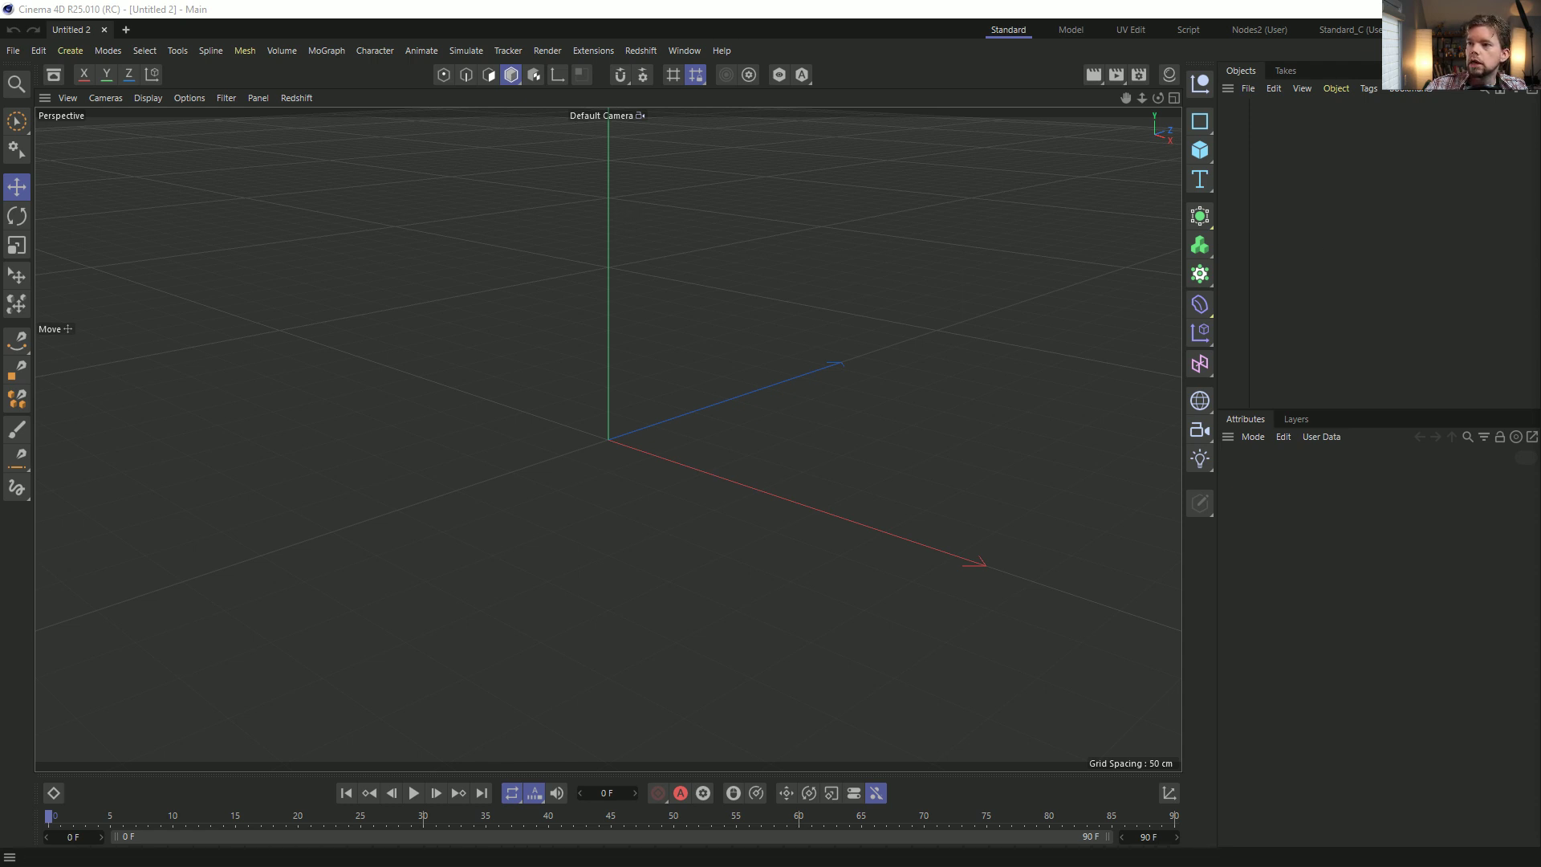
# Switch to the browser, examine the frame-by-frame animated figure in the Instagram post as reference, and return to Cinema 4D.
pyautogui.hotkey('alt', 'Tab')
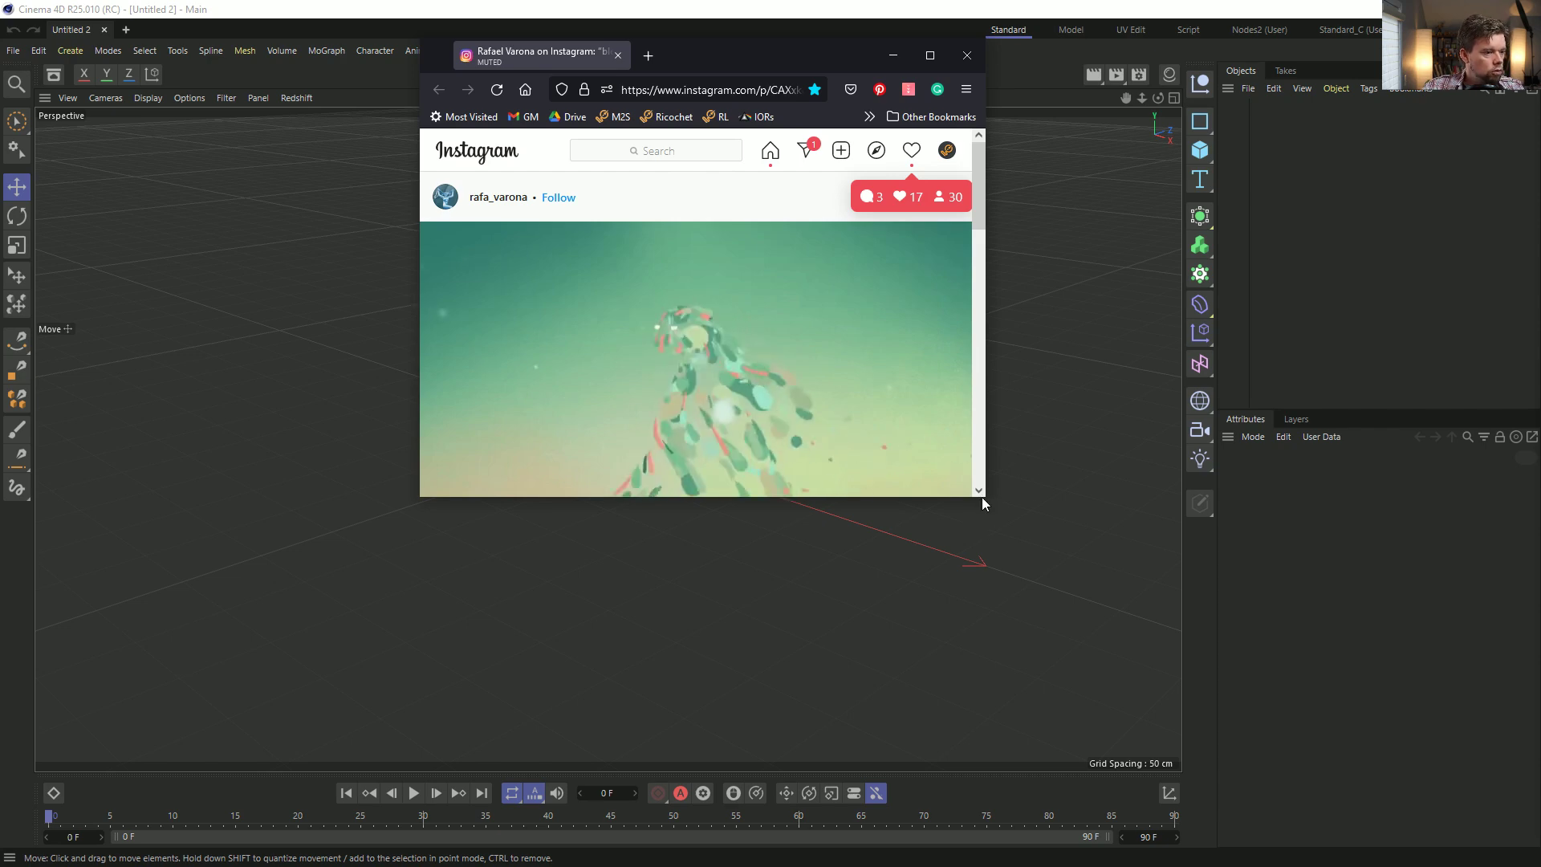
pyautogui.moveTo(983, 498); pyautogui.dragTo(1304, 800)
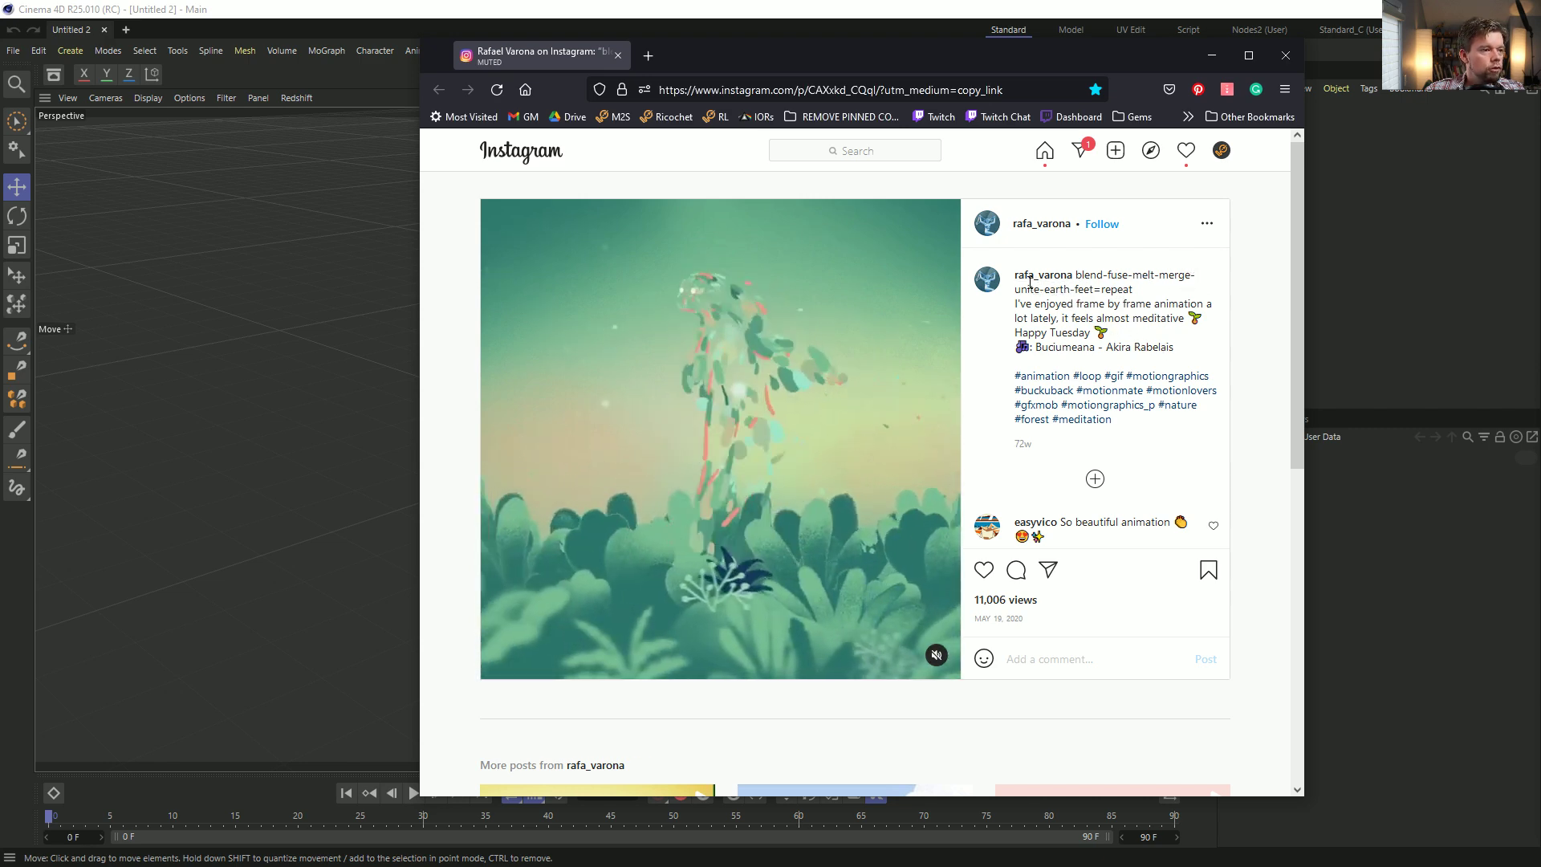
pyautogui.moveTo(1027, 281)
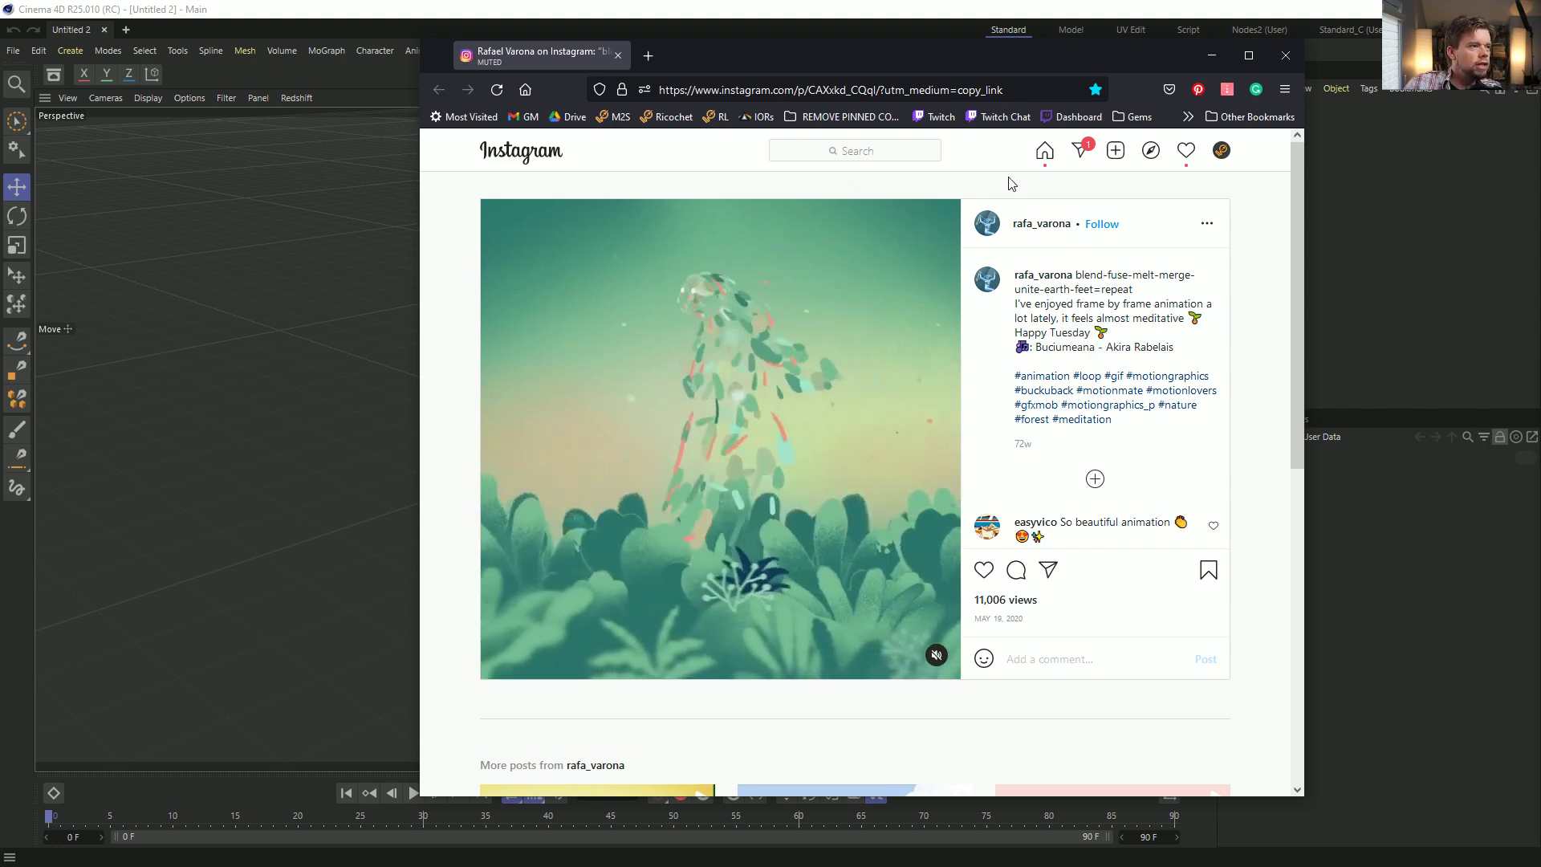
pyautogui.moveTo(841, 55); pyautogui.dragTo(1540, 100)
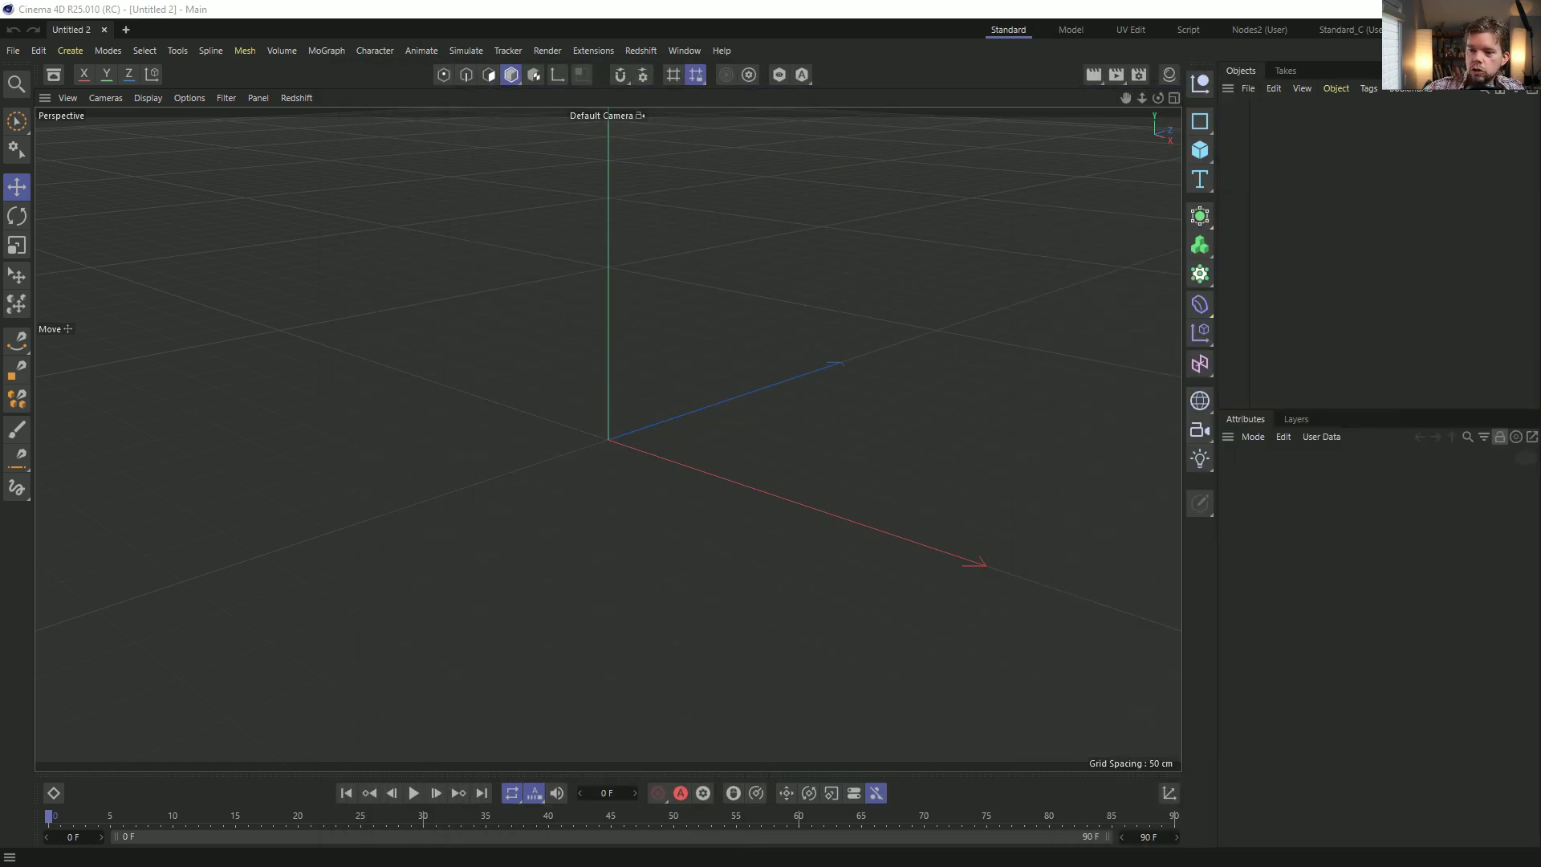
pyautogui.click(1022, 76)
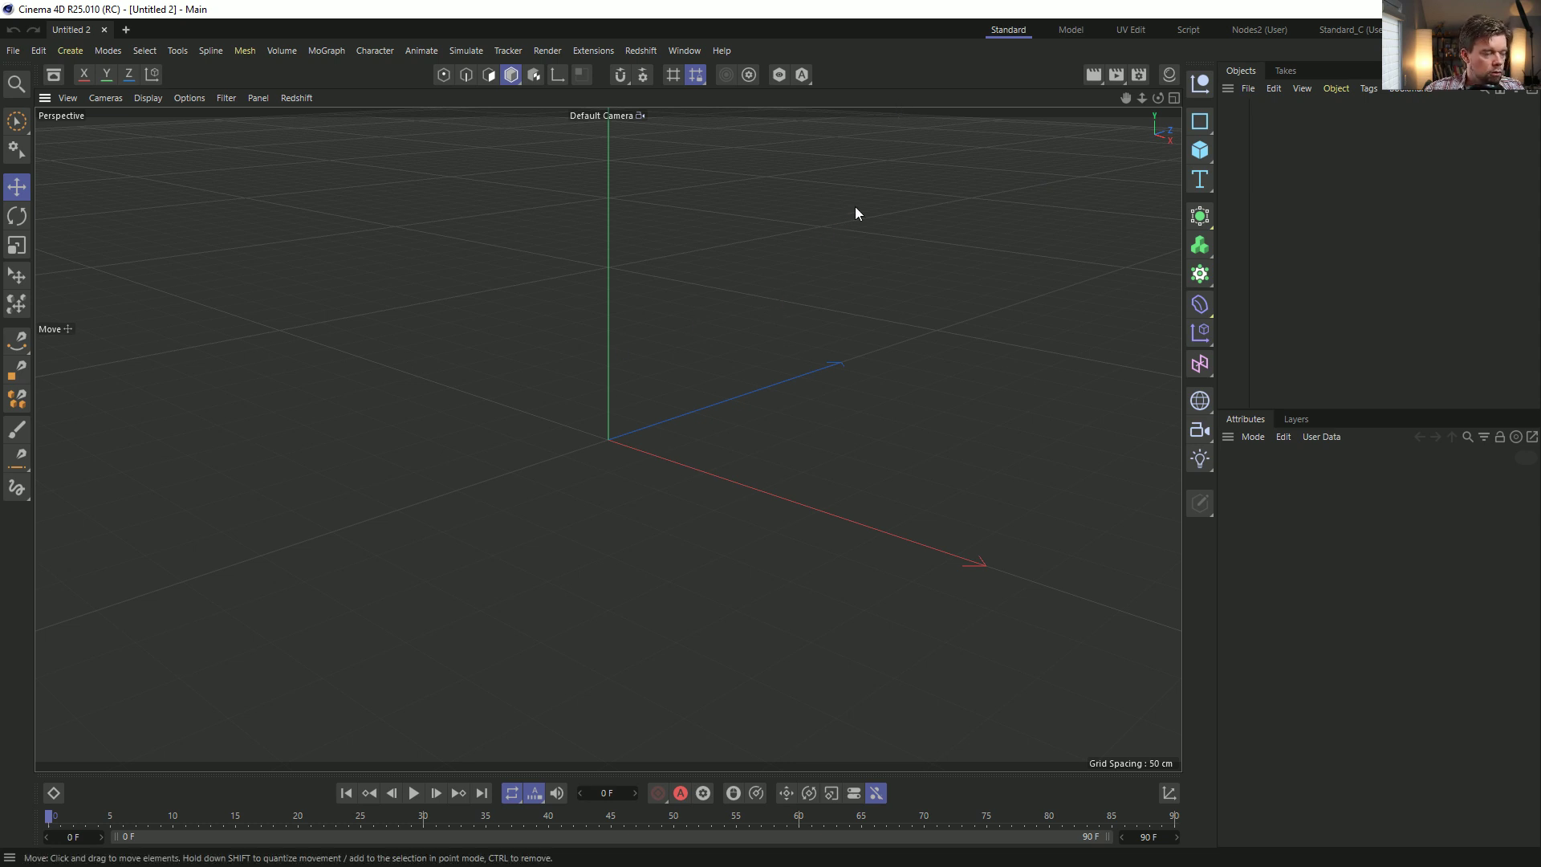
# Open the Asset Browser and look through the New Content, Objects and C4D Objects categories.
pyautogui.keyDown('alt'); pyautogui.moveTo(587, 432); pyautogui.dragTo(650, 417); pyautogui.keyUp('alt')
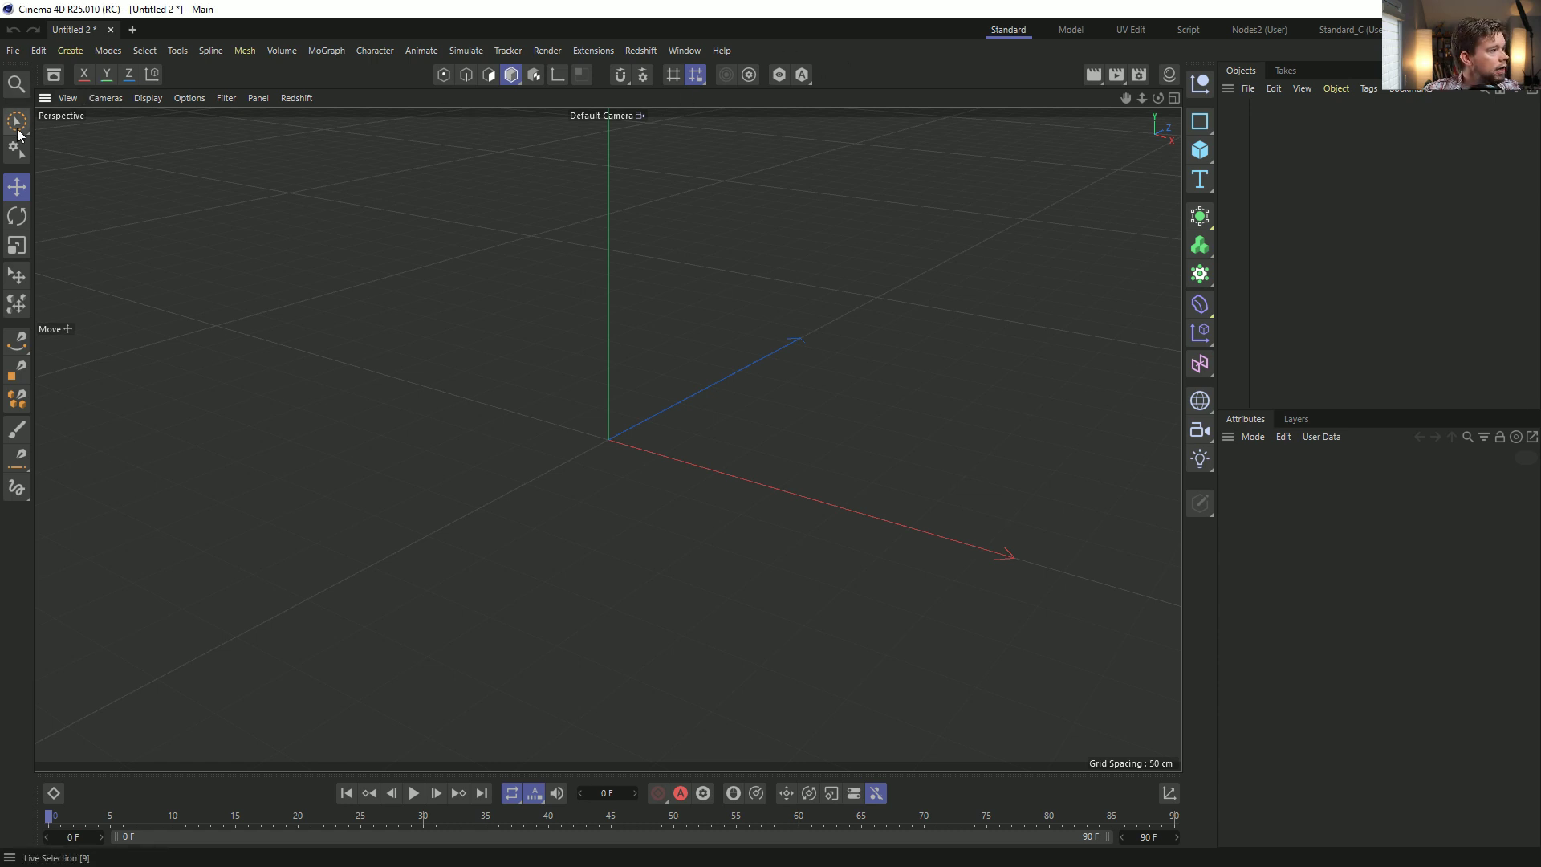
pyautogui.click(54, 74)
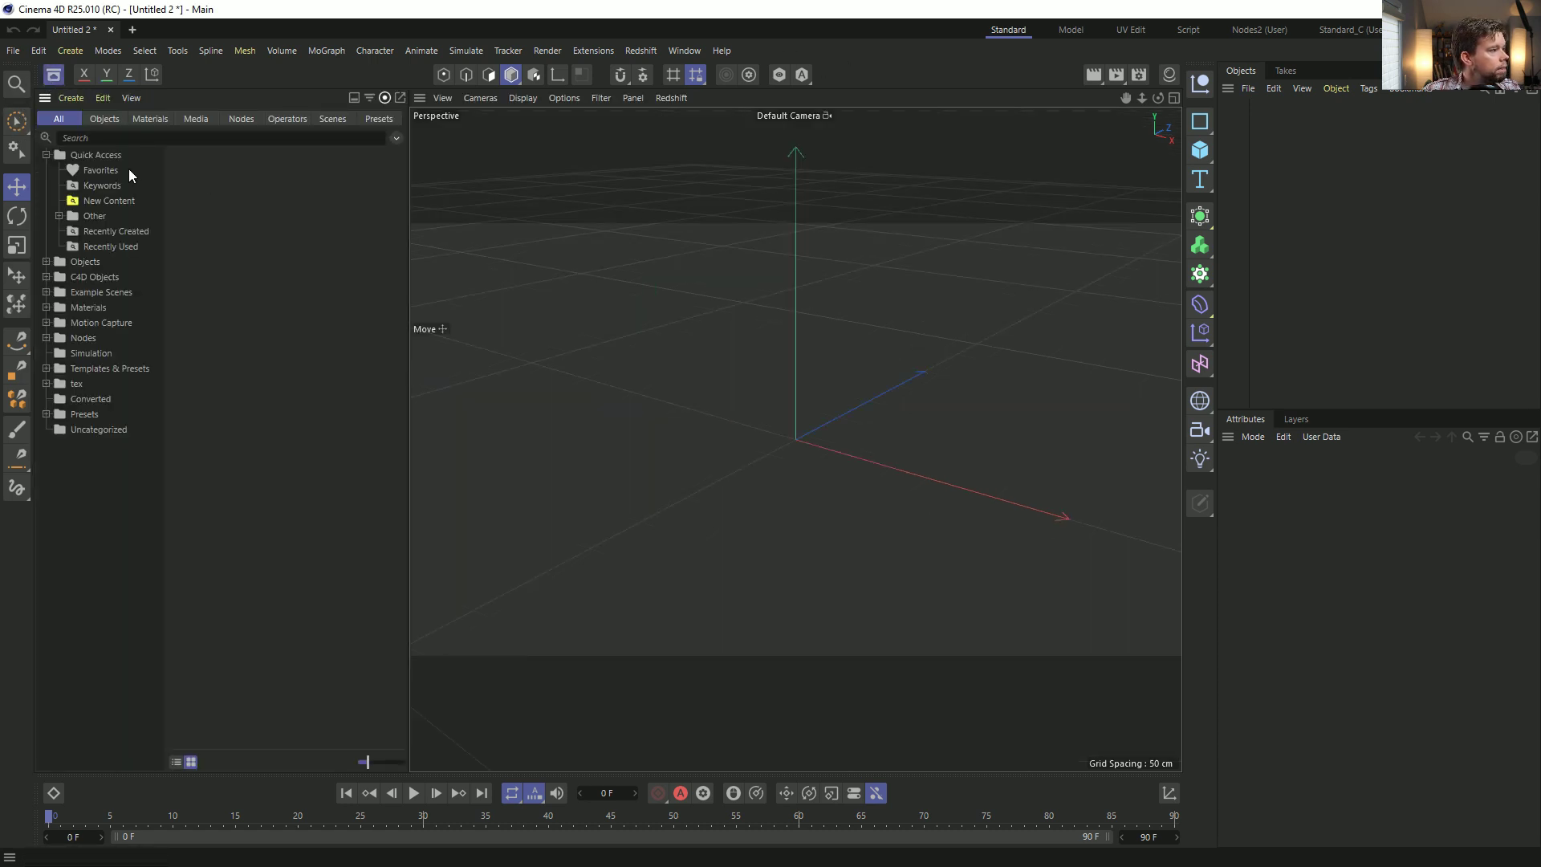
pyautogui.click(112, 199)
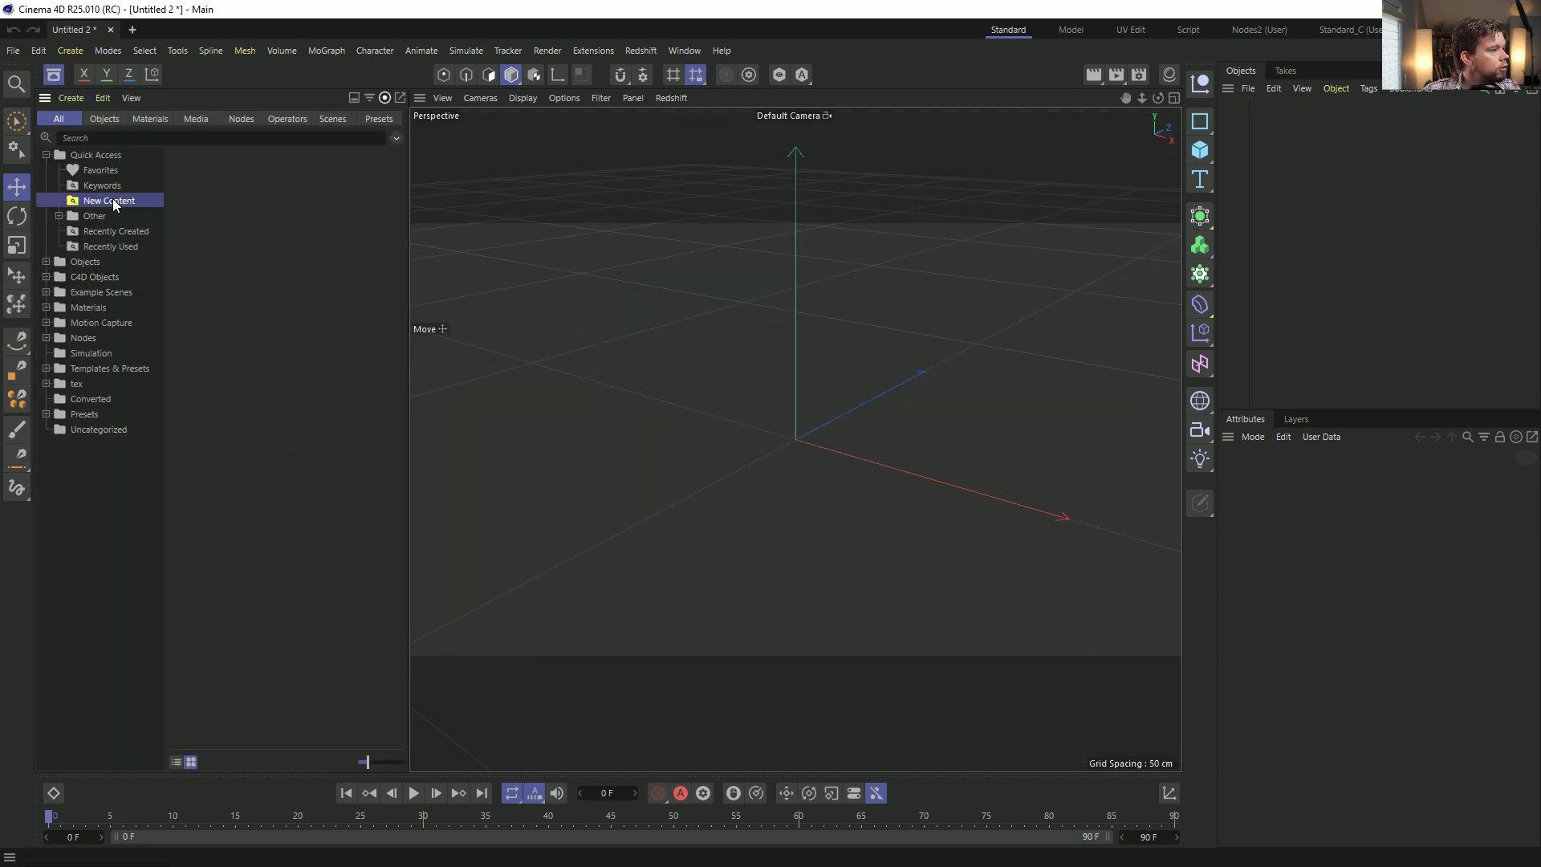
pyautogui.click(83, 263)
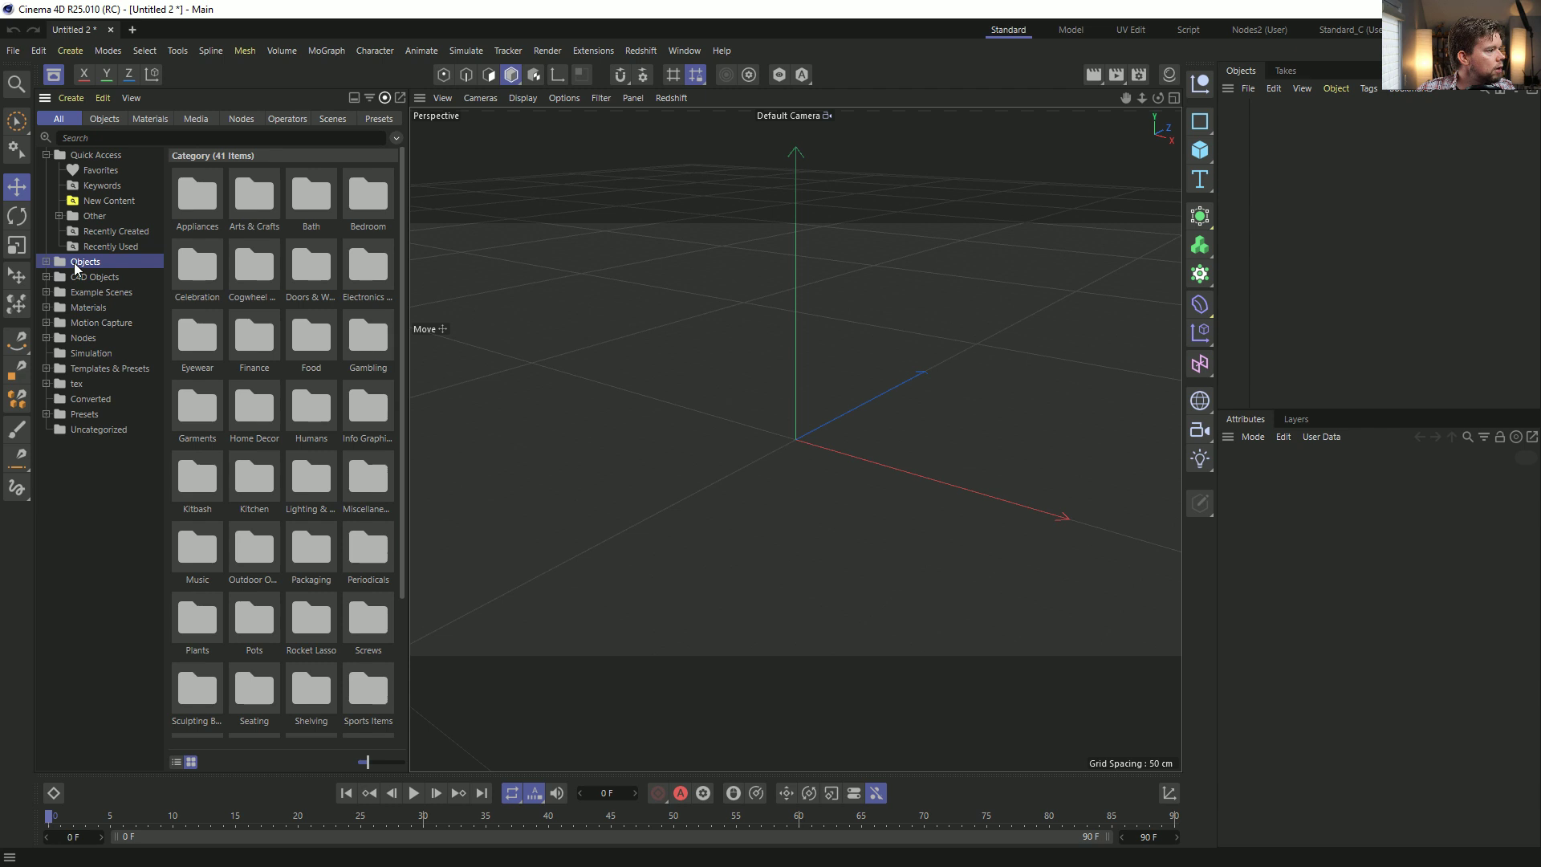
pyautogui.click(45, 261)
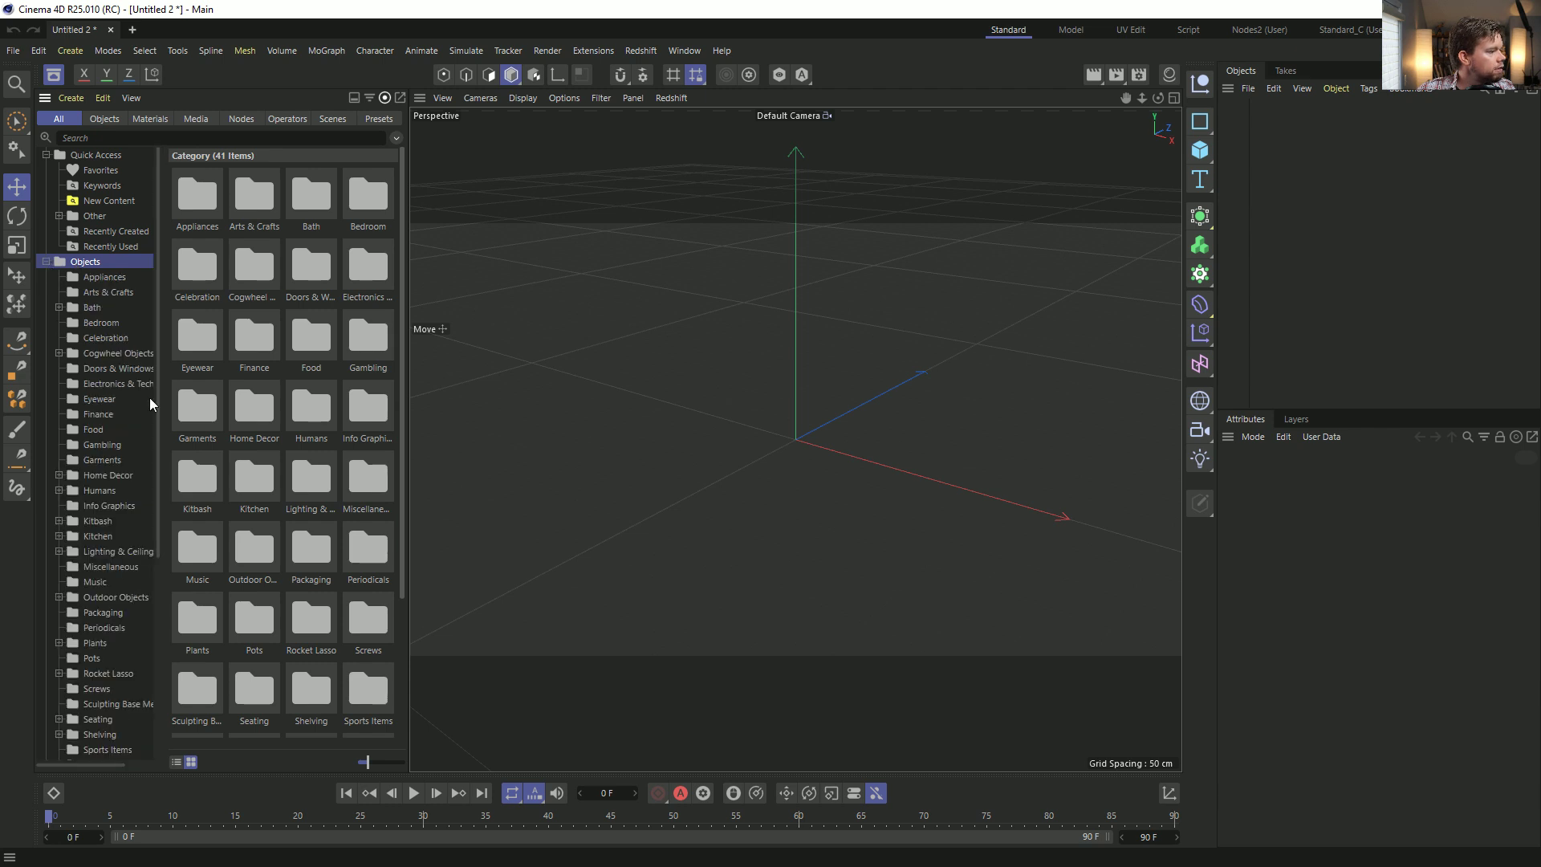
pyautogui.click(46, 262)
pyautogui.click(106, 278)
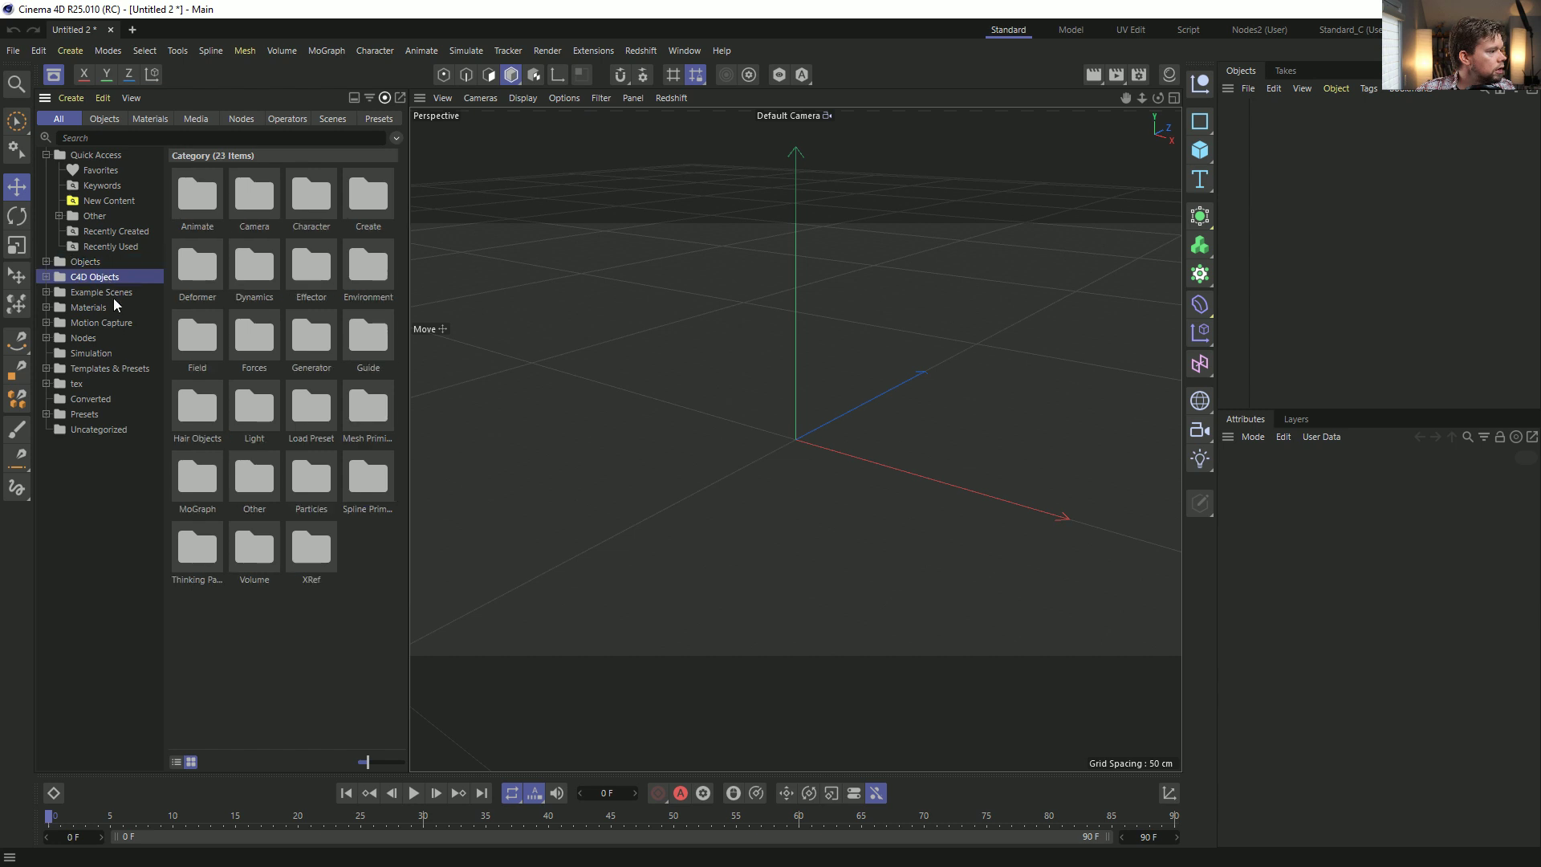
# Add the Cheering - Standing B clip to the scene from the Clapping/Cheering folder of the Motion Capture assets.
pyautogui.click(106, 323)
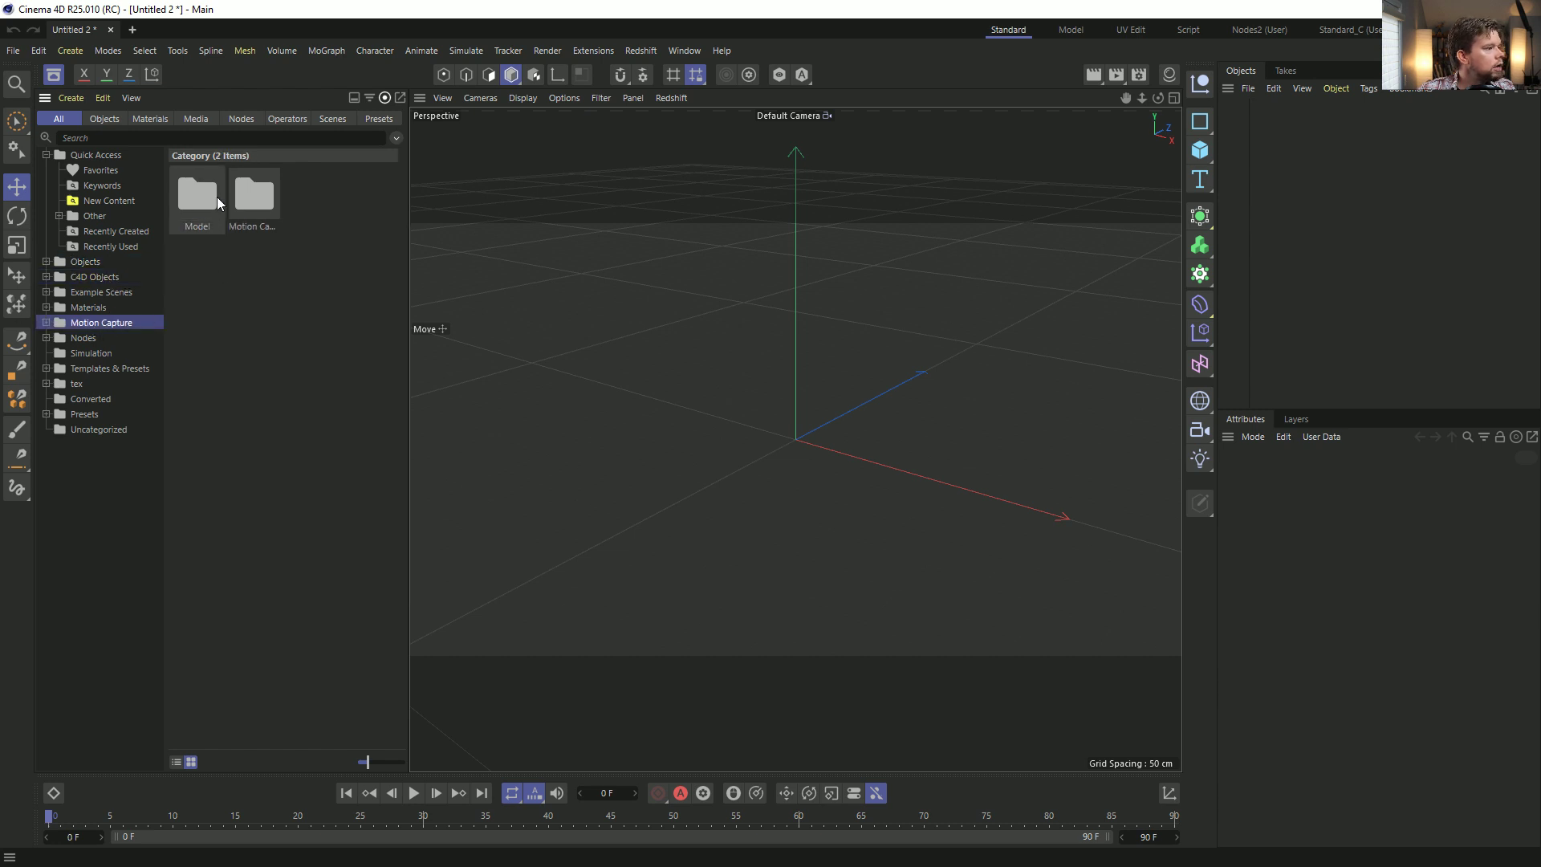
pyautogui.doubleClick(252, 201)
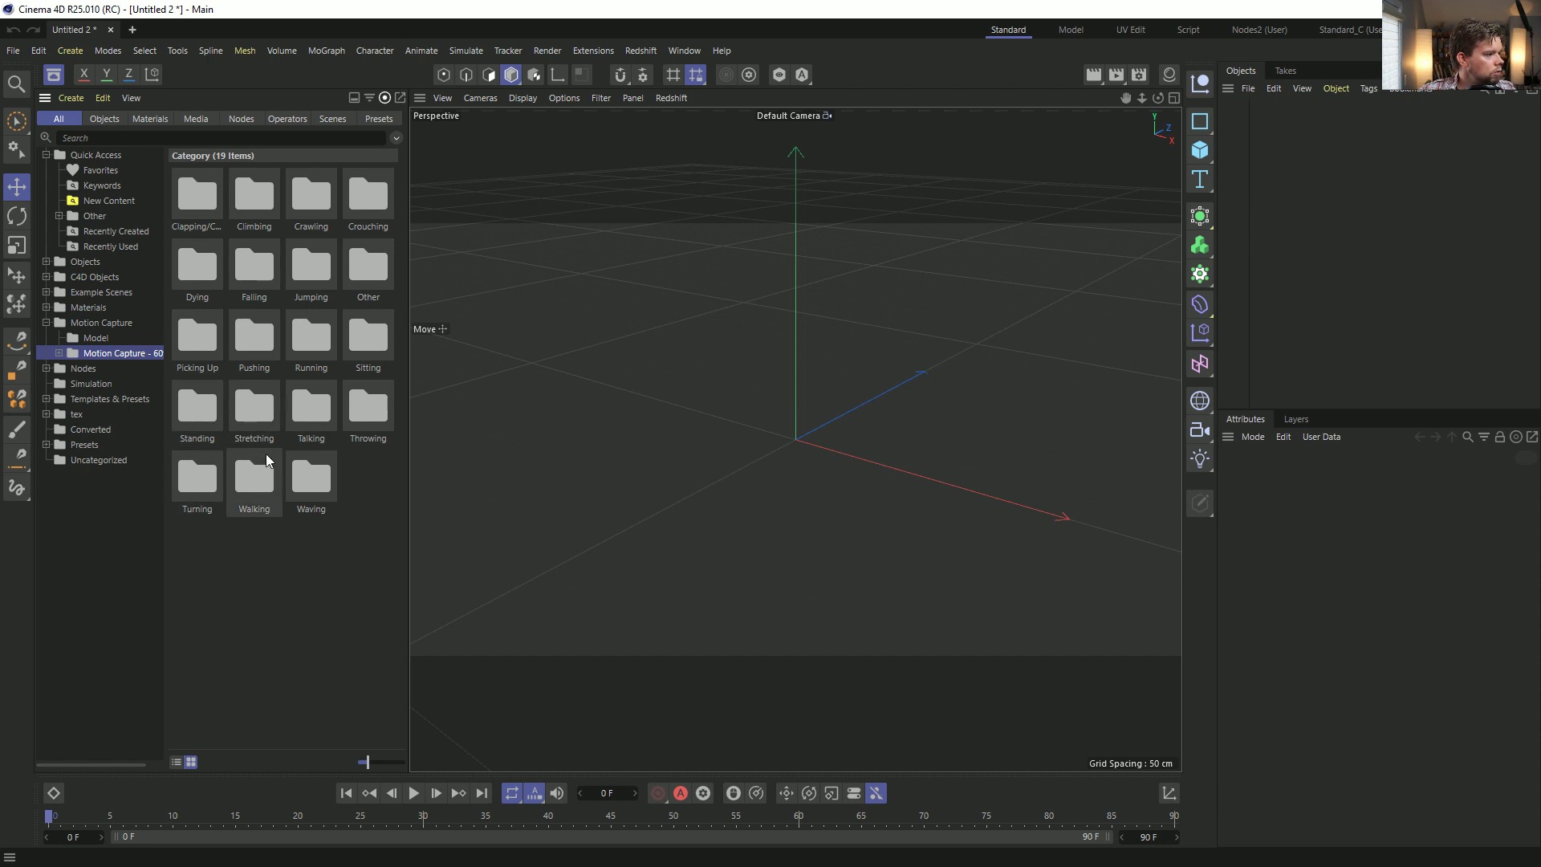
pyautogui.doubleClick(204, 200)
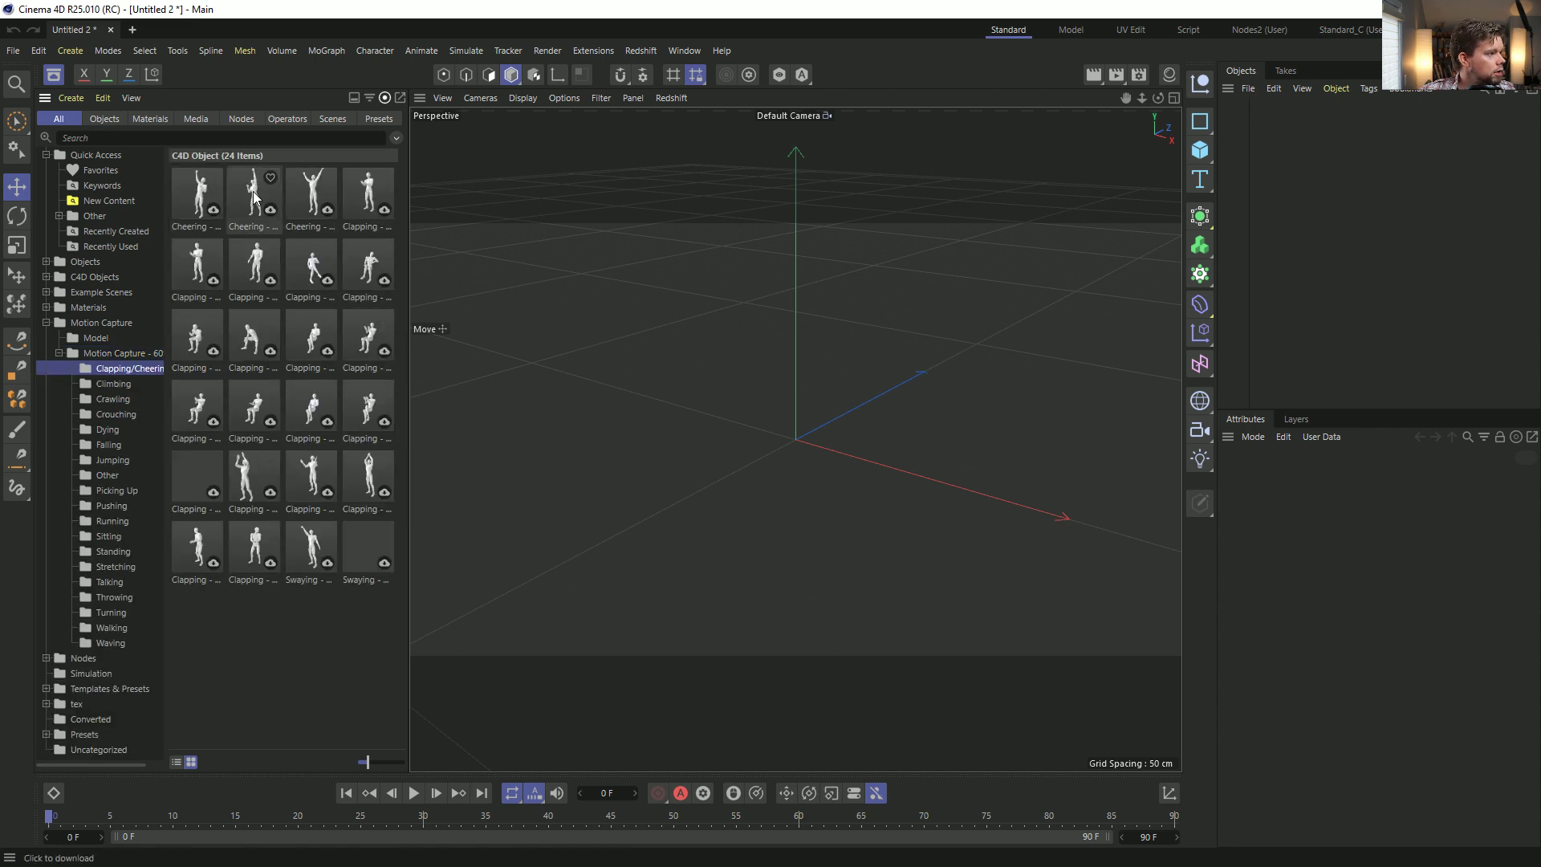
pyautogui.click(329, 211)
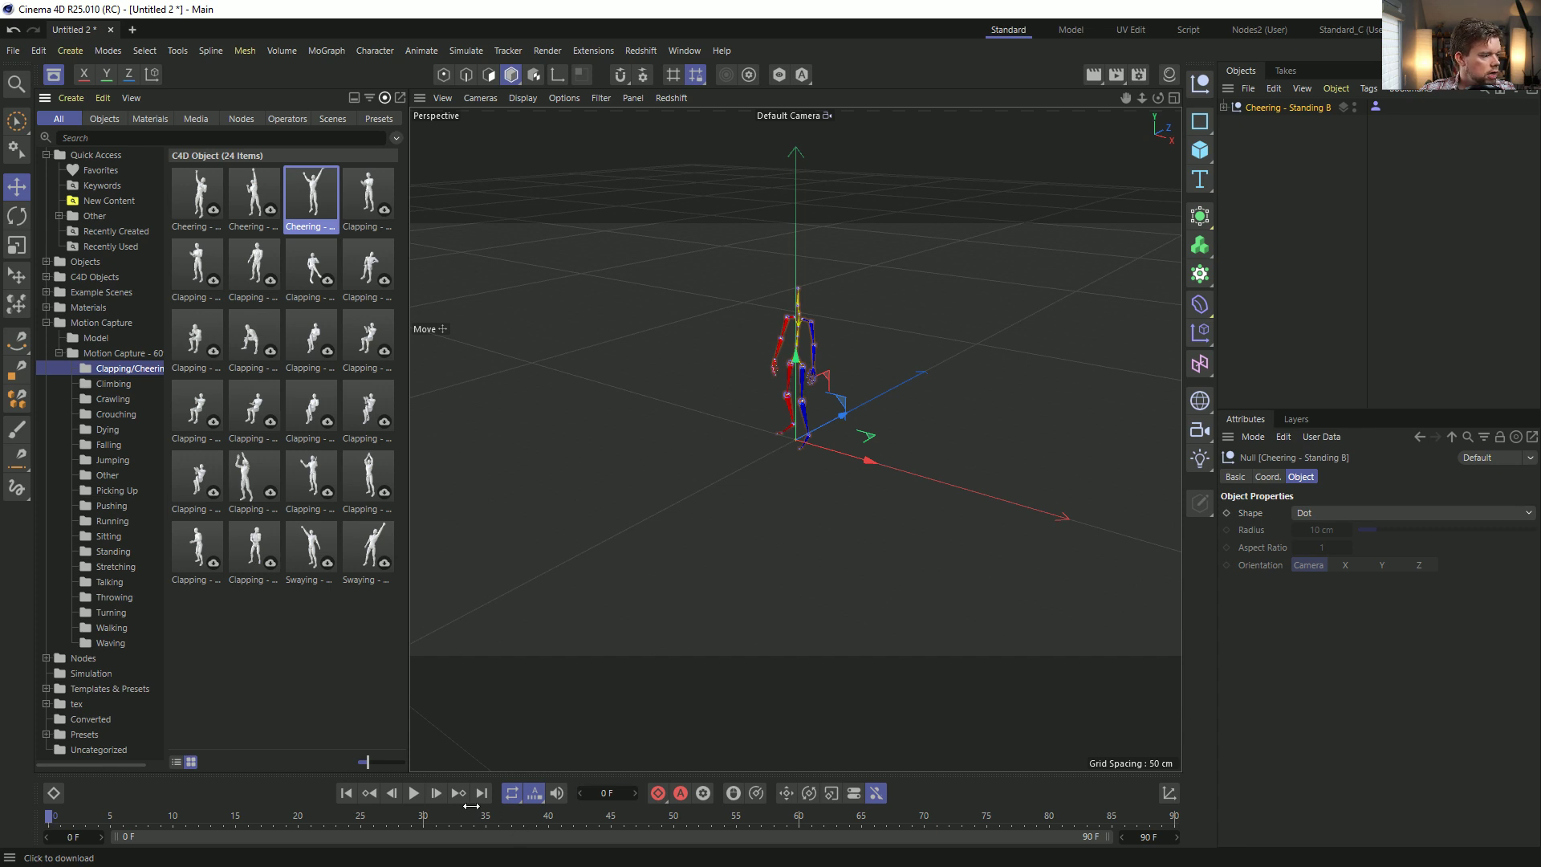
# Start playing the motion capture animation and close the Asset Browser.
pyautogui.click(417, 795)
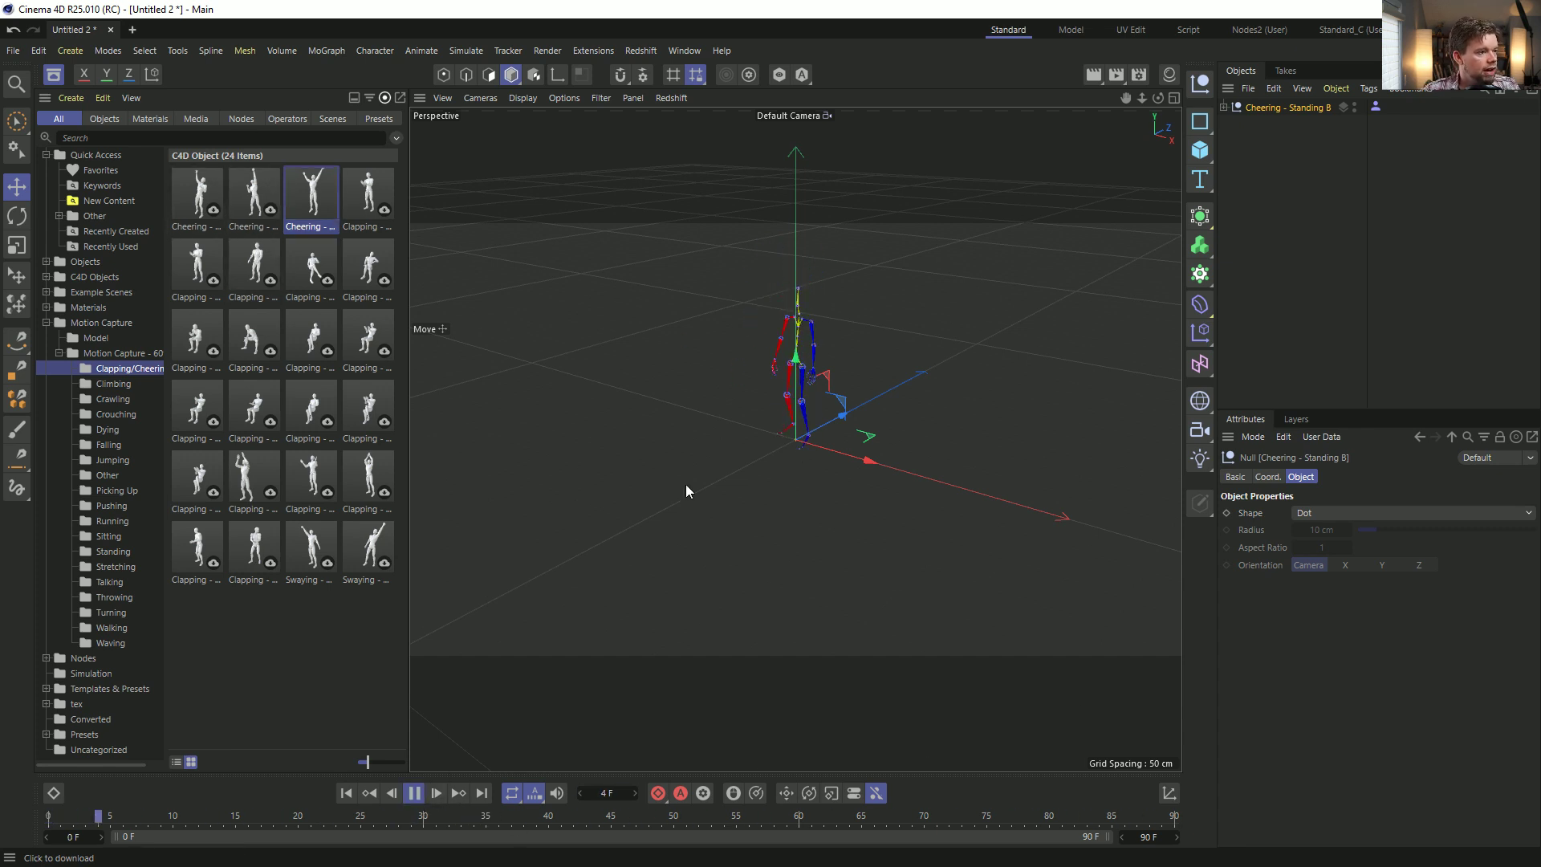
pyautogui.hotkey('shift', 'F8')
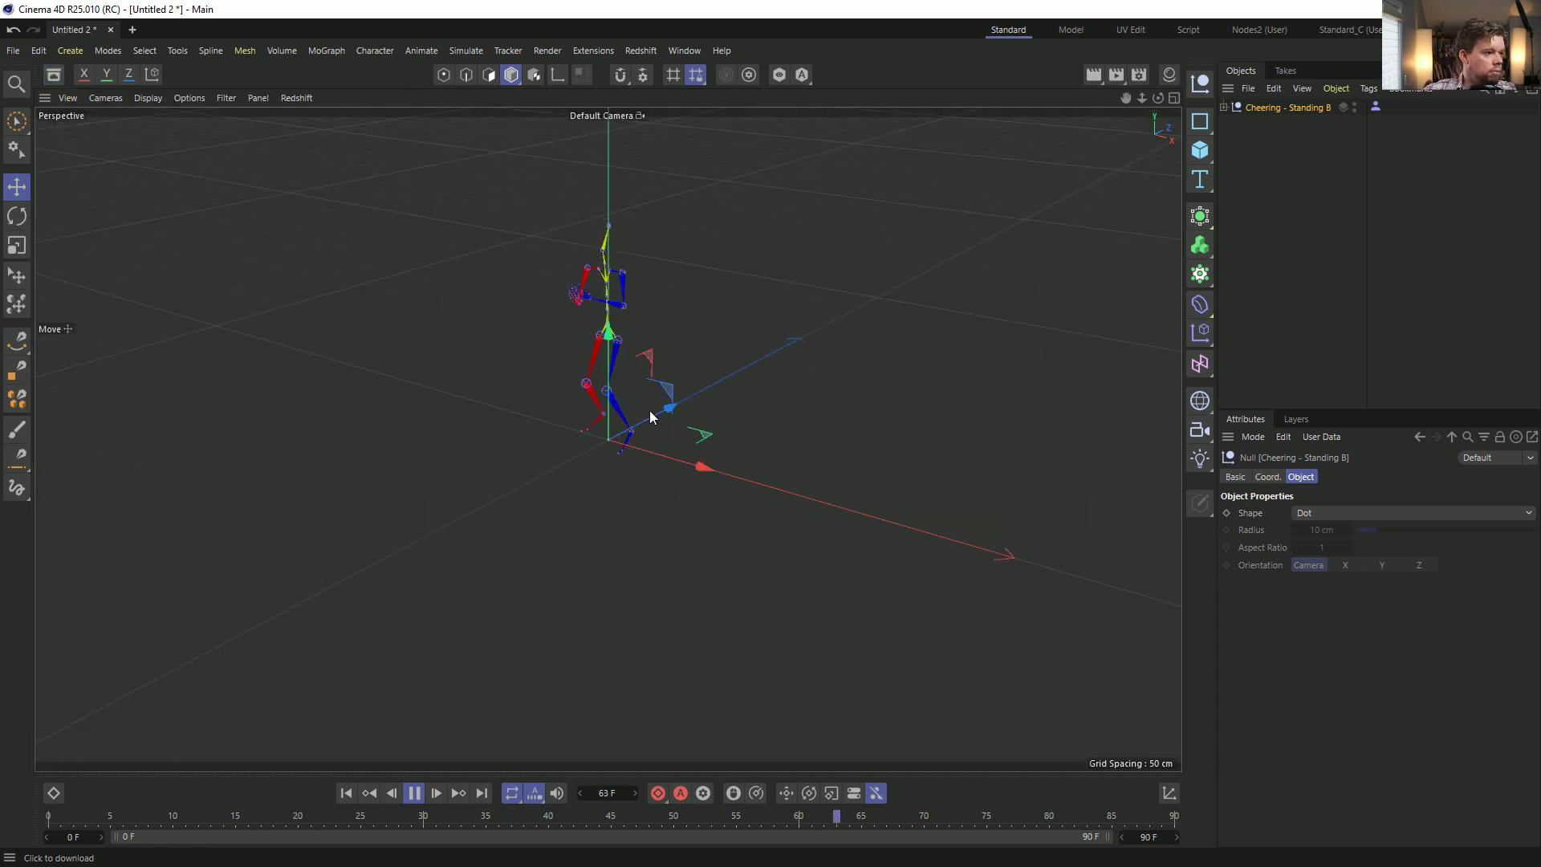
pyautogui.keyDown('alt'); pyautogui.moveTo(632, 388); pyautogui.dragTo(621, 378); pyautogui.keyUp('alt')
pyautogui.scroll(2, 622, 380)
pyautogui.keyDown('alt'); pyautogui.moveTo(625, 380); pyautogui.dragTo(602, 414, button='middle'); pyautogui.keyUp('alt')
# Select the mocaprig_Hips joint inside Cheering - Standing B and set the project's end time to 900 frames.
pyautogui.click(1224, 107)
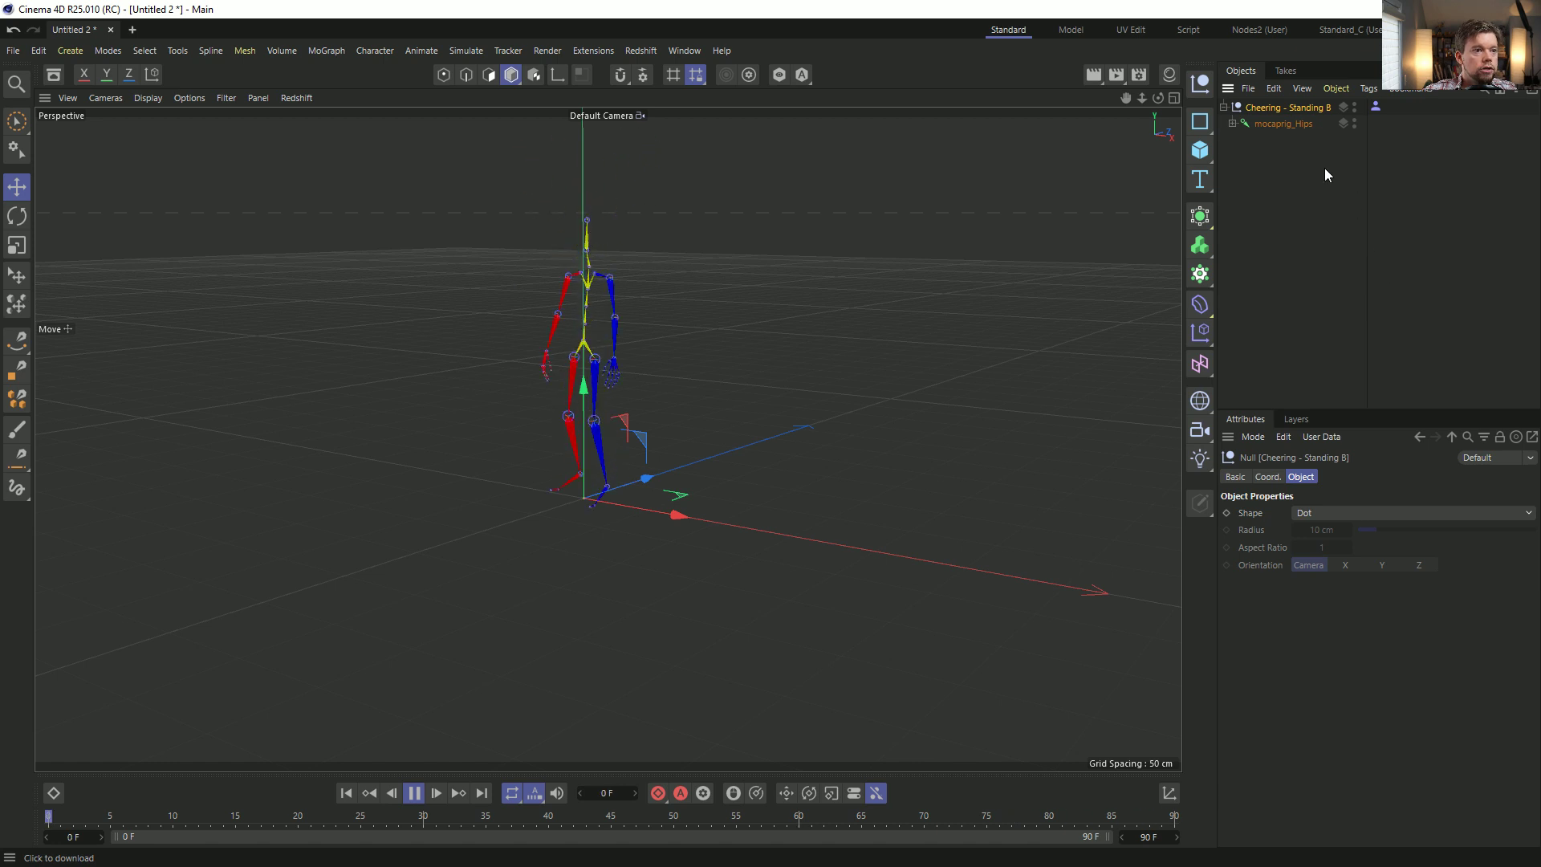
pyautogui.click(1275, 125)
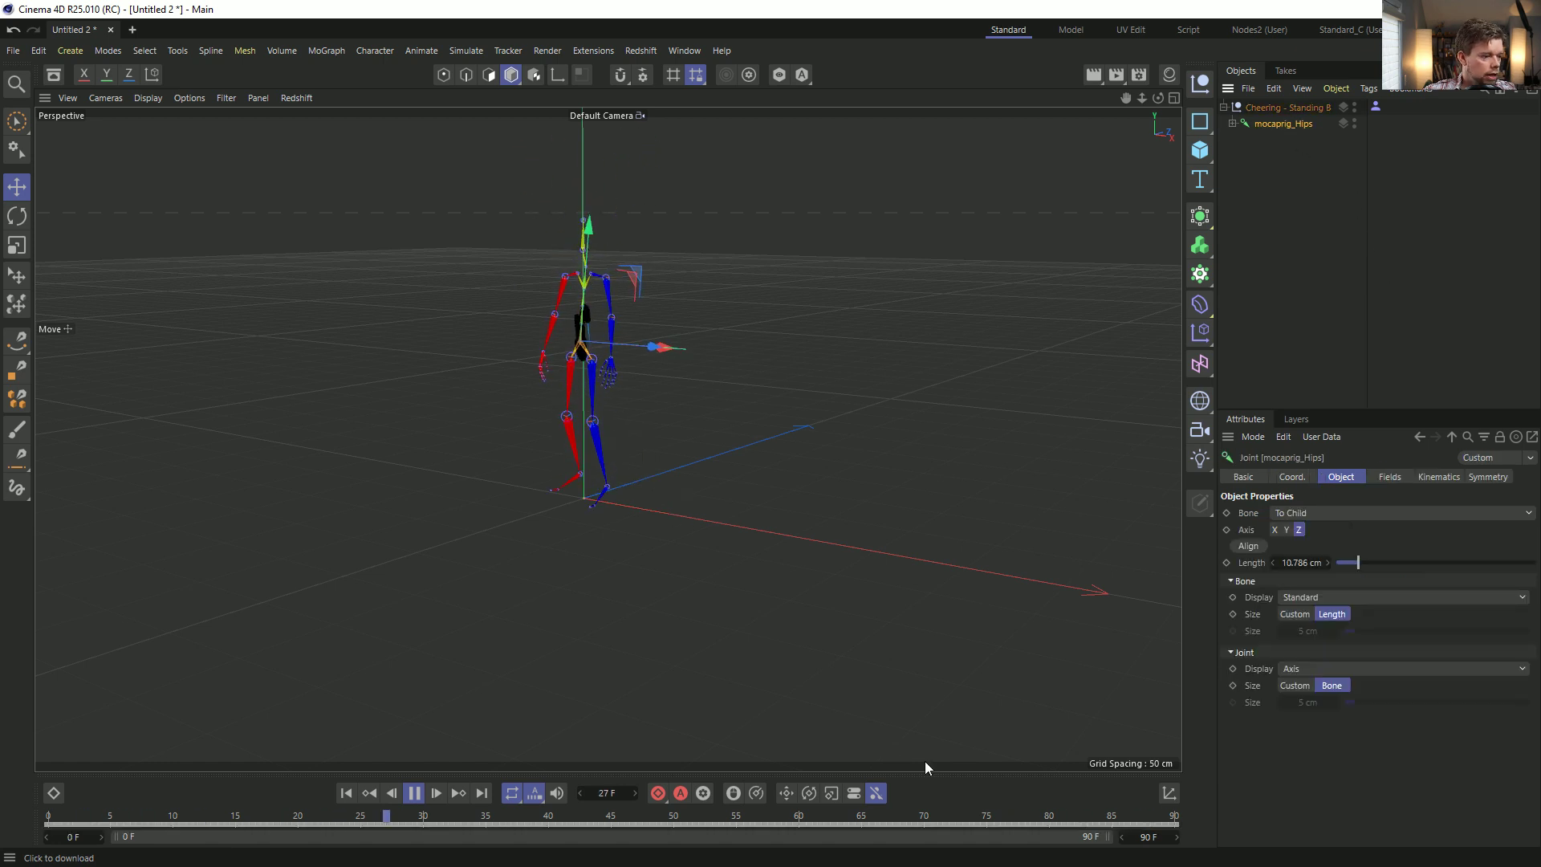
pyautogui.click(1154, 838)
pyautogui.click(1153, 839)
pyautogui.write('0')
pyautogui.press('Return')
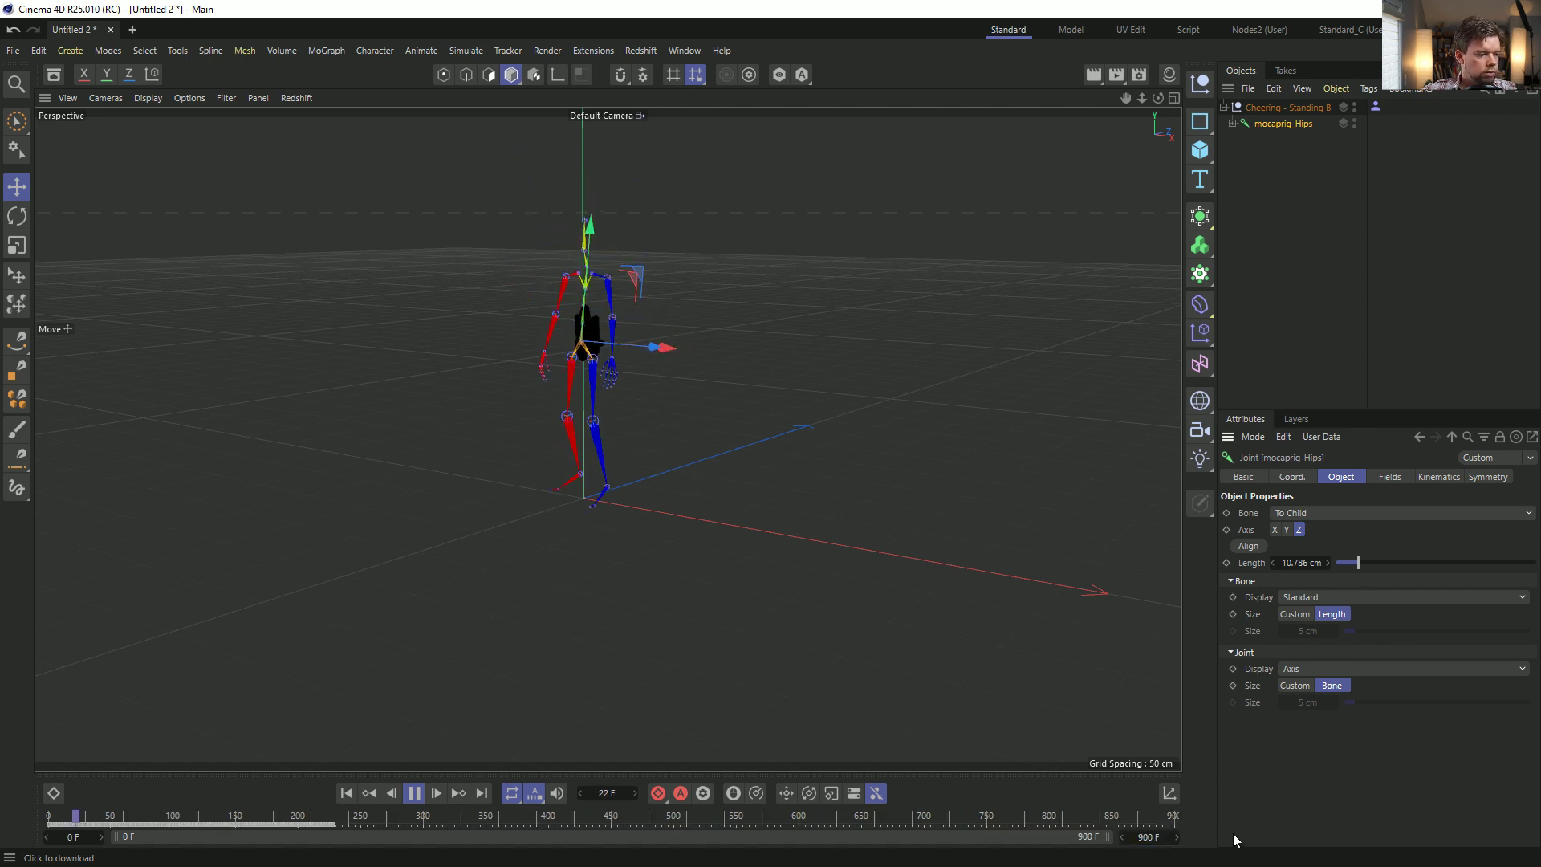
# Trim the project's end time to the rig's last keyframe by copying its key time of 228 F.
pyautogui.click(332, 827)
pyautogui.moveTo(1107, 838); pyautogui.dragTo(400, 839)
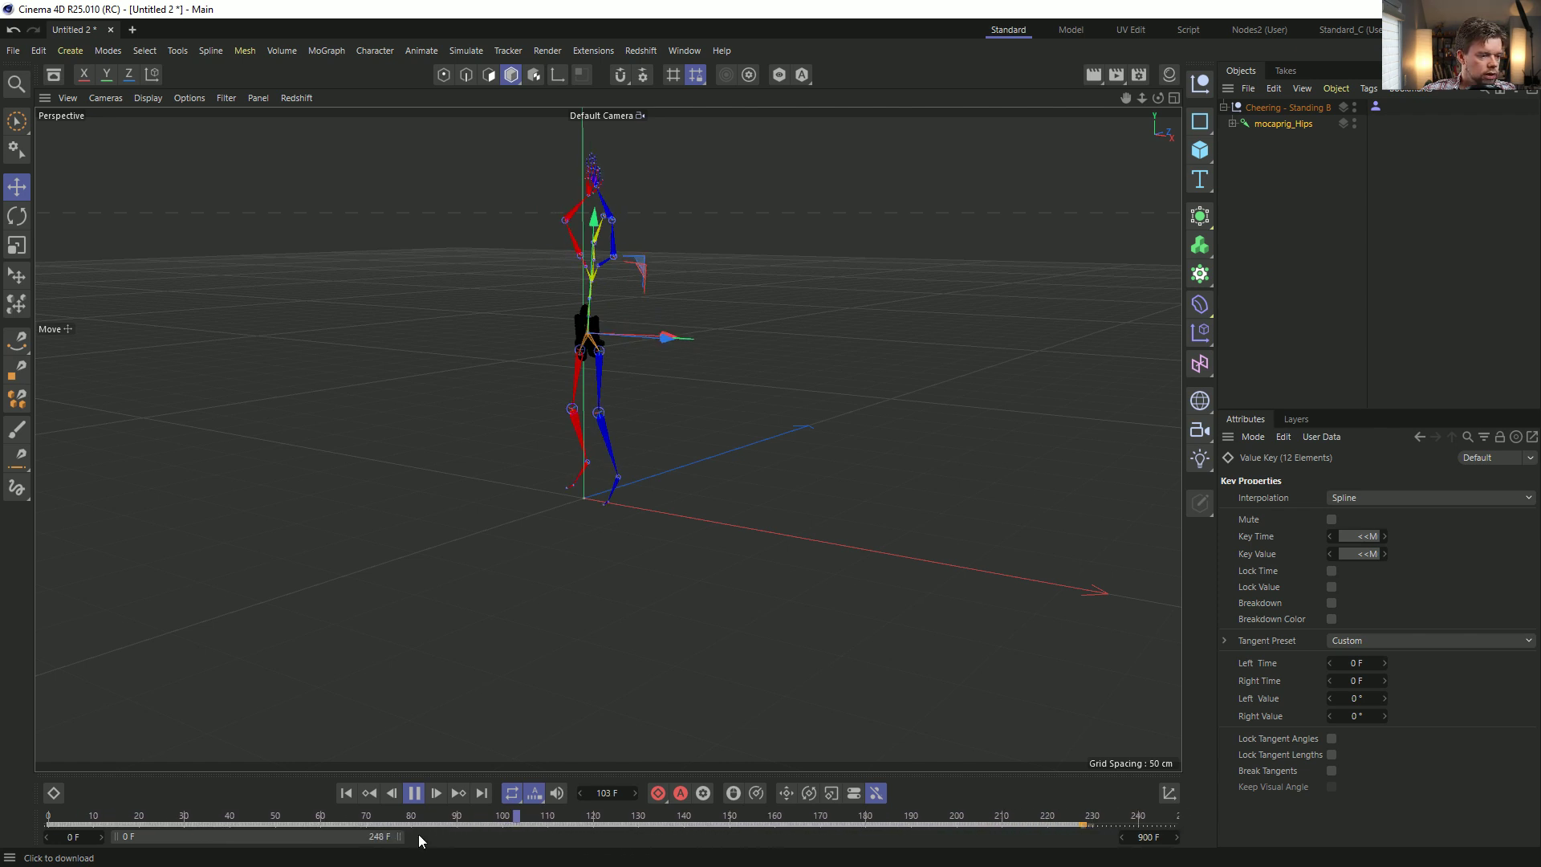
pyautogui.click(1085, 825)
pyautogui.doubleClick(1366, 533)
pyautogui.hotkey('ctrl', 'c')
pyautogui.doubleClick(1148, 837)
pyautogui.hotkey('ctrl', 'v')
pyautogui.press('Return')
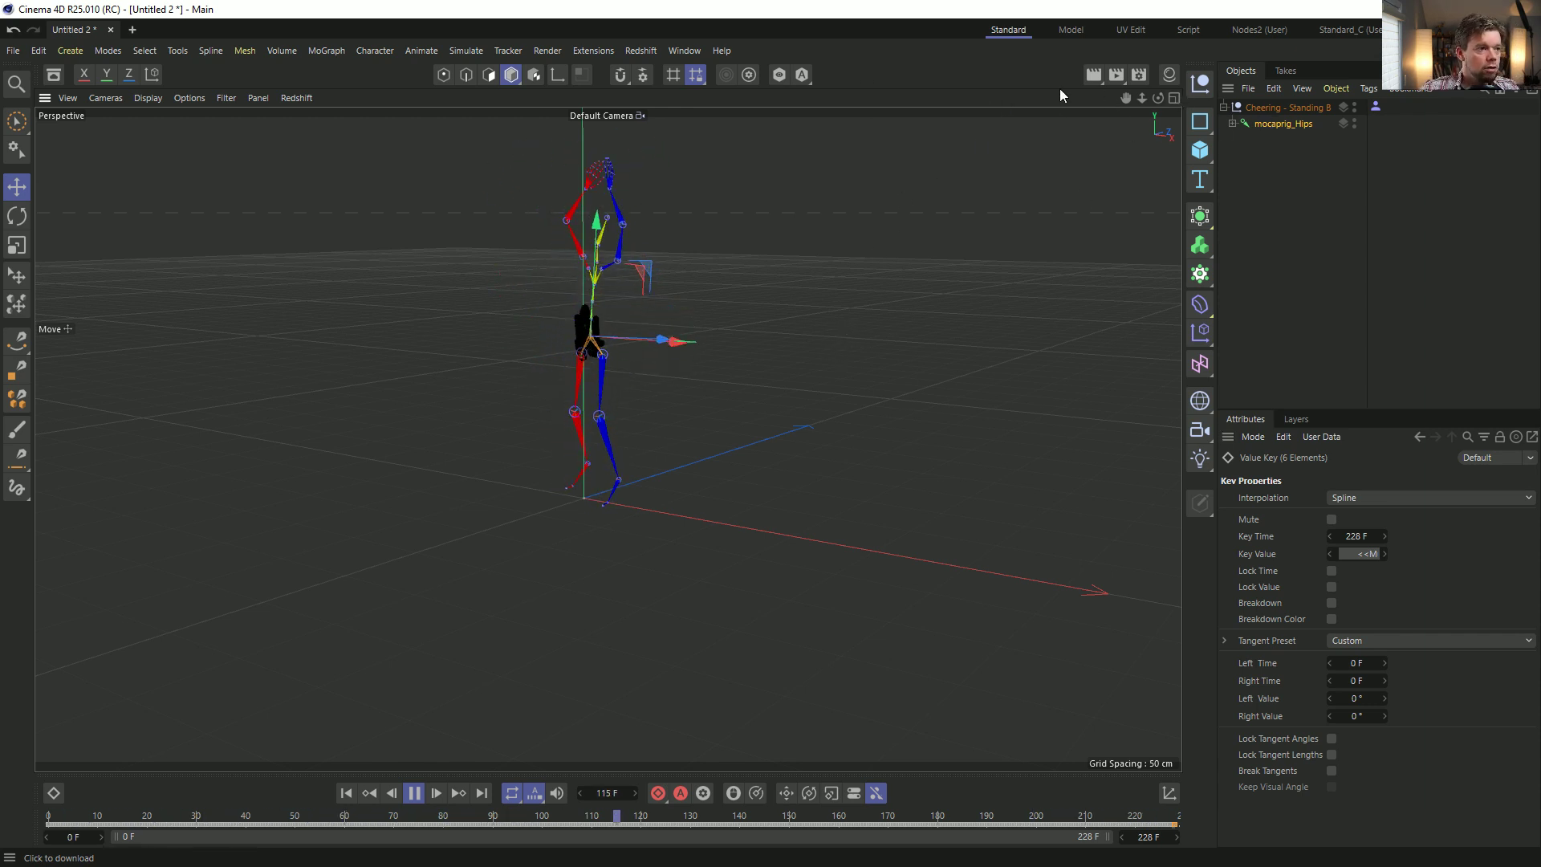
# Stop playback, return to the first frame and put the rig in its reference pose using its Character Definition tag.
pyautogui.click(414, 793)
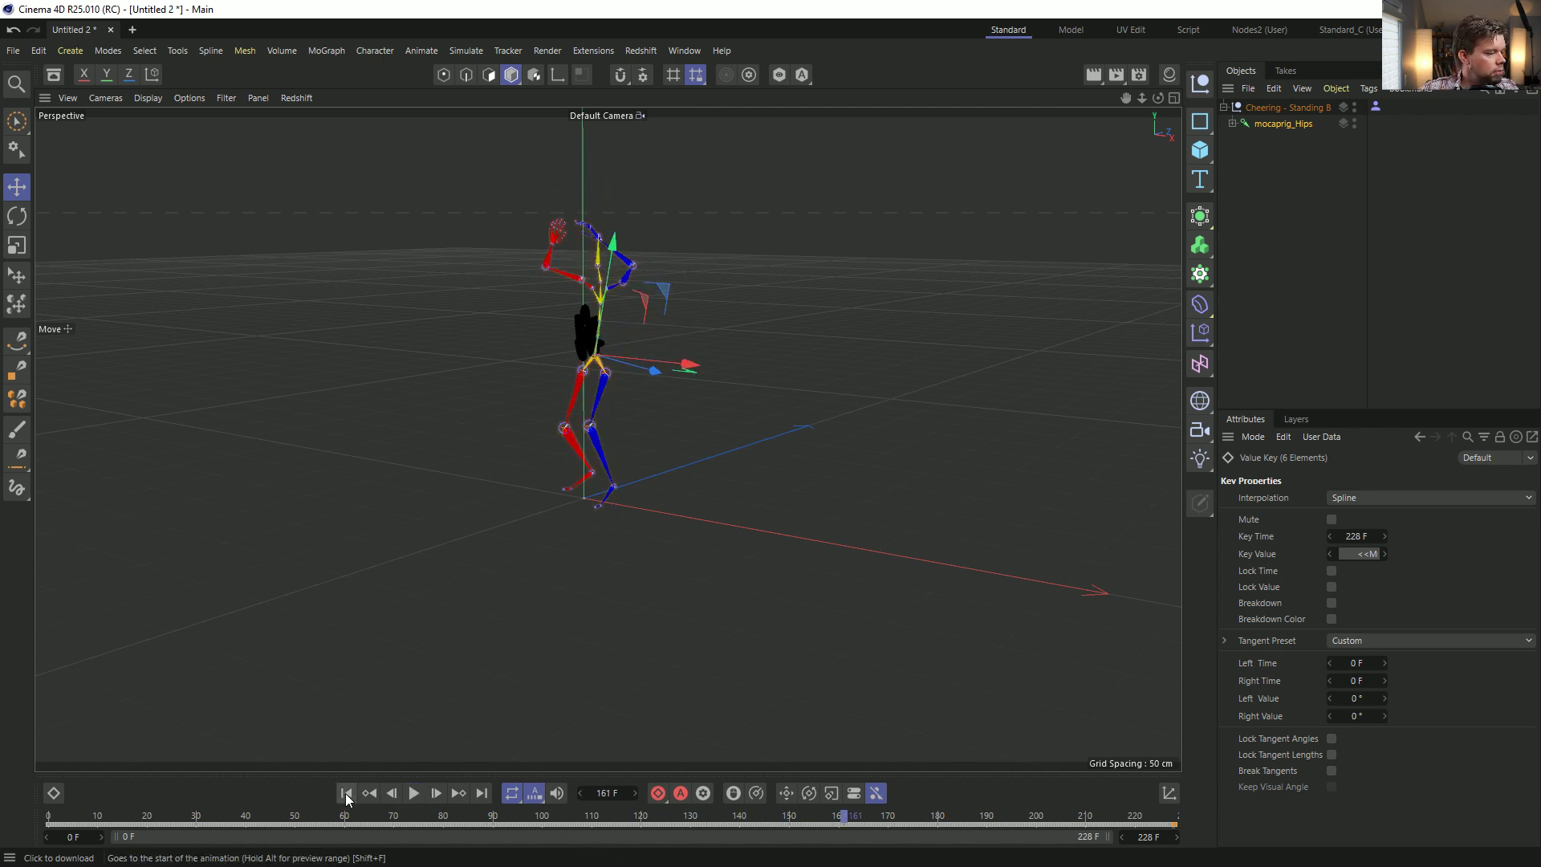
pyautogui.click(346, 793)
pyautogui.click(1375, 105)
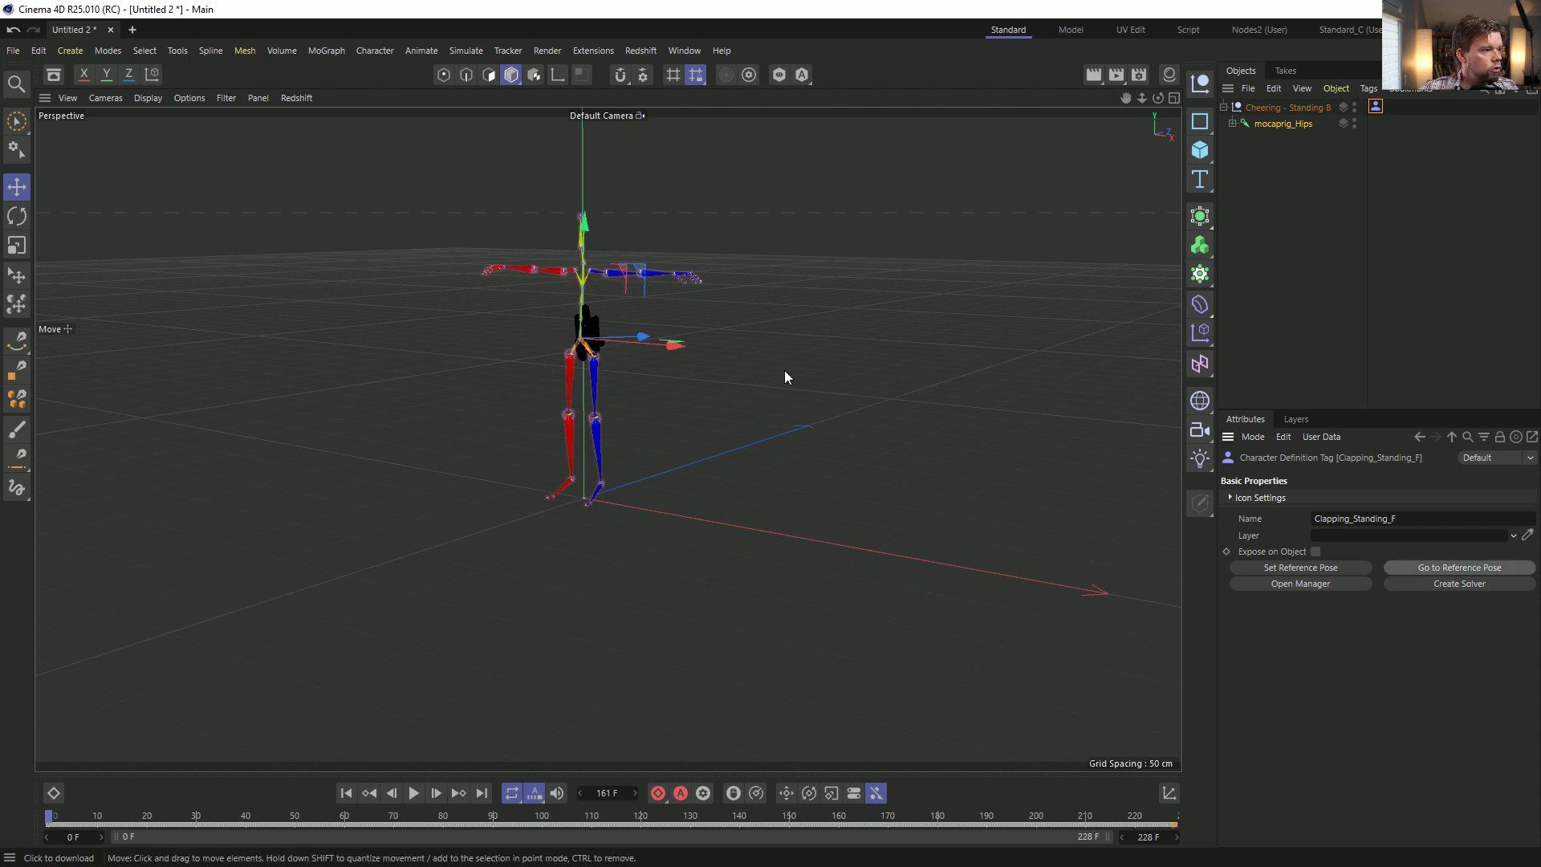
# Using the Sketch spline tool in the Front view, draw freehand strokes from the head out along both arms of the rig.
pyautogui.middleClick(751, 393)
pyautogui.middleClick(833, 557)
pyautogui.scroll(5, 678, 310)
pyautogui.scroll(-6, 697, 318)
pyautogui.scroll(2, 687, 388)
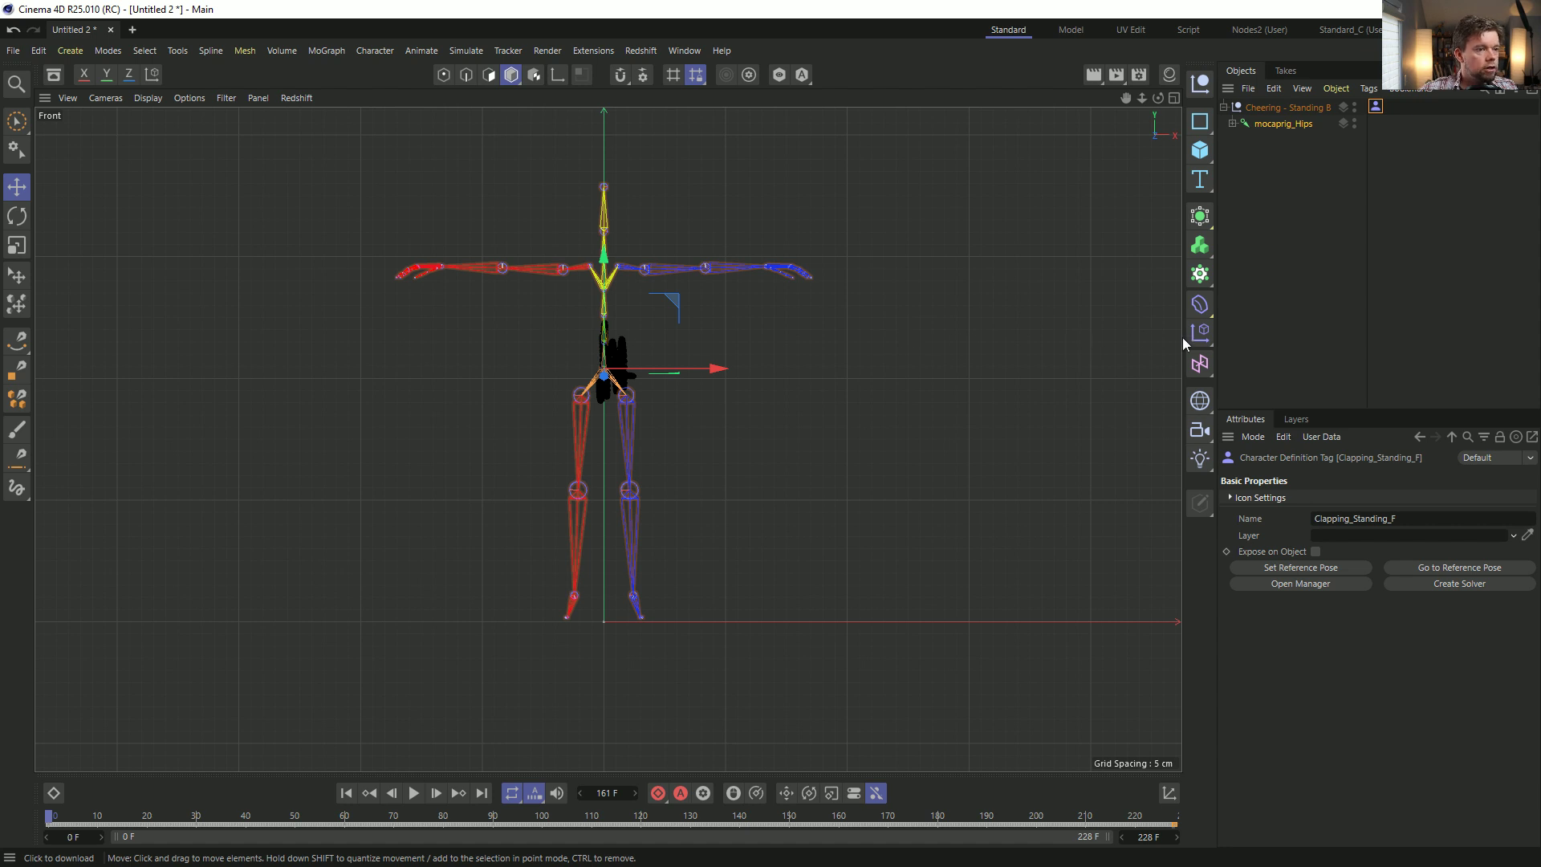
pyautogui.click(1209, 230)
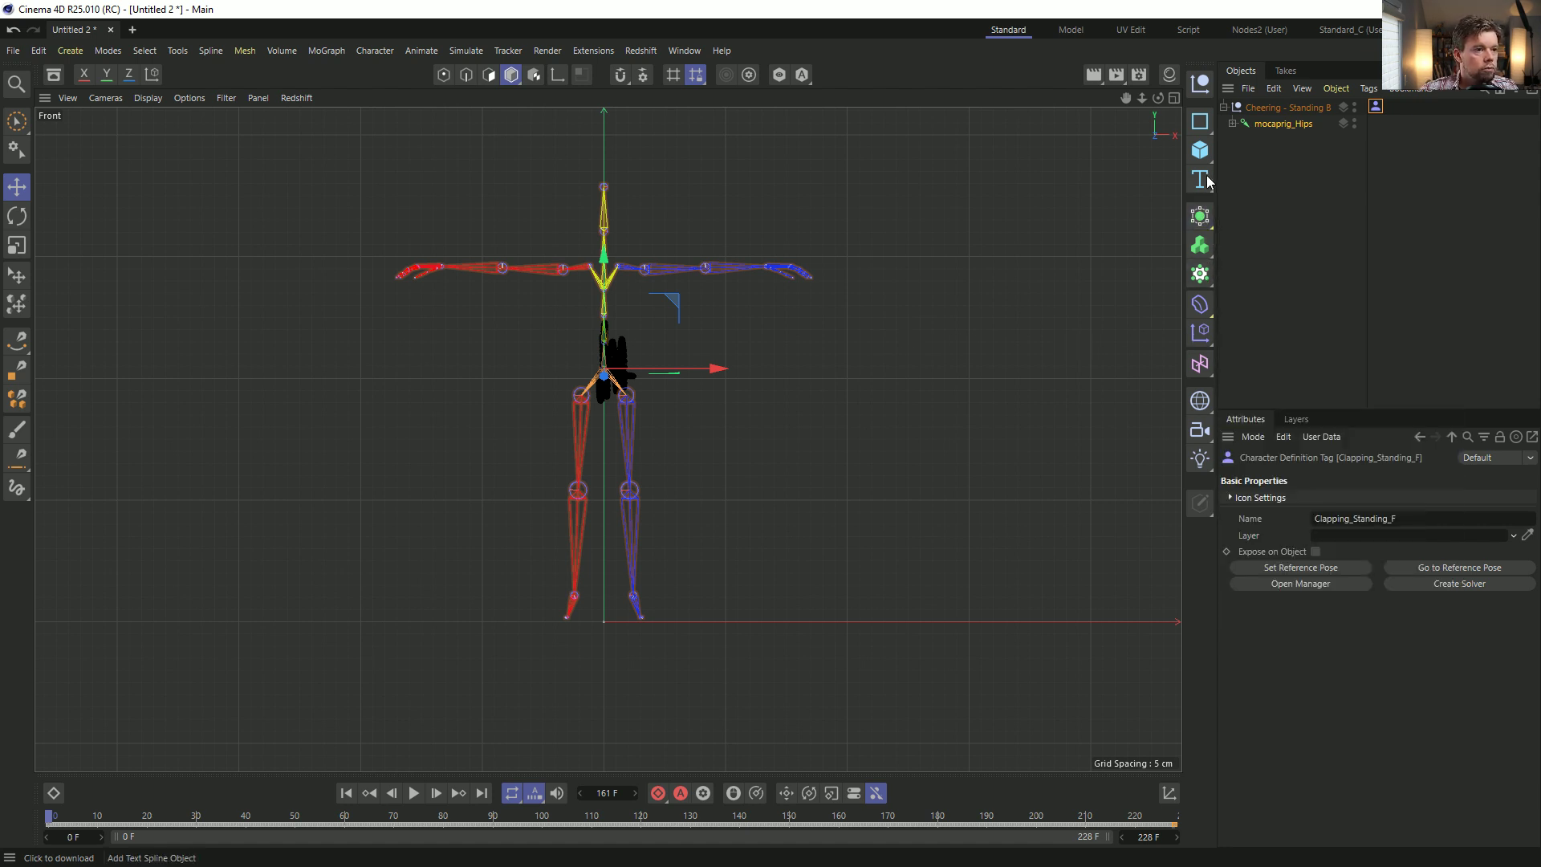
pyautogui.click(443, 74)
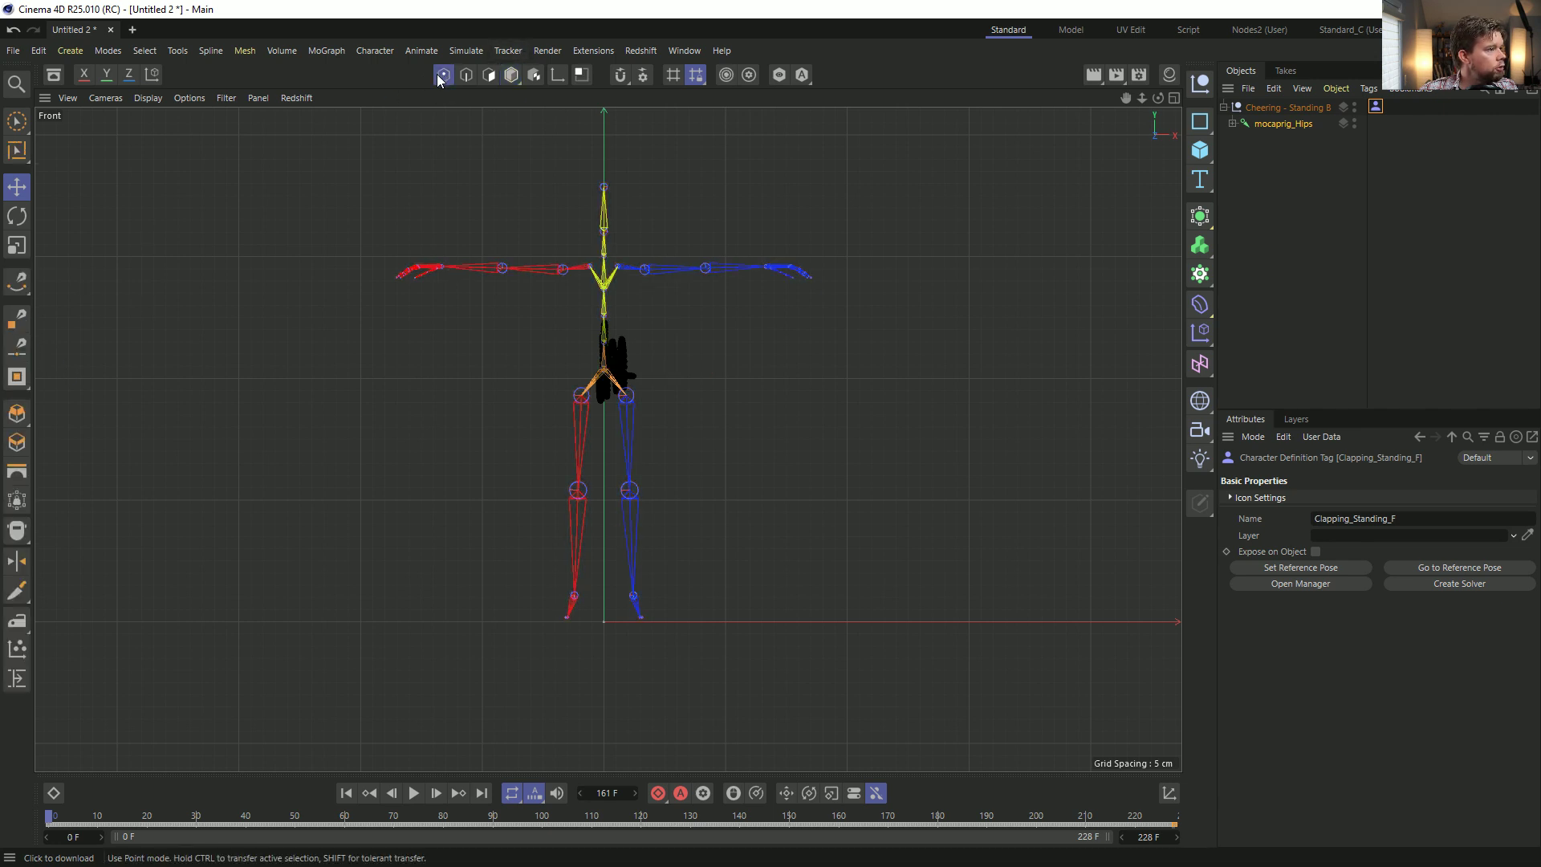
pyautogui.click(20, 286)
pyautogui.click(17, 282)
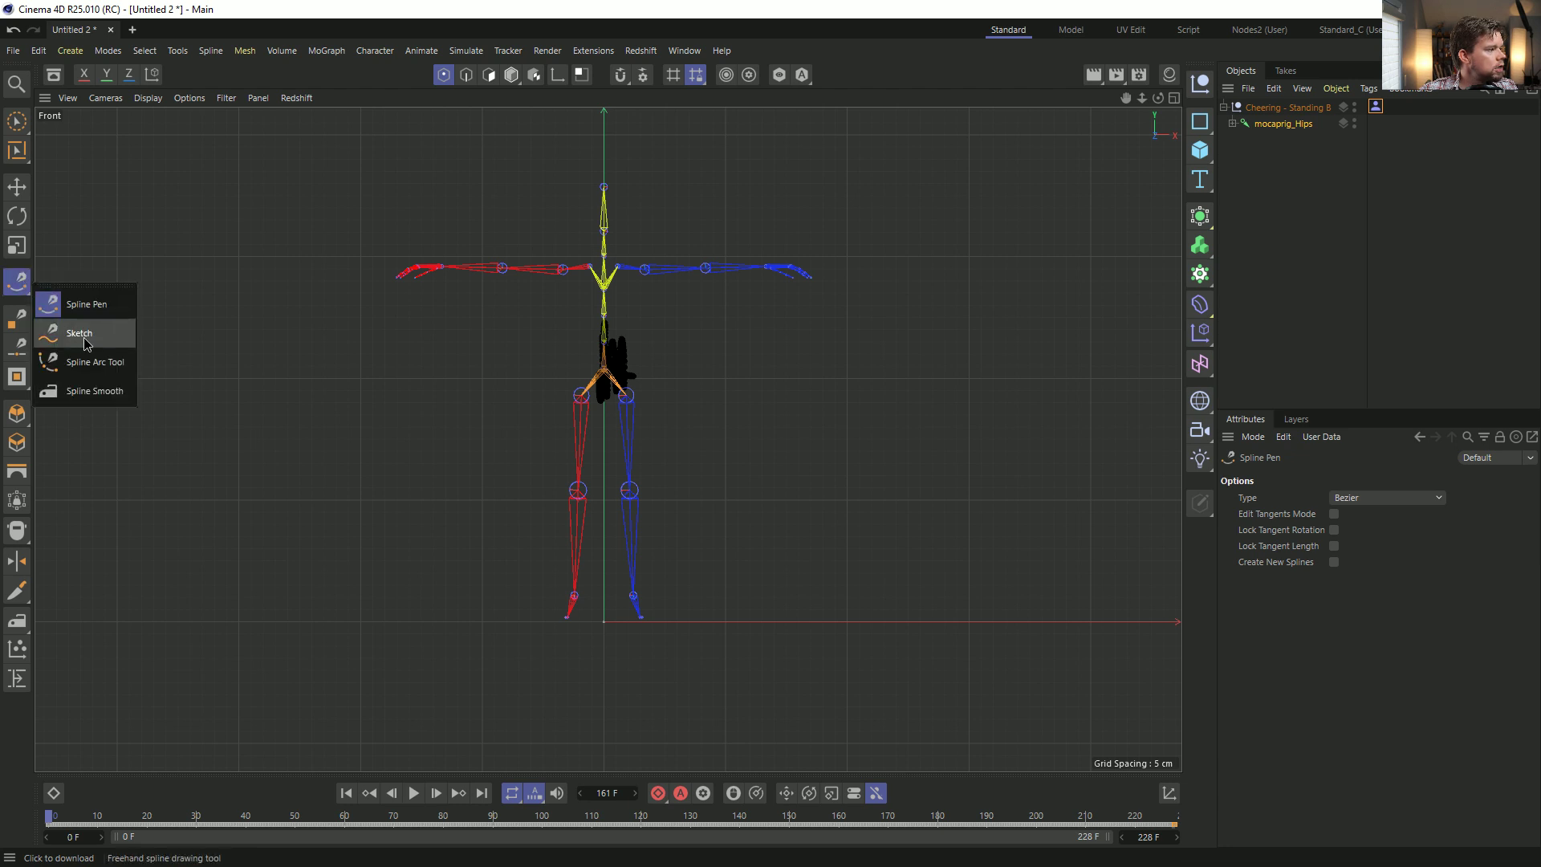
pyautogui.click(79, 333)
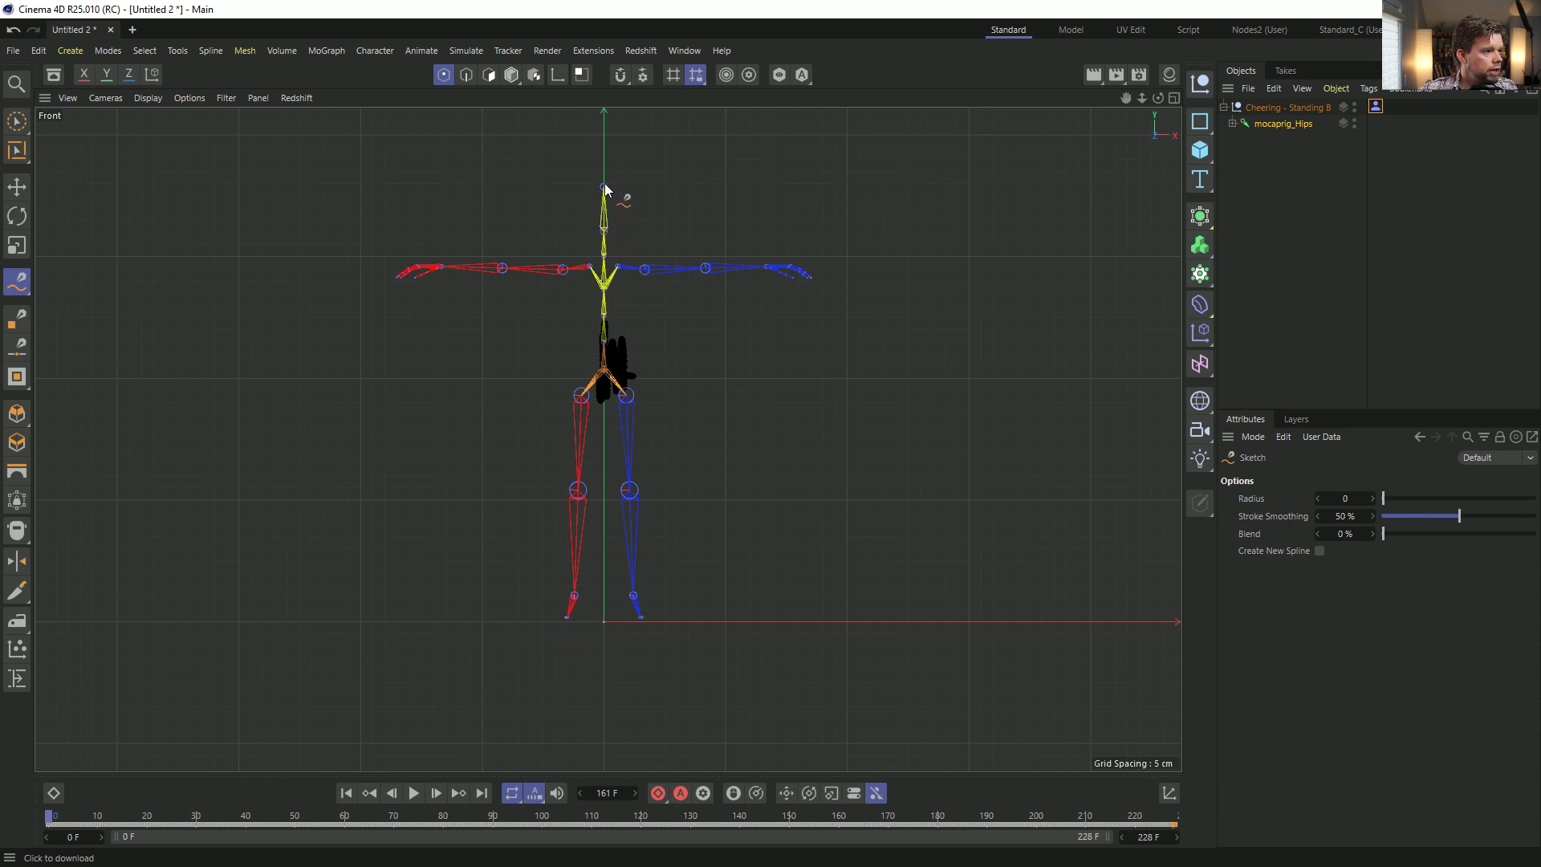
pyautogui.moveTo(559, 271); pyautogui.dragTo(407, 281)
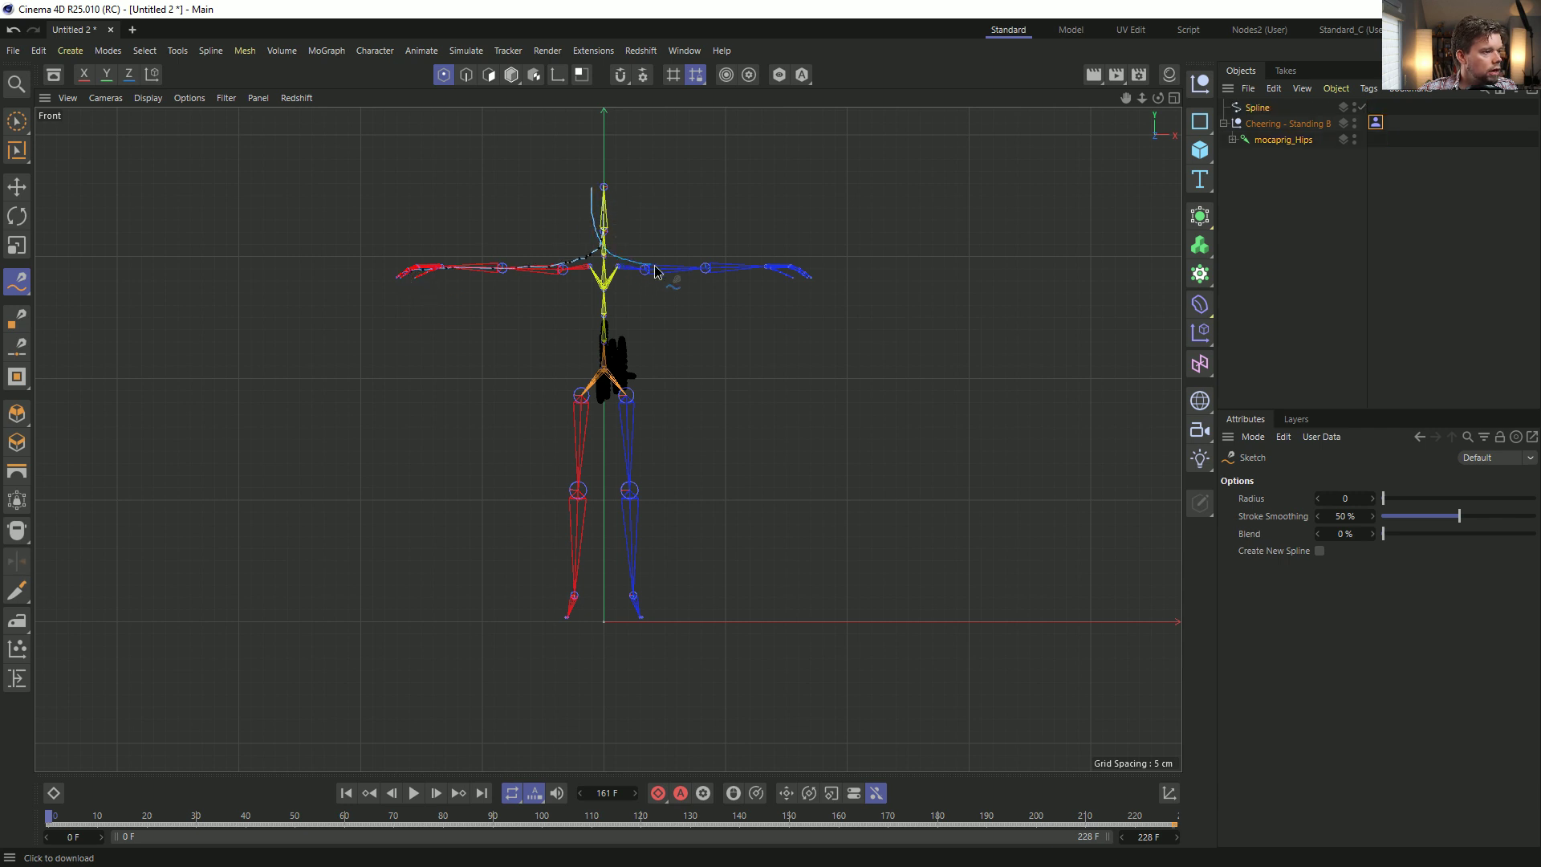
pyautogui.moveTo(797, 280); pyautogui.dragTo(800, 278)
# Sketch freehand spline strokes from the head through the torso and down both legs of the rig.
pyautogui.moveTo(605, 223); pyautogui.dragTo(595, 305)
pyautogui.moveTo(571, 437); pyautogui.dragTo(563, 607)
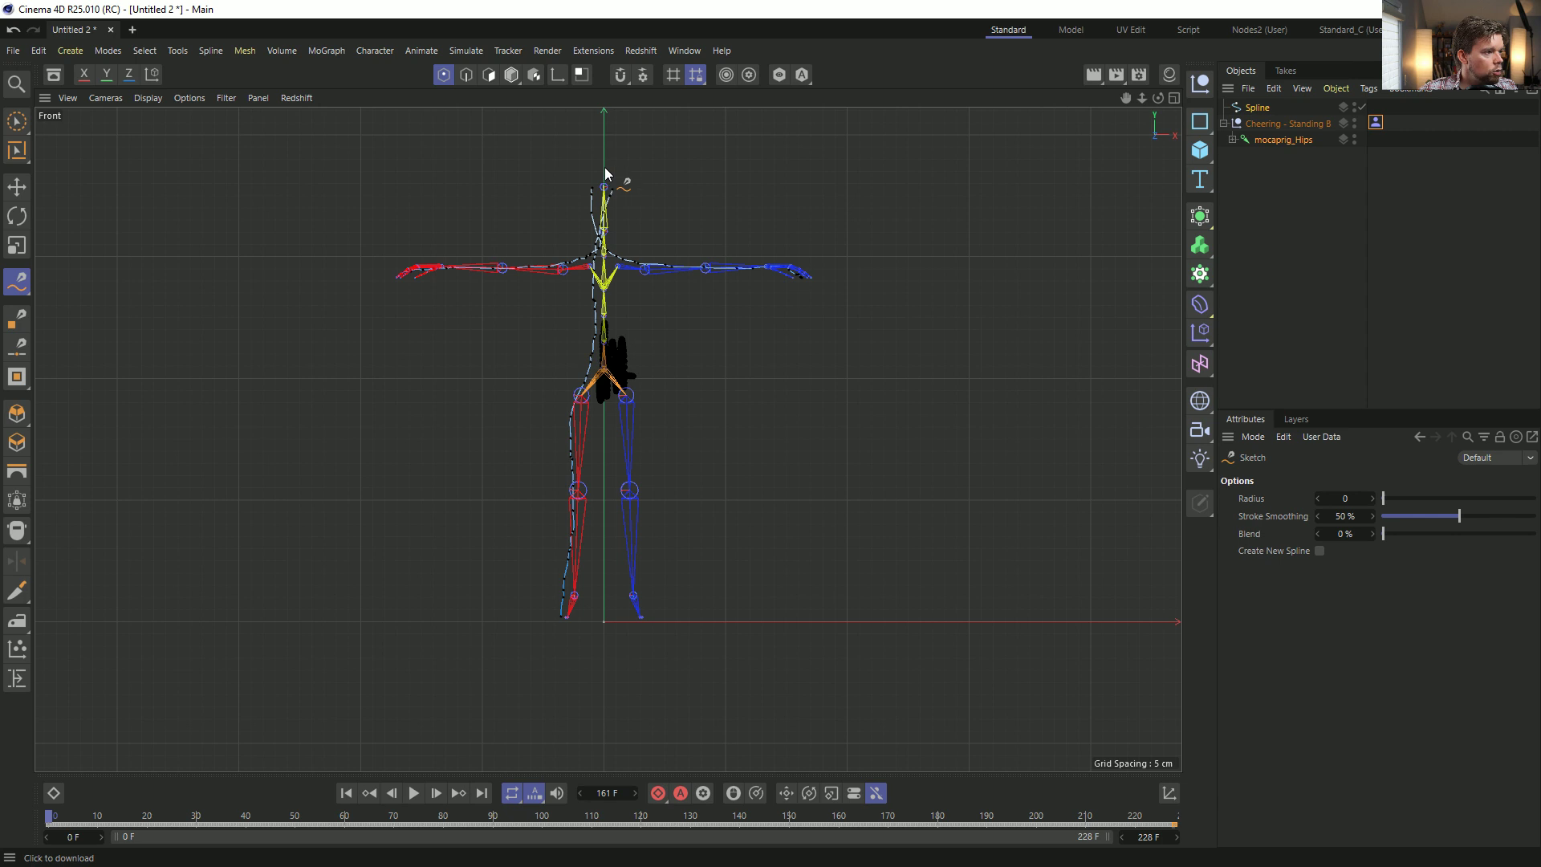
pyautogui.moveTo(629, 485); pyautogui.dragTo(641, 619)
pyautogui.moveTo(610, 233); pyautogui.dragTo(603, 306)
pyautogui.moveTo(622, 504)
pyautogui.mouseDown()
pyautogui.moveTo(642, 617)
pyautogui.moveTo(574, 557)
pyautogui.mouseUp()
pyautogui.moveTo(589, 493); pyautogui.dragTo(592, 488)
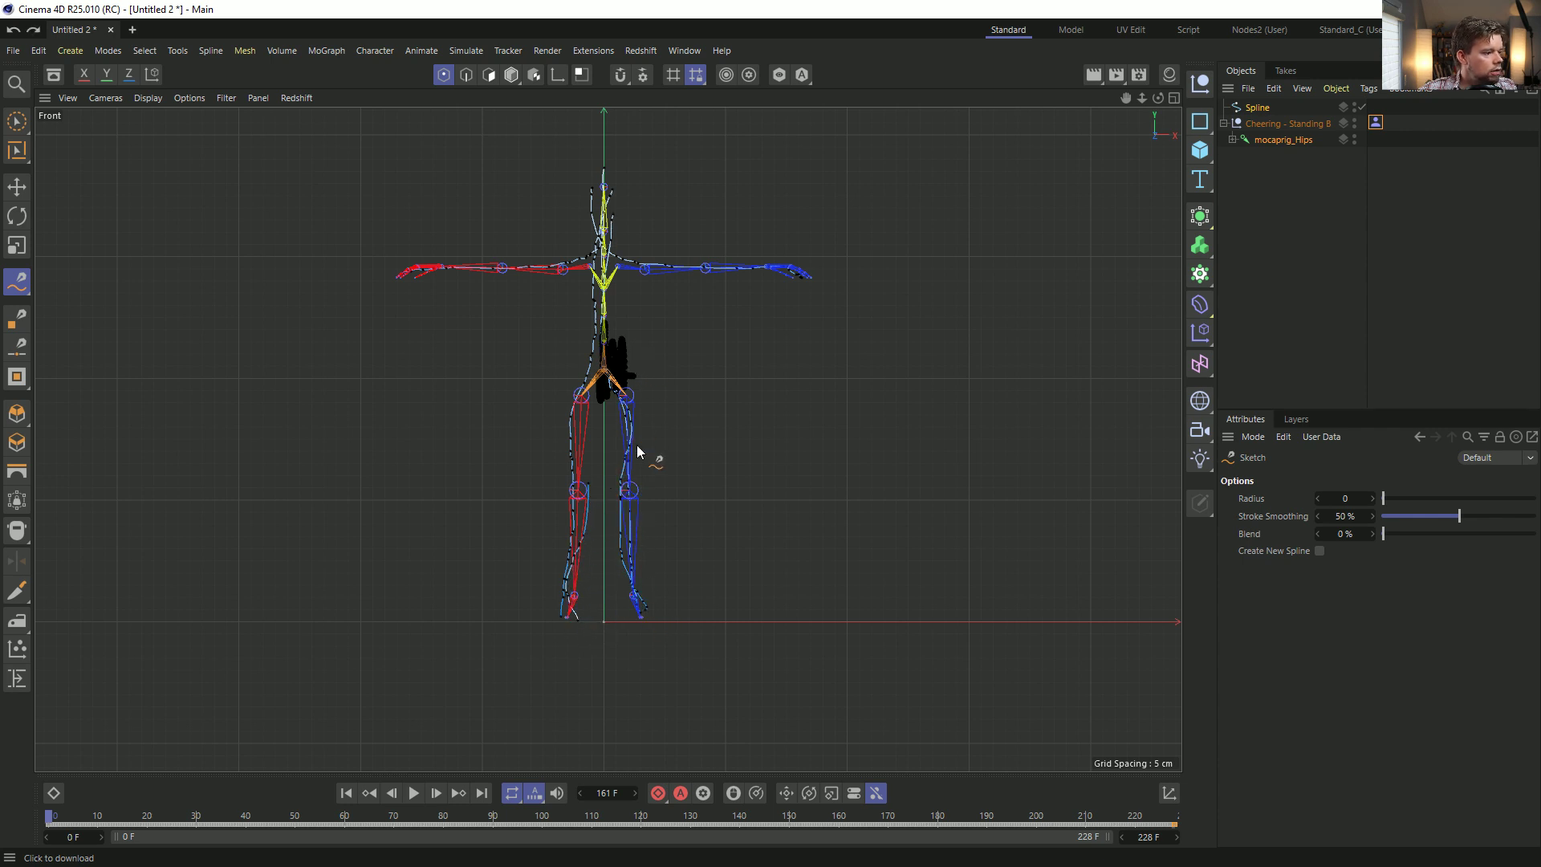
# Undo the last two actions, and sketch extra freehand strokes from the head down the red leg and out along both arms.
pyautogui.hotkey('ctrl', 'z')
pyautogui.hotkey('ctrl', 'z')
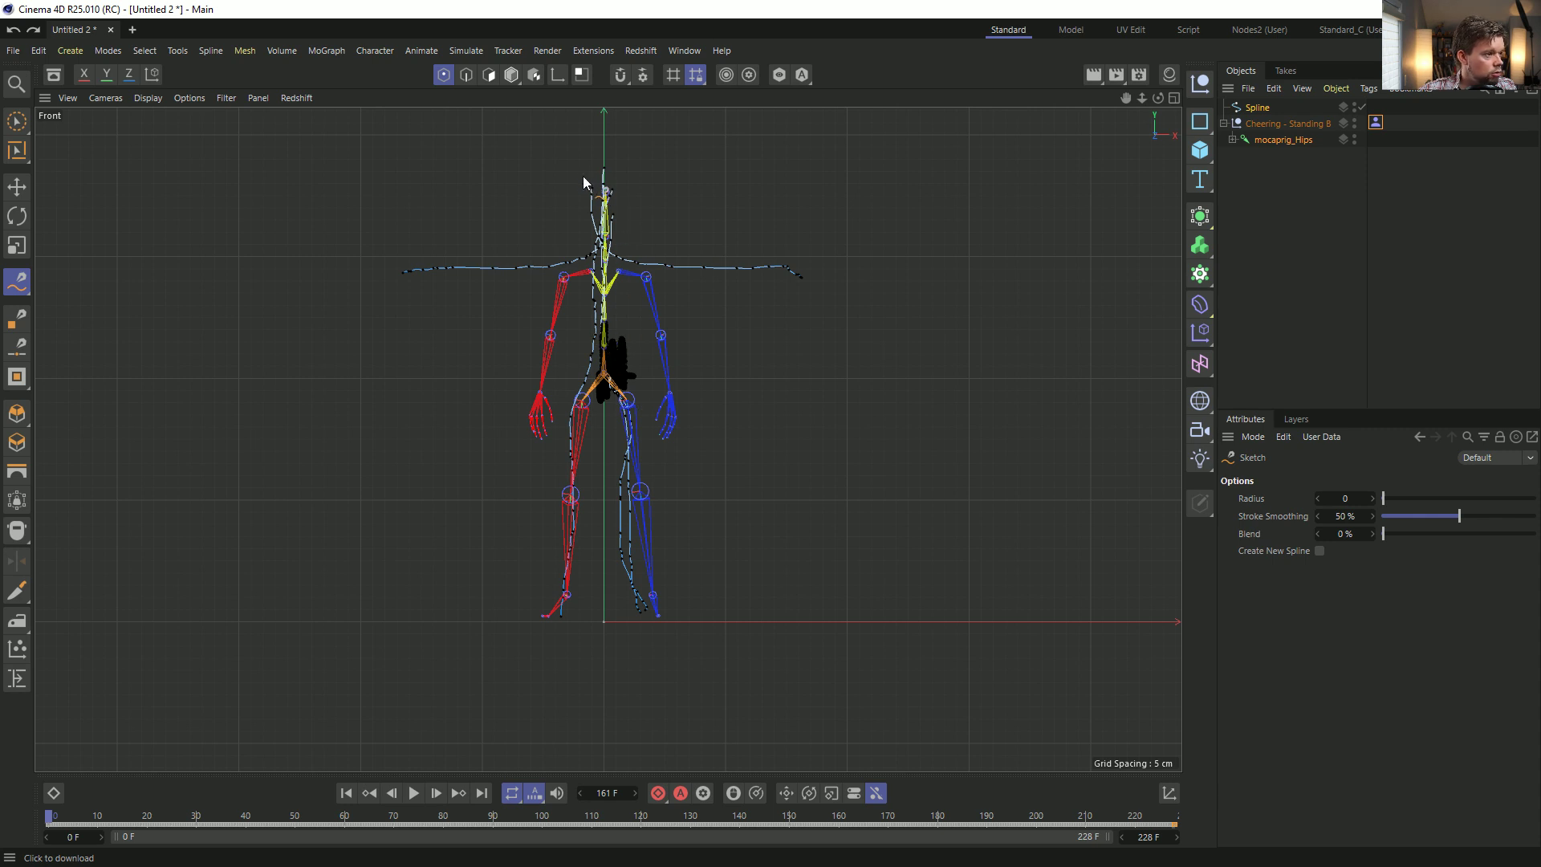
pyautogui.moveTo(581, 178)
pyautogui.mouseDown()
pyautogui.moveTo(596, 309)
pyautogui.moveTo(576, 527)
pyautogui.mouseUp()
pyautogui.moveTo(552, 587); pyautogui.dragTo(545, 615)
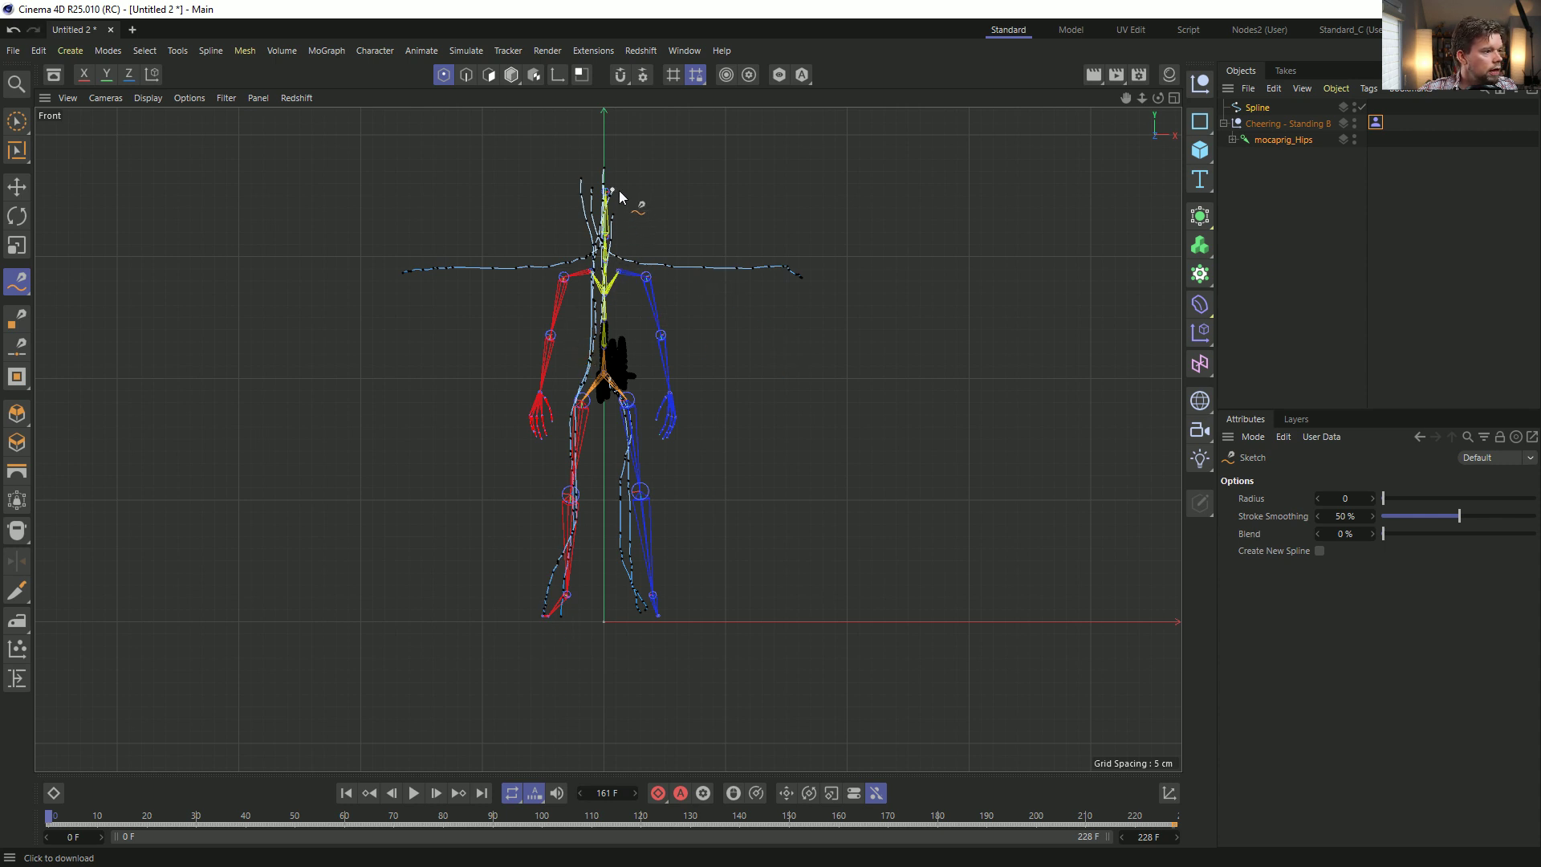
pyautogui.moveTo(611, 258); pyautogui.dragTo(434, 282)
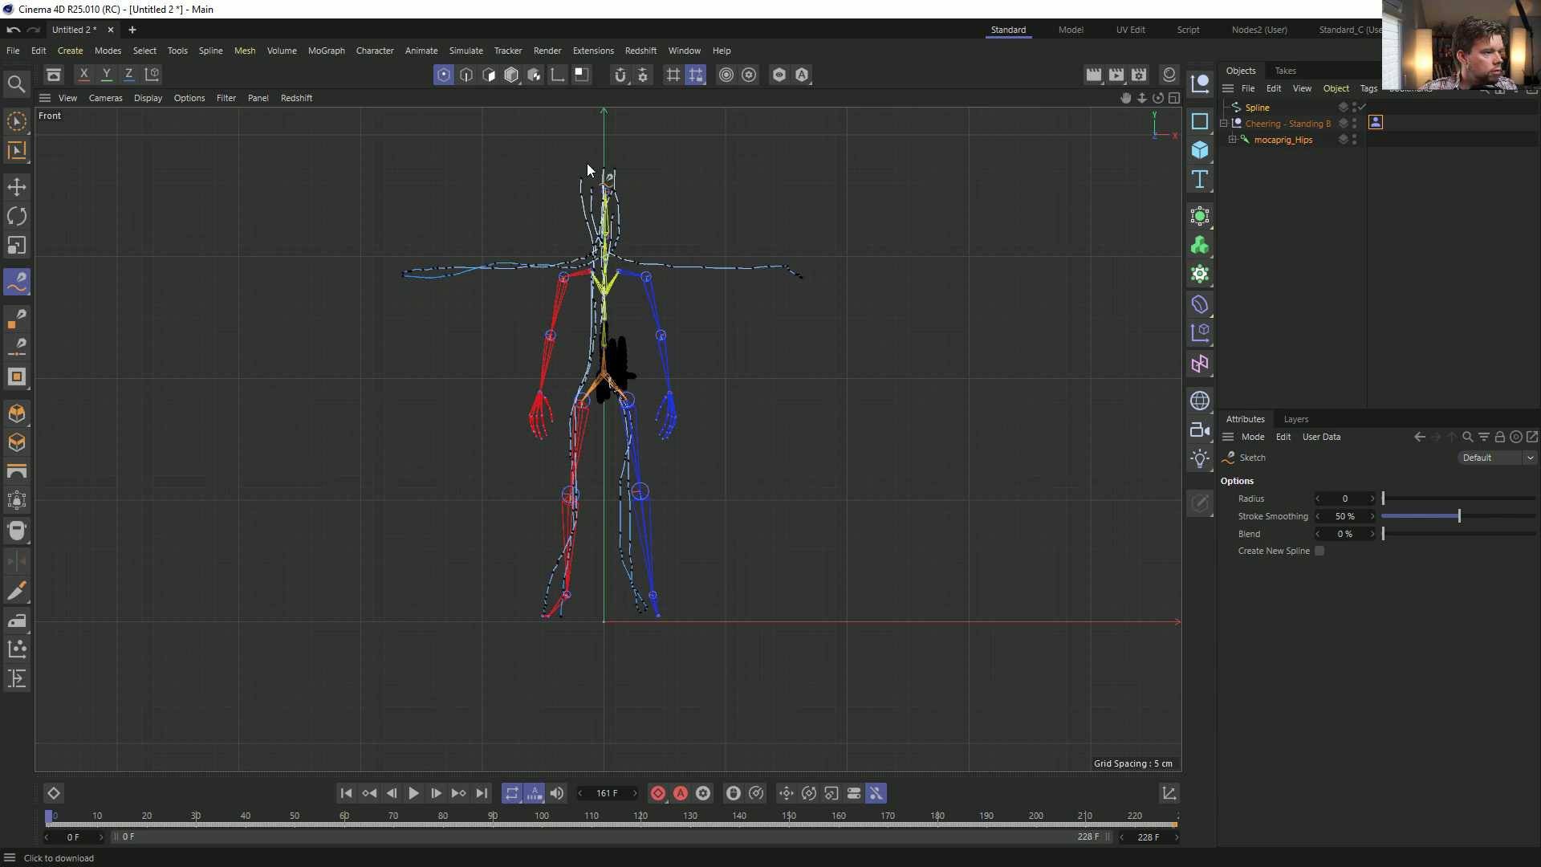
pyautogui.moveTo(590, 174); pyautogui.dragTo(635, 260)
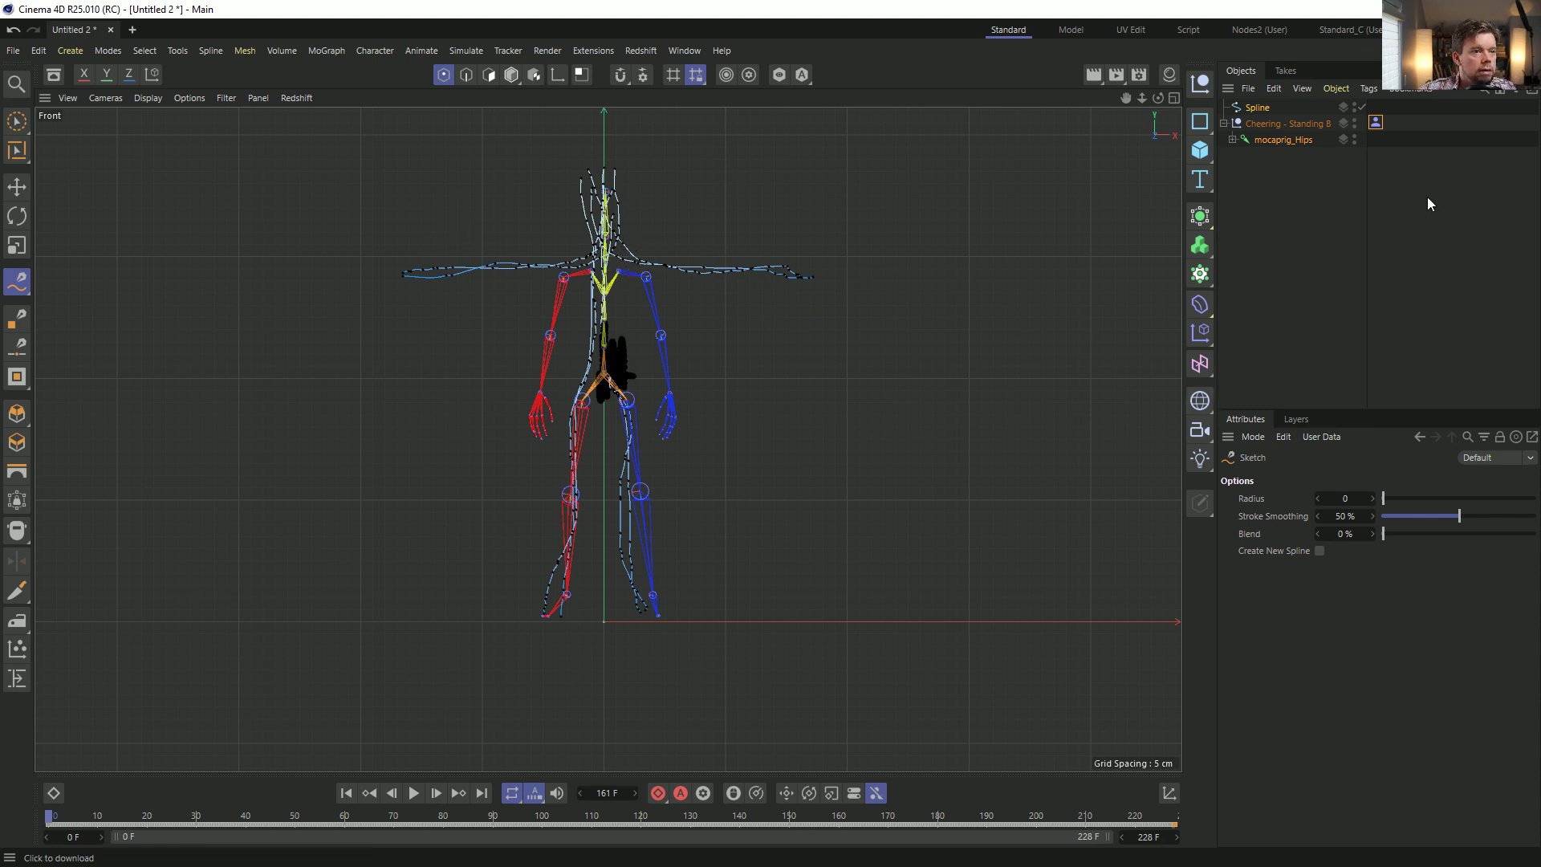
# Put the rig in its reference pose and bind the sketched spline to the whole mocaprig_Hips joint hierarchy.
pyautogui.click(1376, 122)
pyautogui.click(1437, 567)
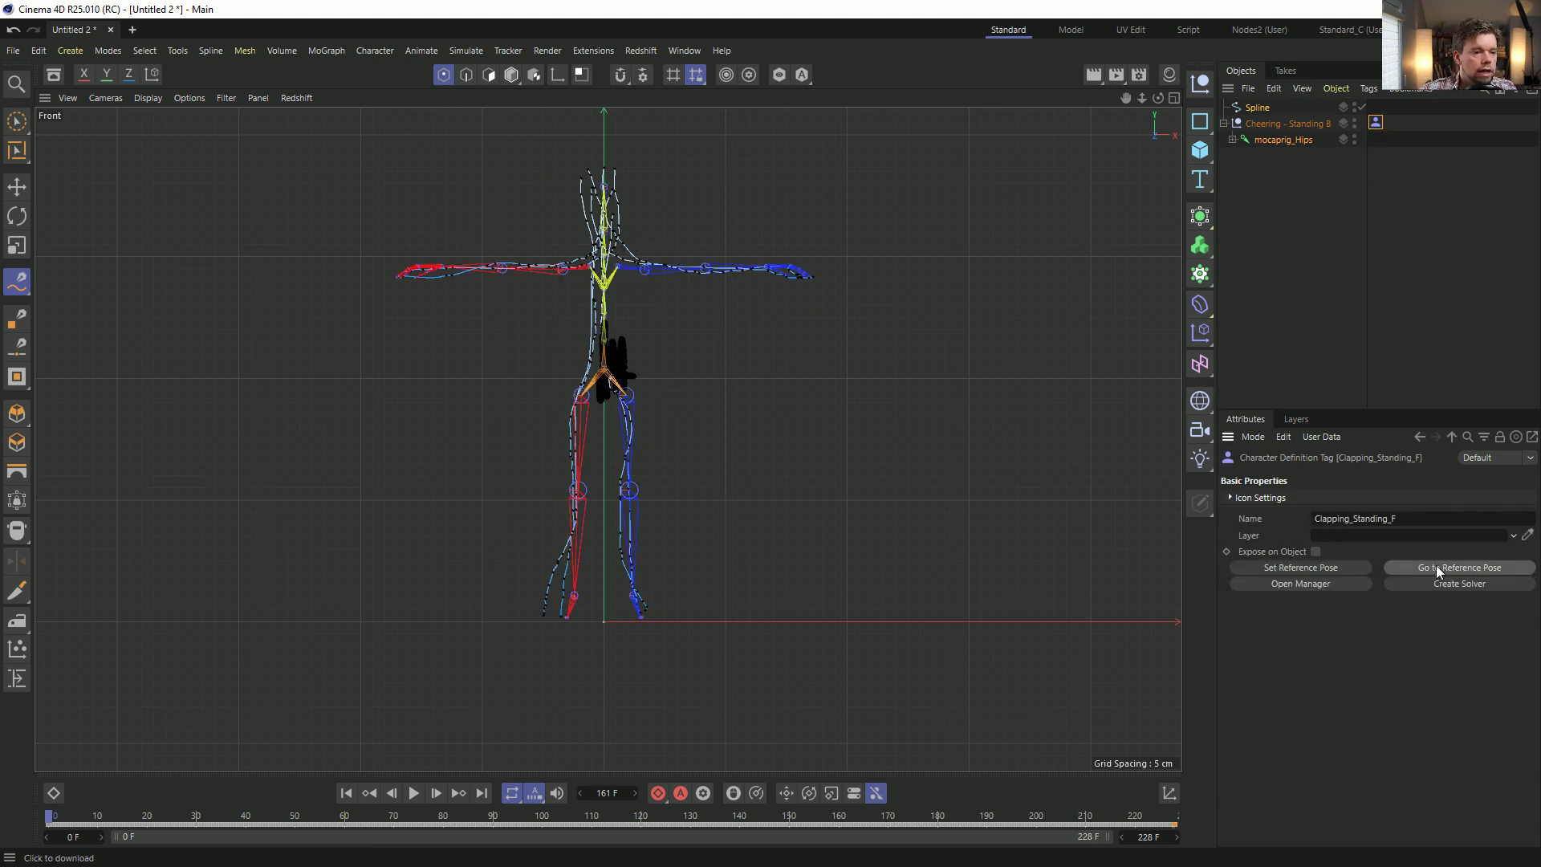
pyautogui.middleClick(1260, 138)
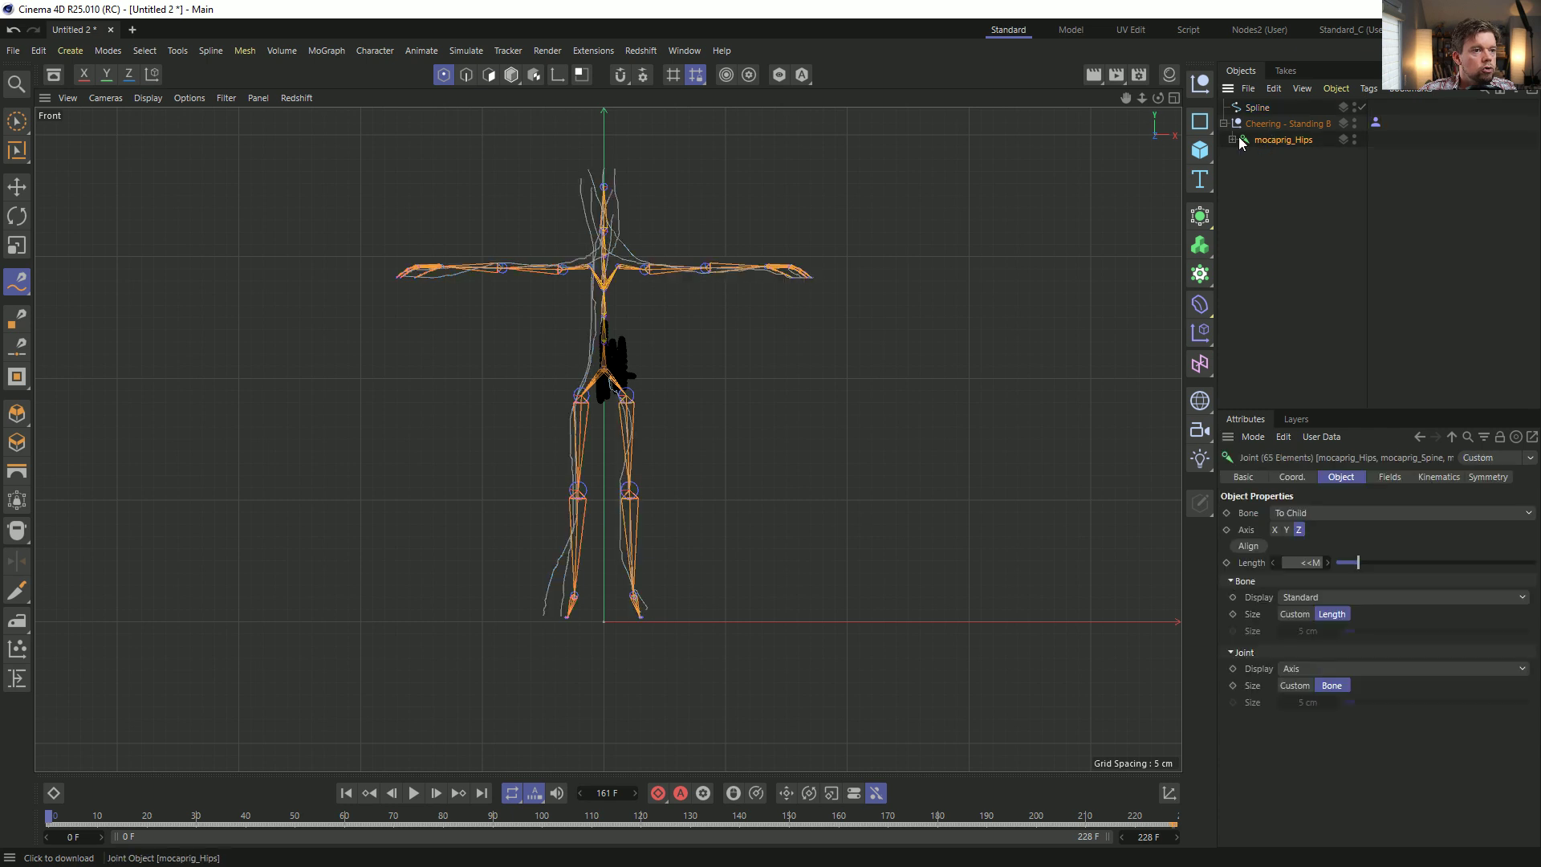
pyautogui.keyDown('shift'); pyautogui.click(1257, 107); pyautogui.keyUp('shift')
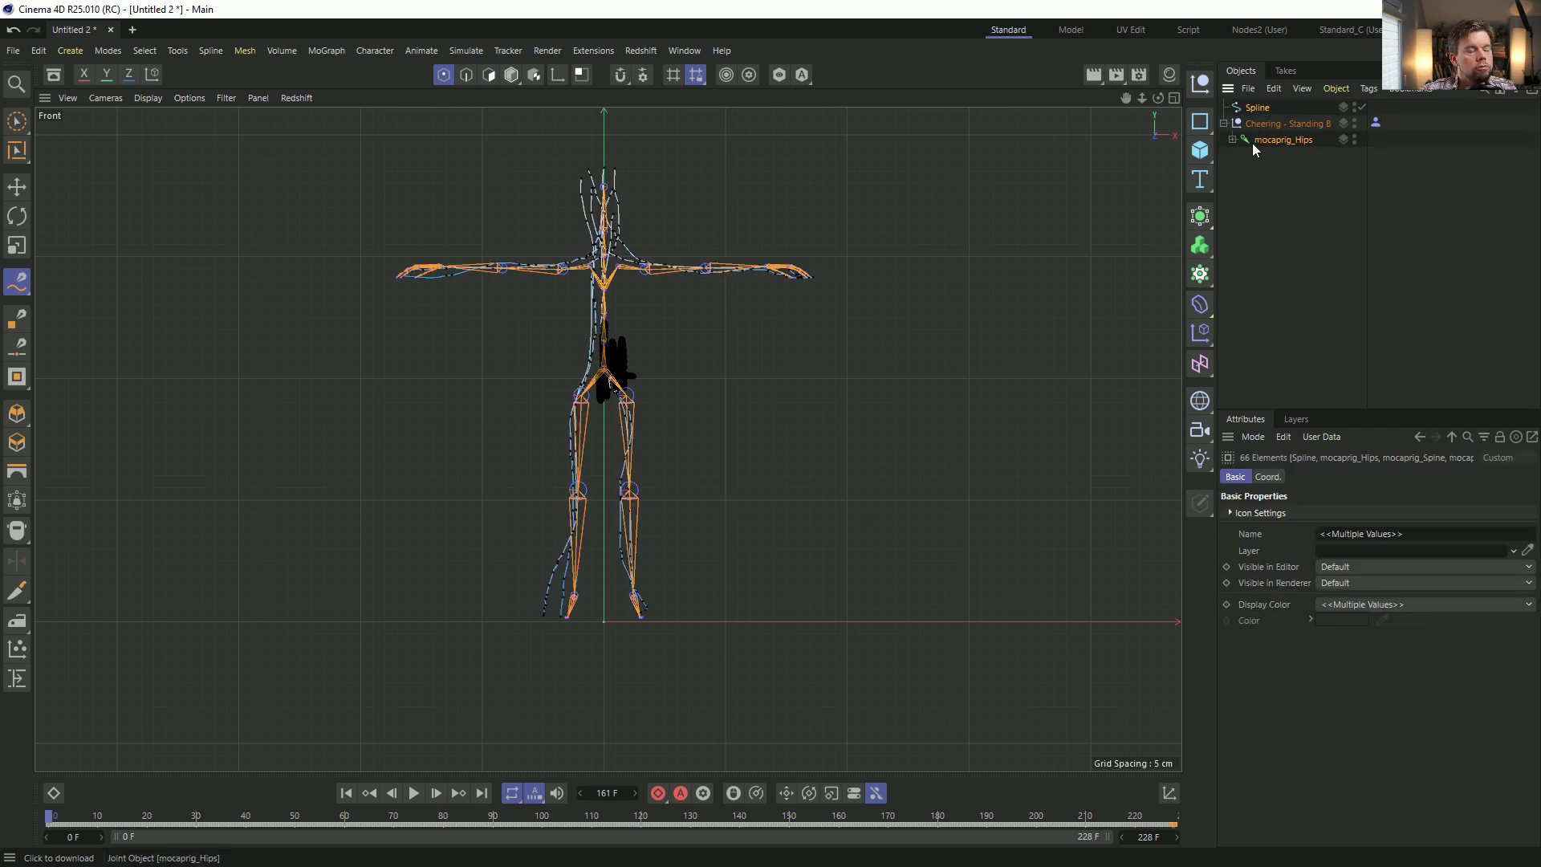
pyautogui.click(389, 51)
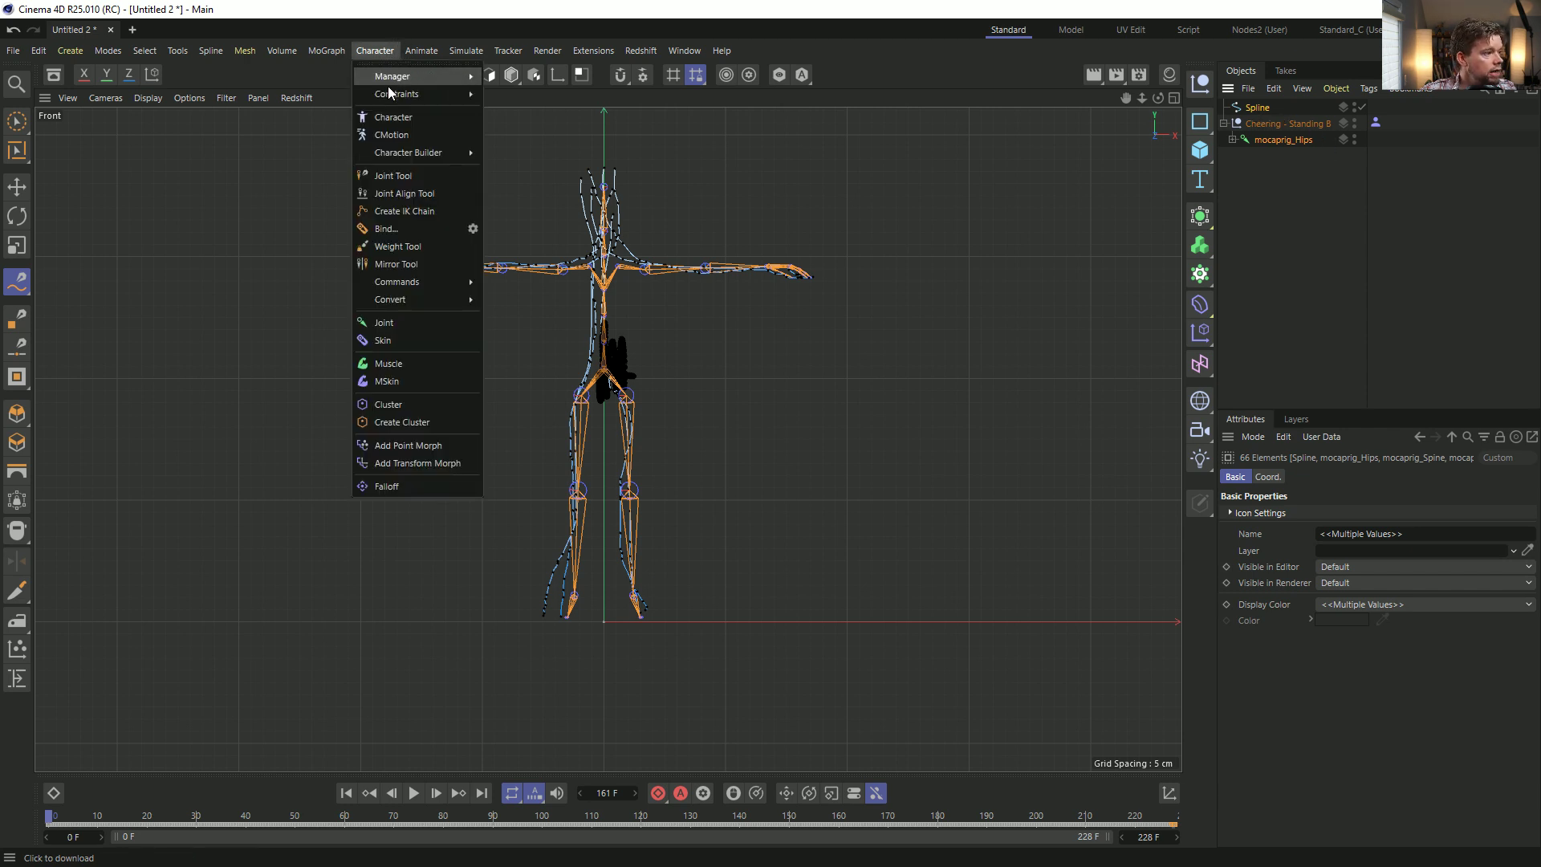
pyautogui.click(382, 230)
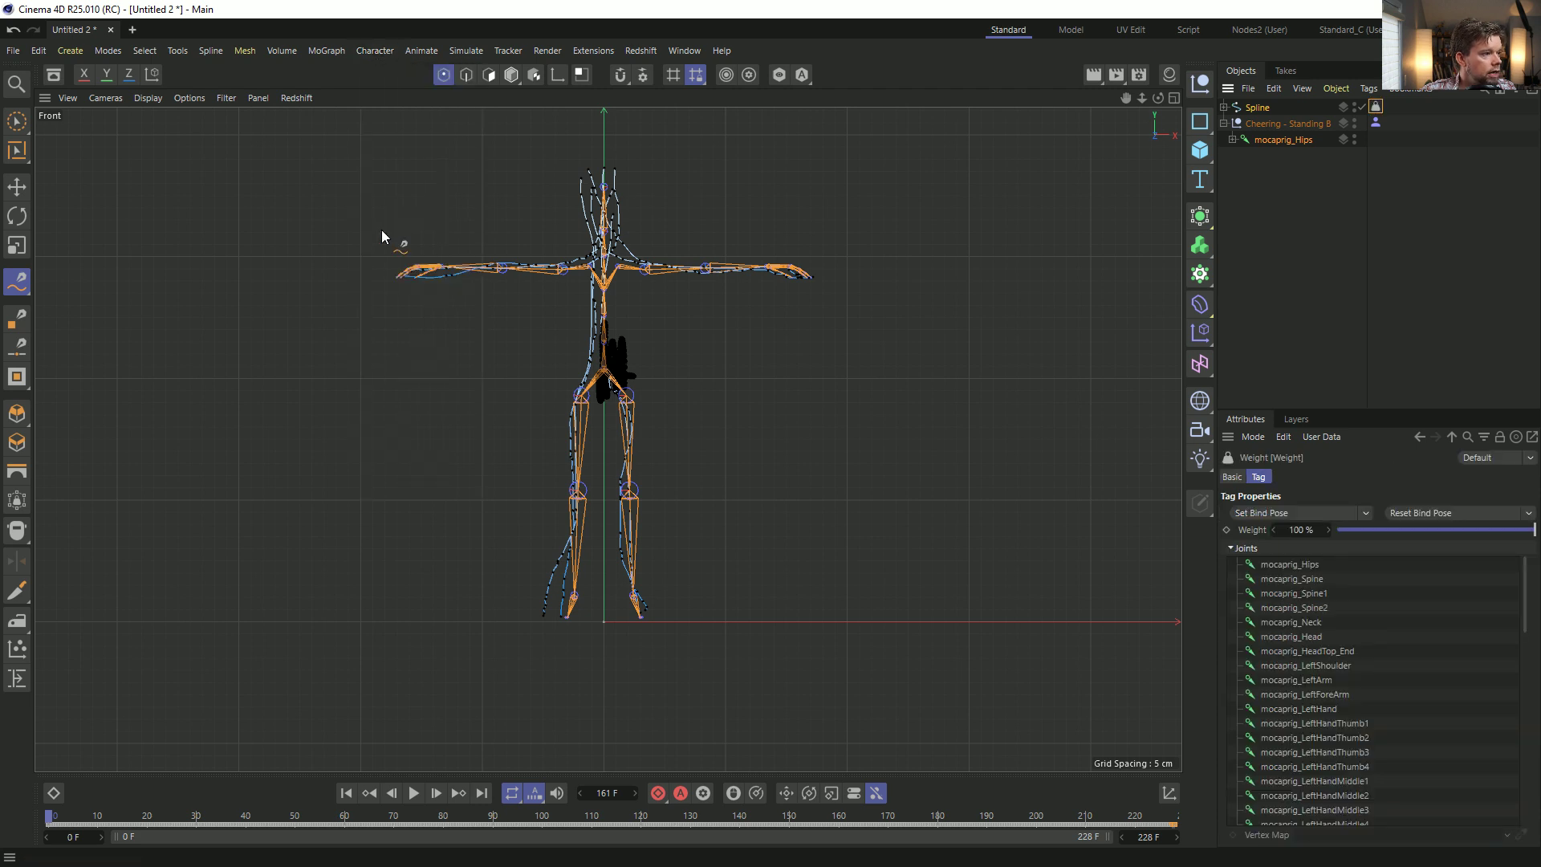
# Play the animation in the Perspective view to check how the bound spline follows the rig, and return to the first frame.
pyautogui.middleClick(650, 215)
pyautogui.middleClick(403, 330)
pyautogui.scroll(-2, 650, 369)
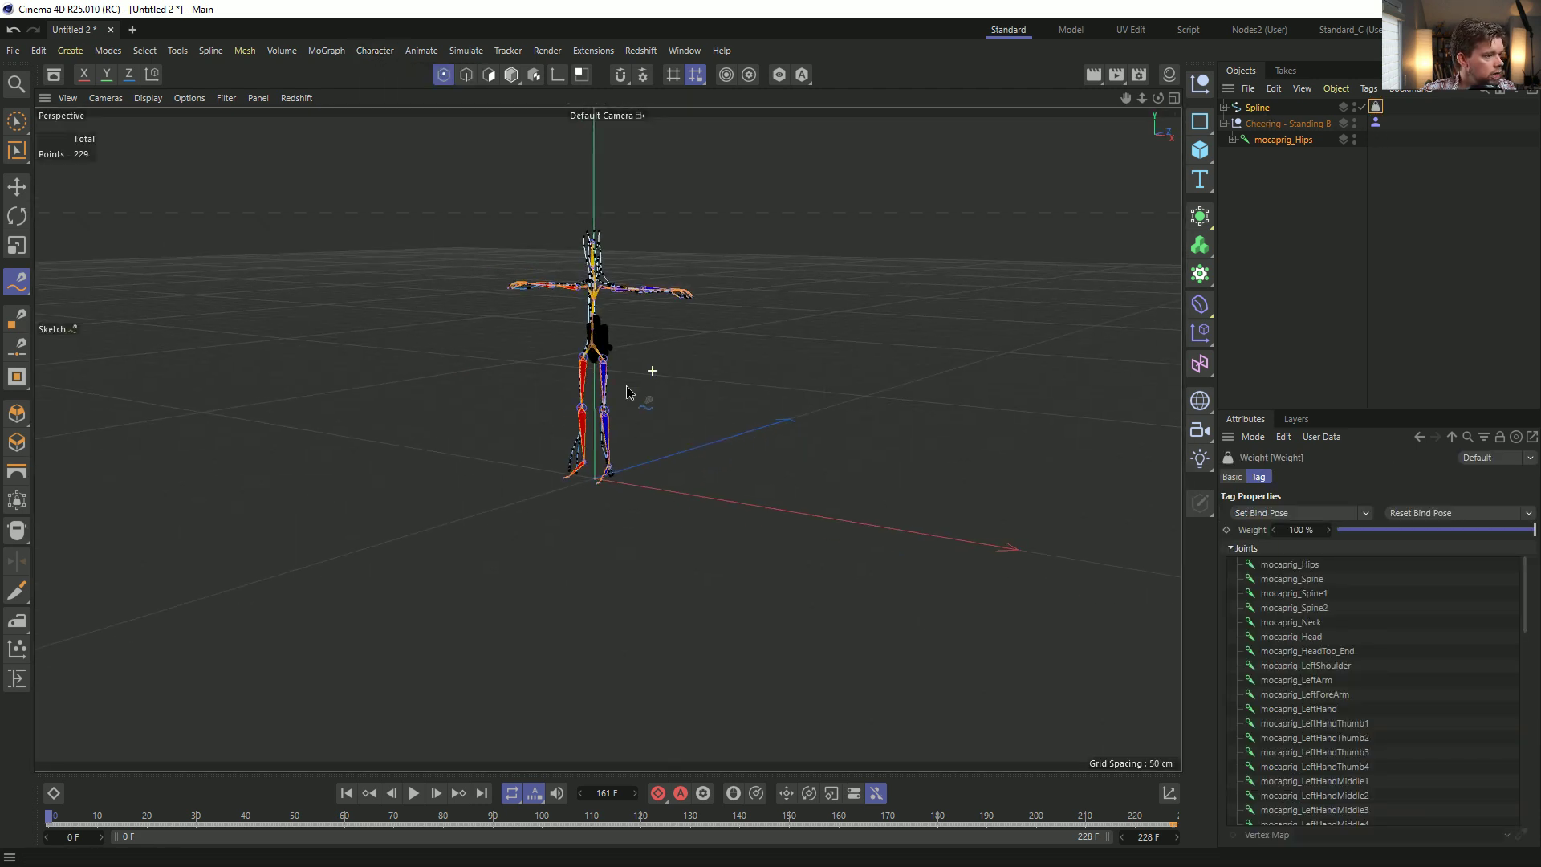
pyautogui.scroll(3, 650, 369)
pyautogui.click(346, 793)
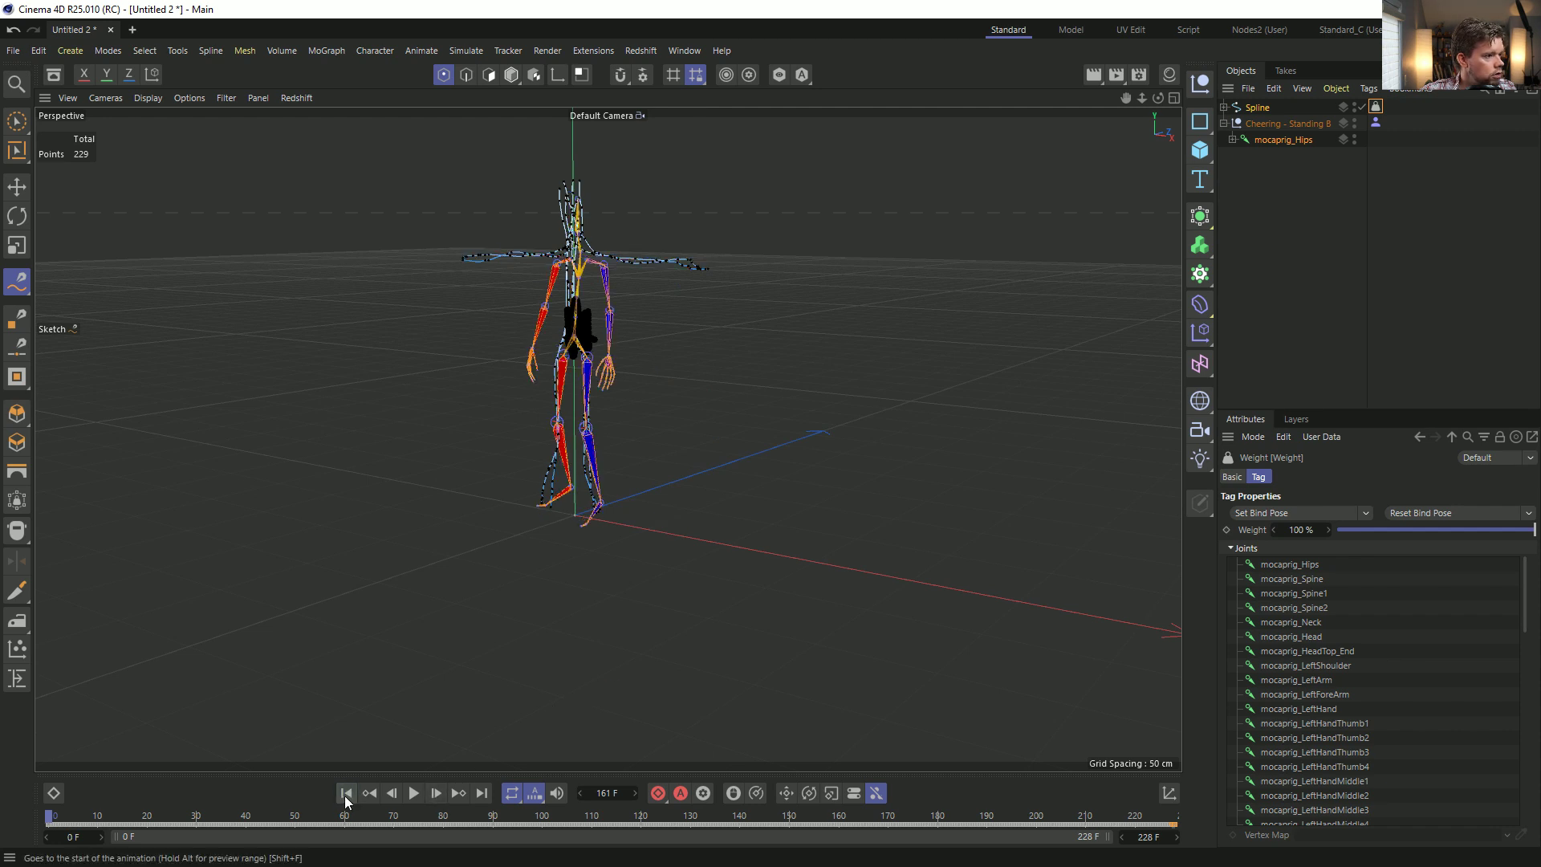
pyautogui.click(511, 74)
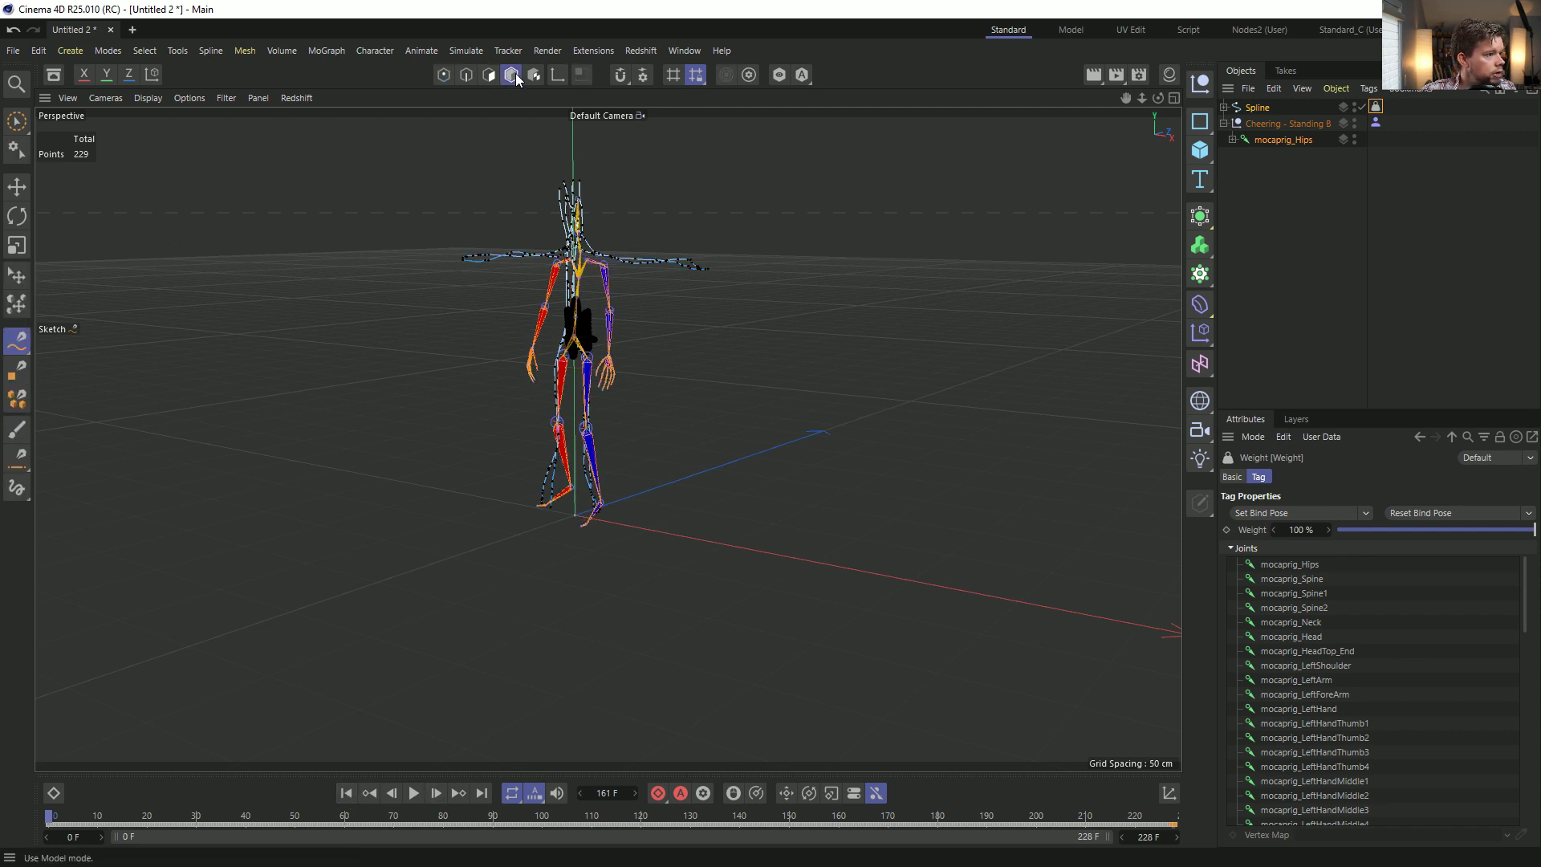
pyautogui.click(1266, 237)
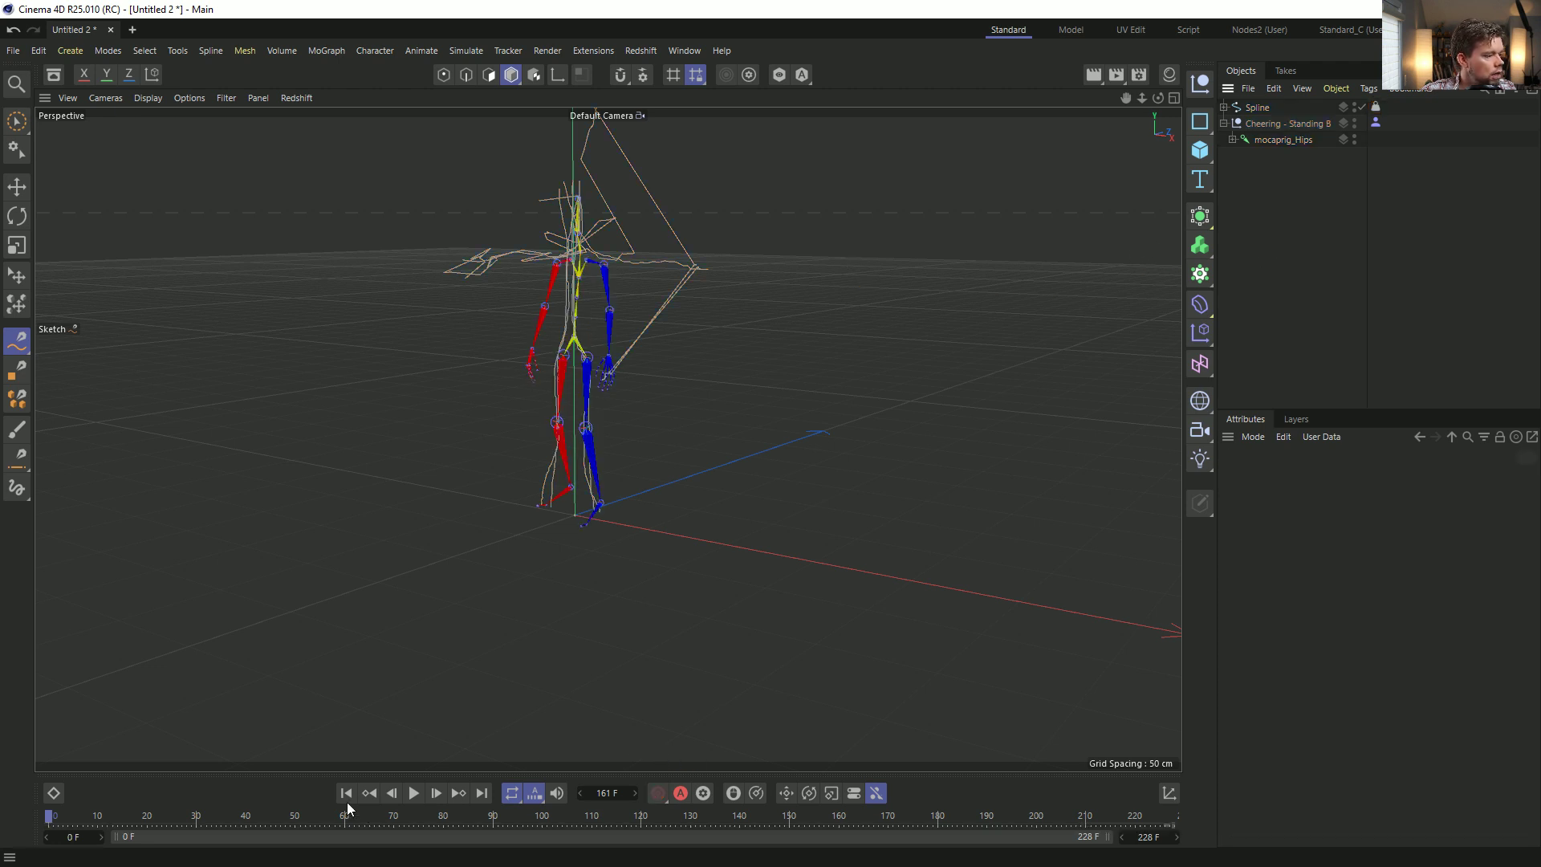
pyautogui.click(414, 794)
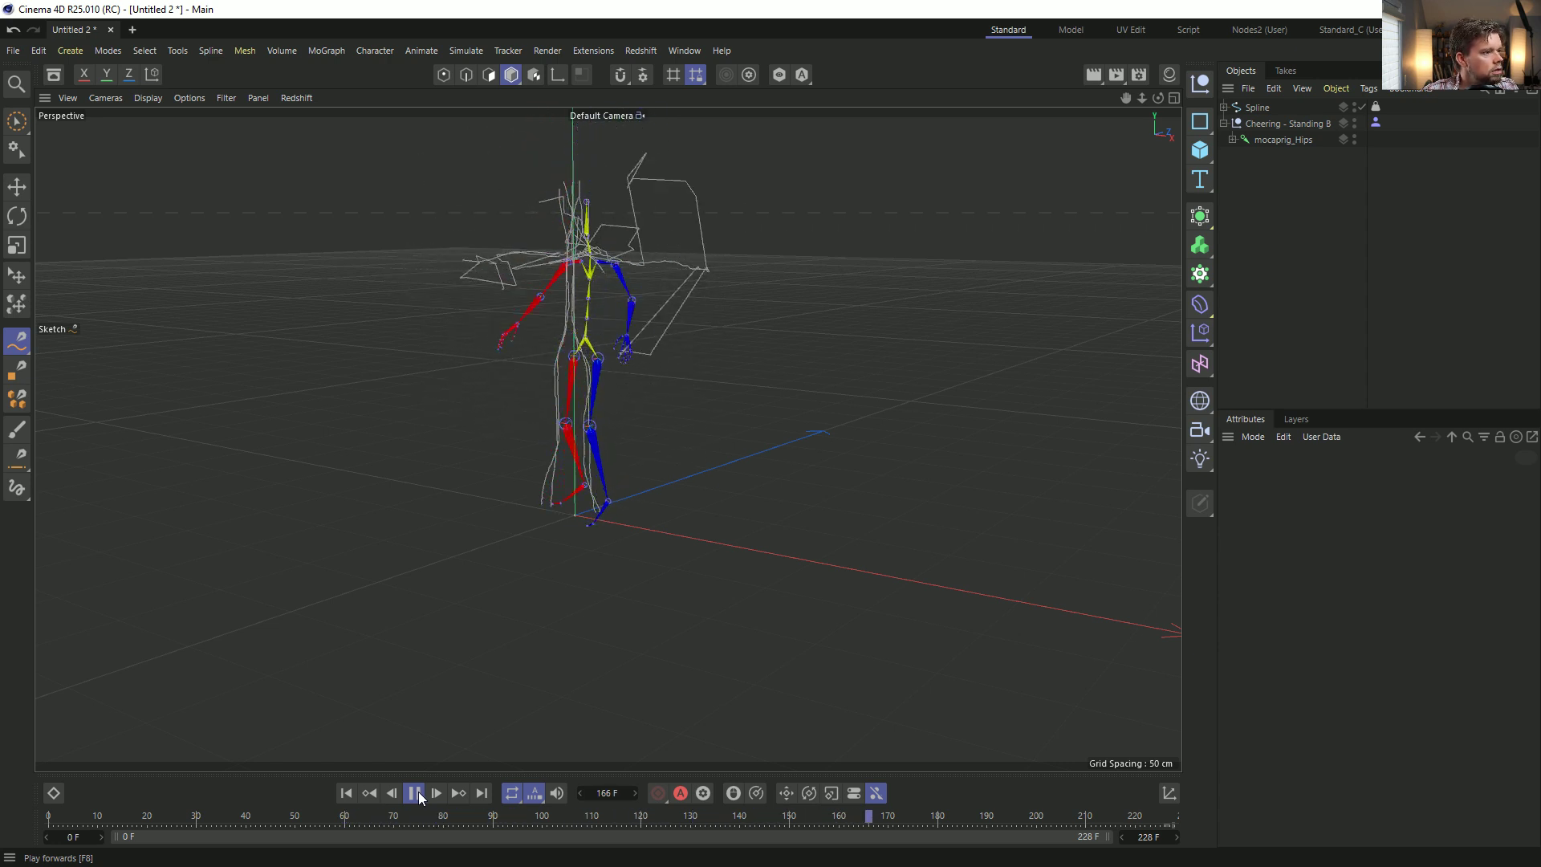
pyautogui.click(415, 793)
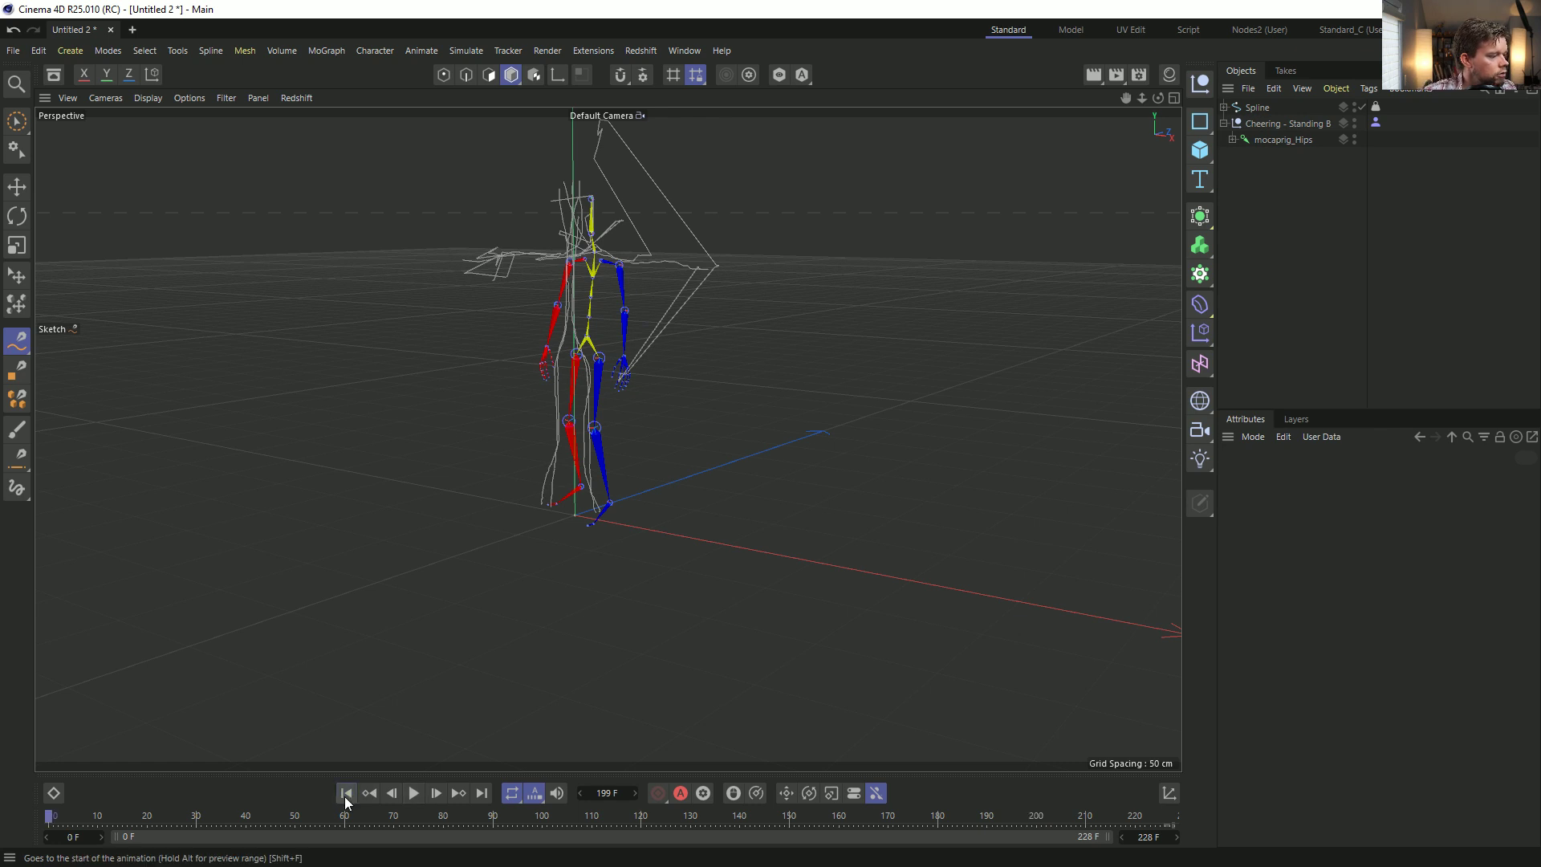
pyautogui.click(346, 793)
# Remove the binding by deleting the spline's Skin deformer and its Weight tag.
pyautogui.click(1264, 109)
pyautogui.click(1223, 108)
pyautogui.click(1256, 122)
pyautogui.press('Delete')
pyautogui.click(1375, 122)
pyautogui.click(1371, 107)
# Return the rig to its reference pose using its Character Definition tag, and activate Model mode with the Move tool.
pyautogui.click(1377, 123)
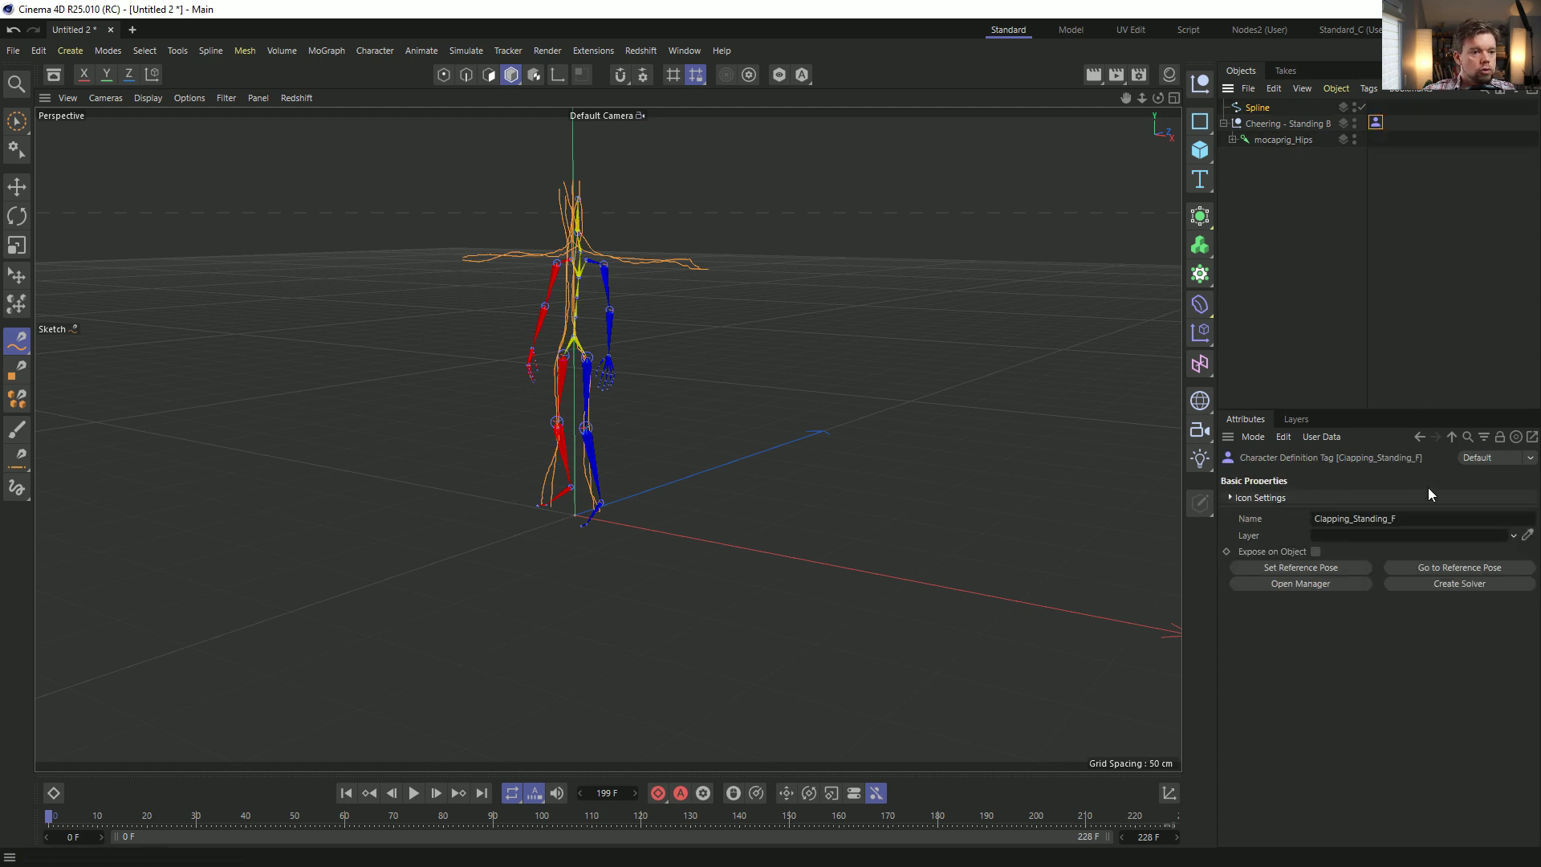
pyautogui.click(1462, 567)
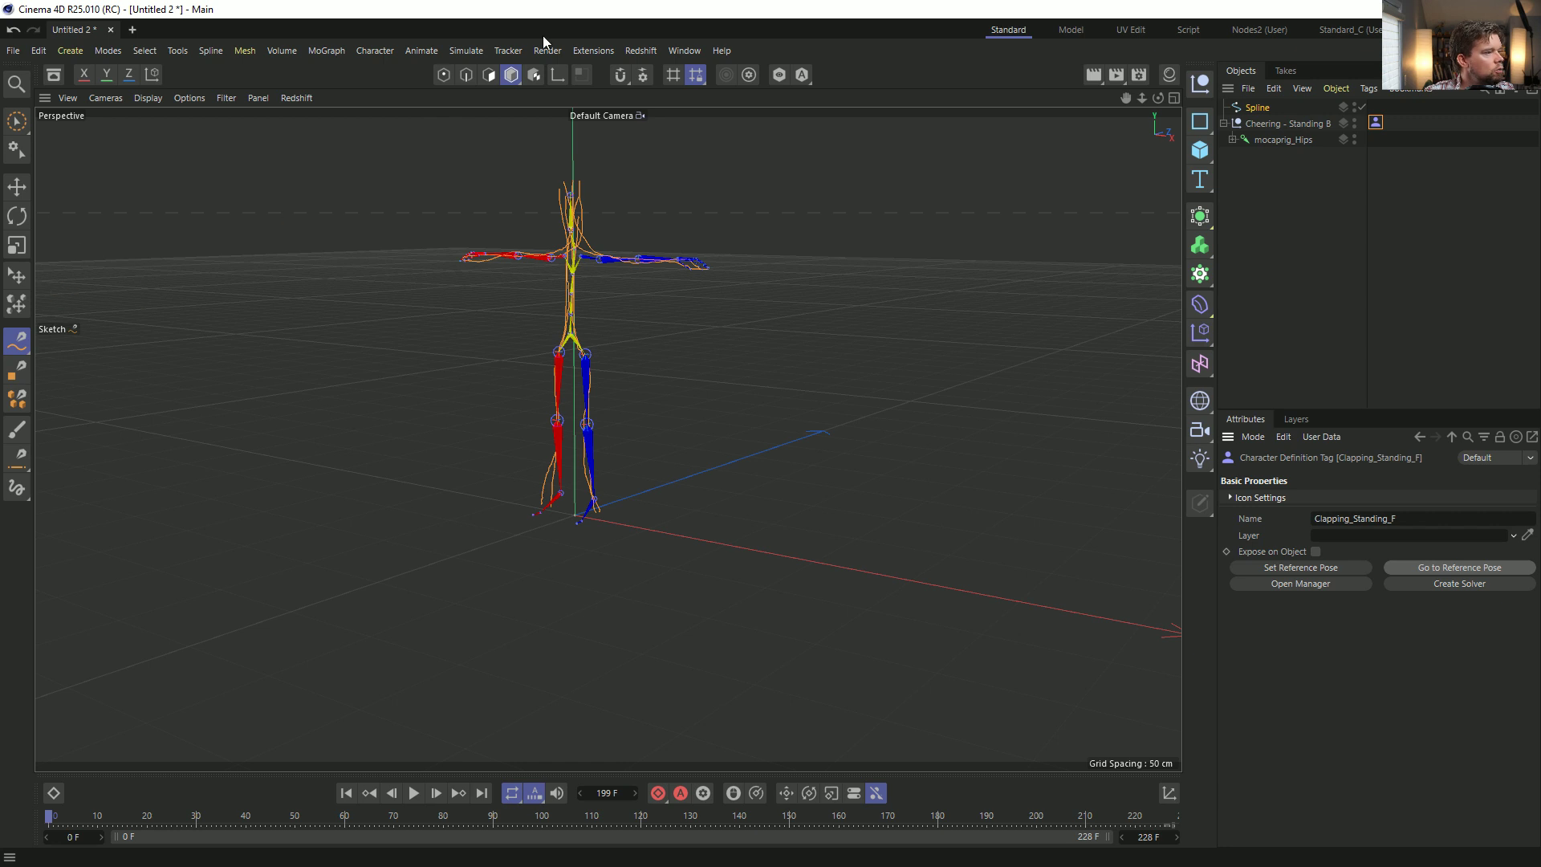
pyautogui.click(444, 75)
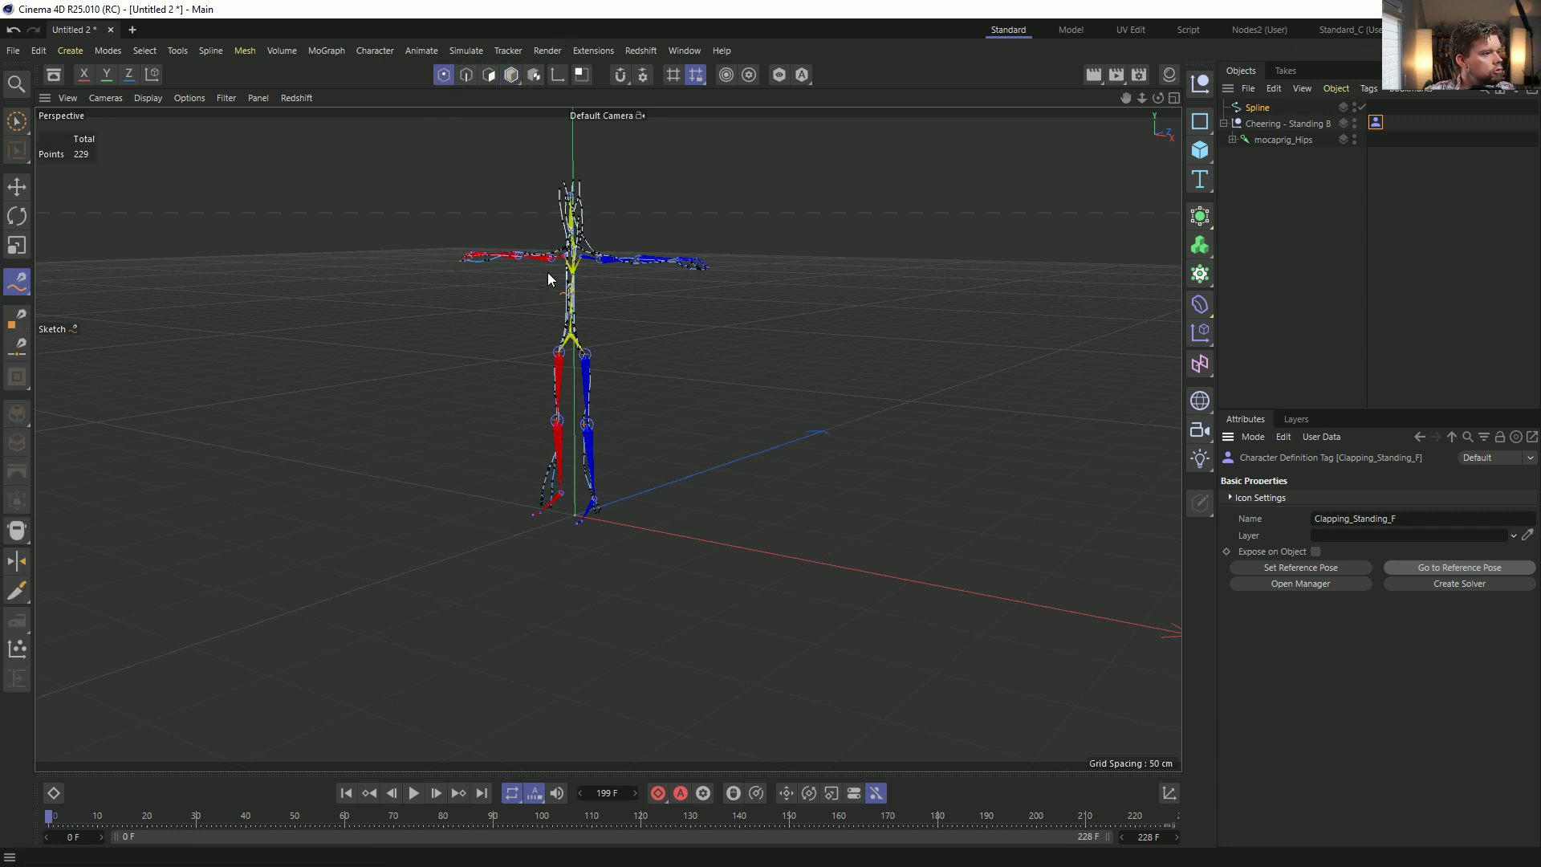
pyautogui.hotkey('ctrl', 'a')
pyautogui.click(511, 75)
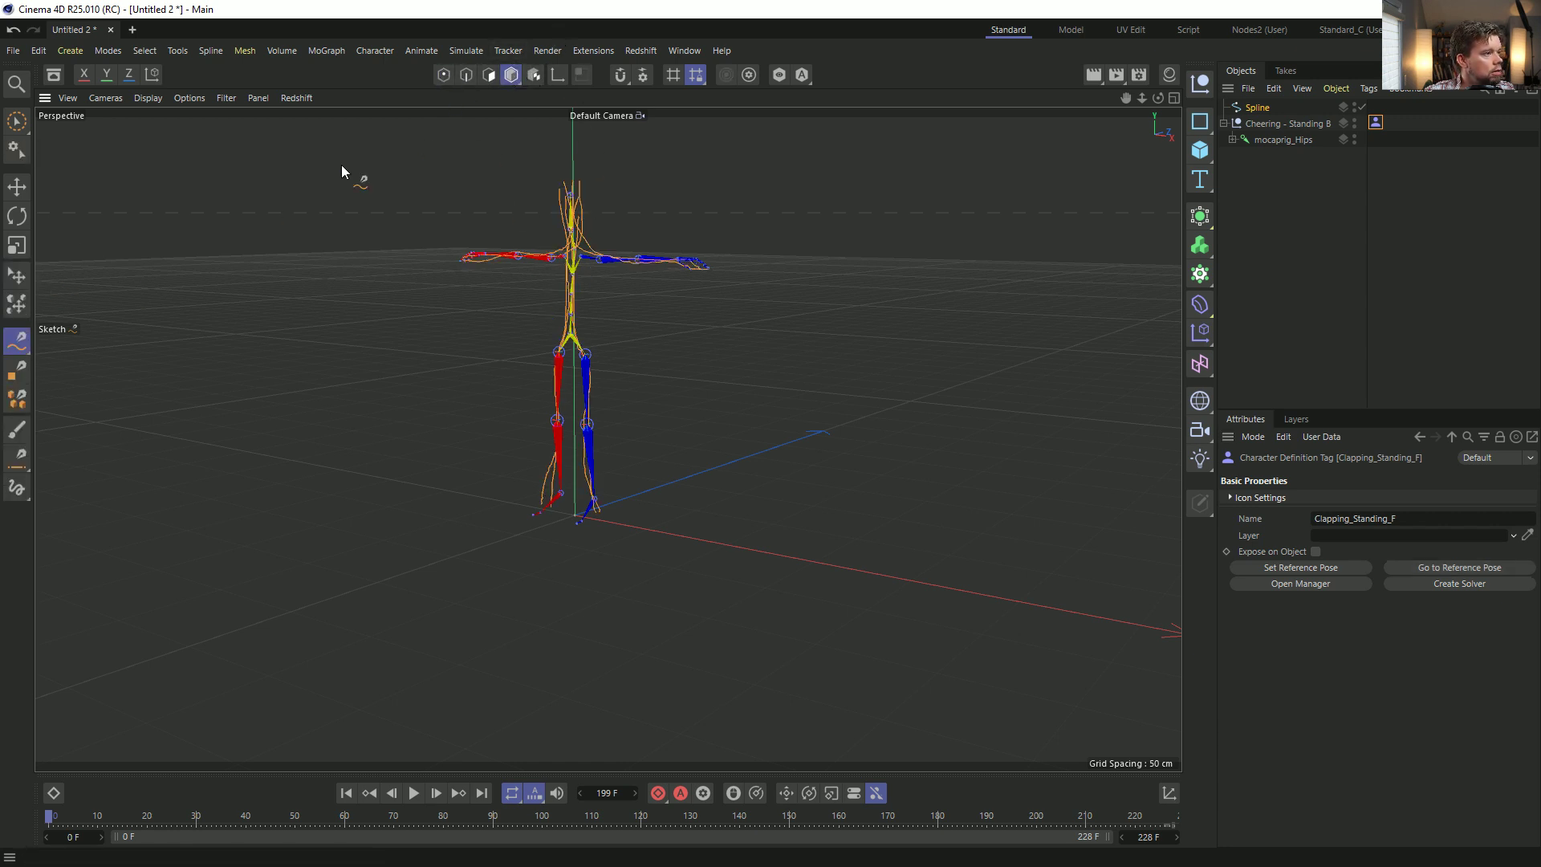
pyautogui.click(16, 186)
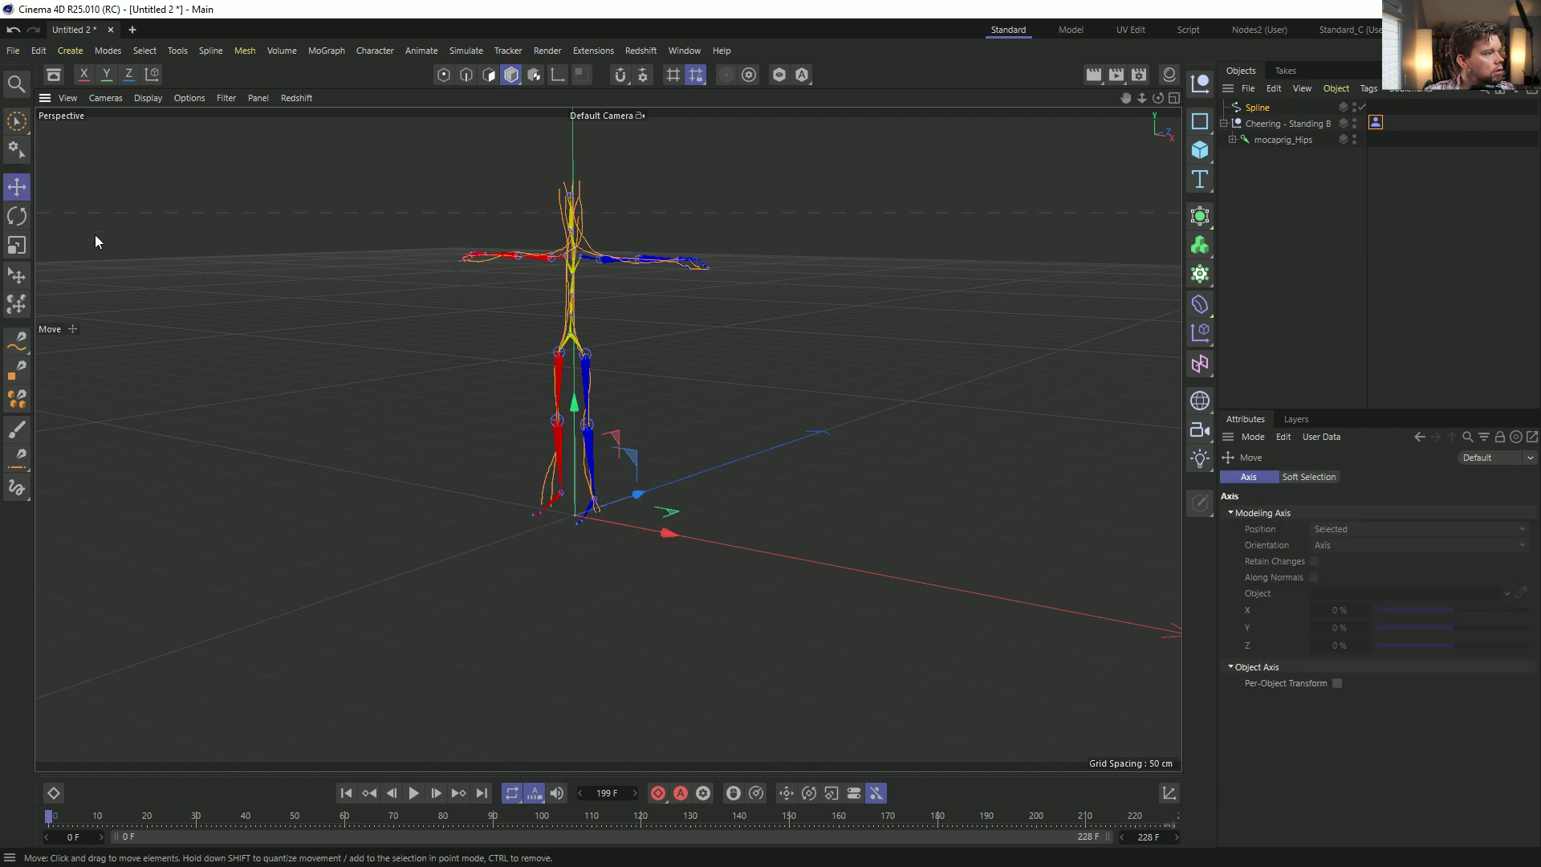
# Bind the spline again to all joints under mocaprig_Hips, and clear the selection.
pyautogui.middleClick(1269, 140)
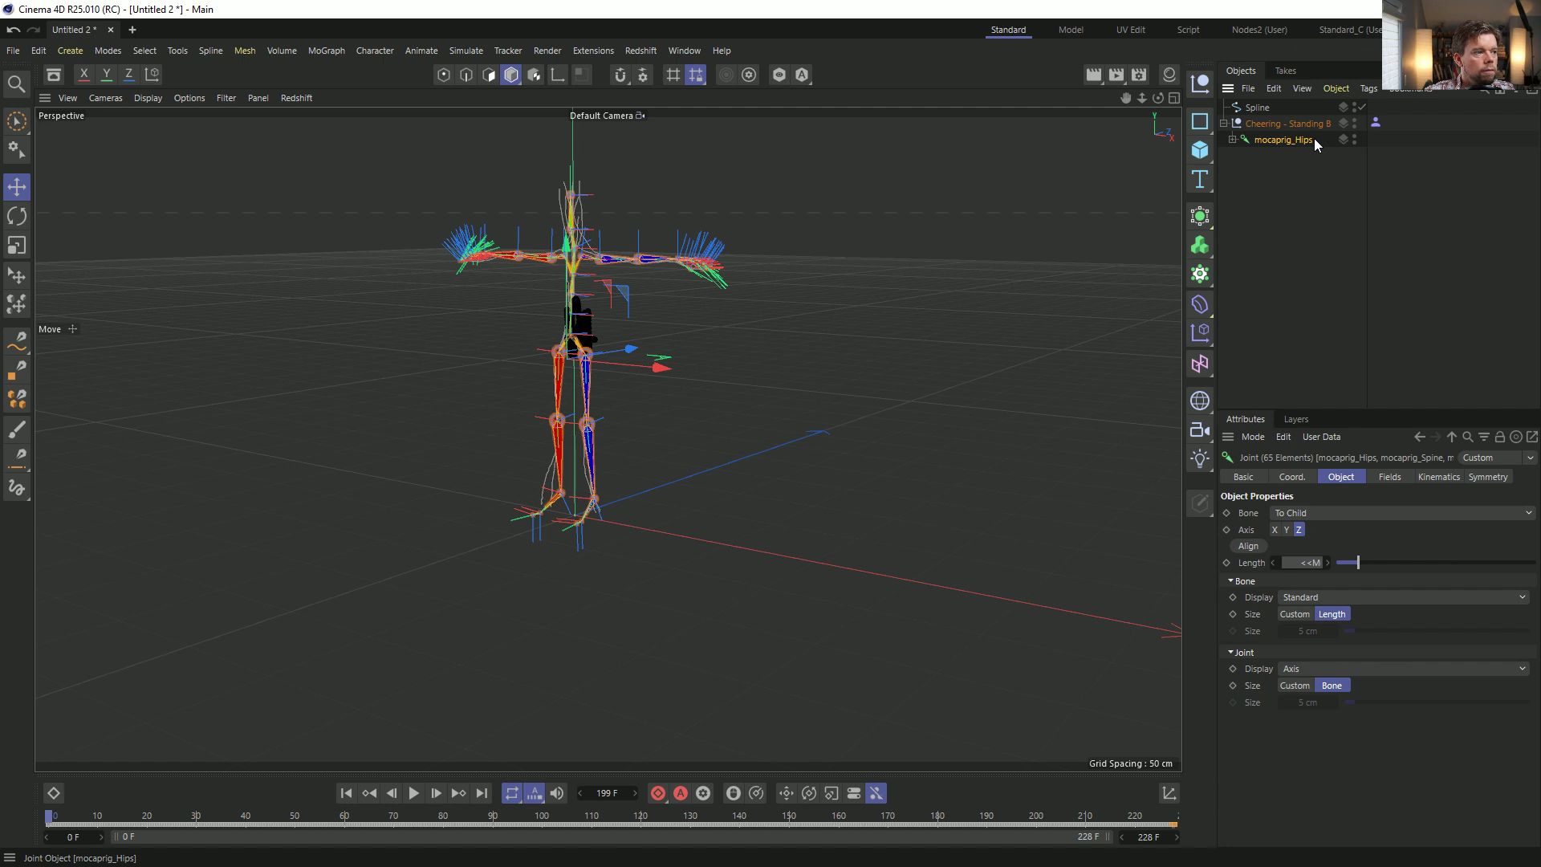
pyautogui.keyDown('ctrl'); pyautogui.click(1258, 108); pyautogui.keyUp('ctrl')
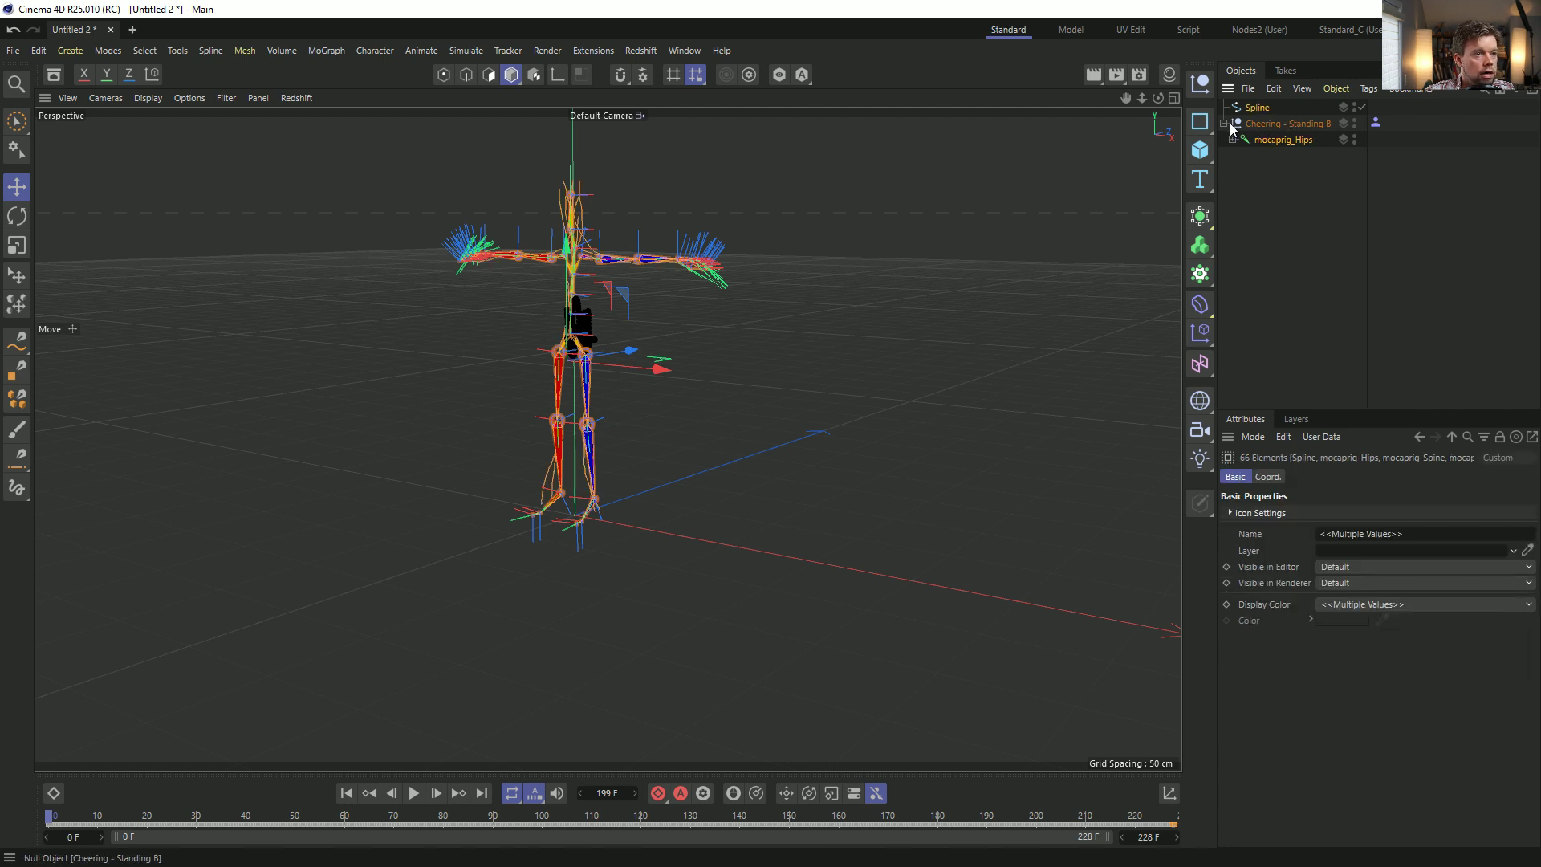
pyautogui.click(375, 51)
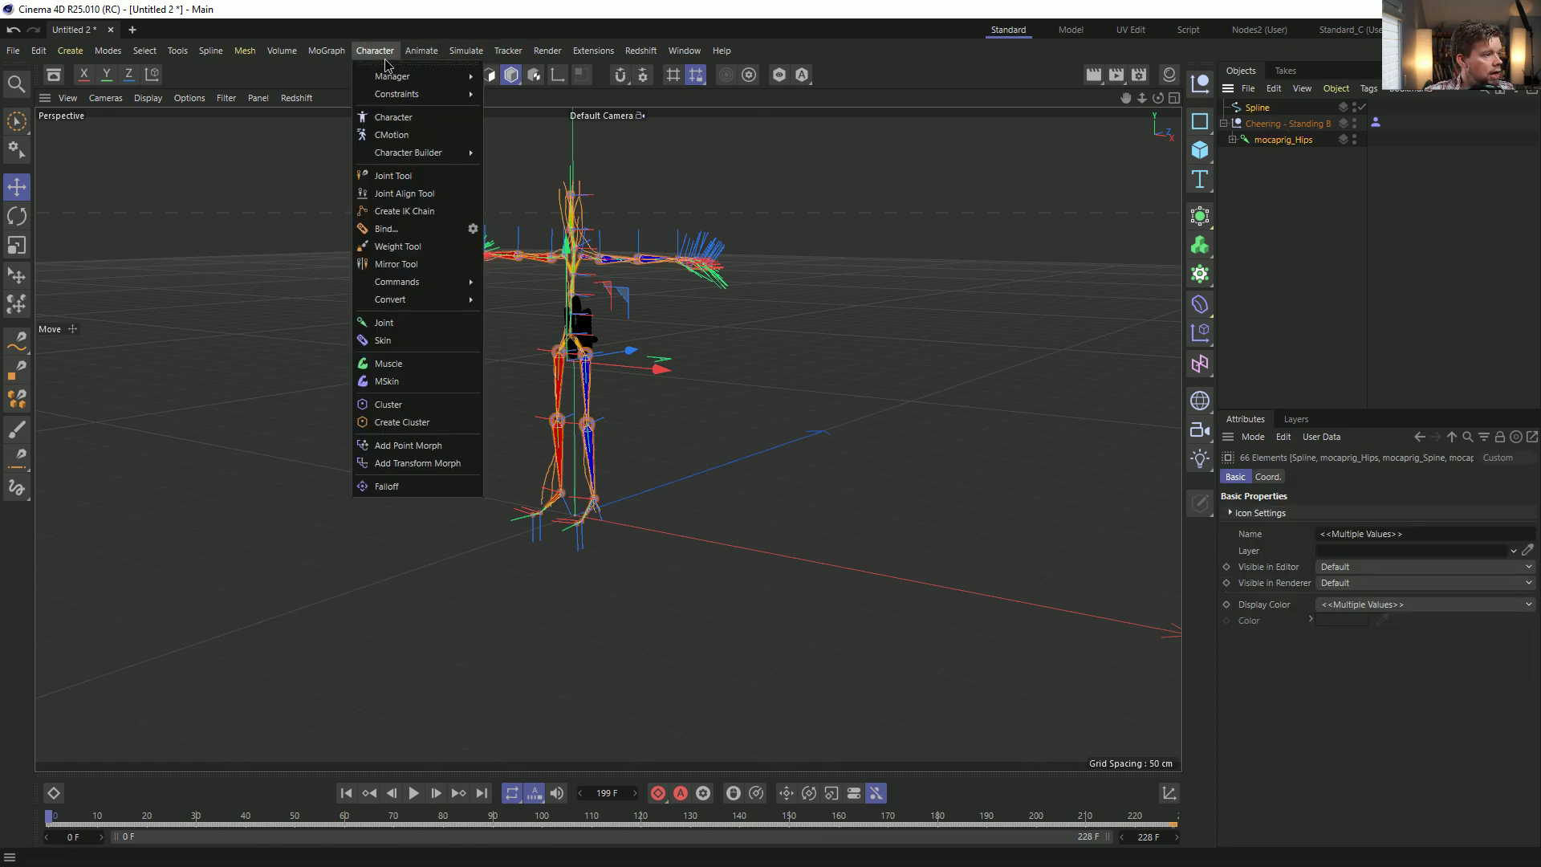
pyautogui.click(387, 230)
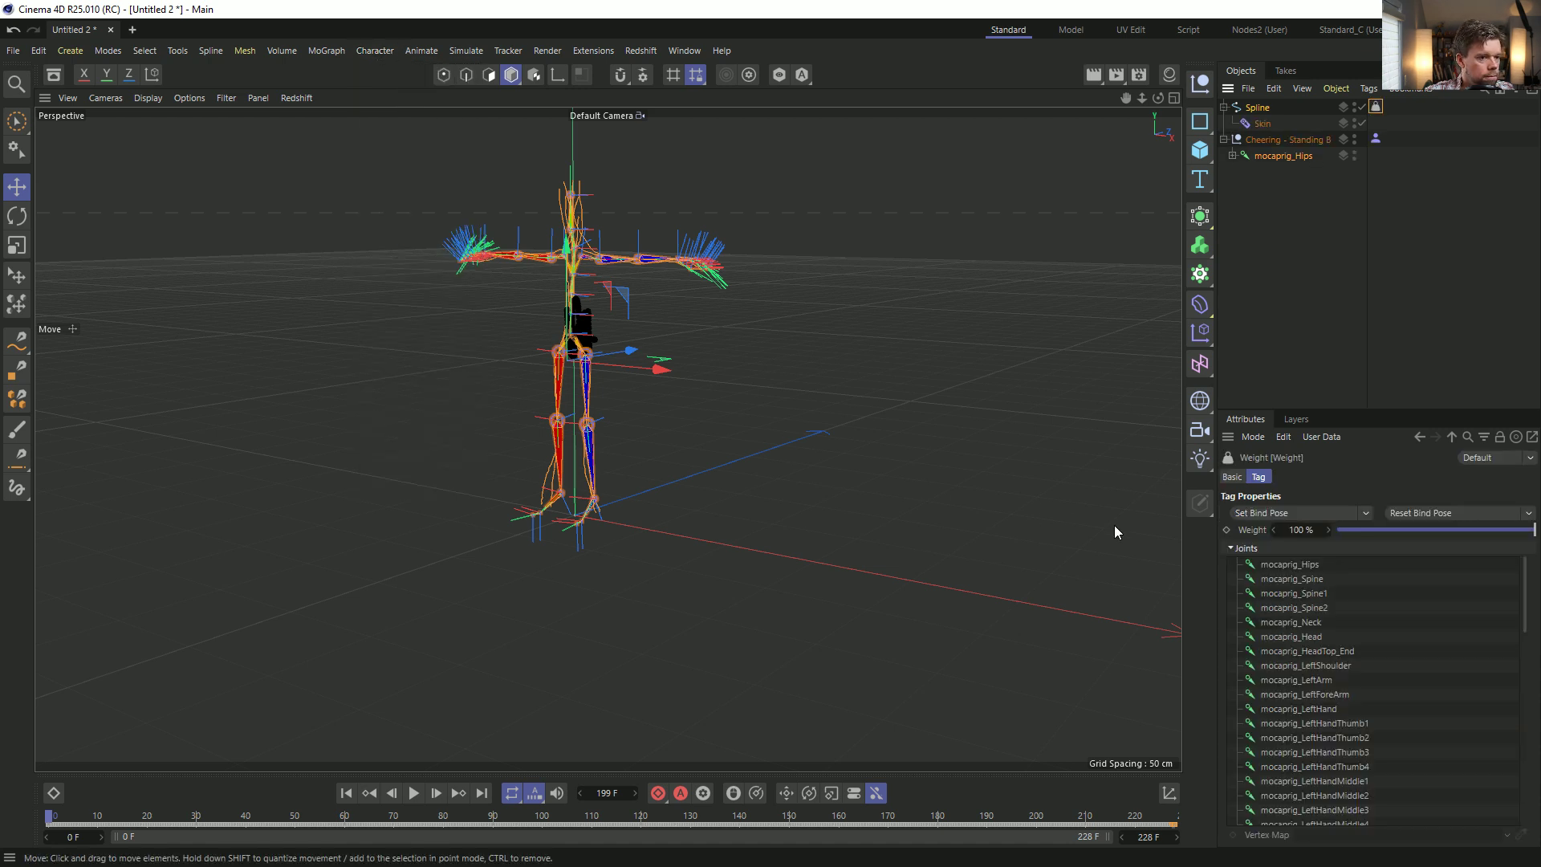
pyautogui.click(1298, 249)
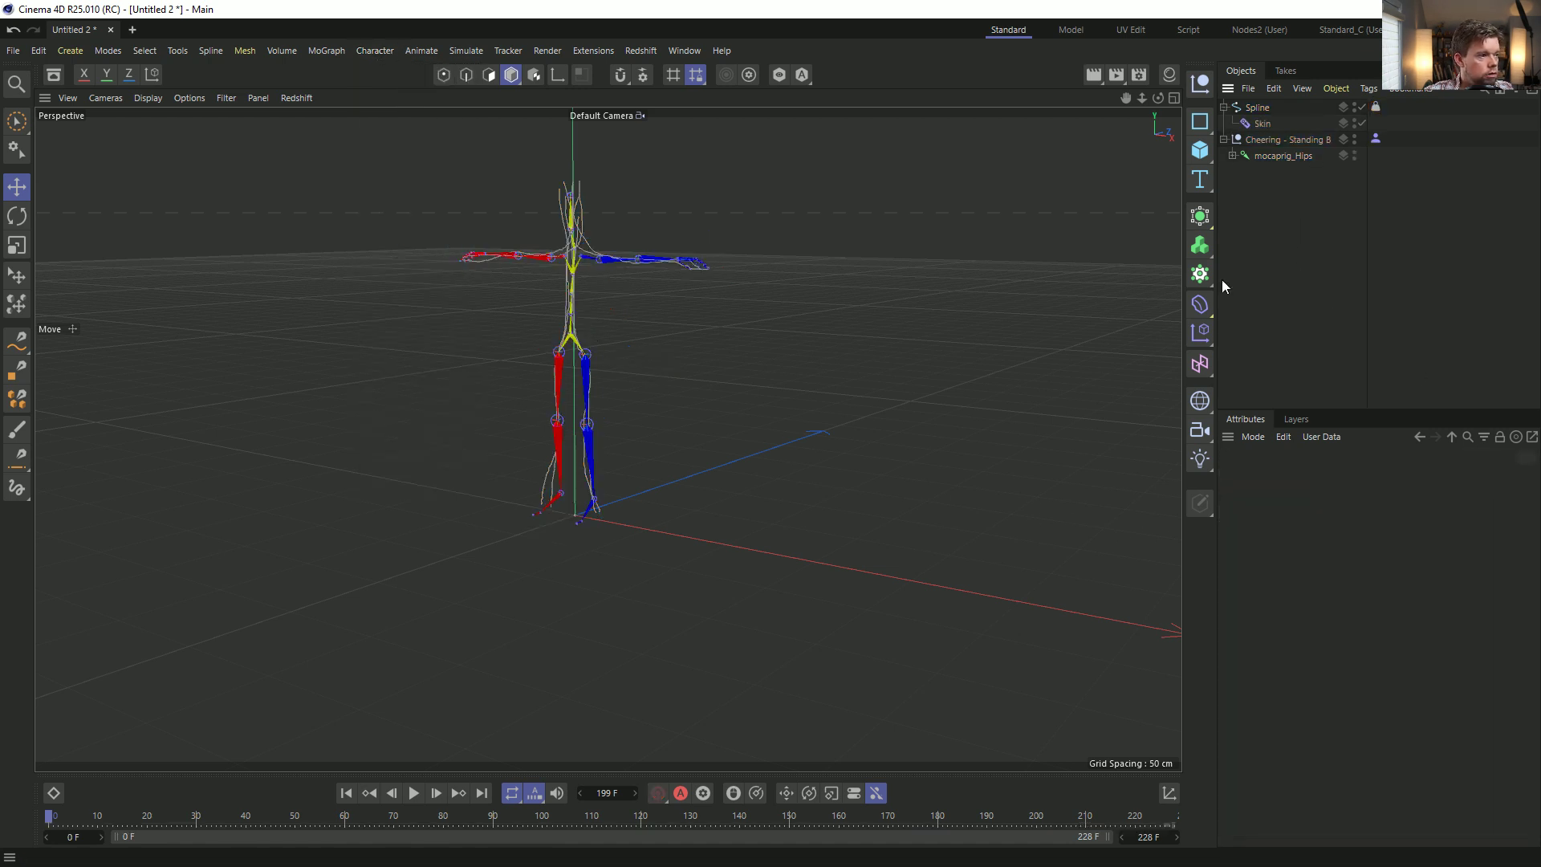
# Play the animation to examine the rebound spline around the moving arms, and return to the first frame.
pyautogui.click(438, 794)
pyautogui.click(413, 793)
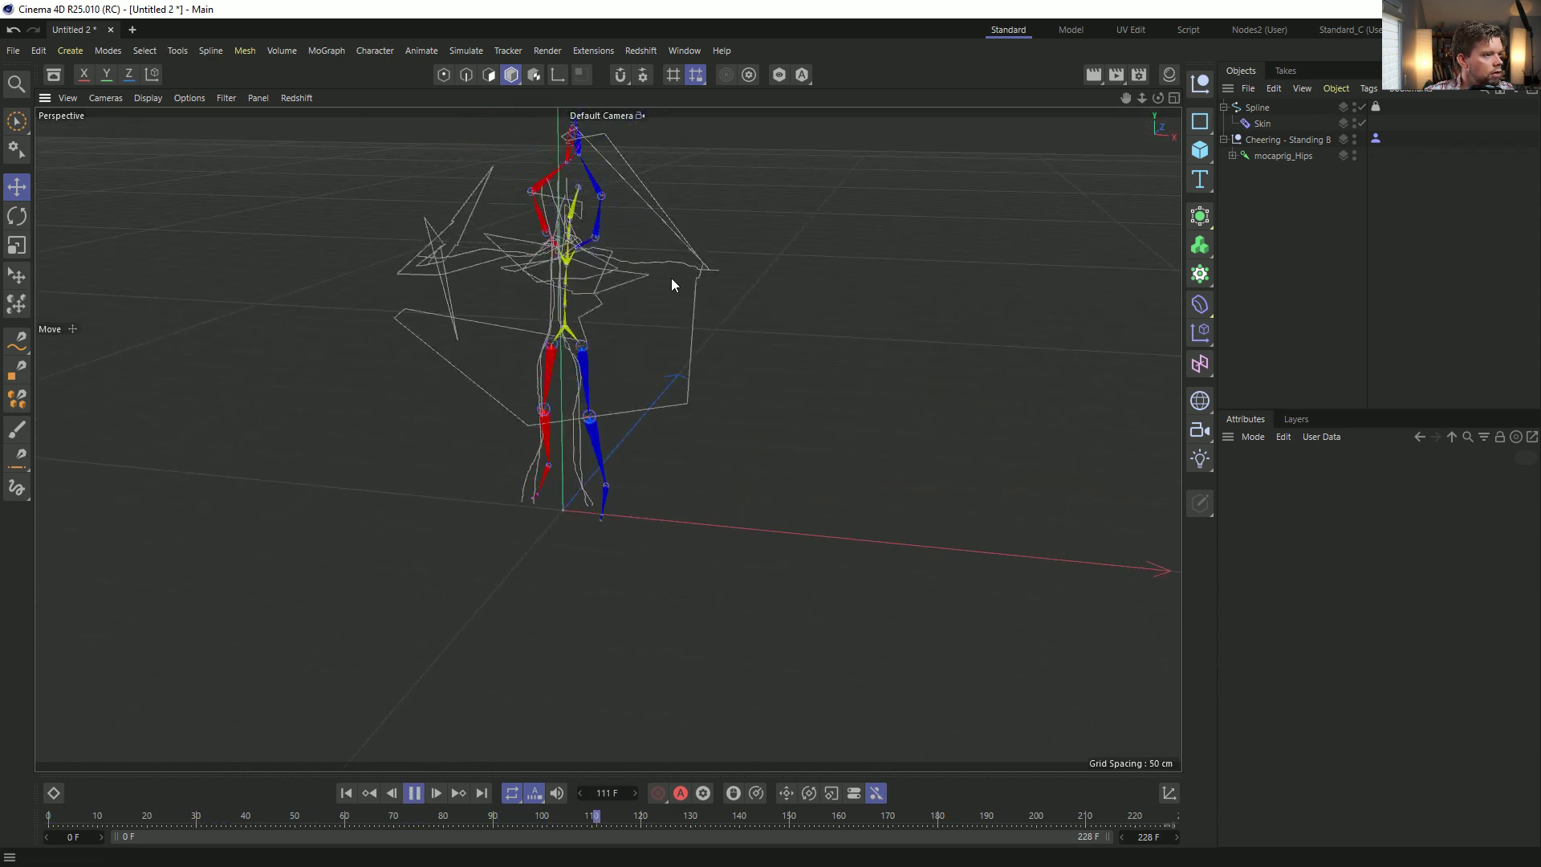
pyautogui.keyDown('alt'); pyautogui.moveTo(638, 260); pyautogui.dragTo(608, 194); pyautogui.keyUp('alt')
pyautogui.keyDown('alt'); pyautogui.moveTo(608, 193); pyautogui.dragTo(662, 194, button='right'); pyautogui.keyUp('alt')
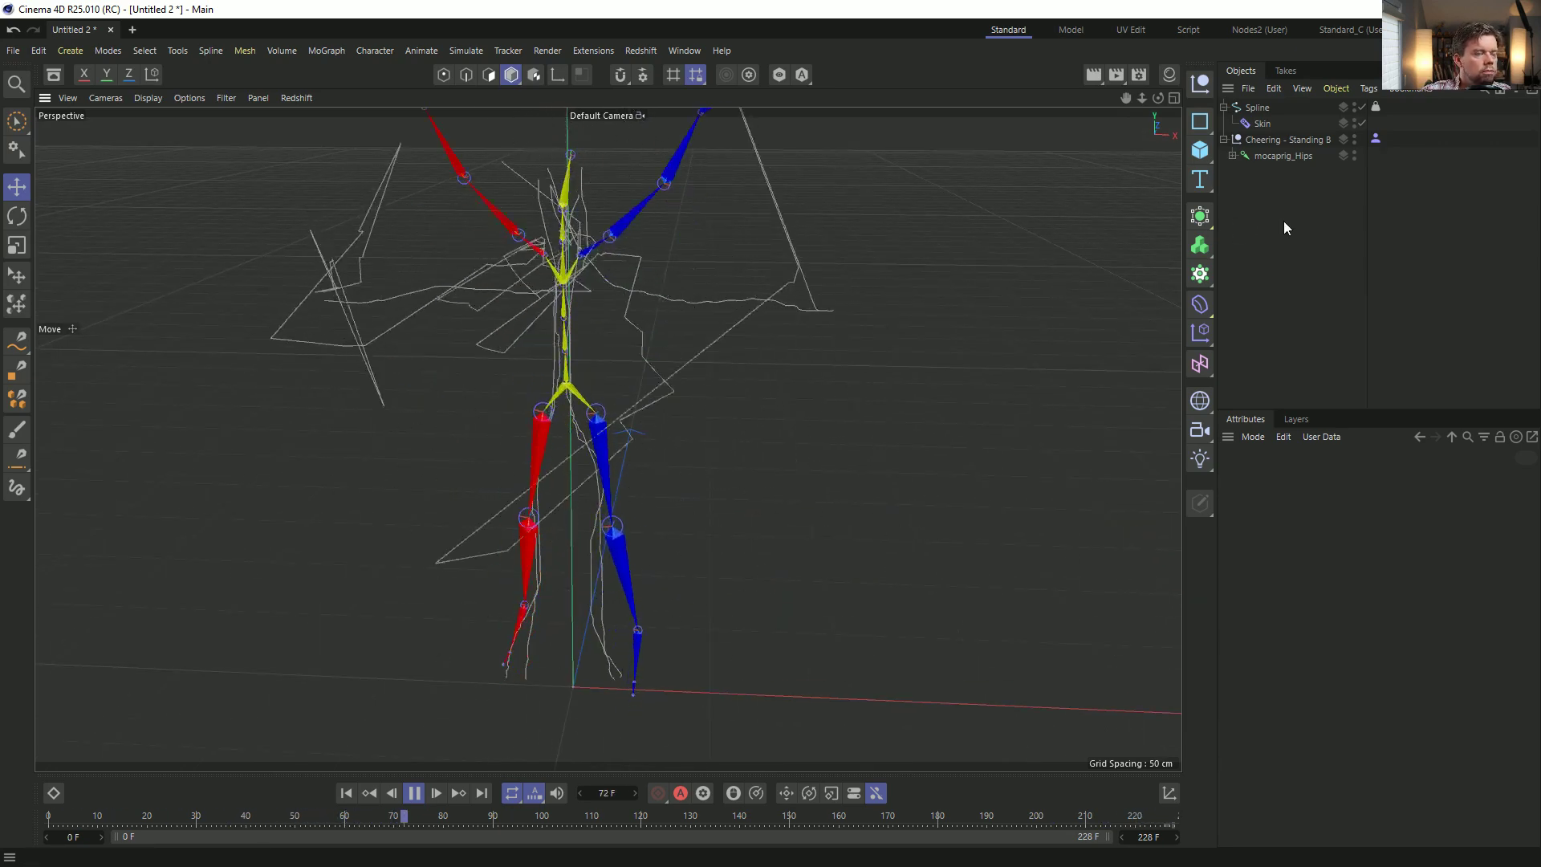
pyautogui.click(1258, 107)
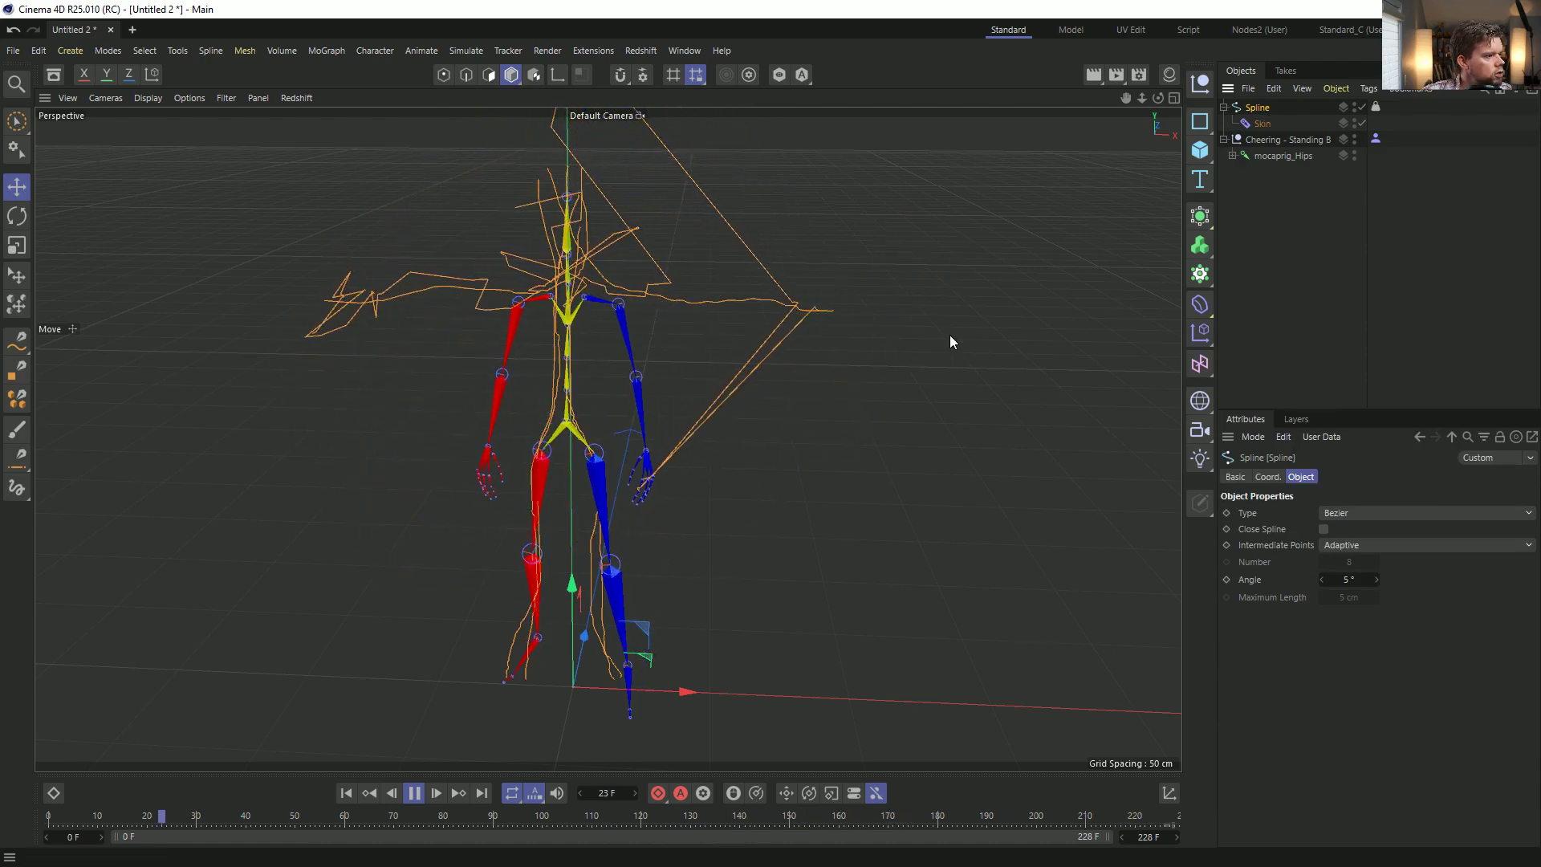
pyautogui.click(414, 793)
pyautogui.click(345, 793)
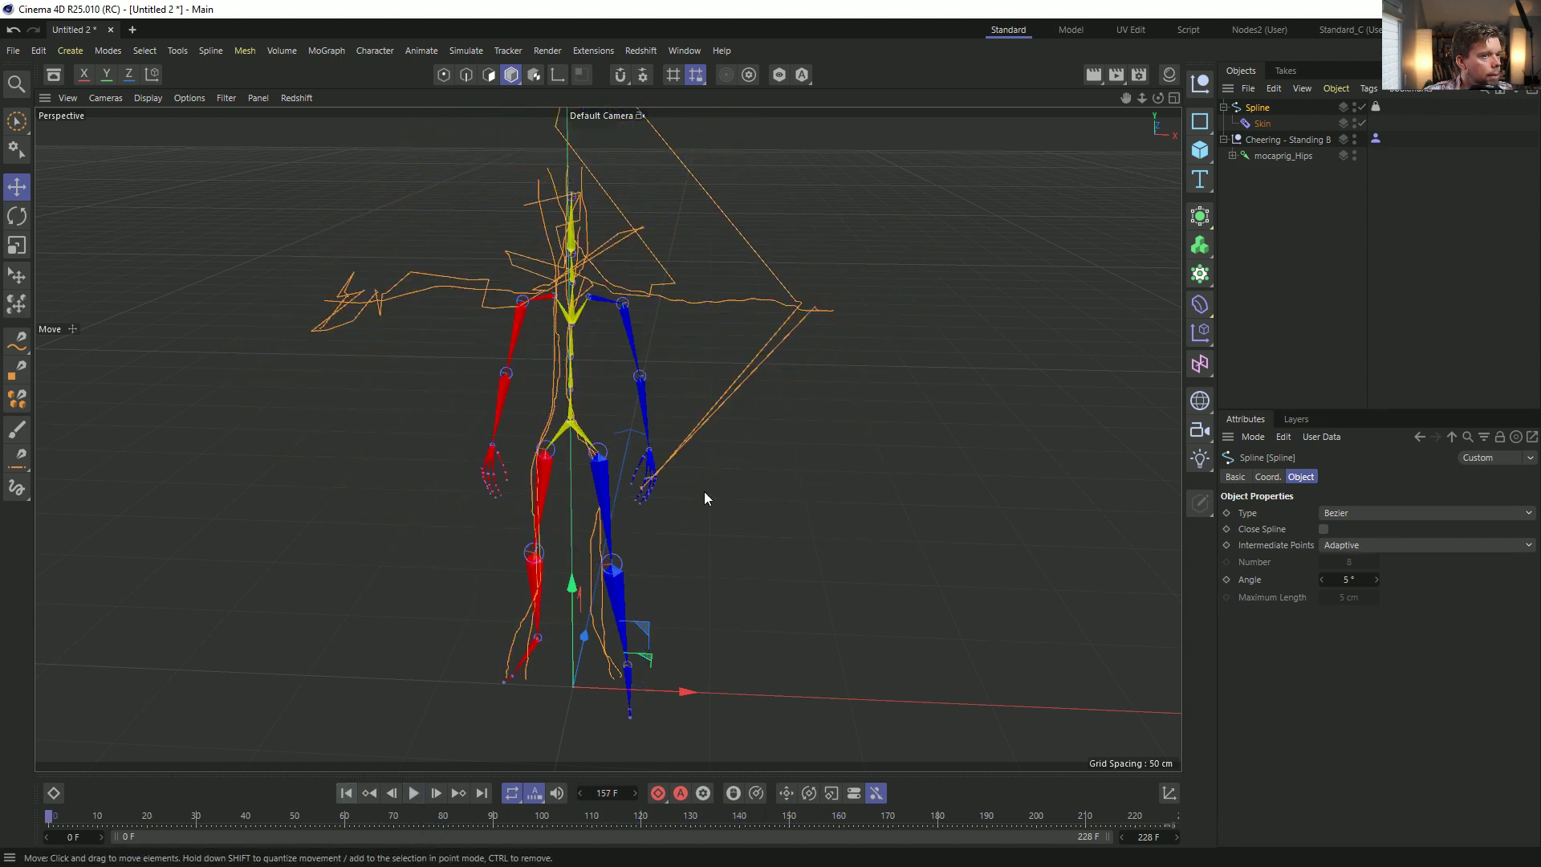
# Move the Spline with its Skin deformer below the rig in the object hierarchy, and show the Skin's object properties.
pyautogui.moveTo(1257, 107); pyautogui.dragTo(1258, 223)
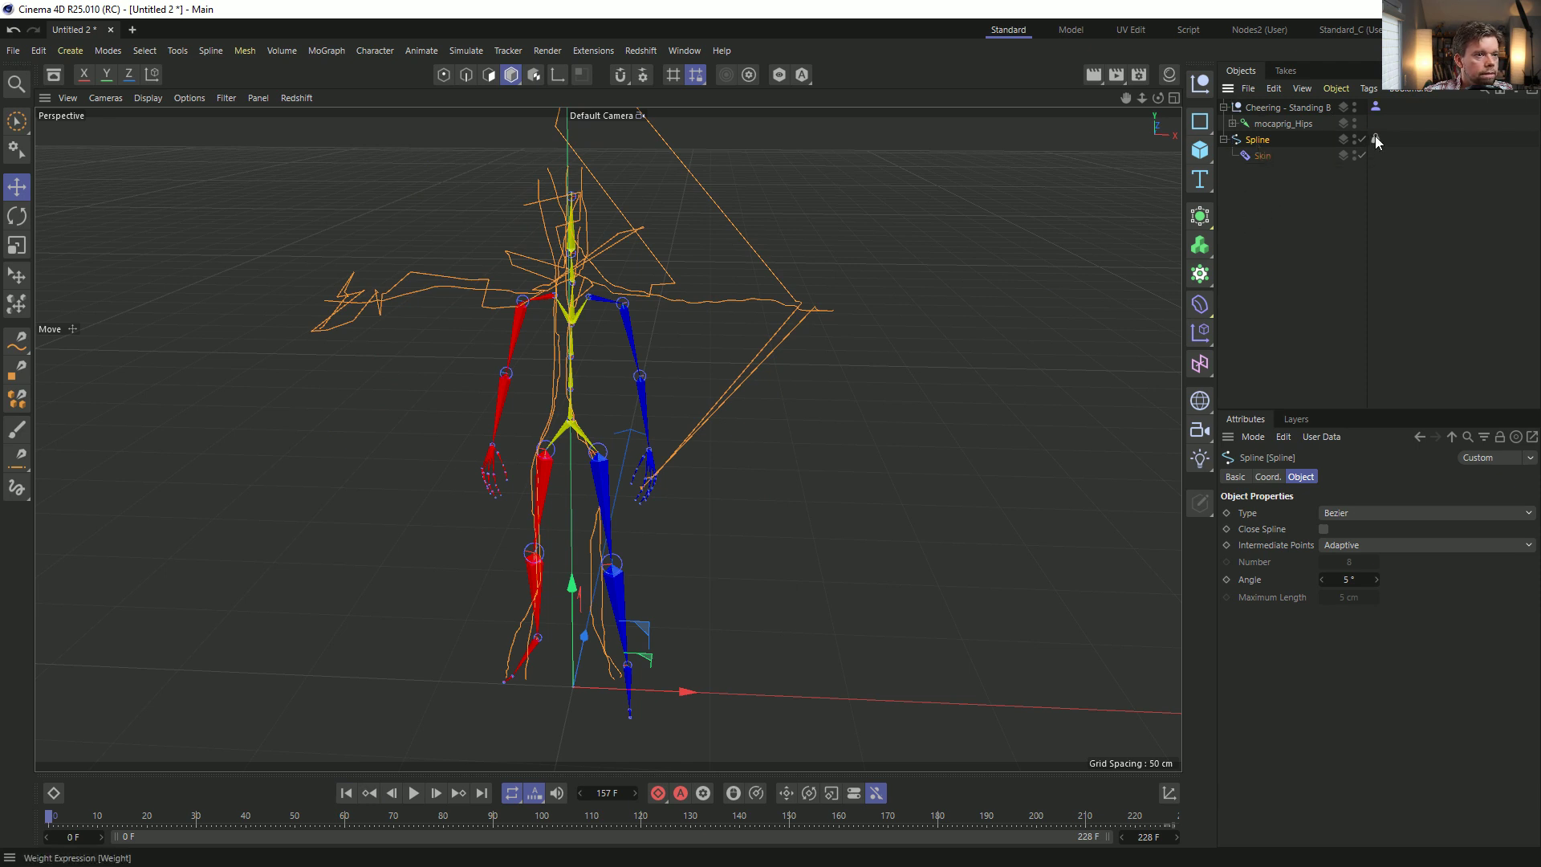
pyautogui.click(1375, 140)
pyautogui.click(1262, 156)
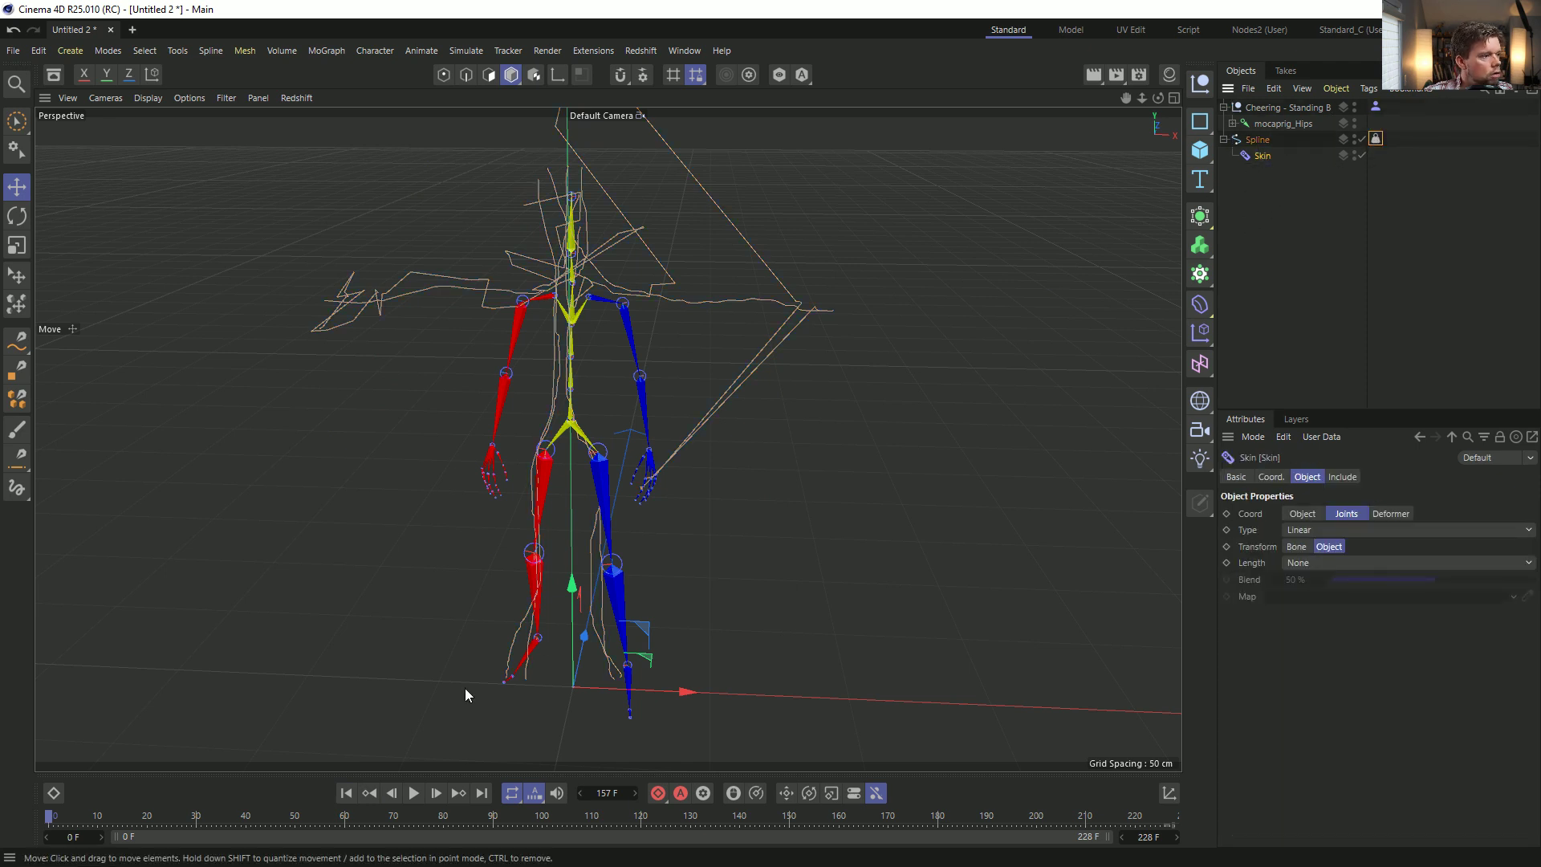
# Play the reordered setup, pause midway to inspect the spline's deformation up close, and return to the first frame.
pyautogui.click(413, 792)
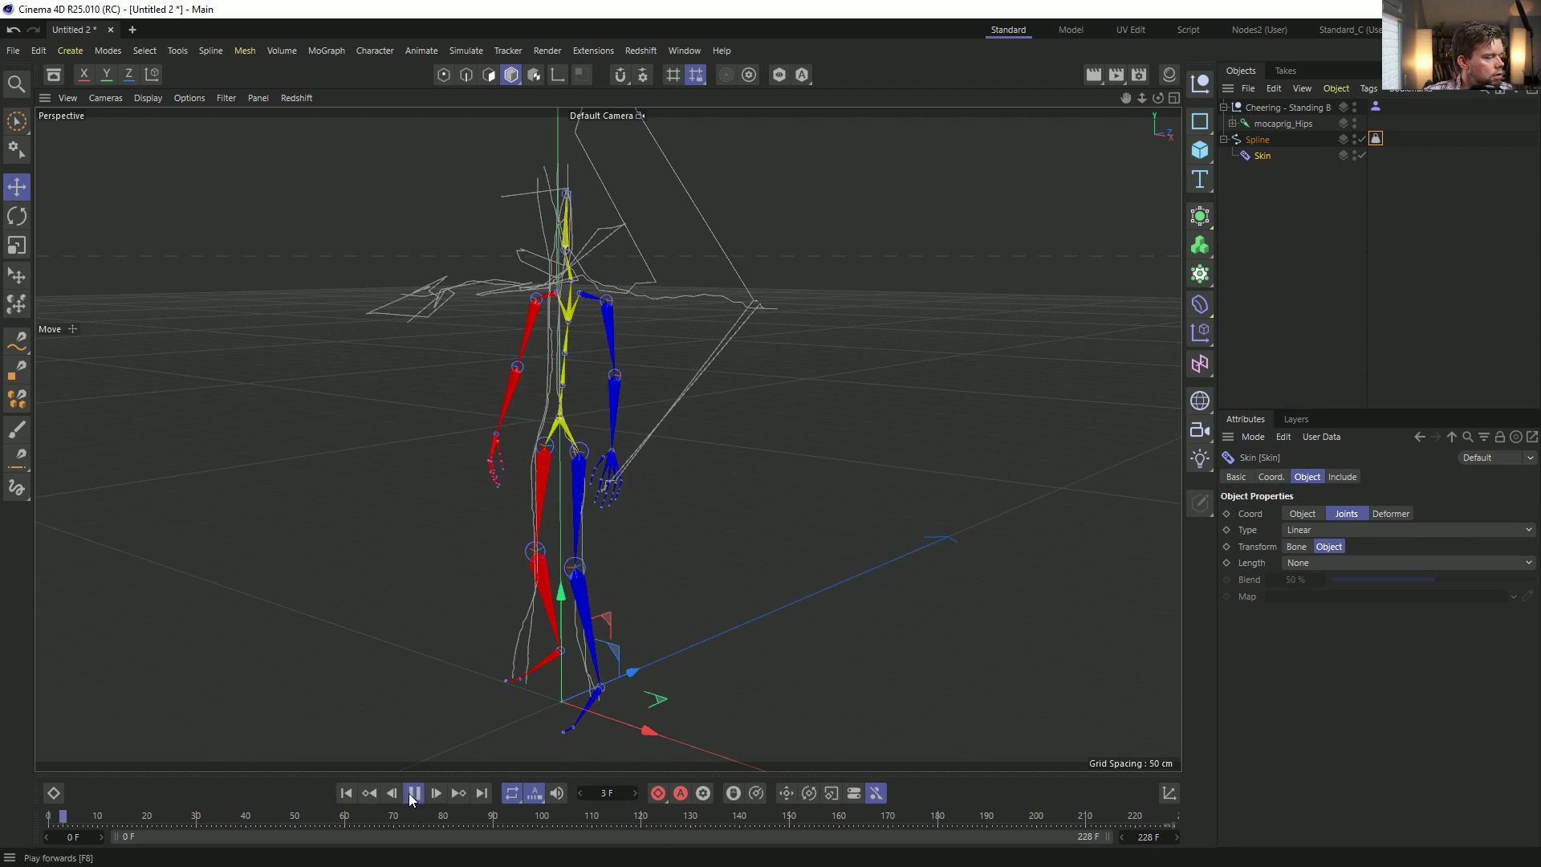
pyautogui.click(410, 794)
pyautogui.scroll(6, 771, 321)
pyautogui.scroll(-4, 882, 385)
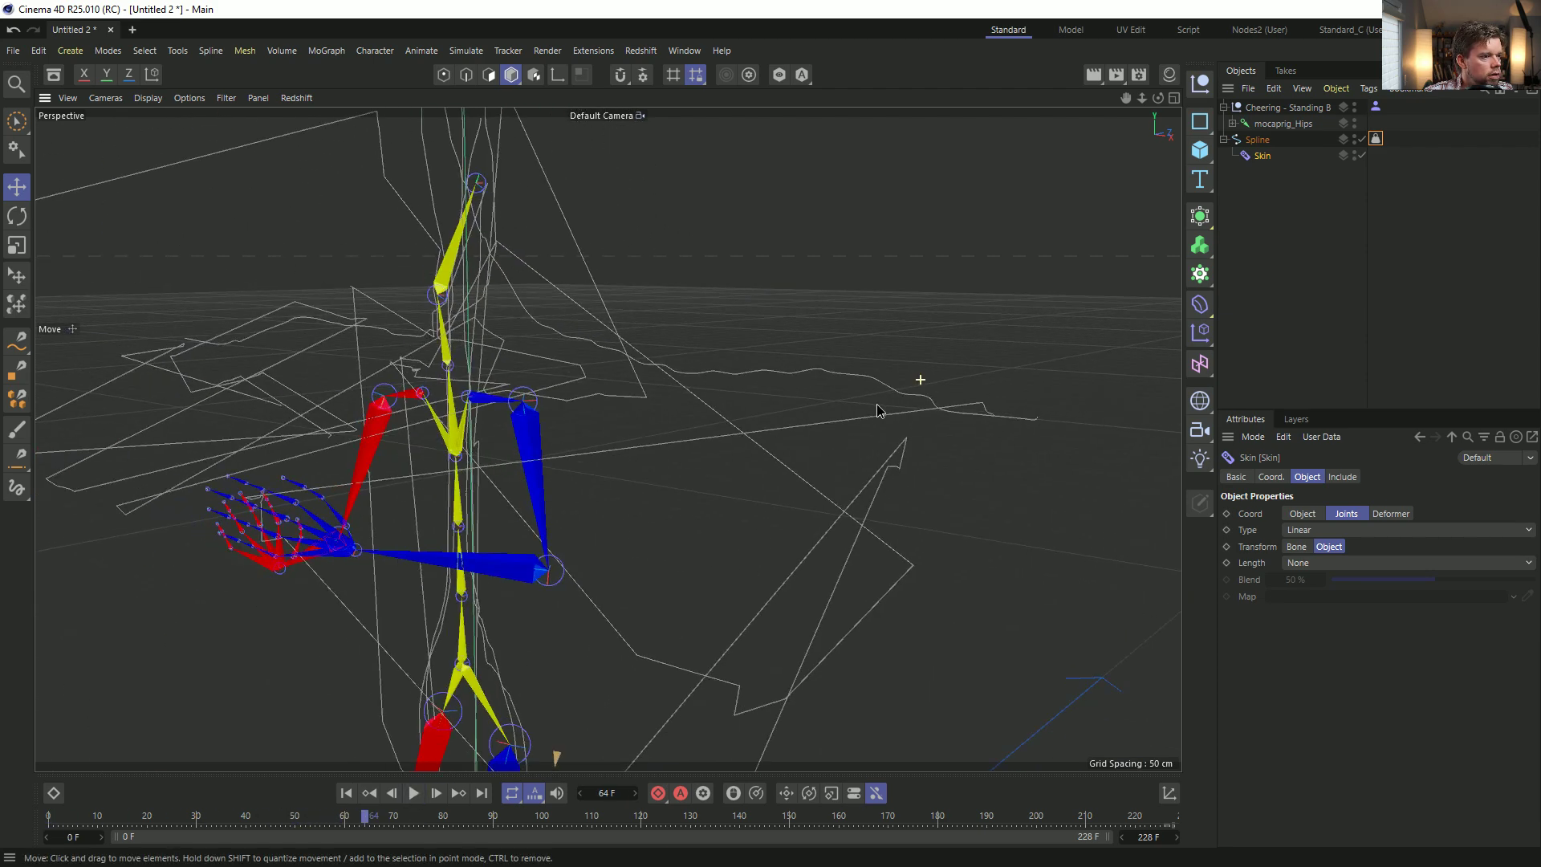
pyautogui.keyDown('alt'); pyautogui.moveTo(980, 409); pyautogui.dragTo(851, 409); pyautogui.keyUp('alt')
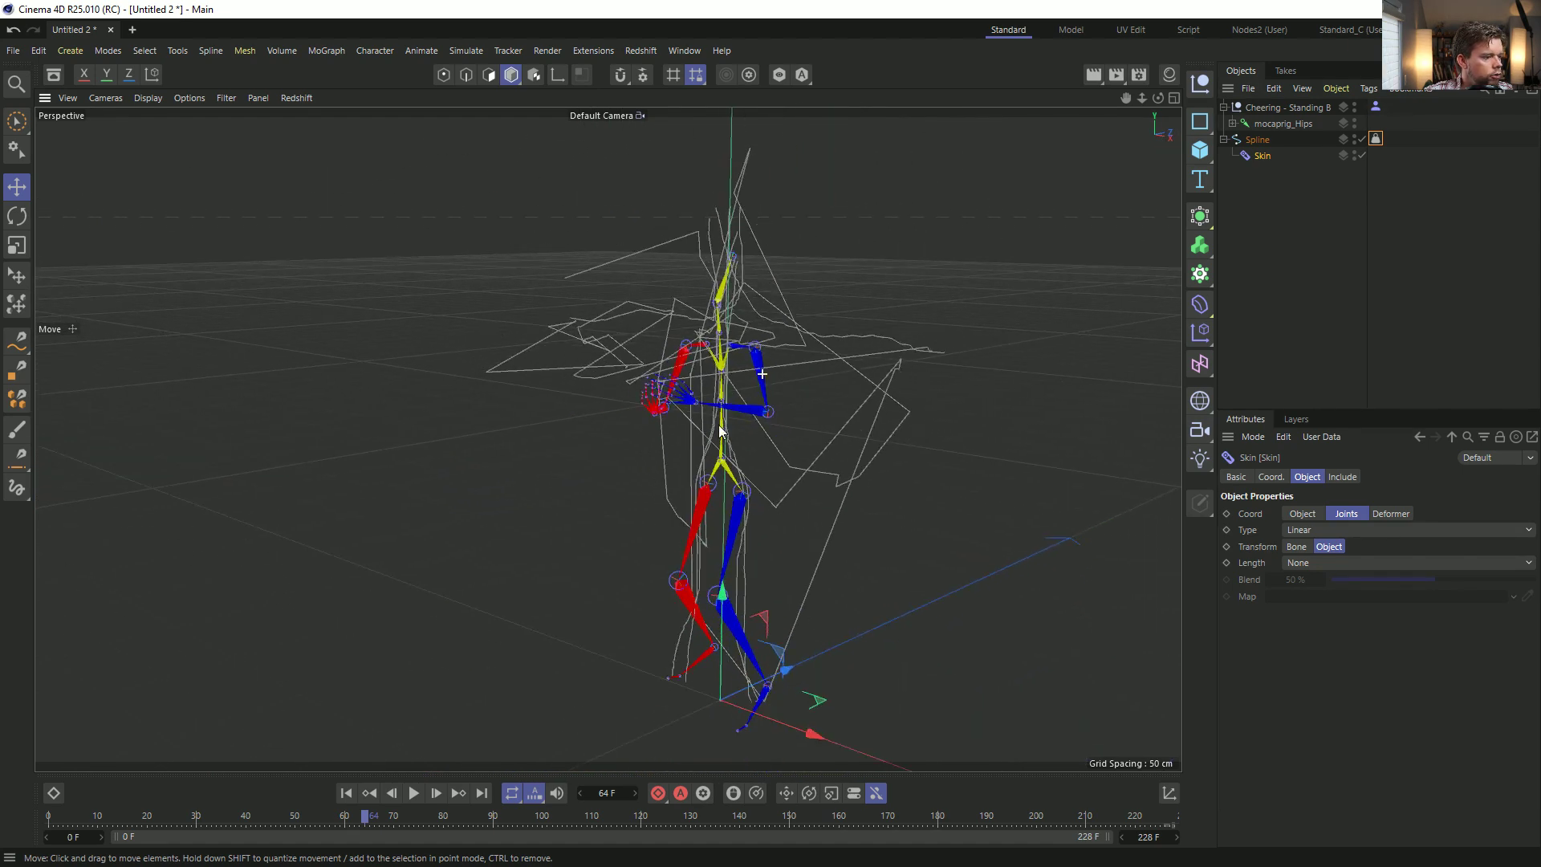
pyautogui.click(345, 794)
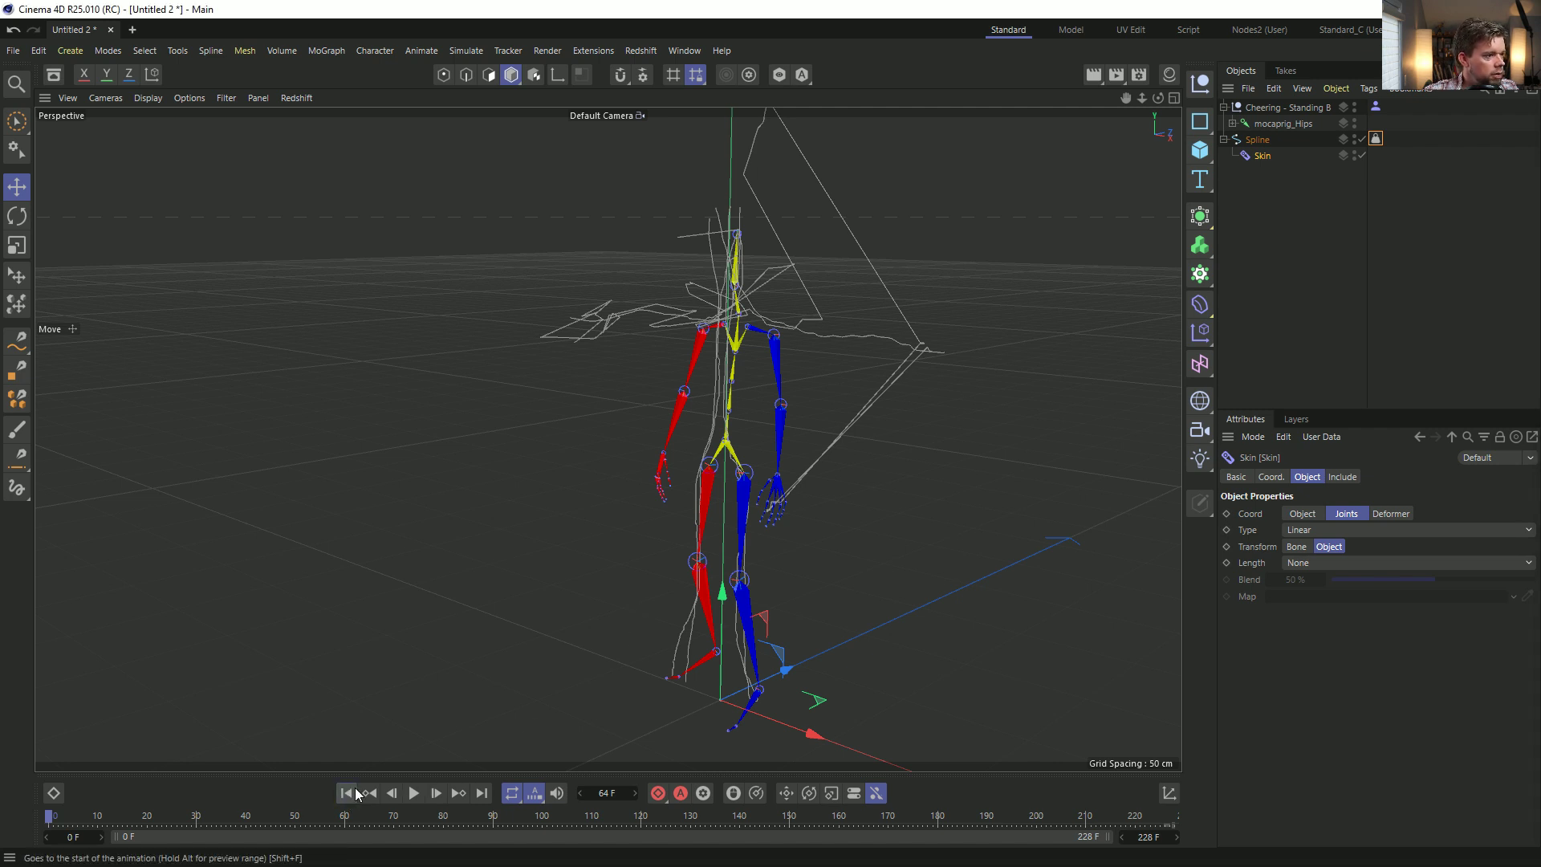
# Delete the Skin deformer and the Weight tag from the Spline object.
pyautogui.click(1258, 140)
pyautogui.click(1262, 155)
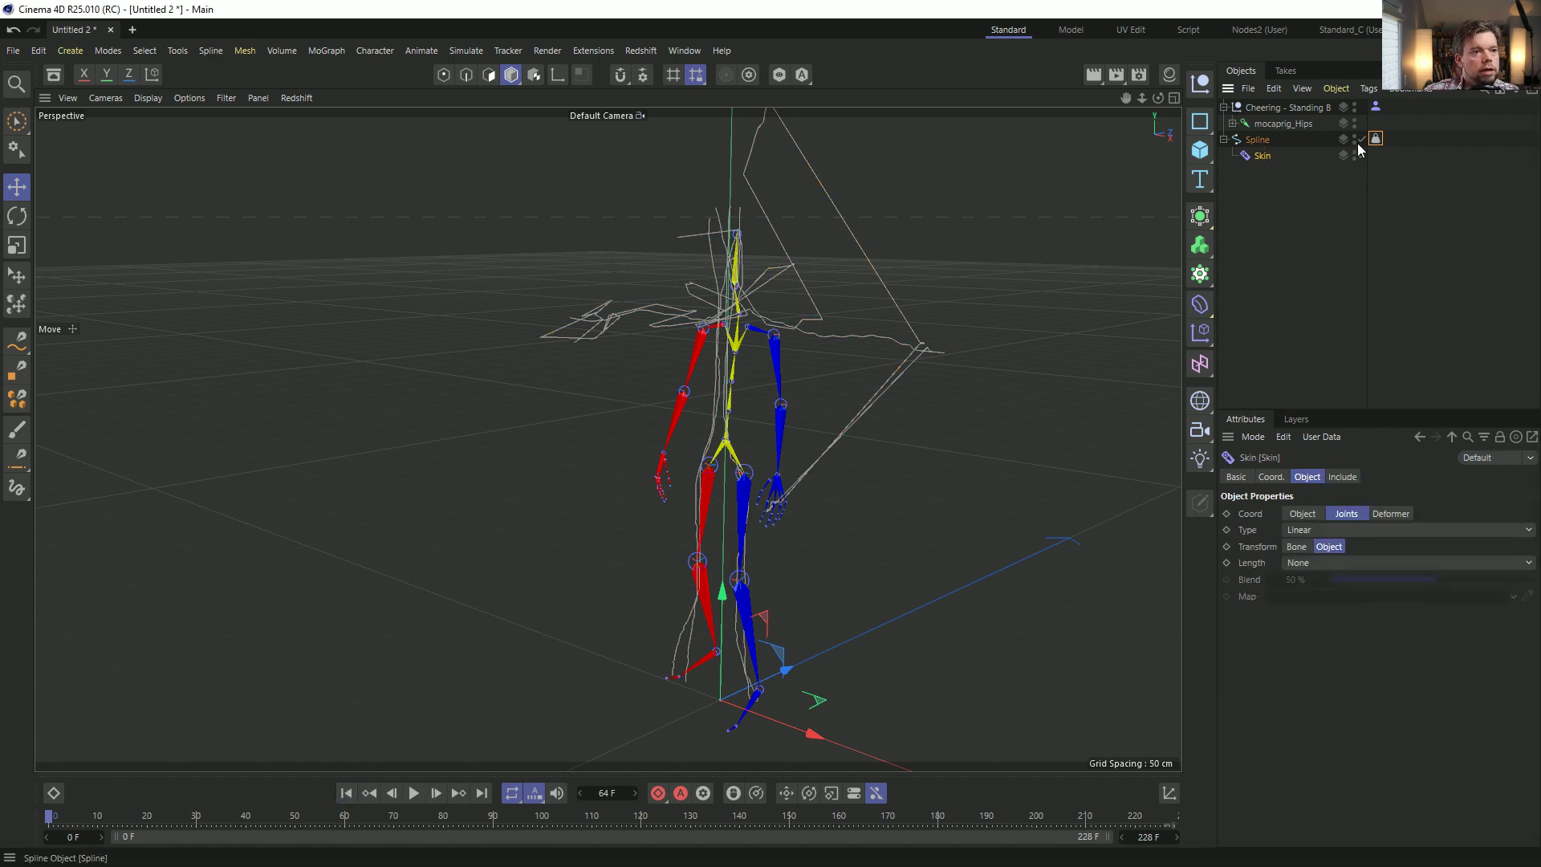
pyautogui.press('Delete')
pyautogui.press('Delete')
# Set the Spline's type to Linear and its intermediate points to None.
pyautogui.click(1259, 142)
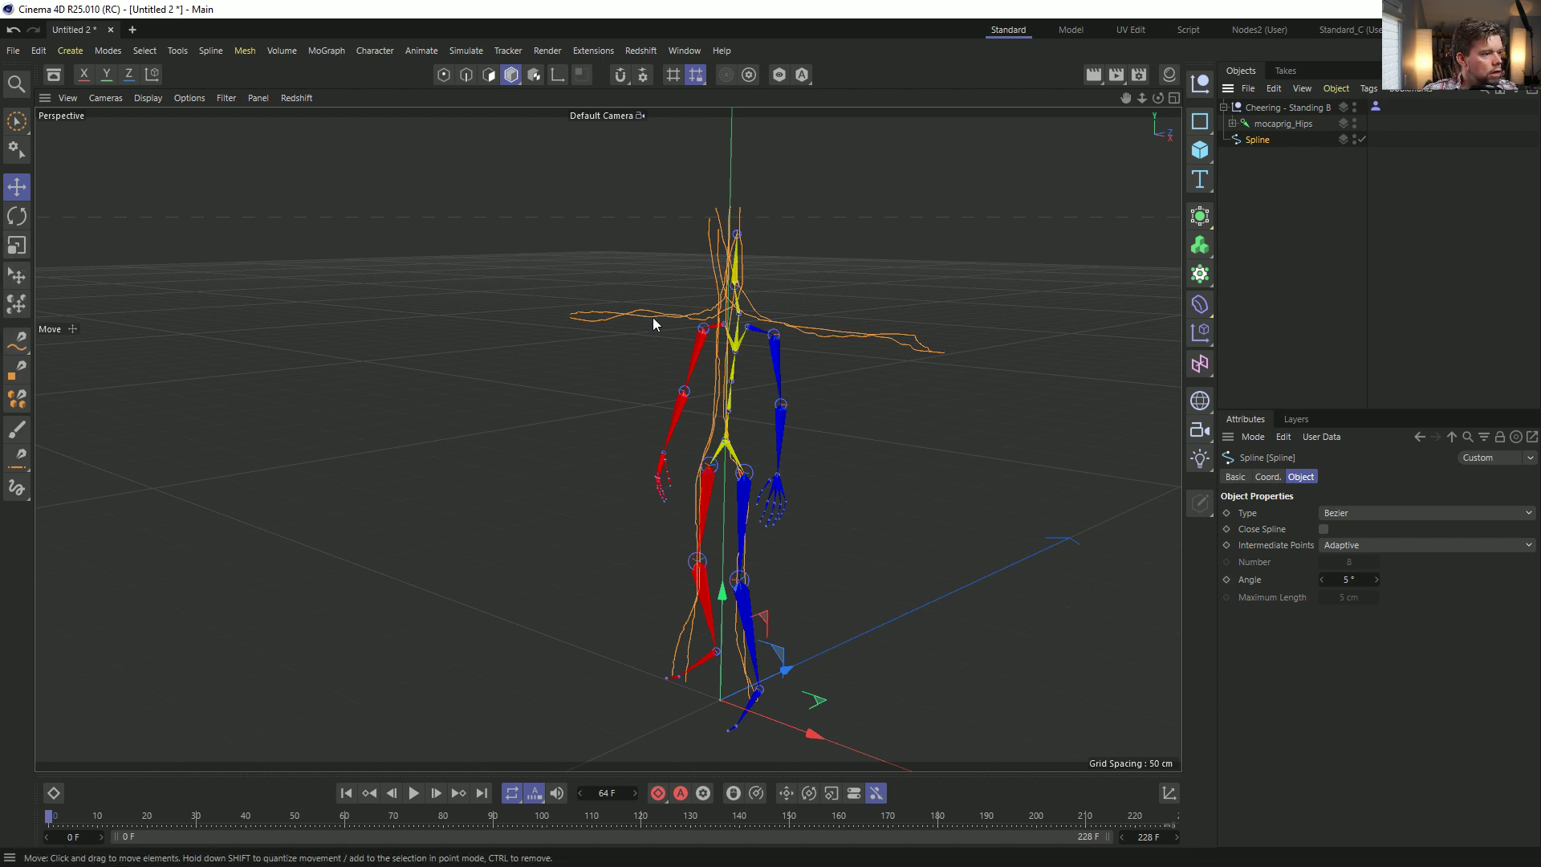
pyautogui.click(1378, 515)
pyautogui.click(1364, 528)
pyautogui.click(1356, 545)
pyautogui.click(1350, 564)
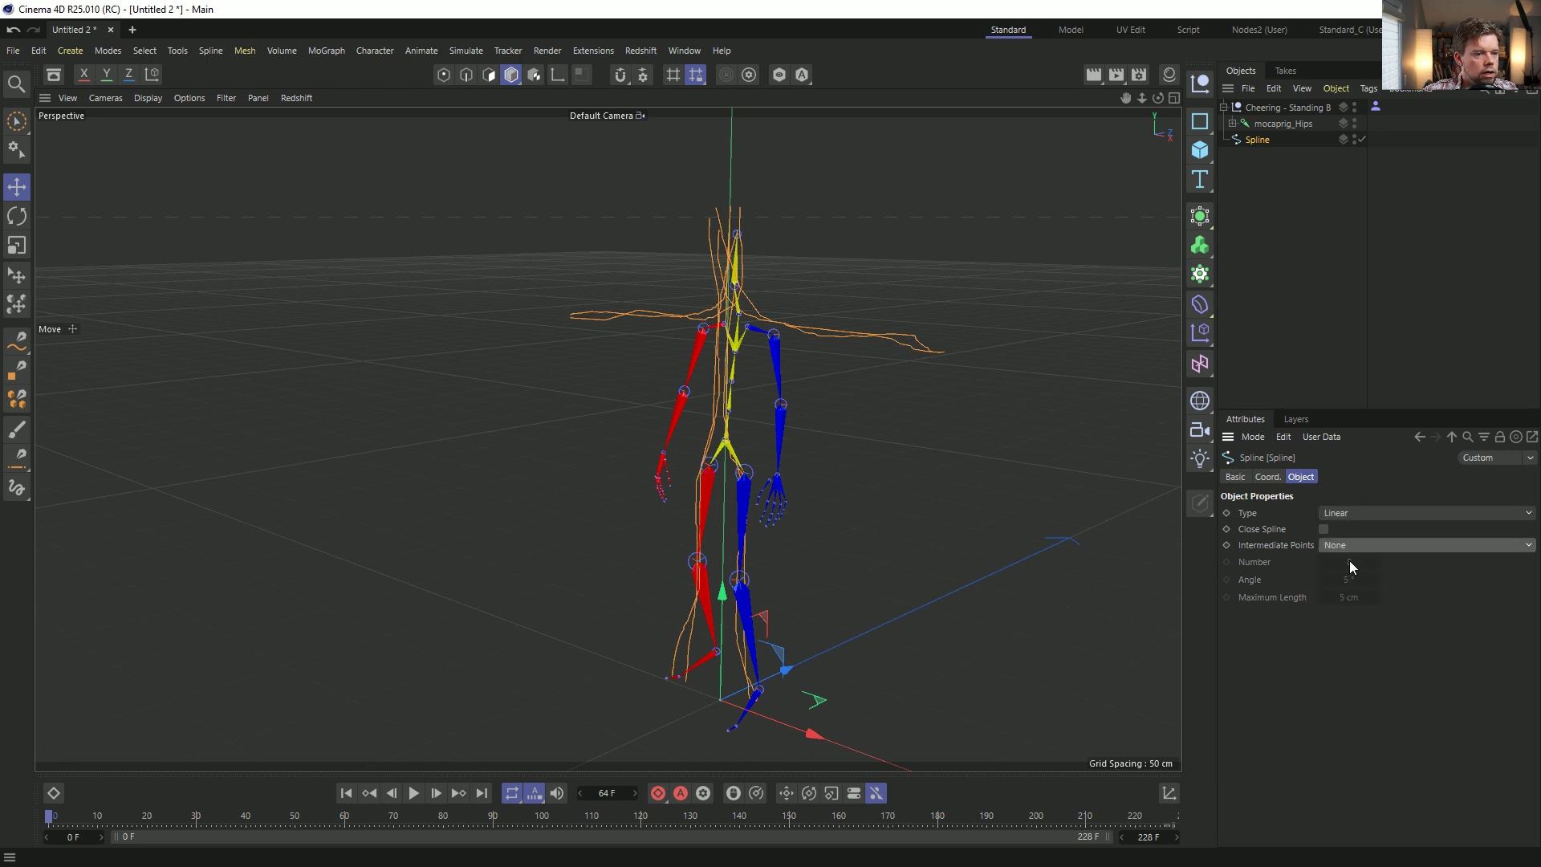
pyautogui.keyDown('alt'); pyautogui.moveTo(748, 448); pyautogui.dragTo(789, 456); pyautogui.keyUp('alt')
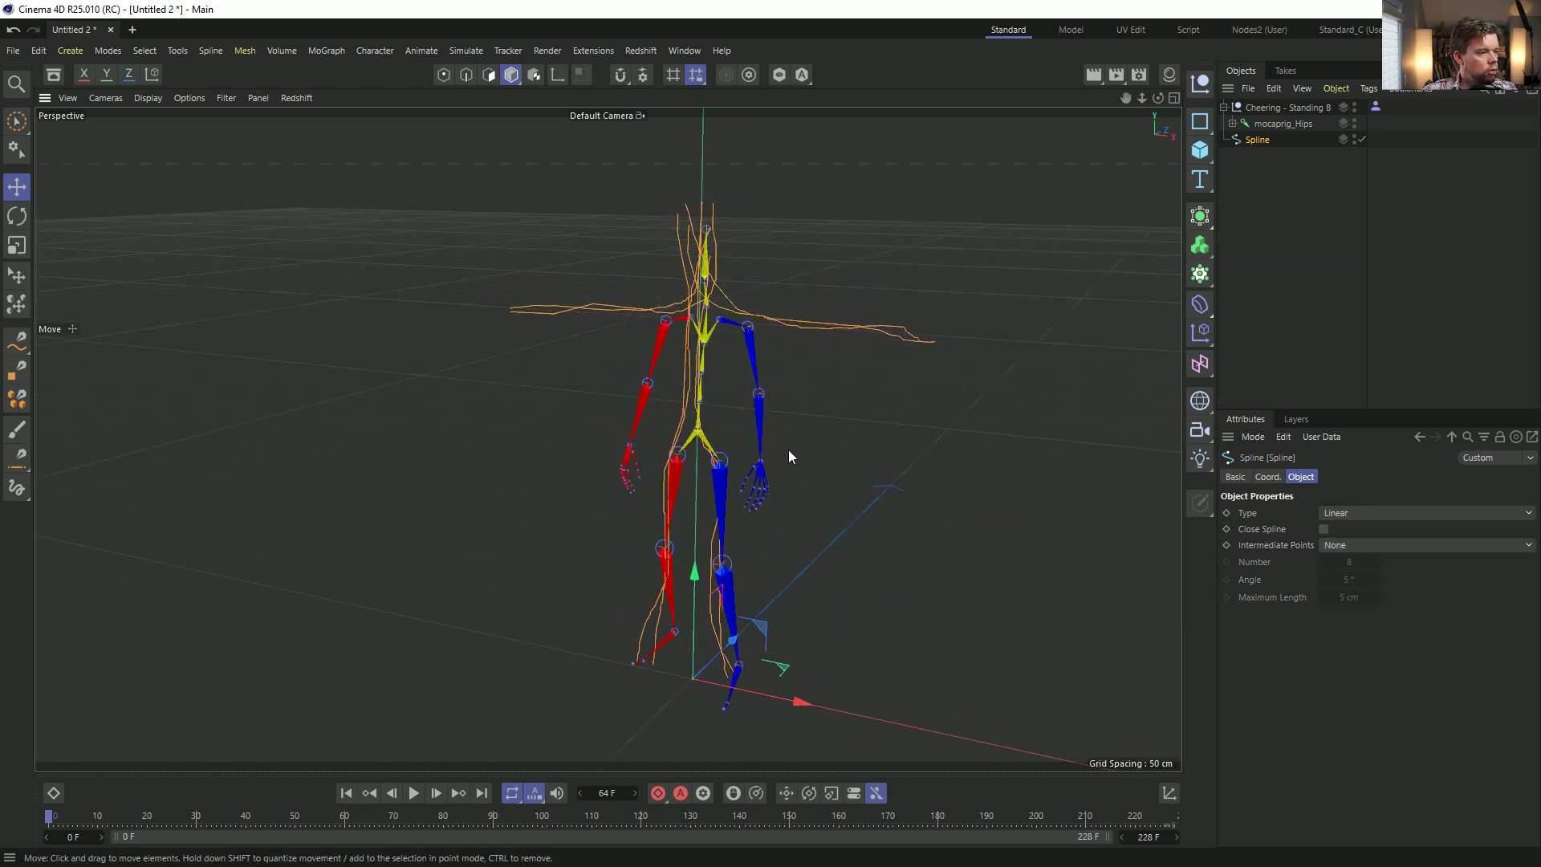
pyautogui.keyDown('alt'); pyautogui.moveTo(751, 343); pyautogui.dragTo(659, 338, button='middle'); pyautogui.keyUp('alt')
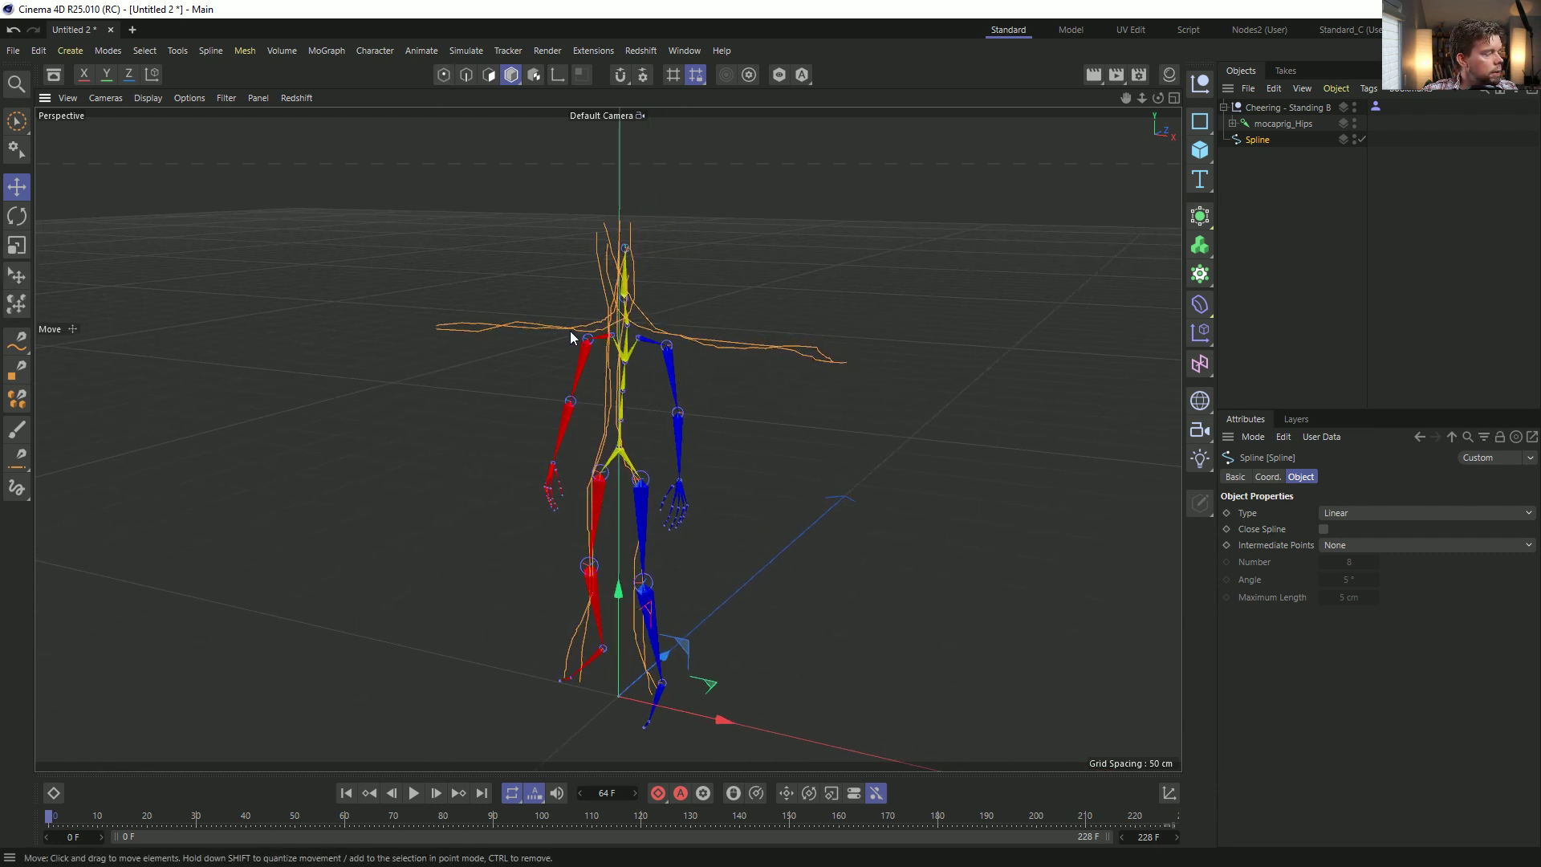
pyautogui.click(1267, 124)
pyautogui.middleClick(1268, 123)
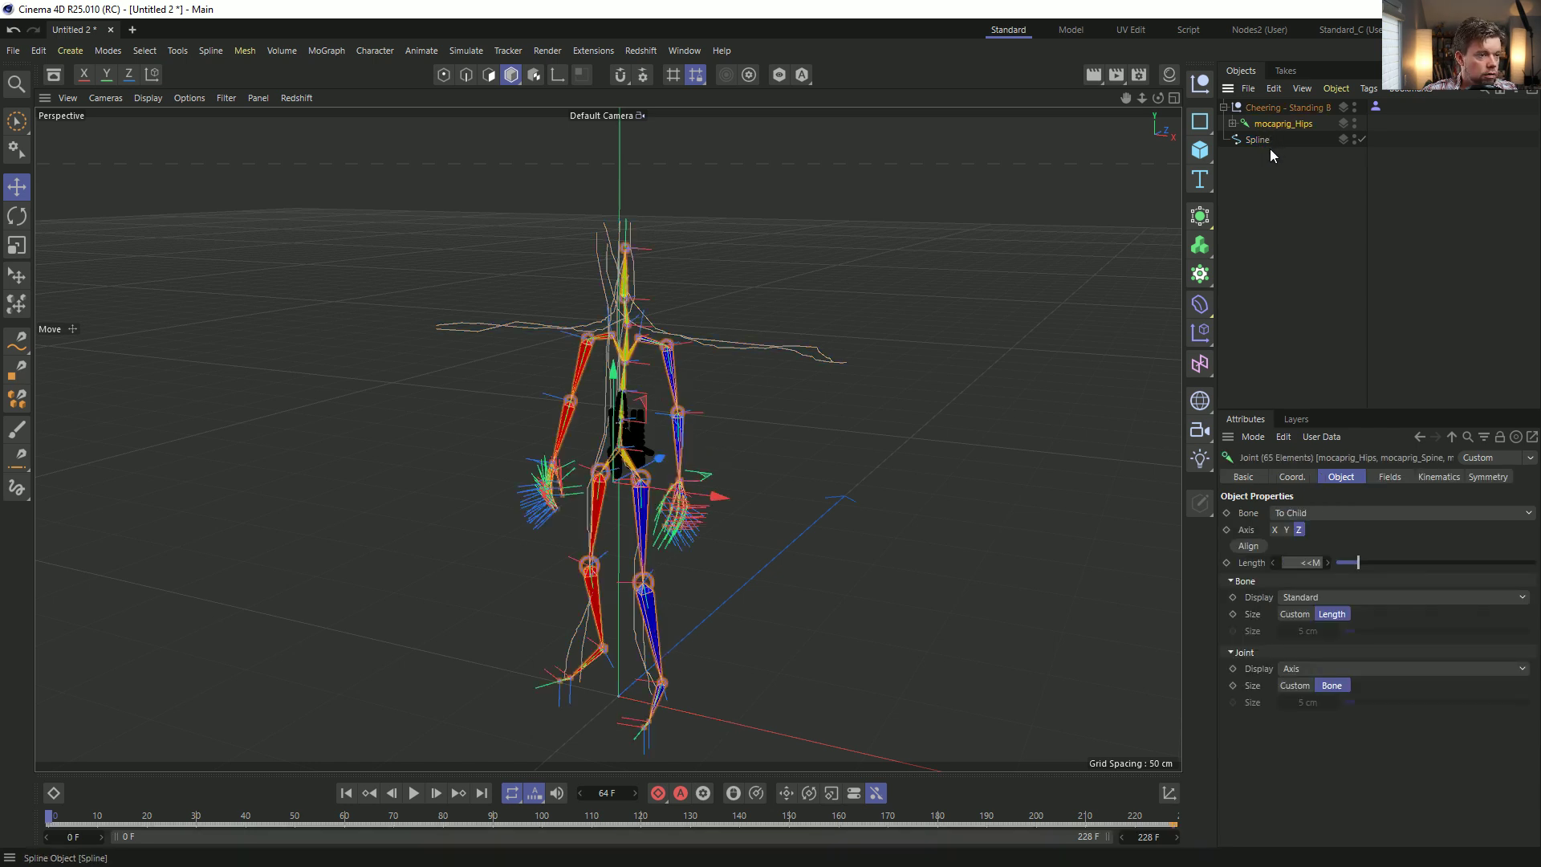
pyautogui.keyDown('ctrl'); pyautogui.click(1269, 139); pyautogui.keyUp('ctrl')
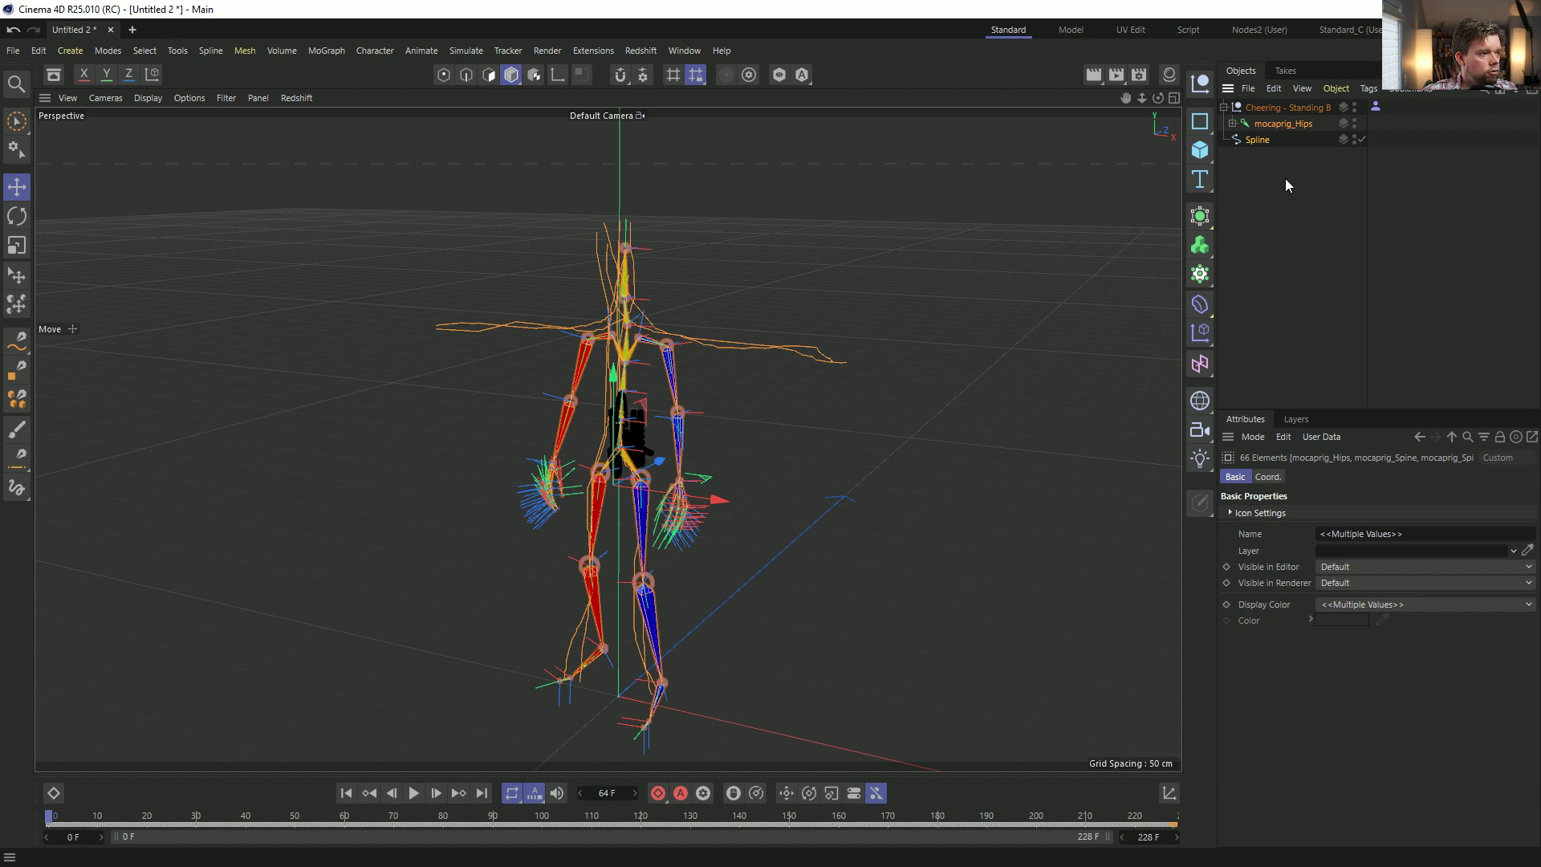
# Place the Spline inside a Connect generator and convert the generator into a single editable spline.
pyautogui.click(1269, 139)
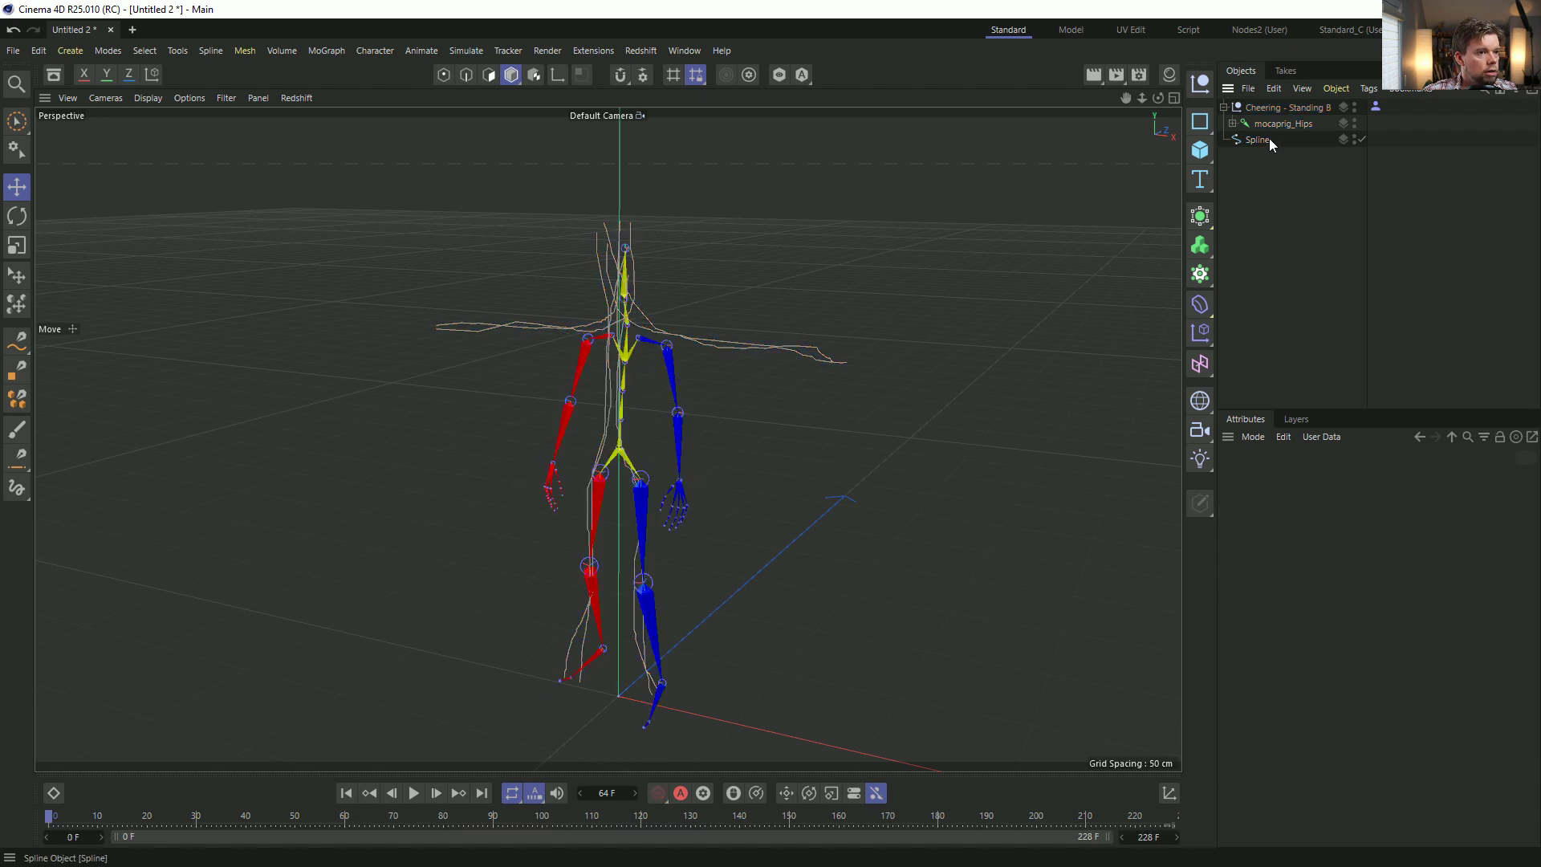
pyautogui.click(1207, 228)
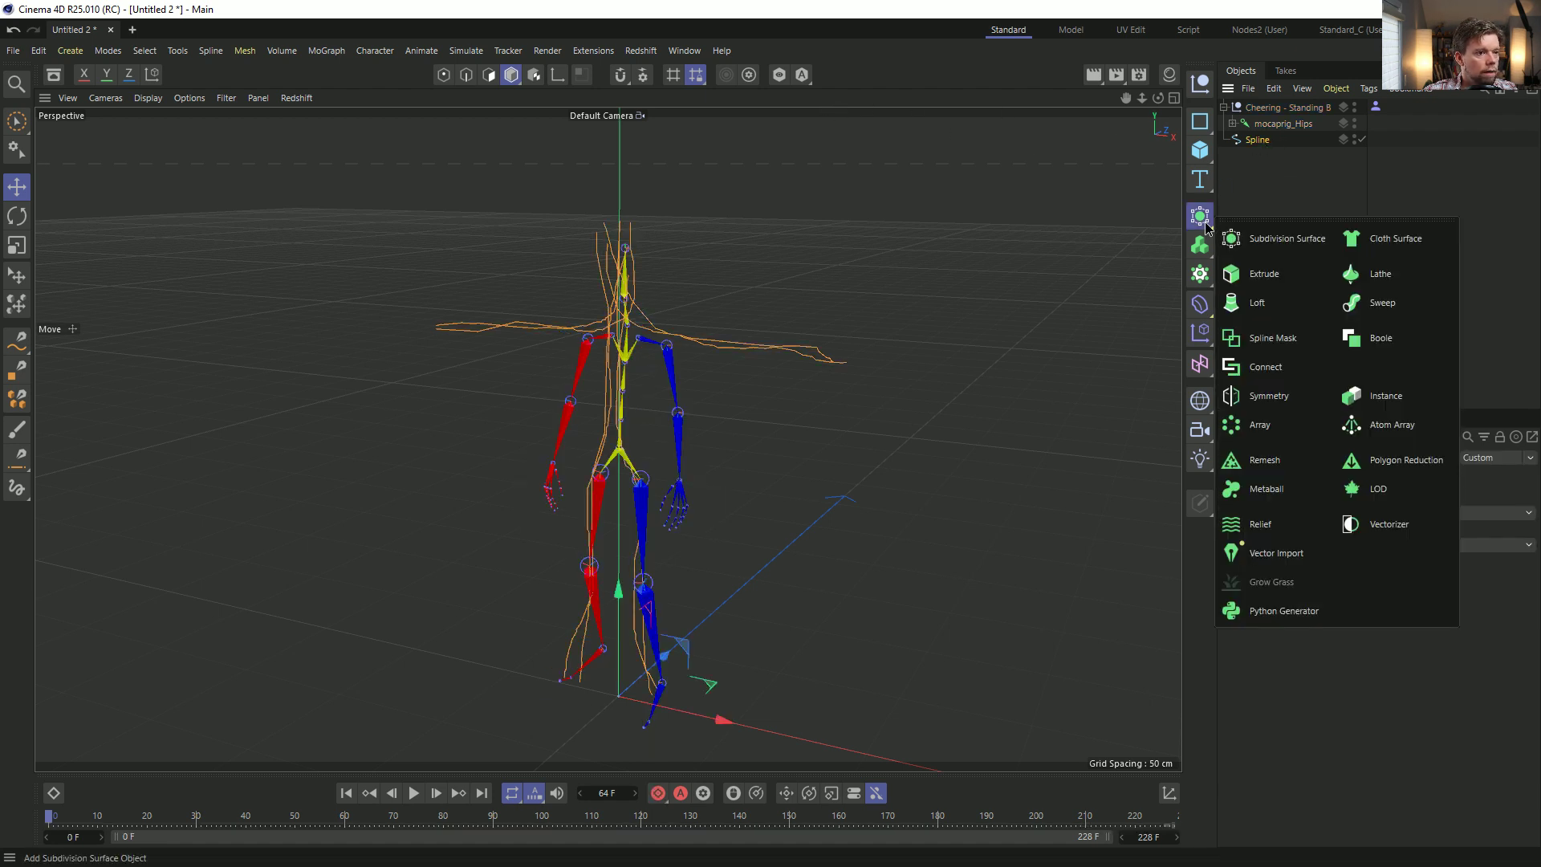
pyautogui.keyDown('alt'); pyautogui.click(1264, 366); pyautogui.keyUp('alt')
pyautogui.press('c')
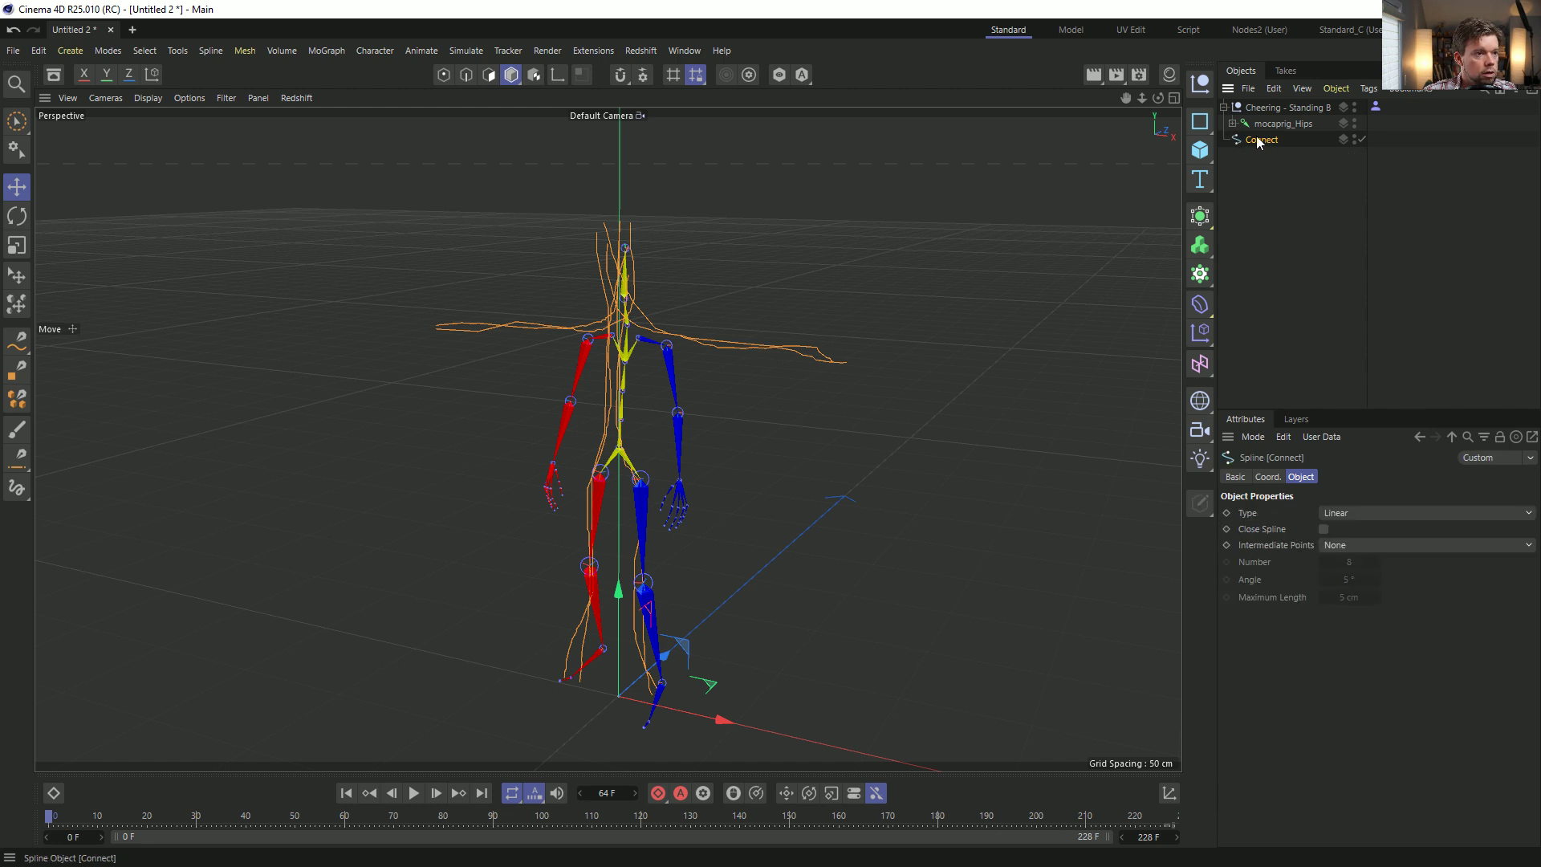
# Bind the Connect spline to mocaprig_Hips and all of its child joints in the current pose.
pyautogui.click(1269, 128)
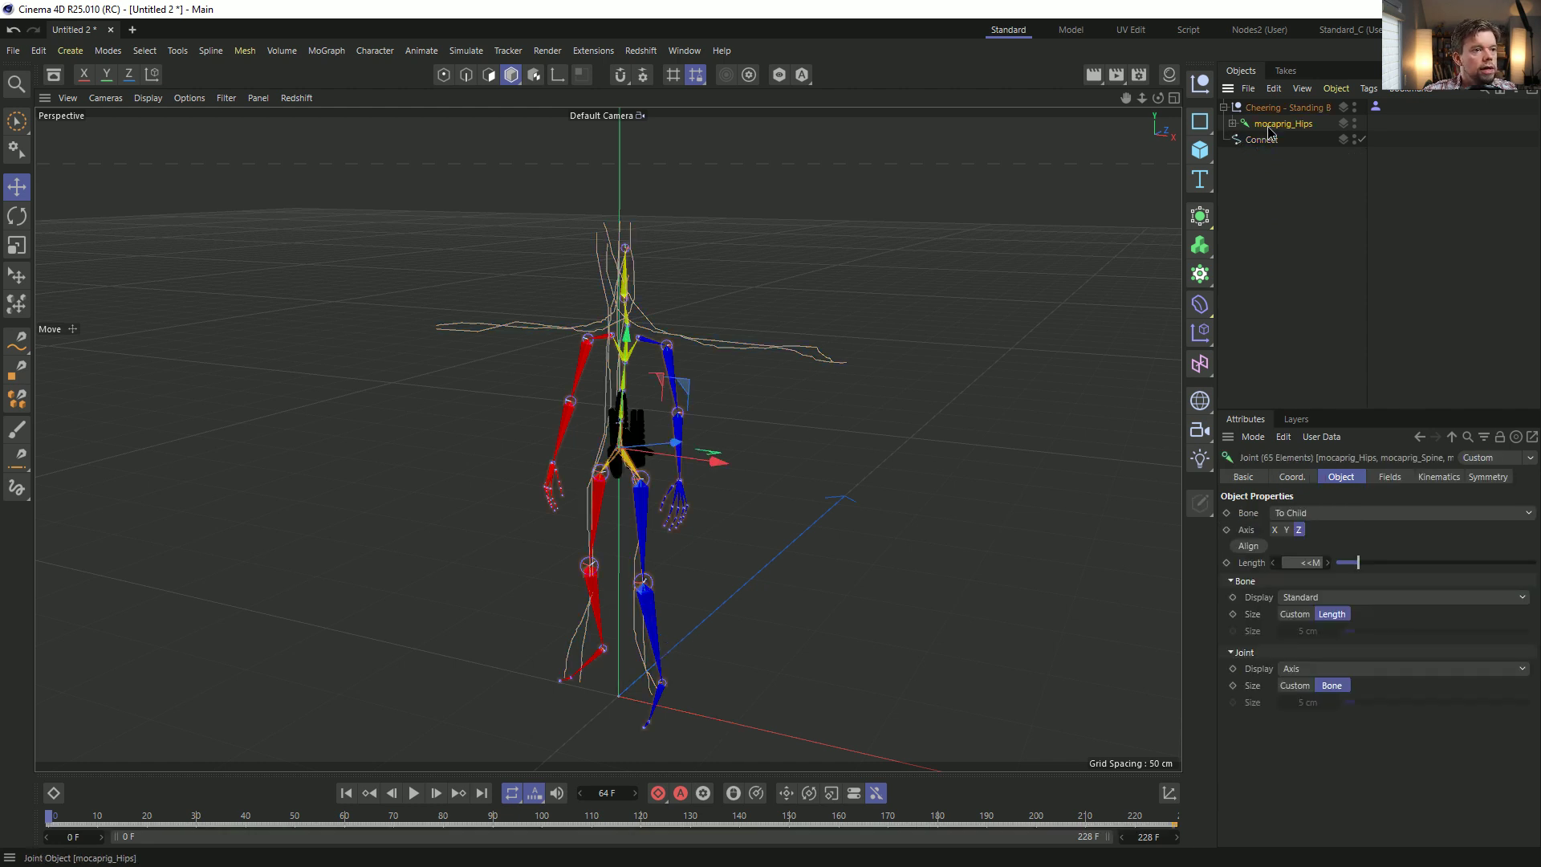
pyautogui.middleClick(1269, 128)
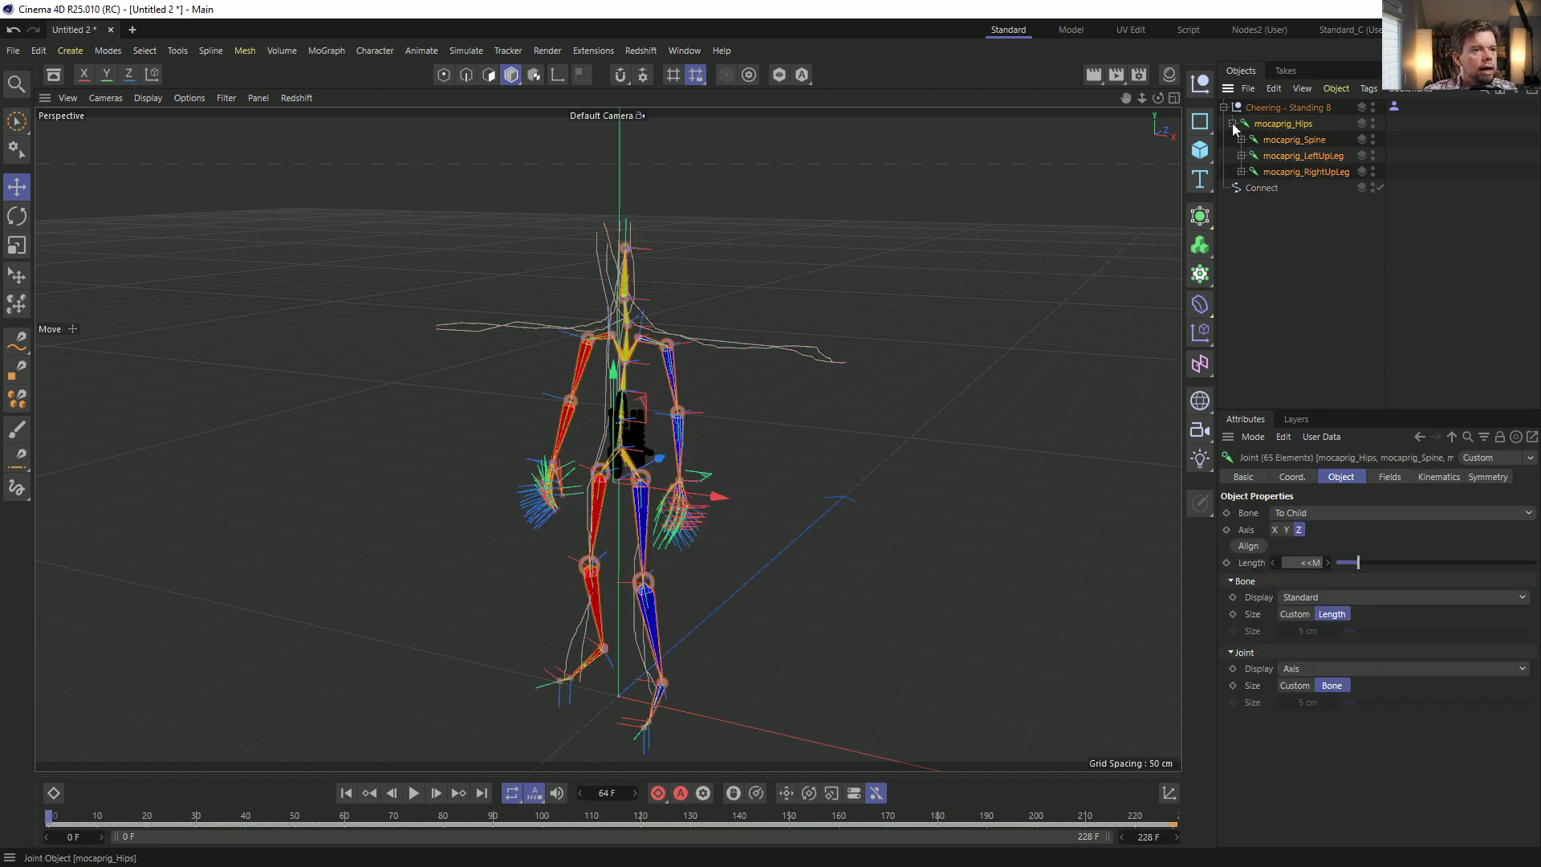
pyautogui.keyDown('ctrl'); pyautogui.click(1263, 140); pyautogui.keyUp('ctrl')
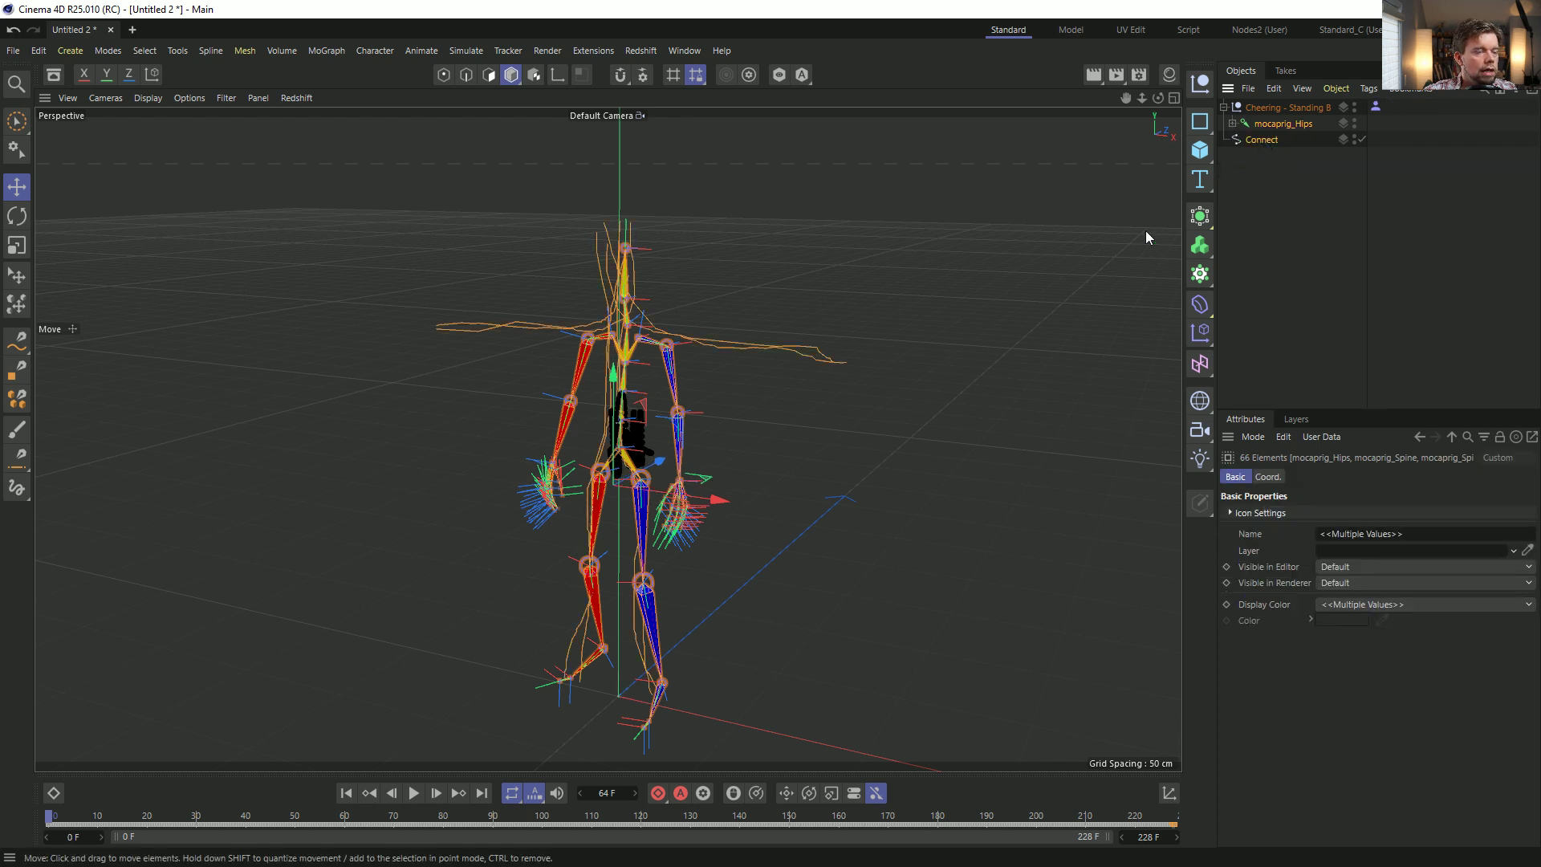
pyautogui.click(377, 51)
pyautogui.click(381, 228)
# Play the animation to examine how the bound Connect spline follows the rig, and return to the first frame.
pyautogui.click(413, 793)
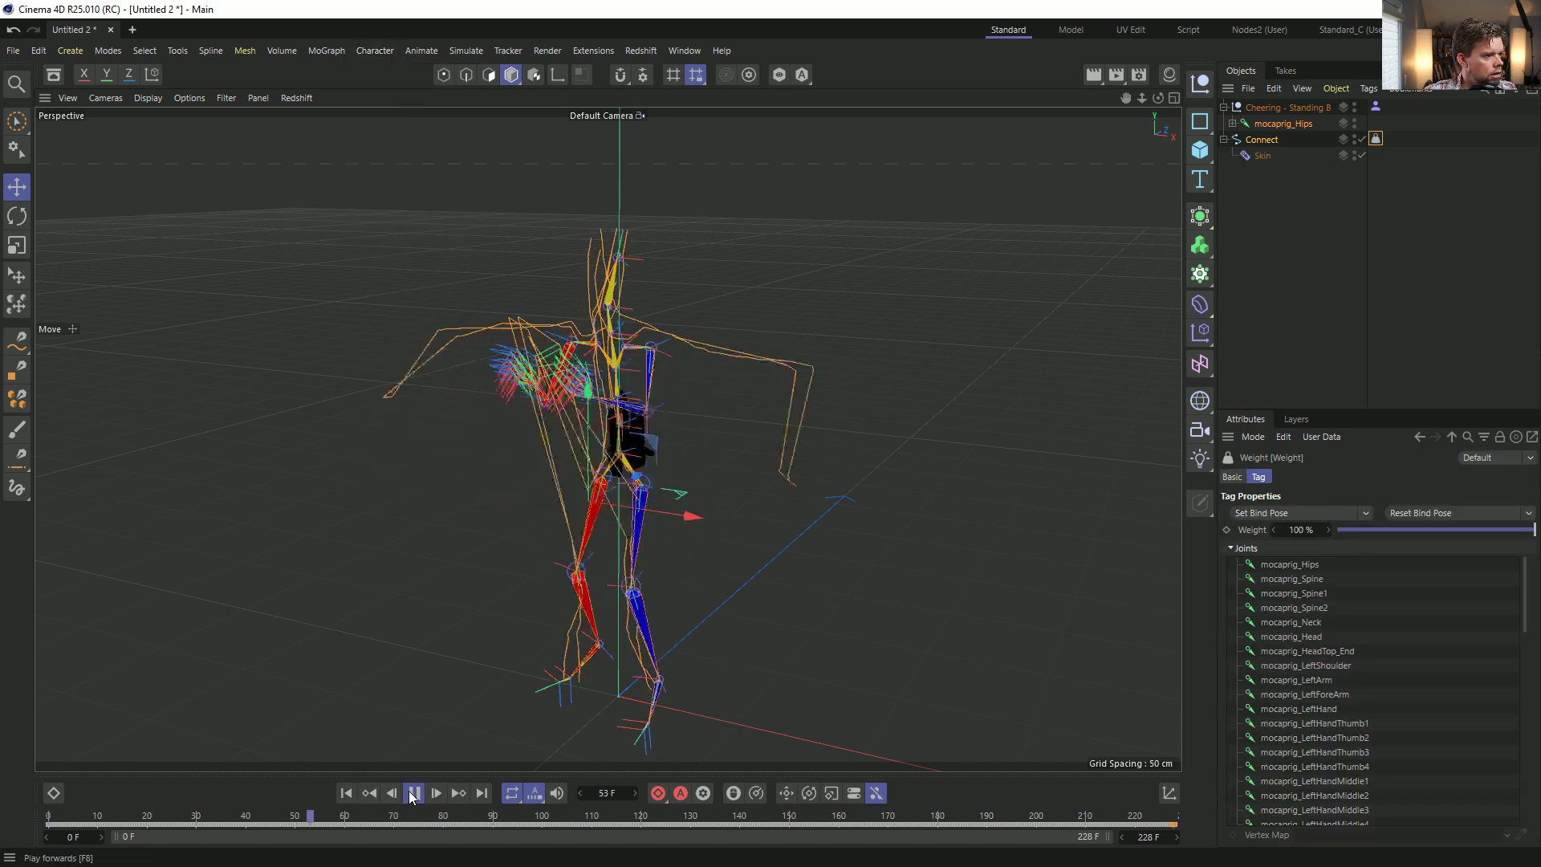
pyautogui.click(413, 793)
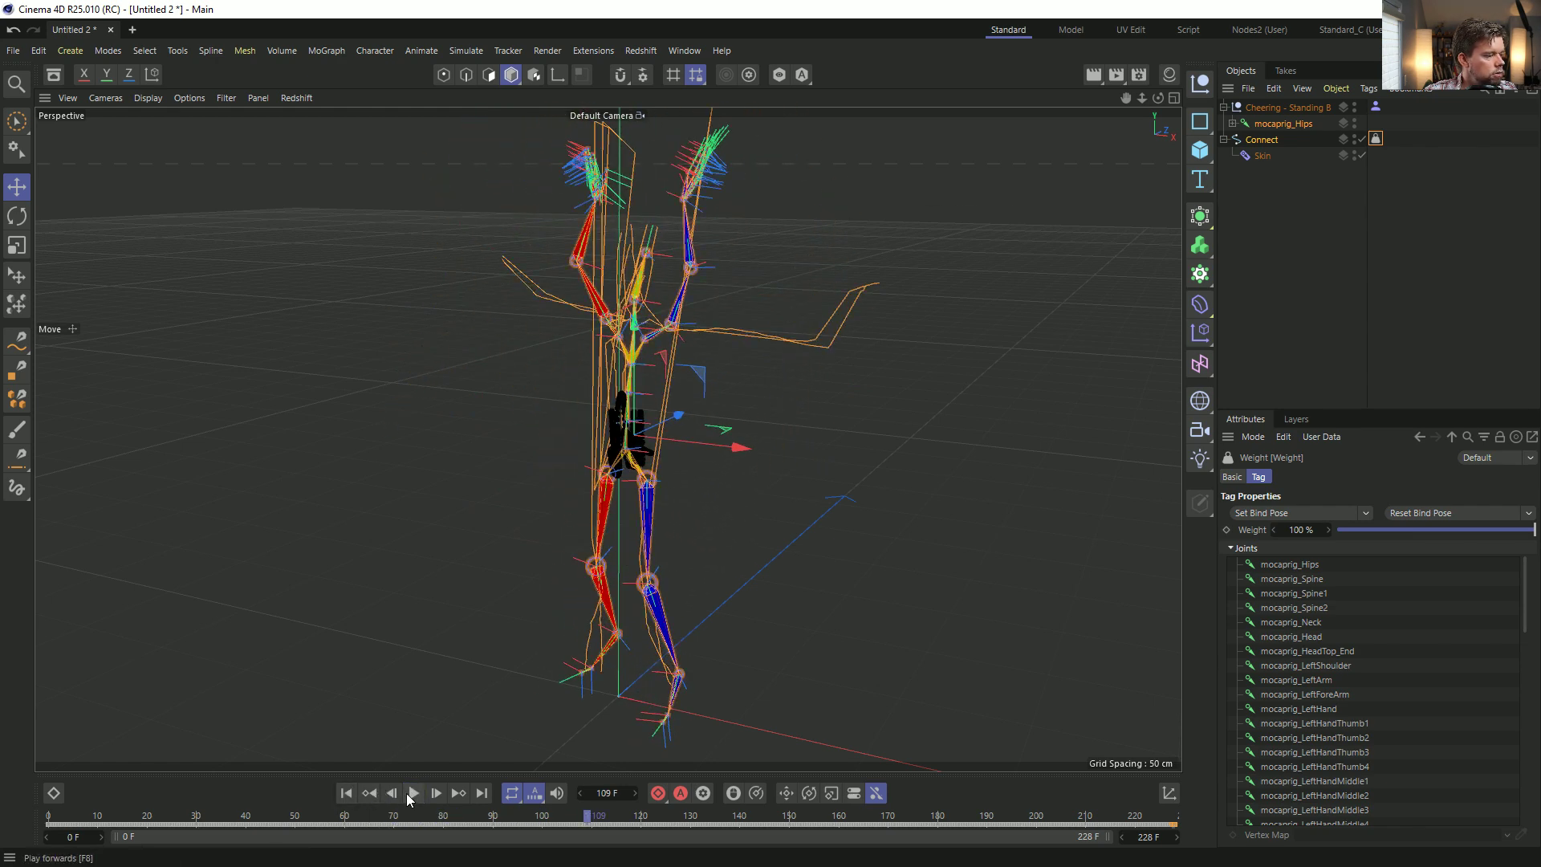
pyautogui.click(413, 793)
pyautogui.click(411, 795)
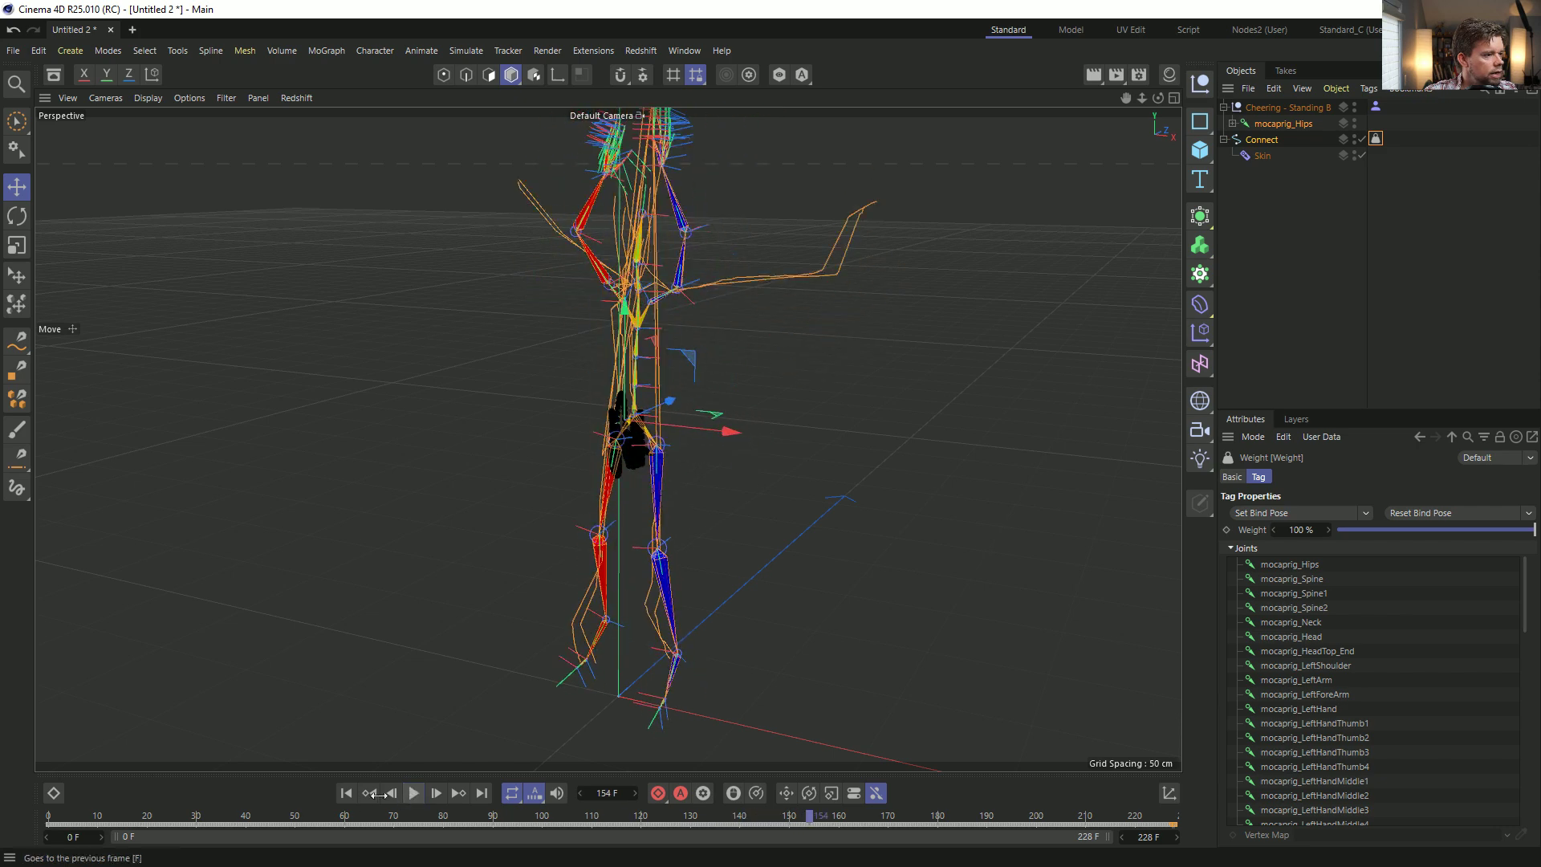
pyautogui.click(345, 794)
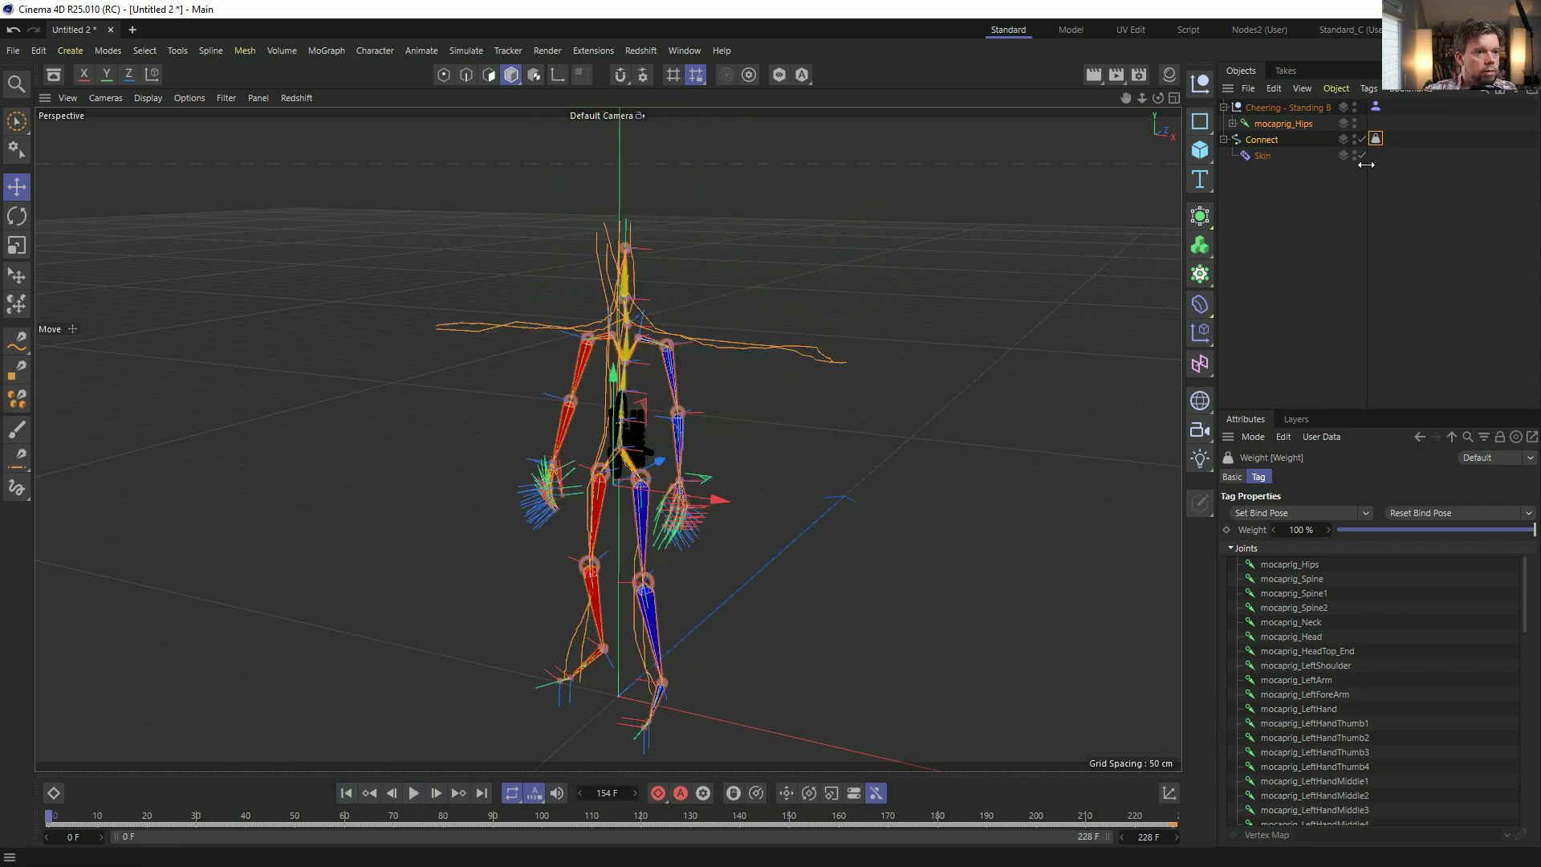
# Remove the Skin deformer and the Weight tag from the Connect spline.
pyautogui.press('Delete')
pyautogui.click(1375, 139)
pyautogui.press('Delete')
# Put the rig into its reference pose through its Character Definition tag.
pyautogui.middleClick(1288, 123)
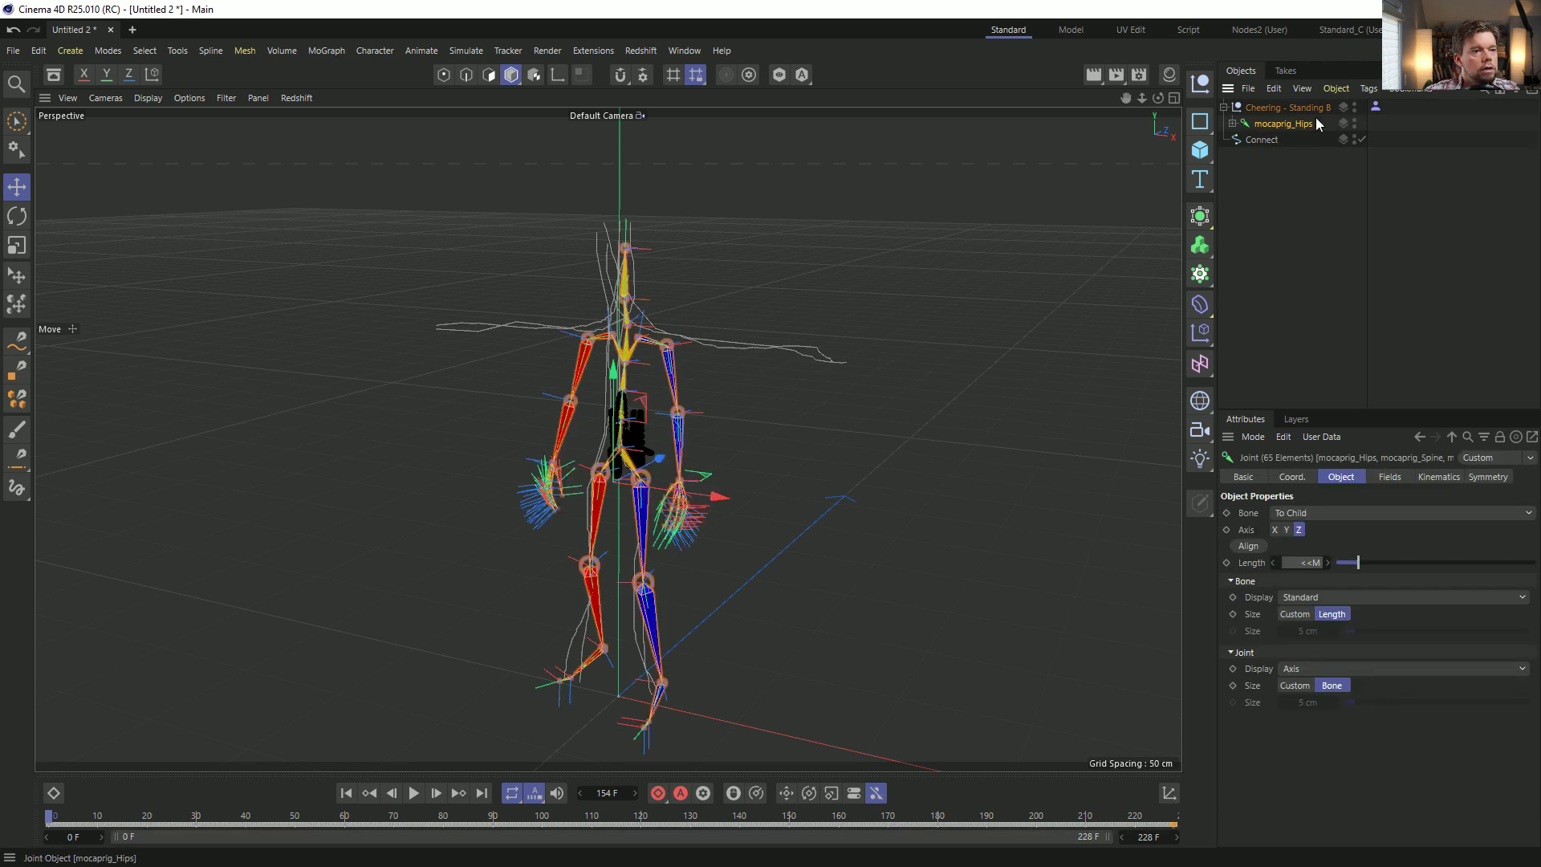
pyautogui.click(1375, 106)
pyautogui.click(1433, 563)
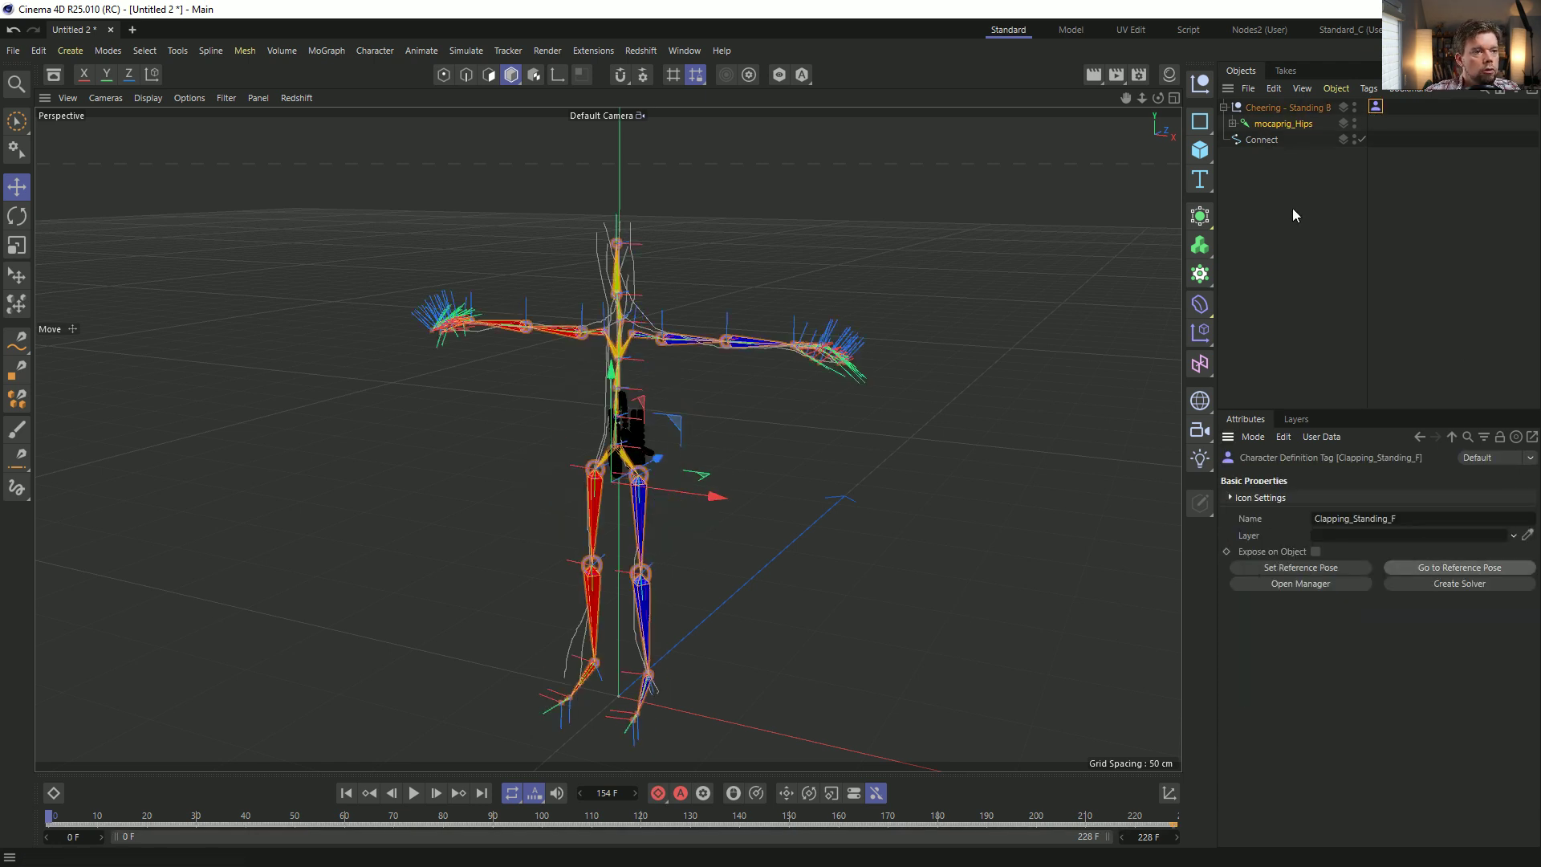
# Bind the Connect spline to the whole mocaprig_Hips joint hierarchy while the rig stands in its reference pose.
pyautogui.middleClick(1268, 125)
pyautogui.keyDown('ctrl'); pyautogui.click(1260, 141); pyautogui.keyUp('ctrl')
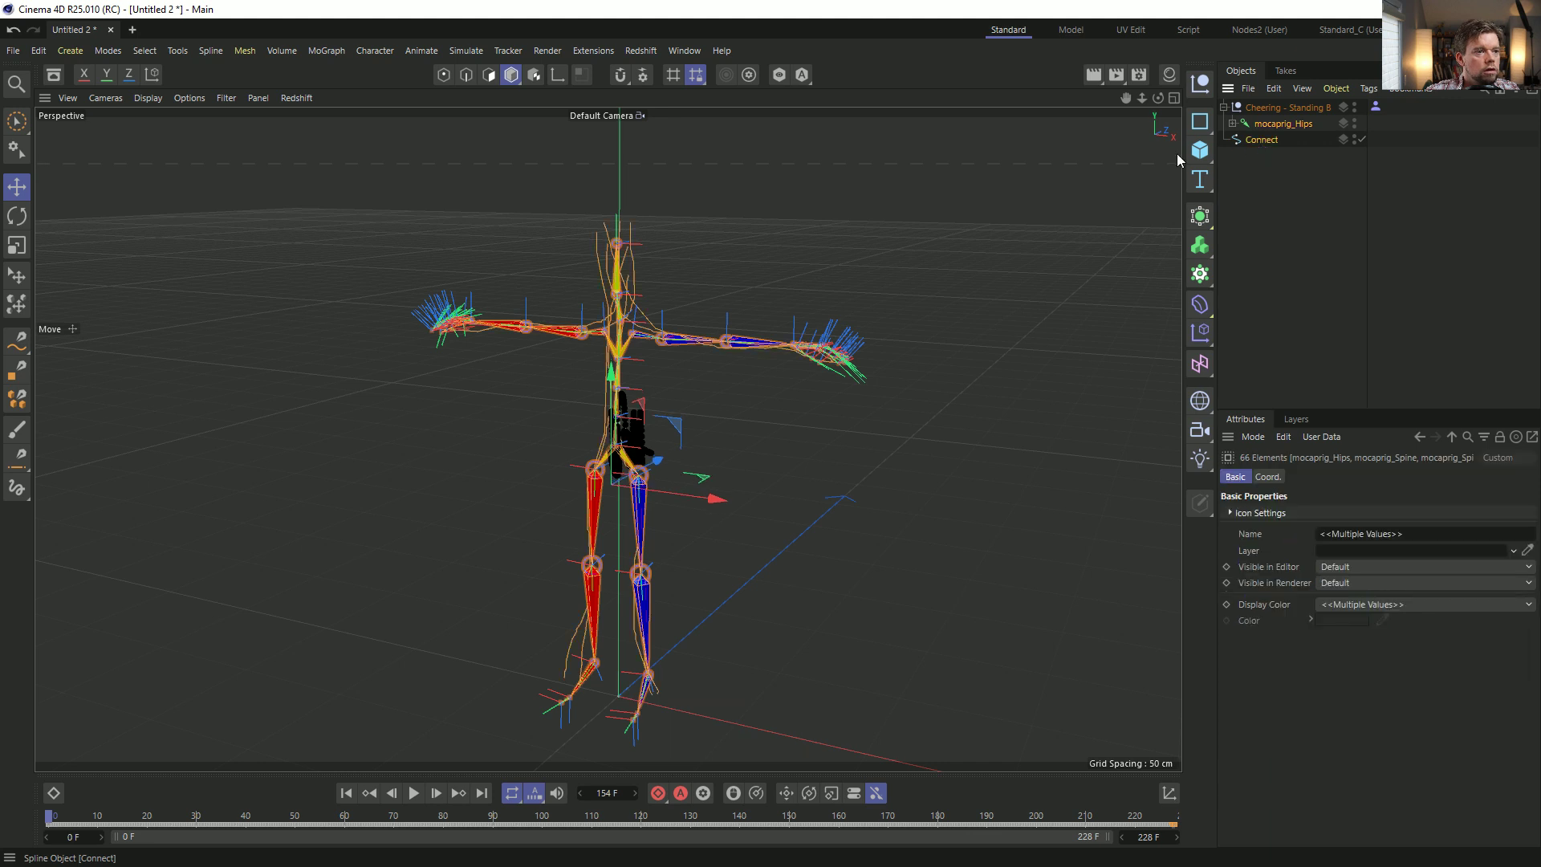
pyautogui.click(375, 50)
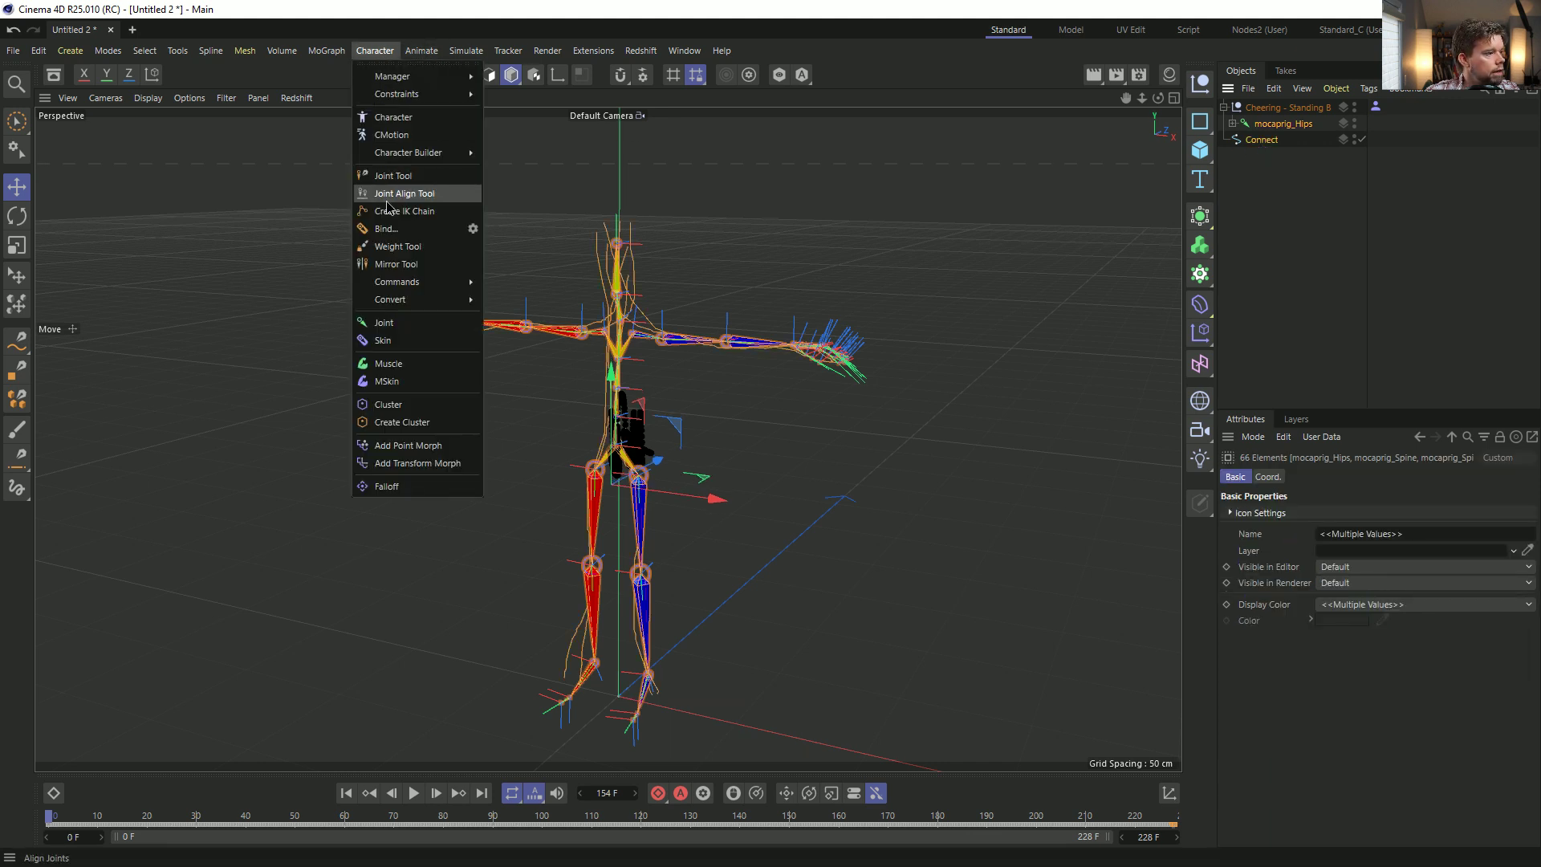
pyautogui.click(386, 229)
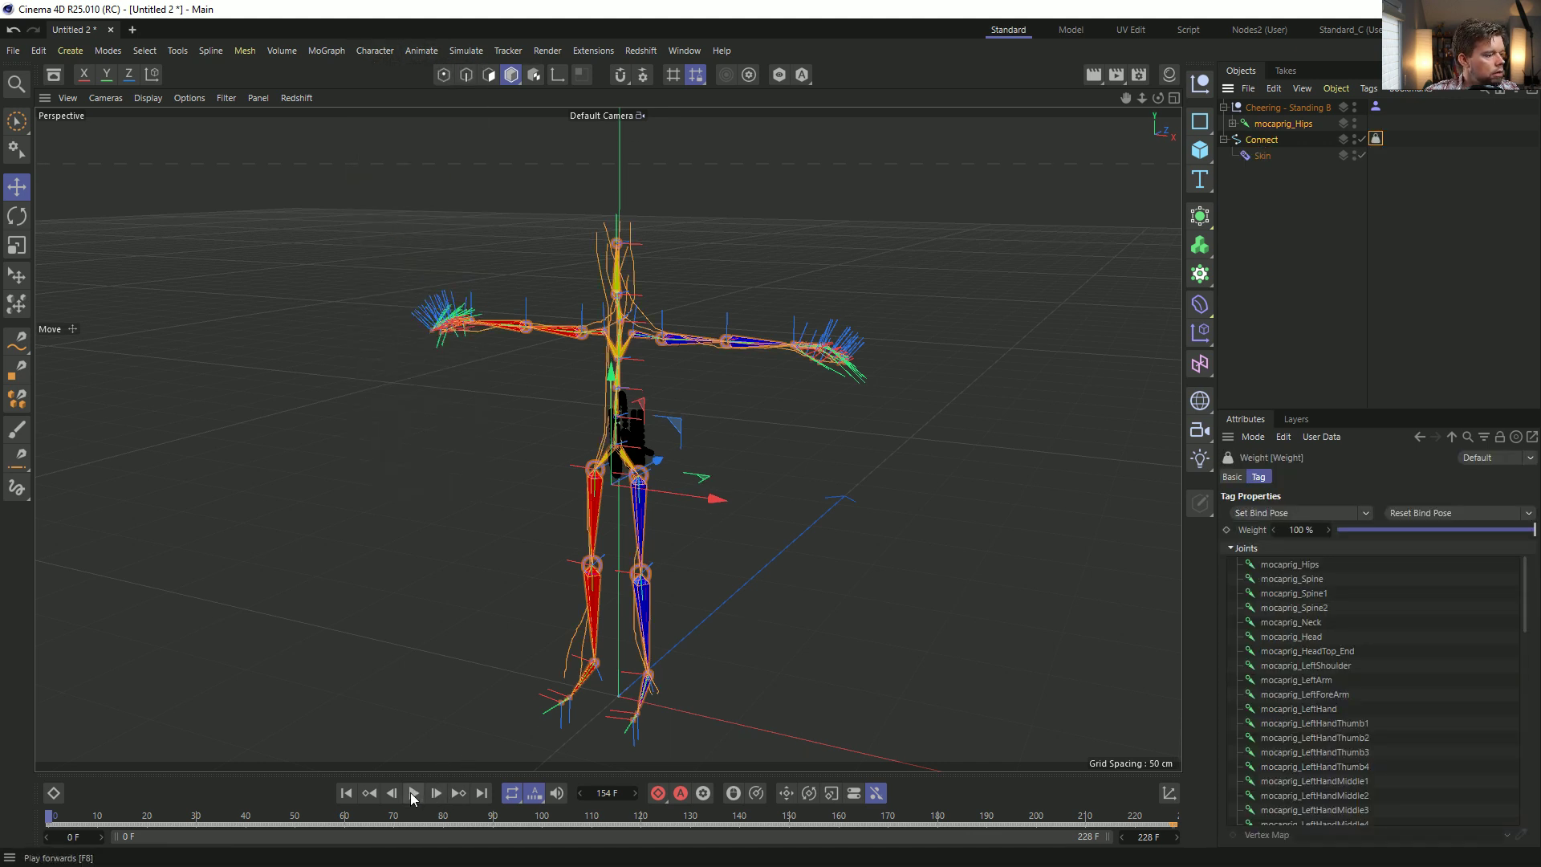
# Play the animation, hide the Cheering - Standing rig to examine the Connect spline on its own, and return to the first frame.
pyautogui.click(413, 793)
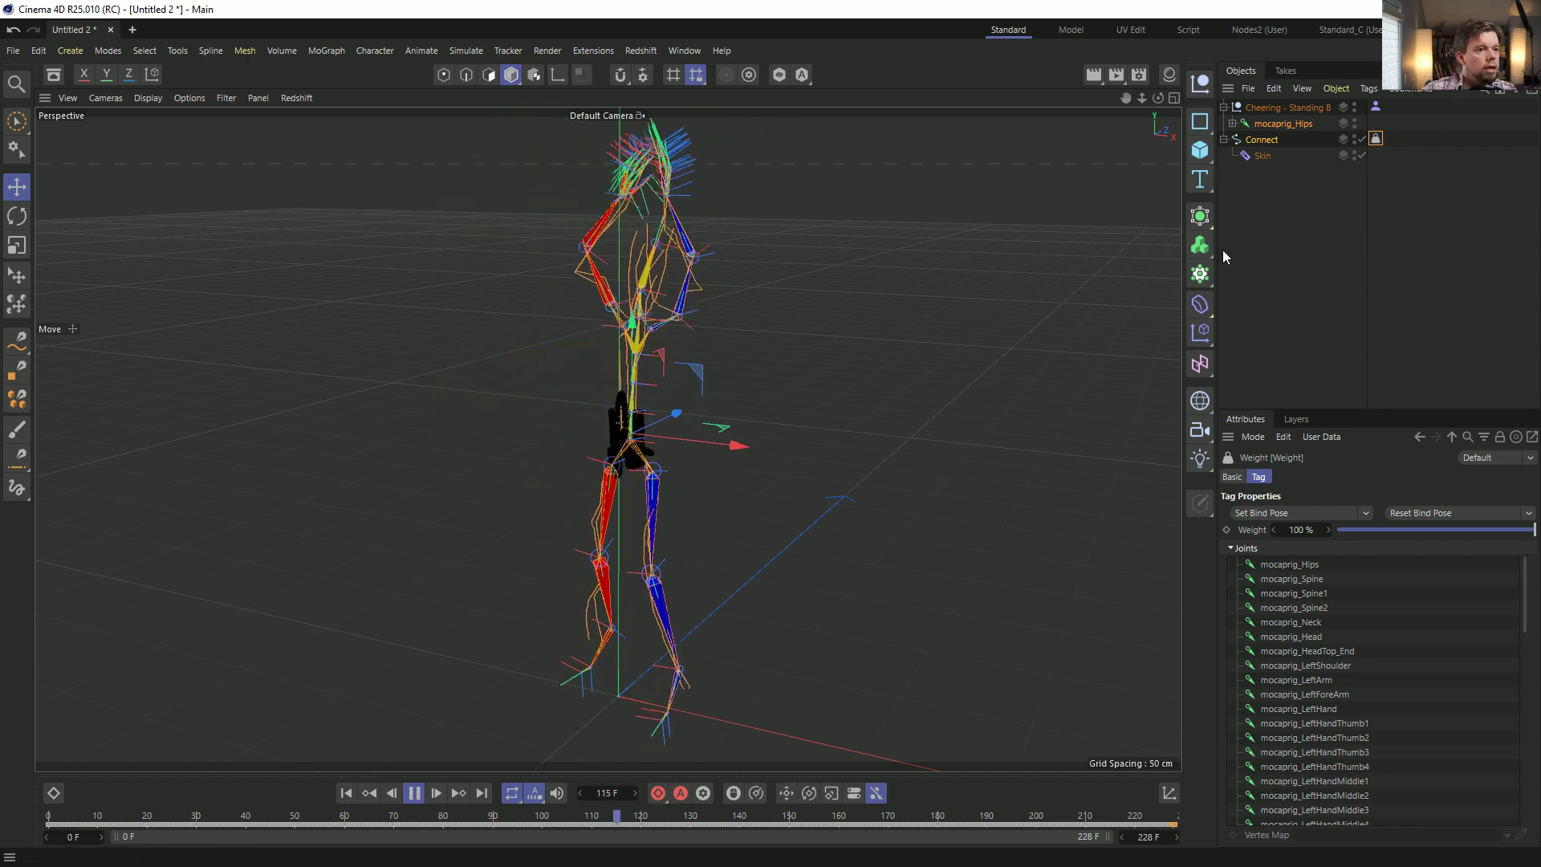
pyautogui.click(1265, 140)
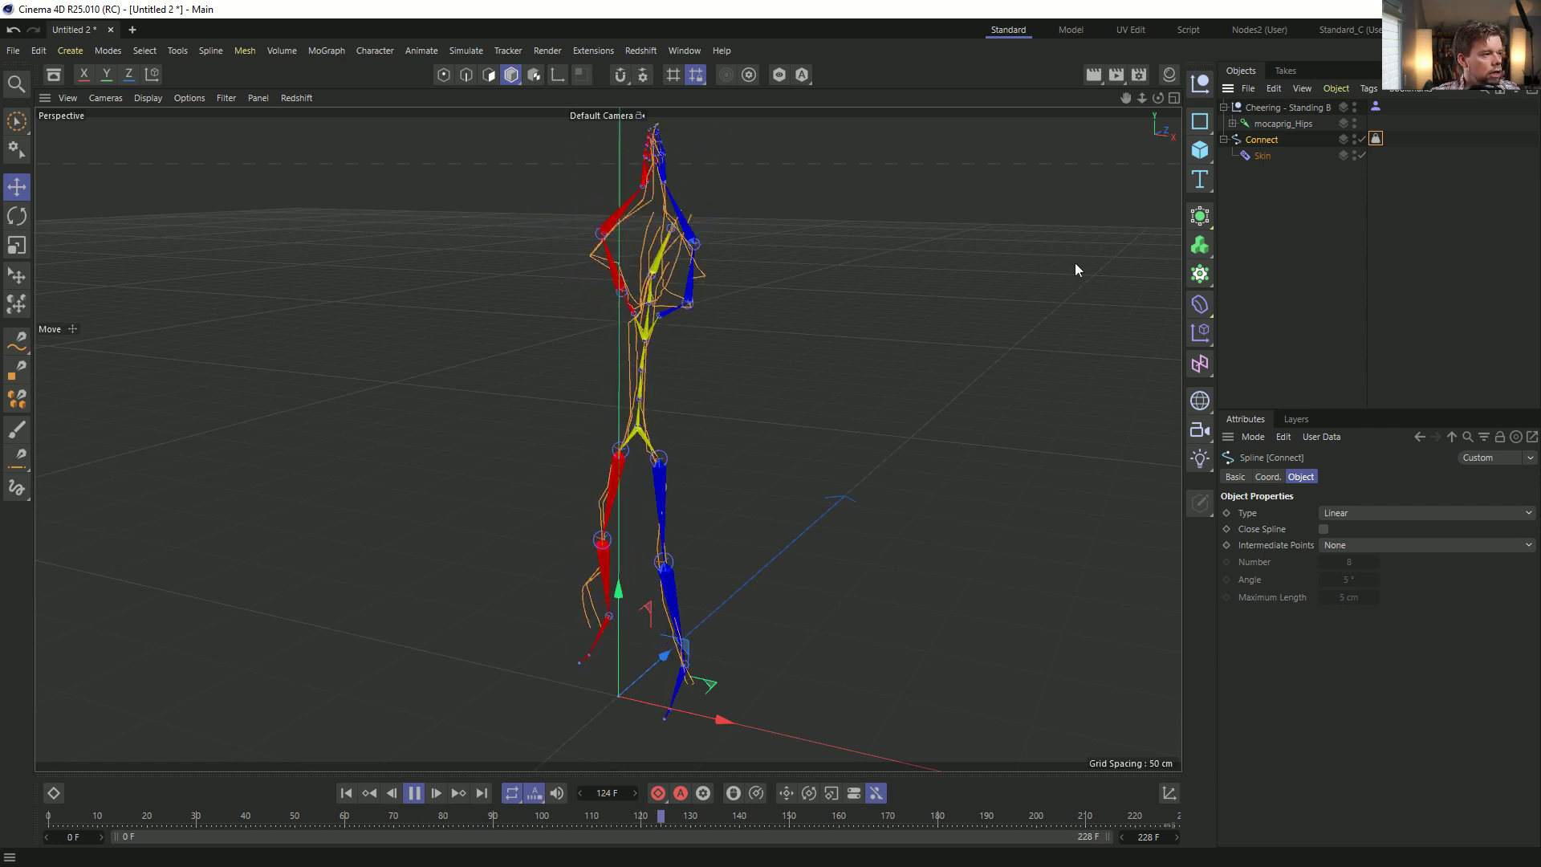
pyautogui.click(1353, 105)
pyautogui.keyDown('alt'); pyautogui.moveTo(783, 445); pyautogui.dragTo(690, 453); pyautogui.keyUp('alt')
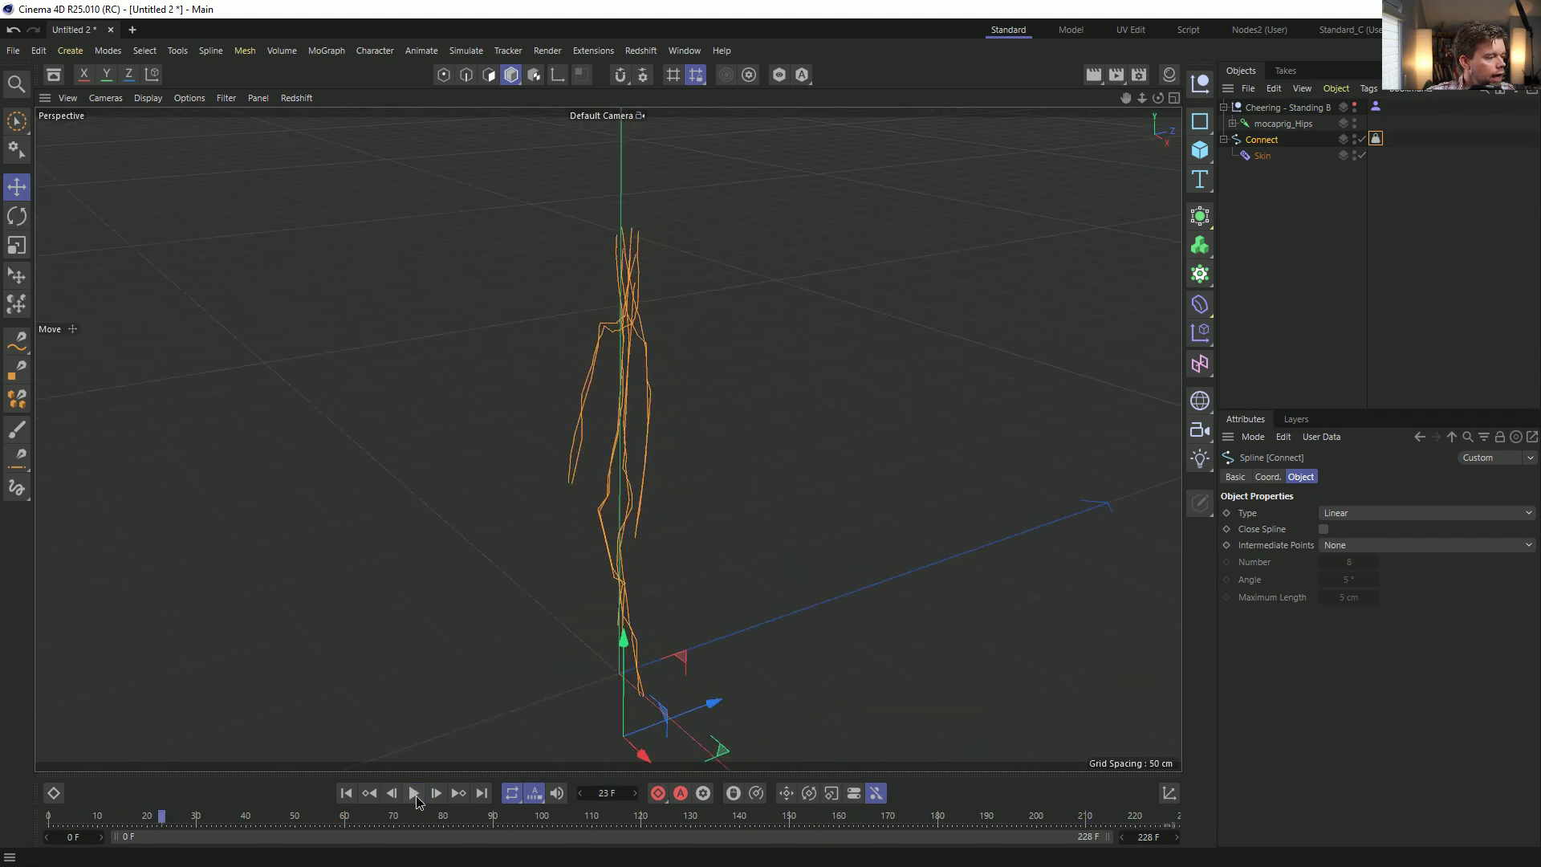
pyautogui.click(345, 795)
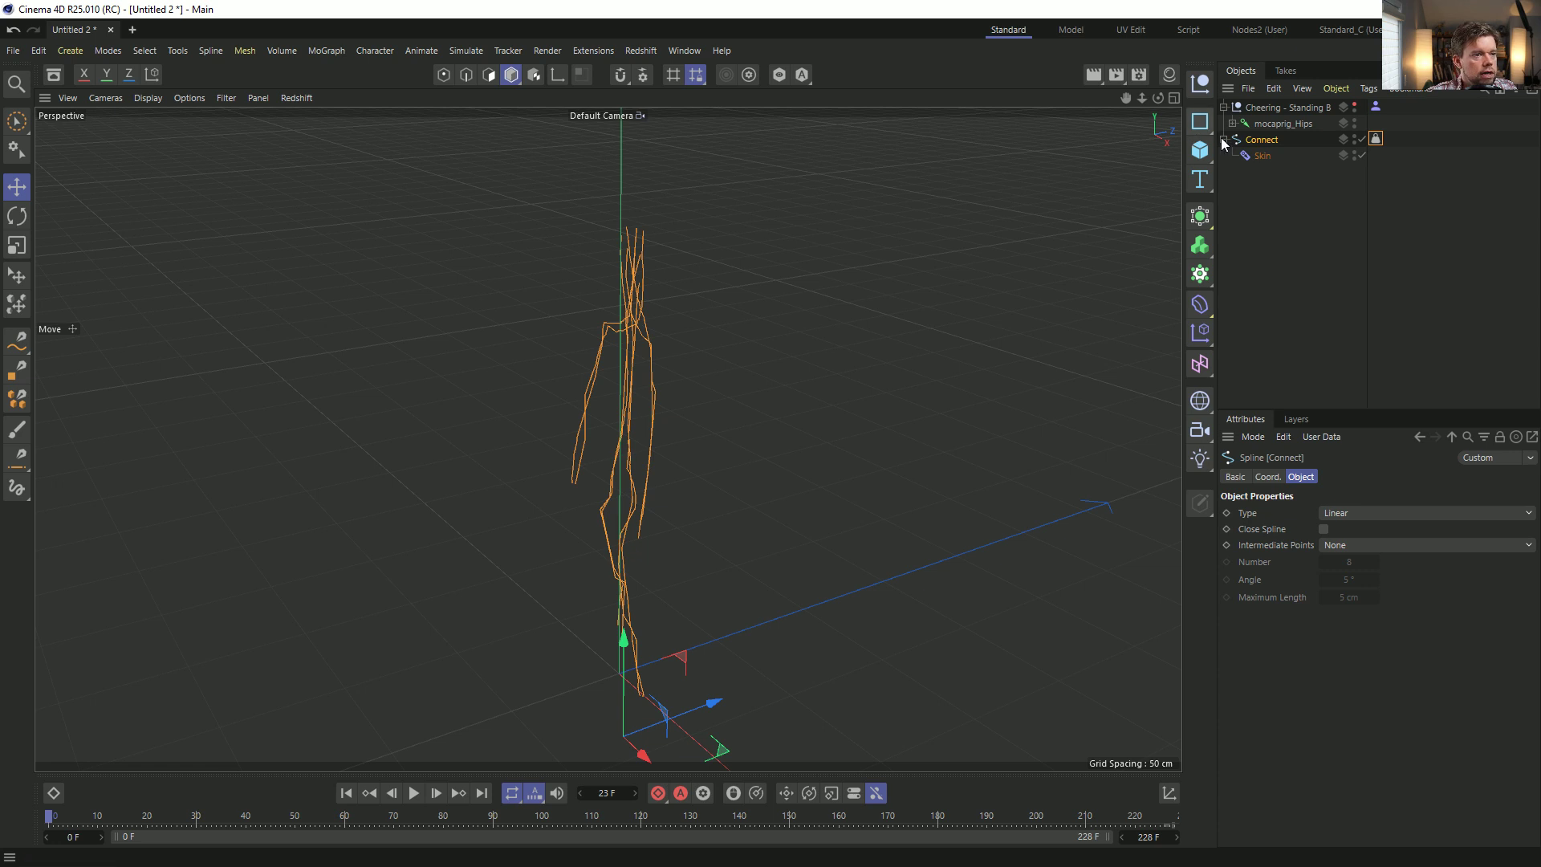
# Create a Cloner with a Sphere as its child, and scale the sphere down to a small bead.
pyautogui.click(1200, 274)
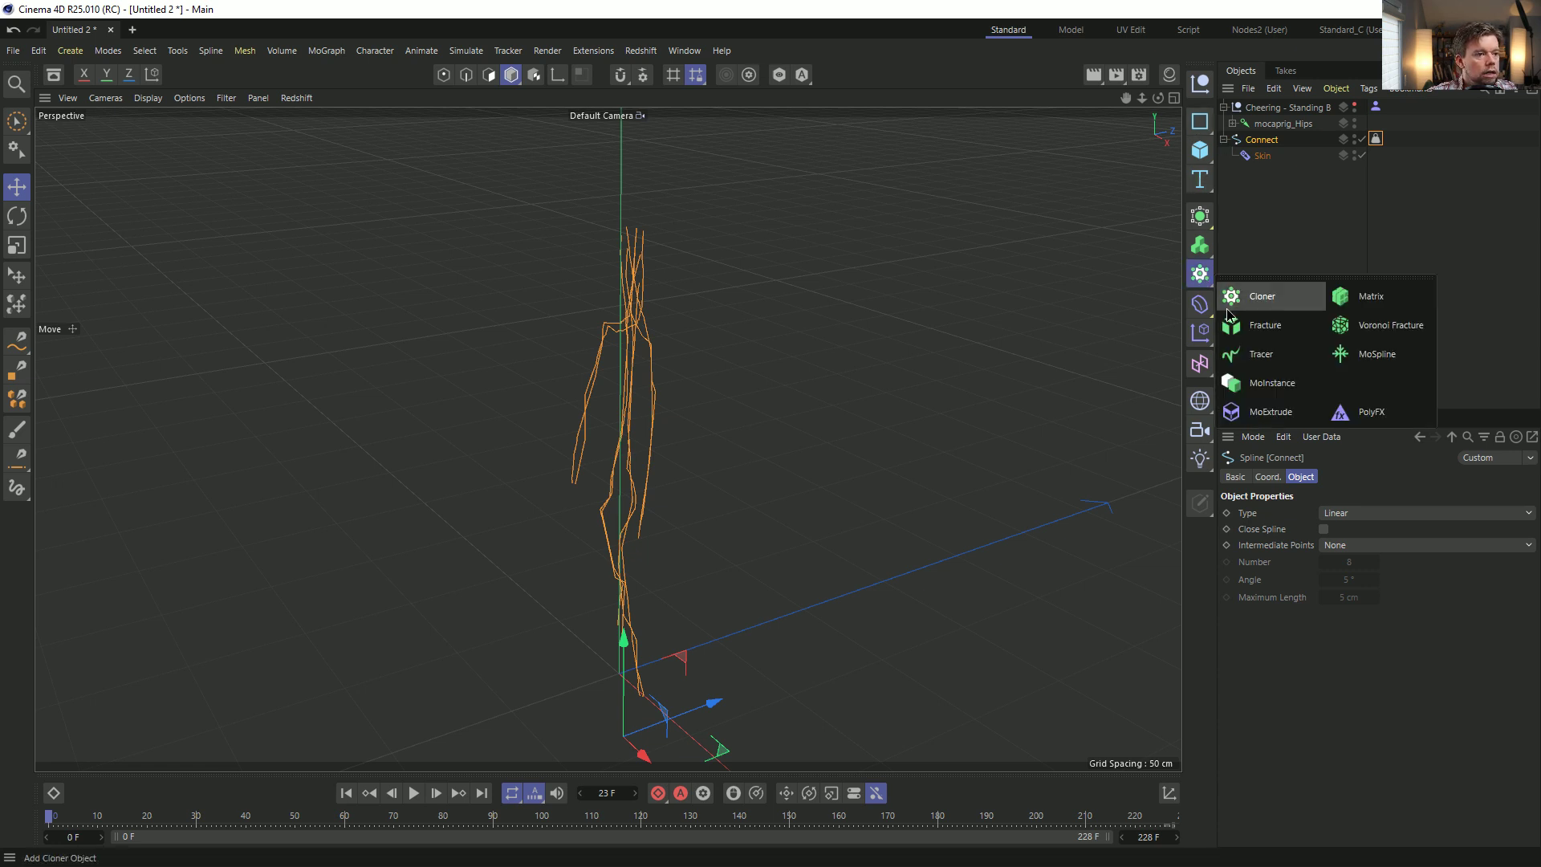
pyautogui.click(1263, 297)
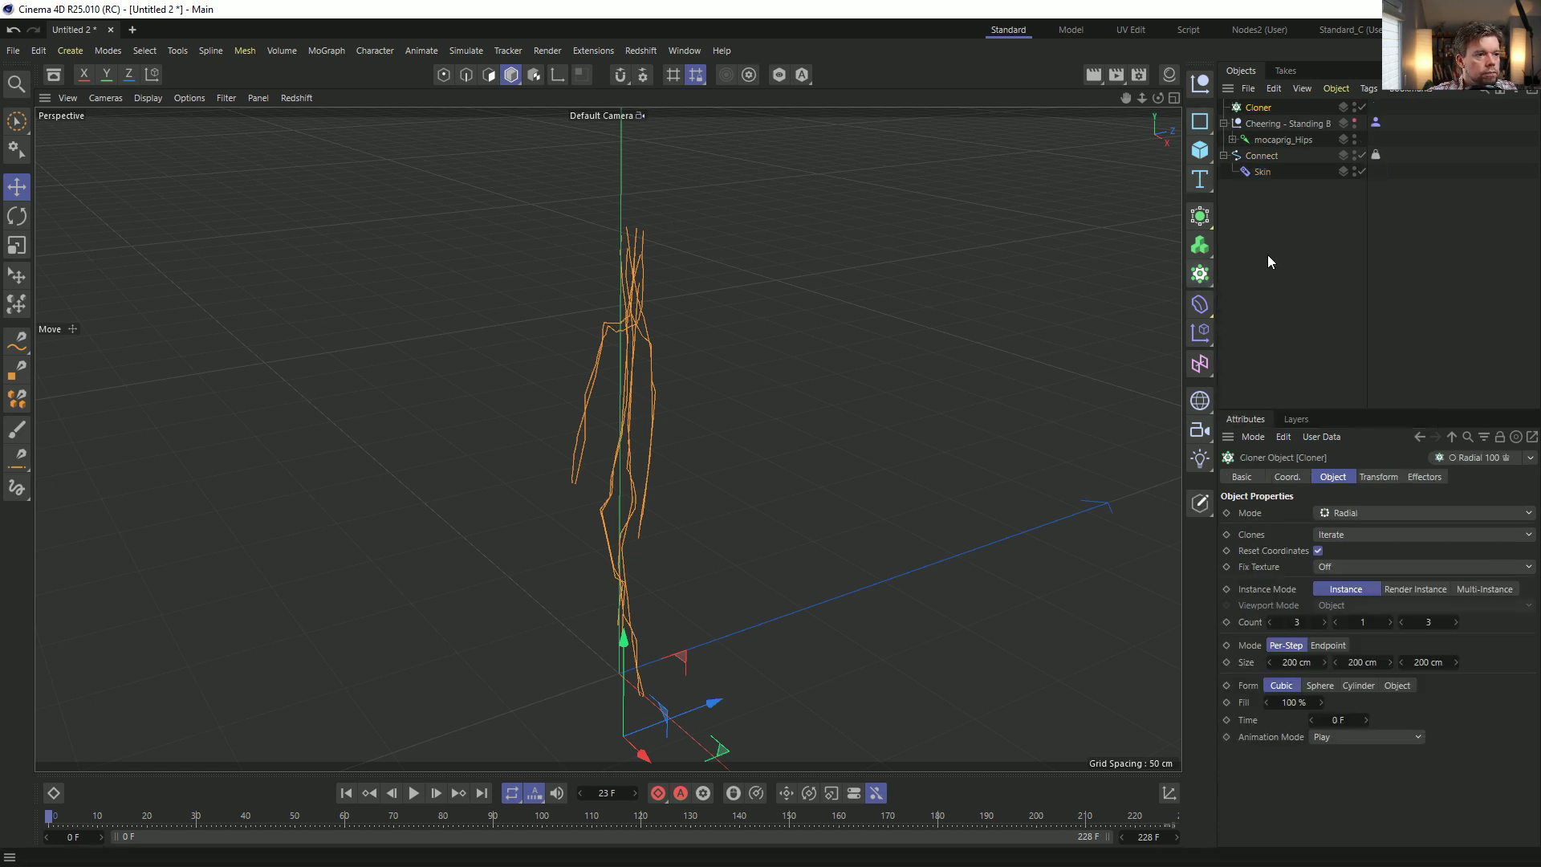
pyautogui.click(1200, 154)
pyautogui.click(1363, 232)
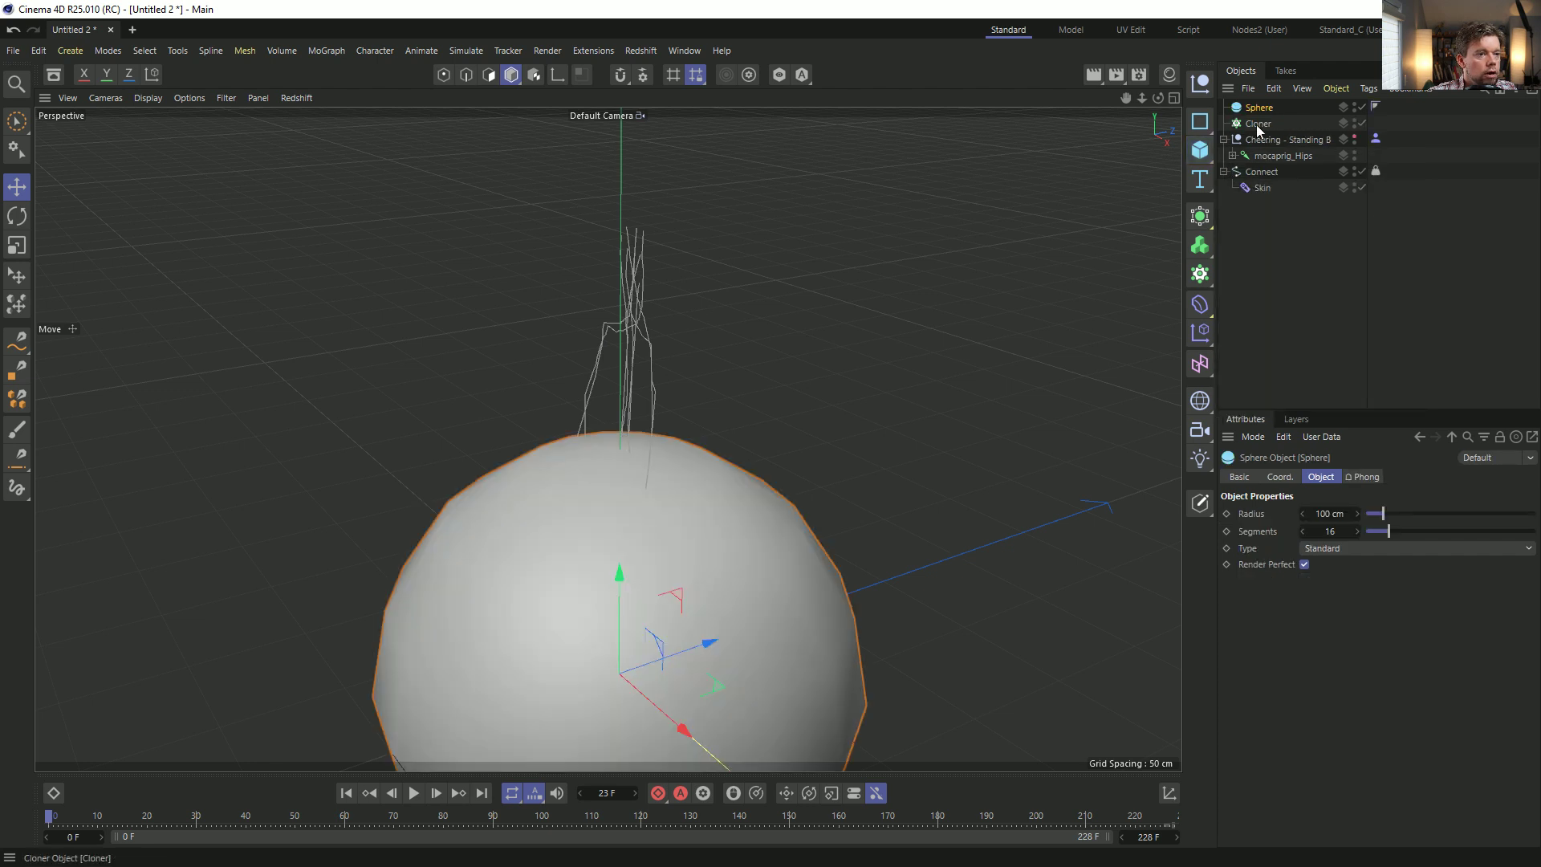
pyautogui.moveTo(1257, 127); pyautogui.dragTo(1257, 127)
pyautogui.press('t')
pyautogui.moveTo(920, 297); pyautogui.dragTo(491, 634)
# Set the Cloner's mode to Object and assign the Connect spline as the object to clone onto.
pyautogui.click(1262, 107)
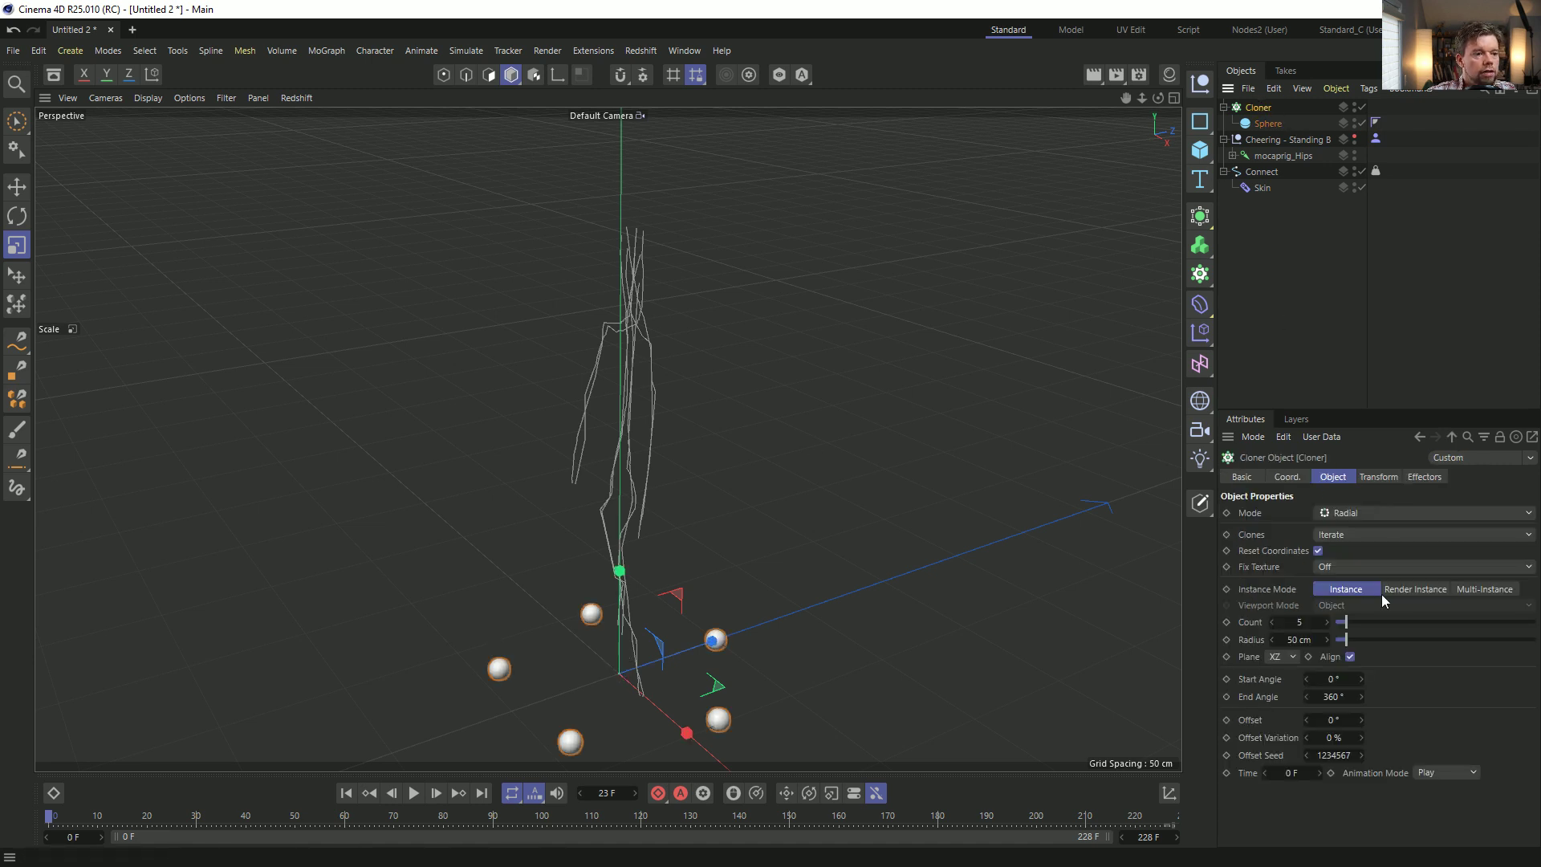
pyautogui.click(1352, 512)
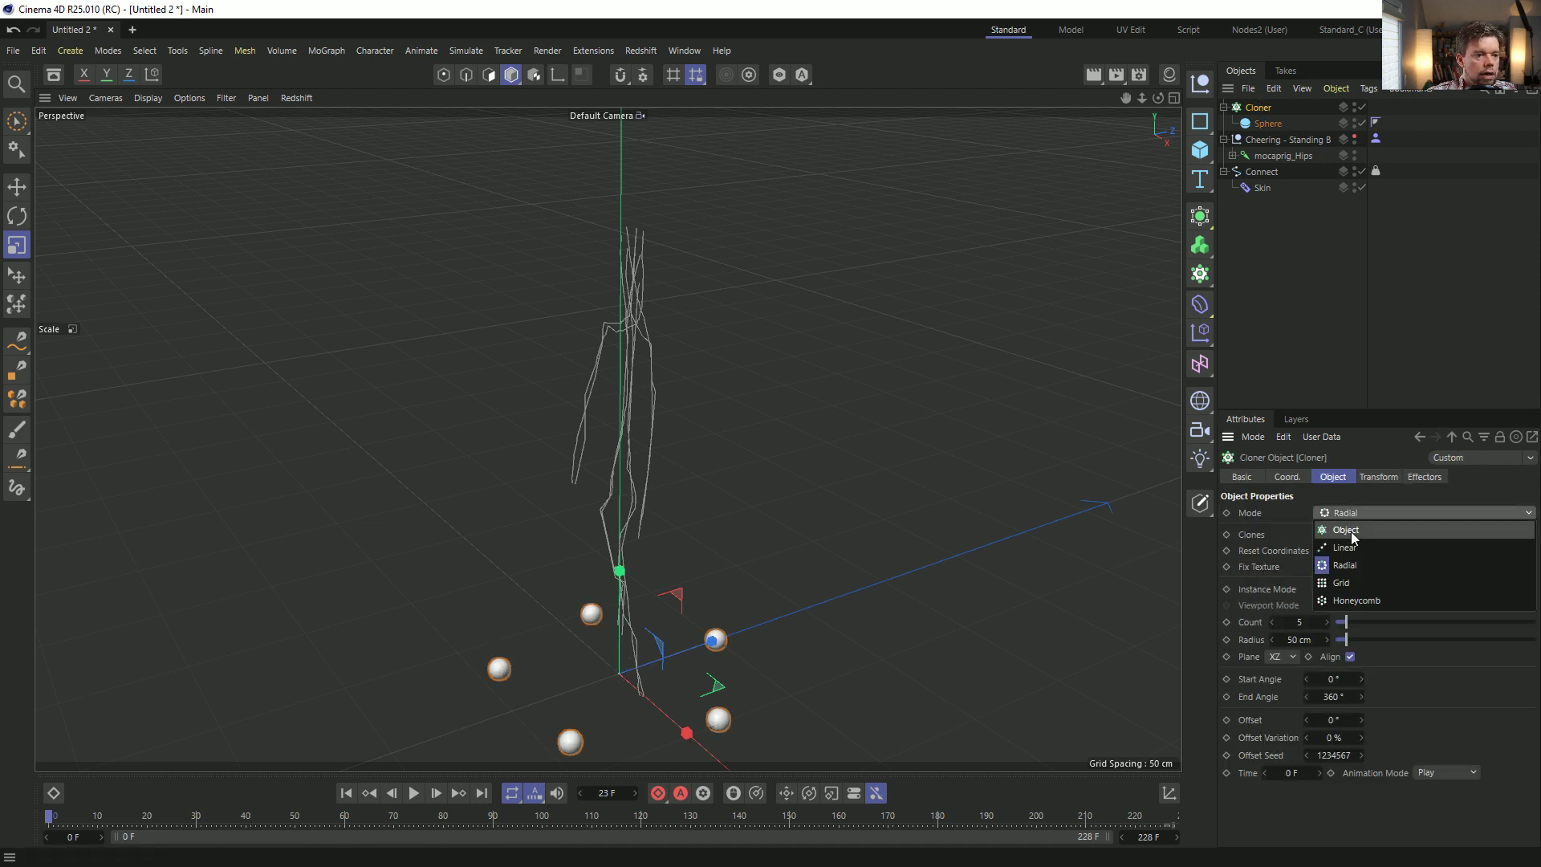
pyautogui.click(1356, 533)
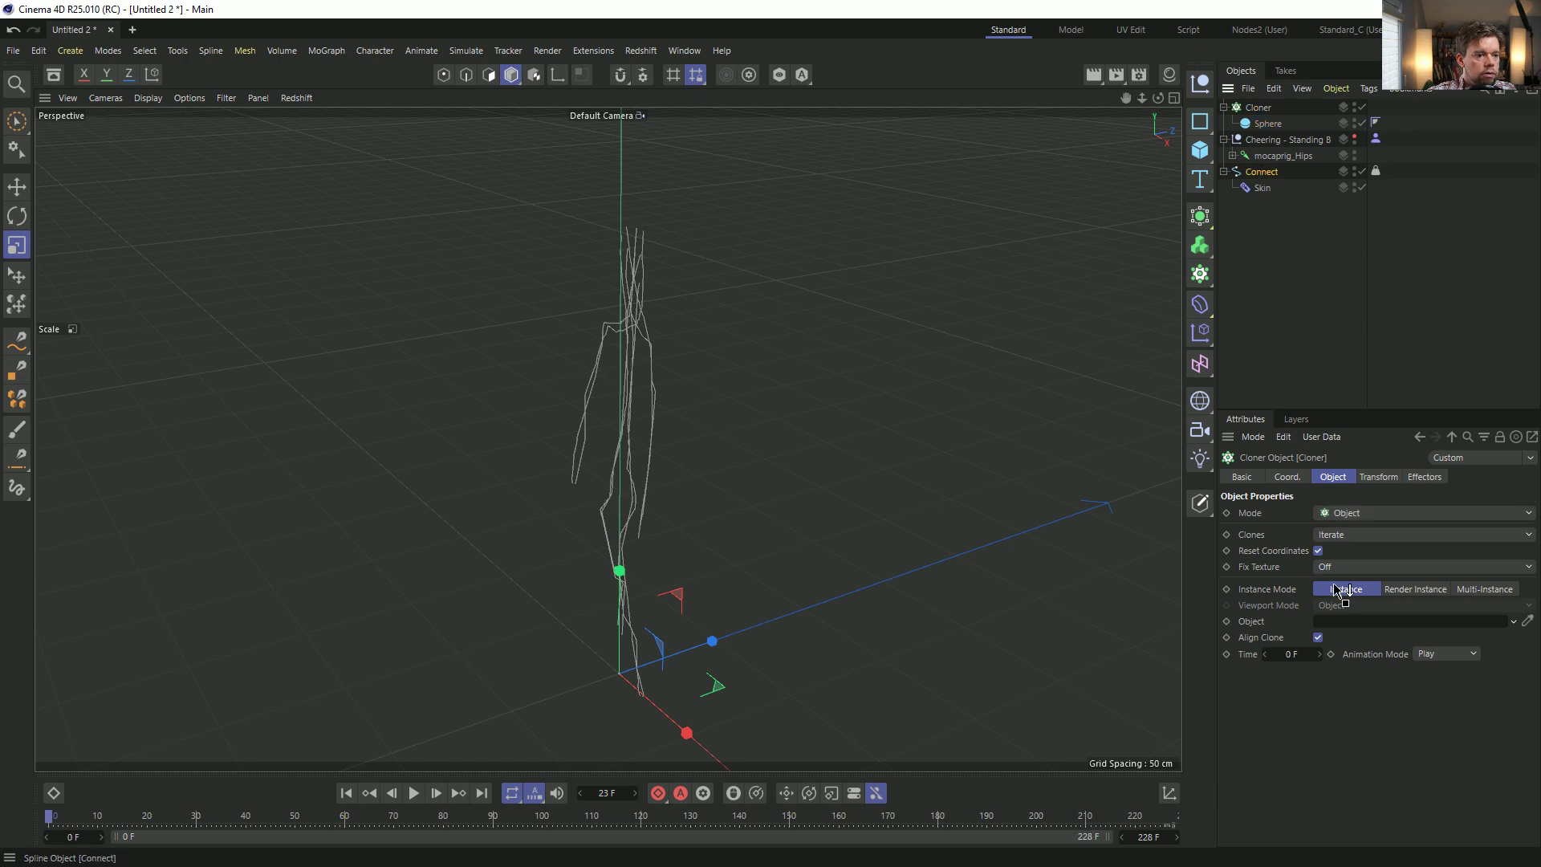
pyautogui.moveTo(1351, 623); pyautogui.dragTo(1351, 622)
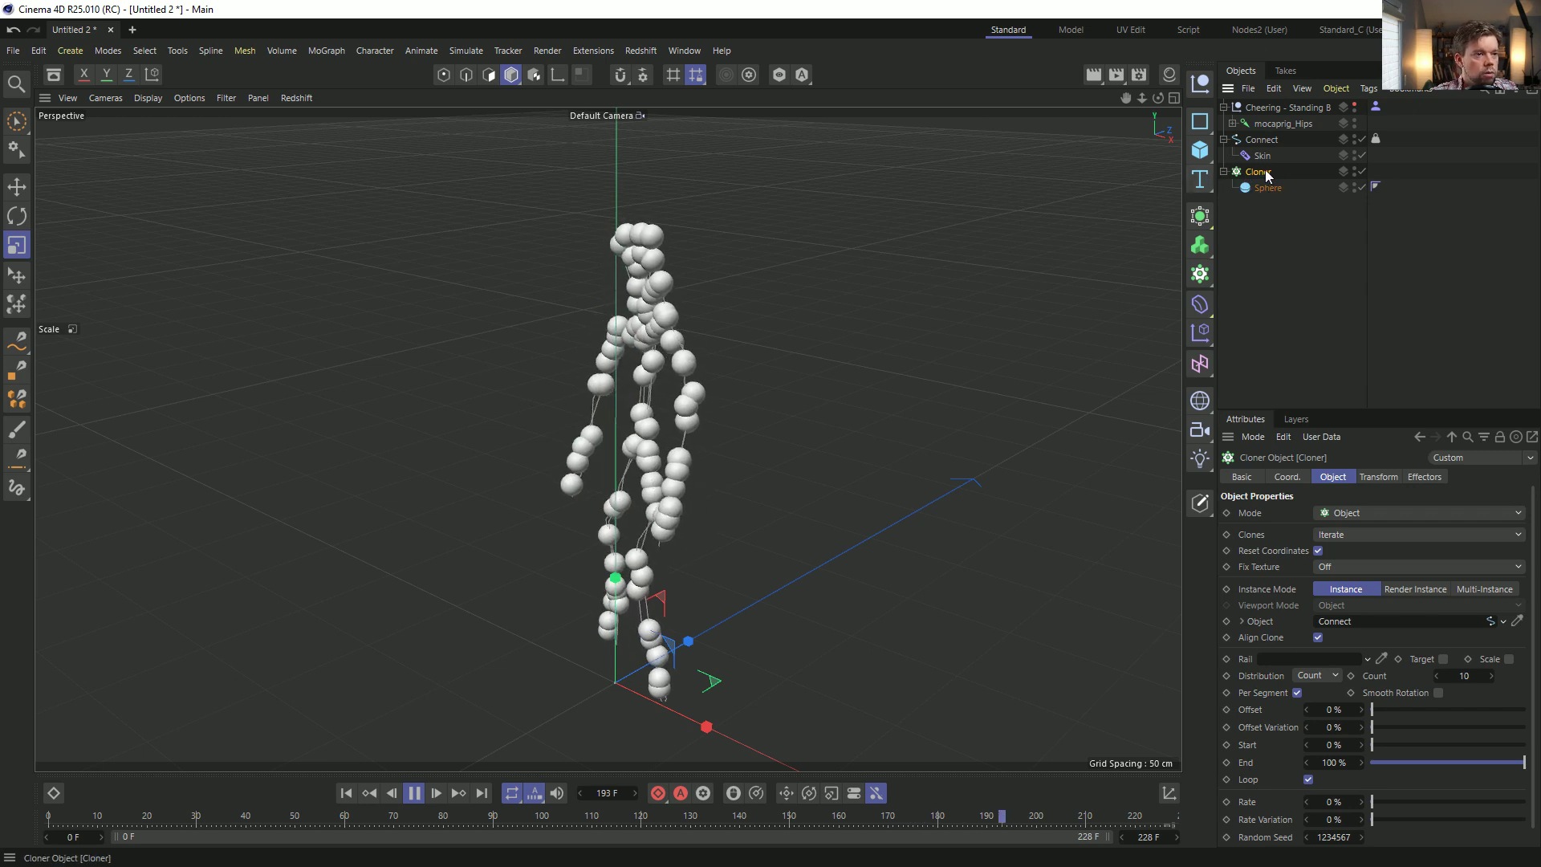
# Set the Cloner's Rate to 22% to make the spheres travel along the spline.
pyautogui.moveTo(1356, 410); pyautogui.dragTo(1348, 256)
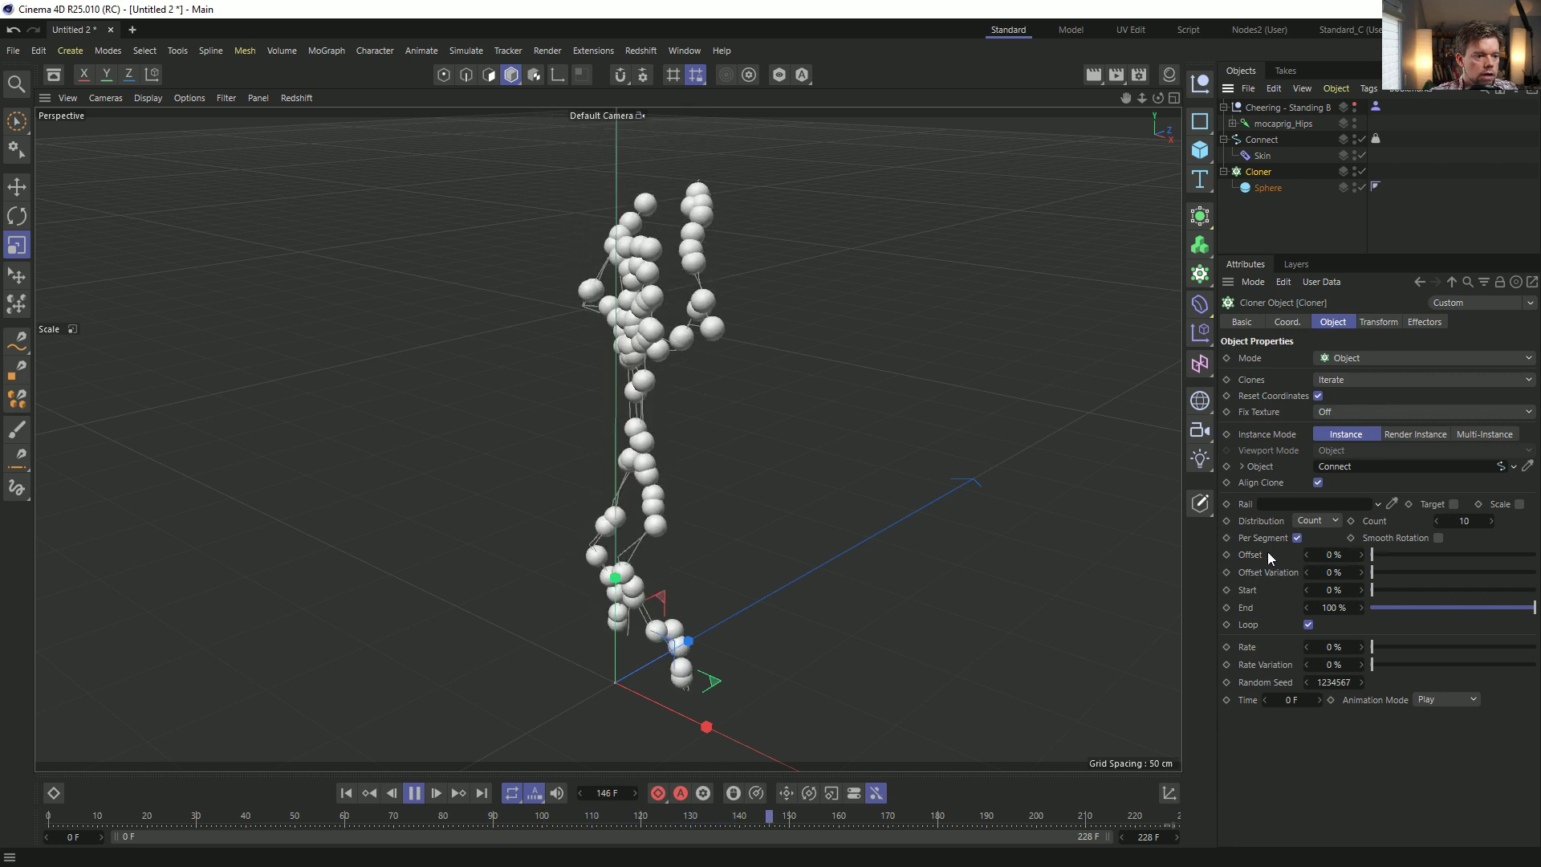
pyautogui.moveTo(1372, 647); pyautogui.dragTo(1408, 647)
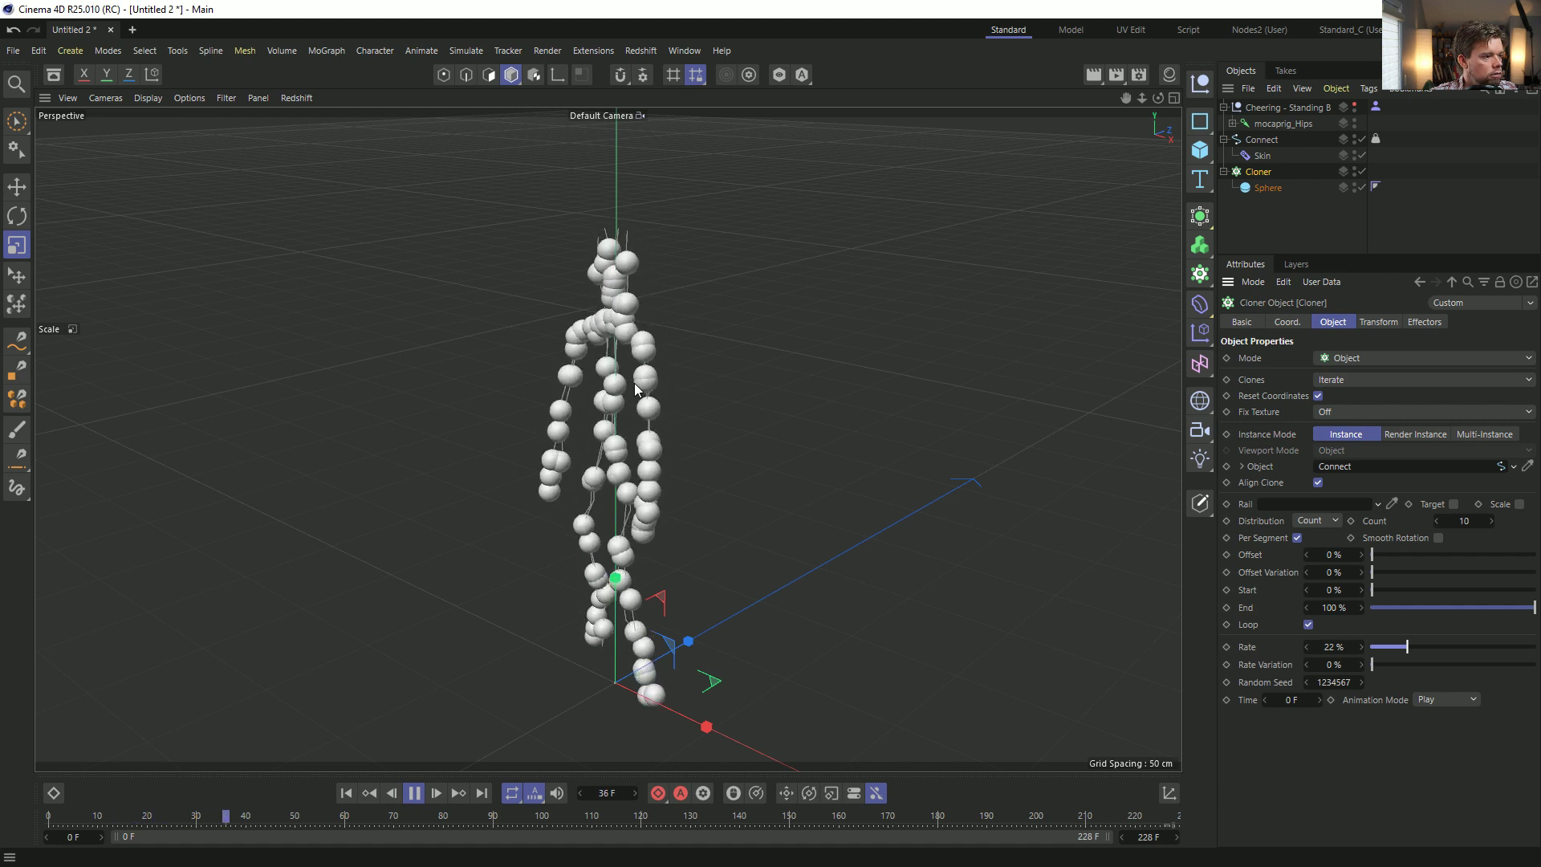
# Examine the sphere clones around the moving figure and enable Smooth Rotation on the Cloner.
pyautogui.keyDown('alt'); pyautogui.moveTo(659, 551); pyautogui.dragTo(533, 458); pyautogui.keyUp('alt')
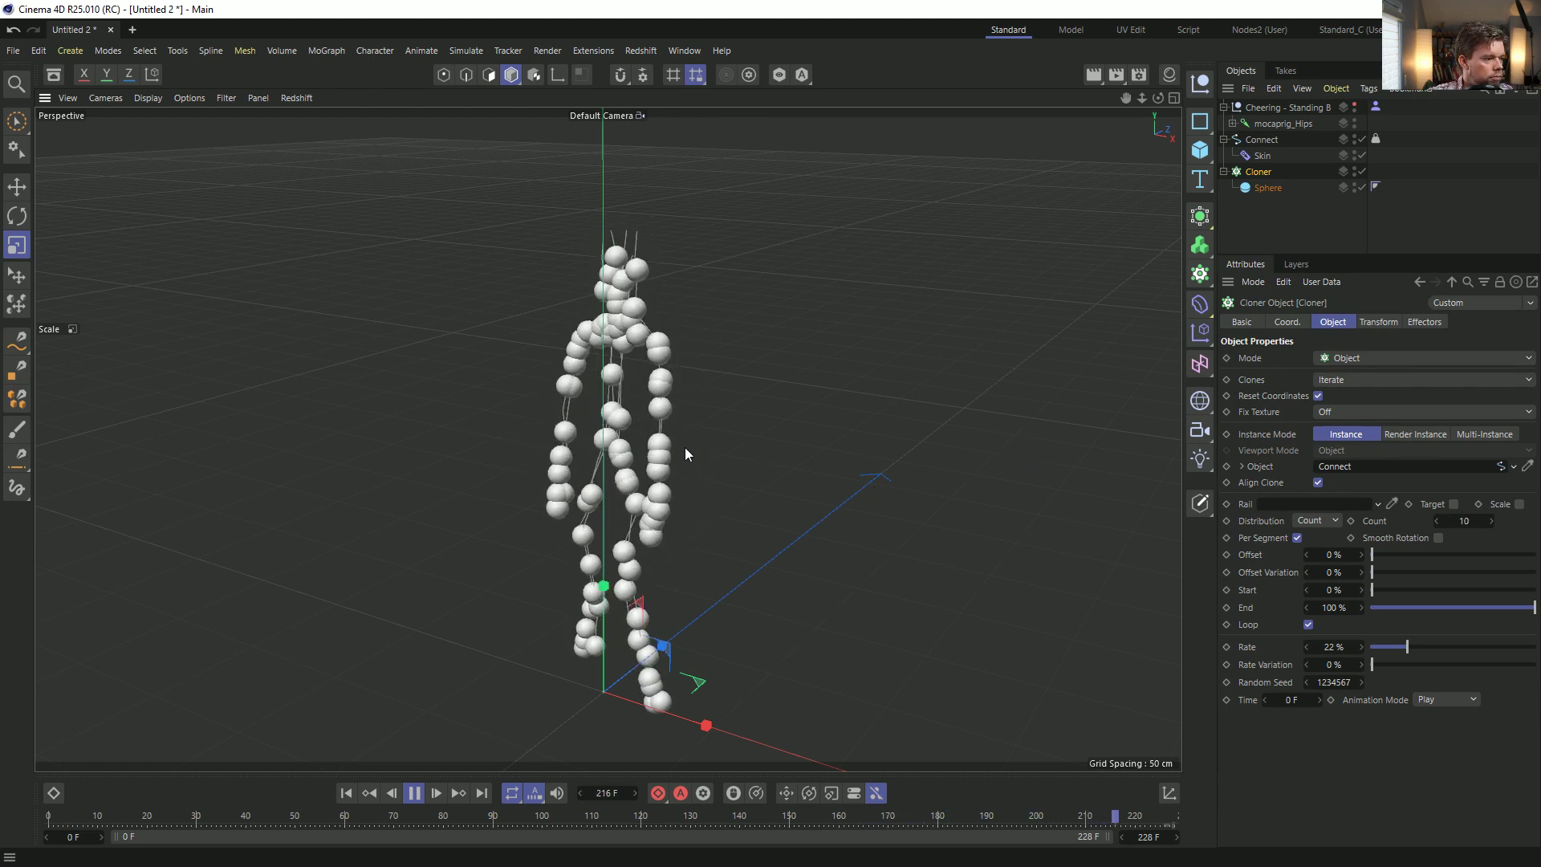
pyautogui.keyDown('alt'); pyautogui.moveTo(621, 464); pyautogui.dragTo(671, 465); pyautogui.keyUp('alt')
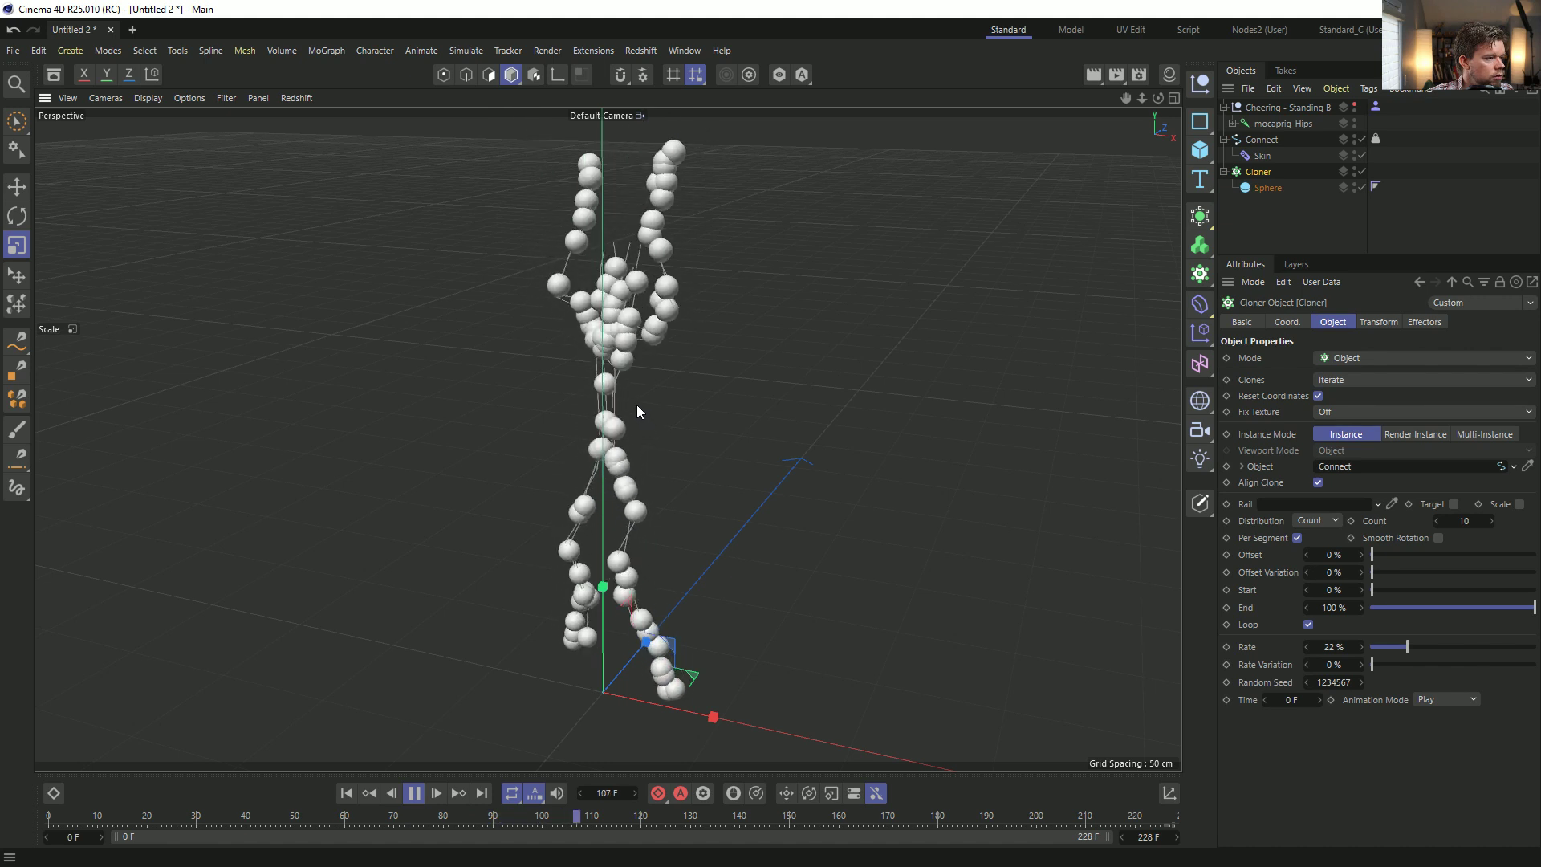
pyautogui.click(1440, 537)
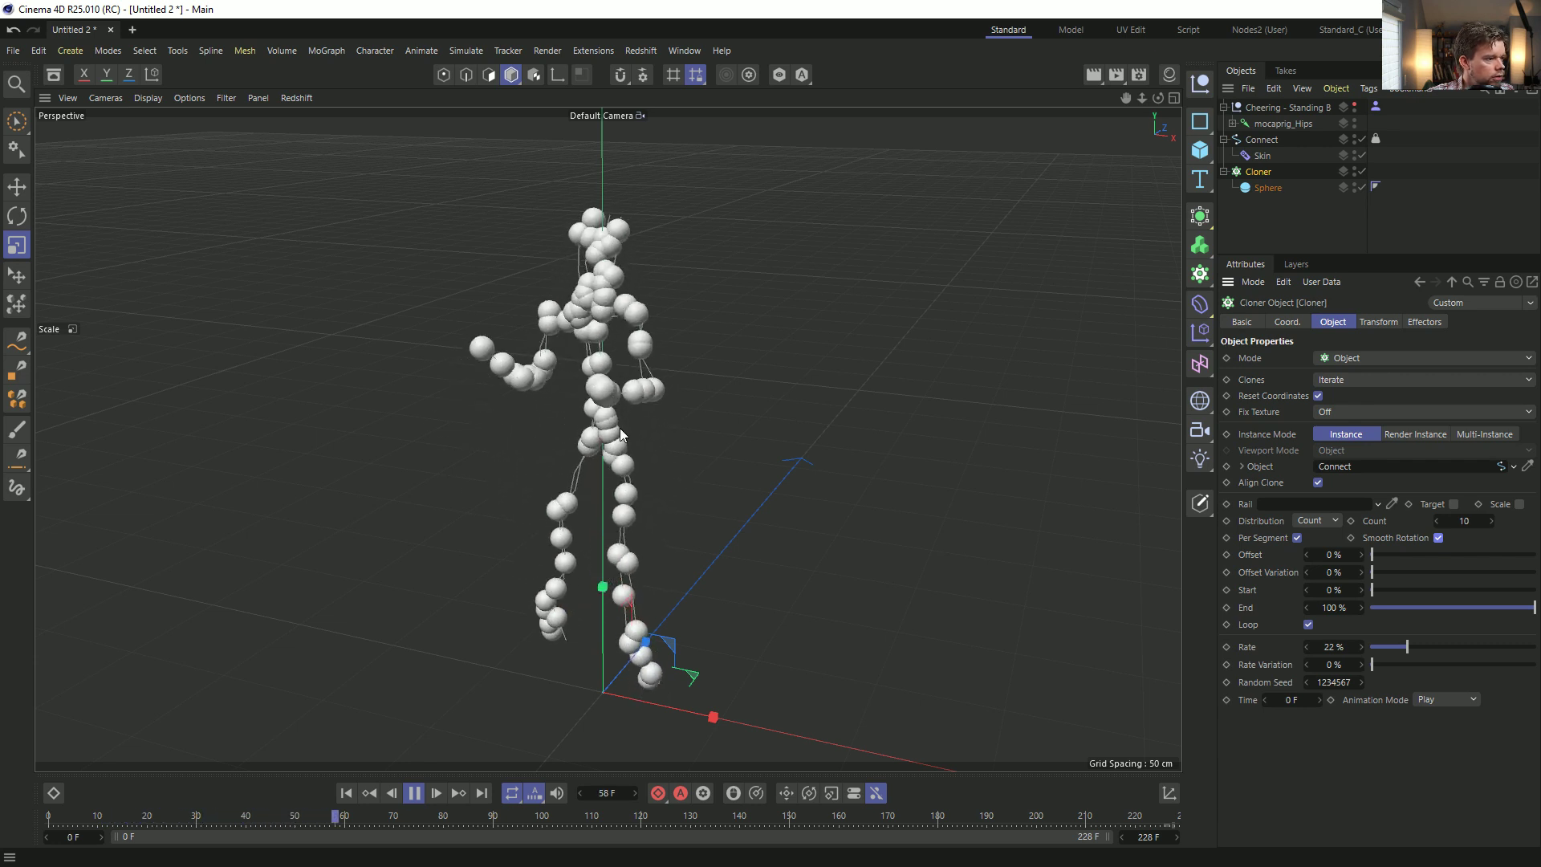
# Try Uniform intermediate points on the Connect spline while keeping its type Linear, and undo the change.
pyautogui.click(1268, 139)
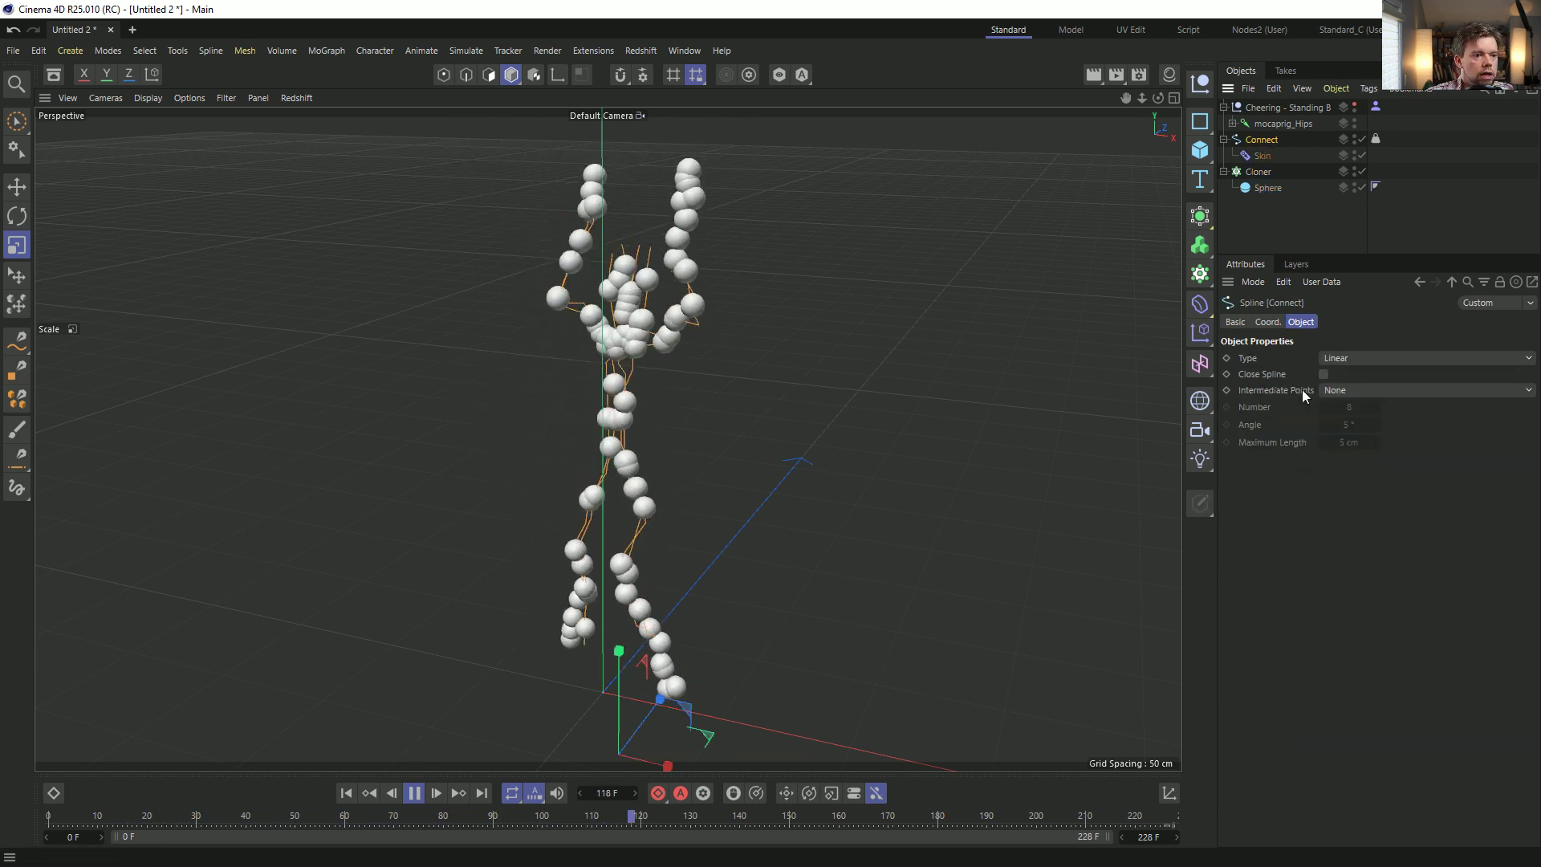
pyautogui.click(1340, 358)
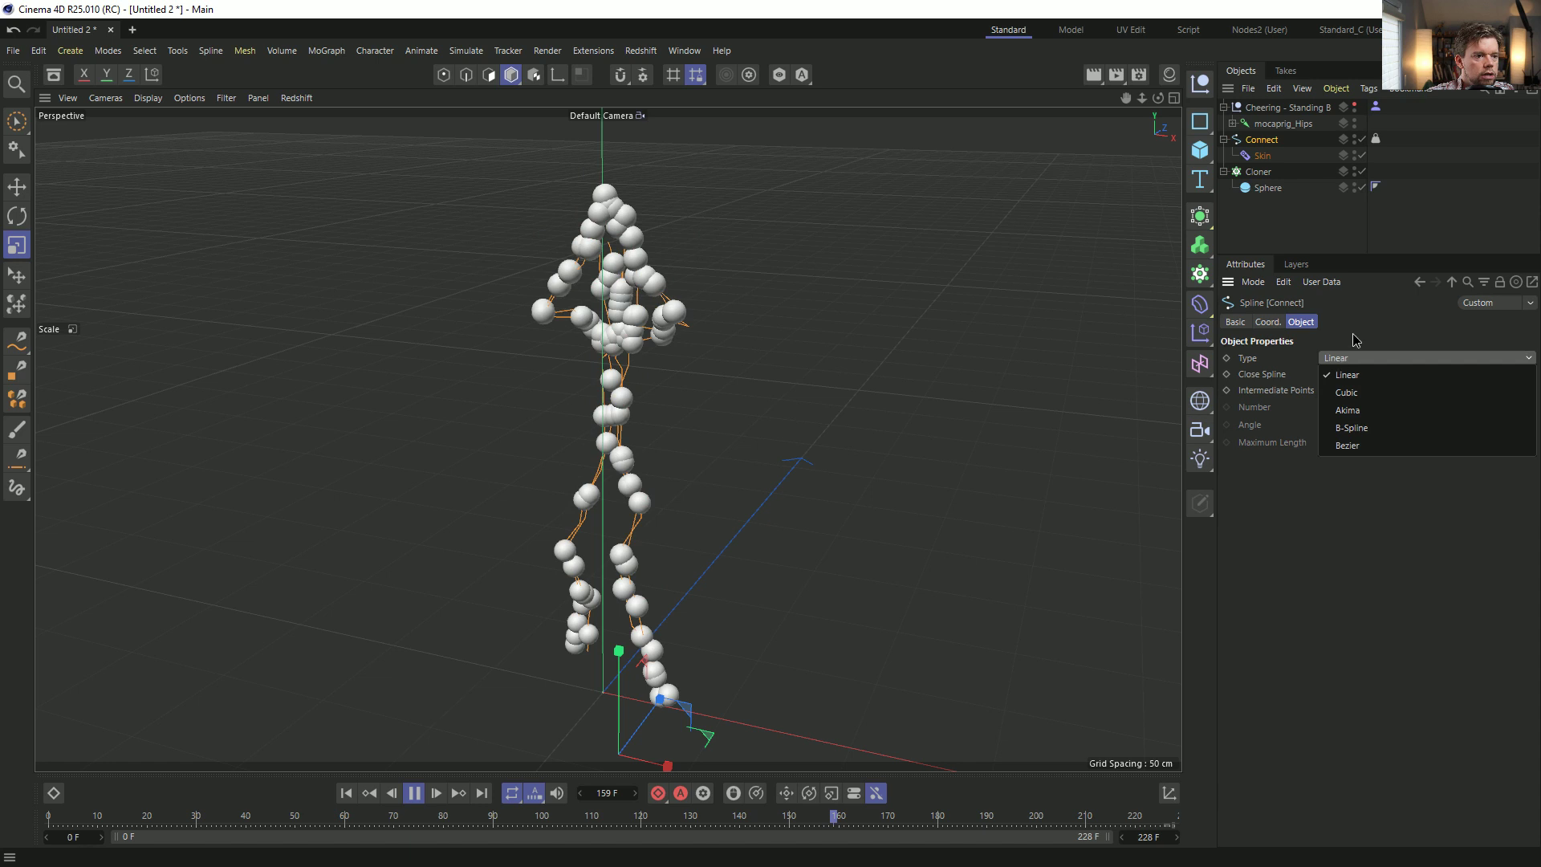
pyautogui.click(1348, 375)
pyautogui.click(1380, 390)
pyautogui.click(1367, 455)
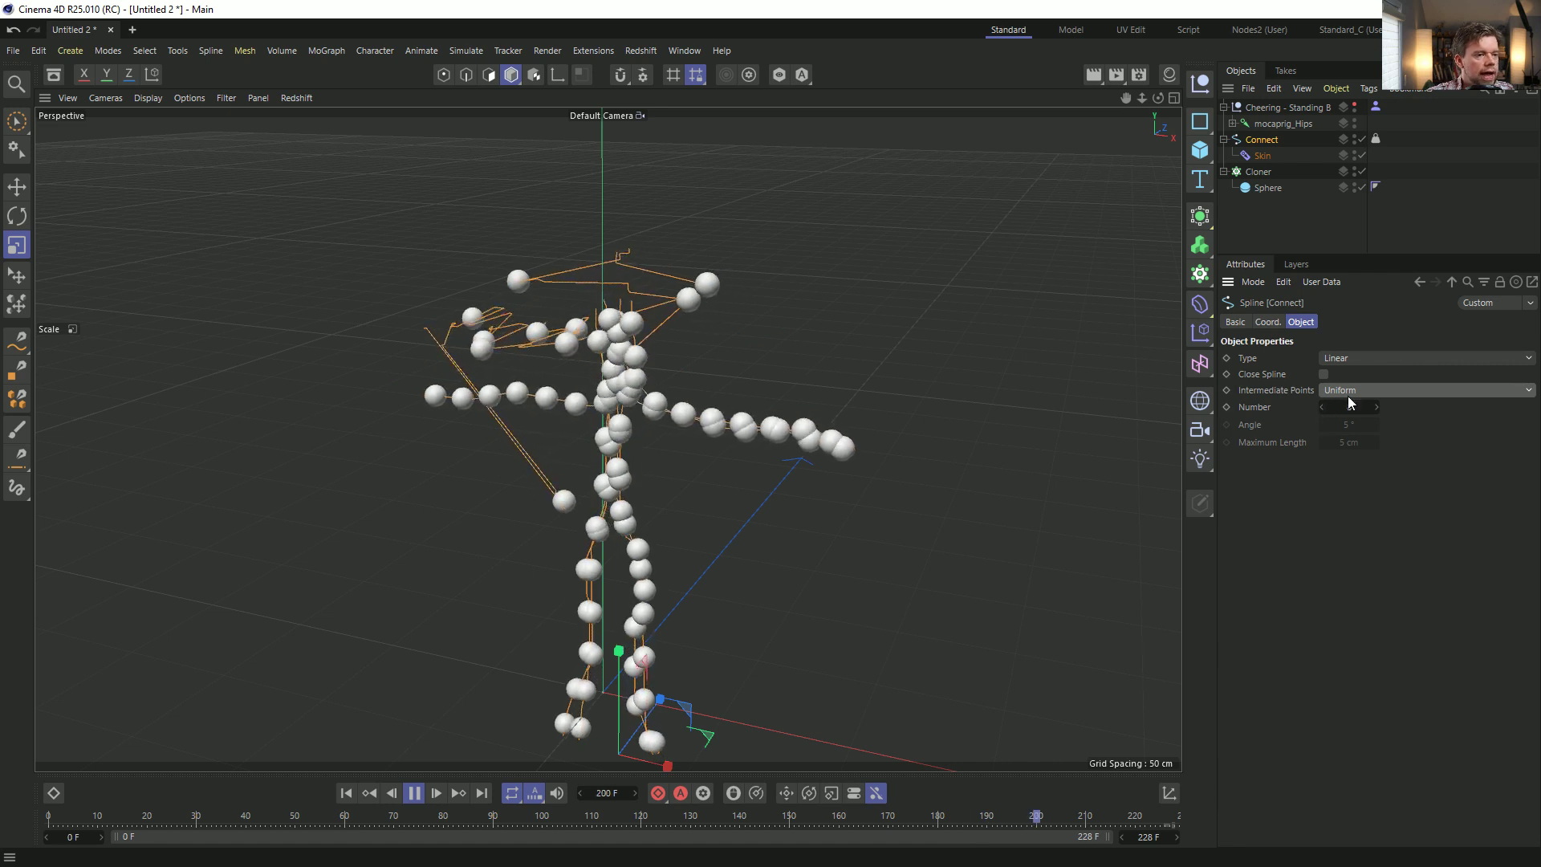
pyautogui.hotkey('ctrl', 'z')
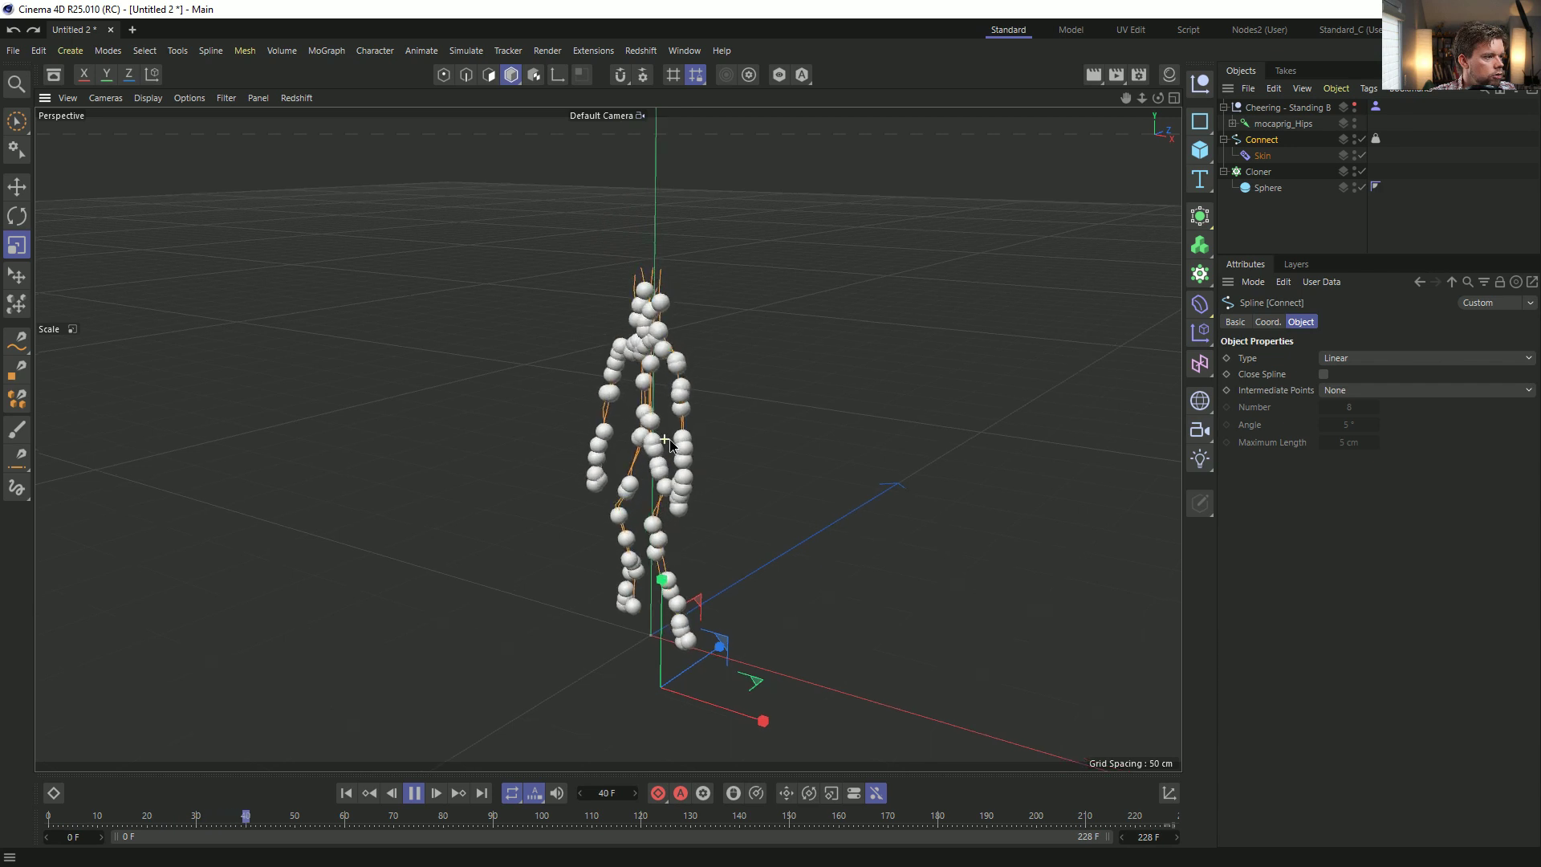
# Add a Plain effector to the Cloner.
pyautogui.click(1258, 173)
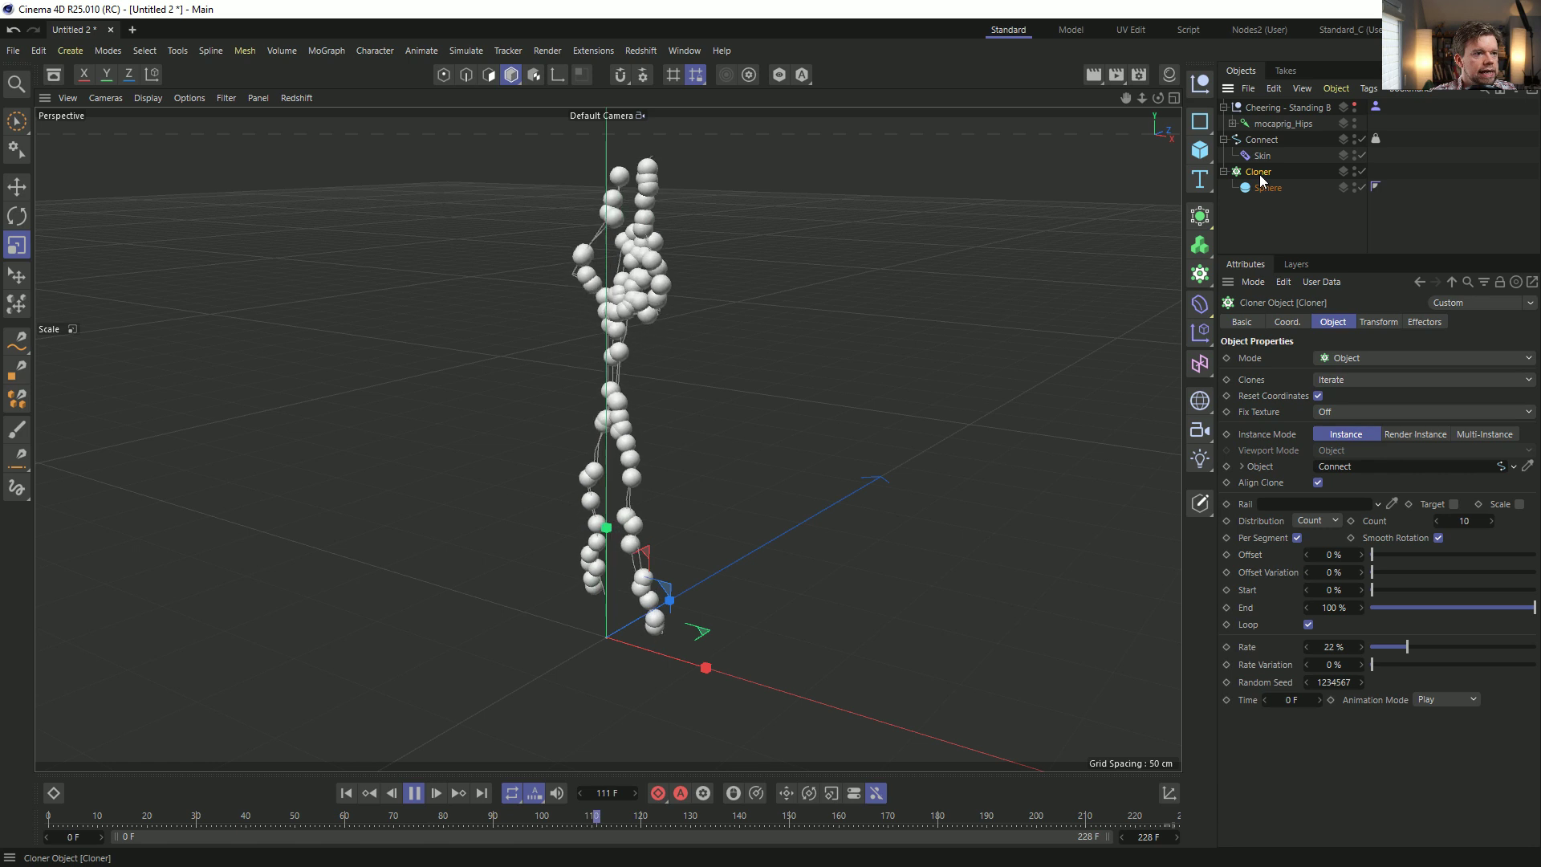
pyautogui.click(1196, 313)
pyautogui.click(1196, 346)
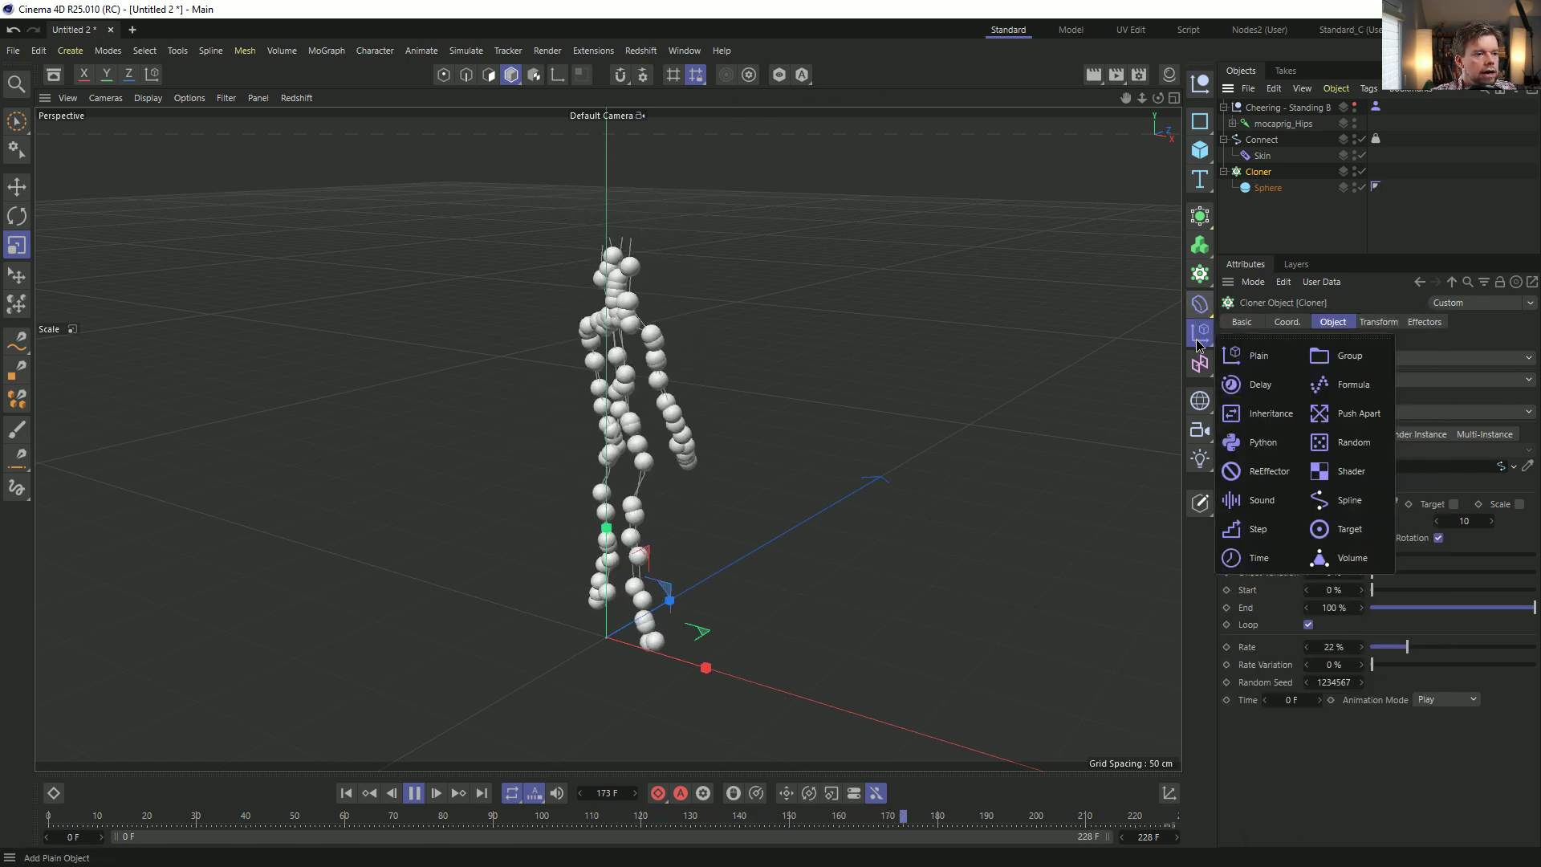
pyautogui.click(1254, 358)
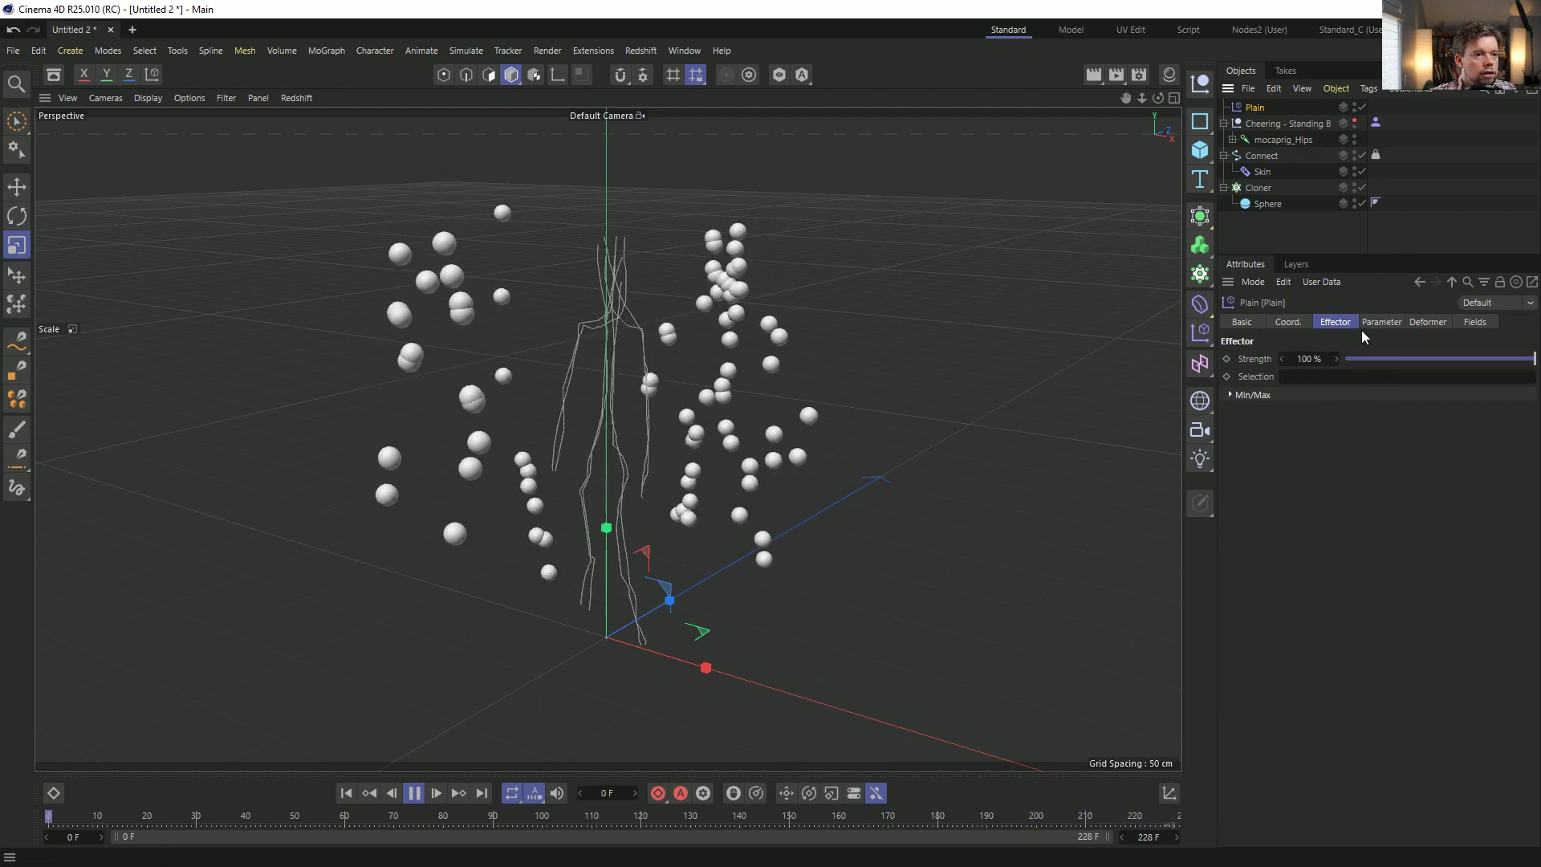
# Turn off the Plain effector's Position and enable Scale with Uniform Scale and Absolute Scale at a value of -1.
pyautogui.click(1380, 321)
pyautogui.click(1318, 408)
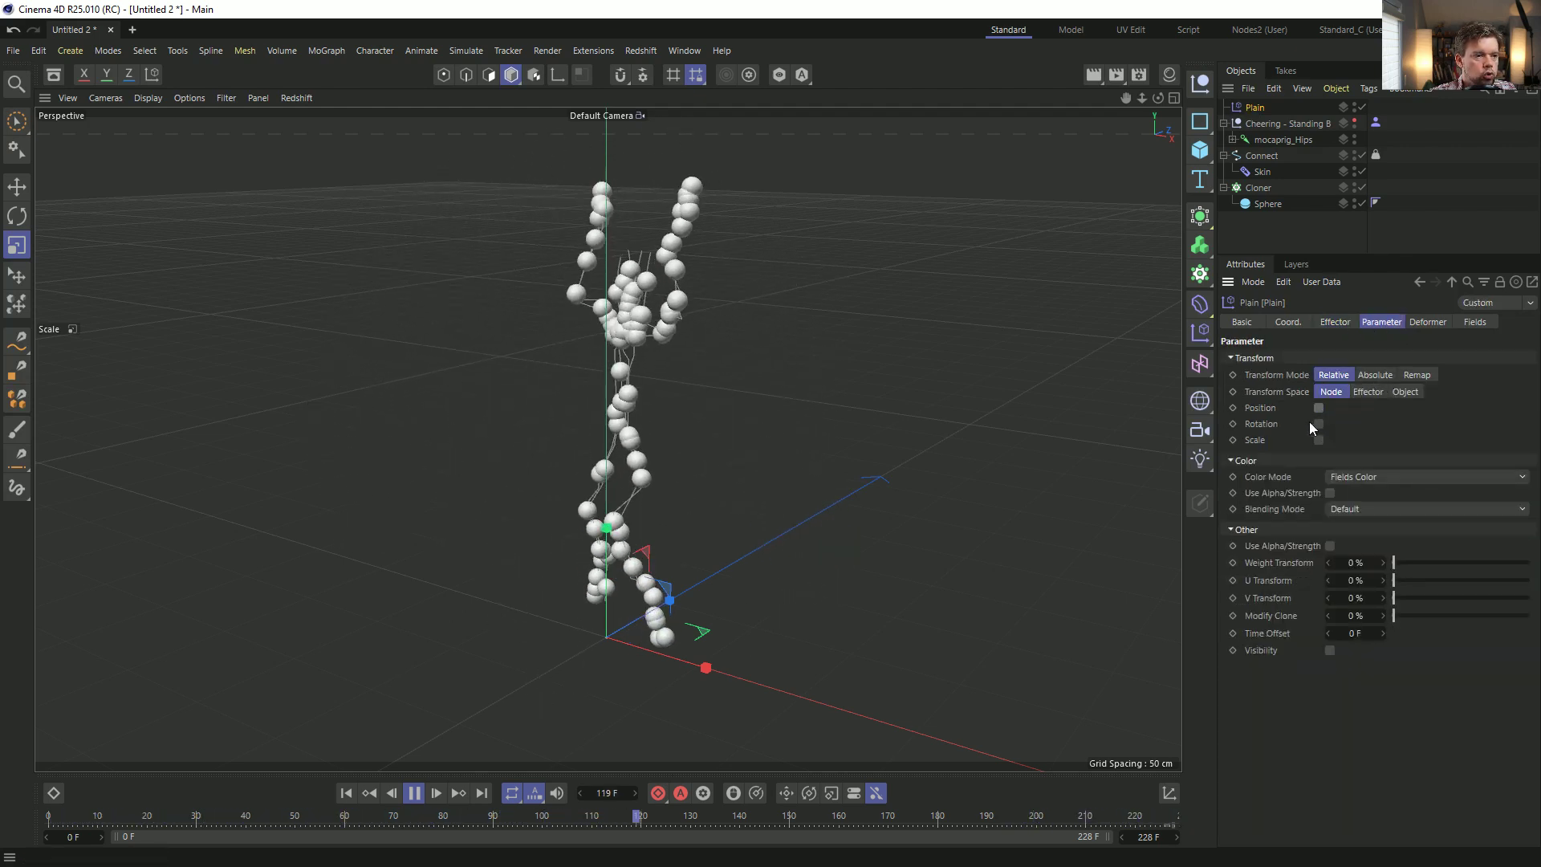
pyautogui.click(1319, 440)
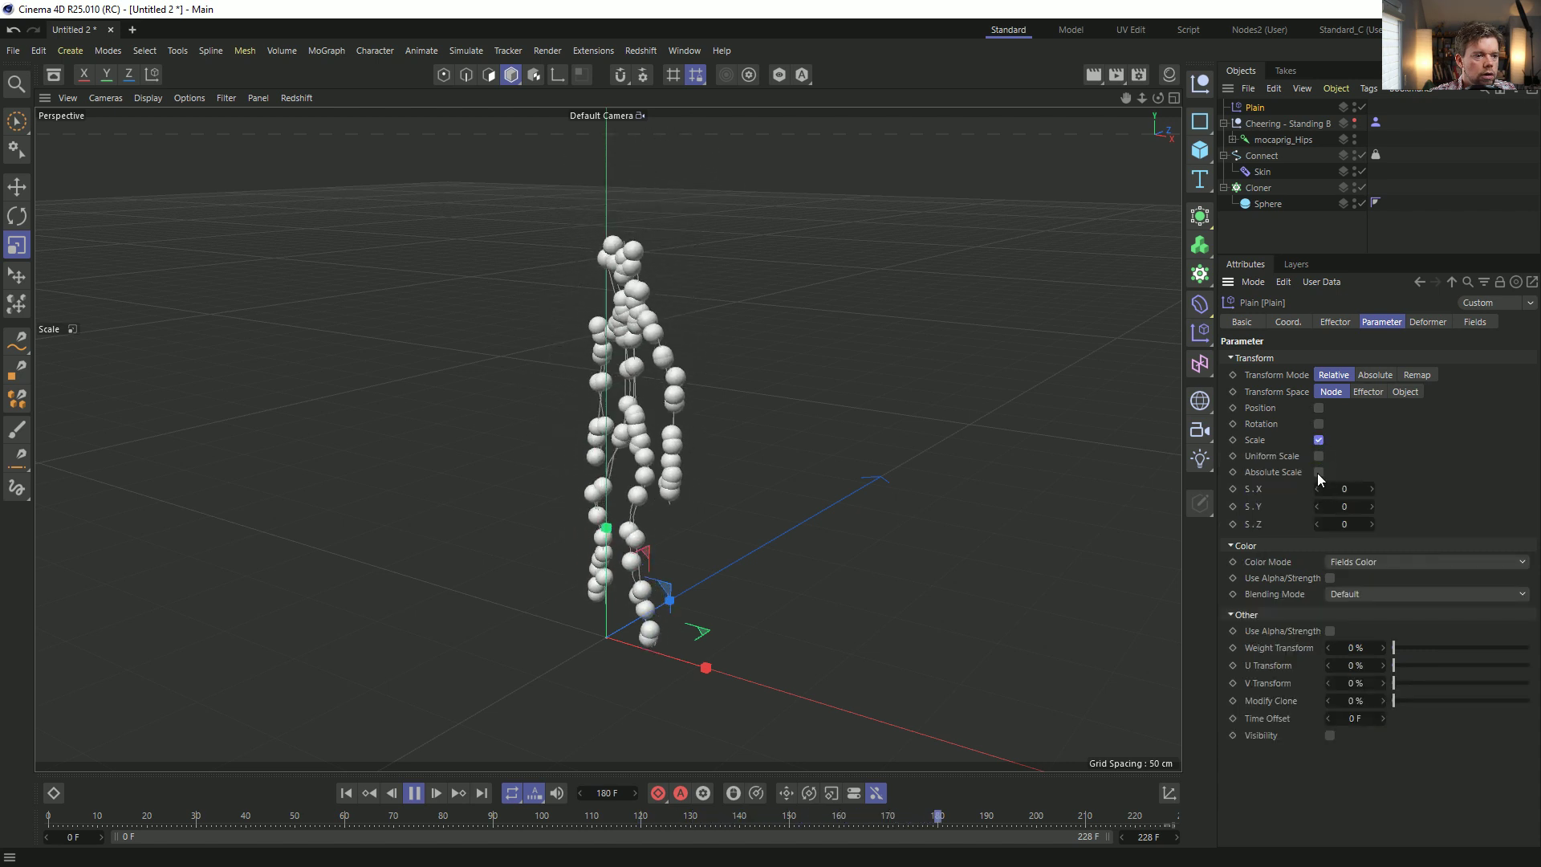
pyautogui.click(1319, 456)
pyautogui.click(1319, 472)
pyautogui.click(1353, 485)
pyautogui.write('-1')
pyautogui.press('Return')
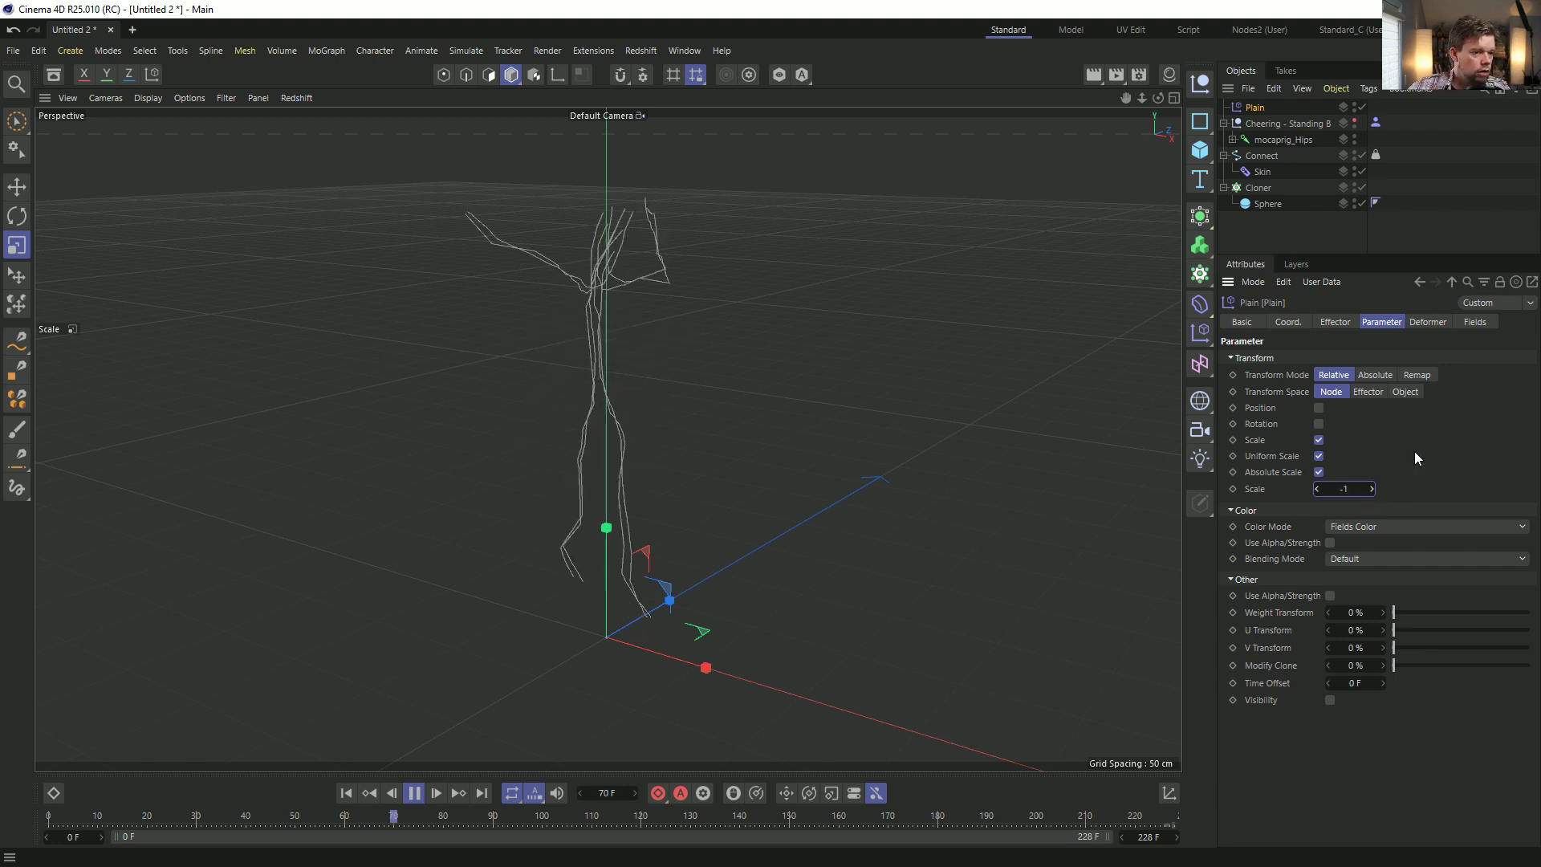
# Open the Plain effector's field list and look through the available field types.
pyautogui.click(1475, 322)
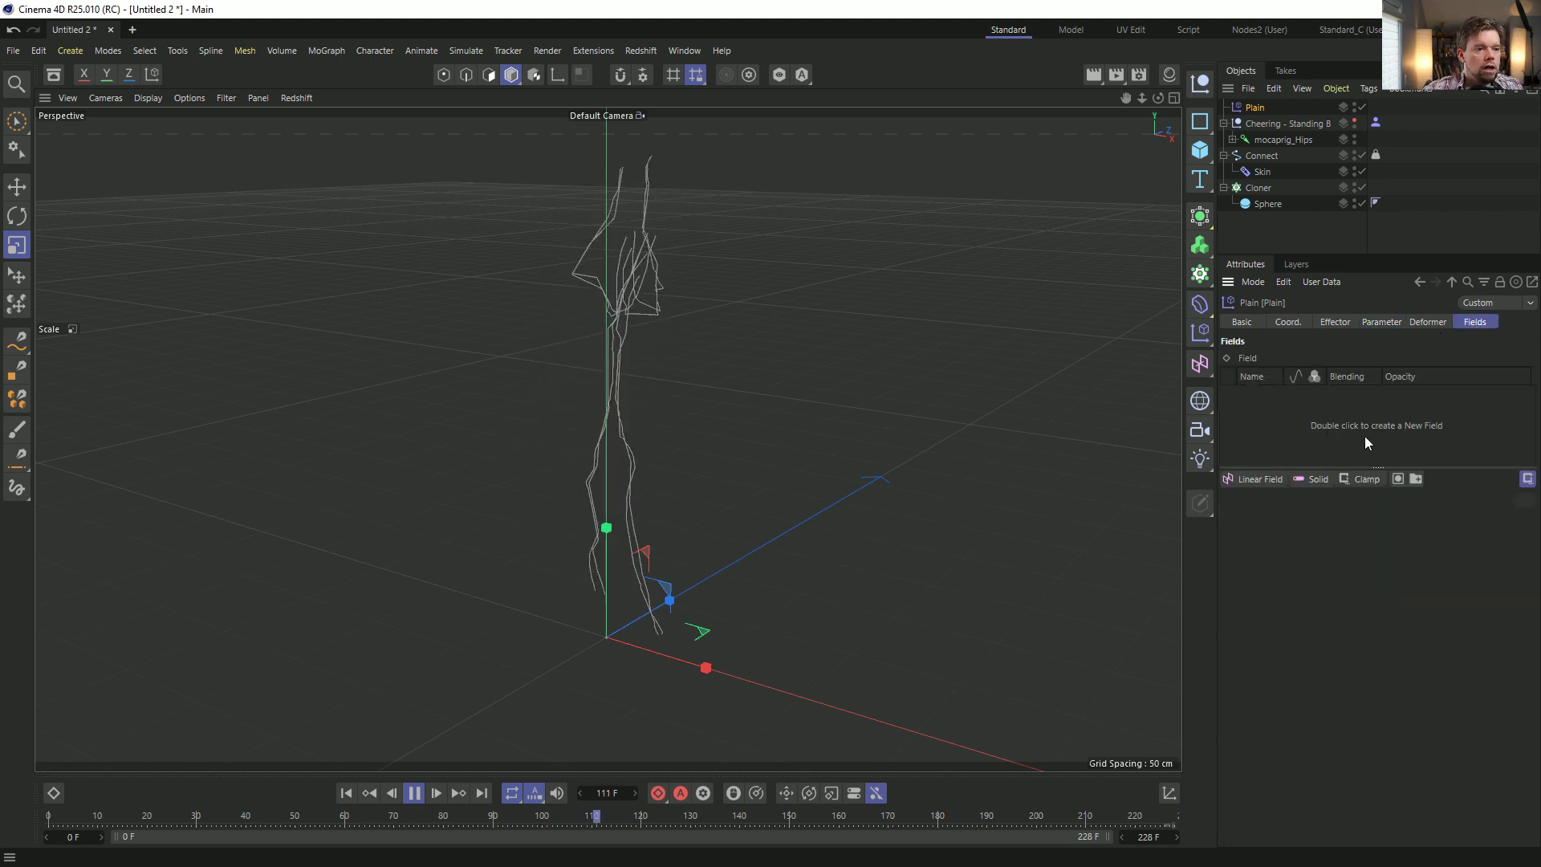
pyautogui.click(1249, 481)
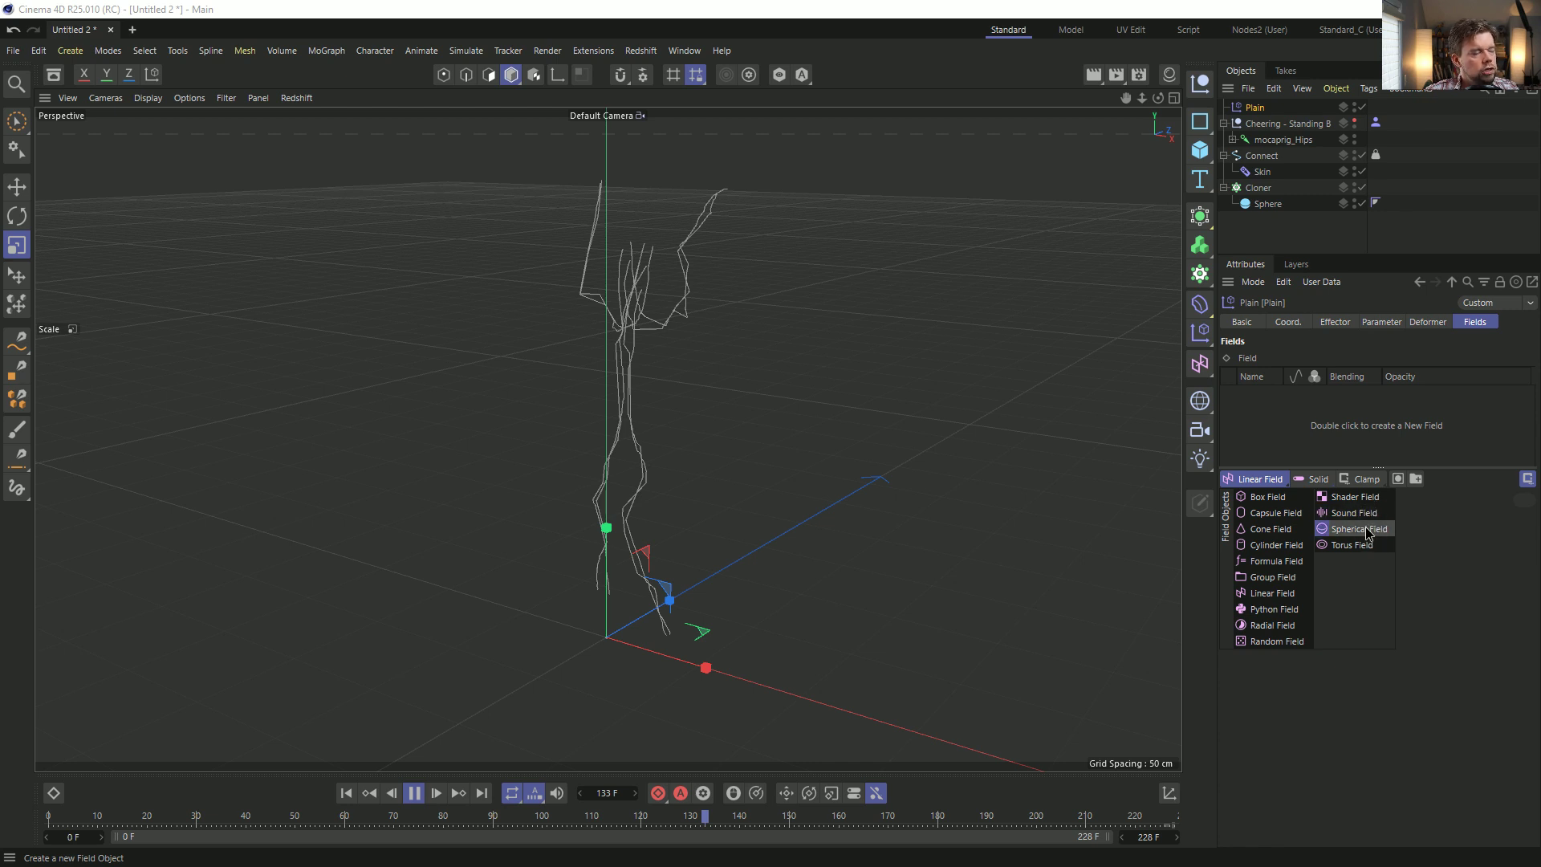
pyautogui.click(1435, 538)
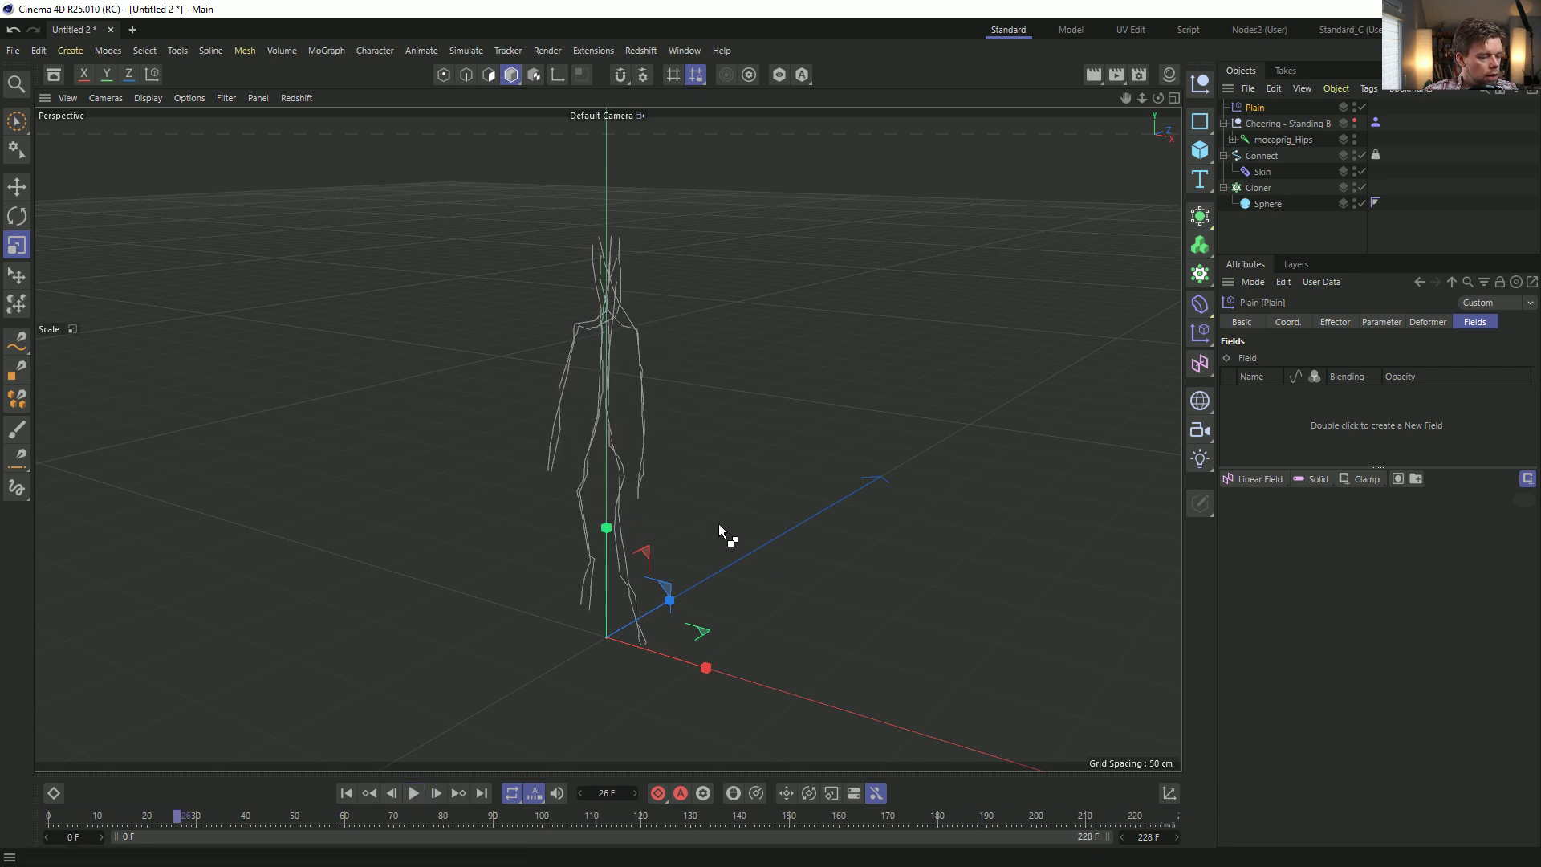
# Save the scene as [1a]SplineCharacterSphereAnimated.c4d in the SceneFiles folder of Episode 34 FINALE.
pyautogui.hotkey('ctrl', 's')
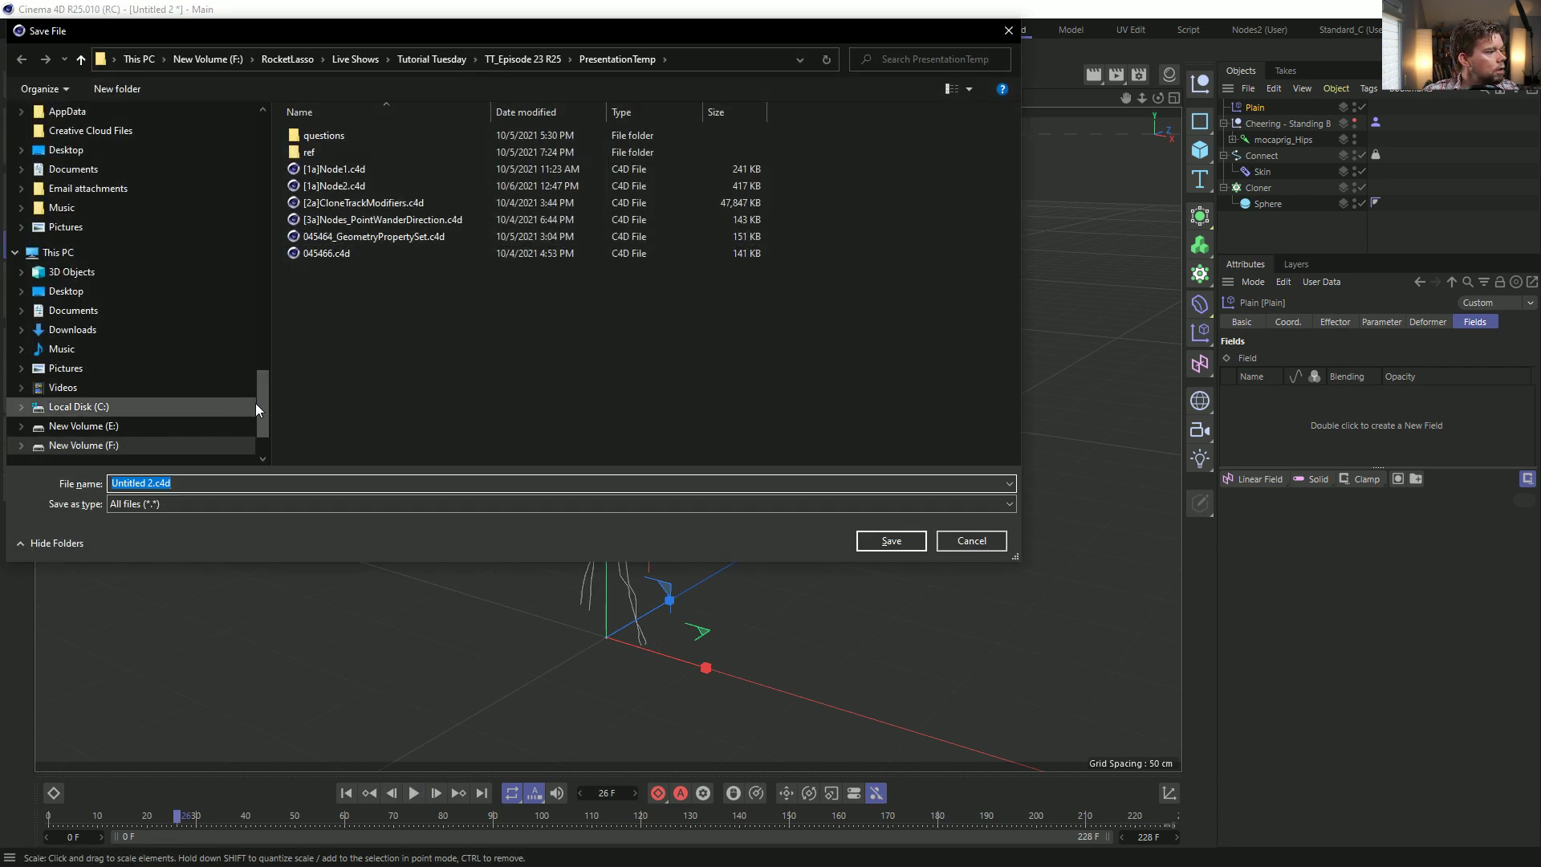
pyautogui.scroll(10, 253, 241)
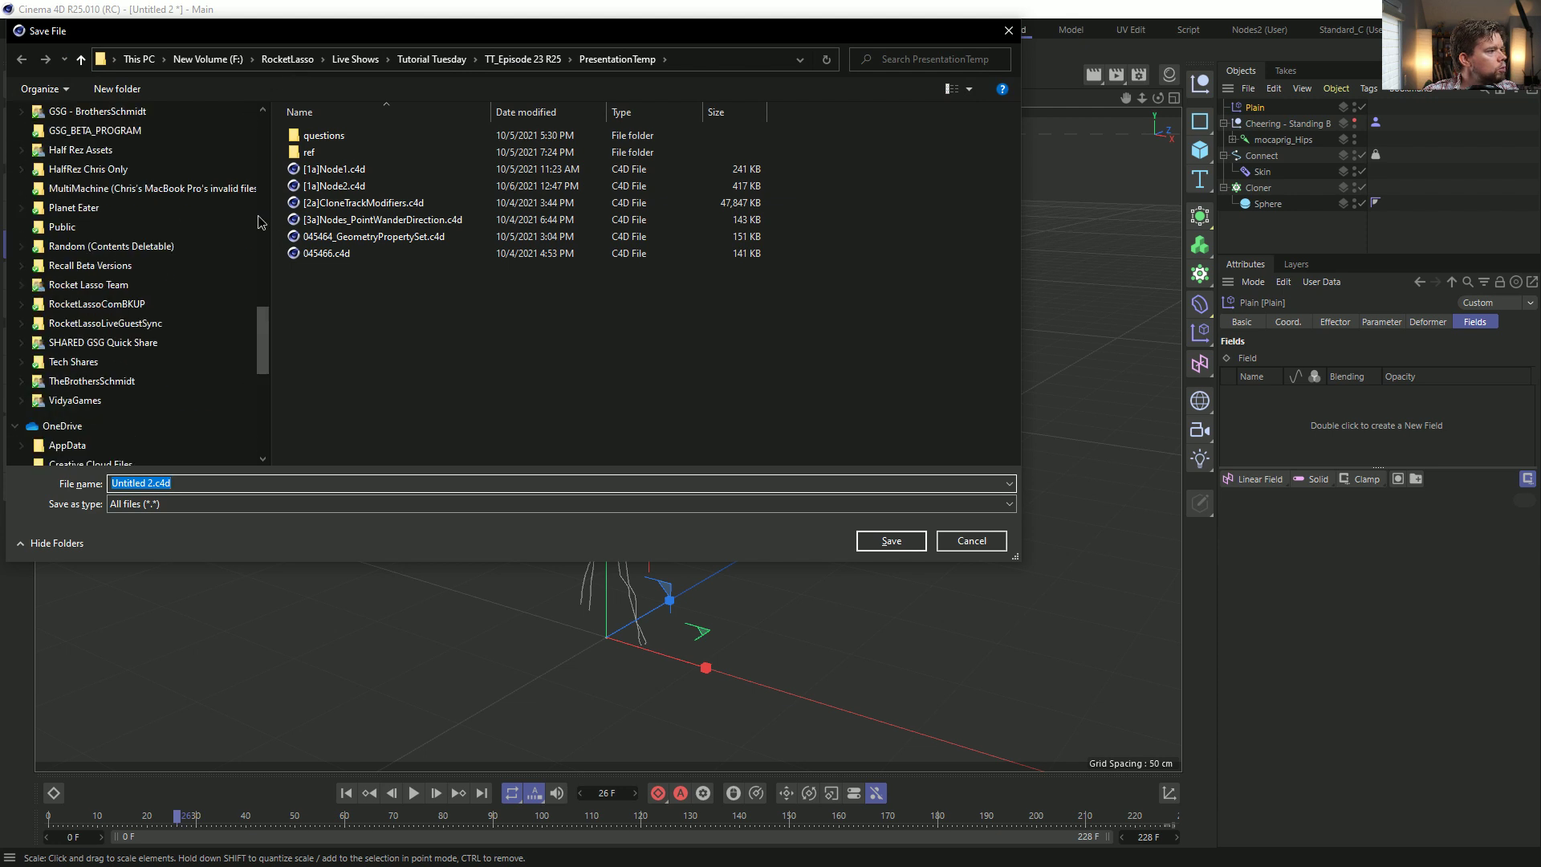
pyautogui.click(153, 143)
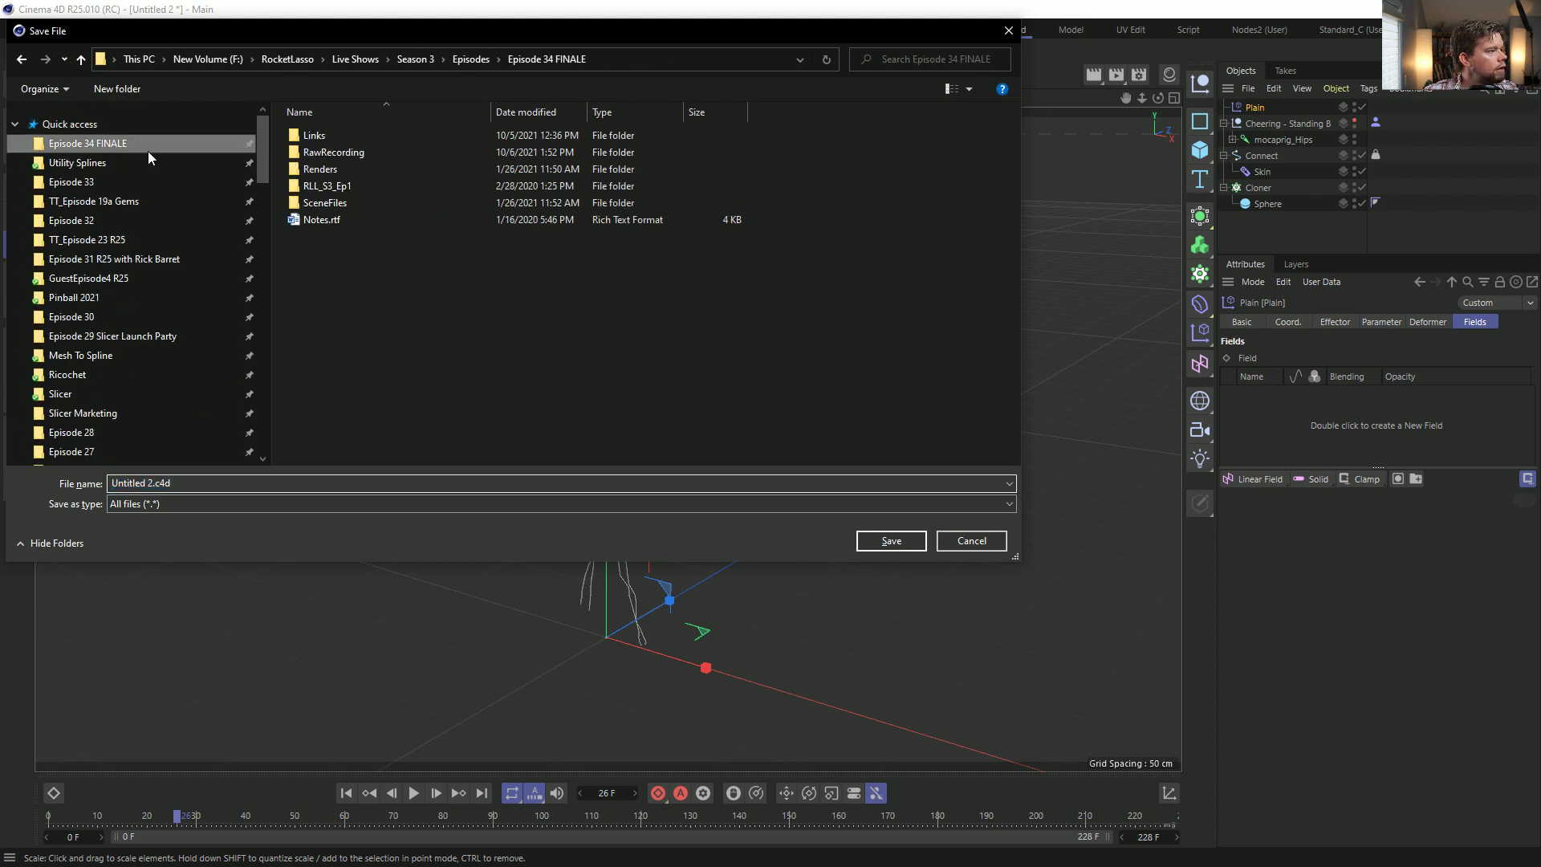
pyautogui.doubleClick(345, 202)
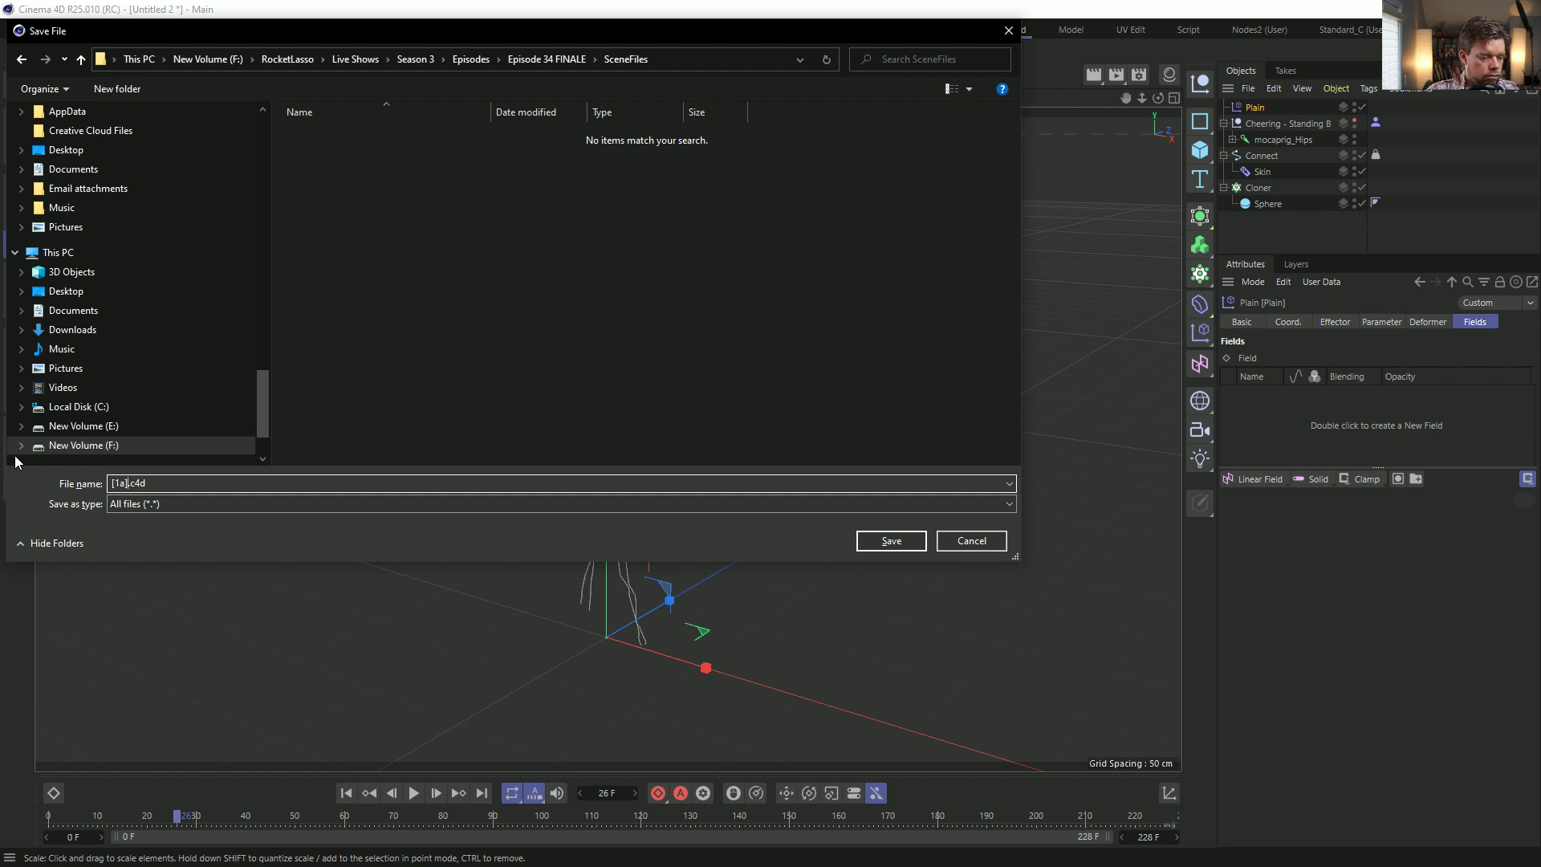
pyautogui.write('SplineCharacterSphere')
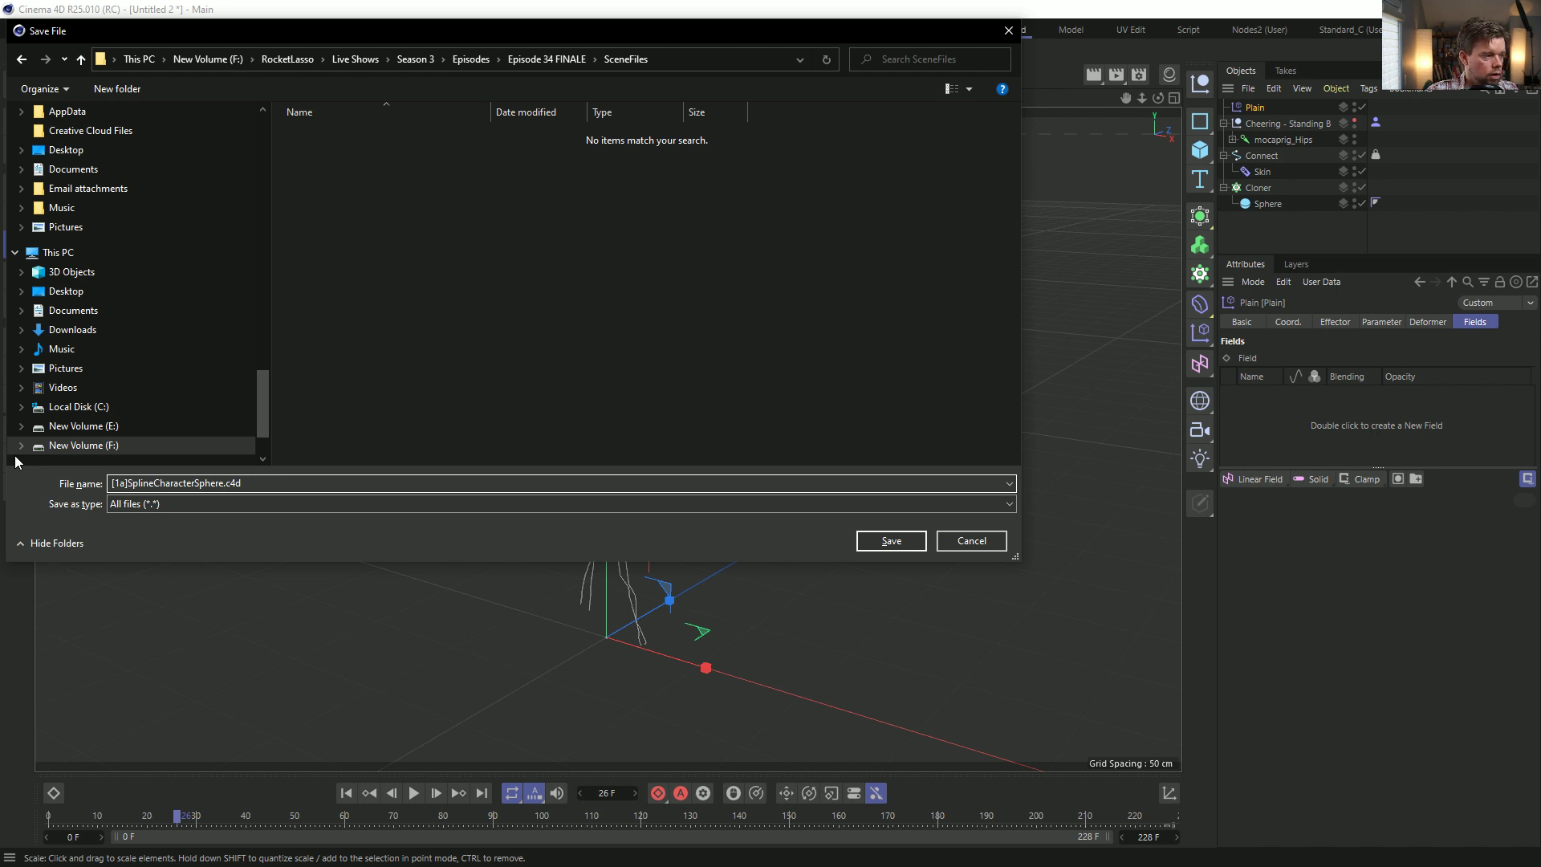
pyautogui.write('Animated')
pyautogui.press('Return')
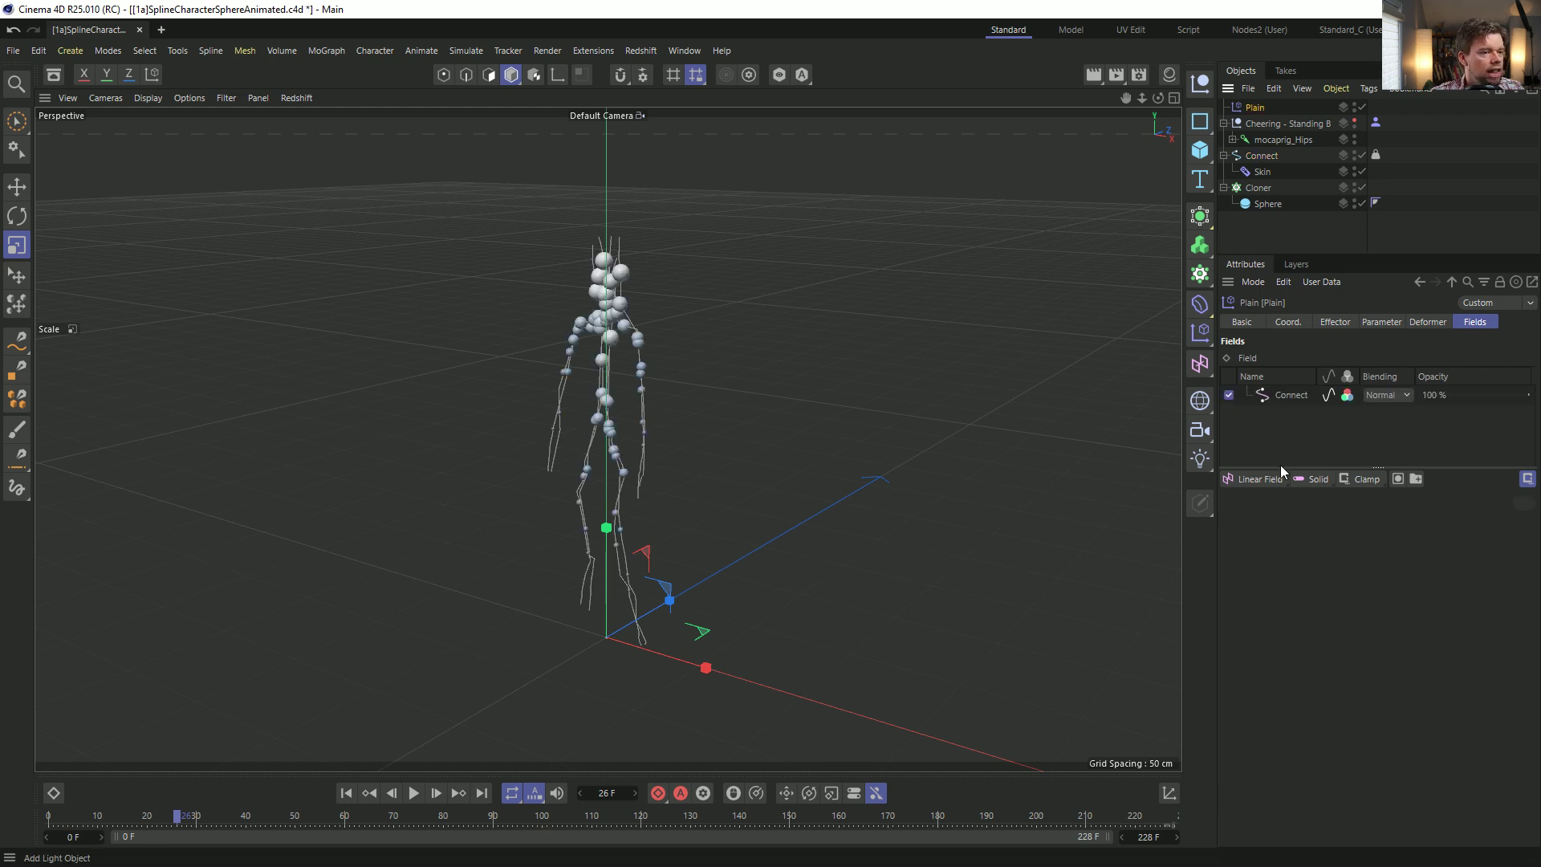
# Use the Connect spline as the Plain effector's field and shape its Along Curve Falloff high at both ends and zero through the middle.
pyautogui.click(1288, 397)
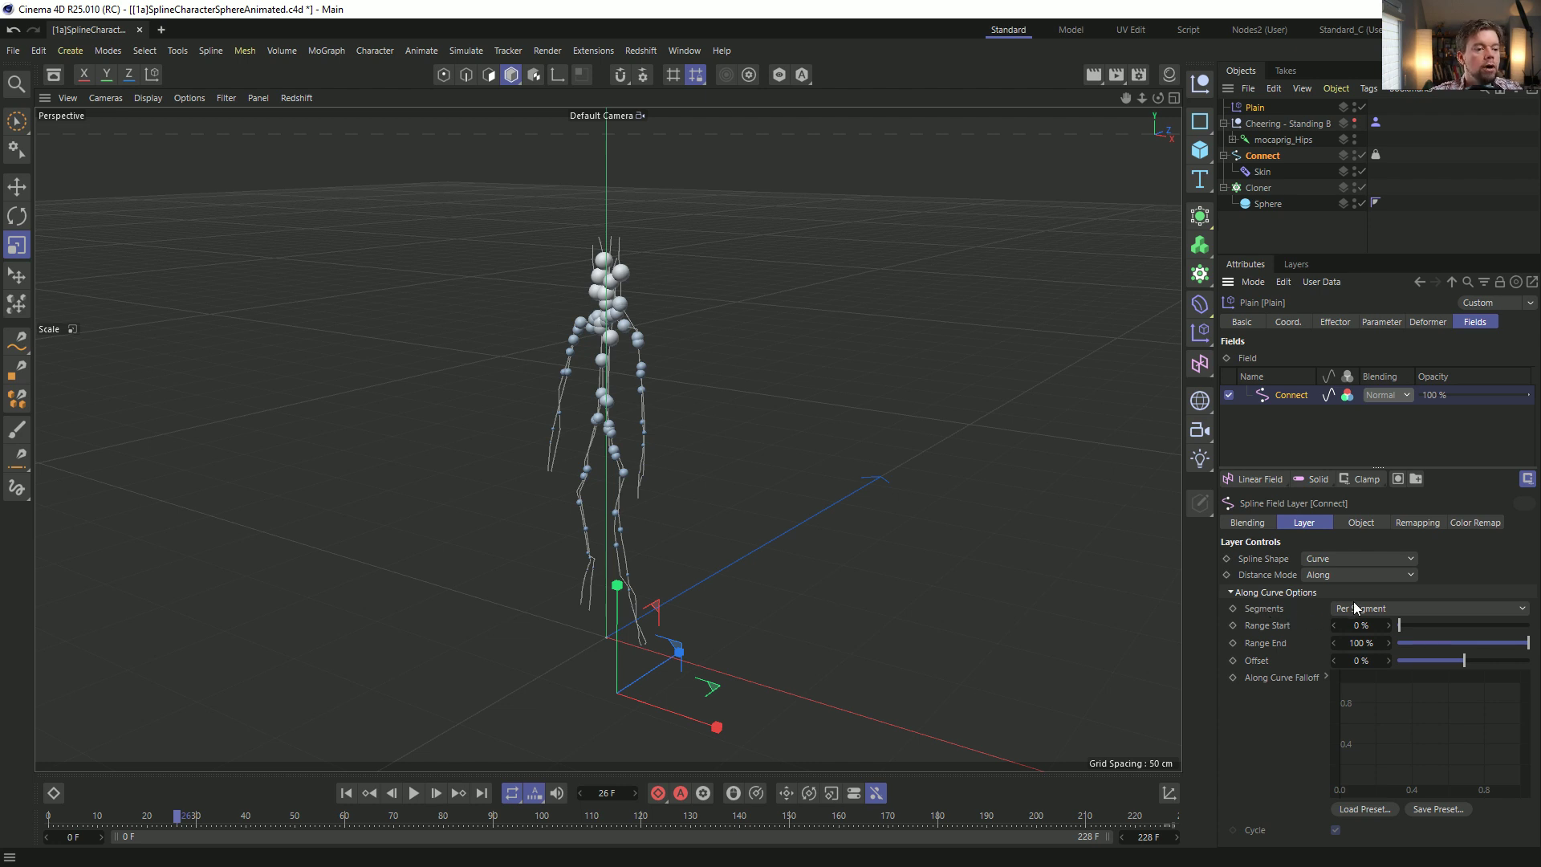
pyautogui.keyDown('alt'); pyautogui.moveTo(627, 318); pyautogui.dragTo(840, 405); pyautogui.keyUp('alt')
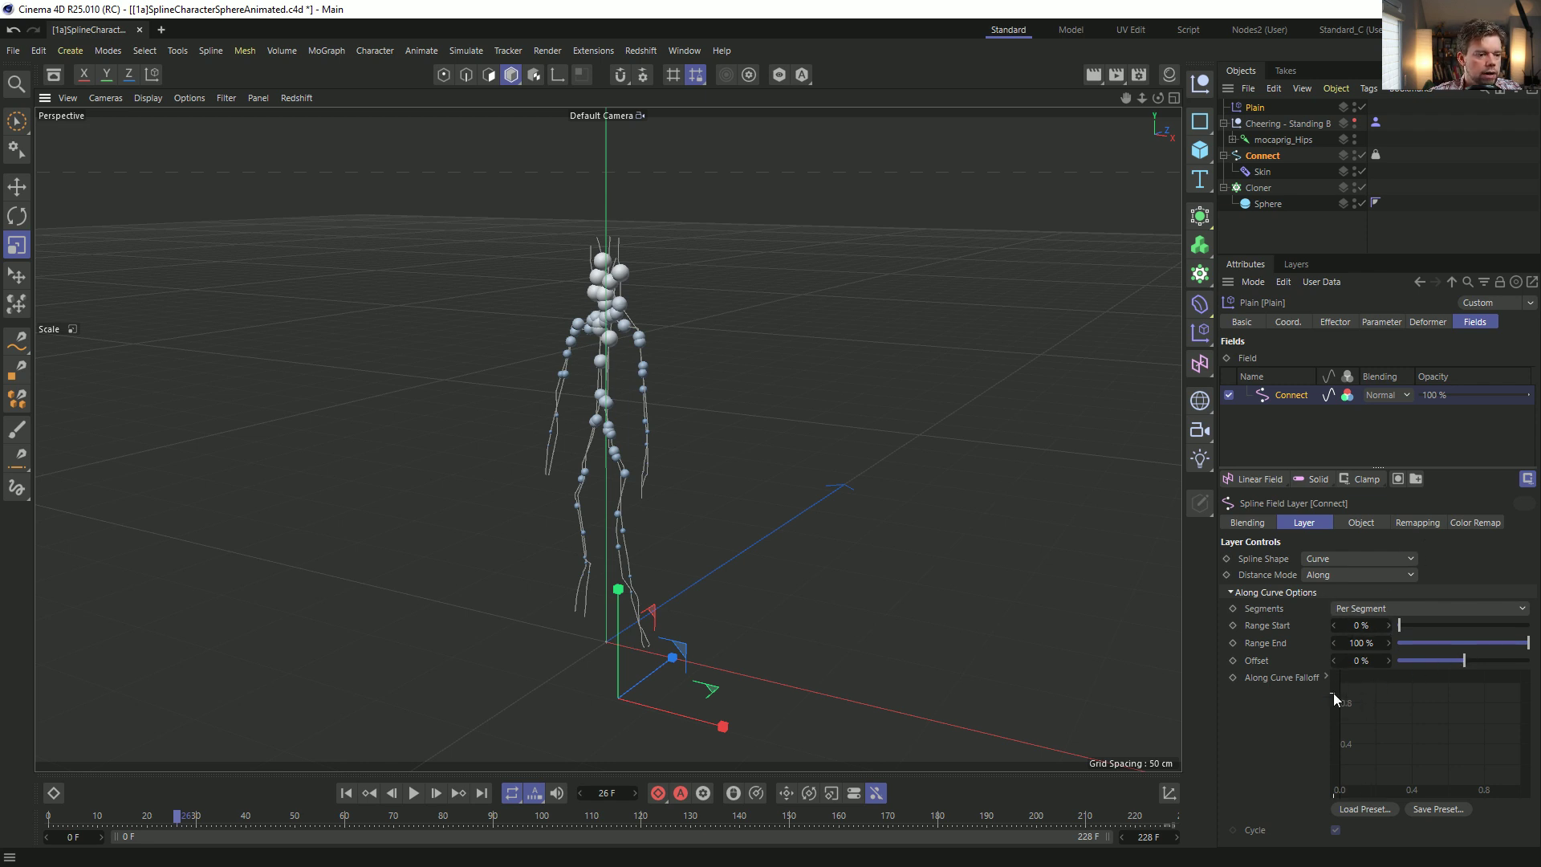
pyautogui.moveTo(1356, 717); pyautogui.dragTo(1304, 794)
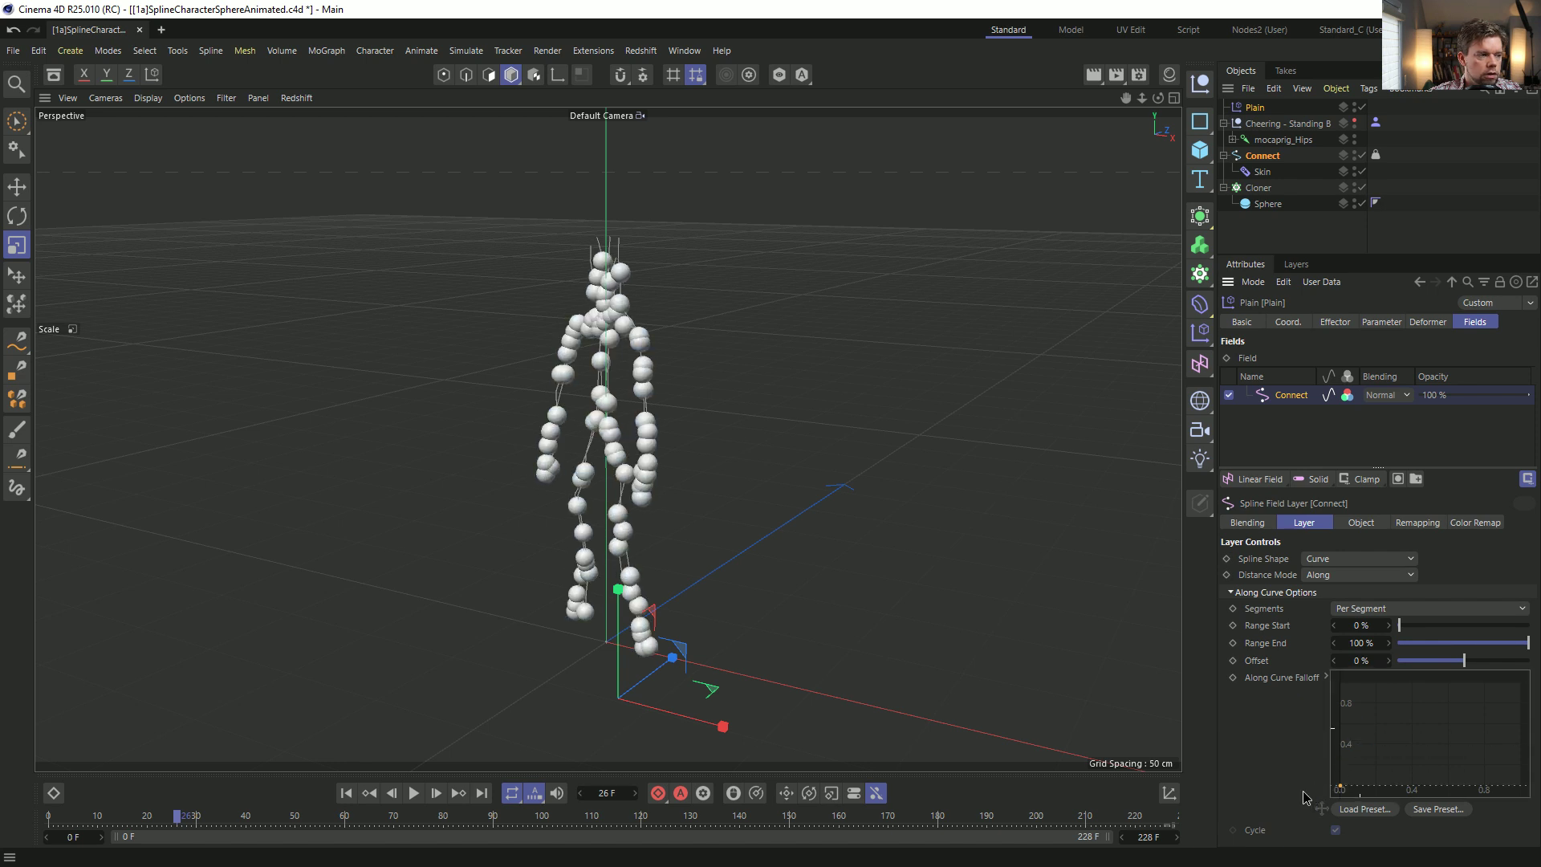
pyautogui.moveTo(1463, 774); pyautogui.dragTo(1498, 785)
pyautogui.moveTo(1341, 787); pyautogui.dragTo(1325, 736)
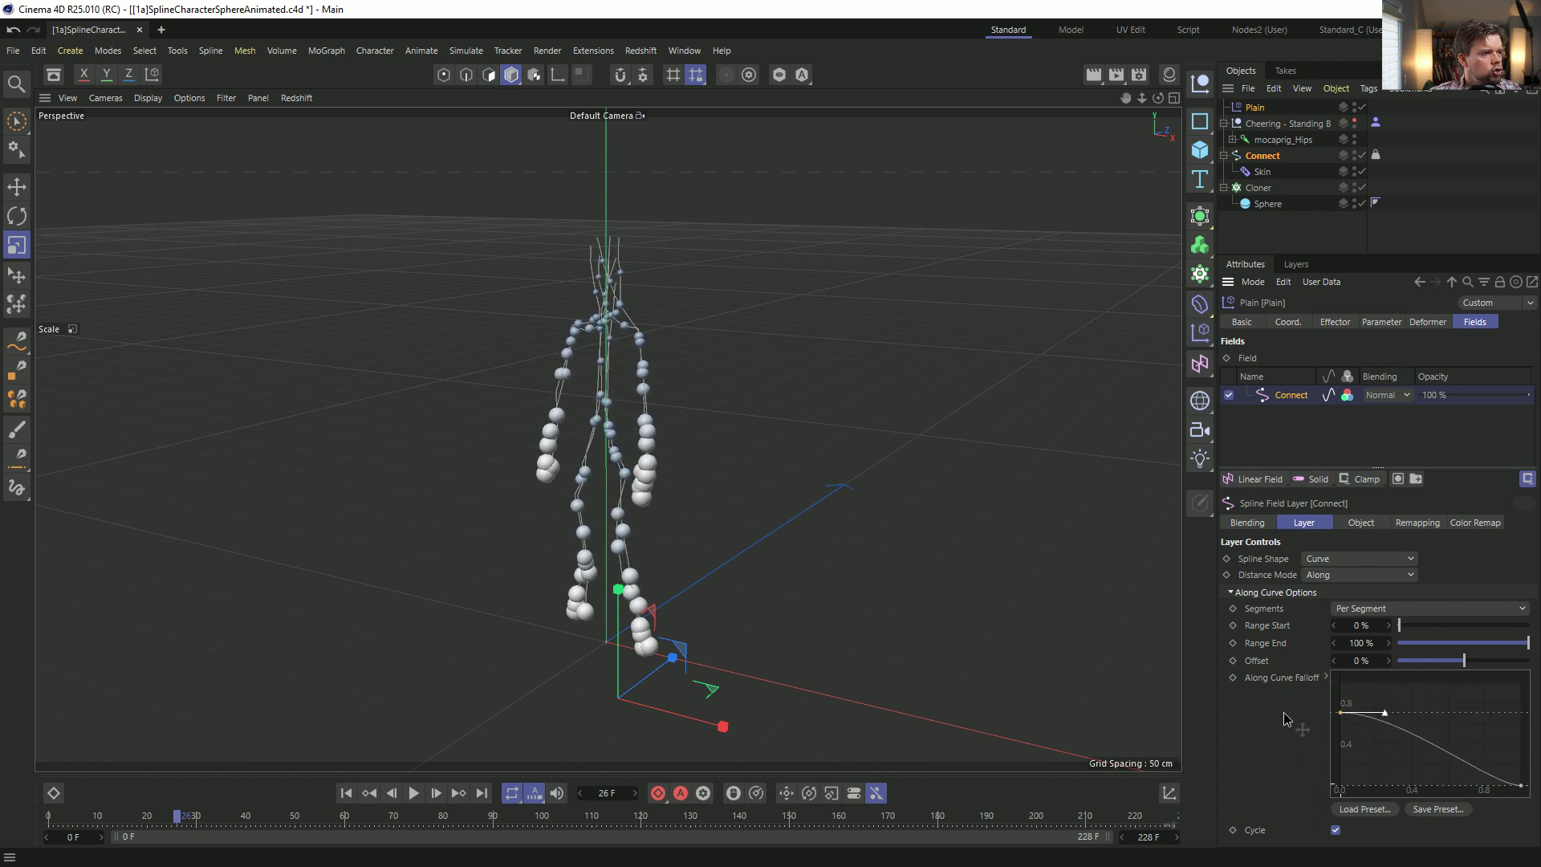
pyautogui.click(1521, 785)
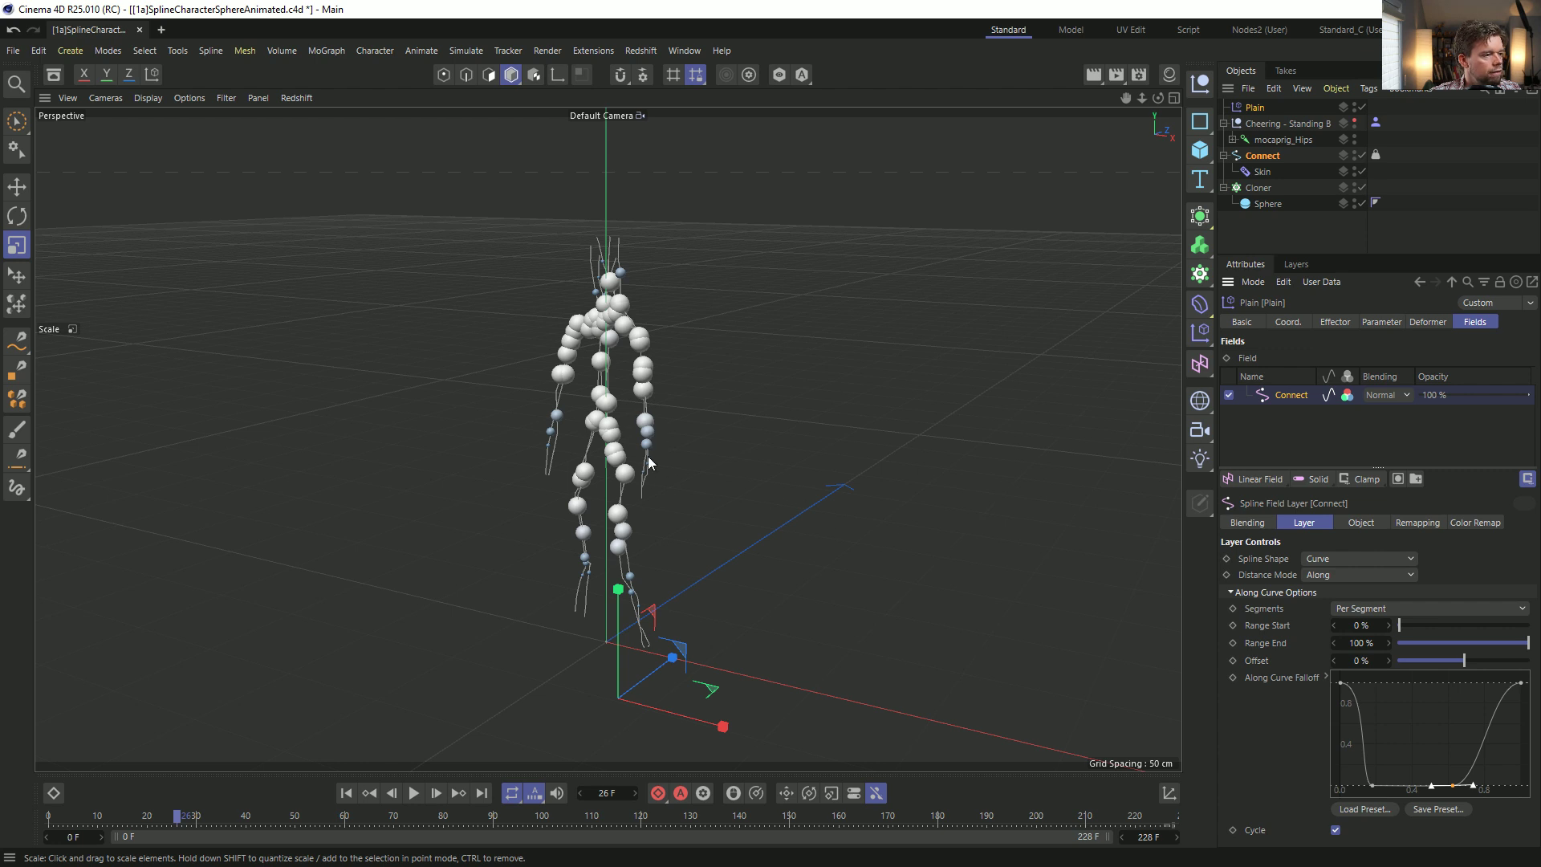
# Play the animation and hide the Connect spline in the viewport to view the tapering spheres alone.
pyautogui.click(413, 795)
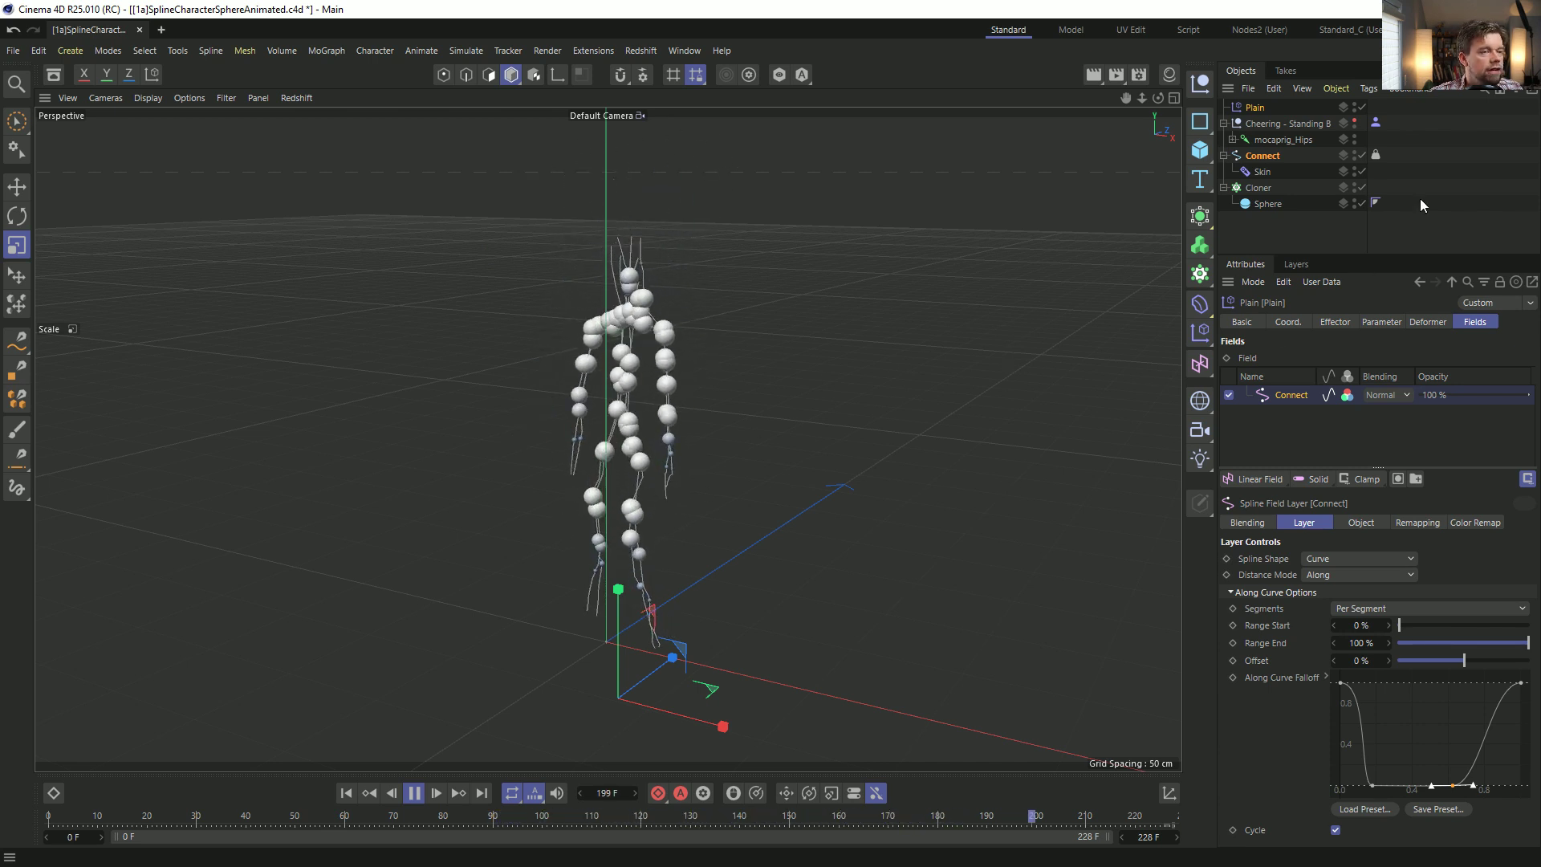
pyautogui.click(1431, 154)
pyautogui.click(1354, 151)
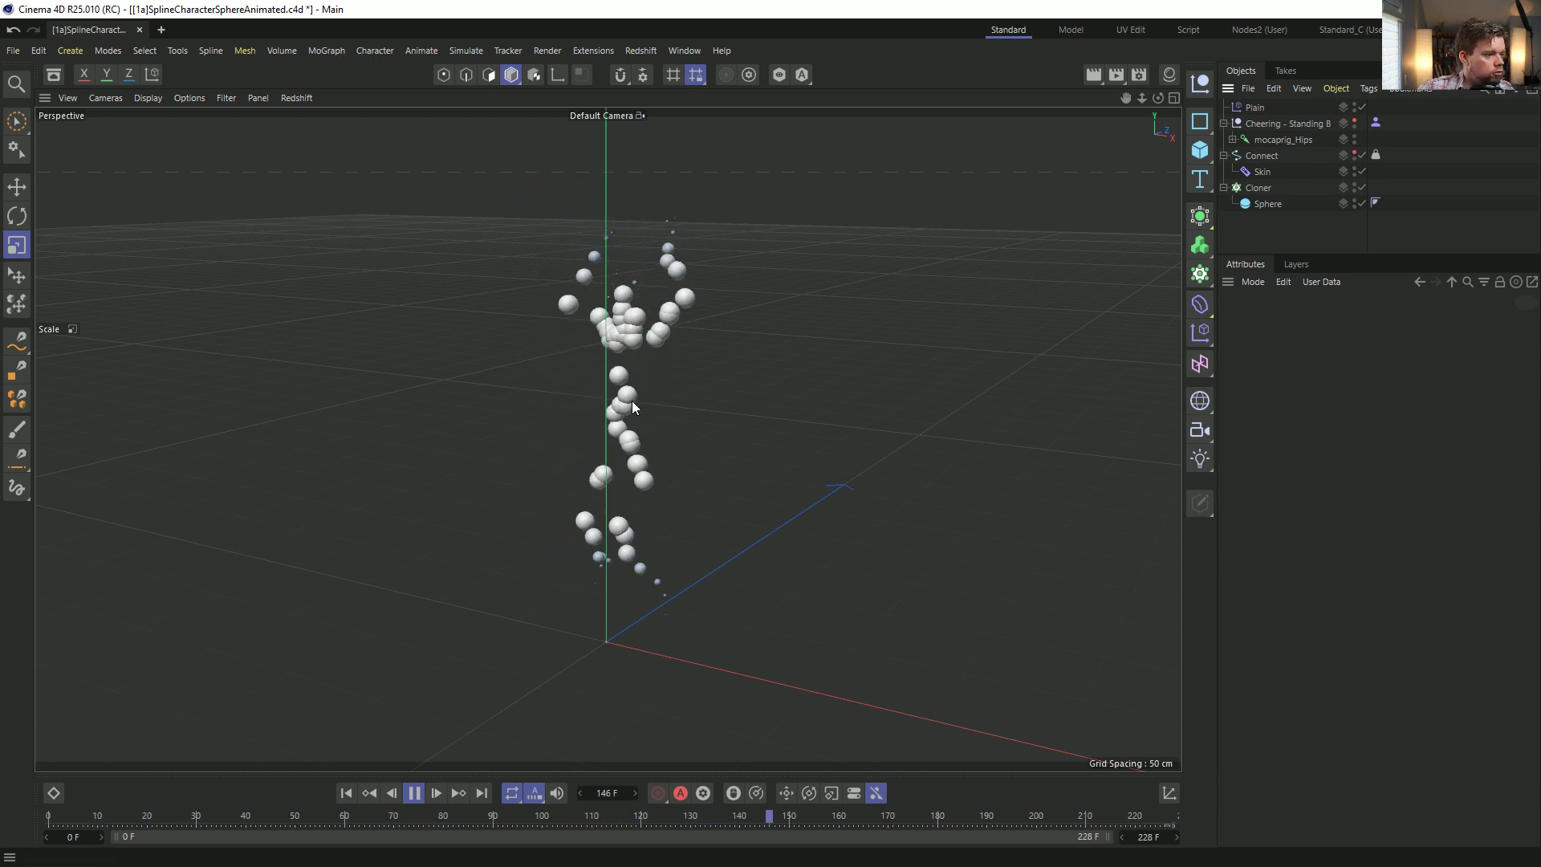
pyautogui.keyDown('alt'); pyautogui.moveTo(637, 330); pyautogui.dragTo(599, 341); pyautogui.keyUp('alt')
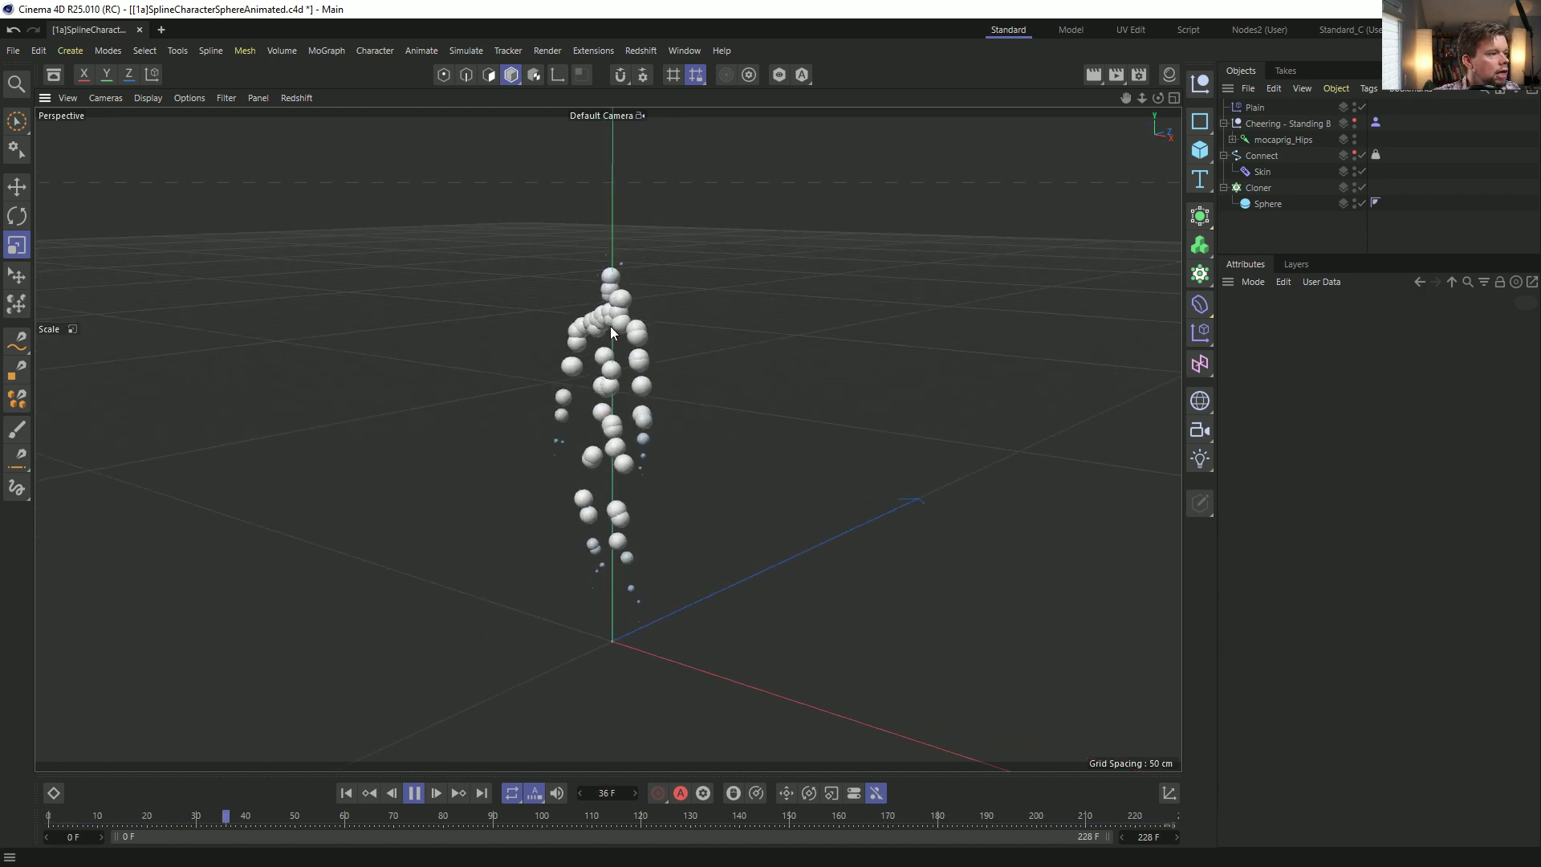
# Stop playback, add a Rigid Body tag to the cloned Sphere, and open the tag's Force settings.
pyautogui.click(1269, 206)
pyautogui.rightClick(1268, 205)
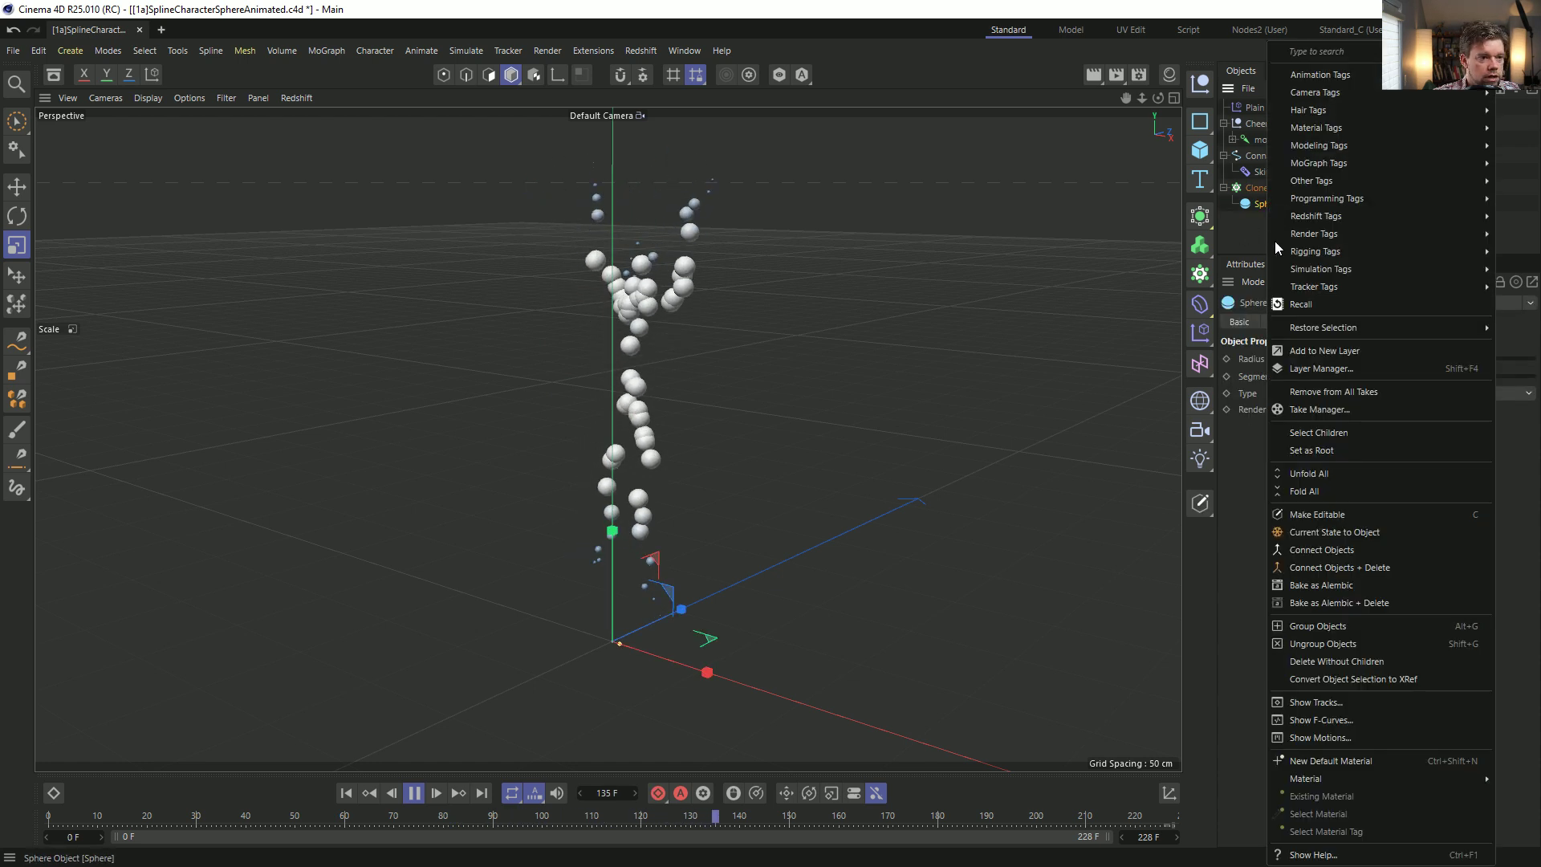
pyautogui.moveTo(1325, 279)
pyautogui.click(817, 466)
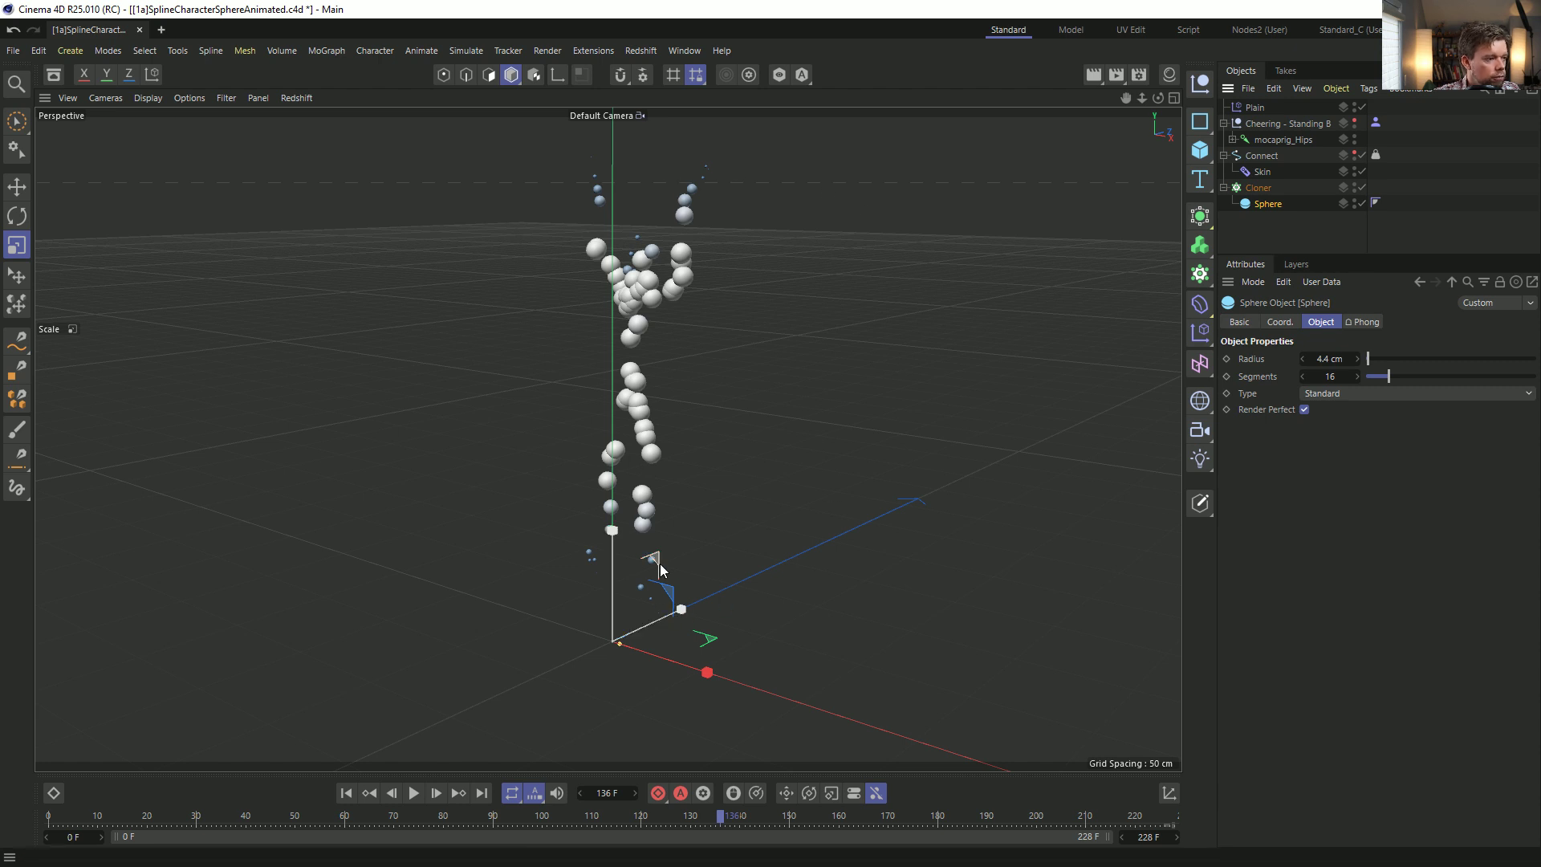
pyautogui.rightClick(1259, 208)
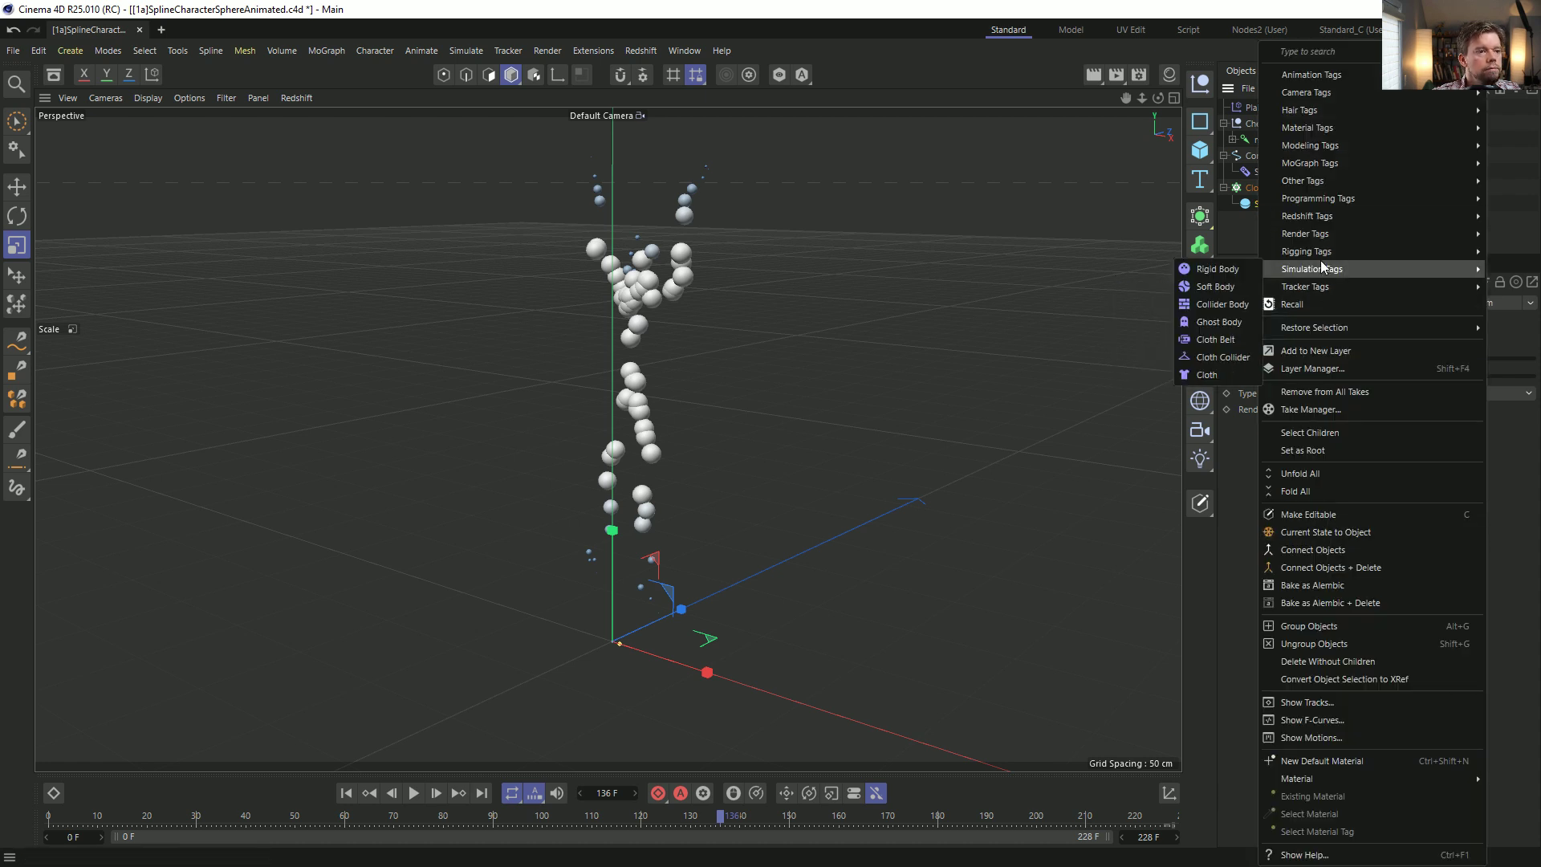
pyautogui.click(1235, 268)
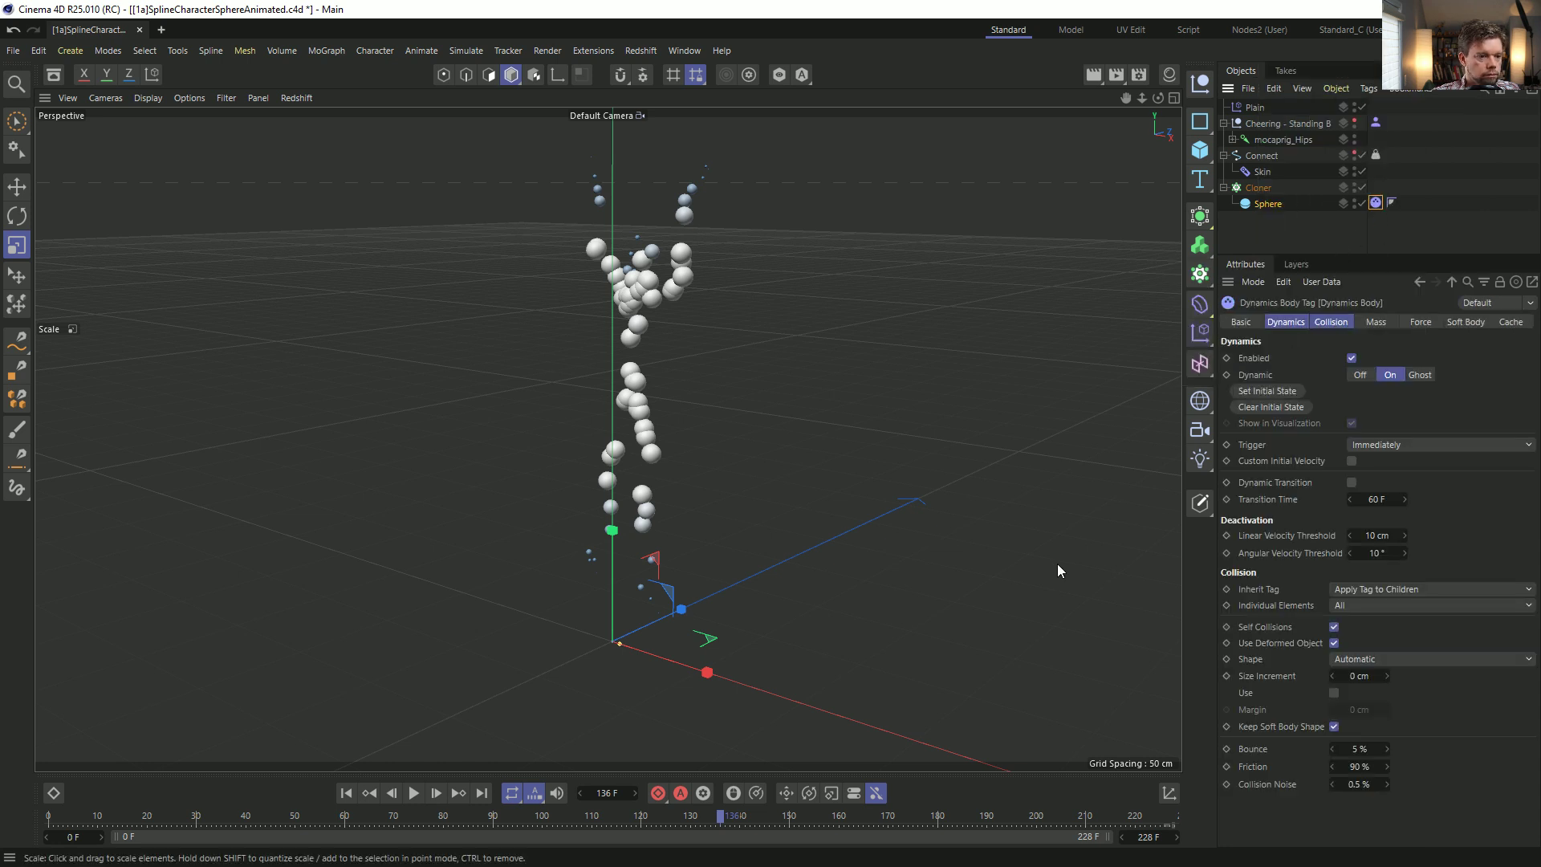
pyautogui.click(1417, 322)
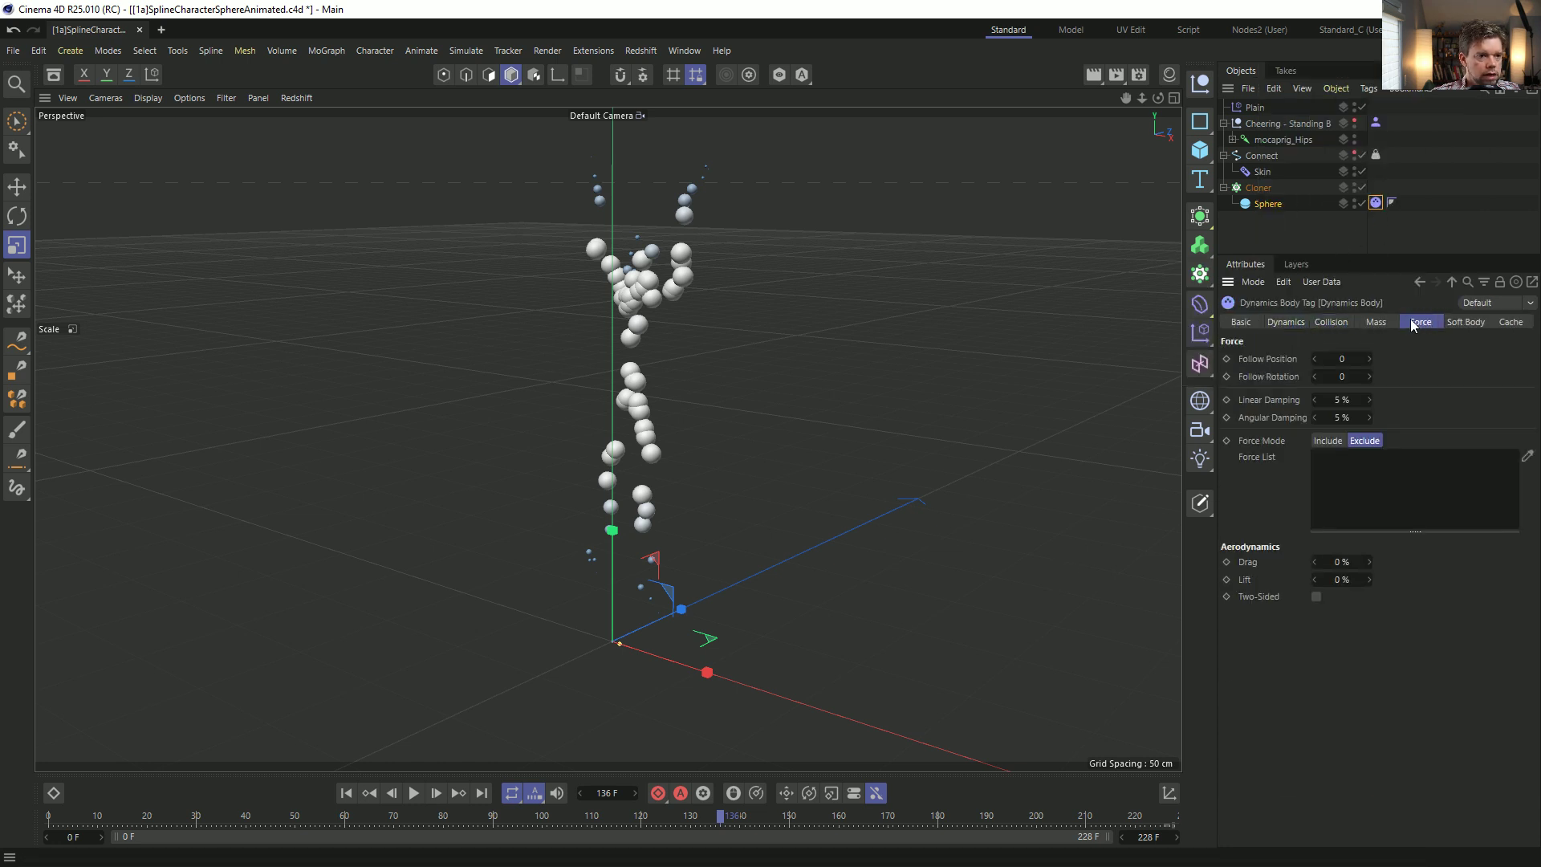
# Set the Sphere dynamics tag's Follow Position to 5 and play the simulation.
pyautogui.click(413, 793)
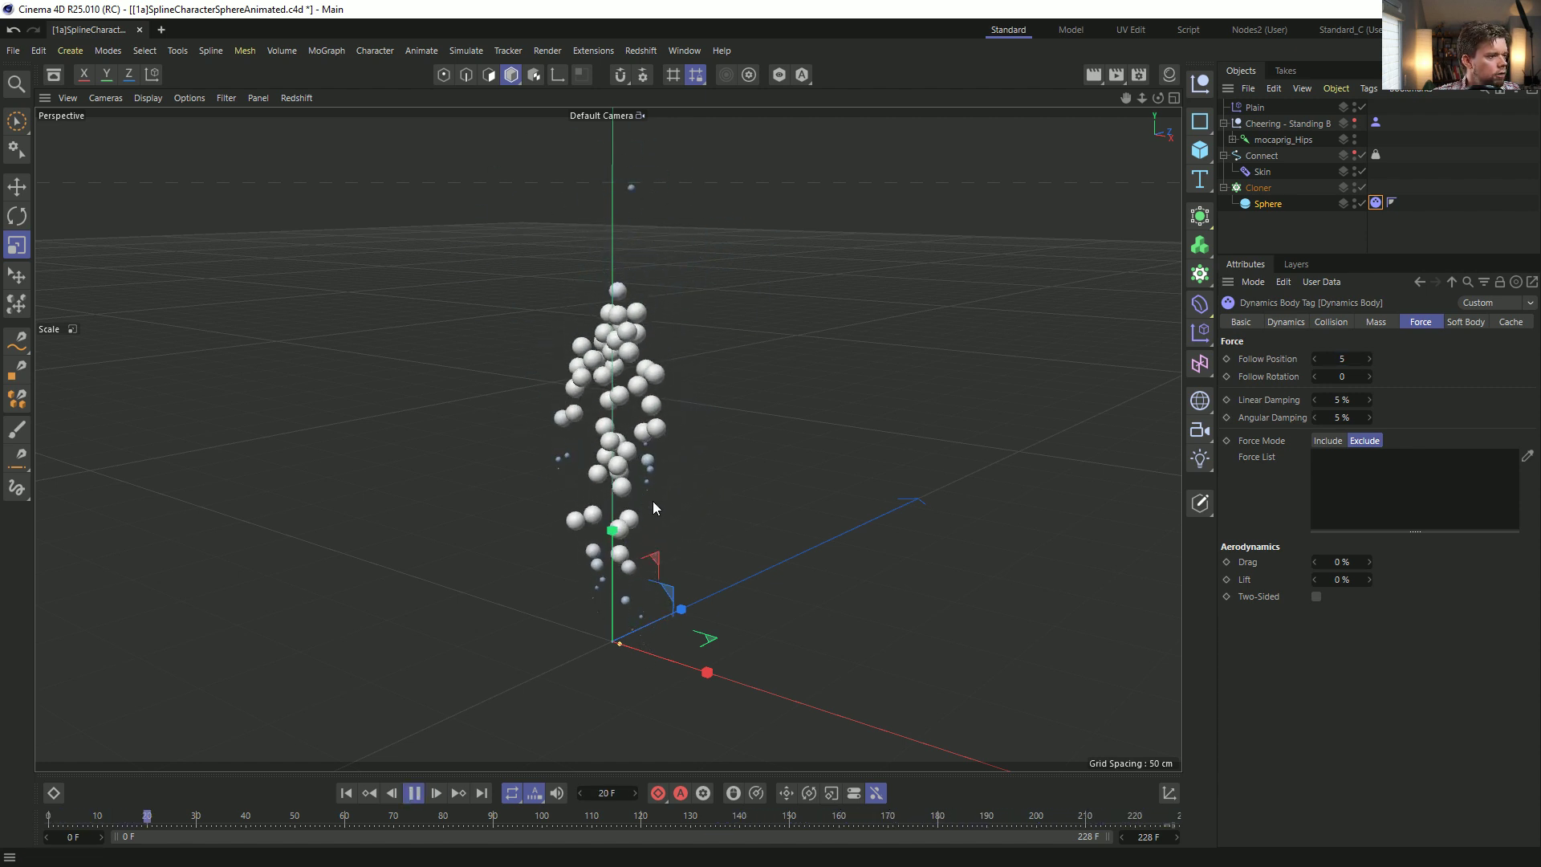
pyautogui.keyDown('alt'); pyautogui.moveTo(616, 461); pyautogui.dragTo(619, 167); pyautogui.keyUp('alt')
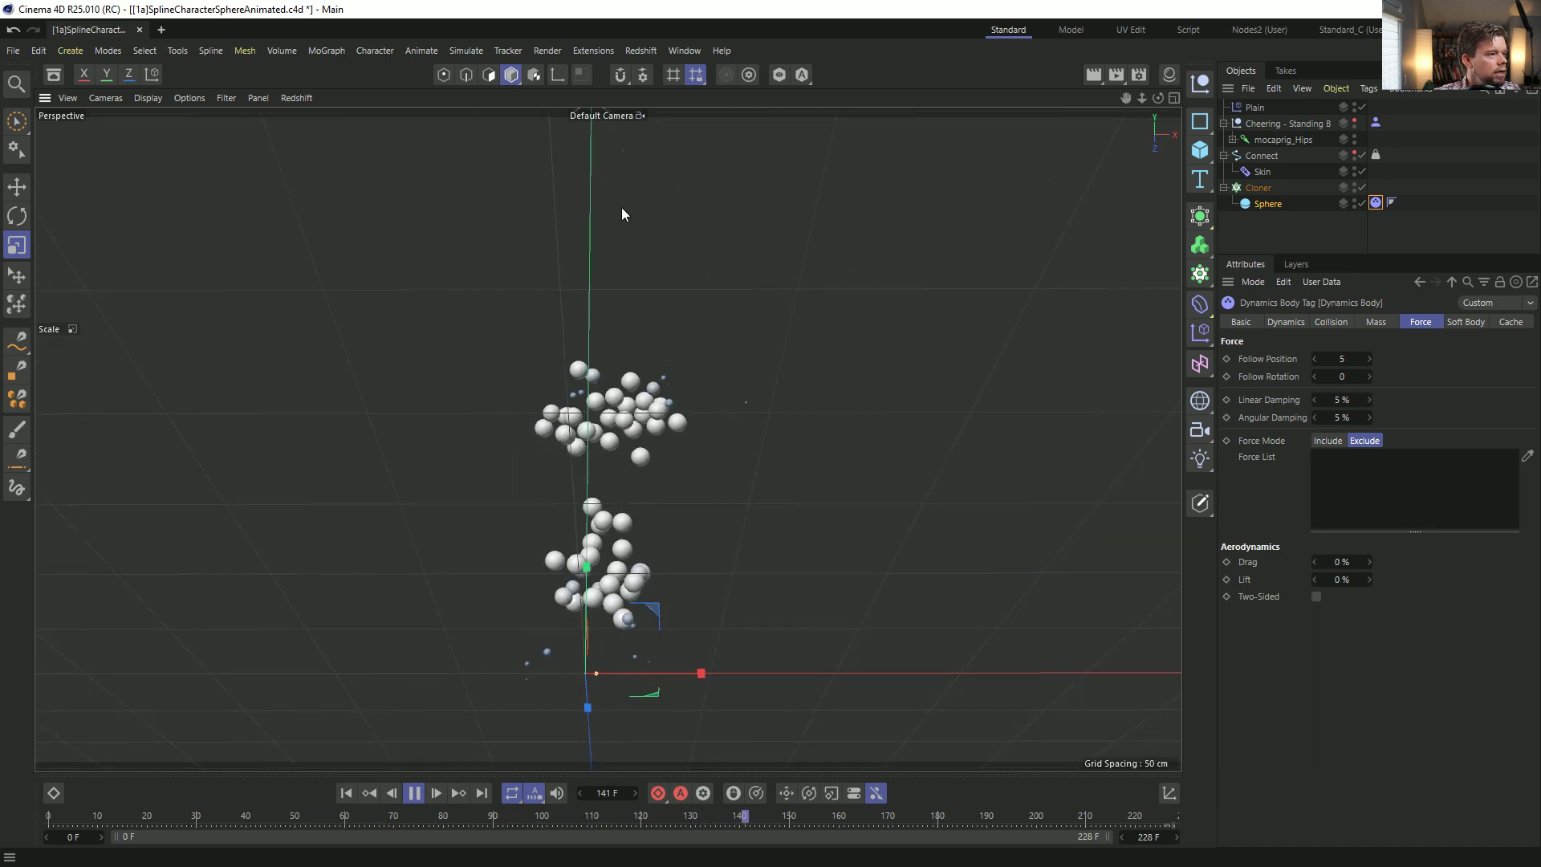
pyautogui.keyDown('alt'); pyautogui.moveTo(624, 470); pyautogui.dragTo(666, 531); pyautogui.keyUp('alt')
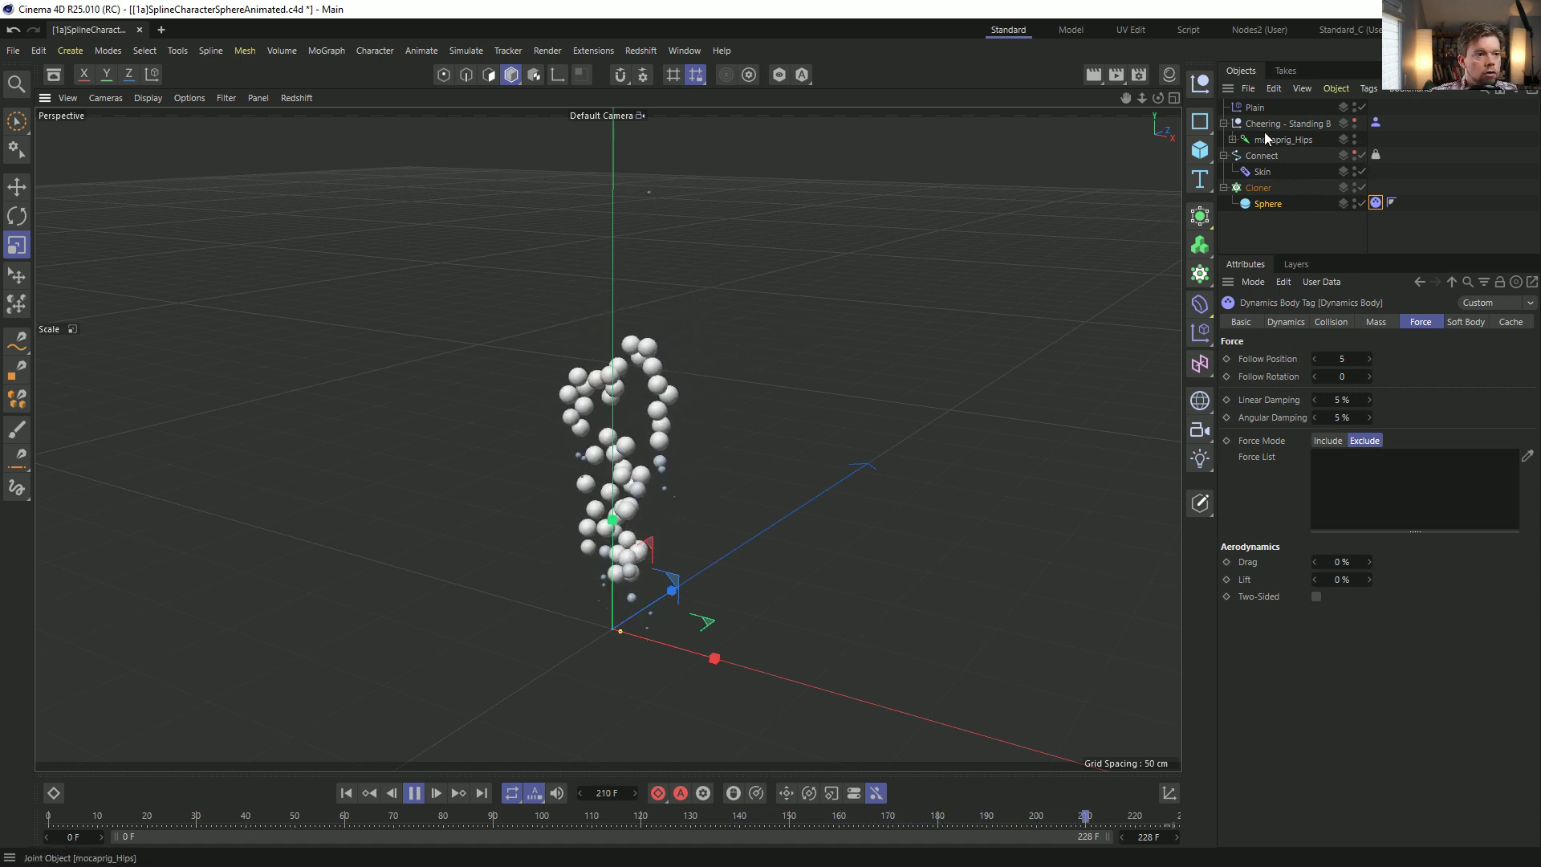
# Select the Plain effector, test its Strength down to 0 % during playback and settle on 96 %.
pyautogui.click(1255, 107)
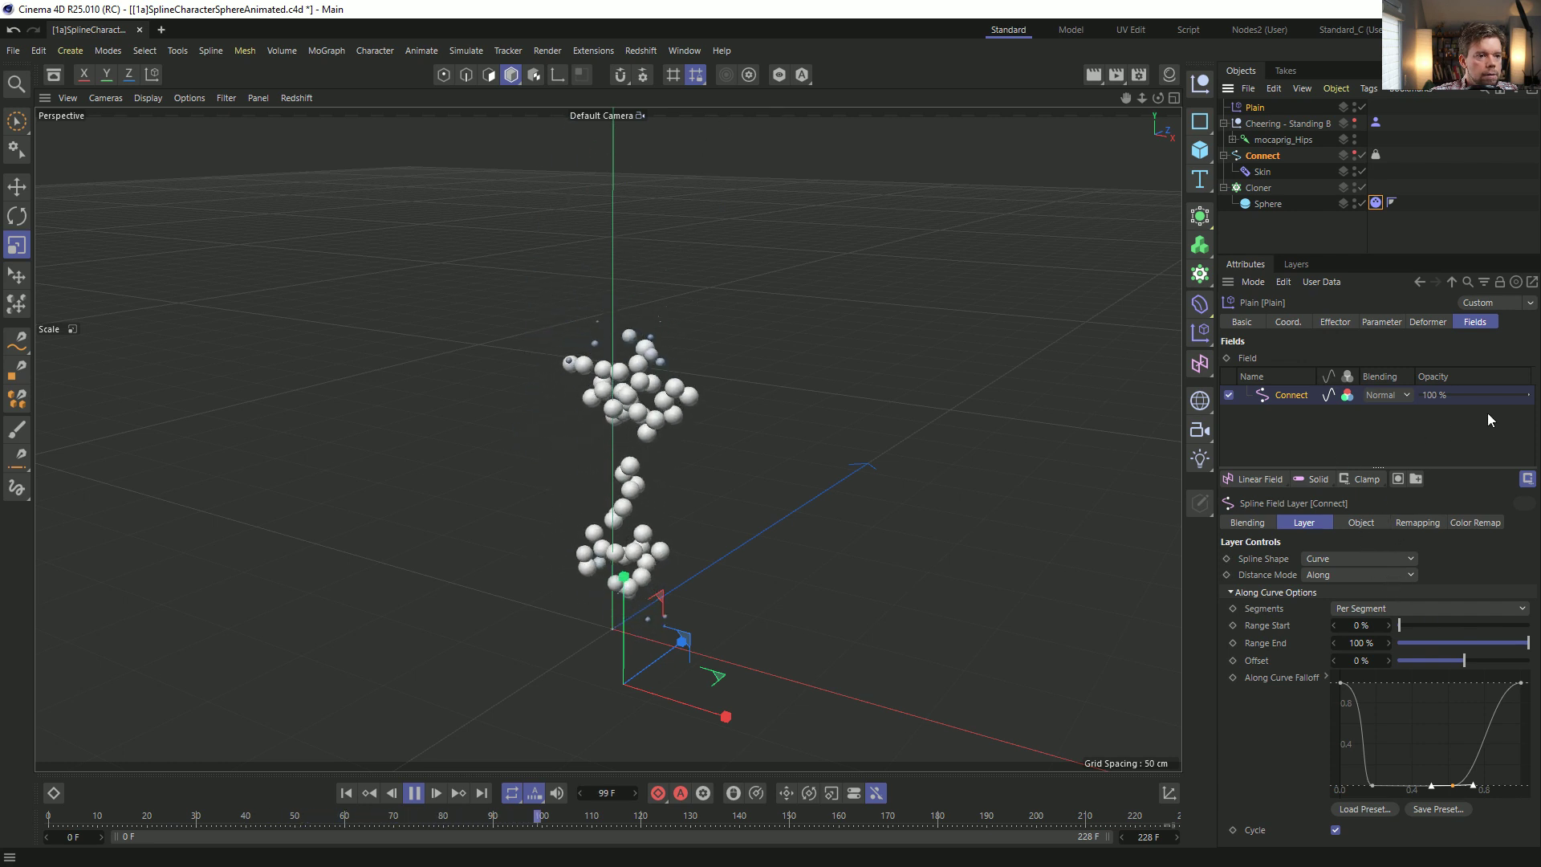
pyautogui.click(1336, 322)
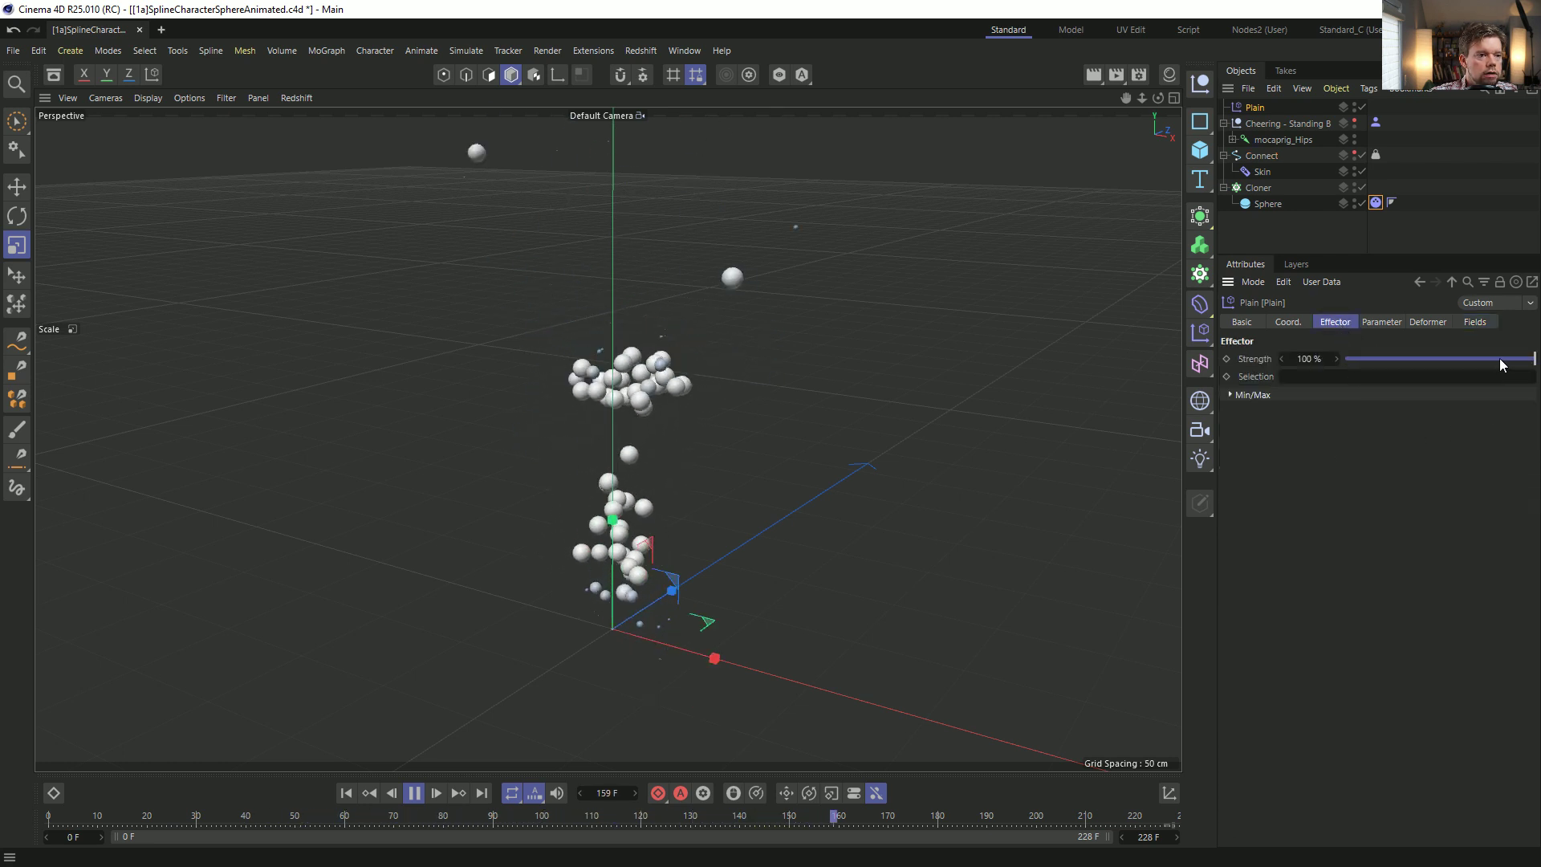
pyautogui.moveTo(1496, 358); pyautogui.dragTo(1501, 361)
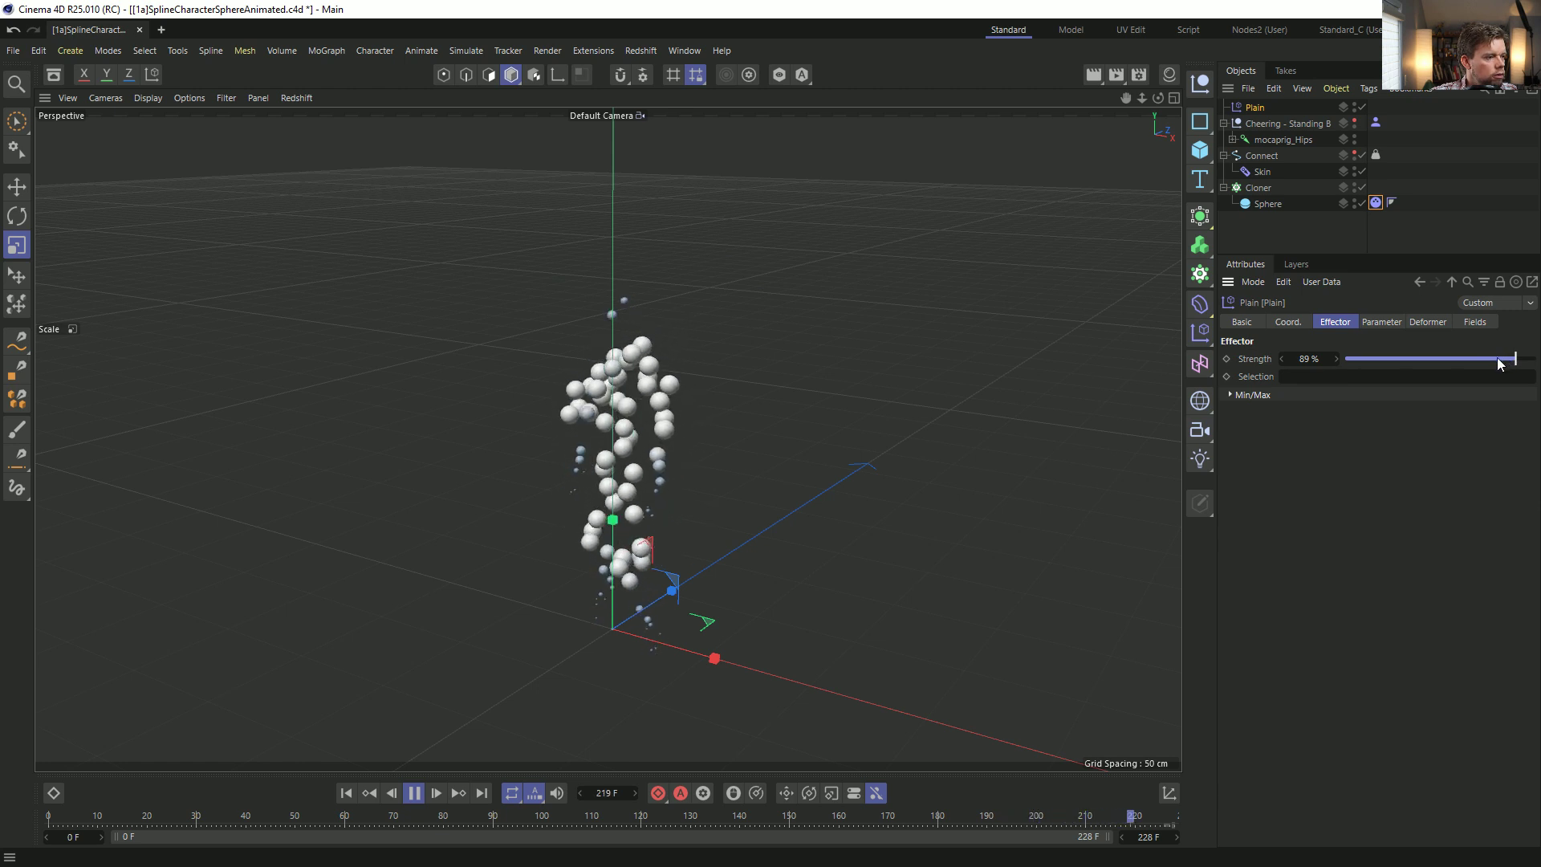
pyautogui.scroll(2, 631, 565)
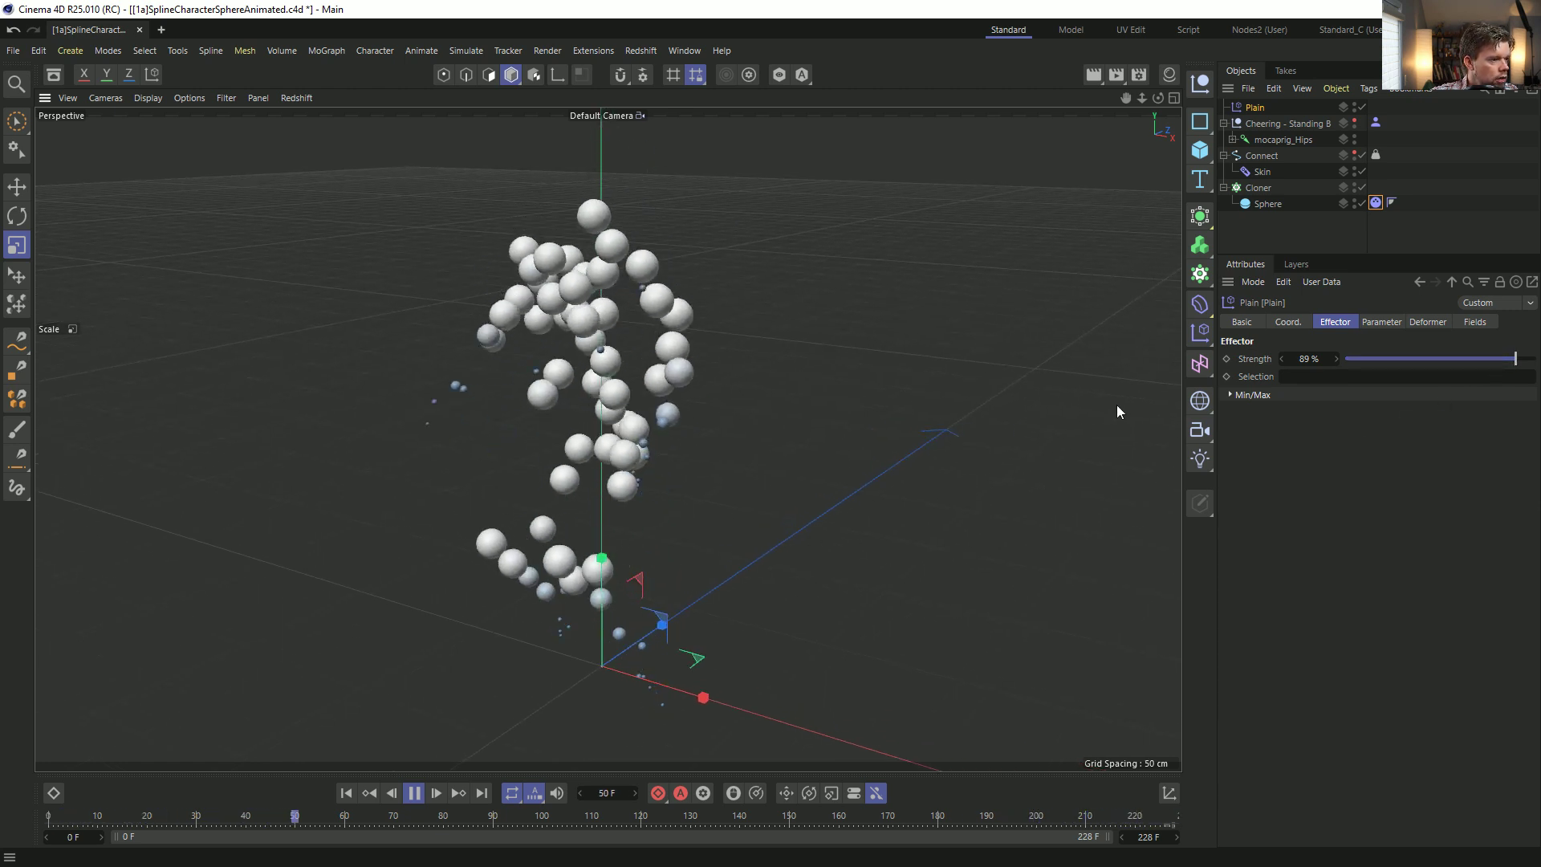
pyautogui.moveTo(1426, 361); pyautogui.dragTo(1336, 362)
pyautogui.scroll(-2, 665, 411)
pyautogui.scroll(1, 634, 443)
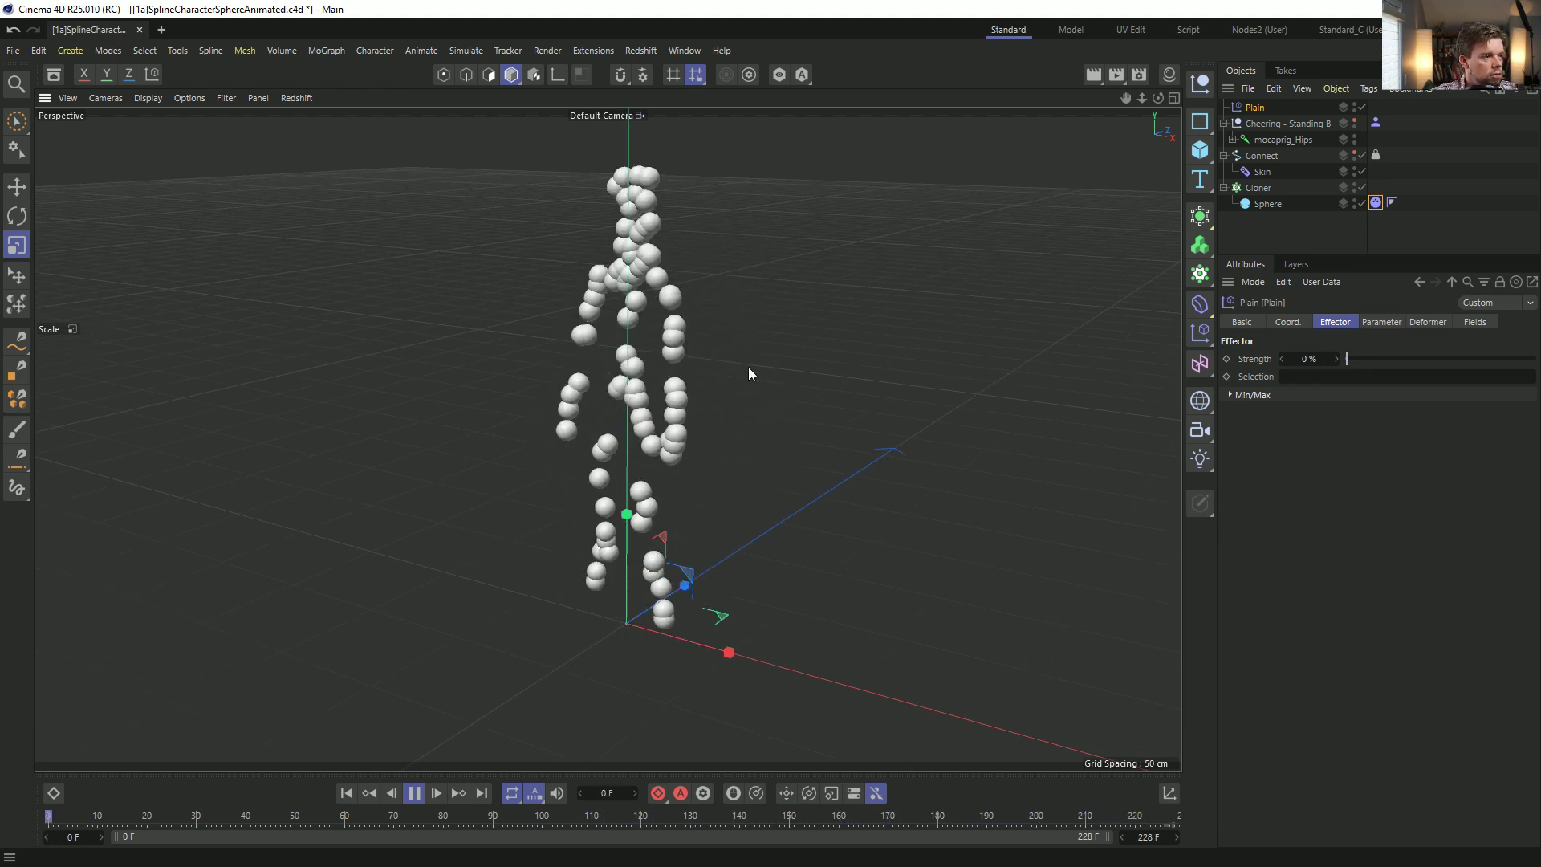
pyautogui.moveTo(1348, 359); pyautogui.dragTo(1533, 367)
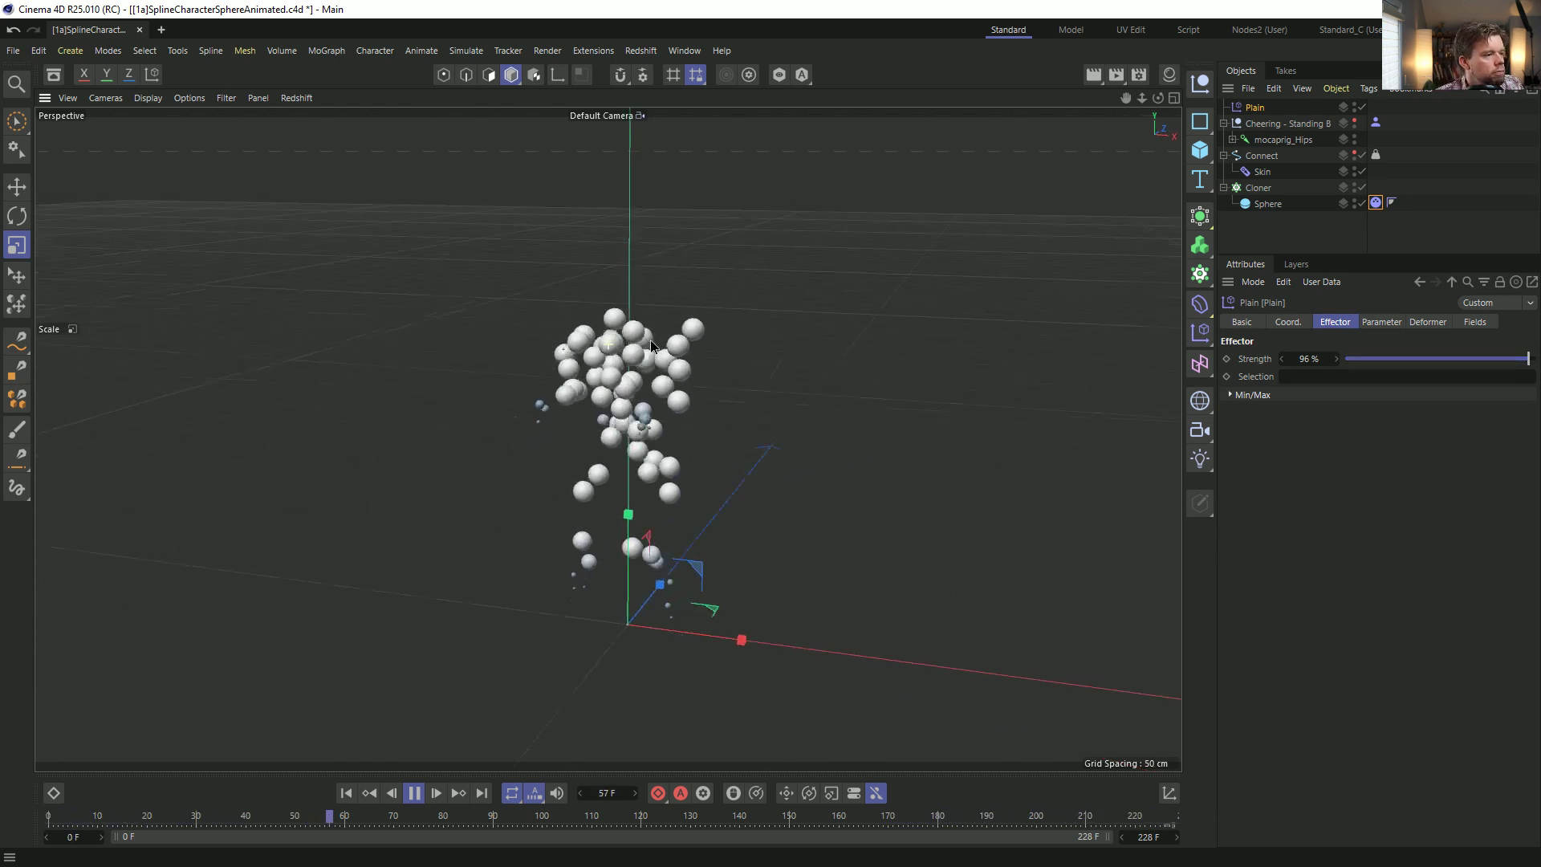
# Raise the Cloner's Count to 25 spheres per segment.
pyautogui.click(1257, 187)
pyautogui.moveTo(1461, 521)
pyautogui.mouseDown()
pyautogui.moveTo(1479, 521)
pyautogui.moveTo(1442, 524)
pyautogui.mouseUp()
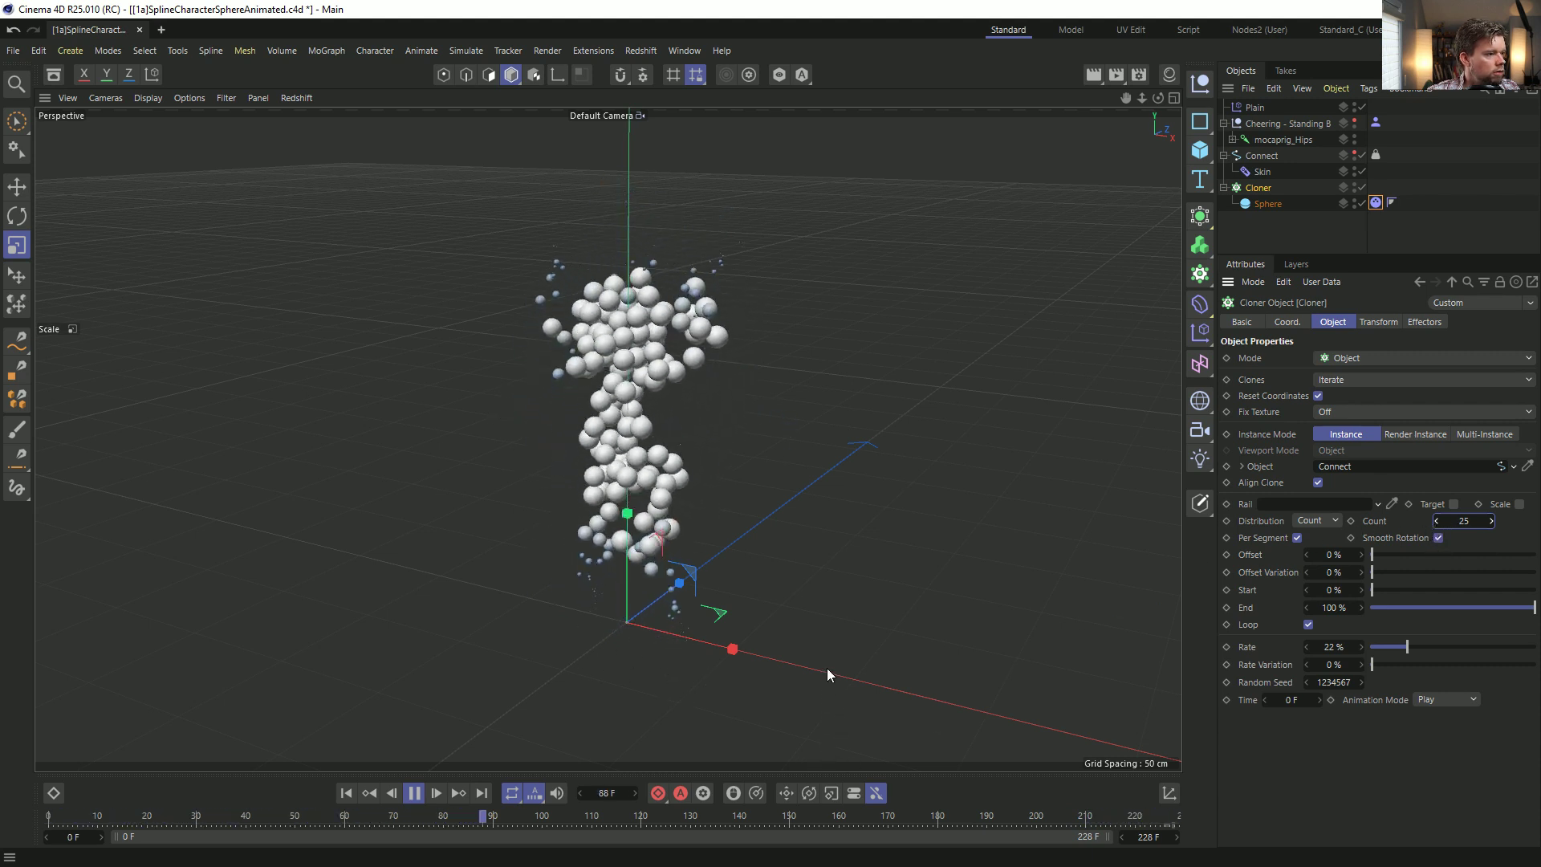
pyautogui.keyDown('alt'); pyautogui.moveTo(637, 478); pyautogui.dragTo(589, 479); pyautogui.keyUp('alt')
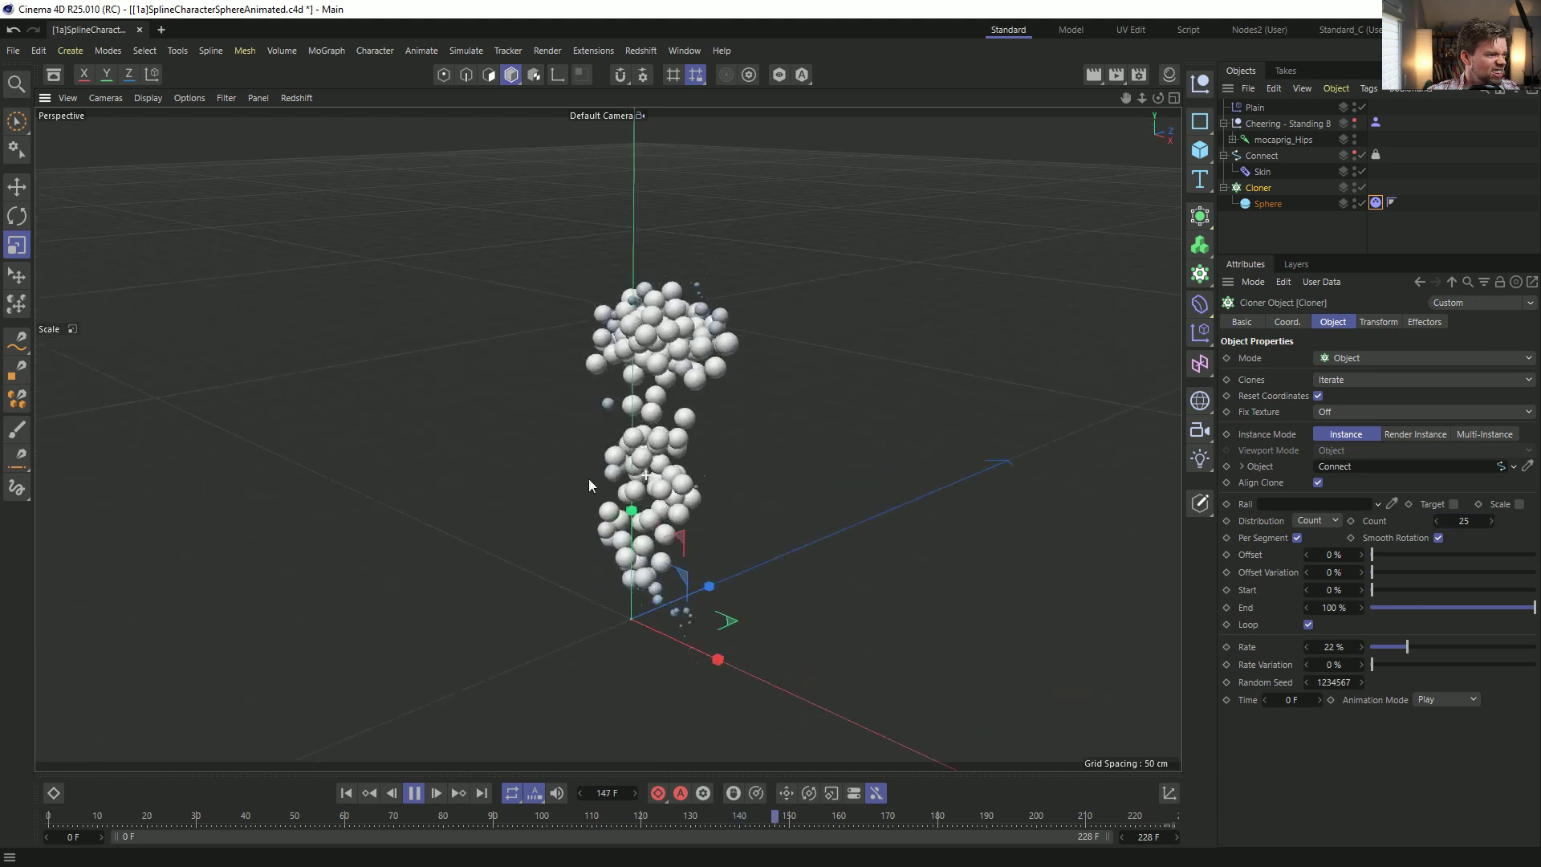
# Set the Follow Position of the cloned Sphere's dynamics tag to 15 and examine the moving figure.
pyautogui.click(1376, 202)
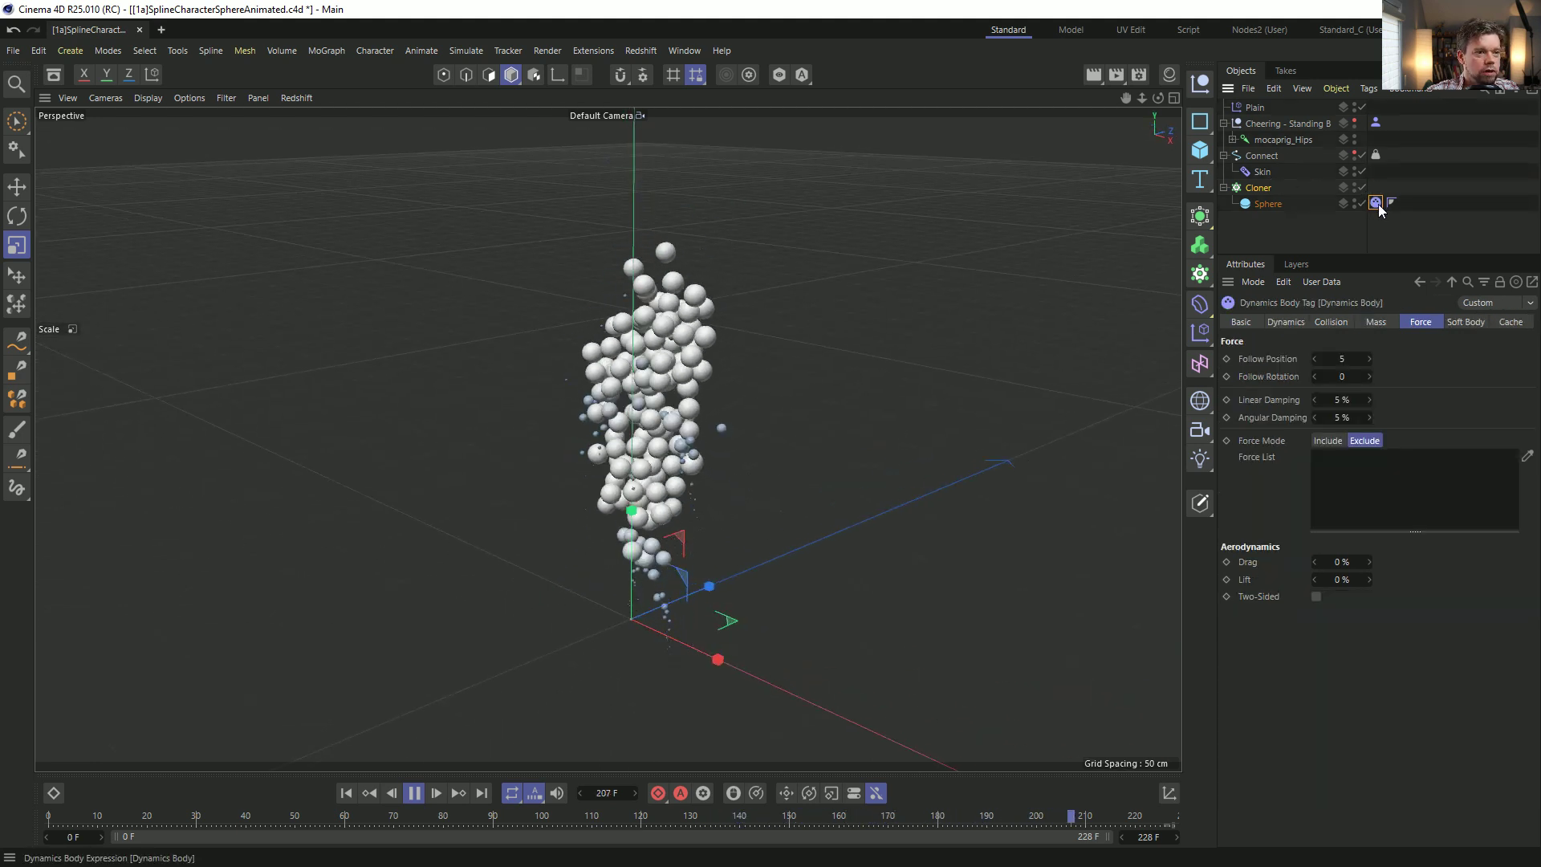
pyautogui.click(1342, 359)
pyautogui.write('15')
pyautogui.press('Return')
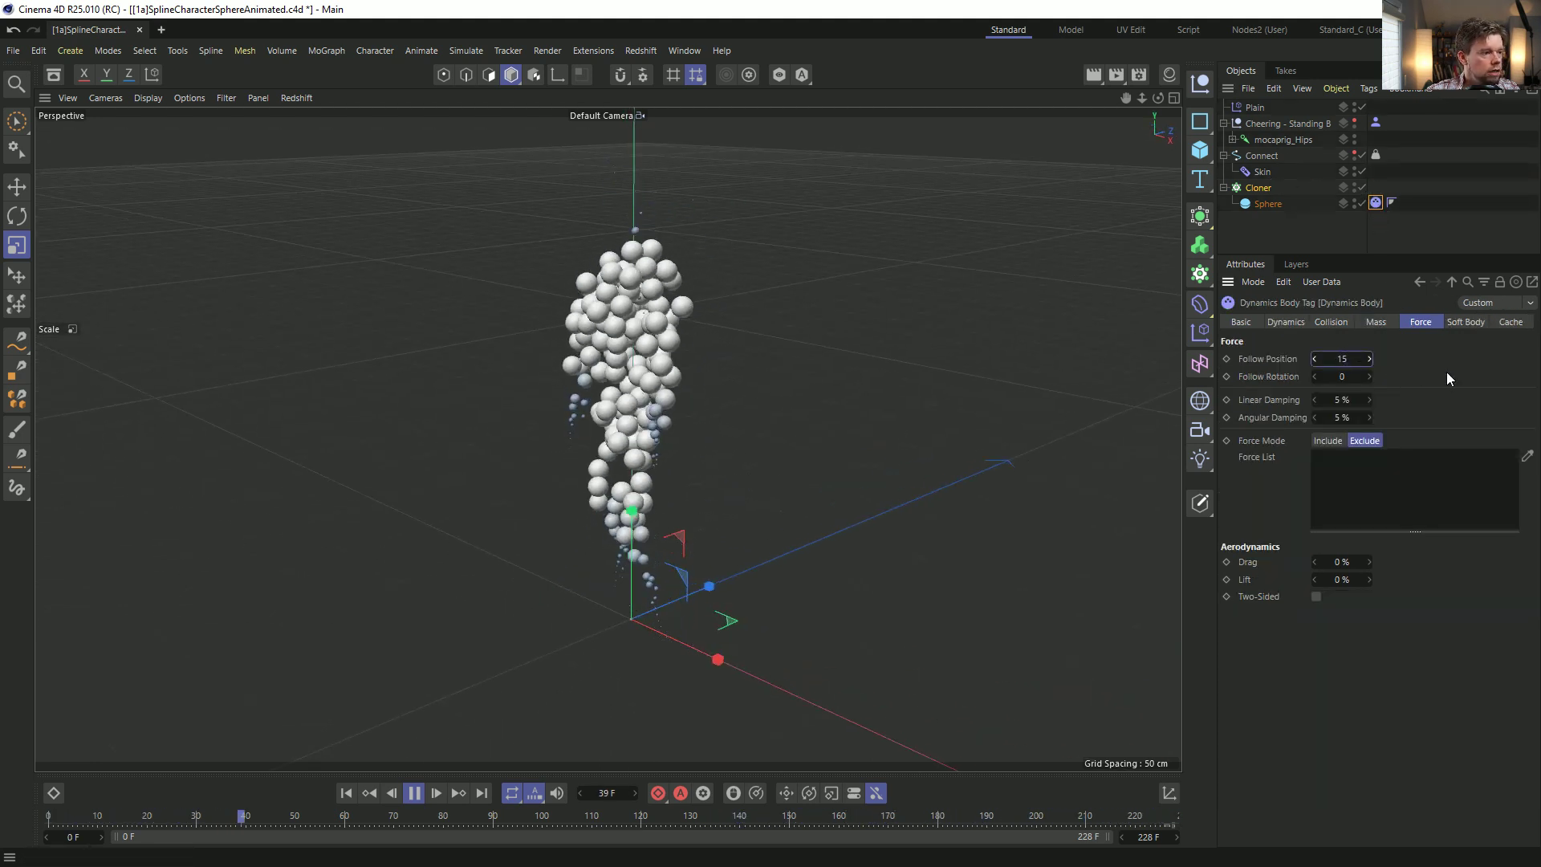
pyautogui.keyDown('alt'); pyautogui.moveTo(828, 397); pyautogui.dragTo(677, 339); pyautogui.keyUp('alt')
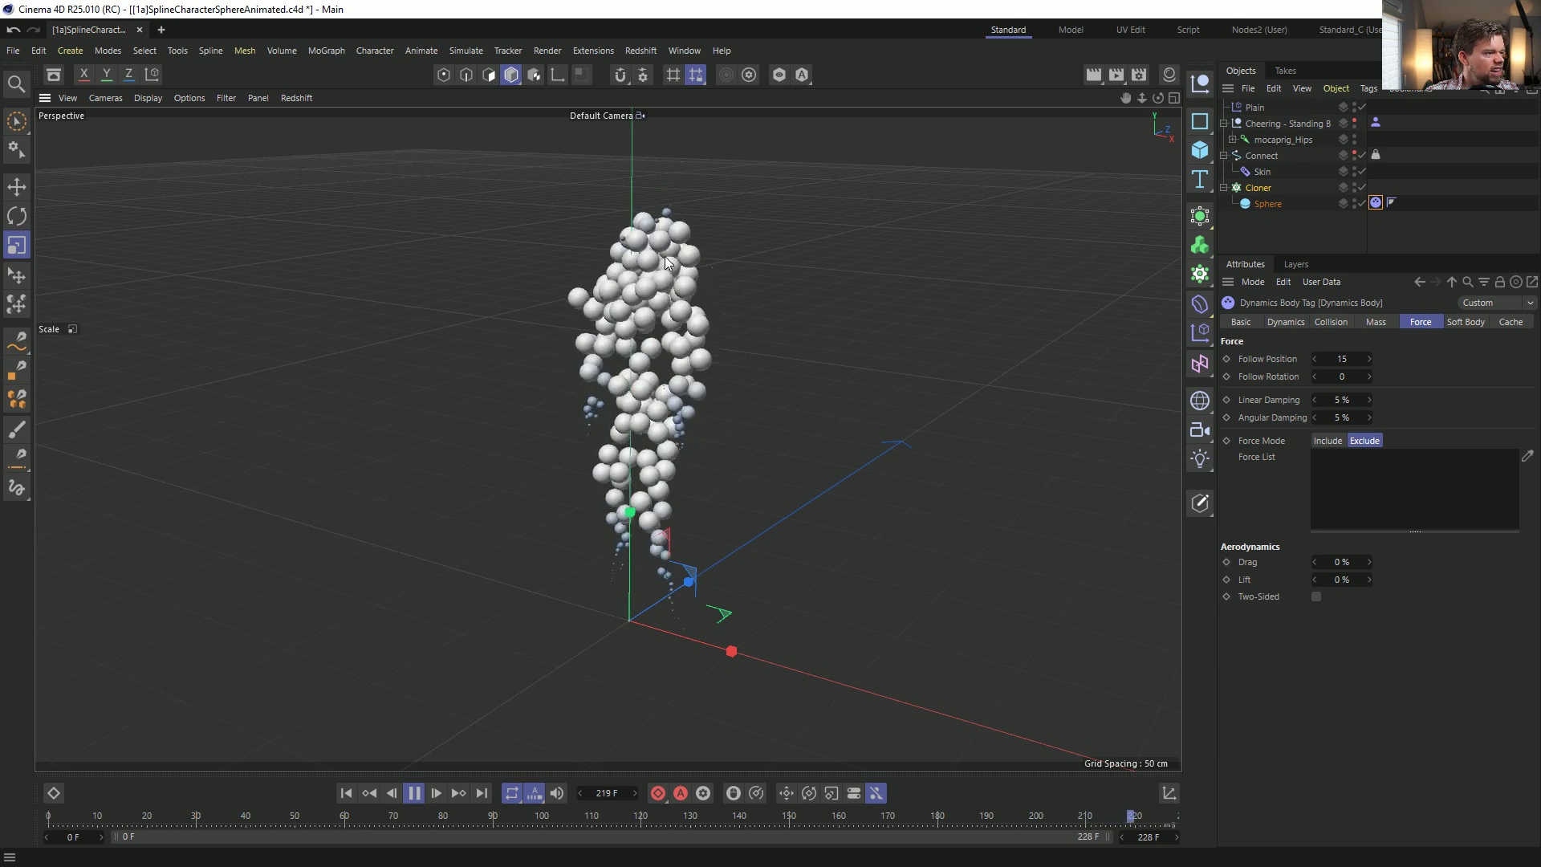
pyautogui.keyDown('alt'); pyautogui.moveTo(681, 390); pyautogui.dragTo(634, 225); pyautogui.keyUp('alt')
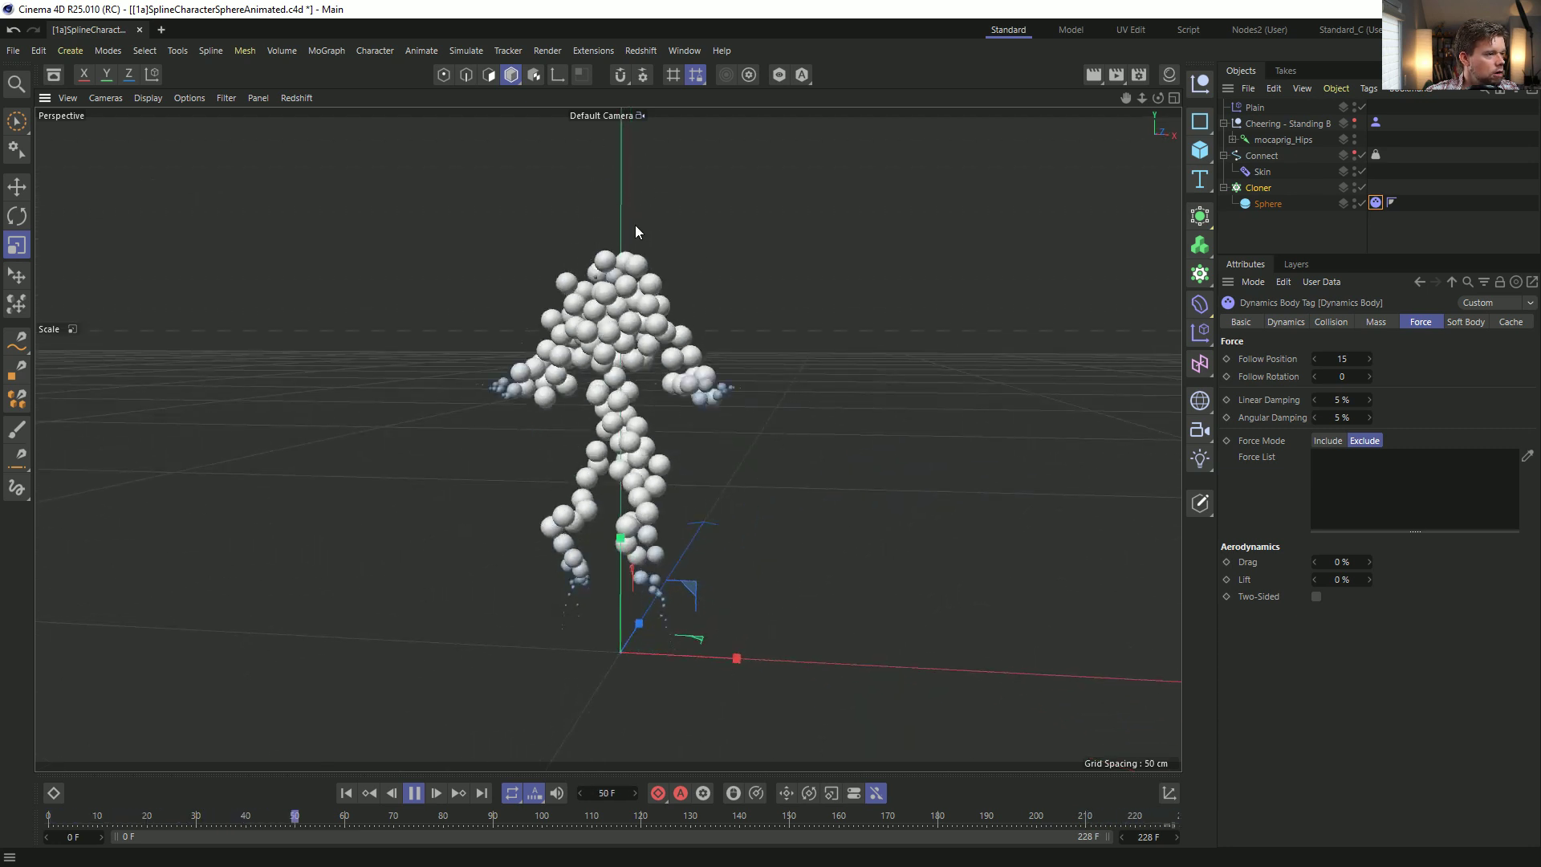
pyautogui.keyDown('alt'); pyautogui.moveTo(657, 344); pyautogui.dragTo(661, 238); pyautogui.keyUp('alt')
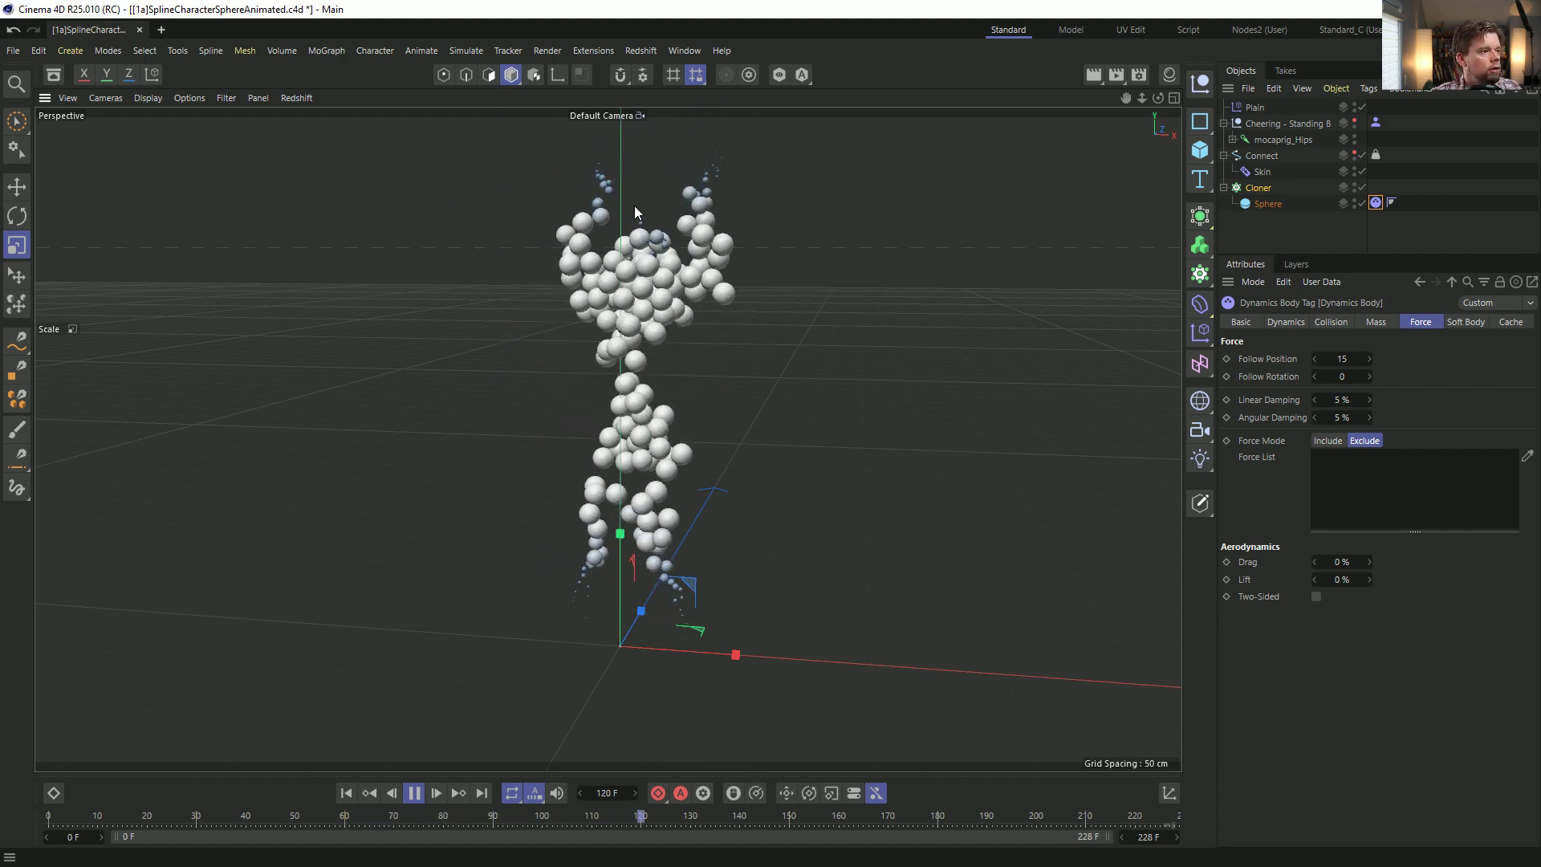
pyautogui.keyDown('alt'); pyautogui.moveTo(614, 255); pyautogui.dragTo(537, 278); pyautogui.keyUp('alt')
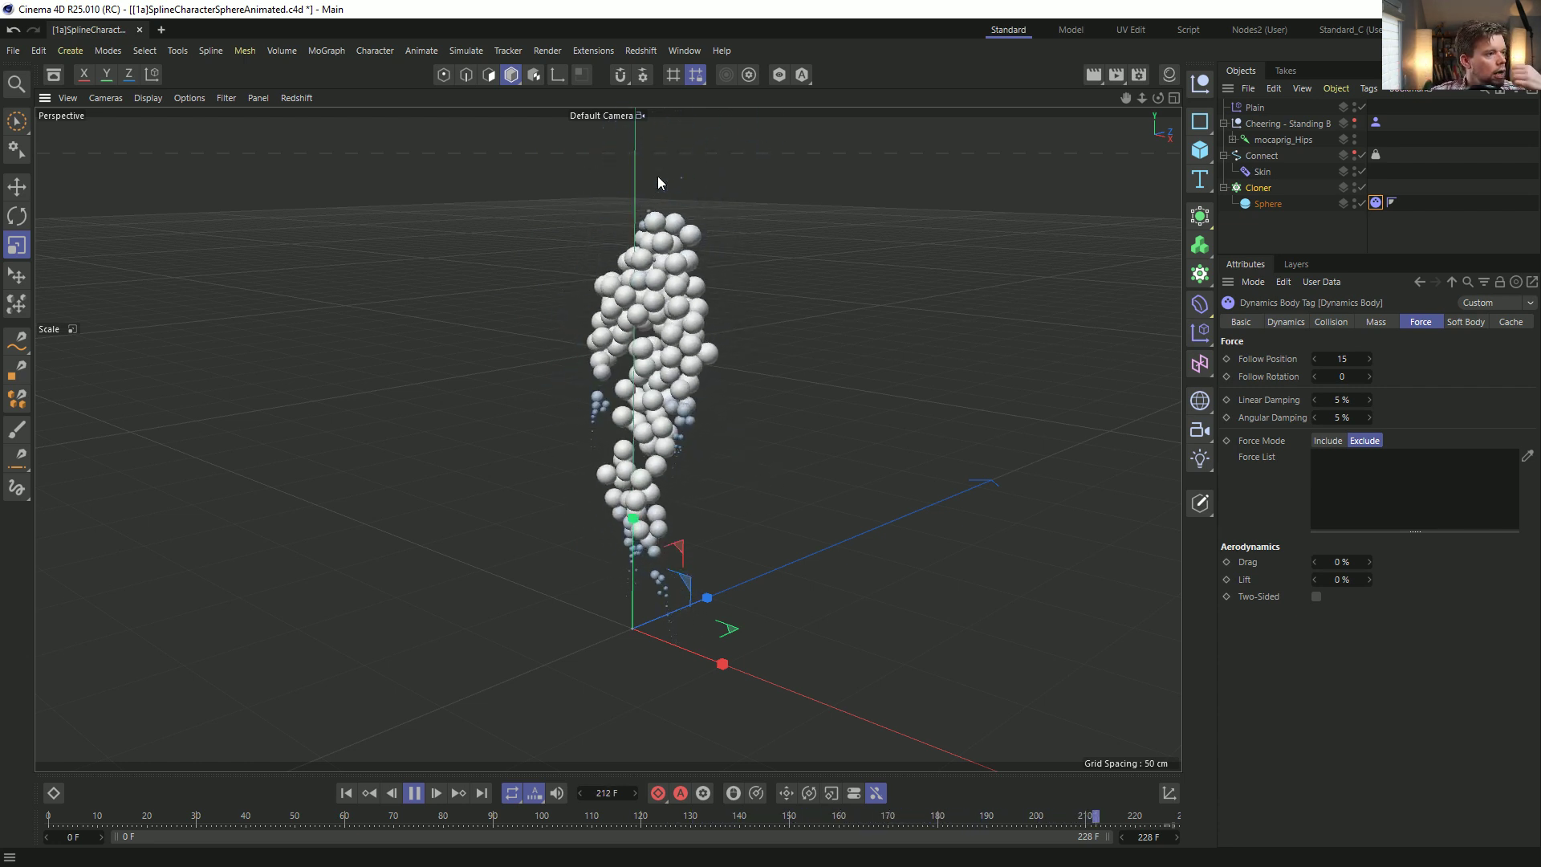
pyautogui.keyDown('alt'); pyautogui.moveTo(657, 330); pyautogui.dragTo(744, 329); pyautogui.keyUp('alt')
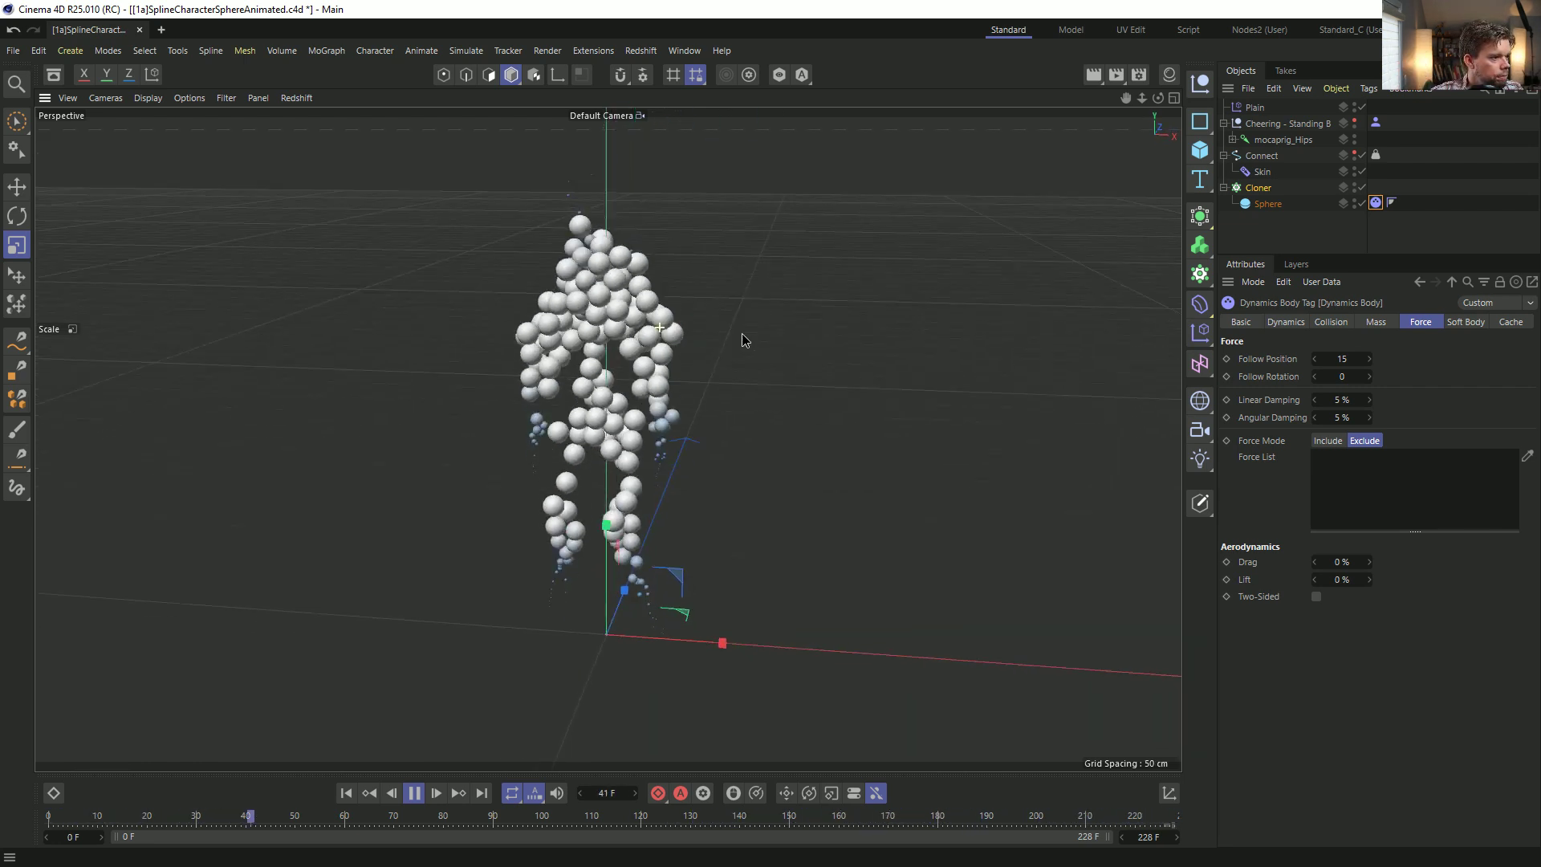
# Set the Cloner's Rate to -15 % and its Rate Variation to 100 %.
pyautogui.click(1240, 188)
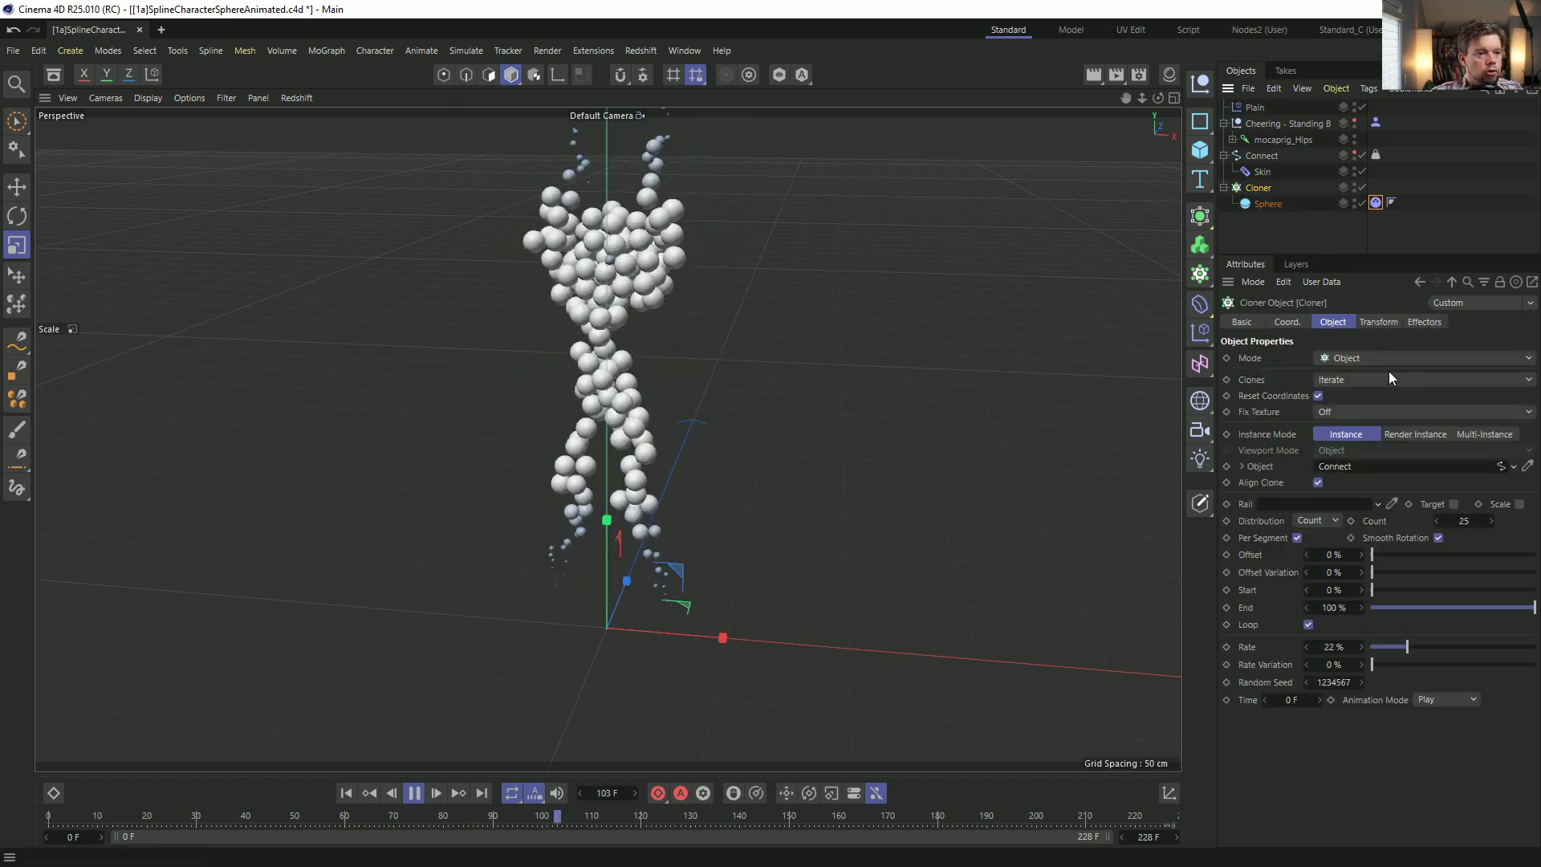
pyautogui.moveTo(1404, 644); pyautogui.dragTo(1374, 647)
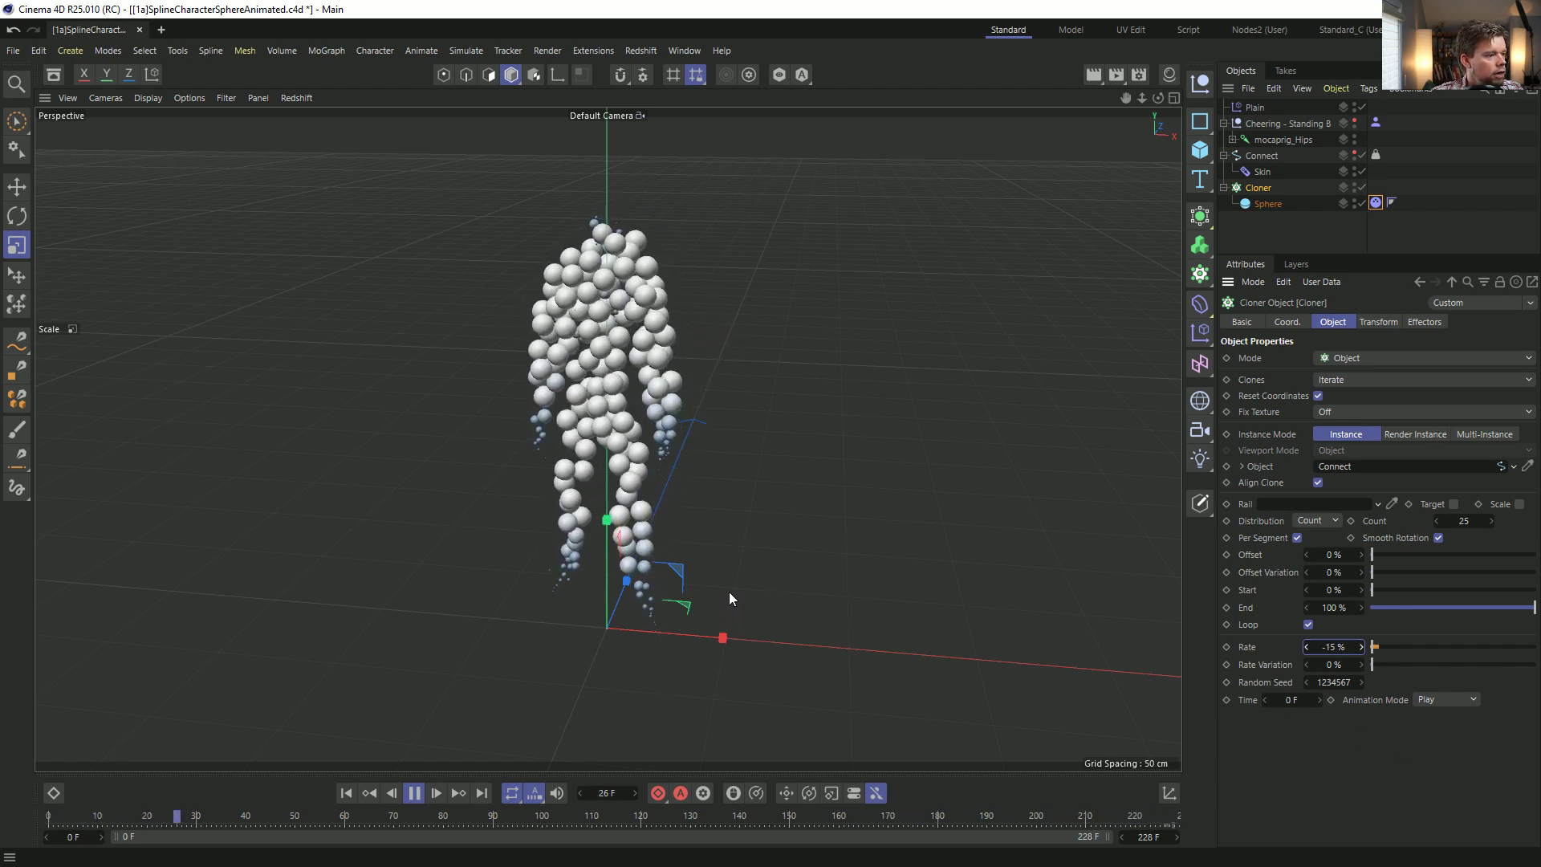
pyautogui.moveTo(1391, 666); pyautogui.dragTo(1536, 664)
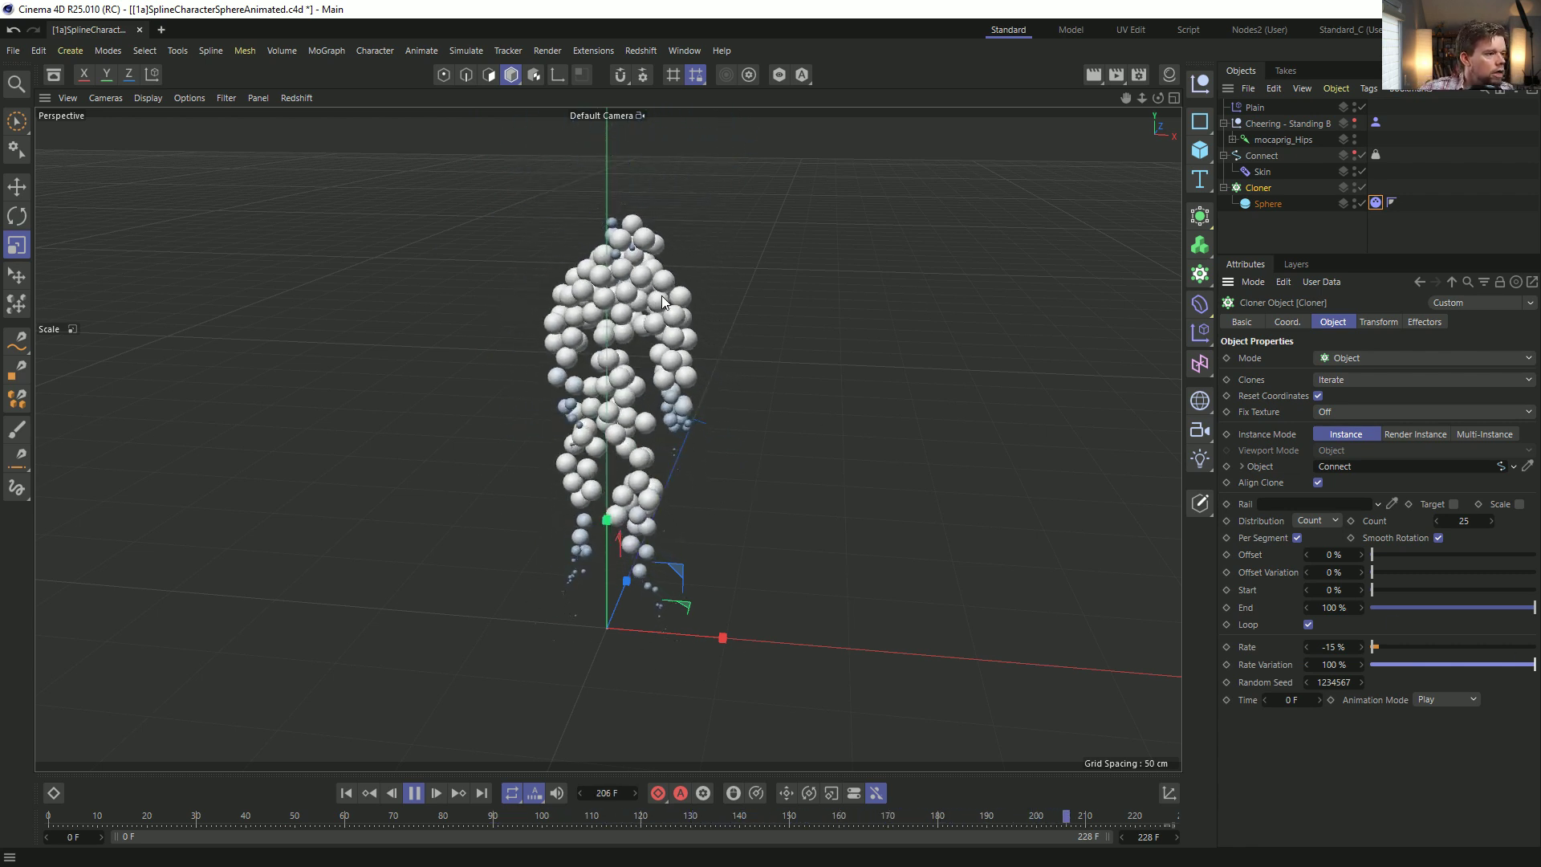
pyautogui.keyDown('alt'); pyautogui.moveTo(642, 321); pyautogui.dragTo(587, 321); pyautogui.keyUp('alt')
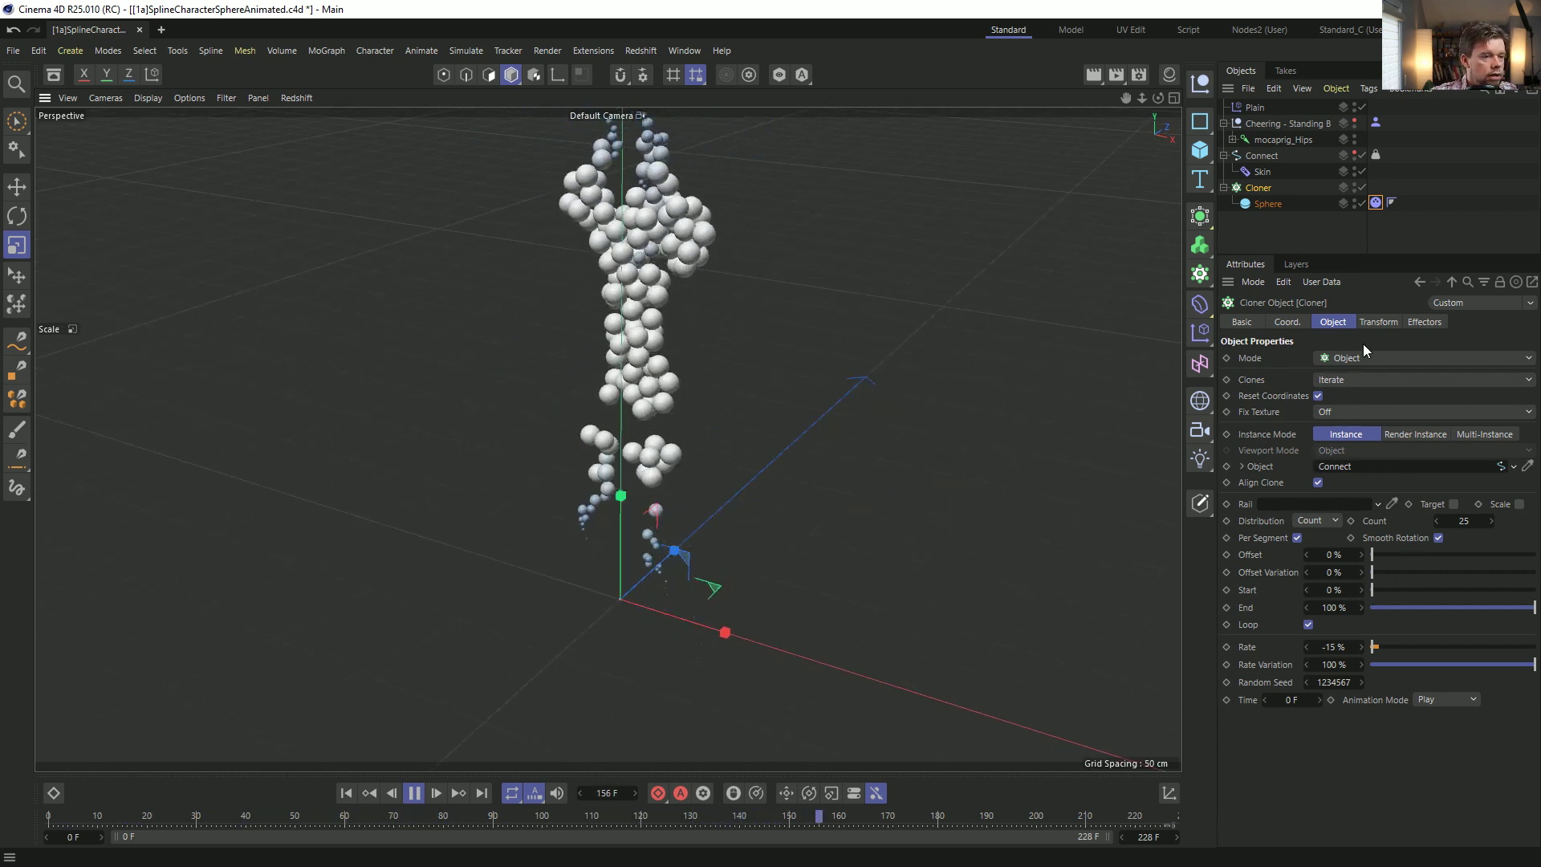
# Reshape the Along Curve Falloff in the Plain effector's Connect field, moving the first low point to about 0.3 along and raising it to about 0.2.
pyautogui.click(1257, 108)
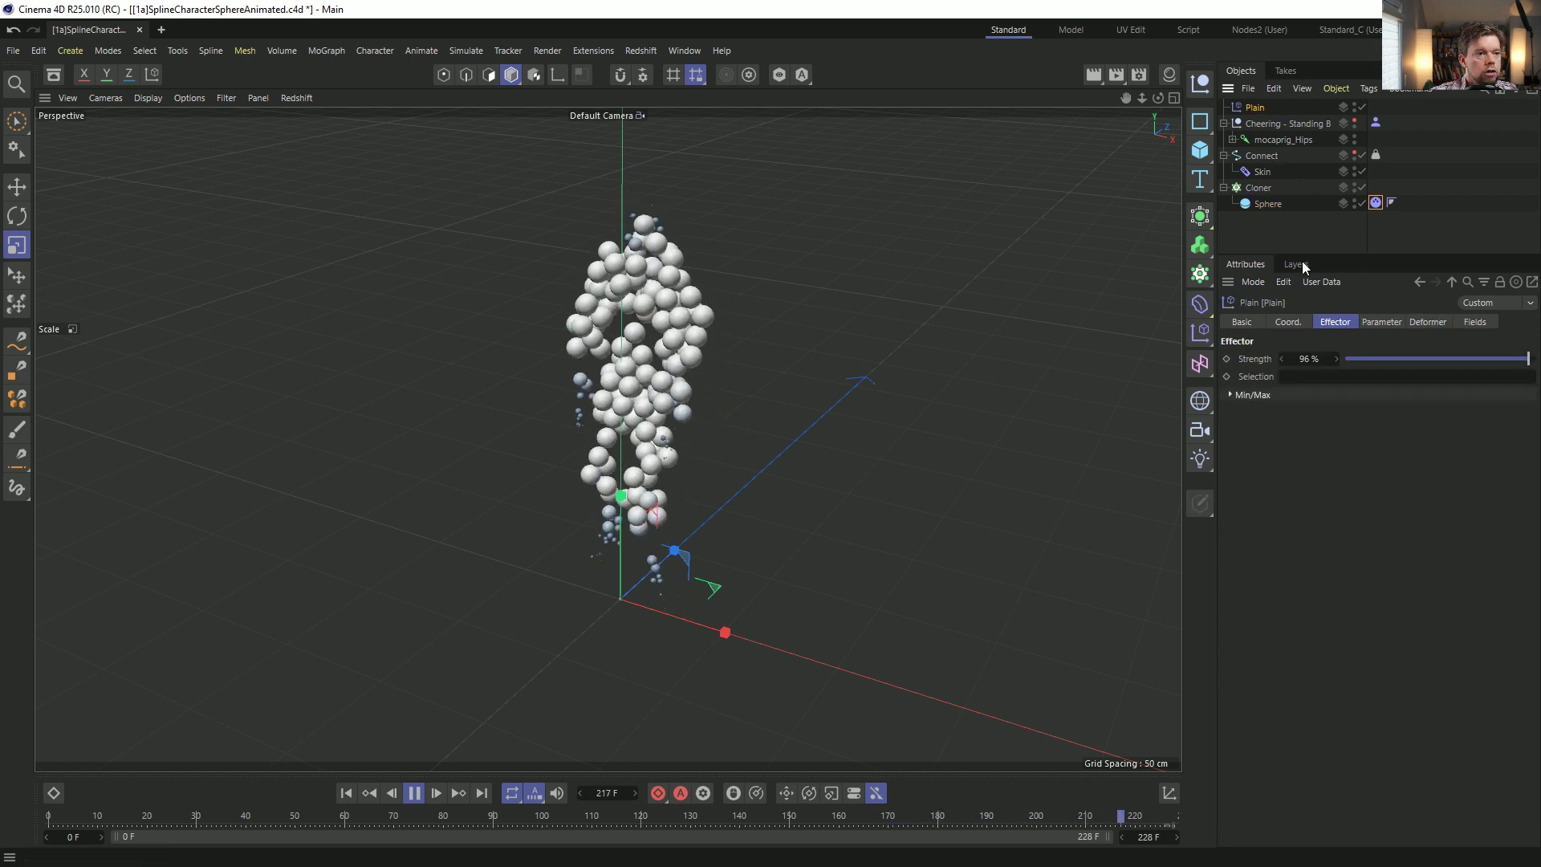
pyautogui.click(1382, 322)
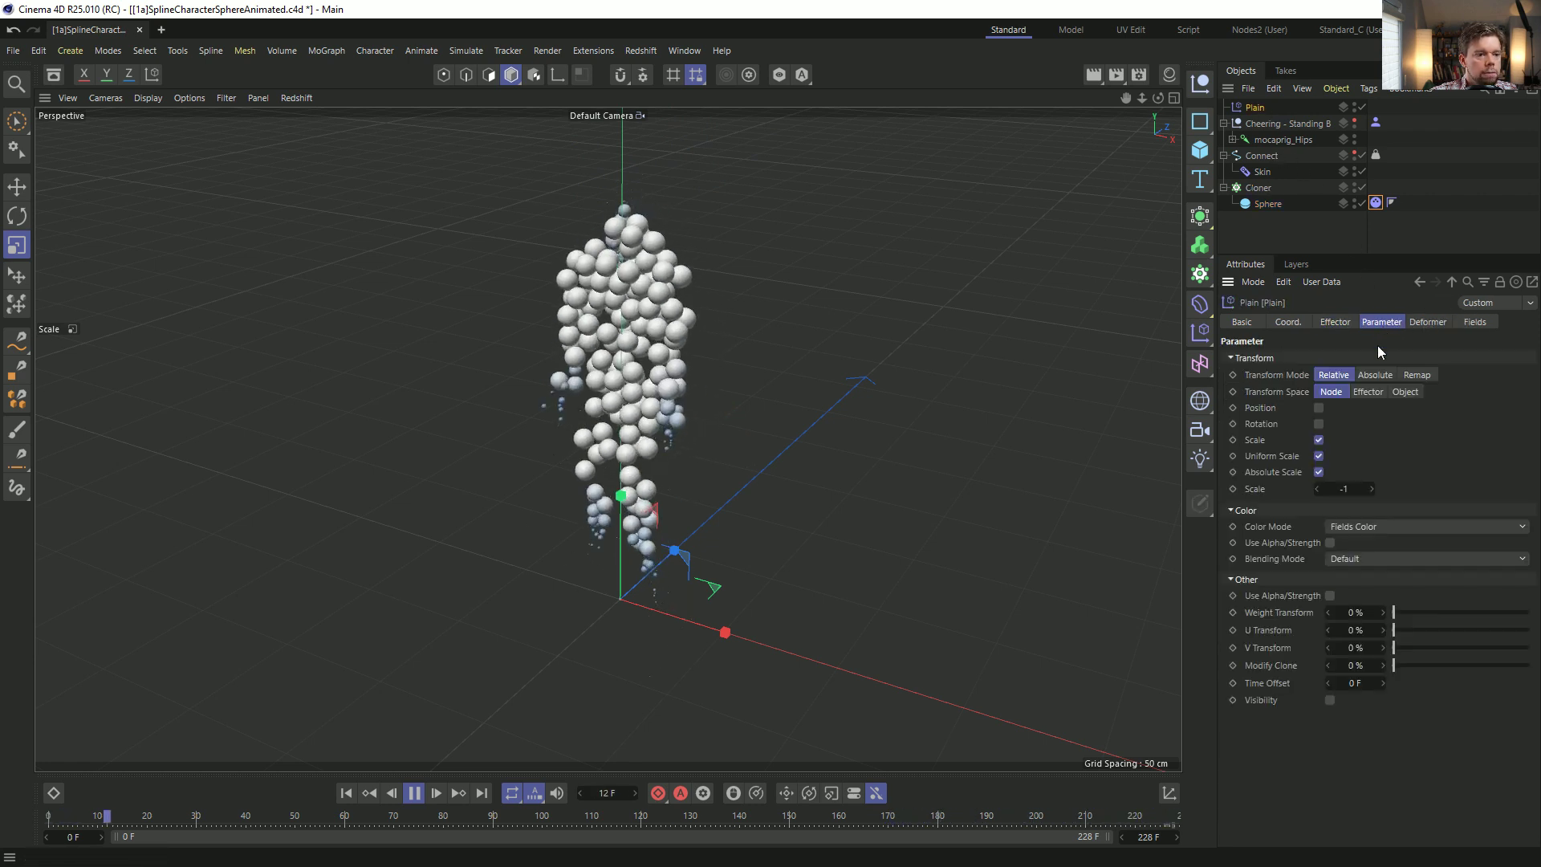
pyautogui.click(1475, 322)
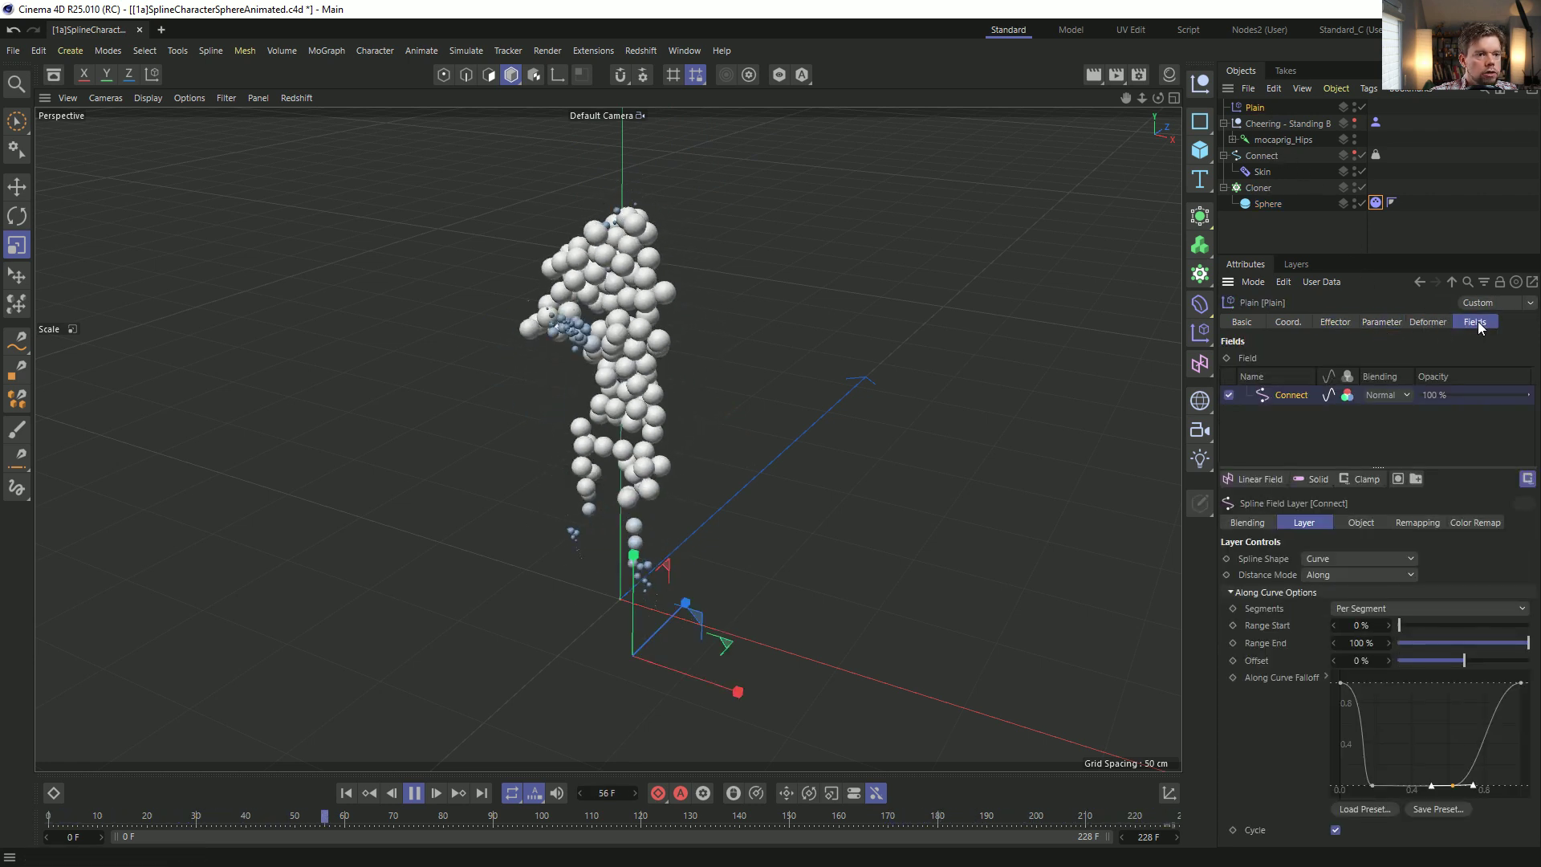
pyautogui.click(1376, 786)
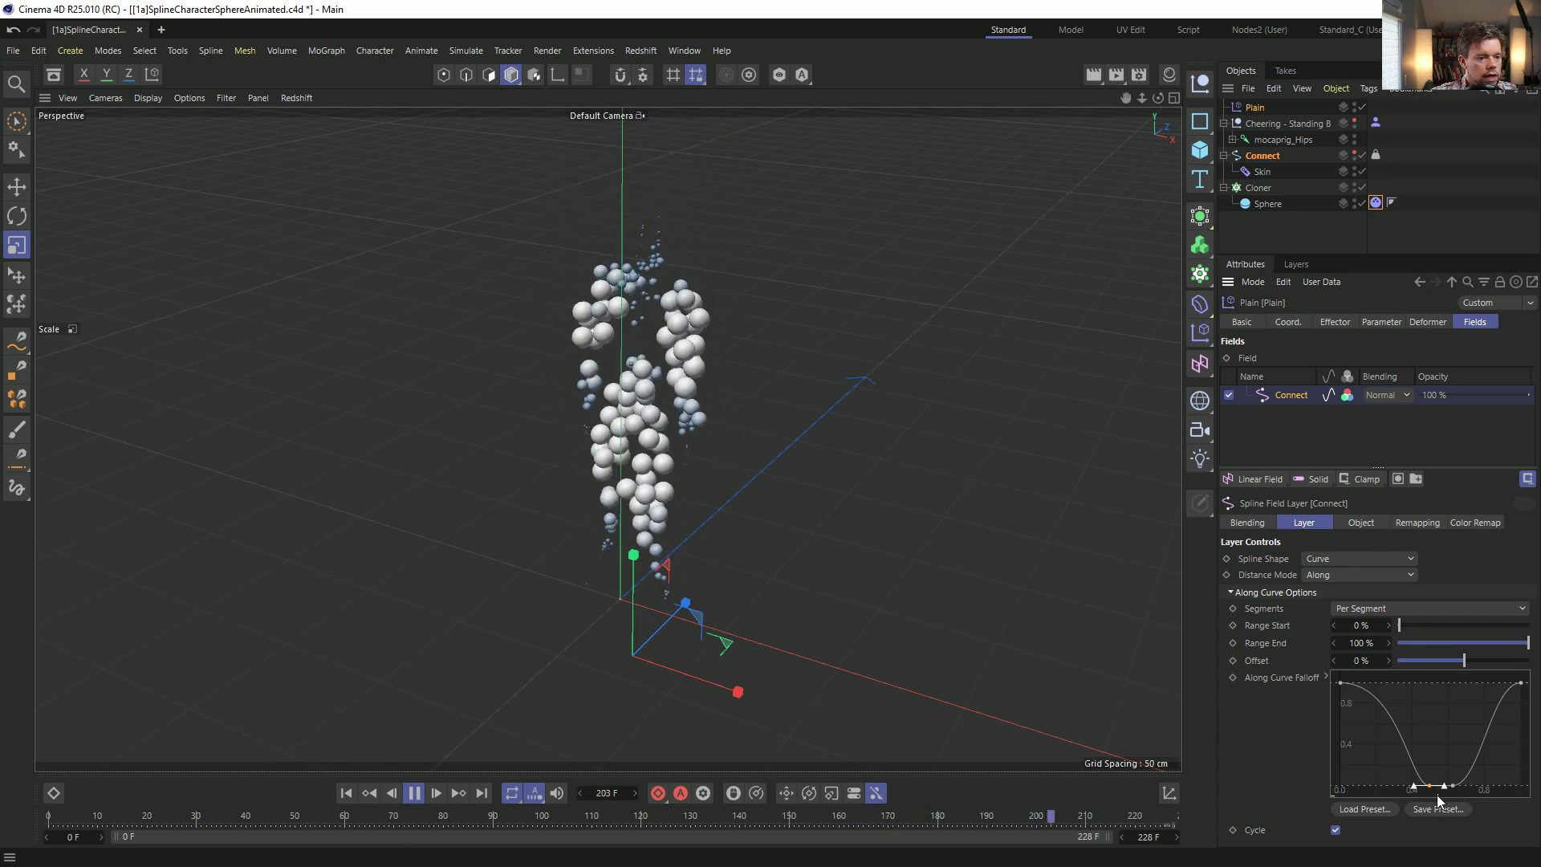
pyautogui.moveTo(1427, 787); pyautogui.dragTo(1404, 790)
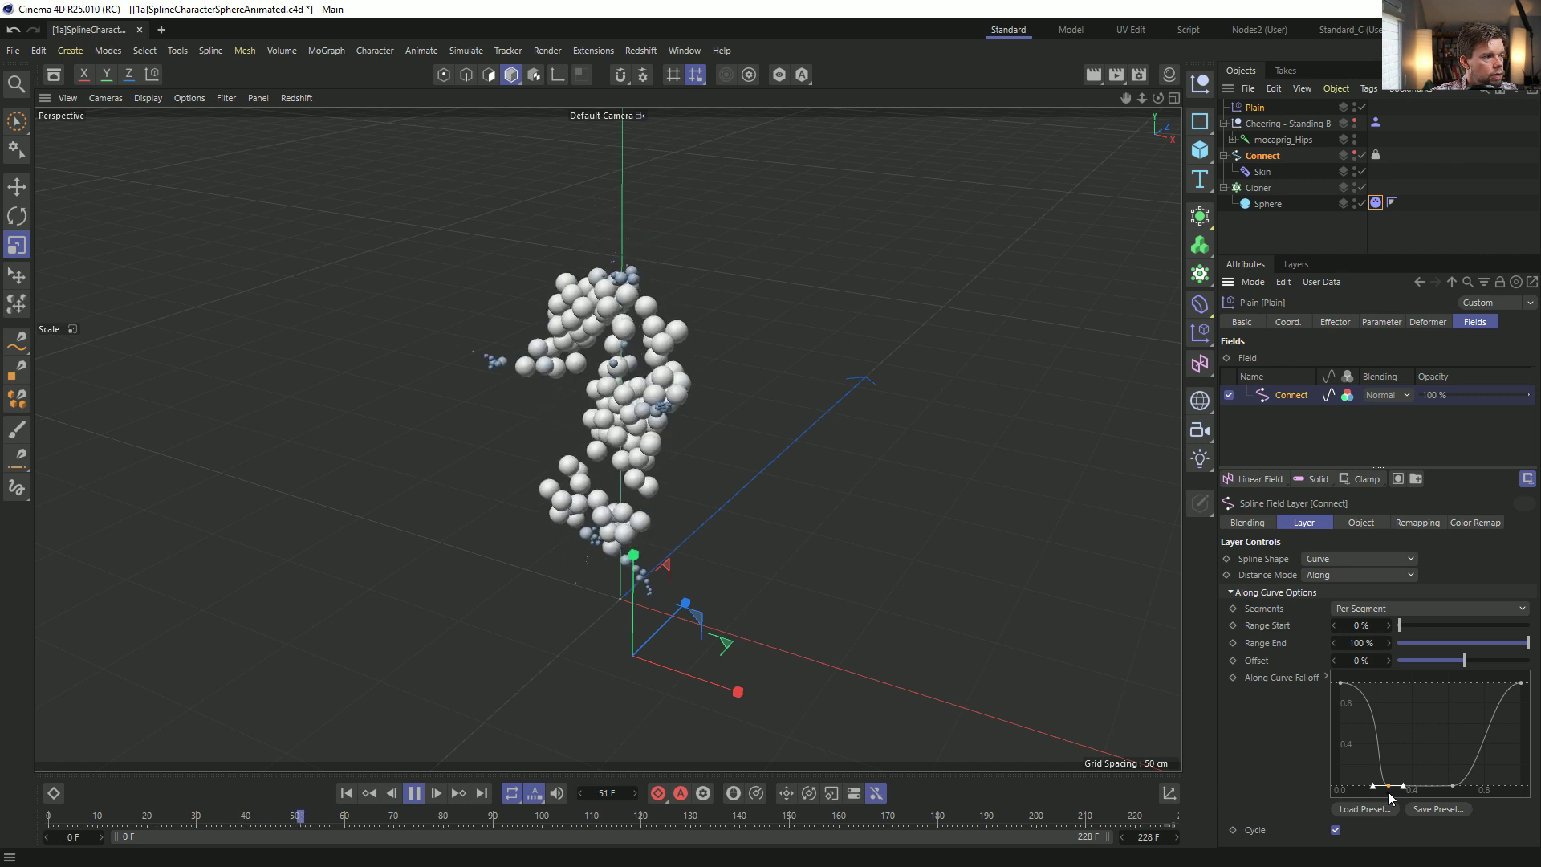
pyautogui.moveTo(1396, 793); pyautogui.dragTo(1395, 766)
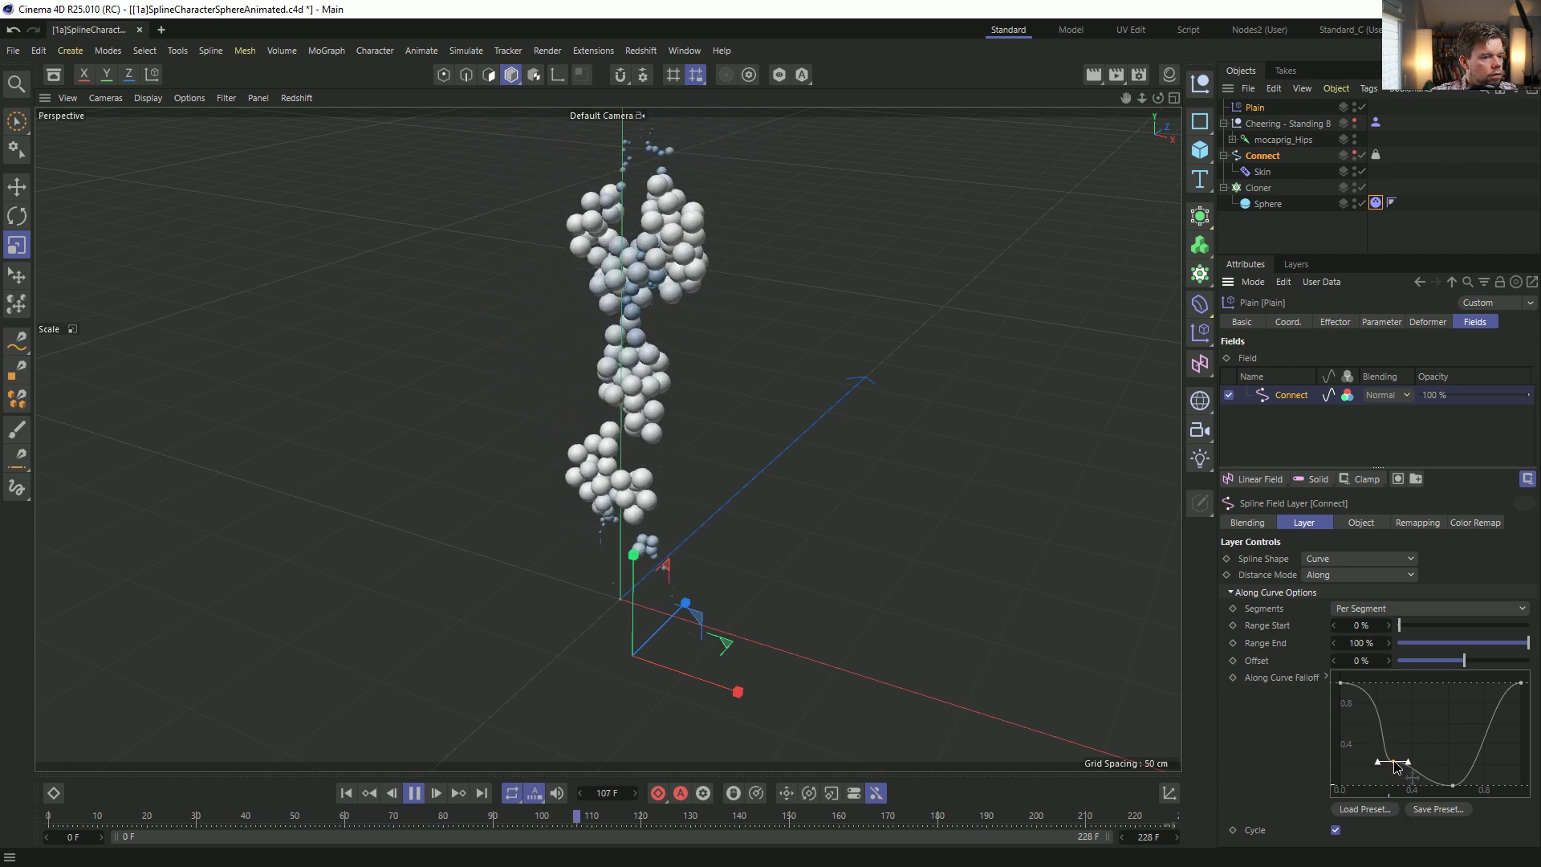
pyautogui.keyDown('alt'); pyautogui.moveTo(614, 349); pyautogui.dragTo(664, 308); pyautogui.keyUp('alt')
pyautogui.keyDown('alt'); pyautogui.moveTo(671, 230); pyautogui.dragTo(641, 307); pyautogui.keyUp('alt')
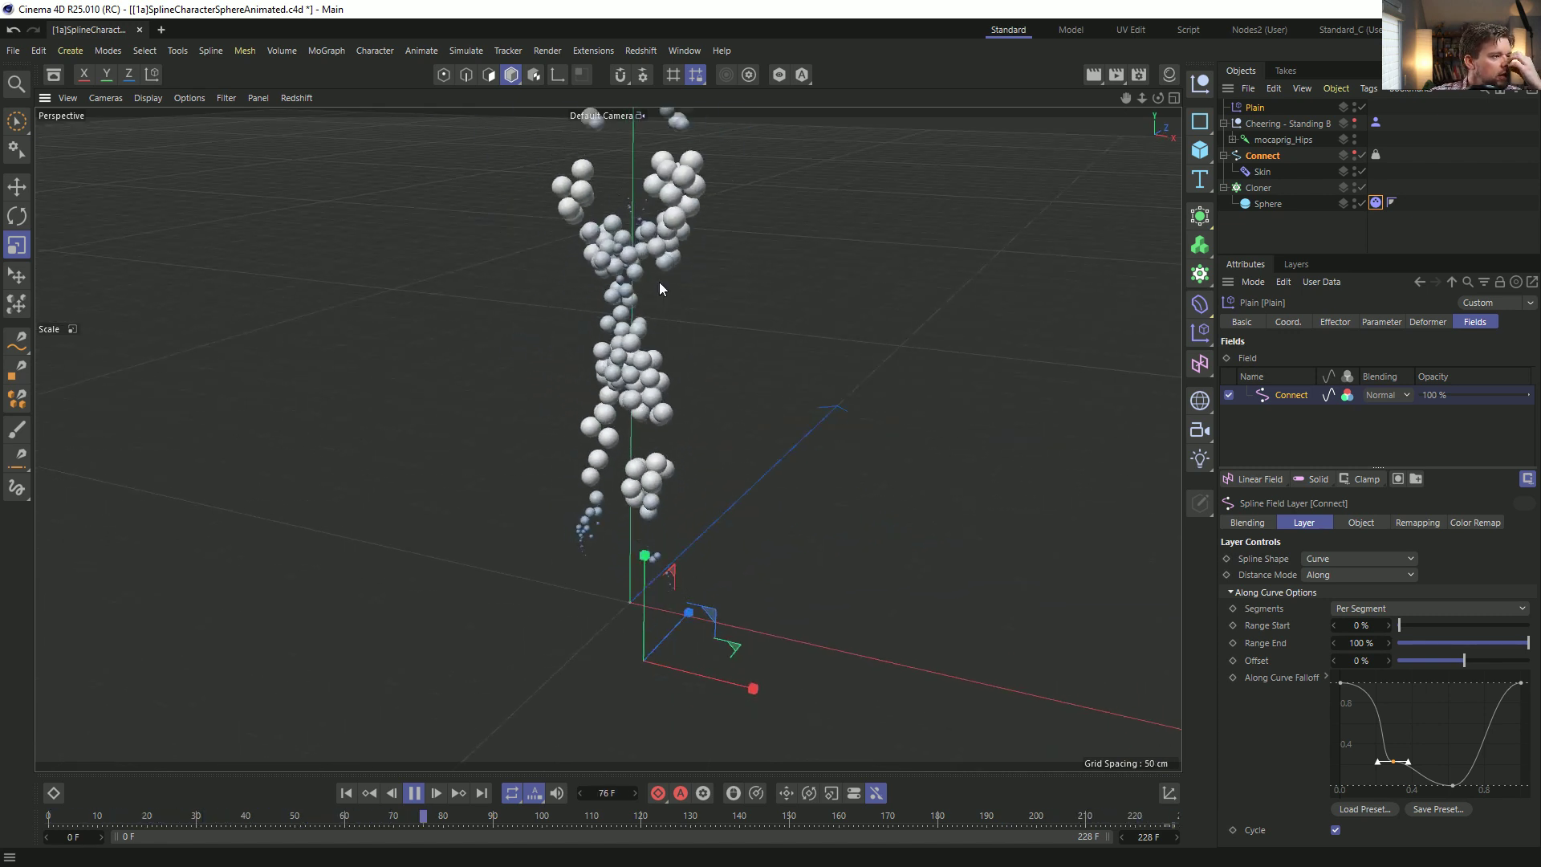
pyautogui.keyDown('alt'); pyautogui.moveTo(659, 283); pyautogui.dragTo(632, 295); pyautogui.keyUp('alt')
pyautogui.keyDown('alt'); pyautogui.moveTo(661, 287); pyautogui.dragTo(696, 373, button='middle'); pyautogui.keyUp('alt')
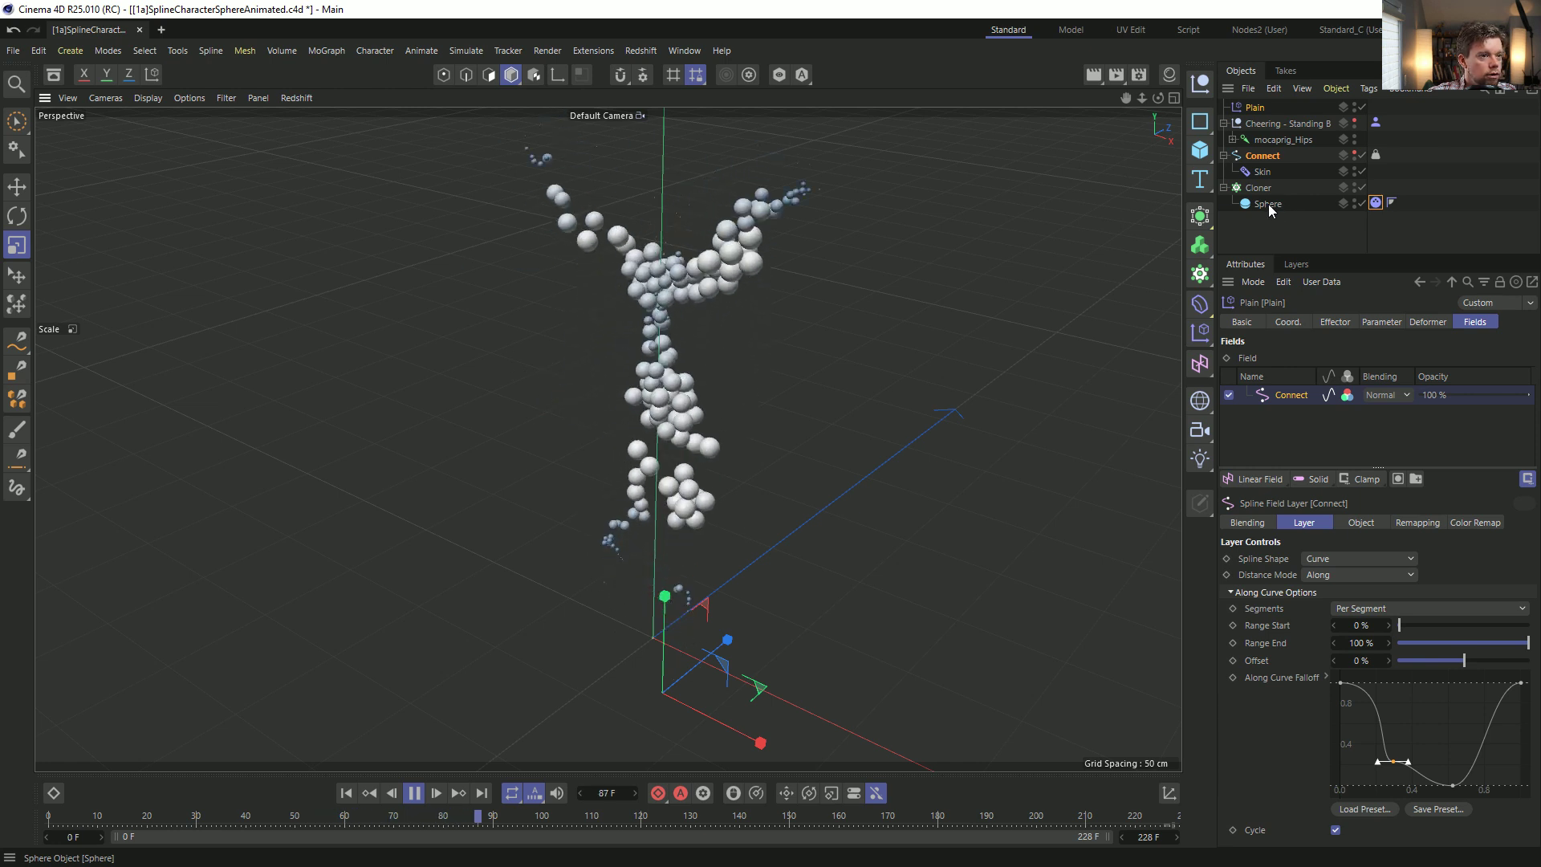
# Duplicate the Cloner with its Sphere and give the copy 0 % Rate, 0 % Rate Variation, no Per Segment and a Count of 1.
pyautogui.keyDown('ctrl'); pyautogui.moveTo(1258, 235); pyautogui.dragTo(1258, 237); pyautogui.keyUp('ctrl')
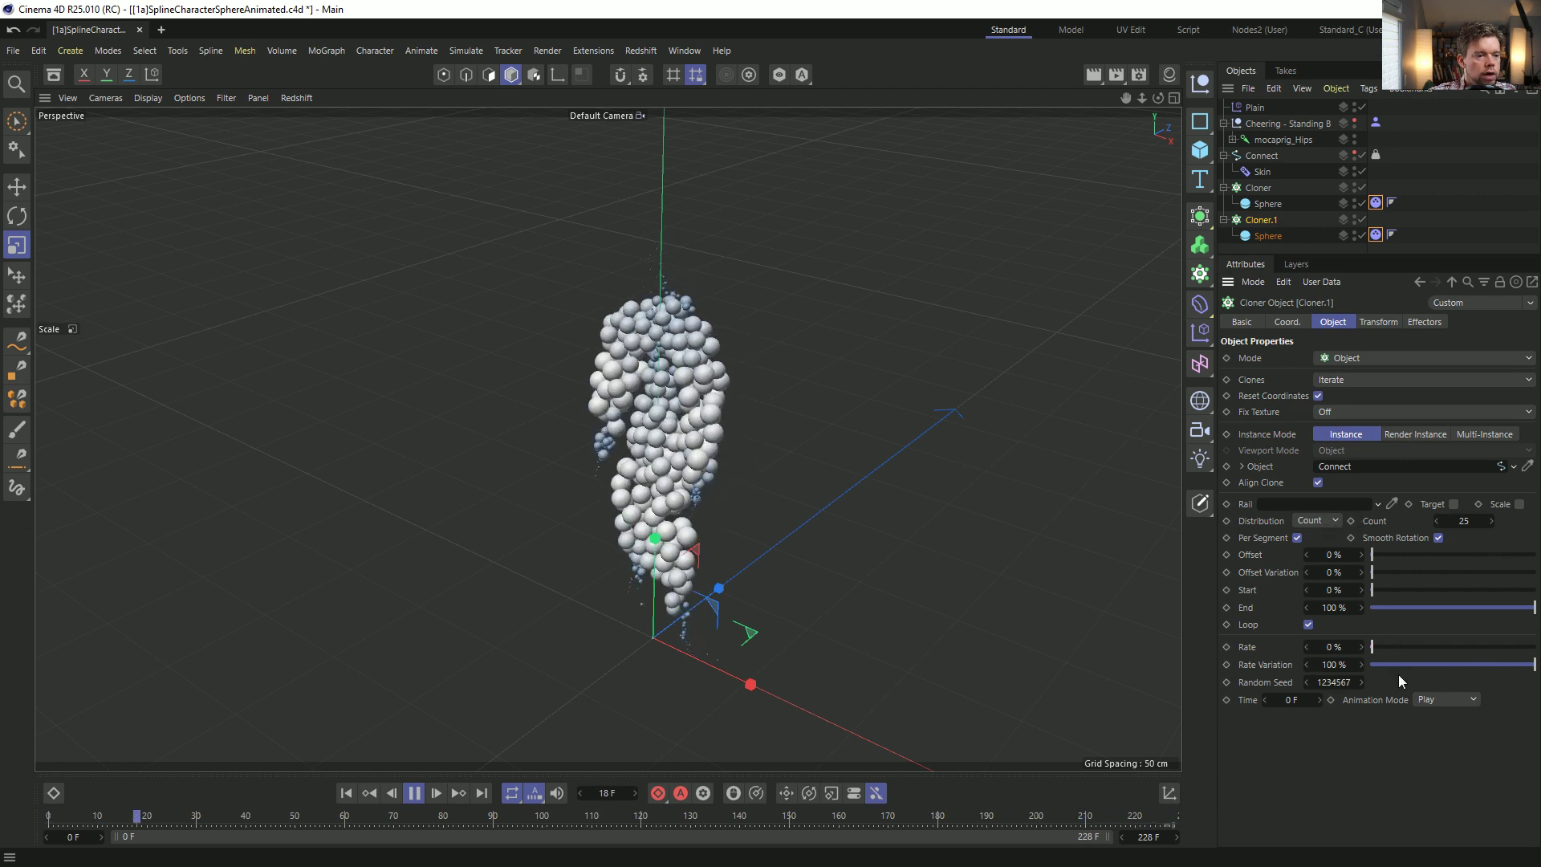
pyautogui.moveTo(1408, 665); pyautogui.dragTo(1289, 688)
pyautogui.click(1313, 524)
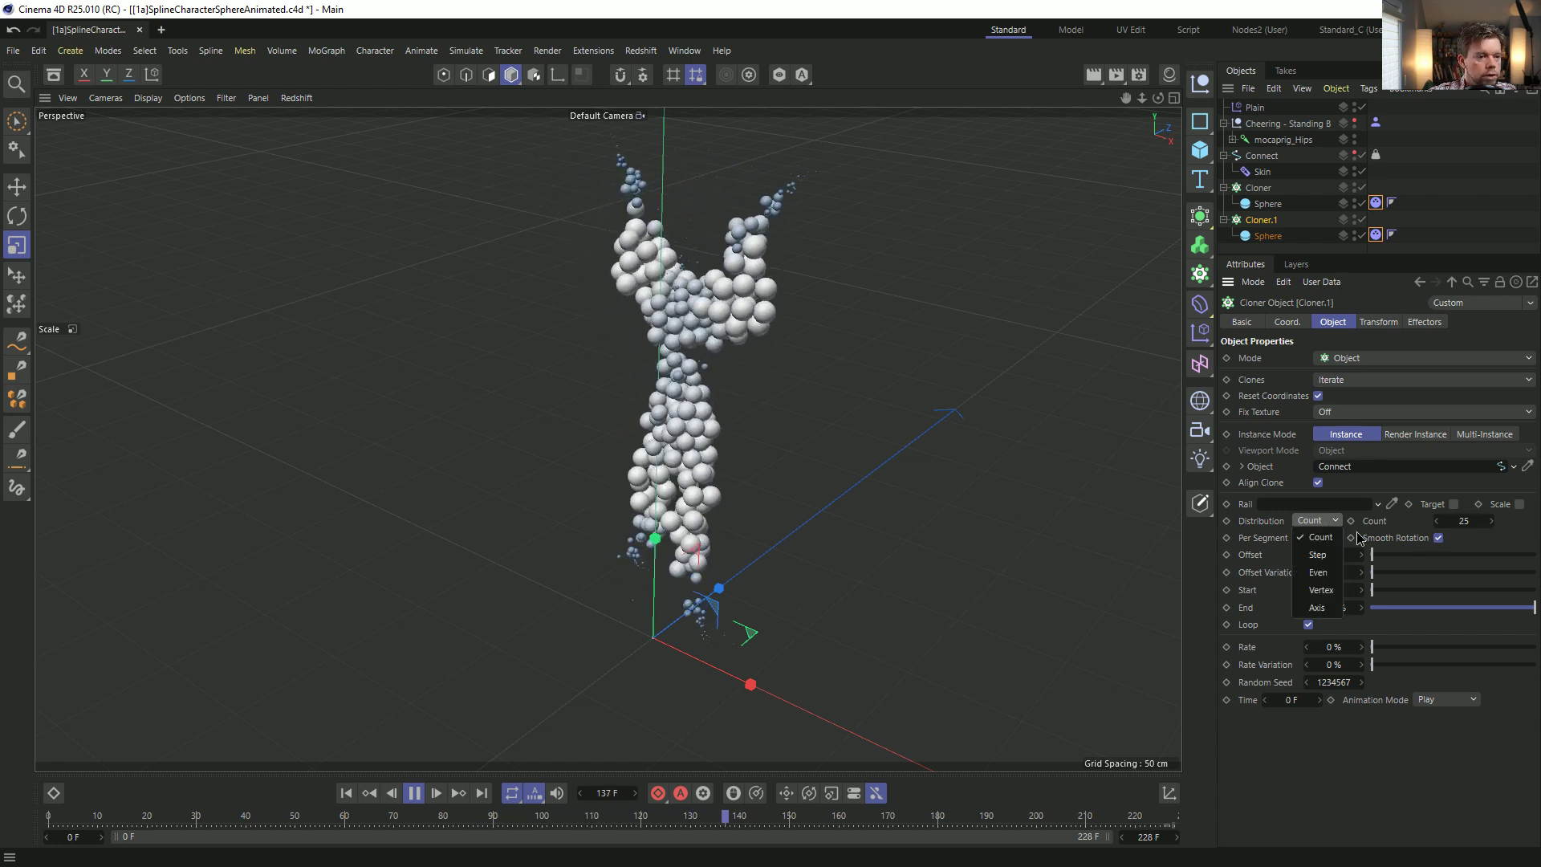
pyautogui.click(1518, 534)
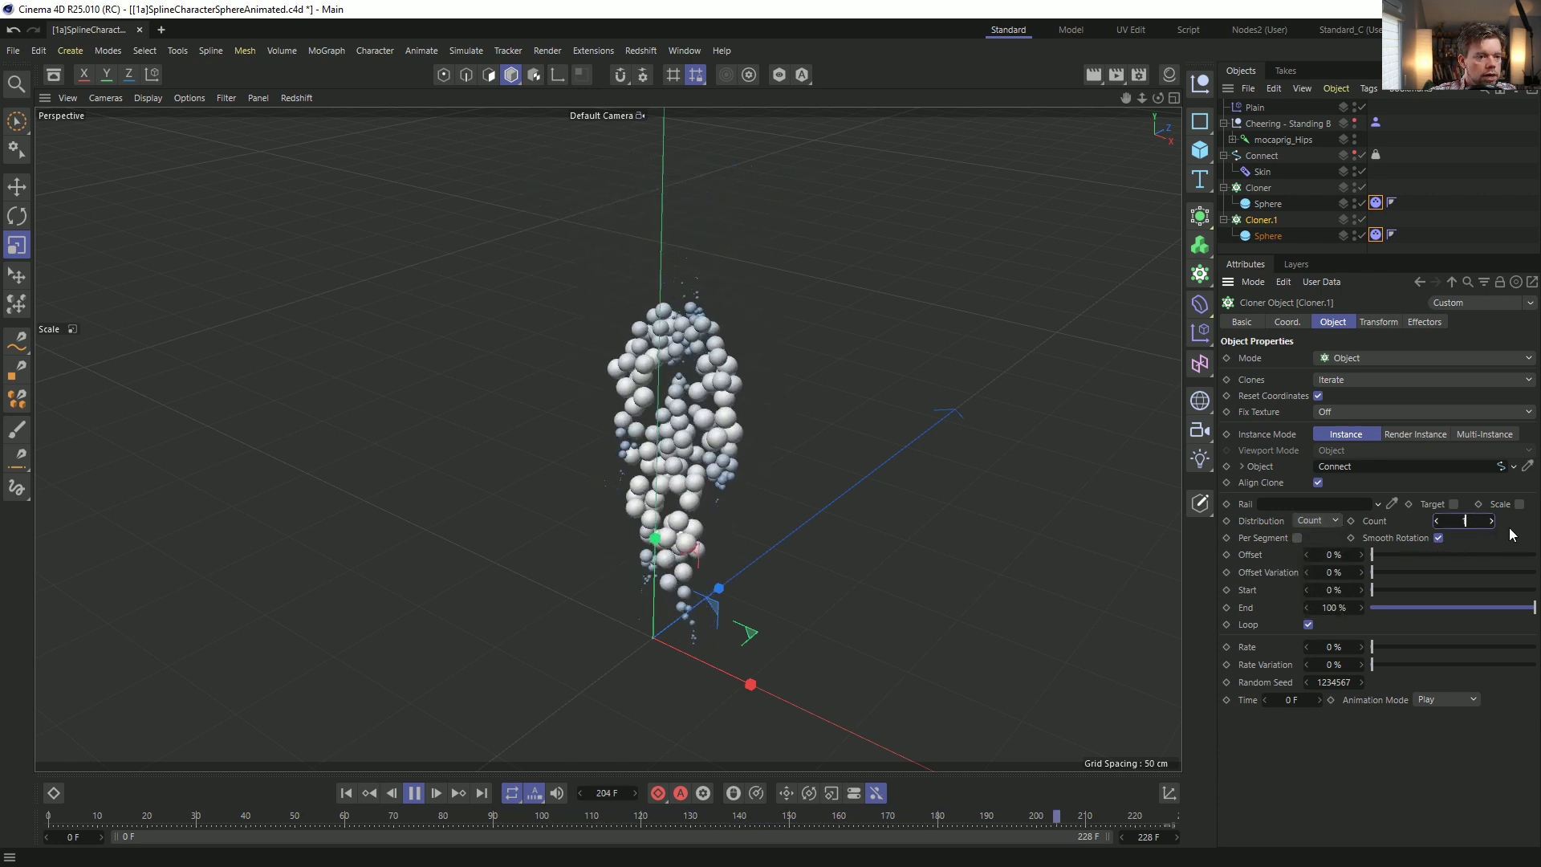
# Remove the Plain effector from Cloner.1 and scale its Sphere up to head size.
pyautogui.click(1258, 234)
pyautogui.moveTo(903, 345); pyautogui.dragTo(984, 358)
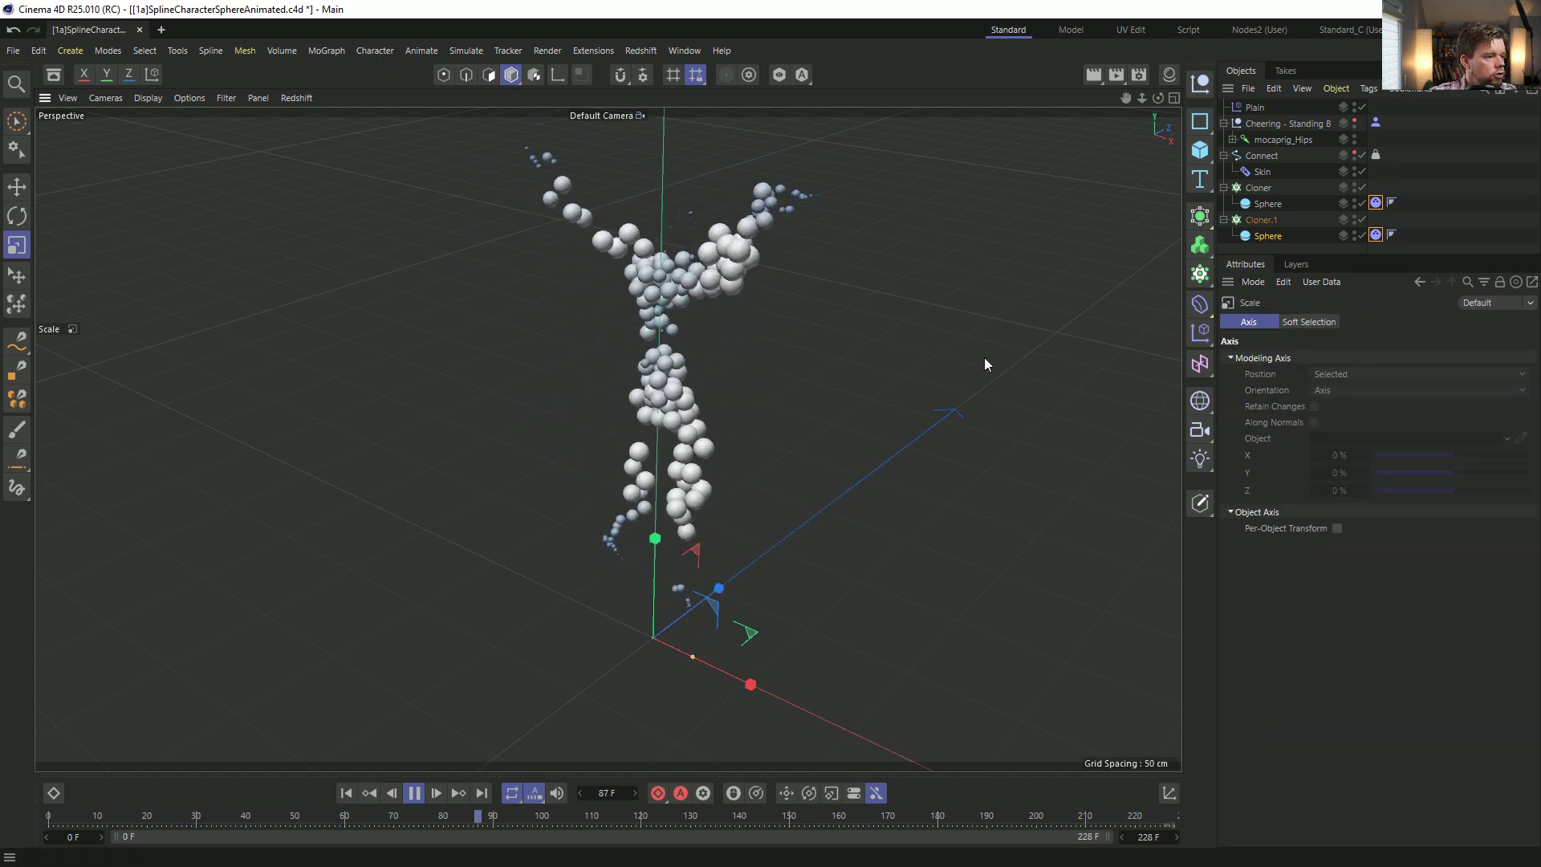
pyautogui.click(1298, 222)
pyautogui.click(1391, 324)
pyautogui.click(1425, 322)
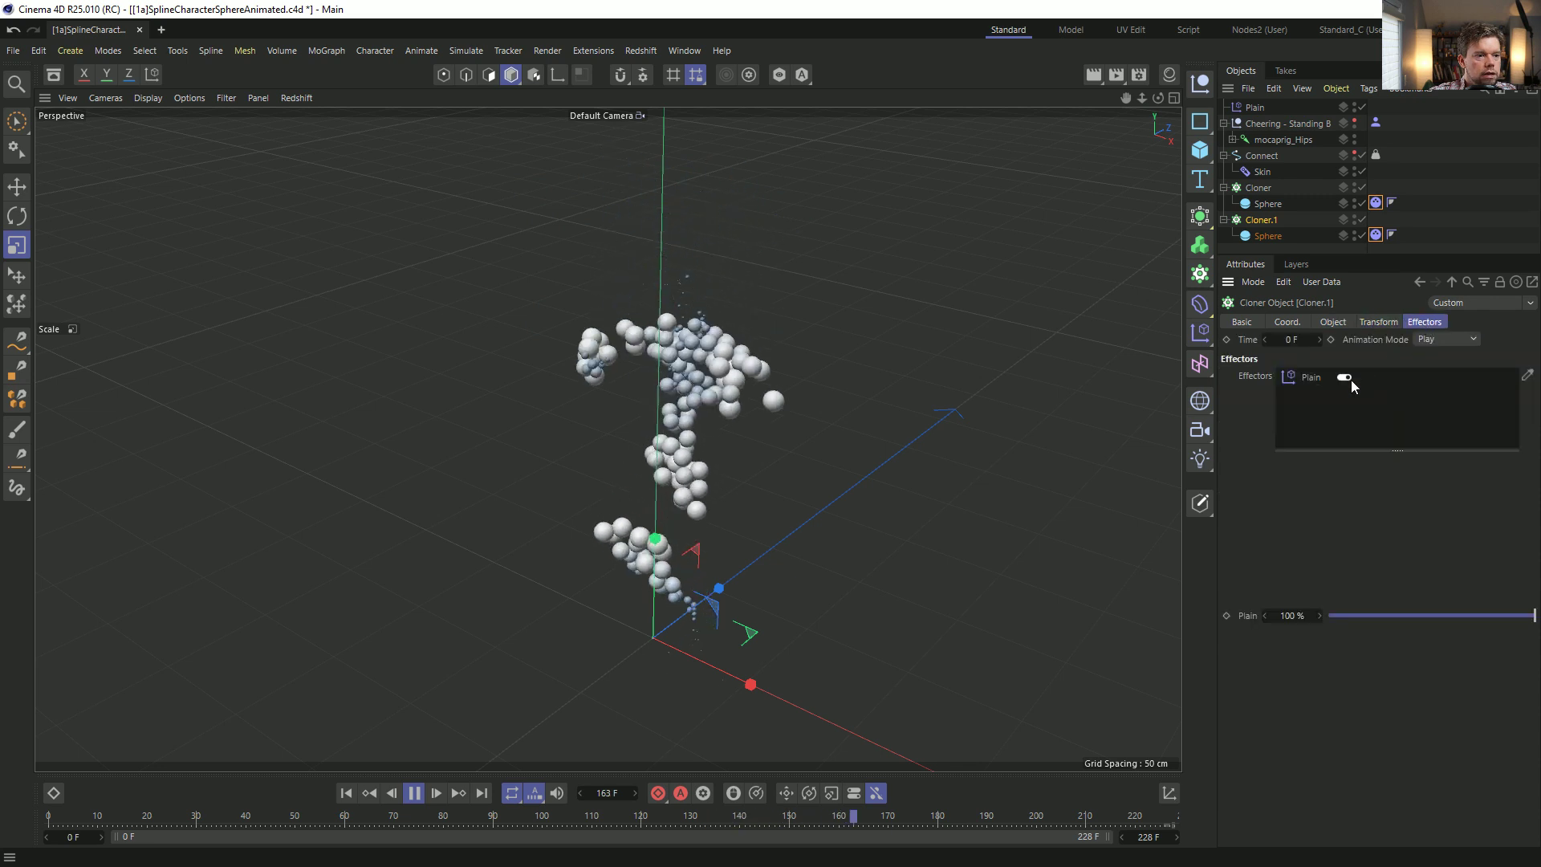
pyautogui.press('Delete')
pyautogui.click(1261, 240)
pyautogui.moveTo(1056, 279); pyautogui.dragTo(830, 358)
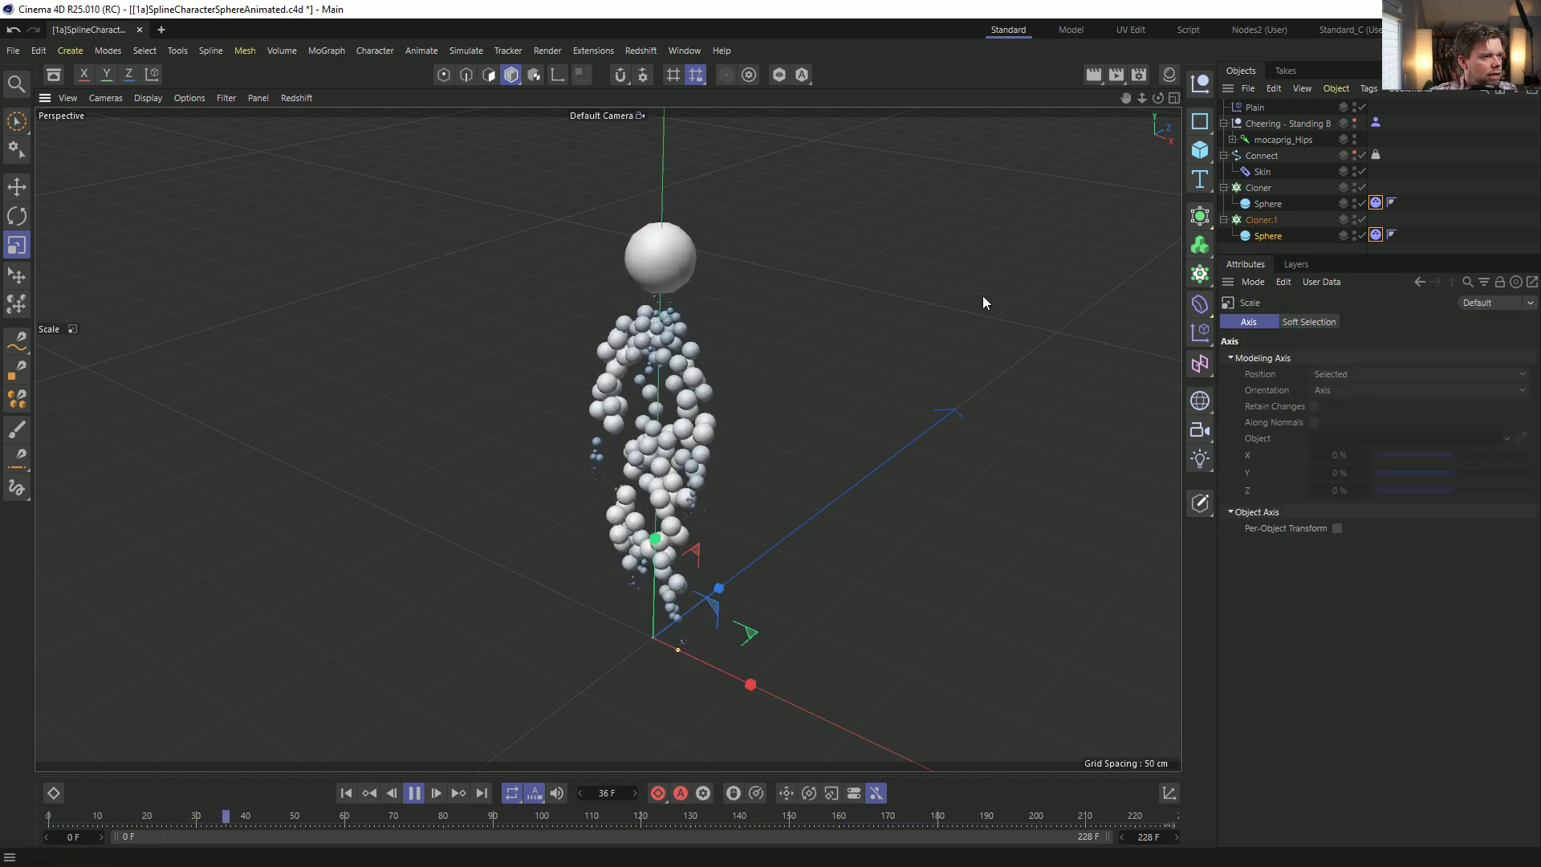
# Set Cloner.1's Start to 7 % with End at 100 %, placing the large sphere as the figure's head.
pyautogui.click(1268, 220)
pyautogui.click(1333, 321)
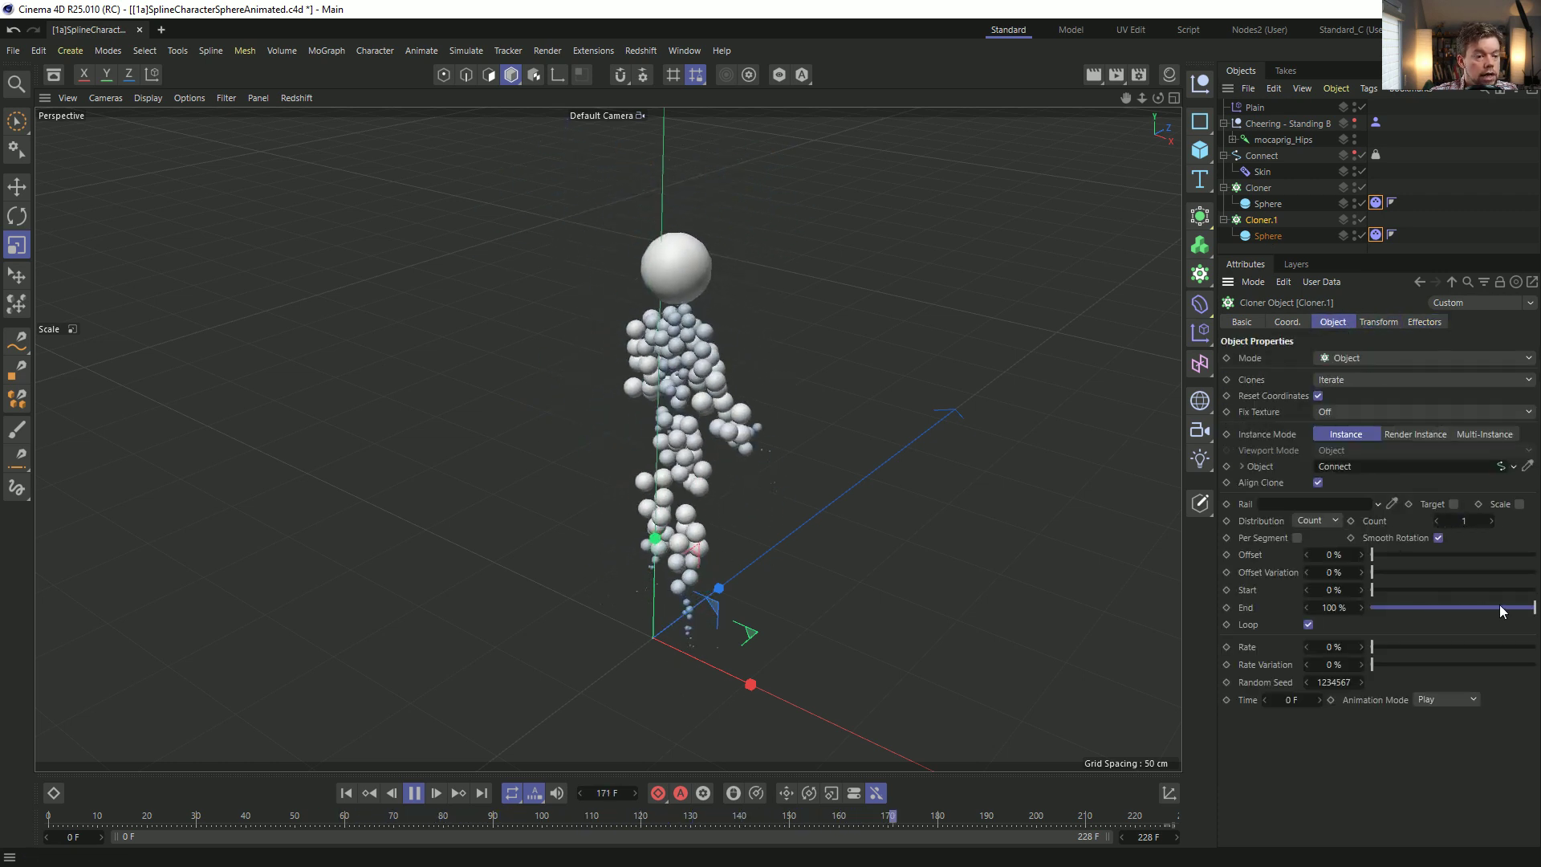
pyautogui.keyDown('alt'); pyautogui.moveTo(735, 340); pyautogui.dragTo(713, 330); pyautogui.keyUp('alt')
pyautogui.keyDown('alt'); pyautogui.moveTo(713, 330); pyautogui.dragTo(722, 305, button='right'); pyautogui.keyUp('alt')
pyautogui.keyDown('alt'); pyautogui.moveTo(722, 305); pyautogui.dragTo(687, 279); pyautogui.keyUp('alt')
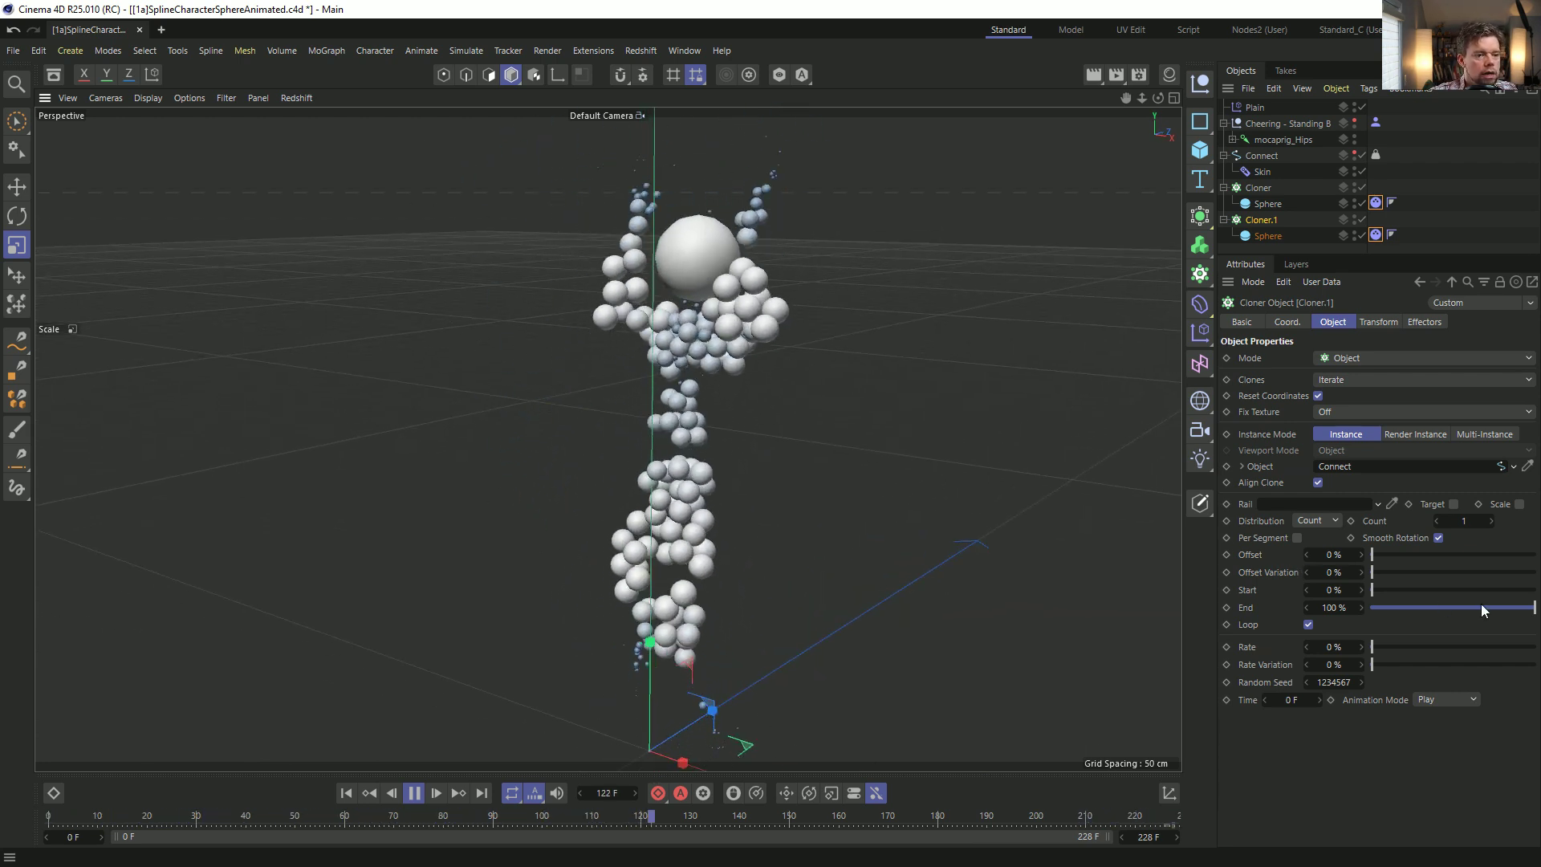
pyautogui.moveTo(1499, 610); pyautogui.dragTo(1533, 612)
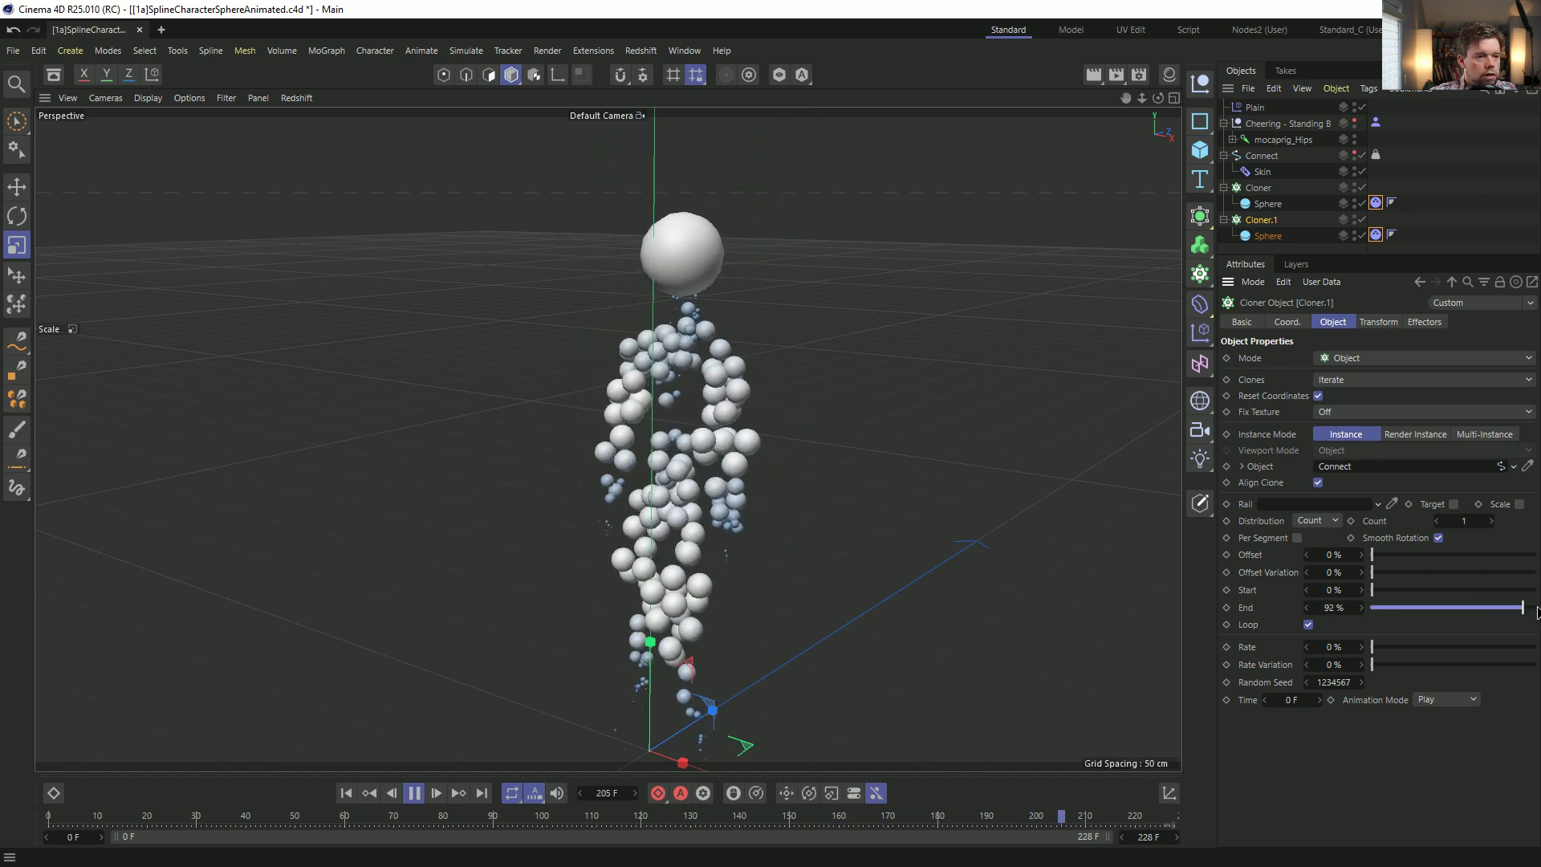
pyautogui.moveTo(1383, 593)
pyautogui.mouseDown()
pyautogui.moveTo(1509, 602)
pyautogui.moveTo(1373, 591)
pyautogui.mouseUp()
pyautogui.moveTo(1471, 607); pyautogui.dragTo(1523, 610)
pyautogui.click(1361, 590)
pyautogui.click(1361, 589)
pyautogui.click(1361, 589)
pyautogui.click(1362, 590)
pyautogui.click(1361, 590)
pyautogui.click(1361, 590)
pyautogui.click(1362, 590)
# Examine the moving figure and its head sphere from the front, the side and farther away.
pyautogui.keyDown('alt'); pyautogui.moveTo(678, 417); pyautogui.dragTo(883, 405); pyautogui.keyUp('alt')
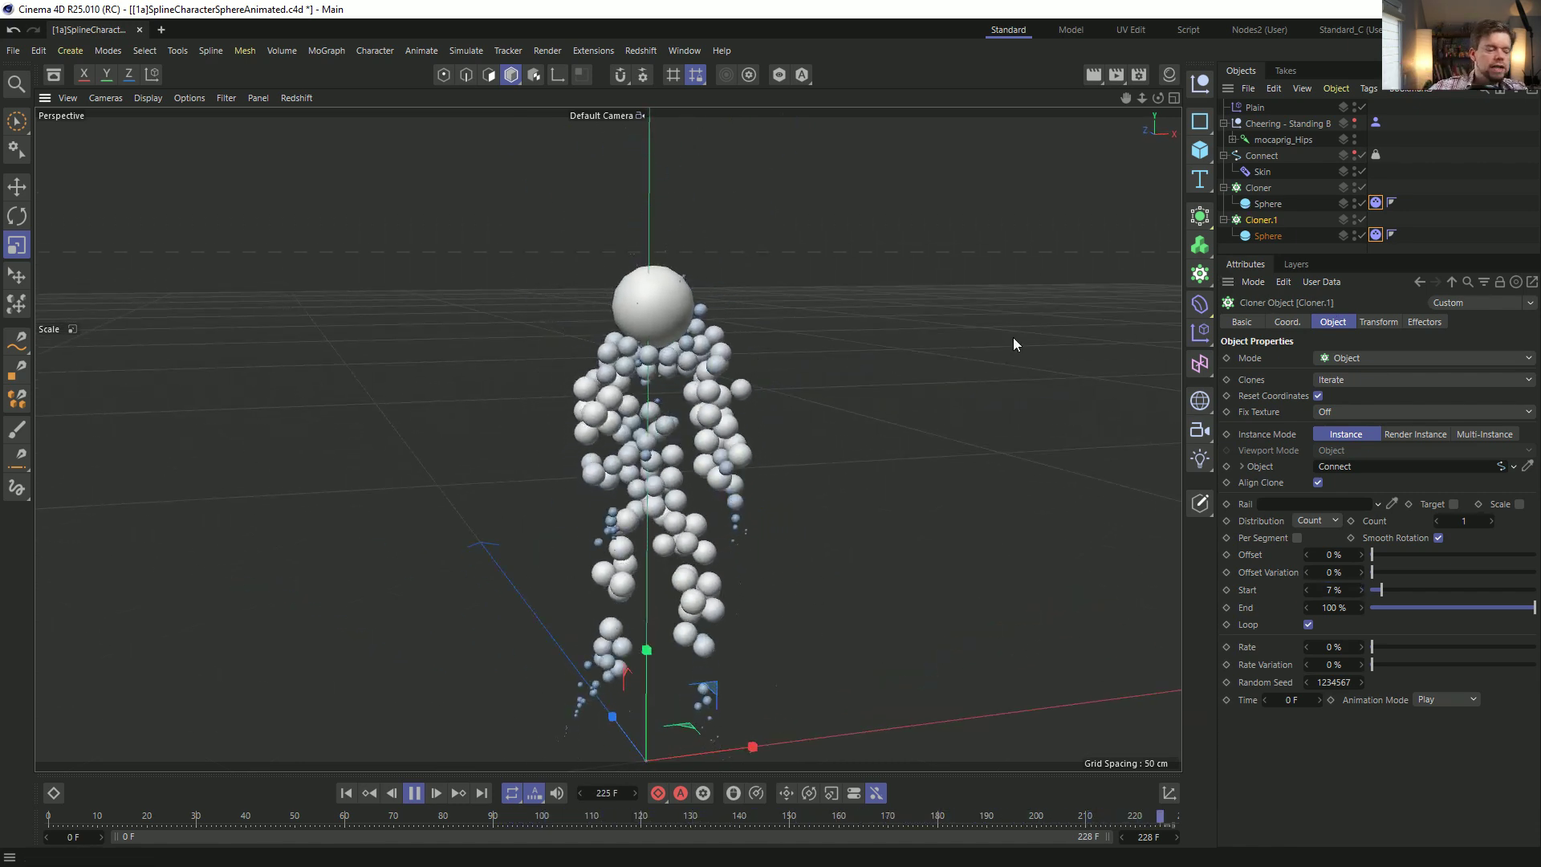
pyautogui.keyDown('alt'); pyautogui.moveTo(652, 401); pyautogui.dragTo(580, 433); pyautogui.keyUp('alt')
pyautogui.keyDown('alt'); pyautogui.moveTo(791, 412); pyautogui.dragTo(681, 491); pyautogui.keyUp('alt')
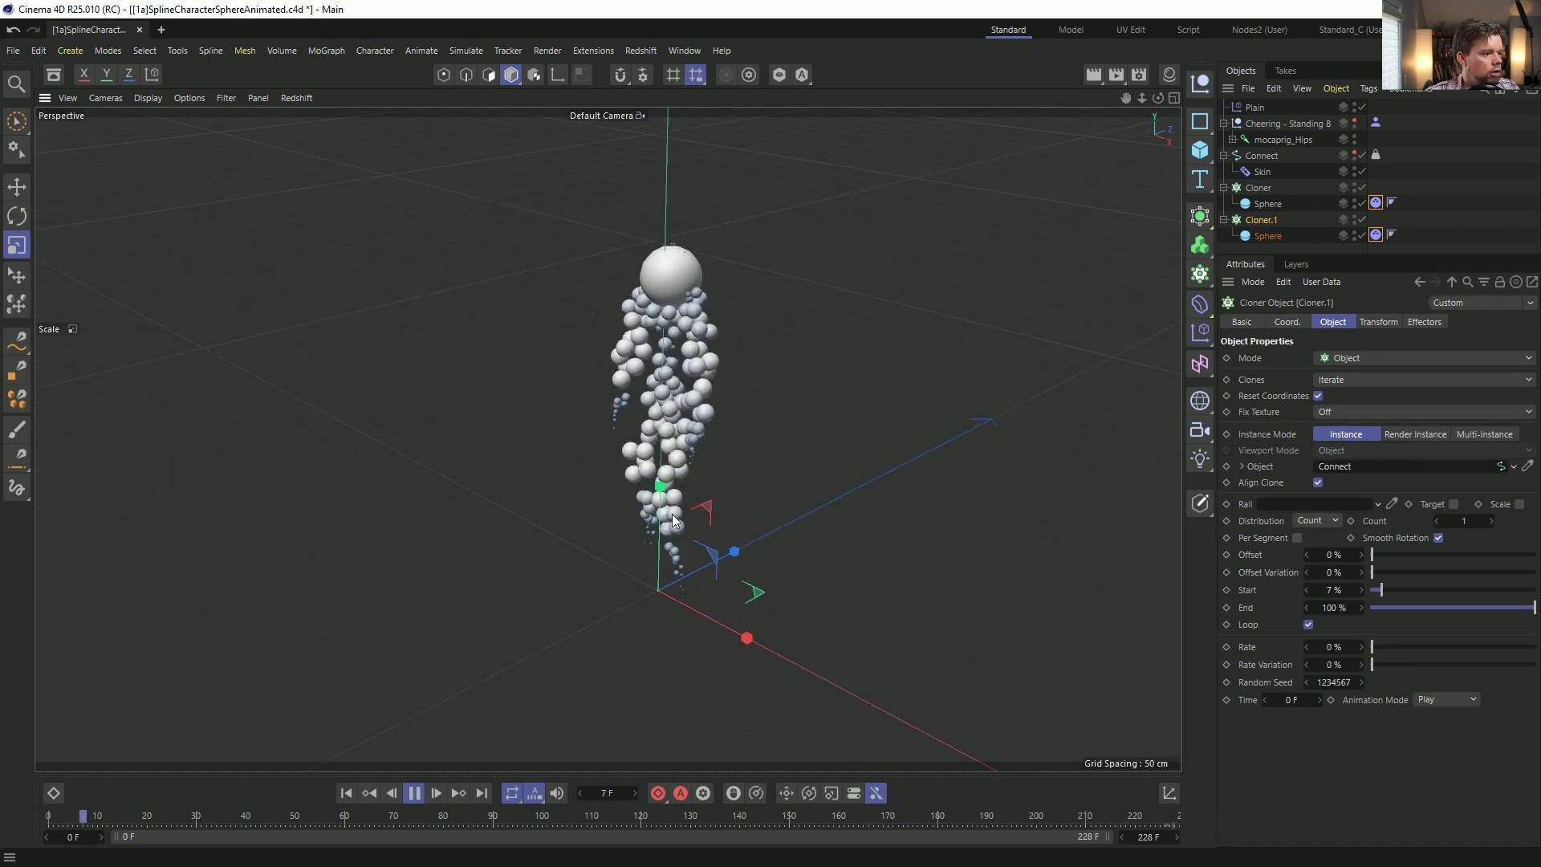
pyautogui.scroll(3, 690, 329)
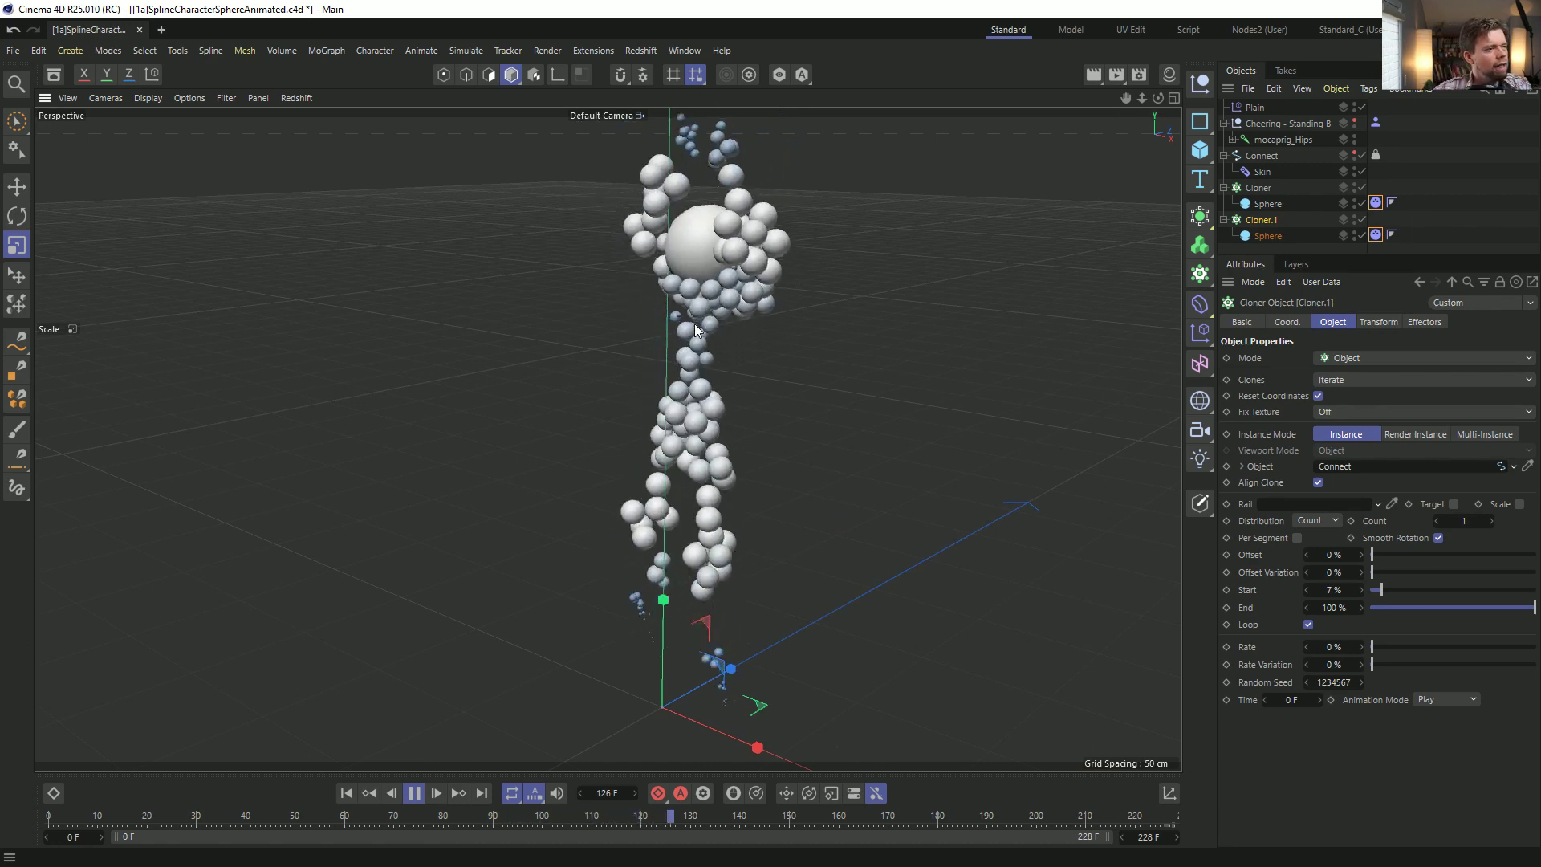
pyautogui.keyDown('alt'); pyautogui.moveTo(835, 298); pyautogui.dragTo(705, 283); pyautogui.keyUp('alt')
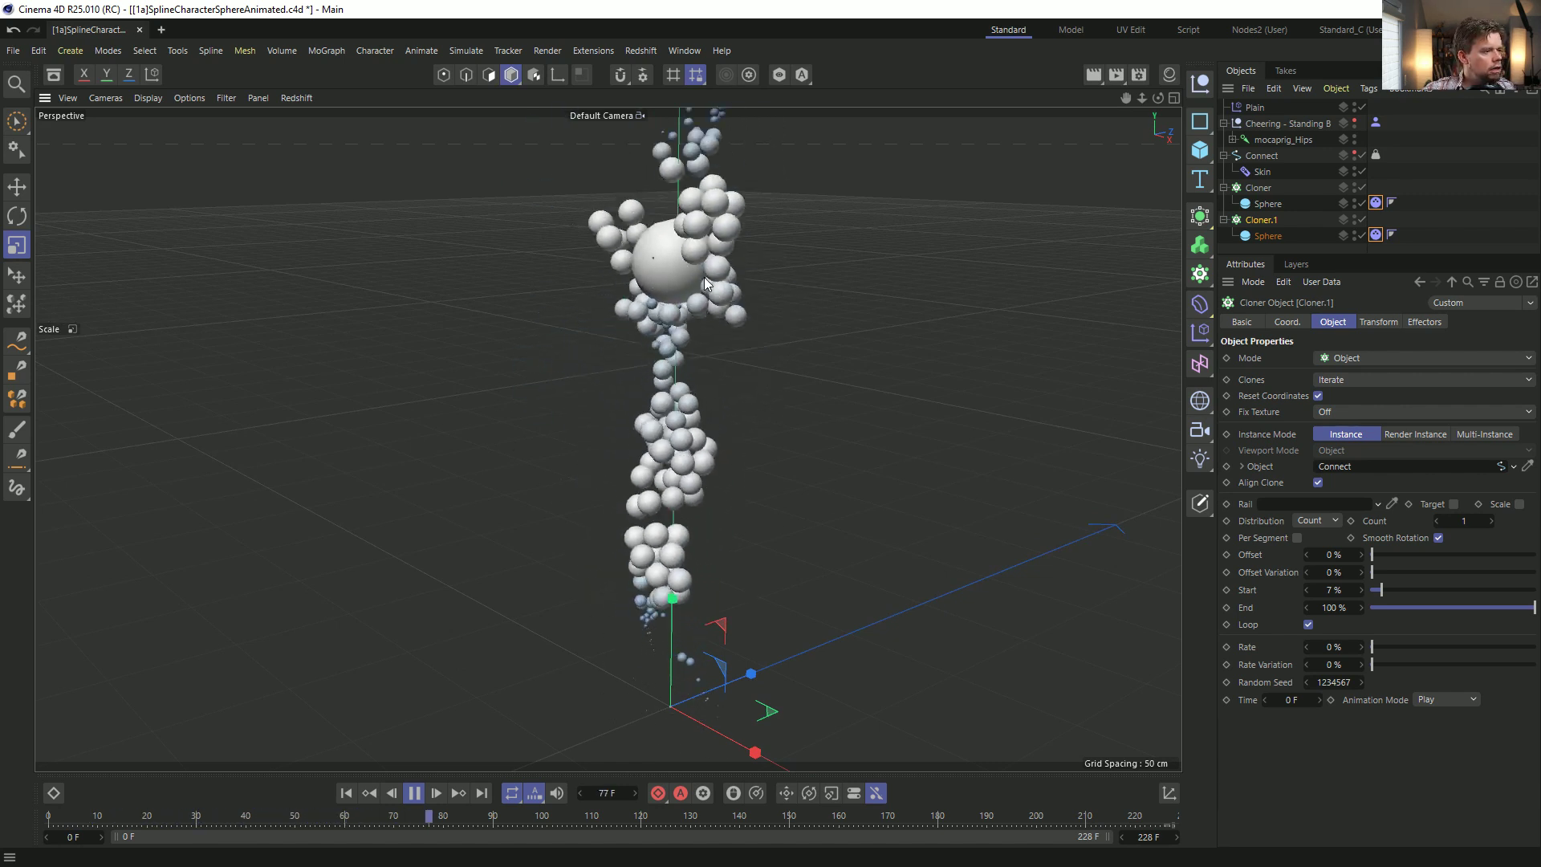
pyautogui.keyDown('alt'); pyautogui.moveTo(700, 282); pyautogui.dragTo(831, 254); pyautogui.keyUp('alt')
pyautogui.keyDown('alt'); pyautogui.moveTo(717, 305); pyautogui.dragTo(633, 326); pyautogui.keyUp('alt')
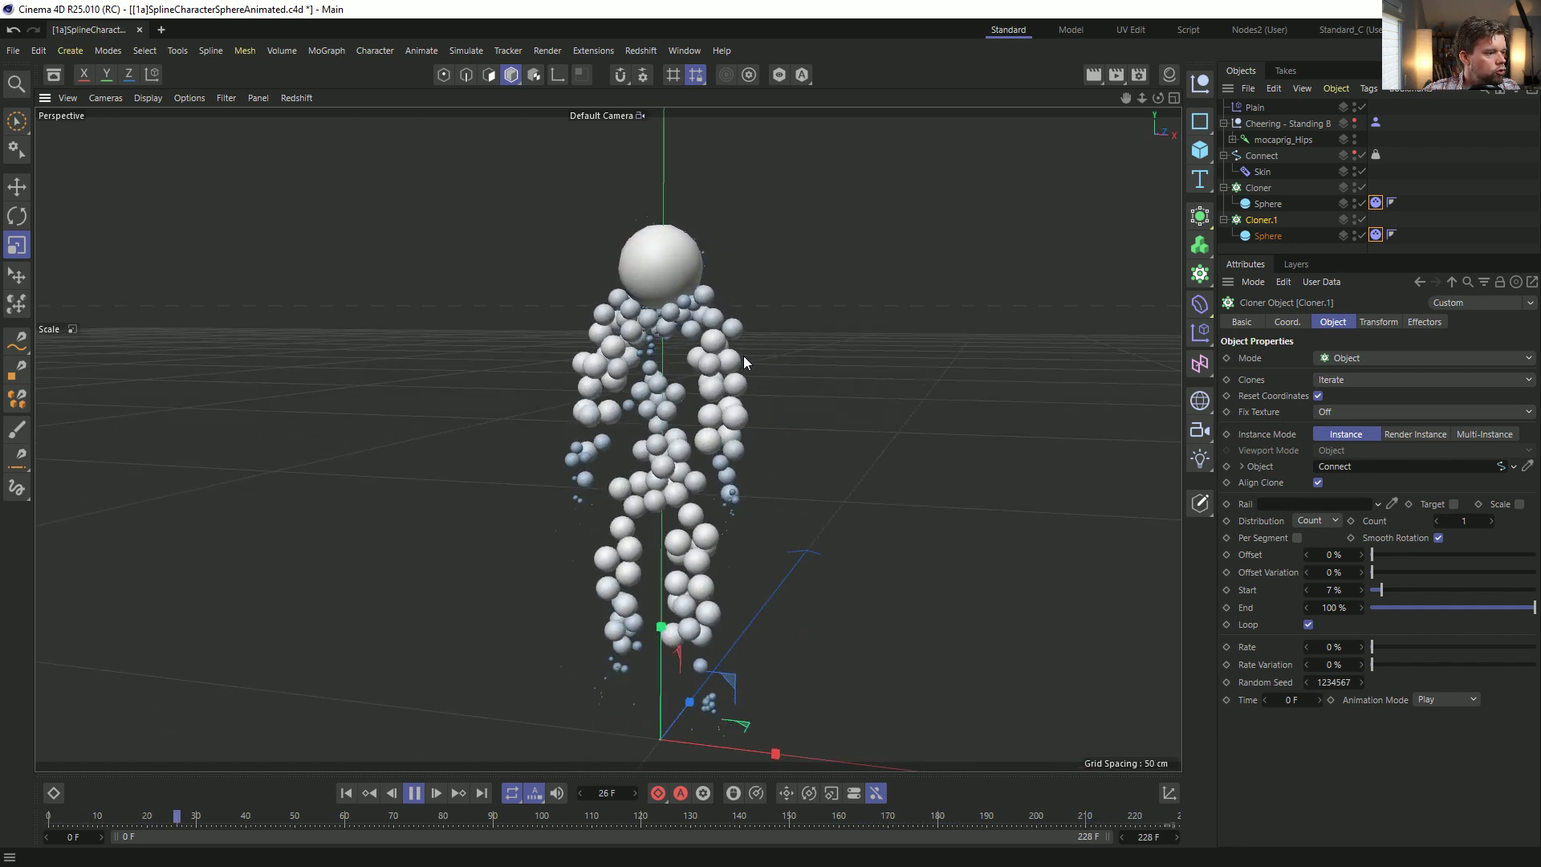
pyautogui.keyDown('alt'); pyautogui.moveTo(744, 354); pyautogui.dragTo(707, 342); pyautogui.keyUp('alt')
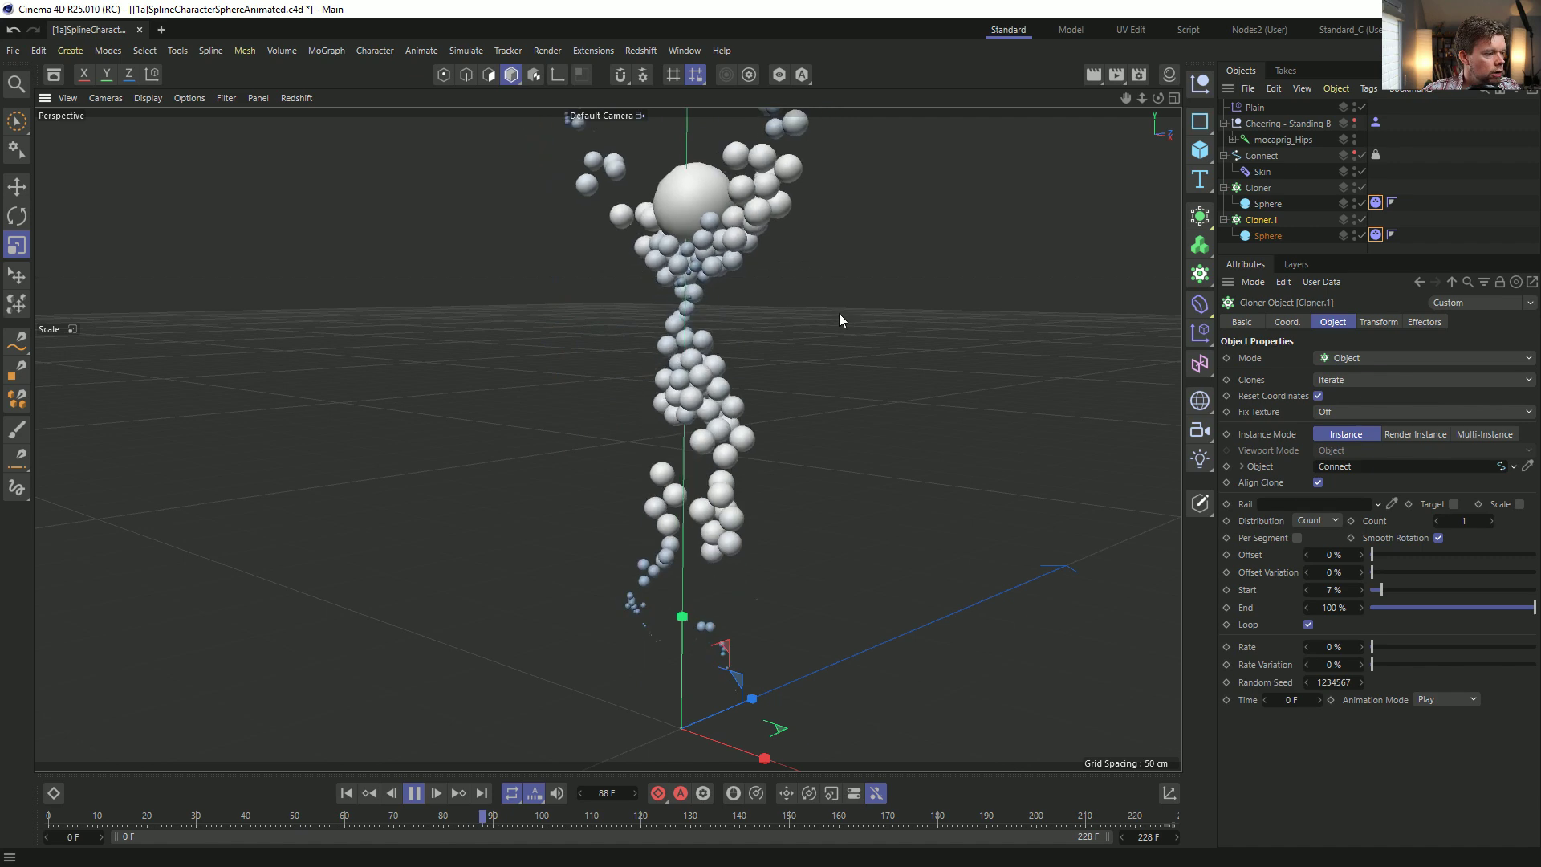
pyautogui.keyDown('alt'); pyautogui.moveTo(676, 441); pyautogui.dragTo(619, 417, button='middle'); pyautogui.keyUp('alt')
pyautogui.keyDown('alt'); pyautogui.moveTo(619, 417); pyautogui.dragTo(590, 424, button='right'); pyautogui.keyUp('alt')
pyautogui.keyDown('alt'); pyautogui.moveTo(590, 424); pyautogui.dragTo(554, 432, button='middle'); pyautogui.keyUp('alt')
pyautogui.moveTo(554, 432)
pyautogui.keyDown('alt'); pyautogui.mouseDown()
pyautogui.moveTo(428, 413)
pyautogui.moveTo(746, 437)
pyautogui.mouseUp(); pyautogui.keyUp('alt')
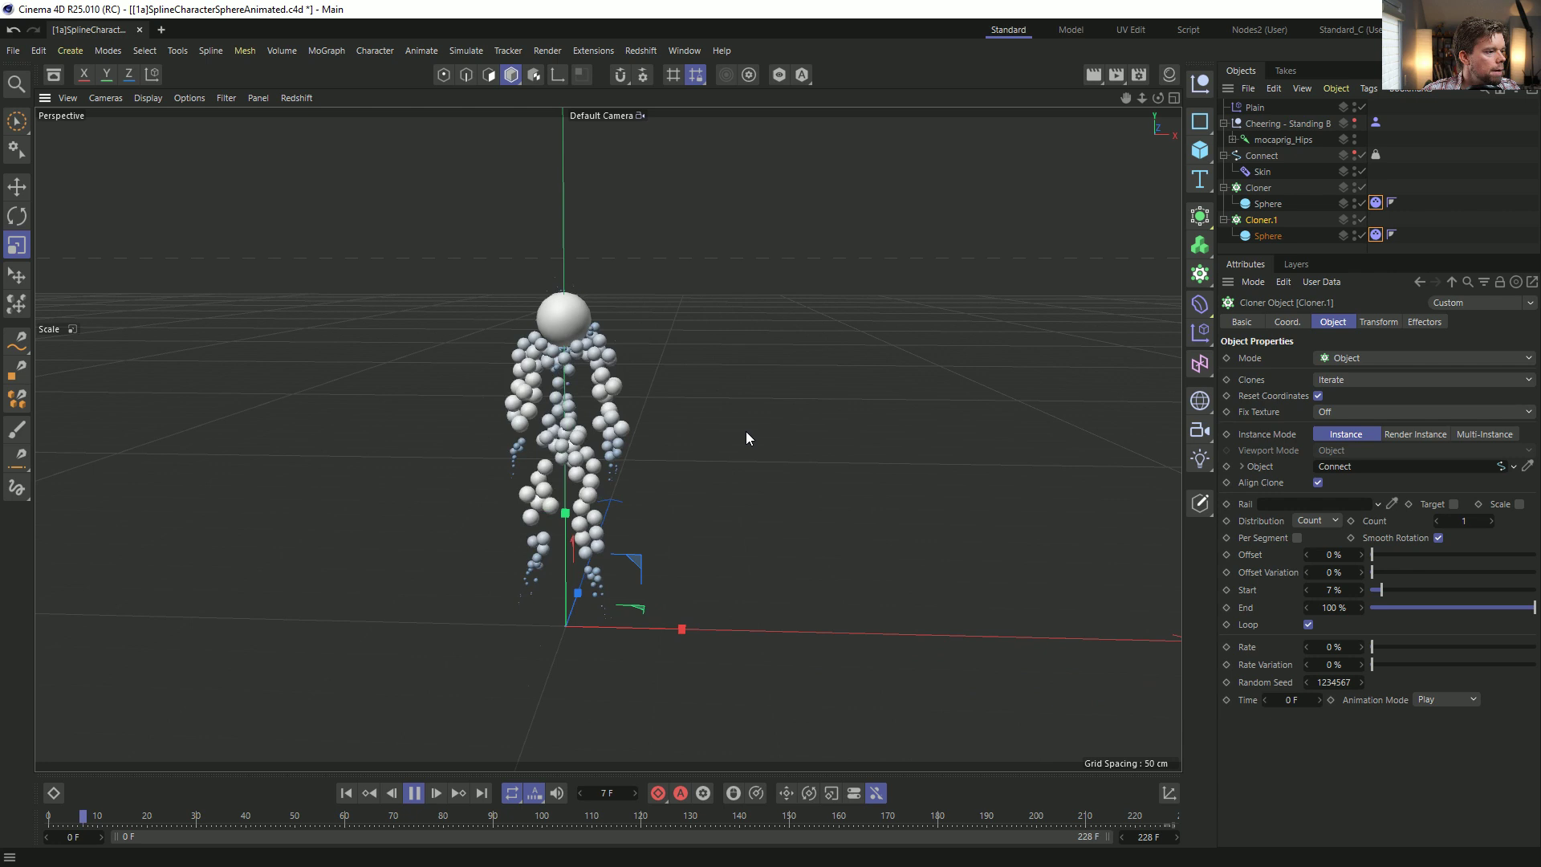
pyautogui.scroll(2, 682, 441)
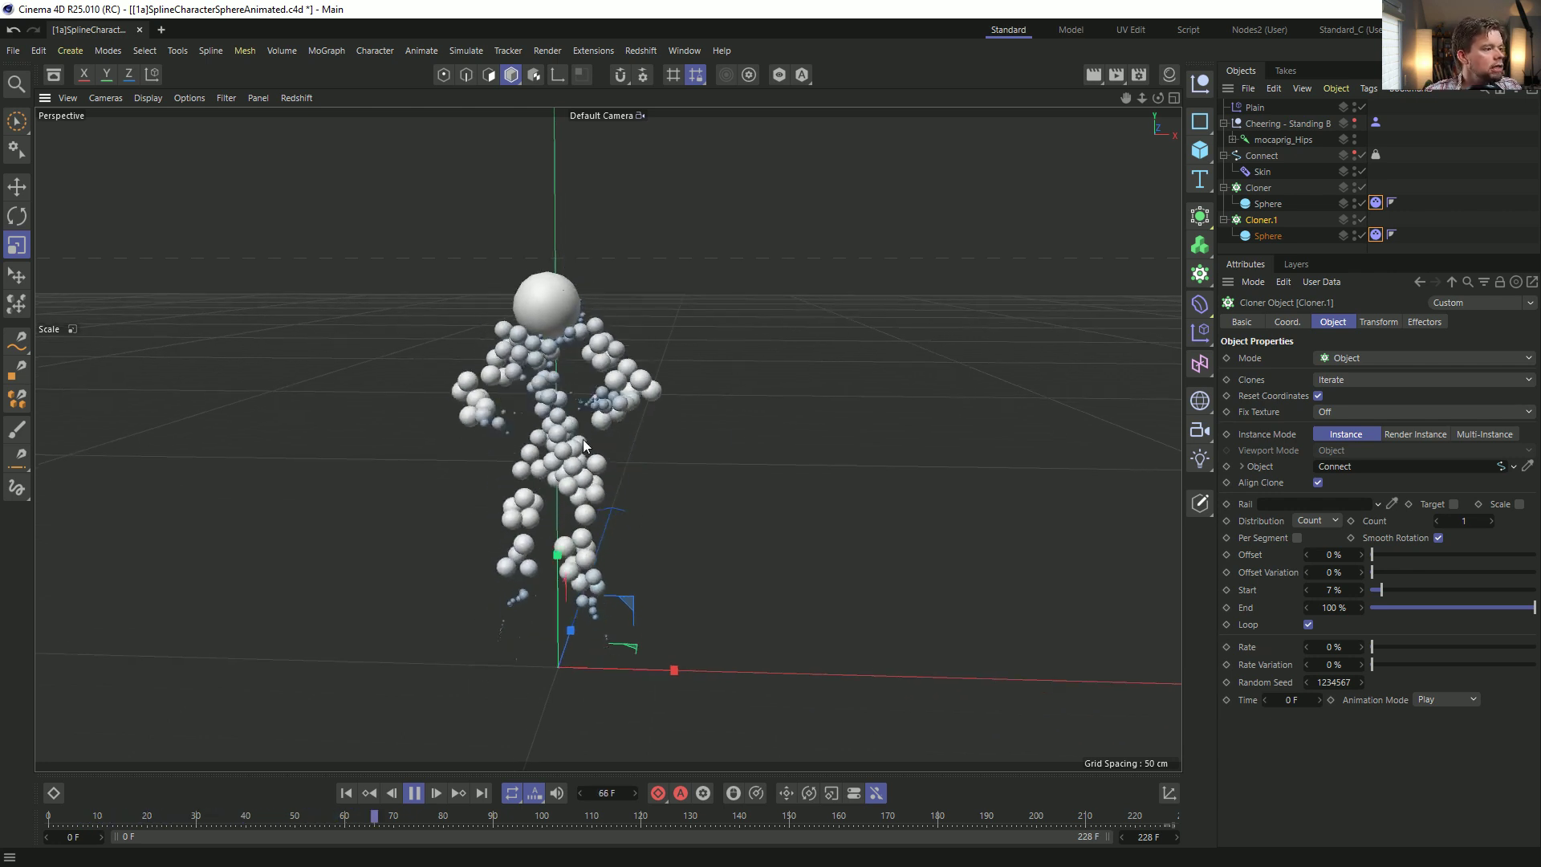
# Stop playback, rewind to frame 0, show the Connect spline and hide both cloners.
pyautogui.click(414, 793)
pyautogui.click(346, 793)
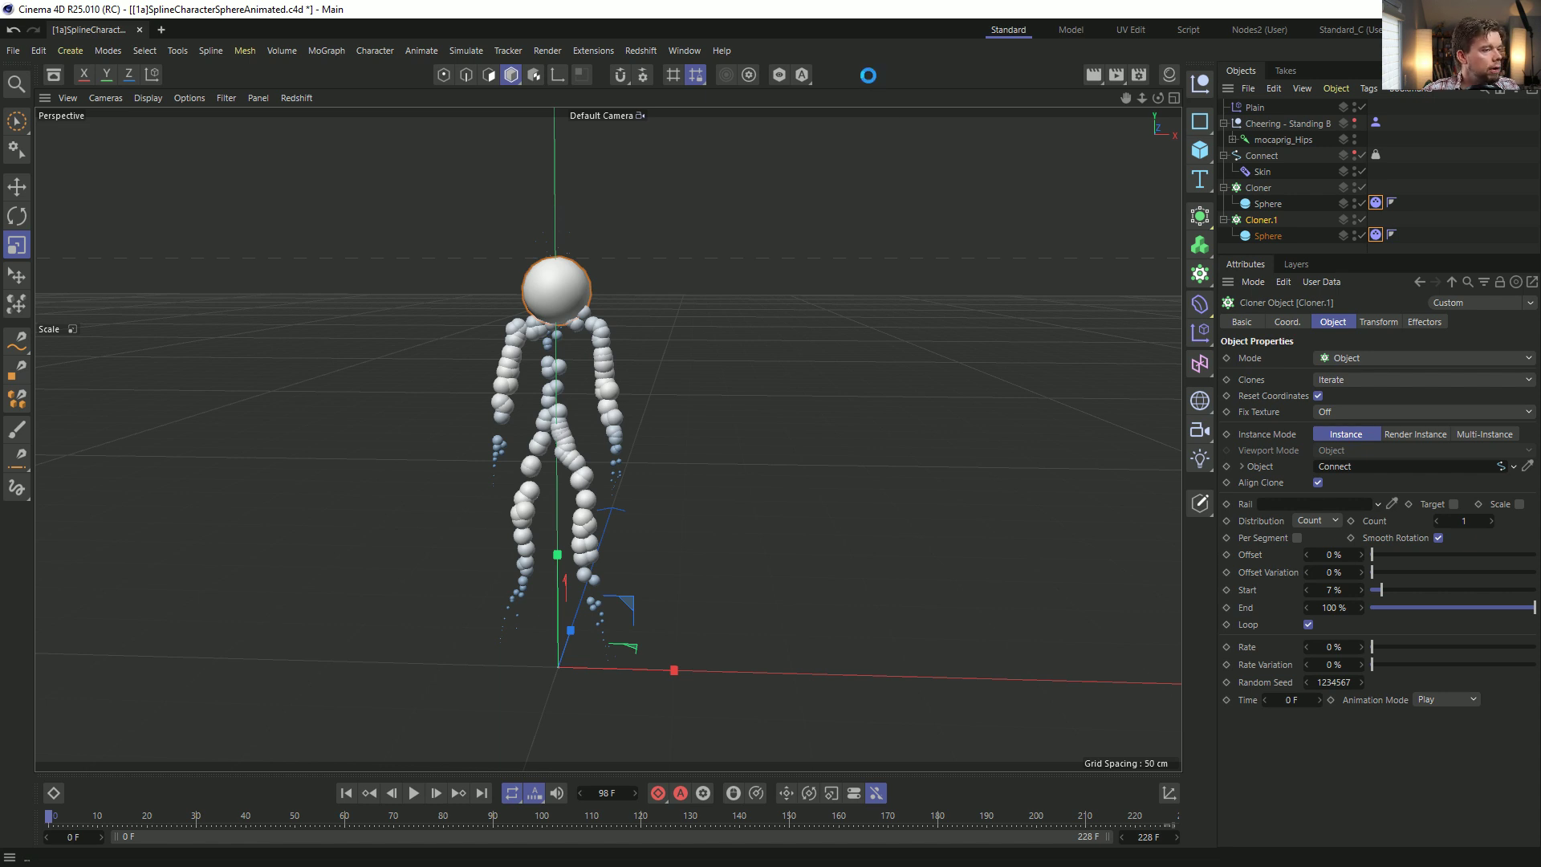
pyautogui.click(1315, 153)
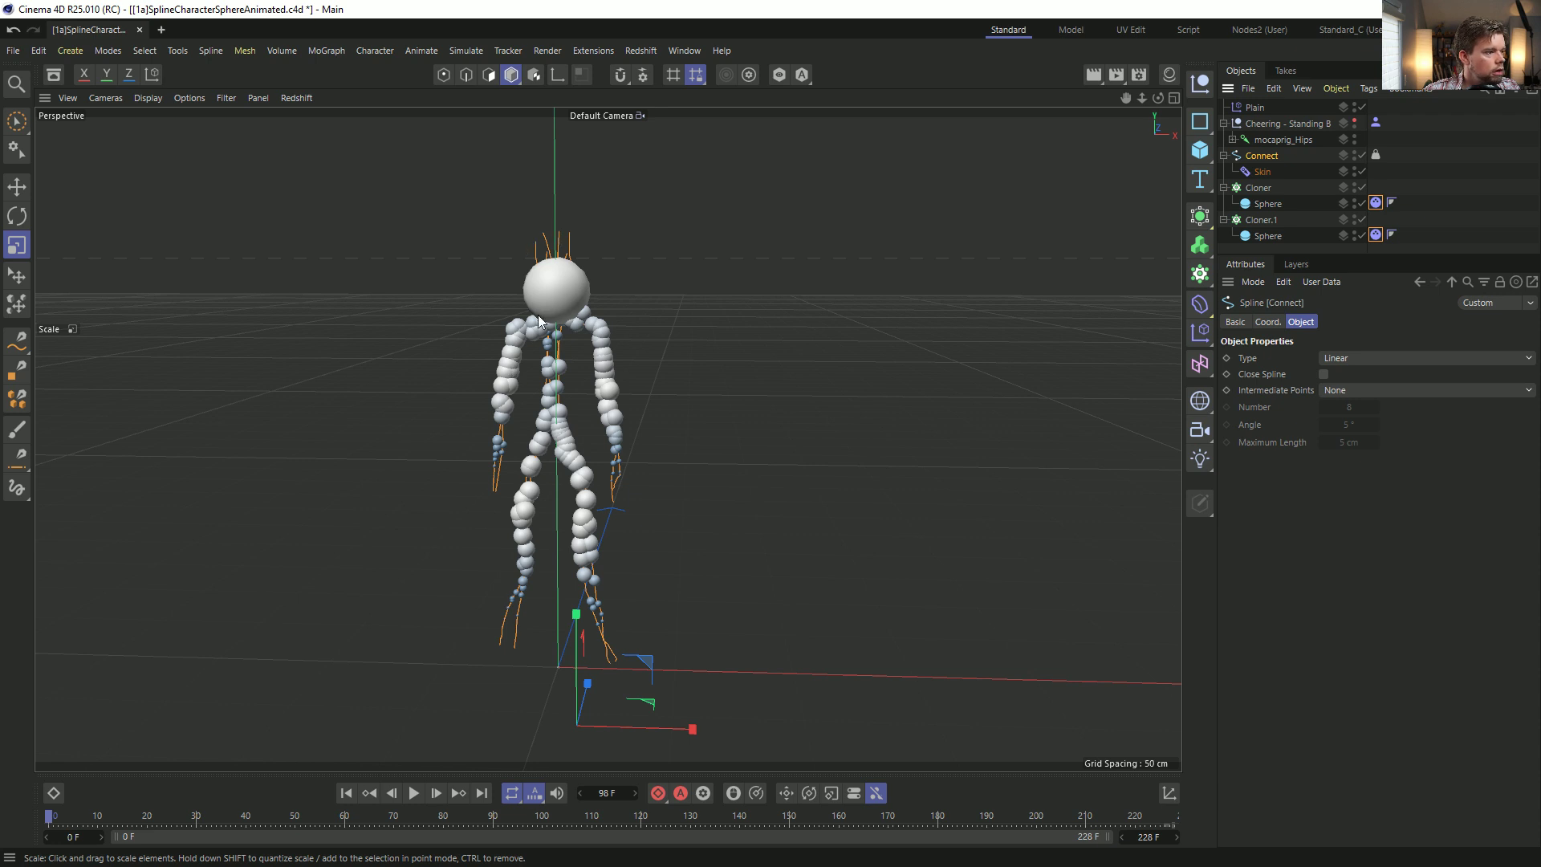
pyautogui.scroll(2, 519, 436)
pyautogui.click(1355, 184)
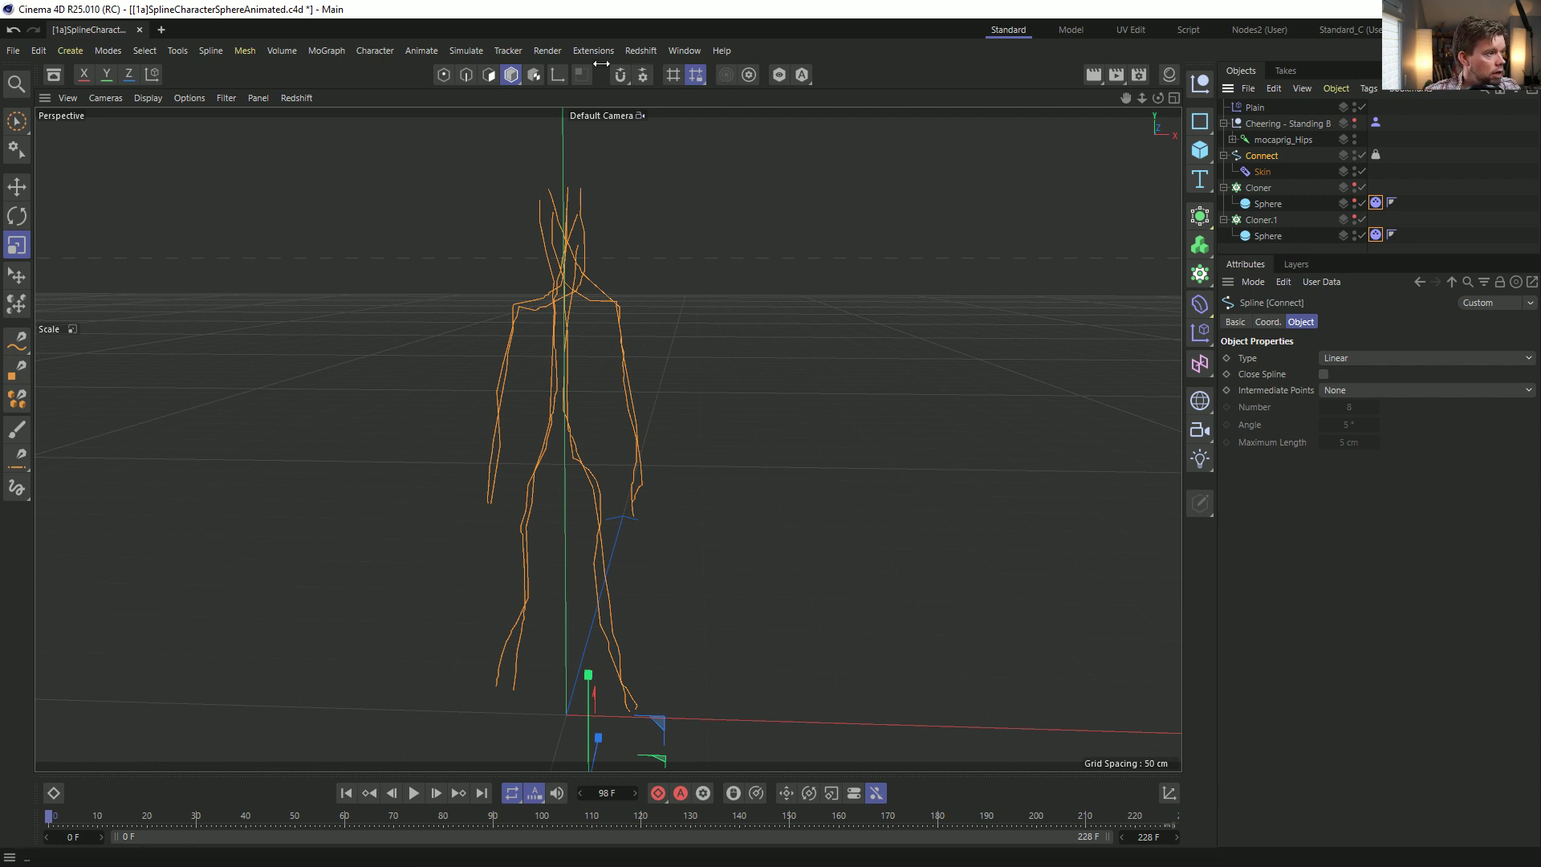
# Add an RKT Smooth spline object with Connect as its child, 2 Iterations and Tick Marks set to Points.
pyautogui.click(575, 51)
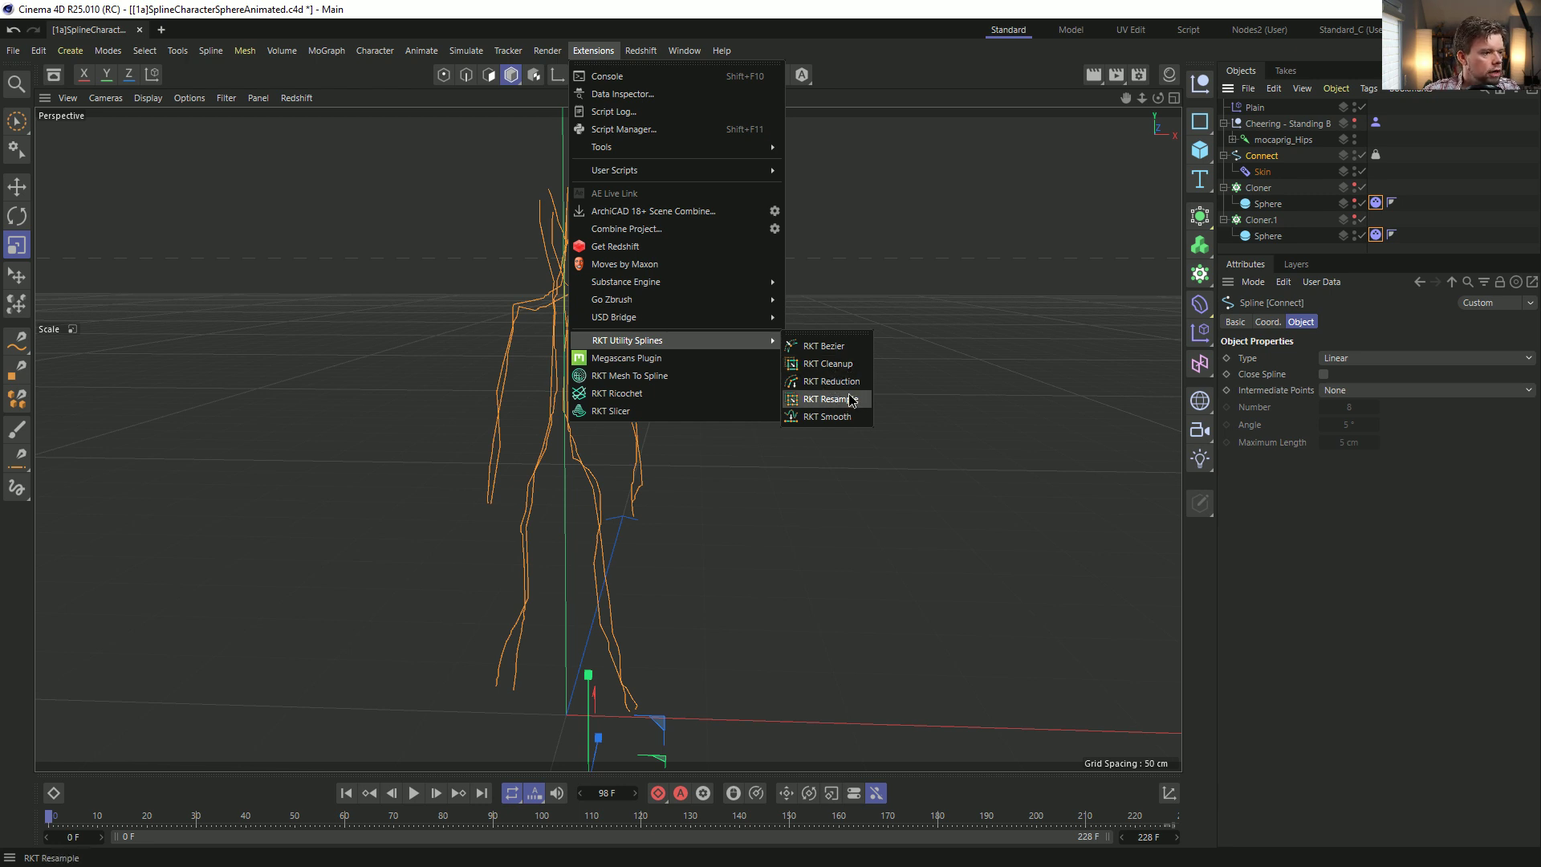
pyautogui.click(826, 416)
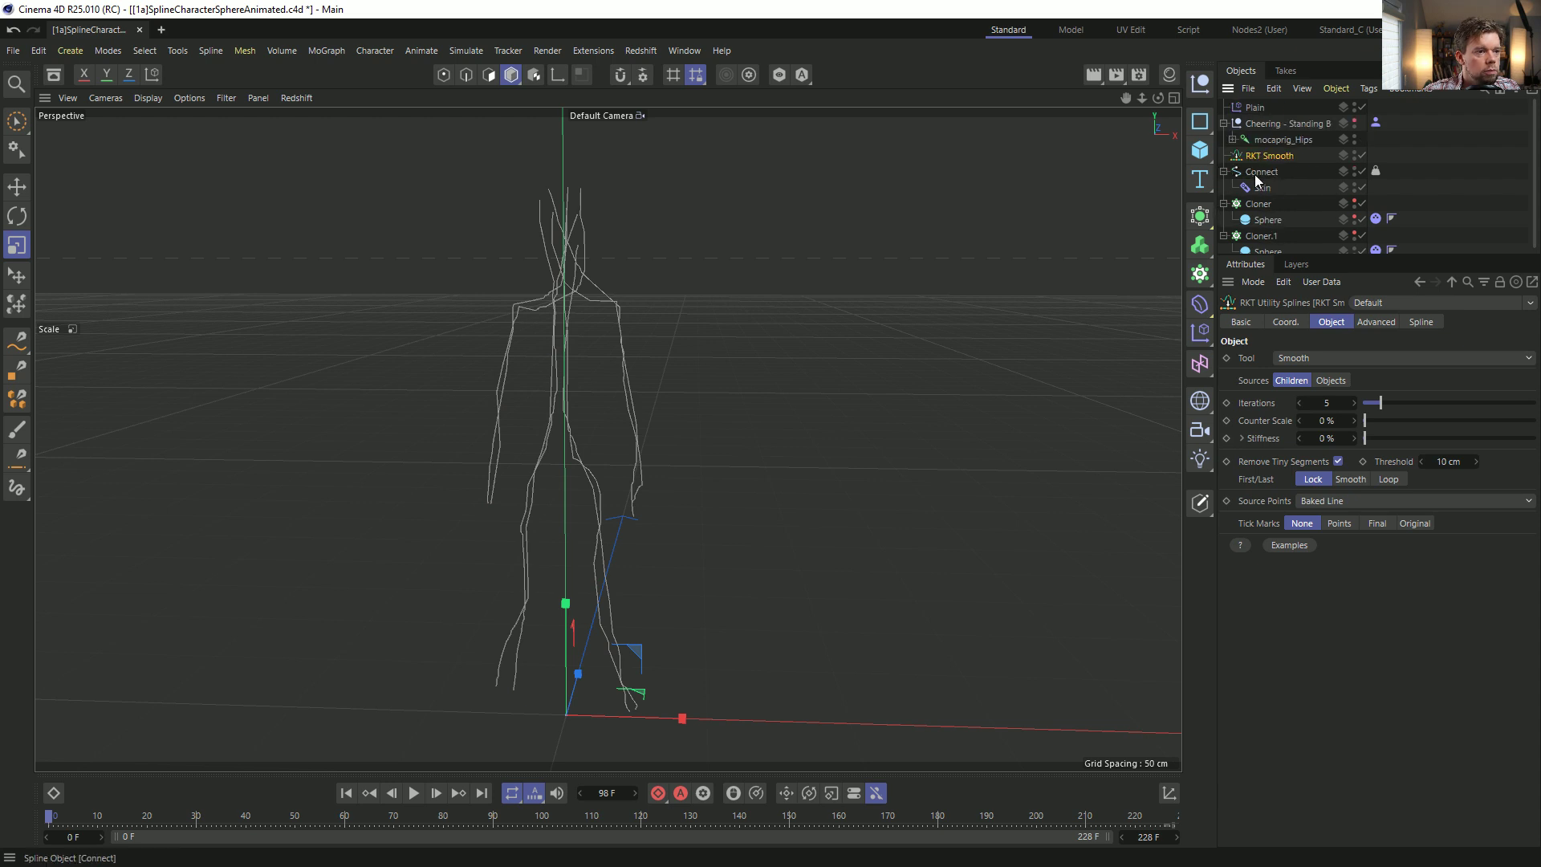
pyautogui.moveTo(1265, 157); pyautogui.dragTo(1269, 157)
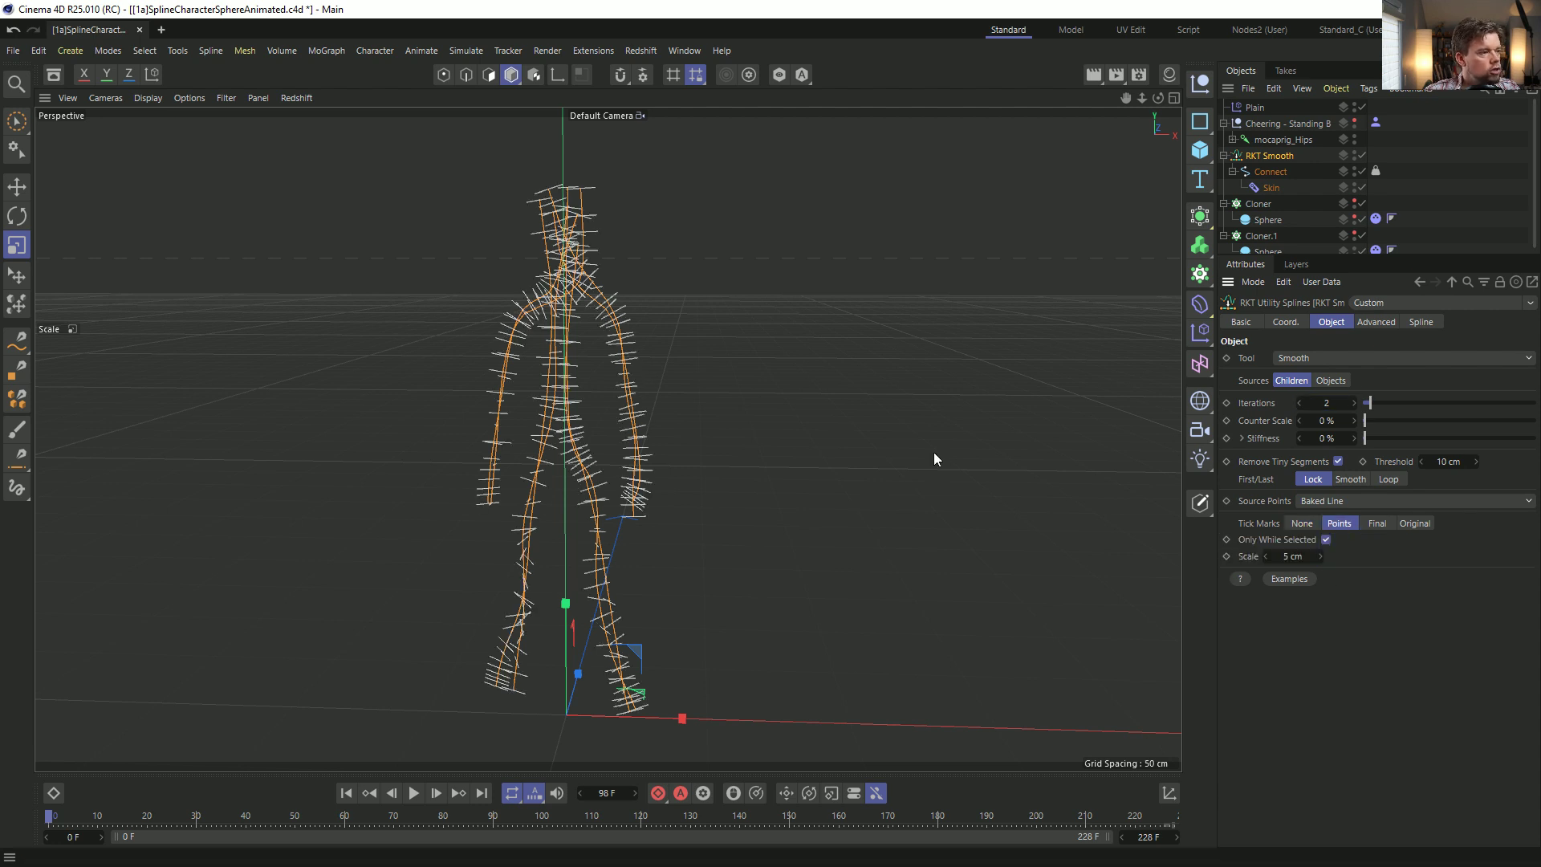
# Set RKT Smooth's Source Points to Step (abs), Distance to 4 cm and Iterations to 3, and play back the smoothed splines.
pyautogui.click(1328, 501)
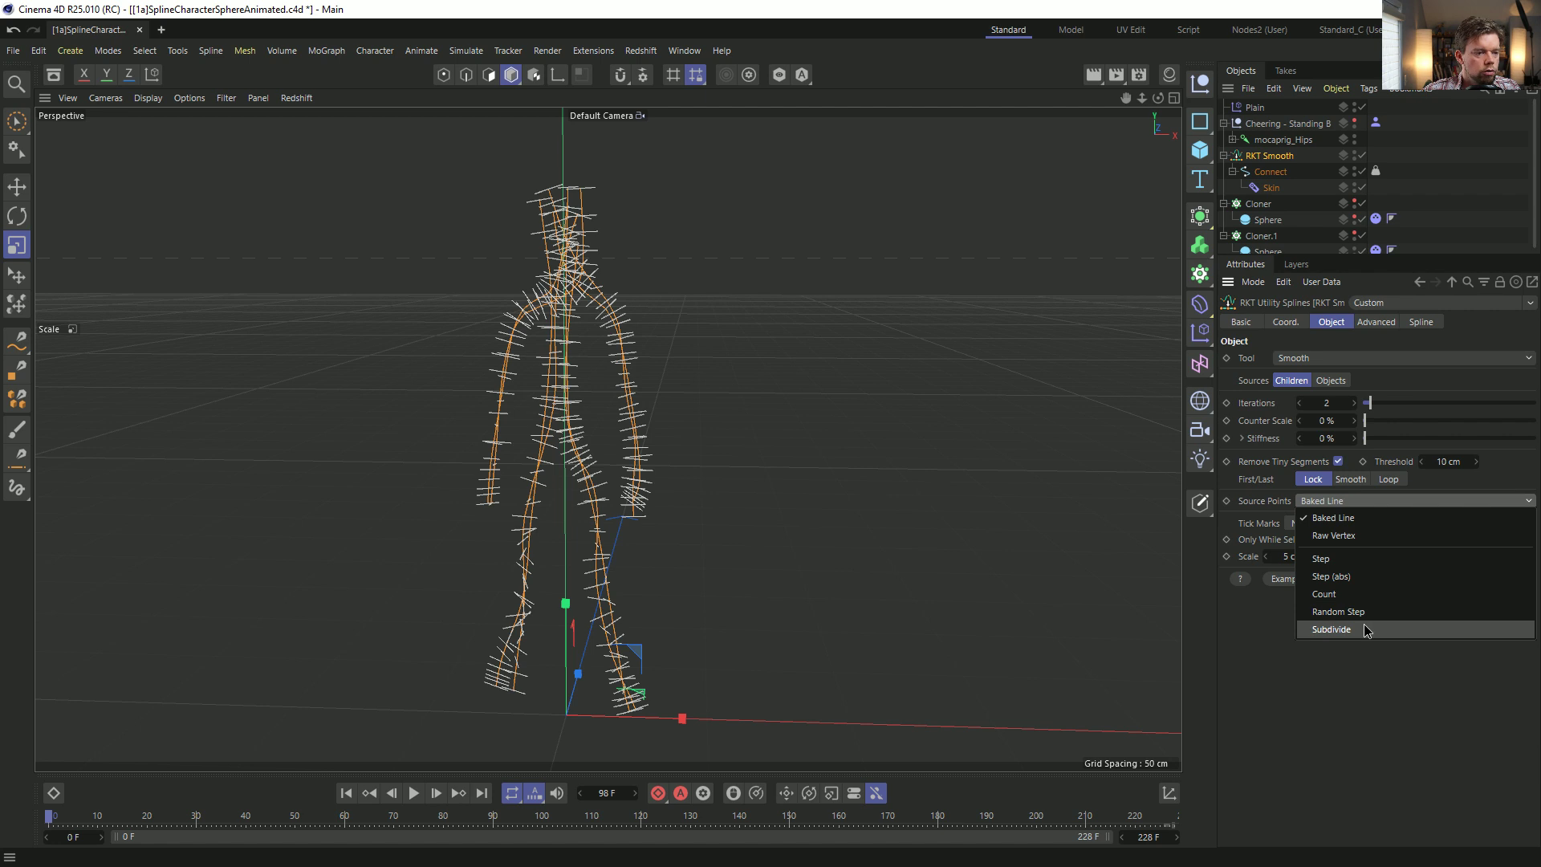
pyautogui.click(1336, 576)
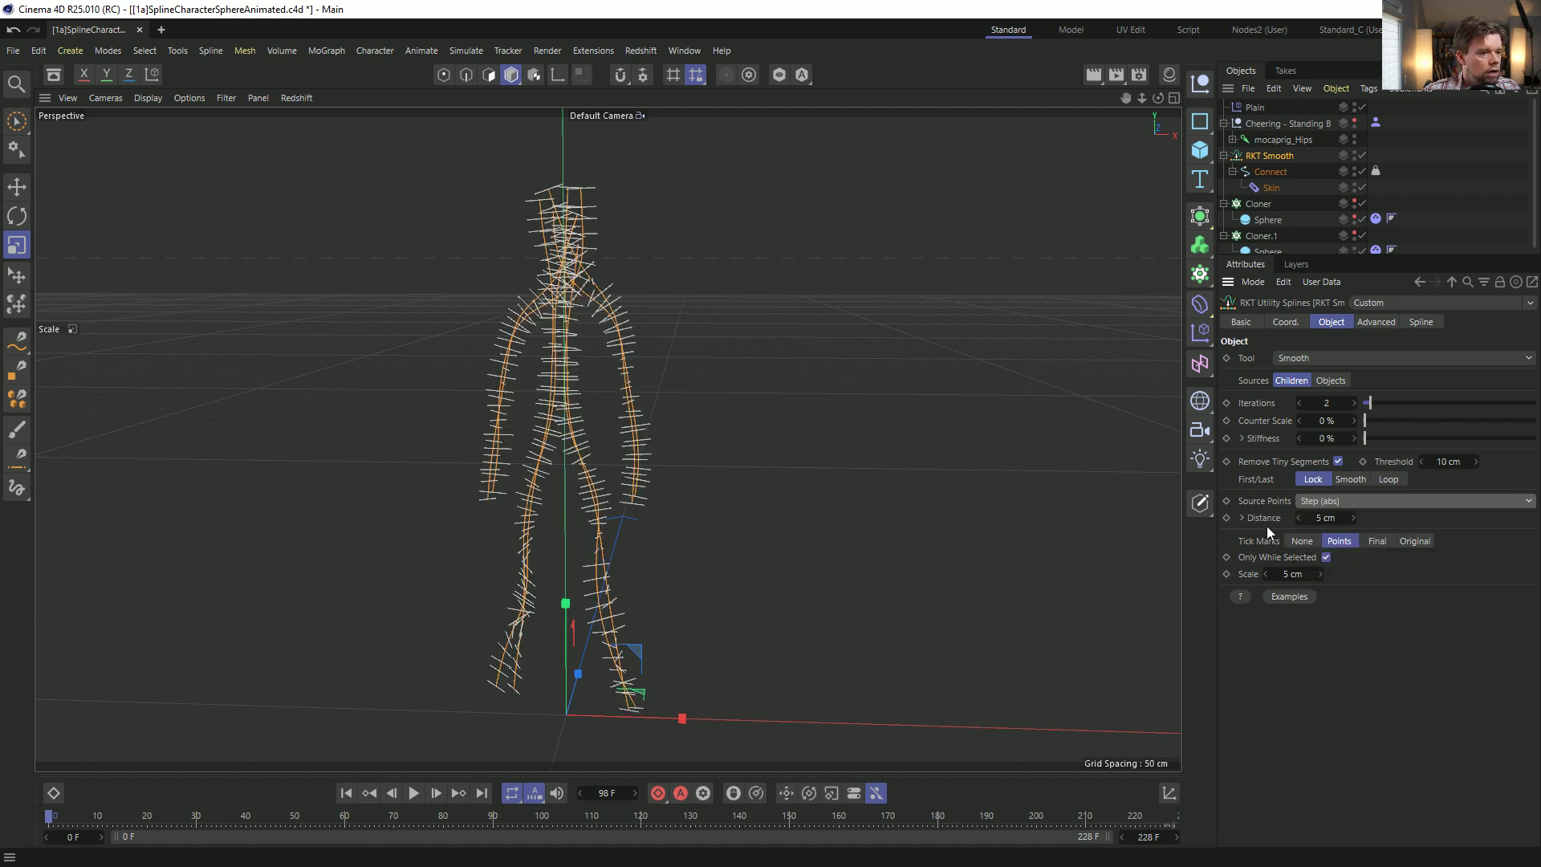
pyautogui.moveTo(1297, 518); pyautogui.dragTo(1286, 517)
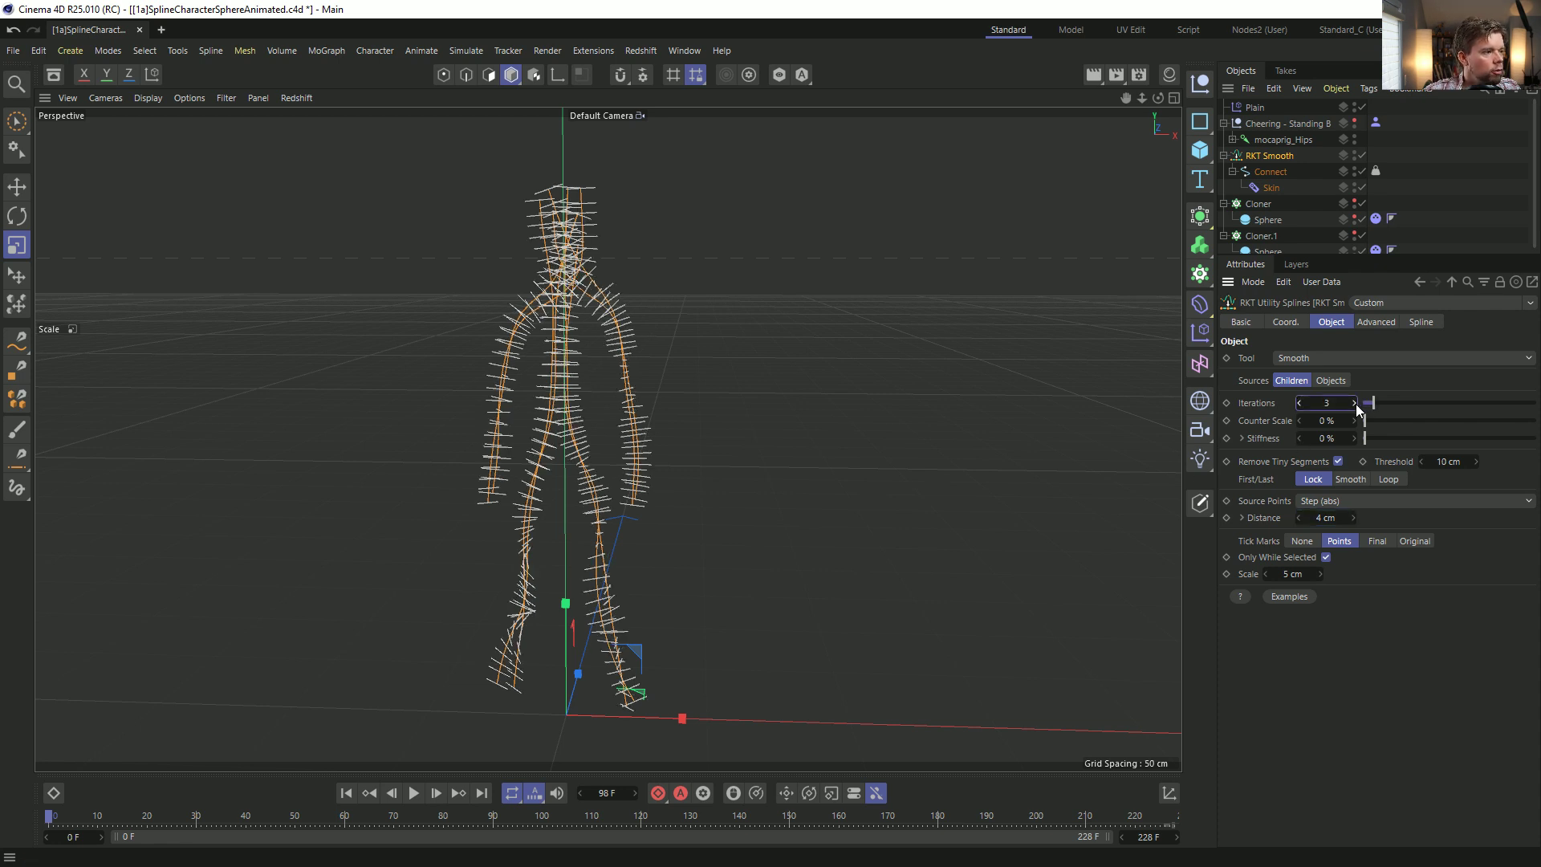
pyautogui.click(1424, 229)
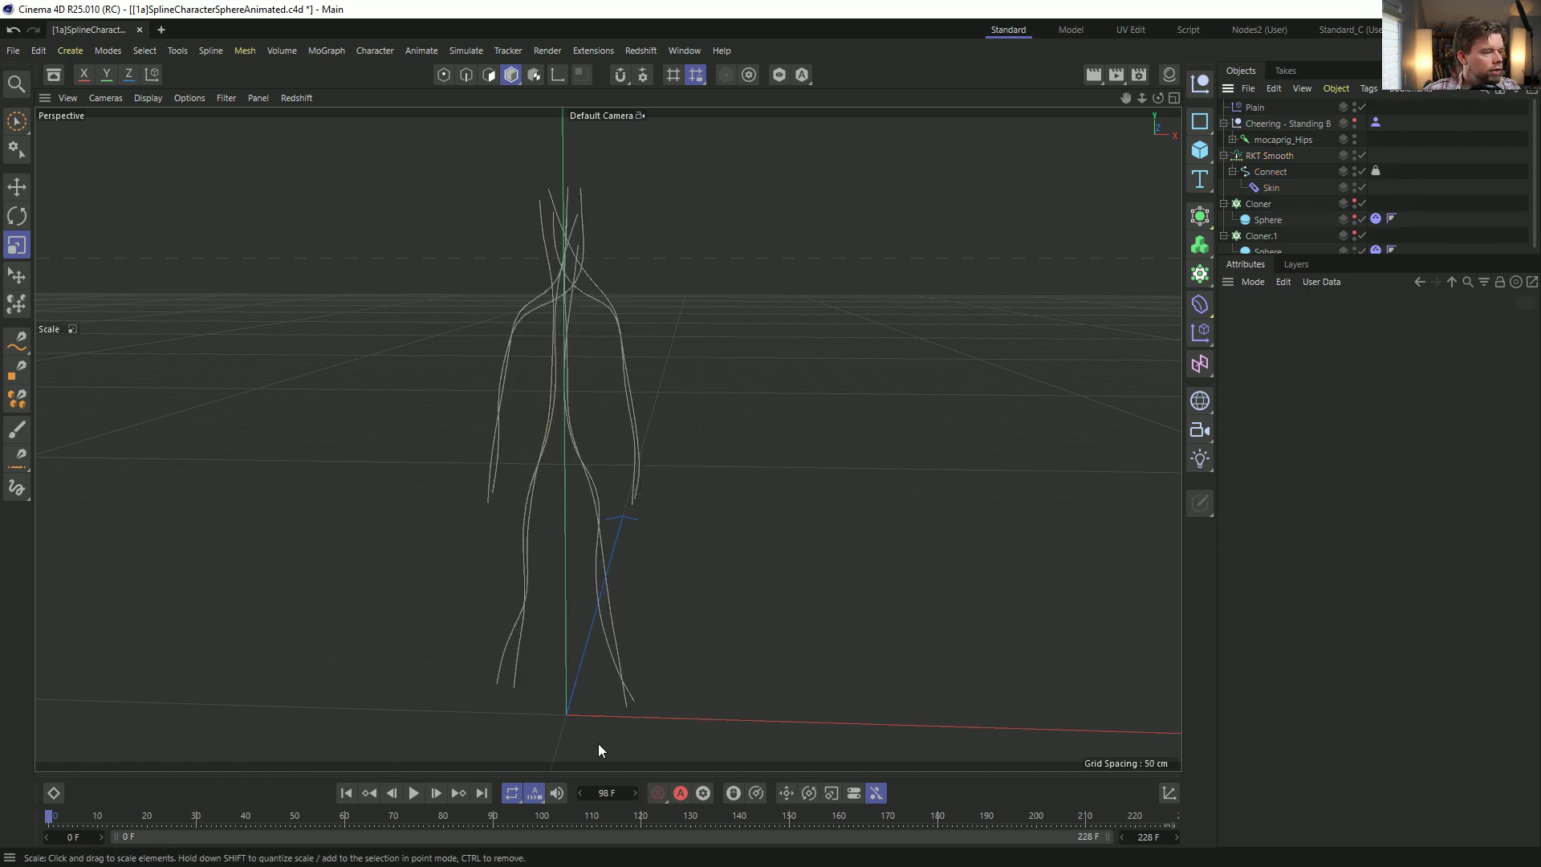
pyautogui.click(414, 793)
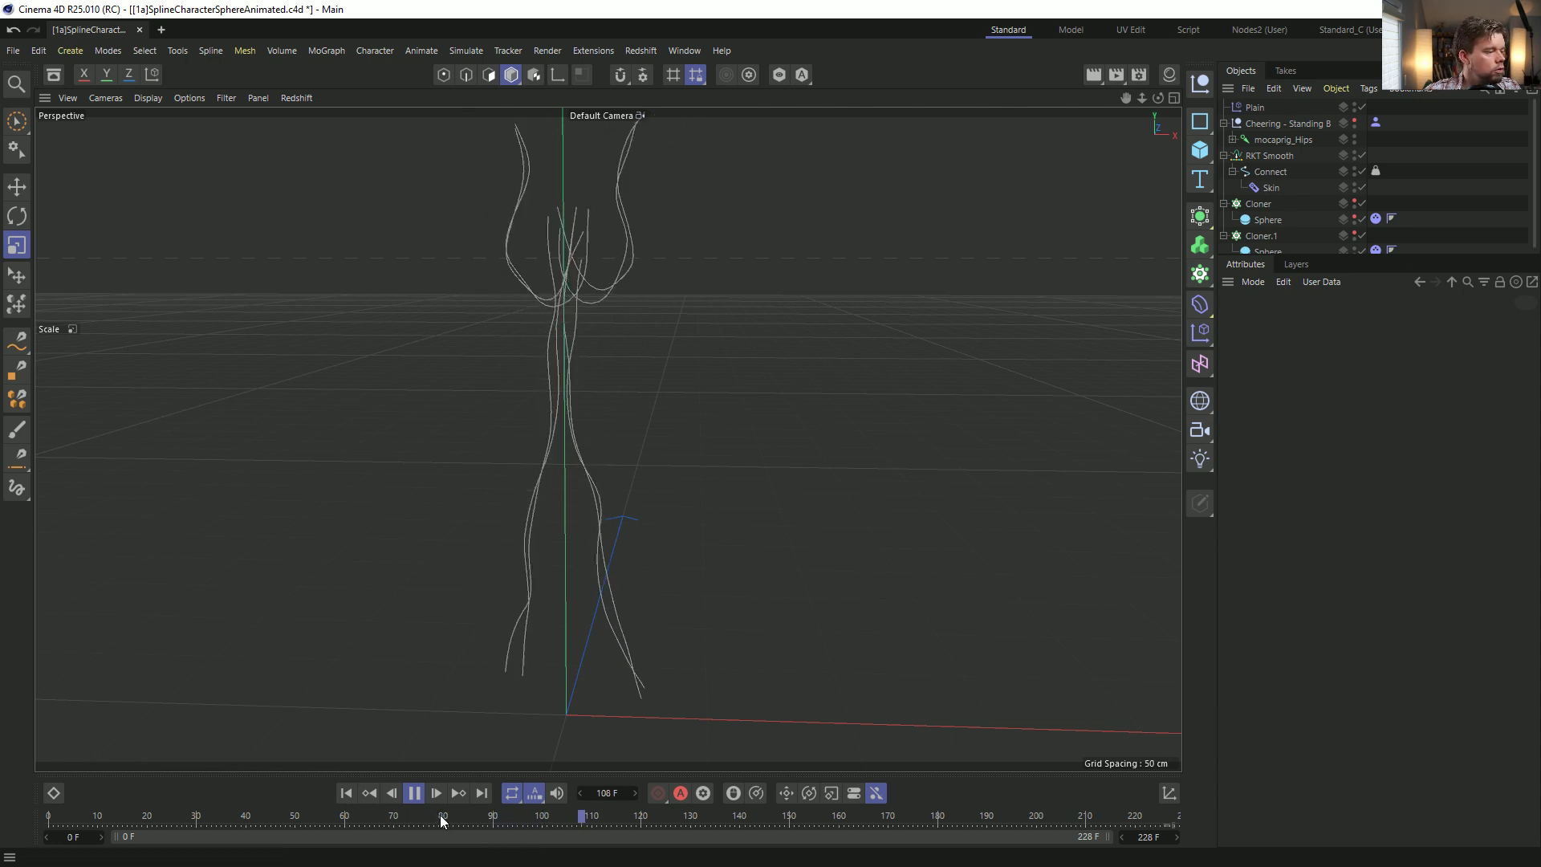
pyautogui.keyDown('alt'); pyautogui.moveTo(579, 344); pyautogui.dragTo(382, 397); pyautogui.keyUp('alt')
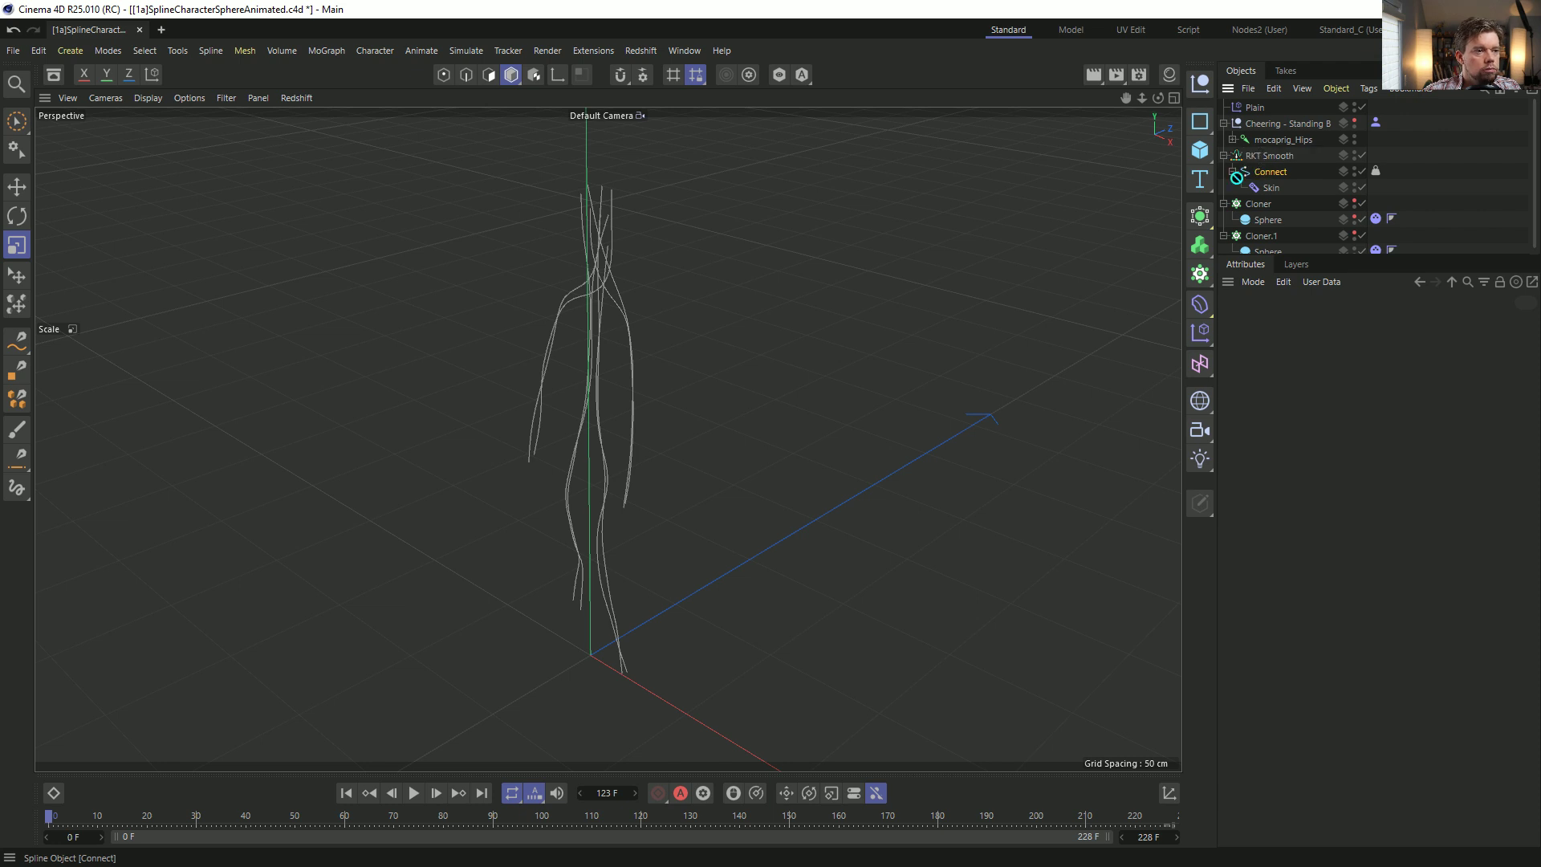
# Take Connect out of RKT Smooth, delete RKT Smooth, show both cloners again, hide Connect and play back the figure.
pyautogui.click(1269, 155)
pyautogui.press('Delete')
pyautogui.click(1257, 160)
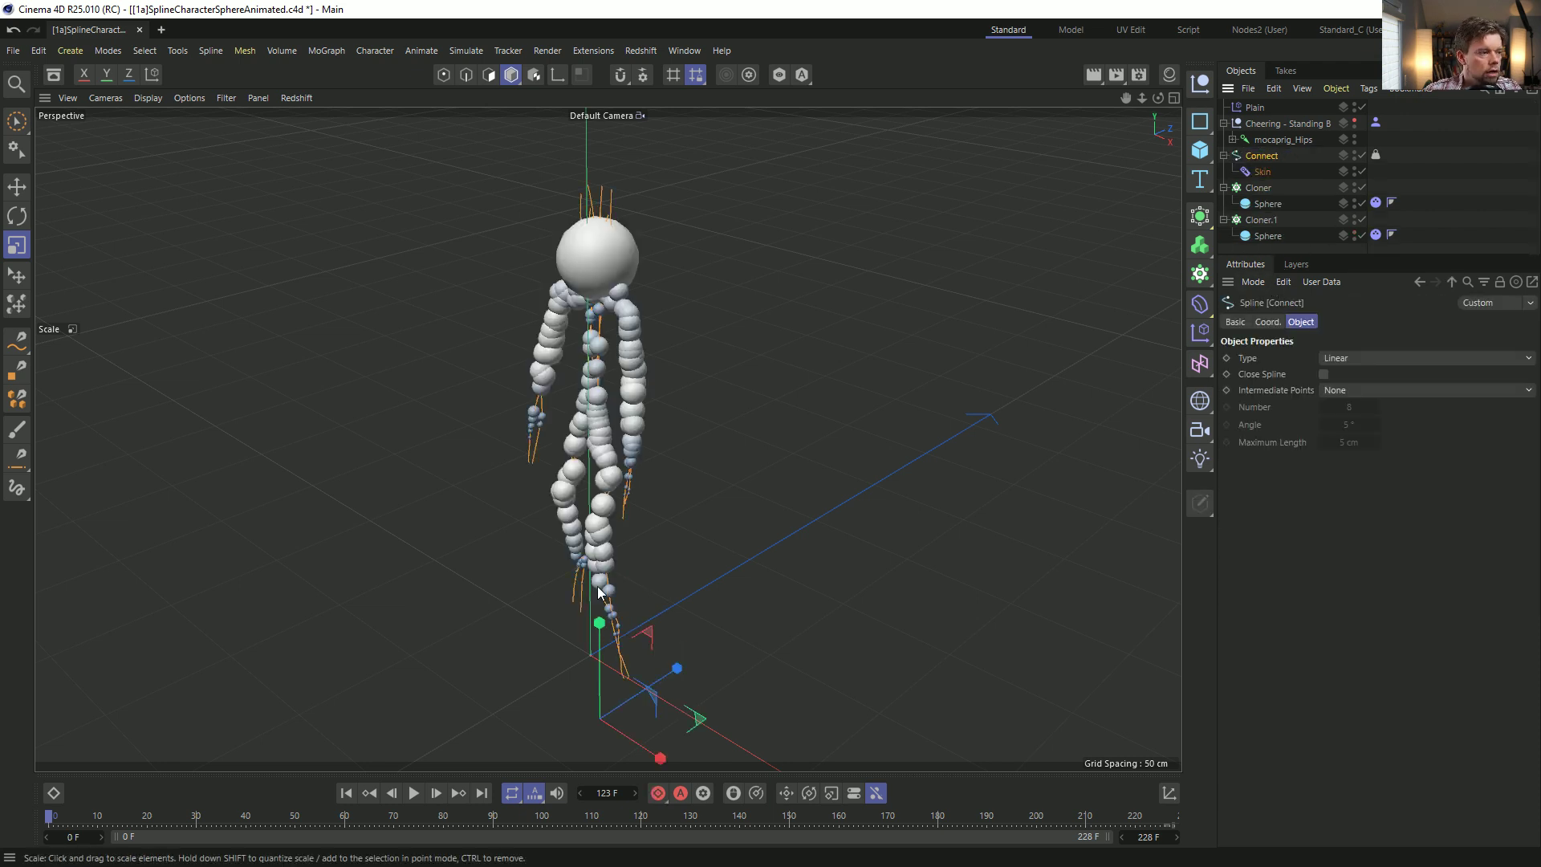
pyautogui.keyDown('alt'); pyautogui.moveTo(665, 437); pyautogui.dragTo(857, 350); pyautogui.keyUp('alt')
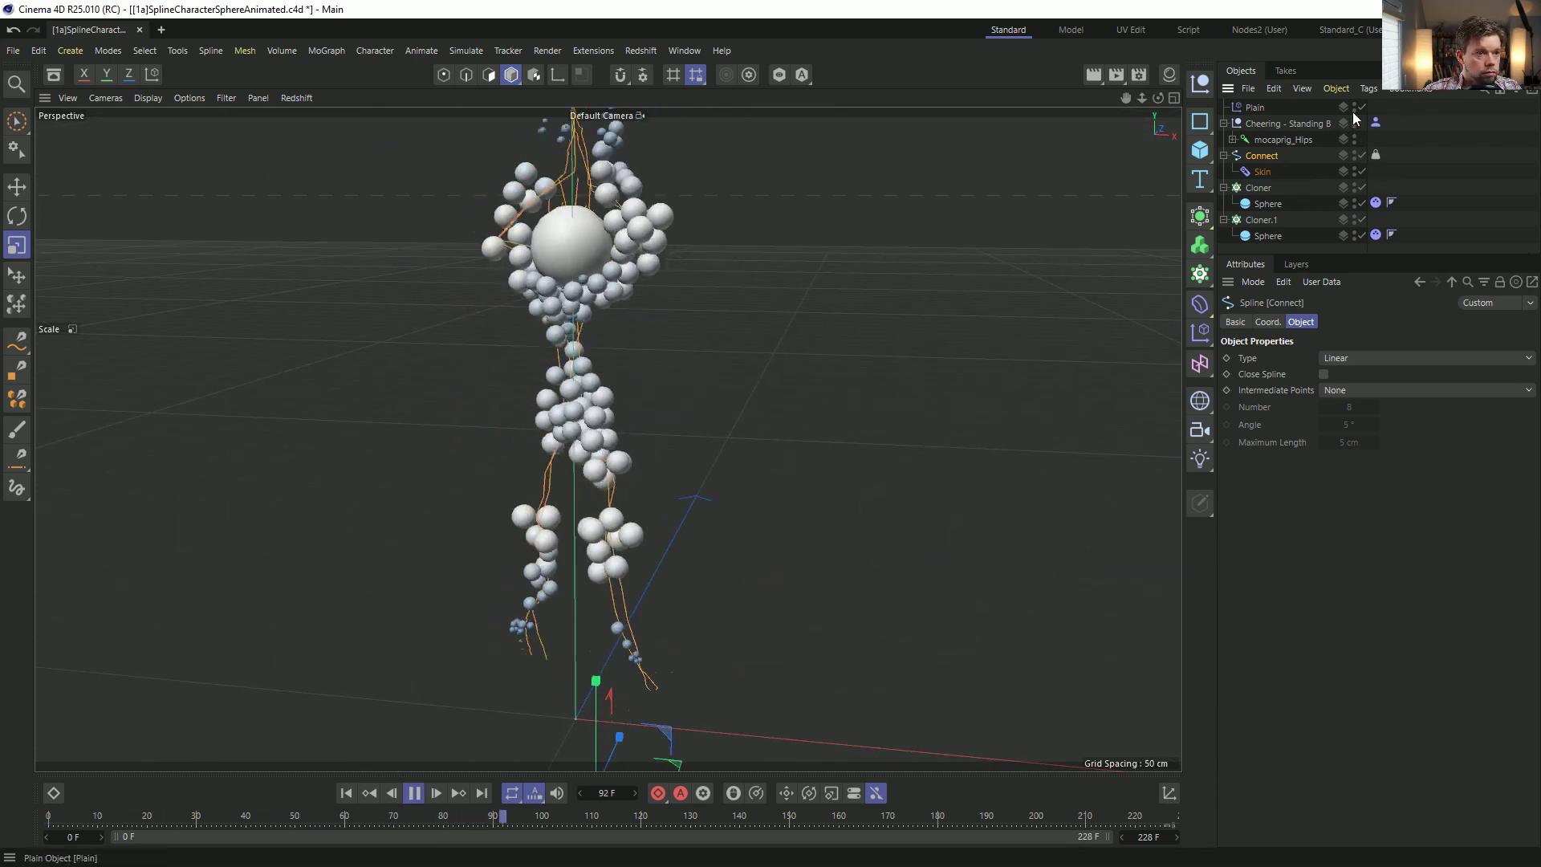
pyautogui.click(1355, 154)
pyautogui.click(1411, 174)
pyautogui.keyDown('alt'); pyautogui.moveTo(592, 562); pyautogui.dragTo(513, 517); pyautogui.keyUp('alt')
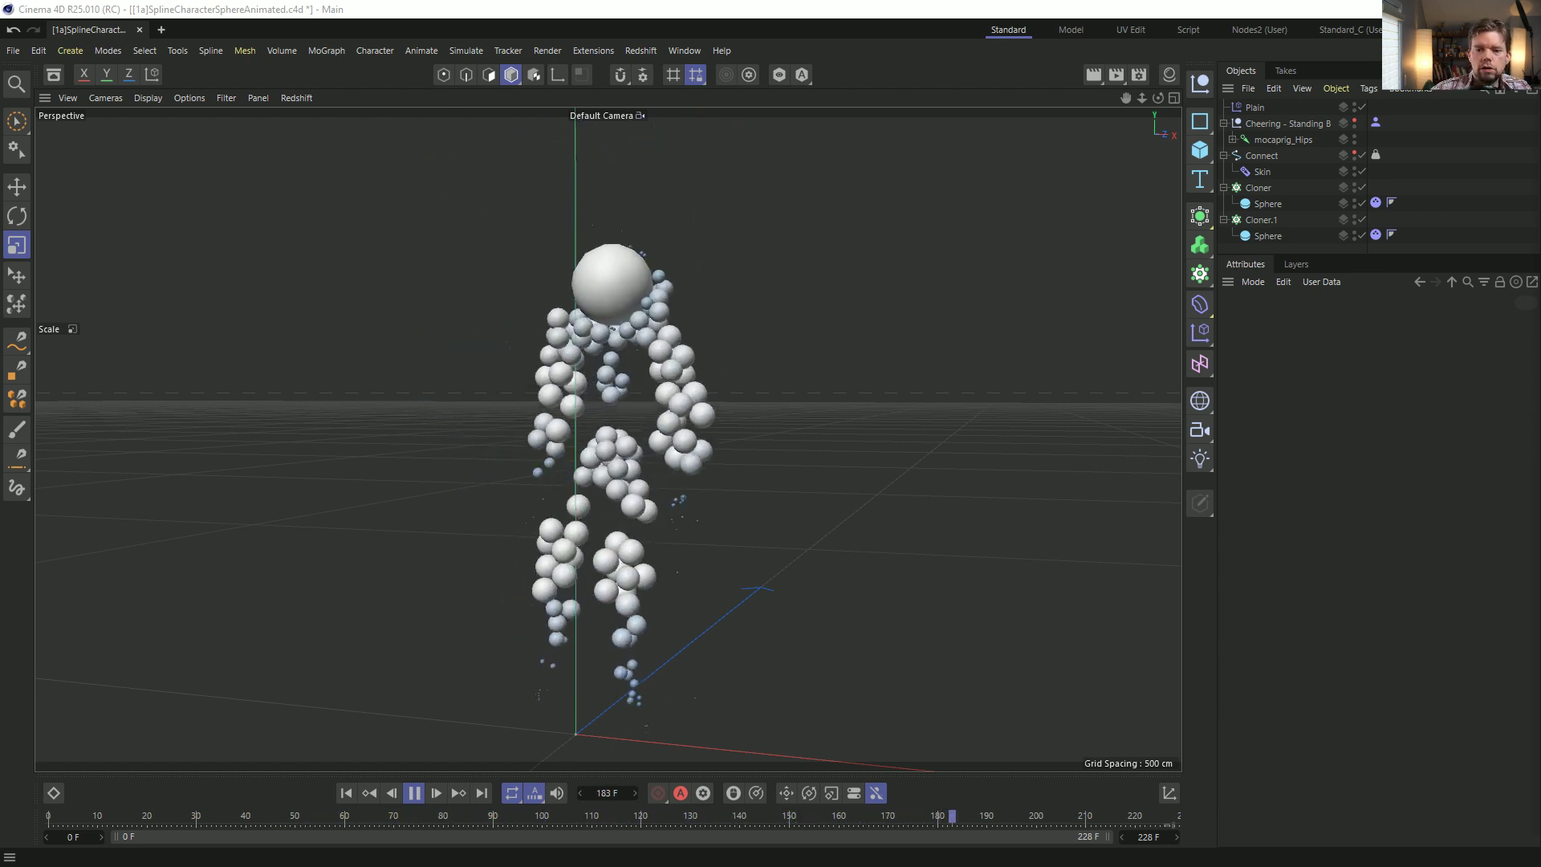
pyautogui.keyDown('alt'); pyautogui.moveTo(734, 356); pyautogui.dragTo(620, 407); pyautogui.keyUp('alt')
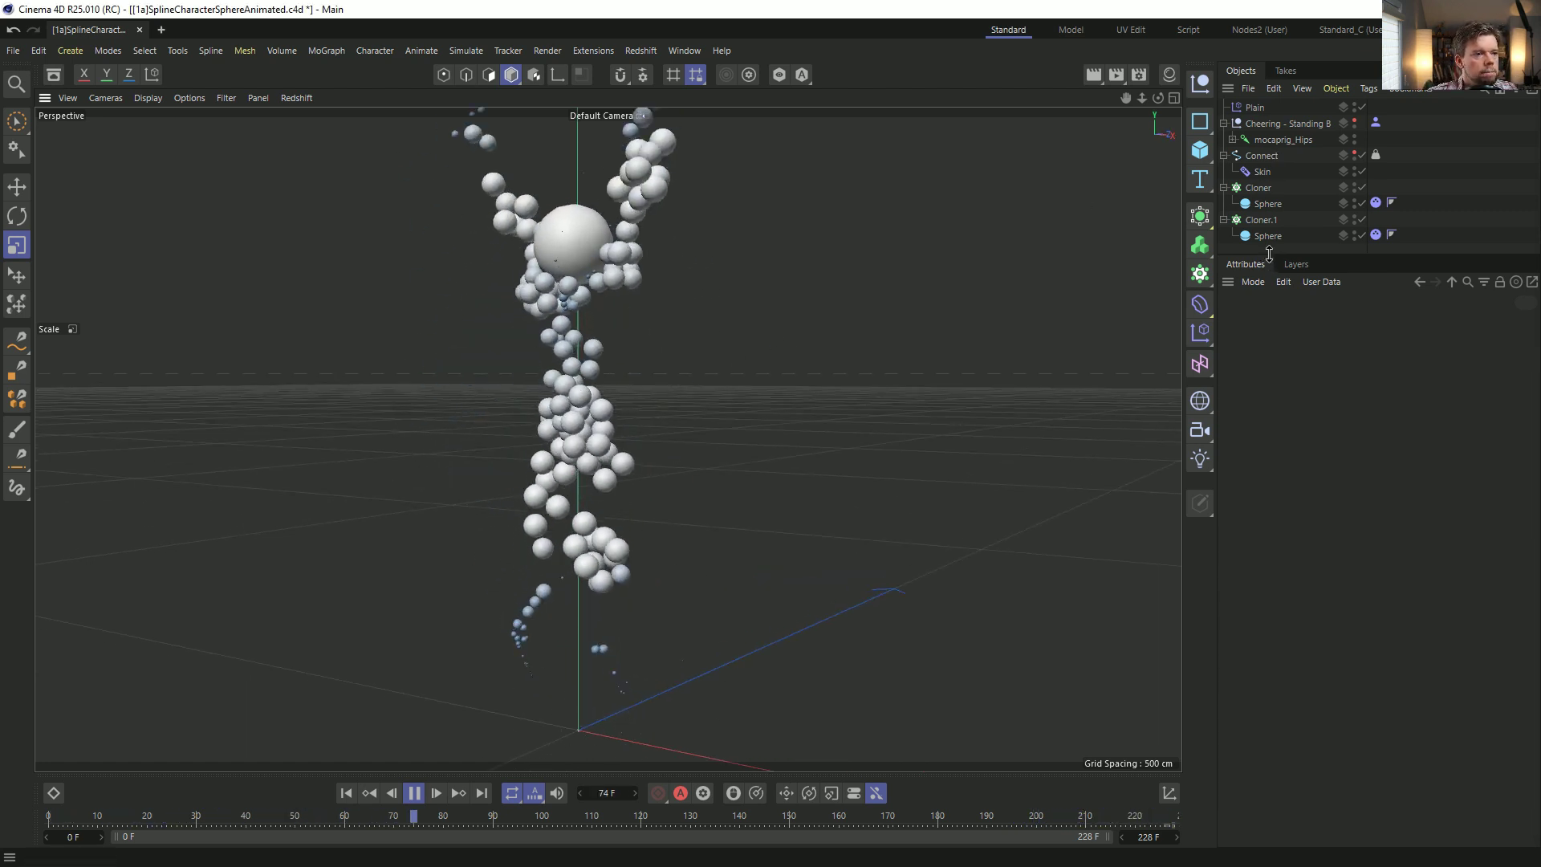
# Add a Cube to the scene and scale it down to a small block.
pyautogui.moveTo(1269, 253); pyautogui.dragTo(1269, 399)
pyautogui.click(1200, 150)
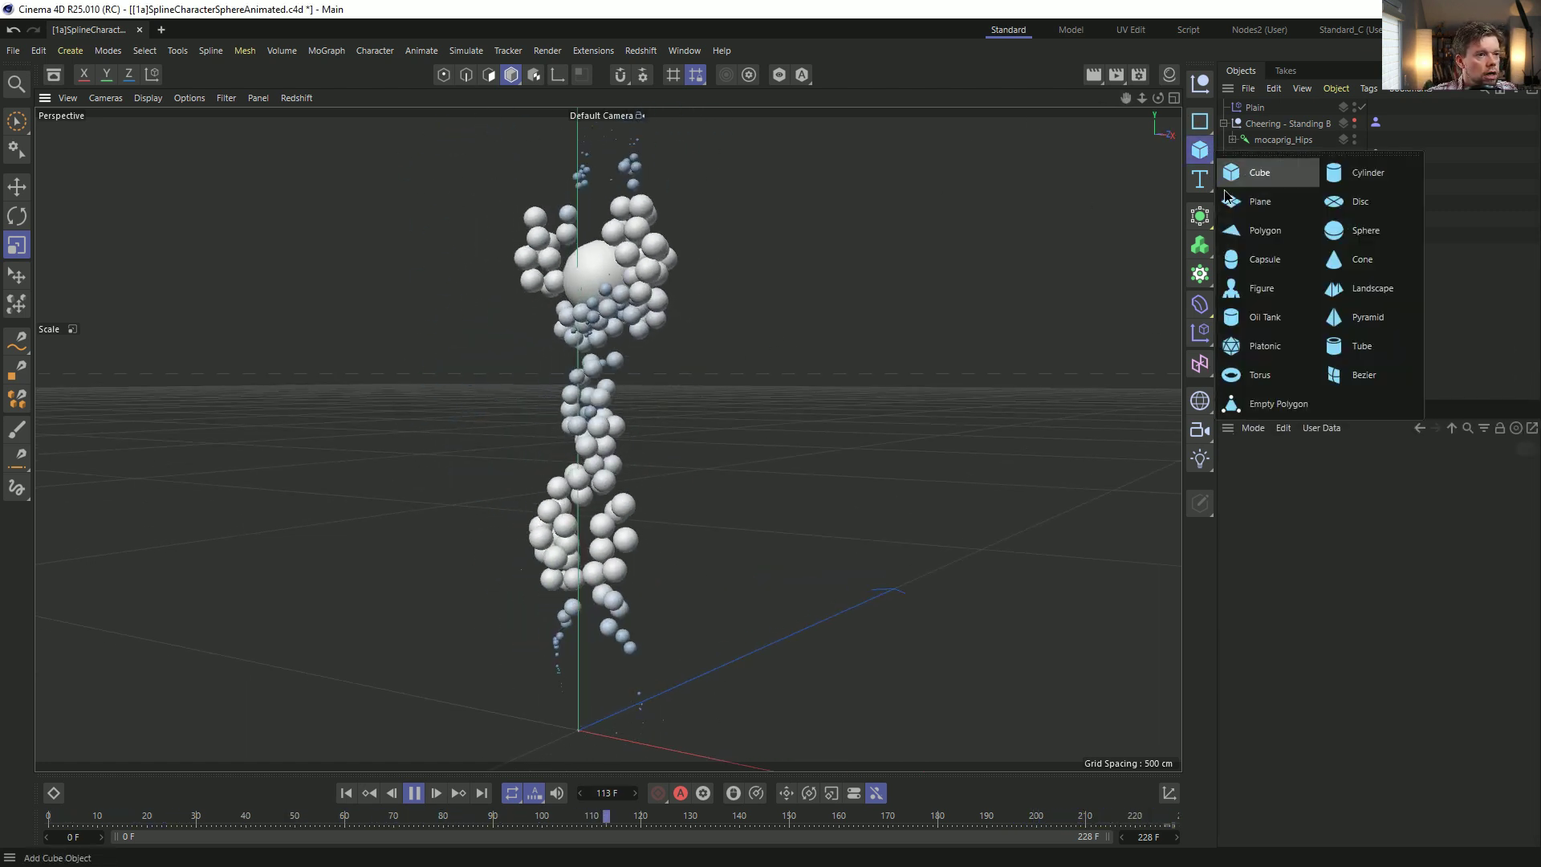
pyautogui.click(1271, 173)
pyautogui.moveTo(981, 312); pyautogui.dragTo(618, 736)
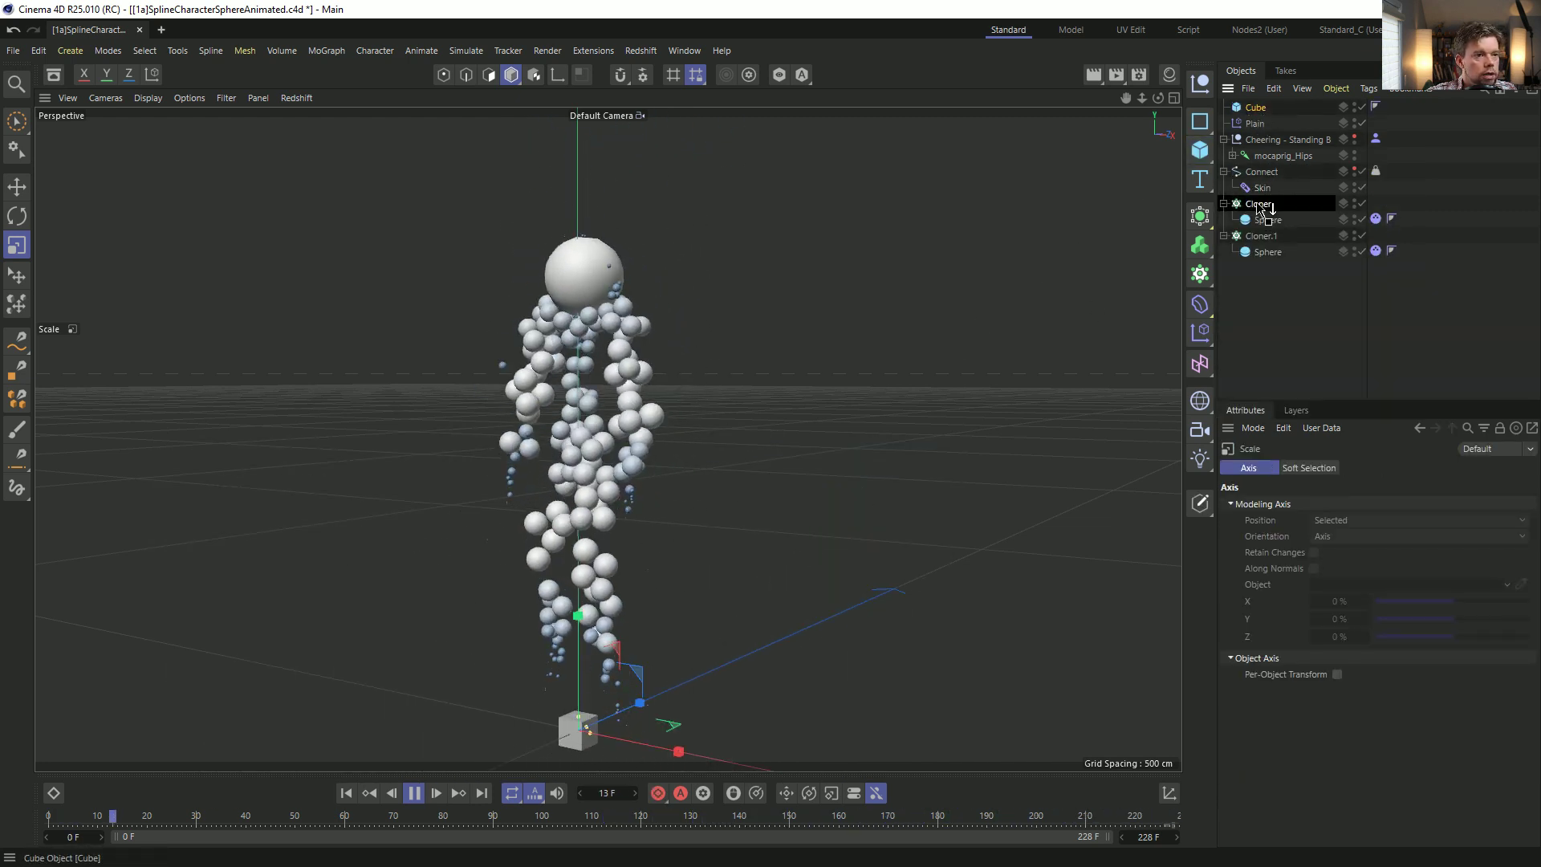
# Nest the Cube above the Sphere in the first Cloner, adjust its size and copy the Sphere's Dynamics Body tag onto it.
pyautogui.moveTo(1259, 210); pyautogui.dragTo(1254, 217)
pyautogui.moveTo(717, 402); pyautogui.dragTo(807, 390)
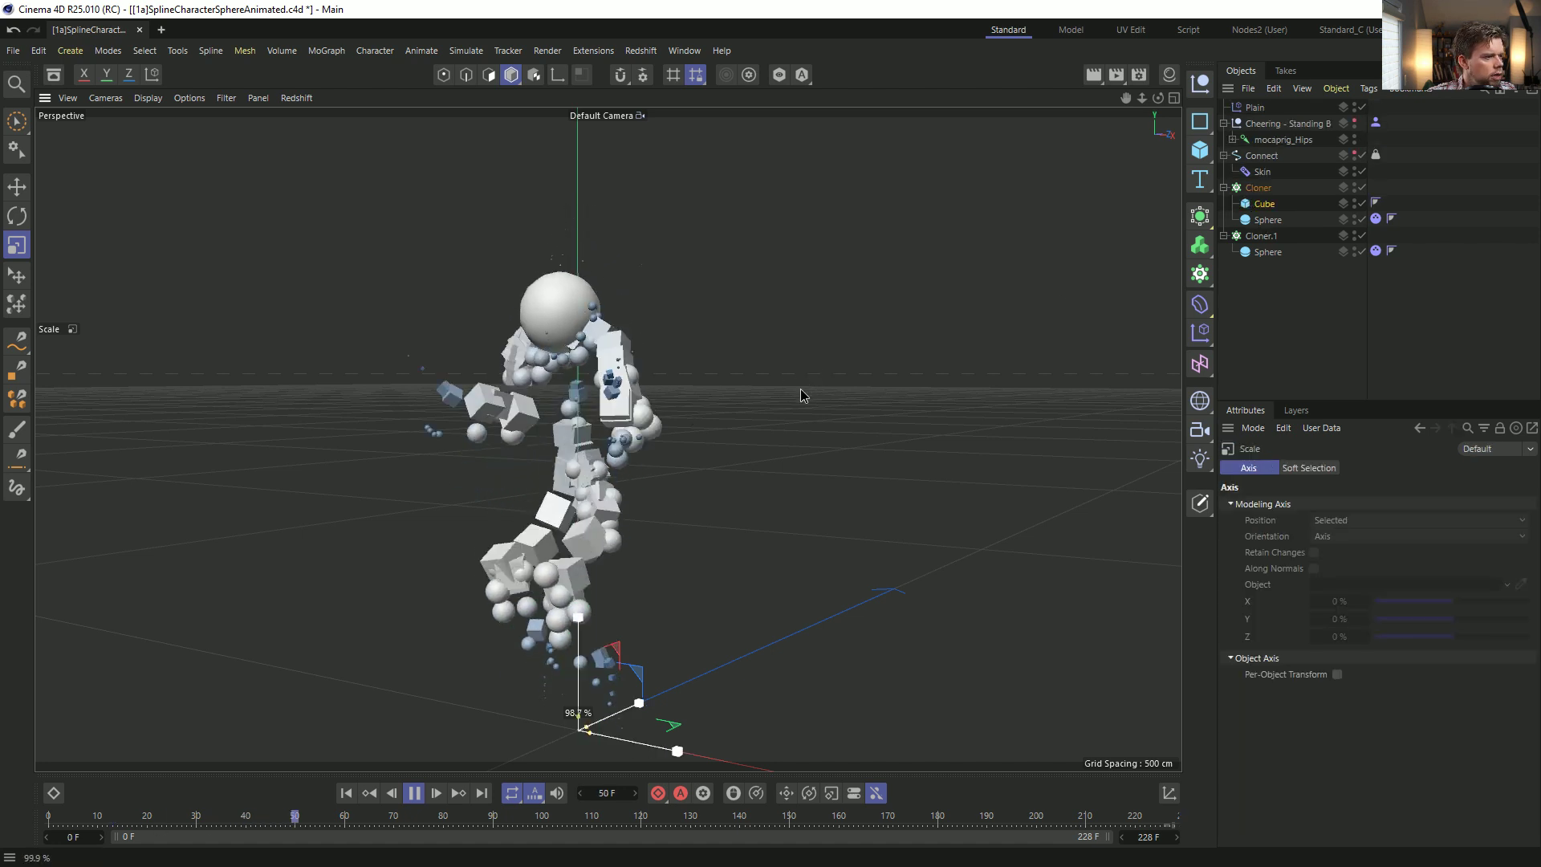
pyautogui.moveTo(751, 445); pyautogui.dragTo(763, 441)
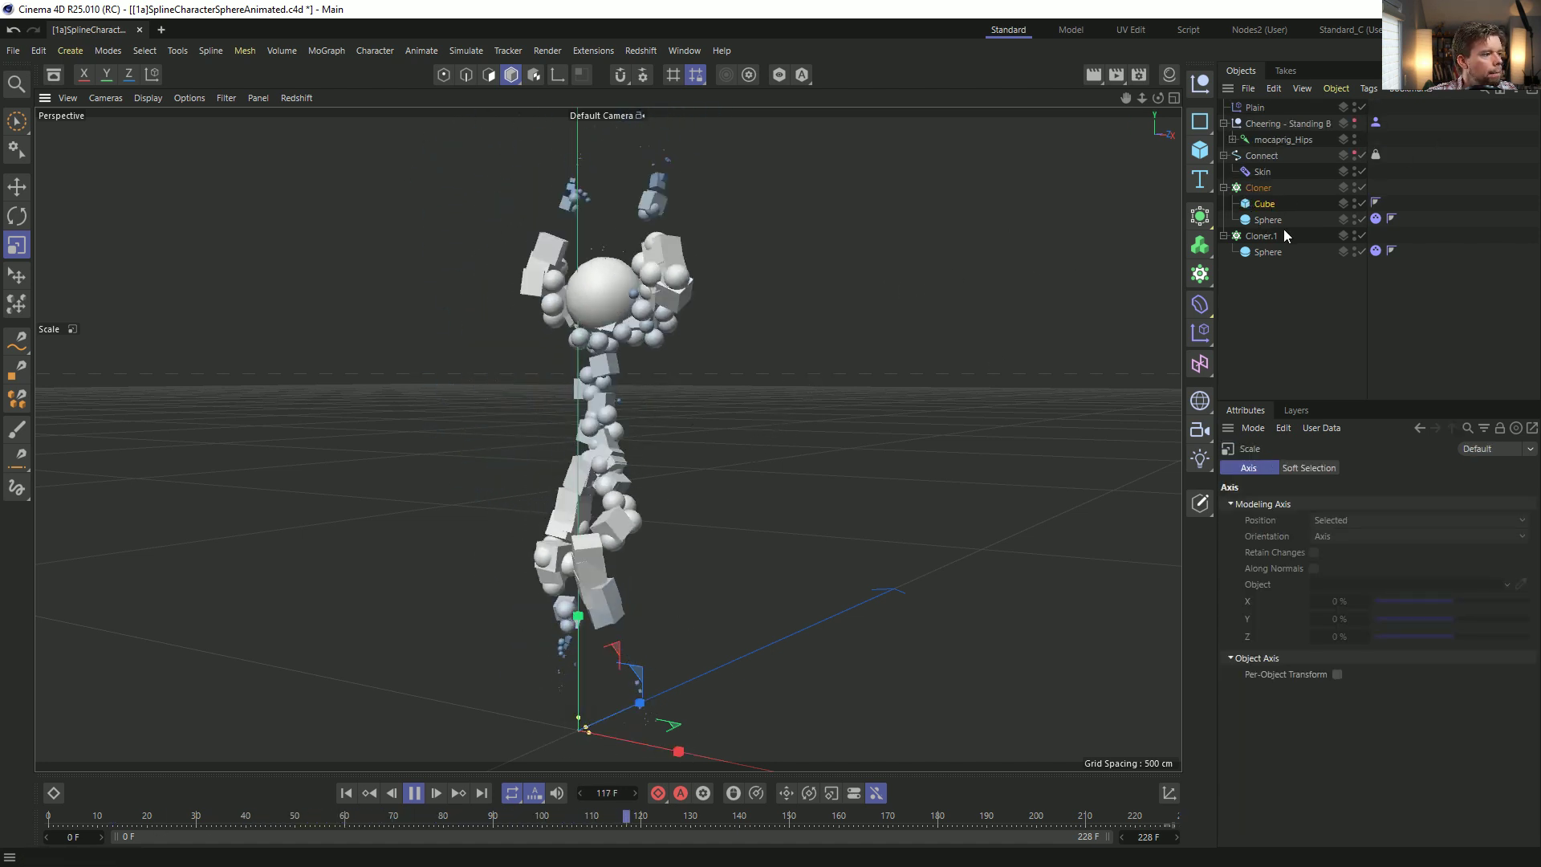
pyautogui.keyDown('ctrl'); pyautogui.moveTo(1404, 213); pyautogui.dragTo(1392, 203); pyautogui.keyUp('ctrl')
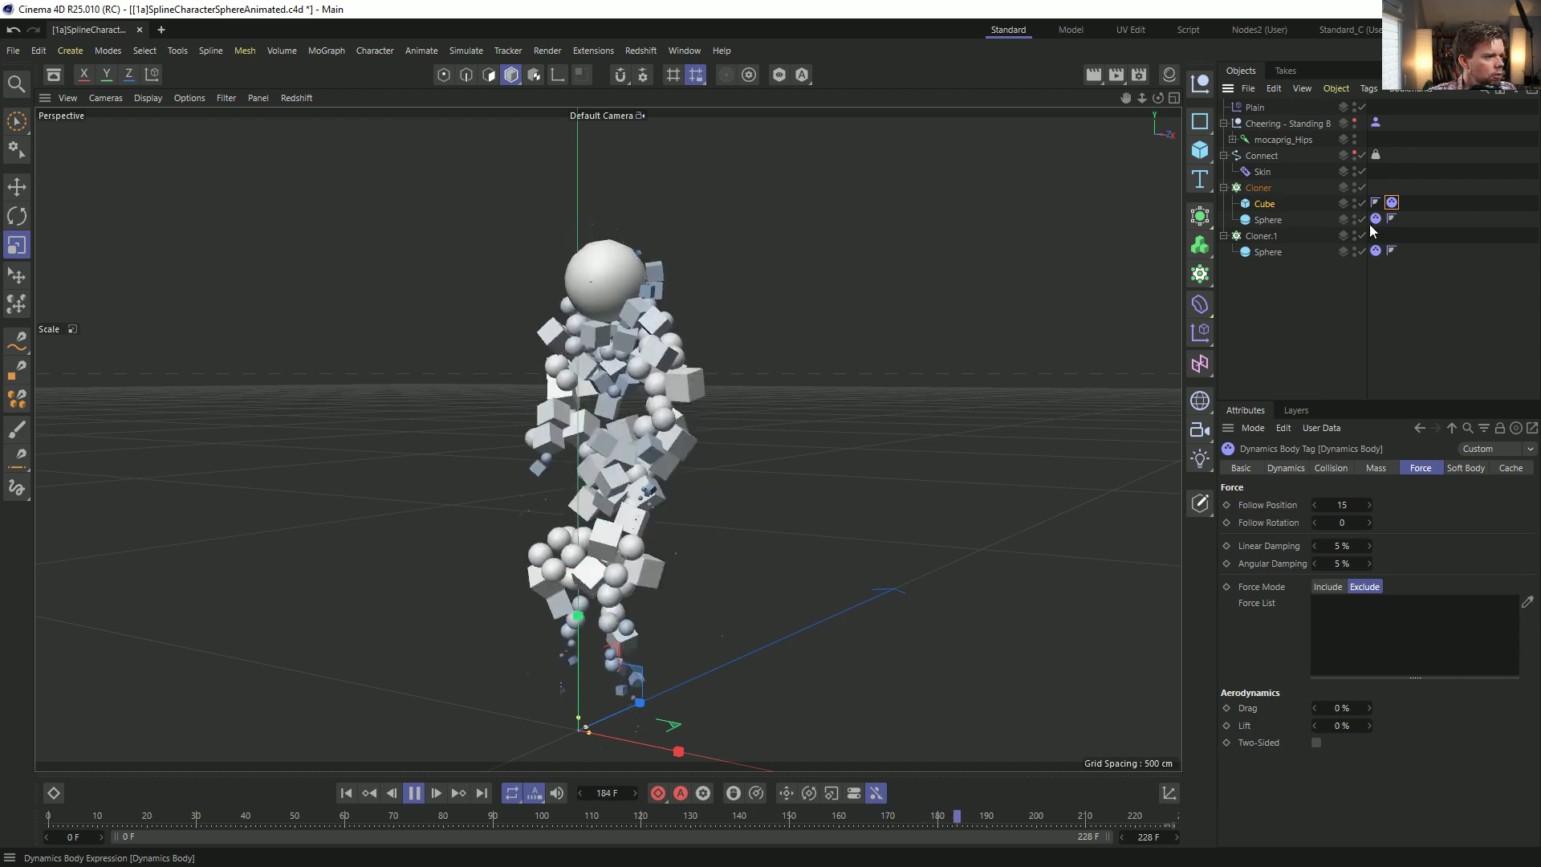
# Take the Sphere out of the first Cloner and set the Cube's size to 2 cm X, 25 cm Y and 2 cm Z.
pyautogui.moveTo(1265, 219); pyautogui.dragTo(1286, 334)
pyautogui.keyDown('alt'); pyautogui.moveTo(556, 411); pyautogui.dragTo(586, 446); pyautogui.keyUp('alt')
pyautogui.click(1264, 203)
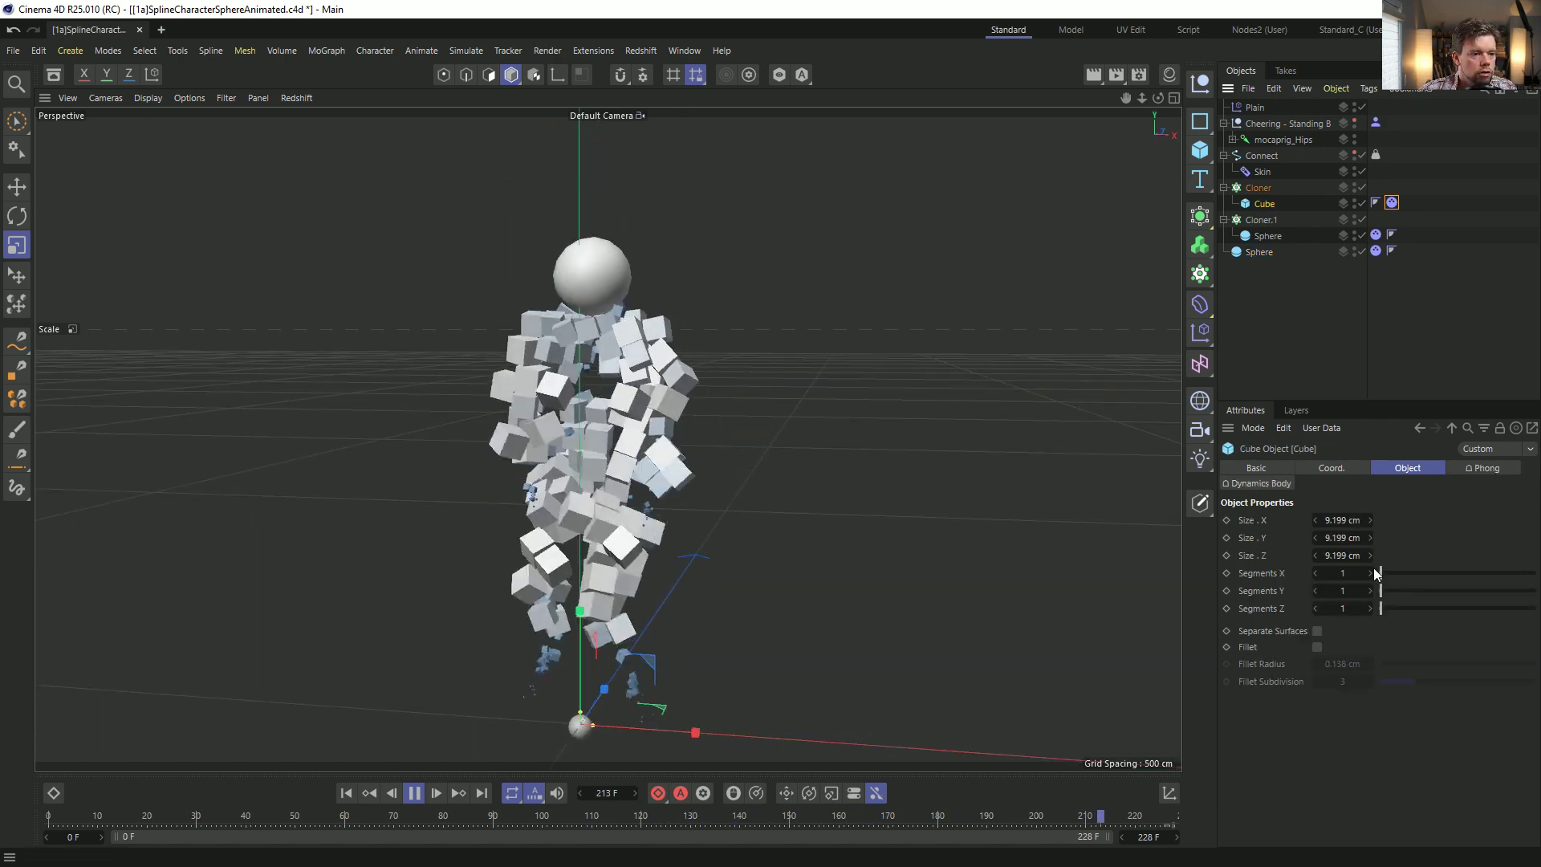
pyautogui.click(1354, 520)
pyautogui.write('2')
pyautogui.click(1348, 555)
pyautogui.write('2')
pyautogui.press('Return')
pyautogui.write('25')
pyautogui.press('Return')
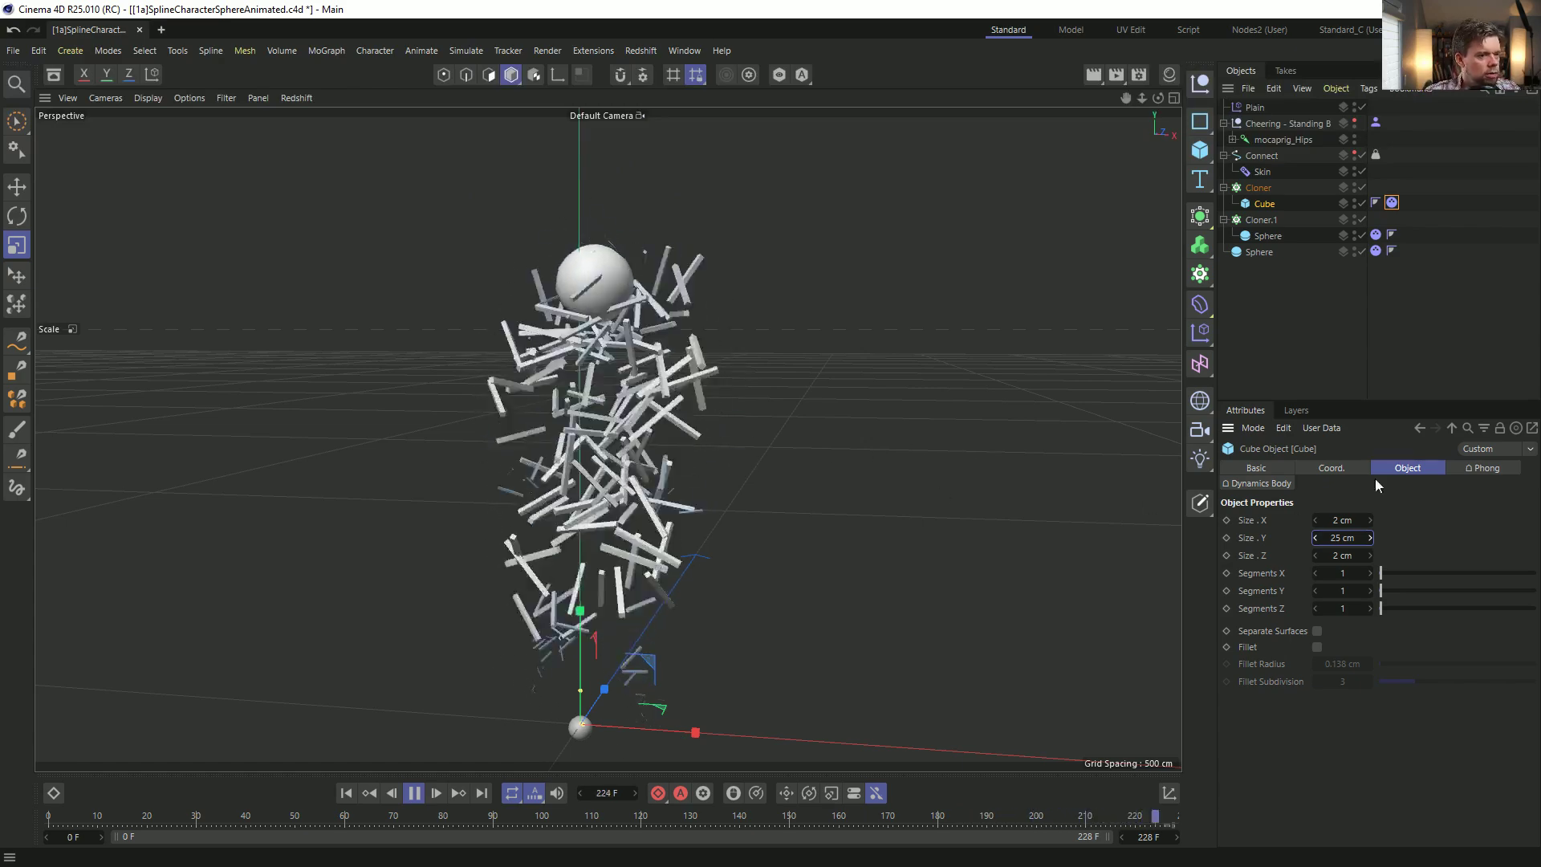
# Try Box as the collision shape in the Cube's Dynamics Body tag during playback, and undo the shape change.
pyautogui.click(1391, 202)
pyautogui.click(1345, 468)
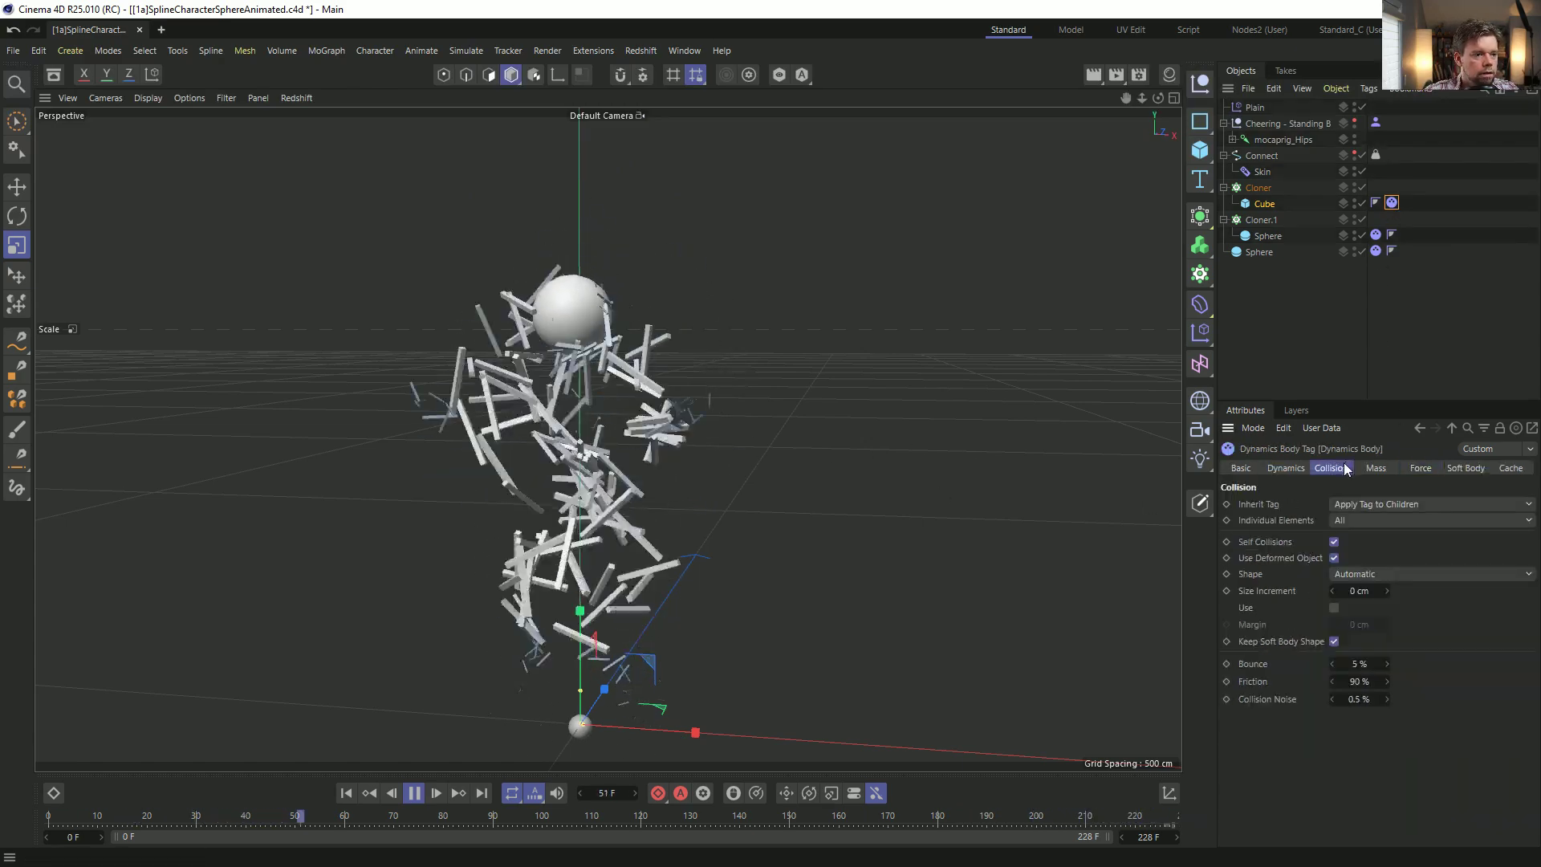
pyautogui.click(1368, 574)
pyautogui.click(1375, 624)
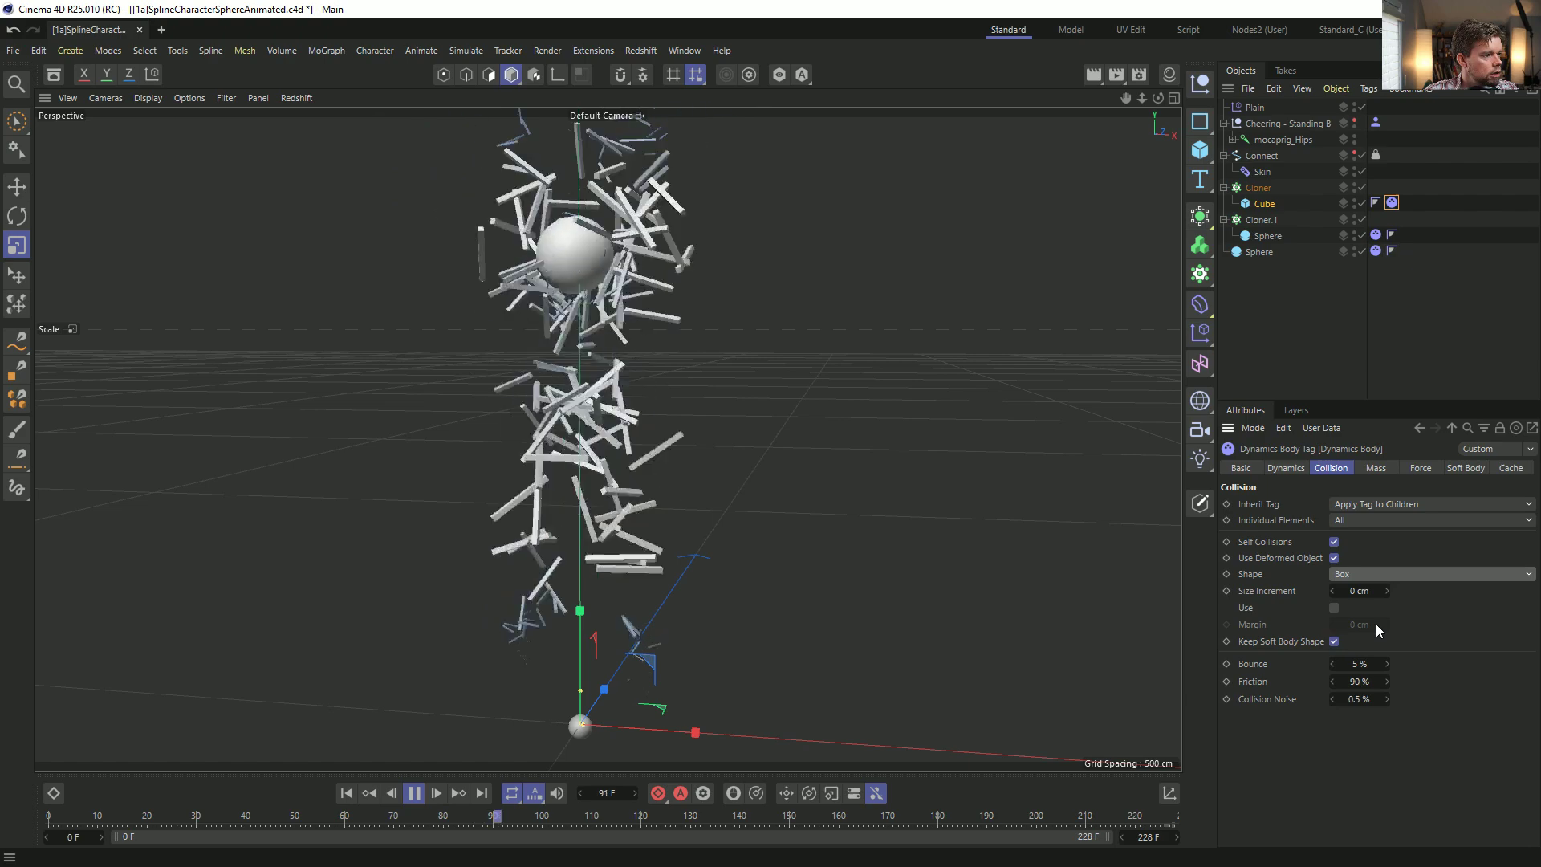
pyautogui.keyDown('alt'); pyautogui.moveTo(494, 385); pyautogui.dragTo(427, 387); pyautogui.keyUp('alt')
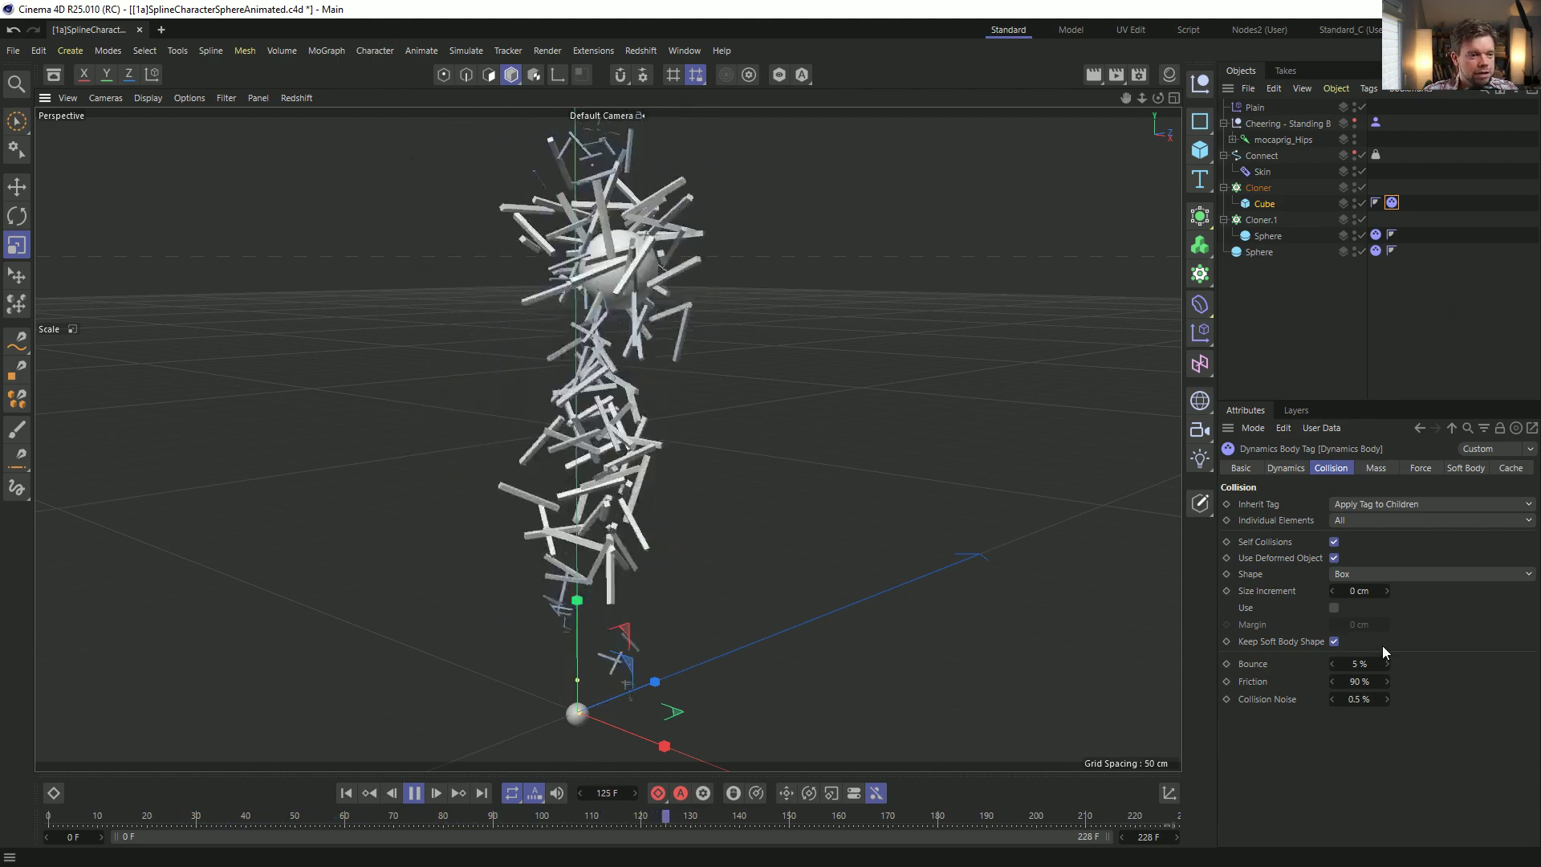
pyautogui.keyDown('alt'); pyautogui.moveTo(658, 397); pyautogui.dragTo(577, 393); pyautogui.keyUp('alt')
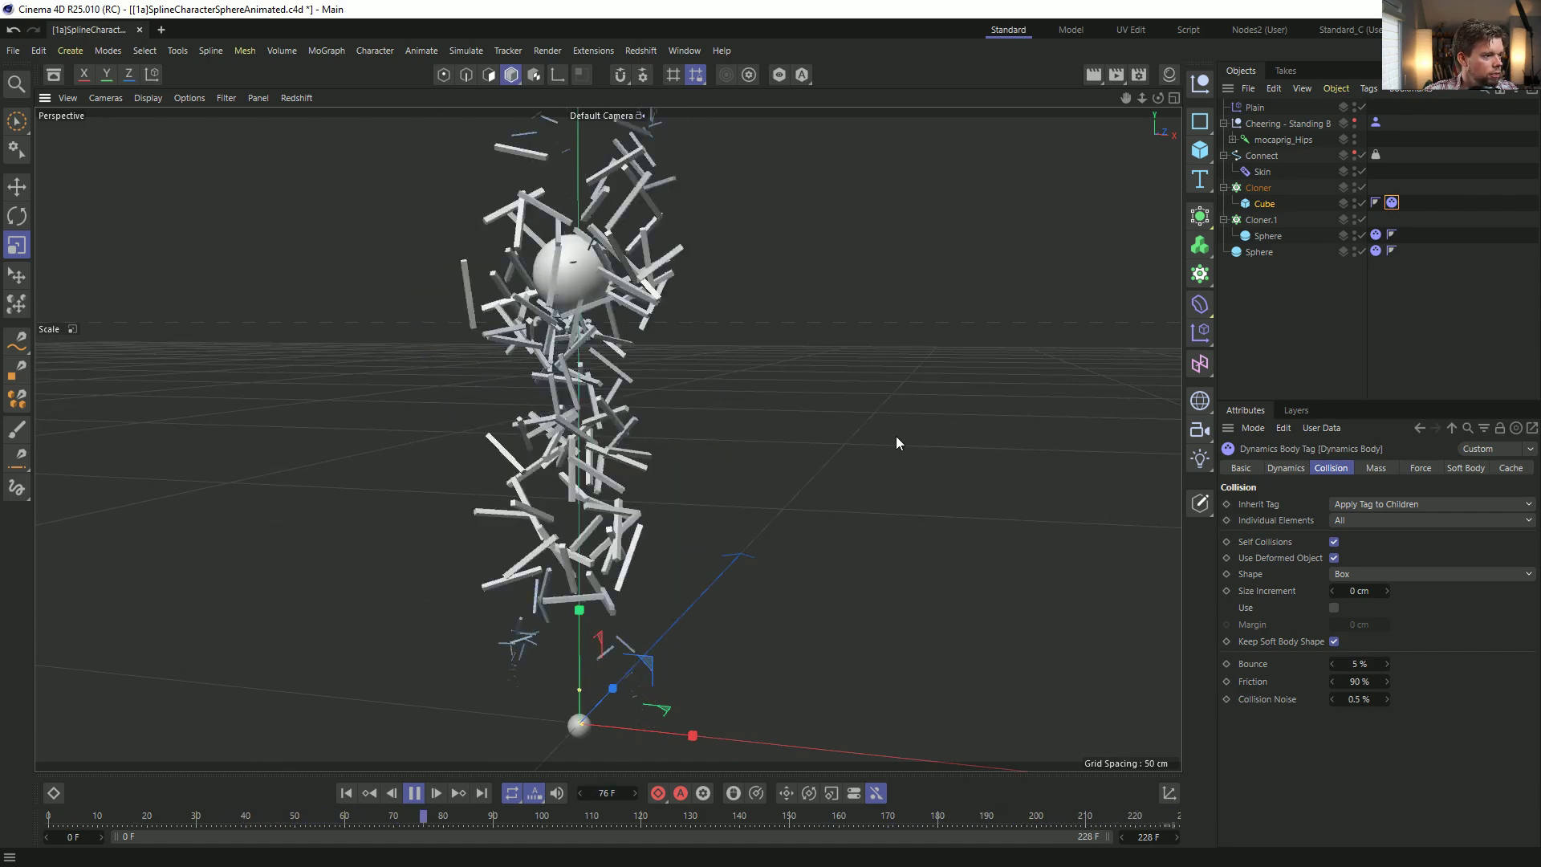
pyautogui.hotkey('ctrl', 'z')
pyautogui.hotkey('ctrl', 'z')
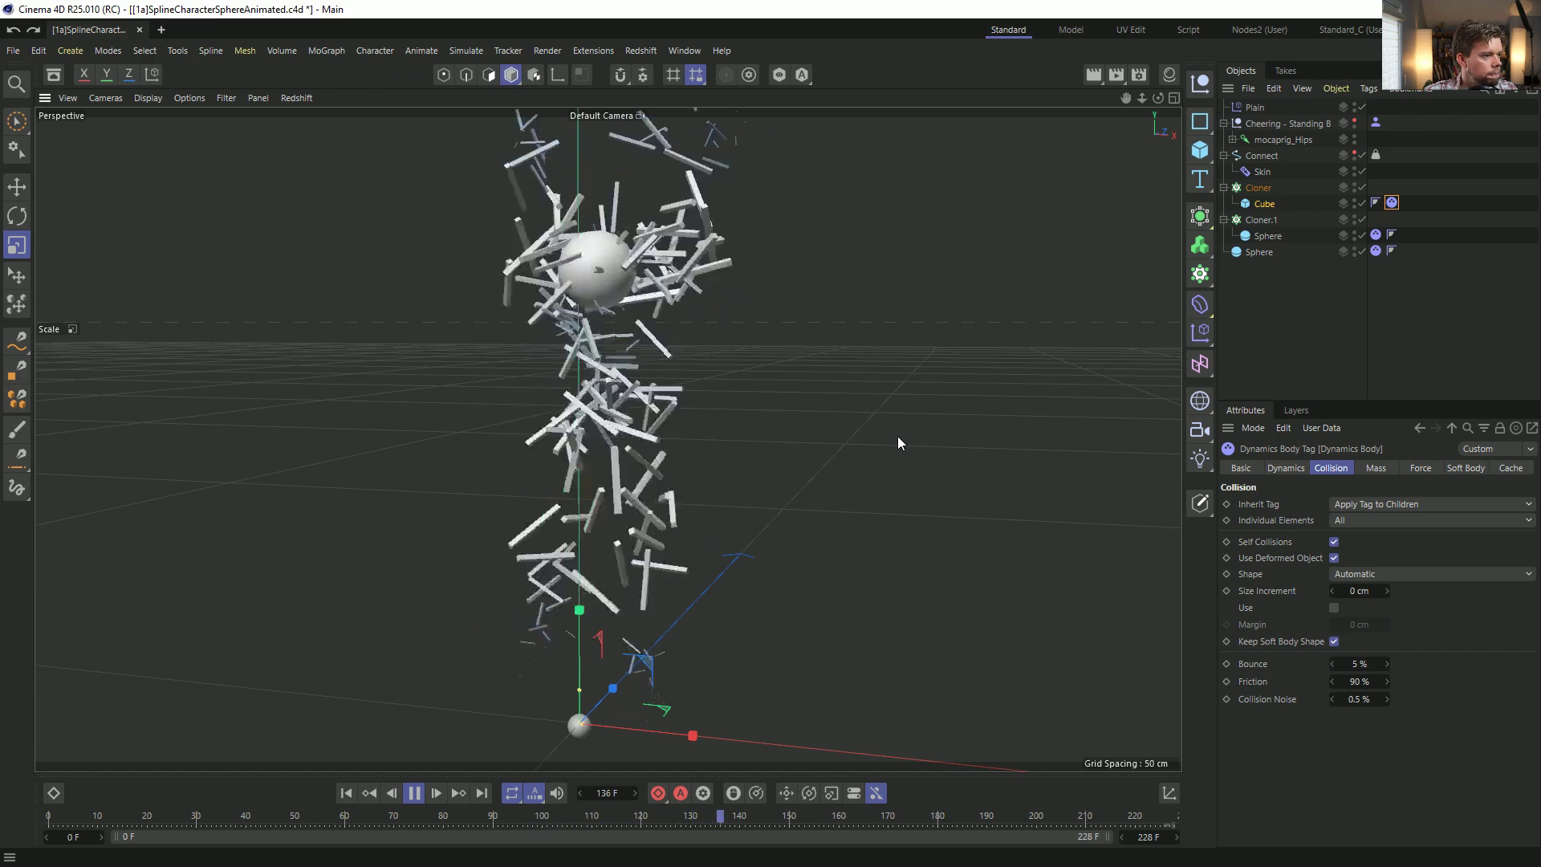
# Set the Cube's collision shape to Ellipsoid and replay the figure from the first frame.
pyautogui.click(1384, 574)
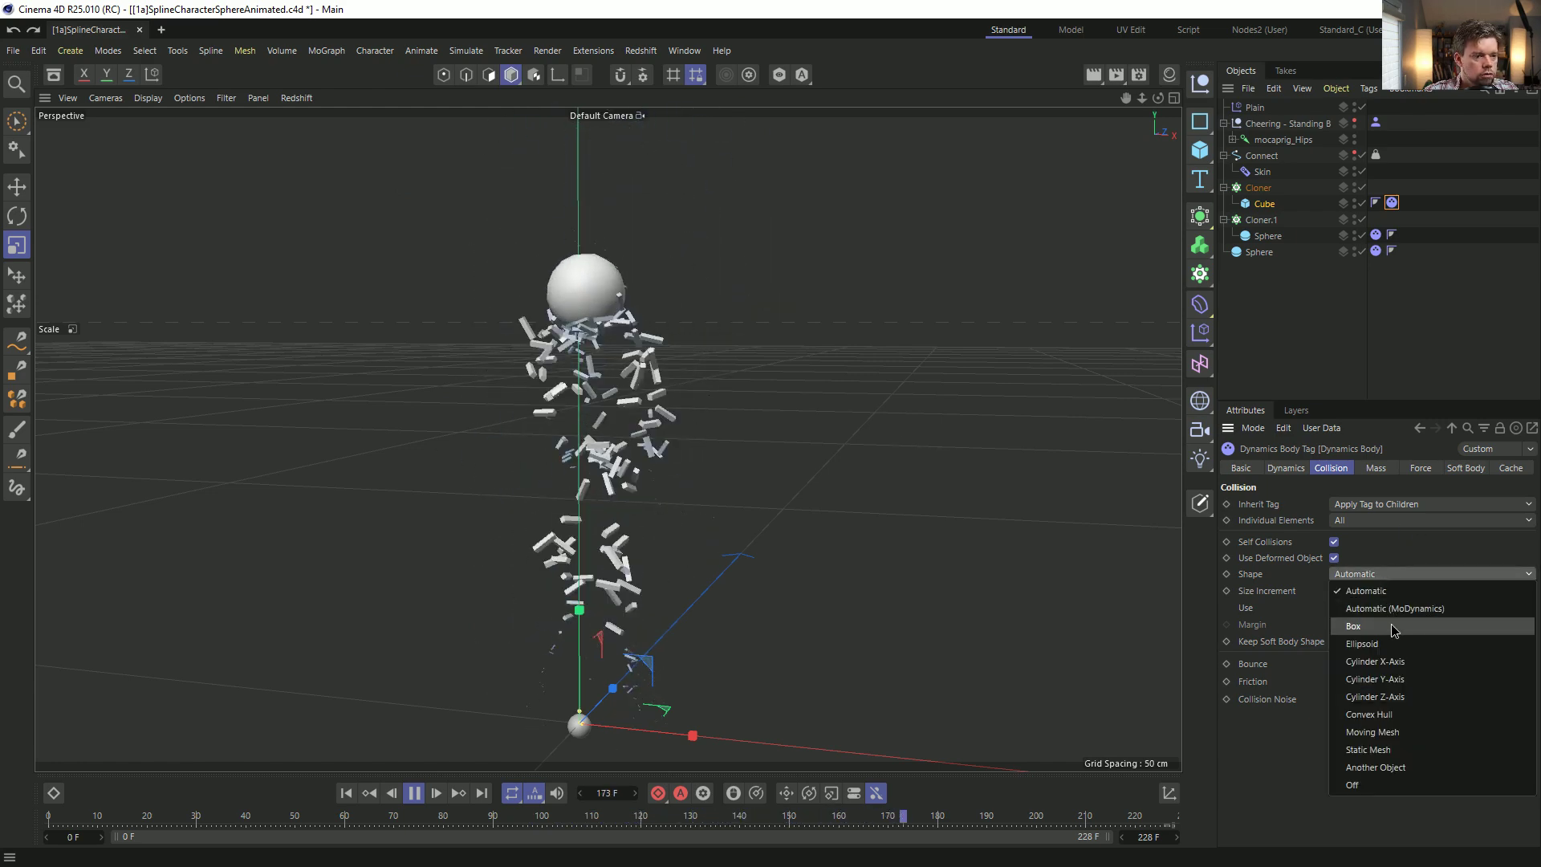
pyautogui.click(1380, 645)
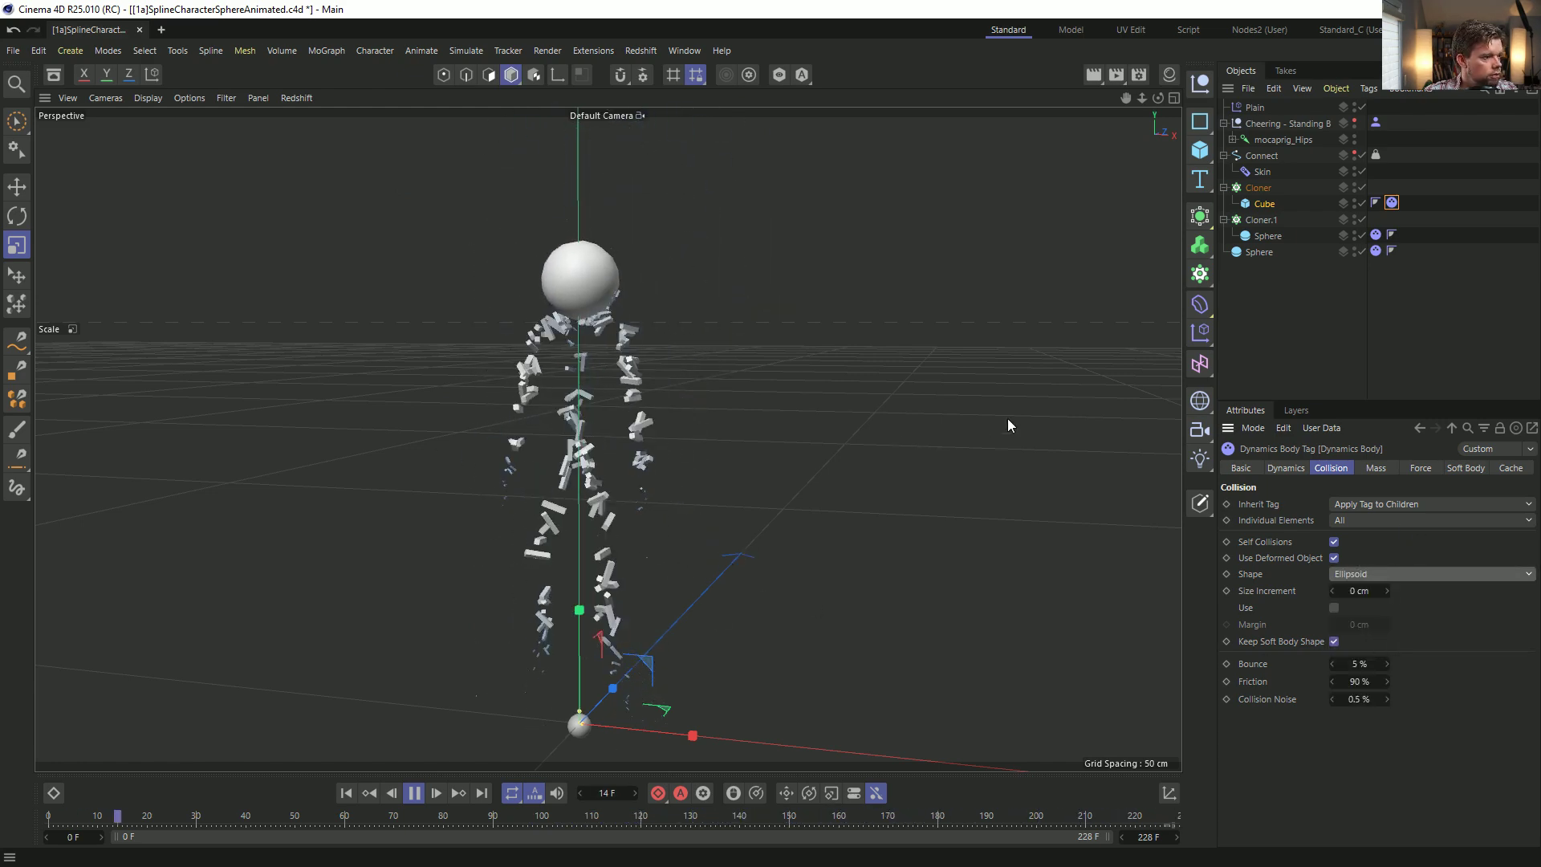
pyautogui.click(1249, 205)
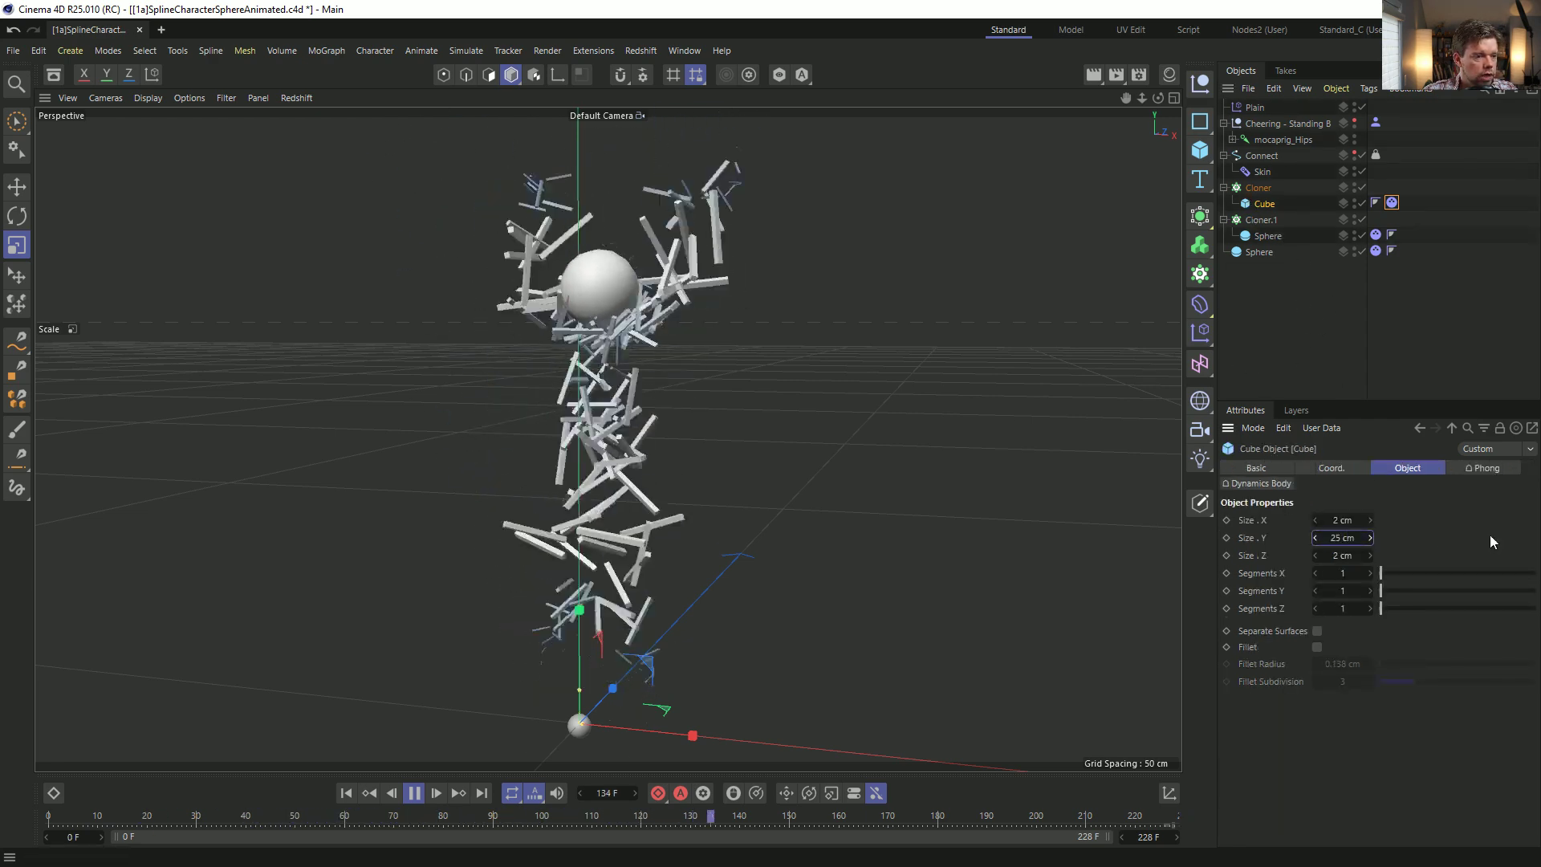
pyautogui.click(347, 793)
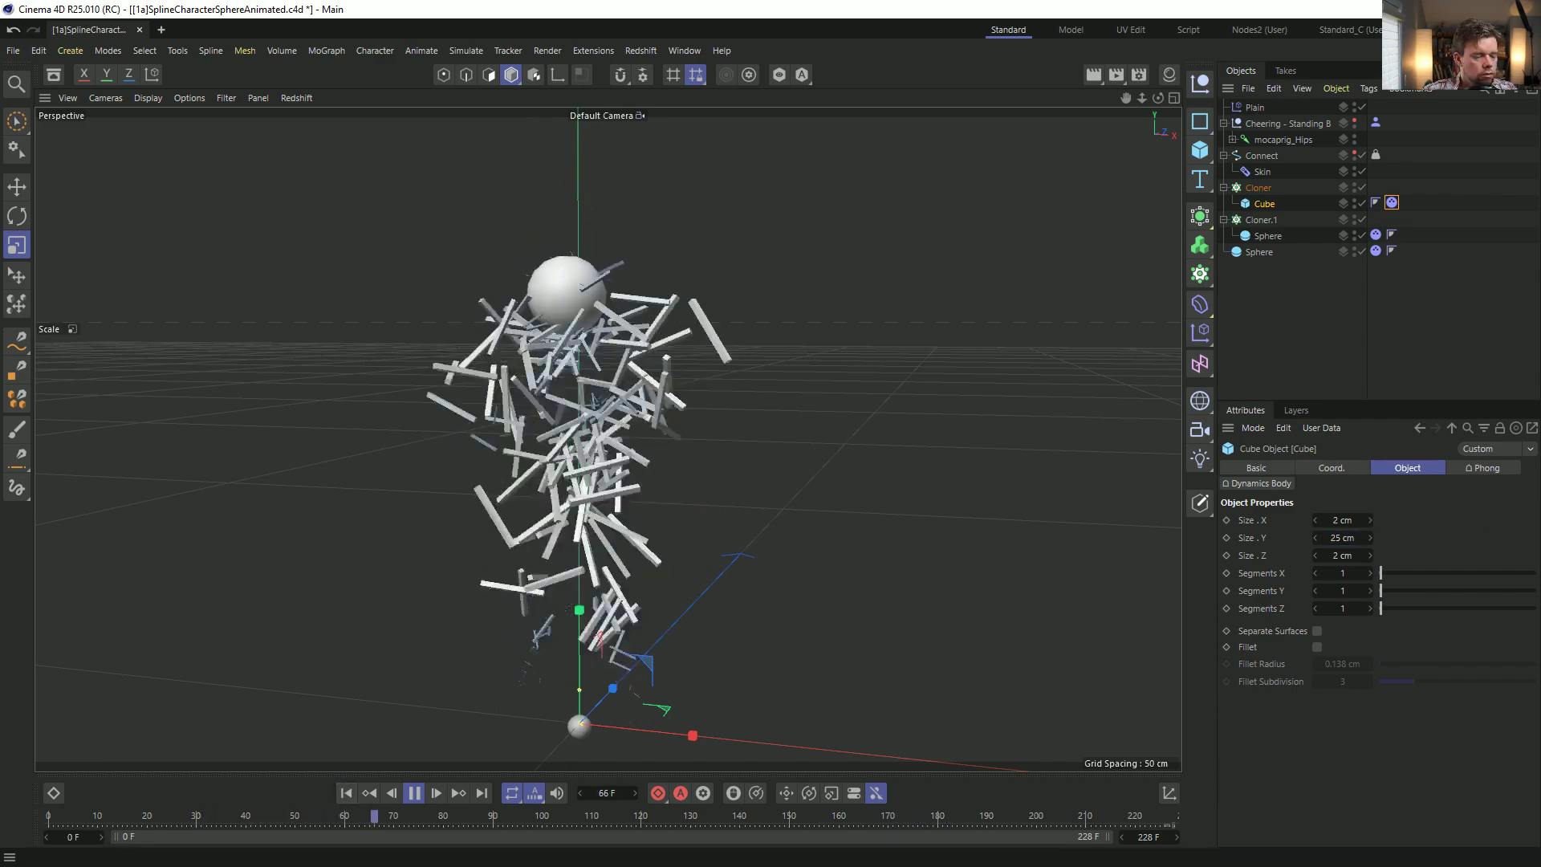
# Set Scale to 10 cm in the project's expert Dynamics settings.
pyautogui.hotkey('ctrl', 'd')
pyautogui.click(1414, 467)
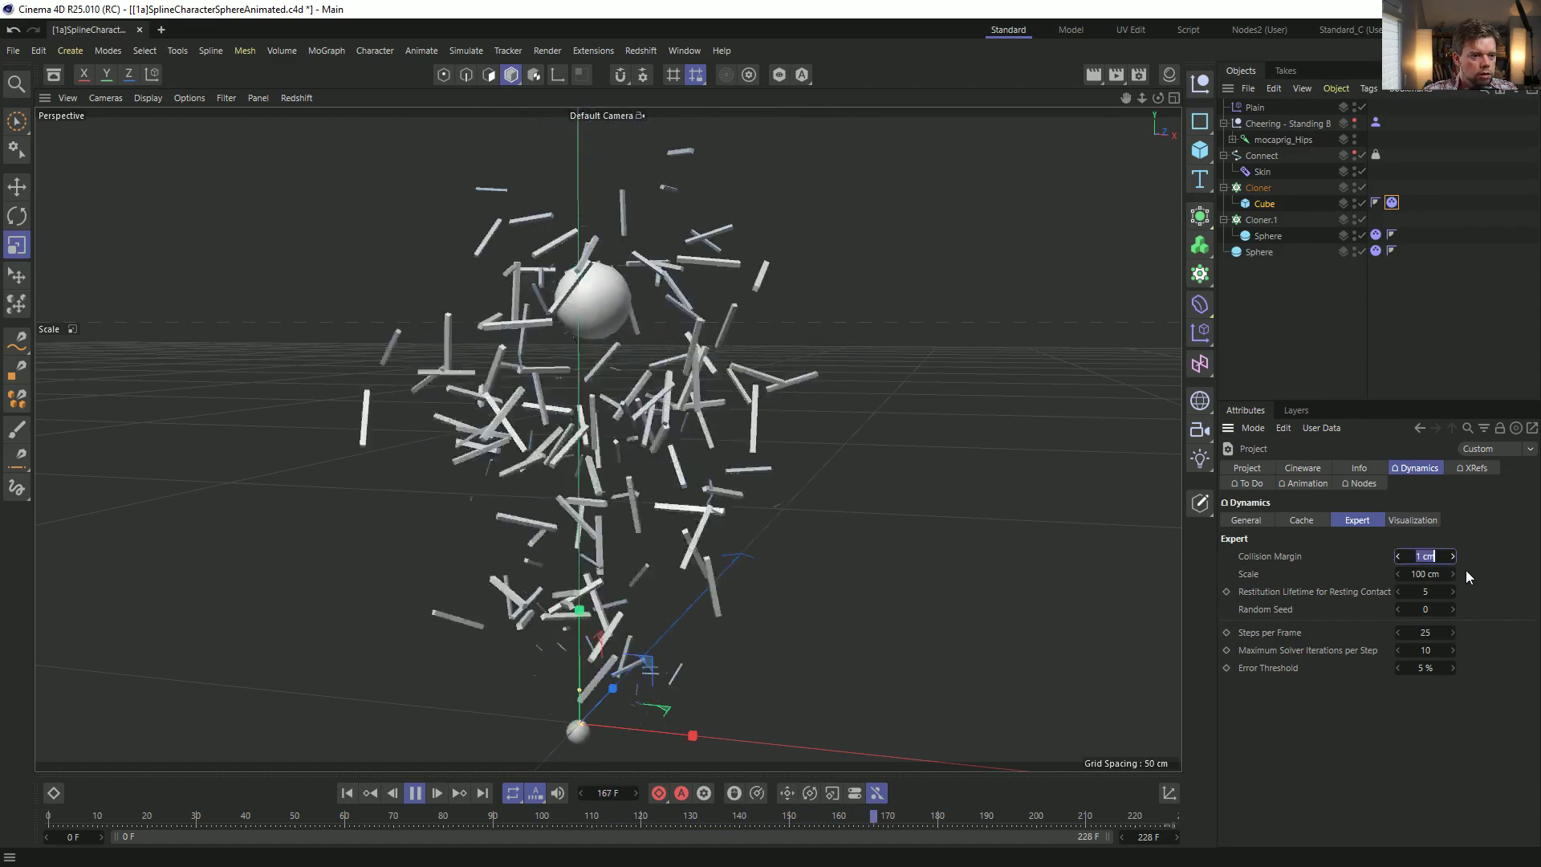
pyautogui.write('0')
pyautogui.press('Return')
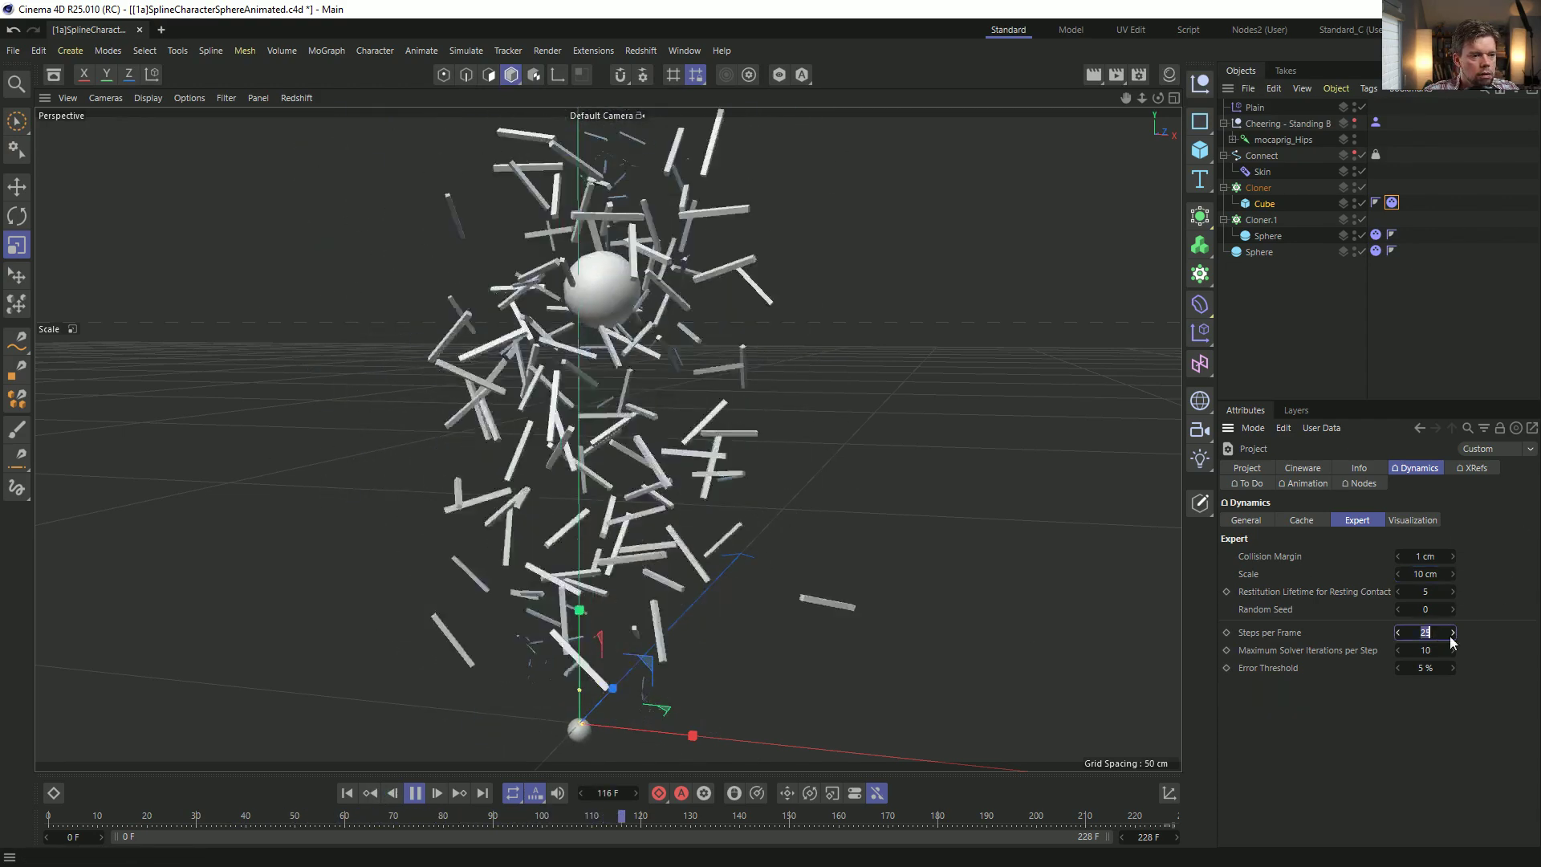
# Set the Cube's size to 5 cm in X, Y and Z.
pyautogui.click(1271, 203)
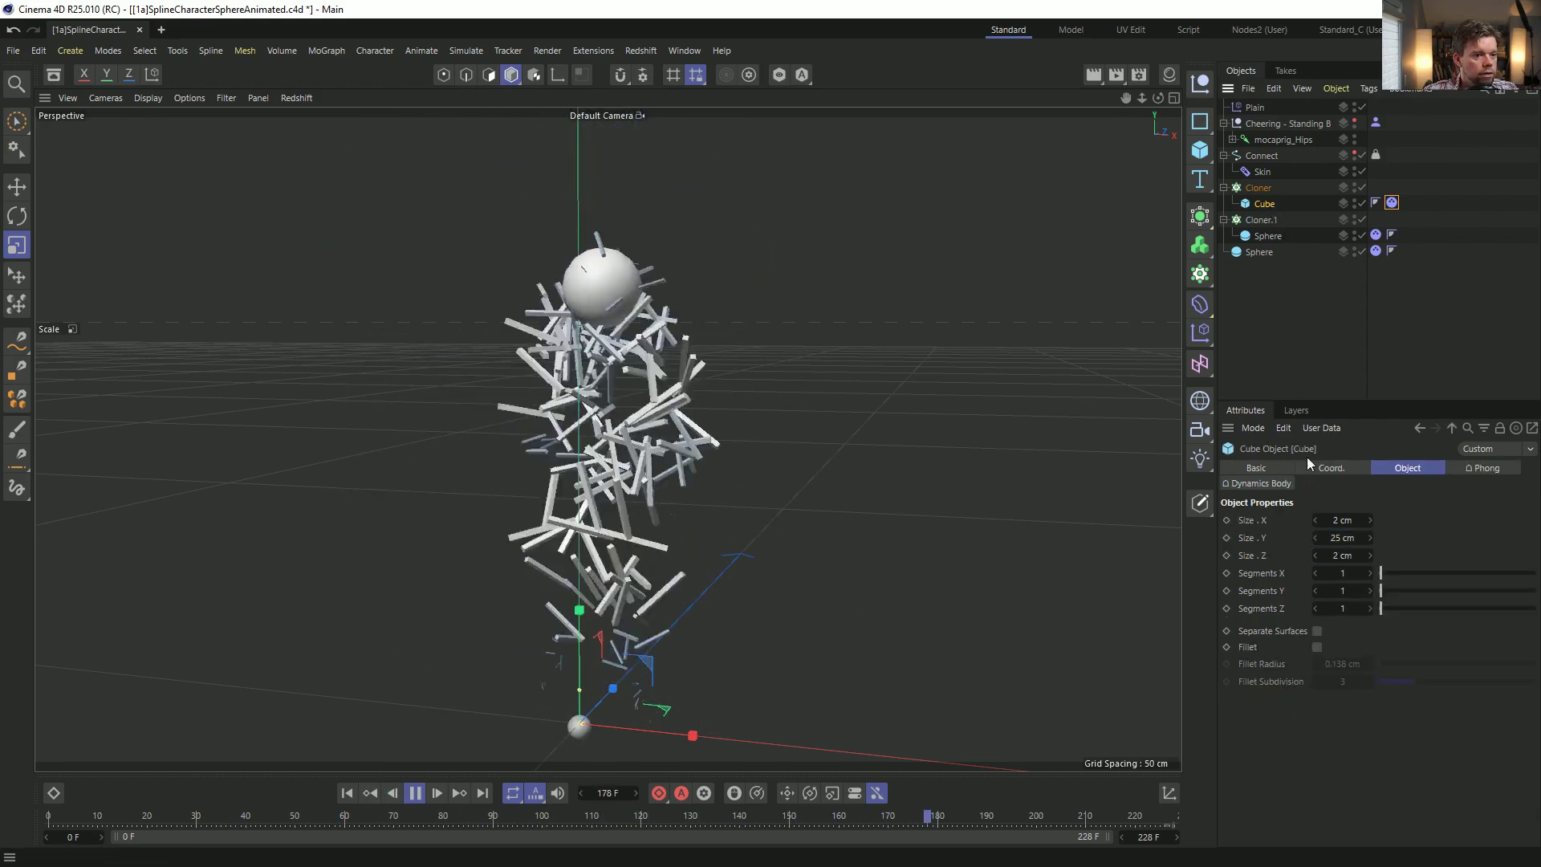
pyautogui.doubleClick(1342, 520)
pyautogui.write('5')
pyautogui.press('Tab')
pyautogui.press('Tab')
pyautogui.doubleClick(1351, 538)
pyautogui.write('5')
pyautogui.press('Return')
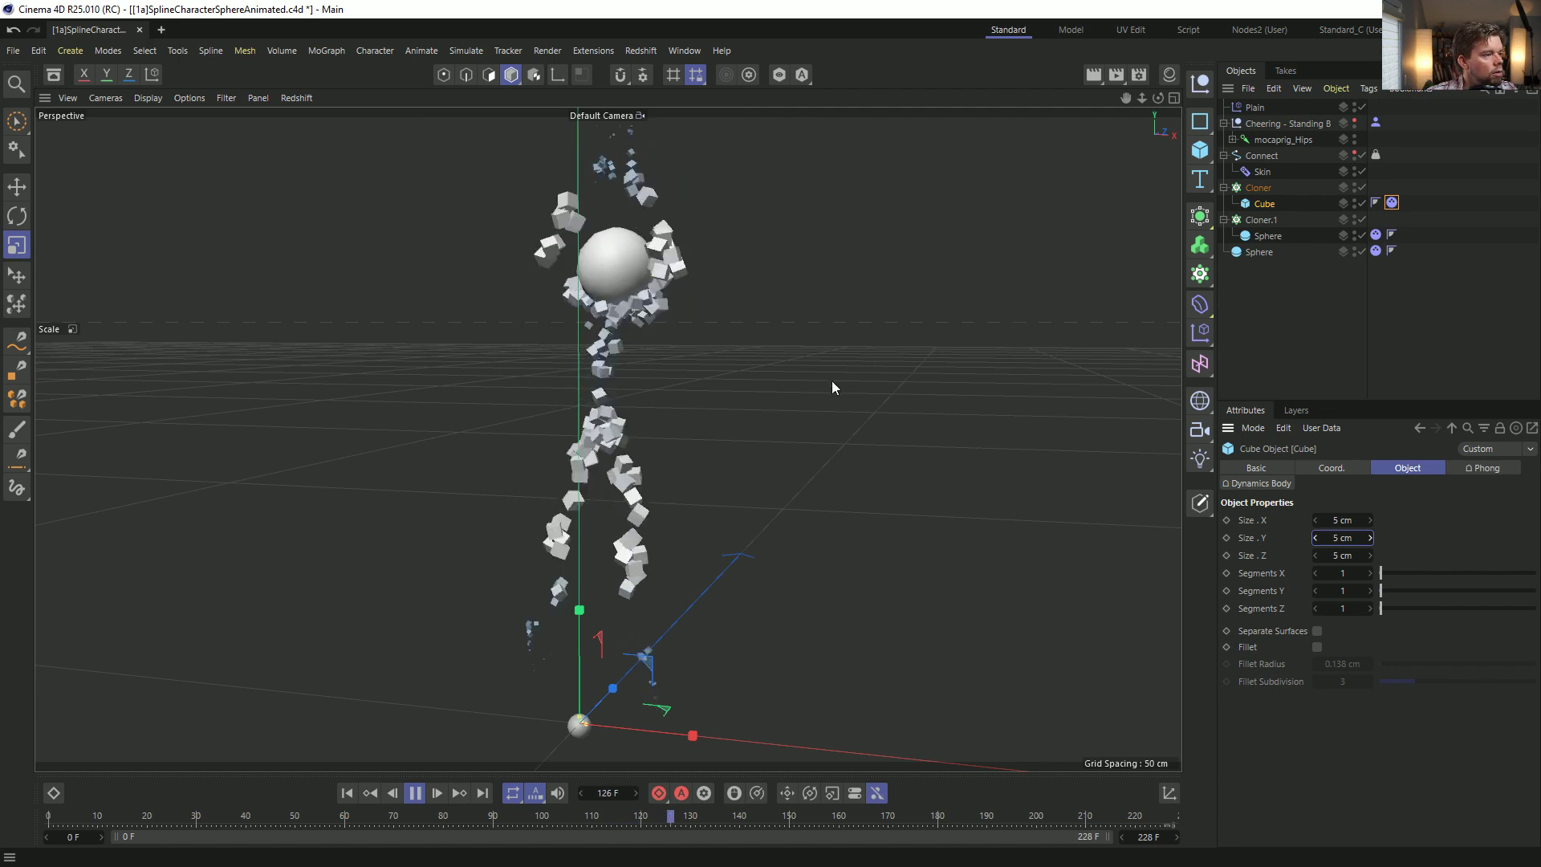
# Enlarge the Cube uniformly with the Scale tool until its clones form a bulky figure during playback.
pyautogui.press('t')
pyautogui.moveTo(839, 311); pyautogui.dragTo(939, 310)
pyautogui.moveTo(286, 498); pyautogui.dragTo(423, 497)
pyautogui.moveTo(931, 538); pyautogui.dragTo(883, 538)
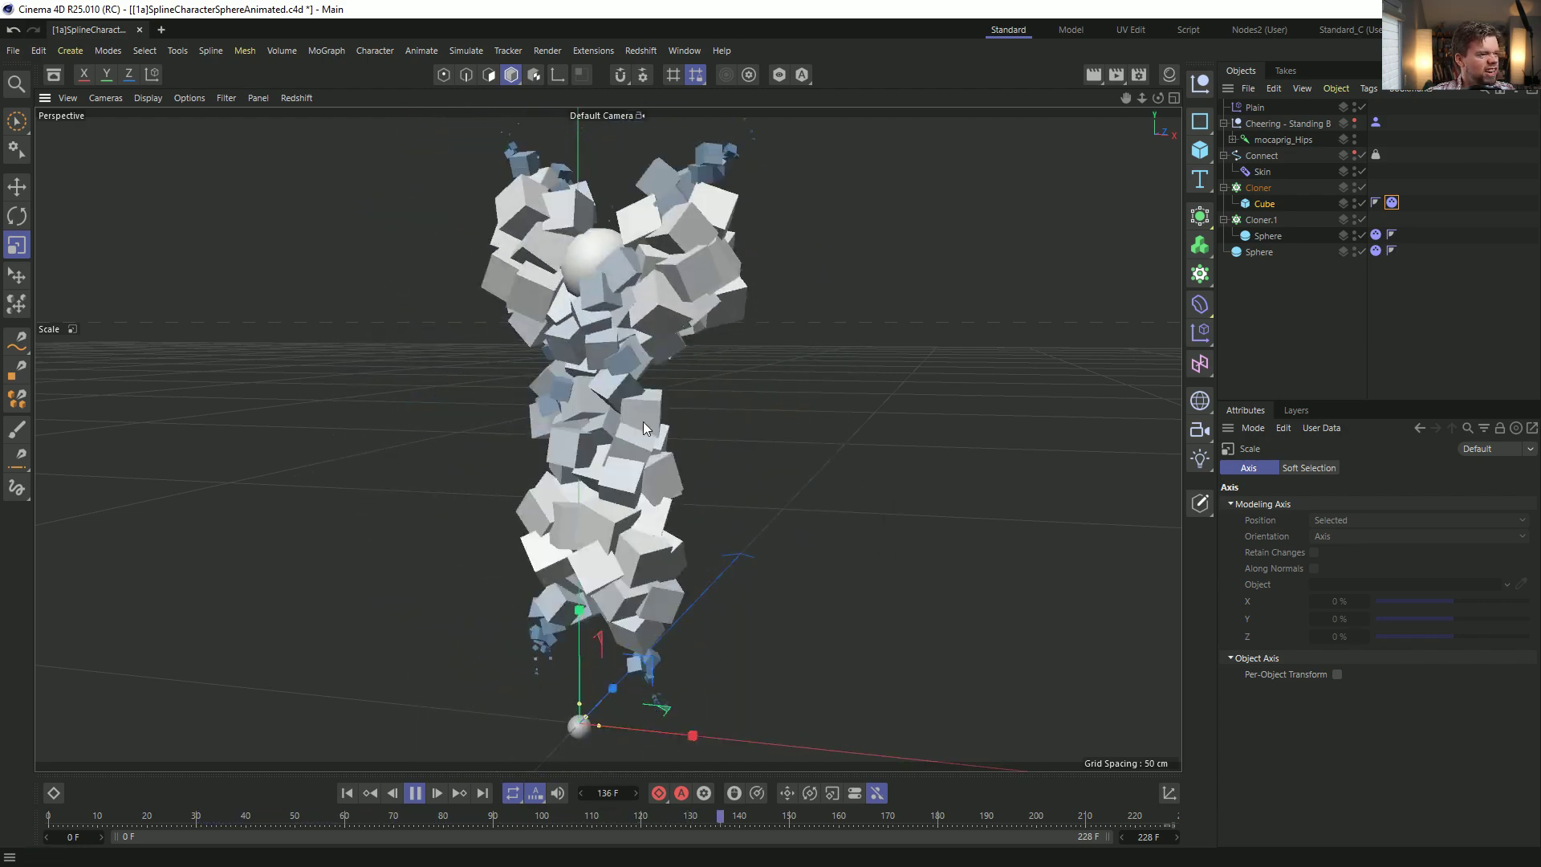
pyautogui.moveTo(655, 586); pyautogui.dragTo(661, 503)
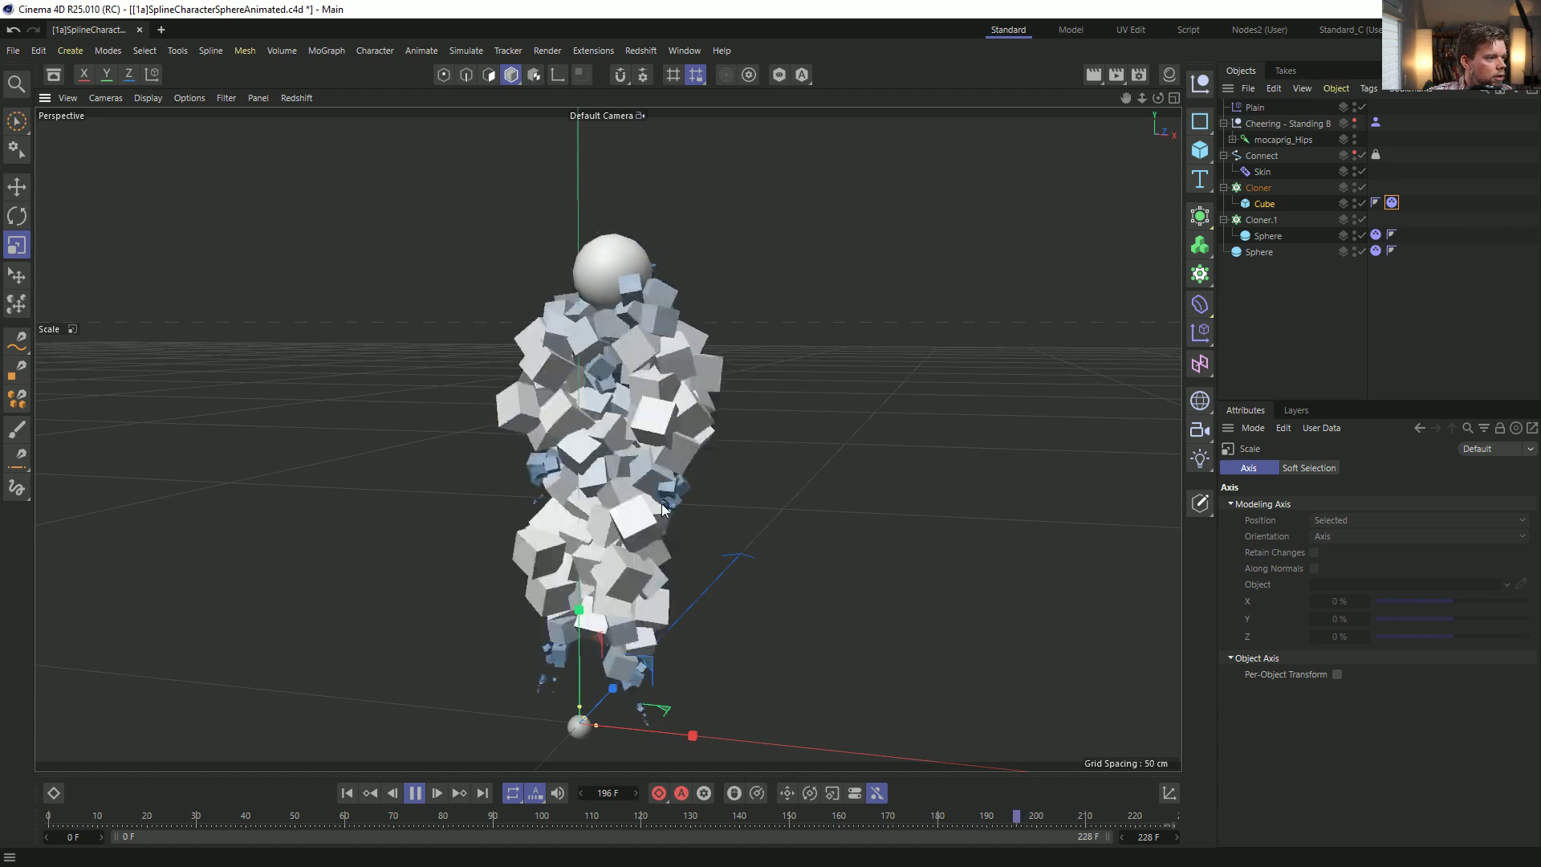
# Inspect the first Cloner's settings and scale the Cube down to smaller blocks.
pyautogui.click(1259, 188)
pyautogui.moveTo(1412, 810); pyautogui.dragTo(1276, 808)
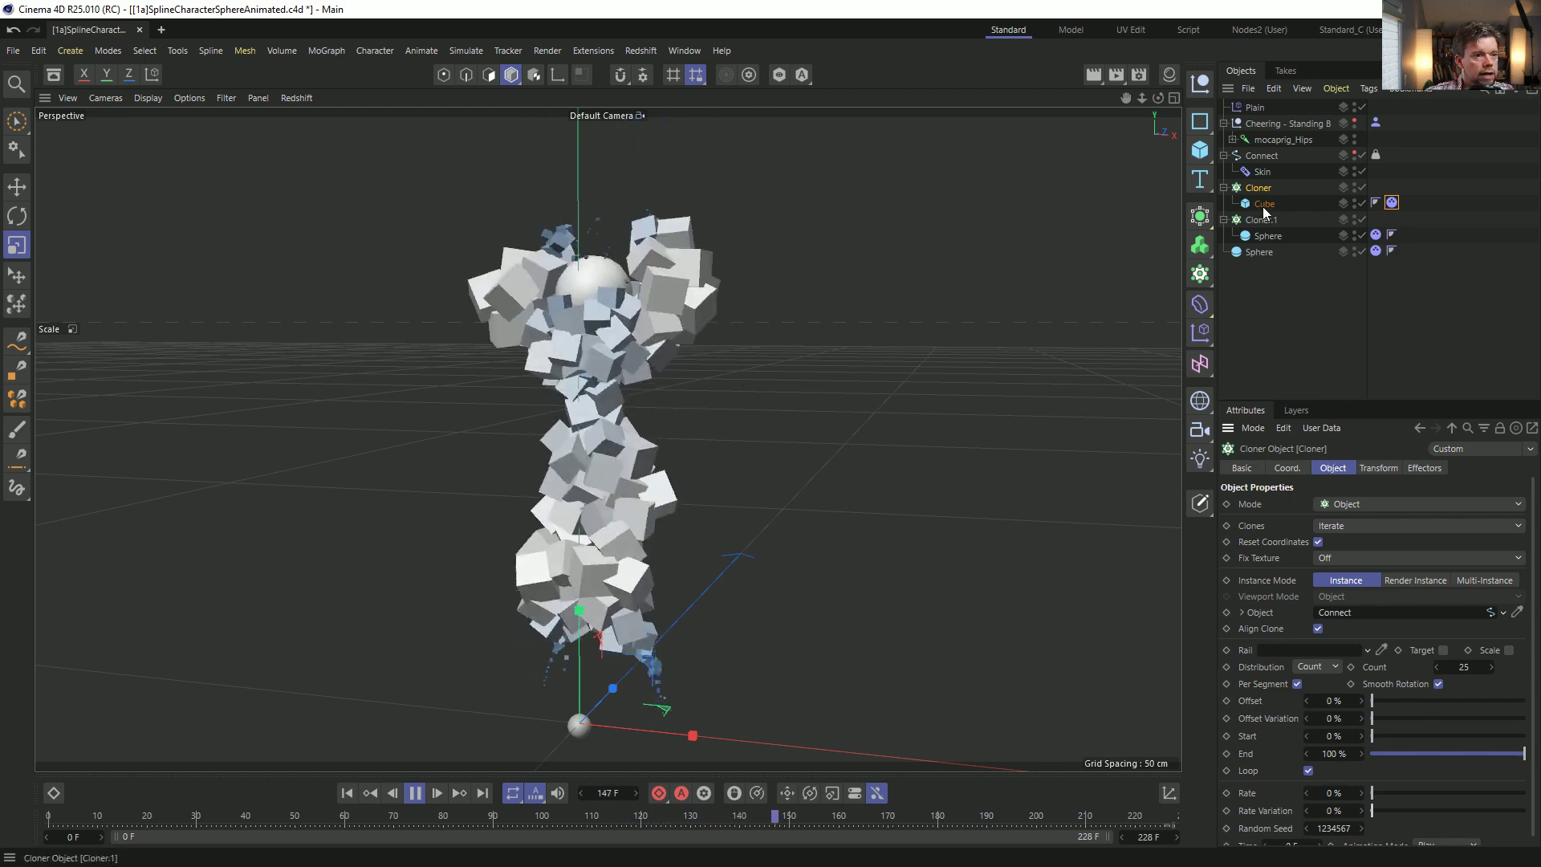
pyautogui.moveTo(739, 433); pyautogui.dragTo(657, 485)
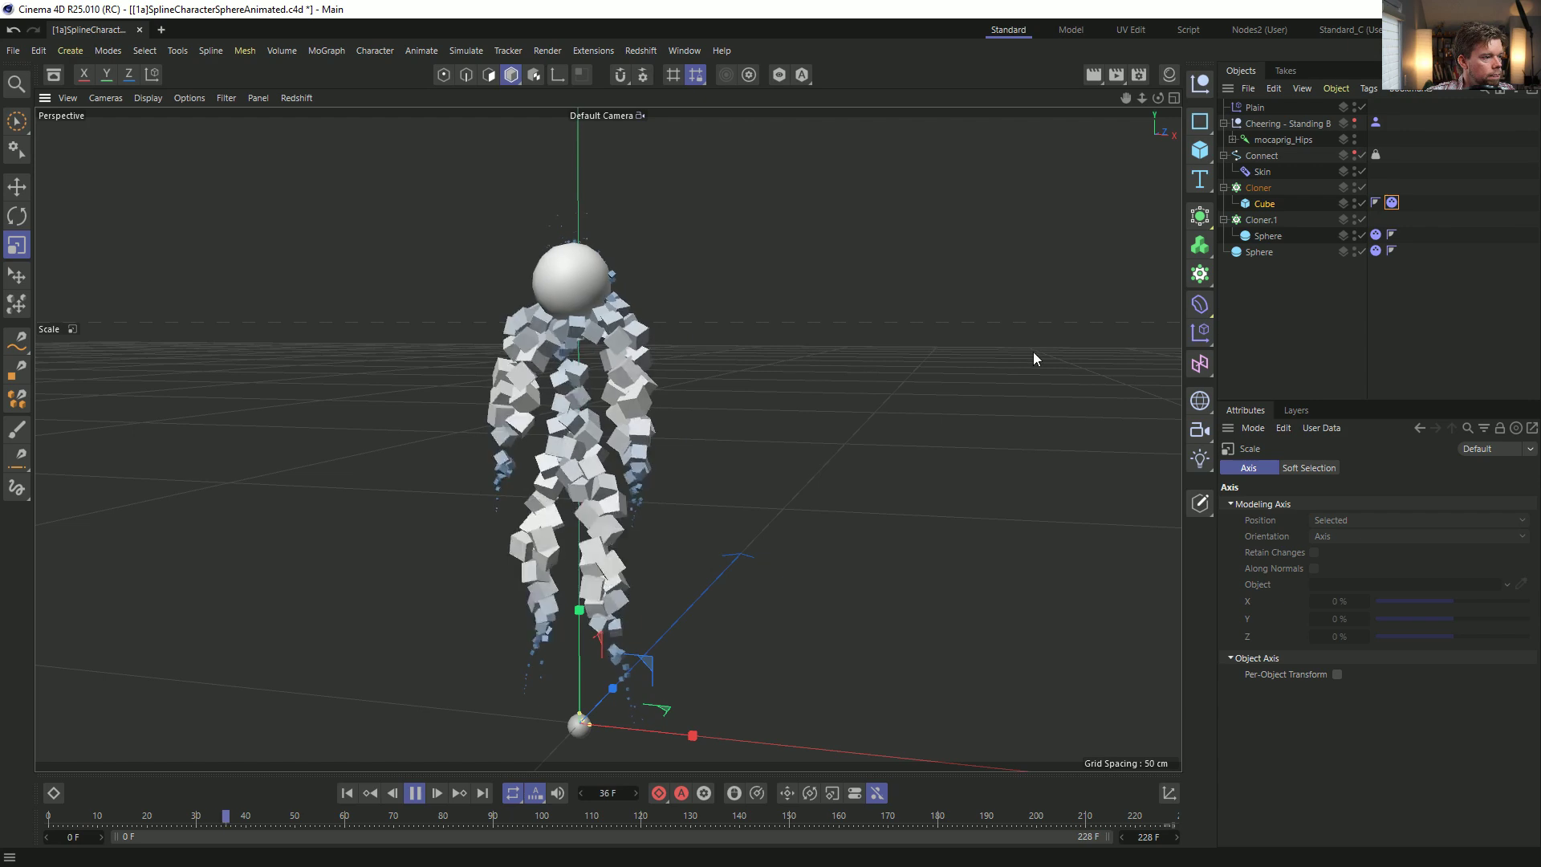
# Disable the Plain effector and set the collision shape in the Cube's Dynamics Body tag to Automatic.
pyautogui.click(1362, 107)
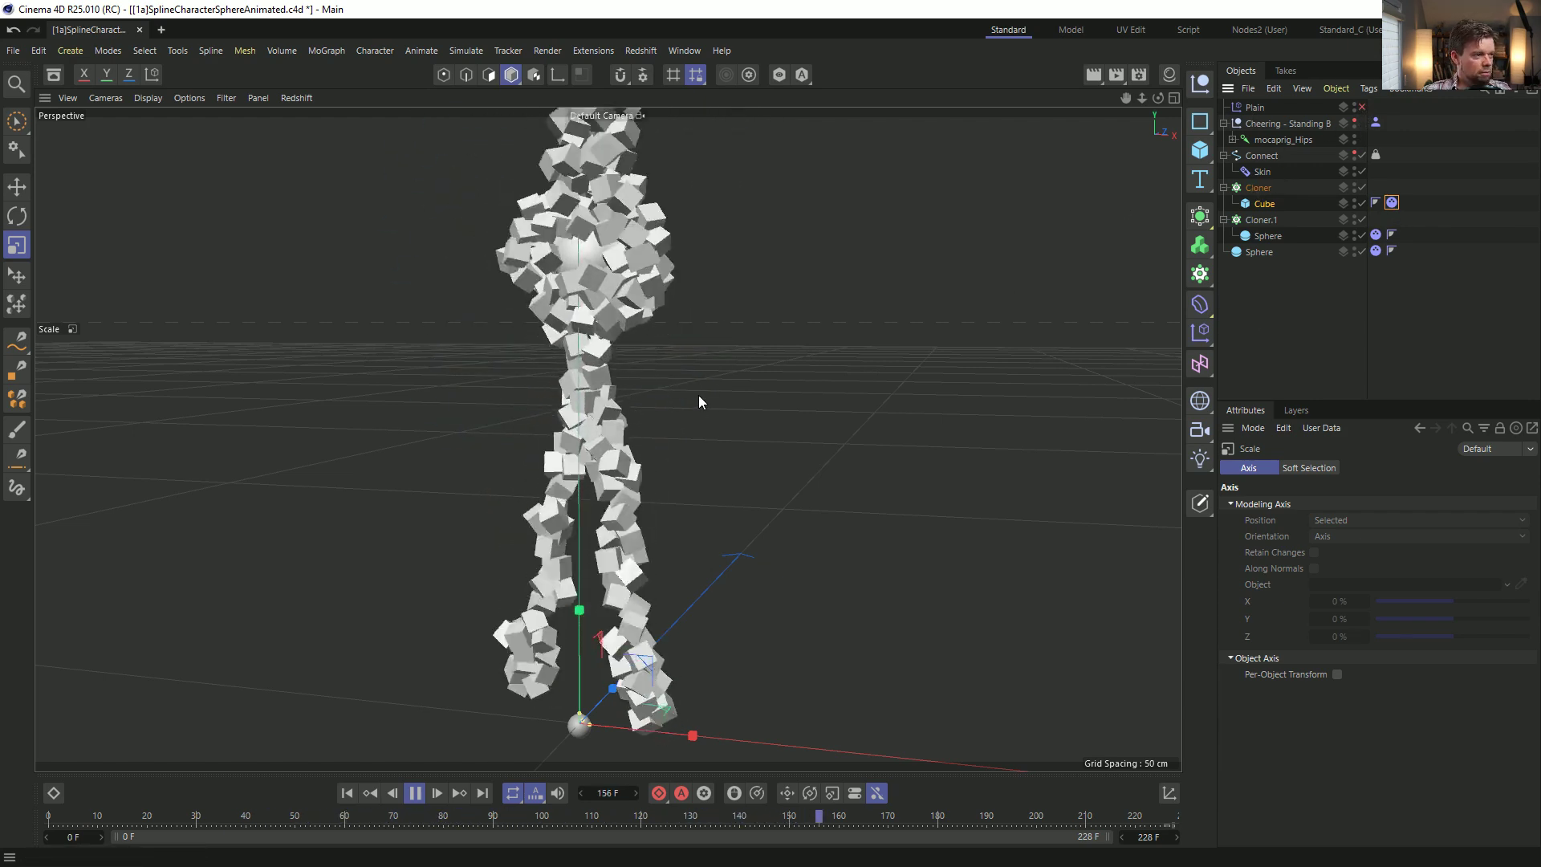
pyautogui.click(1392, 202)
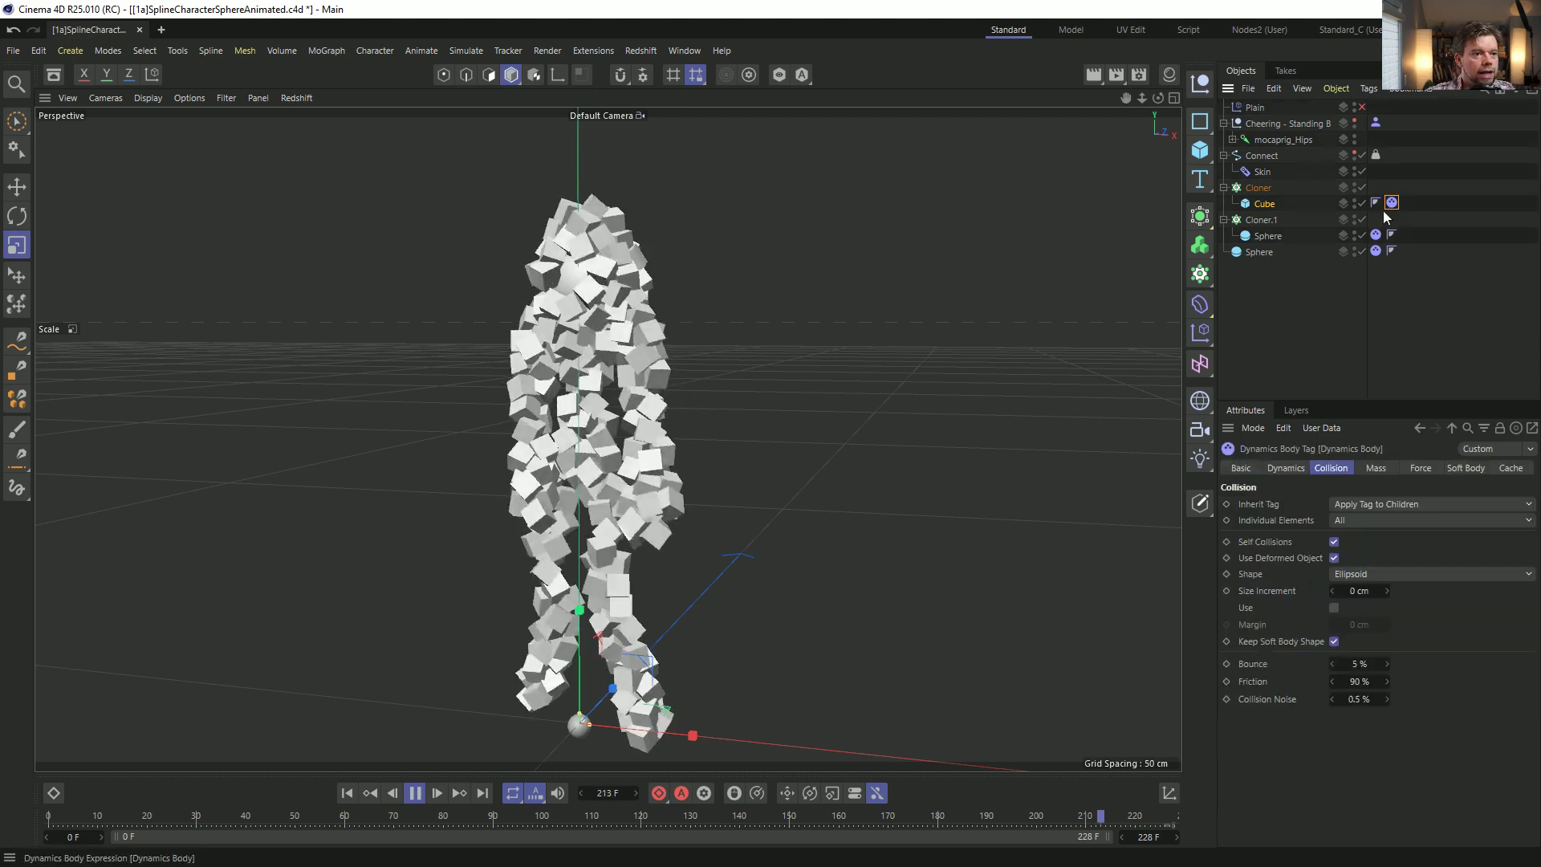
pyautogui.click(1388, 574)
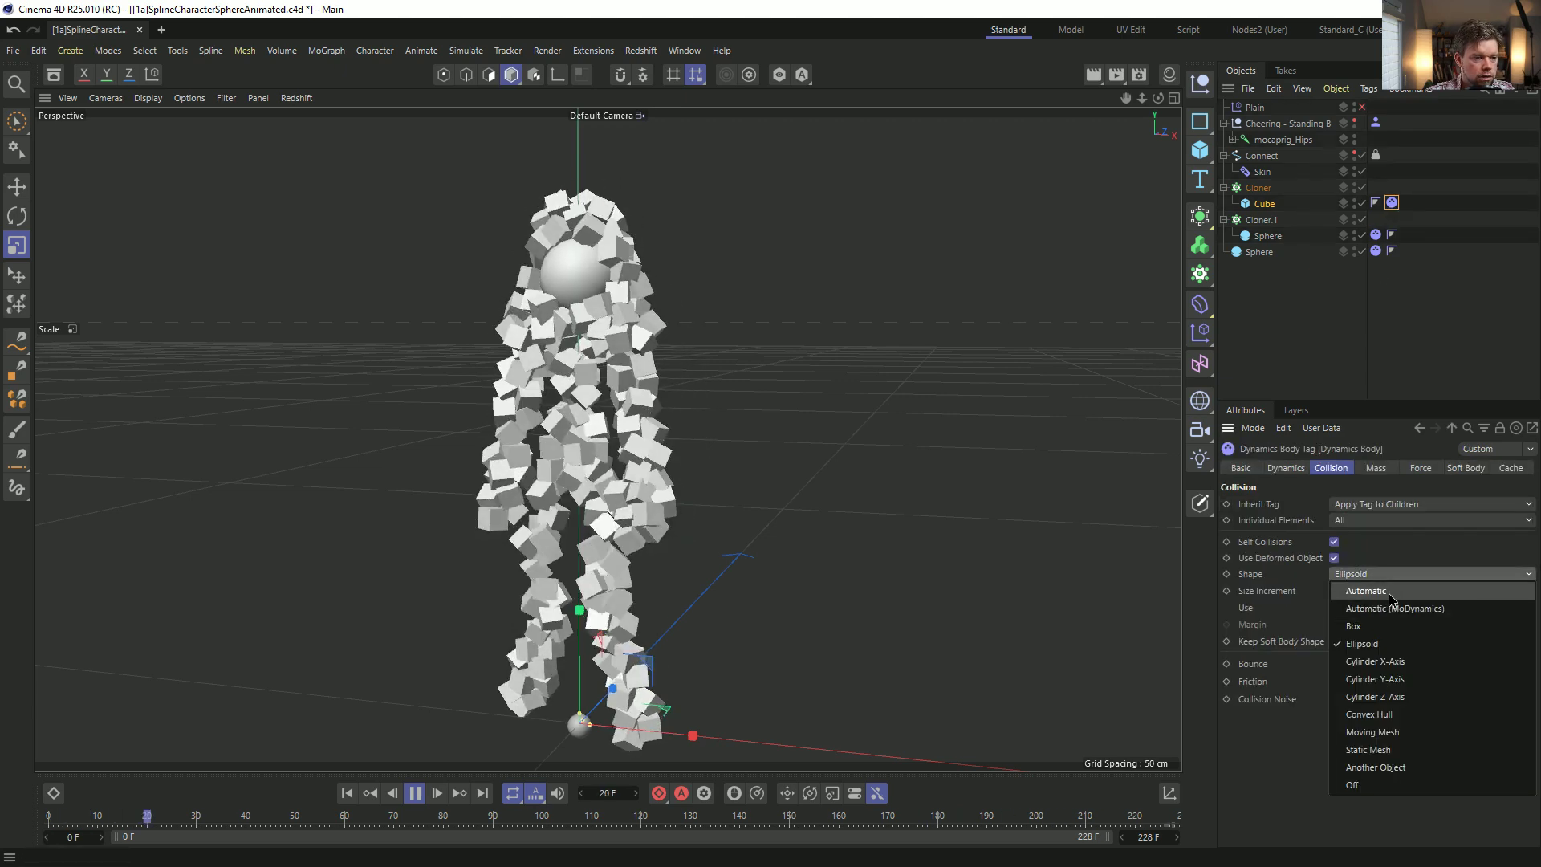
pyautogui.click(1389, 594)
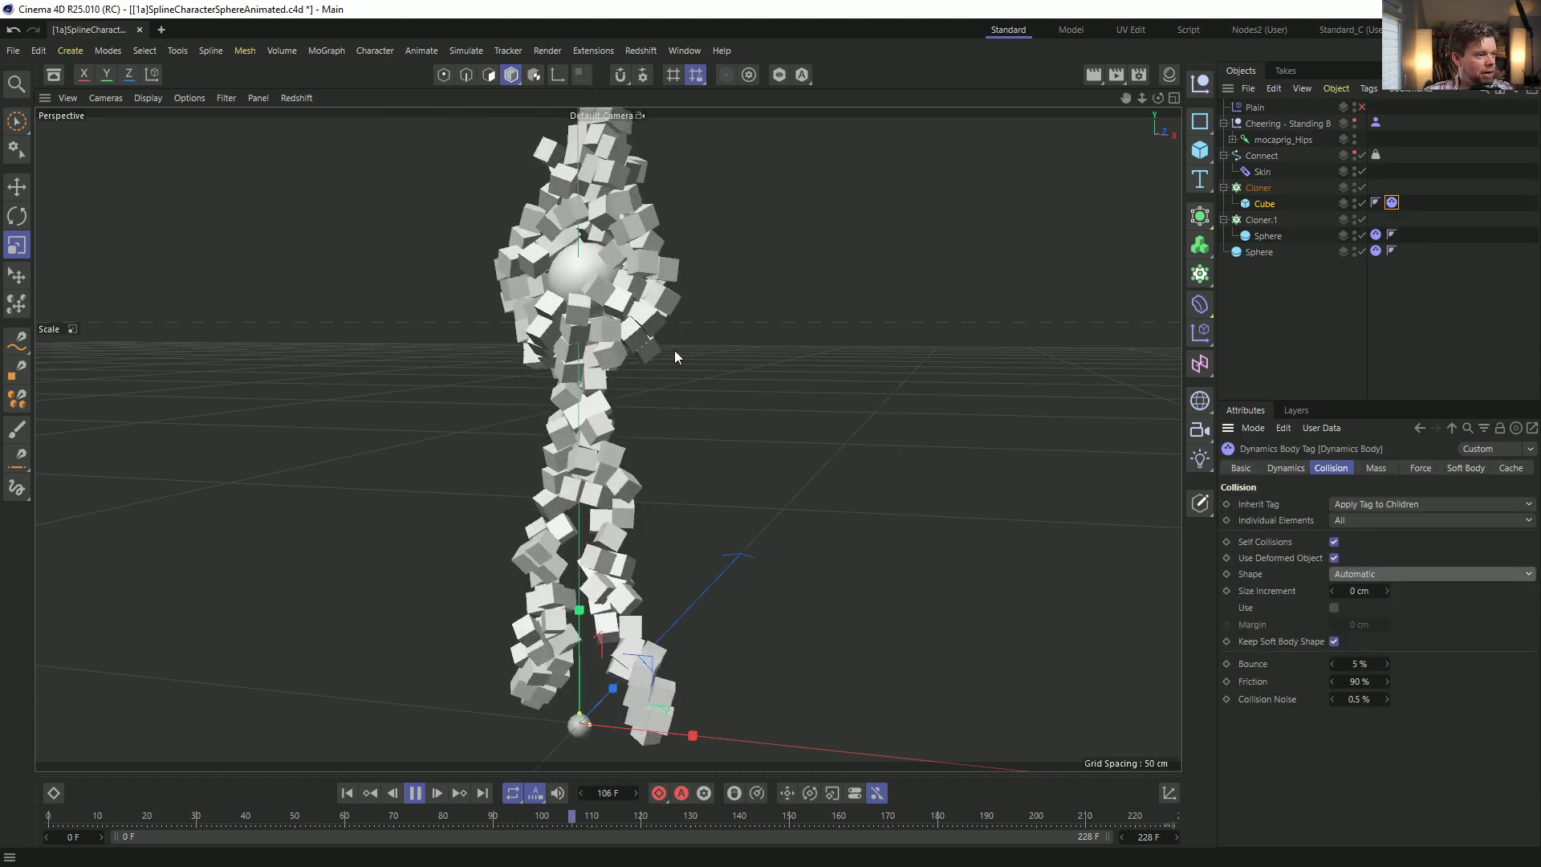
# Examine the cube figure from several angles while the animation plays.
pyautogui.keyDown('alt'); pyautogui.moveTo(674, 350); pyautogui.dragTo(440, 286); pyautogui.keyUp('alt')
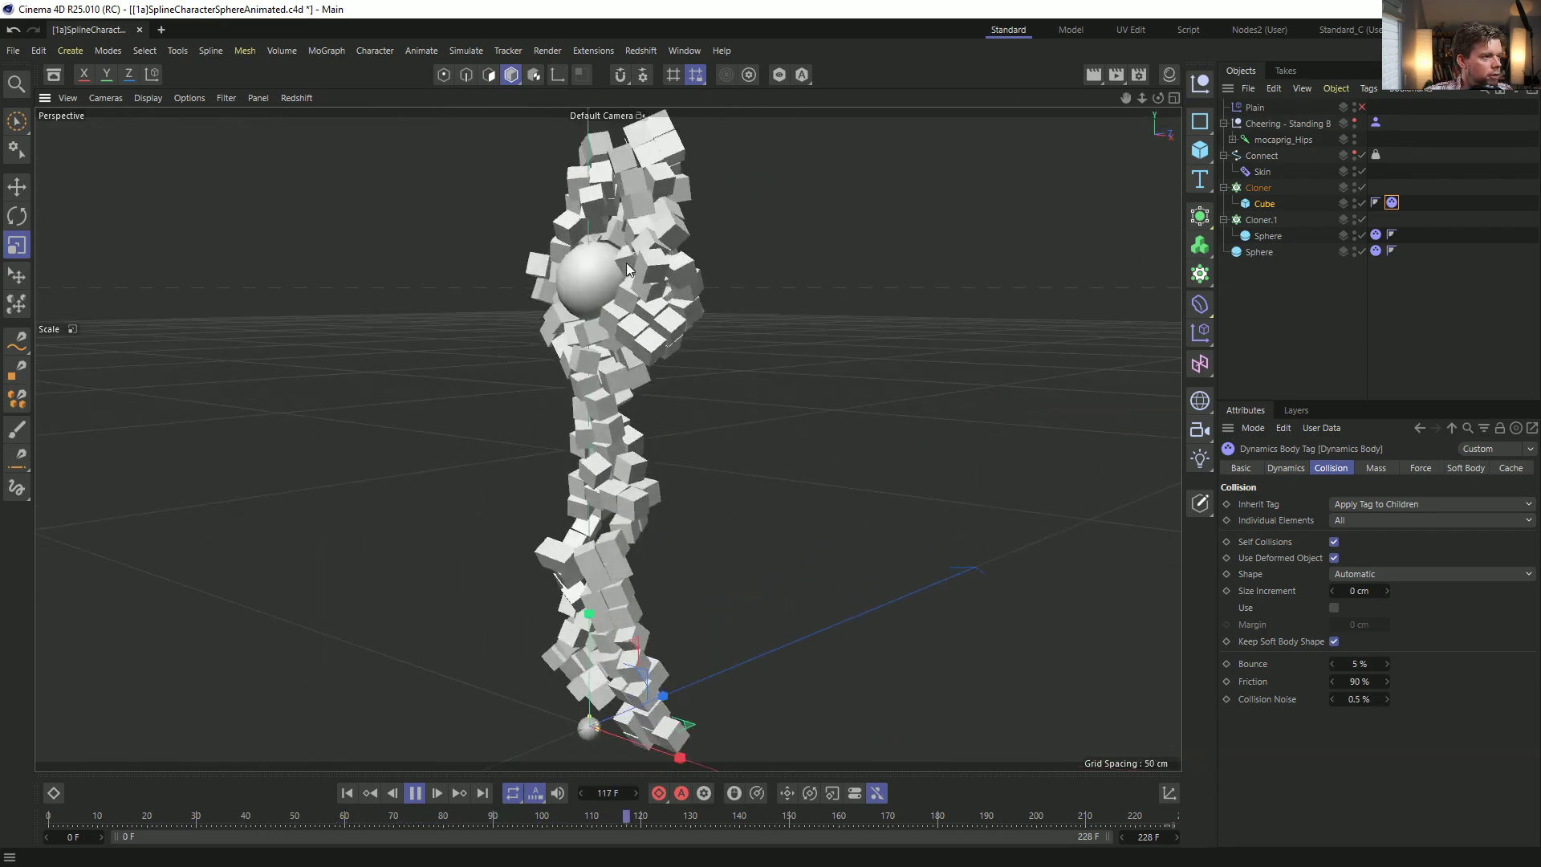
pyautogui.keyDown('alt'); pyautogui.moveTo(590, 301); pyautogui.dragTo(722, 382); pyautogui.keyUp('alt')
pyautogui.keyDown('alt'); pyautogui.moveTo(605, 484); pyautogui.dragTo(740, 411); pyautogui.keyUp('alt')
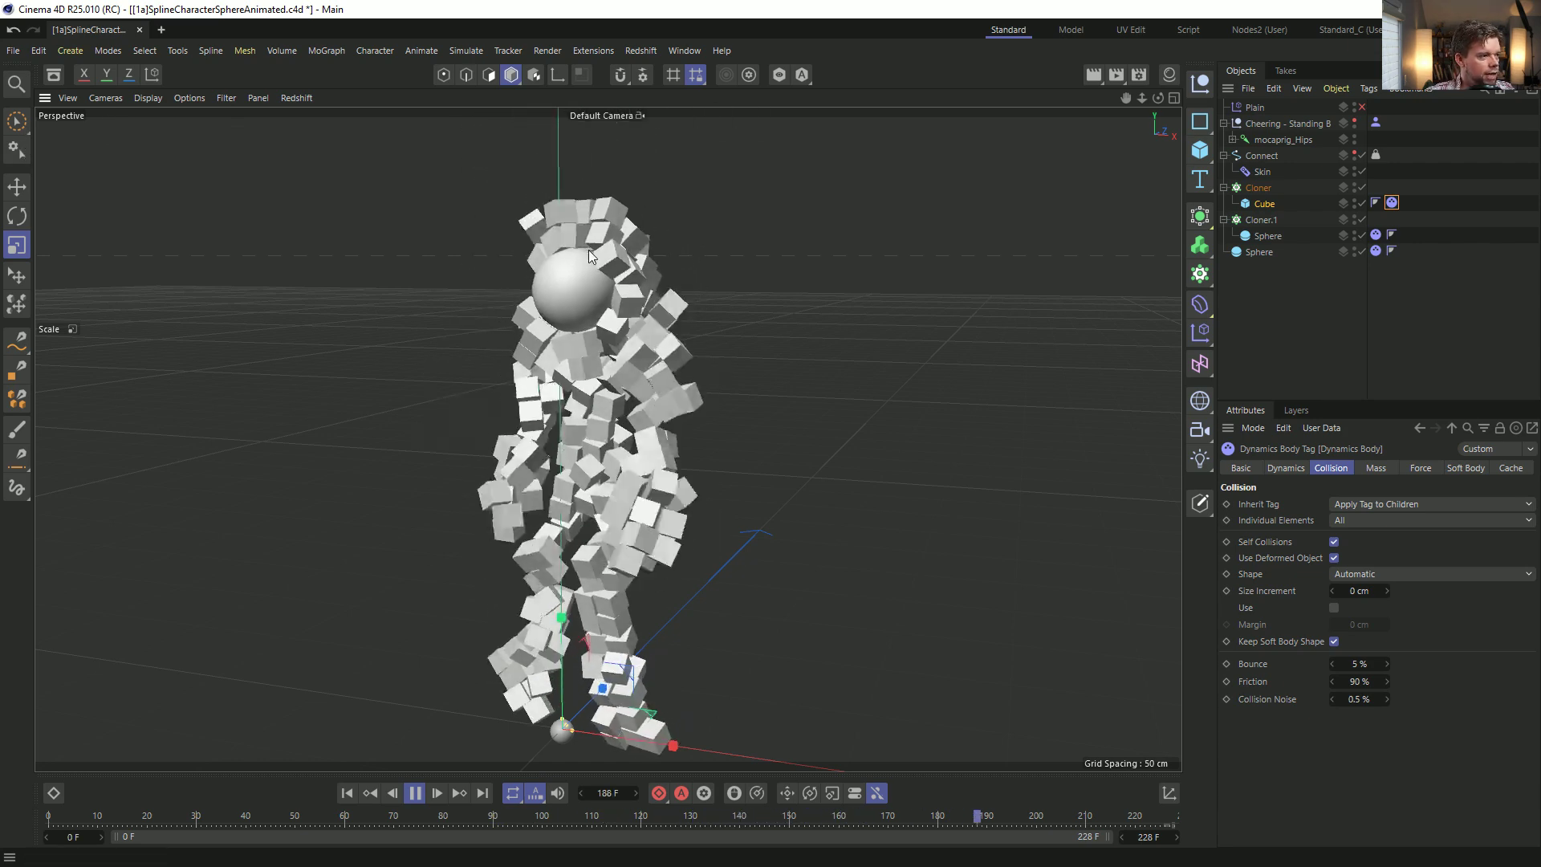
pyautogui.keyDown('alt'); pyautogui.moveTo(585, 256); pyautogui.dragTo(729, 371); pyautogui.keyUp('alt')
pyautogui.keyDown('alt'); pyautogui.moveTo(619, 423); pyautogui.dragTo(649, 476); pyautogui.keyUp('alt')
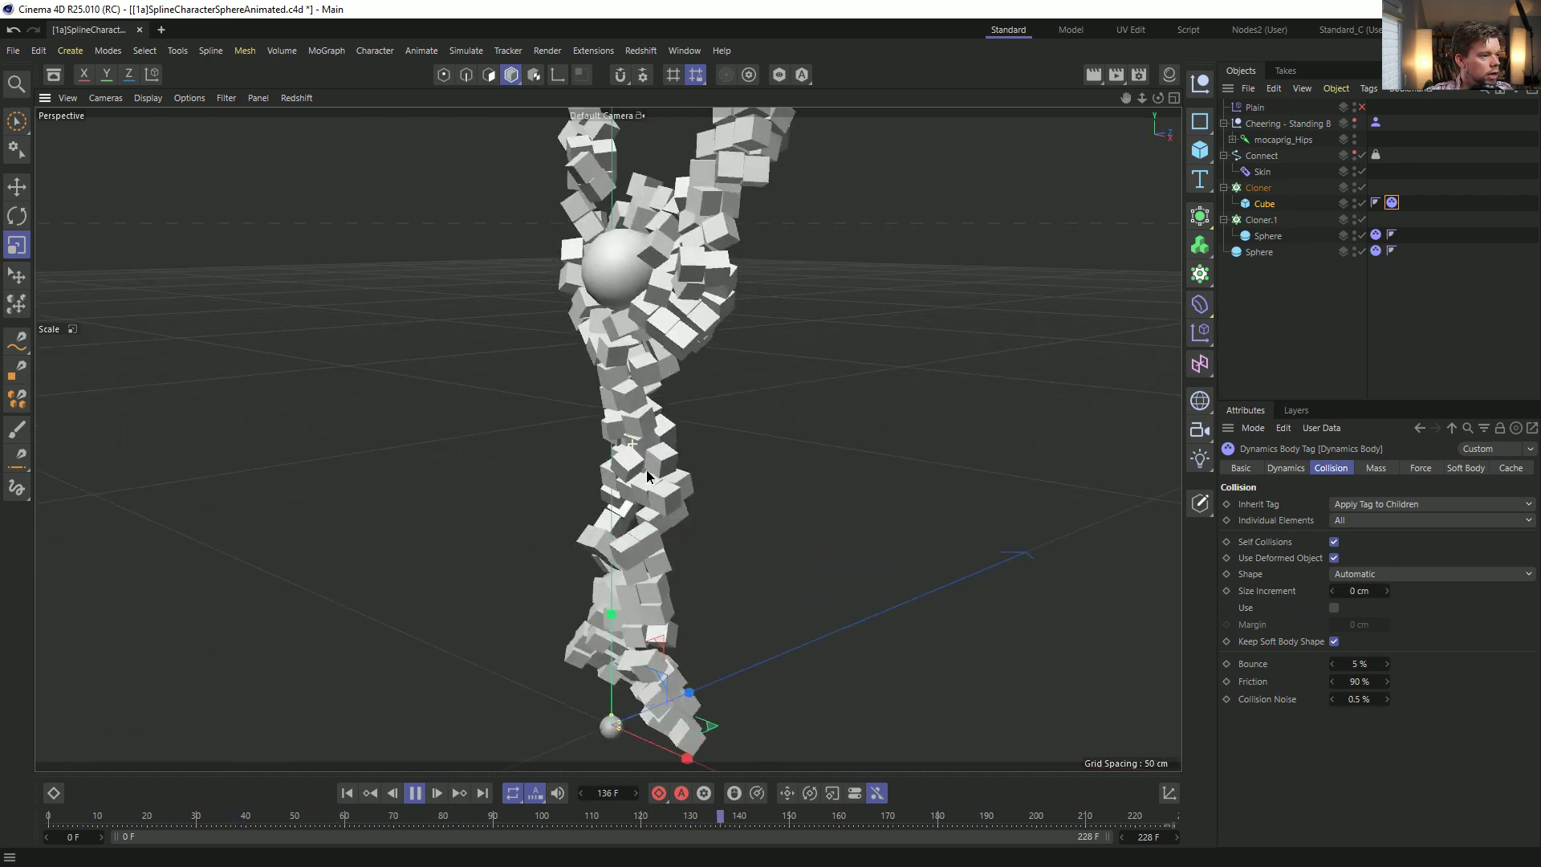
pyautogui.keyDown('alt'); pyautogui.moveTo(559, 740); pyautogui.dragTo(630, 529); pyautogui.keyUp('alt')
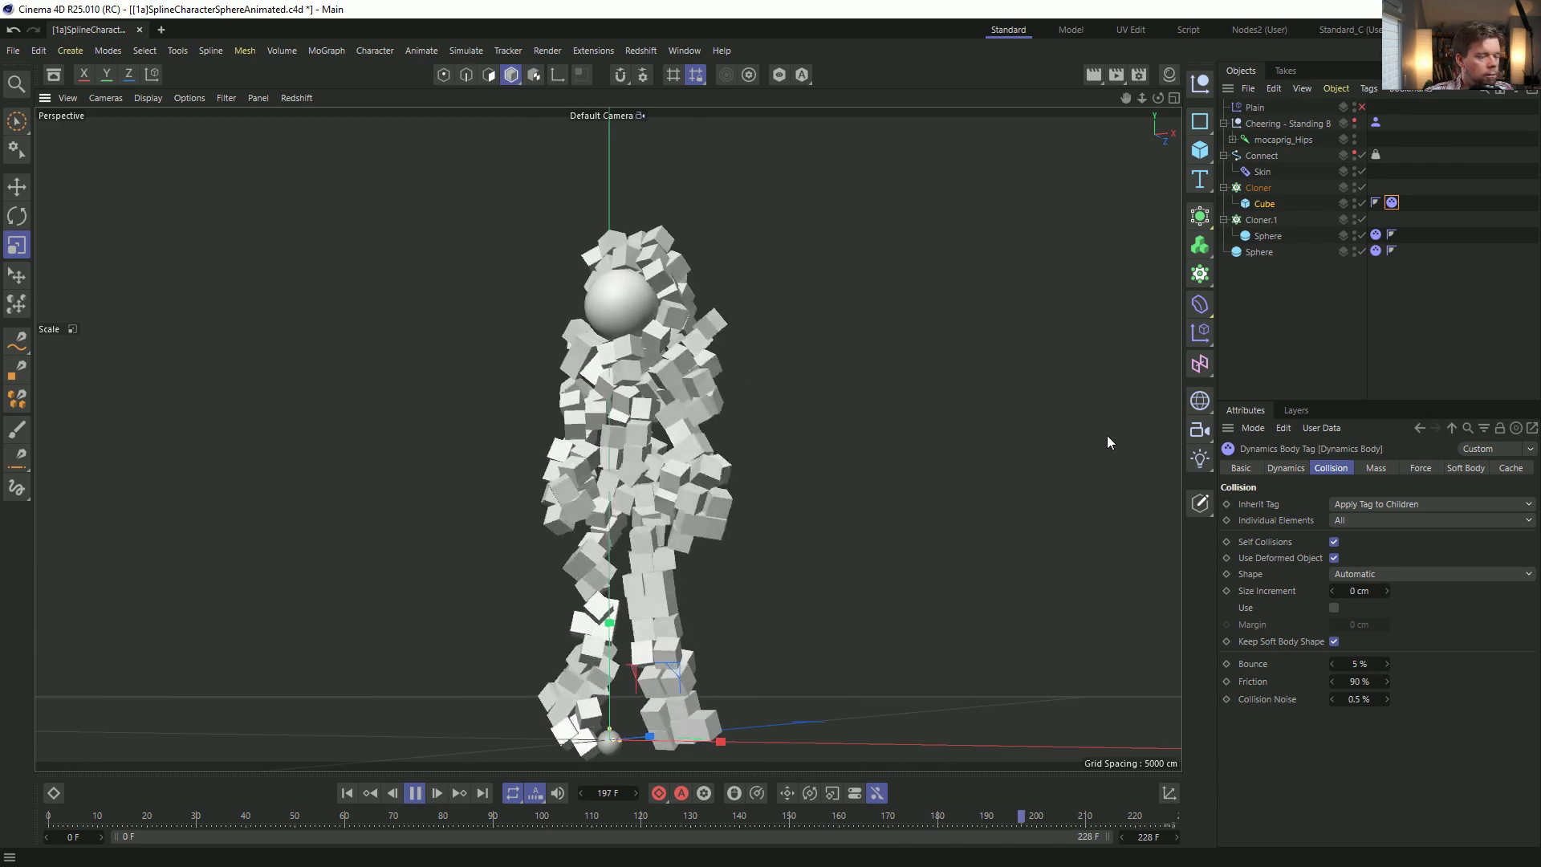
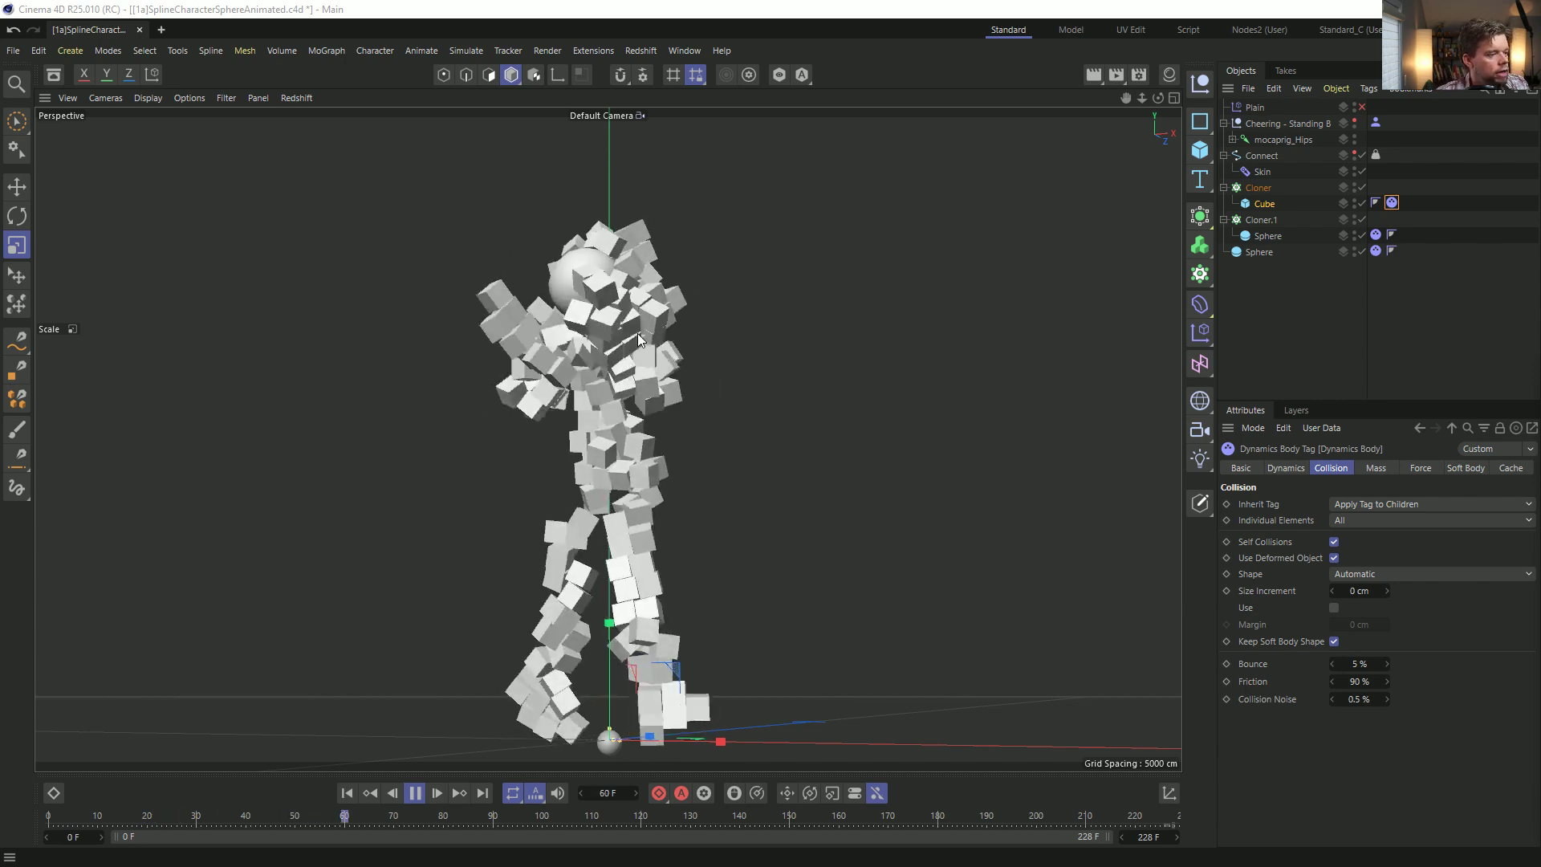
pyautogui.keyDown('alt'); pyautogui.moveTo(660, 368); pyautogui.dragTo(816, 457); pyautogui.keyUp('alt')
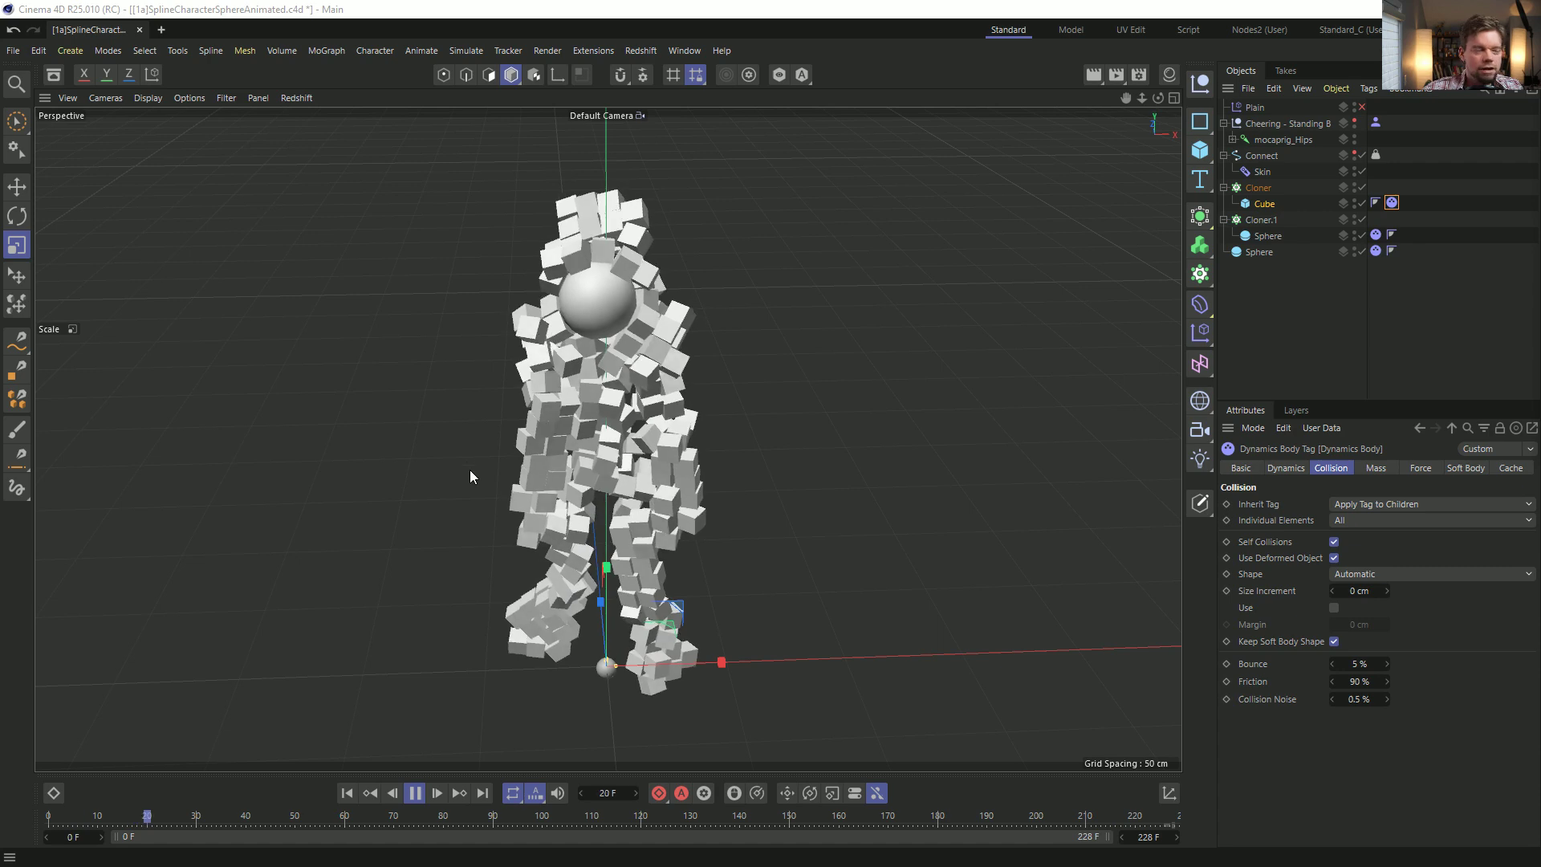
pyautogui.keyDown('alt'); pyautogui.moveTo(614, 401); pyautogui.dragTo(620, 413); pyautogui.keyUp('alt')
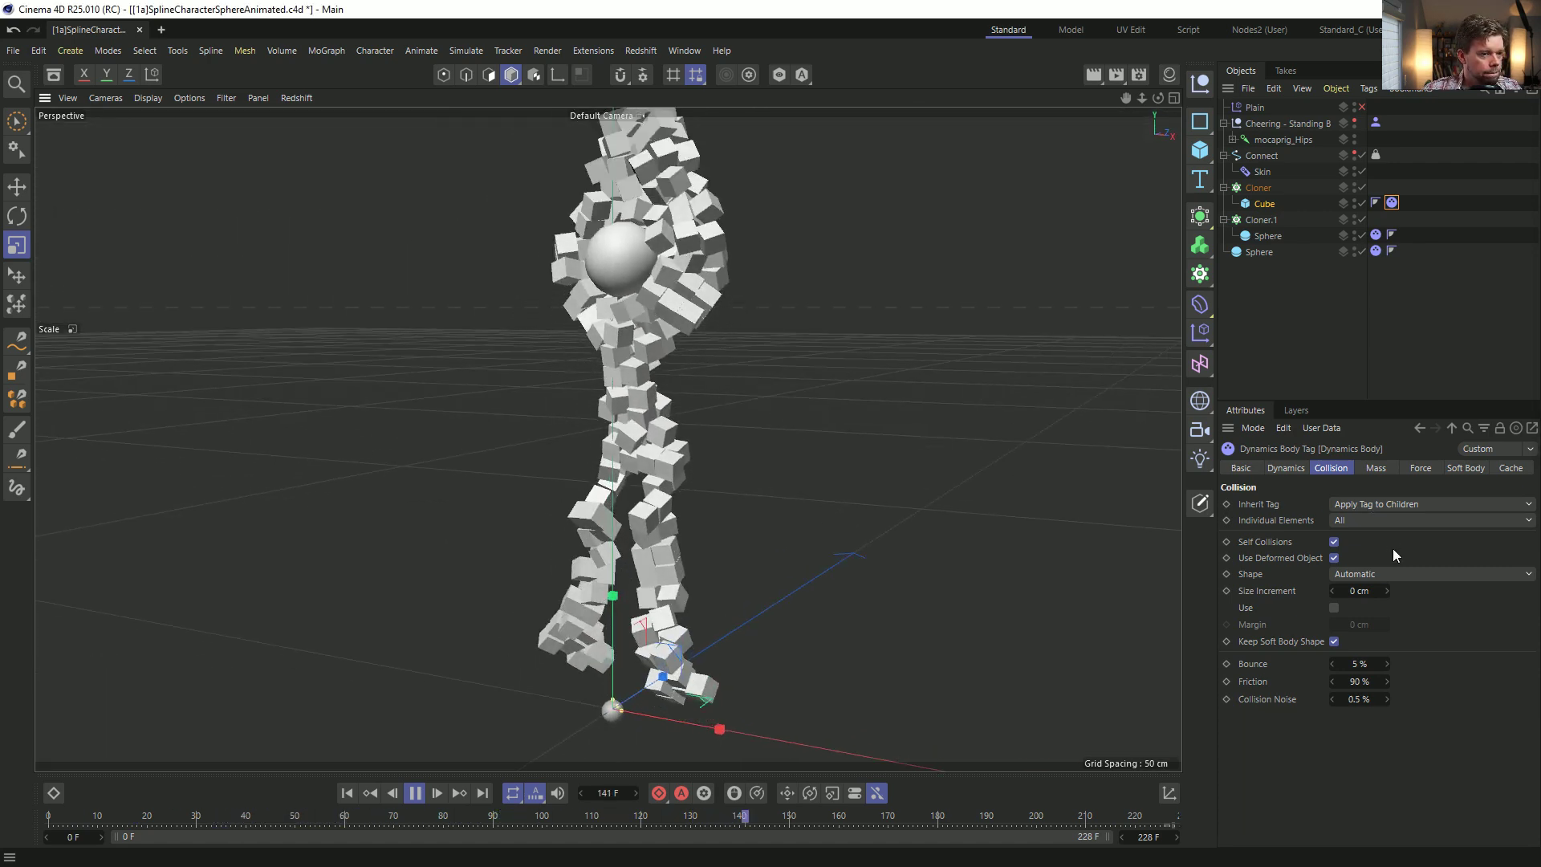
# Fine-tune the size of the Cube in the first Cloner with the Scale tool.
pyautogui.click(1379, 576)
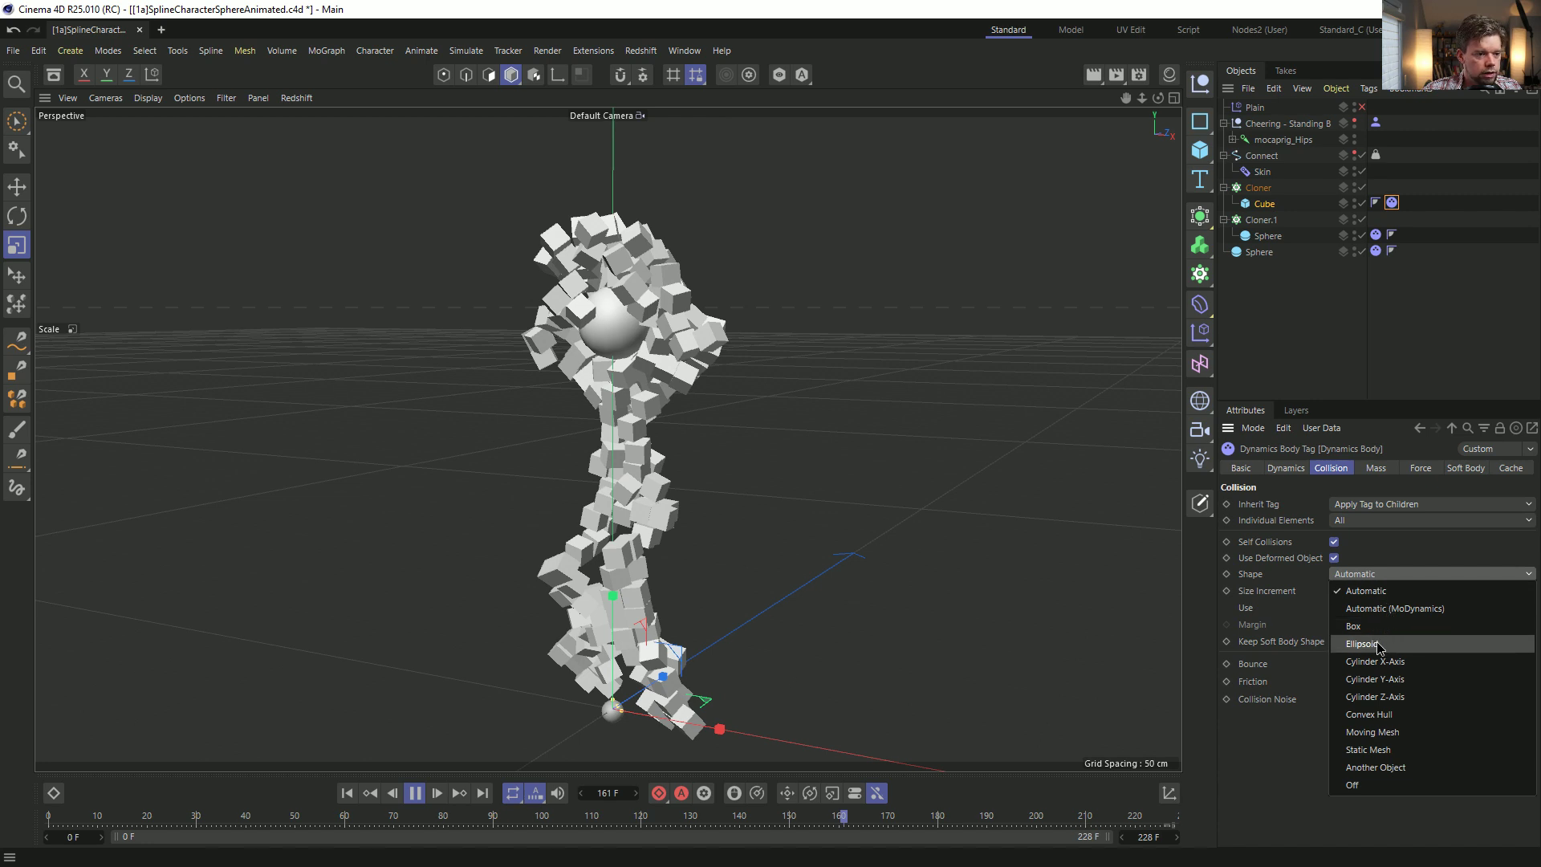
pyautogui.click(1328, 602)
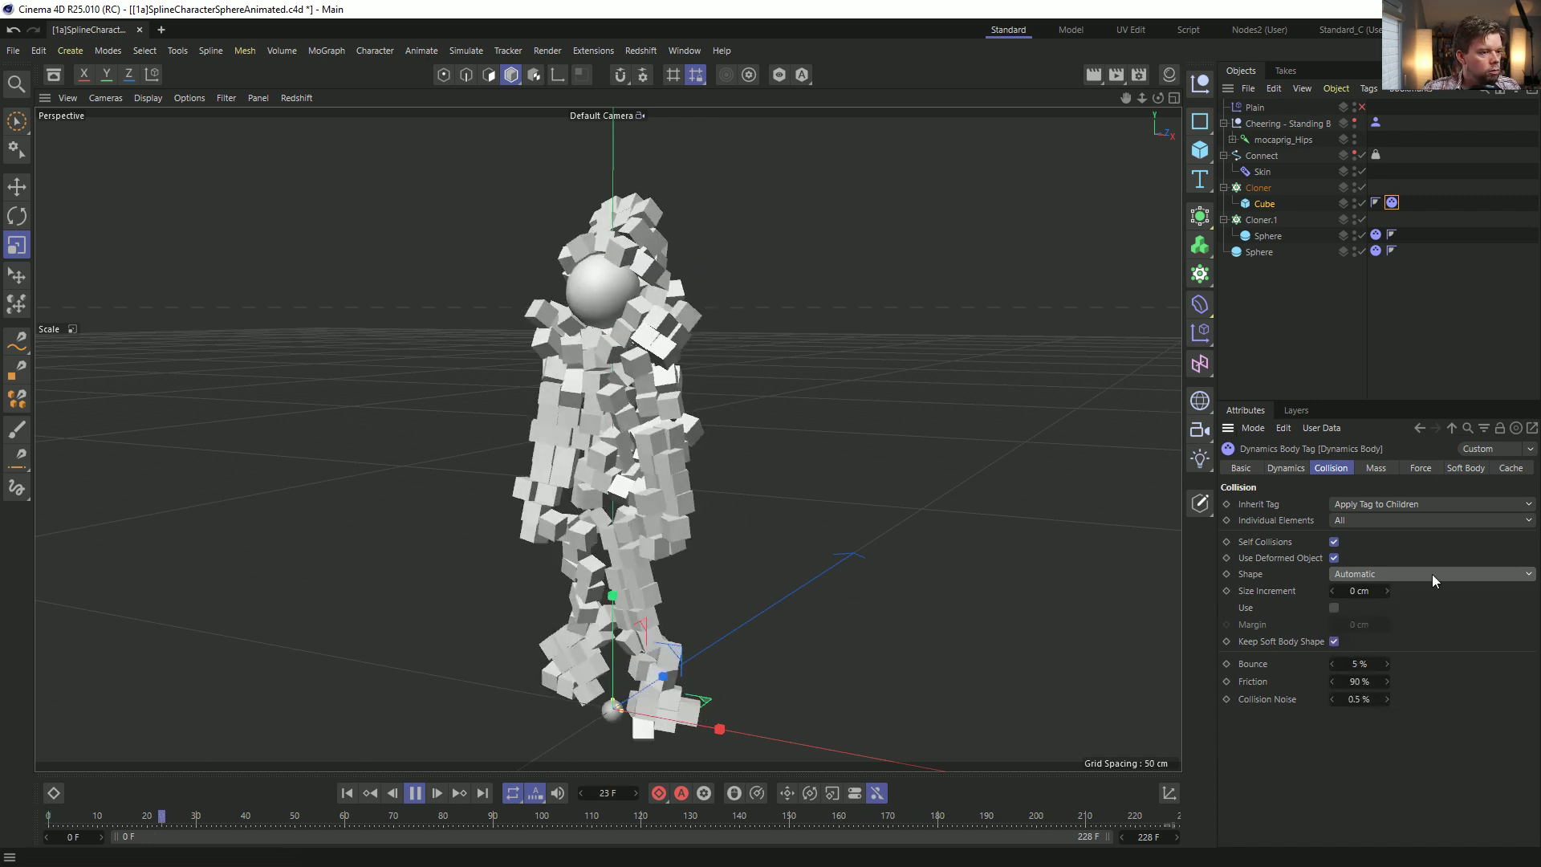
pyautogui.click(1264, 204)
pyautogui.moveTo(875, 371); pyautogui.dragTo(822, 453)
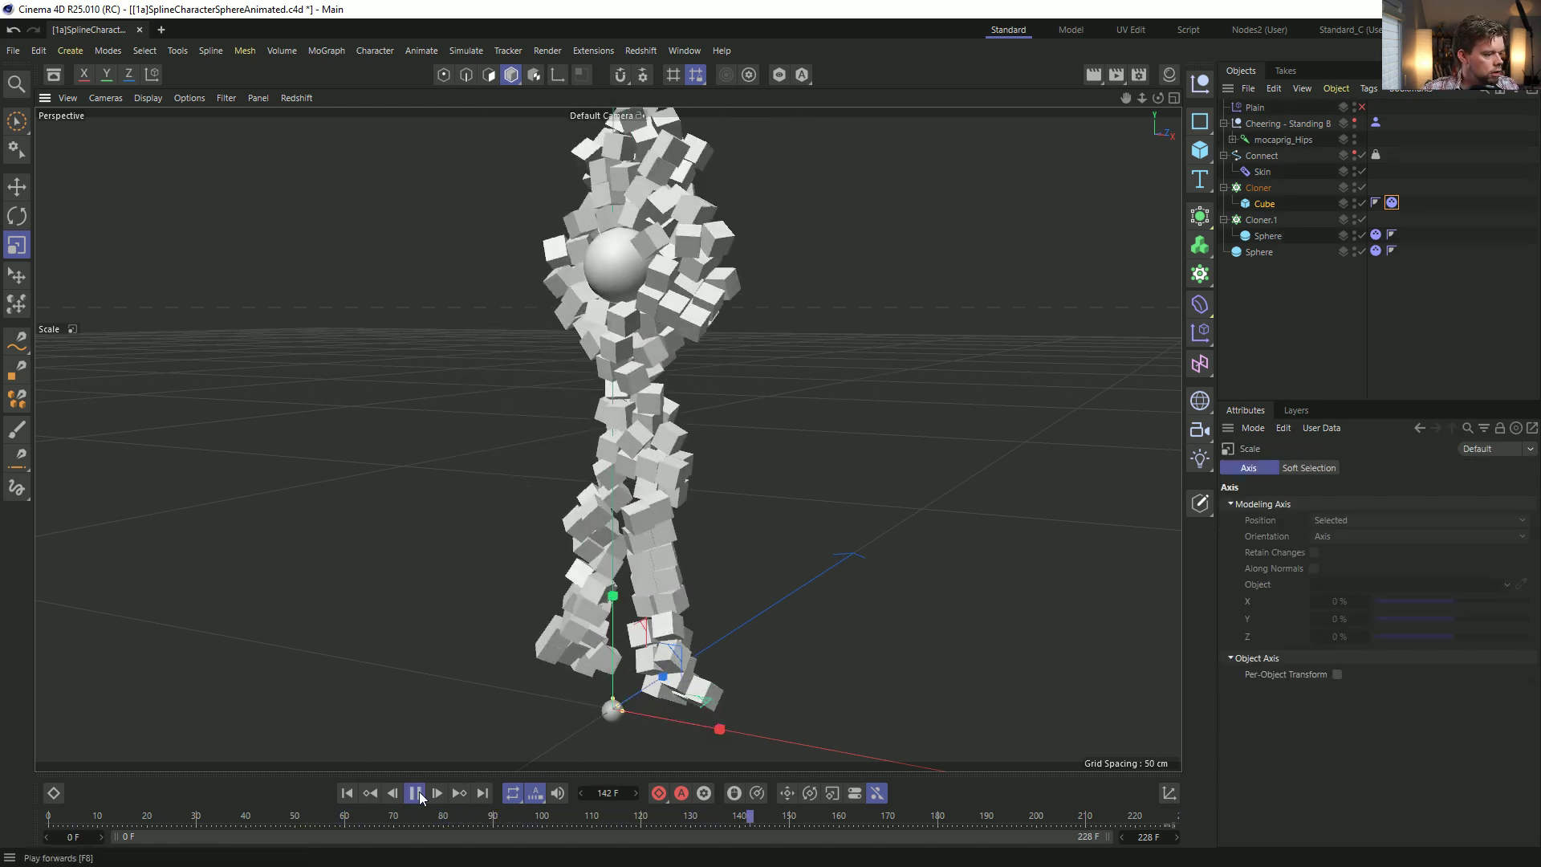
# Stop the playback and save the scene as a new version named [1b]SplineCharacterSphereAnimated.c4d.
pyautogui.press('F8')
pyautogui.hotkey('ctrl', 'shift', 's')
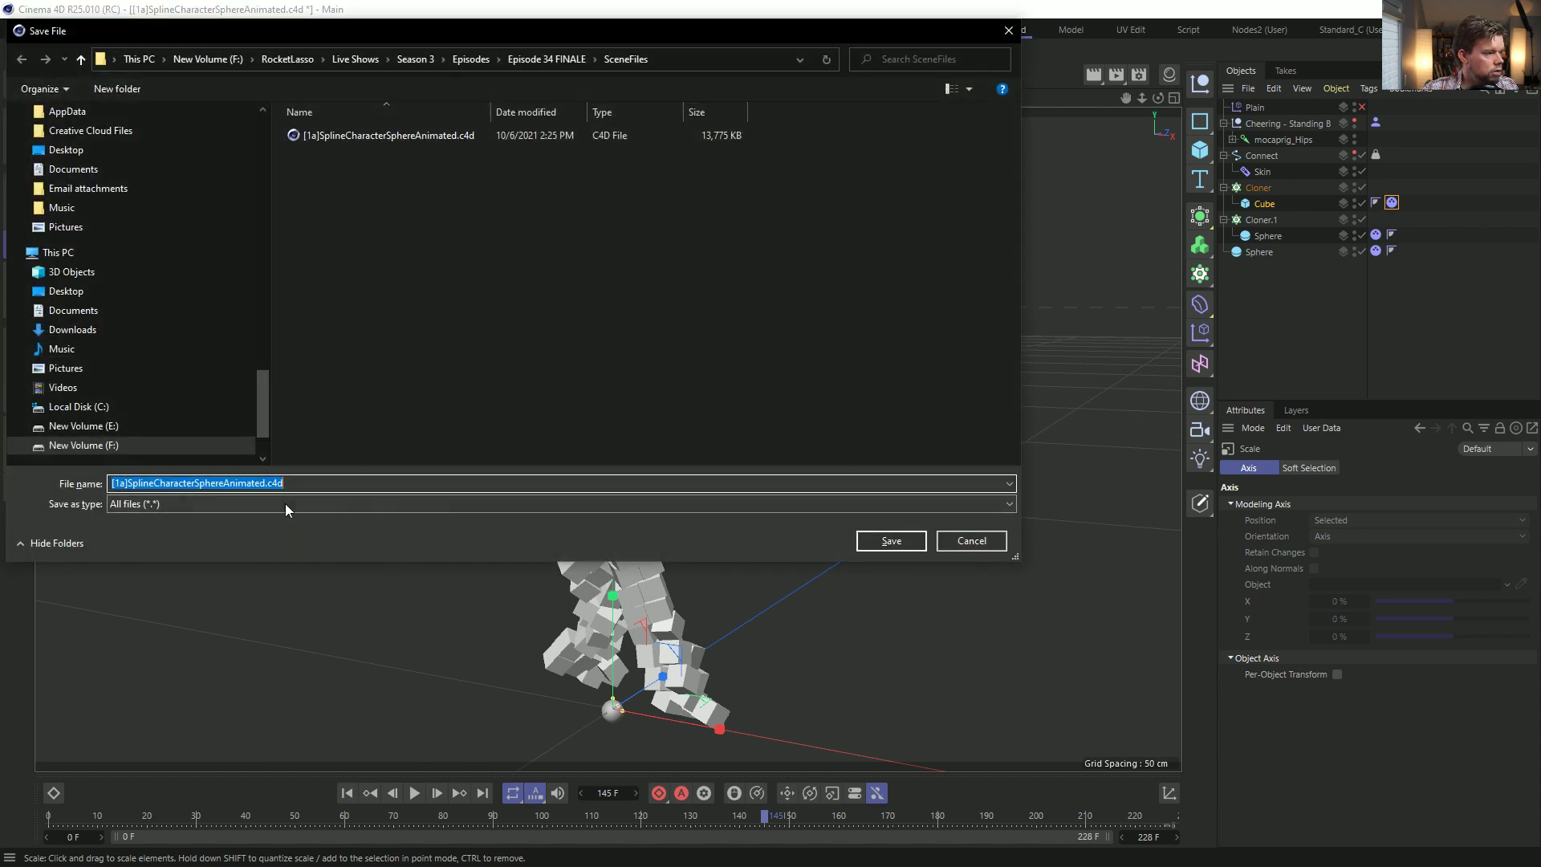
pyautogui.write('b')
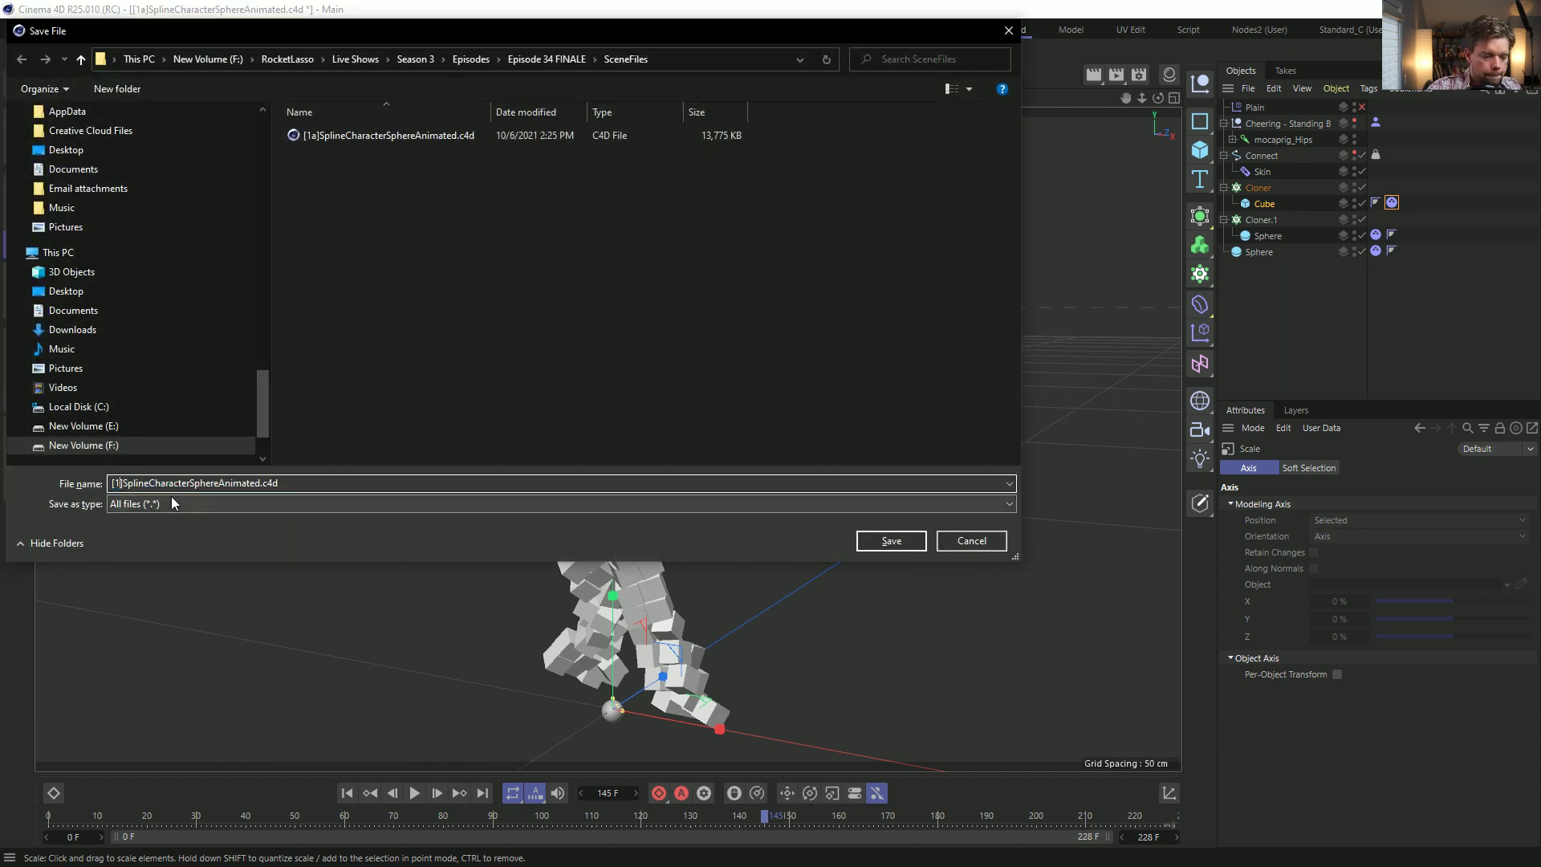
pyautogui.press('Return')
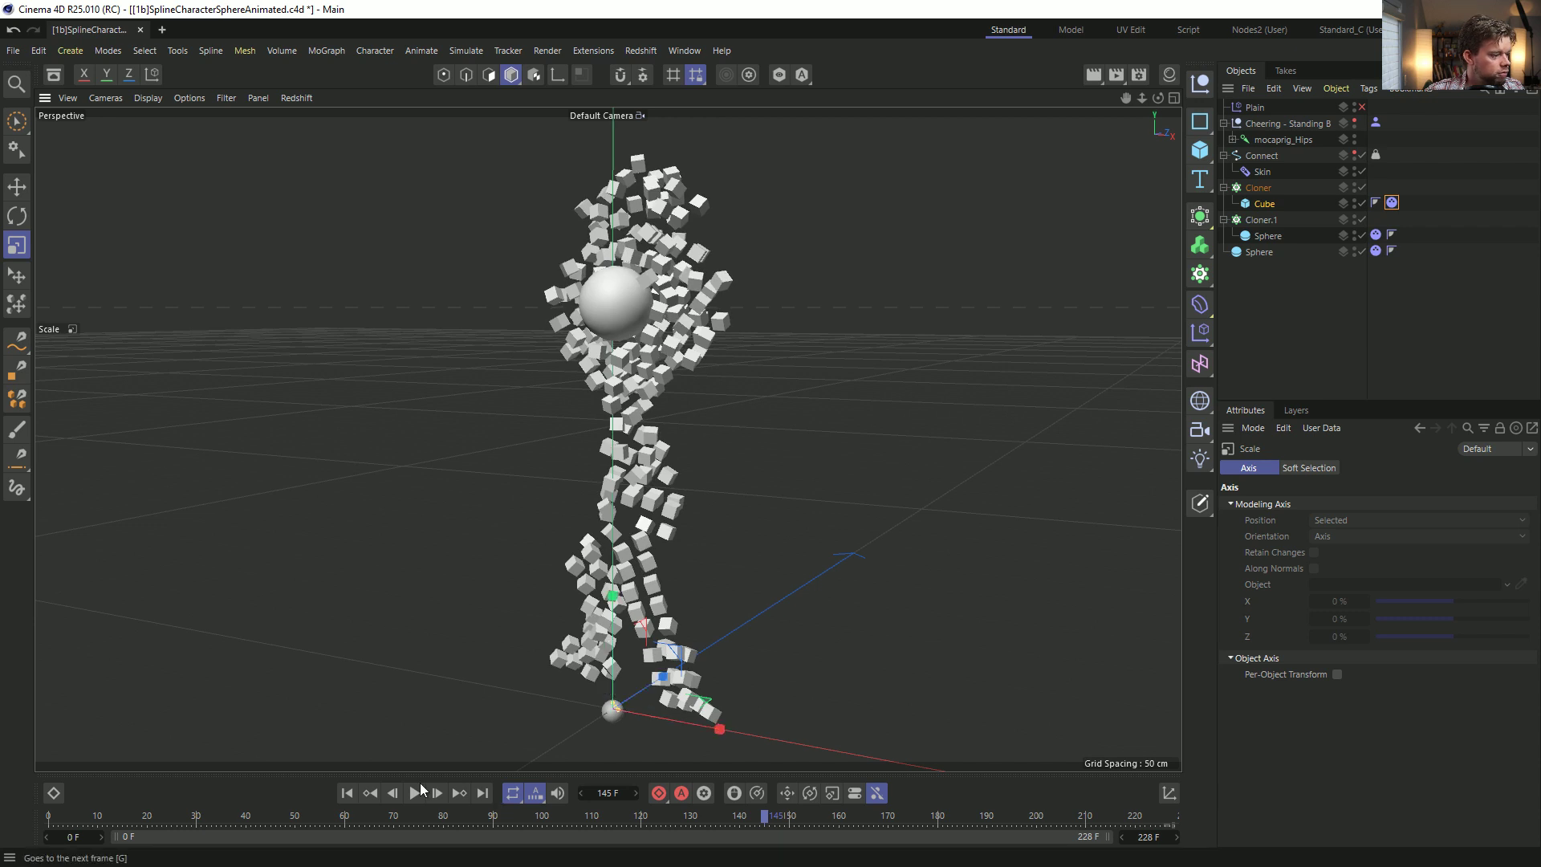
# Raise the first Cloner's clone count to 63 and play the animation to check the denser cube figure.
pyautogui.click(1251, 189)
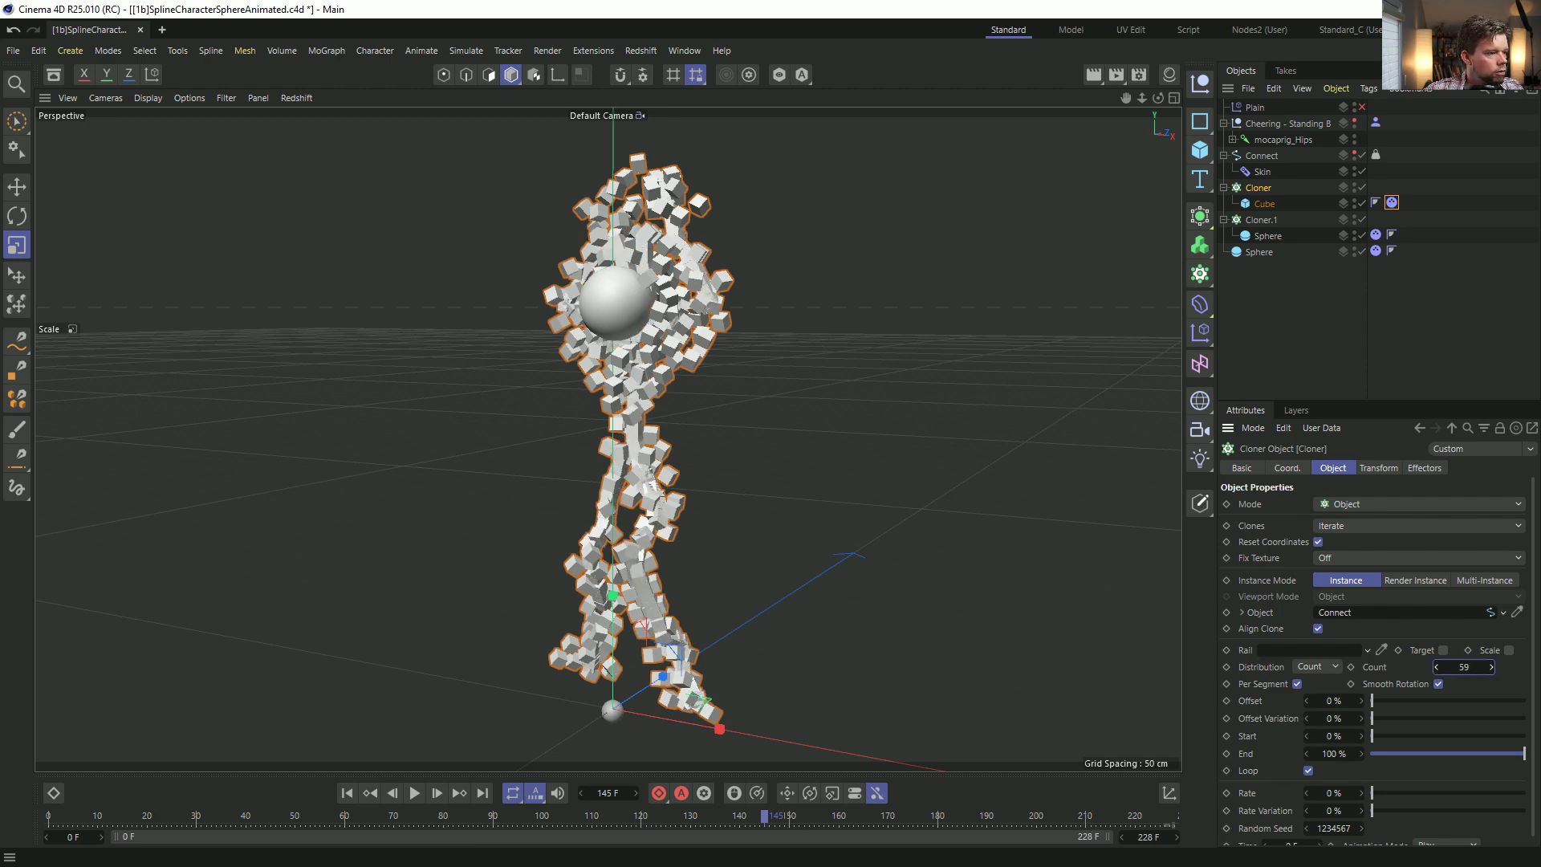
pyautogui.click(412, 794)
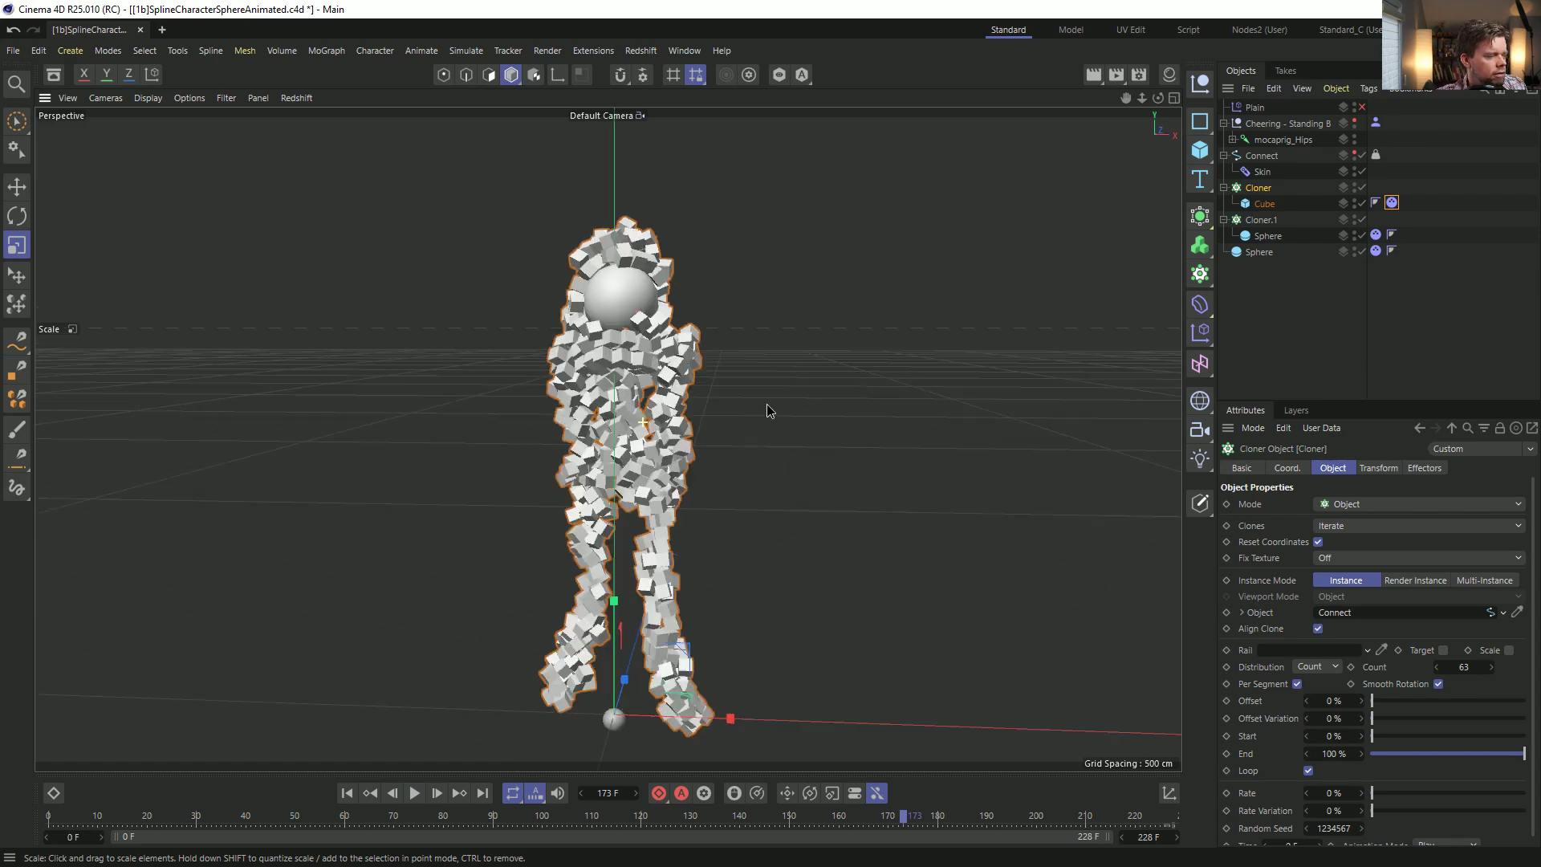
pyautogui.keyDown('alt'); pyautogui.moveTo(728, 423); pyautogui.dragTo(835, 373, button='right'); pyautogui.keyUp('alt')
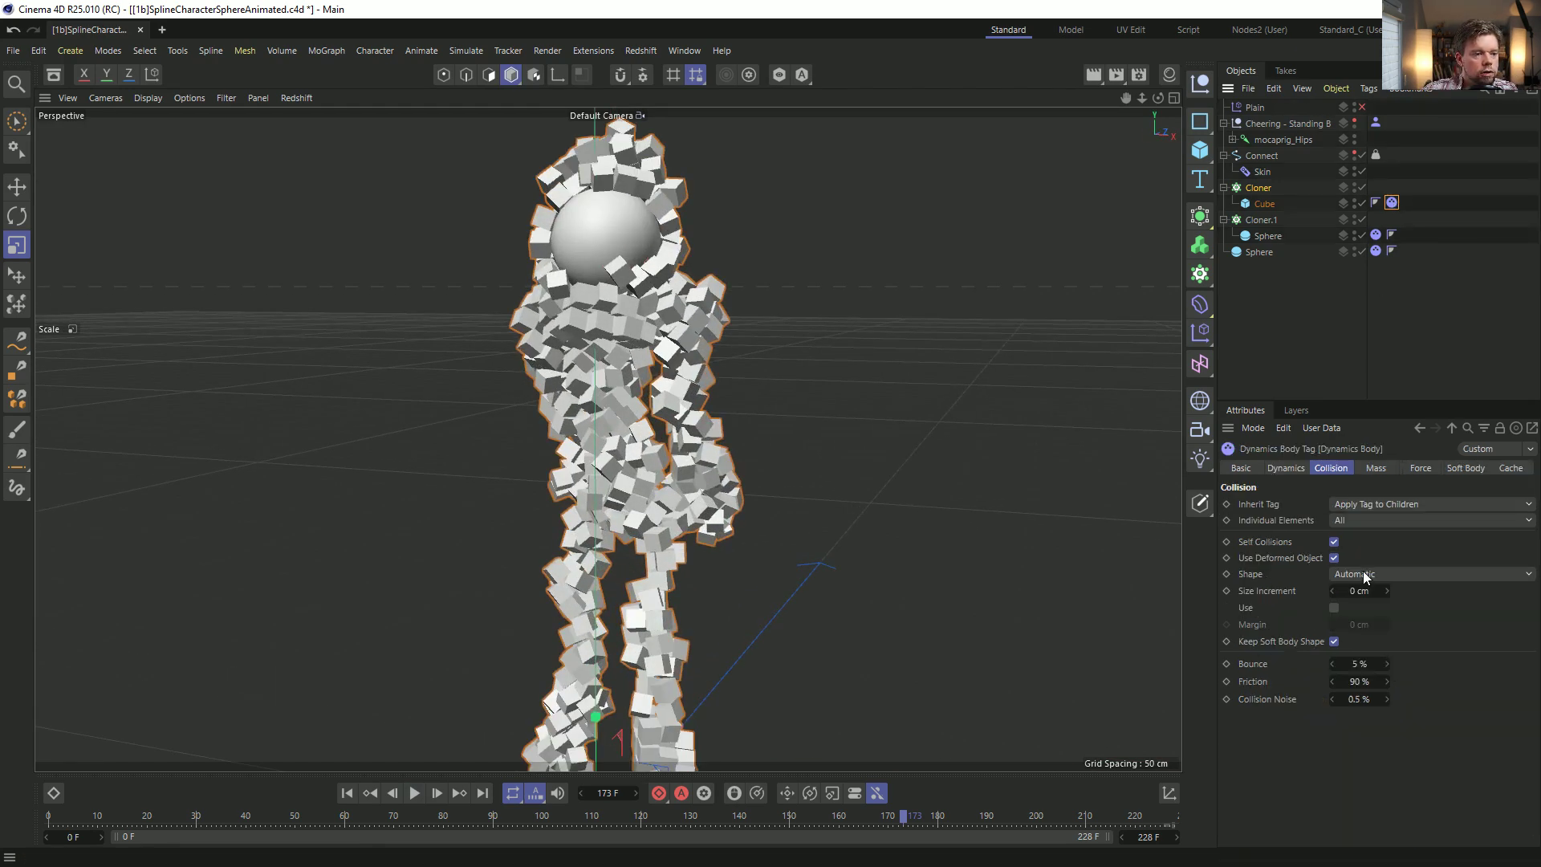
# Choose a collision shape in the Cube's Dynamics Body tag and review the tag's Force settings.
pyautogui.click(1364, 574)
pyautogui.click(1371, 645)
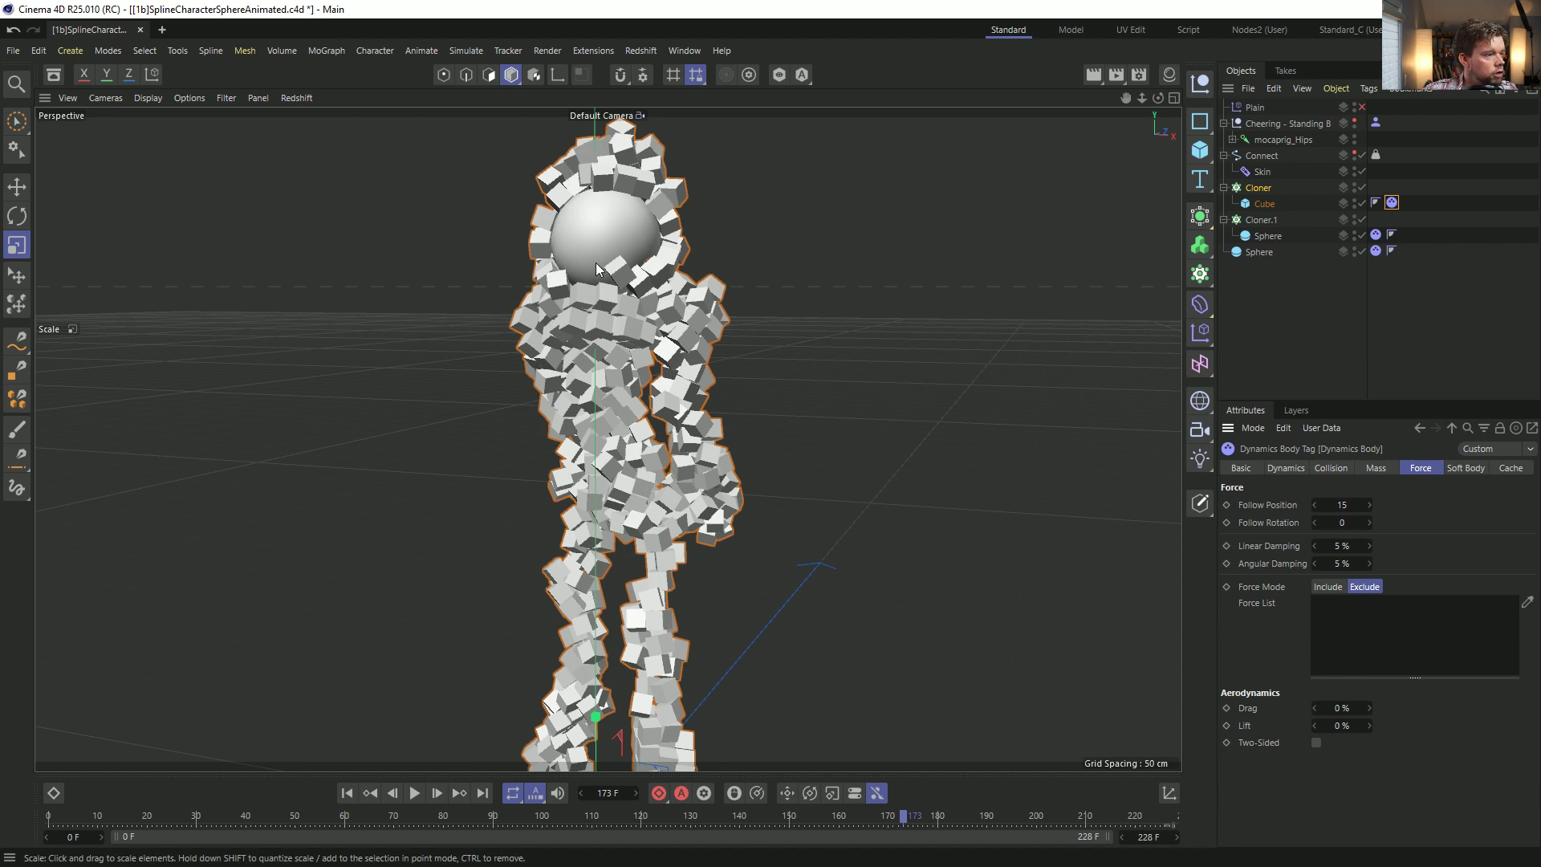
pyautogui.keyDown('alt'); pyautogui.moveTo(608, 392); pyautogui.dragTo(586, 423); pyautogui.keyUp('alt')
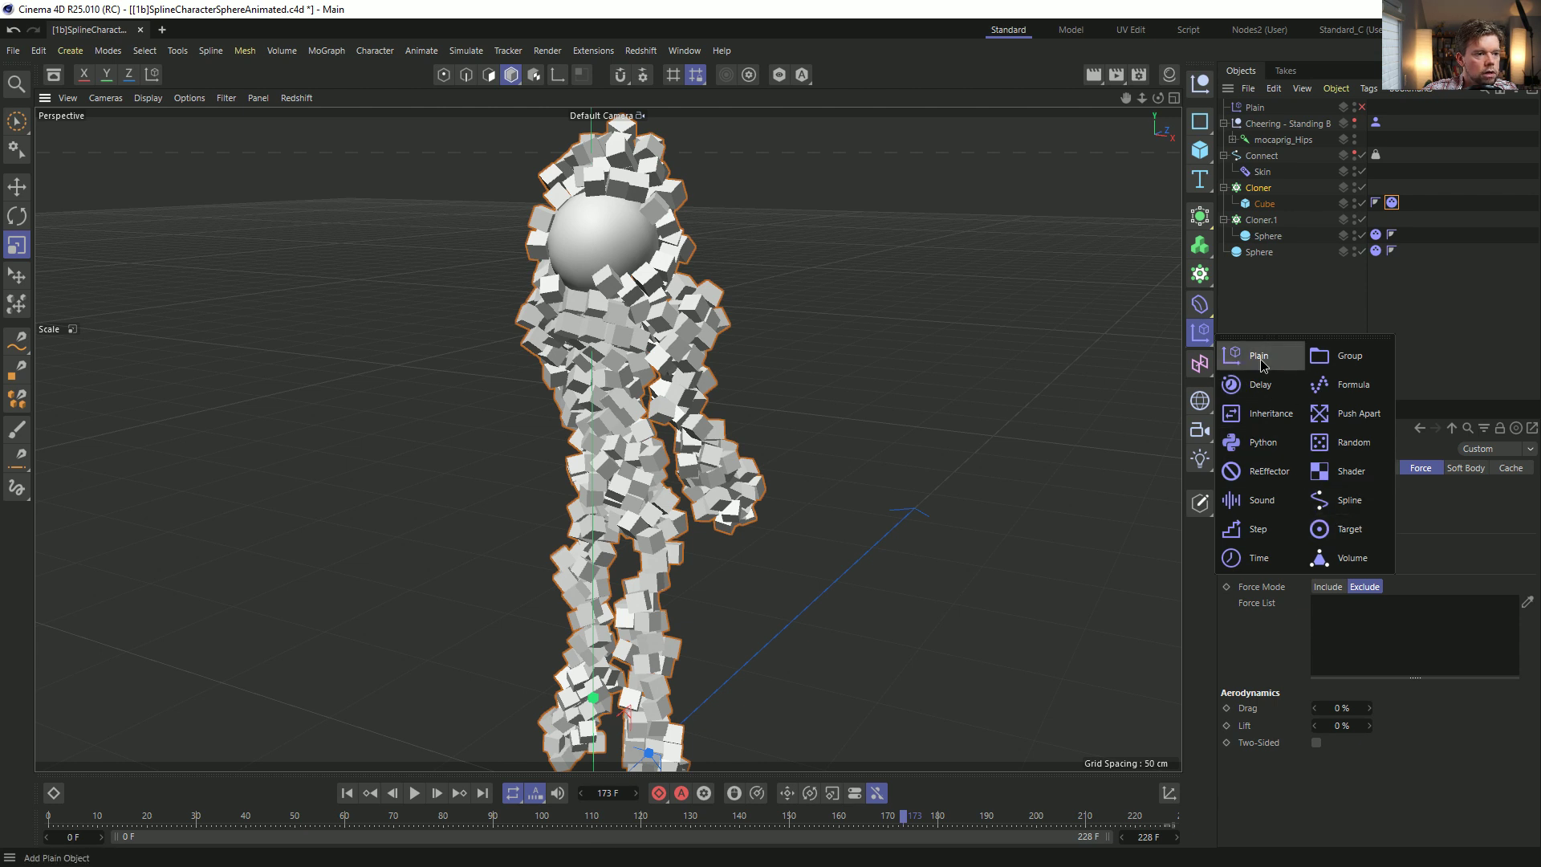
# Add a Random effector to the first Cloner, set it to indexed Noise mode, and play the animation.
pyautogui.click(1360, 448)
pyautogui.click(1360, 469)
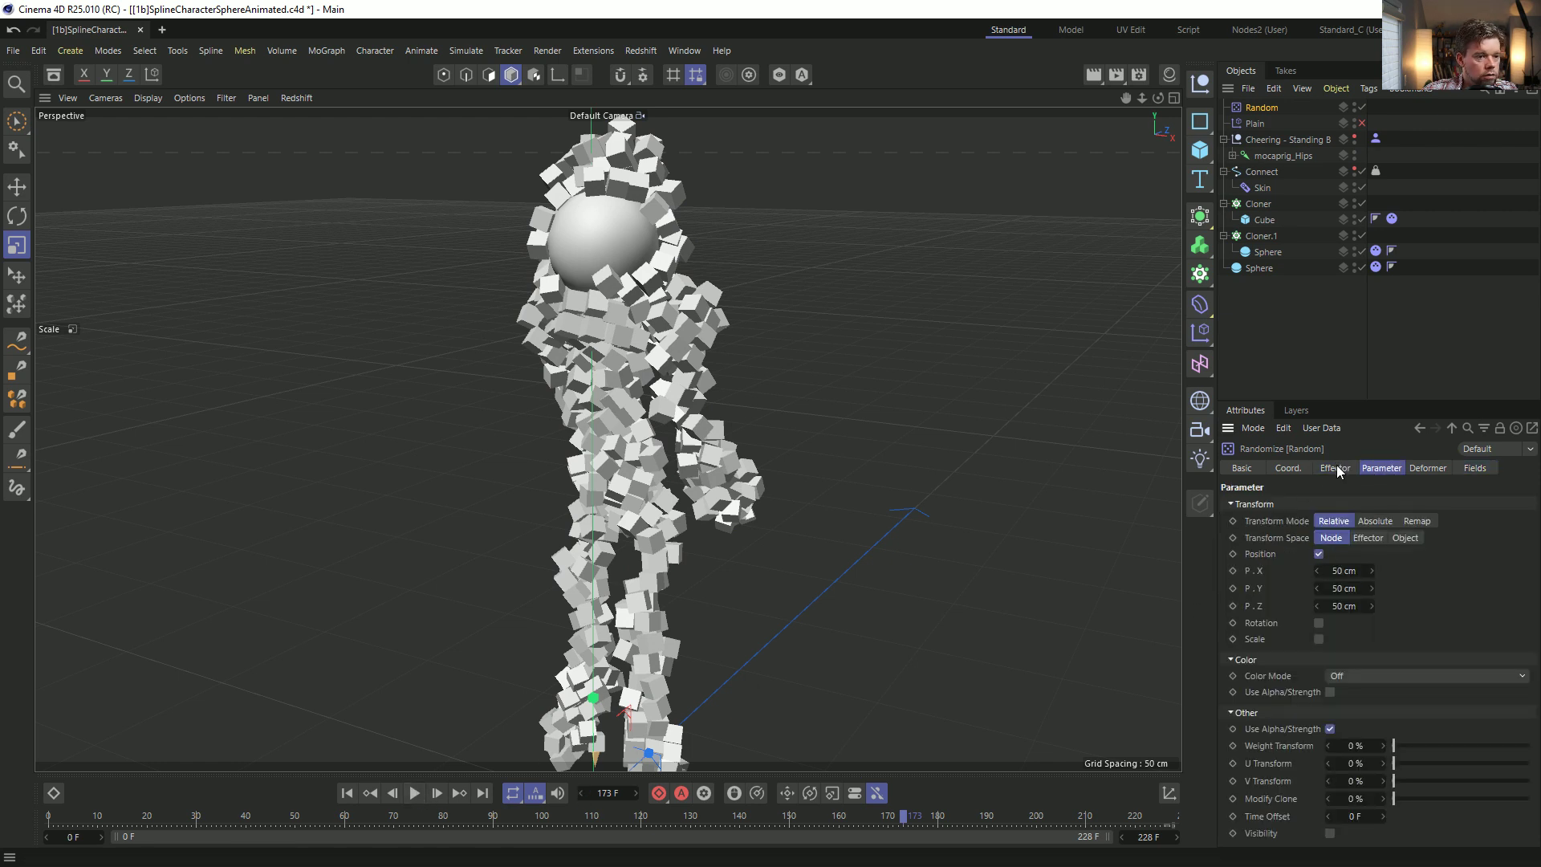
pyautogui.click(1300, 594)
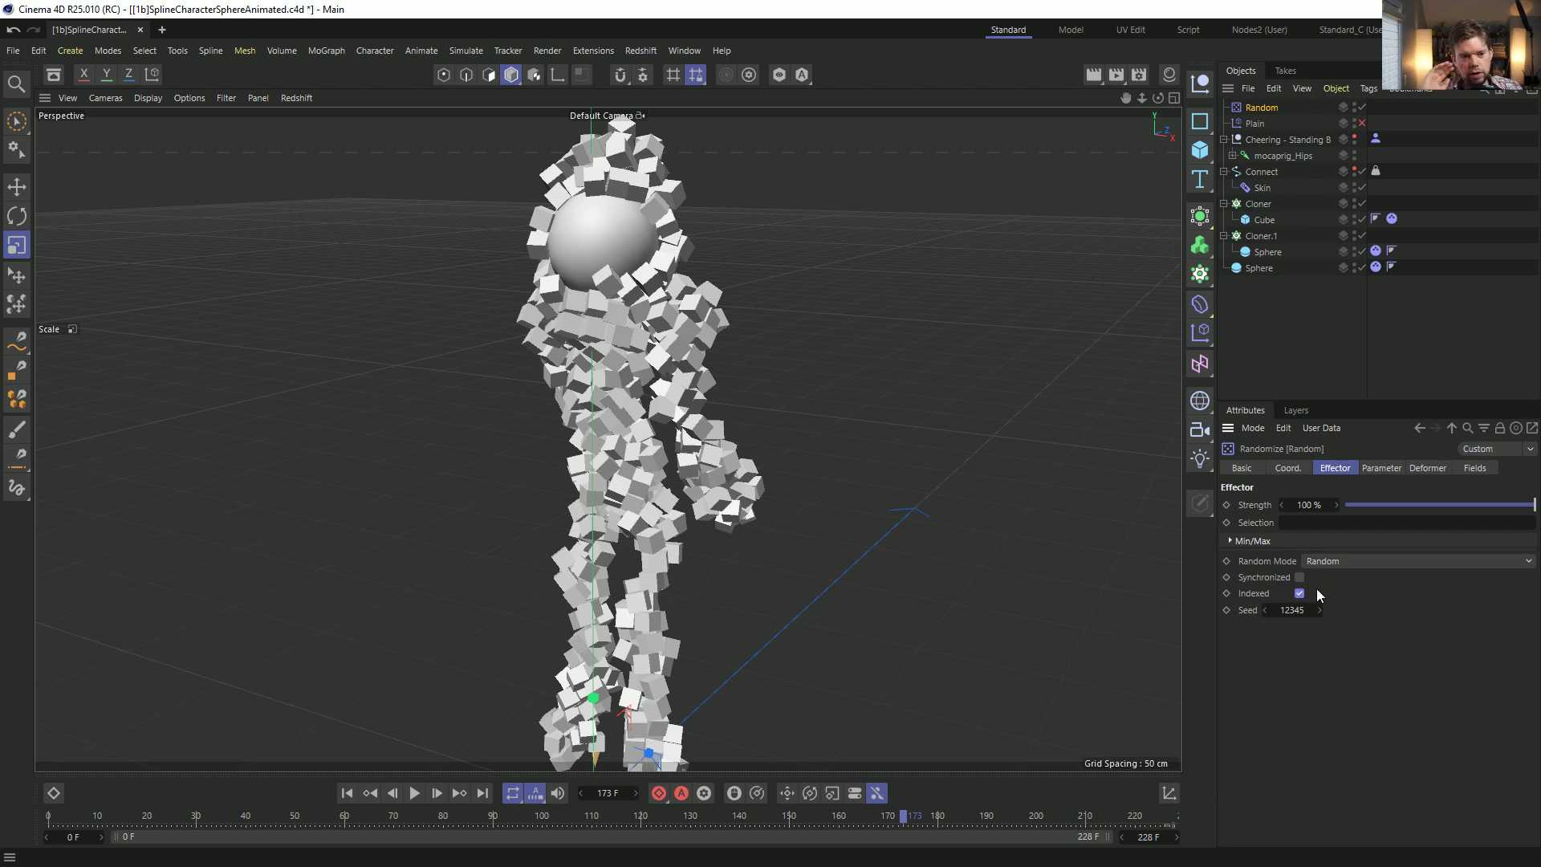
pyautogui.click(1325, 561)
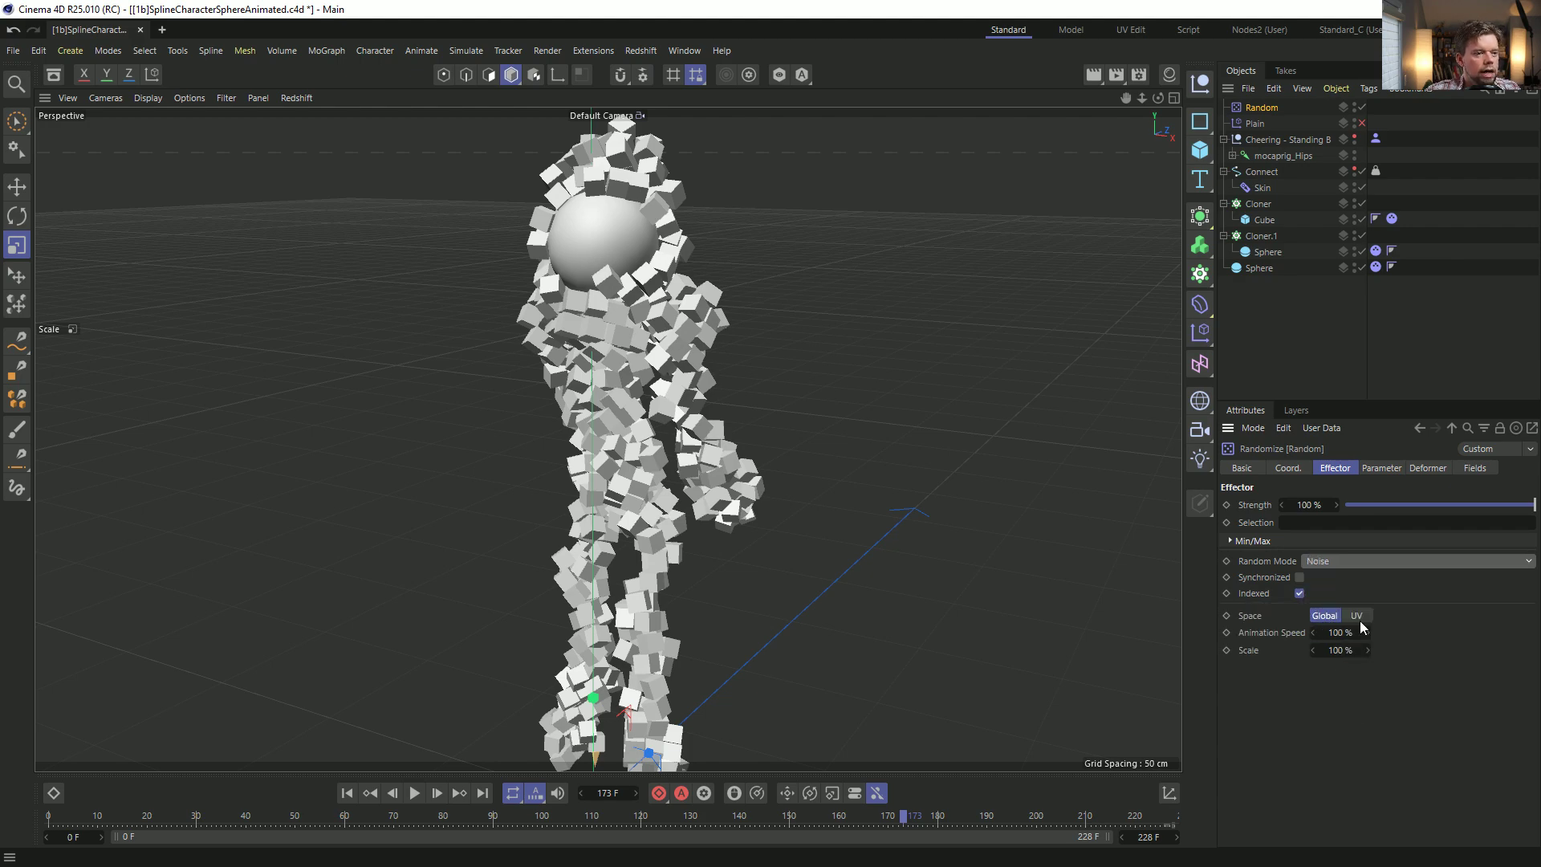
pyautogui.click(406, 793)
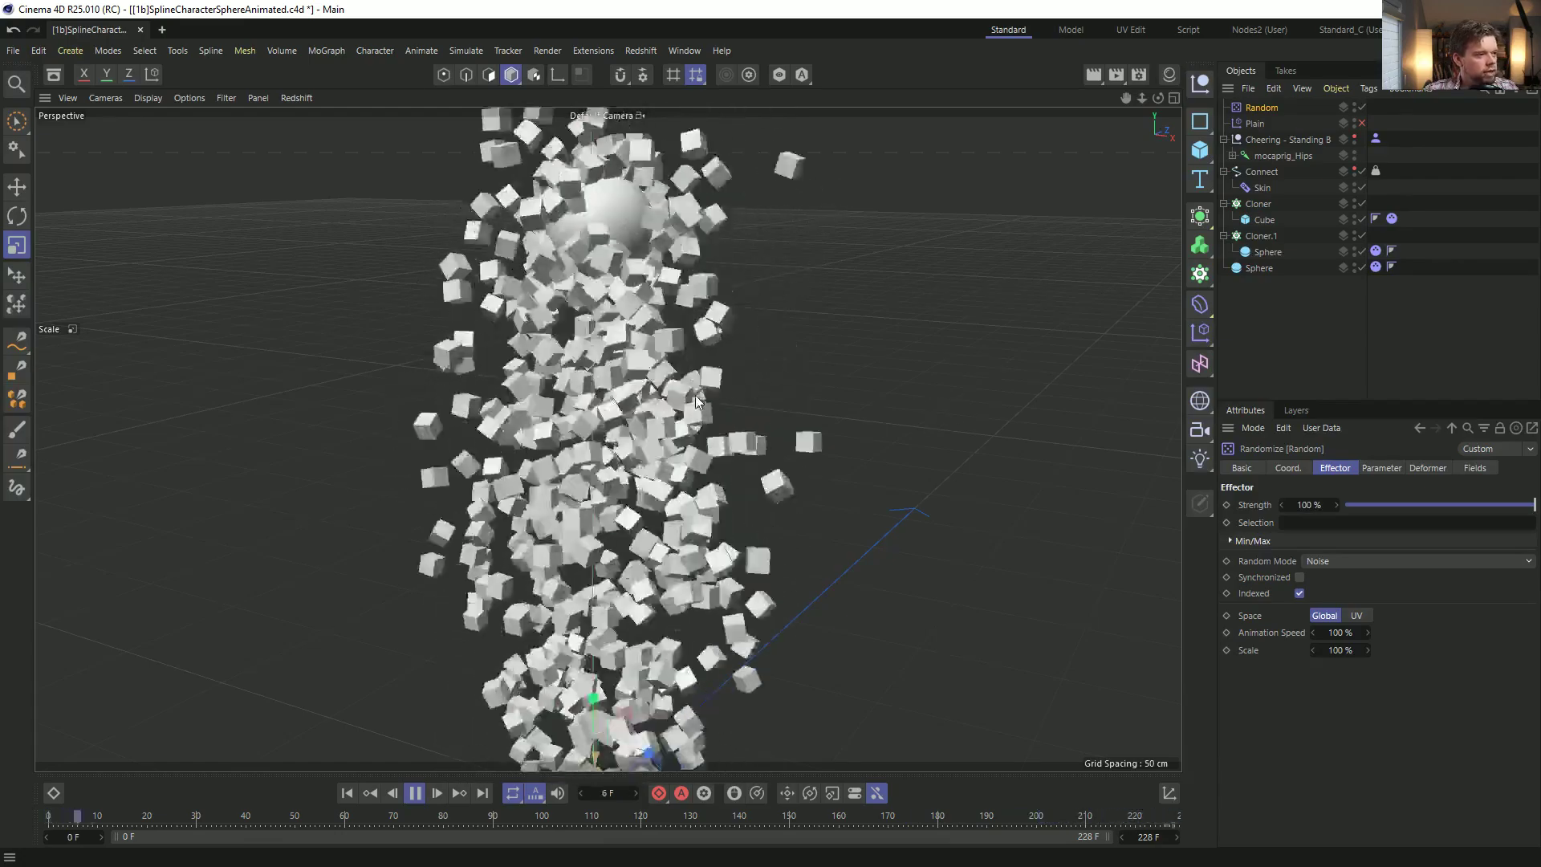
pyautogui.keyDown('alt'); pyautogui.moveTo(567, 480); pyautogui.dragTo(663, 449); pyautogui.keyUp('alt')
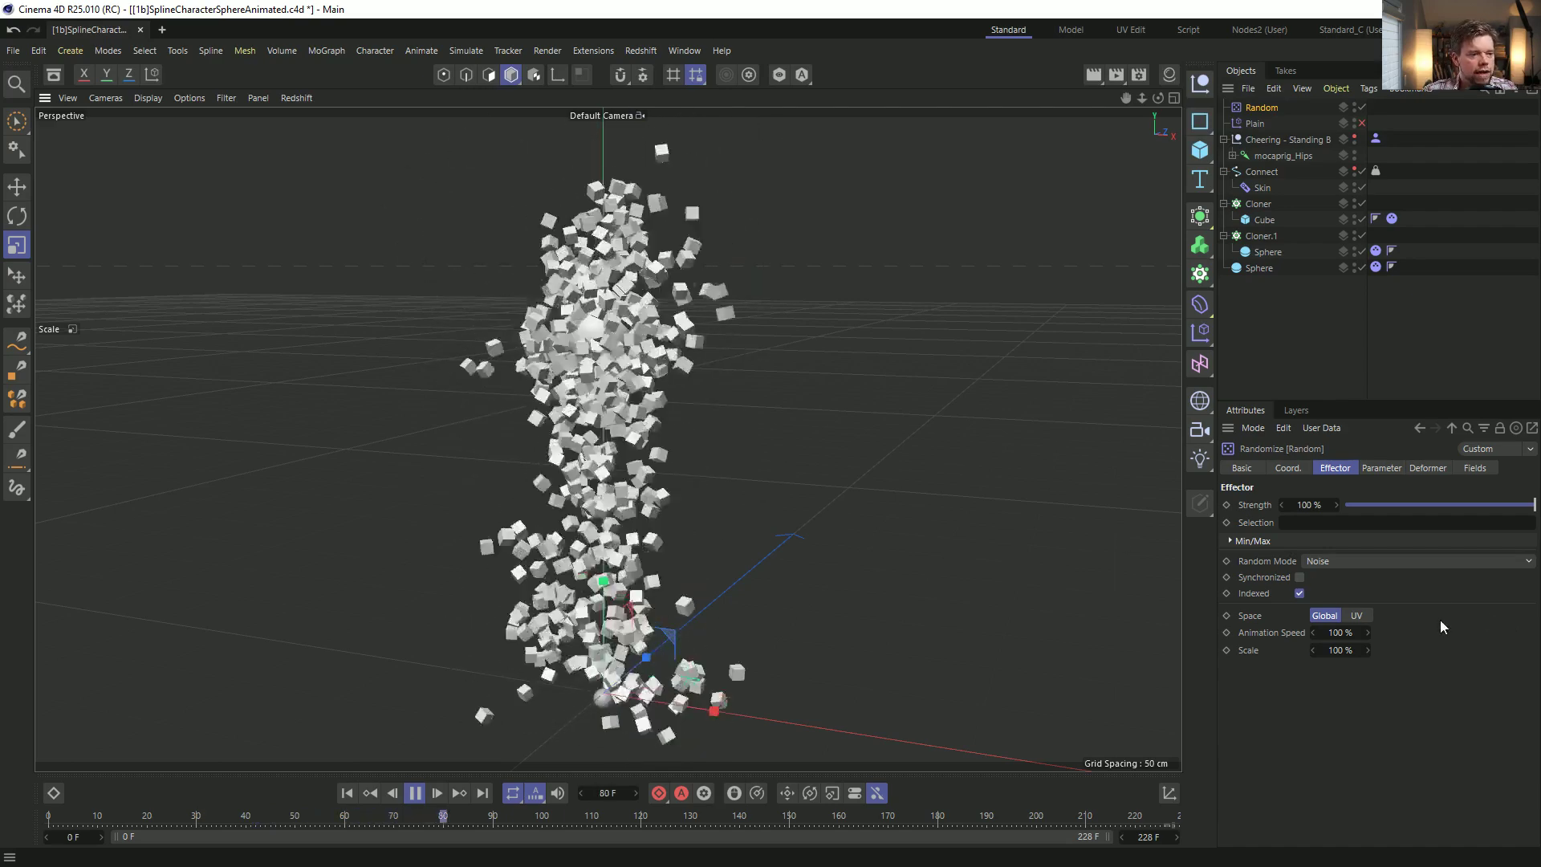
# Set the Random effector's noise animation speed to 25% and look through its Parameter and Deformer settings.
pyautogui.click(1339, 633)
pyautogui.write('25')
pyautogui.press('Return')
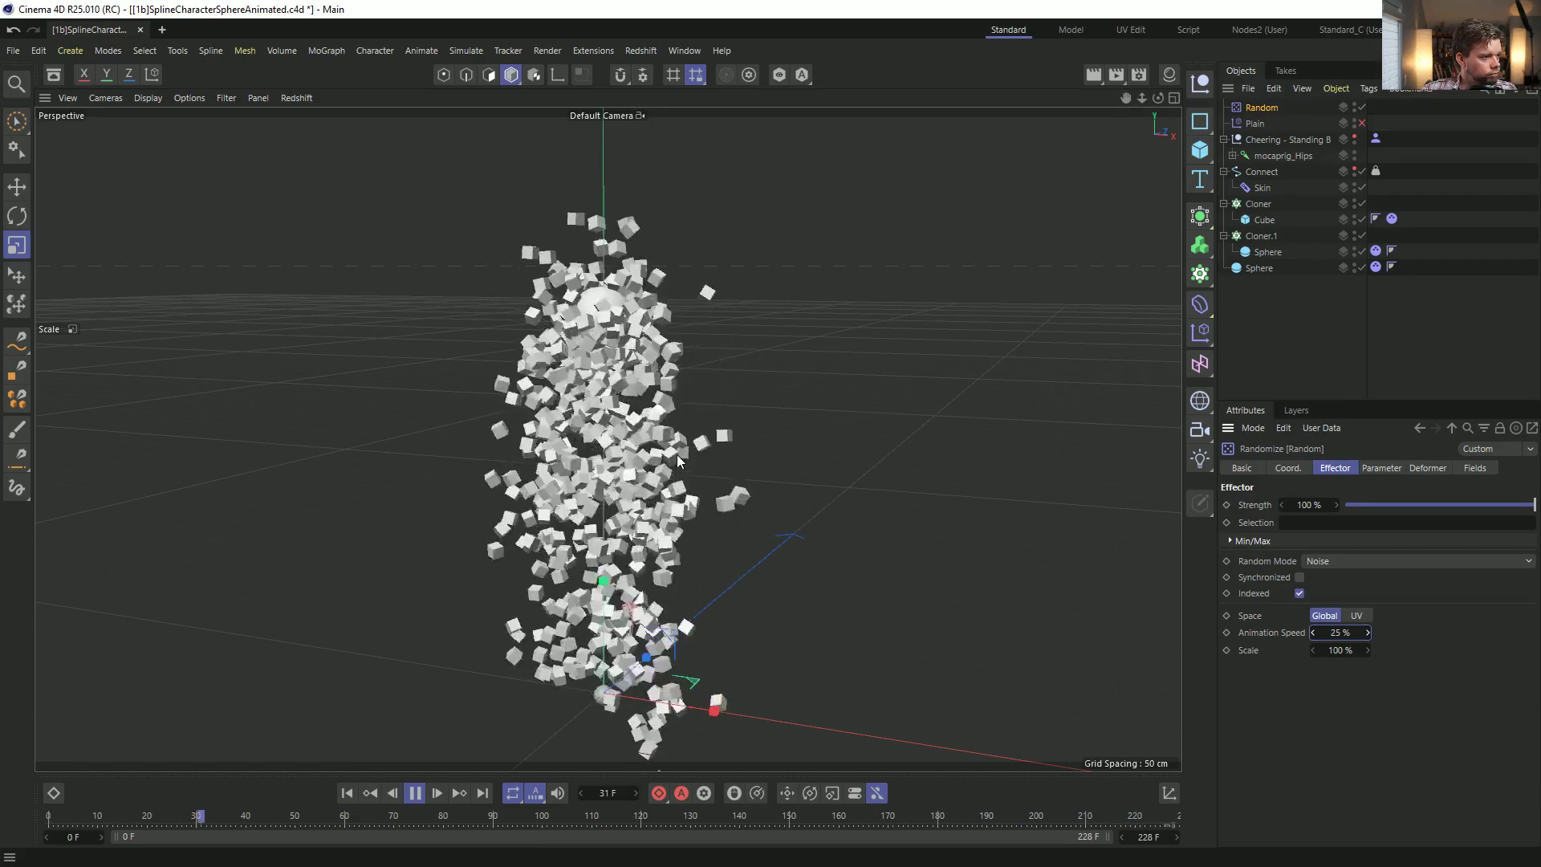
pyautogui.click(1382, 470)
pyautogui.click(1427, 469)
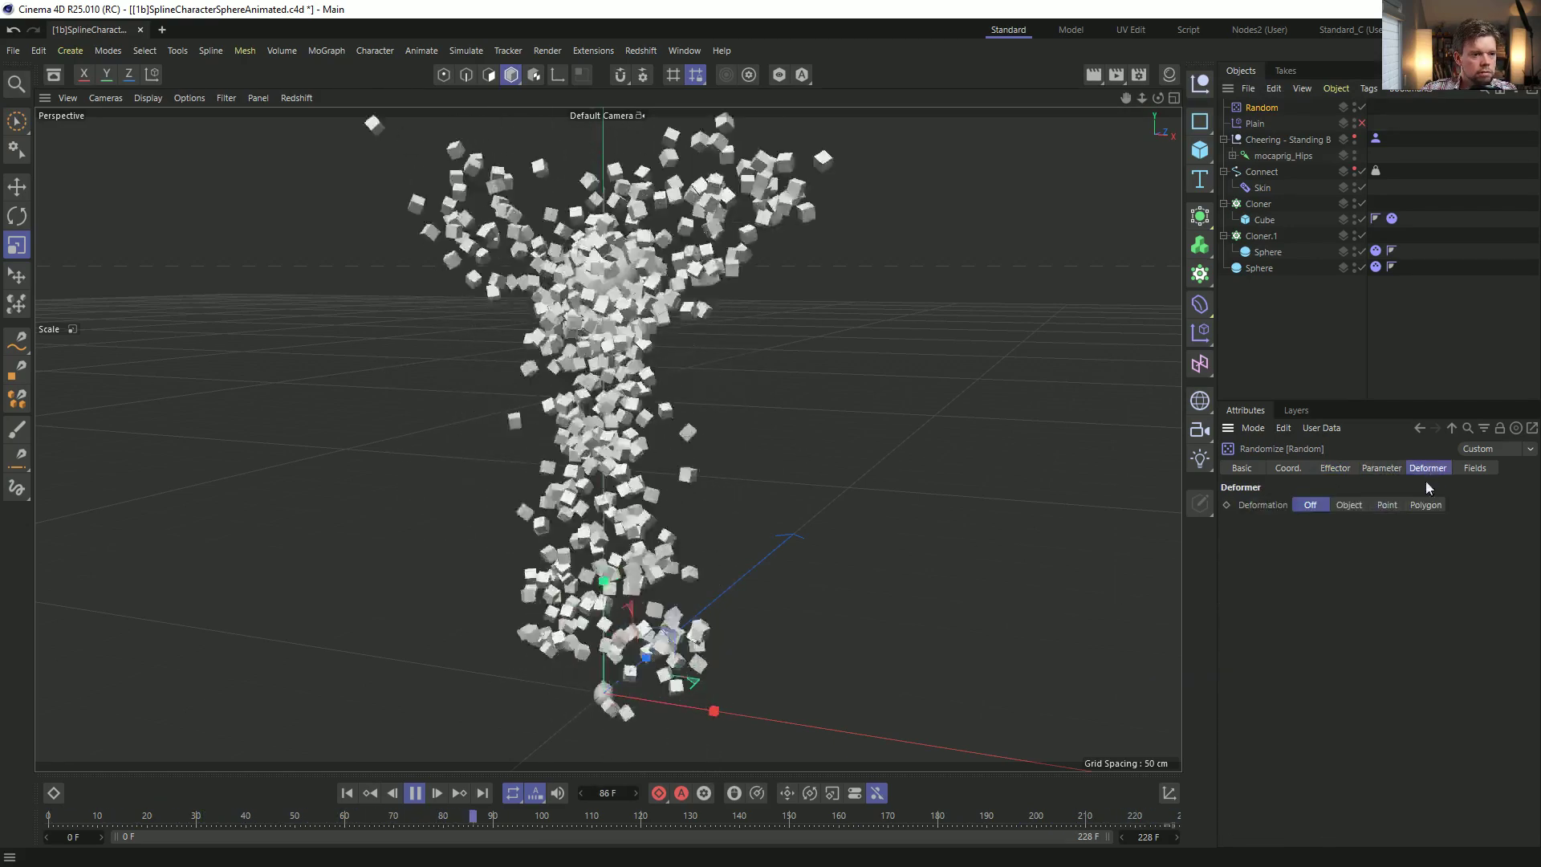
# Set Follow Rotation to 15 and Angular Damping to 90% in the Cube's Dynamics Body tag.
pyautogui.click(1392, 218)
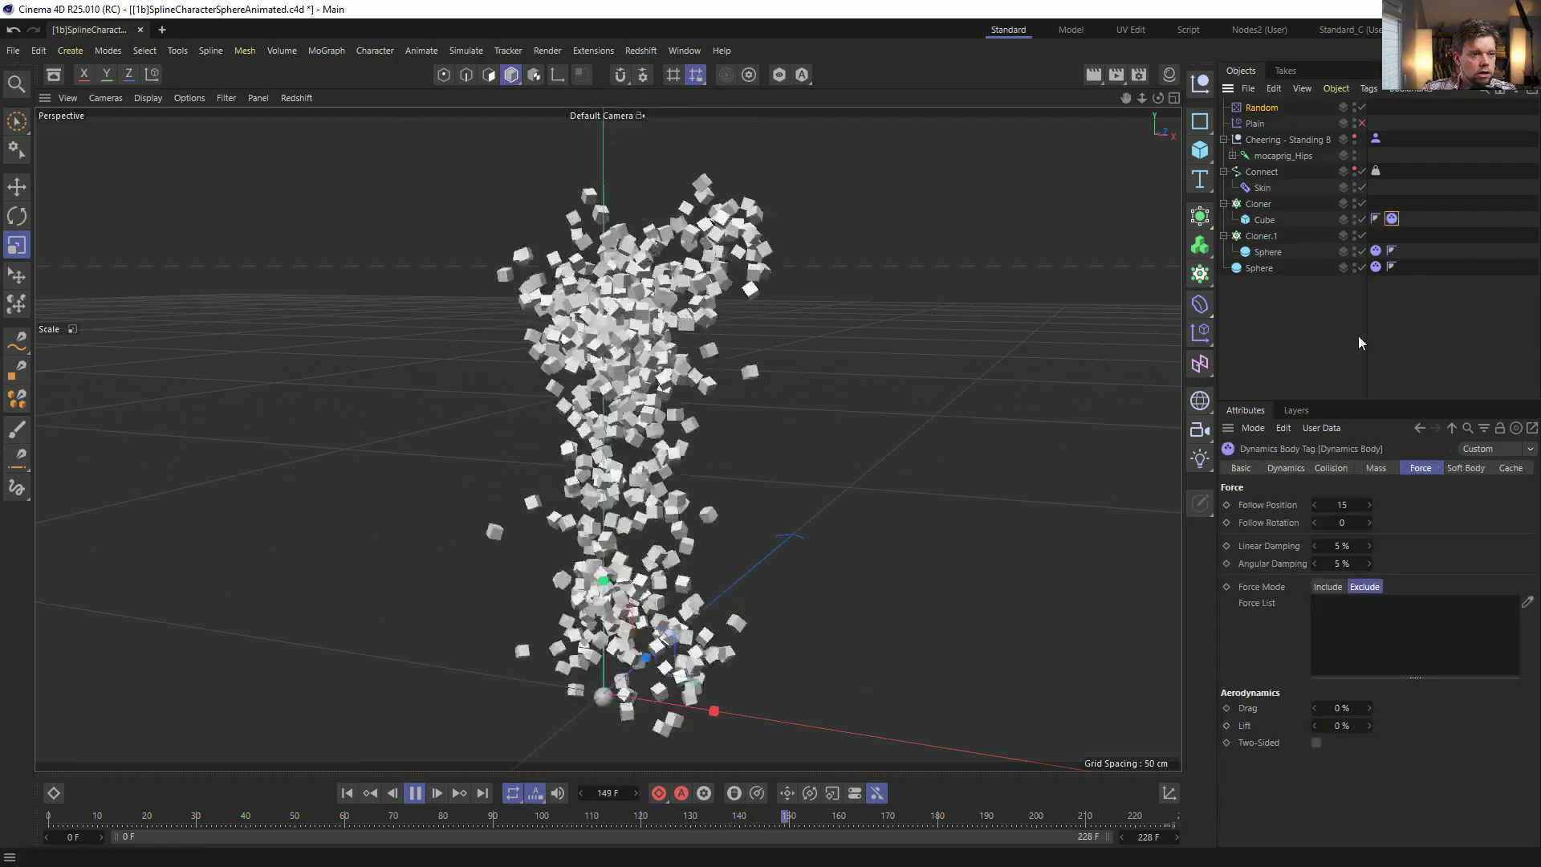
pyautogui.click(1353, 523)
pyautogui.write('15')
pyautogui.press('Return')
pyautogui.moveTo(1333, 565); pyautogui.dragTo(1371, 565)
pyautogui.write('90')
pyautogui.press('Return')
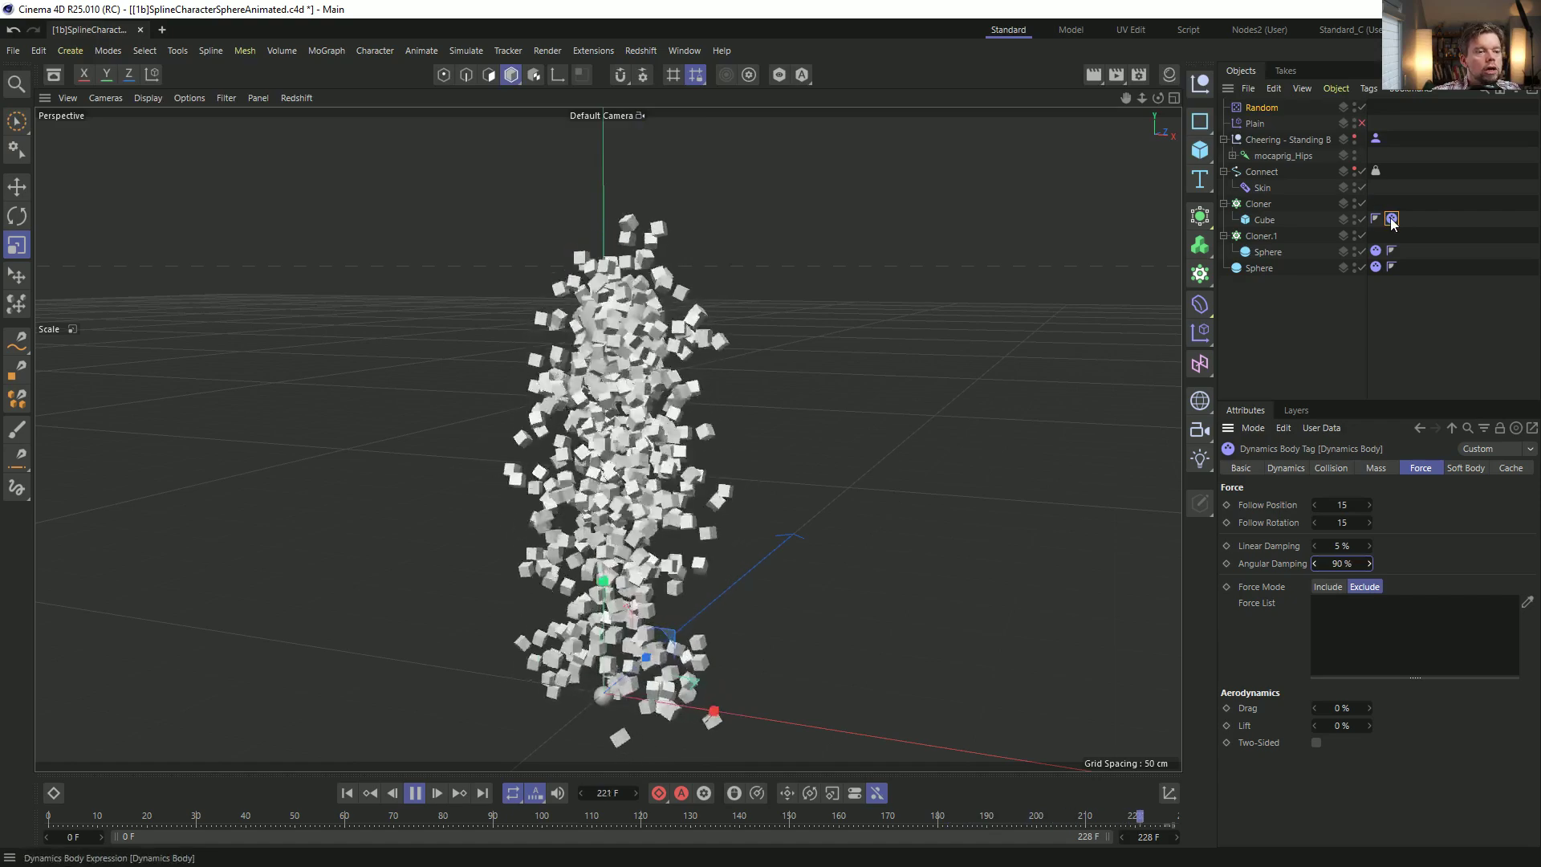
# Set Follow Position to 5 and aerodynamic Drag to 5% in the Cube's Dynamics Body tag.
pyautogui.moveTo(1369, 504); pyautogui.dragTo(1365, 514)
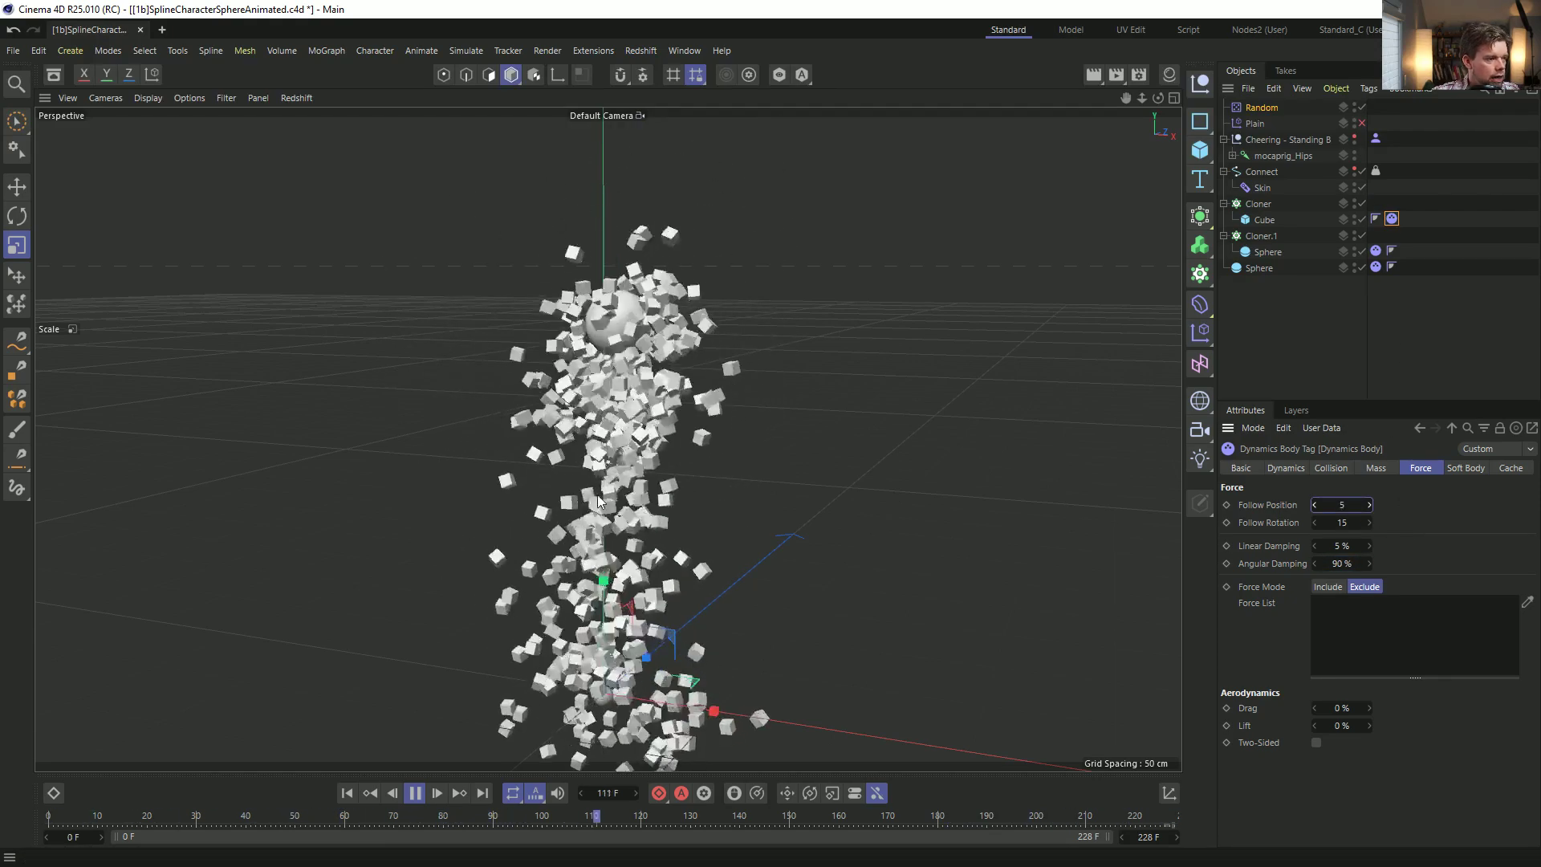
pyautogui.click(1338, 708)
pyautogui.write('5')
pyautogui.press('Return')
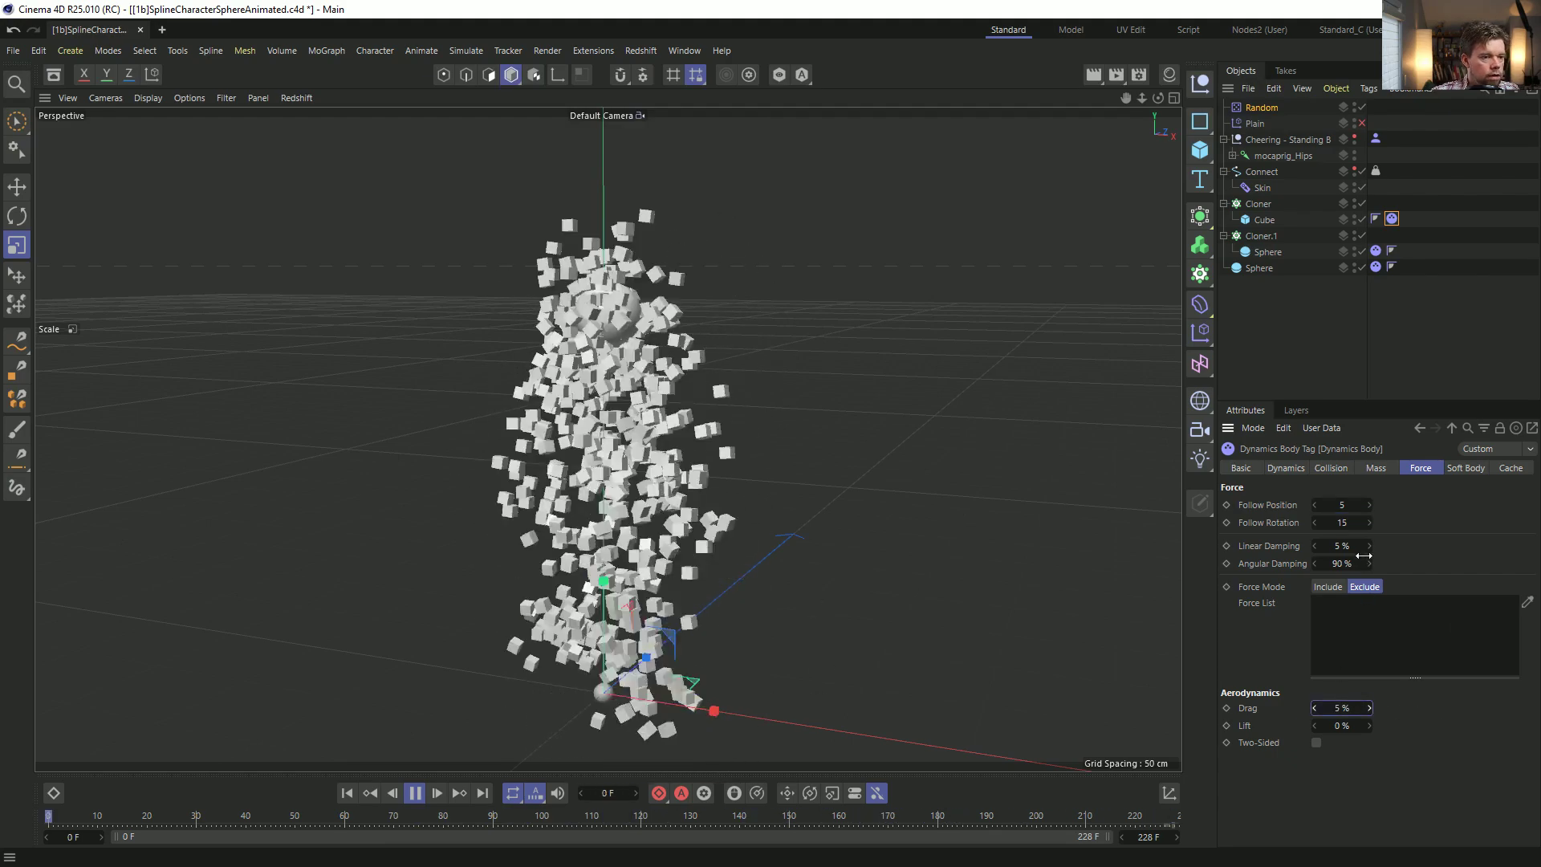
# Set the gravity to 0 cm in the project's general Dynamics settings.
pyautogui.hotkey('ctrl', 'd')
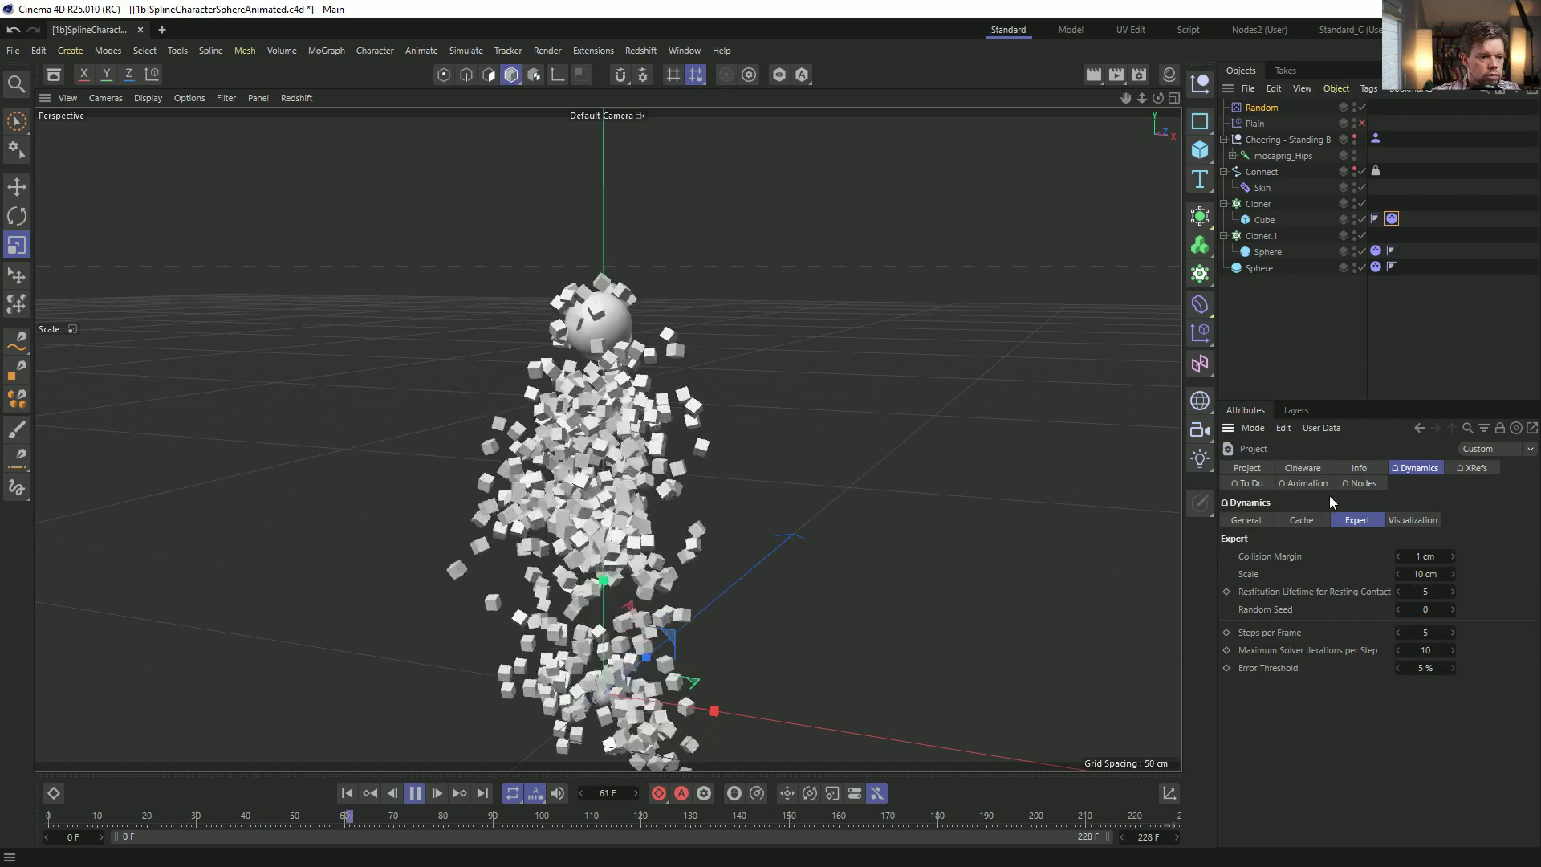
pyautogui.click(1246, 520)
pyautogui.click(1359, 629)
pyautogui.click(1364, 611)
pyautogui.write('0')
pyautogui.press('Return')
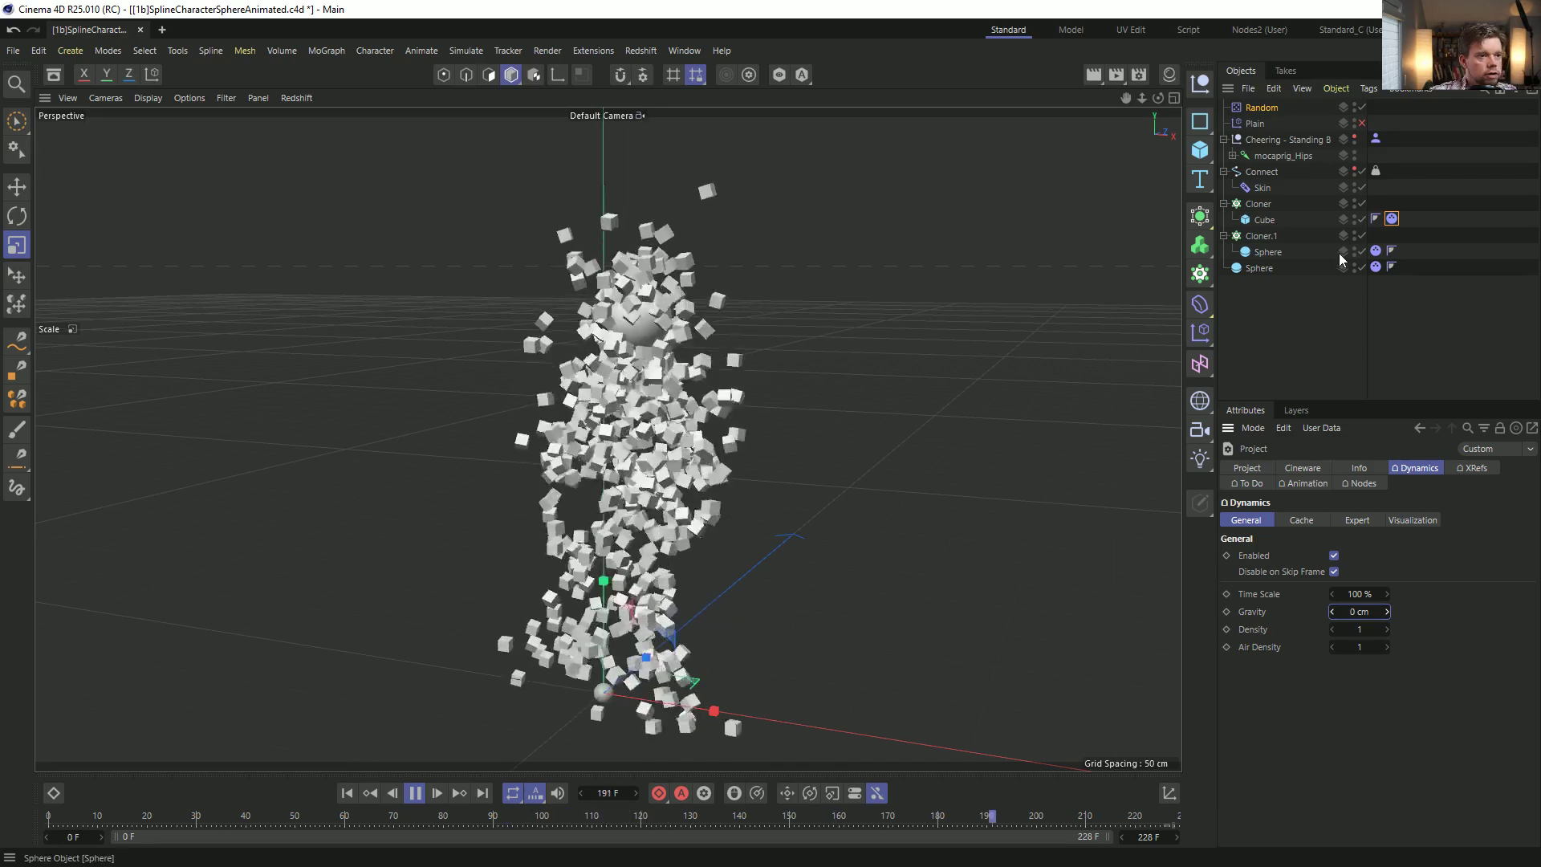
# Try Follow Position values of 0 and 1 in the Cube's Dynamics Body tag and settle on 3.
pyautogui.click(1376, 251)
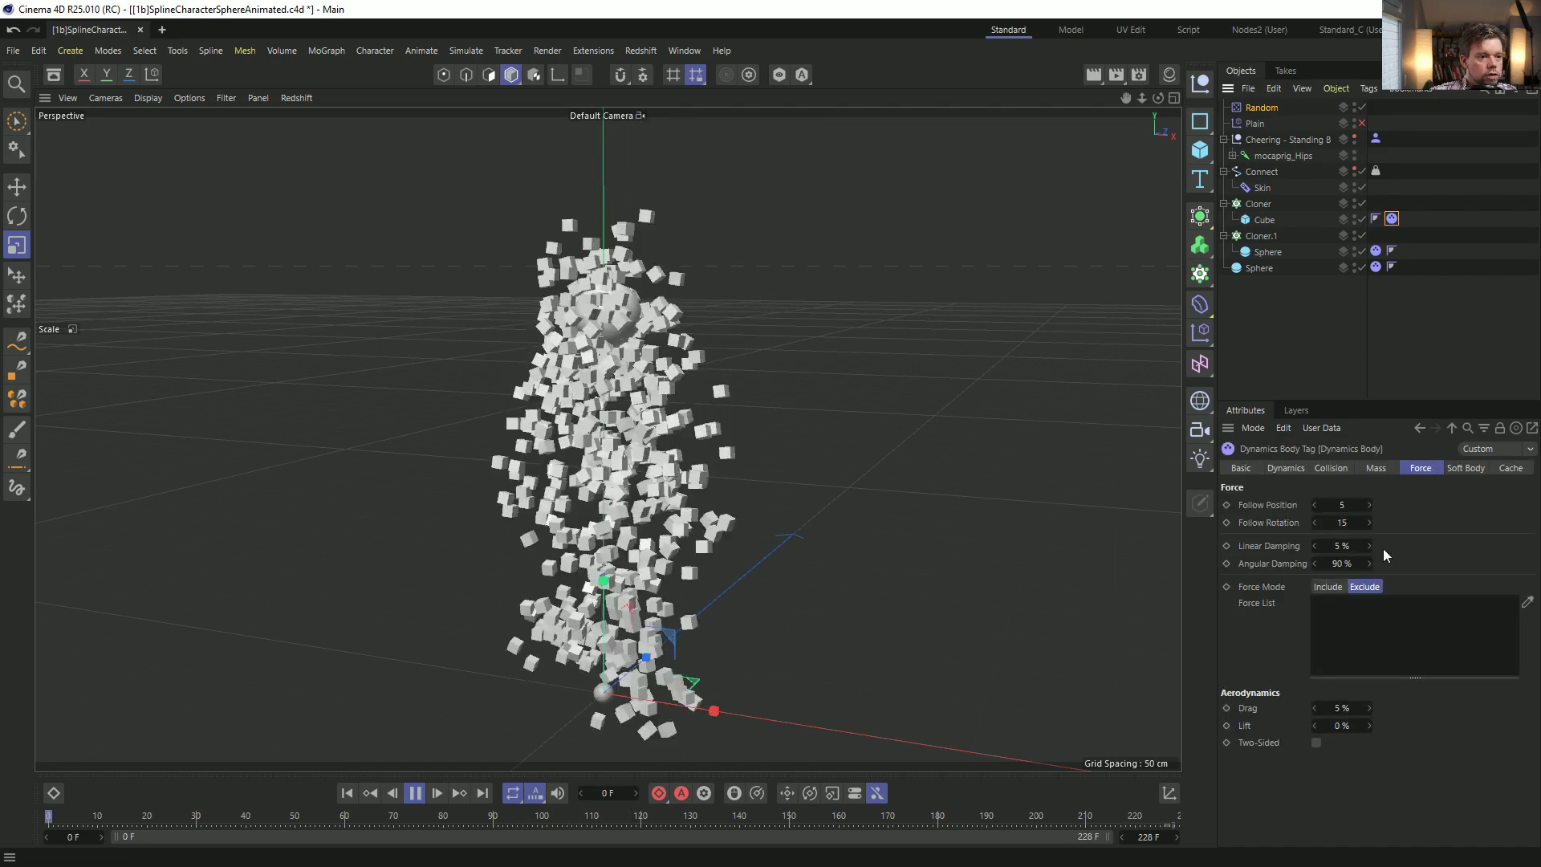
pyautogui.click(1375, 468)
pyautogui.click(1421, 468)
pyautogui.click(1364, 505)
pyautogui.write('0')
pyautogui.press('Return')
pyautogui.write('1')
pyautogui.press('Return')
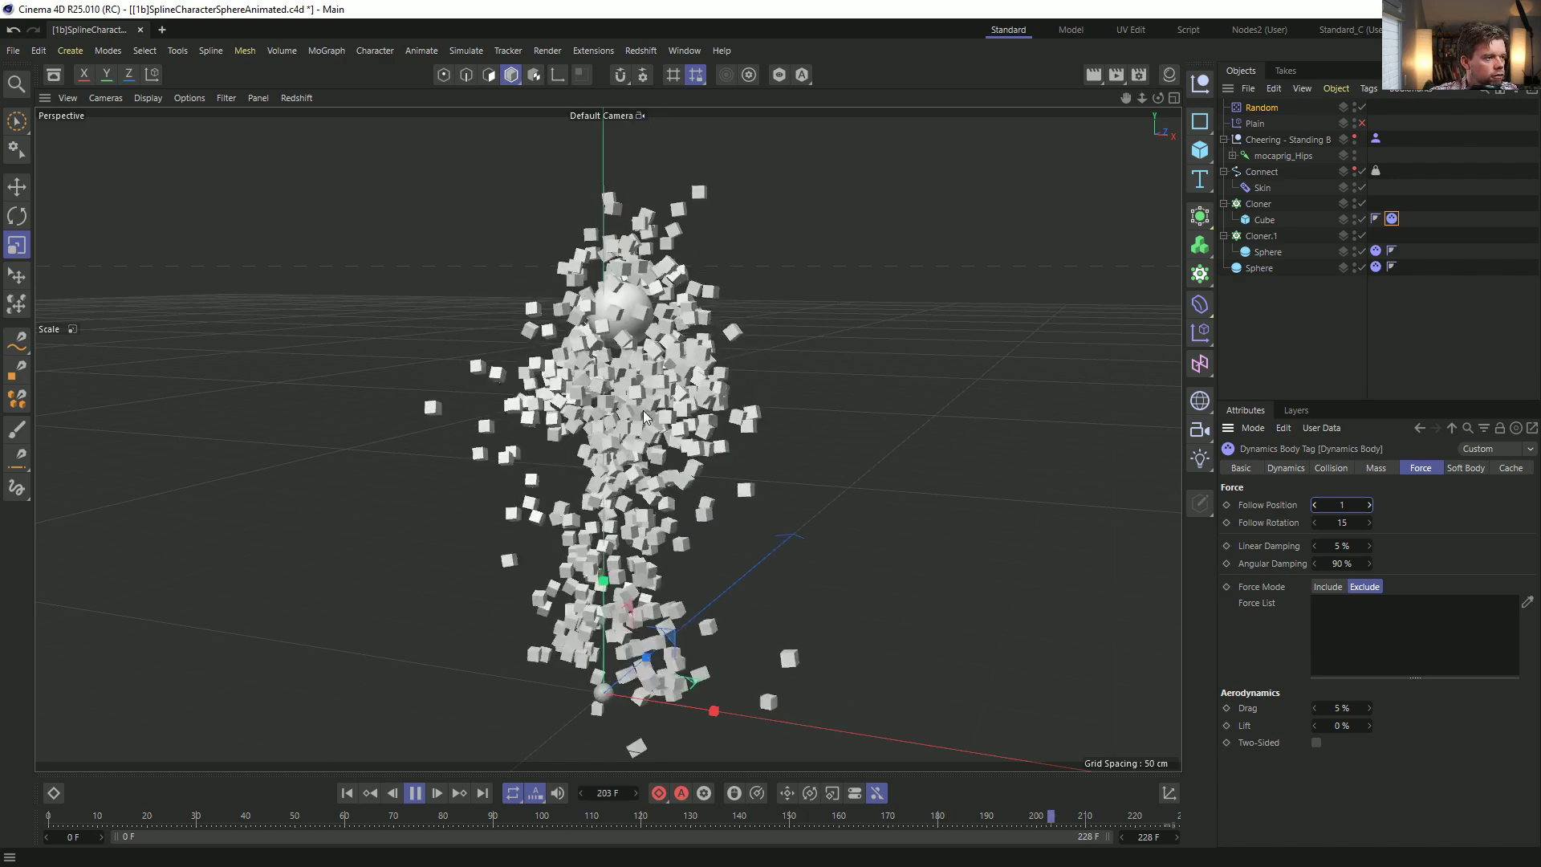
pyautogui.write('3')
pyautogui.press('Return')
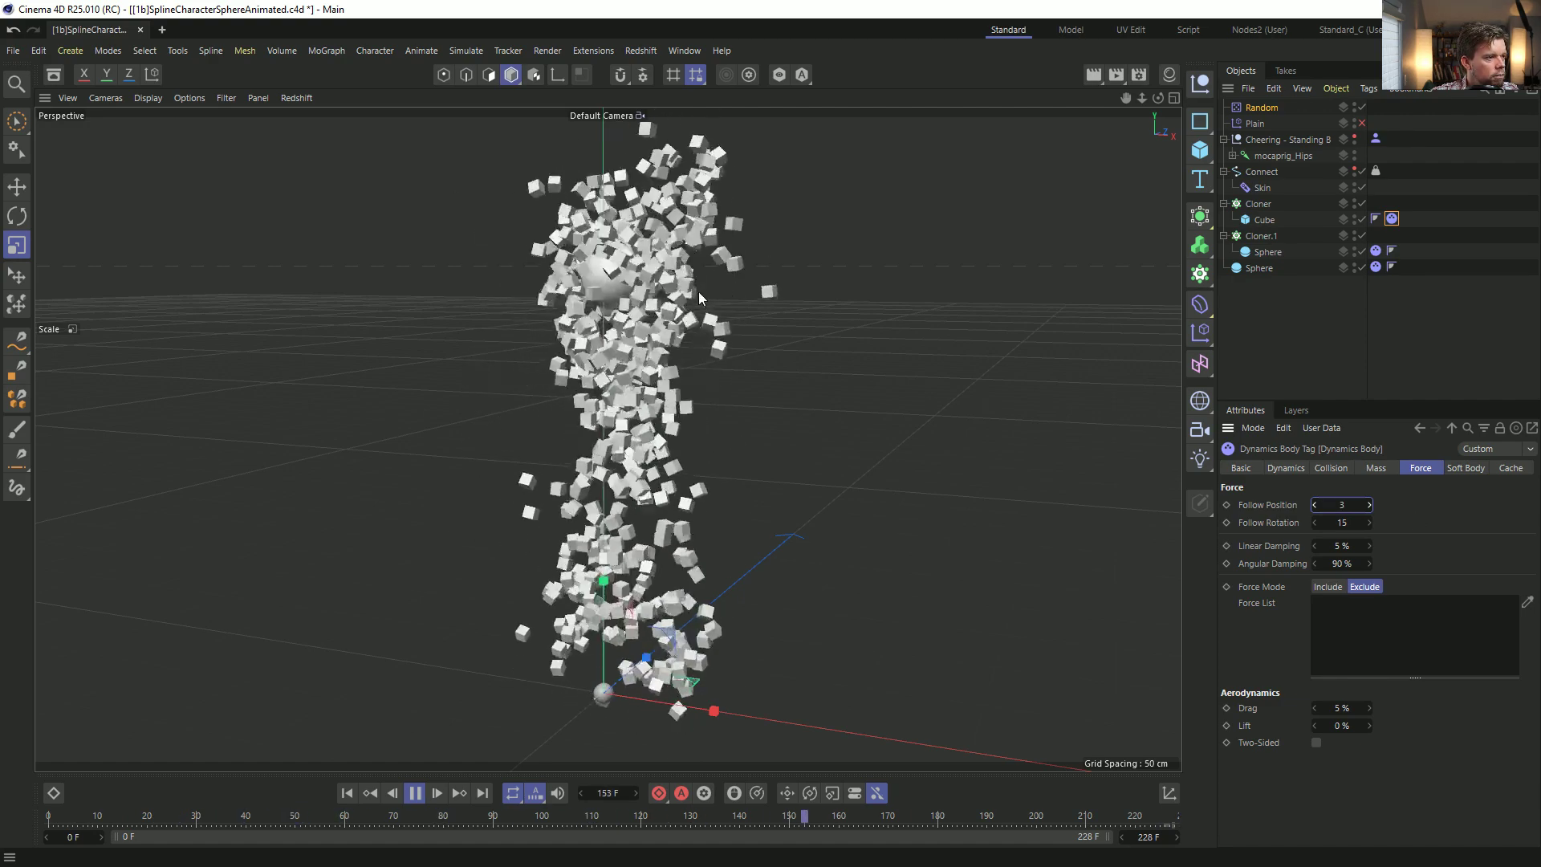
# Set the Random effector's position offset to 15 cm on X, Y and Z.
pyautogui.click(1254, 108)
pyautogui.click(1381, 467)
pyautogui.click(1341, 569)
pyautogui.write('15')
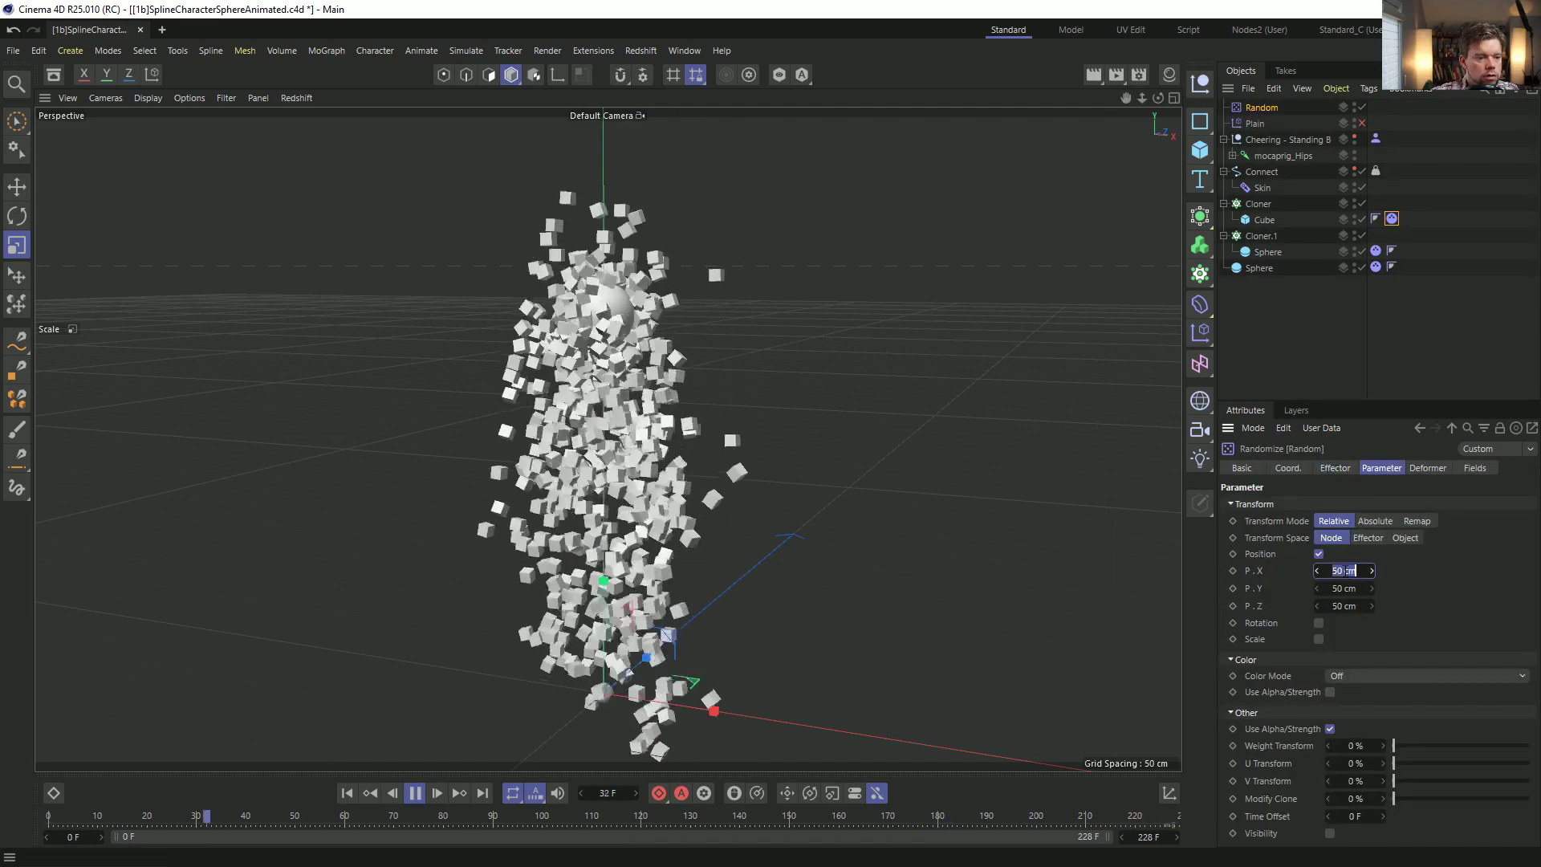
pyautogui.press('Tab')
pyautogui.write('15')
pyautogui.press('Tab')
pyautogui.write('15')
pyautogui.press('Return')
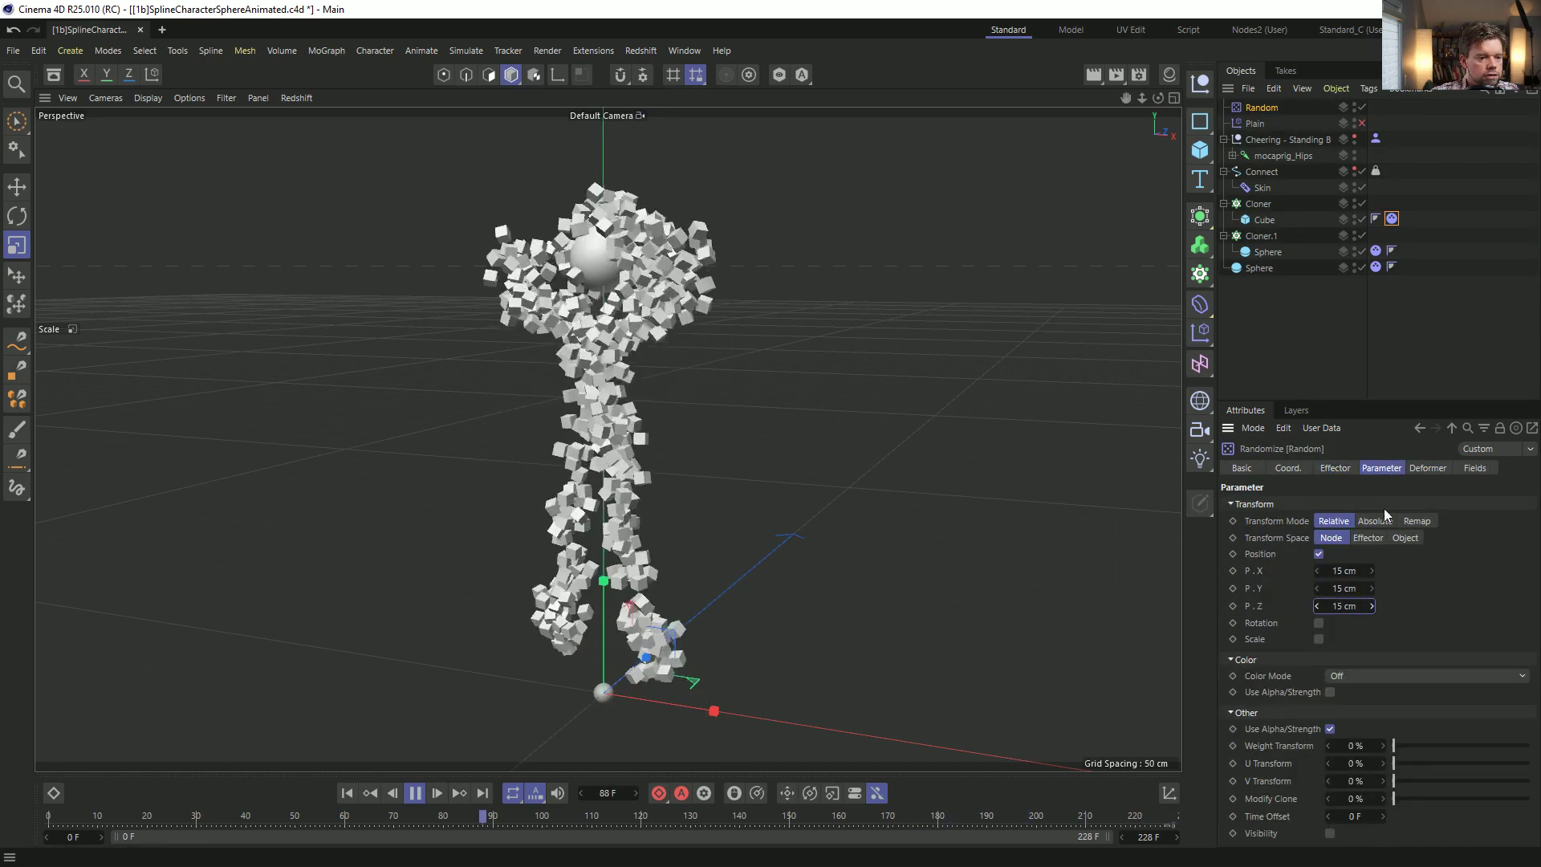
# Try a noise animation speed of 55% on the Random effector and raise it to 155%.
pyautogui.click(1334, 467)
pyautogui.click(1344, 632)
pyautogui.write('555')
pyautogui.press('BackSpace')
pyautogui.press('Return')
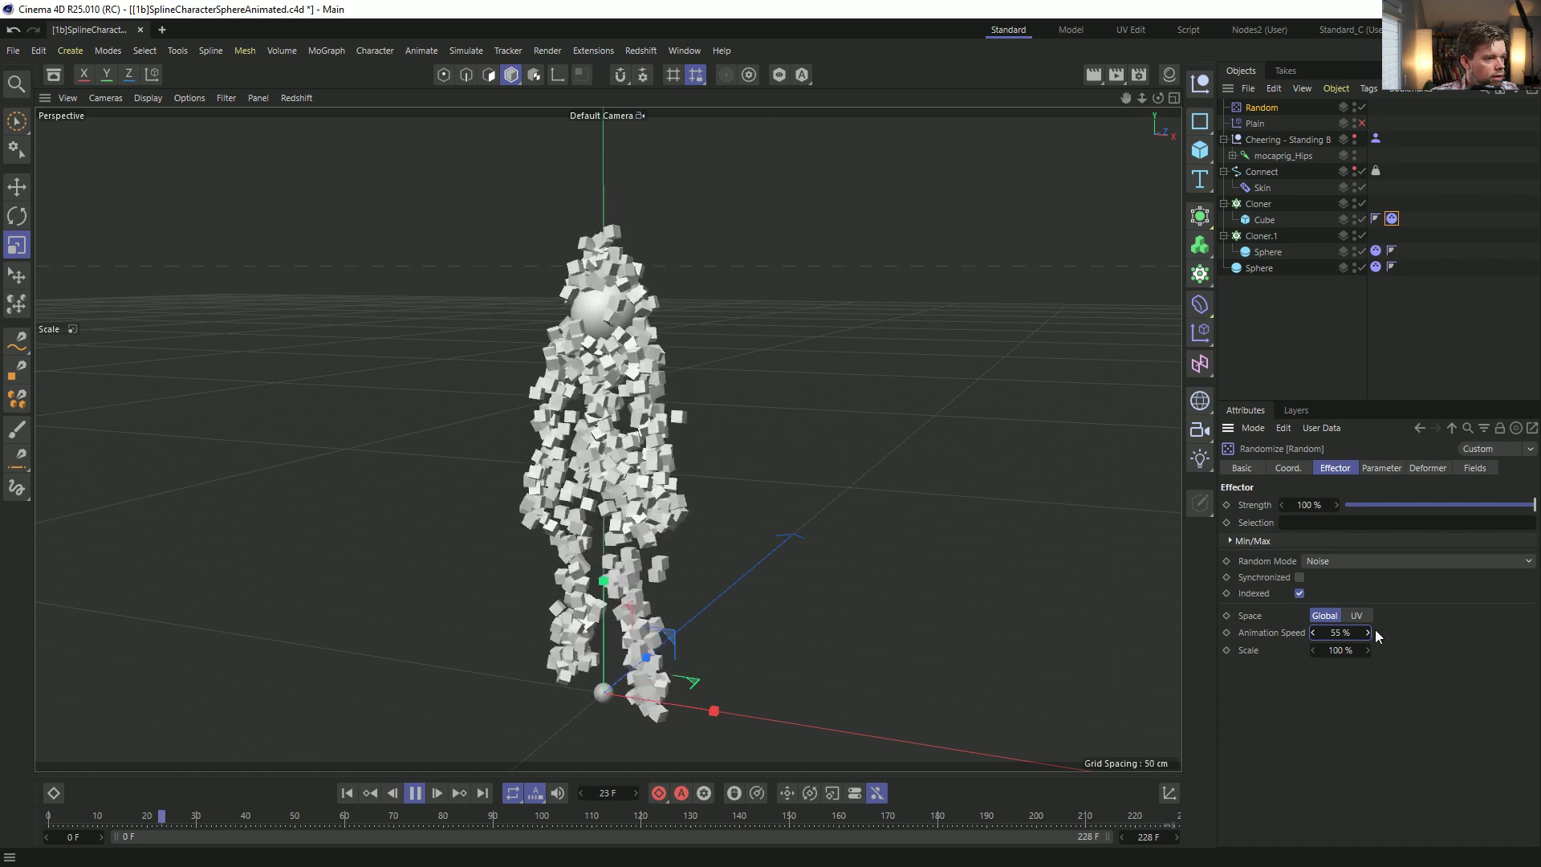
pyautogui.click(1340, 633)
pyautogui.write('155')
pyautogui.press('Return')
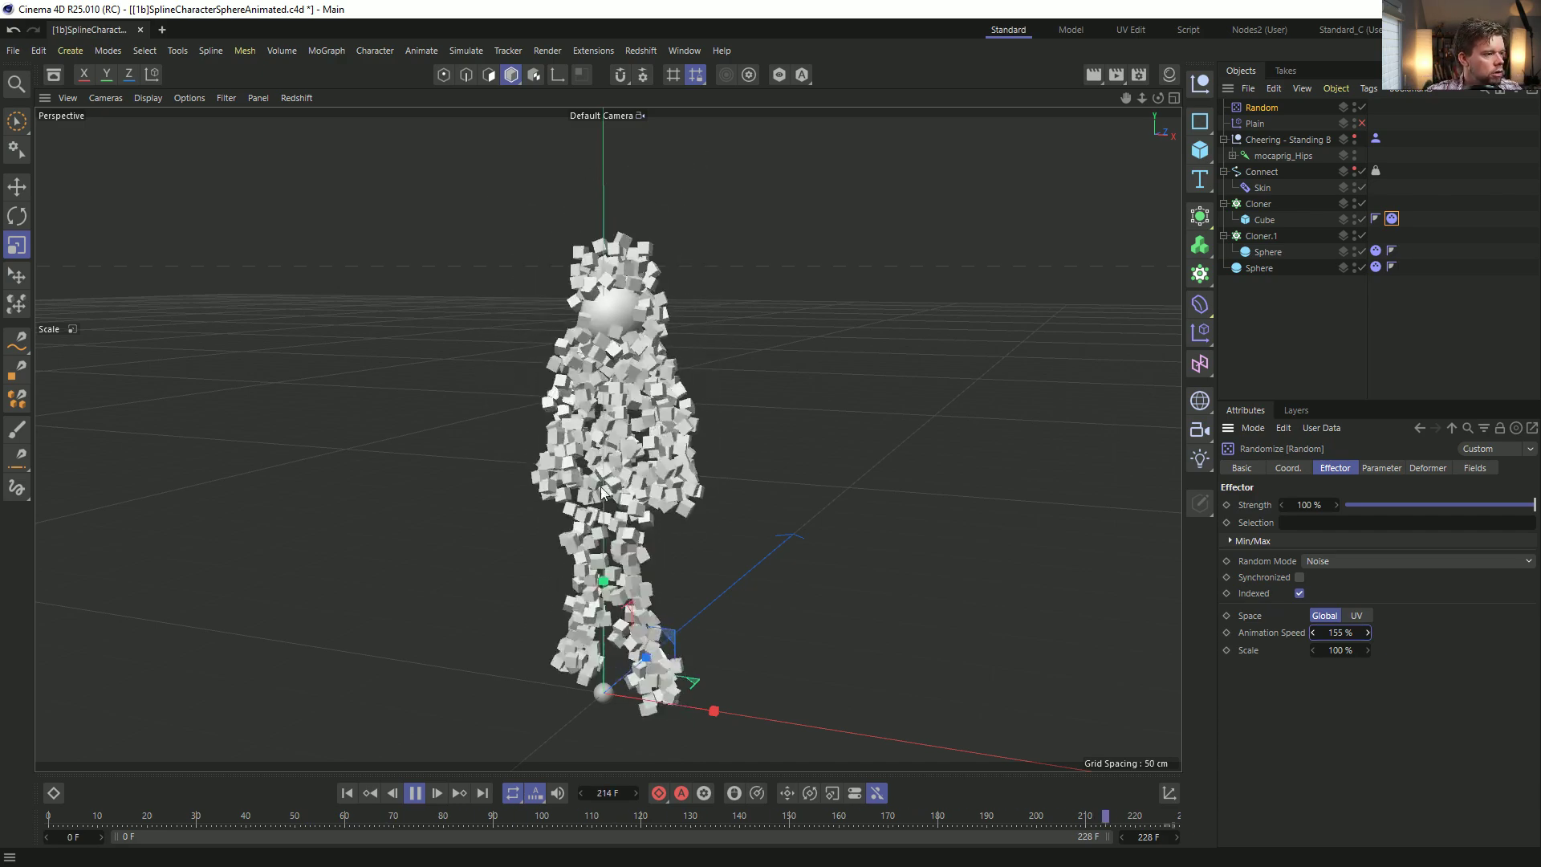
# Set aerodynamic Drag to 0% in the Cube's Dynamics Body tag and replay the simulation from the first frame.
pyautogui.click(1393, 220)
pyautogui.click(1393, 219)
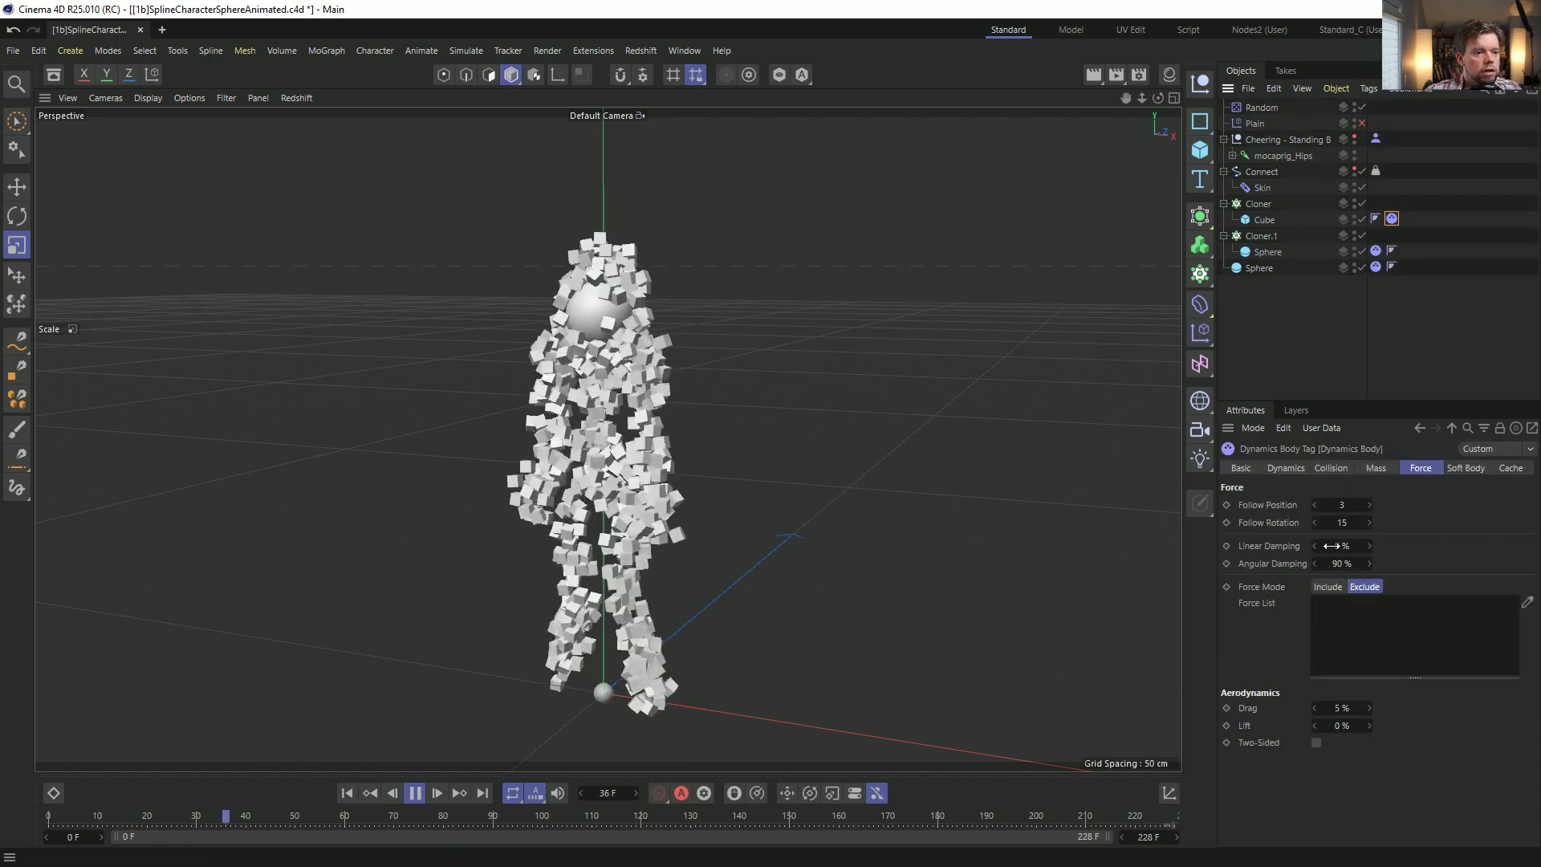
pyautogui.doubleClick(1339, 708)
pyautogui.write('0')
pyautogui.press('Return')
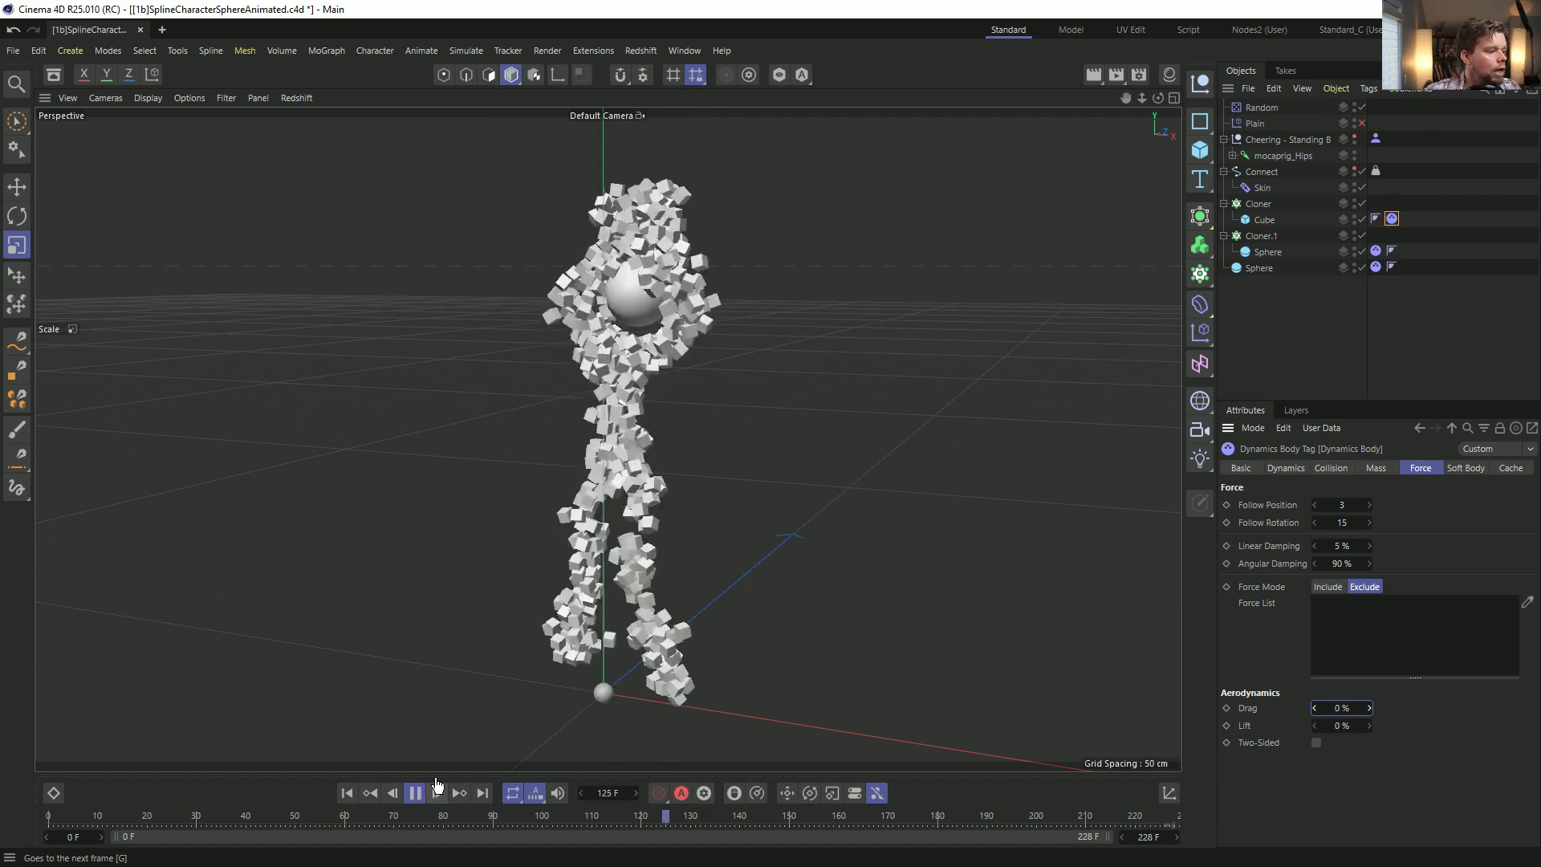
pyautogui.click(417, 793)
pyautogui.click(347, 793)
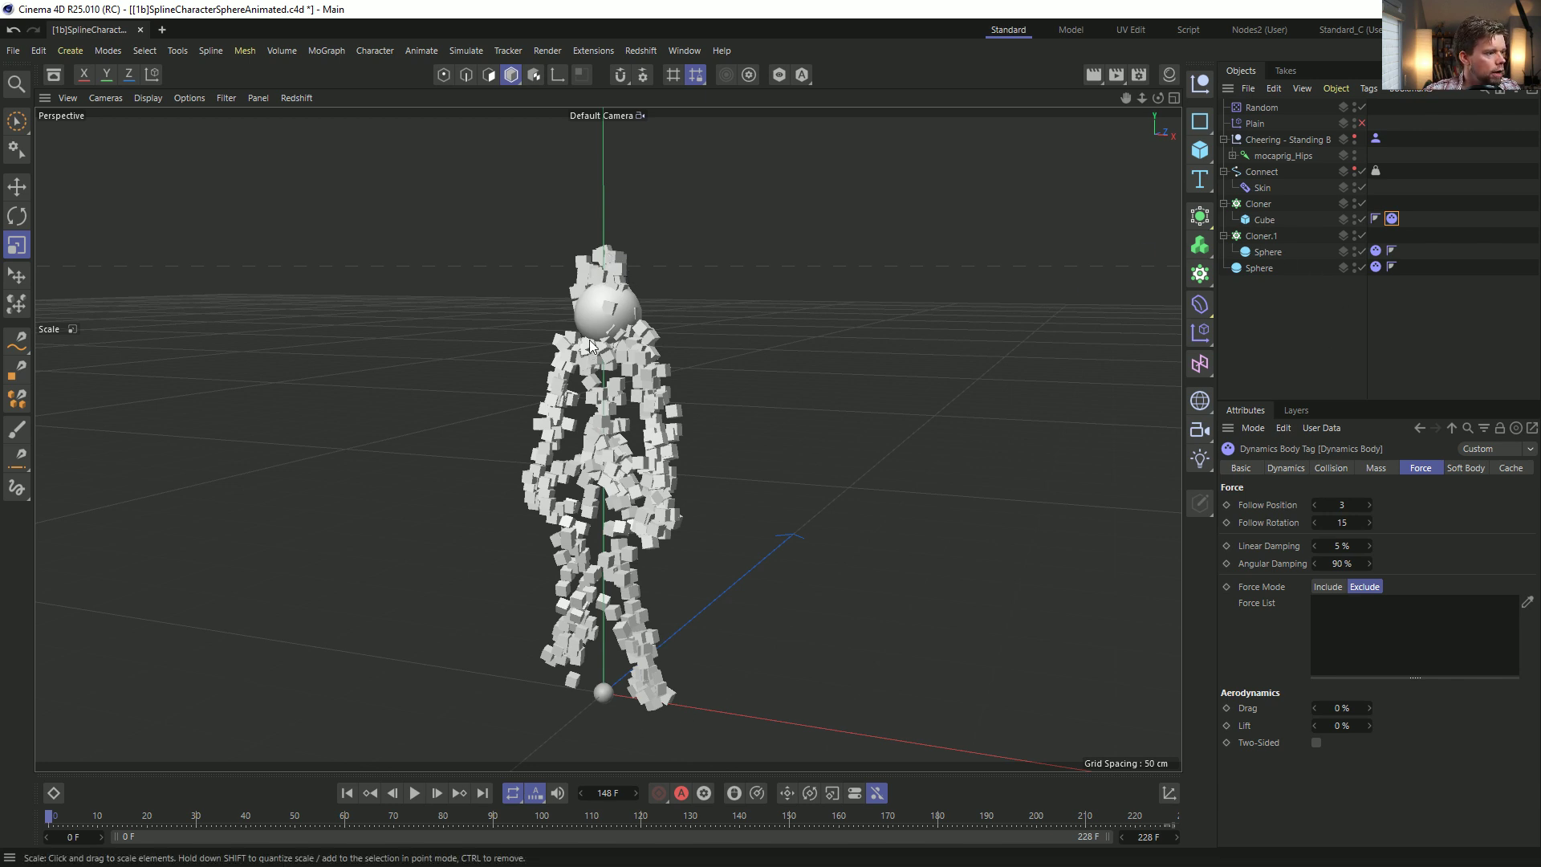
pyautogui.moveTo(614, 489)
pyautogui.keyDown('alt'); pyautogui.mouseDown()
pyautogui.moveTo(649, 501)
pyautogui.moveTo(617, 506)
pyautogui.mouseUp(); pyautogui.keyUp('alt')
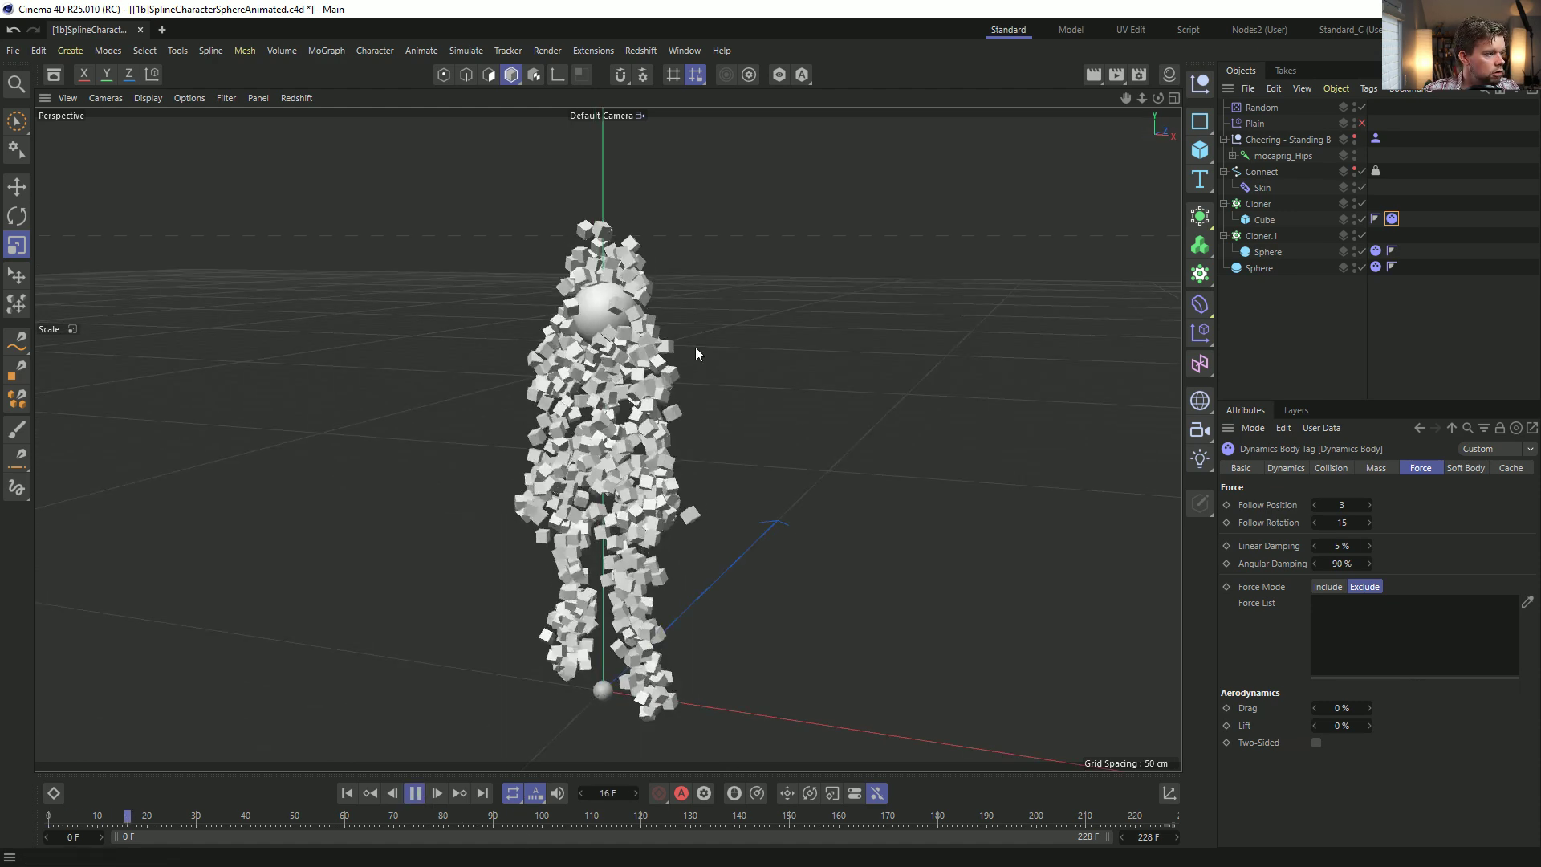
pyautogui.click(414, 793)
pyautogui.click(357, 793)
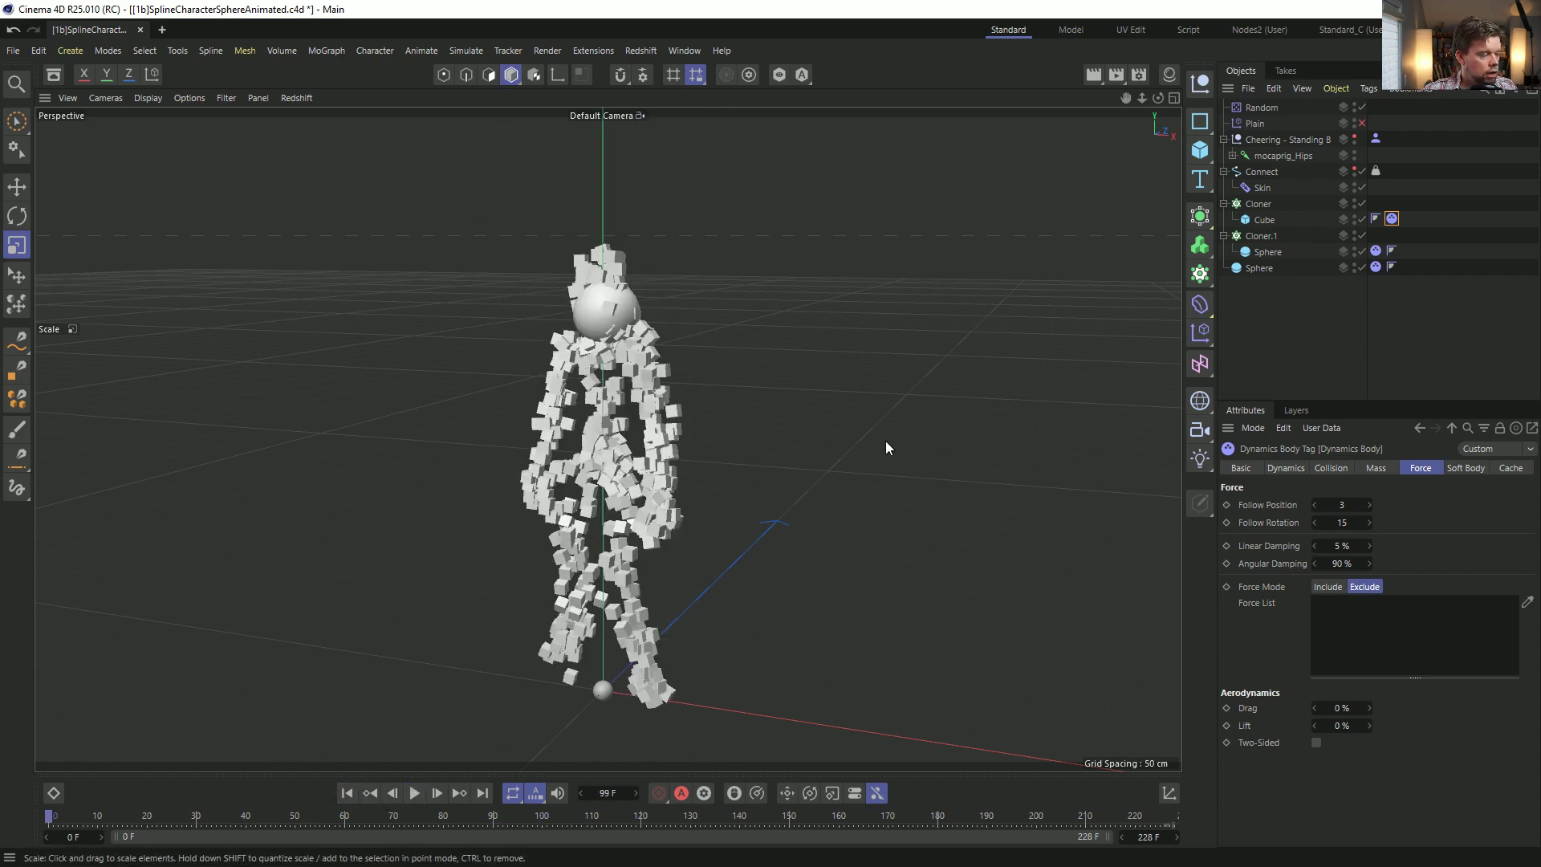
# Save the scene as a new version named [1c_Bees]SplineCharacterSphereAnimated.c4d.
pyautogui.hotkey('ctrl', 'shift', 's')
pyautogui.press('BackSpace')
pyautogui.write('c_Bees]SplineCharacterSphereAnimated.c4d')
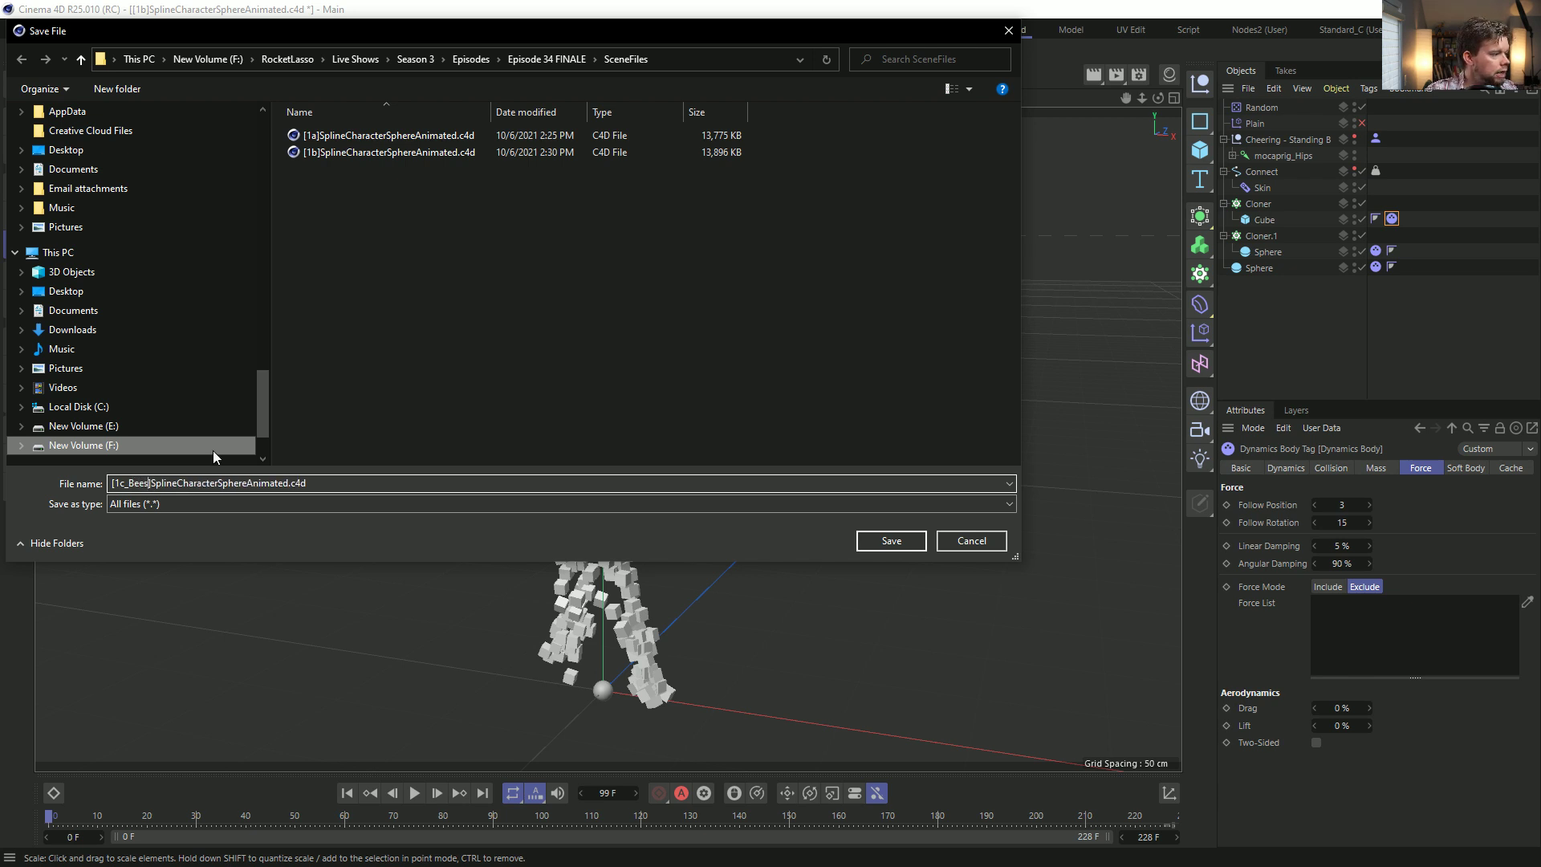
pyautogui.press('Return')
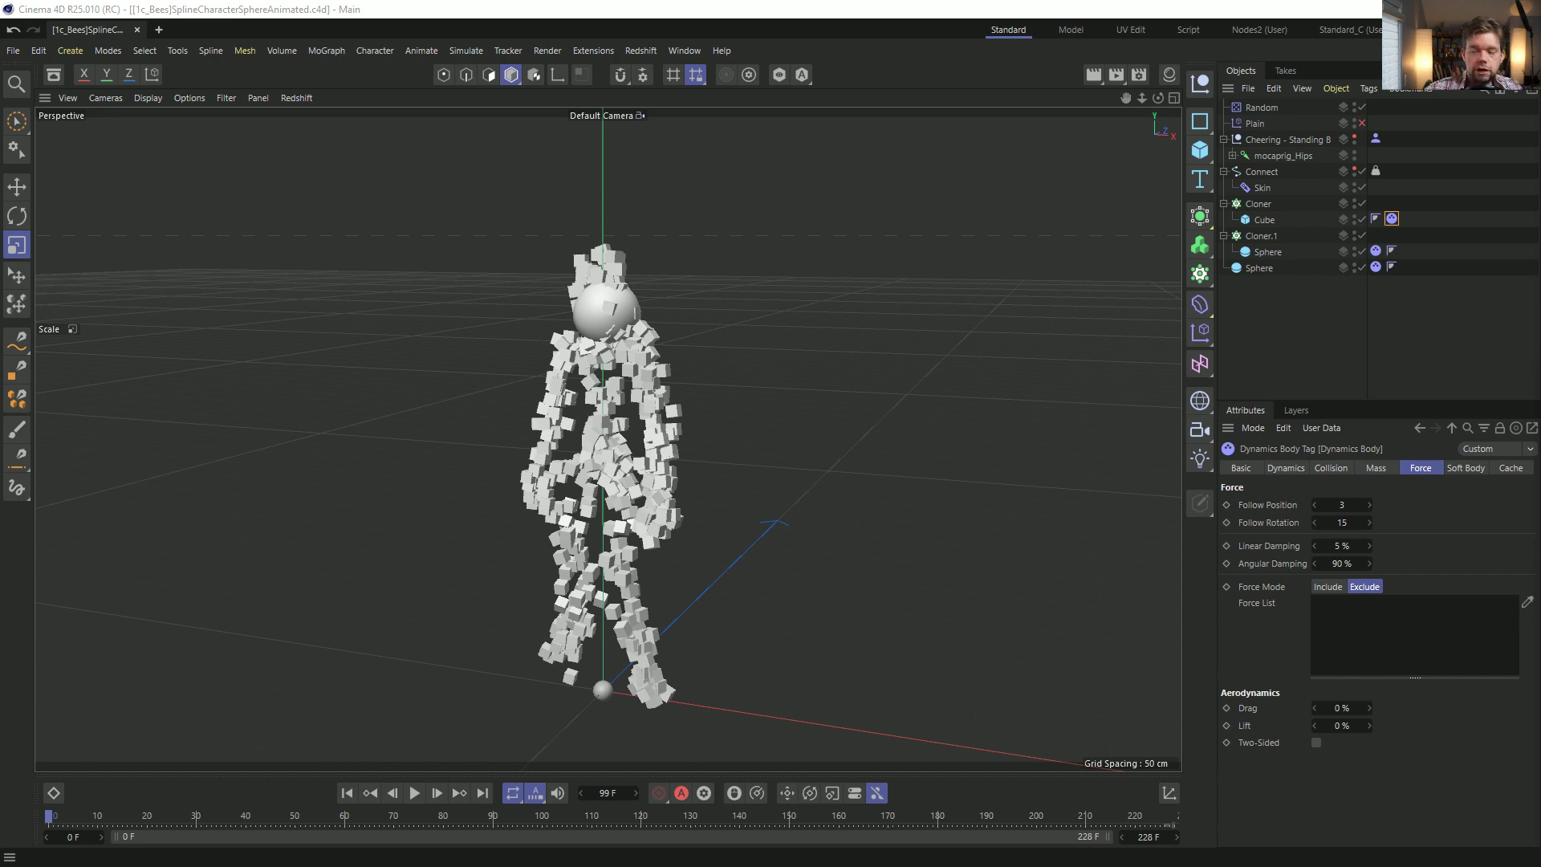
# Switch to the browser to check the Instagram reference of the animated figure made of drifting leaves, and move its window aside.
pyautogui.hotkey('alt', 'Tab')
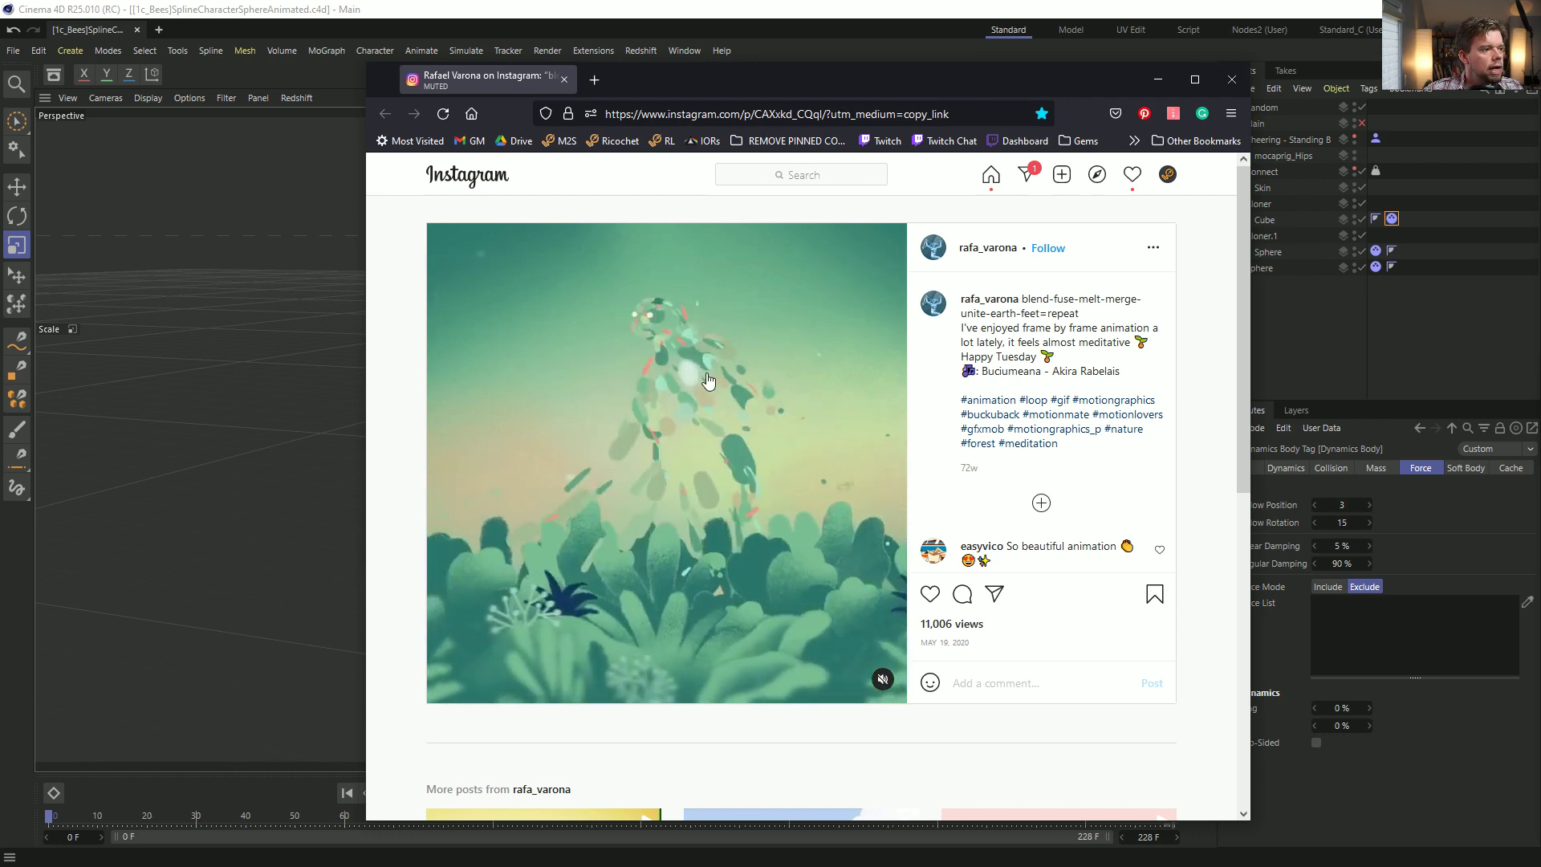
pyautogui.moveTo(737, 79); pyautogui.dragTo(1540, 297)
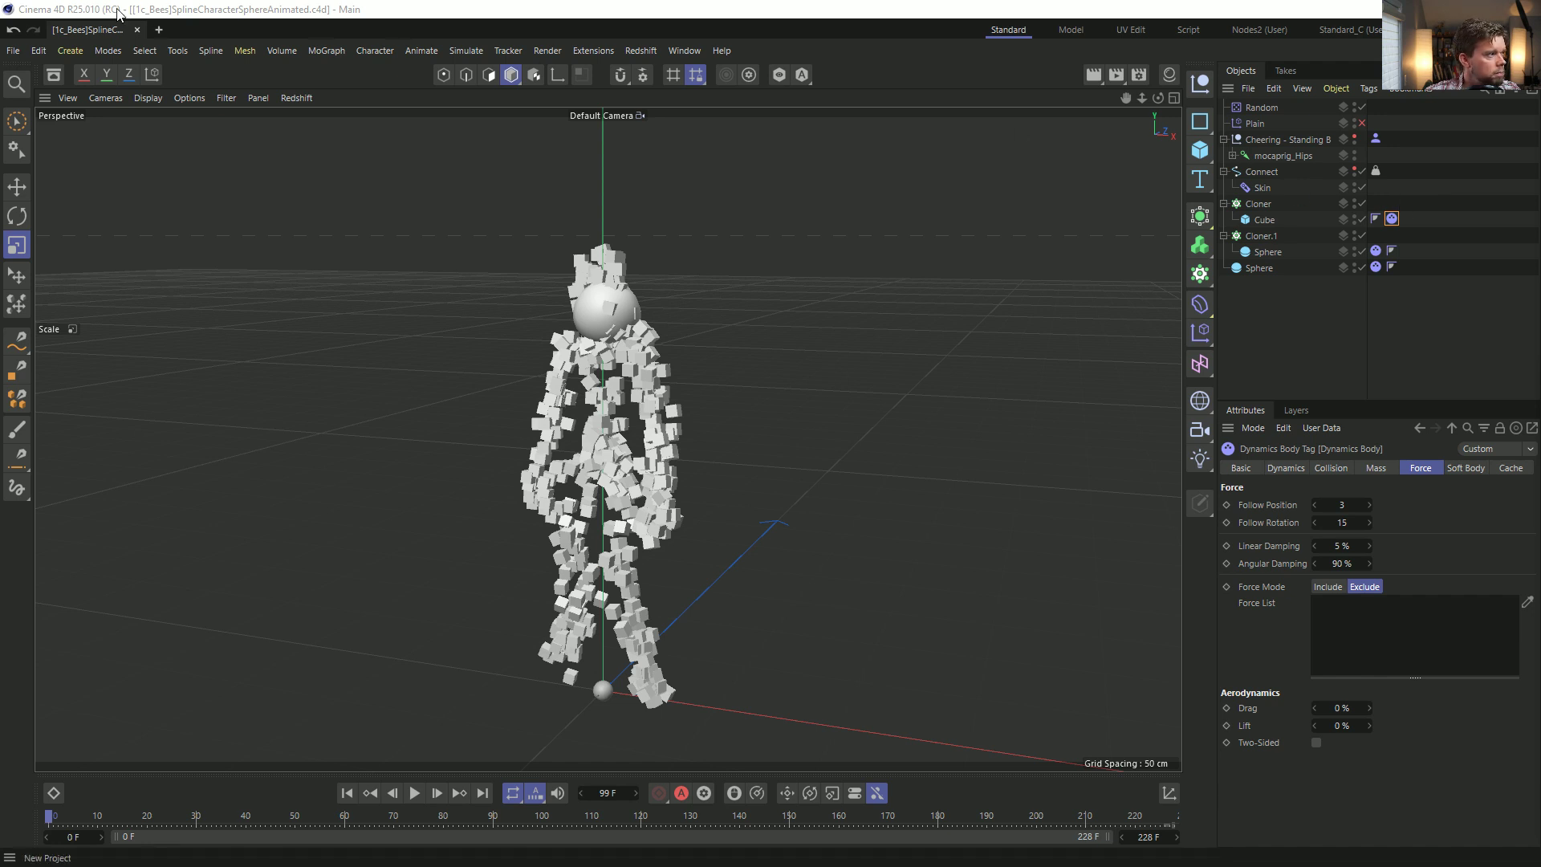
# Close the Bees scene and reopen the recent project [1b]SplineCharacterSphereAnimated.c4d.
pyautogui.click(135, 29)
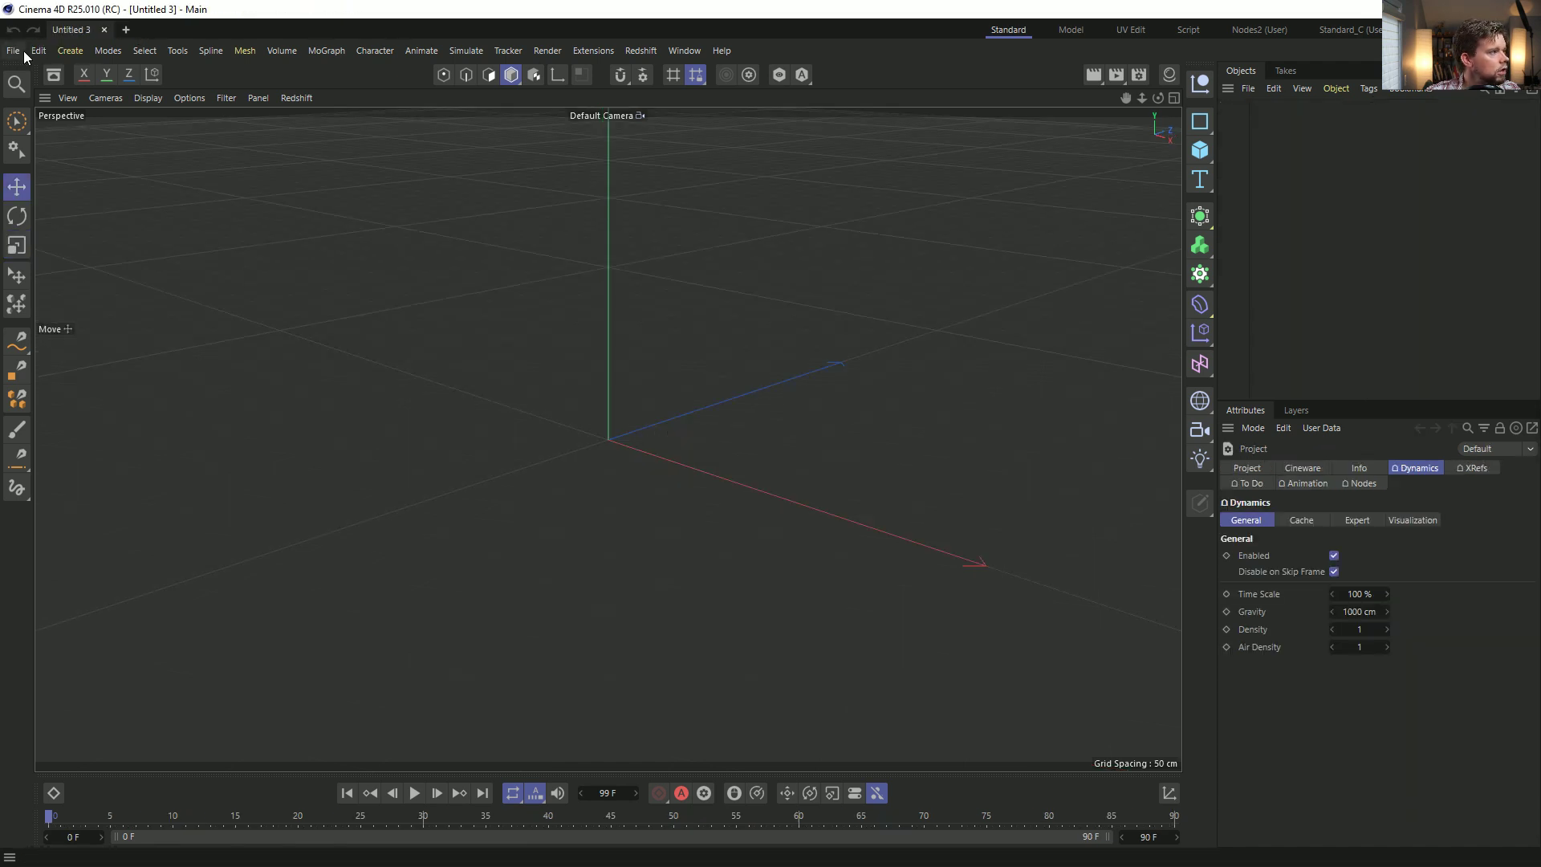
pyautogui.click(38, 50)
pyautogui.moveTo(16, 46)
pyautogui.moveTo(134, 117)
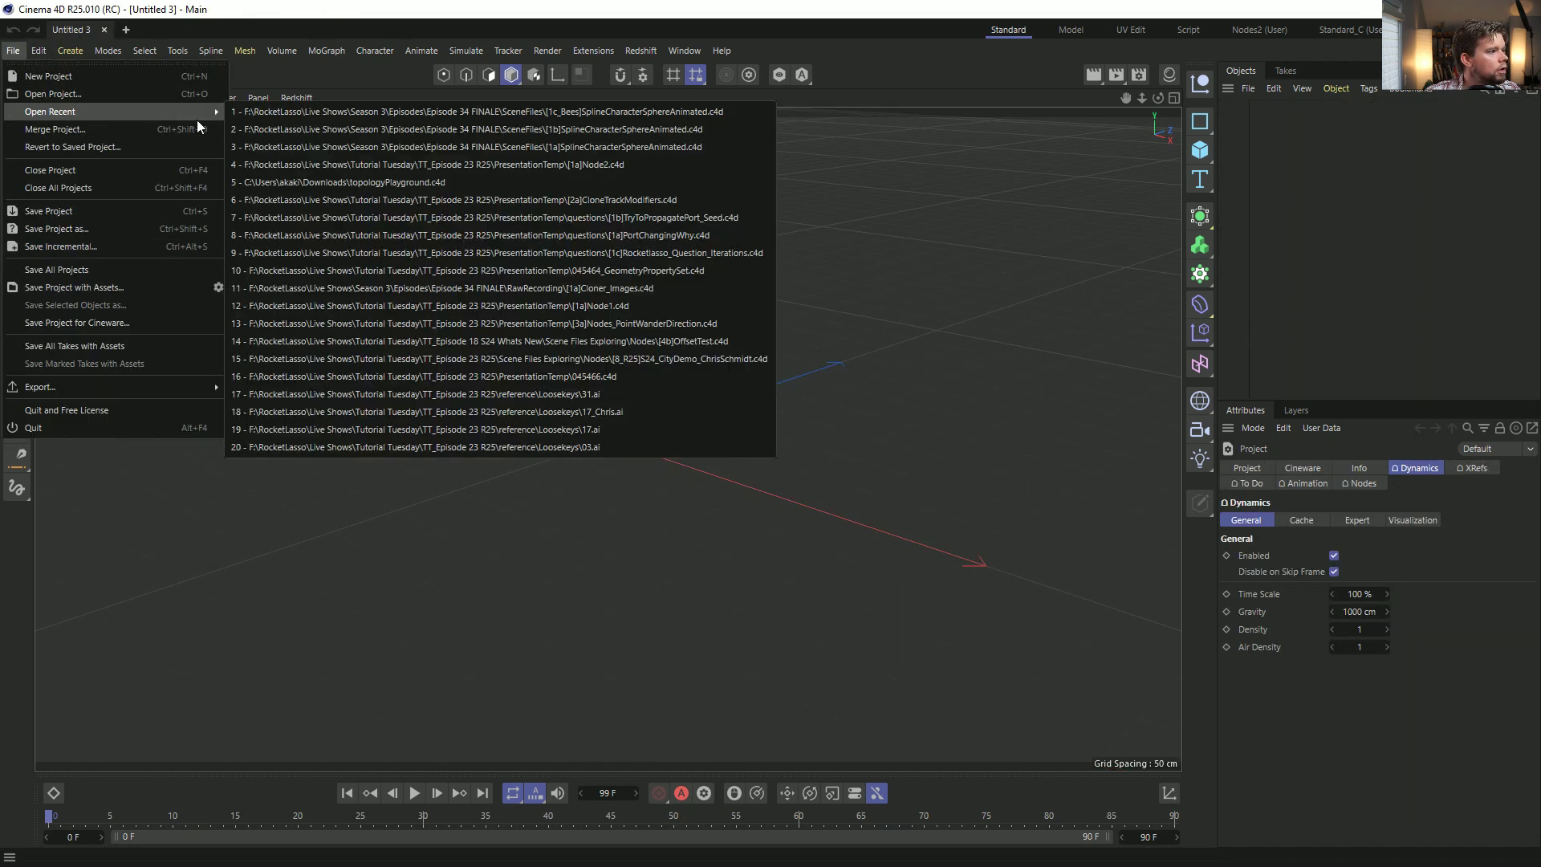
pyautogui.click(522, 133)
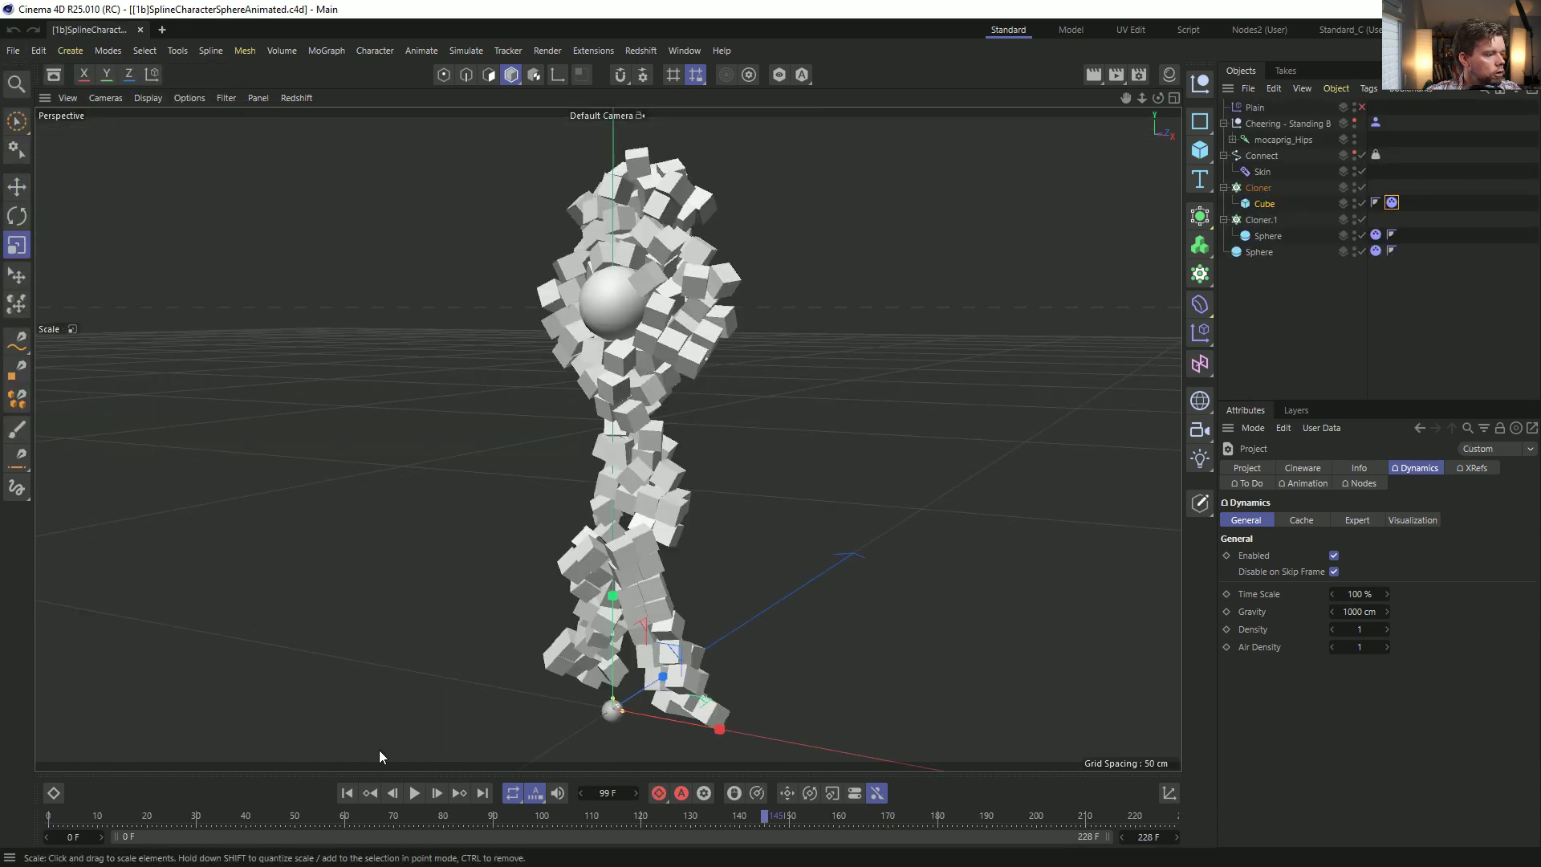
# Play the simulation, inspect the cube figure from the side and return to the first frame.
pyautogui.click(421, 793)
pyautogui.keyDown('alt'); pyautogui.moveTo(716, 434); pyautogui.dragTo(594, 451); pyautogui.keyUp('alt')
pyautogui.click(1264, 205)
pyautogui.press('t')
pyautogui.moveTo(939, 273); pyautogui.dragTo(679, 390)
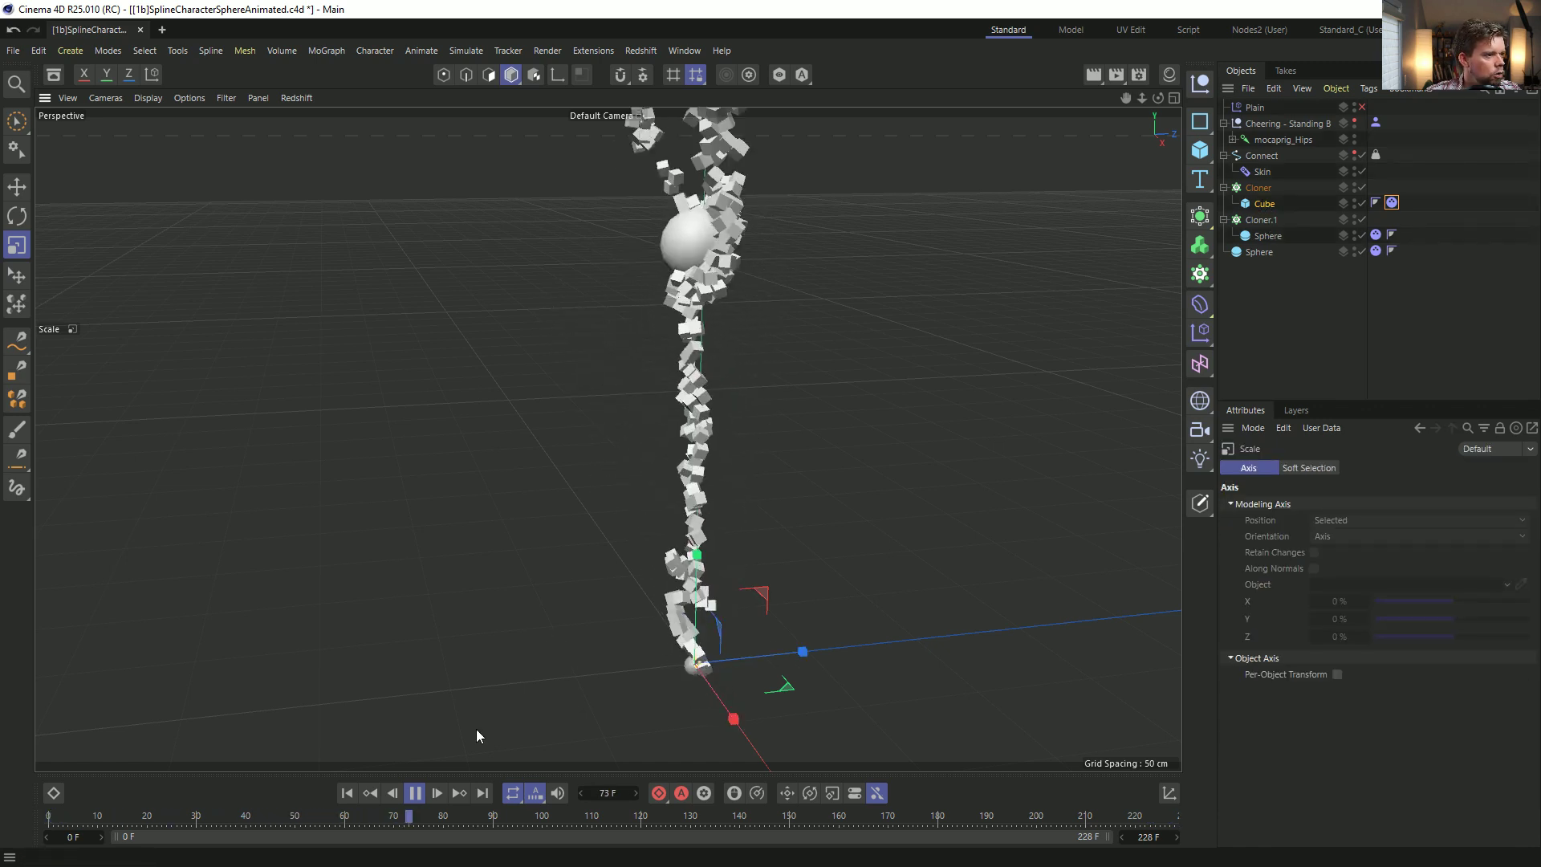
pyautogui.click(413, 793)
pyautogui.click(350, 797)
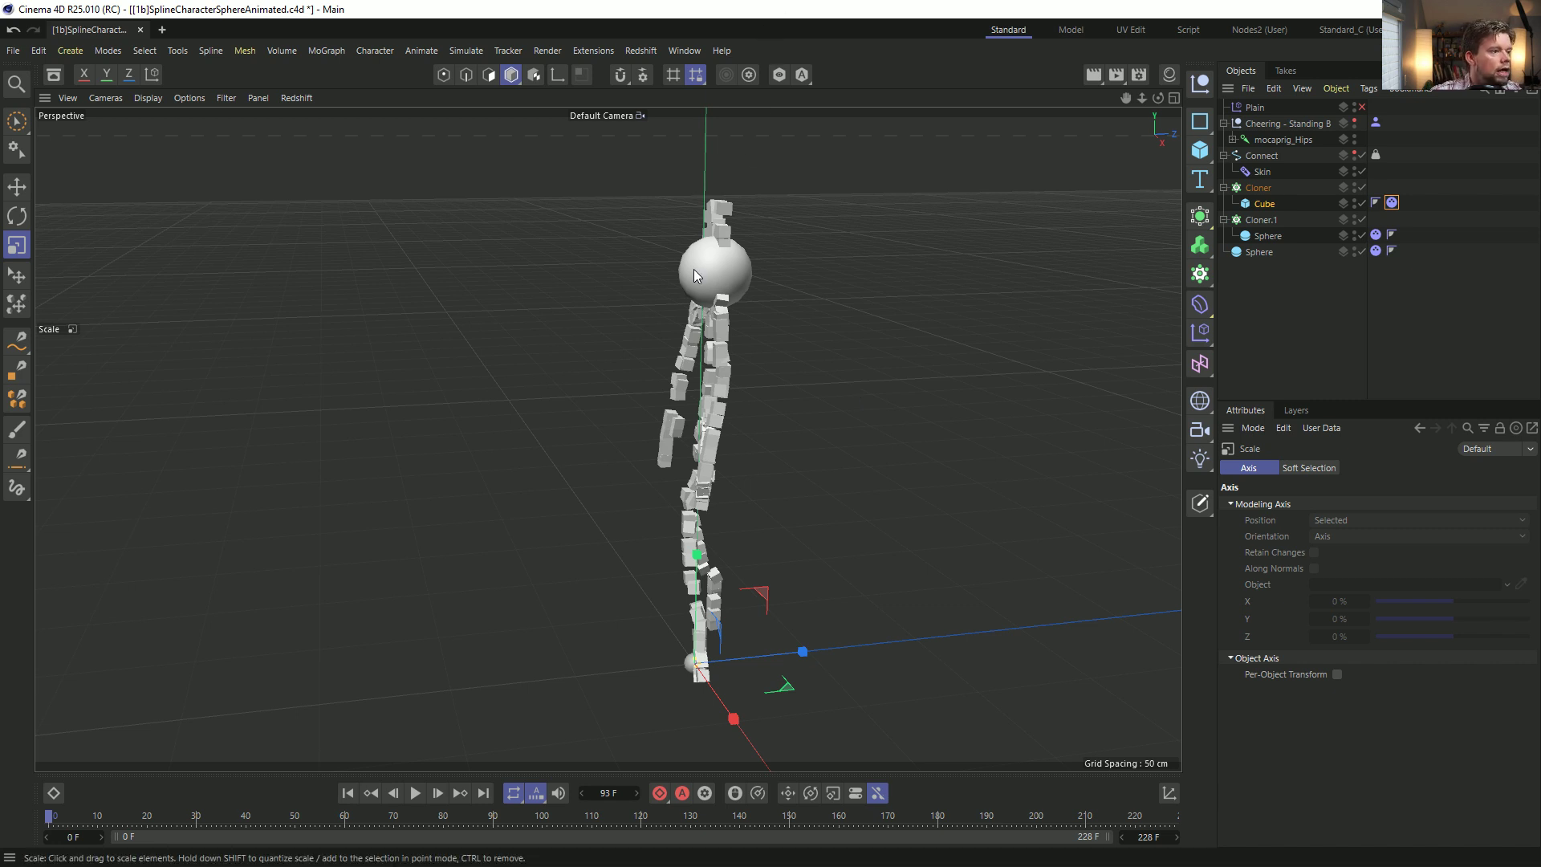
# Copy the head sphere out of Cloner.1 as a standalone object and disable that cloner.
pyautogui.click(720, 273)
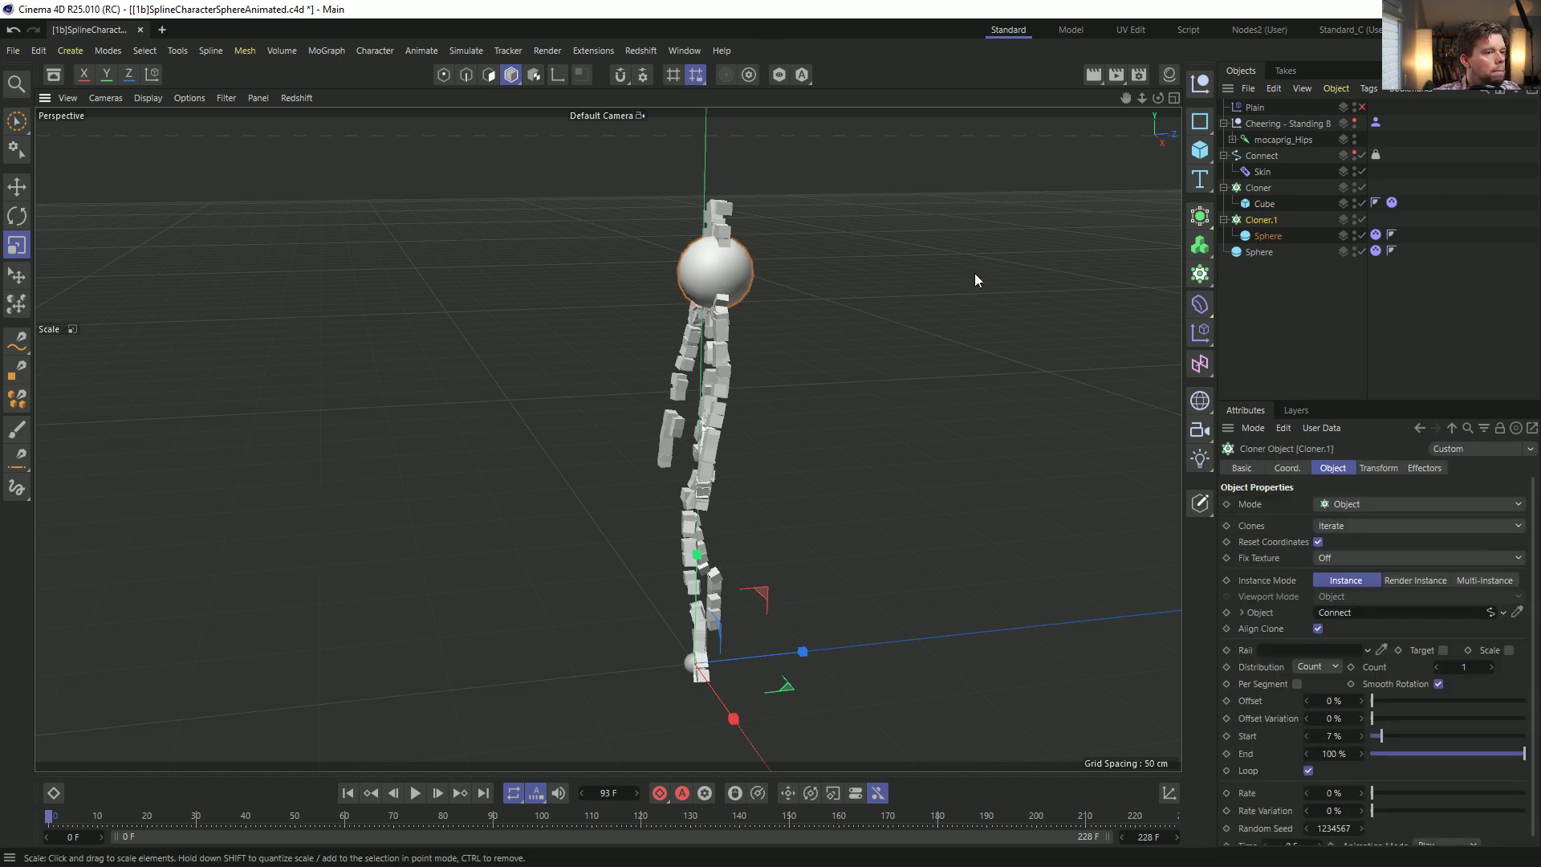
pyautogui.click(1271, 255)
pyautogui.keyDown('alt'); pyautogui.moveTo(769, 247); pyautogui.dragTo(1100, 257); pyautogui.keyUp('alt')
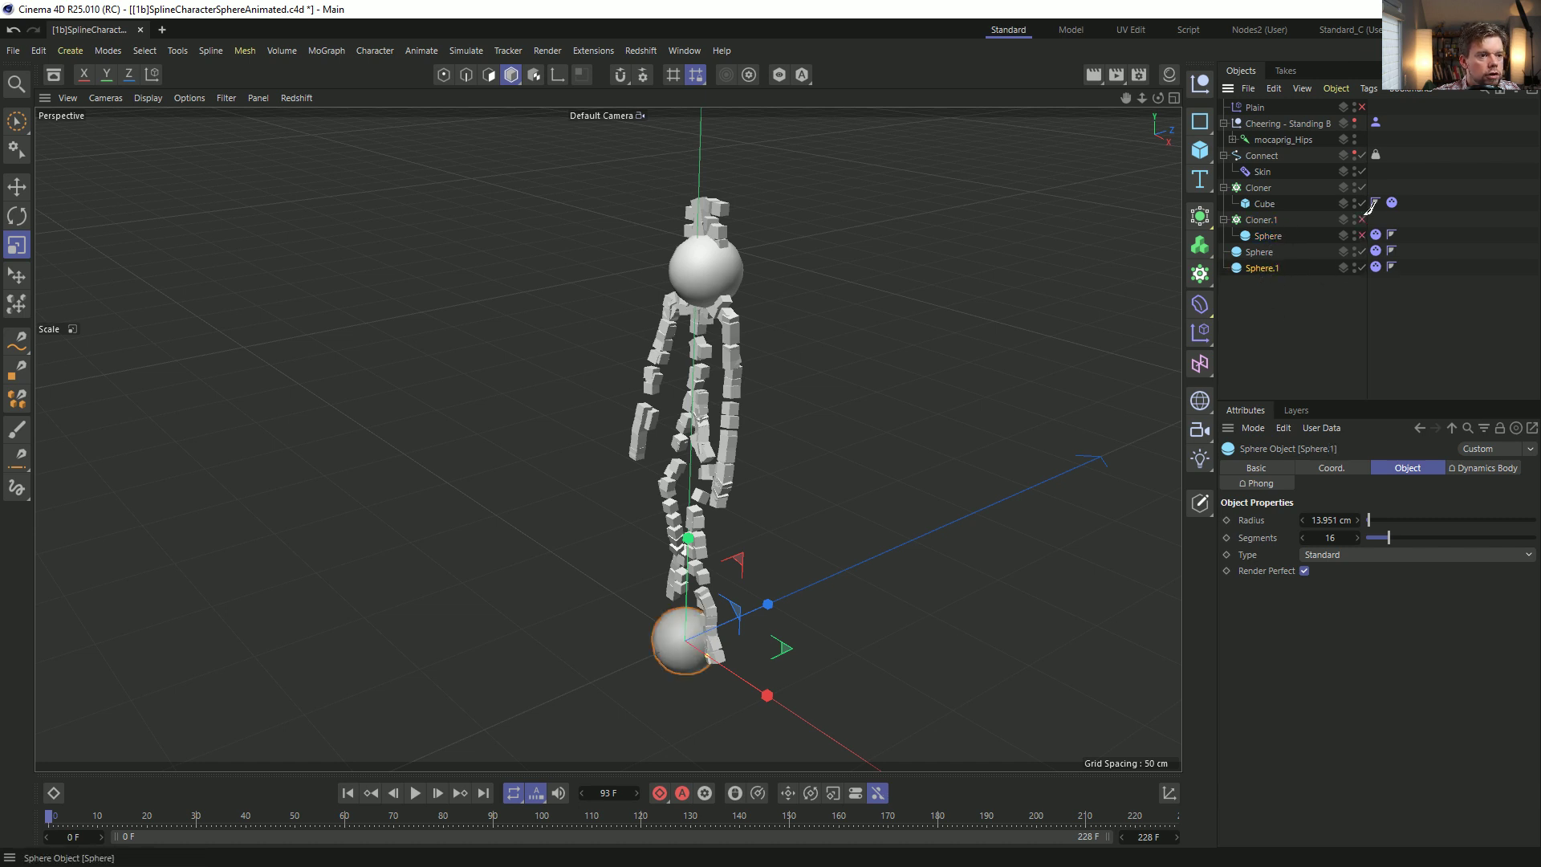
# Remove the Dynamics Body tag from the copied sphere and give it an Align to Spline tag.
pyautogui.click(1375, 267)
pyautogui.click(1261, 267)
pyautogui.rightClick(1262, 267)
pyautogui.moveTo(1257, 259)
pyautogui.moveTo(1289, 75)
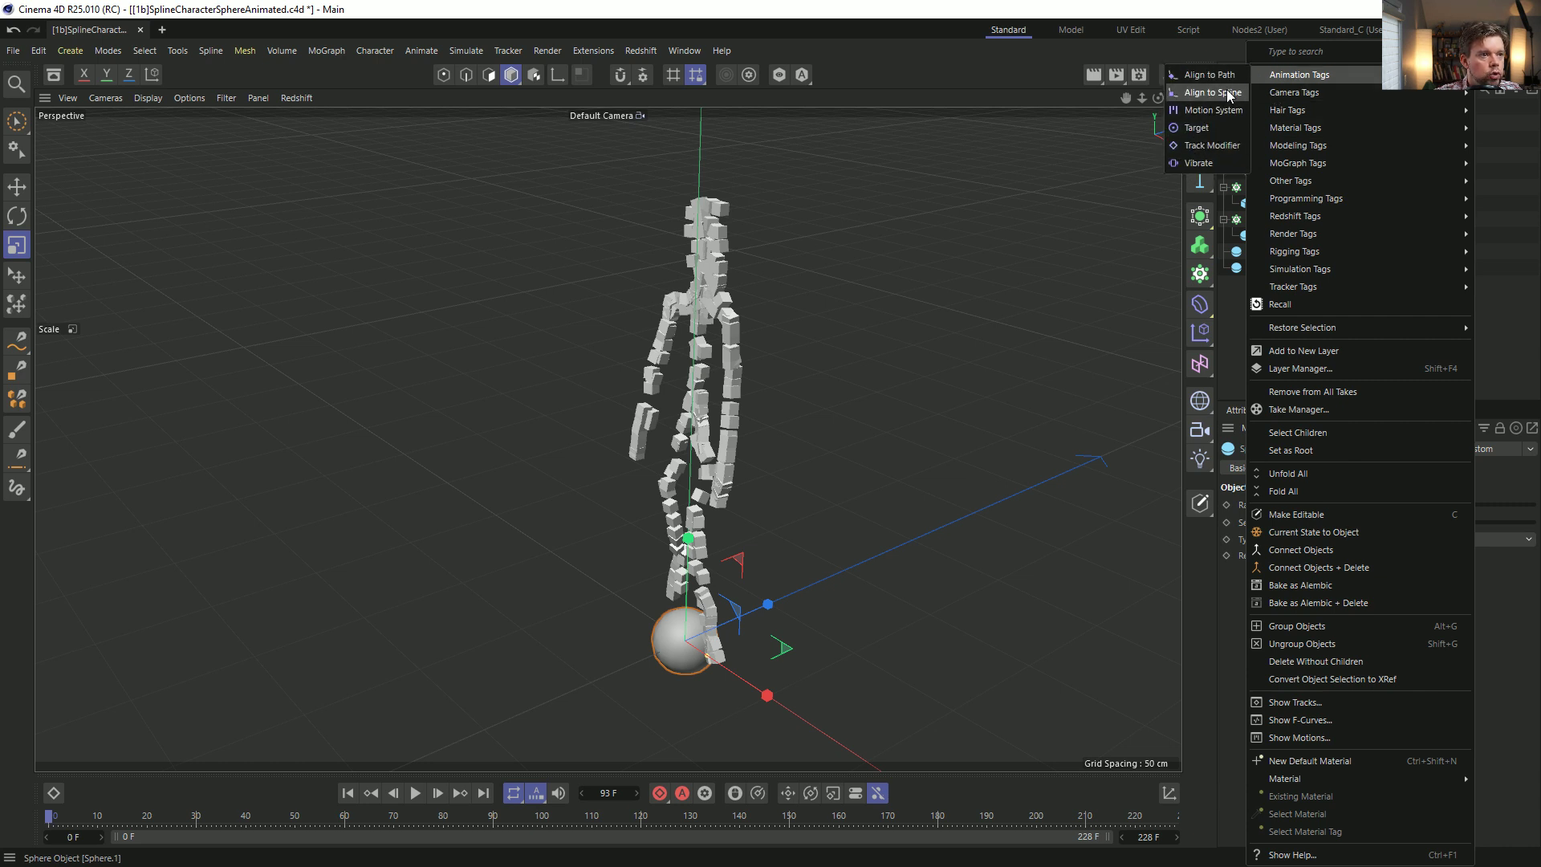
pyautogui.click(1225, 94)
pyautogui.click(1301, 270)
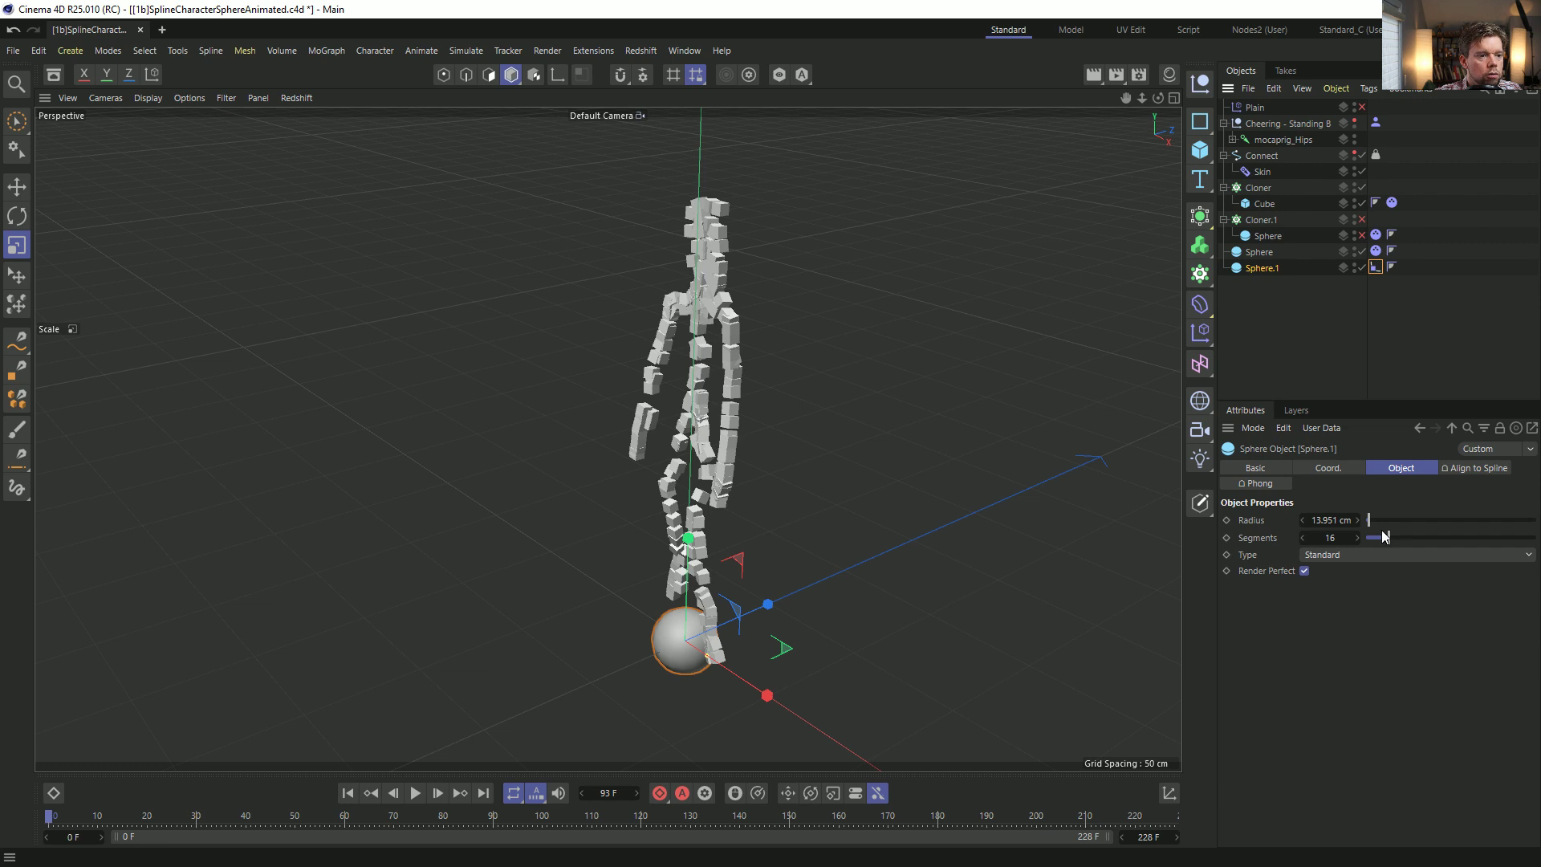
# In the Align to Spline tag, link Connect as the Spline Path, set Segment to 7 and enable Tangential.
pyautogui.click(1374, 267)
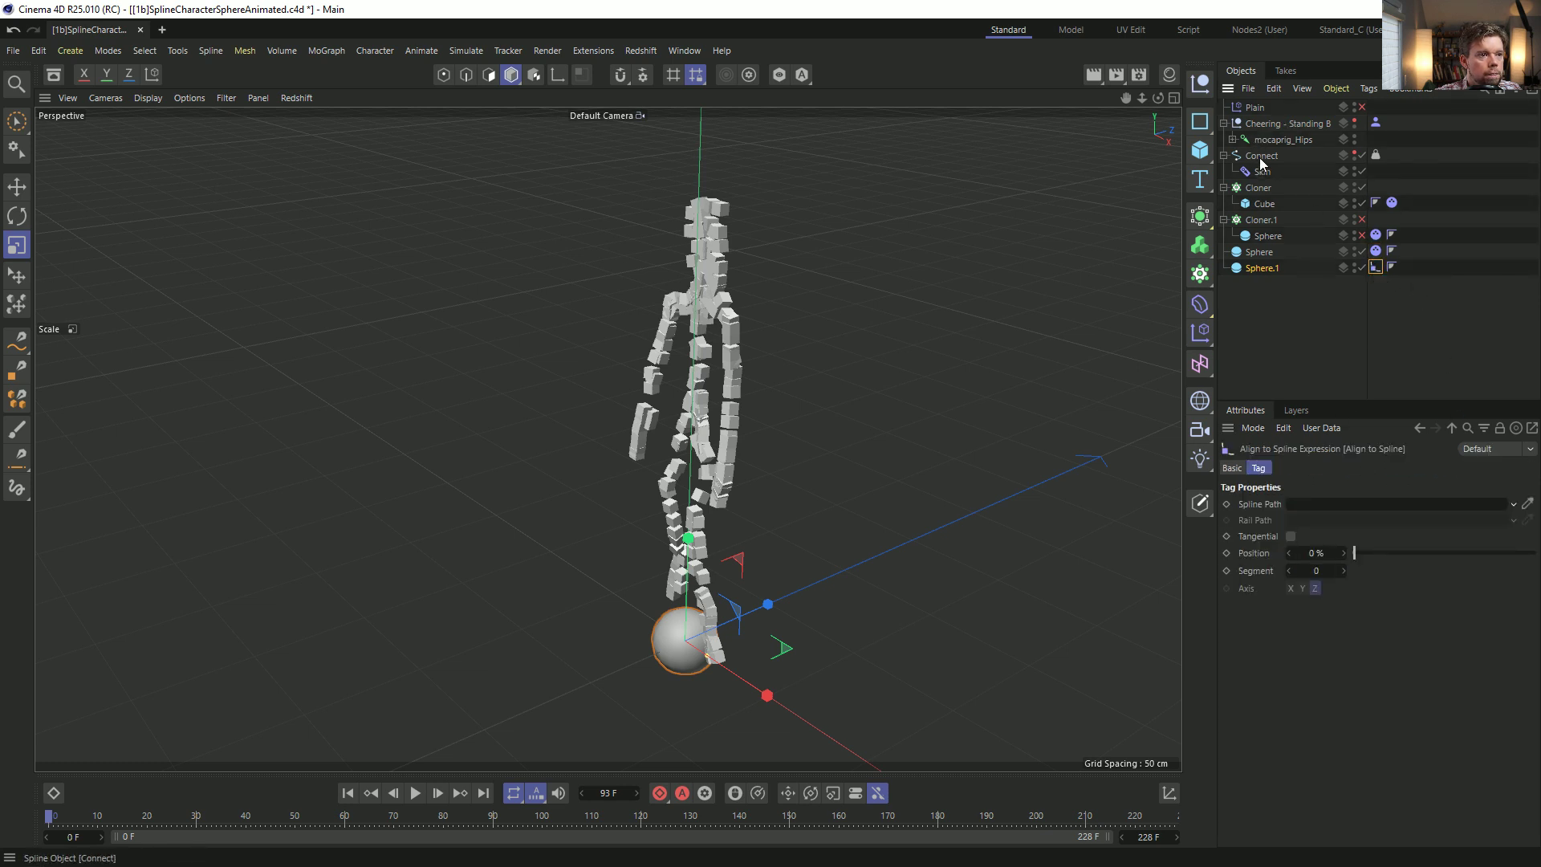
pyautogui.moveTo(1345, 506); pyautogui.dragTo(1344, 505)
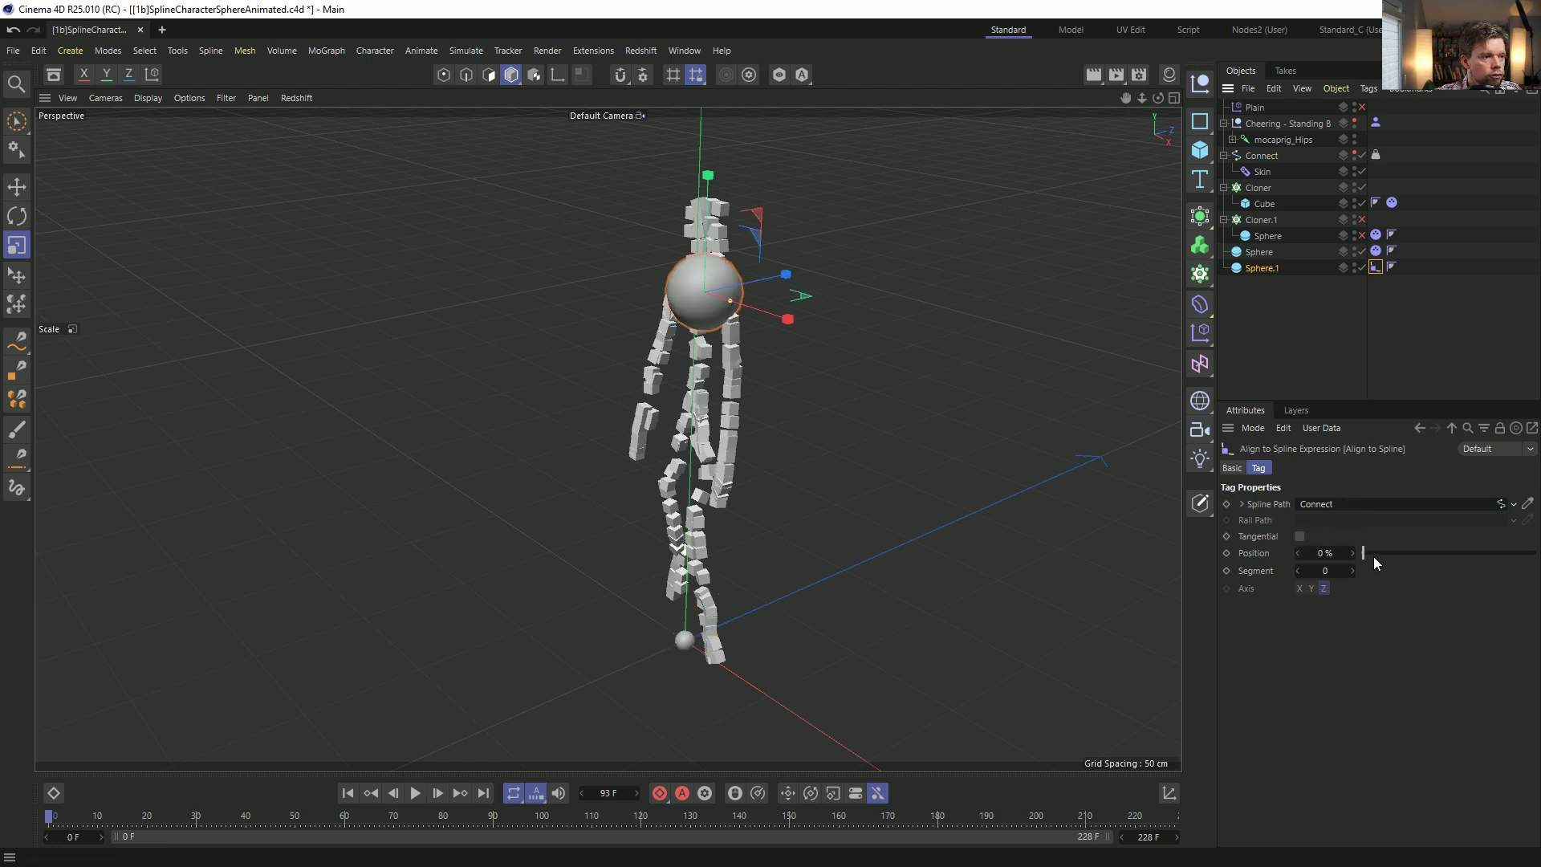
pyautogui.moveTo(1370, 560); pyautogui.dragTo(1368, 563)
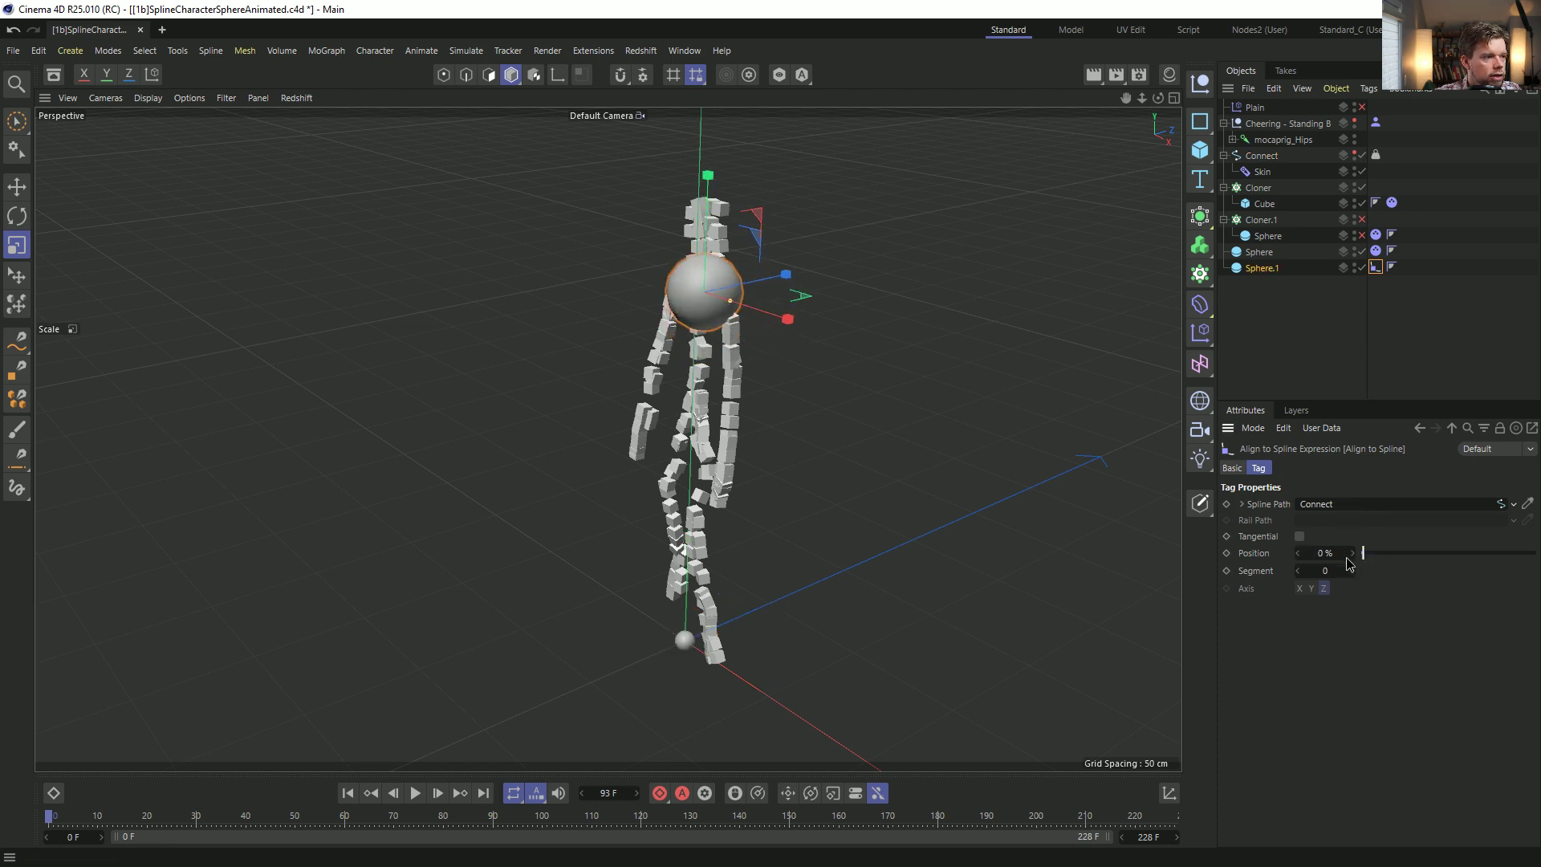
pyautogui.keyDown('alt'); pyautogui.moveTo(765, 336); pyautogui.dragTo(947, 397); pyautogui.keyUp('alt')
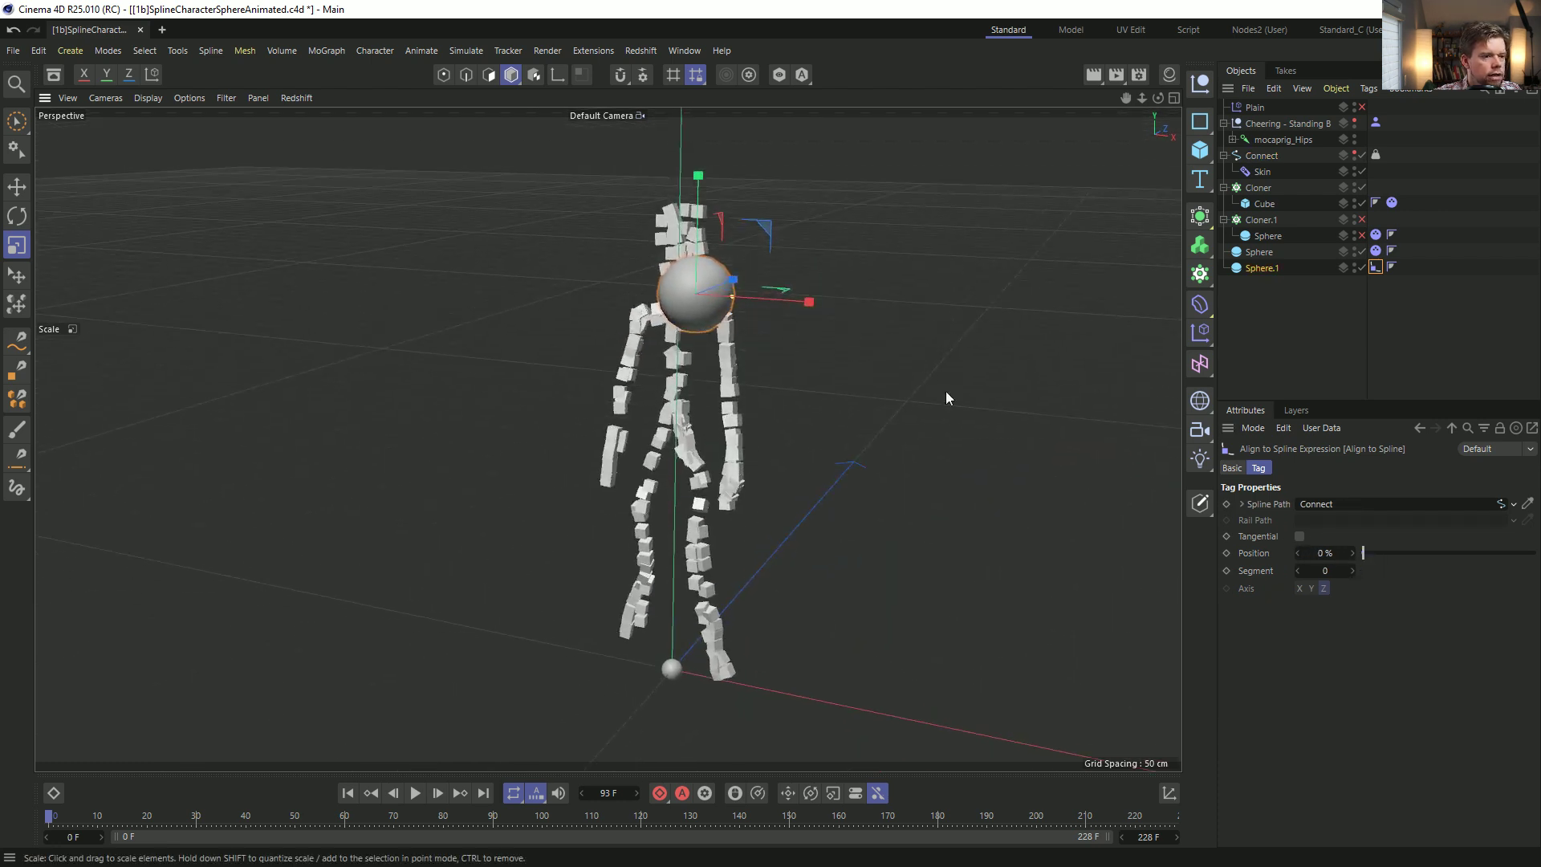
pyautogui.click(1351, 570)
pyautogui.click(1351, 569)
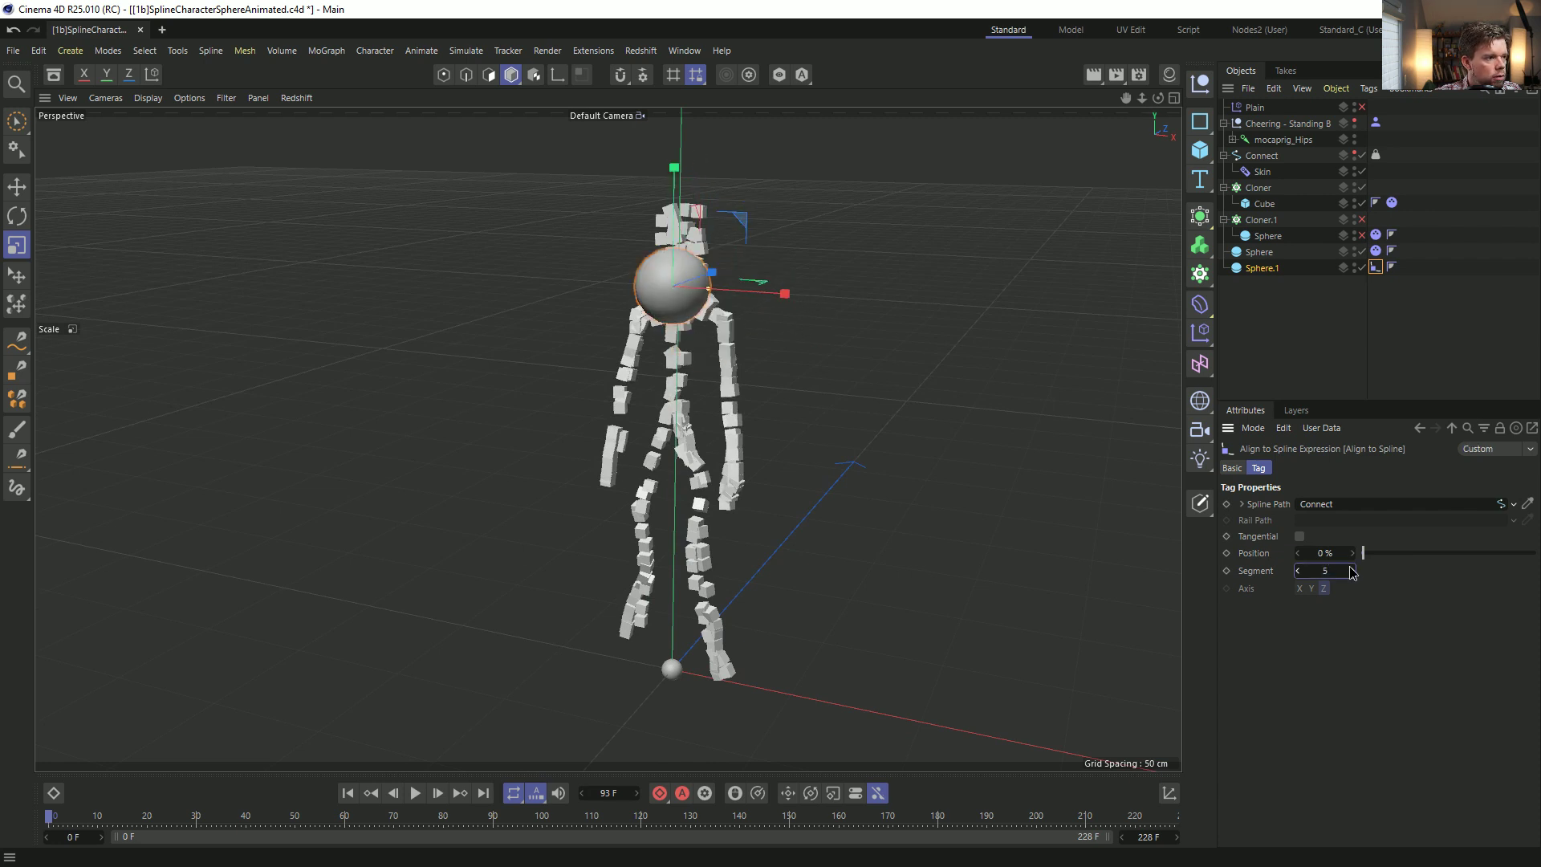
pyautogui.keyDown('alt'); pyautogui.moveTo(899, 337); pyautogui.dragTo(758, 289); pyautogui.keyUp('alt')
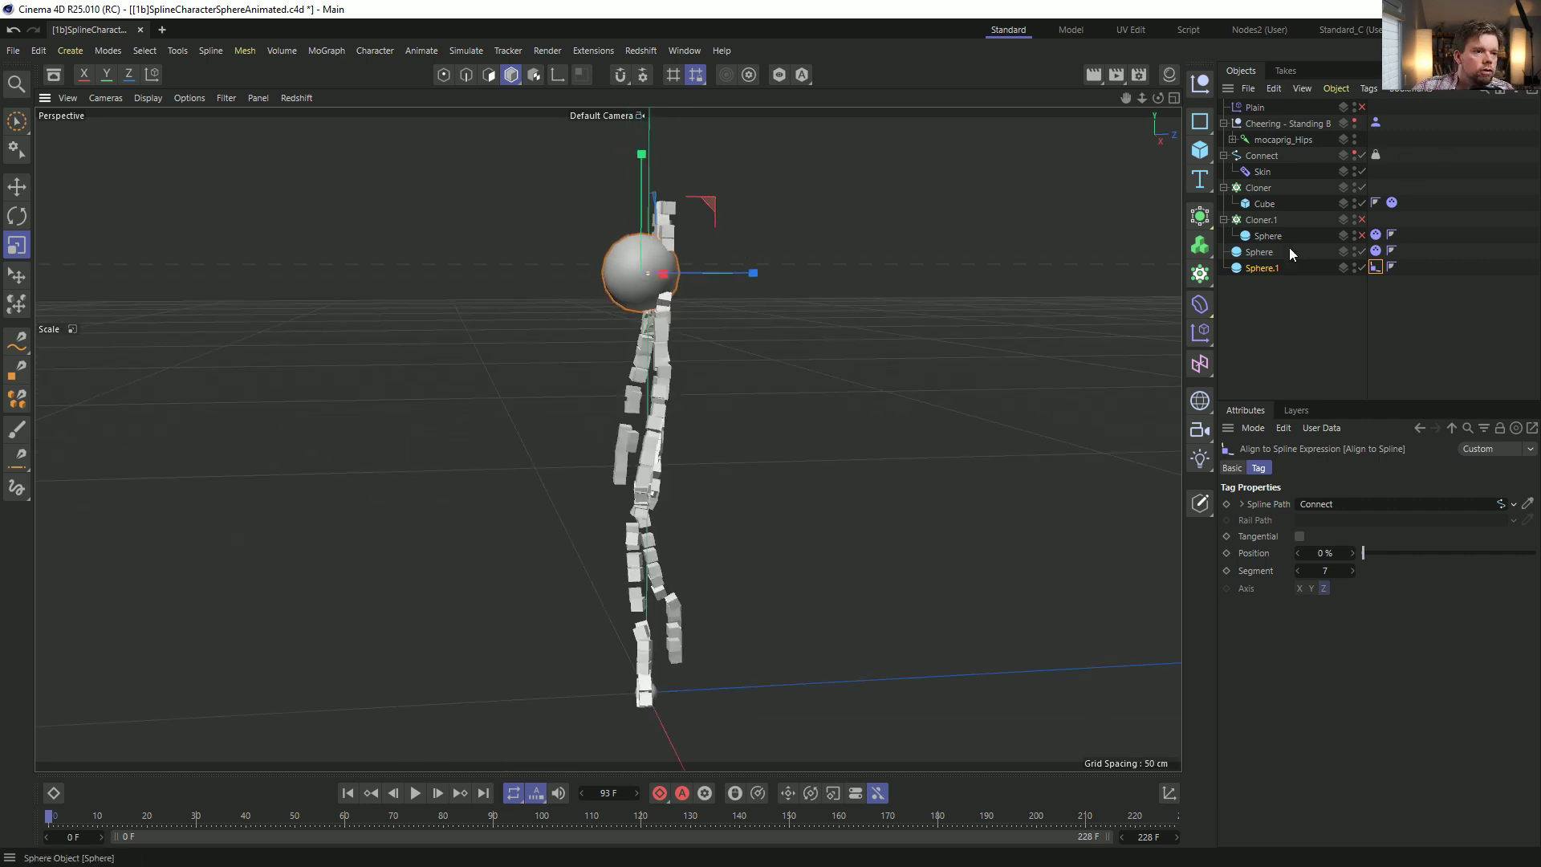
pyautogui.click(1298, 536)
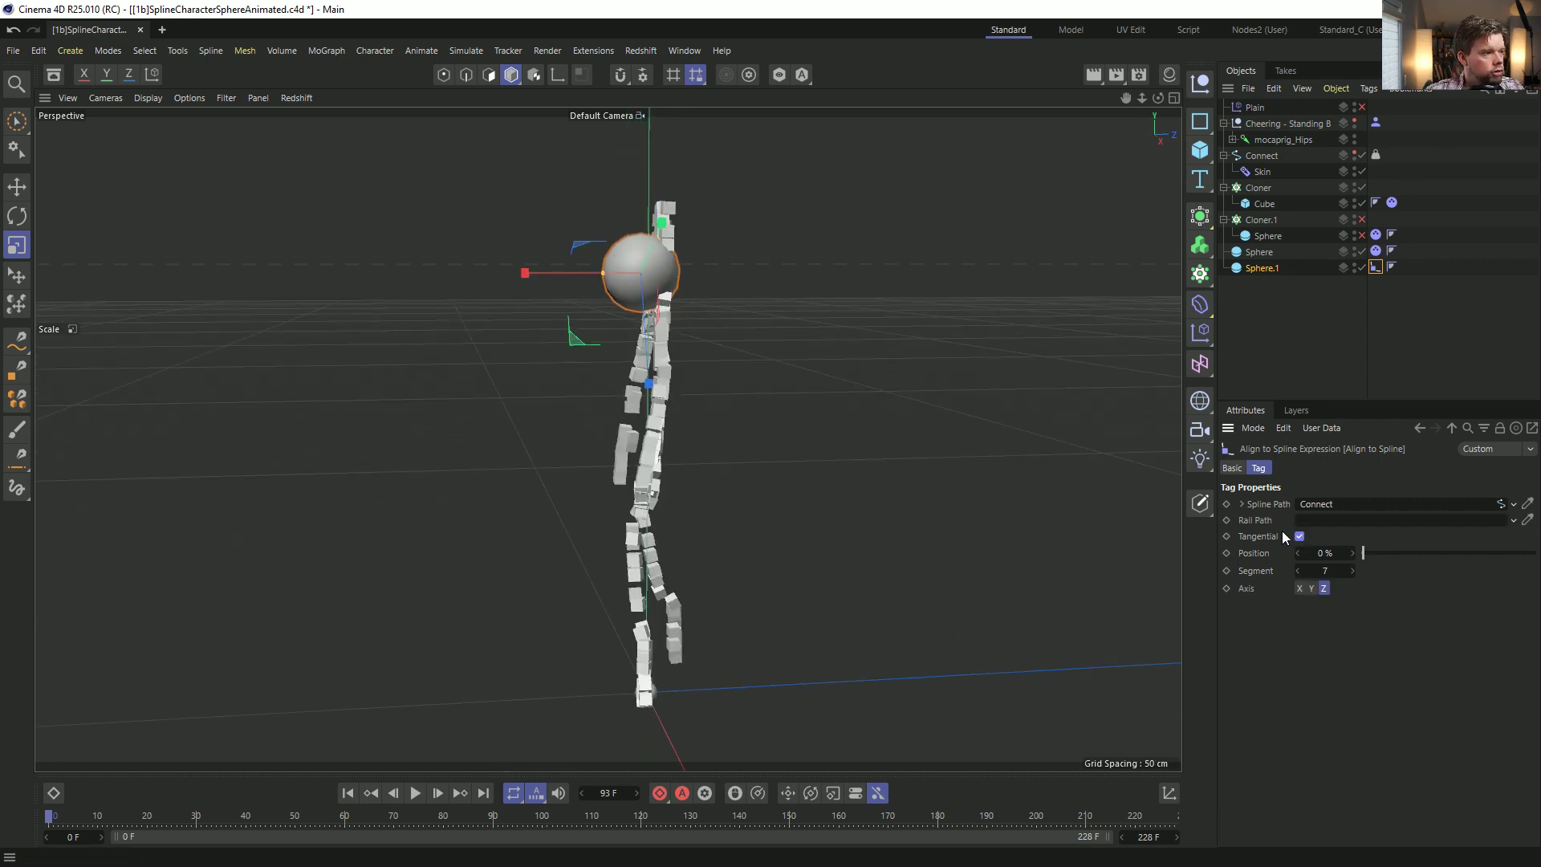
# Make the copied sphere editable and add a Hair object to all its polygons.
pyautogui.press('c')
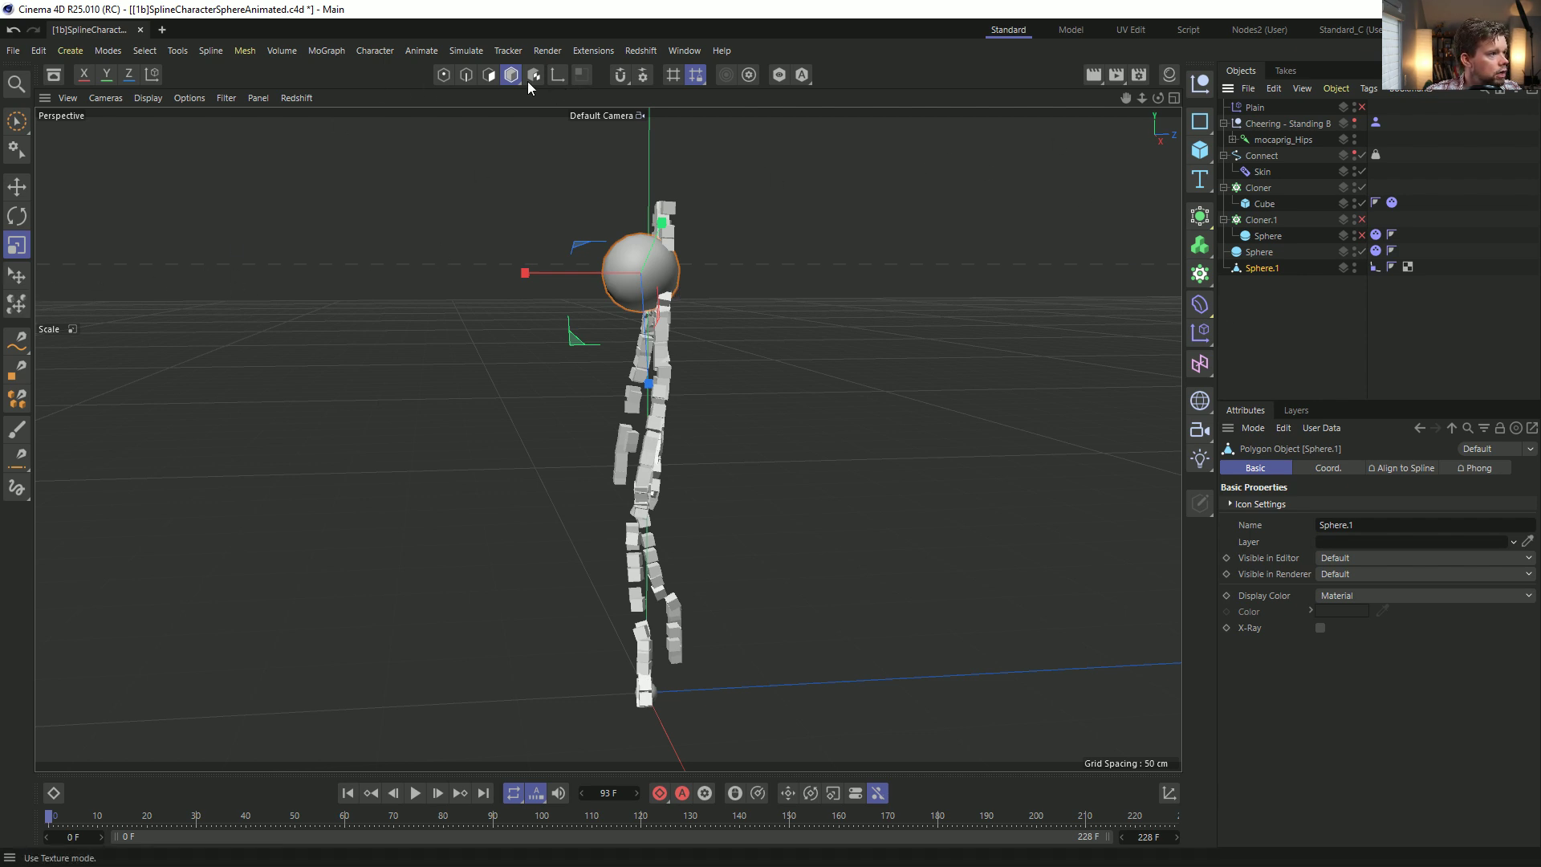
pyautogui.click(491, 76)
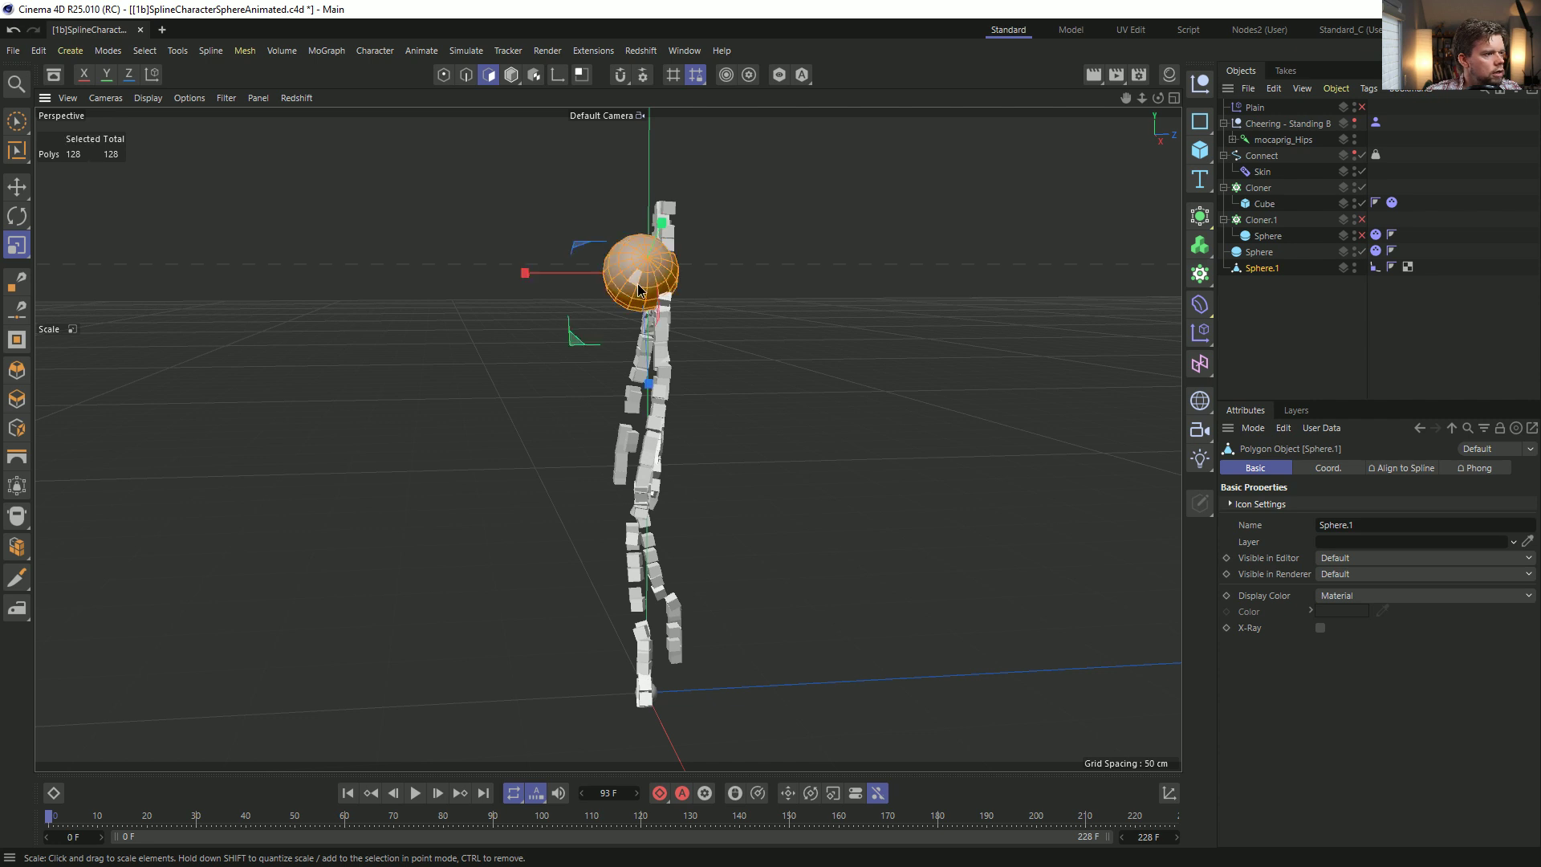
pyautogui.keyDown('alt'); pyautogui.moveTo(638, 290); pyautogui.dragTo(760, 303); pyautogui.keyUp('alt')
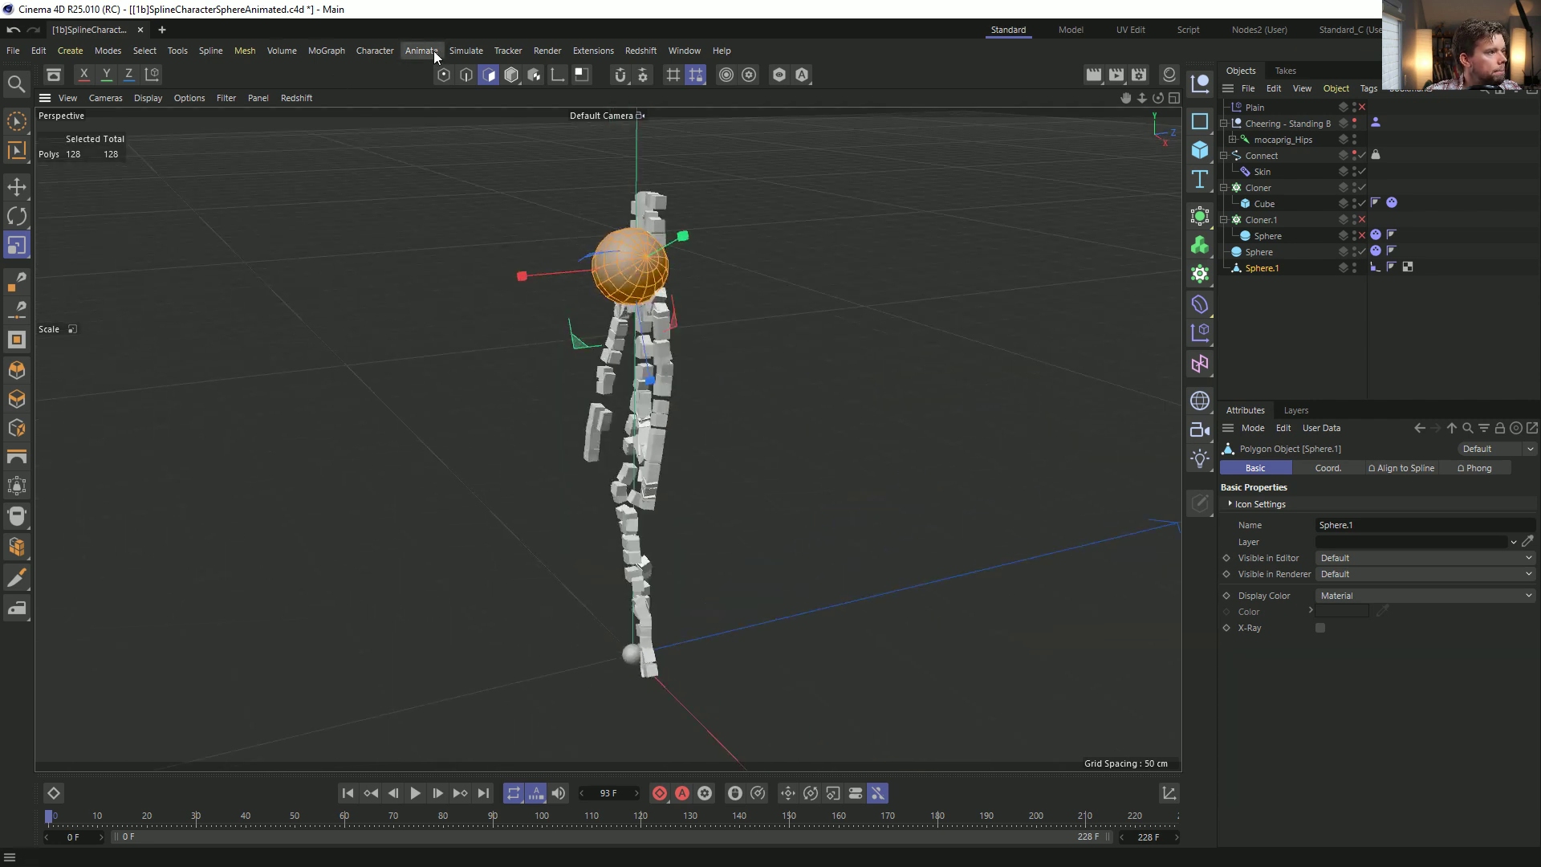
pyautogui.click(464, 52)
pyautogui.moveTo(526, 181)
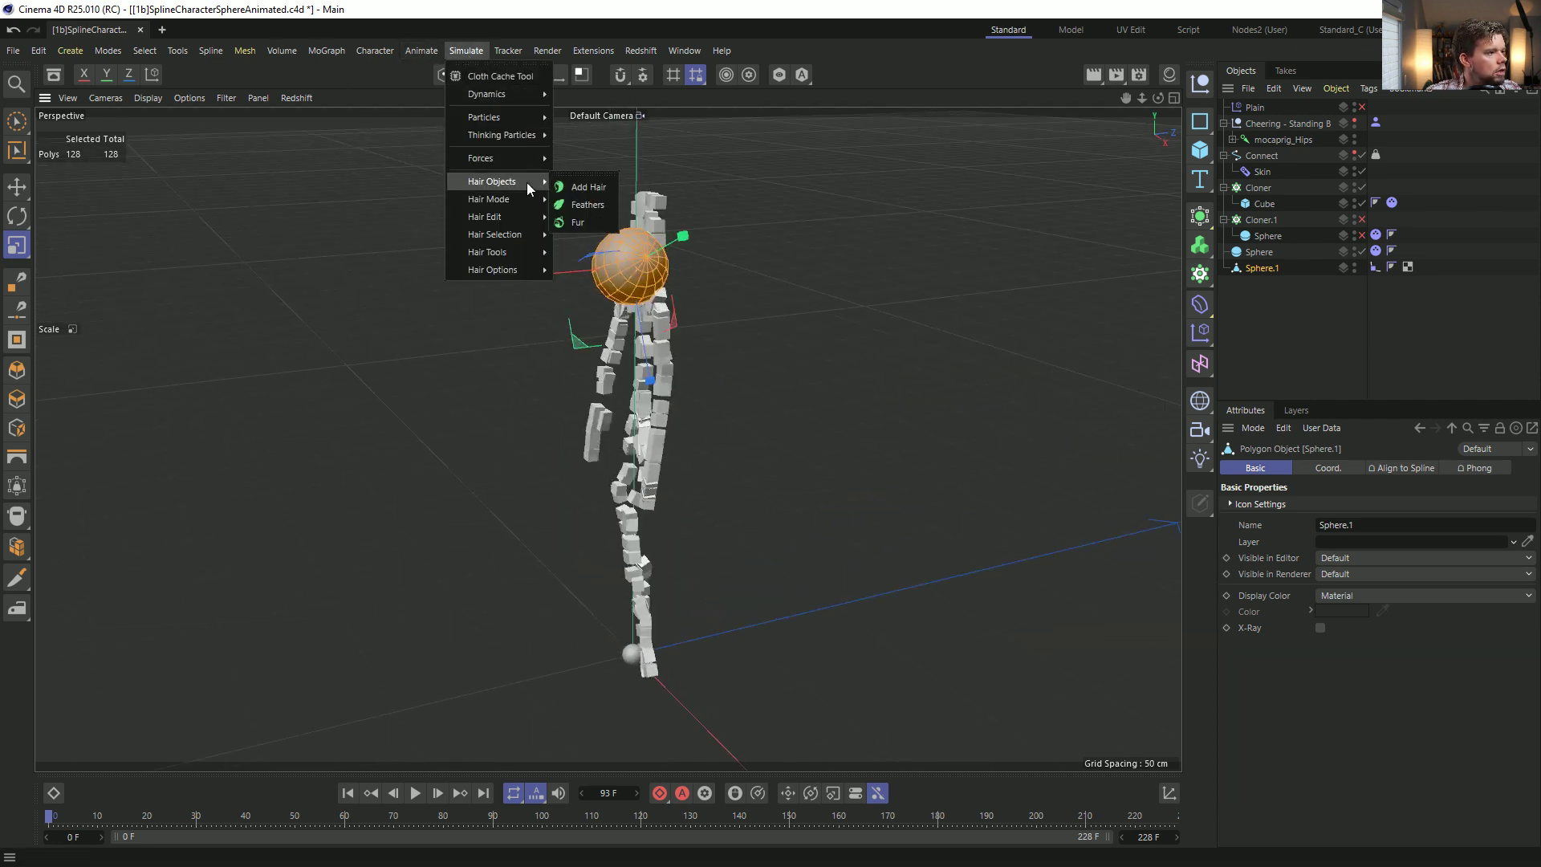
pyautogui.click(595, 187)
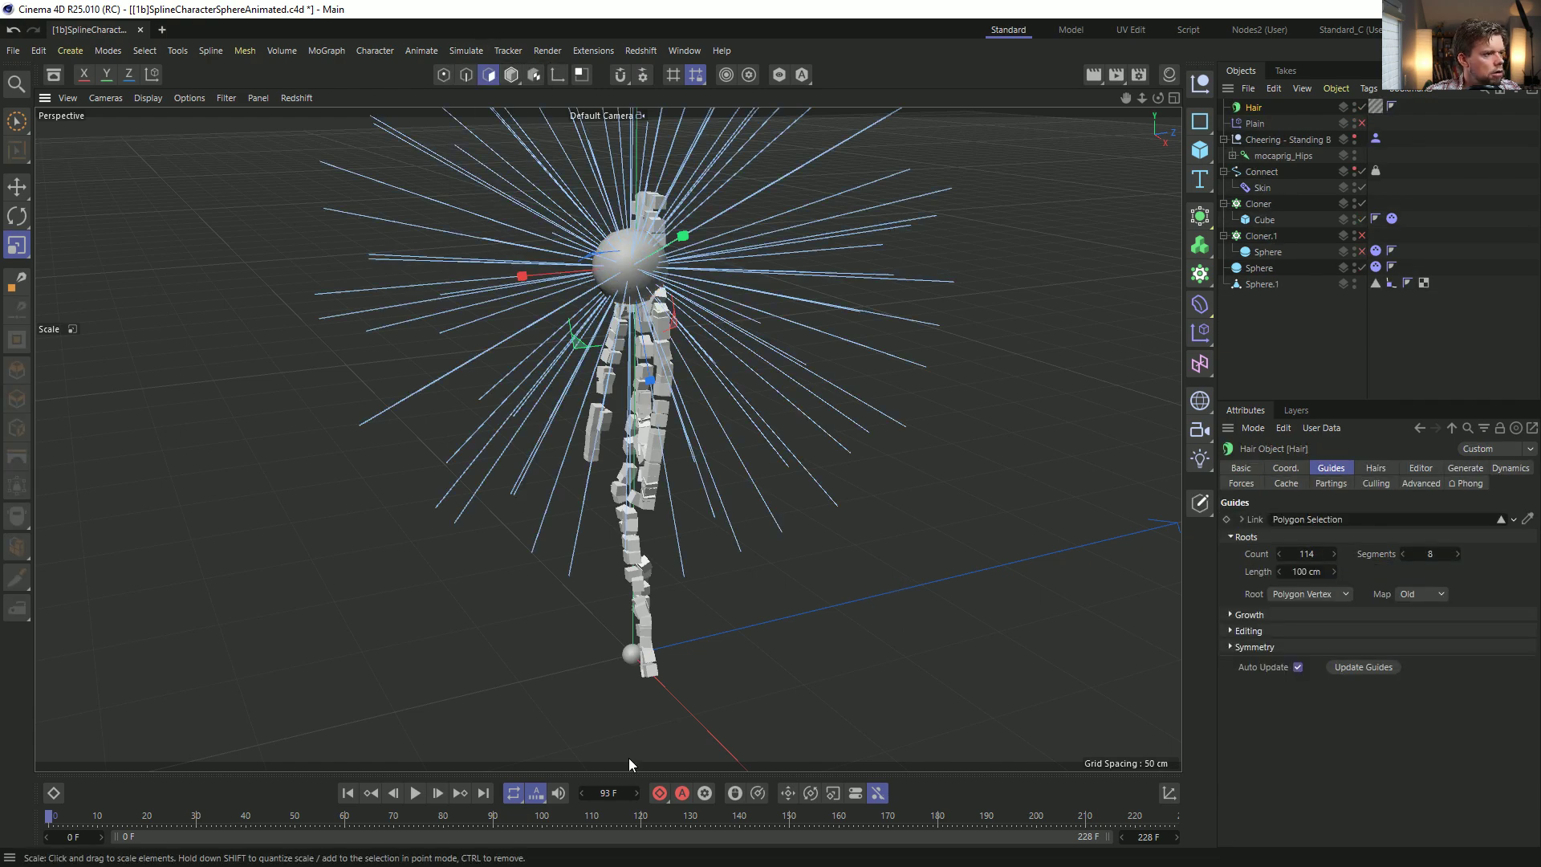
# Play the hair simulation in Model mode, check the sphere's Align to Spline settings and return to the first frame.
pyautogui.click(422, 796)
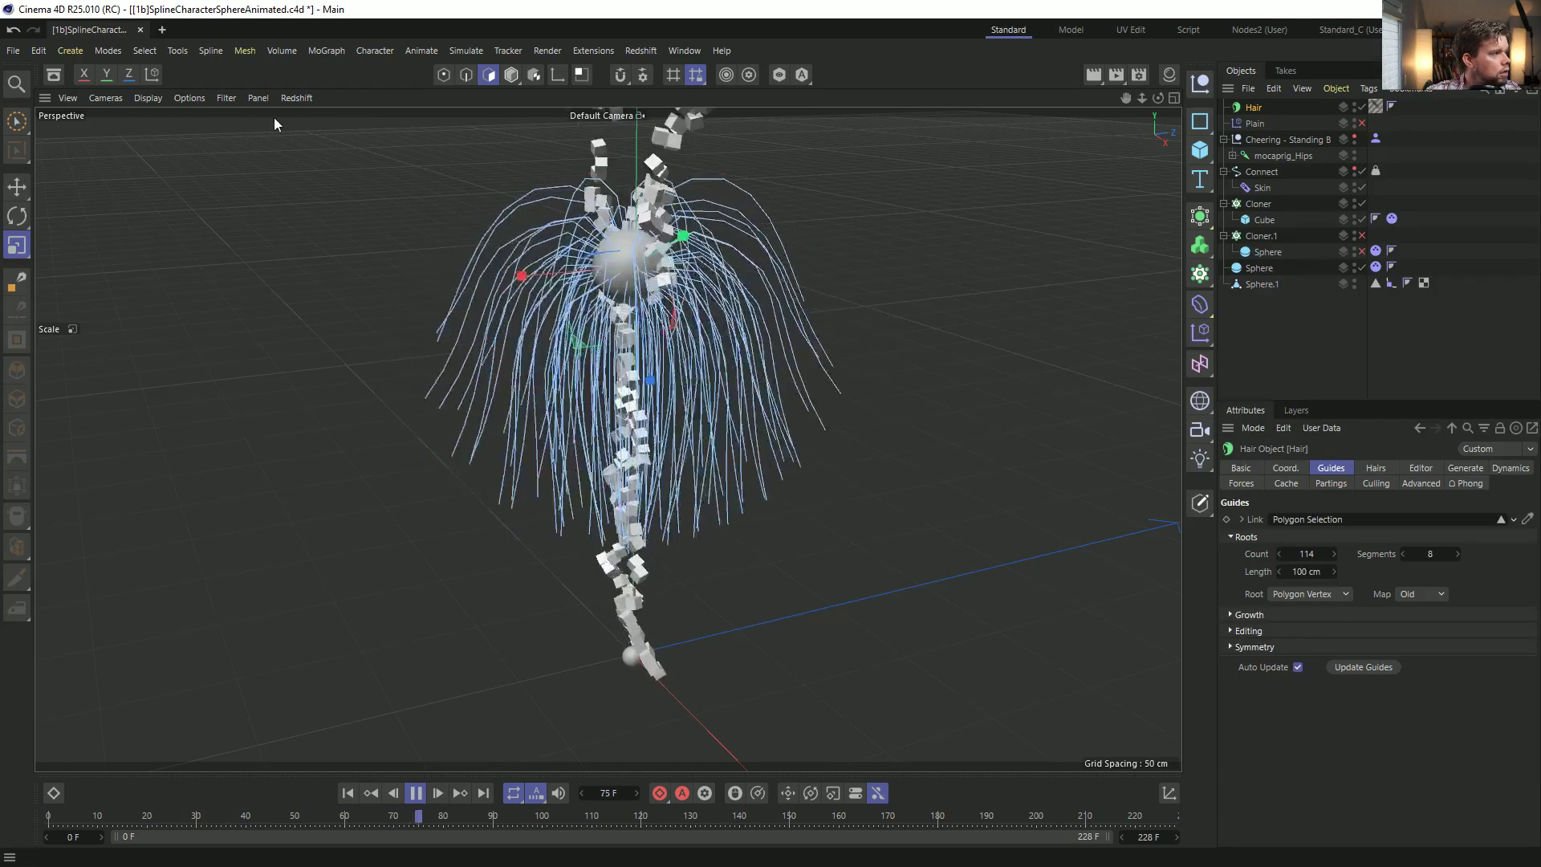
pyautogui.click(516, 75)
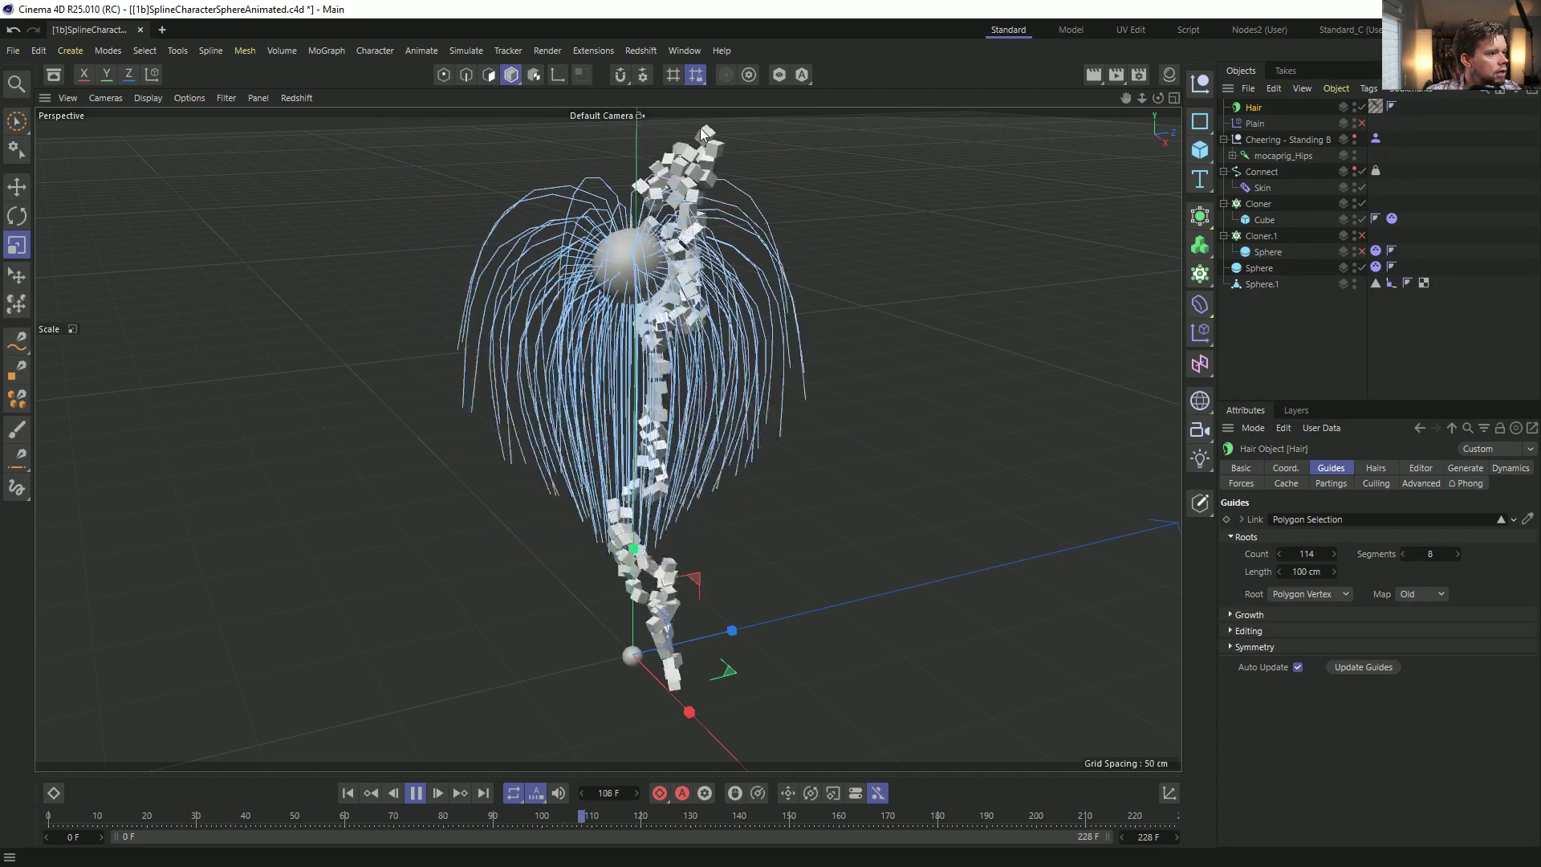
pyautogui.click(1393, 285)
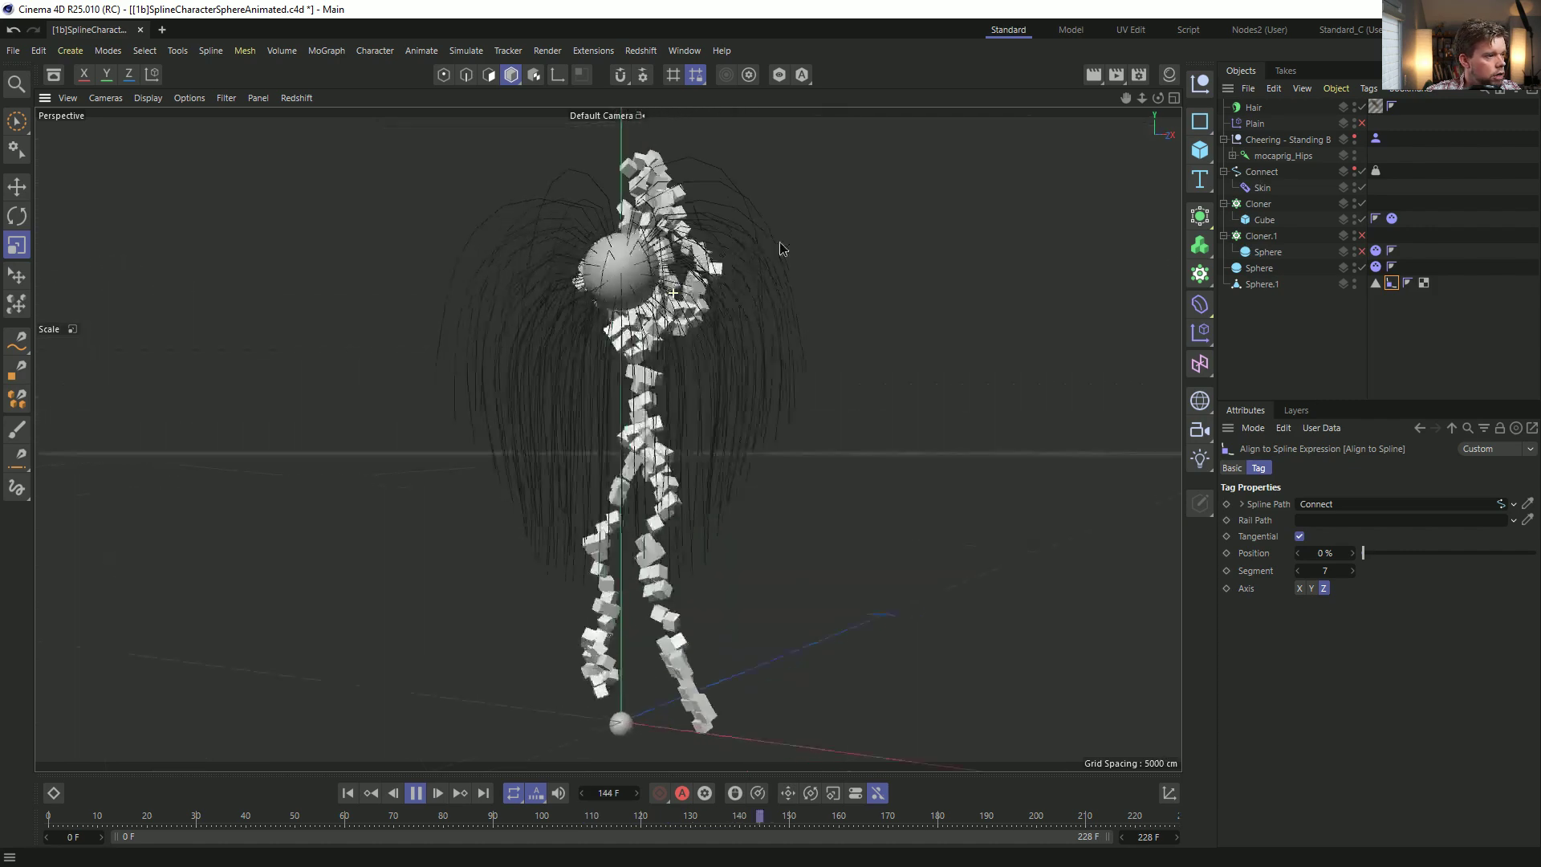
pyautogui.click(417, 794)
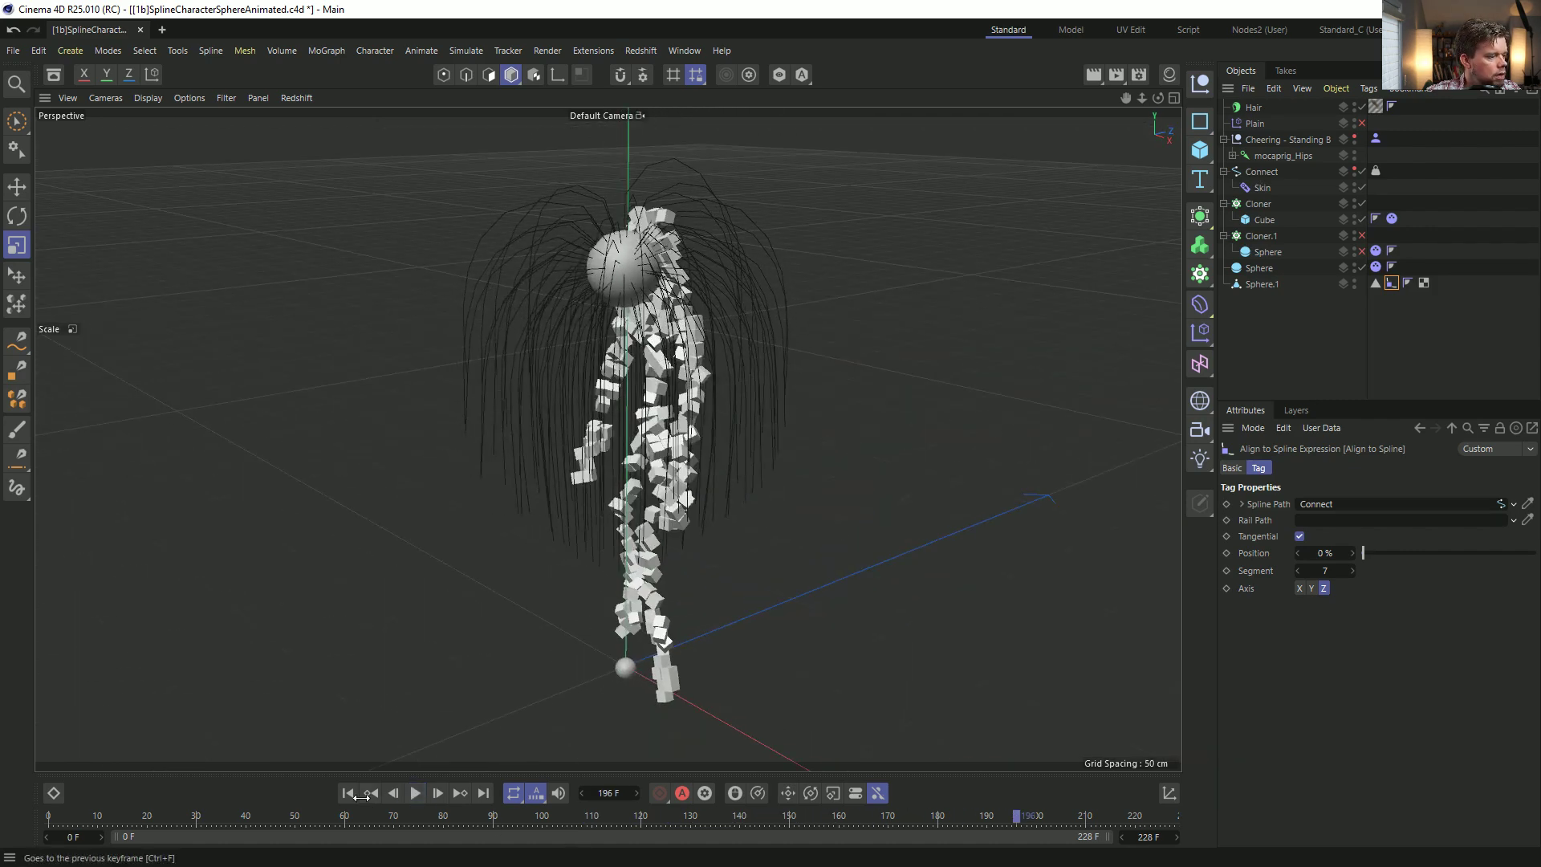
pyautogui.click(350, 794)
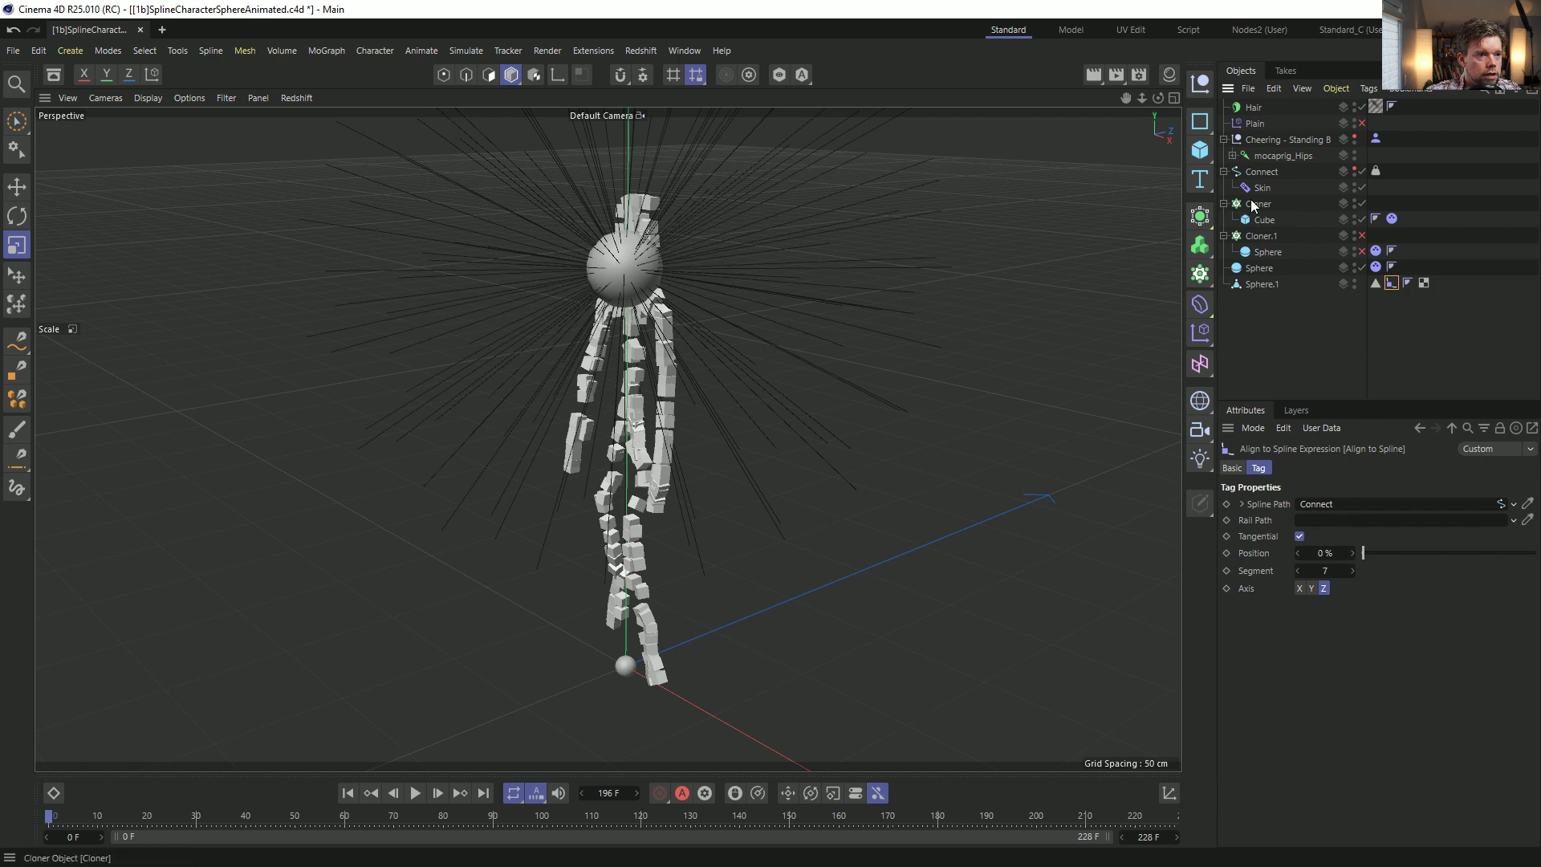
# Replay the simulation with the Connect spline selected, rewind it and delete the head sphere's Align to Spline tag.
pyautogui.click(1258, 172)
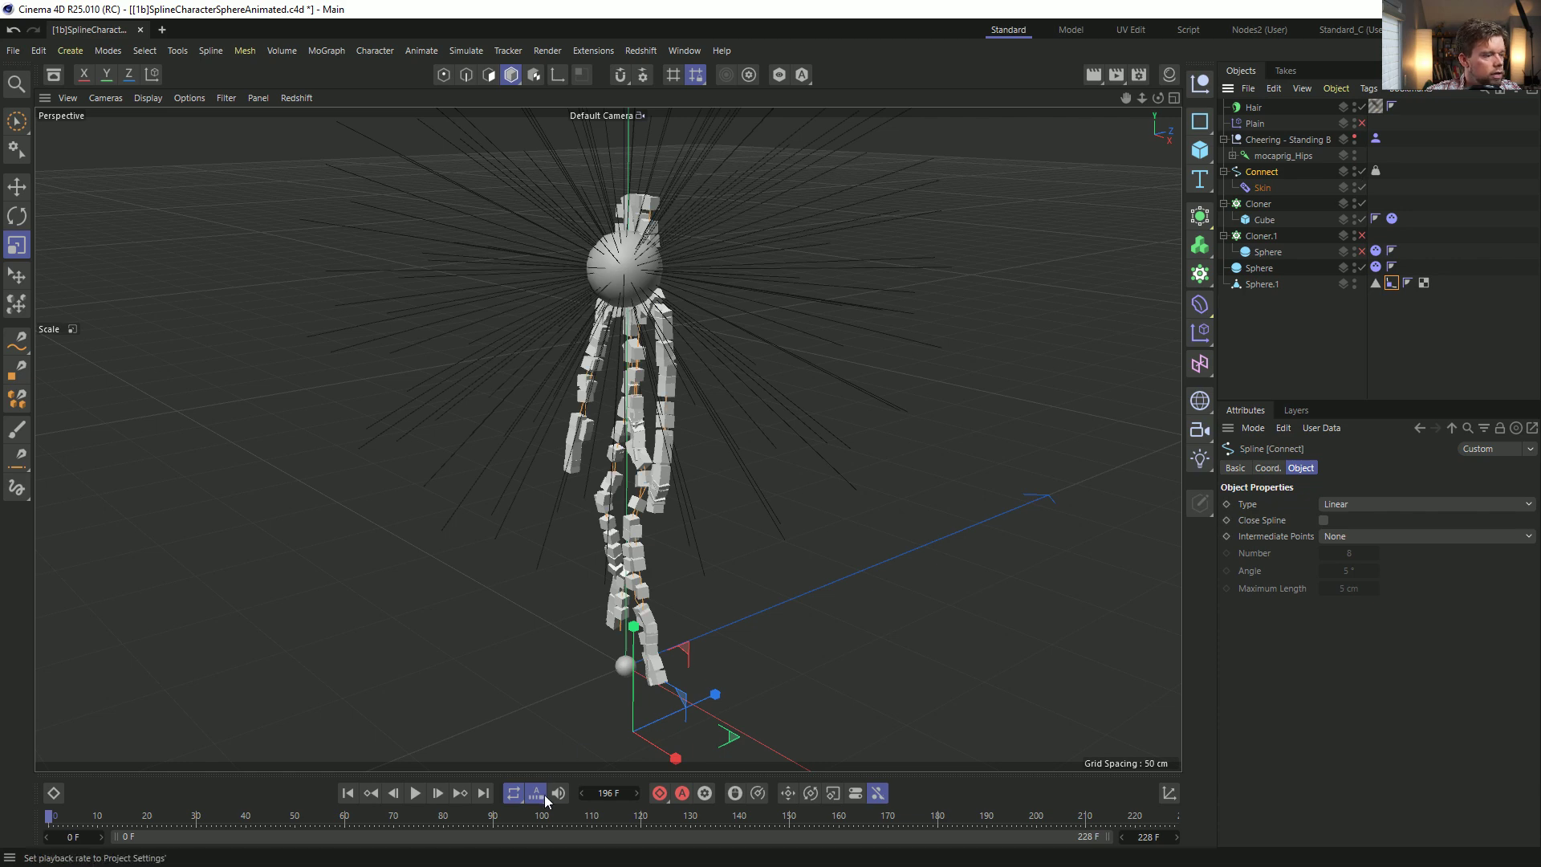
pyautogui.click(417, 793)
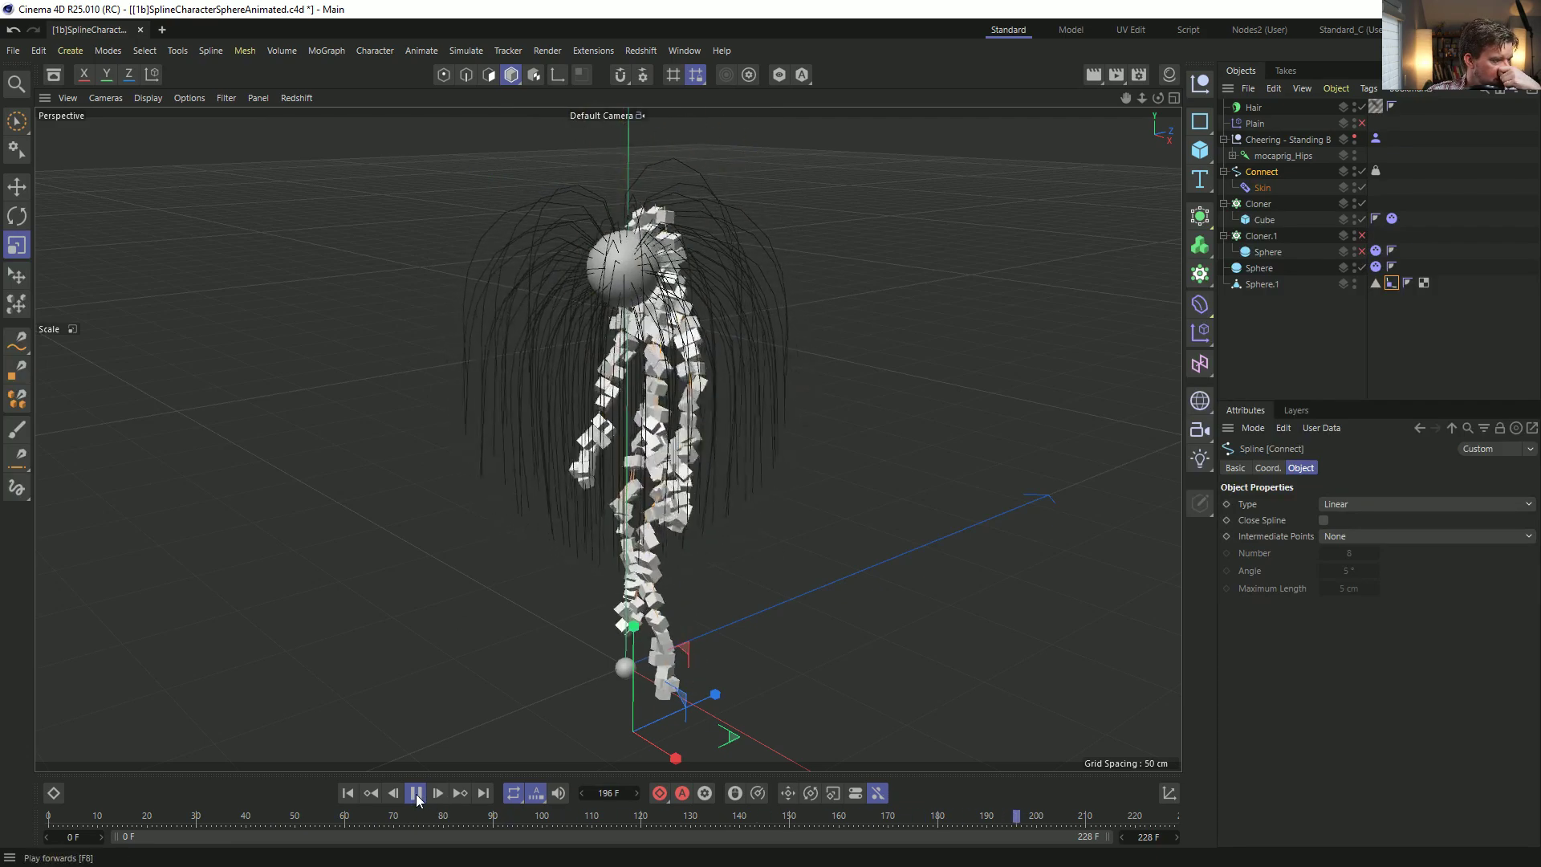
pyautogui.click(354, 797)
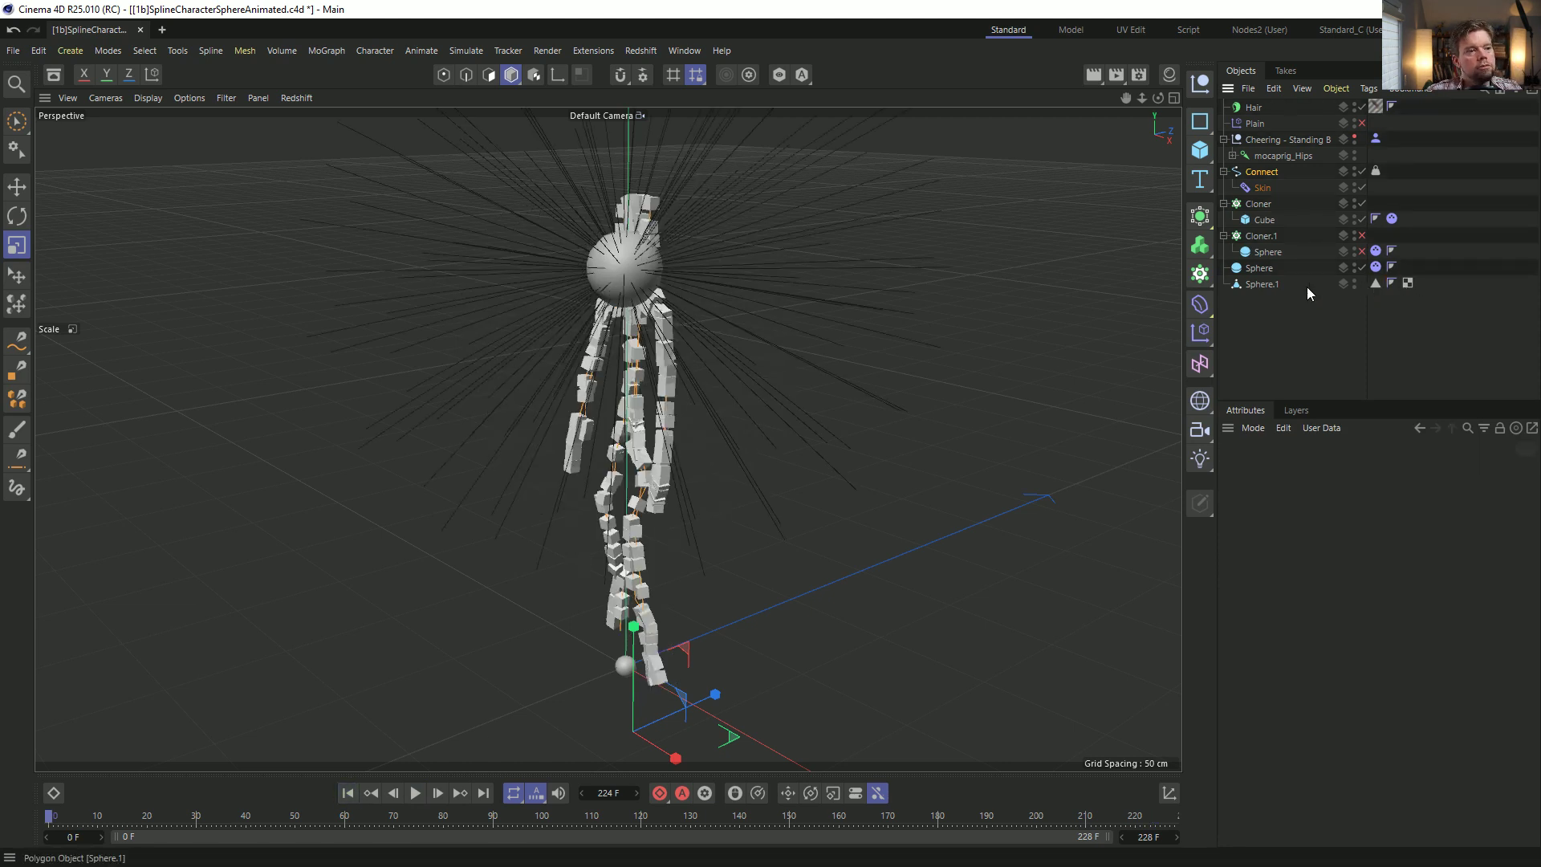
# Add a Constraint rigging tag to the head sphere and enable its Transform constraint.
pyautogui.rightClick(1263, 287)
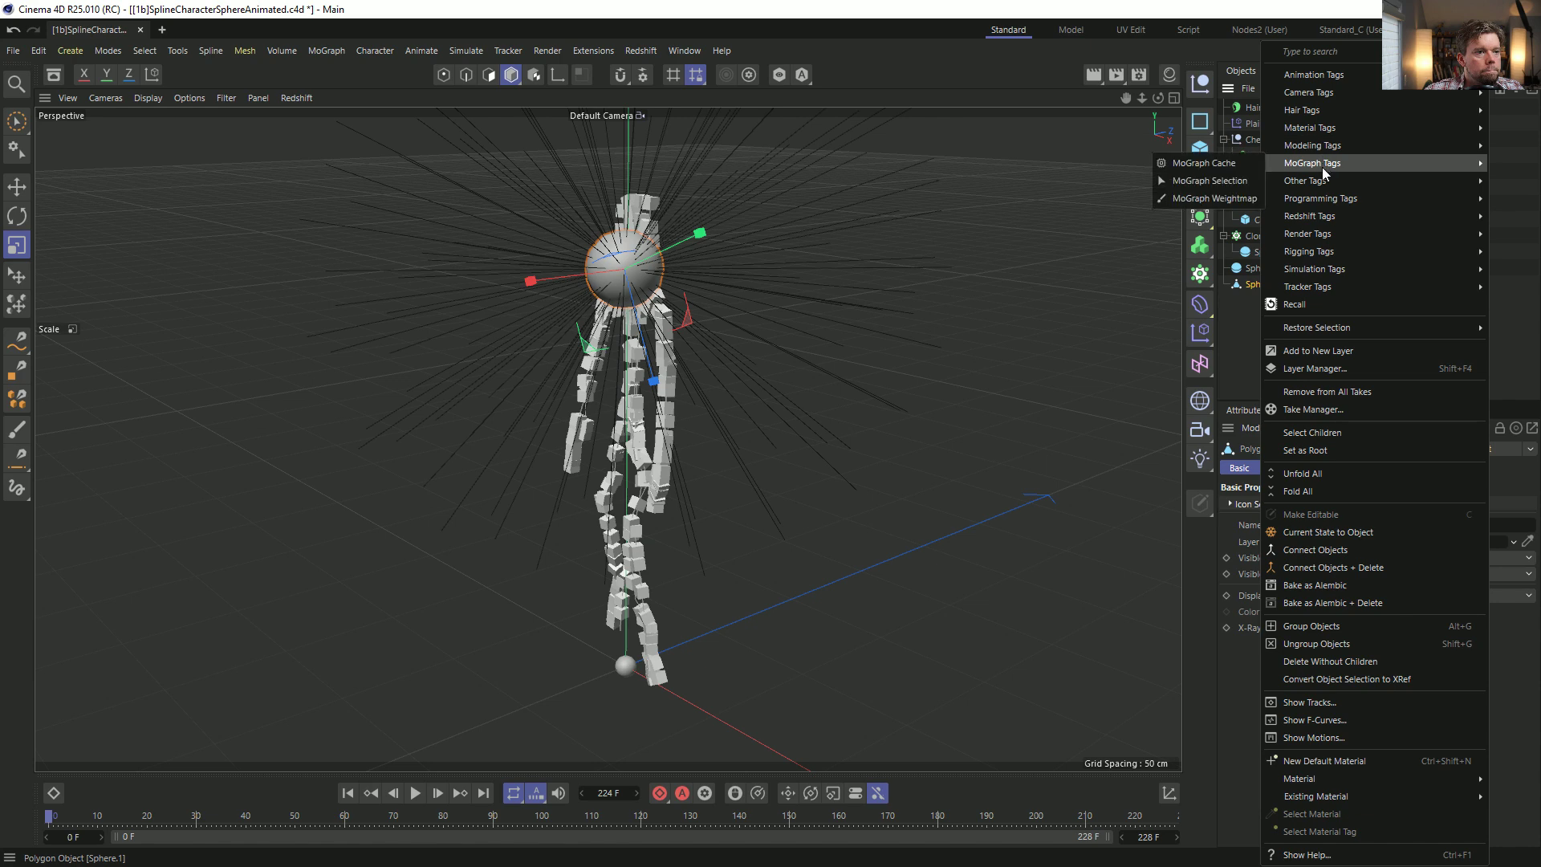
pyautogui.moveTo(1321, 256)
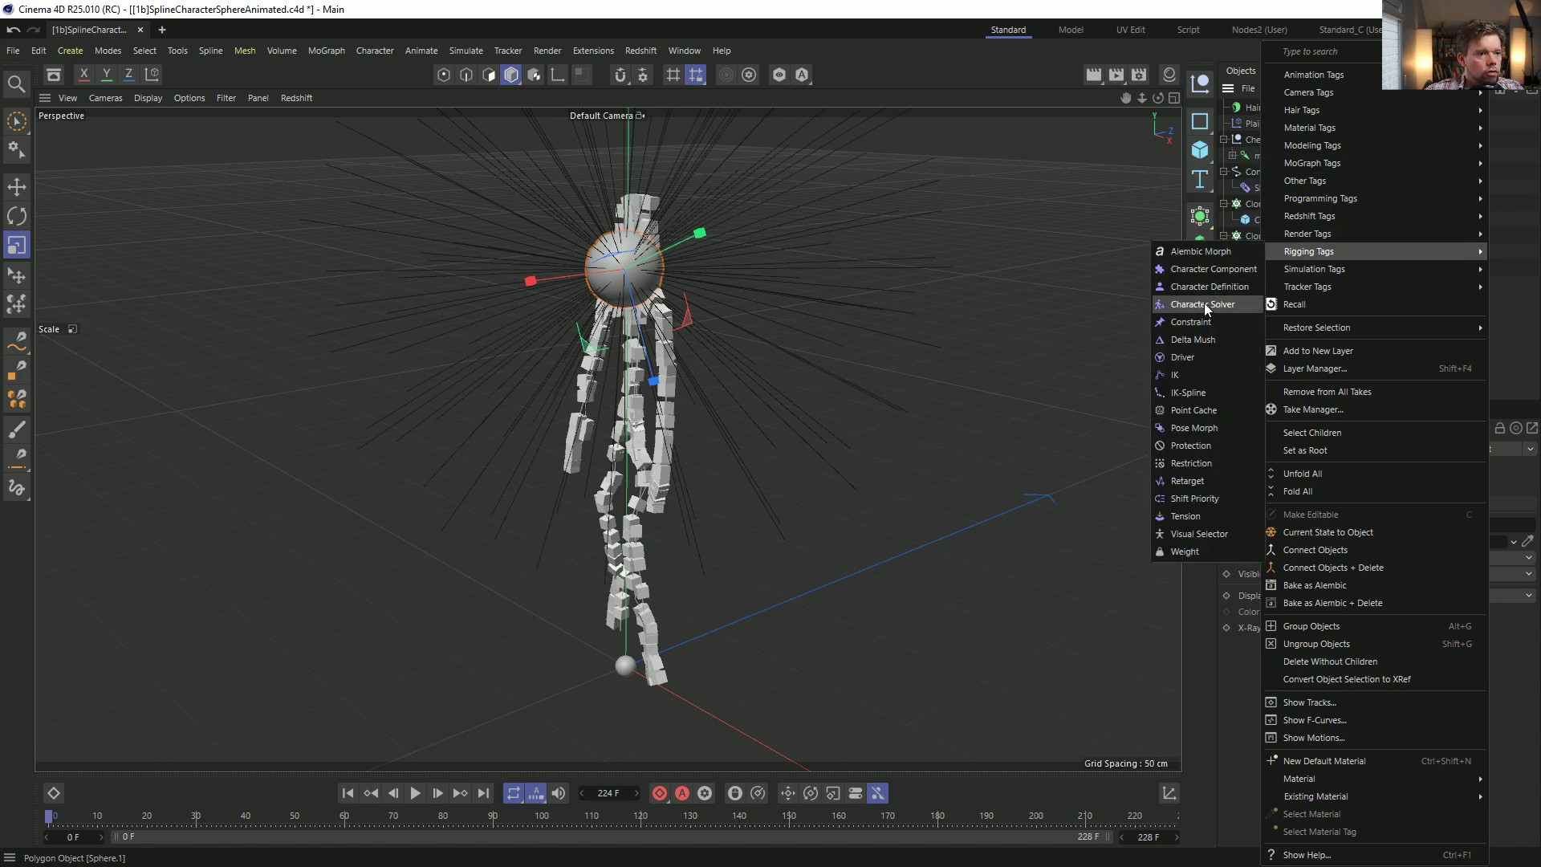
pyautogui.click(1202, 329)
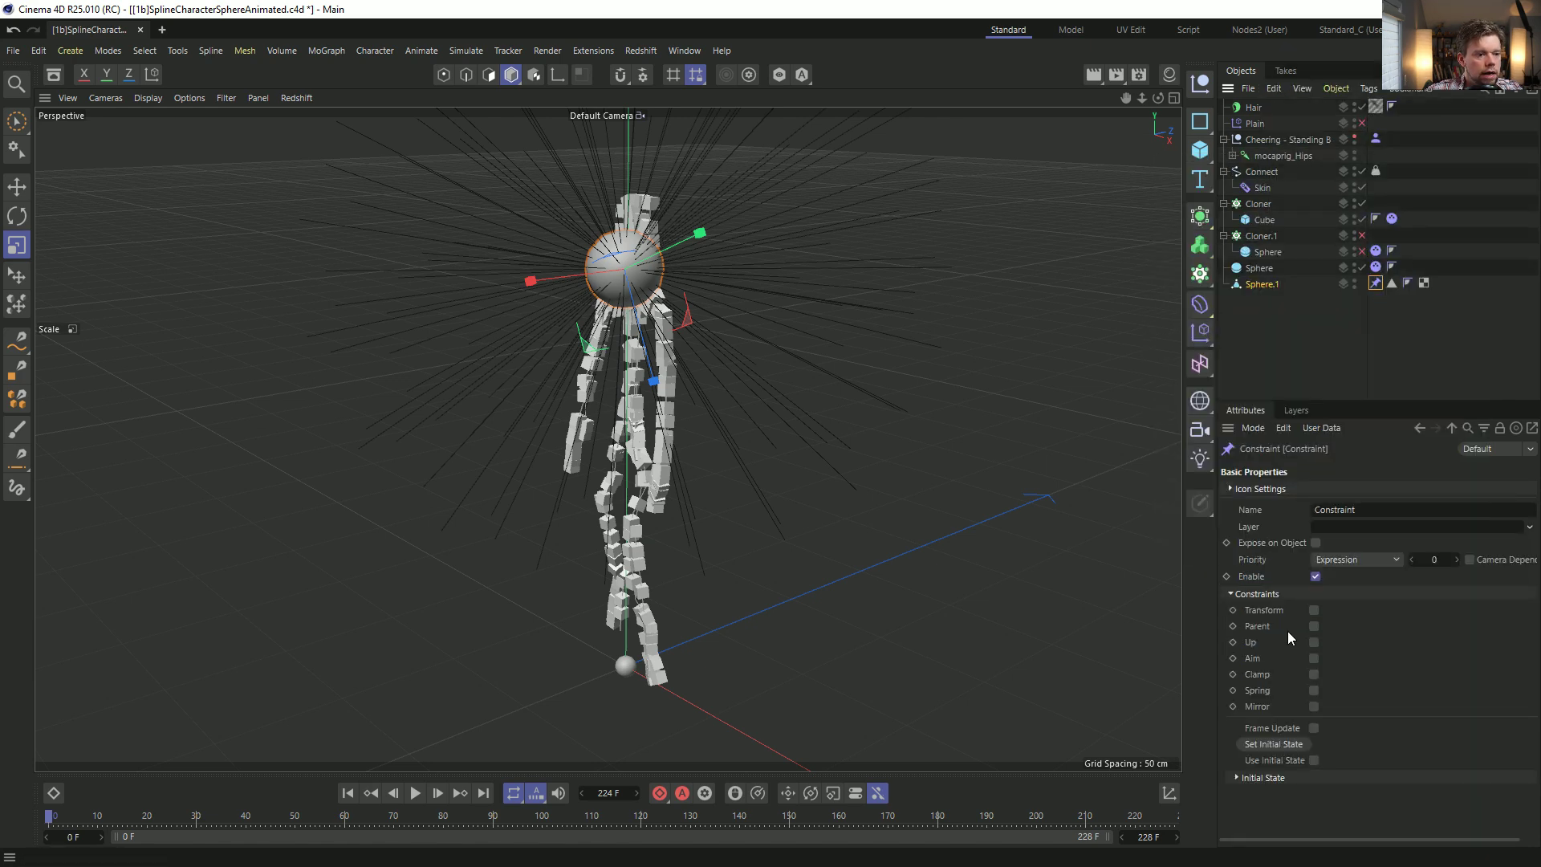
pyautogui.click(1314, 610)
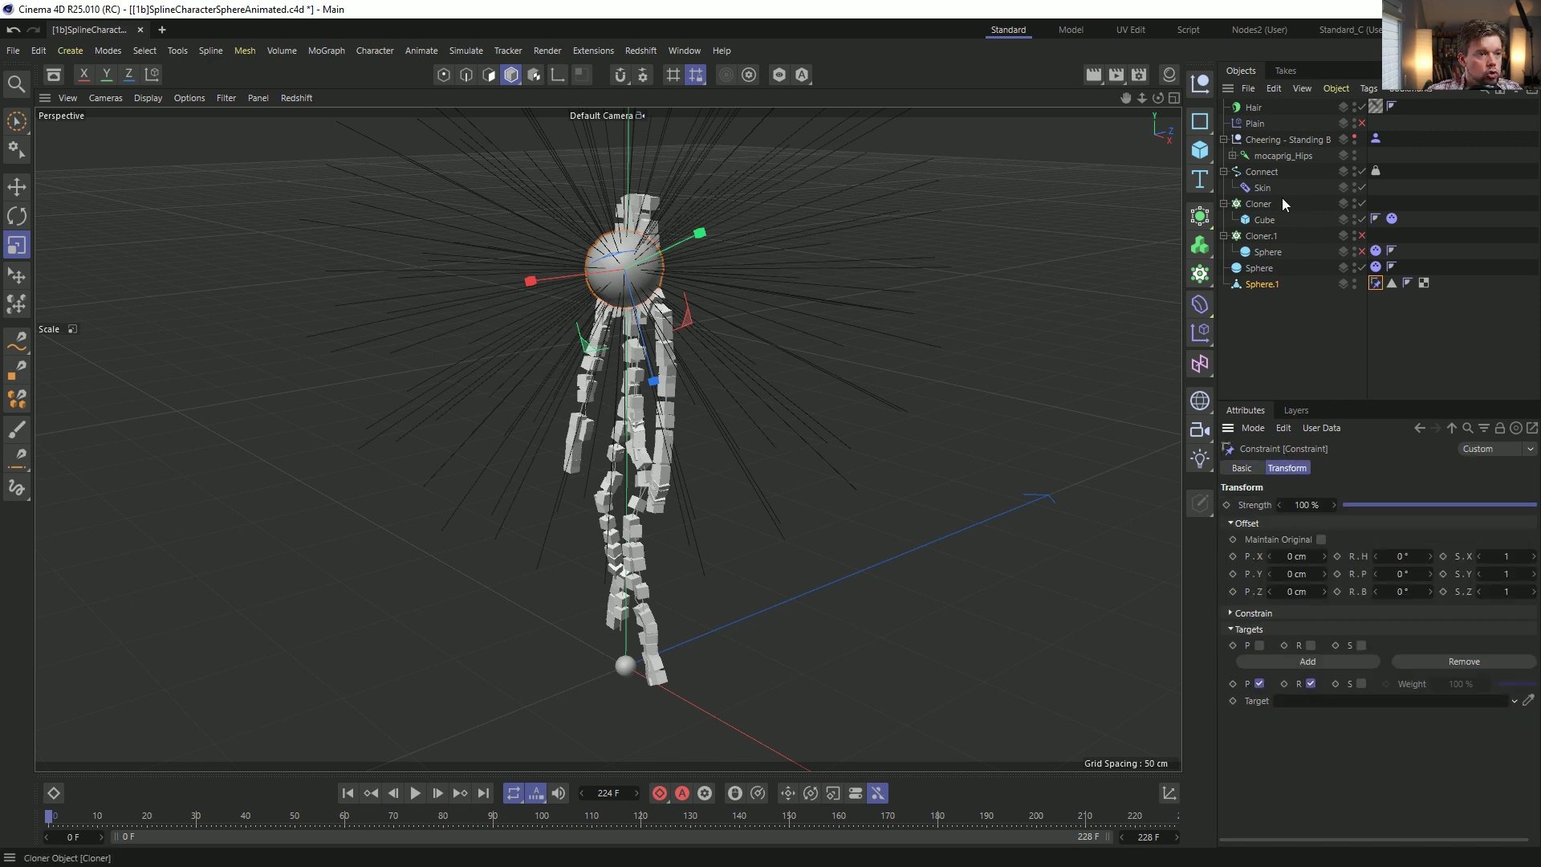
# Expand the mocap rig down to the head joint and set mocaprig_Head as the target of the head sphere's Constraint tag.
pyautogui.click(1232, 155)
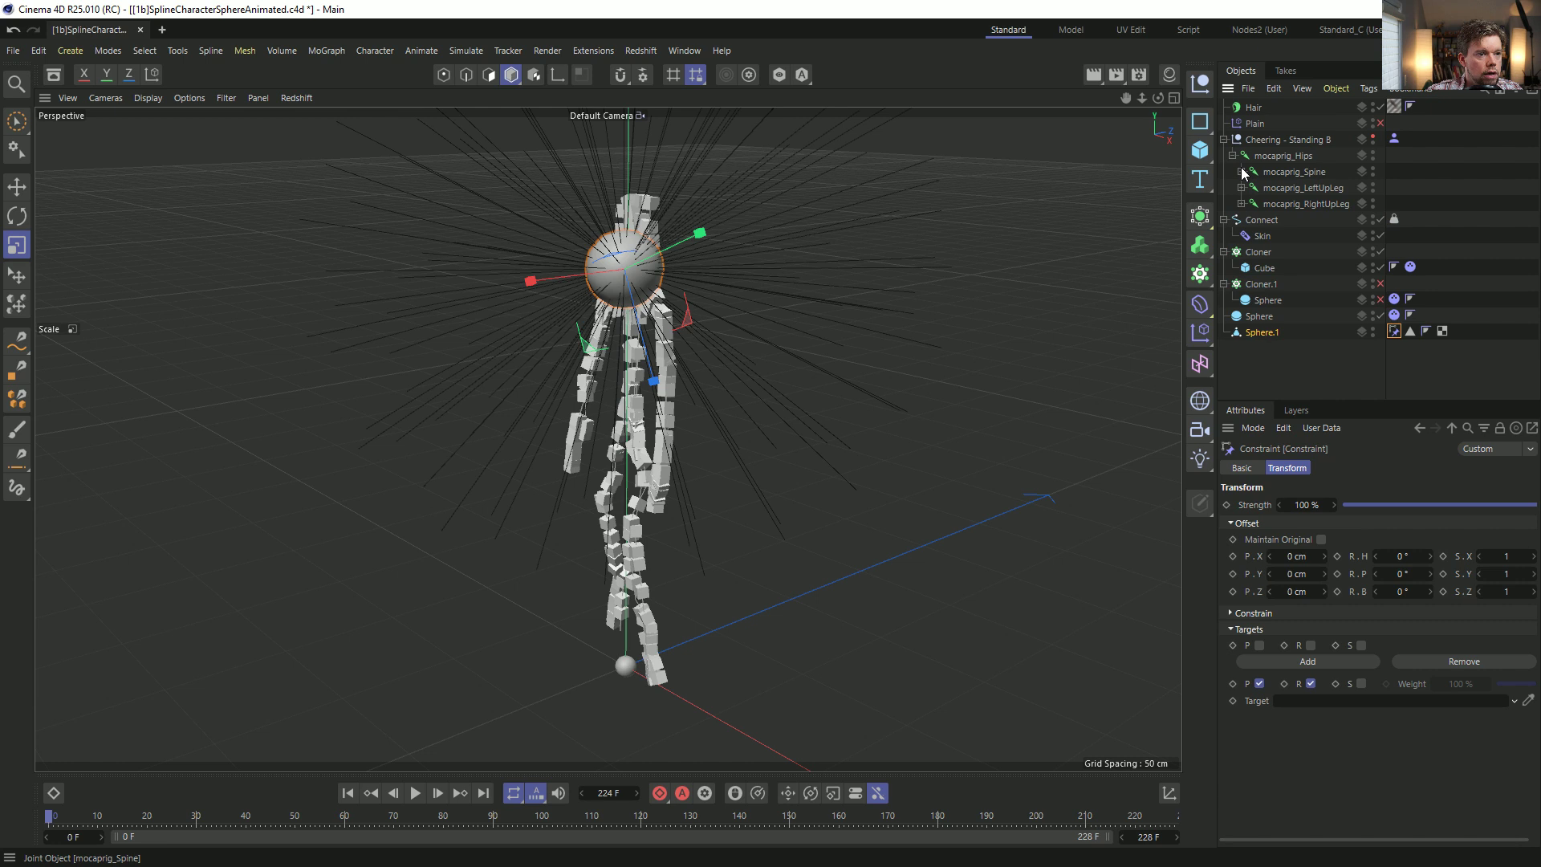
pyautogui.click(1250, 188)
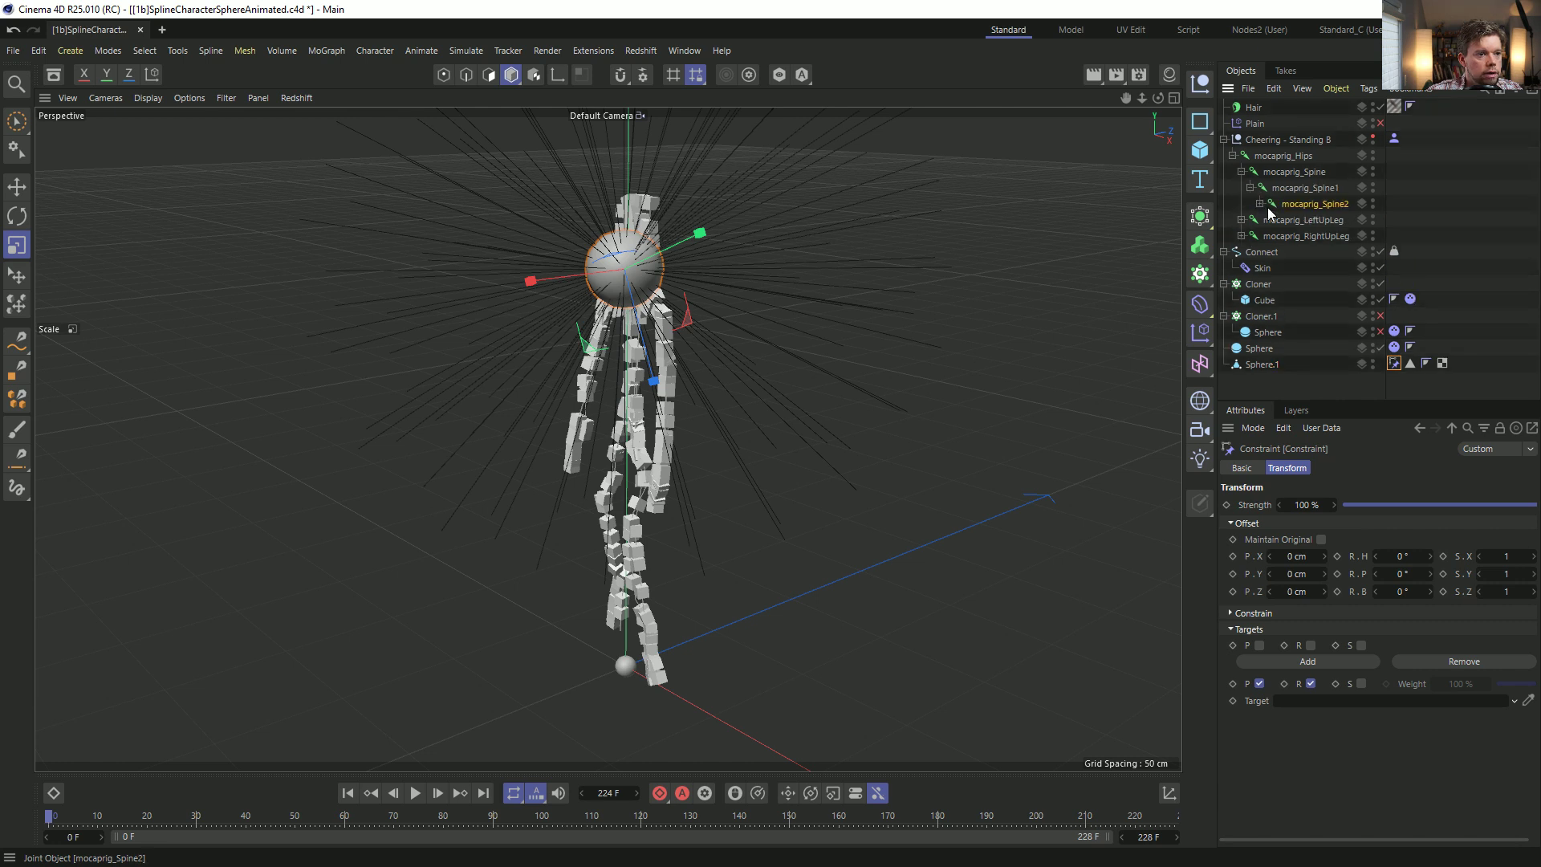
pyautogui.click(1266, 206)
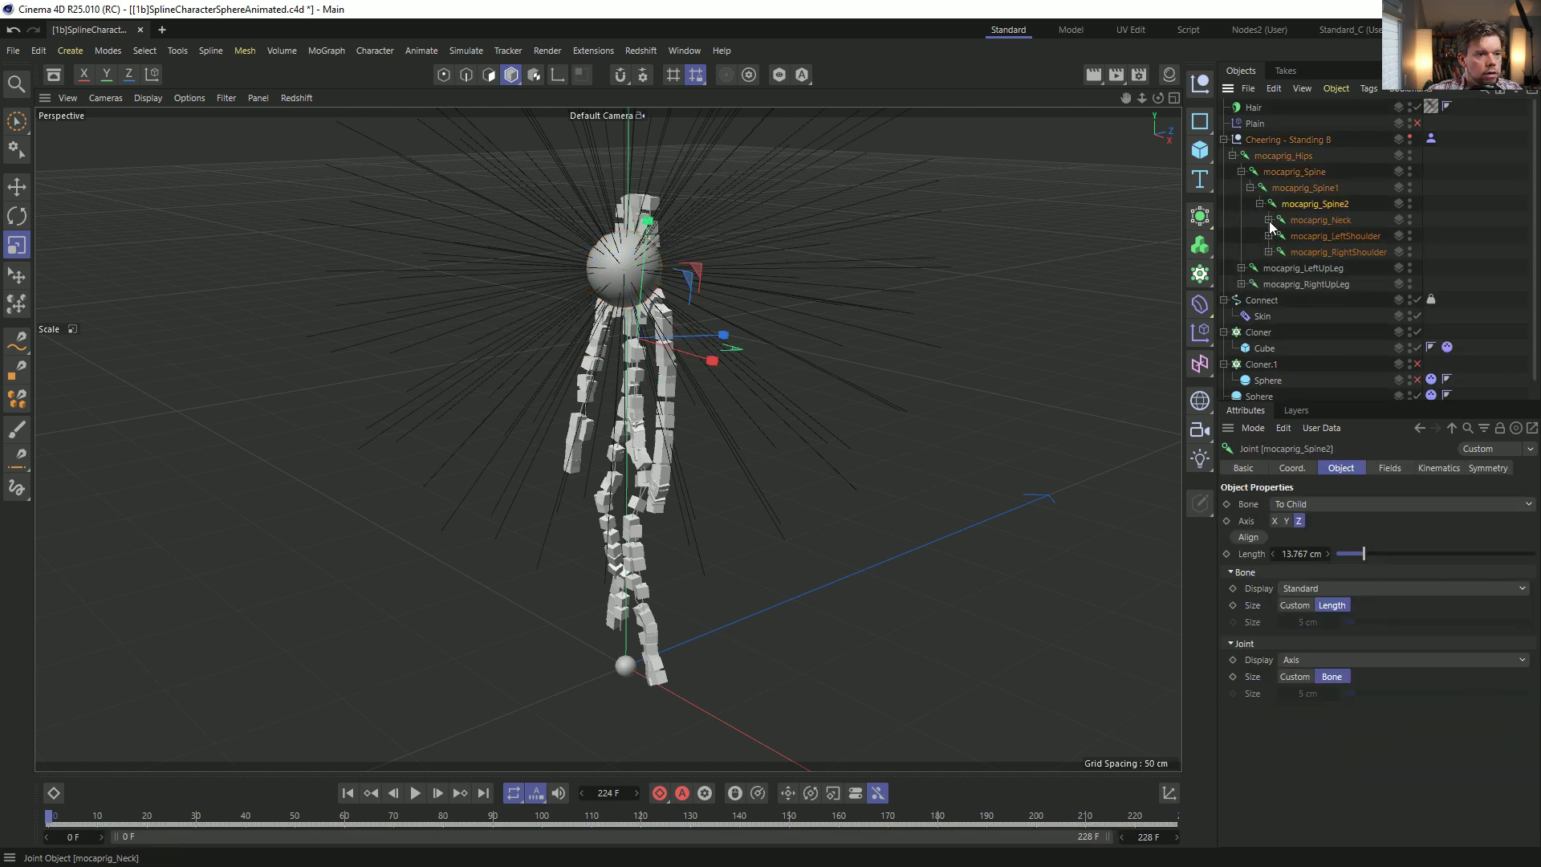
pyautogui.click(1269, 221)
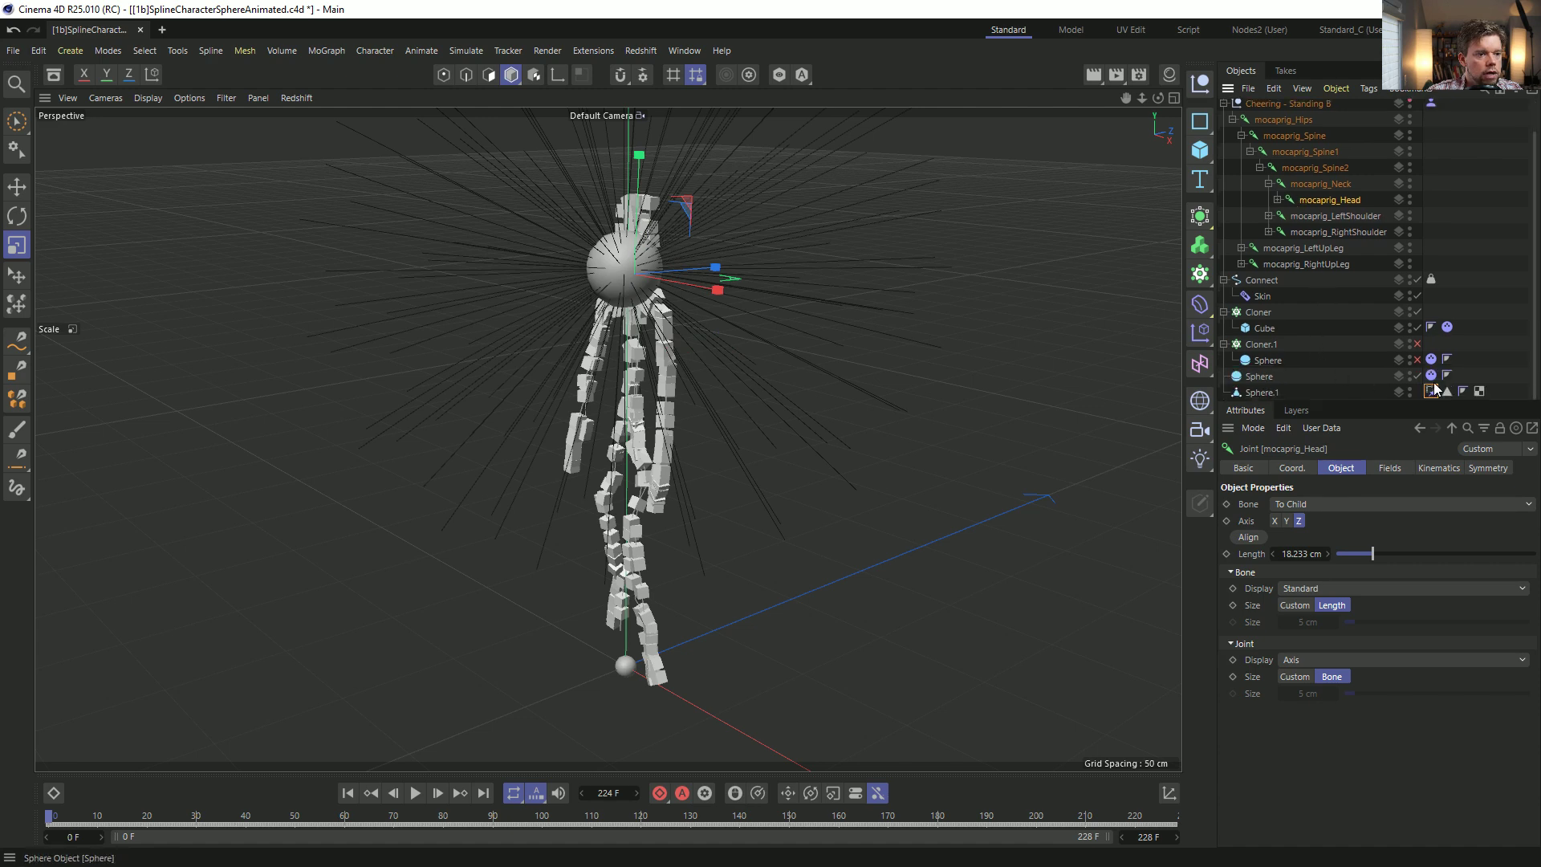
pyautogui.click(1432, 391)
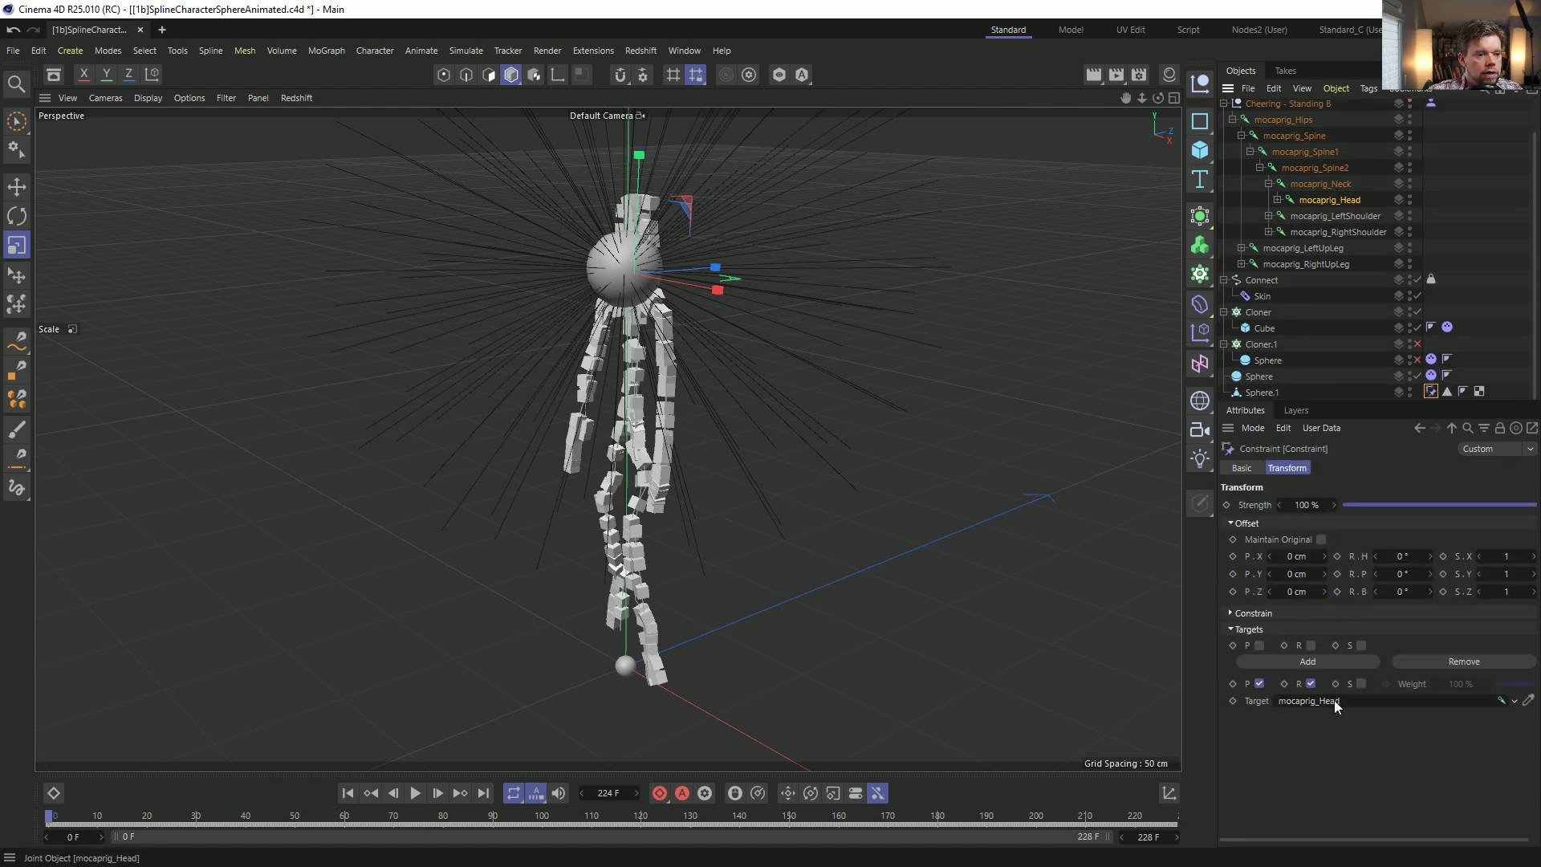
# Play the simulation and inspect from several angles how the haired sphere follows the head joint.
pyautogui.keyDown('alt'); pyautogui.moveTo(647, 287); pyautogui.dragTo(607, 338); pyautogui.keyUp('alt')
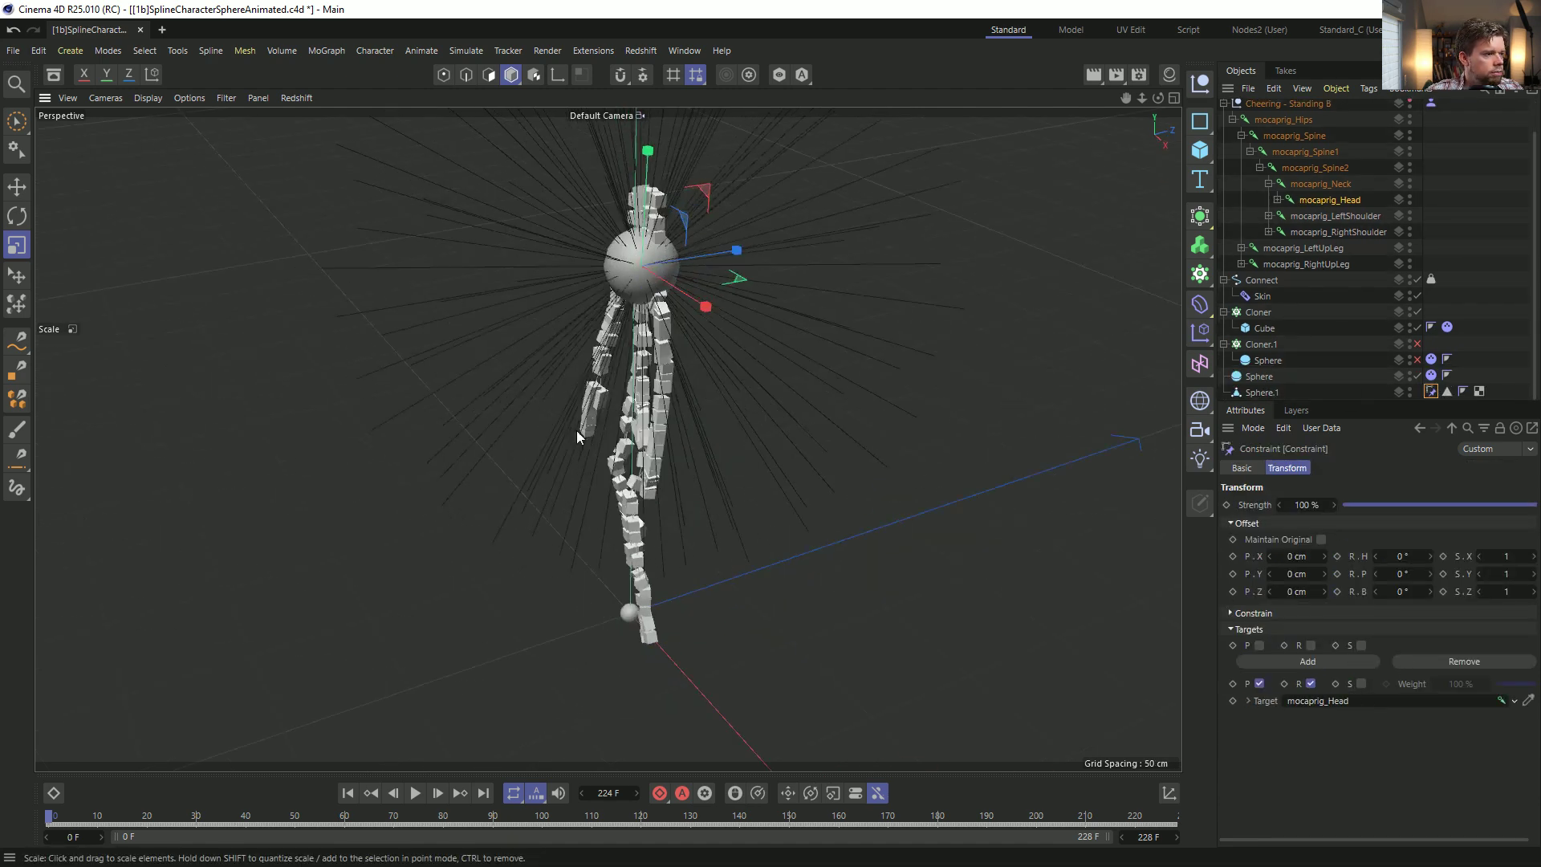
pyautogui.click(415, 793)
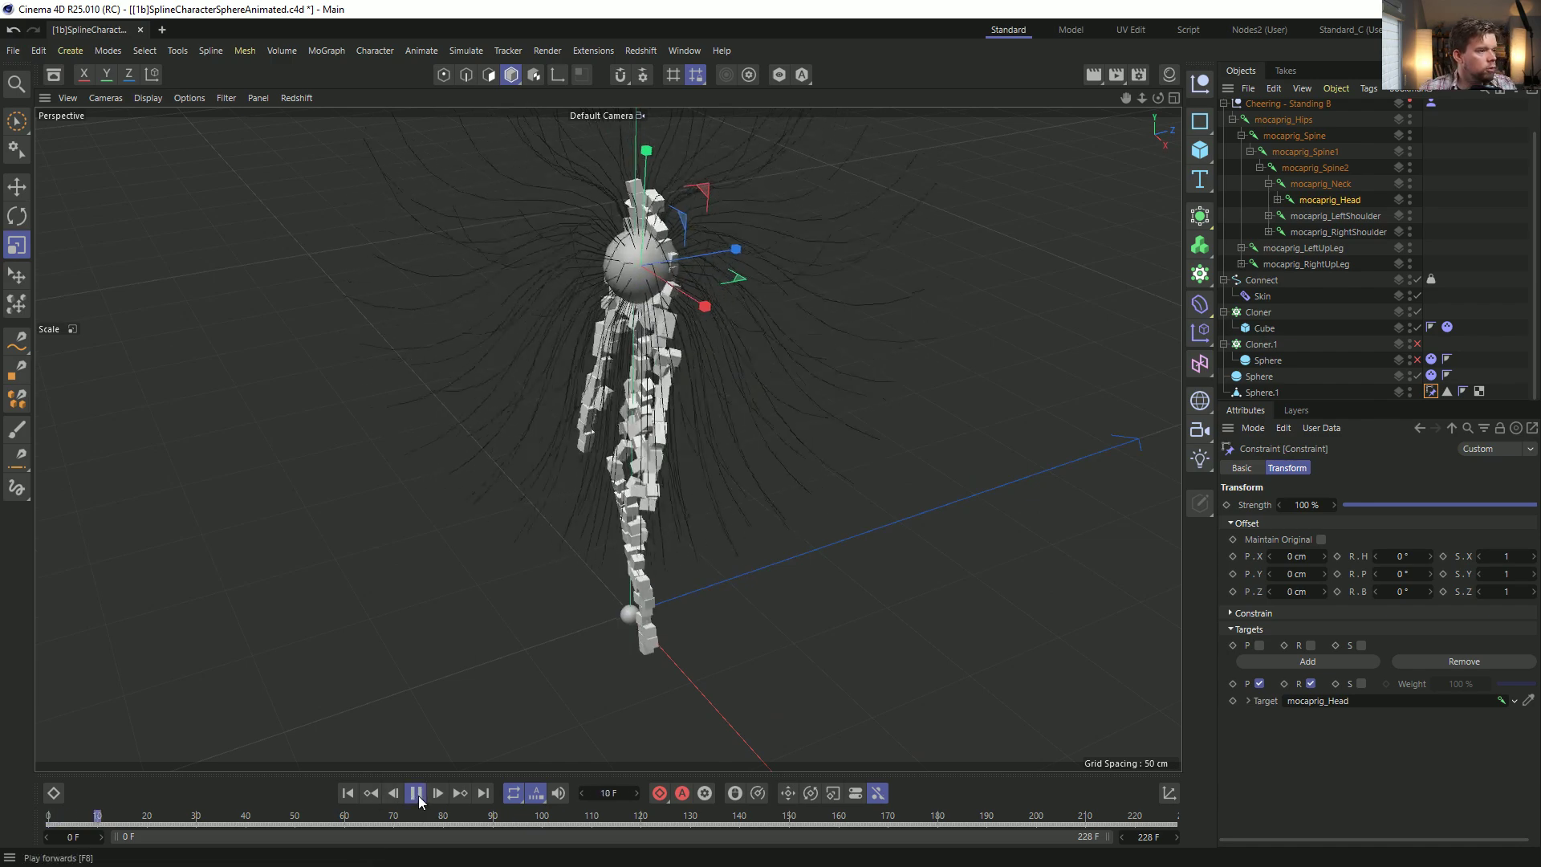
pyautogui.click(941, 310)
pyautogui.keyDown('alt'); pyautogui.moveTo(749, 299); pyautogui.dragTo(614, 399); pyautogui.keyUp('alt')
pyautogui.scroll(1, 1252, 149)
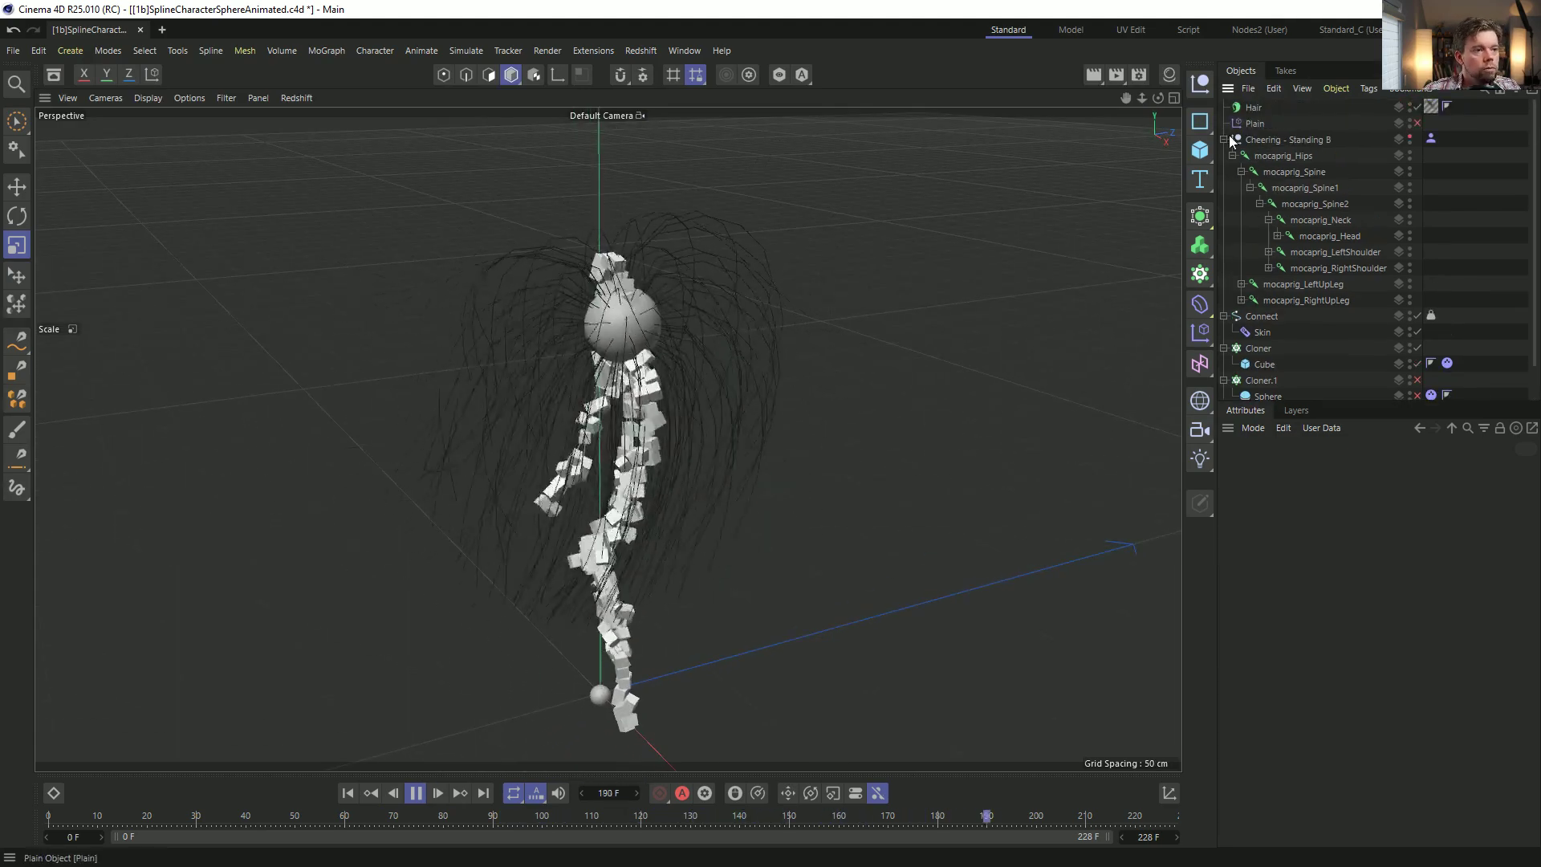
# Collapse the mocap rig, disable Render Hairs on the Hair object and set its generated Type to Spline.
pyautogui.click(1223, 140)
pyautogui.click(1253, 107)
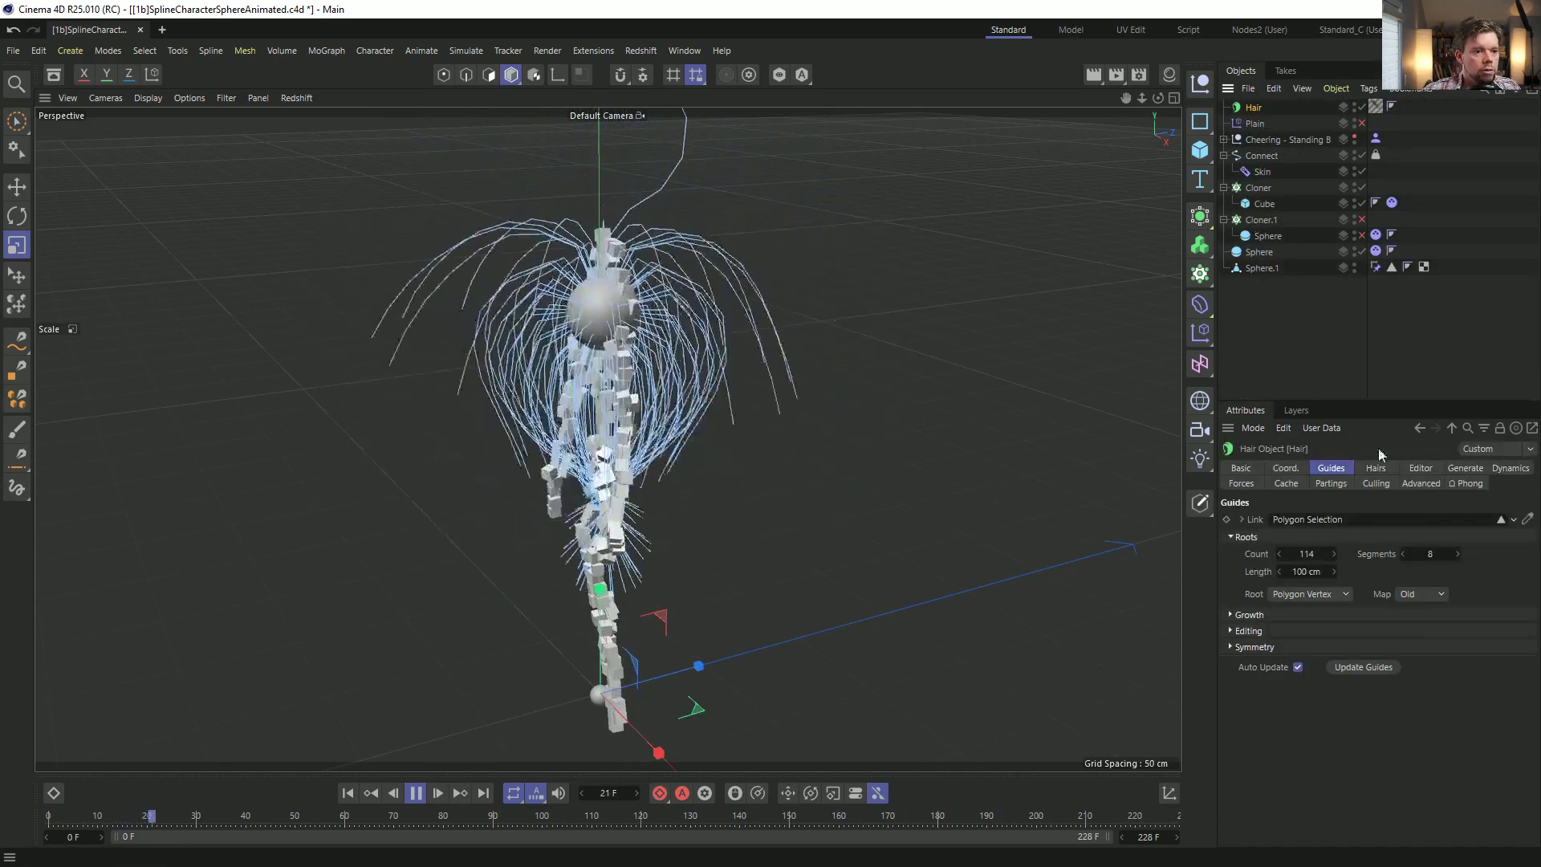
pyautogui.click(1421, 468)
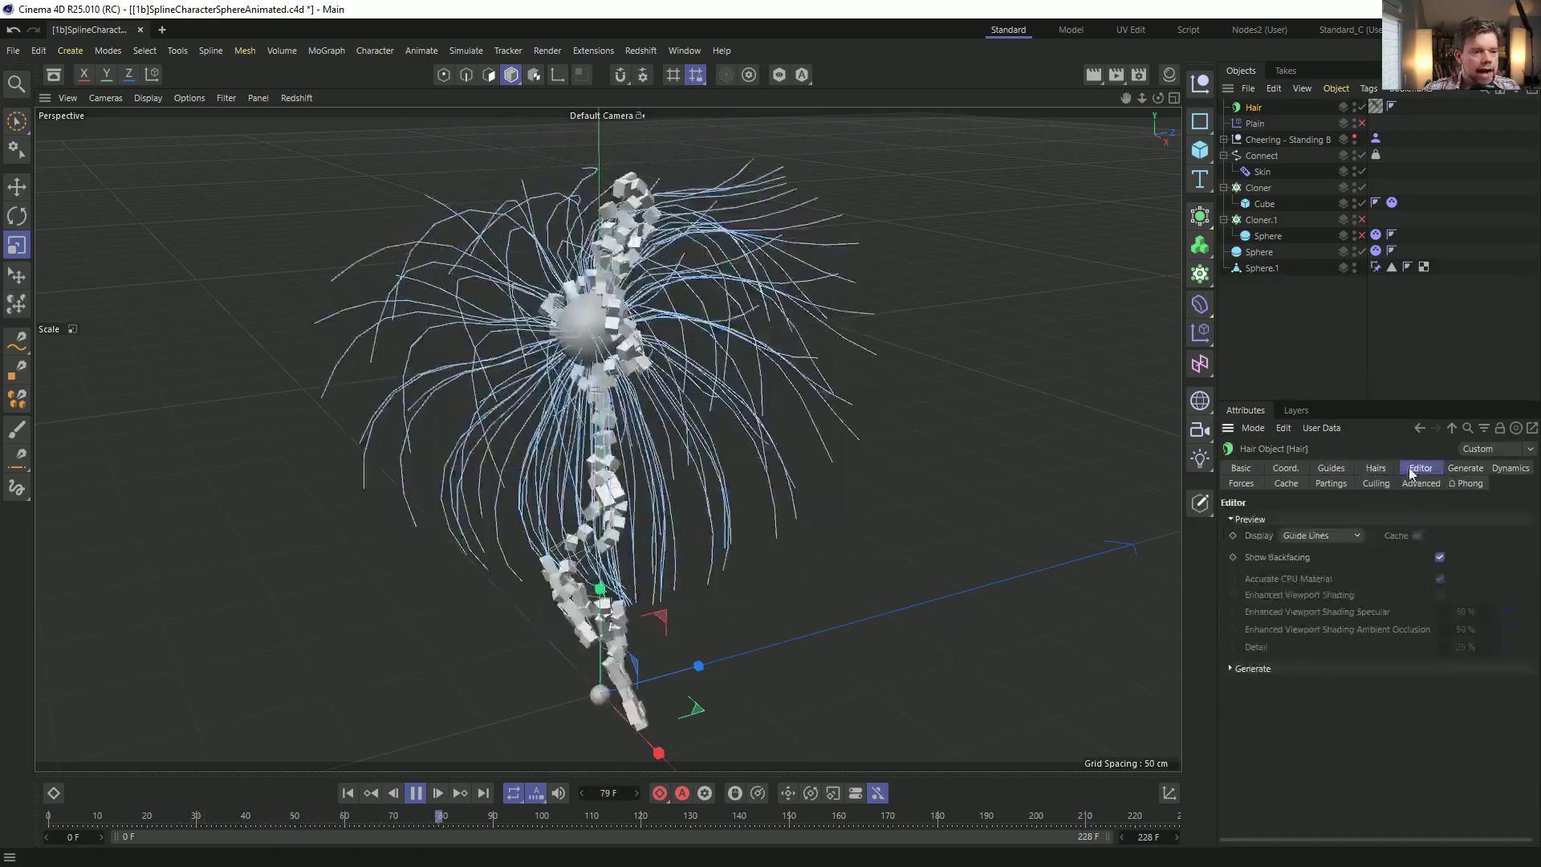
pyautogui.click(1465, 468)
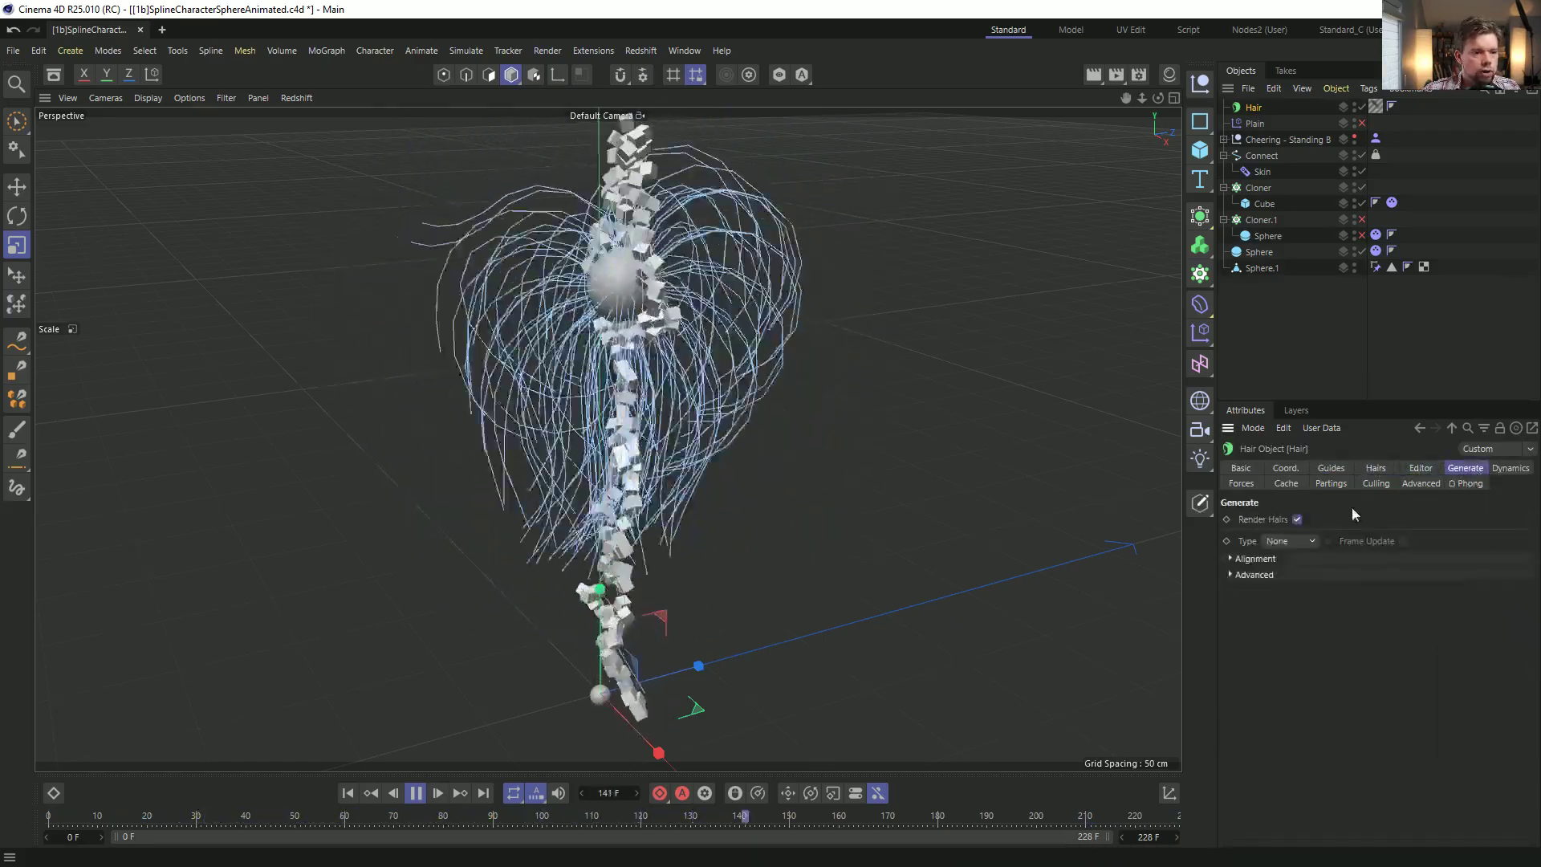
pyautogui.click(1297, 519)
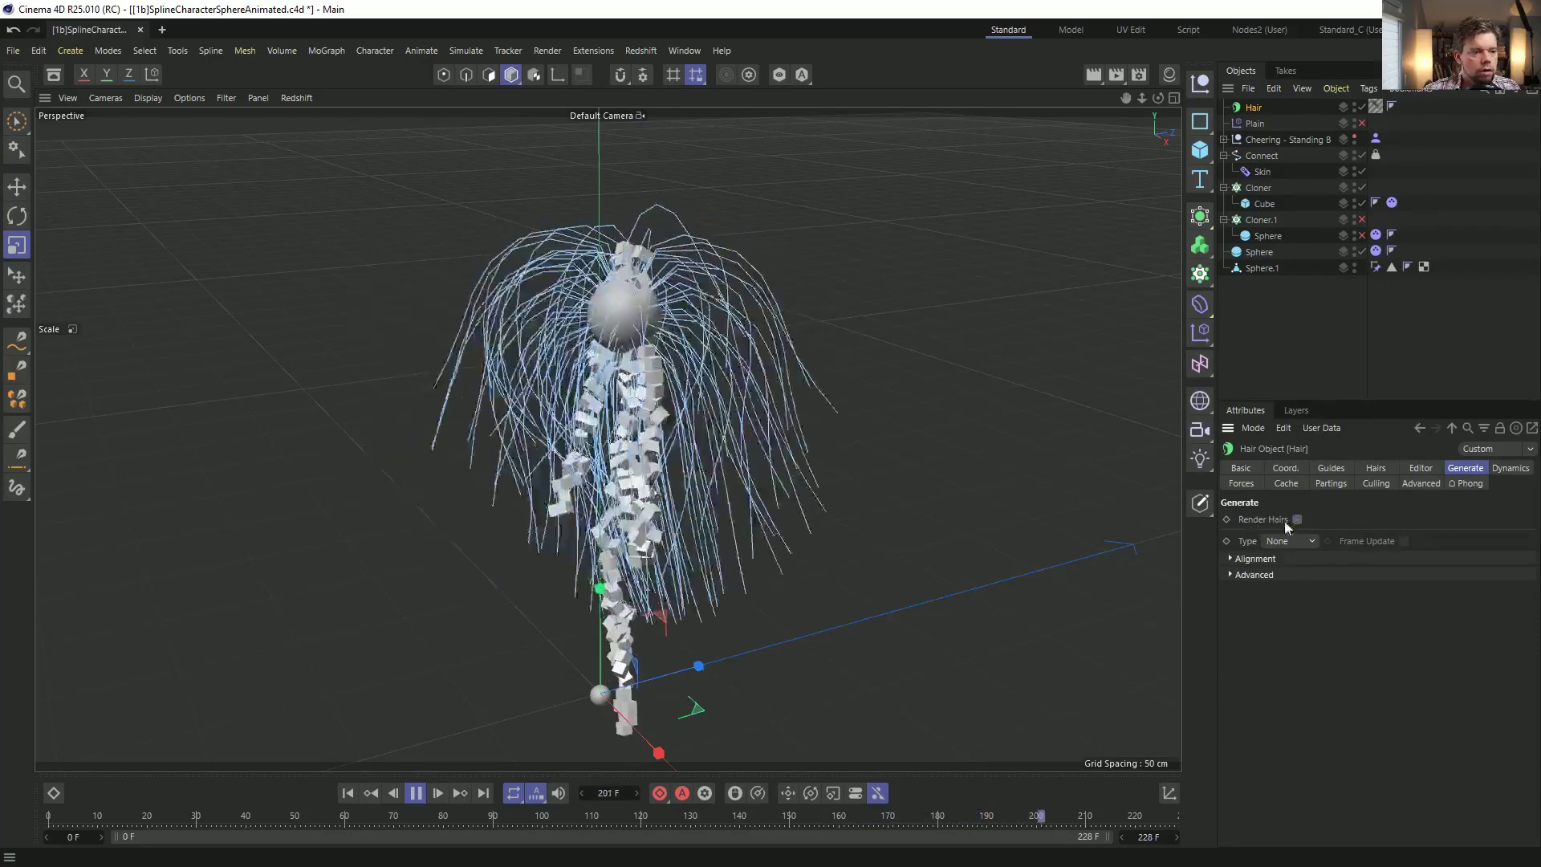
pyautogui.click(1303, 542)
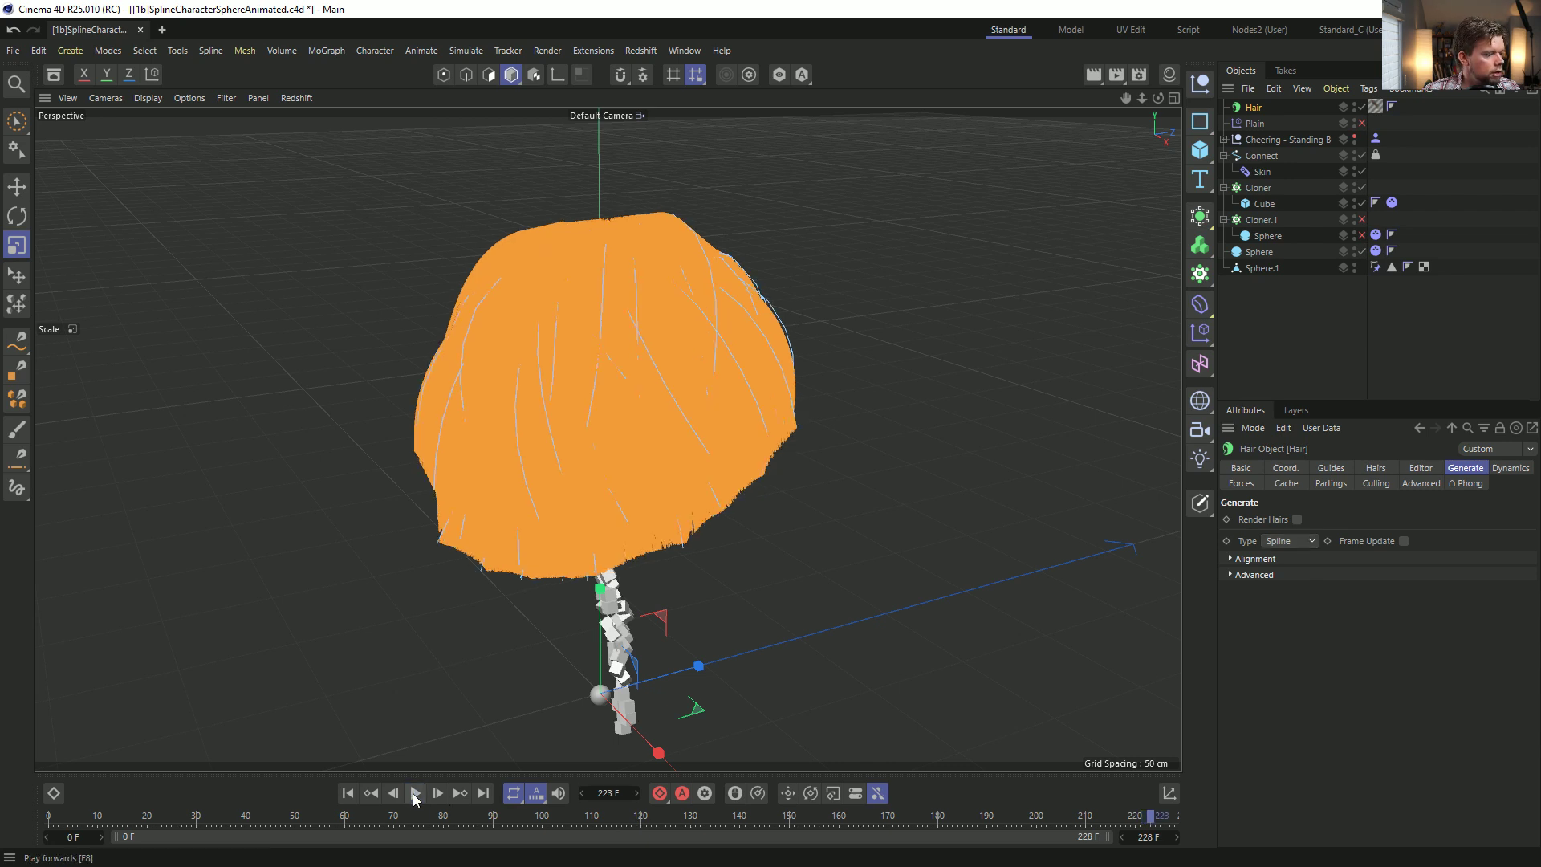
# Set the Hair object's hair Root to As Guides and play the simulation.
pyautogui.keyDown('alt'); pyautogui.moveTo(686, 309); pyautogui.dragTo(1030, 460); pyautogui.keyUp('alt')
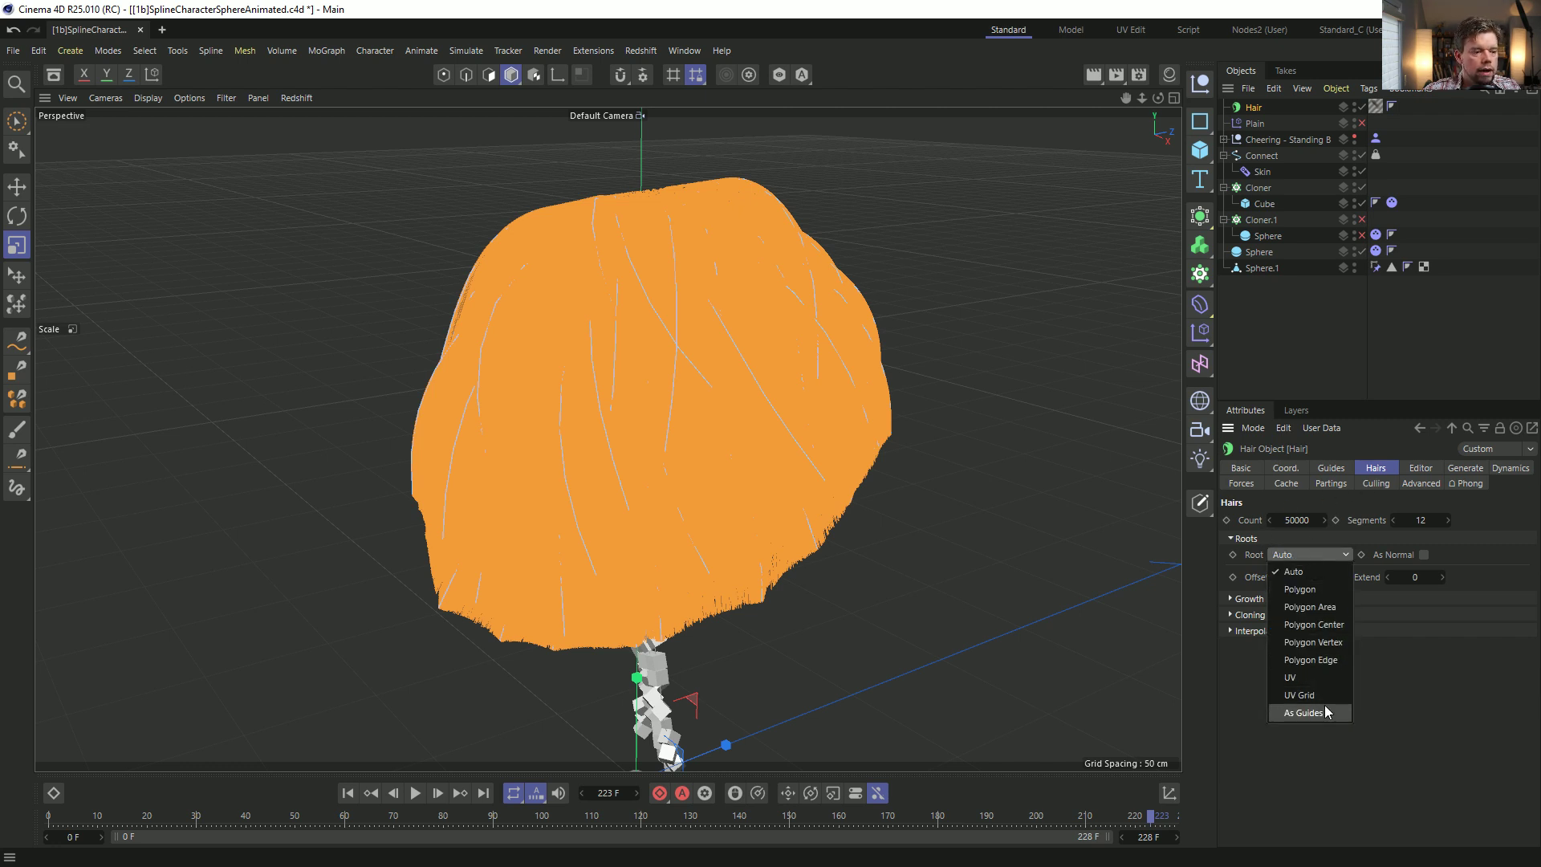
pyautogui.click(1304, 712)
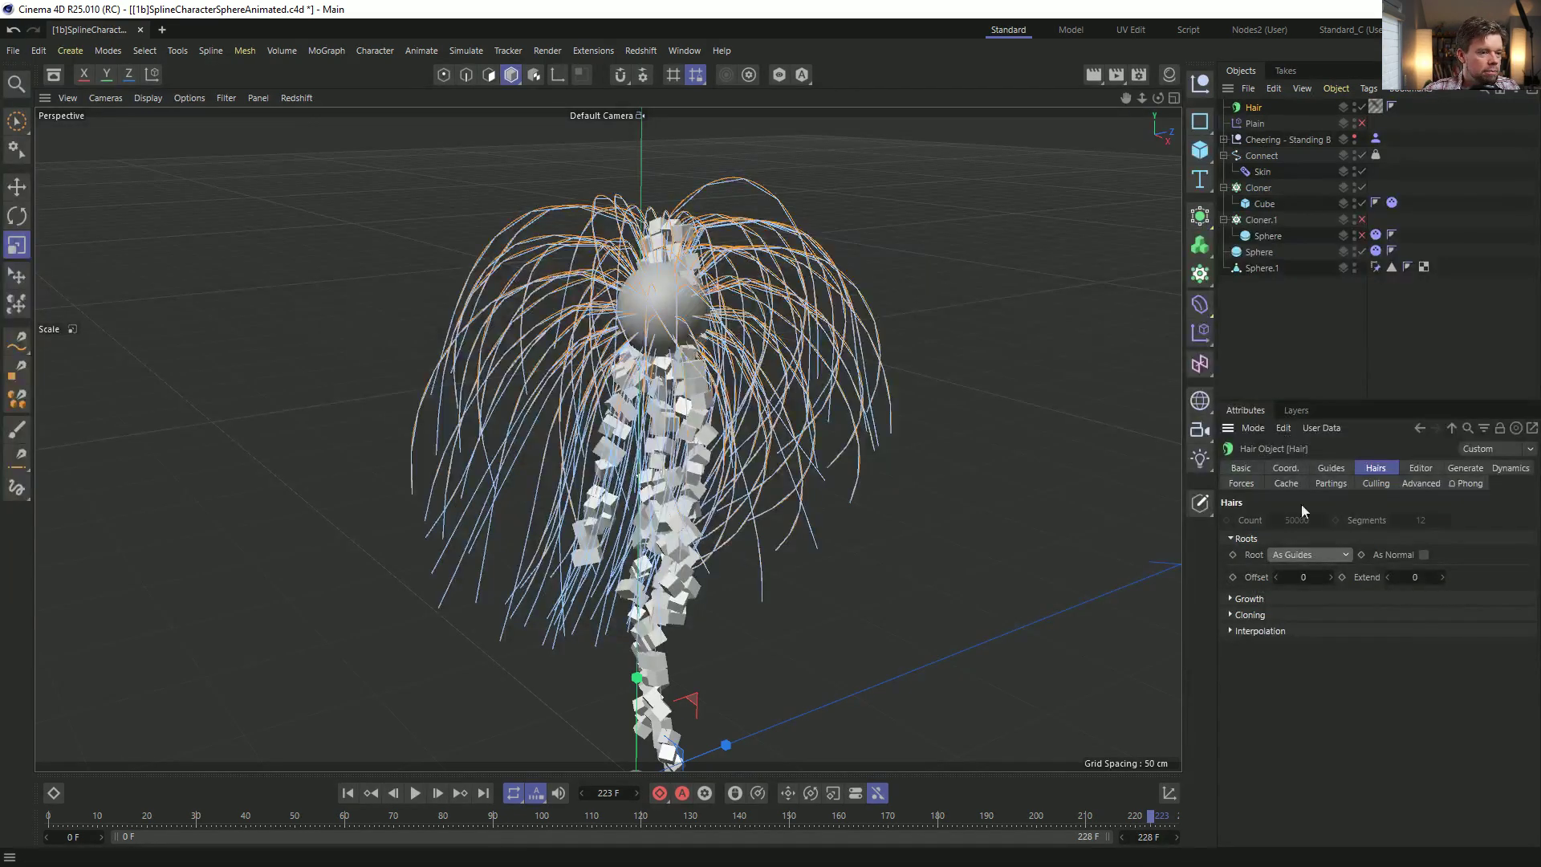
pyautogui.click(419, 793)
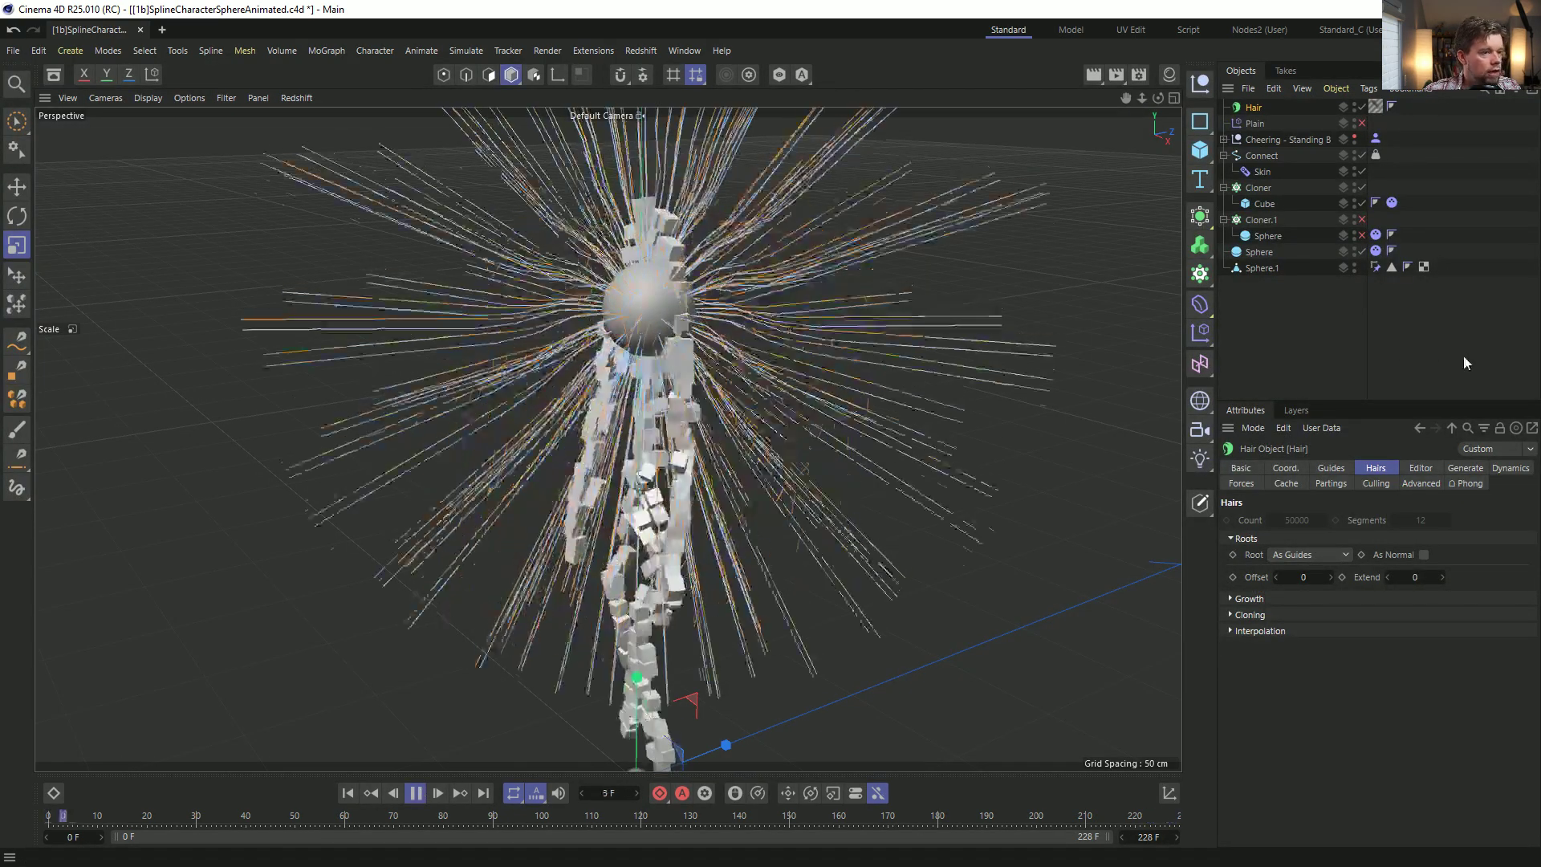
pyautogui.click(706, 385)
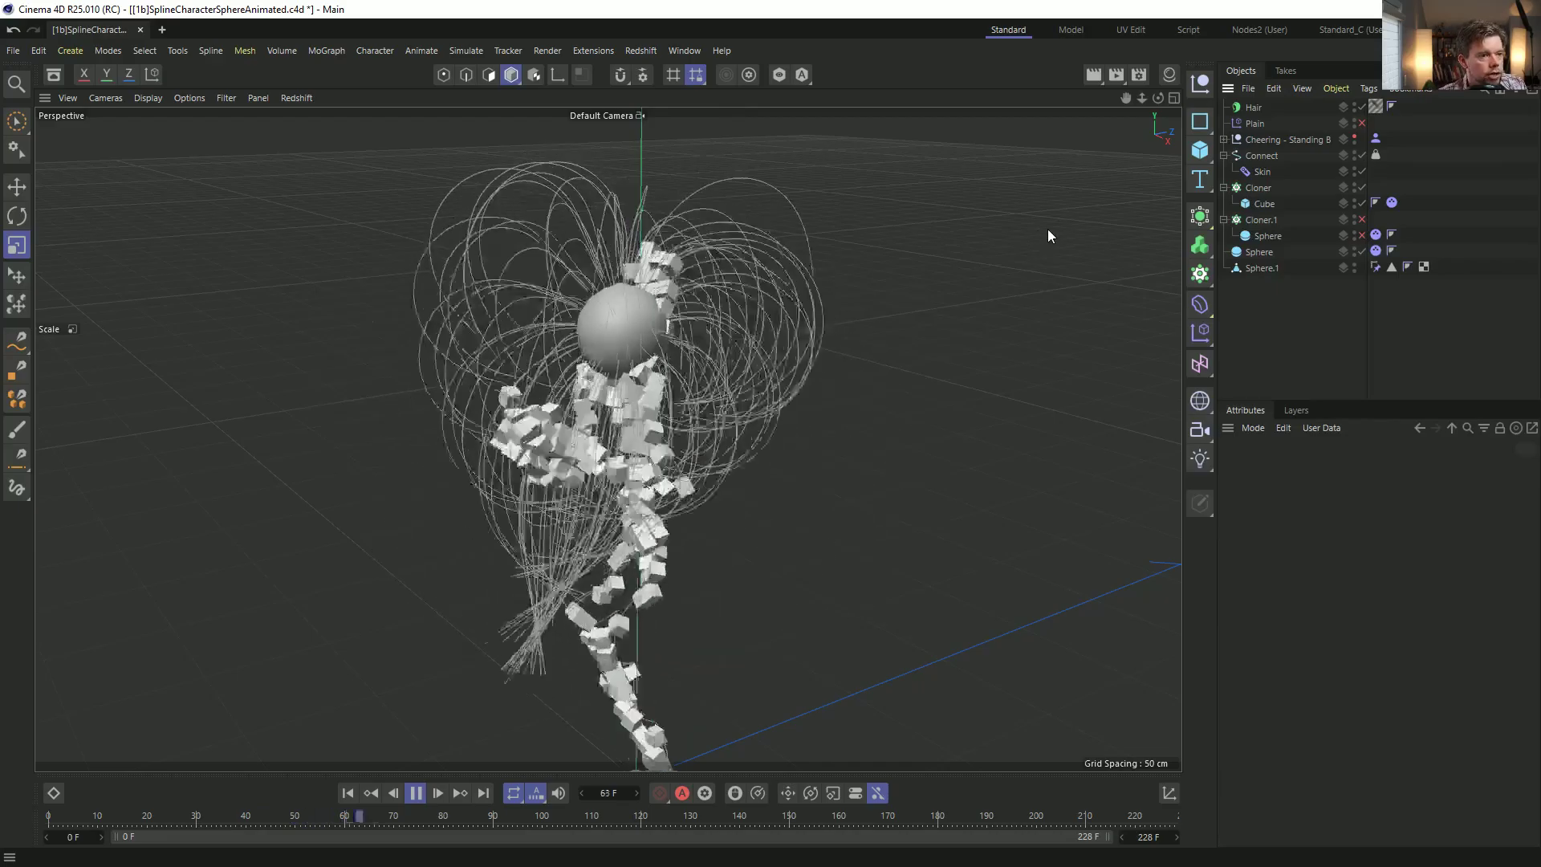
# Duplicate the cube Cloner, assign Hair as the copy's distribution object, and return the playback to the first frame.
pyautogui.keyDown('ctrl'); pyautogui.moveTo(1249, 188); pyautogui.dragTo(1265, 308); pyautogui.keyUp('ctrl')
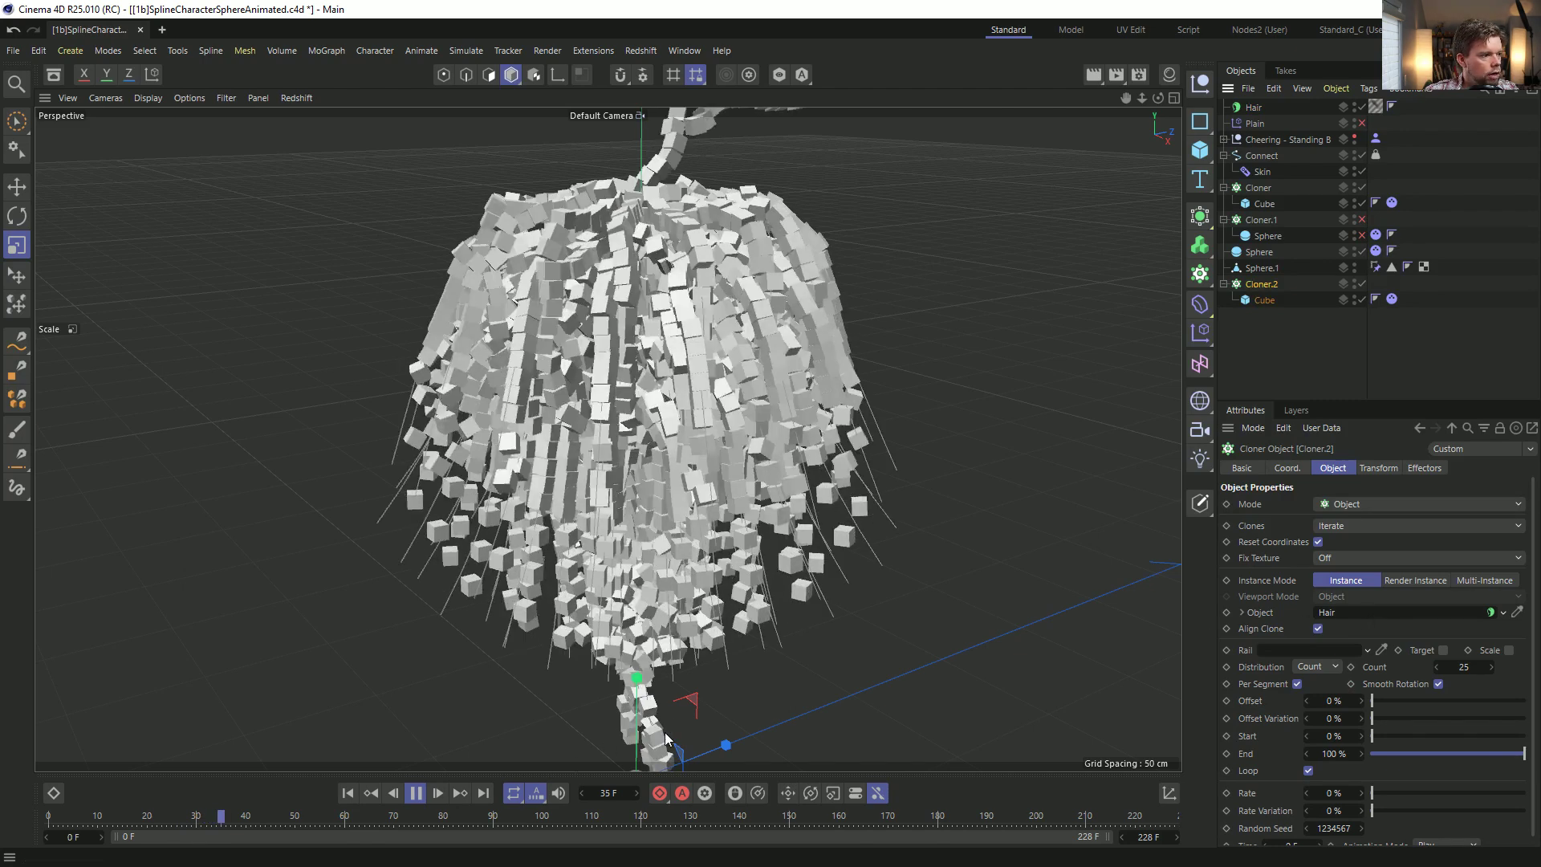
pyautogui.click(423, 793)
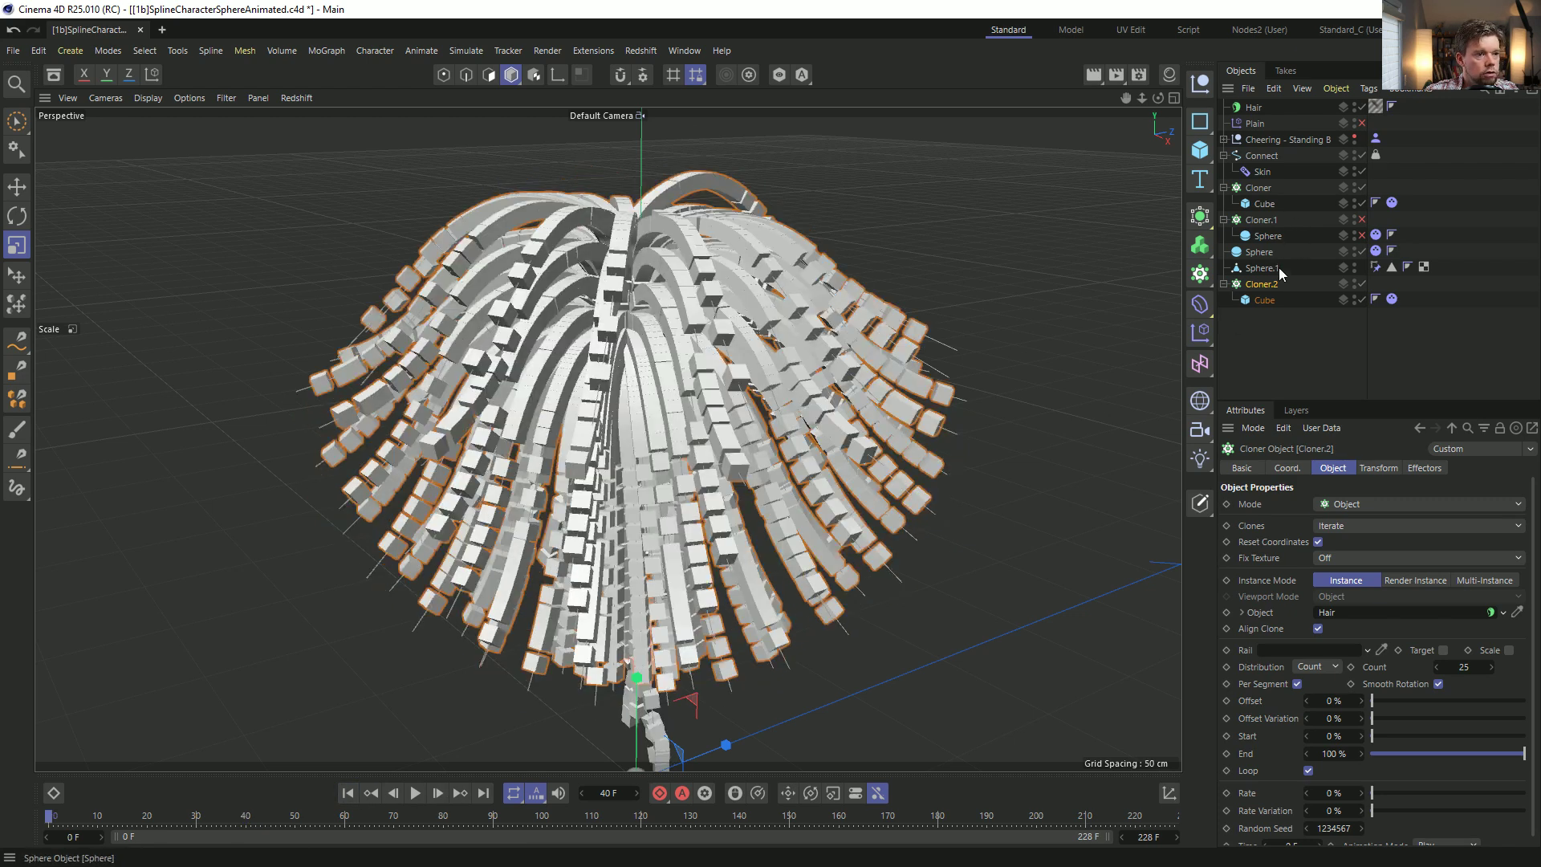
# Set the Hair guides' Root to Polygon Area and their Count to 35.
pyautogui.click(1254, 107)
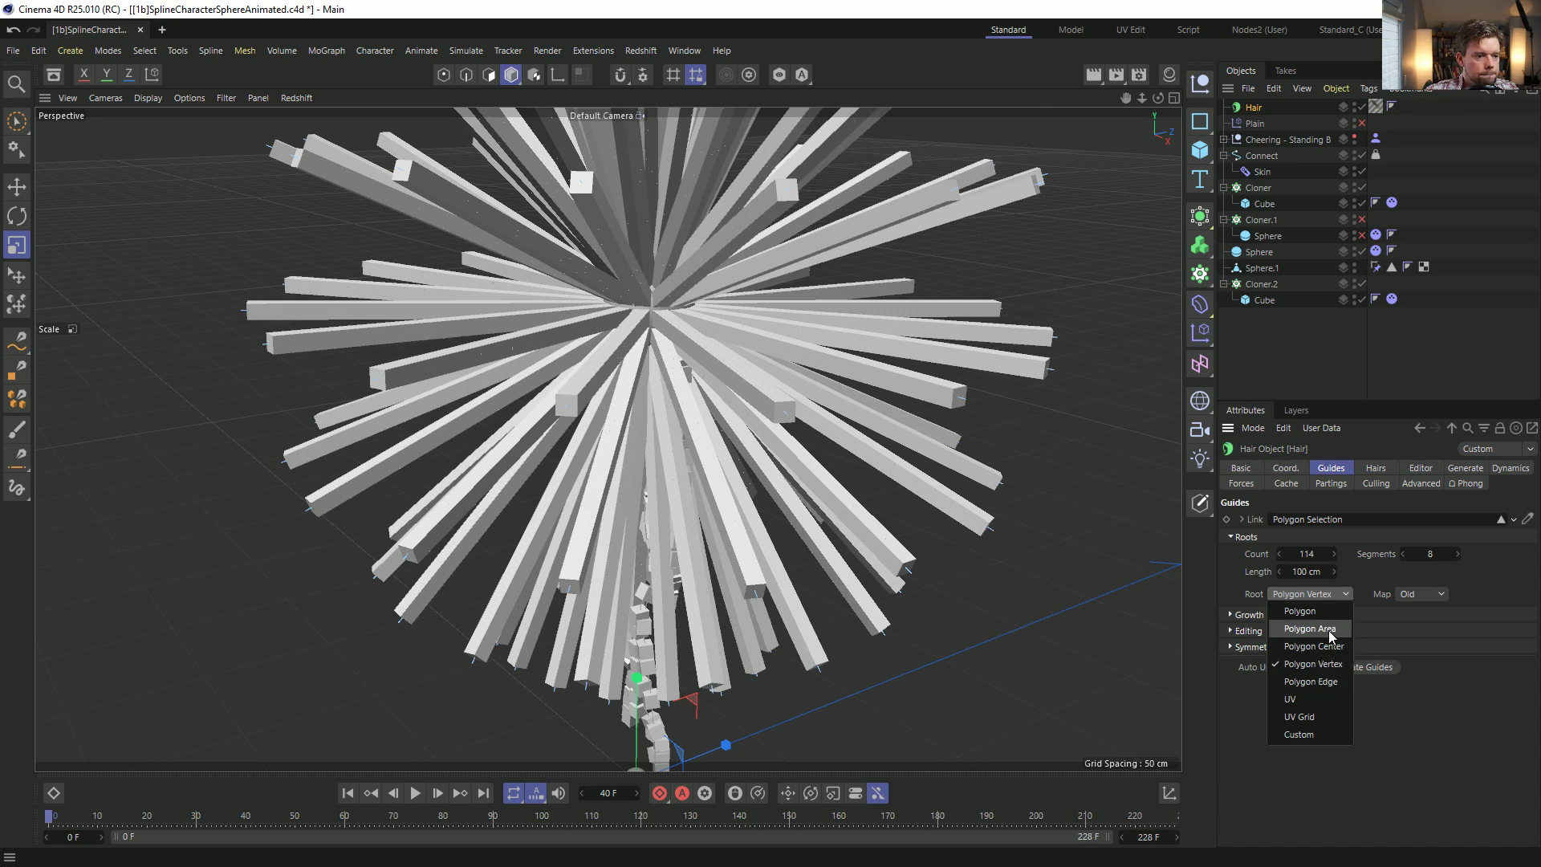
pyautogui.click(1329, 629)
pyautogui.click(1315, 554)
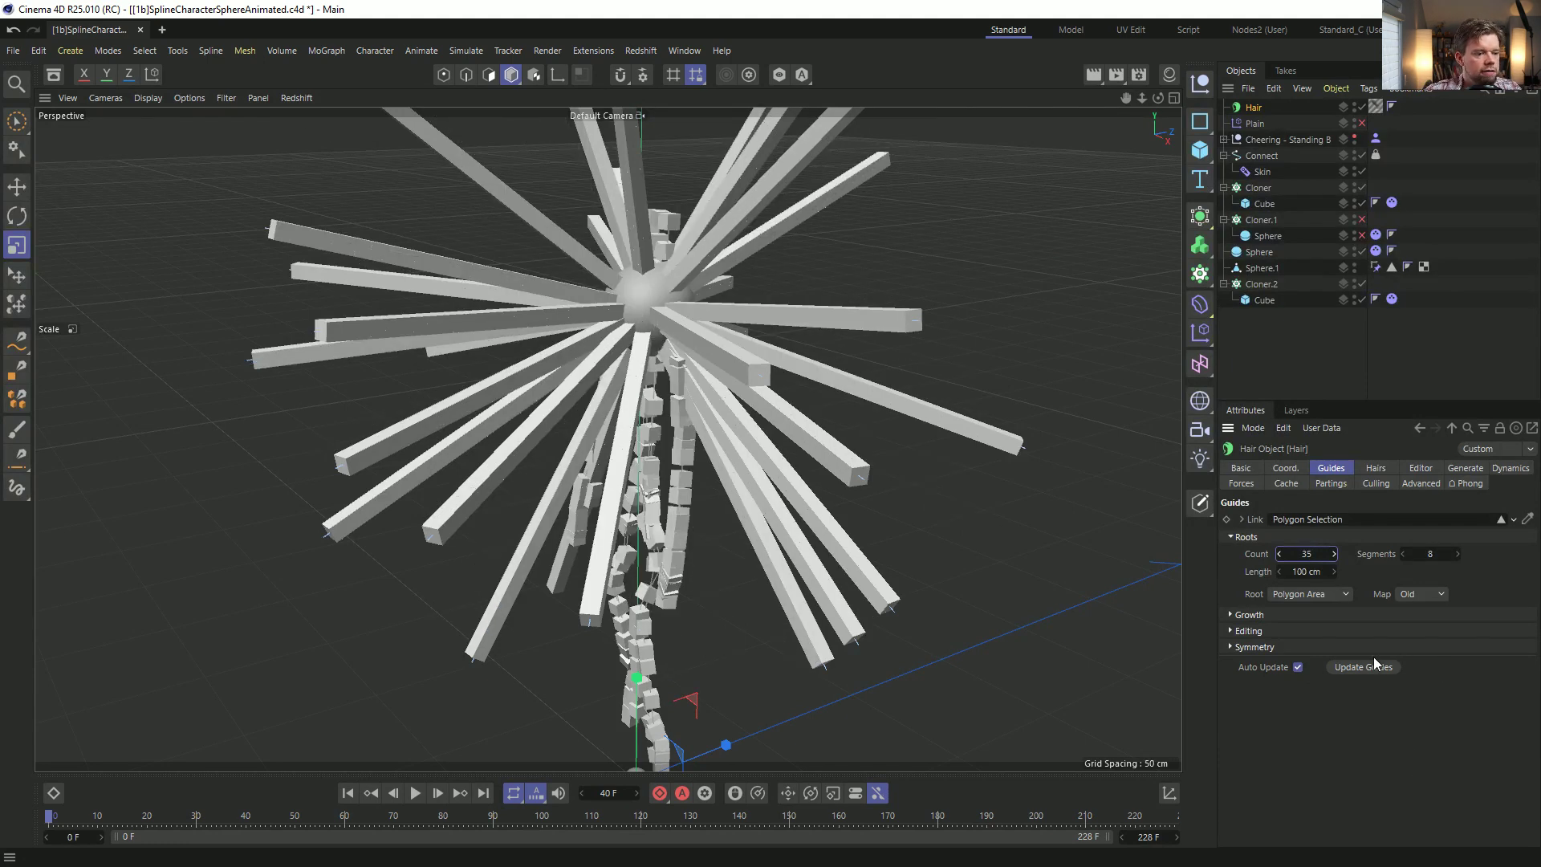
# Set the hair Cloner's Count to 15 and play the simulation to inspect the cube hair.
pyautogui.click(1264, 284)
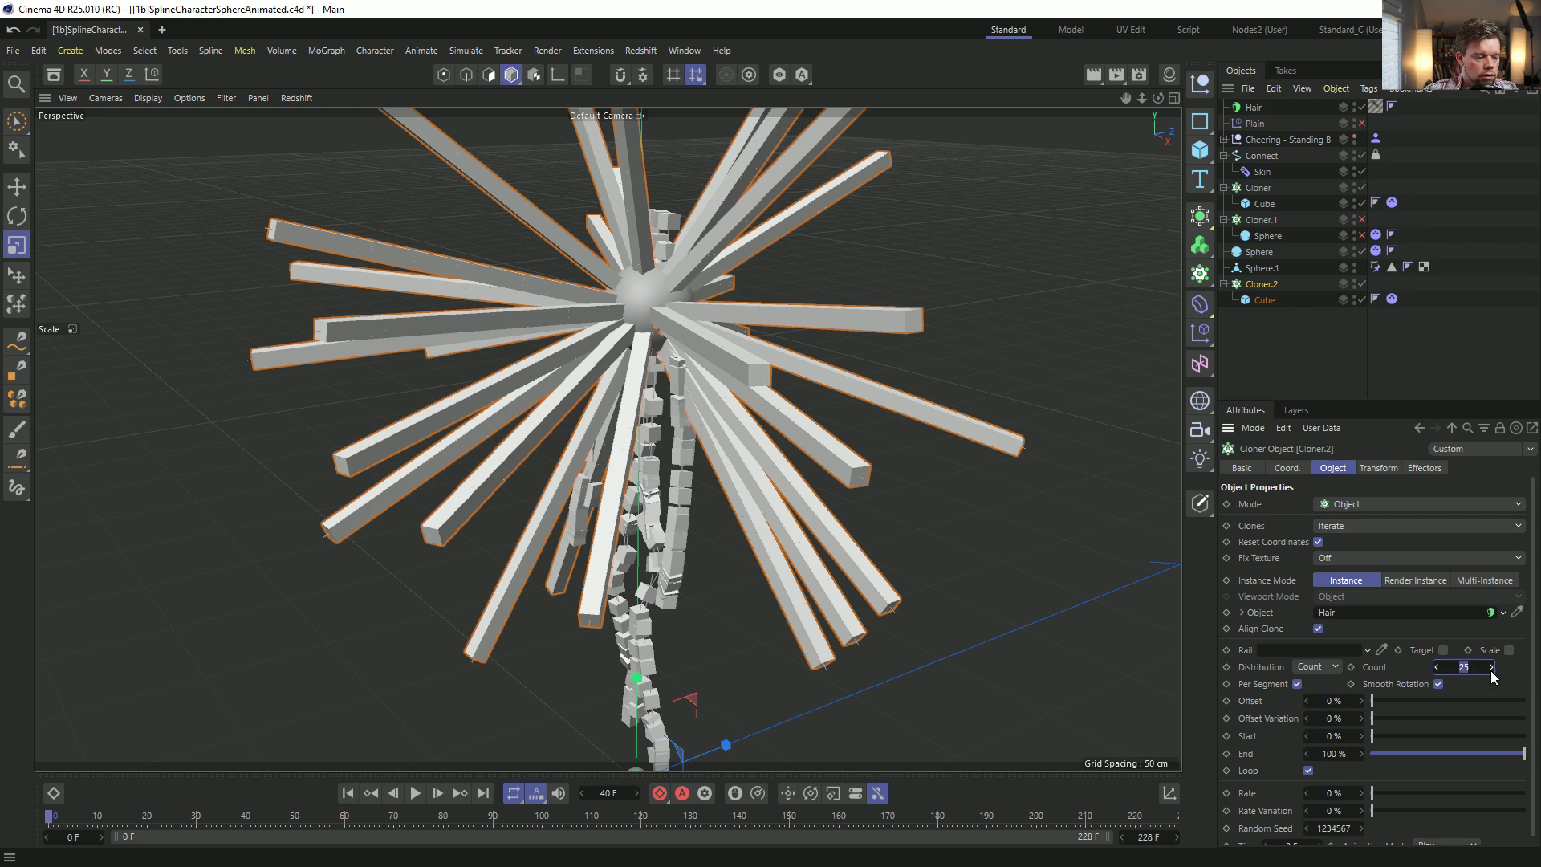
pyautogui.write('5')
pyautogui.press('Return')
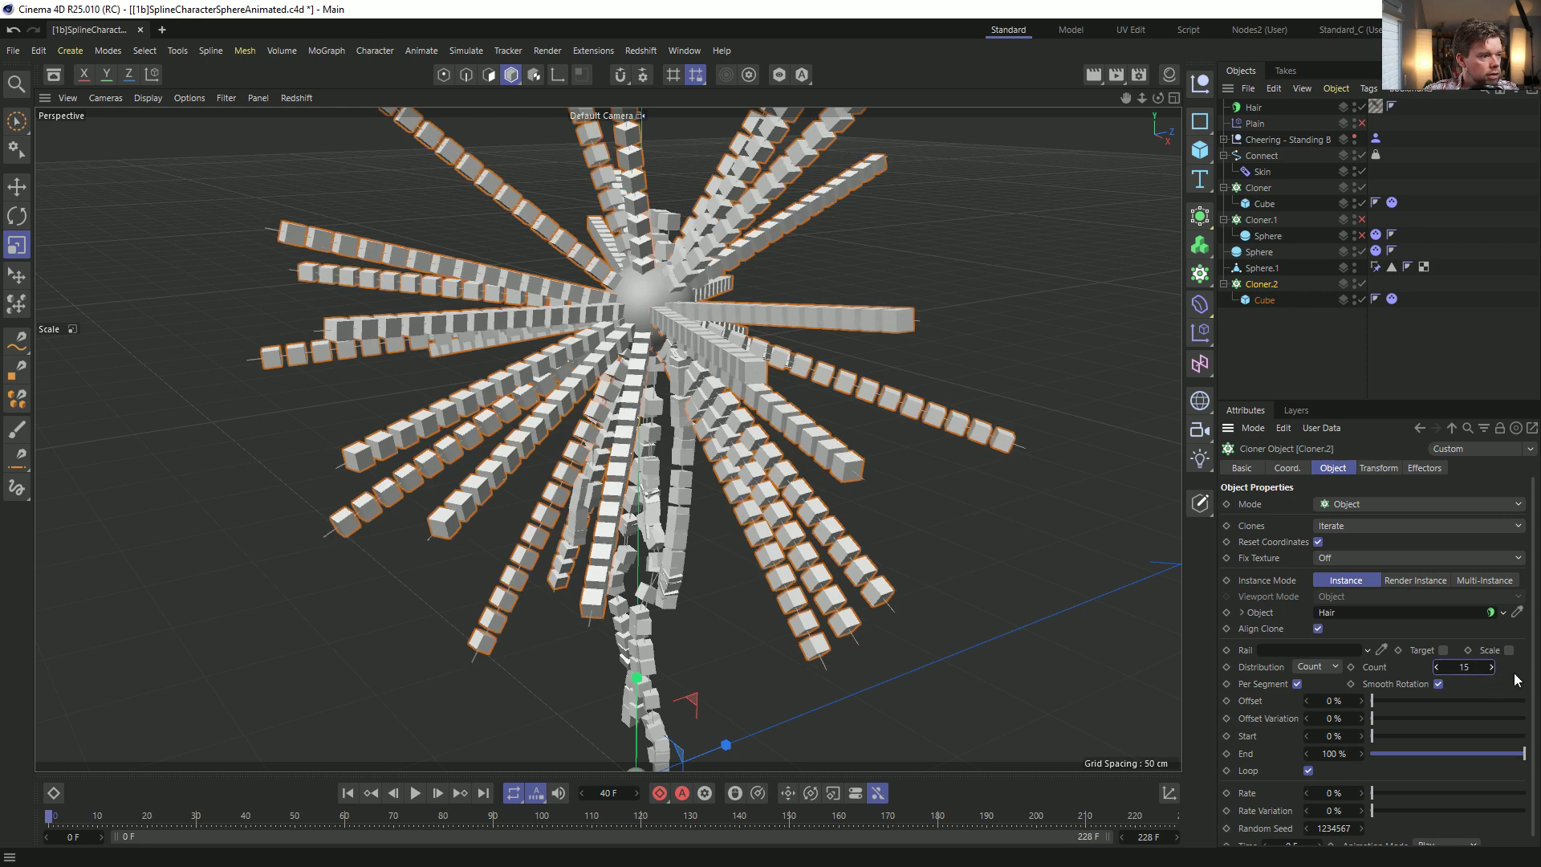
pyautogui.click(417, 793)
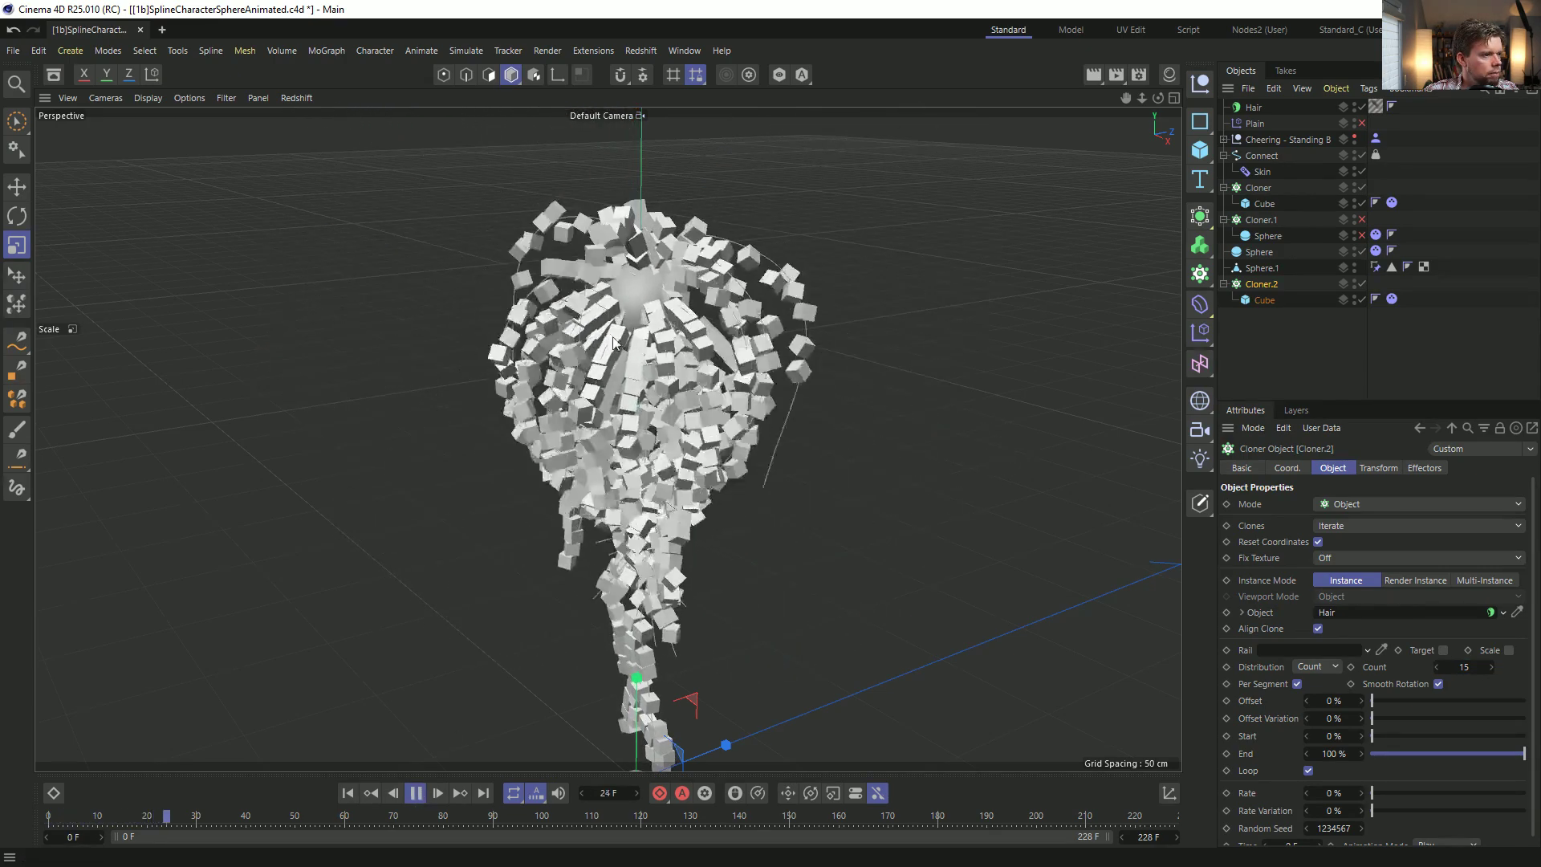
pyautogui.keyDown('alt'); pyautogui.moveTo(584, 308); pyautogui.dragTo(643, 302); pyautogui.keyUp('alt')
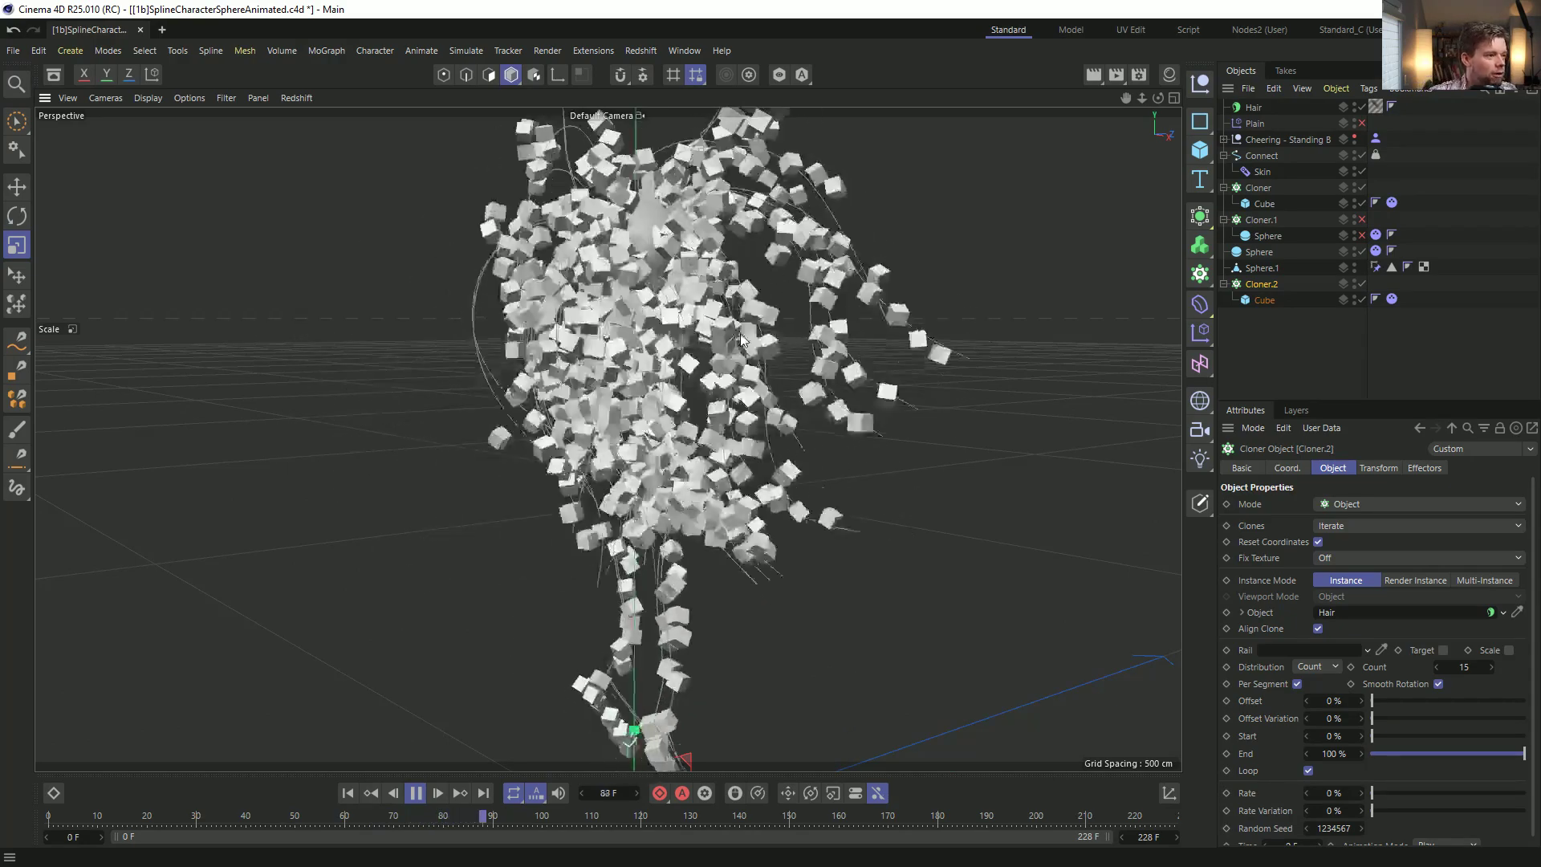
pyautogui.scroll(-1, 667, 393)
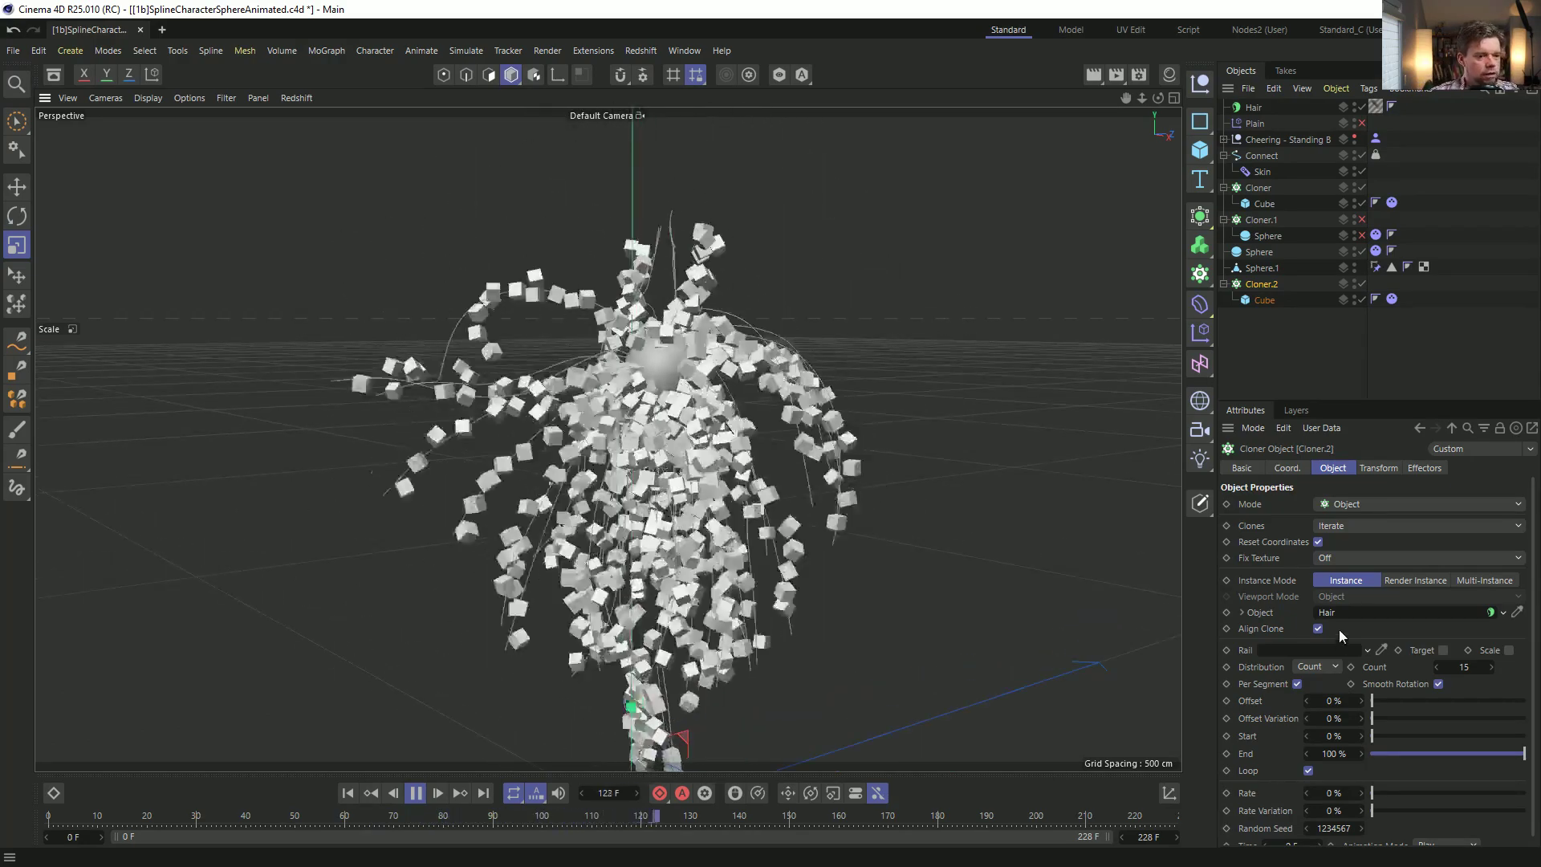
# Set the hair Cloner's Rate to 41 % and its cube's dynamics Follow Position to 5, inspecting the playback.
pyautogui.click(1389, 793)
pyautogui.click(1433, 793)
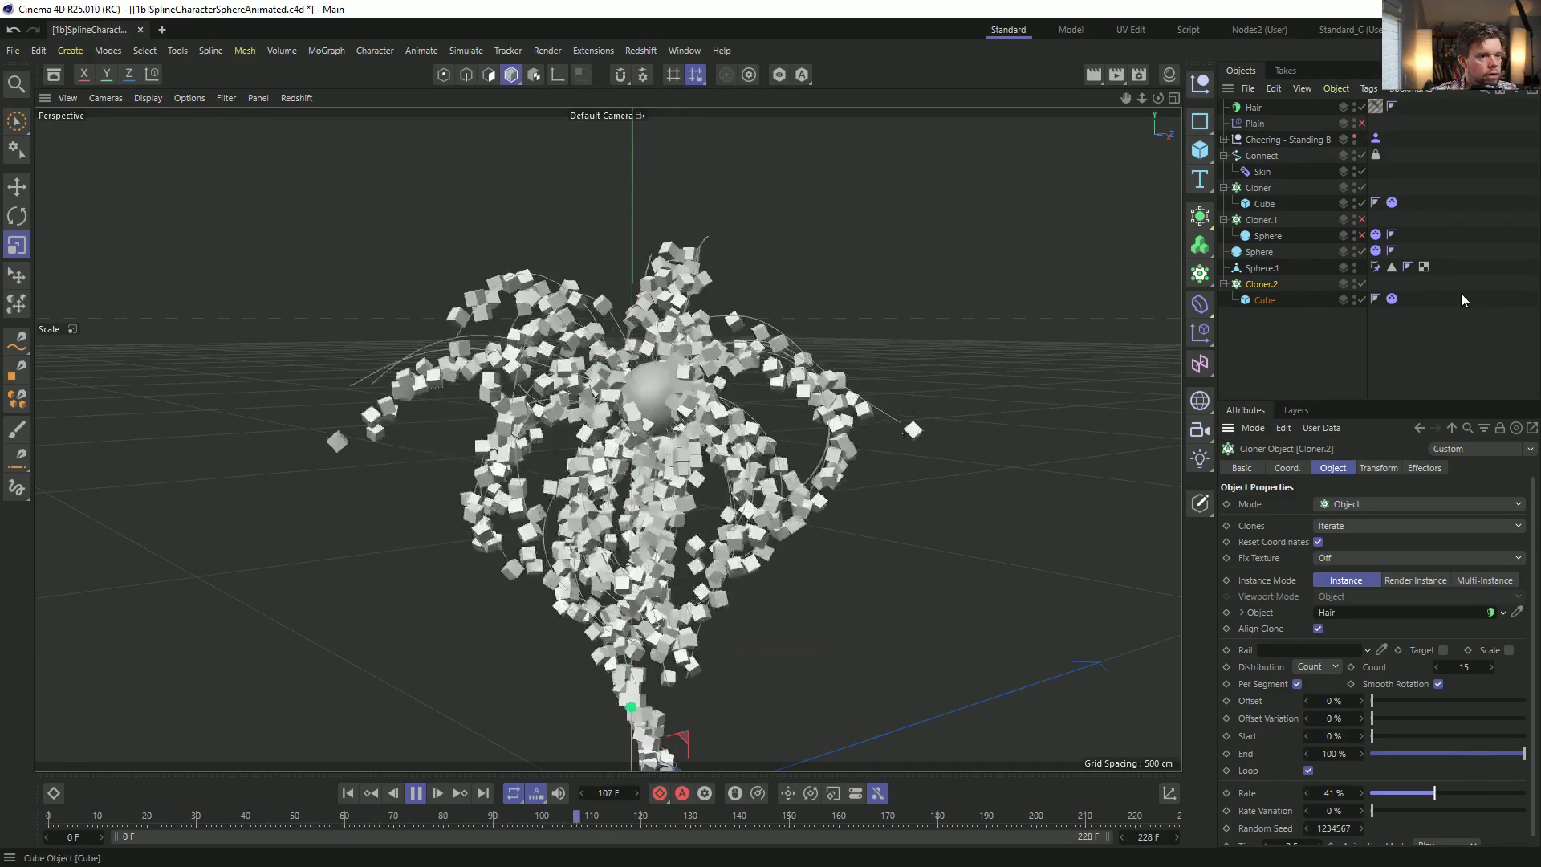
pyautogui.click(1392, 298)
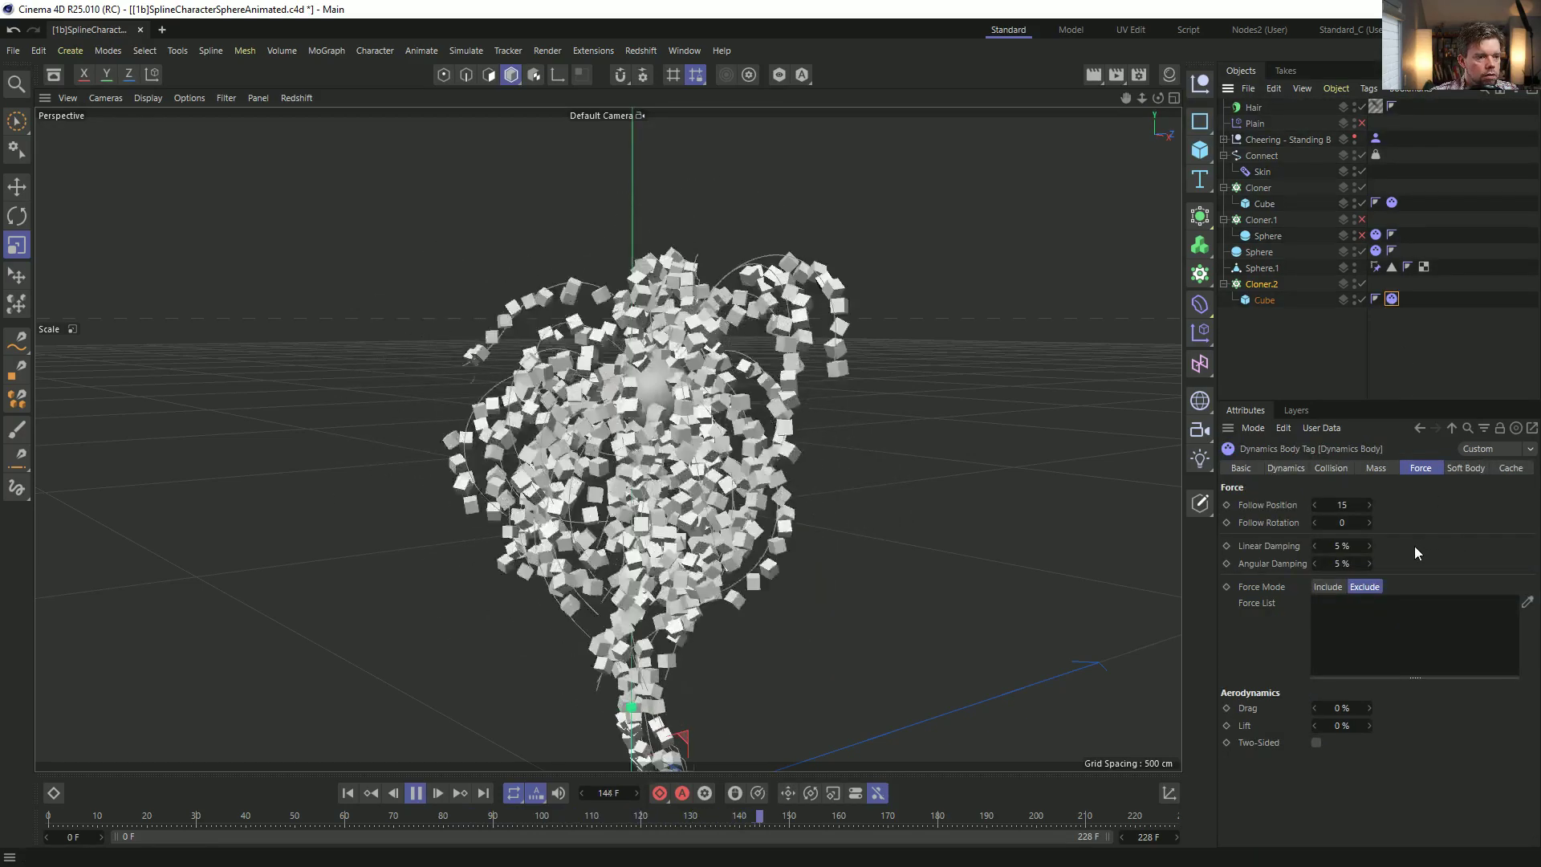
pyautogui.click(1342, 504)
pyautogui.write('5')
pyautogui.press('Return')
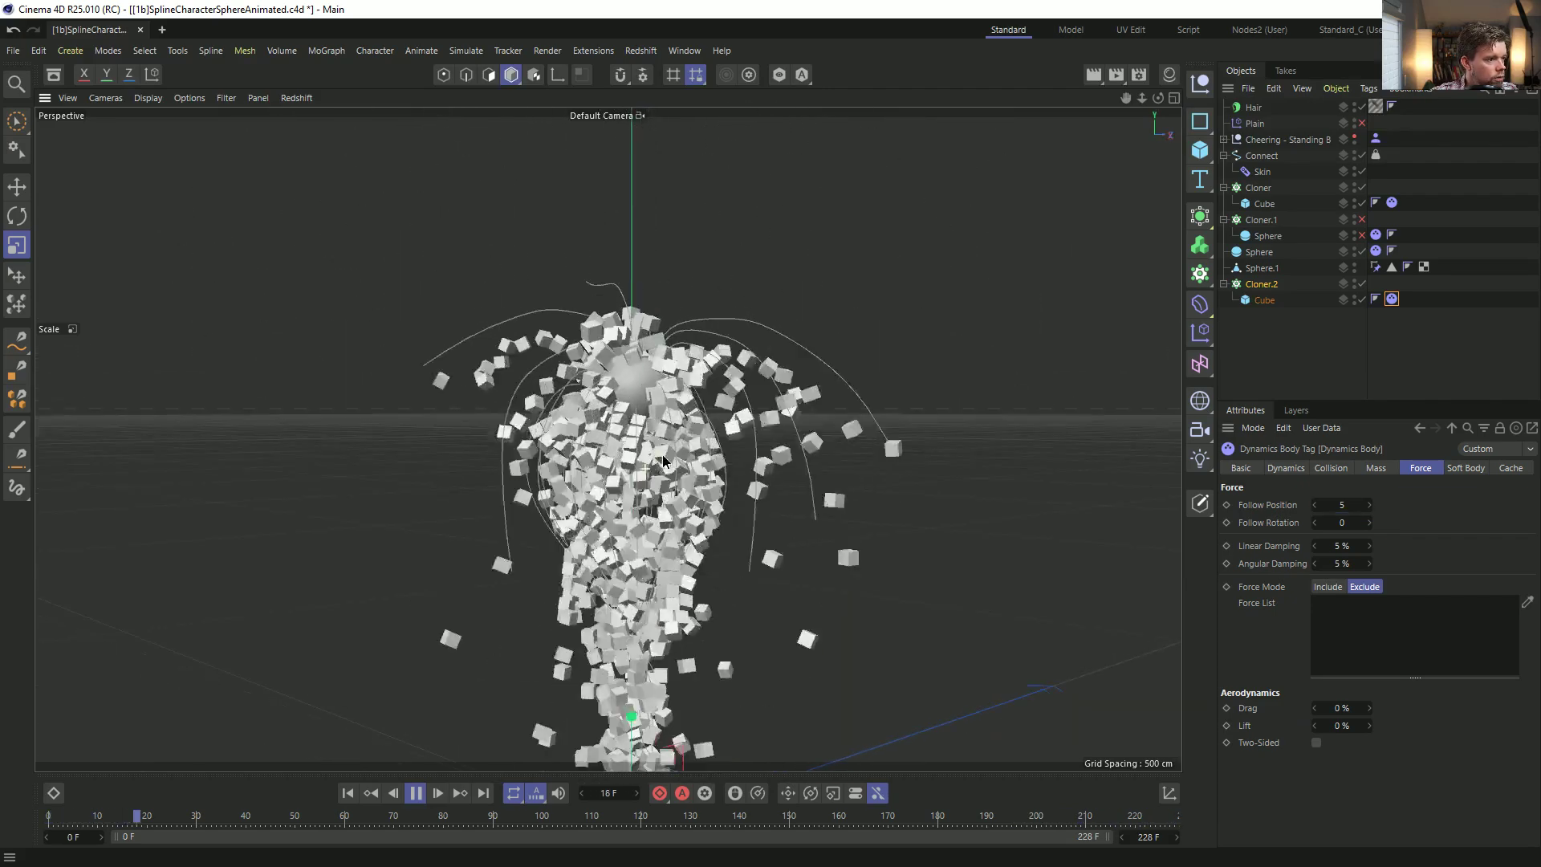
pyautogui.scroll(2, 726, 452)
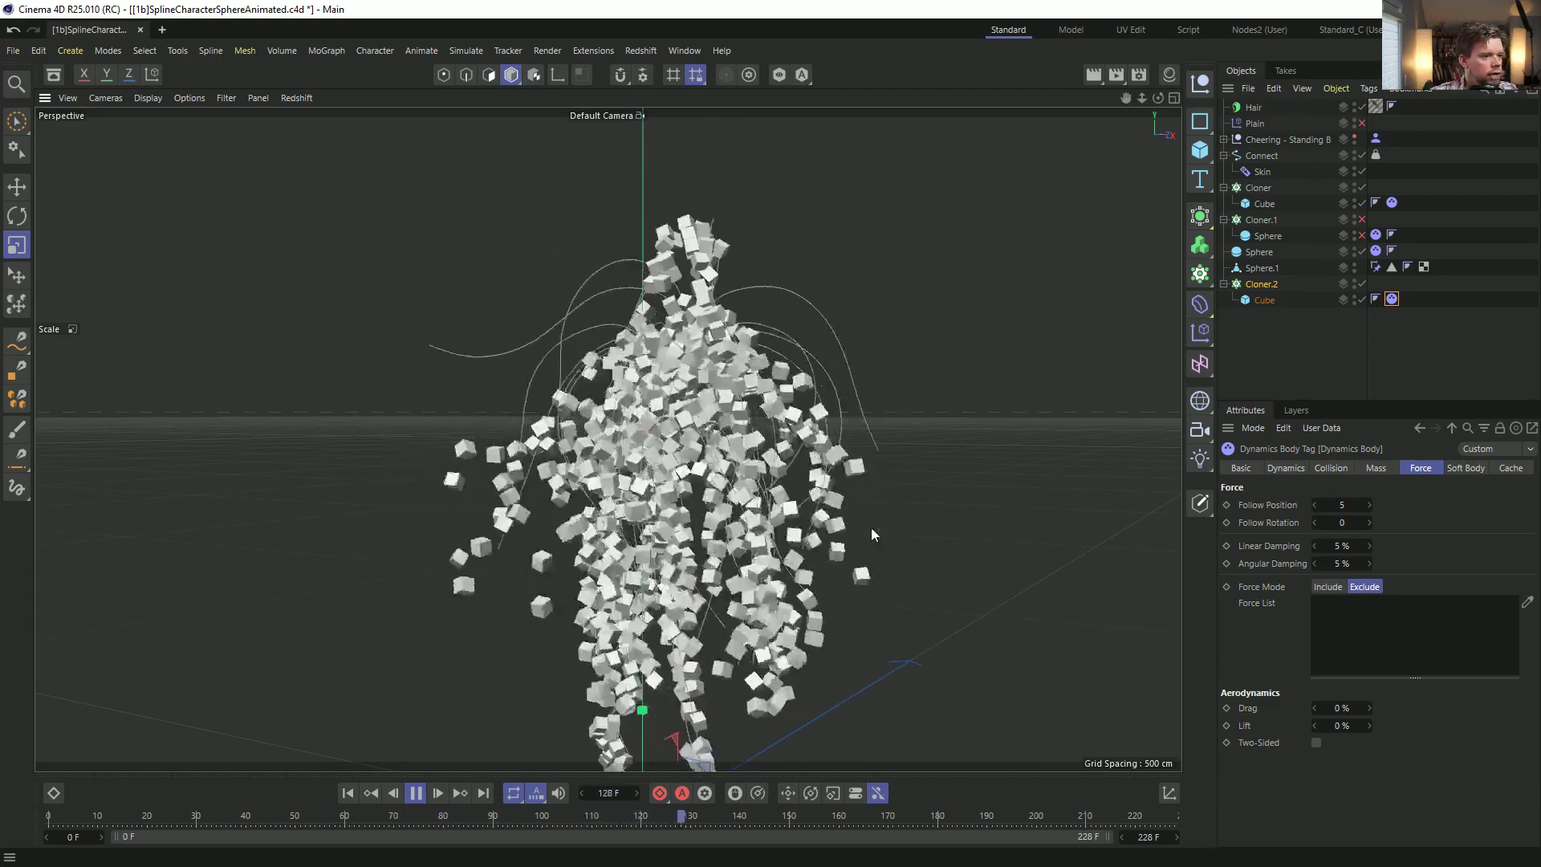
pyautogui.keyDown('alt'); pyautogui.moveTo(863, 475); pyautogui.dragTo(996, 487); pyautogui.keyUp('alt')
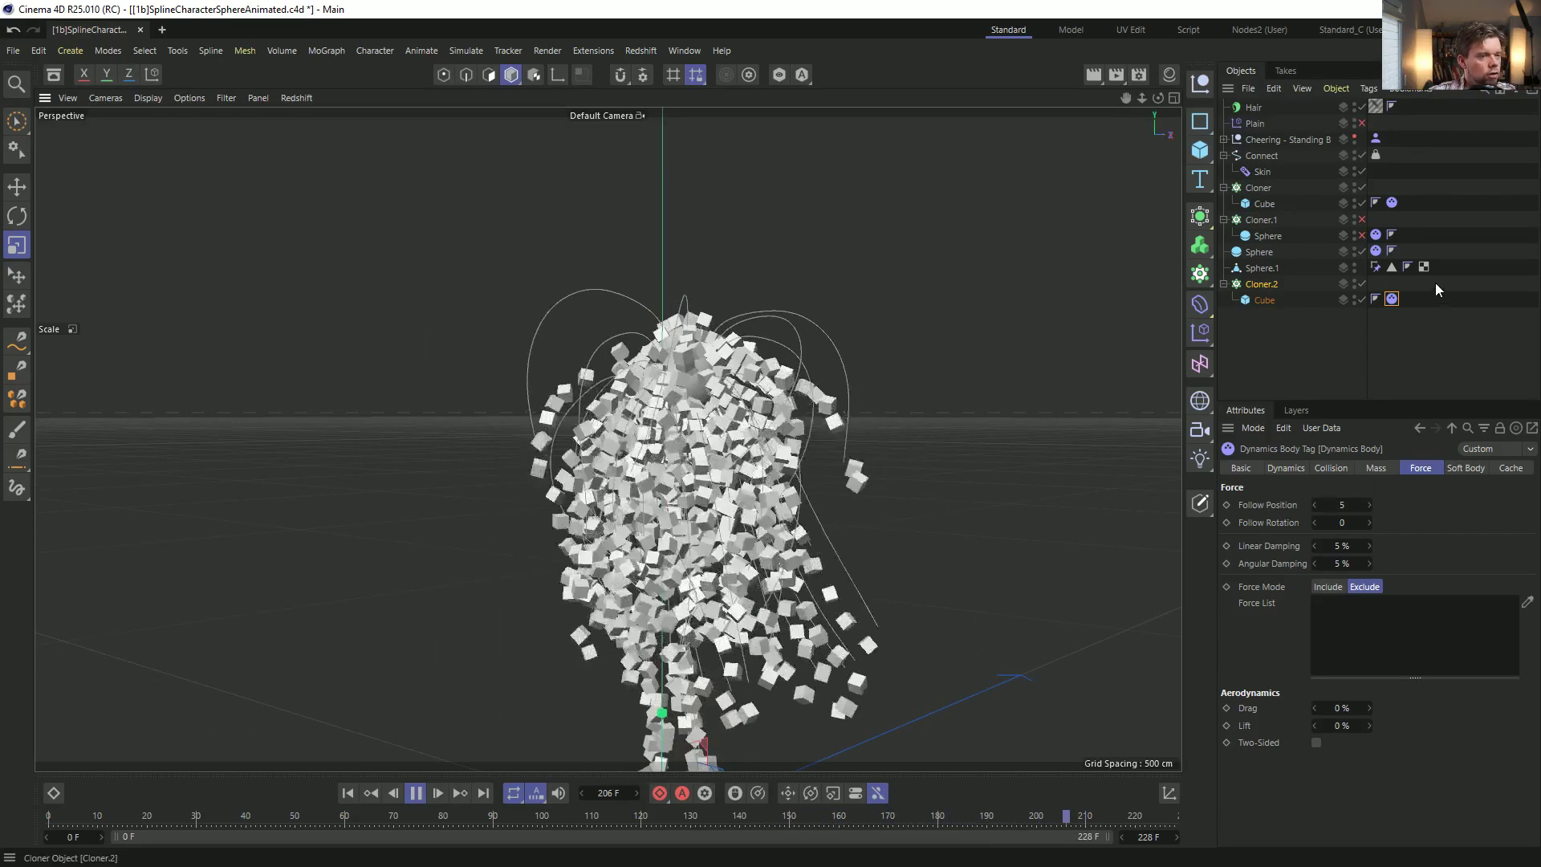
# Check the hair Cloner's effector list, then enable the Plain effector and show its settings.
pyautogui.click(1268, 284)
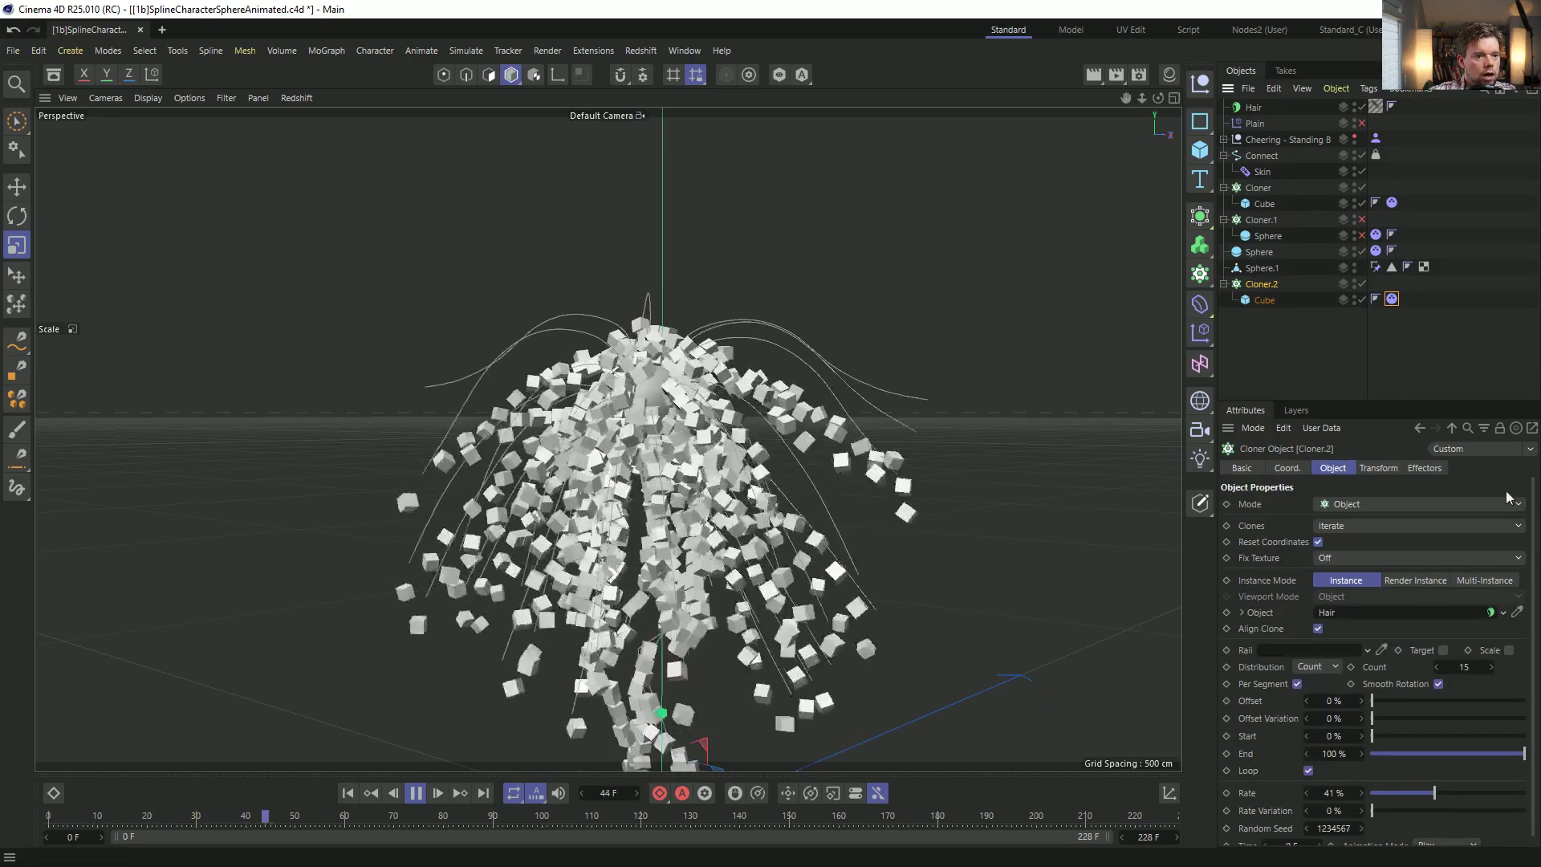
pyautogui.click(1425, 468)
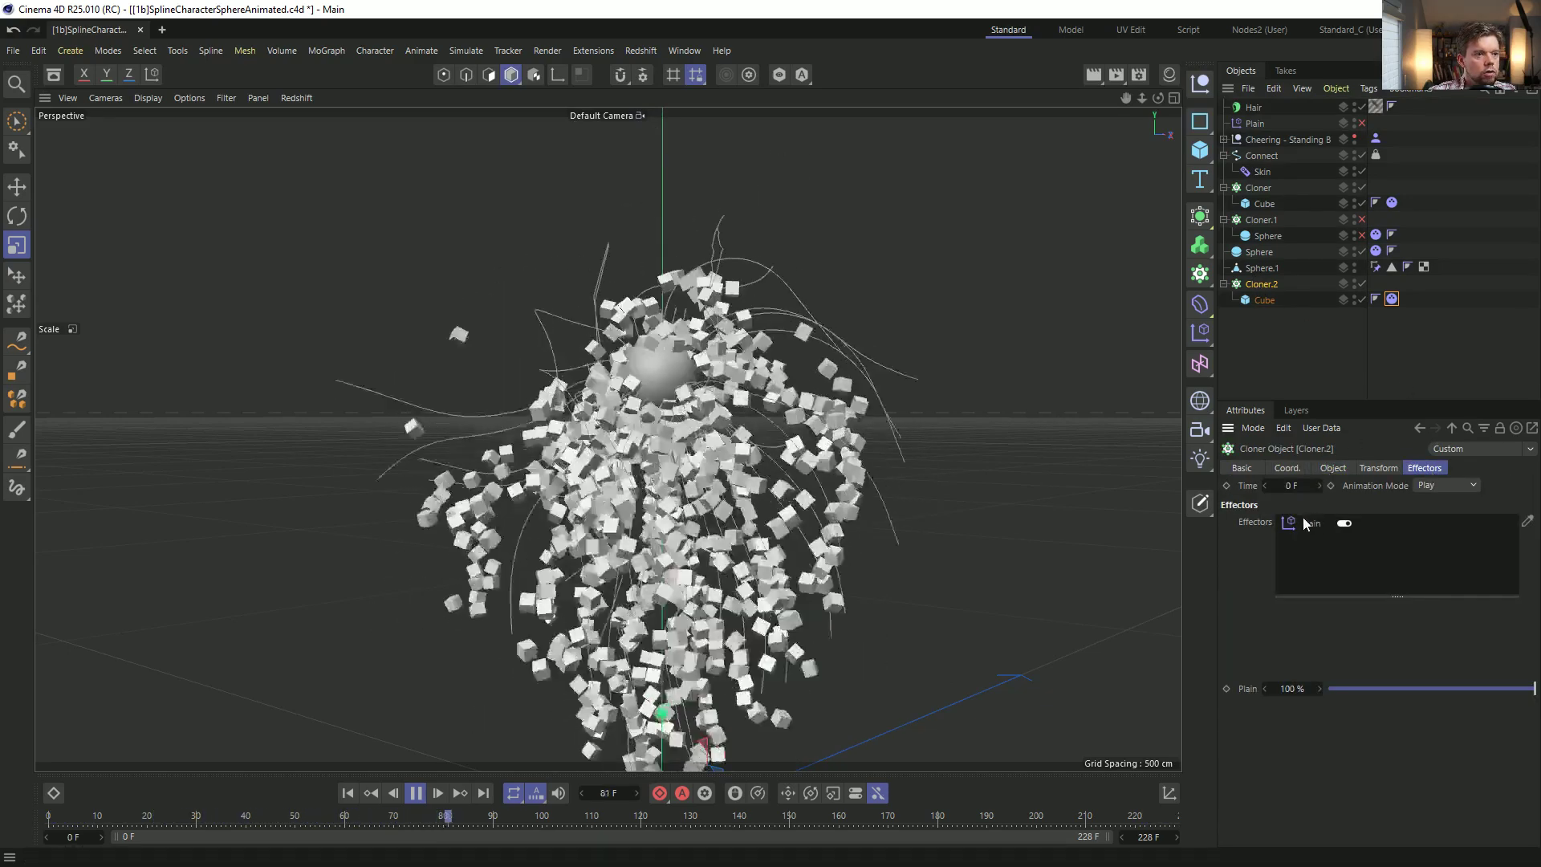
pyautogui.moveTo(1306, 522)
pyautogui.mouseDown()
pyautogui.moveTo(1332, 369)
pyautogui.moveTo(1264, 138)
pyautogui.moveTo(1273, 291)
pyautogui.moveTo(1333, 529)
pyautogui.mouseUp()
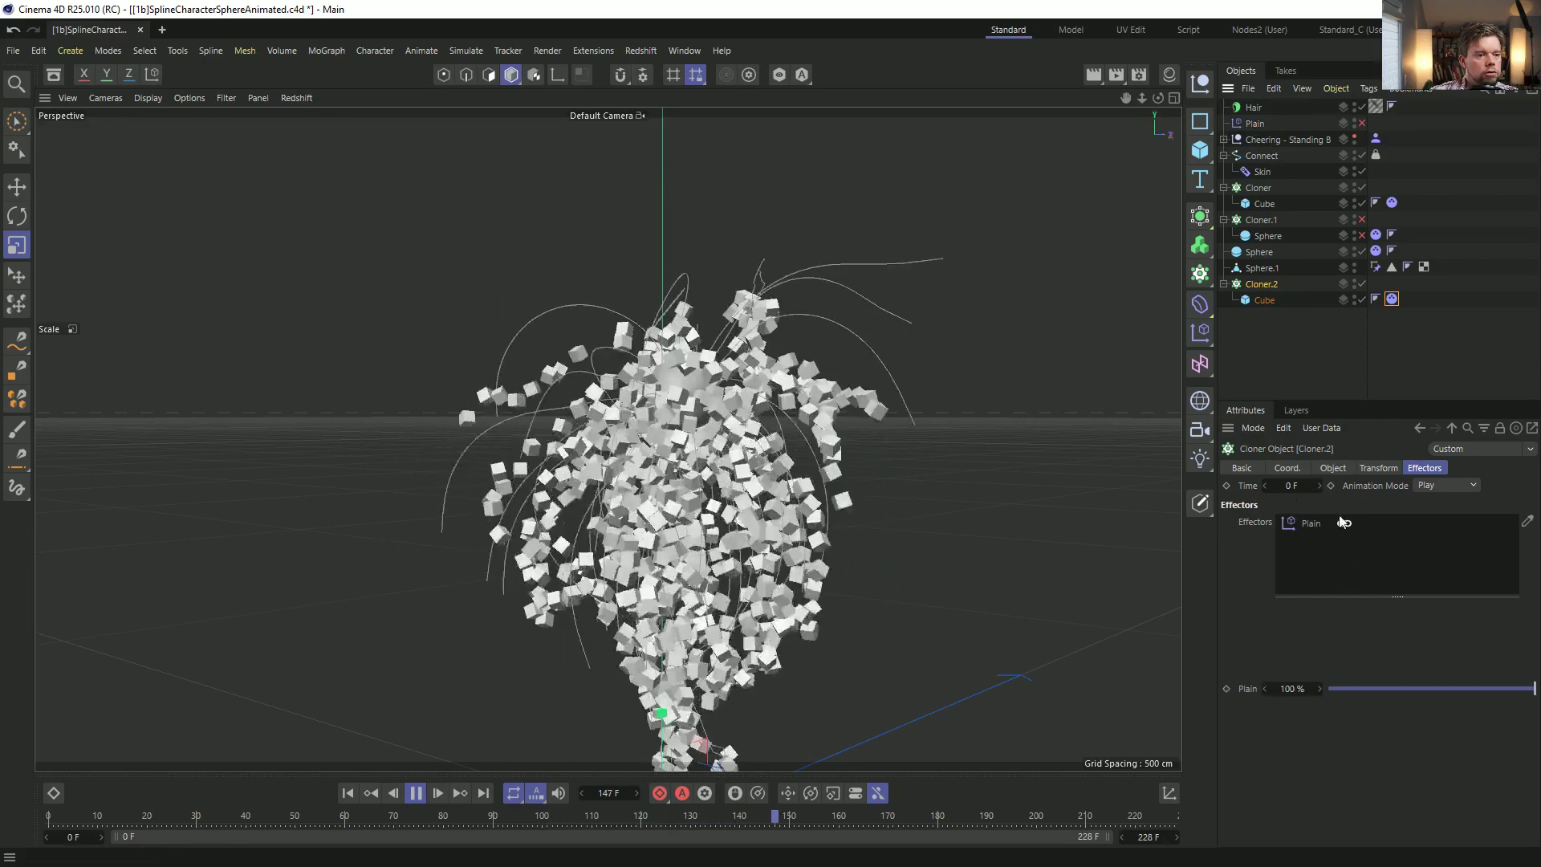
pyautogui.click(1255, 123)
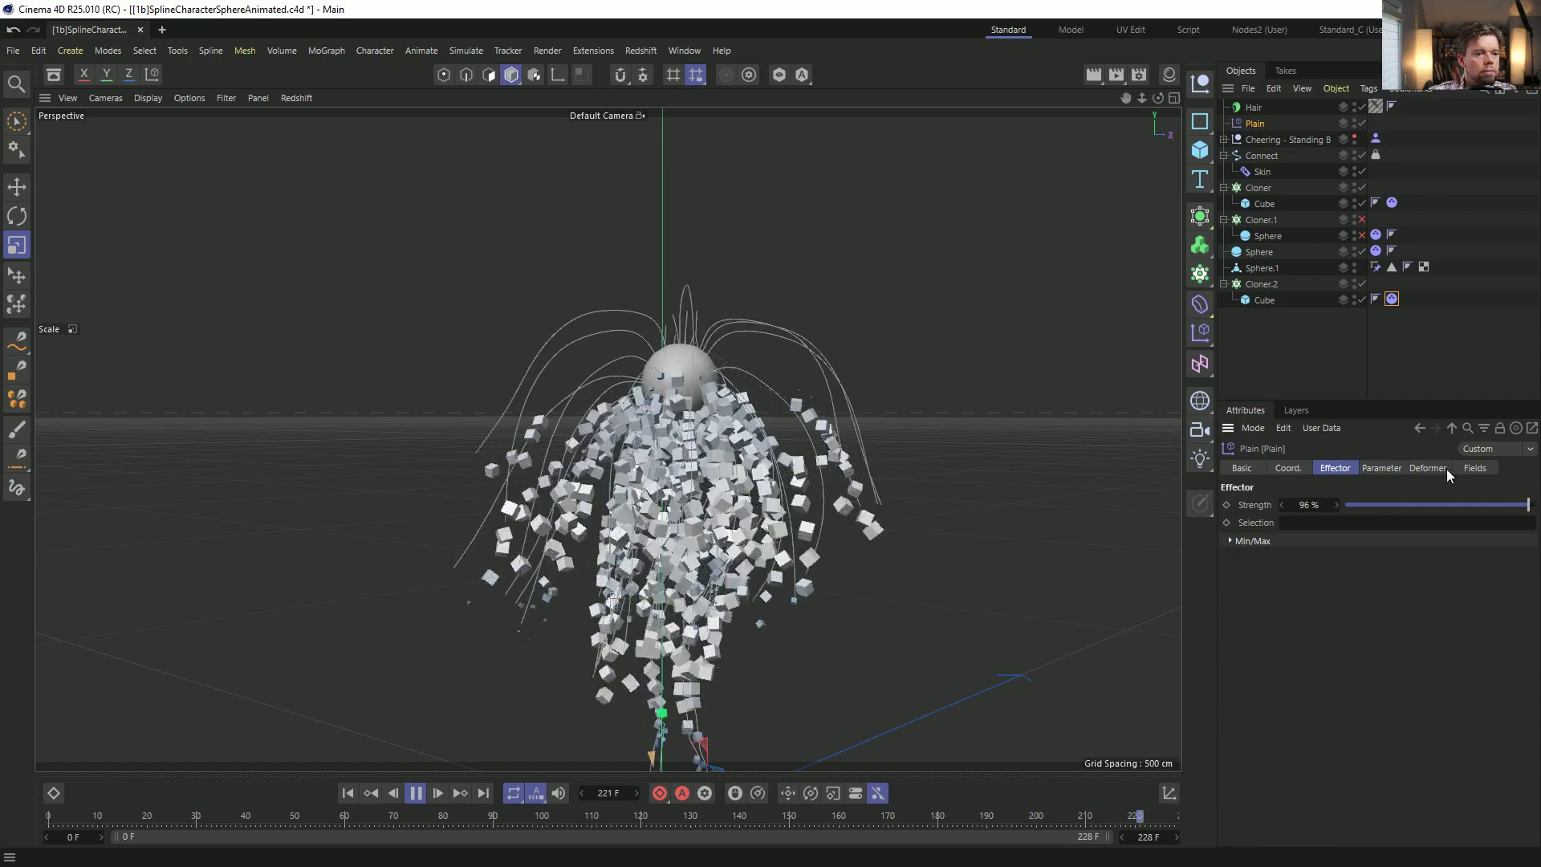
# Replace the Connect spline in the Plain effector's Fields with the Hair object and show its falloff curve.
pyautogui.click(1473, 468)
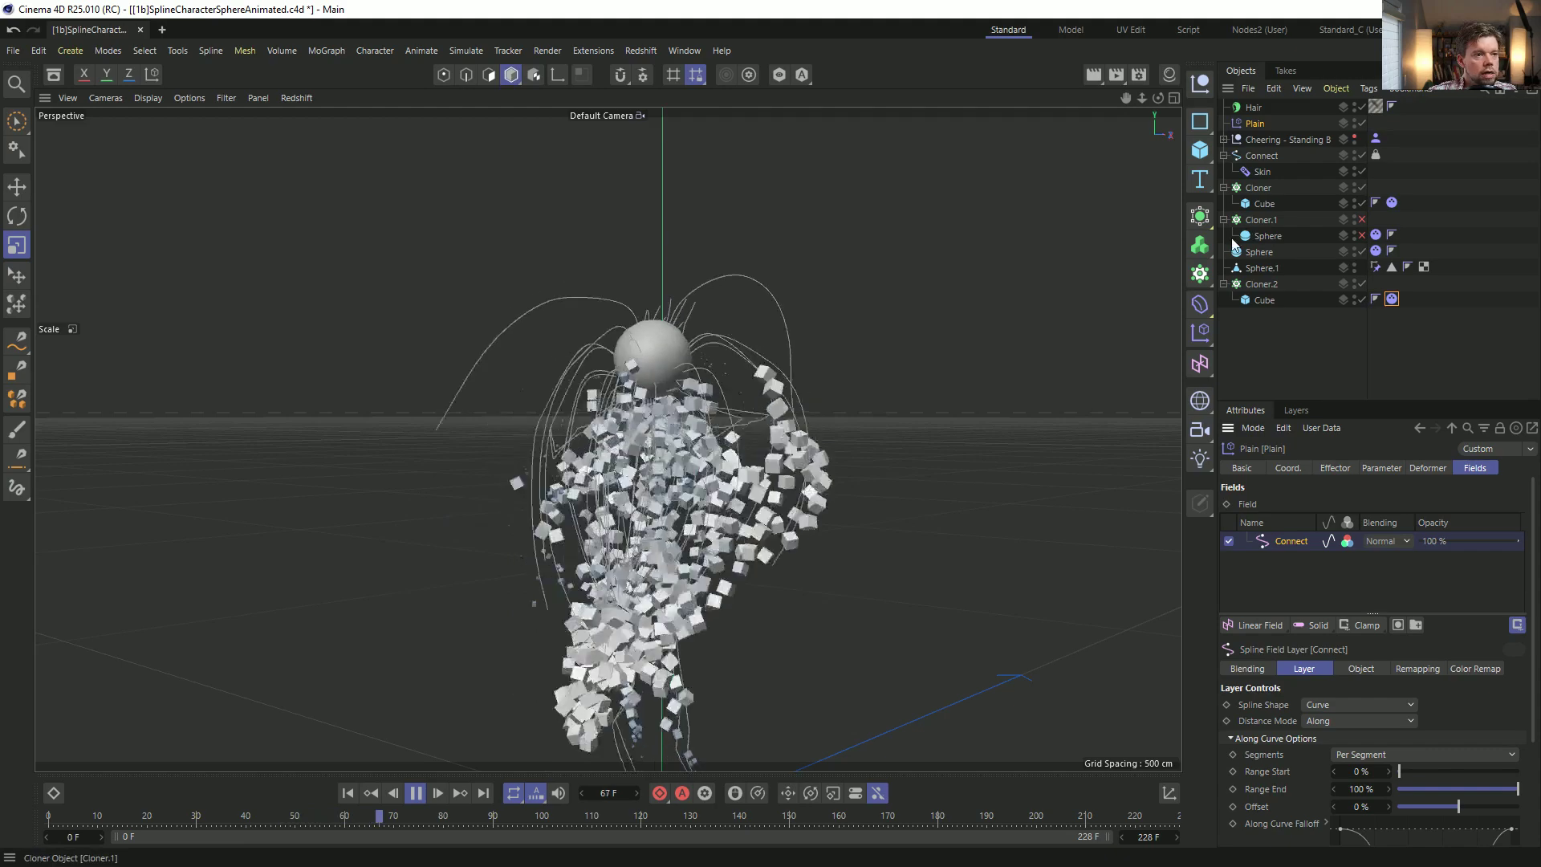
pyautogui.moveTo(1249, 155); pyautogui.dragTo(1288, 381)
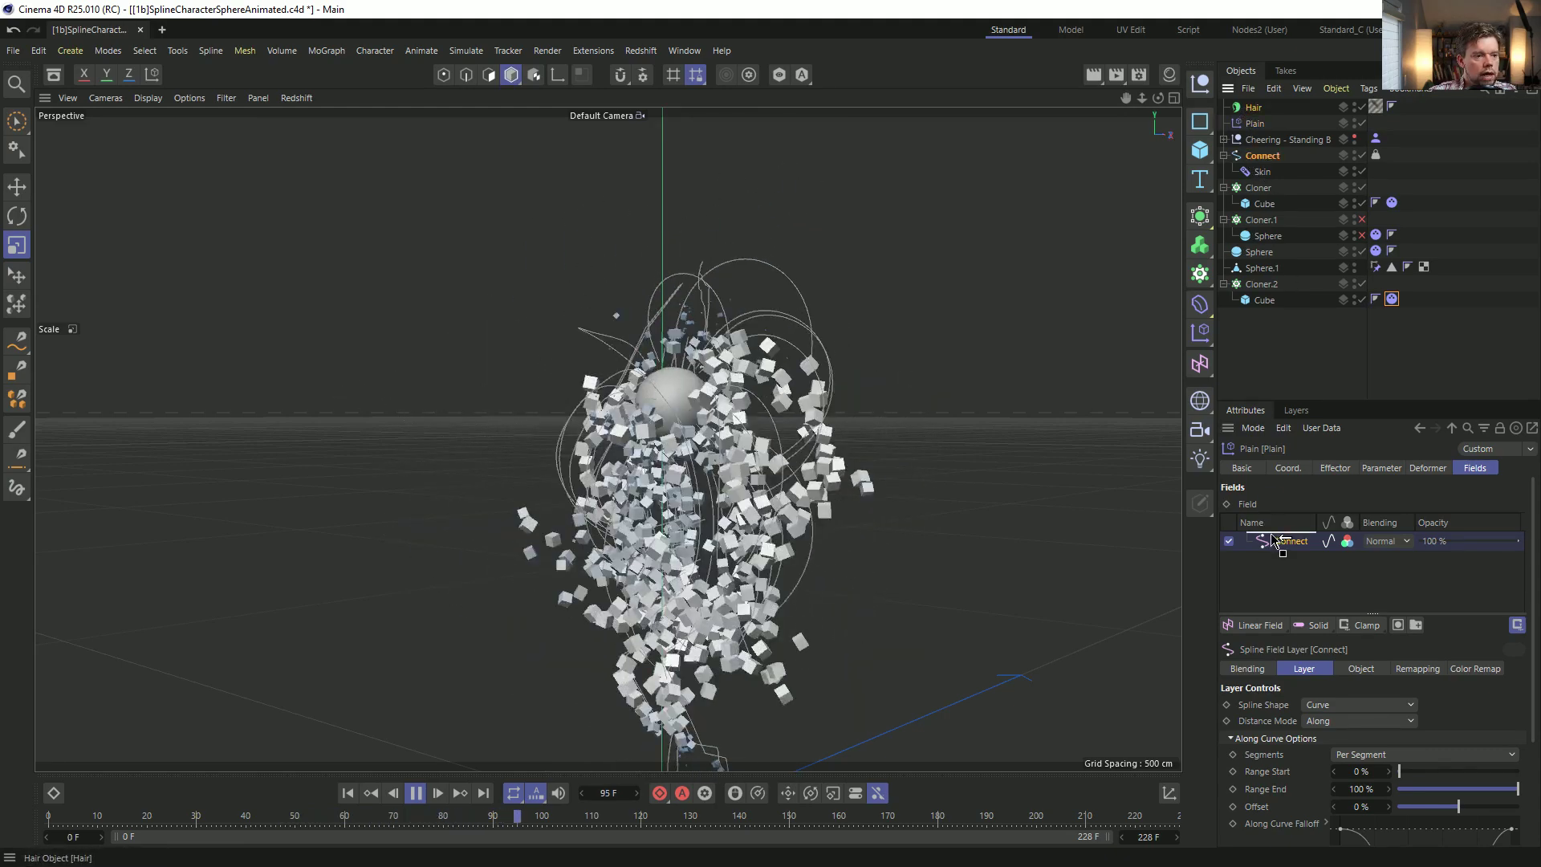
pyautogui.moveTo(1267, 542); pyautogui.dragTo(1270, 542)
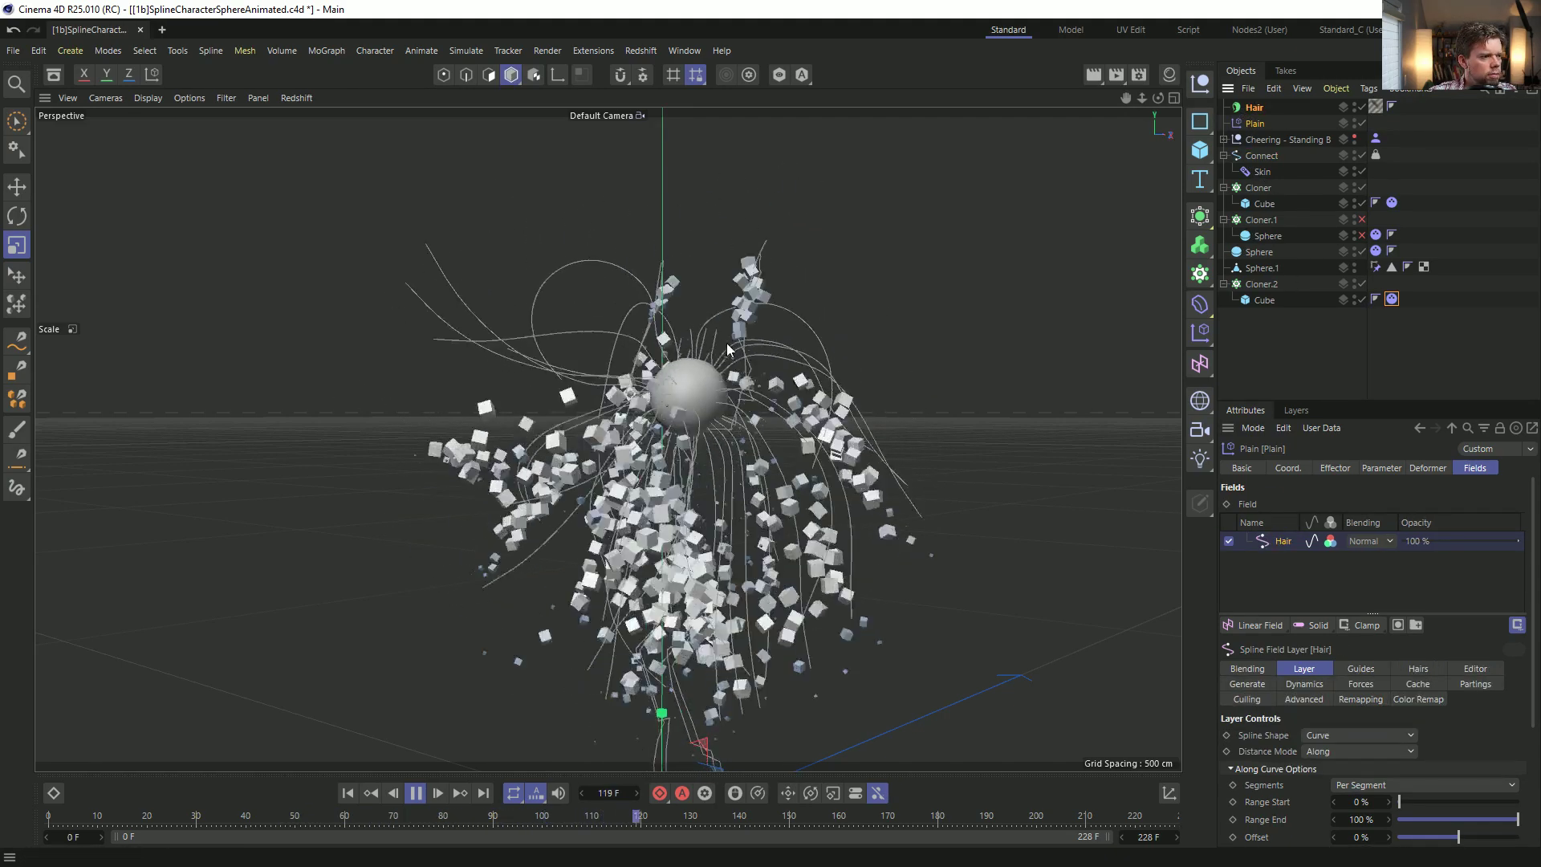
pyautogui.scroll(-3, 1272, 750)
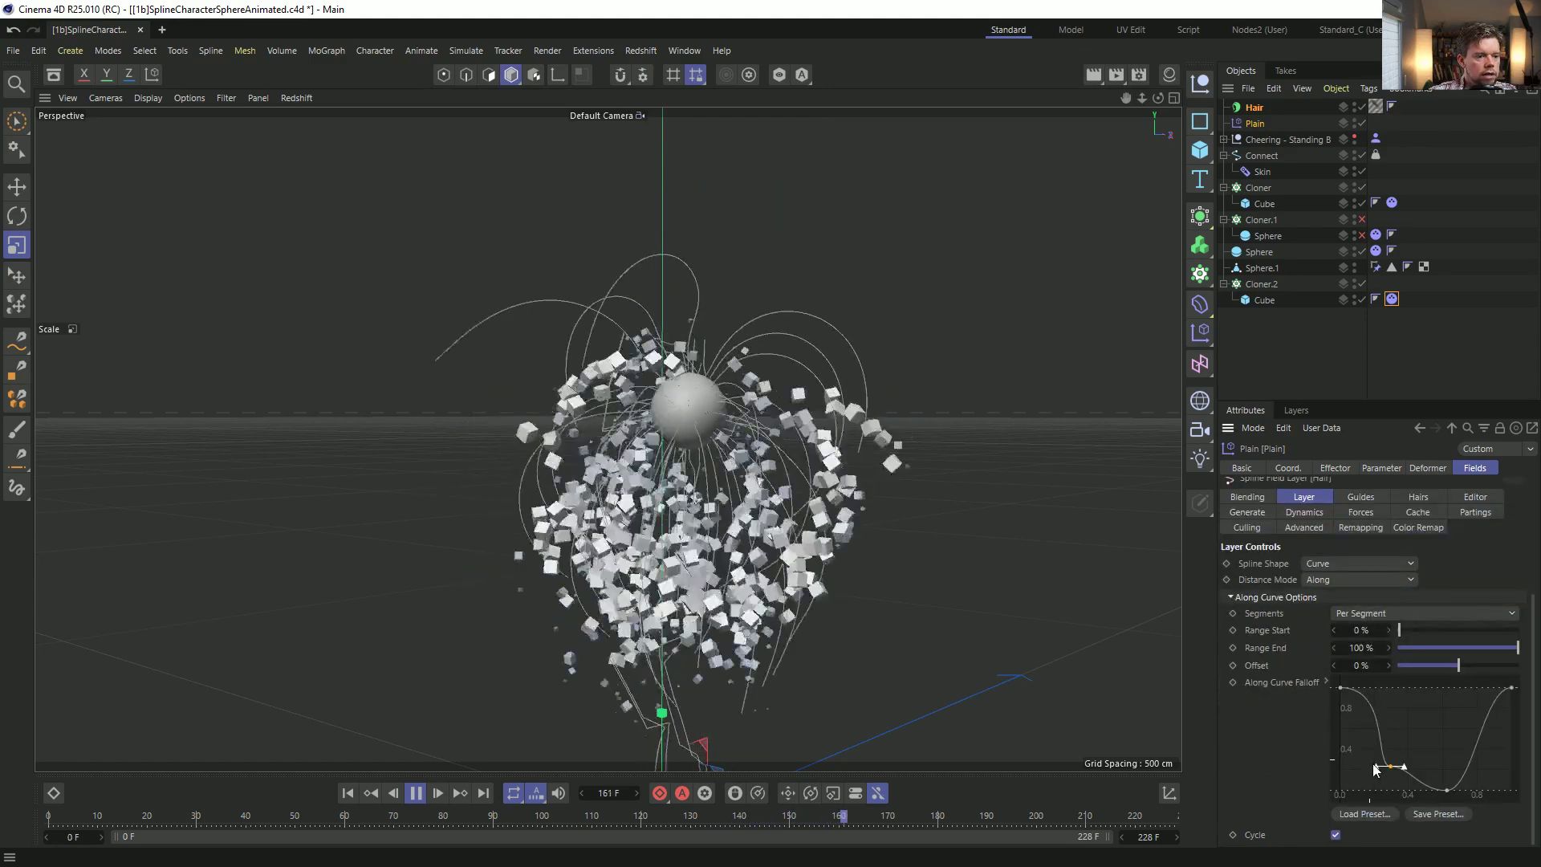
pyautogui.scroll(3, 1414, 748)
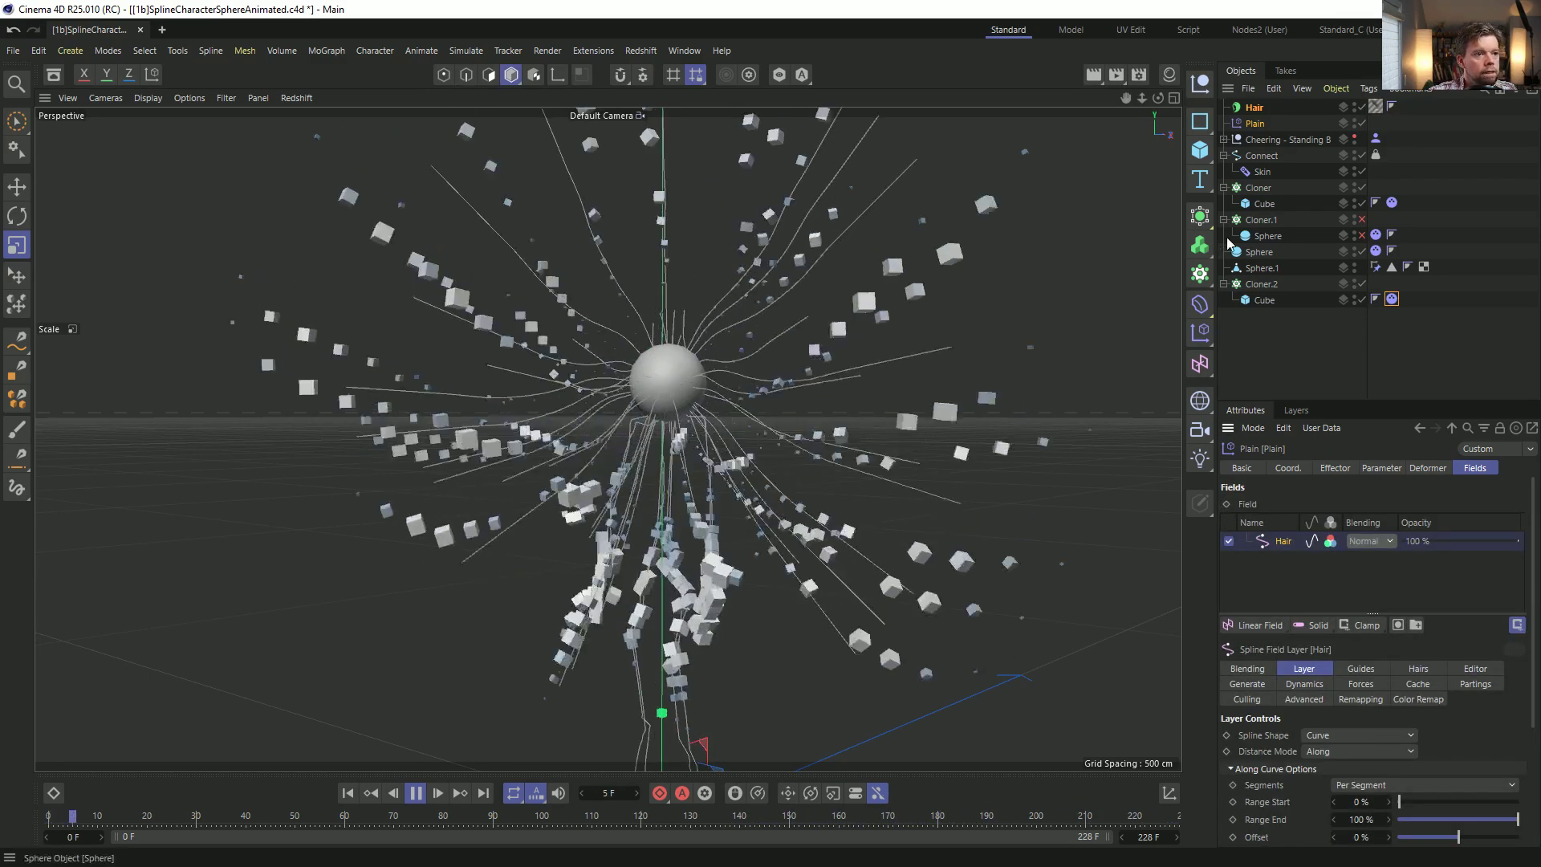
# Remove the Plain effector from the body Cloner's effector list.
pyautogui.click(1280, 186)
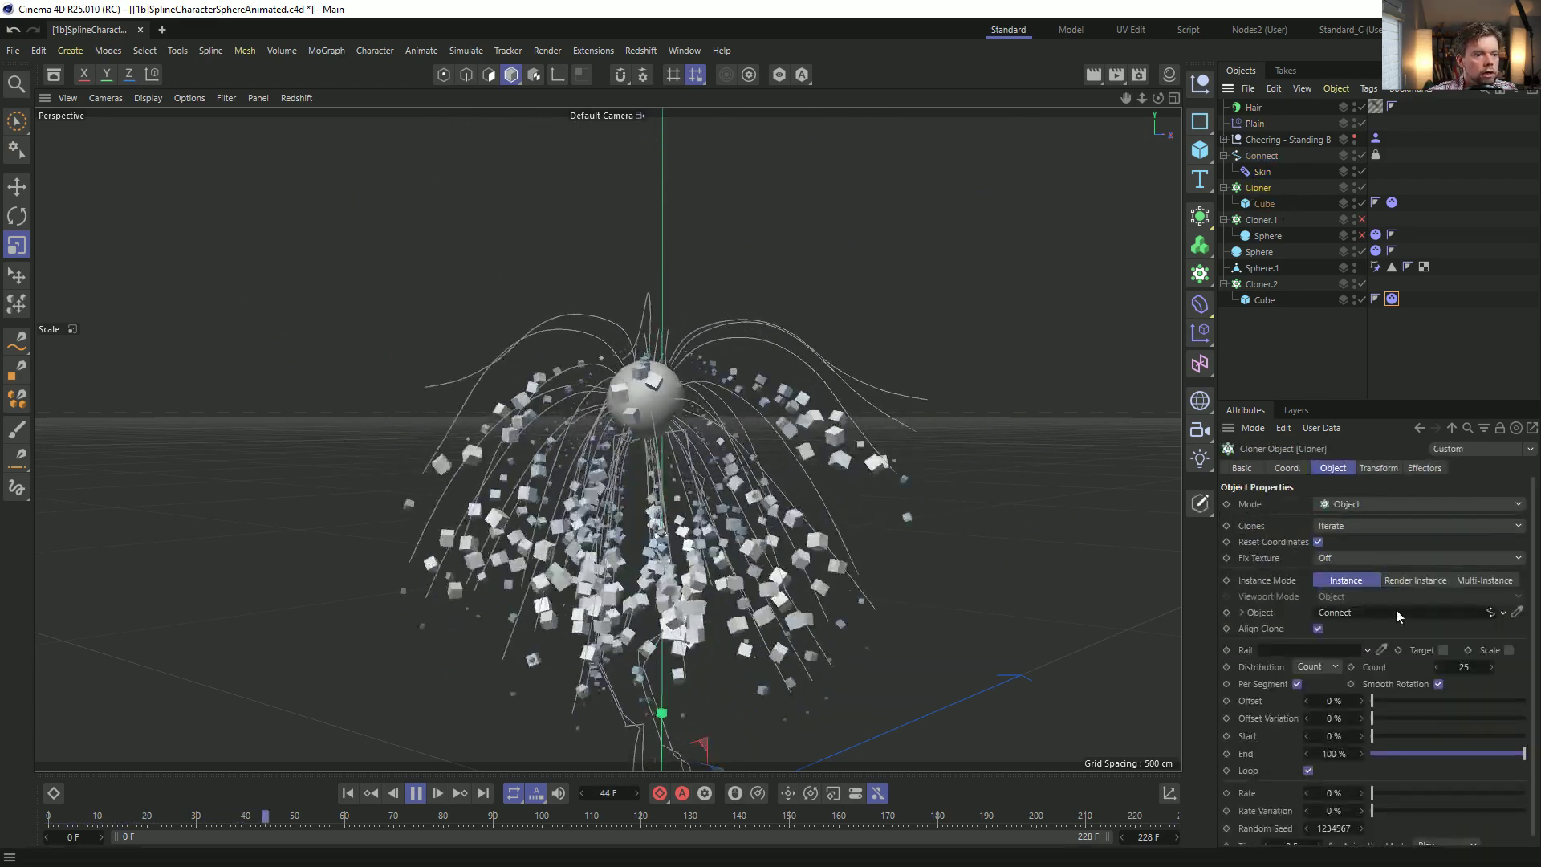
pyautogui.click(1426, 468)
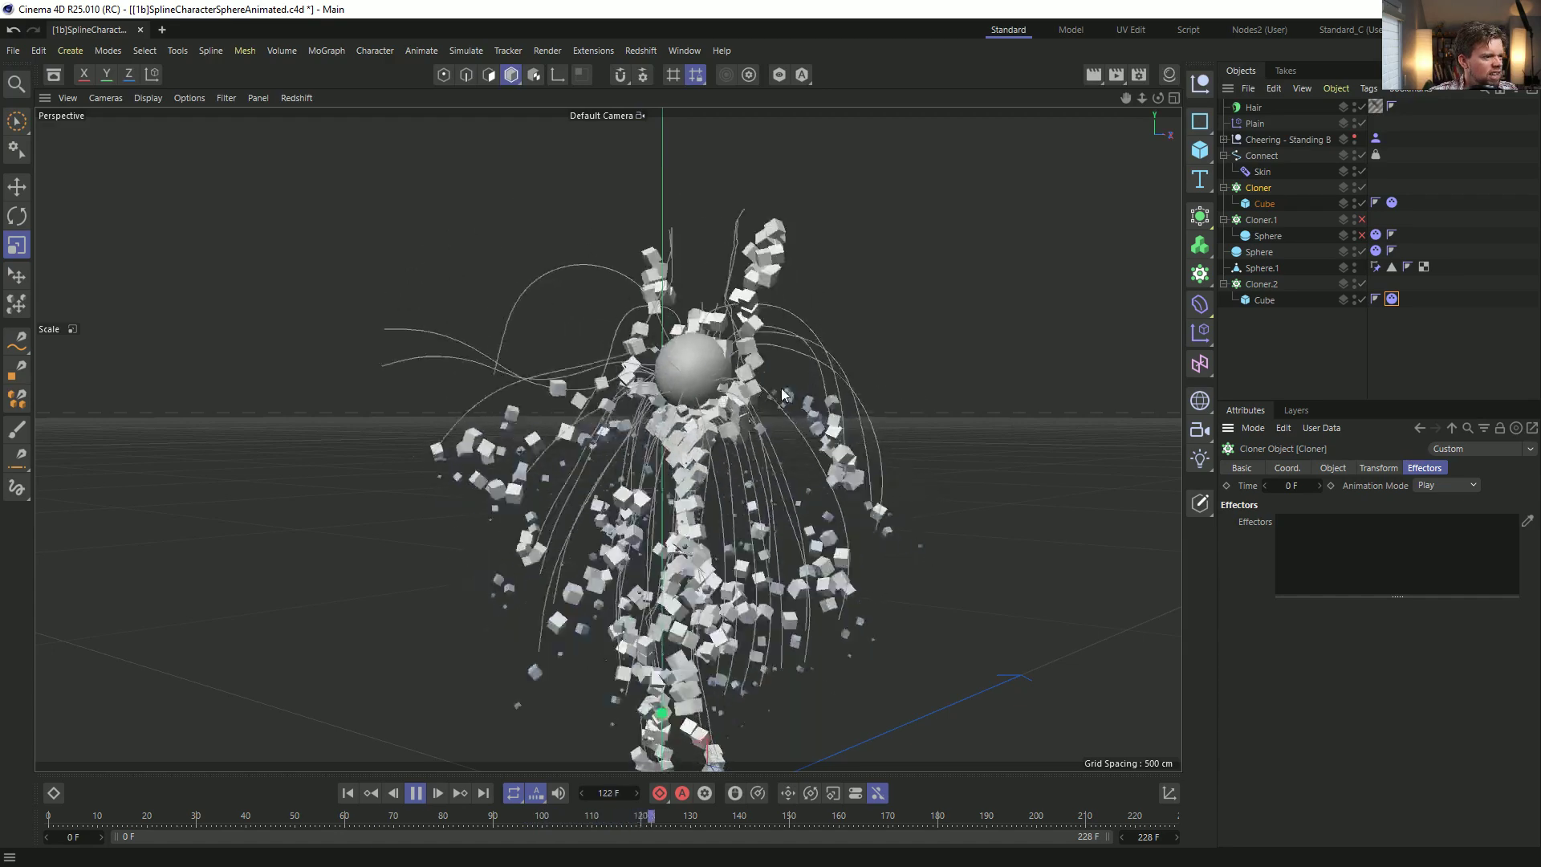
# Reshape the Along Curve Falloff of the Plain effector's Hair field, moving its lowest point to about 0.1 along the curve.
pyautogui.click(1258, 123)
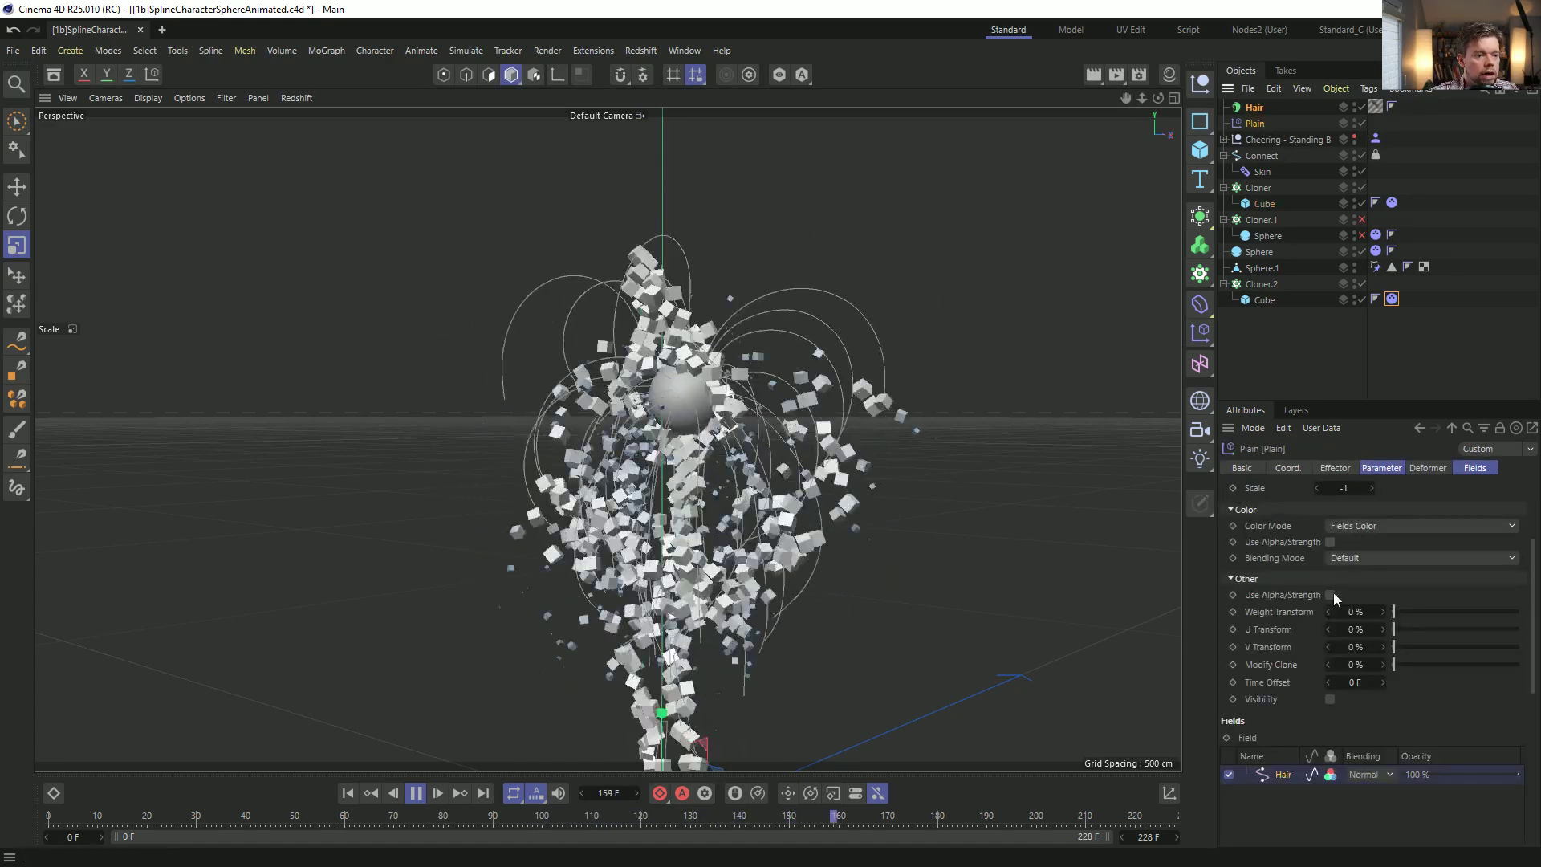
pyautogui.click(1475, 468)
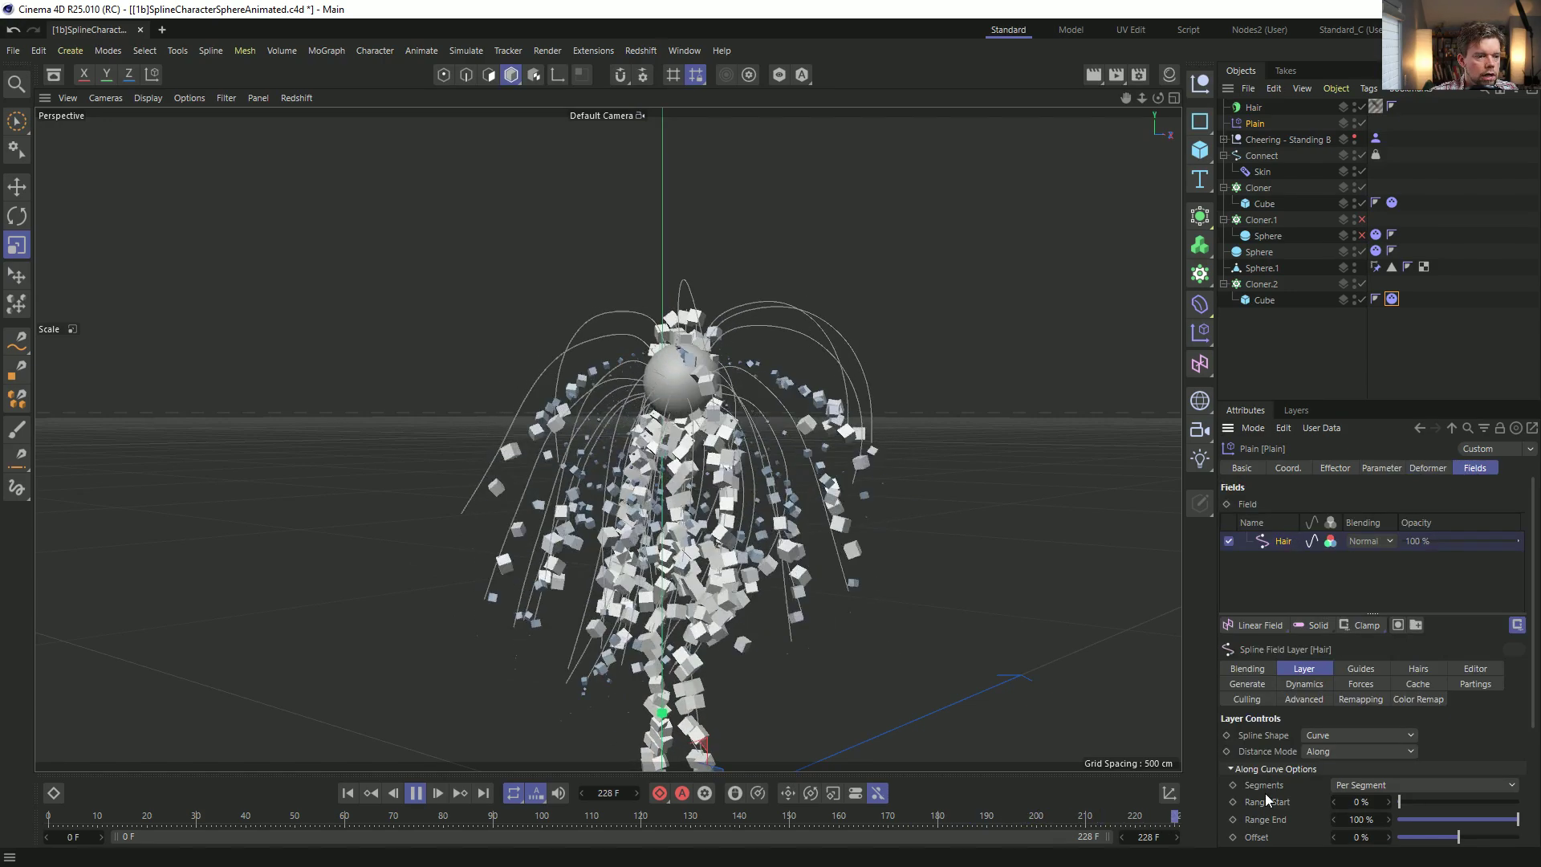
pyautogui.scroll(-4, 1266, 770)
pyautogui.moveTo(1448, 792); pyautogui.dragTo(1374, 792)
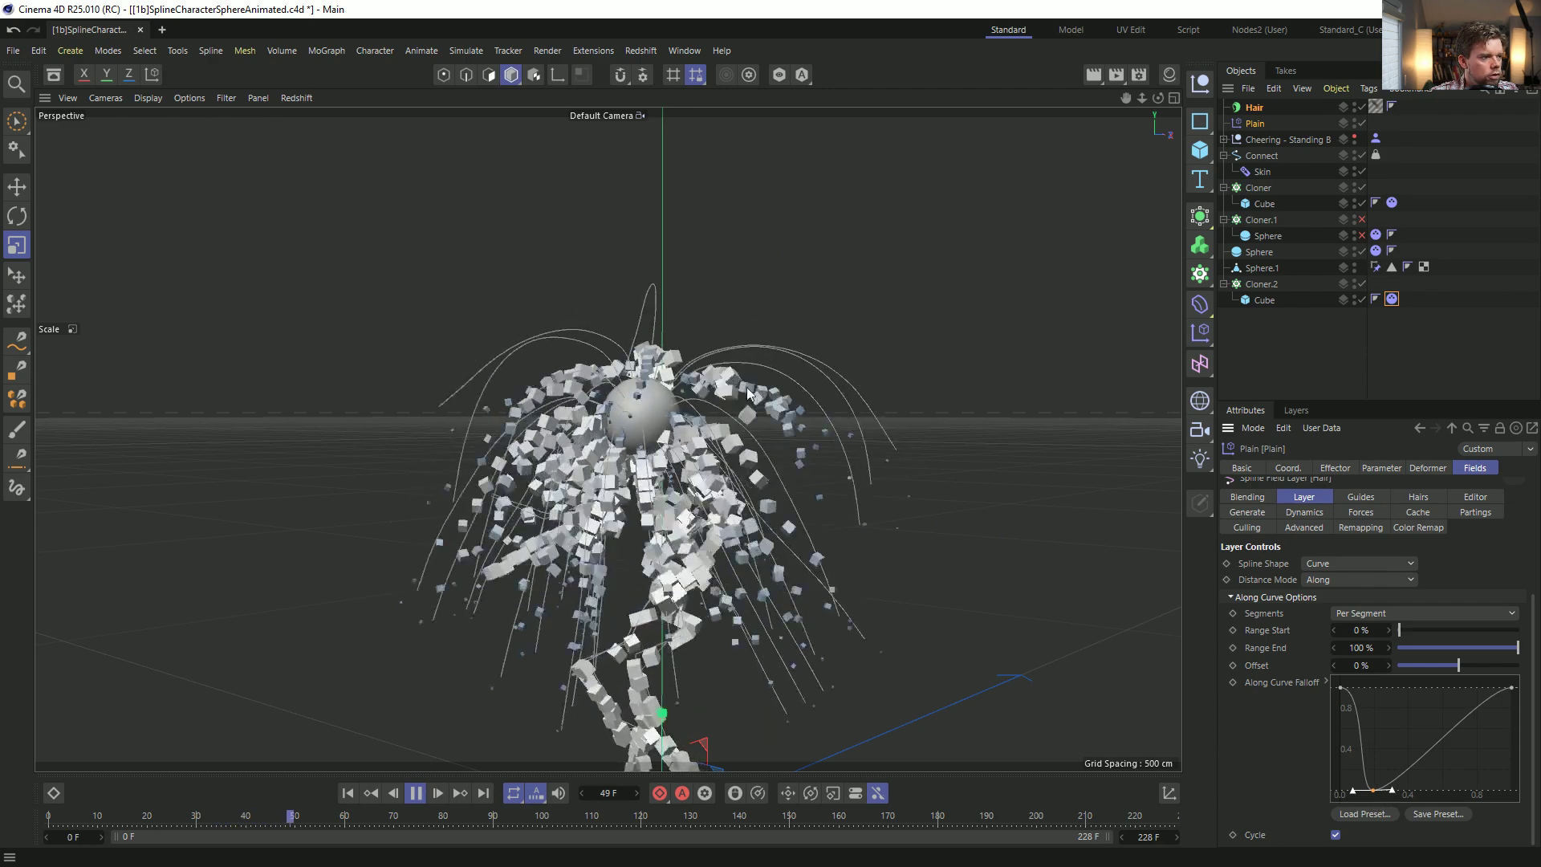
pyautogui.moveTo(1371, 795); pyautogui.dragTo(1360, 793)
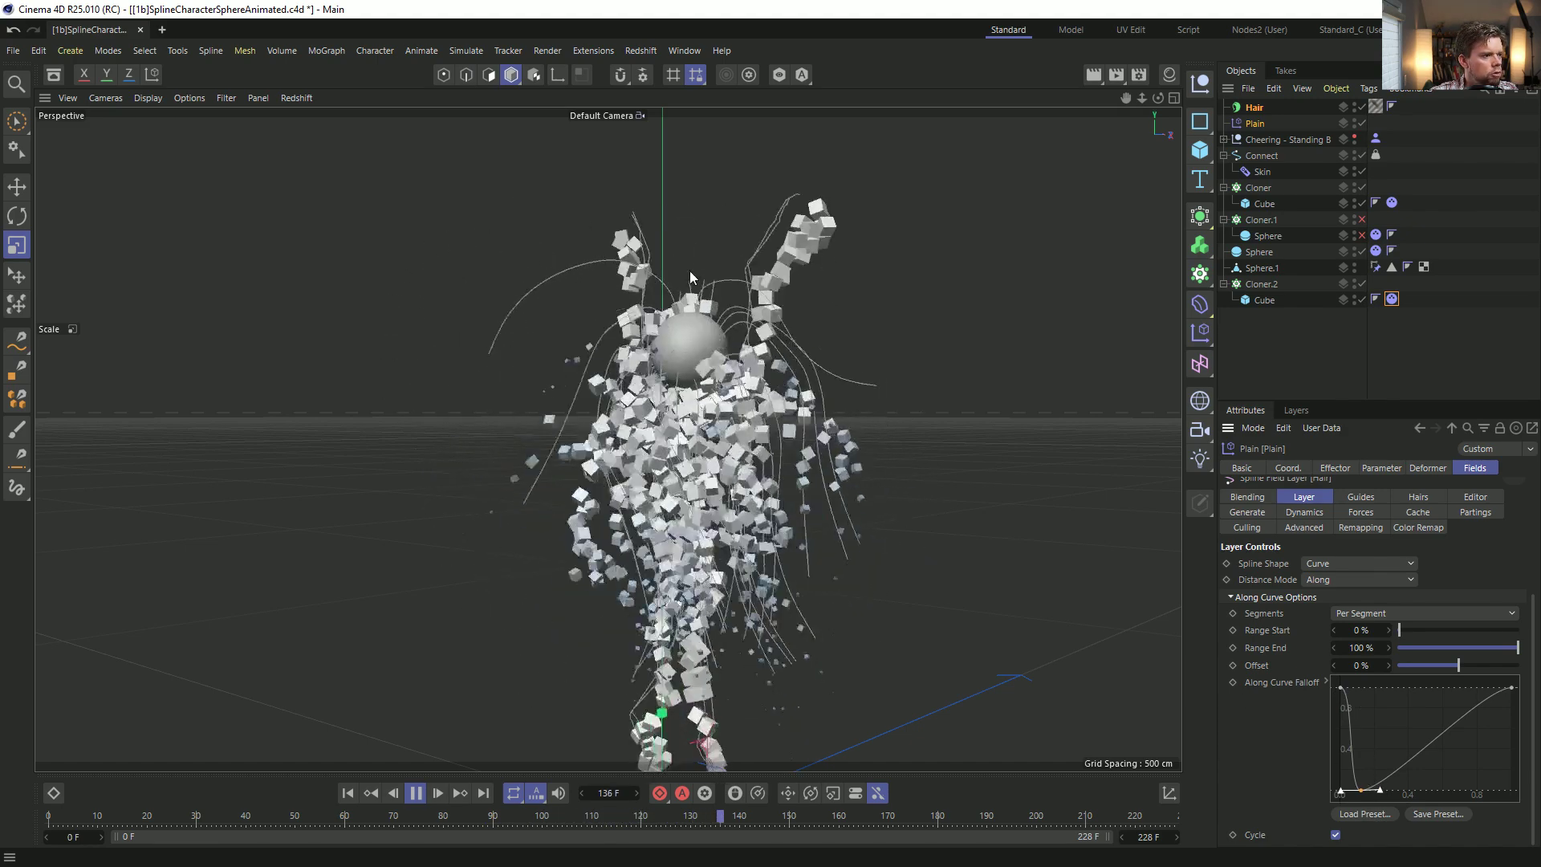
# Delete the Dynamics Body tag from Cloner.2's cube and place the Hair object, hidden in the viewport, directly above Cloner.2.
pyautogui.click(1392, 300)
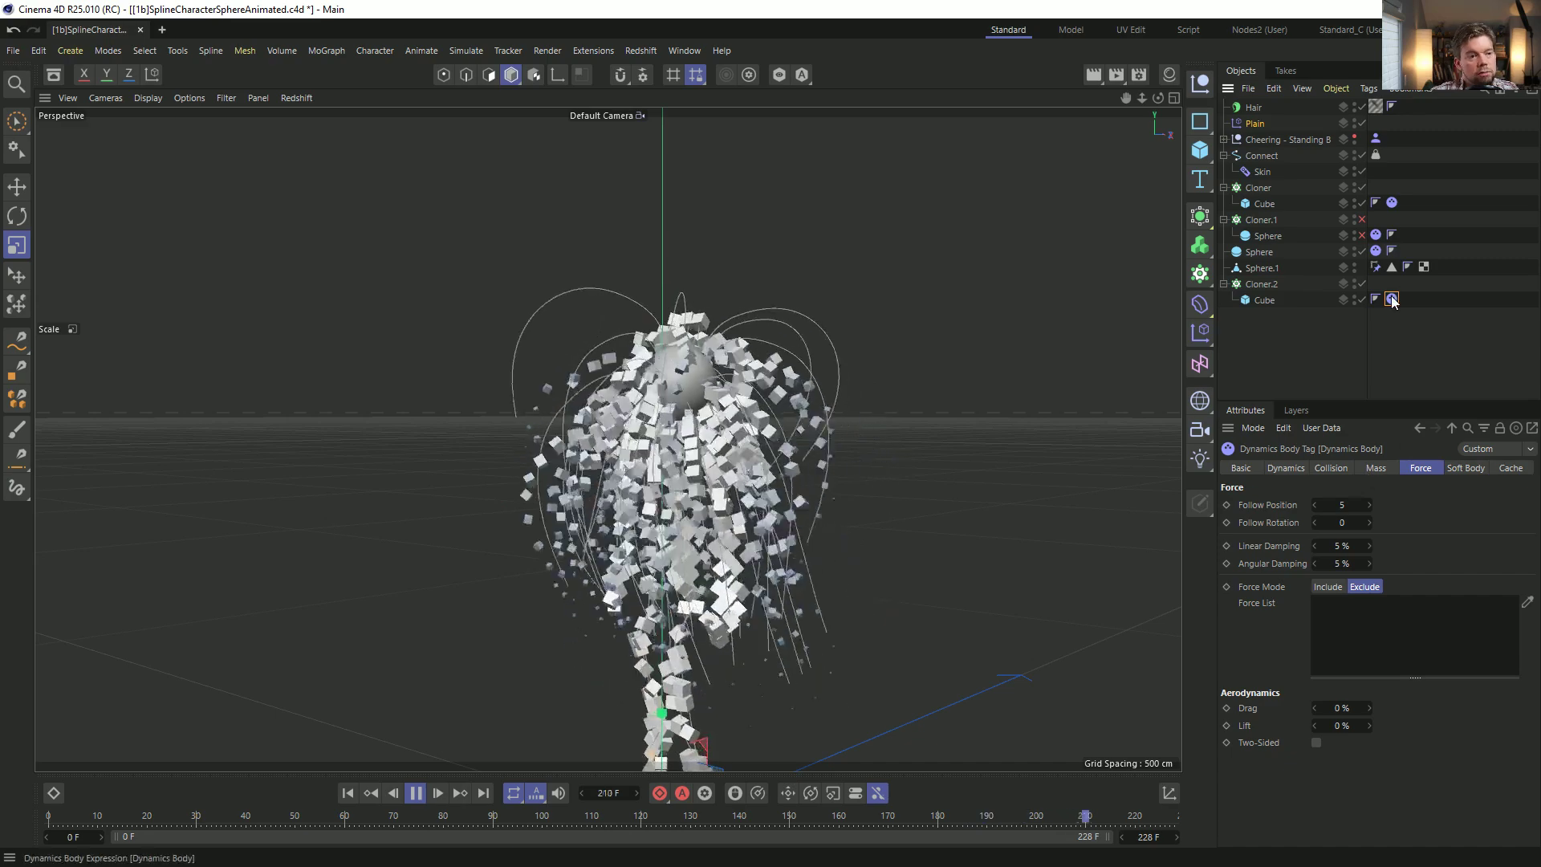
pyautogui.press('Delete')
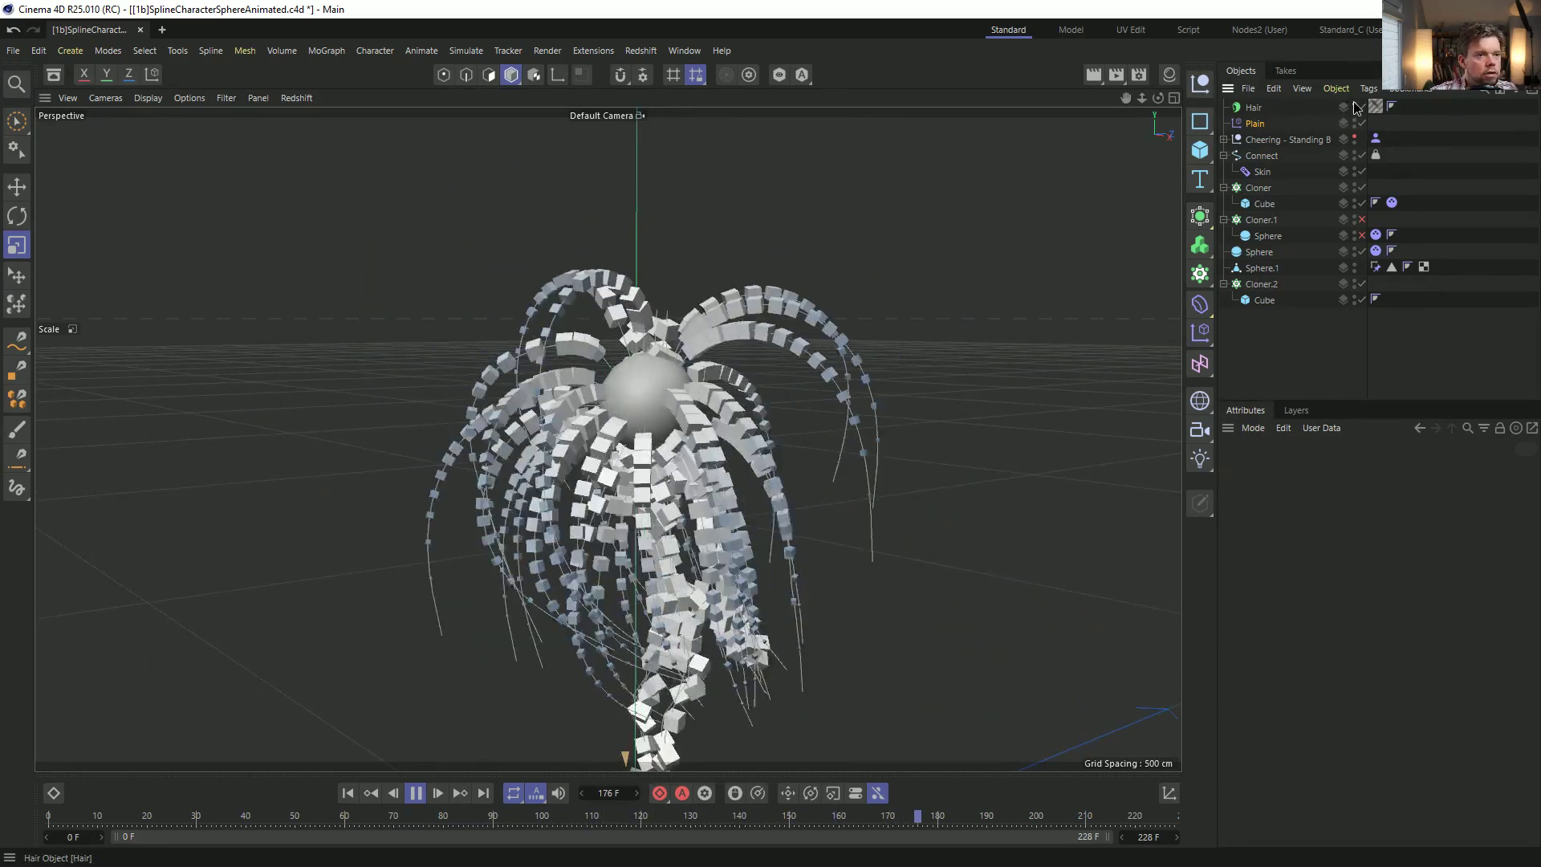
pyautogui.moveTo(1254, 107); pyautogui.dragTo(1255, 276)
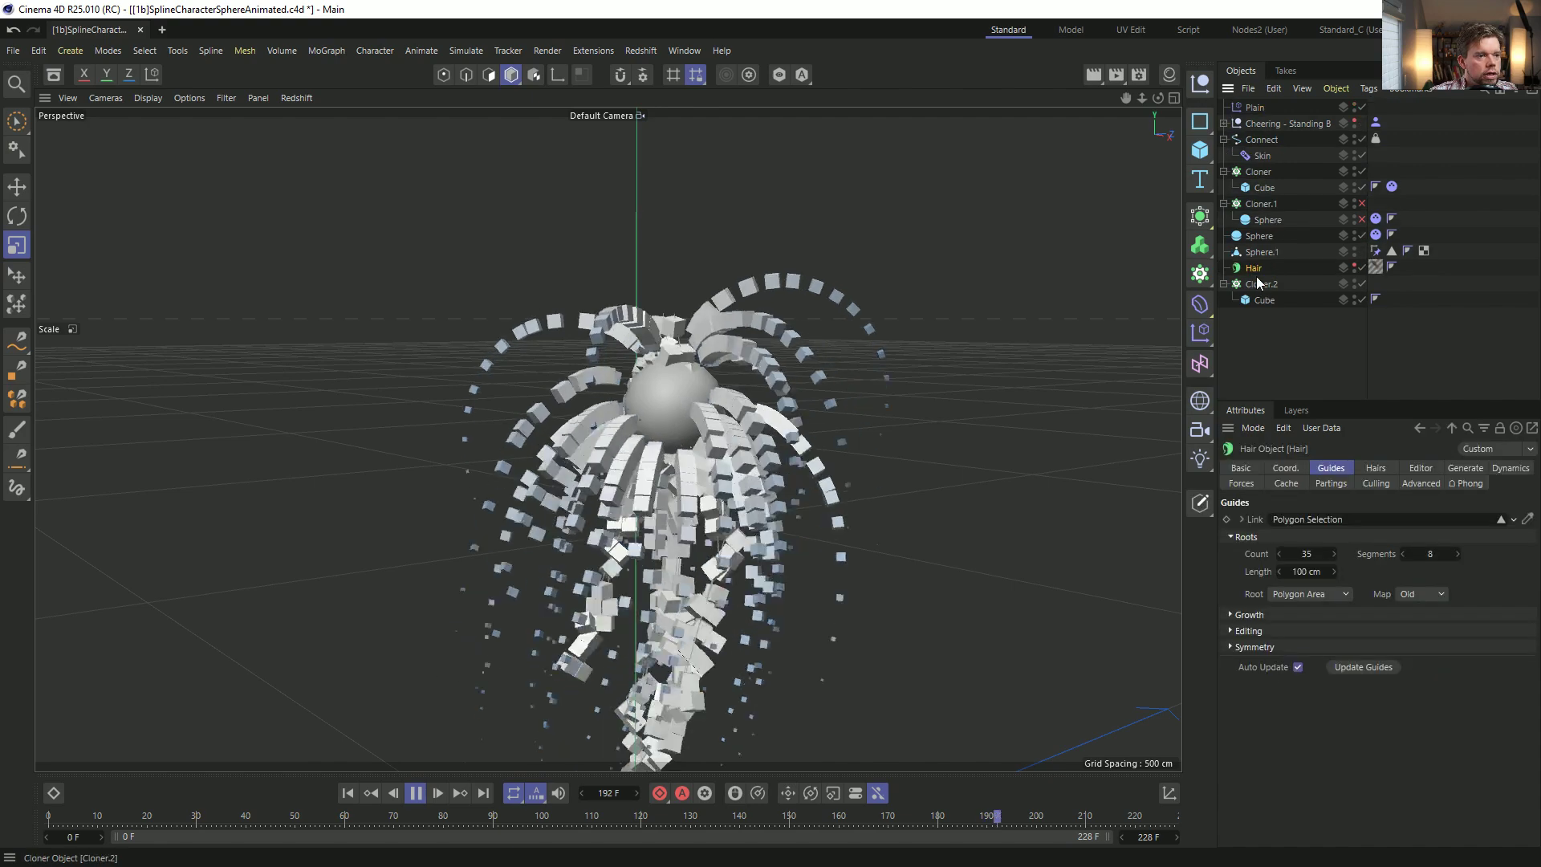
pyautogui.keyDown('alt'); pyautogui.moveTo(794, 407); pyautogui.dragTo(940, 414); pyautogui.keyUp('alt')
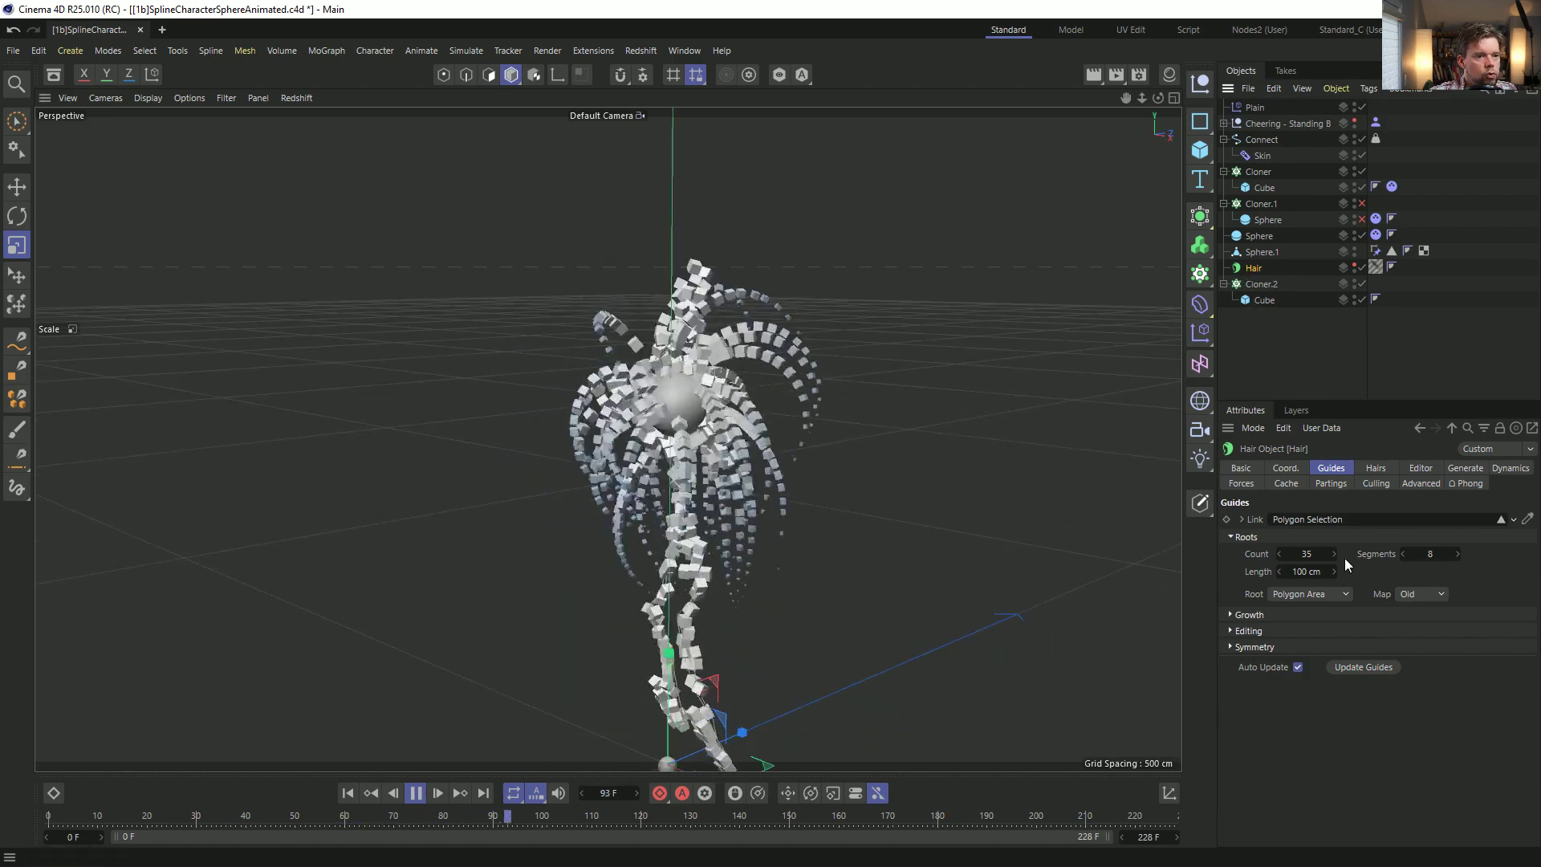
# Set the Hair guides' Count to 55 and inspect the fuller cube hair during playback.
pyautogui.click(1307, 554)
pyautogui.write('55')
pyautogui.press('Return')
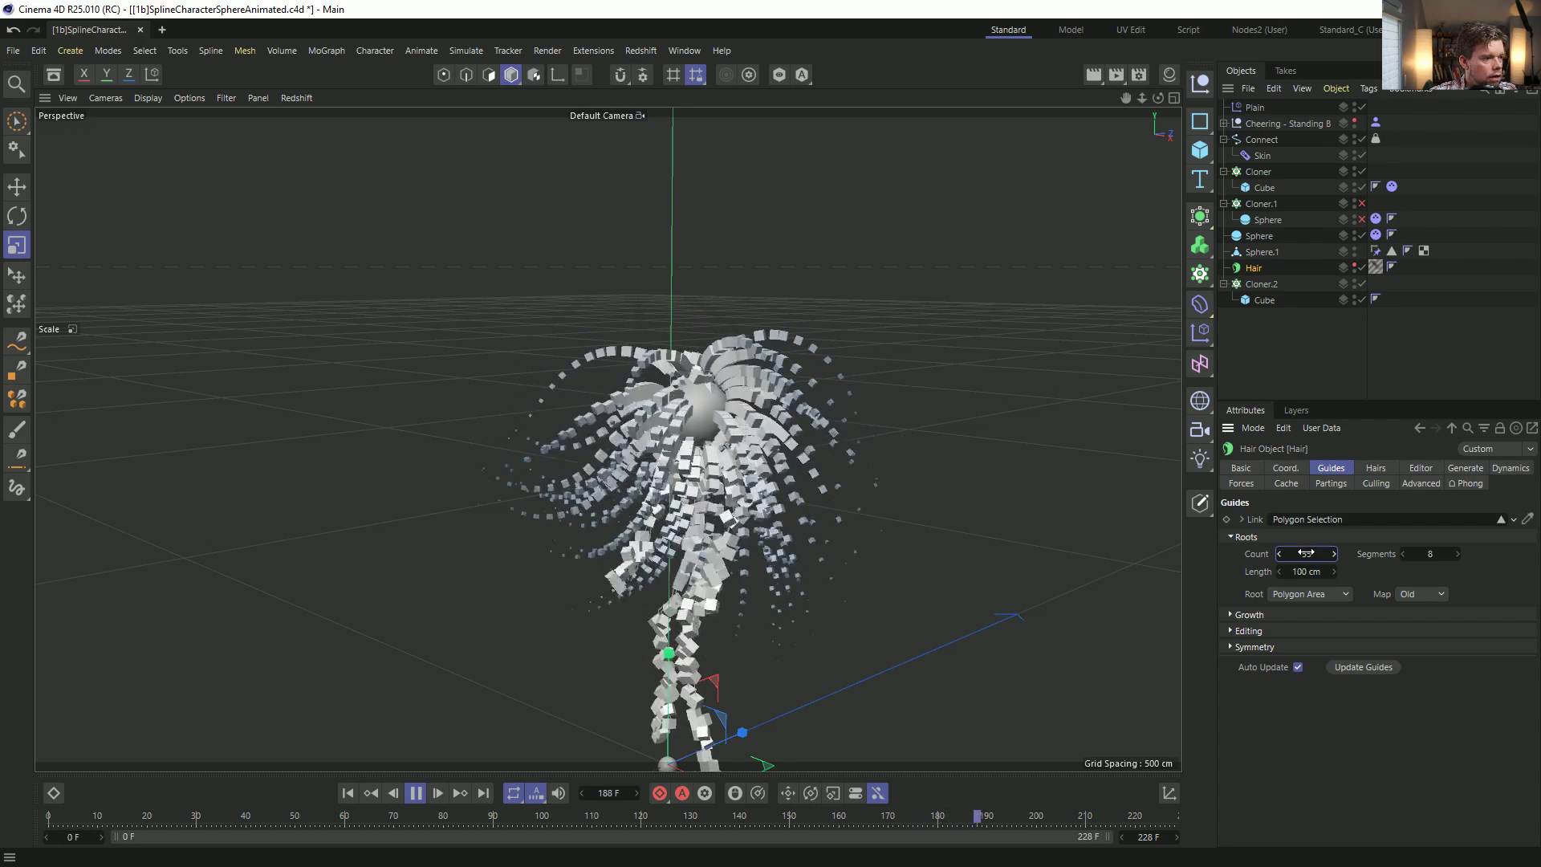
pyautogui.keyDown('alt'); pyautogui.moveTo(678, 512); pyautogui.dragTo(752, 473); pyautogui.keyUp('alt')
pyautogui.keyDown('alt'); pyautogui.moveTo(748, 453); pyautogui.dragTo(726, 331, button='middle'); pyautogui.keyUp('alt')
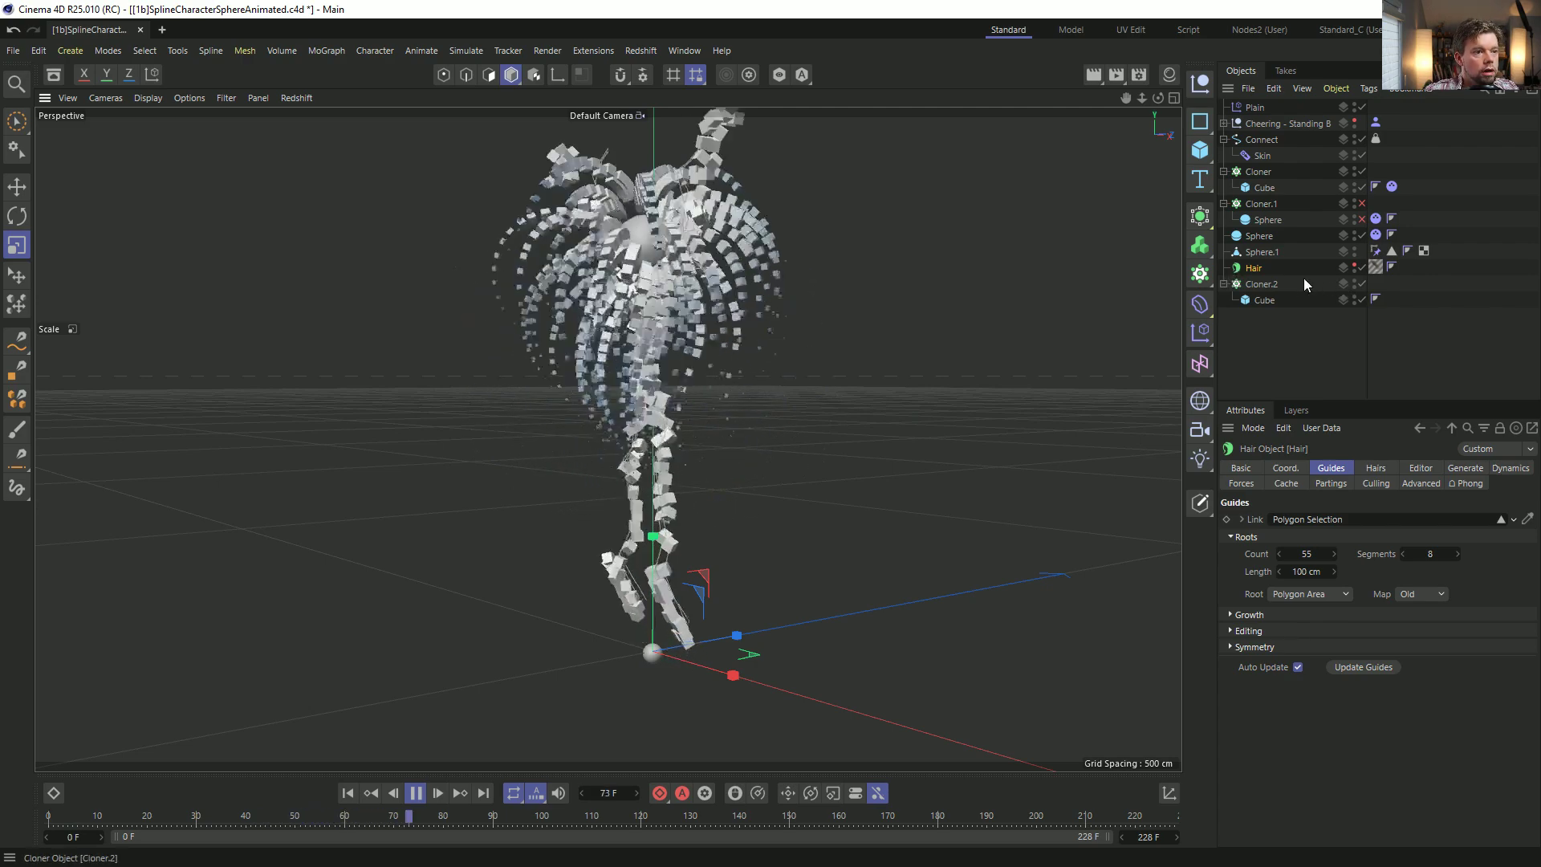
# Scale up the cube in the body Cloner, checking it in motion, and return the stopped animation to its start.
pyautogui.click(1253, 186)
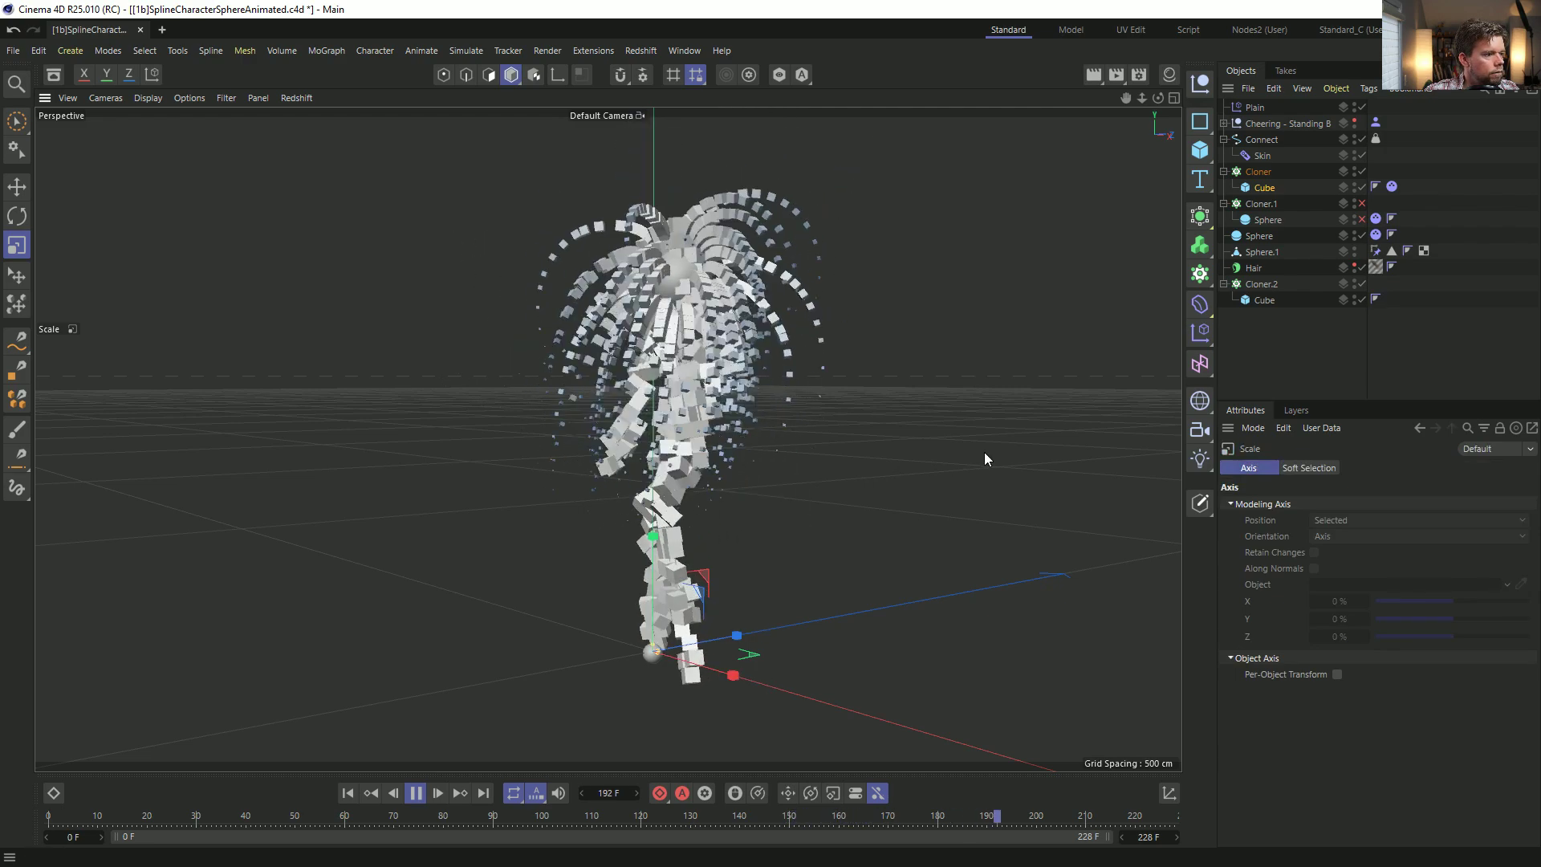
pyautogui.keyDown('alt'); pyautogui.moveTo(967, 431); pyautogui.dragTo(732, 429); pyautogui.keyUp('alt')
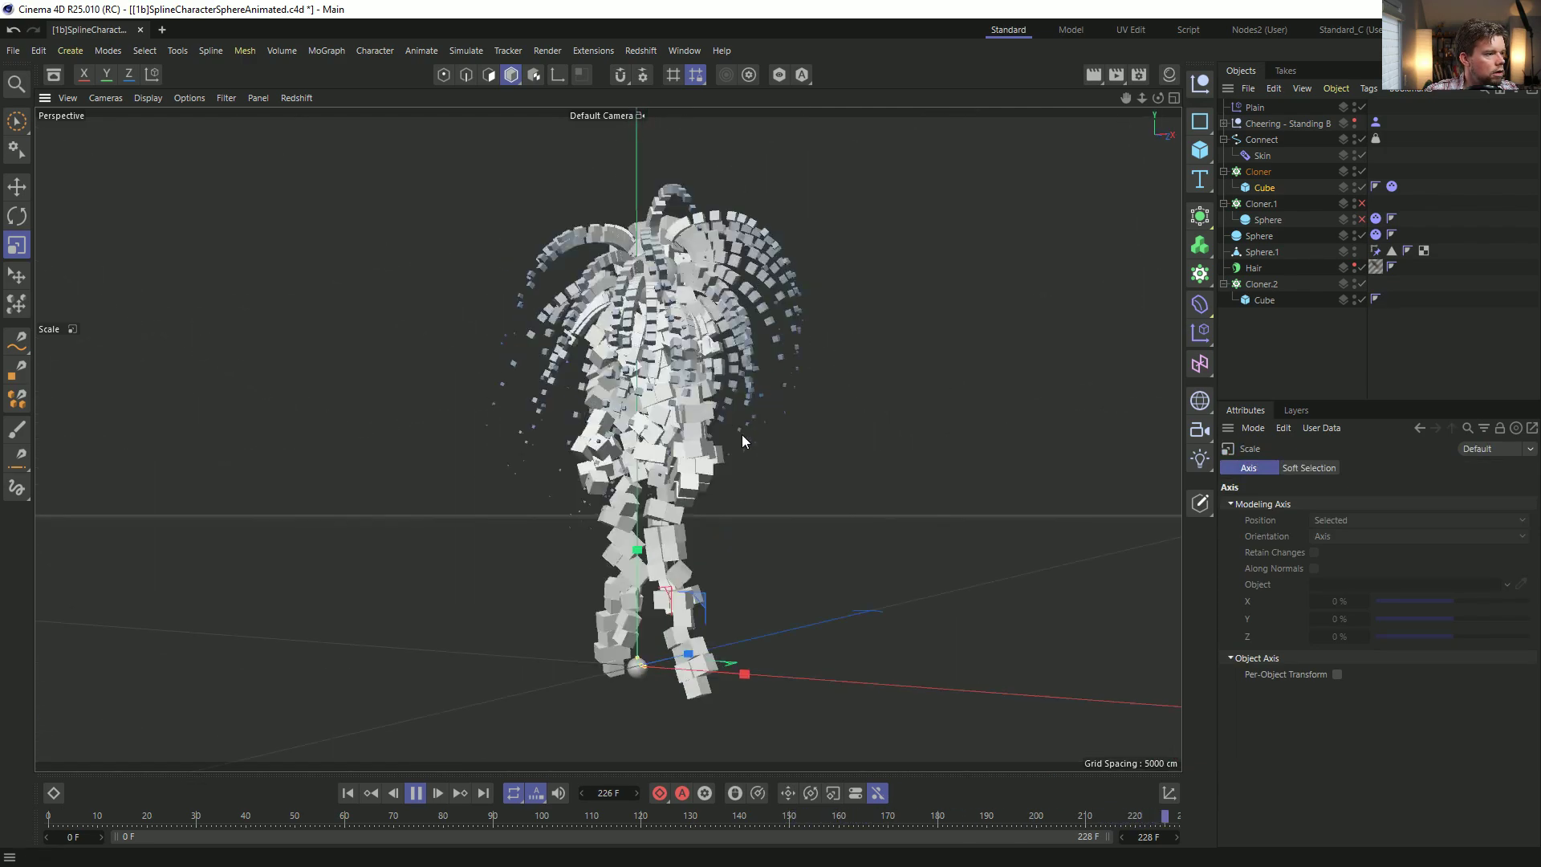
pyautogui.keyDown('alt'); pyautogui.moveTo(806, 466); pyautogui.dragTo(889, 469); pyautogui.keyUp('alt')
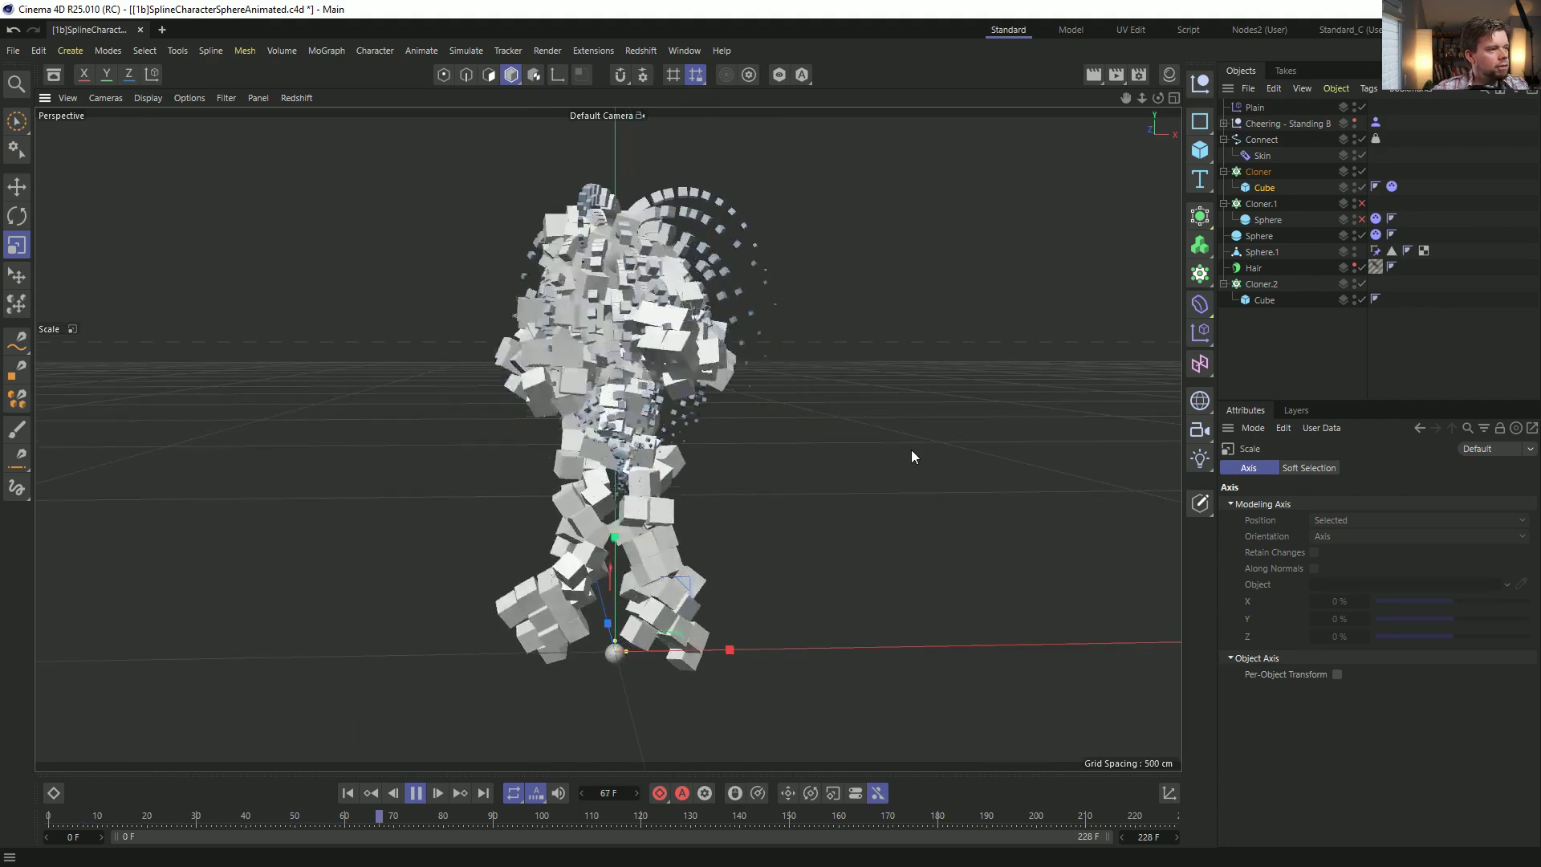
pyautogui.keyDown('alt'); pyautogui.moveTo(786, 548); pyautogui.dragTo(611, 807); pyautogui.keyUp('alt')
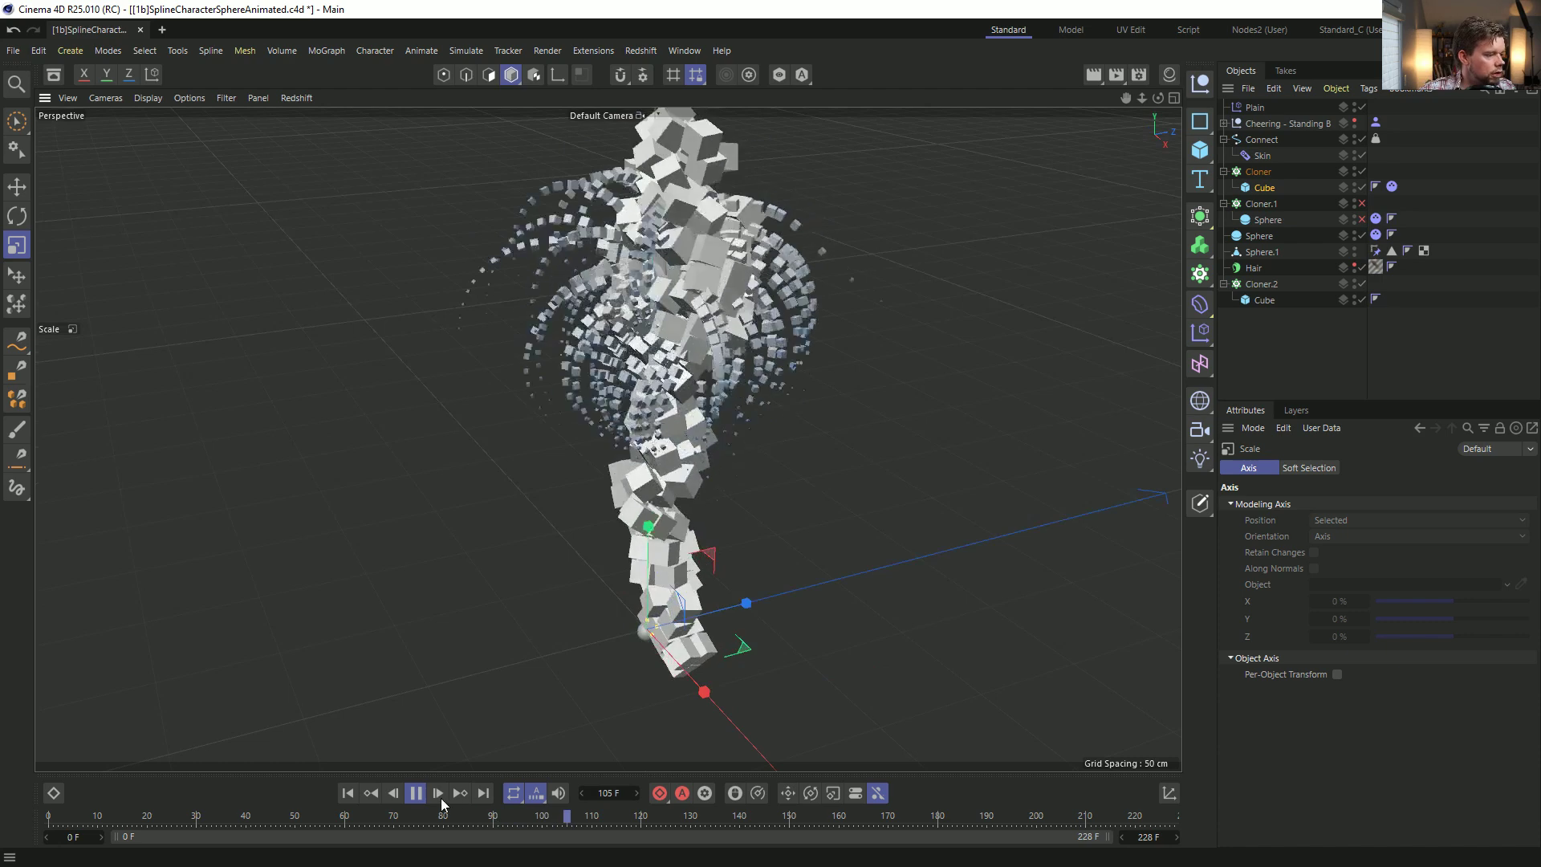
pyautogui.click(416, 793)
pyautogui.click(347, 793)
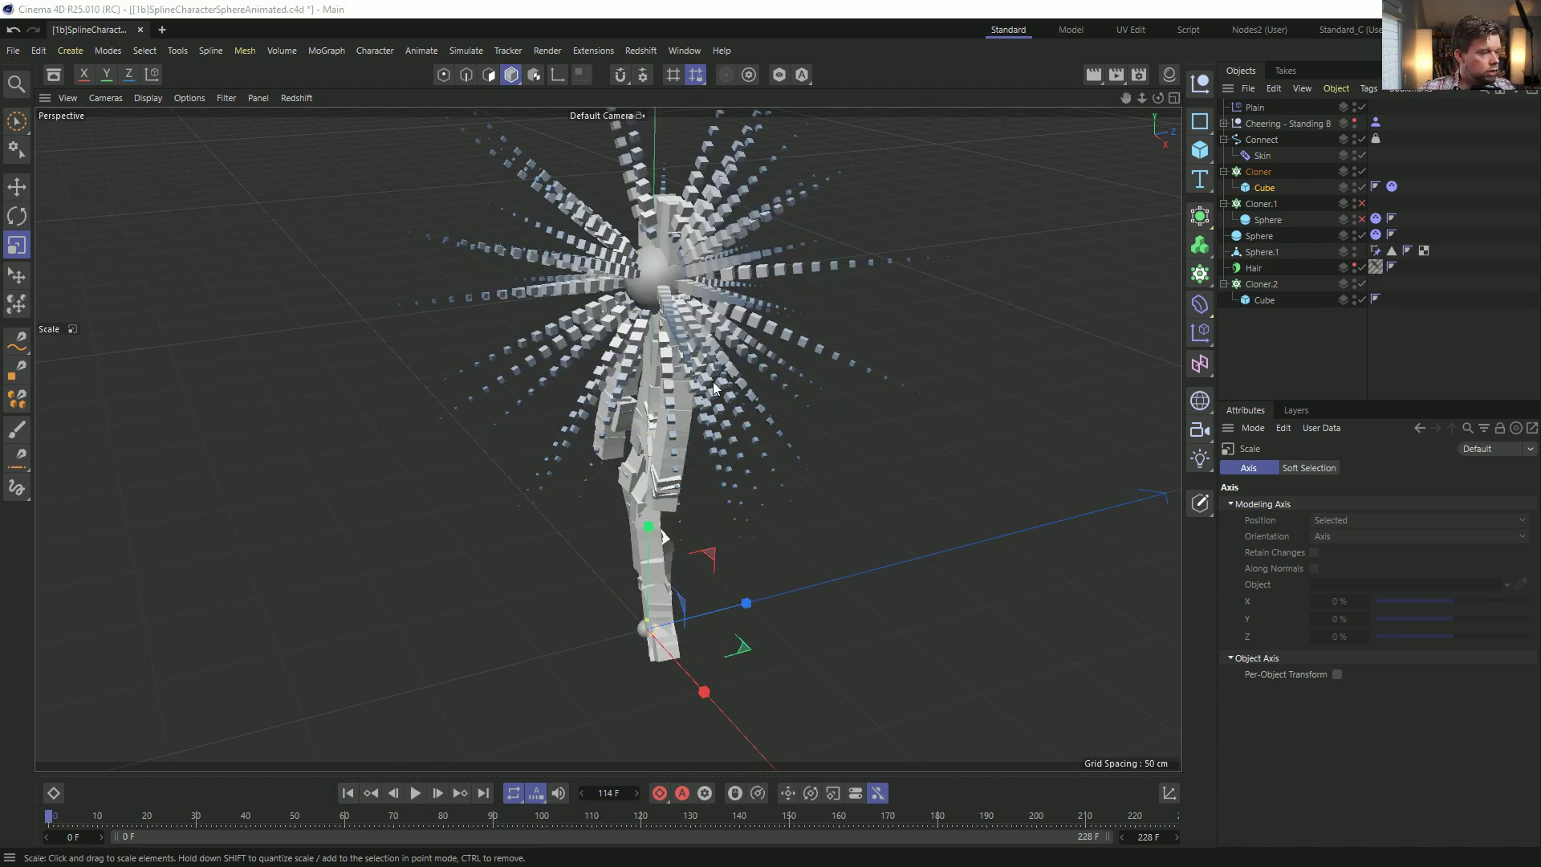
# Save the scene as a new file named [1d_Hair]SplineCharacterSphereAnimated.c4d in the SceneFiles folder.
pyautogui.hotkey('ctrl', 'shift', 's')
pyautogui.click(373, 169)
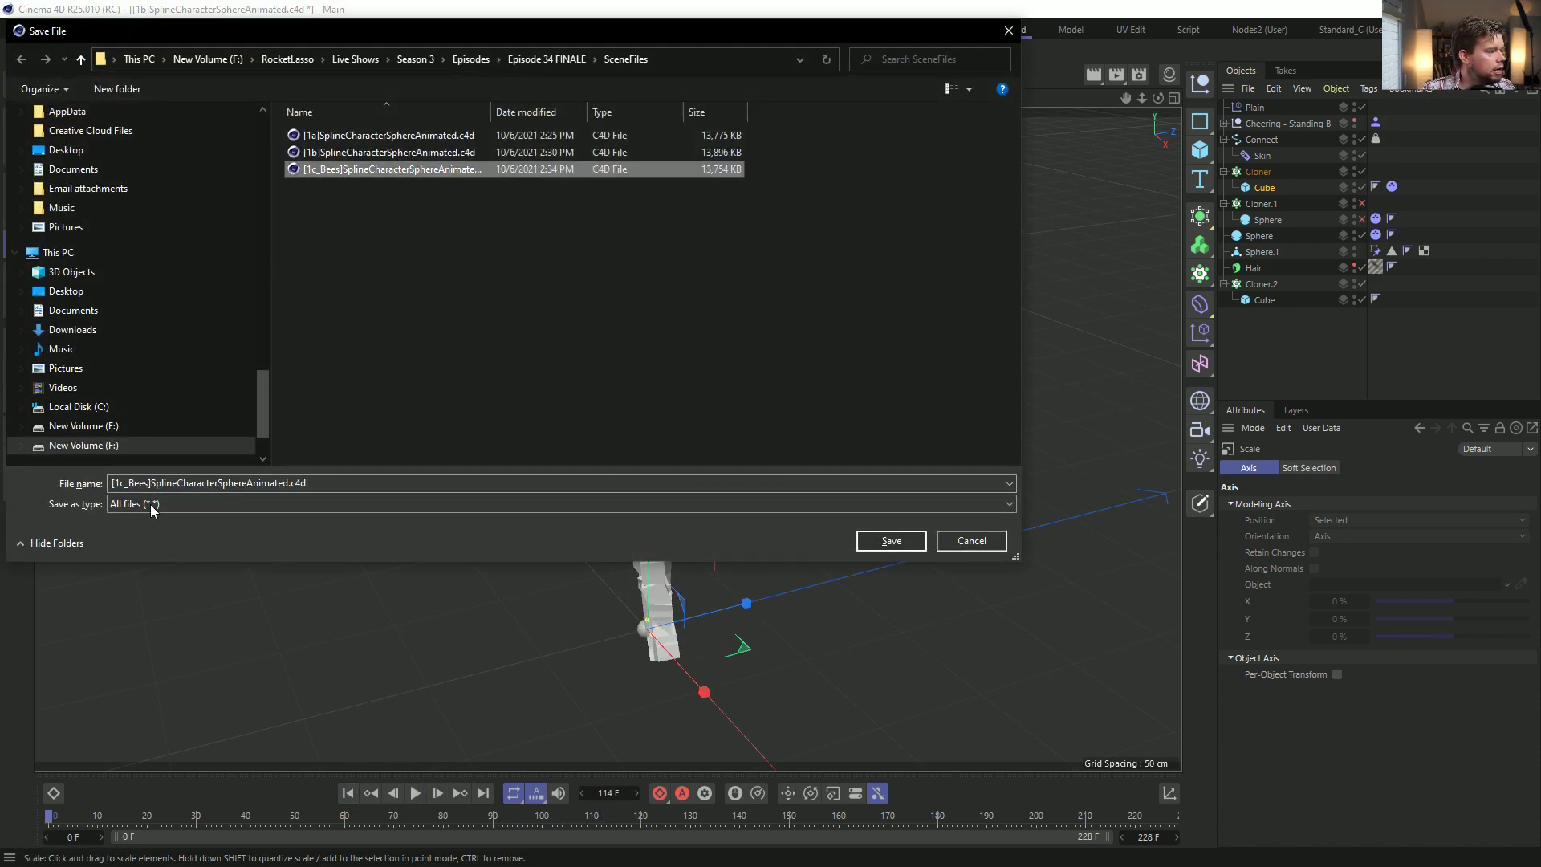
pyautogui.click(152, 484)
pyautogui.click(150, 482)
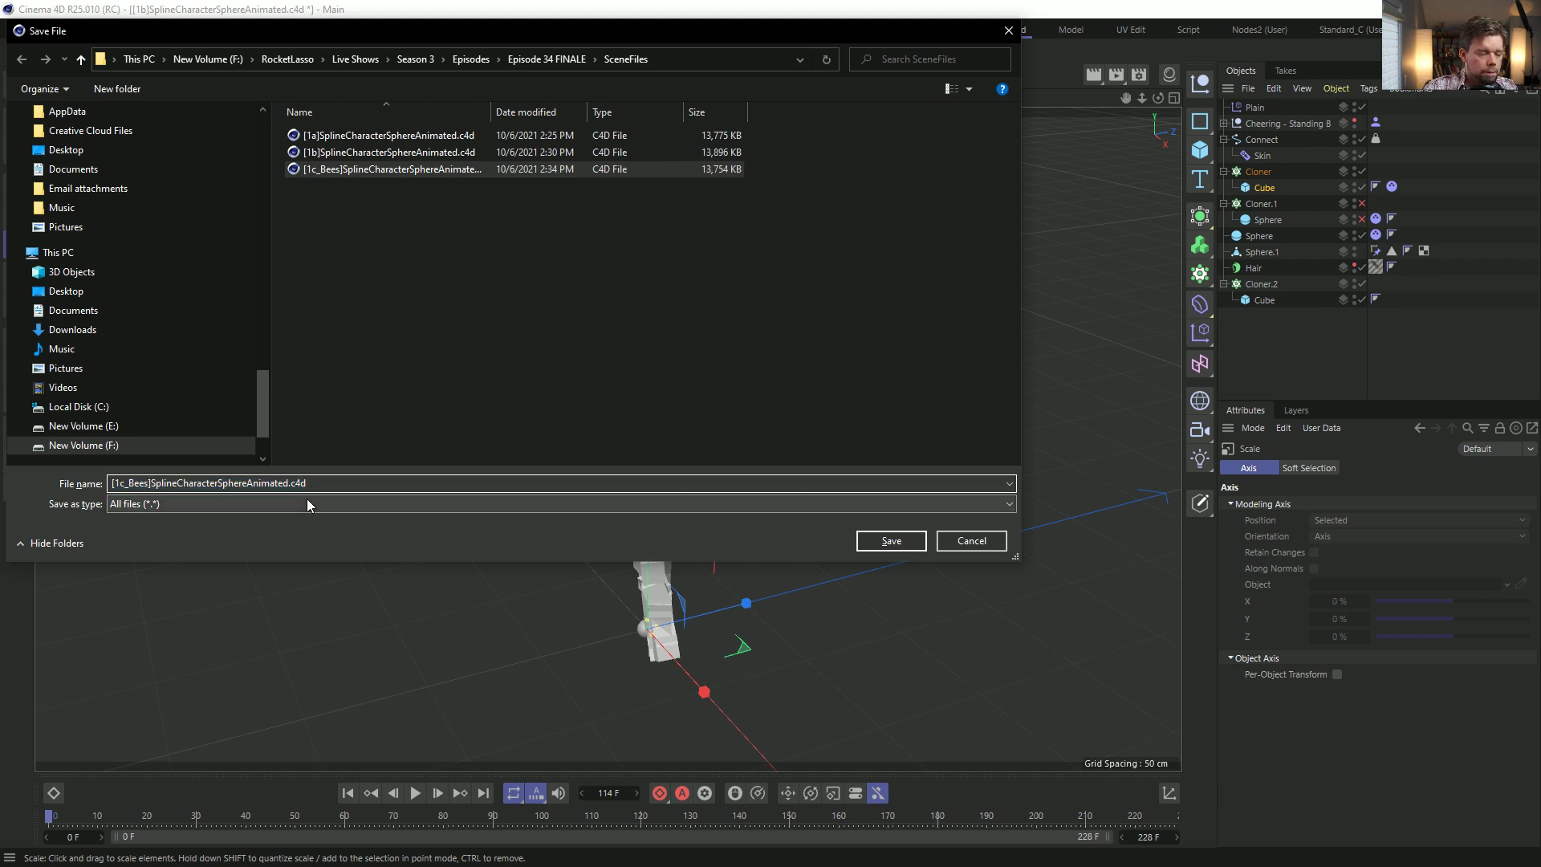
pyautogui.press('BackSpace')
pyautogui.press('BackSpace')
pyautogui.press('BackSpace')
pyautogui.press('BackSpace')
pyautogui.press('BackSpace')
pyautogui.press('BackSpace')
pyautogui.write('d')
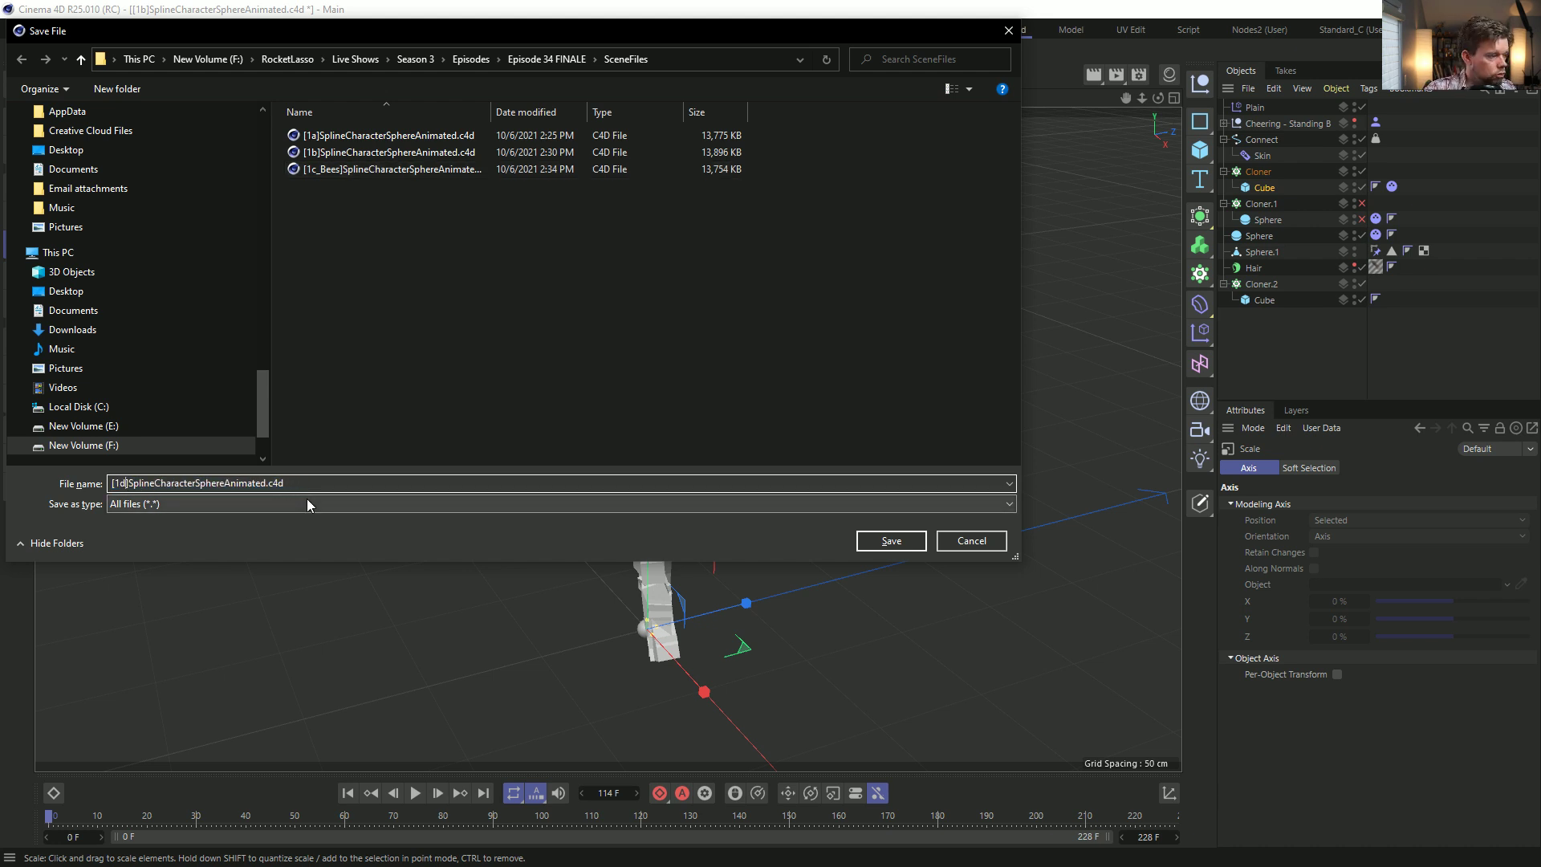
pyautogui.write('_Hair')
pyautogui.press('Return')
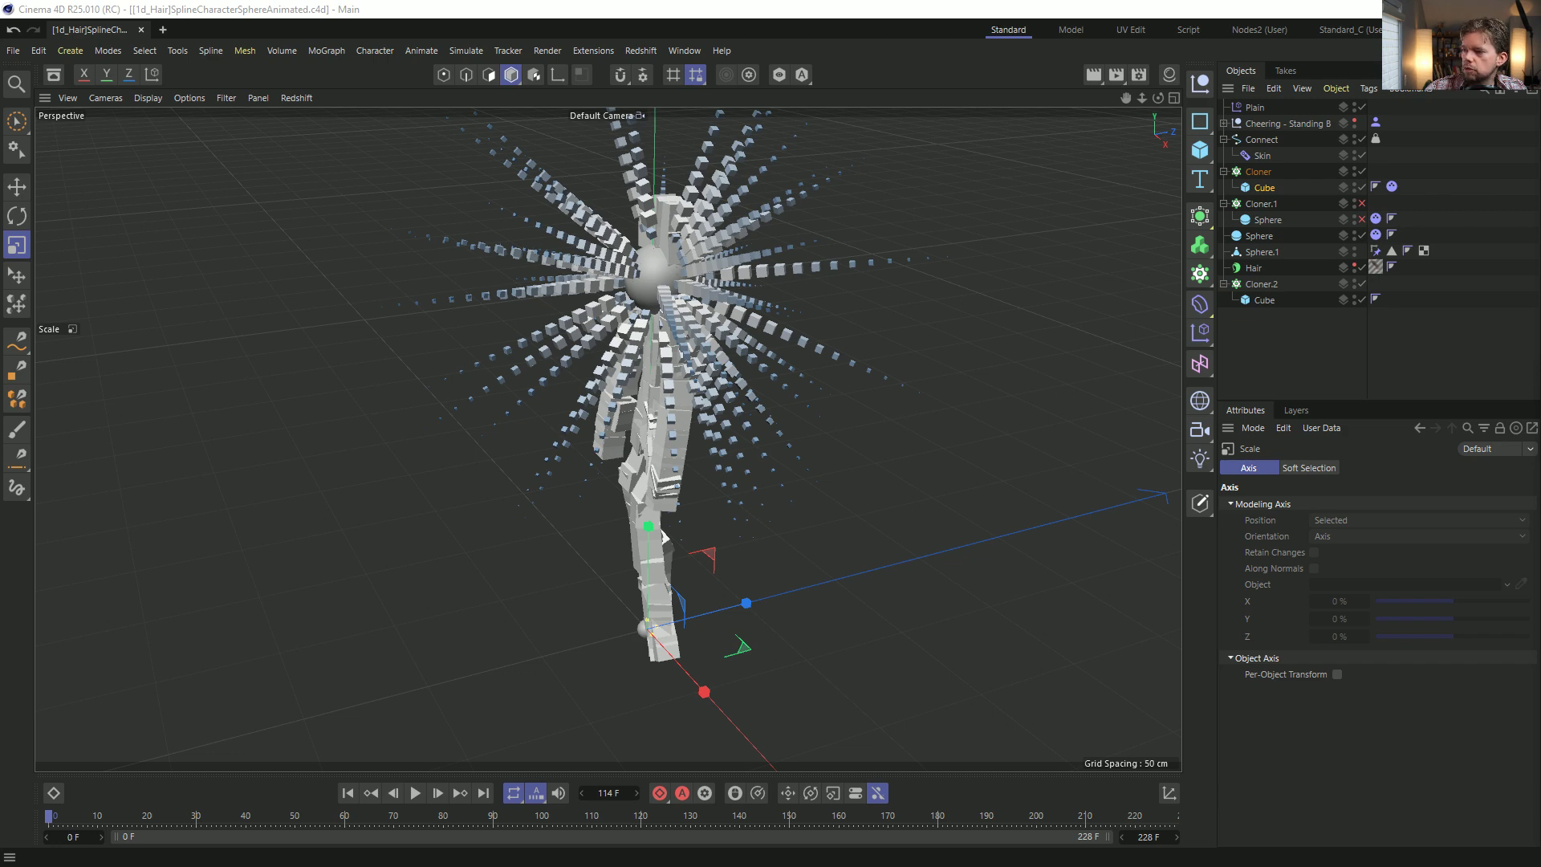
# Switch to the browser to examine the Instagram reference animation and its caption, and move that window out of the way.
pyautogui.hotkey('alt', 'Tab')
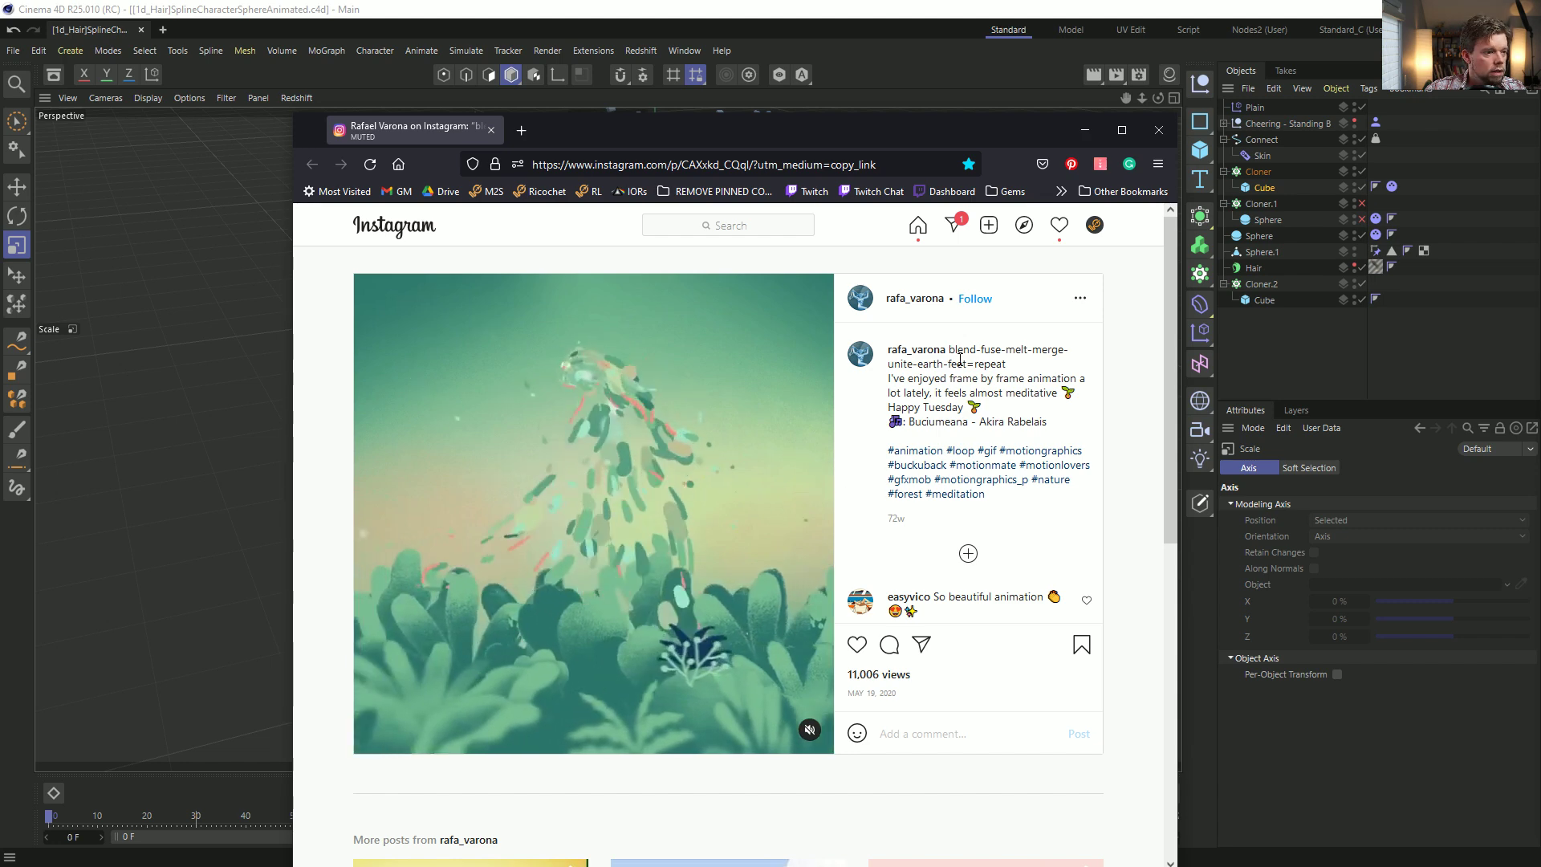
pyautogui.scroll(-3, 962, 446)
pyautogui.scroll(4, 962, 450)
pyautogui.moveTo(764, 139); pyautogui.dragTo(1540, 172)
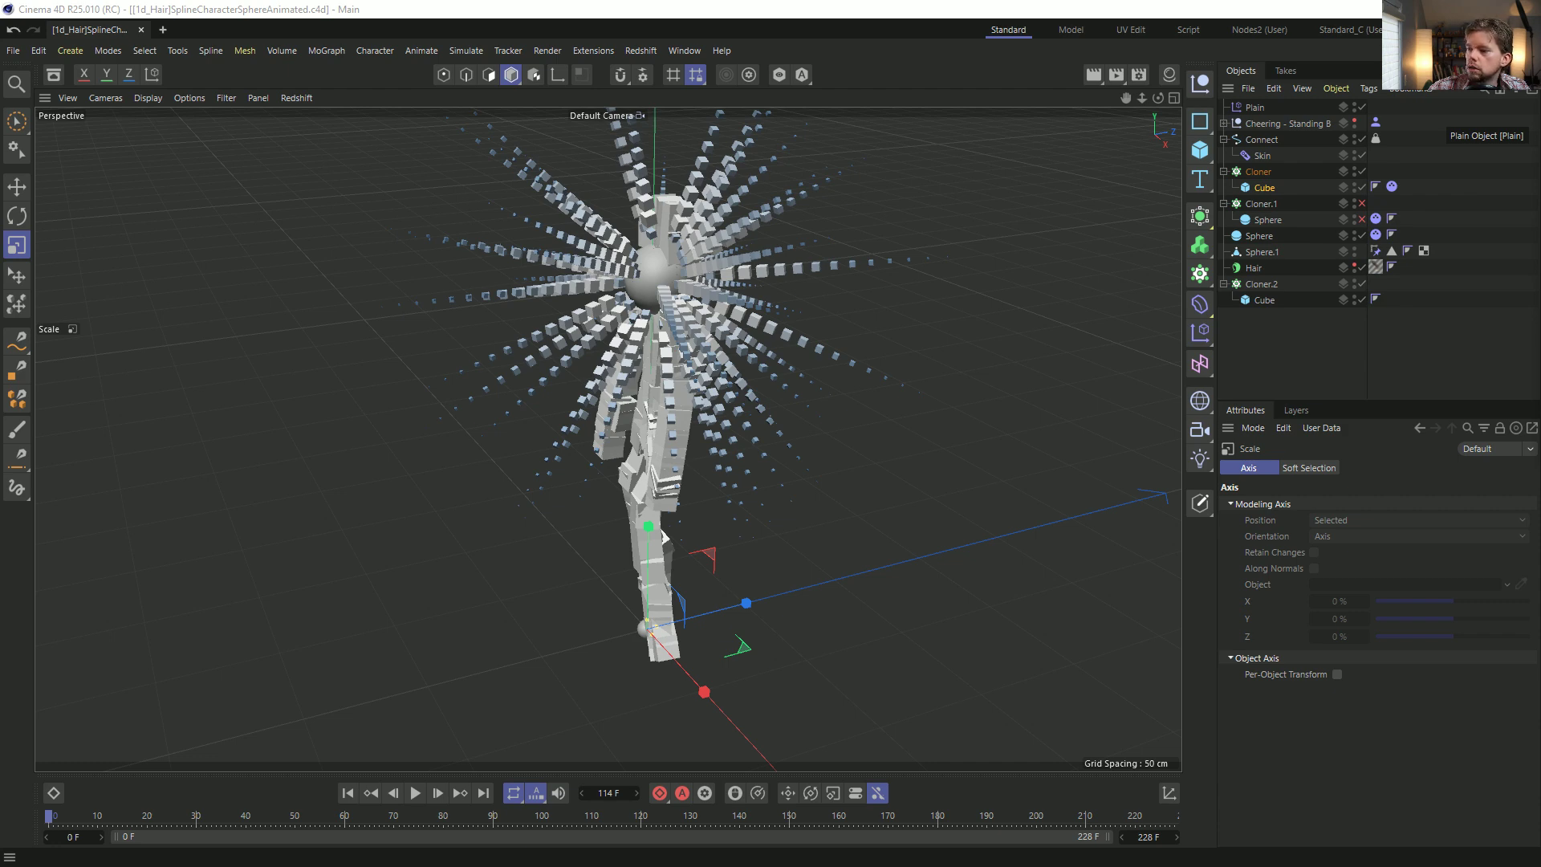
# Mute the WSJ Magazine article's browser tab, examine its basketball wall sculpture photo and caption, and return to Cinema 4D.
pyautogui.hotkey('alt', 'Tab')
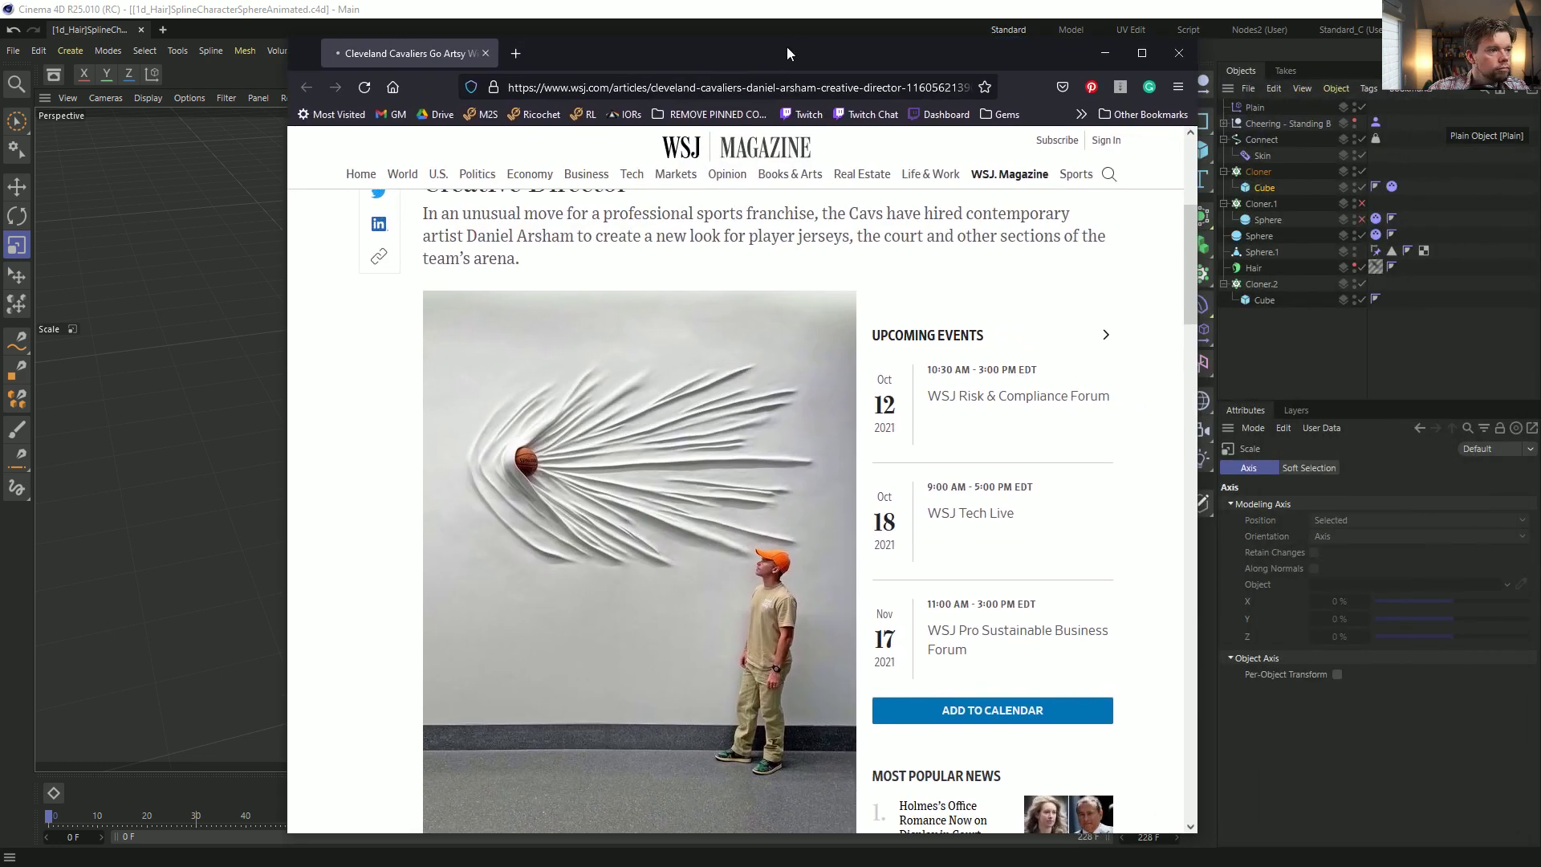
pyautogui.rightClick(409, 53)
pyautogui.click(437, 122)
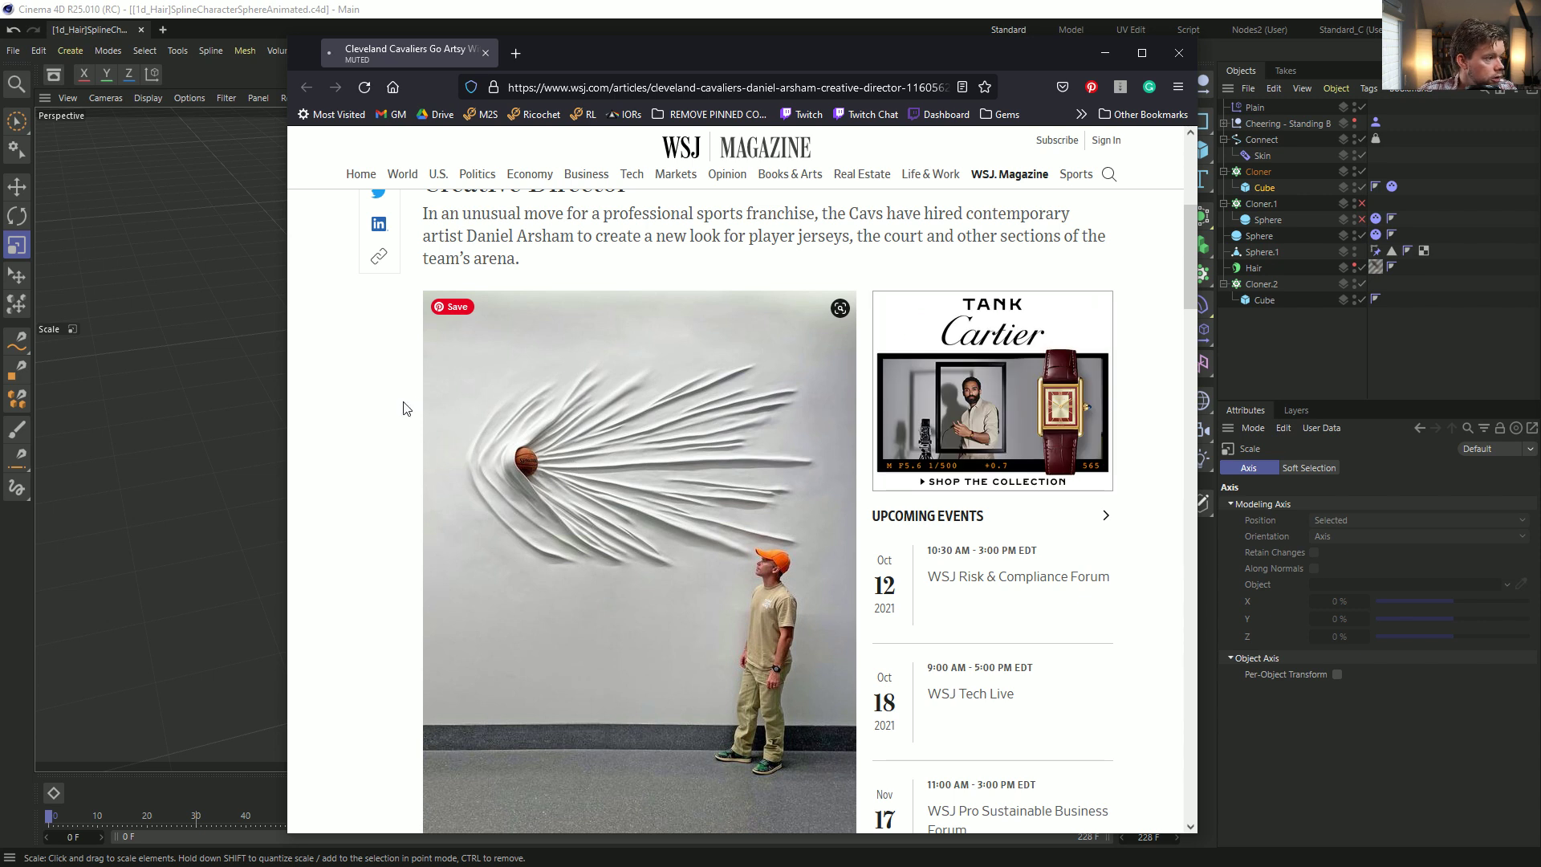
pyautogui.scroll(2, 386, 399)
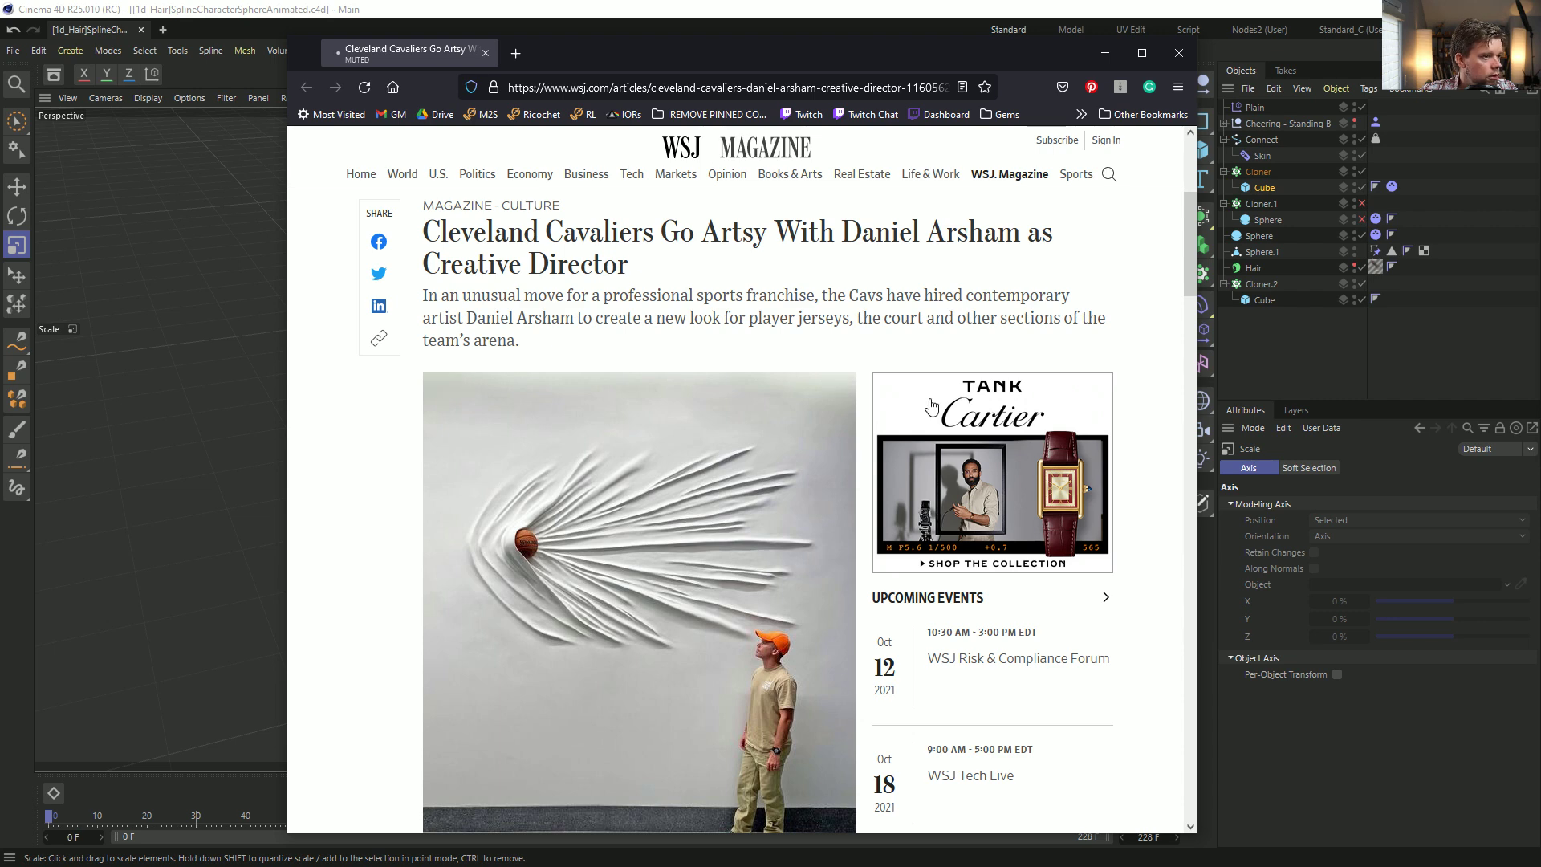
pyautogui.scroll(-4, 642, 608)
pyautogui.scroll(-2, 642, 608)
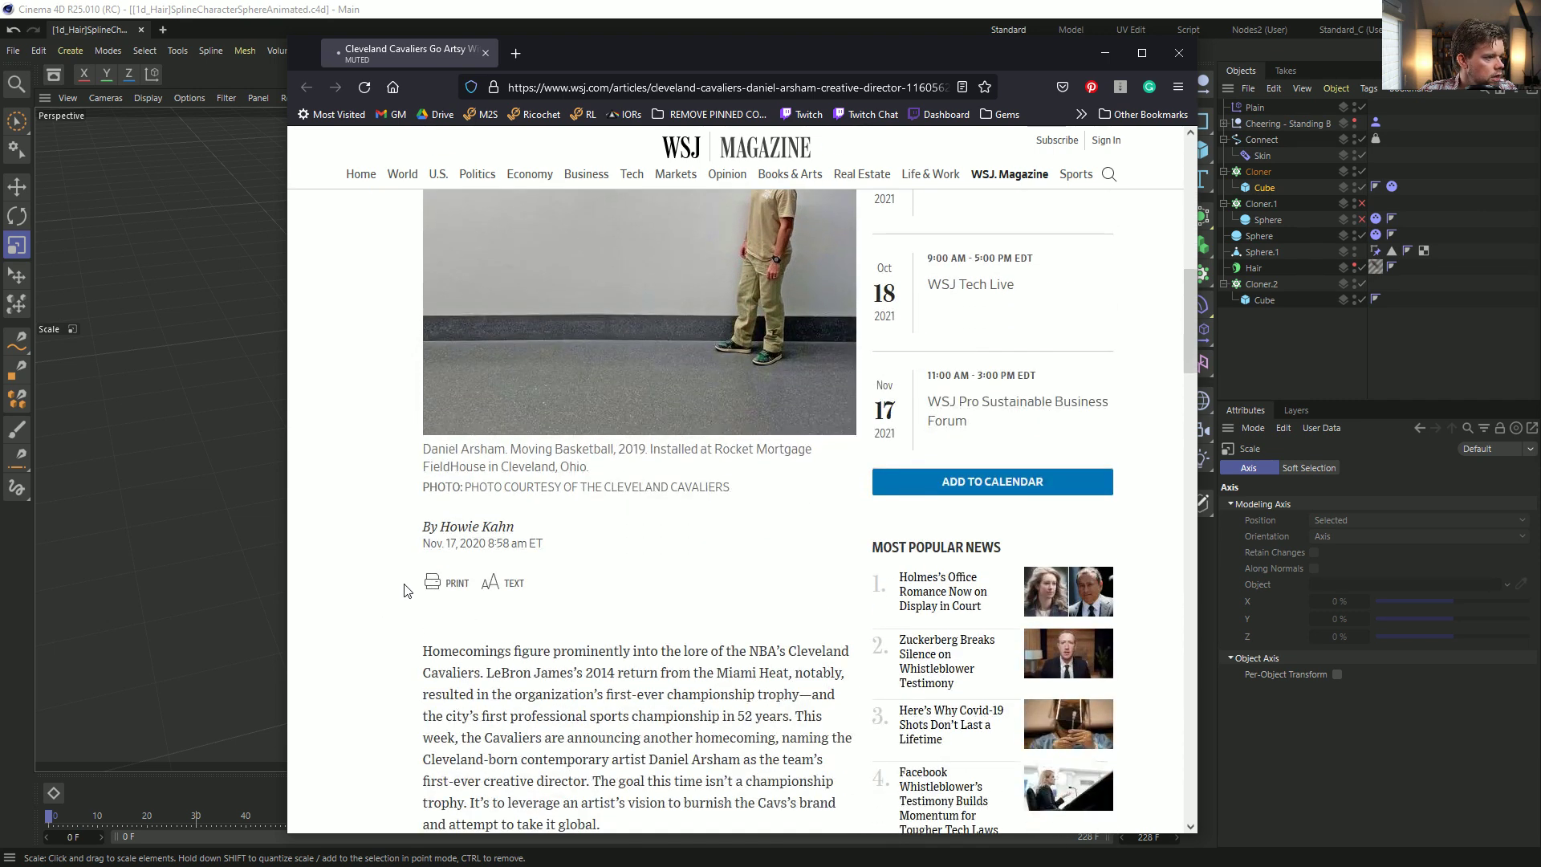
pyautogui.scroll(6, 425, 571)
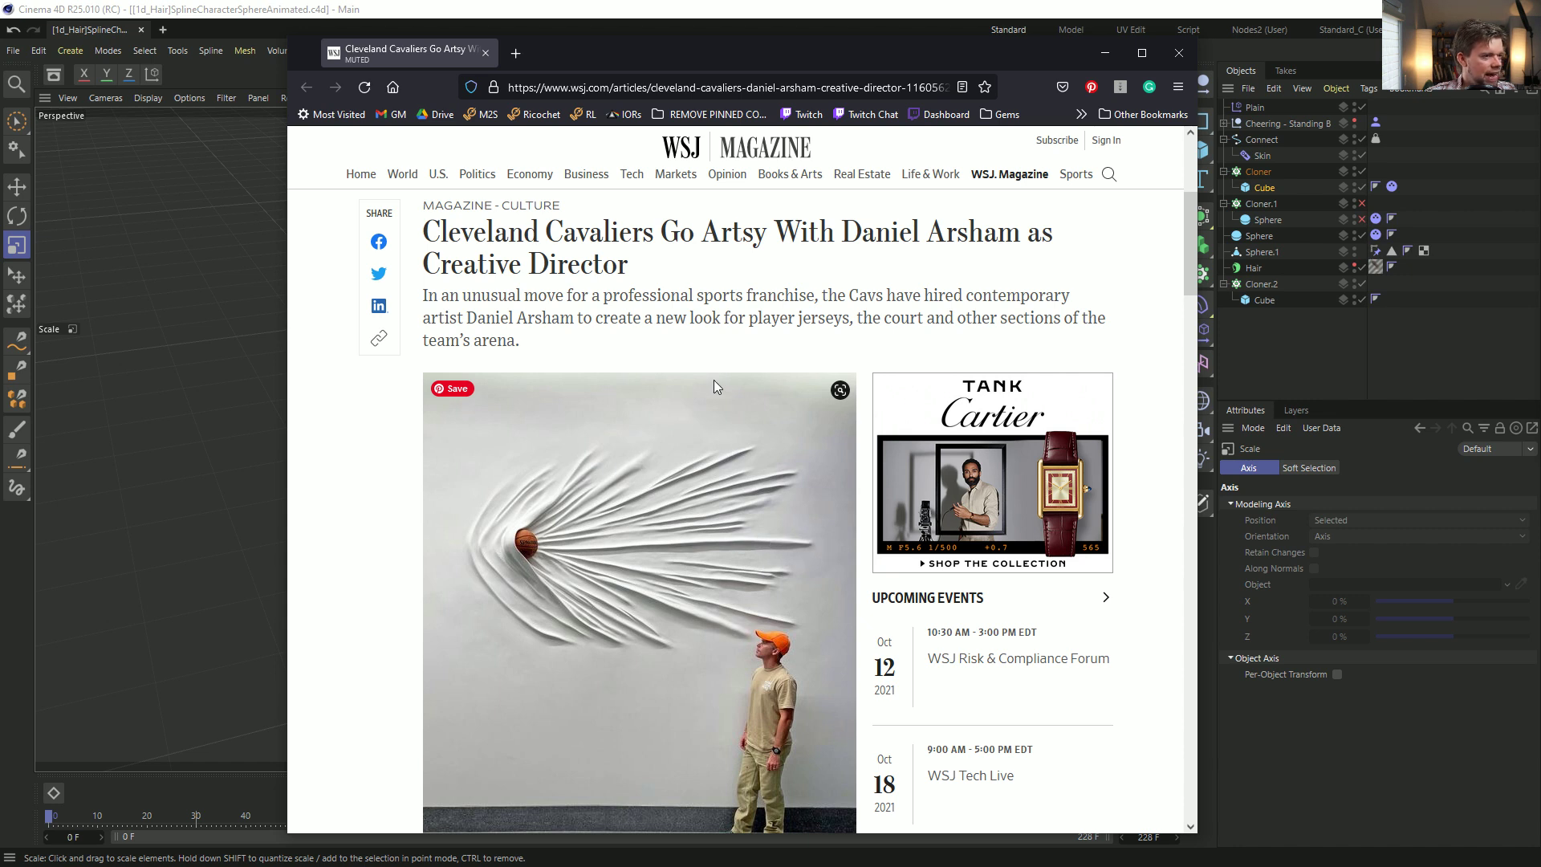
pyautogui.click(881, 30)
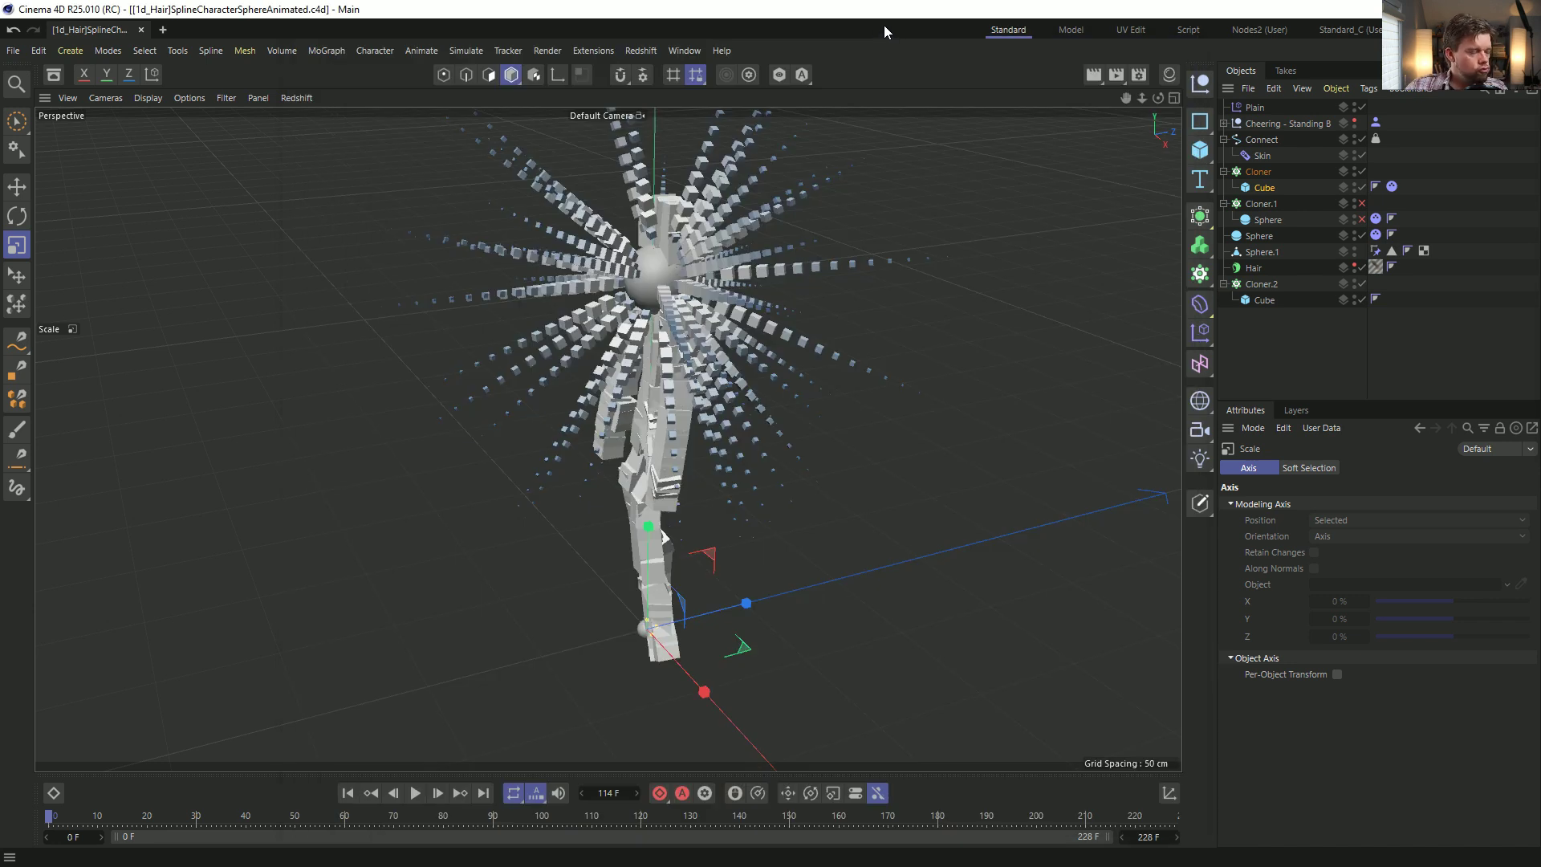
# Start a new project and add a plane to the scene.
pyautogui.hotkey('ctrl', 'n')
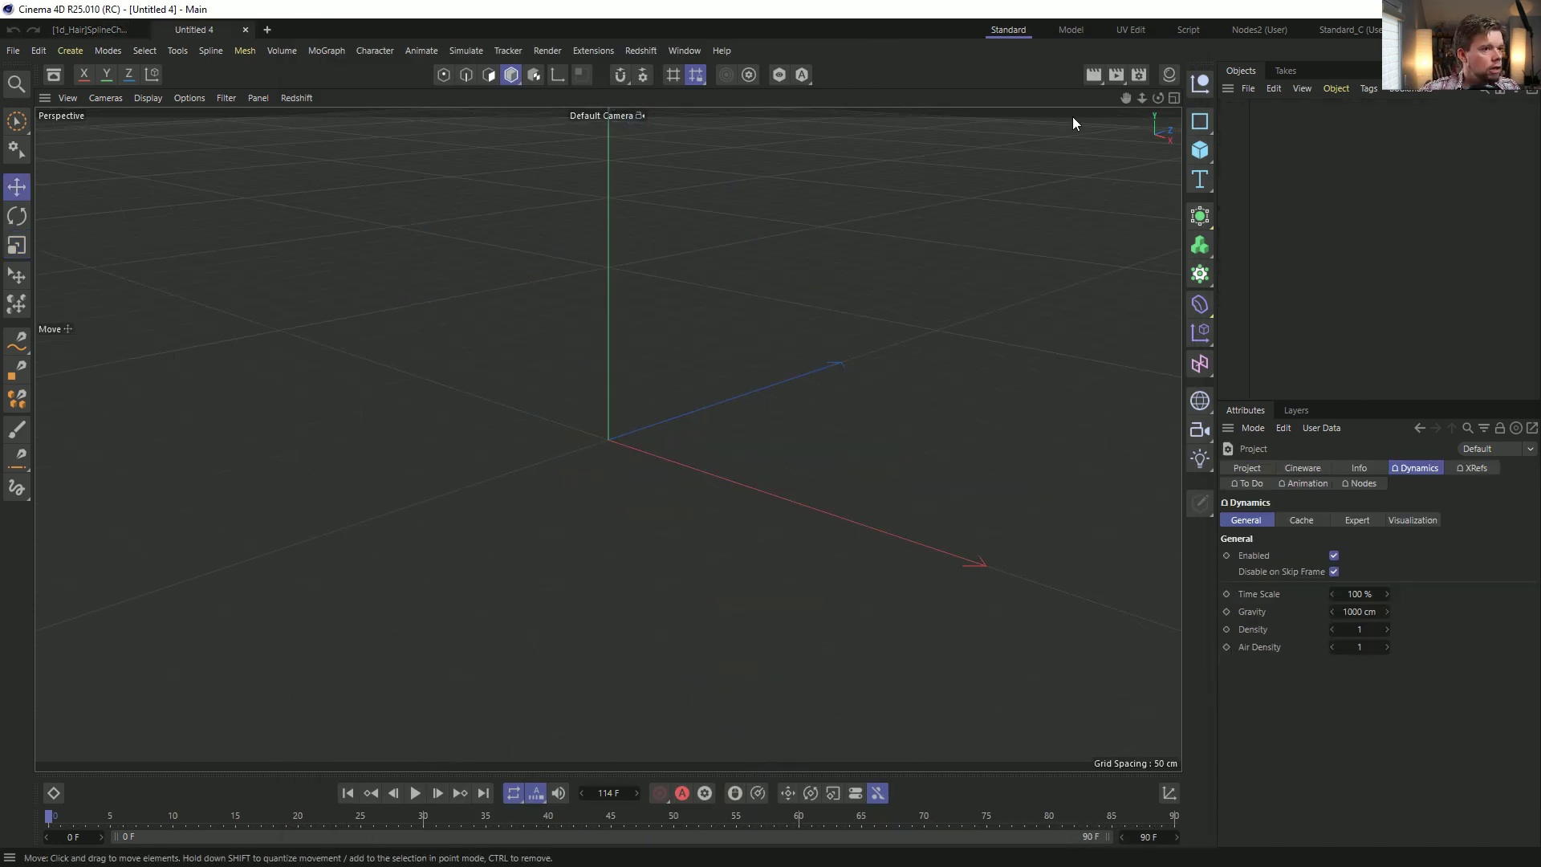
pyautogui.click(1200, 150)
pyautogui.click(1260, 202)
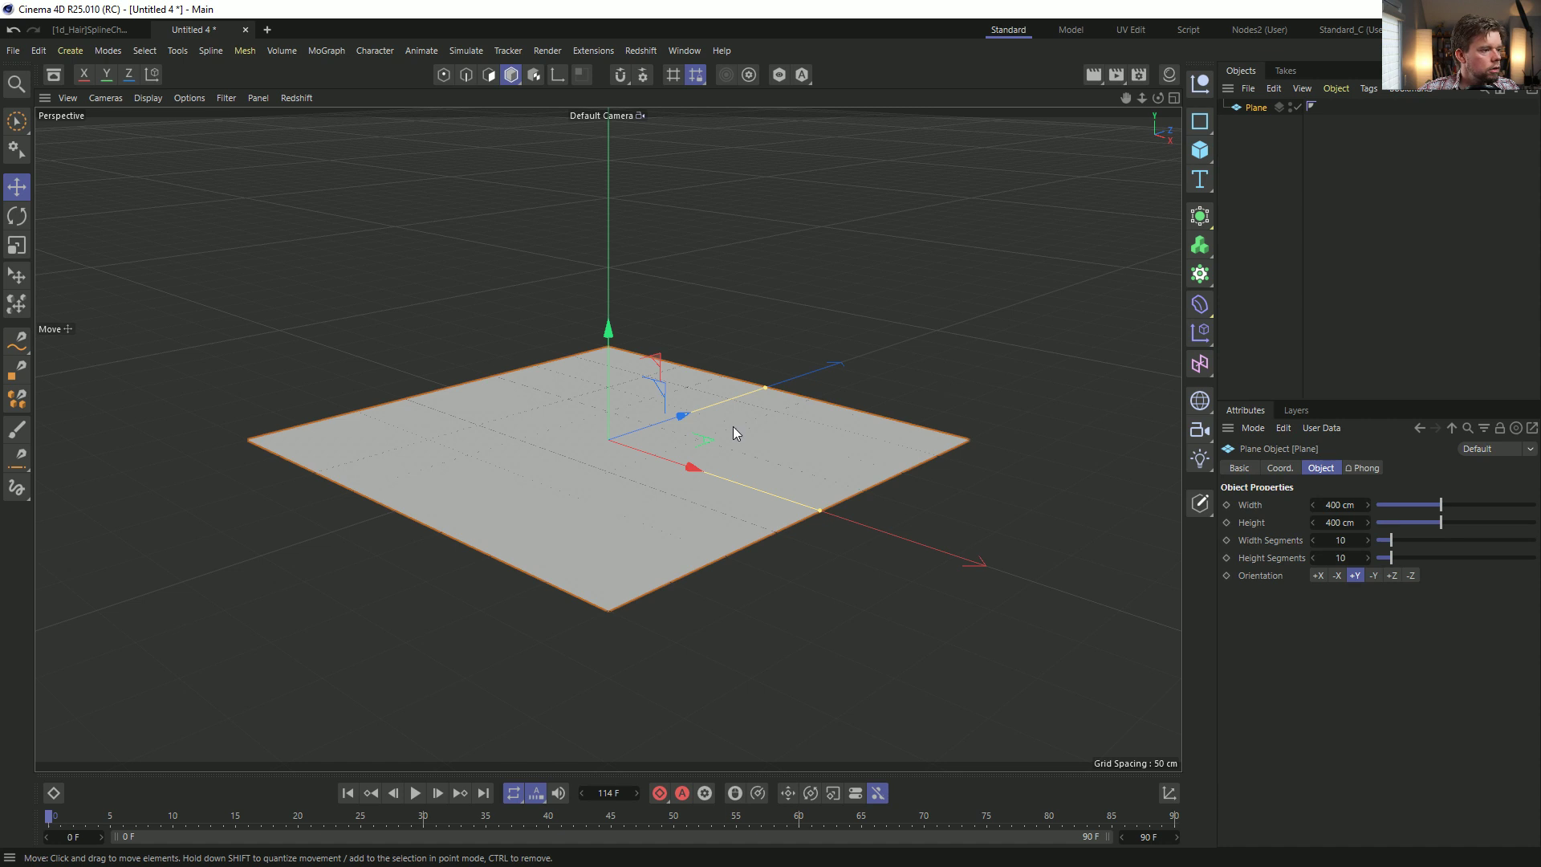
# Show shading with wireframe lines and set the plane's width and height segments to 50.
pyautogui.press('n')
pyautogui.press('b')
pyautogui.keyDown('alt'); pyautogui.moveTo(798, 431); pyautogui.dragTo(947, 566); pyautogui.keyUp('alt')
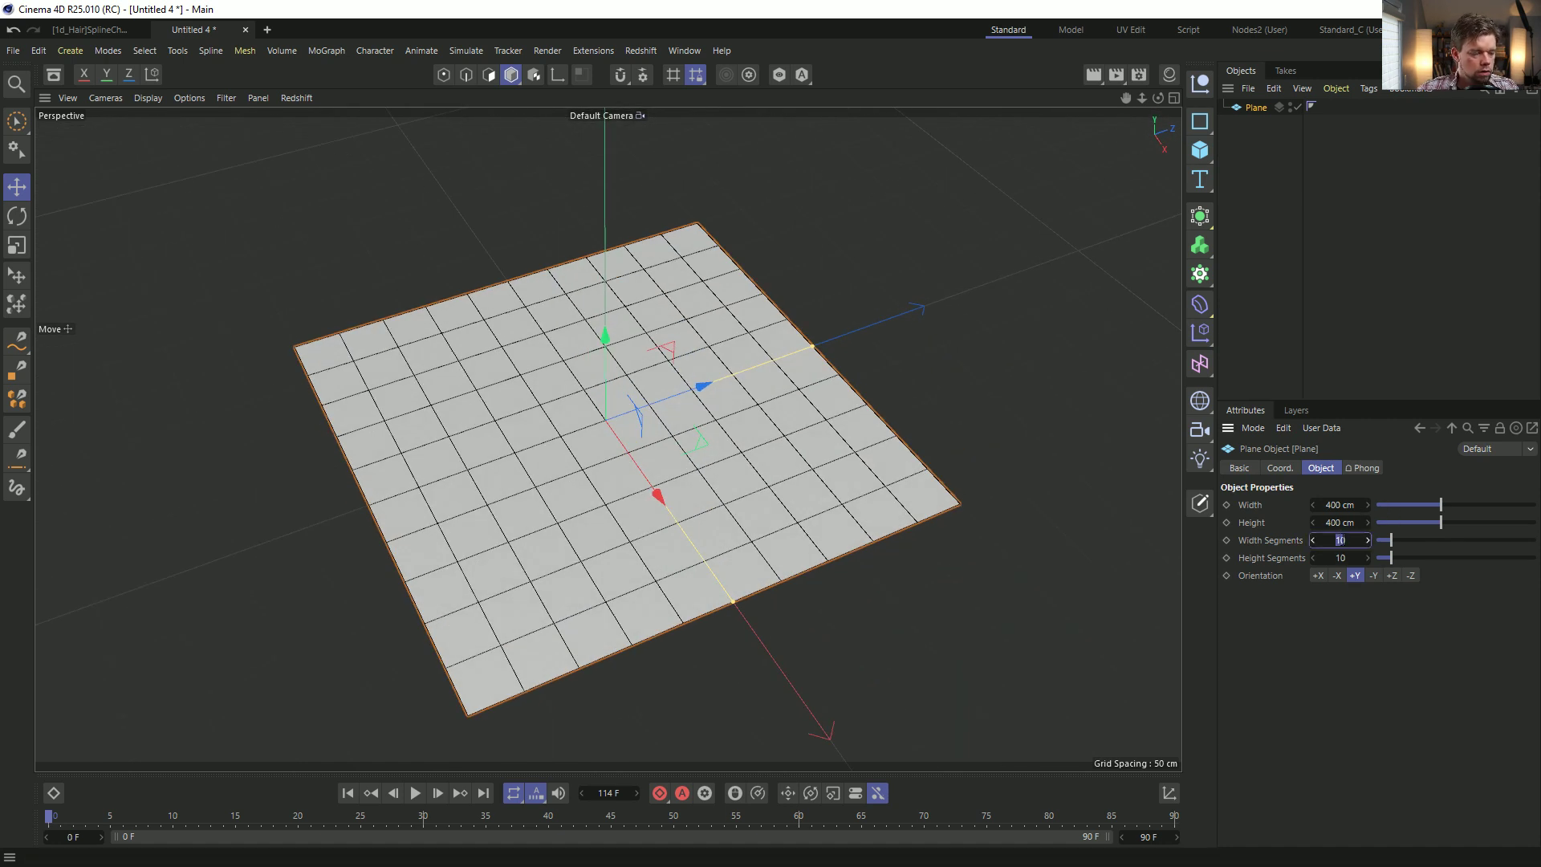
pyautogui.write('50')
pyautogui.press('Tab')
pyautogui.write('50')
pyautogui.press('Return')
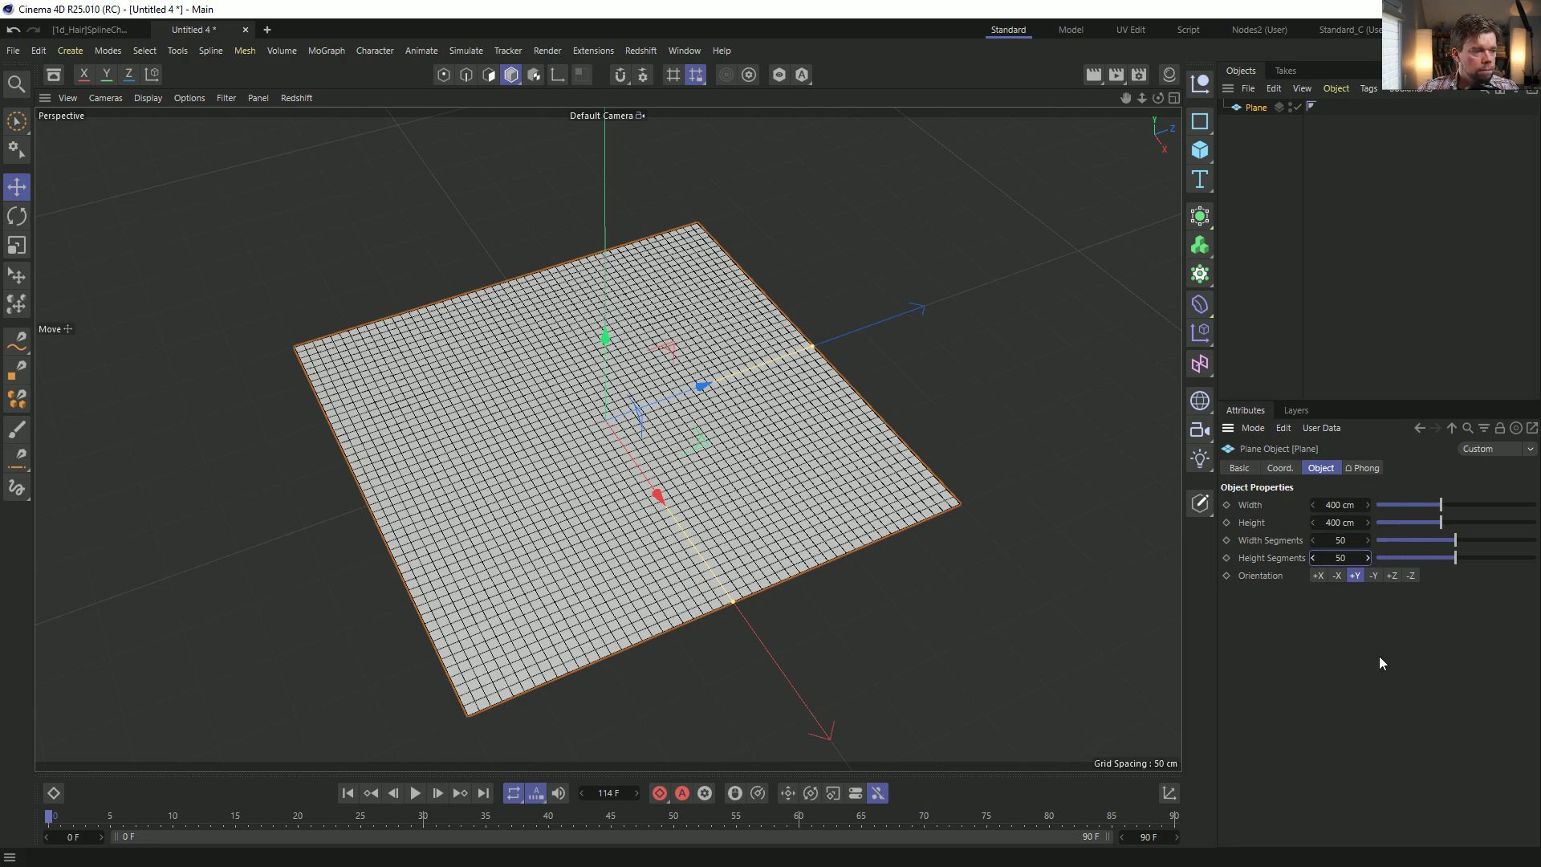
# Add a sphere, scaled down to a small ball, and place it just above one edge of the plane.
pyautogui.keyDown('alt'); pyautogui.moveTo(658, 403); pyautogui.dragTo(846, 496); pyautogui.keyUp('alt')
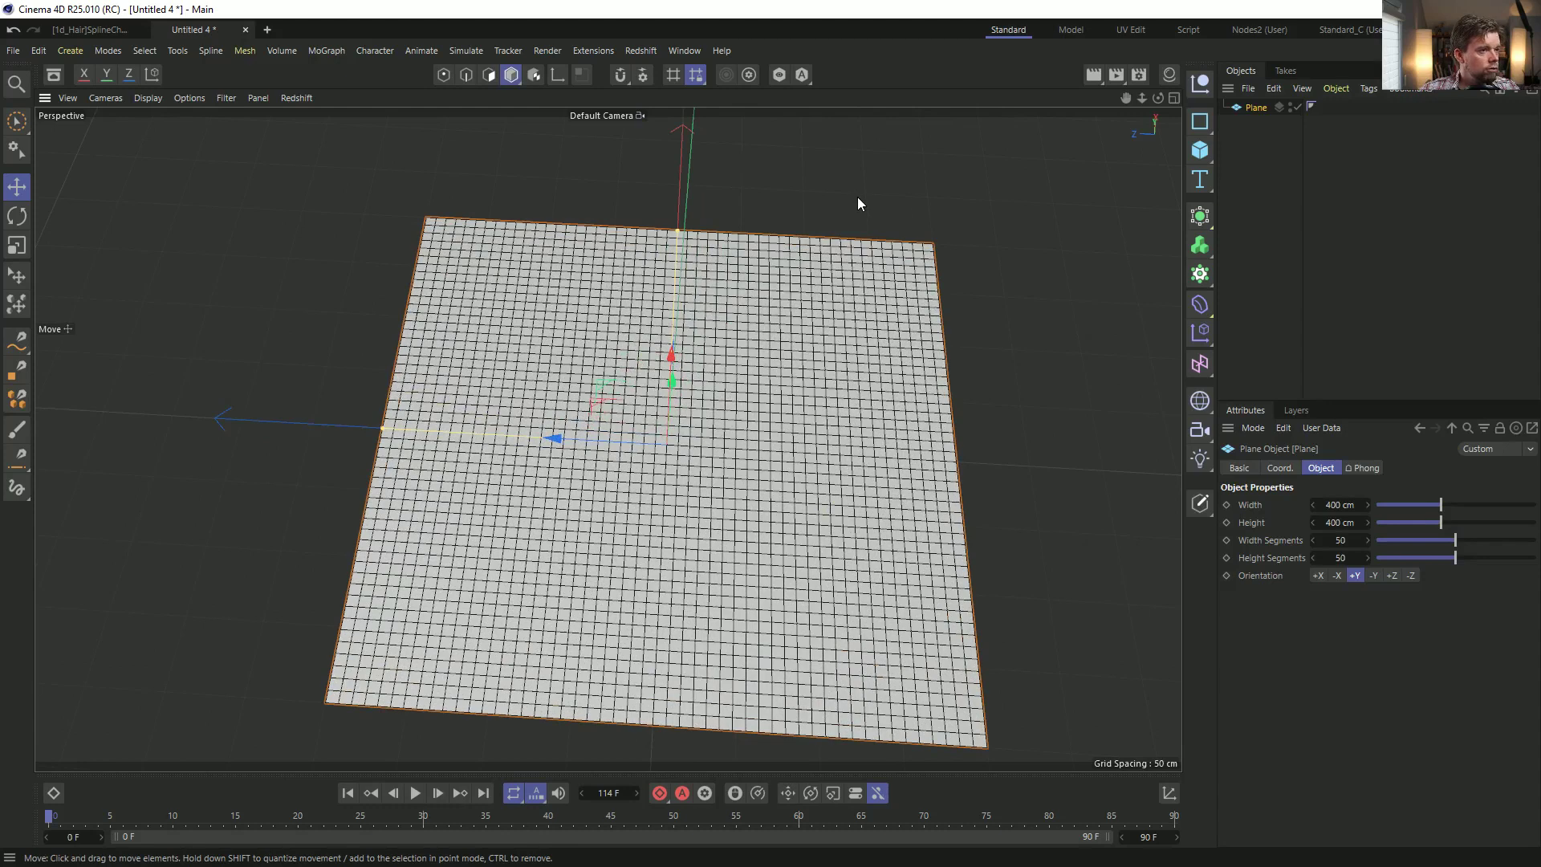
pyautogui.click(1199, 151)
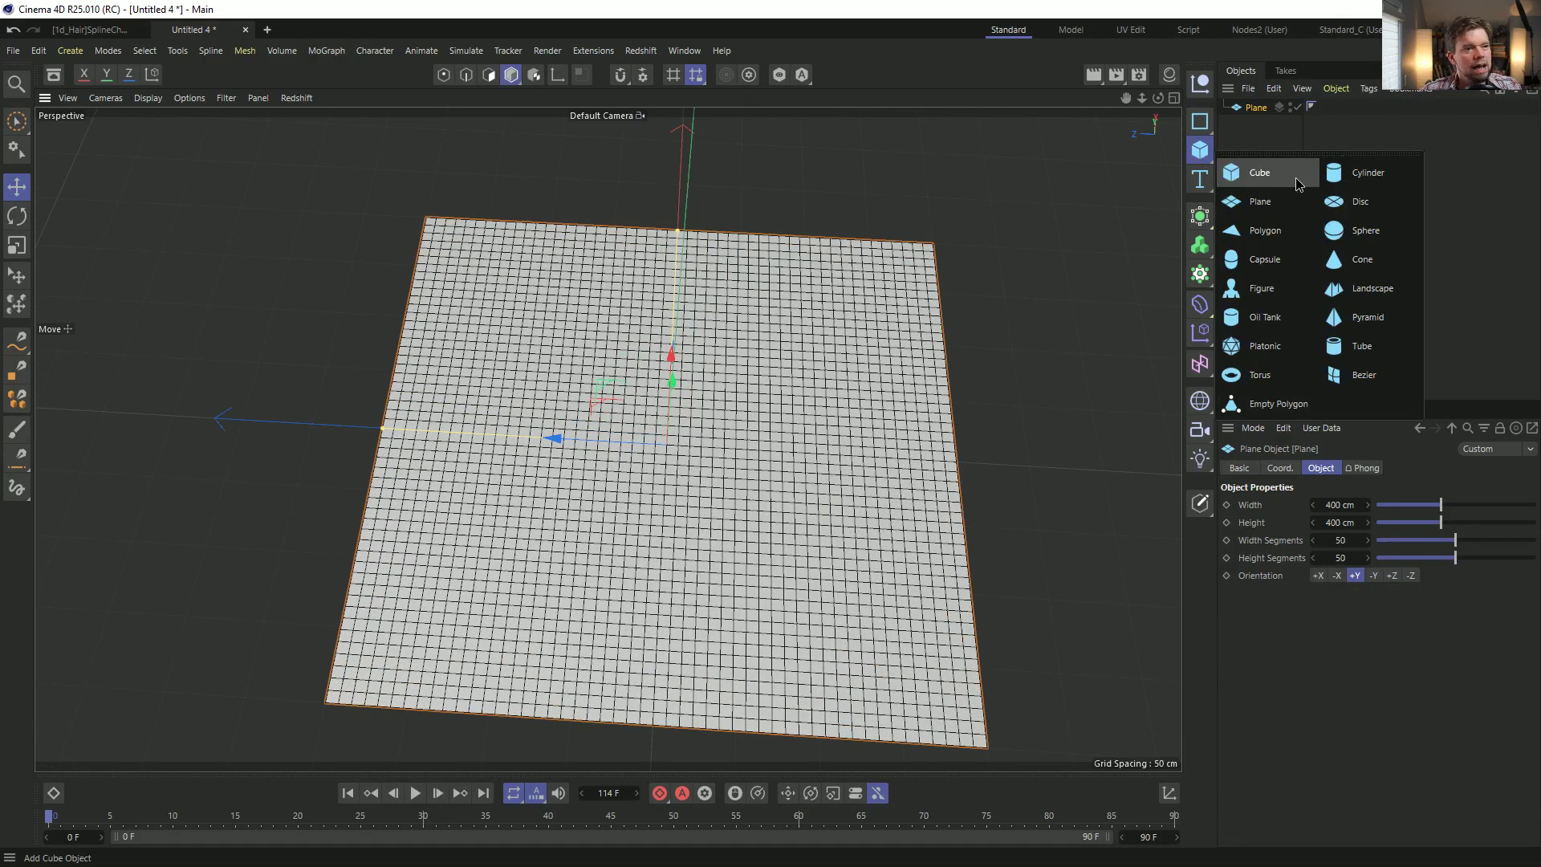
pyautogui.click(1334, 231)
pyautogui.keyDown('alt'); pyautogui.moveTo(642, 370); pyautogui.dragTo(706, 356); pyautogui.keyUp('alt')
pyautogui.press('t')
pyautogui.moveTo(802, 372); pyautogui.dragTo(386, 528)
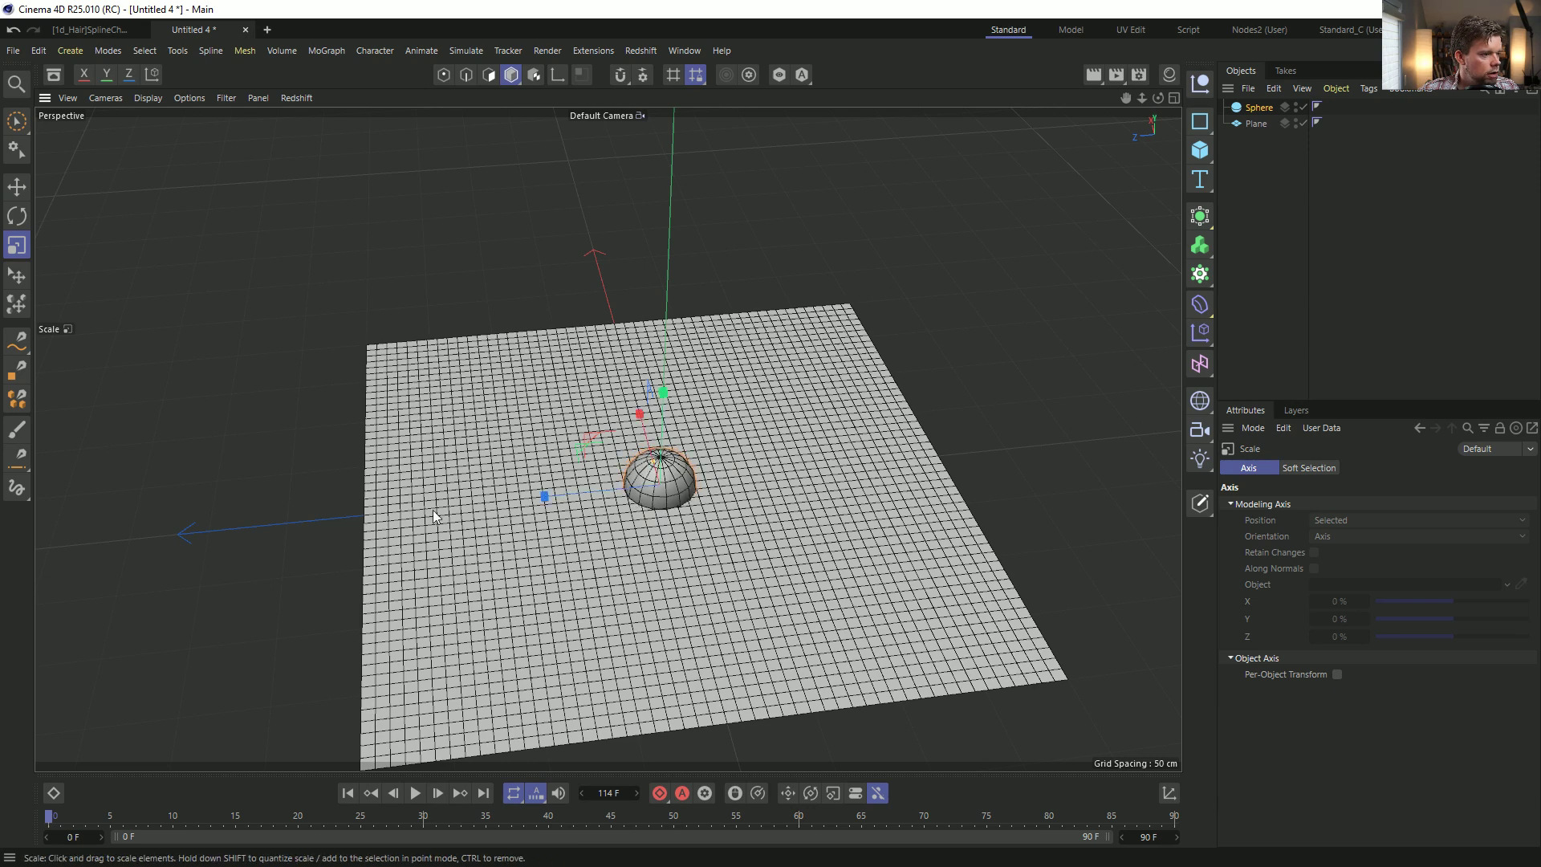
pyautogui.press('e')
pyautogui.keyDown('alt'); pyautogui.moveTo(577, 514); pyautogui.dragTo(872, 386); pyautogui.keyUp('alt')
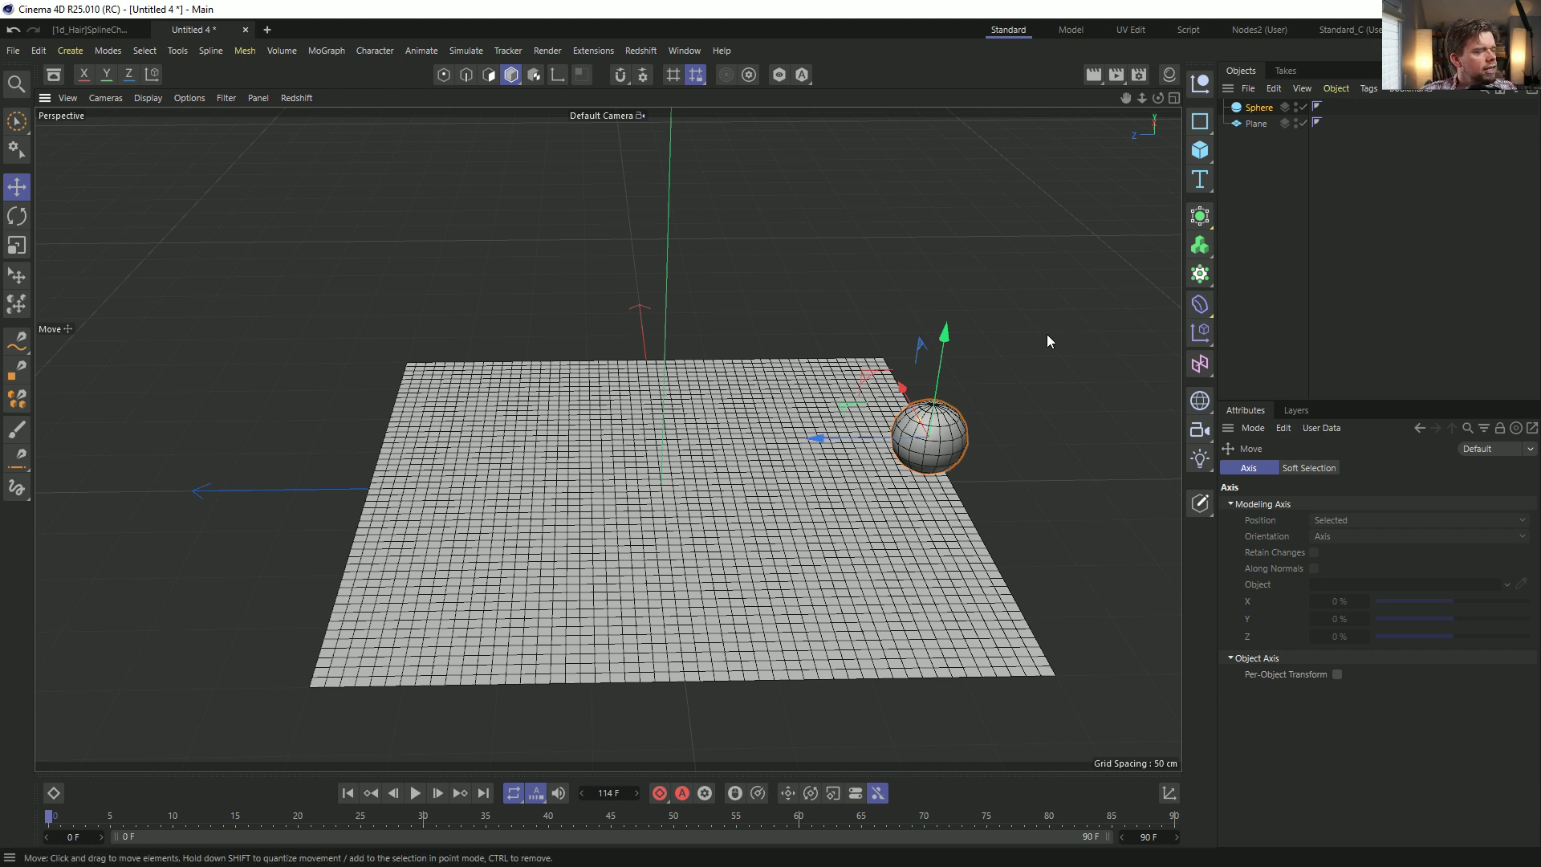
# Duplicate the plane as a disabled backup and make the original plane editable.
pyautogui.click(1254, 124)
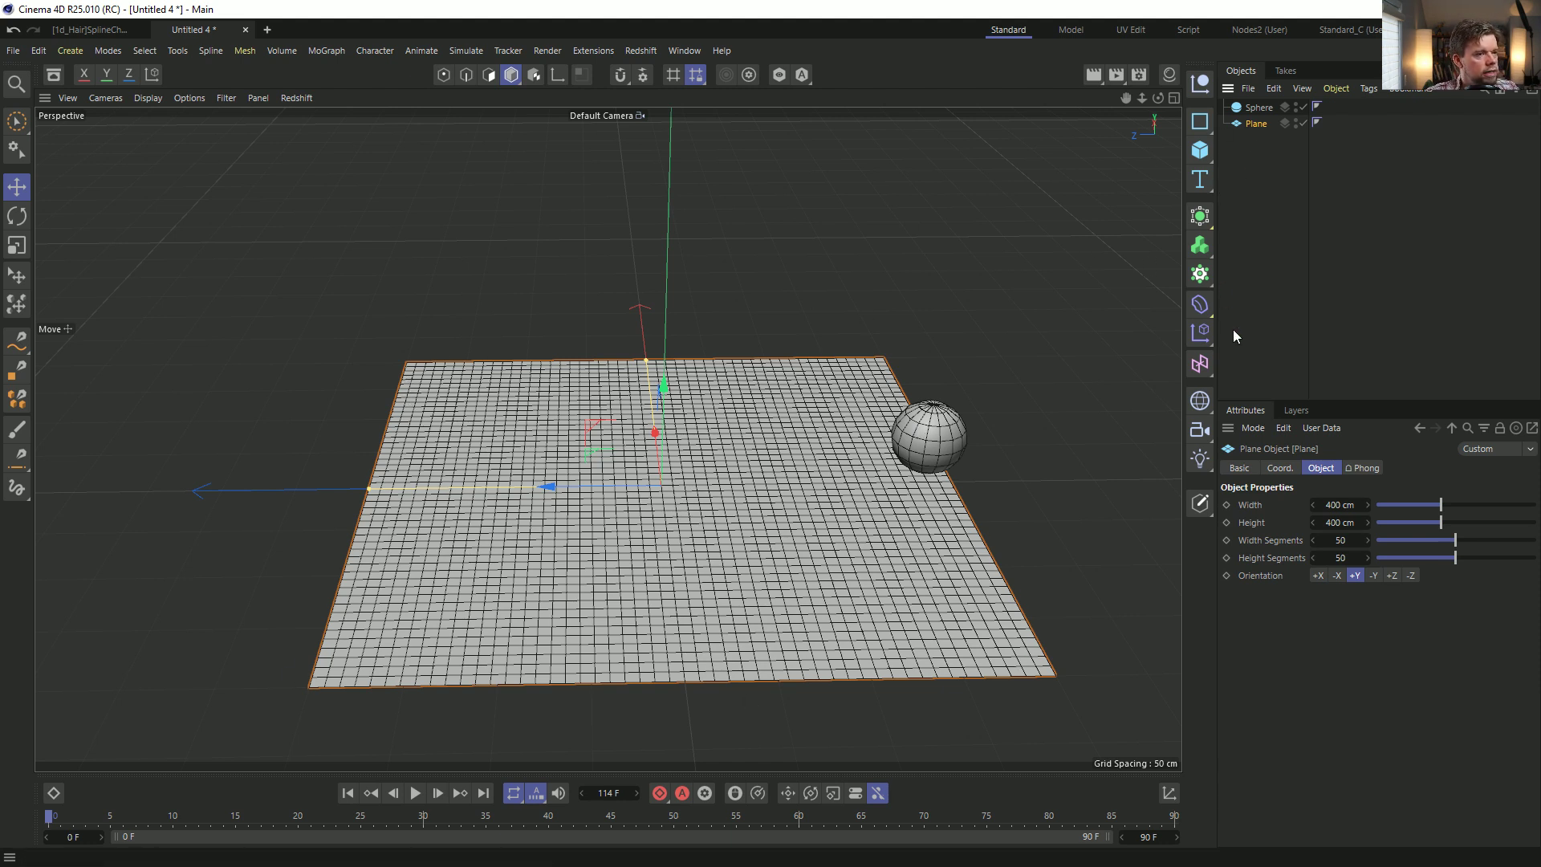
pyautogui.keyDown('ctrl'); pyautogui.moveTo(1267, 160); pyautogui.dragTo(1305, 138); pyautogui.keyUp('ctrl')
pyautogui.click(1262, 128)
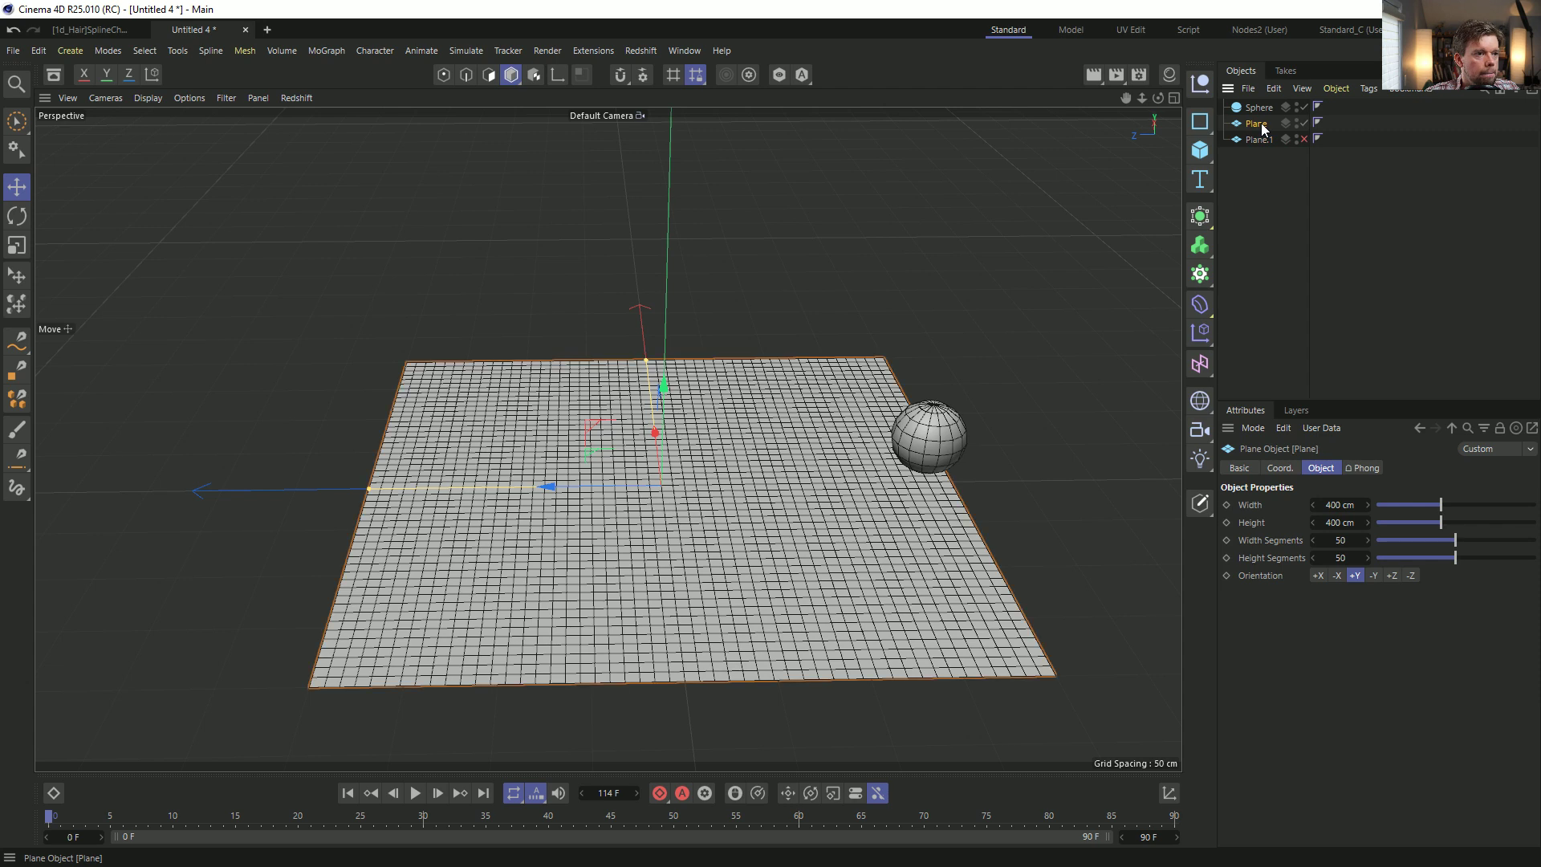
pyautogui.press('c')
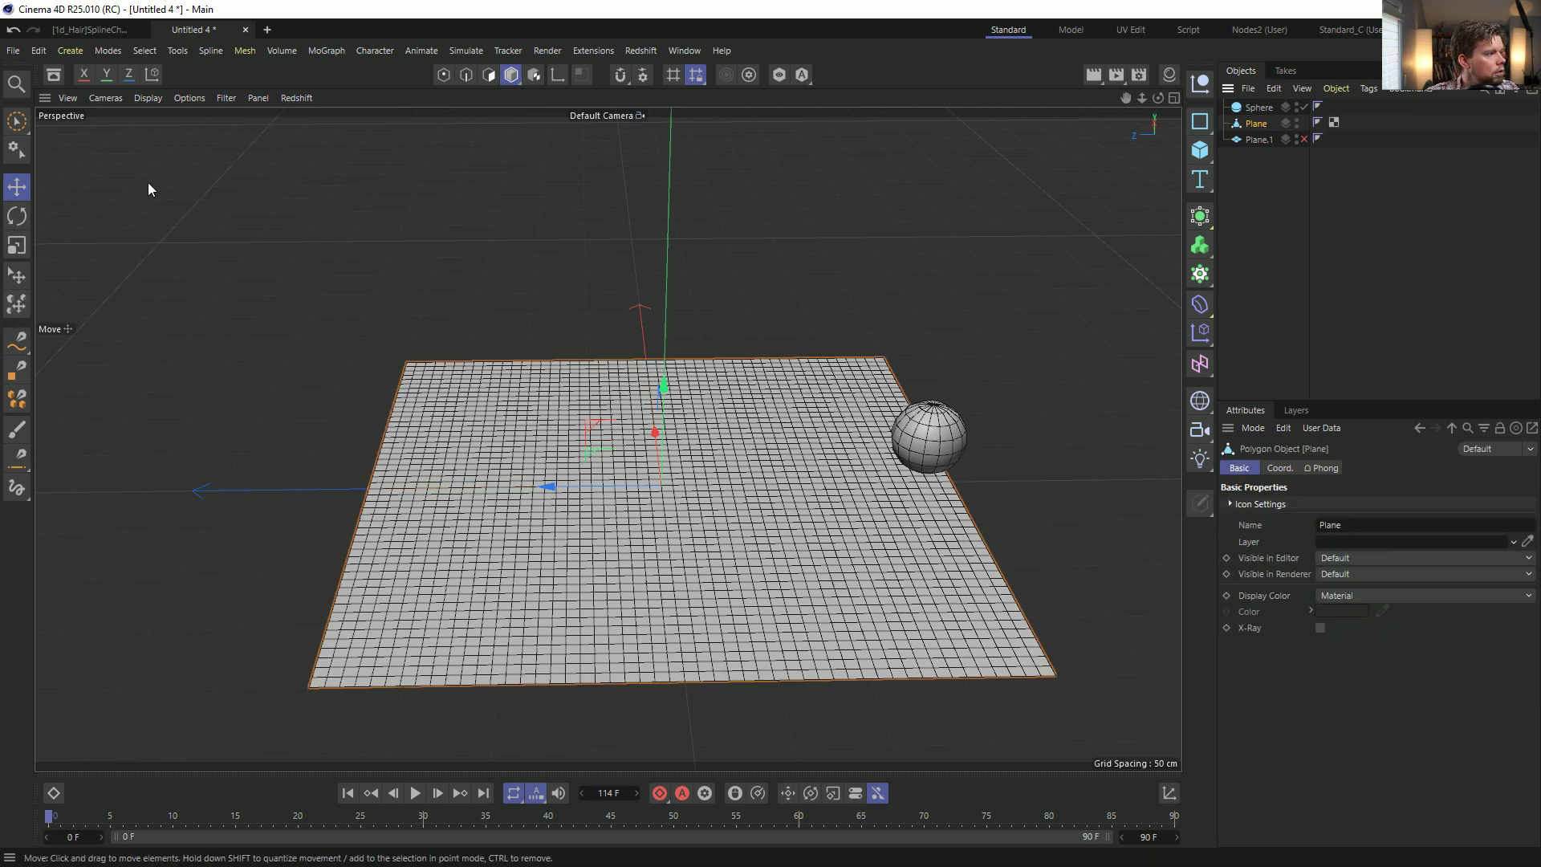
# Select only the plane's border points by selecting all points, shrinking the selection and inverting it.
pyautogui.click(443, 73)
pyautogui.hotkey('ctrl', 'a')
pyautogui.press('u')
pyautogui.press('k')
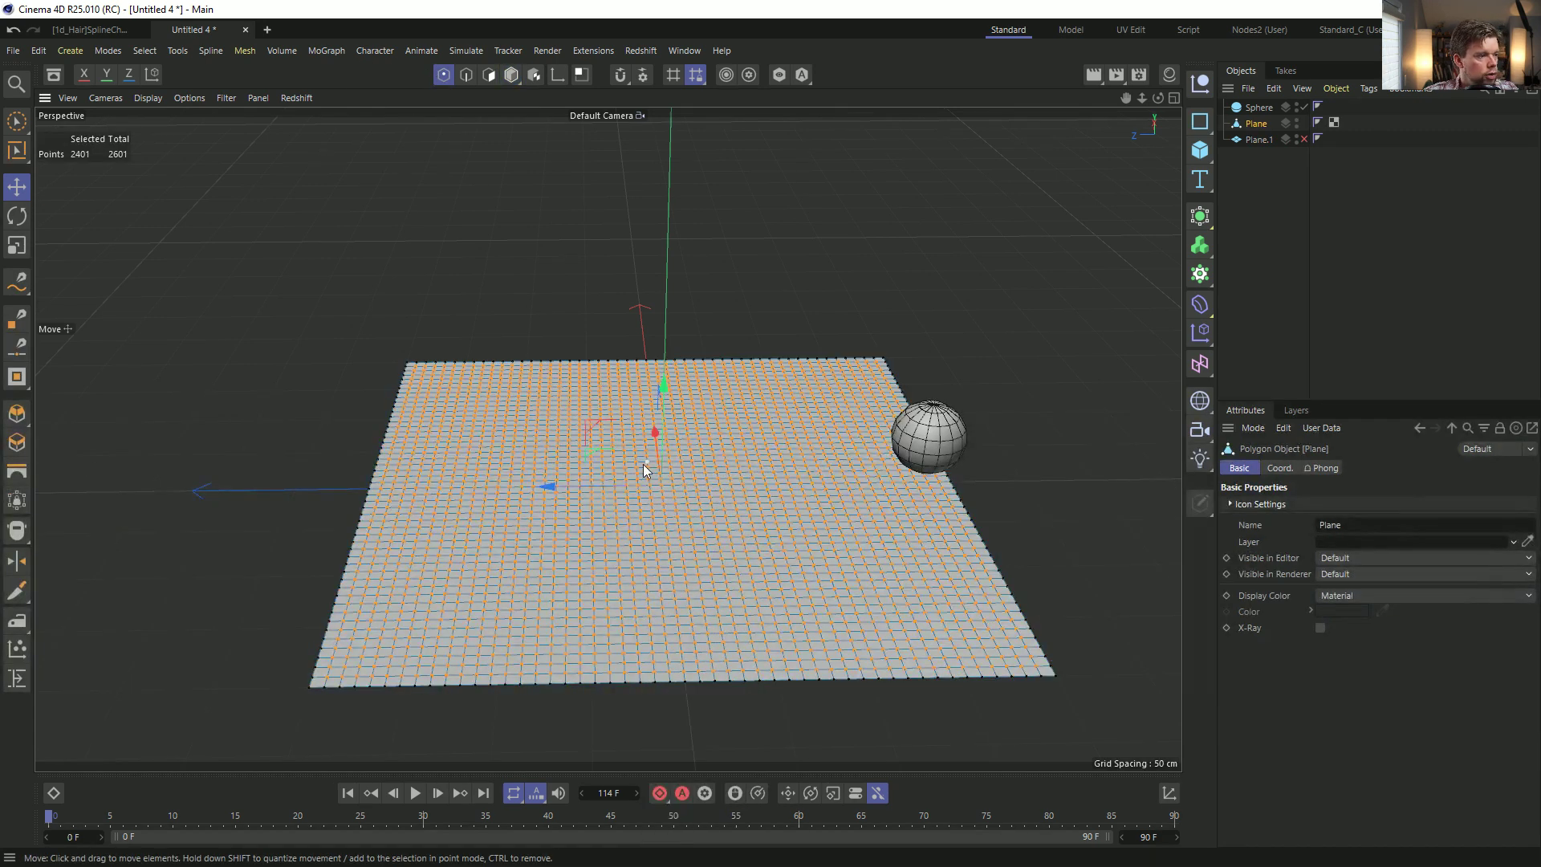
pyautogui.press('u')
pyautogui.press('i')
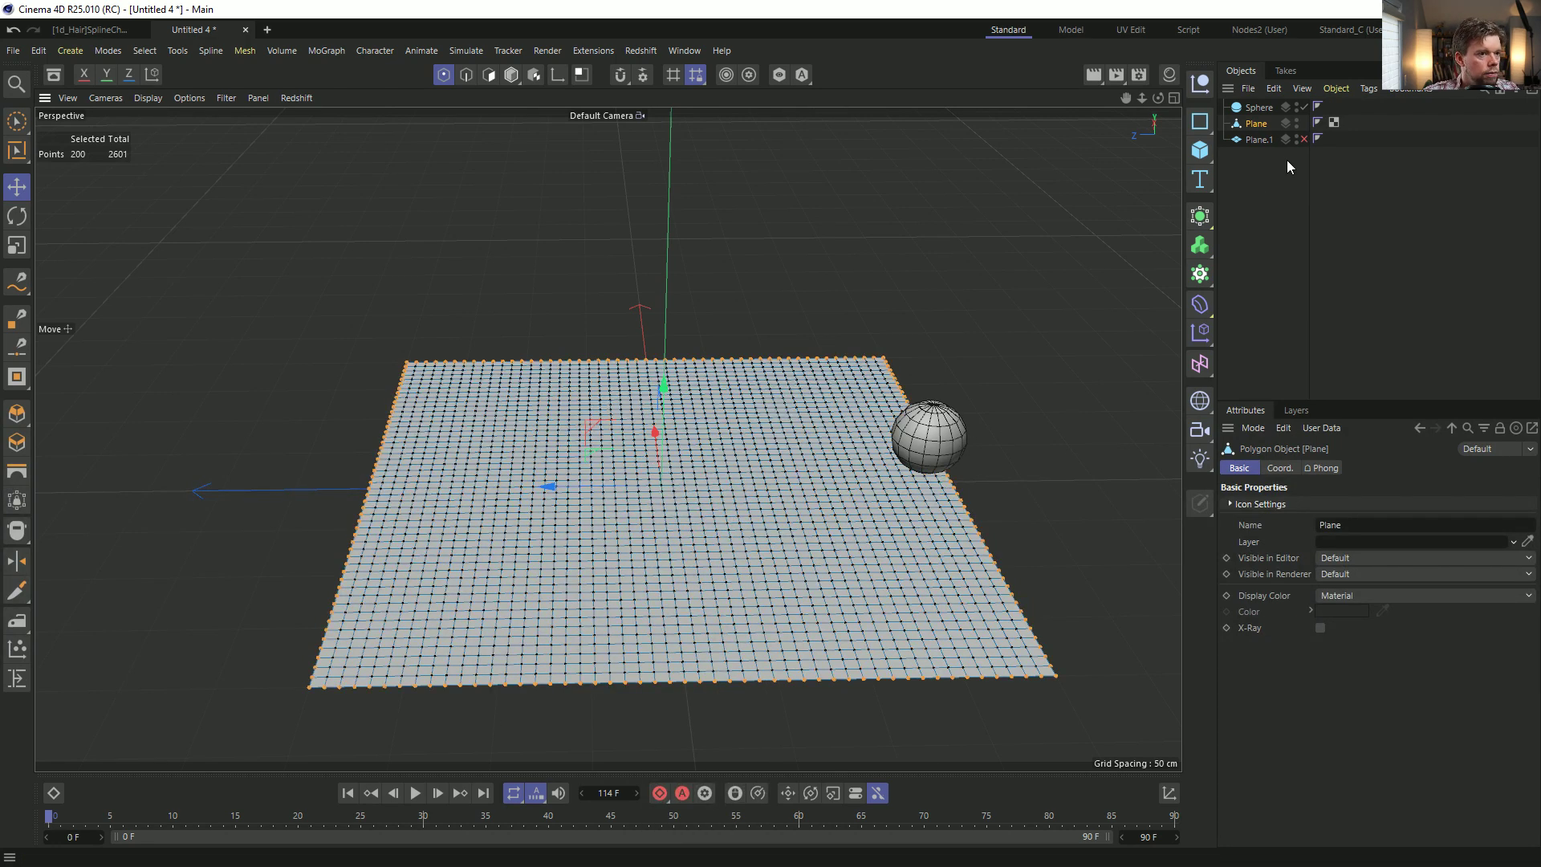
# Add a Cloth tag to the editable plane and set the selected border points as its fix points.
pyautogui.rightClick(1264, 123)
pyautogui.moveTo(1332, 181)
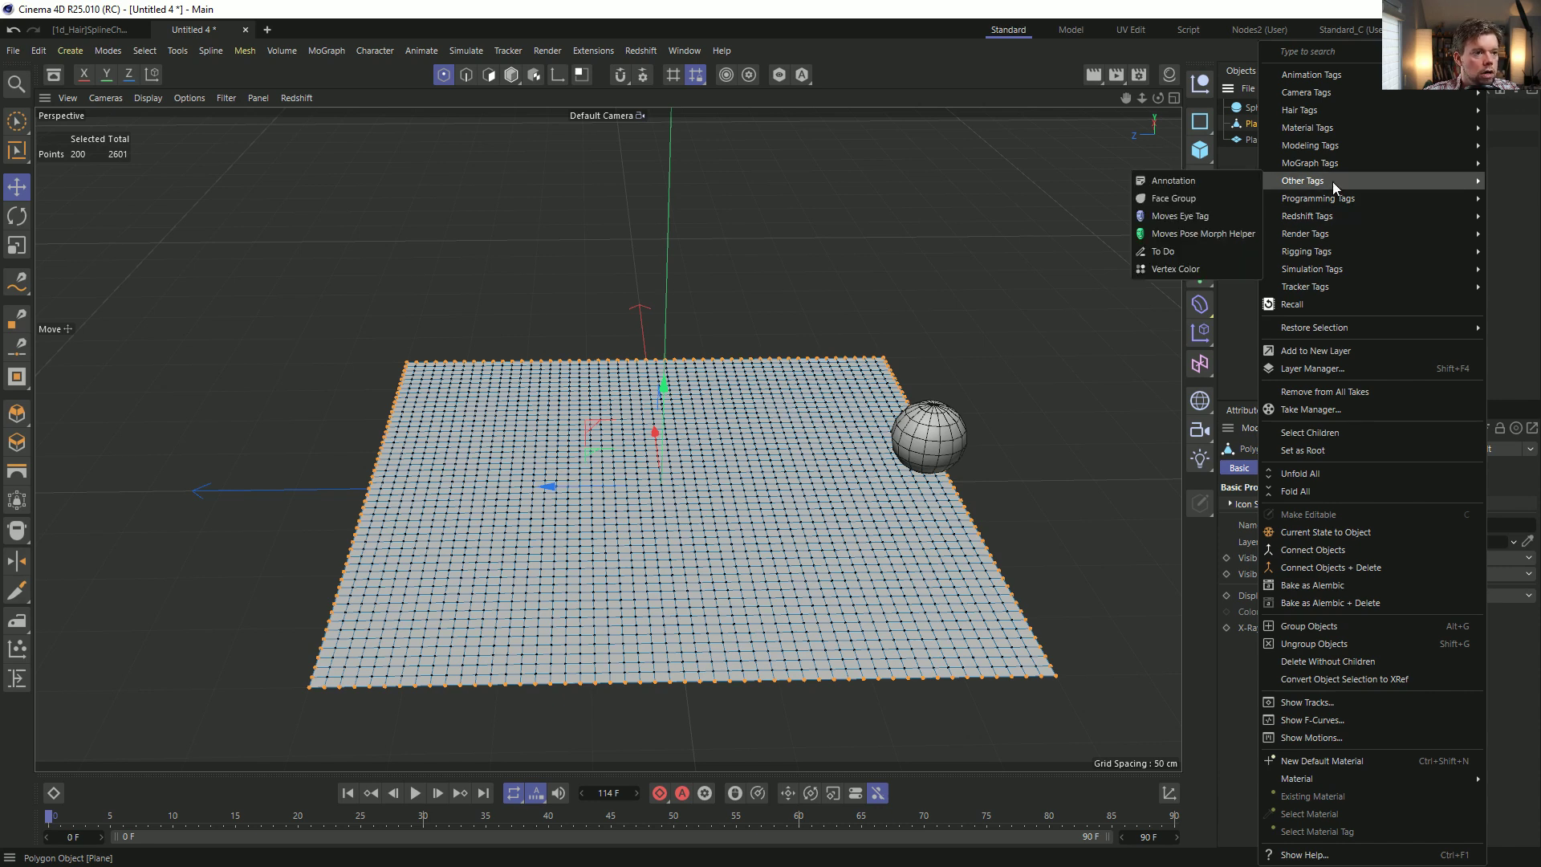
pyautogui.moveTo(1326, 133)
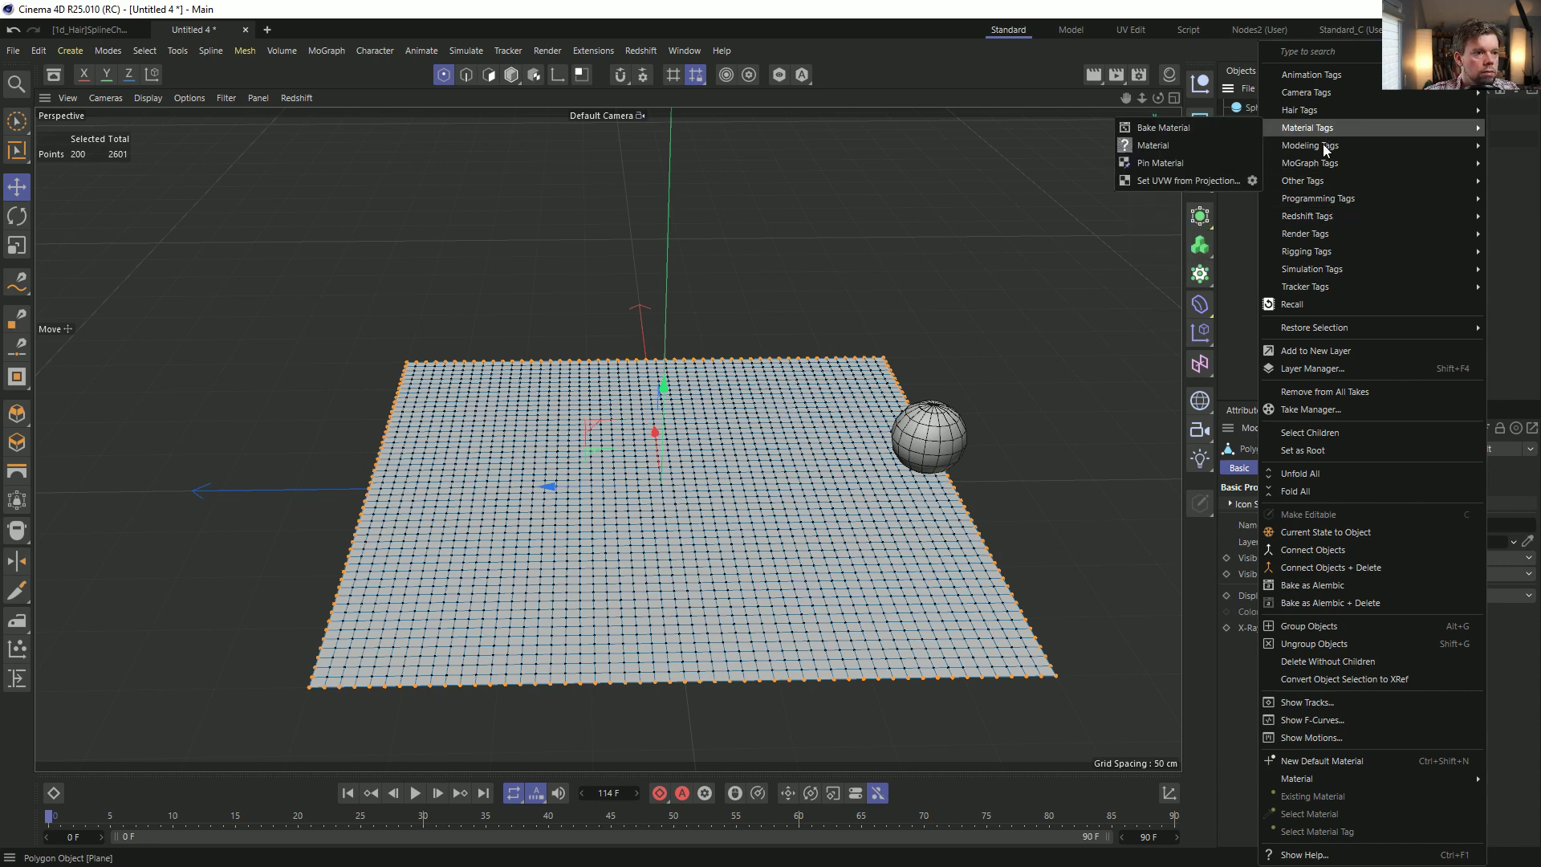
pyautogui.moveTo(1320, 269)
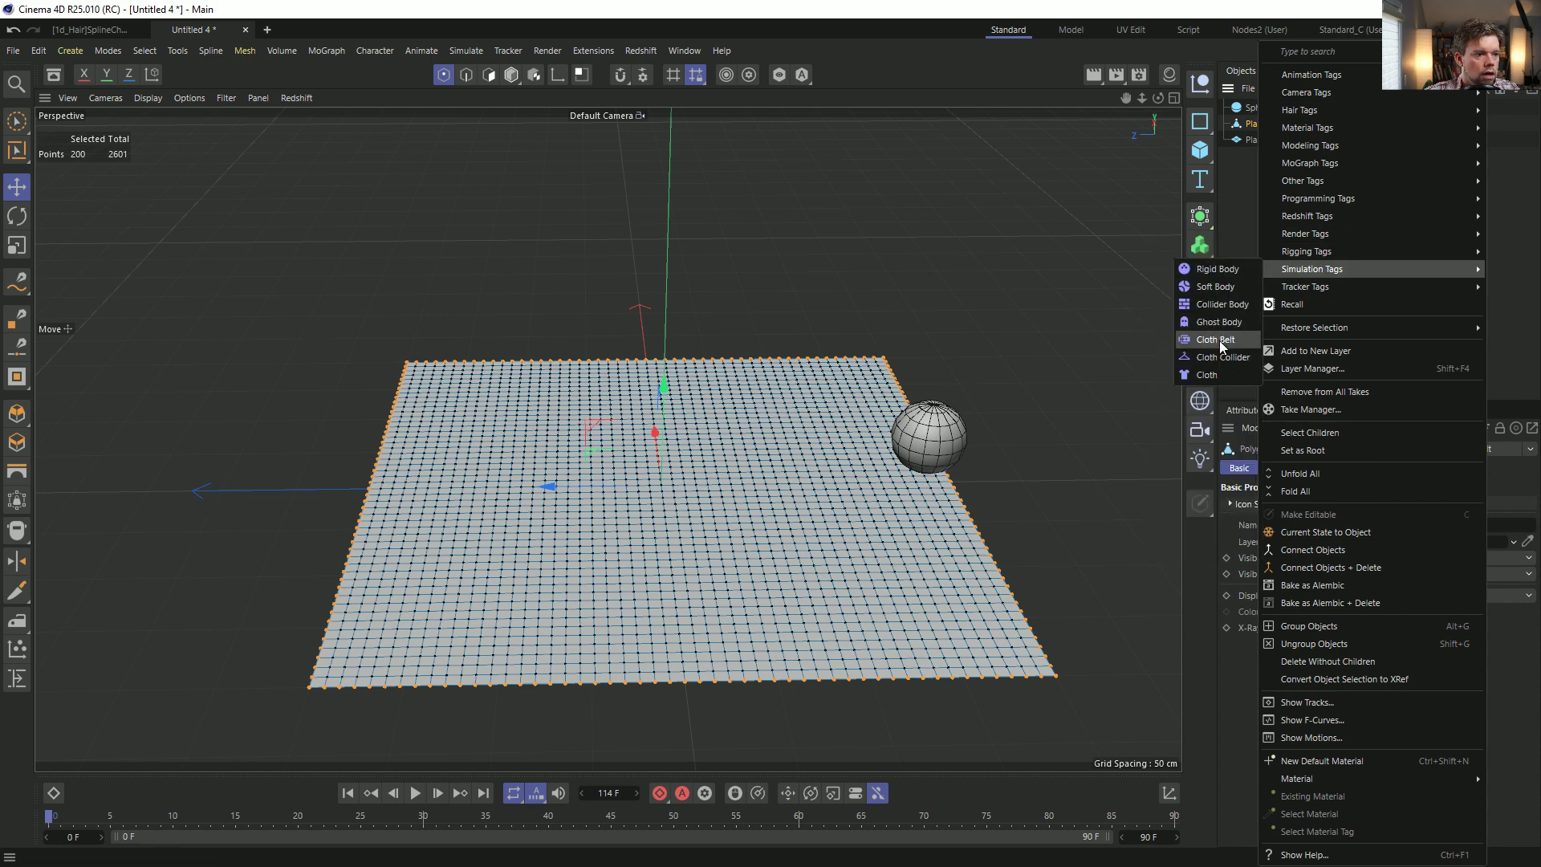
pyautogui.click(1208, 375)
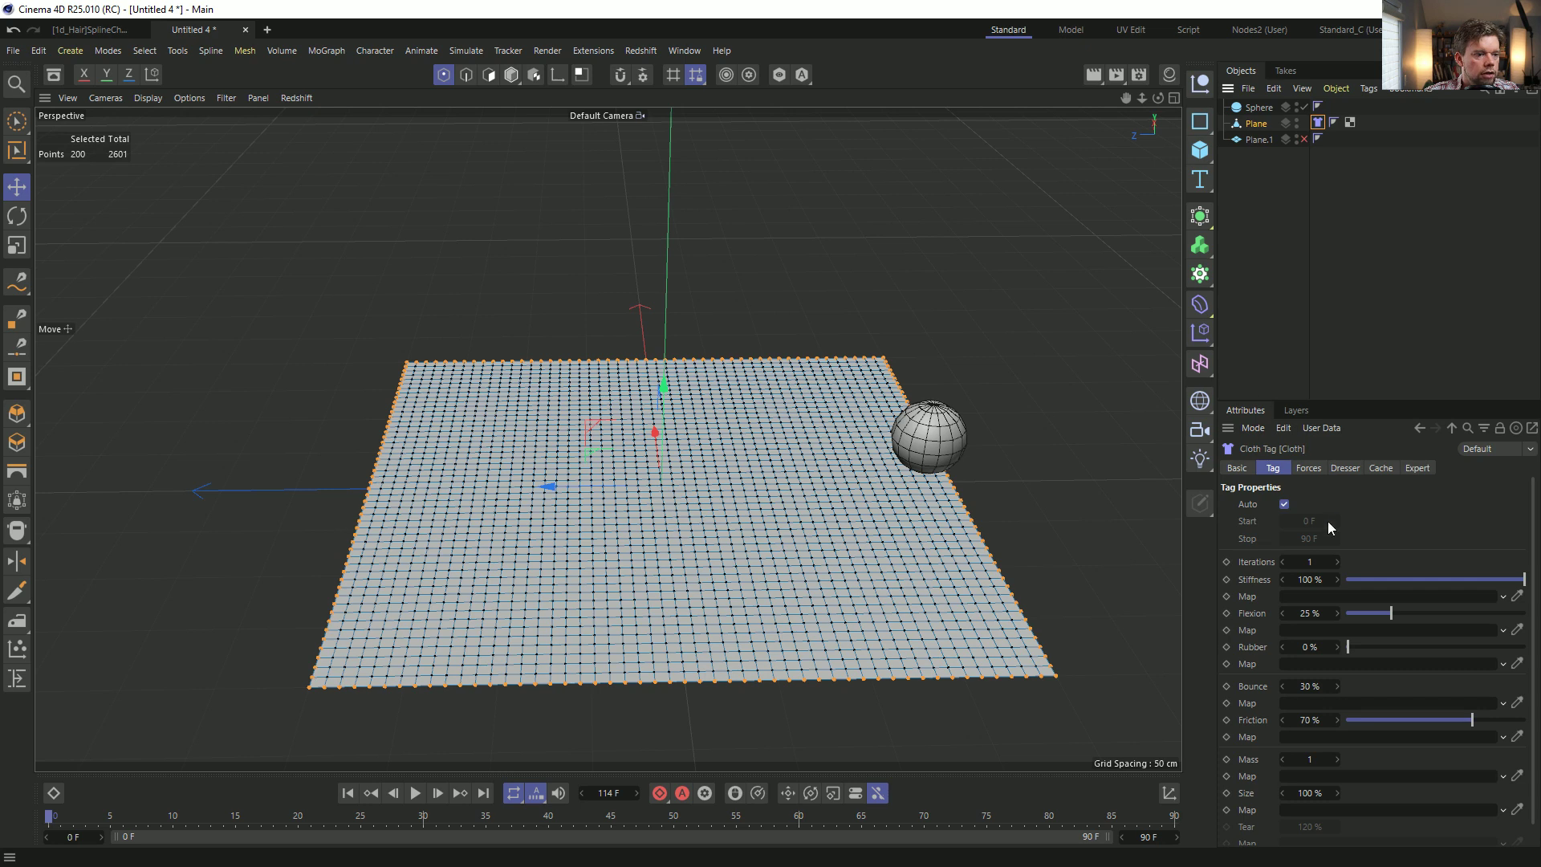
pyautogui.click(1343, 468)
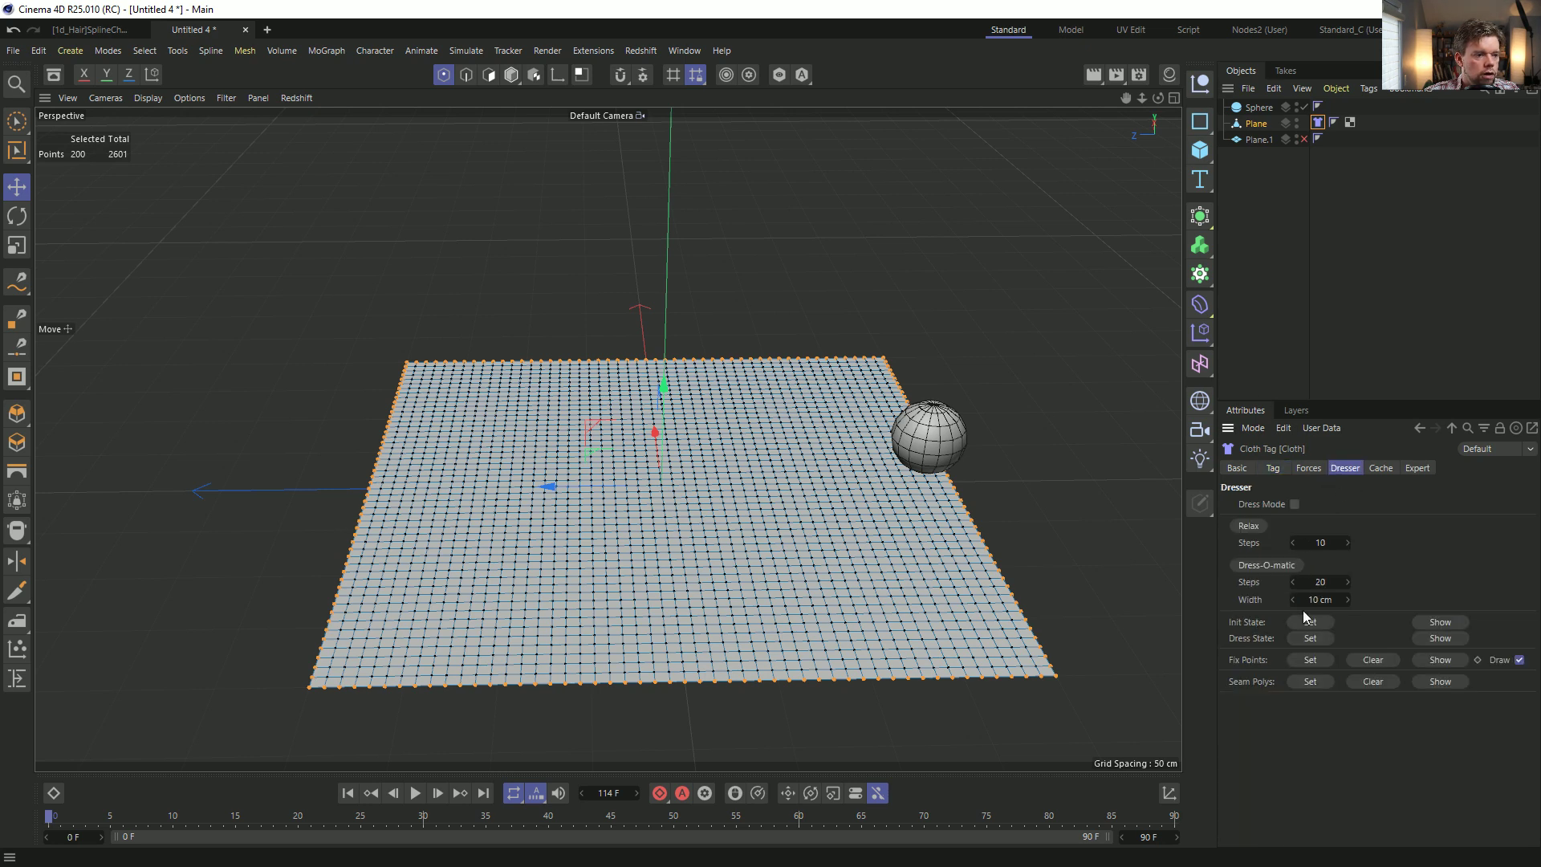
pyautogui.click(1301, 660)
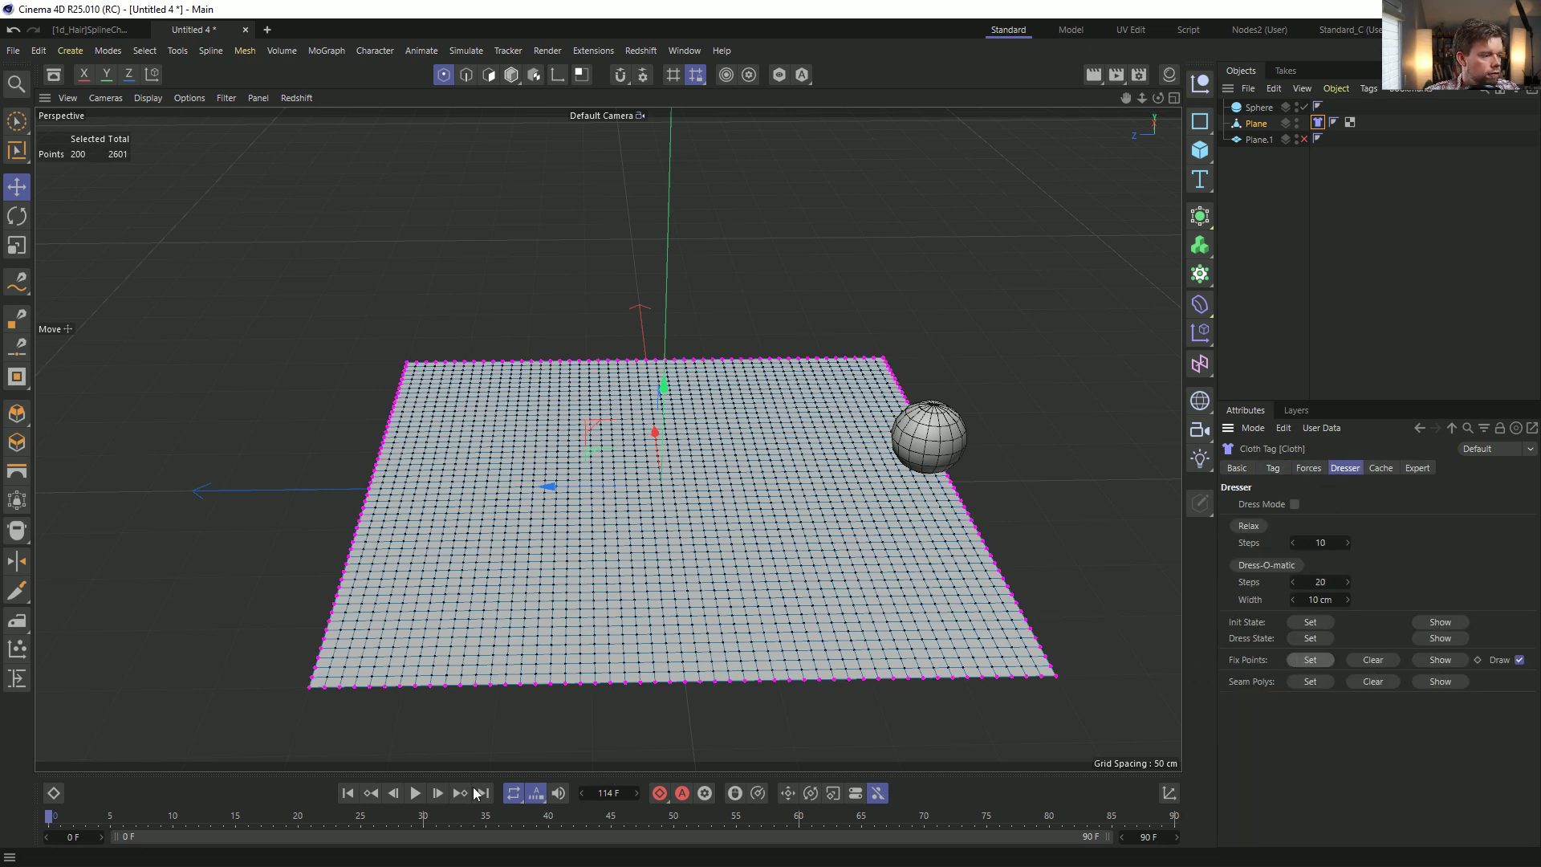
# Play the cloth simulation and apply the Modeling filter preset to the viewport.
pyautogui.click(423, 793)
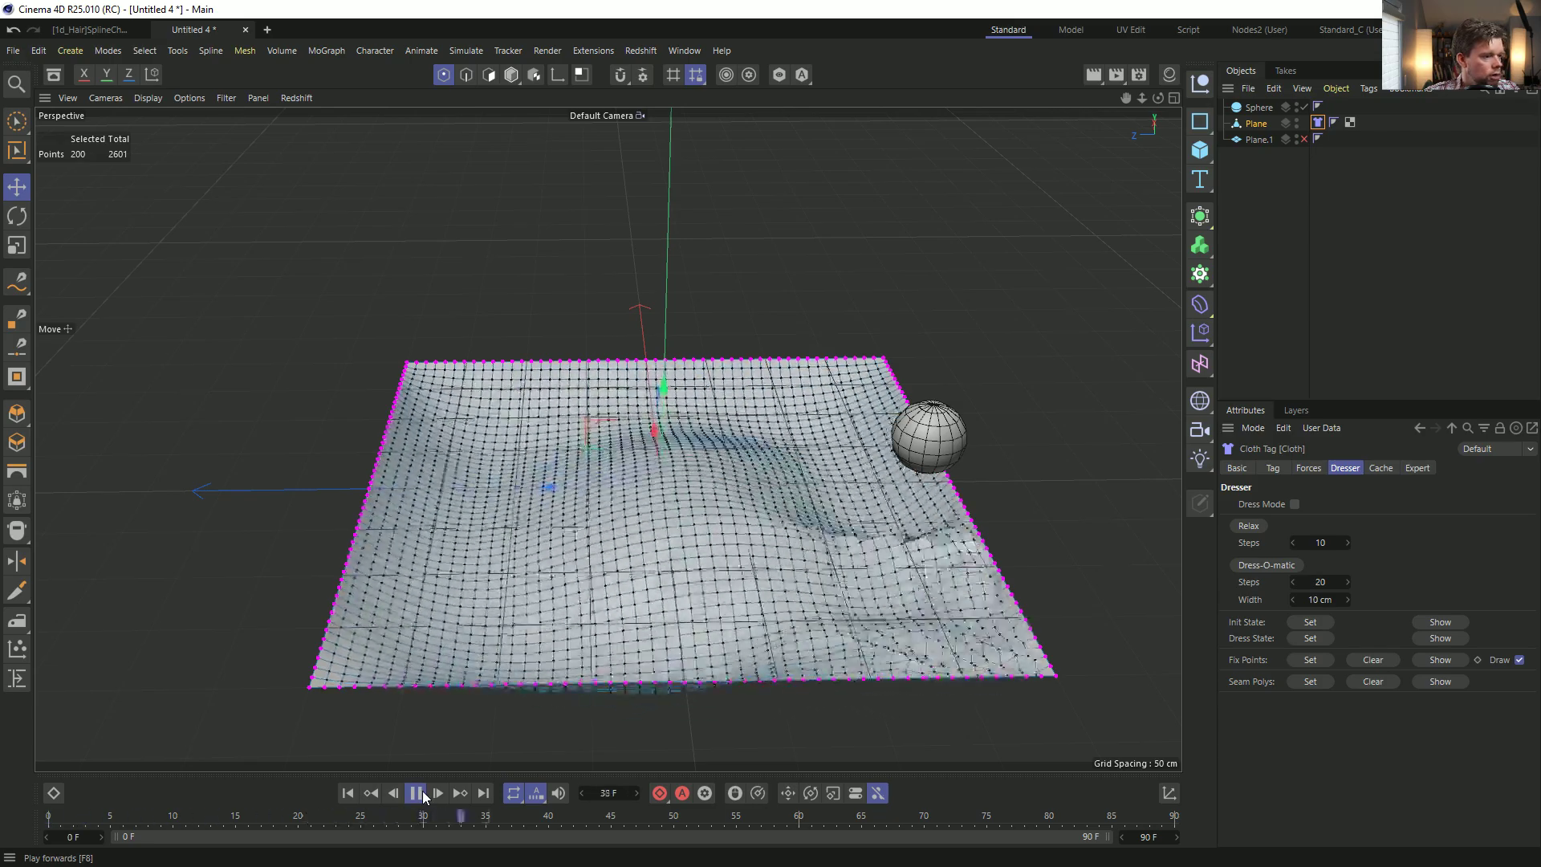
pyautogui.keyDown('alt'); pyautogui.moveTo(688, 619); pyautogui.dragTo(726, 570); pyautogui.keyUp('alt')
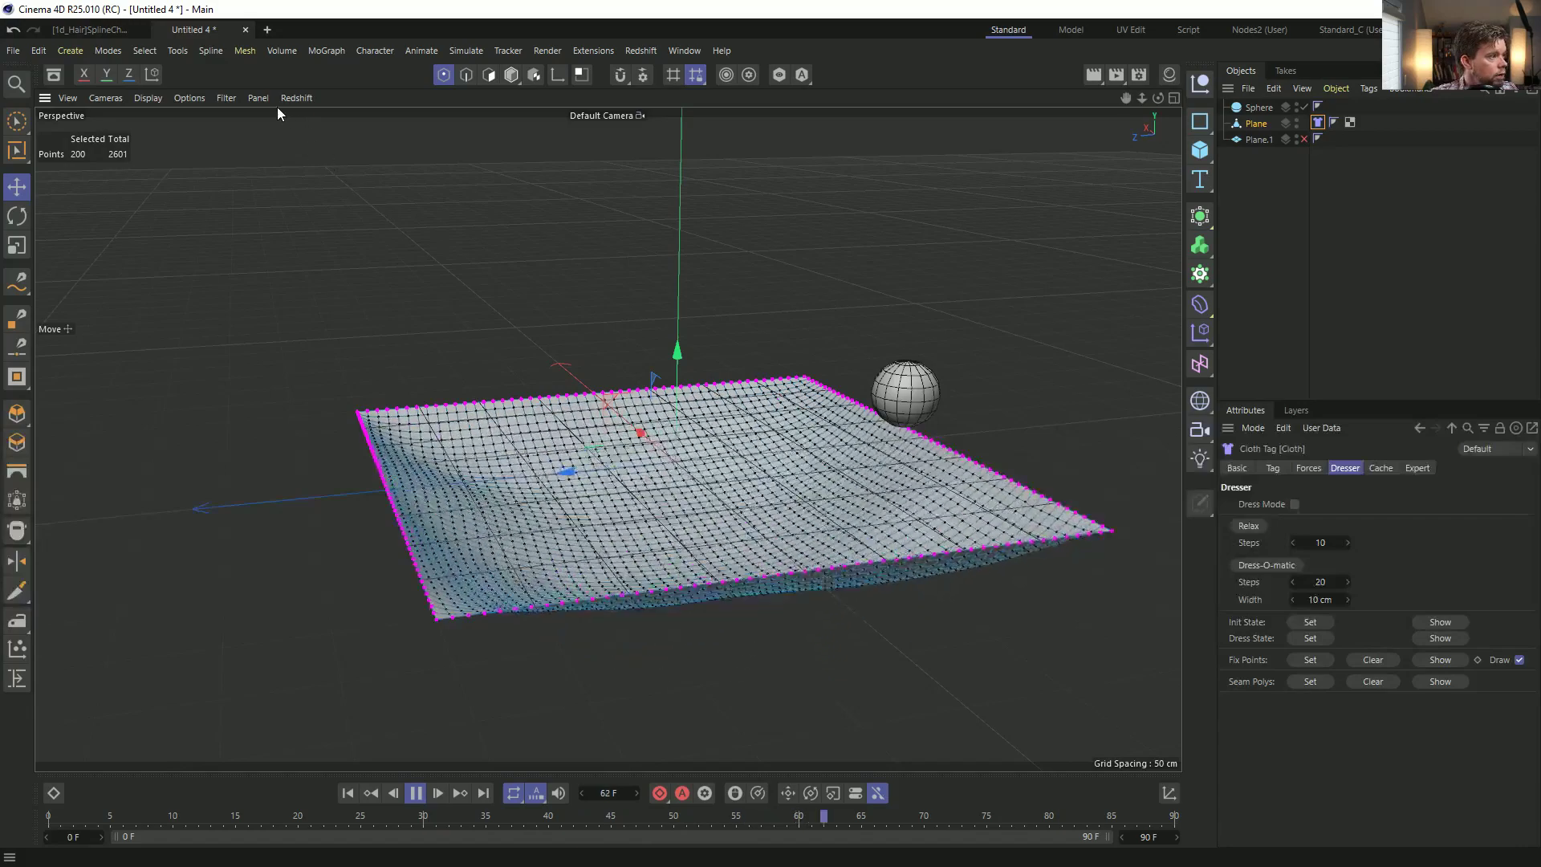
pyautogui.click(226, 98)
pyautogui.moveTo(244, 124)
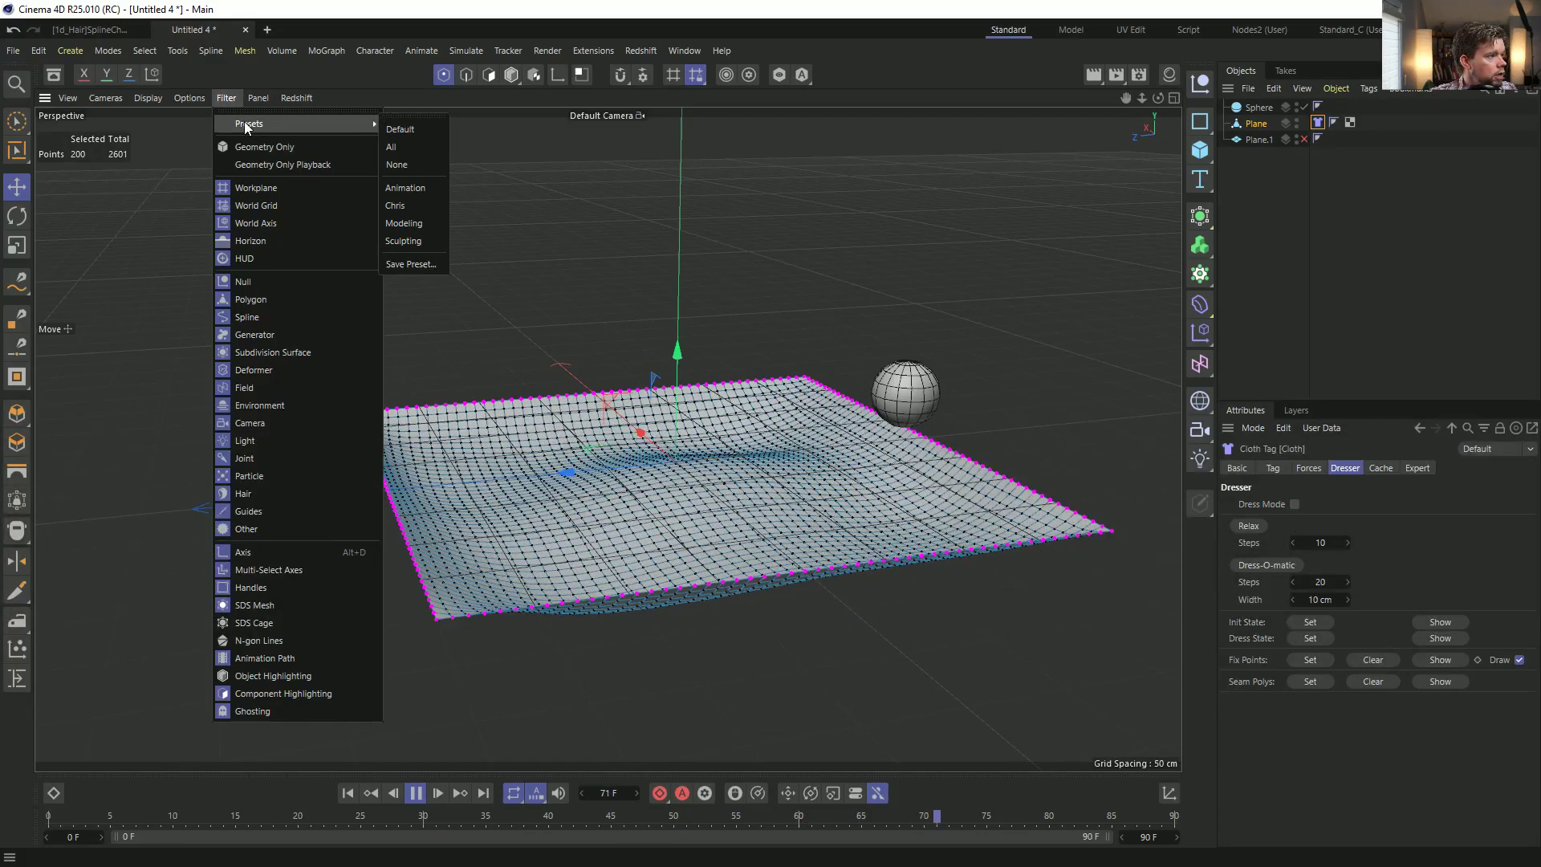
pyautogui.click(420, 221)
pyautogui.keyDown('alt'); pyautogui.moveTo(740, 431); pyautogui.dragTo(772, 442); pyautogui.keyUp('alt')
# Set the Cloth tag's gravity to 0 and stop the playback.
pyautogui.click(1308, 468)
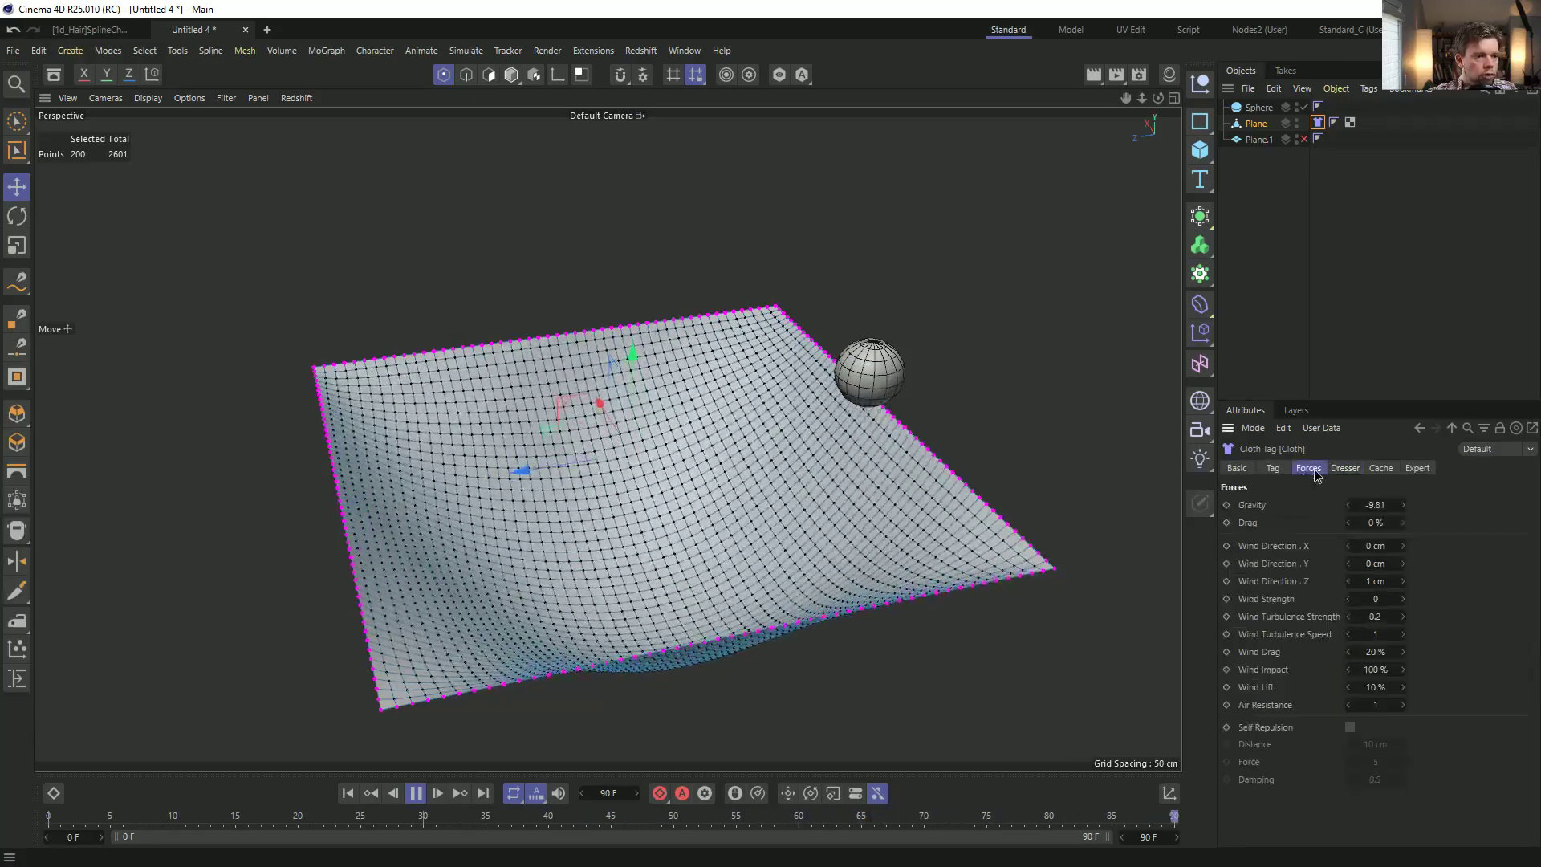
pyautogui.doubleClick(1375, 505)
pyautogui.write('0')
pyautogui.press('Return')
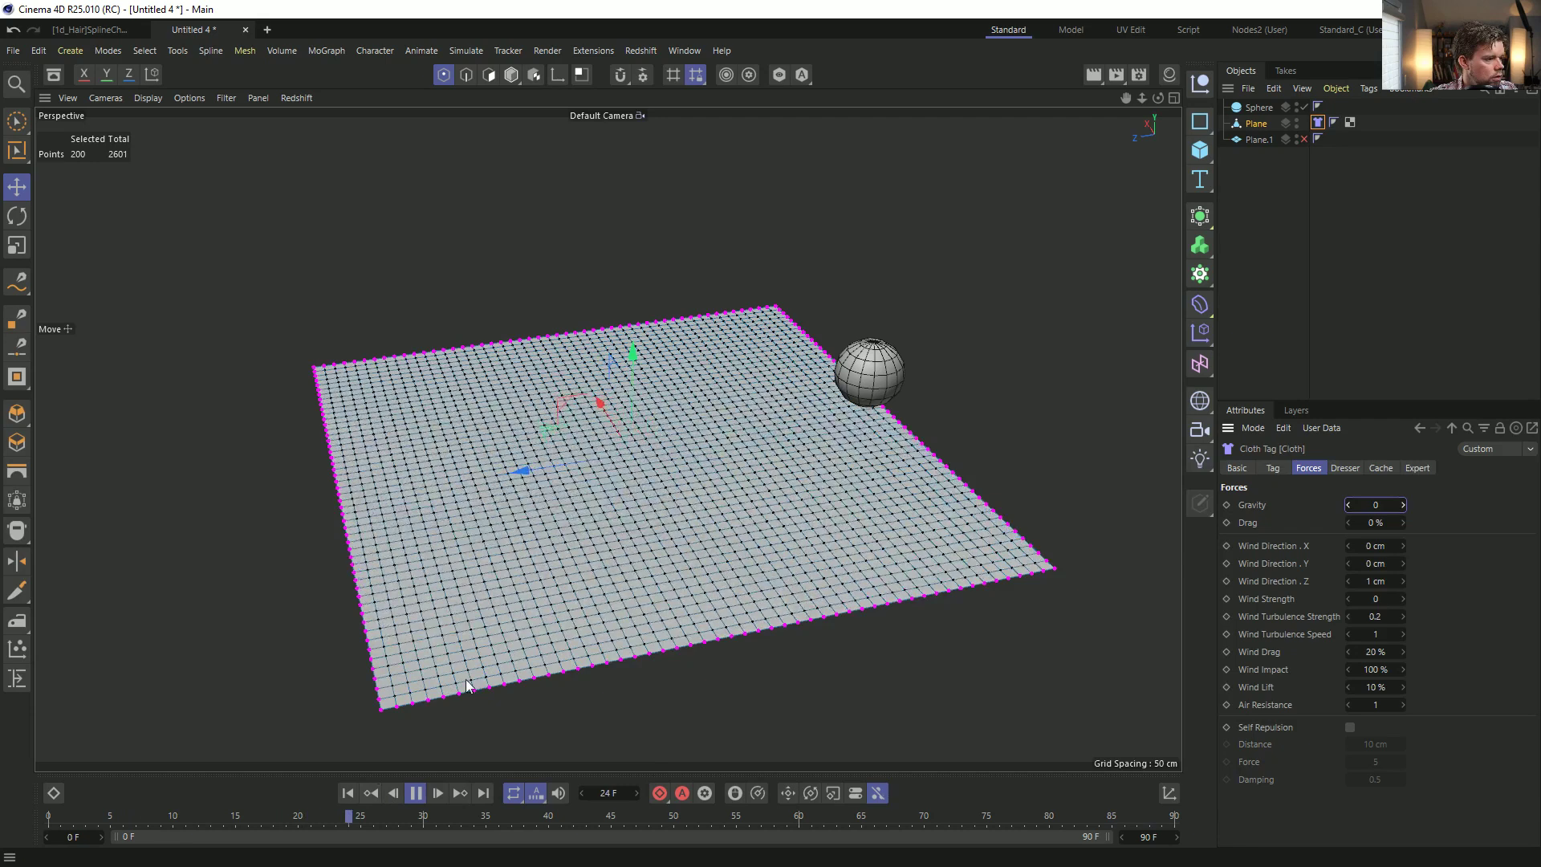
pyautogui.click(415, 793)
pyautogui.keyDown('alt'); pyautogui.moveTo(782, 379); pyautogui.dragTo(785, 423); pyautogui.keyUp('alt')
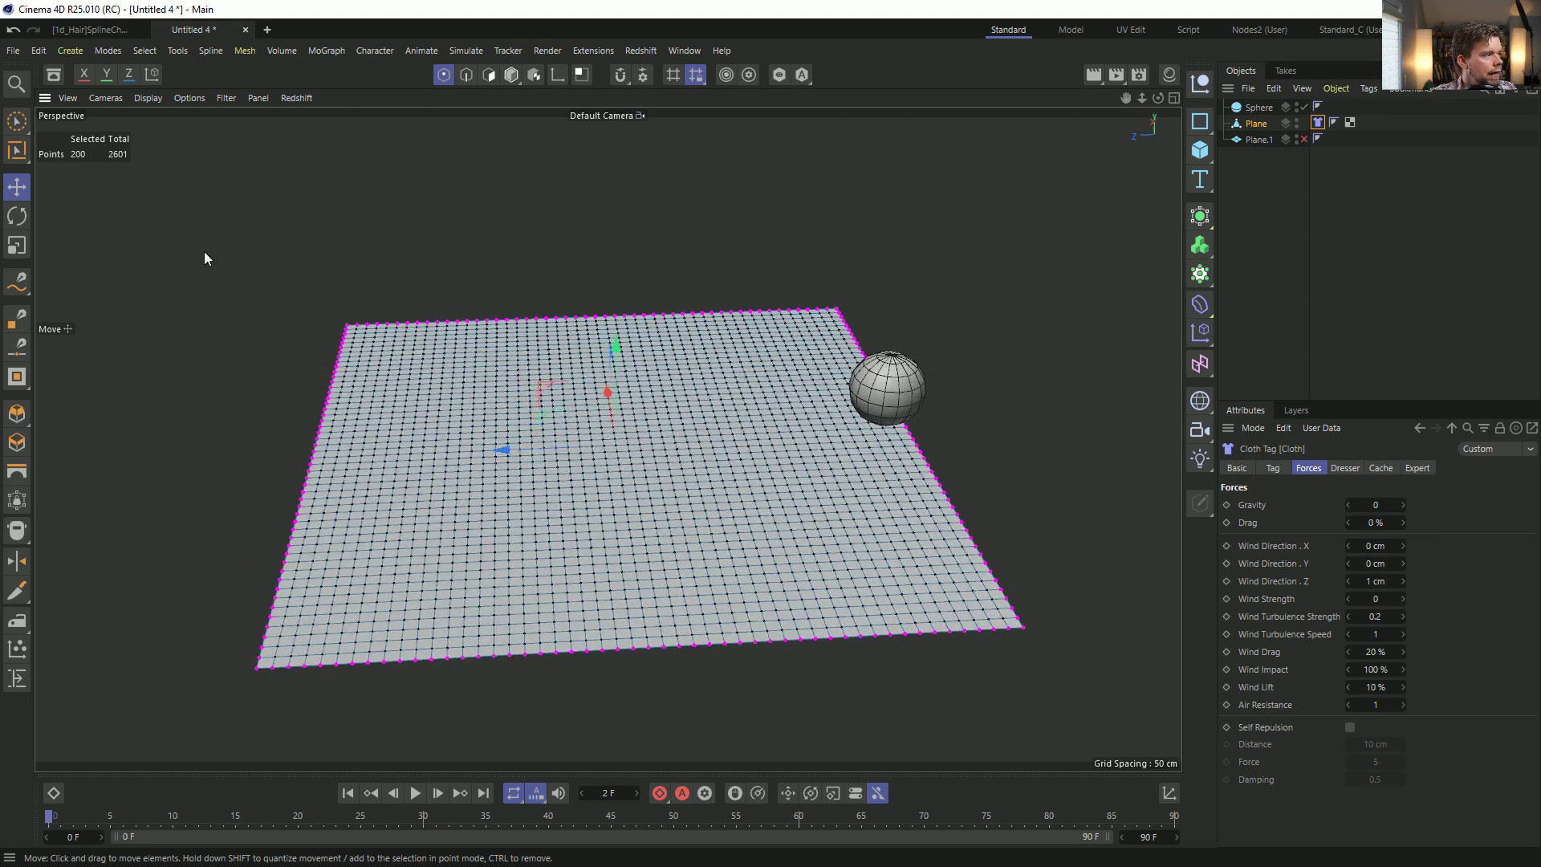
# In the Right view, draw a three-point Bezier spline from the sphere's centre down to the plane and up toward its far edge.
pyautogui.middleClick(894, 278)
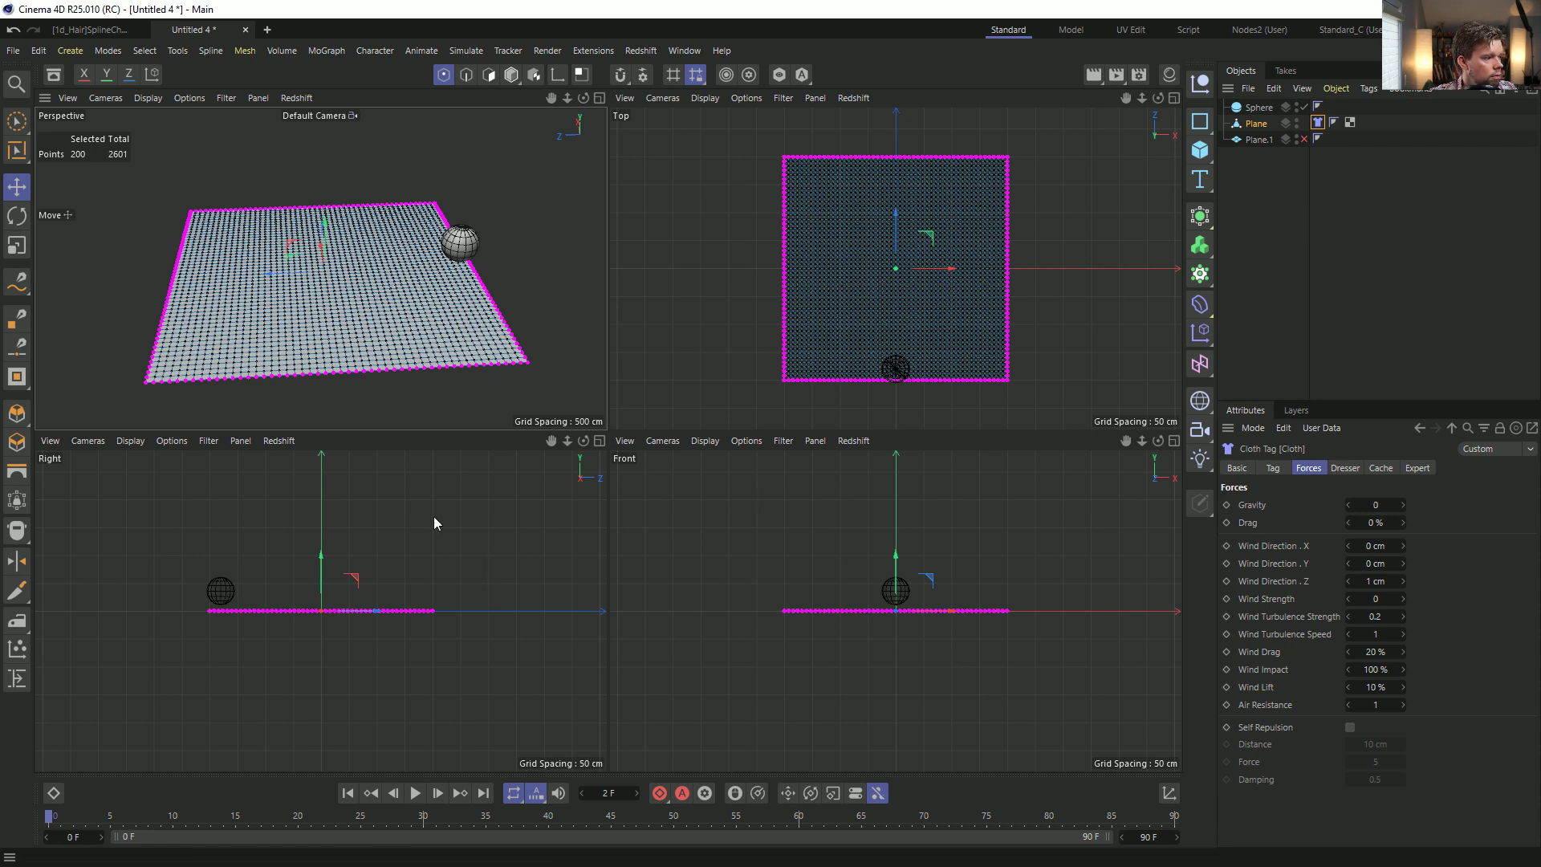
pyautogui.middleClick(410, 551)
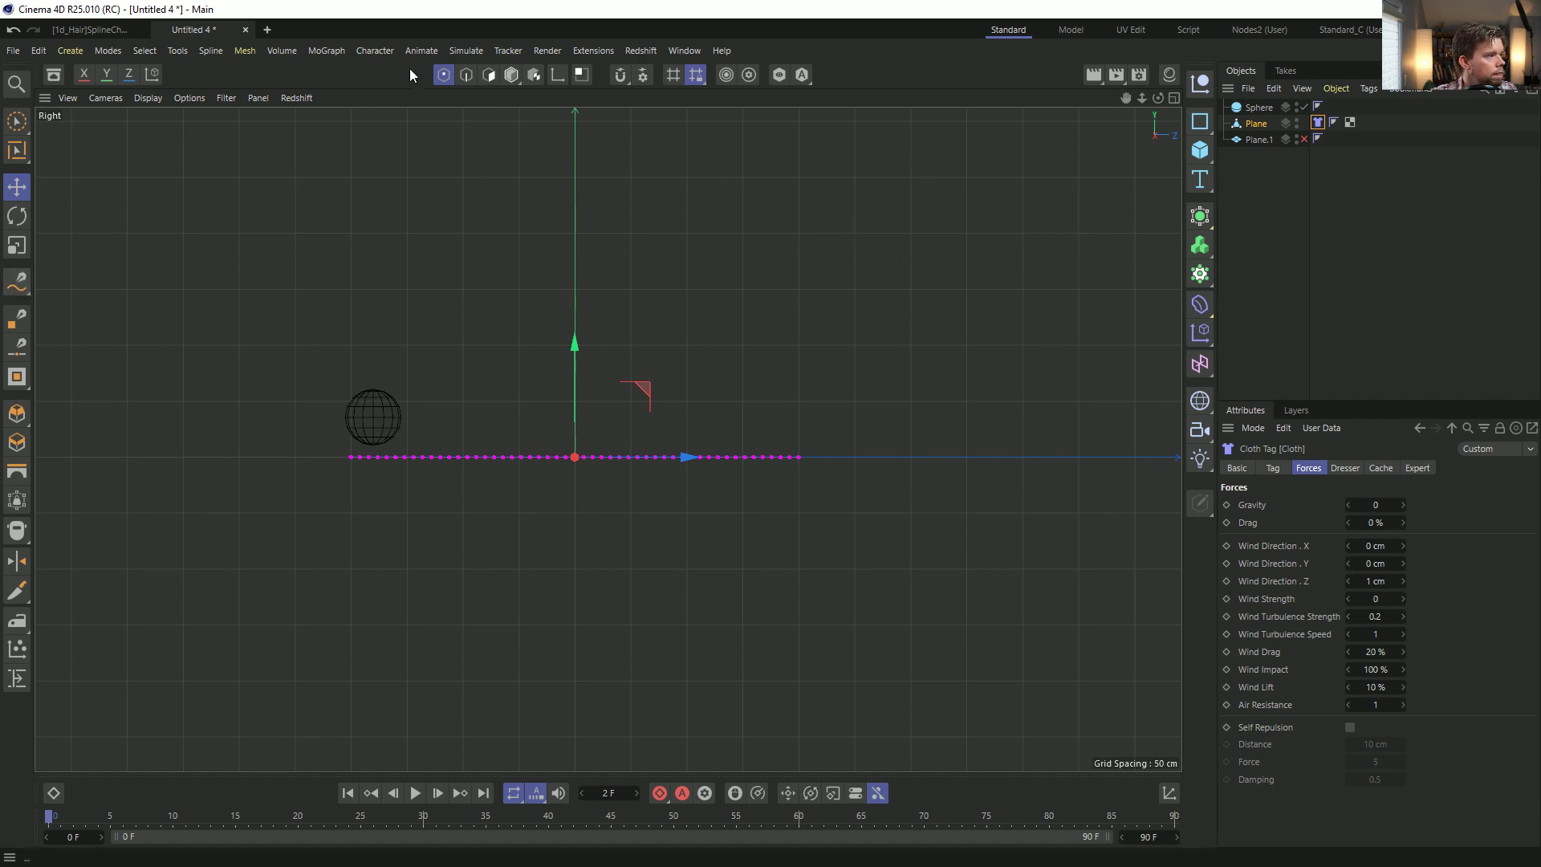
pyautogui.click(17, 286)
pyautogui.moveTo(25, 293); pyautogui.dragTo(119, 319)
pyautogui.click(352, 411)
pyautogui.click(403, 415)
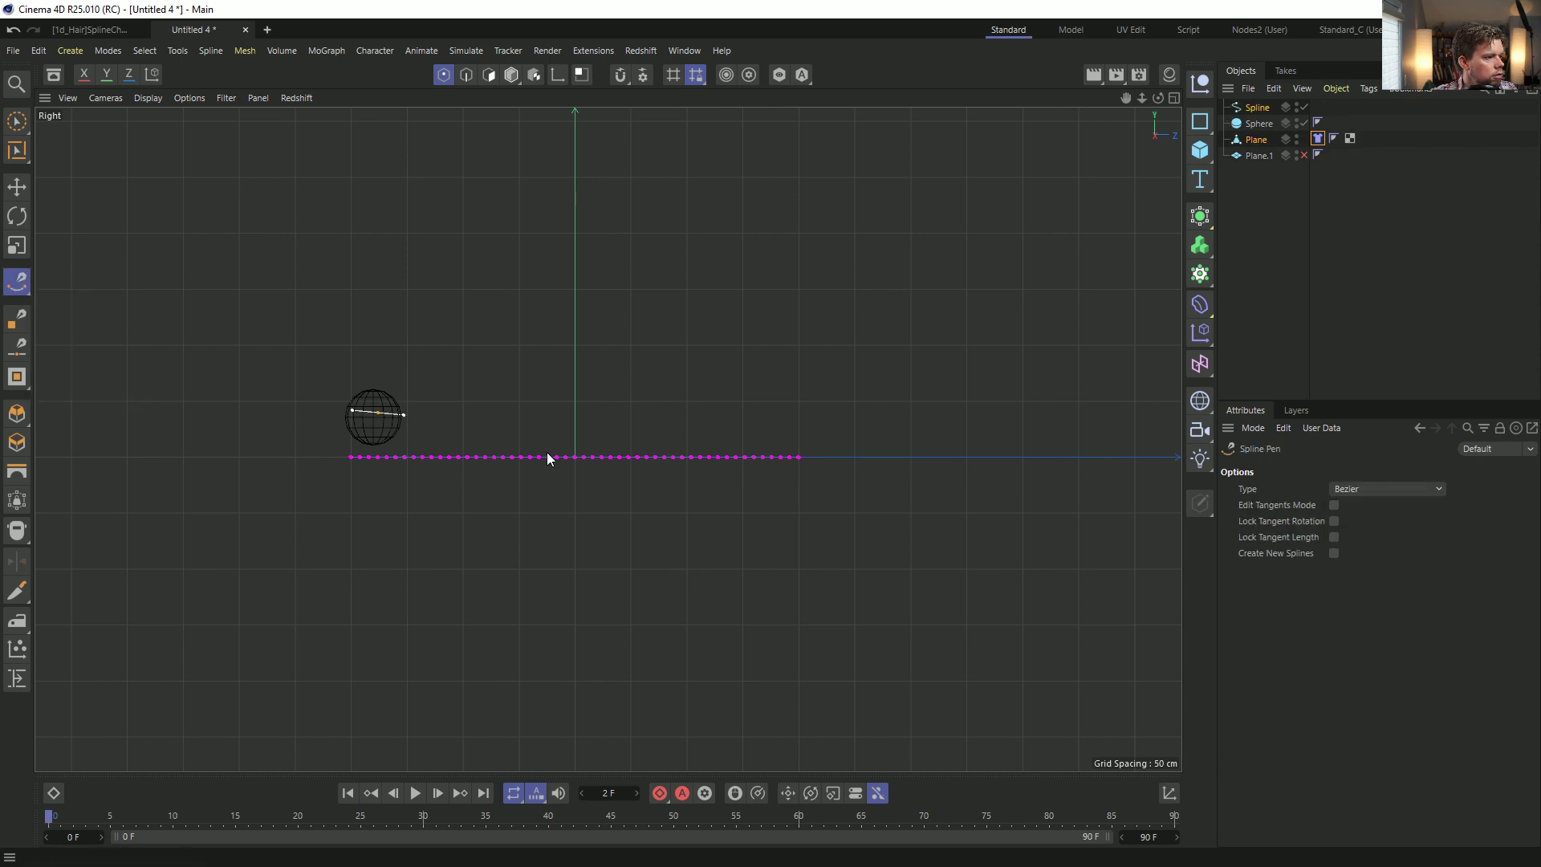
pyautogui.click(640, 456)
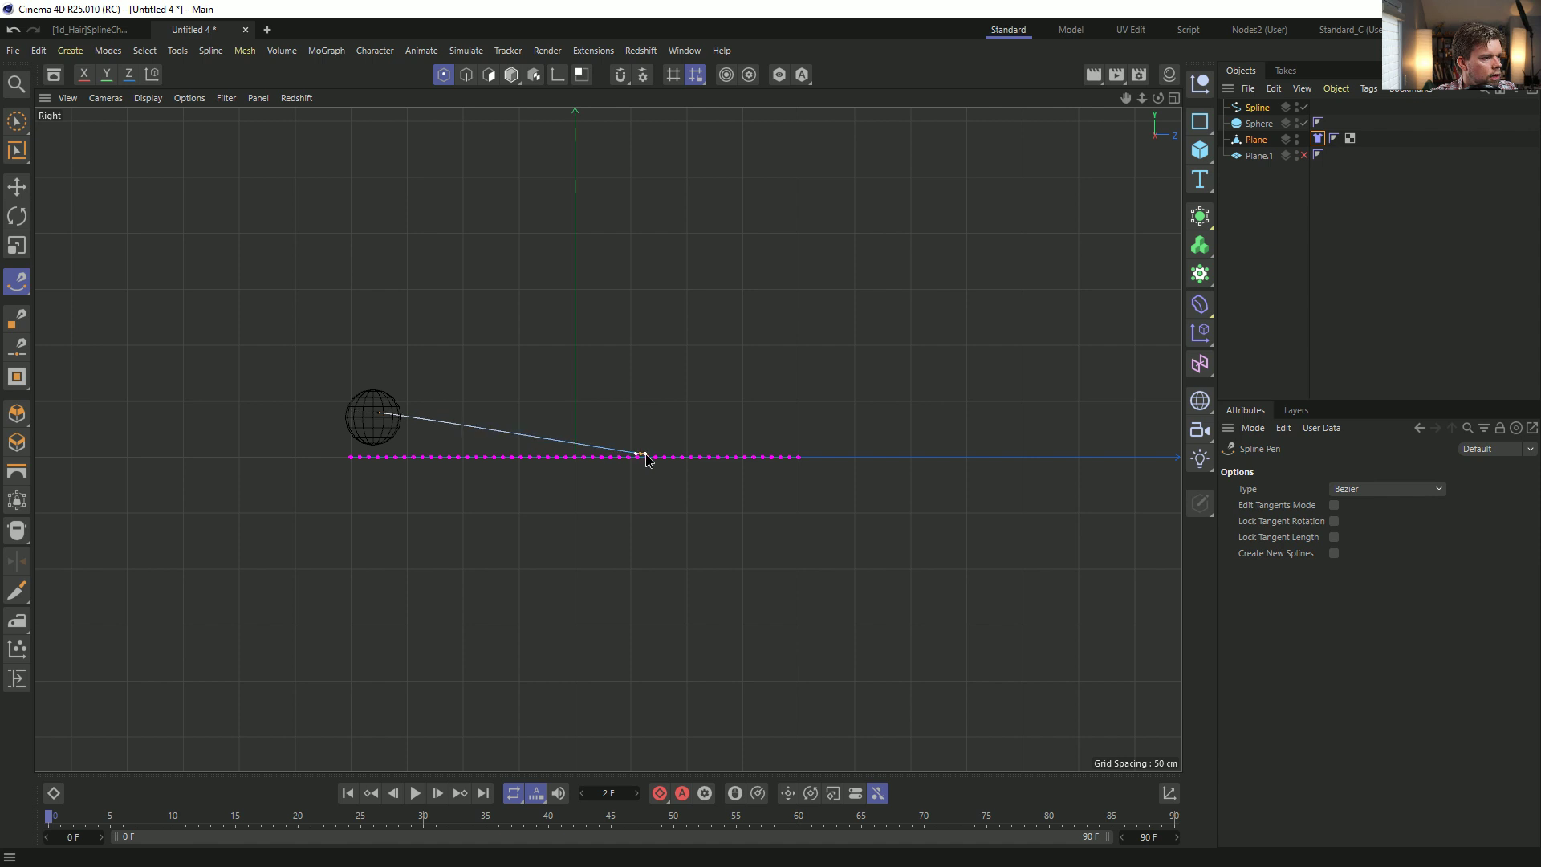
pyautogui.moveTo(654, 458); pyautogui.dragTo(750, 430)
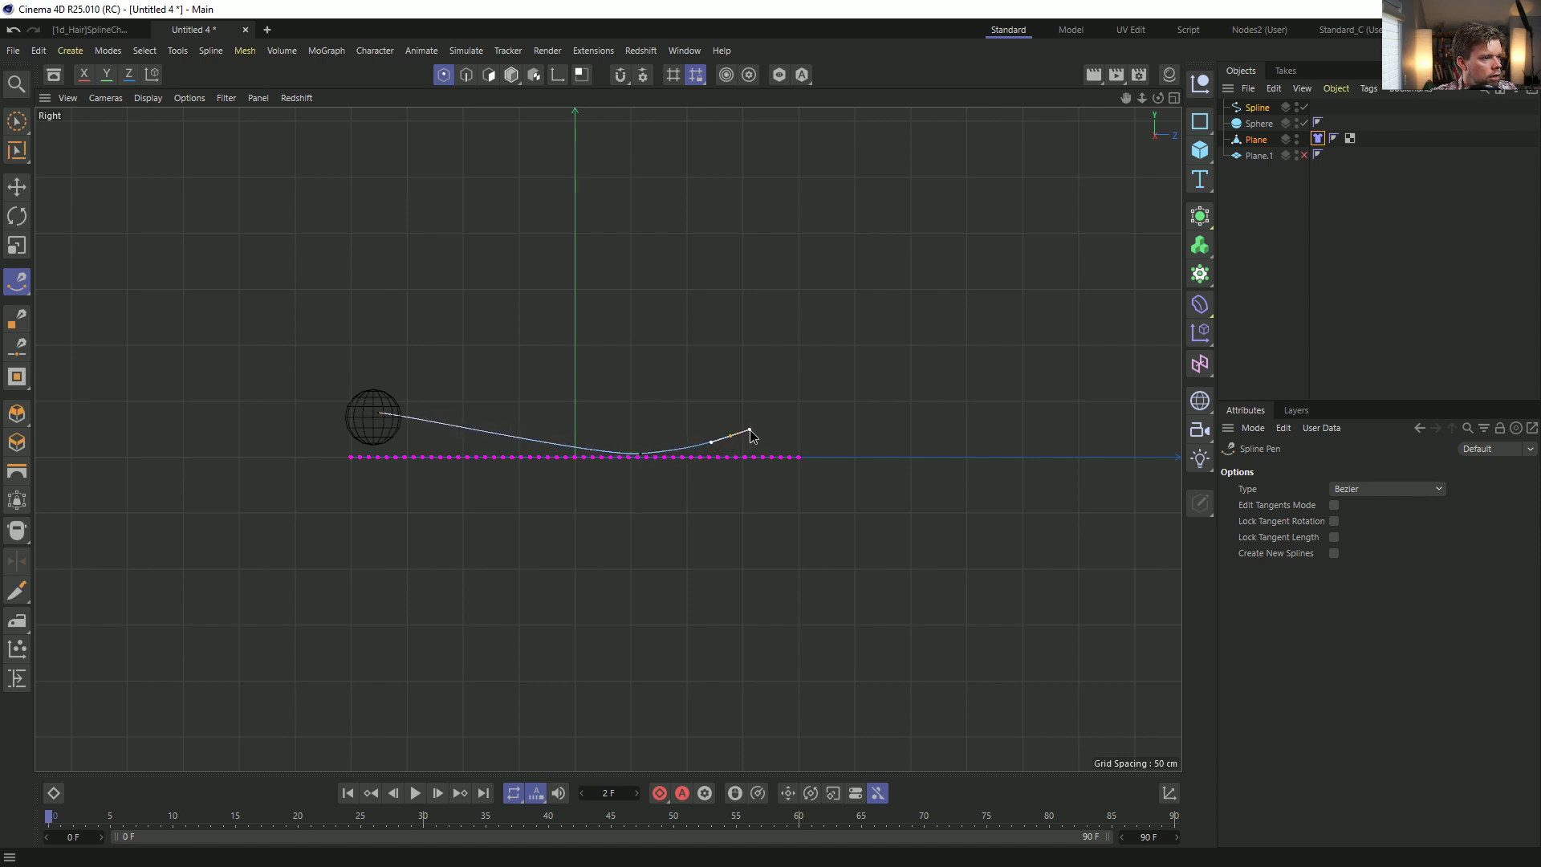
pyautogui.press('Escape')
# Reshape the spline by moving its middle point toward the plane's centre and below the surface, and lowering its end point slightly.
pyautogui.press('space')
pyautogui.click(635, 456)
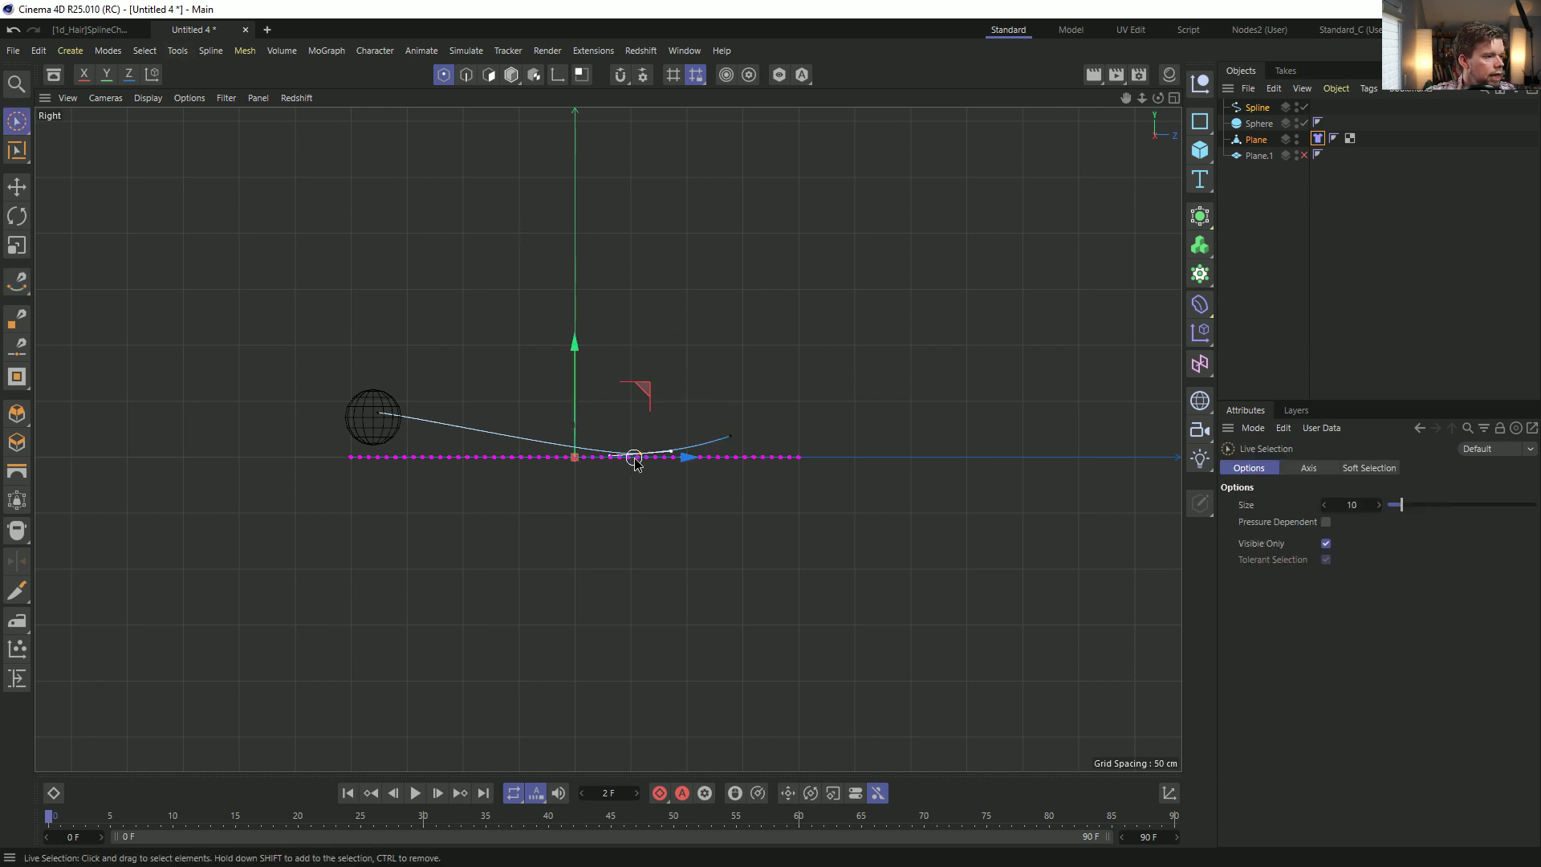
pyautogui.moveTo(702, 386); pyautogui.dragTo(688, 397)
pyautogui.click(729, 437)
pyautogui.moveTo(794, 370)
pyautogui.mouseDown()
pyautogui.moveTo(781, 386)
pyautogui.moveTo(788, 374)
pyautogui.mouseUp()
pyautogui.click(627, 456)
pyautogui.moveTo(687, 385)
pyautogui.mouseDown()
pyautogui.moveTo(695, 399)
pyautogui.moveTo(629, 403)
pyautogui.moveTo(668, 400)
pyautogui.mouseUp()
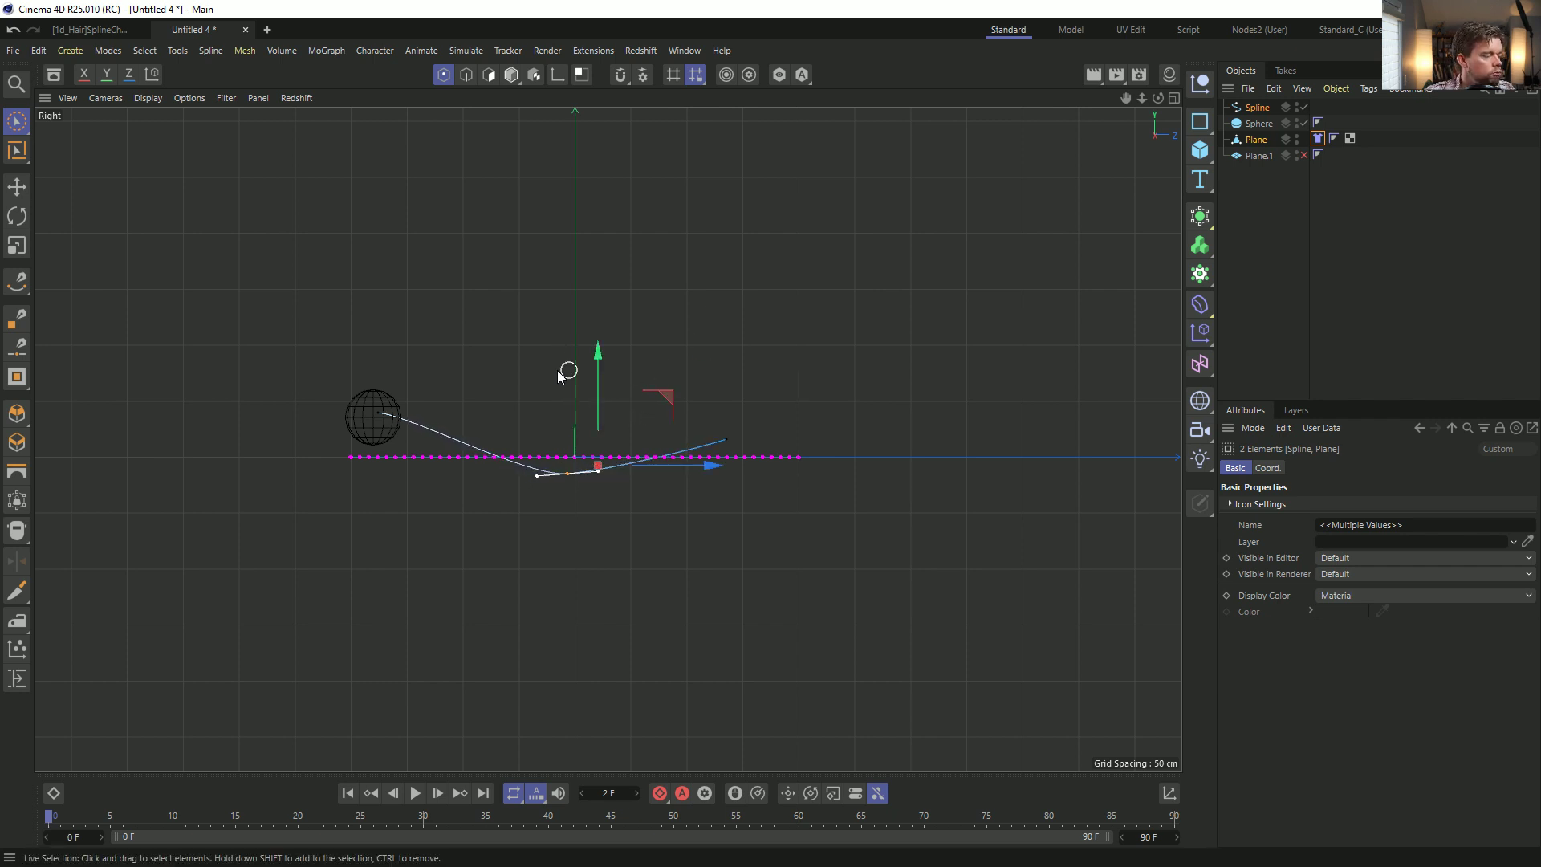
# Add an Align to Spline tag to the sphere and assign the drawn spline as its spline path.
pyautogui.rightClick(1252, 123)
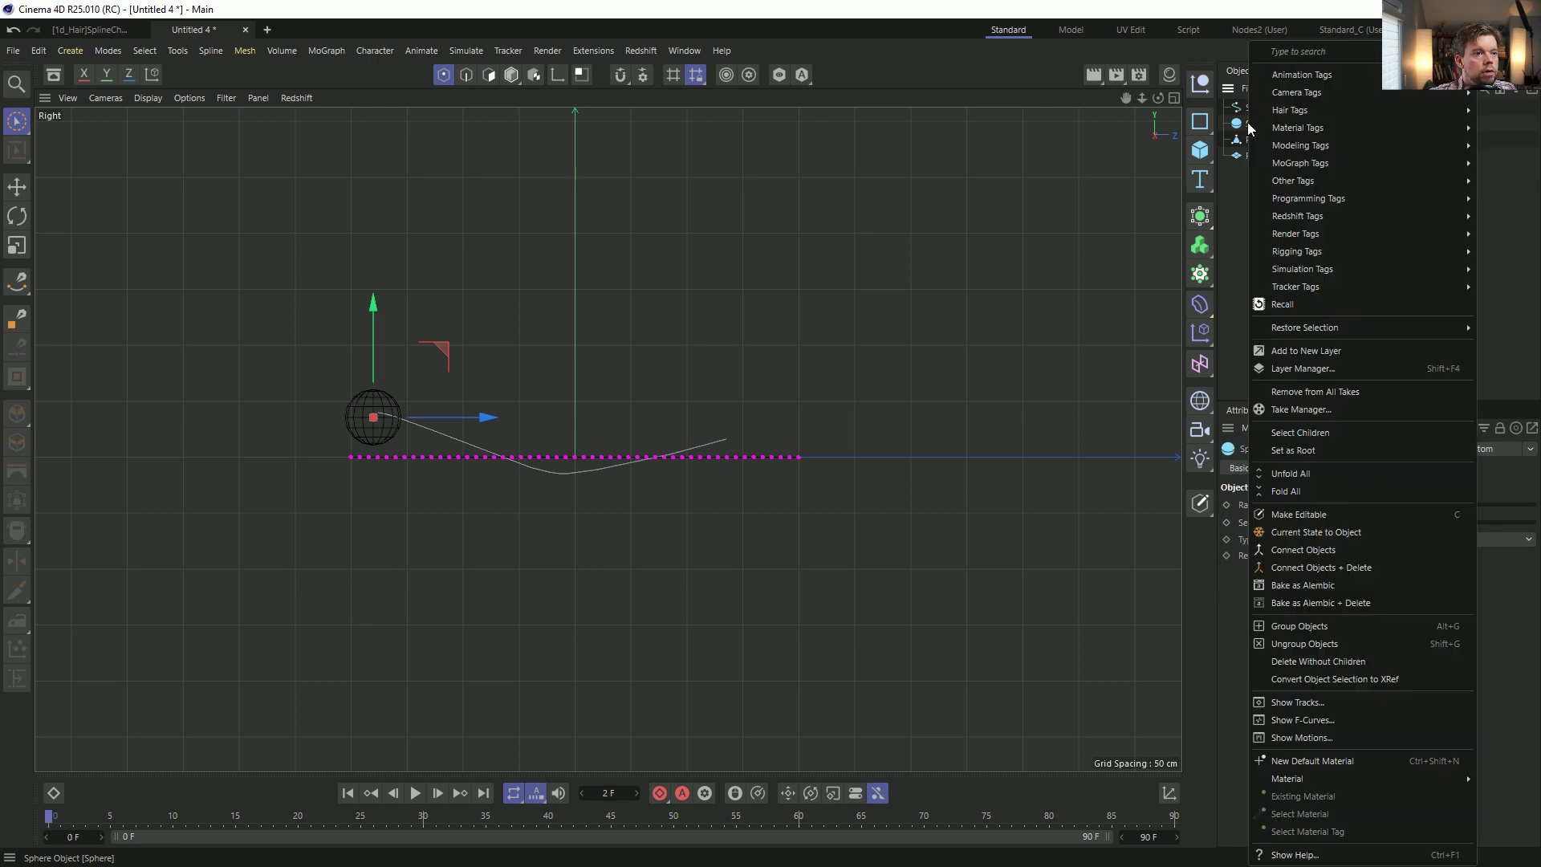
pyautogui.moveTo(1315, 74)
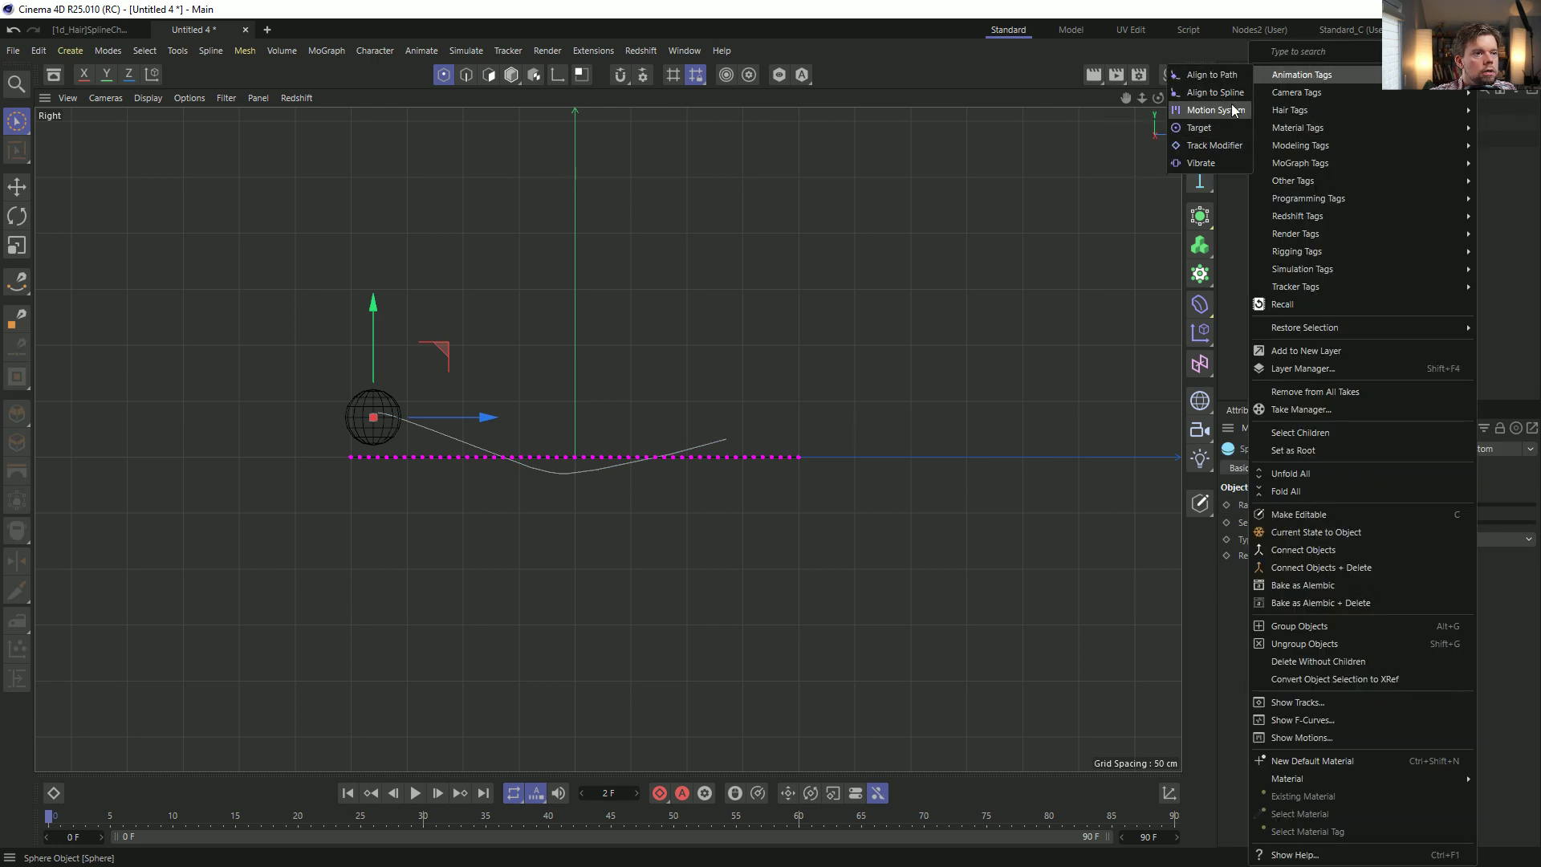
pyautogui.click(1236, 94)
pyautogui.moveTo(1257, 109); pyautogui.dragTo(1312, 507)
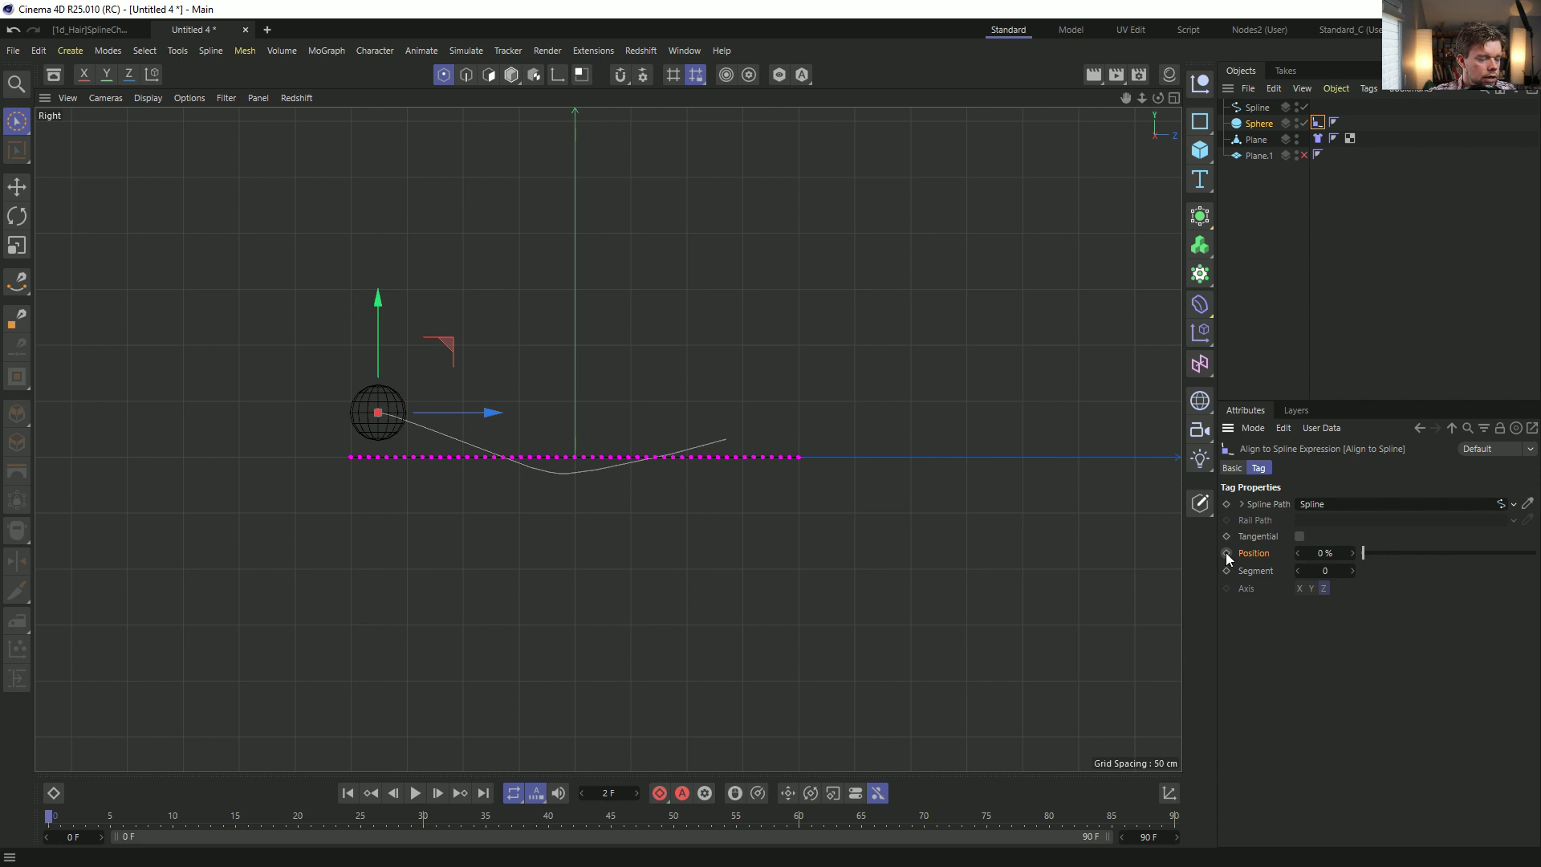
# Set the project's default keyframe interpolation to Linear in the animation settings.
pyautogui.hotkey('ctrl', 'd')
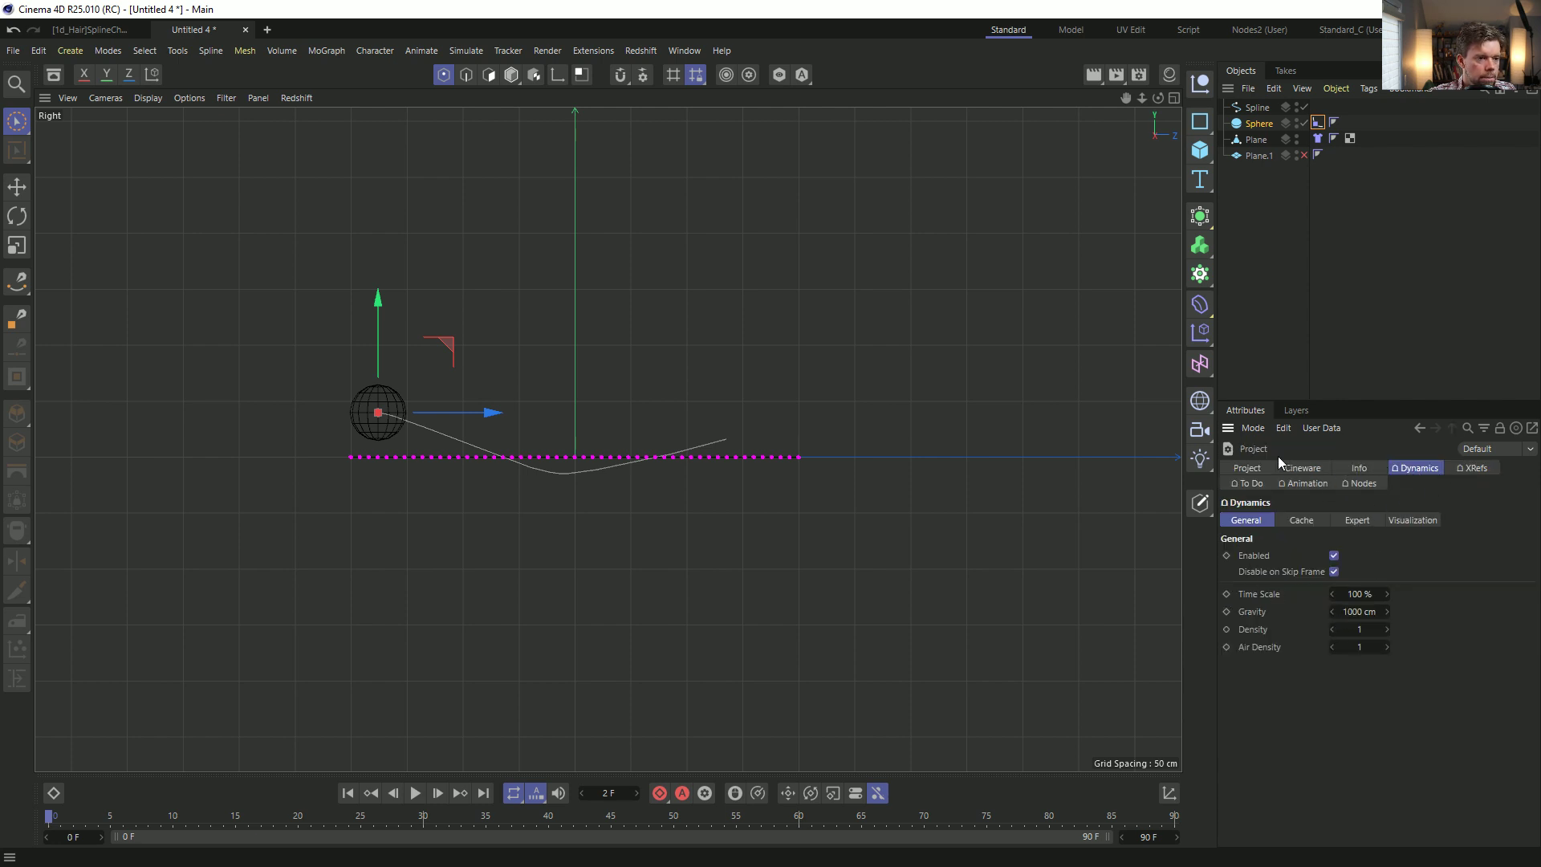
pyautogui.click(1307, 483)
pyautogui.click(1385, 537)
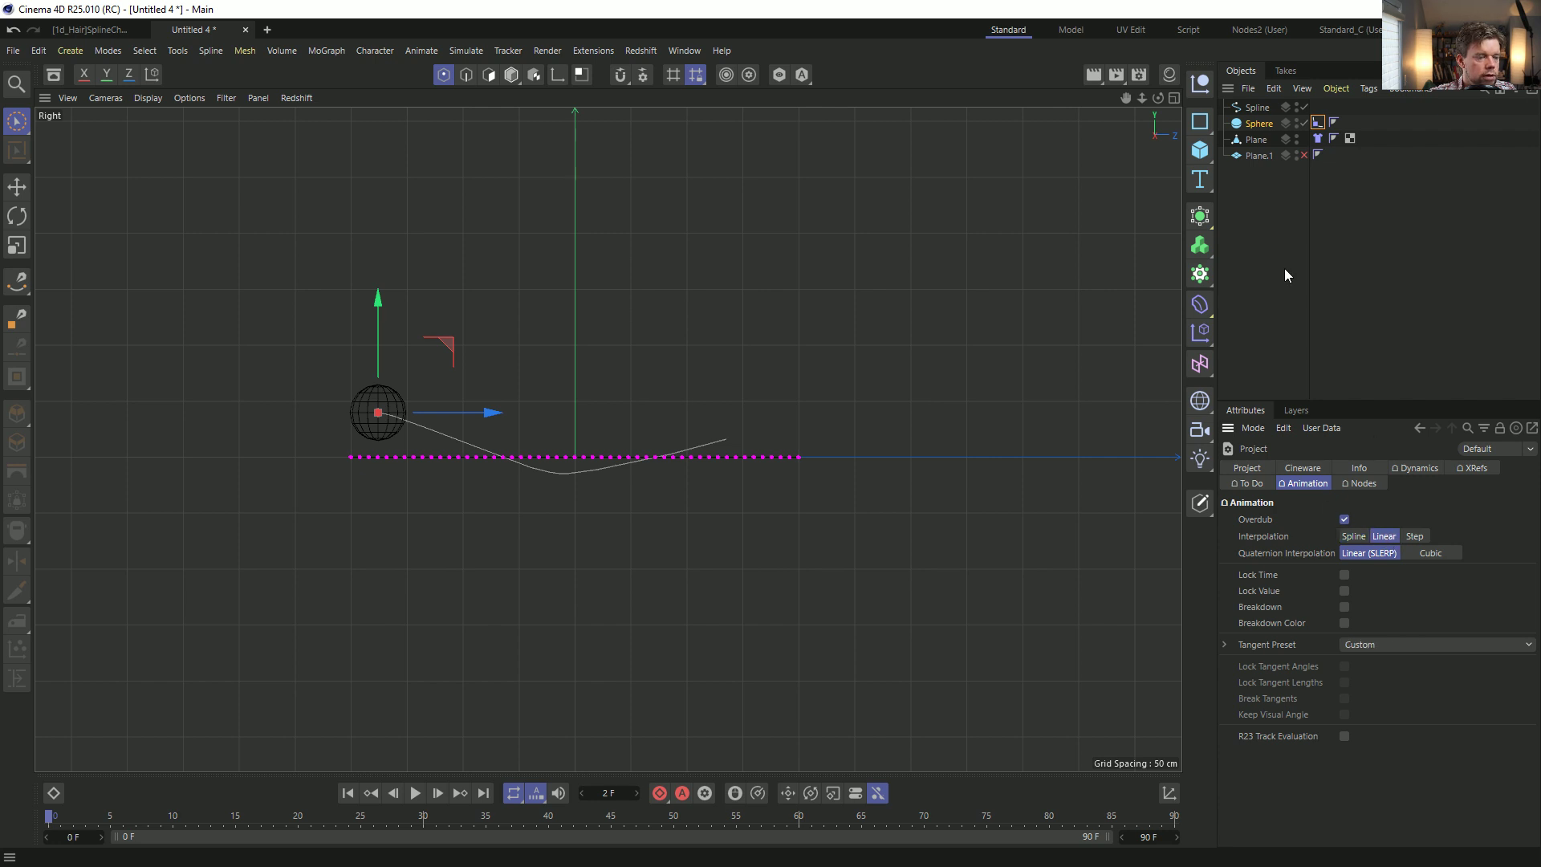
# Keyframe the sphere's Align to Spline position at 0% on frame 0 and 100% on frame 90.
pyautogui.click(1318, 122)
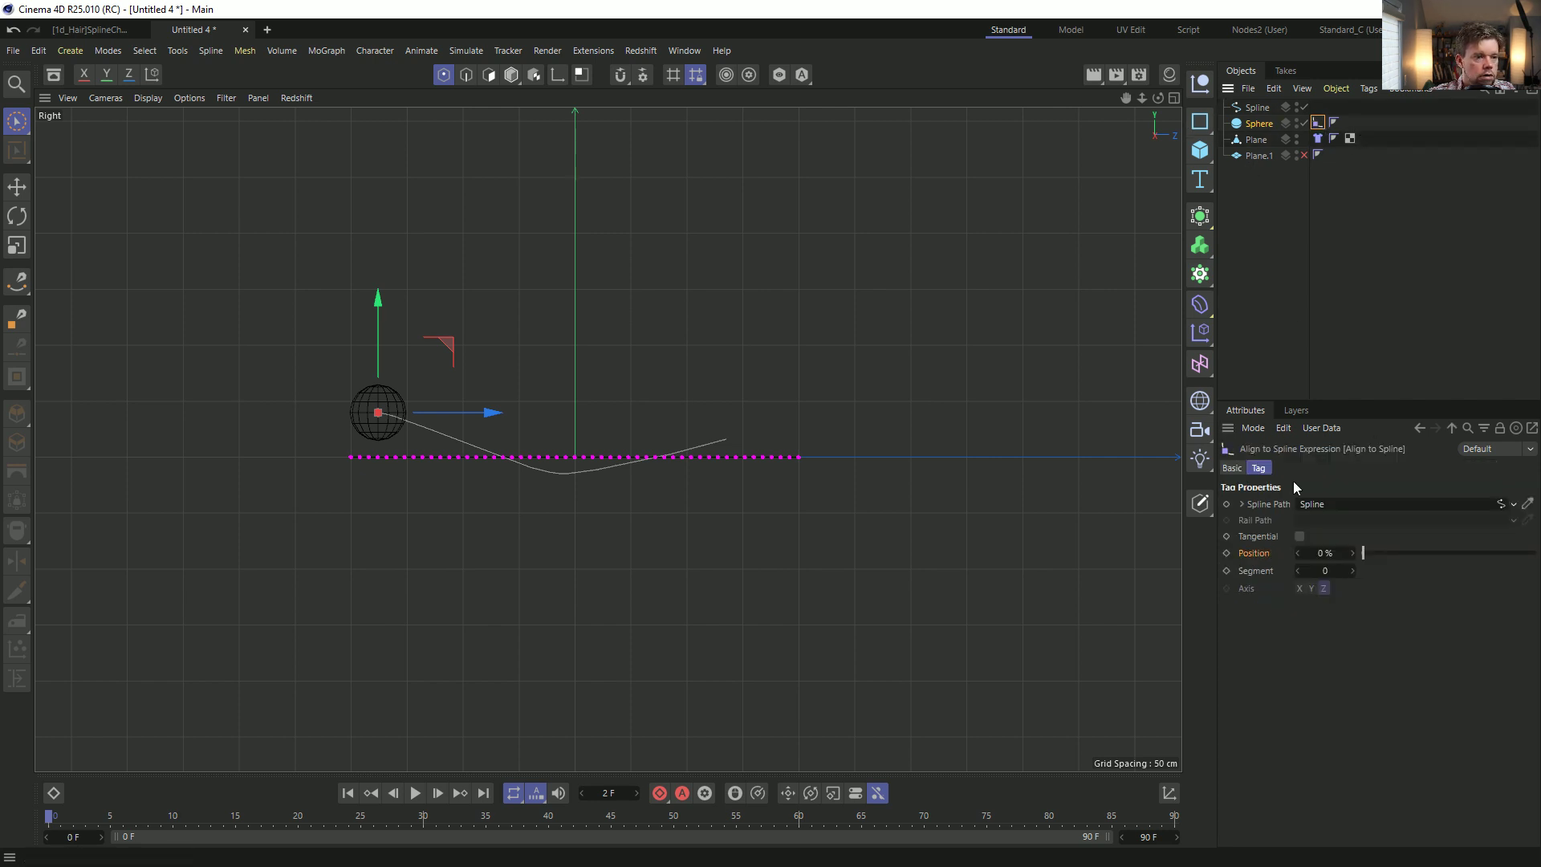
pyautogui.keyDown('ctrl'); pyautogui.click(1226, 553); pyautogui.keyUp('ctrl')
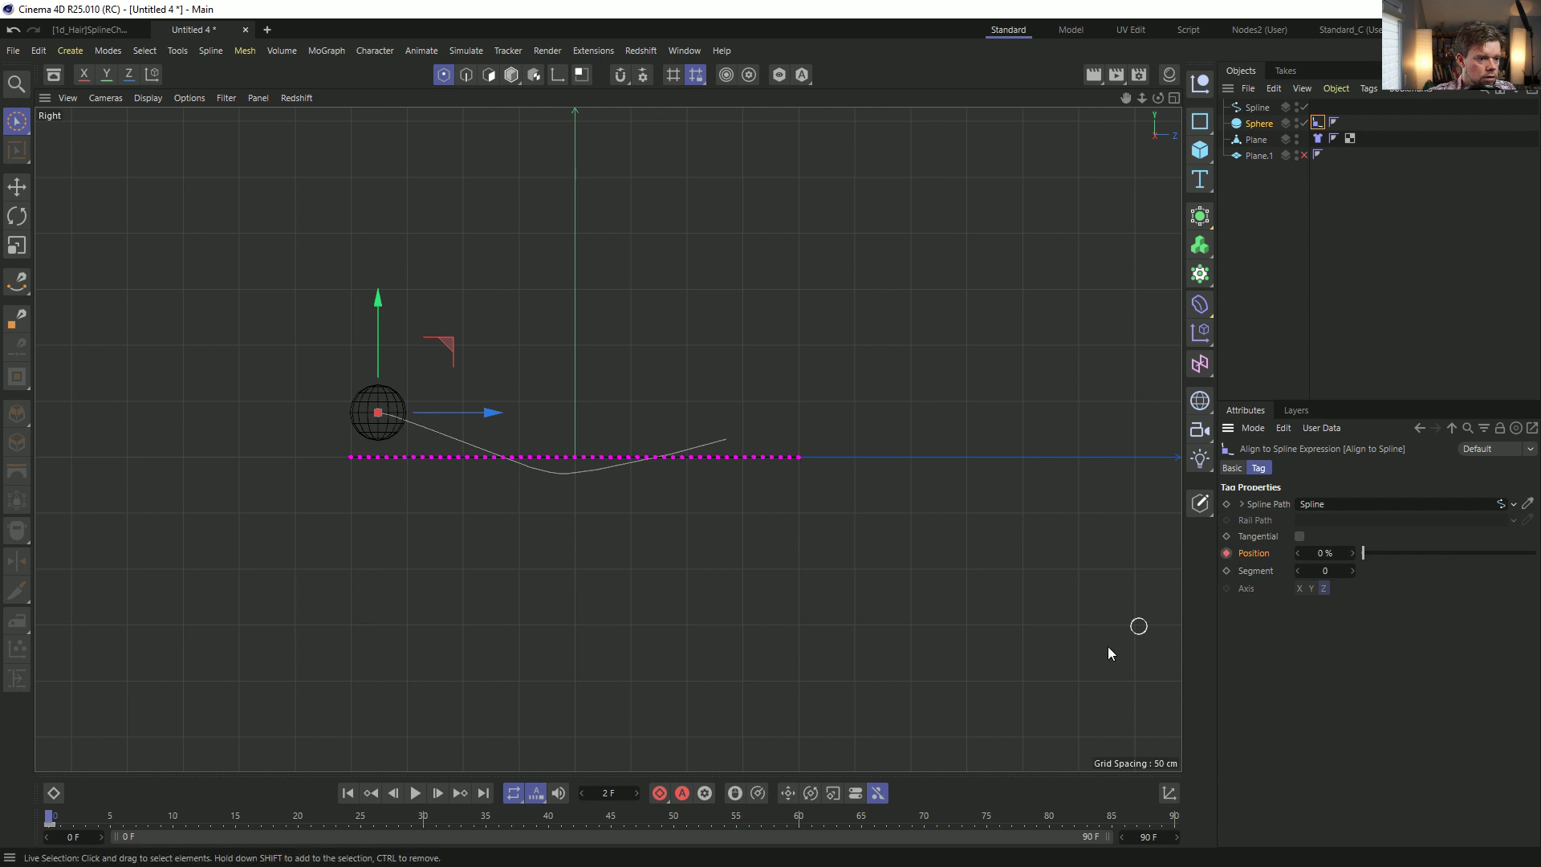
pyautogui.moveTo(908, 815); pyautogui.dragTo(1210, 801)
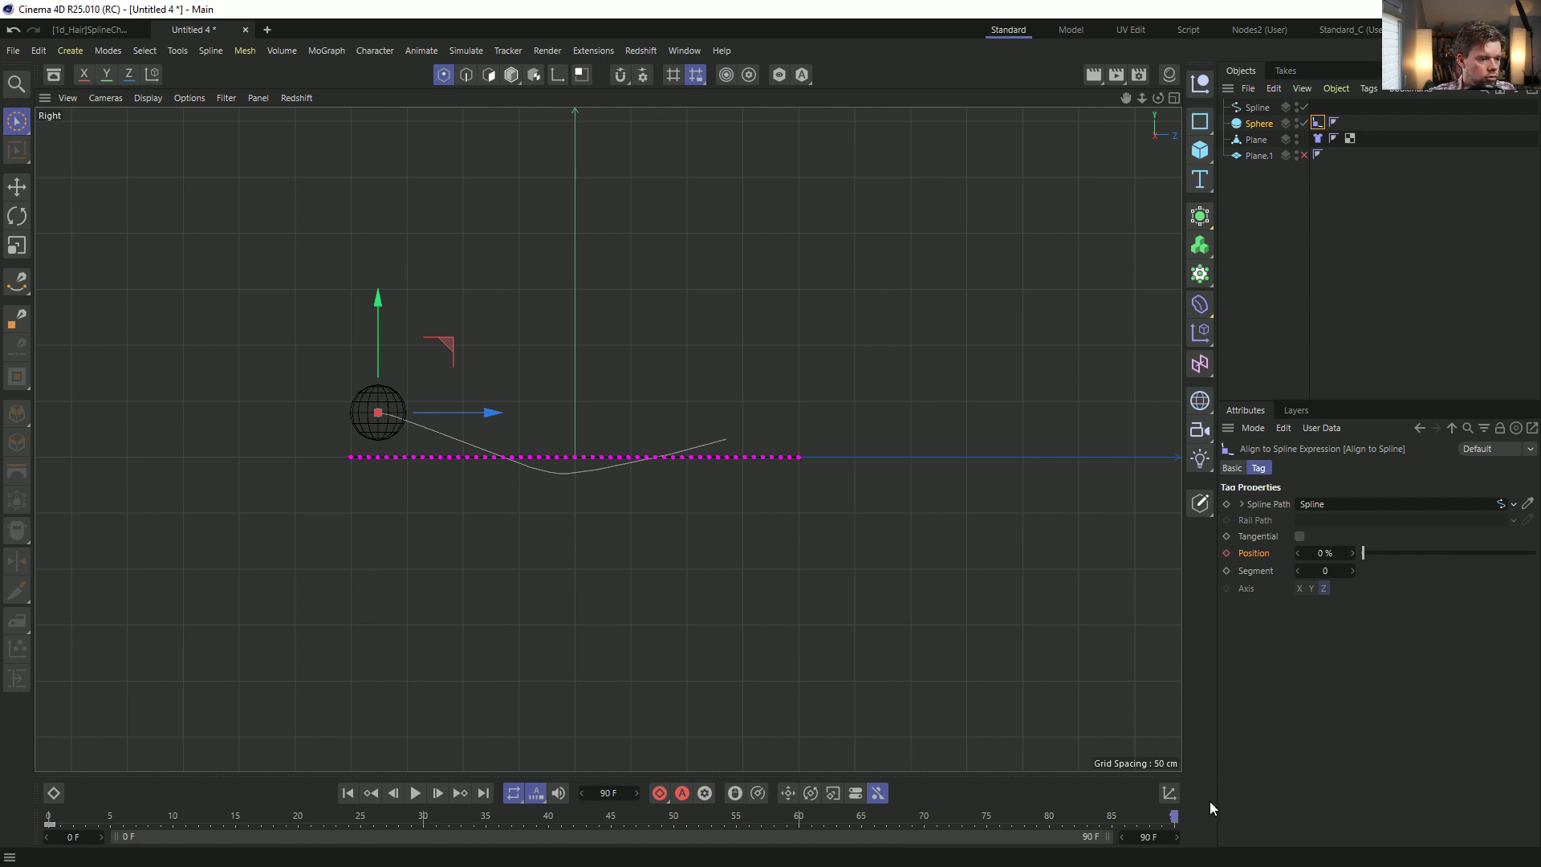
pyautogui.moveTo(1369, 553); pyautogui.dragTo(1534, 554)
pyautogui.click(1228, 553)
# Return to the Perspective view and add a Cloth Collider tag to the sphere.
pyautogui.press('F5')
pyautogui.press('F1')
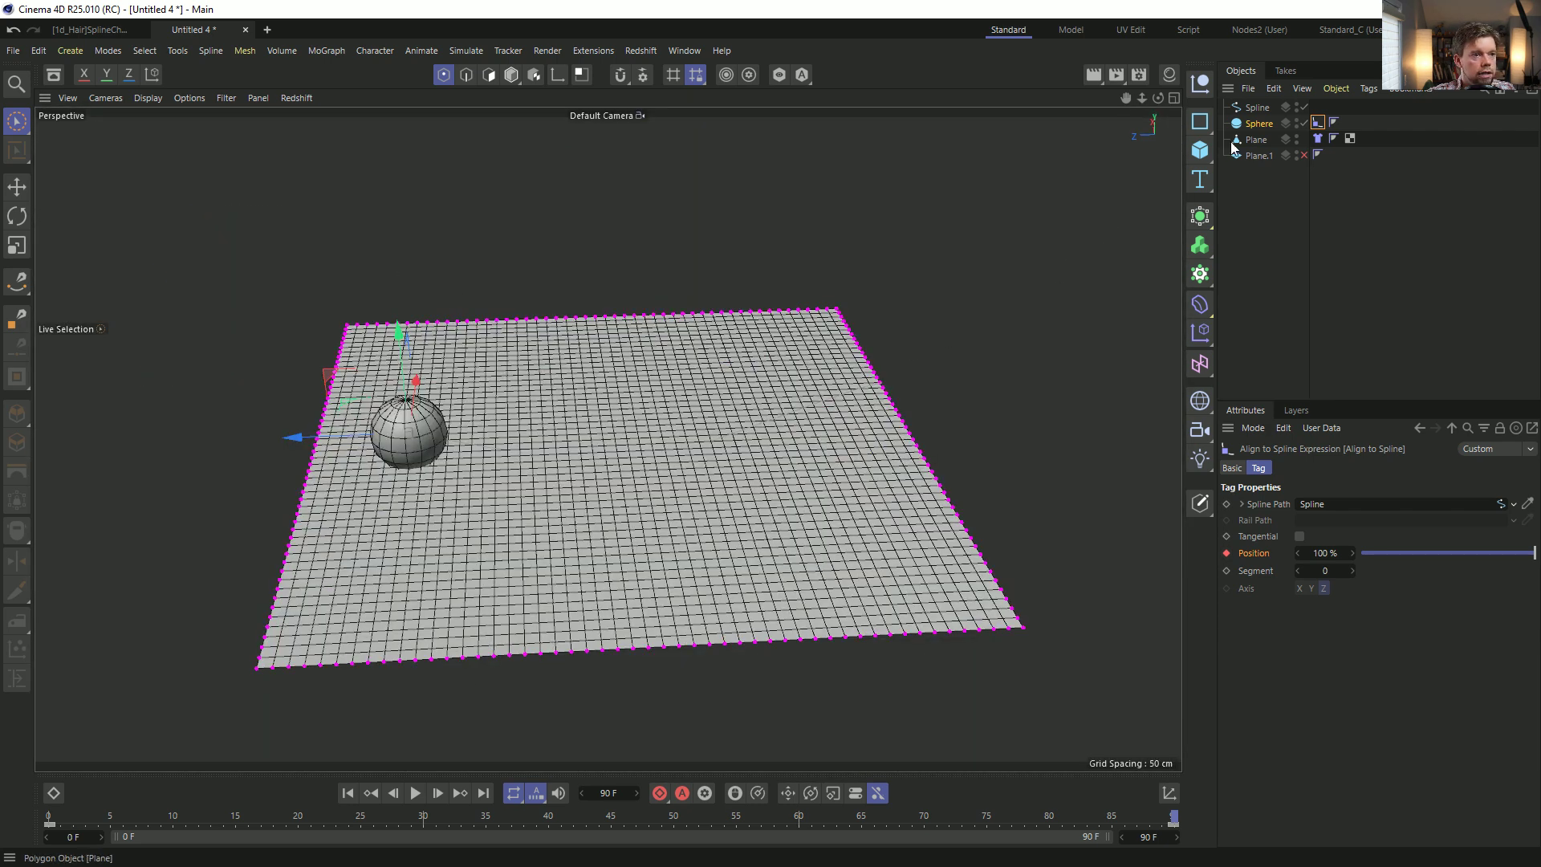
pyautogui.rightClick(1255, 126)
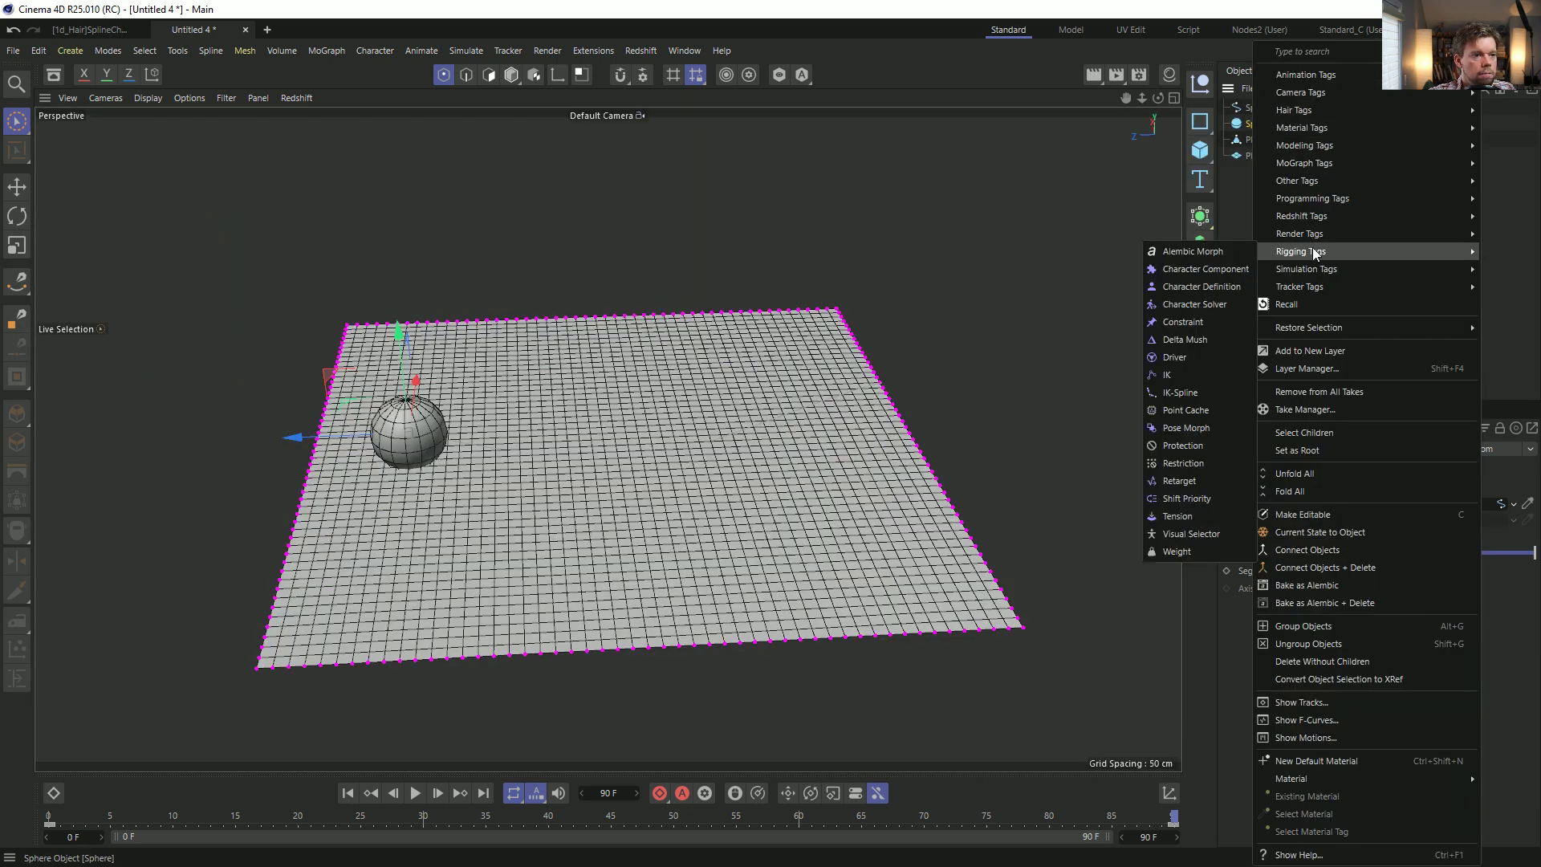
pyautogui.moveTo(1312, 270)
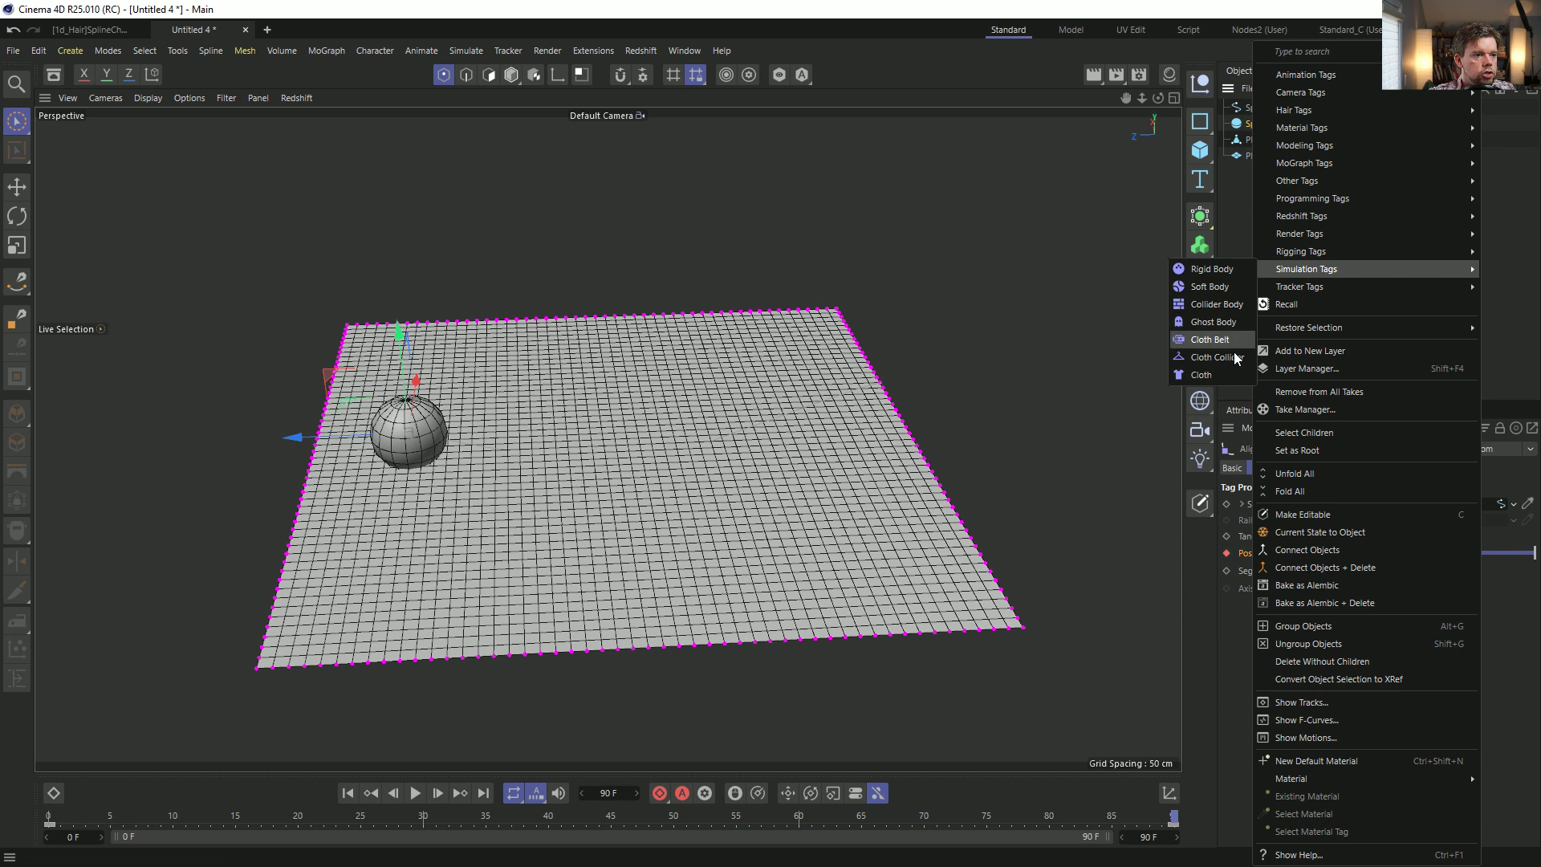
pyautogui.click(1203, 358)
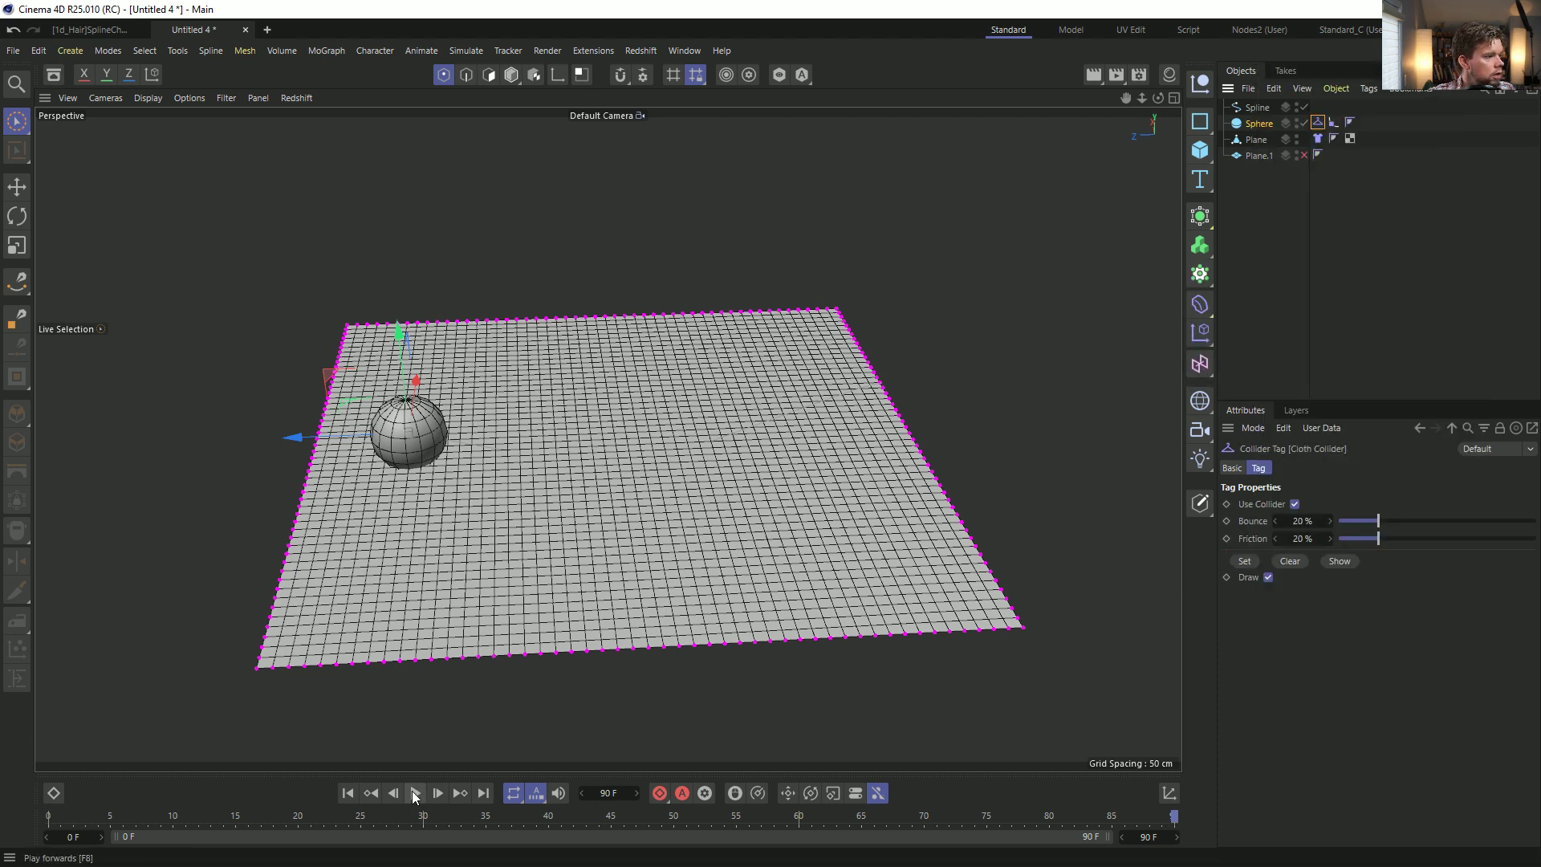
# Save the scene as [2a]ClothImpact.c4d in the SceneFiles folder.
pyautogui.hotkey('ctrl', 's')
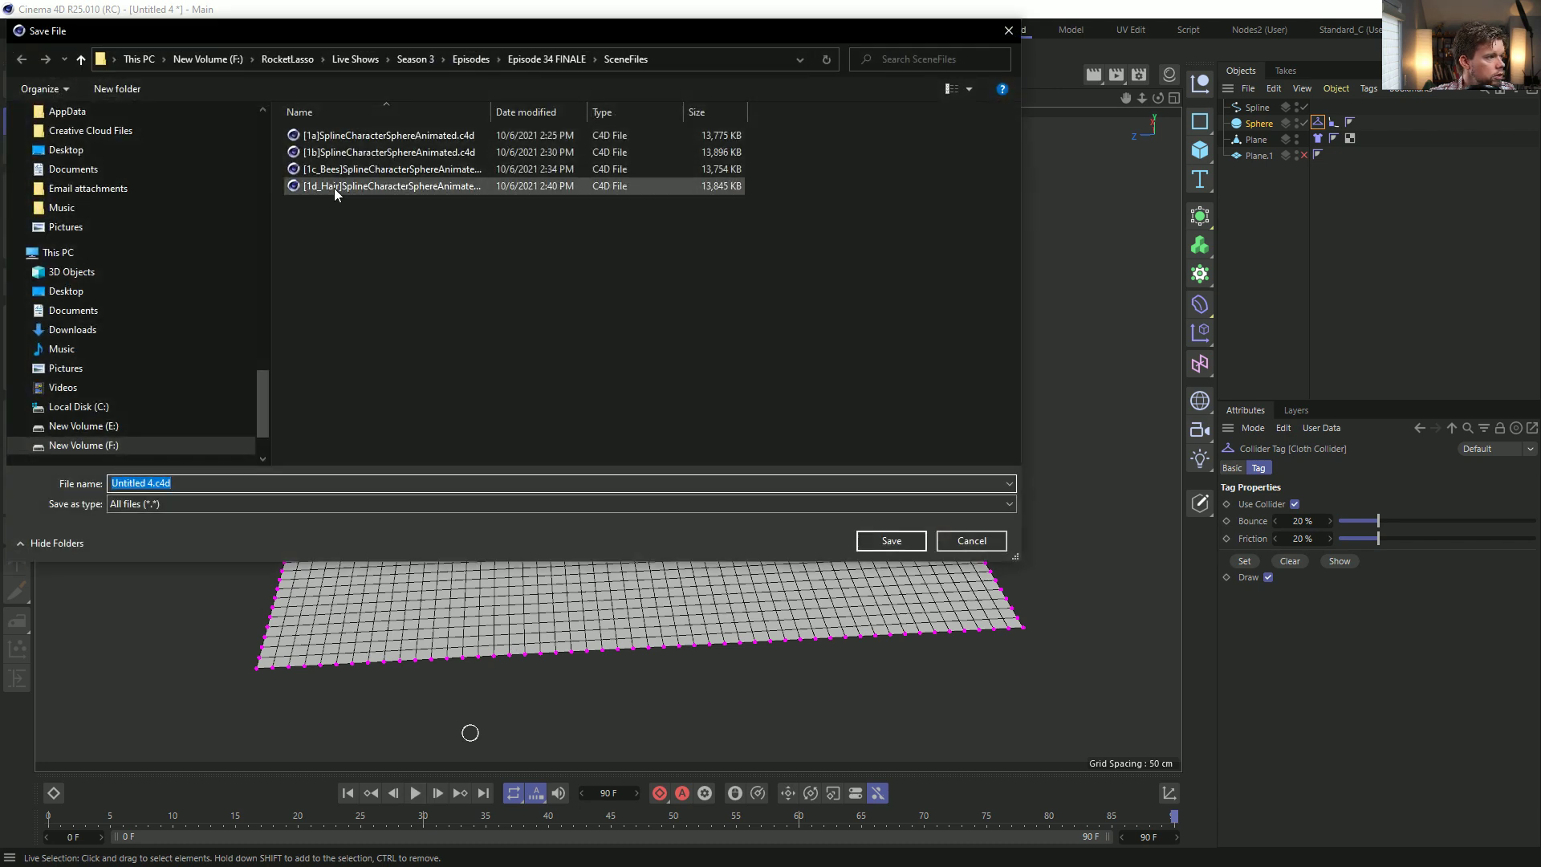
pyautogui.click(183, 477)
pyautogui.moveTo(155, 483); pyautogui.dragTo(11, 466)
pyautogui.press('BackSpace')
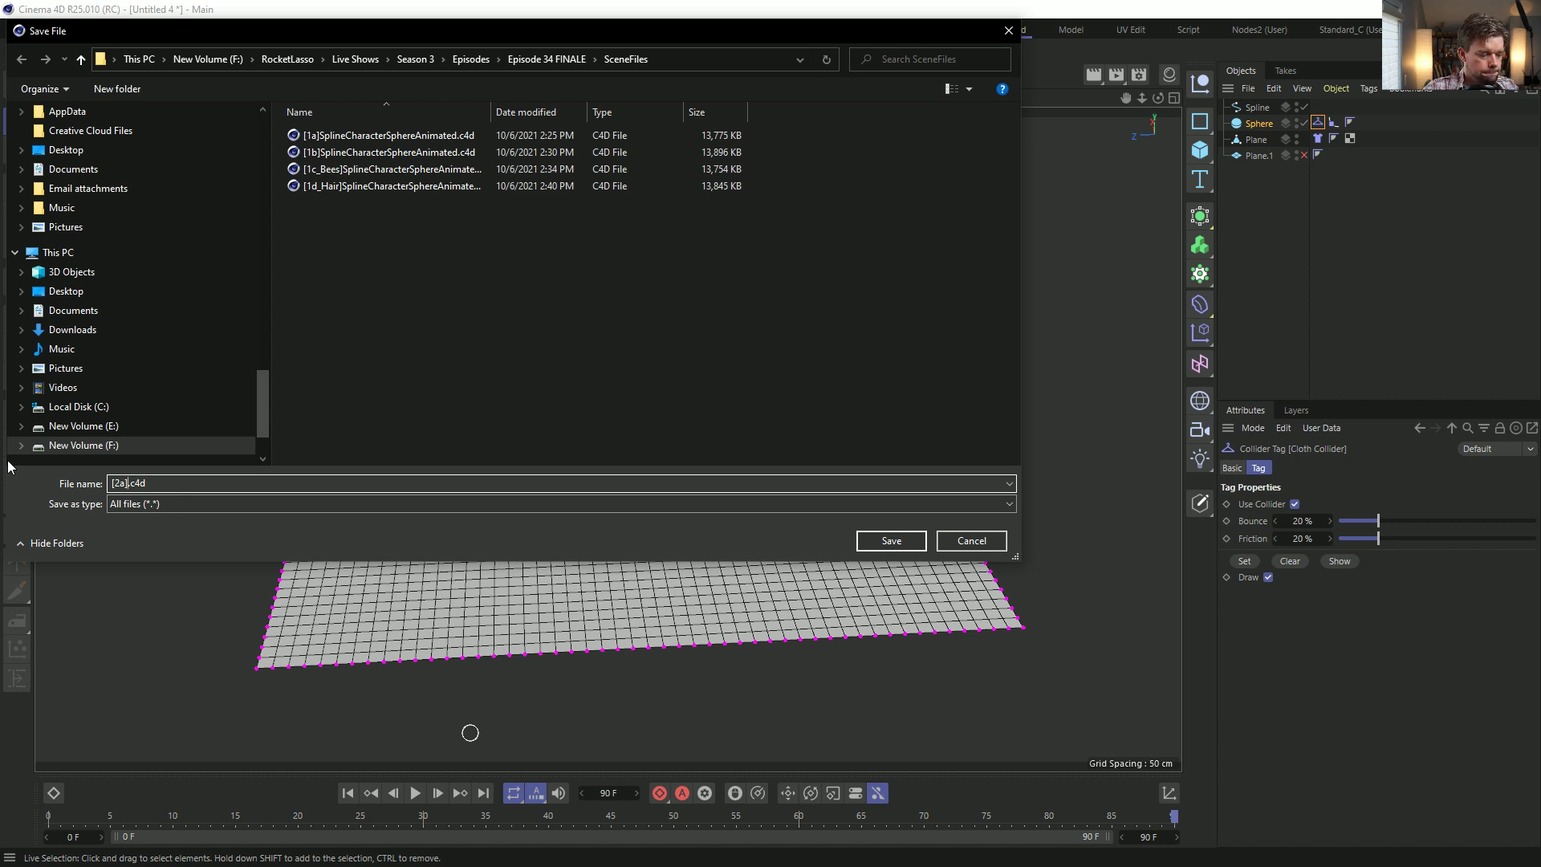
pyautogui.write('[2a]ClothImpact')
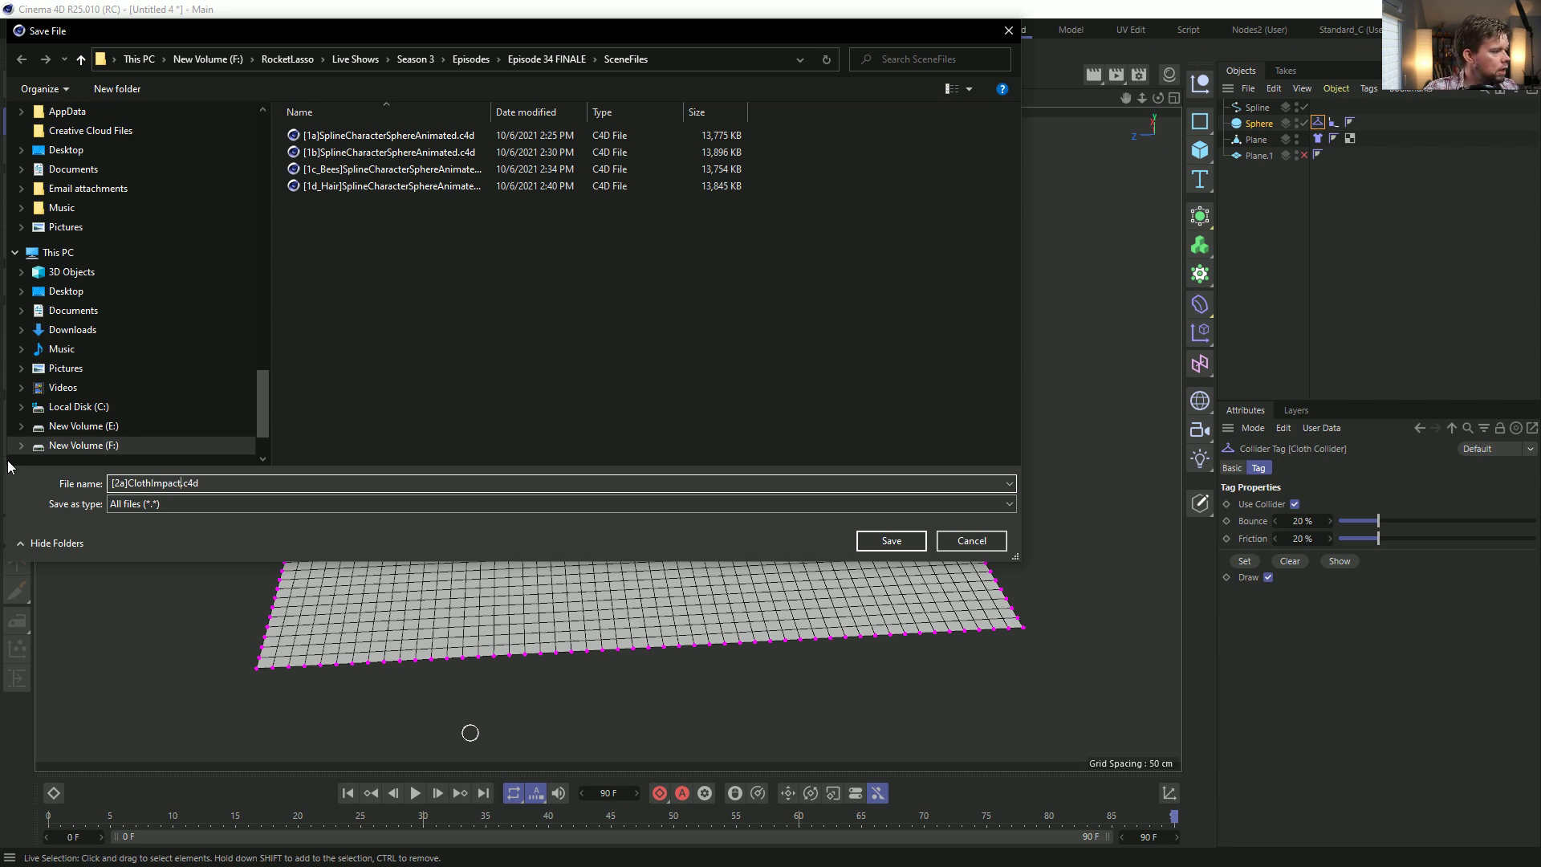
pyautogui.press('Return')
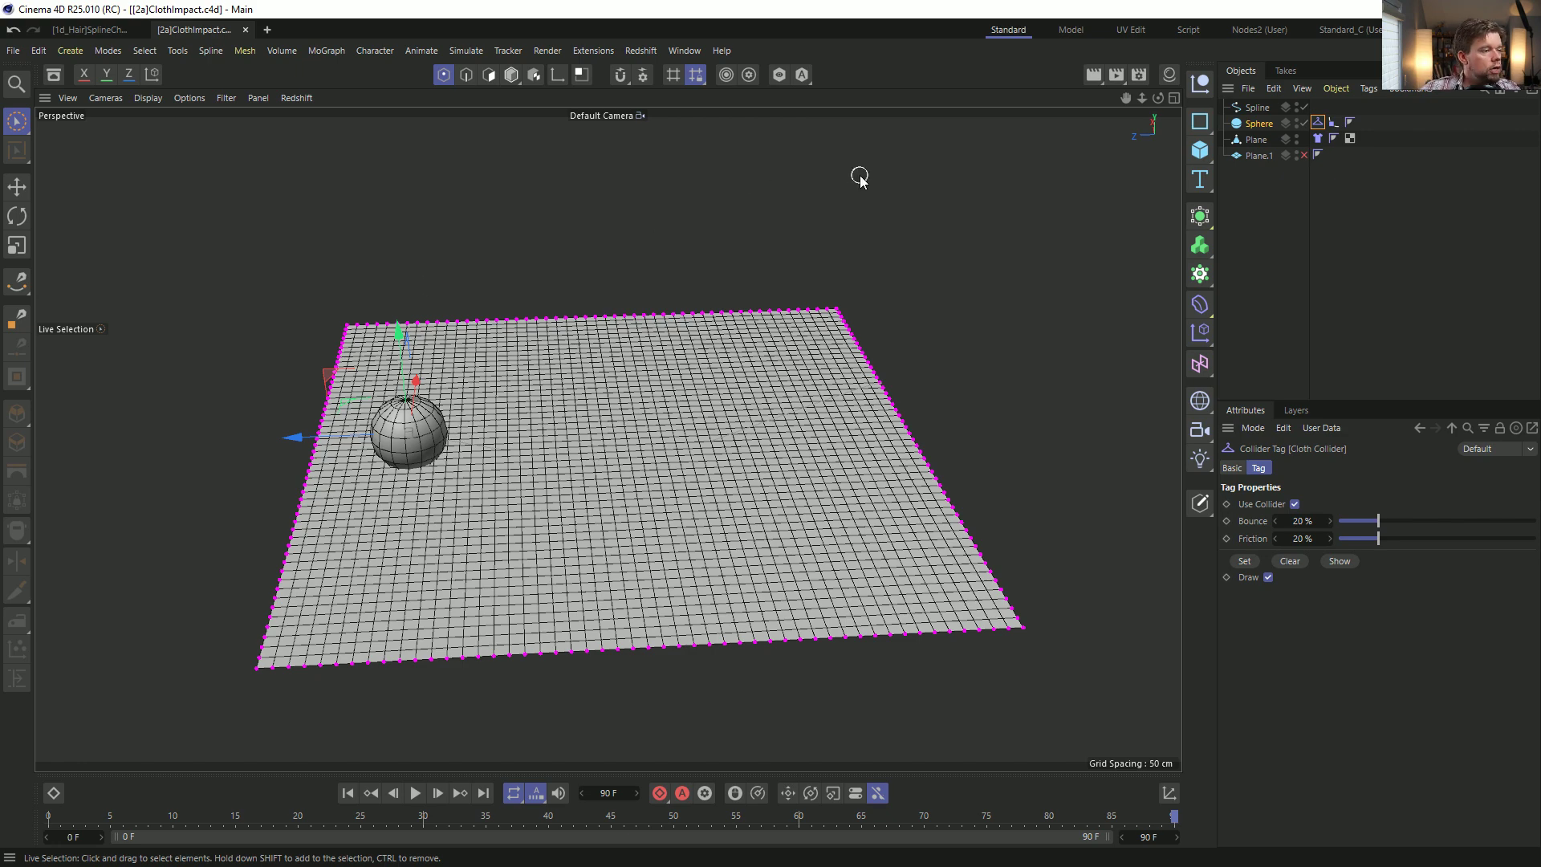
# Move the spline's end point outward past the plane's edge and rotate its tangent to level.
pyautogui.keyDown('alt'); pyautogui.moveTo(706, 432); pyautogui.dragTo(553, 438); pyautogui.keyUp('alt')
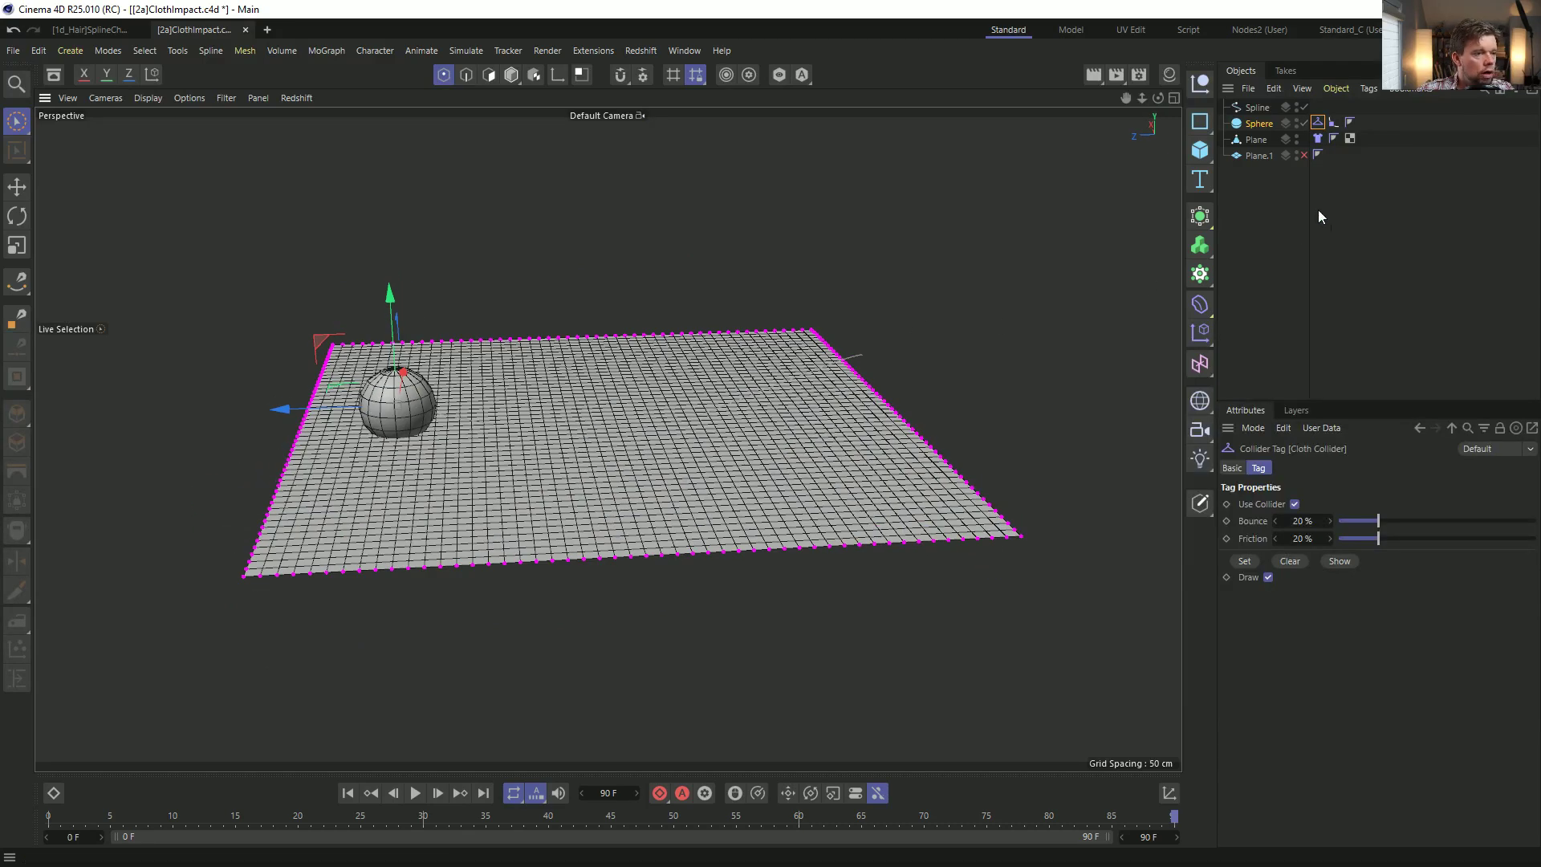
pyautogui.click(1257, 107)
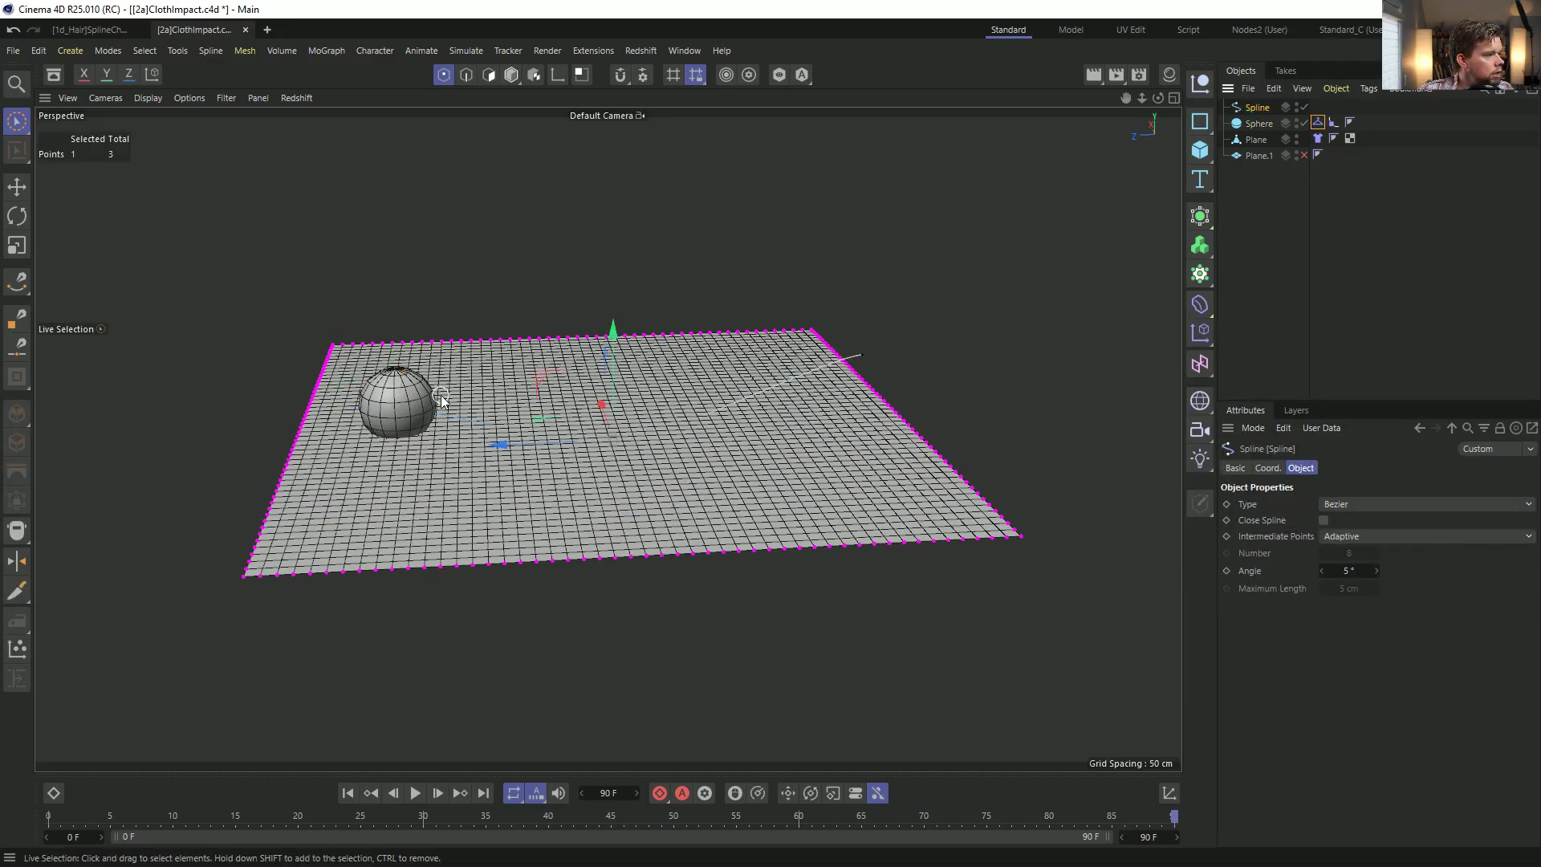
pyautogui.click(402, 371)
pyautogui.moveTo(327, 347); pyautogui.dragTo(175, 329)
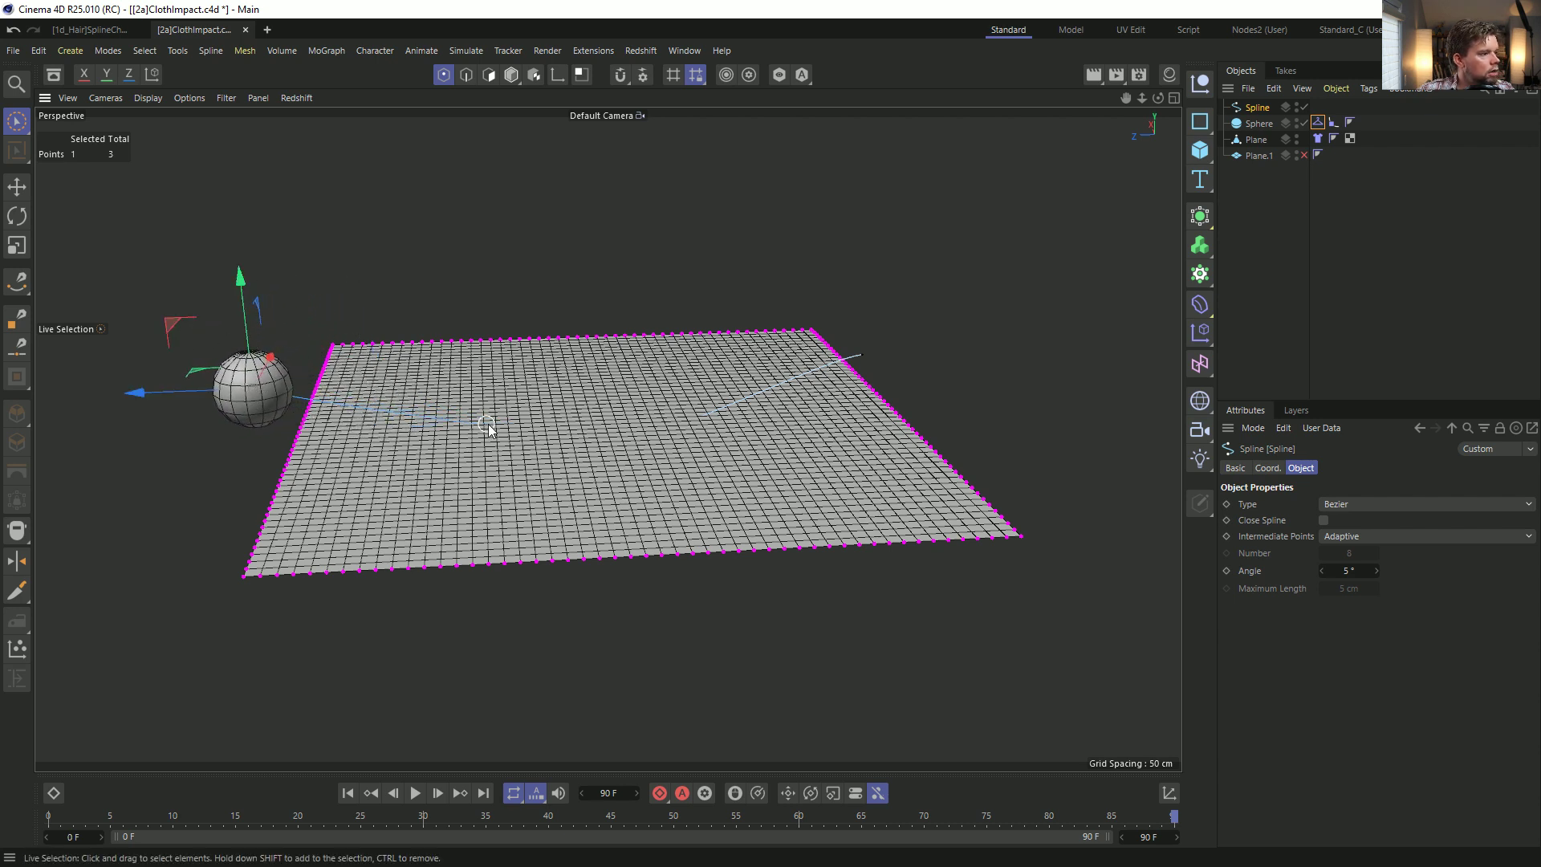
pyautogui.press('t')
pyautogui.press('r')
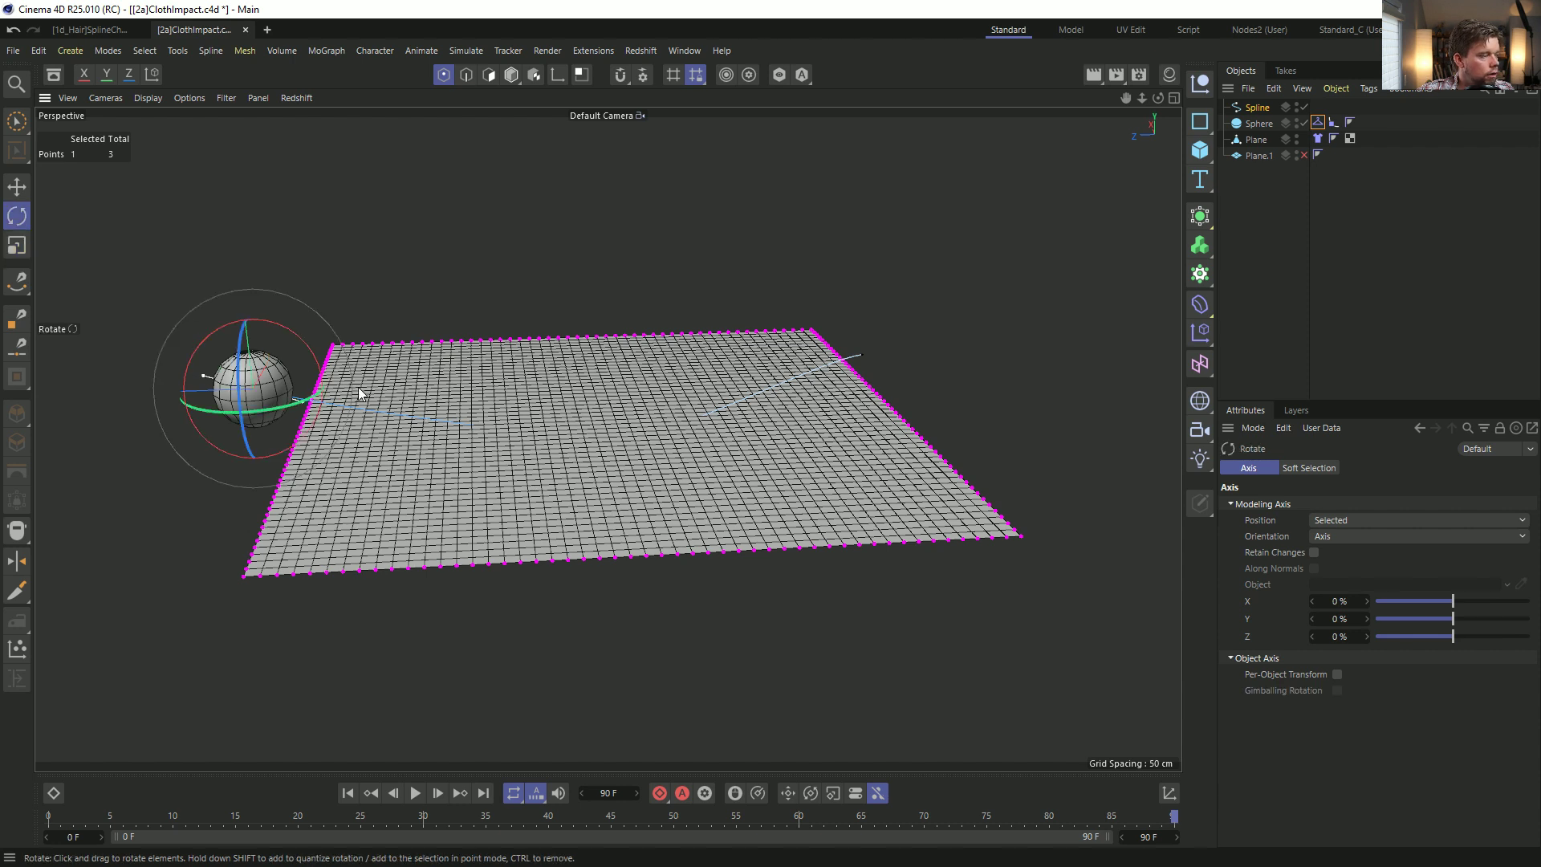
pyautogui.moveTo(315, 353); pyautogui.dragTo(297, 339)
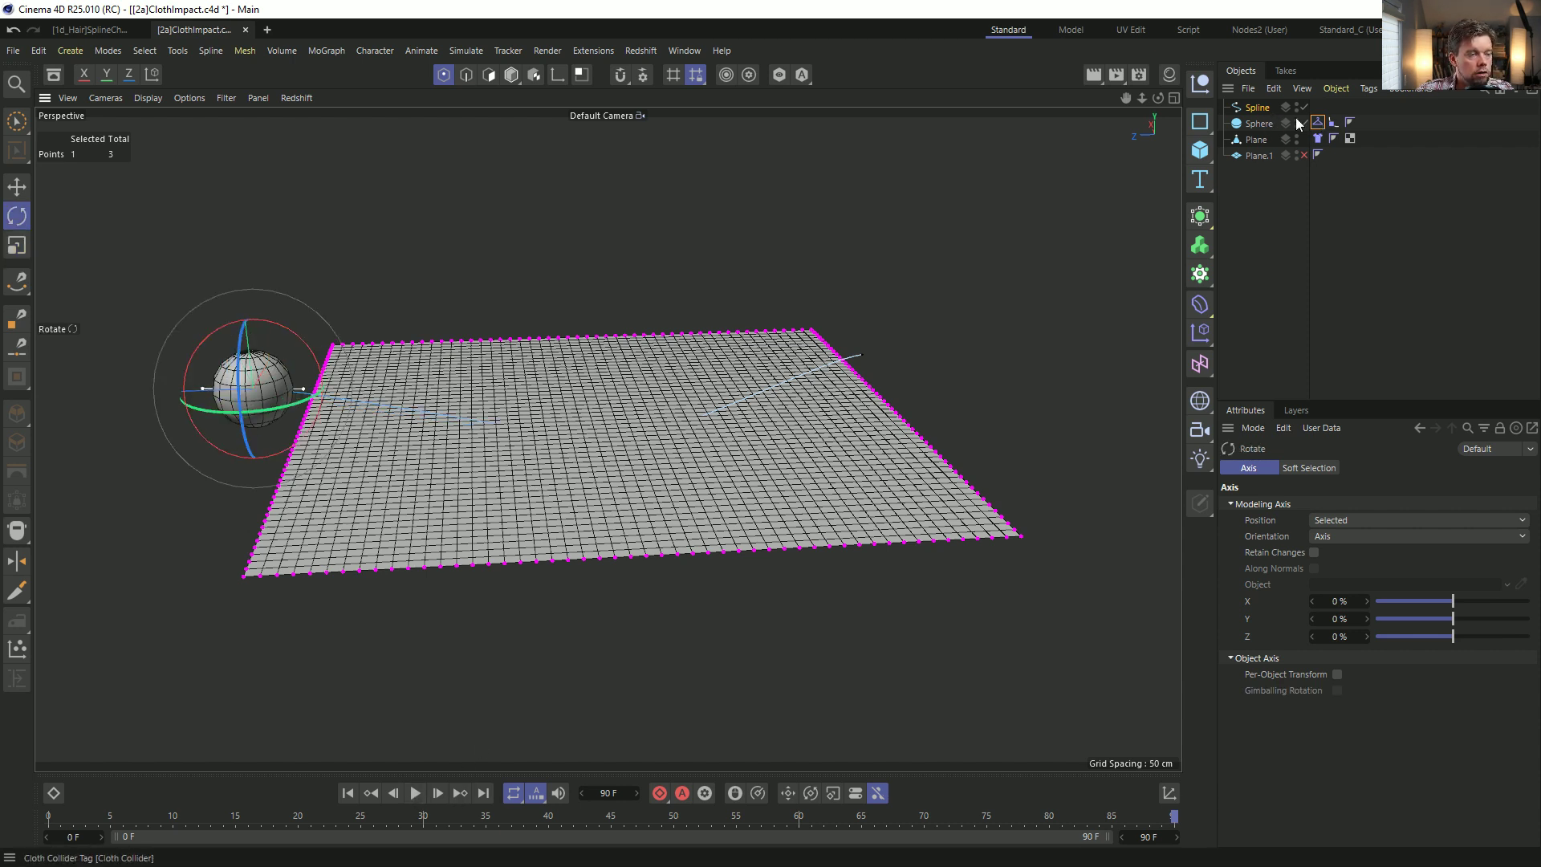
# Play the simulation to check the sphere's contact with the cloth, and rewind to the first frame.
pyautogui.click(416, 793)
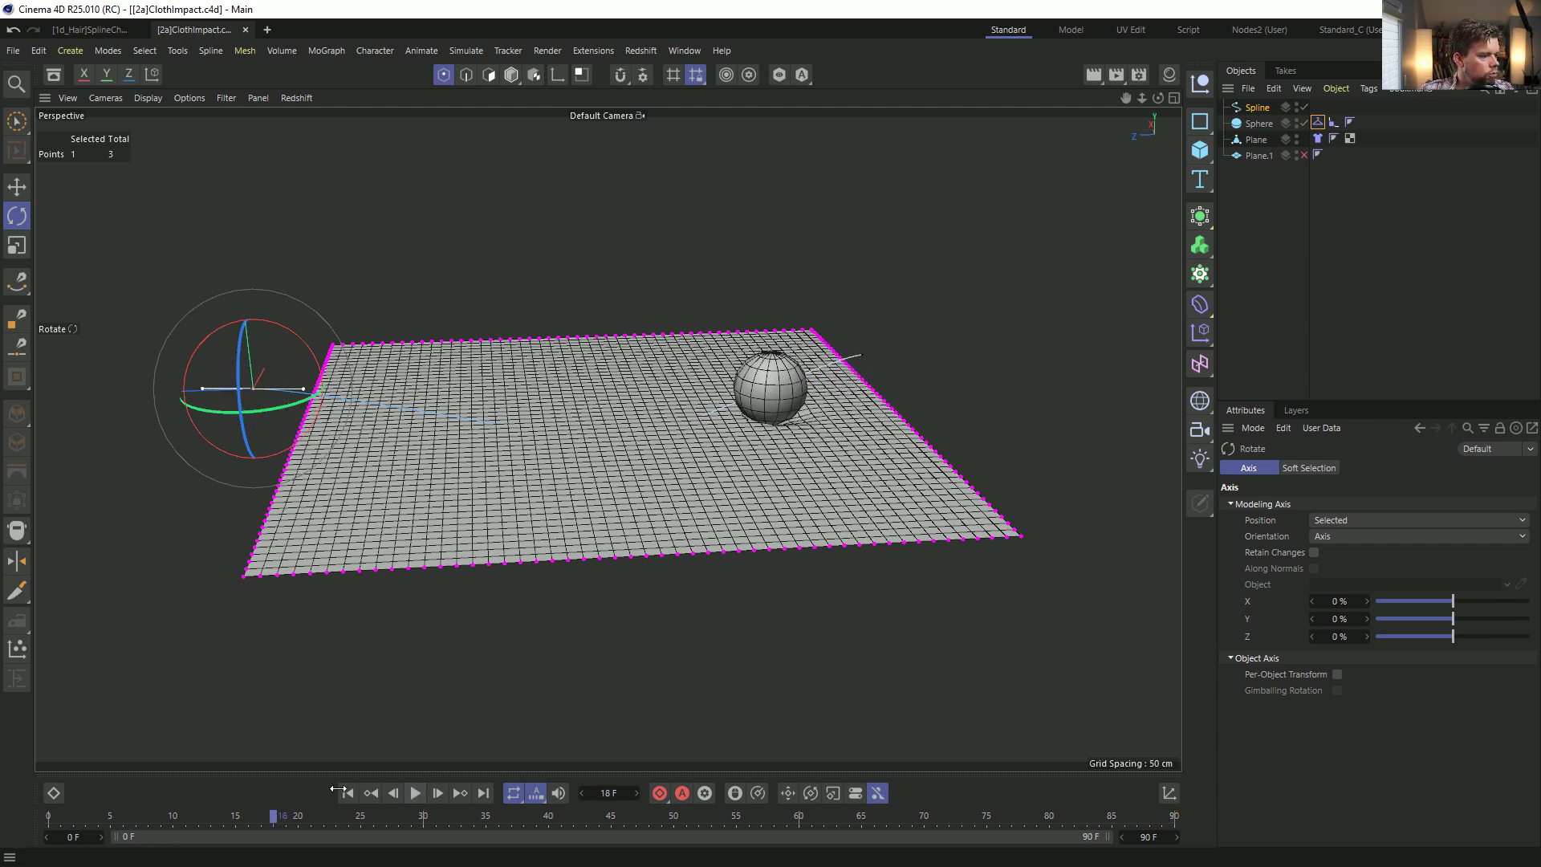
pyautogui.click(413, 795)
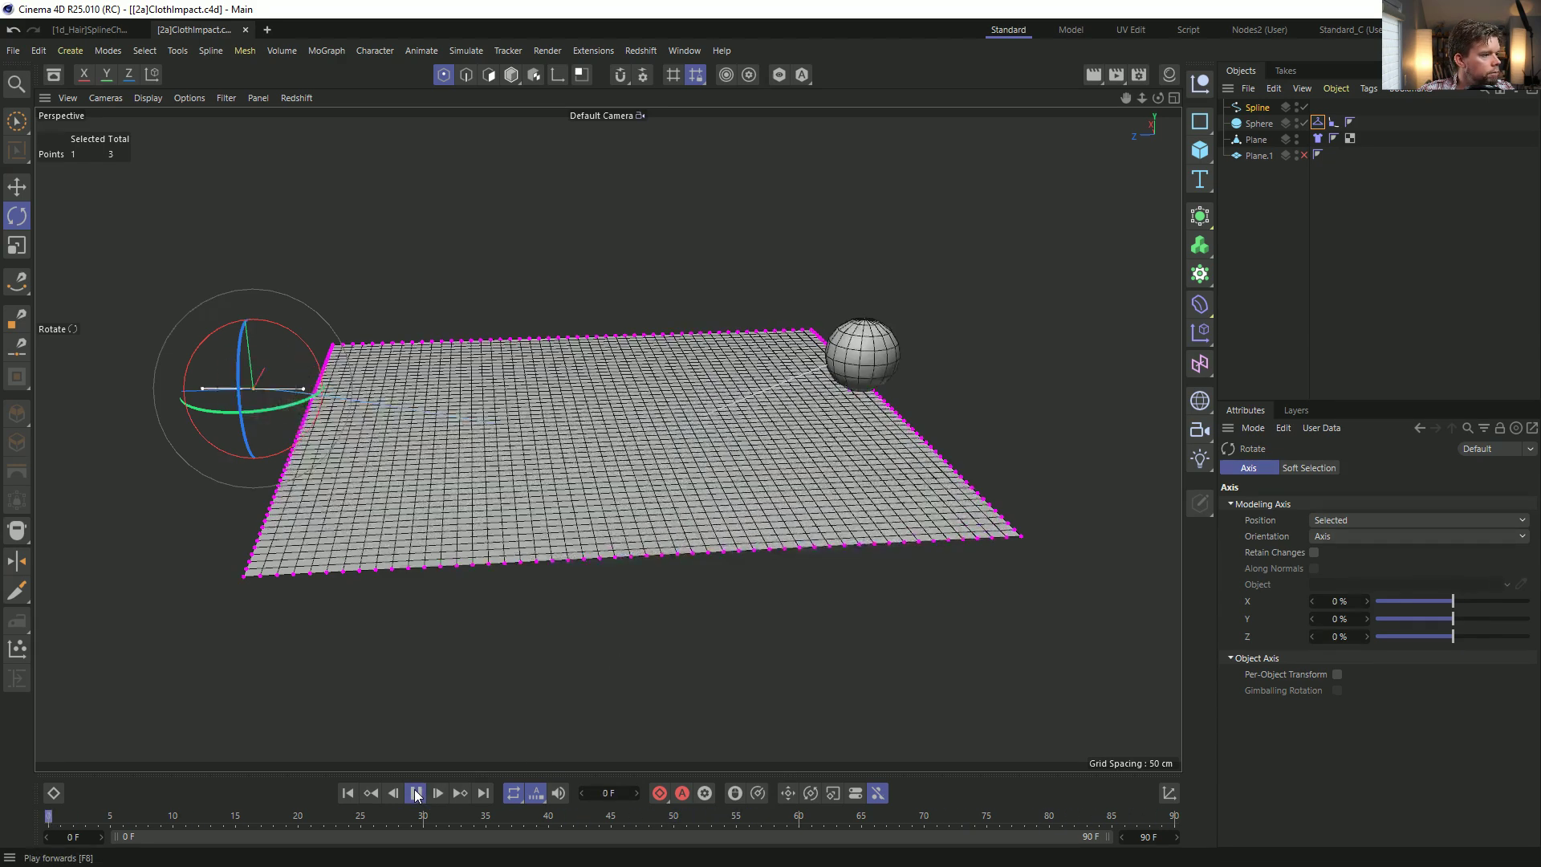
pyautogui.click(348, 792)
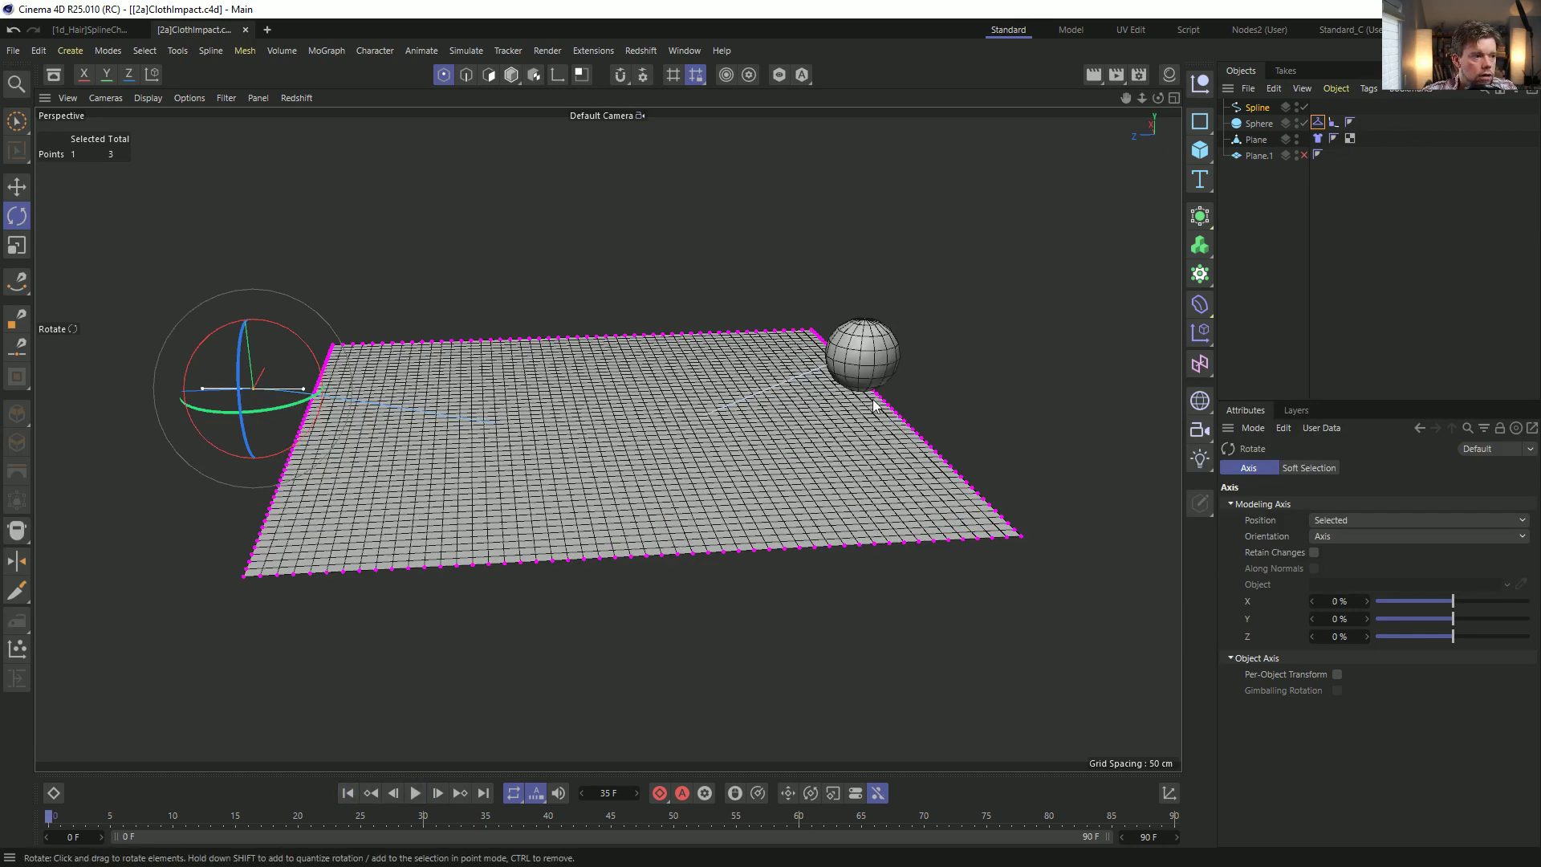
# In the plane's Cloth tag, set friction to 100%, bounce to 0% and iterations to 3.
pyautogui.click(1318, 139)
pyautogui.click(1275, 468)
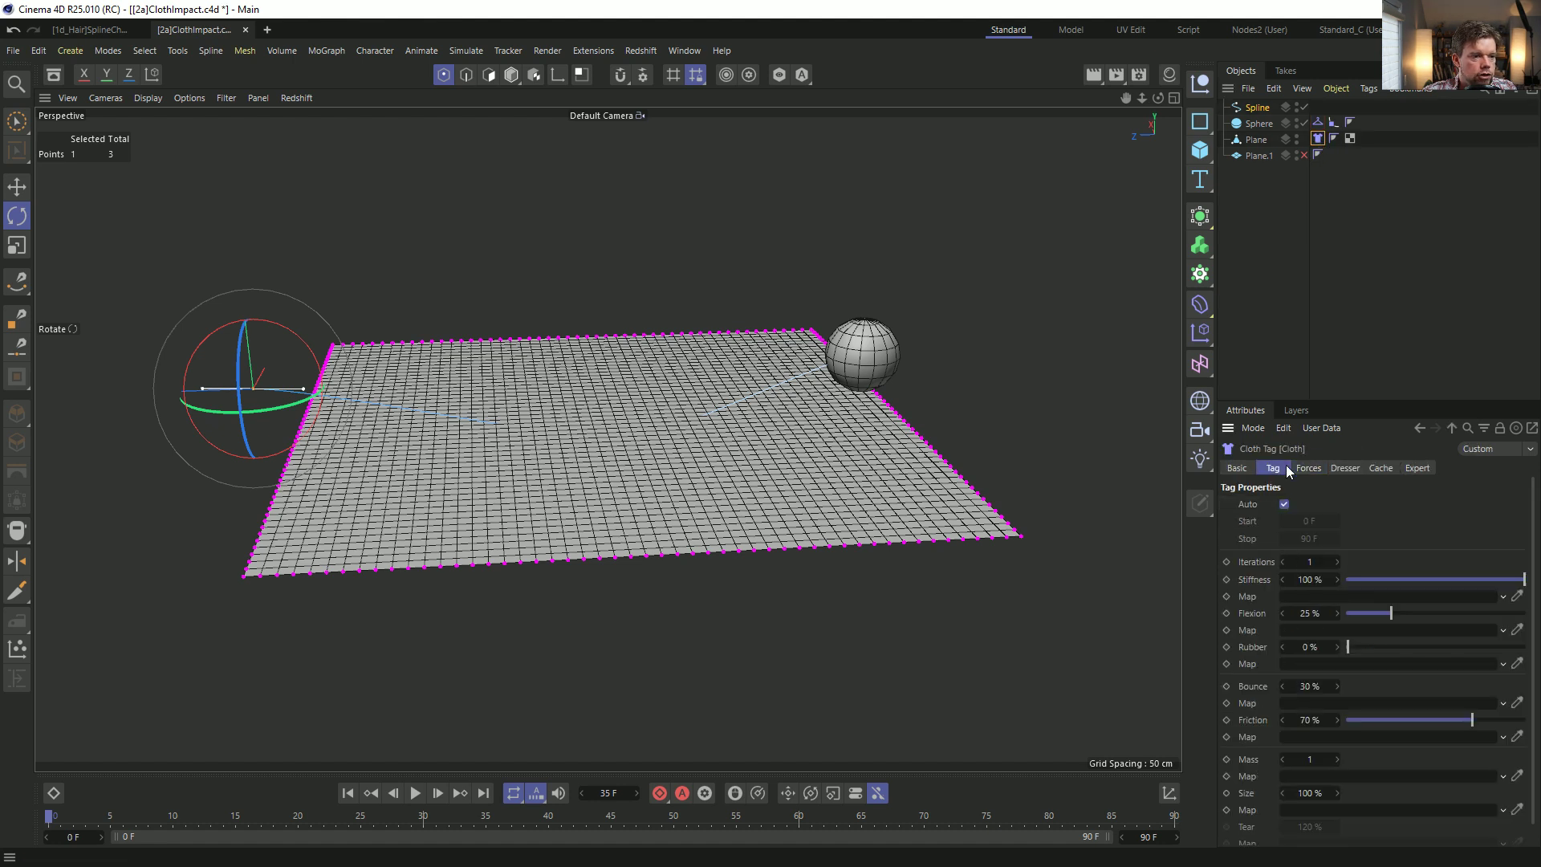
pyautogui.scroll(-1, 1257, 622)
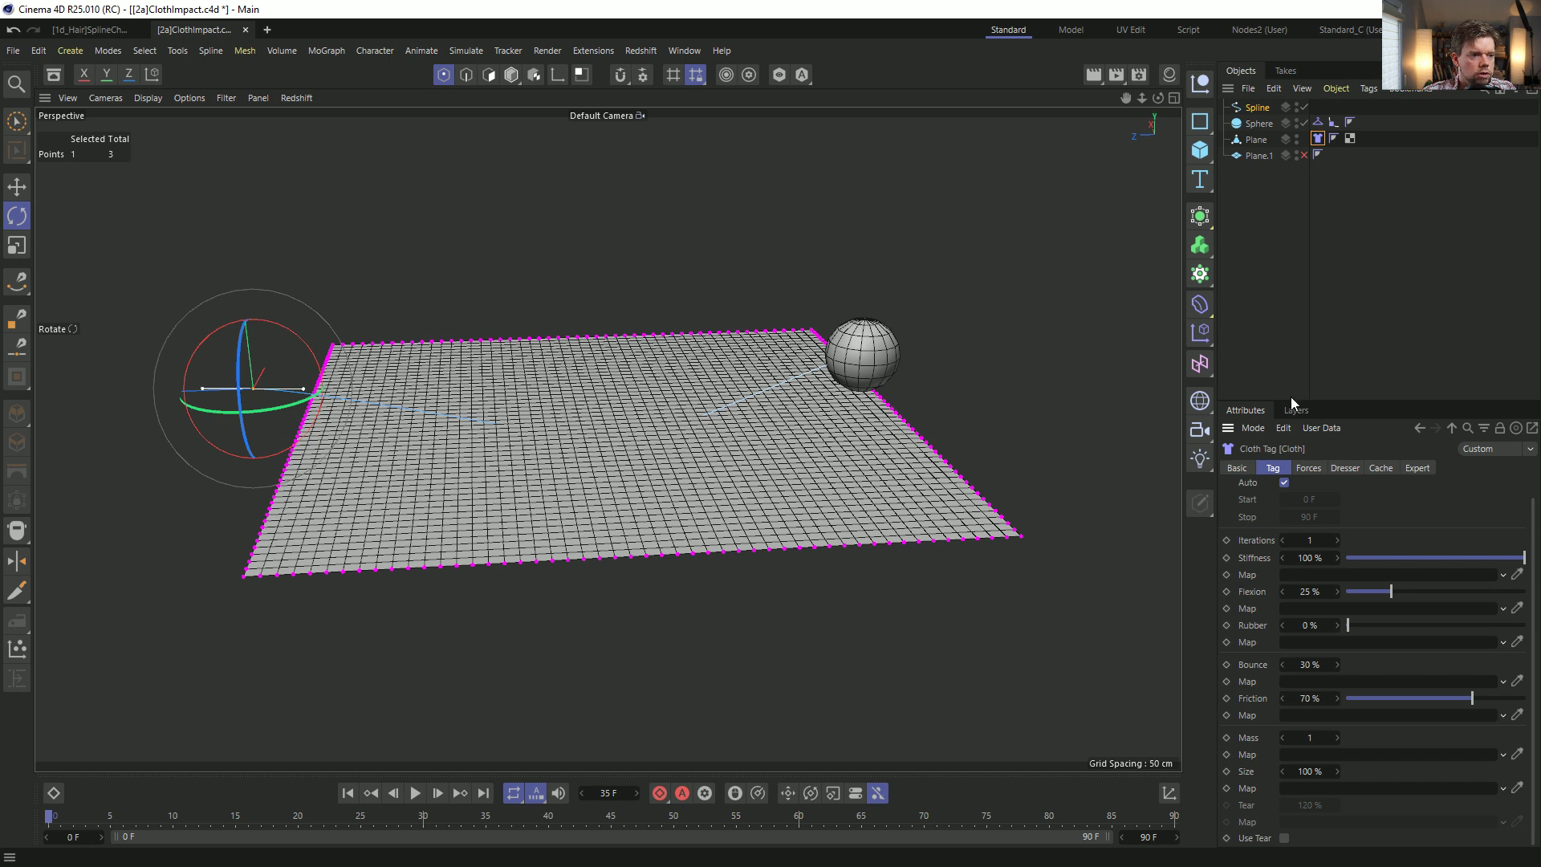
pyautogui.moveTo(1290, 399); pyautogui.dragTo(1291, 329)
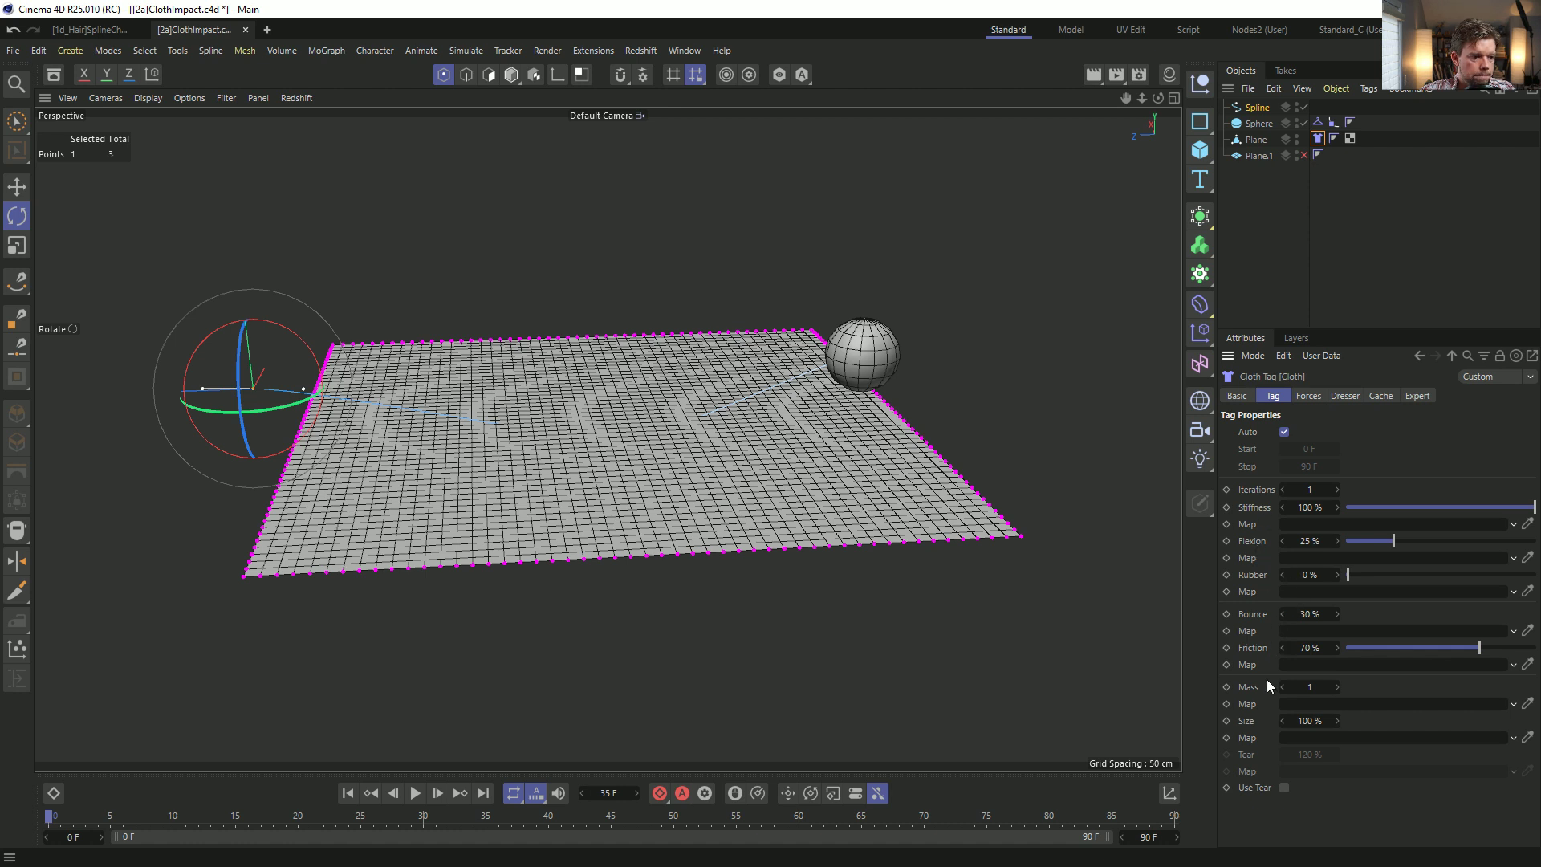
pyautogui.moveTo(1425, 647); pyautogui.dragTo(1536, 648)
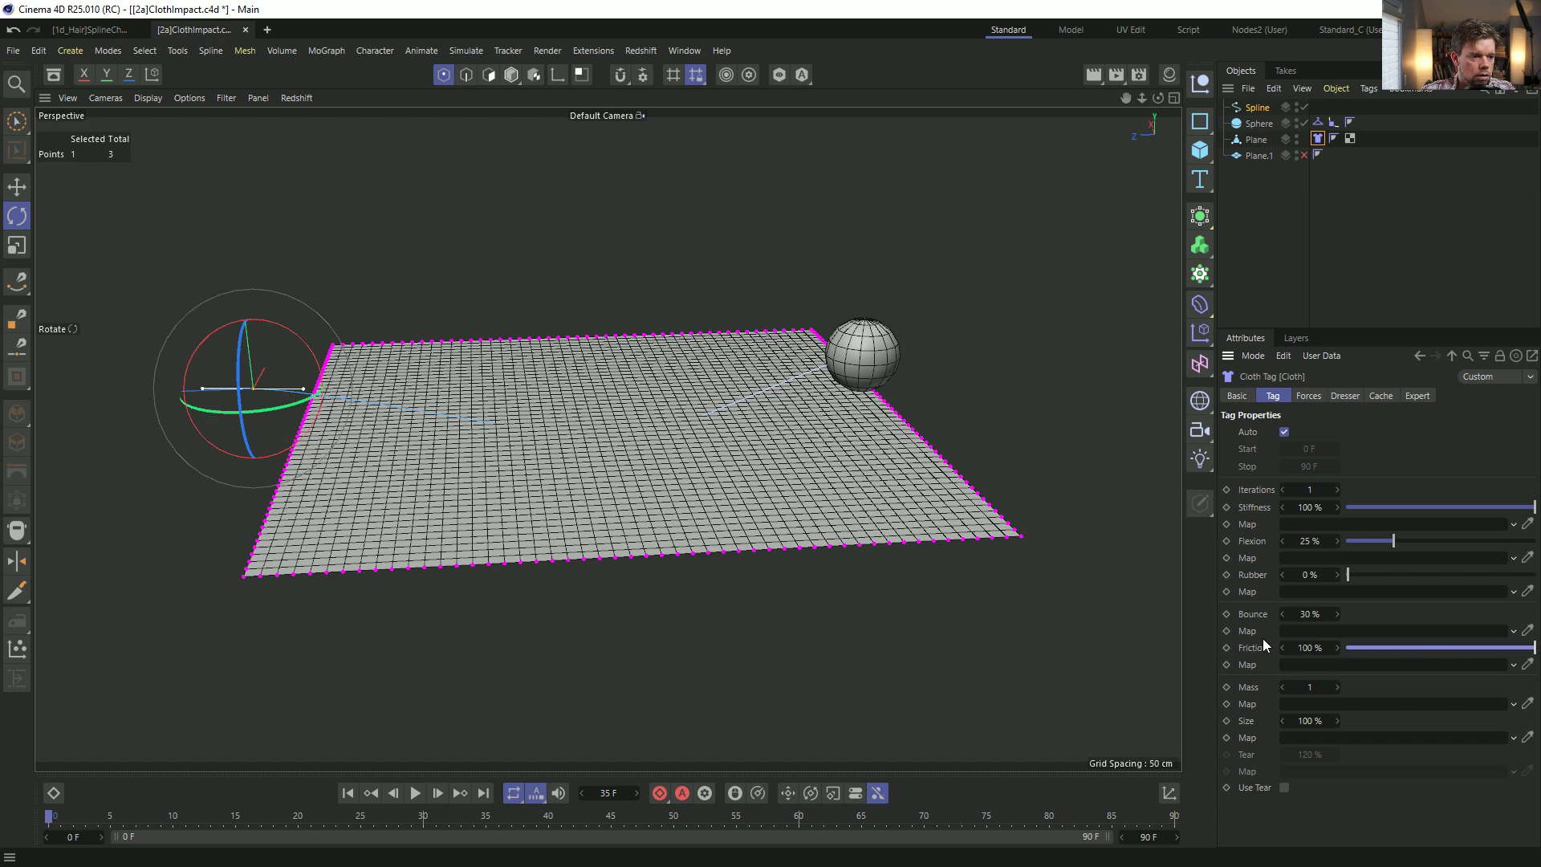
pyautogui.doubleClick(1309, 614)
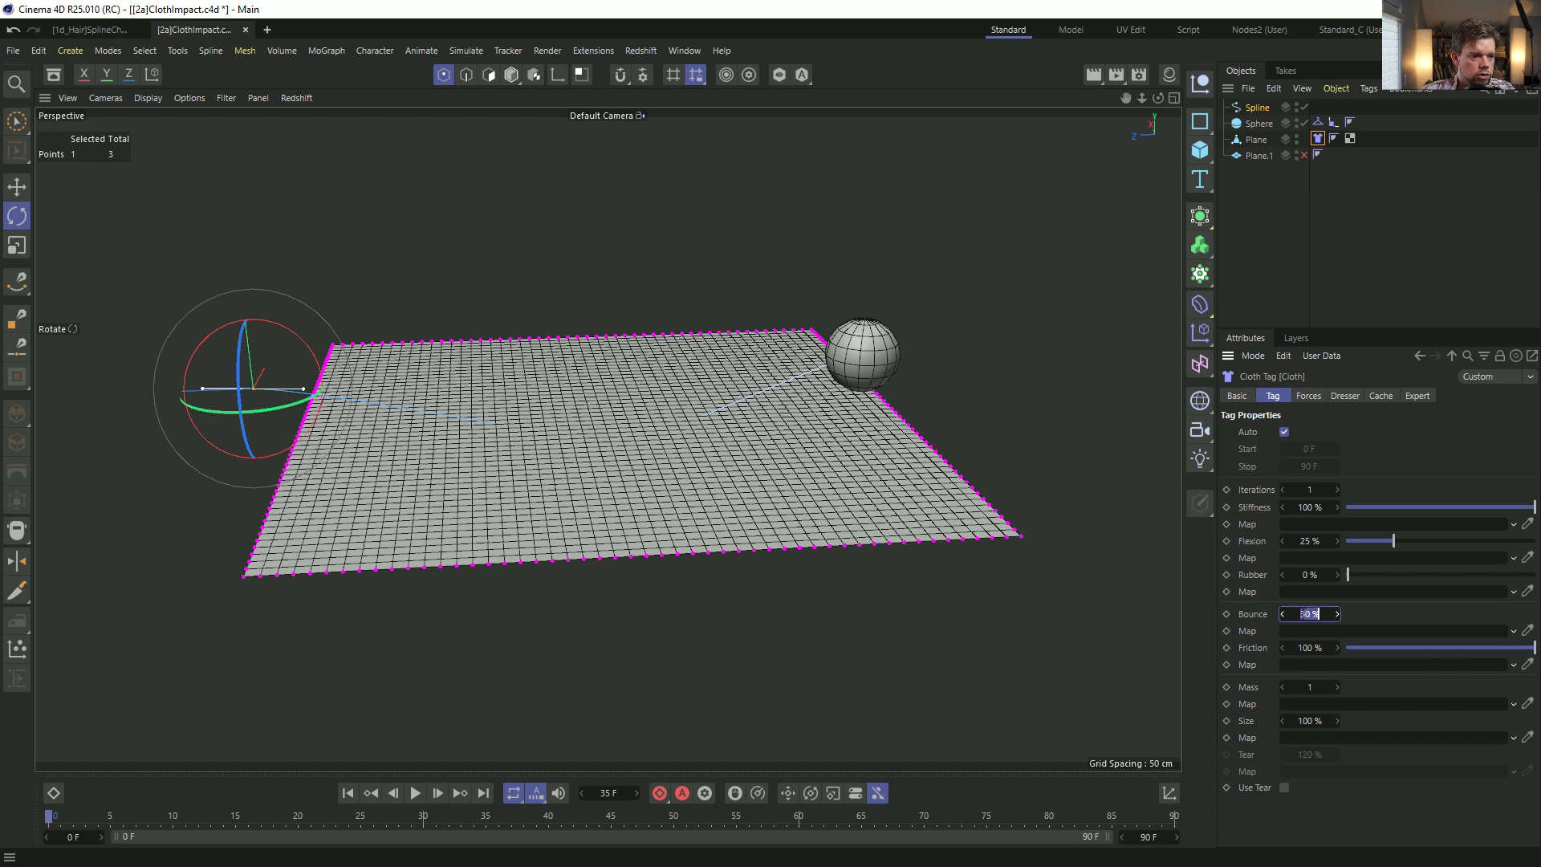
pyautogui.write('0')
pyautogui.press('Tab')
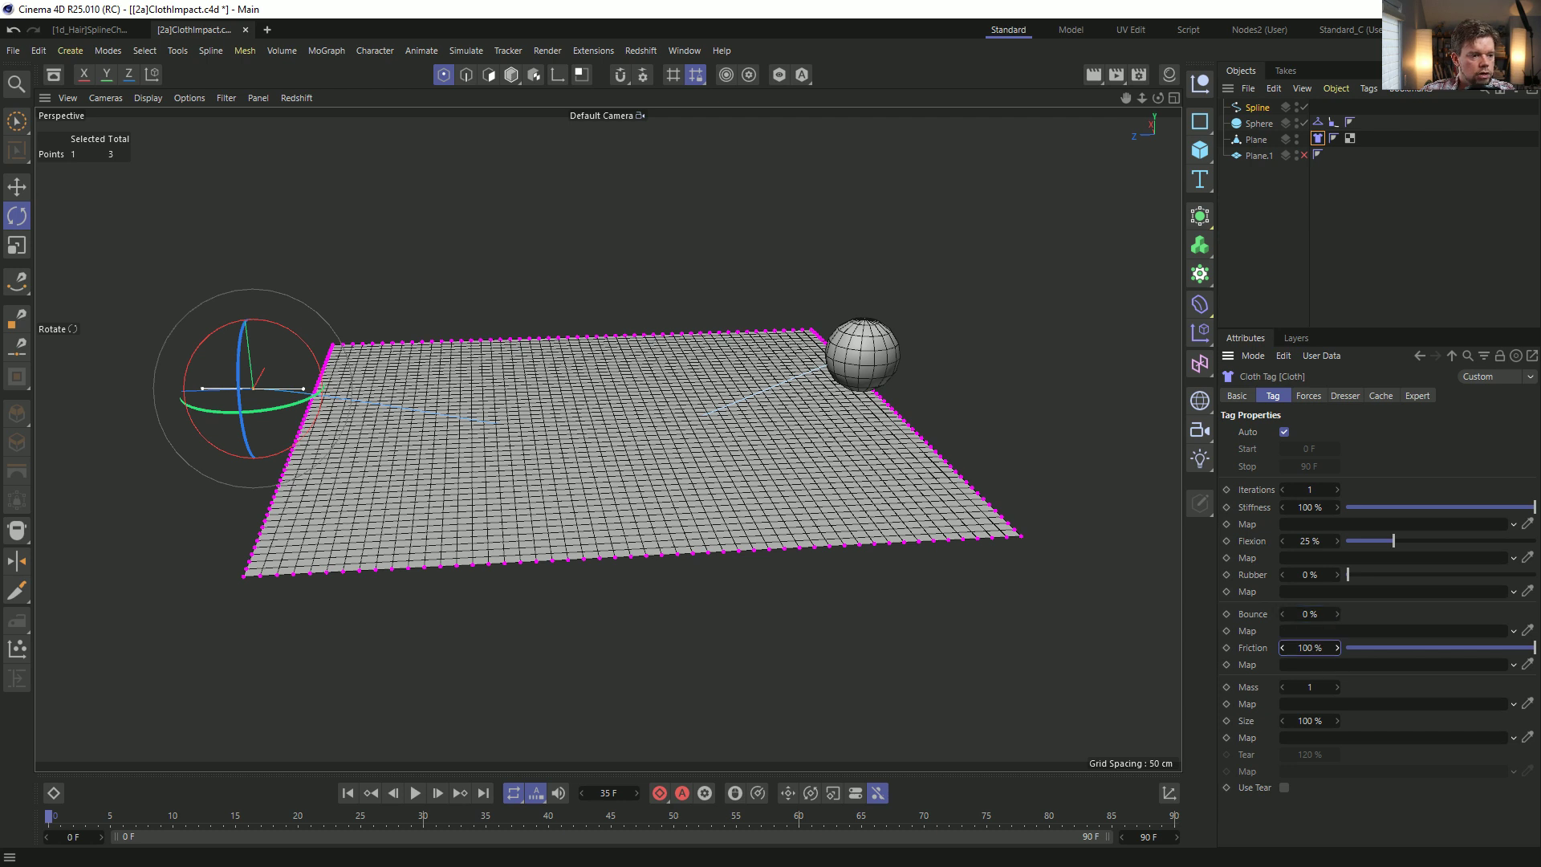
pyautogui.doubleClick(1336, 490)
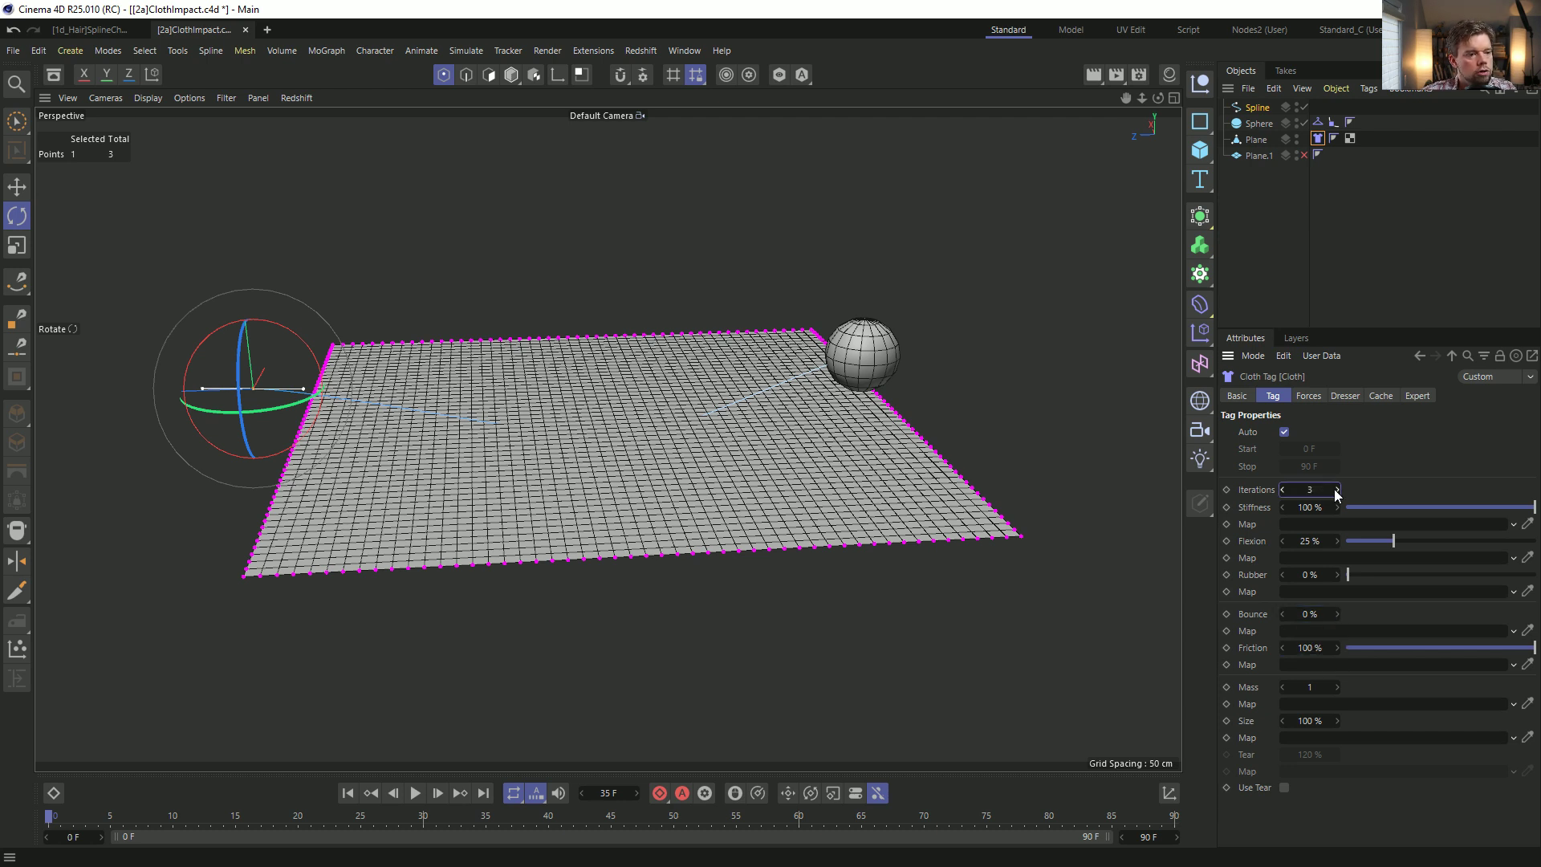
# Set the sphere's Cloth Collider bounce to 0% and friction to 100%.
pyautogui.click(1317, 122)
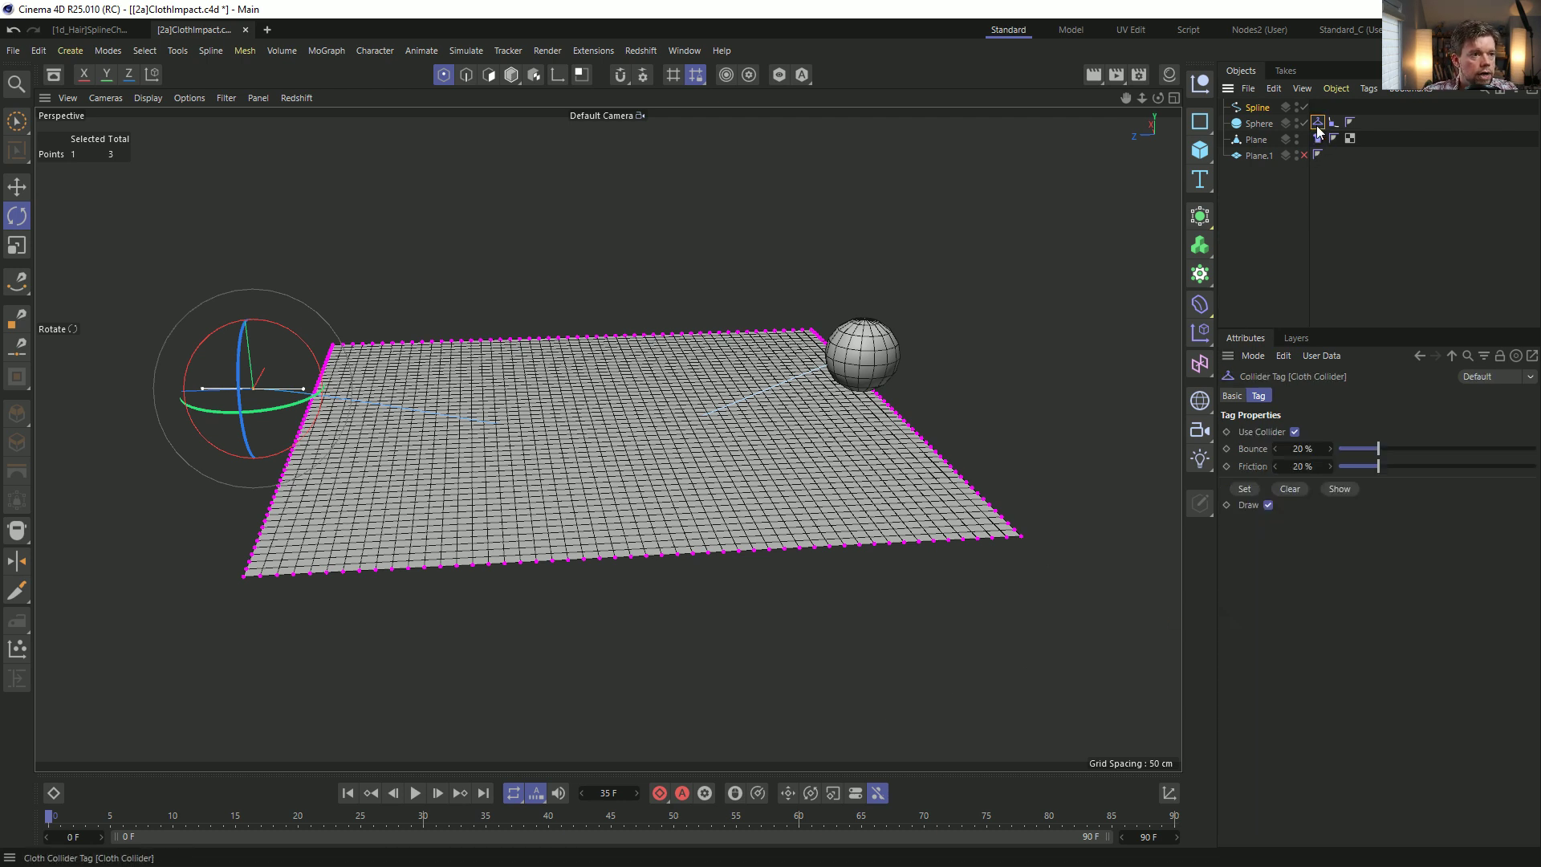
pyautogui.moveTo(1343, 450); pyautogui.dragTo(1536, 466)
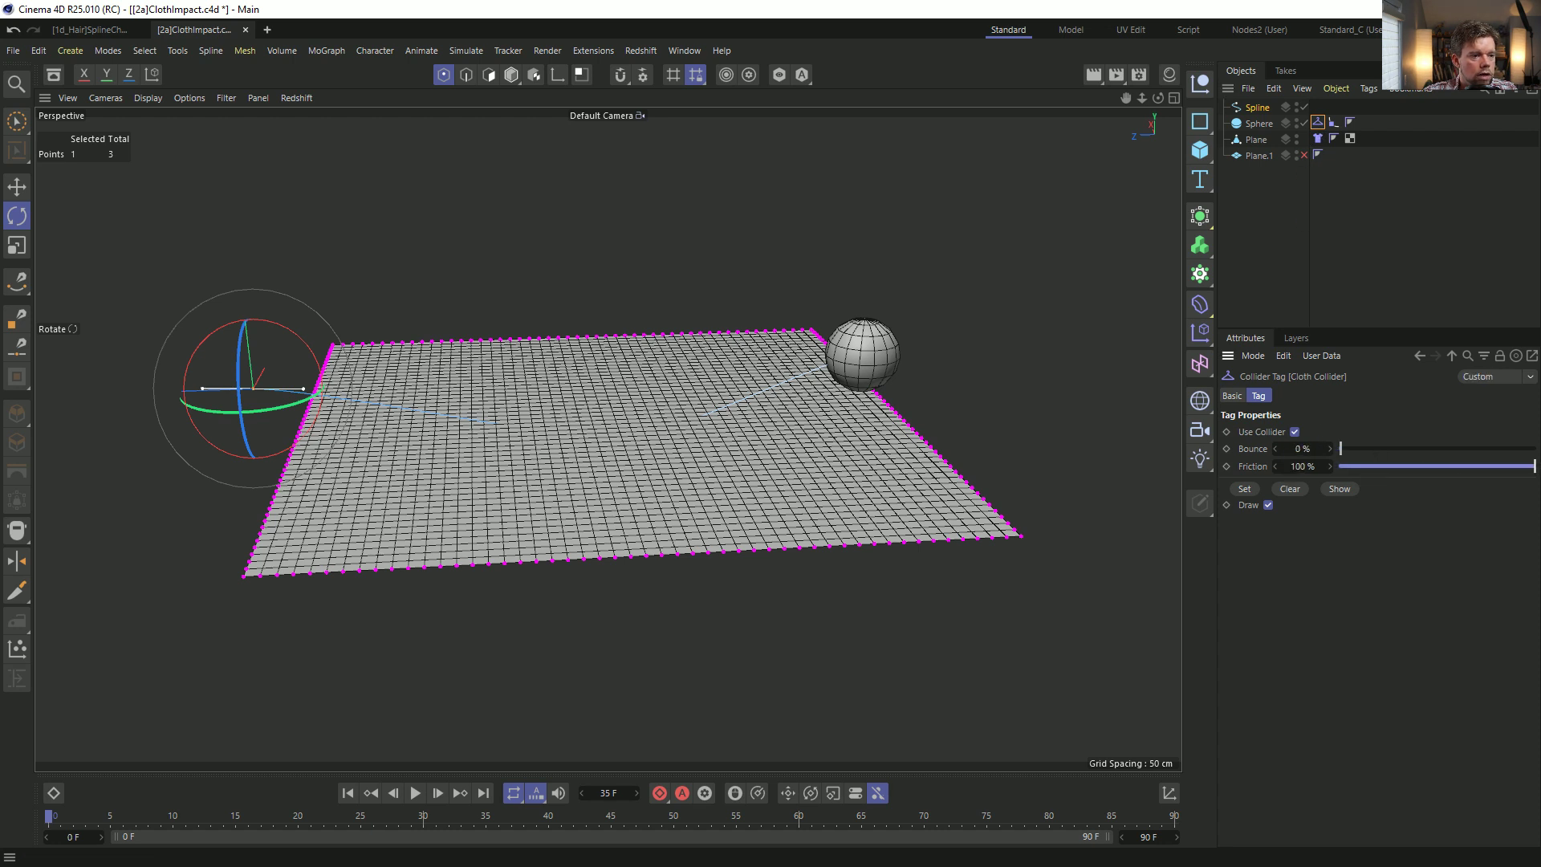
pyautogui.click(1302, 466)
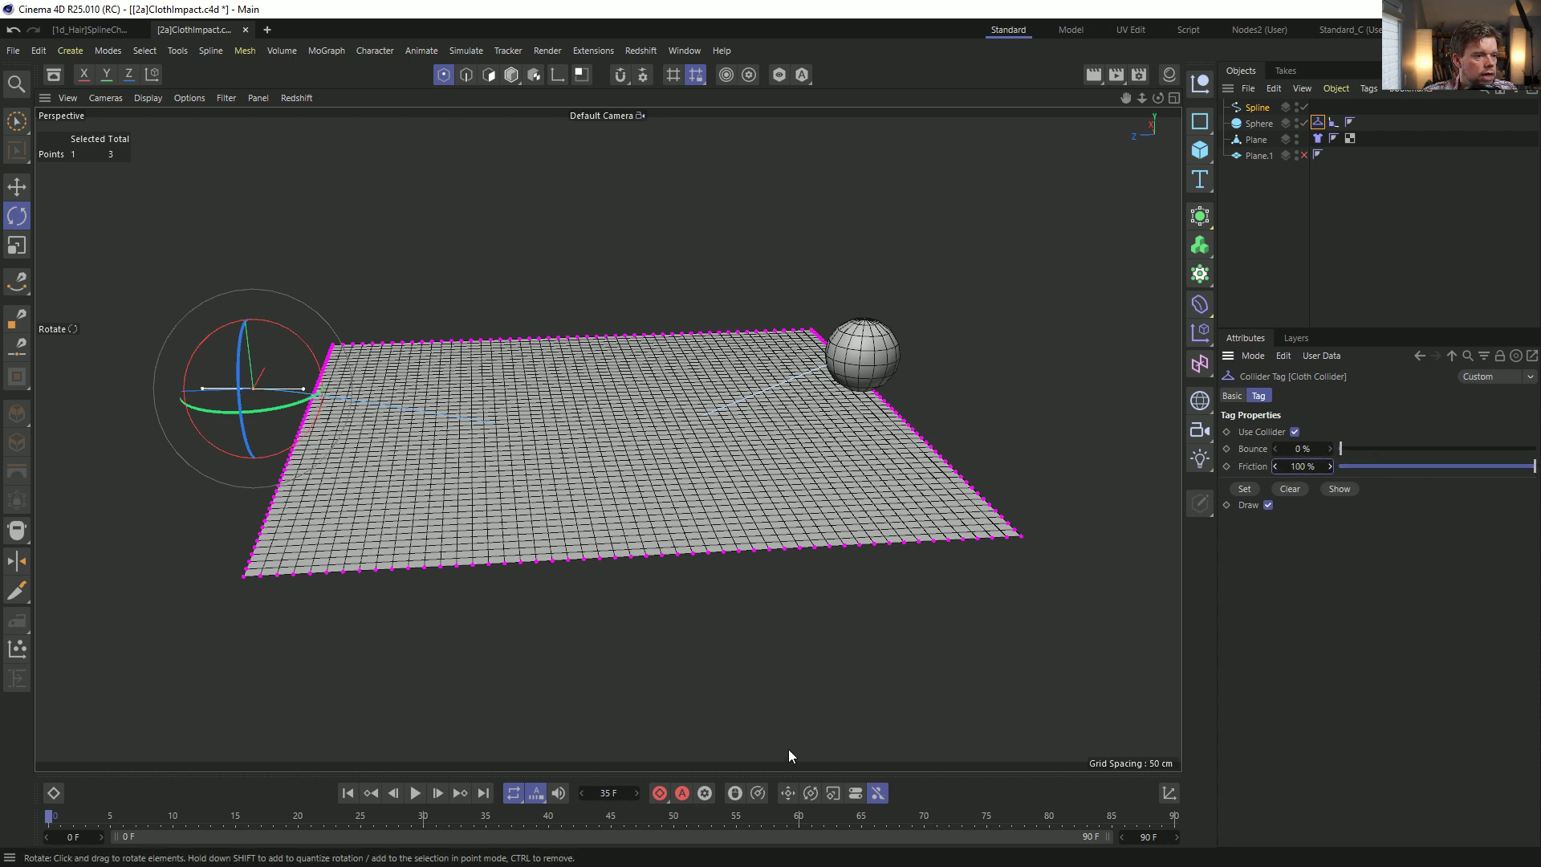
# Replay the simulation with the new cloth and collider settings and return to frame 0.
pyautogui.click(417, 794)
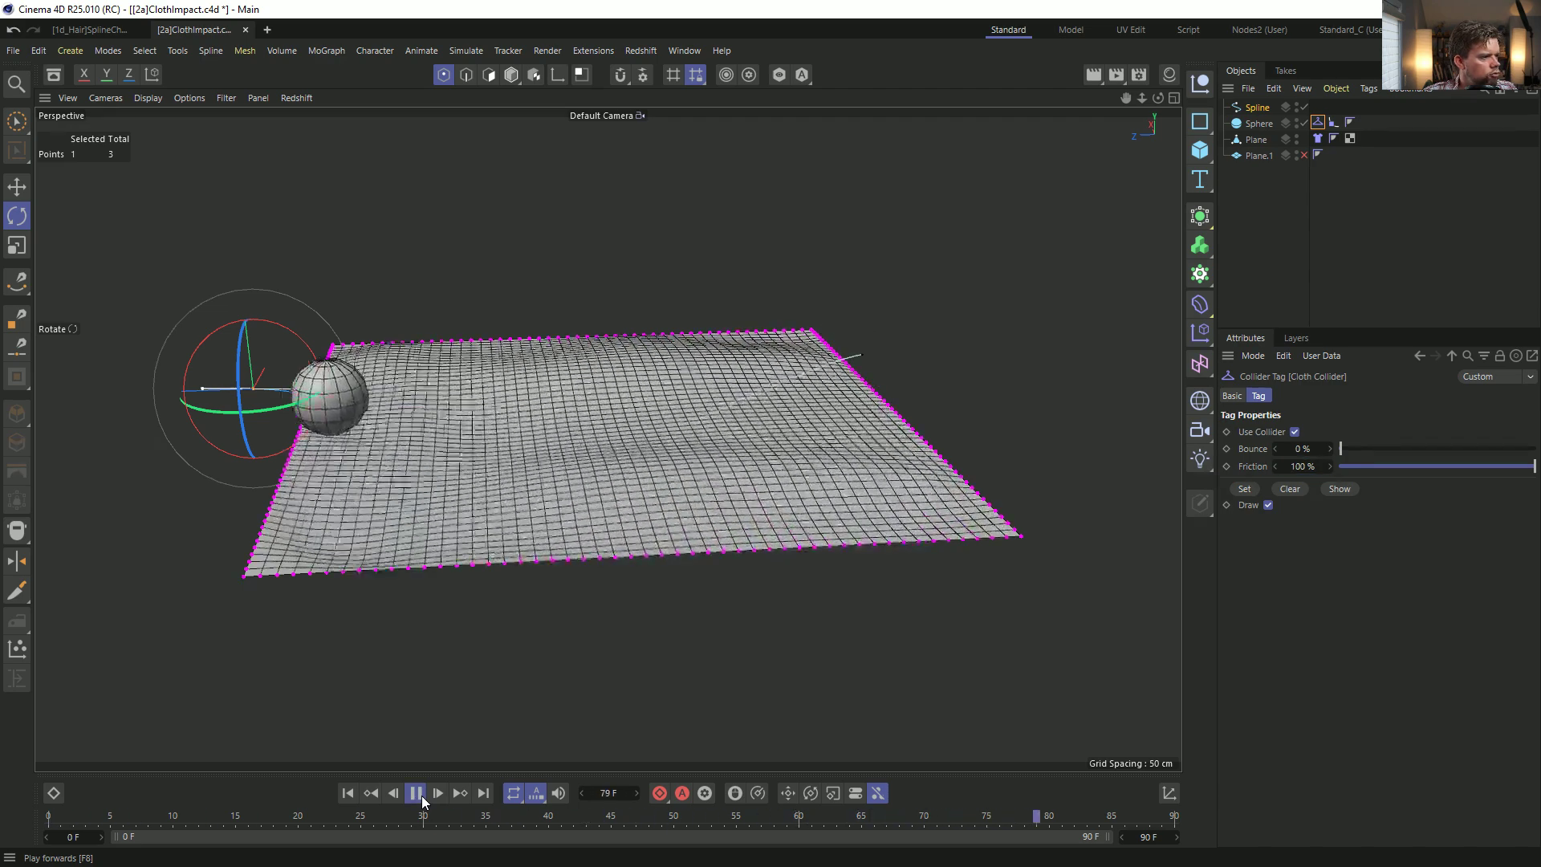
pyautogui.click(416, 795)
pyautogui.click(347, 794)
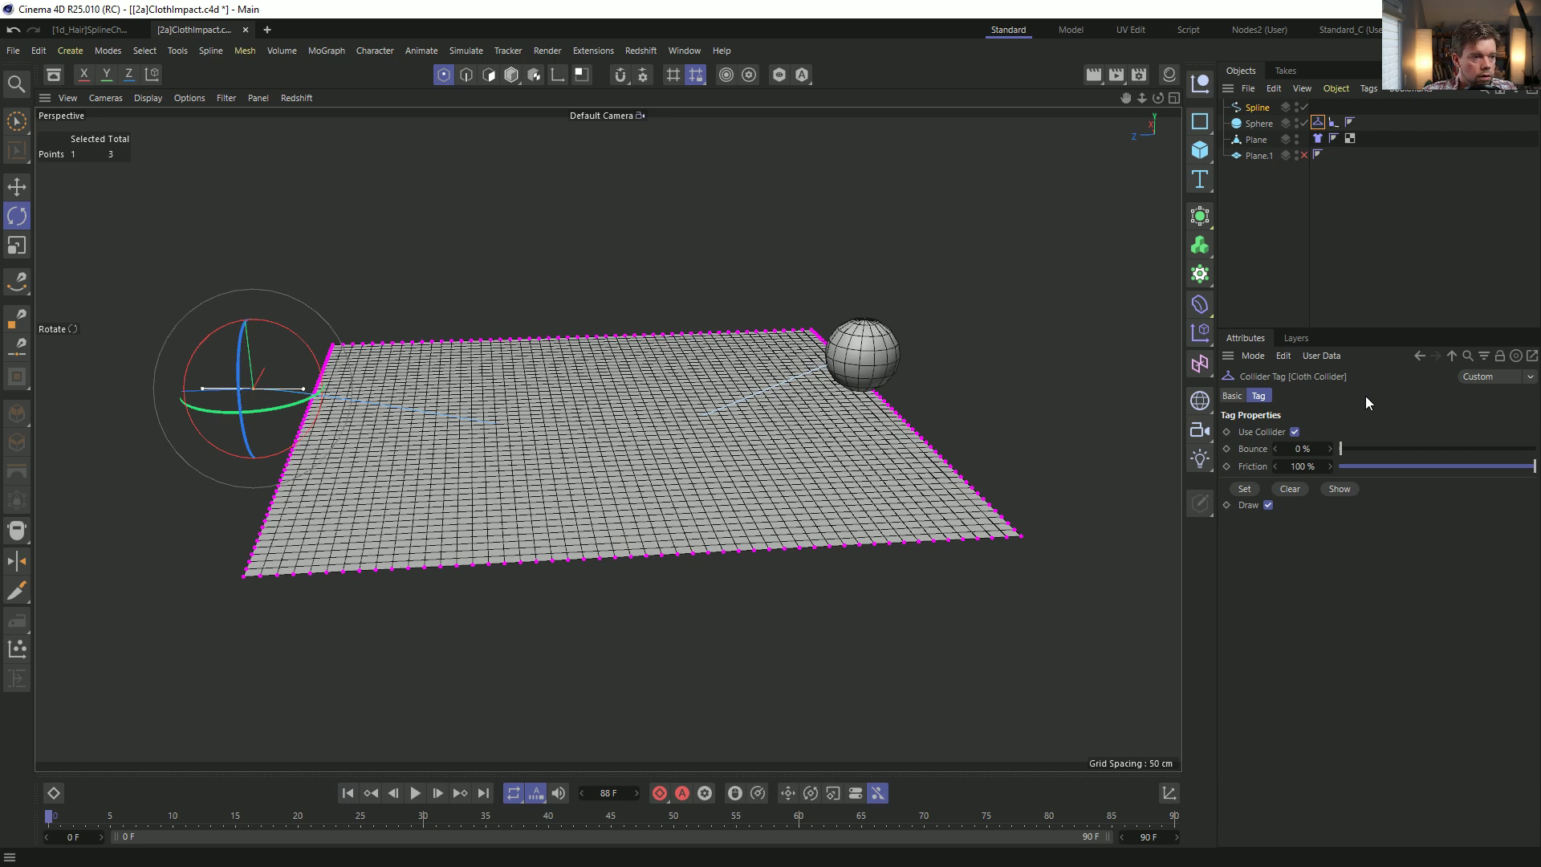
# Keyframe the sphere's rotation at frame 0 and rotate its pitch to 1356.199° at the last frame to make it spin.
pyautogui.click(1264, 122)
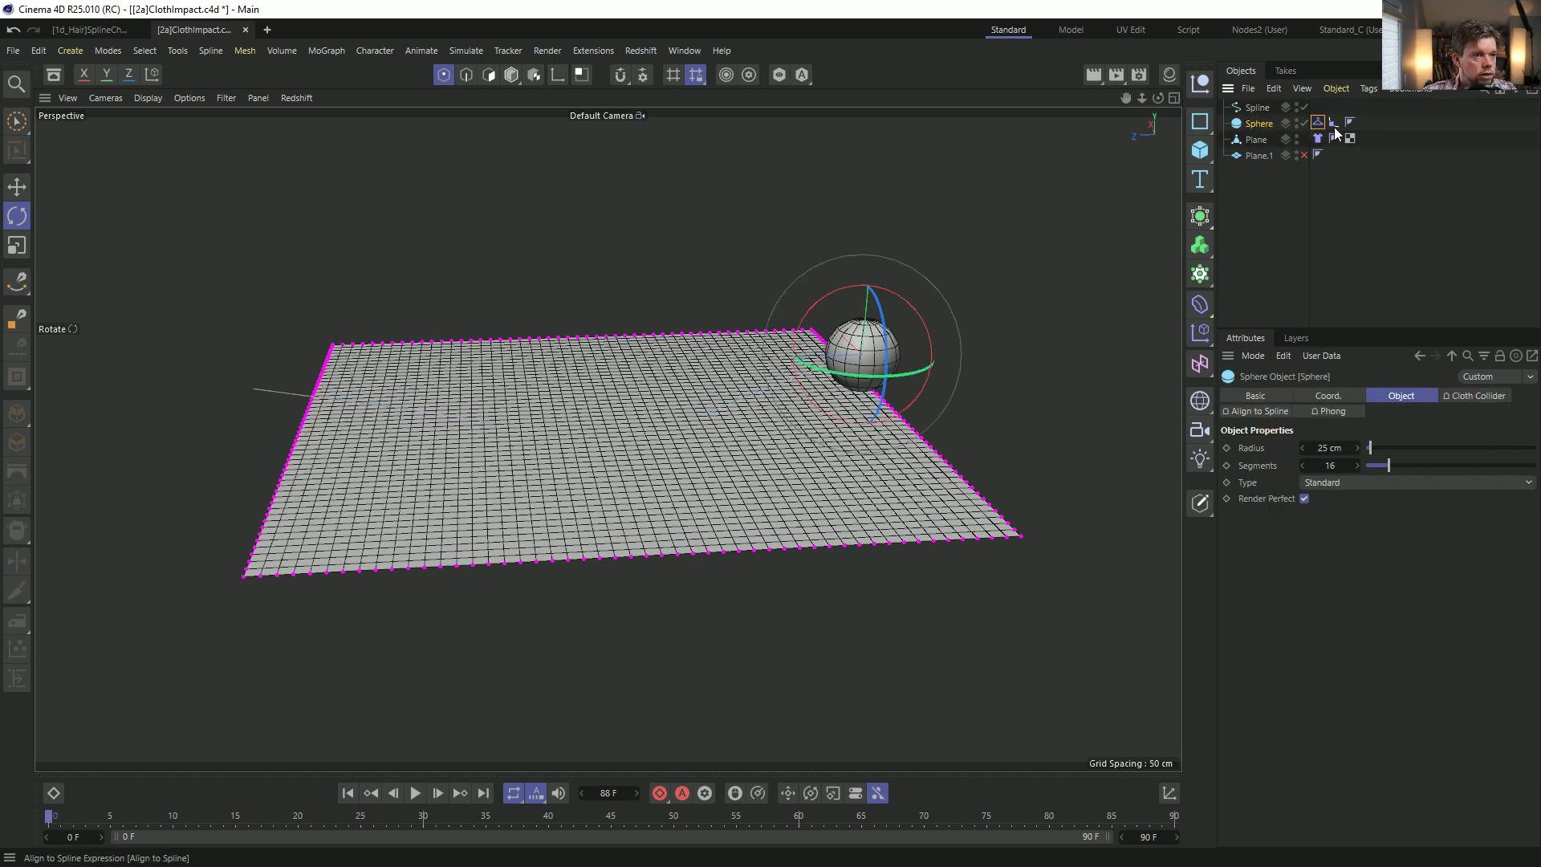
pyautogui.click(1328, 395)
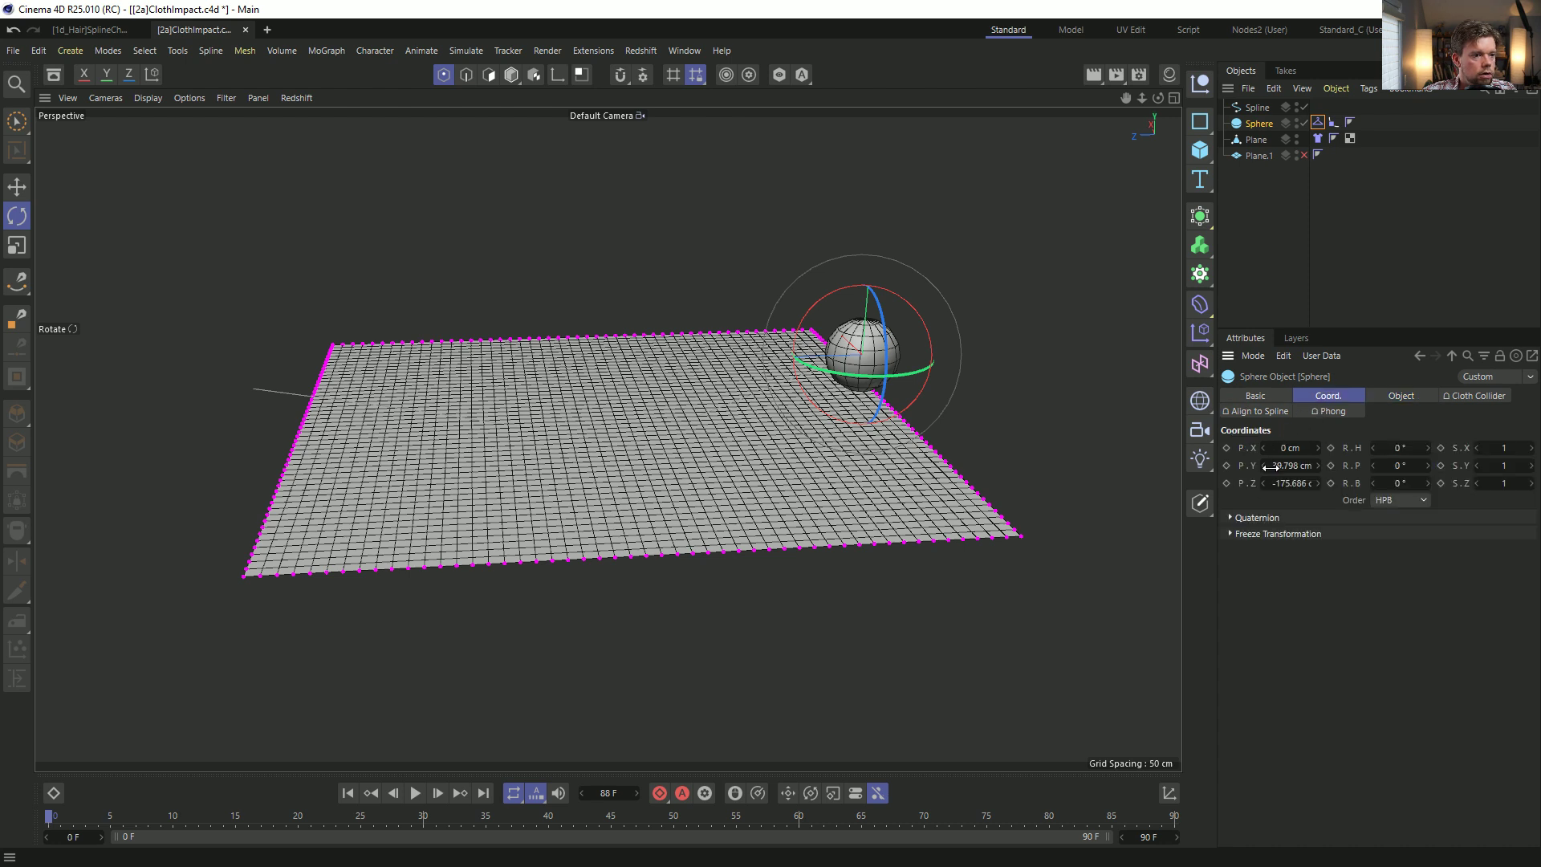
pyautogui.click(1330, 468)
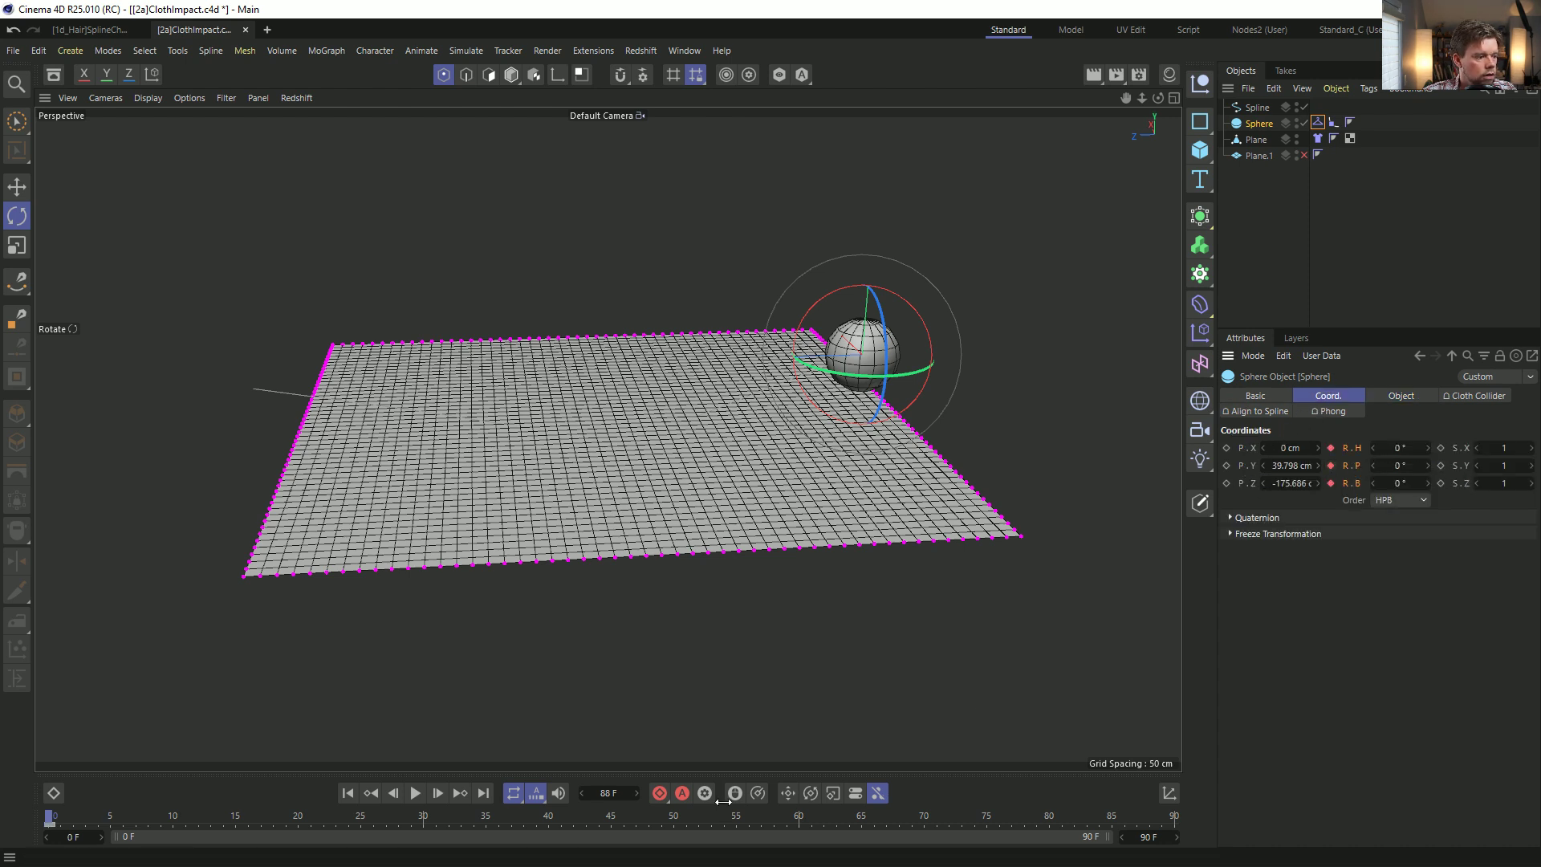
pyautogui.click(482, 793)
pyautogui.moveTo(281, 337); pyautogui.dragTo(201, 357)
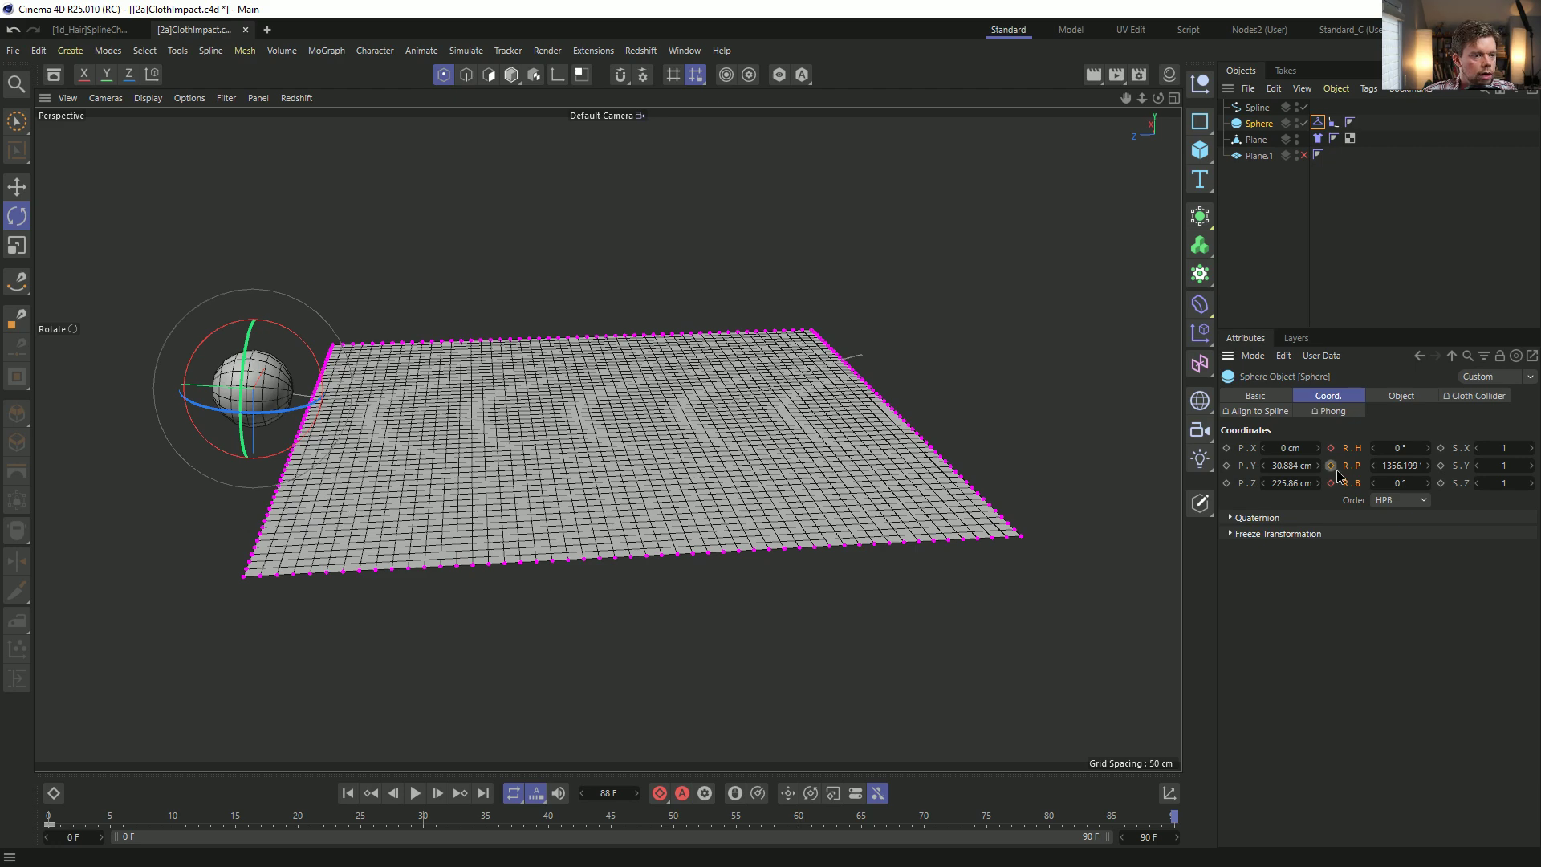
# Play the simulation with the spinning sphere and return to the first frame.
pyautogui.click(348, 793)
pyautogui.click(417, 793)
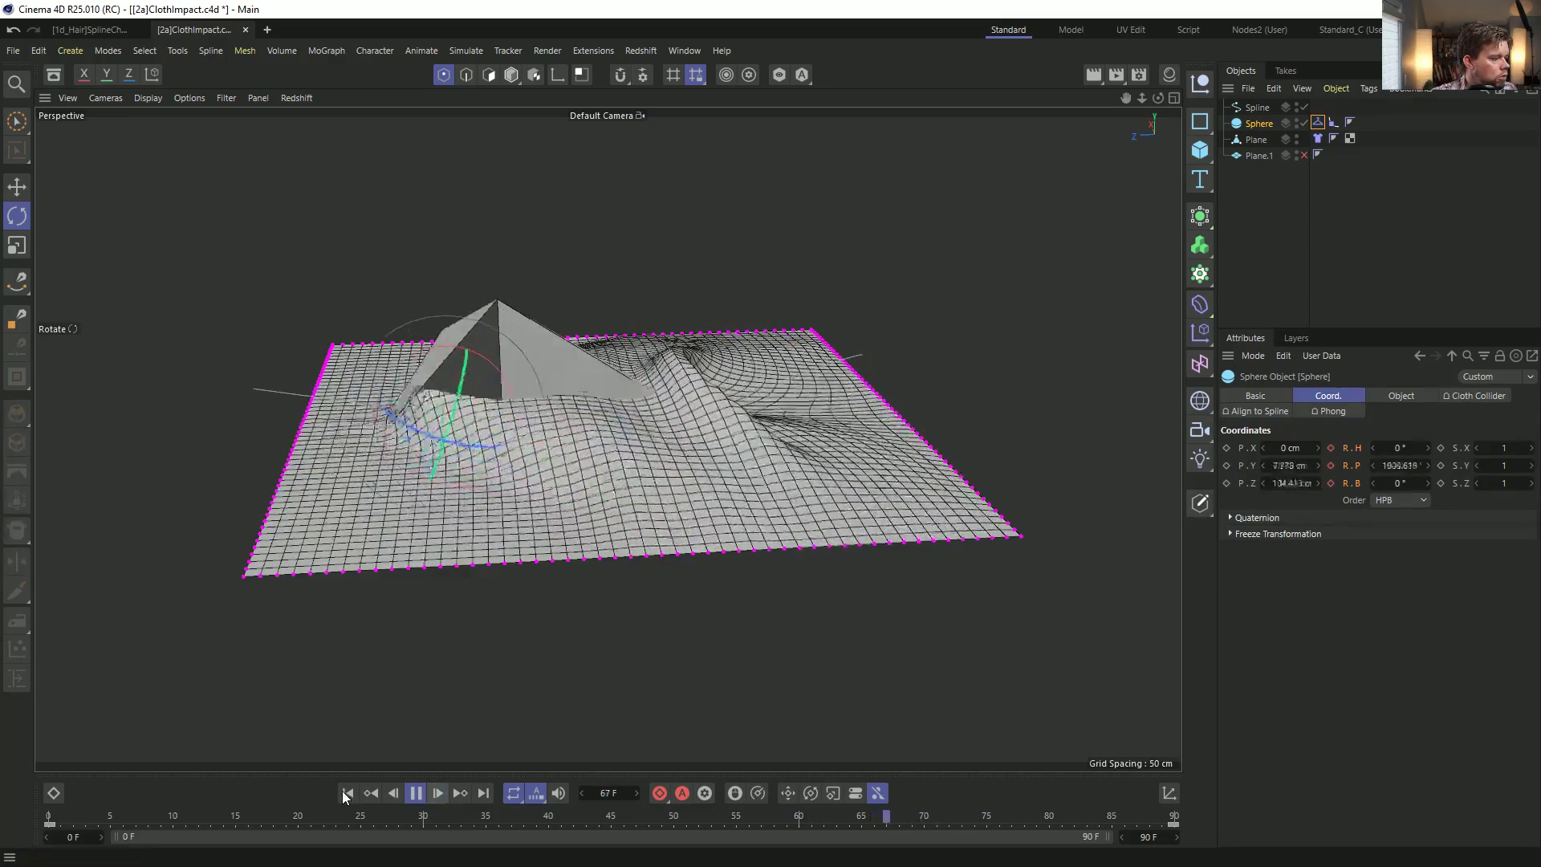
pyautogui.click(370, 793)
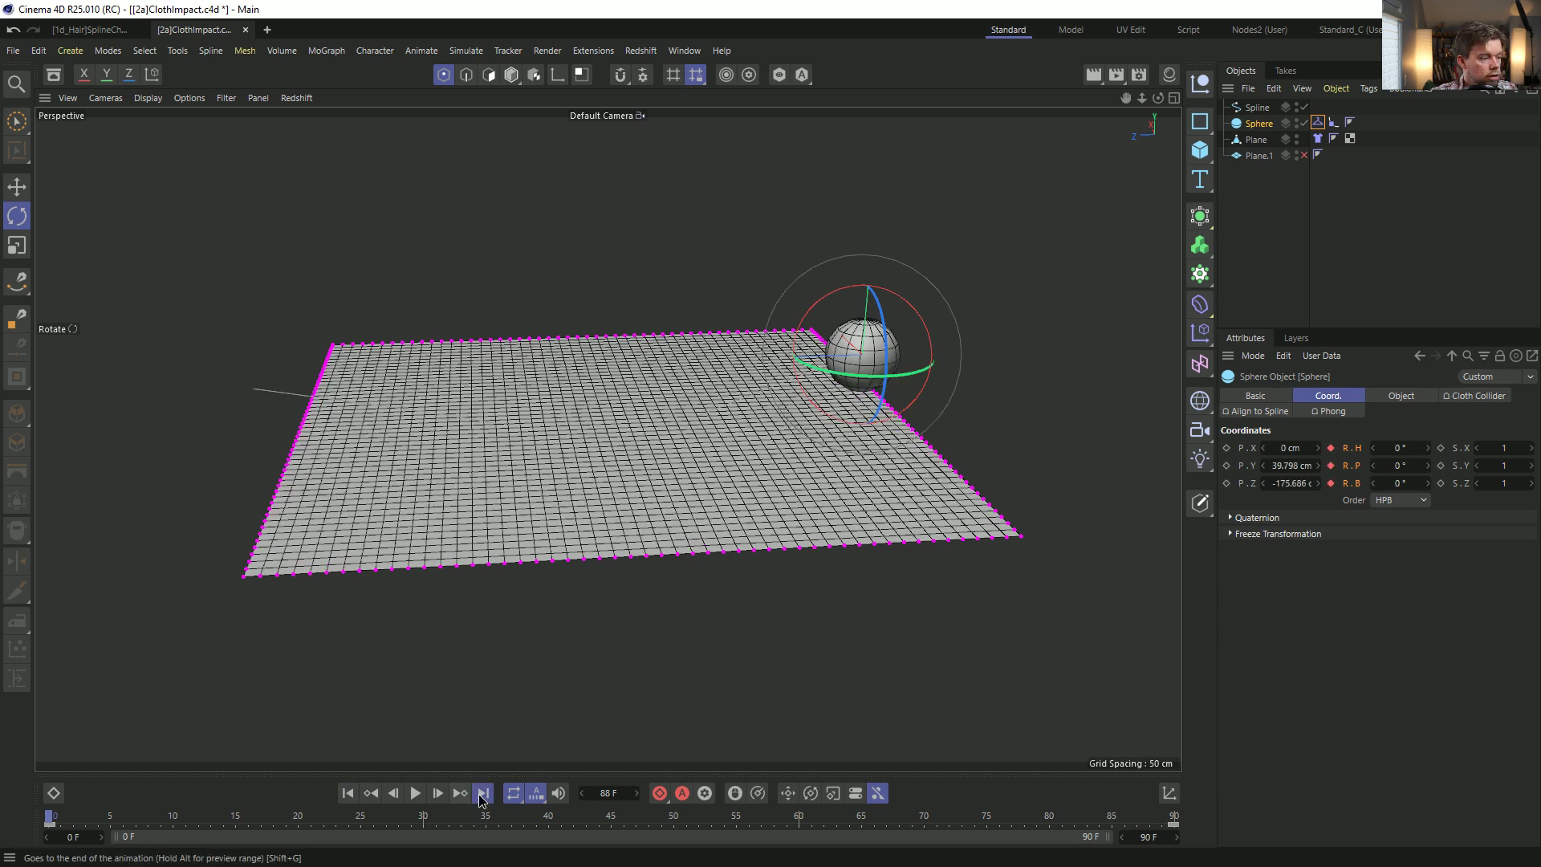
# Re-key the sphere's pitch at the last frame with a lower value and replay the simulation from the start.
pyautogui.click(481, 795)
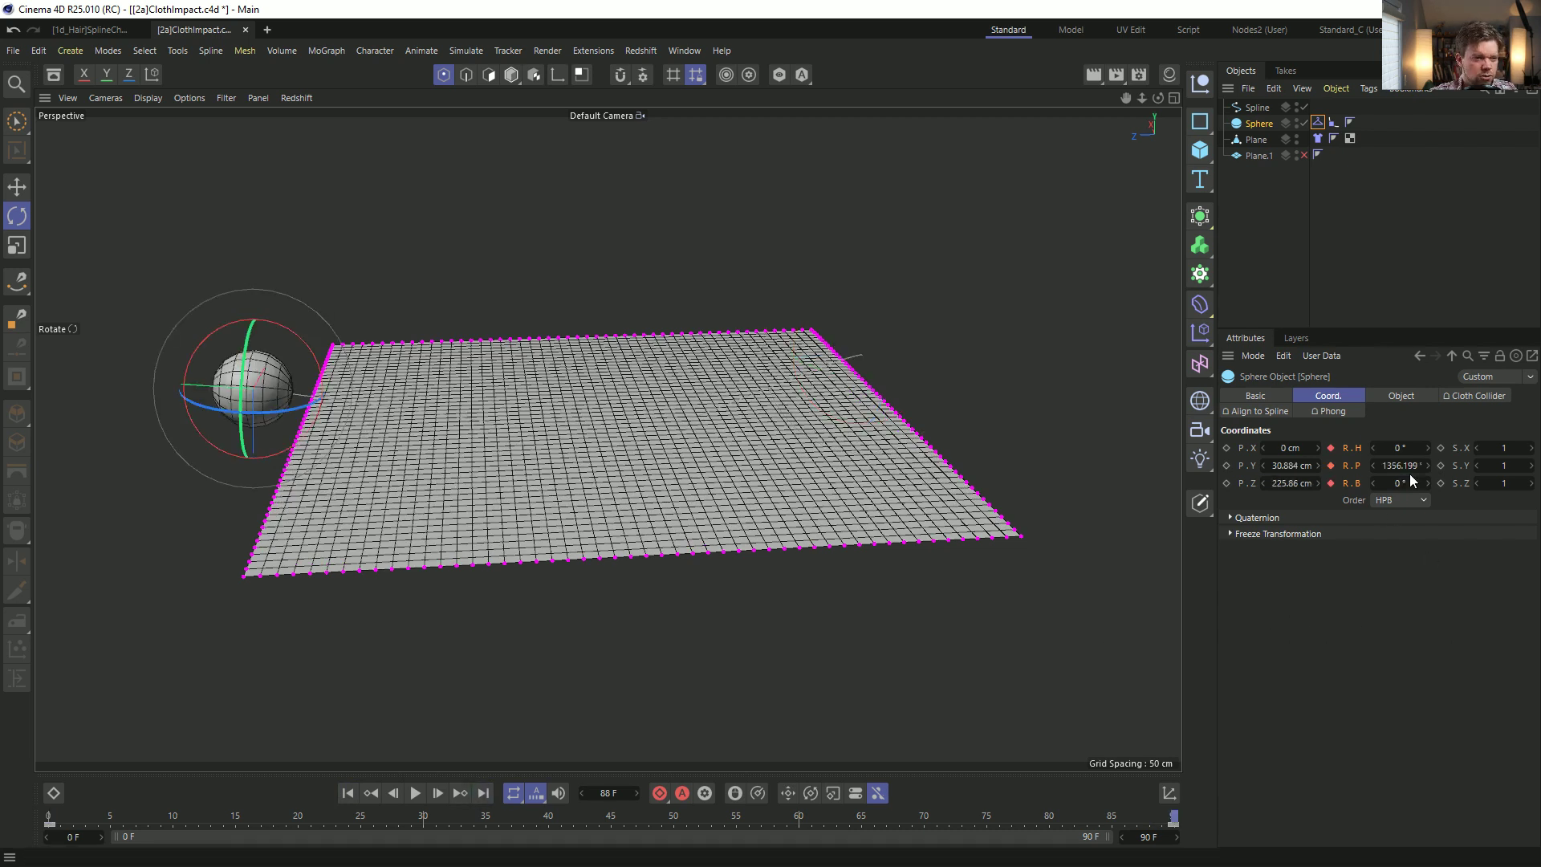
pyautogui.press('Return')
pyautogui.press('Return')
pyautogui.click(419, 793)
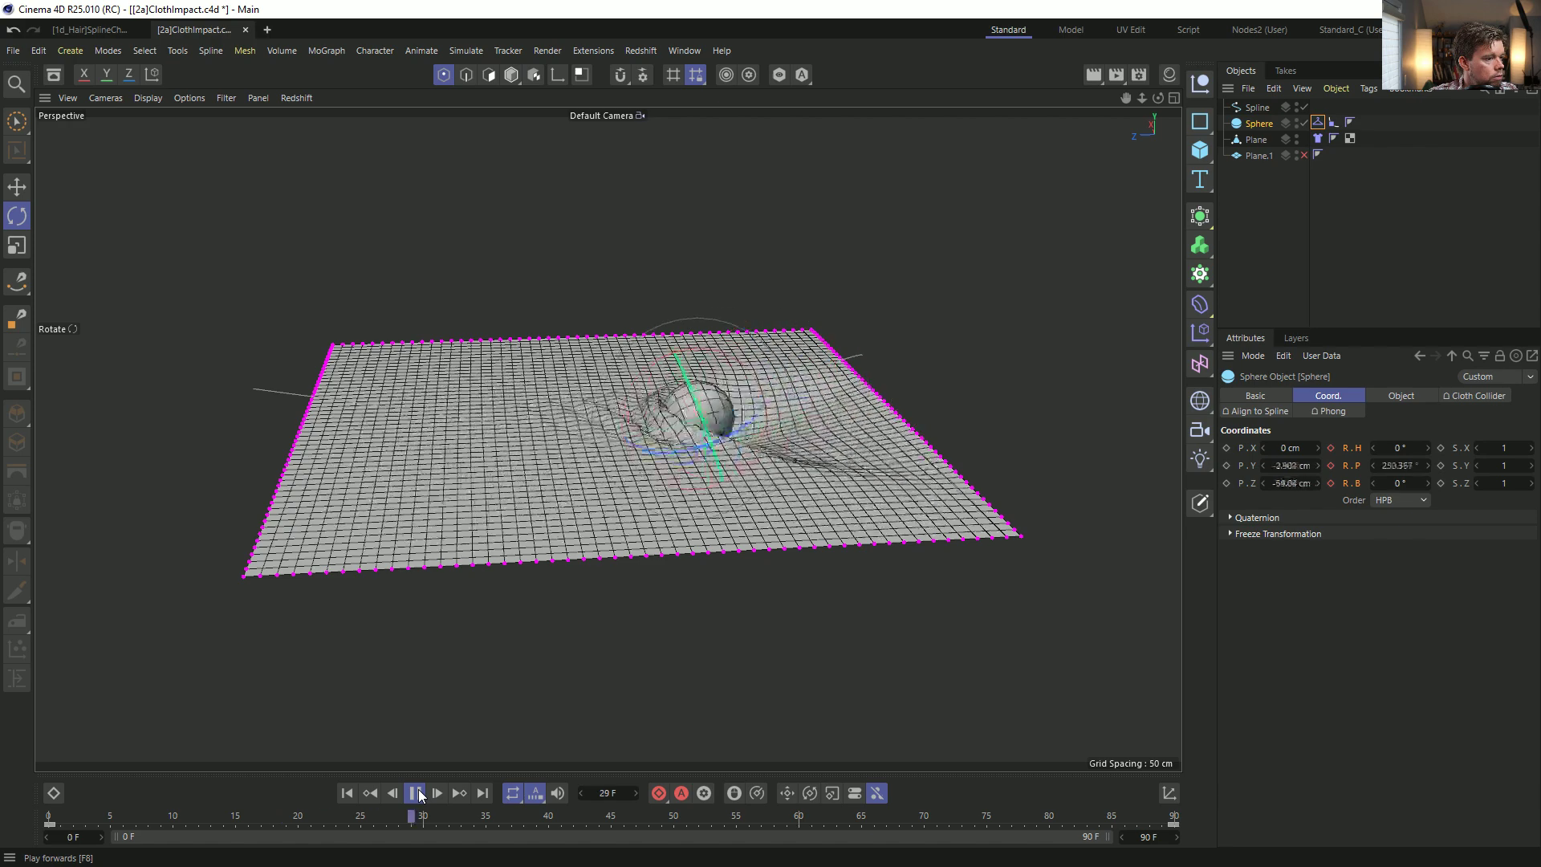
pyautogui.click(415, 793)
pyautogui.click(346, 793)
# In the Right view, raise the spline's middle point to just below the cloth, level its tangents, and shift it toward the sphere.
pyautogui.middleClick(763, 495)
pyautogui.middleClick(428, 620)
pyautogui.click(1257, 107)
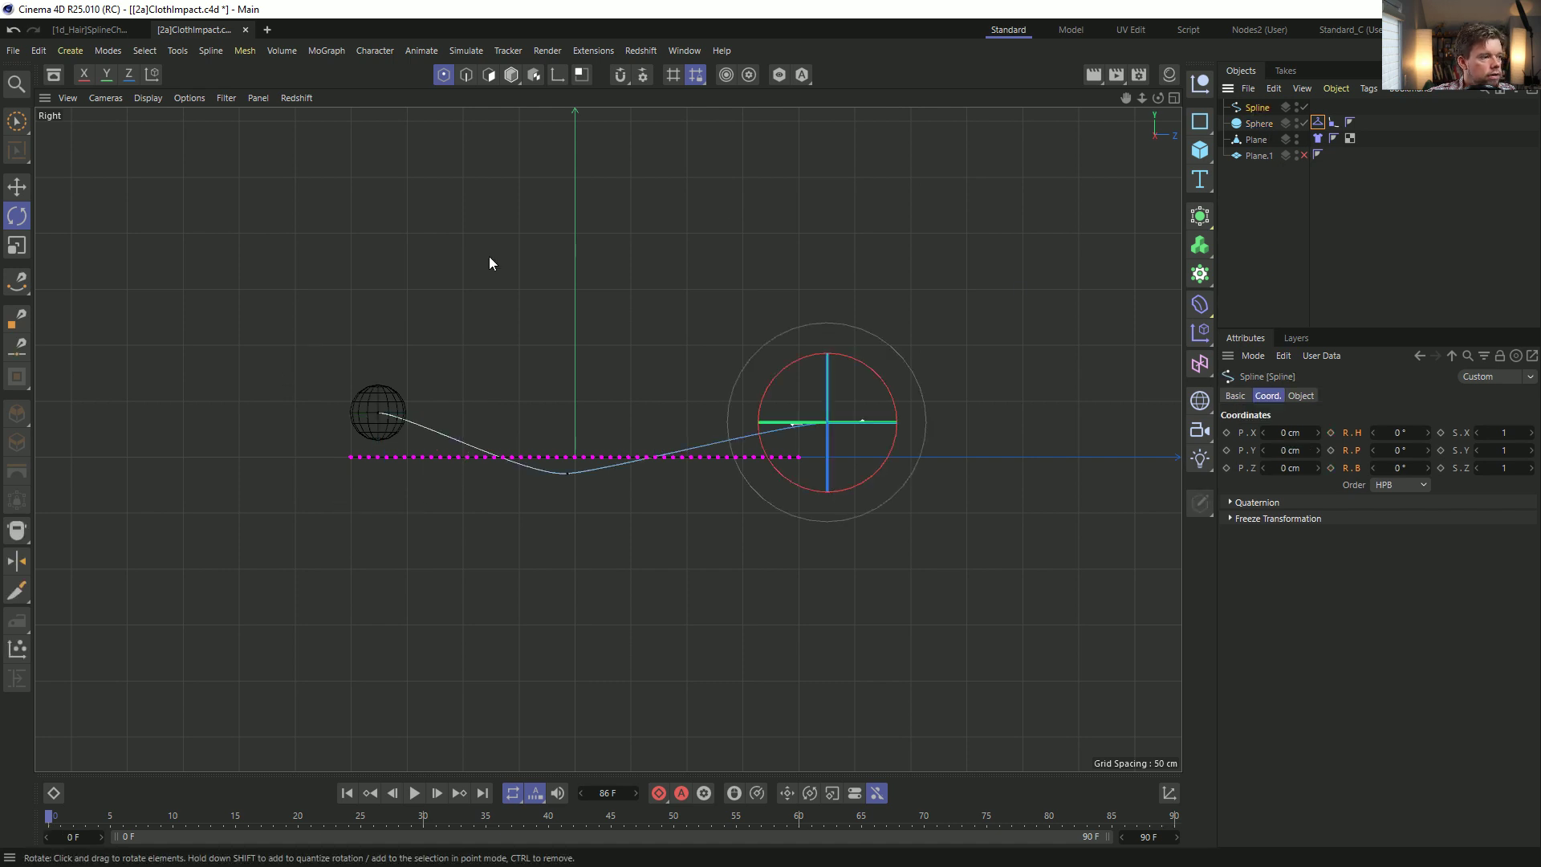
pyautogui.click(566, 472)
pyautogui.press('e')
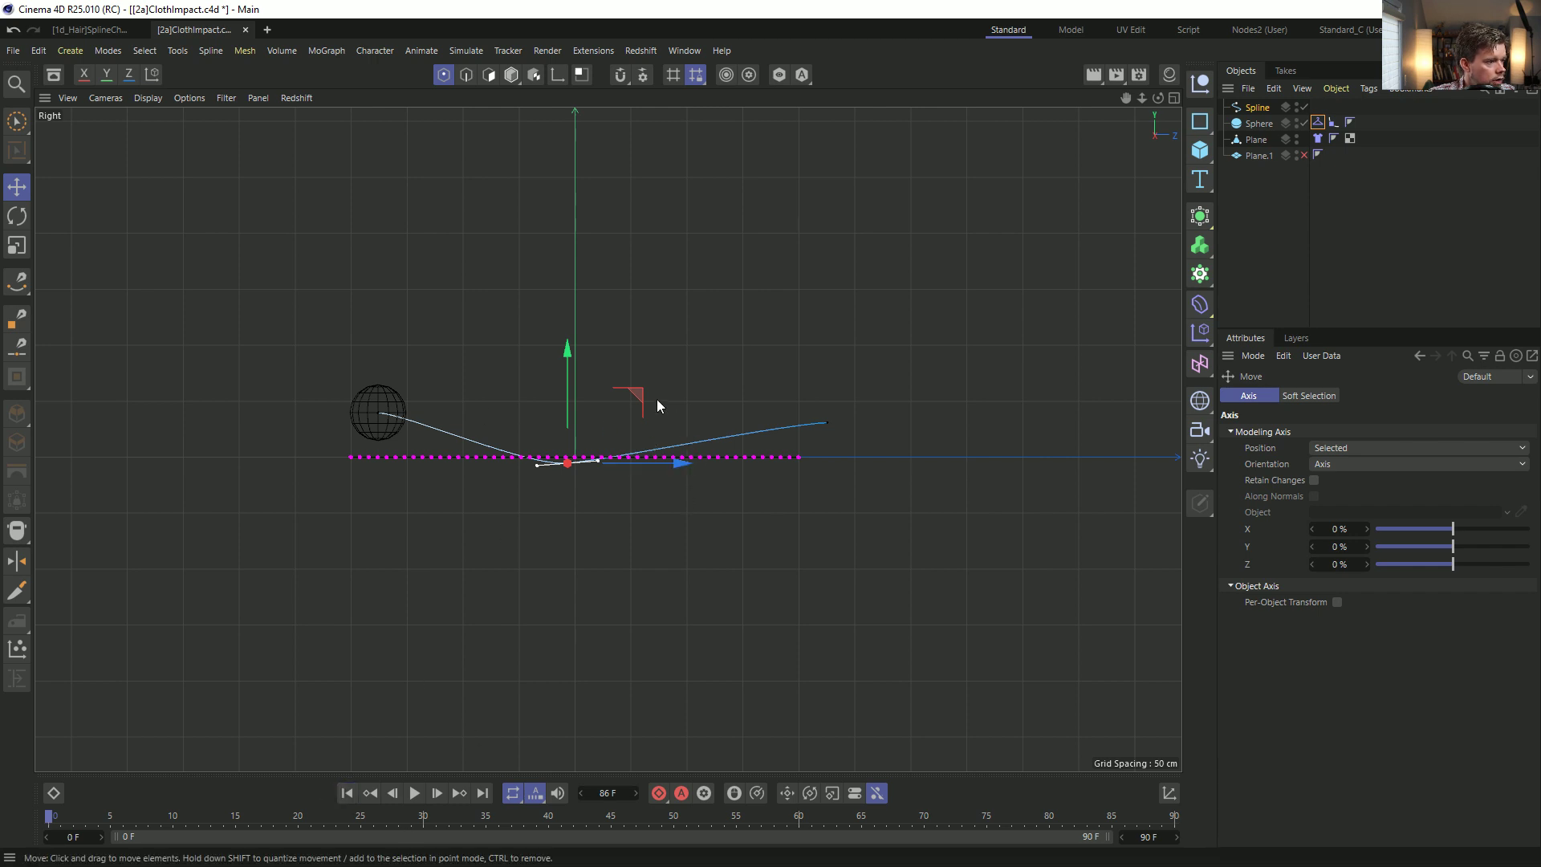
pyautogui.press('r')
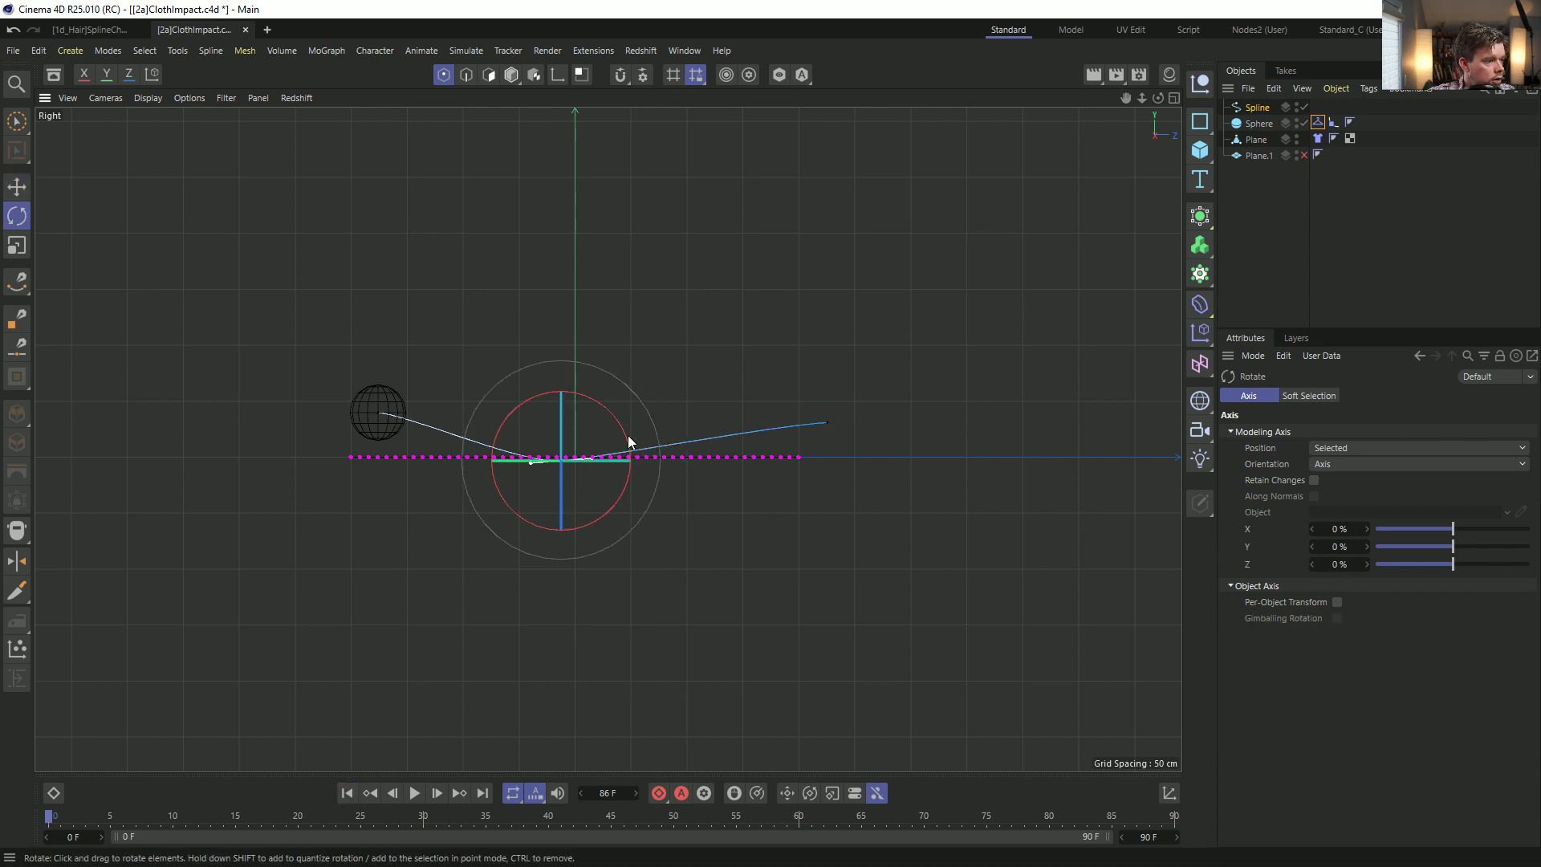
pyautogui.press('e')
pyautogui.moveTo(627, 402); pyautogui.dragTo(549, 403)
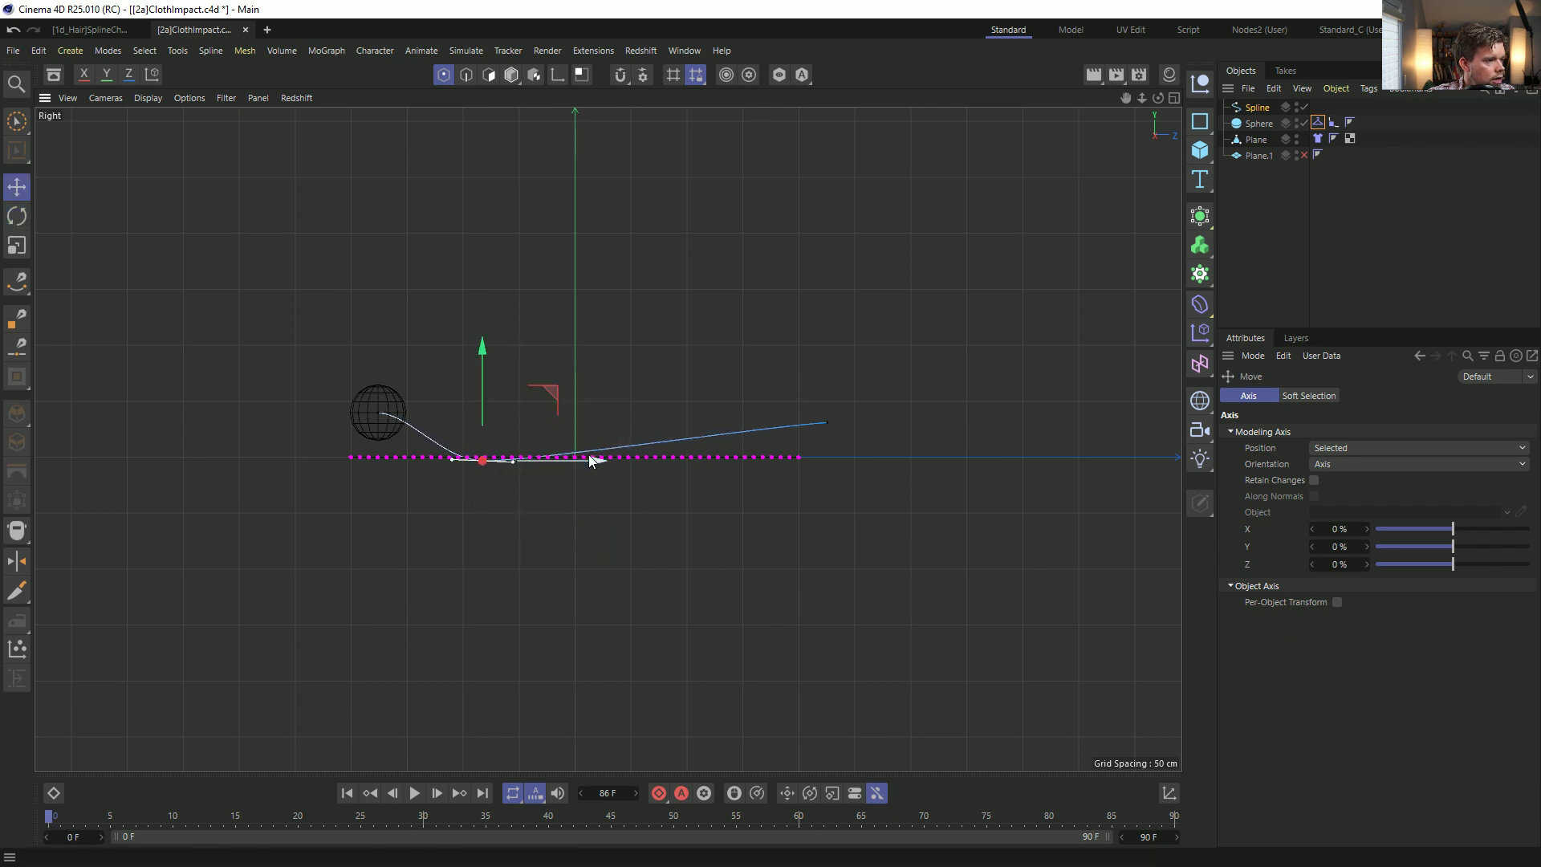
# Add a point to the spline's long far segment with Line Cut and lower it to just below the cloth plane.
pyautogui.press('k')
pyautogui.press('k')
pyautogui.click(600, 371)
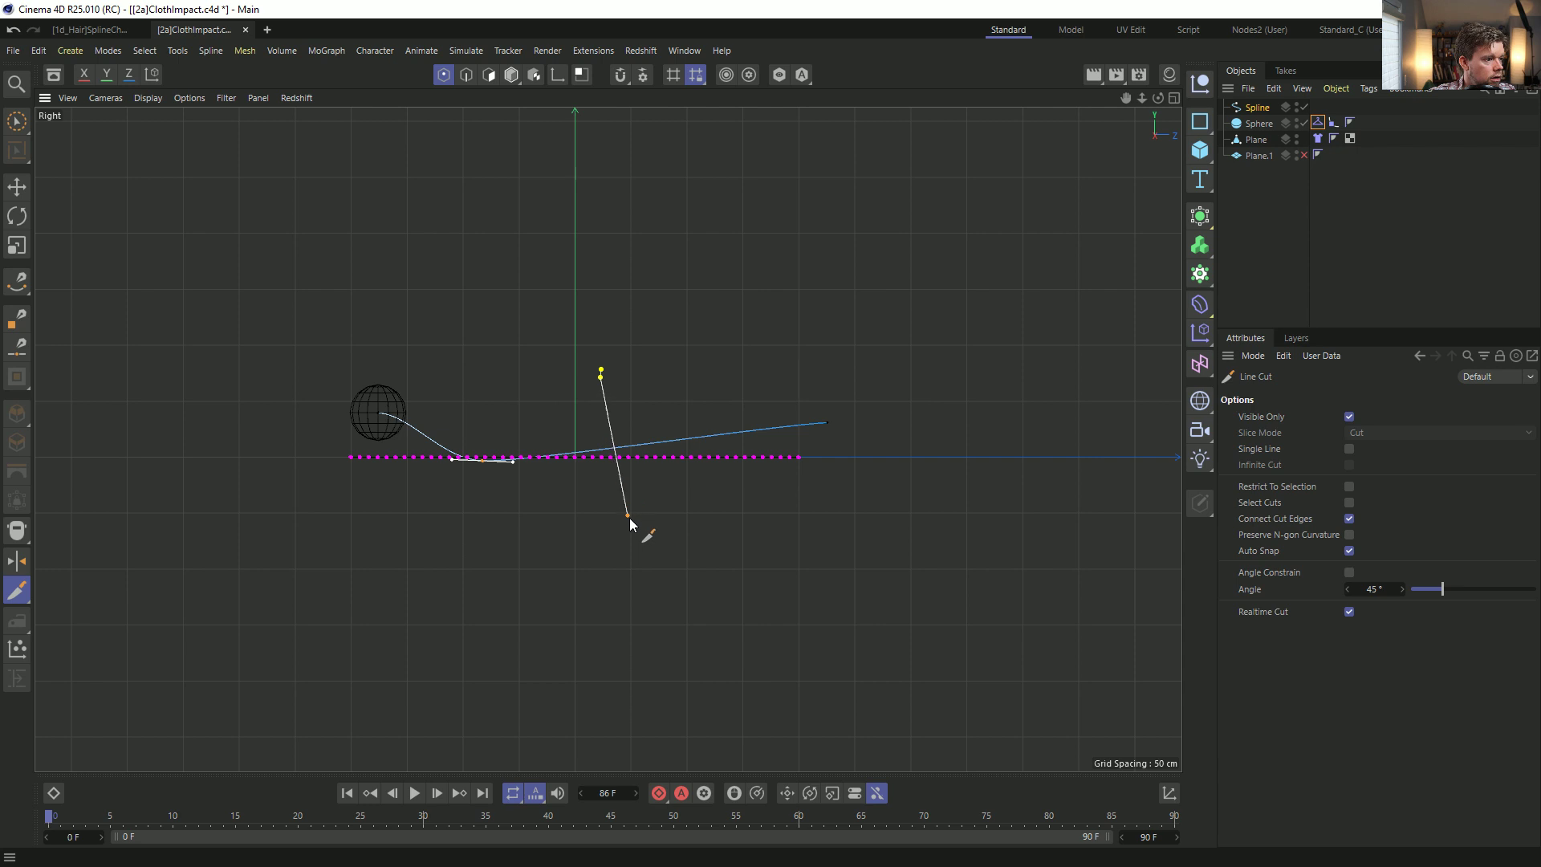
pyautogui.click(650, 544)
pyautogui.press('space')
pyautogui.click(622, 452)
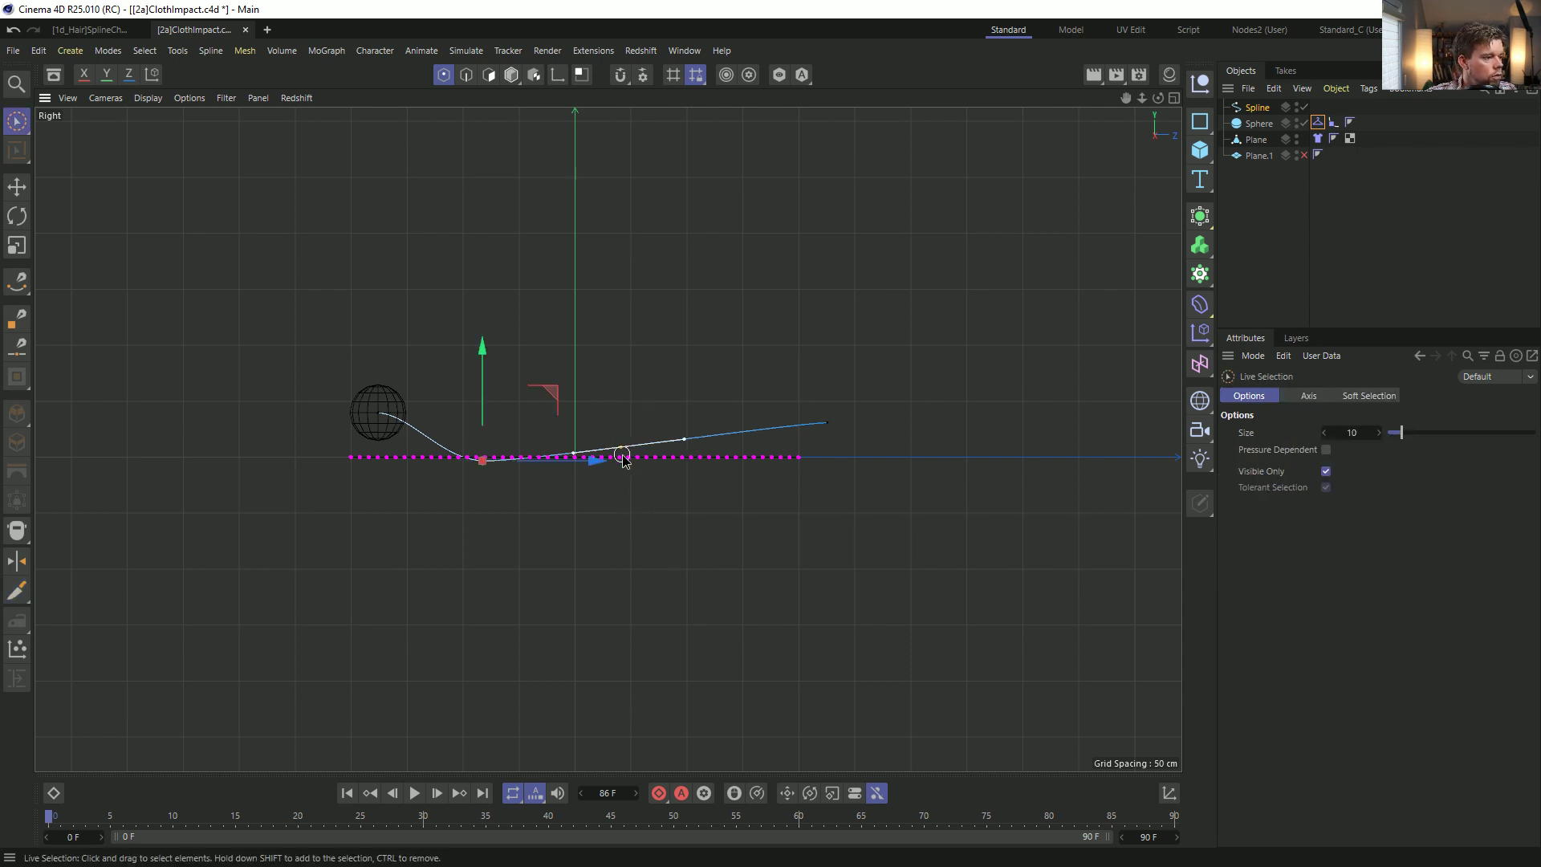
pyautogui.moveTo(629, 361); pyautogui.dragTo(630, 373)
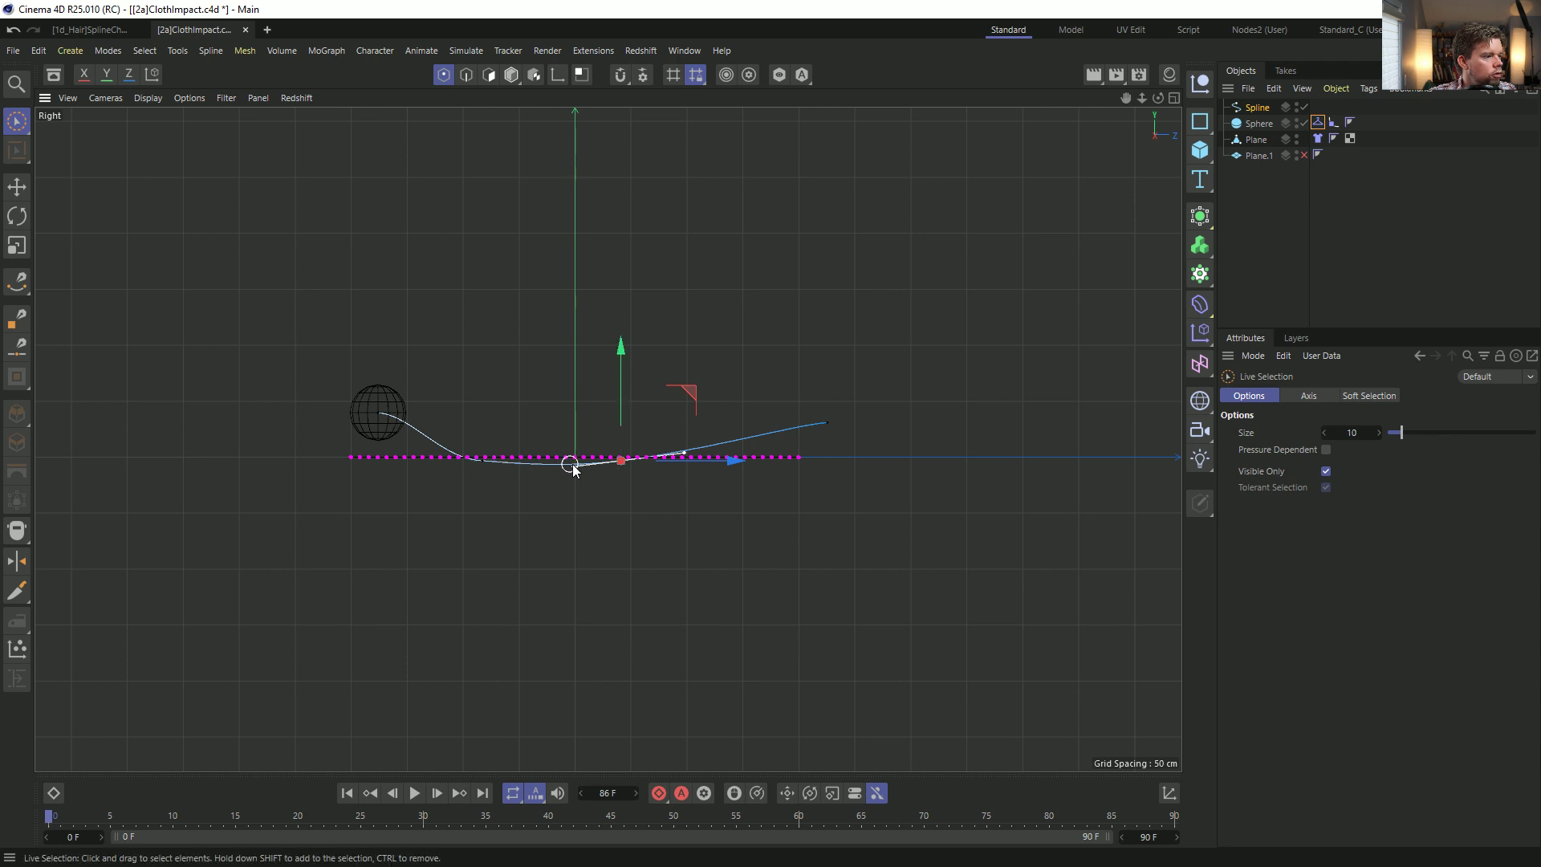
# Play the simulation in the Perspective view with the reshaped spline and rewind to frame 0.
pyautogui.middleClick(810, 397)
pyautogui.middleClick(482, 325)
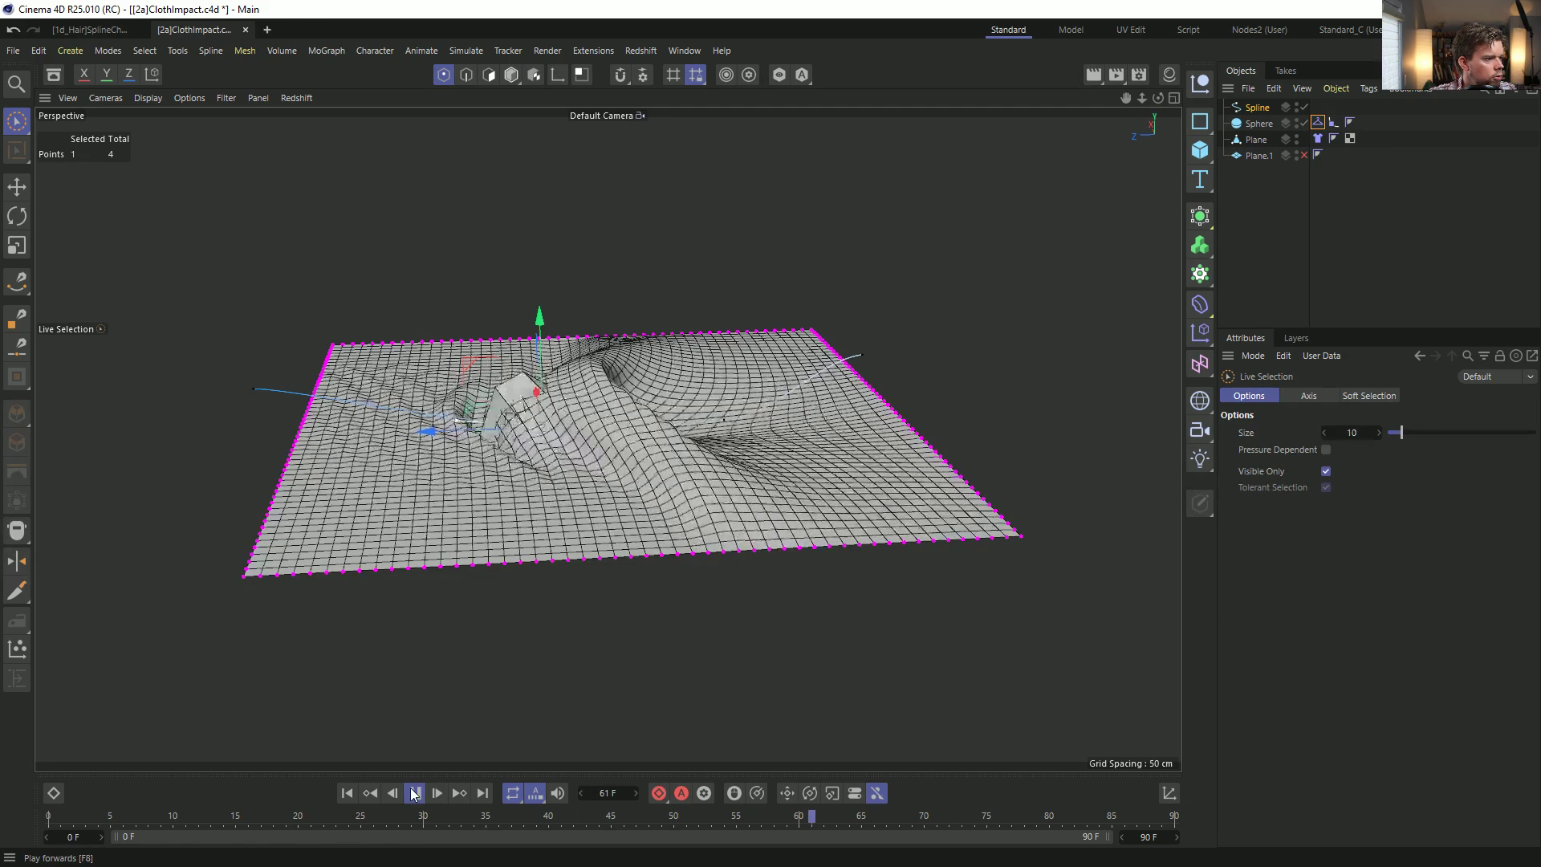
pyautogui.click(414, 793)
pyautogui.click(347, 793)
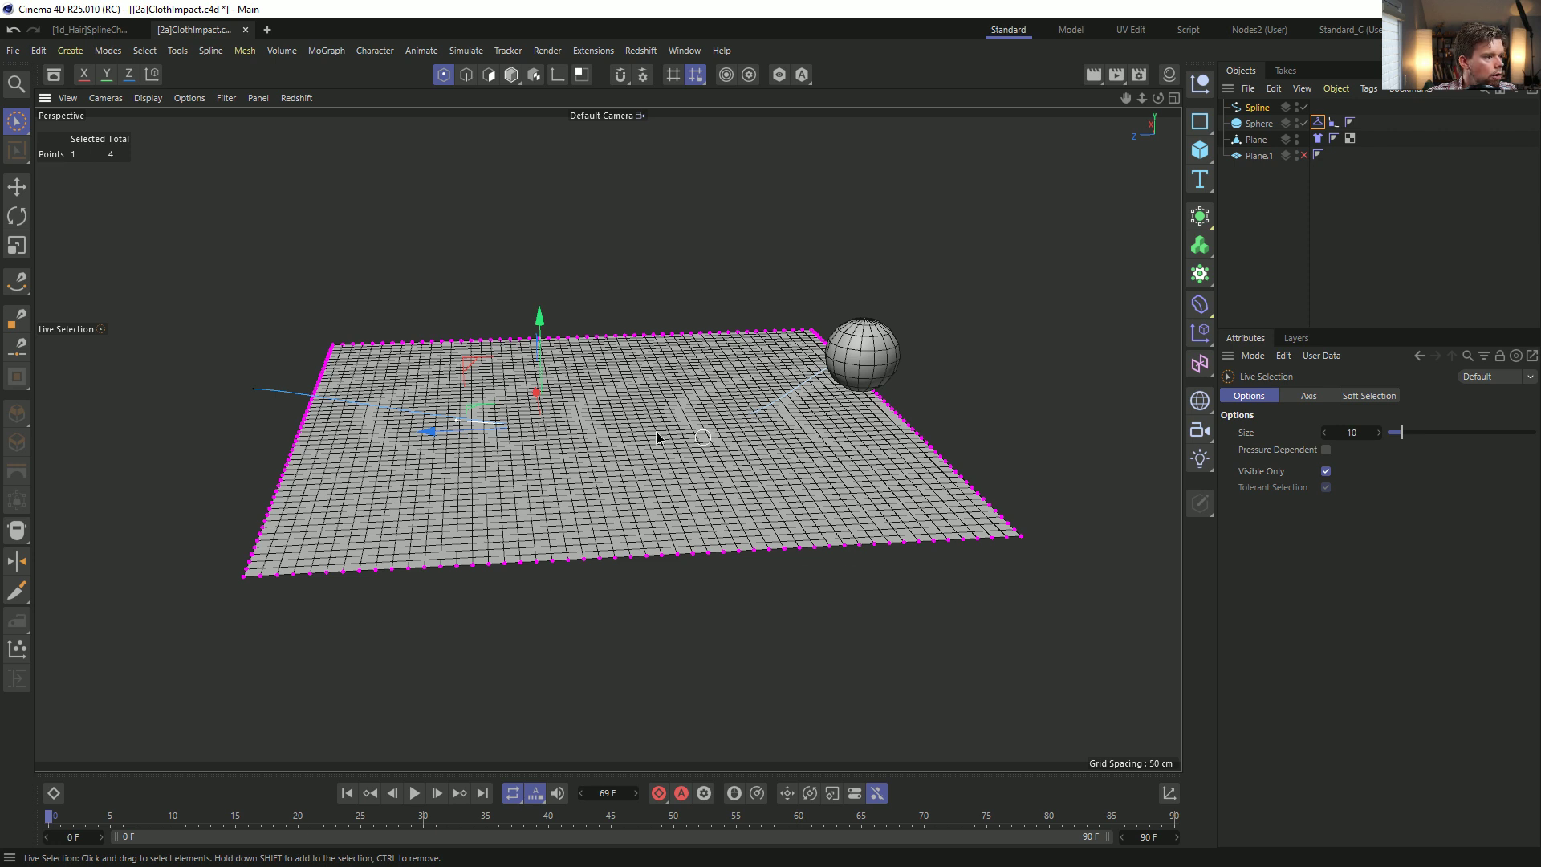
# Add the spline's other middle point to the selection and raise both points slightly in the Perspective view.
pyautogui.middleClick(757, 432)
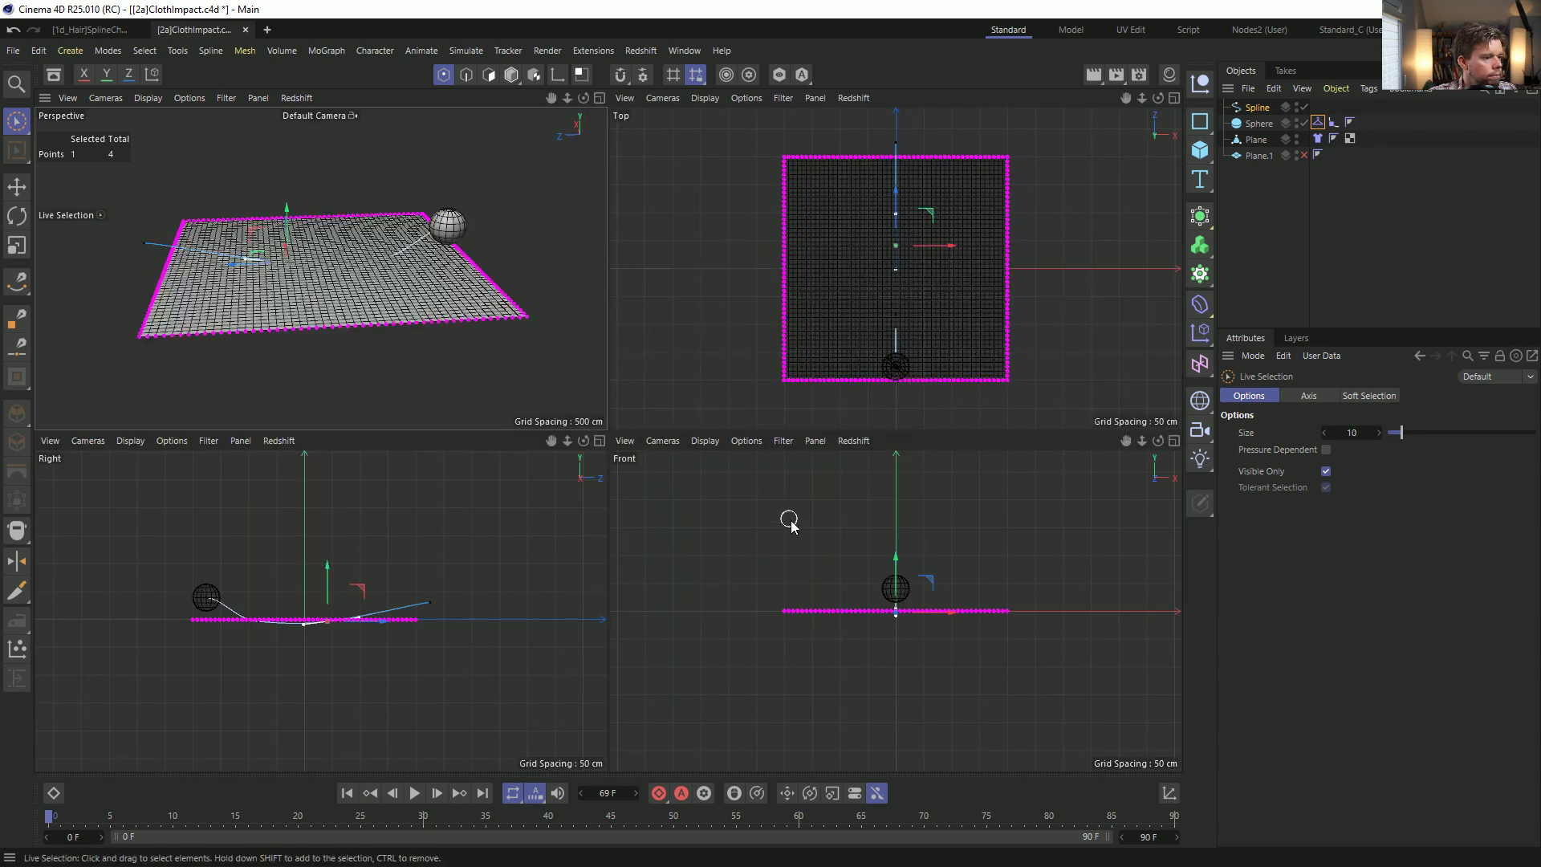
pyautogui.keyDown('shift'); pyautogui.click(292, 640); pyautogui.keyUp('shift')
pyautogui.middleClick(479, 378)
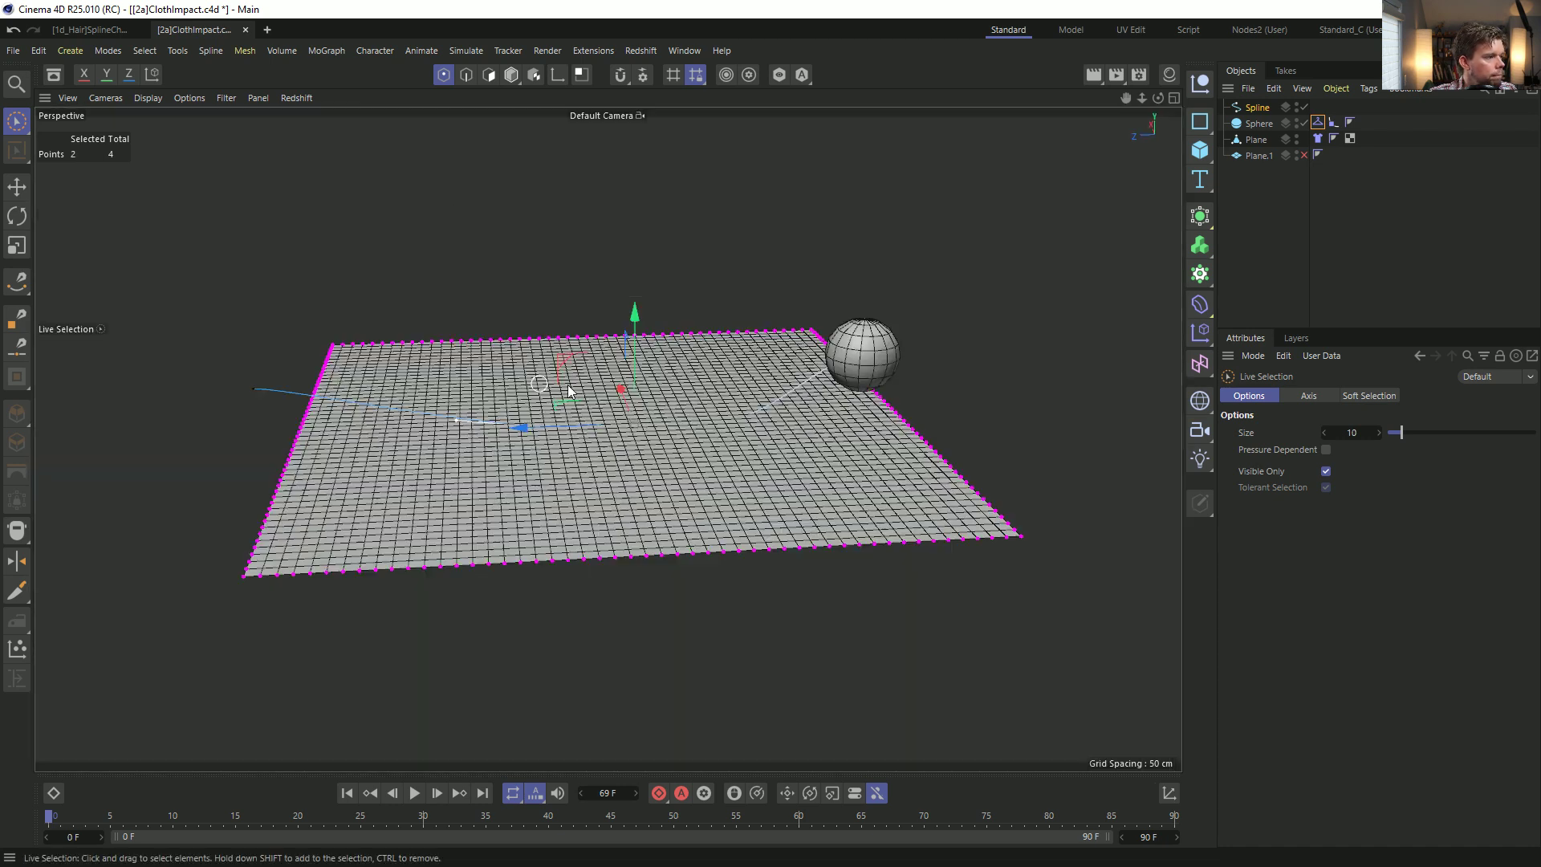
pyautogui.moveTo(636, 319); pyautogui.dragTo(637, 313)
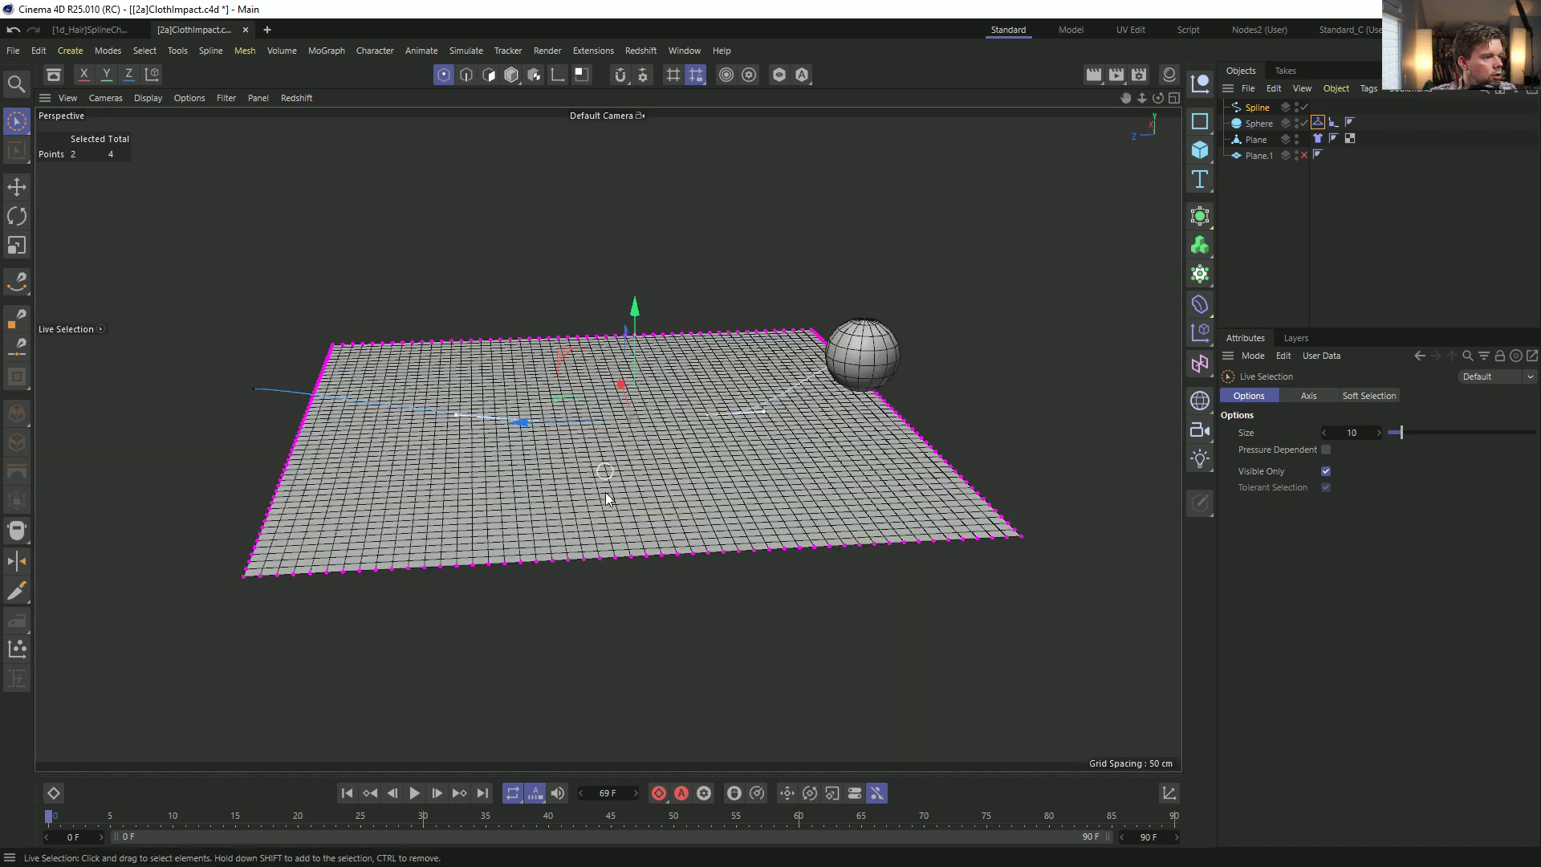
# Play the simulation to frame 67 and inspect the cloth's folds from above, shaded without and with mesh lines.
pyautogui.click(416, 794)
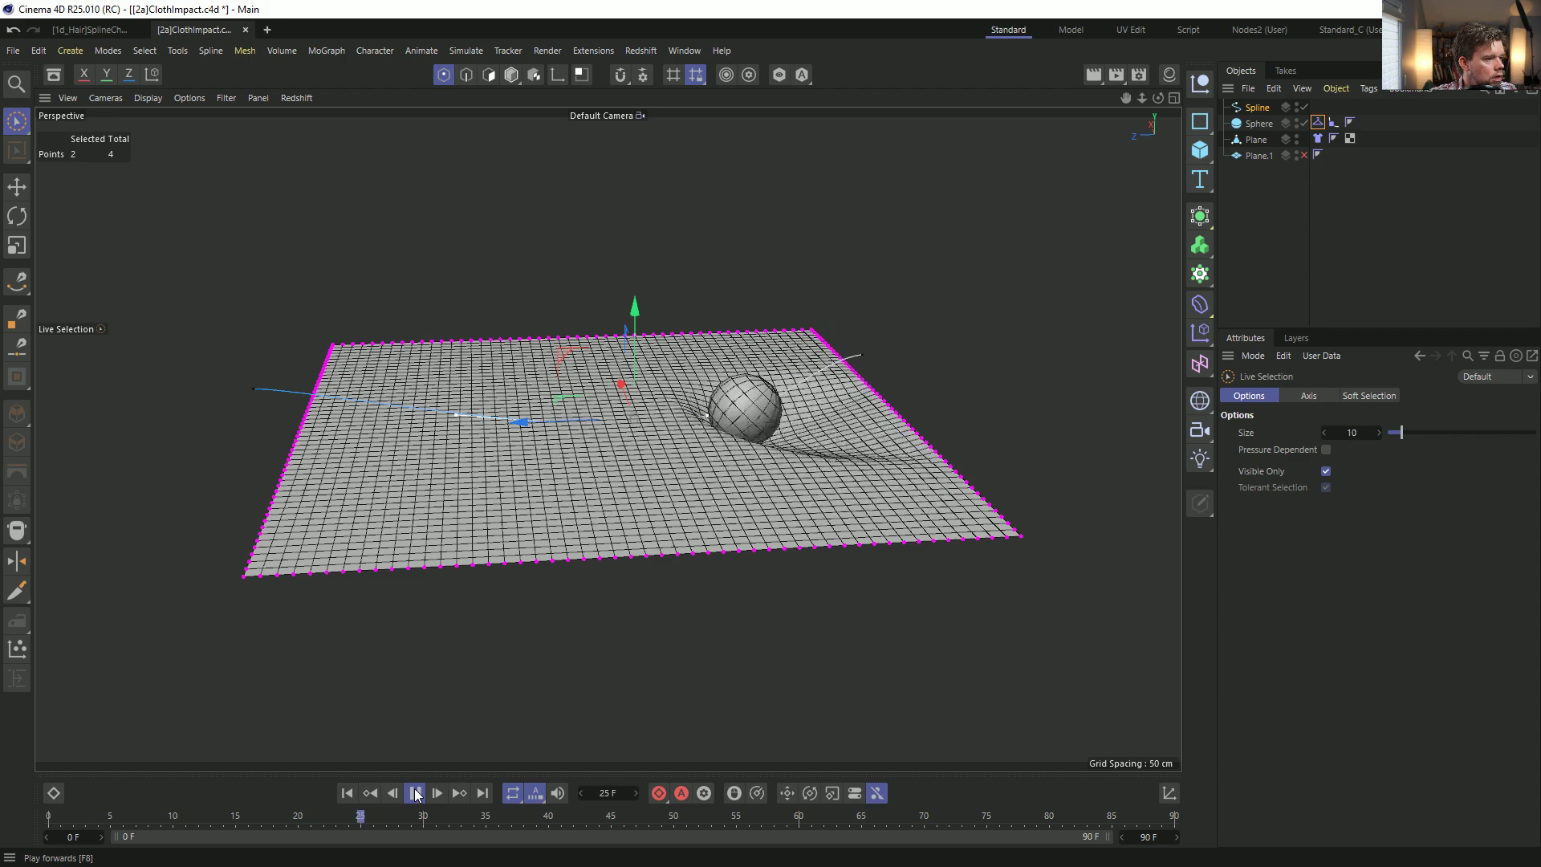
pyautogui.press('F8')
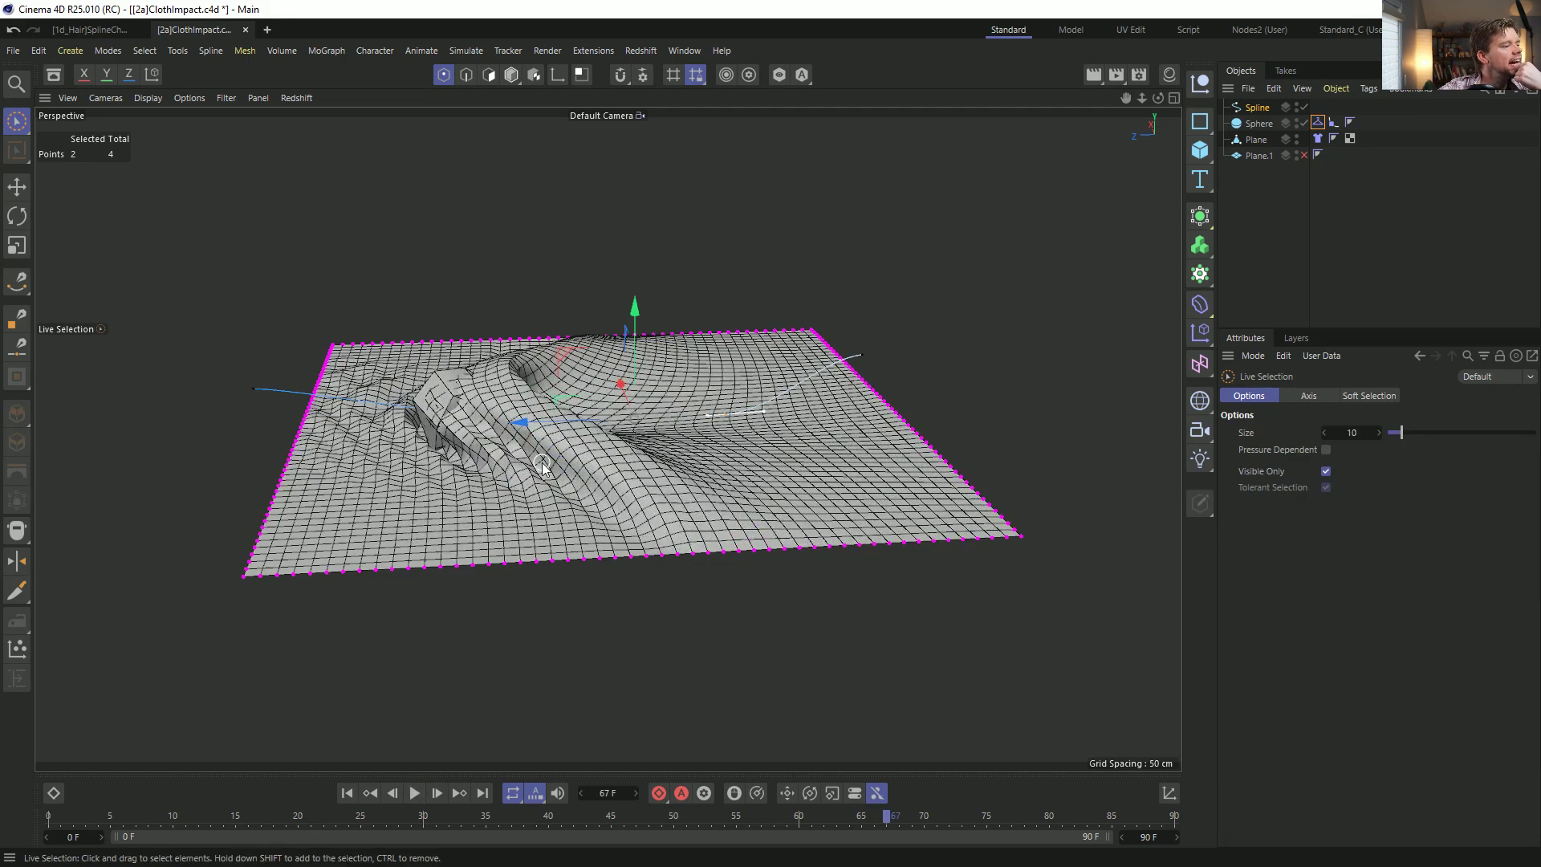
pyautogui.keyDown('alt'); pyautogui.moveTo(616, 434); pyautogui.dragTo(472, 472); pyautogui.keyUp('alt')
pyautogui.moveTo(526, 387)
pyautogui.keyDown('alt'); pyautogui.mouseDown()
pyautogui.moveTo(638, 531)
pyautogui.moveTo(579, 363)
pyautogui.moveTo(590, 409)
pyautogui.moveTo(619, 381)
pyautogui.moveTo(640, 488)
pyautogui.moveTo(894, 426)
pyautogui.moveTo(565, 468)
pyautogui.moveTo(637, 488)
pyautogui.moveTo(569, 482)
pyautogui.moveTo(628, 480)
pyautogui.moveTo(606, 485)
pyautogui.mouseUp(); pyautogui.keyUp('alt')
pyautogui.press('n')
pyautogui.press('a')
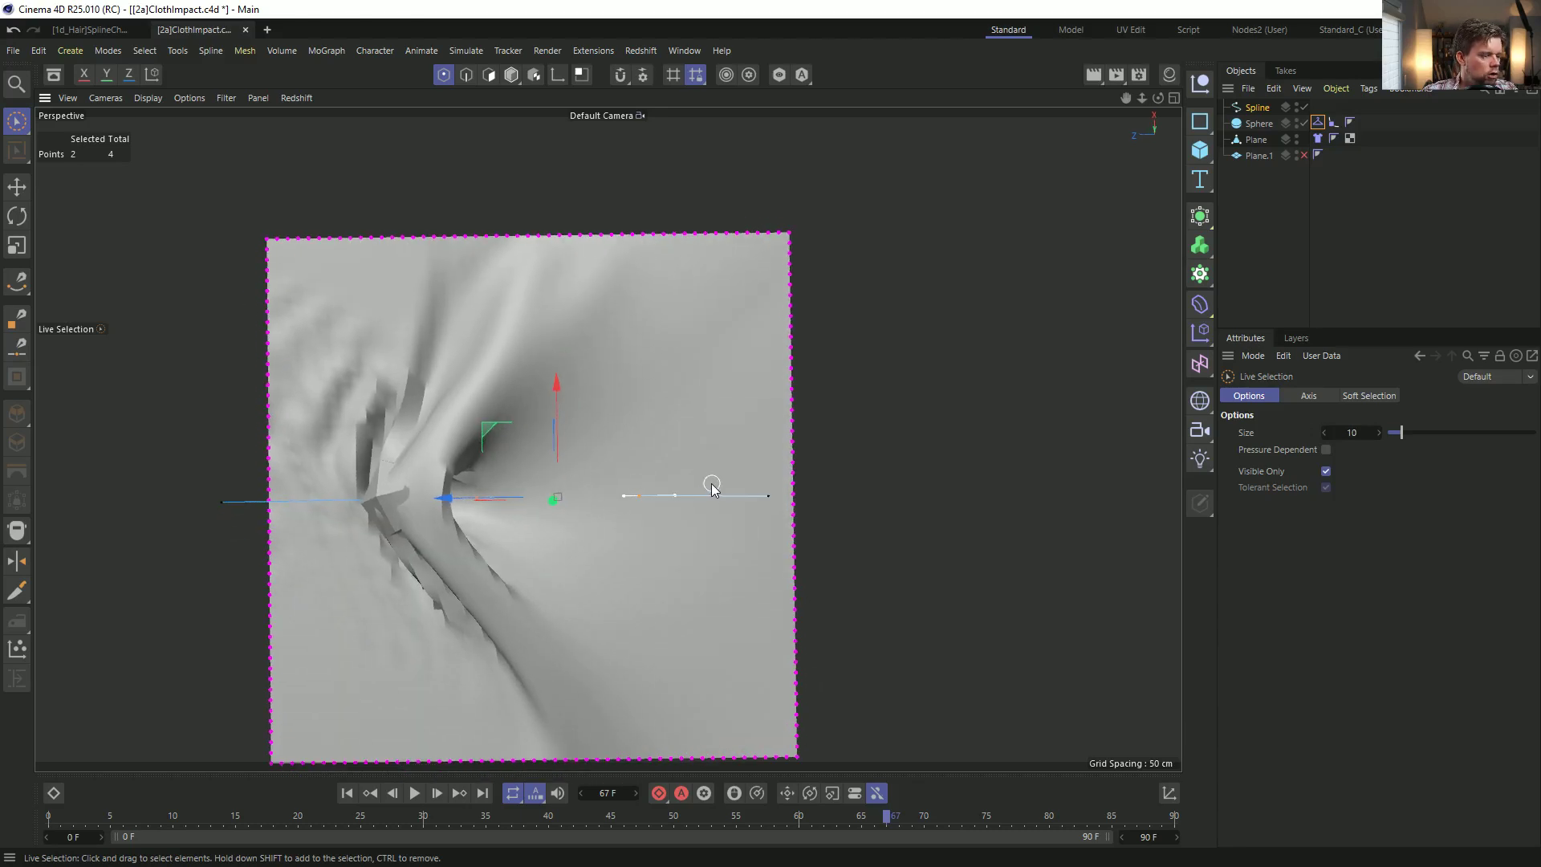
pyautogui.press('n')
pyautogui.press('b')
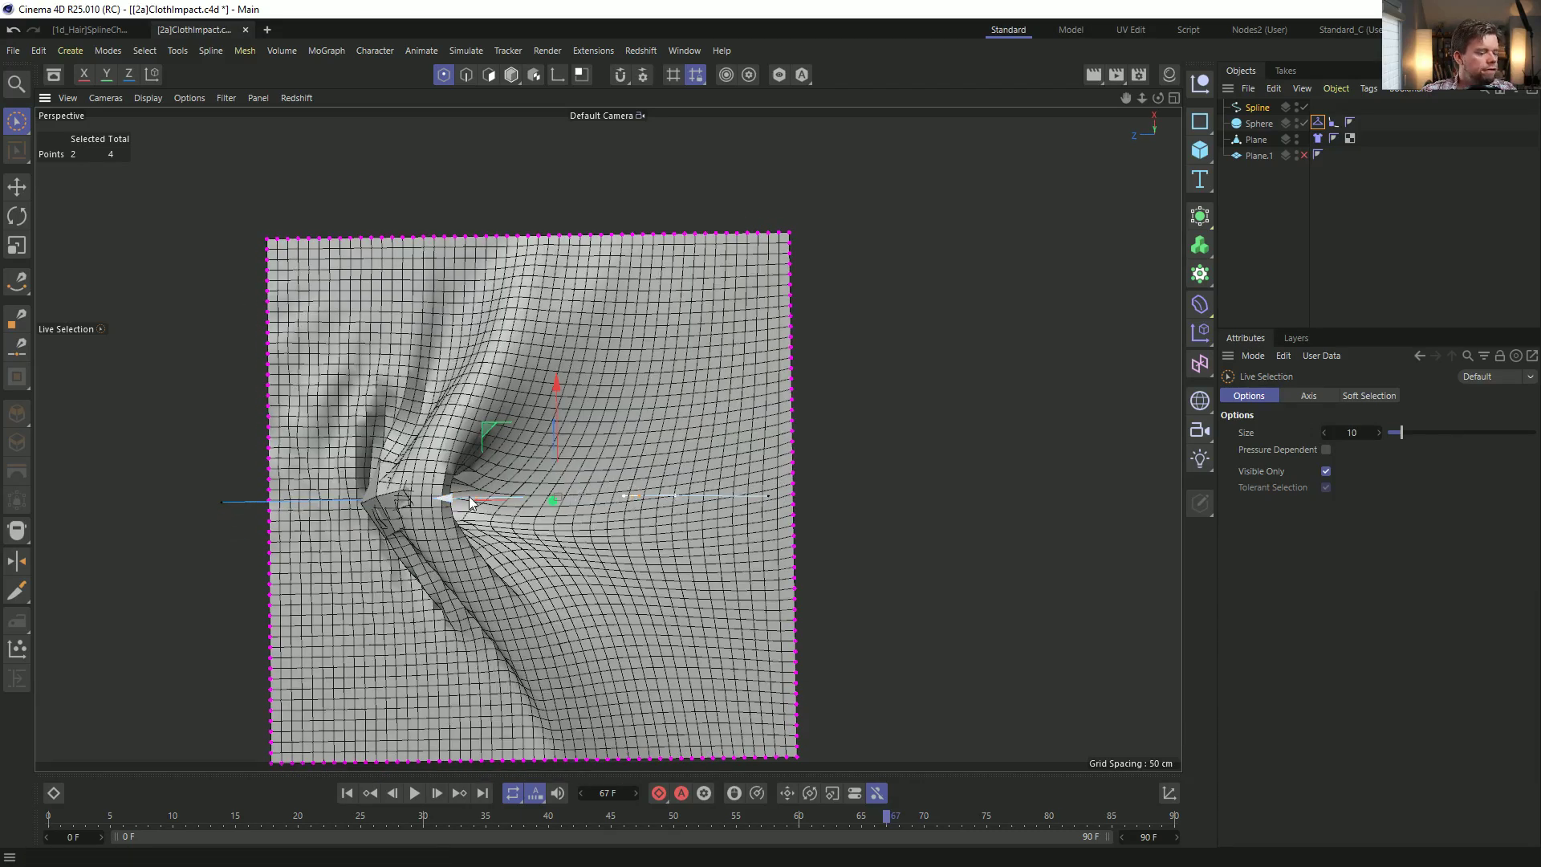
# Check the wall-relief reference photo in the browser's WSJ article, and replay the simulation from frame 0, watching the cloth from above.
pyautogui.hotkey('alt', 'Tab')
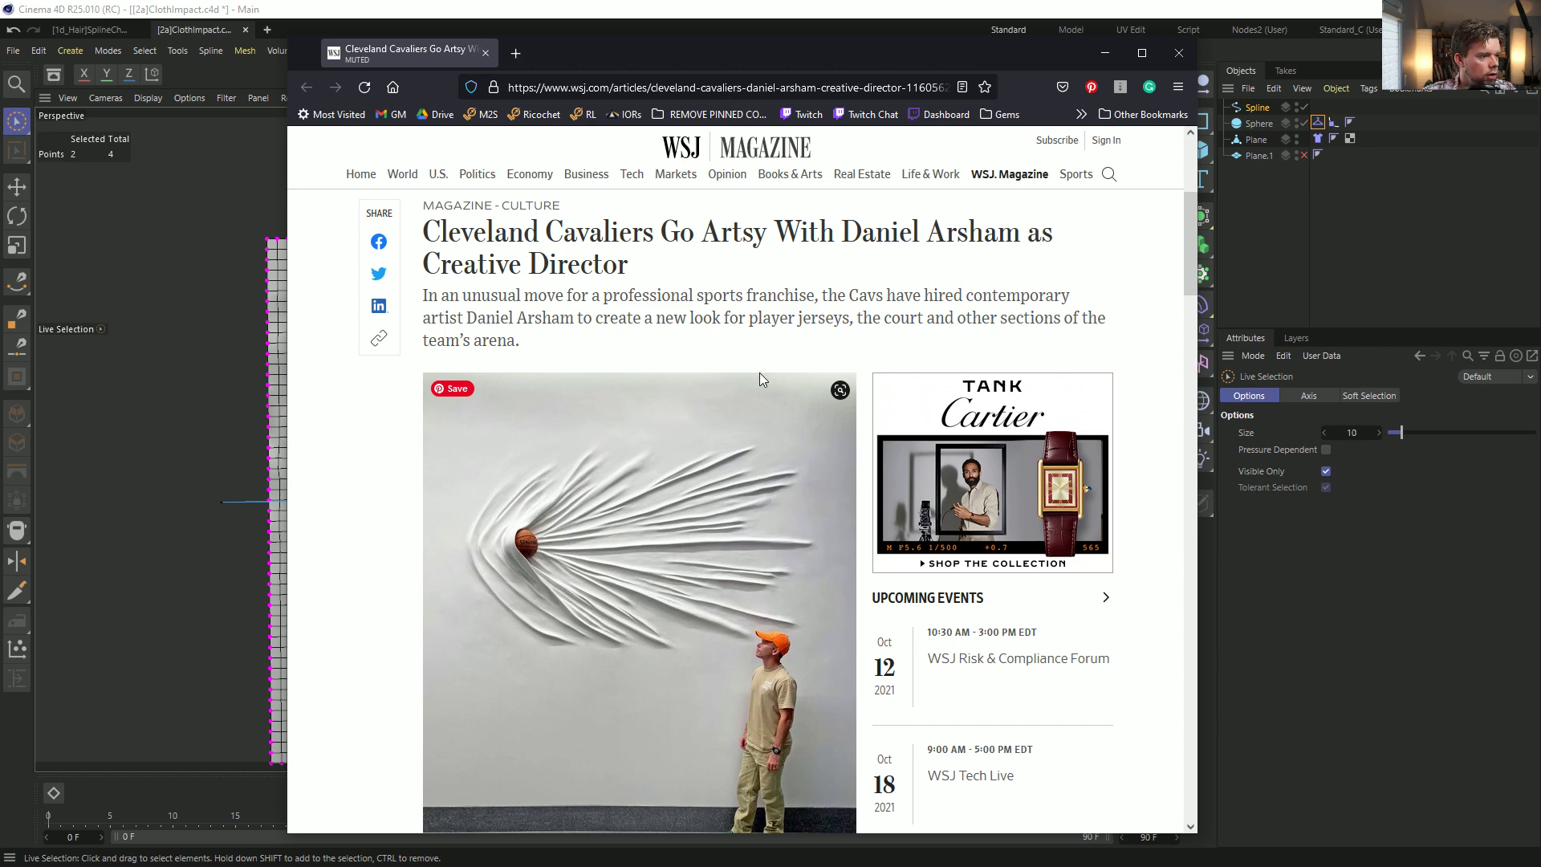
pyautogui.hotkey('alt', 'Tab')
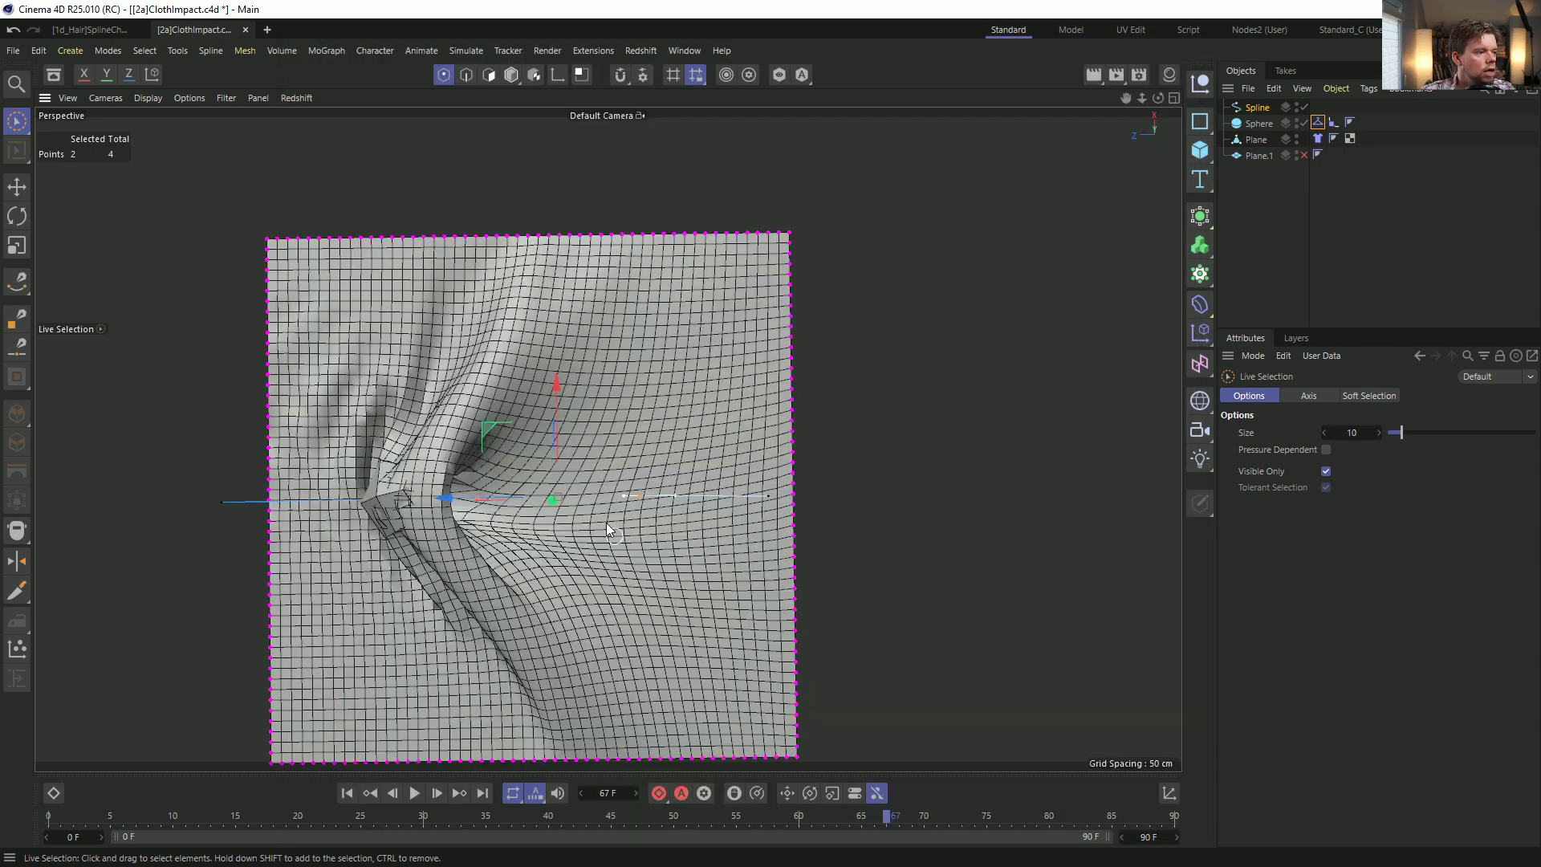
pyautogui.click(347, 793)
pyautogui.click(414, 793)
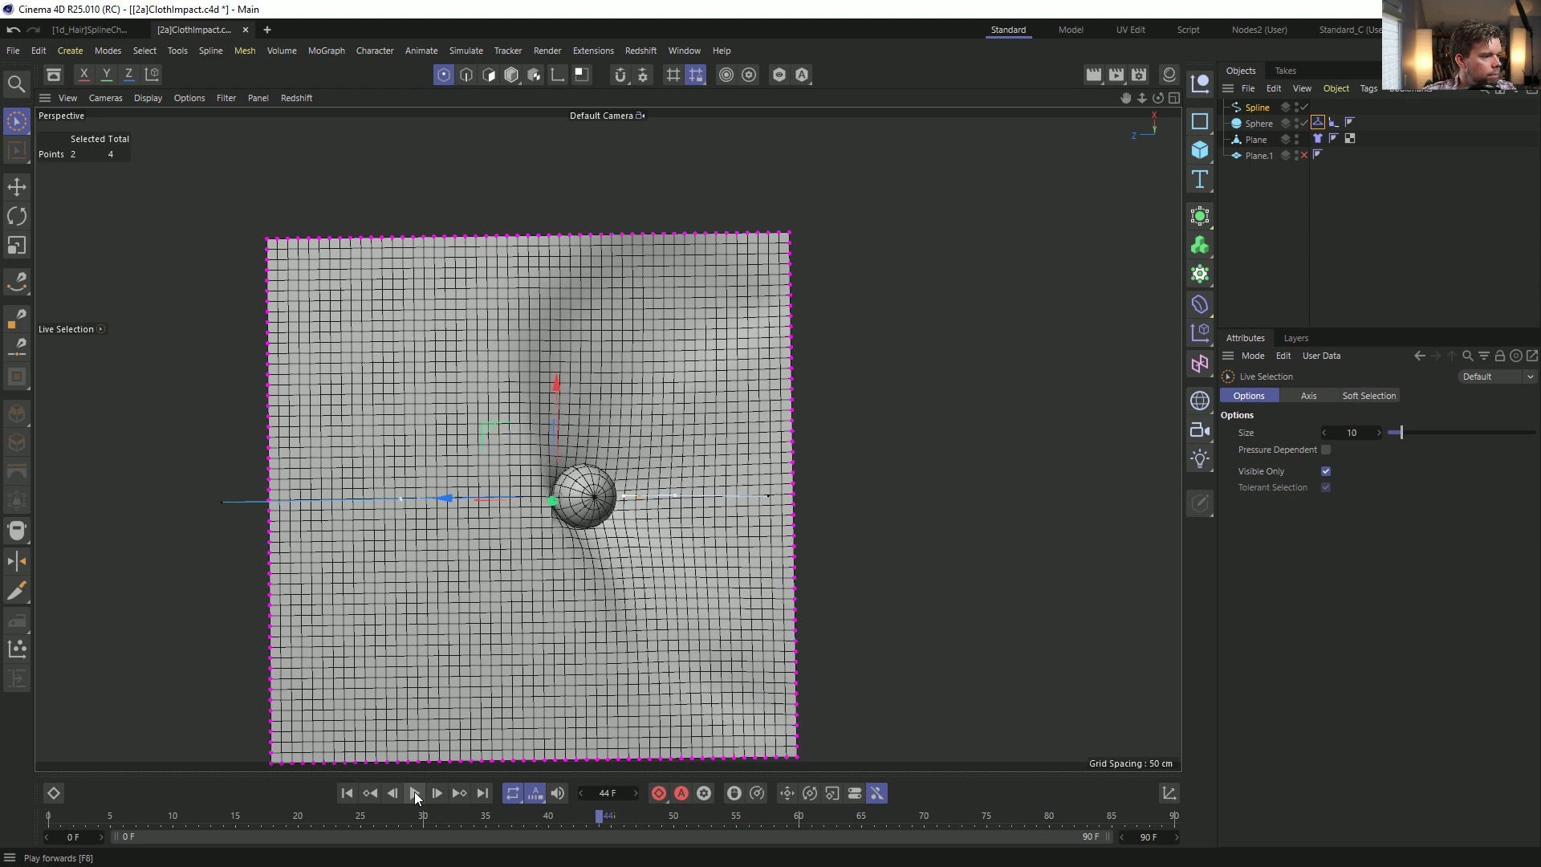
pyautogui.click(416, 792)
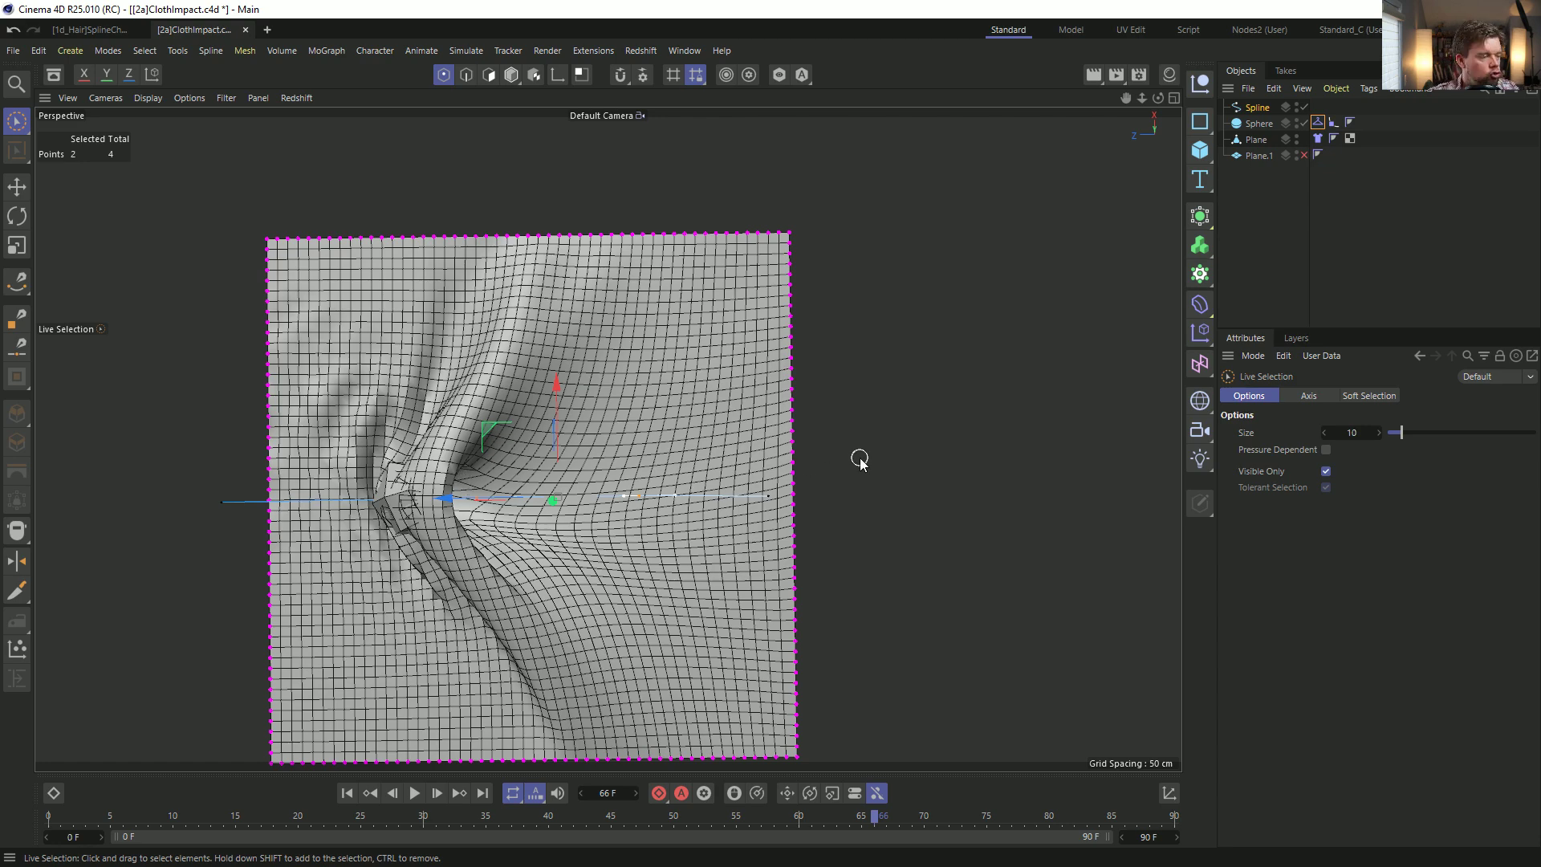
# Return to a low angled view and raise the two selected middle spline points slightly further.
pyautogui.middleClick(560, 427)
pyautogui.middleClick(561, 401)
pyautogui.keyDown('alt'); pyautogui.moveTo(604, 487); pyautogui.dragTo(609, 294); pyautogui.keyUp('alt')
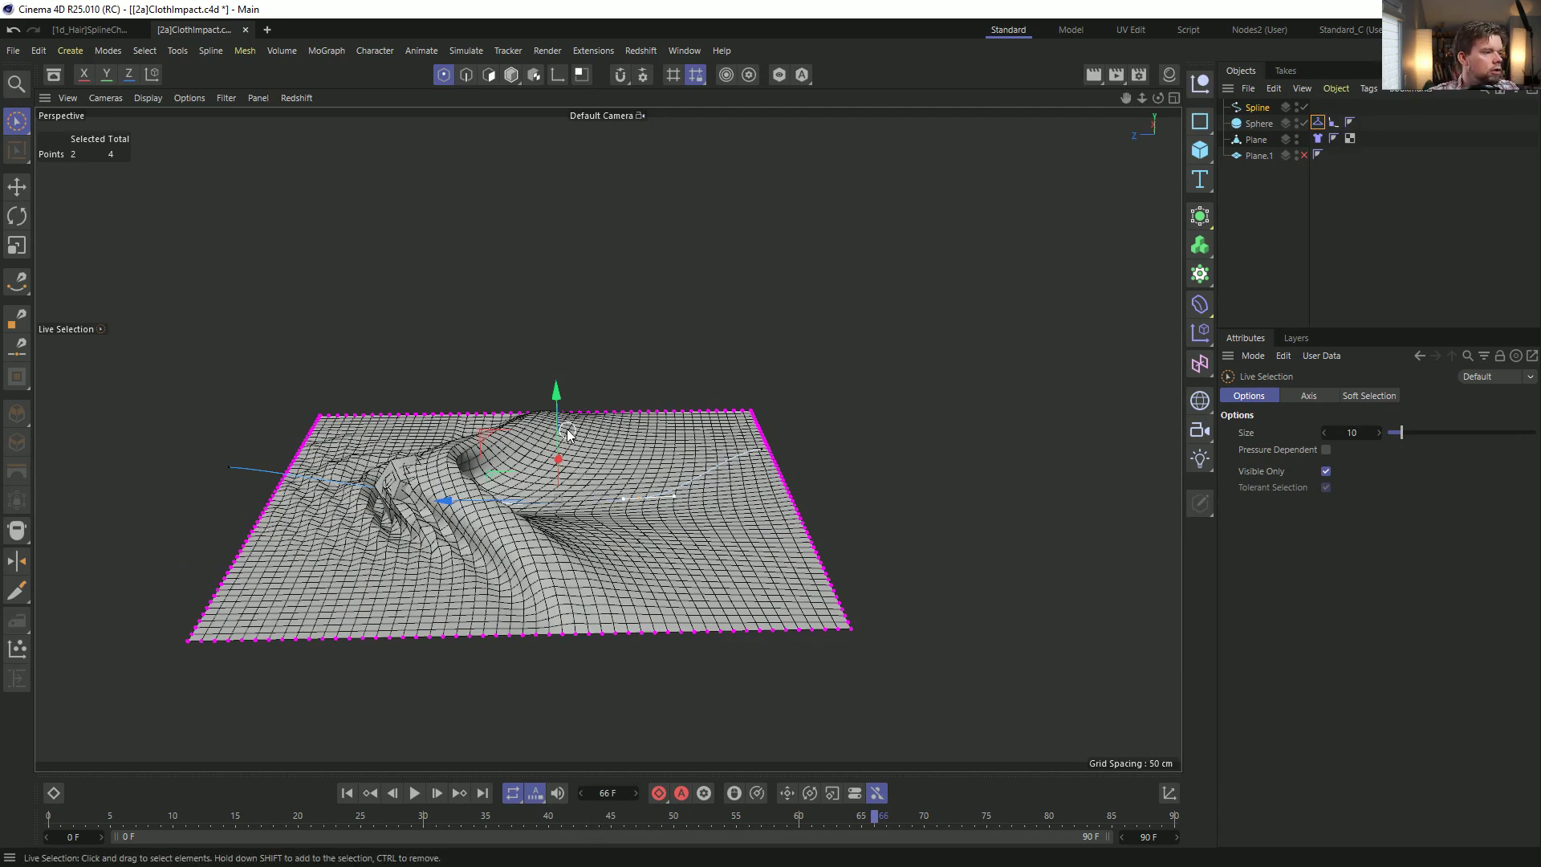
pyautogui.moveTo(554, 393); pyautogui.dragTo(554, 386)
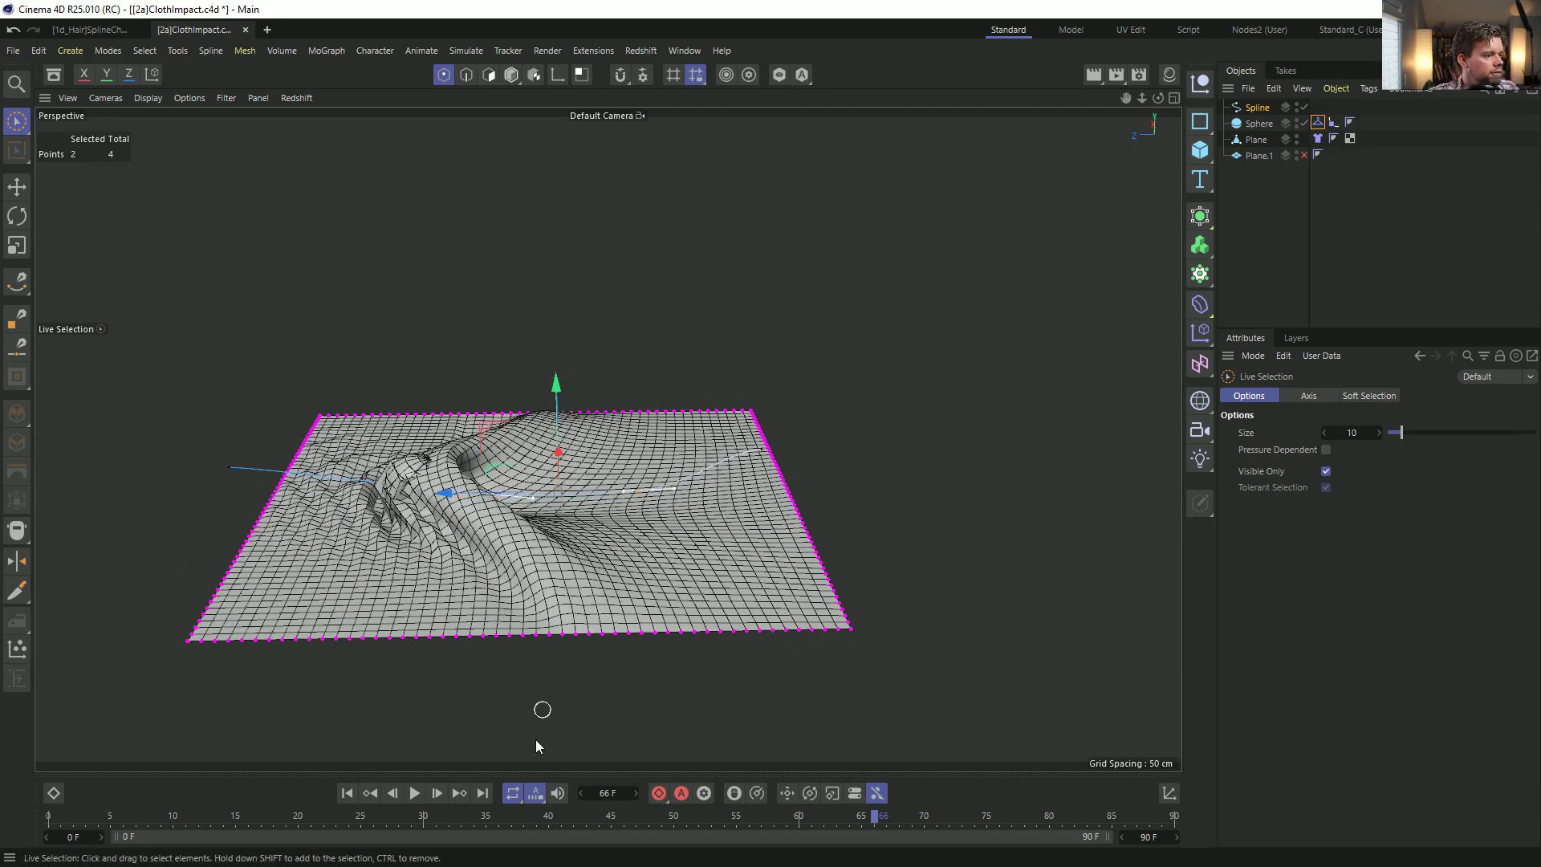
# Replay the simulation, stop it at frame 77, and inspect the cloth folds around the sphere from above and at an angle.
pyautogui.click(346, 792)
pyautogui.click(414, 793)
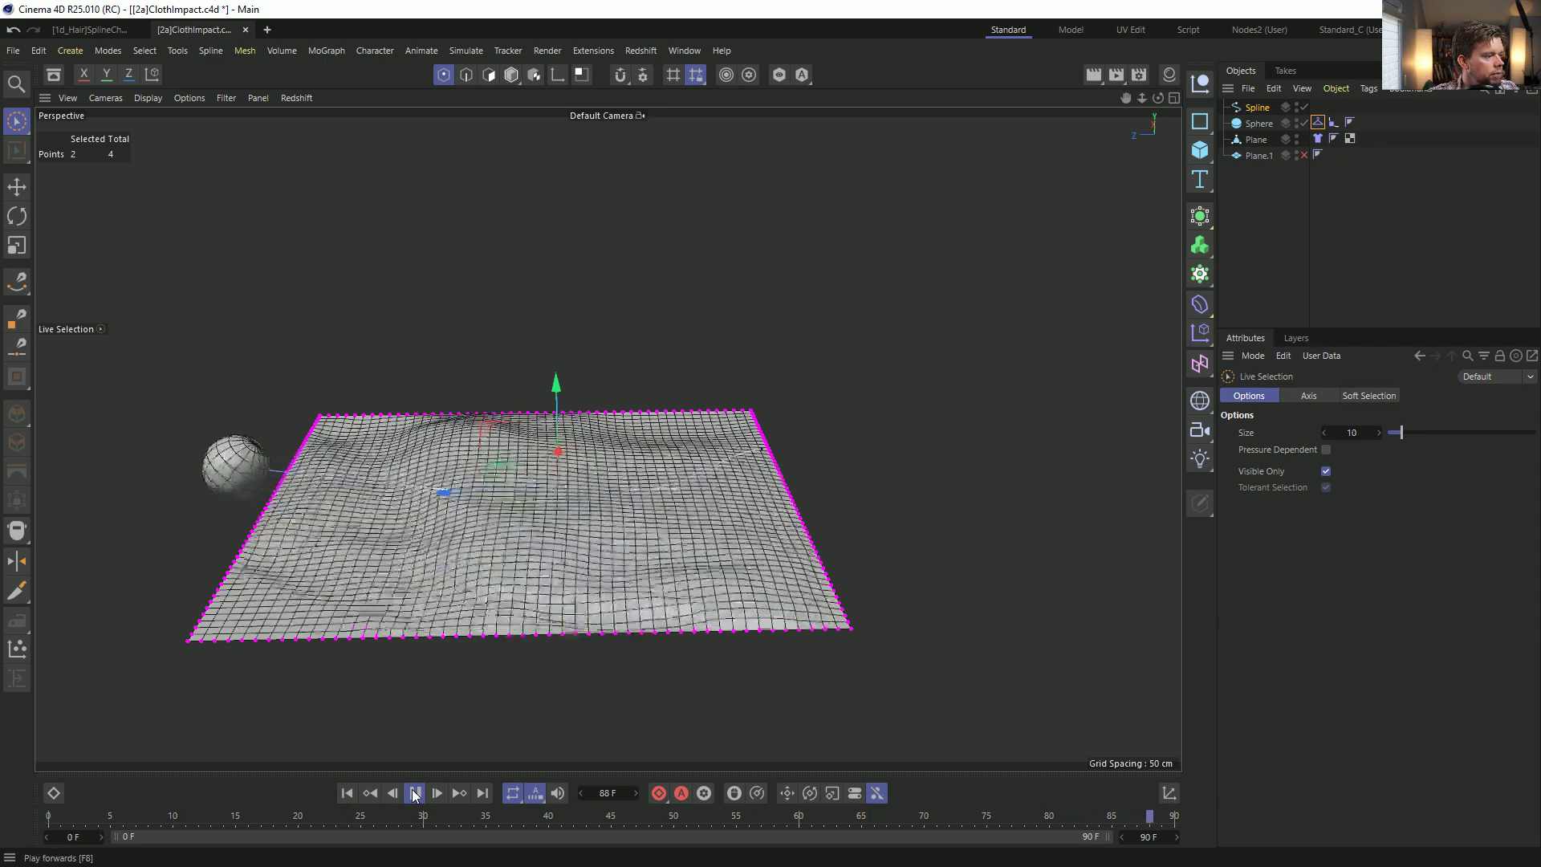
pyautogui.click(414, 793)
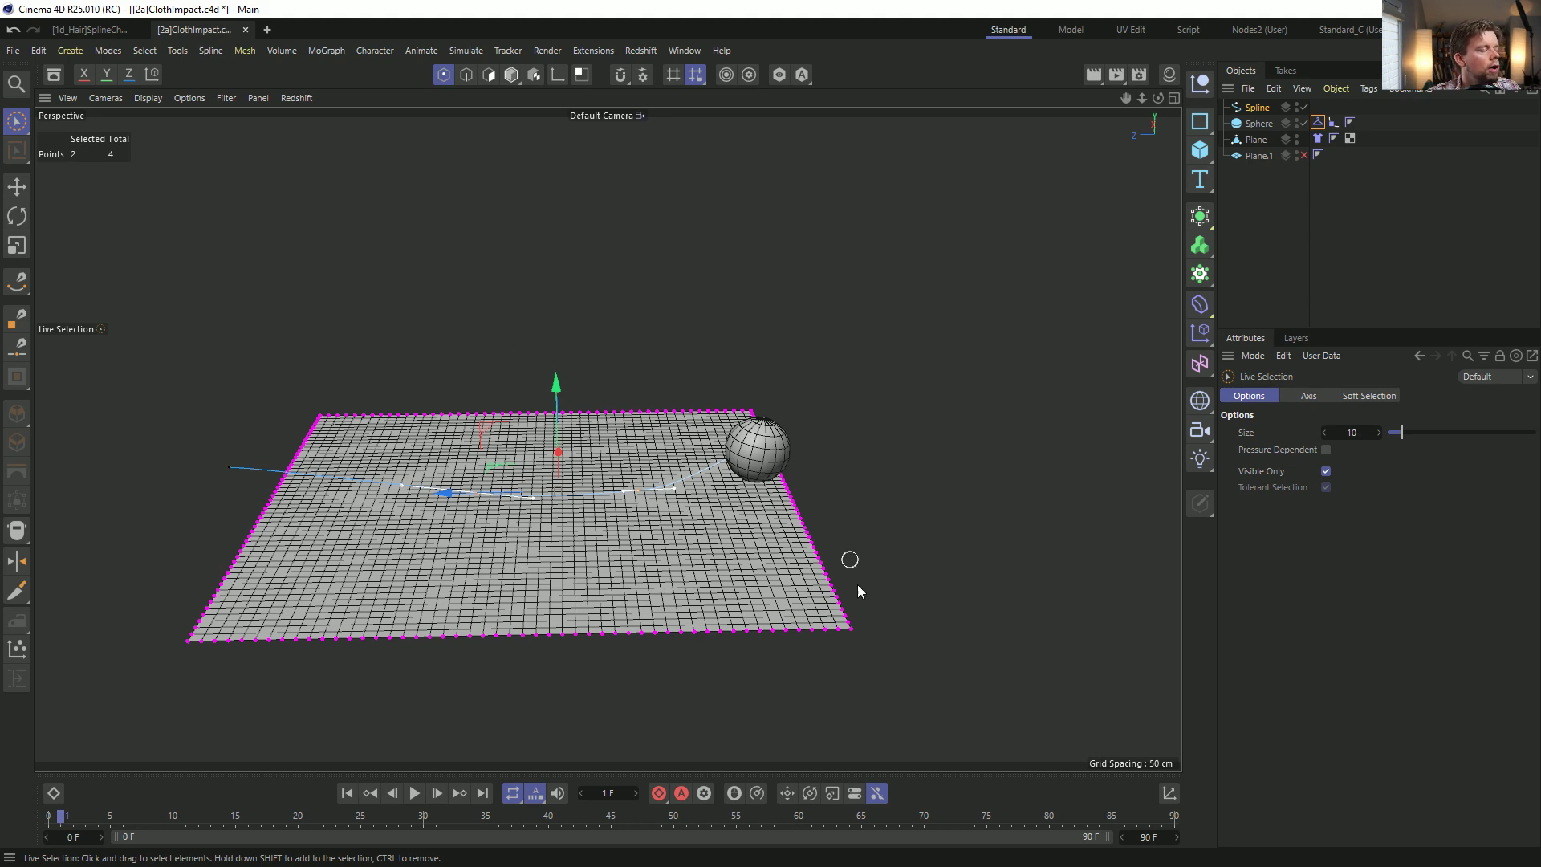
pyautogui.click(414, 793)
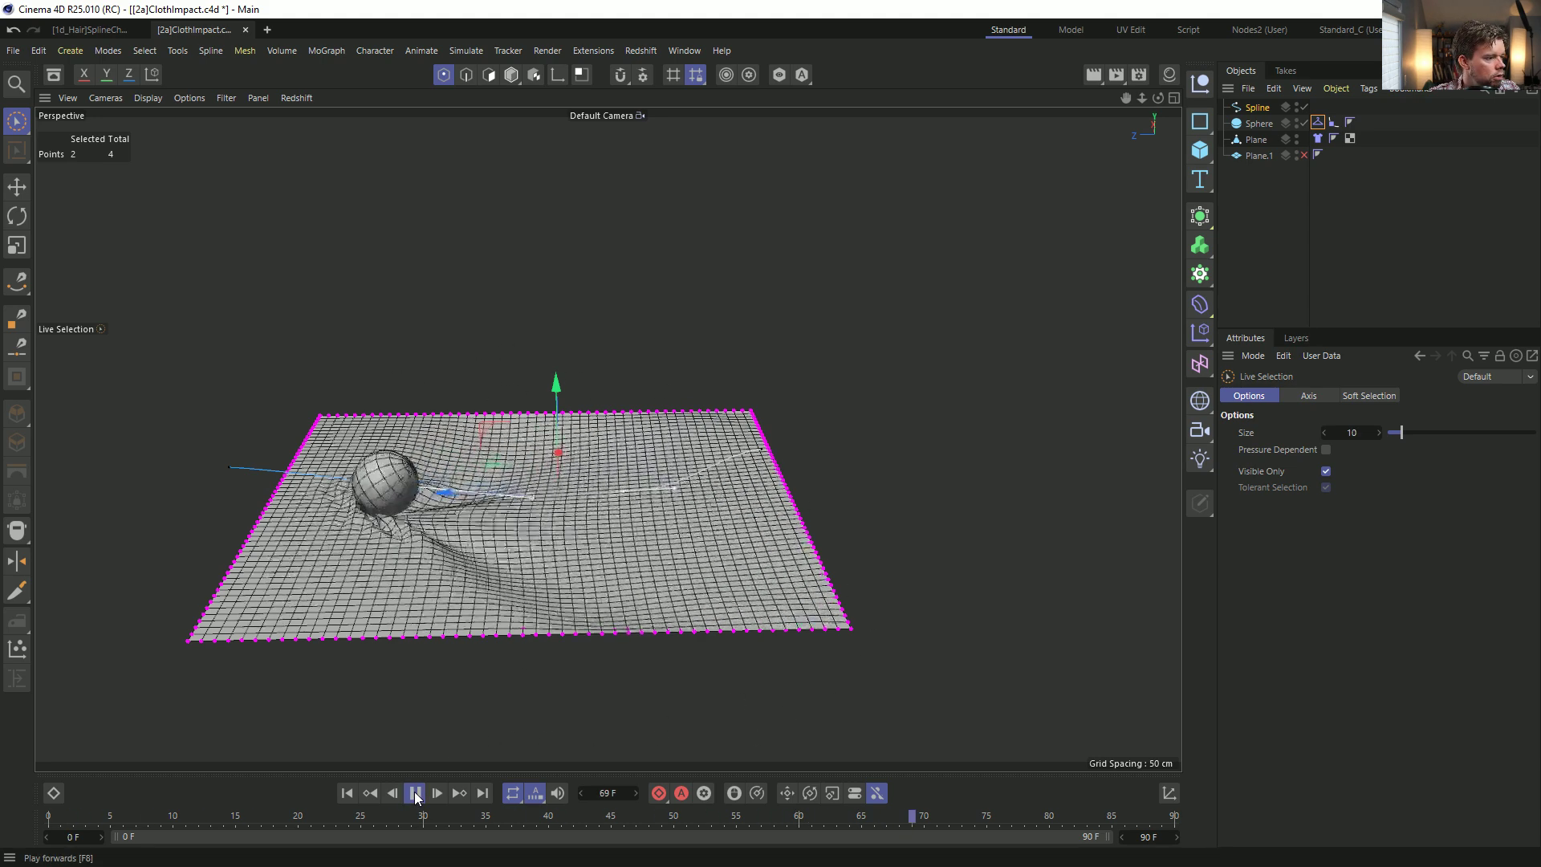
pyautogui.click(414, 792)
pyautogui.keyDown('alt'); pyautogui.moveTo(419, 603); pyautogui.dragTo(442, 630); pyautogui.keyUp('alt')
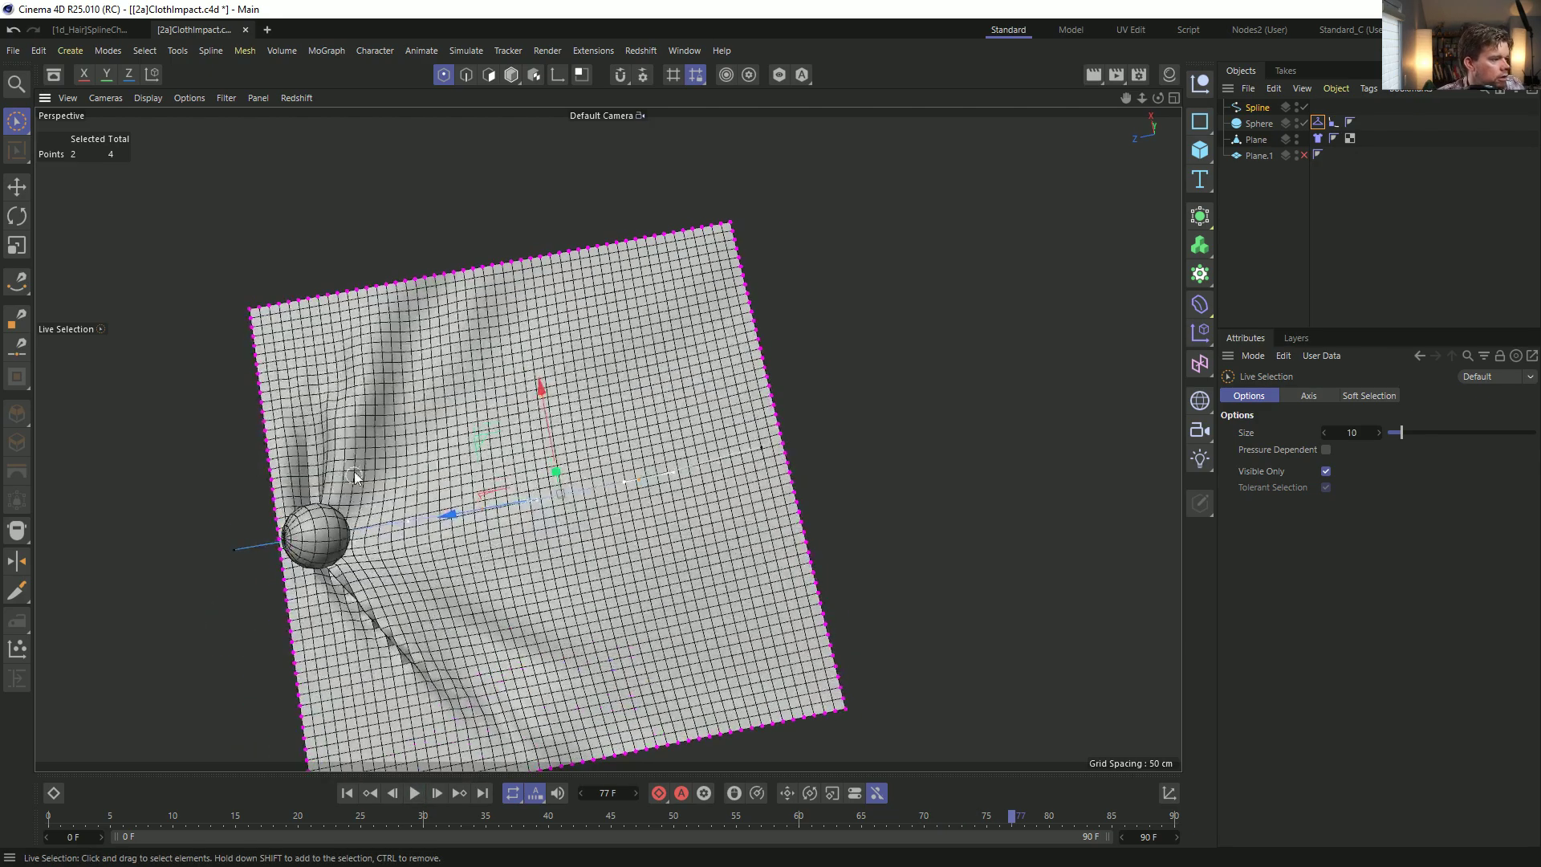
pyautogui.keyDown('alt'); pyautogui.moveTo(366, 491); pyautogui.dragTo(363, 426); pyautogui.keyUp('alt')
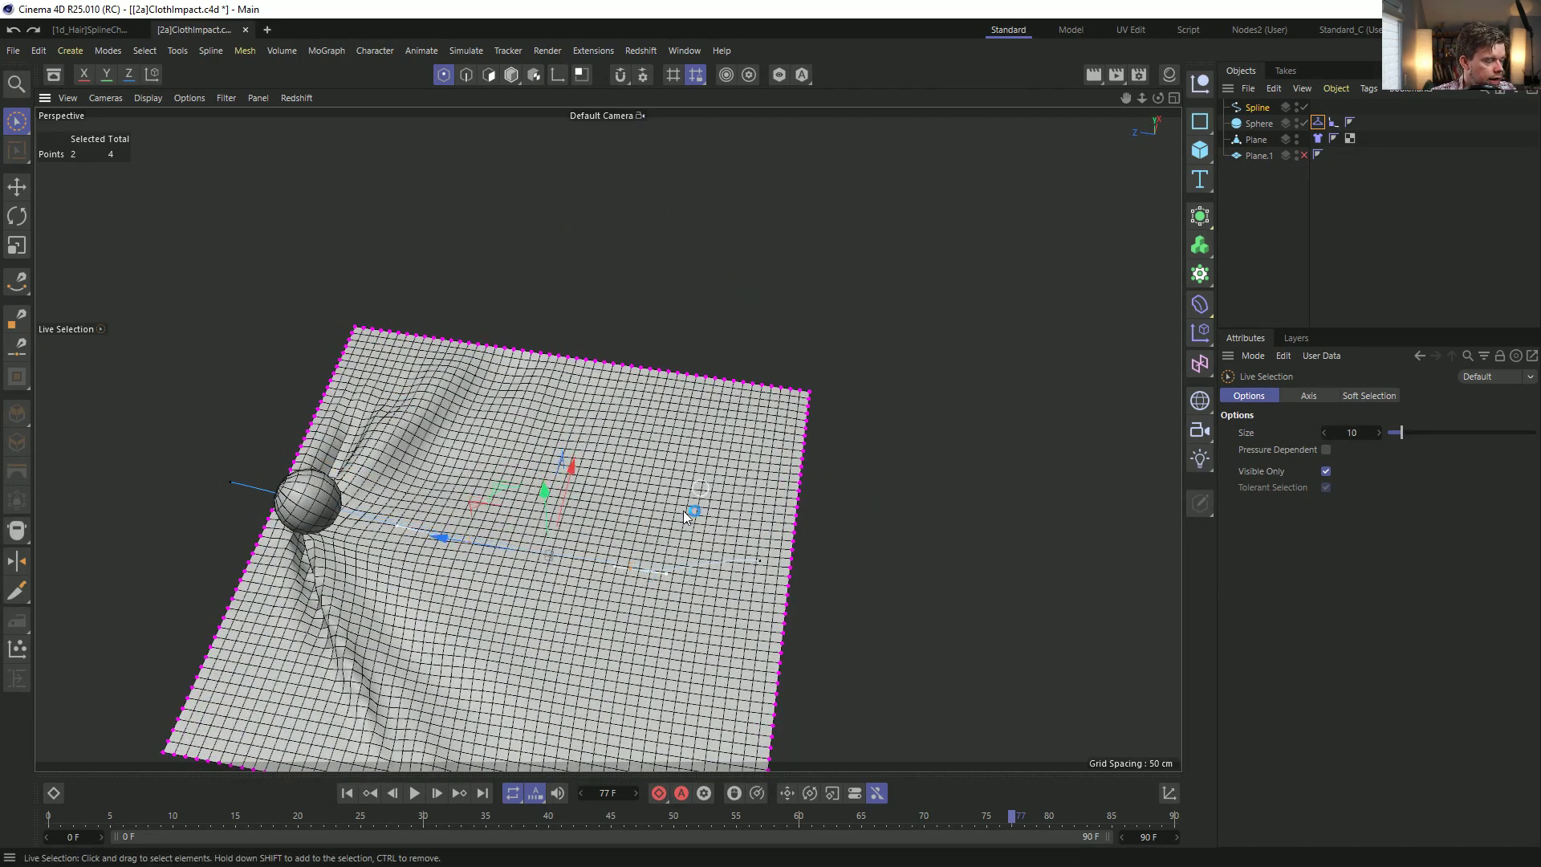
# Return the simulation to frame 0, duplicate the cloth plane and remove the duplicate's Cloth tag.
pyautogui.click(352, 793)
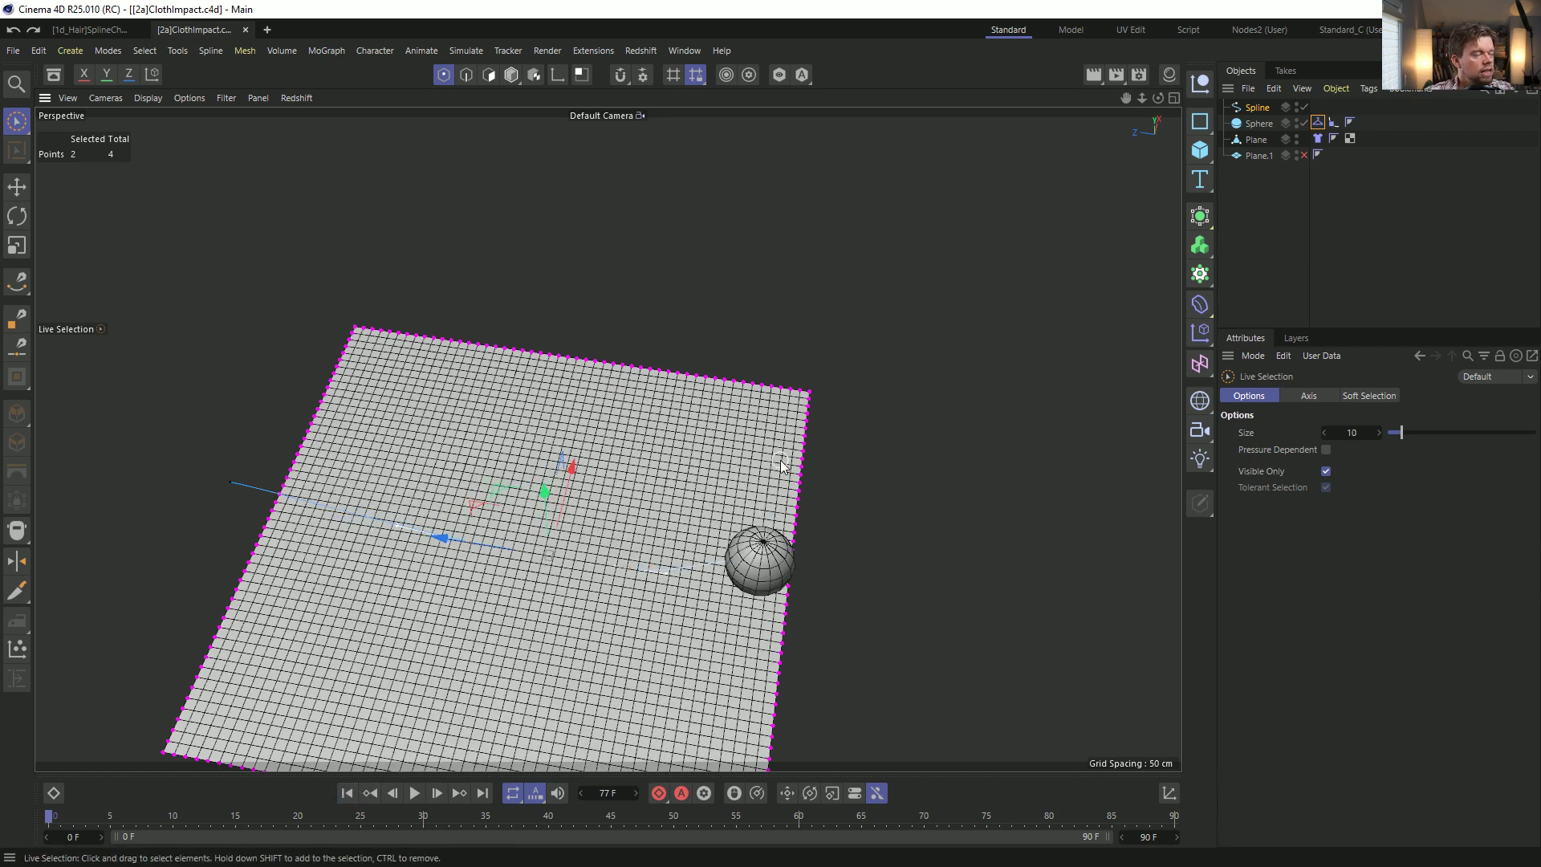
pyautogui.keyDown('alt'); pyautogui.moveTo(729, 572); pyautogui.dragTo(580, 376); pyautogui.keyUp('alt')
pyautogui.keyDown('alt'); pyautogui.moveTo(580, 375); pyautogui.dragTo(668, 487, button='middle'); pyautogui.keyUp('alt')
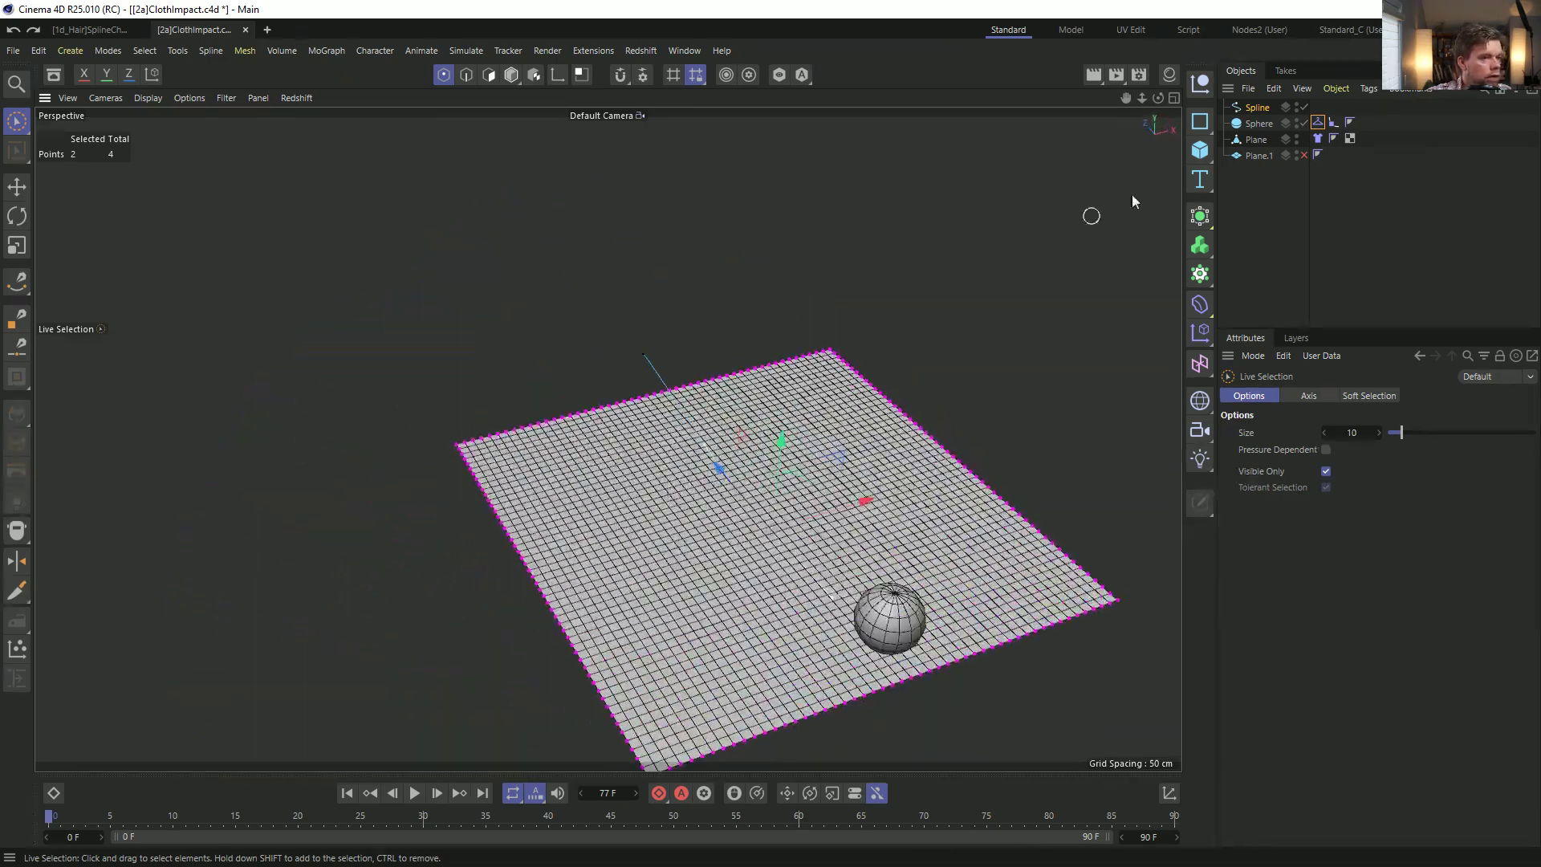
pyautogui.click(1253, 140)
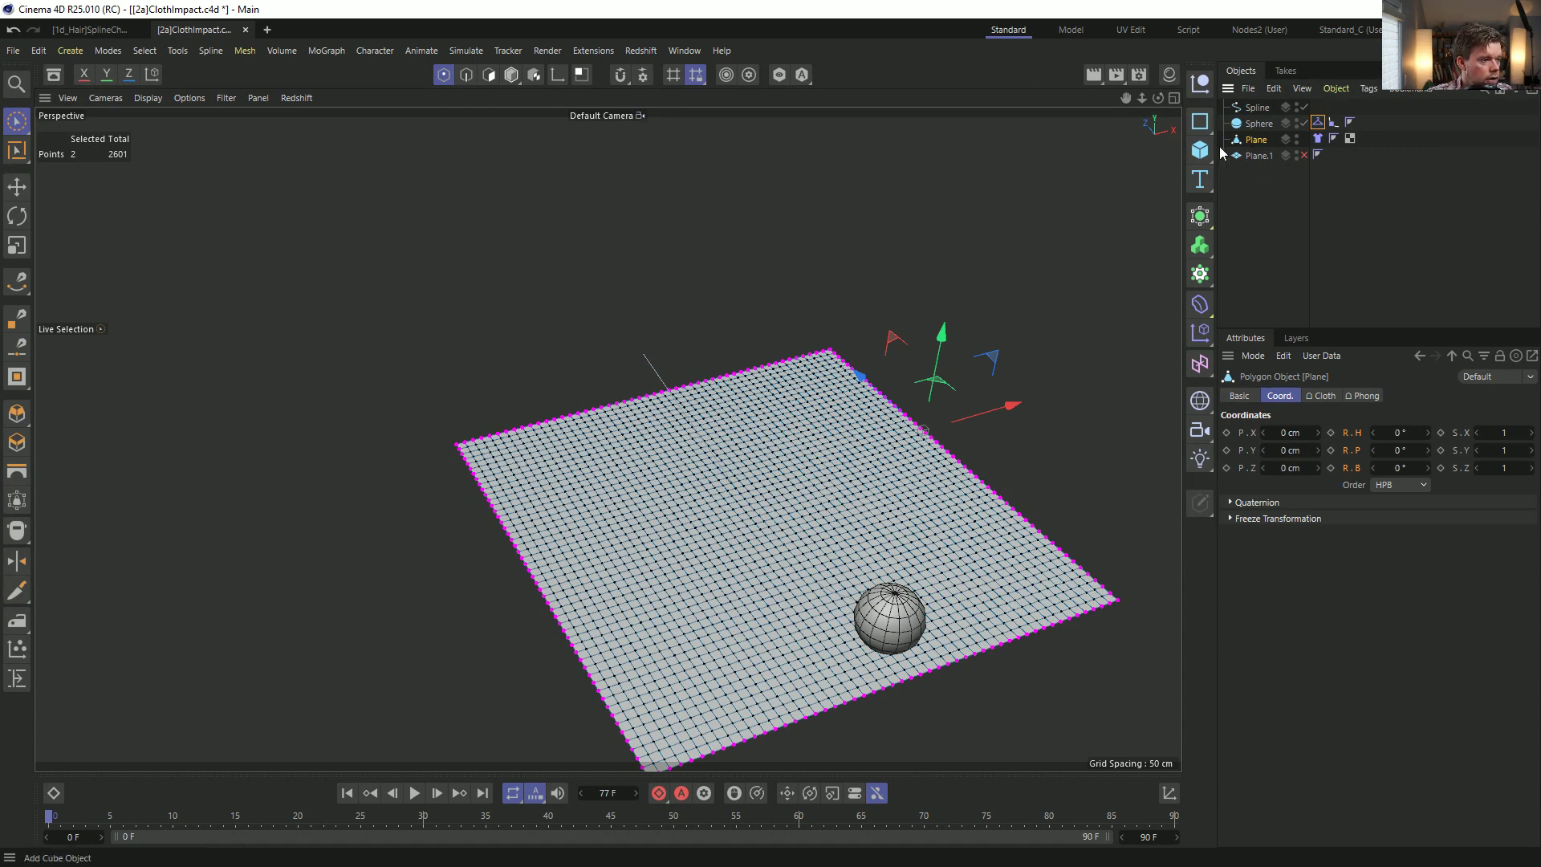
pyautogui.hotkey('ctrl', 'c')
pyautogui.hotkey('ctrl', 'v')
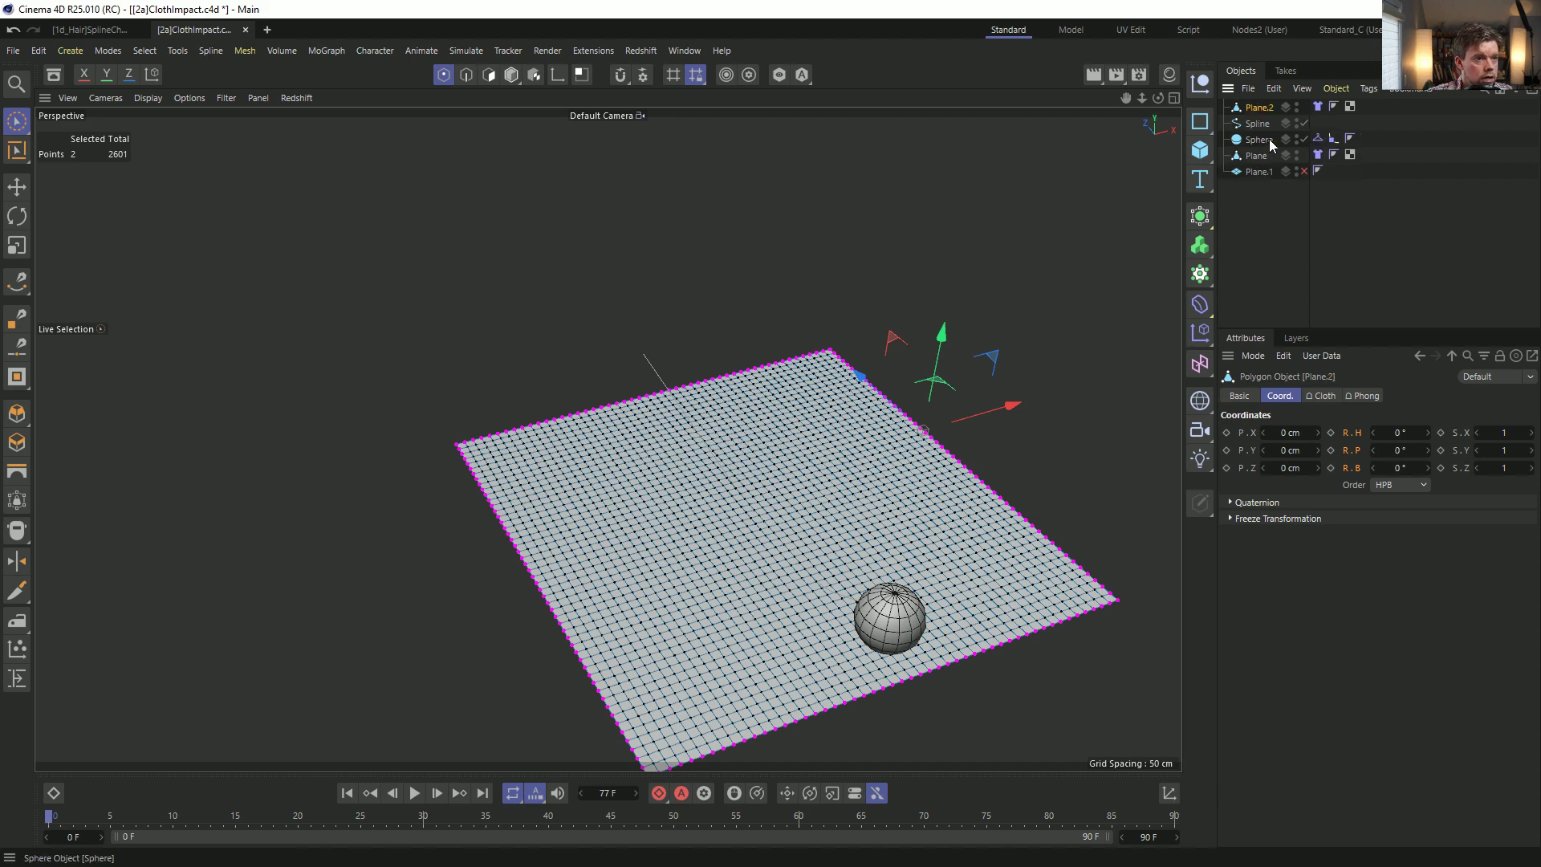
pyautogui.click(1318, 106)
pyautogui.click(1252, 107)
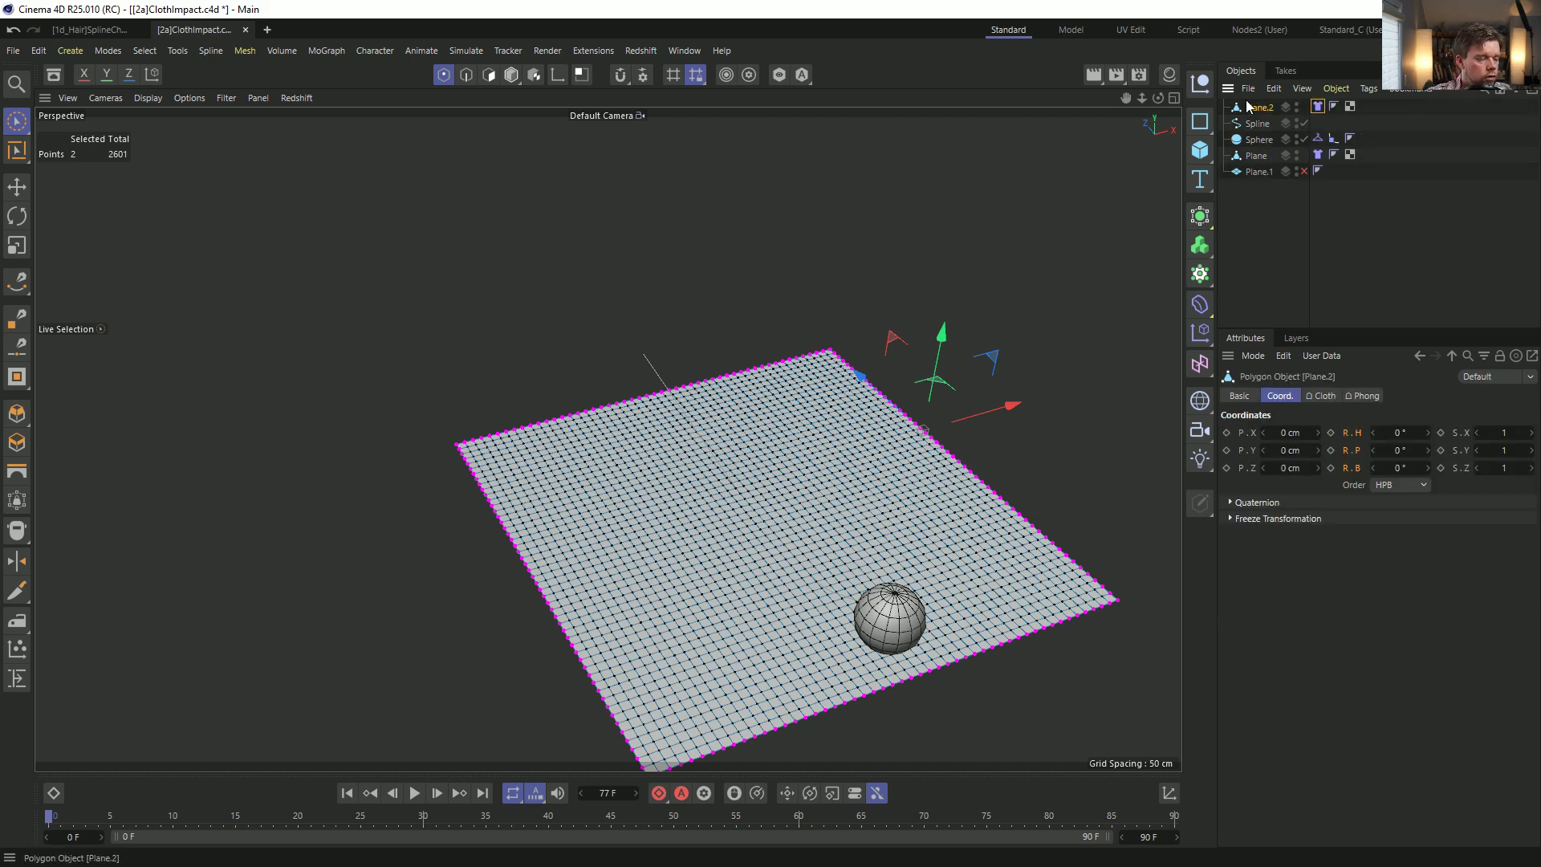
# Create a new project and paste the copied plane without its Cloth tag into it.
pyautogui.hotkey('ctrl', 'n')
pyautogui.hotkey('ctrl', 'v')
pyautogui.click(712, 436)
pyautogui.keyDown('alt'); pyautogui.moveTo(713, 436); pyautogui.dragTo(716, 431); pyautogui.keyUp('alt')
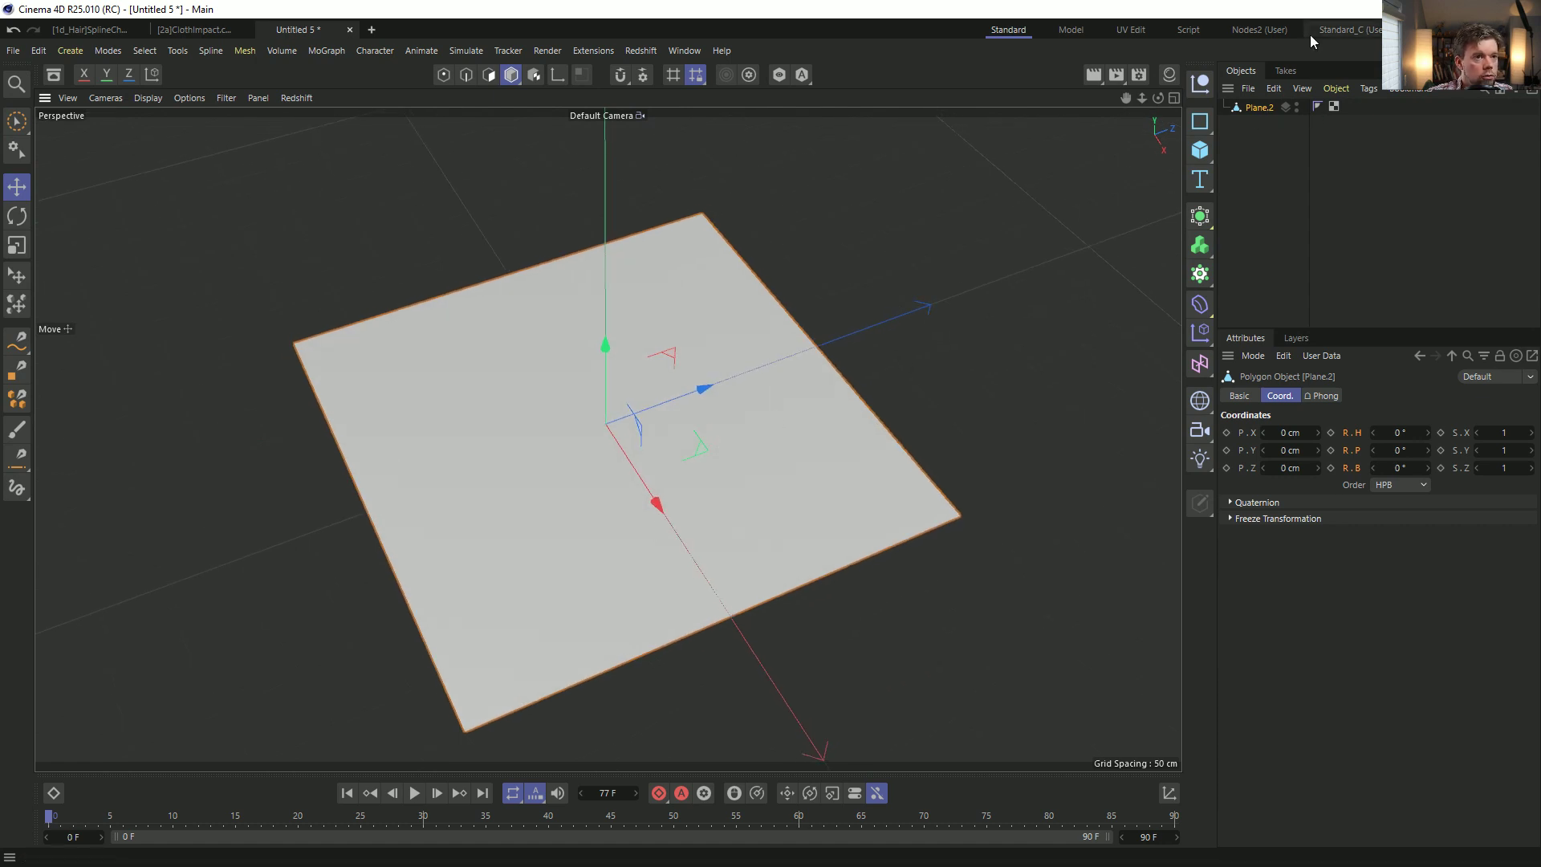
# Add Sculpt to the available layouts, switch to it and select the pasted plane.
pyautogui.click(1529, 30)
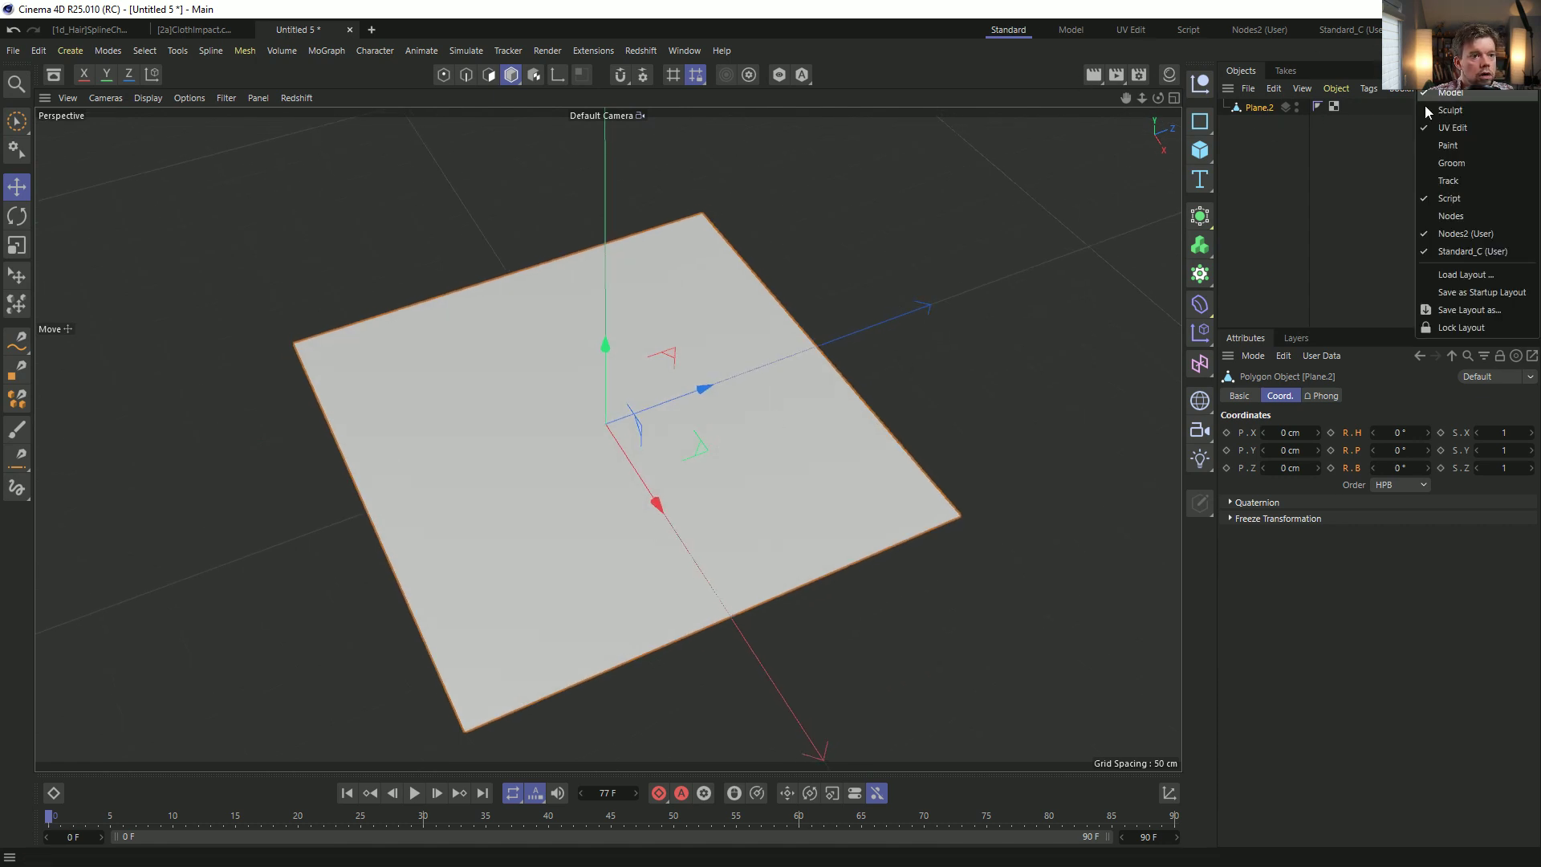
pyautogui.click(1464, 112)
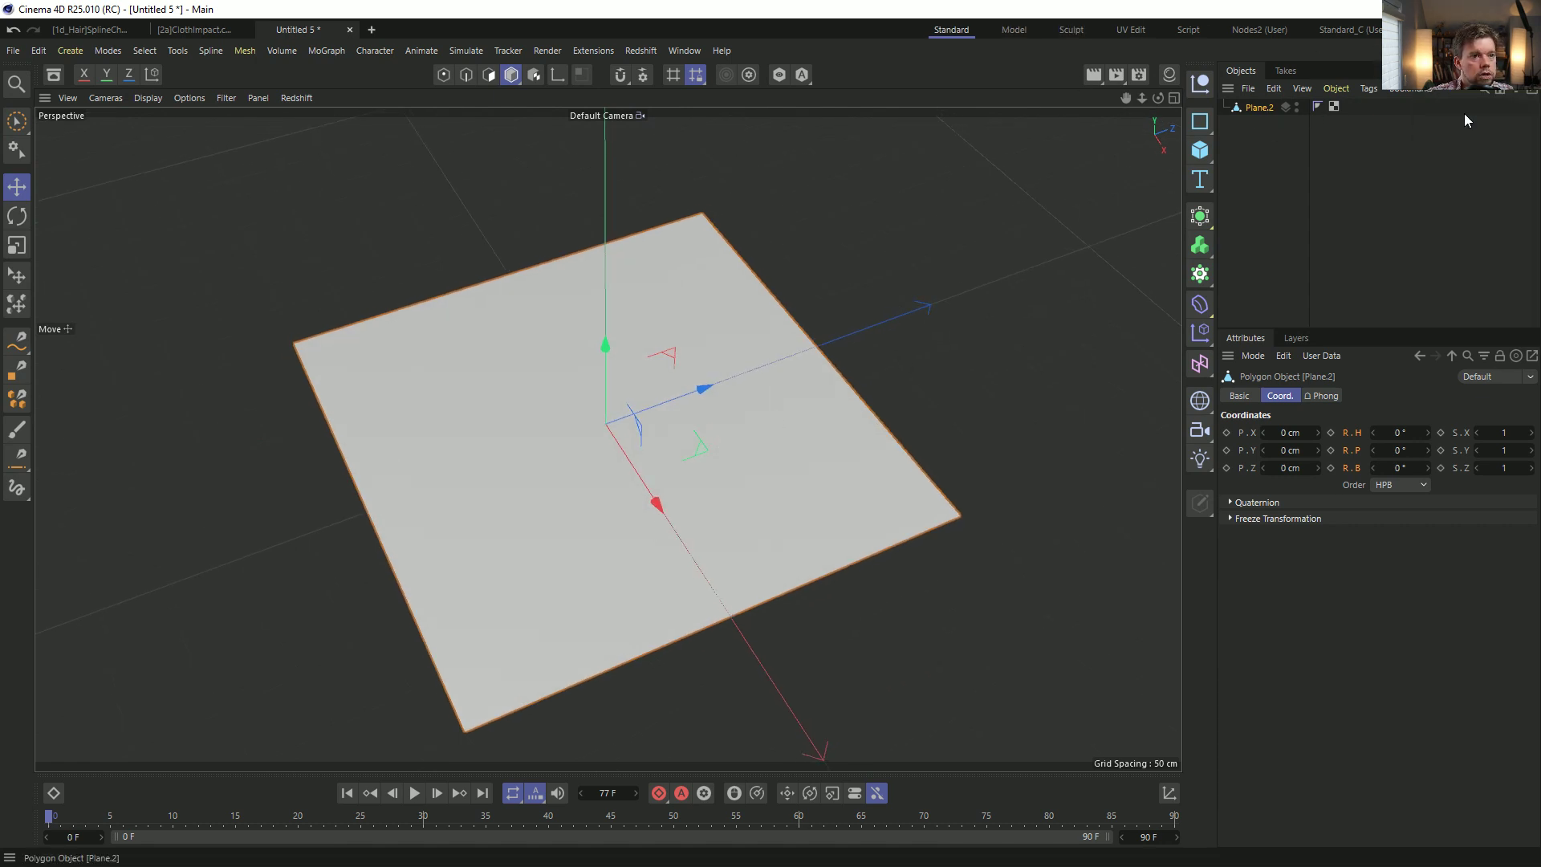
pyautogui.click(1074, 29)
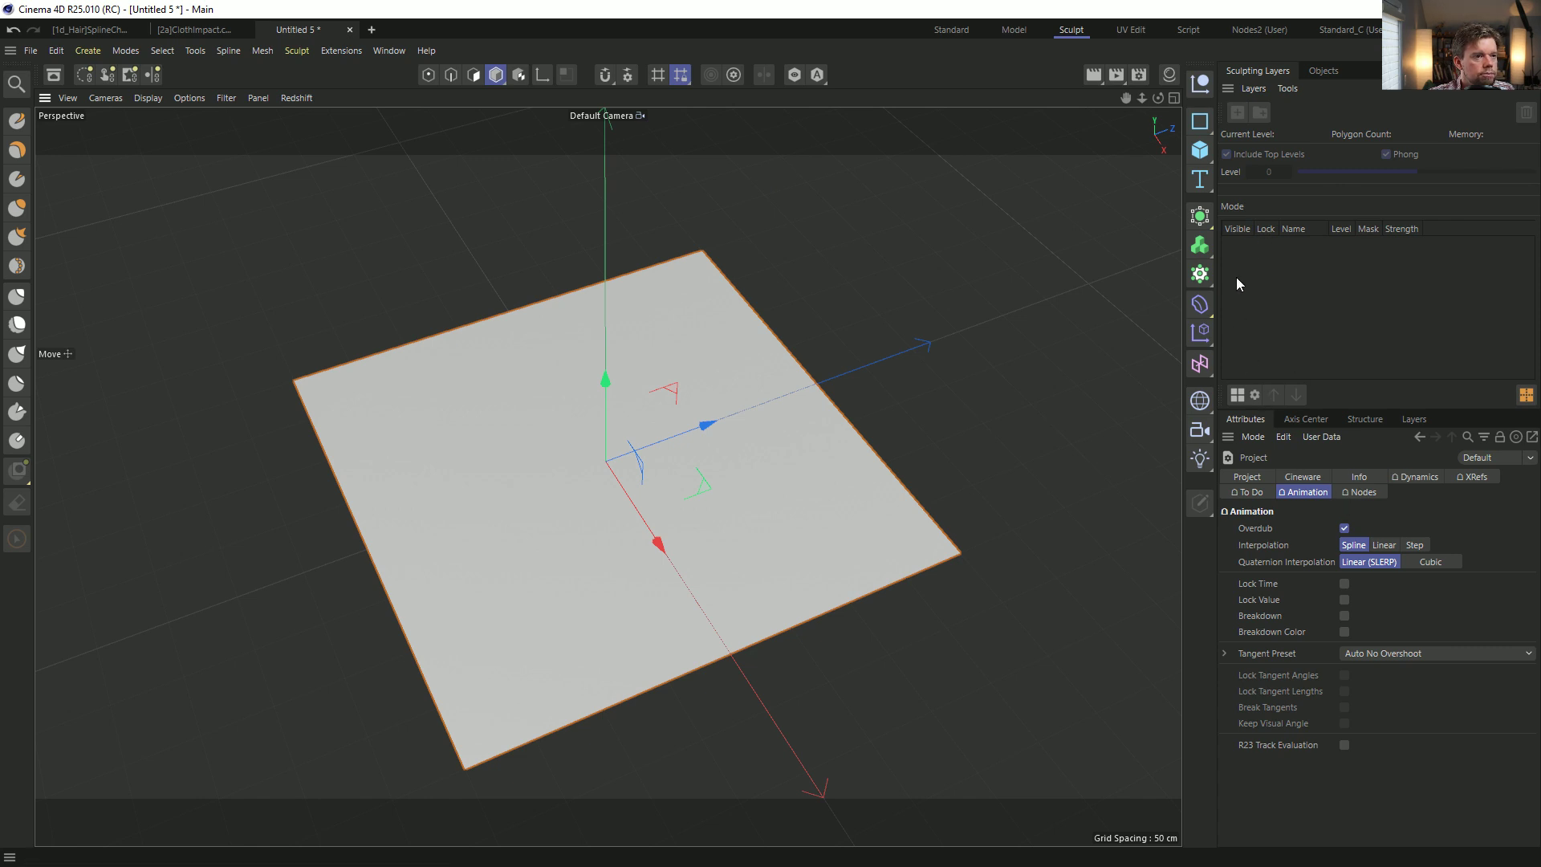
pyautogui.click(1324, 70)
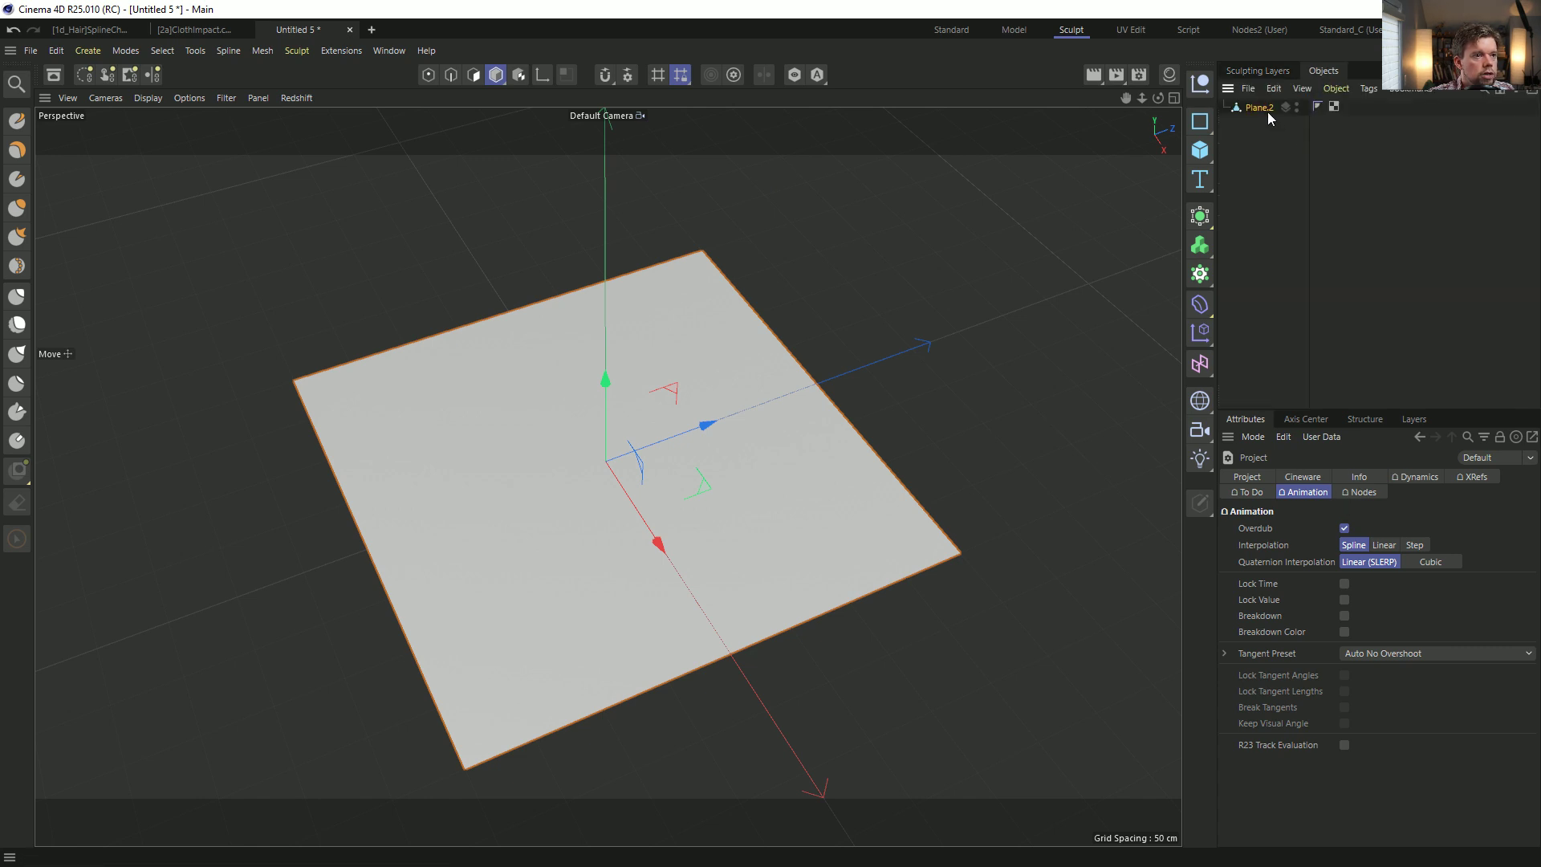
pyautogui.click(1259, 108)
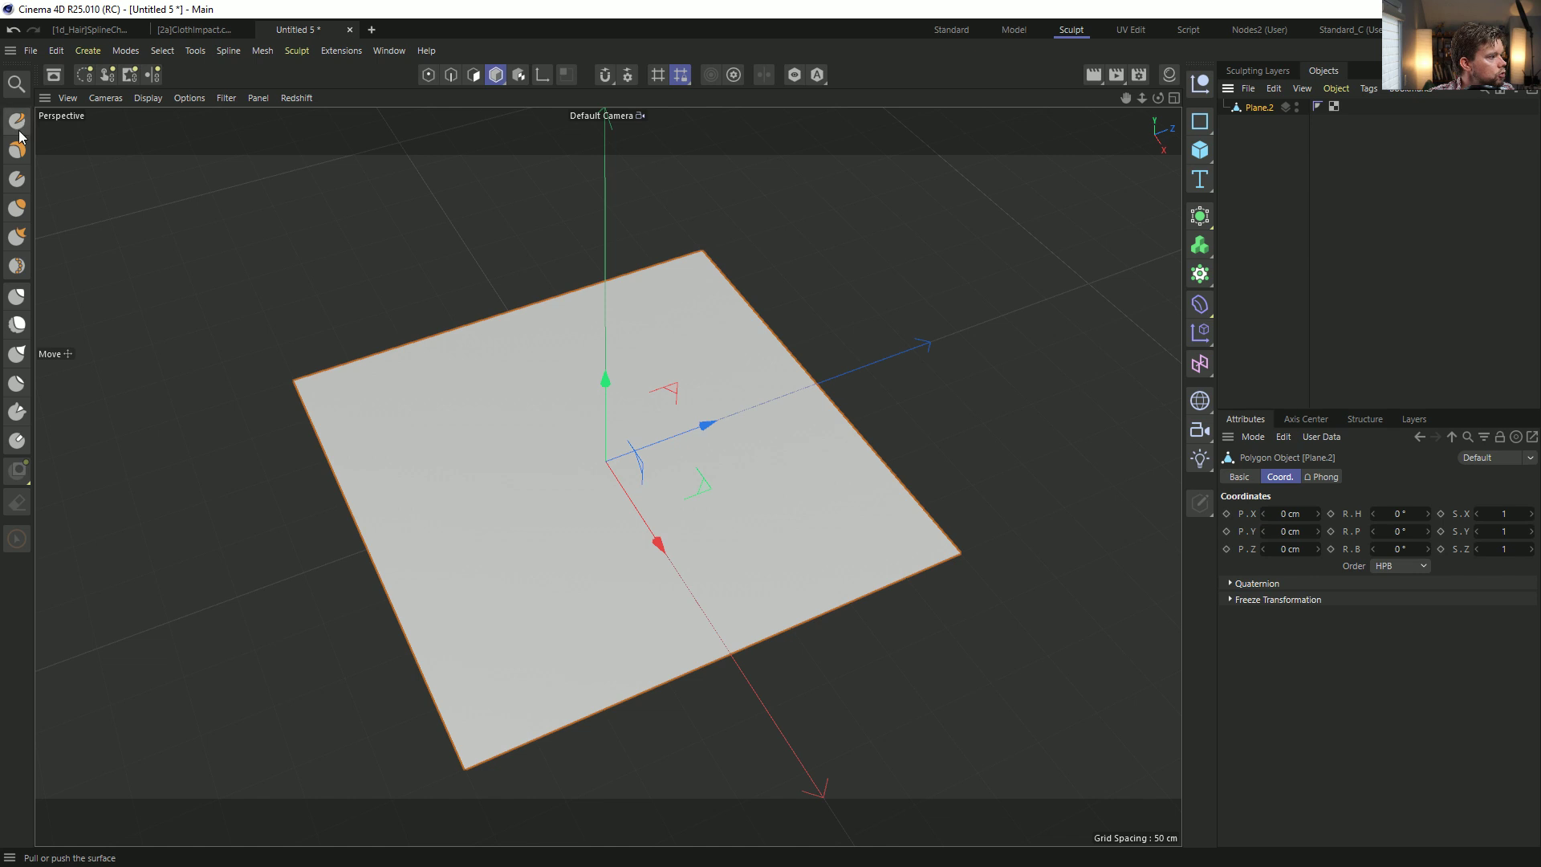
# Turn the pasted plane into a level 0 sculpt object and activate the Pull brush.
pyautogui.click(1254, 70)
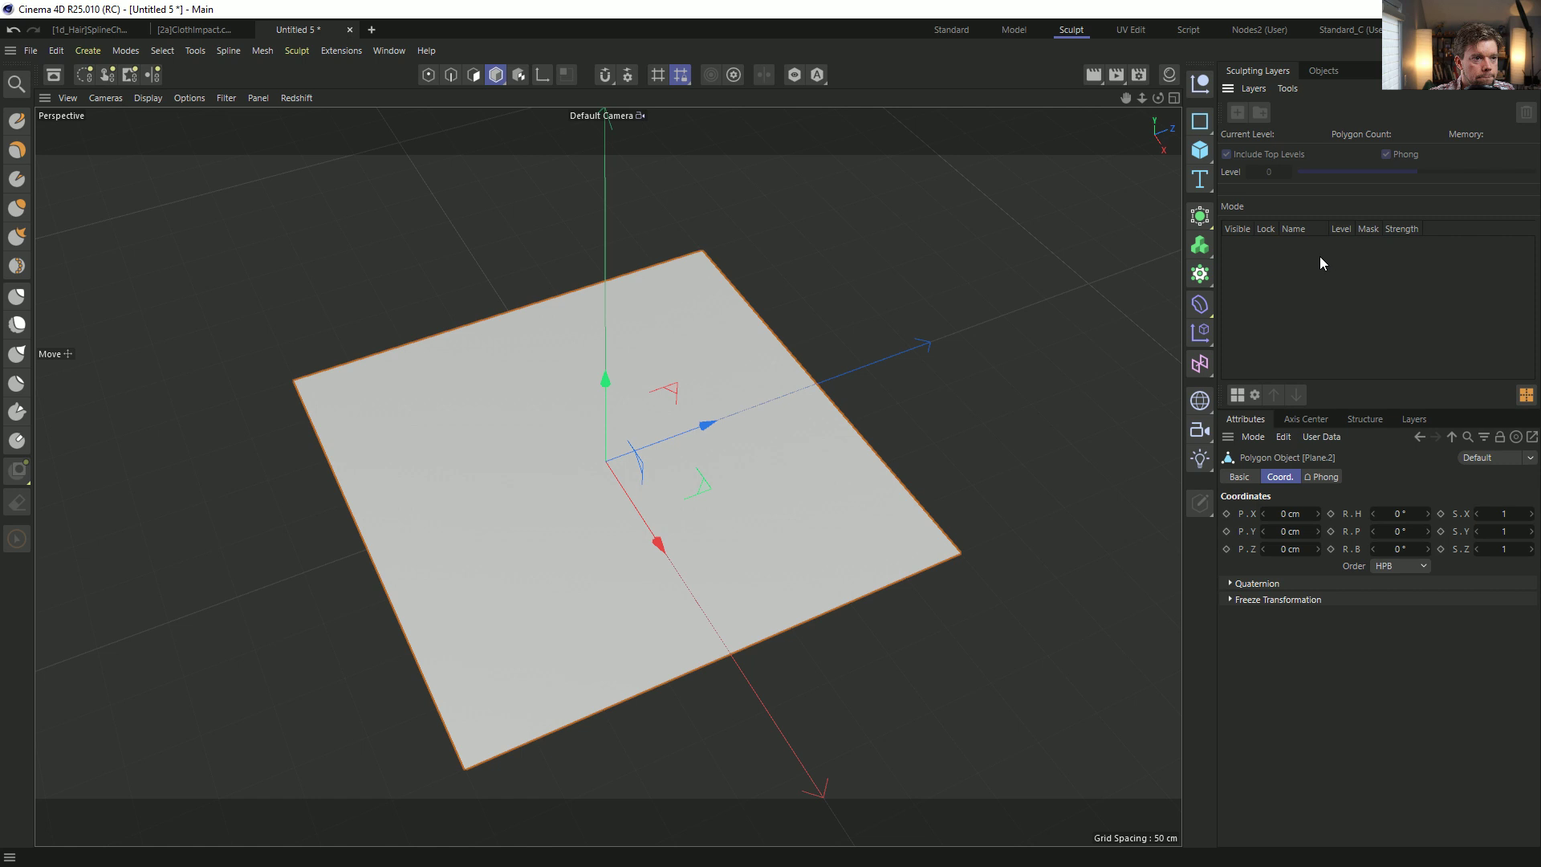
pyautogui.click(1243, 396)
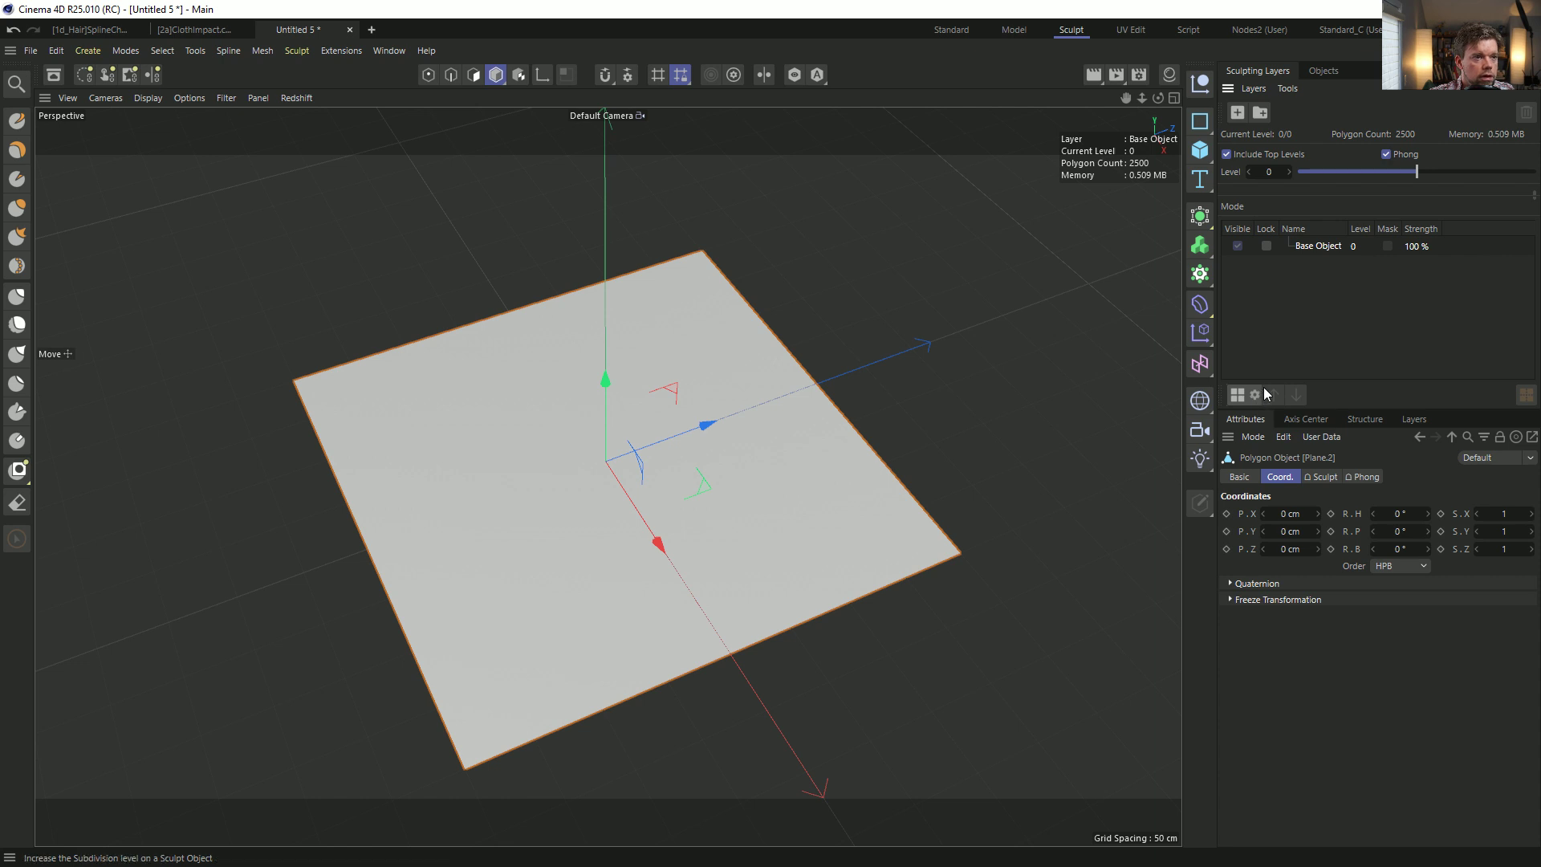
pyautogui.click(1256, 397)
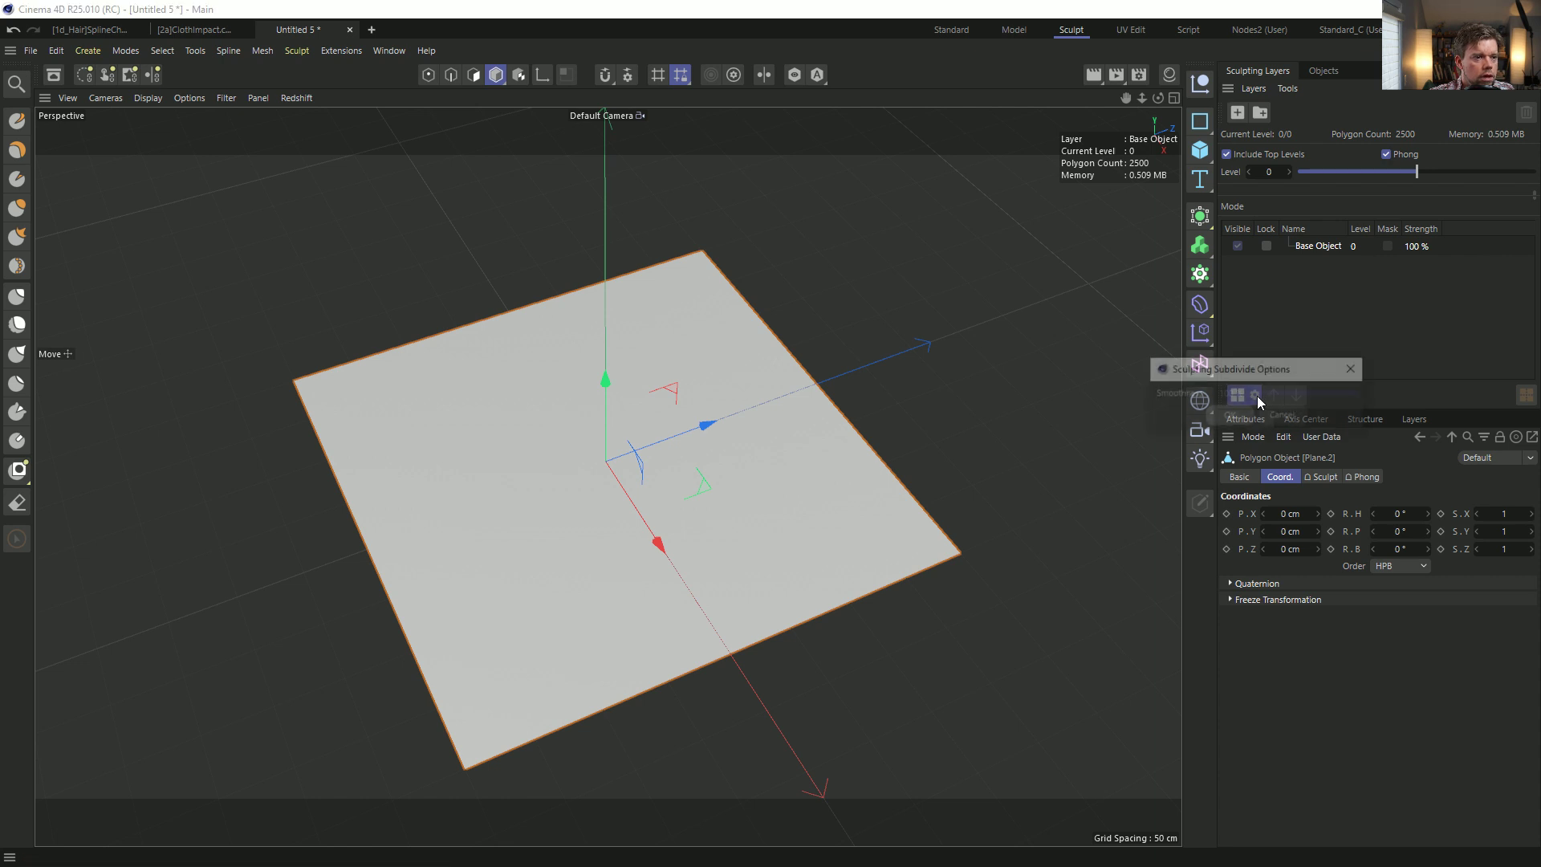
pyautogui.click(1290, 416)
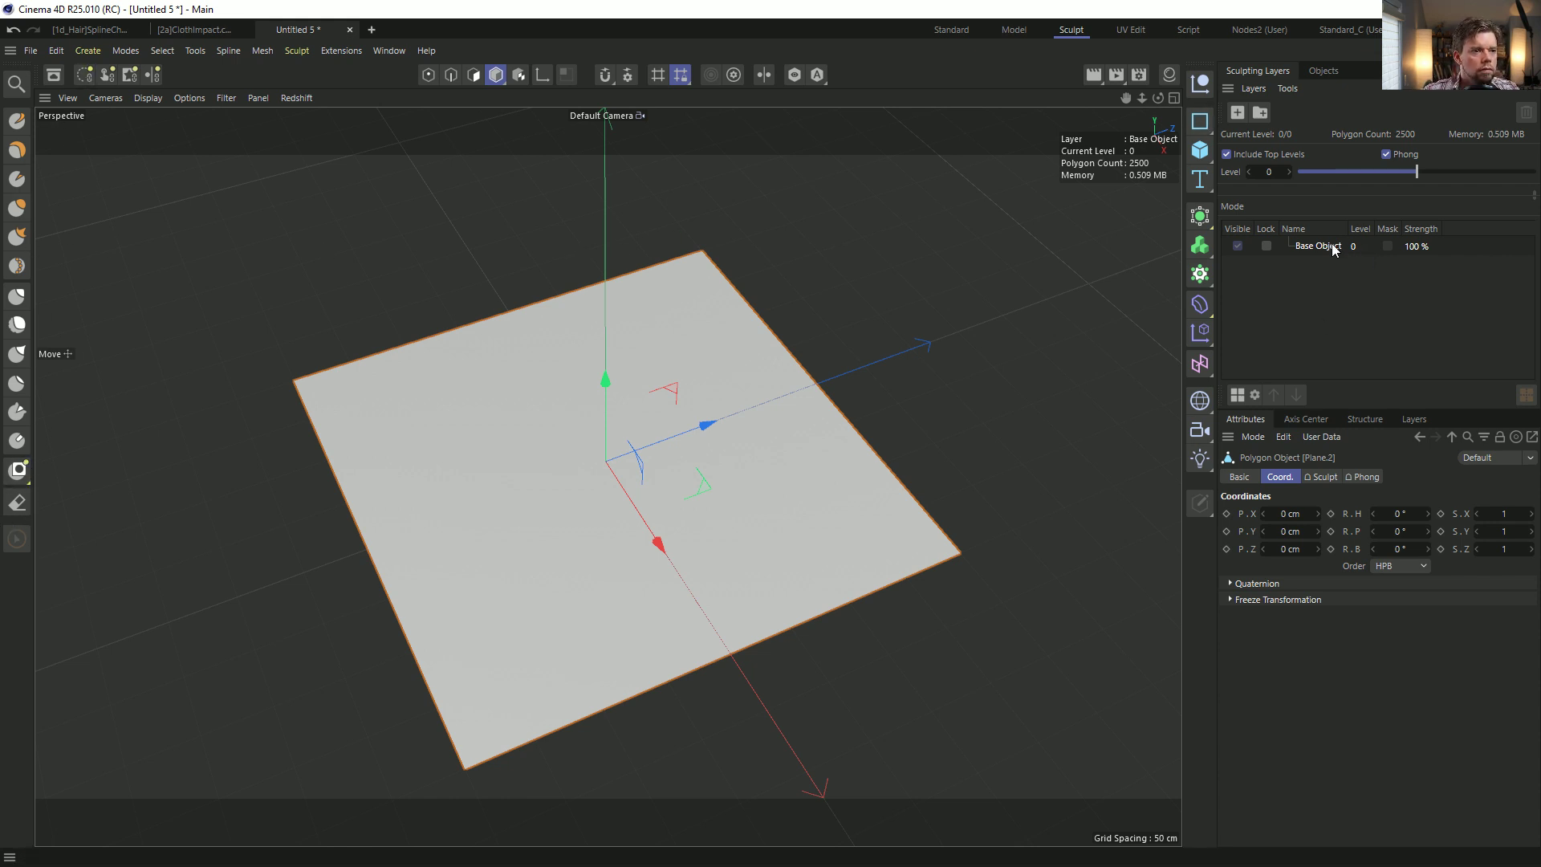
pyautogui.click(17, 123)
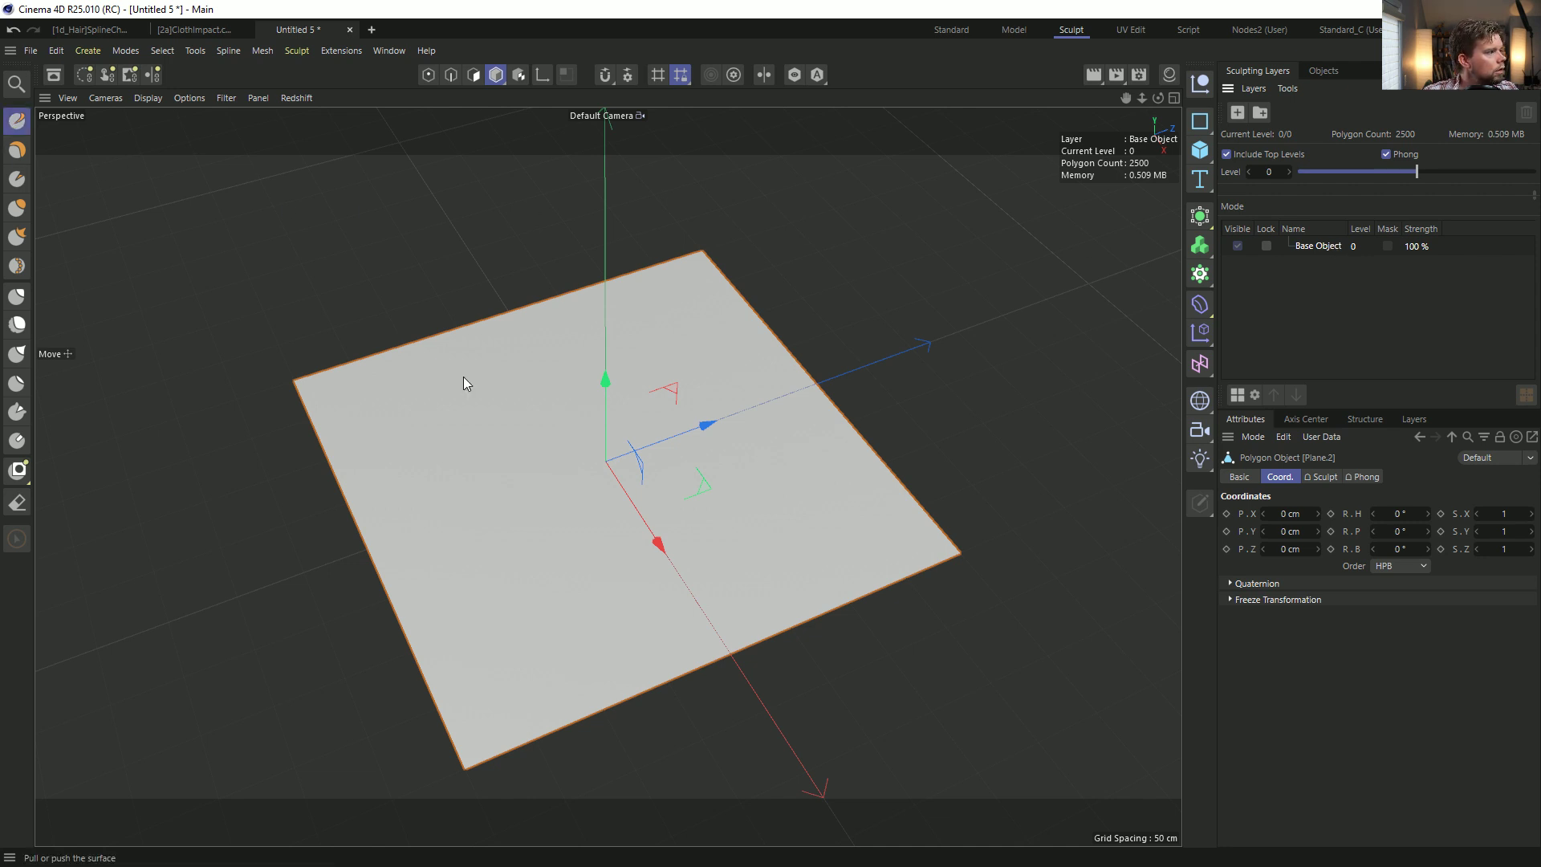
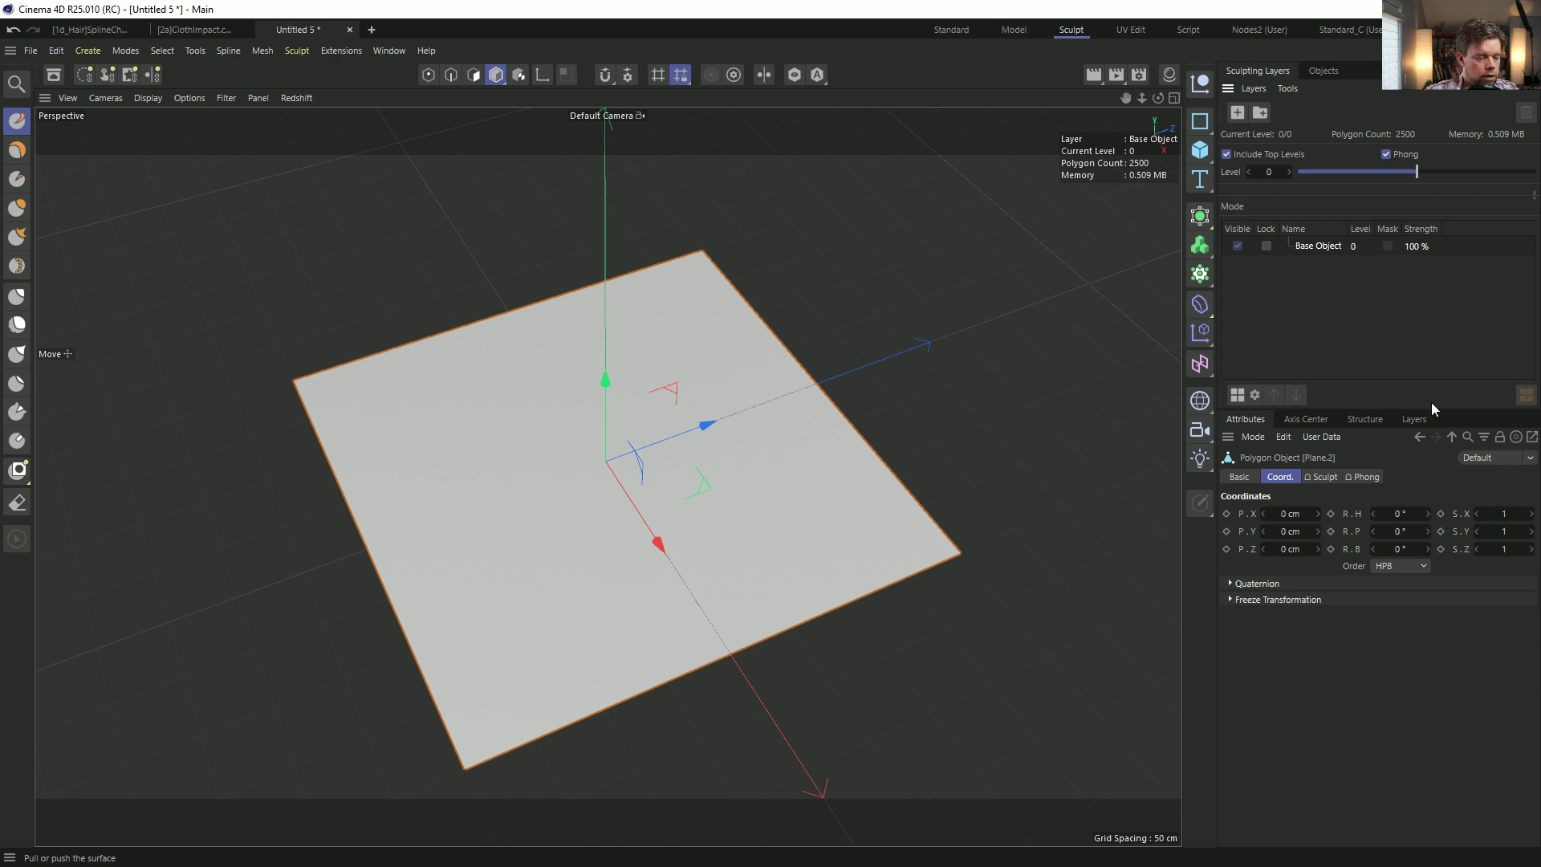
# Force-quit the unresponsive Cinema 4D instance through Task Manager.
pyautogui.hotkey('ctrl', 'shift', 'Escape')
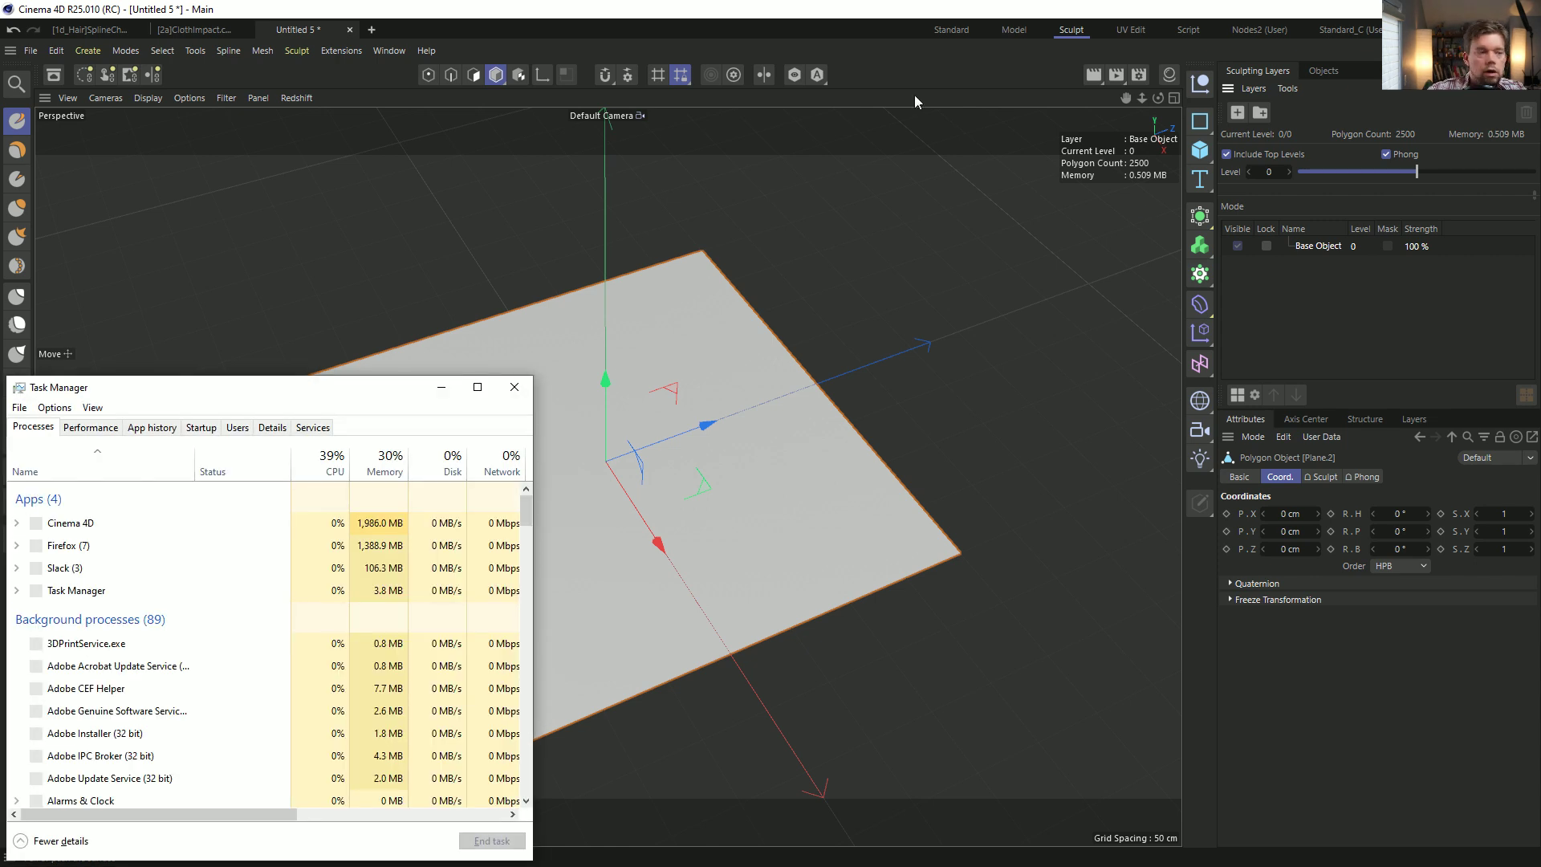
pyautogui.click(199, 528)
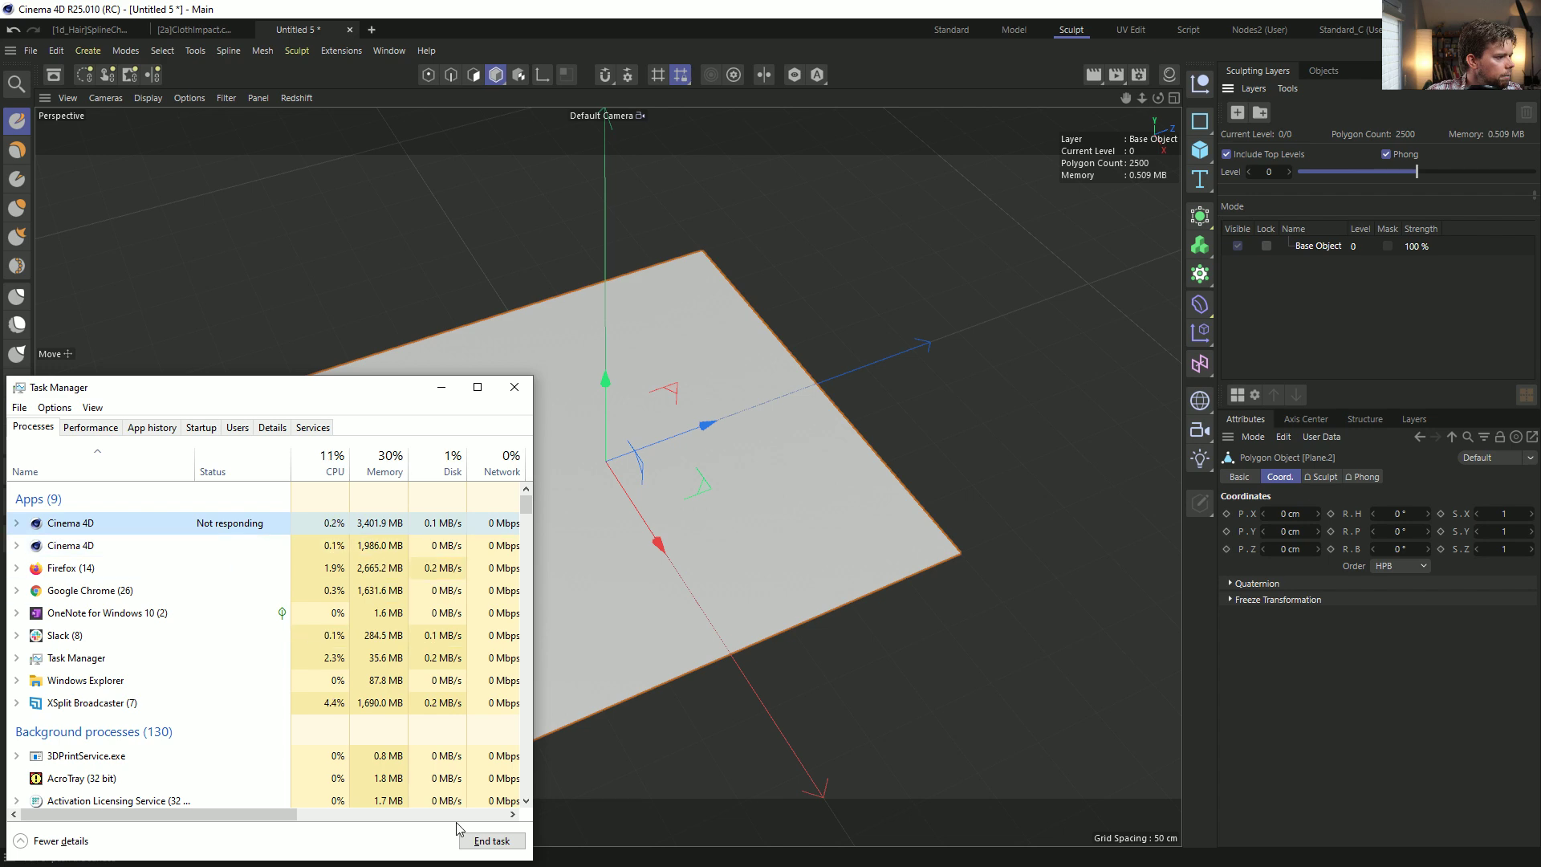
pyautogui.click(477, 842)
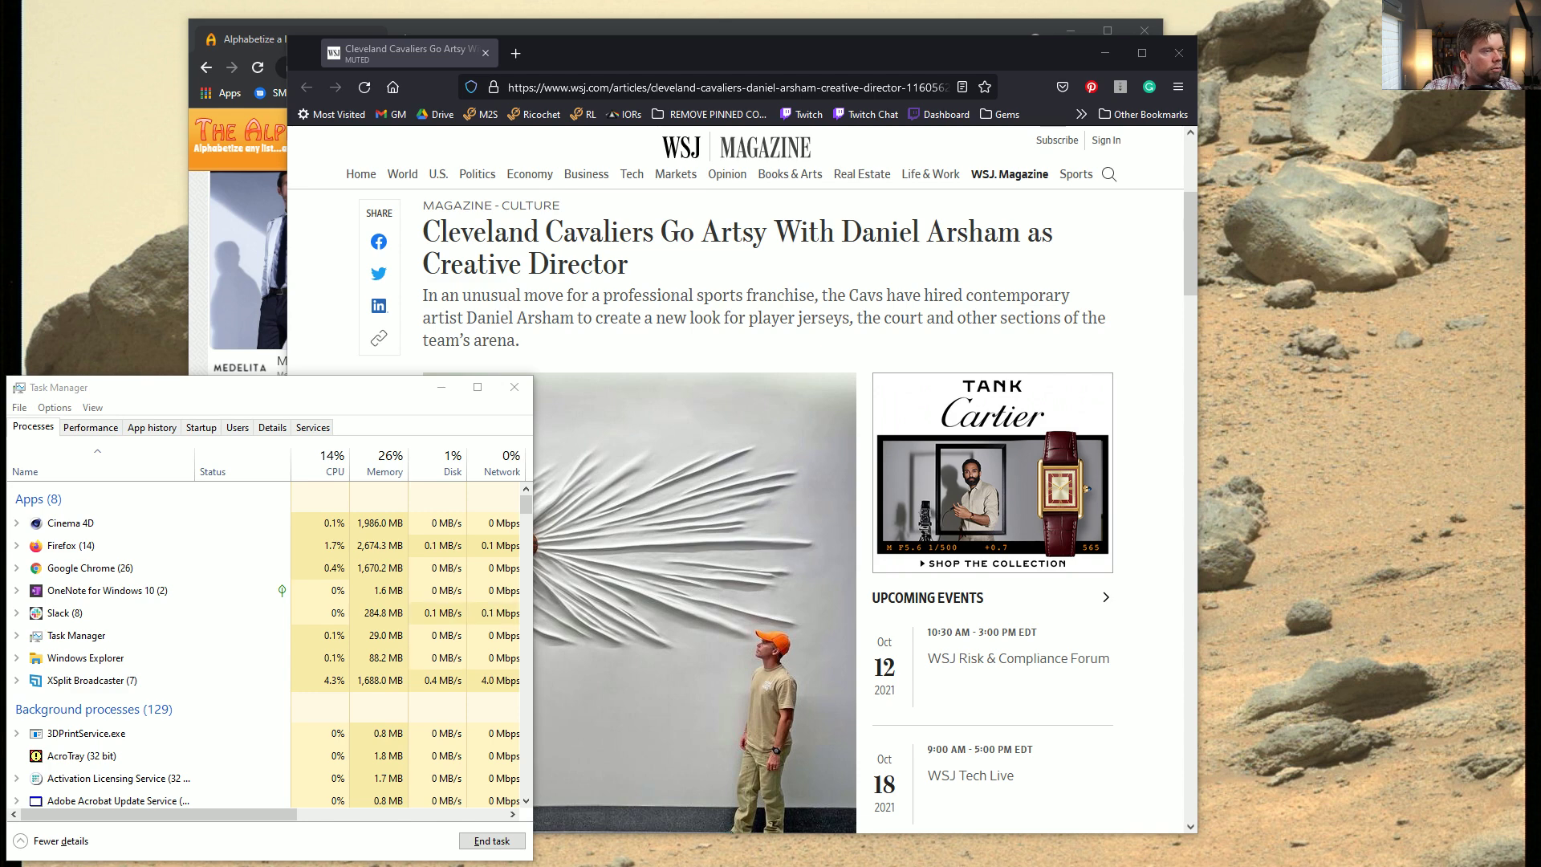
# Restart Cinema 4D R25 with an empty project and switch to the Sculpt layout.
pyautogui.moveTo(812, 168)
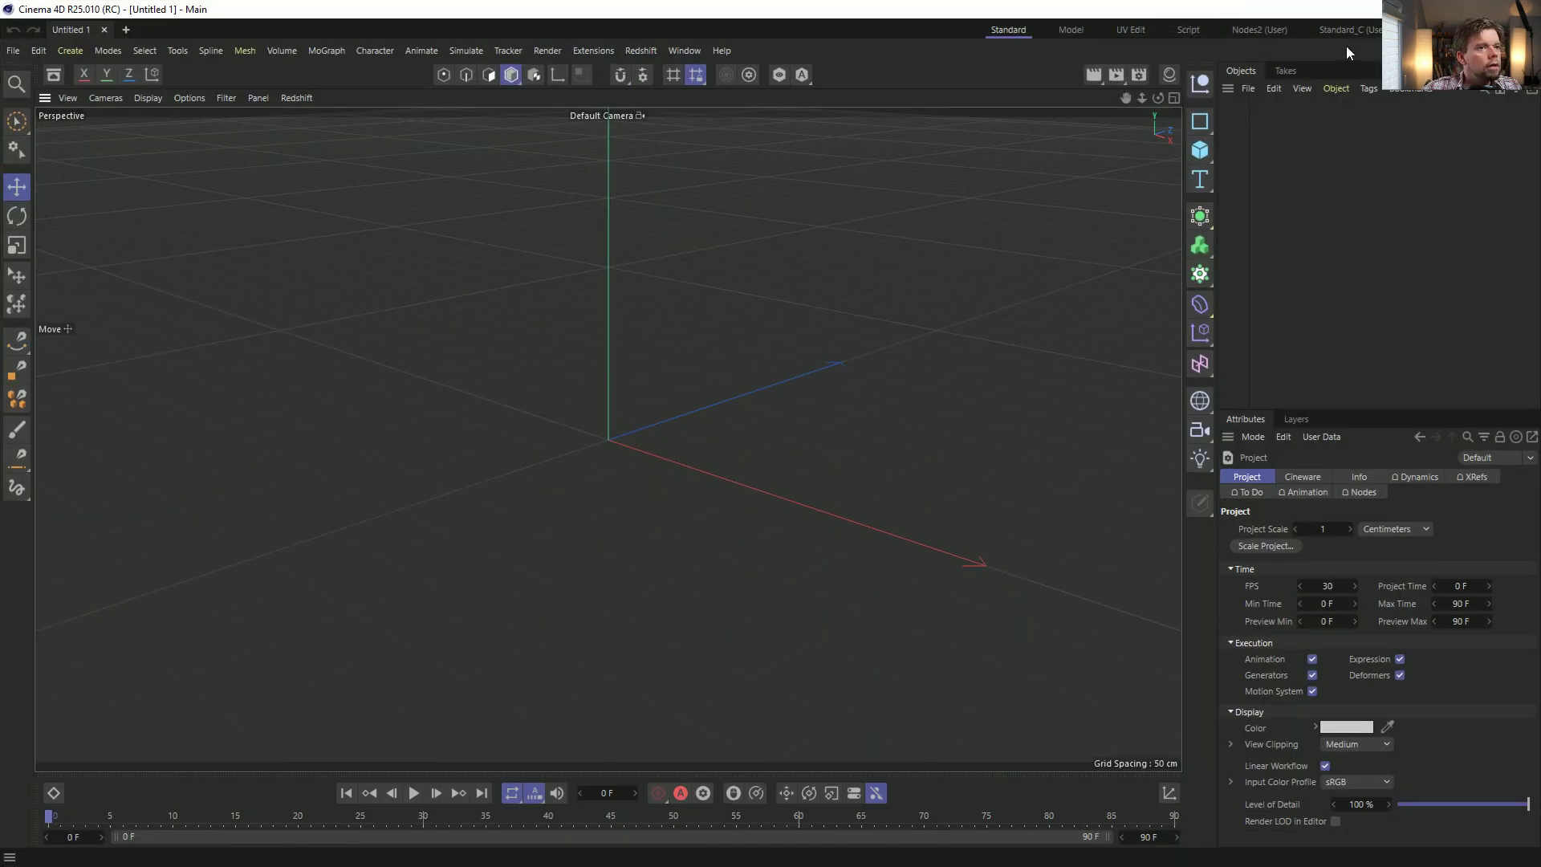
pyautogui.click(1422, 30)
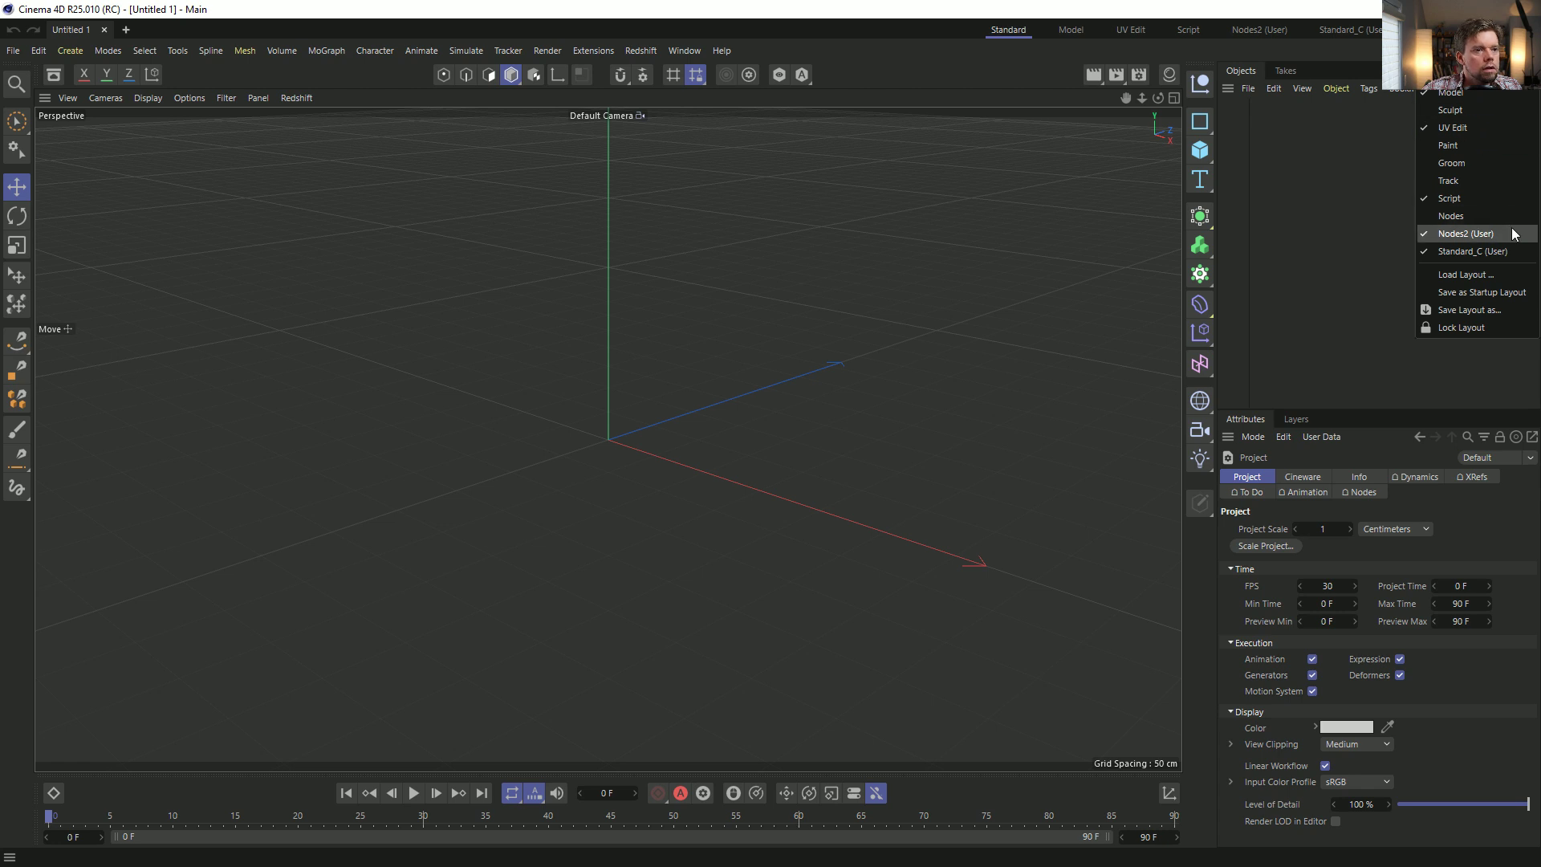
pyautogui.click(708, 38)
pyautogui.click(685, 50)
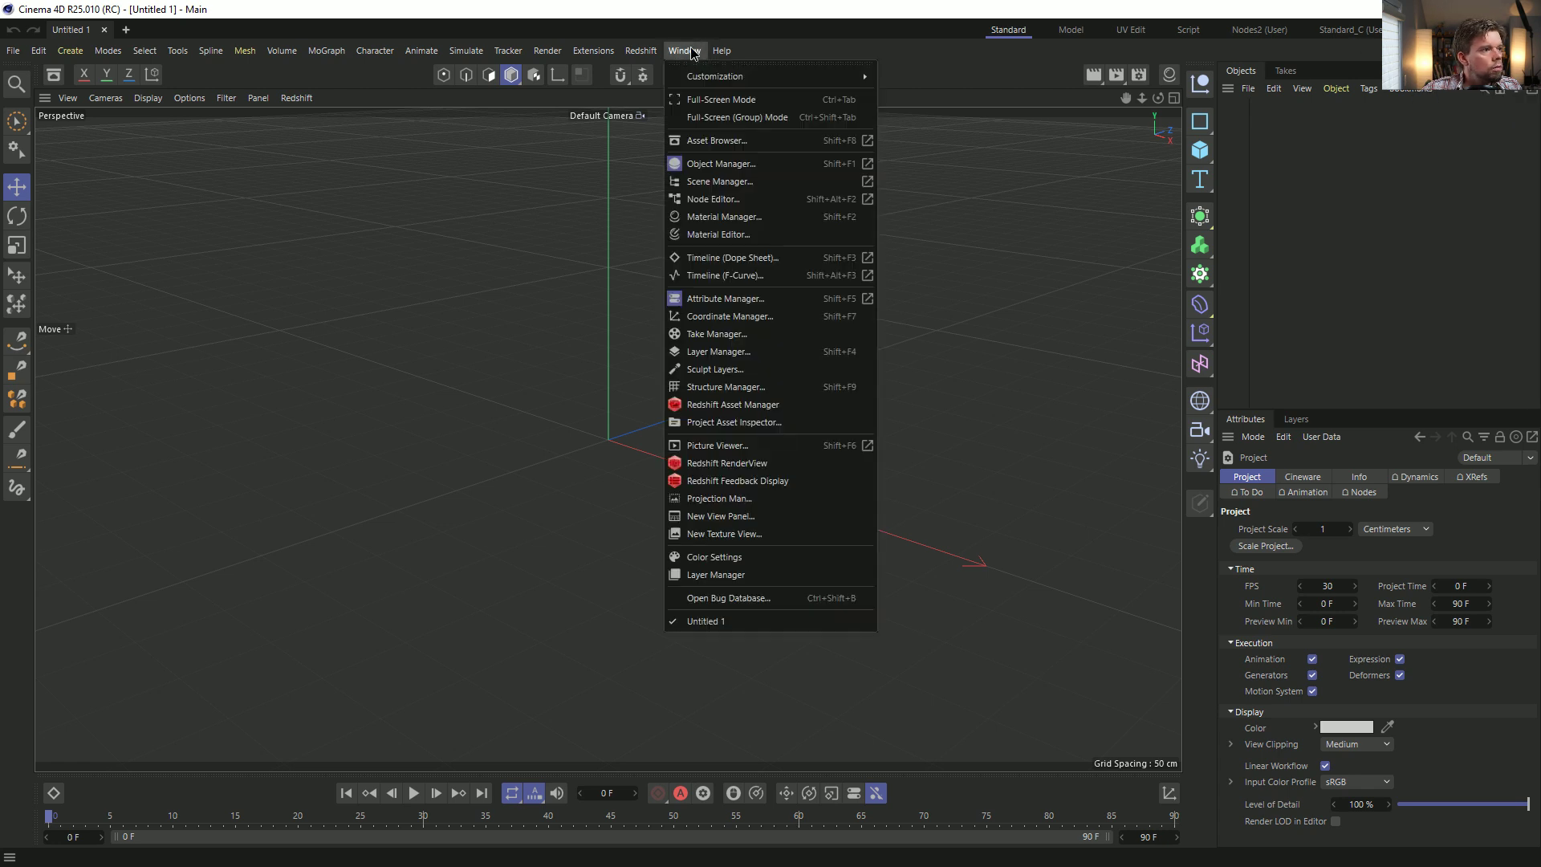
pyautogui.moveTo(697, 81)
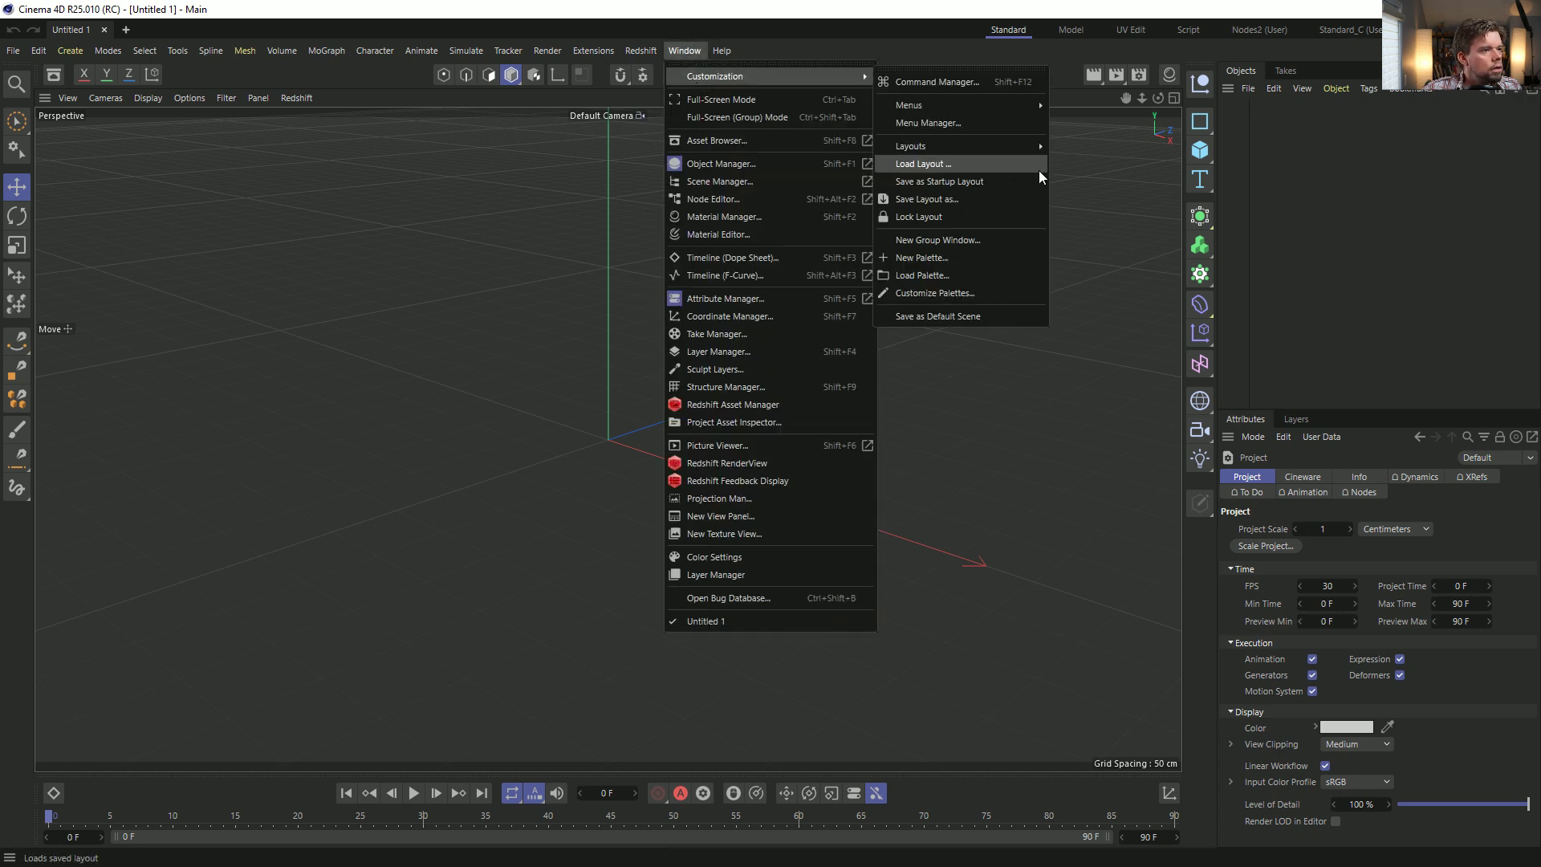
pyautogui.moveTo(994, 144)
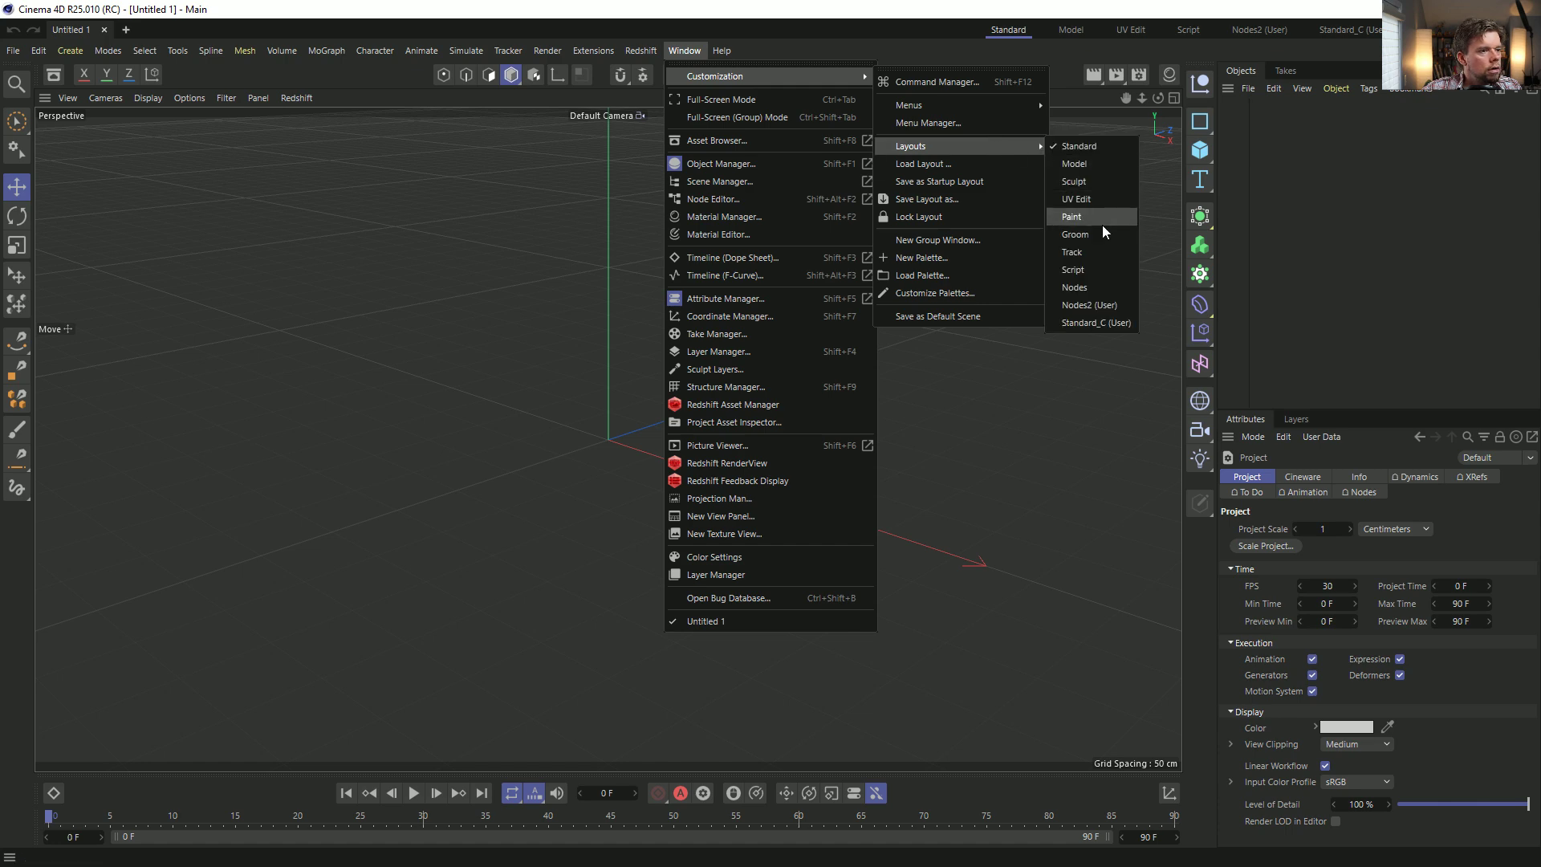
pyautogui.click(1096, 178)
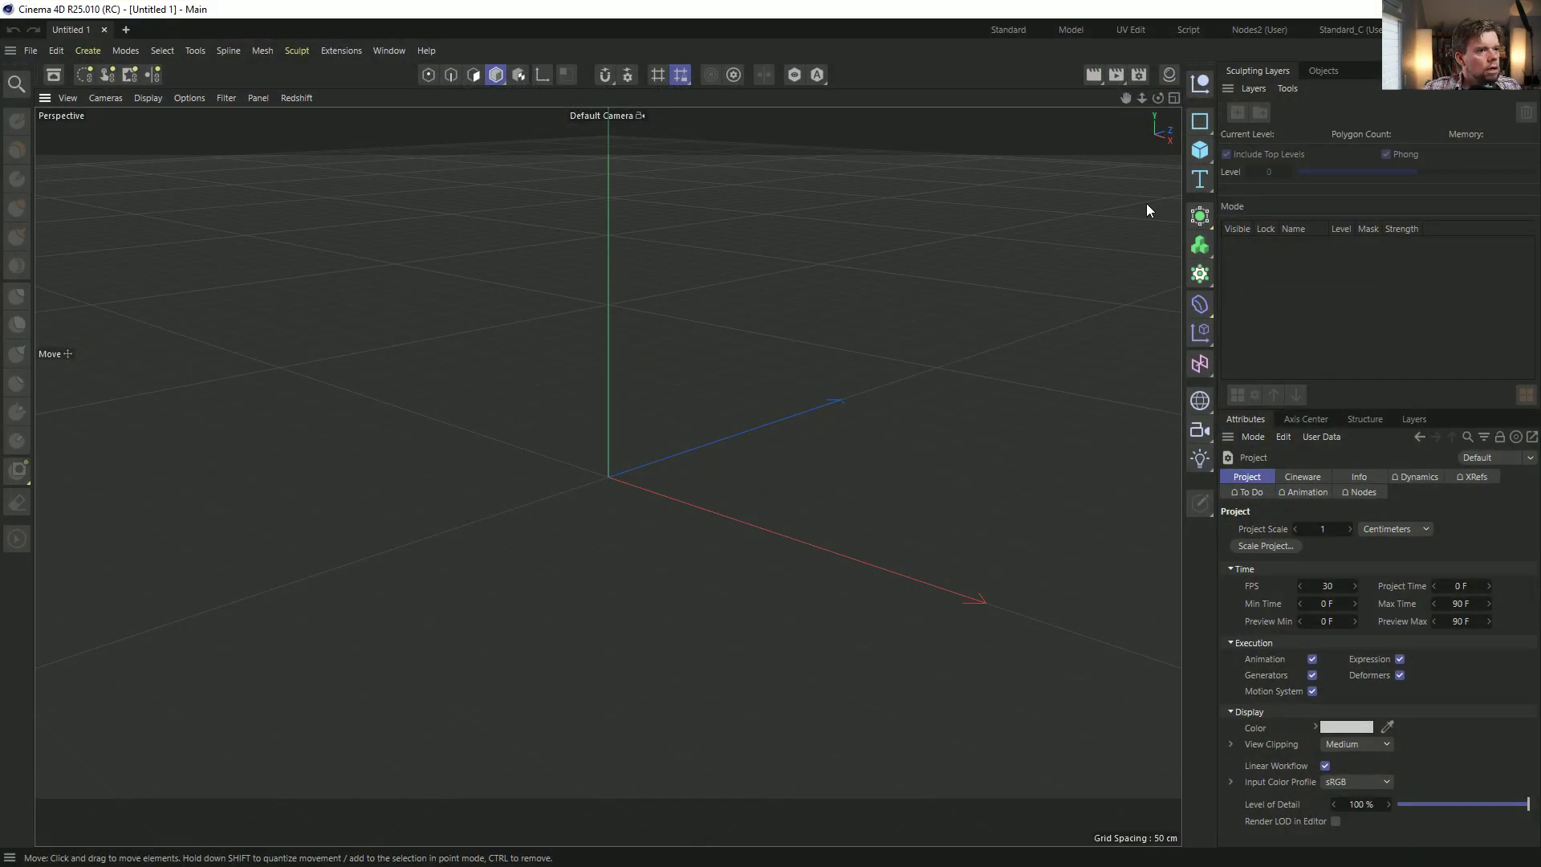
# Add a plane with 50 width segments and 50 height segments and make it editable.
pyautogui.click(1200, 150)
pyautogui.click(1272, 206)
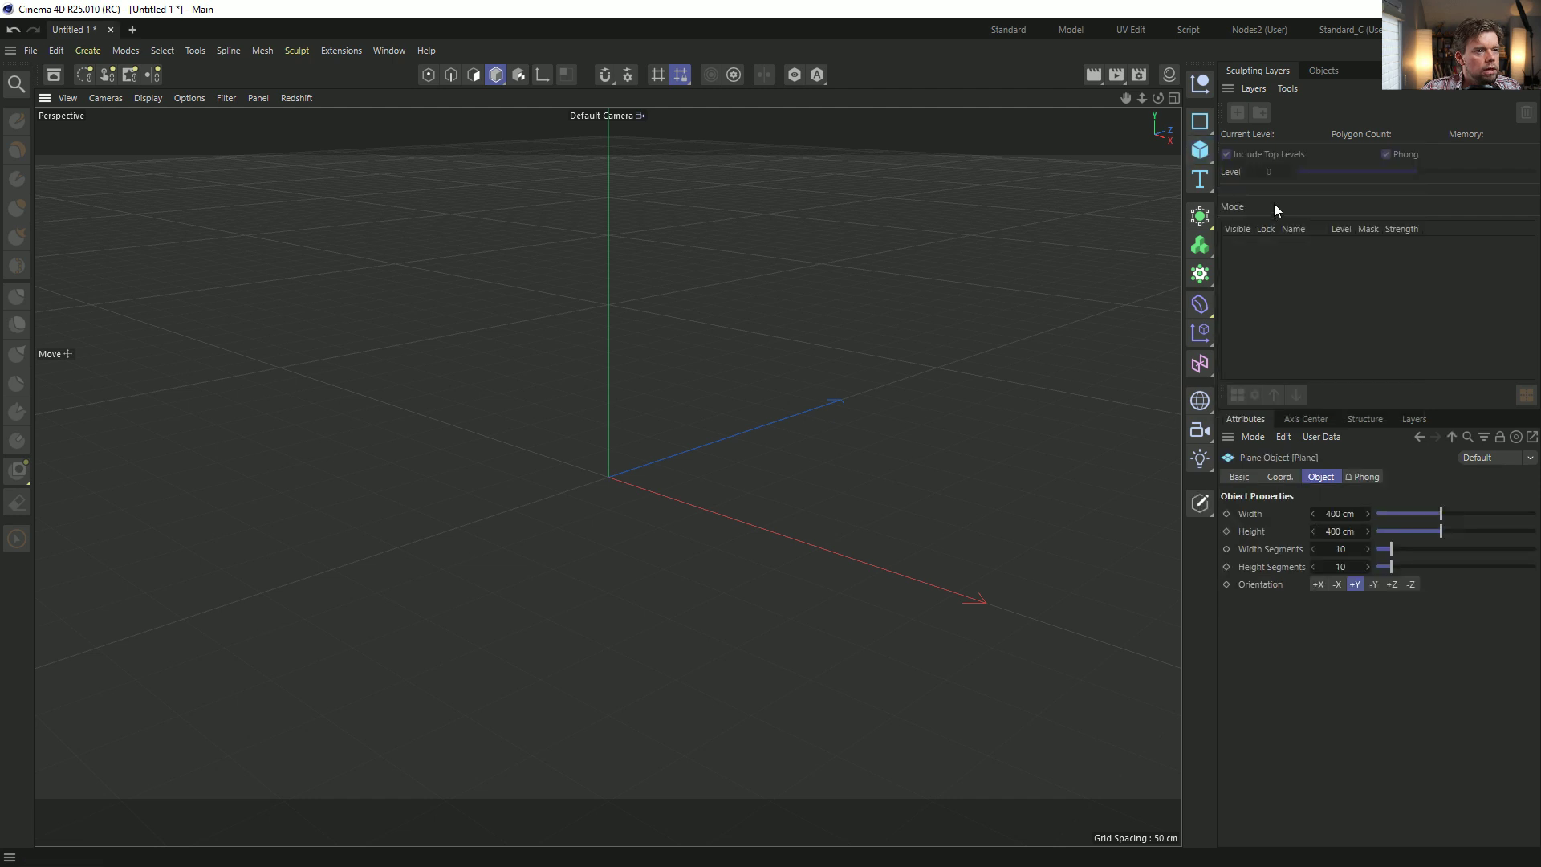
pyautogui.click(1348, 549)
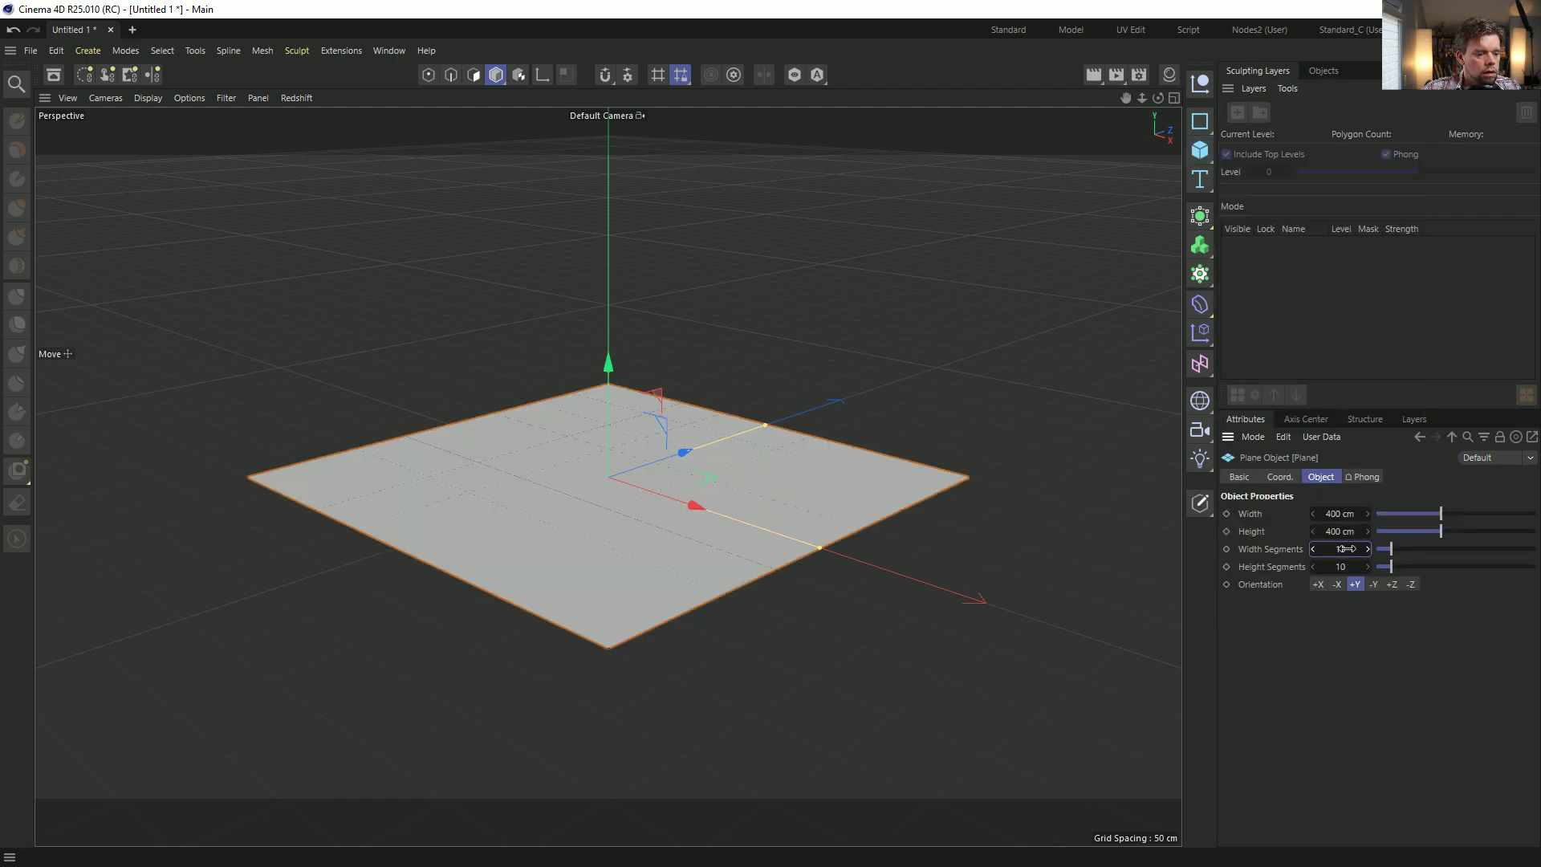
pyautogui.write('50')
pyautogui.press('Tab')
pyautogui.write('50')
pyautogui.press('Return')
pyautogui.press('c')
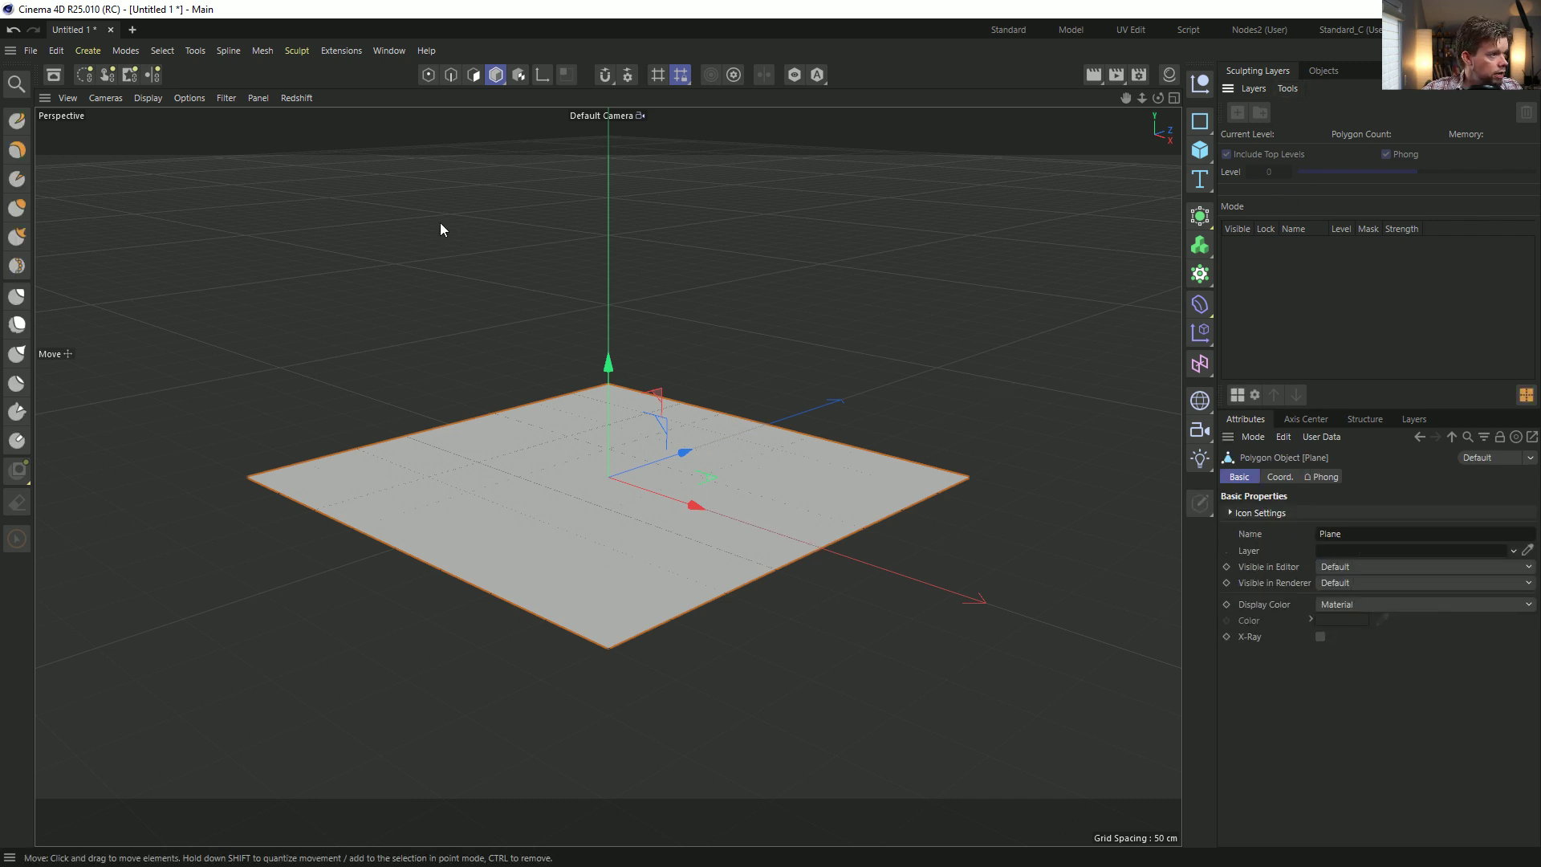
# Convert the editable plane into a level 0 sculpt object and activate the Pull brush.
pyautogui.click(1245, 394)
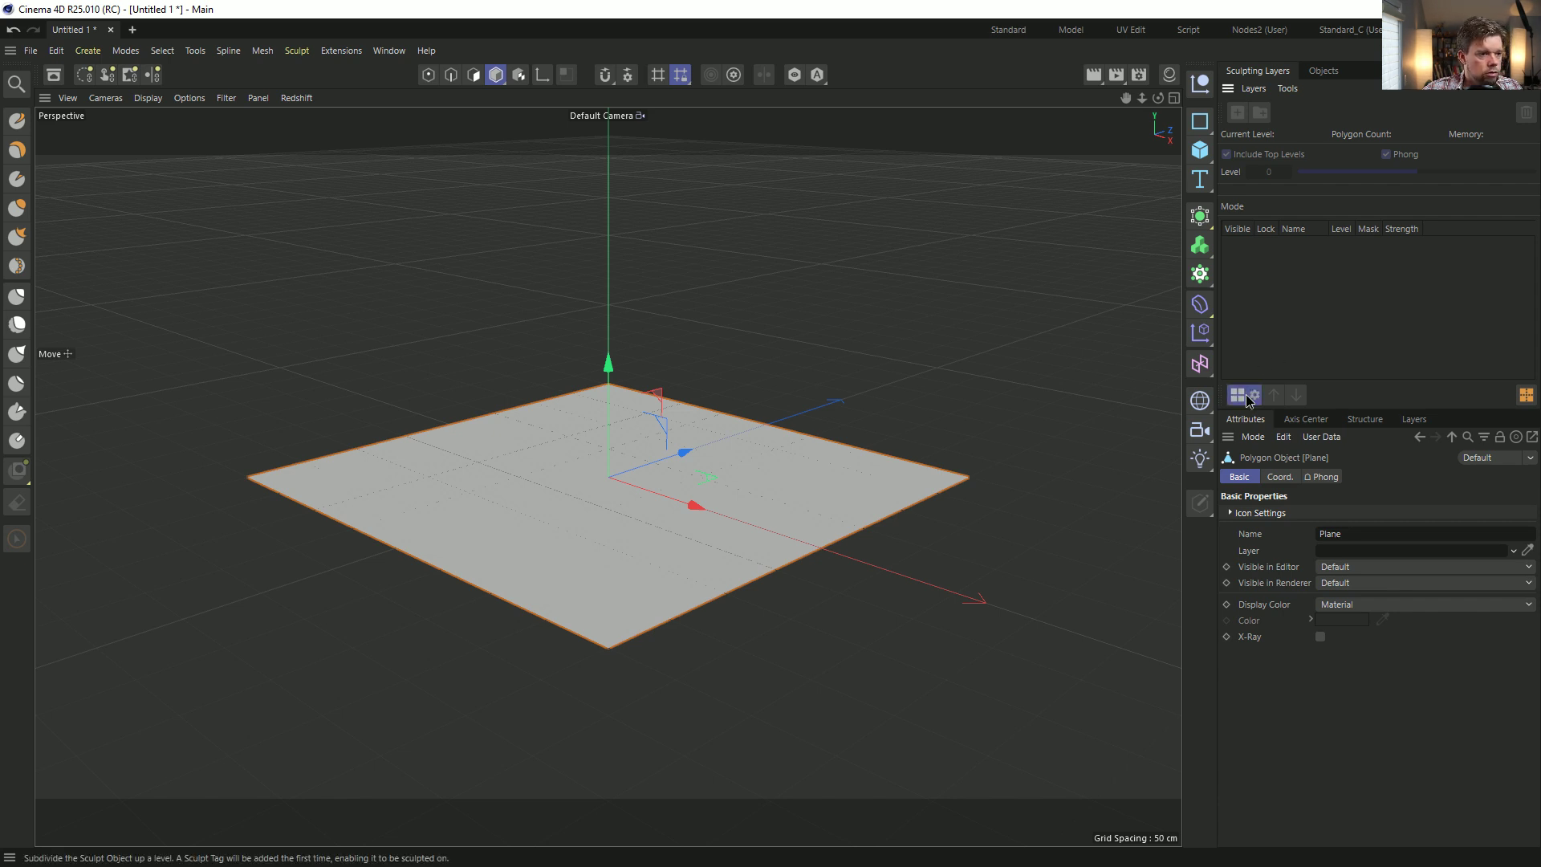
pyautogui.click(1239, 414)
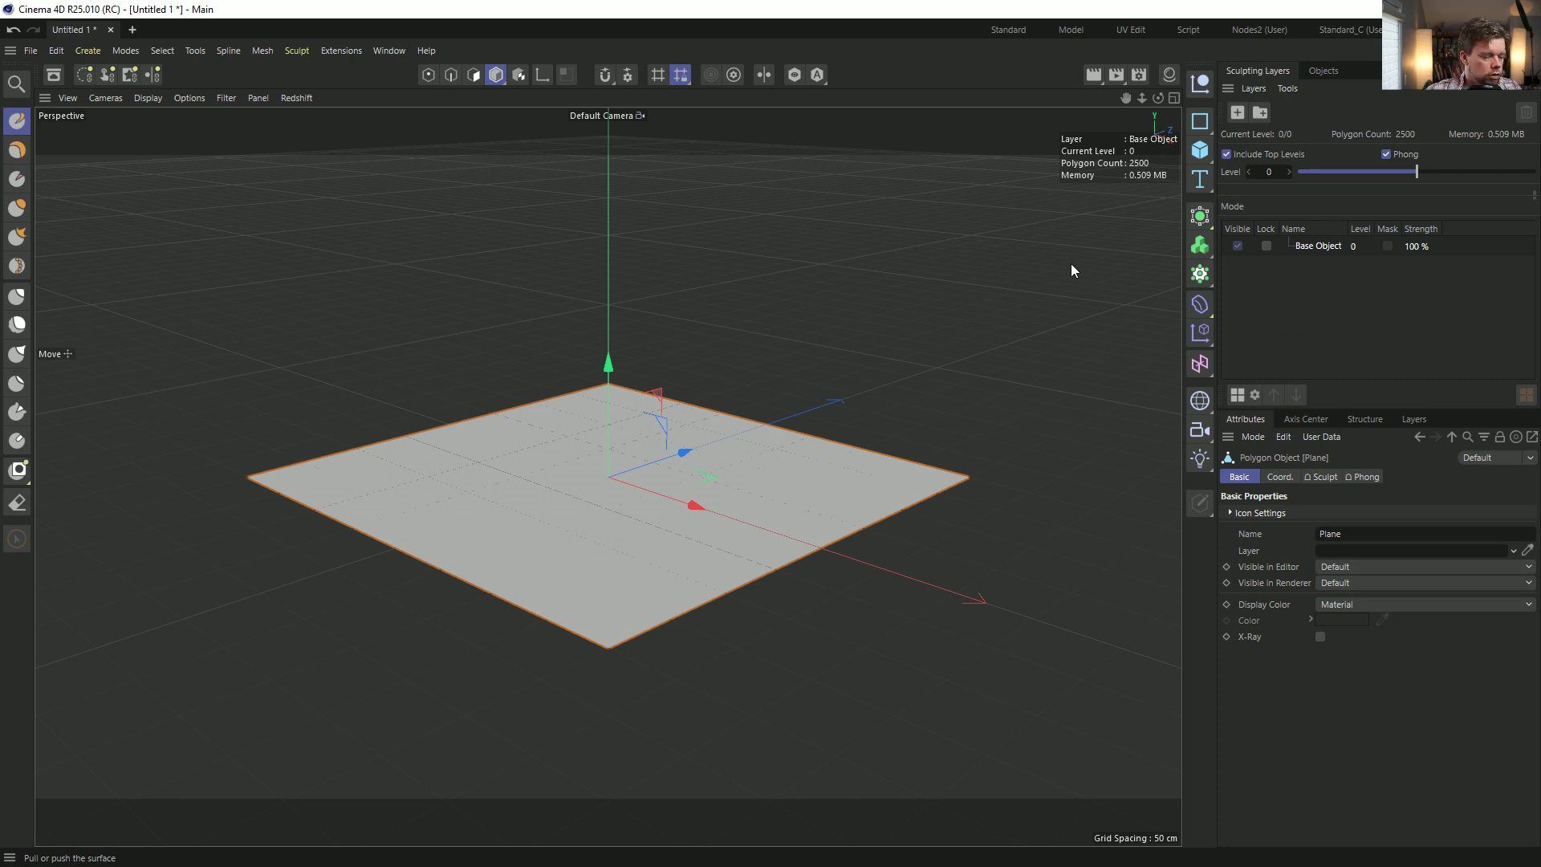
# End the restarted Cinema 4D R25 process, listed as not responding, in Task Manager.
pyautogui.hotkey('ctrl', 'shift', 'Escape')
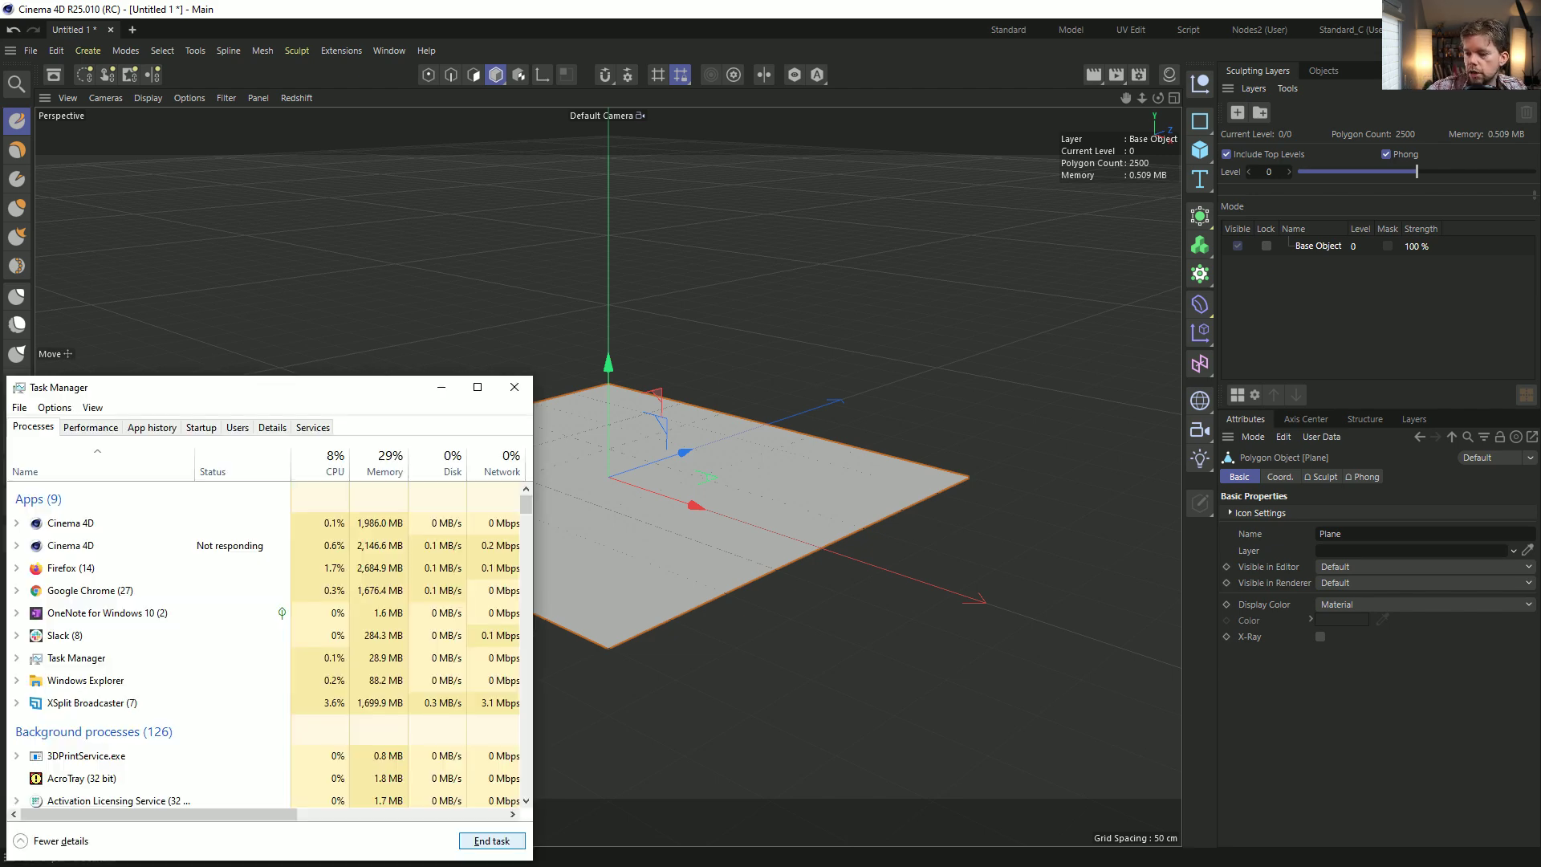
pyautogui.click(148, 545)
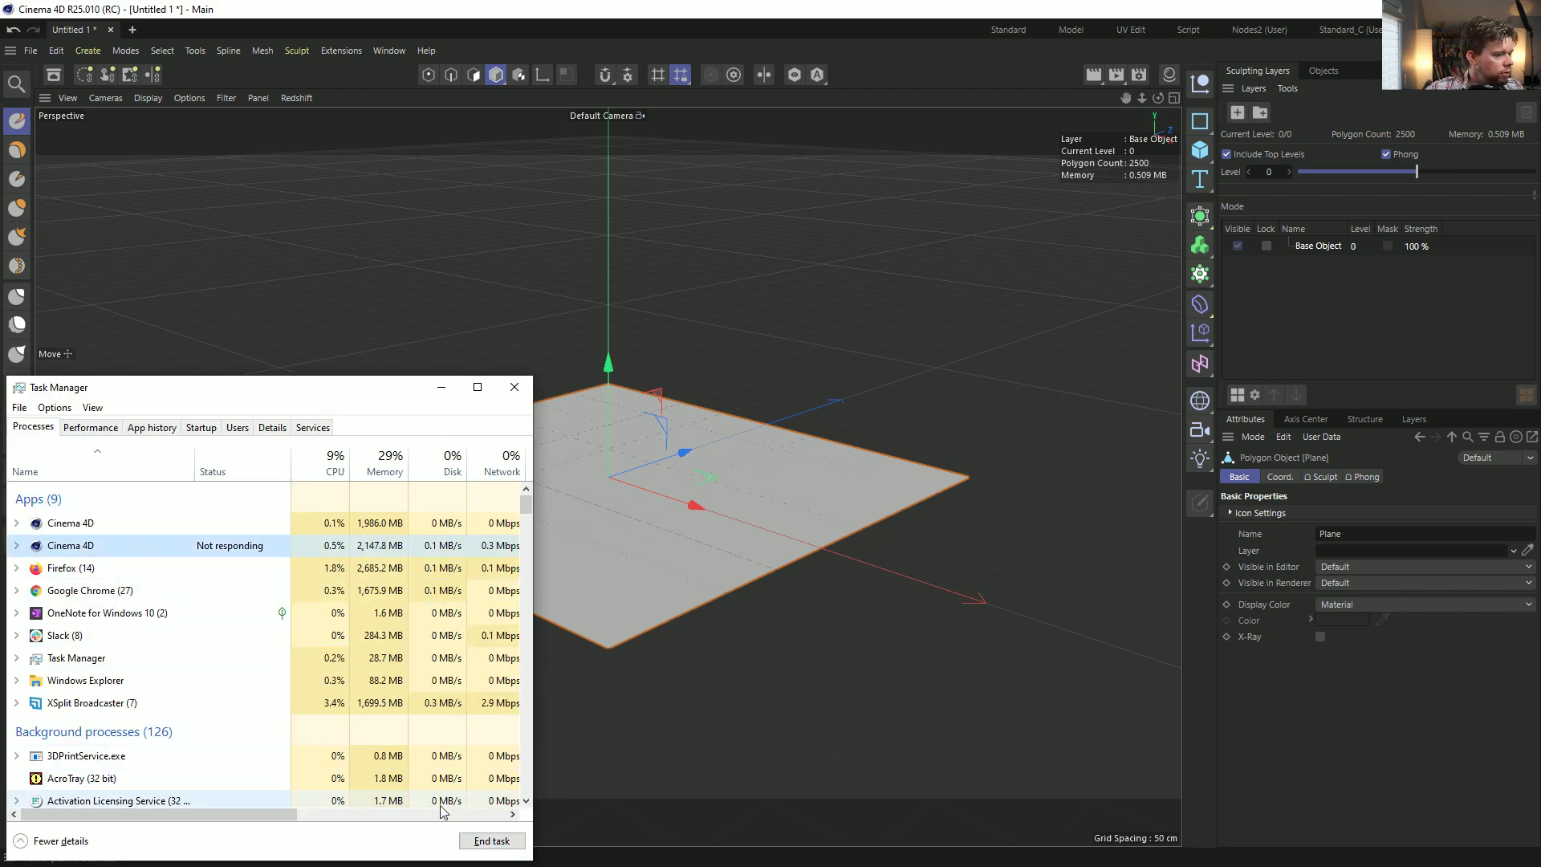
pyautogui.click(492, 840)
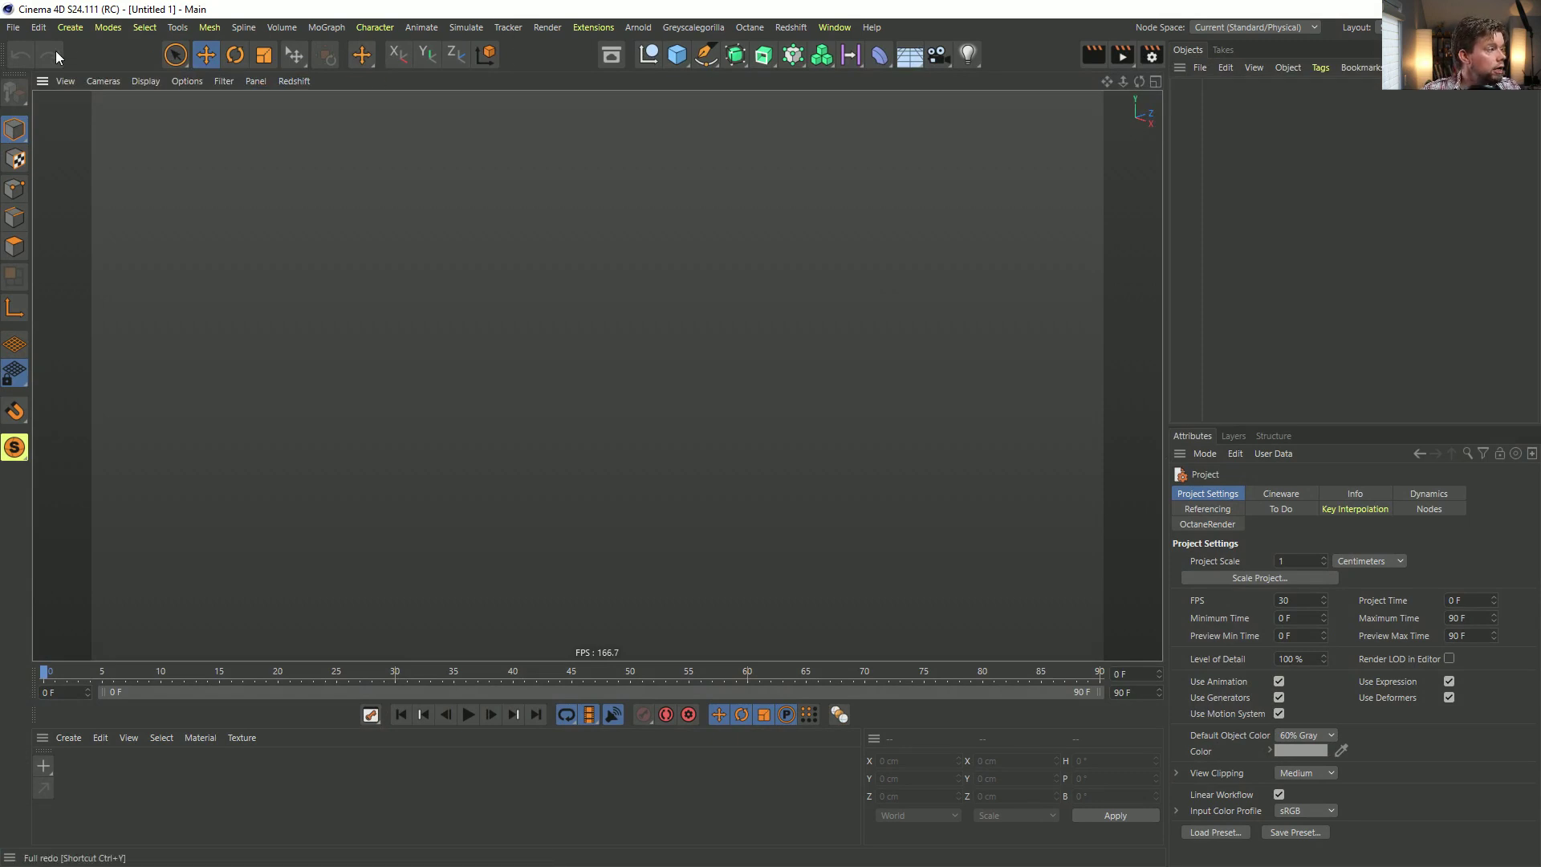
# In Cinema 4D S24, add a plane with 50 width and 50 height segments and make it editable.
pyautogui.click(679, 57)
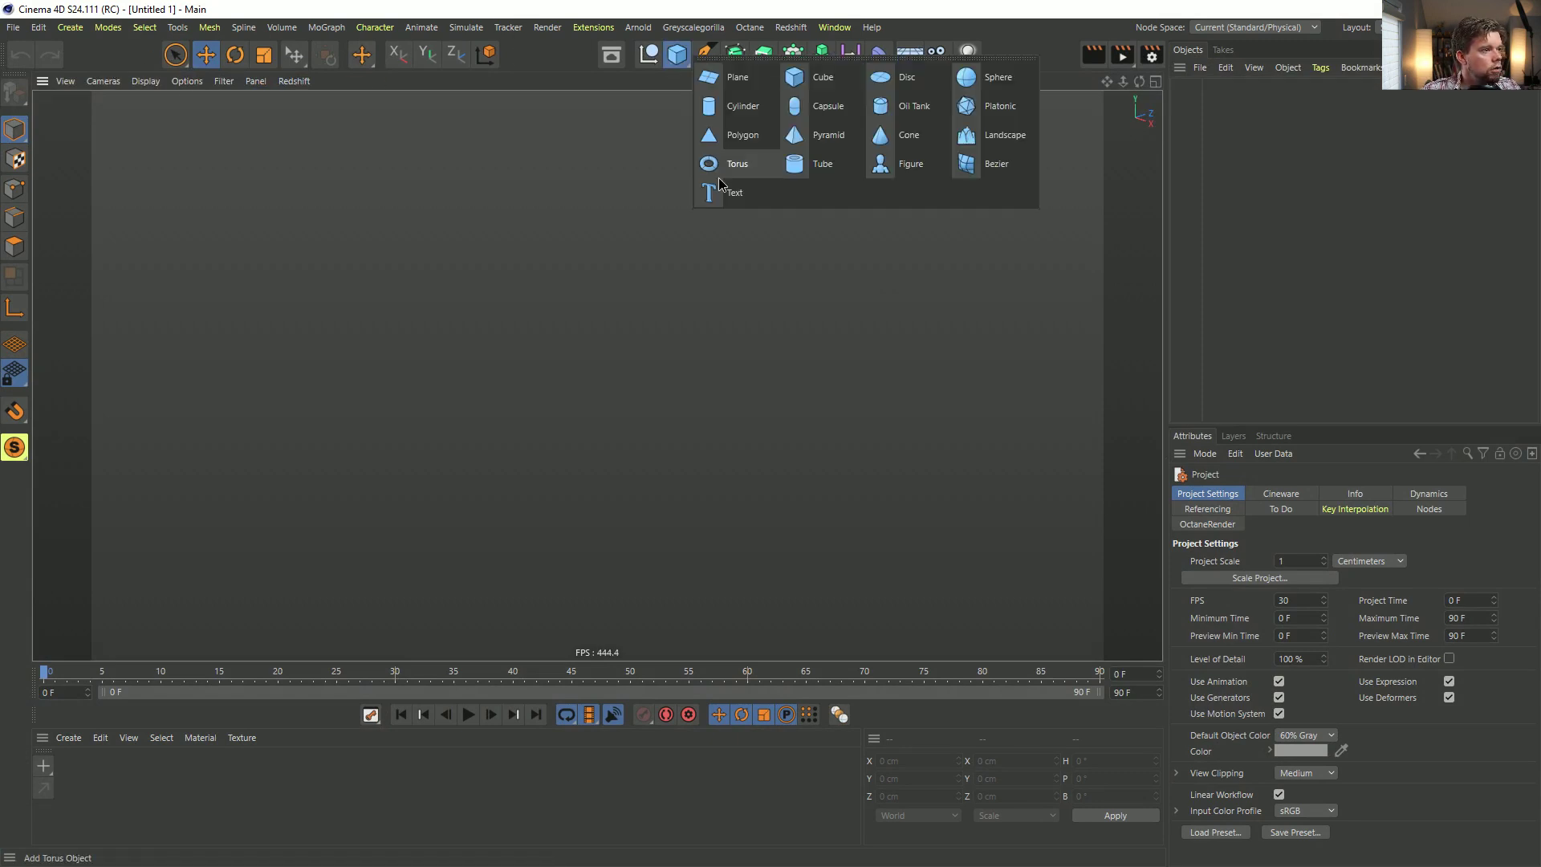
pyautogui.click(721, 77)
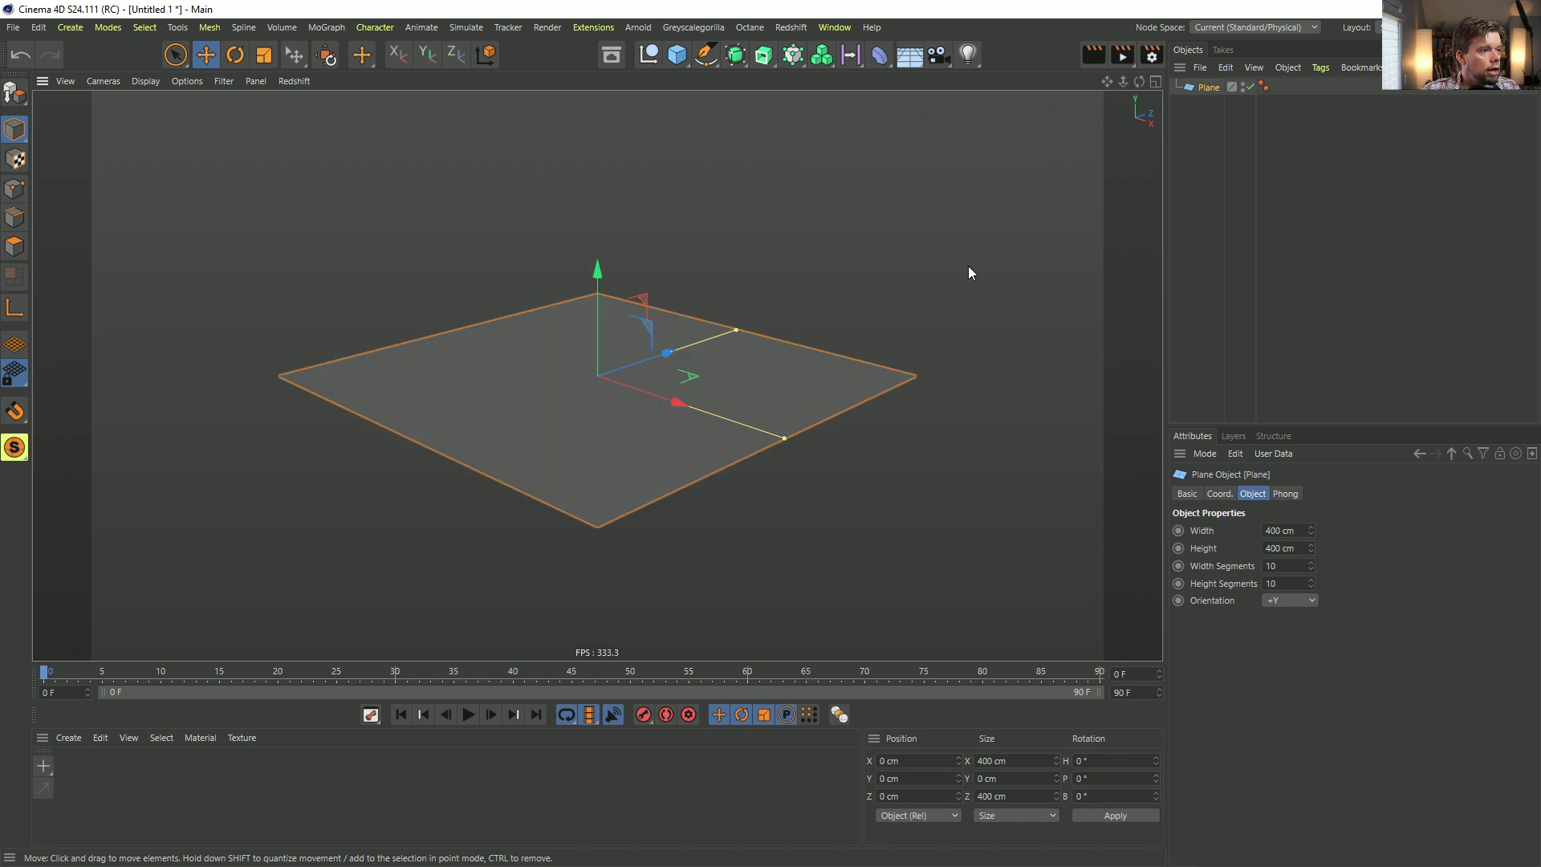
pyautogui.doubleClick(1285, 566)
pyautogui.write('50')
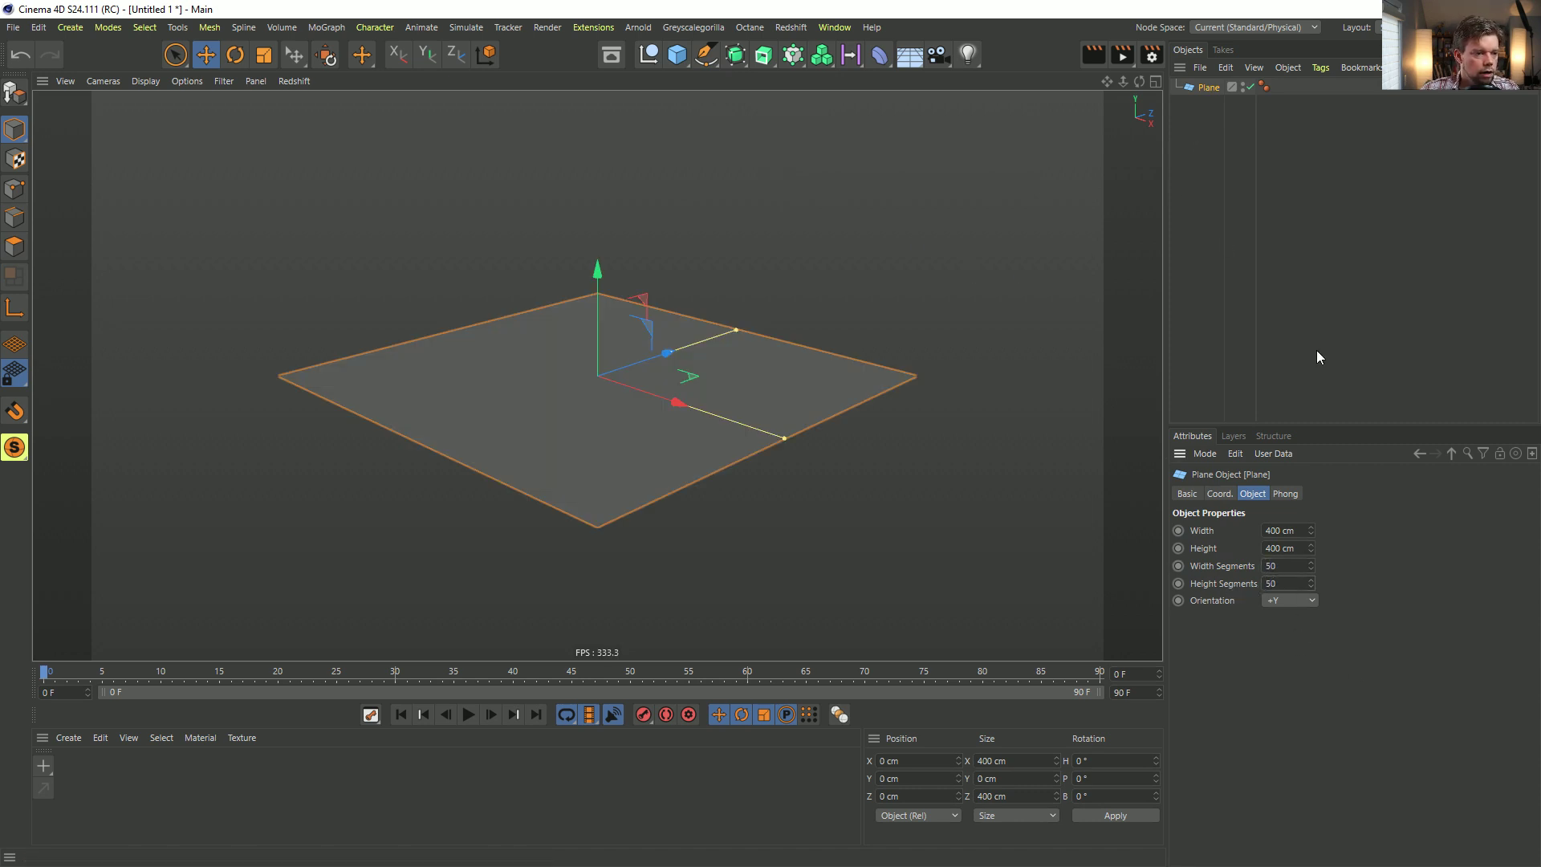
pyautogui.write('c')
pyautogui.keyDown('alt'); pyautogui.moveTo(843, 284); pyautogui.dragTo(851, 345); pyautogui.keyUp('alt')
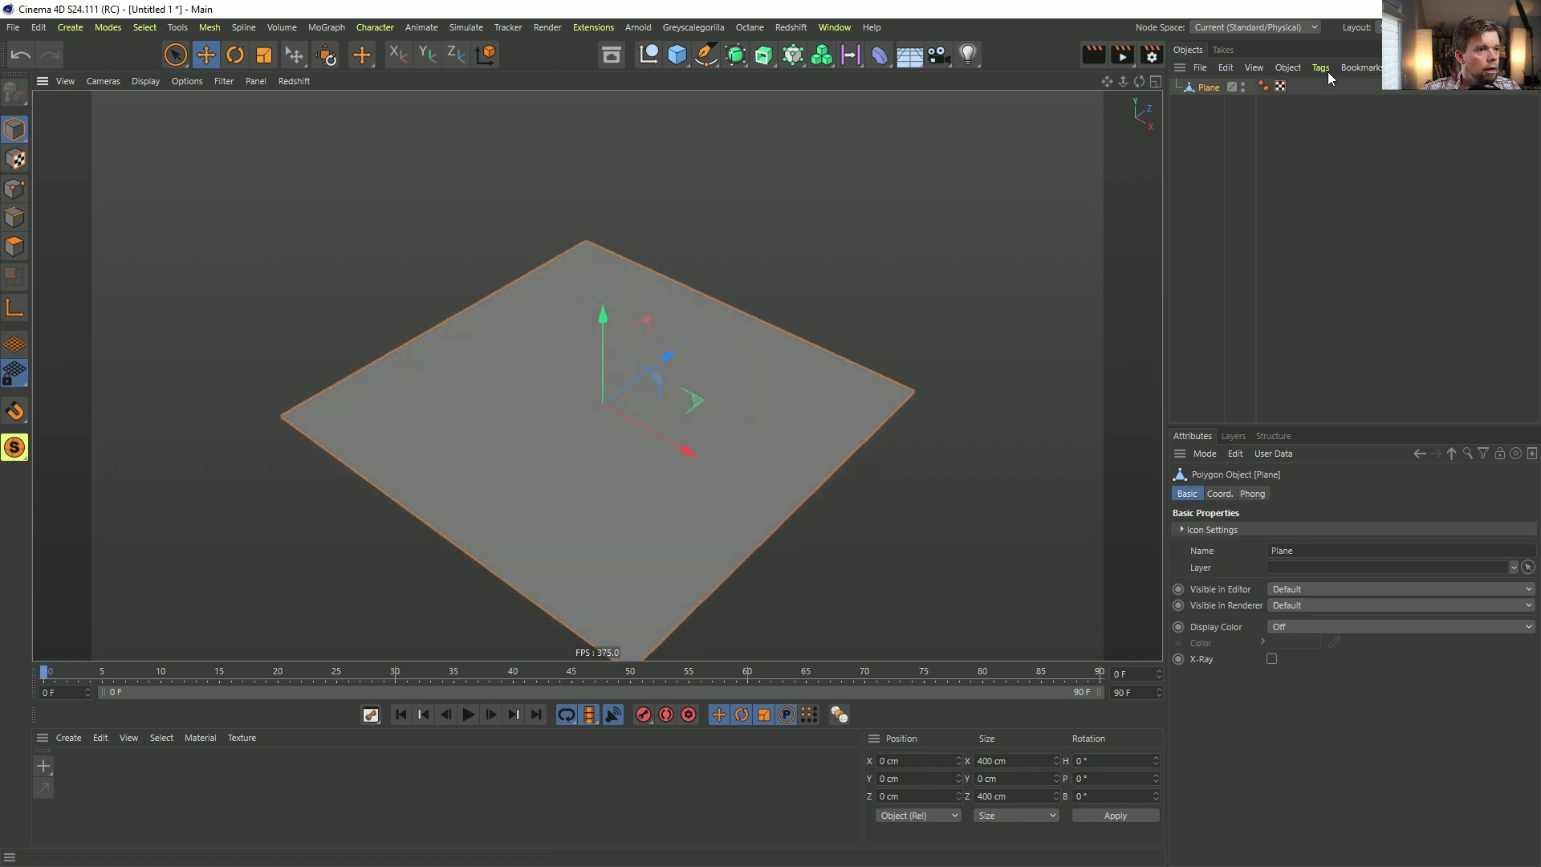
# Switch to the Sculpt layout and convert the editable plane into a level 0 sculpt object.
pyautogui.click(1314, 29)
pyautogui.click(1381, 27)
pyautogui.click(1379, 27)
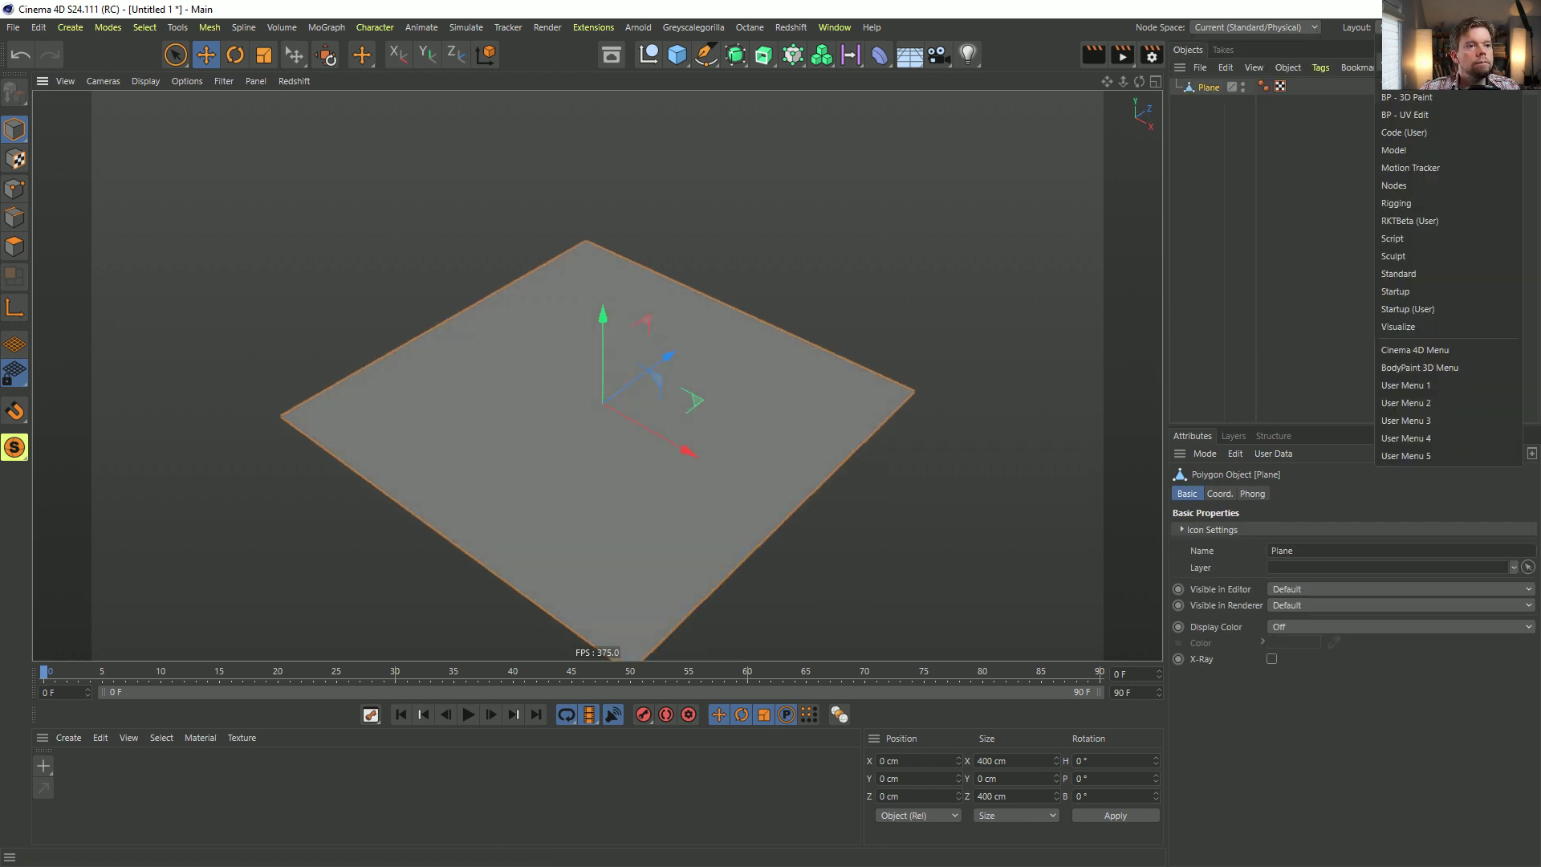
pyautogui.click(1424, 258)
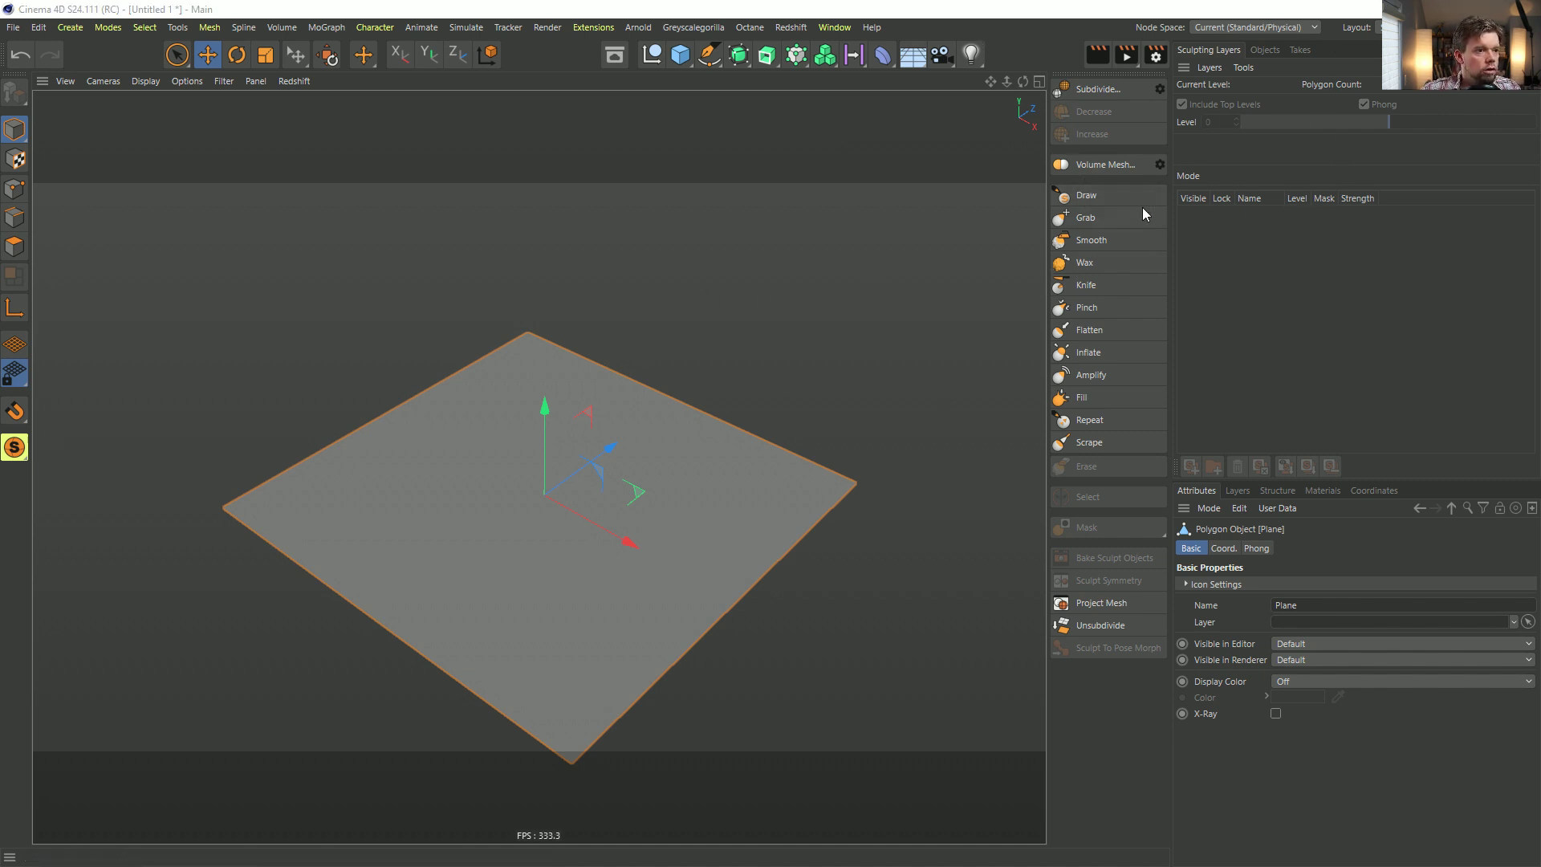
pyautogui.click(1095, 89)
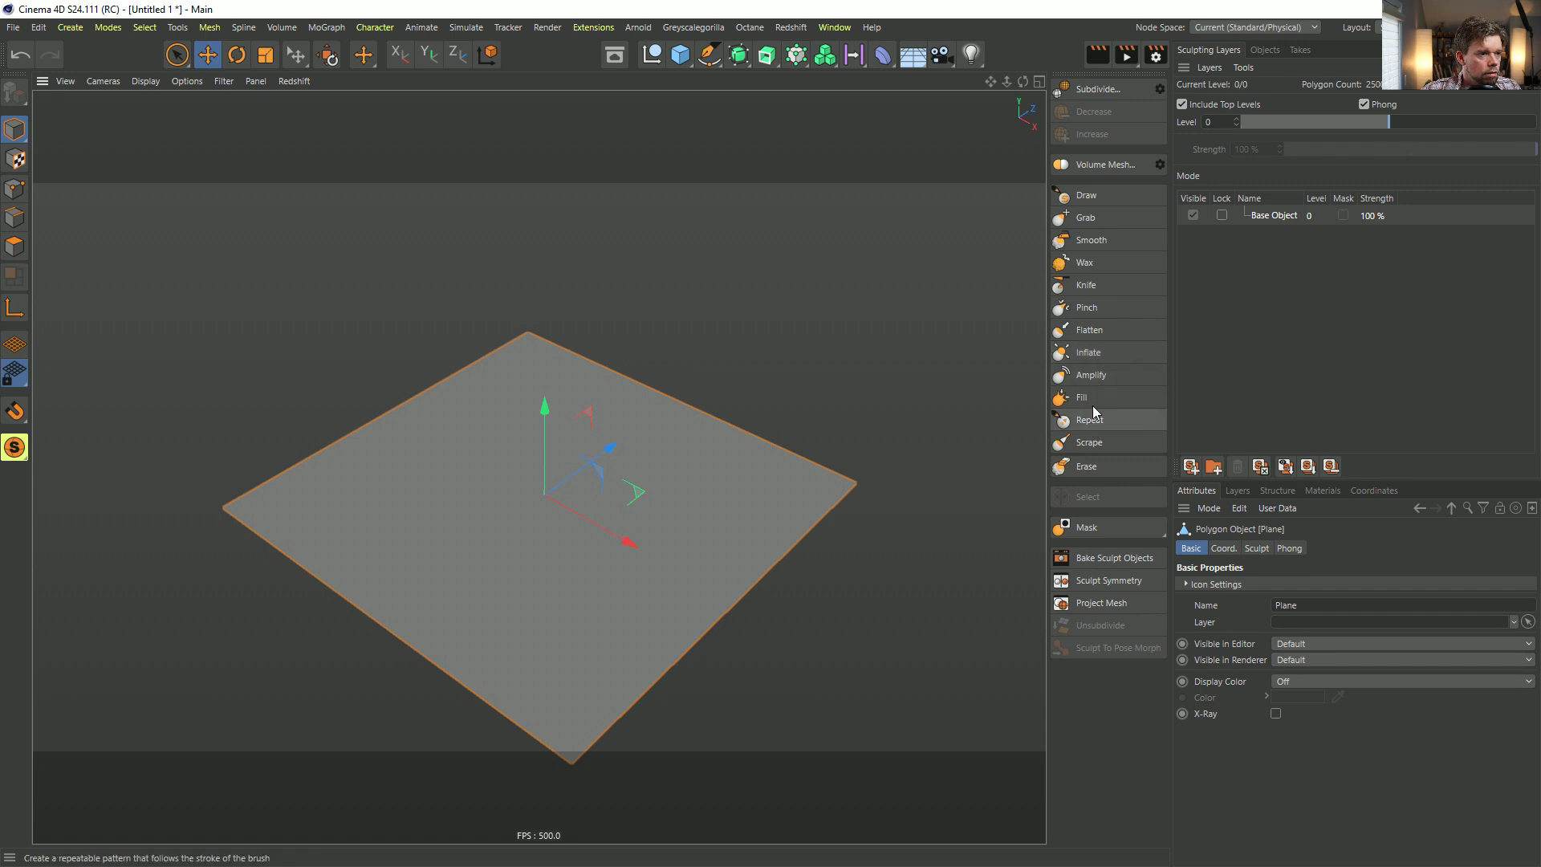
# Sculpt a curved ridge with folds fanning out from it across the plane, using the Draw brush at size 30.
pyautogui.click(1071, 202)
pyautogui.moveTo(551, 407); pyautogui.dragTo(441, 441)
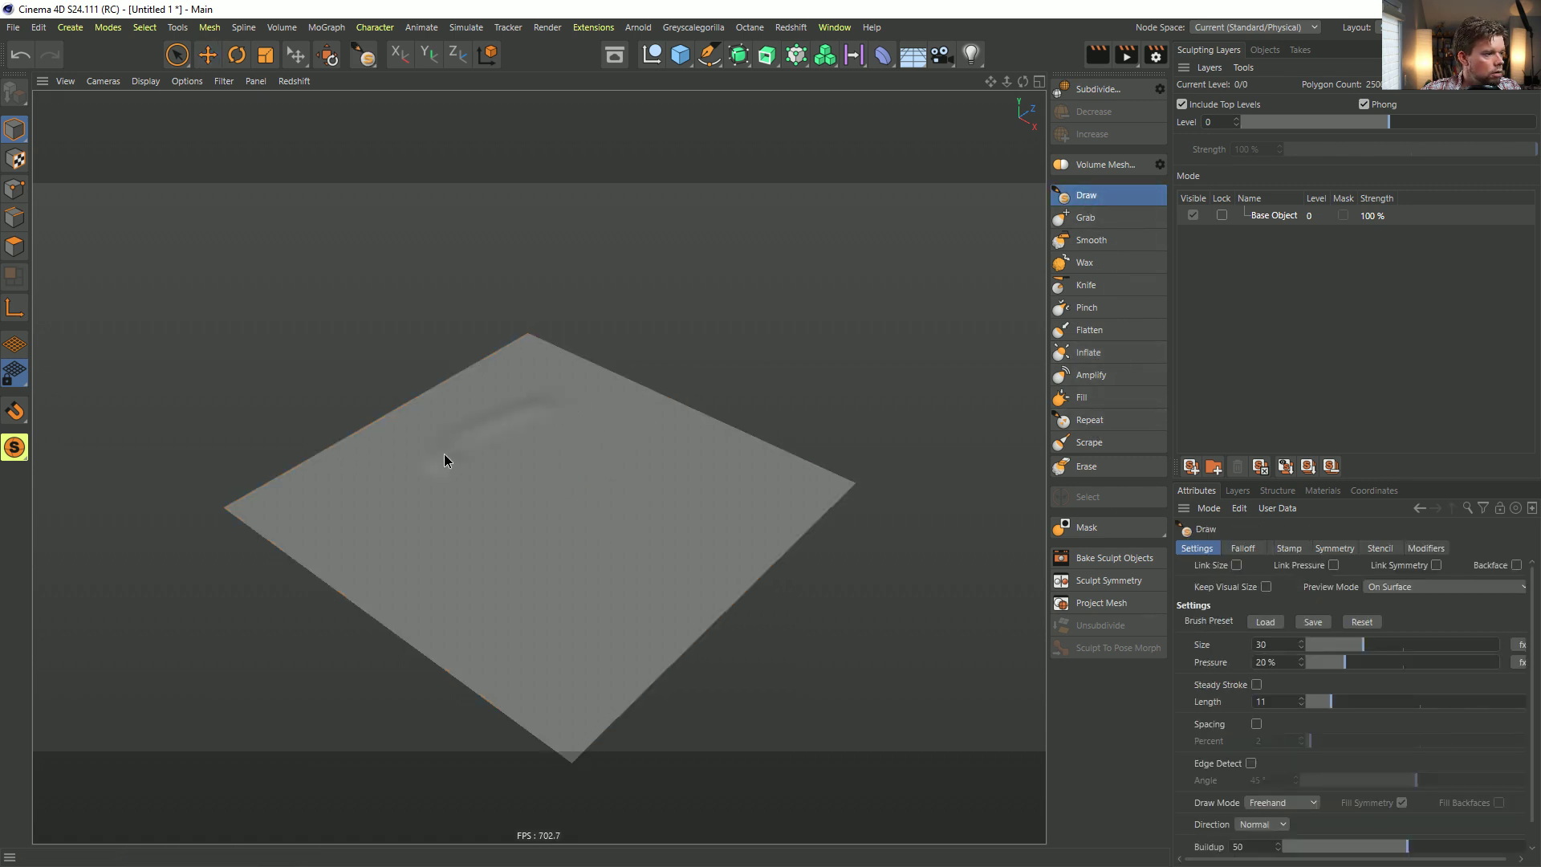
pyautogui.hotkey('ctrl', 'z')
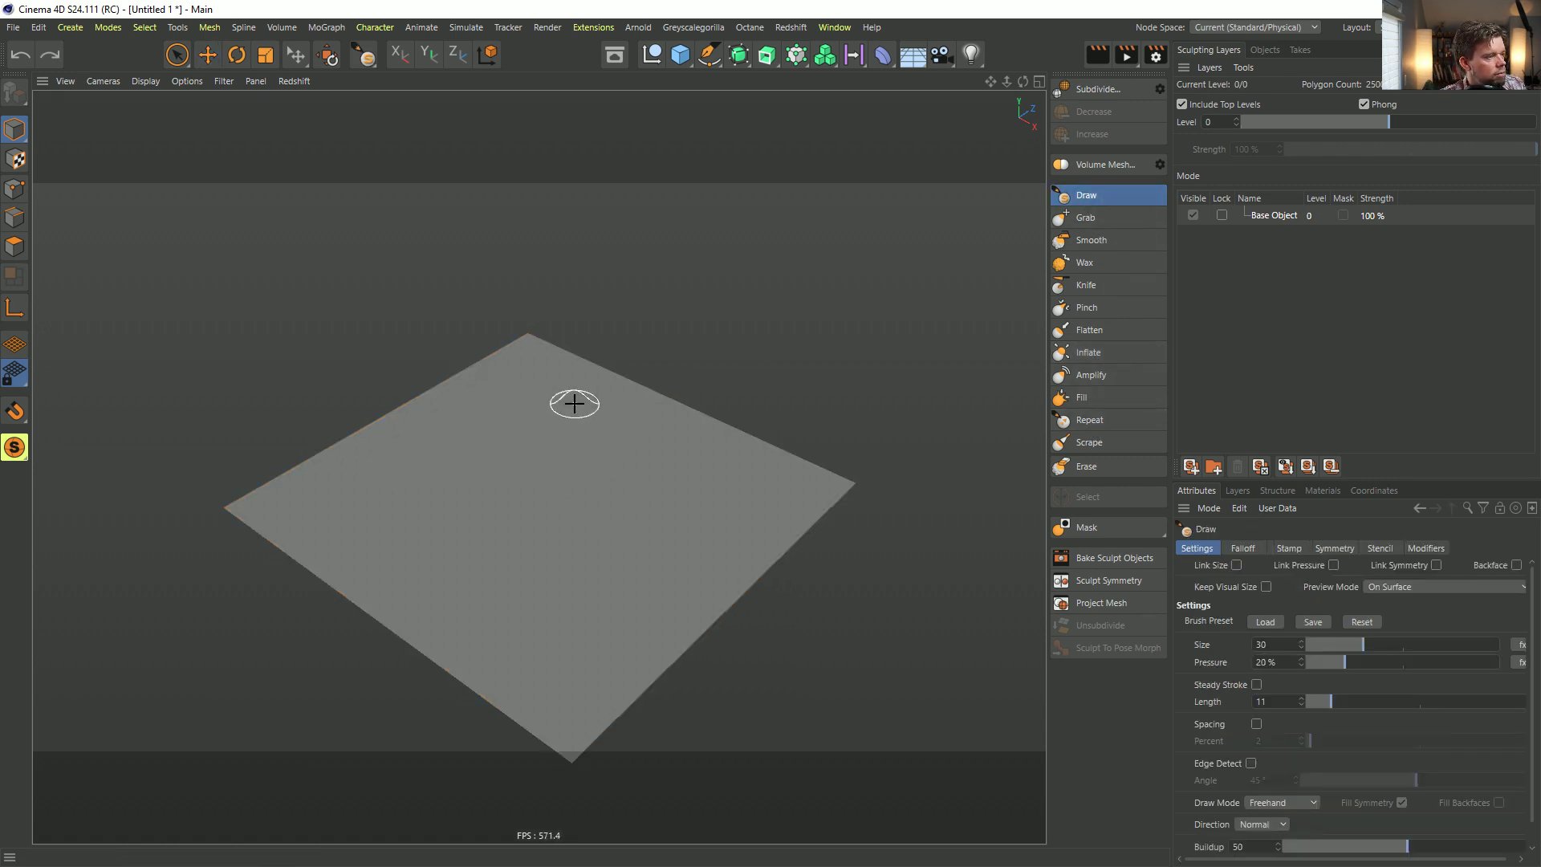
pyautogui.moveTo(610, 391); pyautogui.dragTo(456, 411)
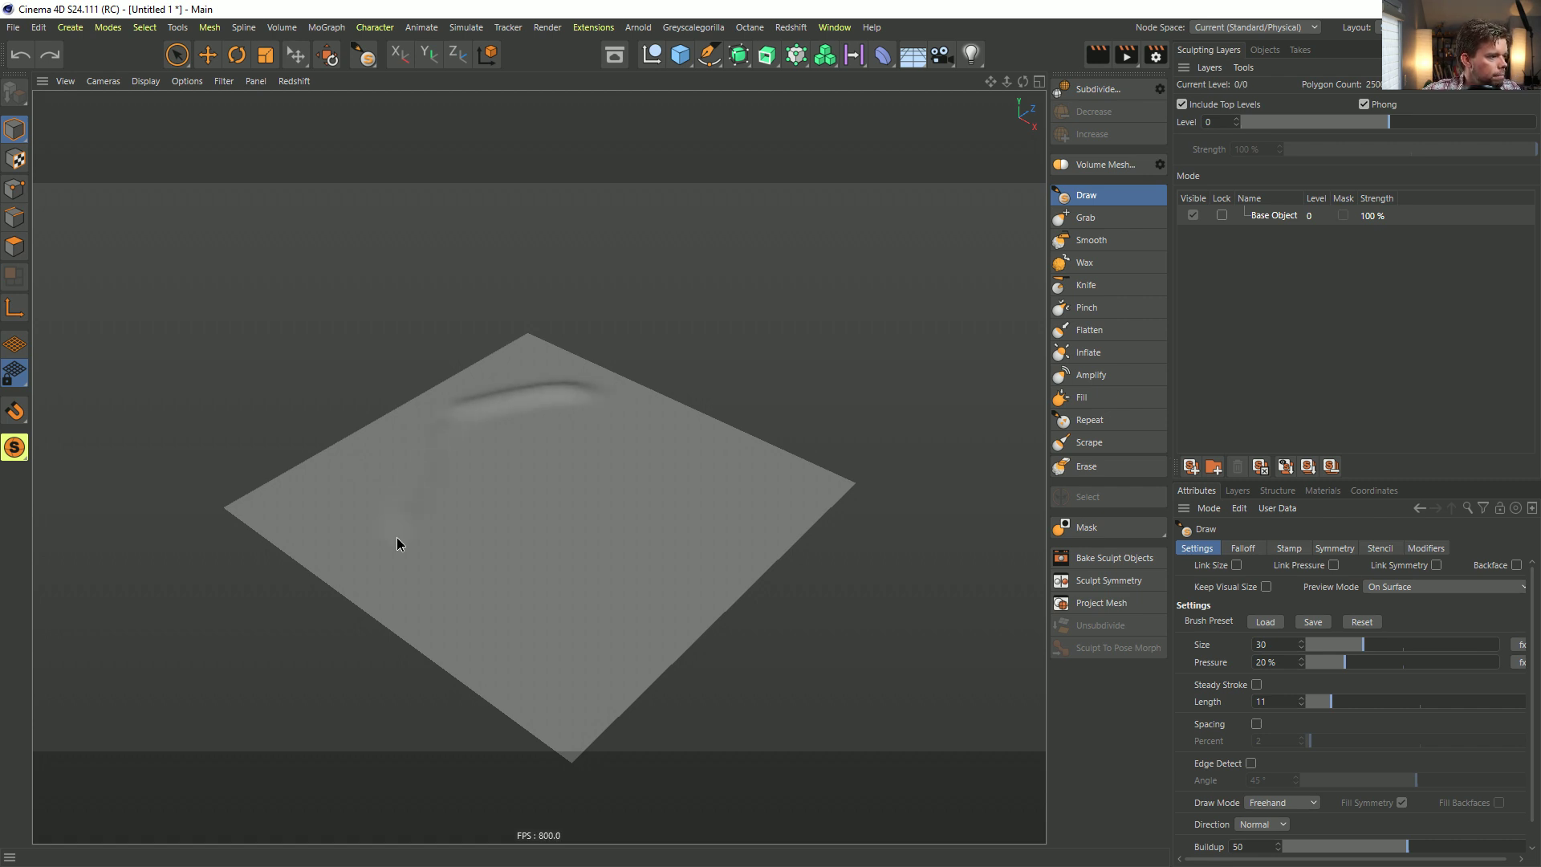
pyautogui.moveTo(416, 456); pyautogui.dragTo(408, 464)
pyautogui.moveTo(471, 420)
pyautogui.keyDown('alt'); pyautogui.mouseDown()
pyautogui.moveTo(500, 440)
pyautogui.moveTo(498, 366)
pyautogui.mouseUp(); pyautogui.keyUp('alt')
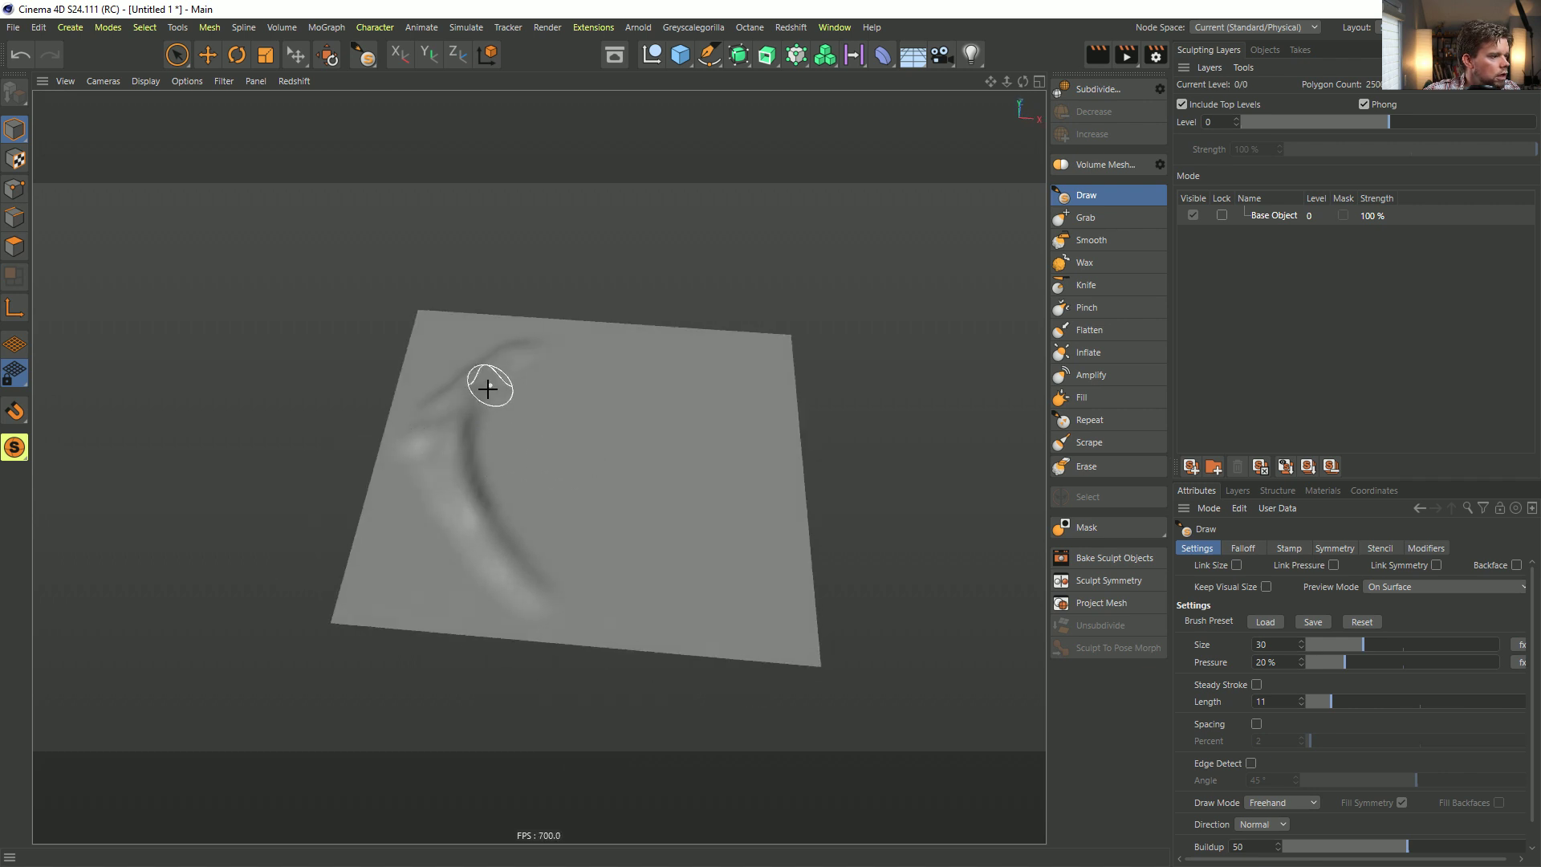
pyautogui.moveTo(462, 448)
pyautogui.mouseDown()
pyautogui.moveTo(574, 395)
pyautogui.moveTo(508, 419)
pyautogui.moveTo(504, 521)
pyautogui.moveTo(461, 503)
pyautogui.moveTo(533, 518)
pyautogui.mouseUp()
pyautogui.moveTo(461, 448)
pyautogui.mouseDown()
pyautogui.moveTo(585, 561)
pyautogui.moveTo(556, 540)
pyautogui.moveTo(551, 465)
pyautogui.moveTo(678, 488)
pyautogui.moveTo(526, 471)
pyautogui.moveTo(570, 488)
pyautogui.moveTo(475, 437)
pyautogui.moveTo(675, 396)
pyautogui.mouseUp()
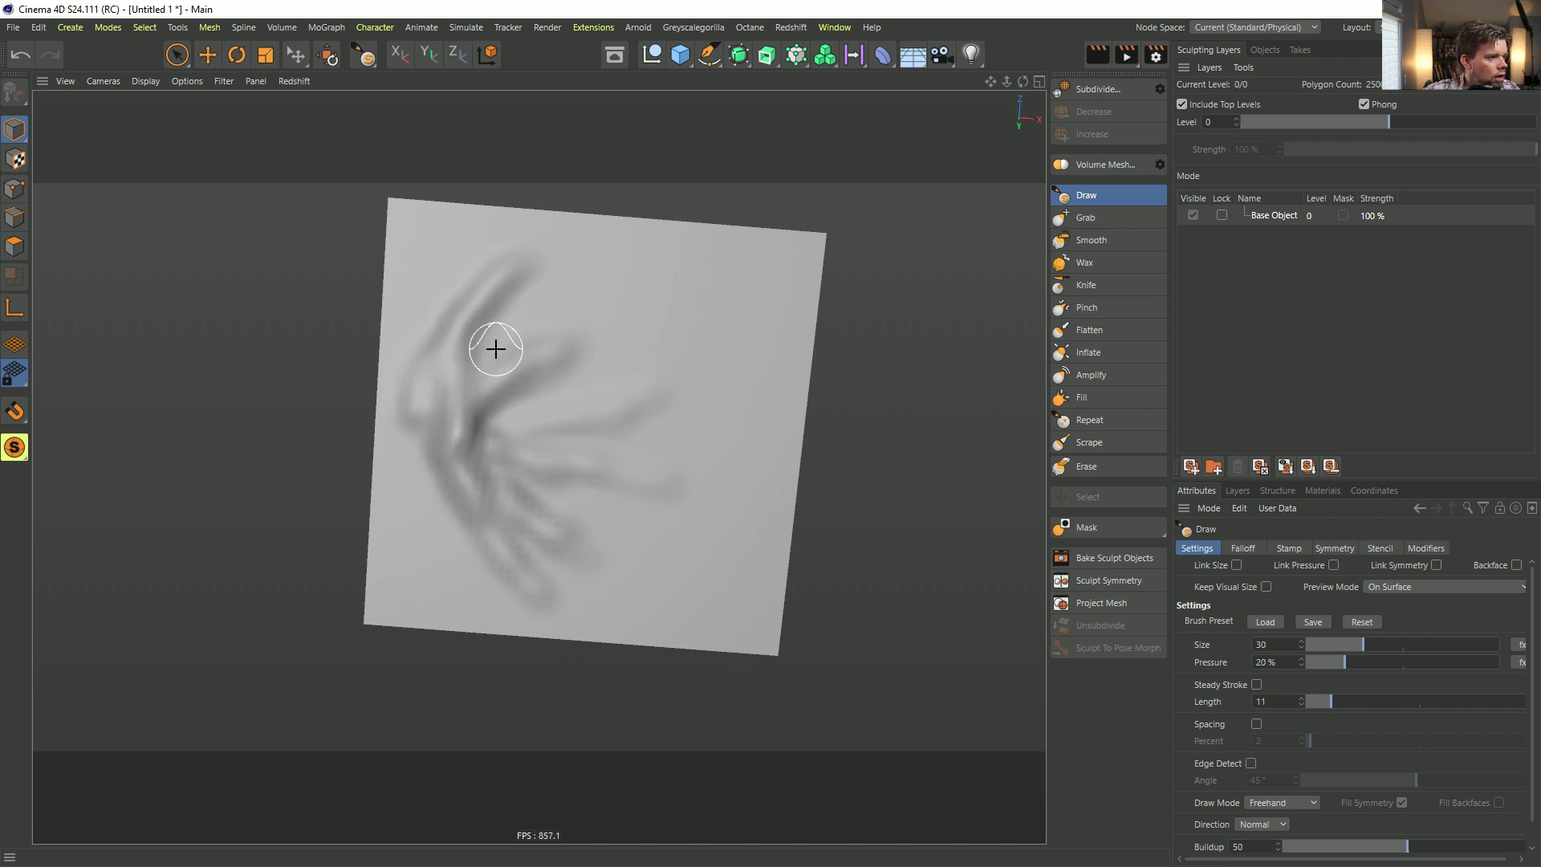
# Refine the sculpted folds with the Draw brush, first at size 99.841 for broad areas and then at 23.97 for detail.
pyautogui.keyDown('alt'); pyautogui.moveTo(495, 348); pyautogui.dragTo(502, 265); pyautogui.keyUp('alt')
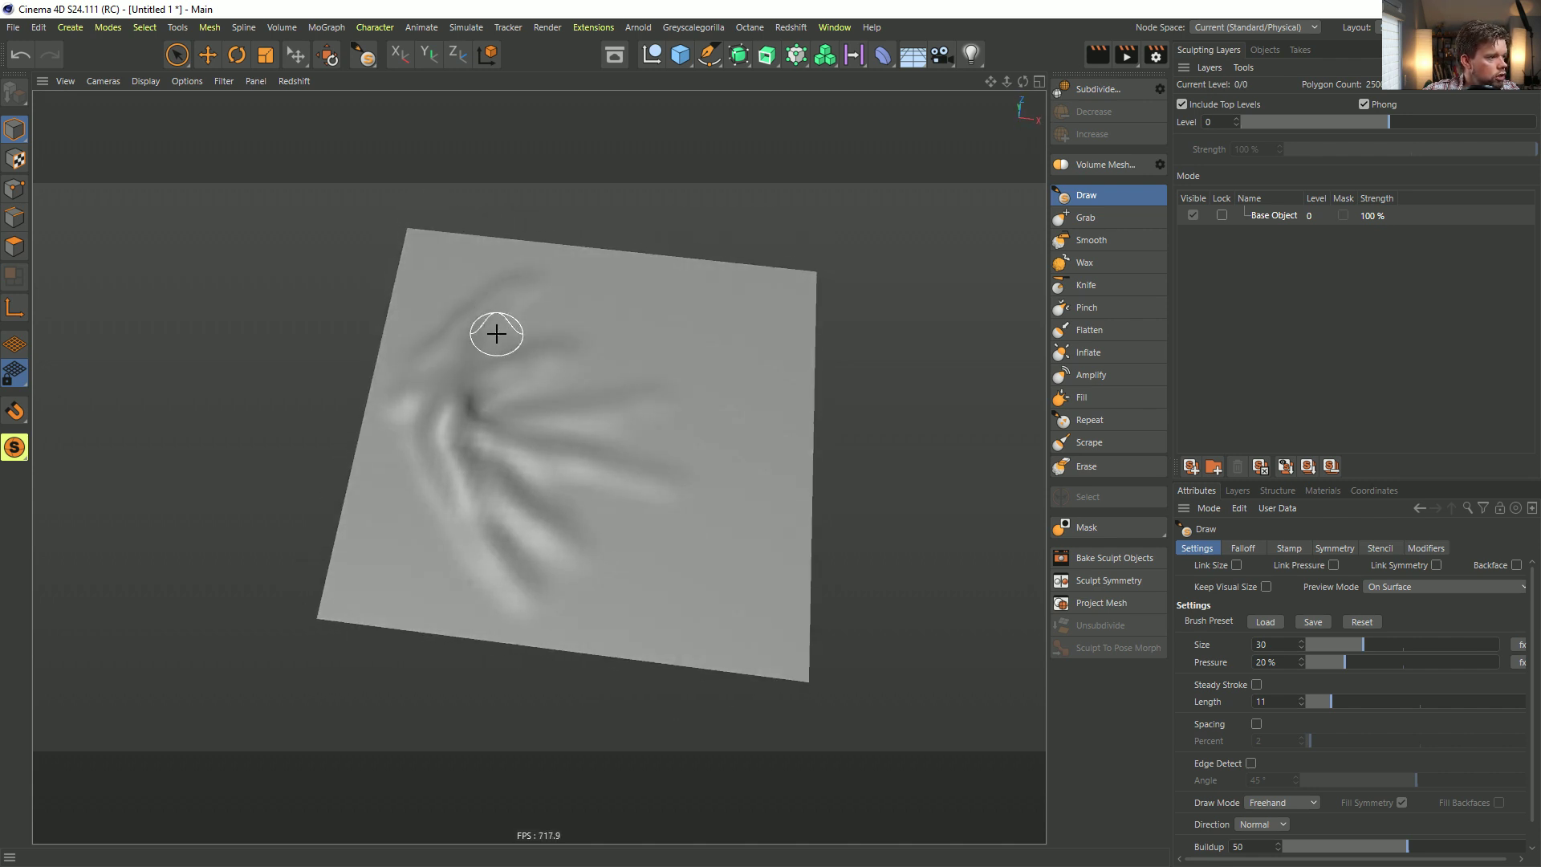
pyautogui.moveTo(506, 333)
pyautogui.keyDown('alt'); pyautogui.mouseDown()
pyautogui.moveTo(506, 300)
pyautogui.moveTo(512, 359)
pyautogui.moveTo(486, 352)
pyautogui.mouseUp(); pyautogui.keyUp('alt')
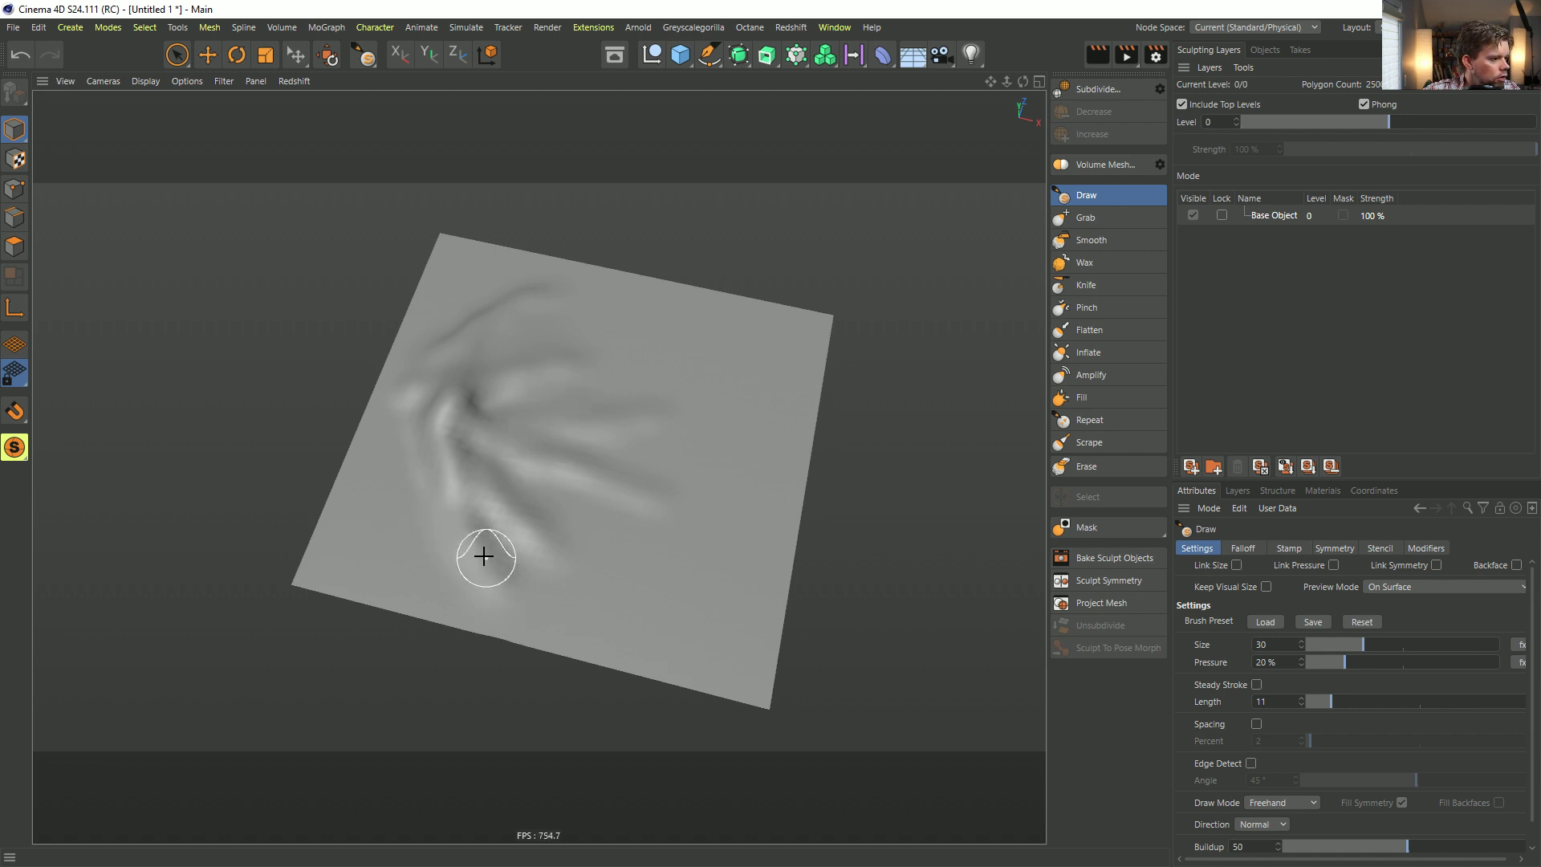
pyautogui.moveTo(490, 576)
pyautogui.keyDown('alt'); pyautogui.mouseDown()
pyautogui.moveTo(492, 465)
pyautogui.moveTo(430, 461)
pyautogui.moveTo(491, 458)
pyautogui.mouseUp(); pyautogui.keyUp('alt')
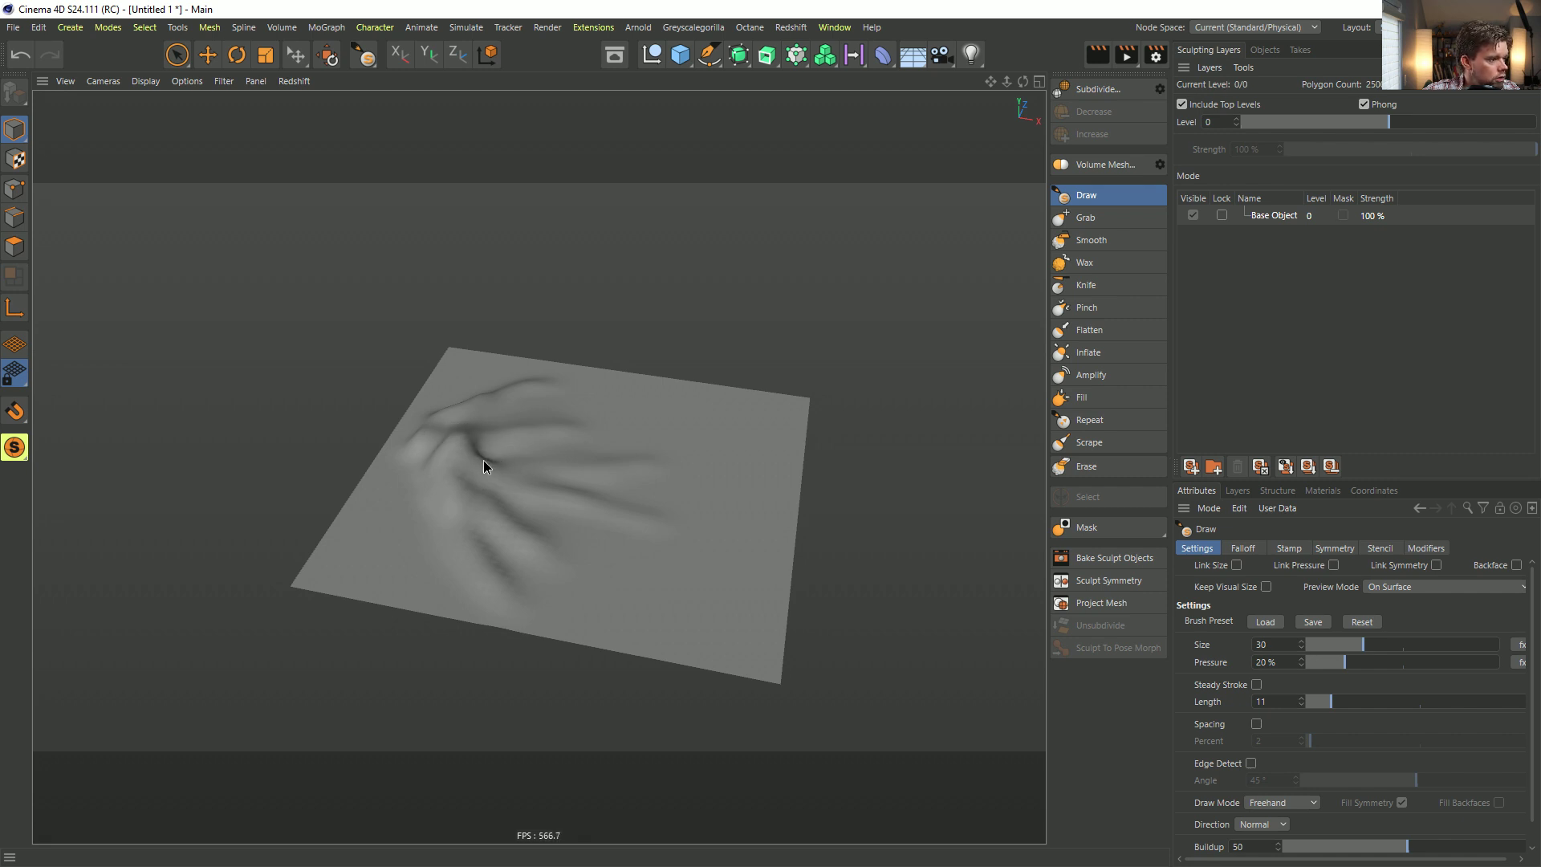
pyautogui.keyDown('alt'); pyautogui.moveTo(485, 460); pyautogui.dragTo(464, 450); pyautogui.keyUp('alt')
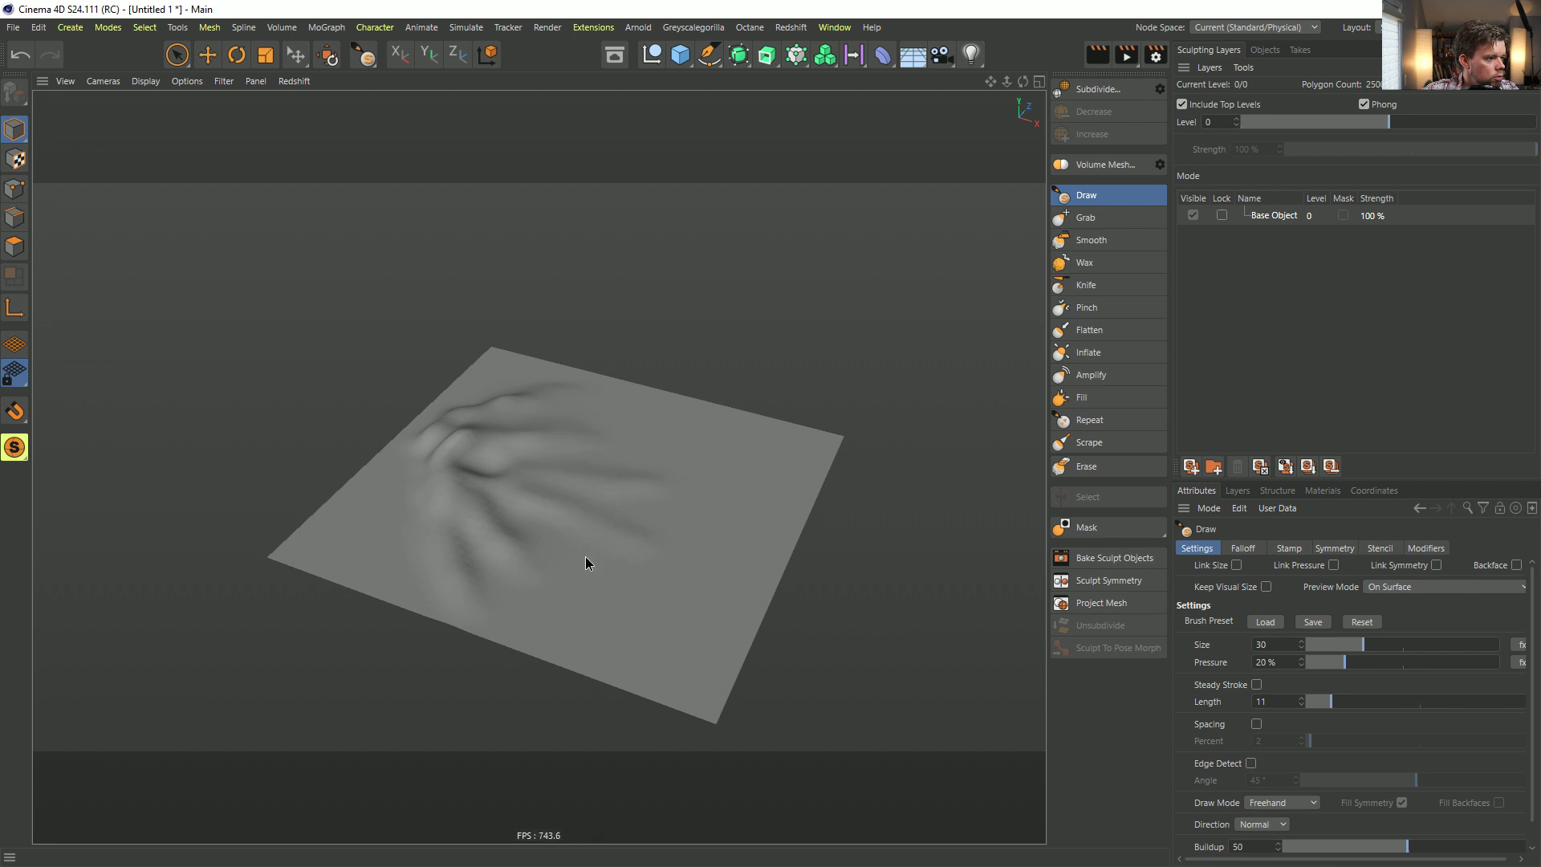
pyautogui.moveTo(578, 499)
pyautogui.mouseDown(button='middle')
pyautogui.moveTo(698, 489)
pyautogui.moveTo(591, 485)
pyautogui.mouseUp(button='middle')
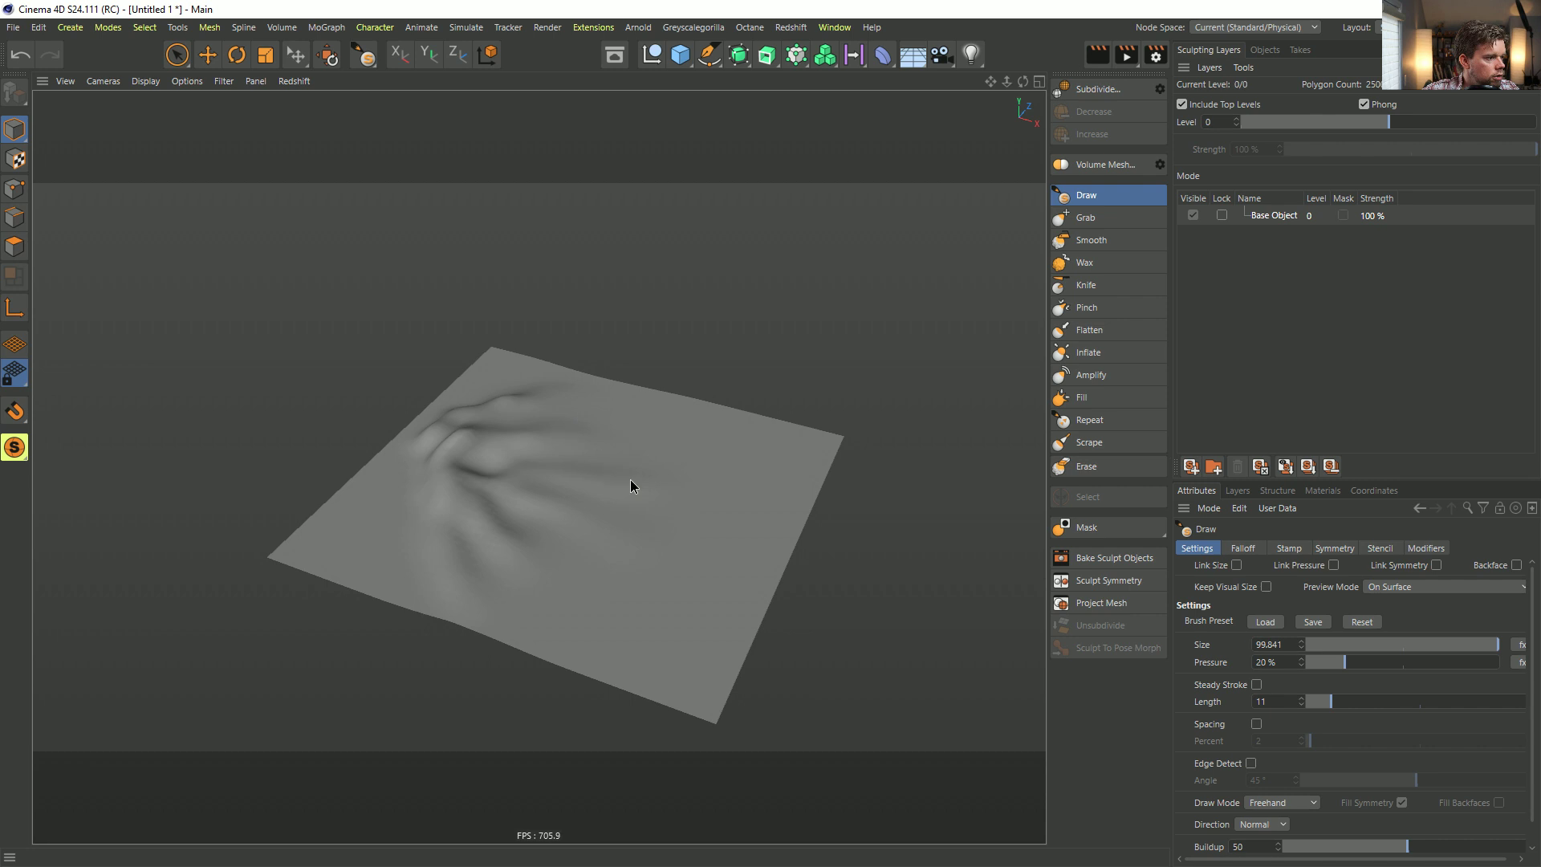
pyautogui.moveTo(533, 483)
pyautogui.mouseDown(button='middle')
pyautogui.moveTo(504, 480)
pyautogui.moveTo(503, 454)
pyautogui.mouseUp(button='middle')
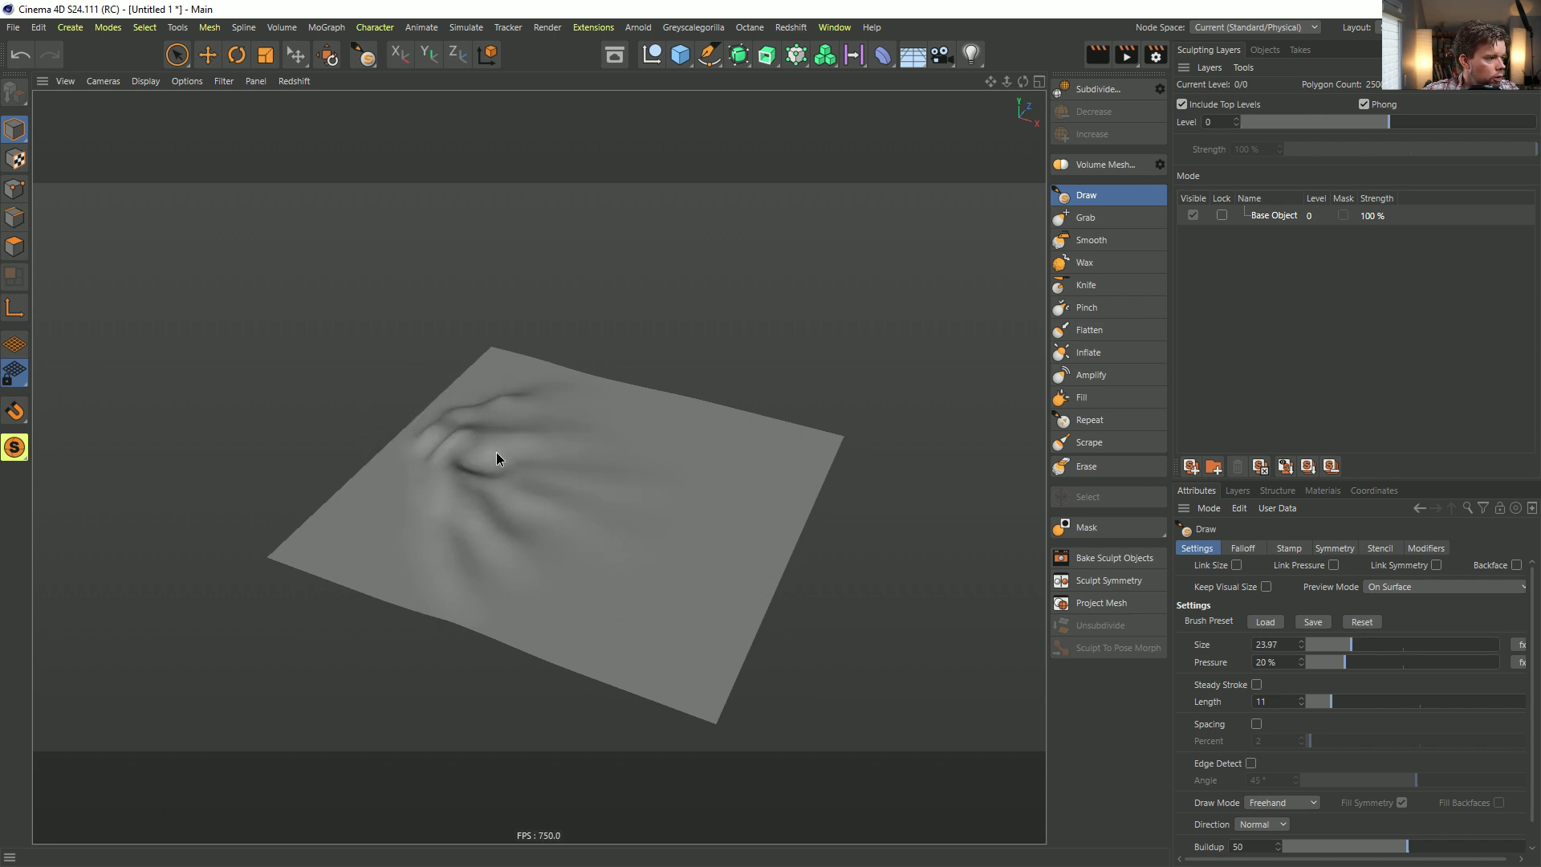
pyautogui.moveTo(473, 455)
pyautogui.keyDown('alt'); pyautogui.mouseDown()
pyautogui.moveTo(440, 447)
pyautogui.moveTo(437, 470)
pyautogui.mouseUp(); pyautogui.keyUp('alt')
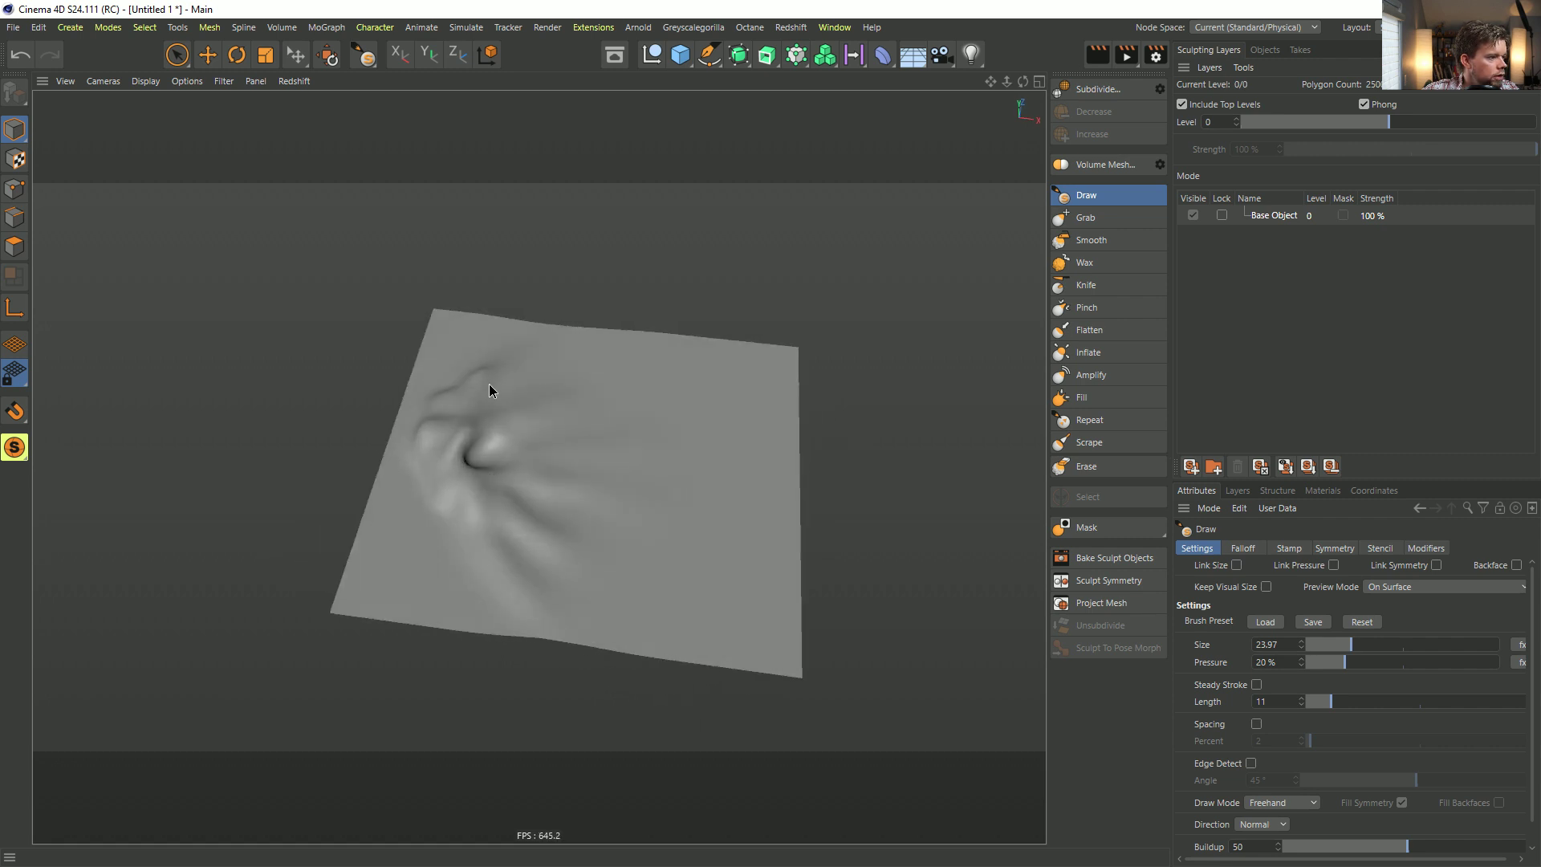
pyautogui.moveTo(479, 511)
pyautogui.keyDown('alt'); pyautogui.mouseDown()
pyautogui.moveTo(354, 533)
pyautogui.moveTo(527, 454)
pyautogui.moveTo(444, 557)
pyautogui.moveTo(570, 540)
pyautogui.moveTo(562, 453)
pyautogui.mouseUp(); pyautogui.keyUp('alt')
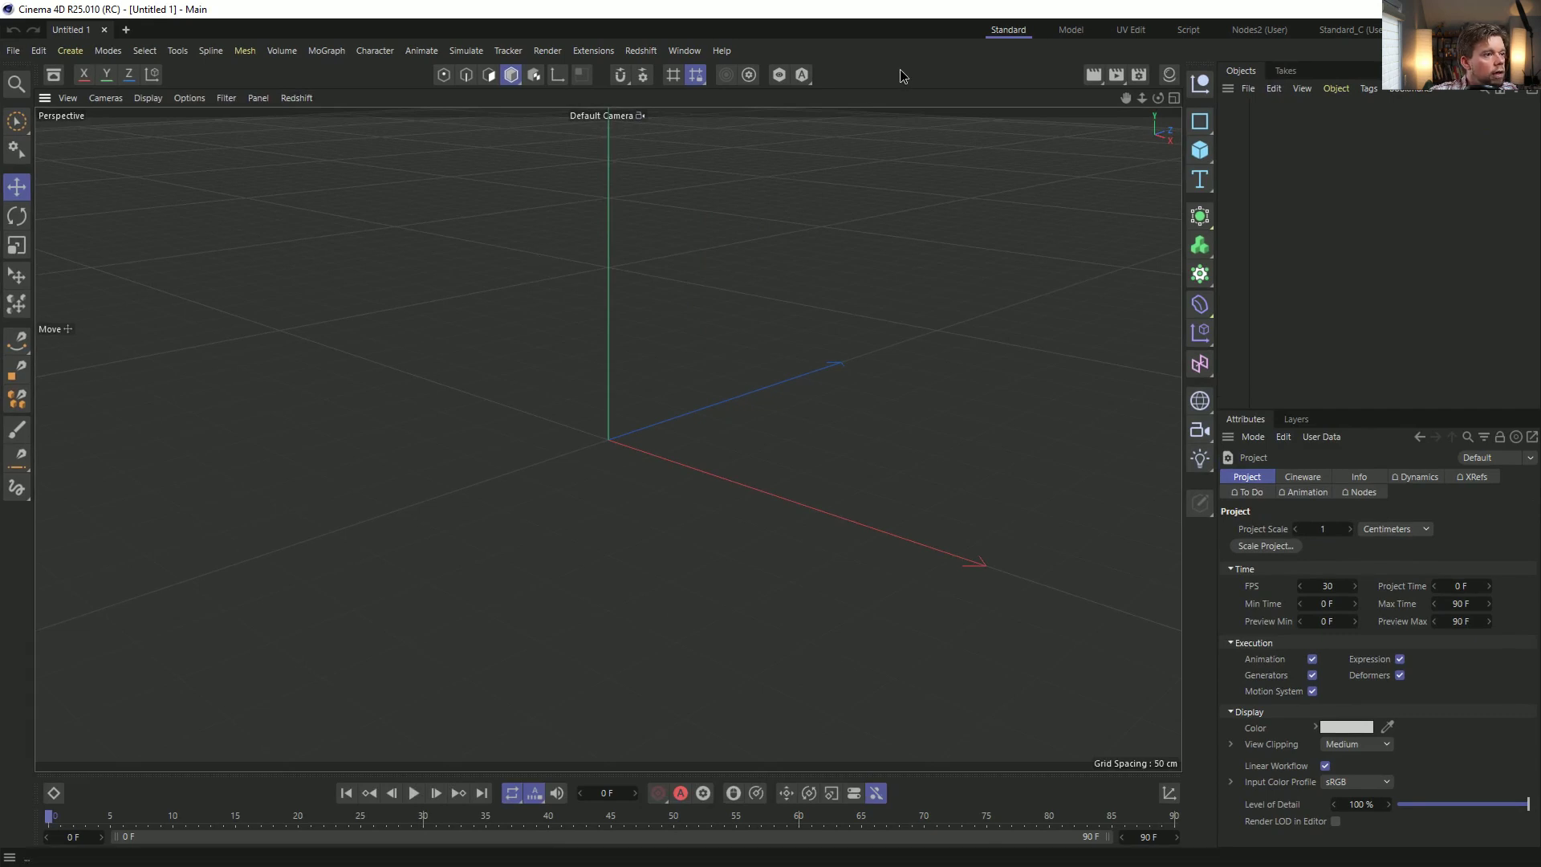
# Switch to the empty Cinema 4D R25 project and add a plane with 50 width and 50 height segments.
pyautogui.click(1200, 150)
pyautogui.click(1240, 203)
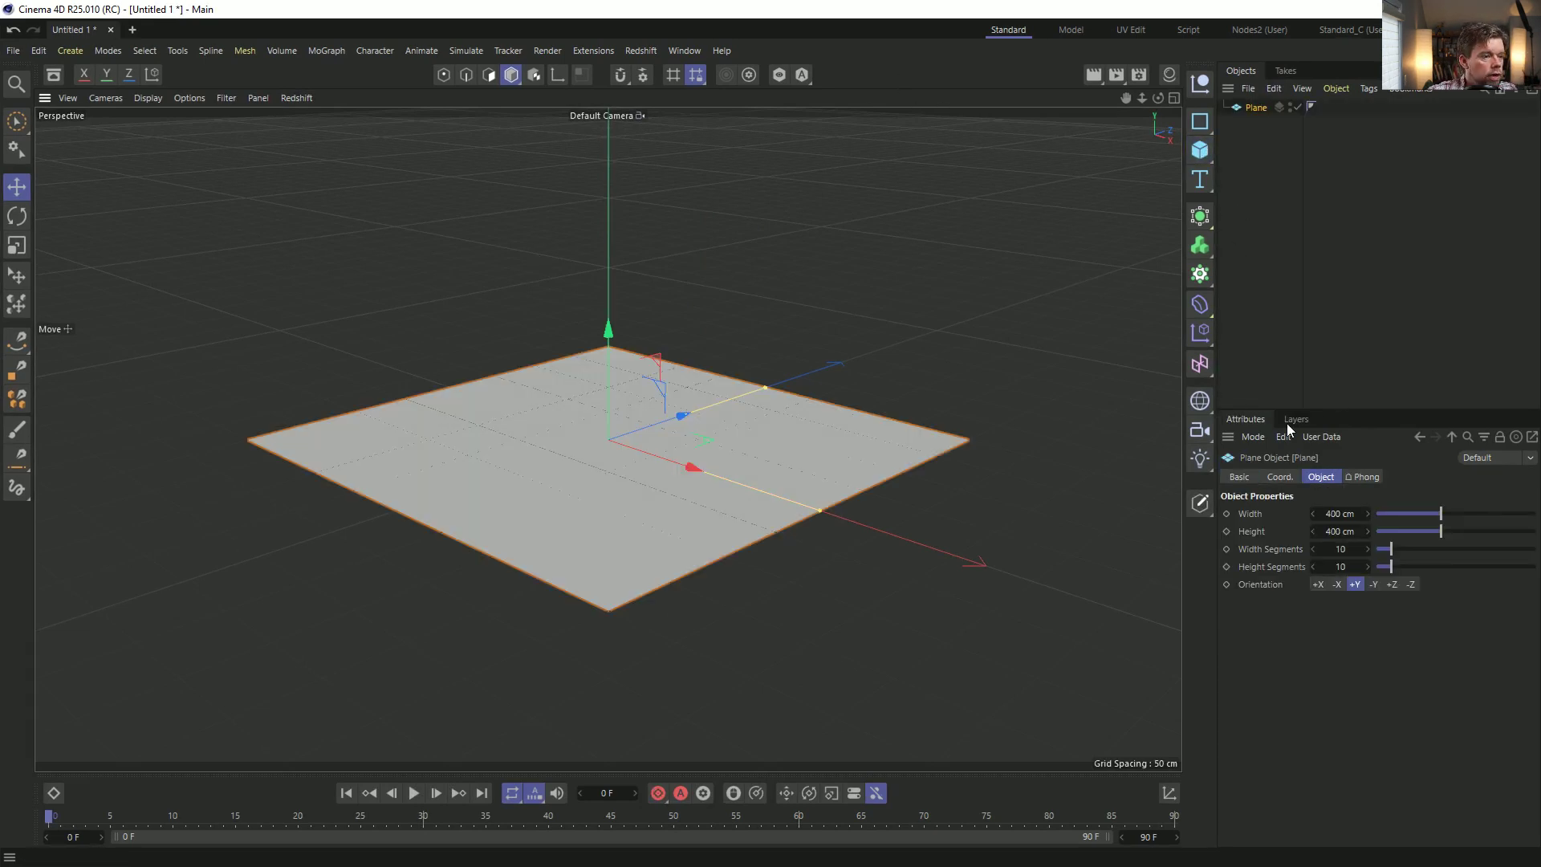
pyautogui.doubleClick(1340, 549)
pyautogui.press('Tab')
pyautogui.keyDown('alt'); pyautogui.moveTo(652, 489); pyautogui.dragTo(514, 514); pyautogui.keyUp('alt')
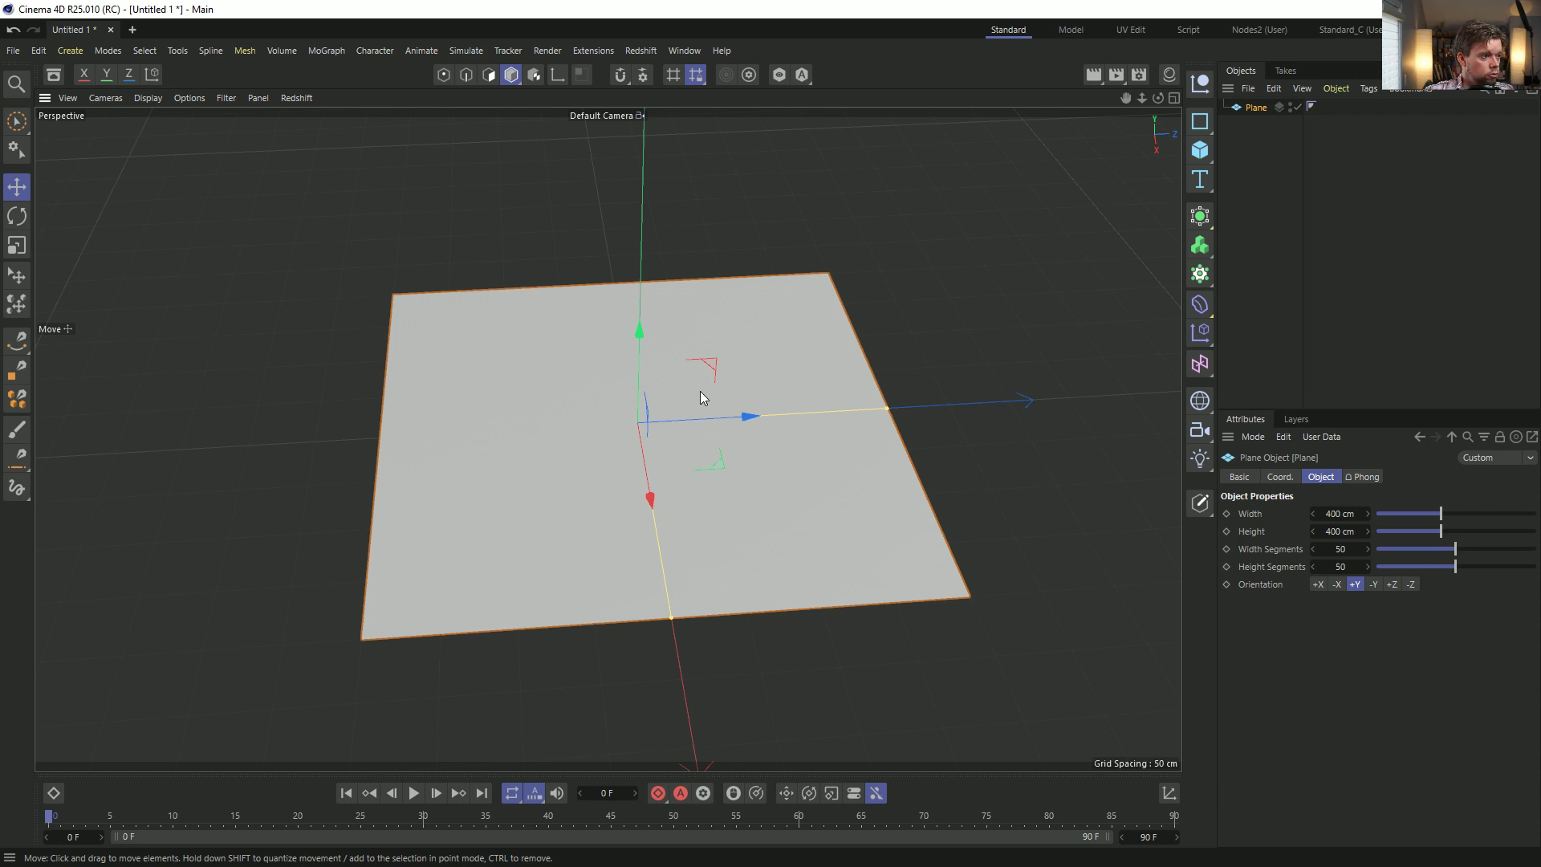
# Add a Plain effector as a child of the plane and set its deformation to Point.
pyautogui.click(1200, 331)
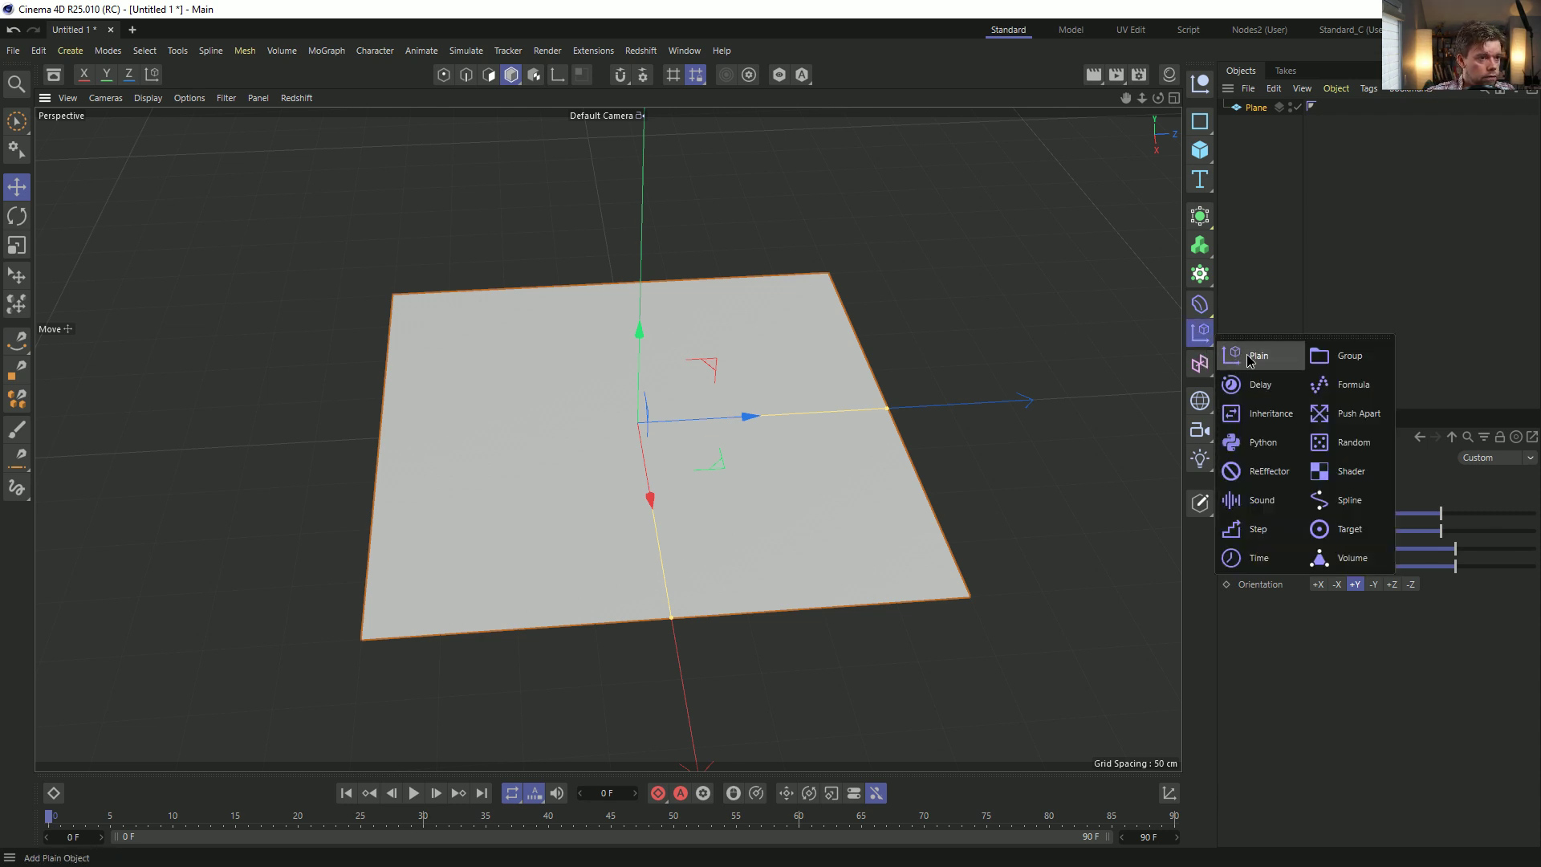
pyautogui.click(1248, 356)
pyautogui.keyDown('alt'); pyautogui.moveTo(763, 369); pyautogui.dragTo(757, 422); pyautogui.keyUp('alt')
pyautogui.moveTo(1255, 107); pyautogui.dragTo(1258, 140)
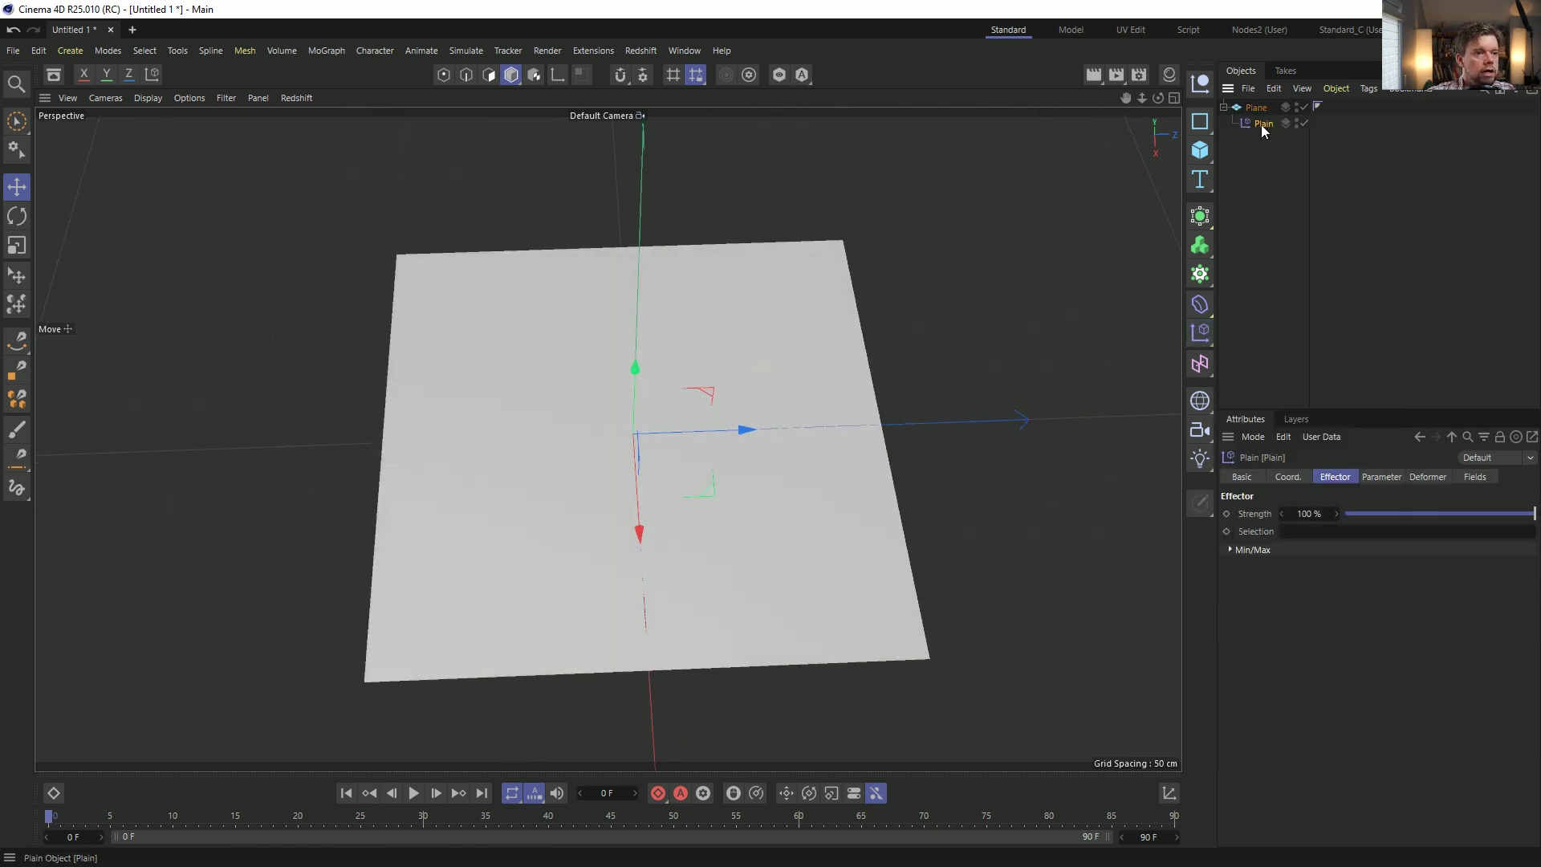
pyautogui.click(1429, 476)
pyautogui.click(1383, 514)
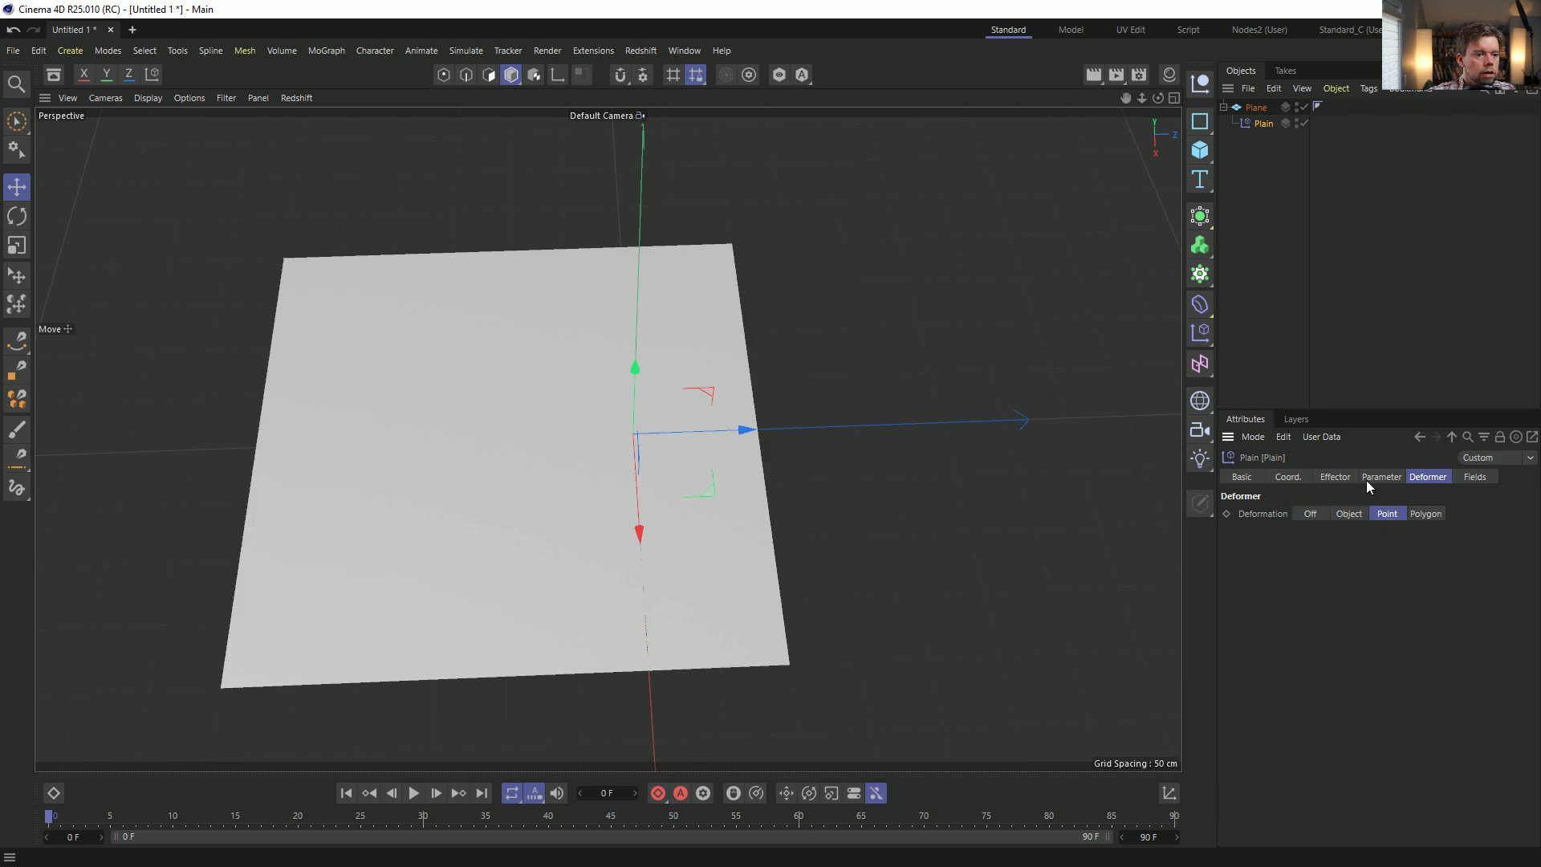
# Try the Absolute transform mode on the Plain effector, return it to Relative, and set its transform space to Effector.
pyautogui.click(1374, 478)
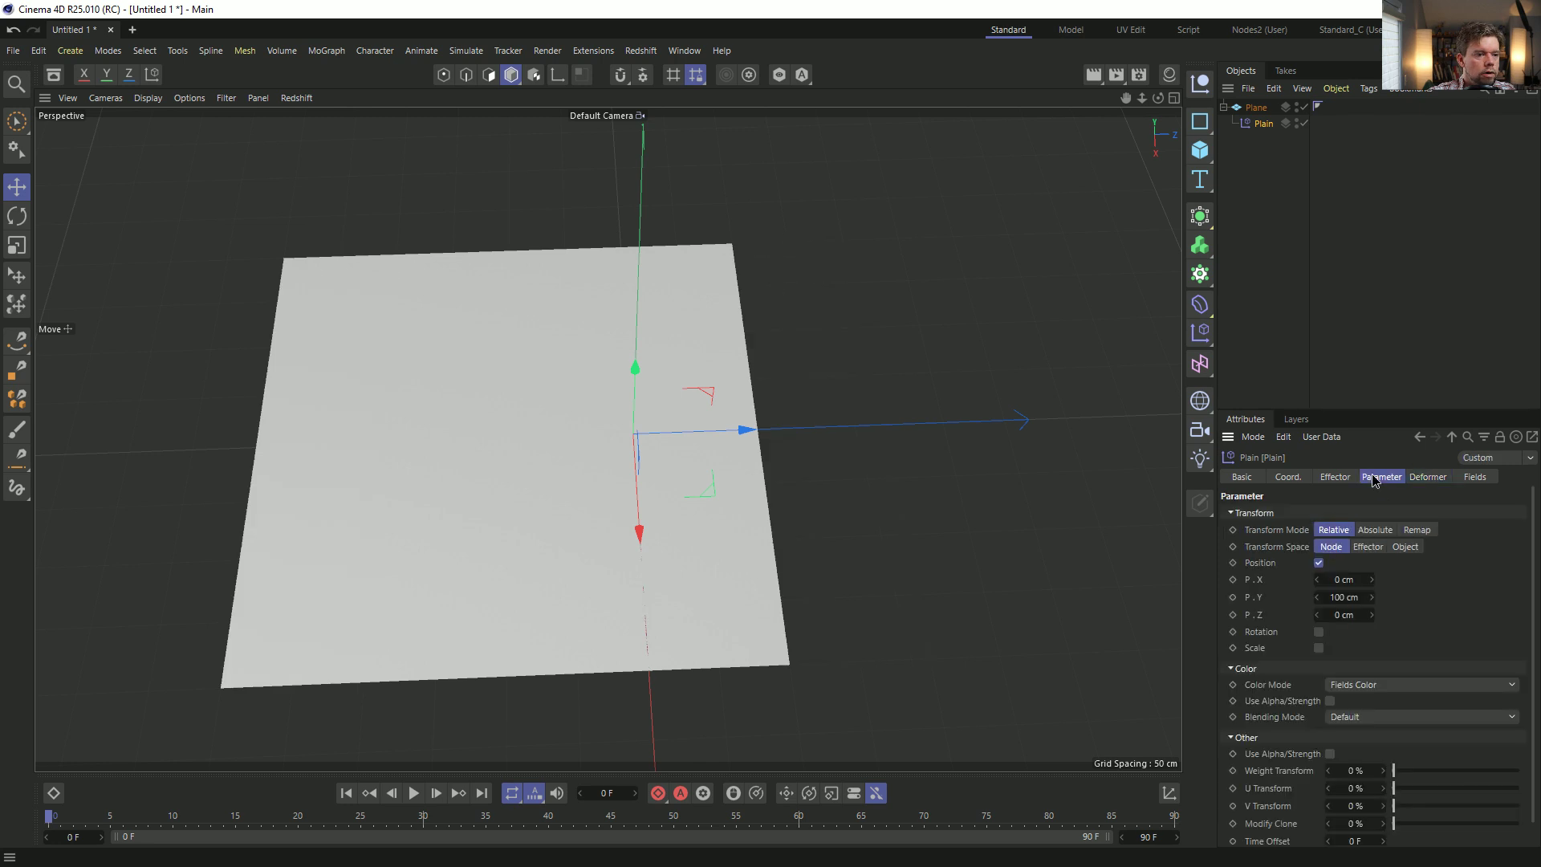
pyautogui.click(1374, 529)
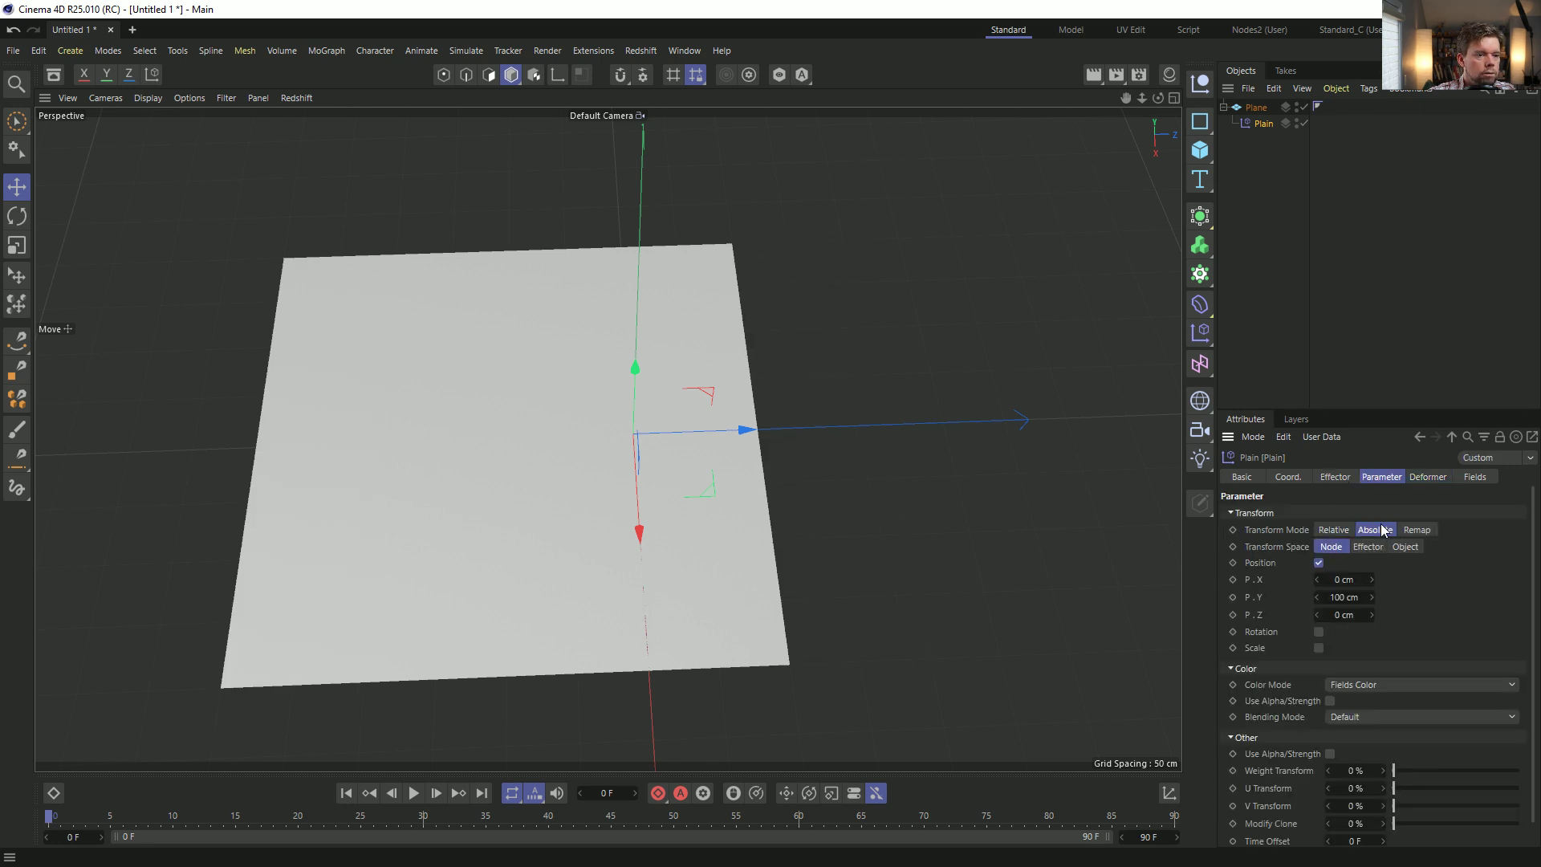
pyautogui.keyDown('alt'); pyautogui.moveTo(913, 537); pyautogui.dragTo(1106, 523); pyautogui.keyUp('alt')
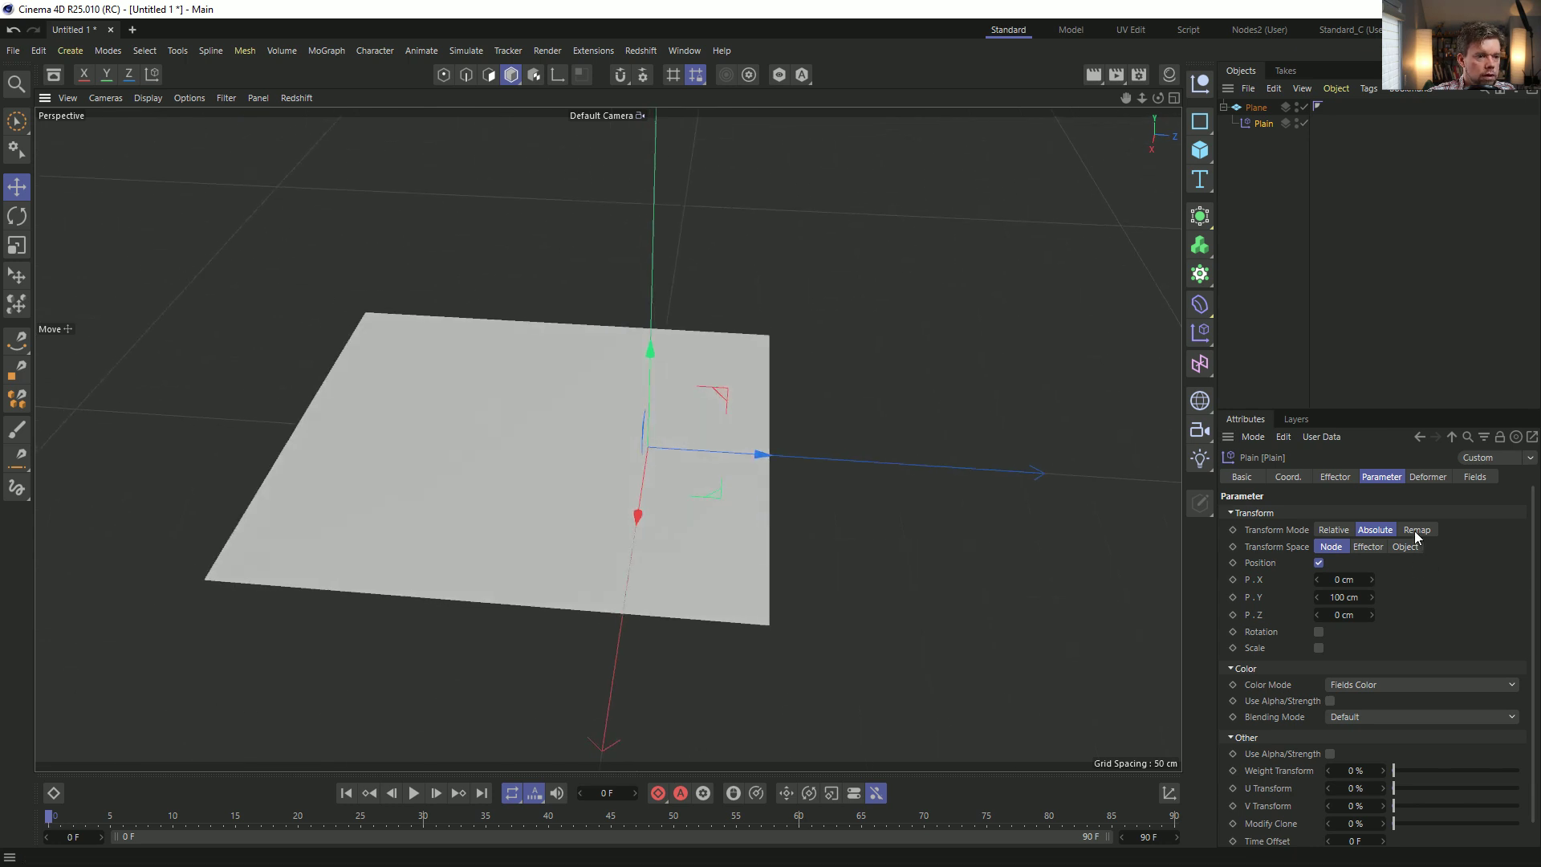
pyautogui.click(1342, 533)
pyautogui.click(1369, 552)
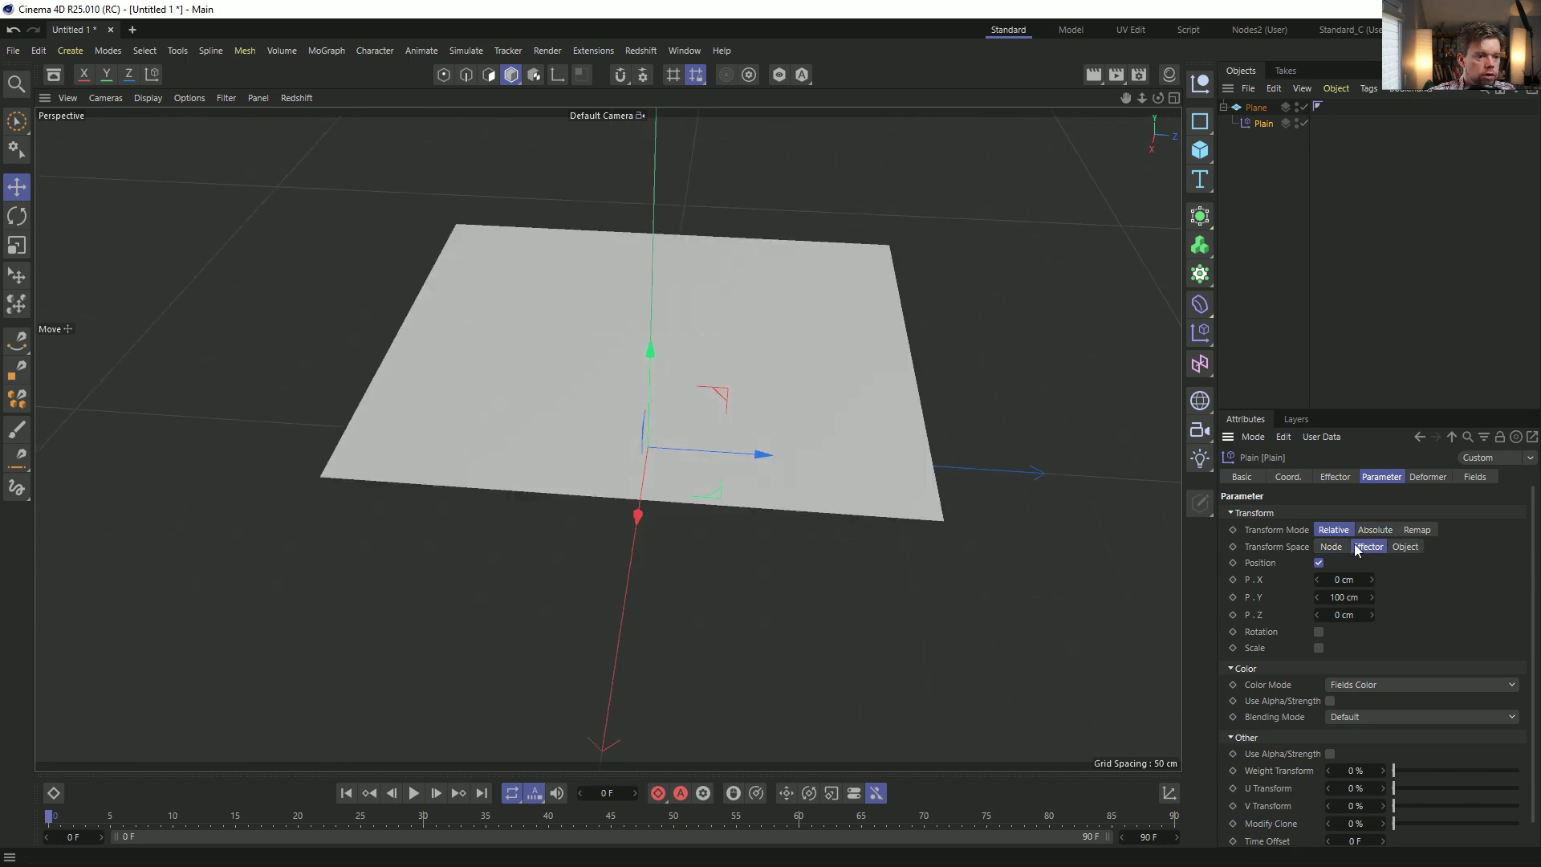
# Add a Spherical Field to the Plain effector, enlarge it to about 171.6 cm and shrink its inner sphere.
pyautogui.keyDown('alt'); pyautogui.moveTo(967, 607); pyautogui.dragTo(732, 549); pyautogui.keyUp('alt')
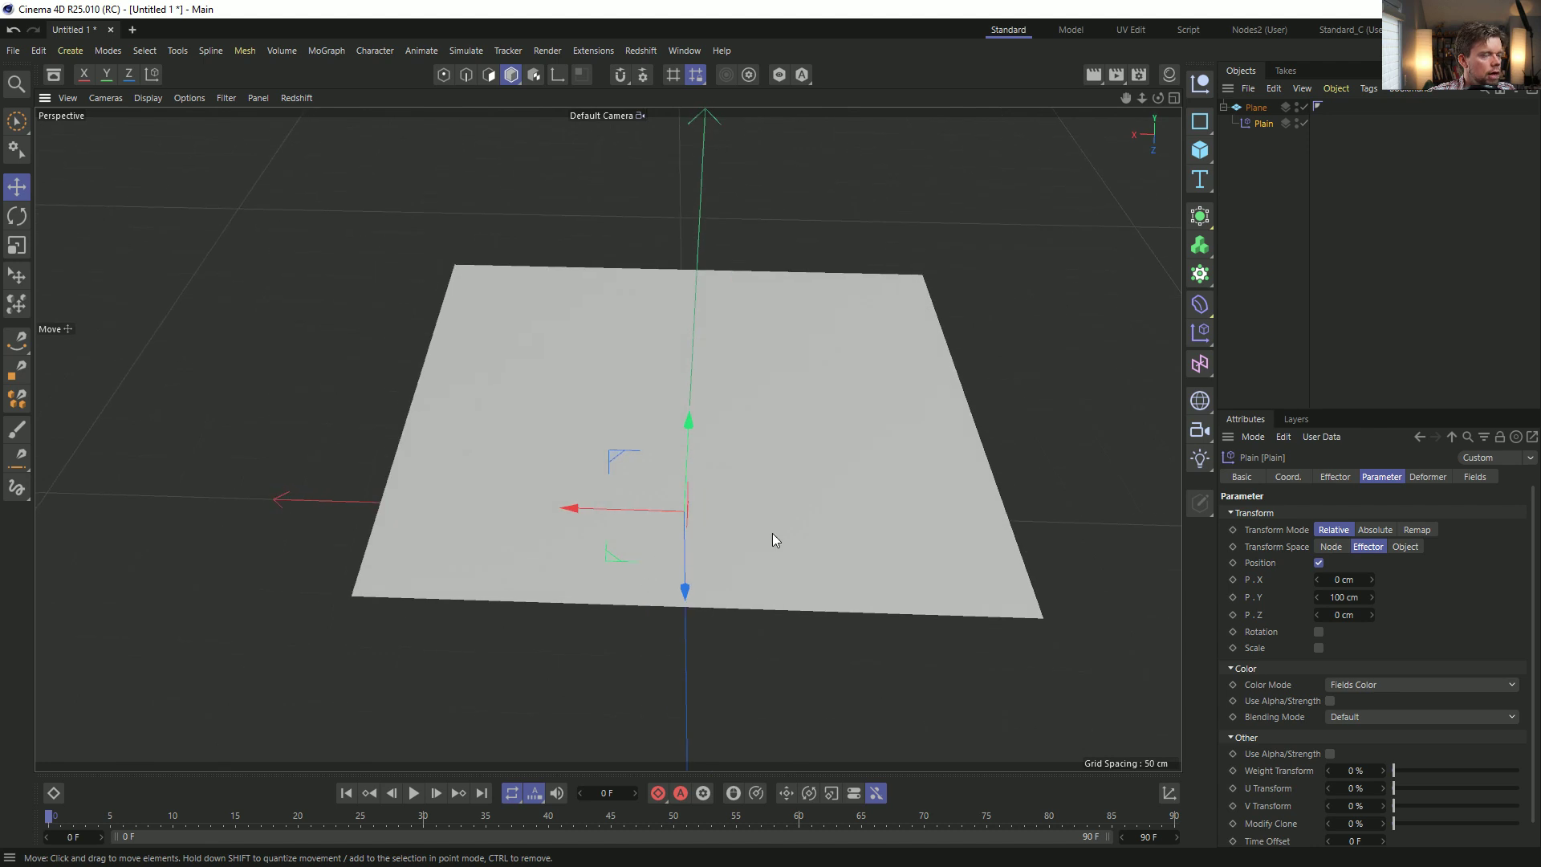
pyautogui.keyDown('alt'); pyautogui.moveTo(859, 396); pyautogui.dragTo(907, 413); pyautogui.keyUp('alt')
pyautogui.click(1355, 479)
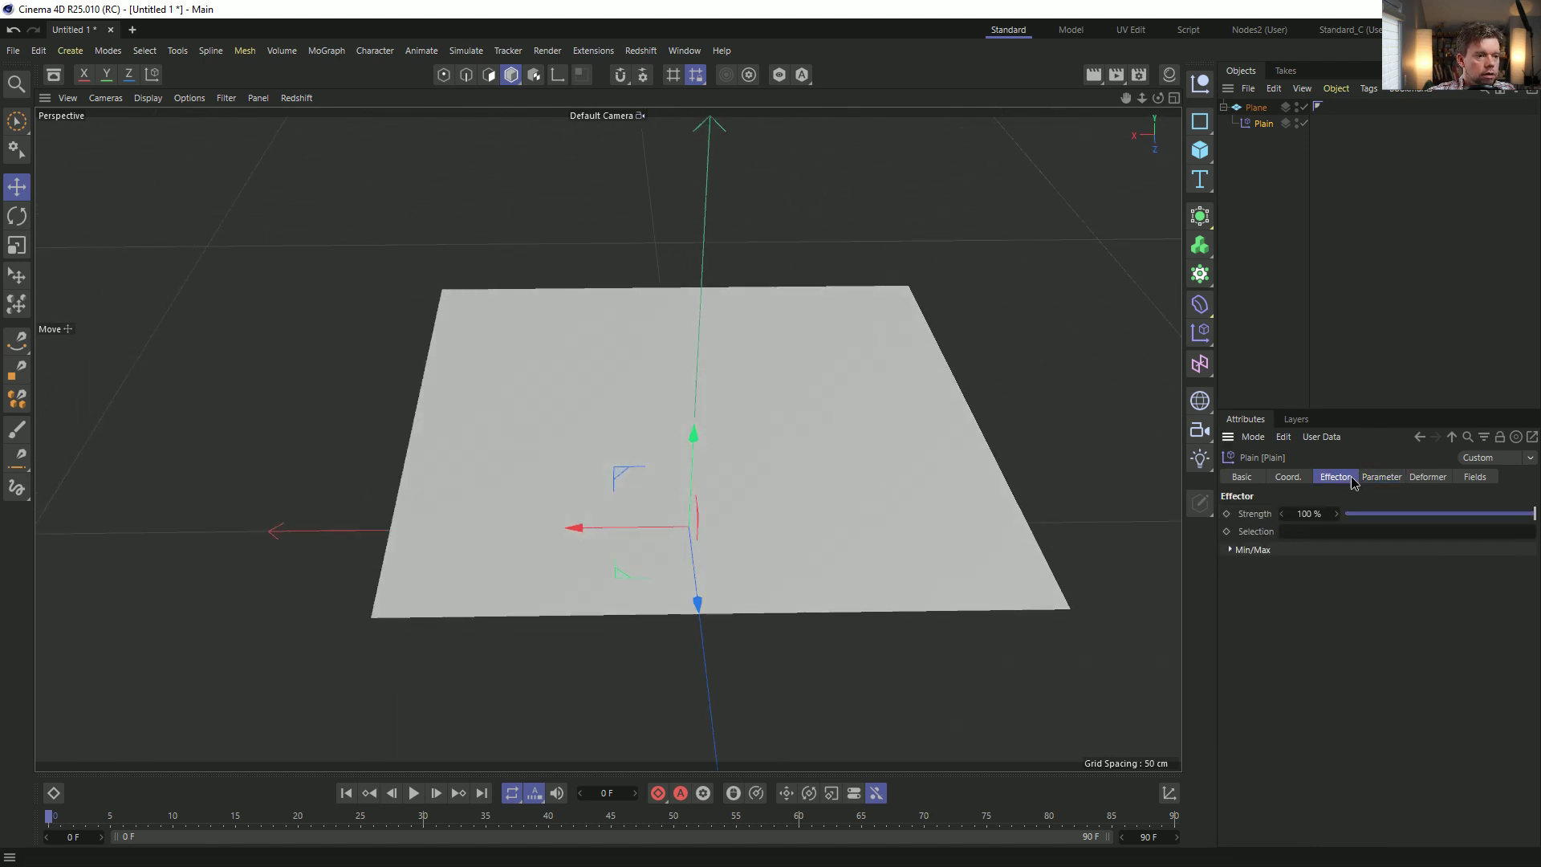
pyautogui.click(1475, 477)
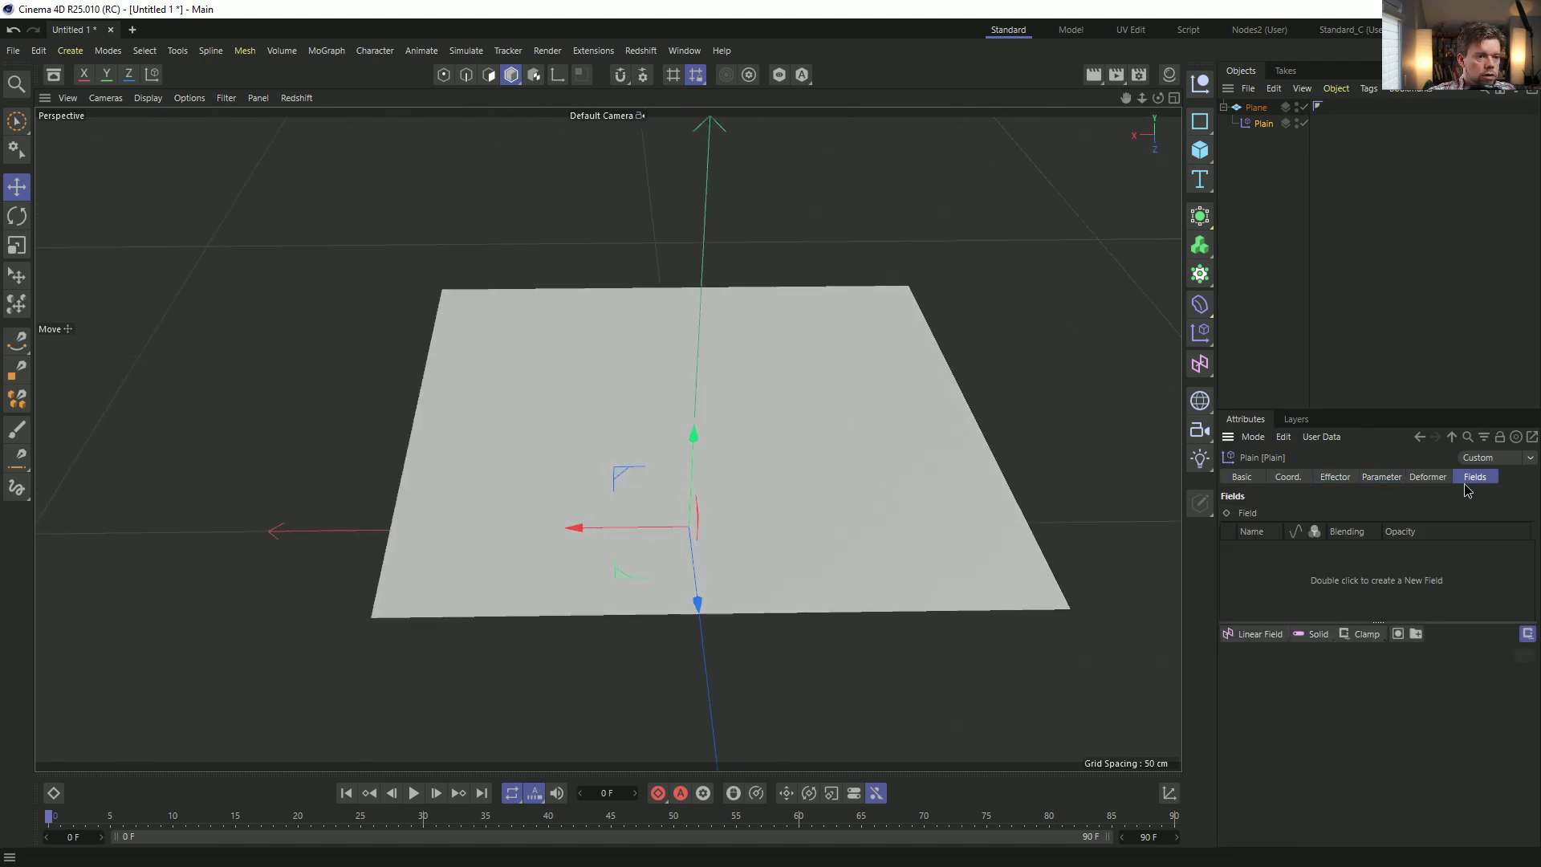
pyautogui.click(1250, 637)
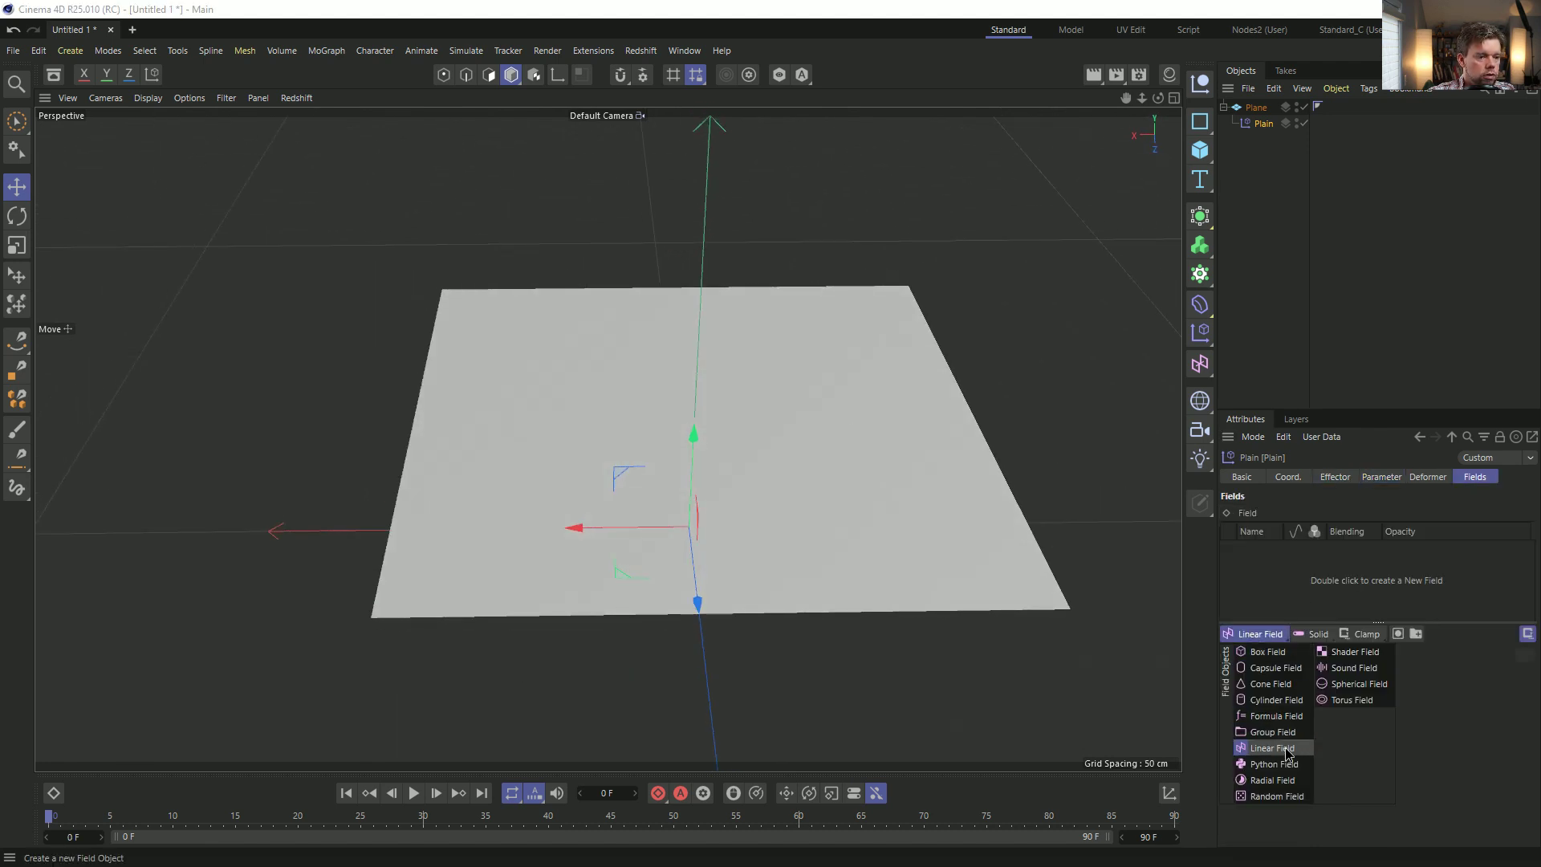
pyautogui.click(1328, 684)
pyautogui.moveTo(560, 526); pyautogui.dragTo(464, 543)
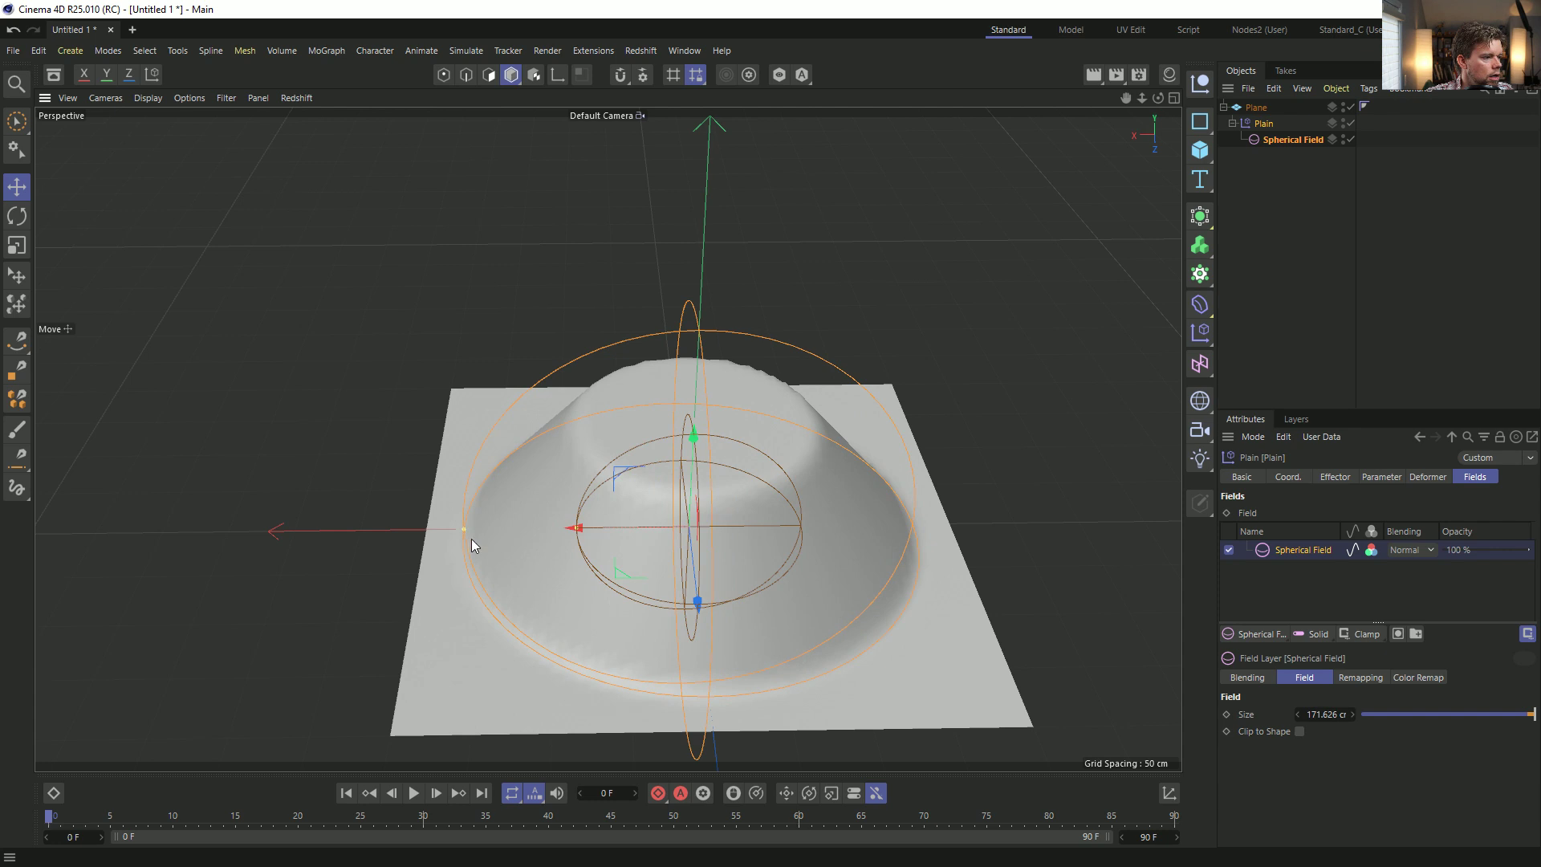
pyautogui.moveTo(579, 528); pyautogui.dragTo(649, 538)
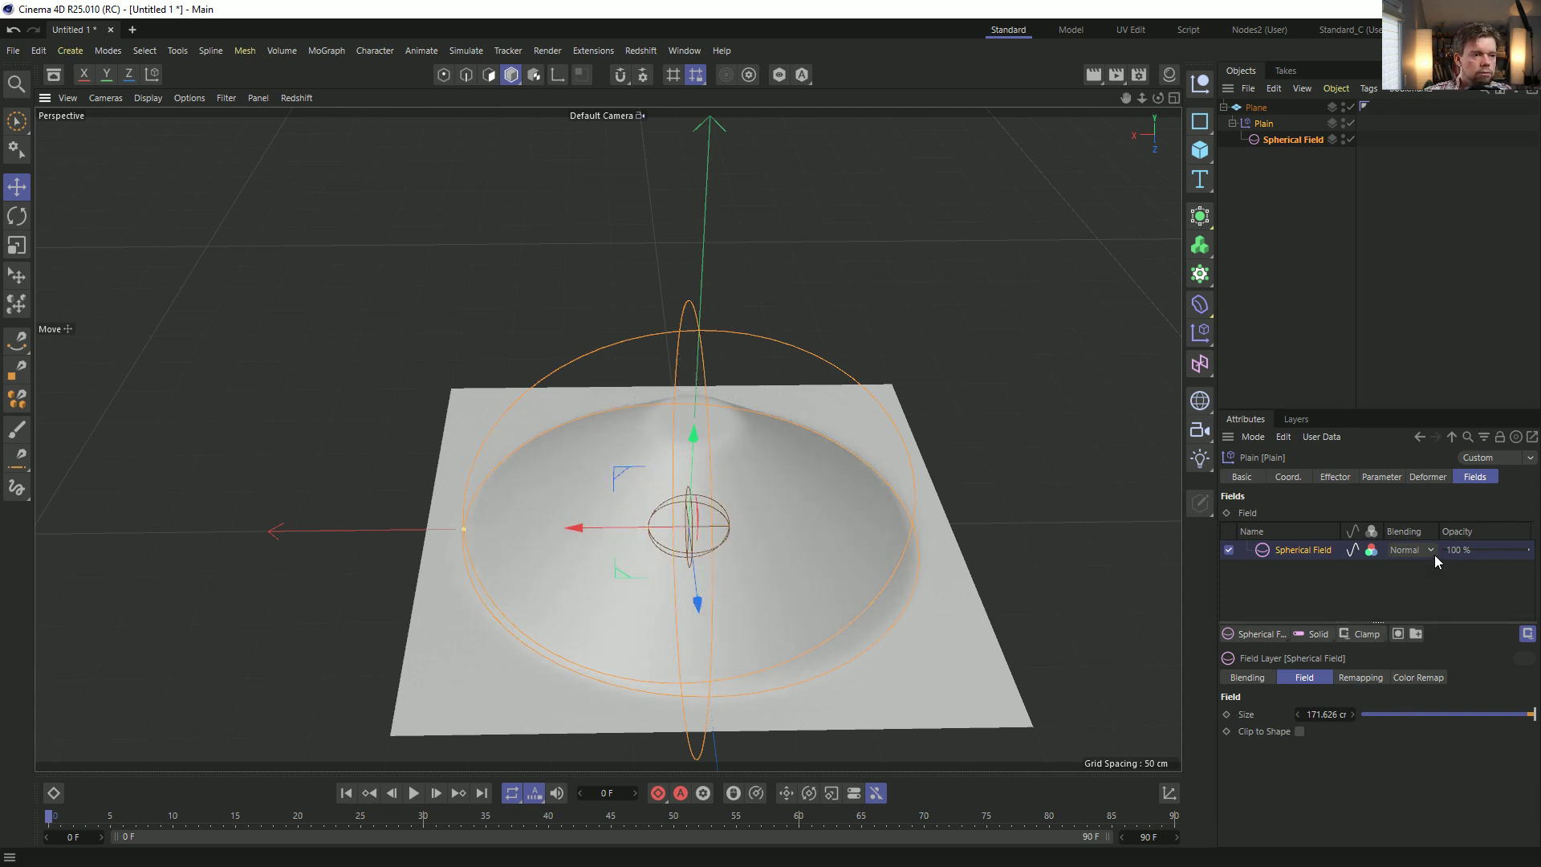
# Add a Curve layer above the spherical field in the Plain effector and shape its curve into several waves of peaks and dips.
pyautogui.click(1373, 636)
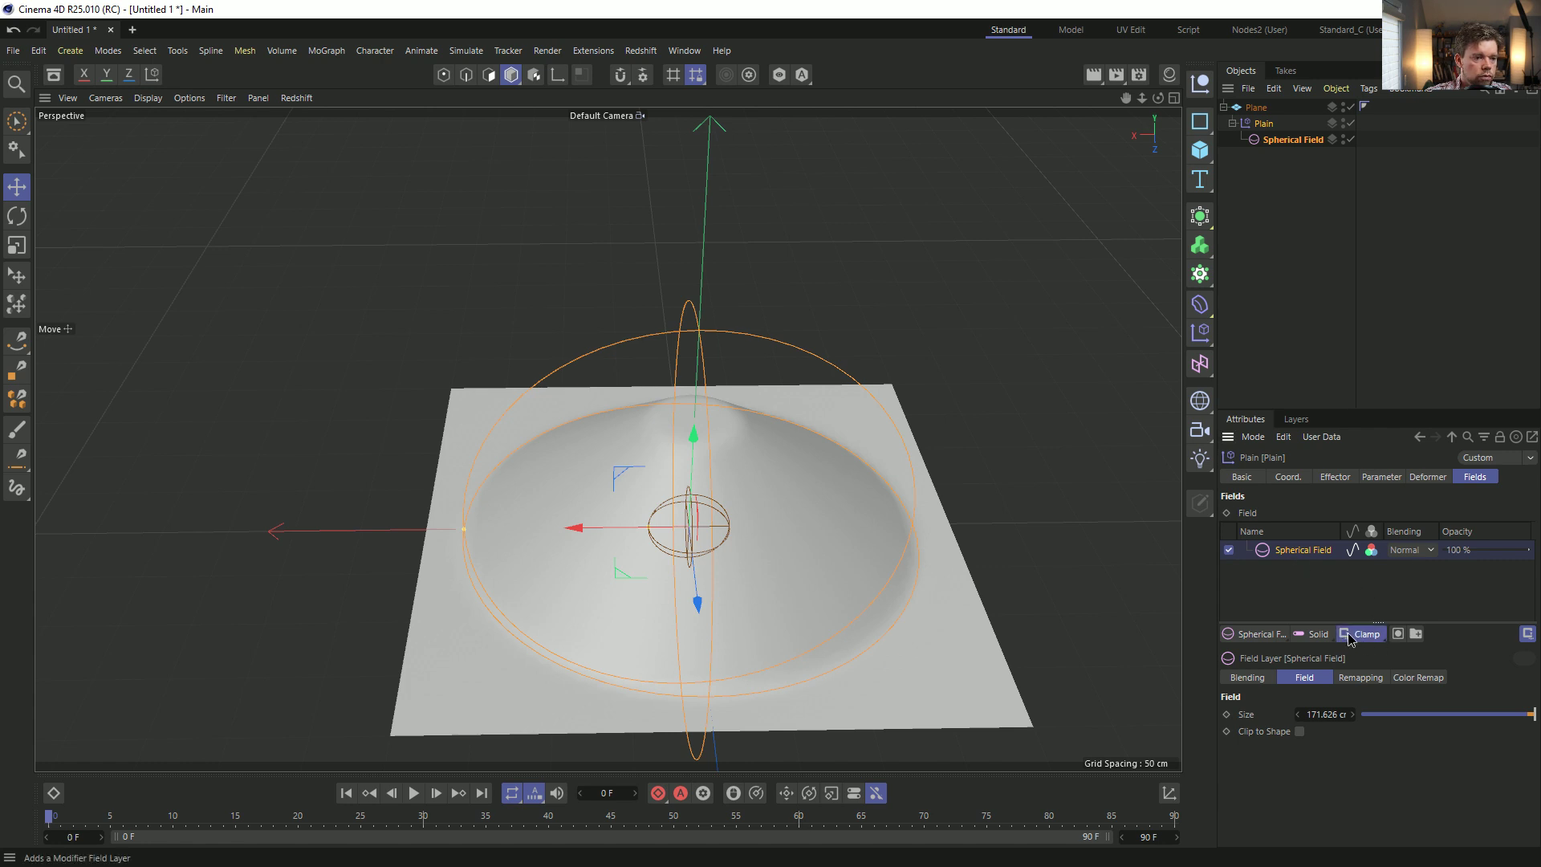
pyautogui.click(1380, 700)
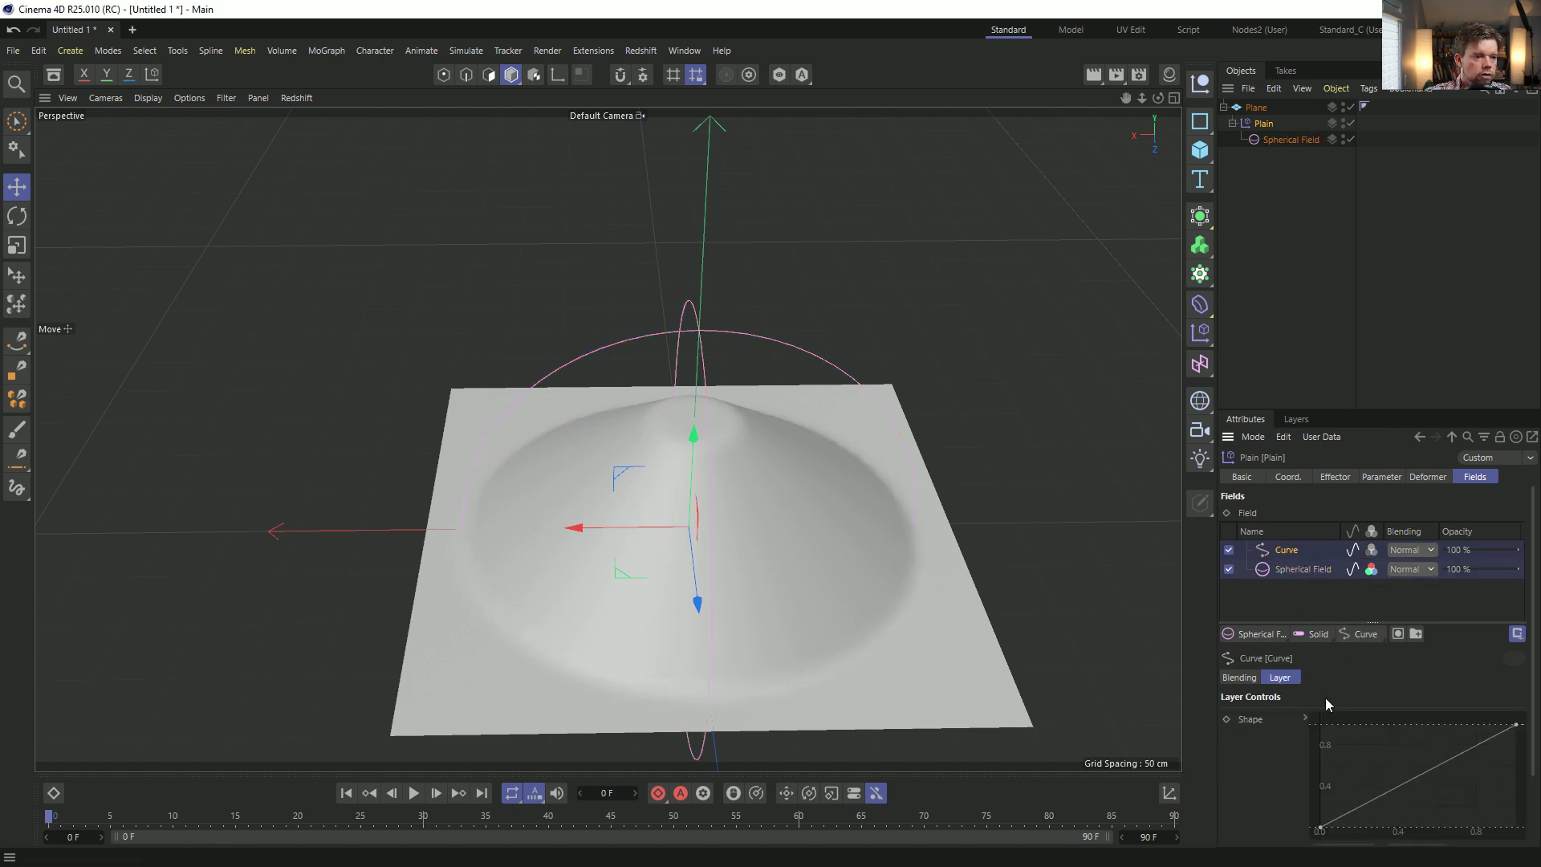
pyautogui.moveTo(1375, 797); pyautogui.dragTo(1492, 777)
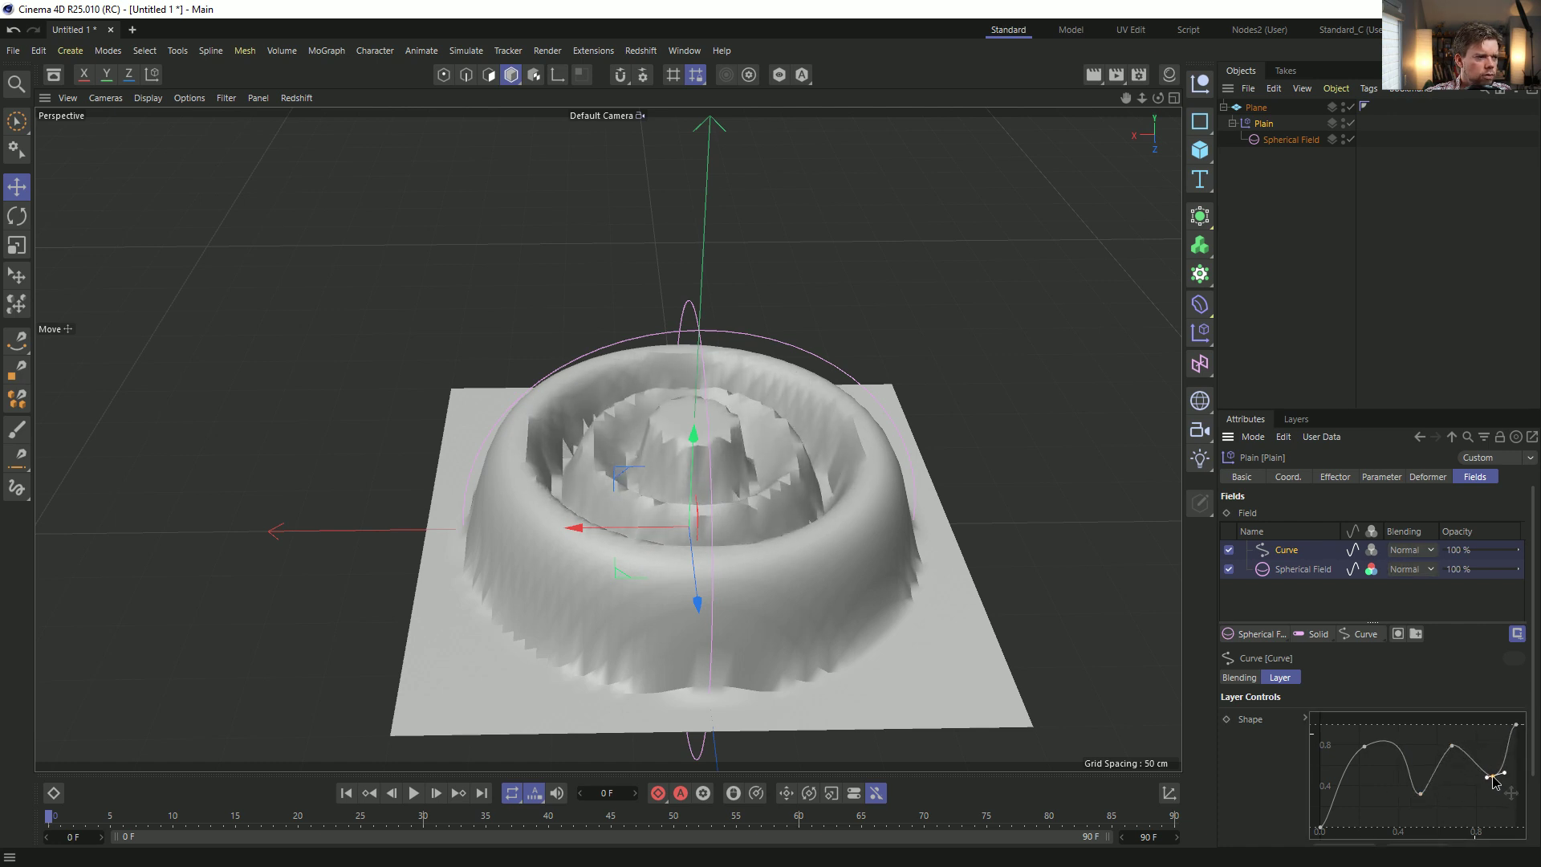
pyautogui.keyDown('alt'); pyautogui.moveTo(742, 490); pyautogui.dragTo(750, 549); pyautogui.keyUp('alt')
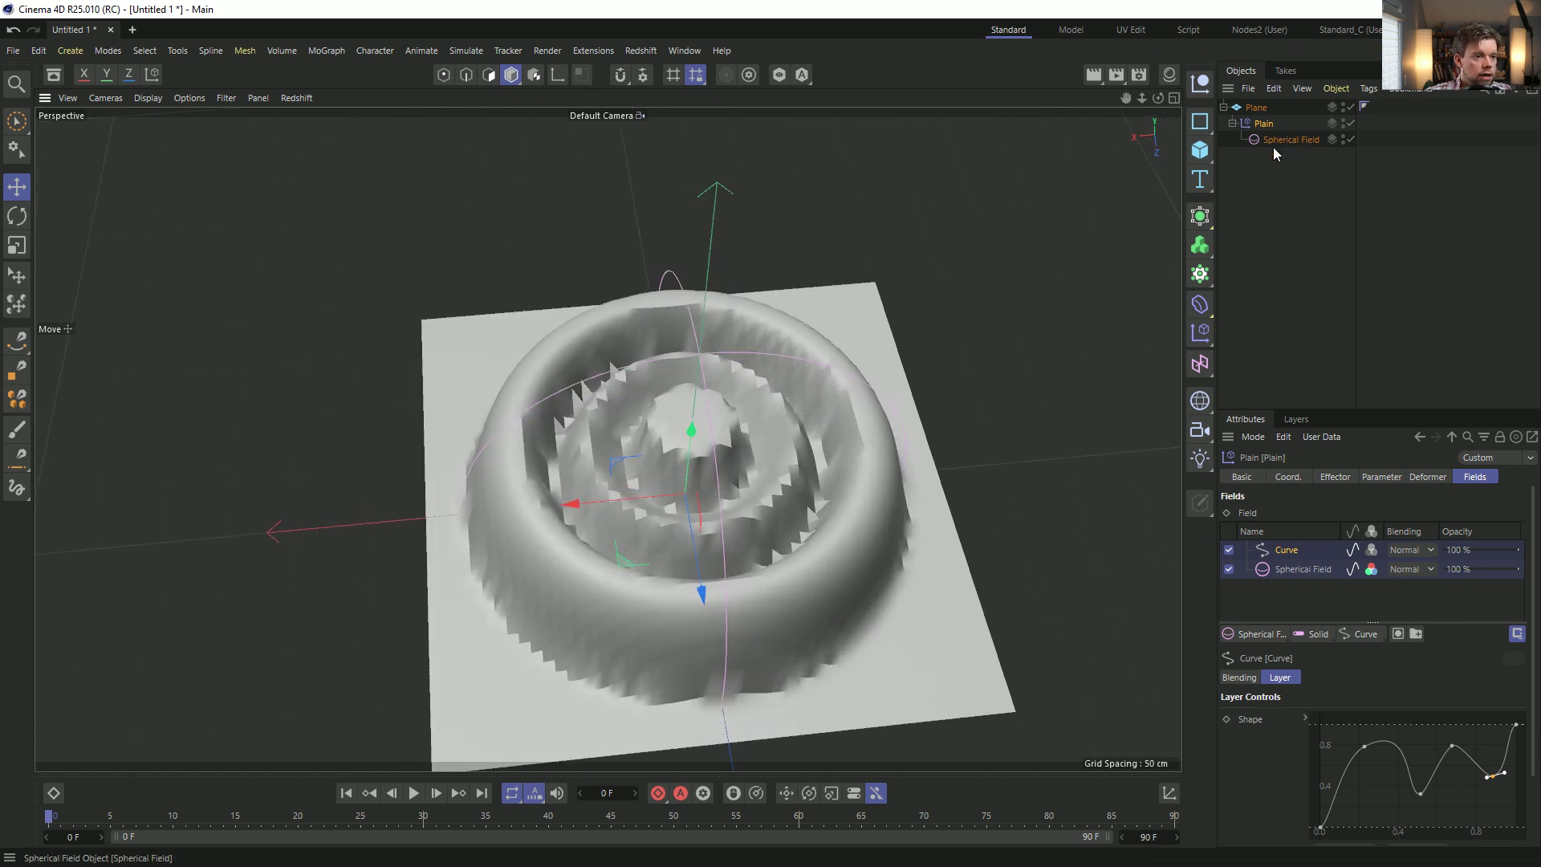
# Add a Box Field to the Plain effector with Multiply blending and widen it to about 339 cm in X.
pyautogui.click(1262, 634)
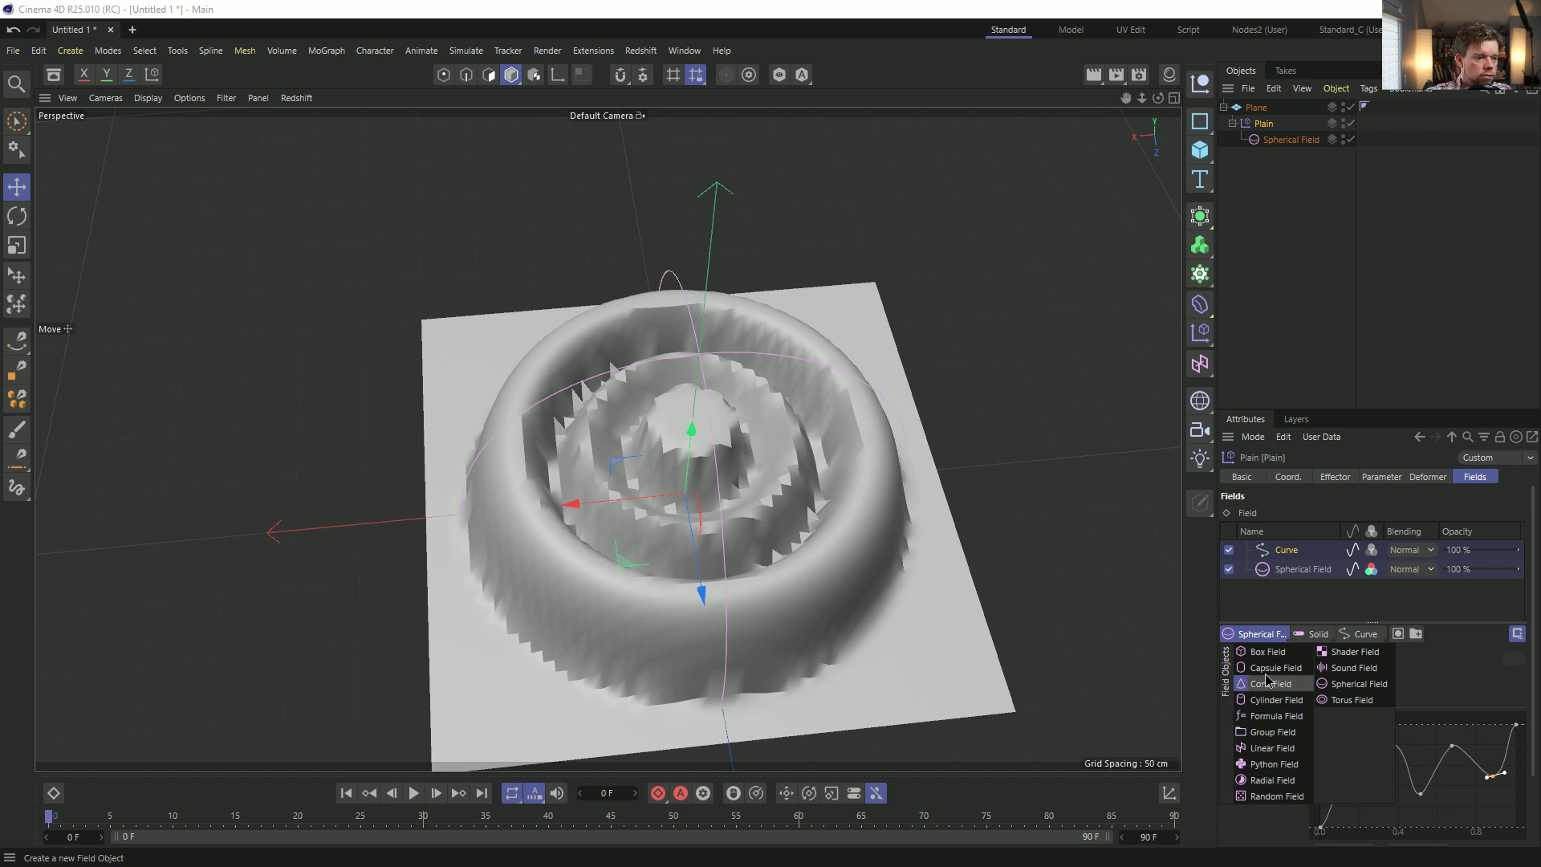
pyautogui.click(1265, 653)
pyautogui.click(1410, 550)
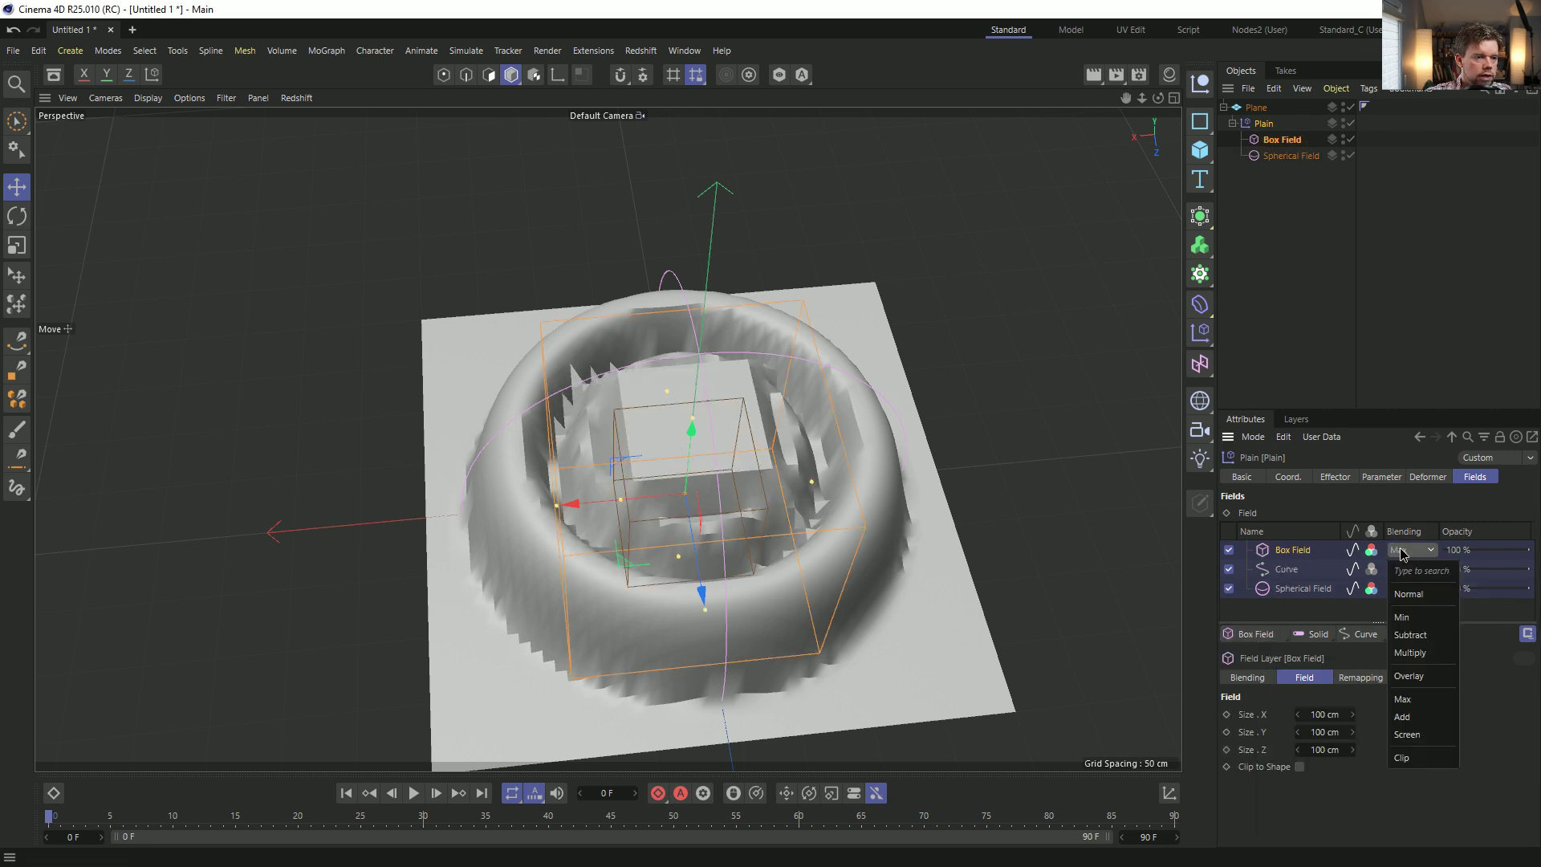
pyautogui.click(1431, 650)
pyautogui.moveTo(812, 480); pyautogui.dragTo(1114, 503)
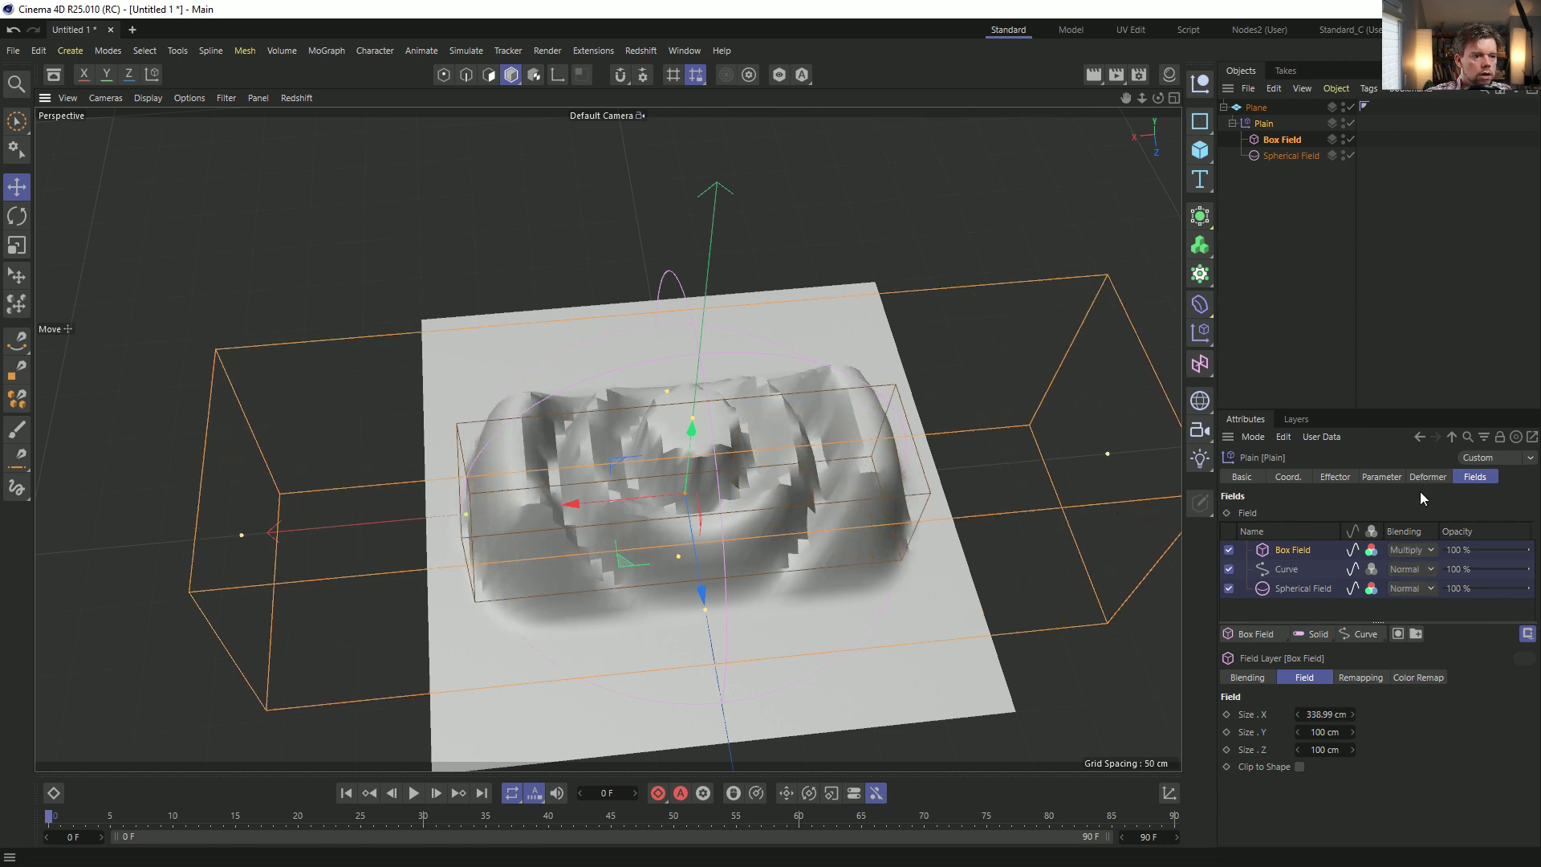
# Try inverting the box field's remapping, and undo the inversion.
pyautogui.click(1430, 679)
pyautogui.click(1360, 677)
pyautogui.scroll(-4, 1259, 735)
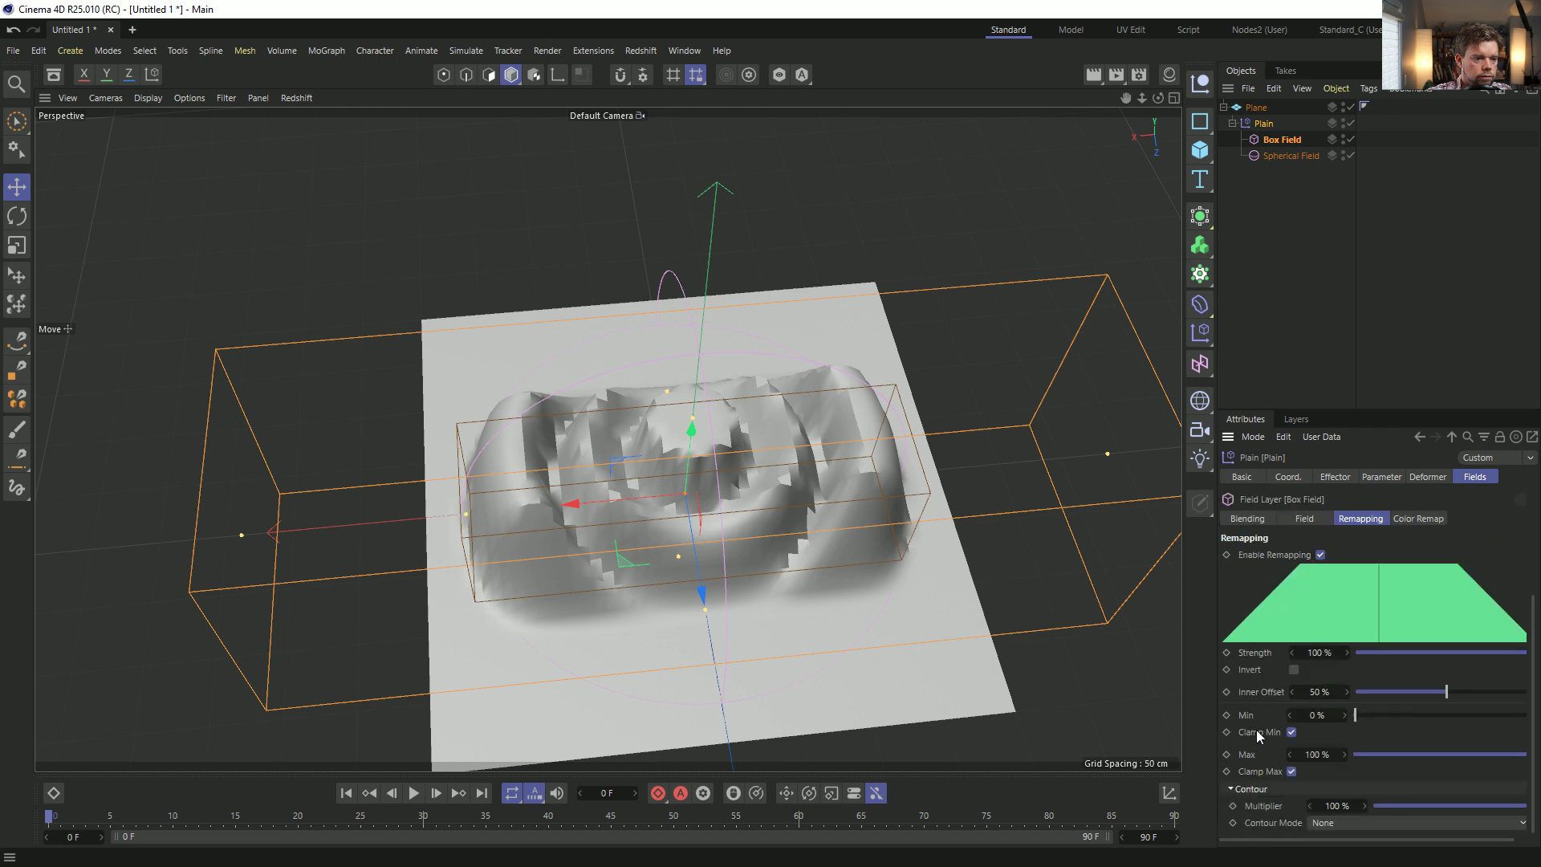
pyautogui.scroll(4, 1250, 598)
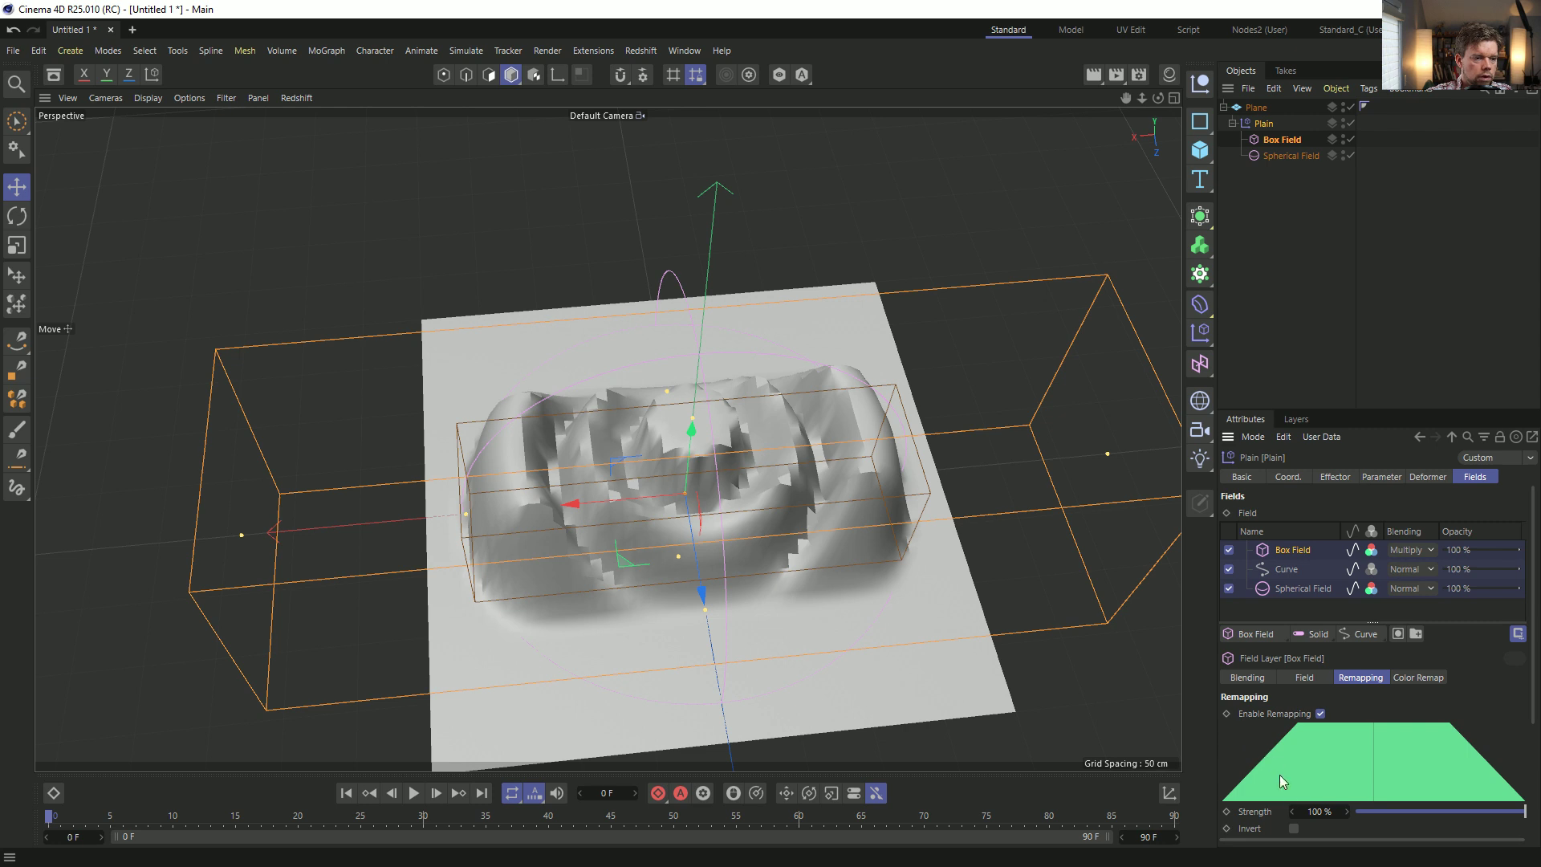
pyautogui.click(1293, 828)
pyautogui.scroll(-3, 1292, 798)
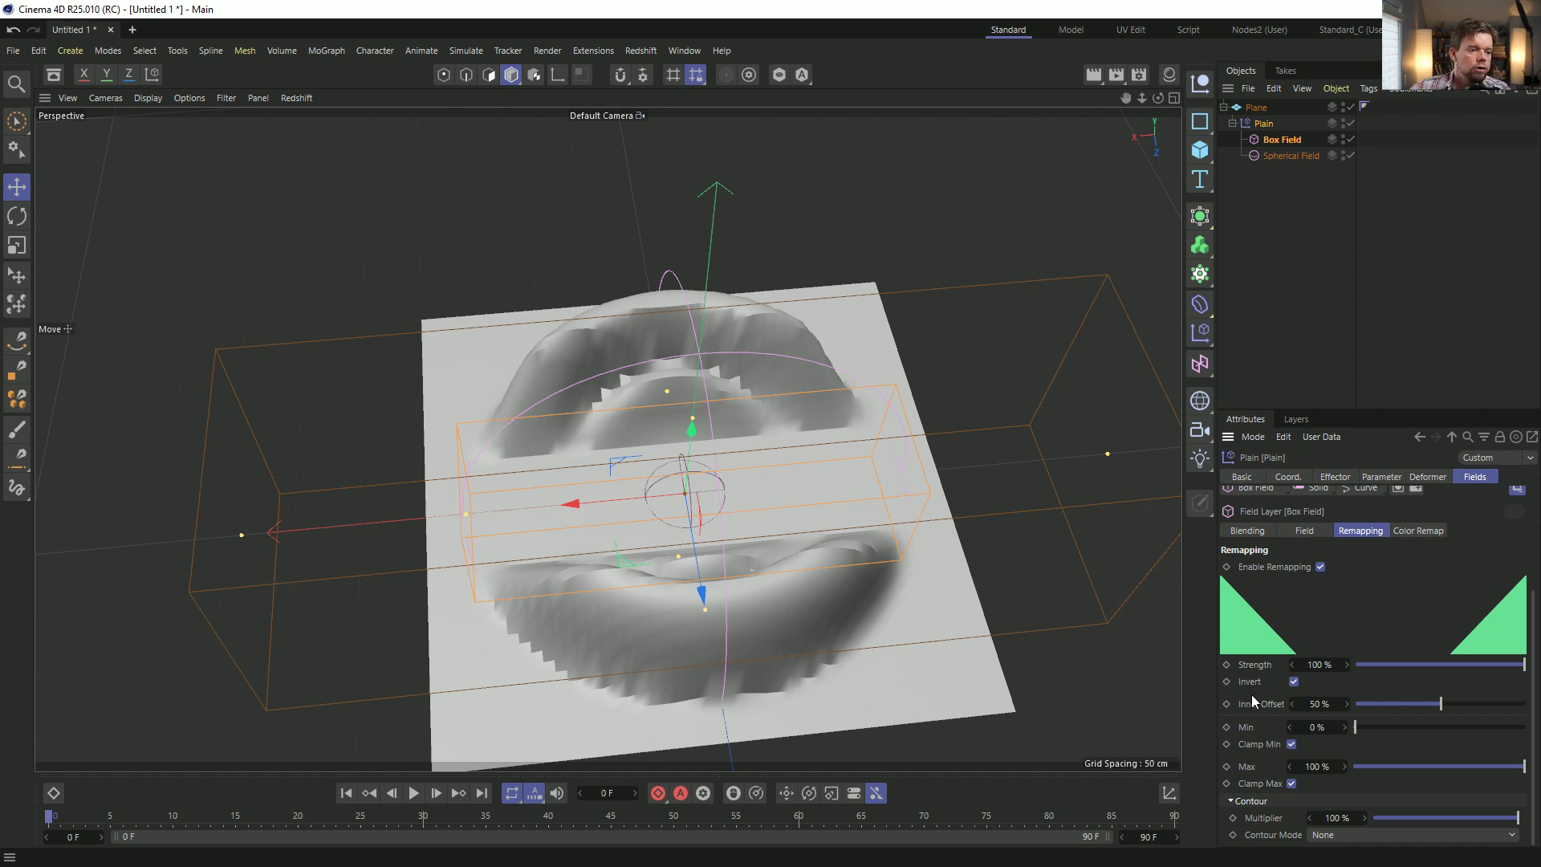
pyautogui.scroll(3, 1252, 704)
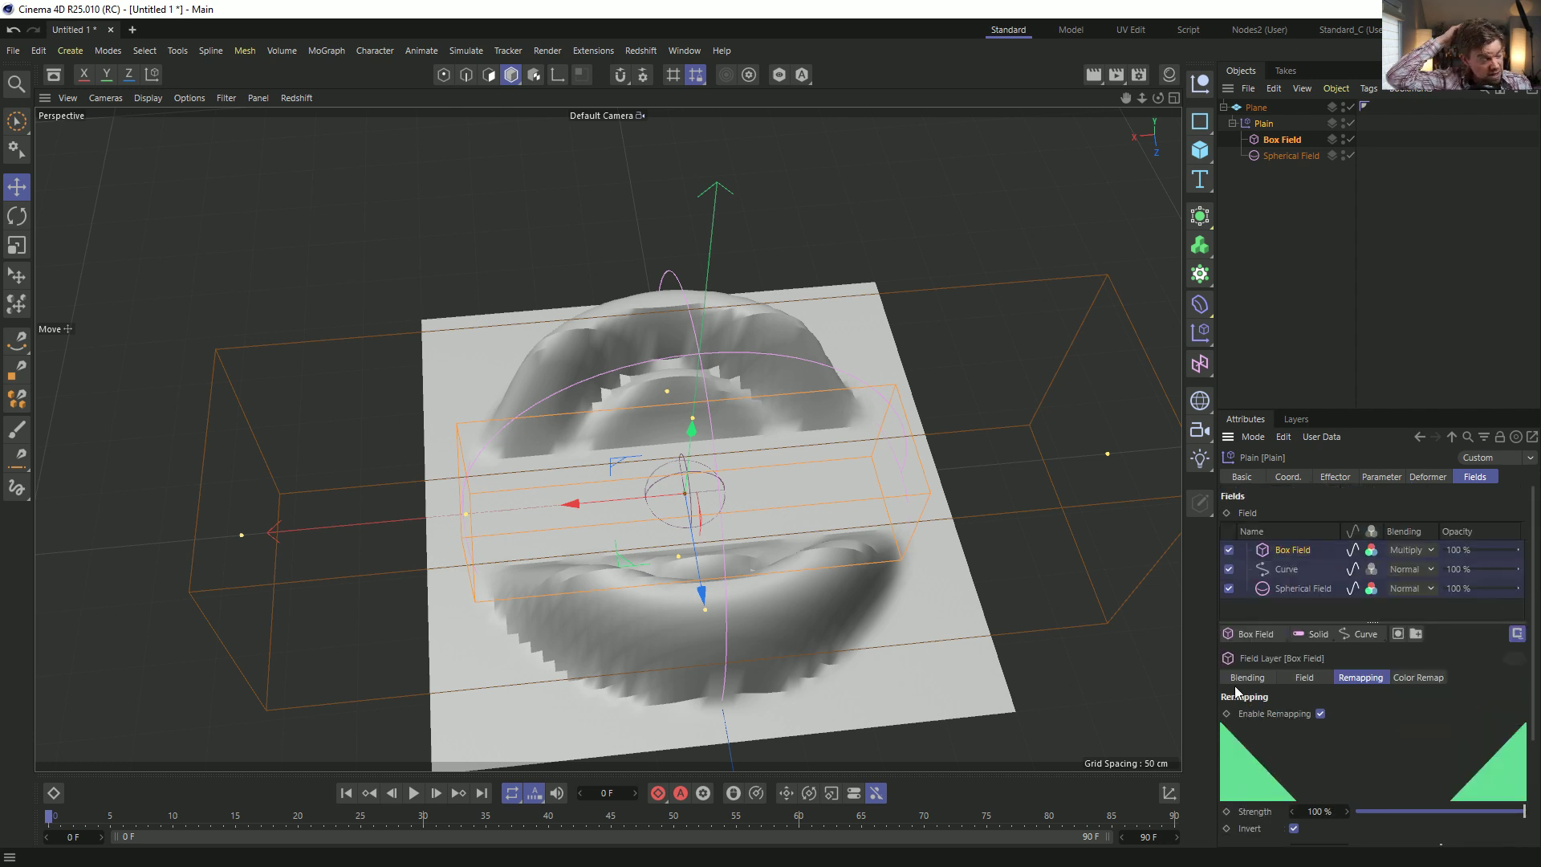
pyautogui.keyDown('alt'); pyautogui.moveTo(745, 463); pyautogui.dragTo(799, 447); pyautogui.keyUp('alt')
pyautogui.hotkey('ctrl', 'z')
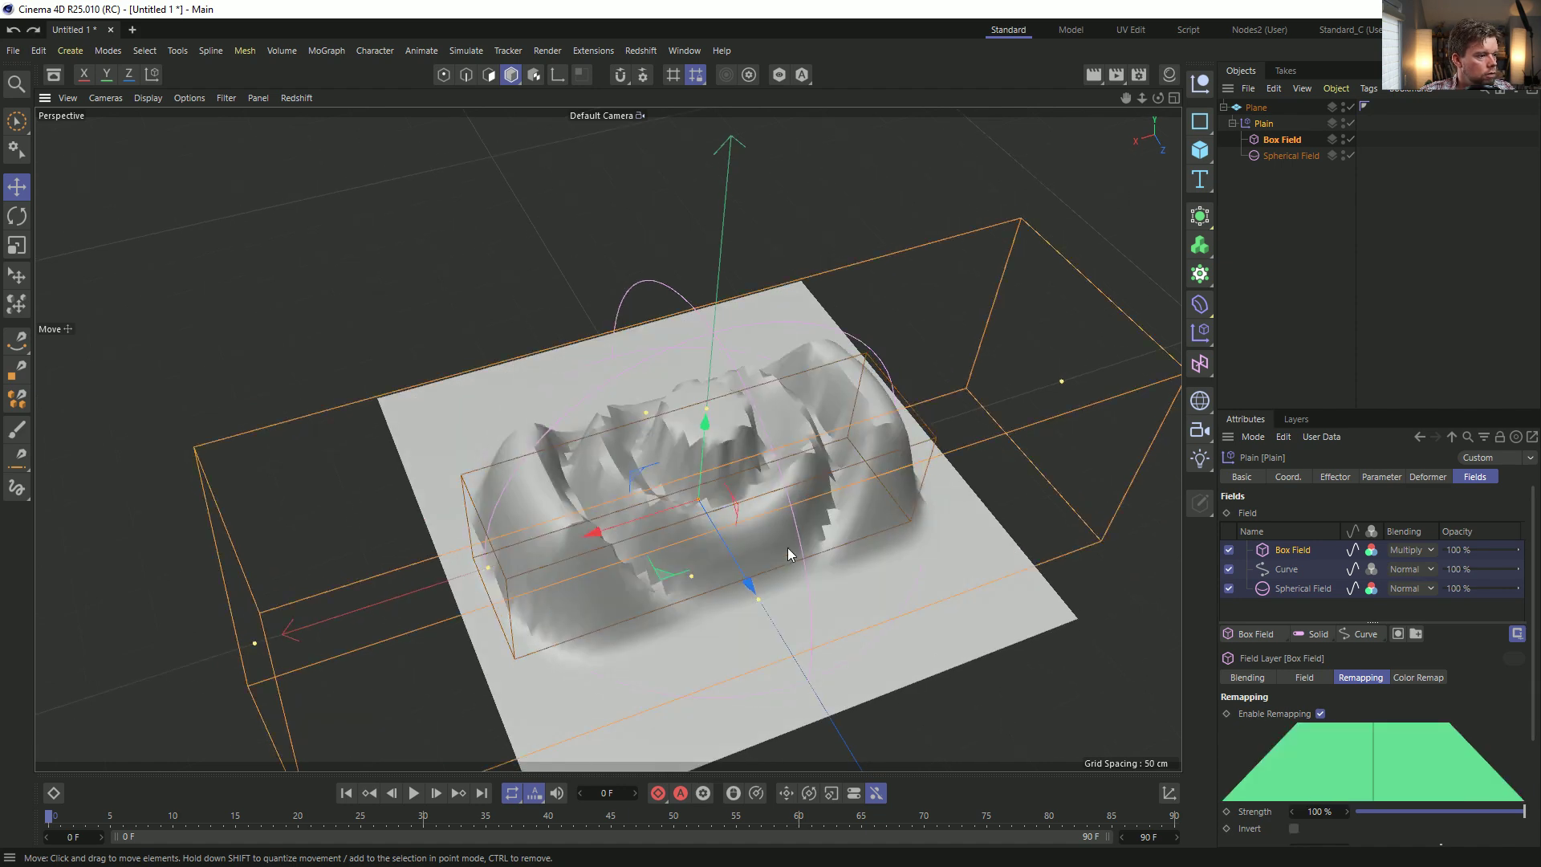
# Enlarge the box field to about 410 cm in X and 155 cm in Z, and shift it along positive X over one side of the plane.
pyautogui.moveTo(759, 600); pyautogui.dragTo(815, 651)
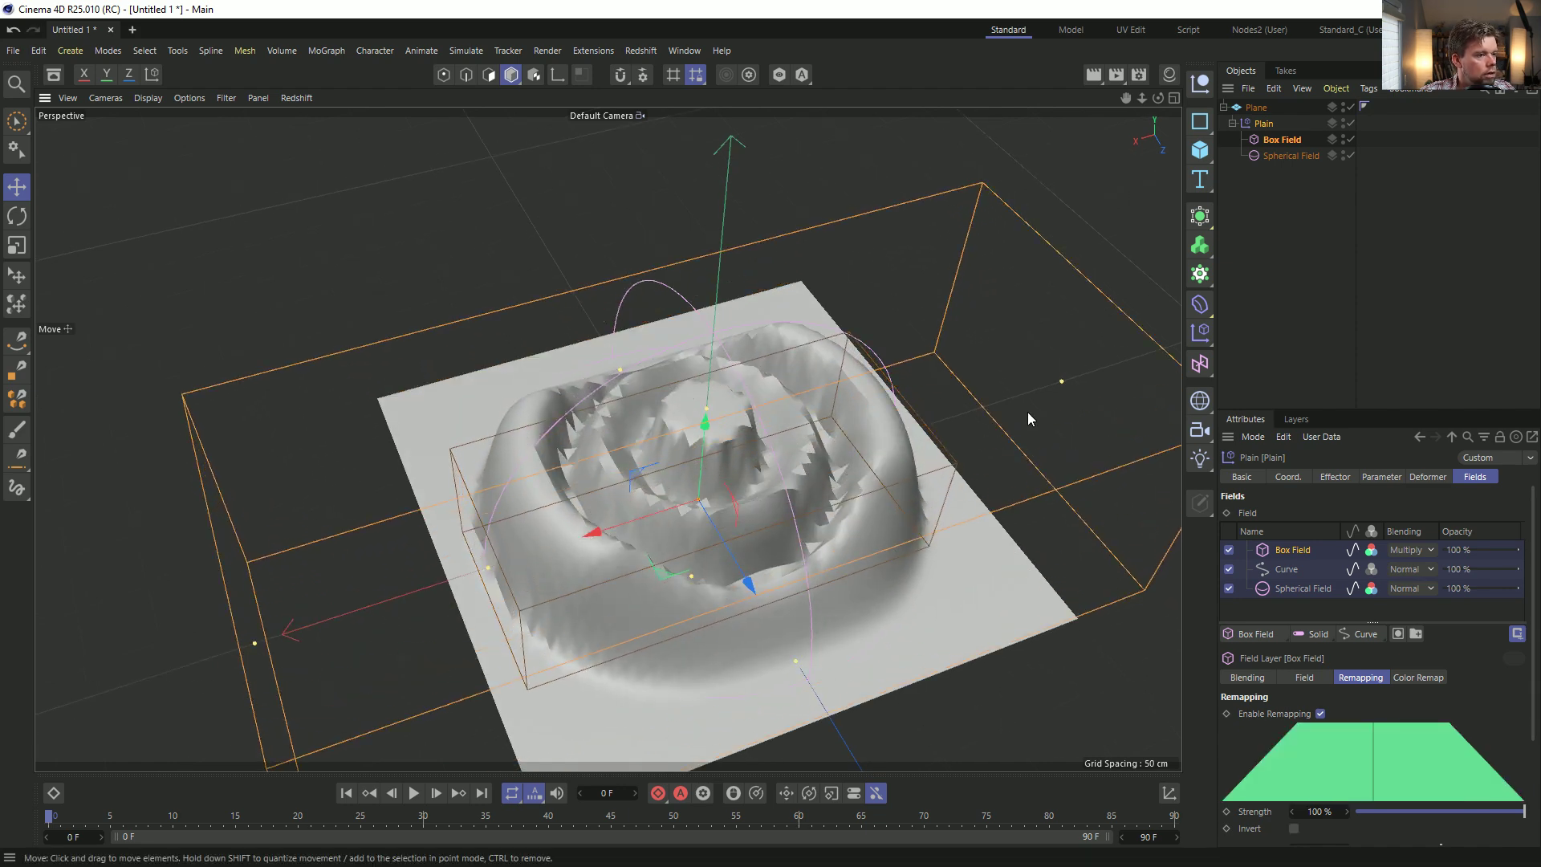
pyautogui.moveTo(1063, 383); pyautogui.dragTo(1129, 359)
pyautogui.press('e')
pyautogui.moveTo(611, 527); pyautogui.dragTo(481, 566)
pyautogui.hotkey('ctrl', 'z')
pyautogui.click(1280, 142)
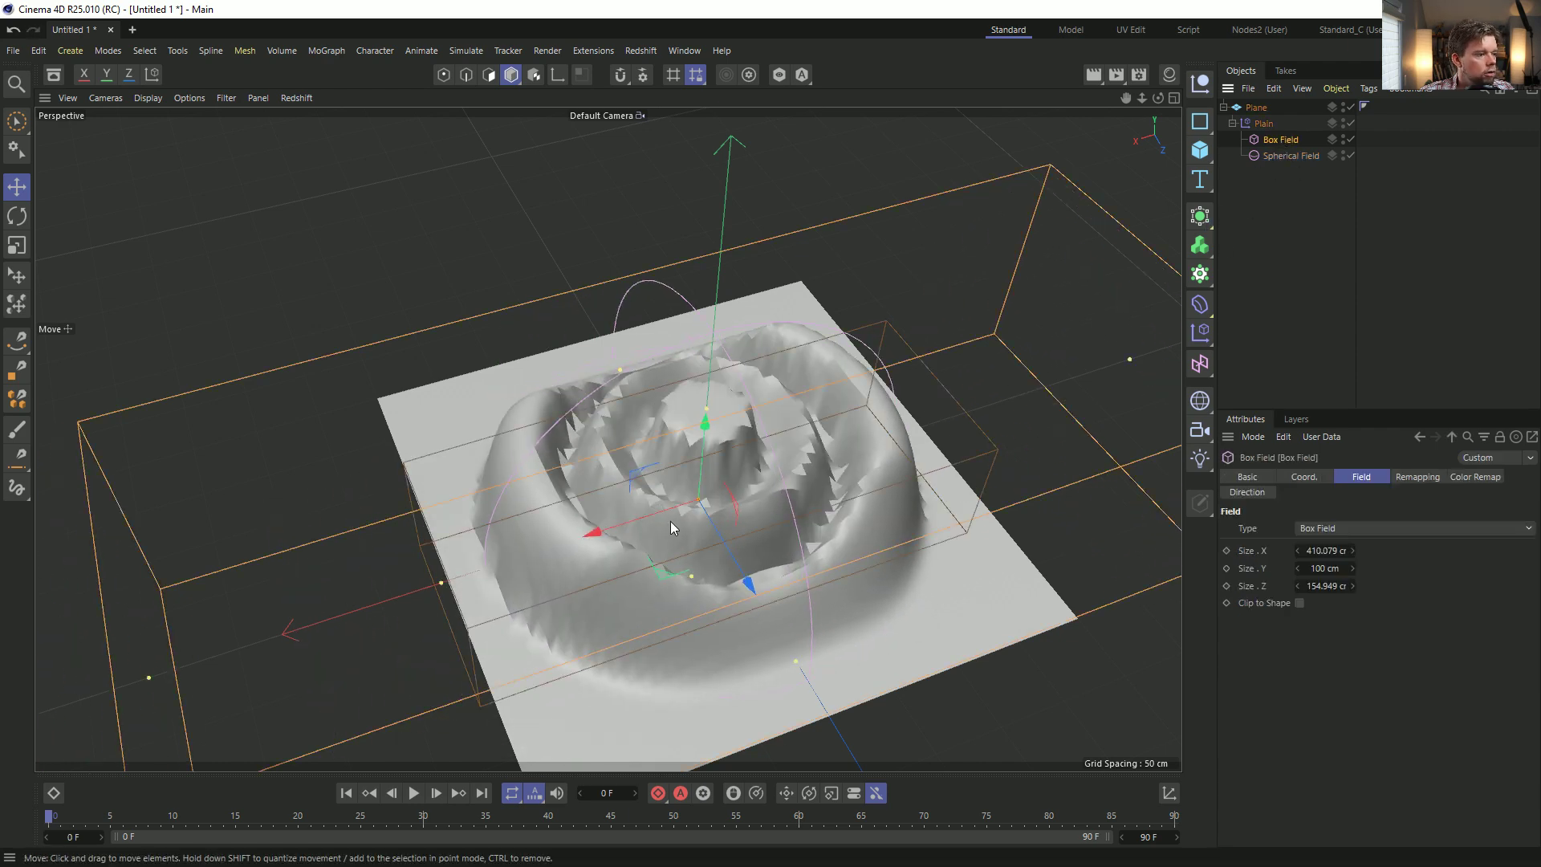
pyautogui.moveTo(604, 533); pyautogui.dragTo(156, 587)
pyautogui.keyDown('alt'); pyautogui.moveTo(513, 522); pyautogui.dragTo(671, 317); pyautogui.keyUp('alt')
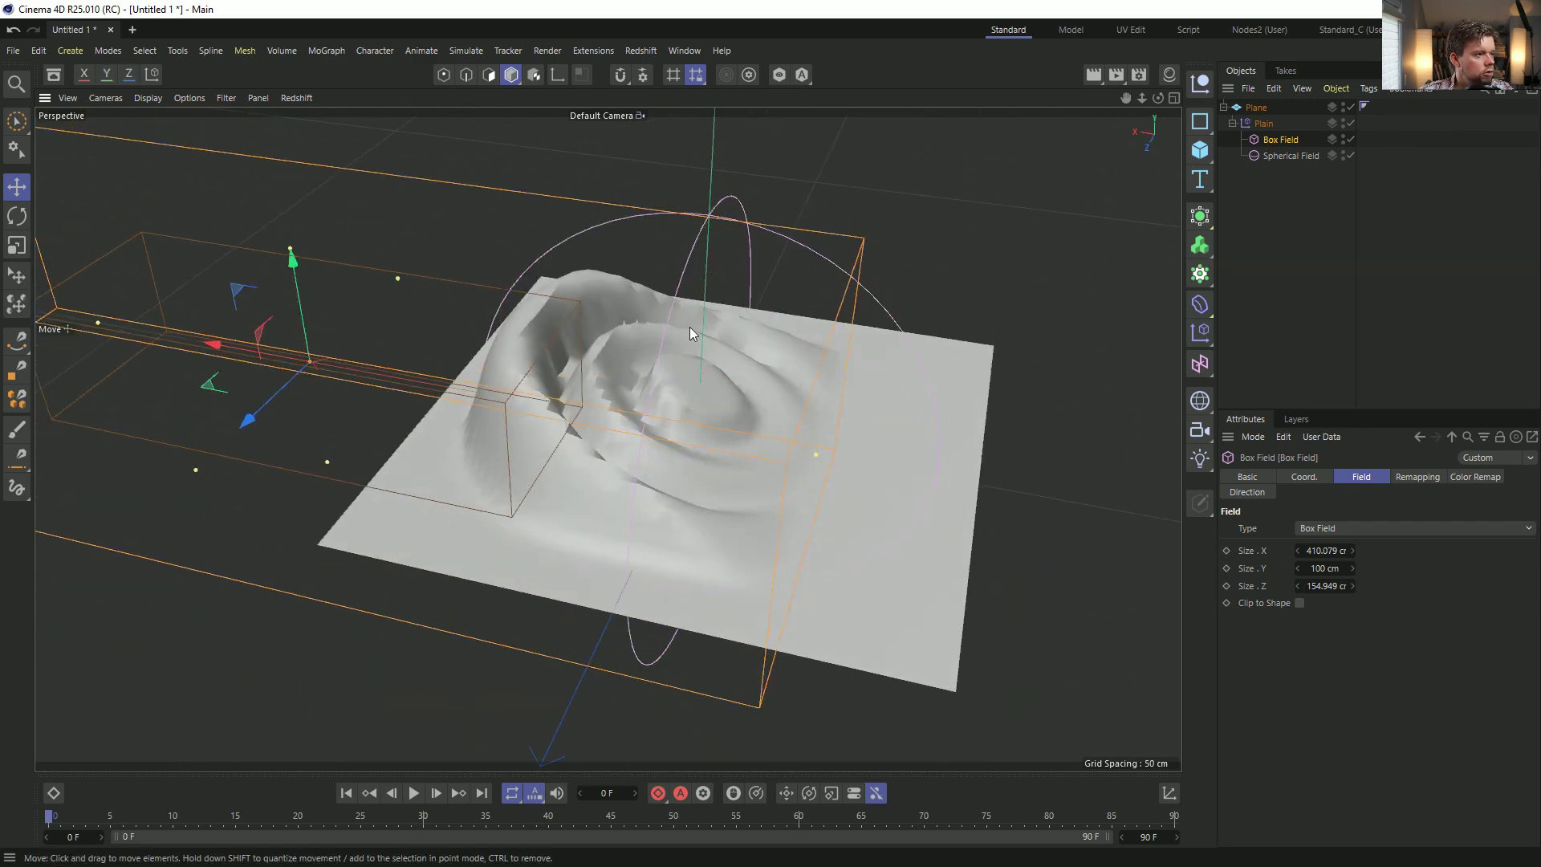
# Set the Plain effector's strength to 51%.
pyautogui.click(1264, 123)
pyautogui.click(1382, 477)
pyautogui.click(1336, 476)
pyautogui.moveTo(1497, 516); pyautogui.dragTo(1442, 513)
pyautogui.keyDown('alt'); pyautogui.moveTo(706, 457); pyautogui.dragTo(690, 488); pyautogui.keyUp('alt')
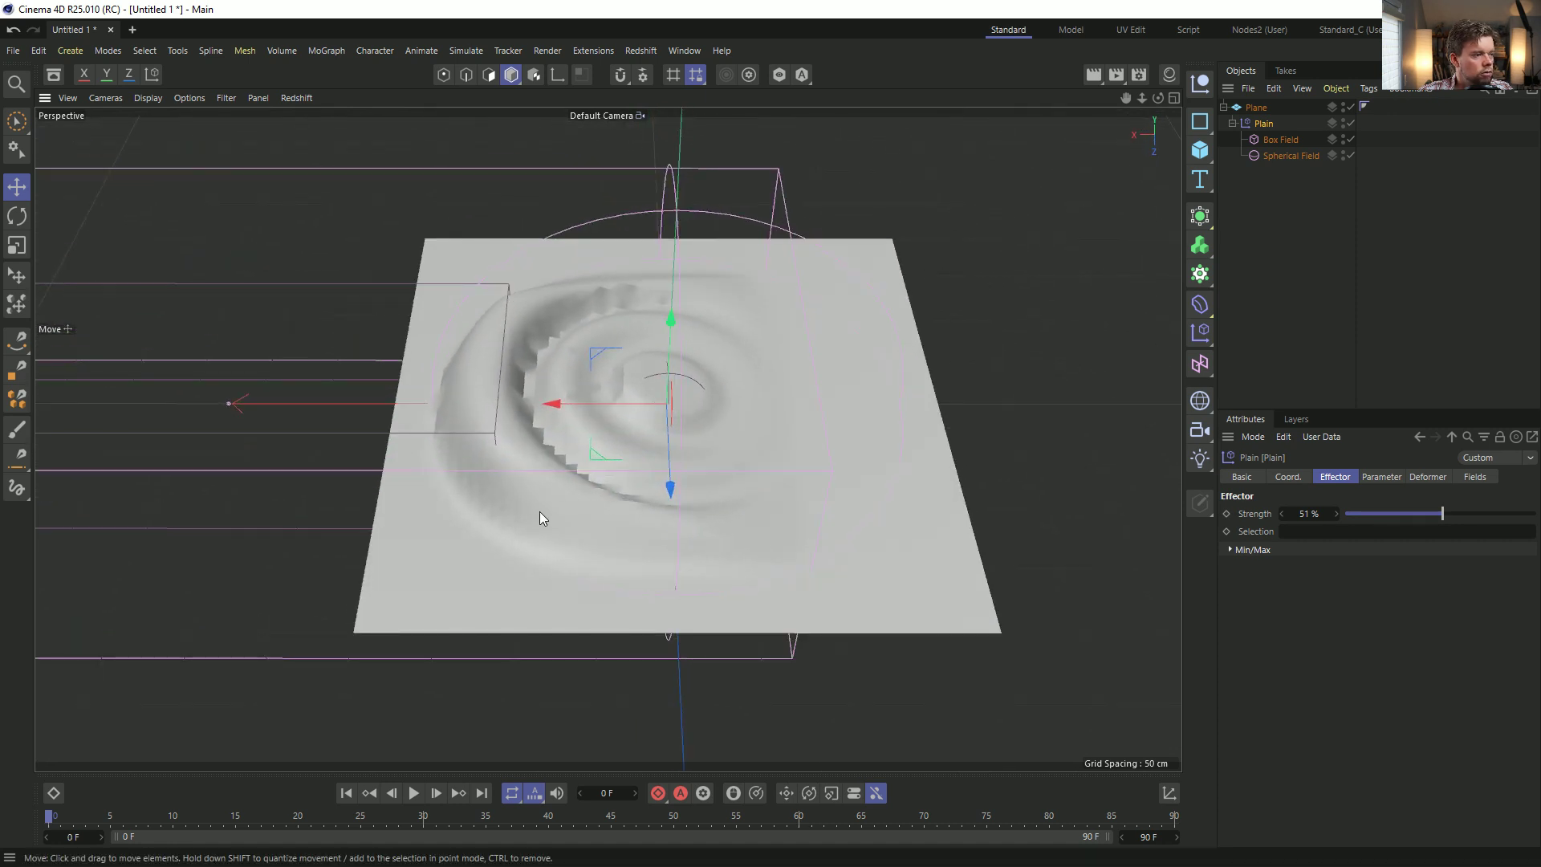
pyautogui.moveTo(843, 386)
pyautogui.keyDown('alt'); pyautogui.mouseDown()
pyautogui.moveTo(699, 482)
pyautogui.moveTo(843, 385)
pyautogui.mouseUp(); pyautogui.keyUp('alt')
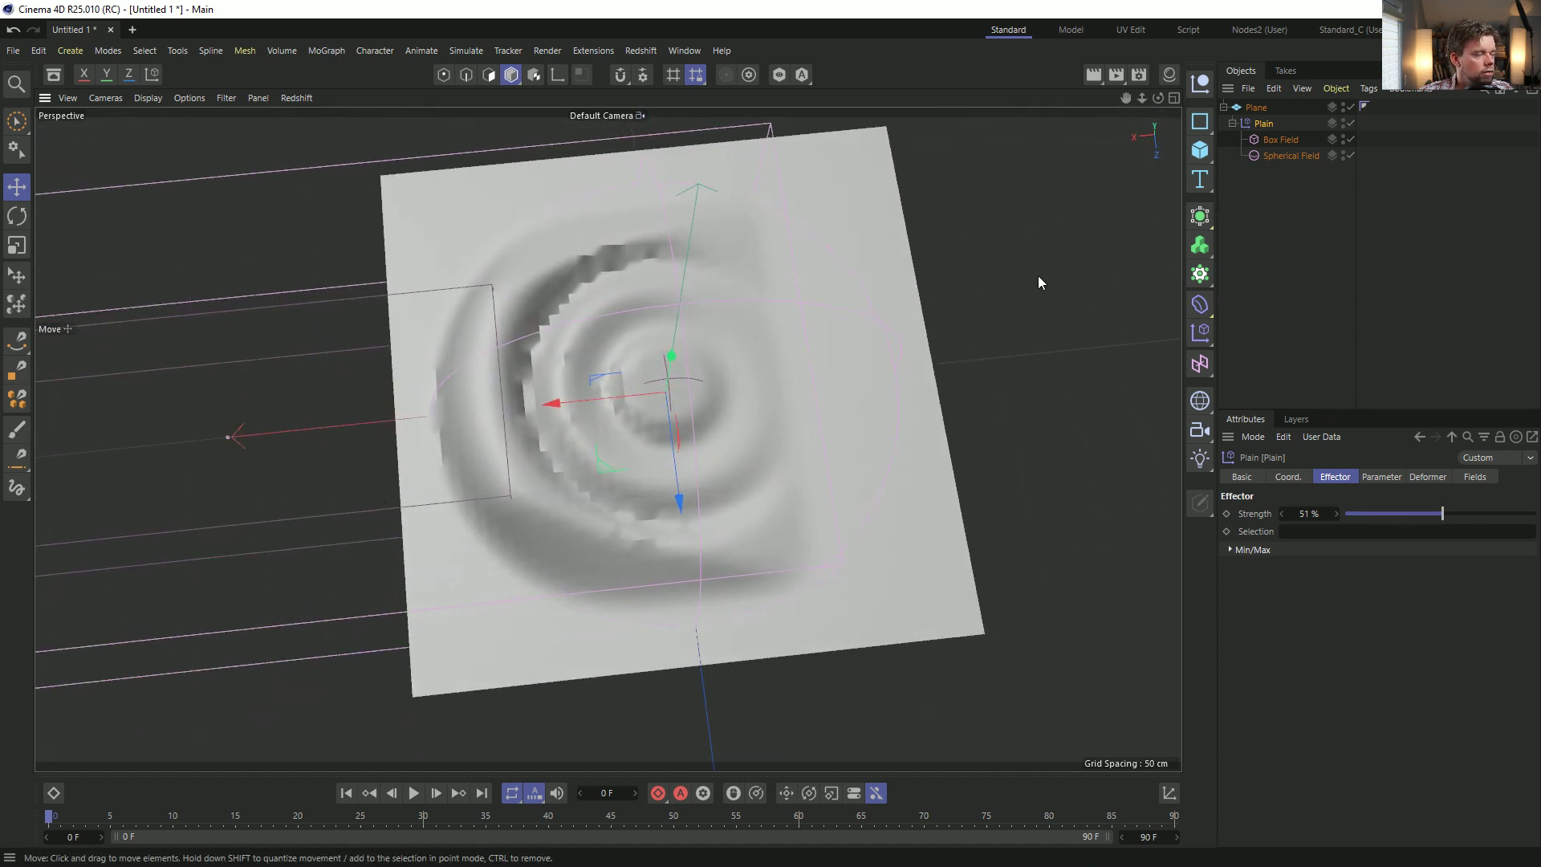
# Try to transform the spherical field along its X axis, and undo it.
pyautogui.click(1276, 157)
pyautogui.press('t')
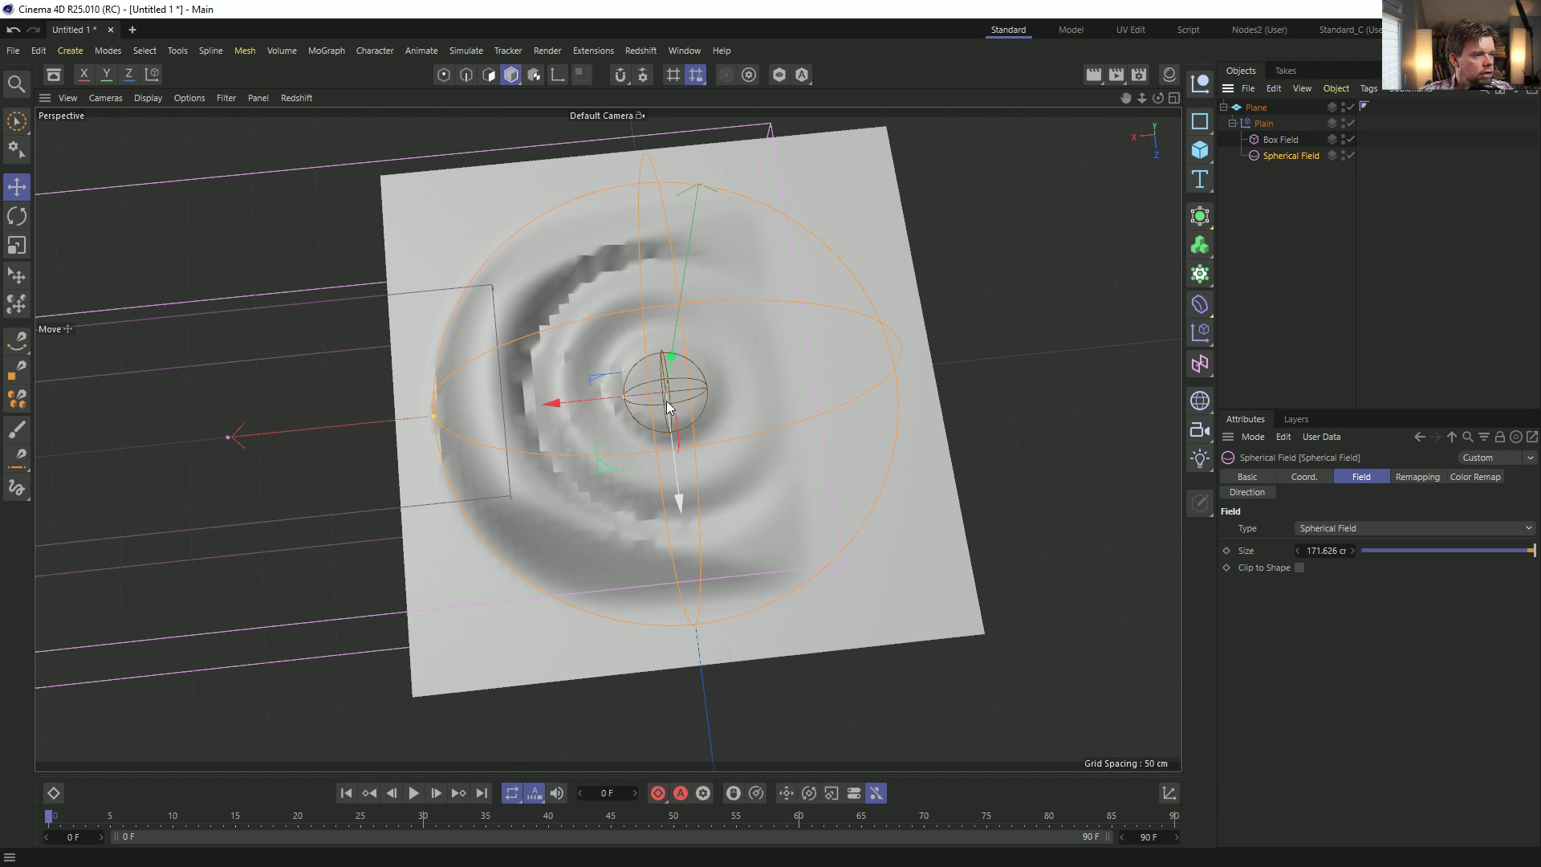
pyautogui.moveTo(575, 398)
pyautogui.mouseDown()
pyautogui.moveTo(549, 399)
pyautogui.moveTo(592, 399)
pyautogui.mouseUp()
pyautogui.hotkey('ctrl', 'z')
pyautogui.click(1281, 142)
pyautogui.click(1284, 155)
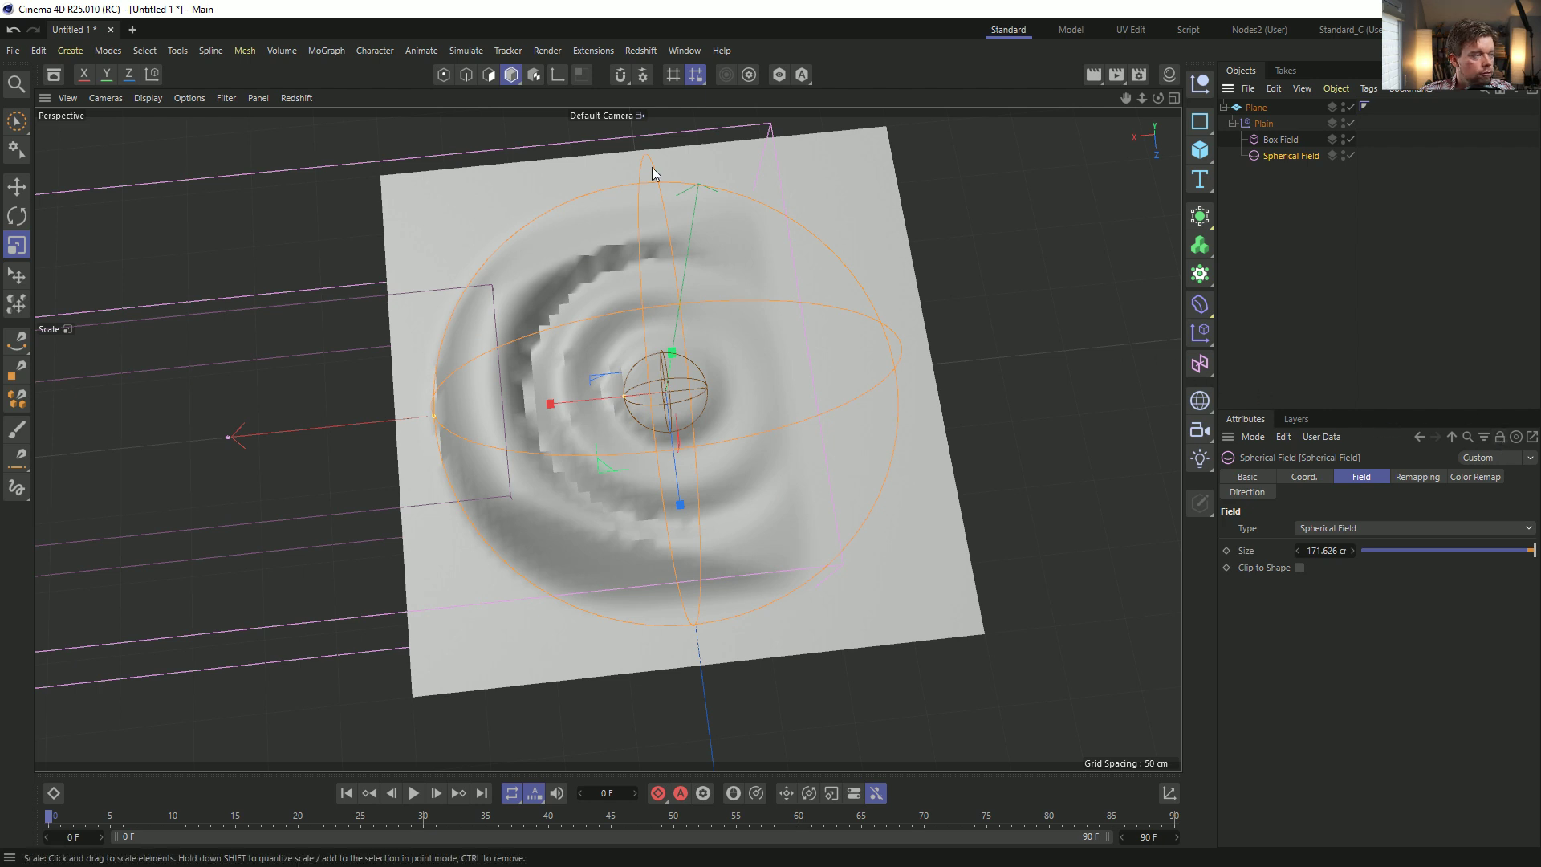
# Stretch the spherical field along X into an ellipsoid using Object mode, and shift it toward negative X.
pyautogui.click(511, 74)
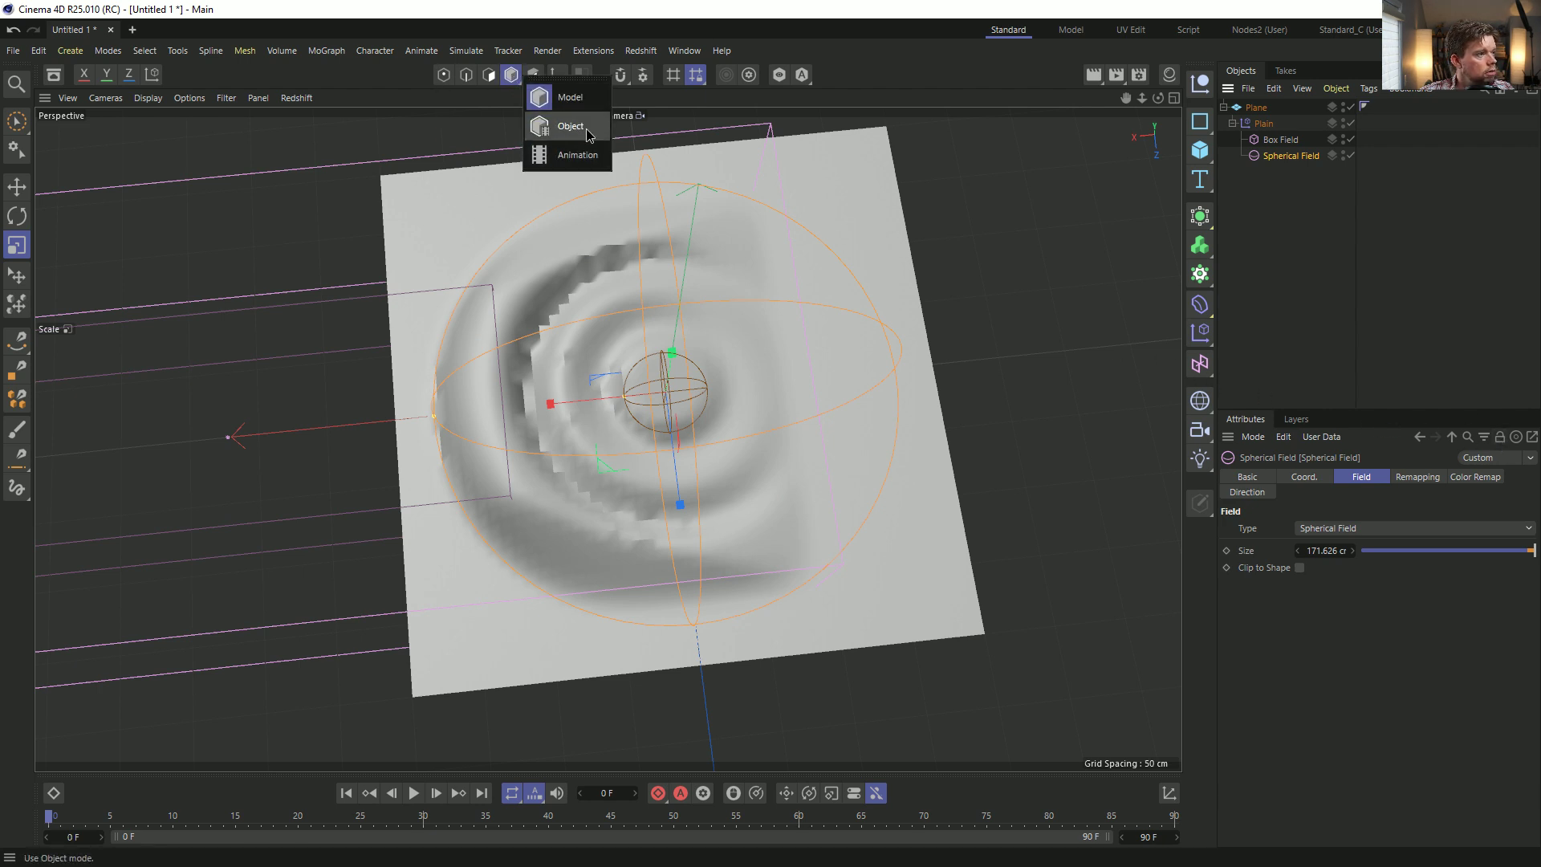
pyautogui.click(570, 97)
pyautogui.moveTo(549, 398); pyautogui.dragTo(688, 411)
pyautogui.press('e')
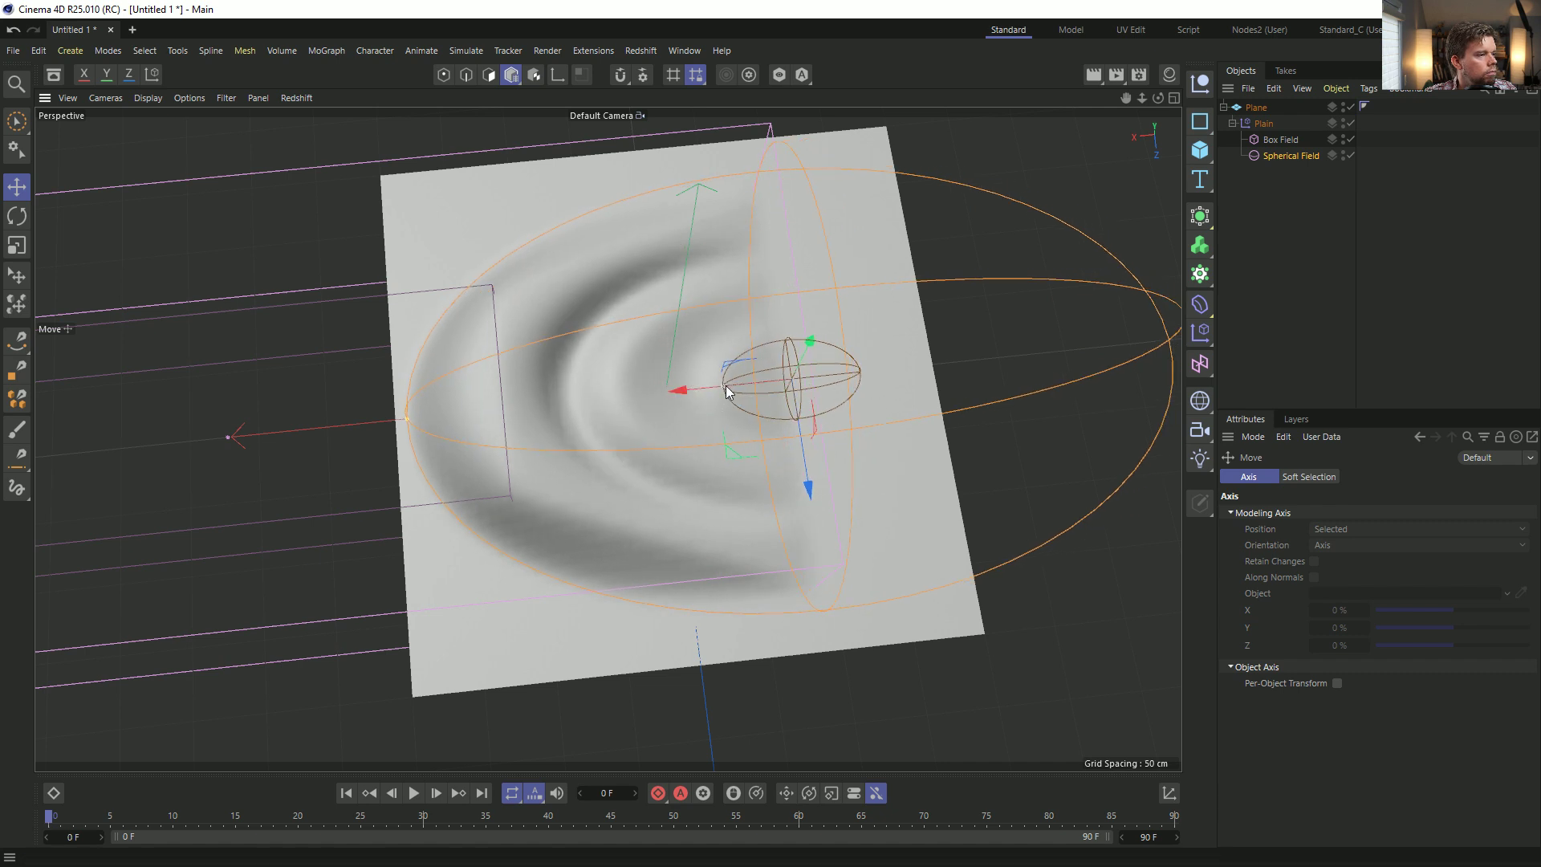
pyautogui.keyDown('alt'); pyautogui.moveTo(603, 406); pyautogui.dragTo(572, 337); pyautogui.keyUp('alt')
pyautogui.moveTo(514, 77); pyautogui.dragTo(568, 99)
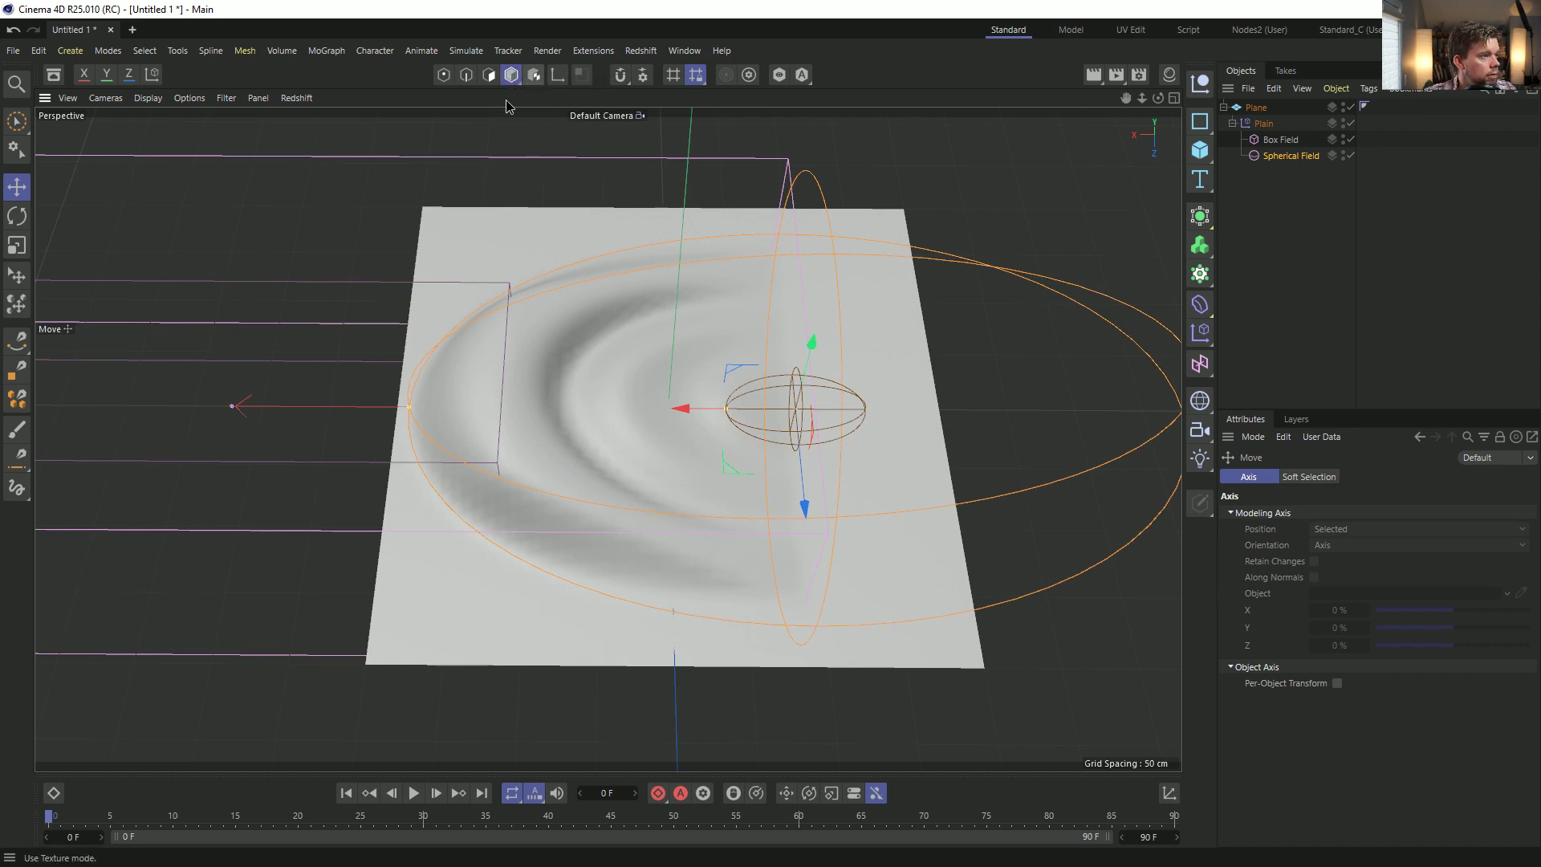
pyautogui.moveTo(684, 336)
pyautogui.keyDown('alt'); pyautogui.mouseDown()
pyautogui.moveTo(750, 257)
pyautogui.moveTo(729, 354)
pyautogui.moveTo(758, 389)
pyautogui.moveTo(726, 327)
pyautogui.moveTo(698, 362)
pyautogui.mouseUp(); pyautogui.keyUp('alt')
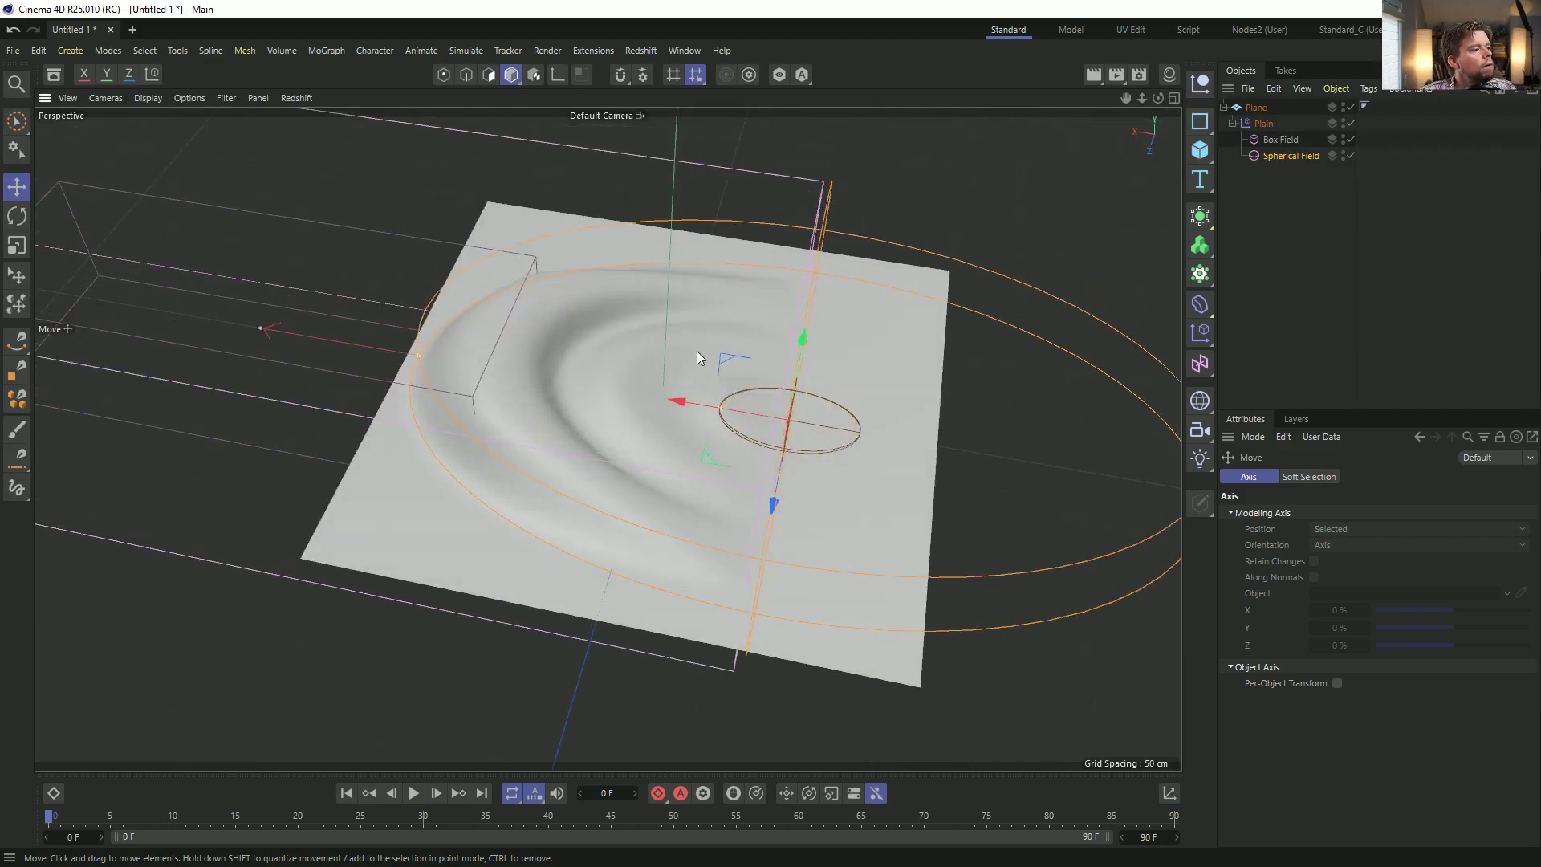
pyautogui.moveTo(562, 419)
pyautogui.keyDown('alt'); pyautogui.mouseDown()
pyautogui.moveTo(619, 340)
pyautogui.moveTo(566, 282)
pyautogui.moveTo(567, 430)
pyautogui.mouseUp(); pyautogui.keyUp('alt')
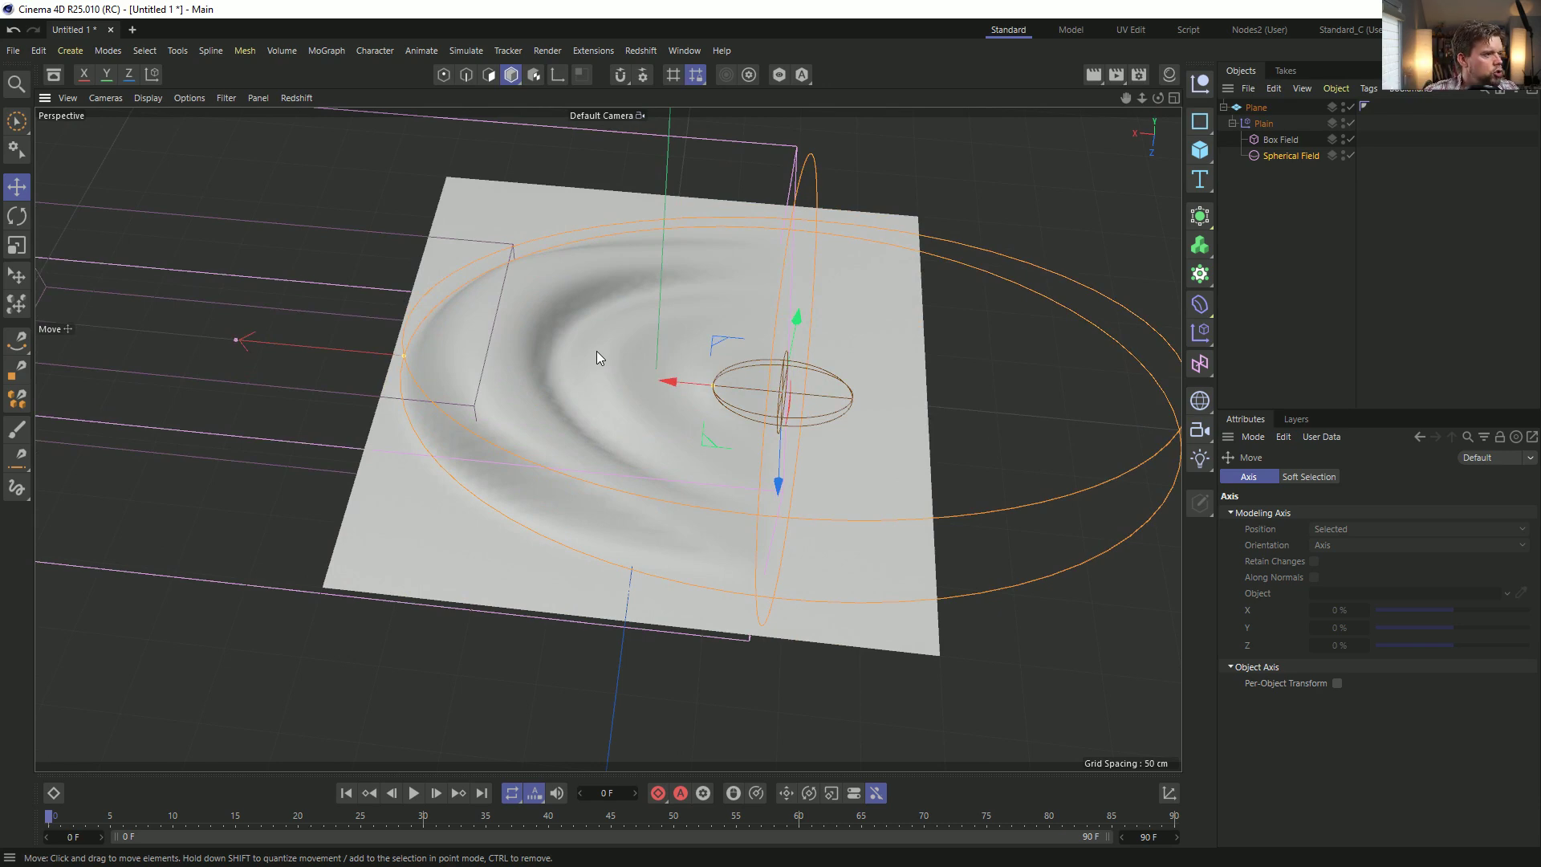
pyautogui.keyDown('alt'); pyautogui.moveTo(634, 378); pyautogui.dragTo(705, 321); pyautogui.keyUp('alt')
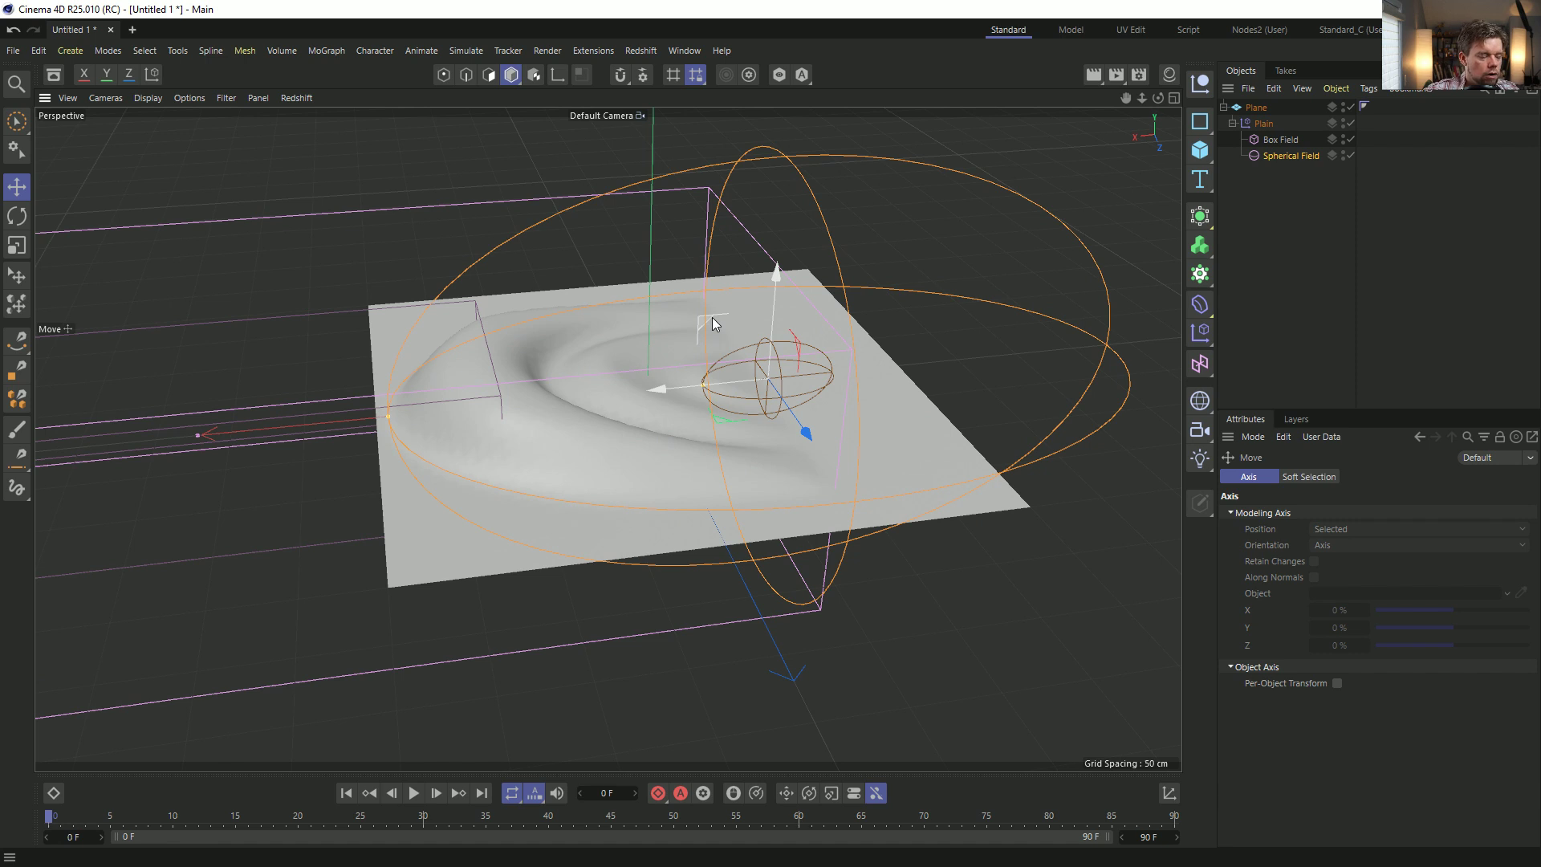
pyautogui.keyDown('alt'); pyautogui.moveTo(719, 332); pyautogui.dragTo(934, 370); pyautogui.keyUp('alt')
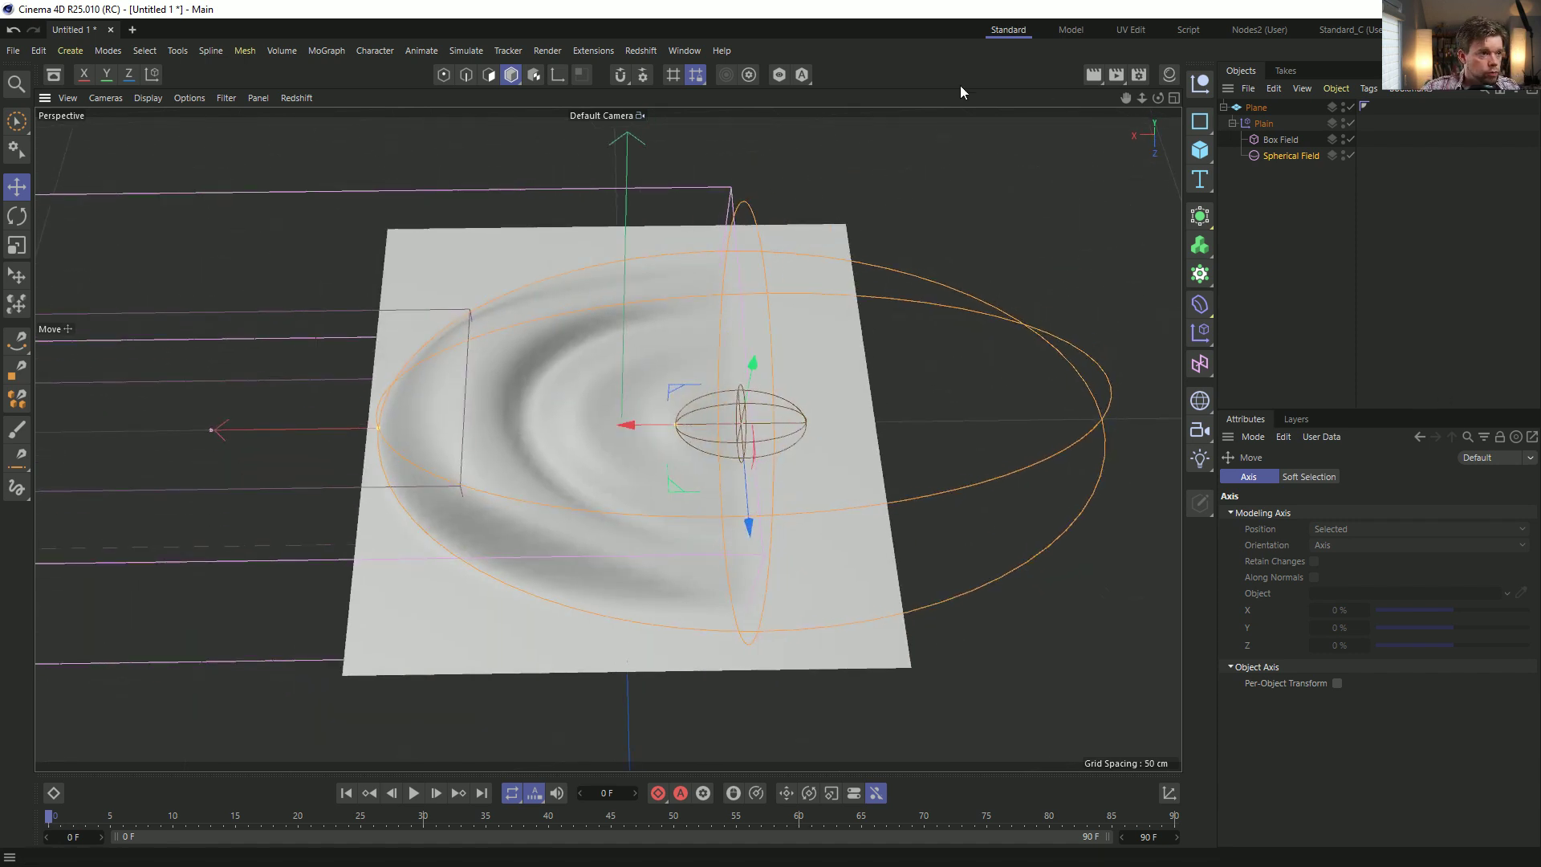
# Save the project in the SceneFiles folder as [2b]ClothImpact.c4d.
pyautogui.hotkey('ctrl', 's')
pyautogui.click(360, 206)
pyautogui.click(126, 483)
pyautogui.moveTo(126, 483); pyautogui.dragTo(120, 484)
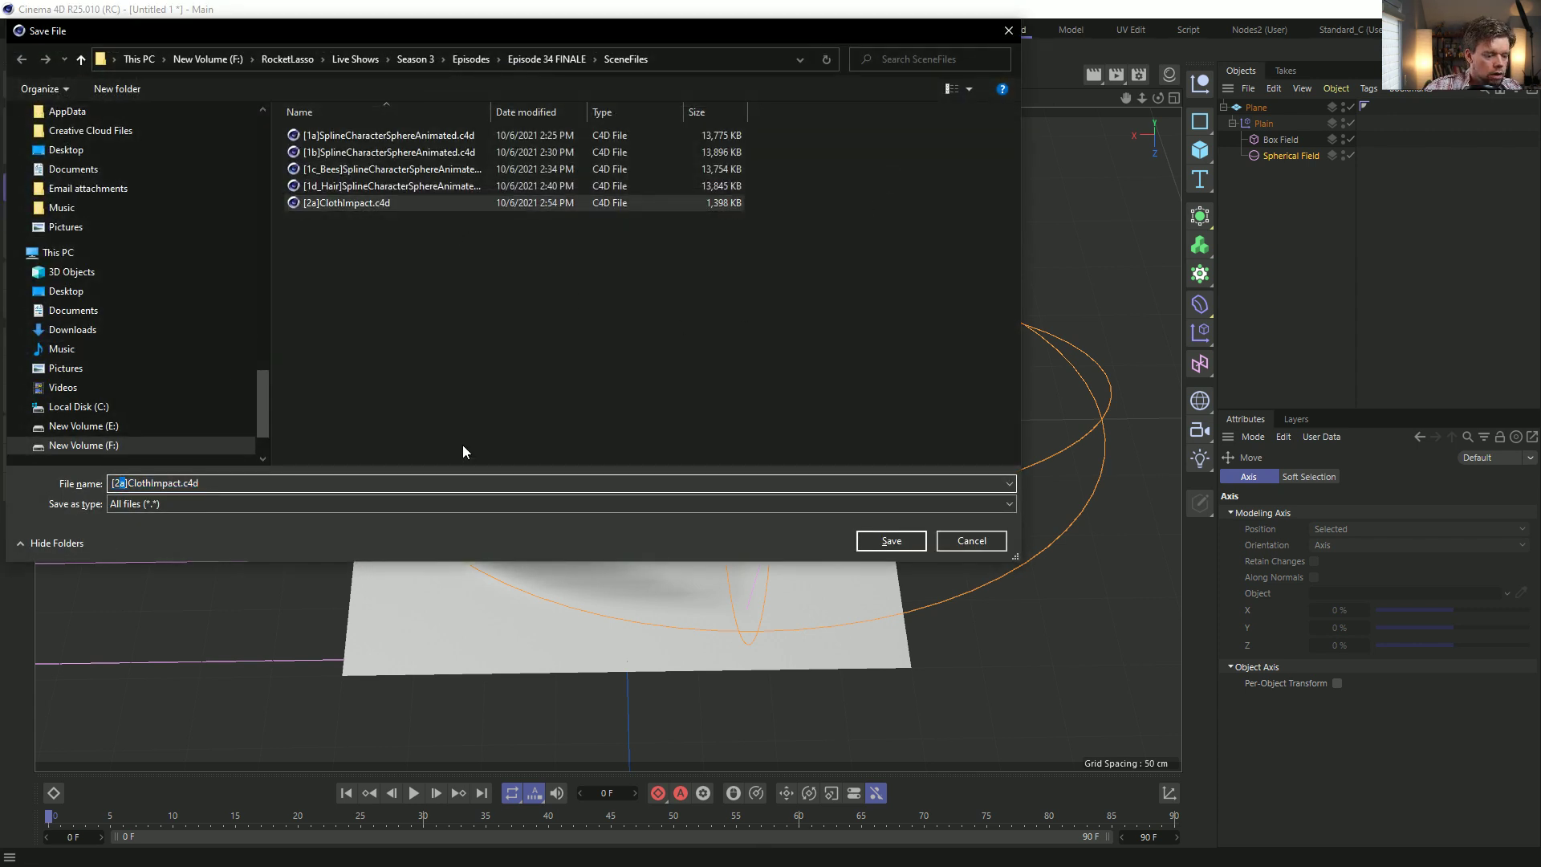
pyautogui.write('b')
pyautogui.press('Return')
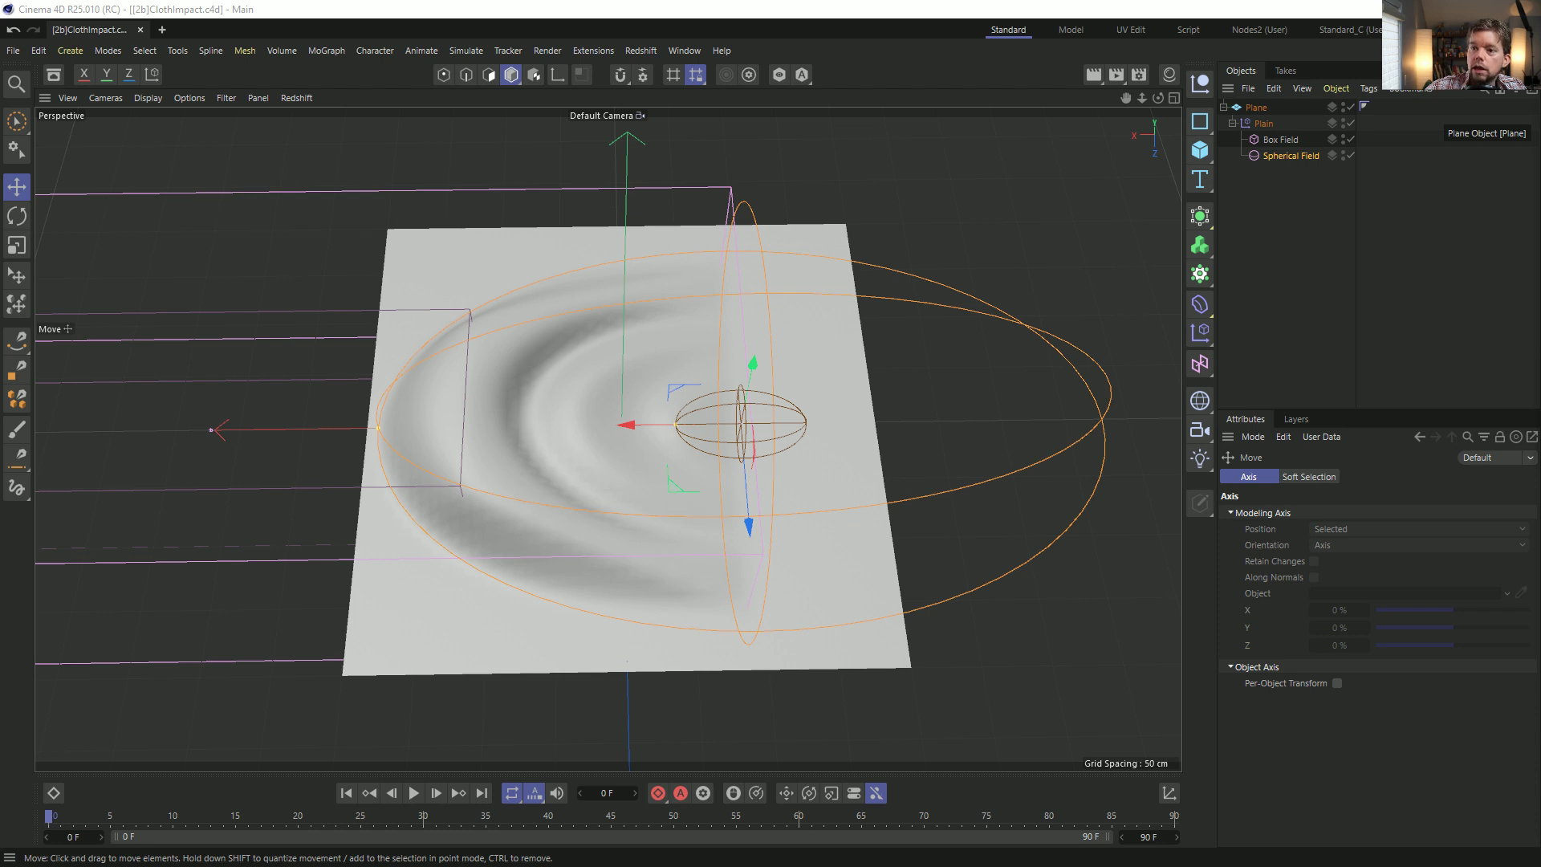
# Bring in and enlarge the browser window with the Instagram reference post, and examine the brush-stroke animation over the sculpted head.
pyautogui.moveTo(1540, 385); pyautogui.dragTo(623, 59)
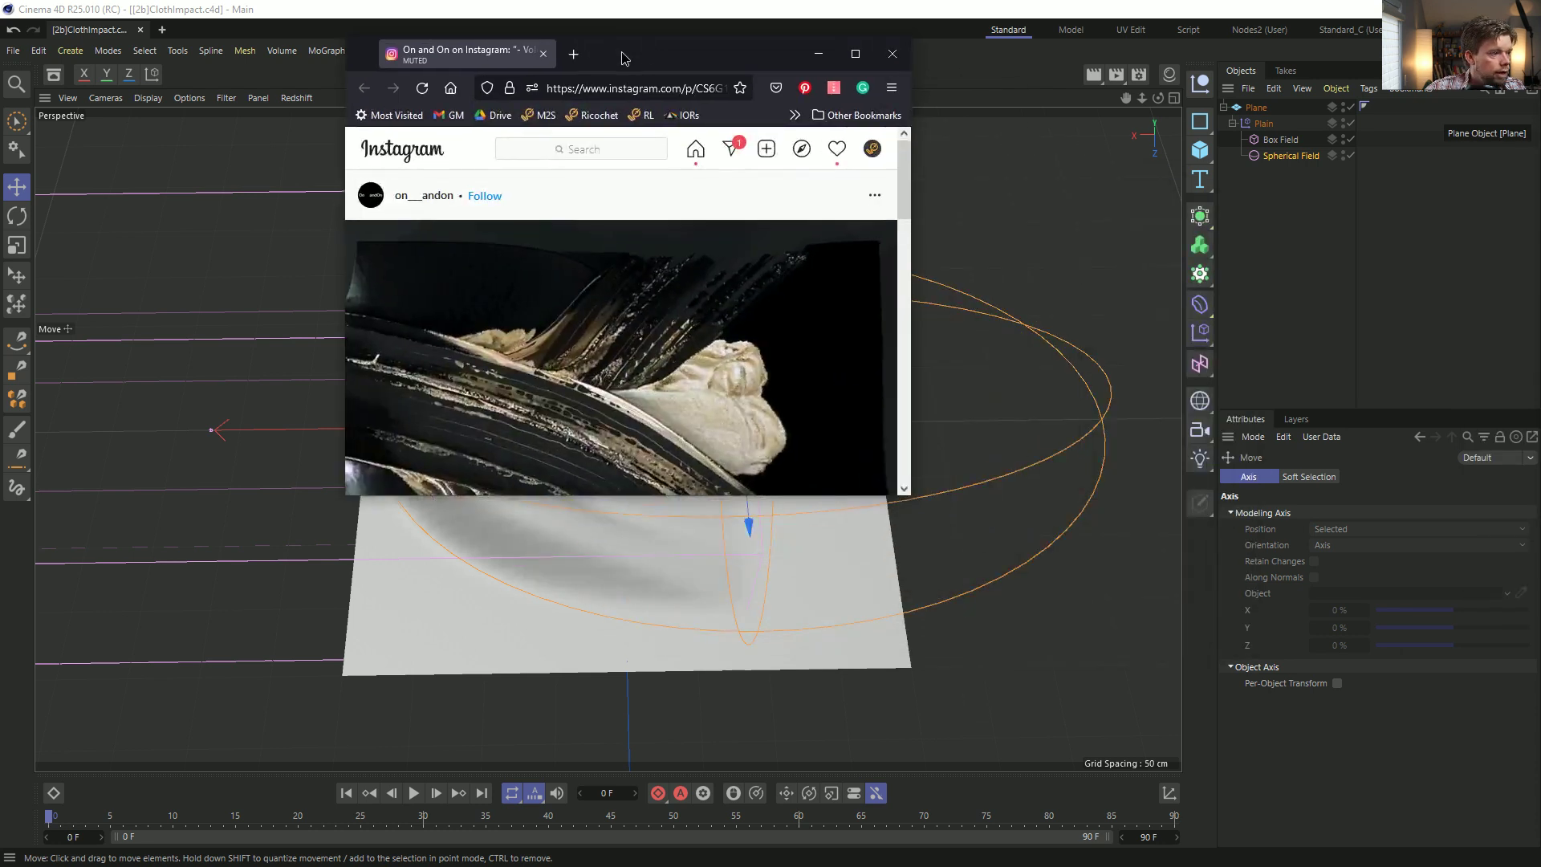
pyautogui.moveTo(906, 495); pyautogui.dragTo(1358, 800)
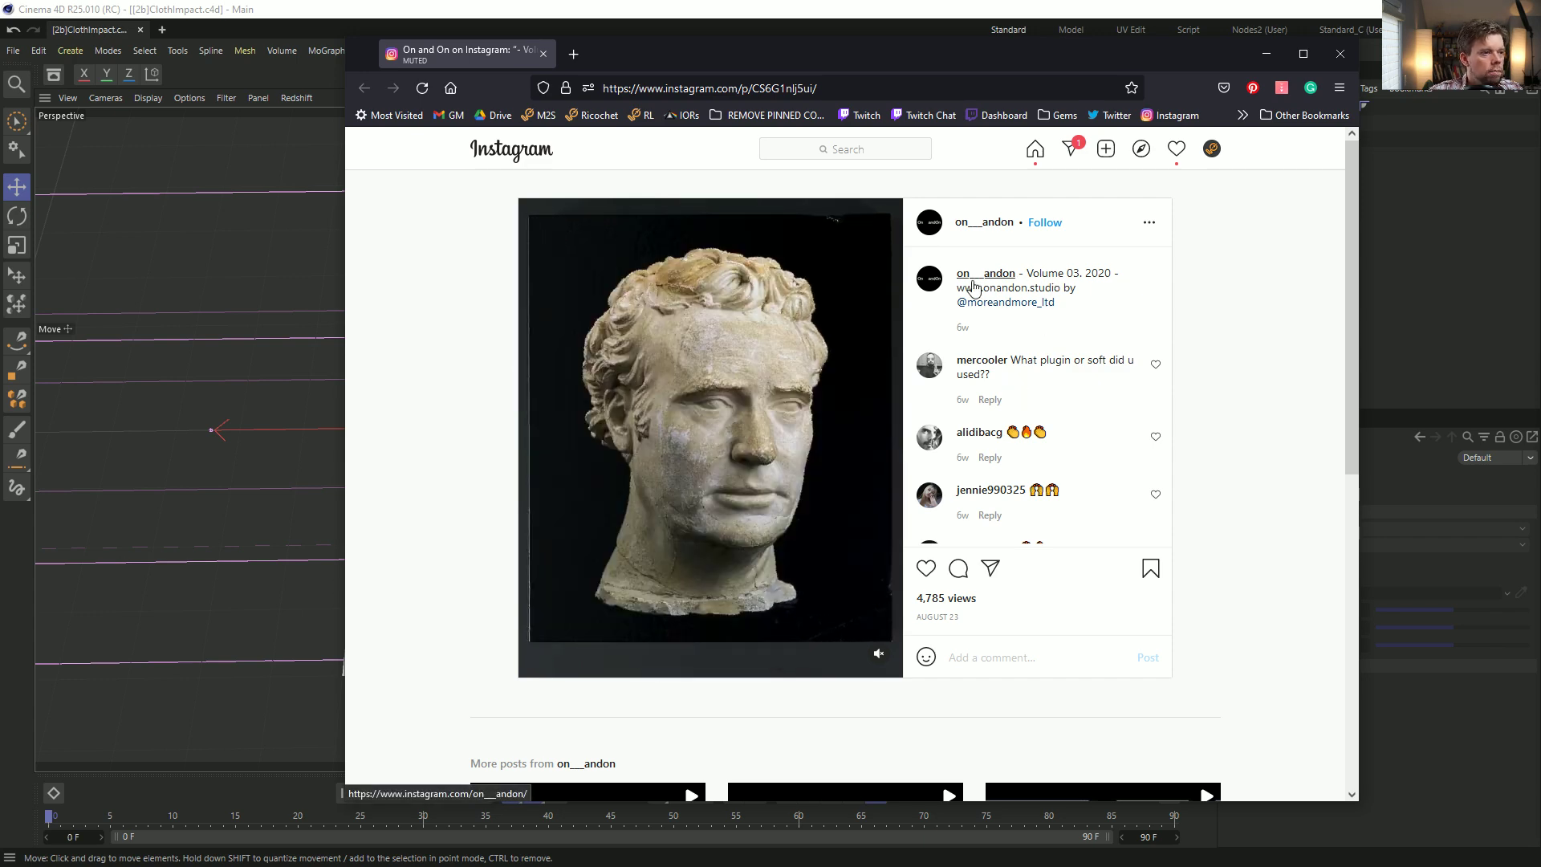
pyautogui.moveTo(980, 274)
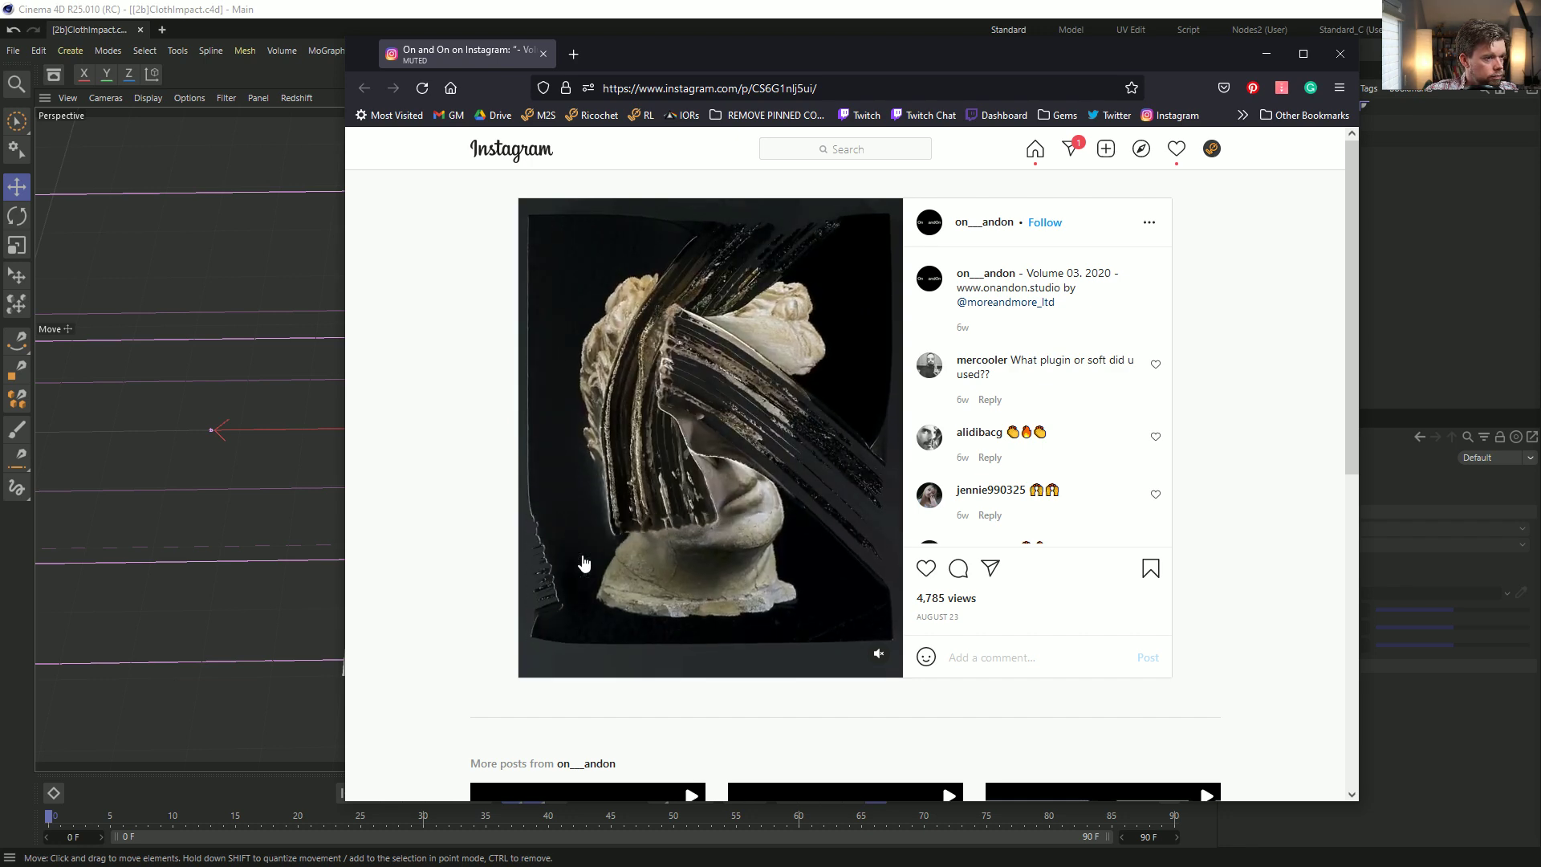
pyautogui.scroll(-2, 1073, 466)
pyautogui.scroll(-3, 1105, 465)
pyautogui.scroll(4, 1168, 451)
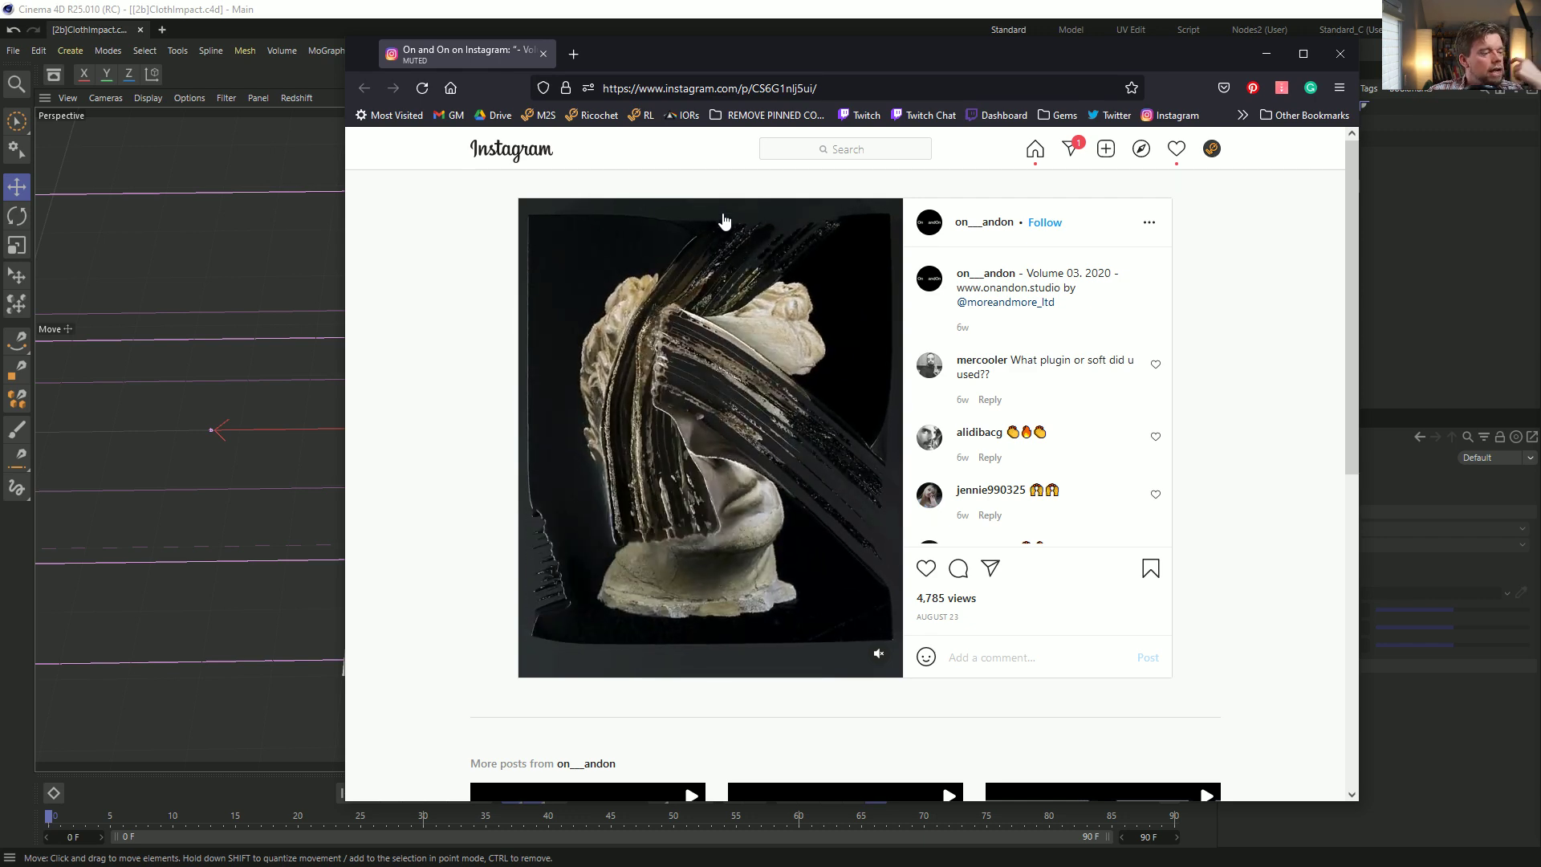
pyautogui.scroll(-1, 455, 423)
pyautogui.scroll(-5, 454, 424)
pyautogui.scroll(5, 455, 425)
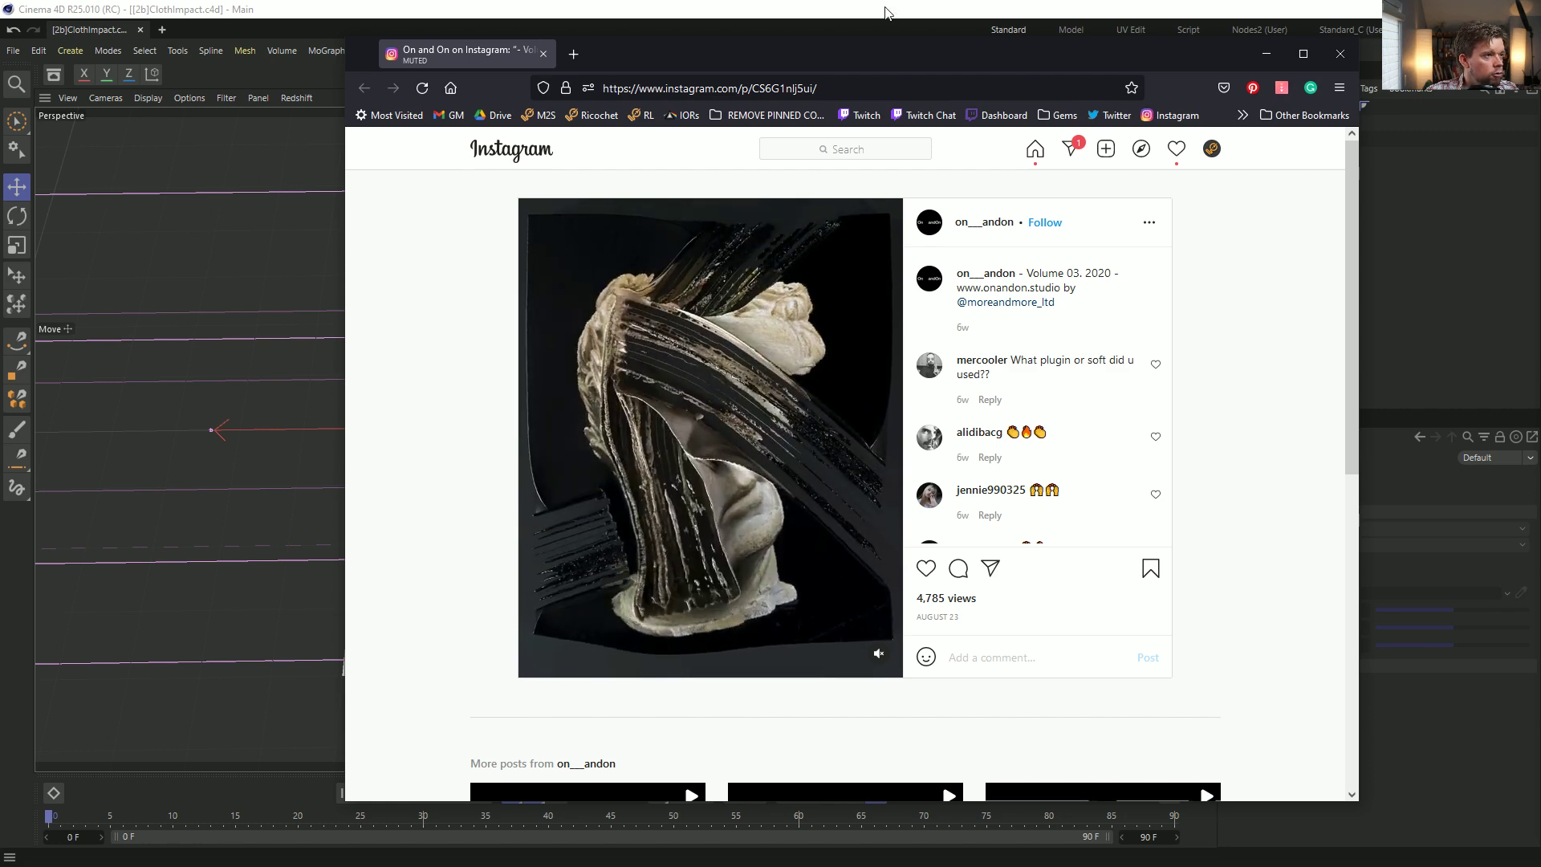
# Switch back to Cinema 4D and start a new project.
pyautogui.click(875, 31)
pyautogui.hotkey('ctrl', 'n')
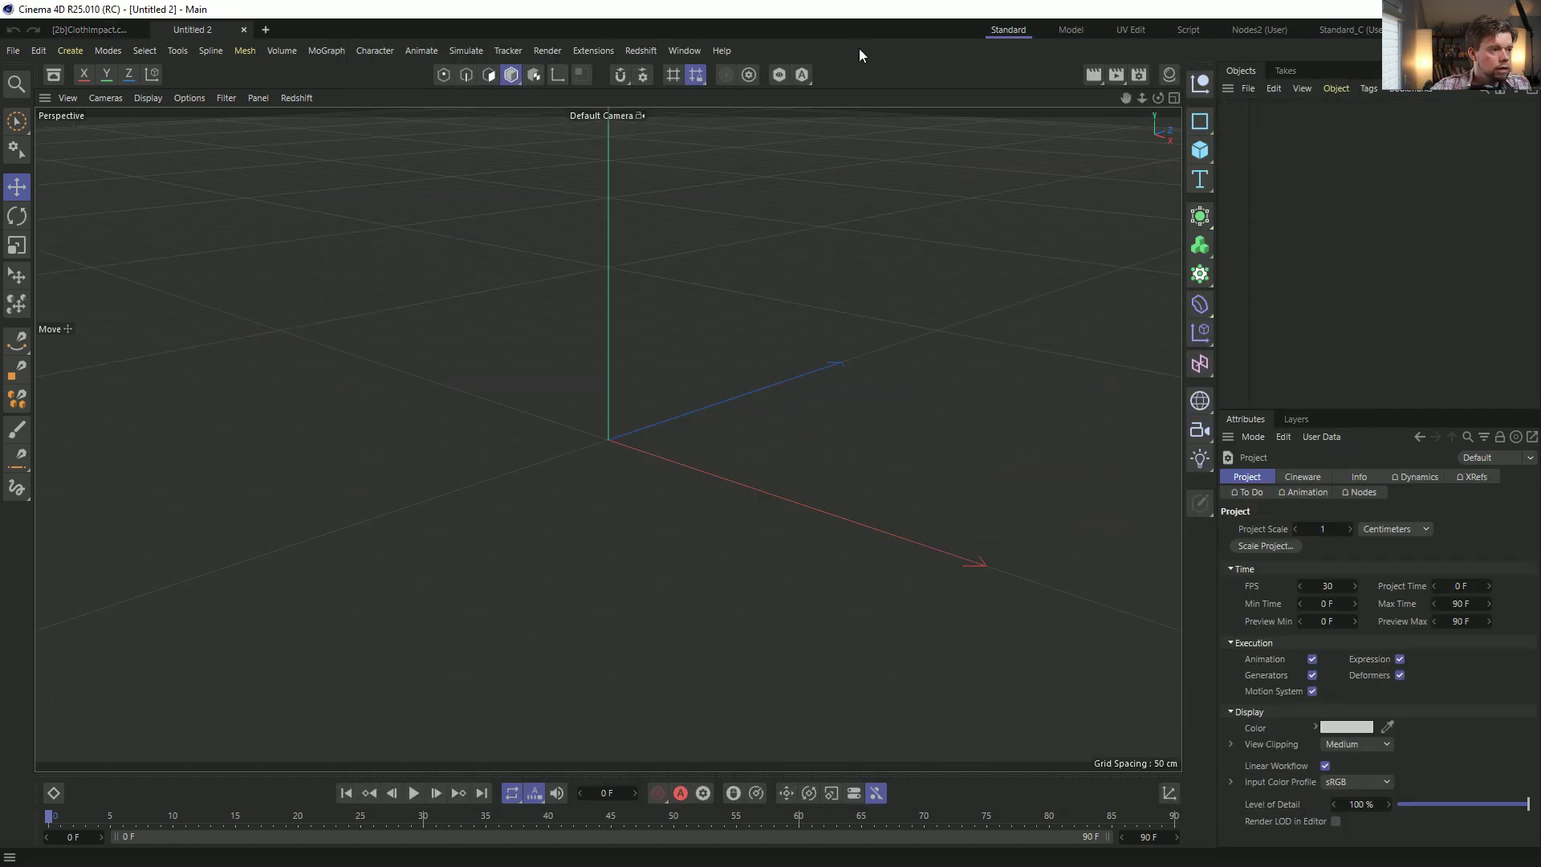
pyautogui.click(1215, 156)
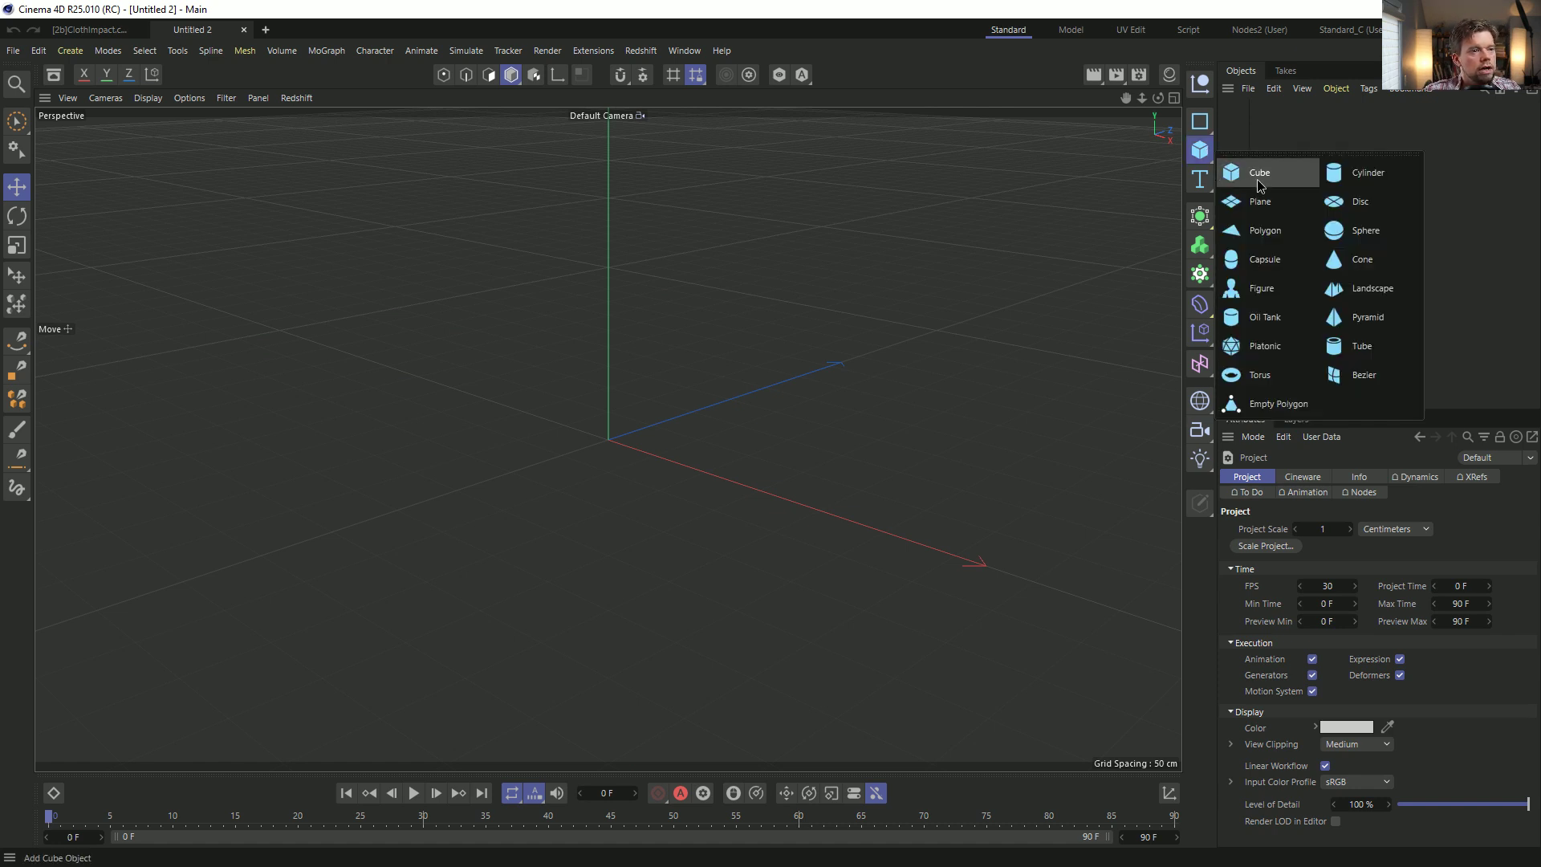
pyautogui.click(1251, 170)
pyautogui.hotkey('ctrl', 'z')
# Add a Plane primitive with 55 width segments and 55 height segments.
pyautogui.click(1203, 148)
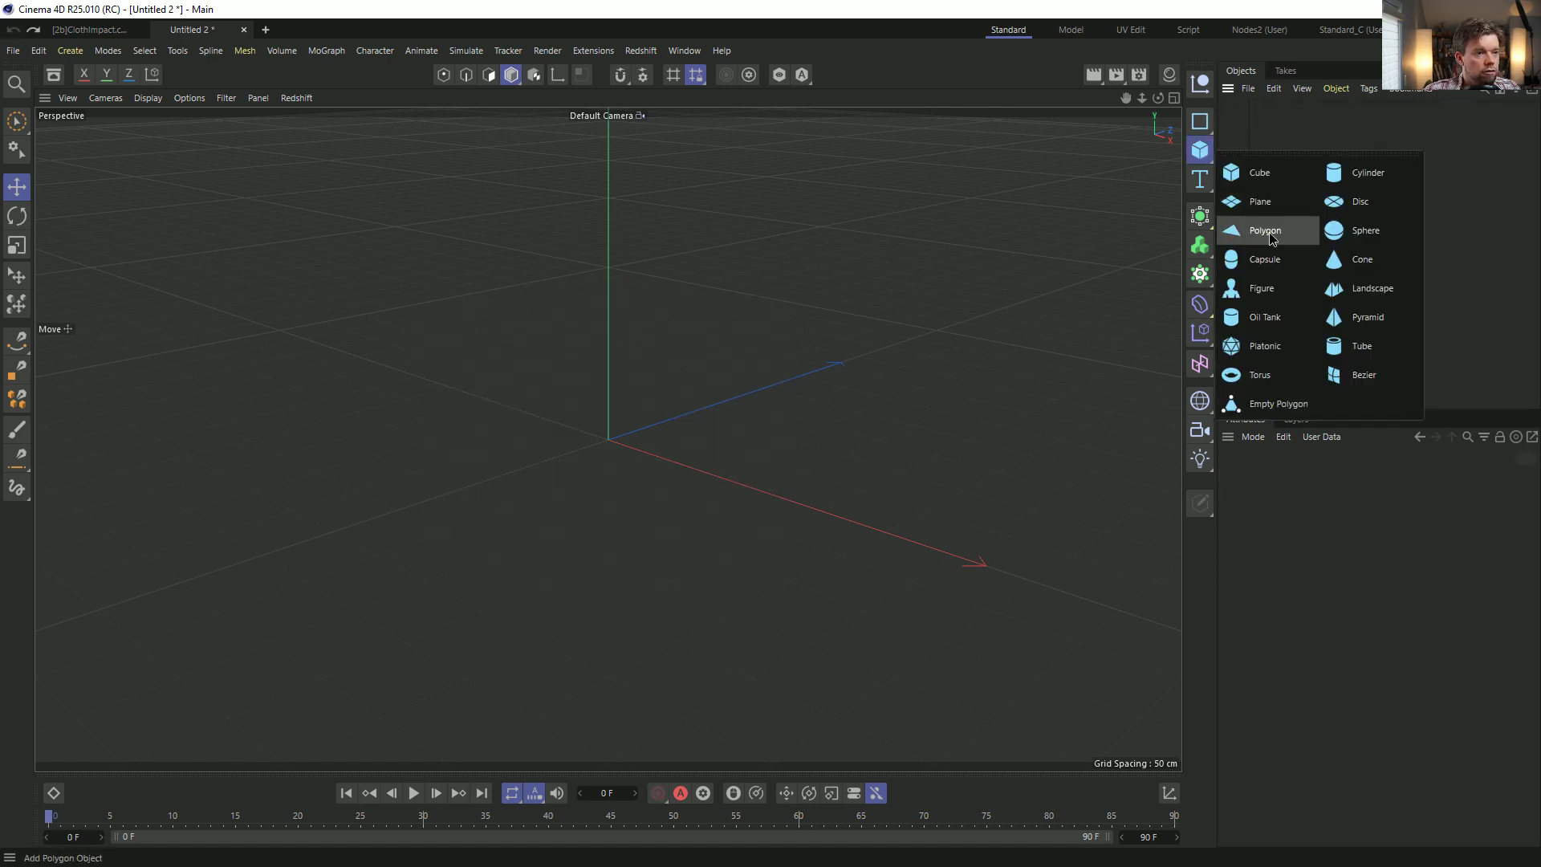
pyautogui.click(1248, 227)
pyautogui.click(1330, 548)
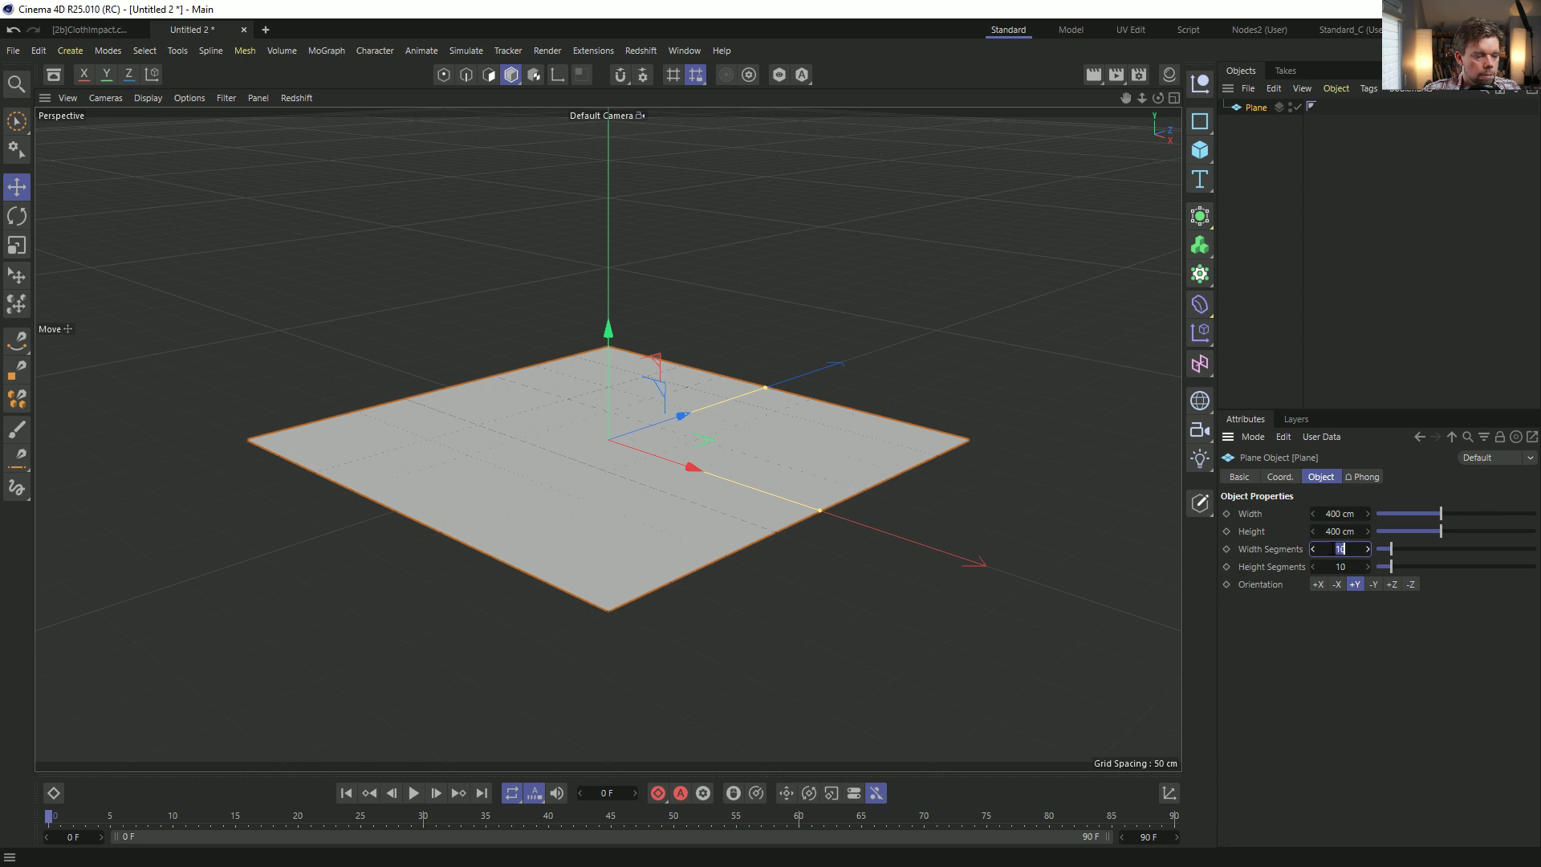
pyautogui.click(1342, 565)
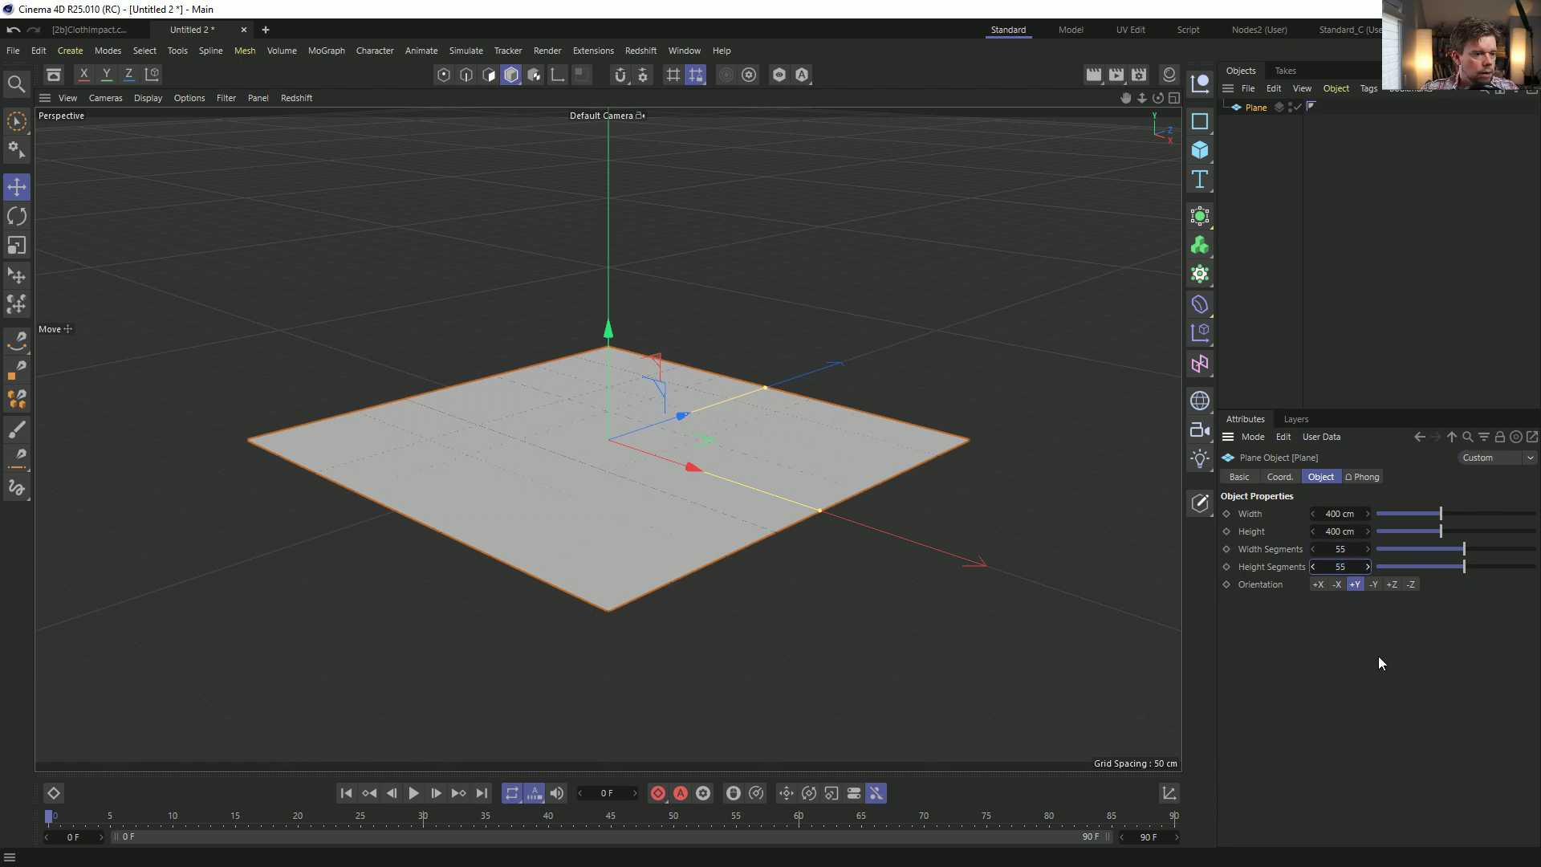
# Display the plane's shading with lines, and apply the saved custom filter preset that hides the viewport's grid and world axis.
pyautogui.keyDown('alt'); pyautogui.moveTo(598, 482); pyautogui.dragTo(575, 536); pyautogui.keyUp('alt')
pyautogui.press('n')
pyautogui.press('b')
pyautogui.click(225, 98)
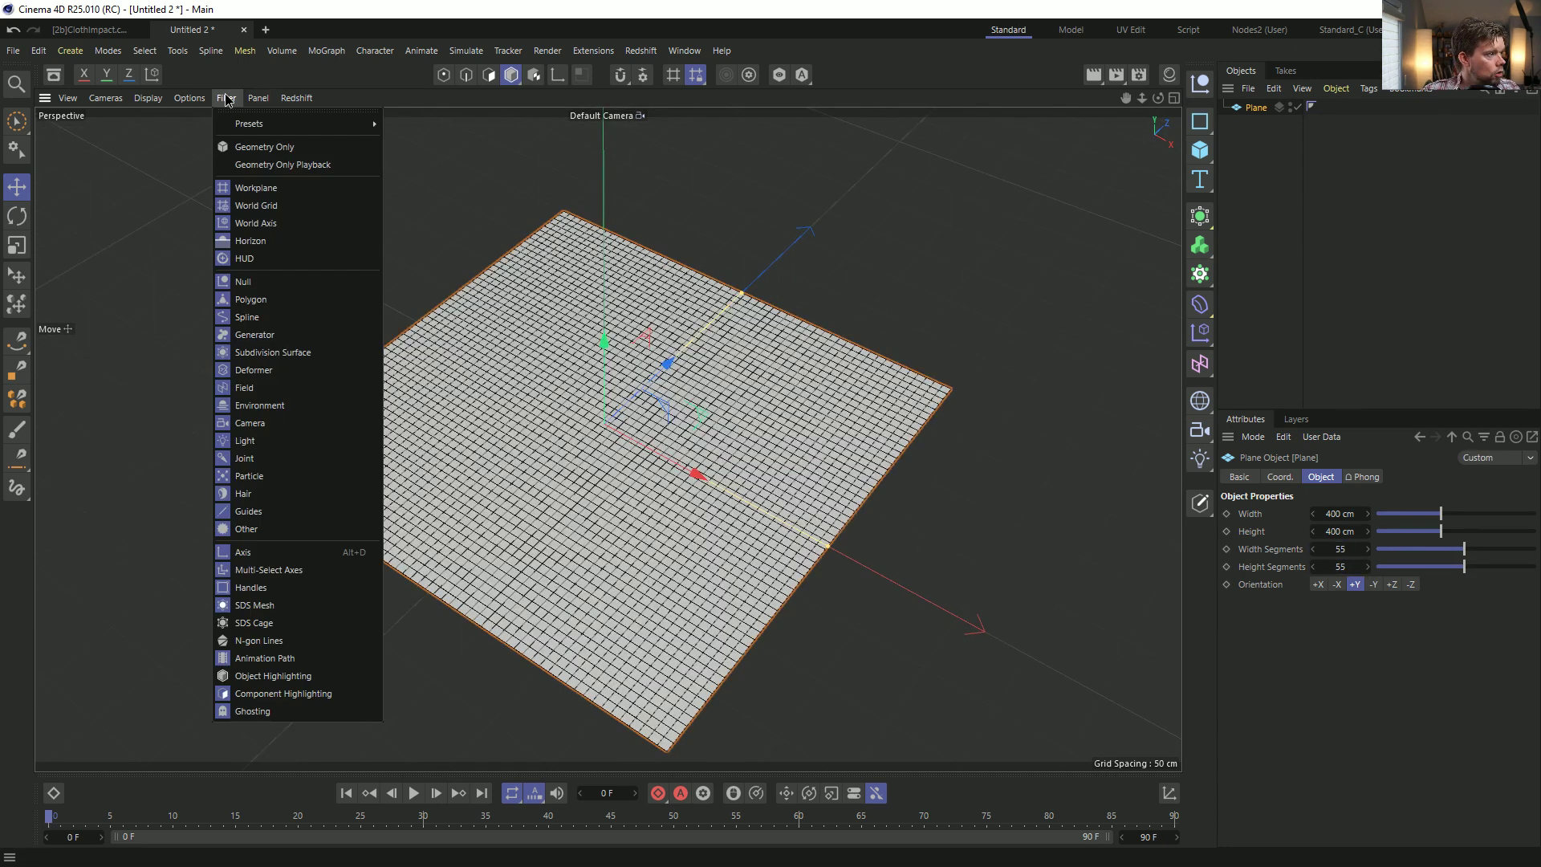
pyautogui.moveTo(354, 132)
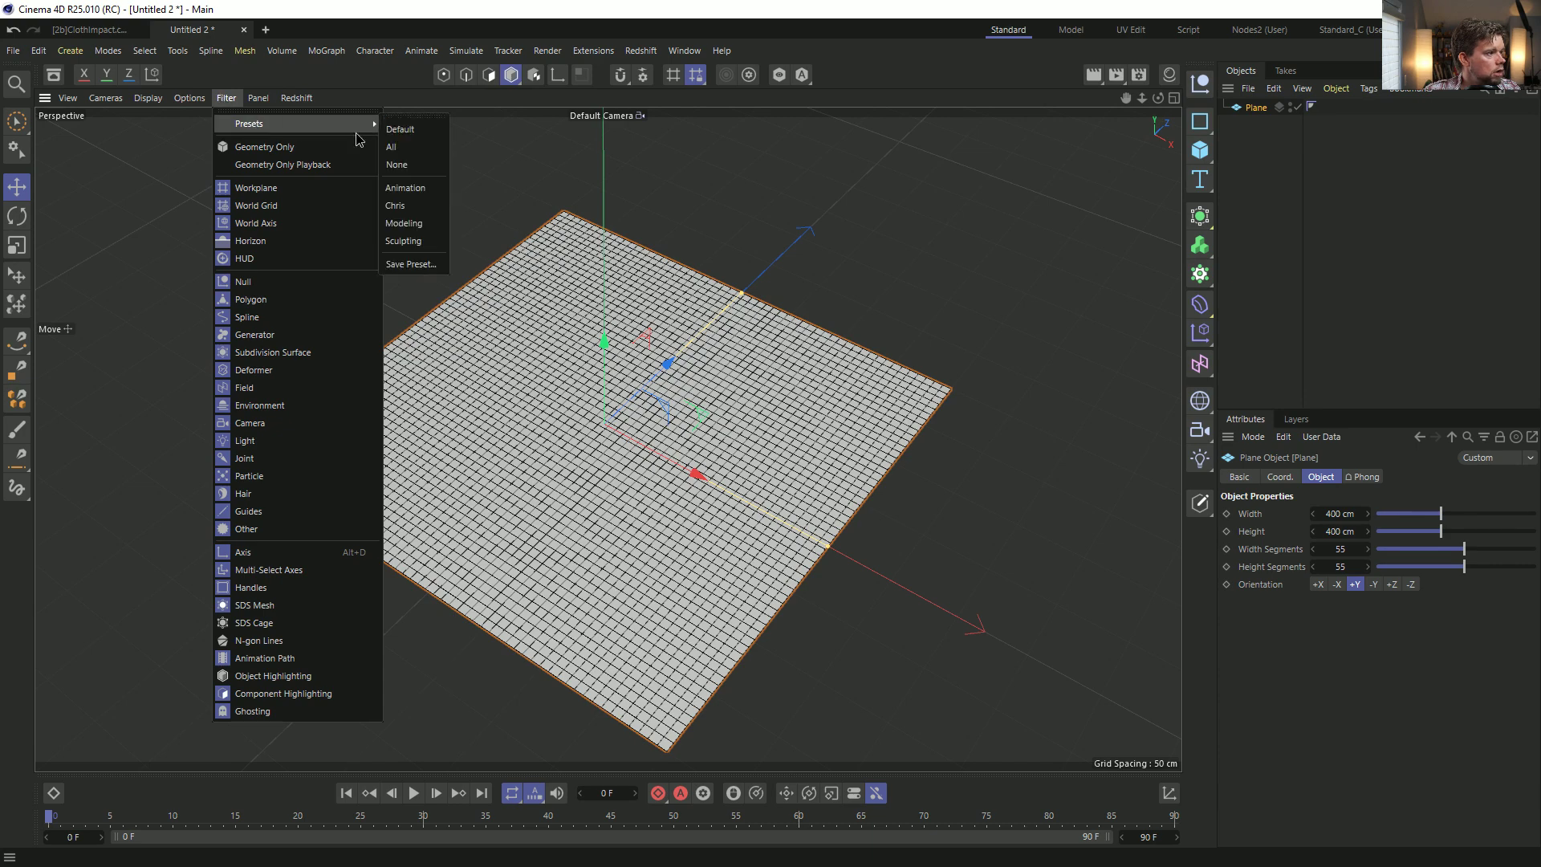
pyautogui.click(442, 209)
pyautogui.keyDown('alt'); pyautogui.moveTo(583, 366); pyautogui.dragTo(583, 486); pyautogui.keyUp('alt')
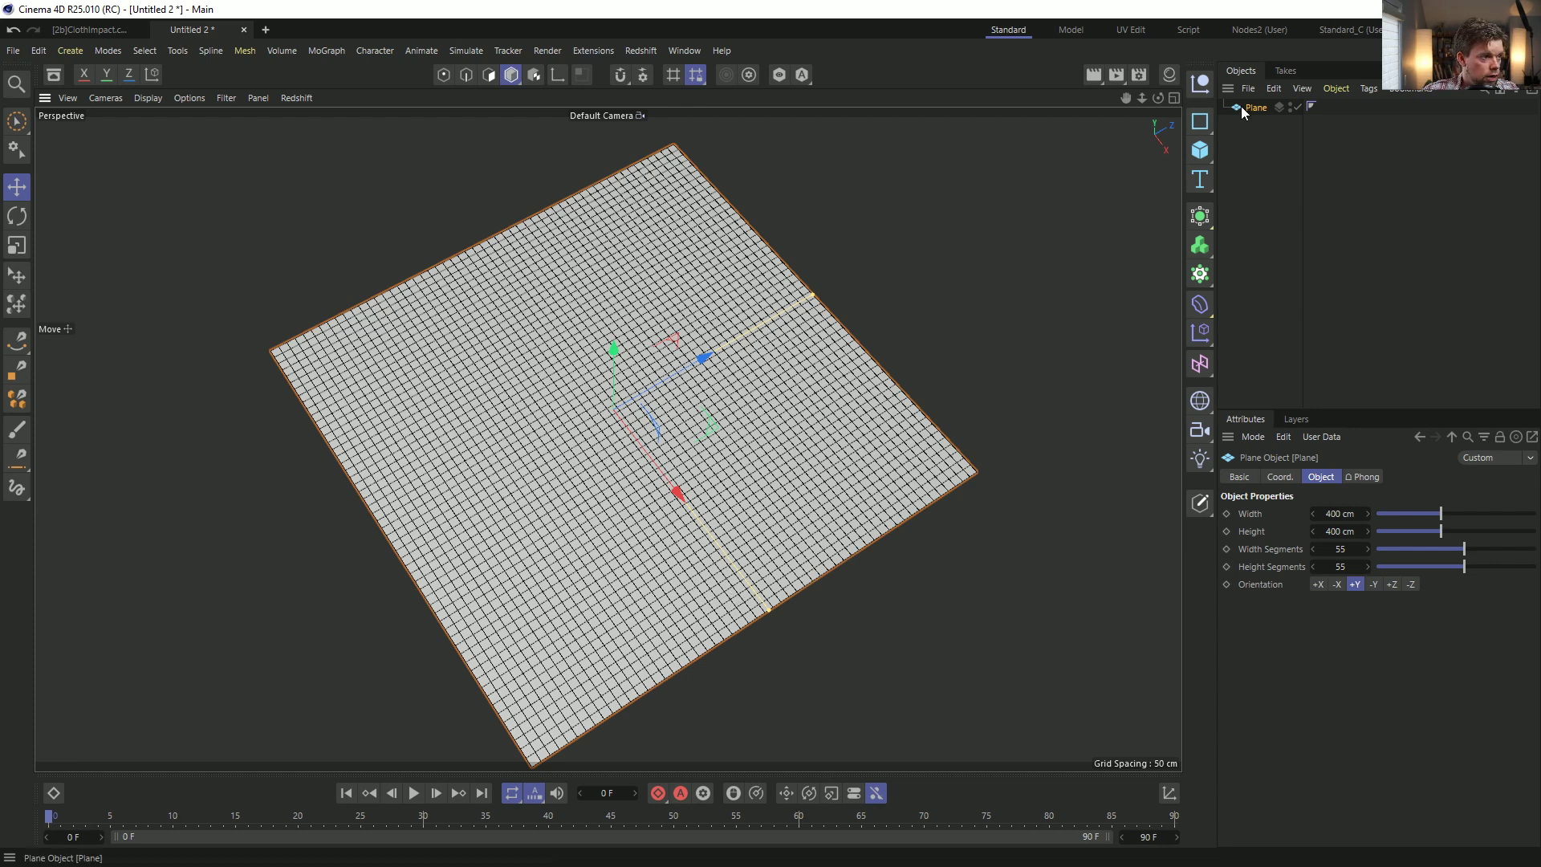
# Make the plane editable, and select a single point near its edge in Points mode.
pyautogui.press('c')
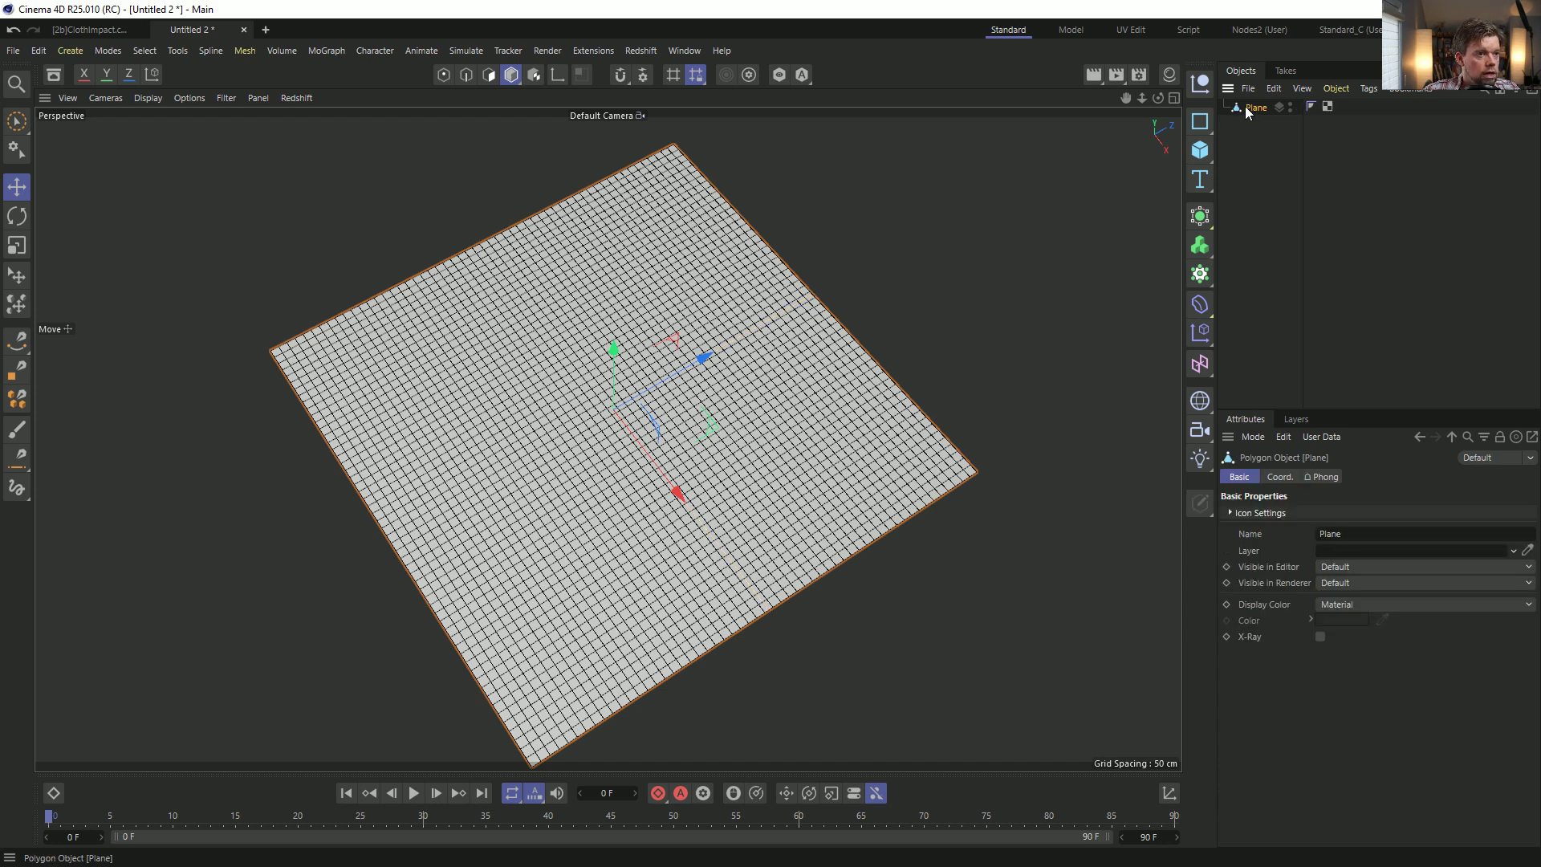
pyautogui.rightClick(1245, 108)
pyautogui.press('Escape')
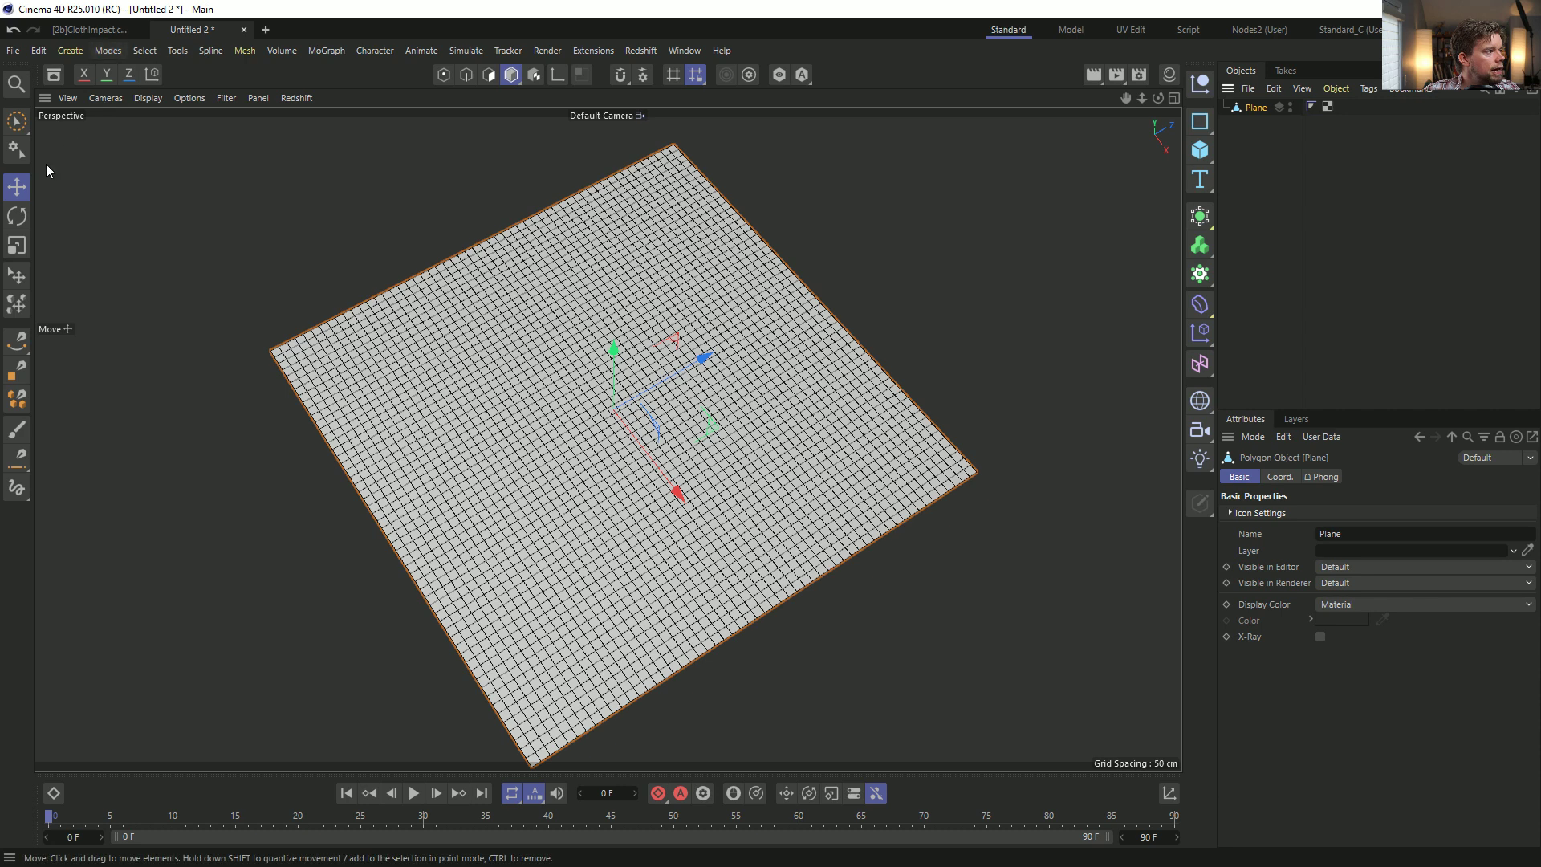
pyautogui.click(444, 74)
pyautogui.click(732, 294)
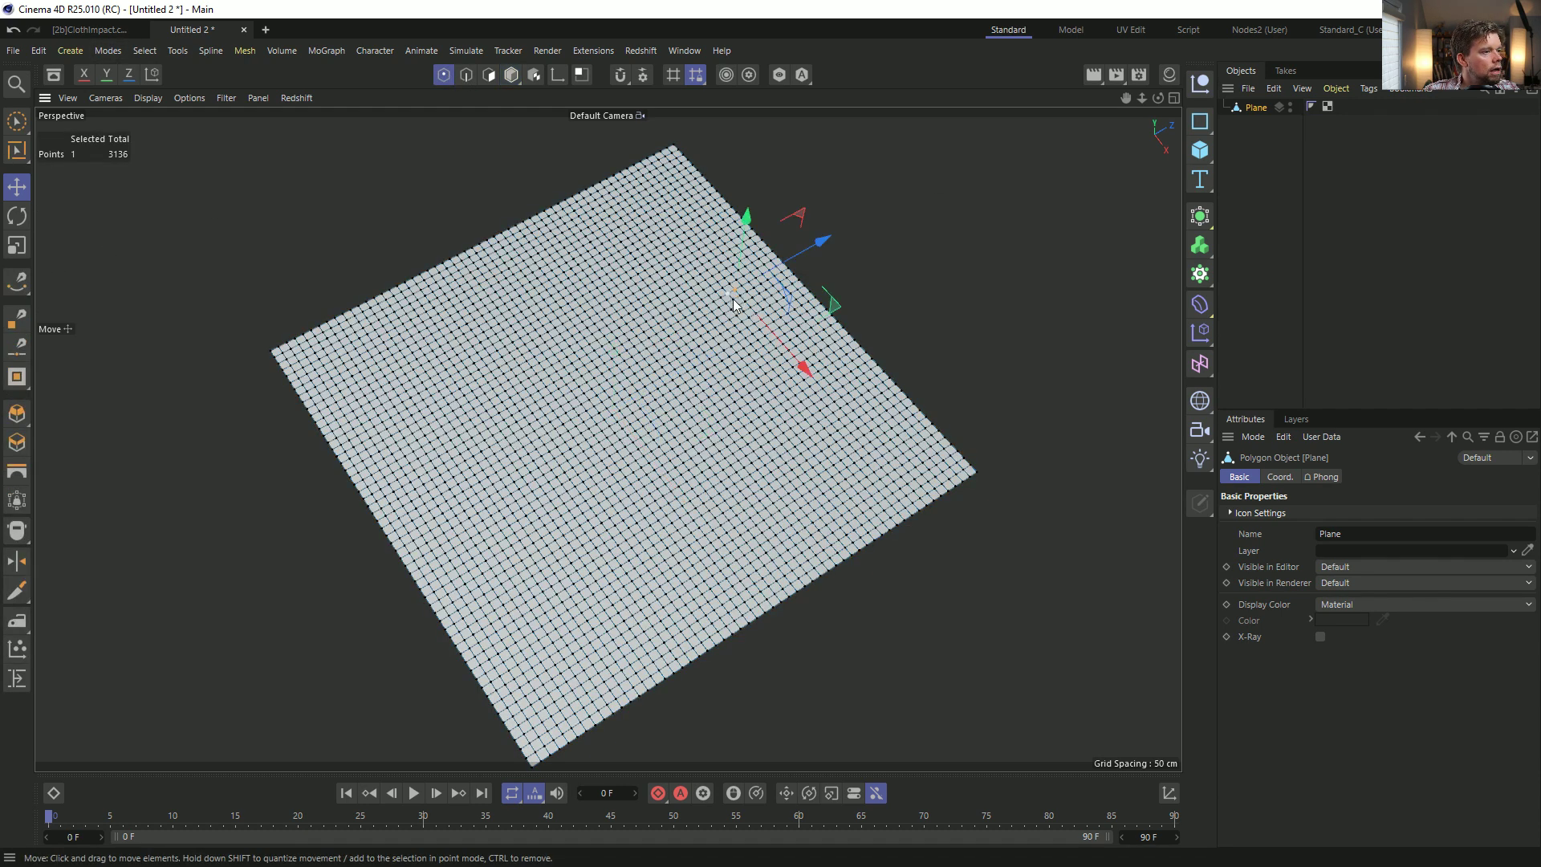
# Add a Vertex Color tag to the plane.
pyautogui.click(1256, 93)
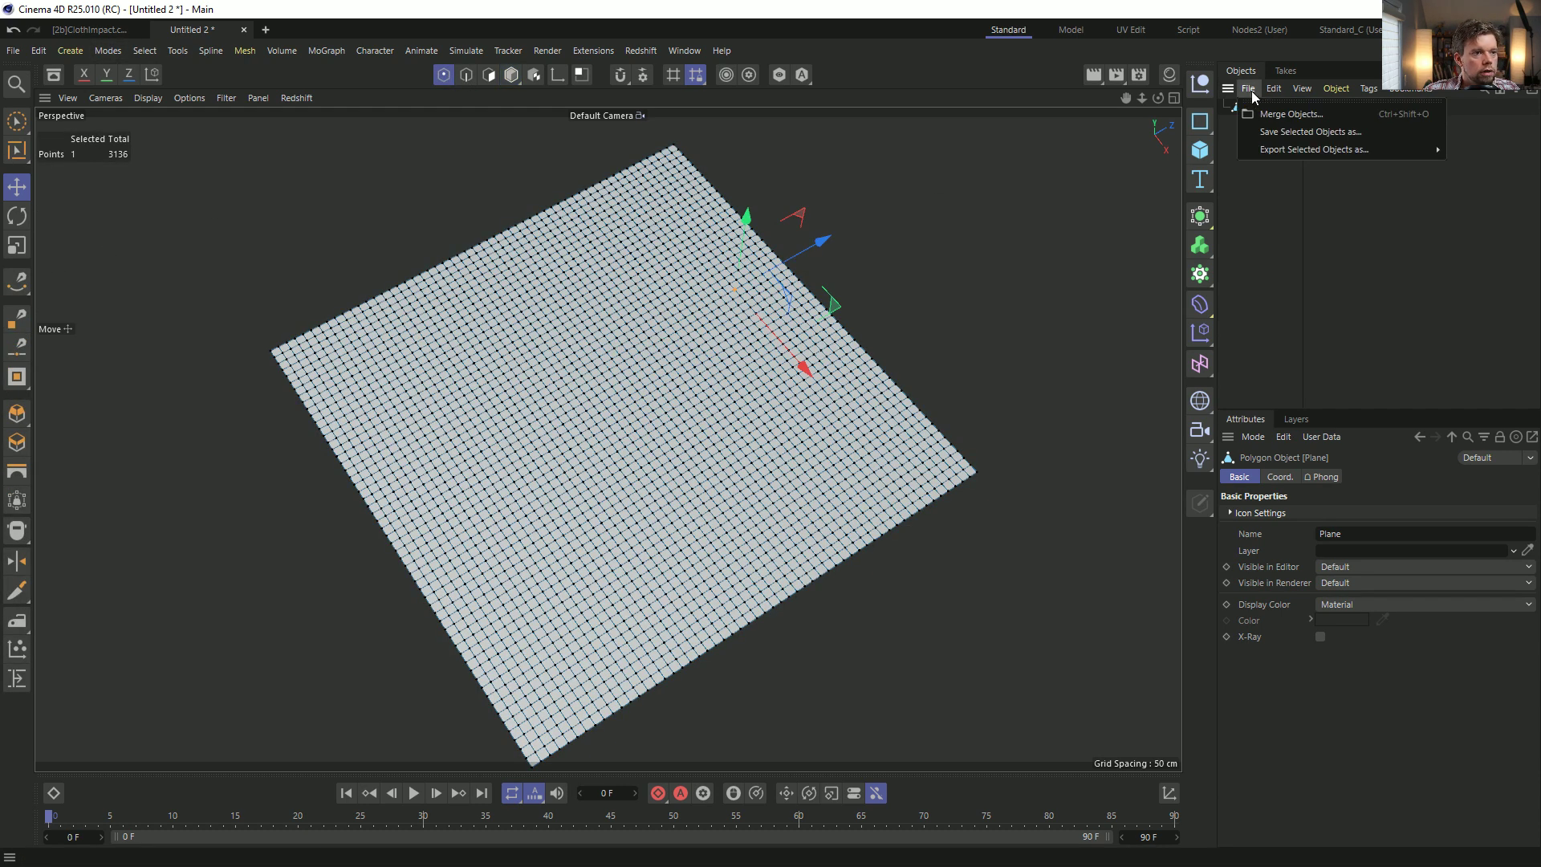
pyautogui.rightClick(1249, 127)
pyautogui.moveTo(1298, 183)
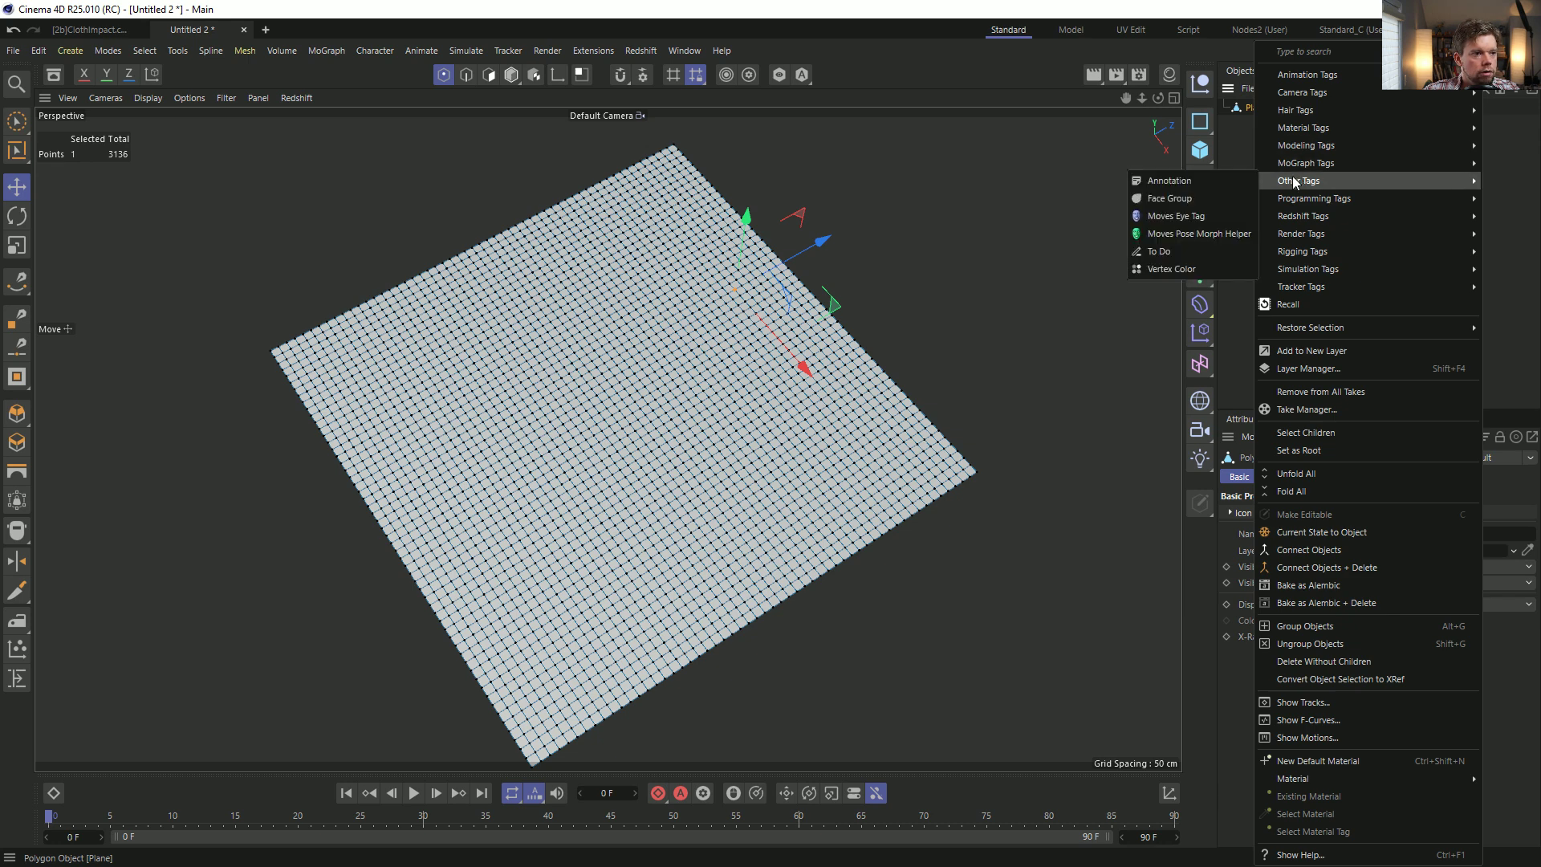
pyautogui.click(1194, 269)
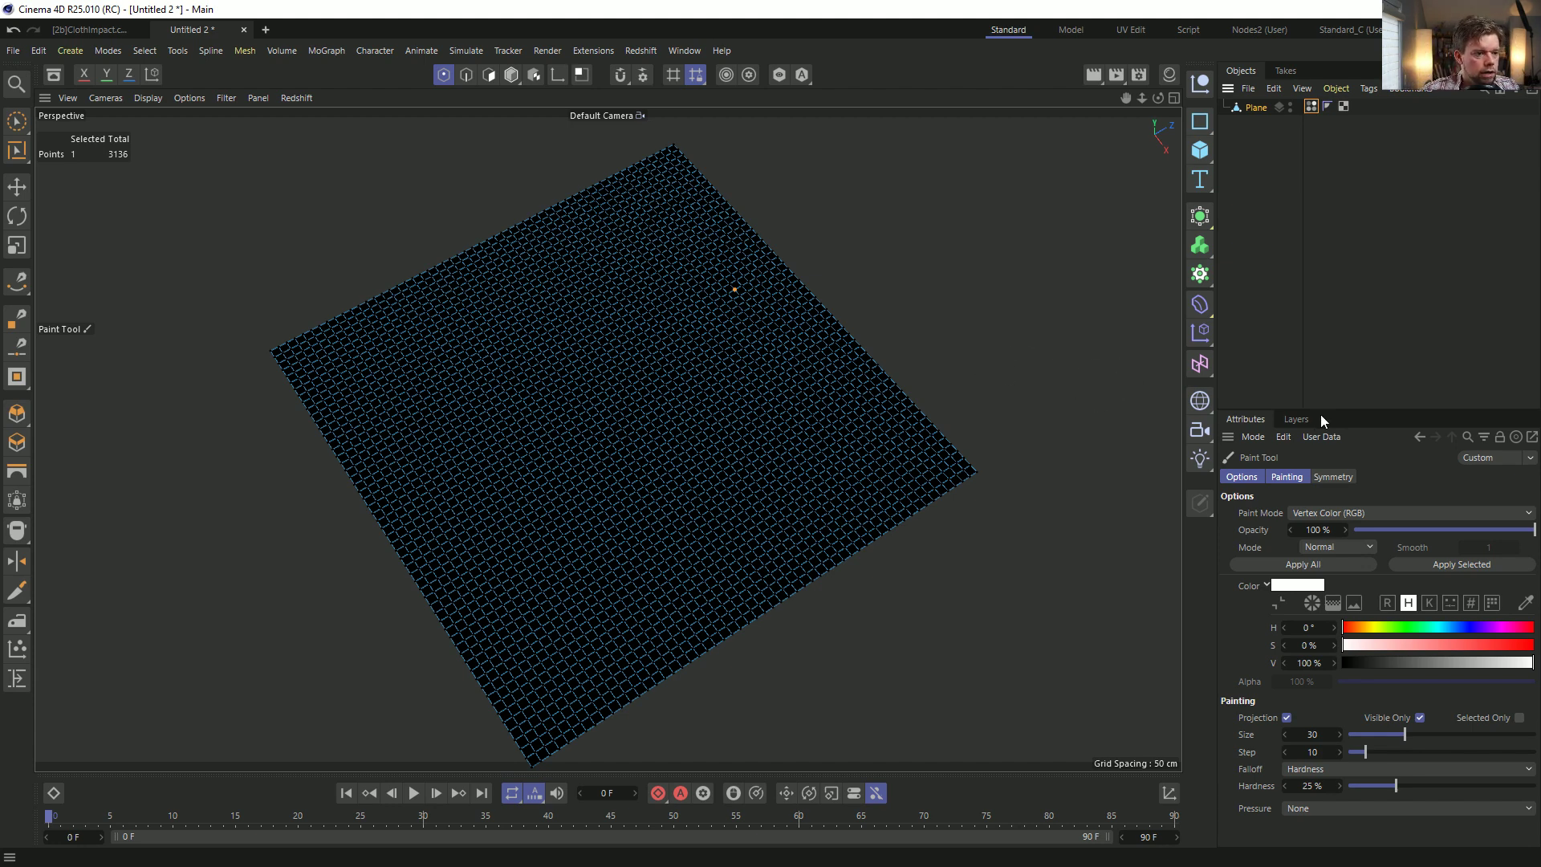
# Enable Use Fields on the Vertex Color tag and delete the default layer from its field list.
pyautogui.moveTo(1314, 407); pyautogui.dragTo(1312, 258)
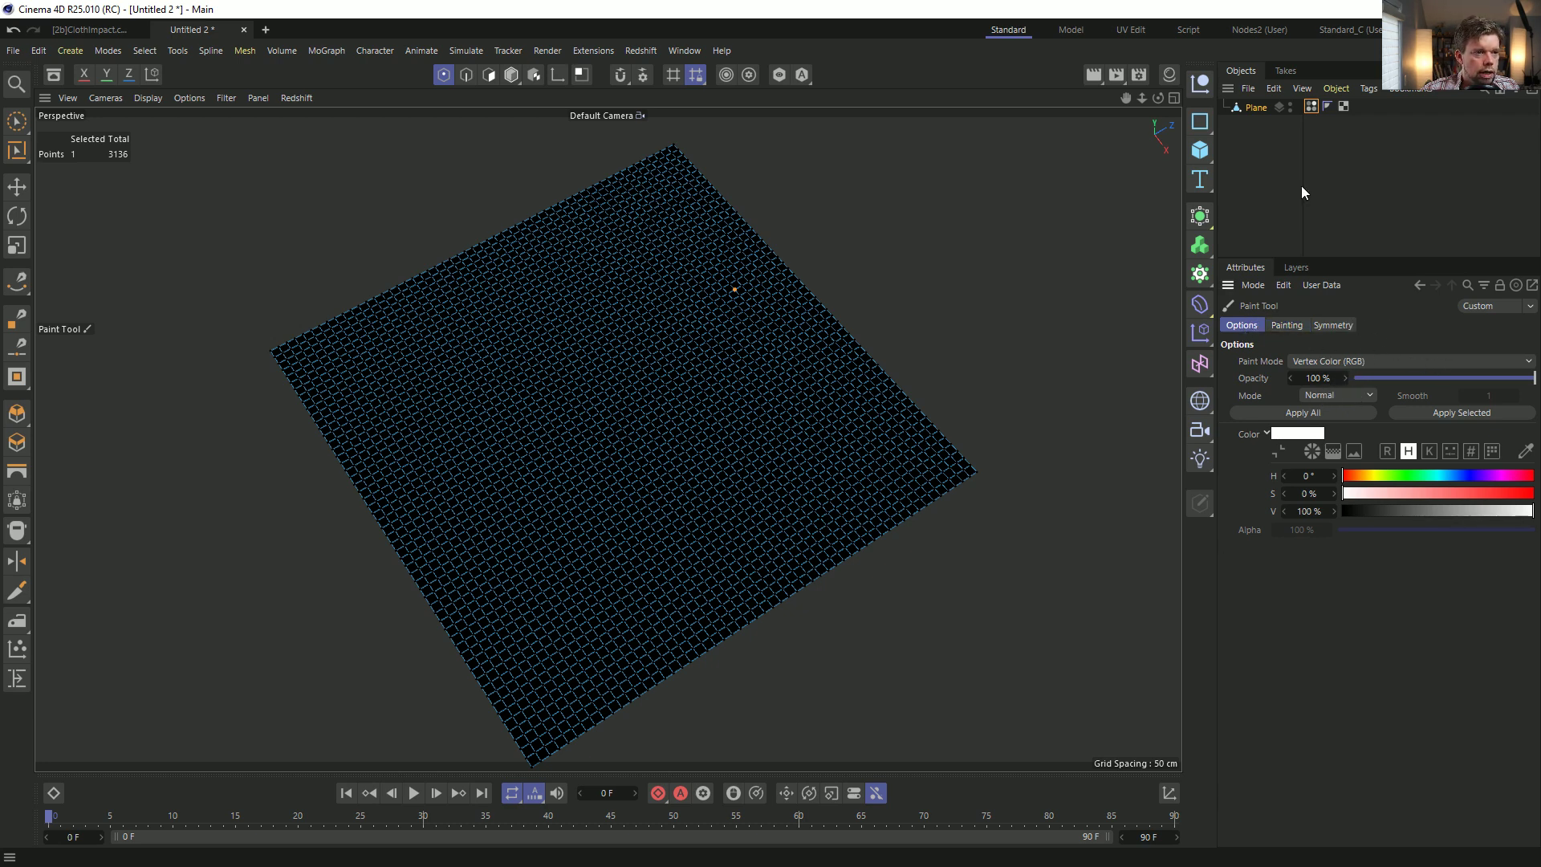
pyautogui.click(1313, 107)
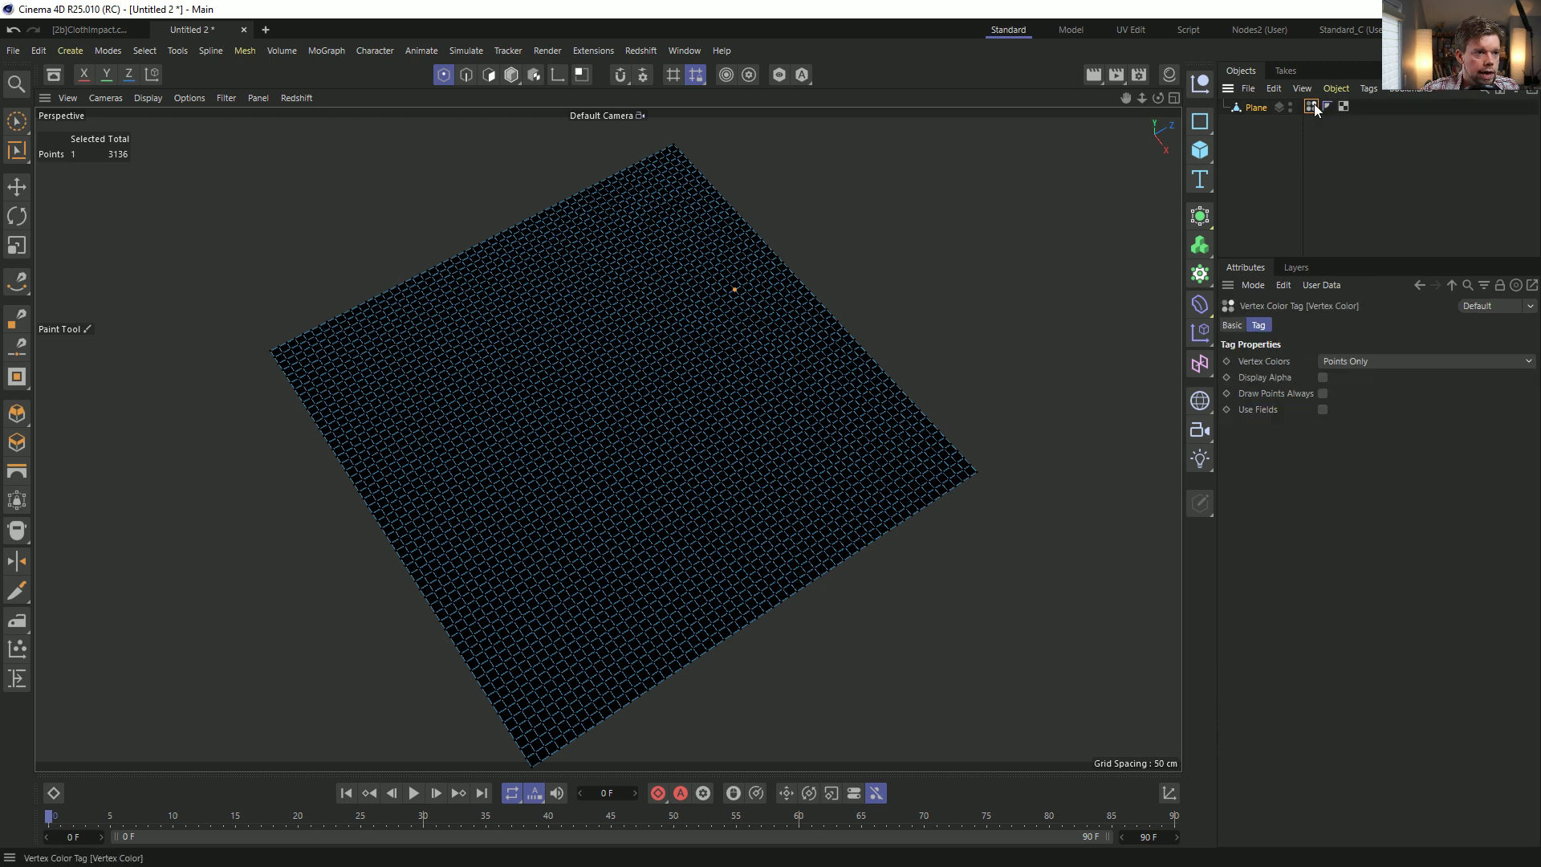
pyautogui.click(1323, 410)
pyautogui.click(1300, 327)
pyautogui.click(1287, 416)
pyautogui.press('Delete')
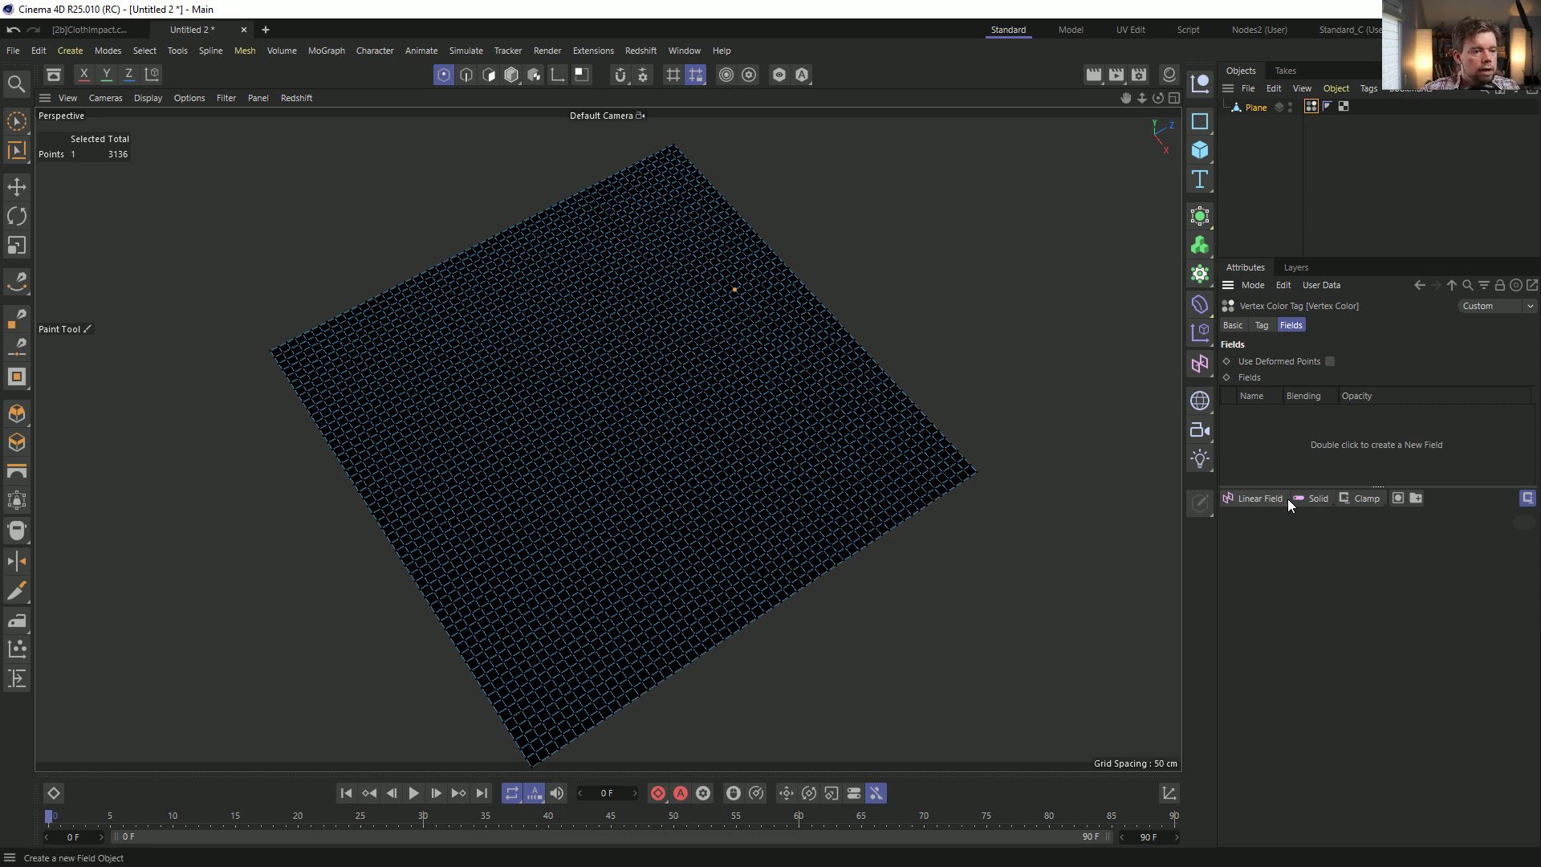
# Add a Shader Field to the Vertex Color tag's field list.
pyautogui.click(1313, 499)
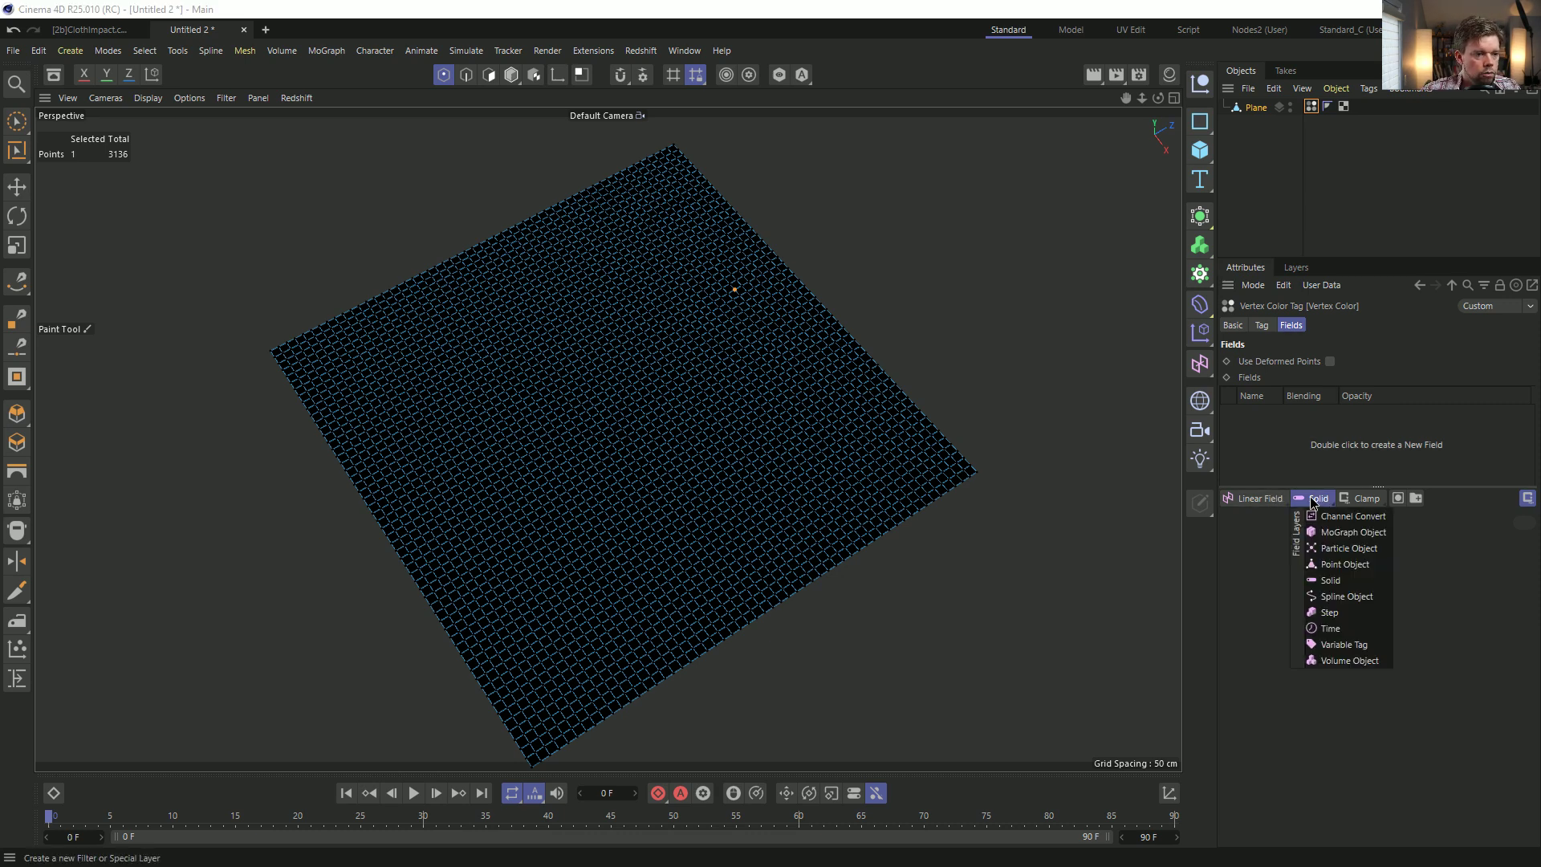
pyautogui.click(1276, 499)
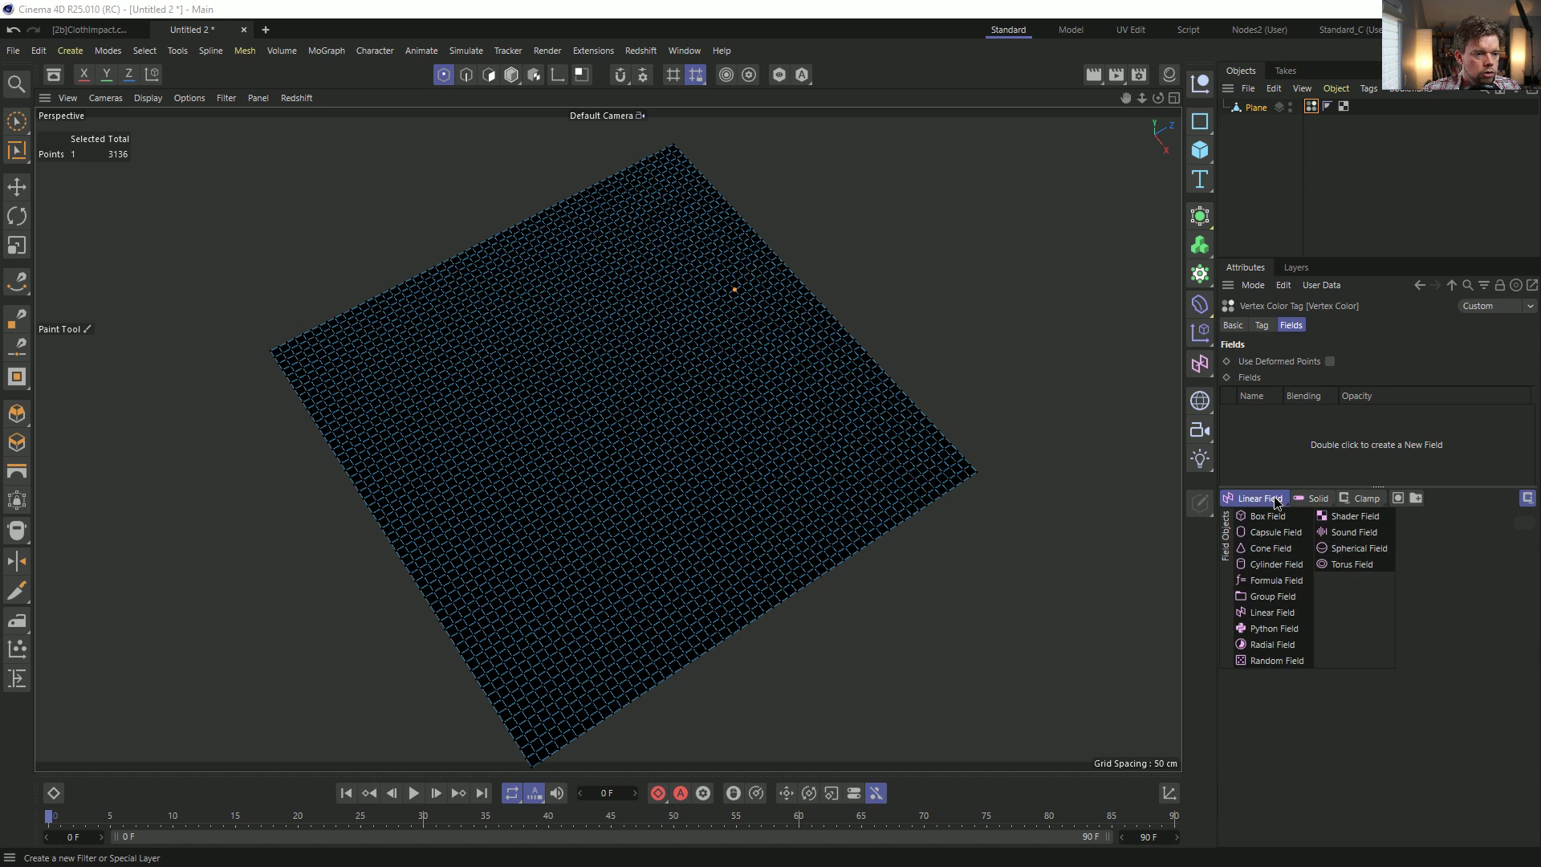
pyautogui.click(1353, 520)
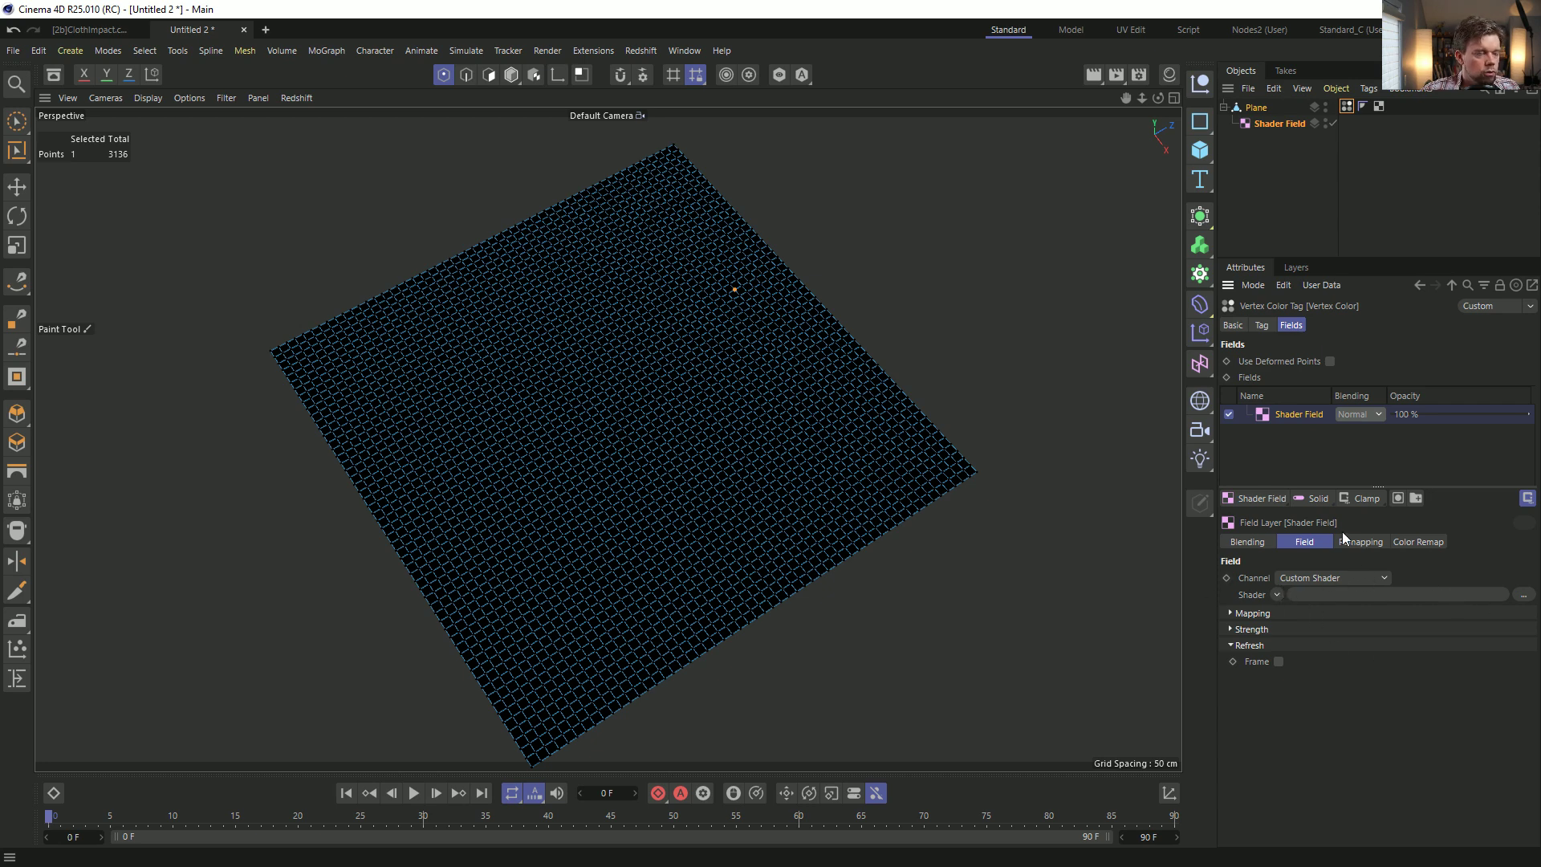
# Create a new default material and assign it to the plane.
pyautogui.click(1168, 76)
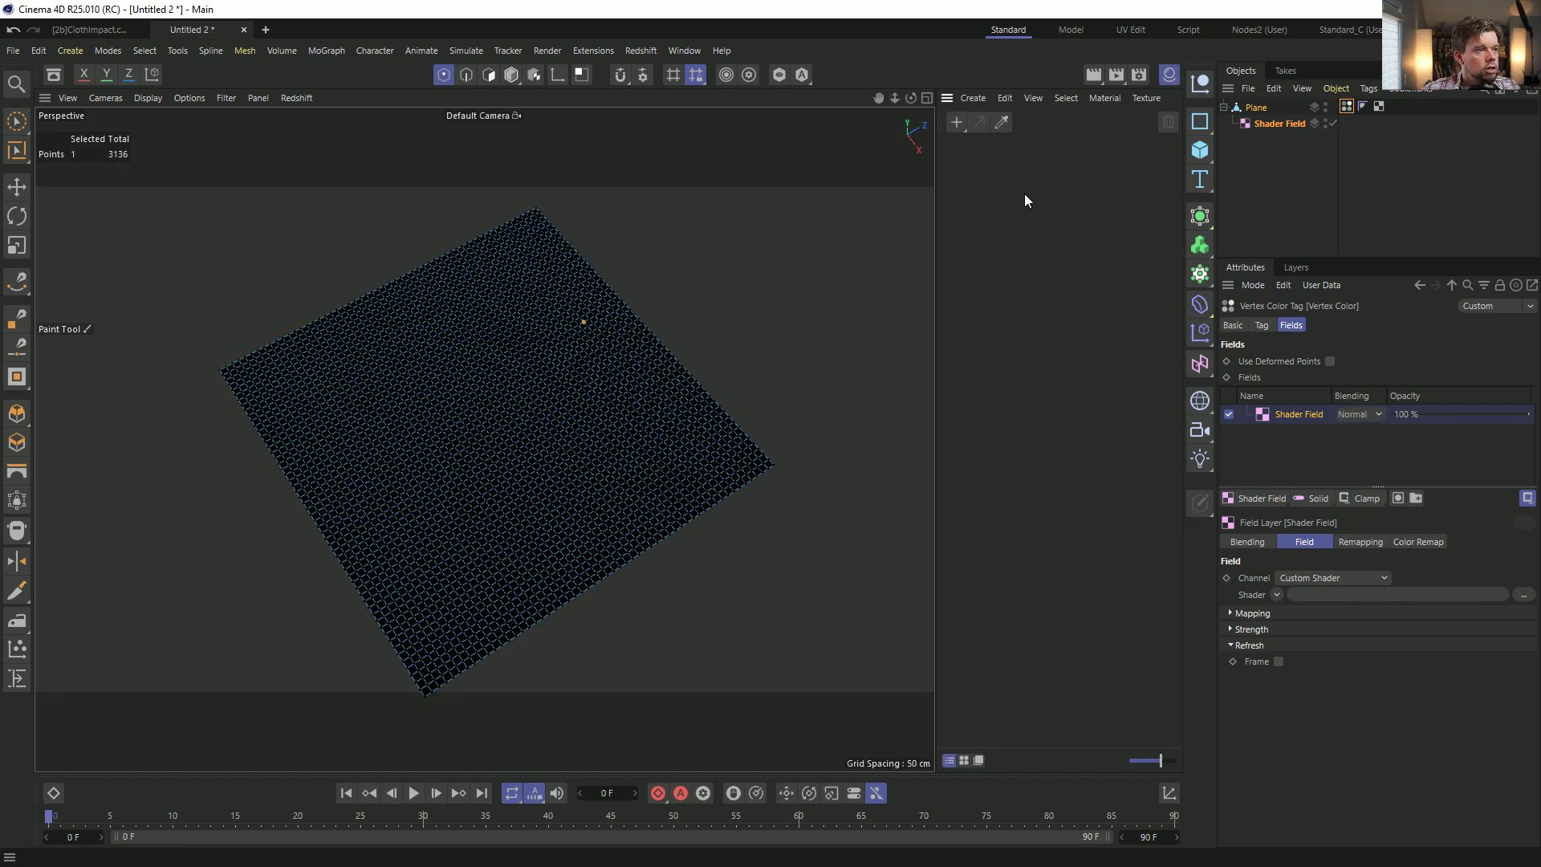
pyautogui.doubleClick(990, 165)
pyautogui.moveTo(990, 161); pyautogui.dragTo(1246, 107)
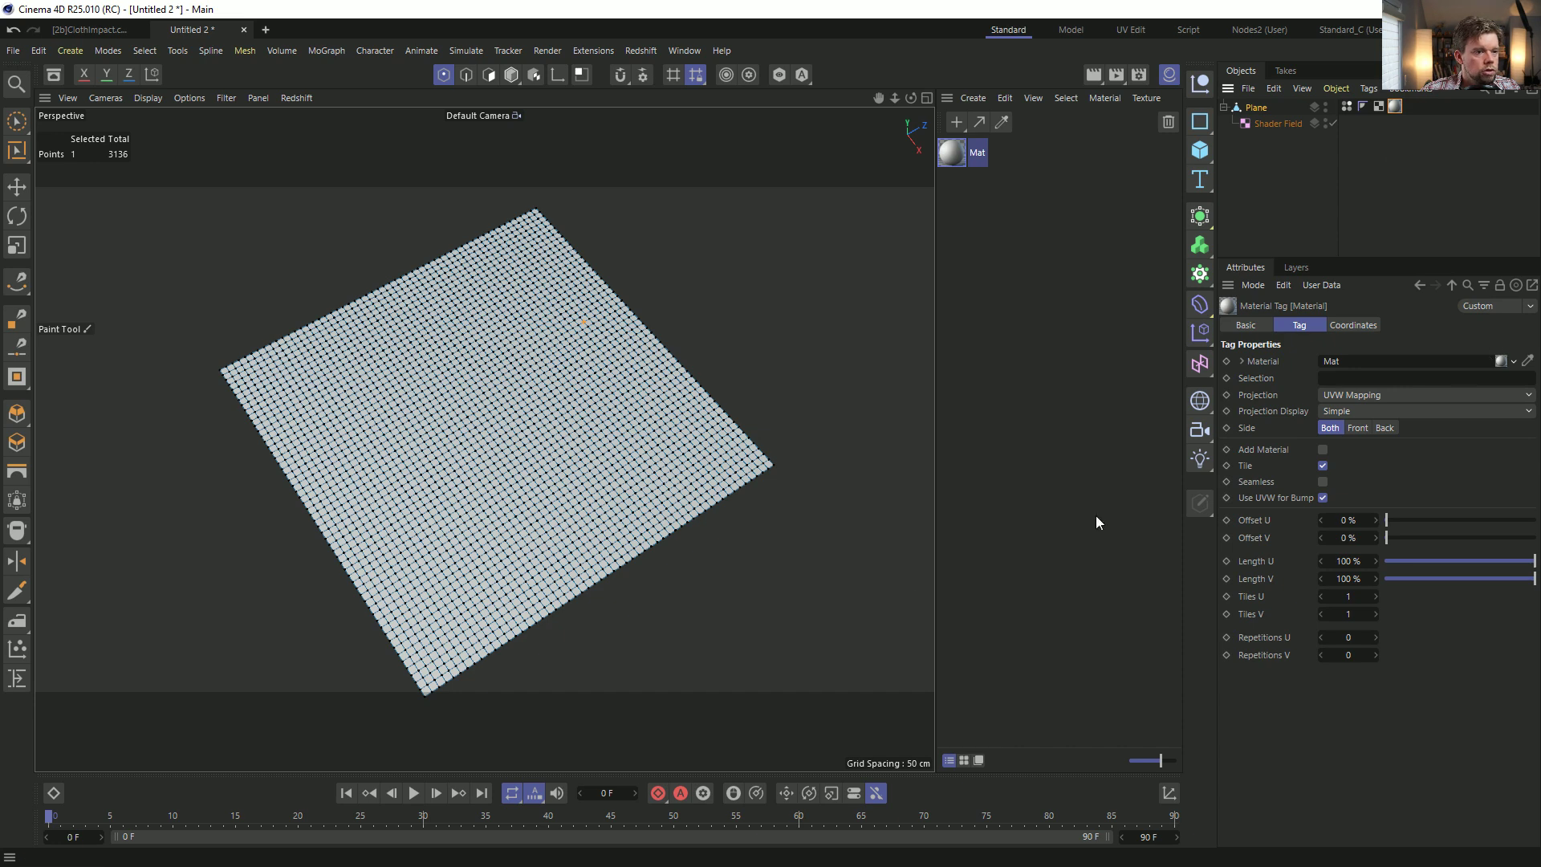
# Disable the material's Reflectance and load [3_Ep30]YoutubeThumbnail.jpg as its Color texture, without copying the image to the project location.
pyautogui.click(955, 158)
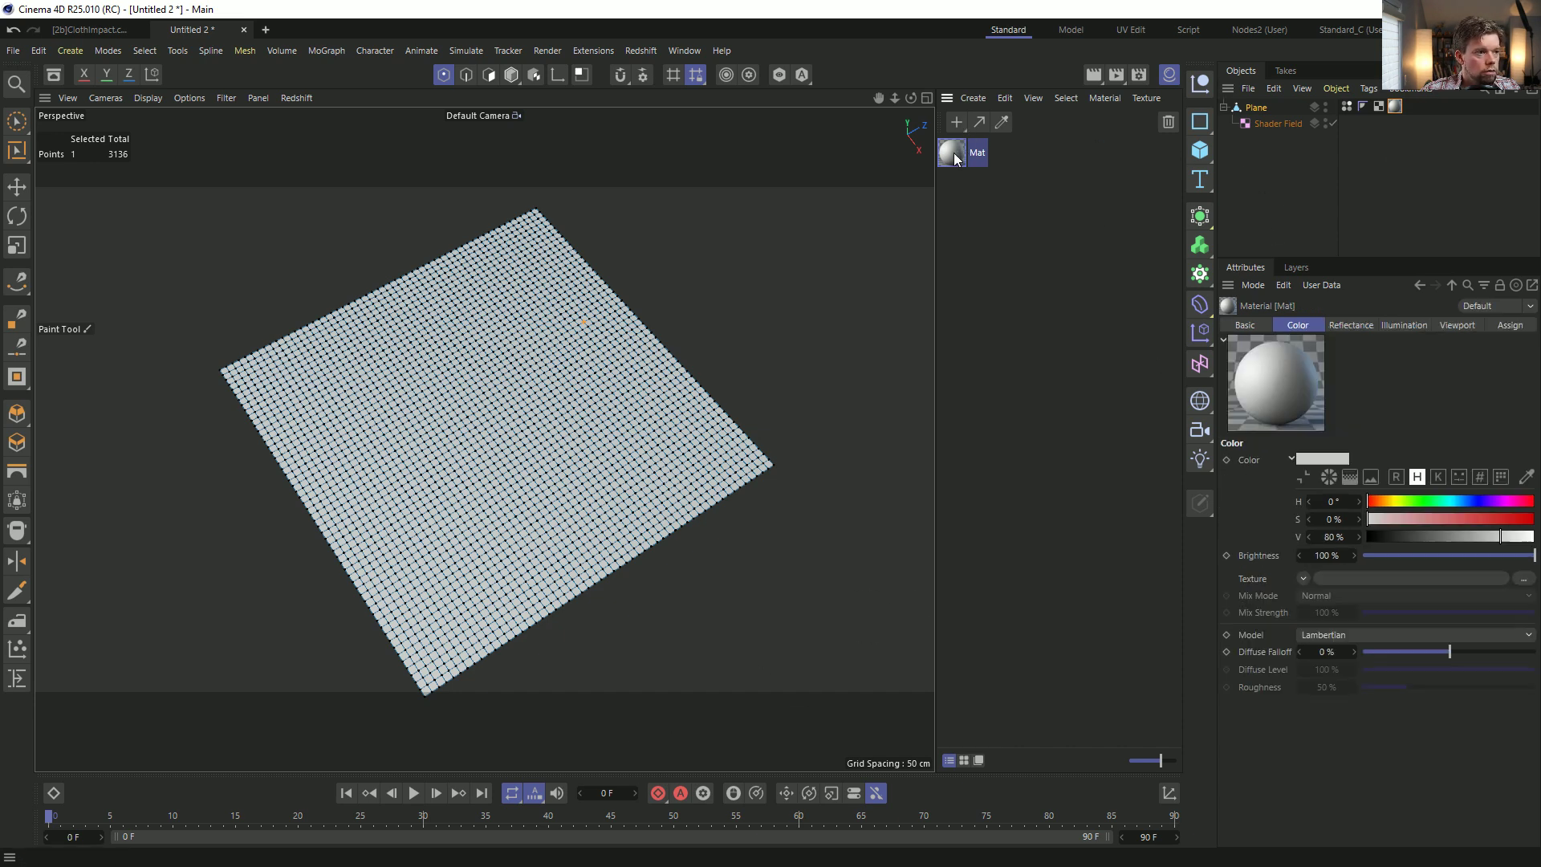
pyautogui.doubleClick(955, 158)
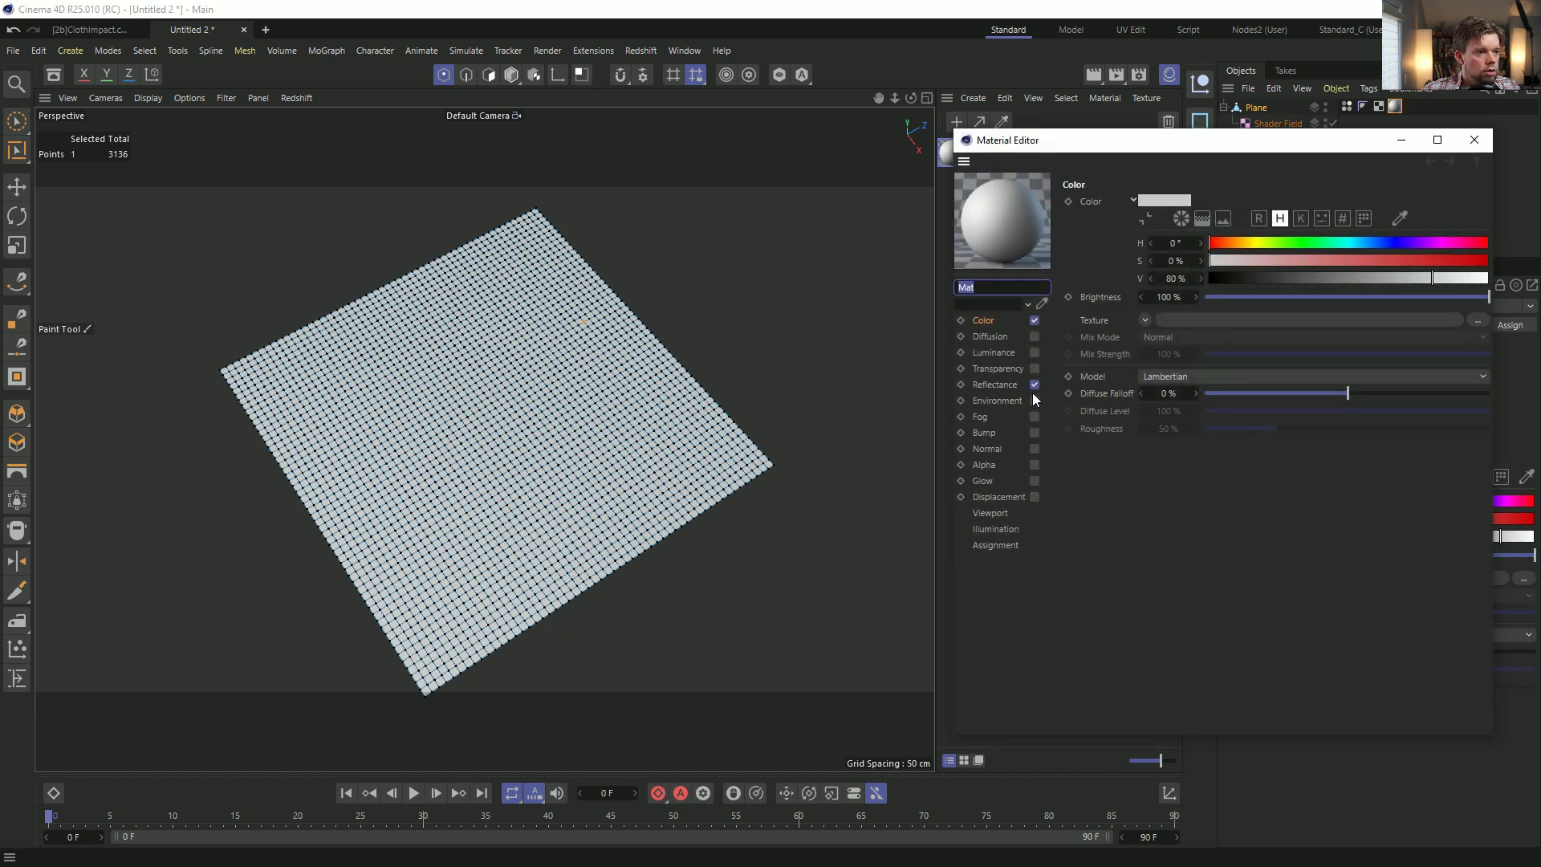
pyautogui.click(1479, 320)
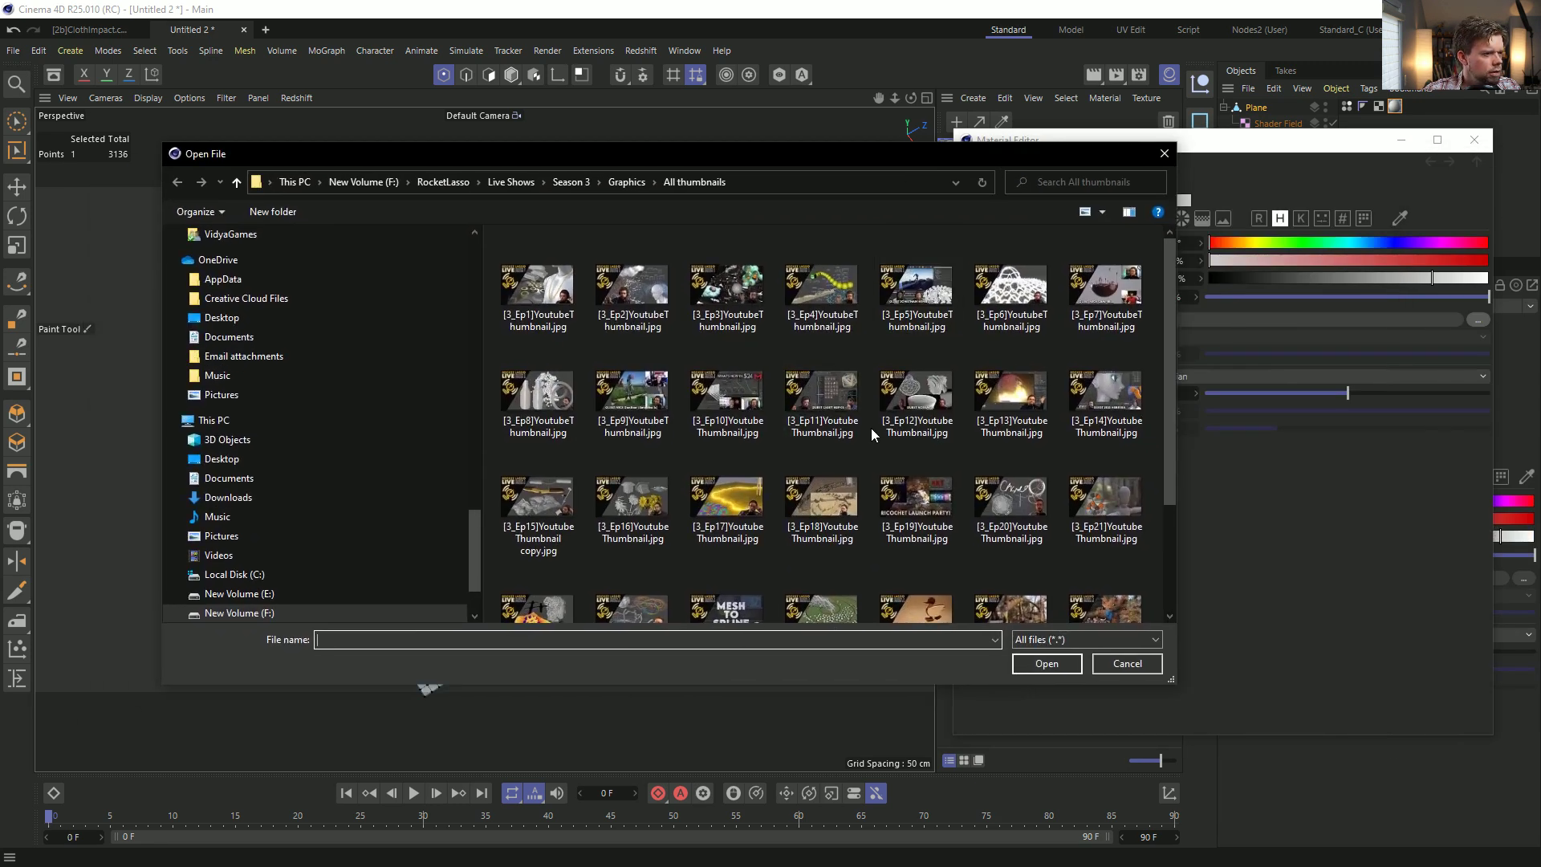
pyautogui.scroll(-2, 870, 427)
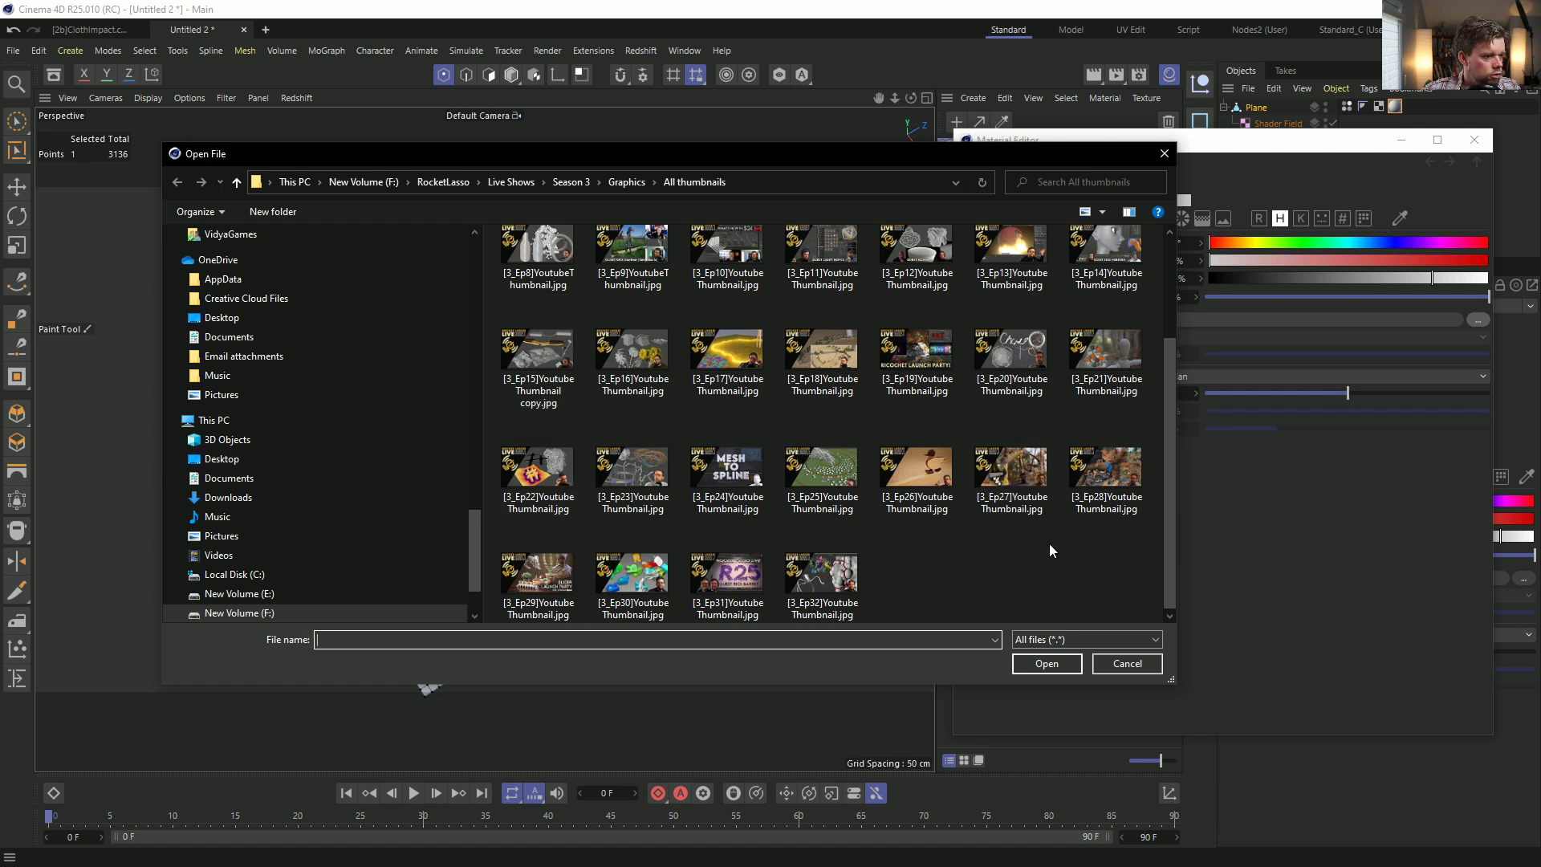
pyautogui.scroll(2, 705, 551)
pyautogui.doubleClick(703, 543)
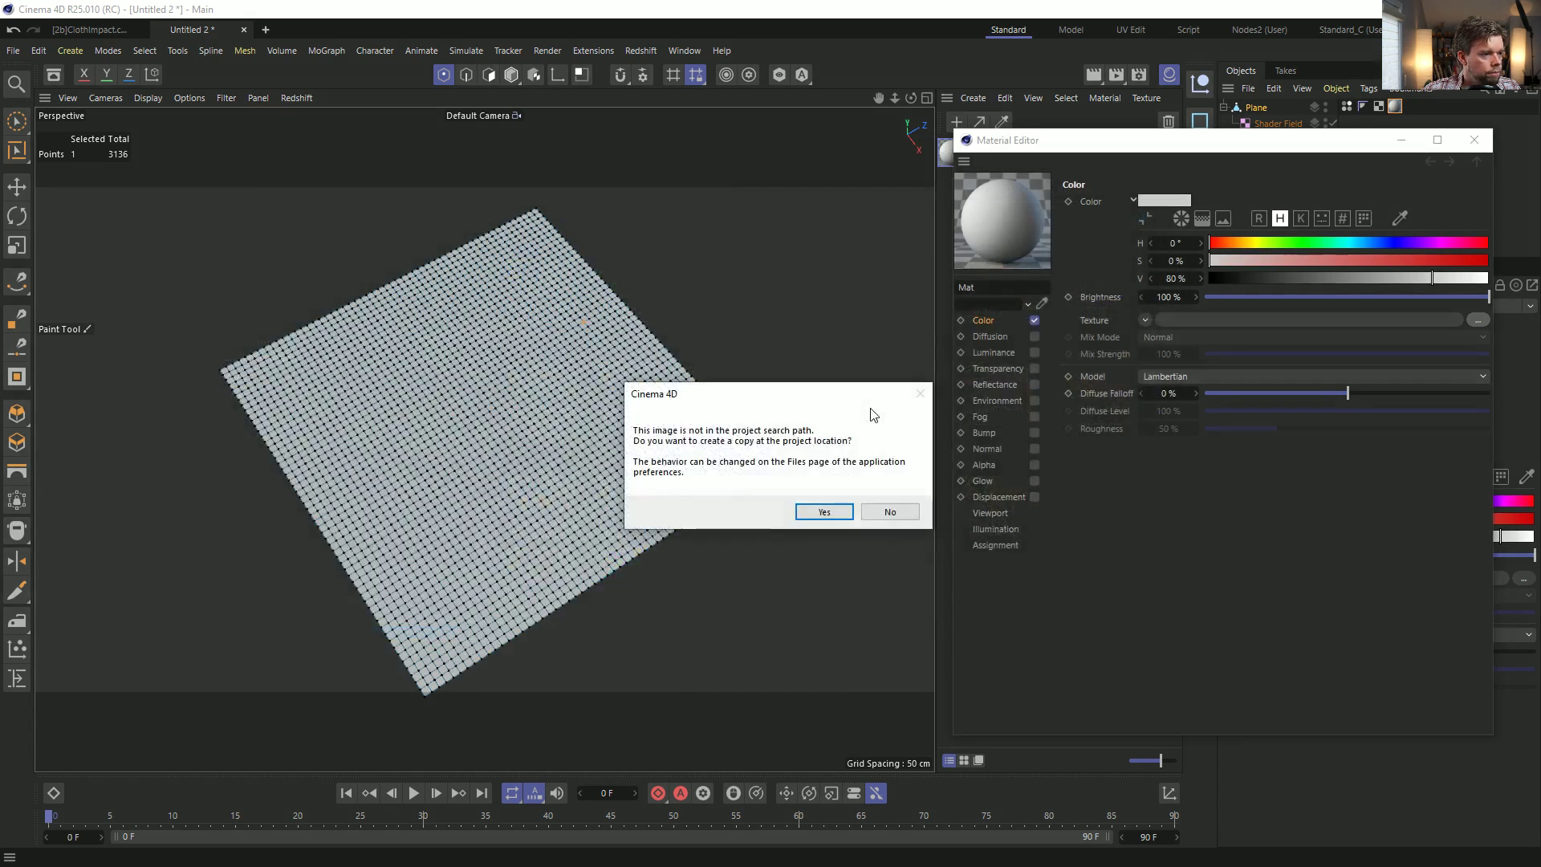
pyautogui.click(882, 511)
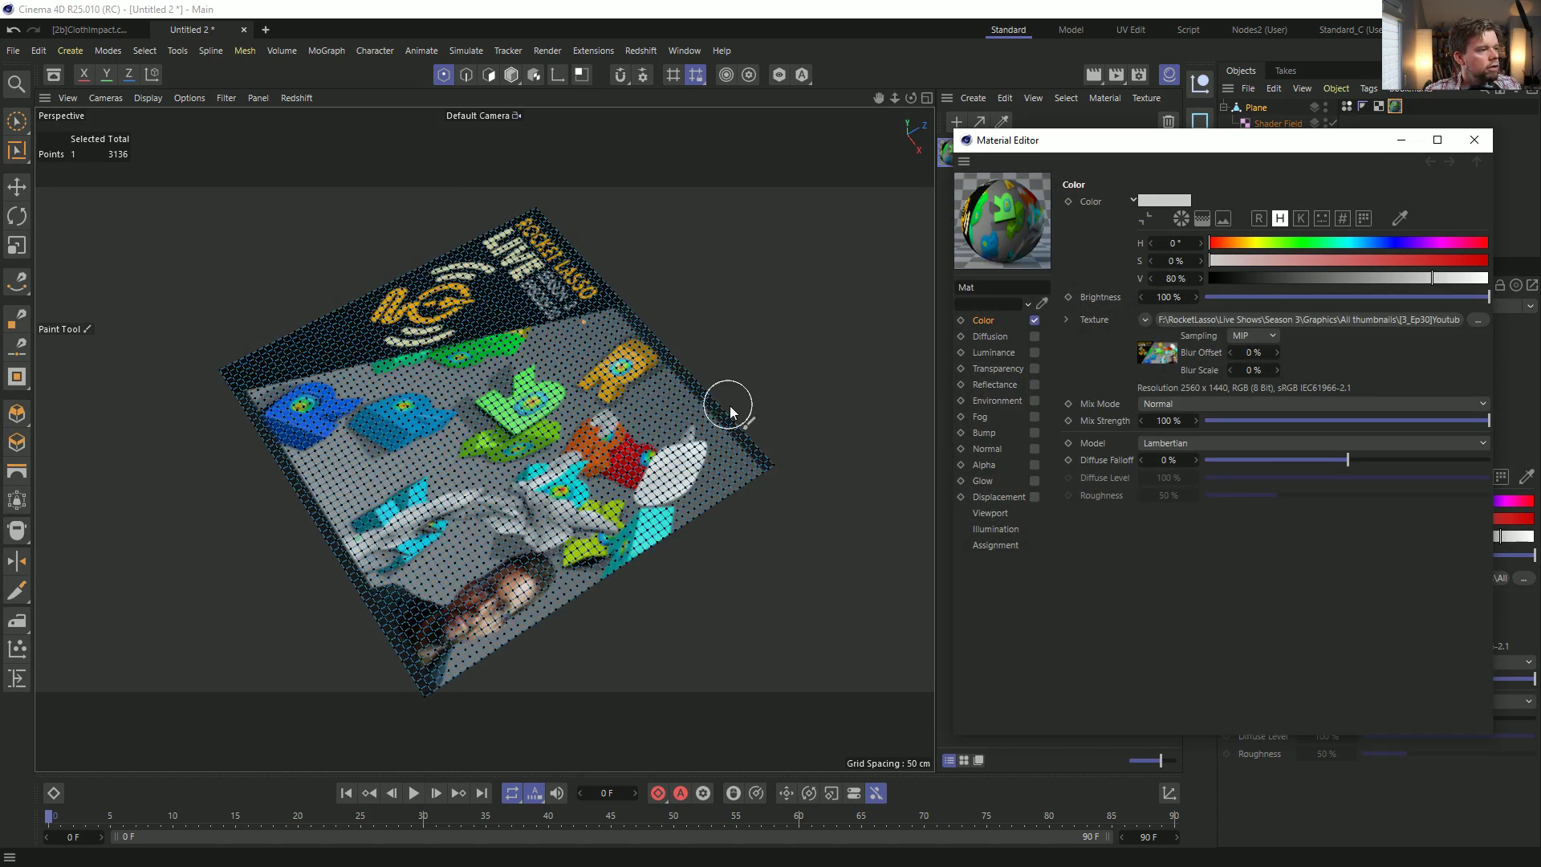
pyautogui.keyDown('alt'); pyautogui.moveTo(687, 445); pyautogui.dragTo(561, 537); pyautogui.keyUp('alt')
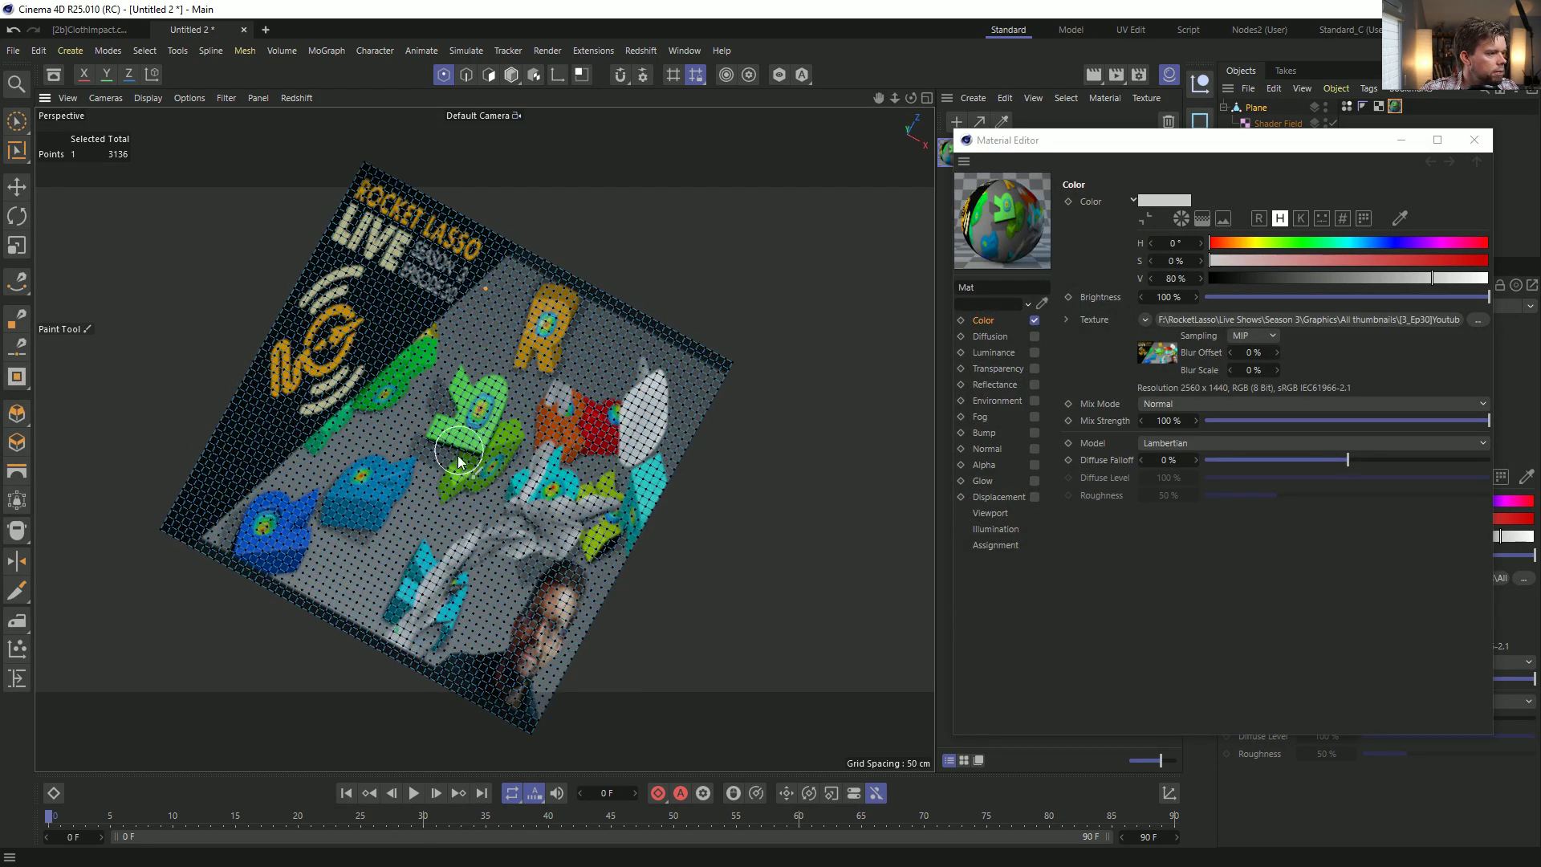
pyautogui.keyDown('alt'); pyautogui.moveTo(544, 574); pyautogui.dragTo(717, 559, button='right'); pyautogui.keyUp('alt')
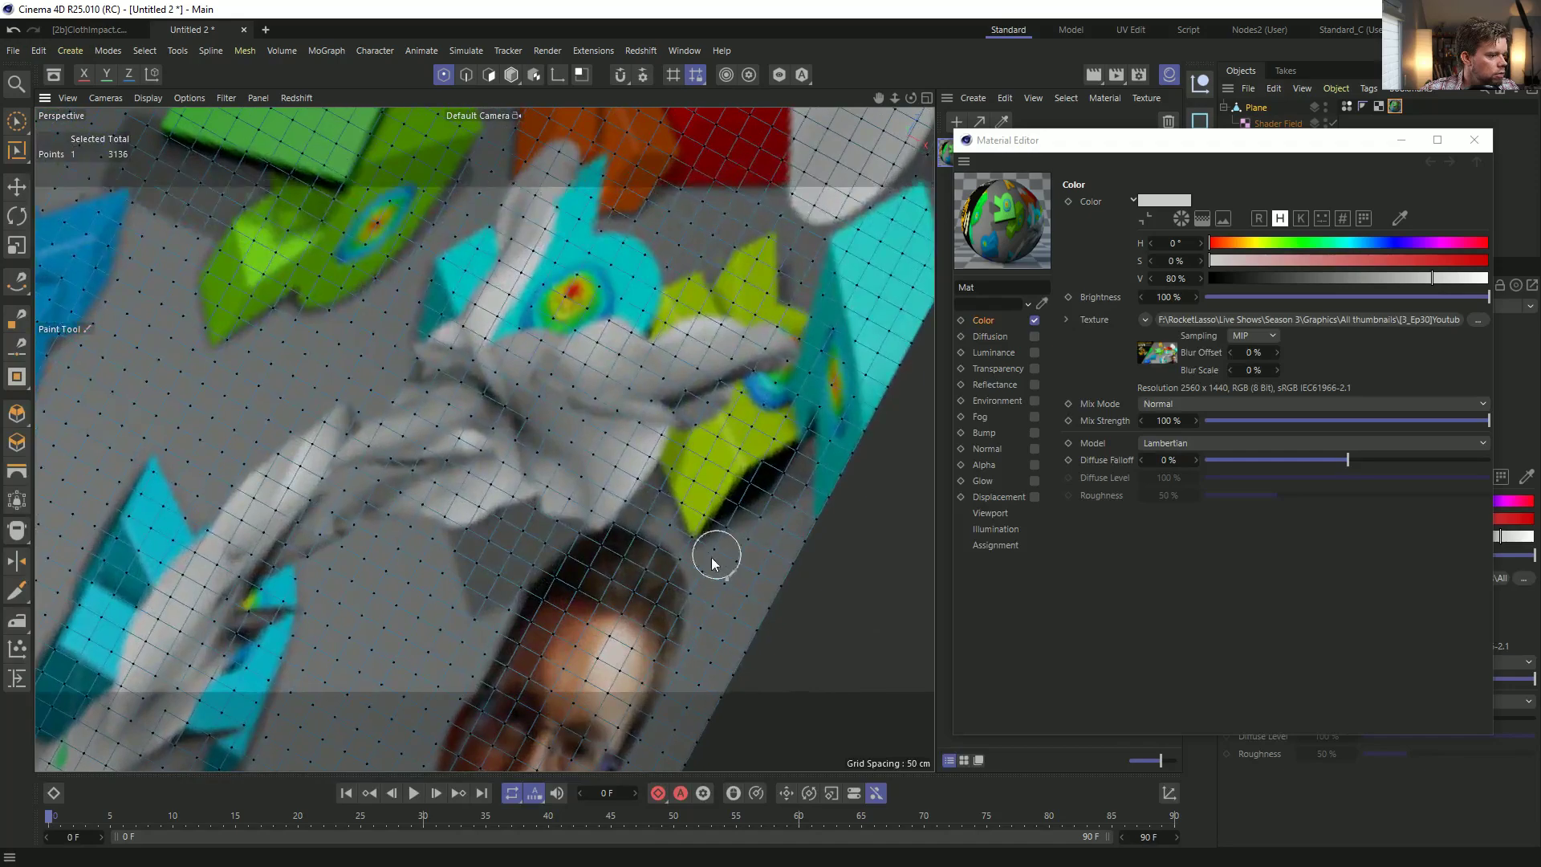
pyautogui.keyDown('alt'); pyautogui.moveTo(619, 584); pyautogui.dragTo(613, 585); pyautogui.keyUp('alt')
pyautogui.keyDown('alt'); pyautogui.moveTo(612, 585); pyautogui.dragTo(572, 547, button='right'); pyautogui.keyUp('alt')
pyautogui.scroll(-3, 583, 371)
pyautogui.click(1474, 139)
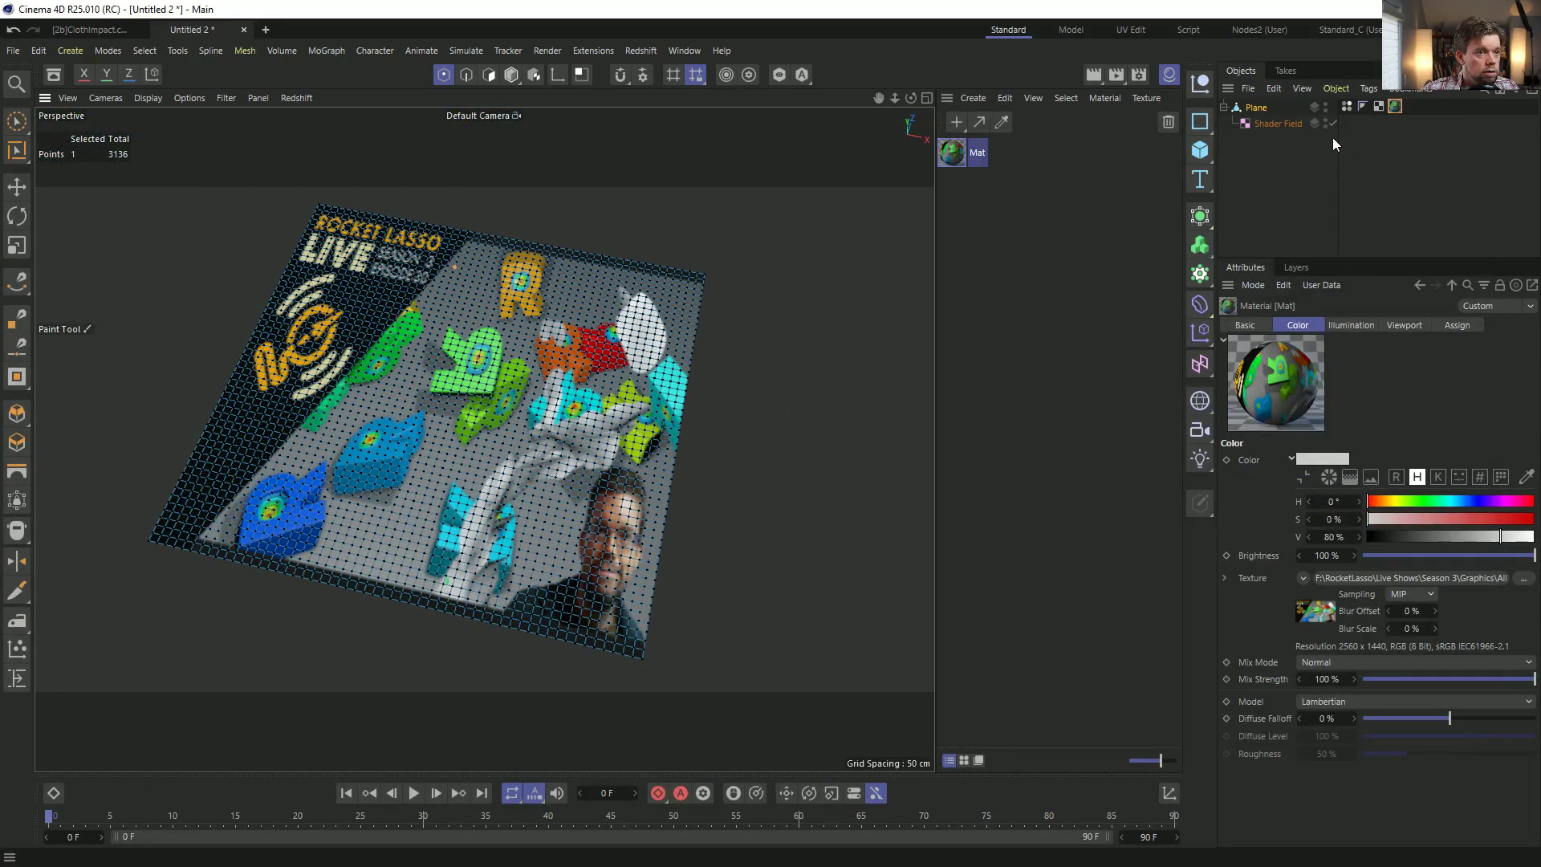
# Set the plane's material tag Selection to the dummy name 2345y134ty.
pyautogui.click(1393, 107)
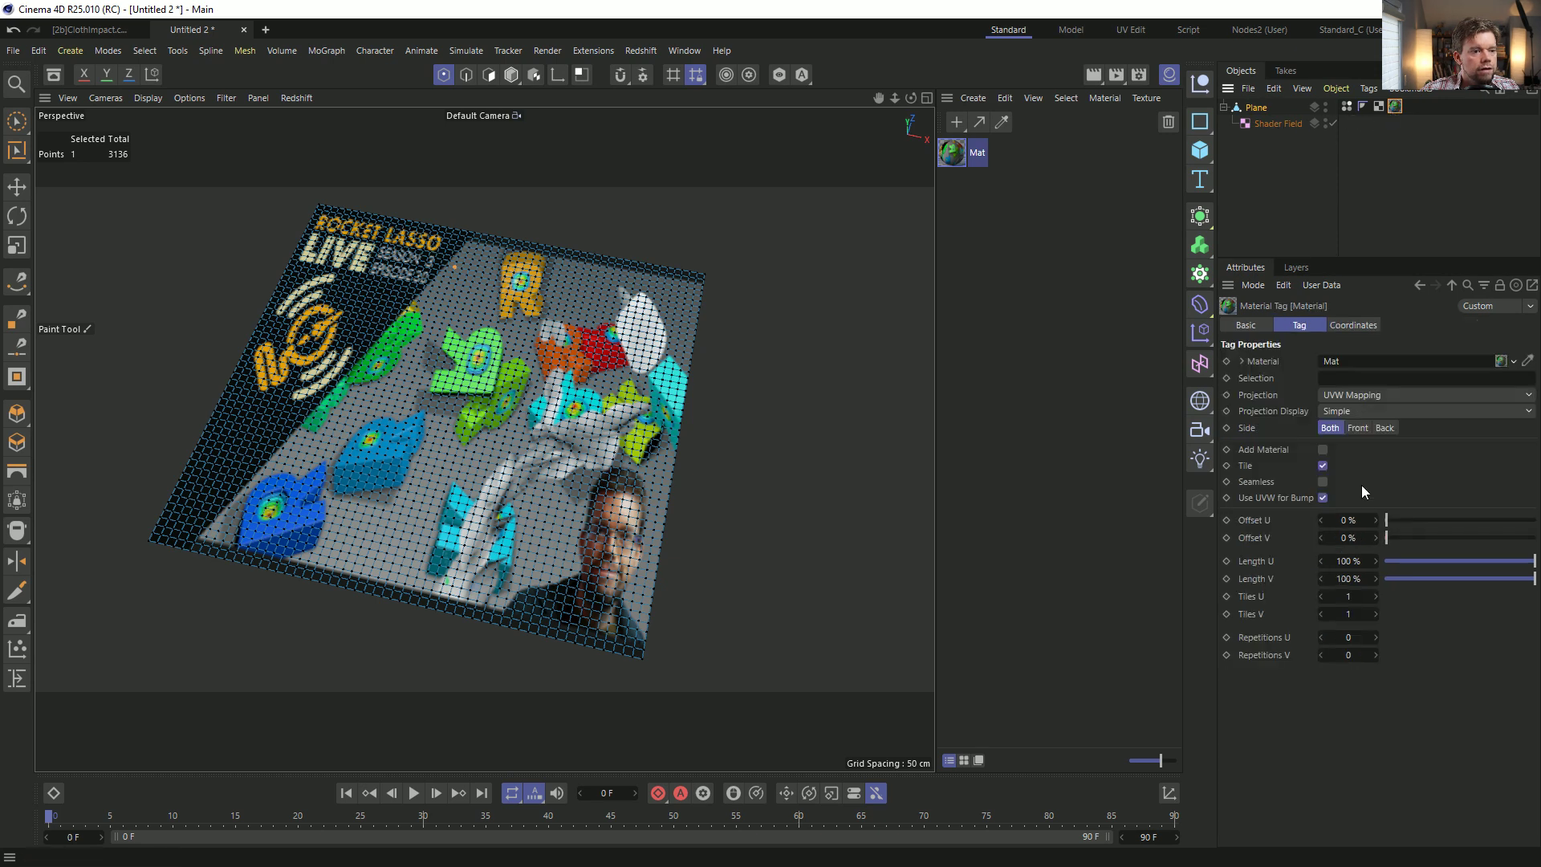
pyautogui.click(1390, 378)
pyautogui.write('xx')
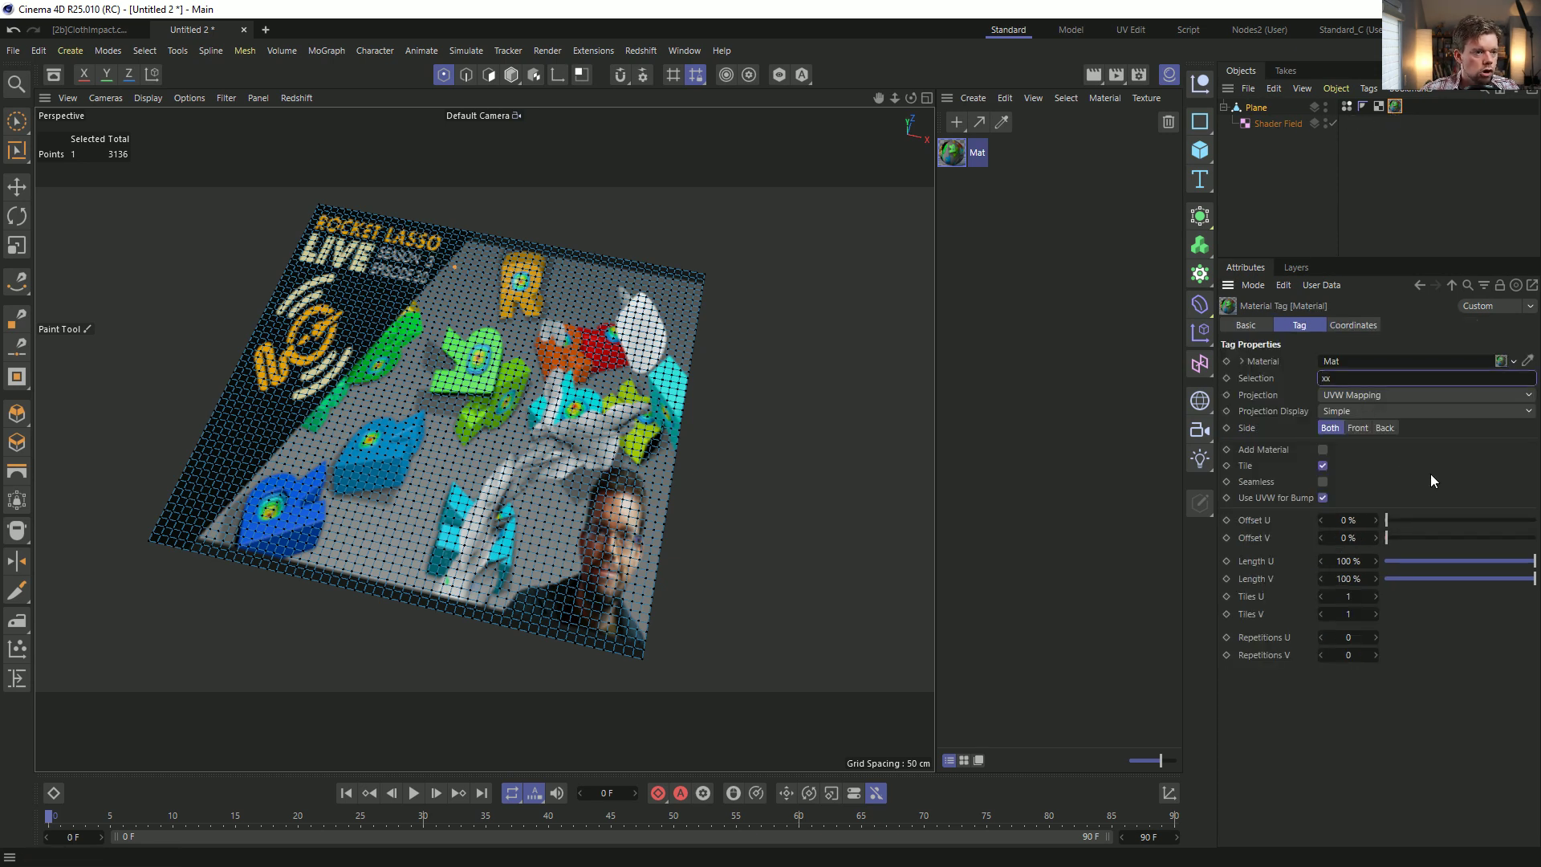
pyautogui.press('BackSpace')
pyautogui.press('BackSpace')
pyautogui.write('2345y134ty')
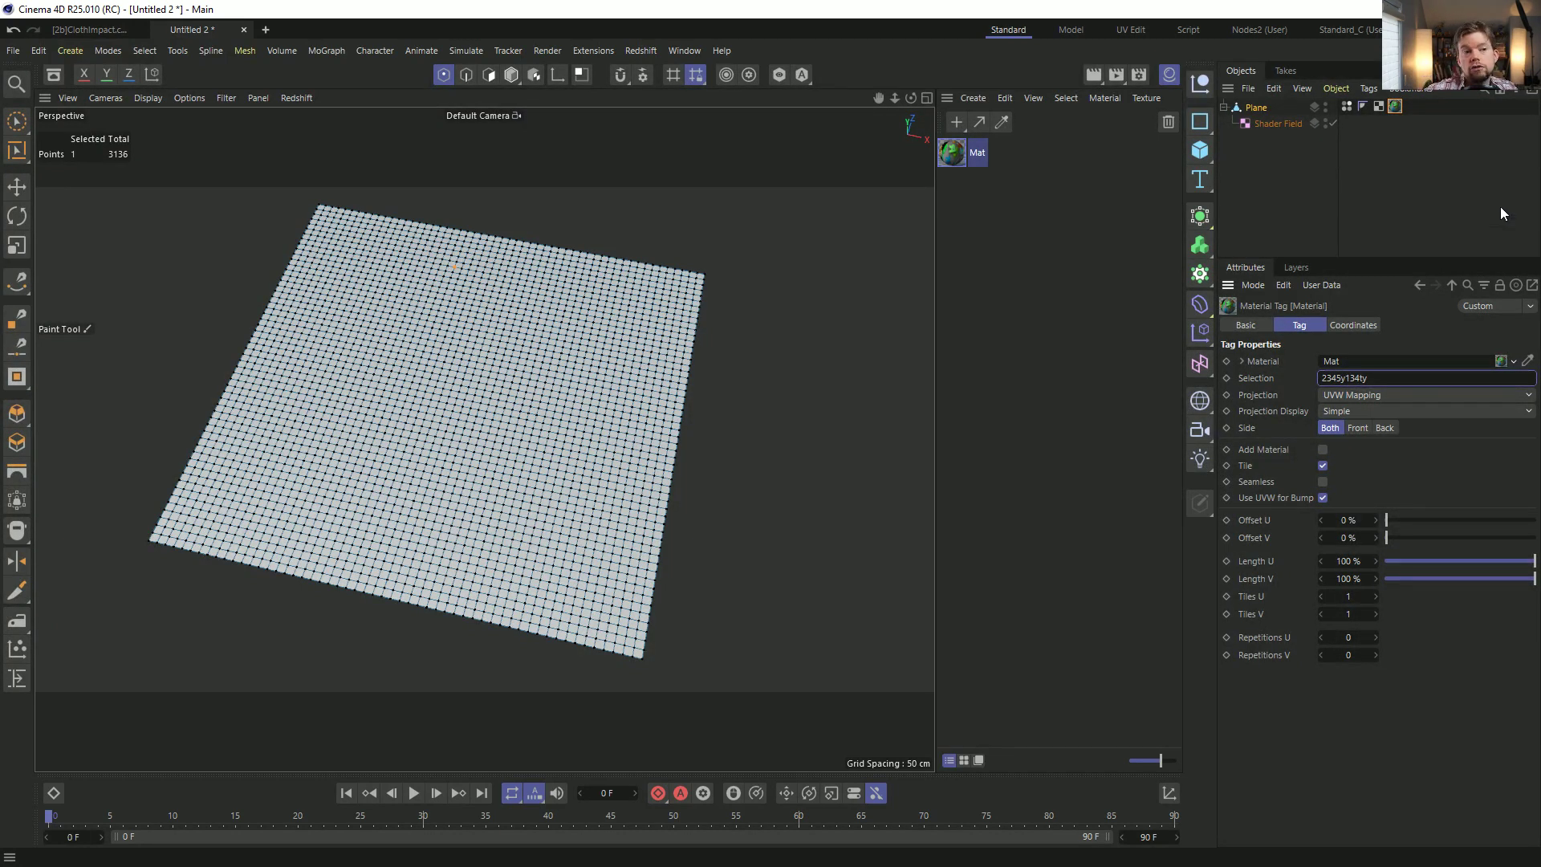
pyautogui.click(1347, 106)
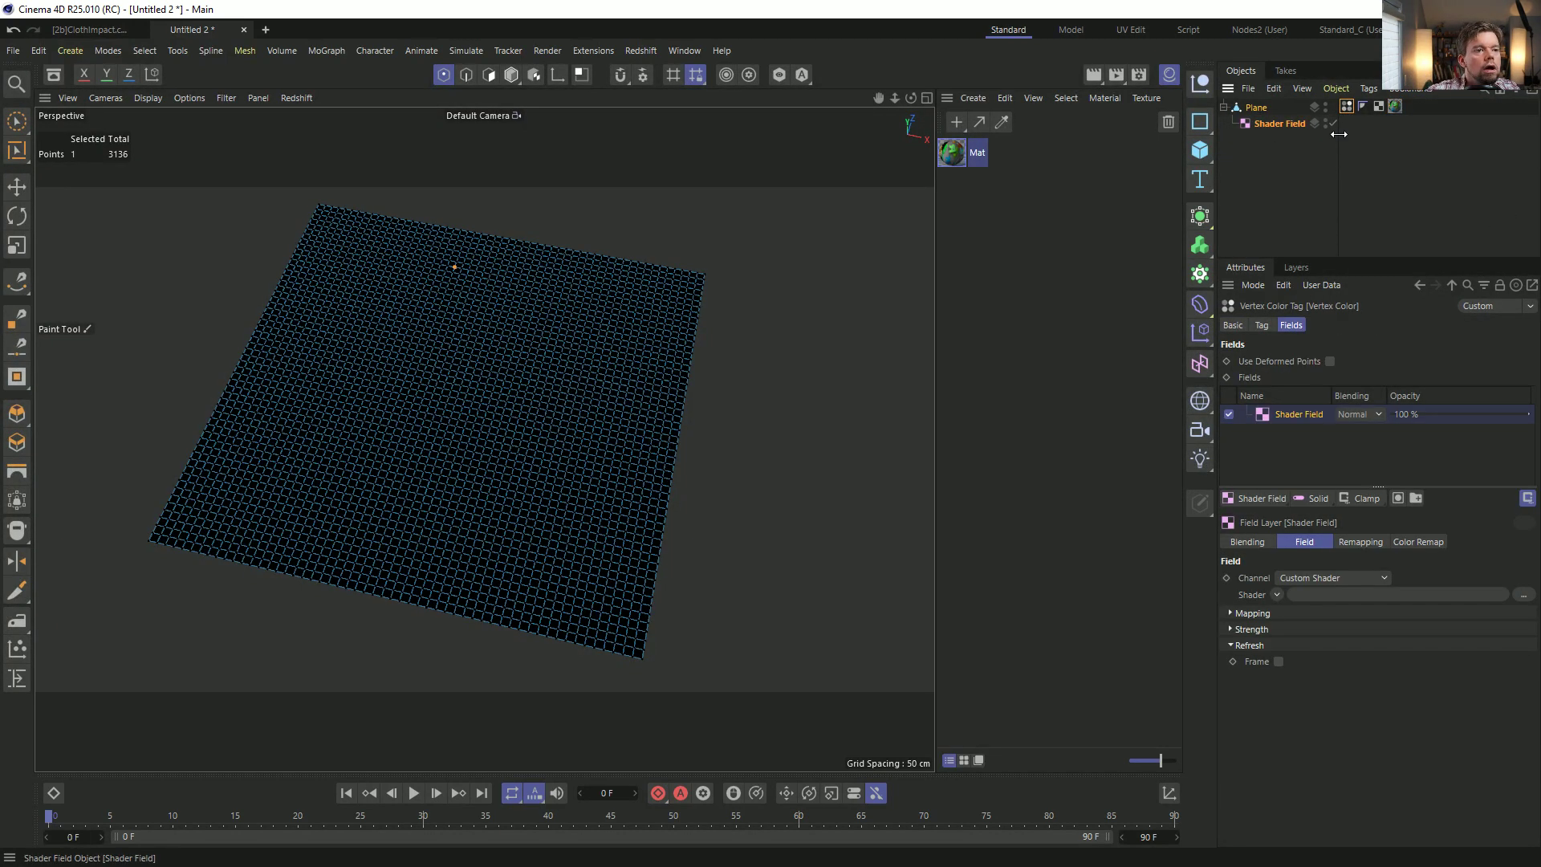
pyautogui.click(1277, 125)
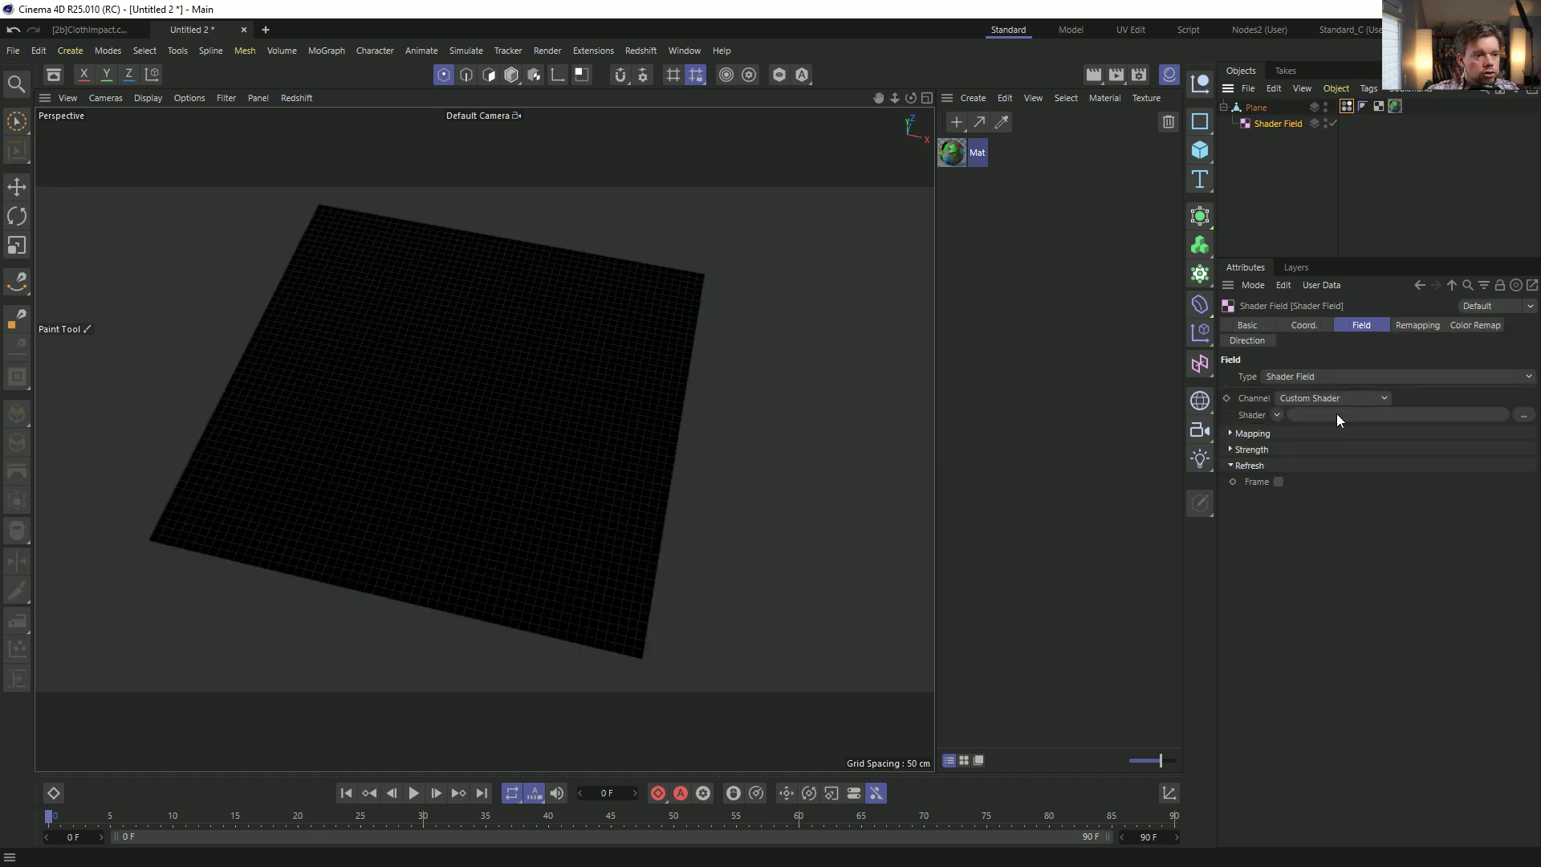
pyautogui.click(1319, 399)
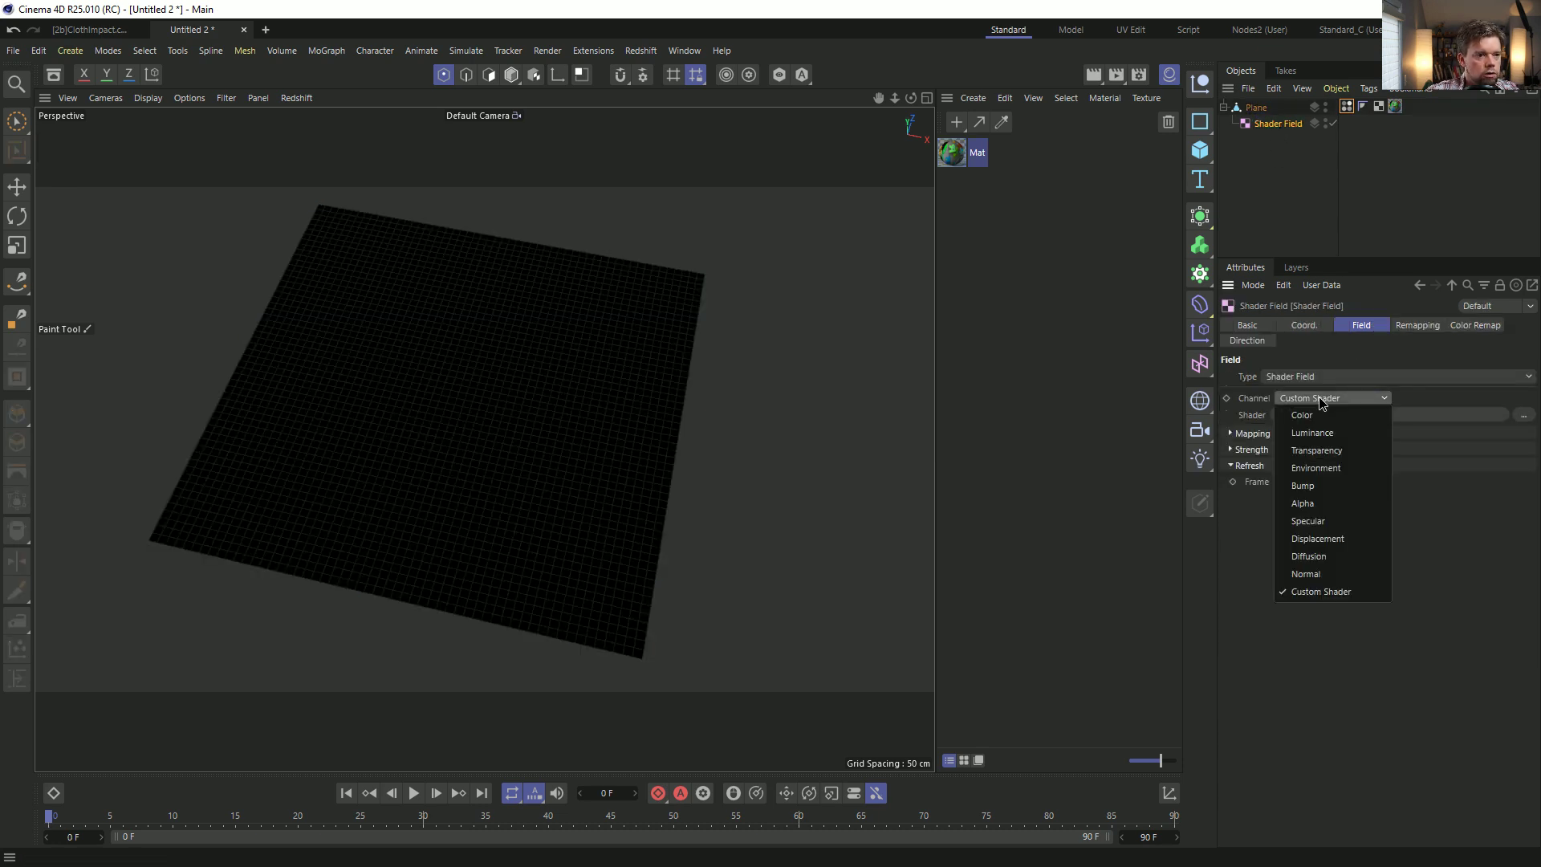
pyautogui.click(1322, 414)
pyautogui.moveTo(1395, 106); pyautogui.dragTo(1345, 434)
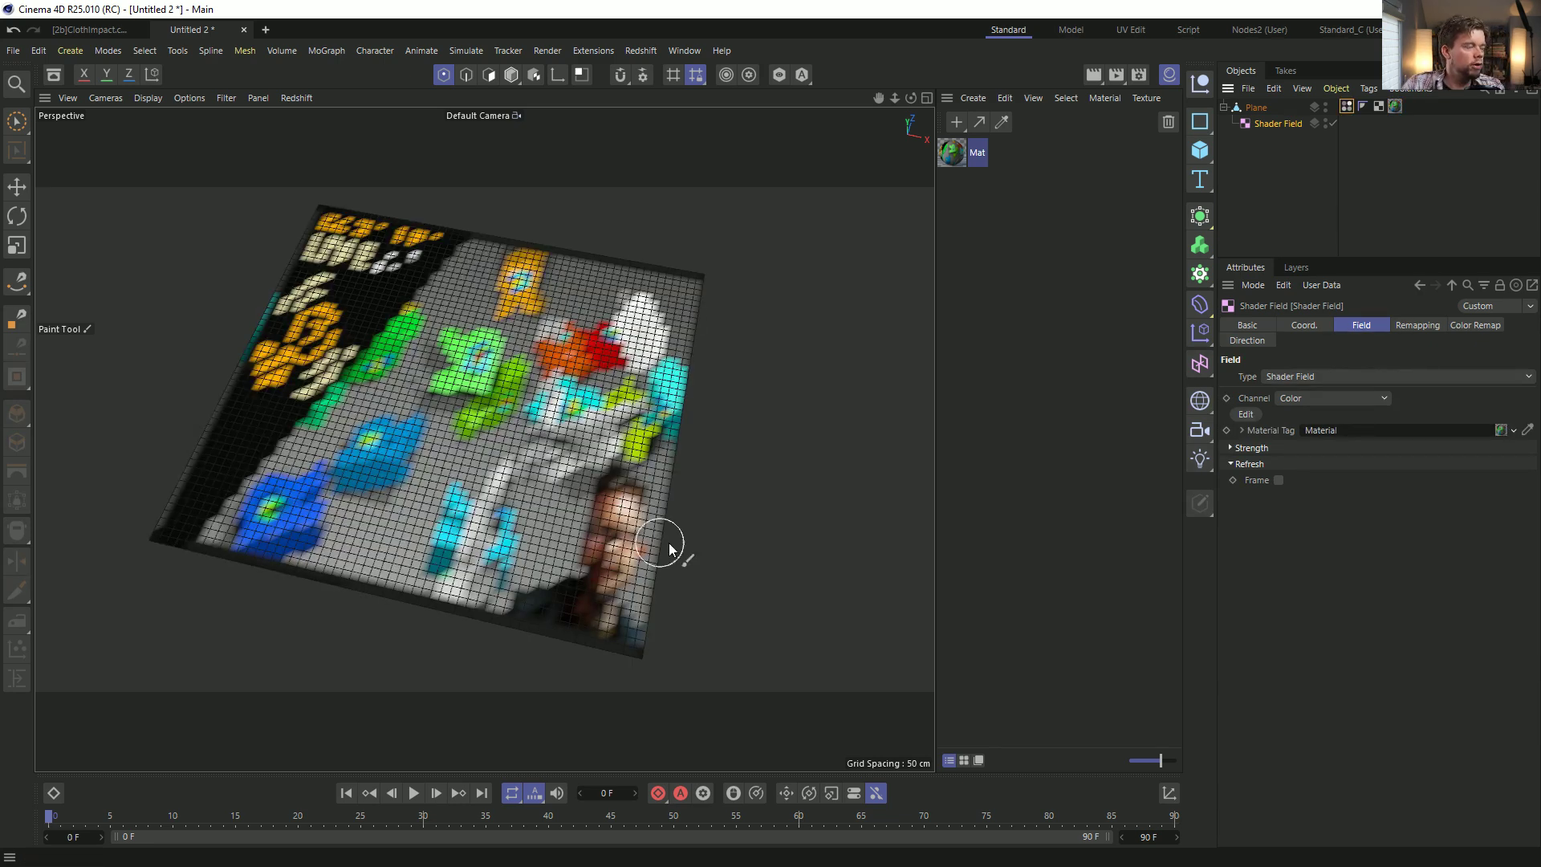
pyautogui.moveTo(472, 409)
pyautogui.keyDown('alt'); pyautogui.mouseDown()
pyautogui.moveTo(482, 541)
pyautogui.moveTo(385, 252)
pyautogui.moveTo(406, 434)
pyautogui.moveTo(421, 332)
pyautogui.mouseUp(); pyautogui.keyUp('alt')
pyautogui.moveTo(552, 514)
pyautogui.keyDown('alt'); pyautogui.mouseDown()
pyautogui.moveTo(503, 425)
pyautogui.moveTo(514, 413)
pyautogui.mouseUp(); pyautogui.keyUp('alt')
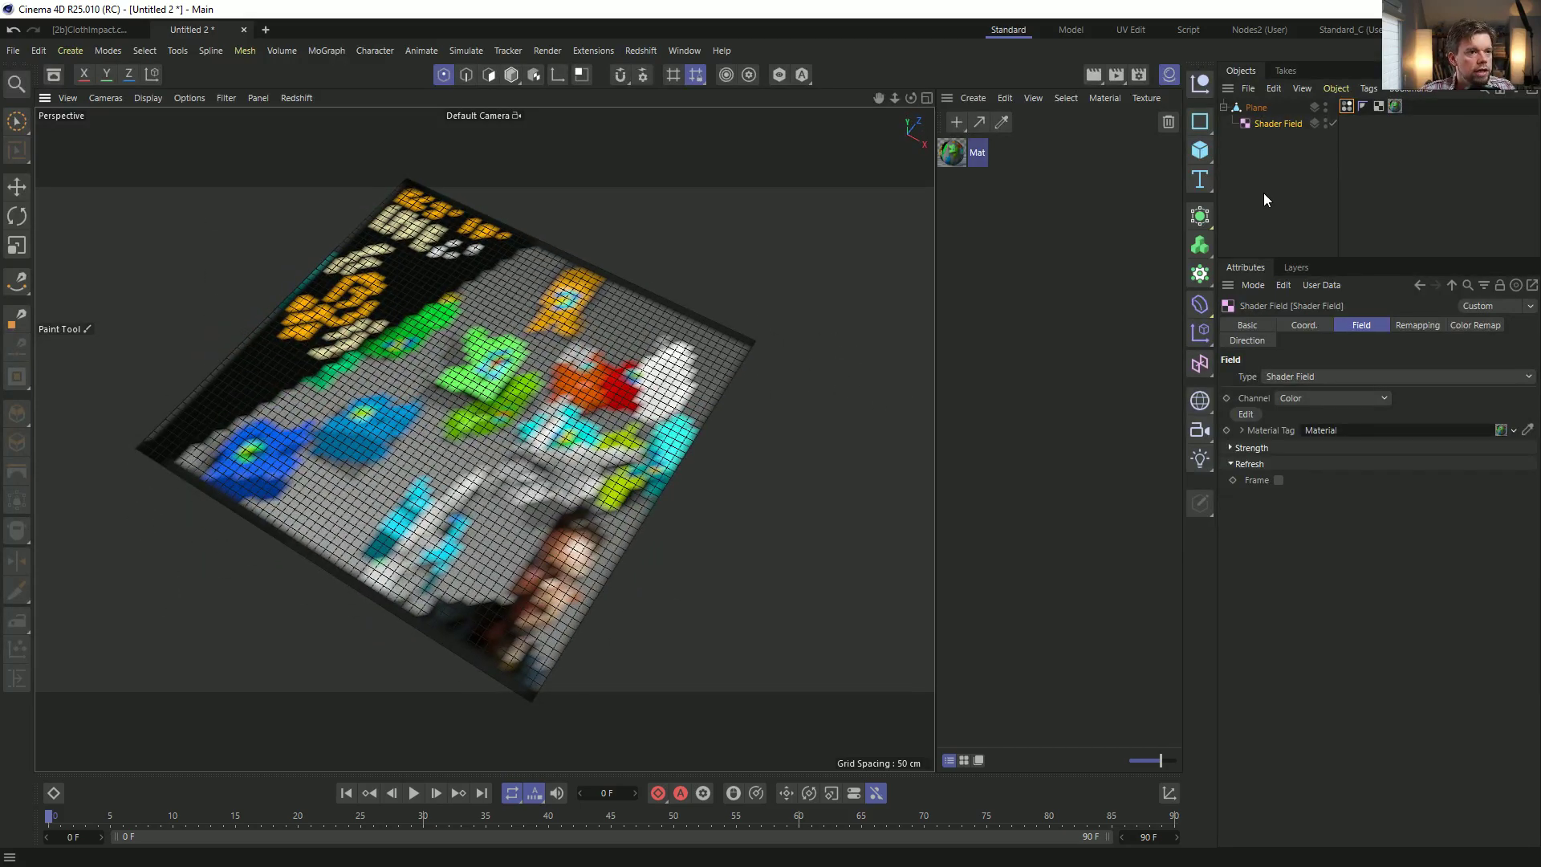
pyautogui.click(1348, 106)
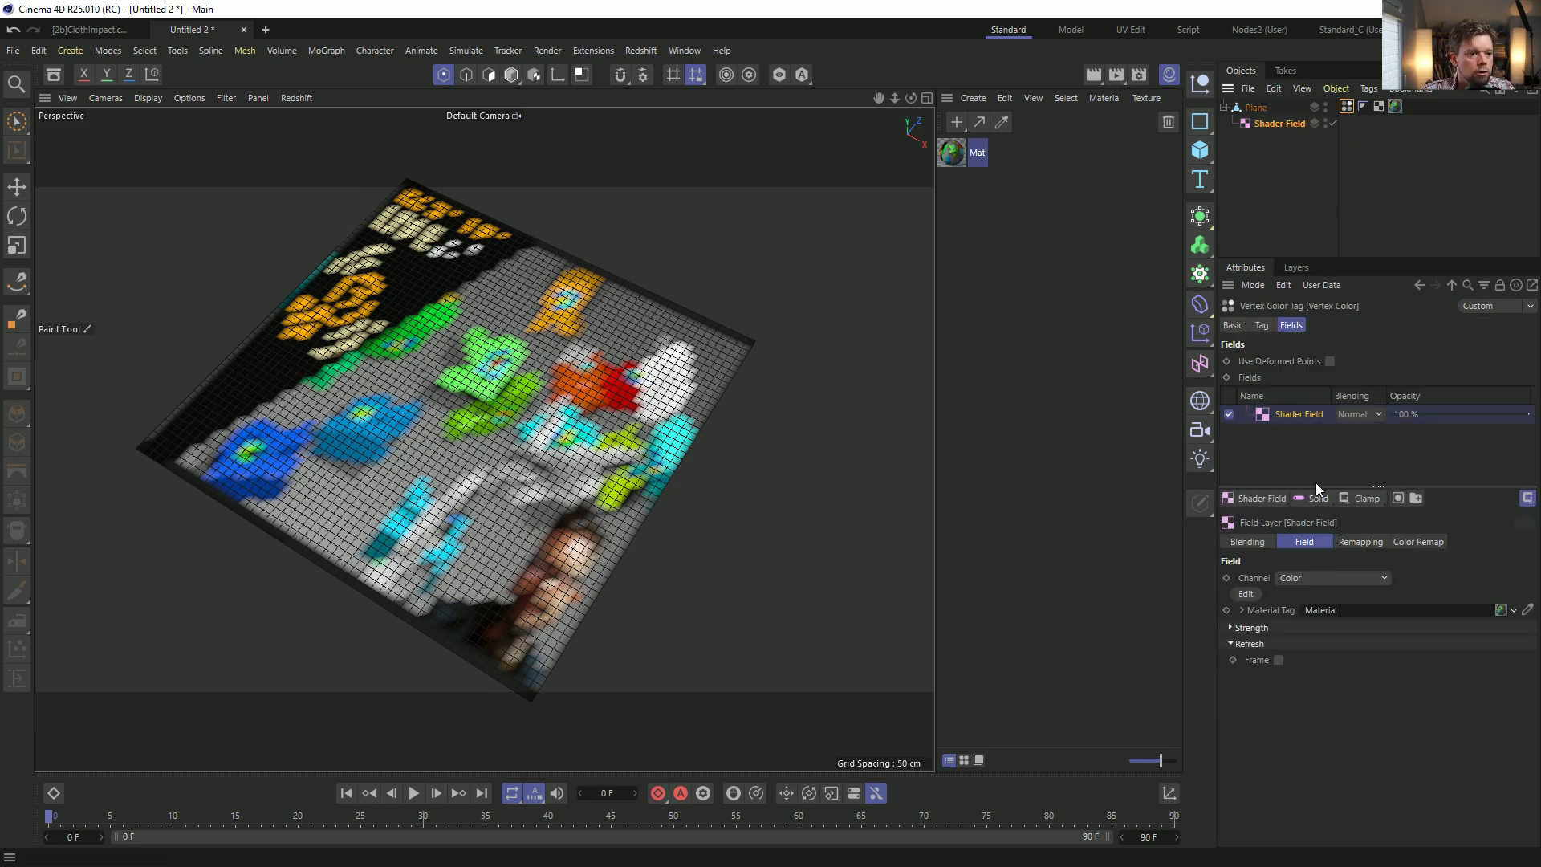
pyautogui.click(1354, 503)
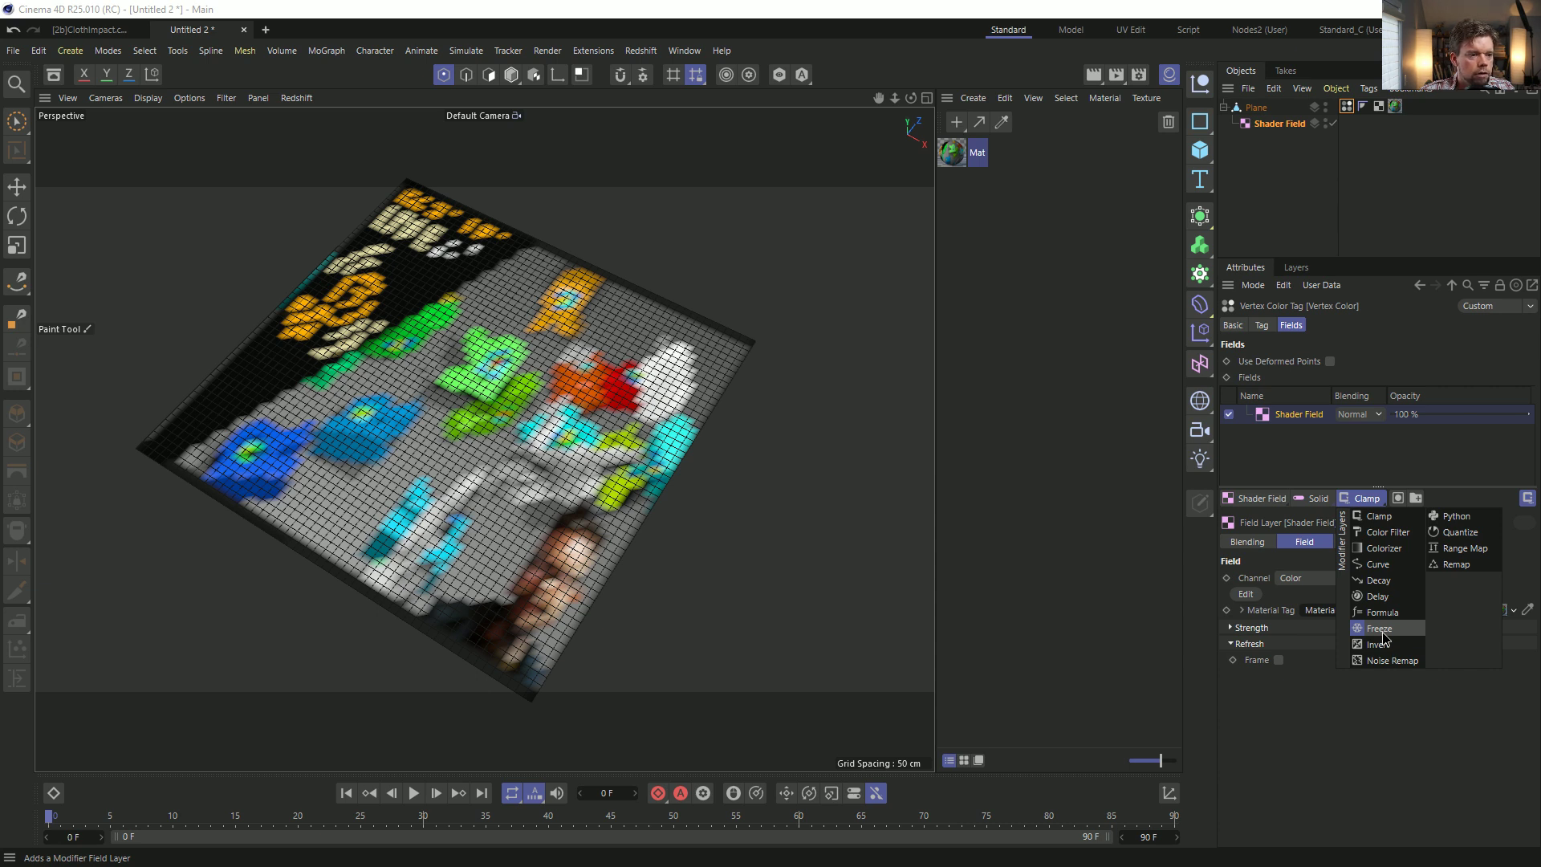
pyautogui.click(1380, 629)
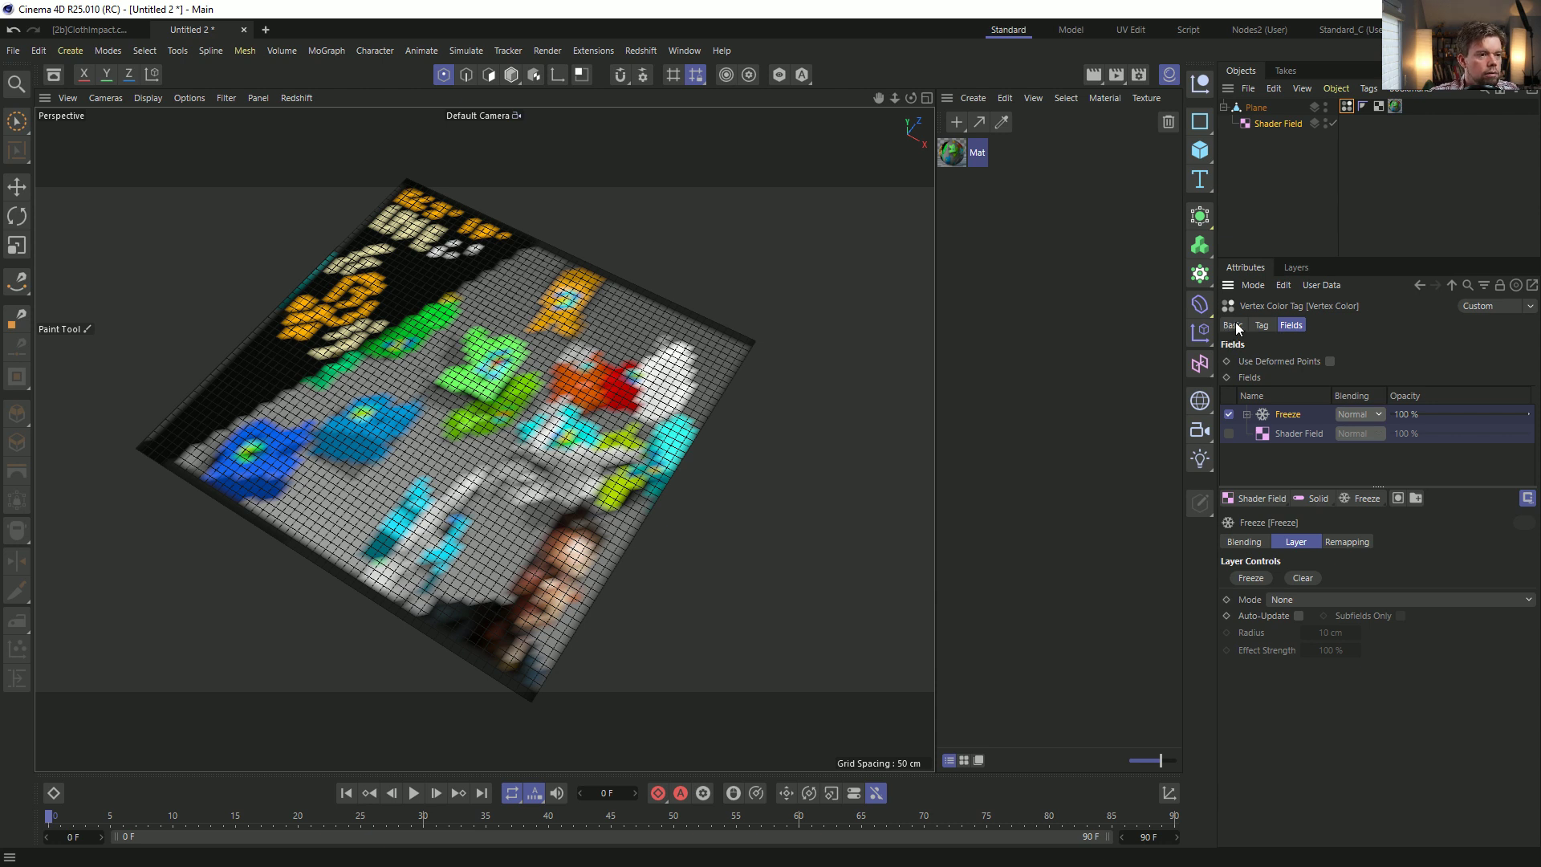
pyautogui.press('Delete')
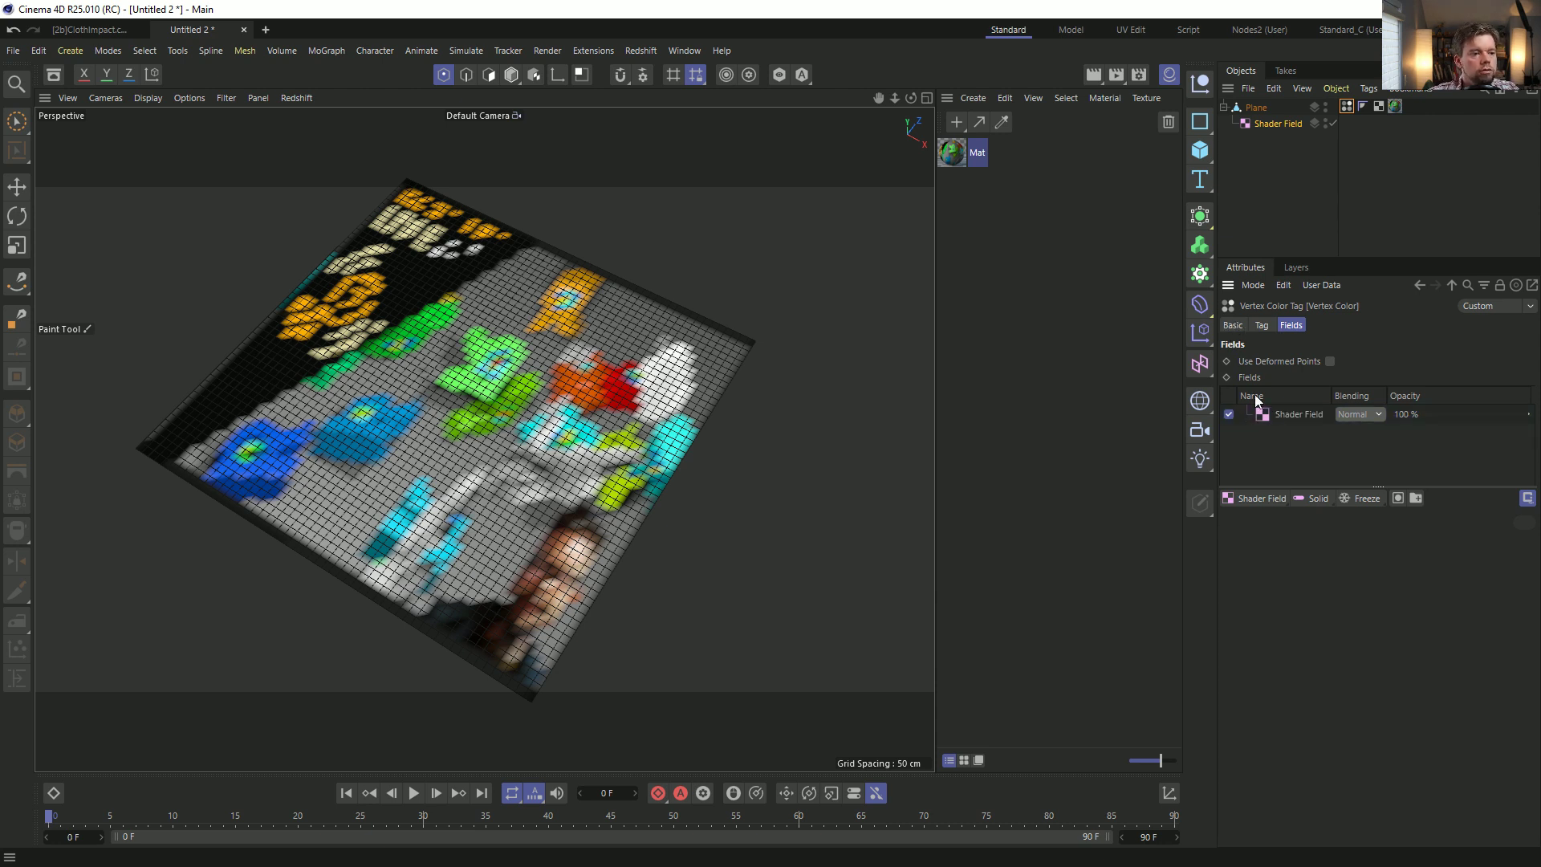
# Disable Use Fields on the plane's Vertex Color tag.
pyautogui.click(1234, 326)
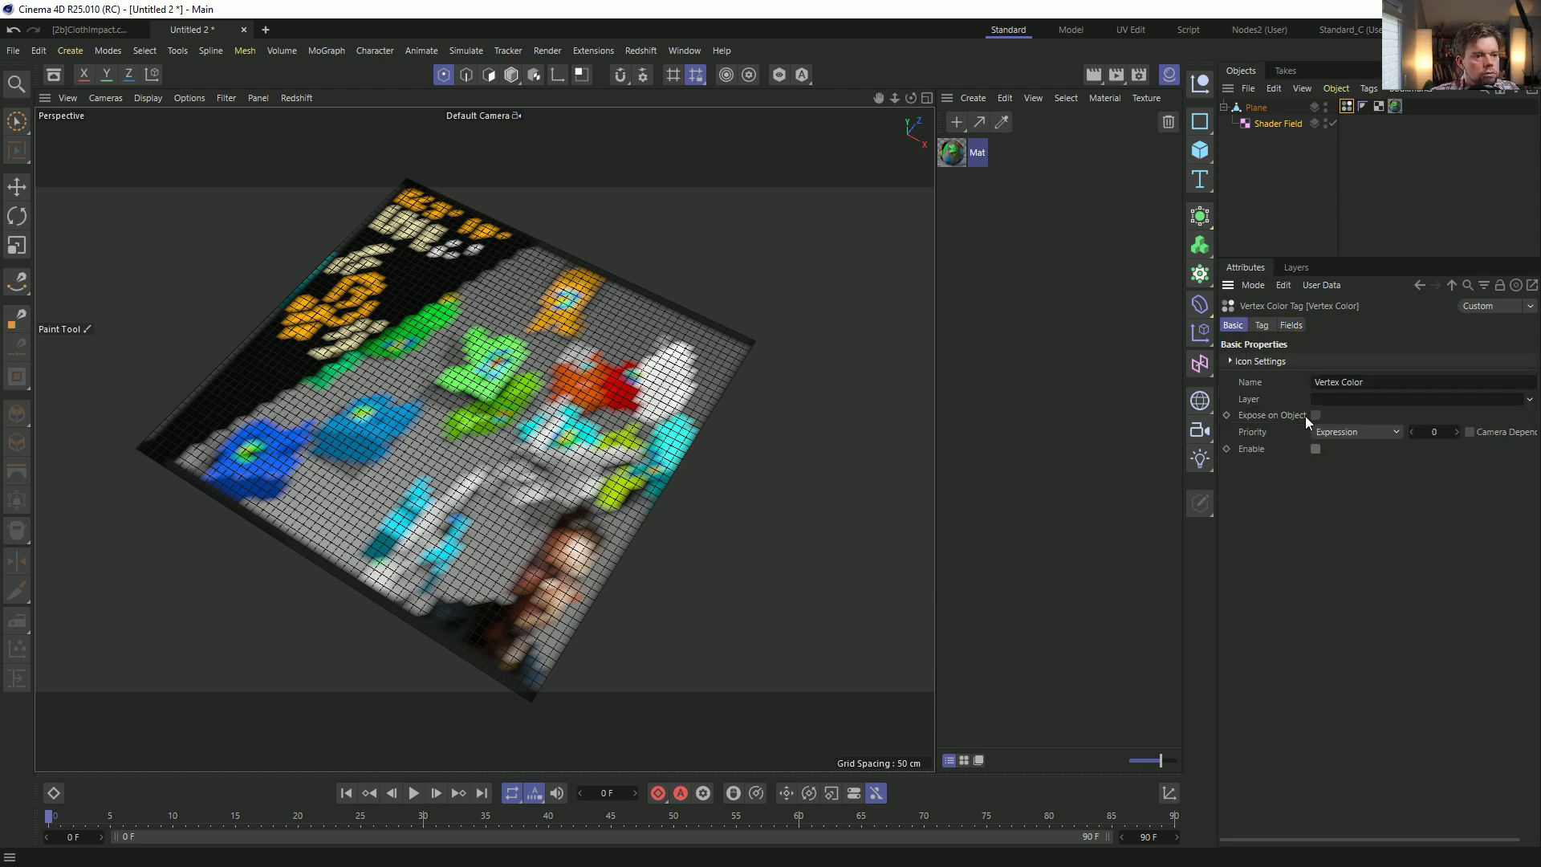
pyautogui.click(1264, 326)
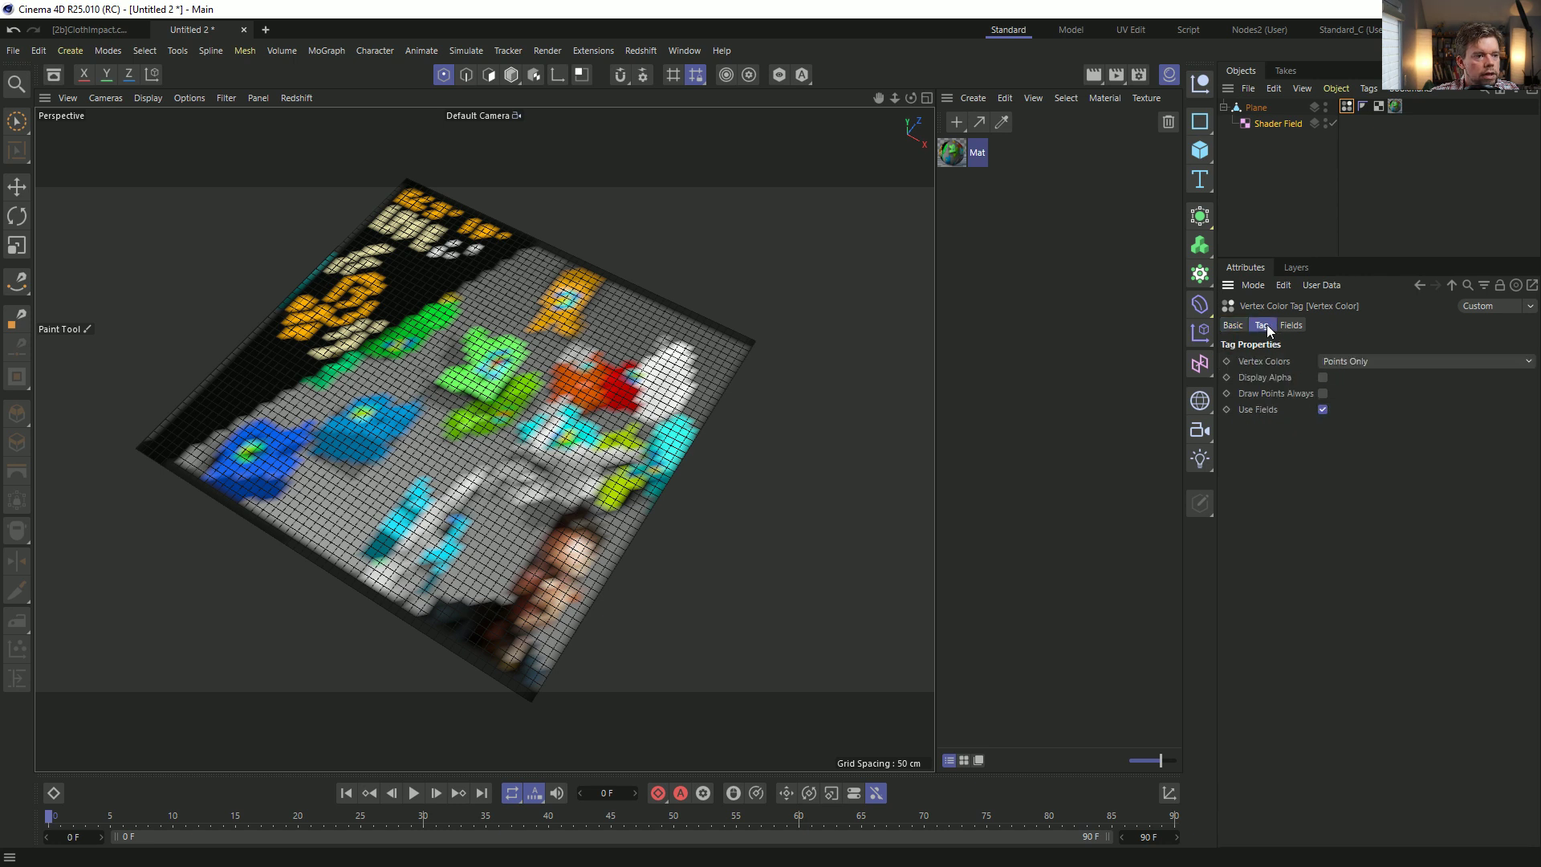
pyautogui.click(1324, 410)
pyautogui.keyDown('alt'); pyautogui.moveTo(490, 421); pyautogui.dragTo(441, 401); pyautogui.keyUp('alt')
# Save the project as [3a]PaintSoftbodyTest.c4d in the SceneFiles folder.
pyautogui.hotkey('ctrl', 's')
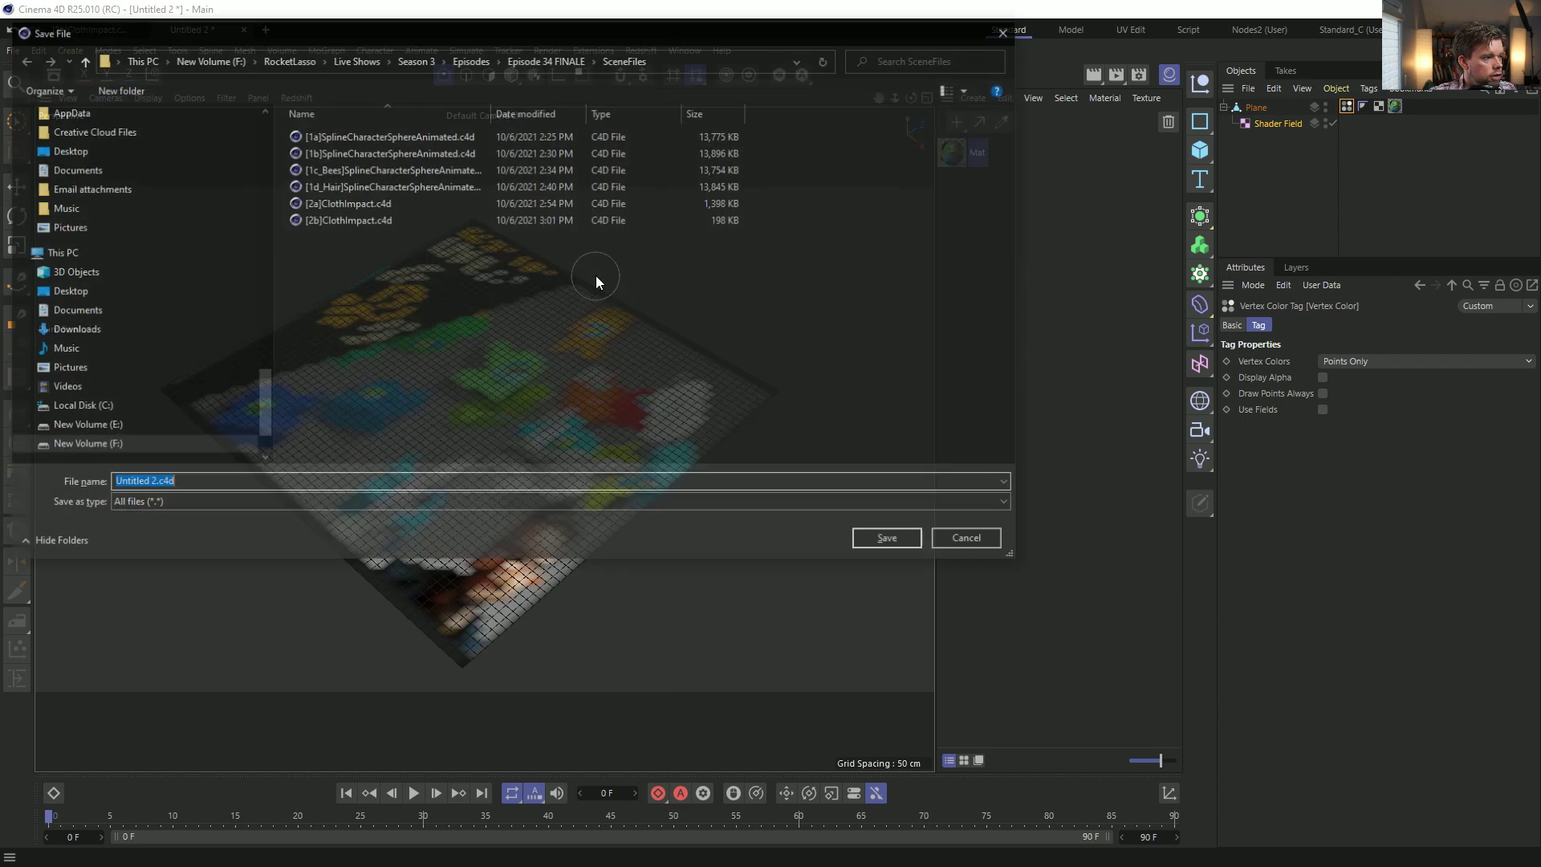
pyautogui.click(365, 220)
pyautogui.click(118, 482)
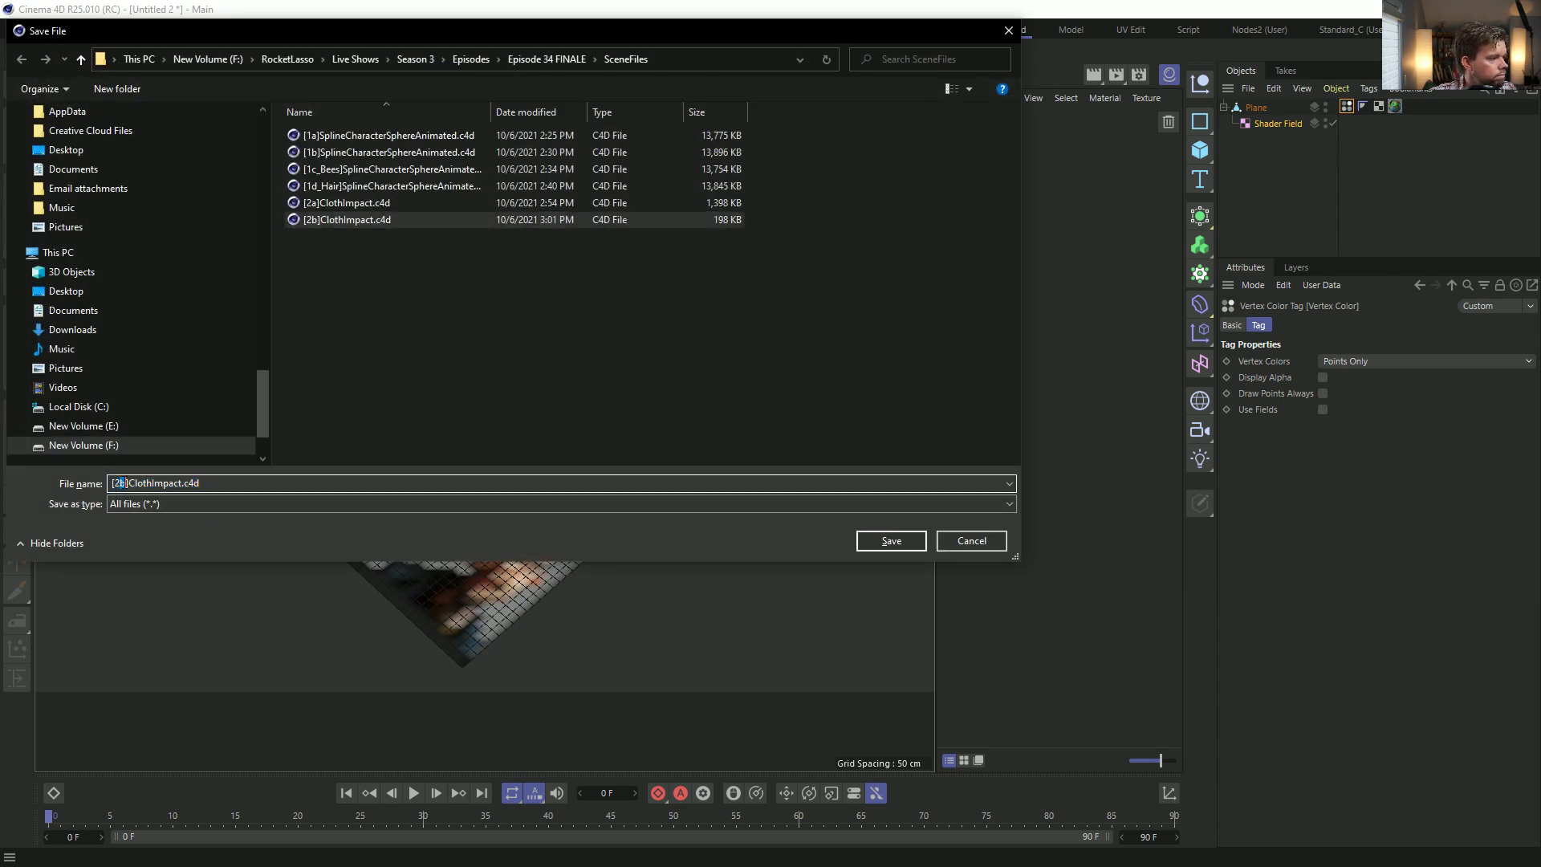
pyautogui.write('3')
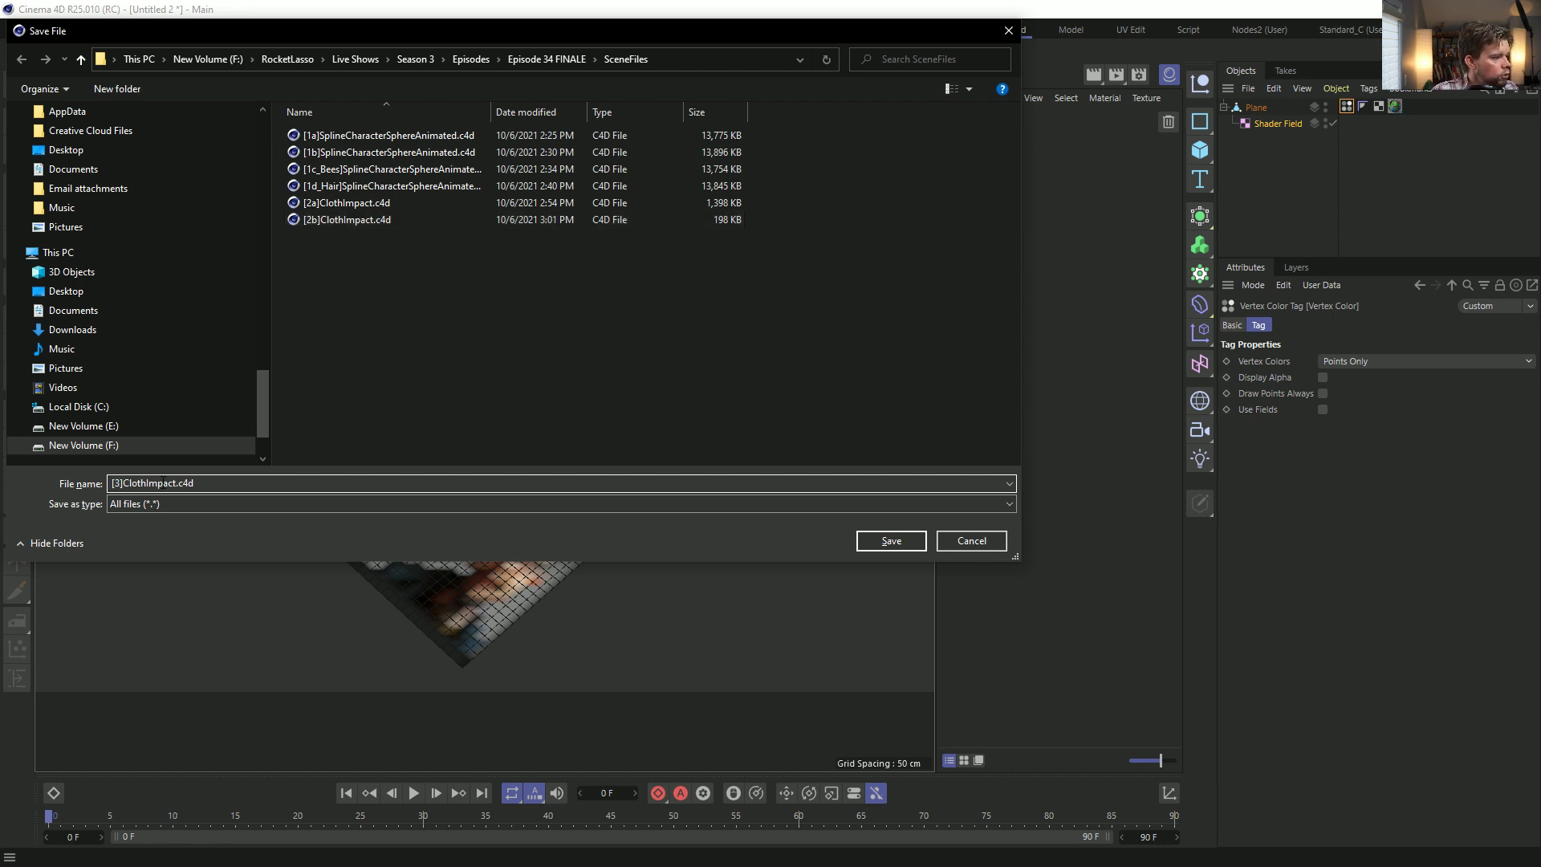
pyautogui.write('a]')
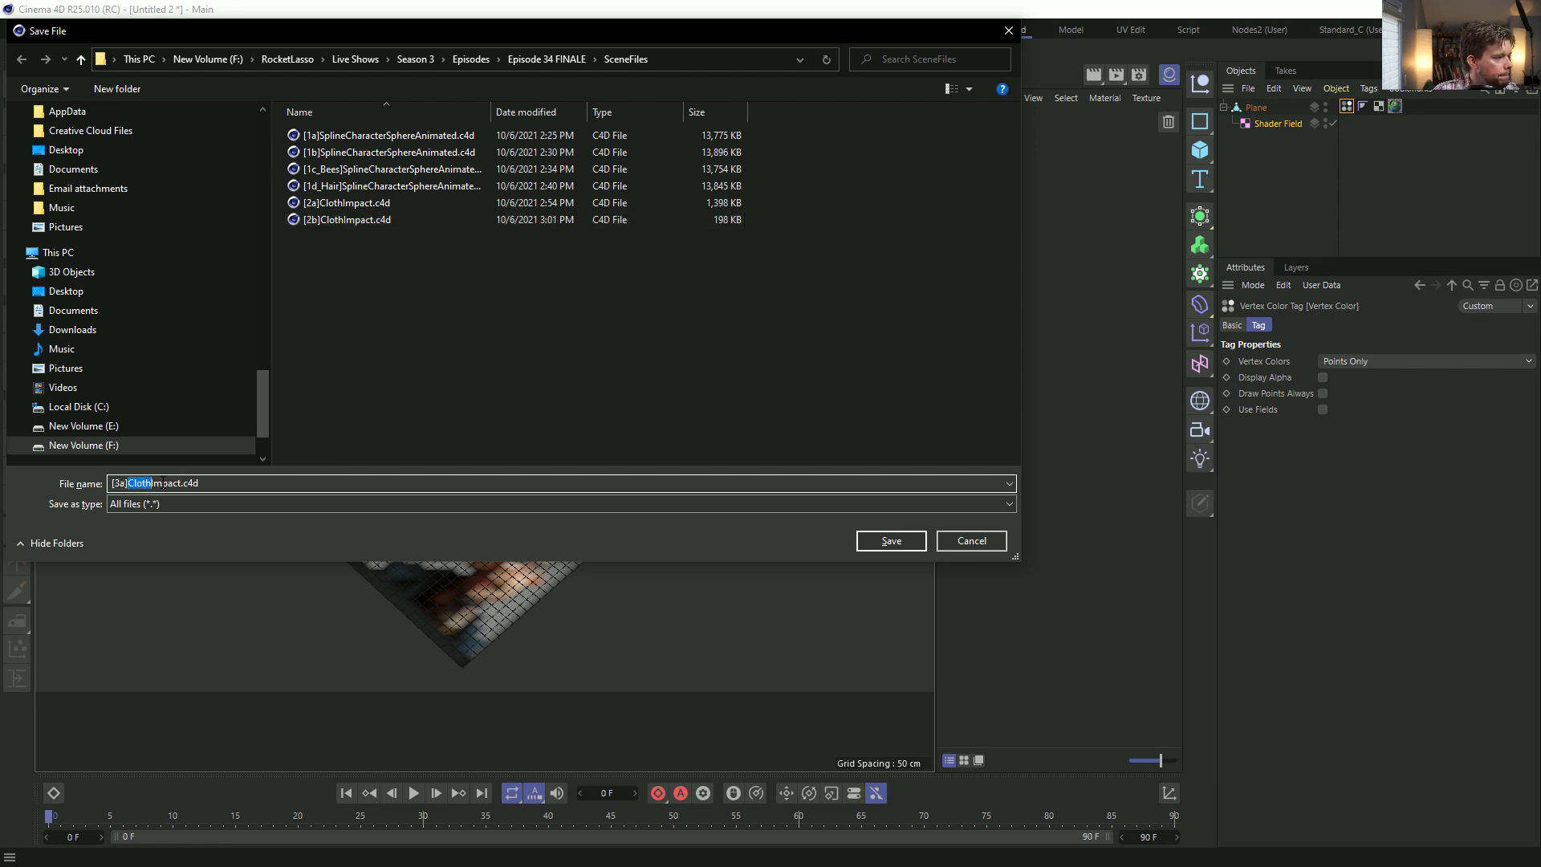
pyautogui.write('Pai')
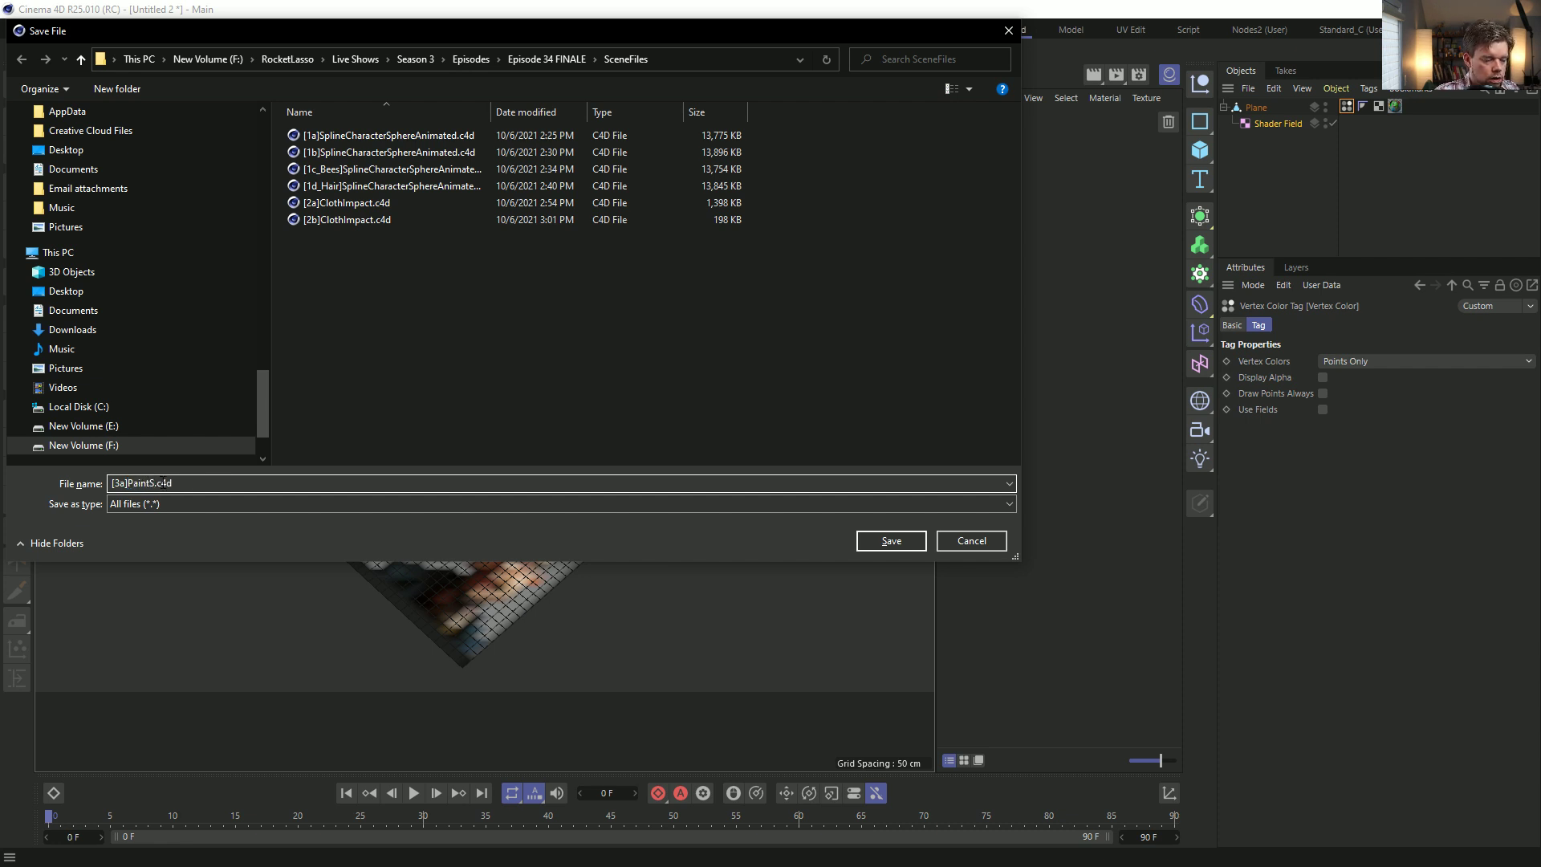
pyautogui.write('ntSoftbodyTest')
pyautogui.press('Return')
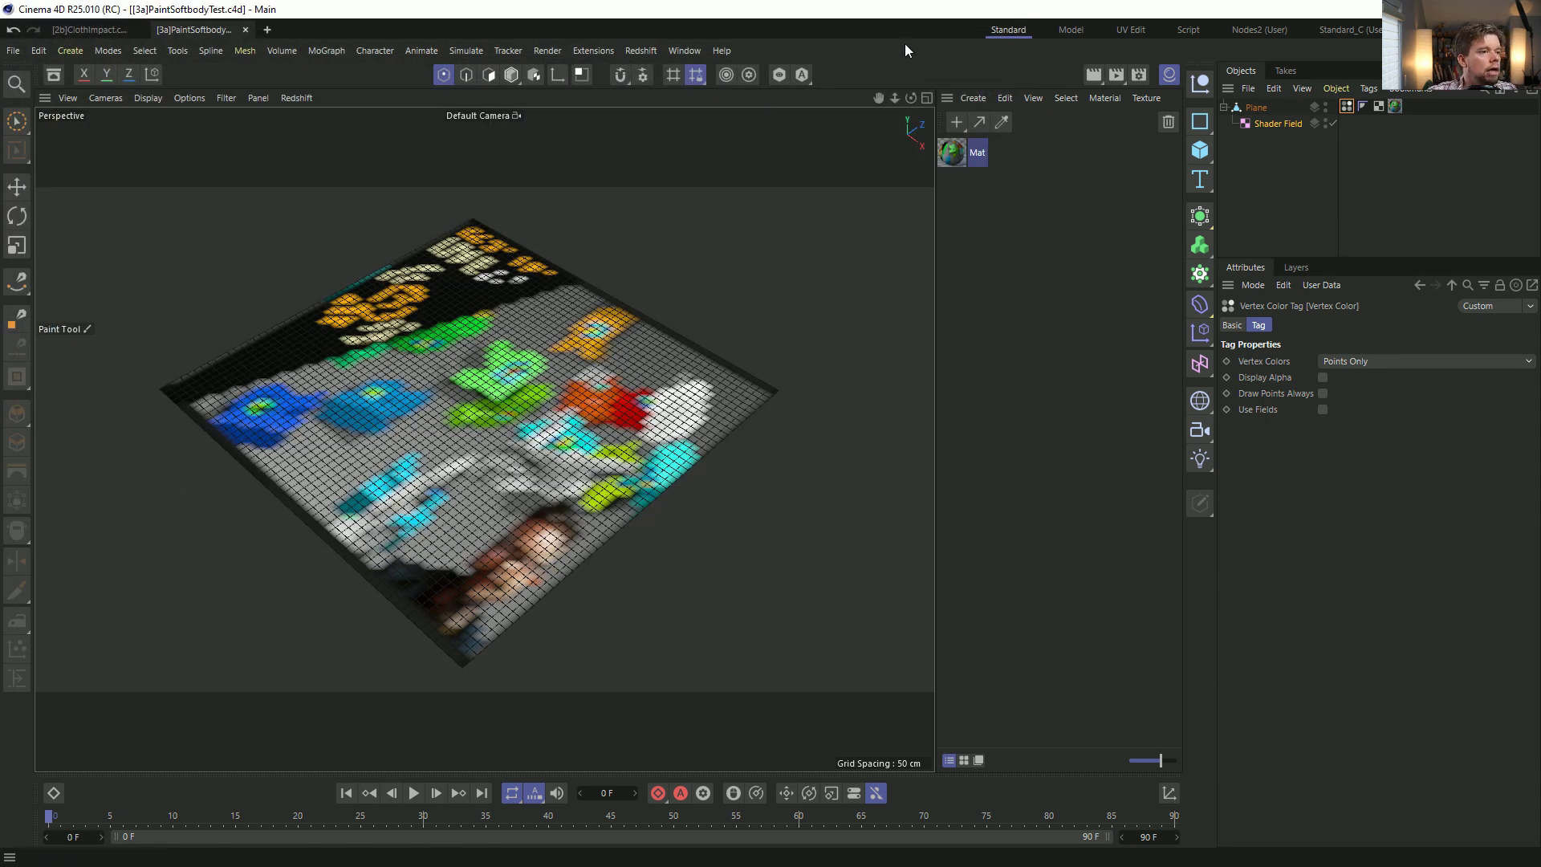
# Add a cube primitive to the scene and activate the Move tool.
pyautogui.click(1209, 146)
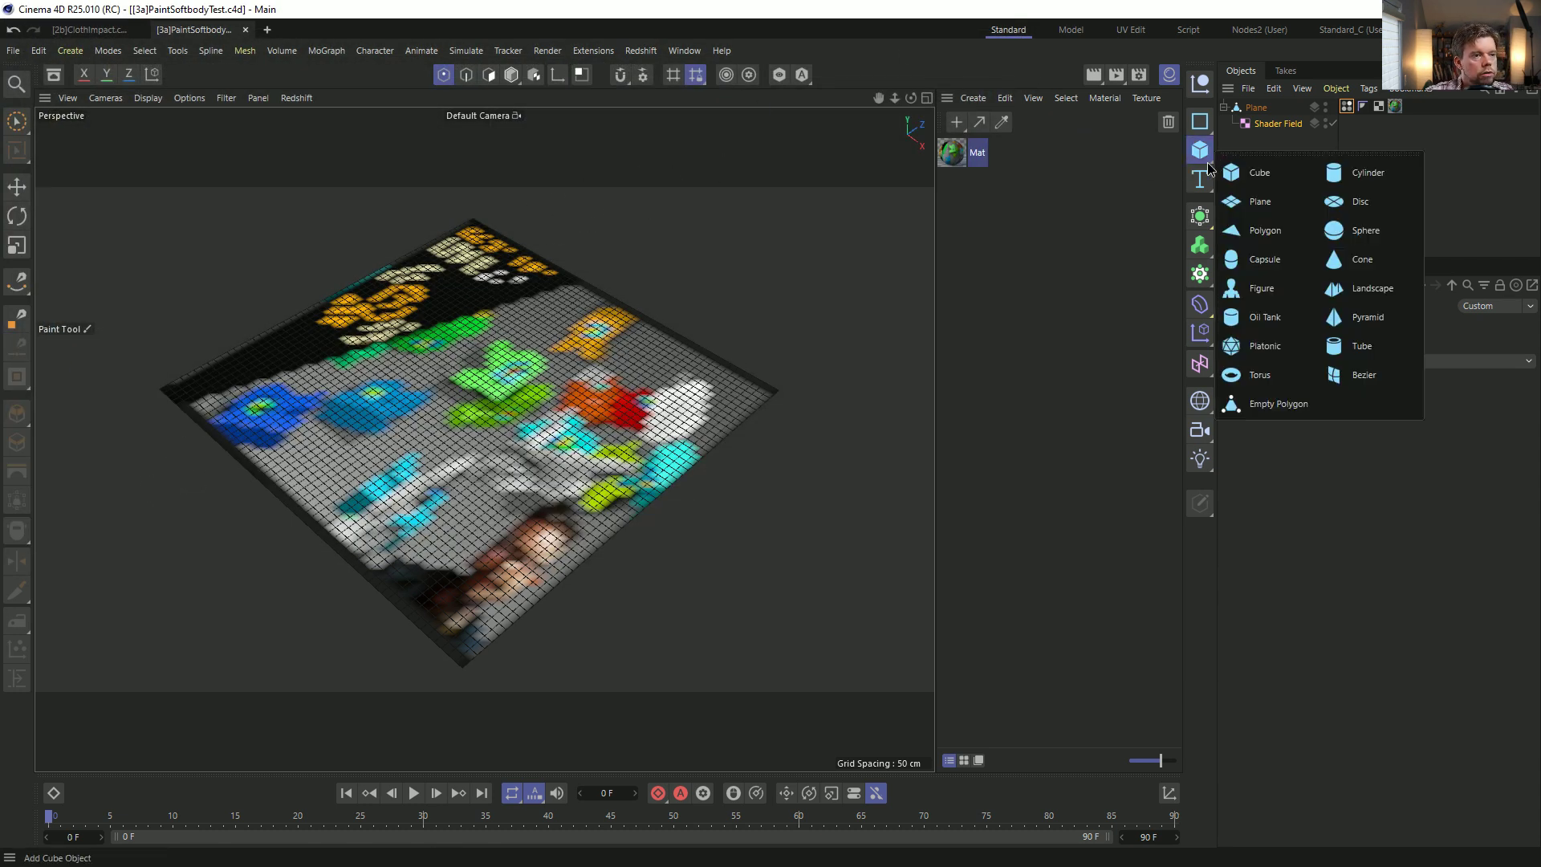
pyautogui.click(1249, 169)
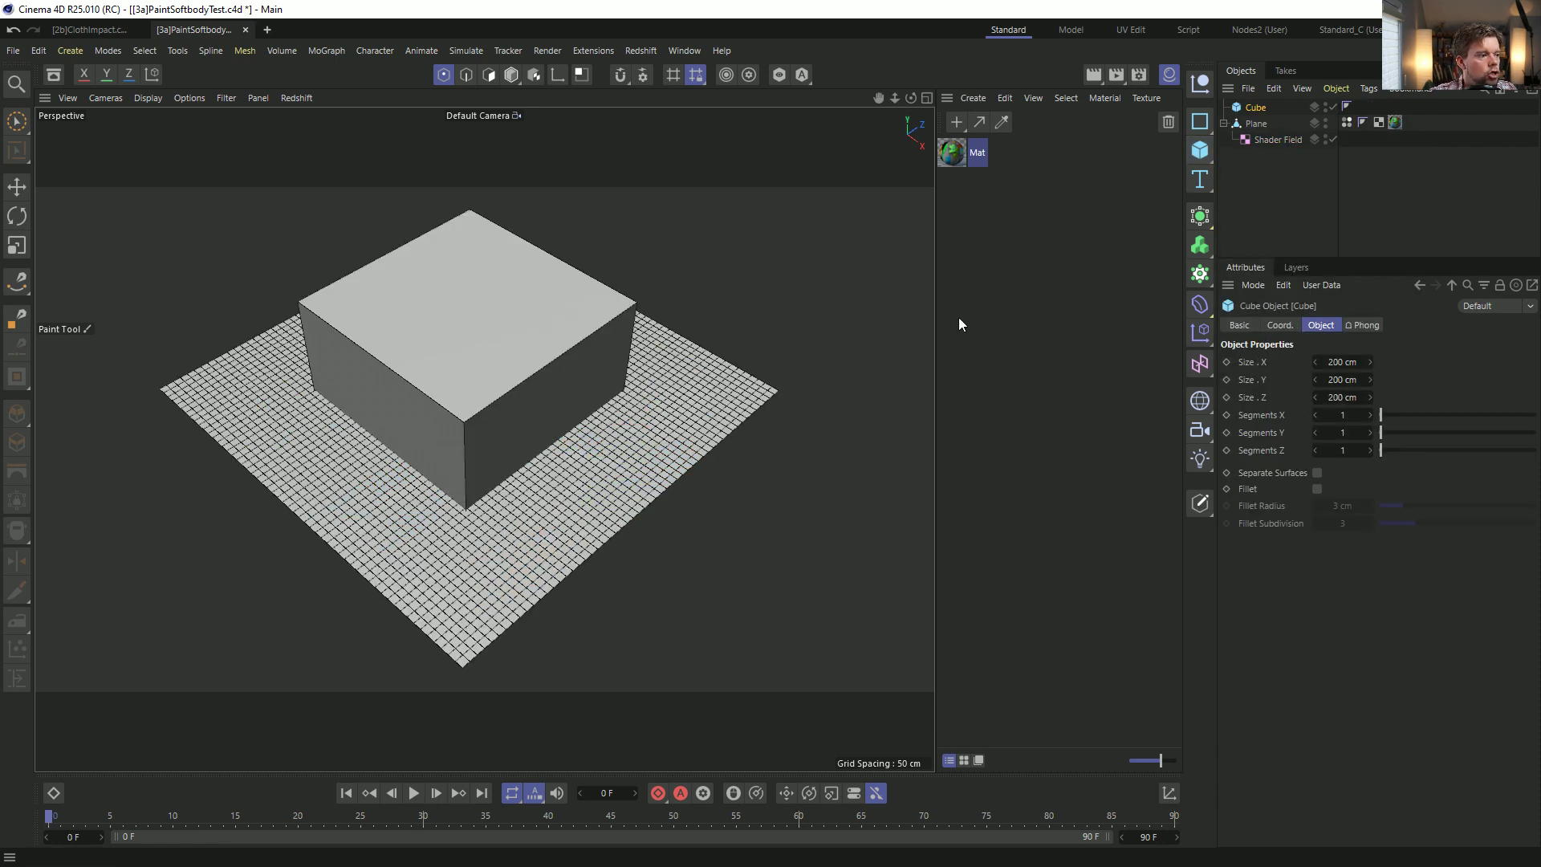
pyautogui.click(16, 186)
pyautogui.keyDown('alt'); pyautogui.moveTo(374, 326); pyautogui.dragTo(414, 321); pyautogui.keyUp('alt')
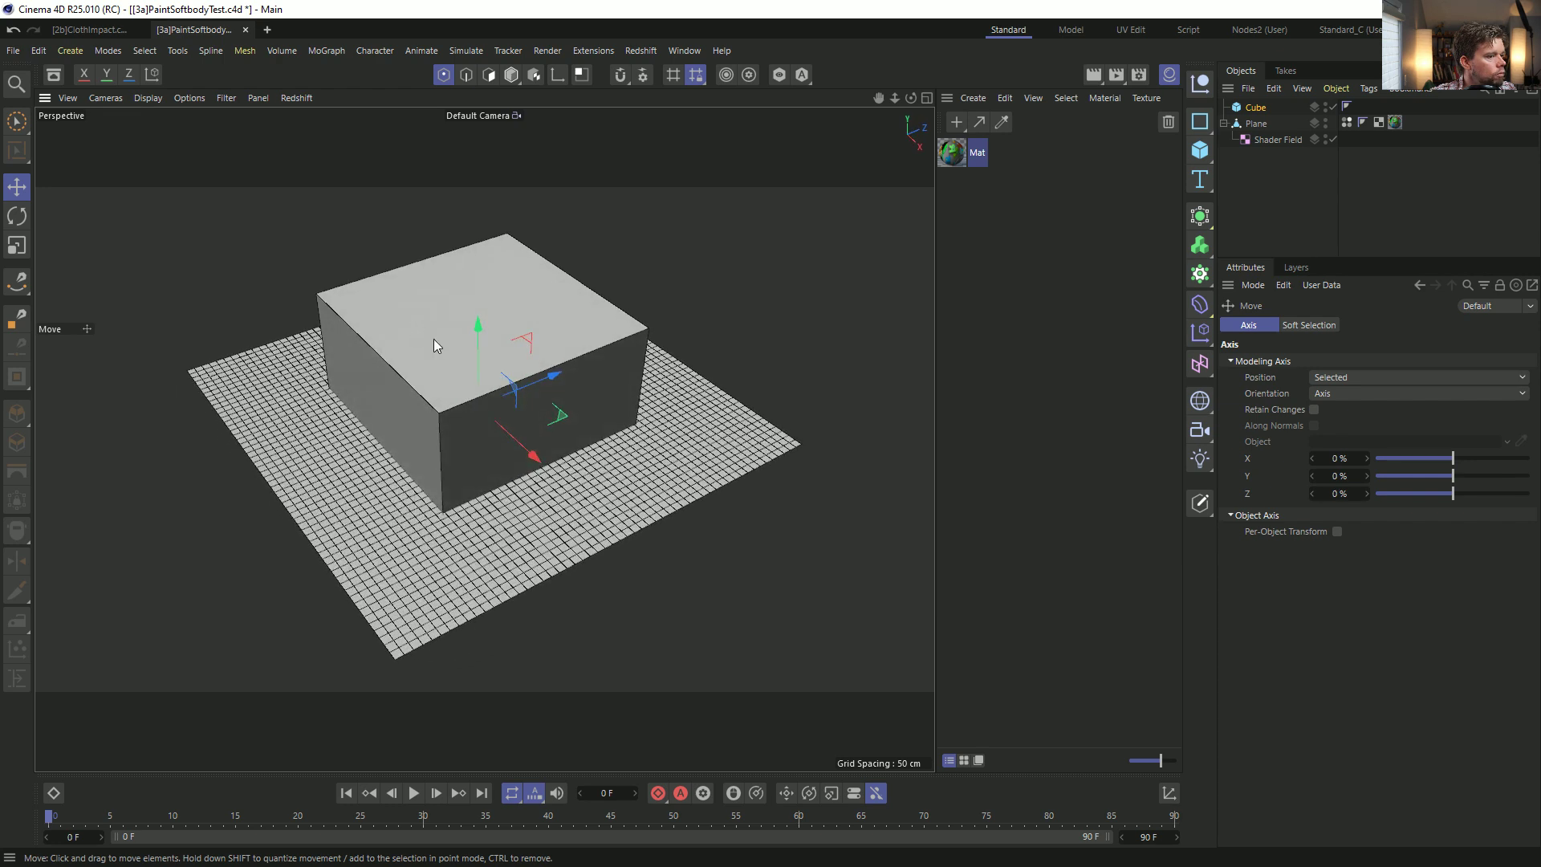
# Create a second default material, assign it to the plane and disable its Reflectance channel.
pyautogui.doubleClick(957, 195)
pyautogui.moveTo(964, 158); pyautogui.dragTo(1259, 125)
pyautogui.doubleClick(964, 154)
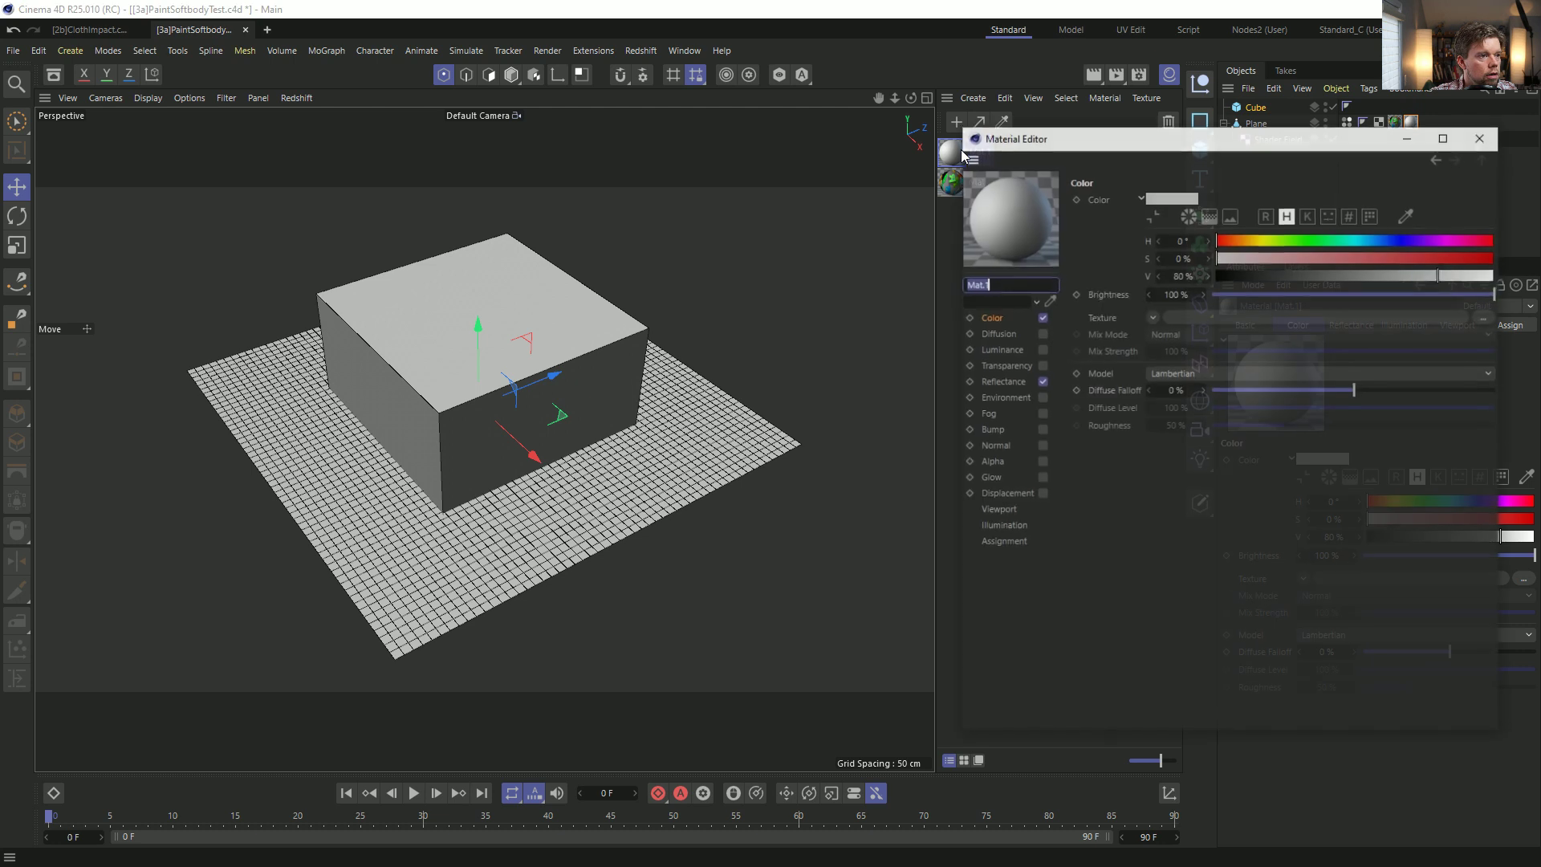
pyautogui.click(650, 375)
# Use a Vertex Map shader as the new material's Color texture and link it to the plane's Vertex Color tag.
pyautogui.click(759, 310)
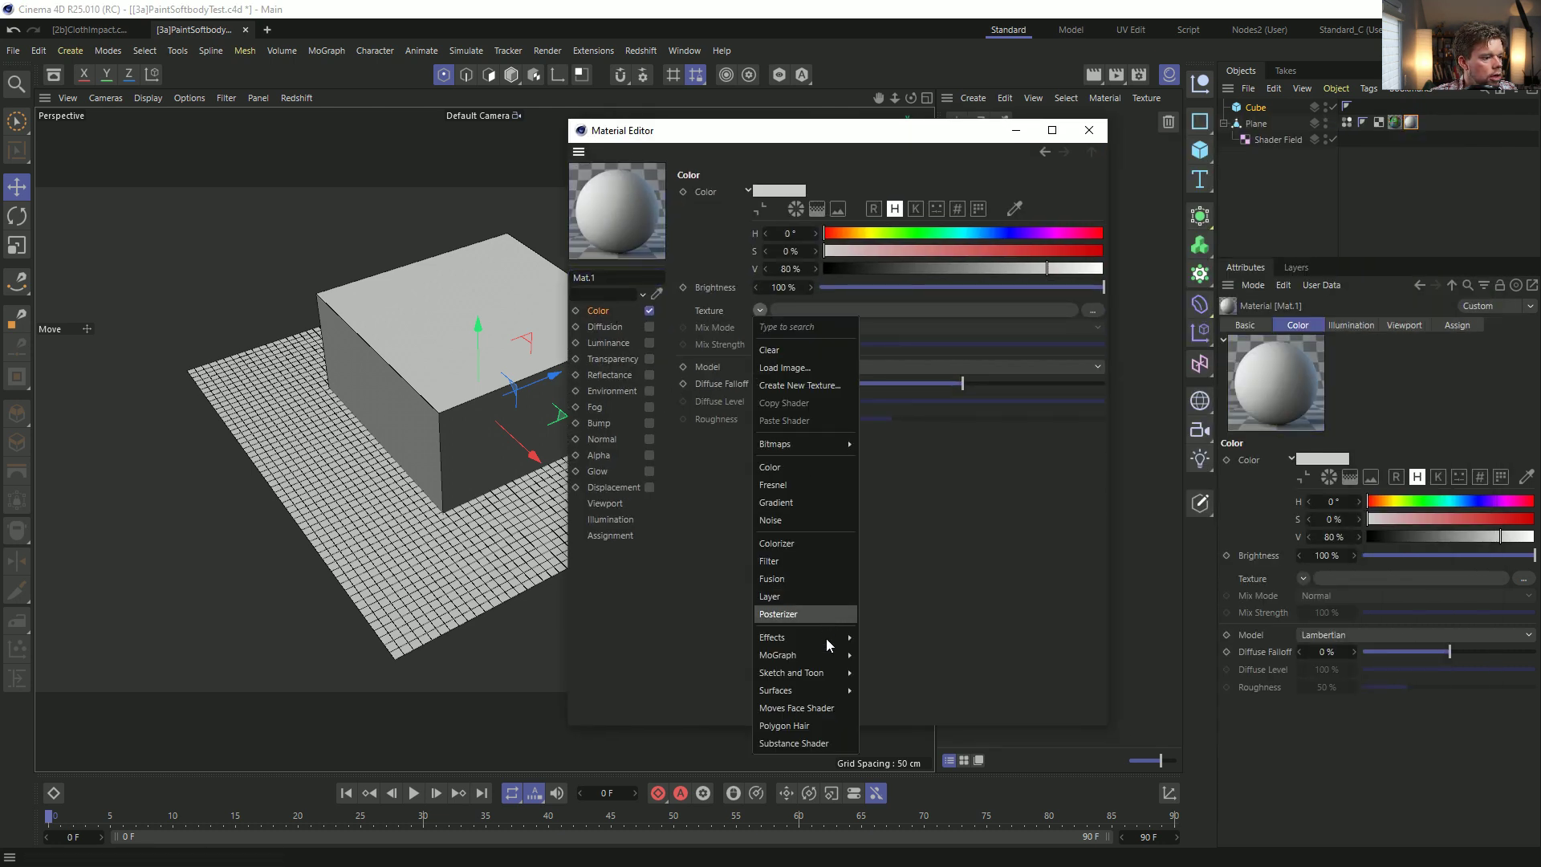
pyautogui.moveTo(823, 640)
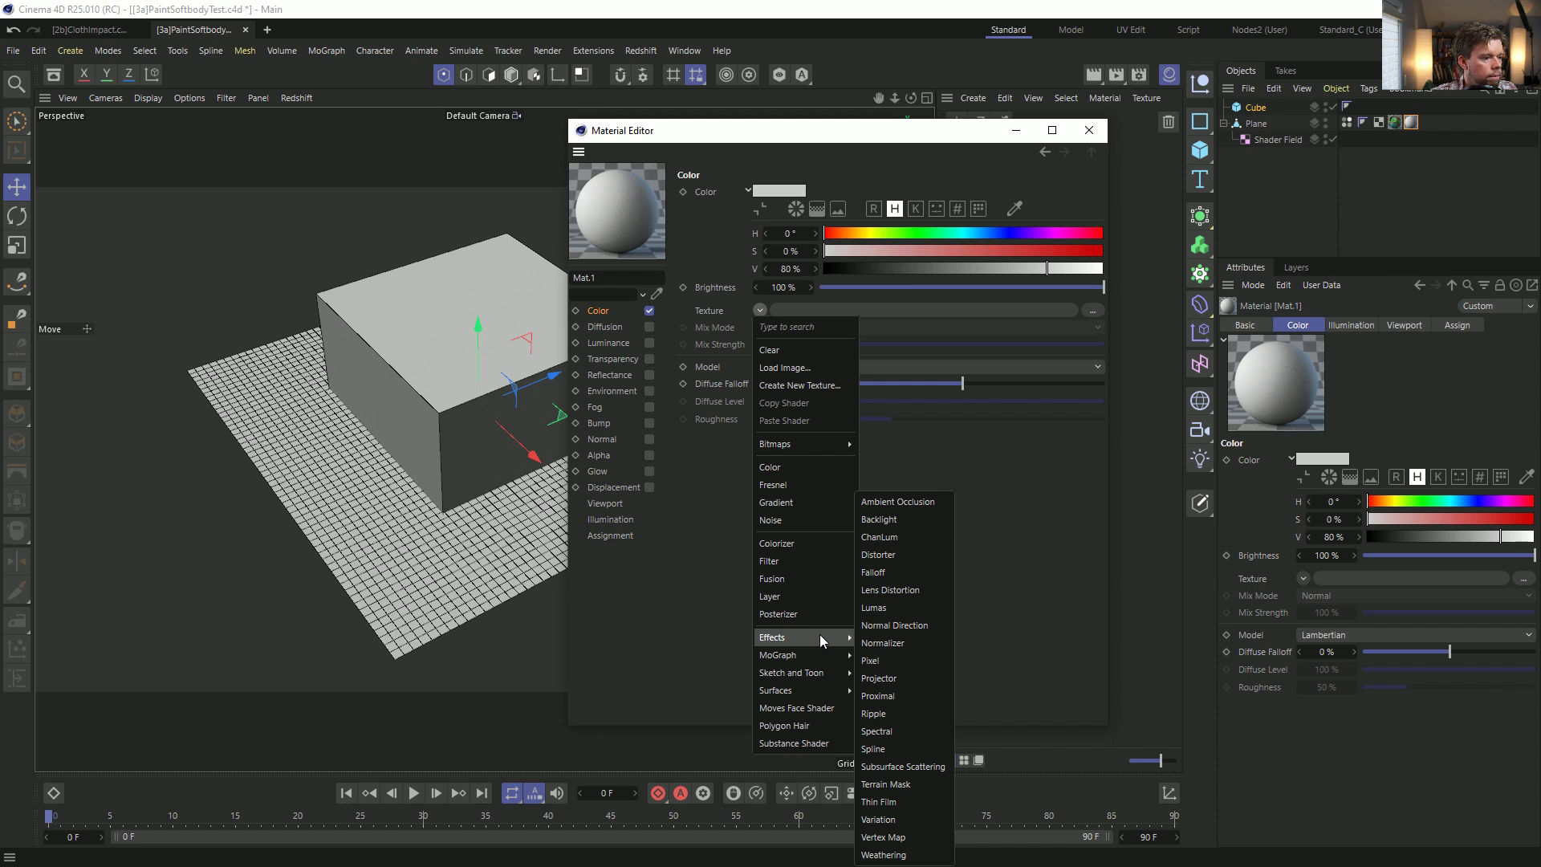
pyautogui.click(897, 836)
pyautogui.click(923, 310)
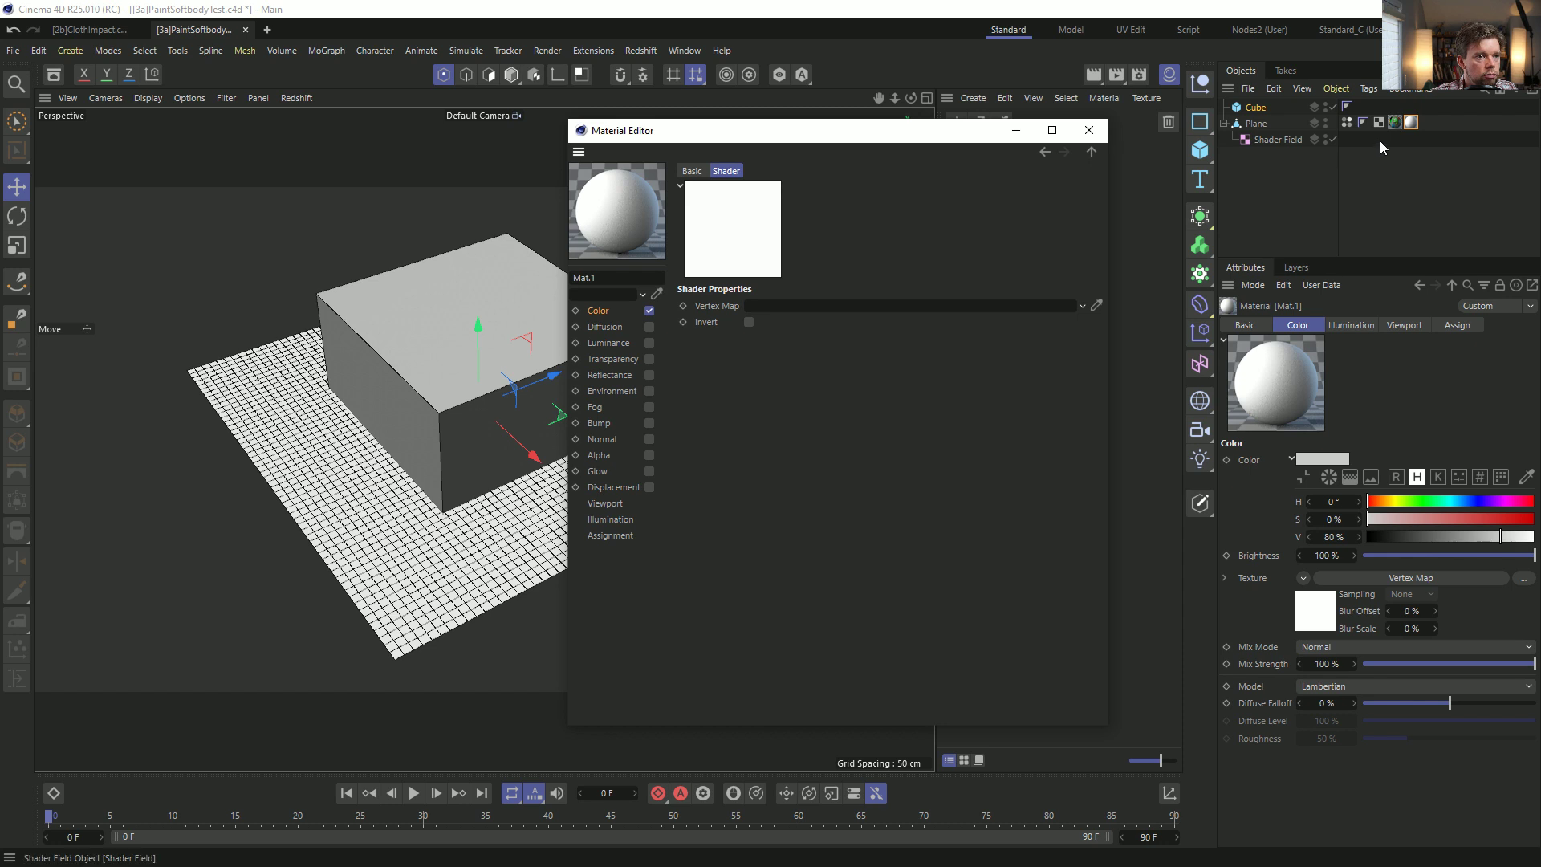
pyautogui.moveTo(1348, 127); pyautogui.dragTo(865, 311)
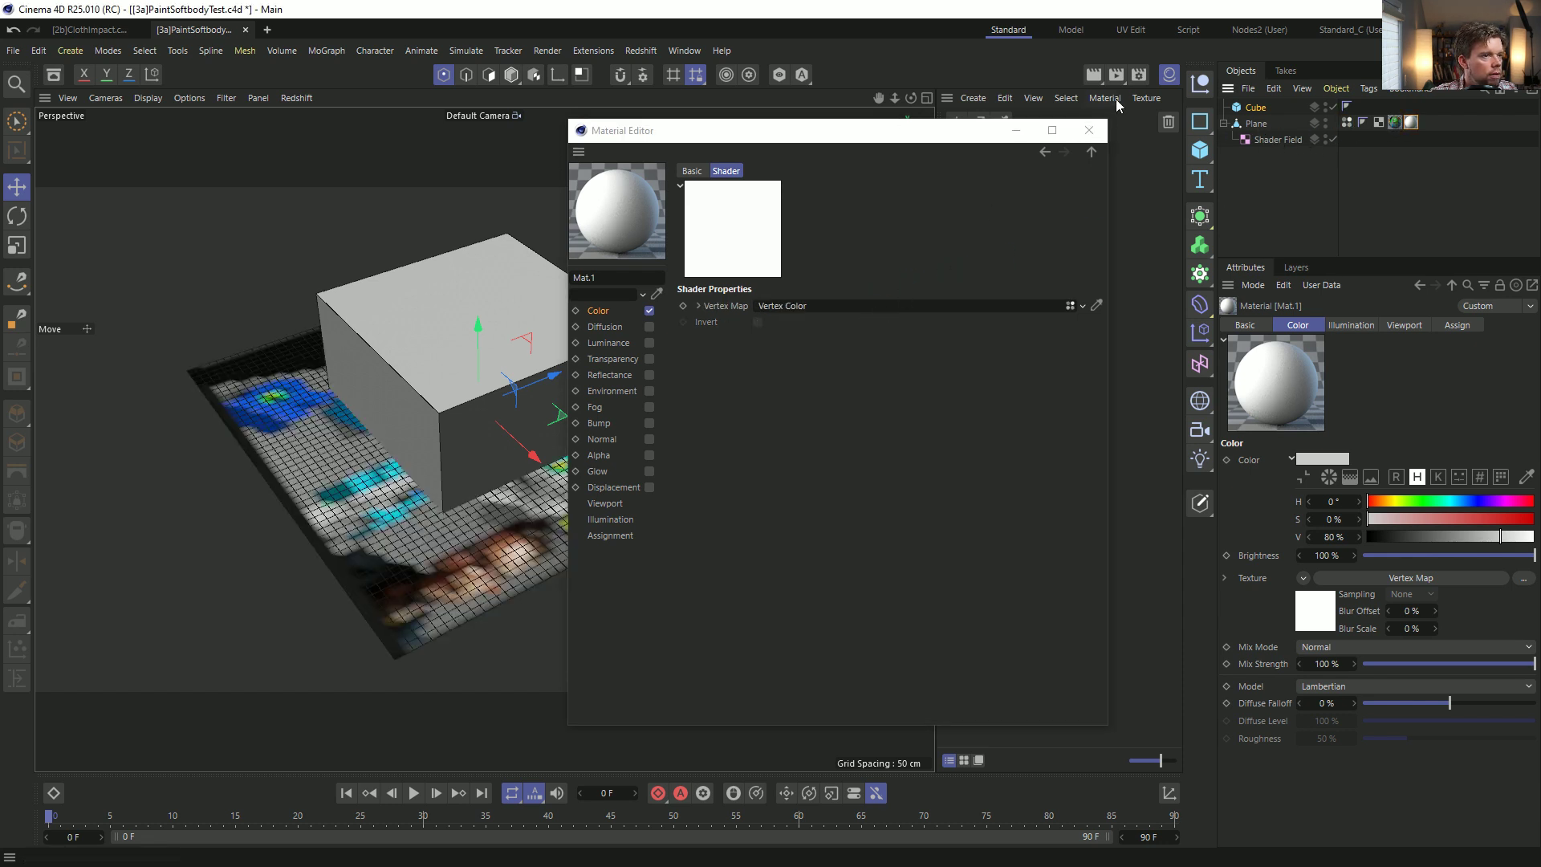
pyautogui.click(1089, 129)
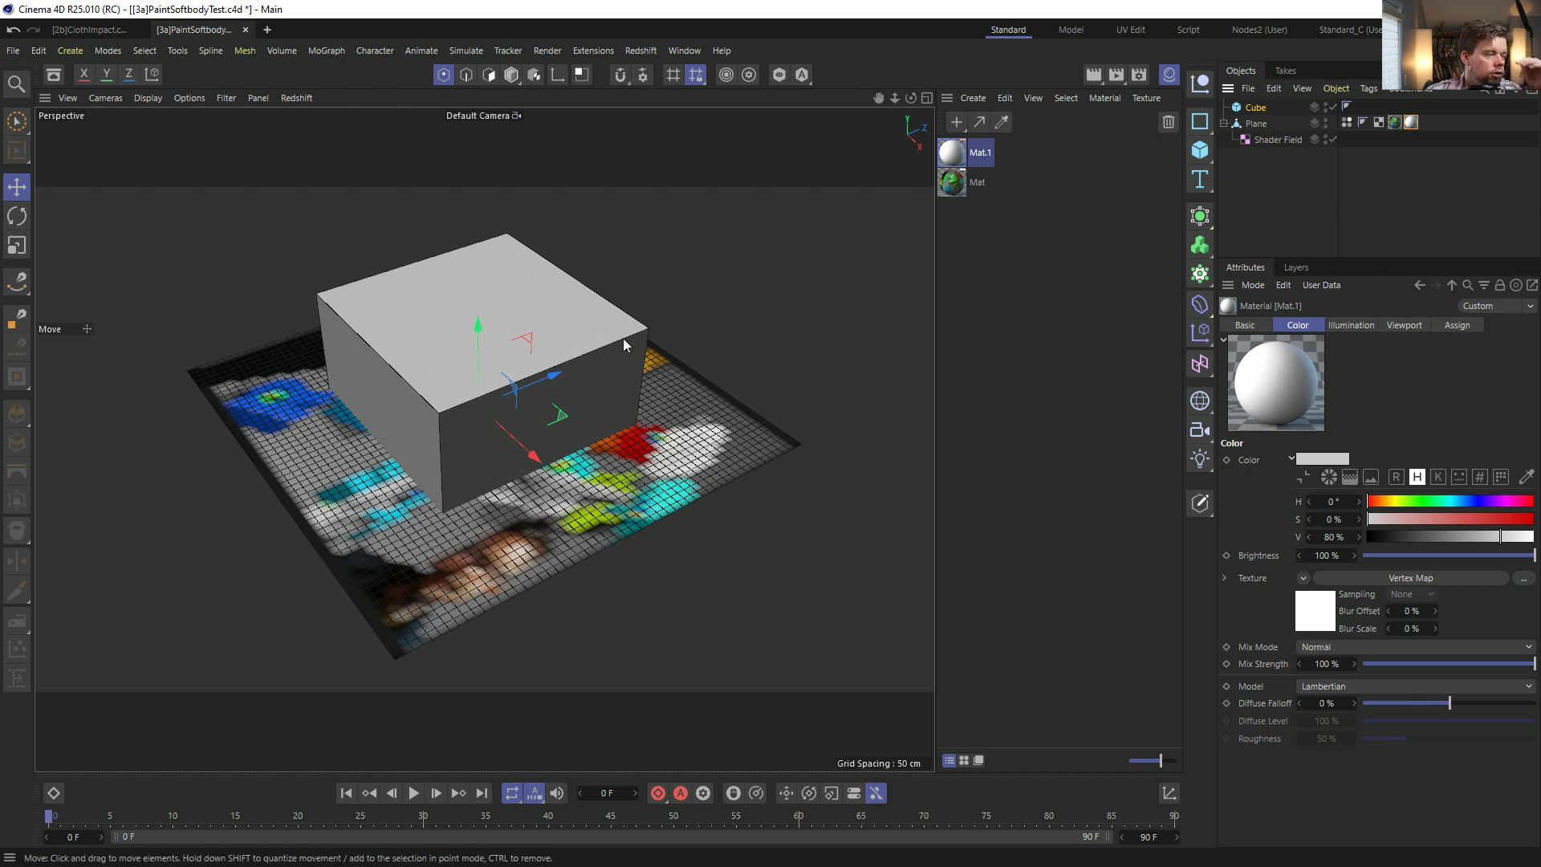
# Resize the cube in Model mode into a long thin bar of about 22 x 29 x 332 cm (X, Y, Z).
pyautogui.click(1255, 107)
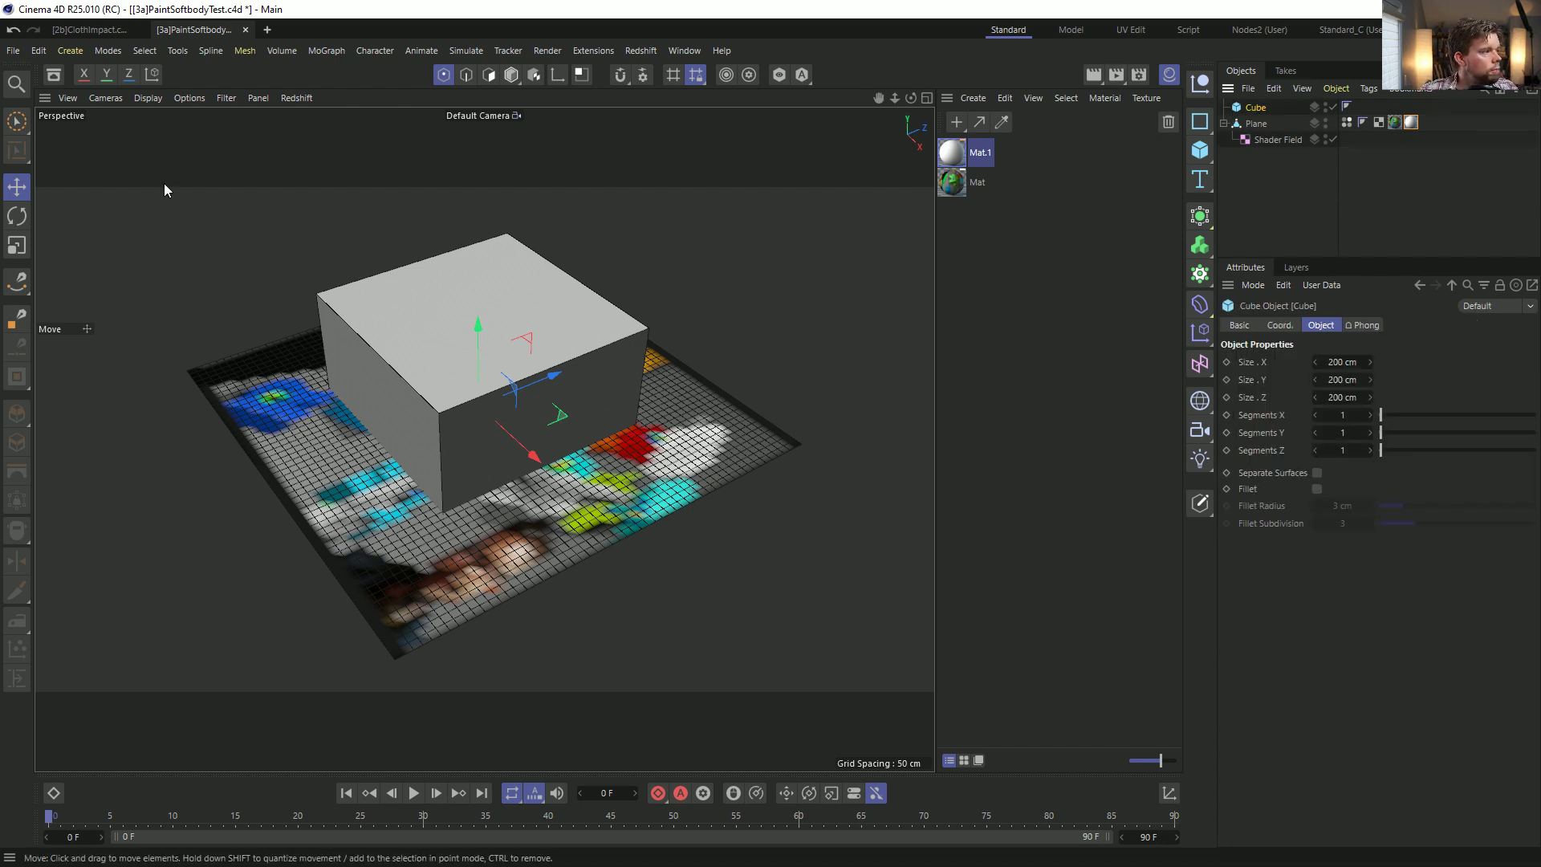
pyautogui.click(511, 75)
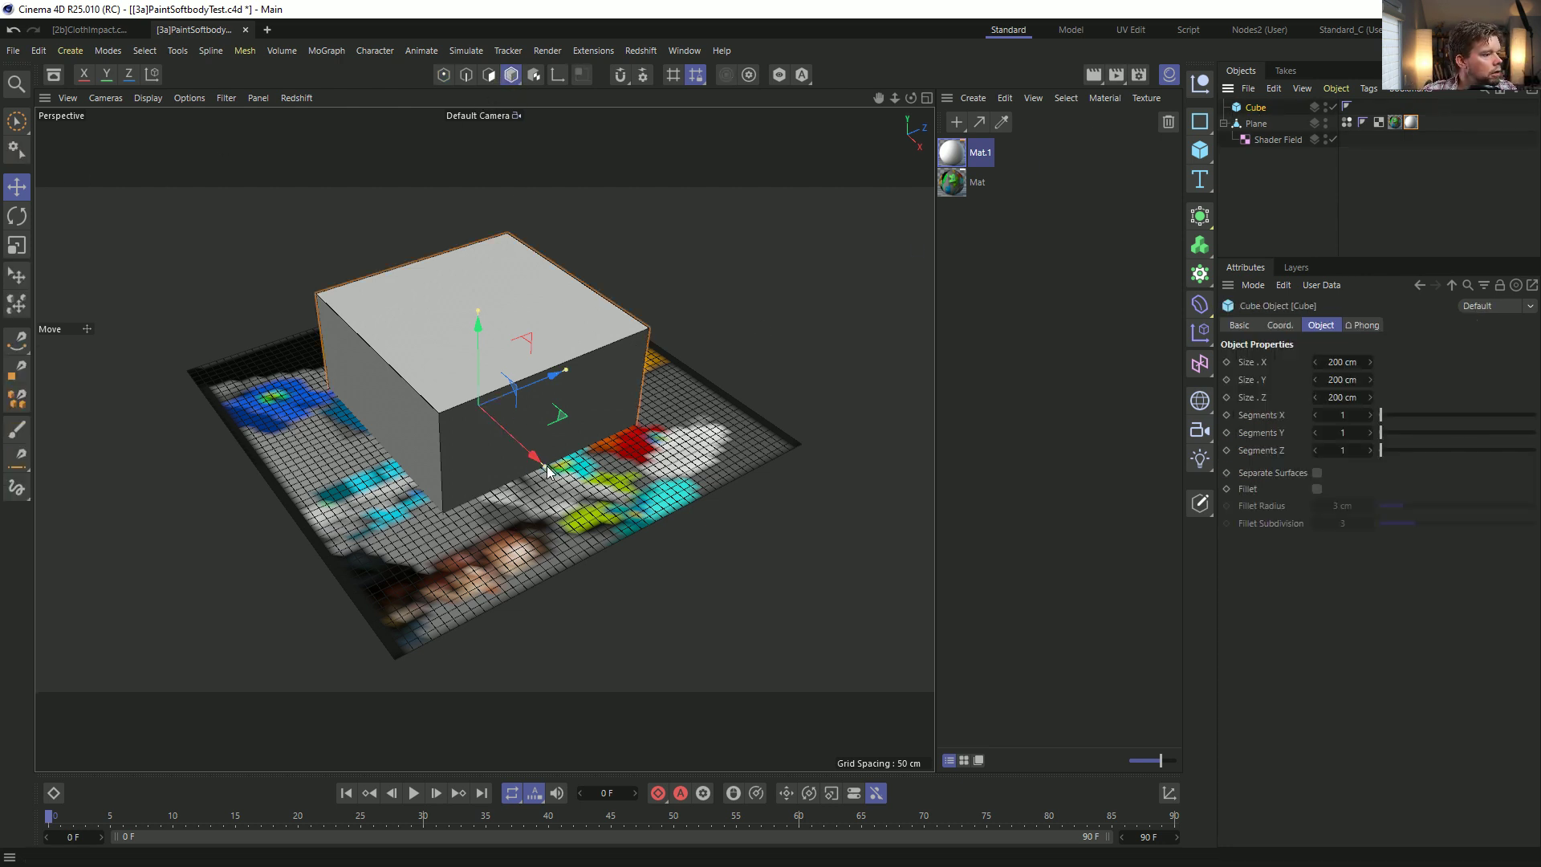
pyautogui.moveTo(547, 465); pyautogui.dragTo(471, 431)
pyautogui.moveTo(478, 313); pyautogui.dragTo(625, 297)
pyautogui.moveTo(491, 362); pyautogui.dragTo(481, 363)
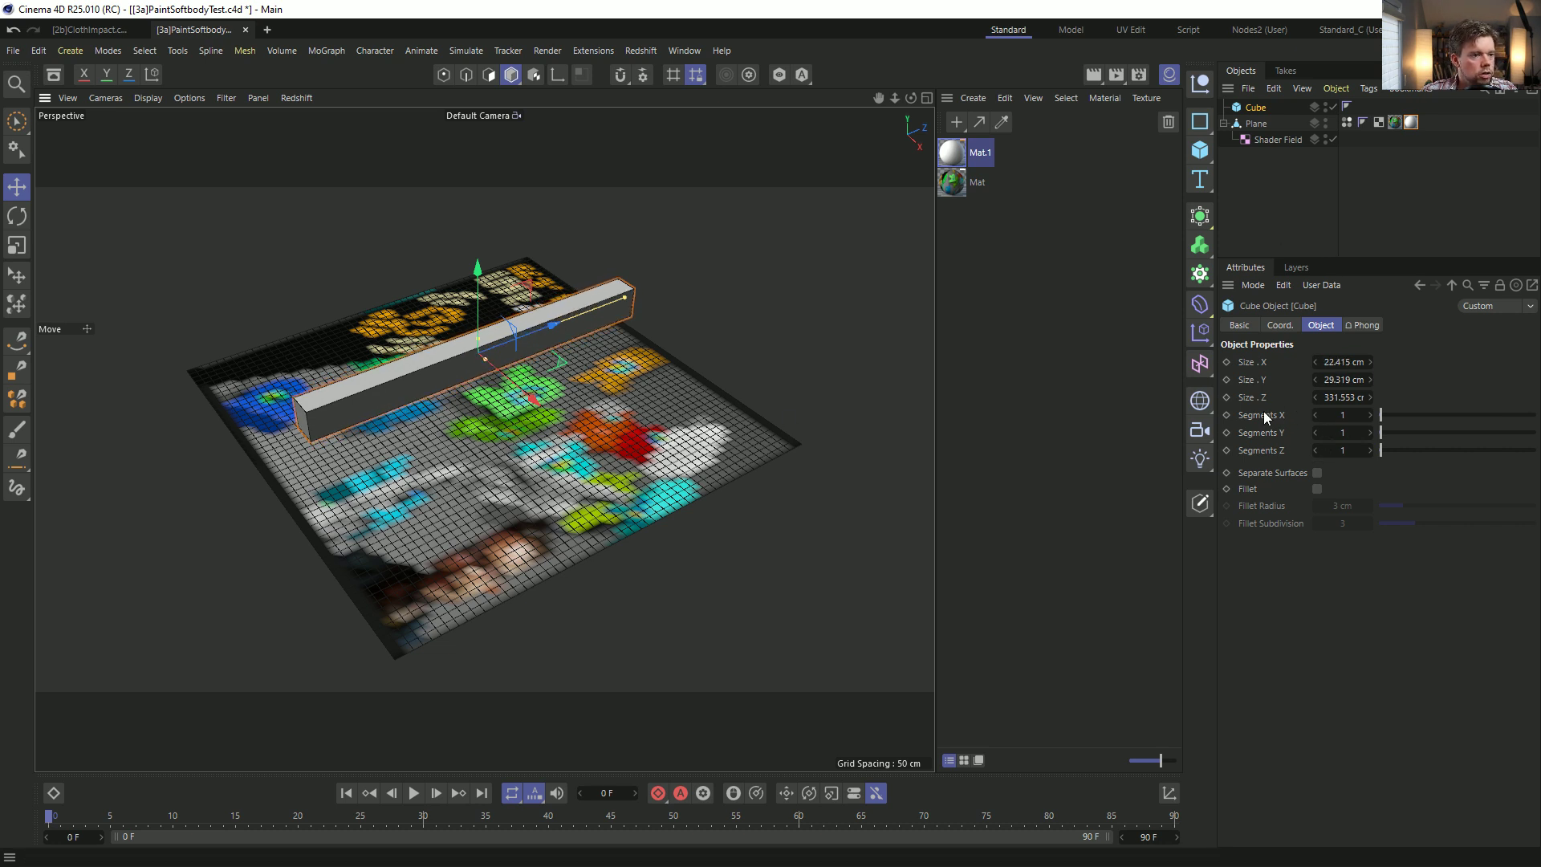
# Set the bar's Z segments to 12 and make it editable.
pyautogui.doubleClick(1342, 451)
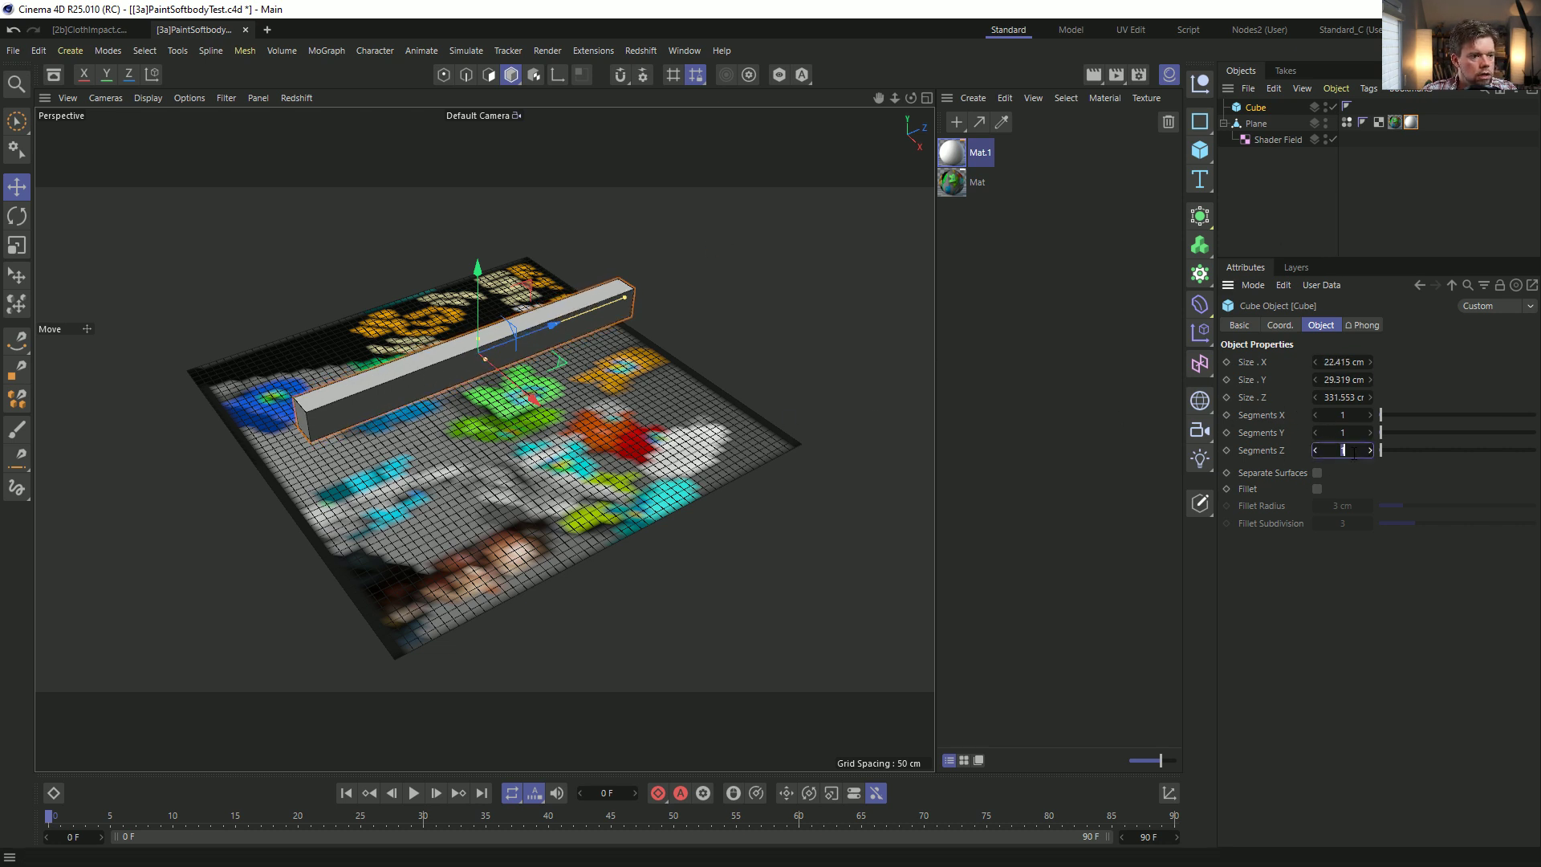
pyautogui.write('12')
pyautogui.press('Return')
pyautogui.press('c')
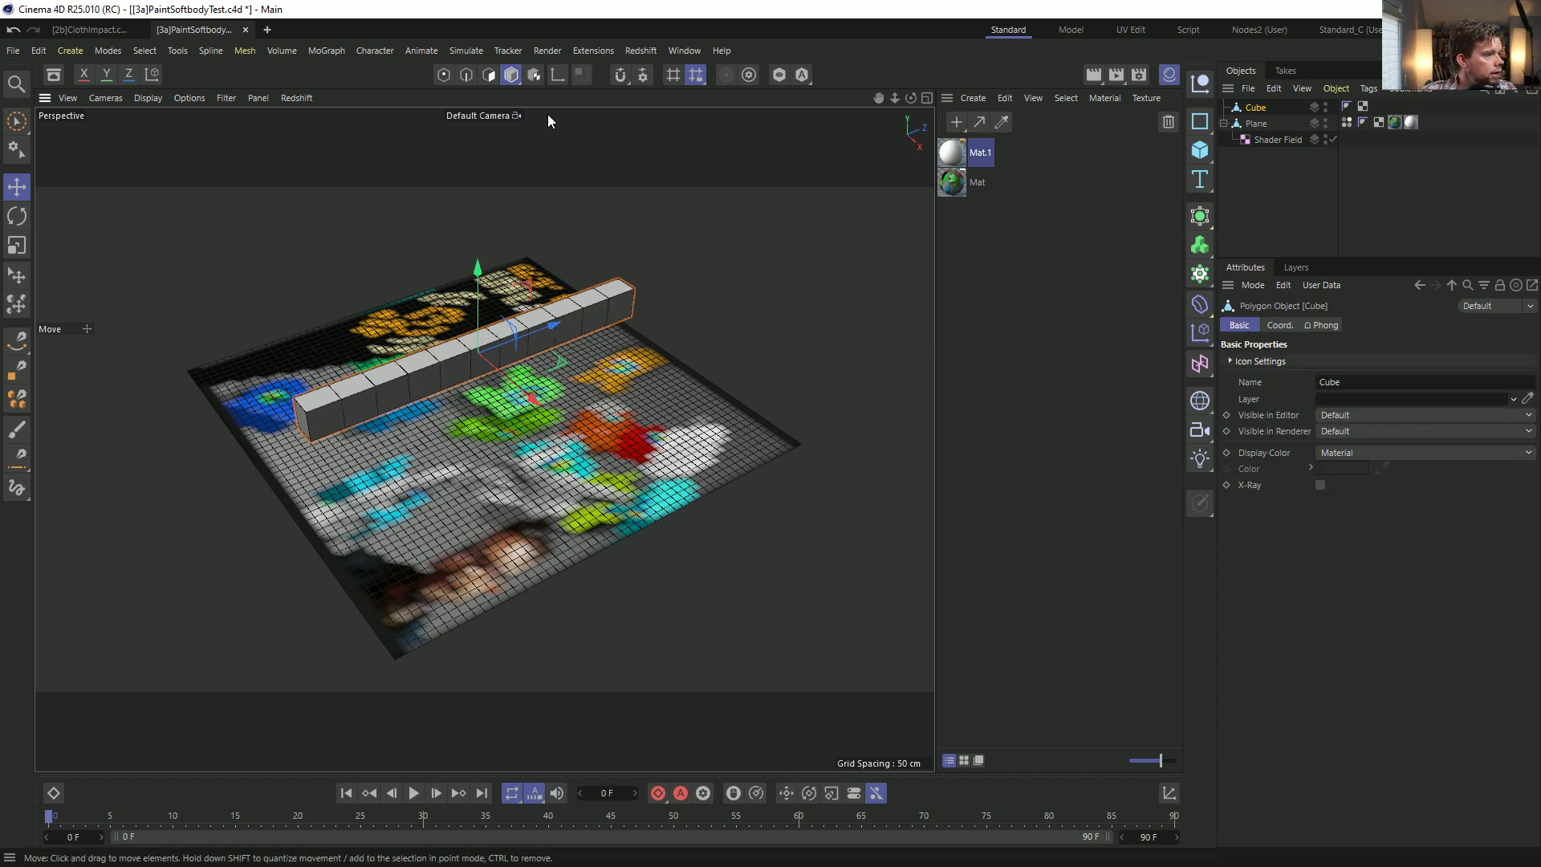
# Hide the plane and select six alternating polygons along the bar's underside.
pyautogui.click(488, 75)
pyautogui.keyDown('alt'); pyautogui.moveTo(404, 385); pyautogui.dragTo(346, 407); pyautogui.keyUp('alt')
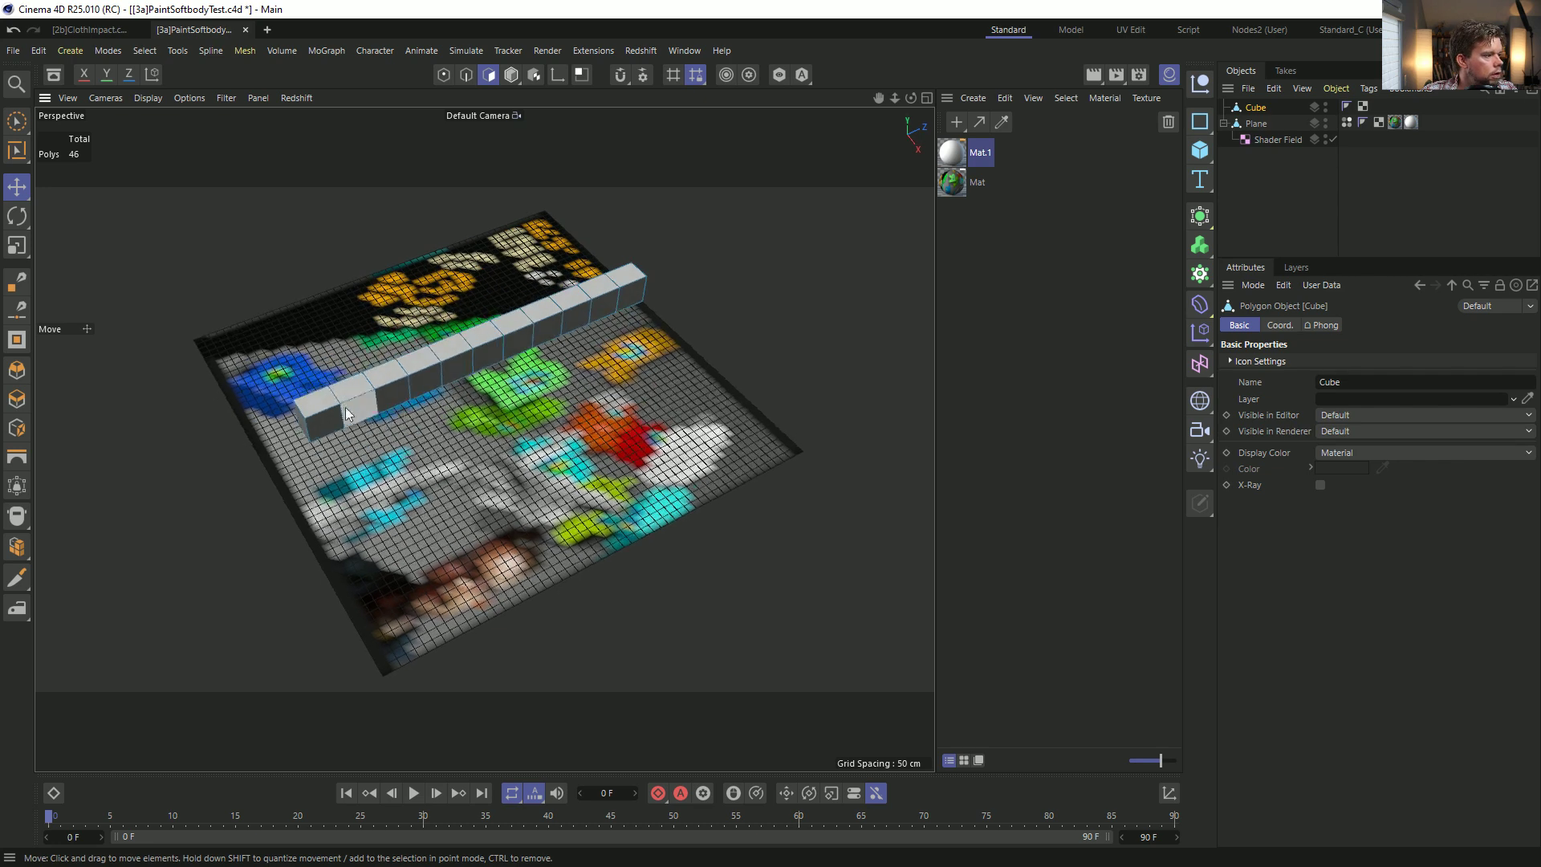
pyautogui.keyDown('alt'); pyautogui.doubleClick(1326, 123); pyautogui.keyUp('alt')
pyautogui.keyDown('alt'); pyautogui.moveTo(522, 374); pyautogui.dragTo(286, 456); pyautogui.keyUp('alt')
pyautogui.click(285, 429)
pyautogui.keyDown('shift'); pyautogui.click(384, 456); pyautogui.keyUp('shift')
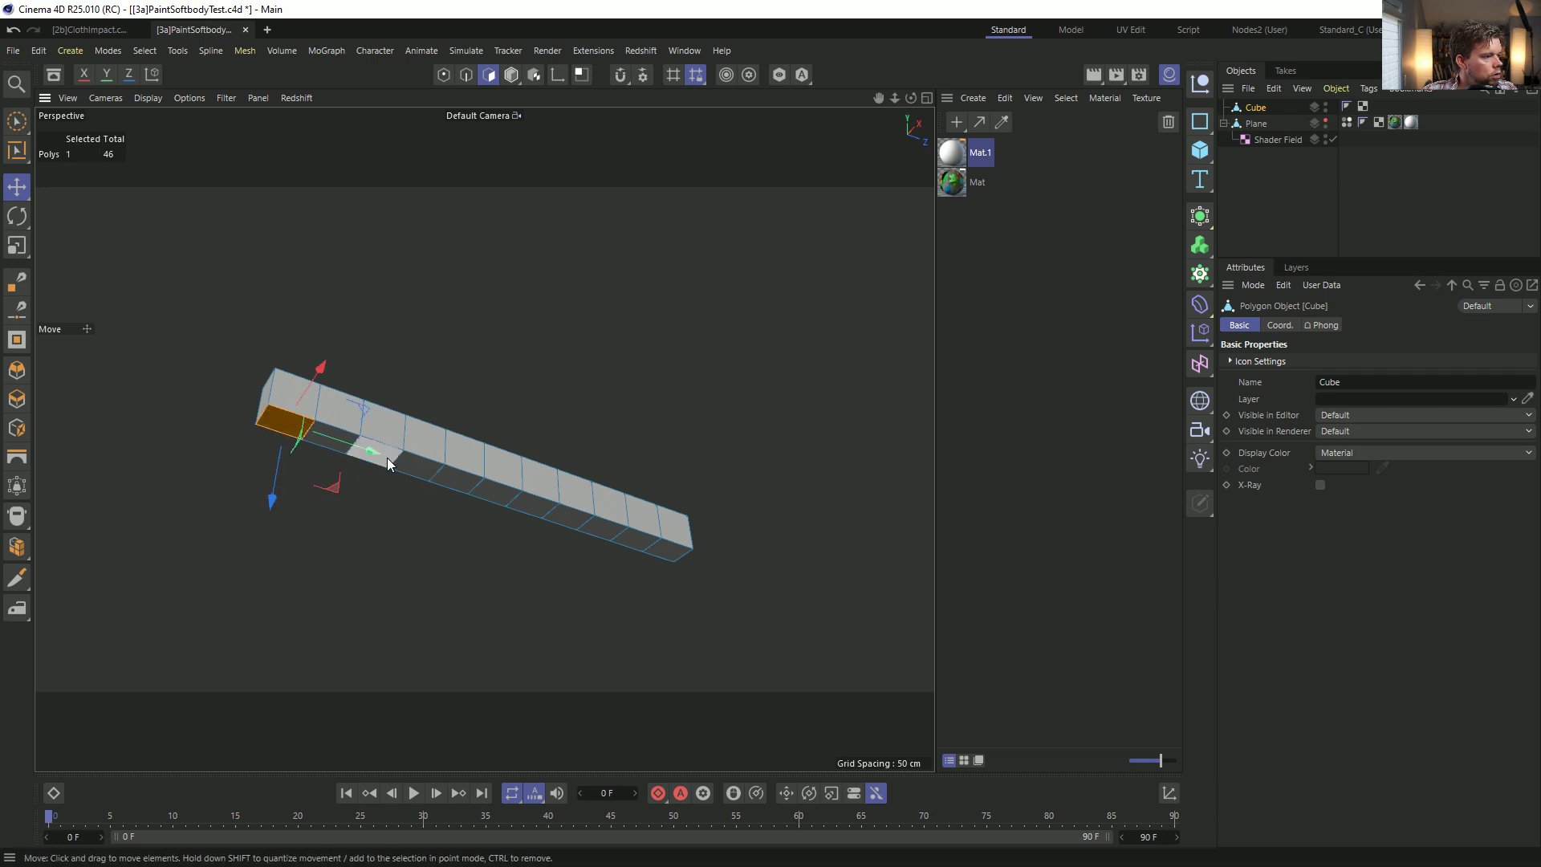
pyautogui.keyDown('shift'); pyautogui.click(449, 480); pyautogui.keyUp('shift')
pyautogui.keyDown('shift'); pyautogui.click(530, 504); pyautogui.keyUp('shift')
pyautogui.keyDown('shift'); pyautogui.click(590, 526); pyautogui.keyUp('shift')
pyautogui.keyDown('shift'); pyautogui.click(662, 546); pyautogui.keyUp('shift')
# Extrude the six selected underside polygons by 125 cm to form the comb's legs.
pyautogui.press('d')
pyautogui.moveTo(704, 600); pyautogui.dragTo(883, 600)
pyautogui.keyDown('alt'); pyautogui.moveTo(615, 537); pyautogui.dragTo(614, 654); pyautogui.keyUp('alt')
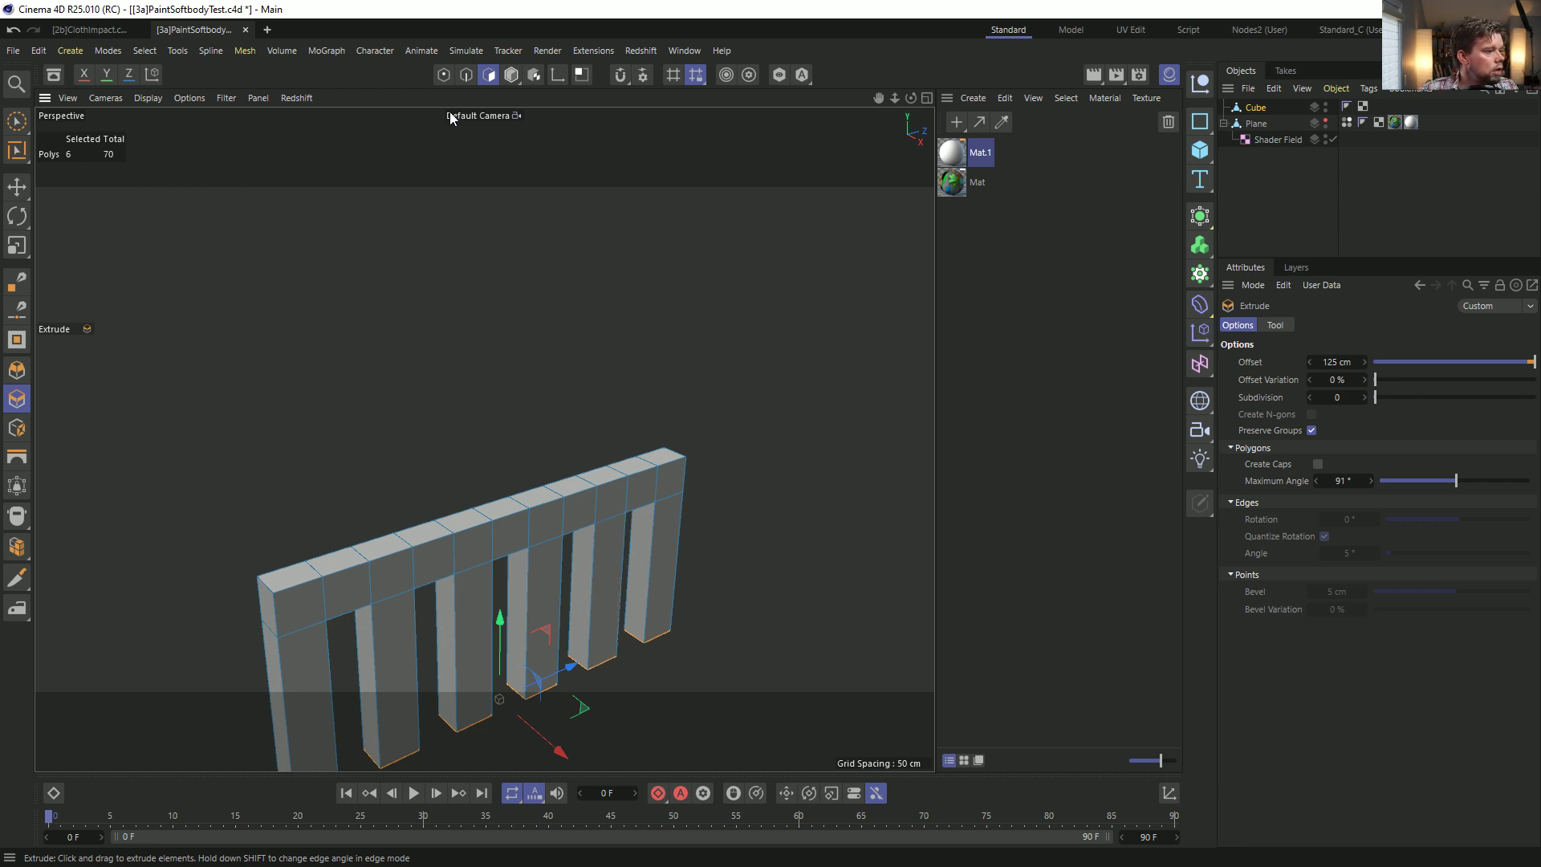
# Select the front polygons of the first three comb legs, one leg at a time, and scale each pair narrower to taper the legs.
pyautogui.keyDown('alt'); pyautogui.moveTo(522, 280); pyautogui.dragTo(672, 499); pyautogui.keyUp('alt')
pyautogui.press('space')
pyautogui.click(710, 435)
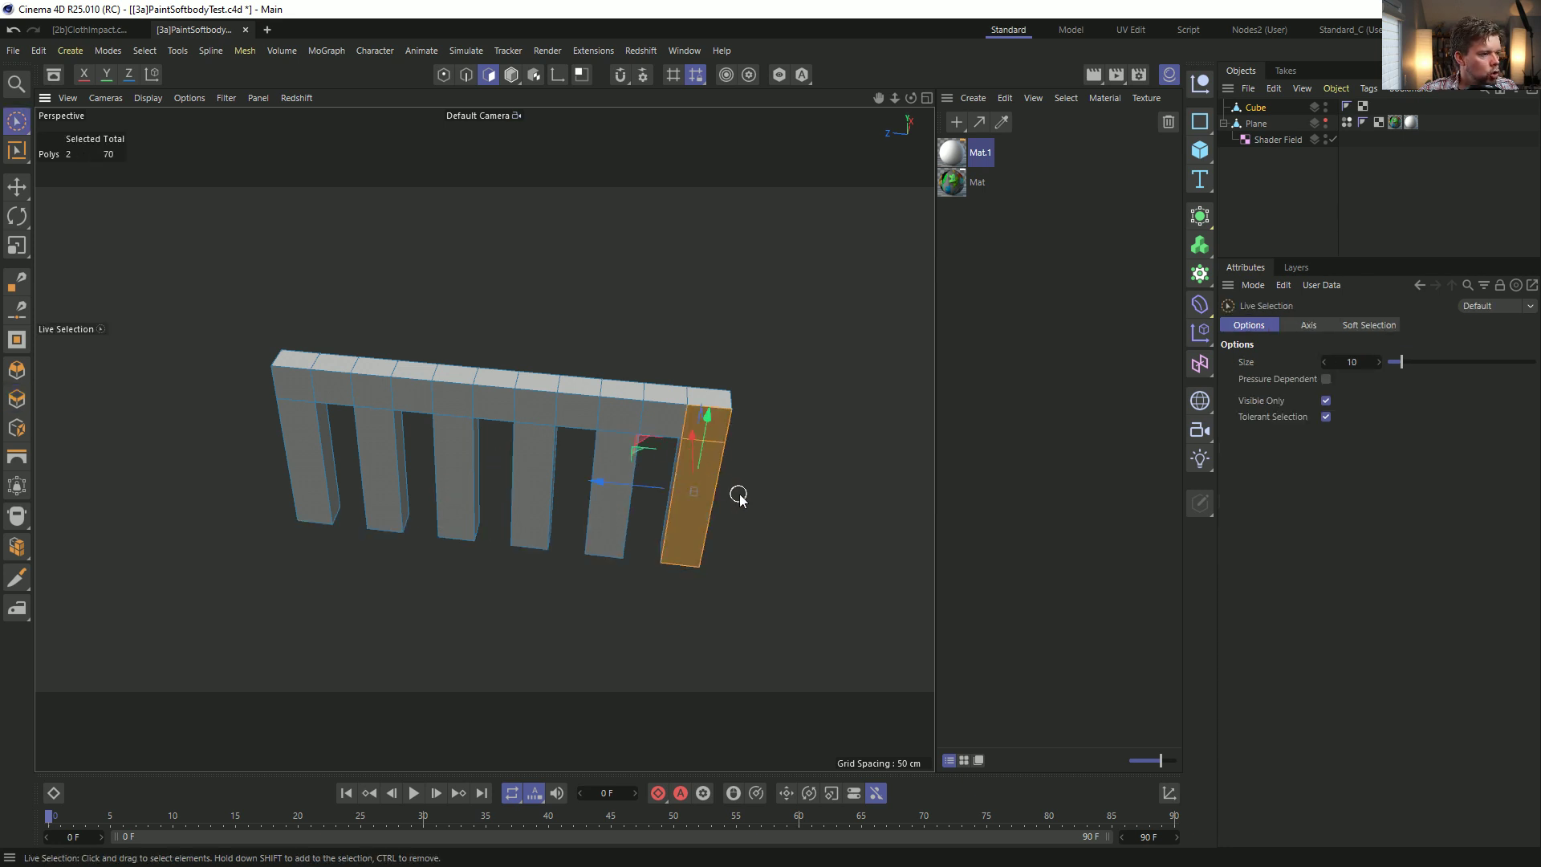
pyautogui.press('t')
pyautogui.moveTo(608, 487); pyautogui.dragTo(667, 492)
pyautogui.click(615, 437)
pyautogui.keyDown('shift'); pyautogui.click(604, 506); pyautogui.keyUp('shift')
pyautogui.moveTo(531, 472); pyautogui.dragTo(589, 485)
pyautogui.press('space')
pyautogui.click(543, 440)
pyautogui.press('space')
pyautogui.moveTo(441, 471); pyautogui.dragTo(504, 485)
# Taper the remaining three comb legs by selecting each leg's front polygons and scaling them narrower along the bar's length.
pyautogui.press('space')
pyautogui.moveTo(463, 403)
pyautogui.mouseDown()
pyautogui.moveTo(463, 435)
pyautogui.moveTo(437, 461)
pyautogui.mouseUp()
pyautogui.press('space')
pyautogui.press('space')
pyautogui.press('space')
pyautogui.moveTo(379, 406); pyautogui.dragTo(354, 447)
pyautogui.press('space')
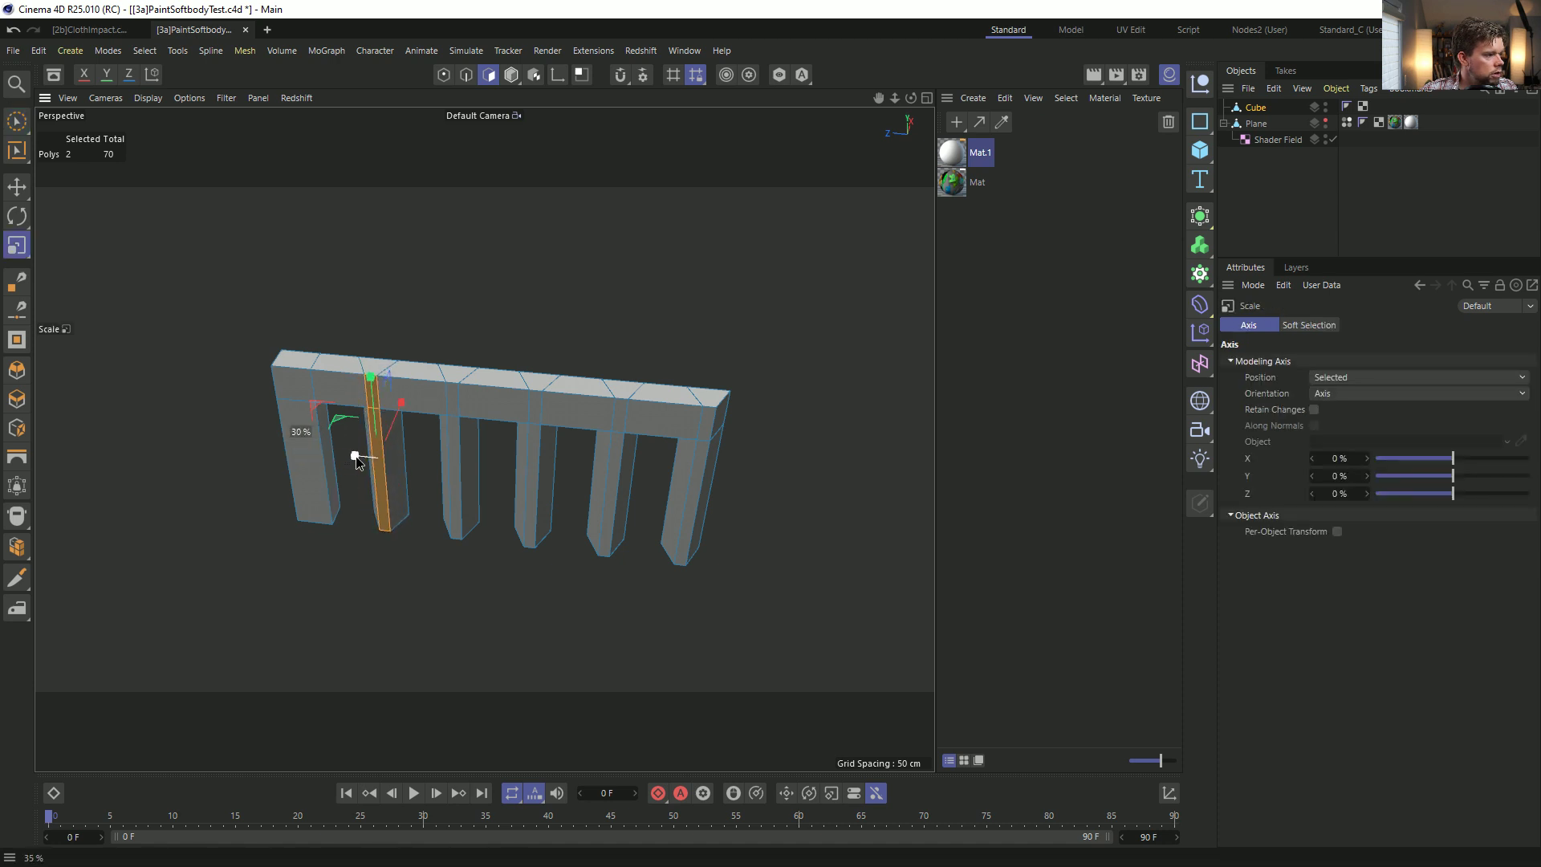
pyautogui.press('space')
pyautogui.moveTo(294, 385); pyautogui.dragTo(289, 454)
pyautogui.press('space')
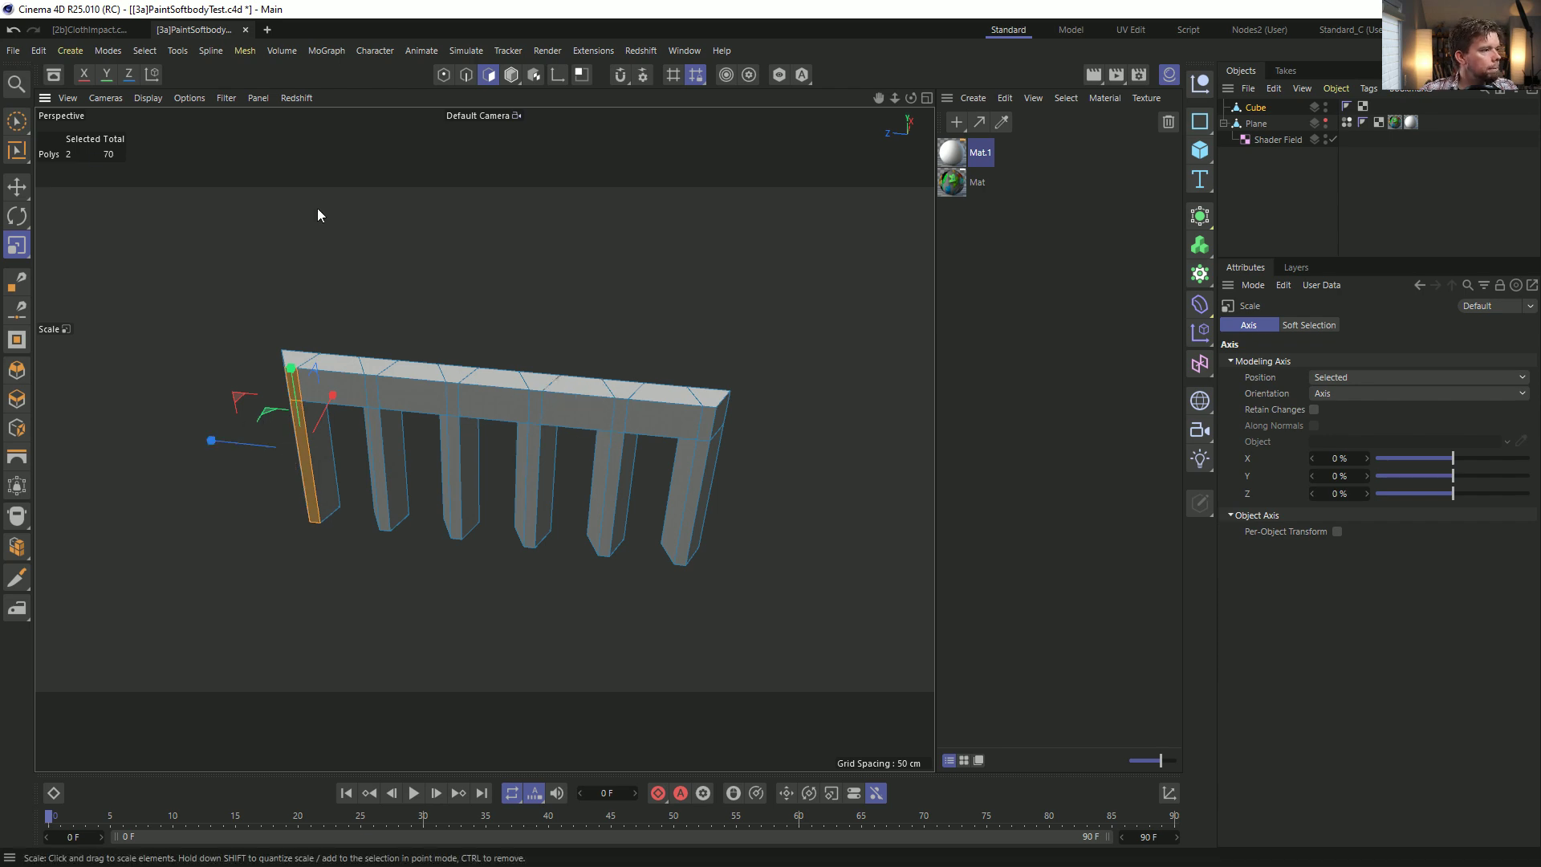
# Unhide the plane and, in Model mode, move the comb along X past the plane's edge to about 221 cm.
pyautogui.click(1325, 121)
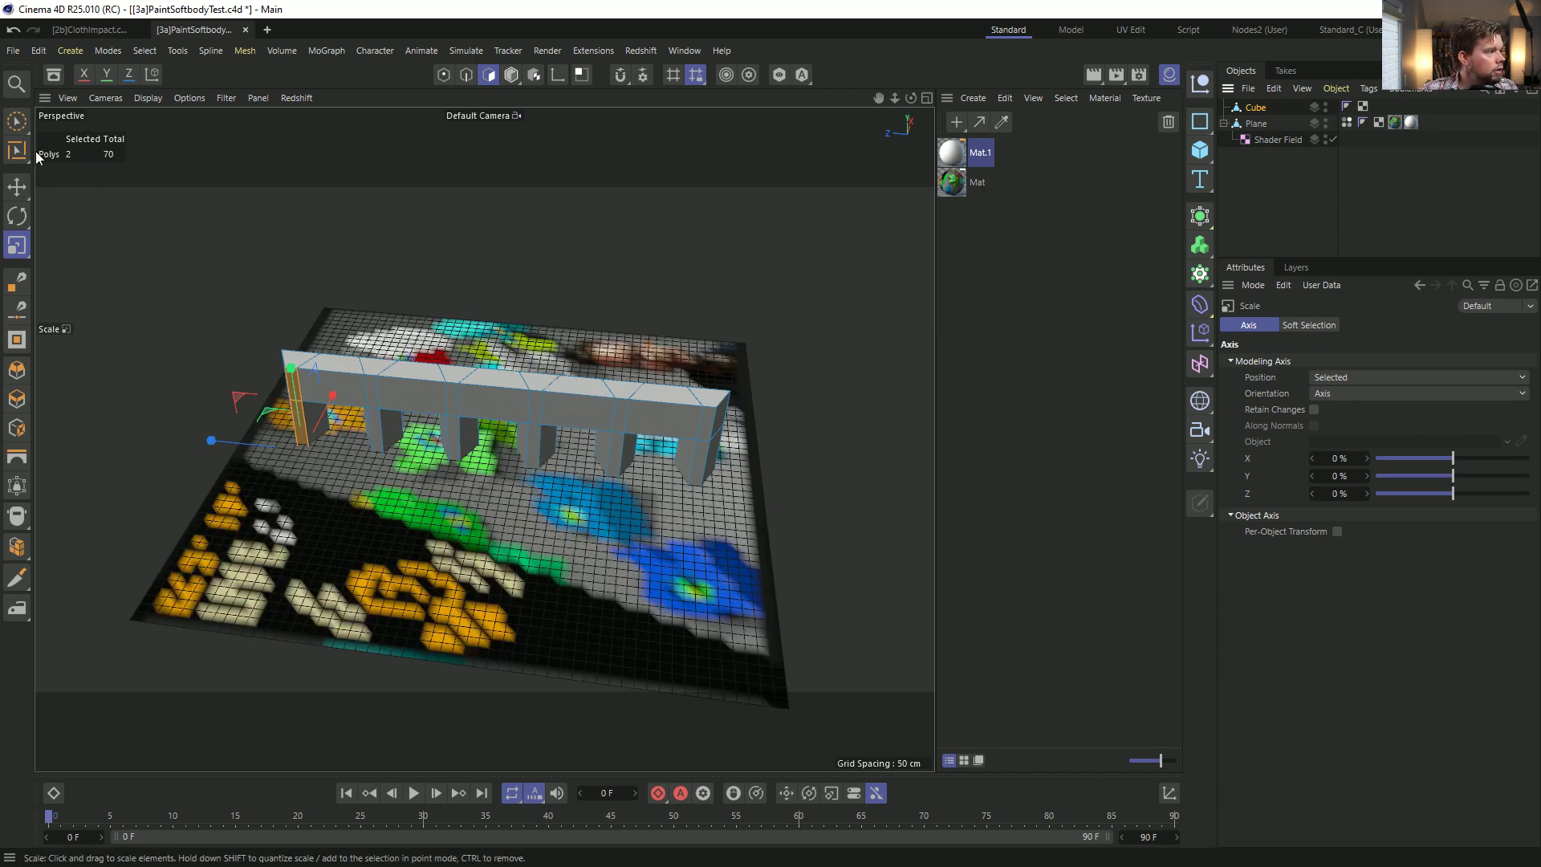
pyautogui.moveTo(688, 360)
pyautogui.keyDown('alt'); pyautogui.mouseDown()
pyautogui.moveTo(471, 395)
pyautogui.moveTo(367, 480)
pyautogui.mouseUp(); pyautogui.keyUp('alt')
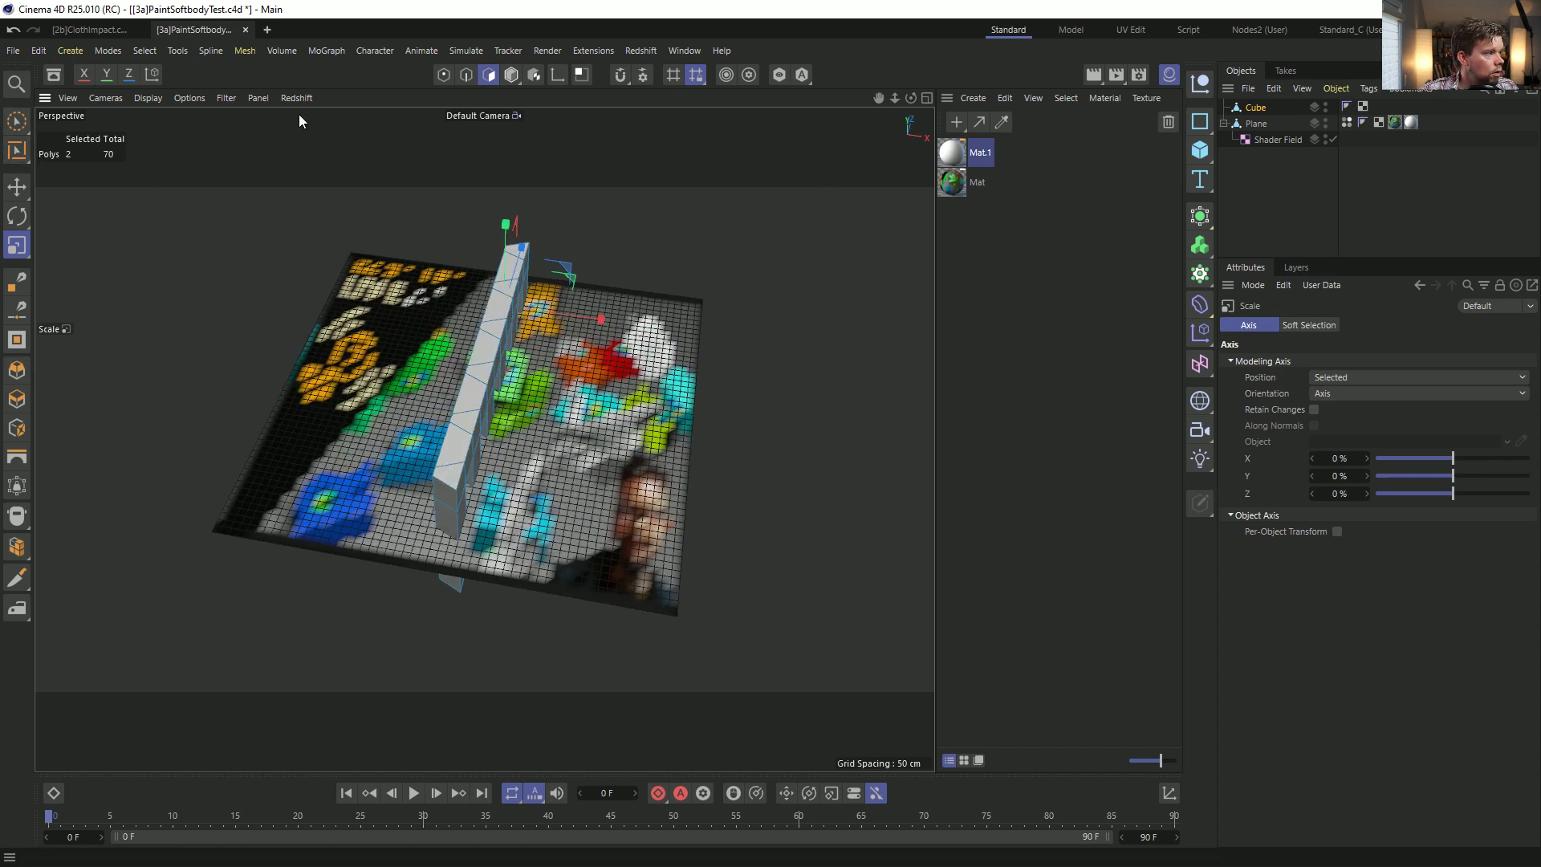
pyautogui.click(512, 74)
pyautogui.press('e')
pyautogui.moveTo(572, 370); pyautogui.dragTo(840, 403)
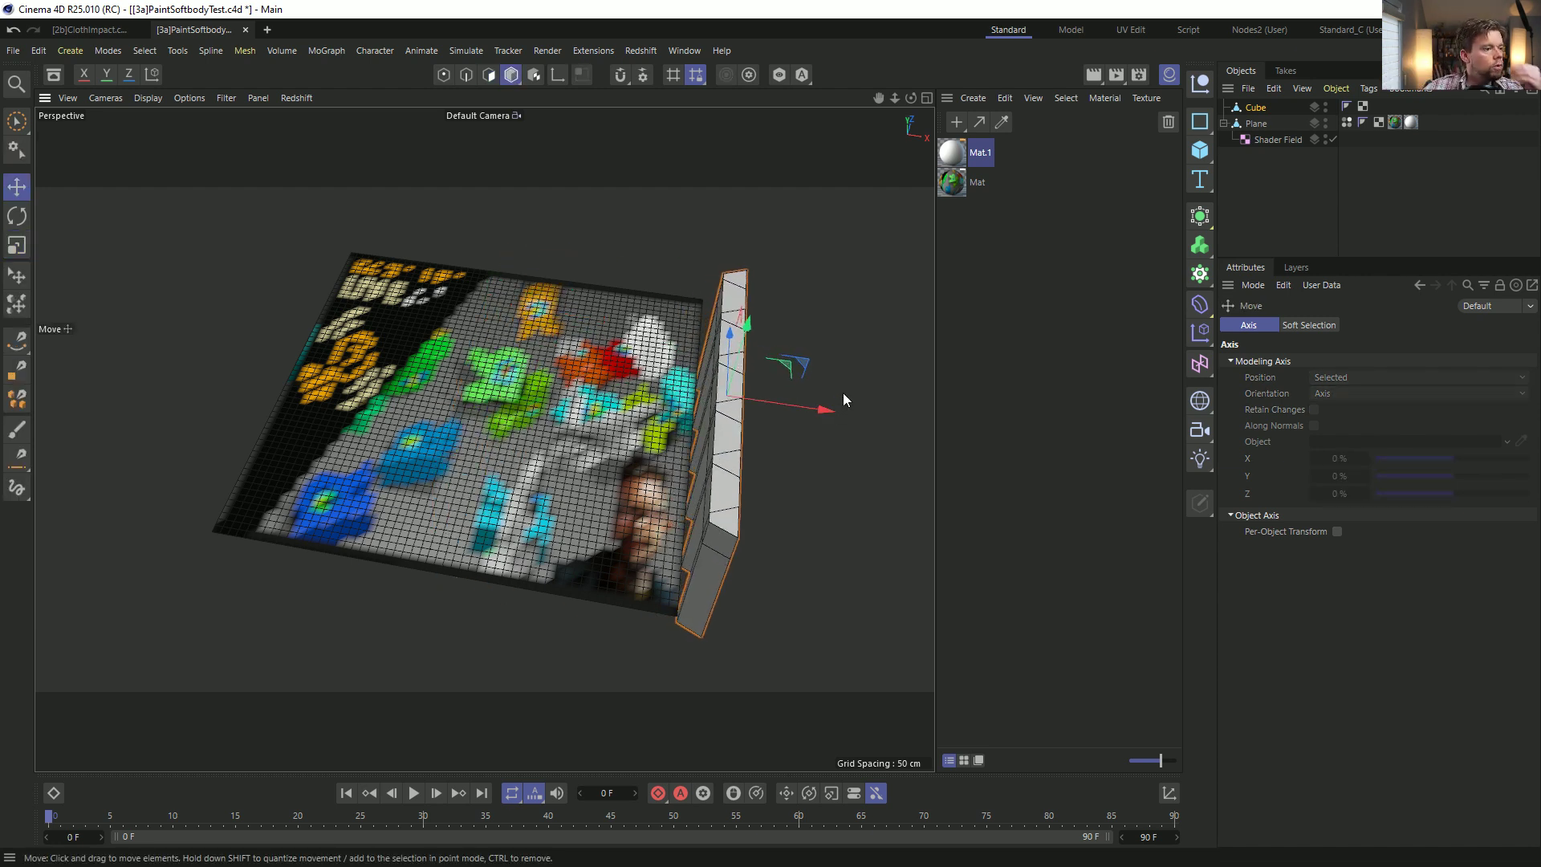
# Add a Soft Body simulation tag to the plane.
pyautogui.keyDown('alt'); pyautogui.moveTo(770, 372); pyautogui.dragTo(685, 421, button='middle'); pyautogui.keyUp('alt')
pyautogui.keyDown('alt'); pyautogui.moveTo(685, 422); pyautogui.dragTo(705, 337); pyautogui.keyUp('alt')
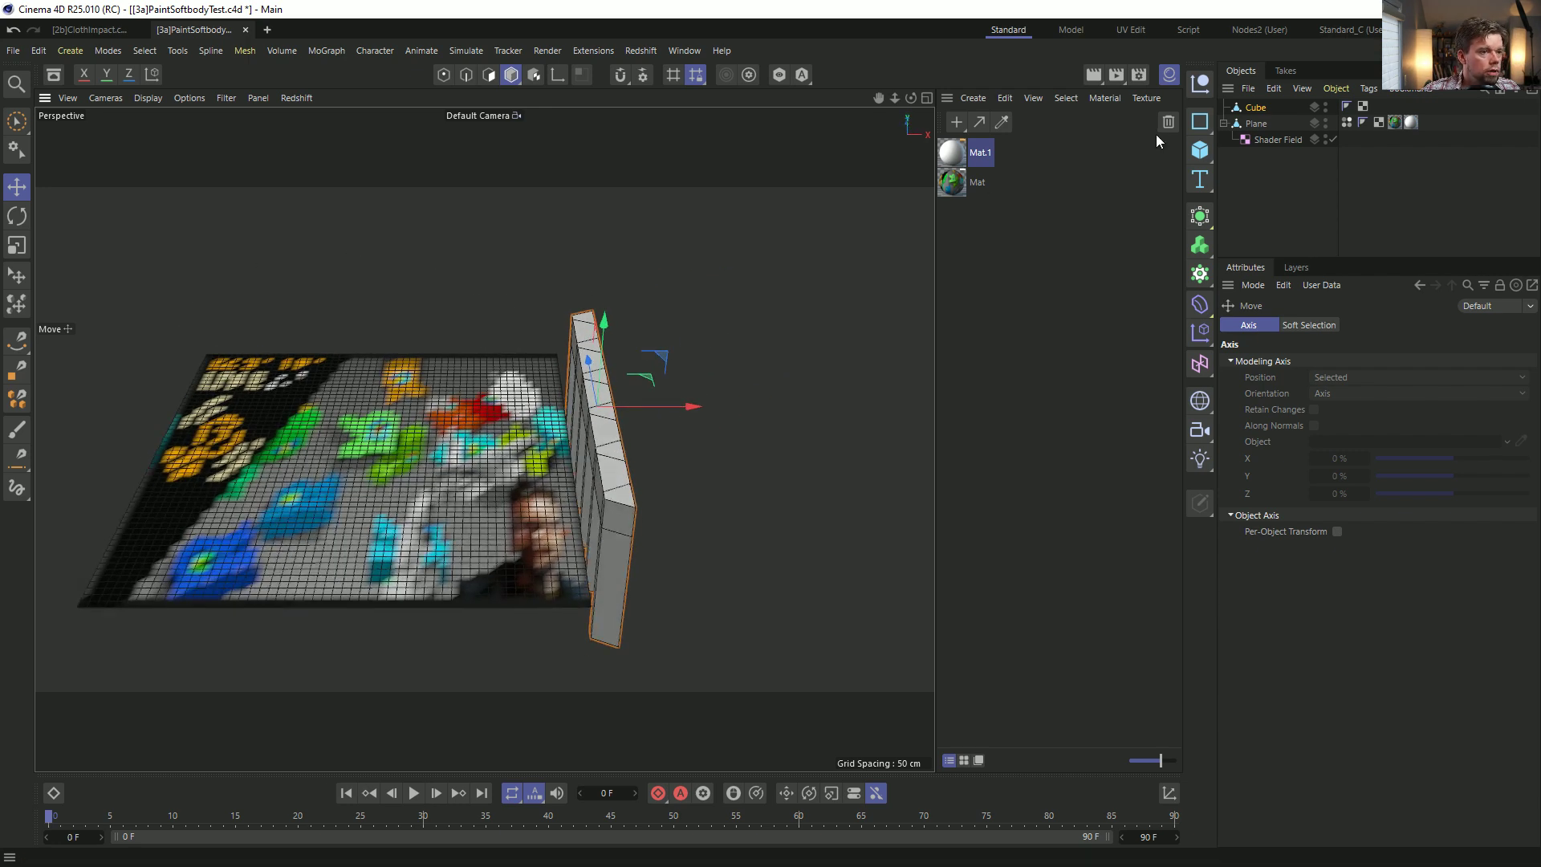
pyautogui.click(1252, 125)
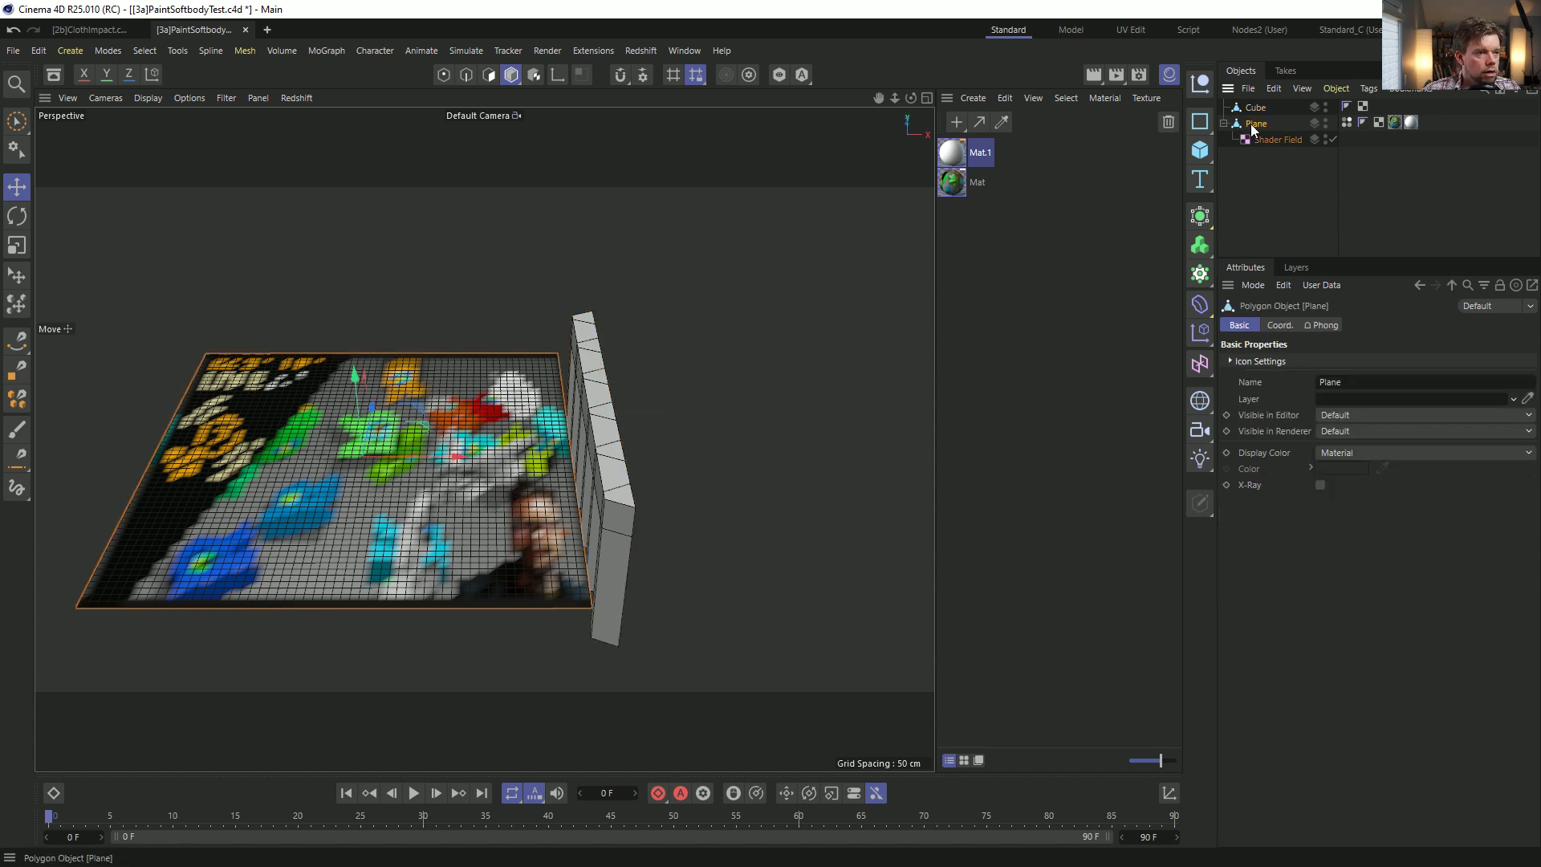
pyautogui.rightClick(1250, 124)
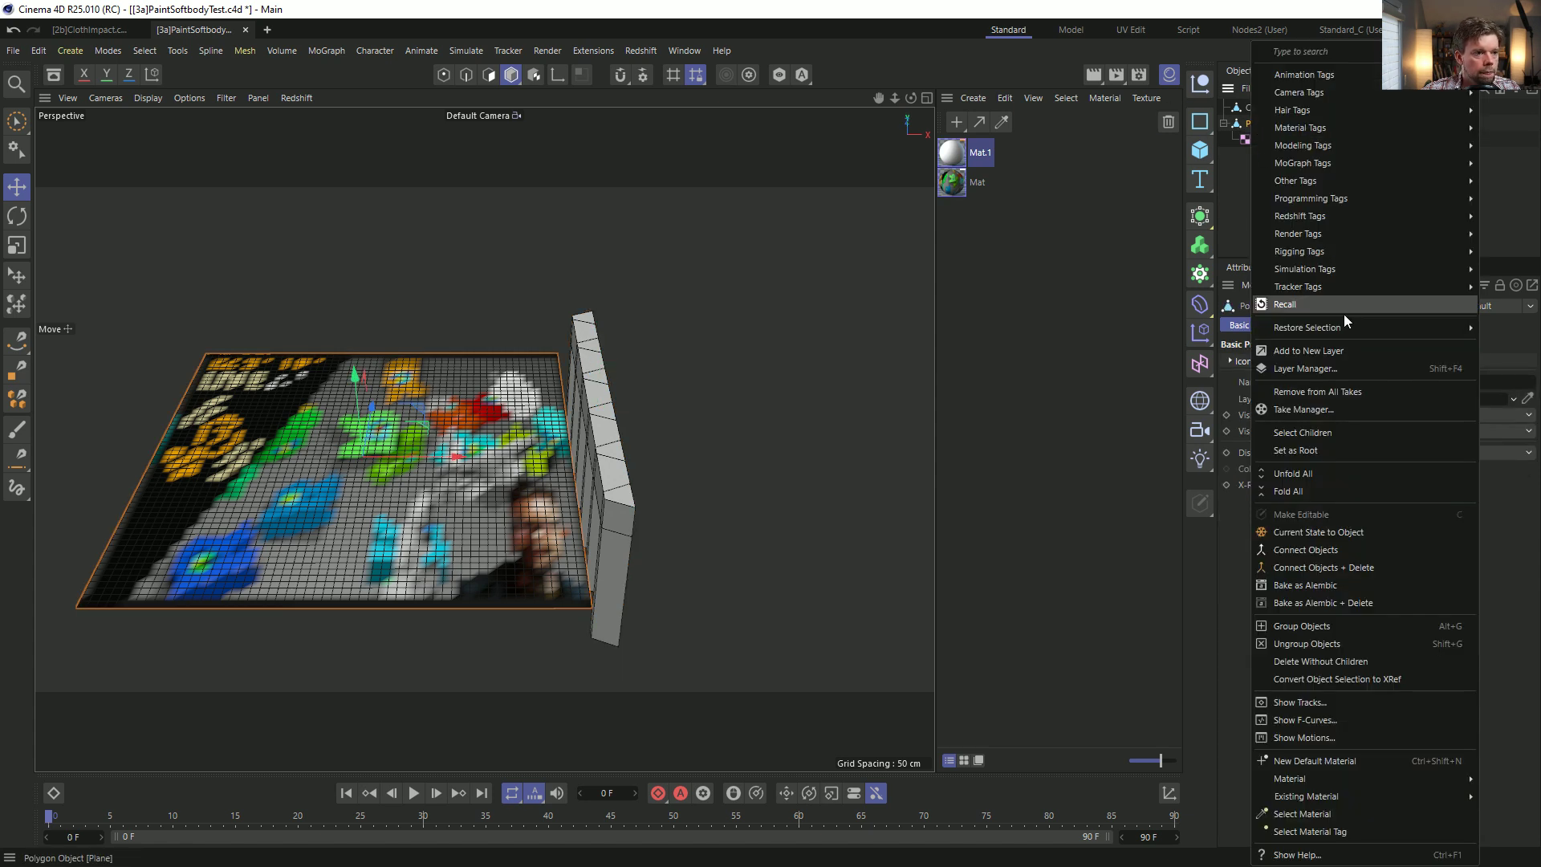
pyautogui.moveTo(1305, 278)
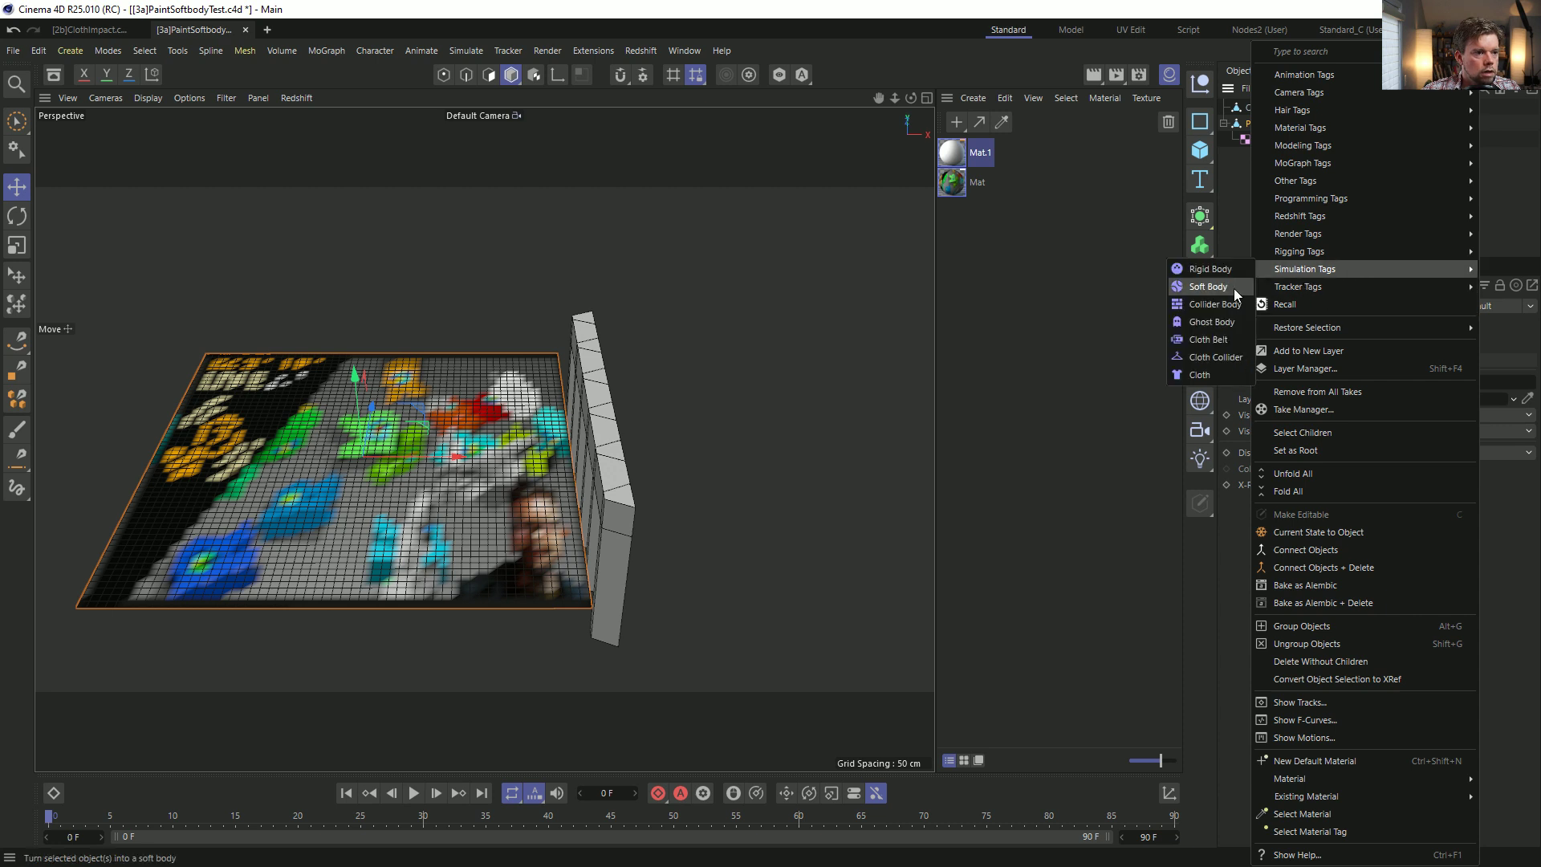
pyautogui.click(1235, 287)
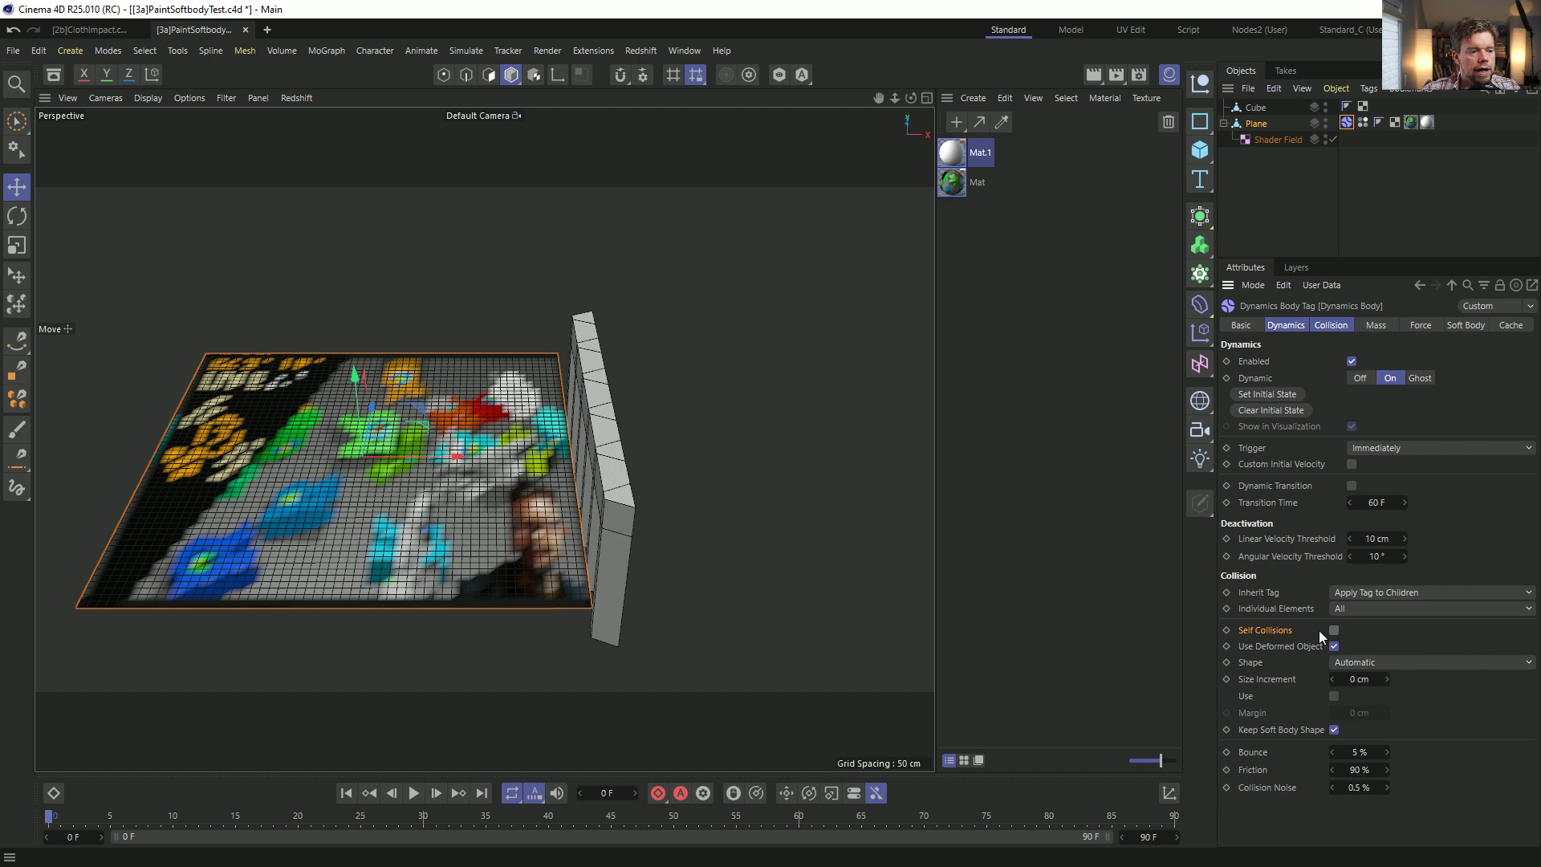
# Set the gravity in the project's Dynamics settings to 0 cm.
pyautogui.hotkey('ctrl', 'd')
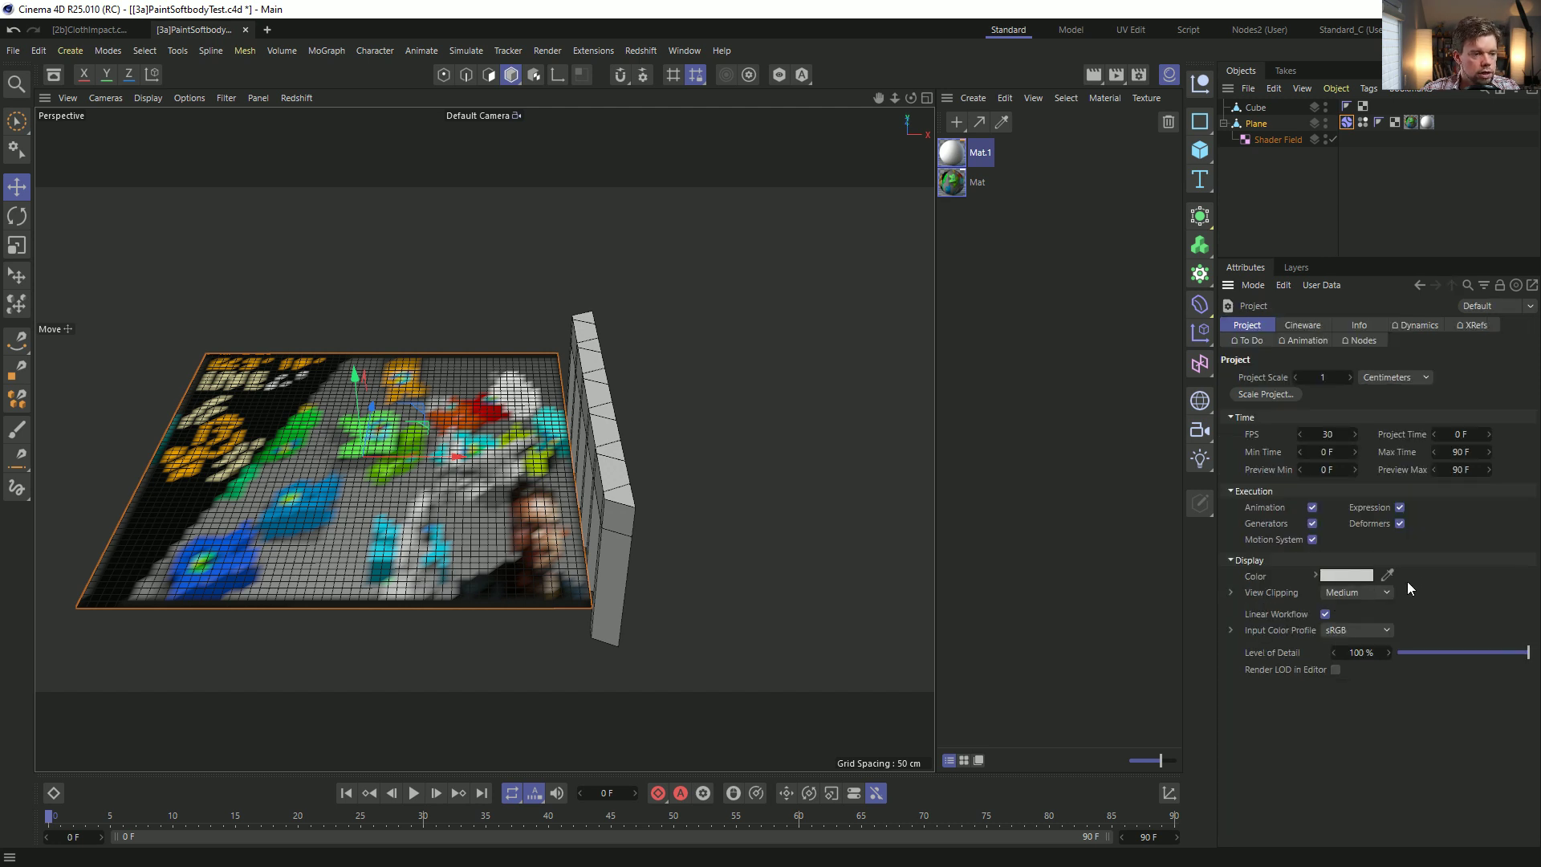
pyautogui.click(1416, 325)
pyautogui.doubleClick(1359, 468)
pyautogui.write('9')
pyautogui.click(1437, 470)
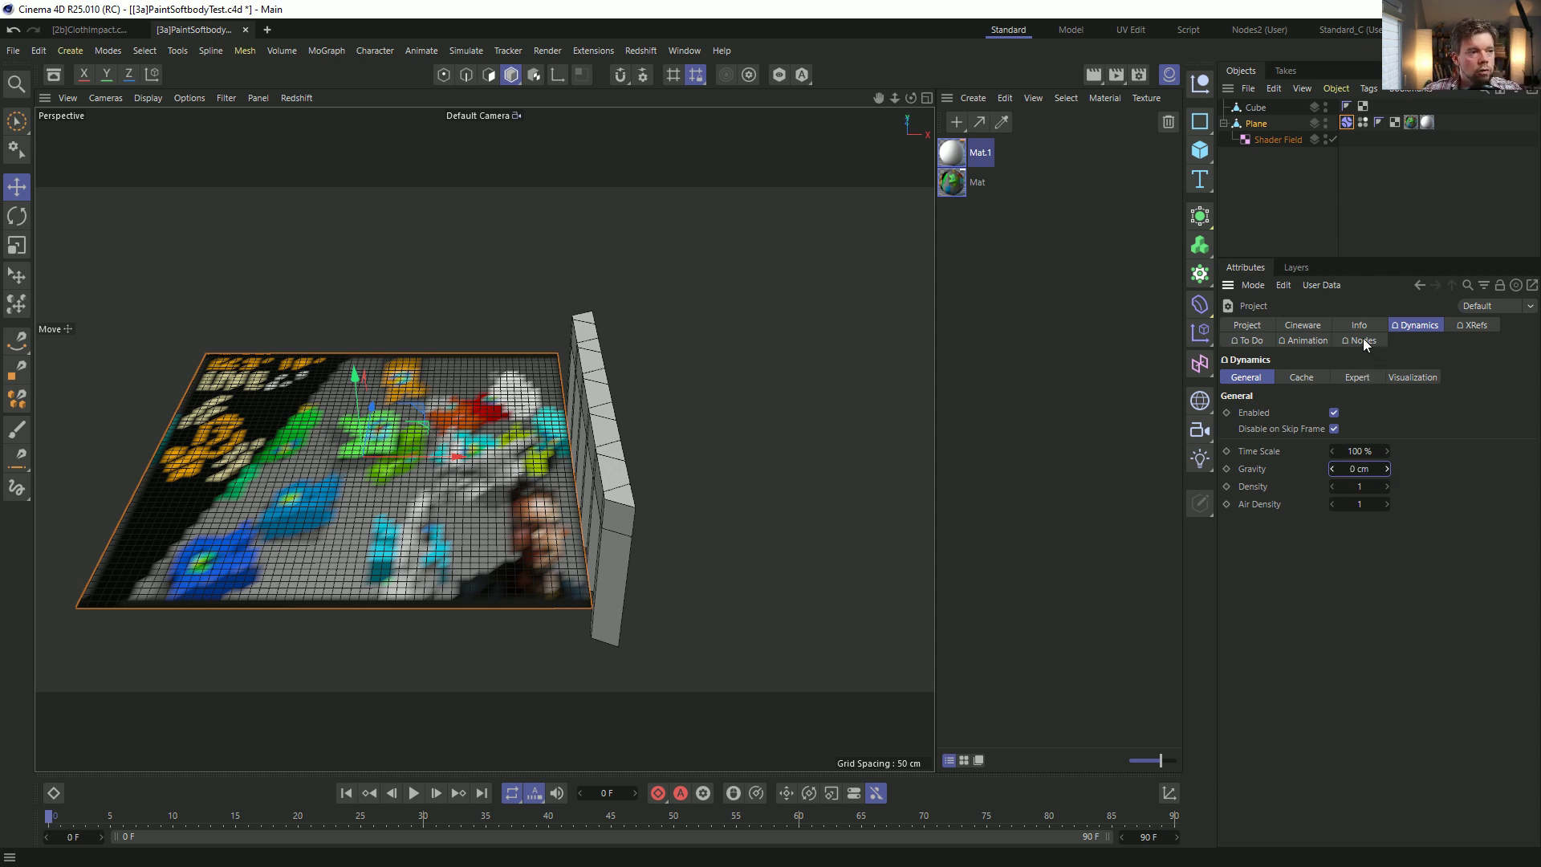
# Set the structural, shear and flexion spring damping of the plane's soft body tag to 99%.
pyautogui.click(1348, 122)
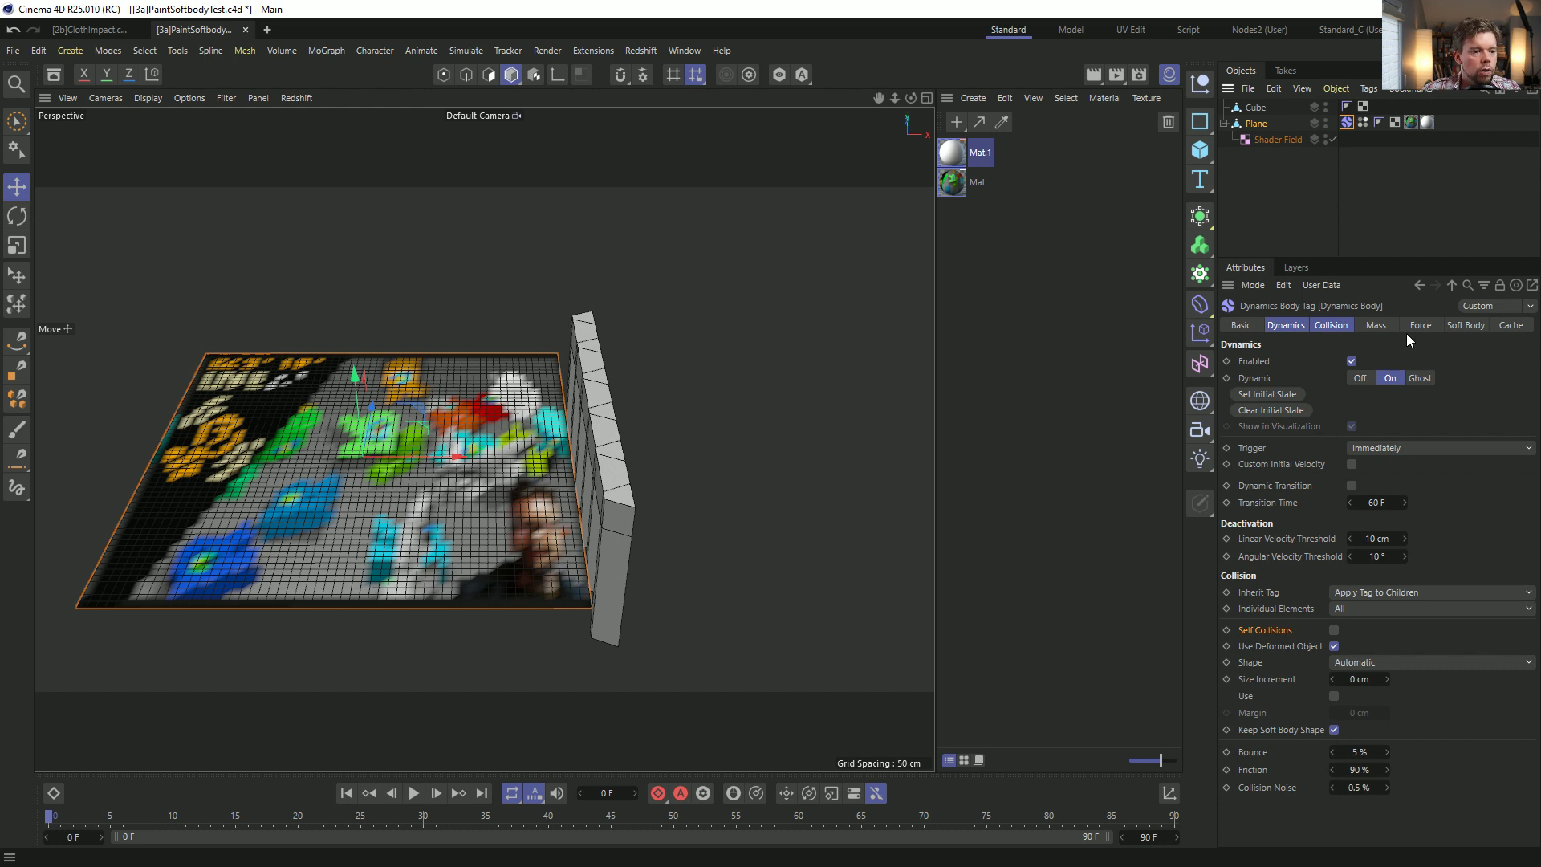
pyautogui.click(1411, 328)
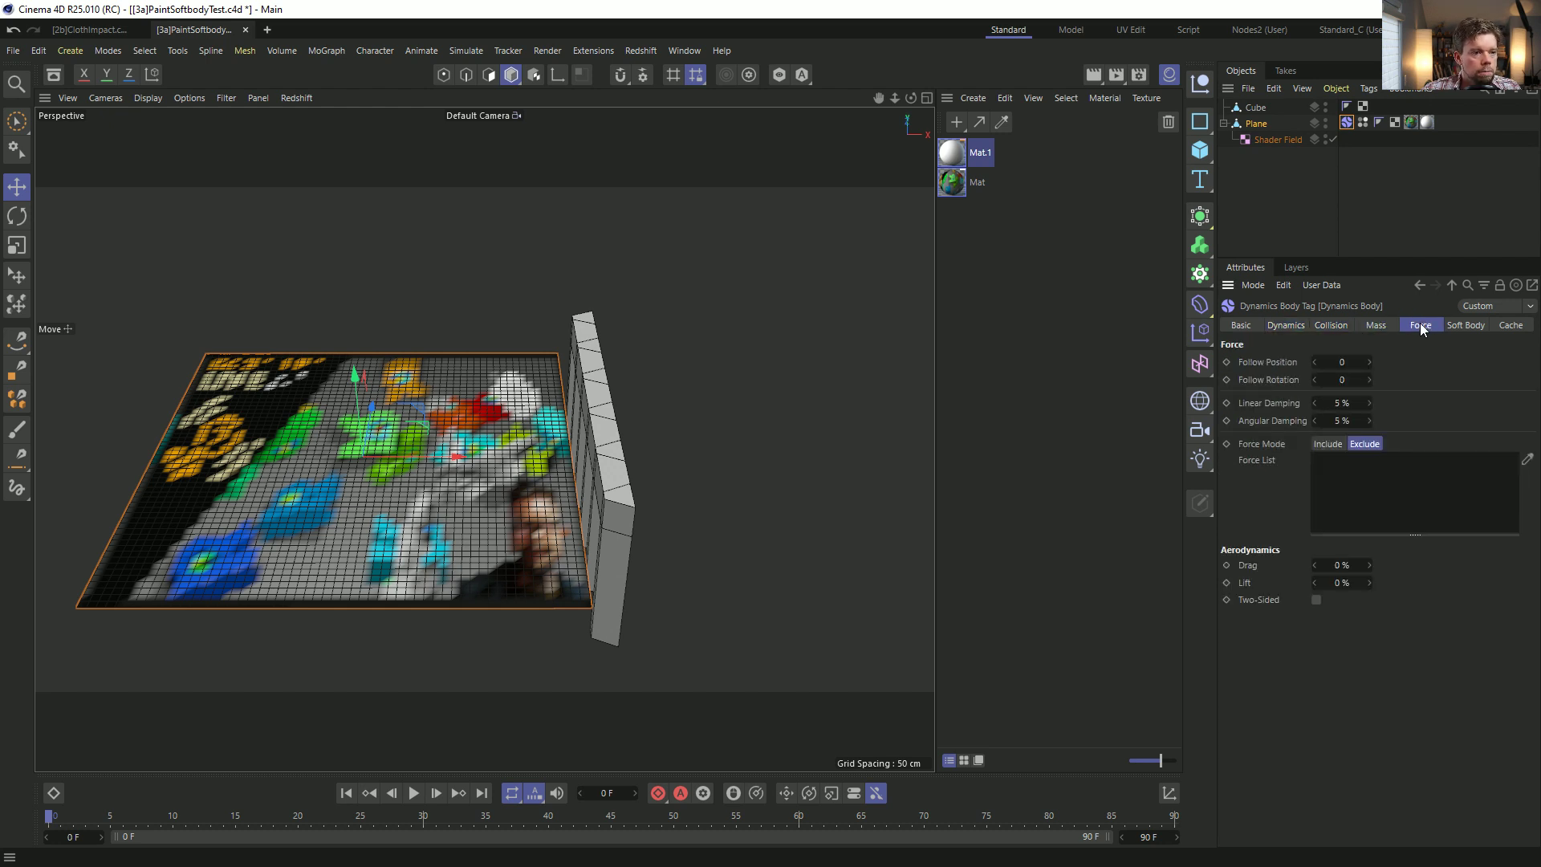
pyautogui.click(1466, 325)
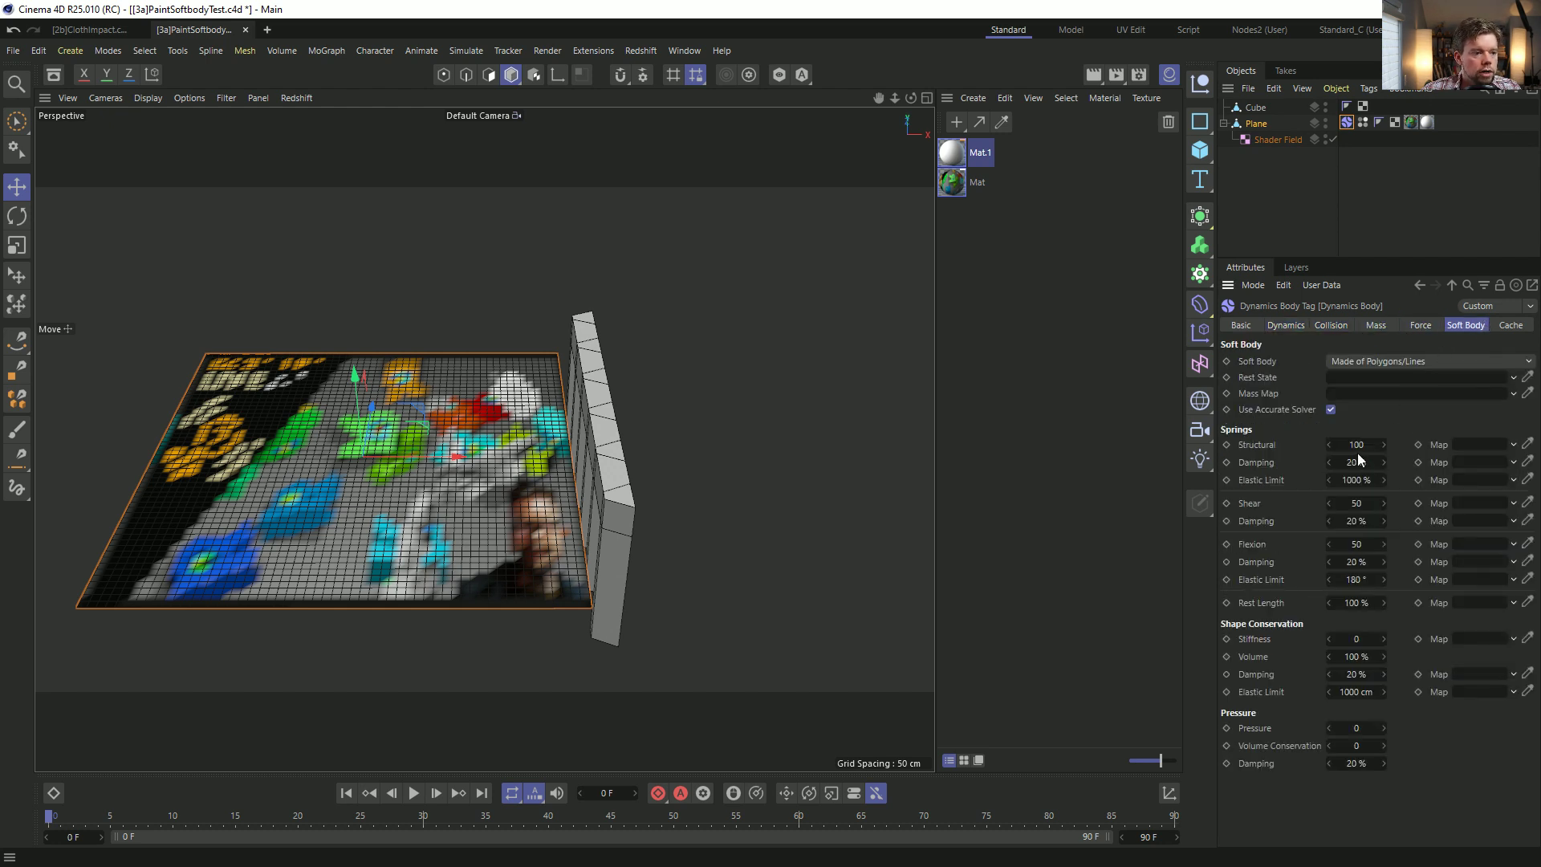
pyautogui.click(1335, 464)
pyautogui.write('95')
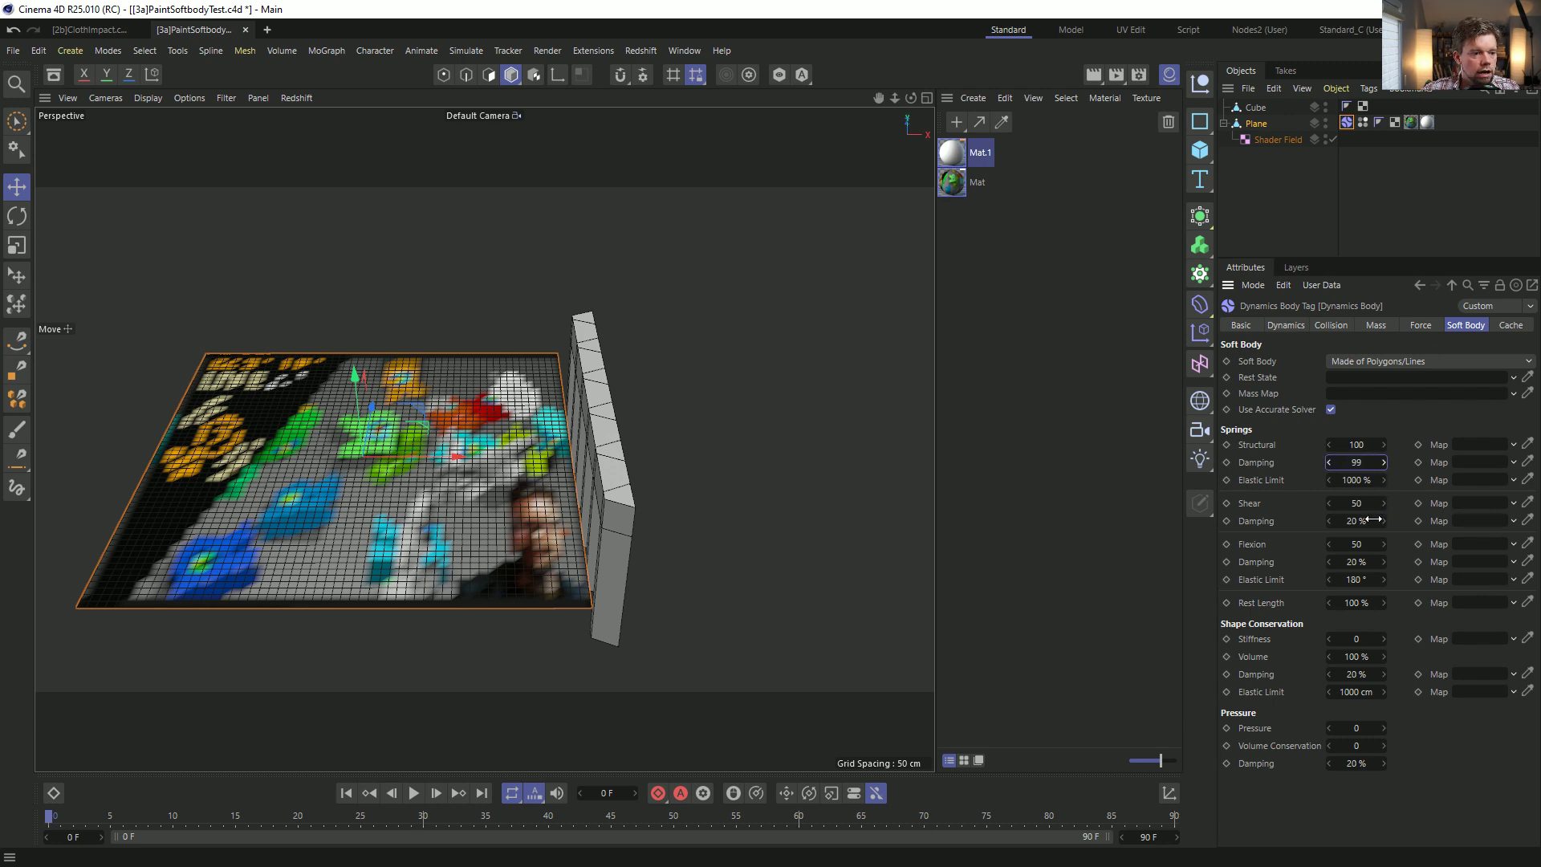
pyautogui.click(1357, 521)
pyautogui.write('99')
pyautogui.click(1362, 562)
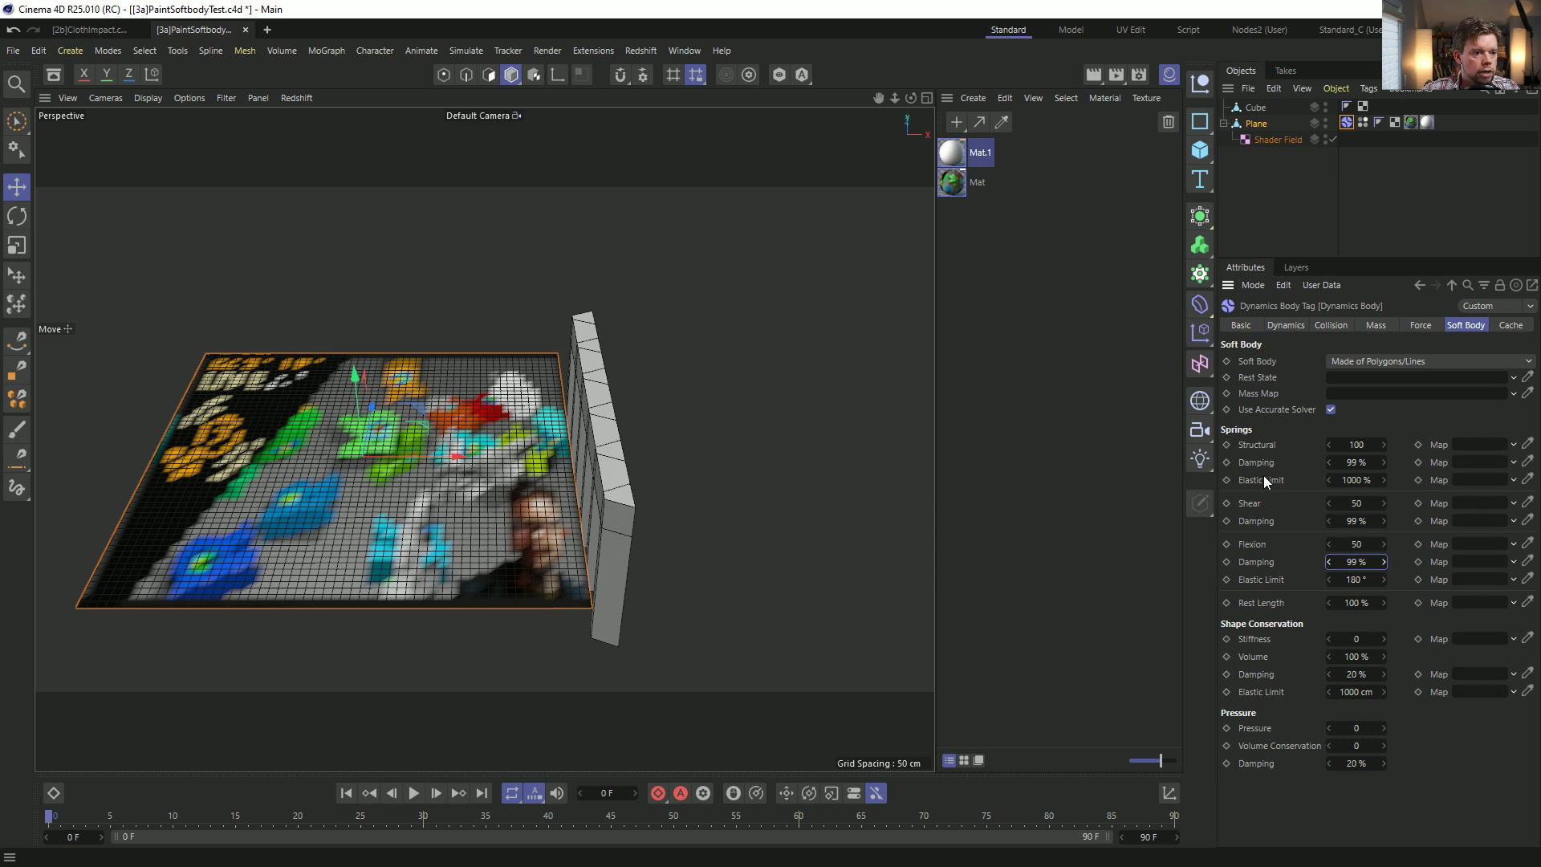
# Set the soft body's structural elastic limit to 11% and its flexion elastic limit to 5°.
pyautogui.click(1354, 480)
pyautogui.write('1')
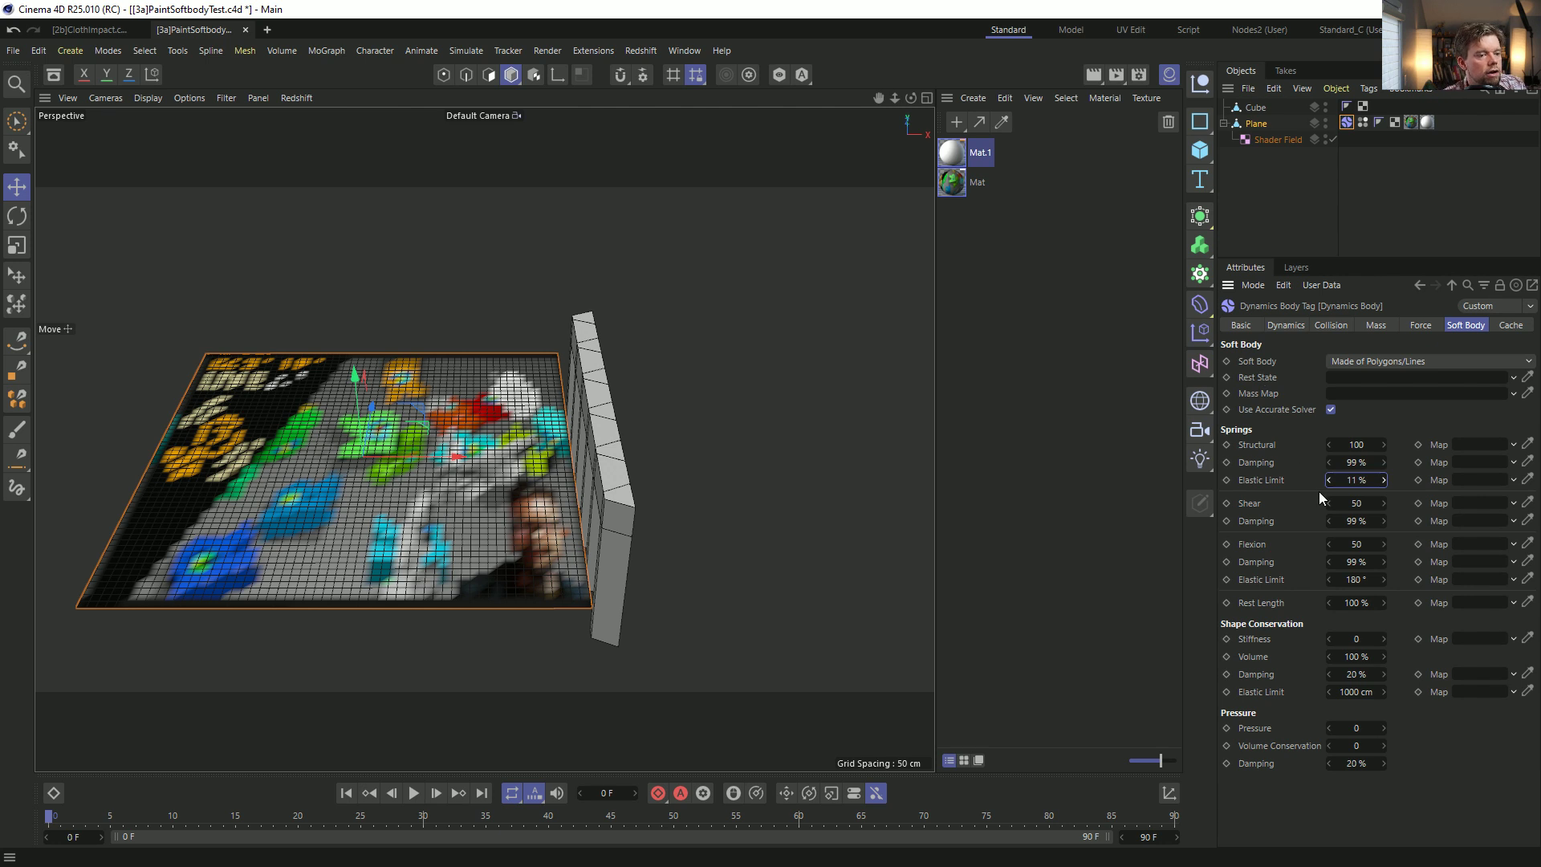
pyautogui.click(1351, 581)
pyautogui.write('5')
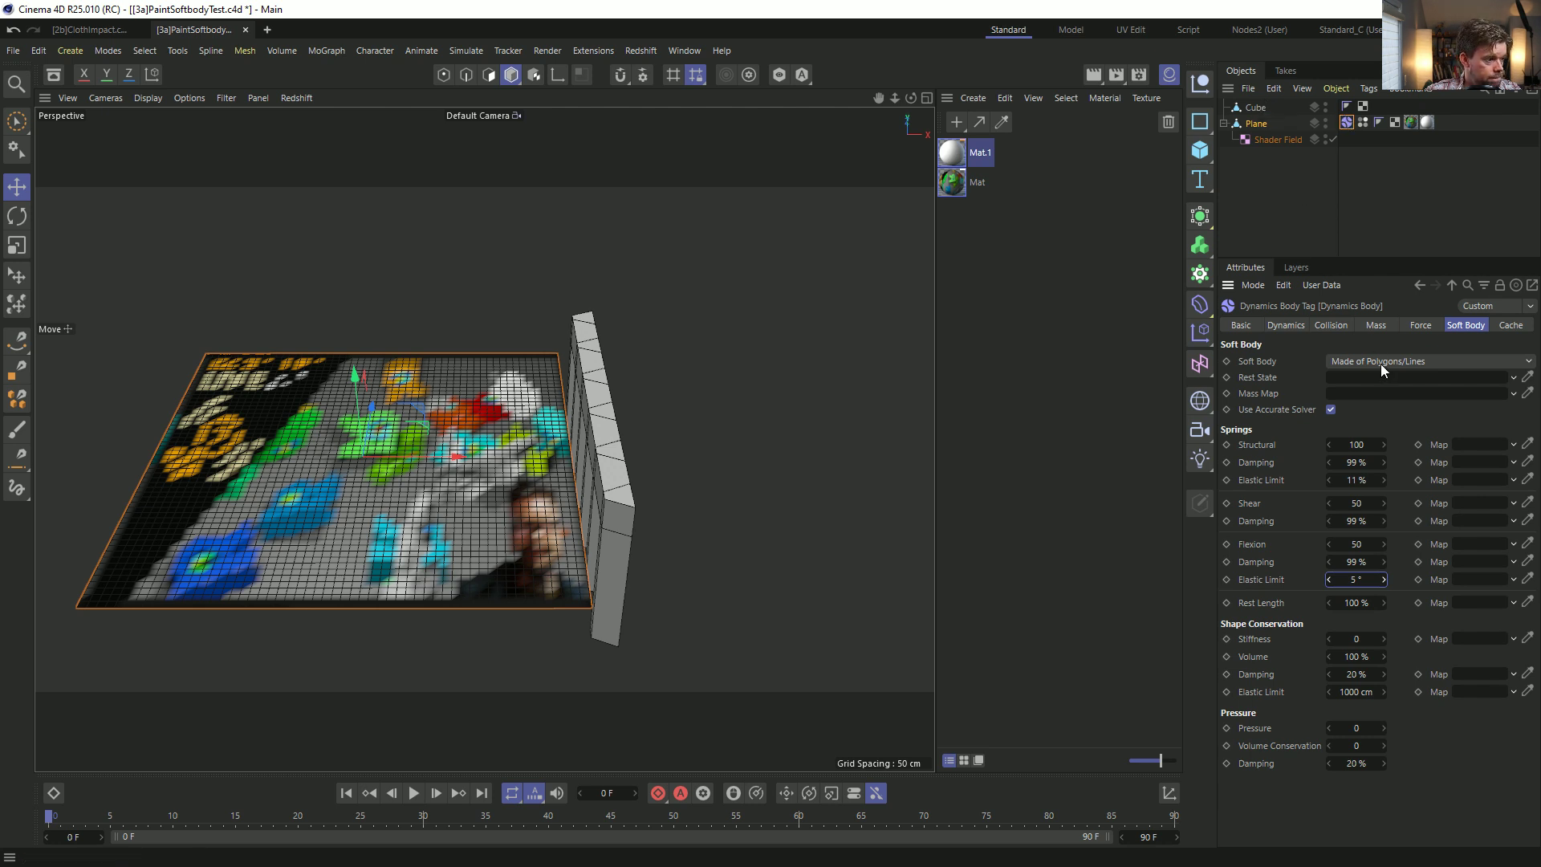
# Add a Friction force to the scene and set its strength to 100.
pyautogui.click(1378, 325)
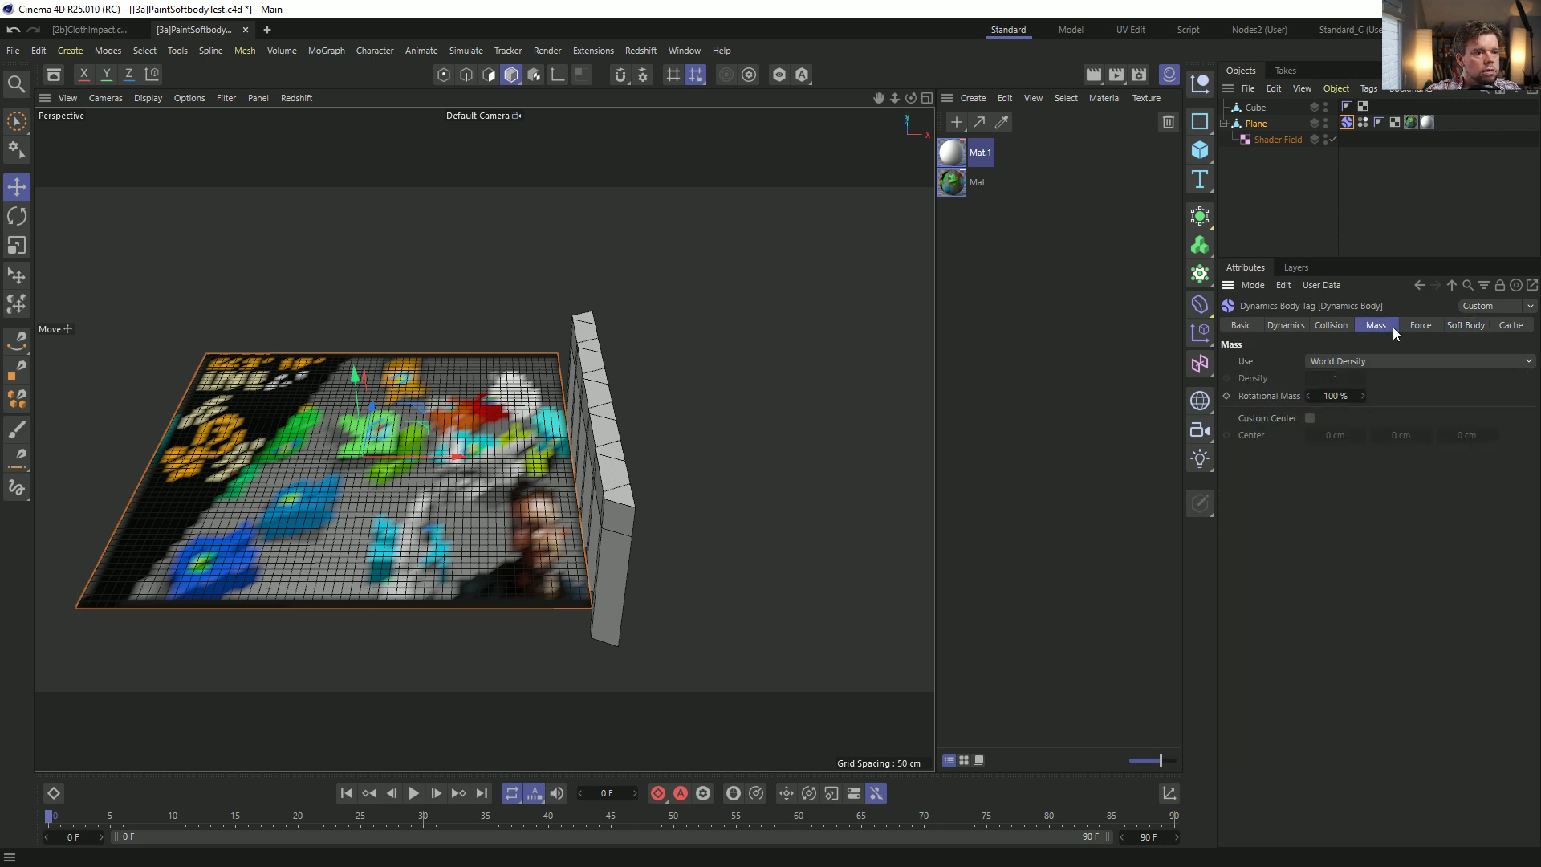
pyautogui.click(1412, 325)
pyautogui.click(466, 50)
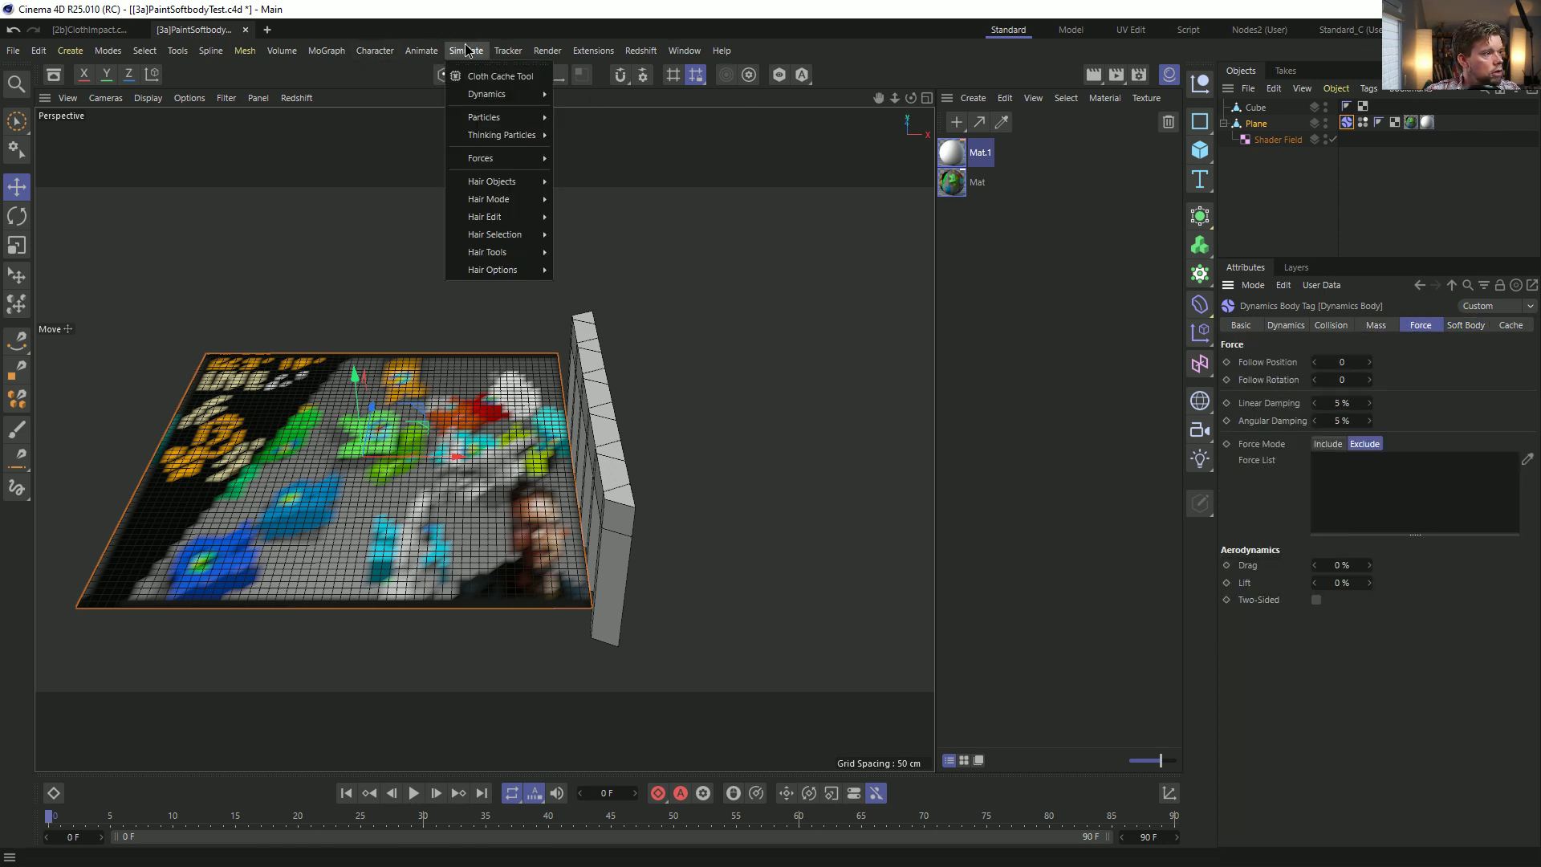
pyautogui.moveTo(507, 158)
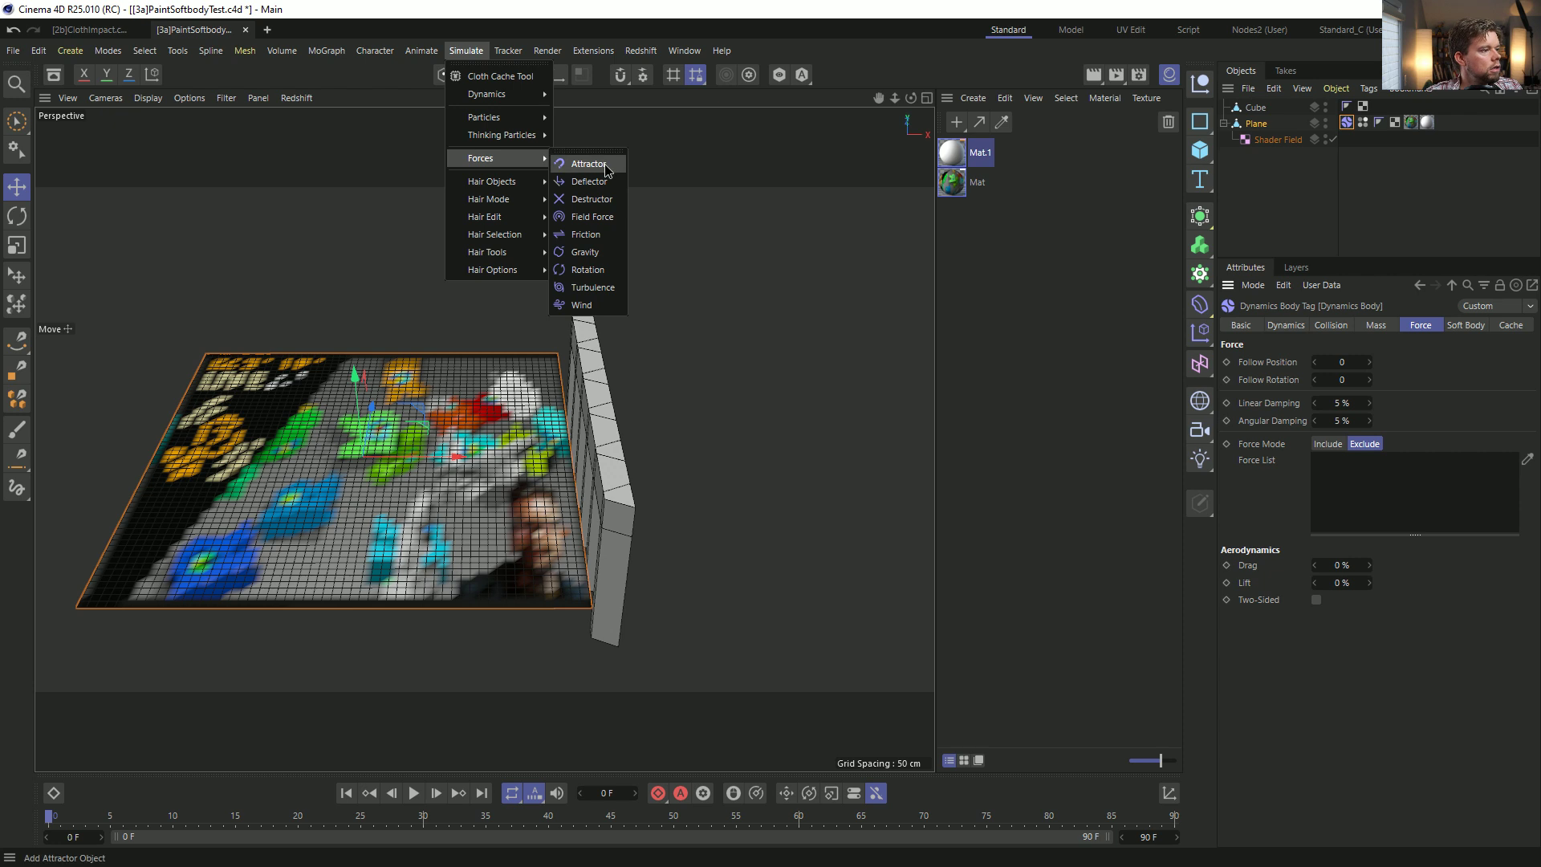
pyautogui.click(594, 238)
pyautogui.click(1340, 362)
pyautogui.write('00')
pyautogui.press('Return')
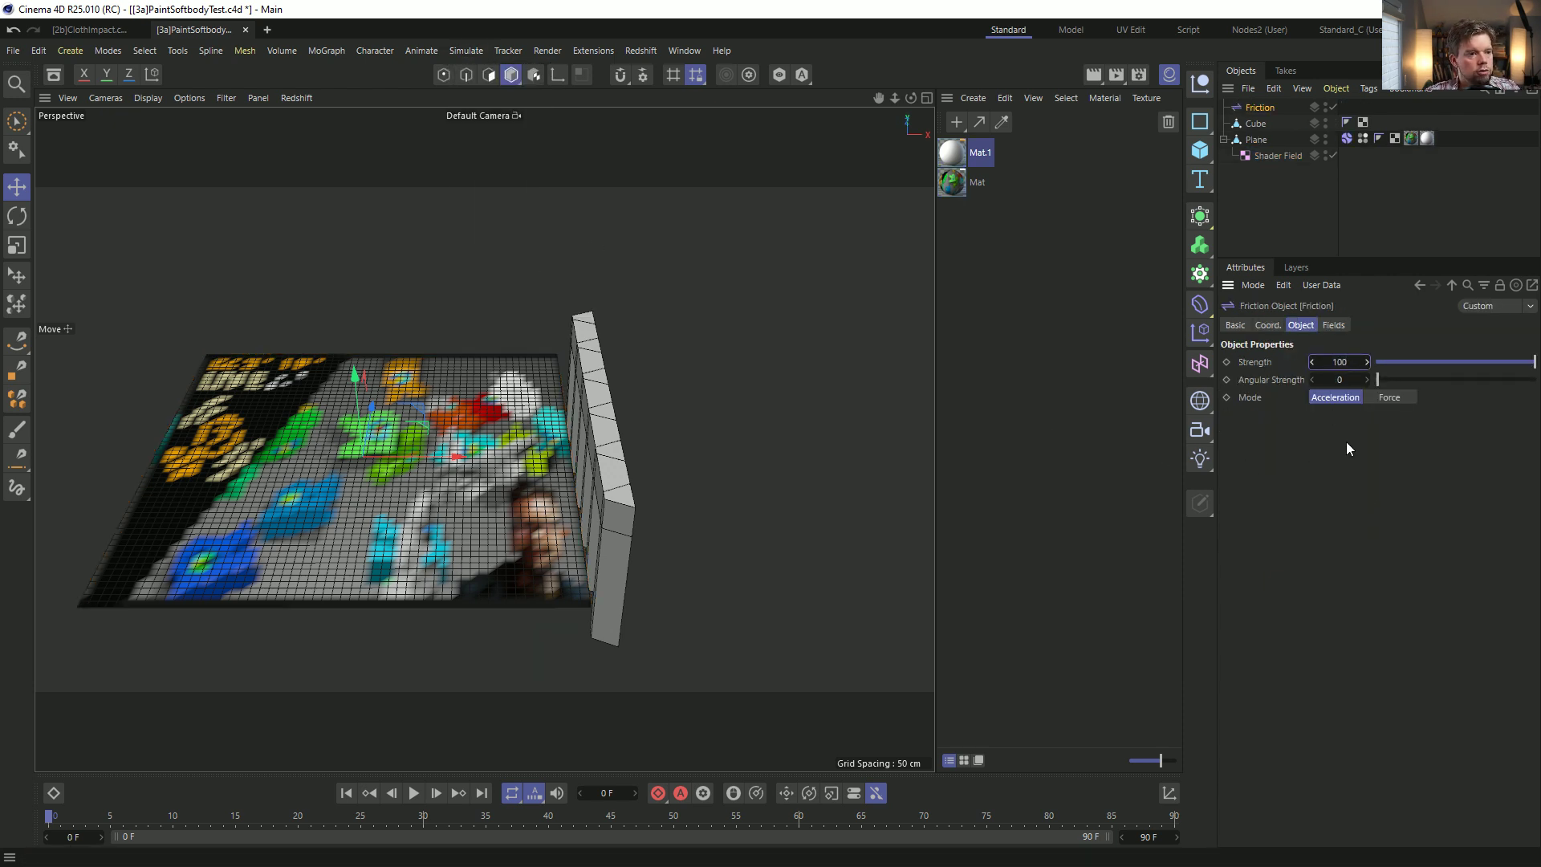
# Add a Rigid Body tag to the comb cube and set its collision shape to Moving Mesh.
pyautogui.click(1253, 123)
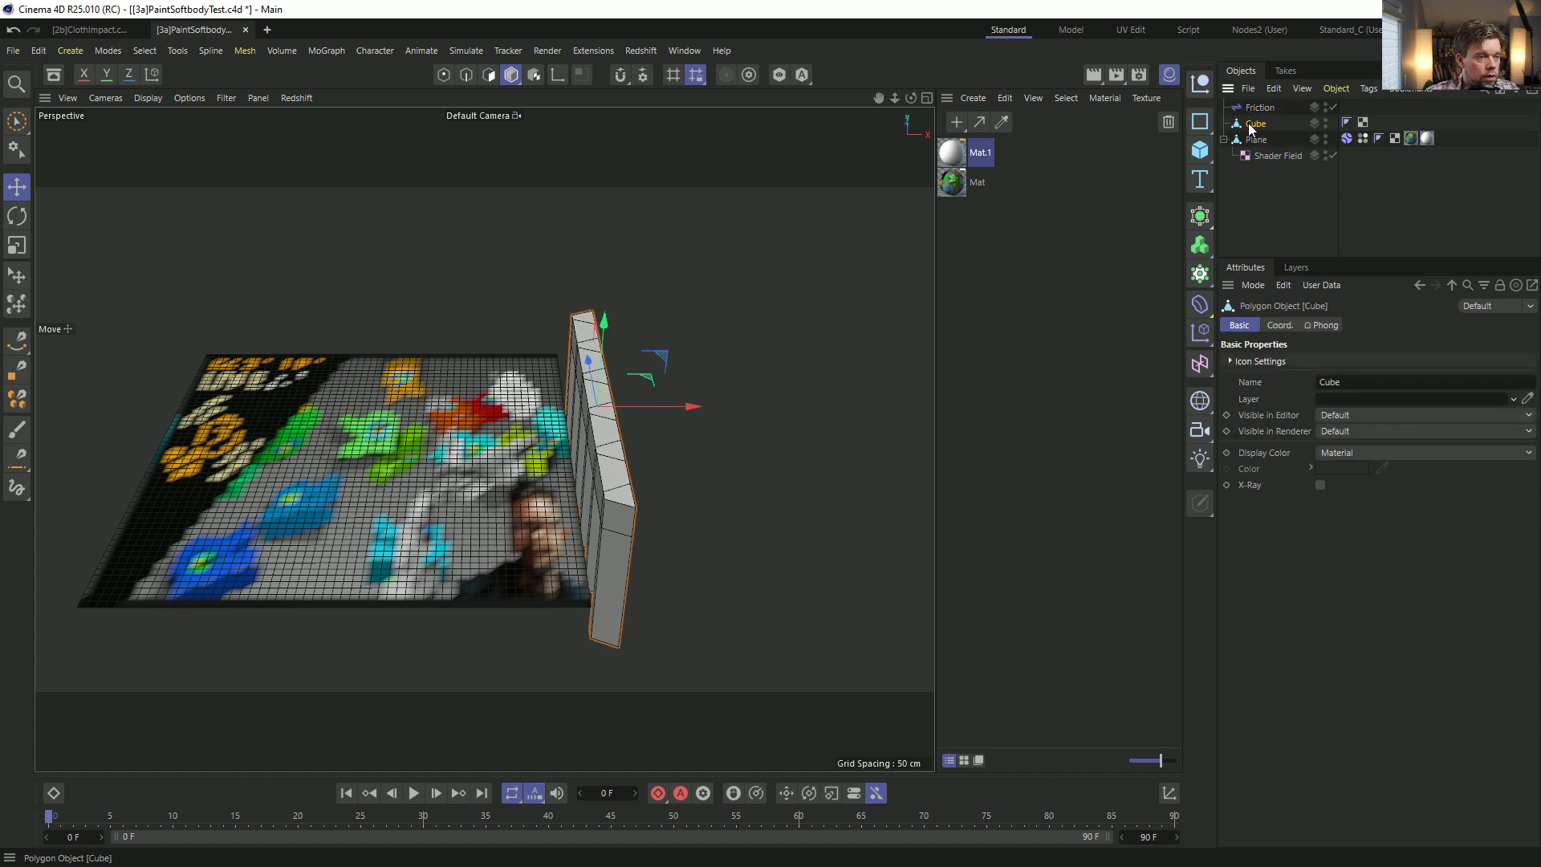
pyautogui.rightClick(1254, 123)
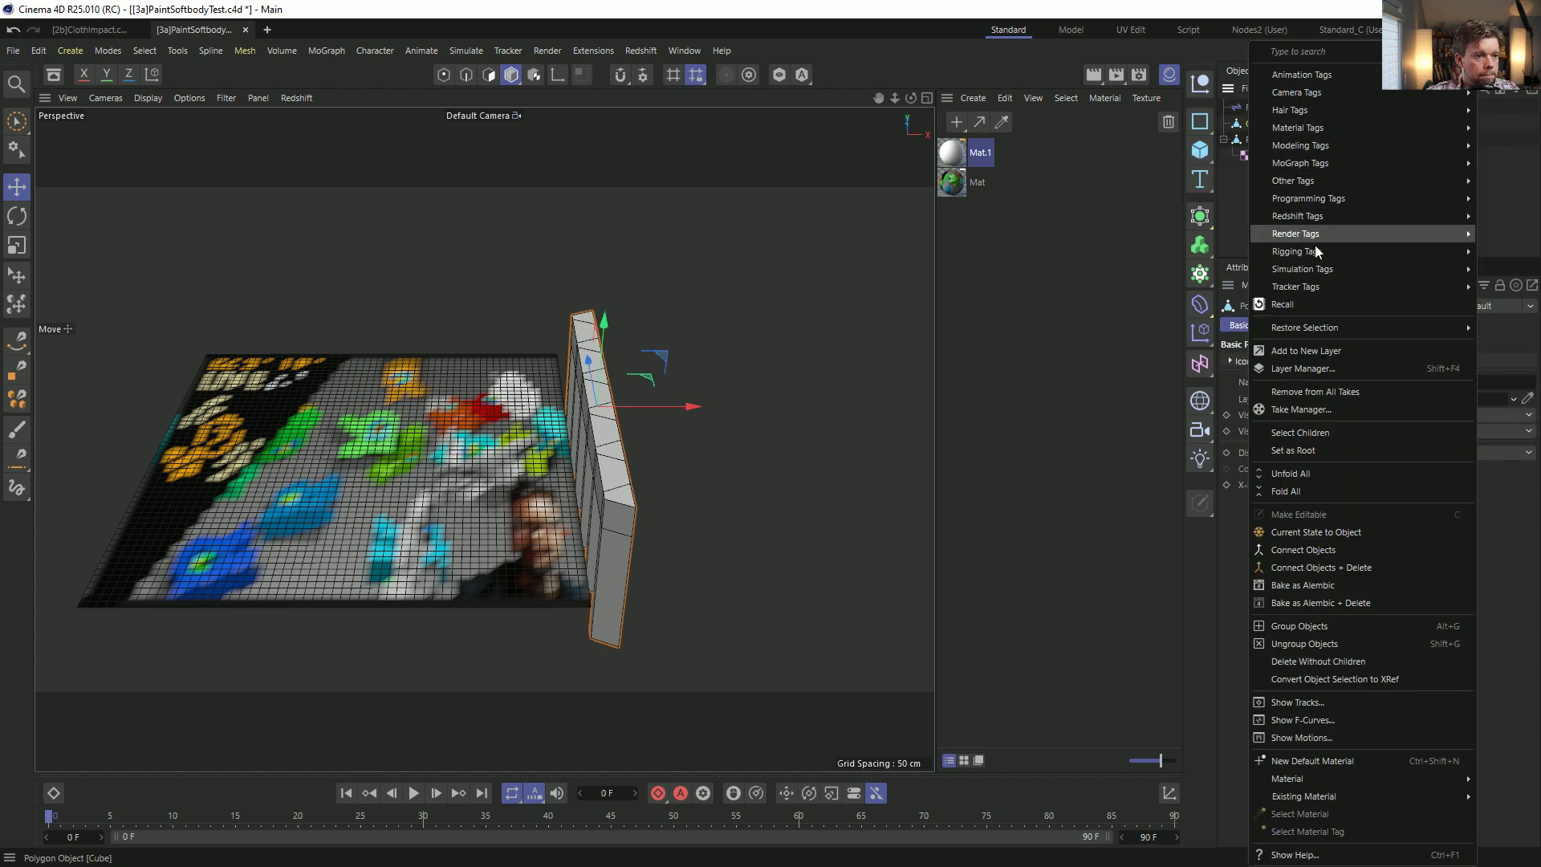
pyautogui.moveTo(1311, 271)
pyautogui.click(1227, 268)
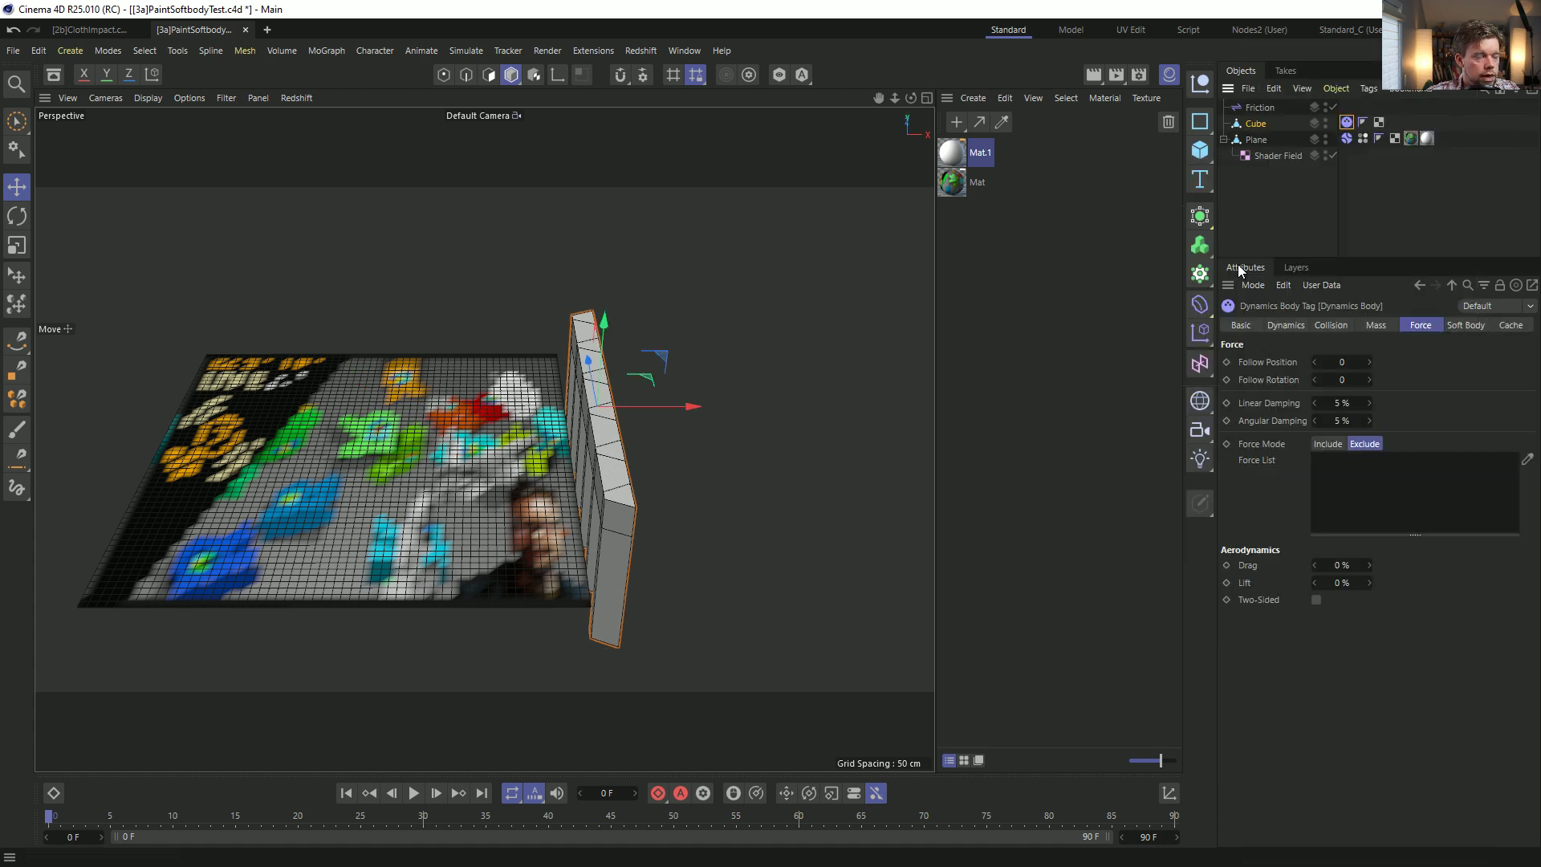
pyautogui.click(1341, 326)
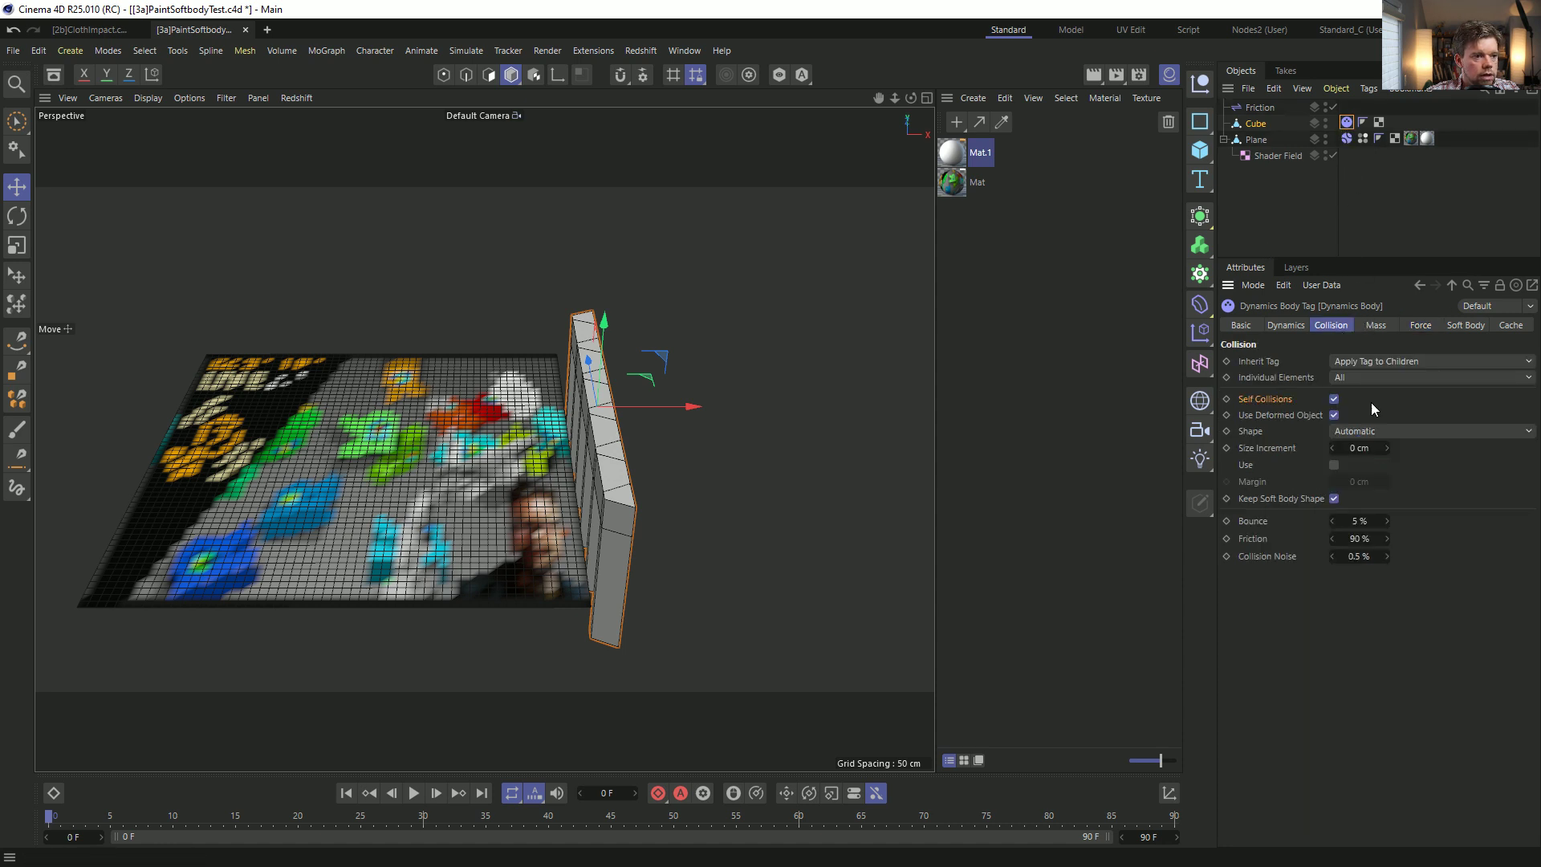
pyautogui.click(1368, 433)
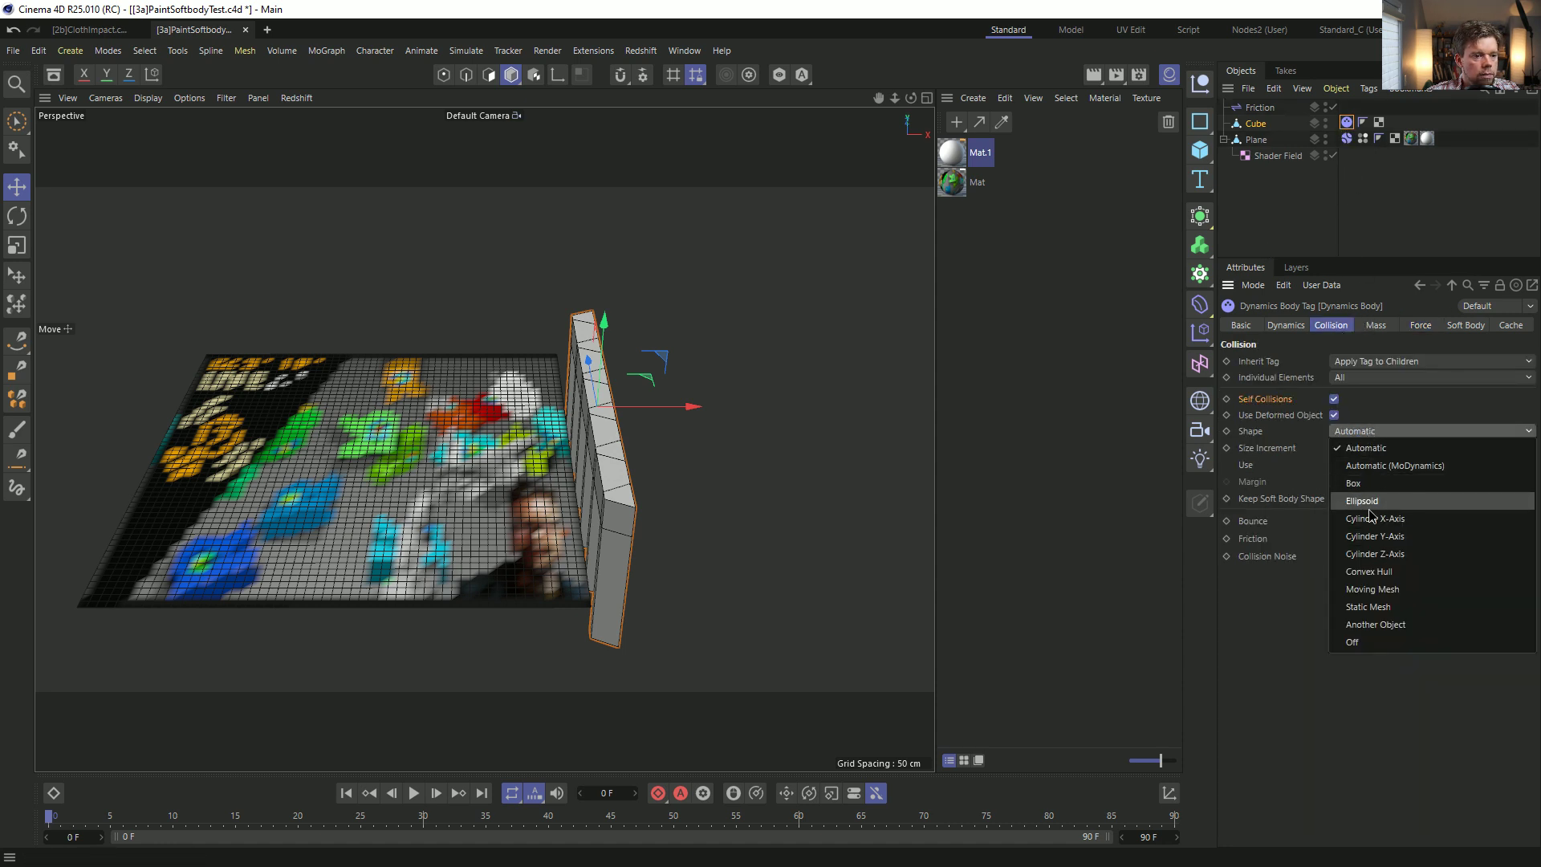
pyautogui.click(1396, 592)
# Keyframe the comb cube's X, Y and Z position at frame 0 and go to frame 90.
pyautogui.keyDown('alt'); pyautogui.moveTo(712, 643); pyautogui.dragTo(709, 482); pyautogui.keyUp('alt')
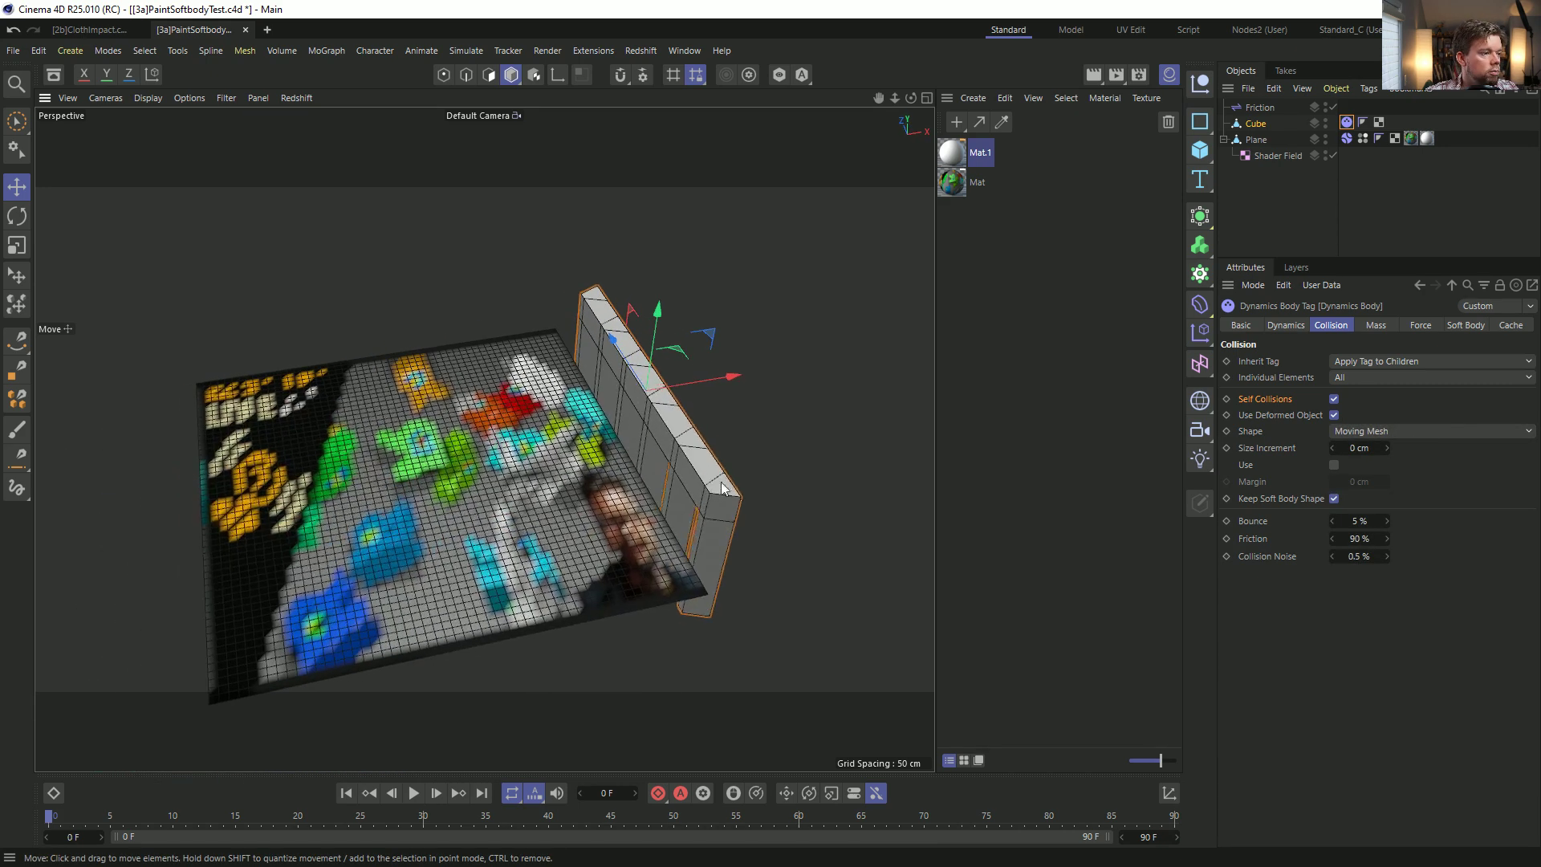
pyautogui.keyDown('alt'); pyautogui.moveTo(593, 403); pyautogui.dragTo(692, 487); pyautogui.keyUp('alt')
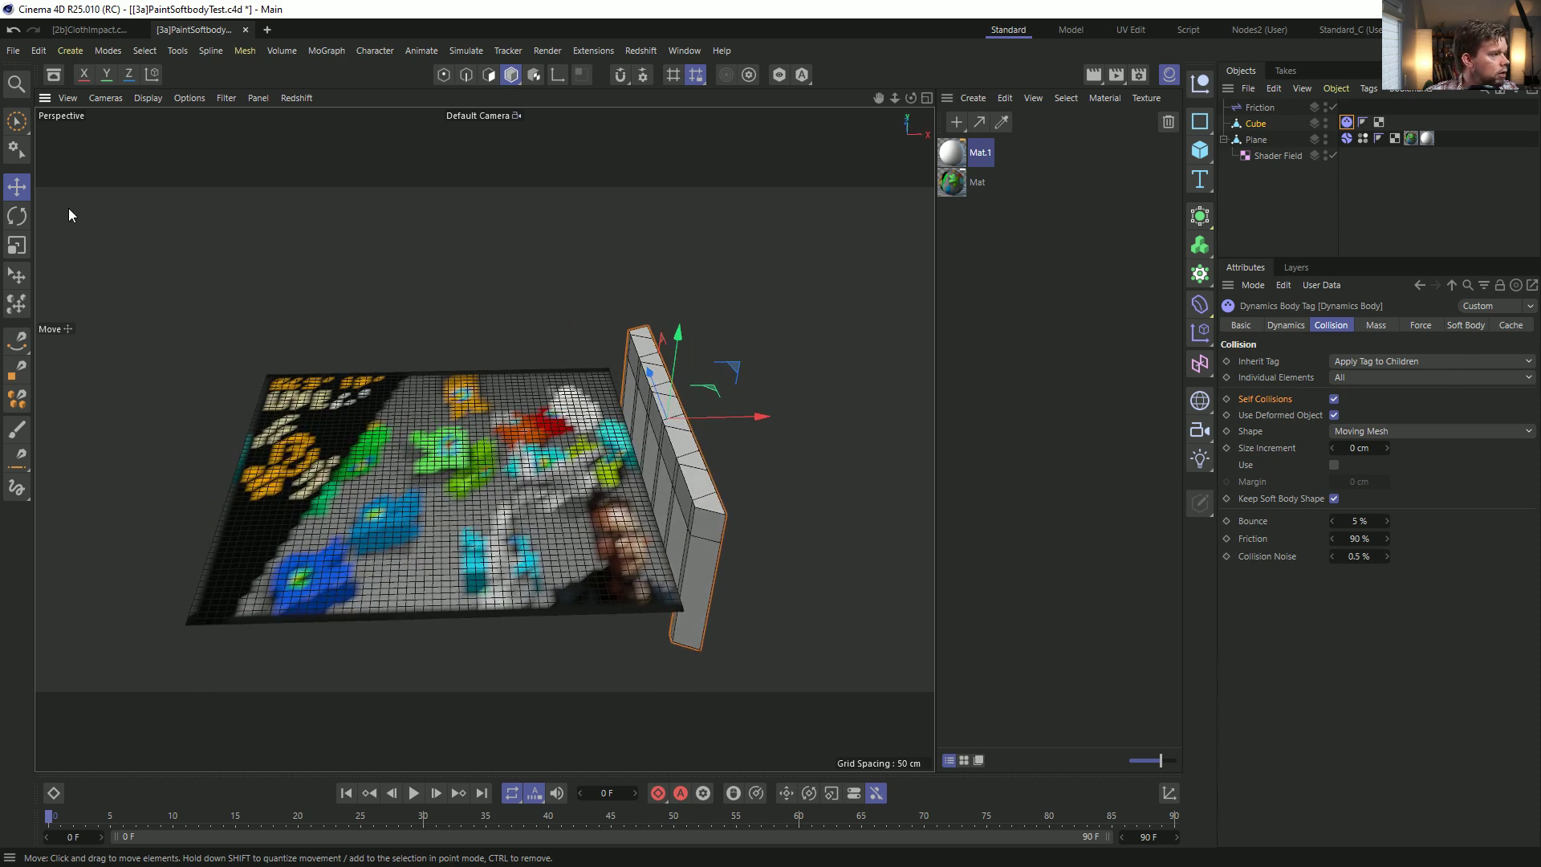
pyautogui.click(1255, 124)
pyautogui.click(1327, 326)
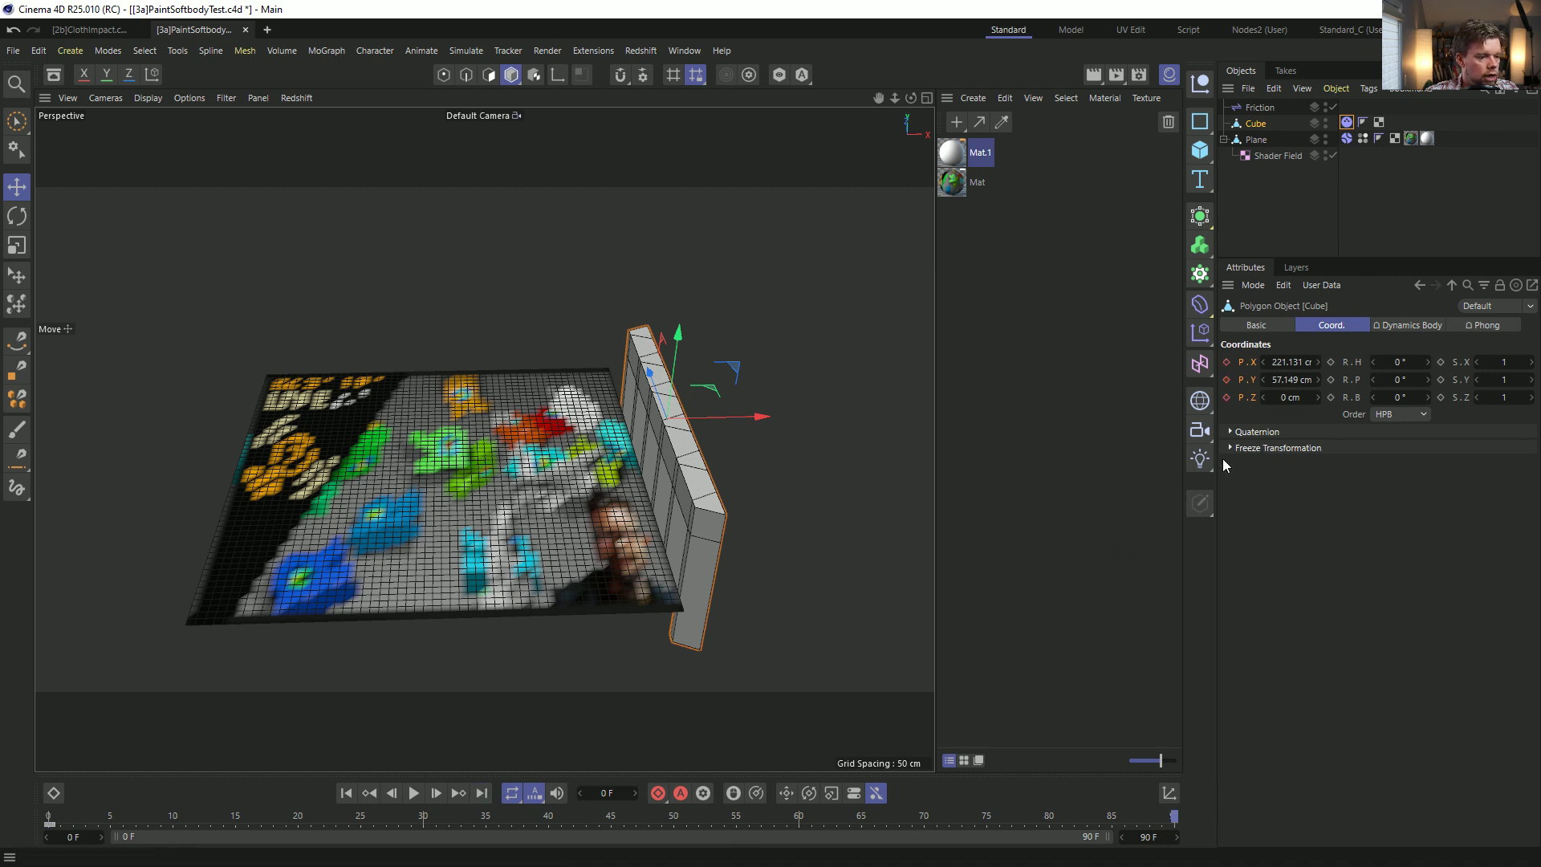
# Replace the comb cube's dynamic rigid body with a Collider Body tag.
pyautogui.press('e')
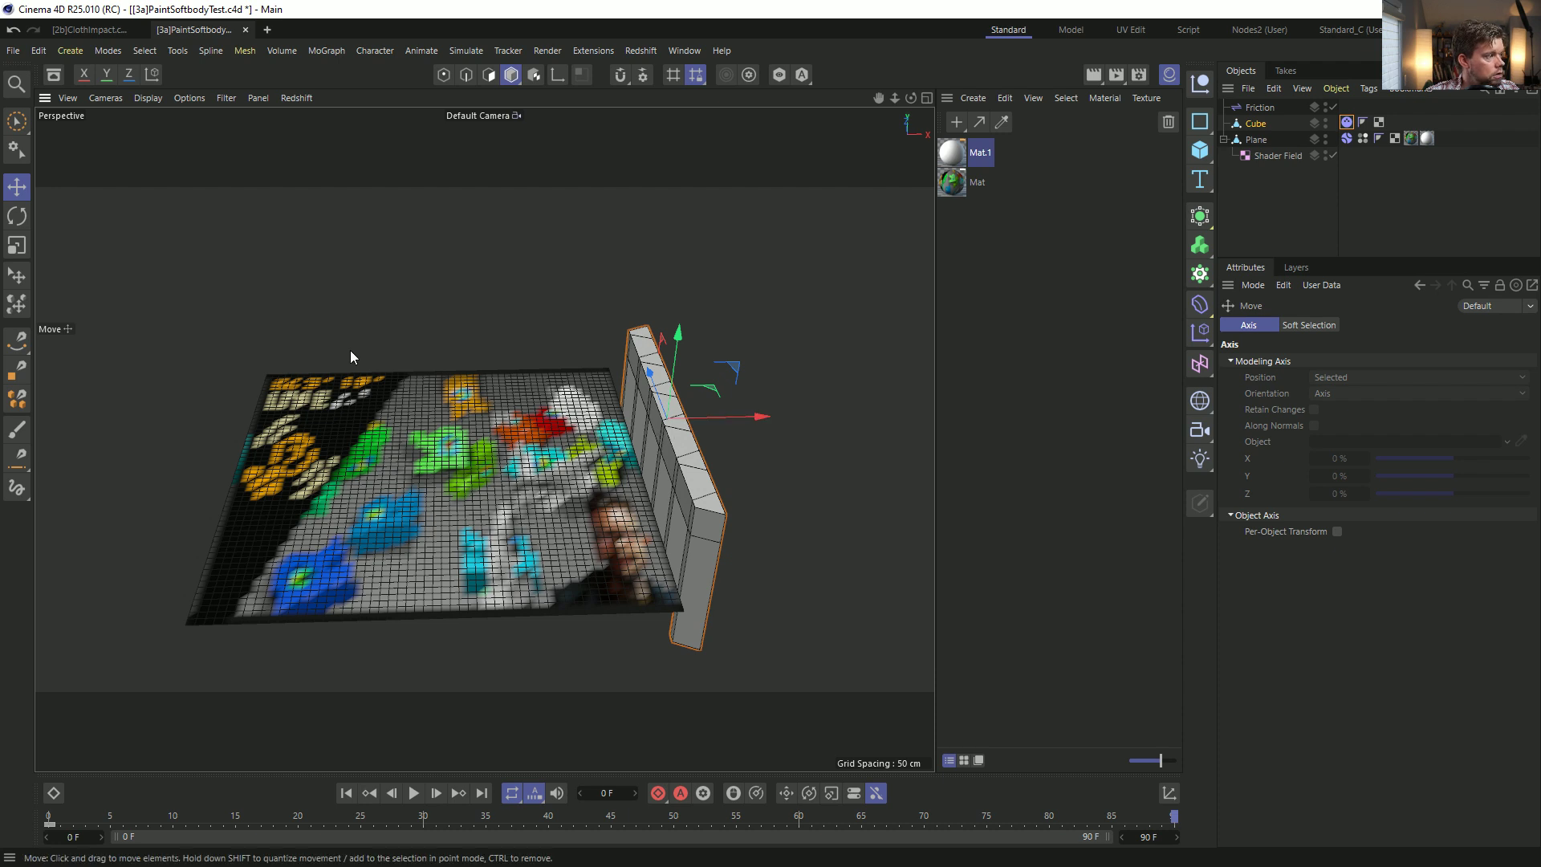
pyautogui.click(1244, 123)
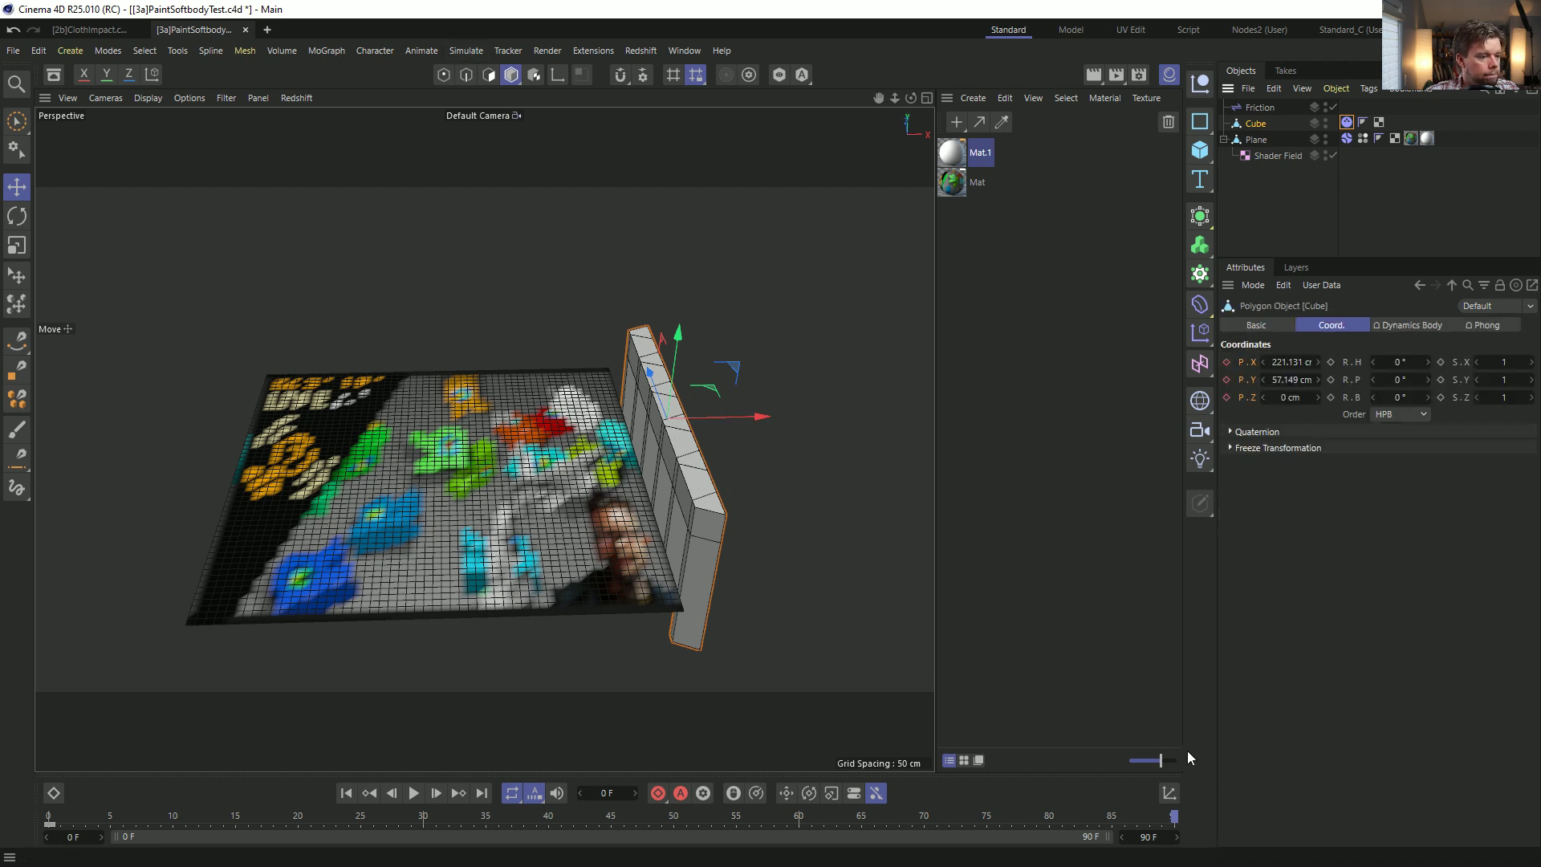
pyautogui.click(1348, 123)
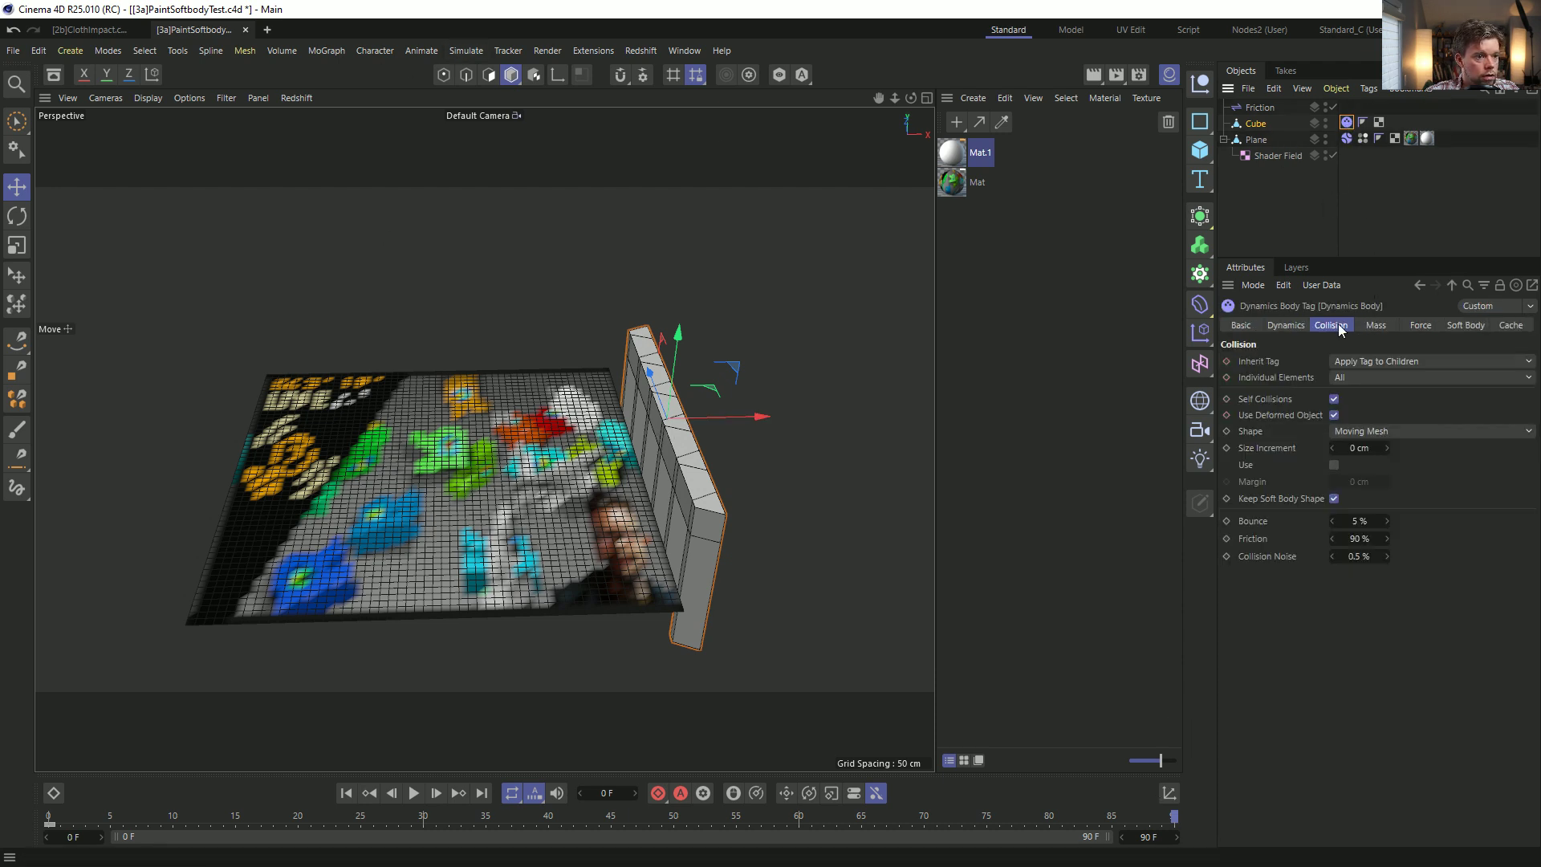
pyautogui.click(1287, 324)
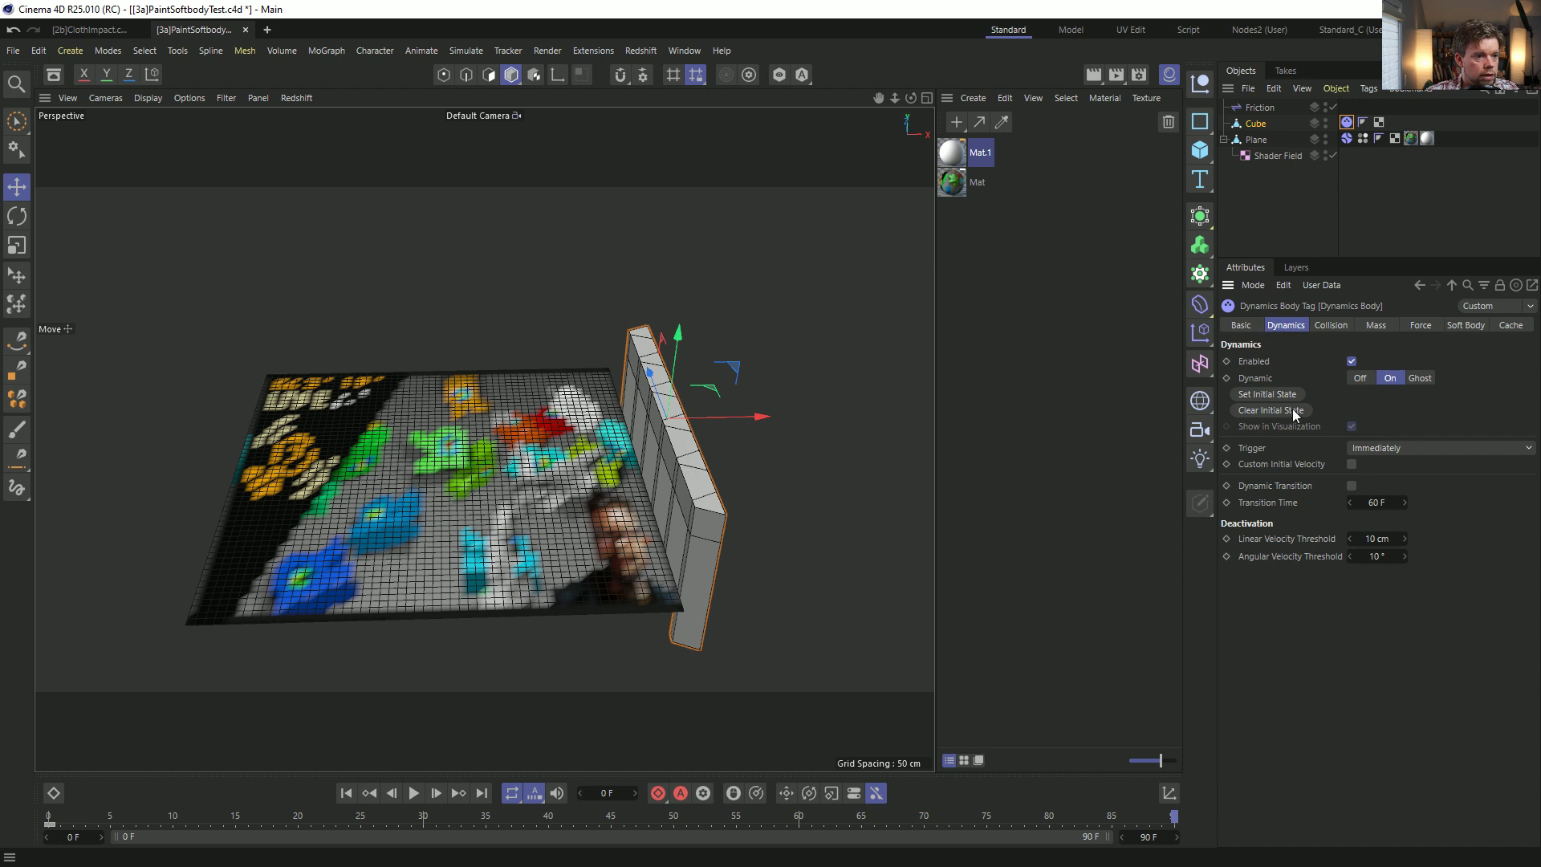
pyautogui.click(1265, 126)
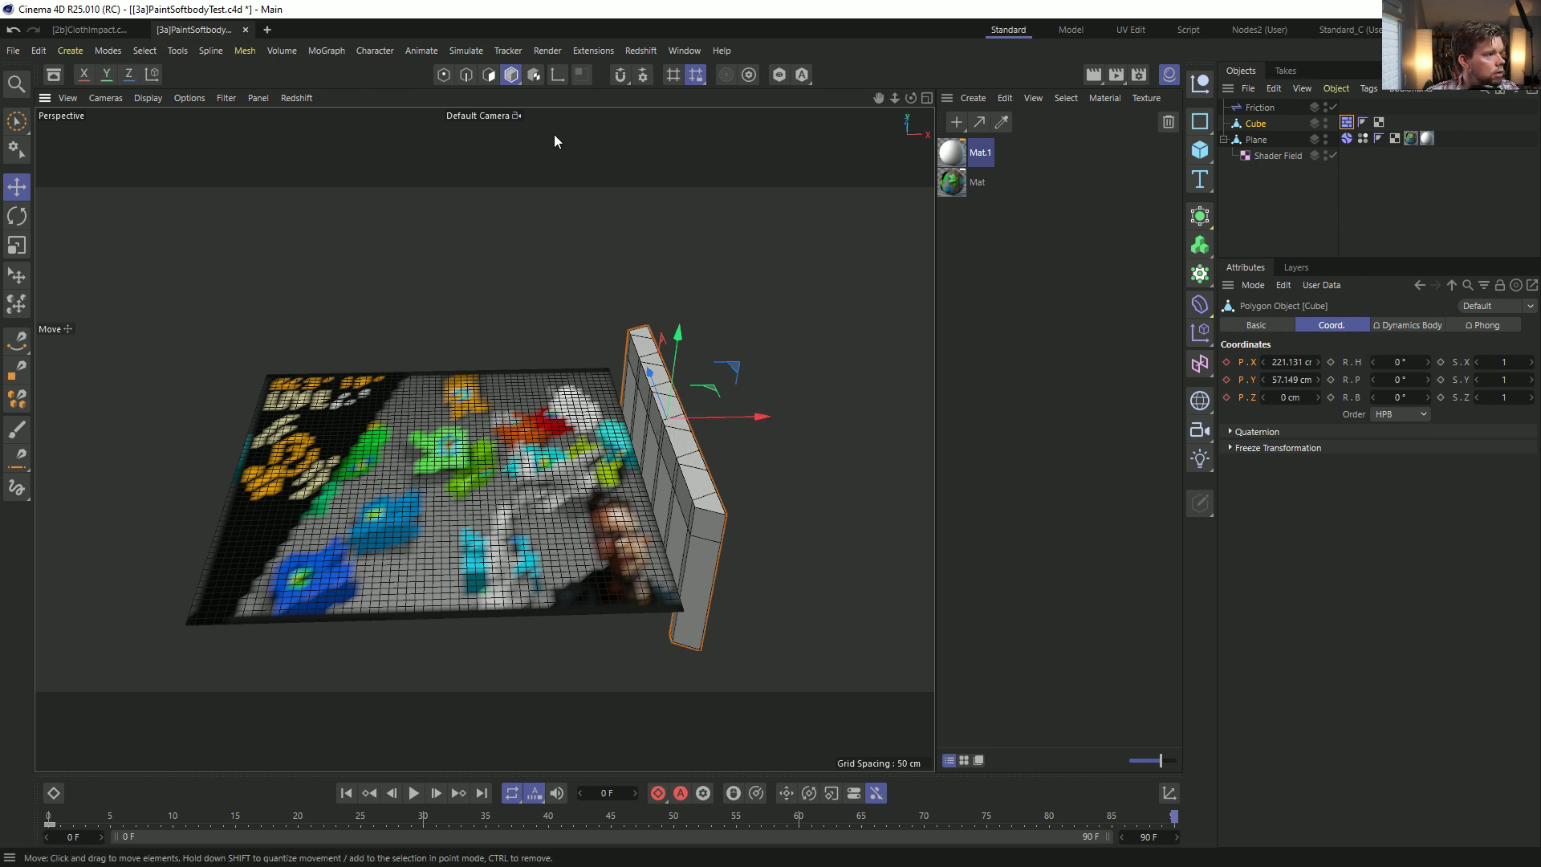
pyautogui.click(1347, 123)
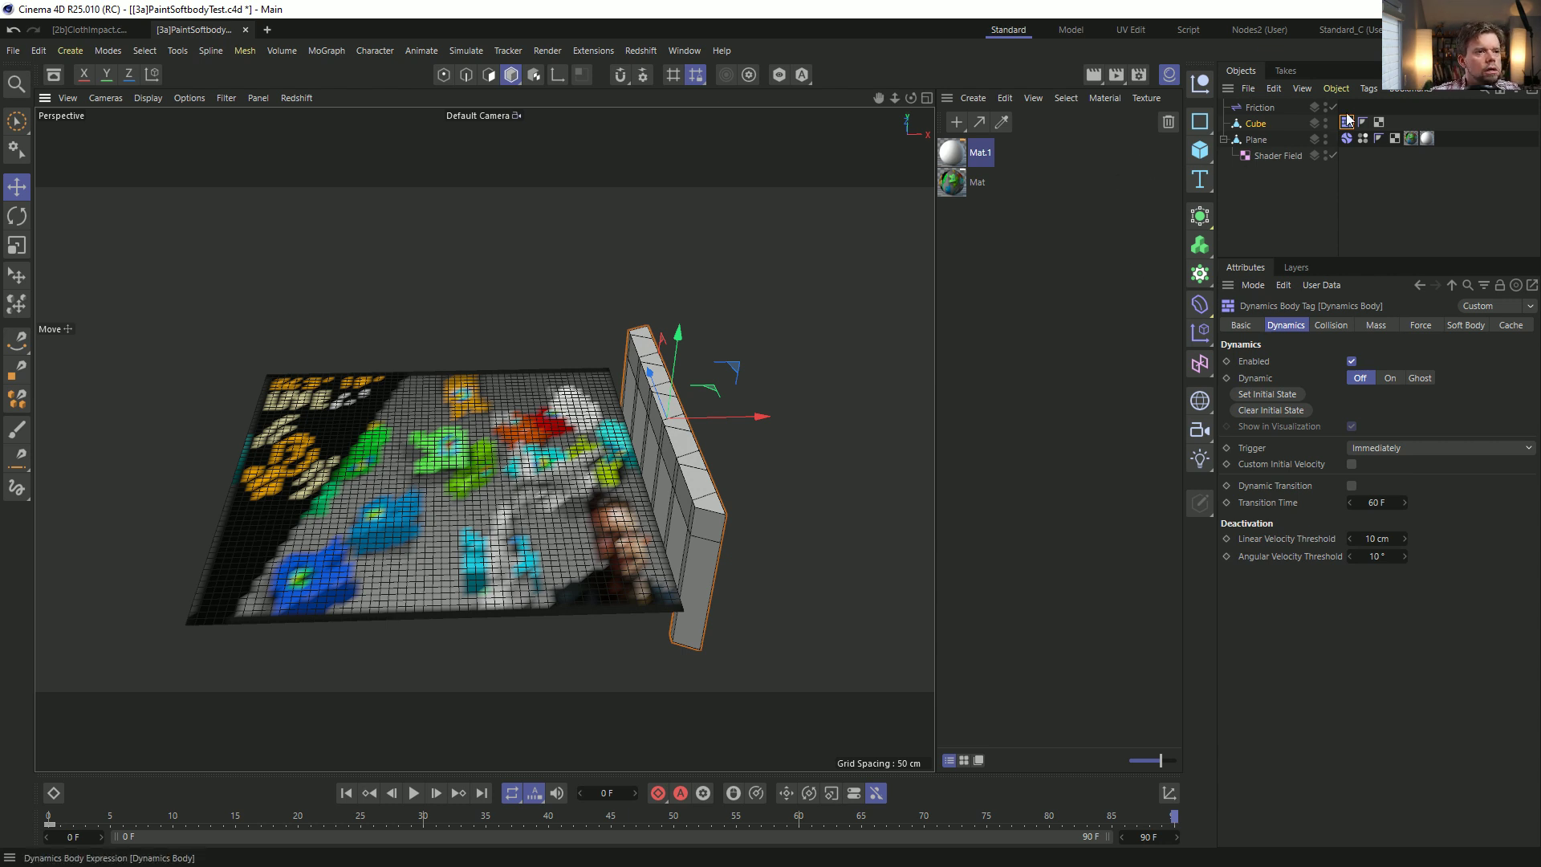
pyautogui.rightClick(1257, 125)
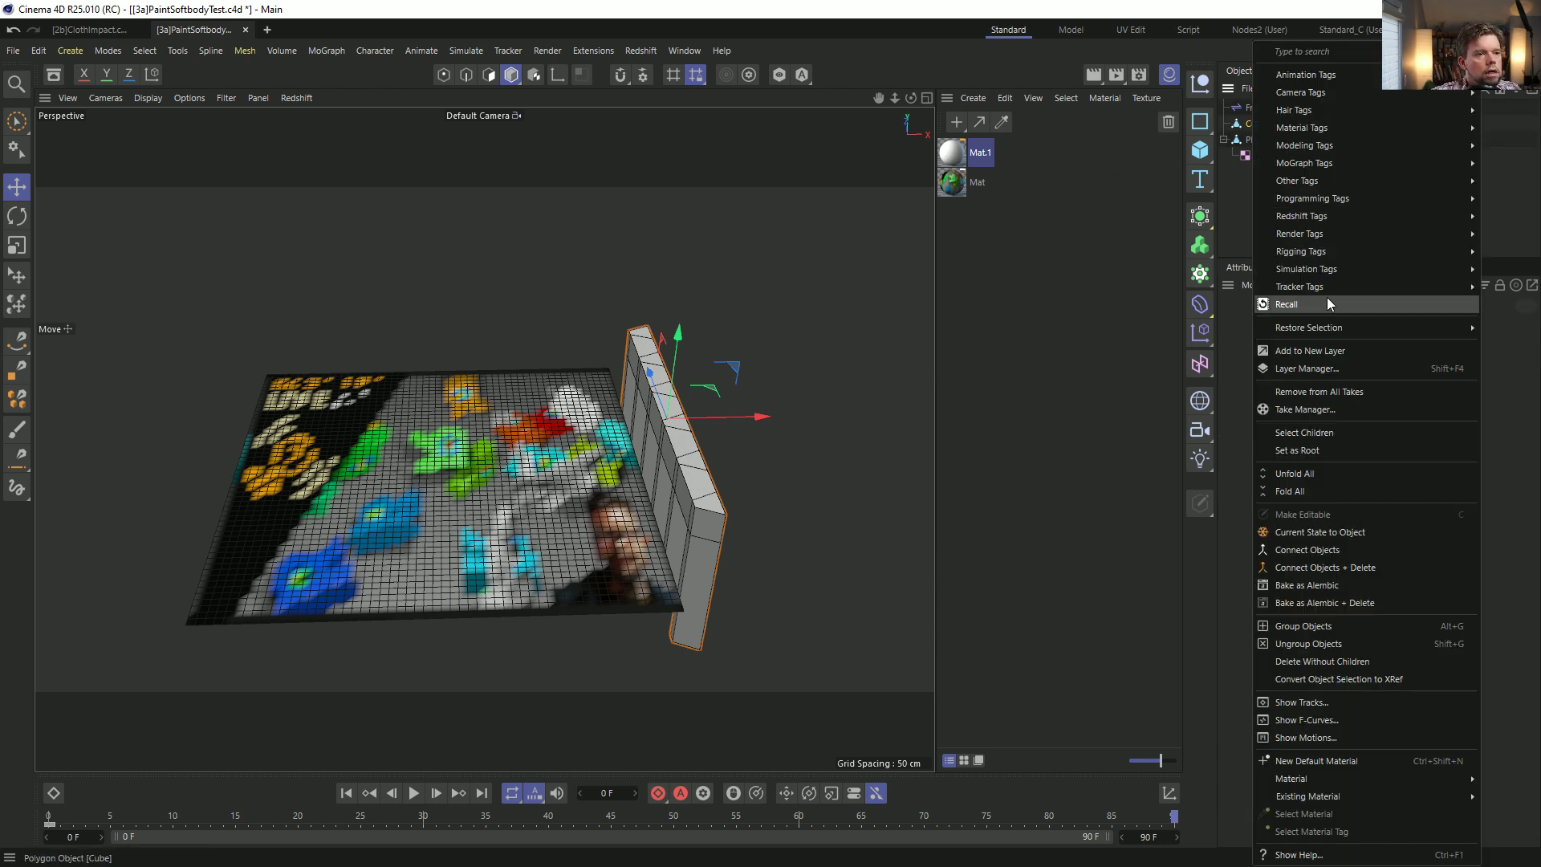
pyautogui.moveTo(1332, 251)
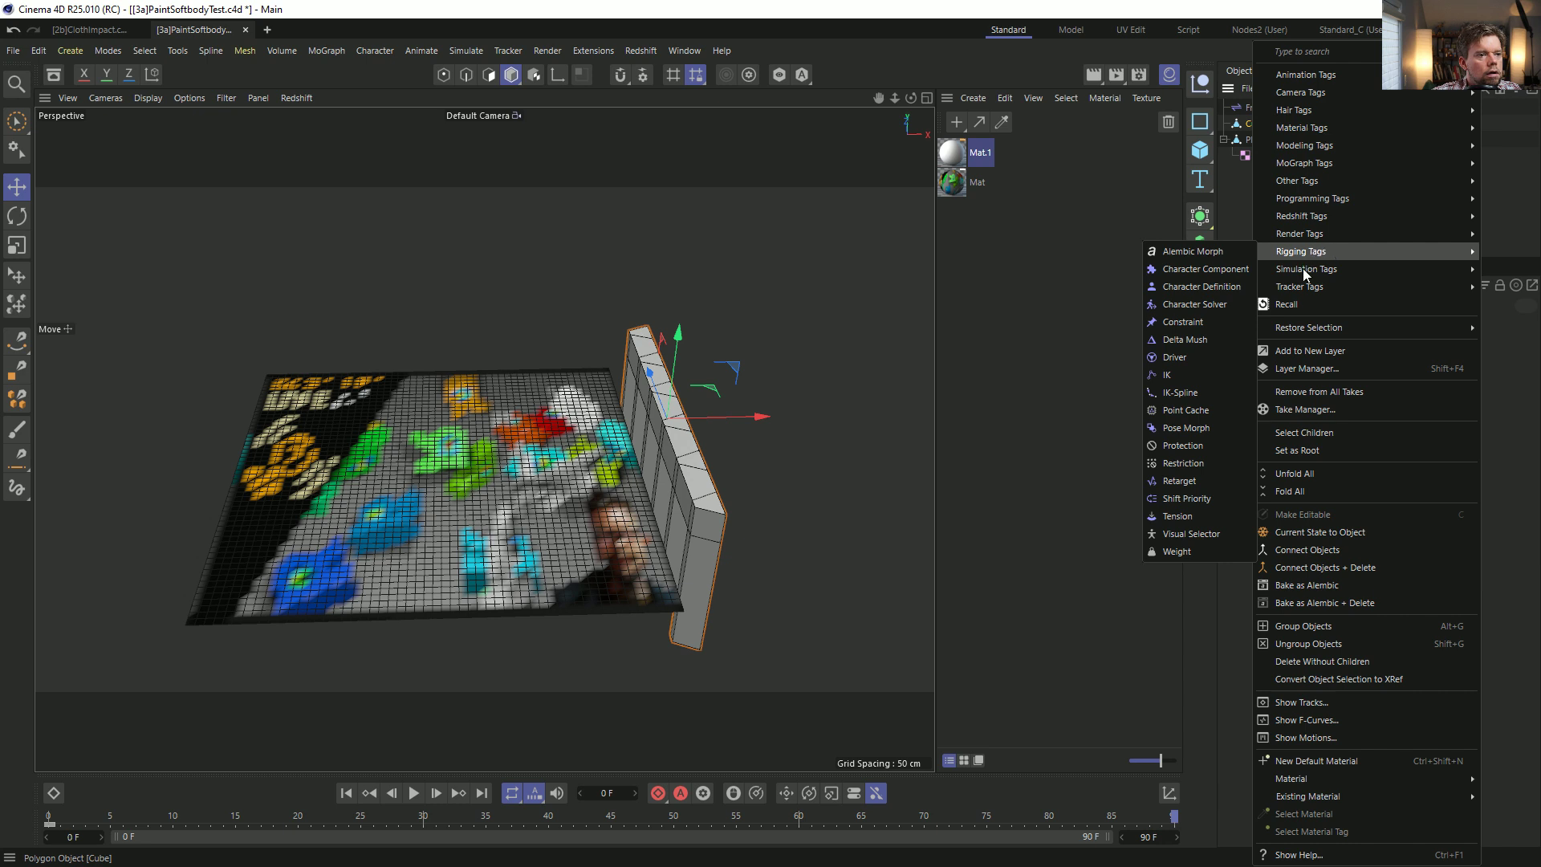
pyautogui.moveTo(1293, 276)
pyautogui.click(1217, 304)
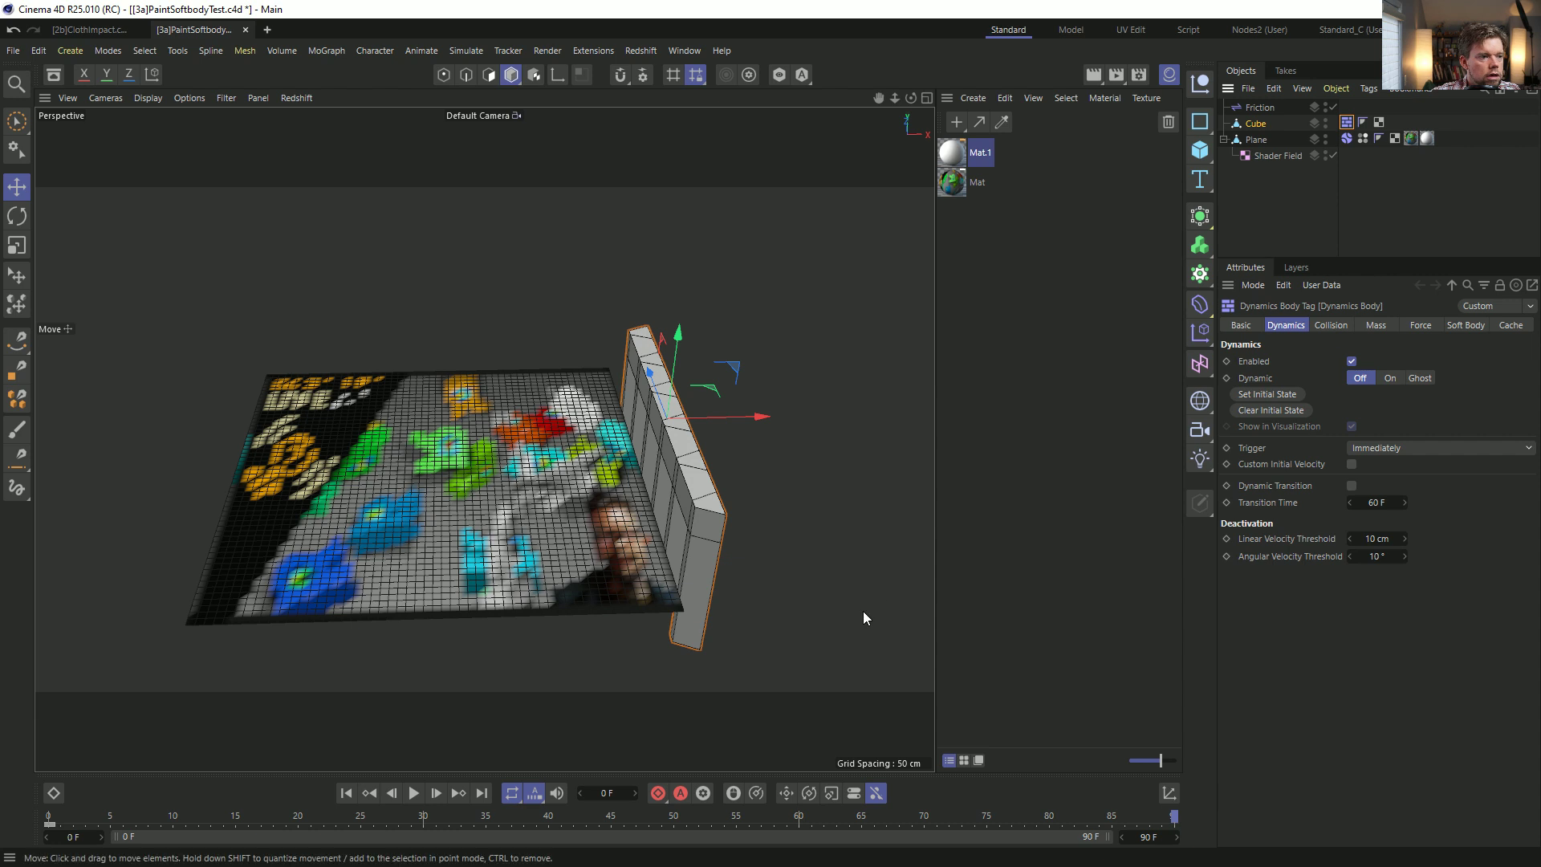
# Use Static Mesh as the collision shape of the comb cube's collider.
pyautogui.moveTo(723, 417); pyautogui.dragTo(740, 418)
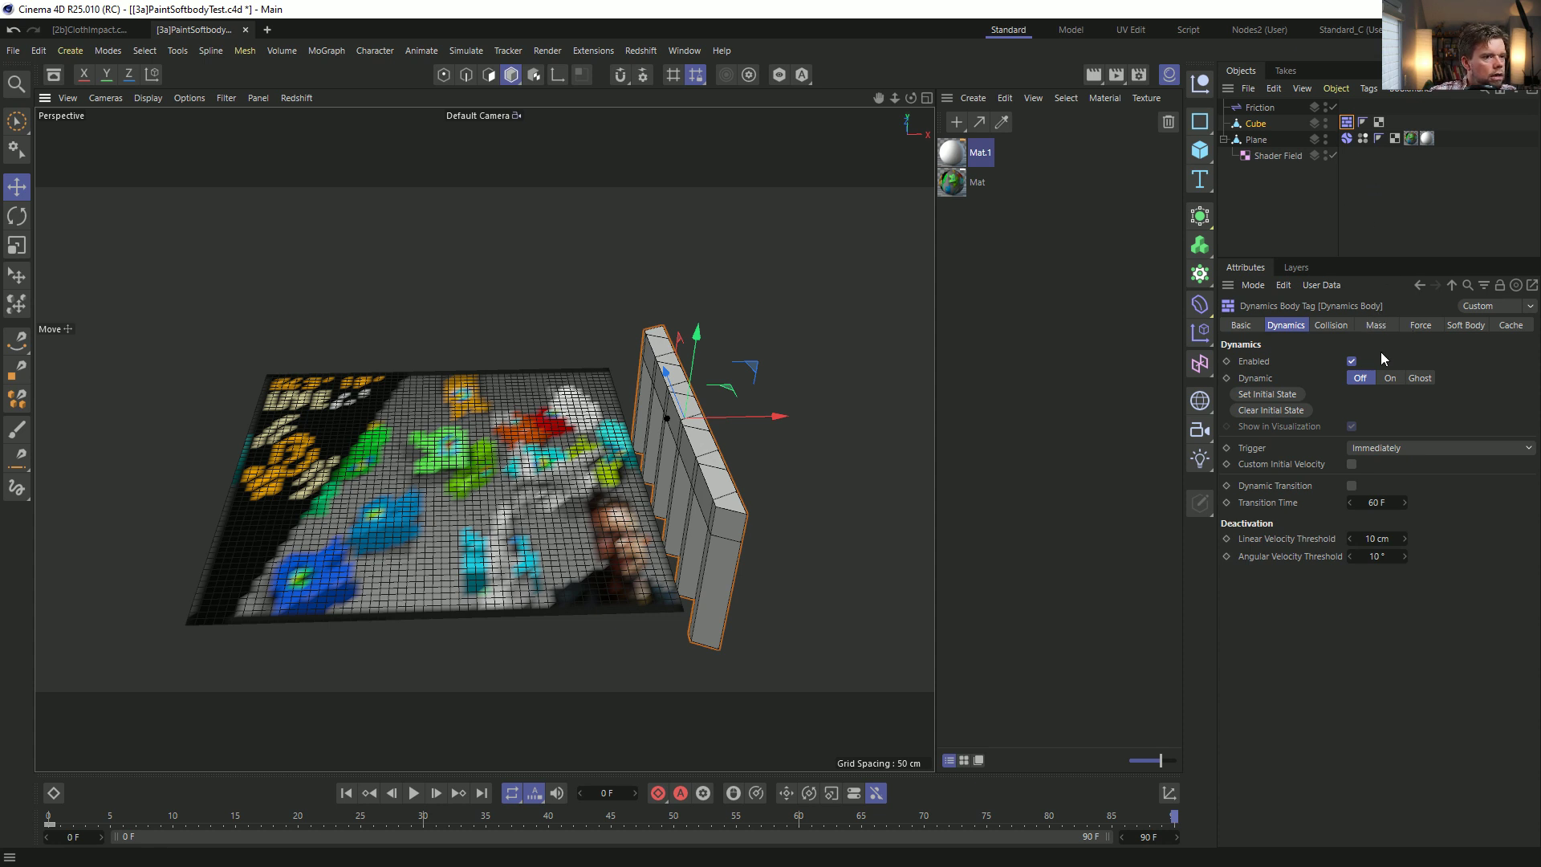
pyautogui.click(1334, 325)
pyautogui.click(1384, 430)
pyautogui.click(1329, 431)
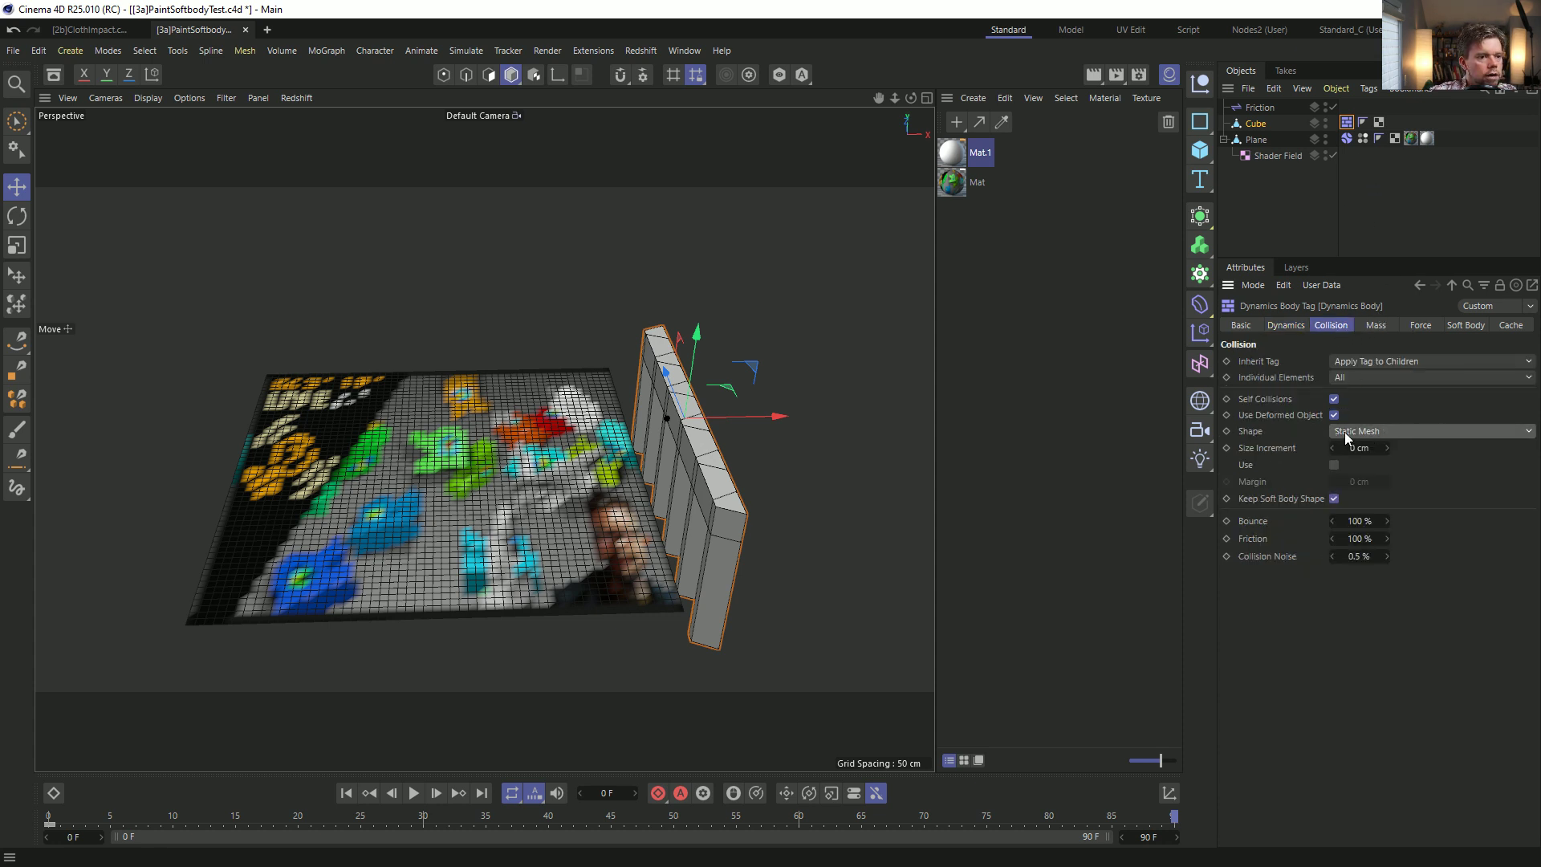
# At frame 90, move the comb cube along X across the plane to about -260 cm and keyframe its X, Y and Z position.
pyautogui.moveTo(772, 416); pyautogui.dragTo(234, 413)
pyautogui.click(1287, 327)
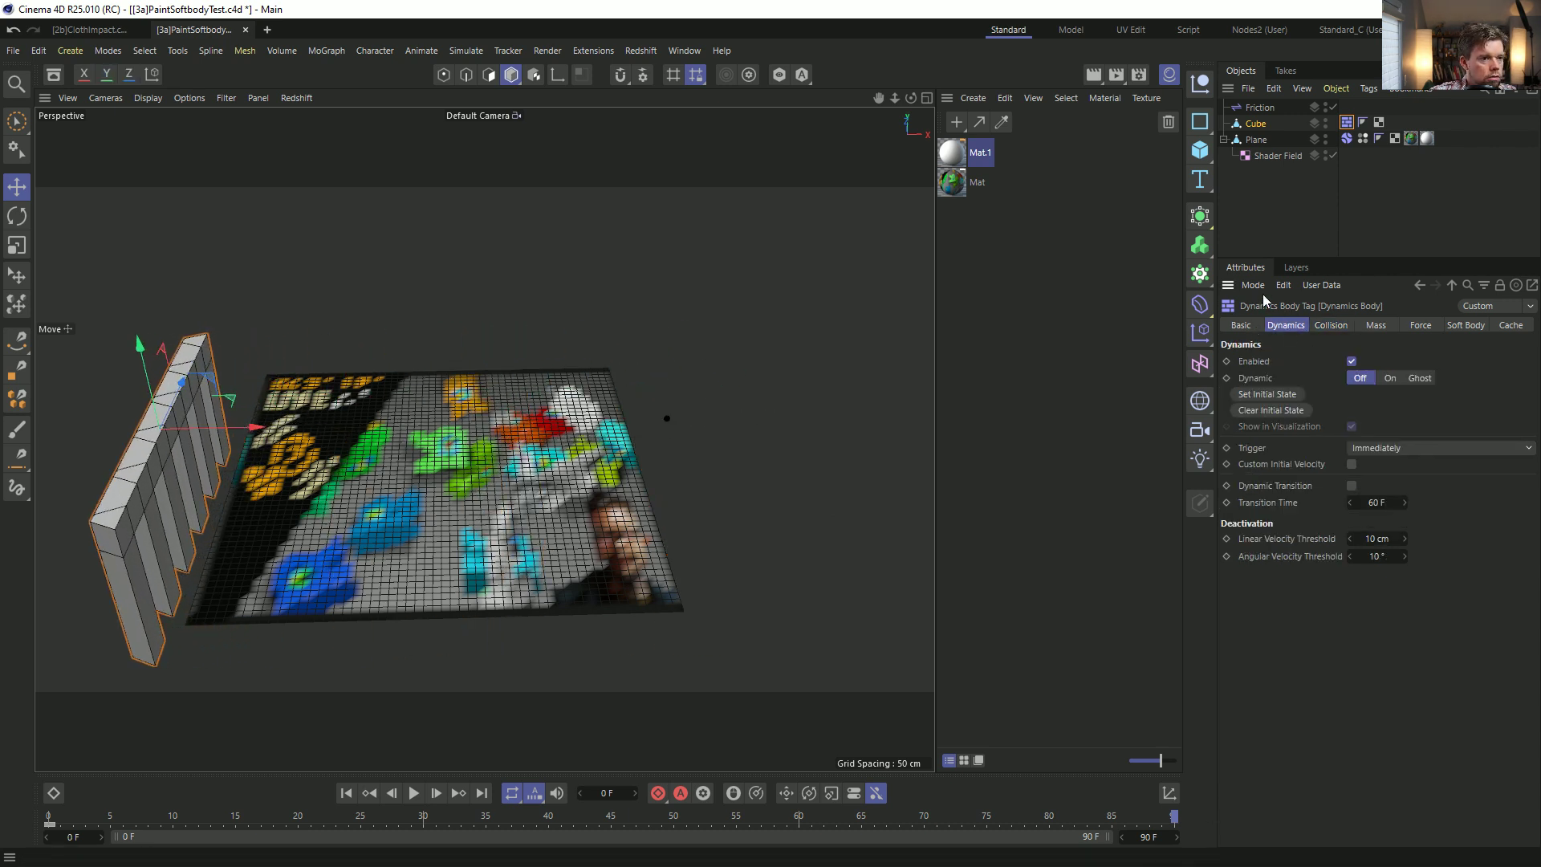
pyautogui.click(1257, 122)
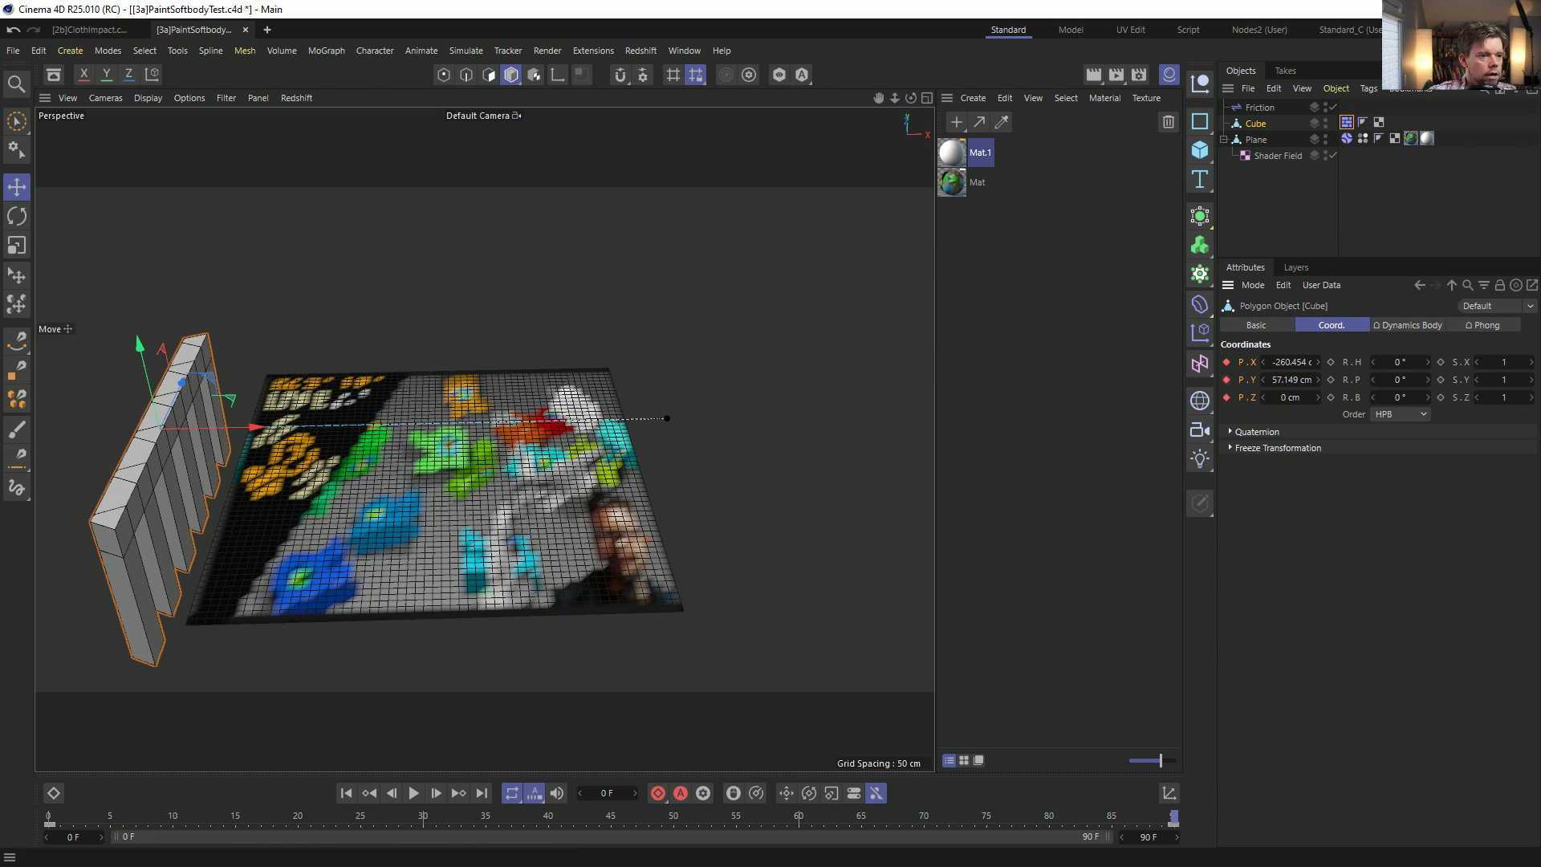
# Play the simulation to check how the comb drags the soft-body plane, and return to frame 0.
pyautogui.click(344, 796)
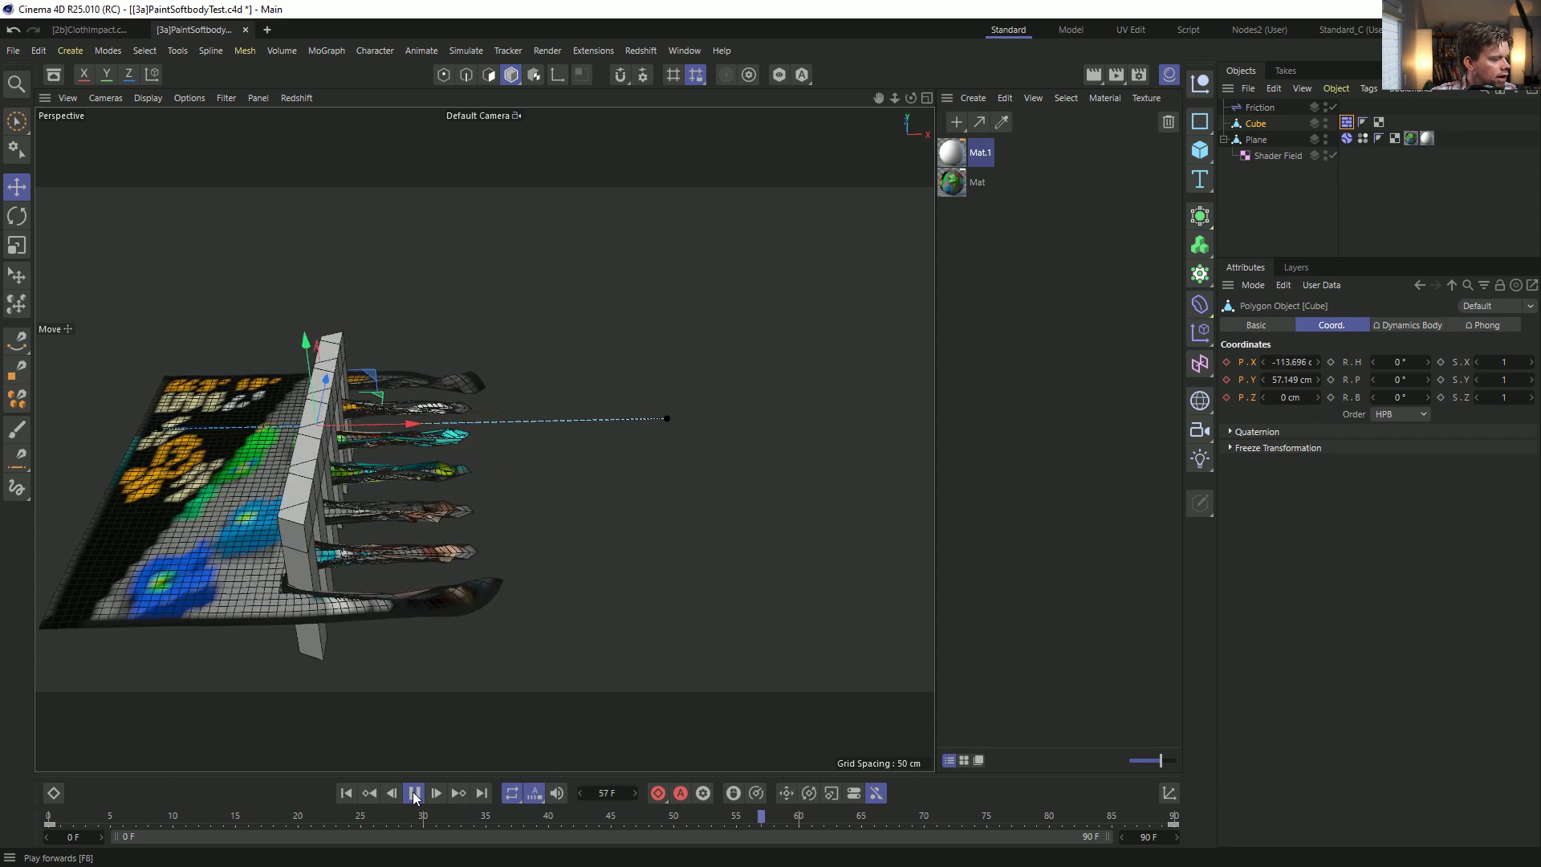
pyautogui.click(413, 791)
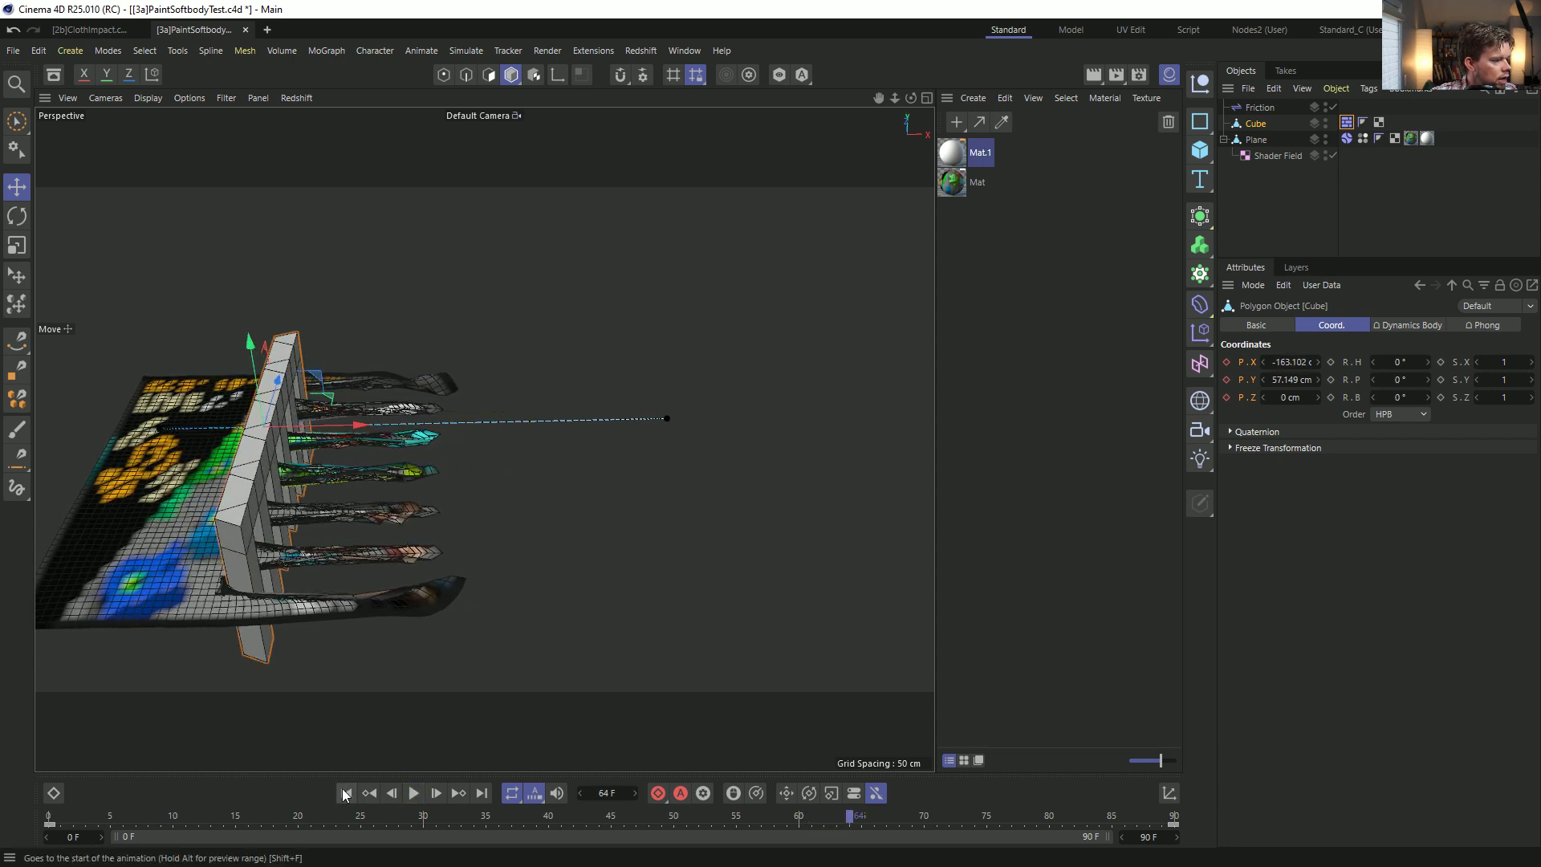
pyautogui.click(346, 793)
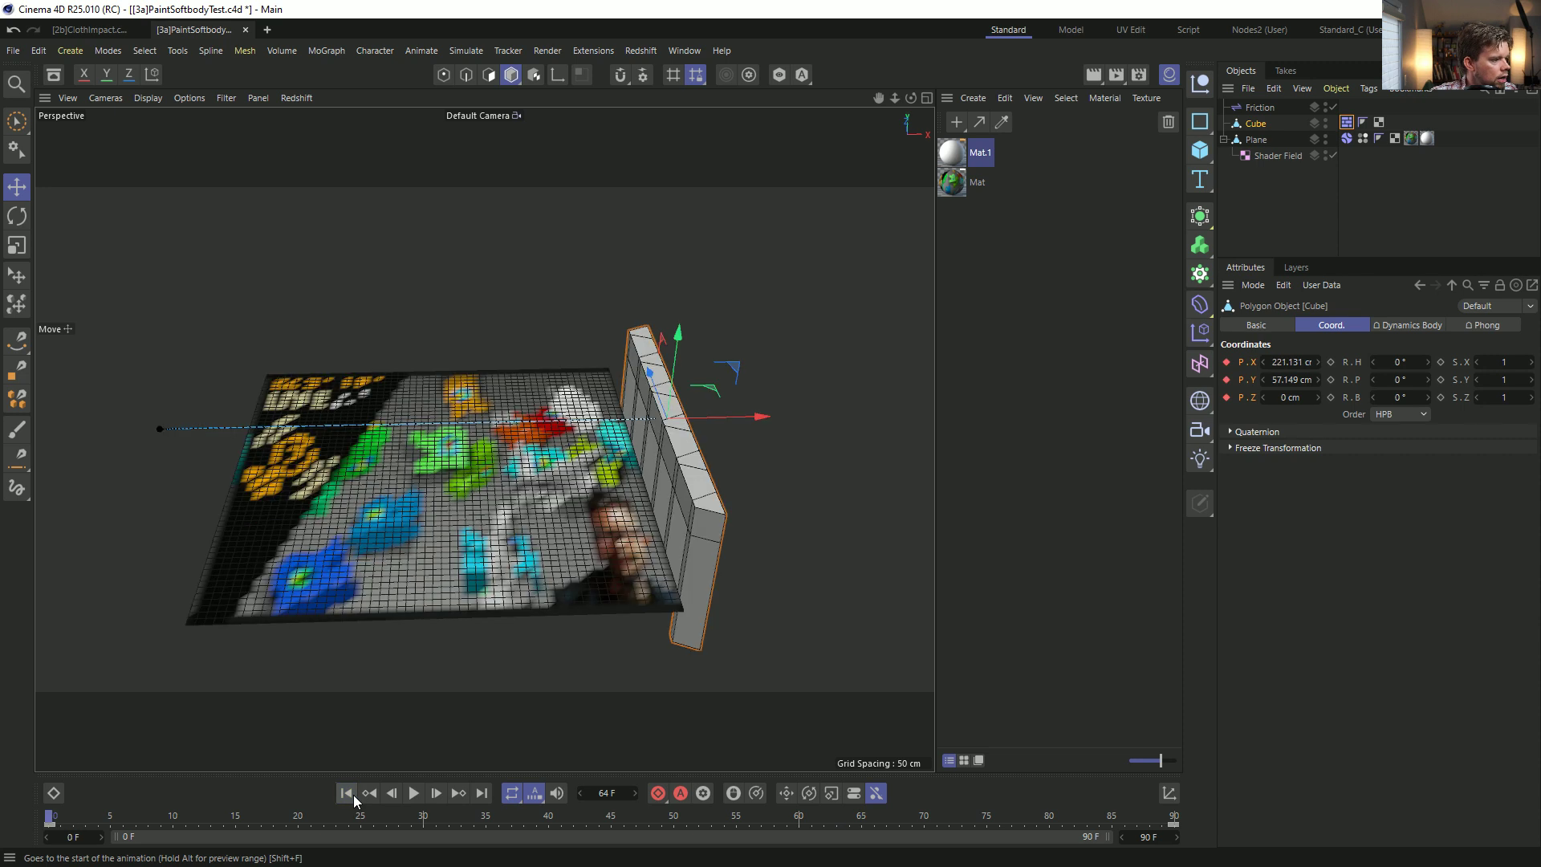
# Set Follow Position and Follow Rotation to 15 in the plane's soft-body force settings.
pyautogui.click(1347, 139)
pyautogui.click(1331, 325)
pyautogui.click(1377, 325)
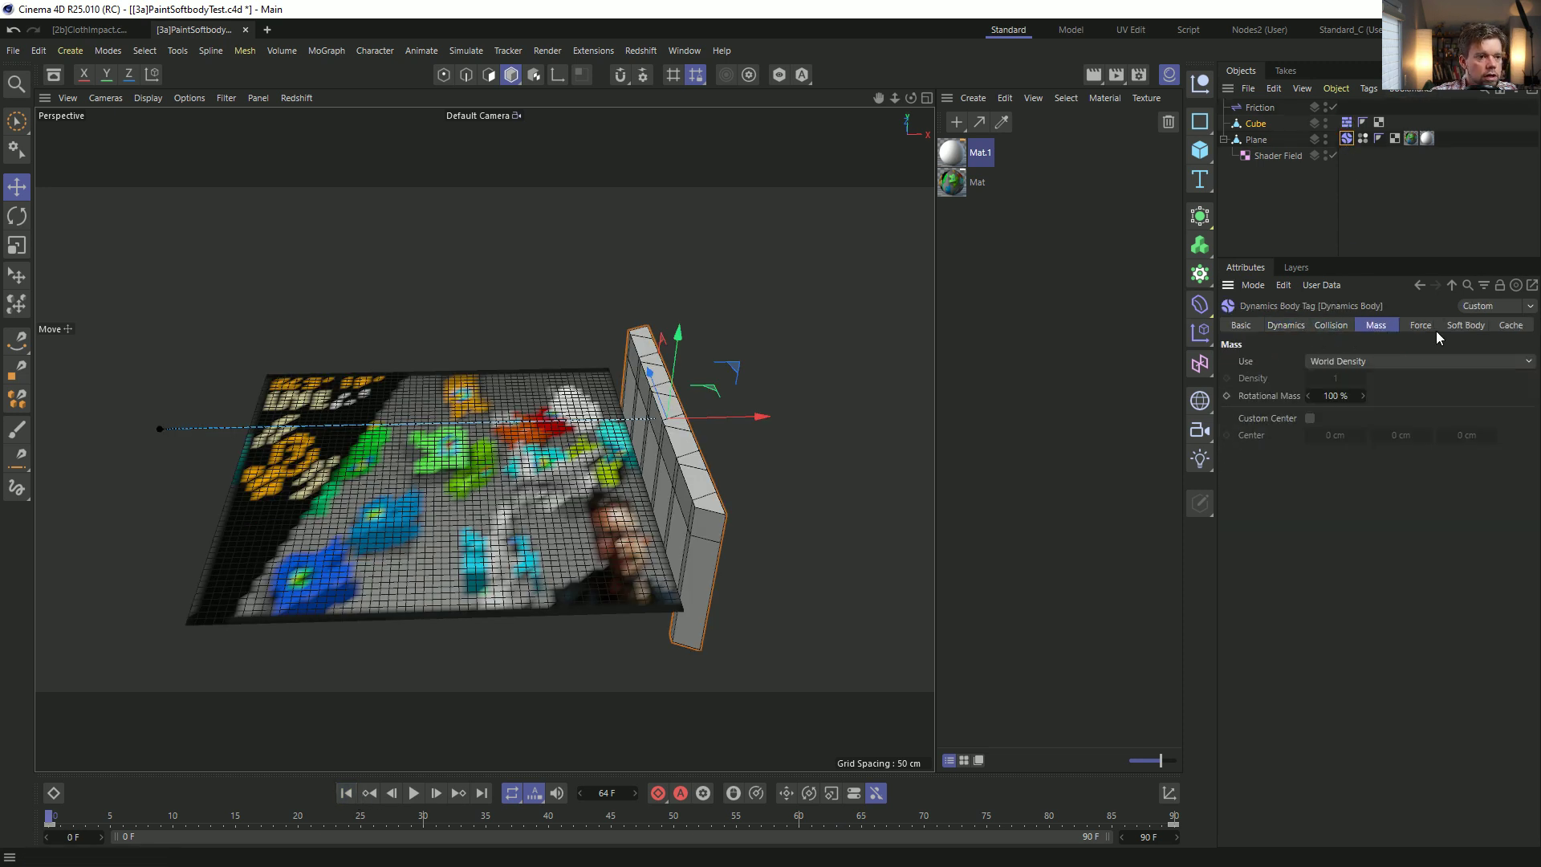
pyautogui.click(1420, 325)
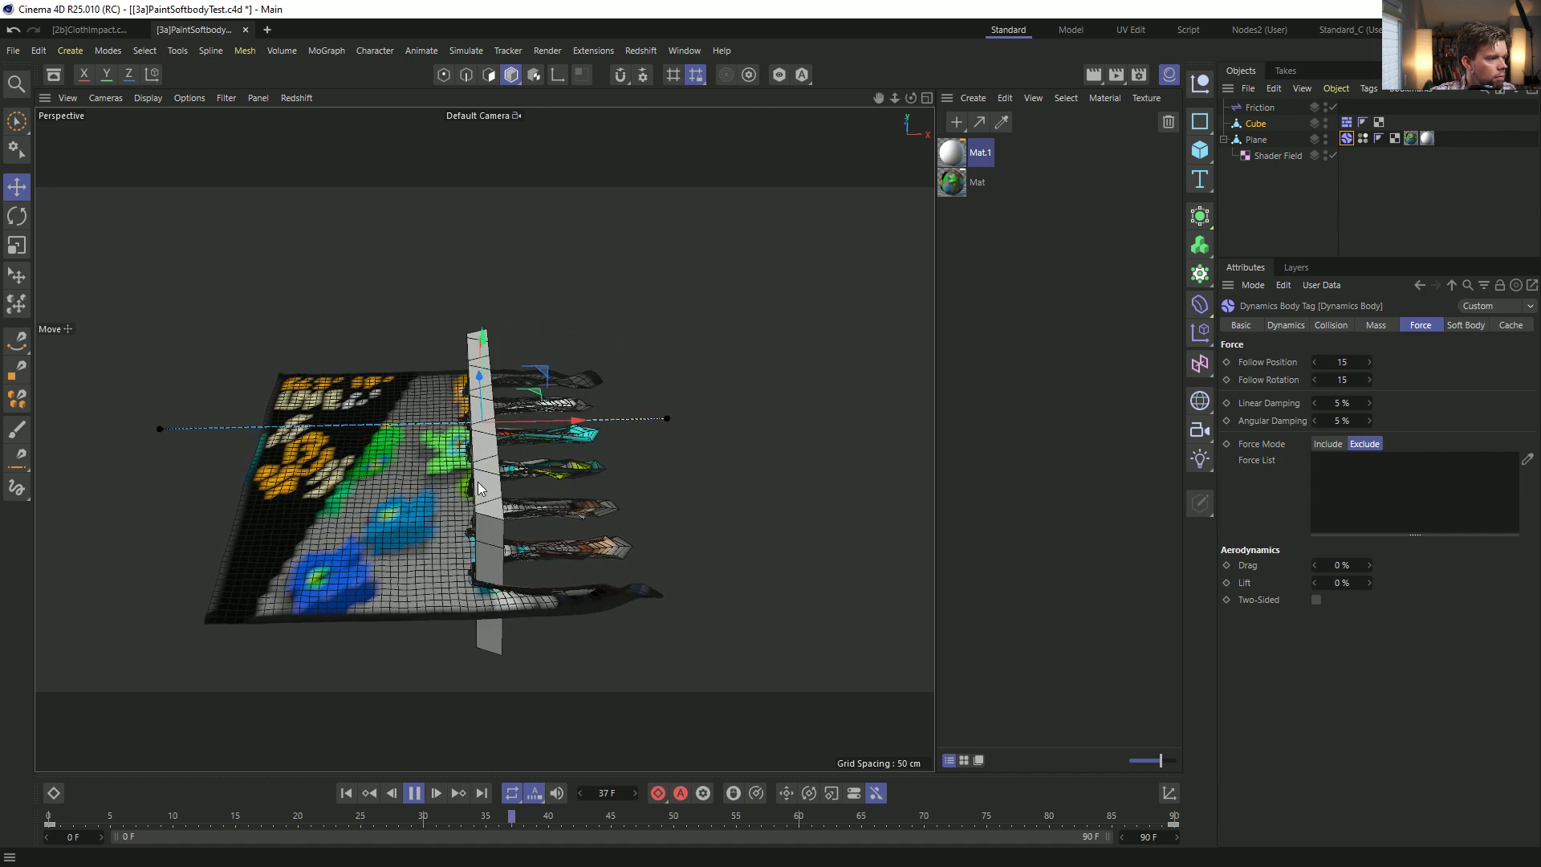
# Replay the simulation several times and examine the combed strokes from the side, from above and at an angle.
pyautogui.keyDown('alt'); pyautogui.moveTo(474, 491); pyautogui.dragTo(408, 553); pyautogui.keyUp('alt')
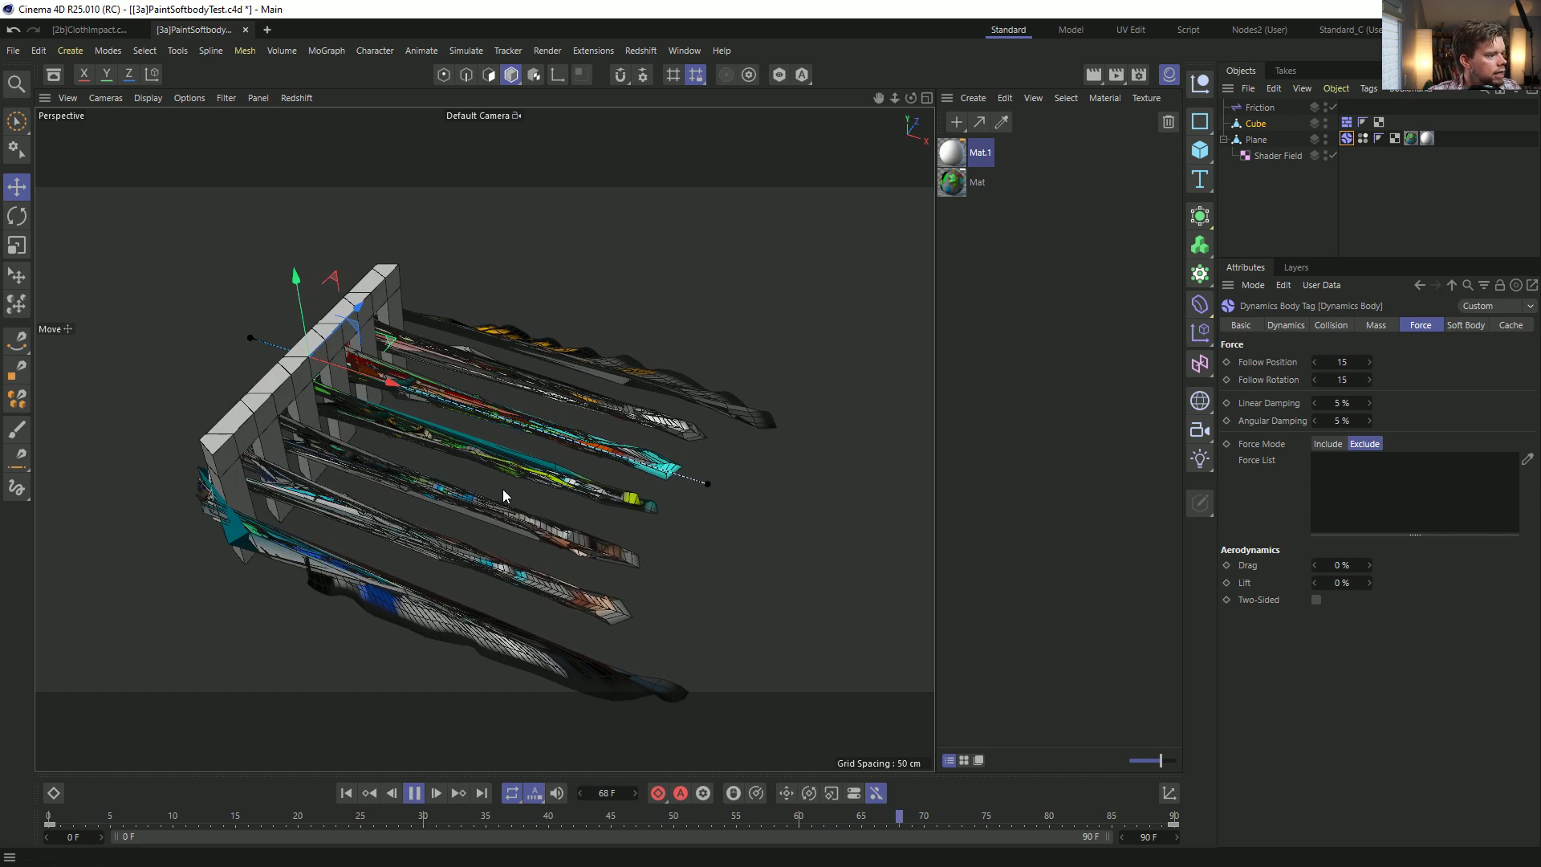
pyautogui.click(413, 793)
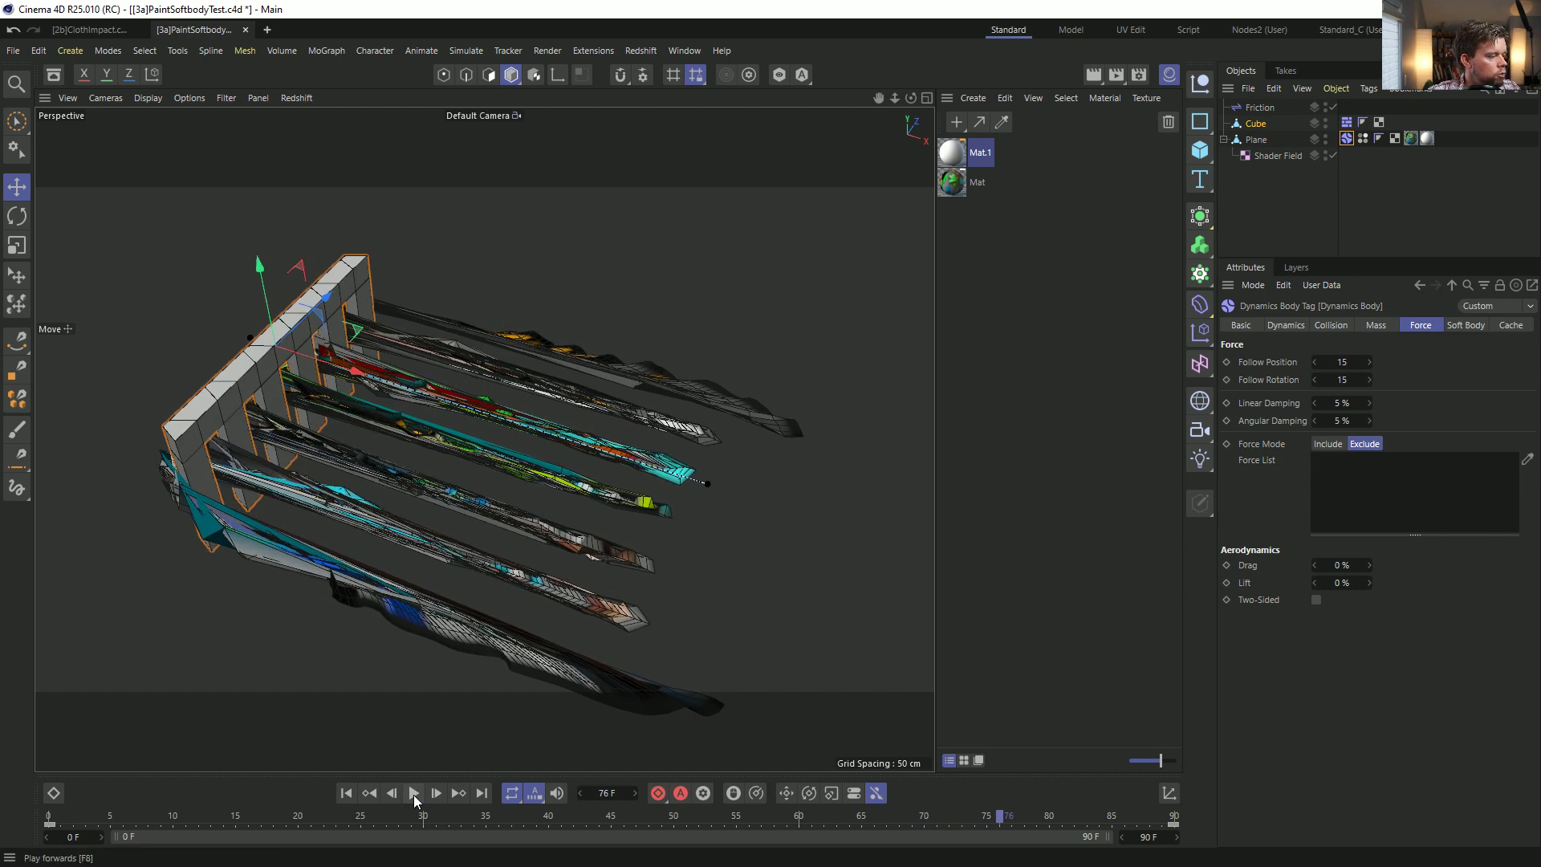
pyautogui.moveTo(477, 536)
pyautogui.keyDown('alt'); pyautogui.mouseDown()
pyautogui.moveTo(533, 674)
pyautogui.moveTo(478, 334)
pyautogui.moveTo(514, 481)
pyautogui.moveTo(613, 647)
pyautogui.moveTo(538, 521)
pyautogui.moveTo(556, 522)
pyautogui.moveTo(550, 470)
pyautogui.moveTo(514, 610)
pyautogui.mouseUp(); pyautogui.keyUp('alt')
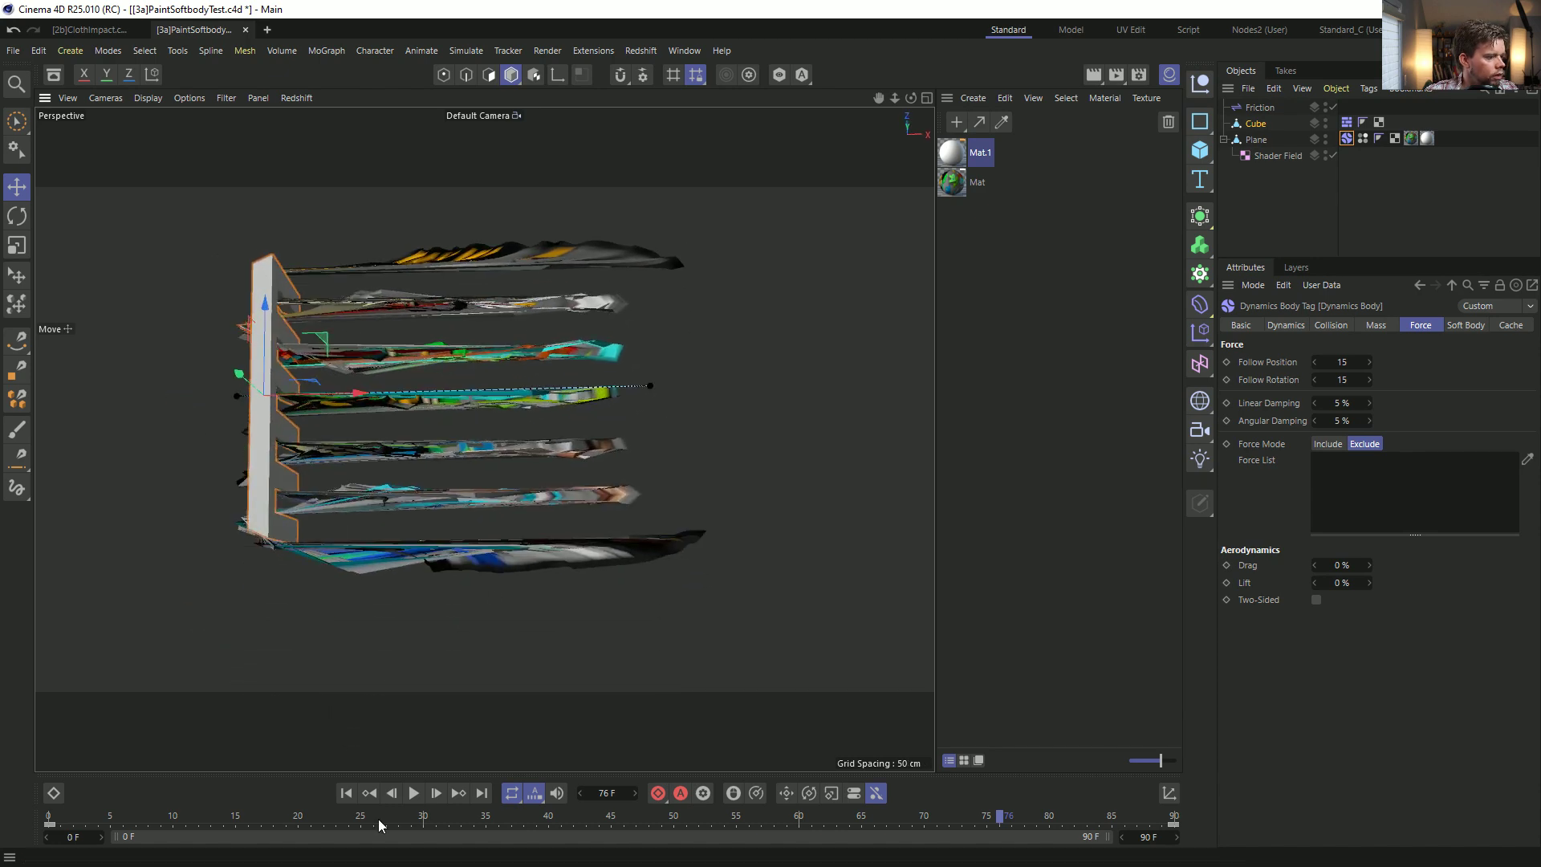
pyautogui.click(346, 793)
pyautogui.click(416, 793)
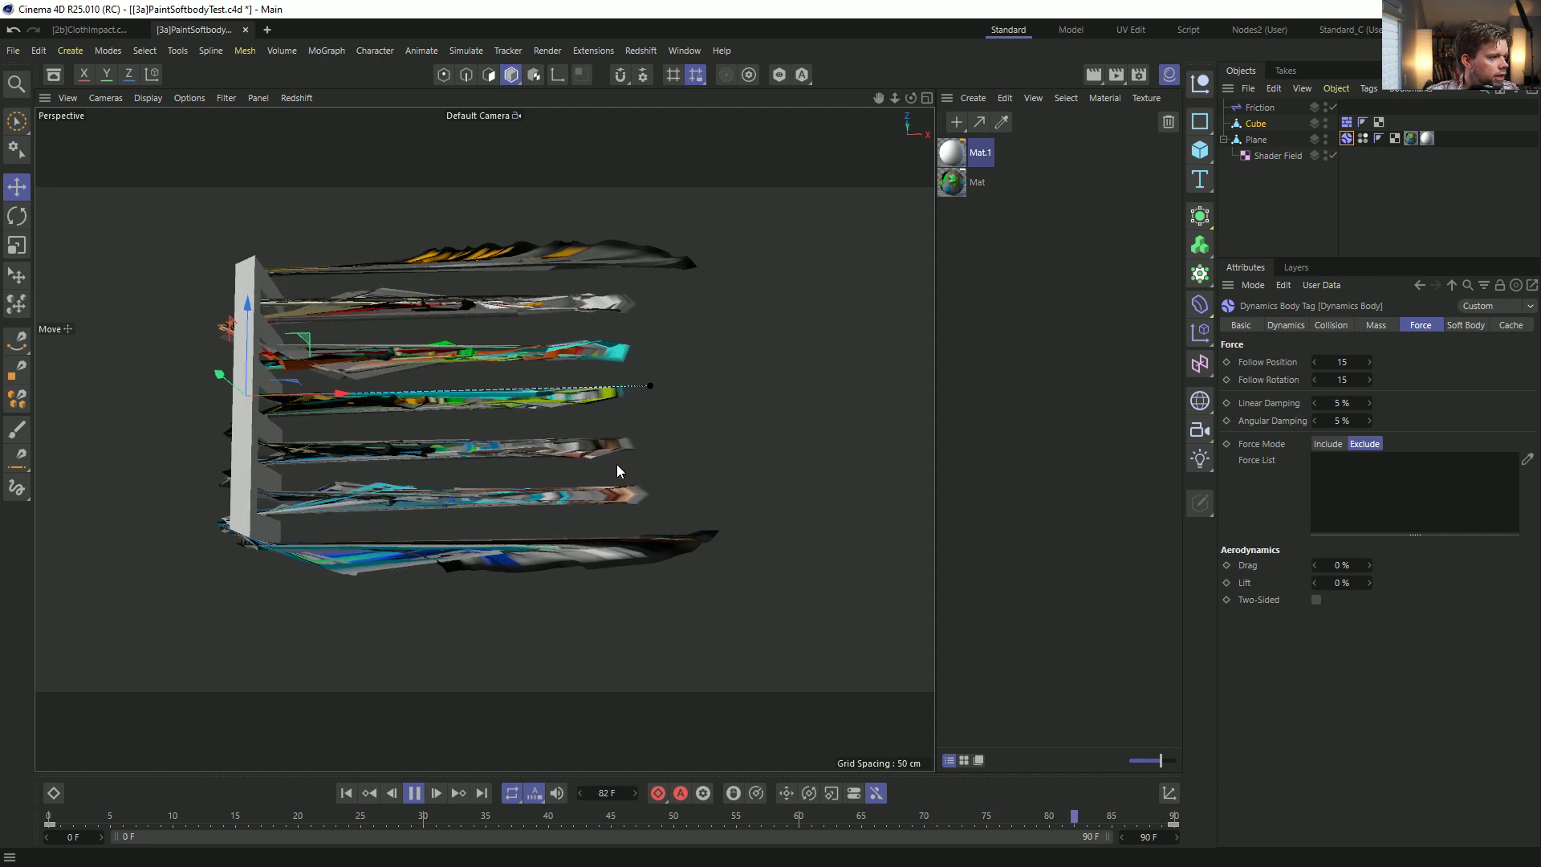
pyautogui.keyDown('alt'); pyautogui.moveTo(522, 455); pyautogui.dragTo(640, 352); pyautogui.keyUp('alt')
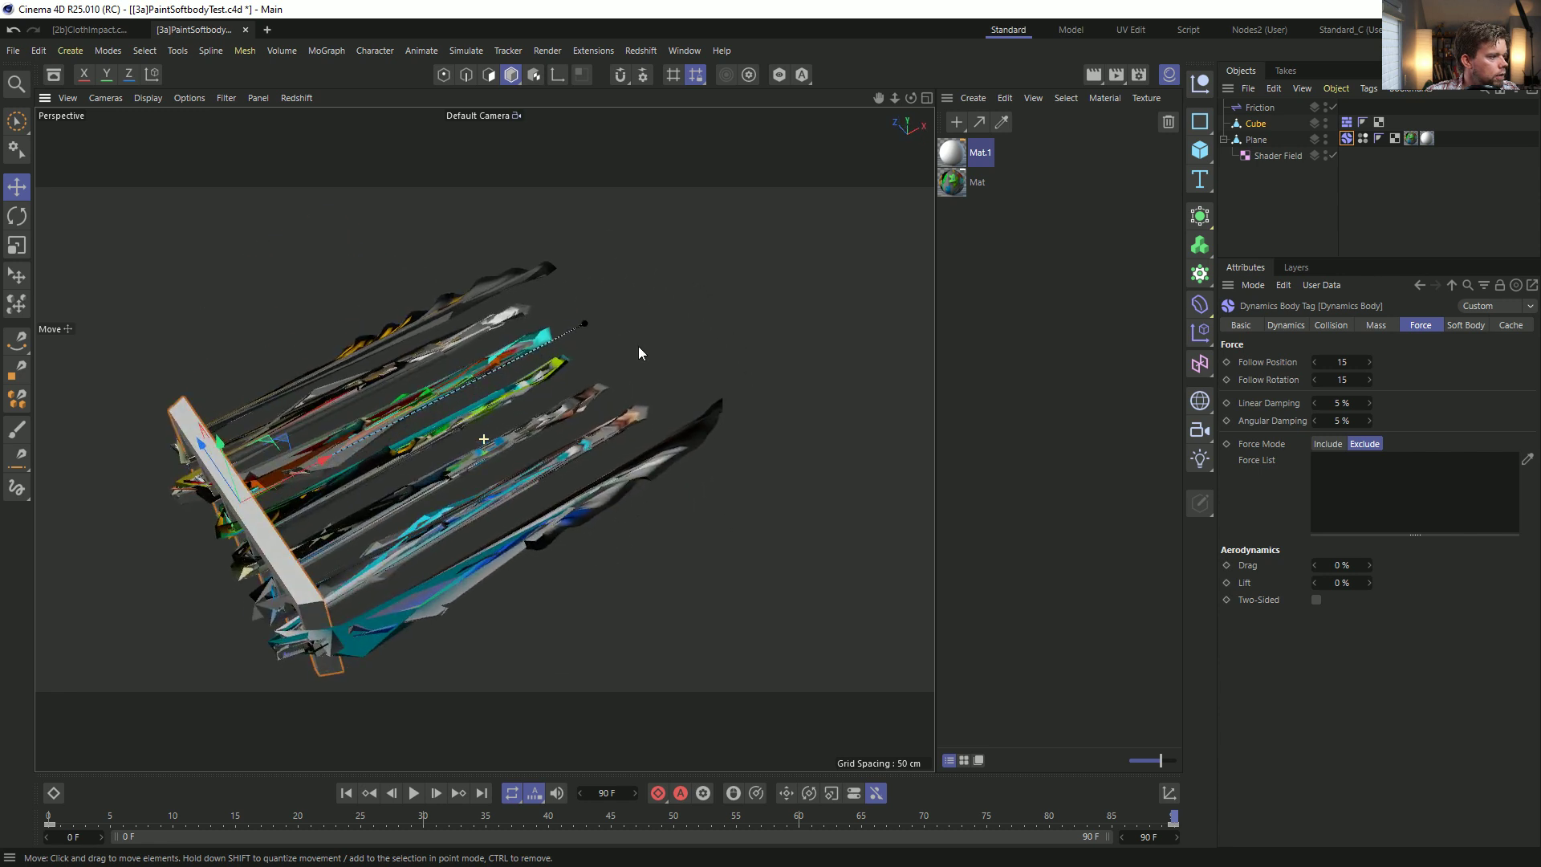
pyautogui.click(355, 795)
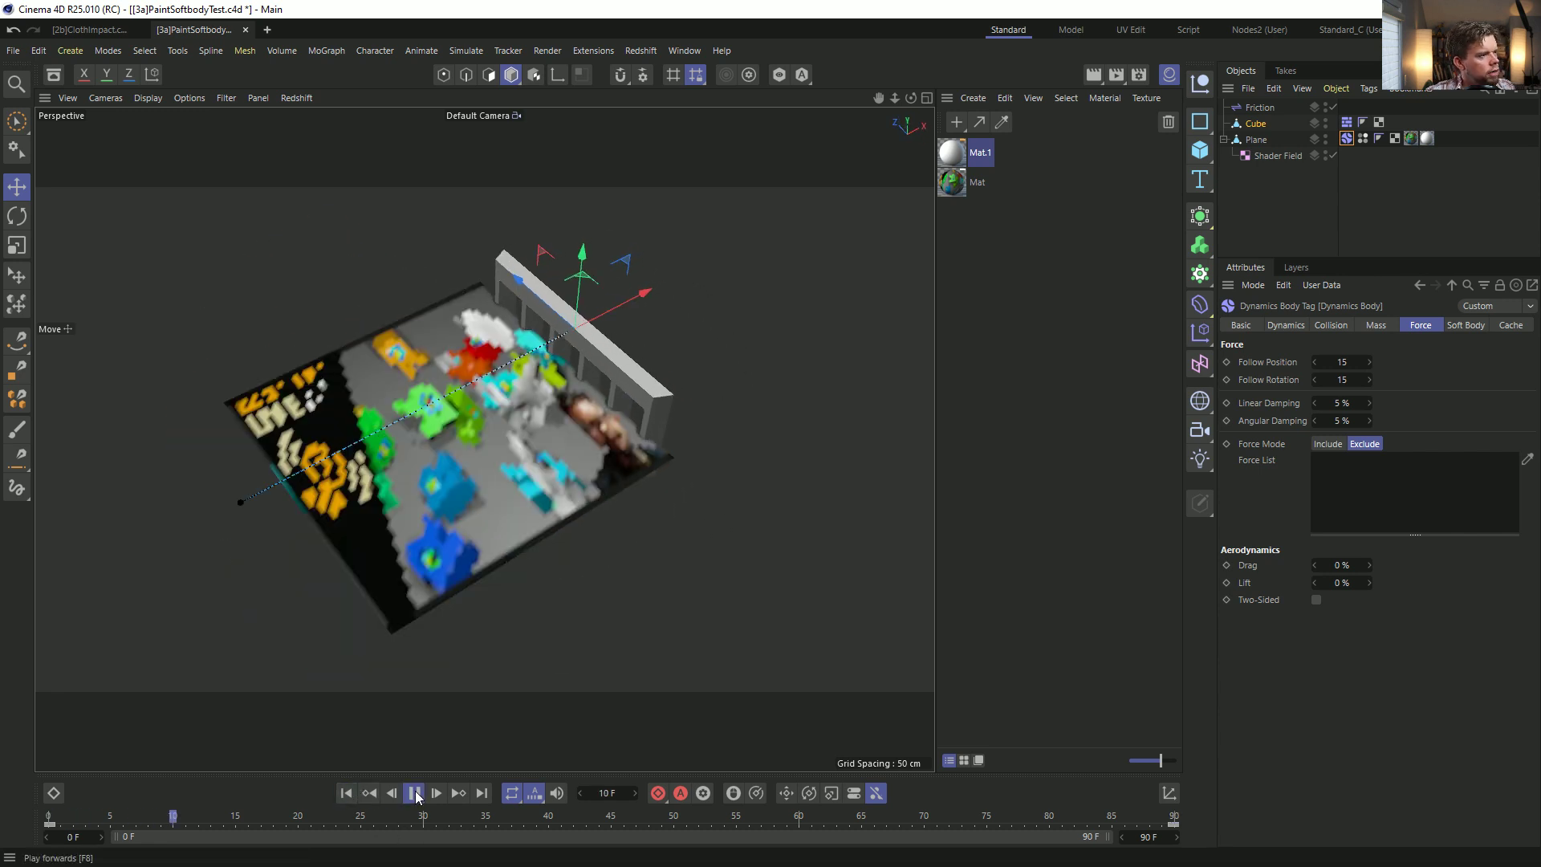
pyautogui.click(415, 794)
pyautogui.keyDown('alt'); pyautogui.moveTo(642, 541); pyautogui.dragTo(542, 345); pyautogui.keyUp('alt')
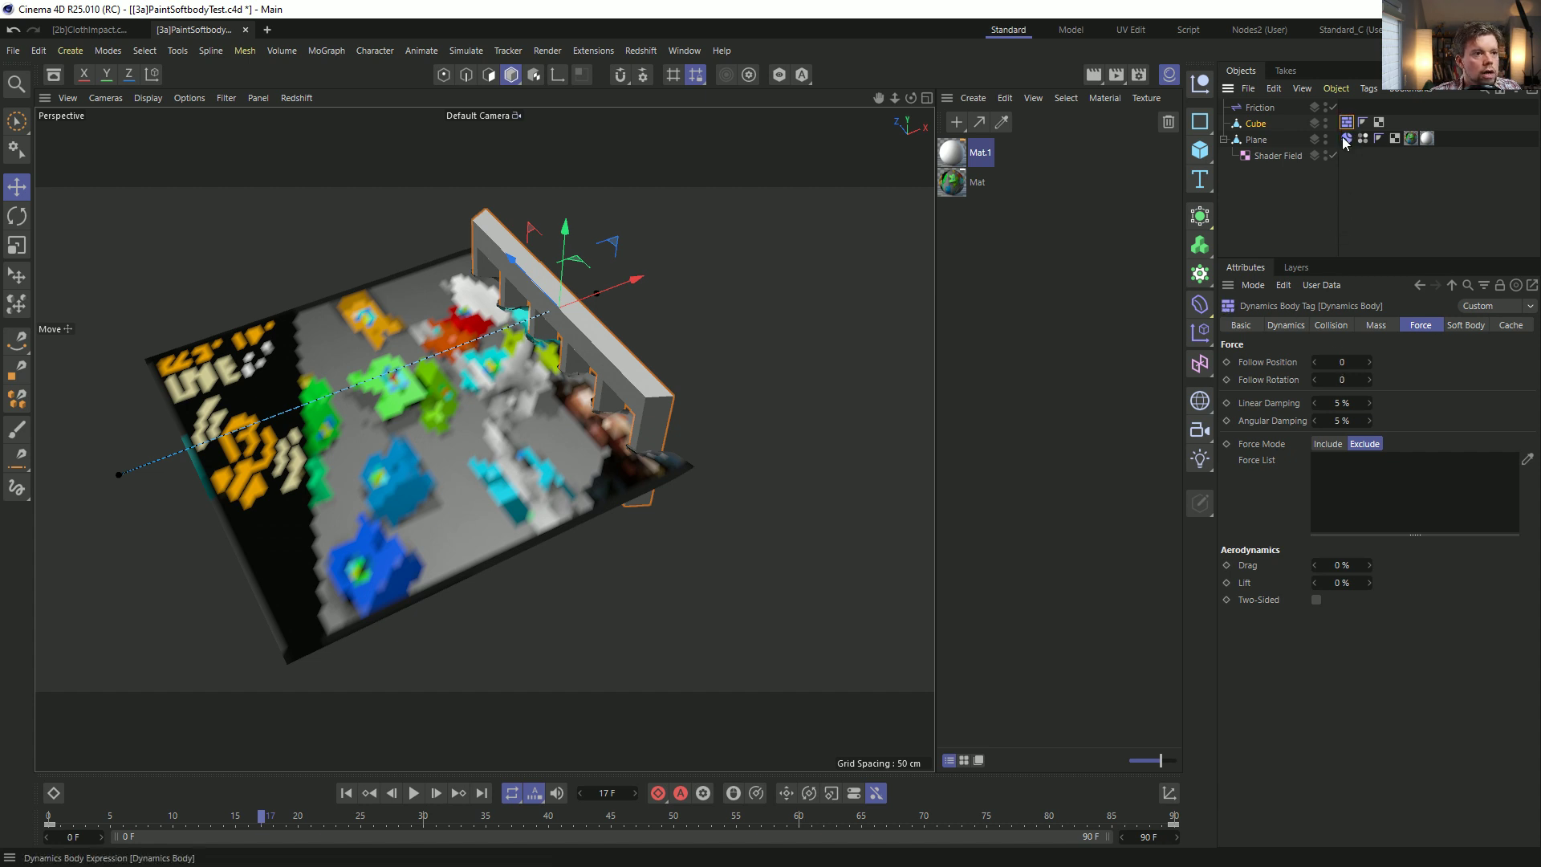
# Set the soft body's flexion to 5 and its structural, shear and flexion damping to 0%.
pyautogui.click(1463, 325)
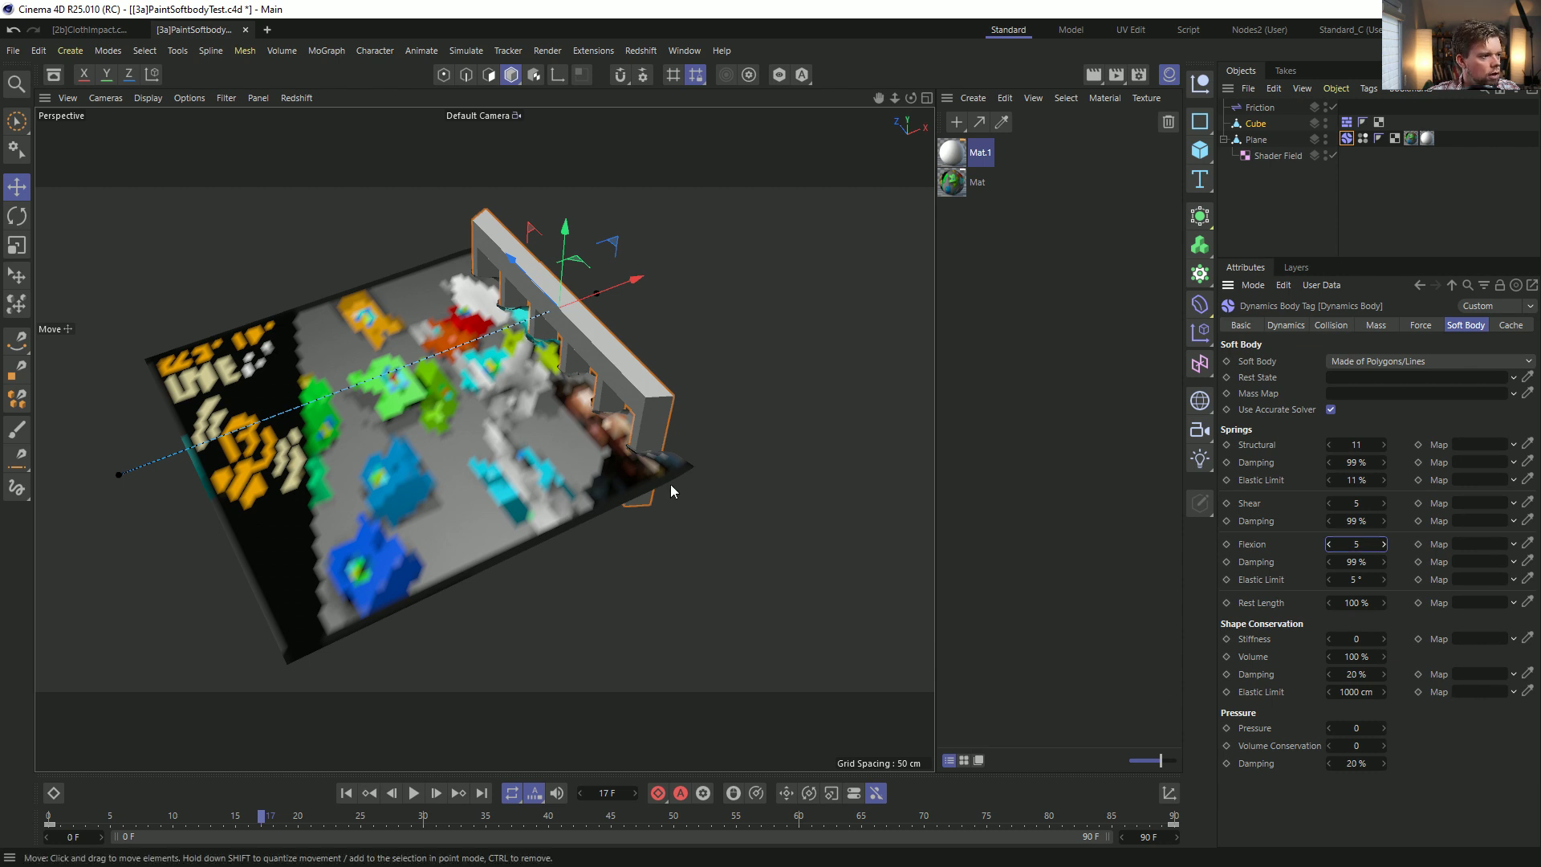
pyautogui.click(1356, 462)
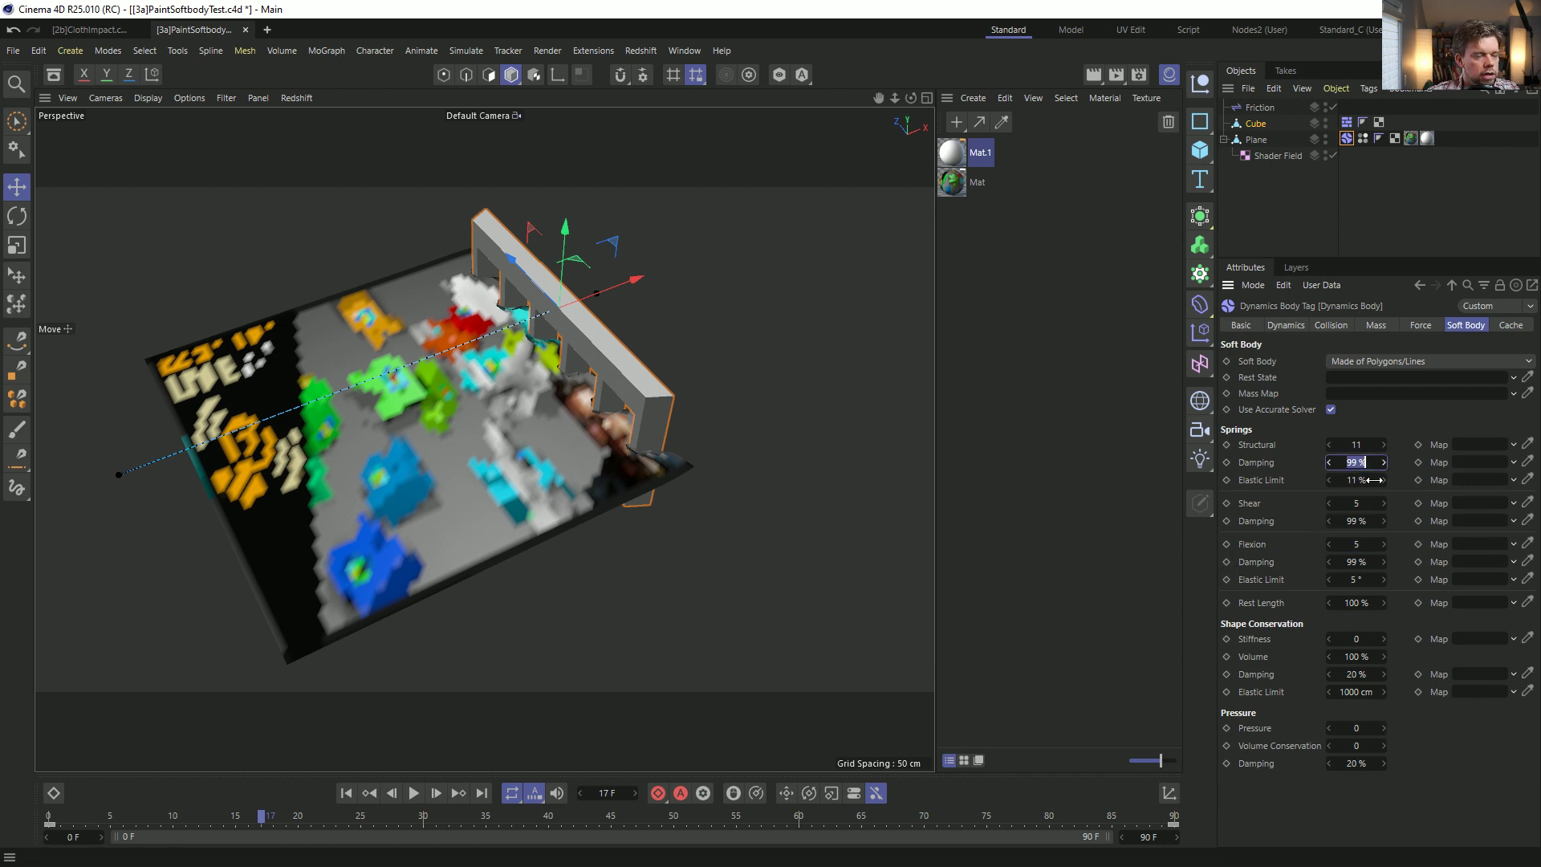
pyautogui.write('0')
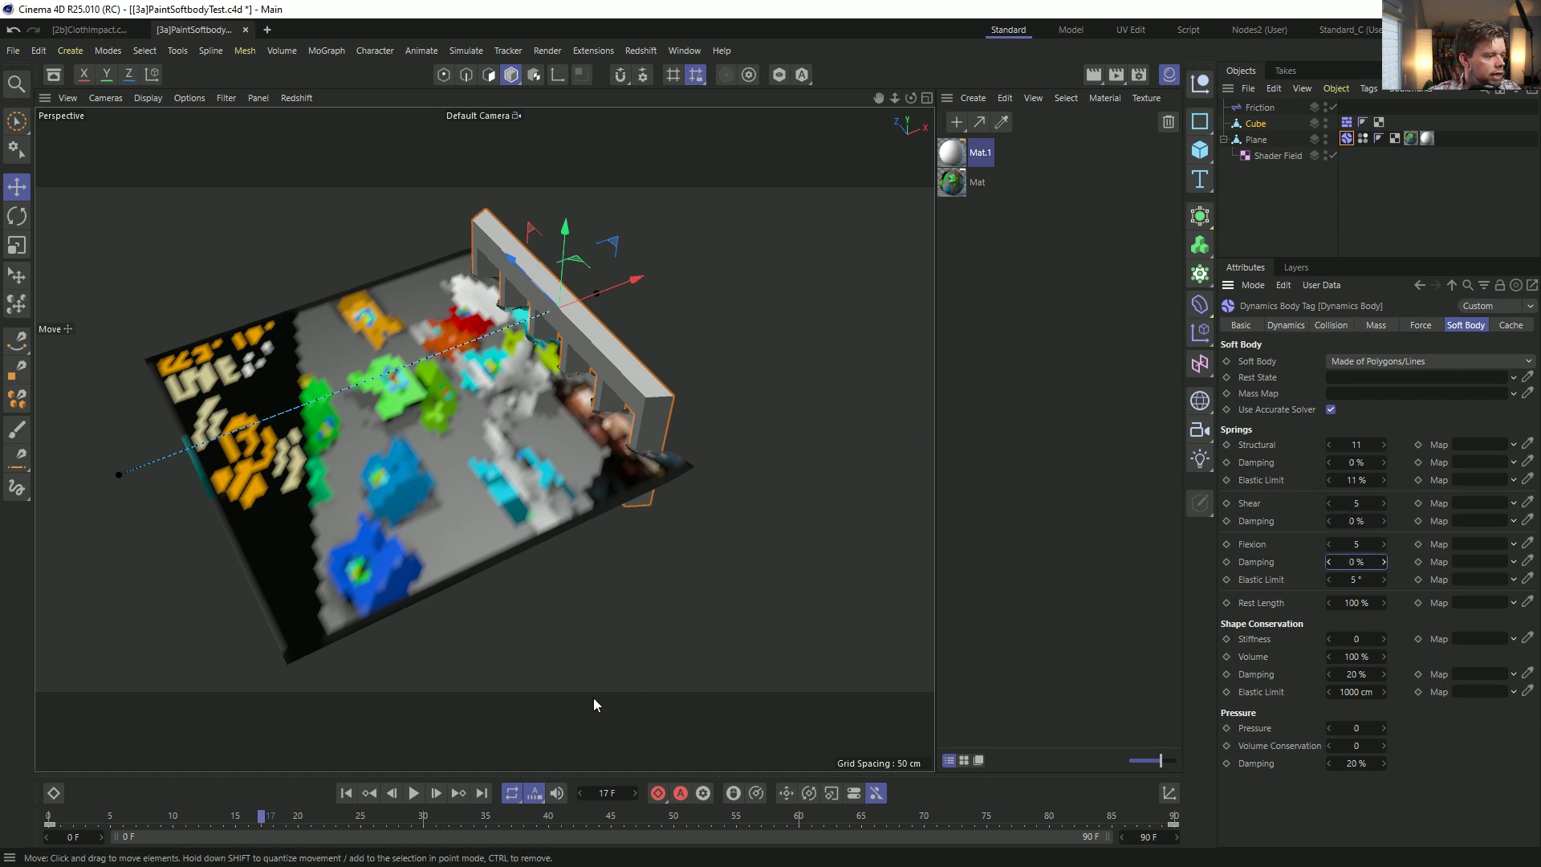
# Run the simulation with the undamped springs, examine the stroke shapes, and return to frame 0.
pyautogui.click(377, 793)
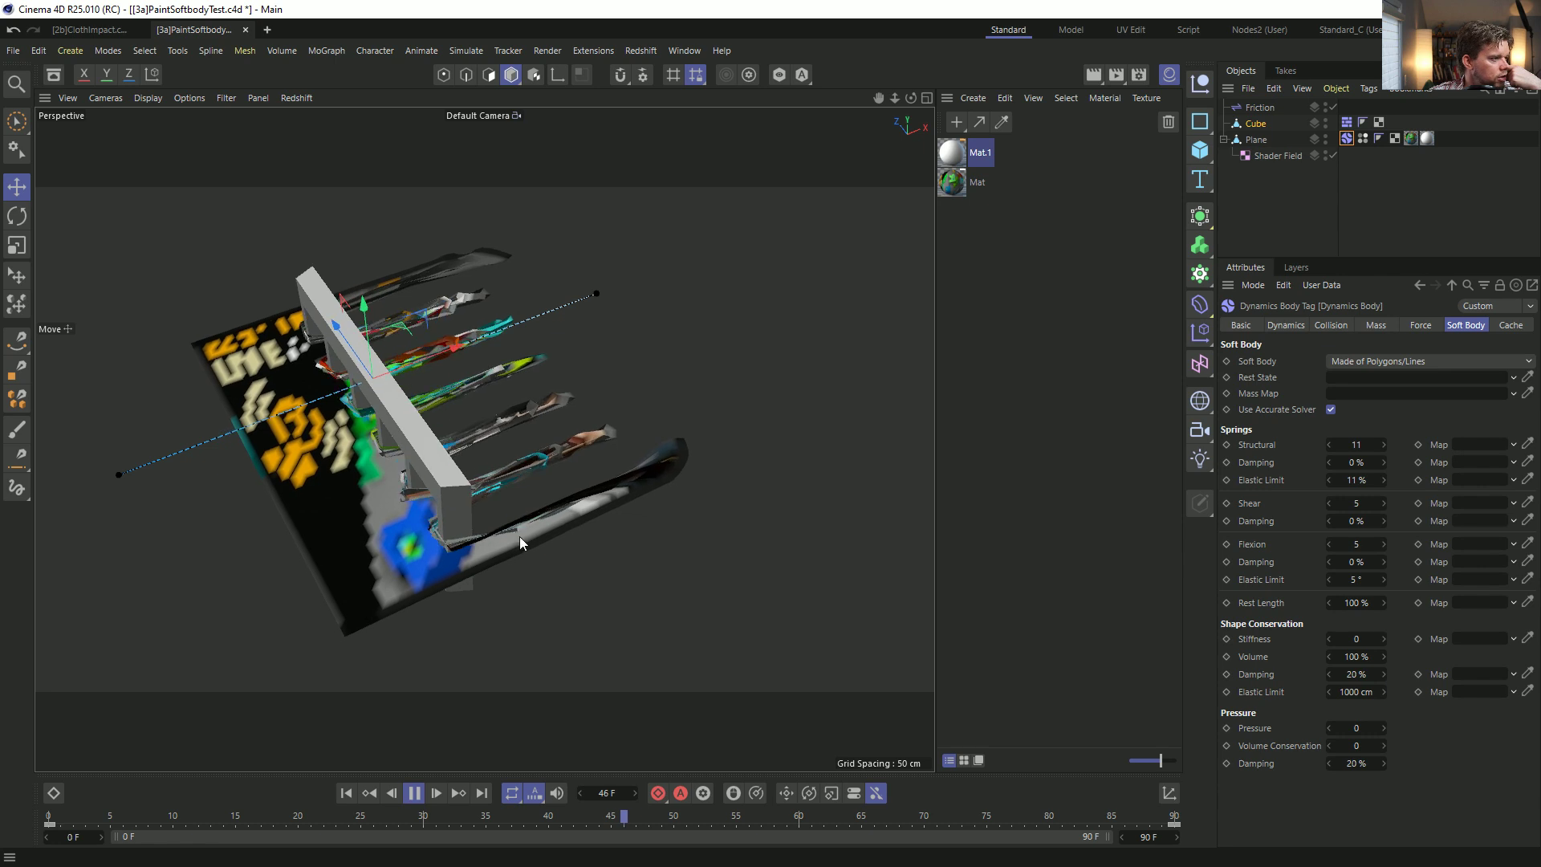
pyautogui.click(410, 793)
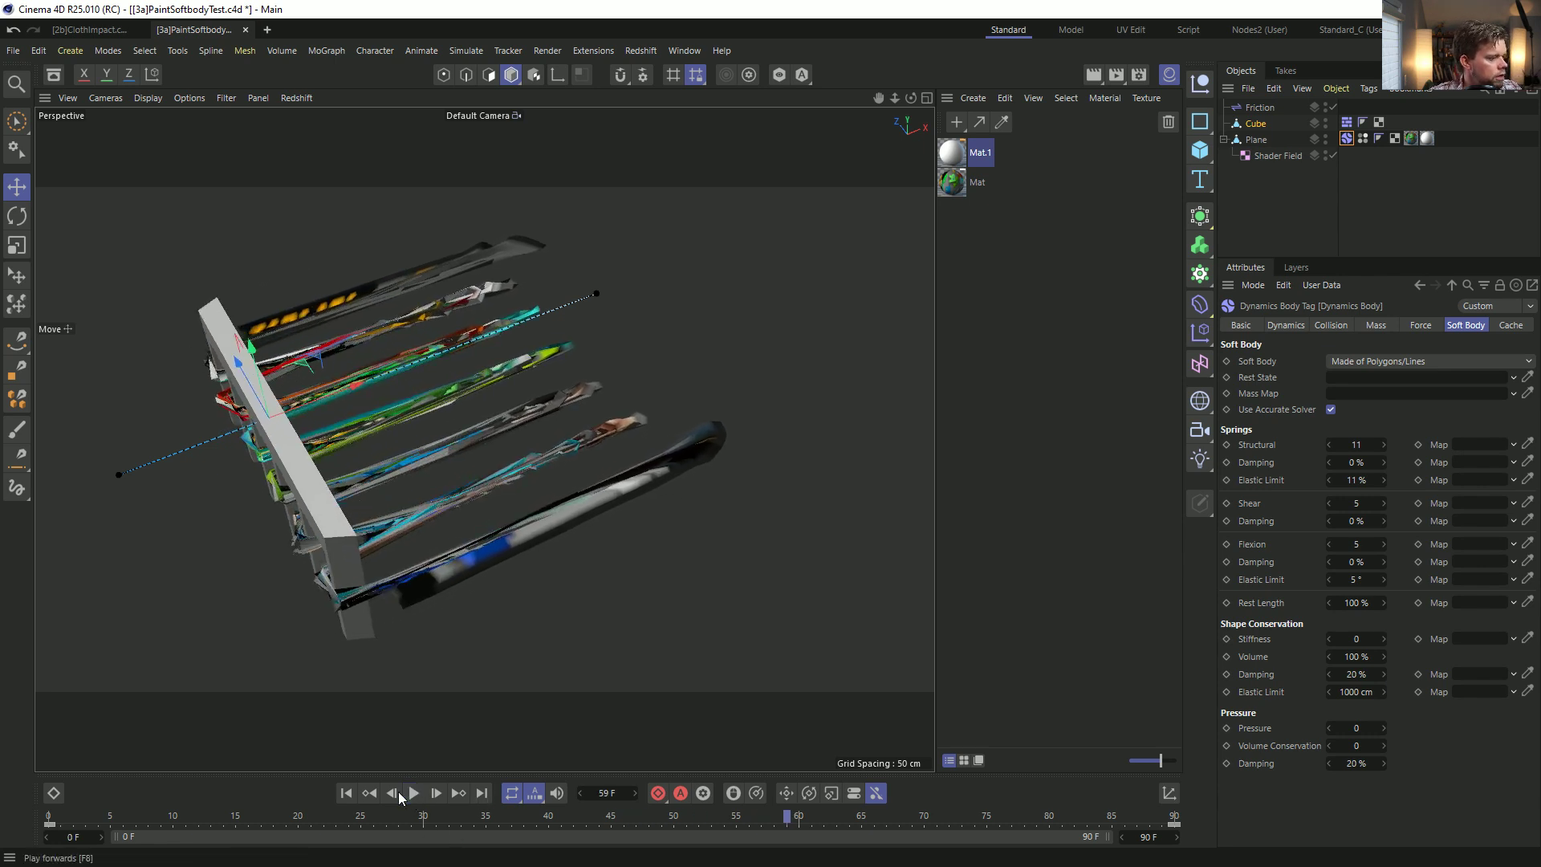
pyautogui.click(344, 792)
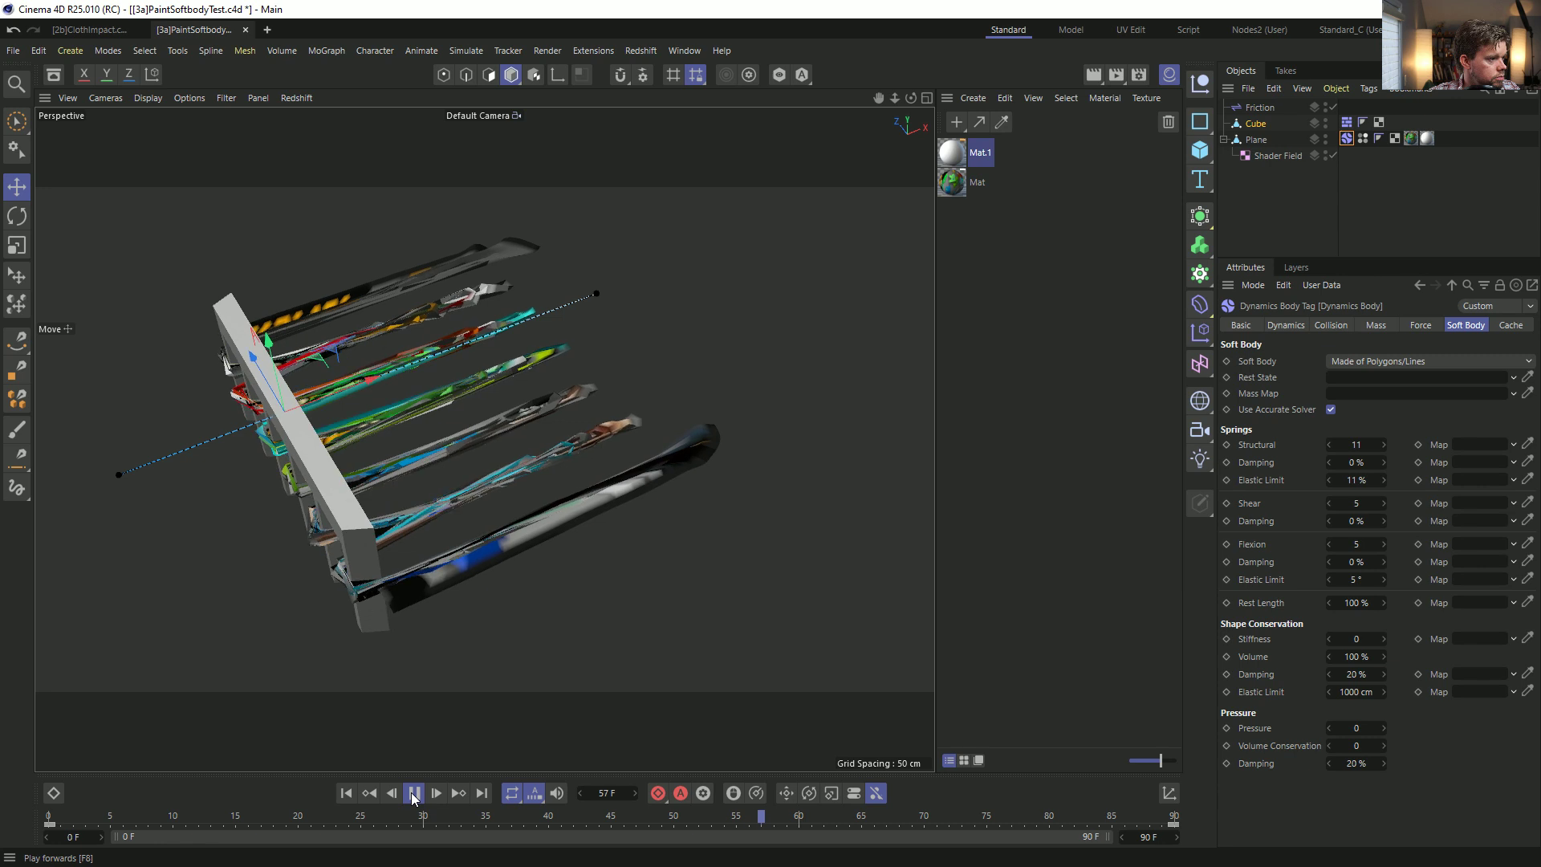
pyautogui.click(413, 792)
pyautogui.click(346, 792)
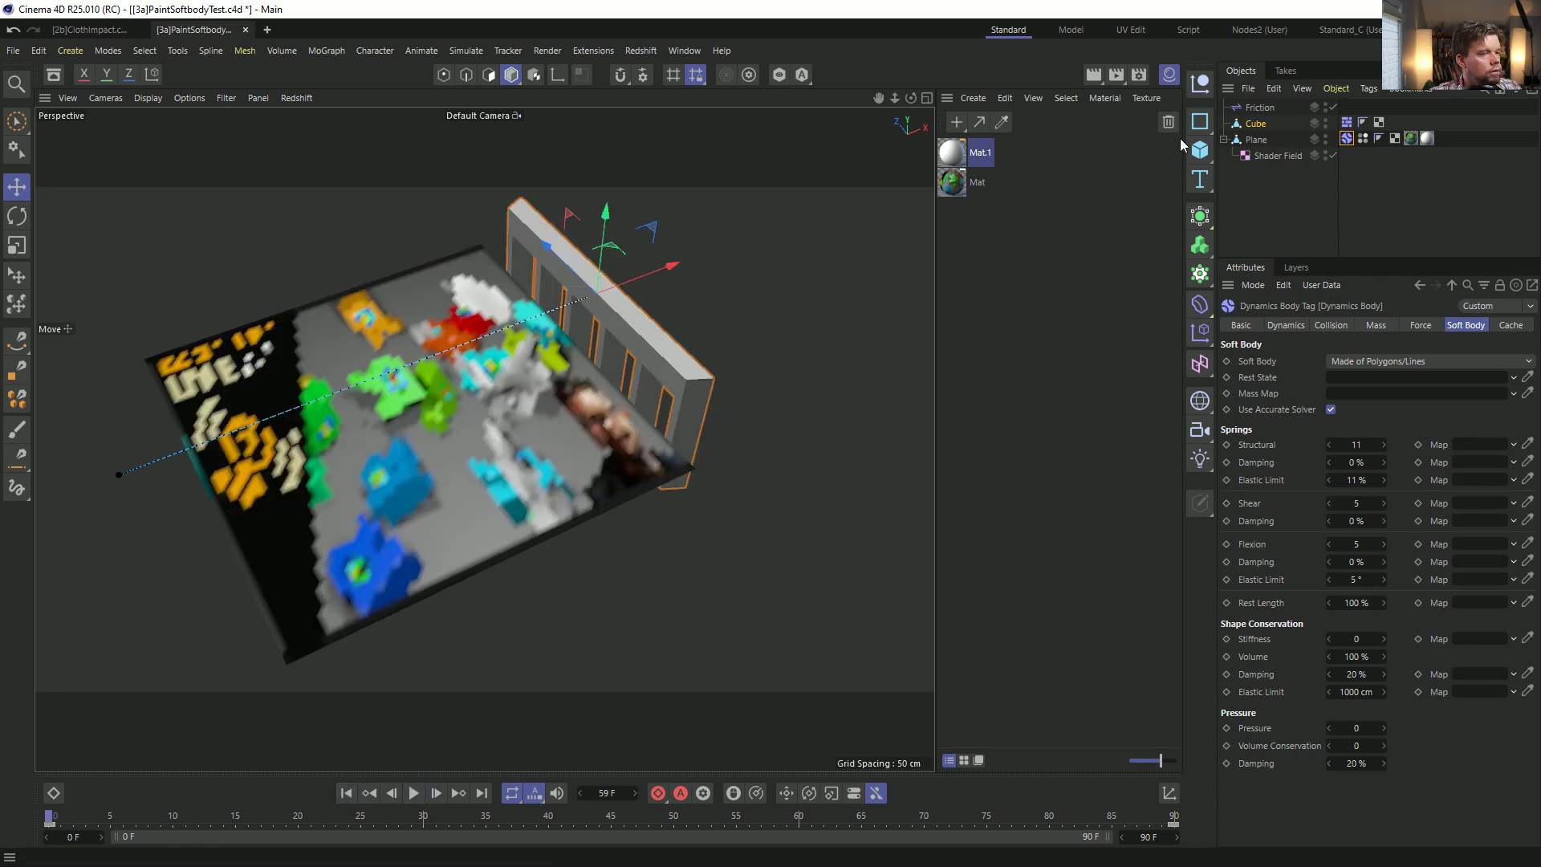
# Keyframe the comb cube's H, P and B rotation at 0° on frame 0 and play the animation forward.
pyautogui.click(1255, 122)
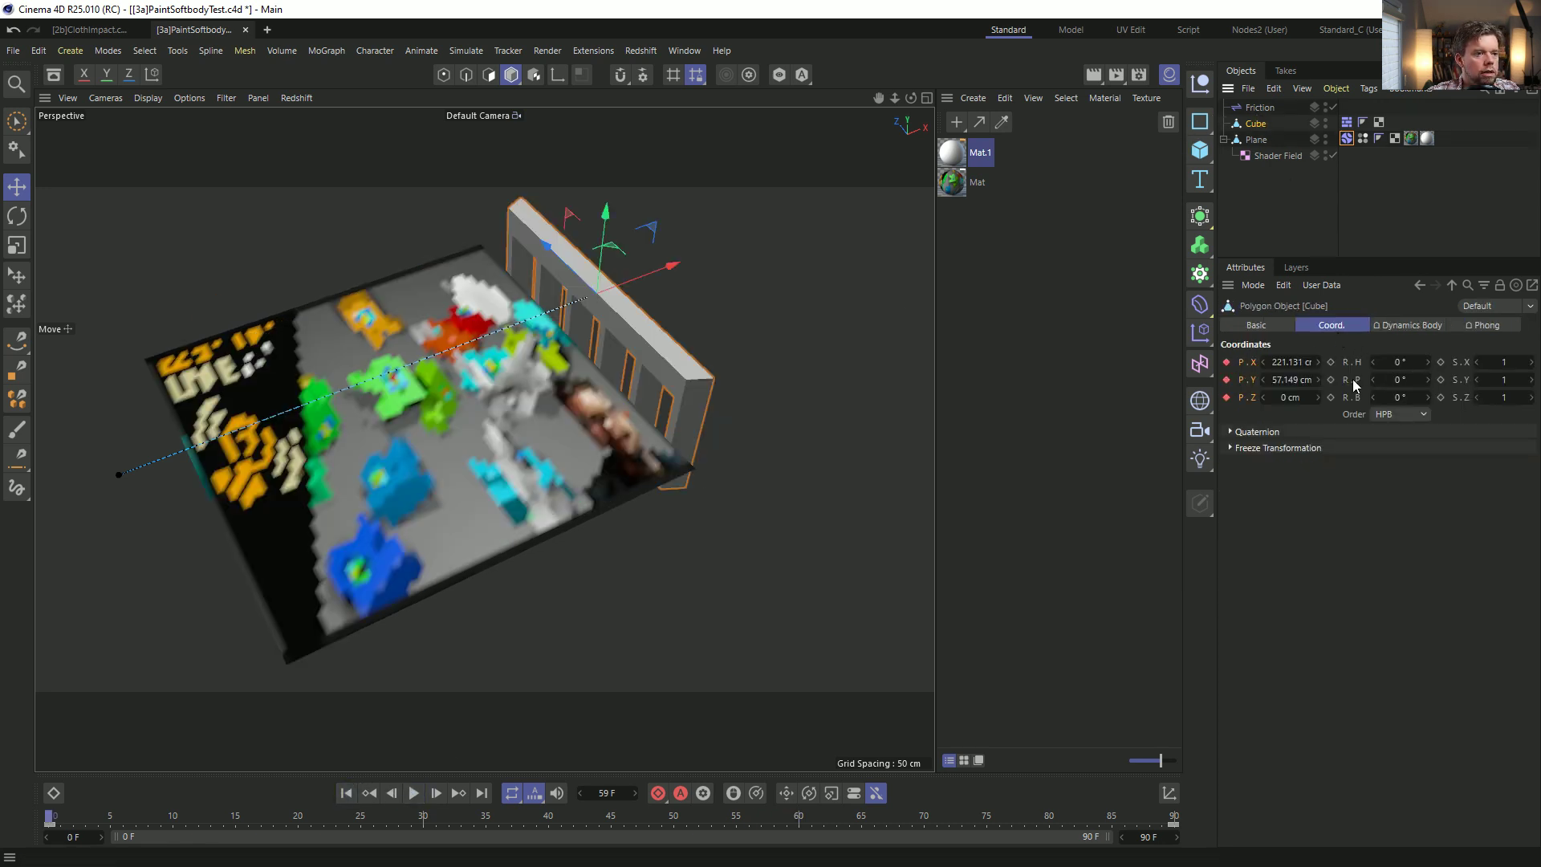
pyautogui.click(1331, 380)
pyautogui.click(1345, 381)
pyautogui.click(1330, 398)
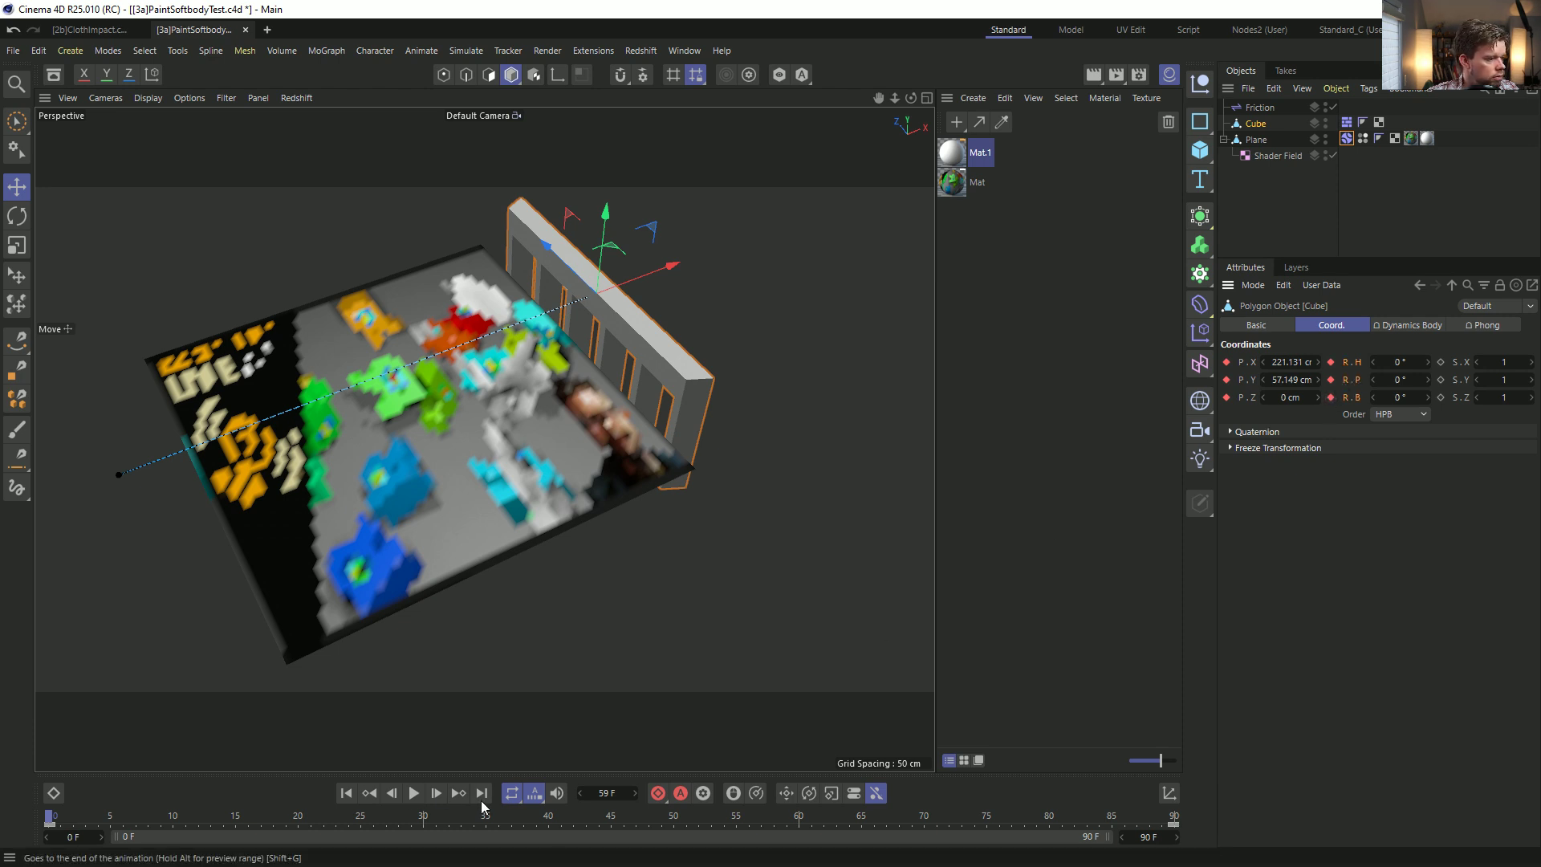
pyautogui.click(414, 793)
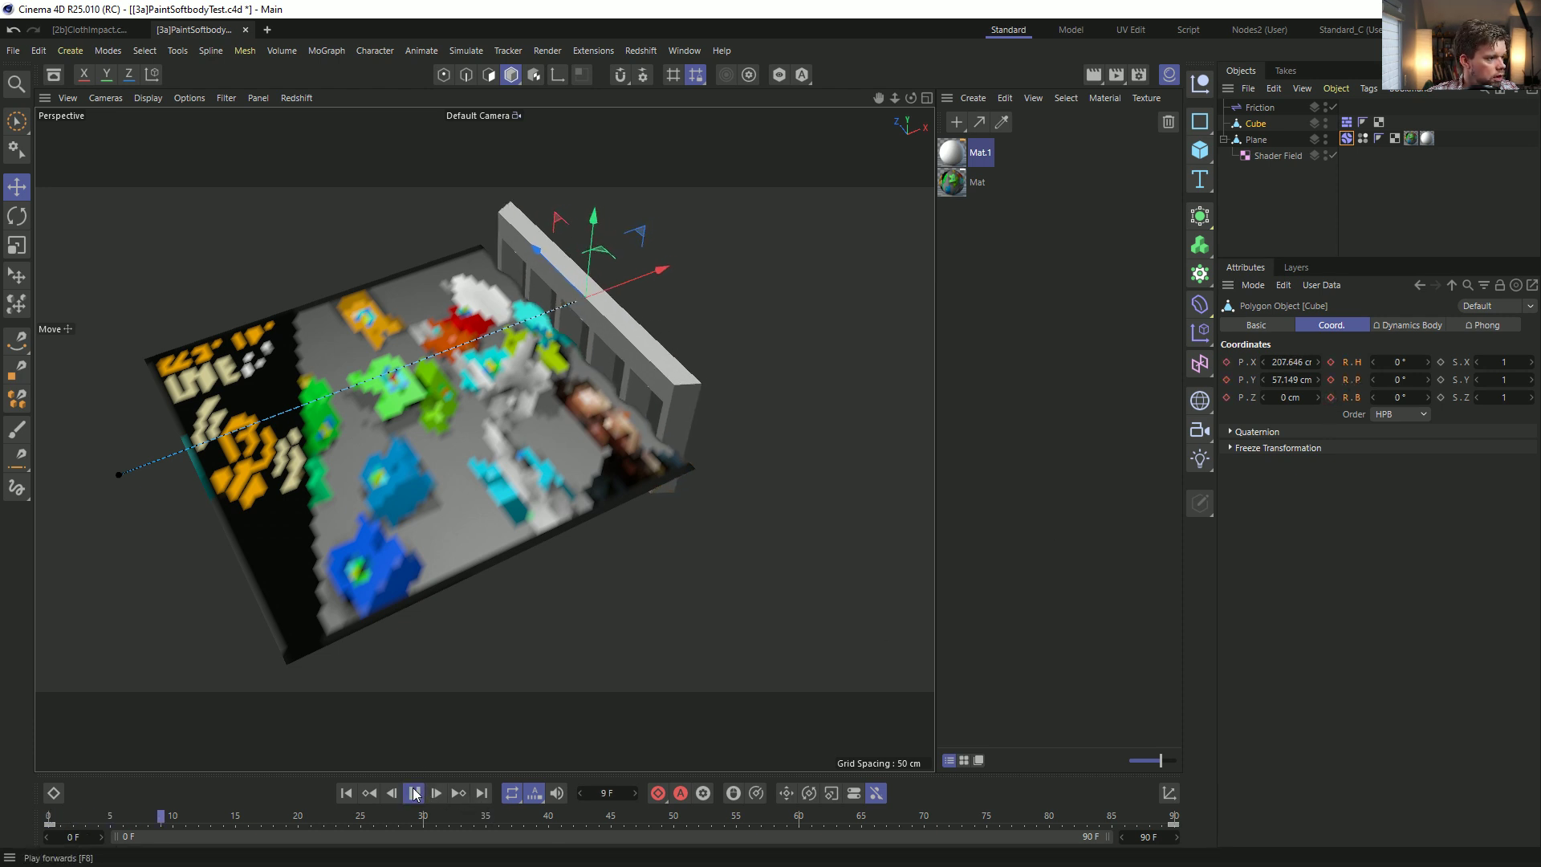
# Play to frame 55, rotate the comb cube to a 90° heading, and keyframe its rotation and position there.
pyautogui.press('F8')
pyautogui.click(1331, 380)
pyautogui.click(414, 793)
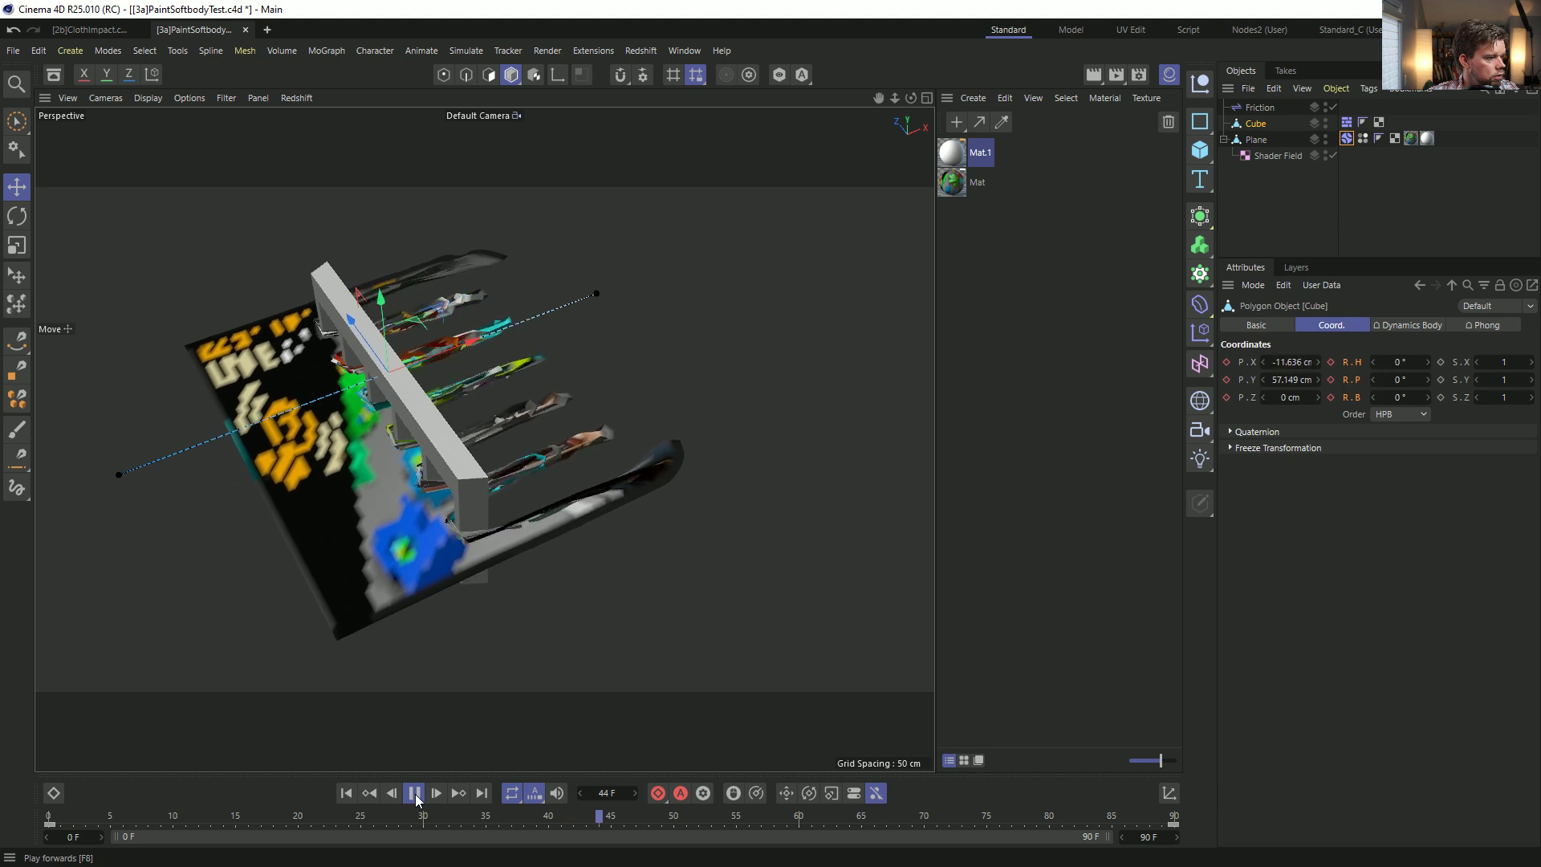
pyautogui.click(416, 793)
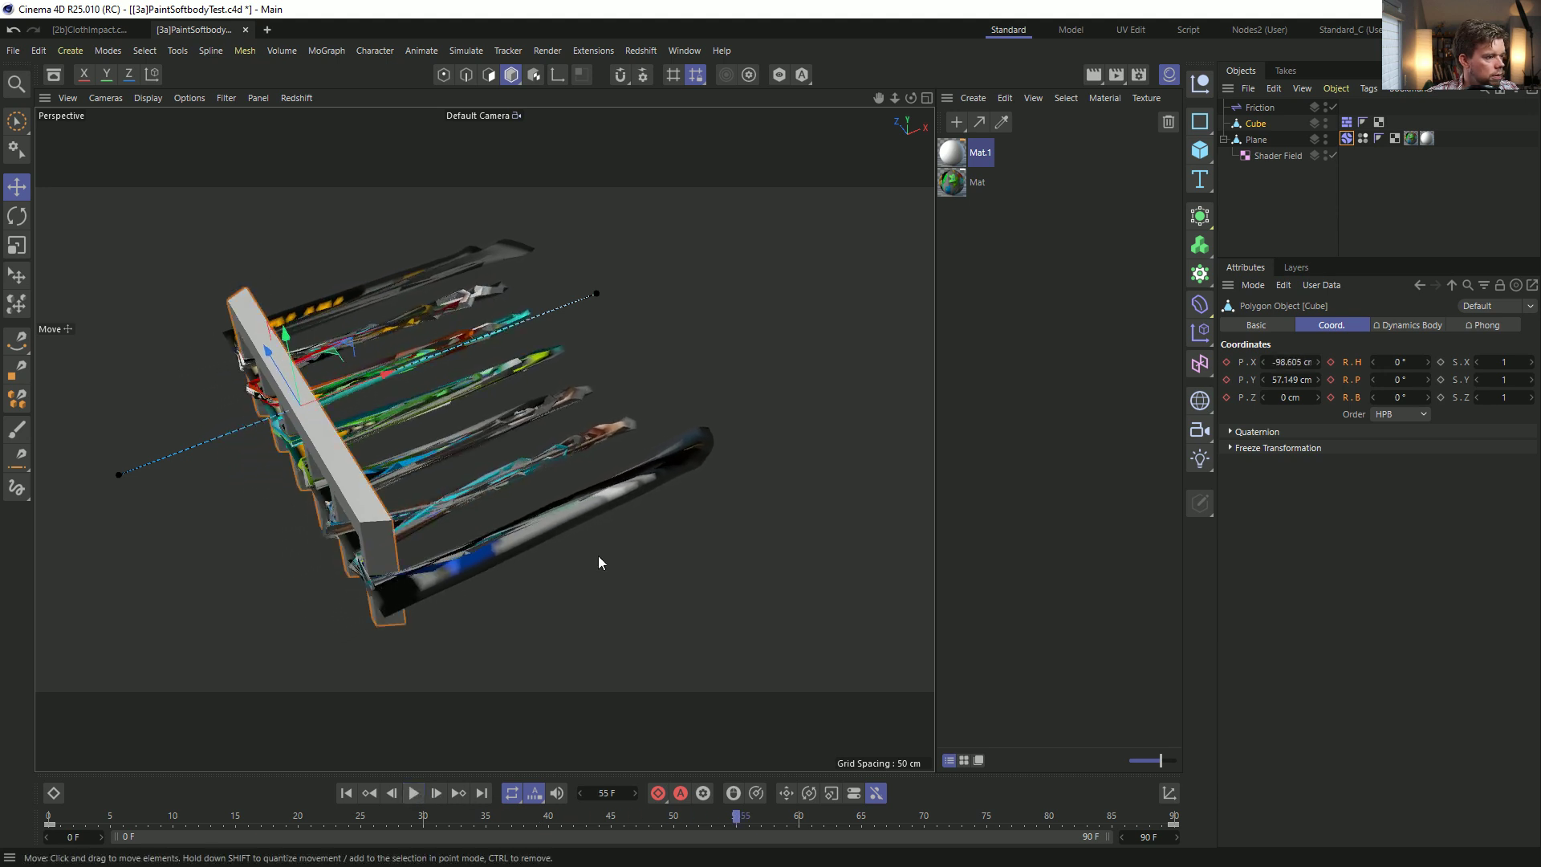
pyautogui.press('r')
pyautogui.moveTo(286, 453); pyautogui.dragTo(353, 474)
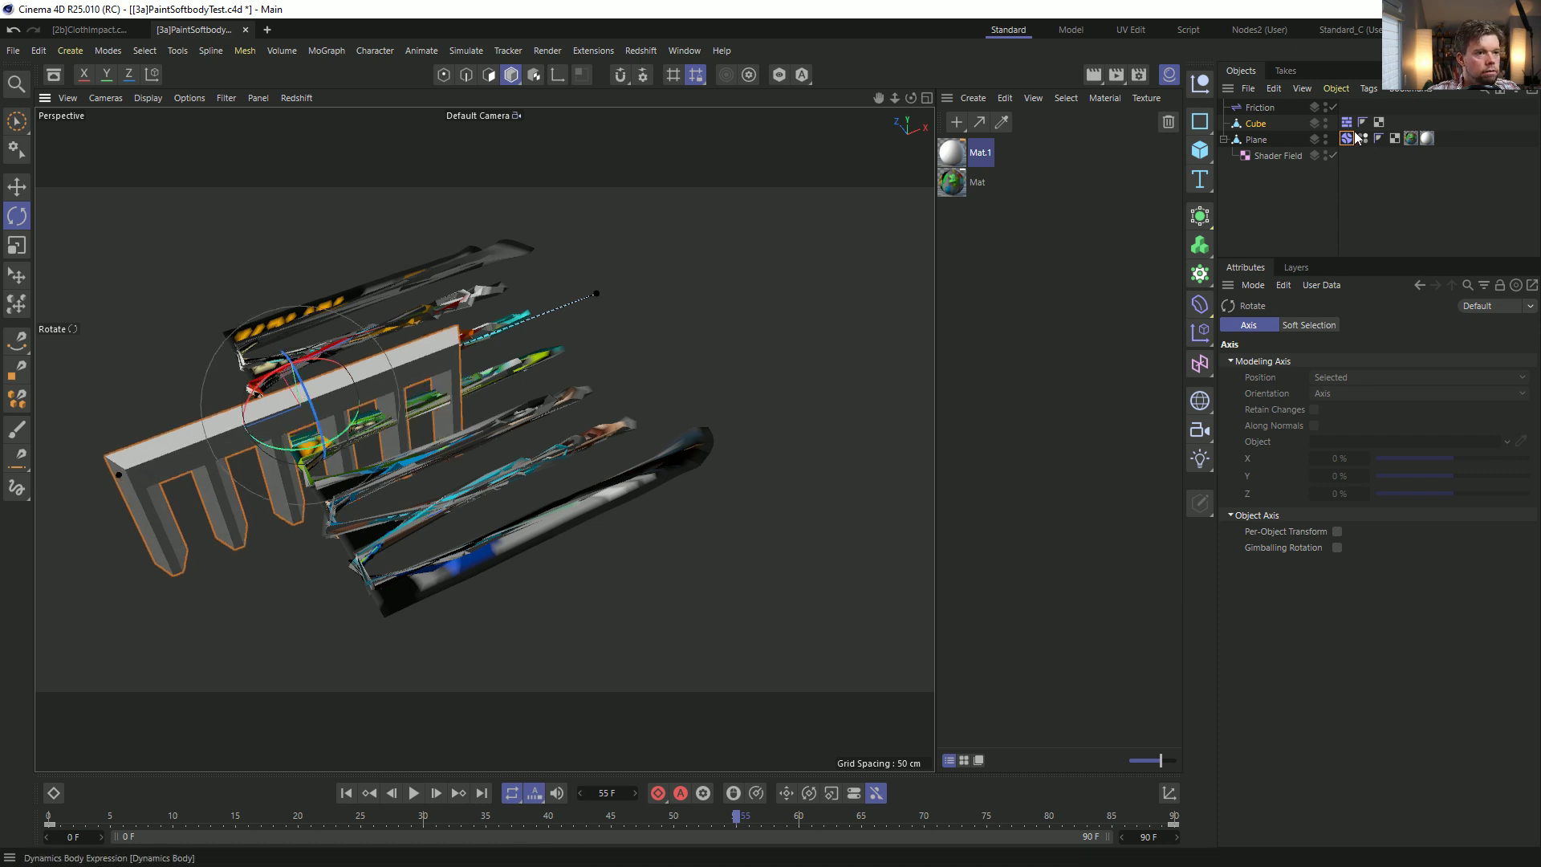
pyautogui.click(1273, 122)
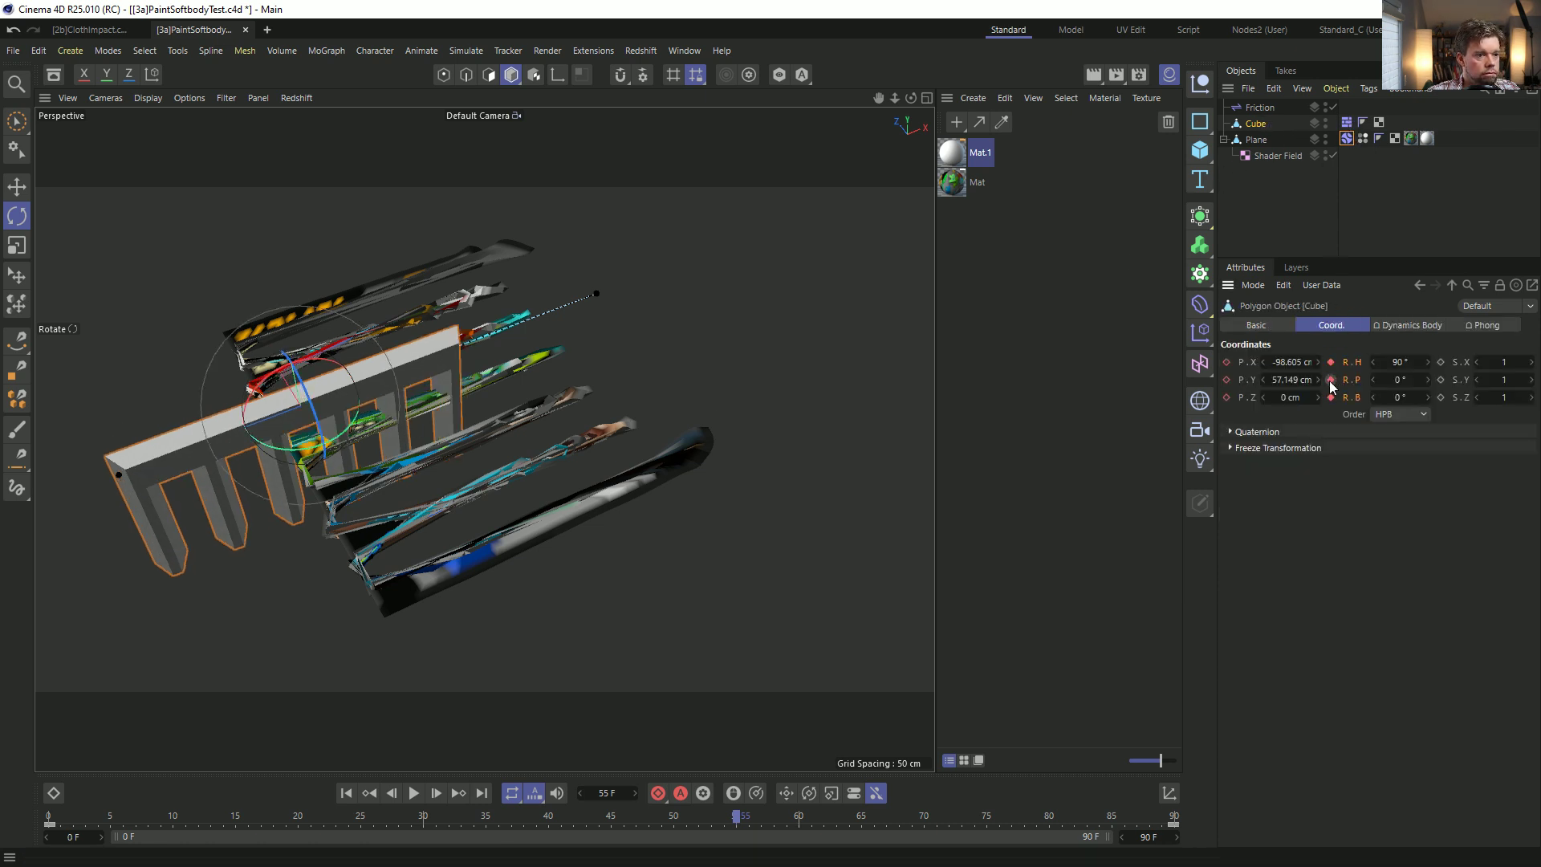
pyautogui.click(1227, 380)
# At frame 90, move the comb cube to about -228 cm in Z, keyframe its position, and replay the simulation from the start.
pyautogui.moveTo(857, 816); pyautogui.dragTo(1174, 815)
pyautogui.press('e')
pyautogui.moveTo(321, 365); pyautogui.dragTo(463, 520)
pyautogui.click(1256, 124)
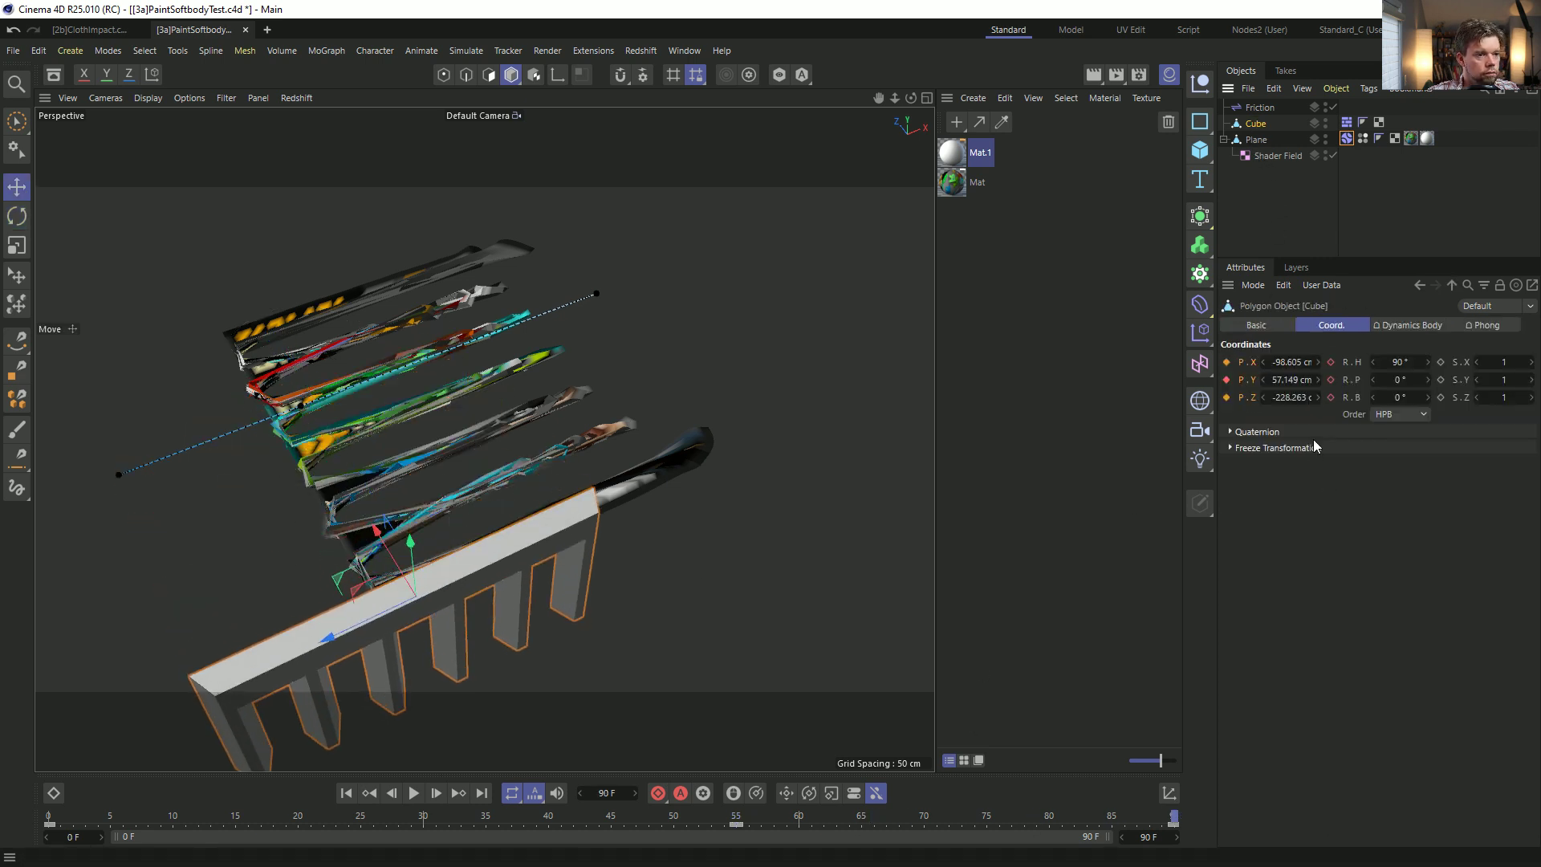
pyautogui.click(1226, 397)
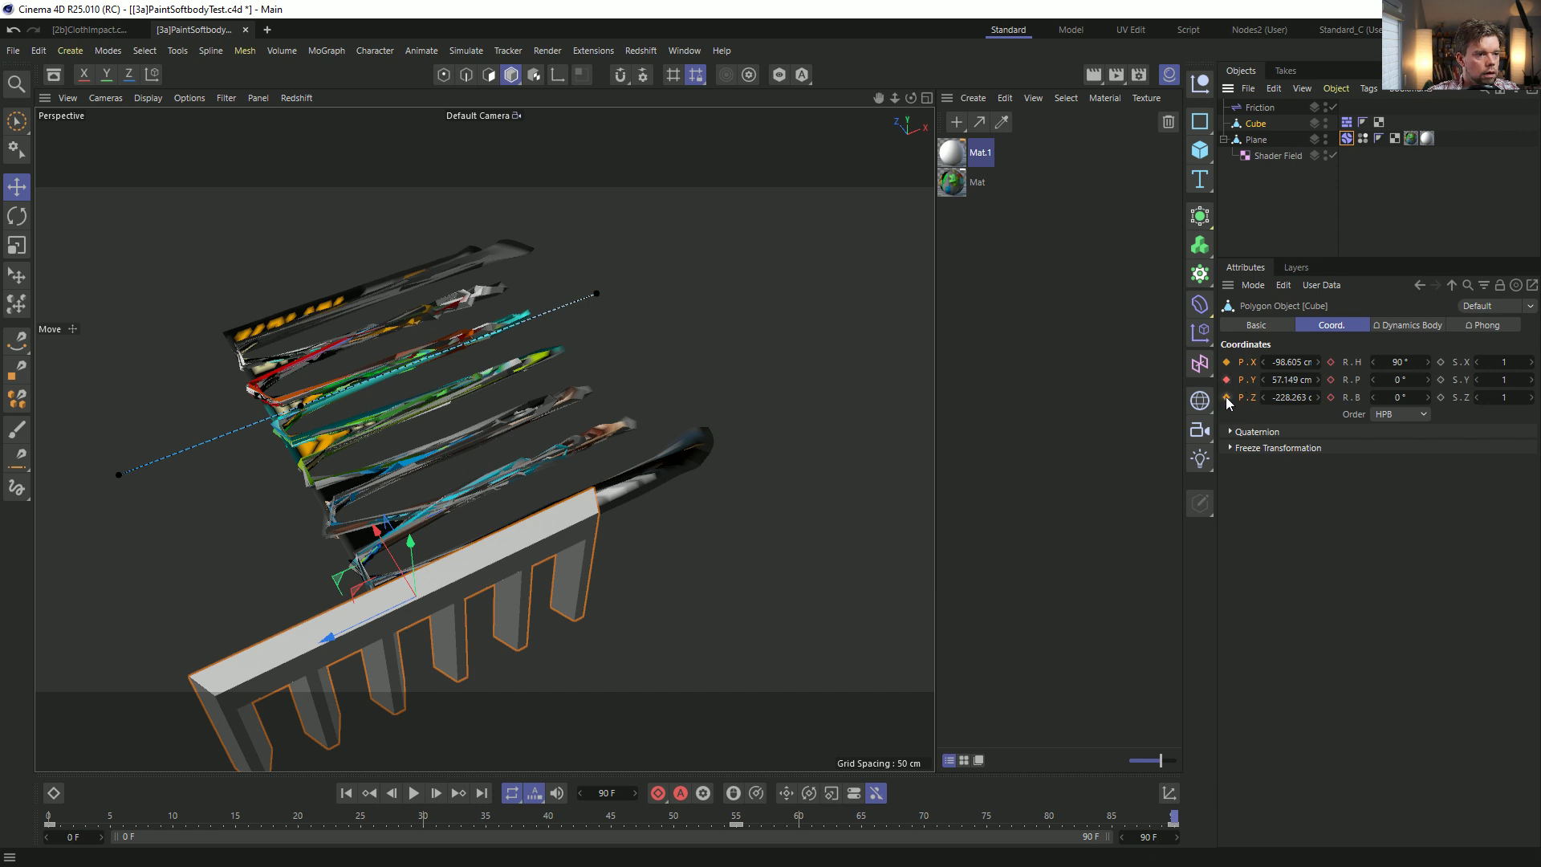
pyautogui.click(350, 796)
pyautogui.click(413, 793)
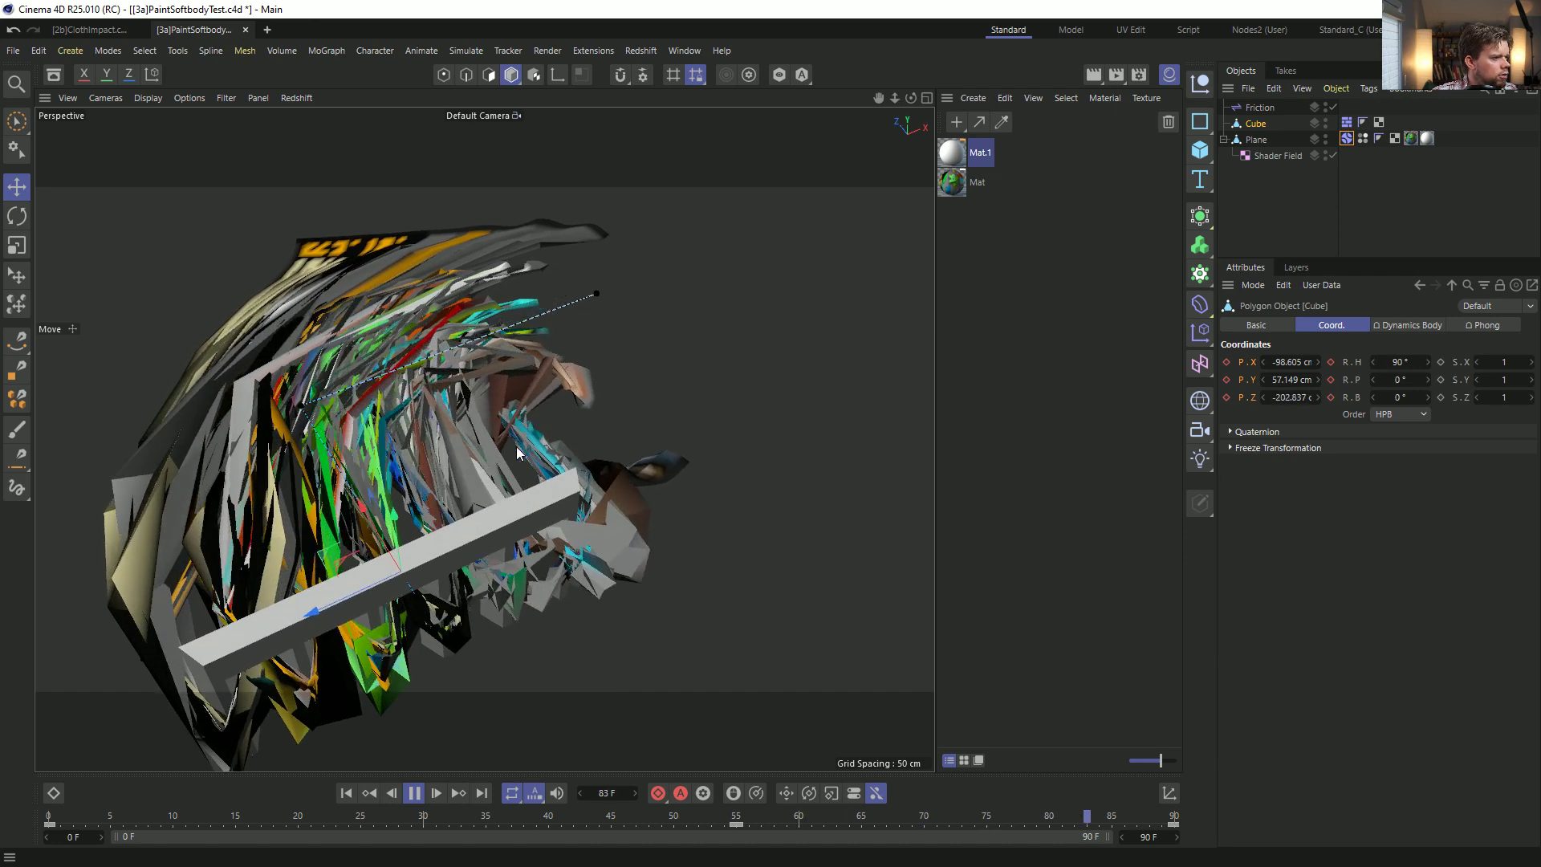
# Try a Friction object strength of 0 while the simulation plays.
pyautogui.click(1237, 108)
pyautogui.click(1301, 325)
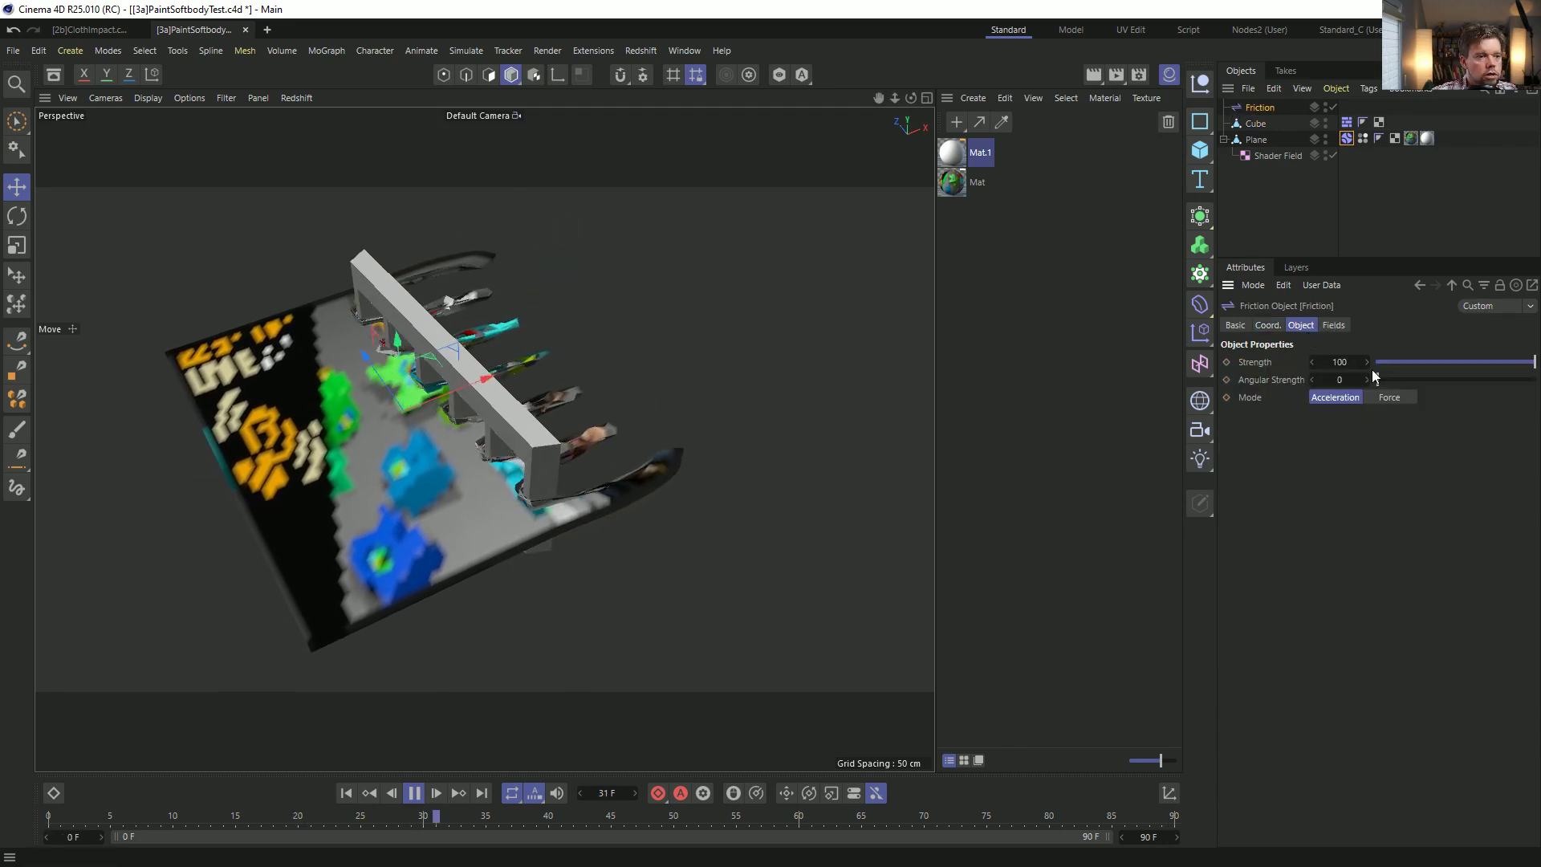
pyautogui.doubleClick(1348, 361)
pyautogui.write('0')
pyautogui.press('Return')
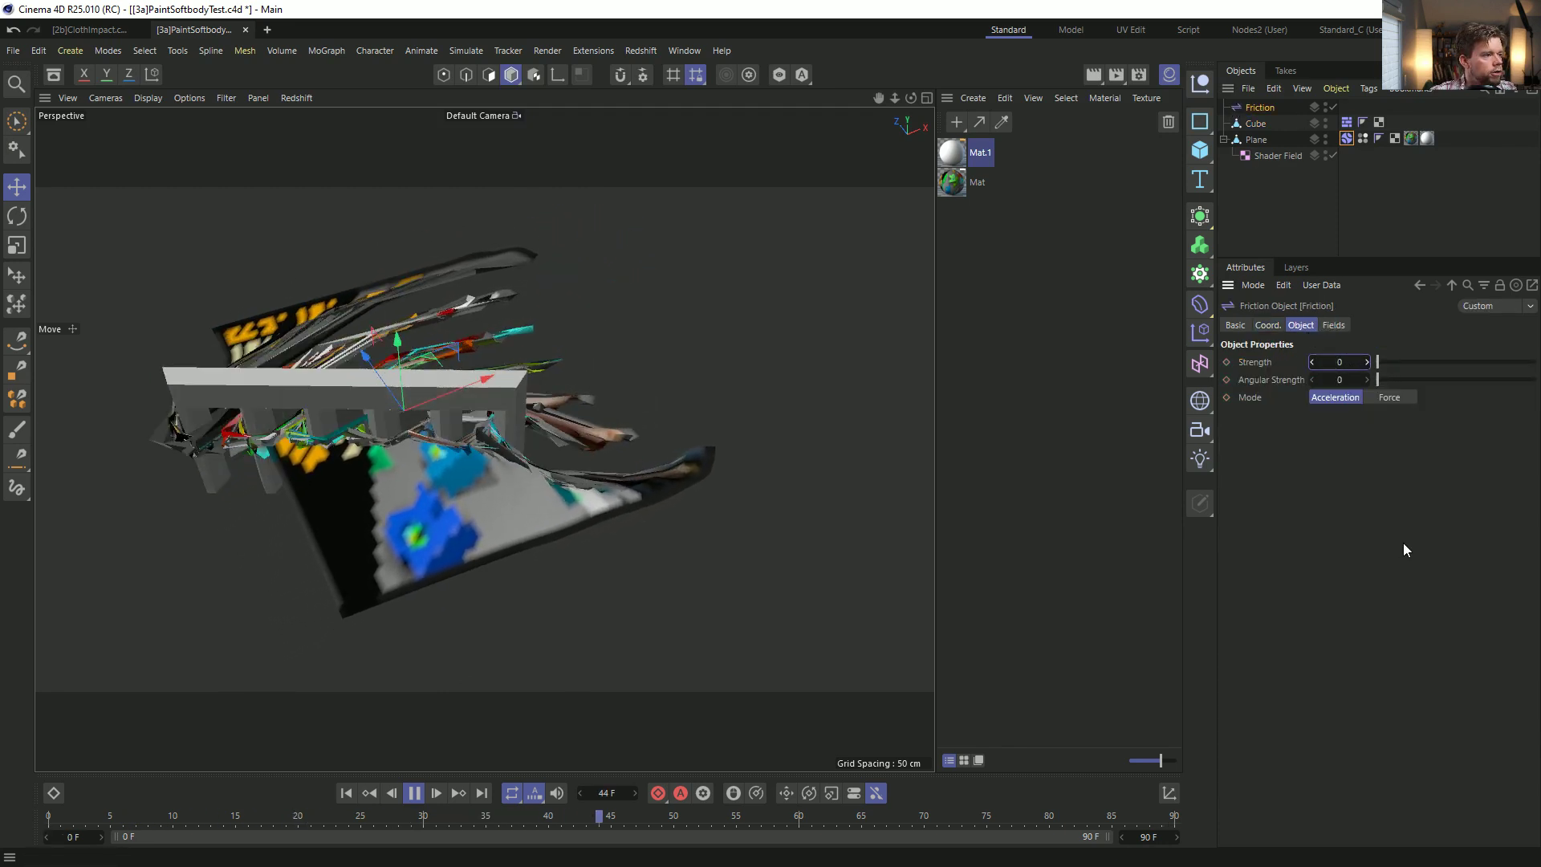
# Try a Friction strength of 1000 and replay the simulation from the first frame.
pyautogui.click(1367, 362)
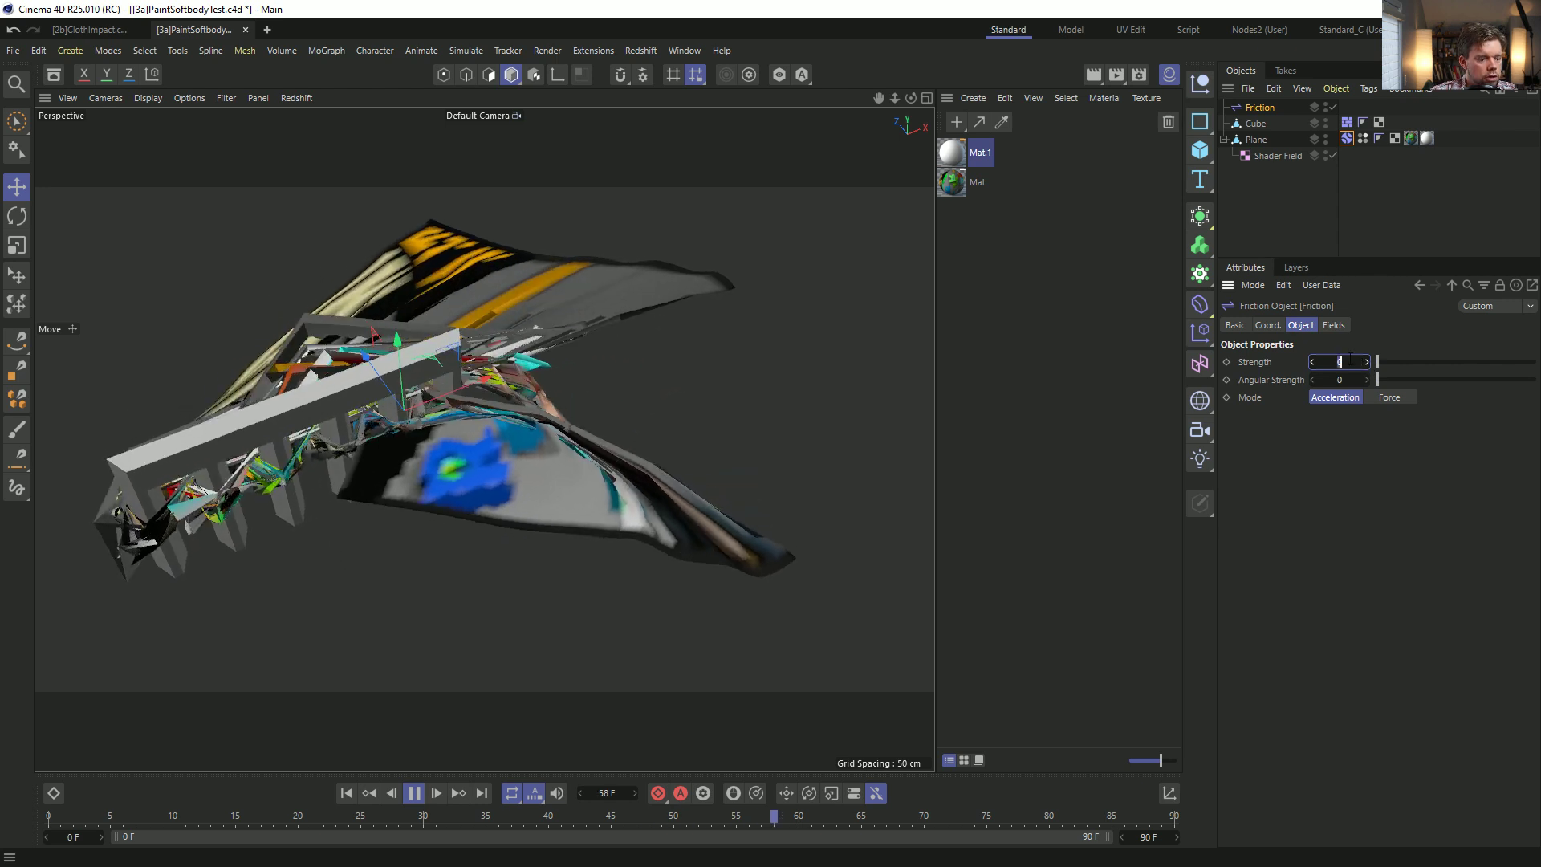
pyautogui.write('000')
pyautogui.press('Return')
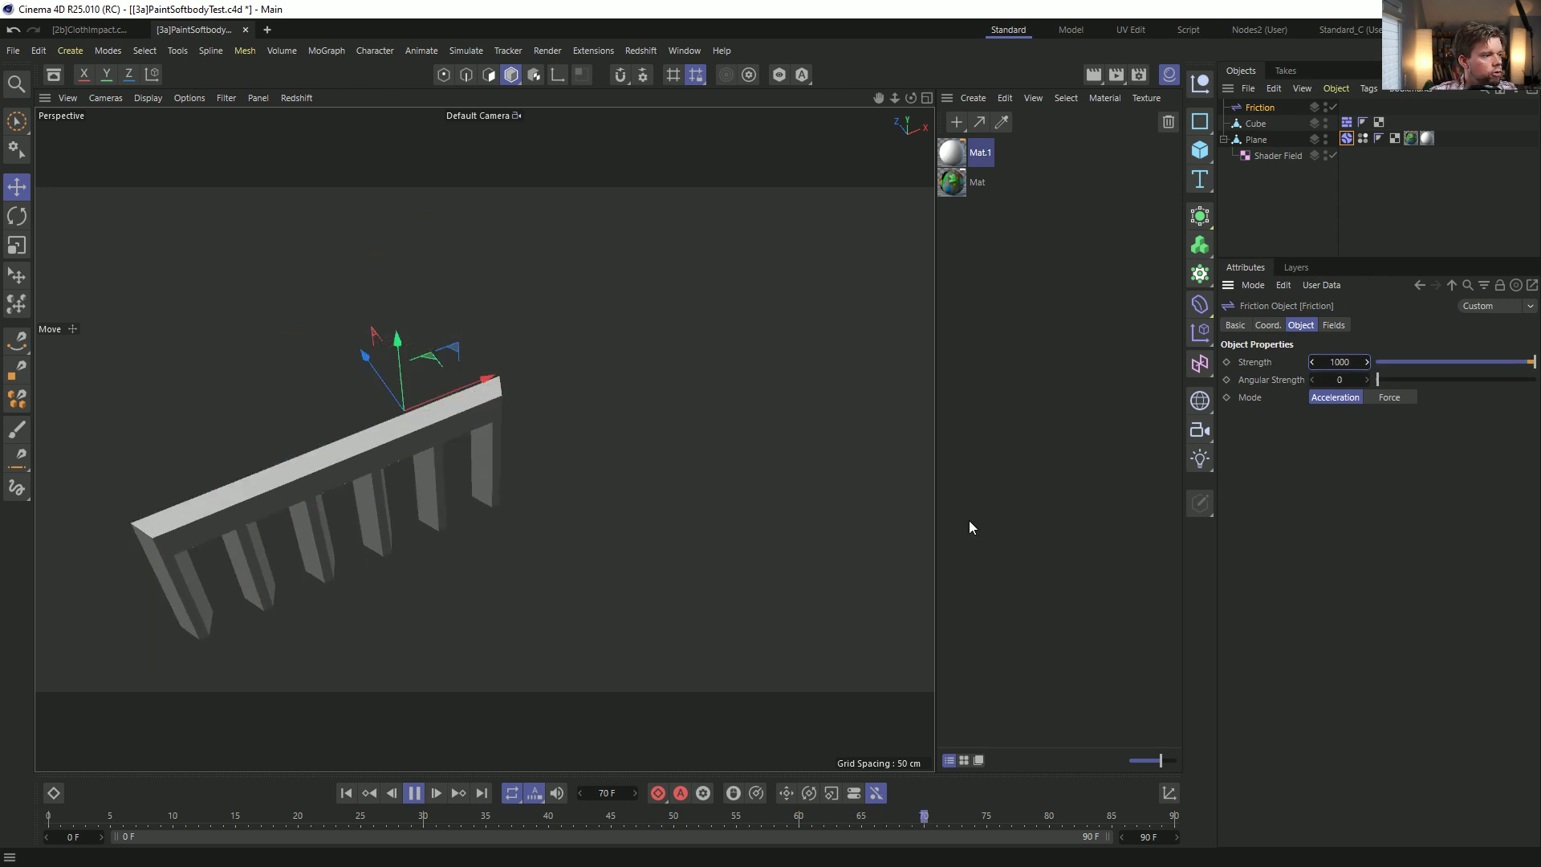
pyautogui.click(349, 792)
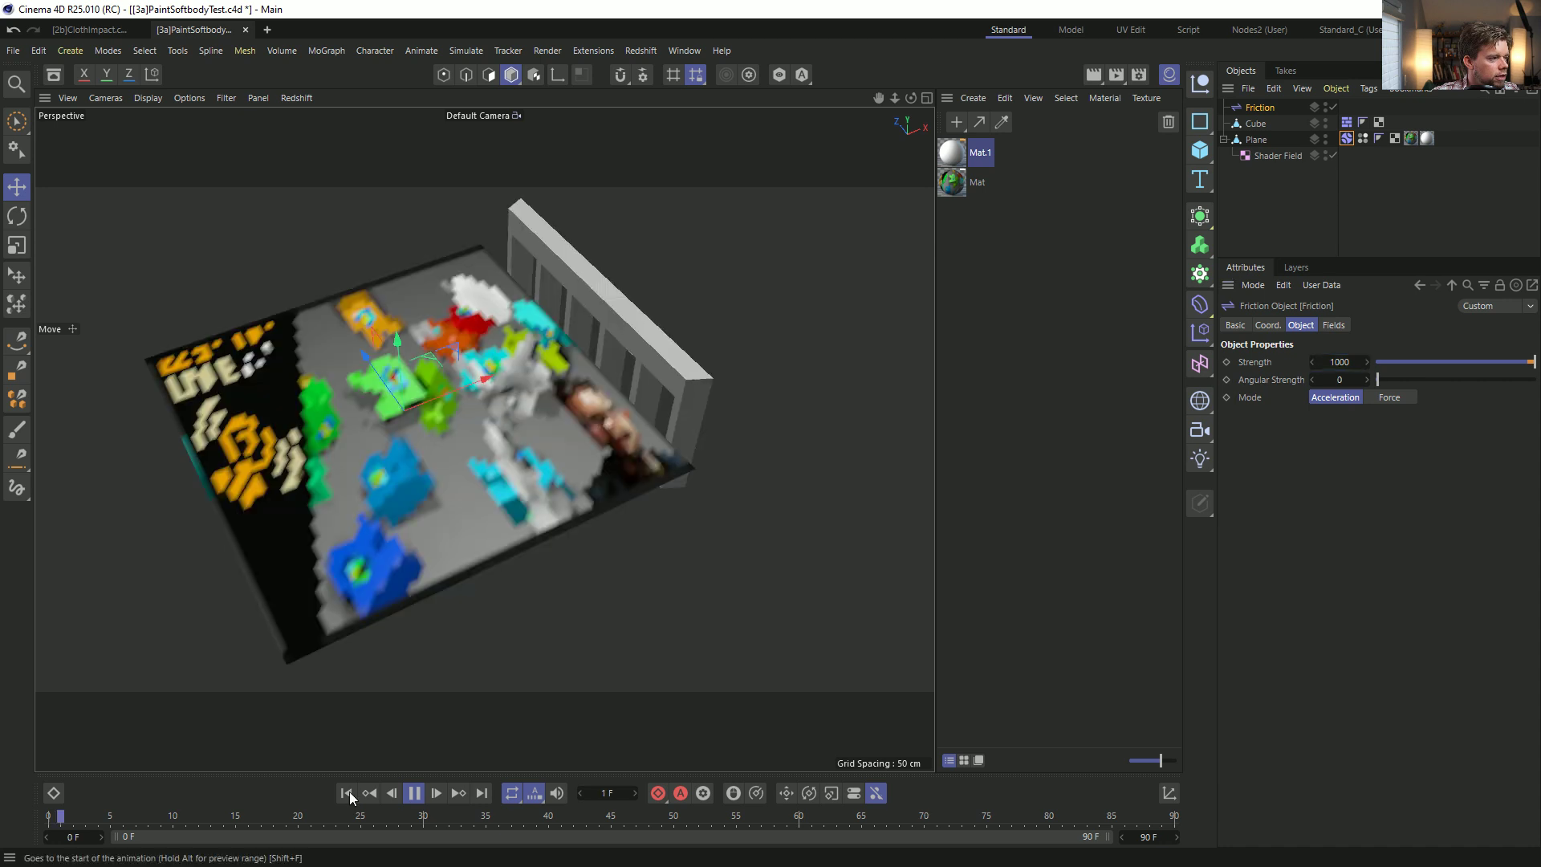
pyautogui.click(1339, 362)
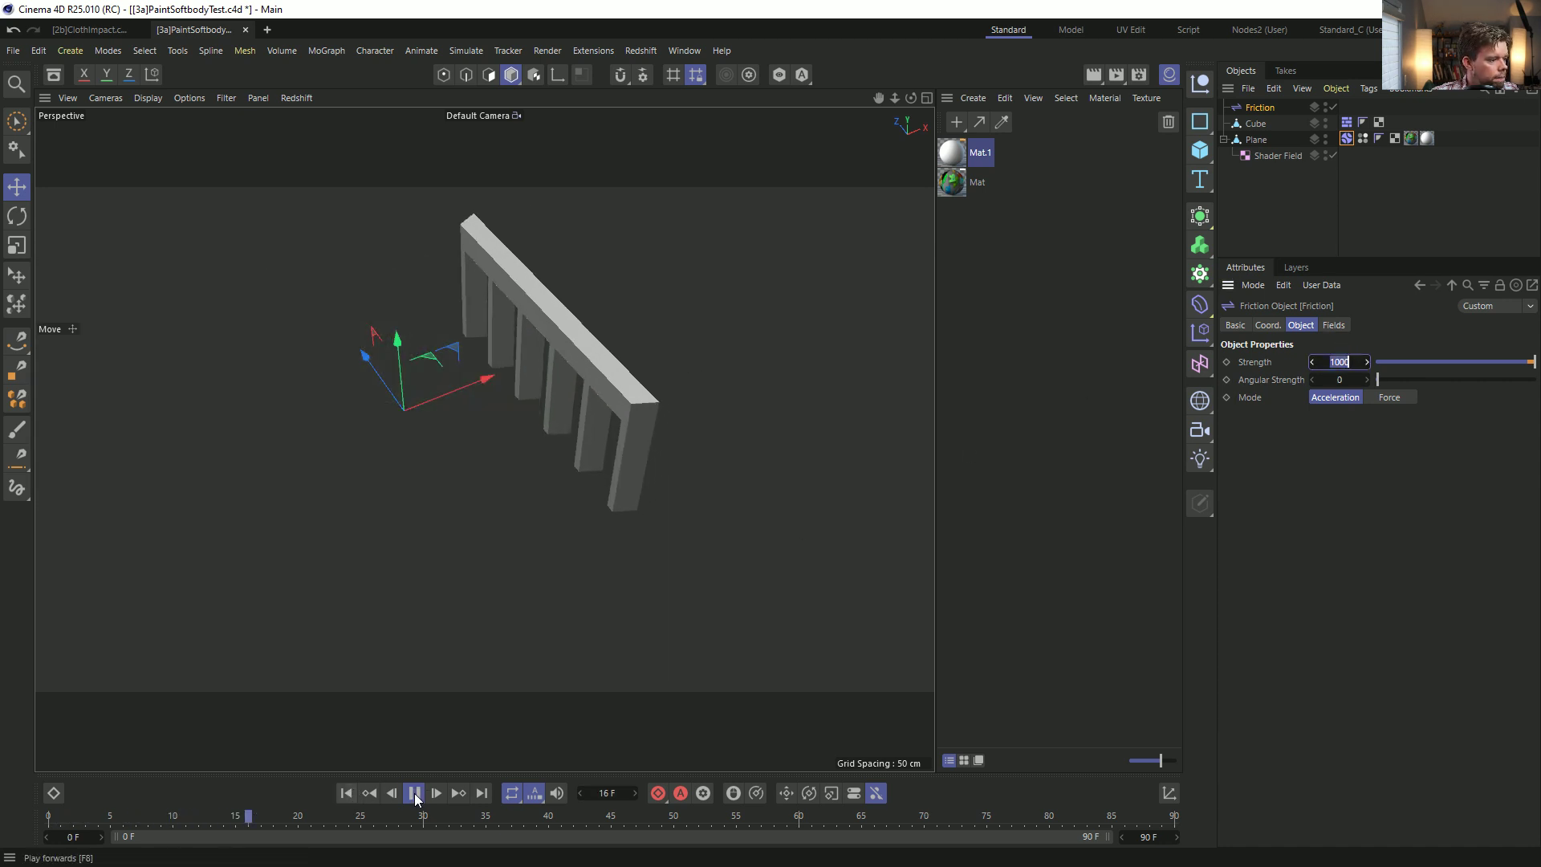
pyautogui.click(414, 793)
# Try a Friction strength of 222 and run the simulation from the start.
pyautogui.click(350, 791)
pyautogui.click(1348, 362)
pyautogui.write('222')
pyautogui.click(414, 793)
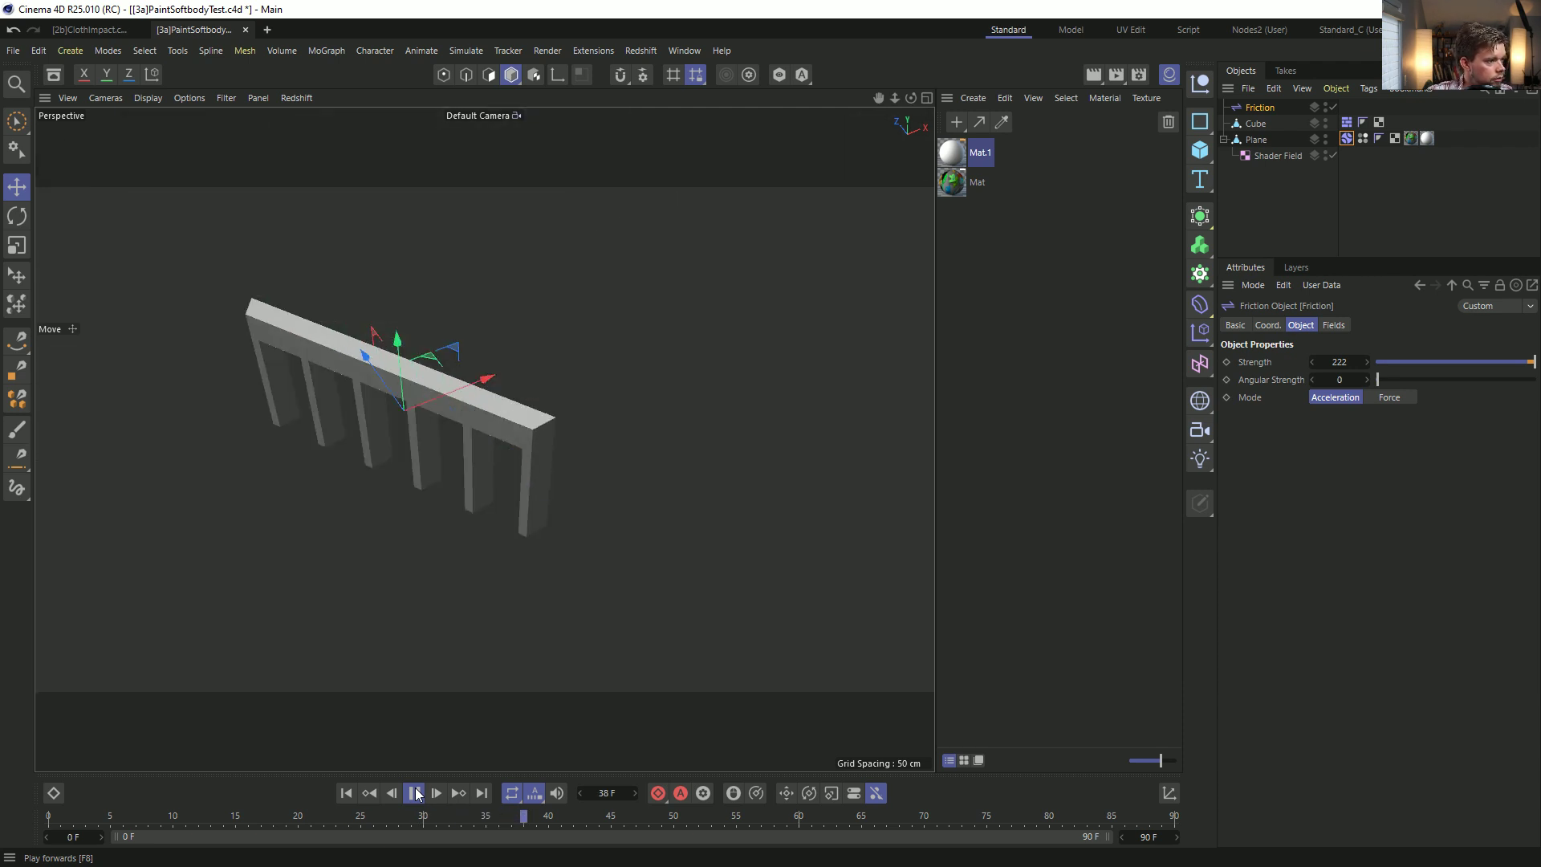
pyautogui.click(415, 793)
# Set the Friction strength to 100, replay the simulation, and pause it at frame 33.
pyautogui.click(1339, 362)
pyautogui.write('100')
pyautogui.press('Return')
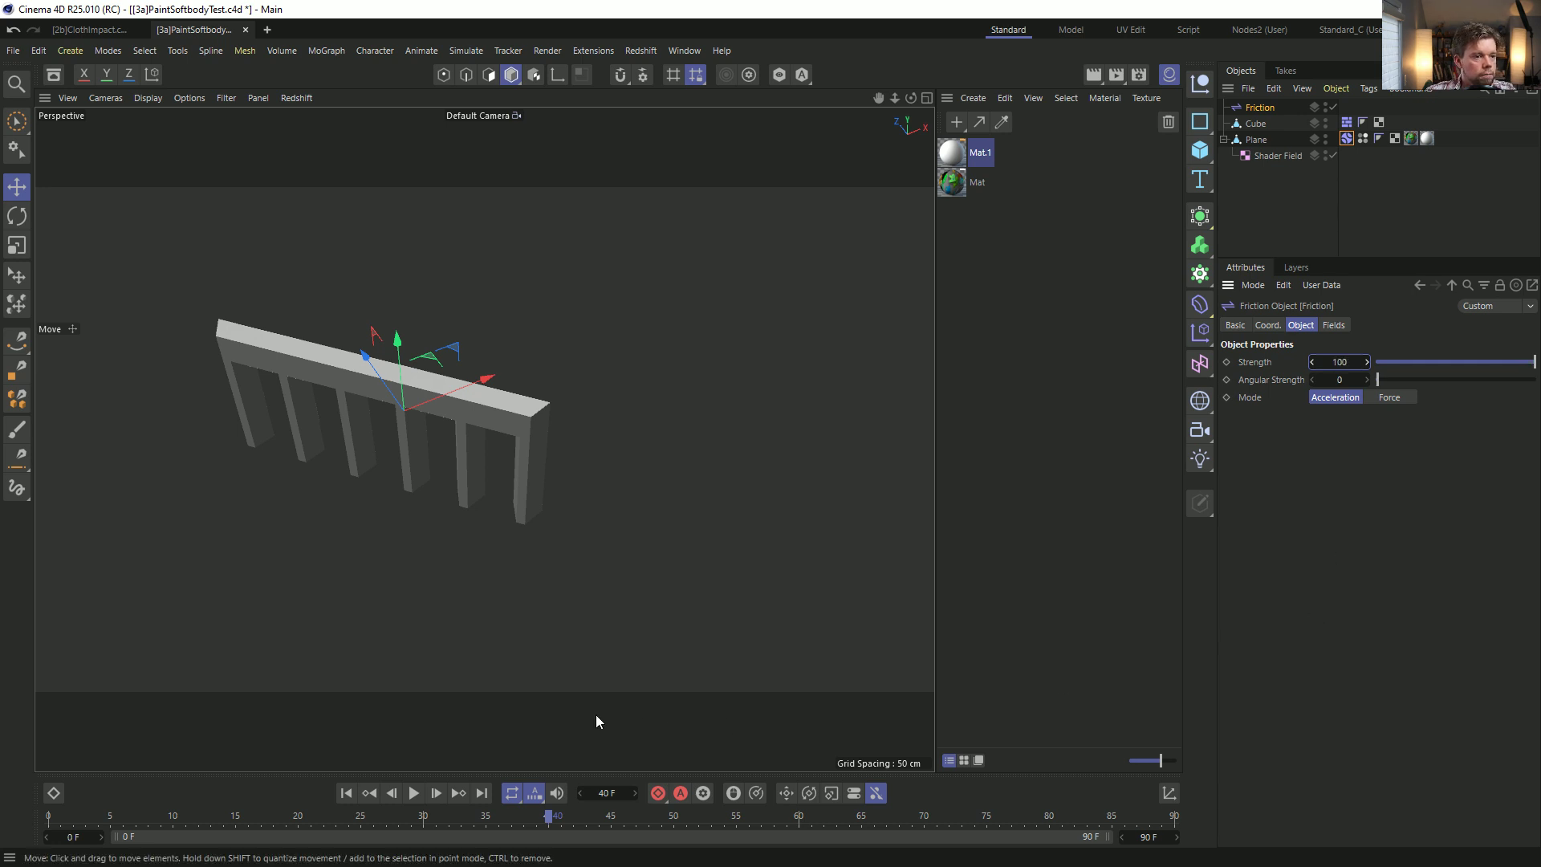
pyautogui.click(383, 793)
pyautogui.click(411, 793)
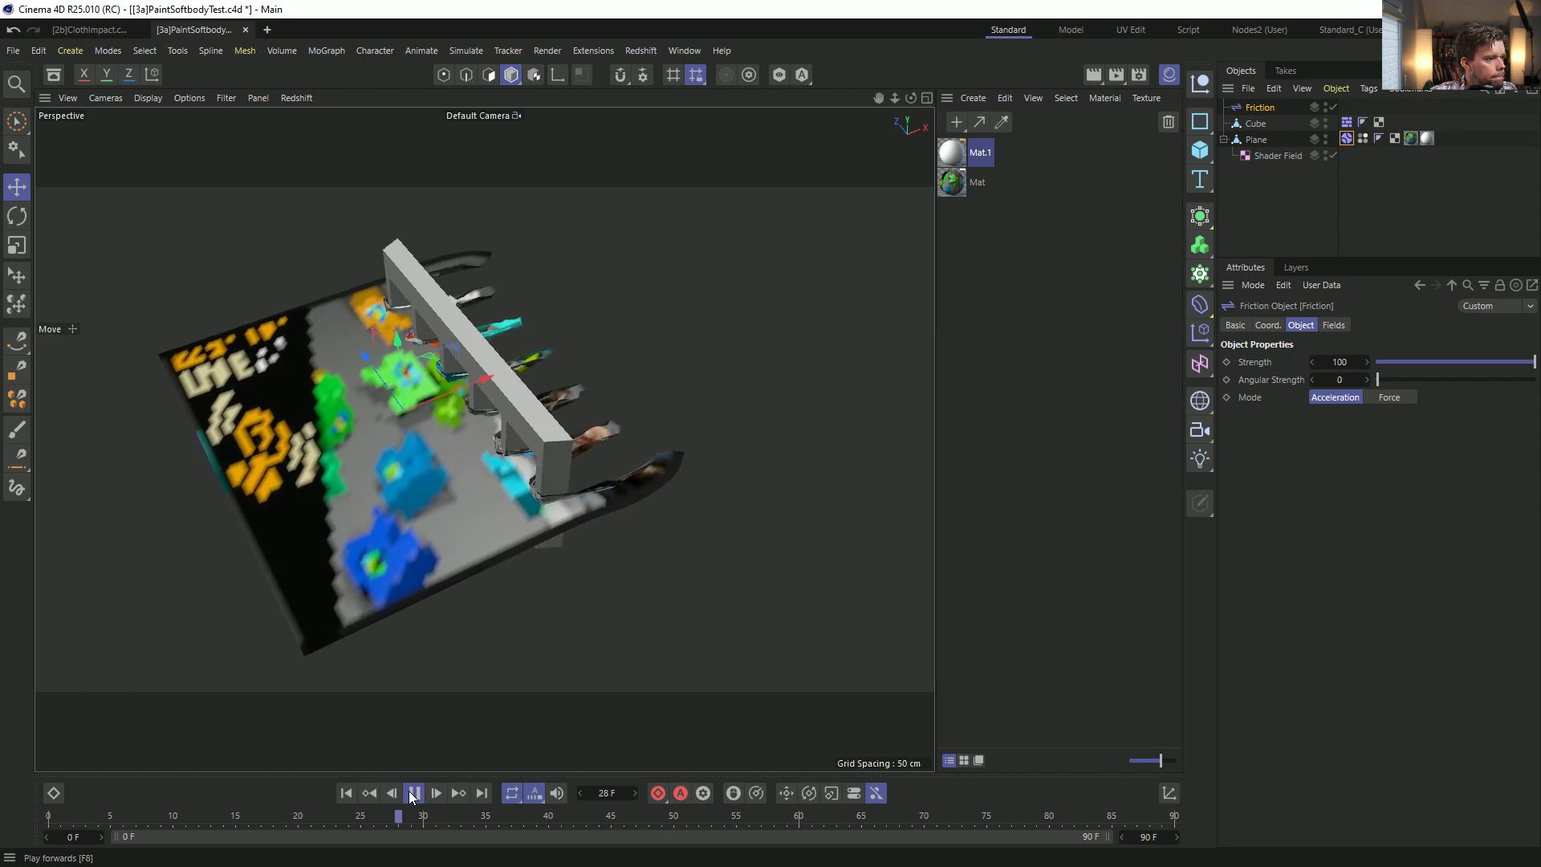
pyautogui.click(409, 792)
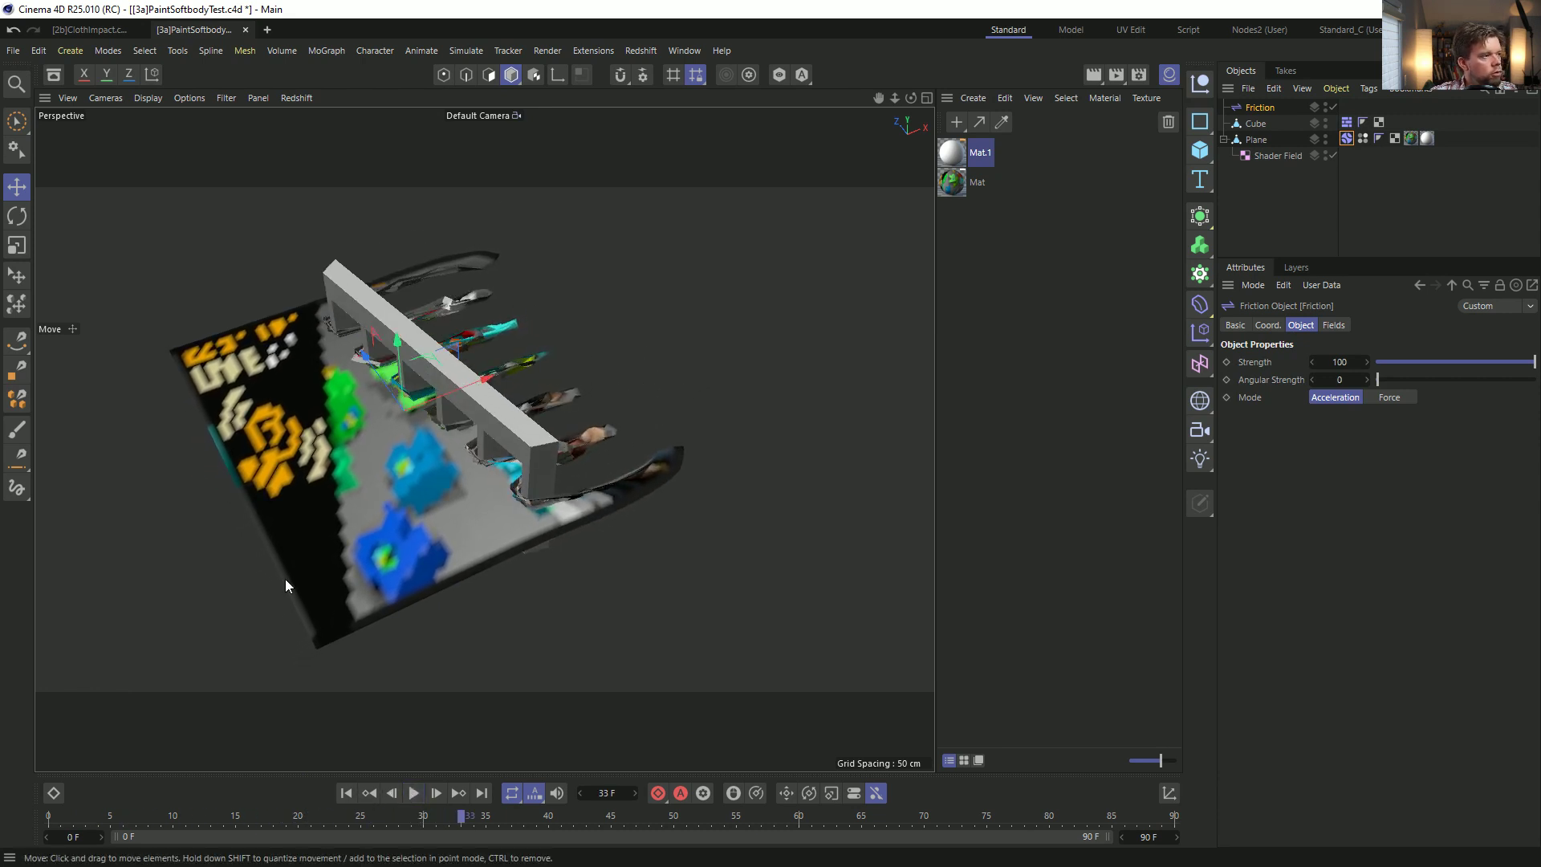
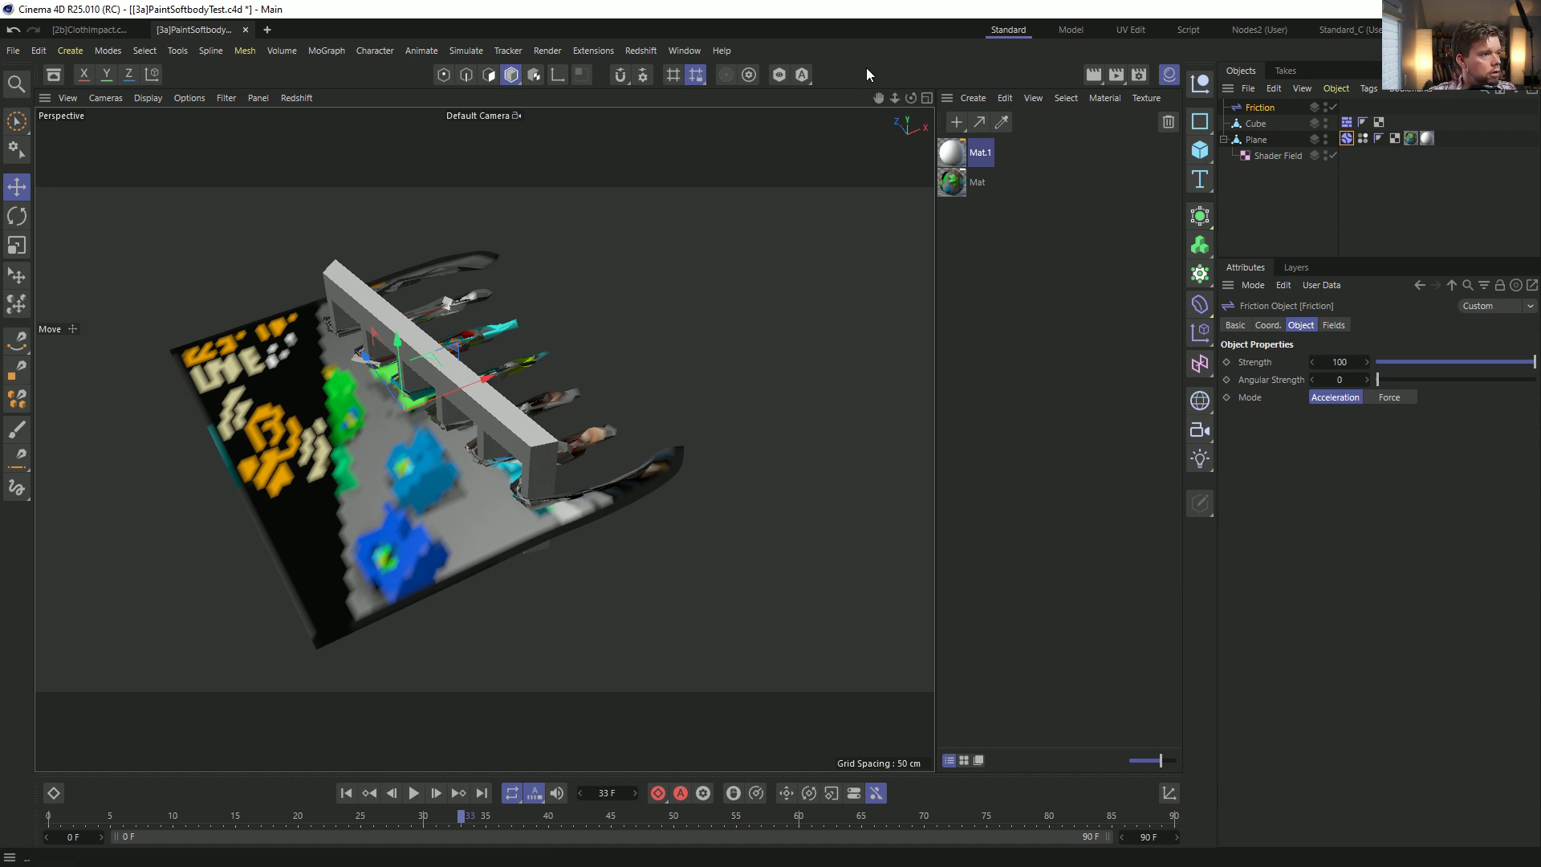
# In a new project, add an Octahedron sphere with 48 segments and make it editable.
pyautogui.hotkey('ctrl', 'n')
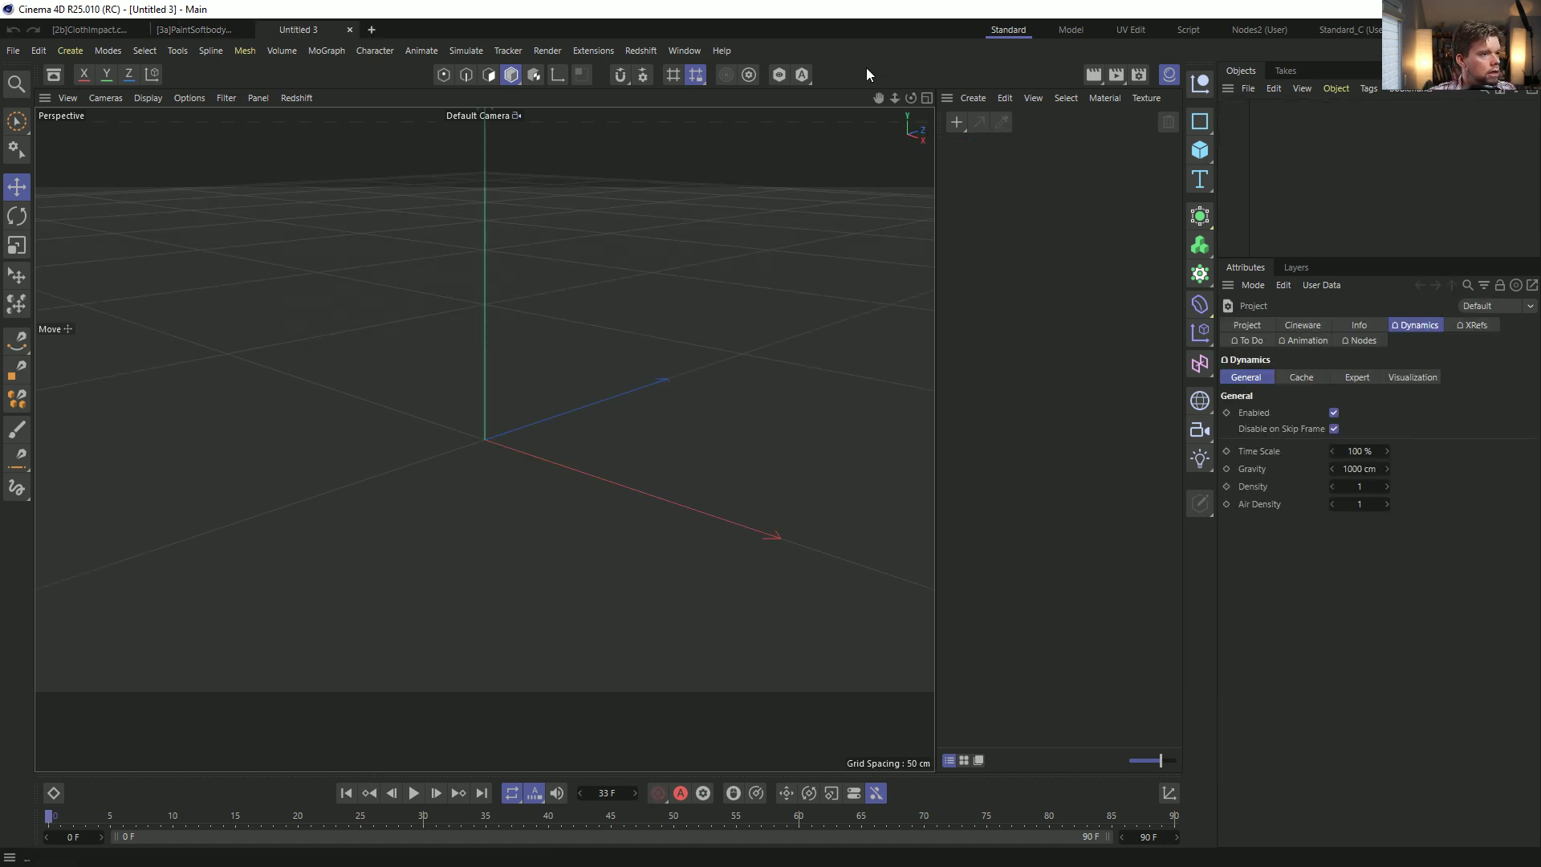
pyautogui.click(1201, 150)
pyautogui.click(1348, 233)
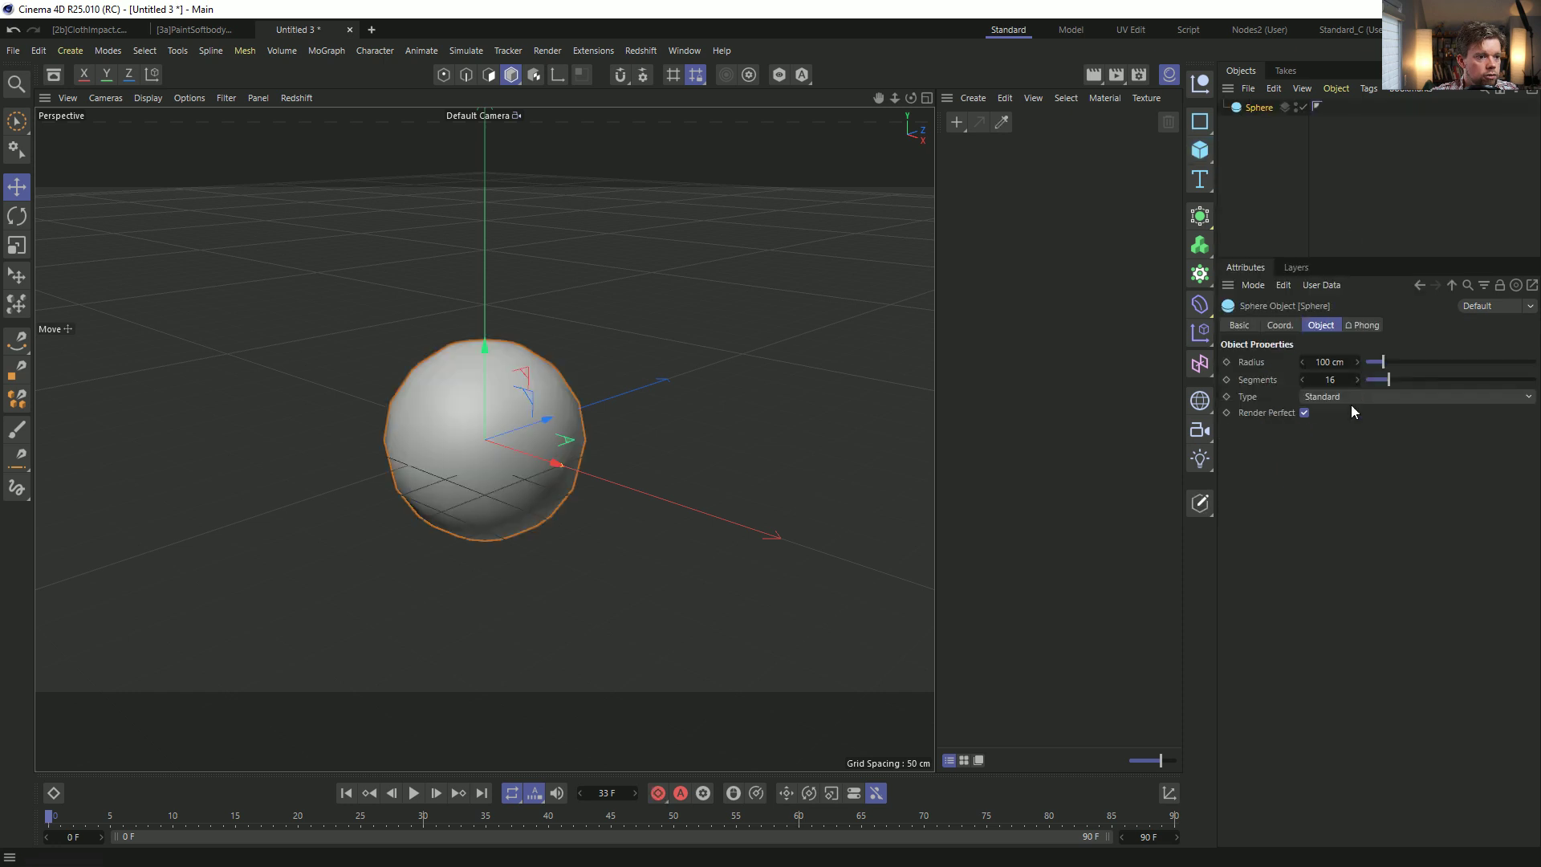
pyautogui.click(1352, 398)
pyautogui.click(1357, 481)
pyautogui.click(1345, 383)
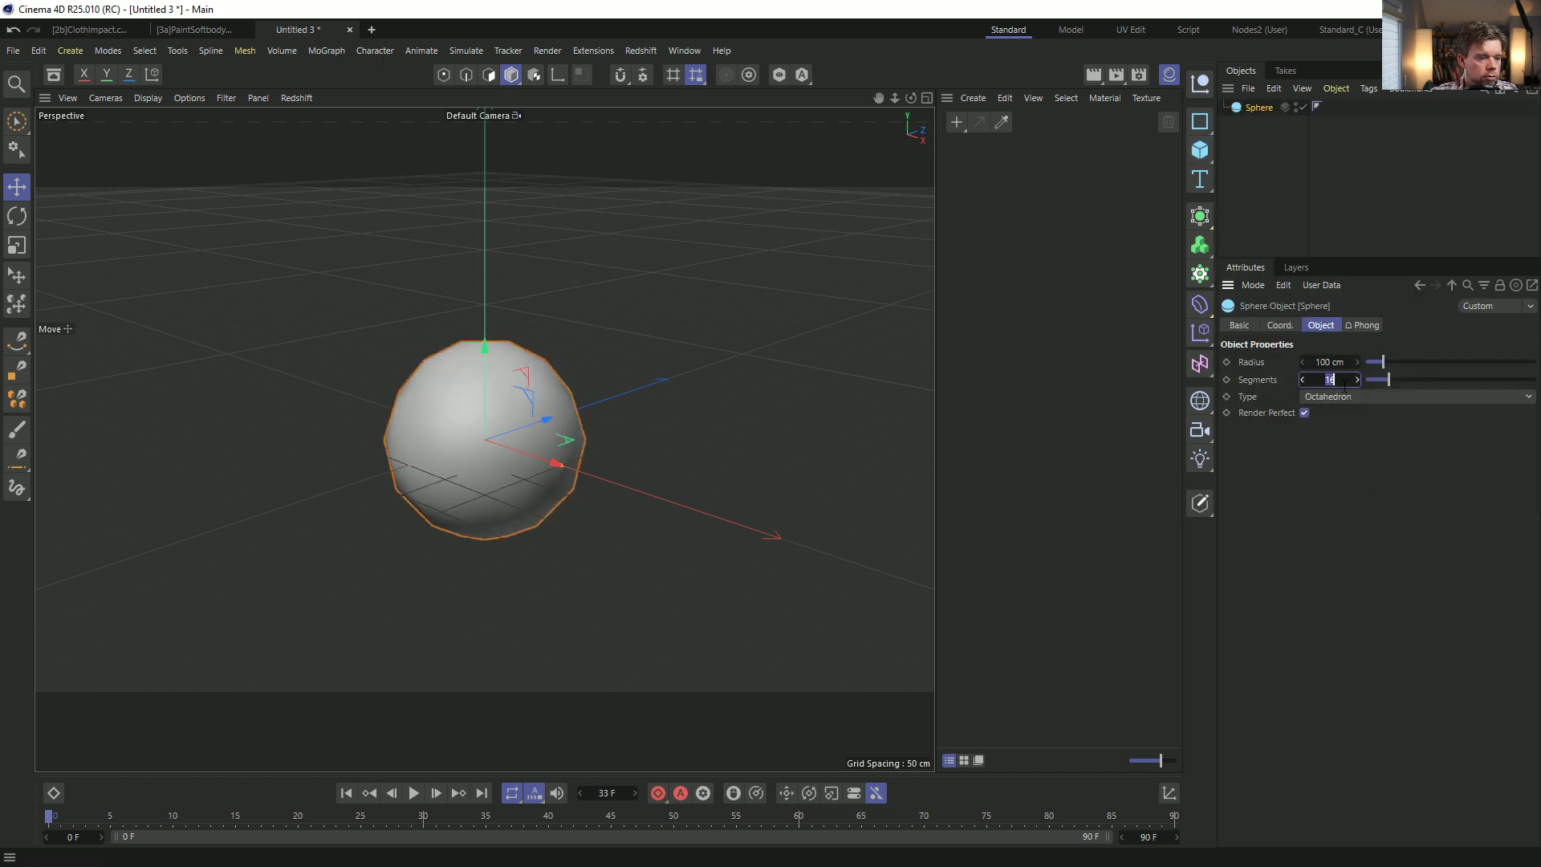
pyautogui.write('48')
pyautogui.press('Return')
pyautogui.click(1249, 108)
pyautogui.press('c')
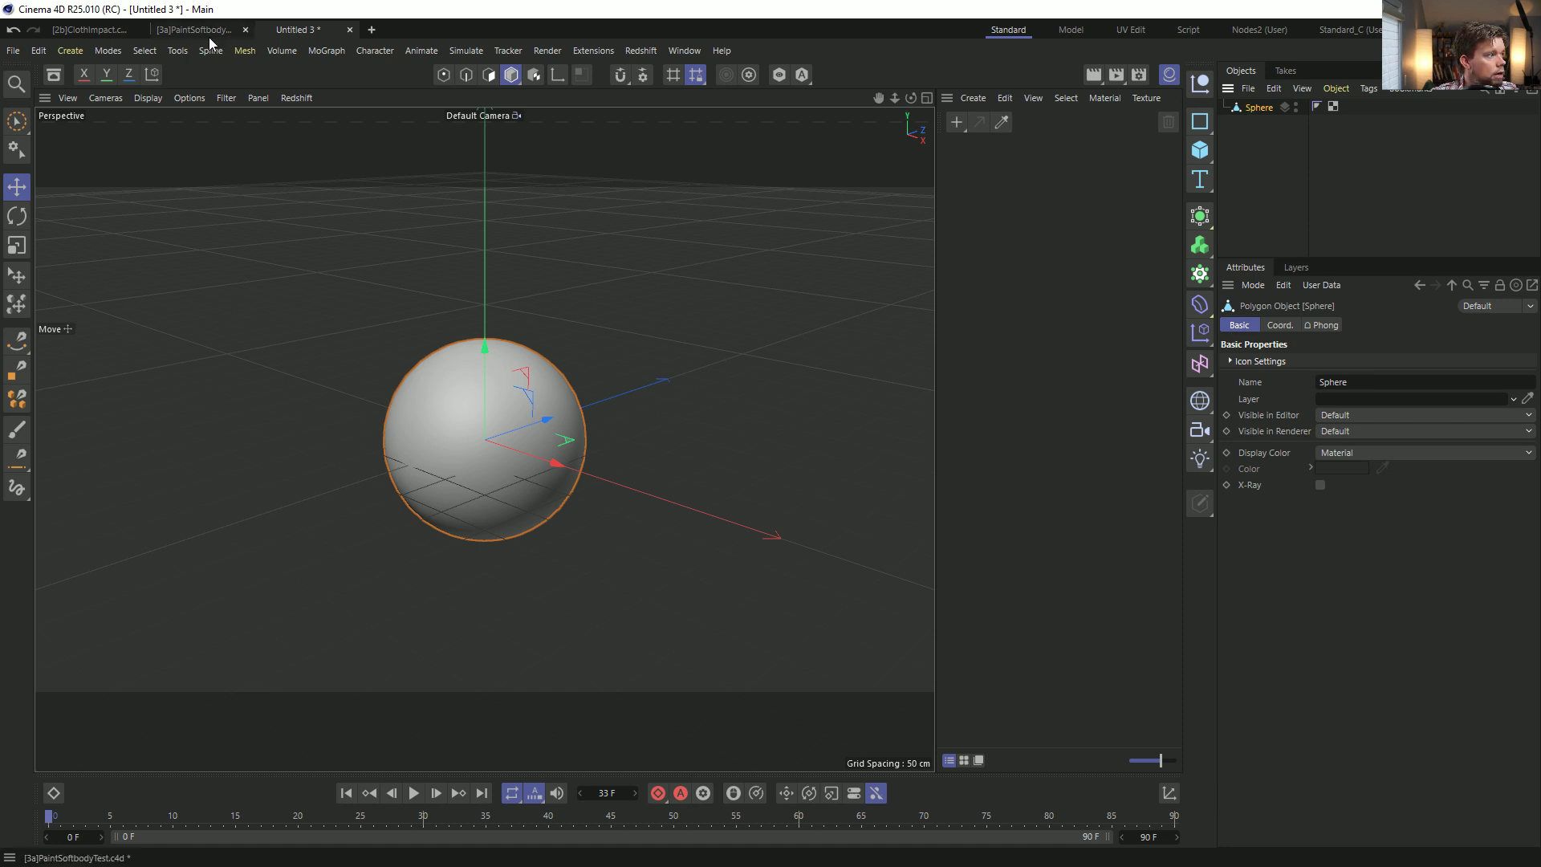
# Hide the grid and world axes in the new project's viewport and show the sphere's points.
pyautogui.click(197, 31)
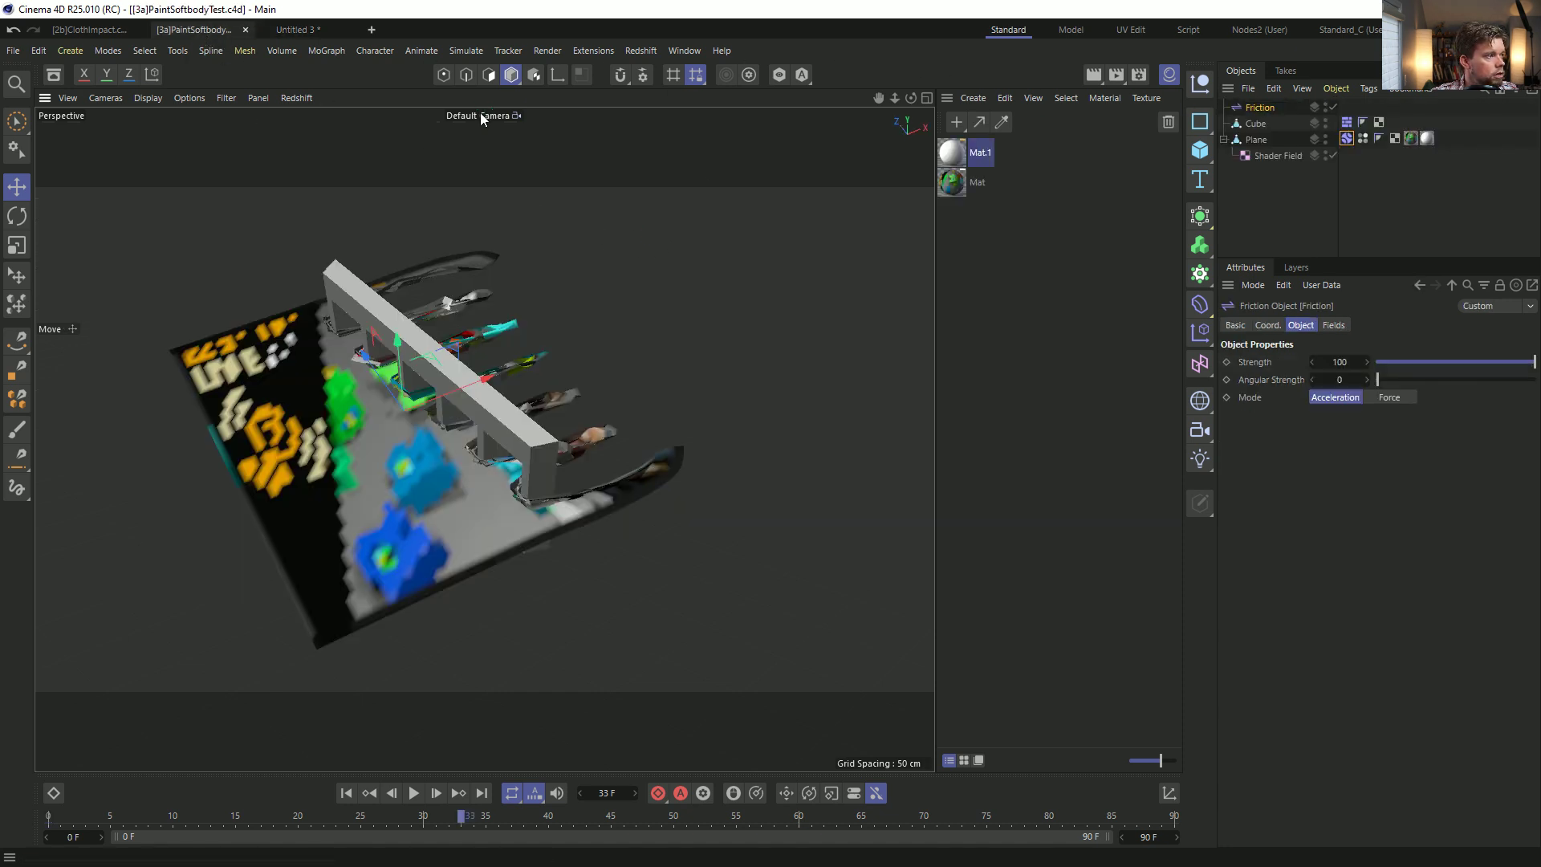
pyautogui.click(295, 30)
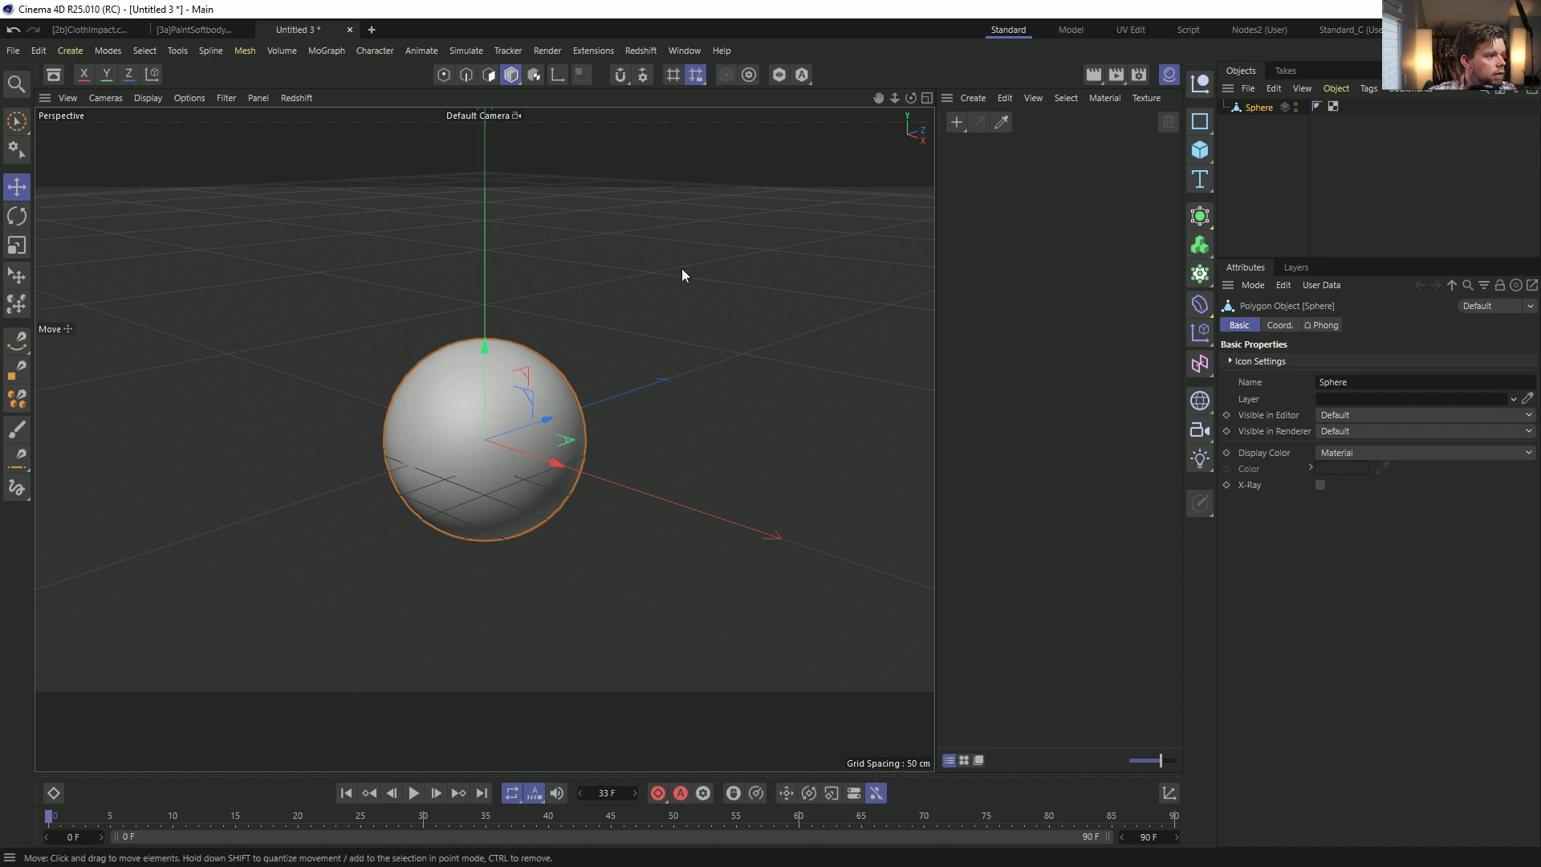
pyautogui.click(223, 98)
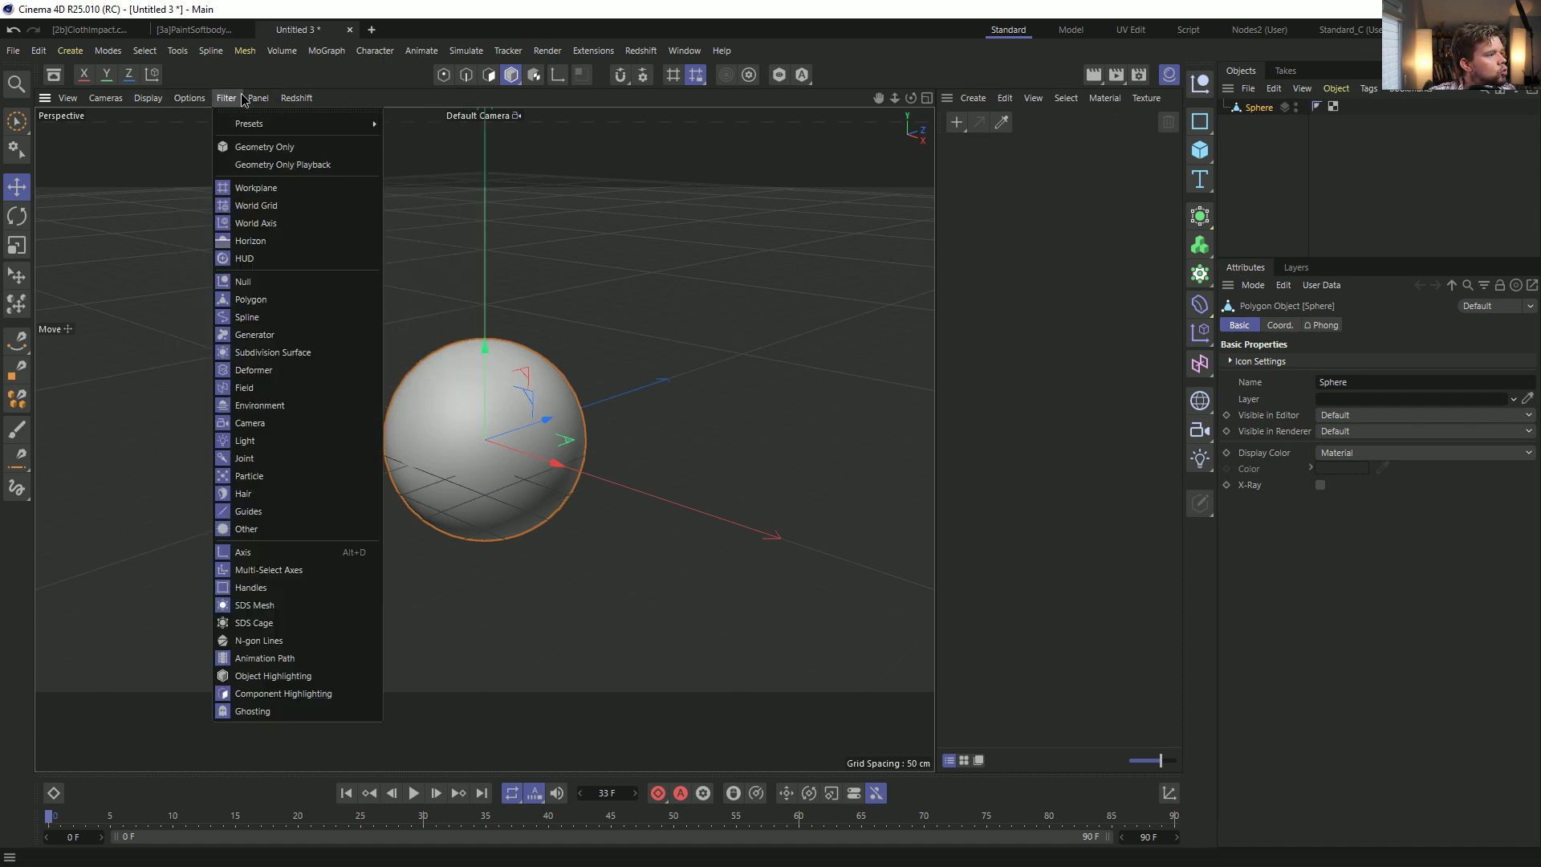
pyautogui.moveTo(305, 124)
pyautogui.click(418, 206)
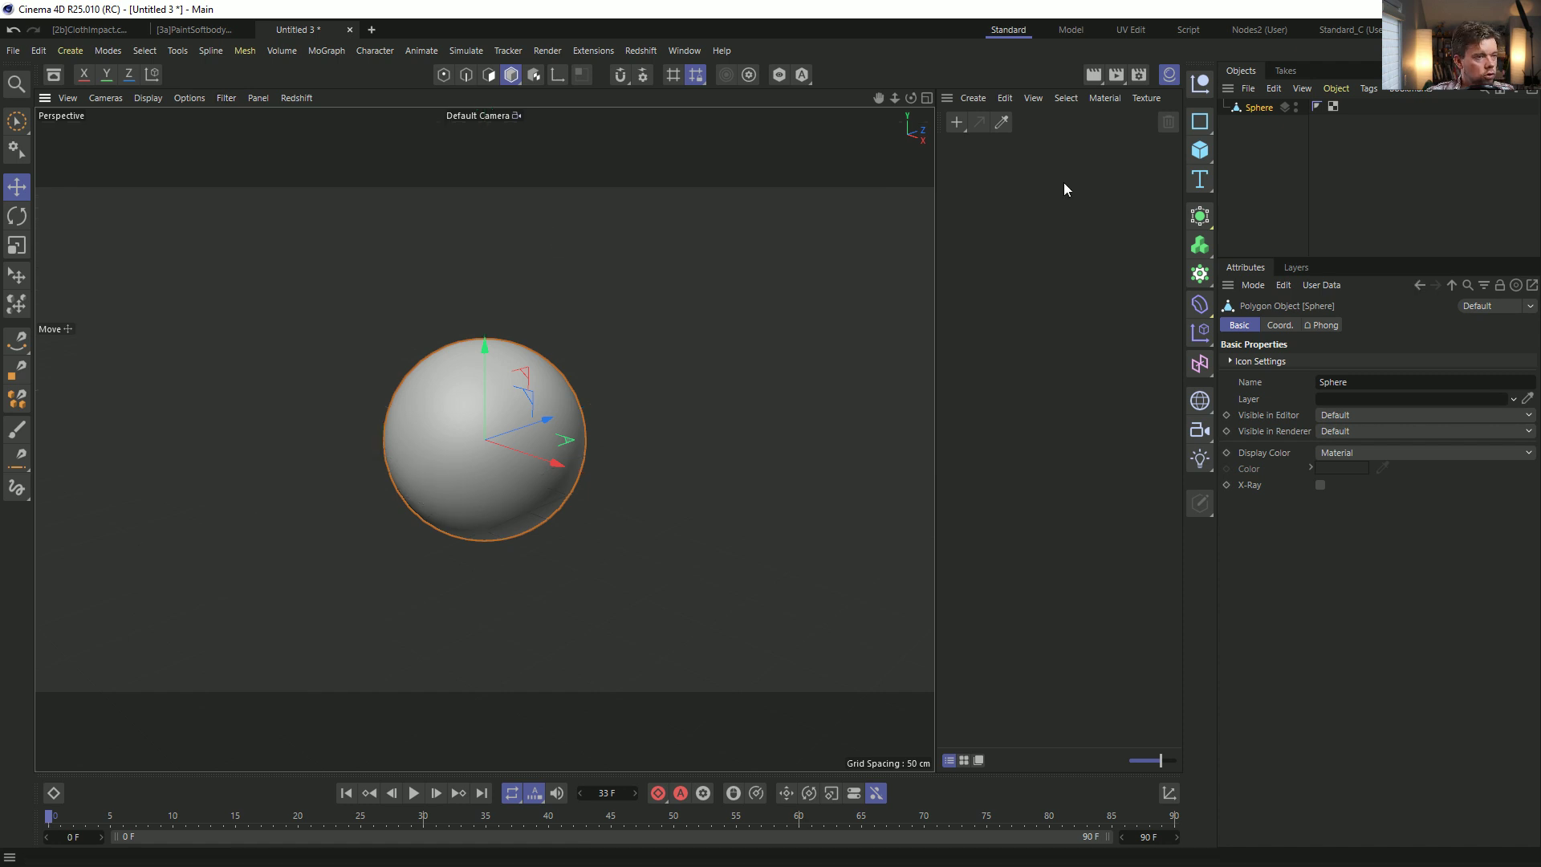
pyautogui.scroll(4, 623, 447)
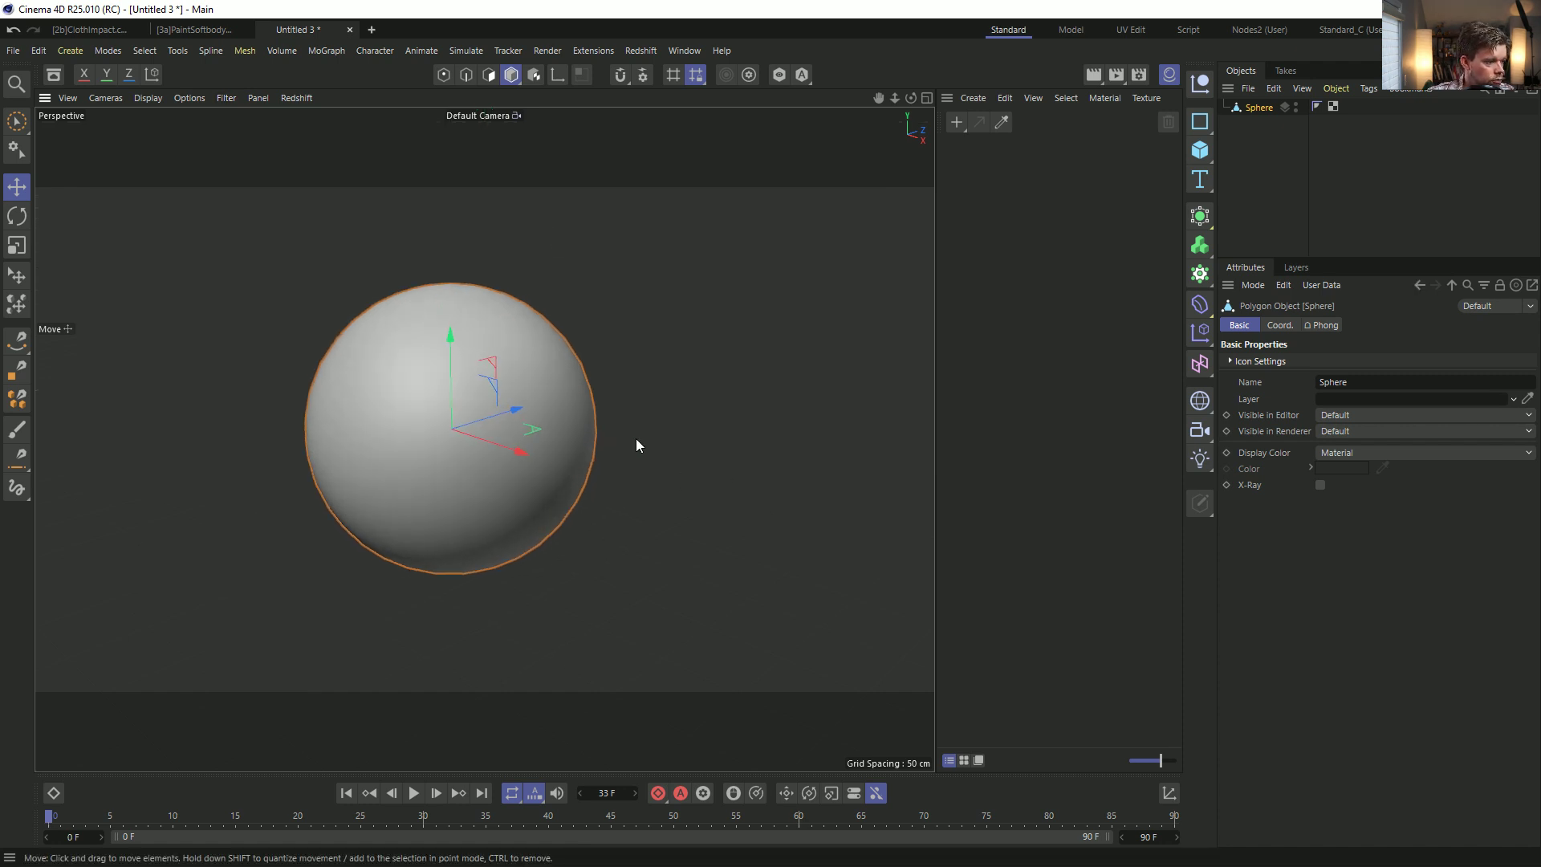
pyautogui.click(443, 74)
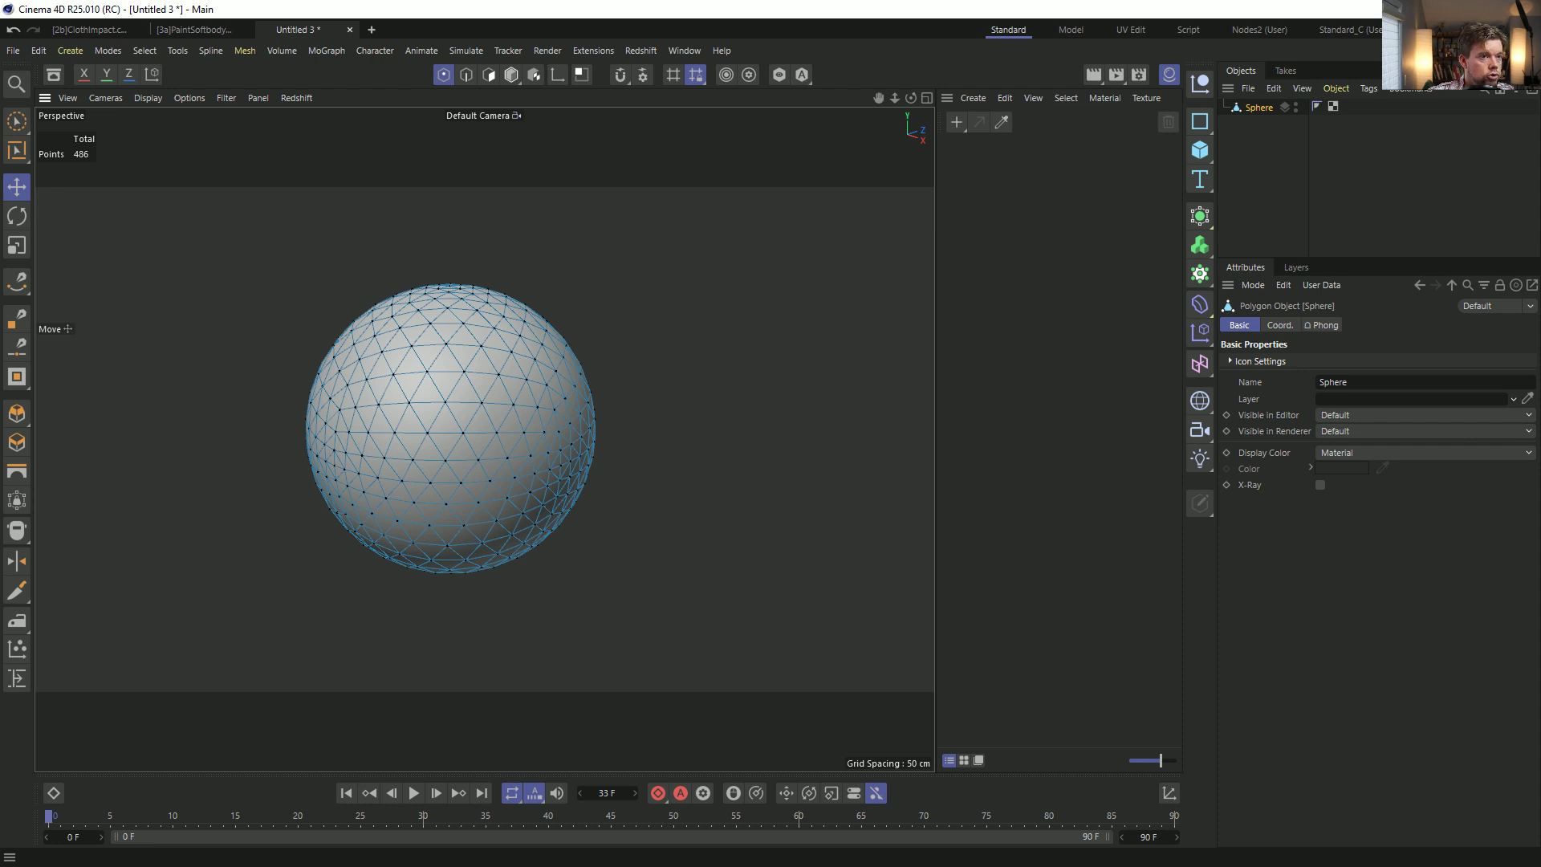
# Switch to the Sculpt layout and activate the Pull sculpting brush.
pyautogui.click(684, 51)
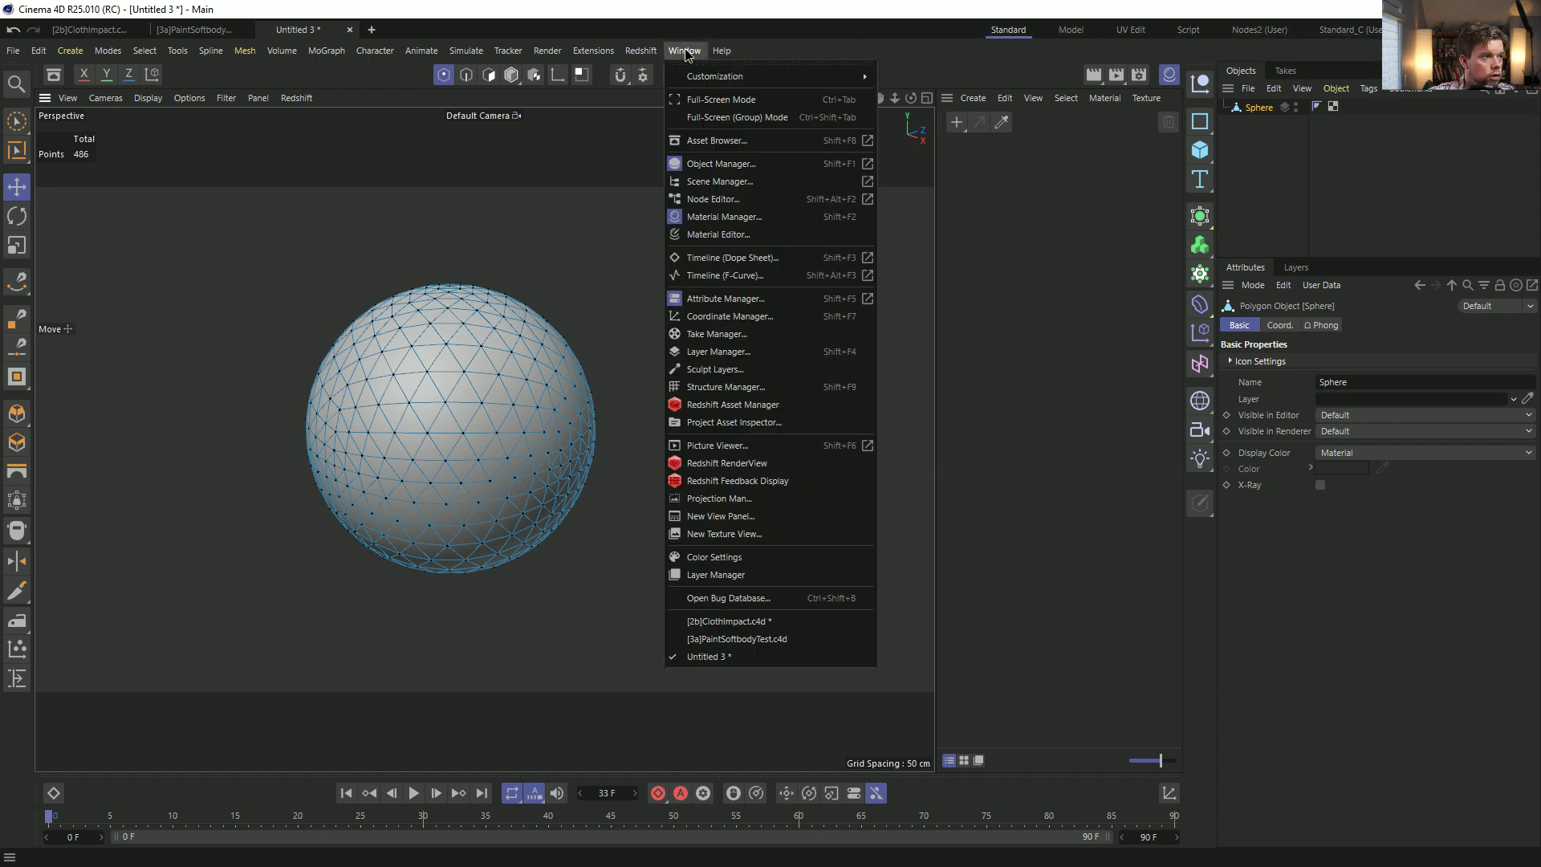
pyautogui.moveTo(701, 83)
pyautogui.click(1337, 62)
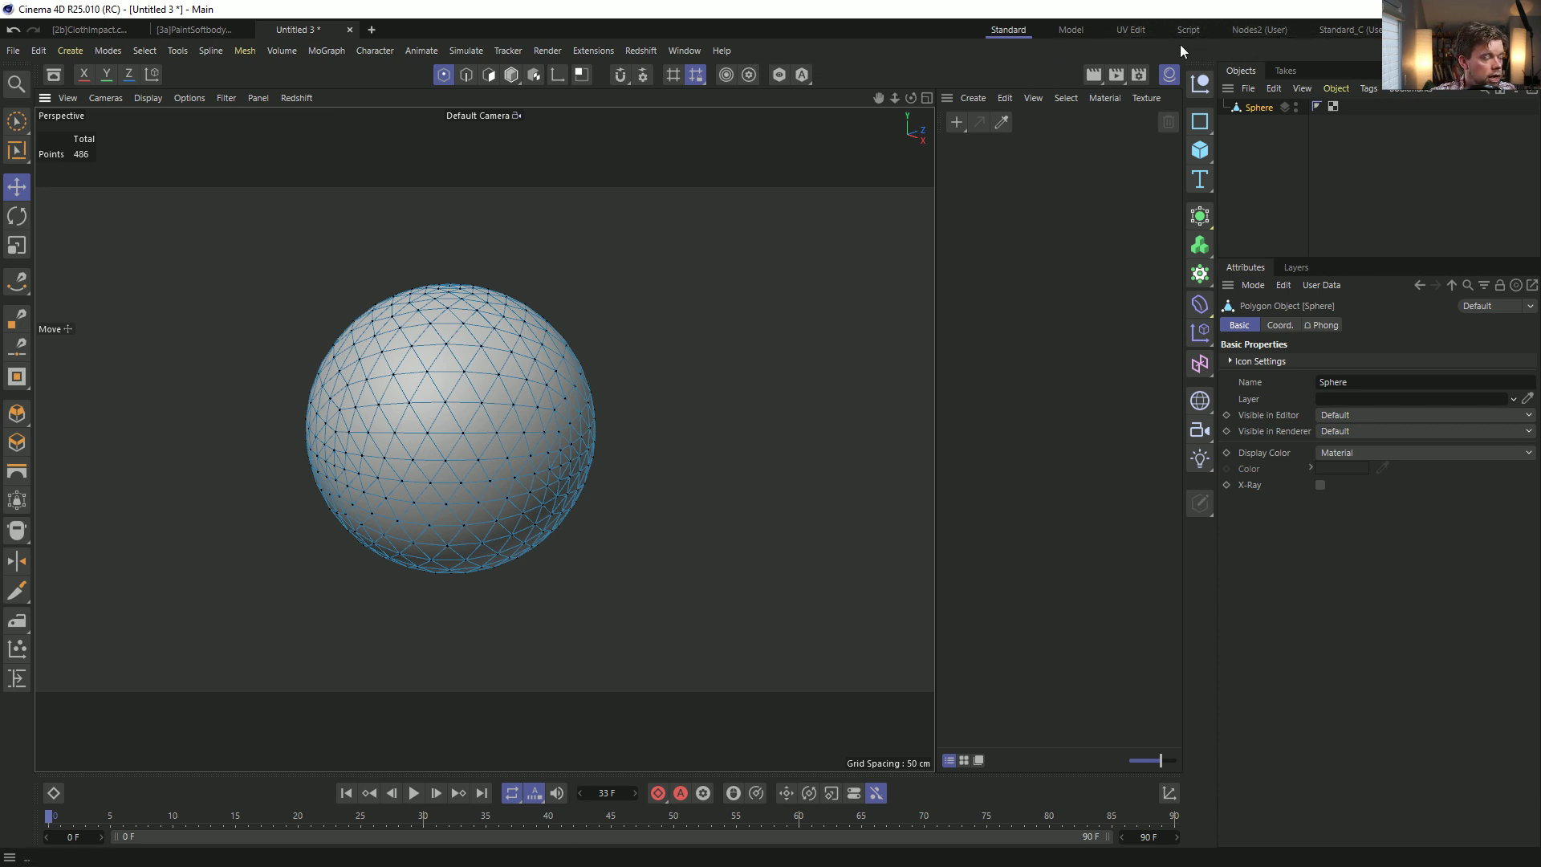
pyautogui.click(1529, 29)
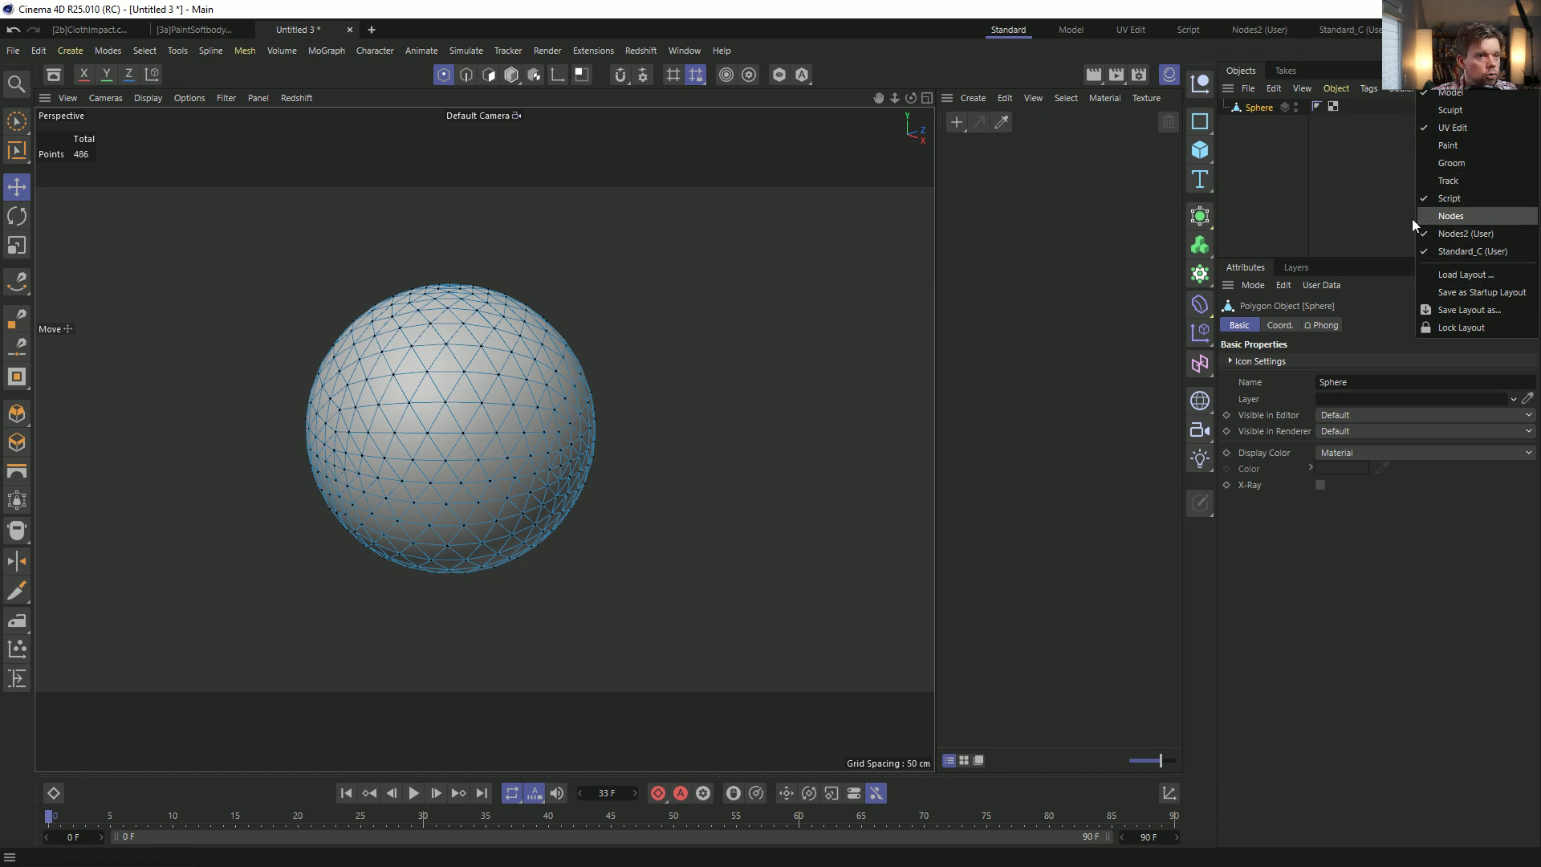
pyautogui.click(685, 50)
pyautogui.moveTo(711, 77)
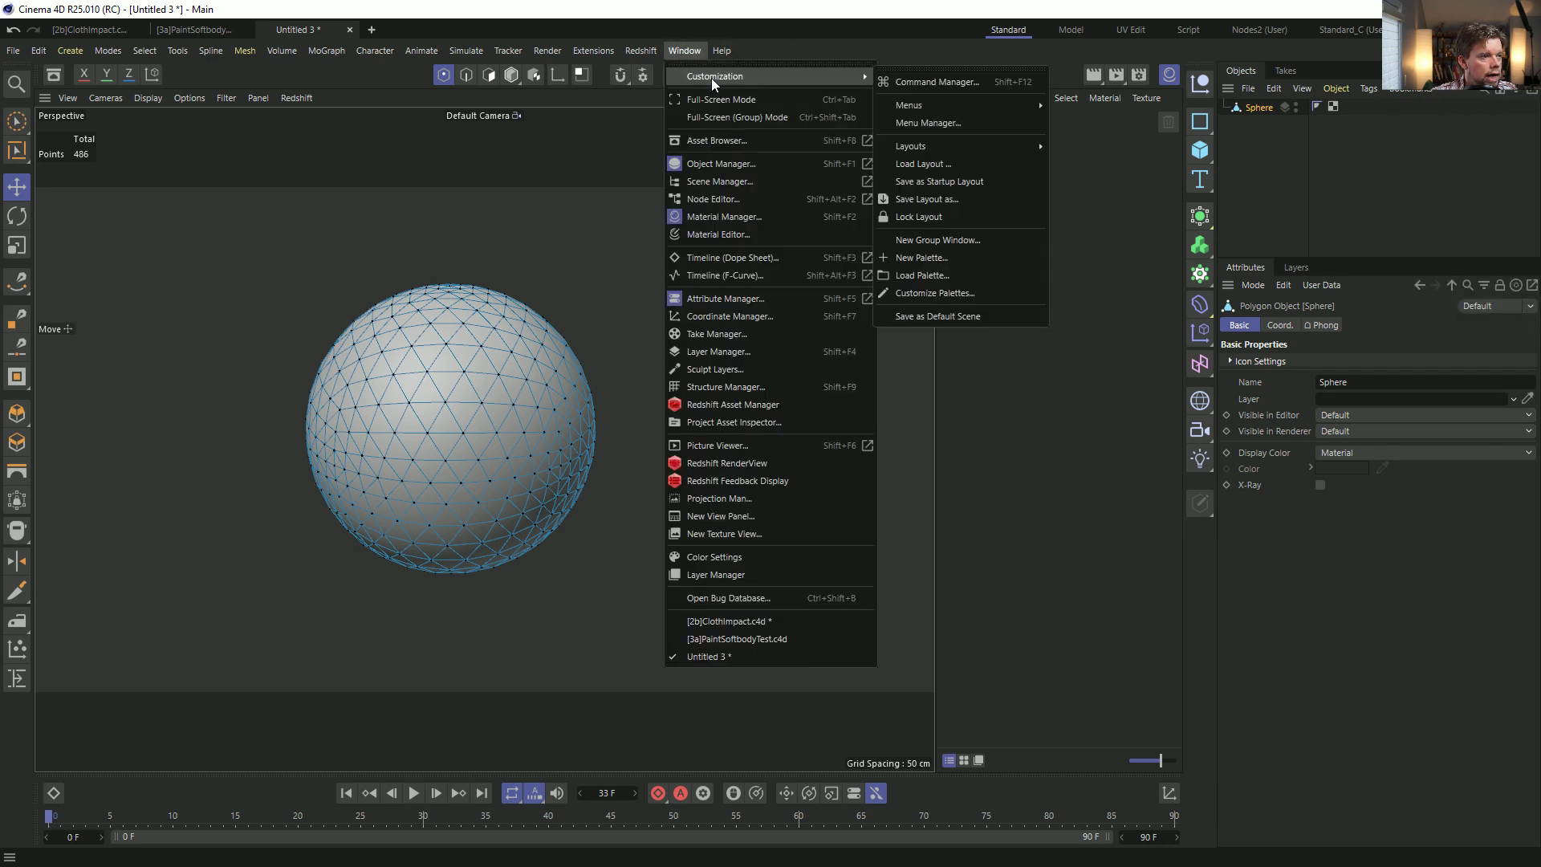
pyautogui.moveTo(1009, 147)
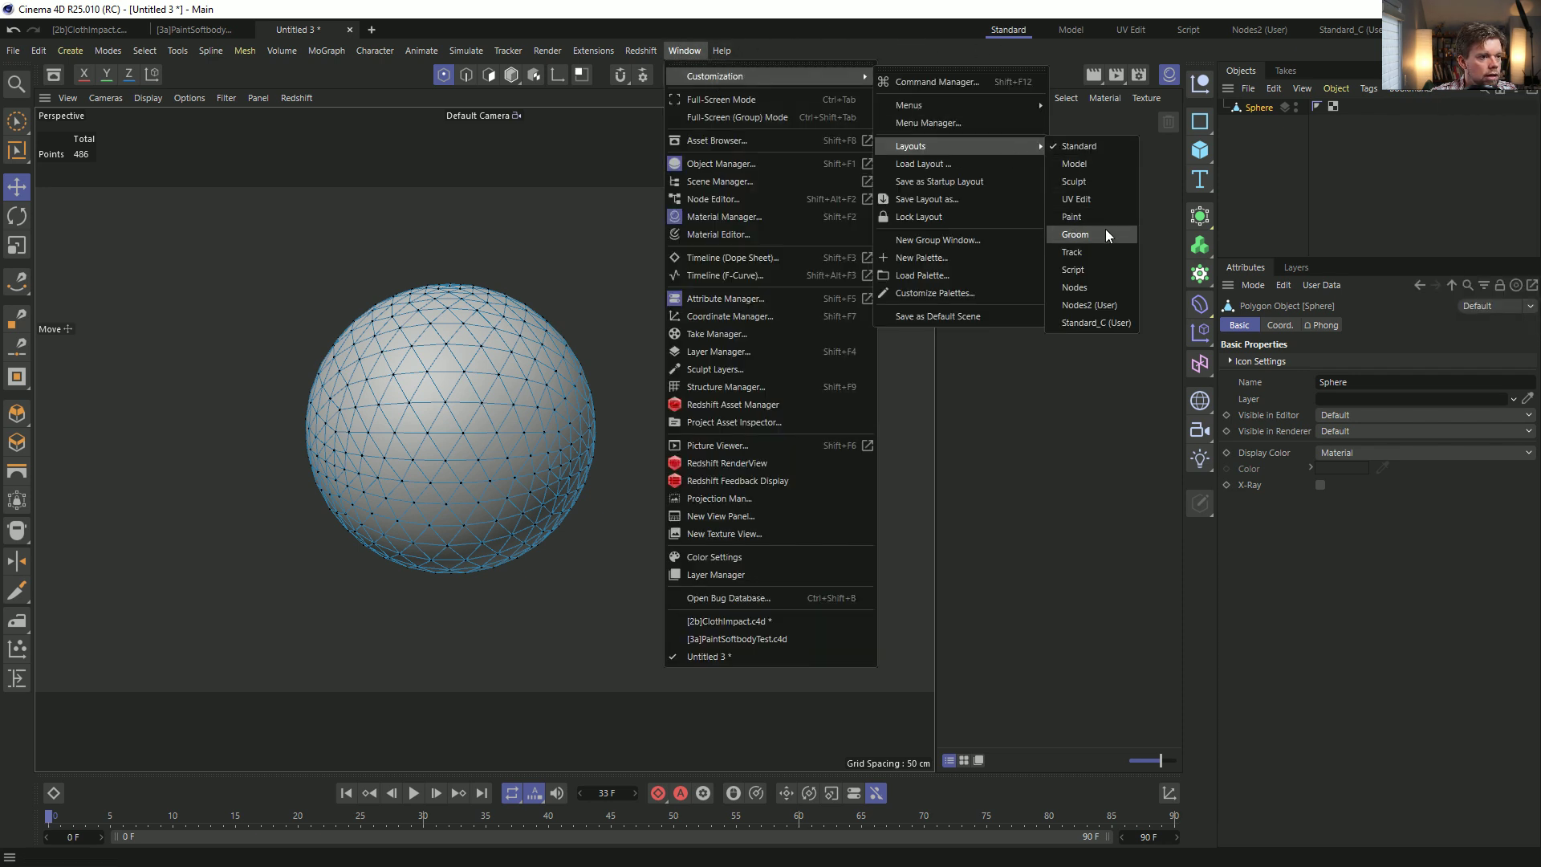
pyautogui.click(1074, 181)
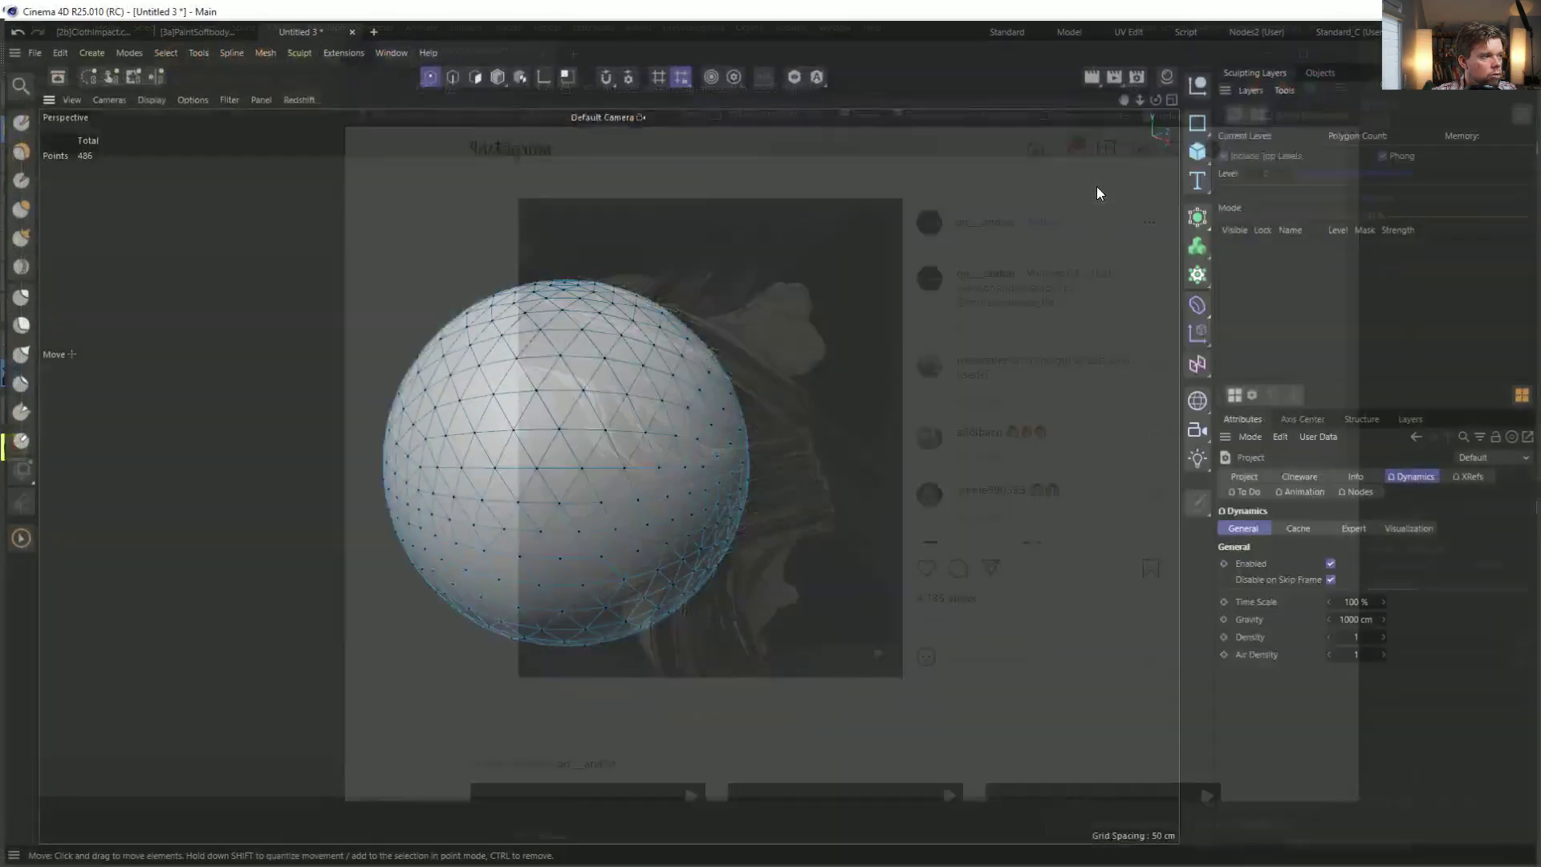
pyautogui.click(17, 123)
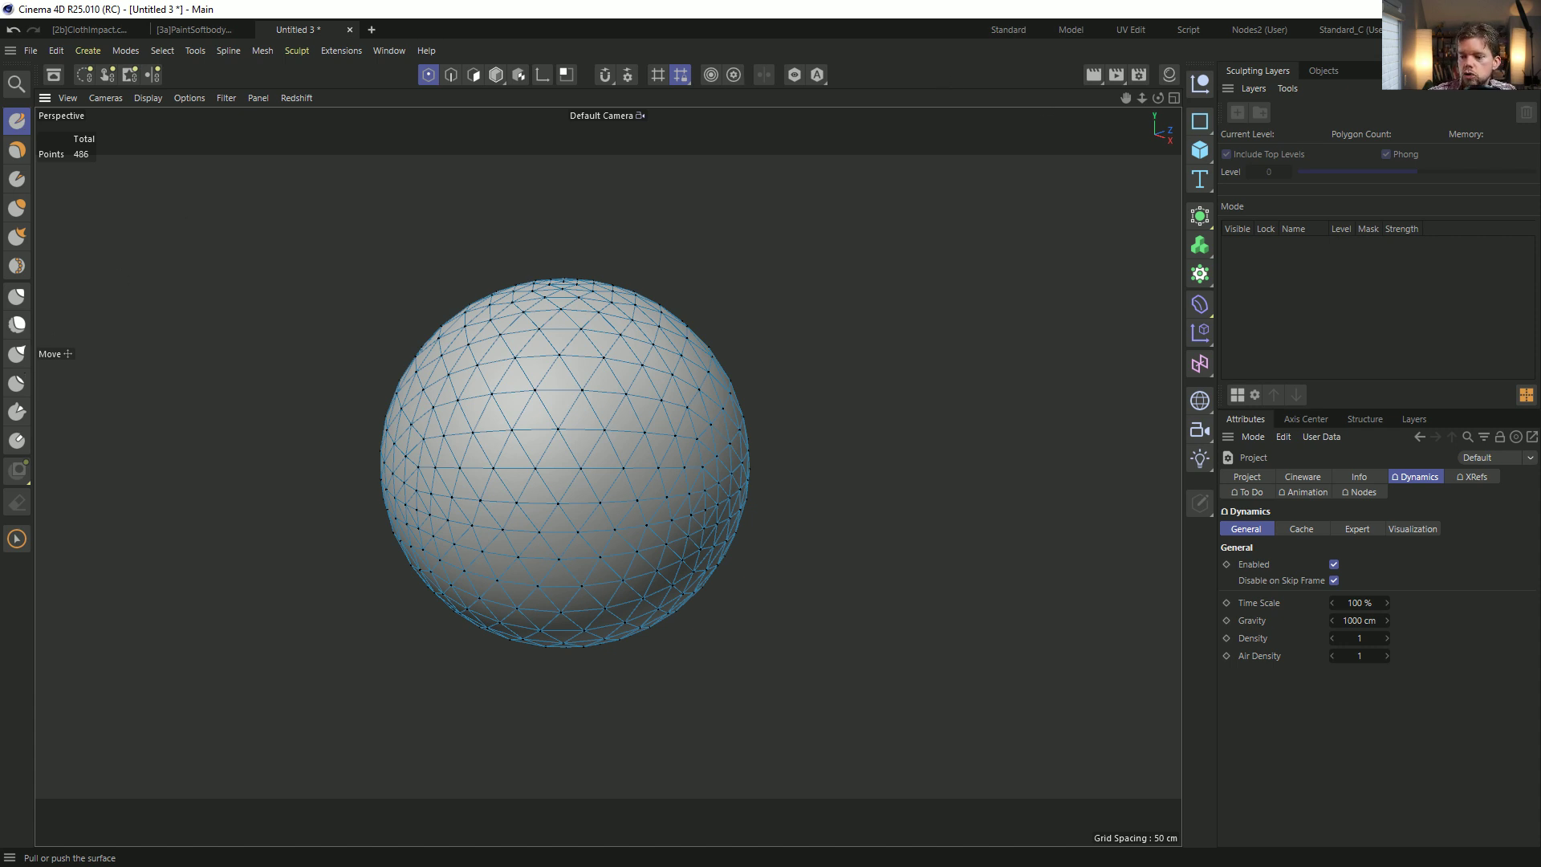
# Open Task Manager and select the Cinema 4D process that is not responding.
pyautogui.hotkey('ctrl', 'shift', 'Escape')
pyautogui.click(132, 545)
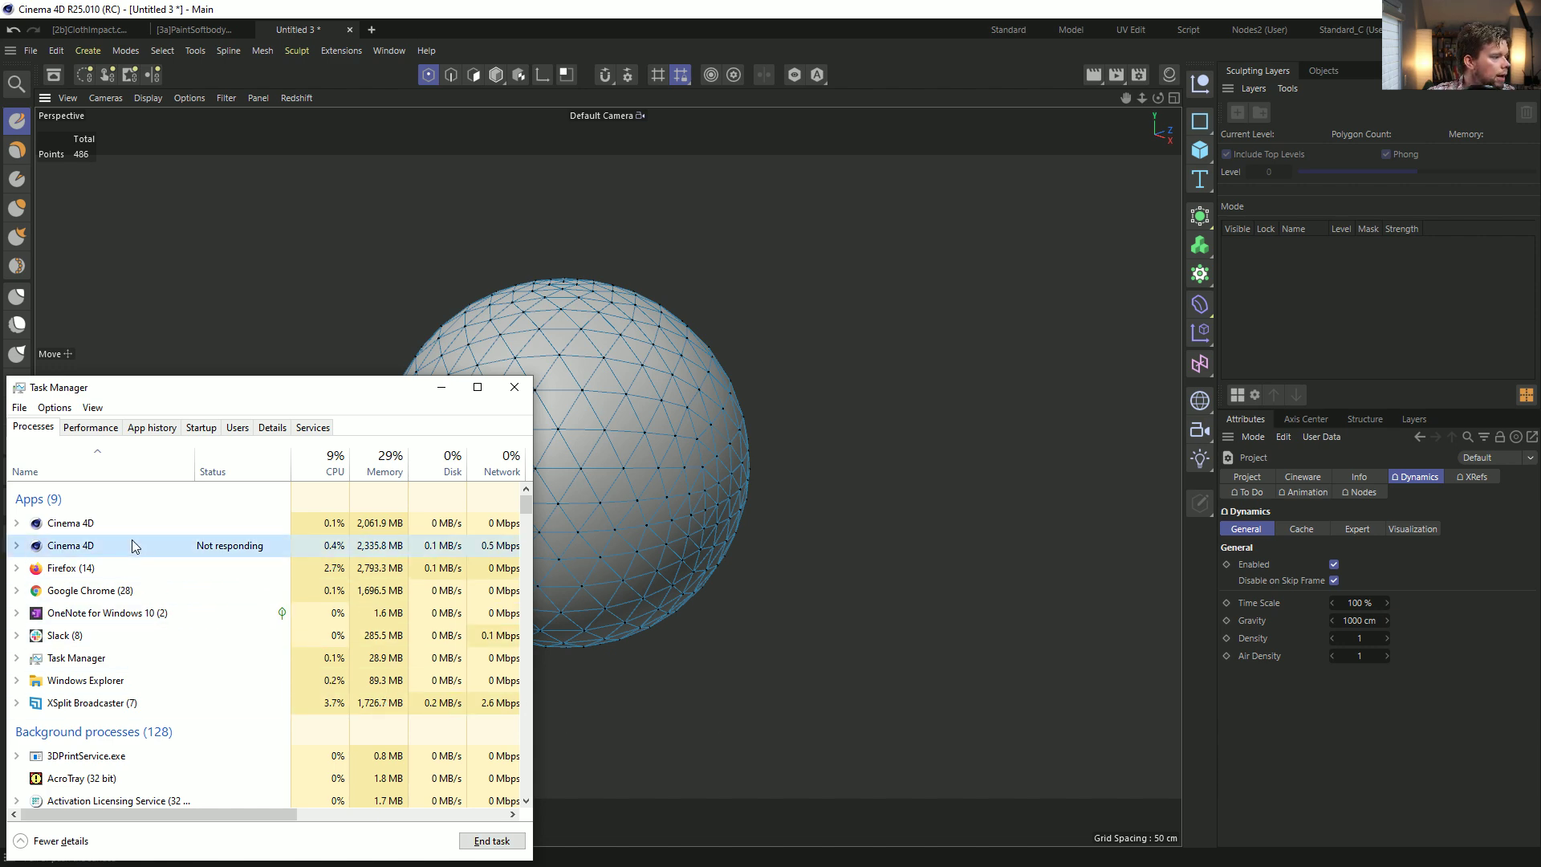
# End the Cinema 4D process that is not responding.
pyautogui.click(489, 840)
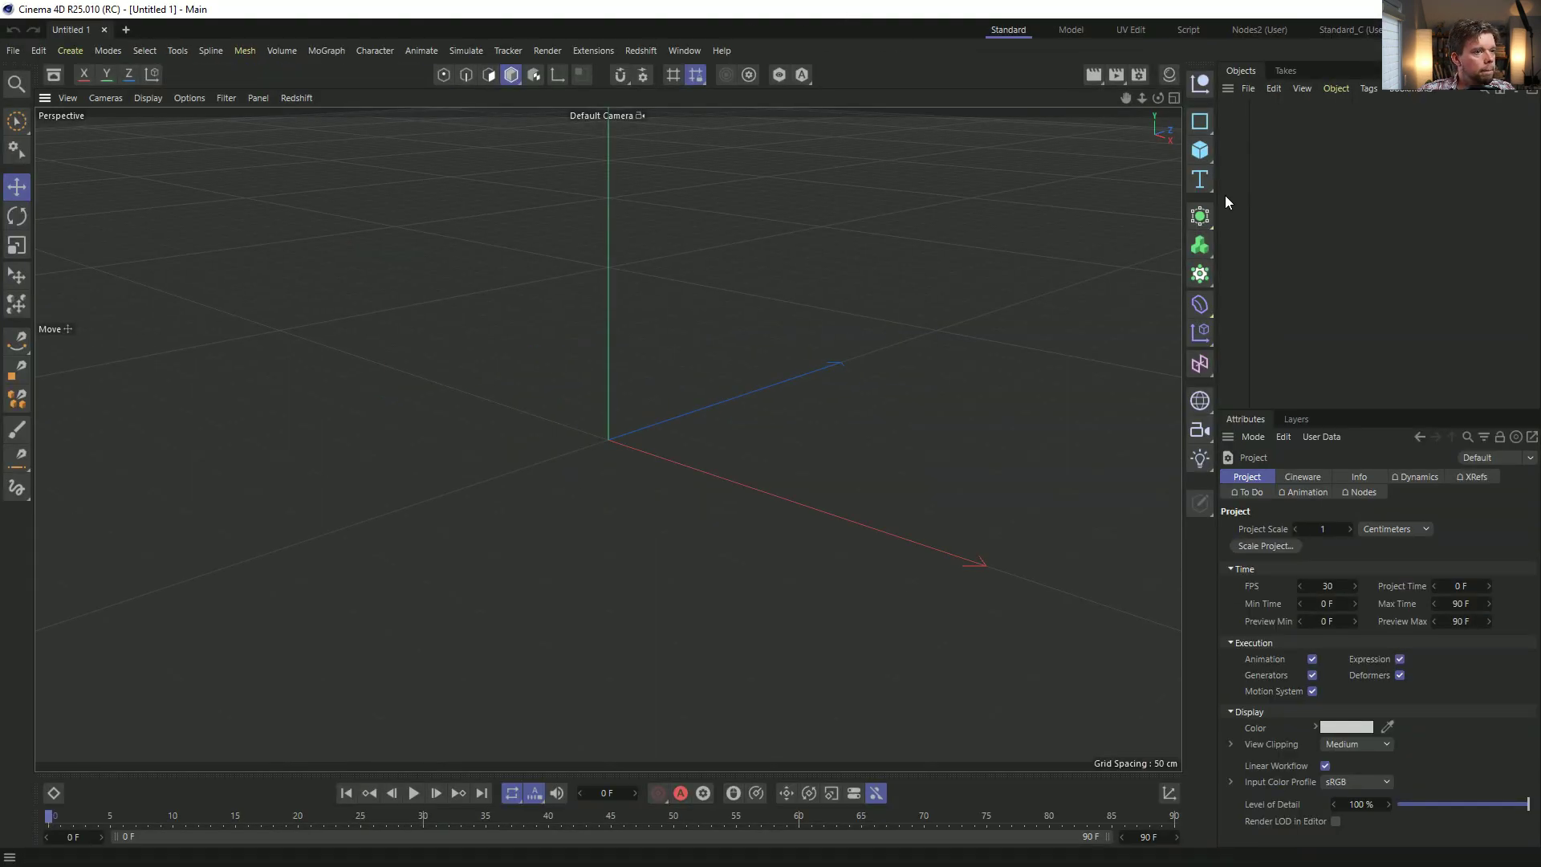
# Add a sphere primitive of type Octahedron with 46 segments and make it editable.
pyautogui.click(1199, 150)
pyautogui.click(1364, 257)
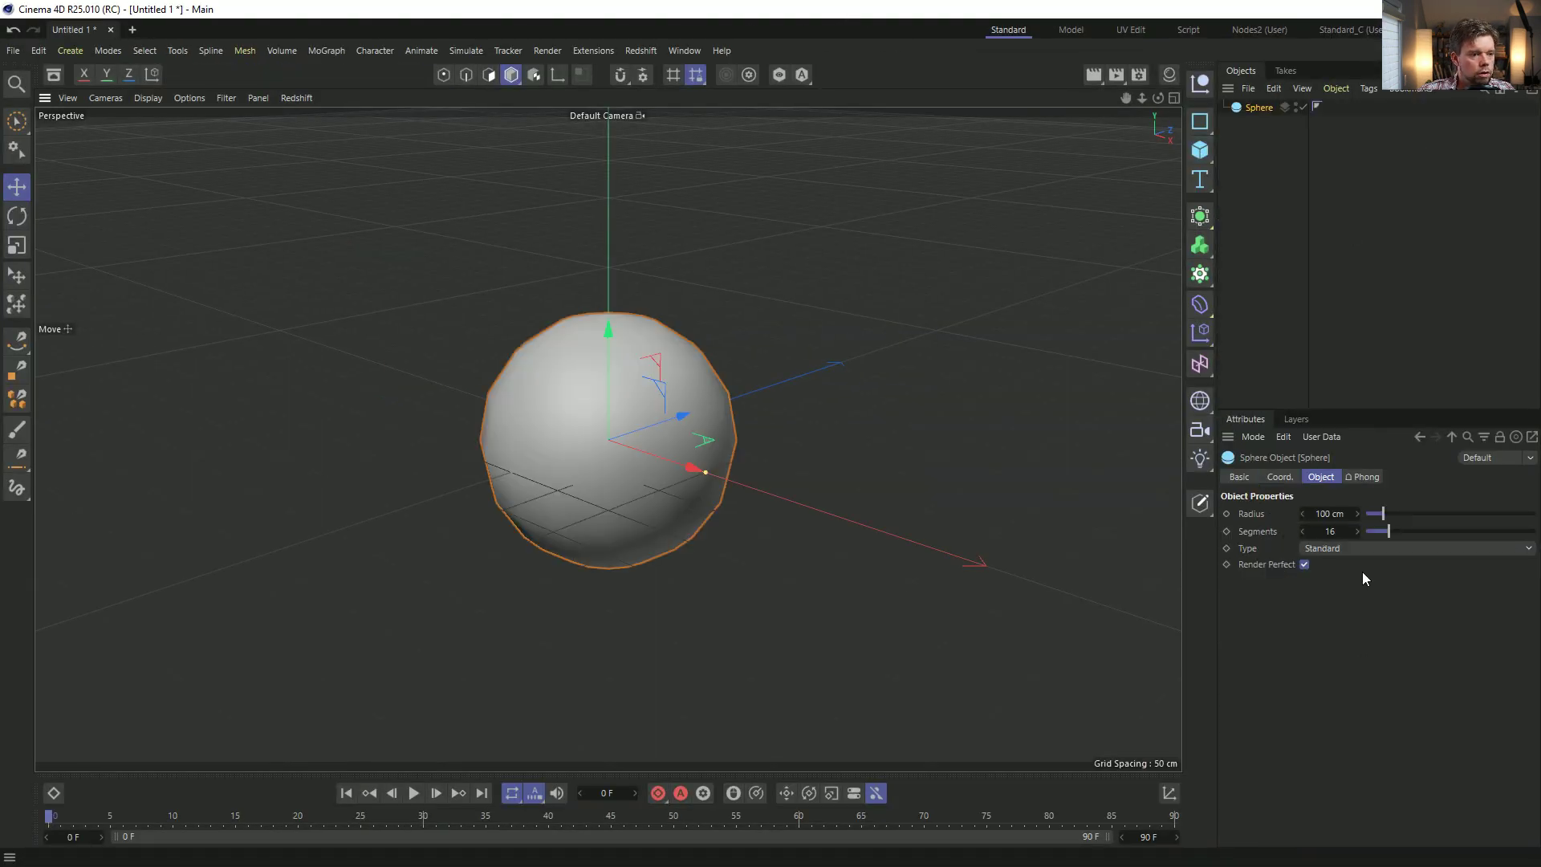
pyautogui.click(1364, 549)
pyautogui.click(1335, 628)
pyautogui.doubleClick(1336, 532)
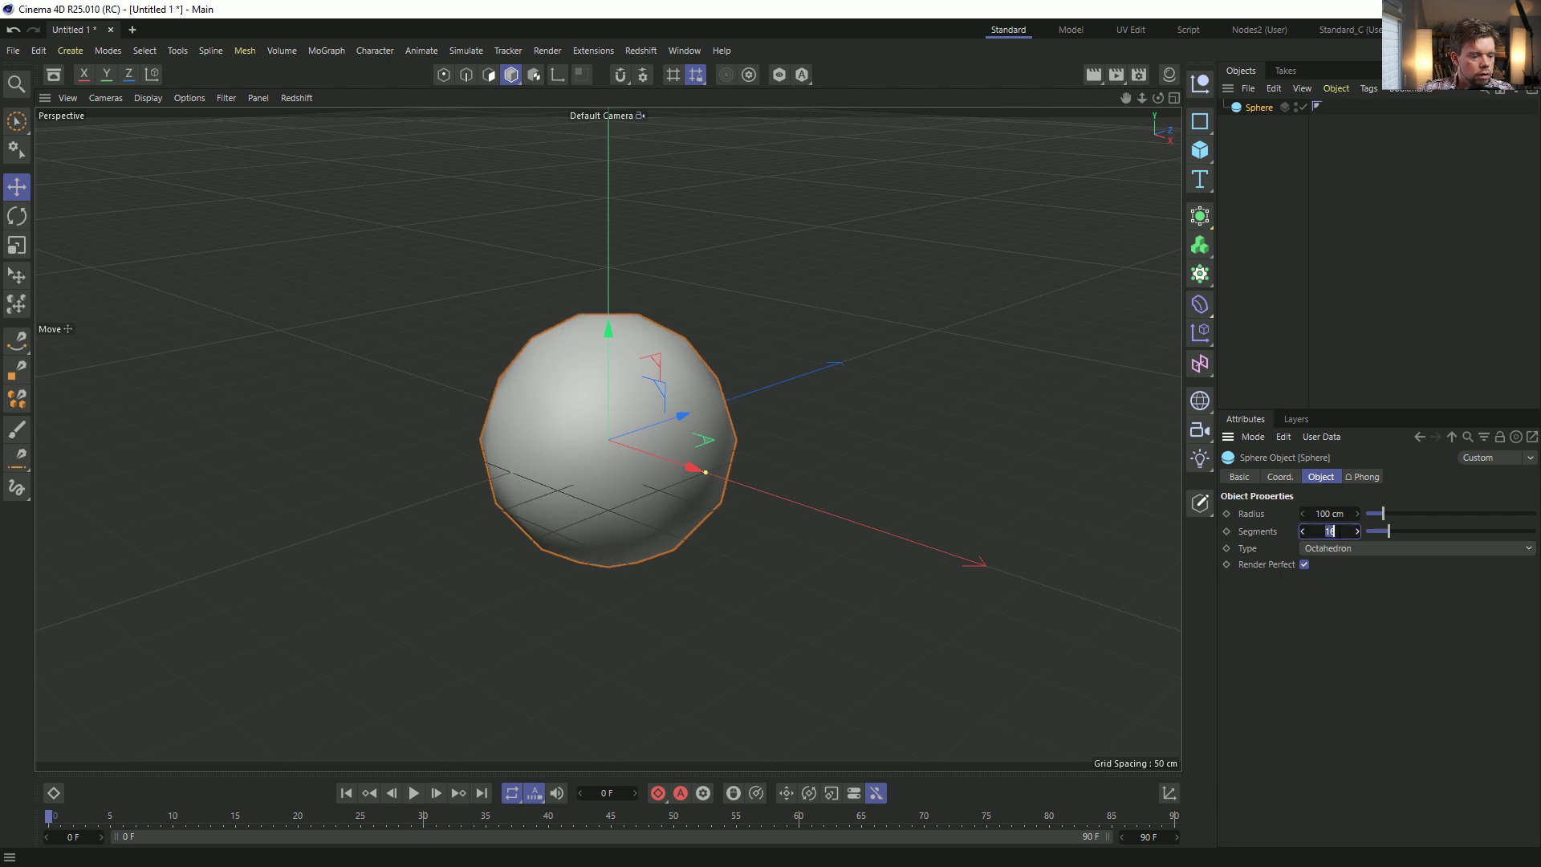
pyautogui.write('48')
pyautogui.press('Return')
pyautogui.press('c')
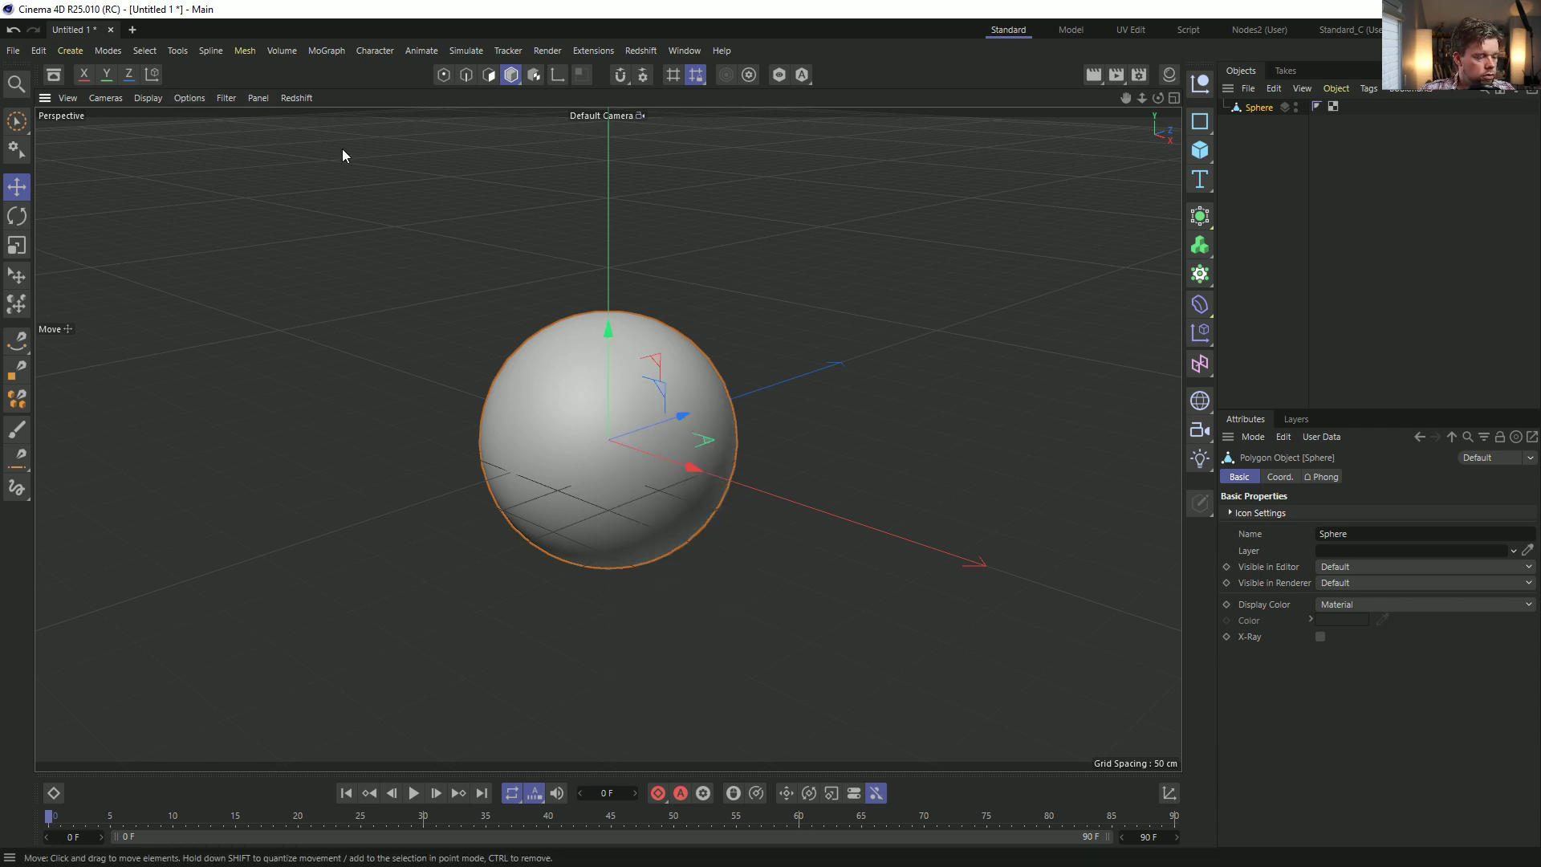
# Activate the Magnet tool and try smearing the sphere's surface, undoing the deformation.
pyautogui.hotkey('shift', 'c')
pyautogui.write('mag')
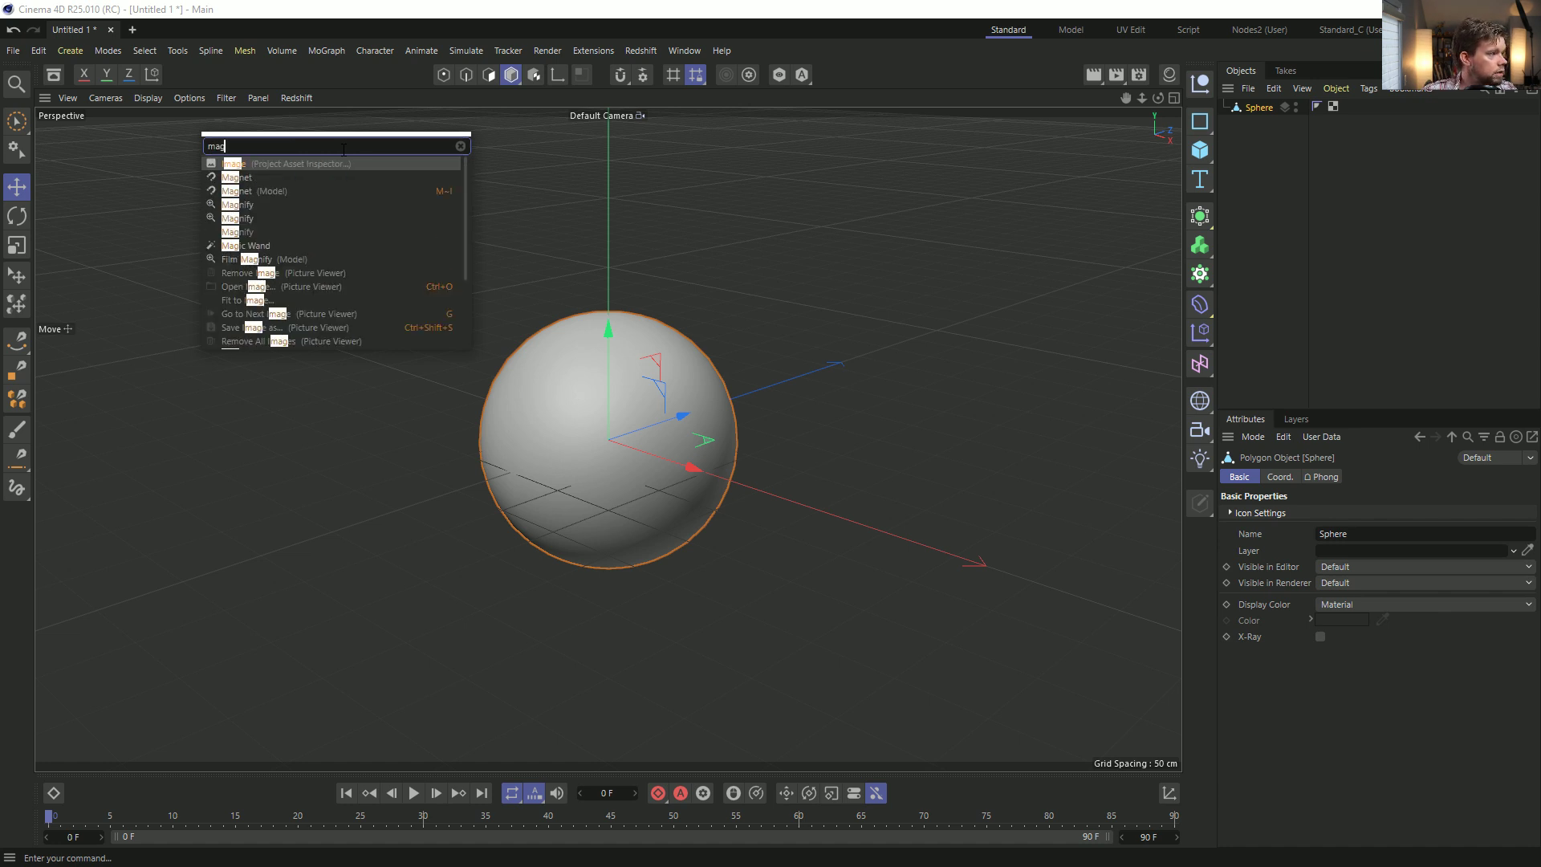
pyautogui.click(263, 190)
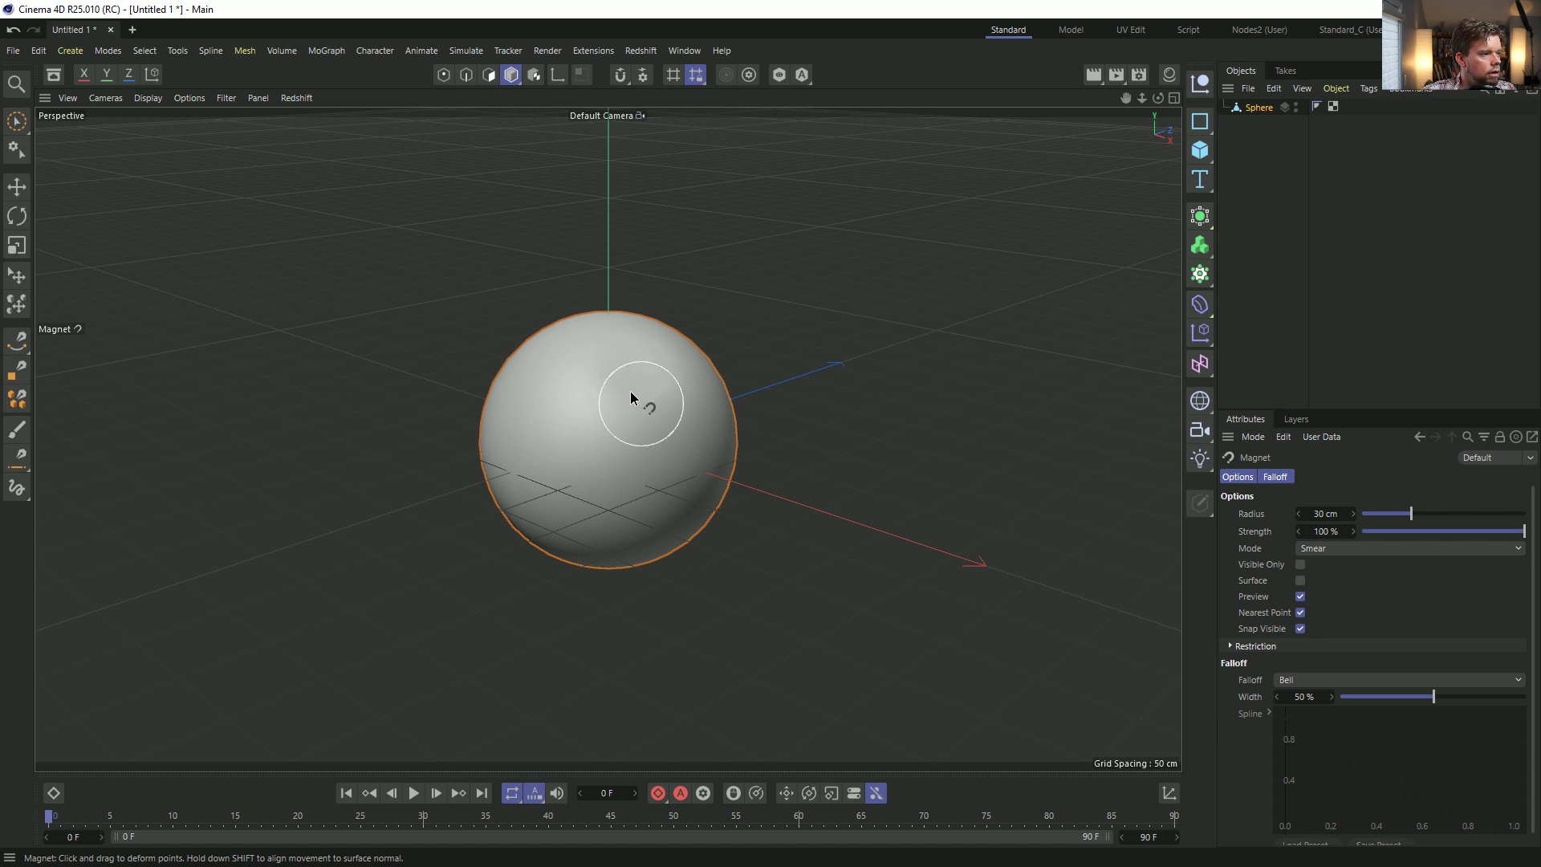
pyautogui.keyDown('alt'); pyautogui.moveTo(693, 416); pyautogui.dragTo(514, 291); pyautogui.keyUp('alt')
pyautogui.hotkey('ctrl', 'z')
pyautogui.hotkey('ctrl', 'z')
# Set the Magnet tool's mode to Pull and try pulling the sphere's surface, undoing the result.
pyautogui.click(1334, 548)
pyautogui.click(1320, 583)
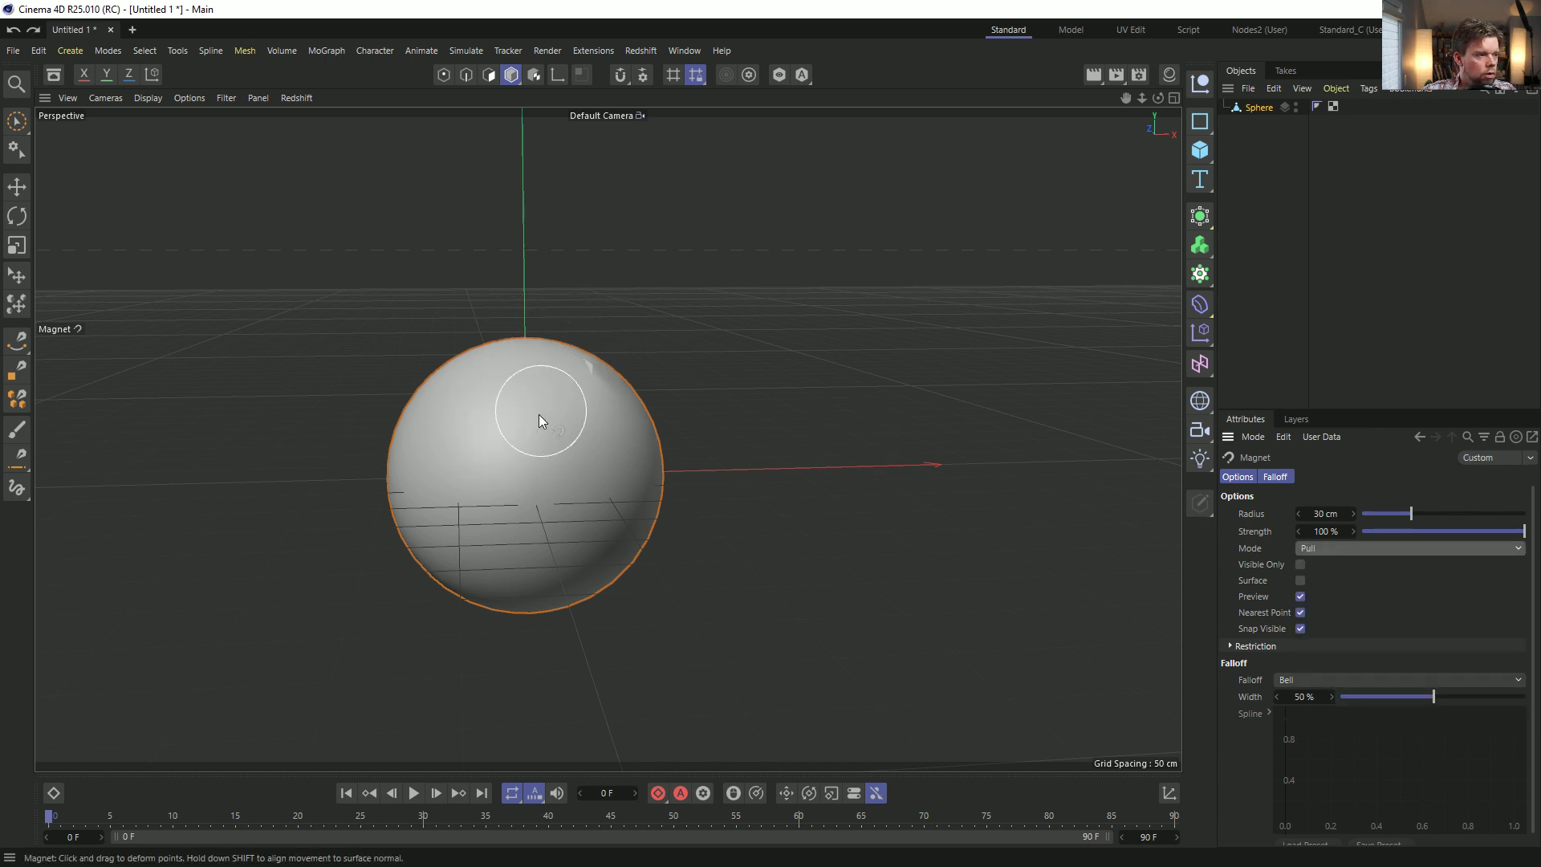
pyautogui.keyDown('alt'); pyautogui.moveTo(491, 418); pyautogui.dragTo(829, 571); pyautogui.keyUp('alt')
pyautogui.hotkey('ctrl', 'z')
# Enable the Magnet tool's Surface option and try pulling the sphere in two places, undoing each pull.
pyautogui.click(1300, 580)
pyautogui.keyDown('alt'); pyautogui.moveTo(683, 508); pyautogui.dragTo(605, 493); pyautogui.keyUp('alt')
pyautogui.hotkey('ctrl', 'z')
pyautogui.moveTo(695, 447); pyautogui.dragTo(674, 538)
pyautogui.hotkey('ctrl', 'z')
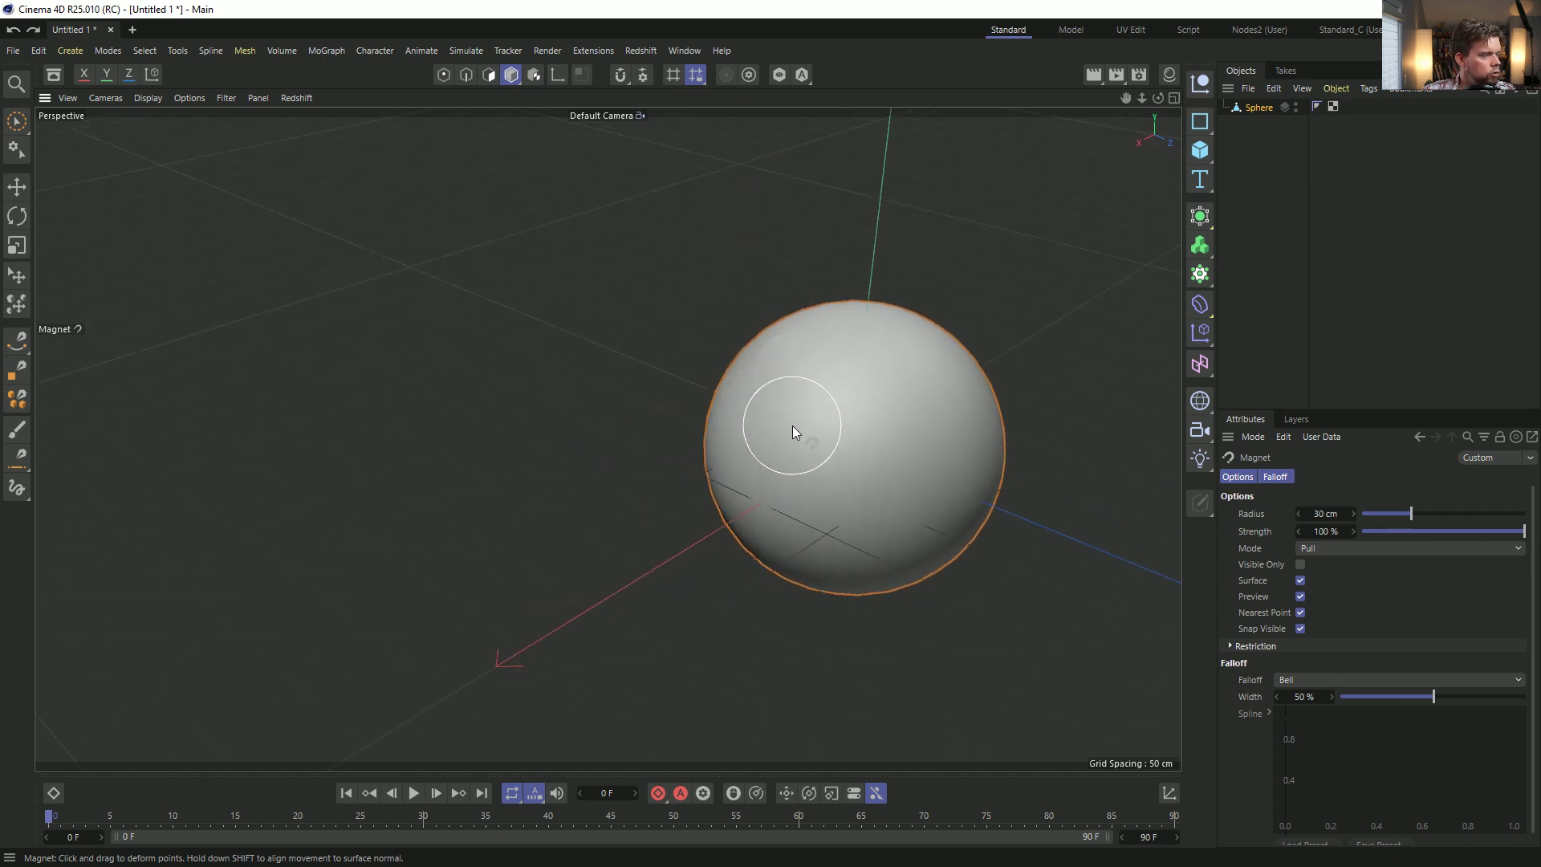
# Try pulling the sphere's front with the Magnet tool, with Nearest Point enabled and with it disabled, undoing both pulls.
pyautogui.moveTo(908, 466); pyautogui.dragTo(883, 452)
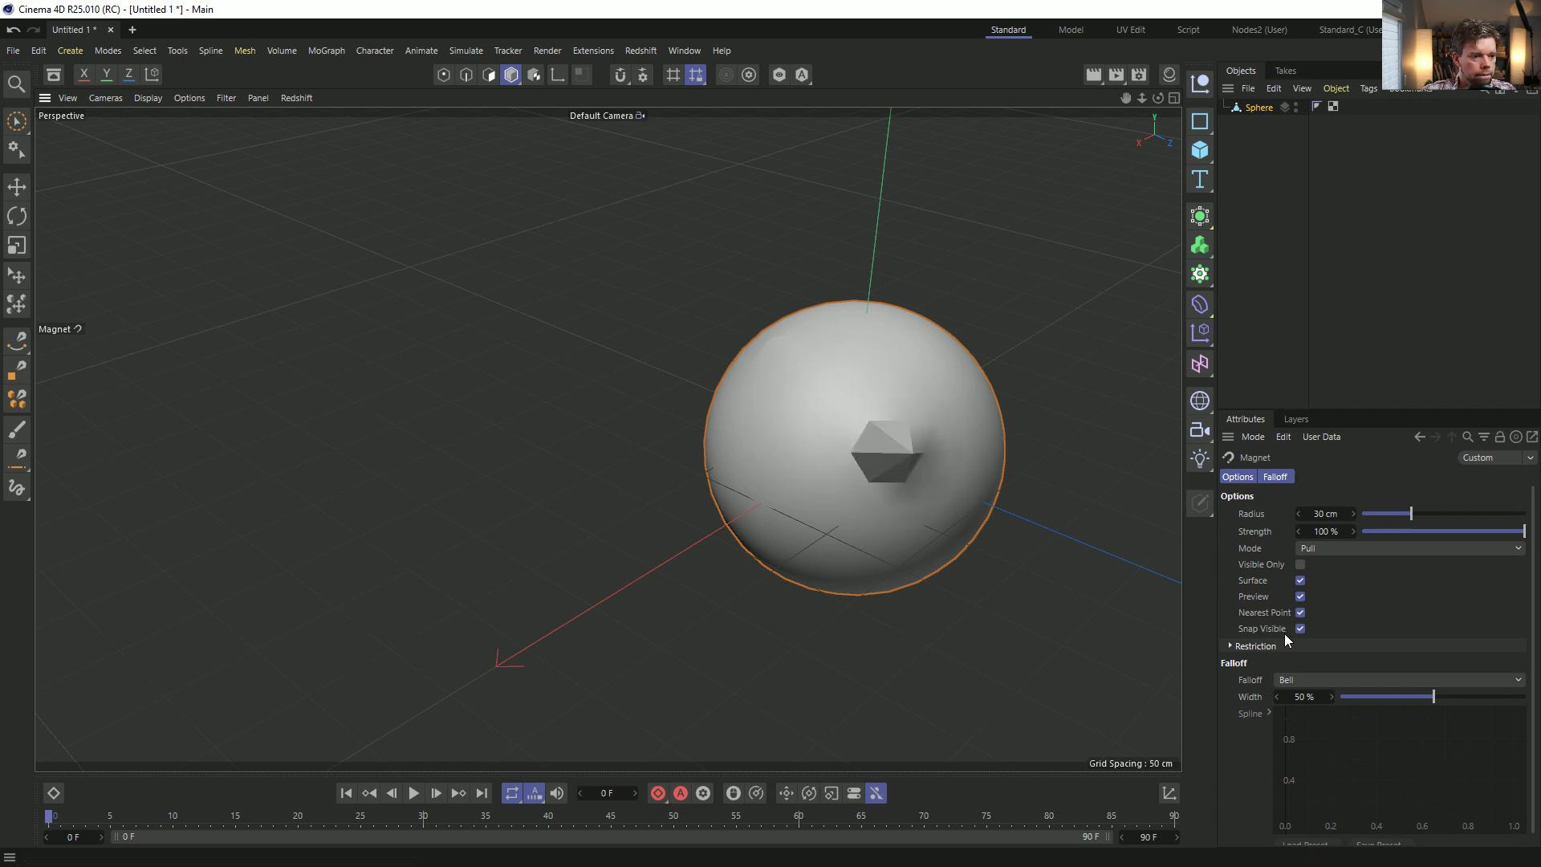
pyautogui.hotkey('ctrl', 'z')
pyautogui.click(1301, 613)
pyautogui.moveTo(884, 456); pyautogui.dragTo(824, 416)
pyautogui.hotkey('ctrl', 'z')
pyautogui.scroll(-1, 1258, 584)
pyautogui.scroll(1, 1254, 580)
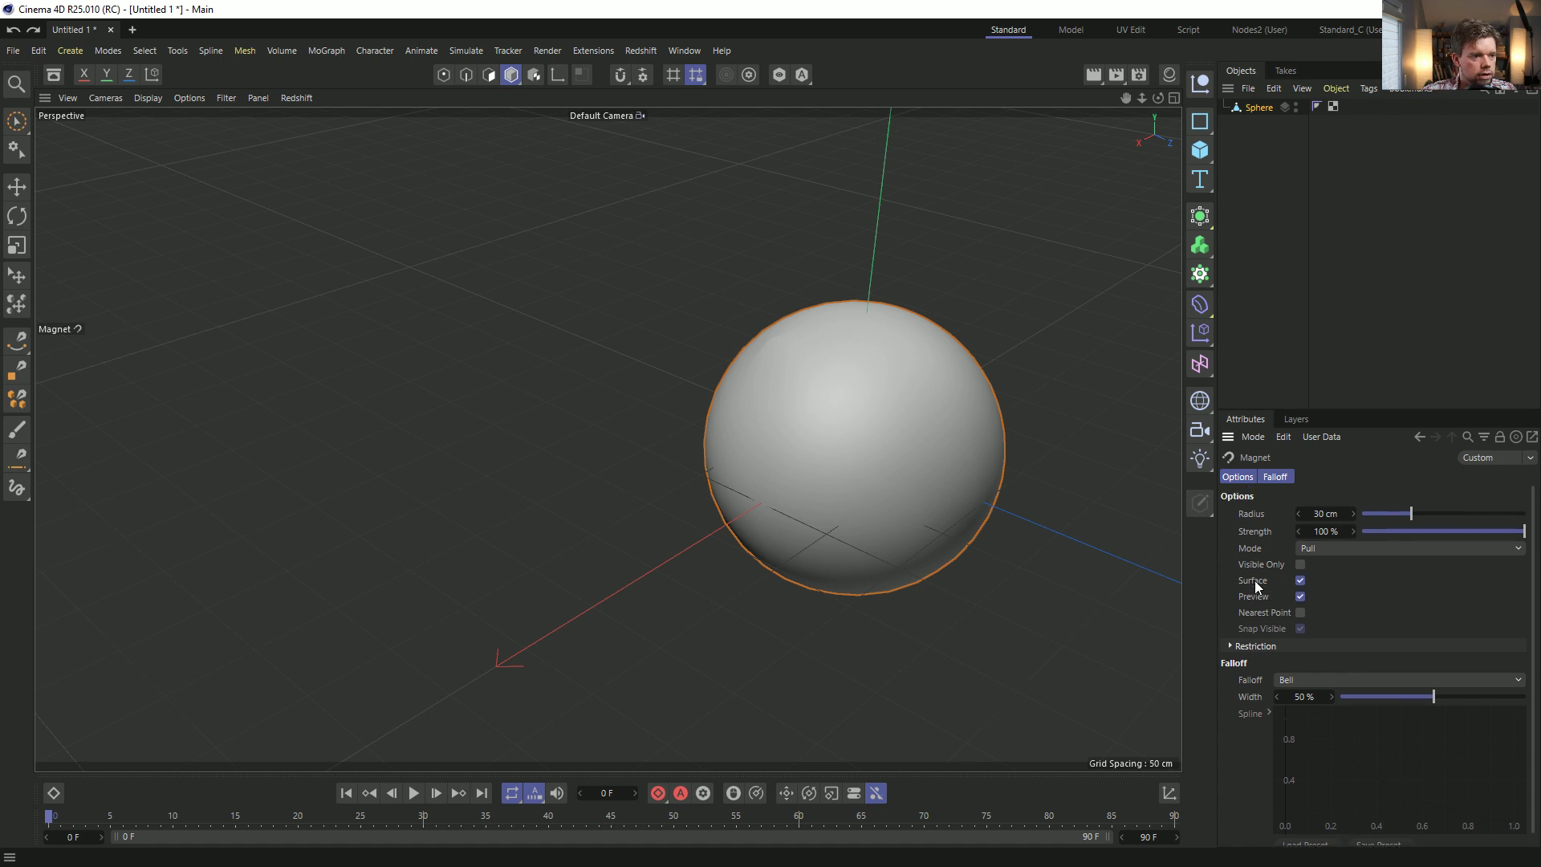
# Try the Grab sculpting brush on several spots of the sphere and undo all the strokes.
pyautogui.click(470, 50)
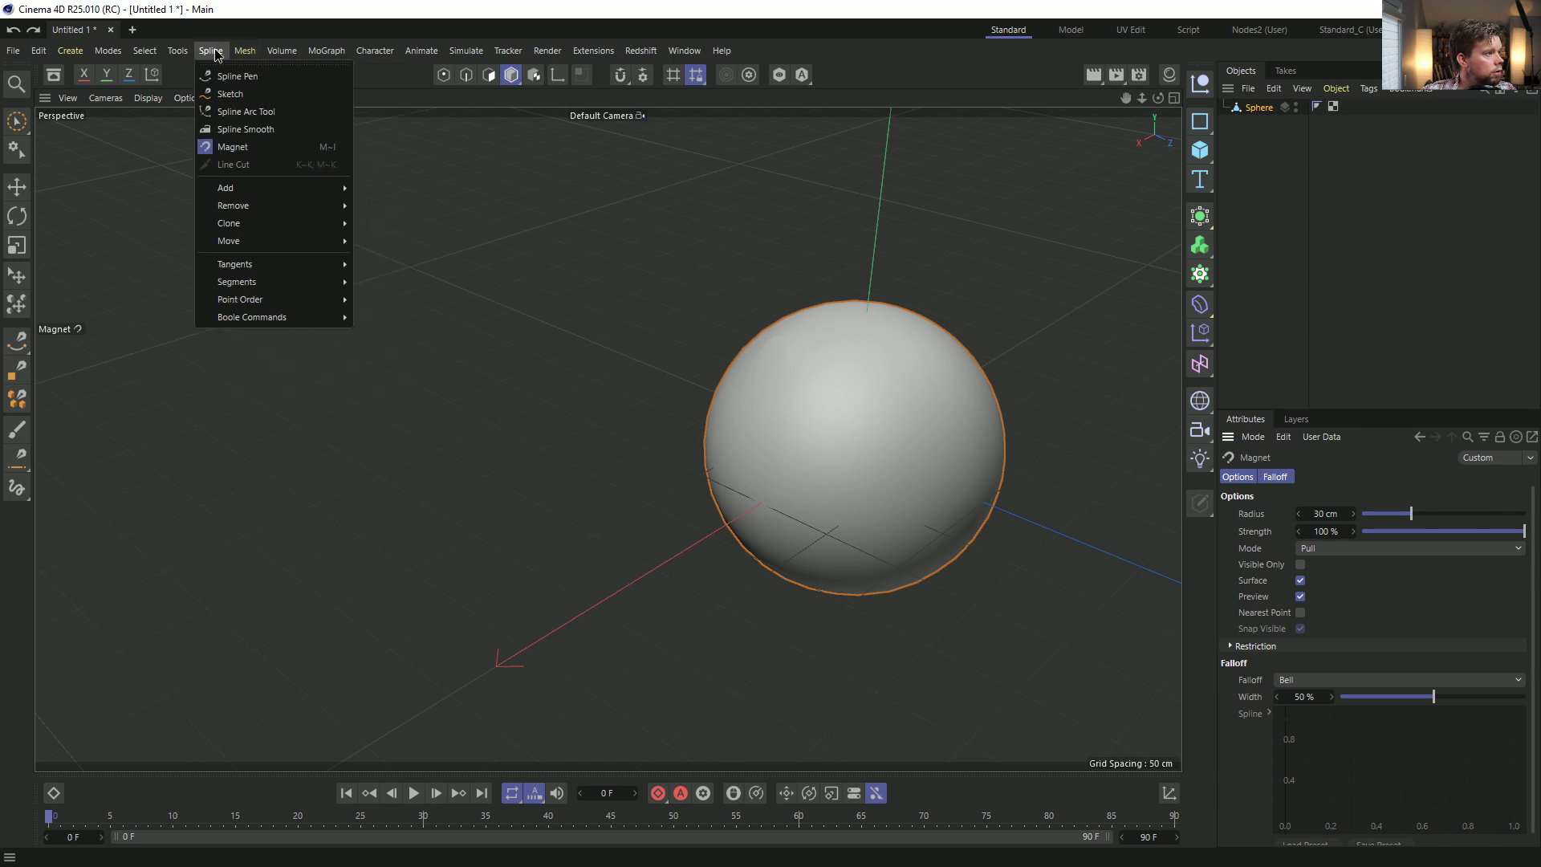
pyautogui.moveTo(340, 337)
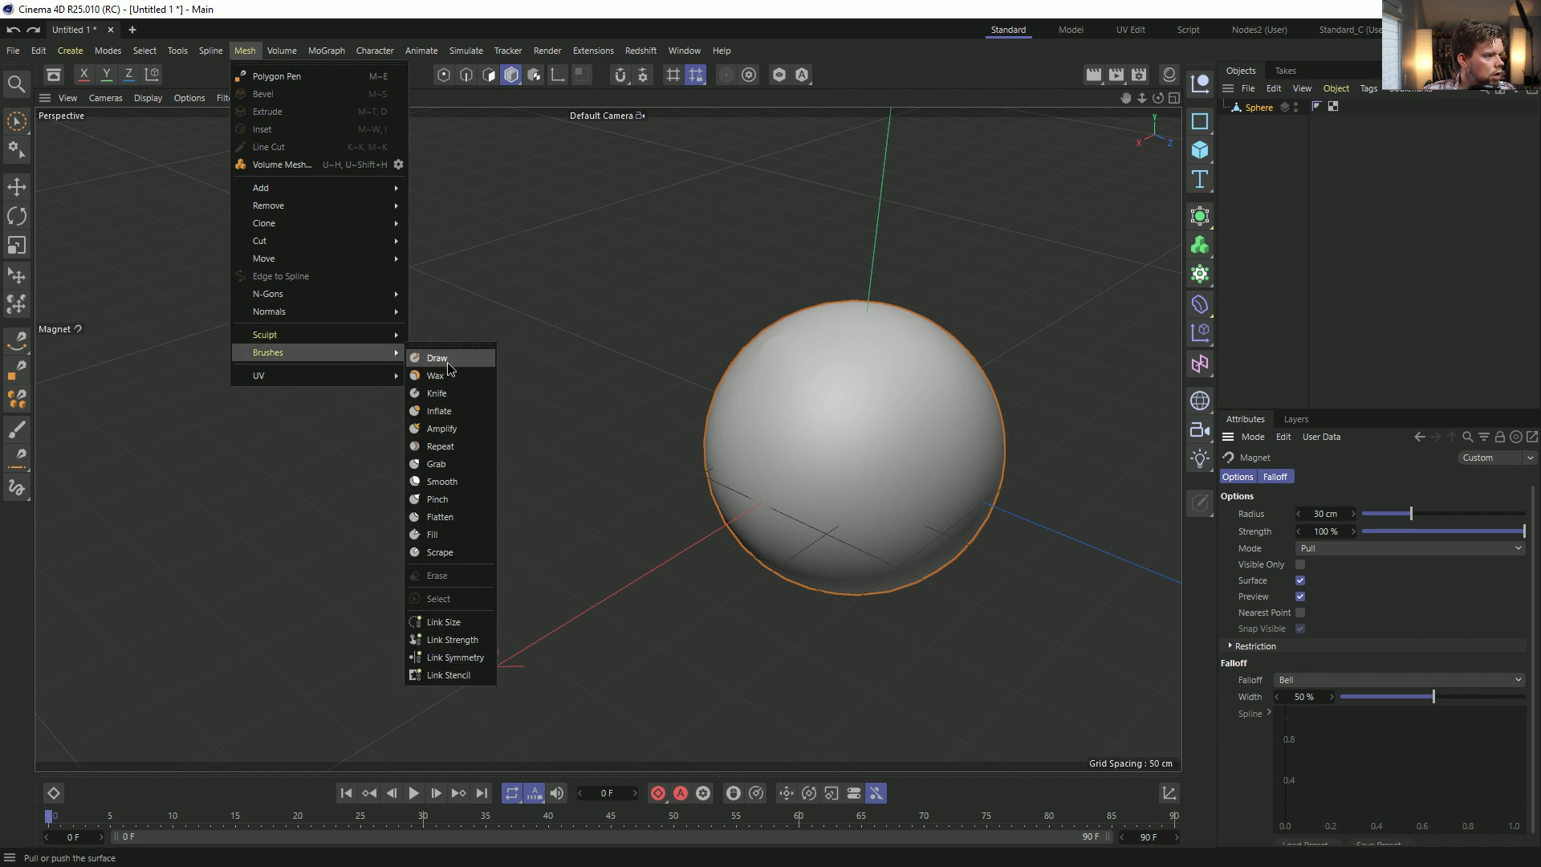
pyautogui.click(456, 464)
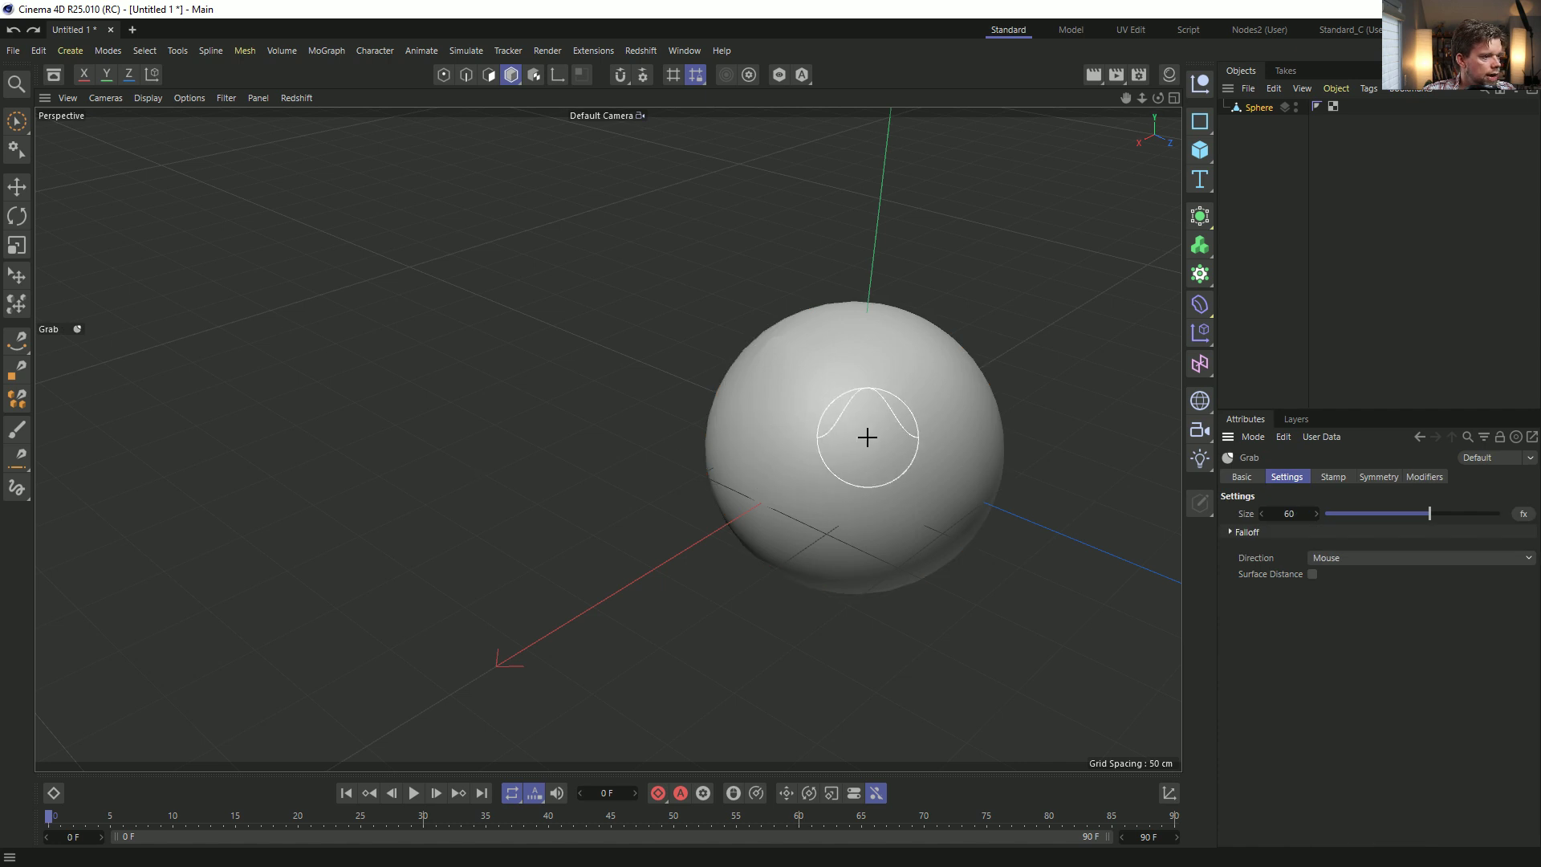
pyautogui.moveTo(788, 425)
pyautogui.mouseDown()
pyautogui.moveTo(905, 430)
pyautogui.moveTo(827, 446)
pyautogui.mouseUp()
pyautogui.keyDown('alt'); pyautogui.moveTo(811, 450); pyautogui.dragTo(726, 434); pyautogui.keyUp('alt')
pyautogui.moveTo(899, 446); pyautogui.dragTo(853, 422)
pyautogui.moveTo(891, 472); pyautogui.dragTo(843, 457)
pyautogui.keyDown('alt'); pyautogui.moveTo(890, 463); pyautogui.dragTo(867, 469); pyautogui.keyUp('alt')
pyautogui.hotkey('ctrl', 'z')
pyautogui.hotkey('ctrl', 'z')
pyautogui.hotkey('ctrl', 'z')
pyautogui.hotkey('ctrl', 'z')
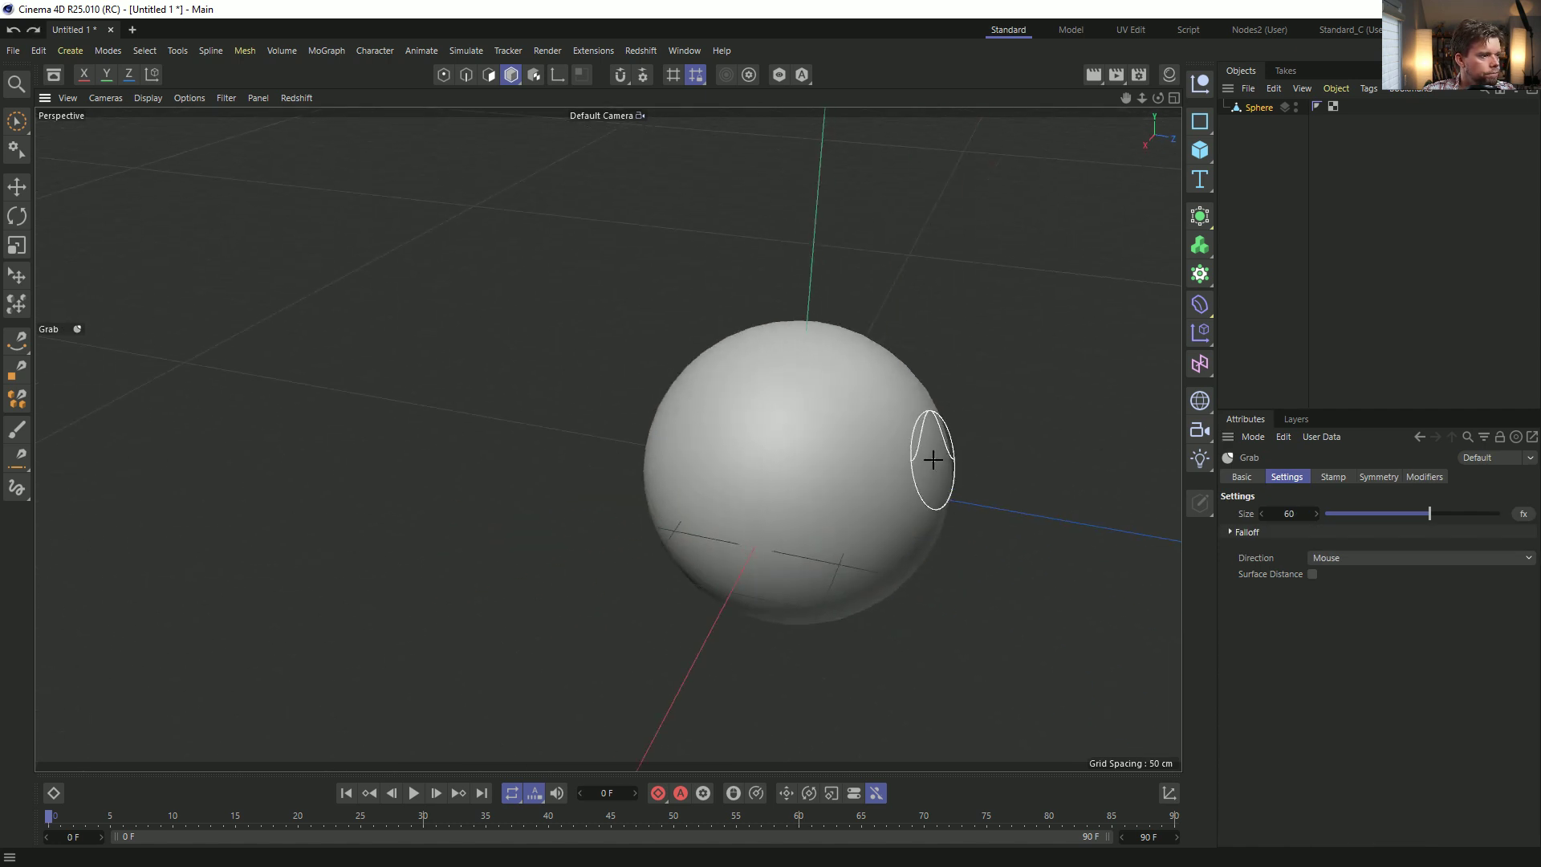
# Switch to the Wax sculpting brush and test it on the sphere with size 33.289 and strength 170%.
pyautogui.click(245, 51)
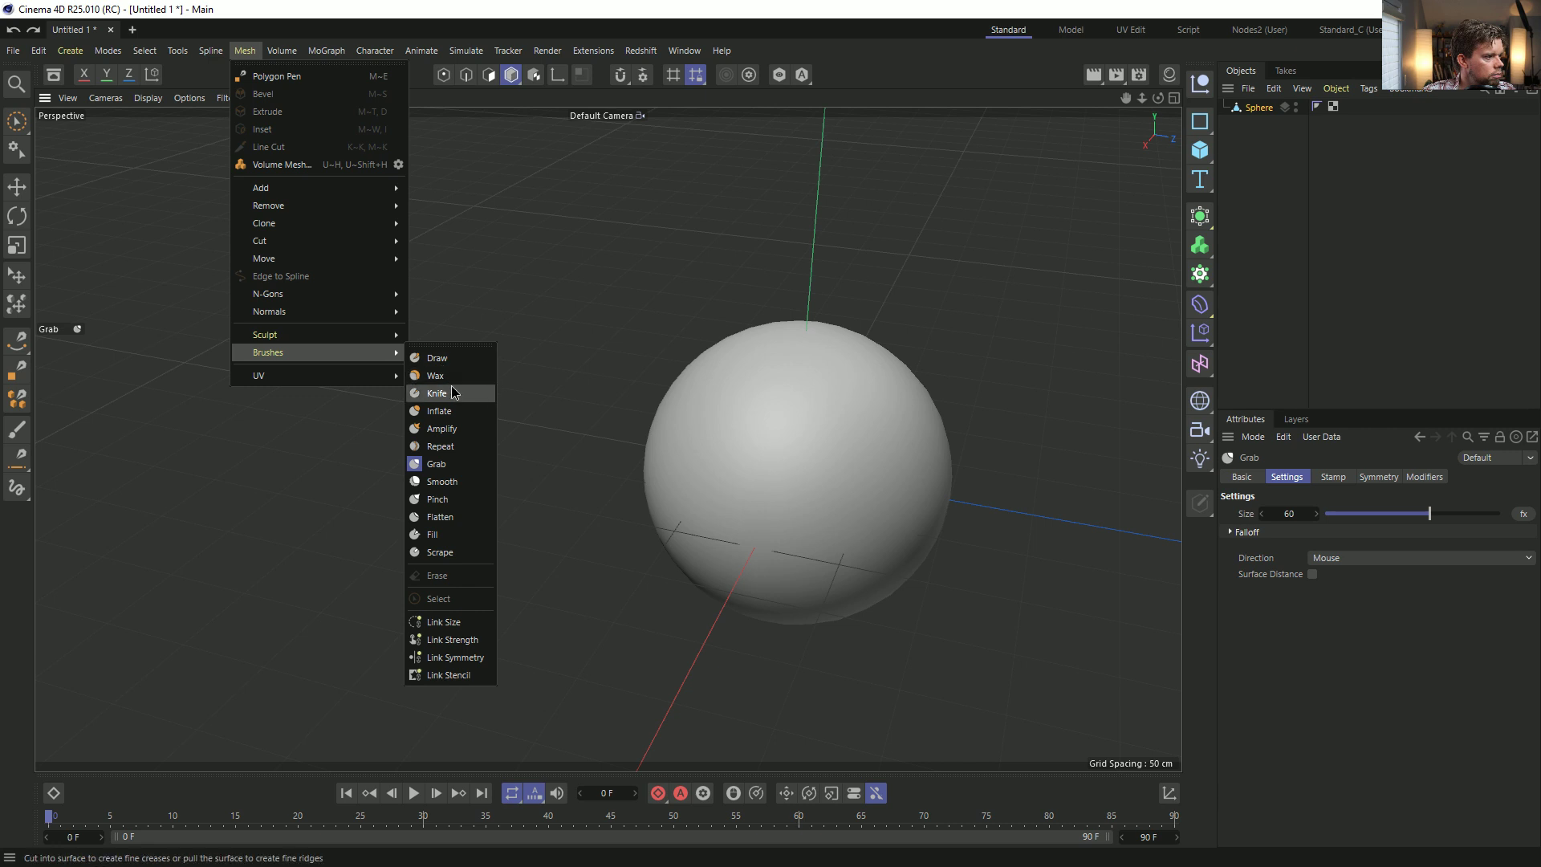
pyautogui.click(454, 378)
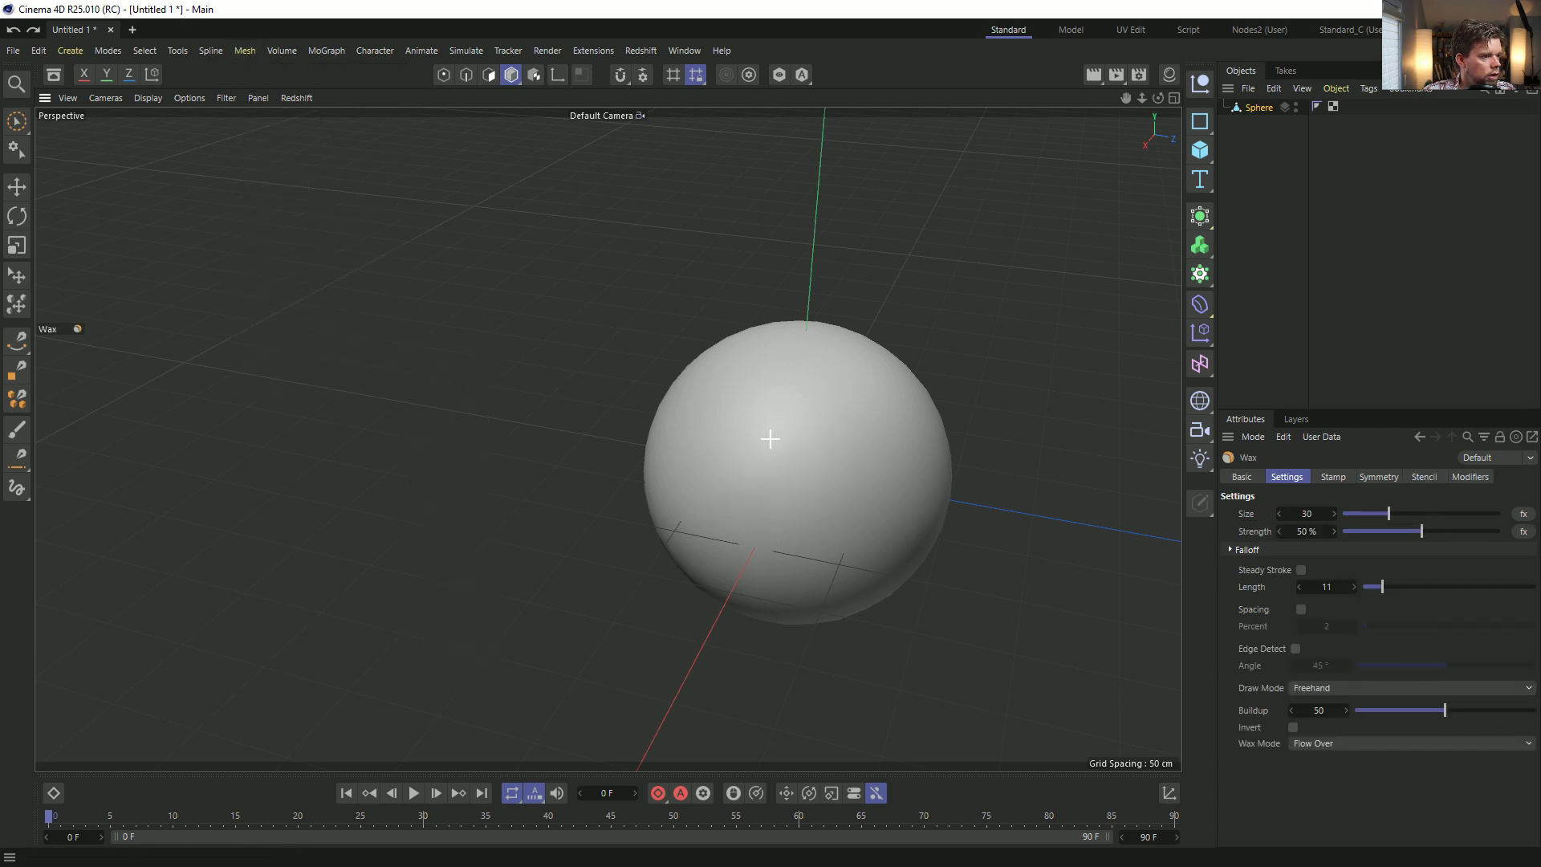
pyautogui.keyDown('alt'); pyautogui.moveTo(724, 462); pyautogui.dragTo(748, 452); pyautogui.keyUp('alt')
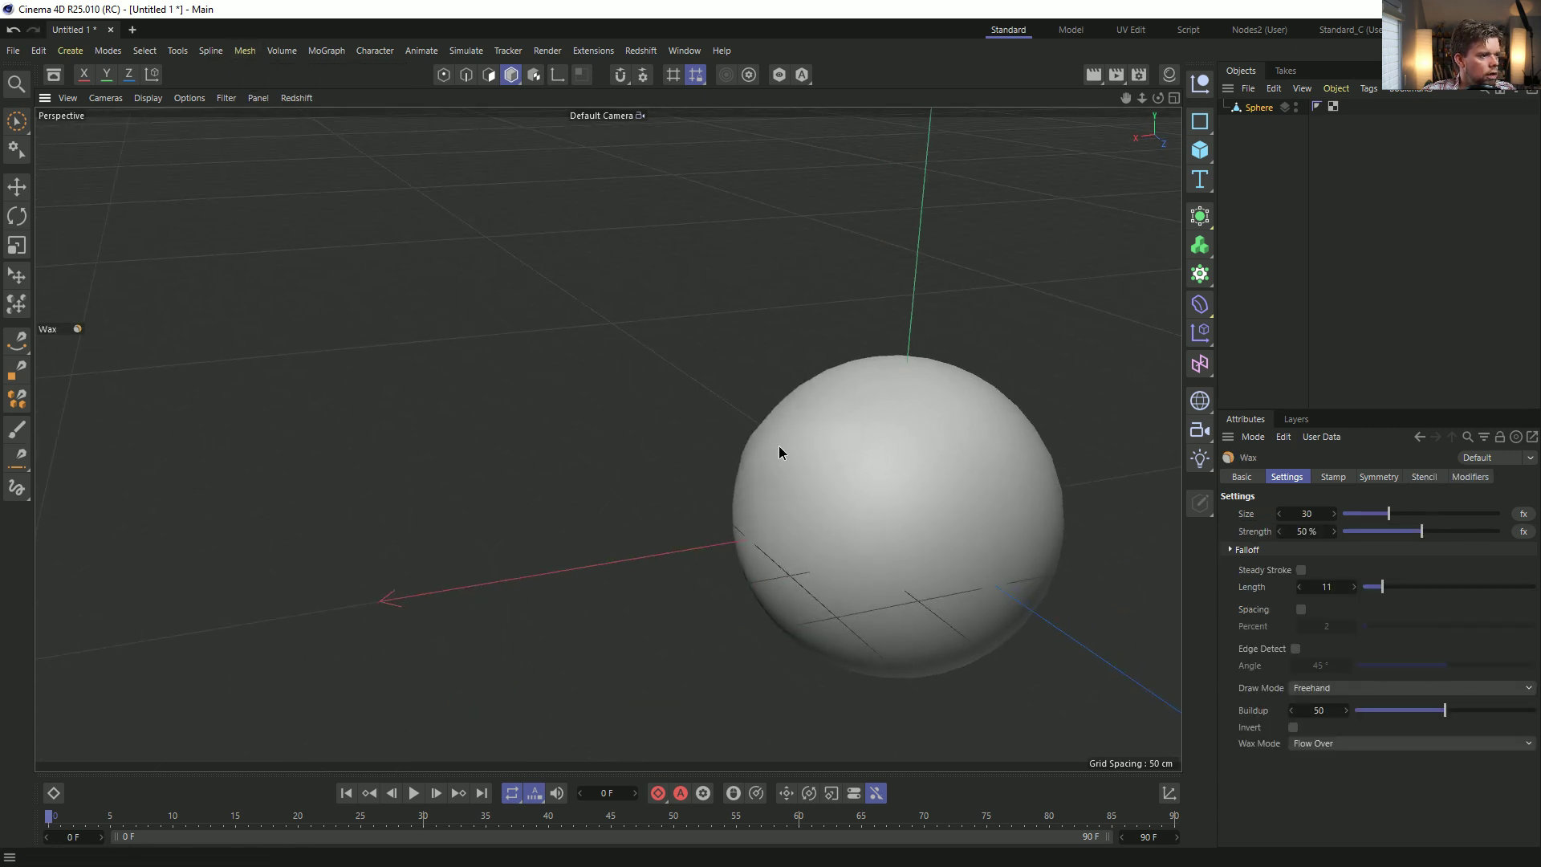
pyautogui.moveTo(819, 433)
pyautogui.mouseDown(button='middle')
pyautogui.moveTo(834, 432)
pyautogui.moveTo(826, 397)
pyautogui.moveTo(816, 436)
pyautogui.mouseUp(button='middle')
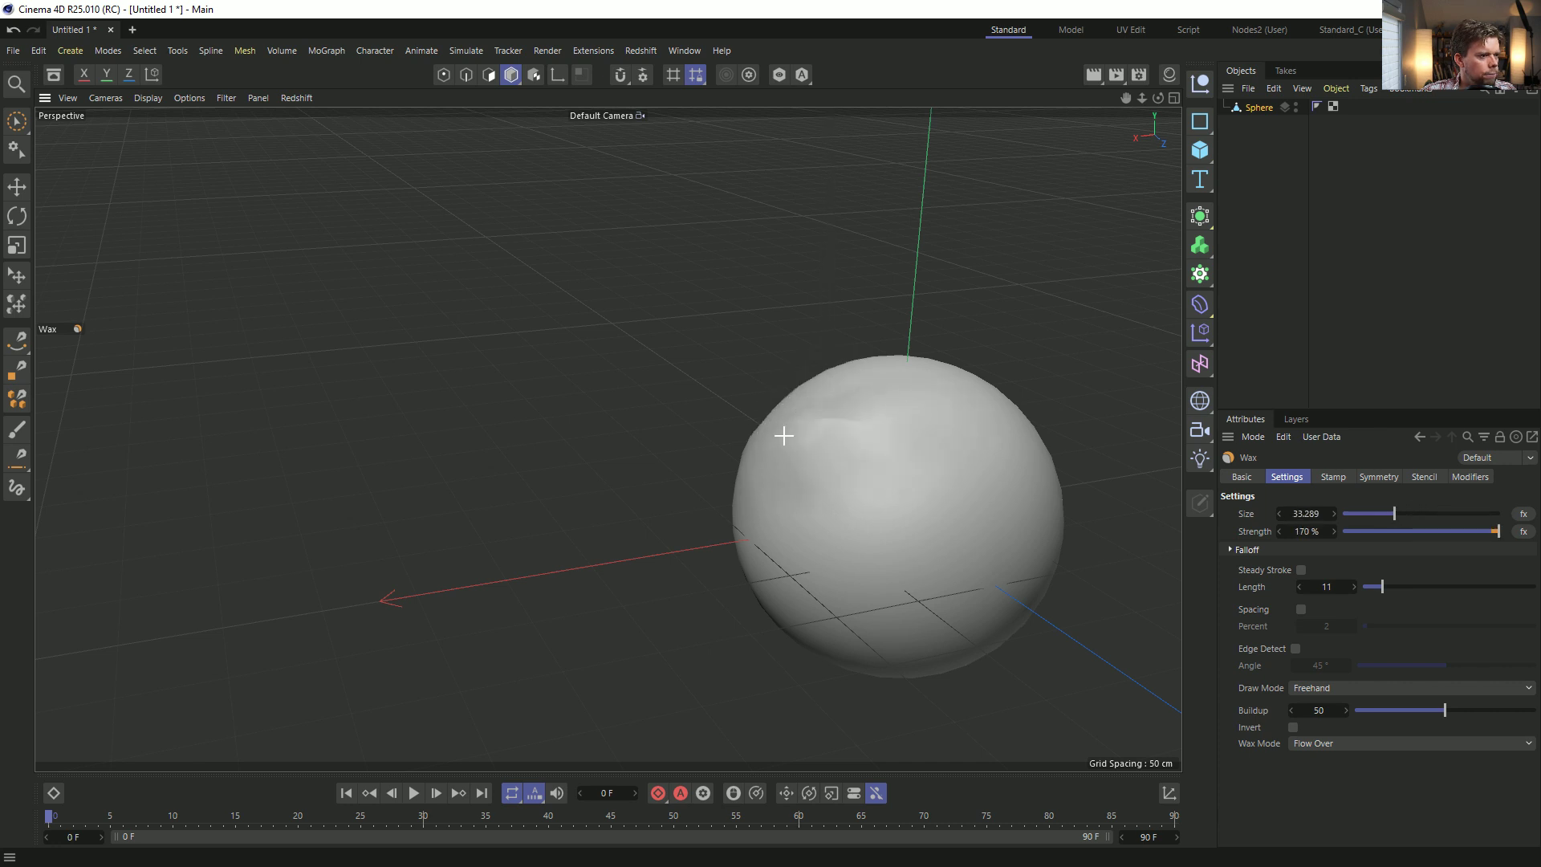
pyautogui.moveTo(913, 400)
pyautogui.keyDown('alt'); pyautogui.mouseDown()
pyautogui.moveTo(1057, 423)
pyautogui.moveTo(918, 433)
pyautogui.mouseUp(); pyautogui.keyUp('alt')
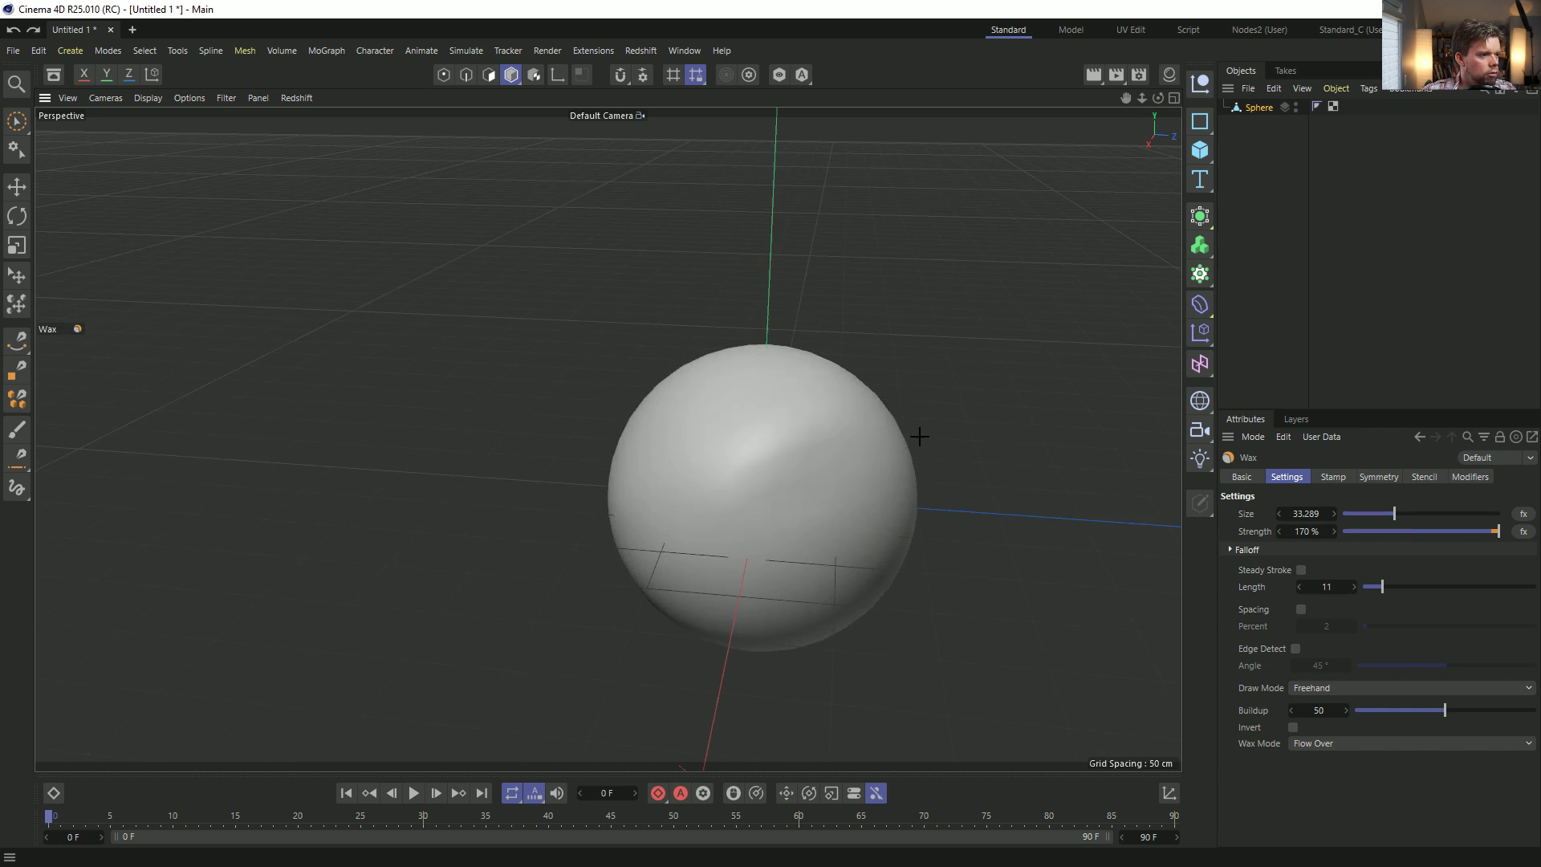
# Increase the octahedron sphere's segments to 100 and convert it to an editable polygon object.
pyautogui.click(1259, 107)
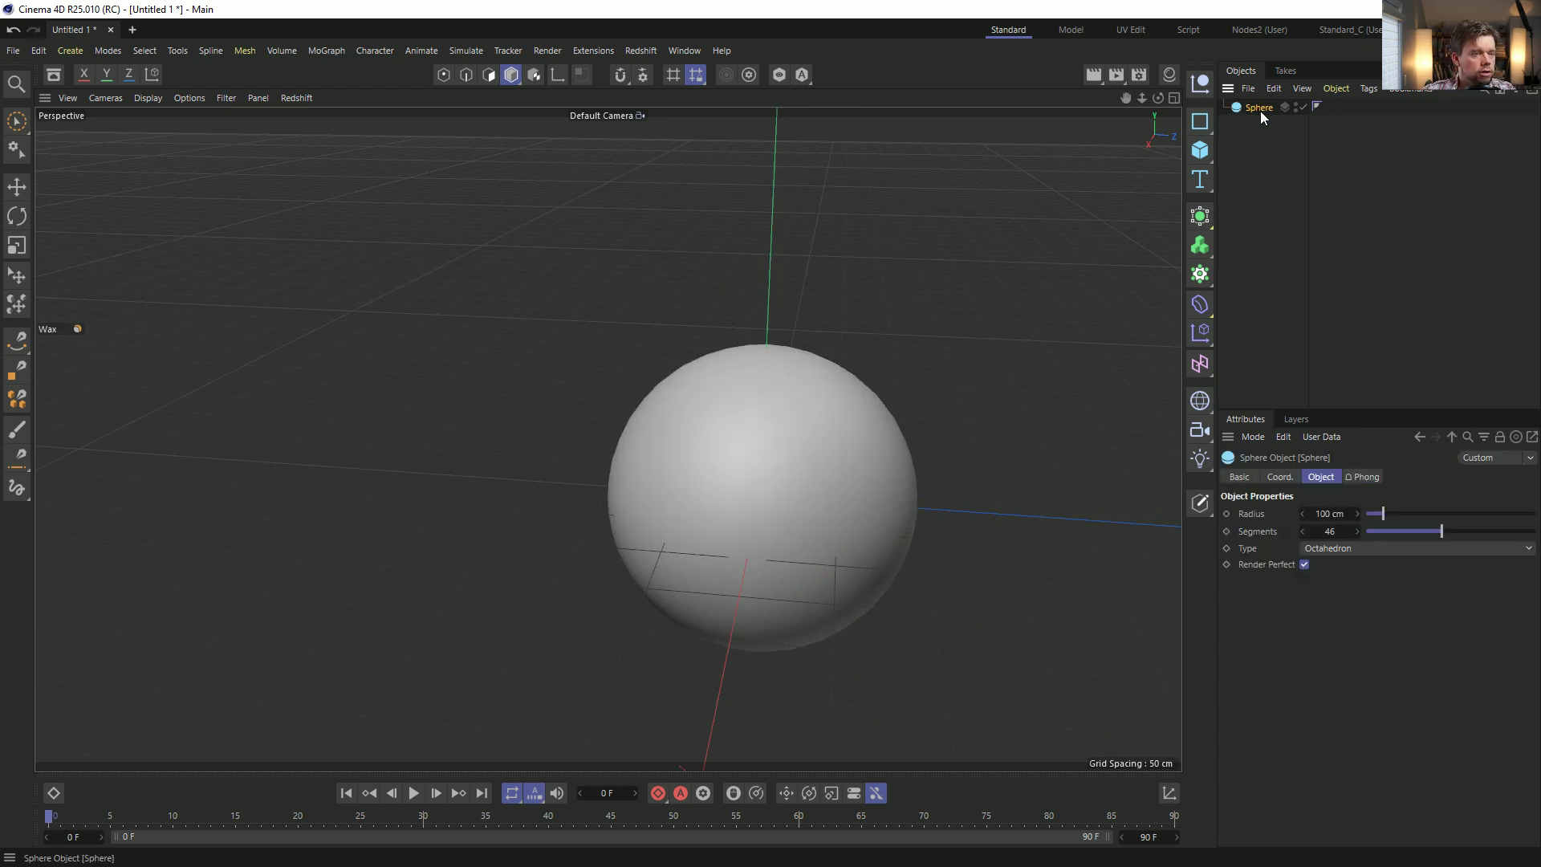
pyautogui.moveTo(1427, 531); pyautogui.dragTo(1534, 531)
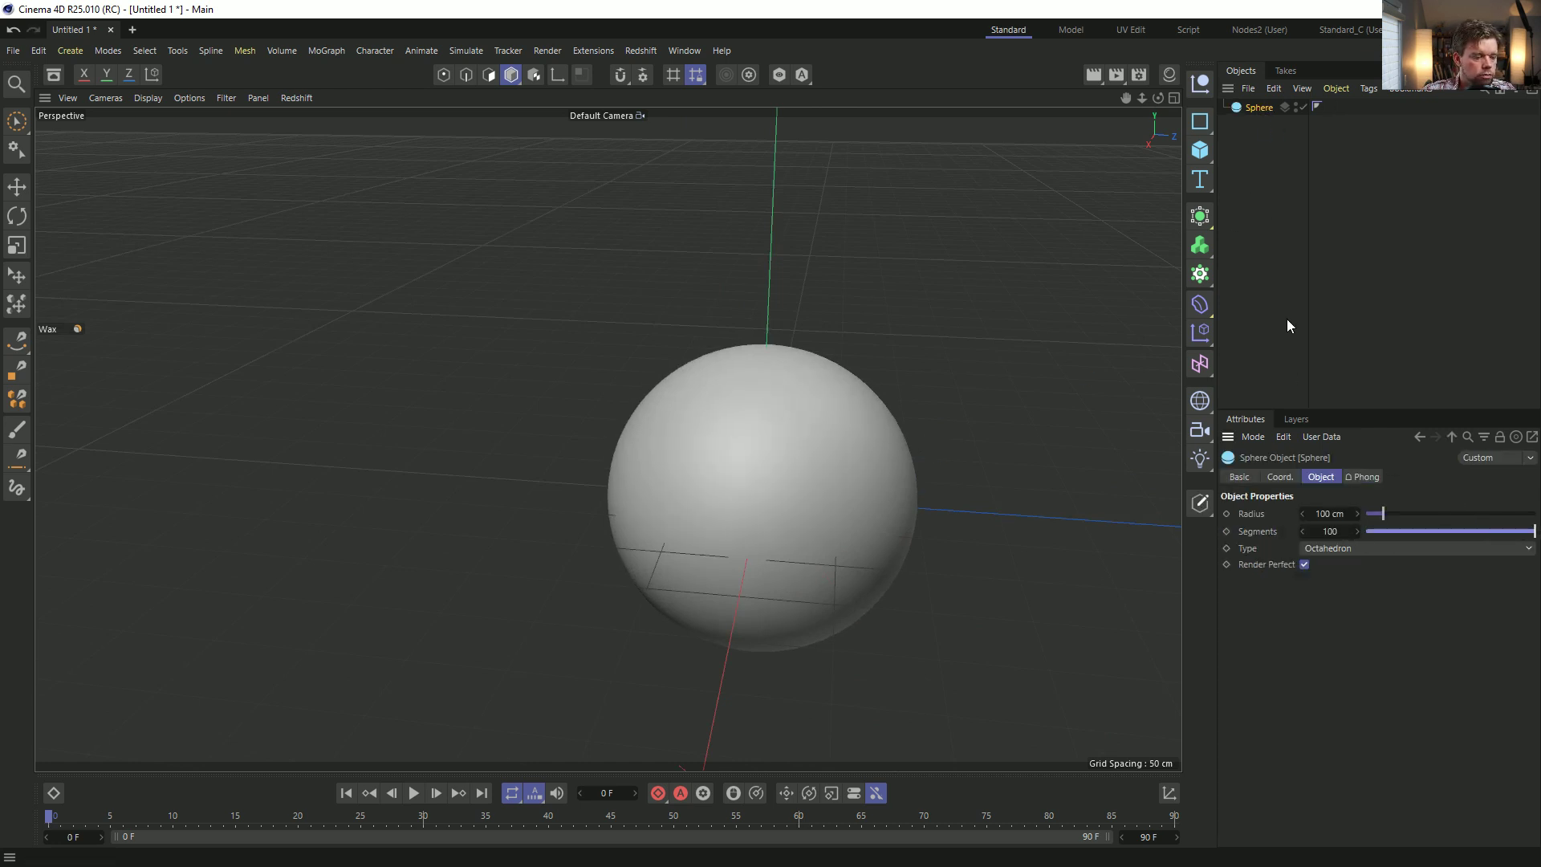
pyautogui.press('c')
# Set the Wax brush strength to 555% and build up a ridge on the front of the sphere.
pyautogui.keyDown('alt'); pyautogui.moveTo(744, 496); pyautogui.dragTo(716, 490); pyautogui.keyUp('alt')
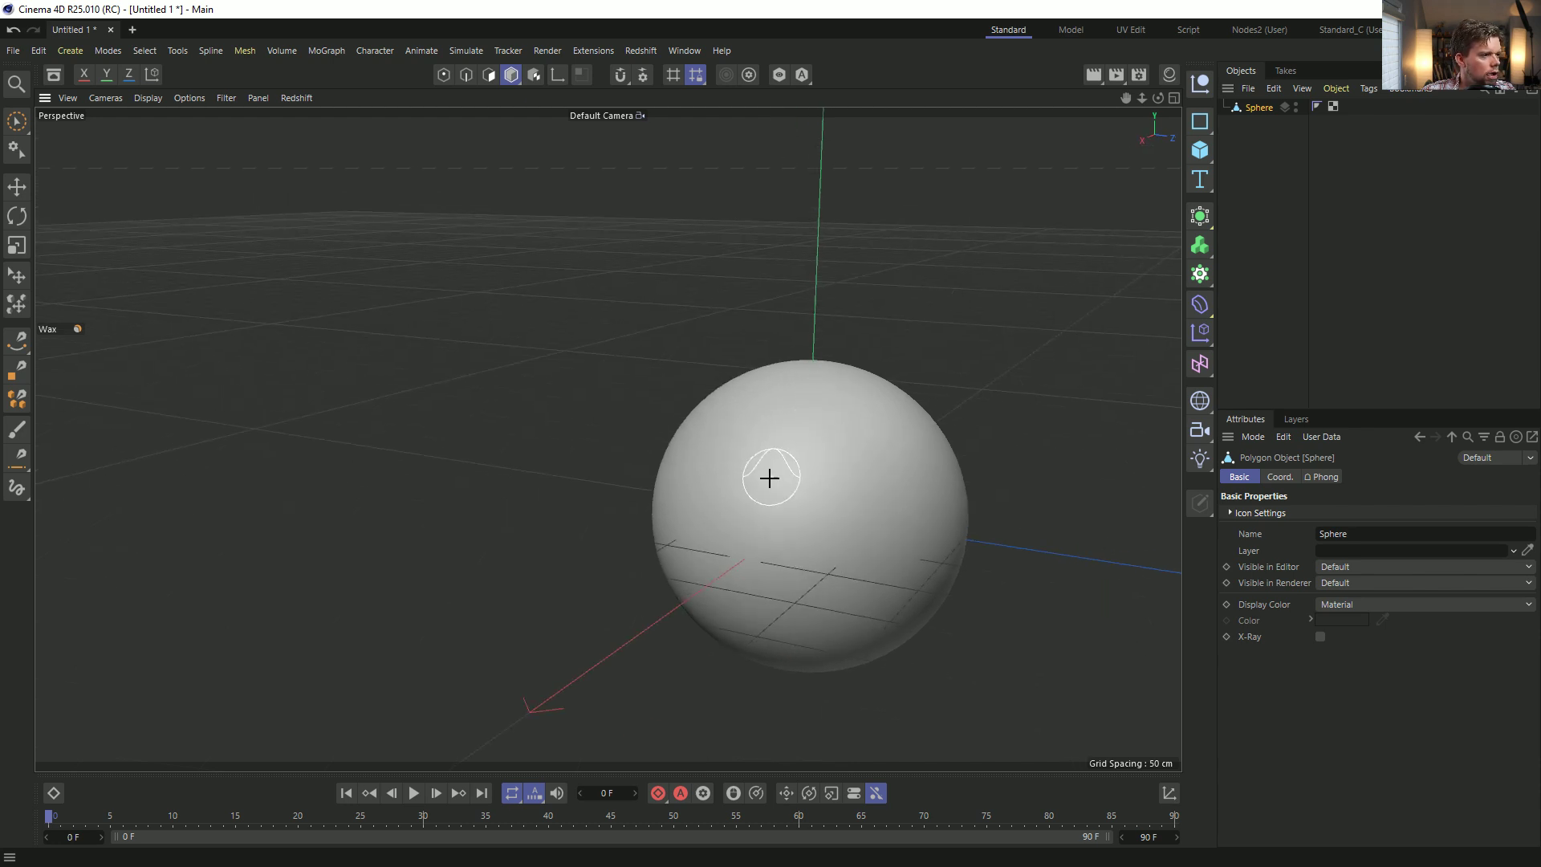
pyautogui.keyDown('alt'); pyautogui.moveTo(784, 414); pyautogui.dragTo(725, 450); pyautogui.keyUp('alt')
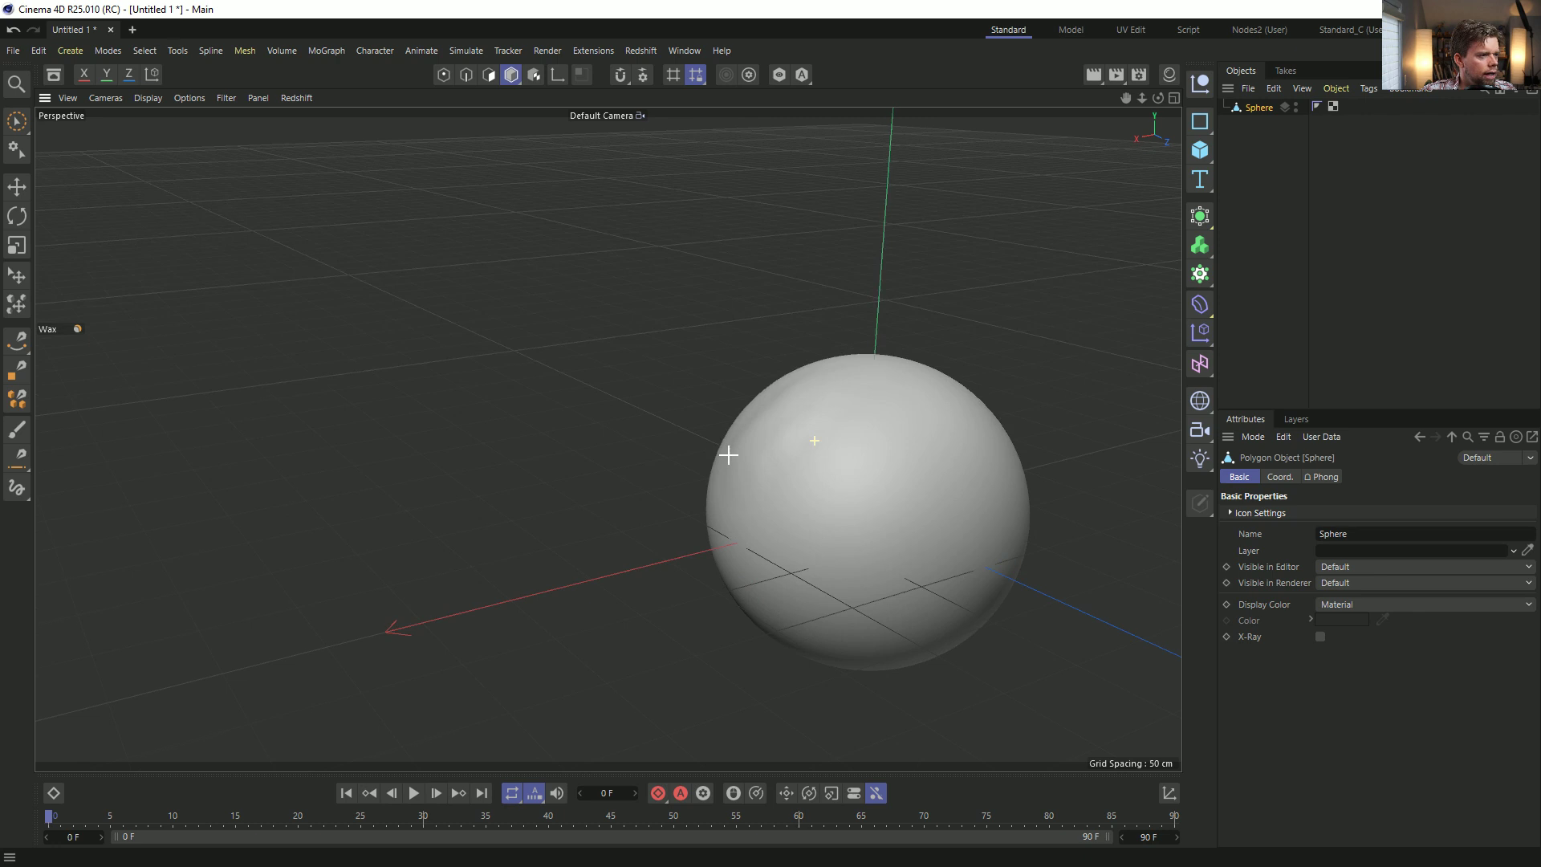
pyautogui.press('space')
pyautogui.press('space')
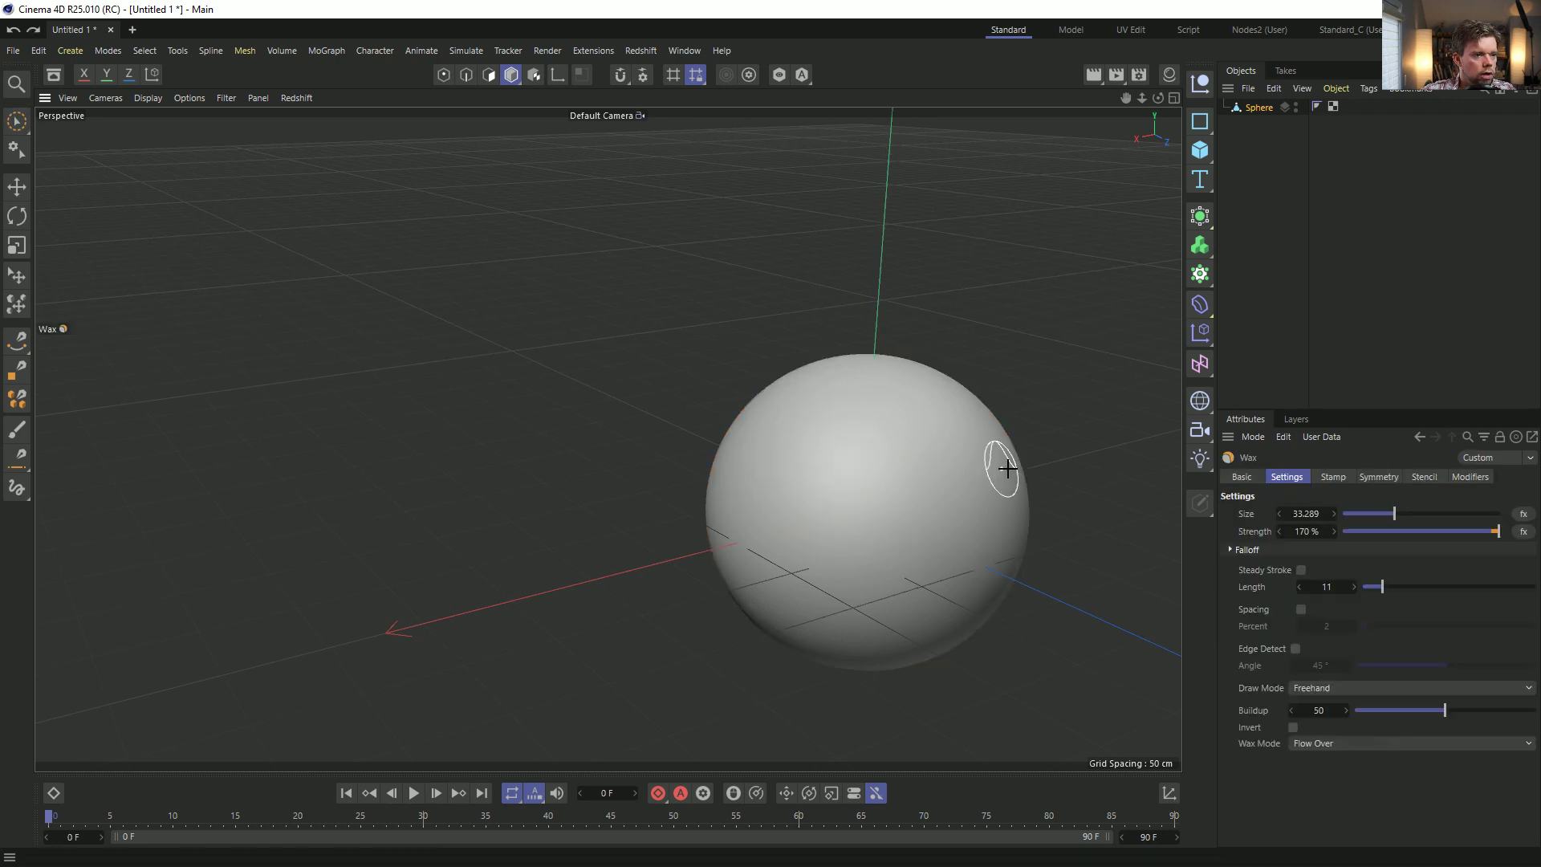
pyautogui.click(1301, 532)
pyautogui.click(1310, 536)
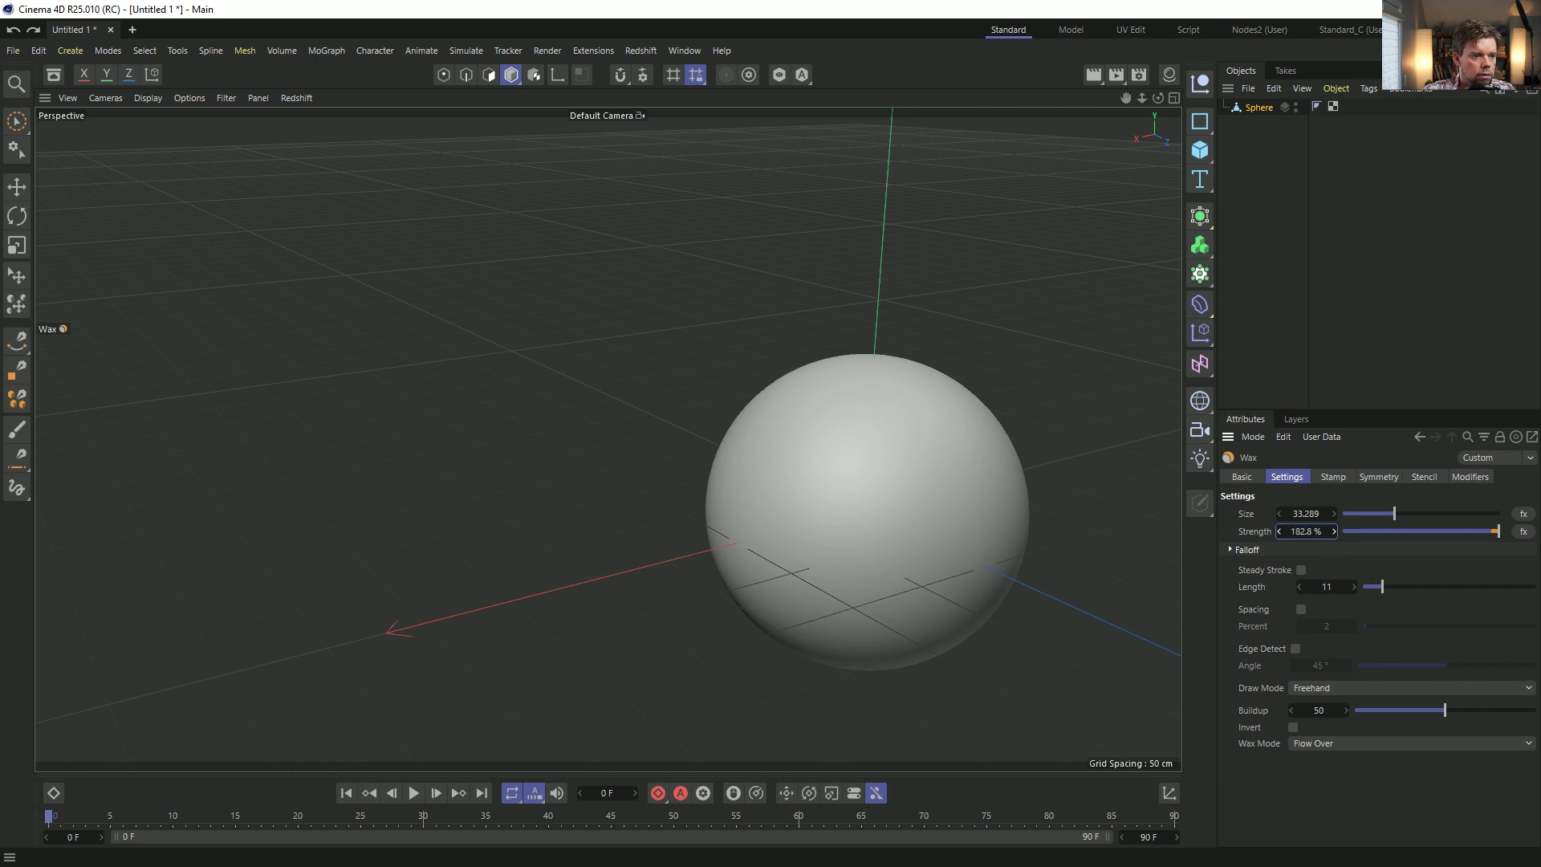
pyautogui.moveTo(1309, 531); pyautogui.dragTo(1392, 557)
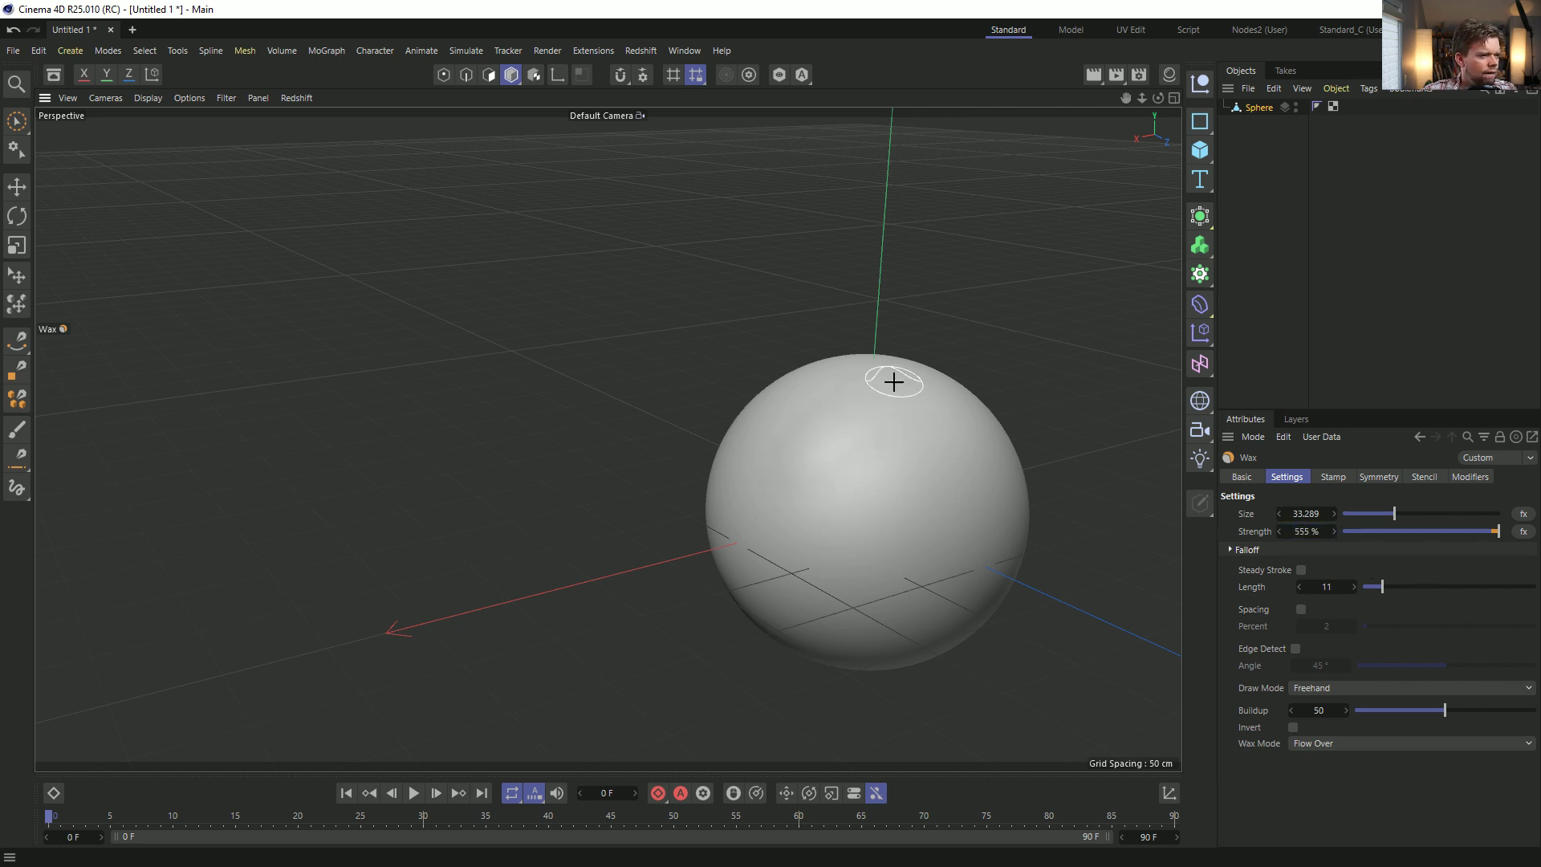
pyautogui.keyDown('alt'); pyautogui.moveTo(835, 454); pyautogui.dragTo(939, 492); pyautogui.keyUp('alt')
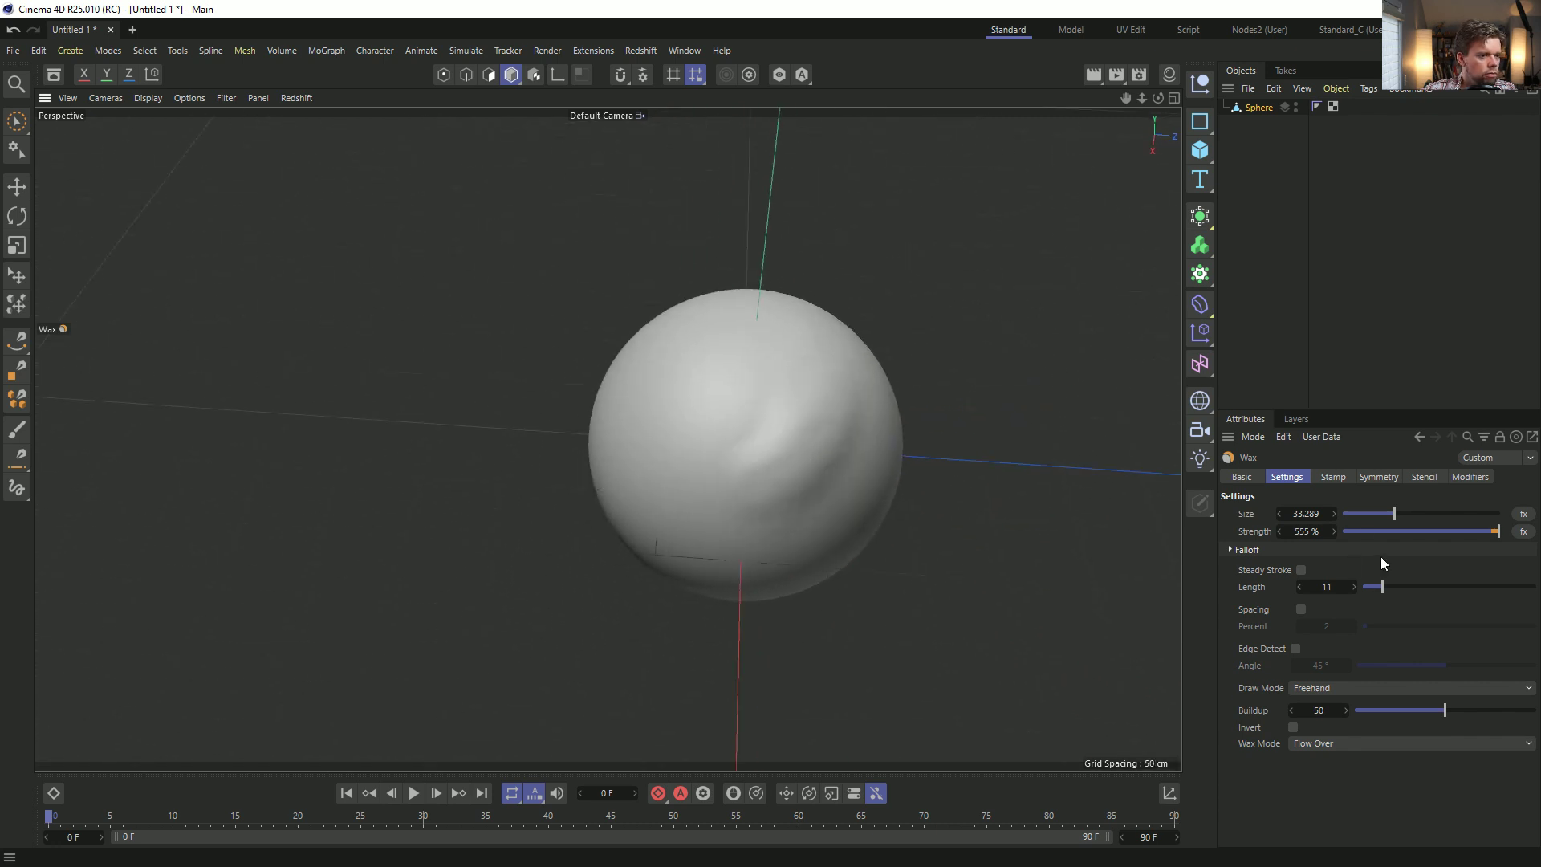
# Set the Wax brush to size 18 and strength 5555%, and sculpt further strokes across the sphere's front.
pyautogui.click(1371, 513)
pyautogui.doubleClick(1306, 531)
pyautogui.write('5555')
pyautogui.moveTo(706, 466)
pyautogui.mouseDown()
pyautogui.moveTo(578, 369)
pyautogui.moveTo(770, 378)
pyautogui.mouseUp()
pyautogui.moveTo(886, 455)
pyautogui.mouseDown()
pyautogui.moveTo(819, 365)
pyautogui.moveTo(819, 334)
pyautogui.mouseUp()
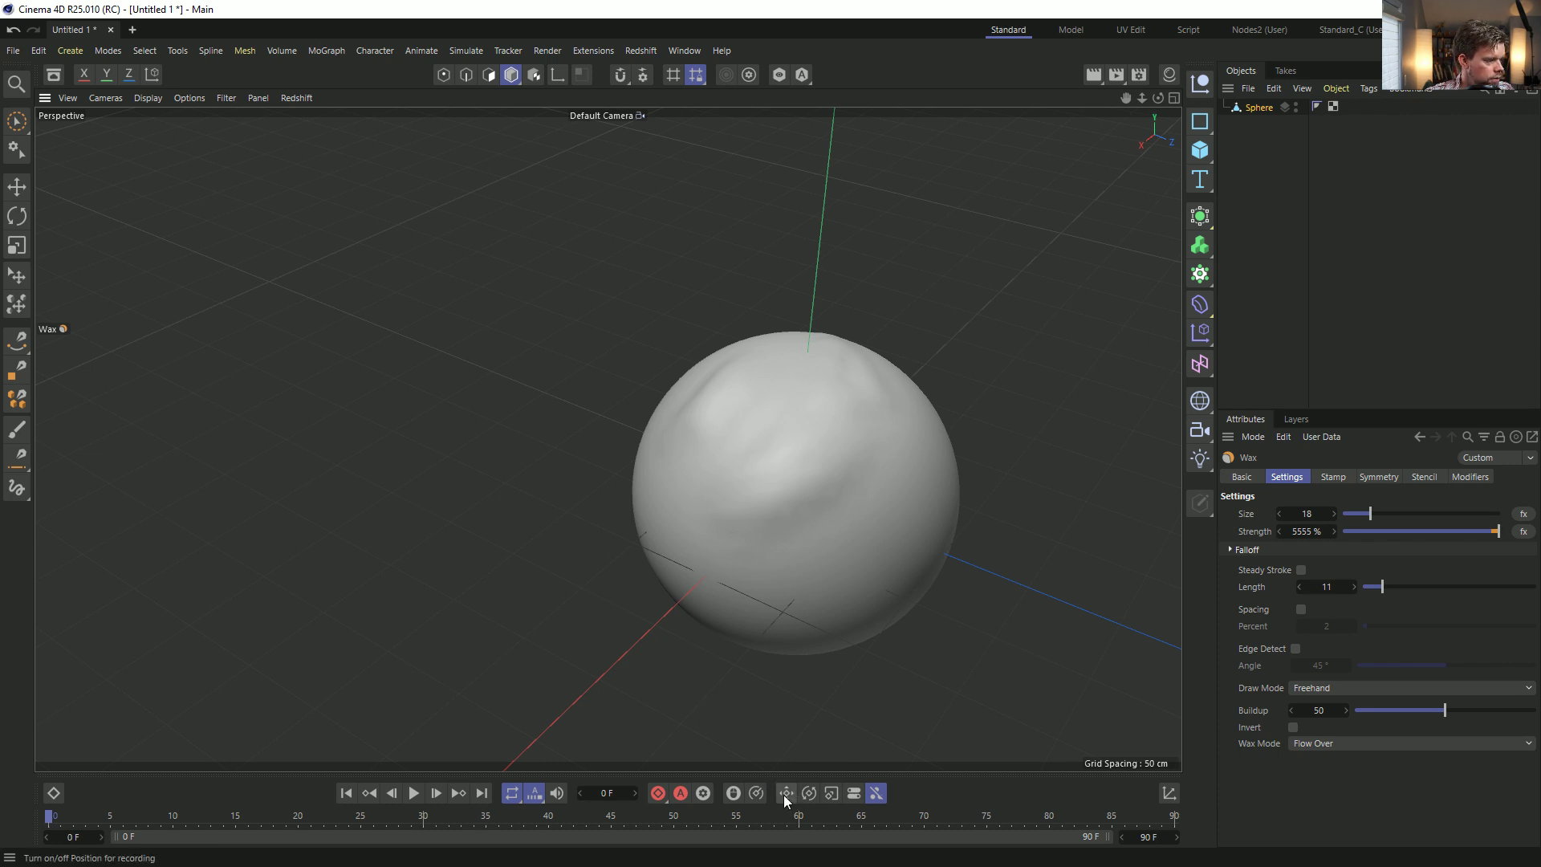
# Turn on autokeying and record a keyframe for the sphere at frame 0.
pyautogui.click(852, 795)
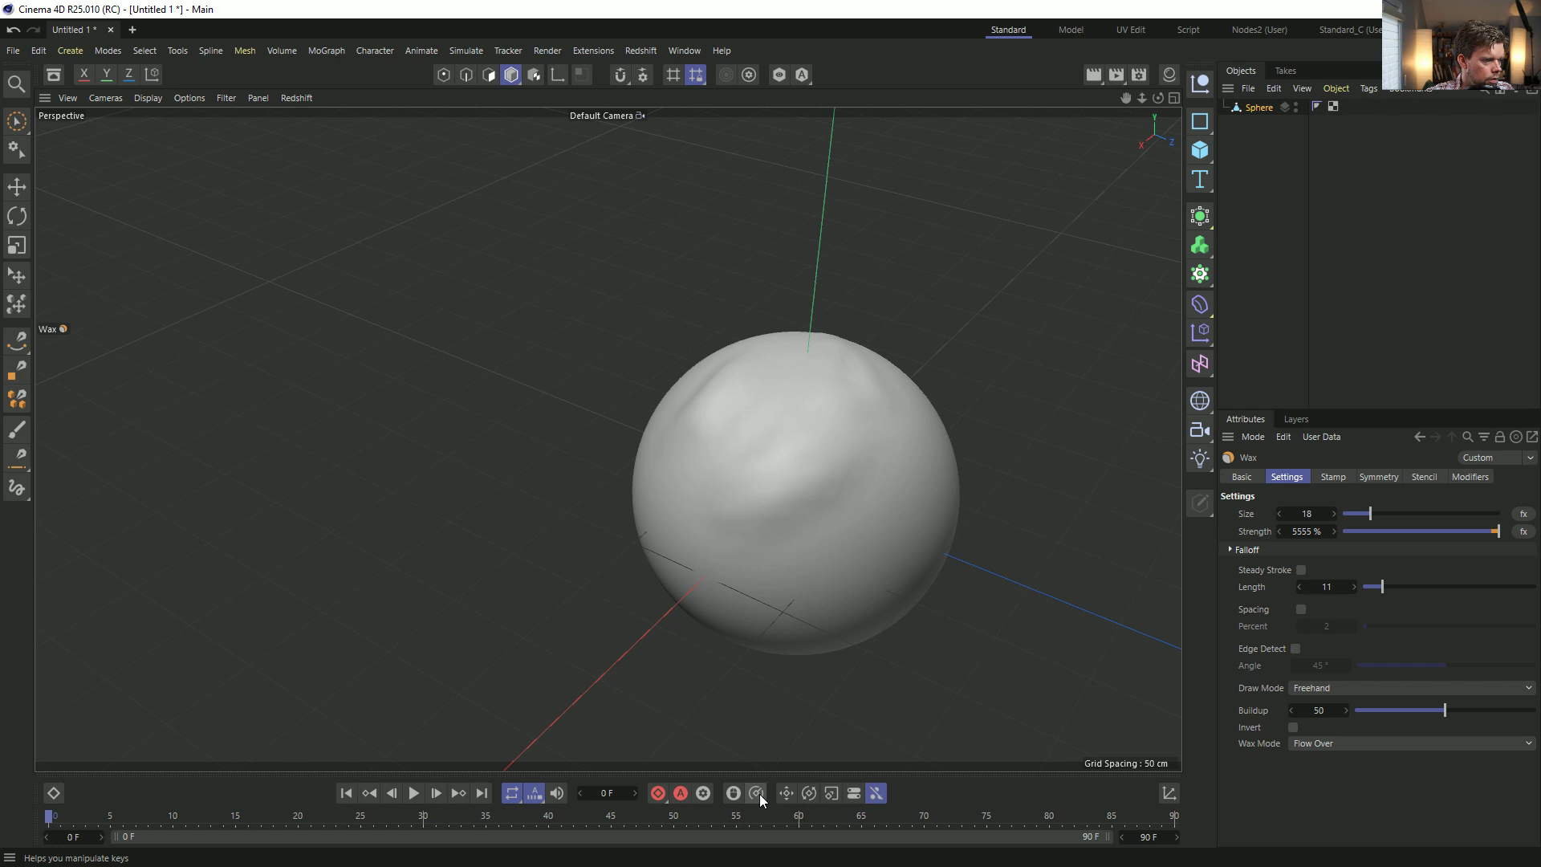
pyautogui.click(660, 793)
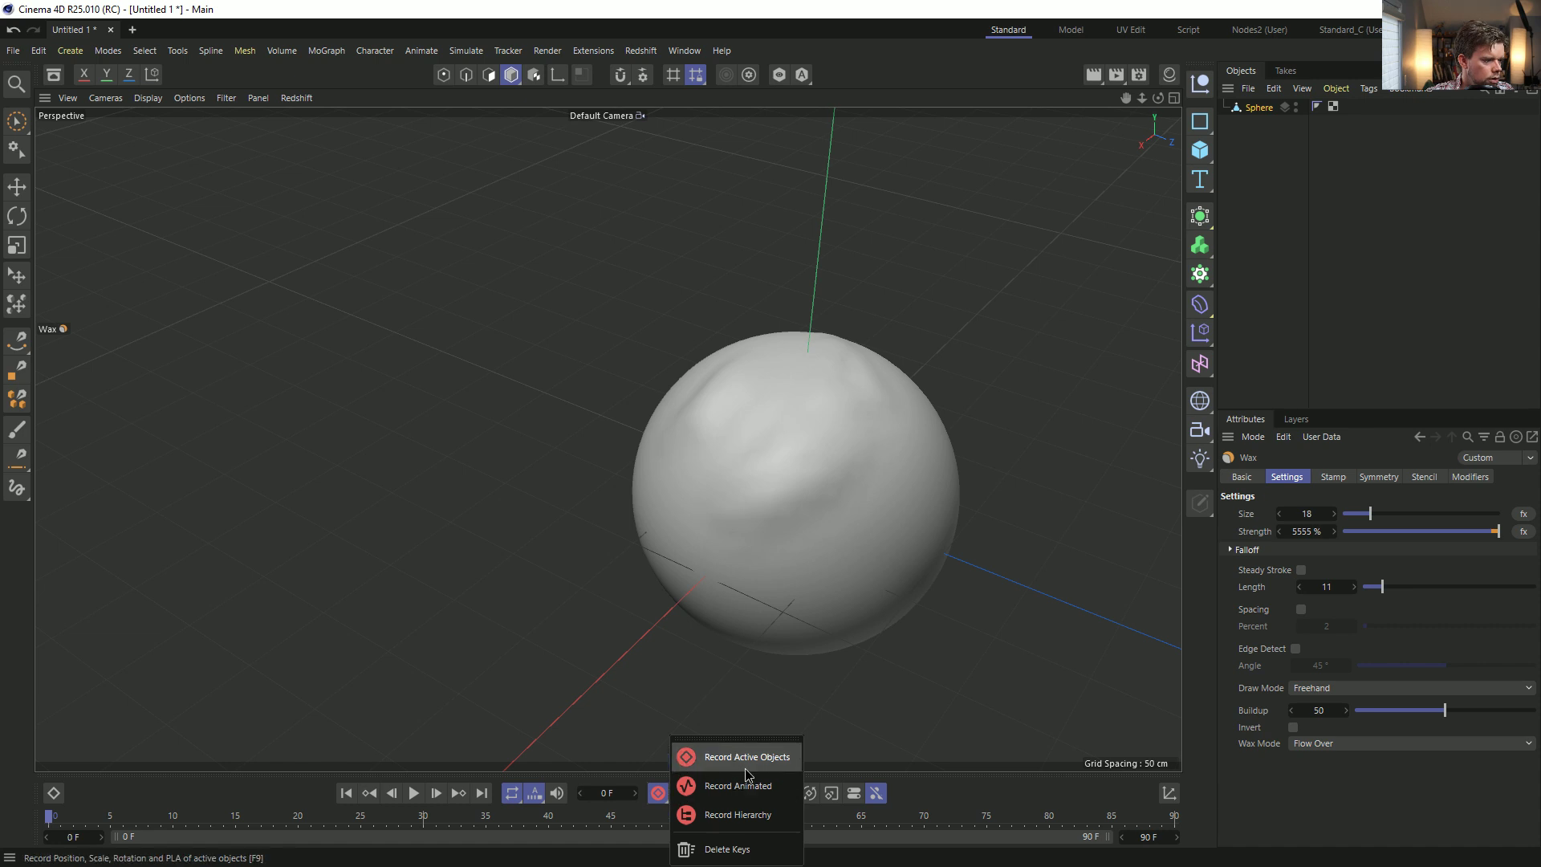
pyautogui.click(736, 787)
pyautogui.click(658, 795)
pyautogui.click(681, 792)
pyautogui.click(659, 794)
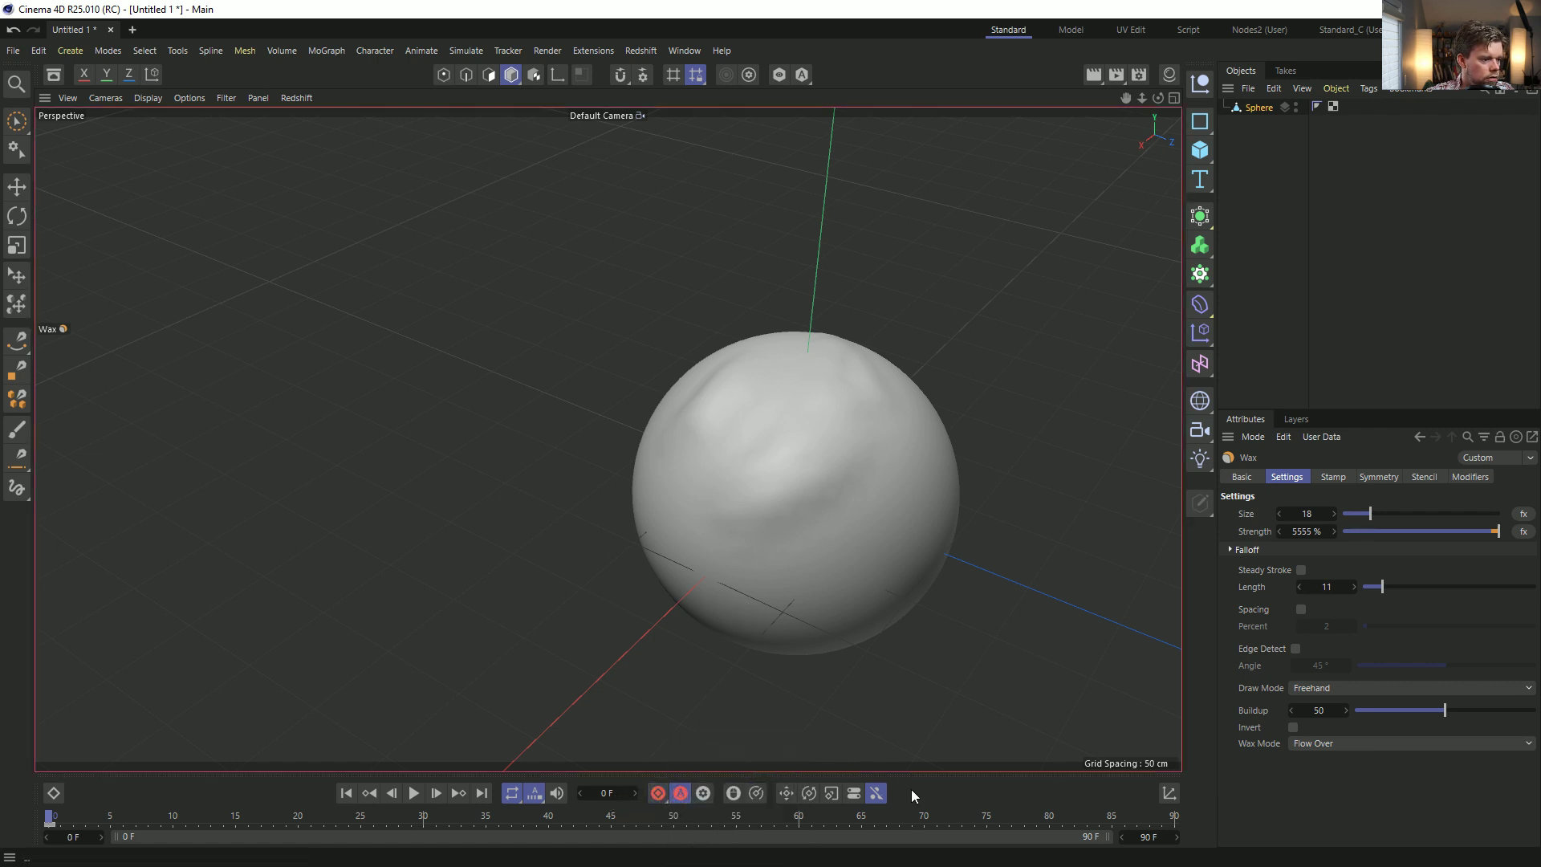
# Switch keyframe recording on for position, rotation, scale and parameter, and off for point-level animation.
pyautogui.click(857, 795)
pyautogui.click(834, 795)
pyautogui.click(812, 795)
pyautogui.click(789, 795)
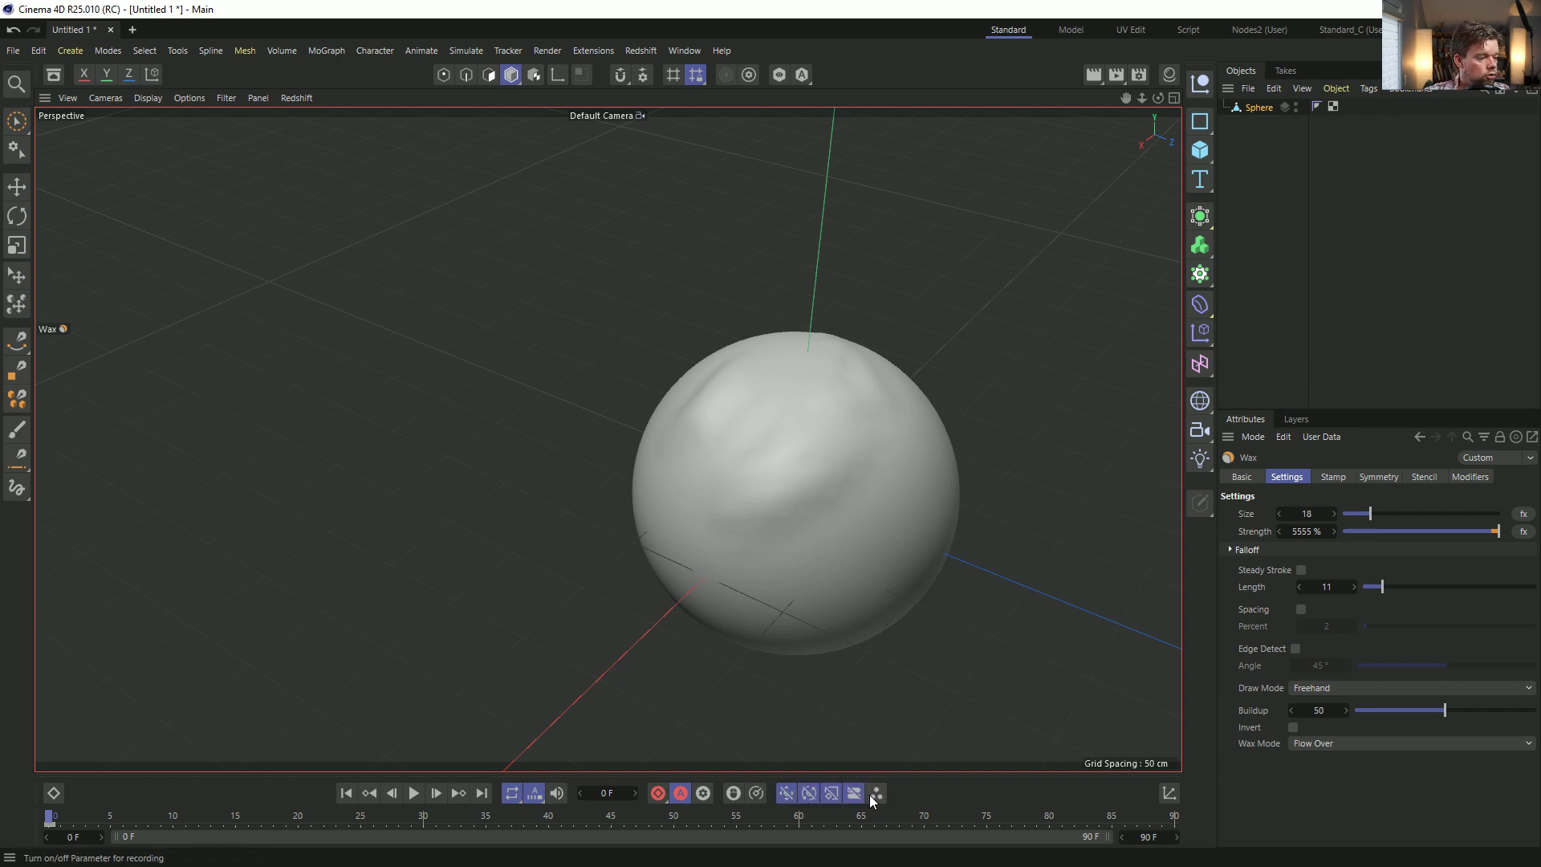
# Advance to frame 1 and sculpt a Wax stroke on the lower front of the sphere.
pyautogui.keyDown('alt'); pyautogui.moveTo(805, 537); pyautogui.dragTo(805, 523); pyautogui.keyUp('alt')
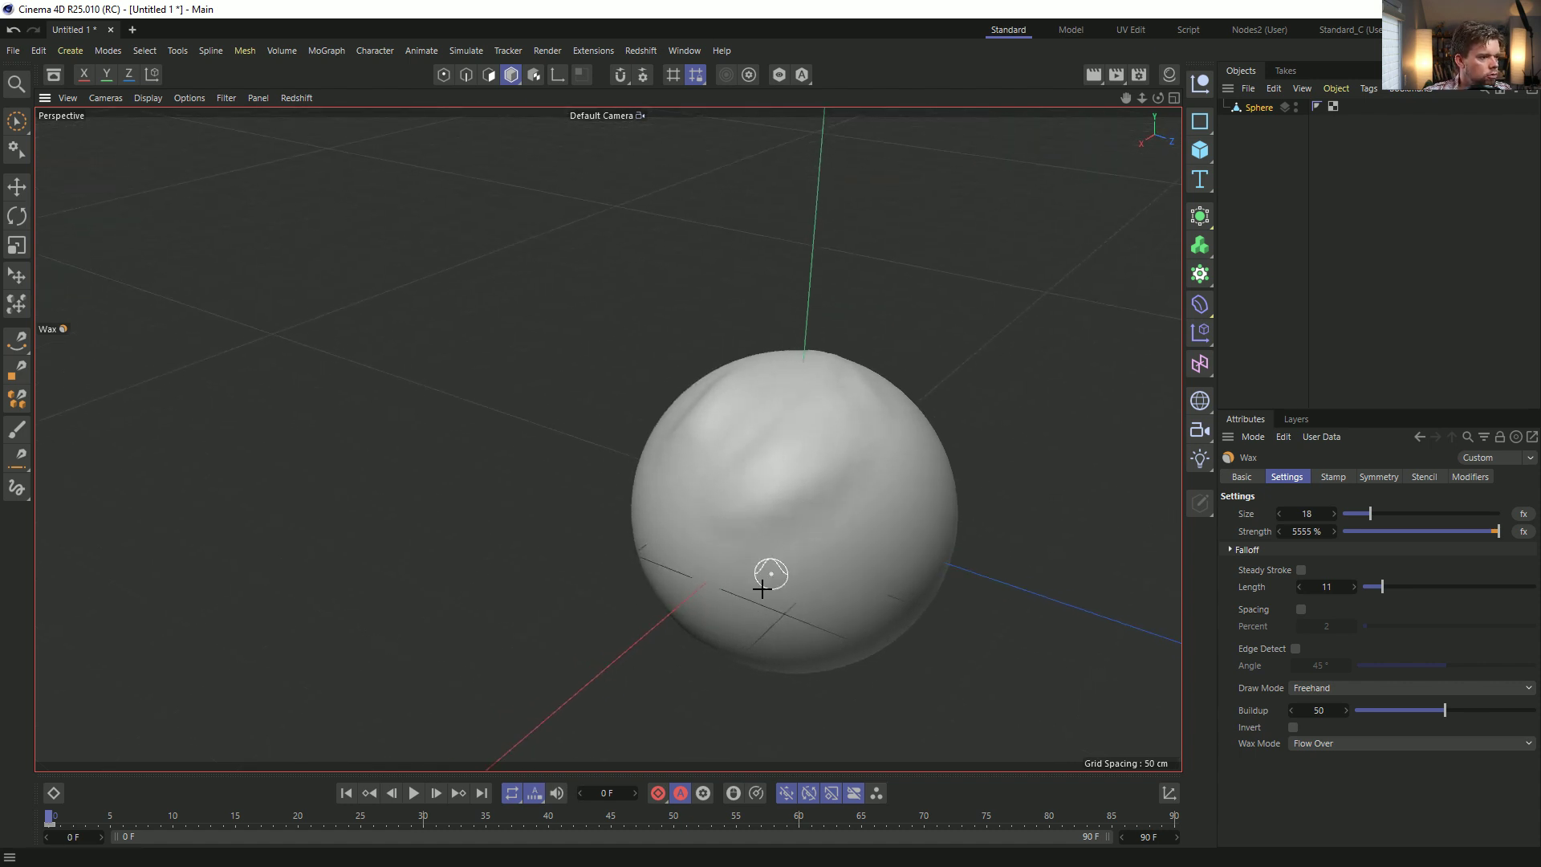
pyautogui.keyDown('alt'); pyautogui.moveTo(846, 533); pyautogui.dragTo(643, 508, button='middle'); pyautogui.keyUp('alt')
pyautogui.keyDown('alt'); pyautogui.moveTo(643, 508); pyautogui.dragTo(628, 503); pyautogui.keyUp('alt')
pyautogui.click(442, 793)
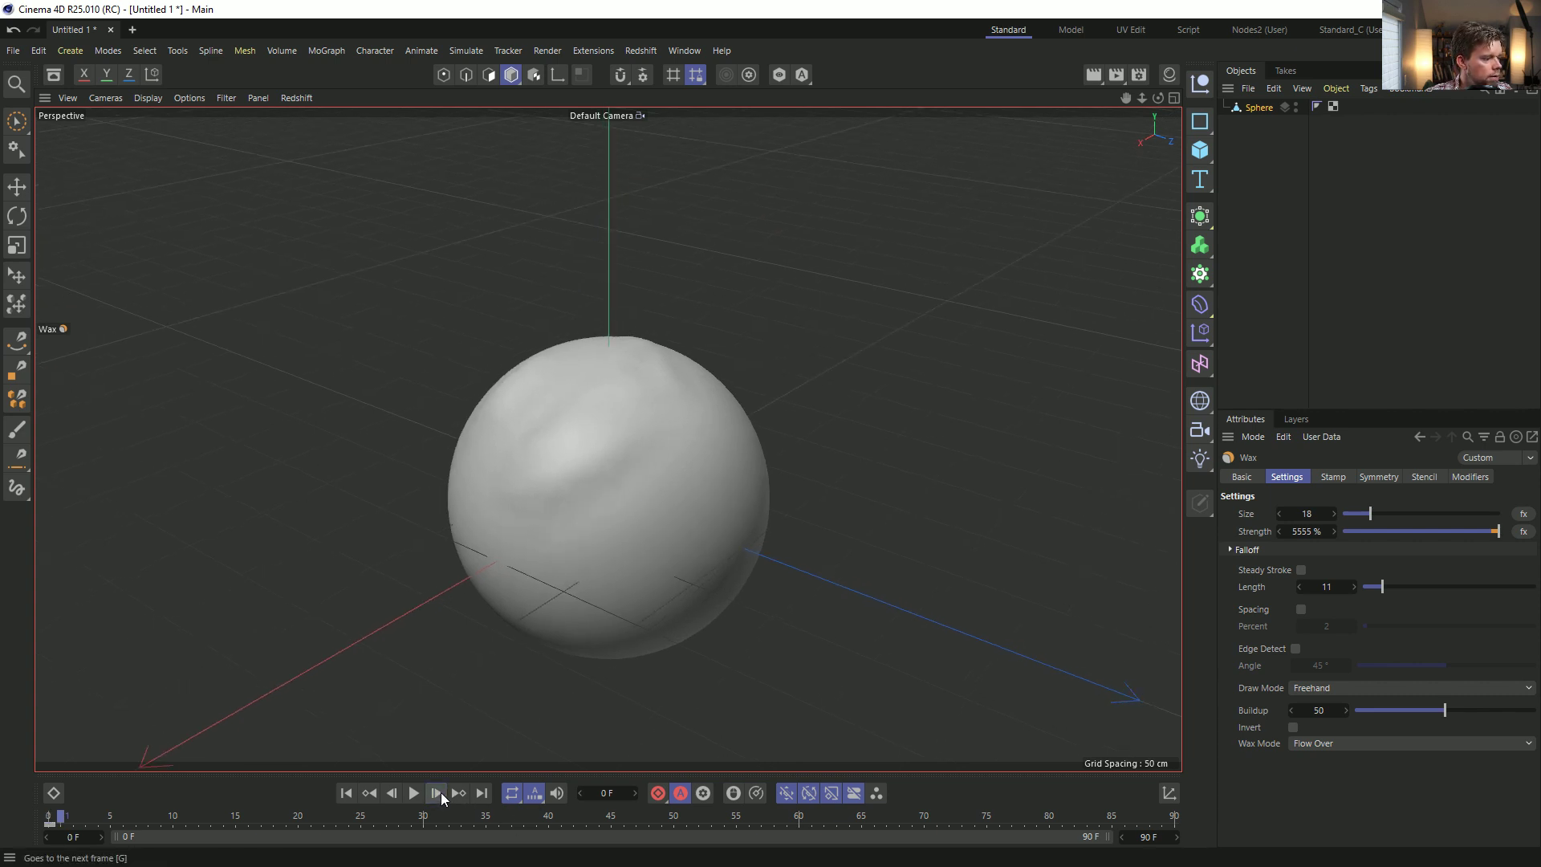
pyautogui.moveTo(671, 522); pyautogui.dragTo(666, 516)
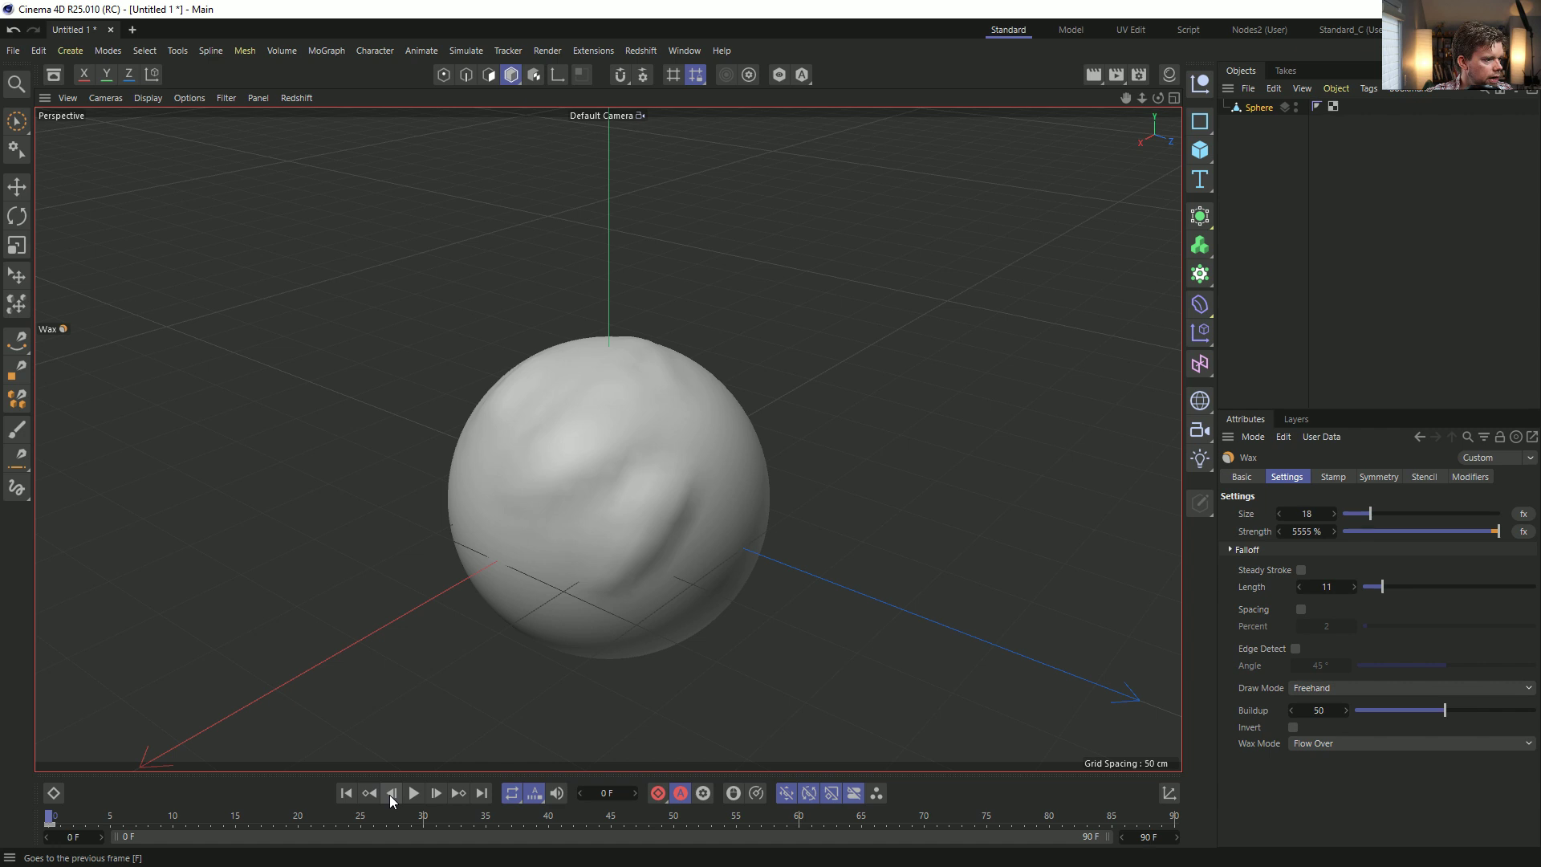
# Advance to frame 1 and record a keyframe for the sphere with Record Animated.
pyautogui.click(435, 796)
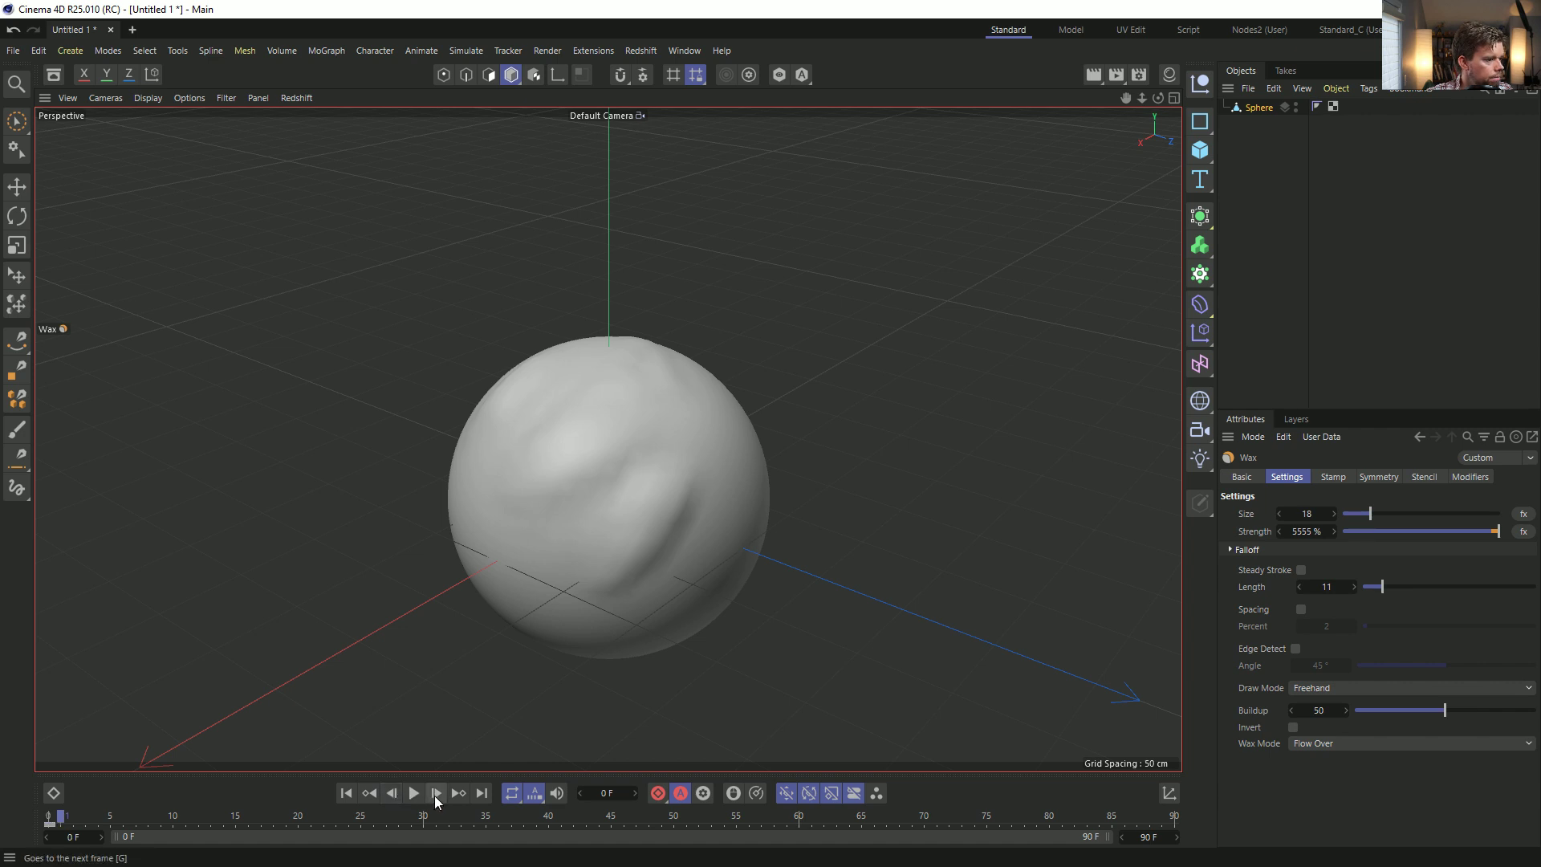
pyautogui.click(660, 795)
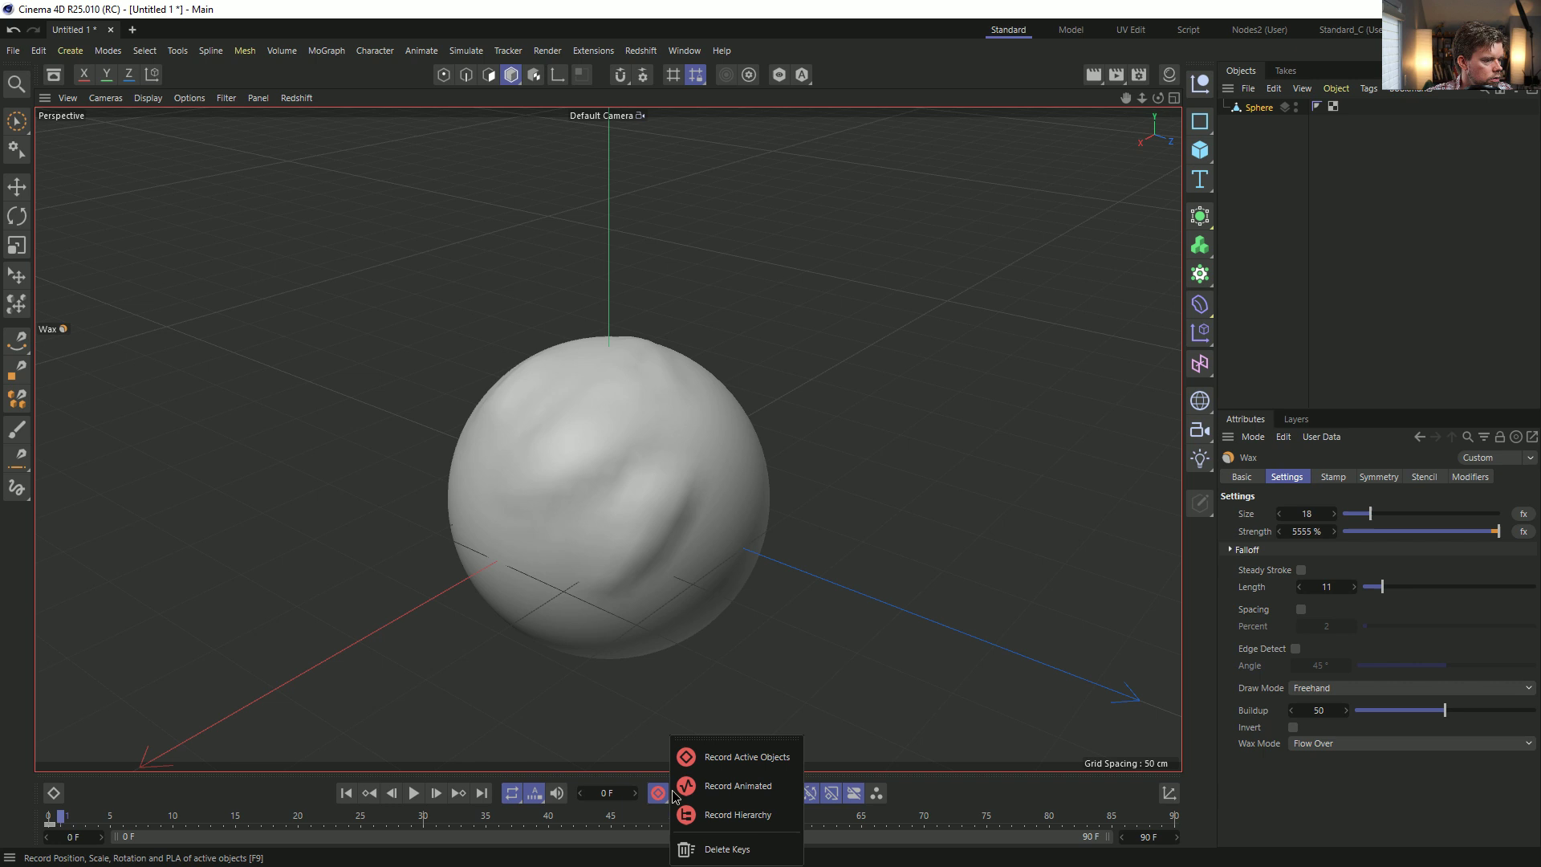
pyautogui.click(746, 793)
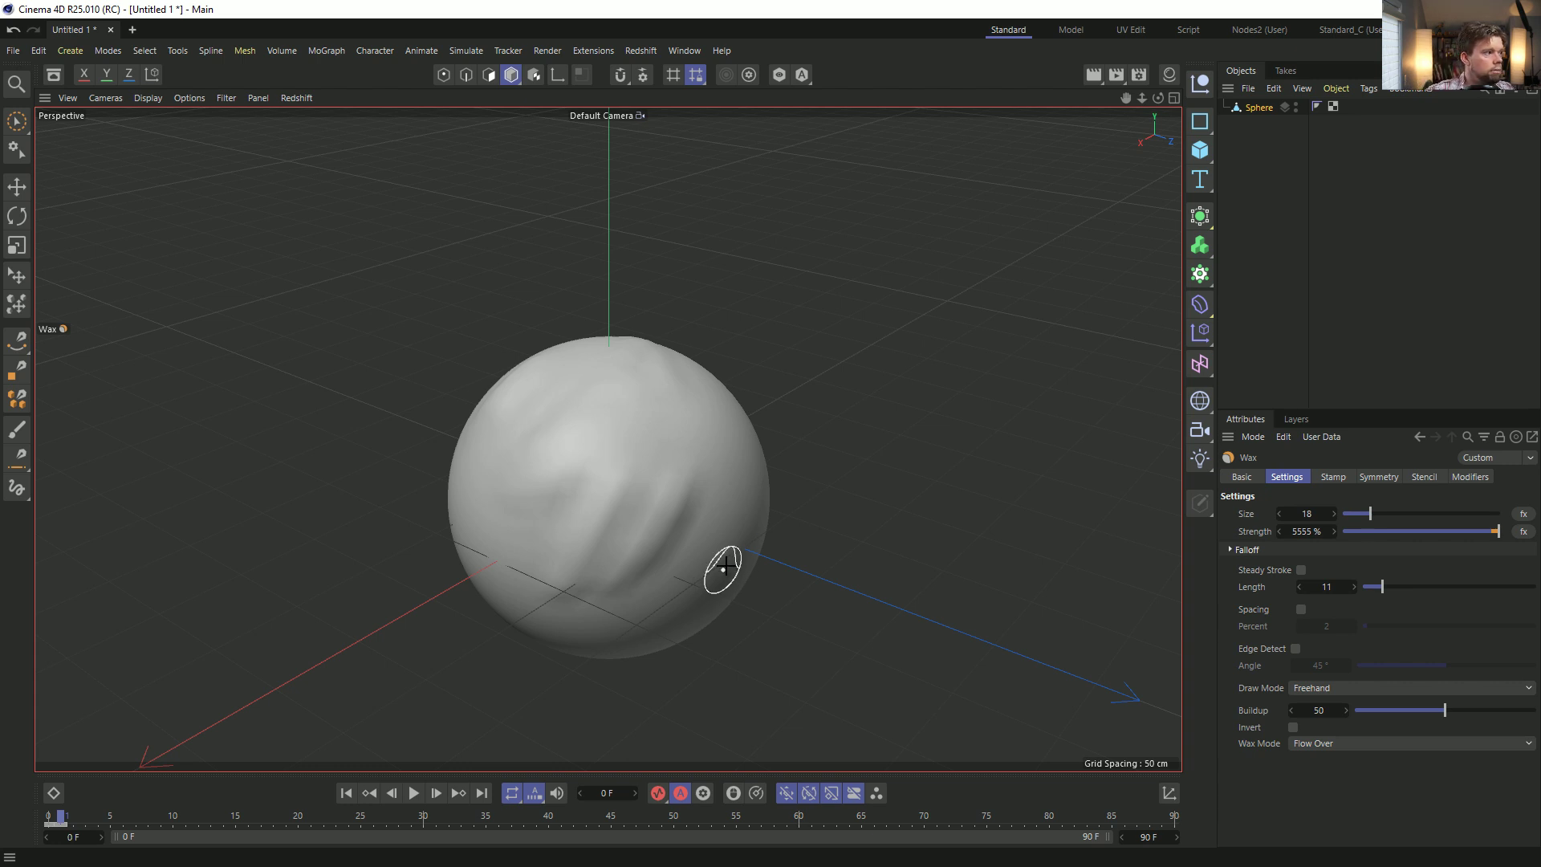
# Advance to frame 2 and sculpt a Wax stroke on another side of the sphere, near its edge.
pyautogui.moveTo(612, 432)
pyautogui.keyDown('alt'); pyautogui.mouseDown()
pyautogui.moveTo(653, 465)
pyautogui.moveTo(540, 441)
pyautogui.moveTo(739, 488)
pyautogui.moveTo(646, 379)
pyautogui.moveTo(600, 507)
pyautogui.moveTo(623, 492)
pyautogui.mouseUp(); pyautogui.keyUp('alt')
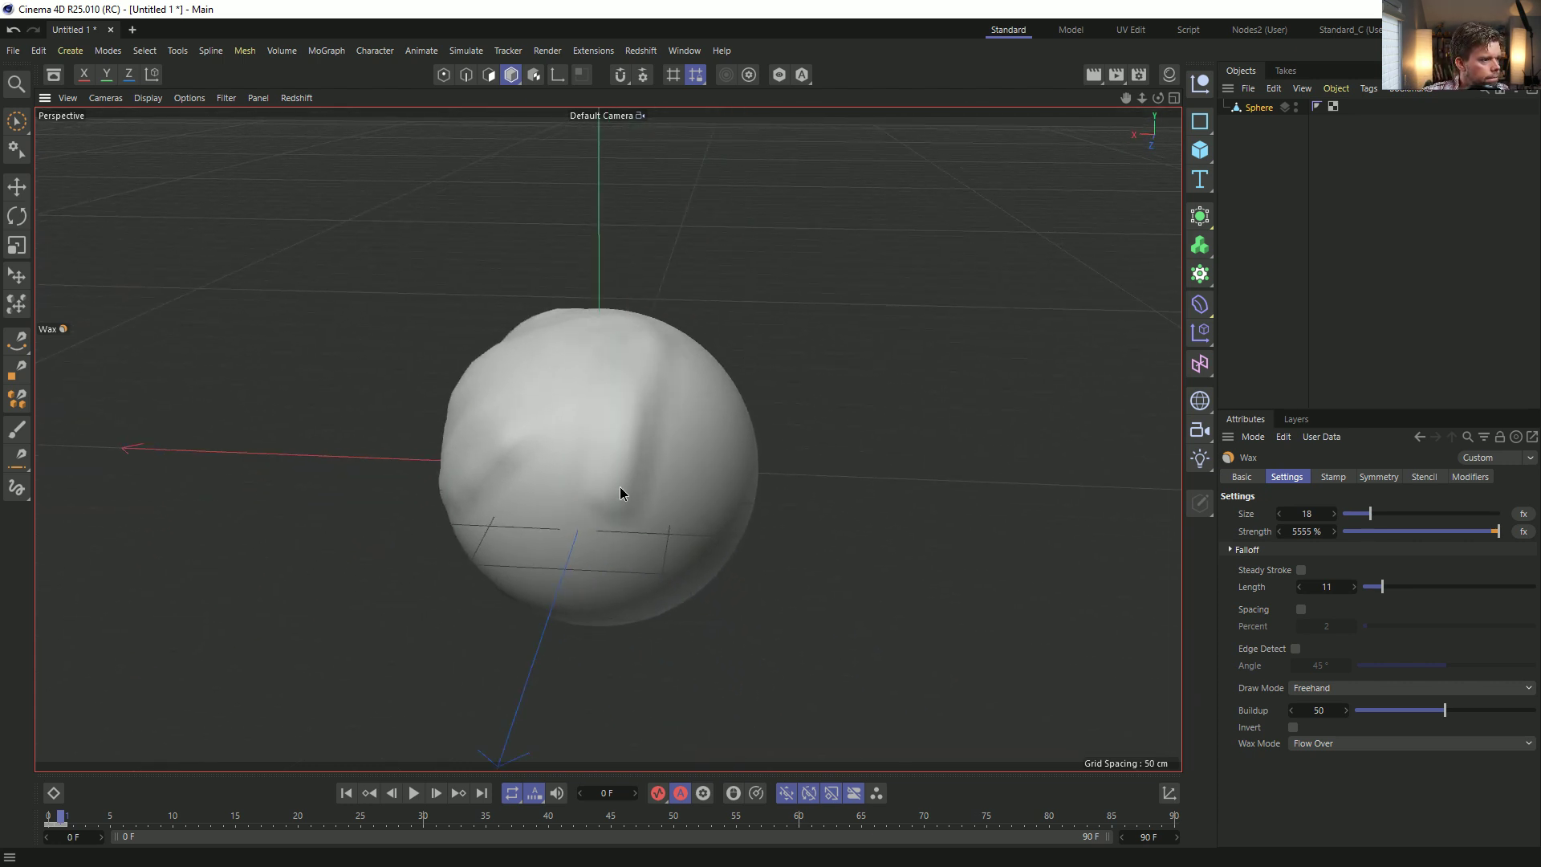
pyautogui.click(436, 793)
pyautogui.moveTo(708, 460); pyautogui.dragTo(734, 429)
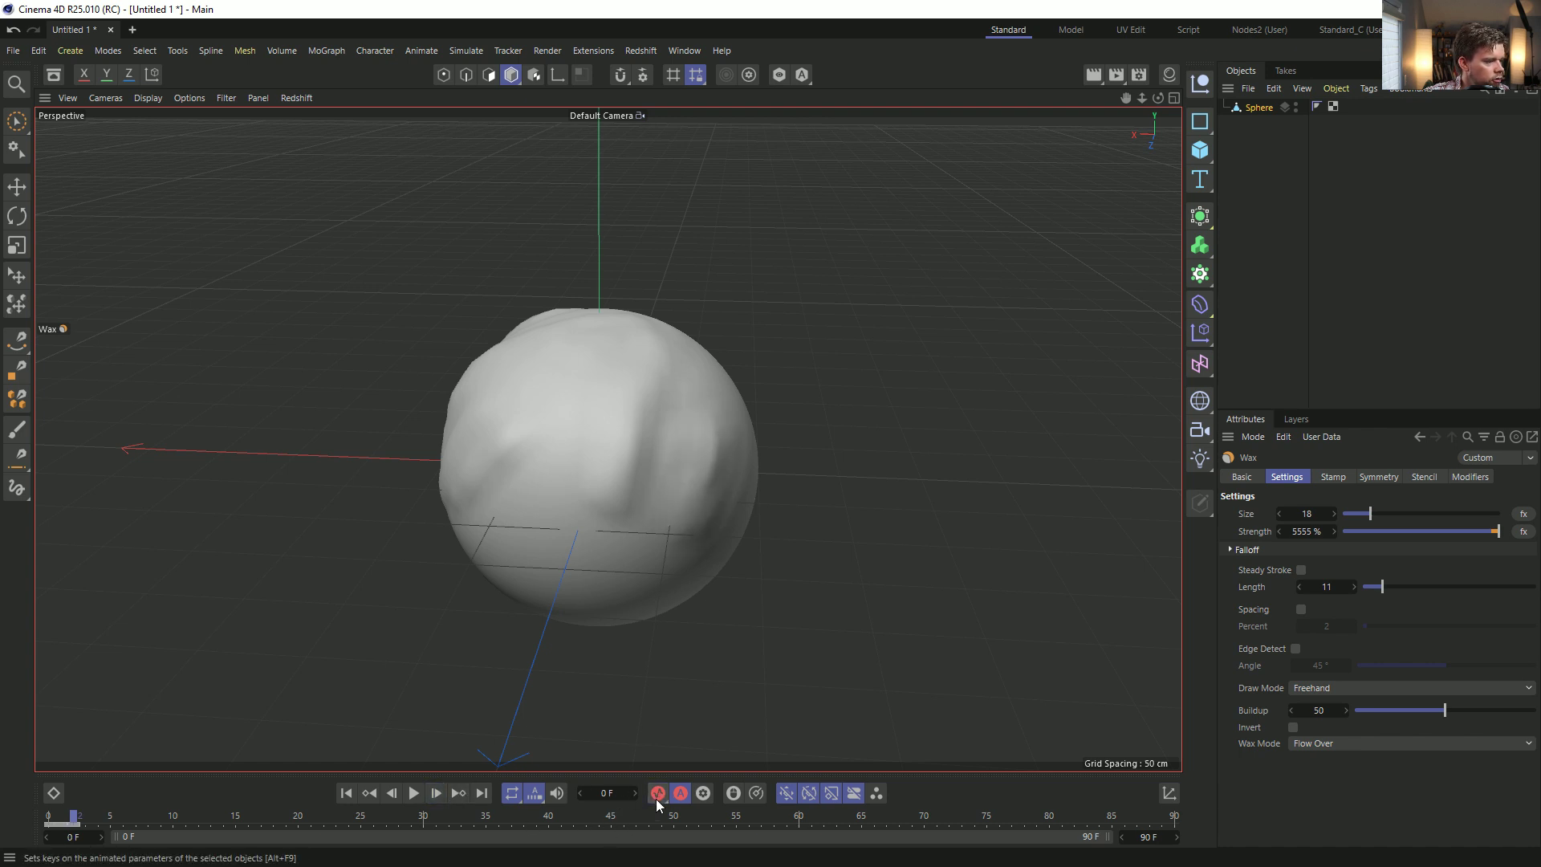
# Step back and forth through the first frames to check whether the sphere's sculpted shape animates.
pyautogui.click(435, 793)
pyautogui.click(396, 796)
pyautogui.click(436, 792)
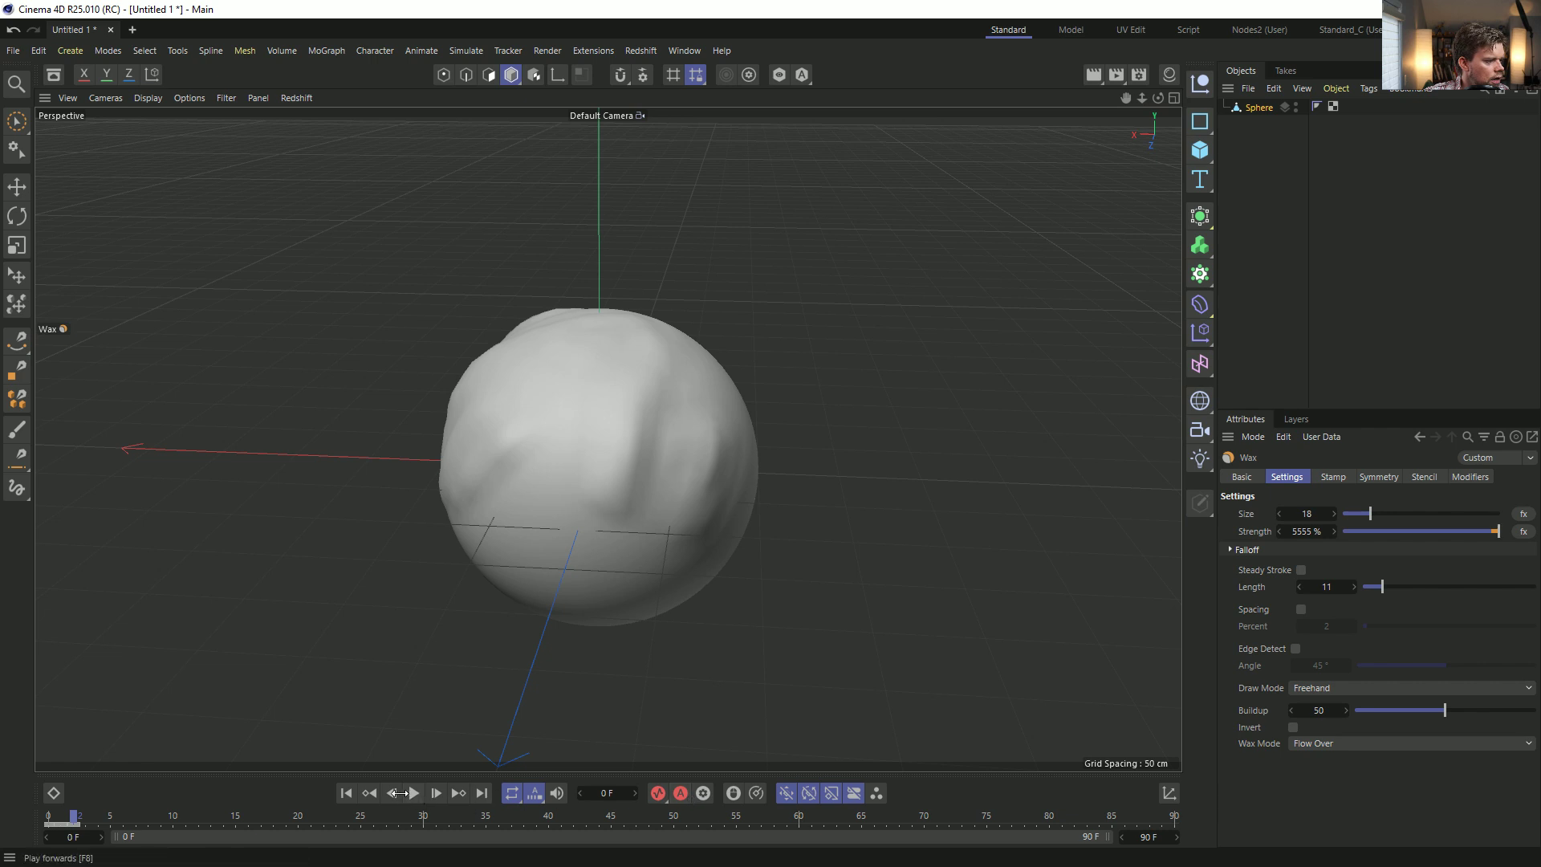
pyautogui.click(393, 792)
# Sculpt a horizontal Wax stroke across an unsculpted side of the sphere at frame 0 and record it with Record Active Objects.
pyautogui.keyDown('alt'); pyautogui.moveTo(654, 447); pyautogui.dragTo(753, 489); pyautogui.keyUp('alt')
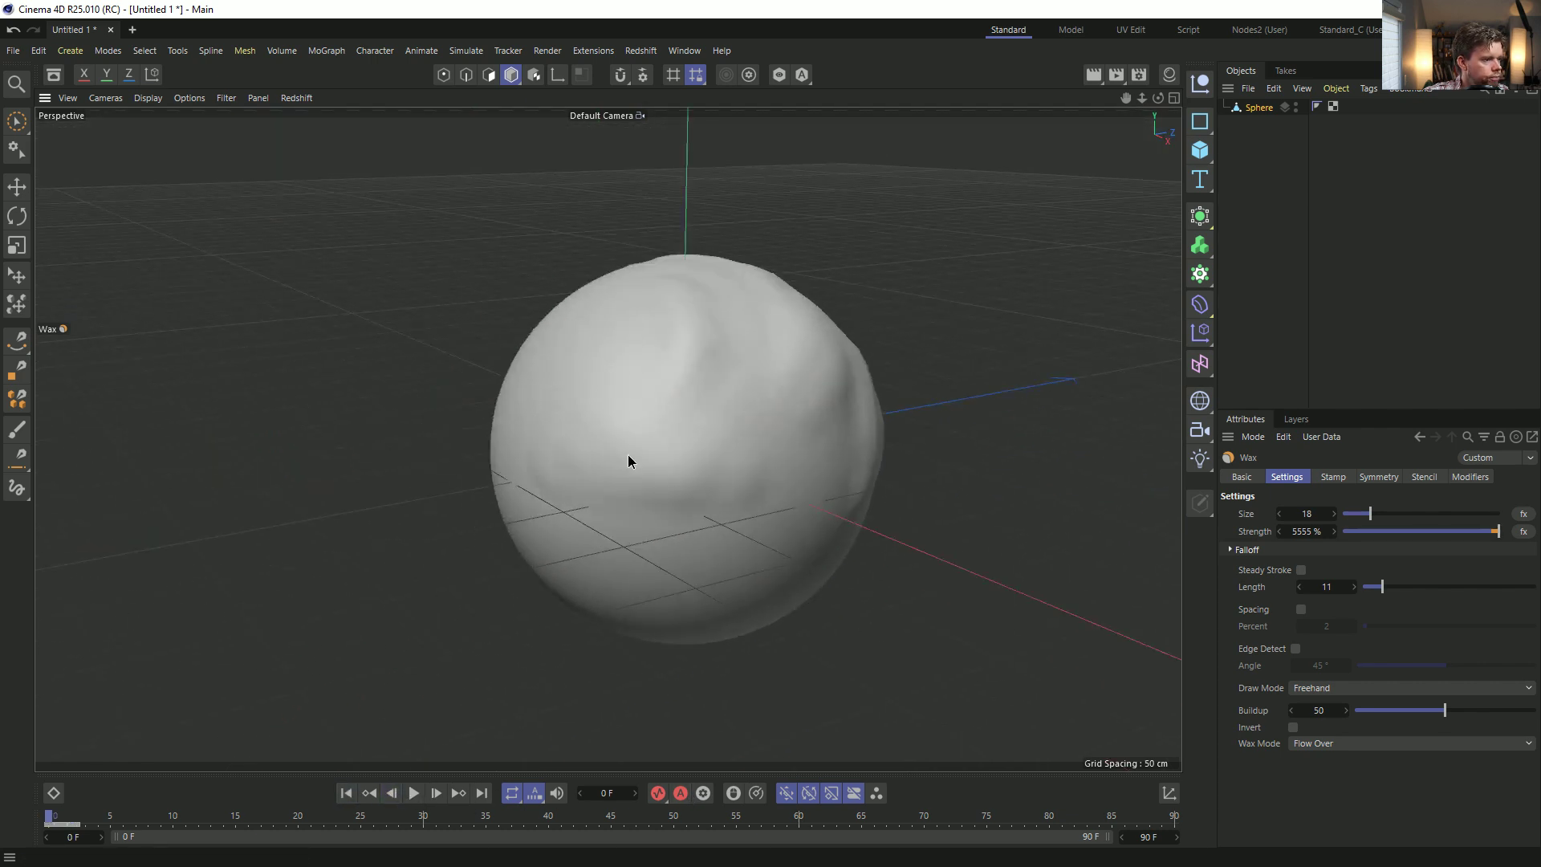
pyautogui.moveTo(561, 480); pyautogui.dragTo(747, 504)
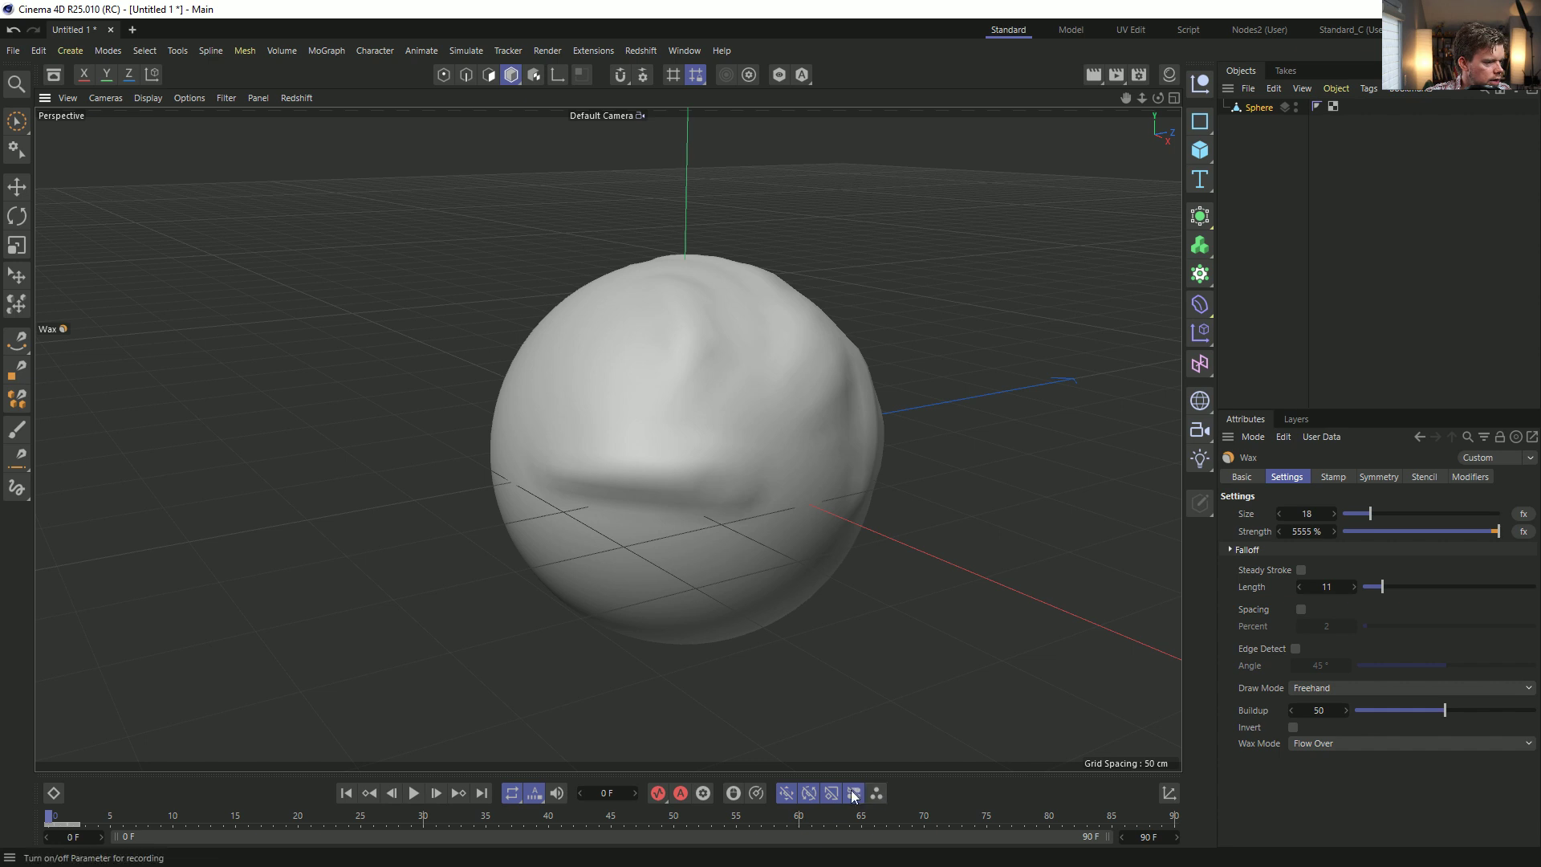
pyautogui.click(664, 797)
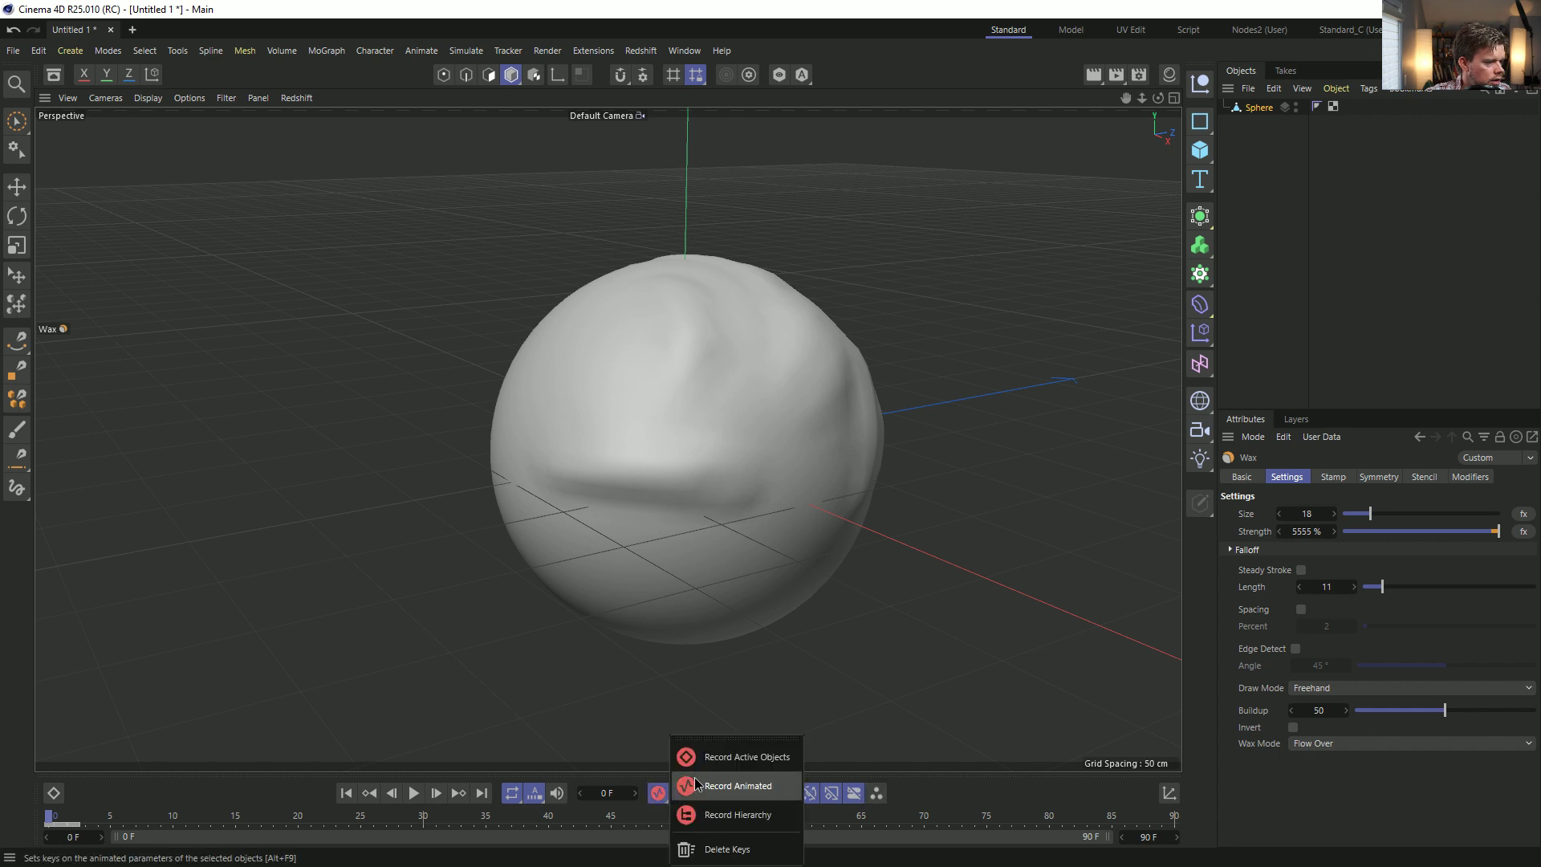
pyautogui.click(744, 762)
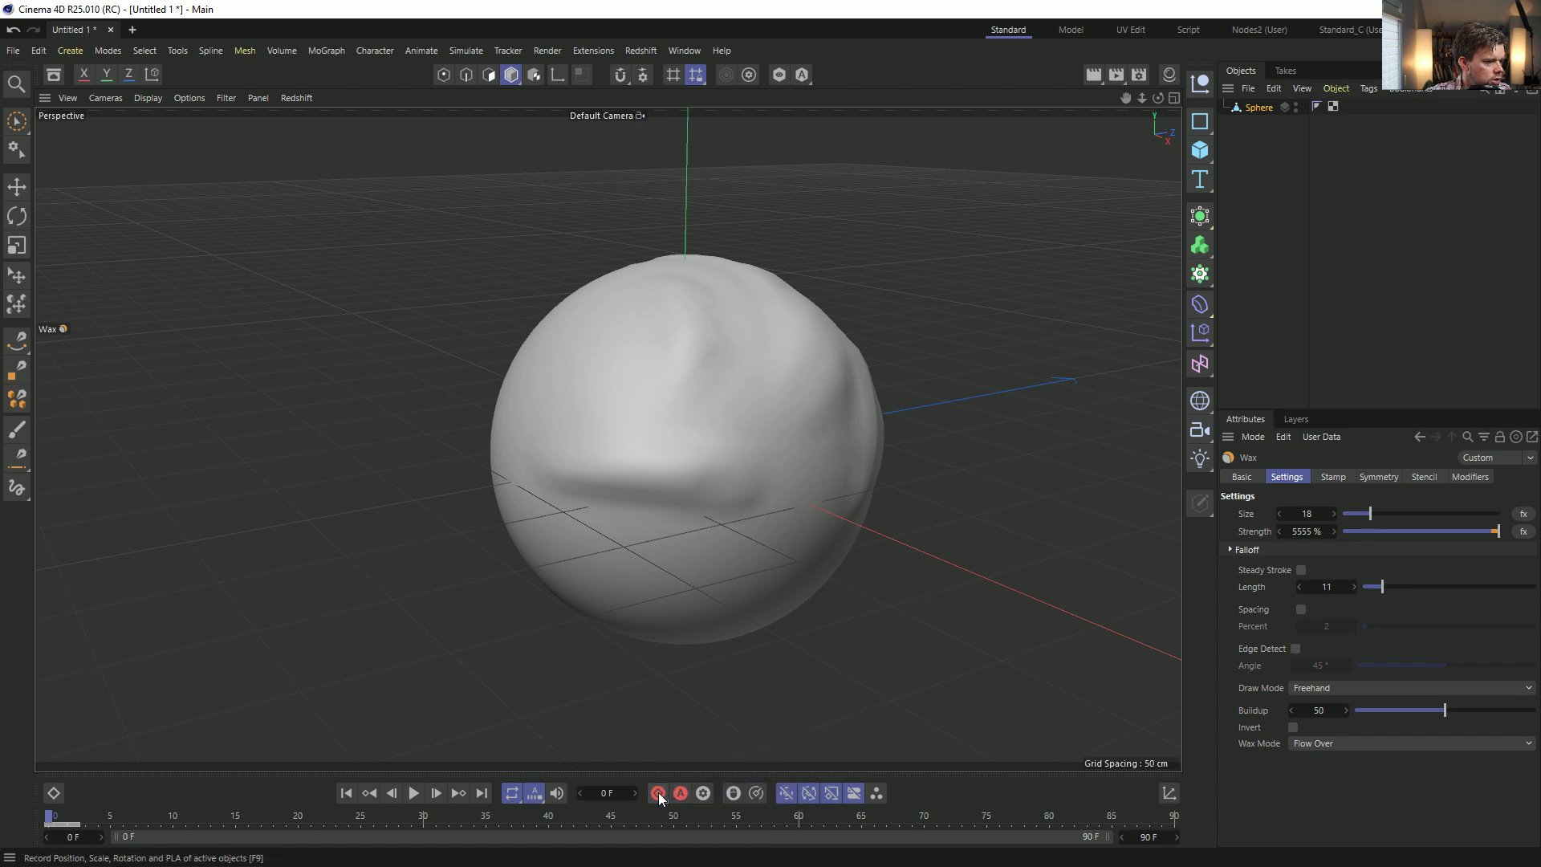
# Advance to frame 1 and sculpt a Wax stroke crossing the horizontal one on the sphere's lower front.
pyautogui.click(437, 794)
pyautogui.moveTo(694, 508)
pyautogui.mouseDown()
pyautogui.moveTo(677, 547)
pyautogui.moveTo(681, 489)
pyautogui.mouseUp()
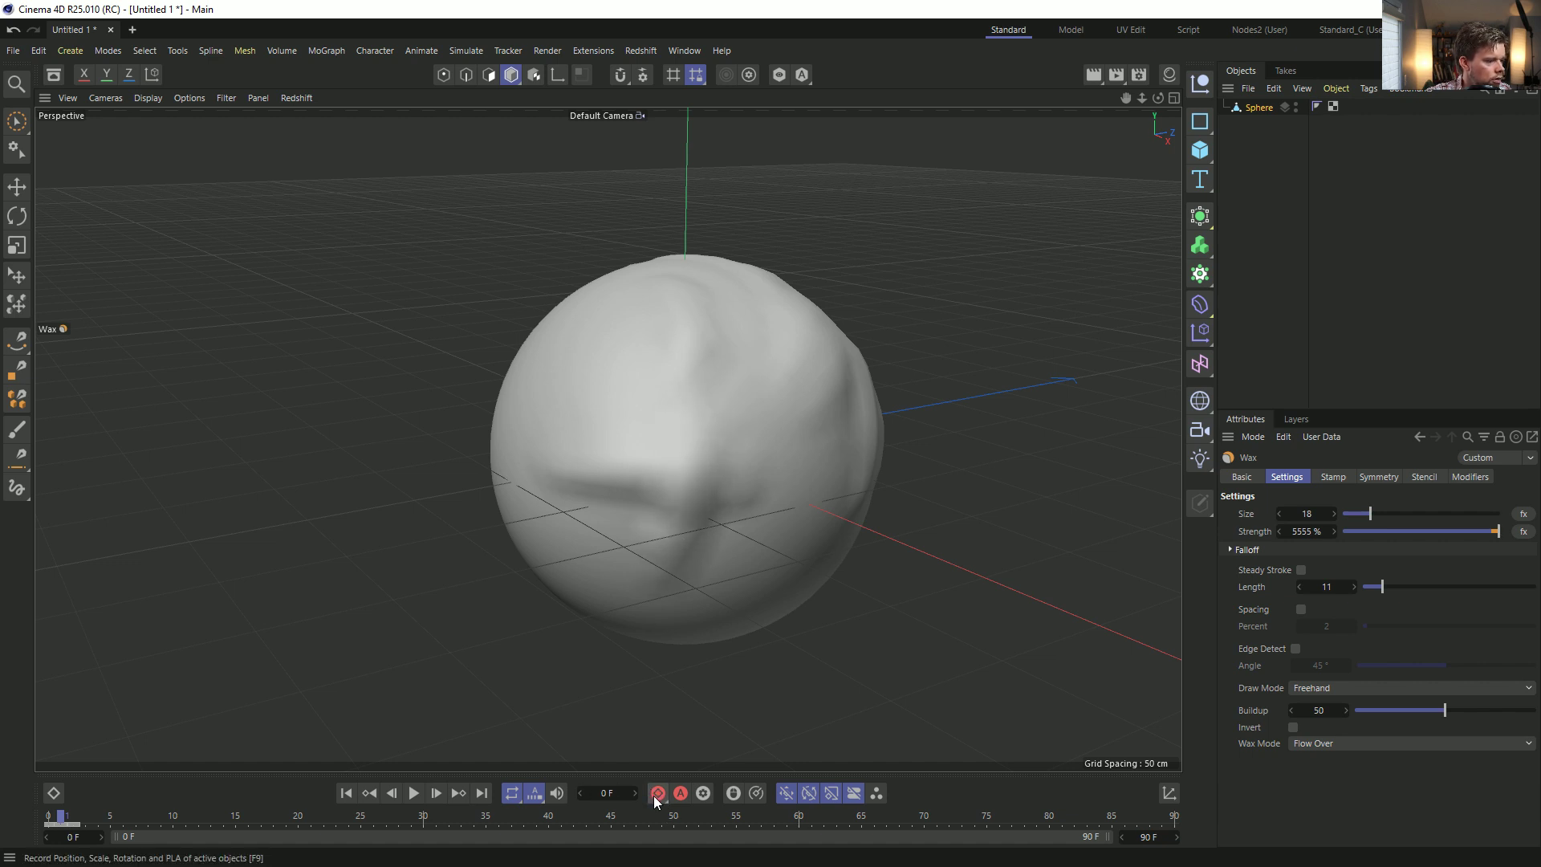
pyautogui.click(388, 797)
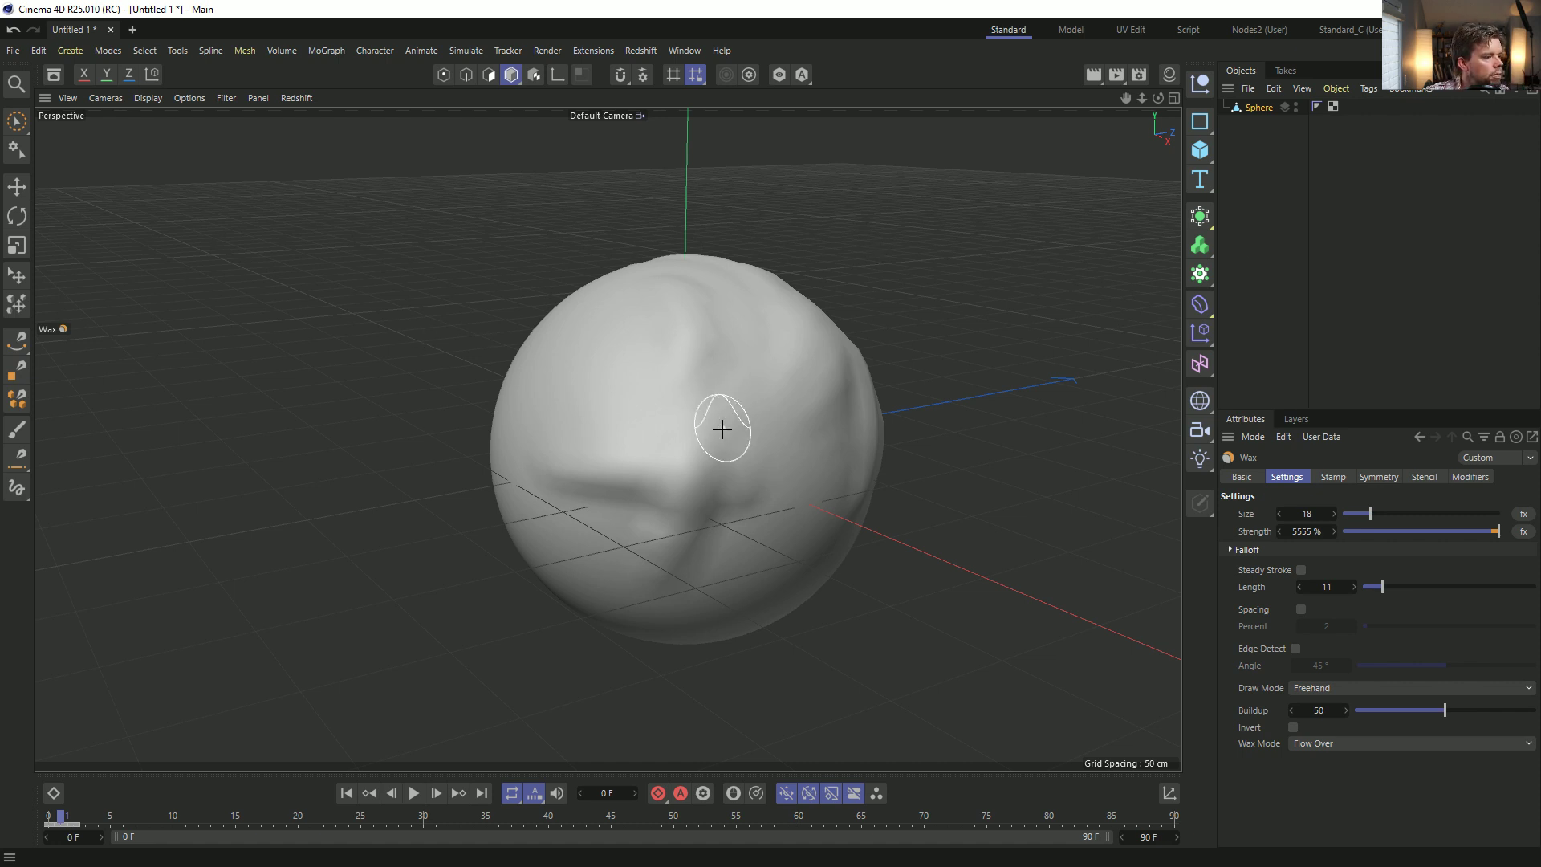
# Try sculpting a Wax stroke on the sphere's upper front in point mode.
pyautogui.press('Return')
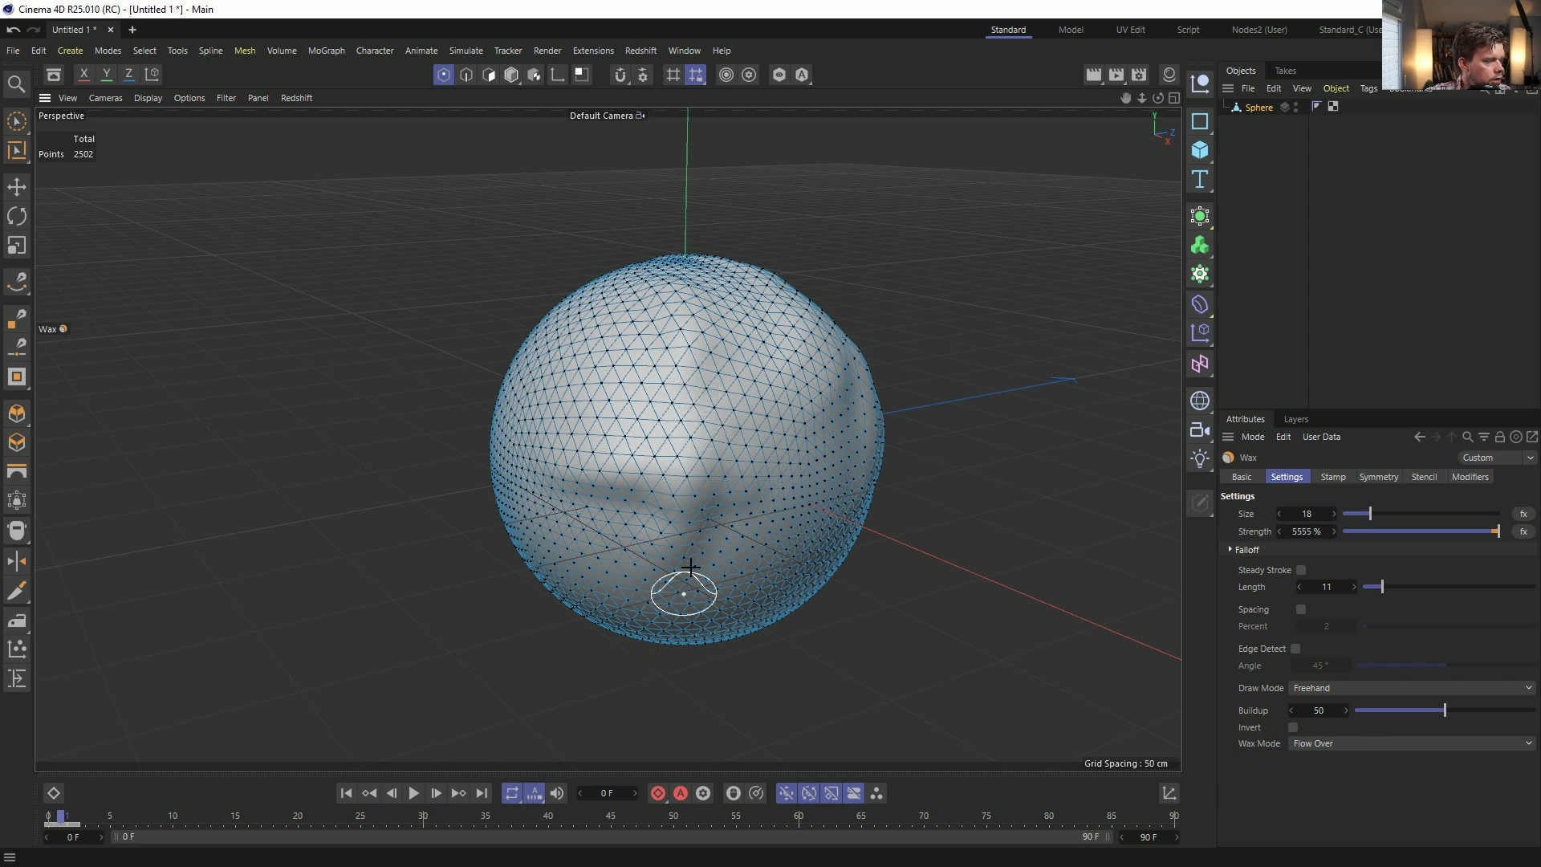
pyautogui.moveTo(722, 379)
pyautogui.mouseDown()
pyautogui.moveTo(640, 421)
pyautogui.moveTo(680, 393)
pyautogui.moveTo(598, 396)
pyautogui.moveTo(734, 416)
pyautogui.mouseUp()
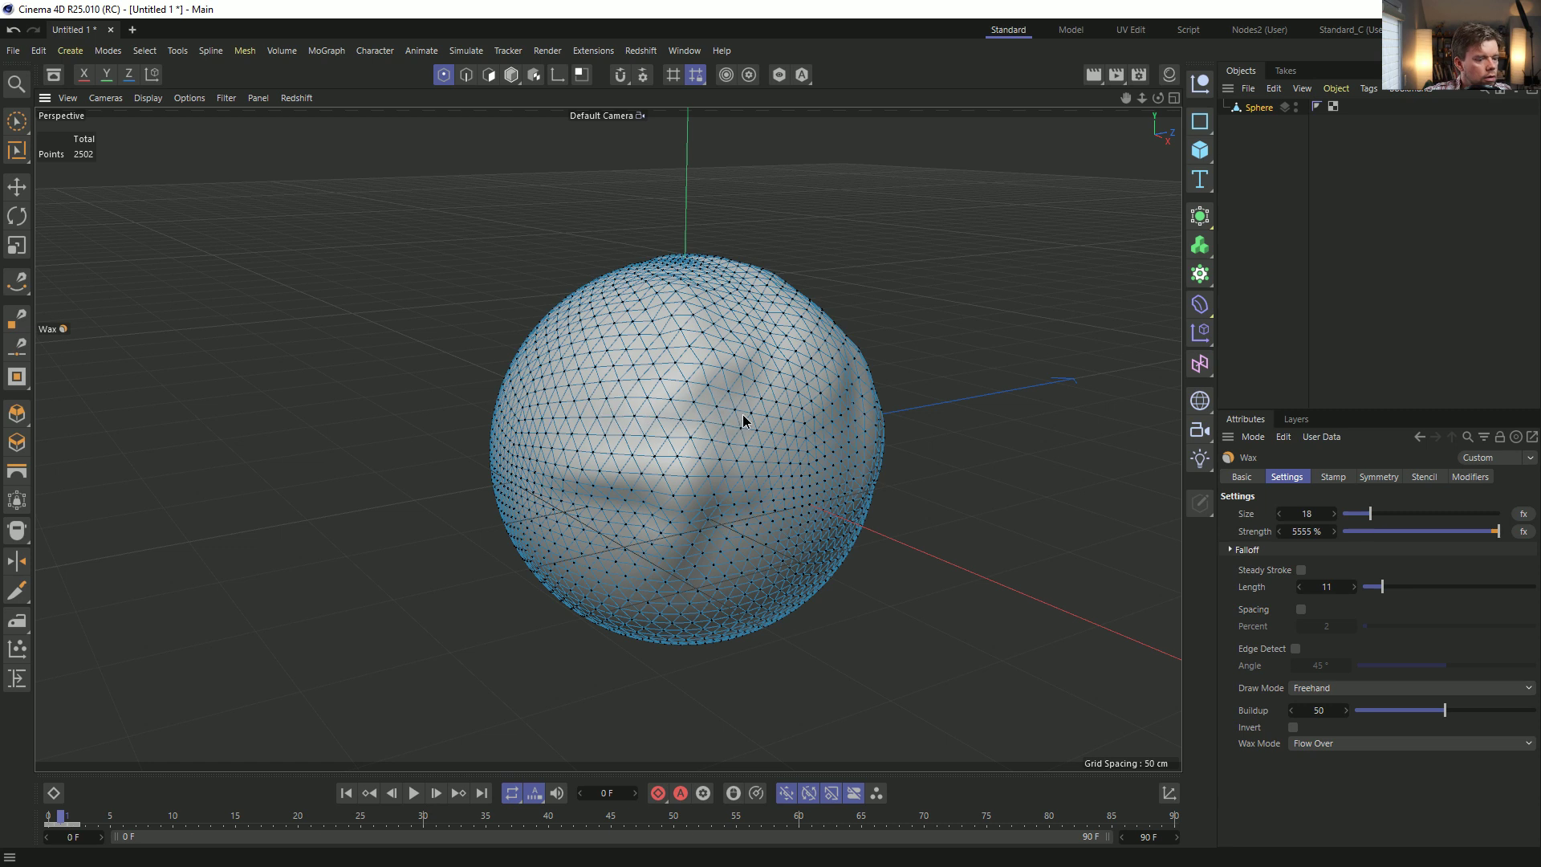
pyautogui.press('Return')
pyautogui.press('Return')
# Cycle the sphere through polygon and model modes and return it to point mode.
pyautogui.click(444, 75)
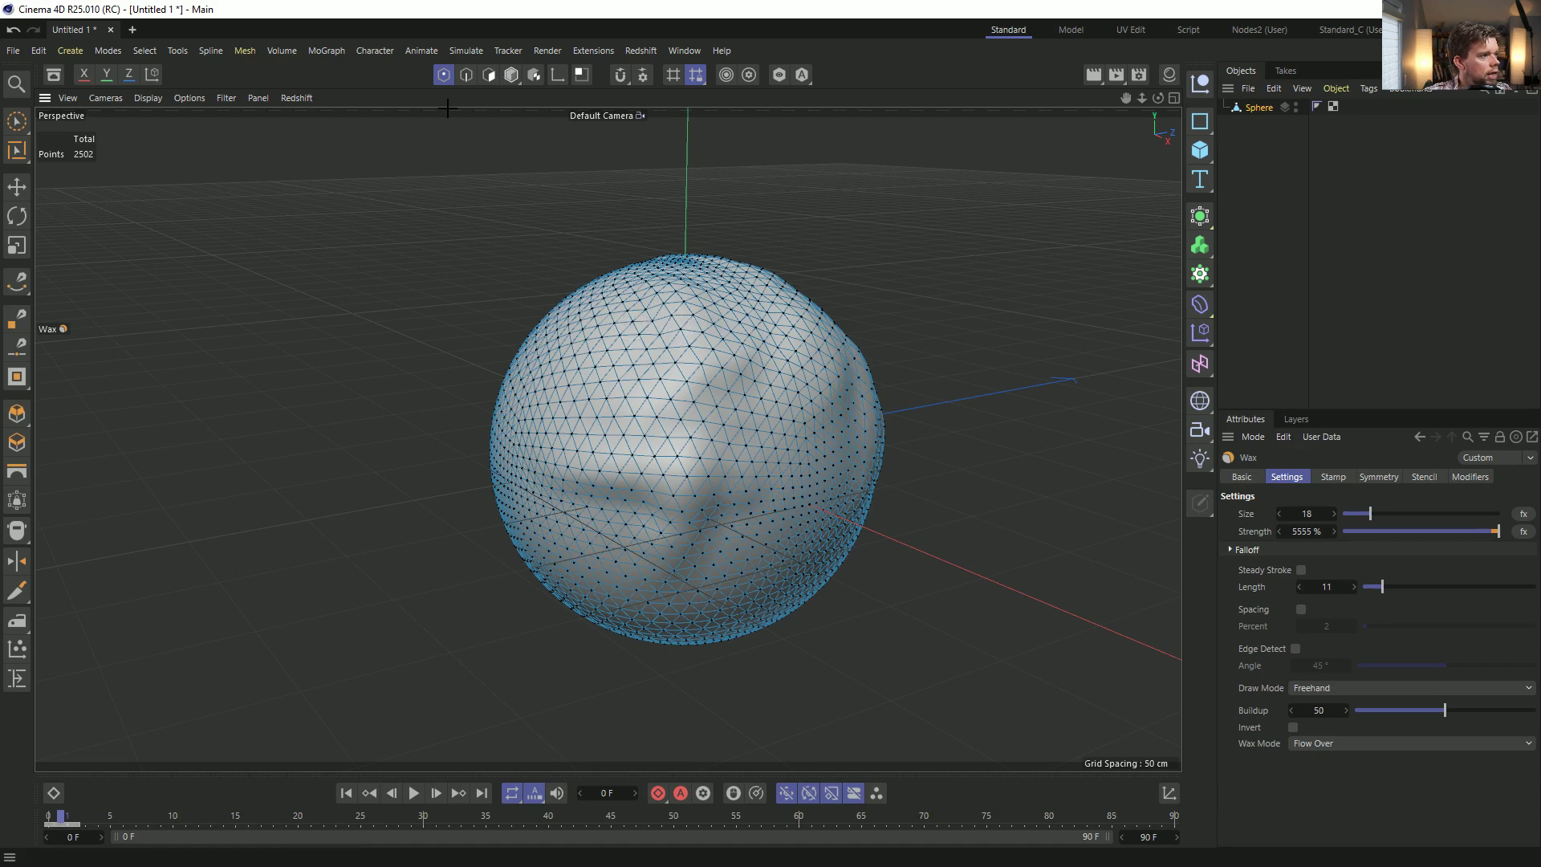
pyautogui.click(490, 75)
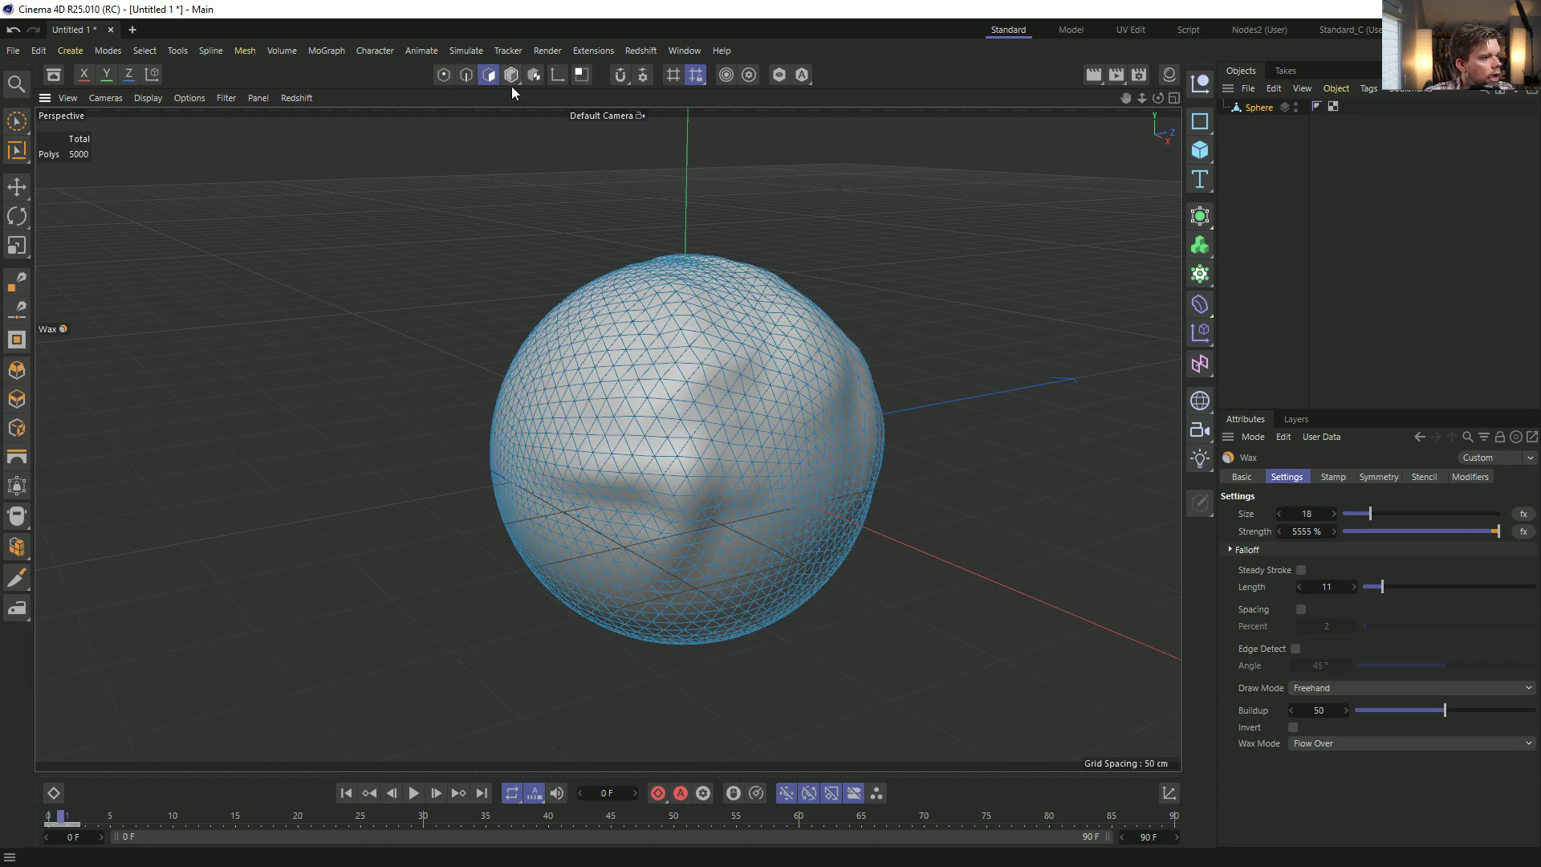
pyautogui.click(518, 71)
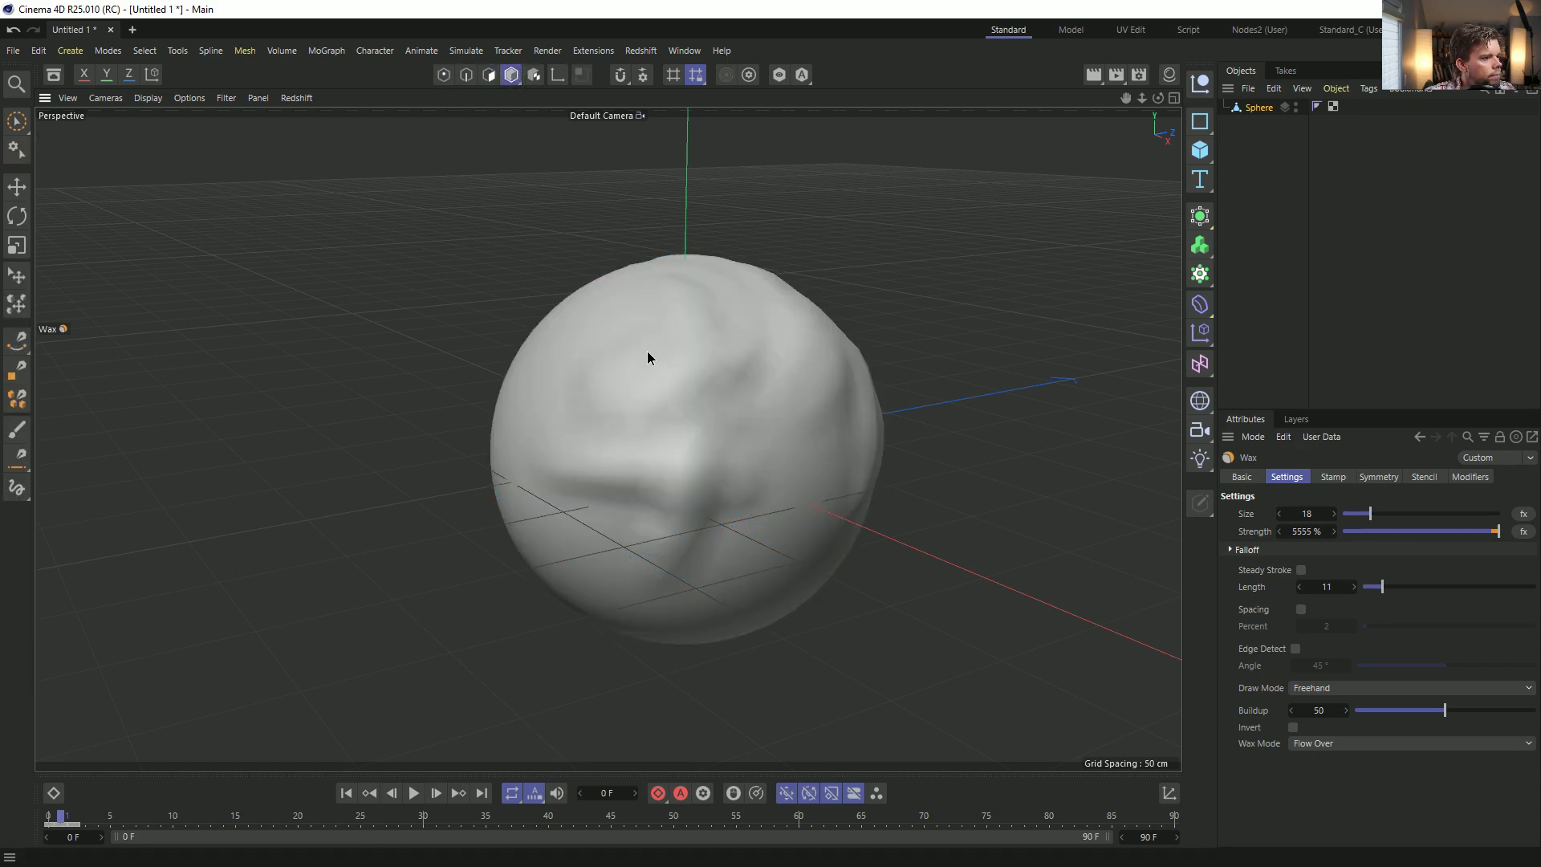
pyautogui.click(444, 75)
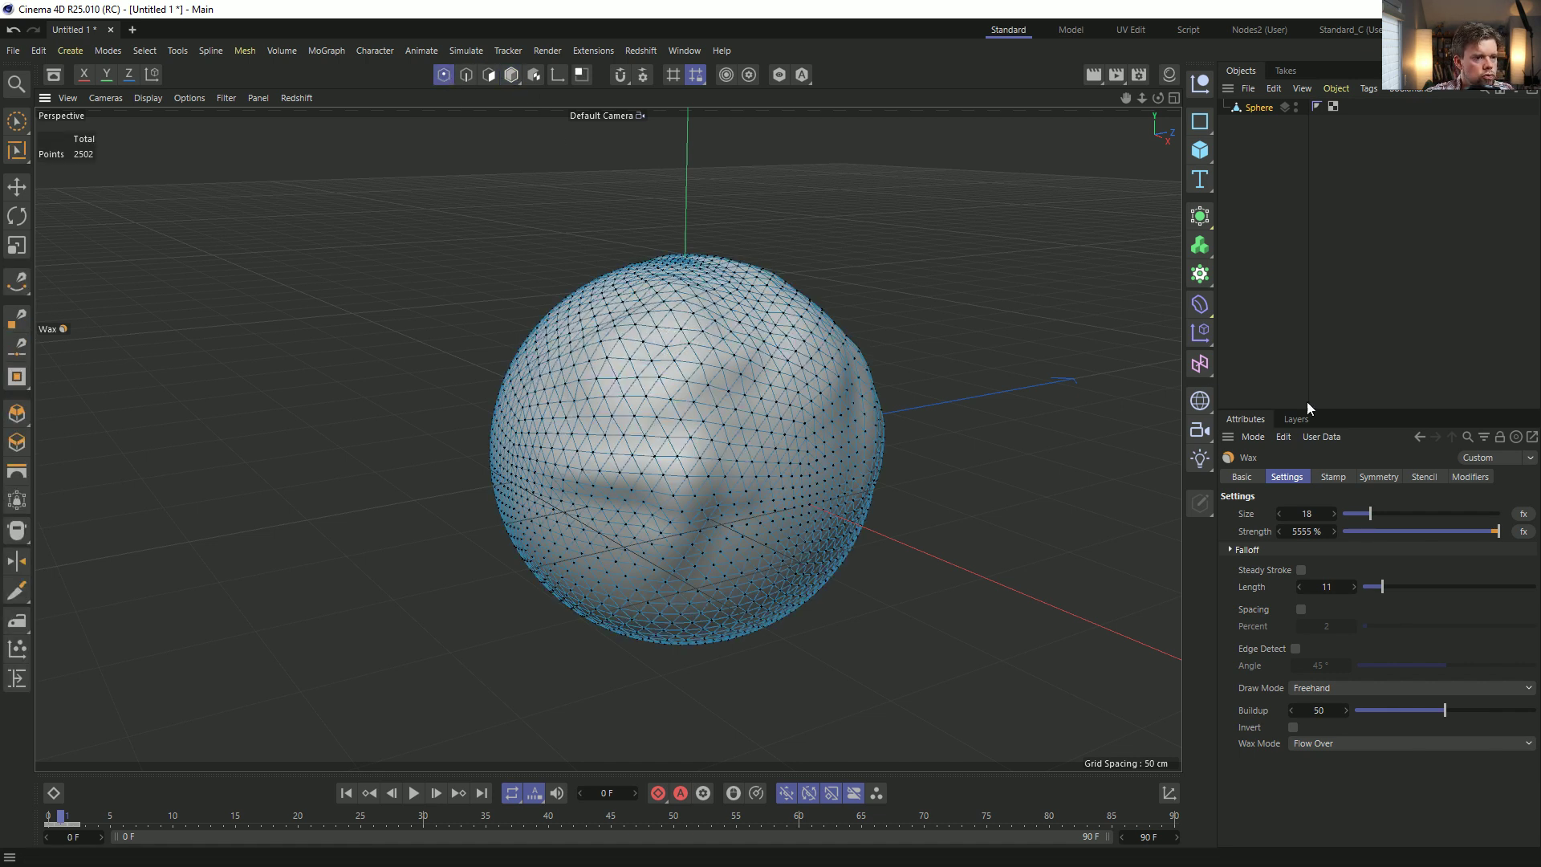
# Examine the Wax brush's basic, stroke and modifier settings, including the Wax Mode options.
pyautogui.click(1243, 477)
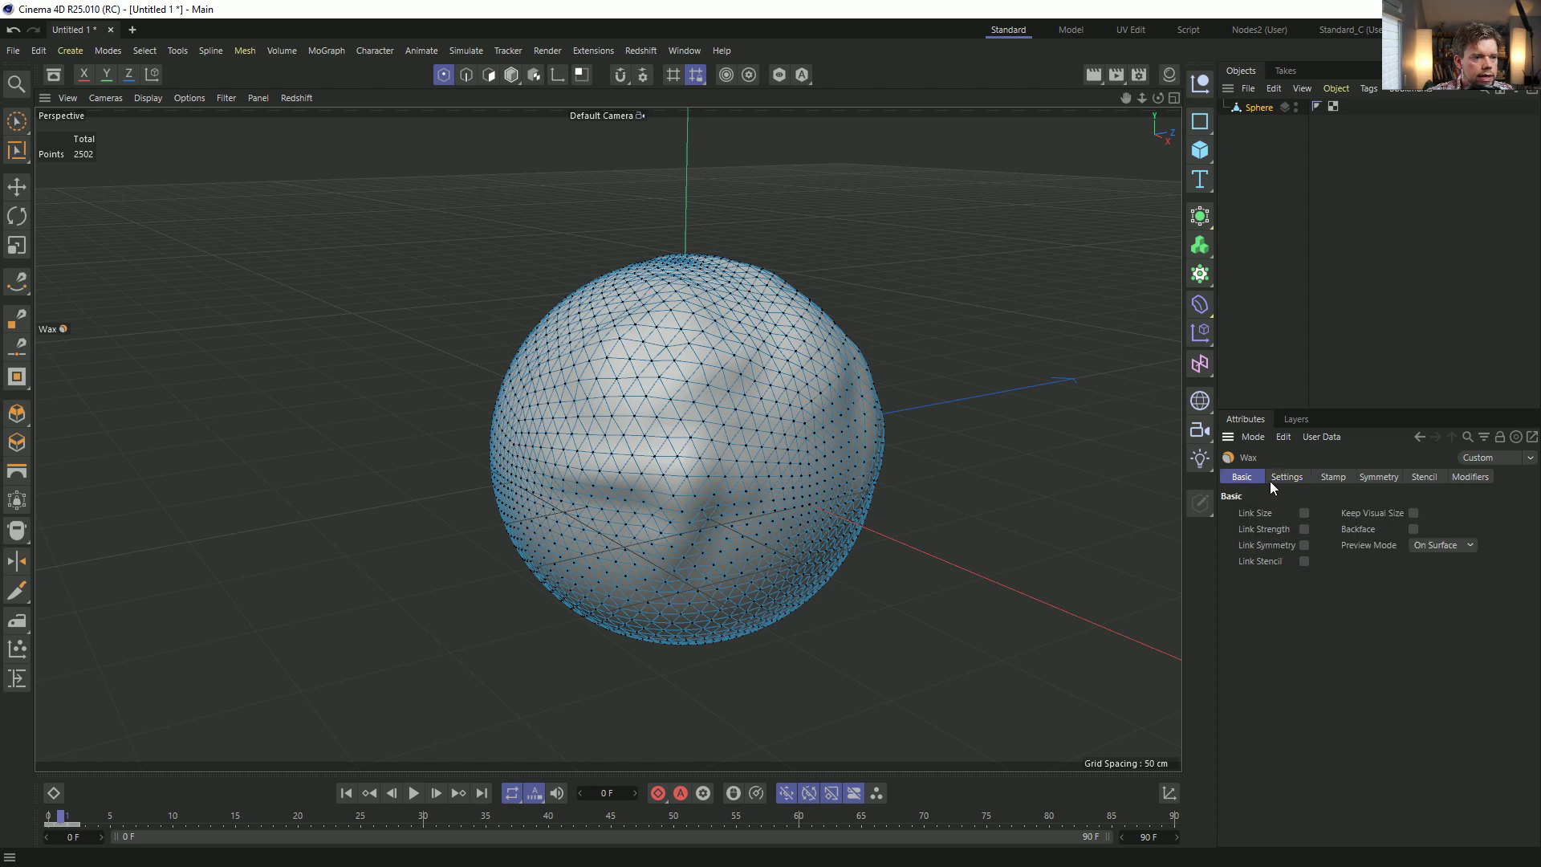
pyautogui.click(1292, 479)
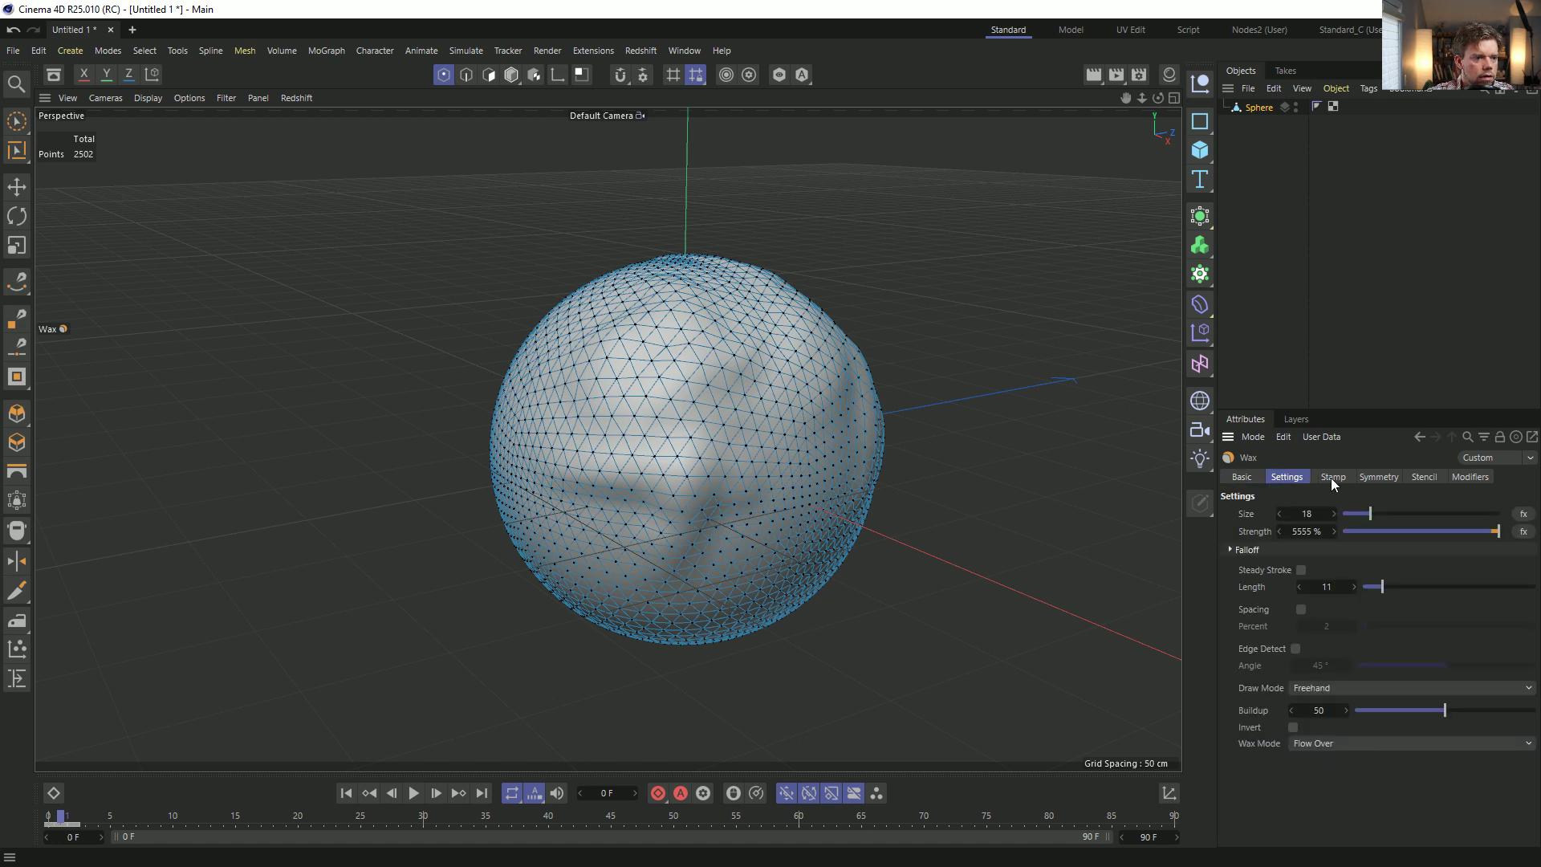
pyautogui.click(1473, 480)
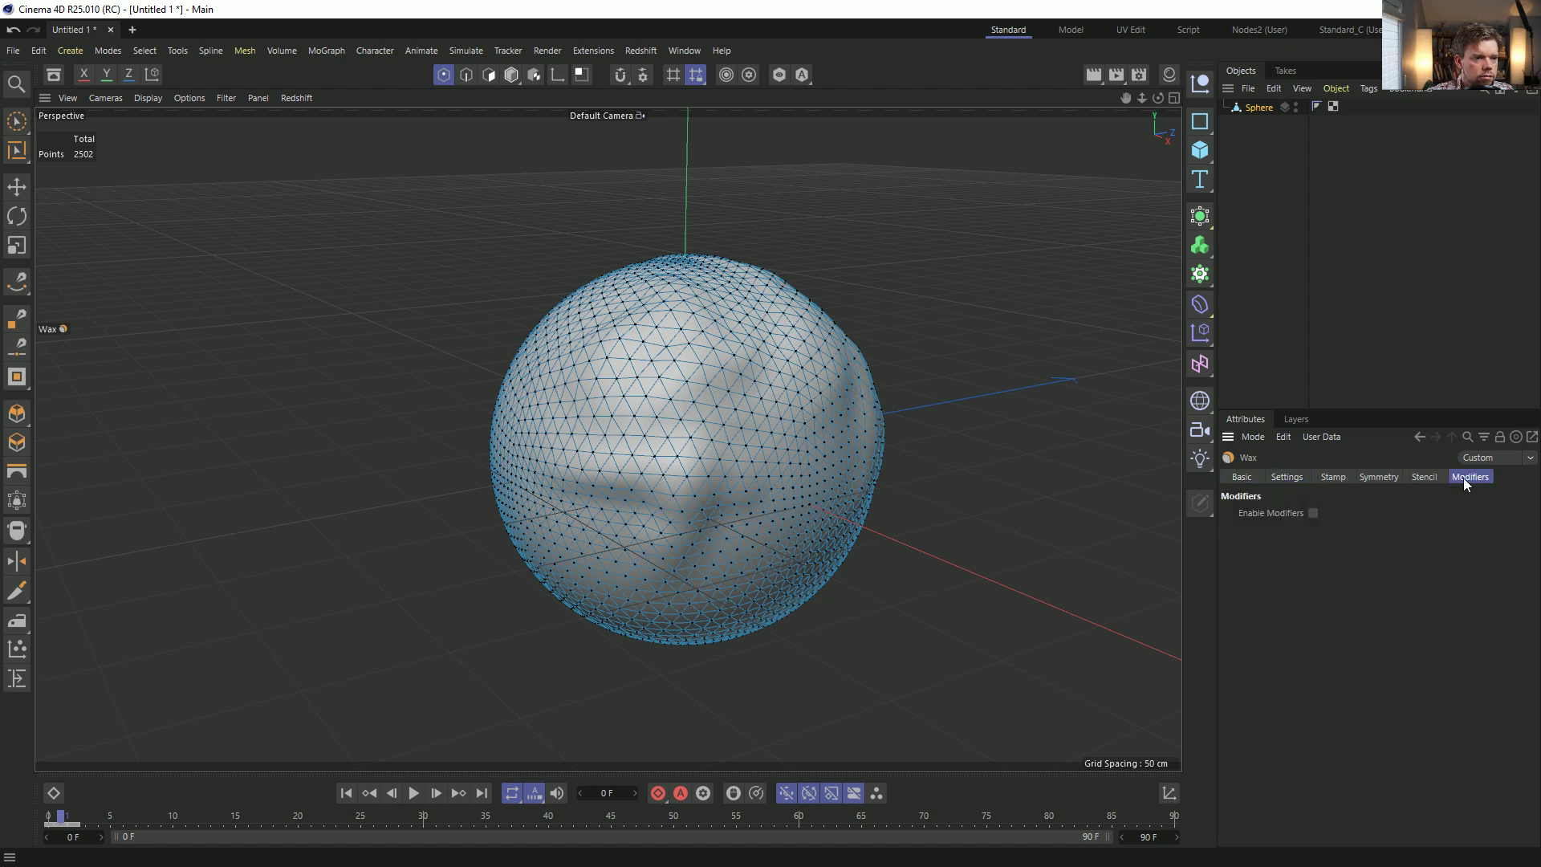
pyautogui.click(1290, 478)
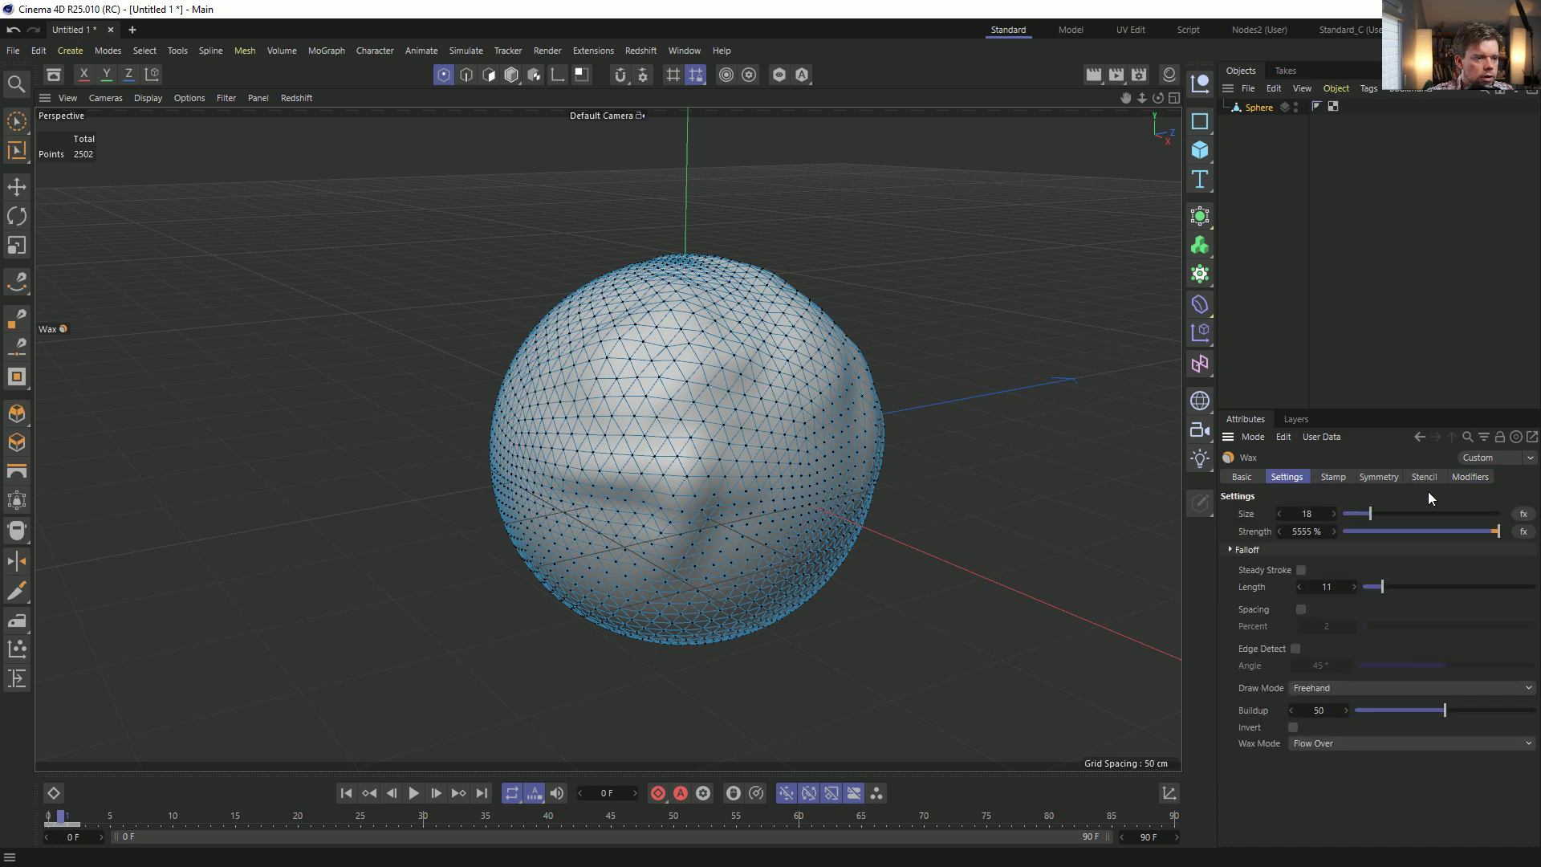
pyautogui.click(1322, 745)
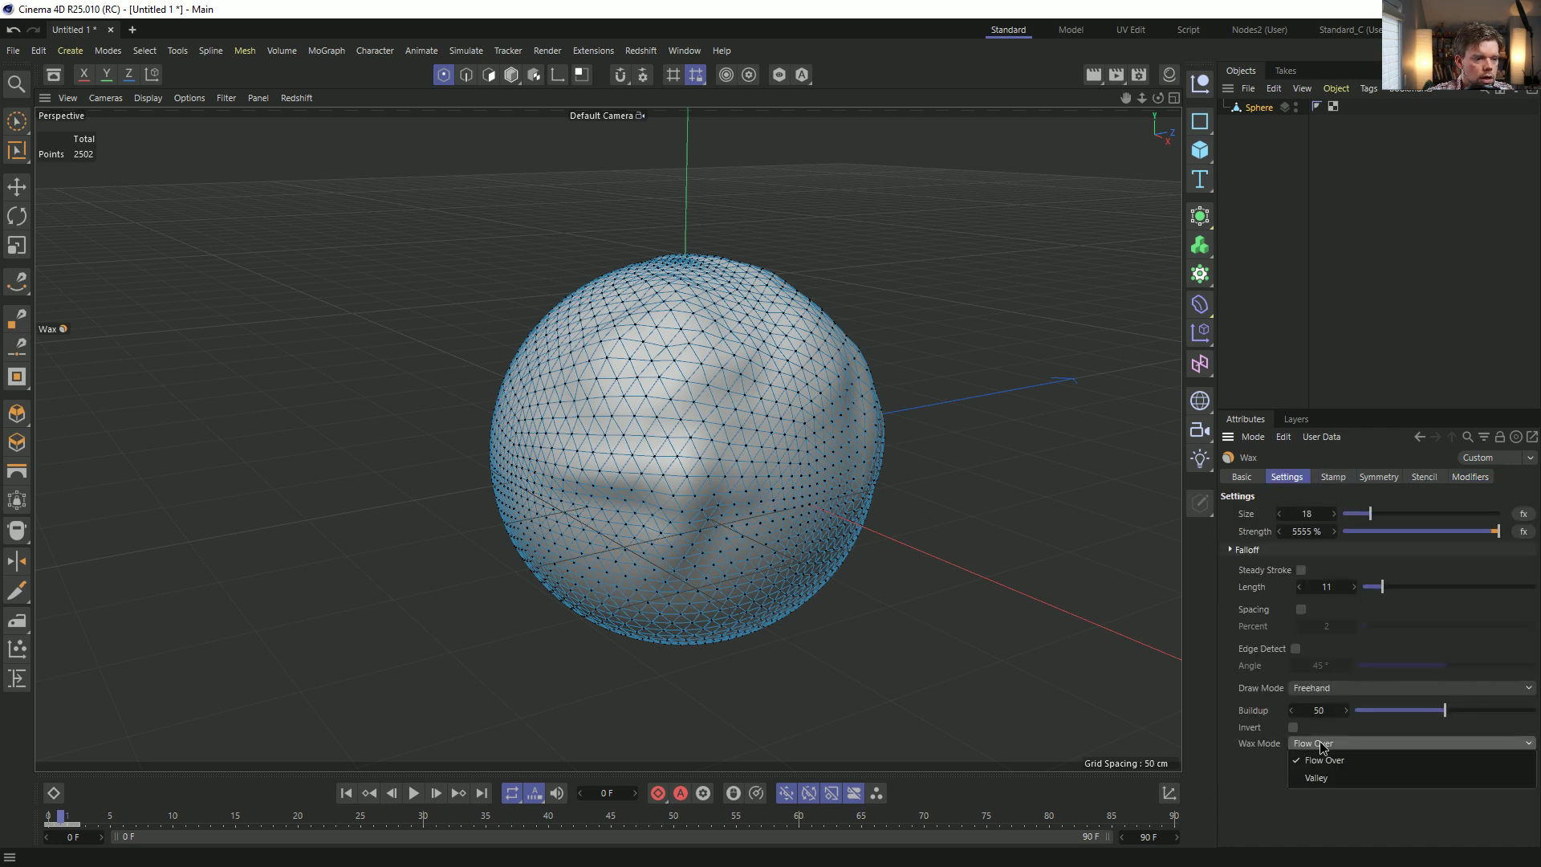
pyautogui.click(1269, 744)
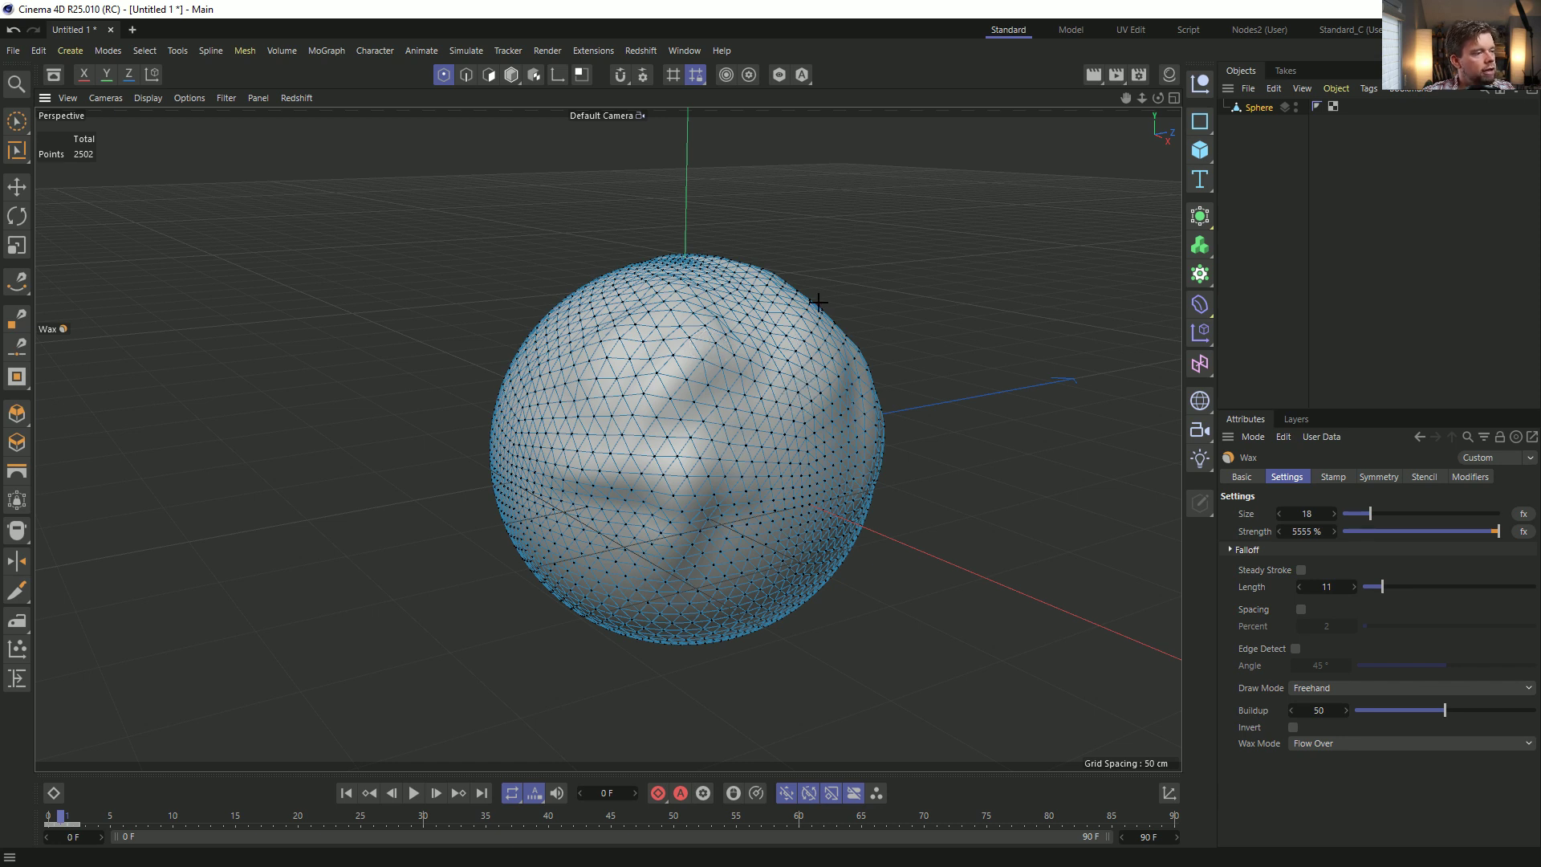
# Undo the recent Wax strokes on the sphere's front.
pyautogui.hotkey('ctrl', 'z')
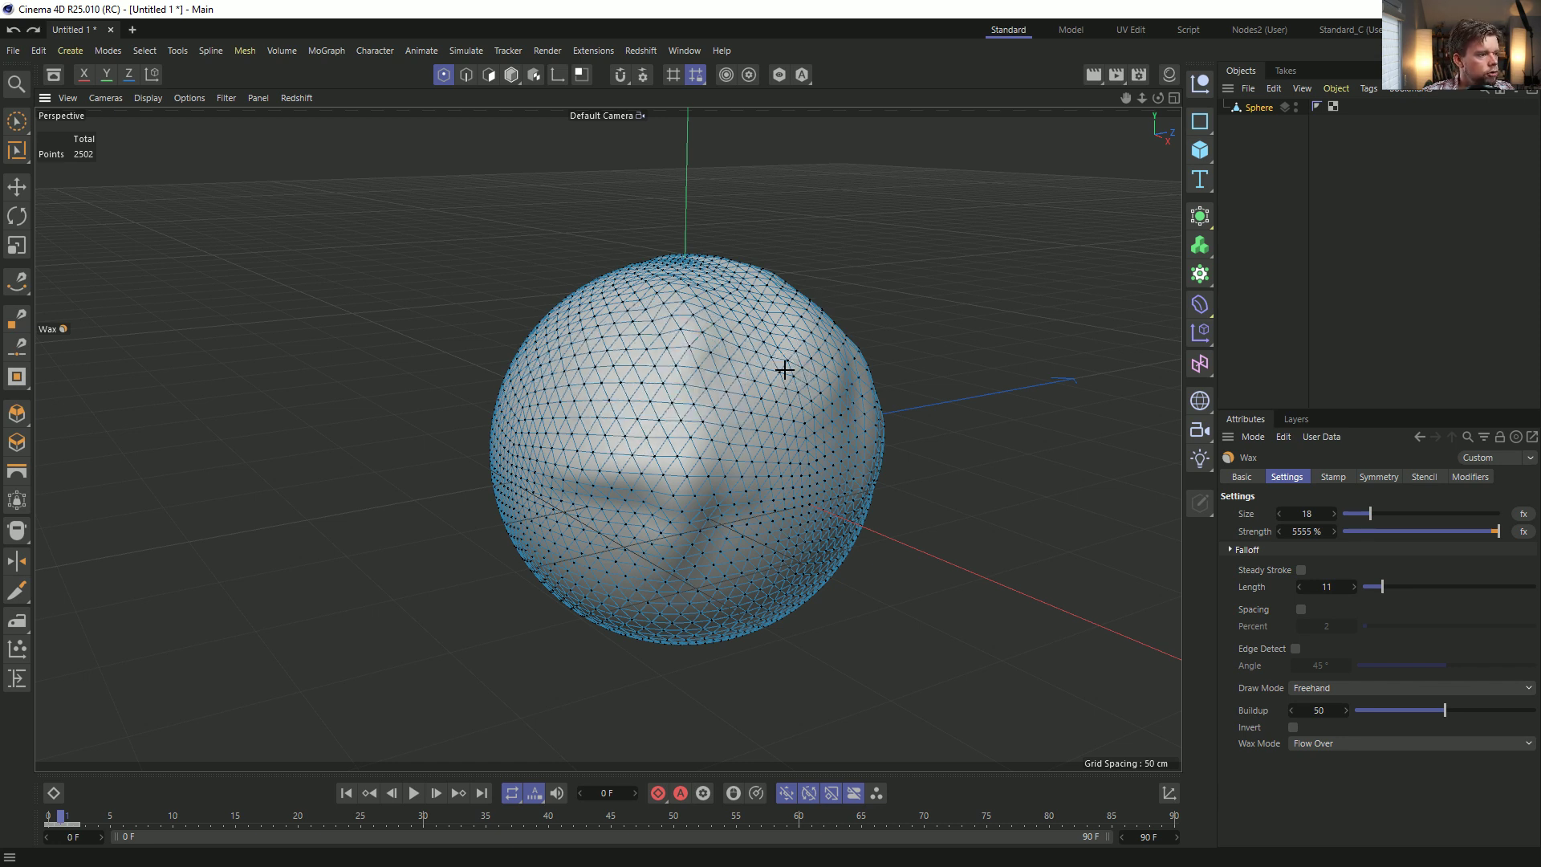
pyautogui.hotkey('ctrl', 'z')
pyautogui.hotkey('ctrl', 'z')
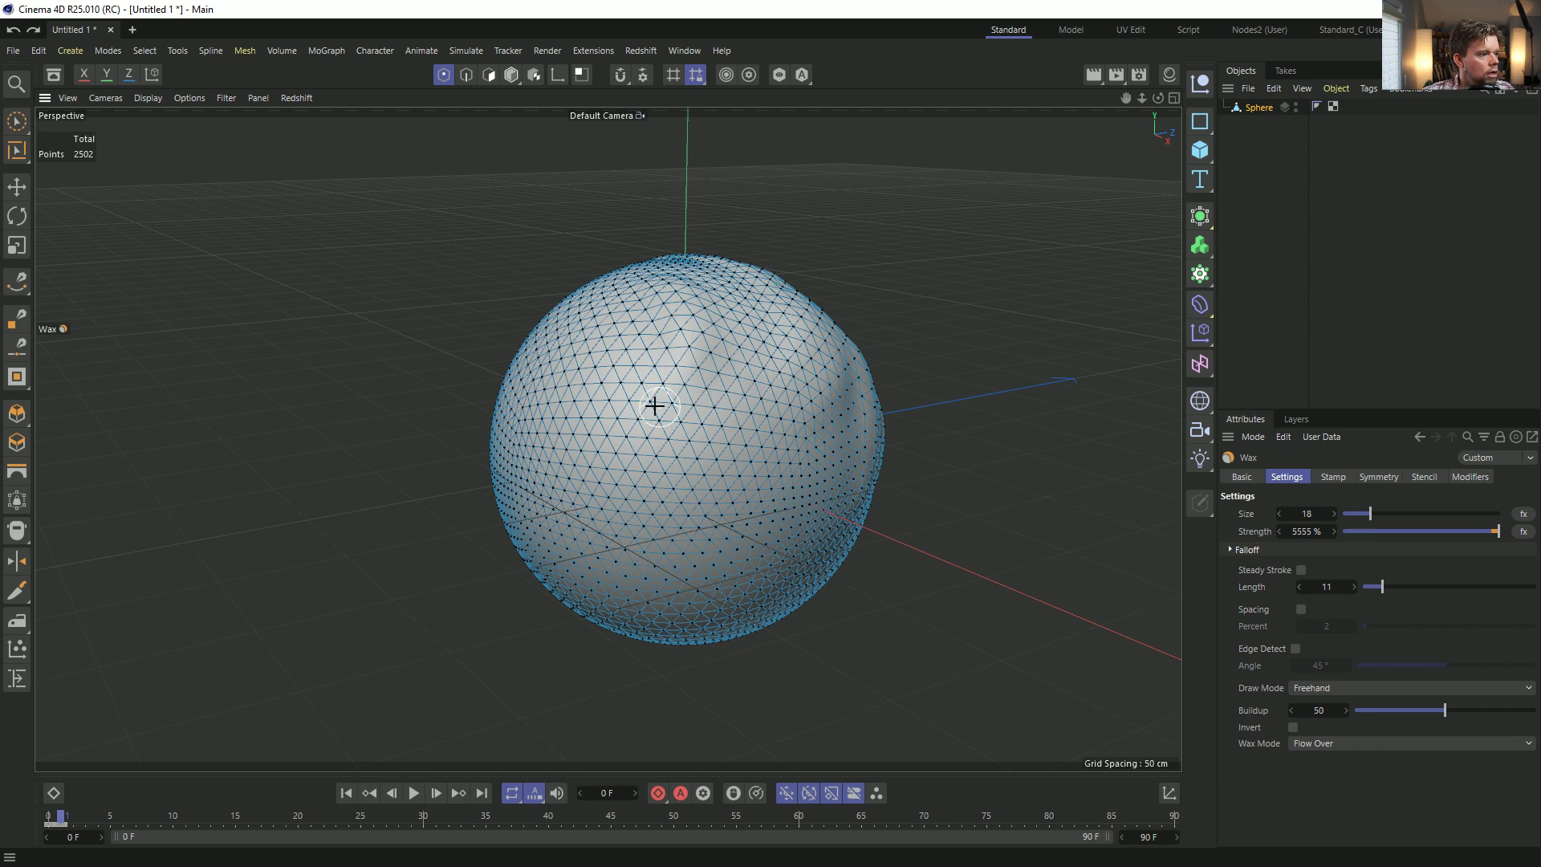
# Try a vertical Wax stroke on the sphere's front in point mode and undo it.
pyautogui.moveTo(733, 509); pyautogui.dragTo(733, 389)
pyautogui.hotkey('ctrl', 'z')
pyautogui.hotkey('ctrl', 'z')
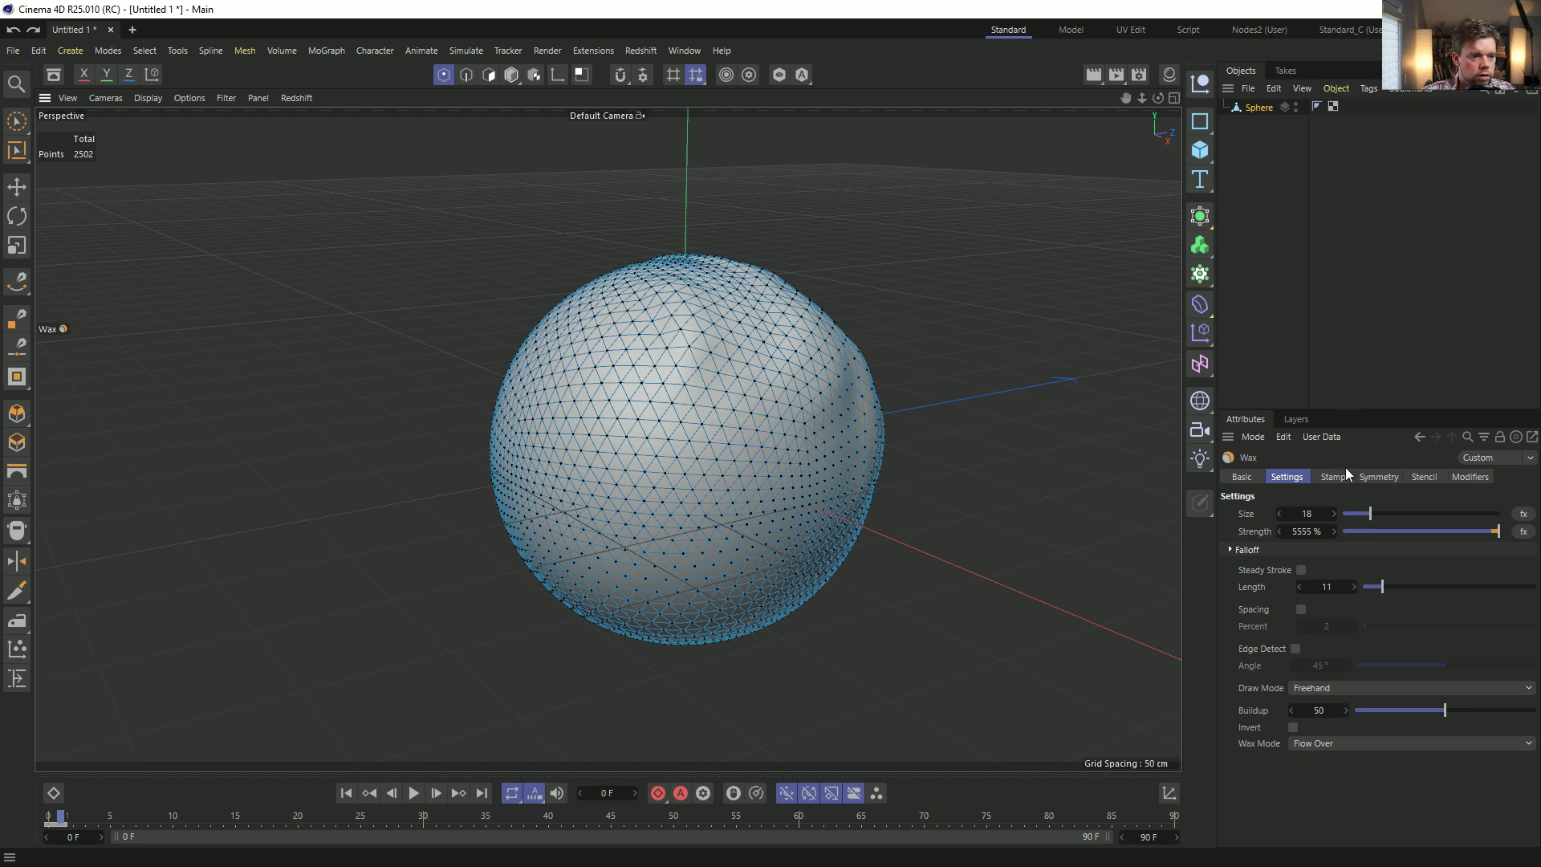
# Sculpt a short Wax stroke on the sphere's front with Preview Mode Off, and set Preview Mode back to On Surface.
pyautogui.click(1425, 476)
pyautogui.click(1470, 477)
pyautogui.click(1286, 477)
pyautogui.click(1244, 478)
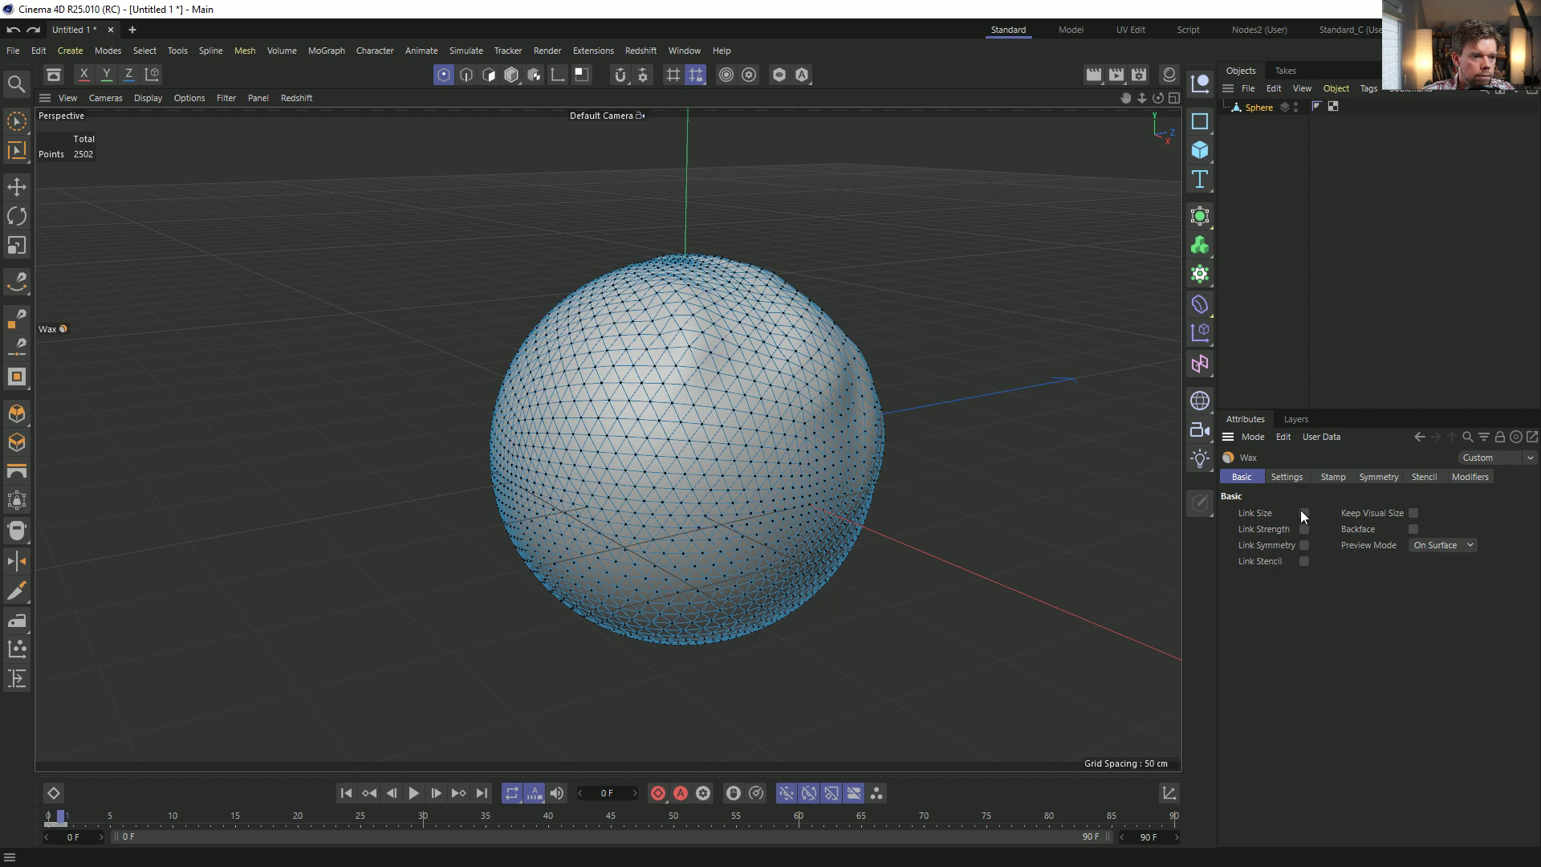
pyautogui.click(1469, 546)
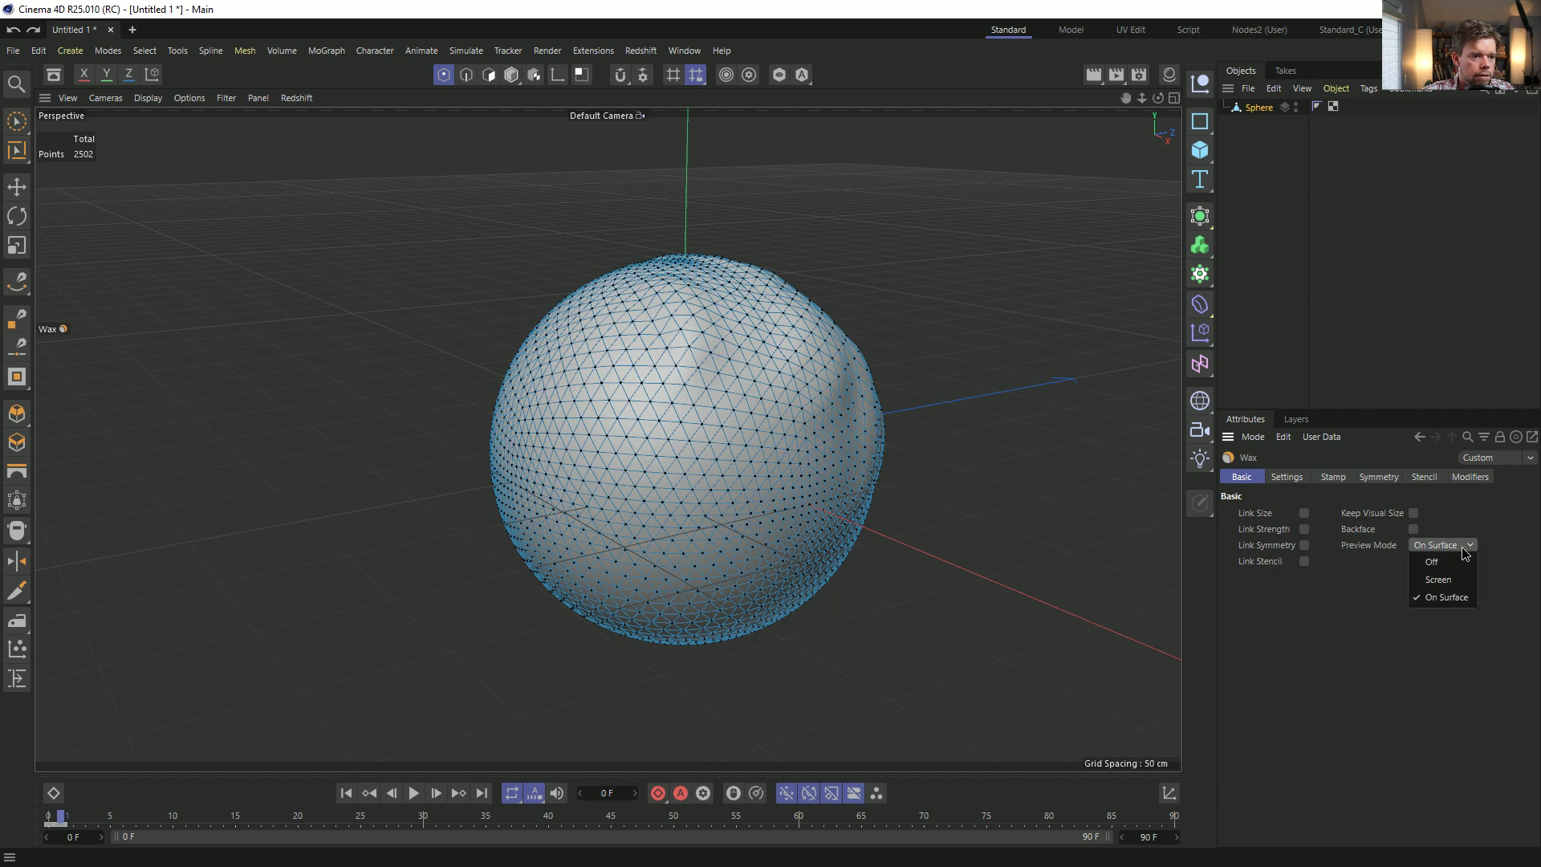
pyautogui.click(1431, 561)
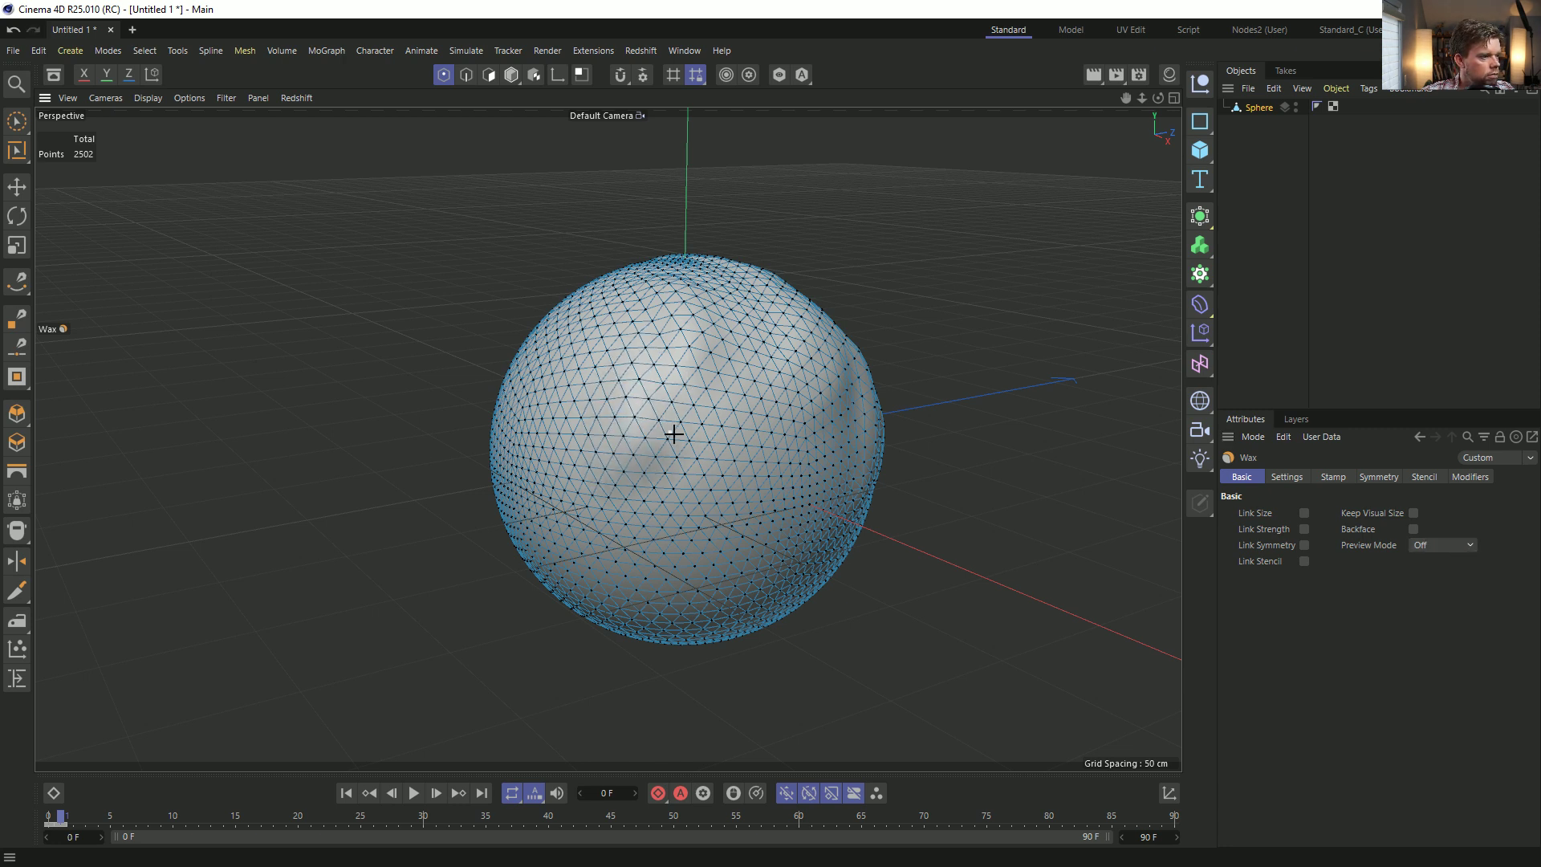
pyautogui.click(1419, 544)
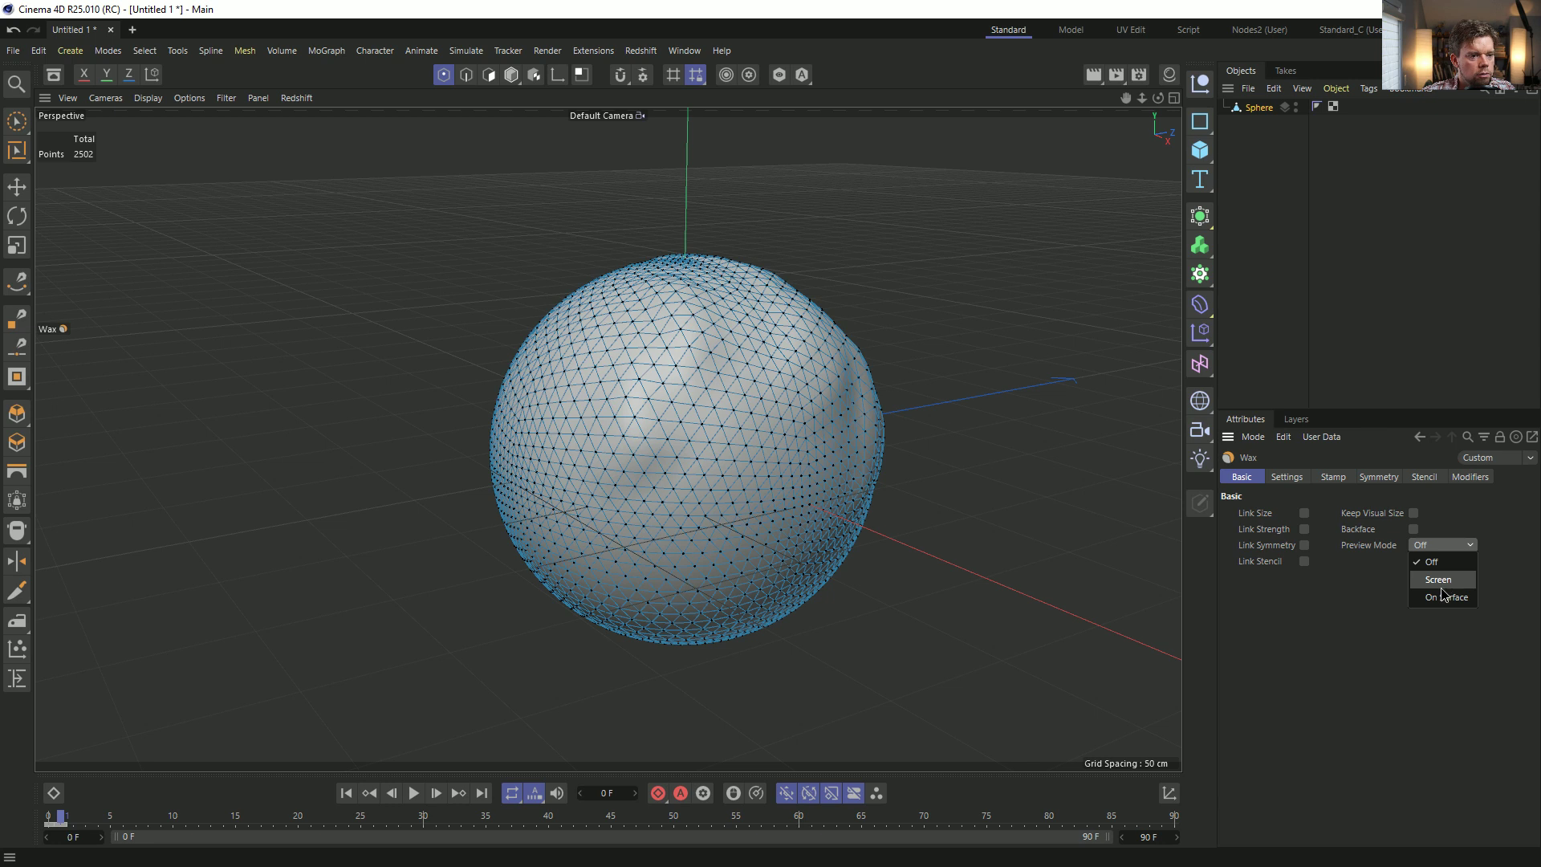
pyautogui.click(1441, 594)
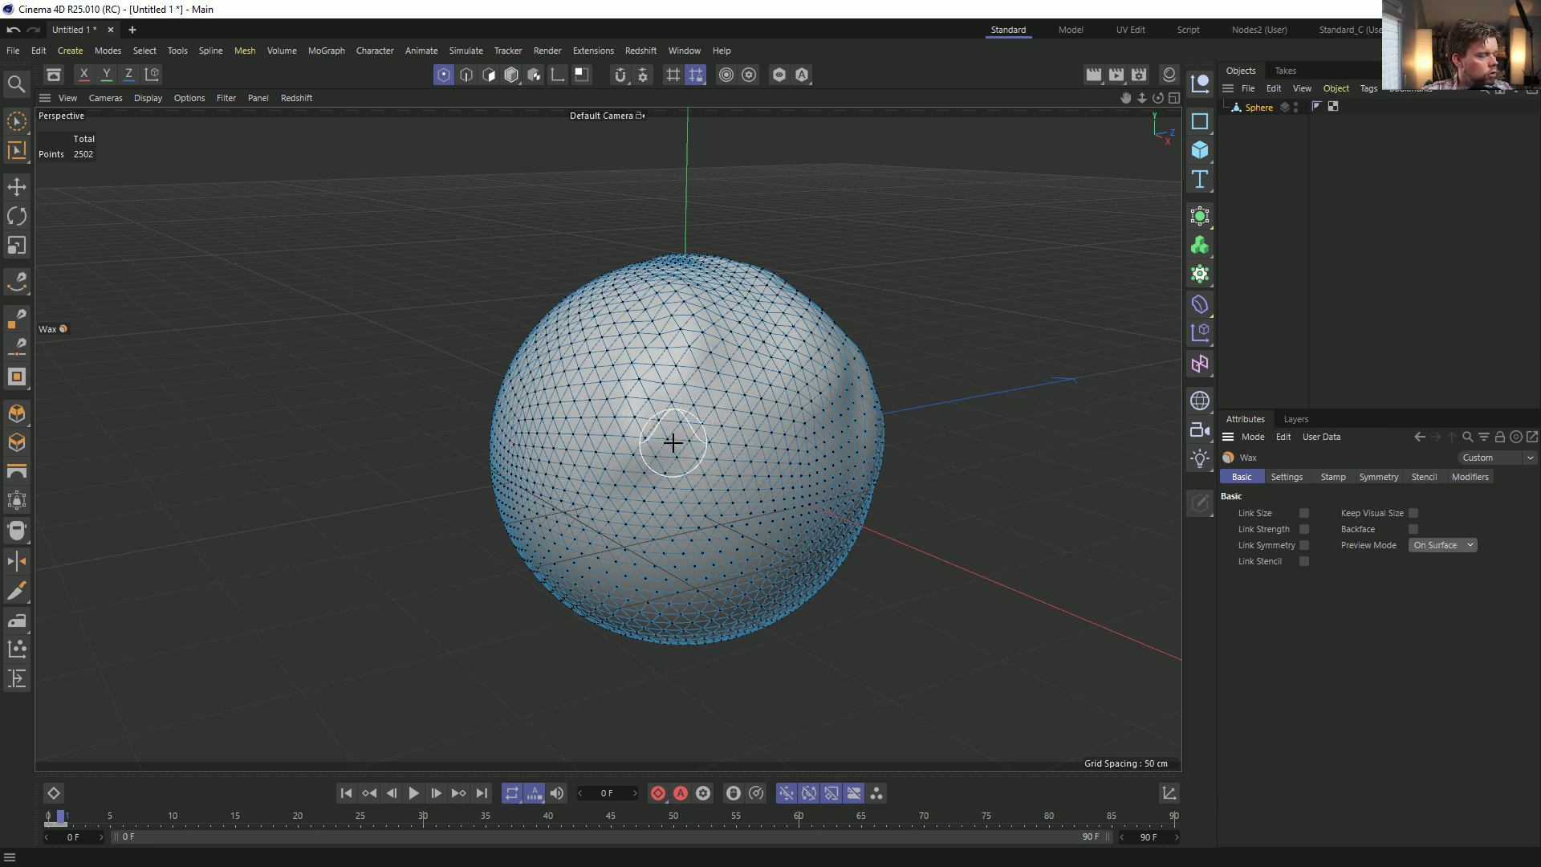
# Step forward to frame 3 and back to frame 2 to check the sculpted shape, deselecting and reselecting the sphere.
pyautogui.click(434, 793)
pyautogui.click(434, 793)
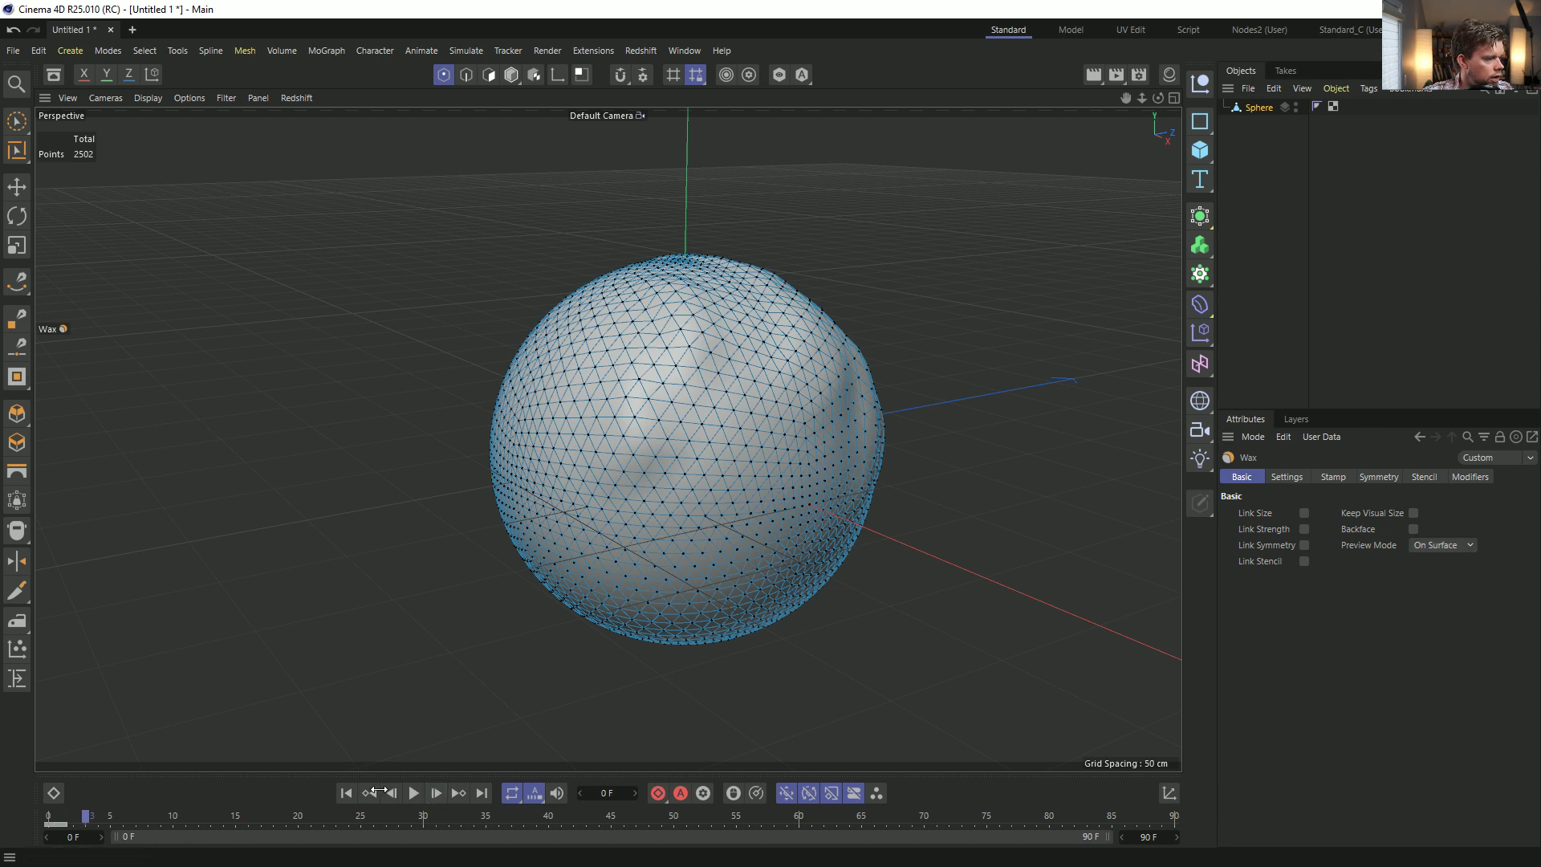
pyautogui.click(397, 793)
pyautogui.click(1254, 146)
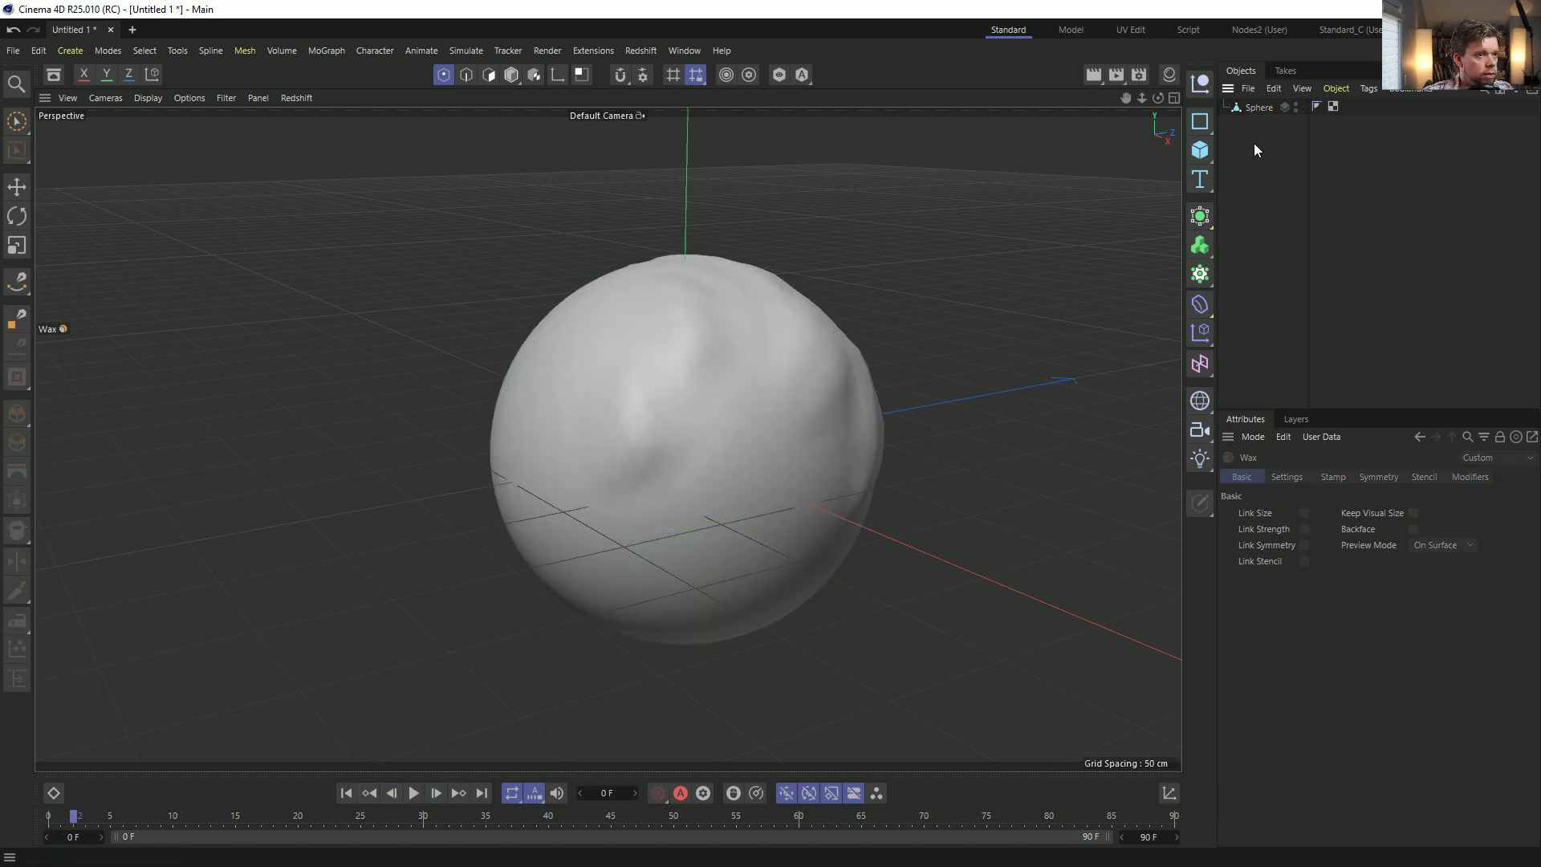
pyautogui.click(1253, 106)
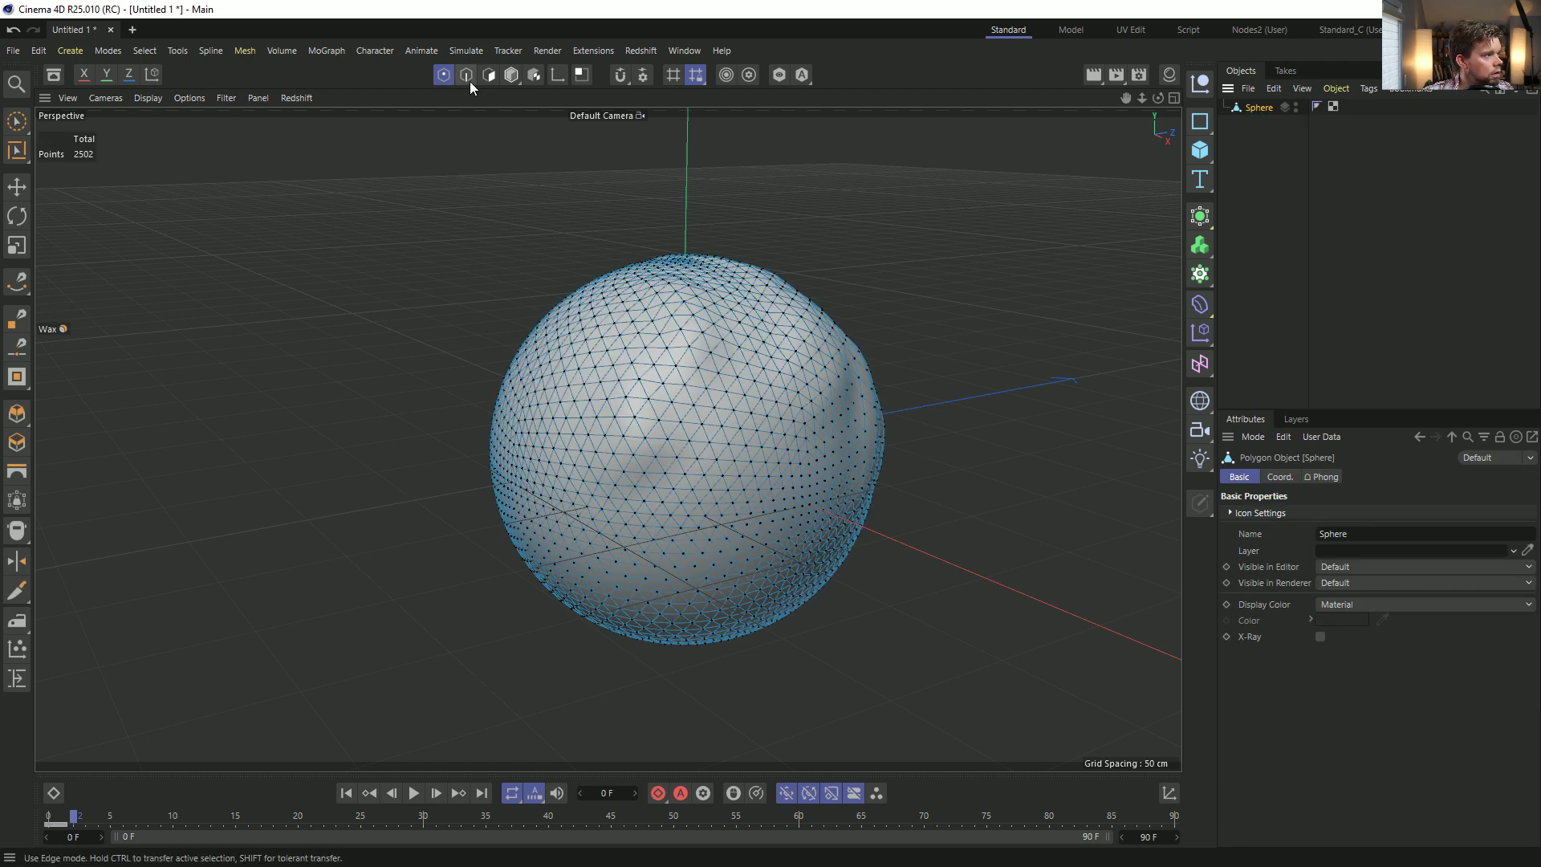
# Select a single point on the sphere's front with the Move tool and delete the existing keyframes from the timeline.
pyautogui.press('e')
pyautogui.click(727, 392)
pyautogui.moveTo(802, 421); pyautogui.dragTo(793, 418)
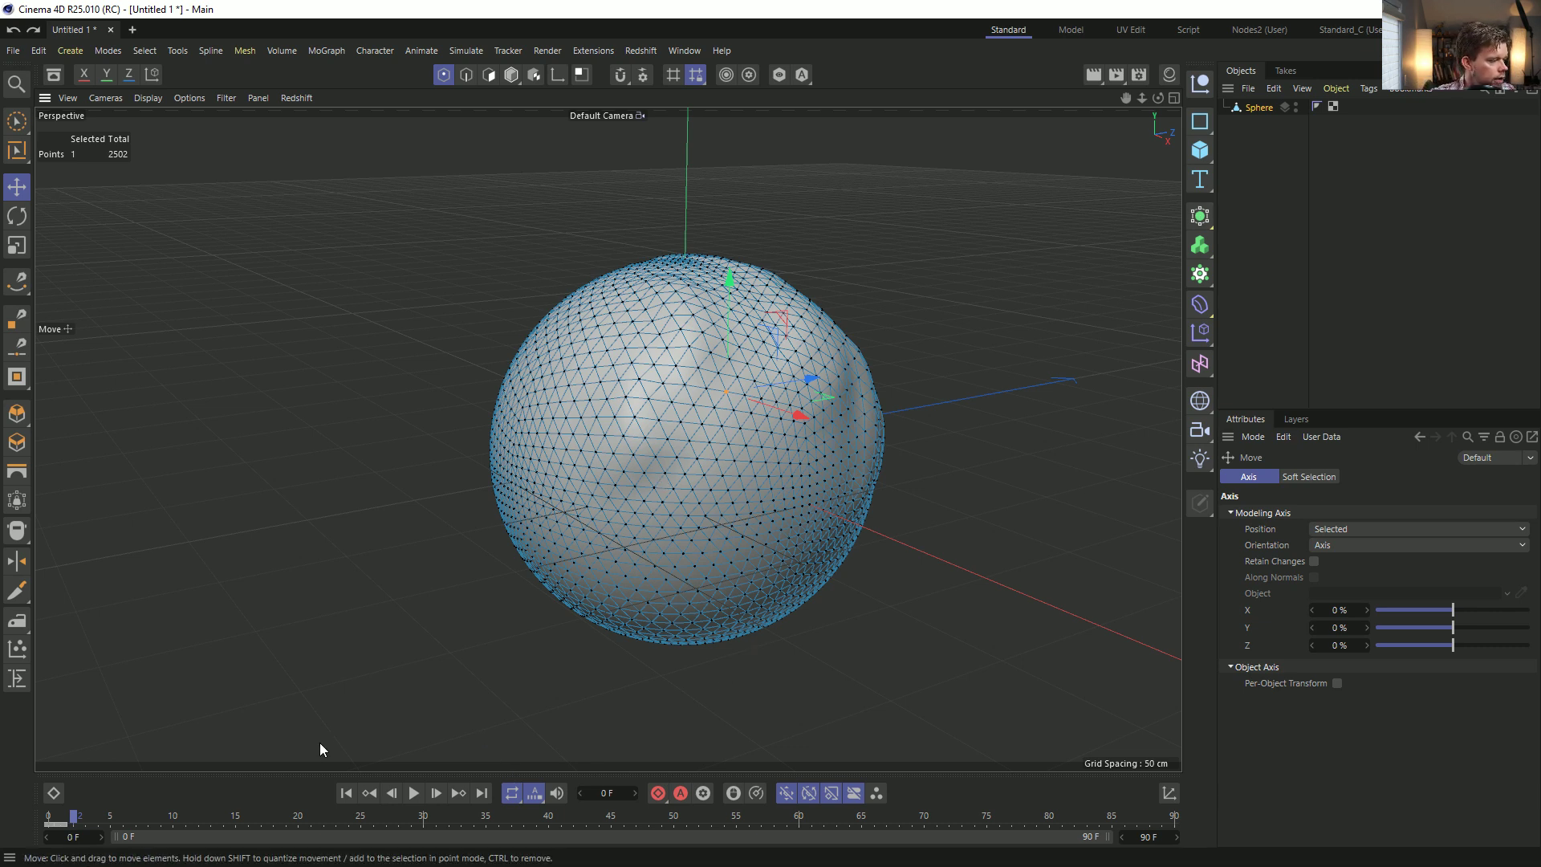
pyautogui.moveTo(247, 825); pyautogui.dragTo(3, 825)
pyautogui.press('Delete')
# Record a keyframe for the sphere at frame 0, and pull the point outward into a spike keyed at frame 1.
pyautogui.click(659, 793)
pyautogui.moveTo(727, 383); pyautogui.dragTo(715, 398)
pyautogui.moveTo(771, 441); pyautogui.dragTo(832, 513)
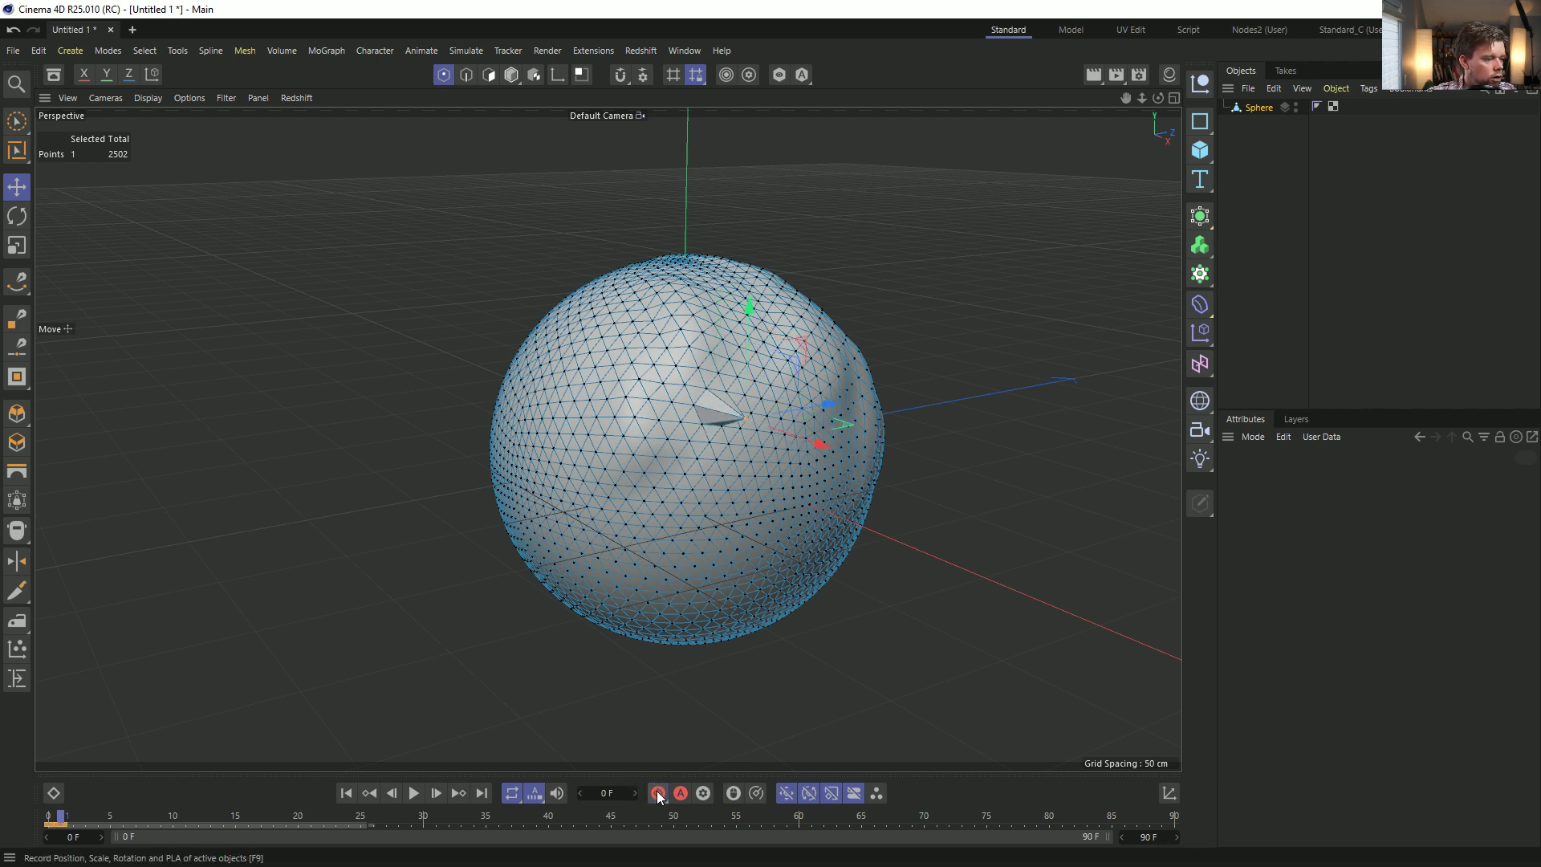
# Step between frames 0 and 1 to check the point animation, and advance to frame 2.
pyautogui.click(393, 793)
pyautogui.click(437, 793)
pyautogui.click(392, 793)
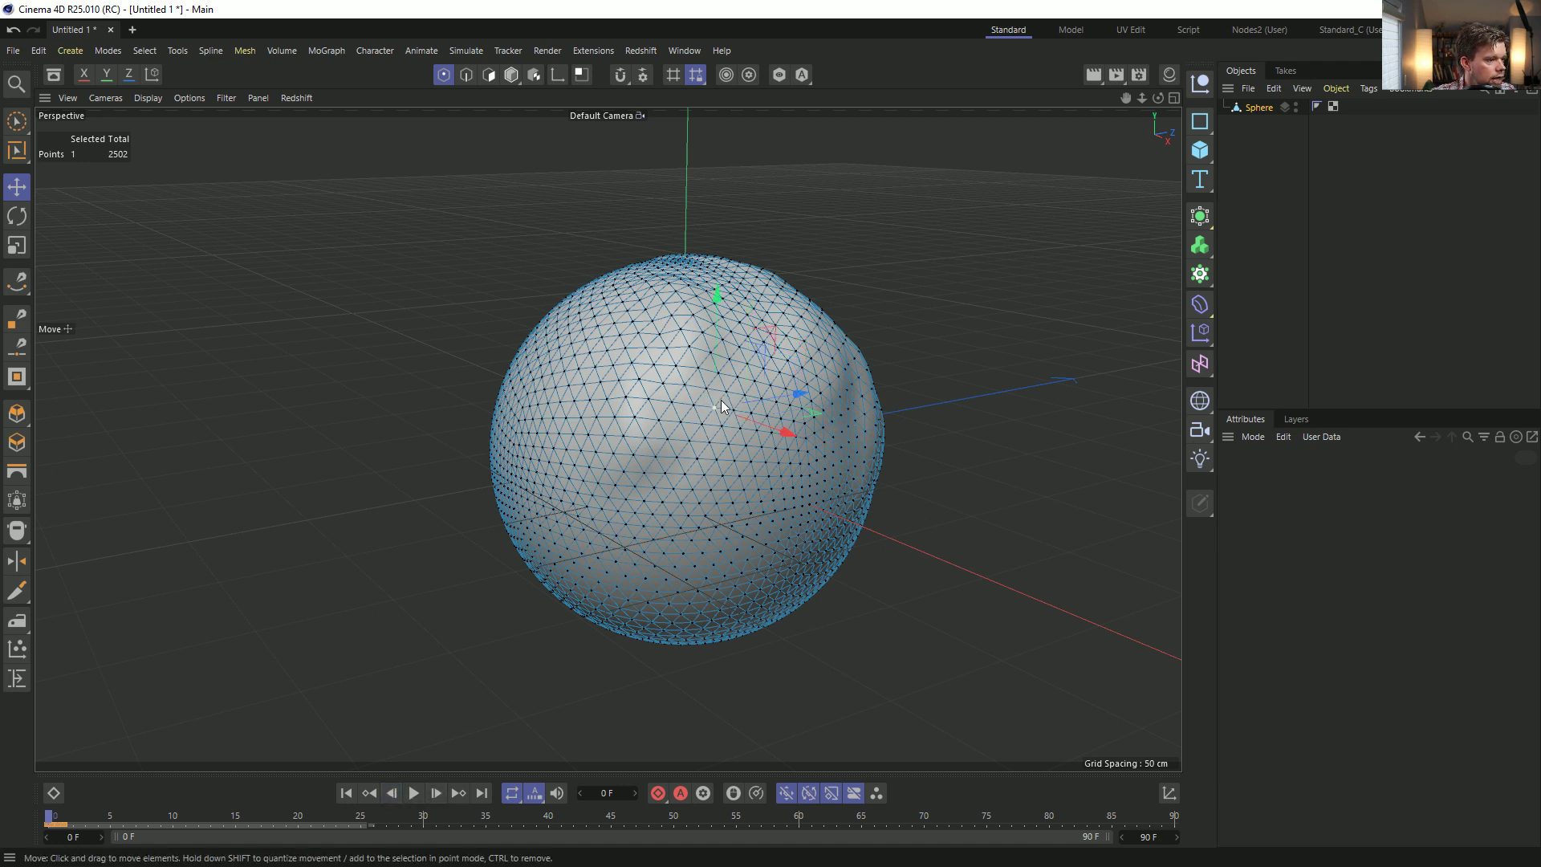
pyautogui.click(436, 793)
pyautogui.click(436, 793)
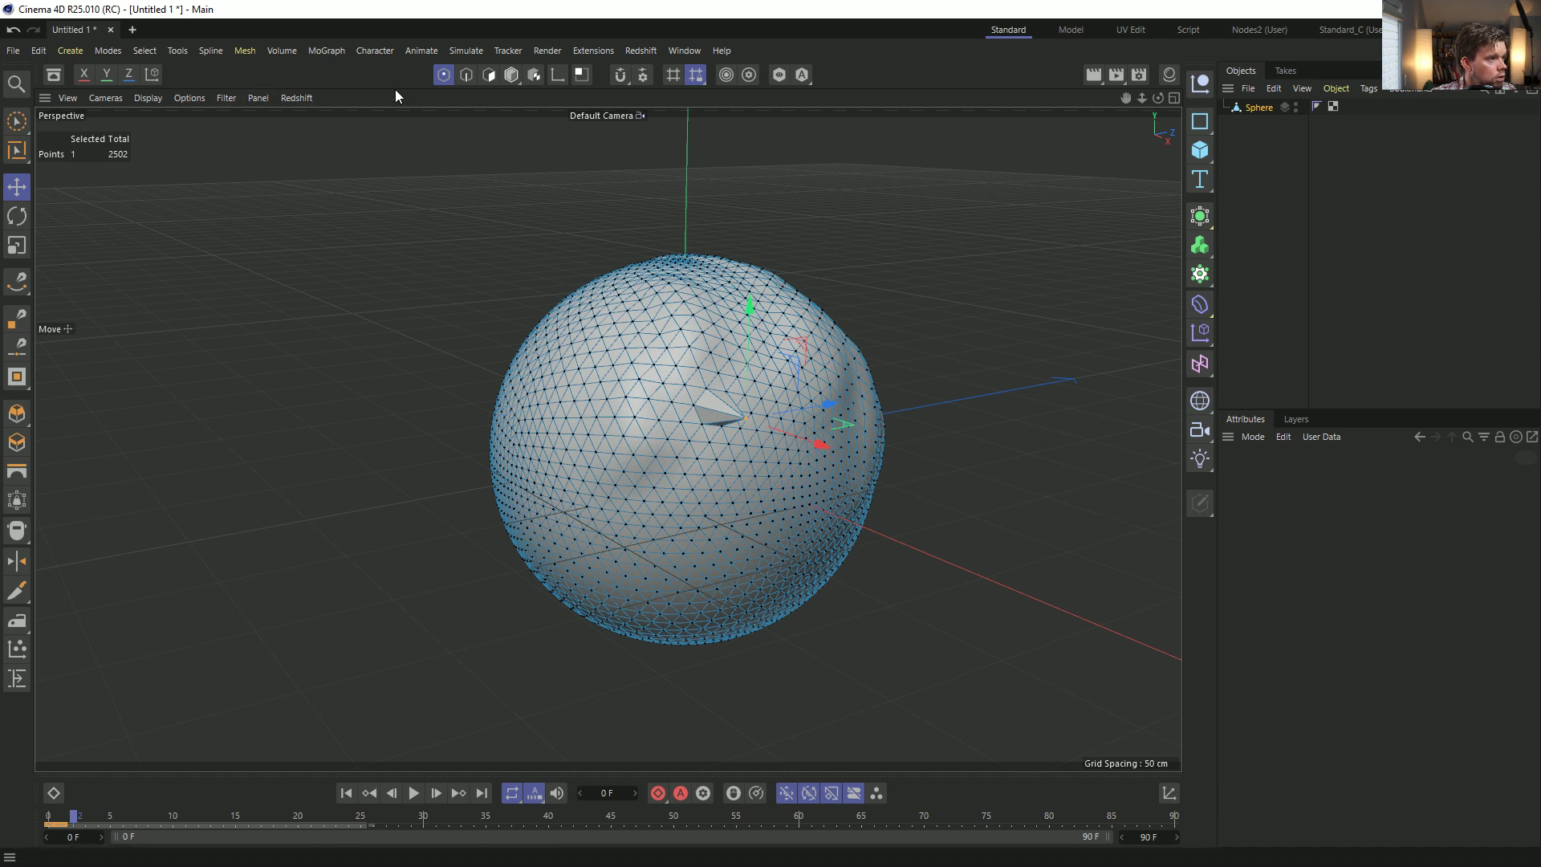
# Activate the Wax brush, deselect the point, and sculpt a diagonal stroke on the sphere's upper front at frame 2.
pyautogui.click(17, 157)
pyautogui.click(15, 125)
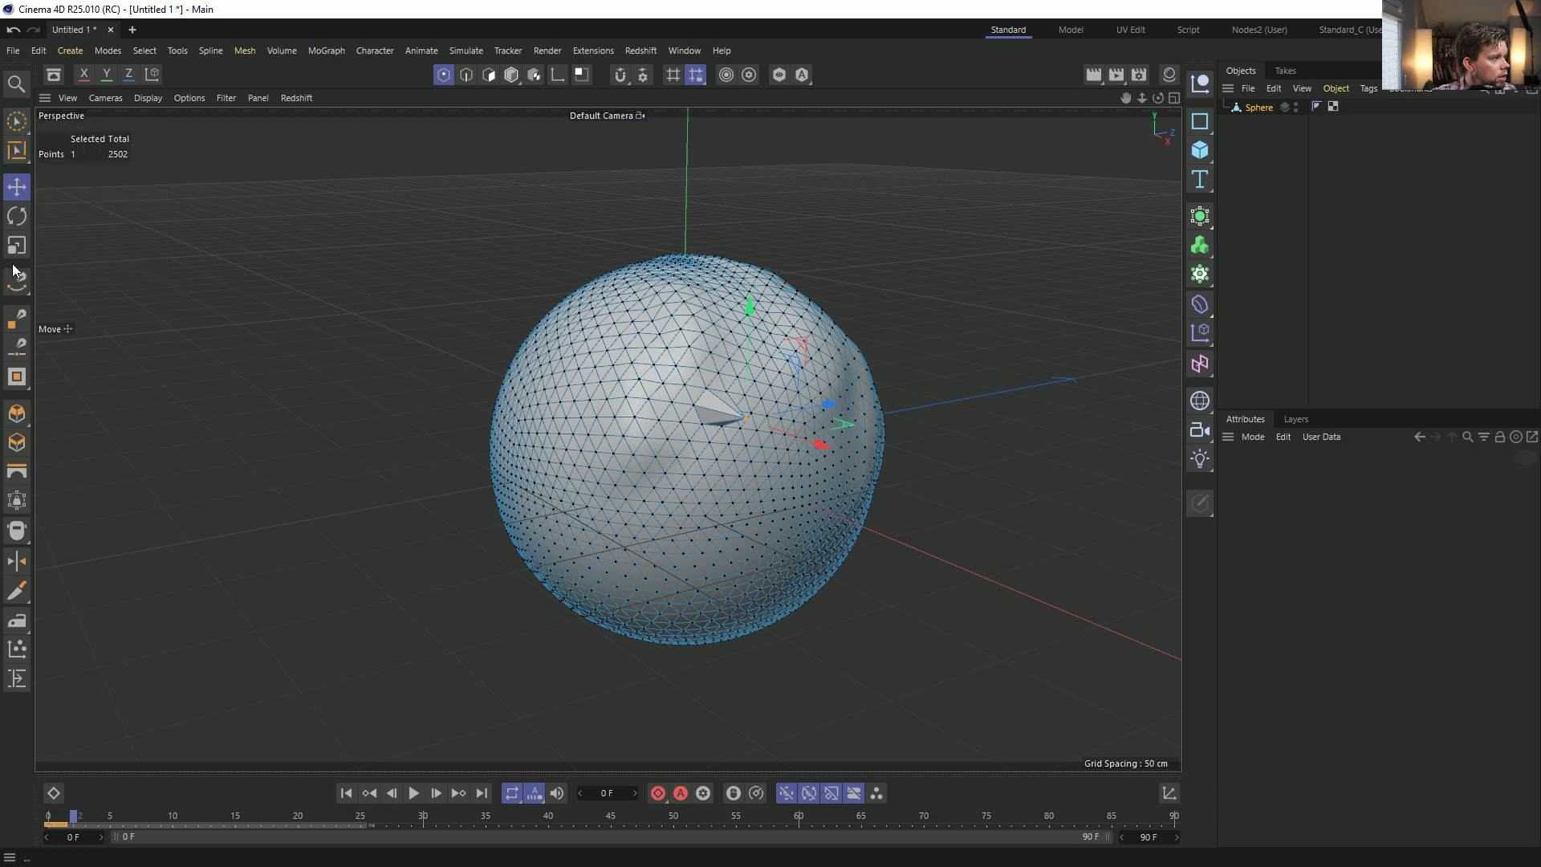
pyautogui.click(17, 191)
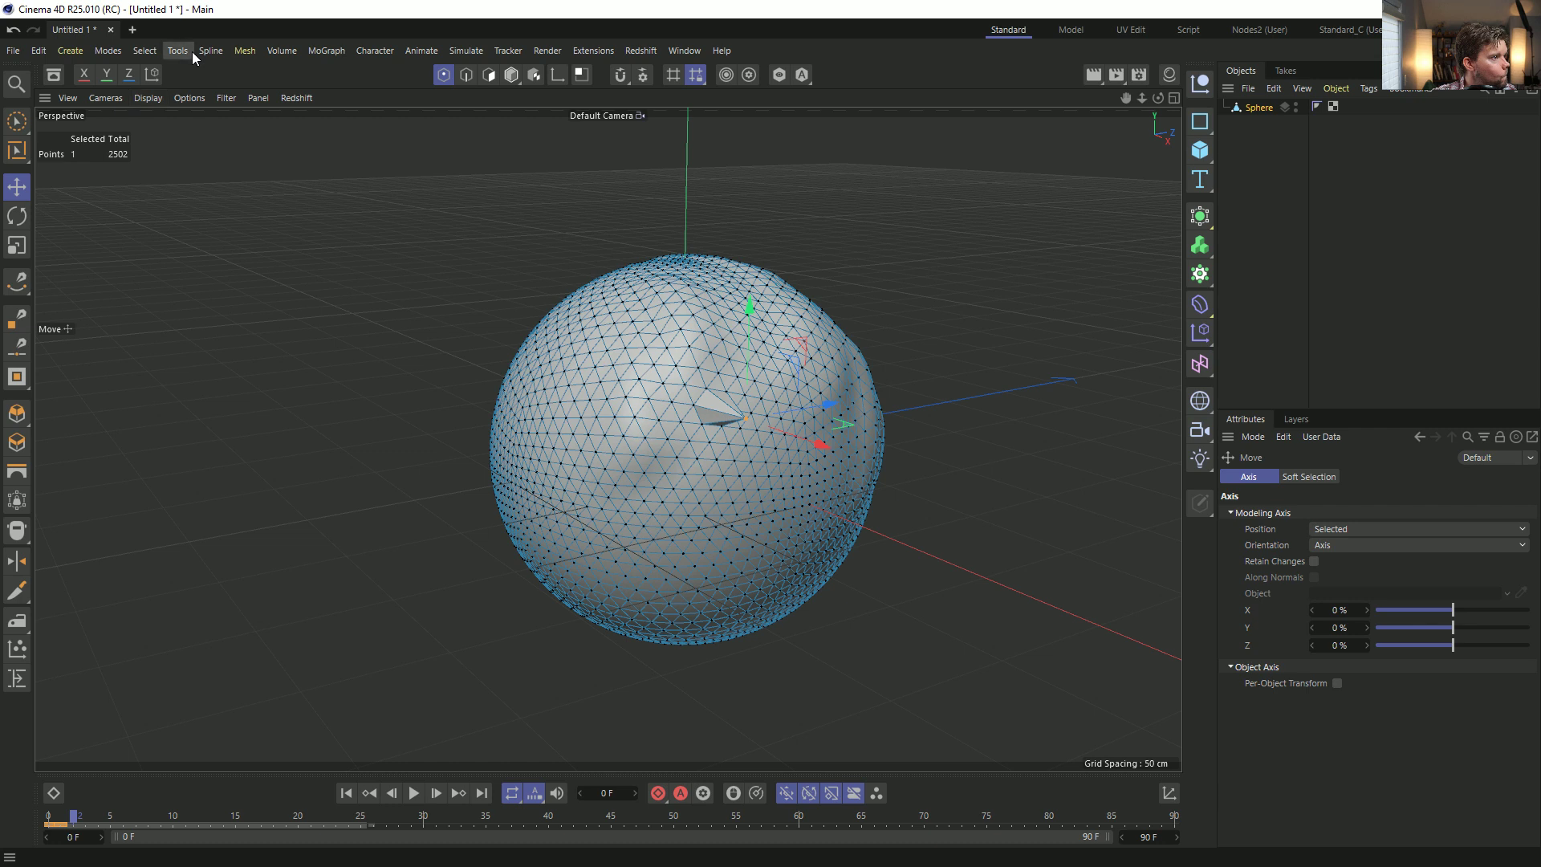
pyautogui.click(244, 52)
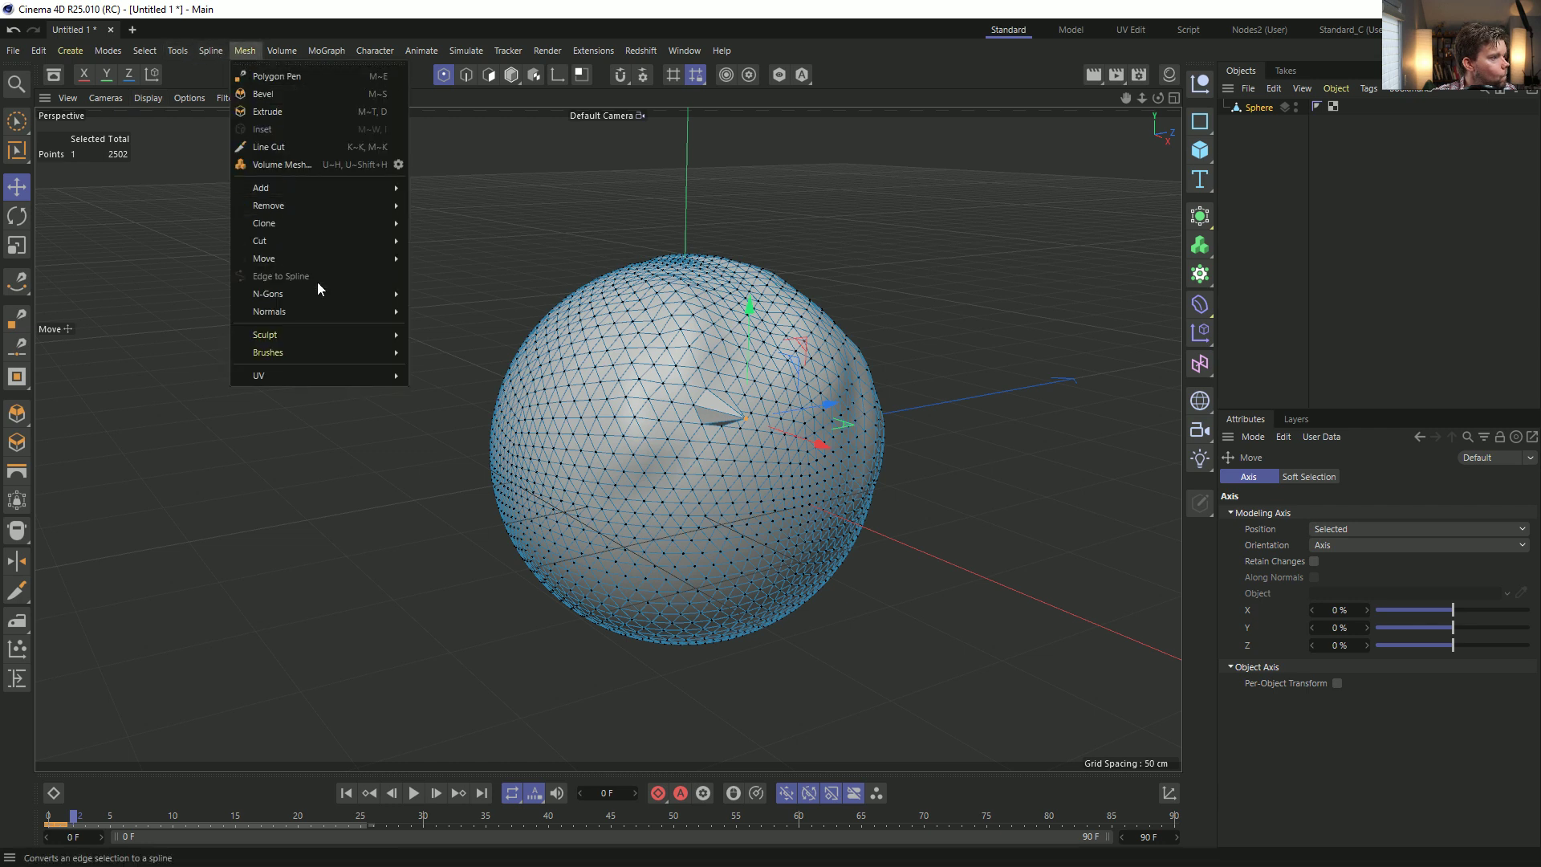
pyautogui.moveTo(311, 349)
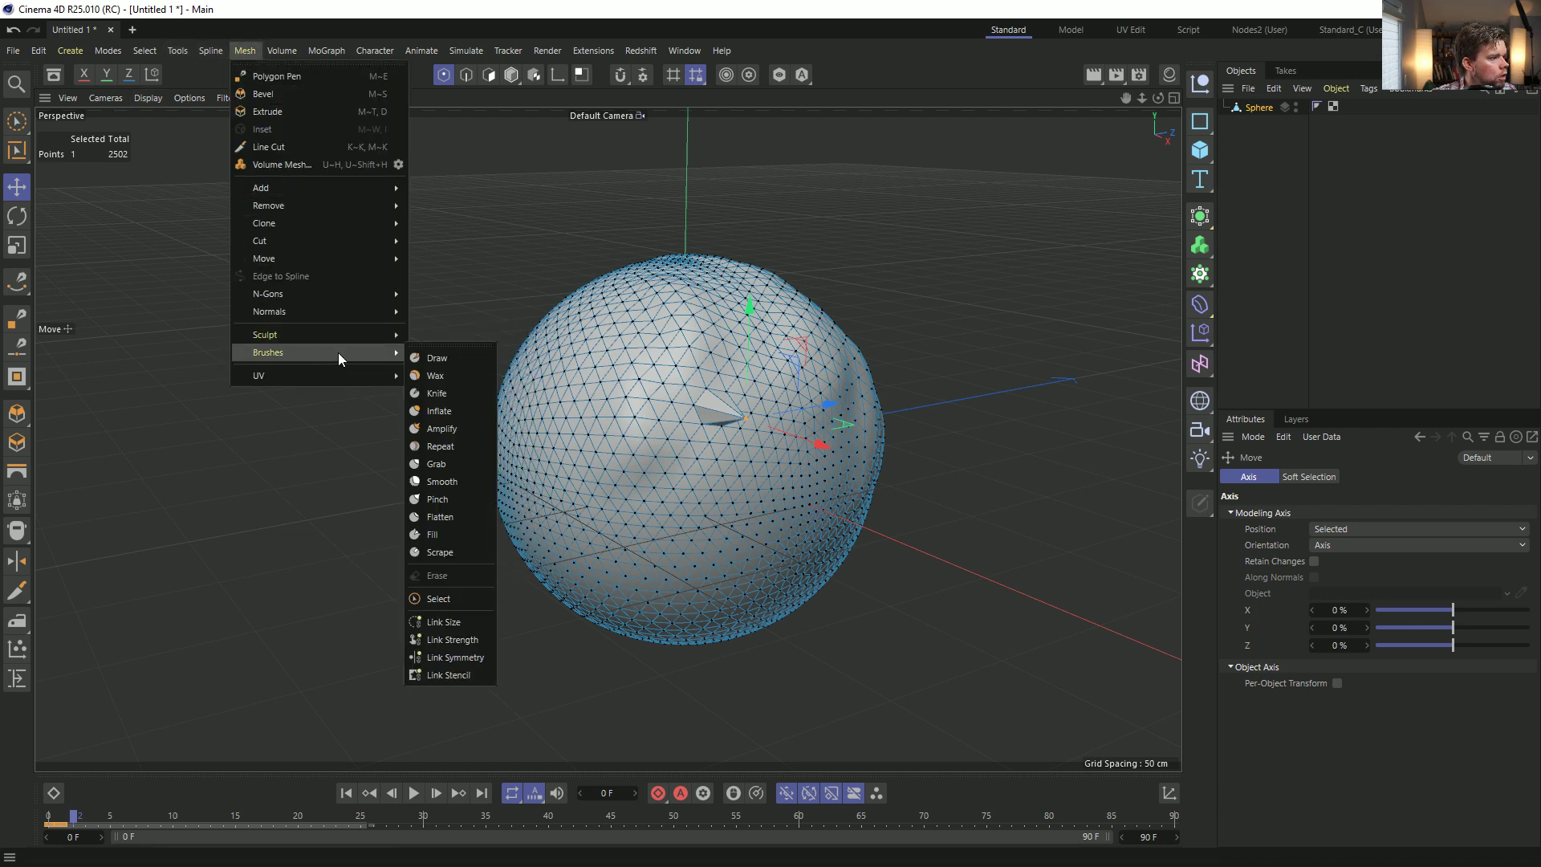
pyautogui.click(473, 354)
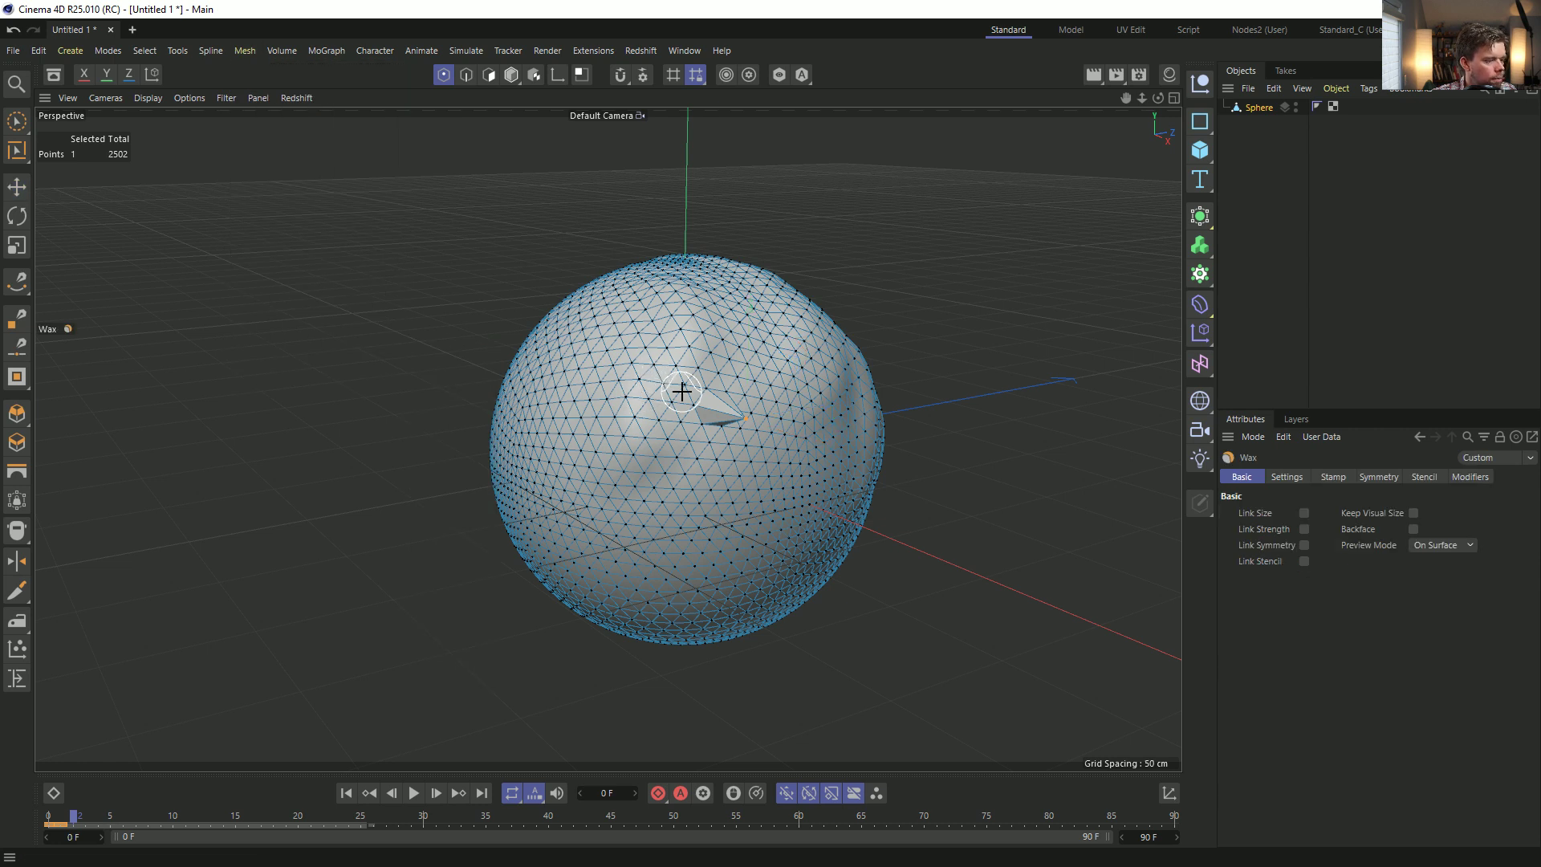
pyautogui.hotkey('ctrl', 'shift', 'a')
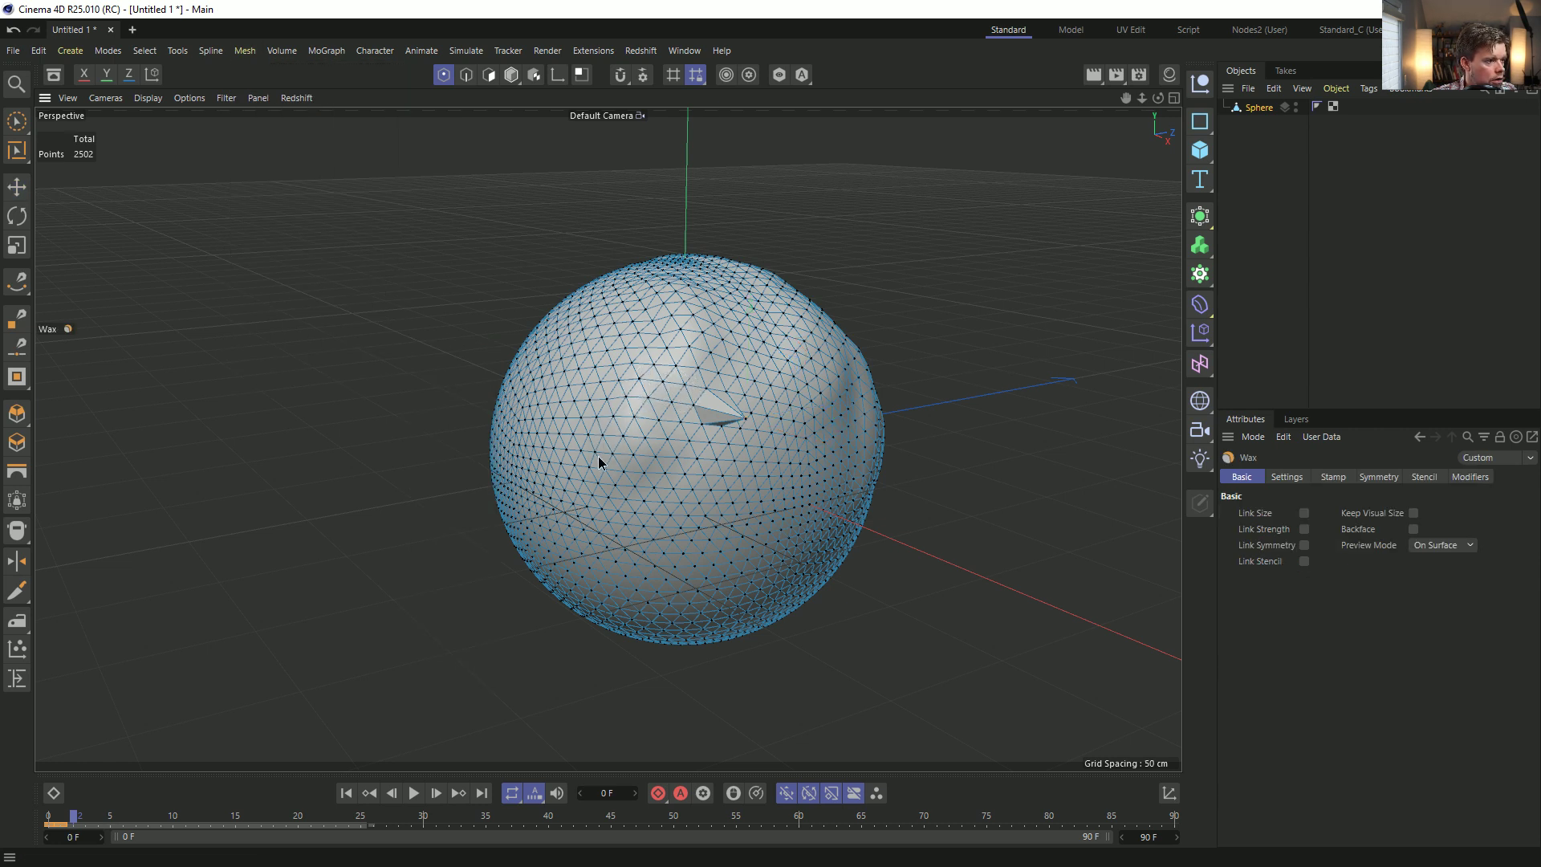
pyautogui.moveTo(614, 411)
pyautogui.mouseDown()
pyautogui.moveTo(584, 438)
pyautogui.moveTo(596, 403)
pyautogui.moveTo(759, 289)
pyautogui.mouseUp()
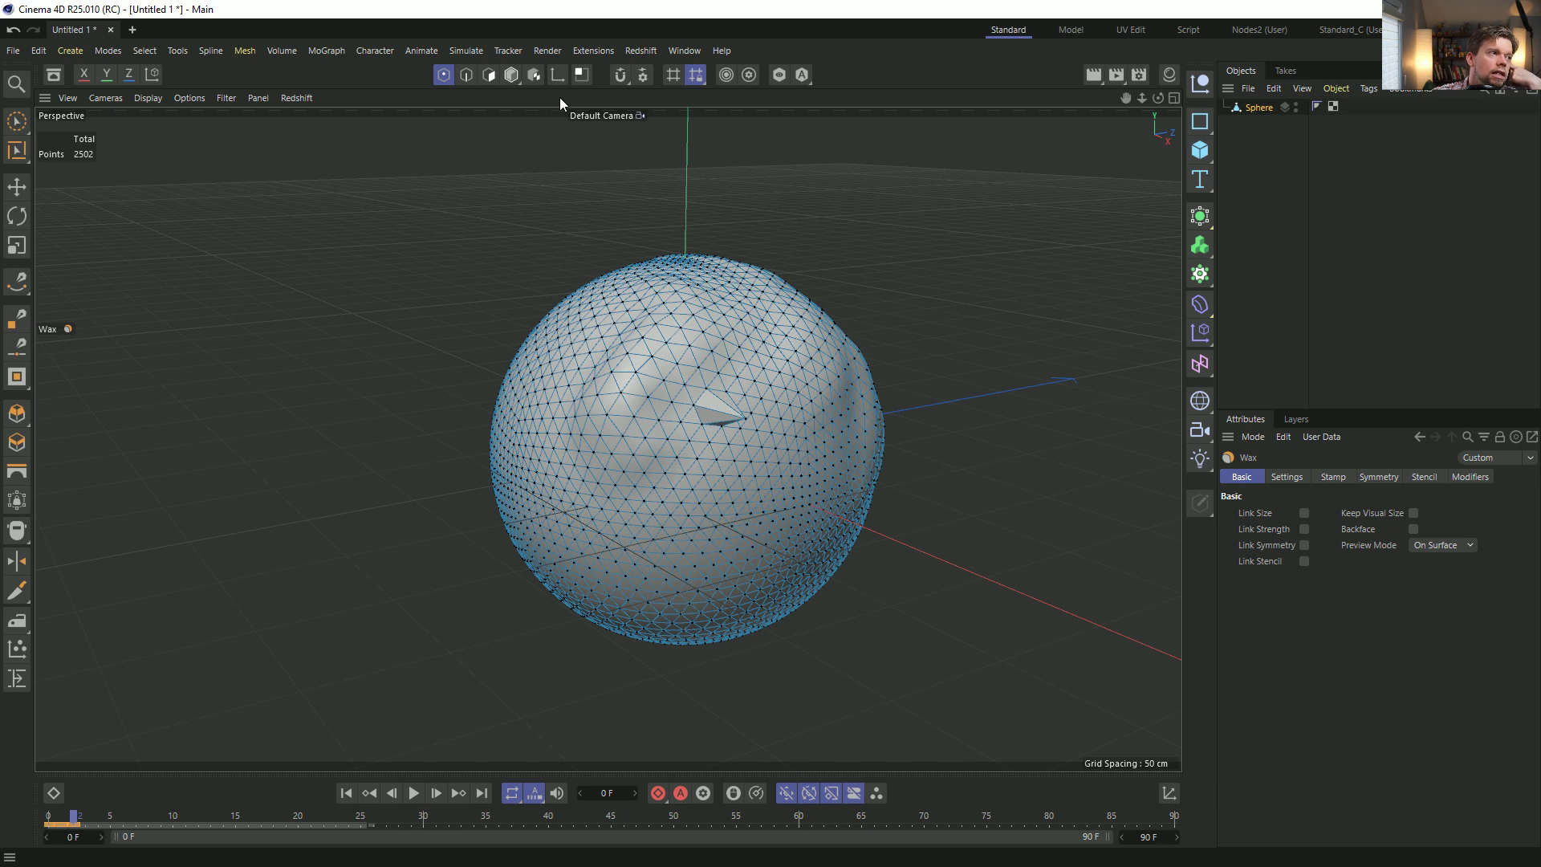
# Switch to model mode and move through frames 0 to 2 to check whether the Wax stroke is animated.
pyautogui.click(511, 74)
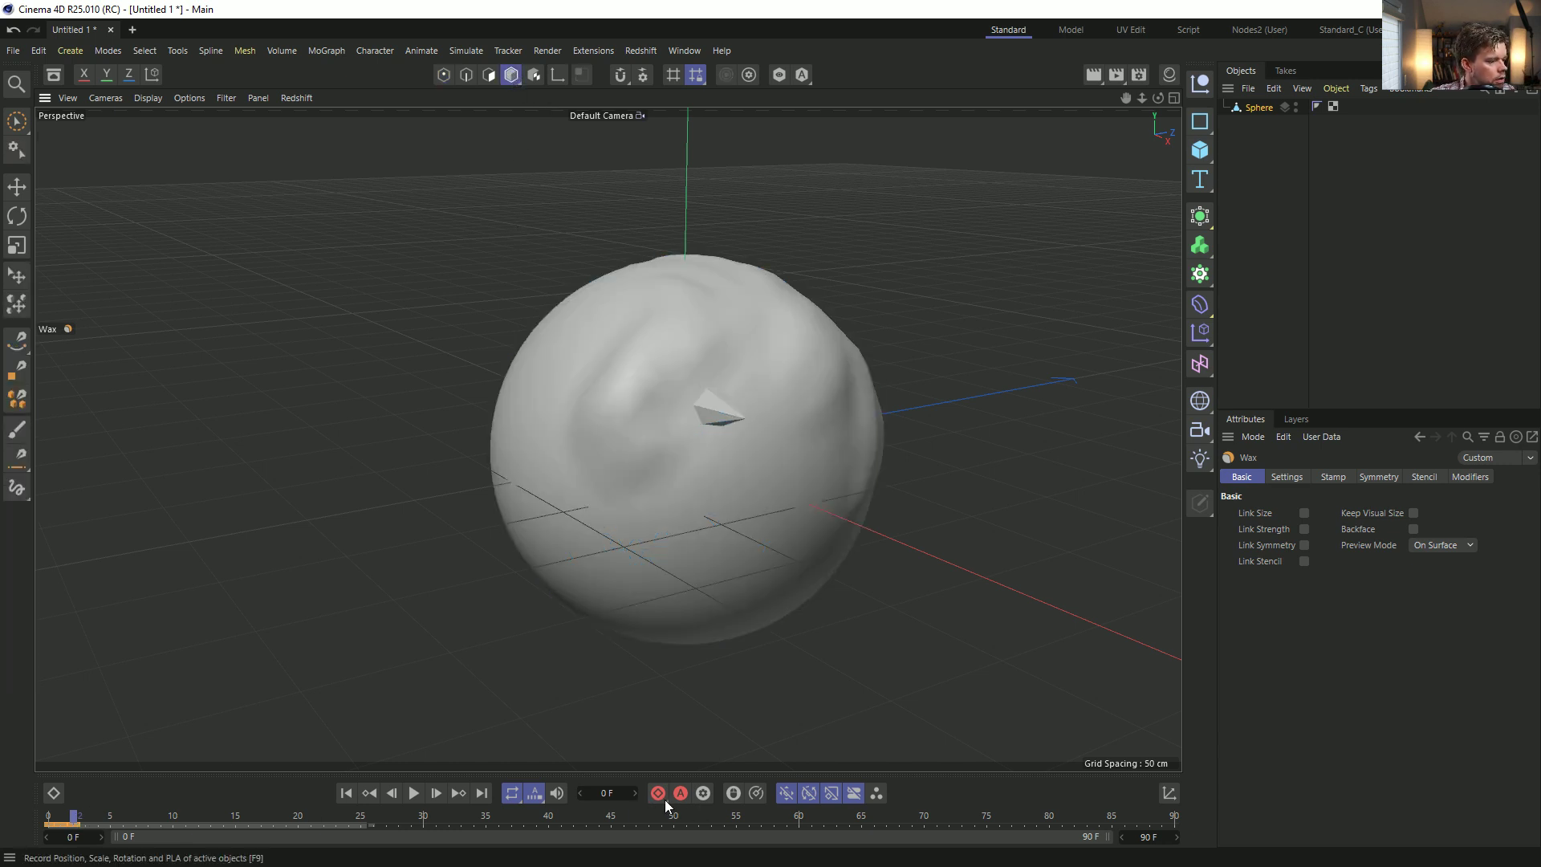
pyautogui.click(393, 795)
pyautogui.click(392, 795)
pyautogui.moveTo(62, 818)
pyautogui.mouseDown()
pyautogui.moveTo(78, 830)
pyautogui.moveTo(52, 831)
pyautogui.moveTo(70, 832)
pyautogui.mouseUp()
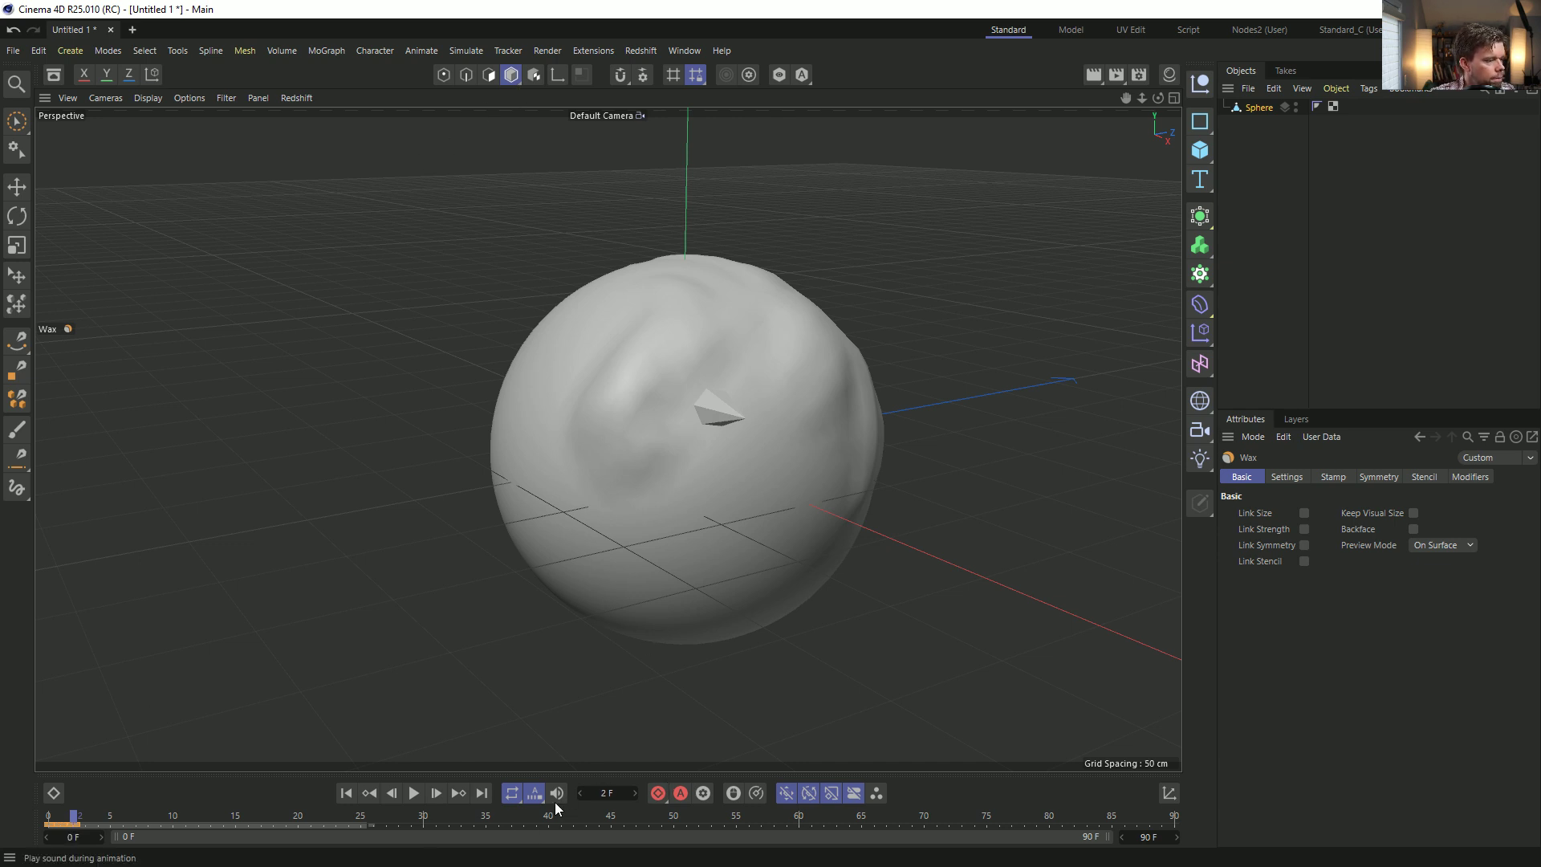
# Sculpt a horizontal Wax stroke on the sphere's lower front at frame 3 and another beside it at frame 4, recording keyframes.
pyautogui.click(454, 797)
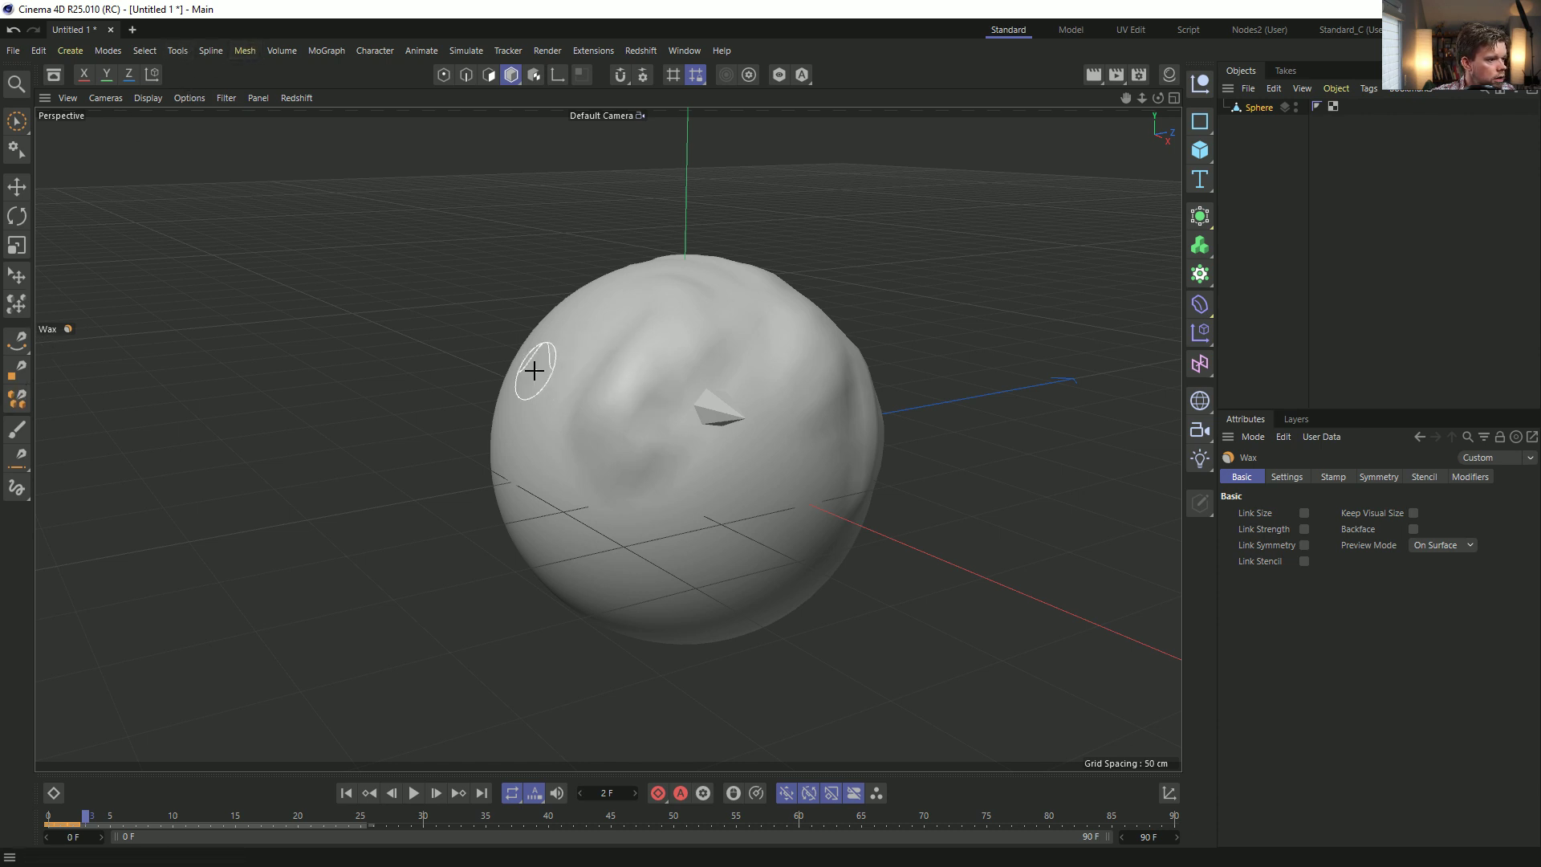
pyautogui.moveTo(705, 551)
pyautogui.mouseDown()
pyautogui.moveTo(619, 548)
pyautogui.moveTo(648, 536)
pyautogui.moveTo(667, 550)
pyautogui.mouseUp()
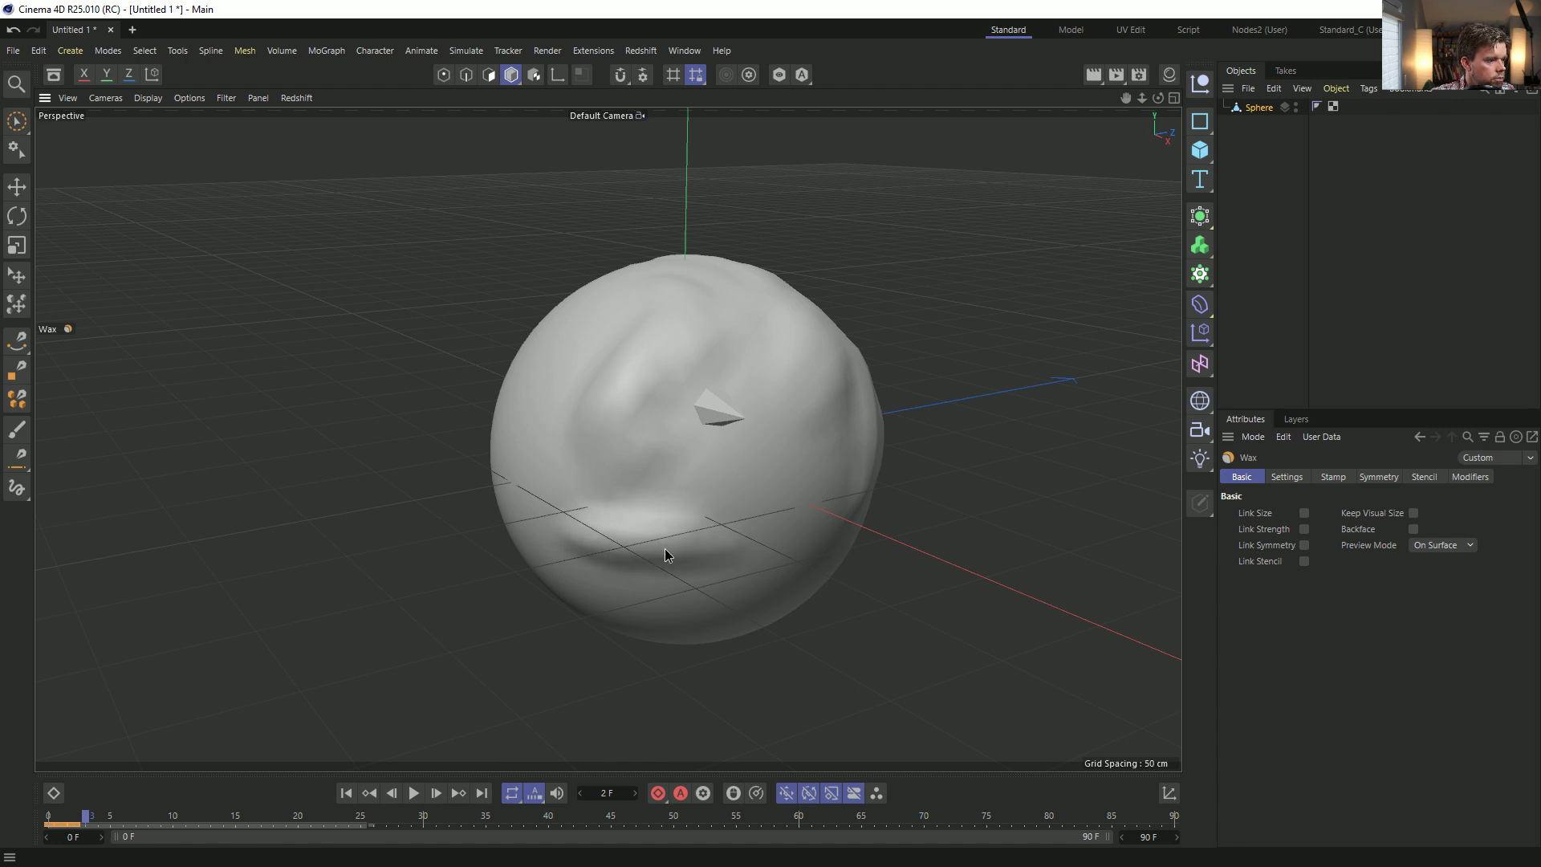
pyautogui.click(437, 792)
pyautogui.moveTo(751, 494)
pyautogui.mouseDown()
pyautogui.moveTo(764, 557)
pyautogui.moveTo(771, 477)
pyautogui.mouseUp()
pyautogui.click(658, 793)
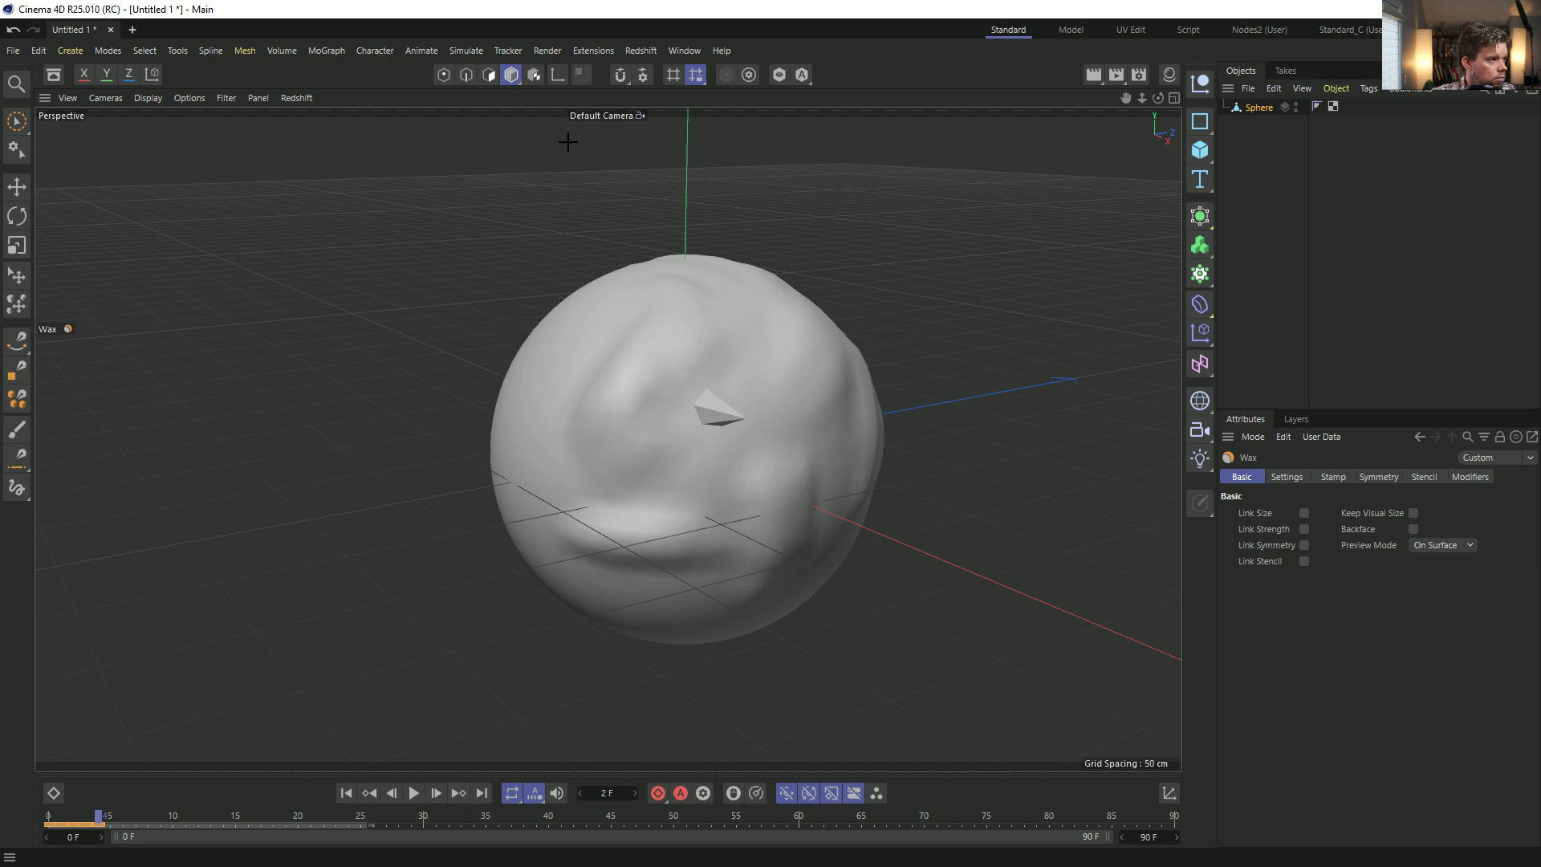
# Step back from frame 4 to frame 1, return to frame 4 with the Move tool, and briefly play the animation to check the sculpting.
pyautogui.click(392, 793)
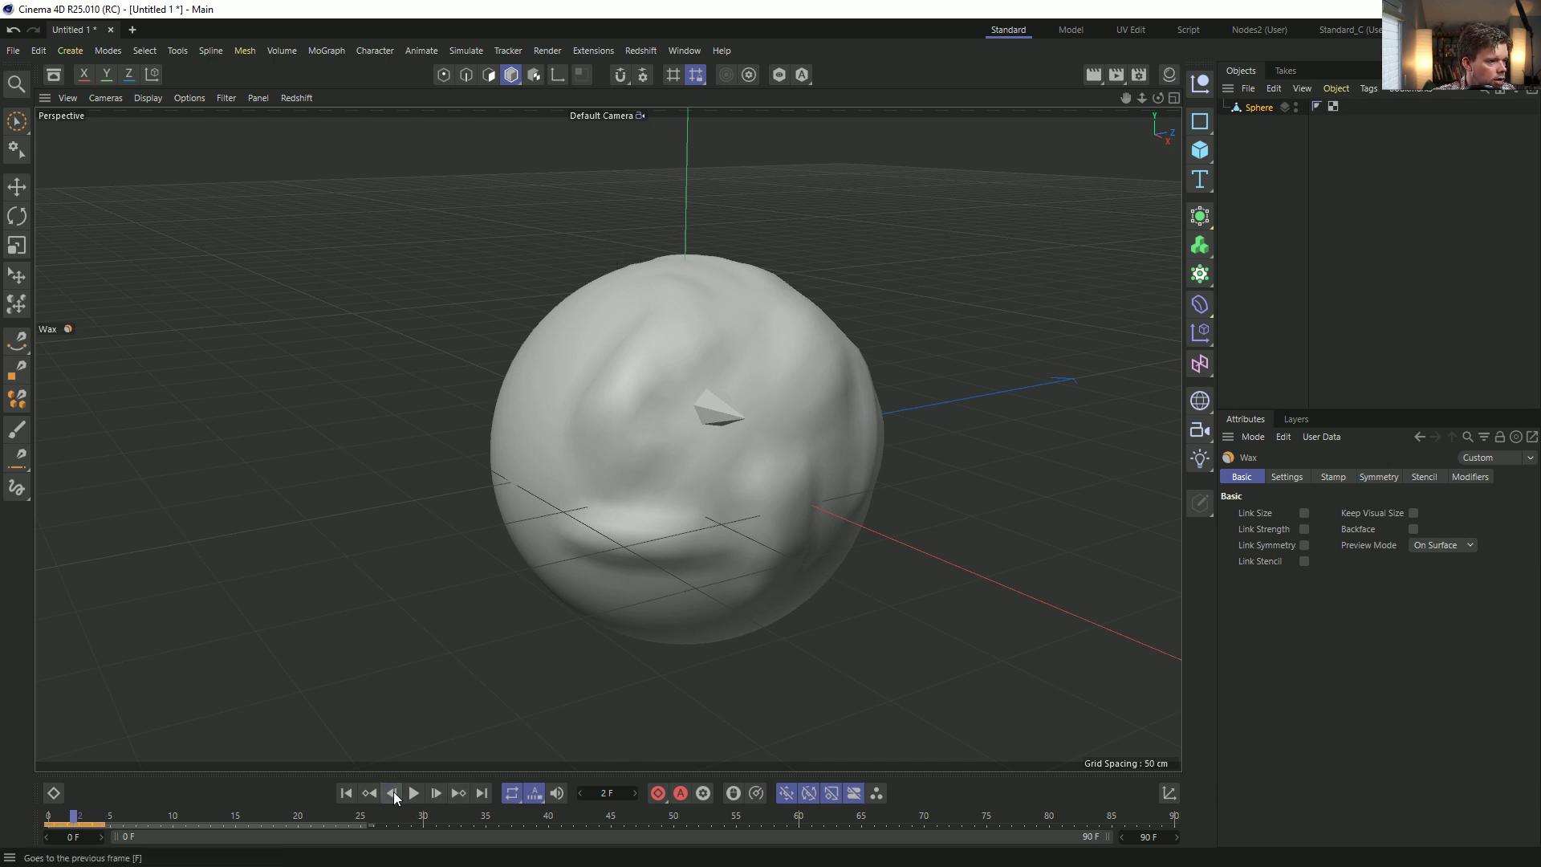
pyautogui.click(393, 791)
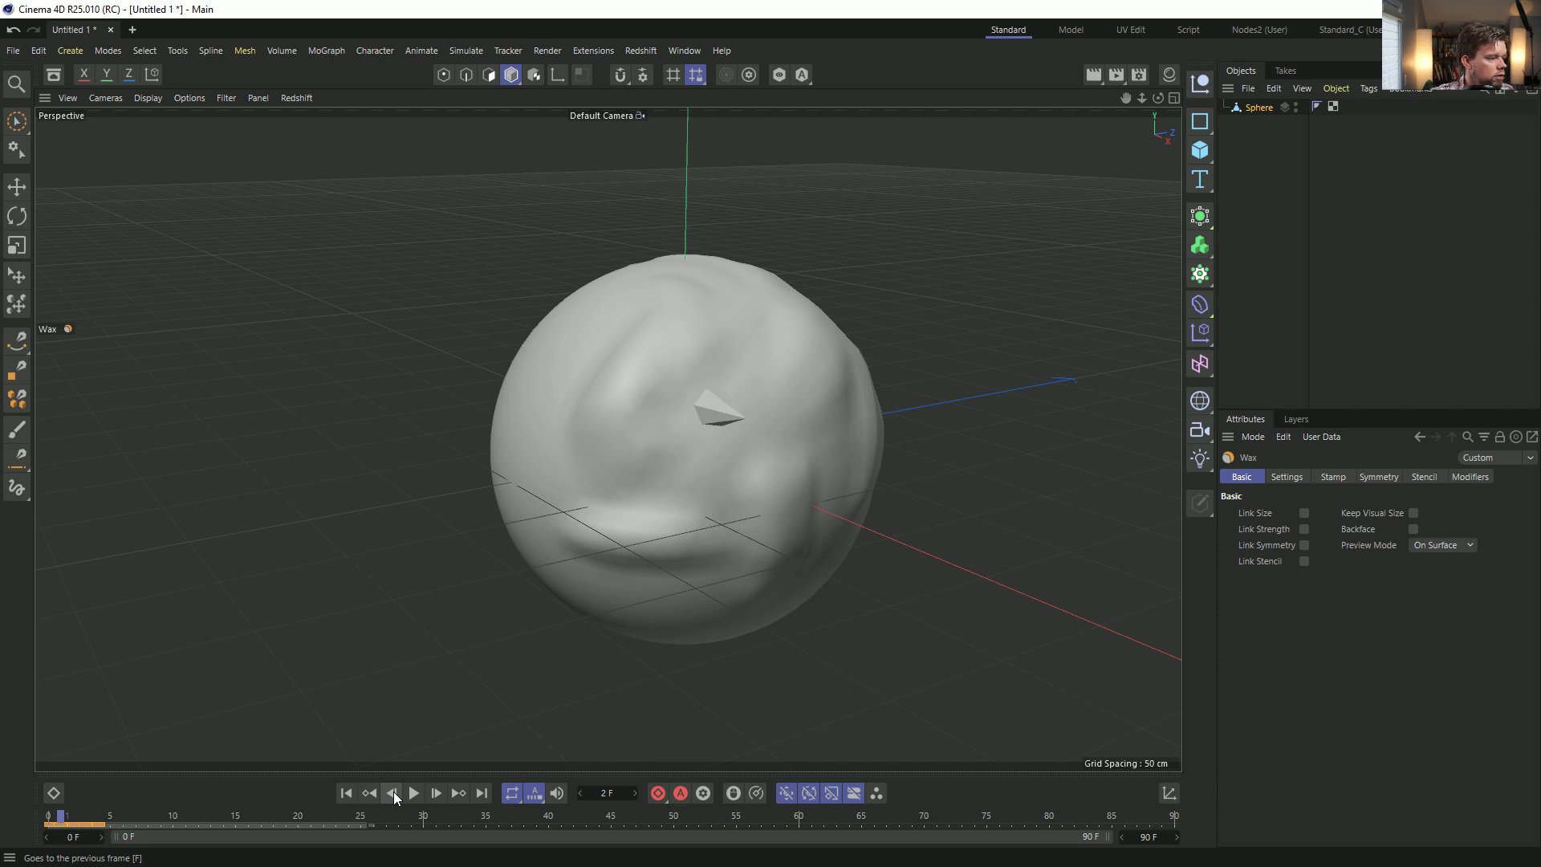
pyautogui.click(99, 817)
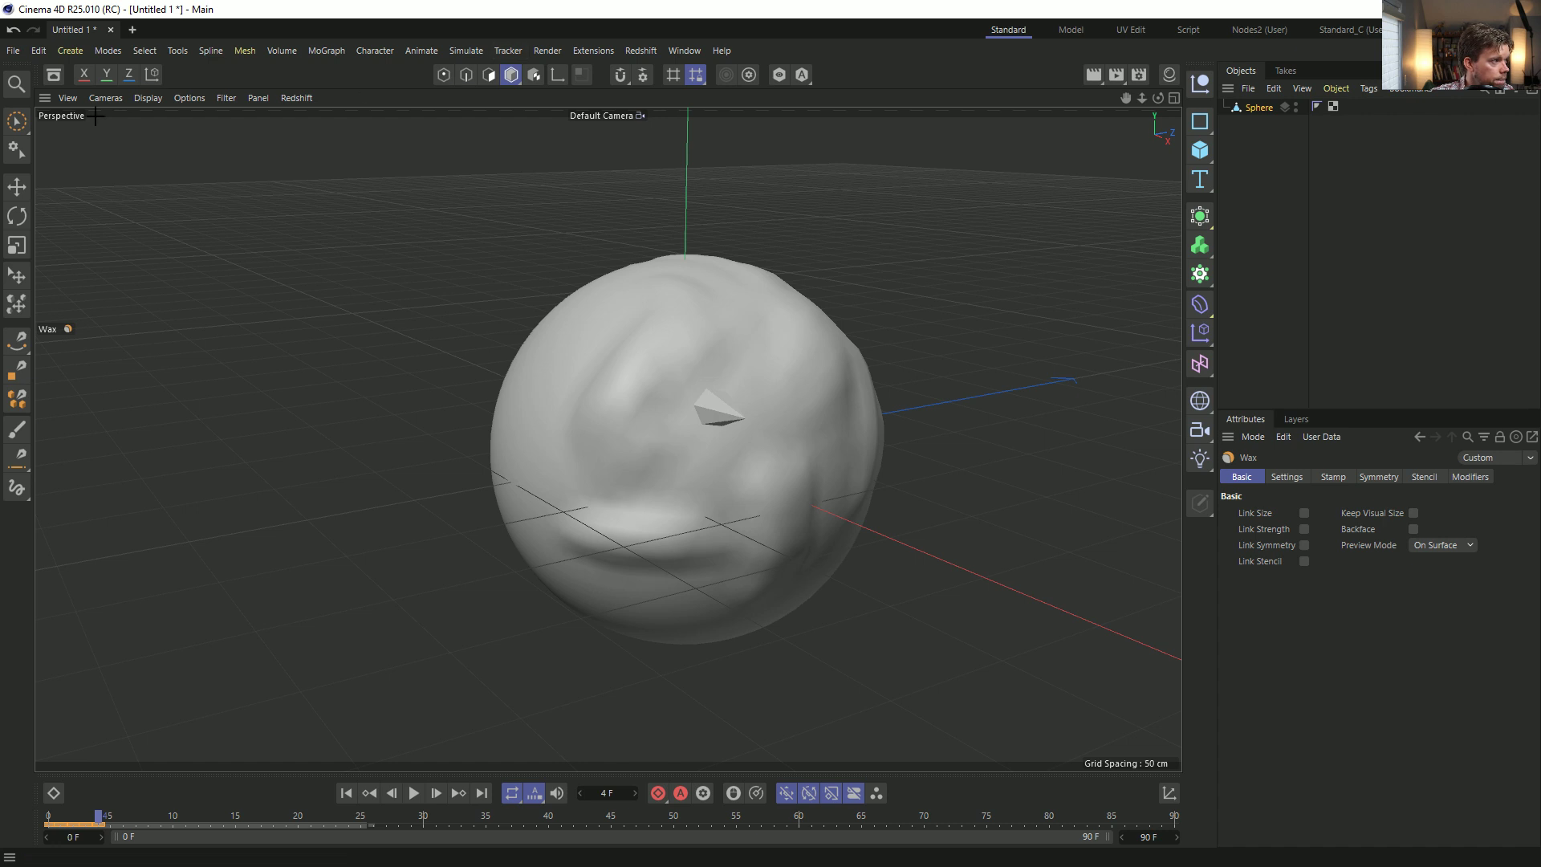
pyautogui.press('e')
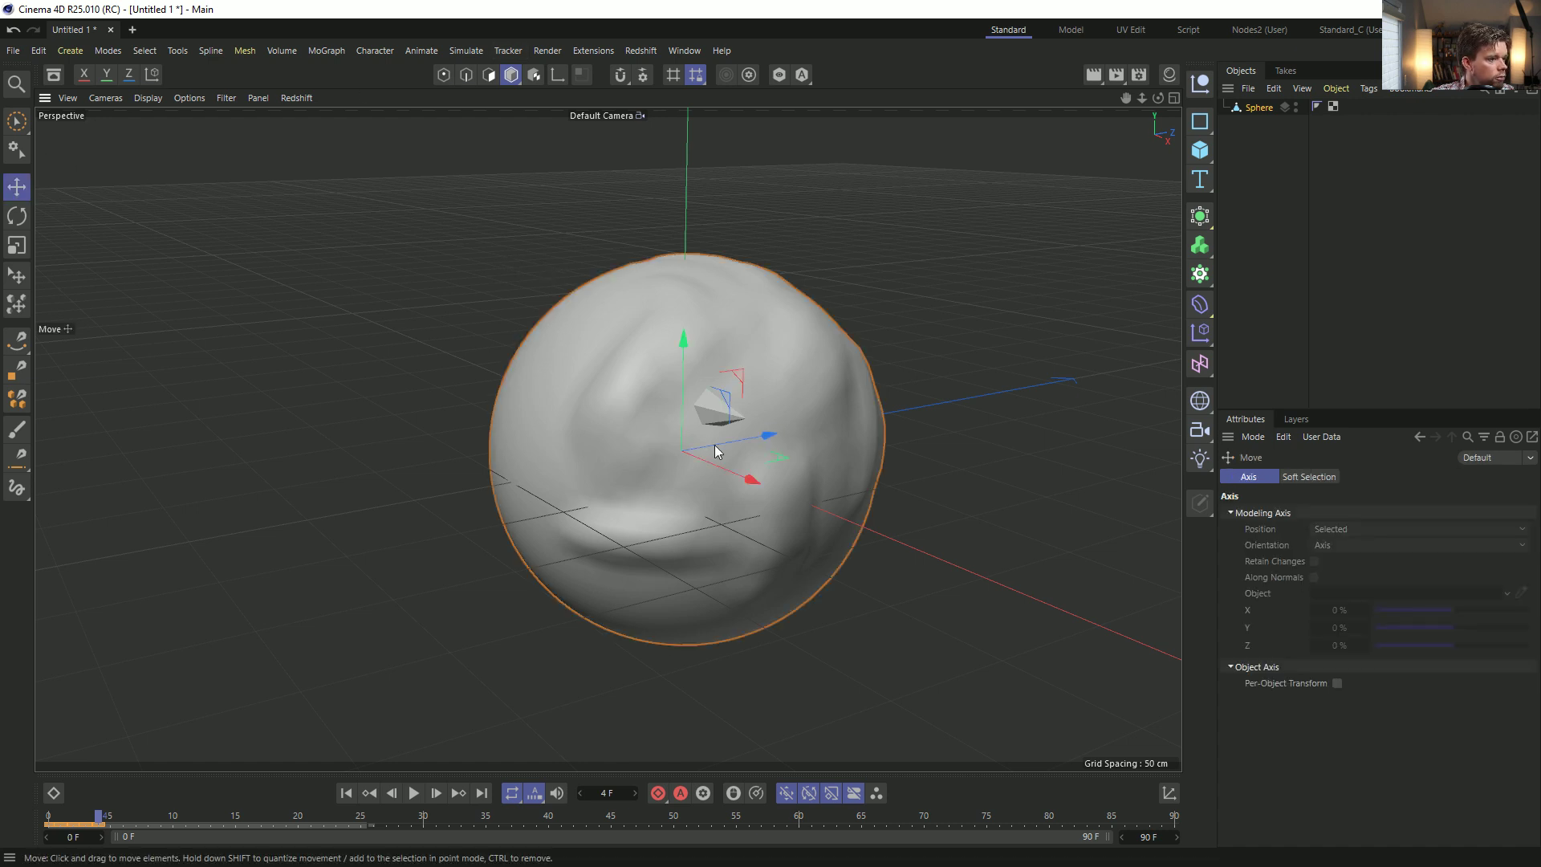
pyautogui.moveTo(96, 827)
pyautogui.mouseDown()
pyautogui.moveTo(64, 827)
pyautogui.moveTo(121, 826)
pyautogui.moveTo(34, 847)
pyautogui.moveTo(95, 839)
pyautogui.mouseUp()
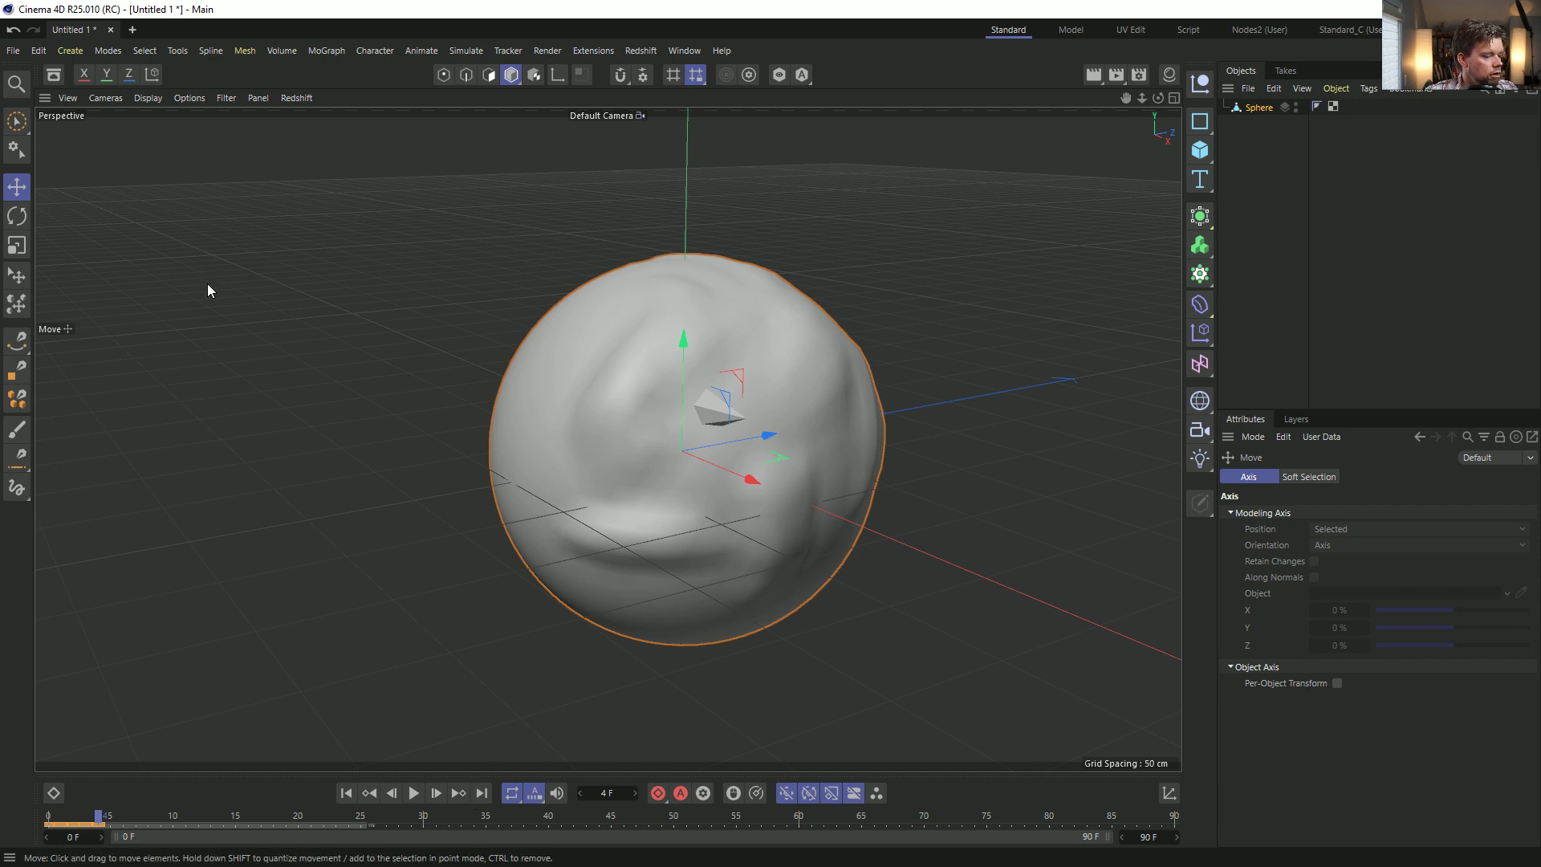
pyautogui.press('F8')
pyautogui.press('F8')
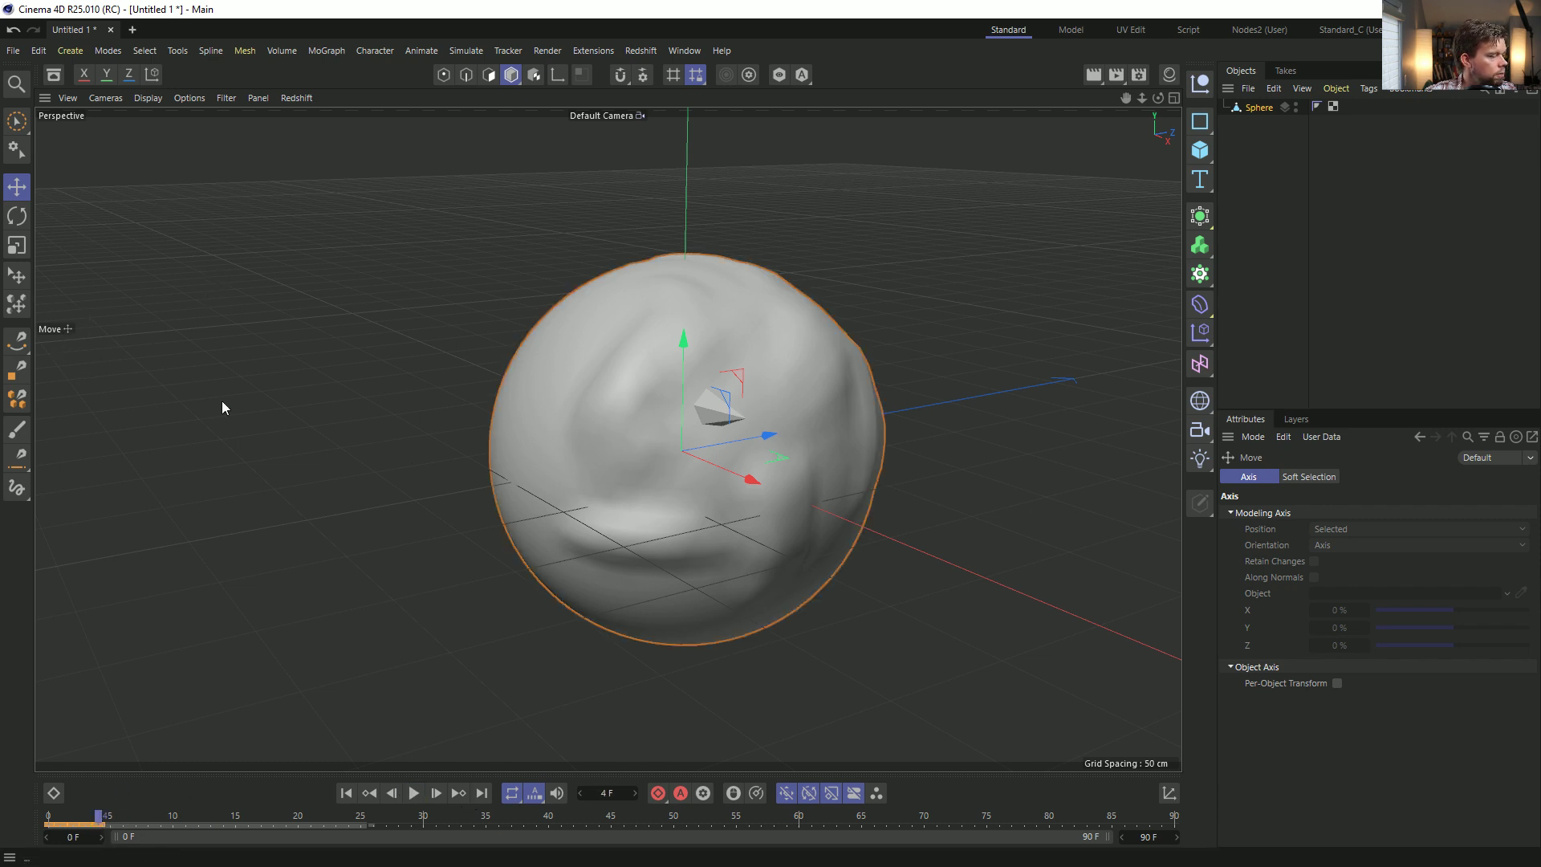
# Detach the mesh Brushes list as a floating palette at the viewport's edge and activate the Wax brush from it.
pyautogui.click(205, 50)
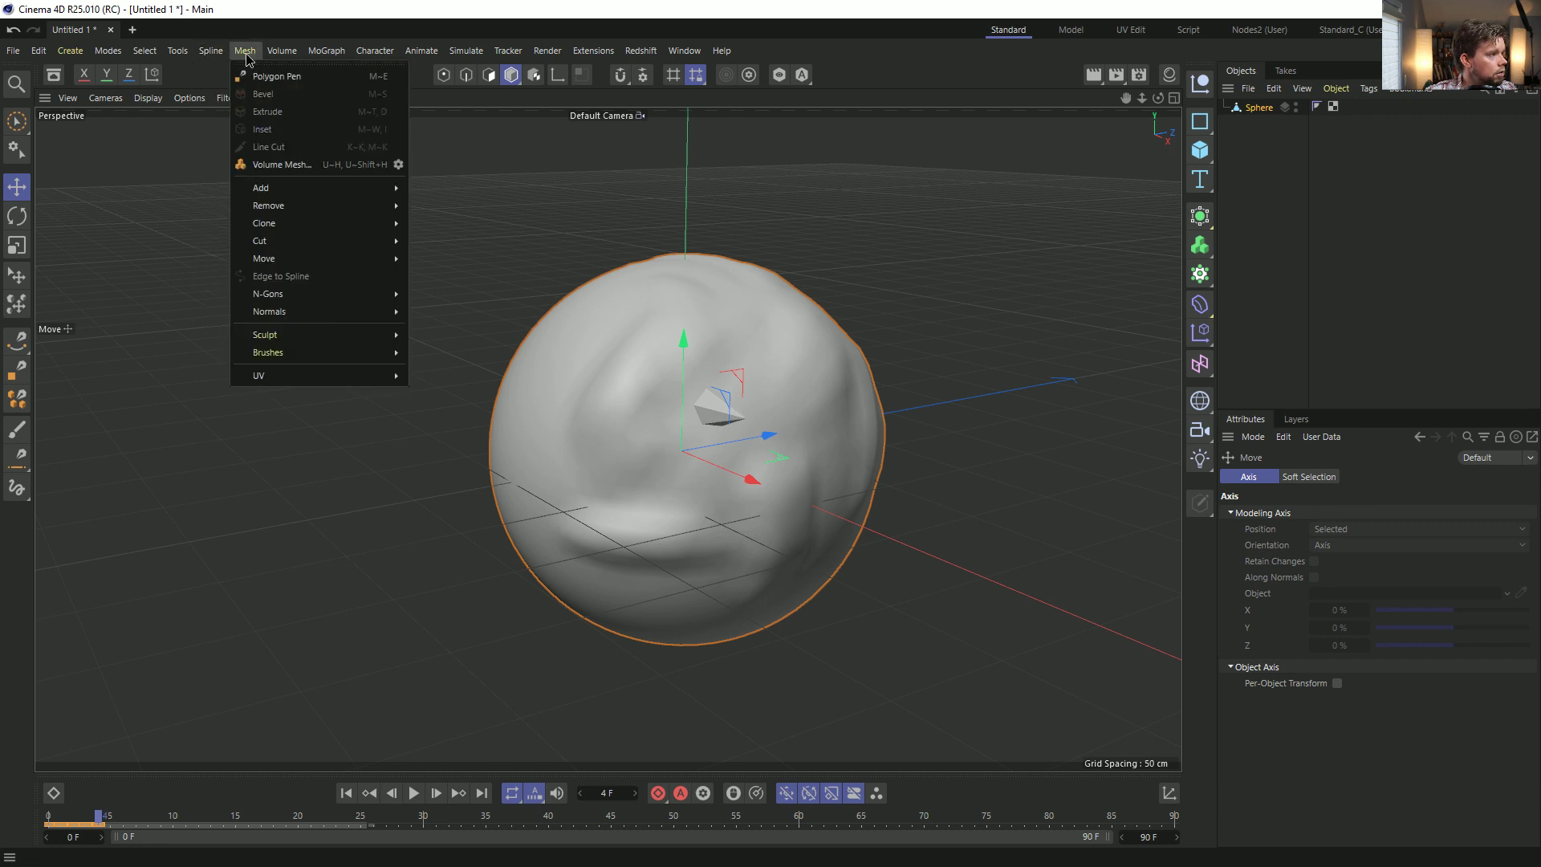
pyautogui.moveTo(321, 335)
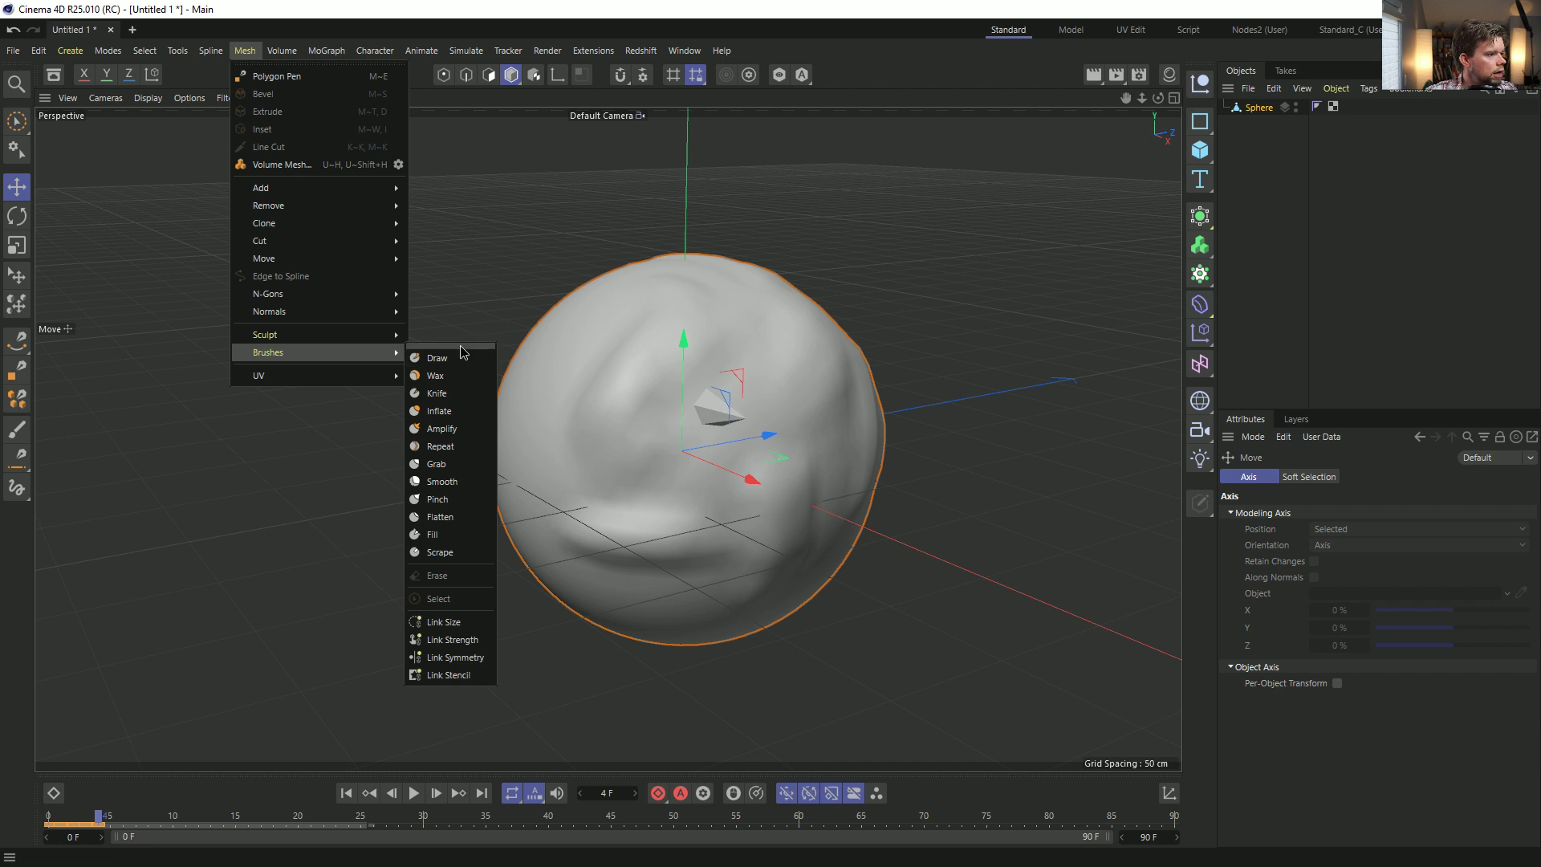
pyautogui.click(460, 347)
pyautogui.moveTo(451, 332)
pyautogui.mouseDown()
pyautogui.moveTo(118, 169)
pyautogui.moveTo(100, 144)
pyautogui.mouseUp()
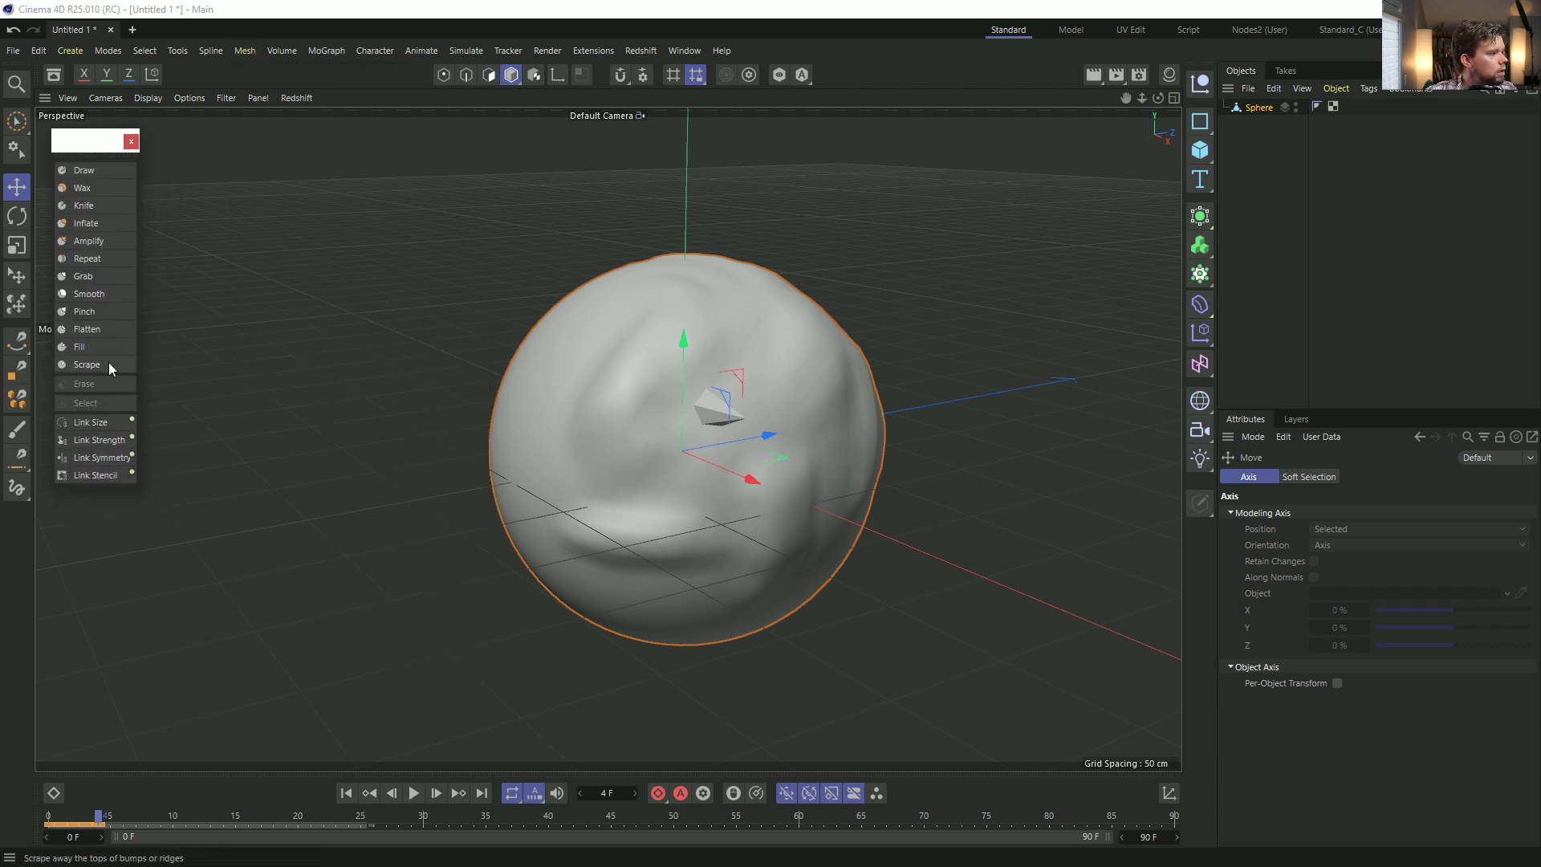
pyautogui.click(83, 187)
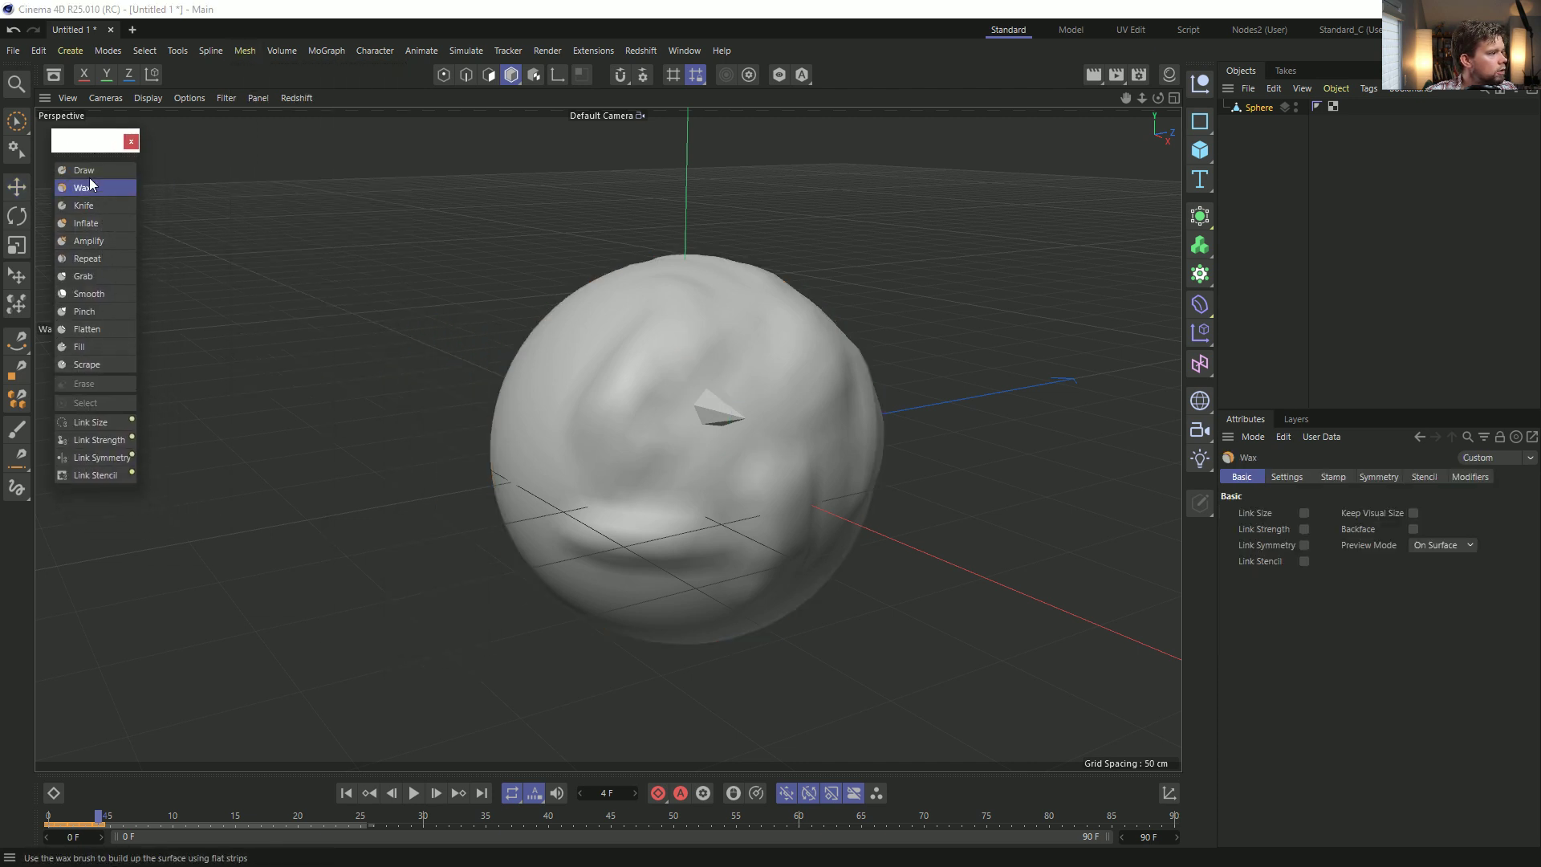
# Sculpt a Wax stroke on the left side of the sphere at frame 5, keyframe it, and advance to frame 6.
pyautogui.click(436, 793)
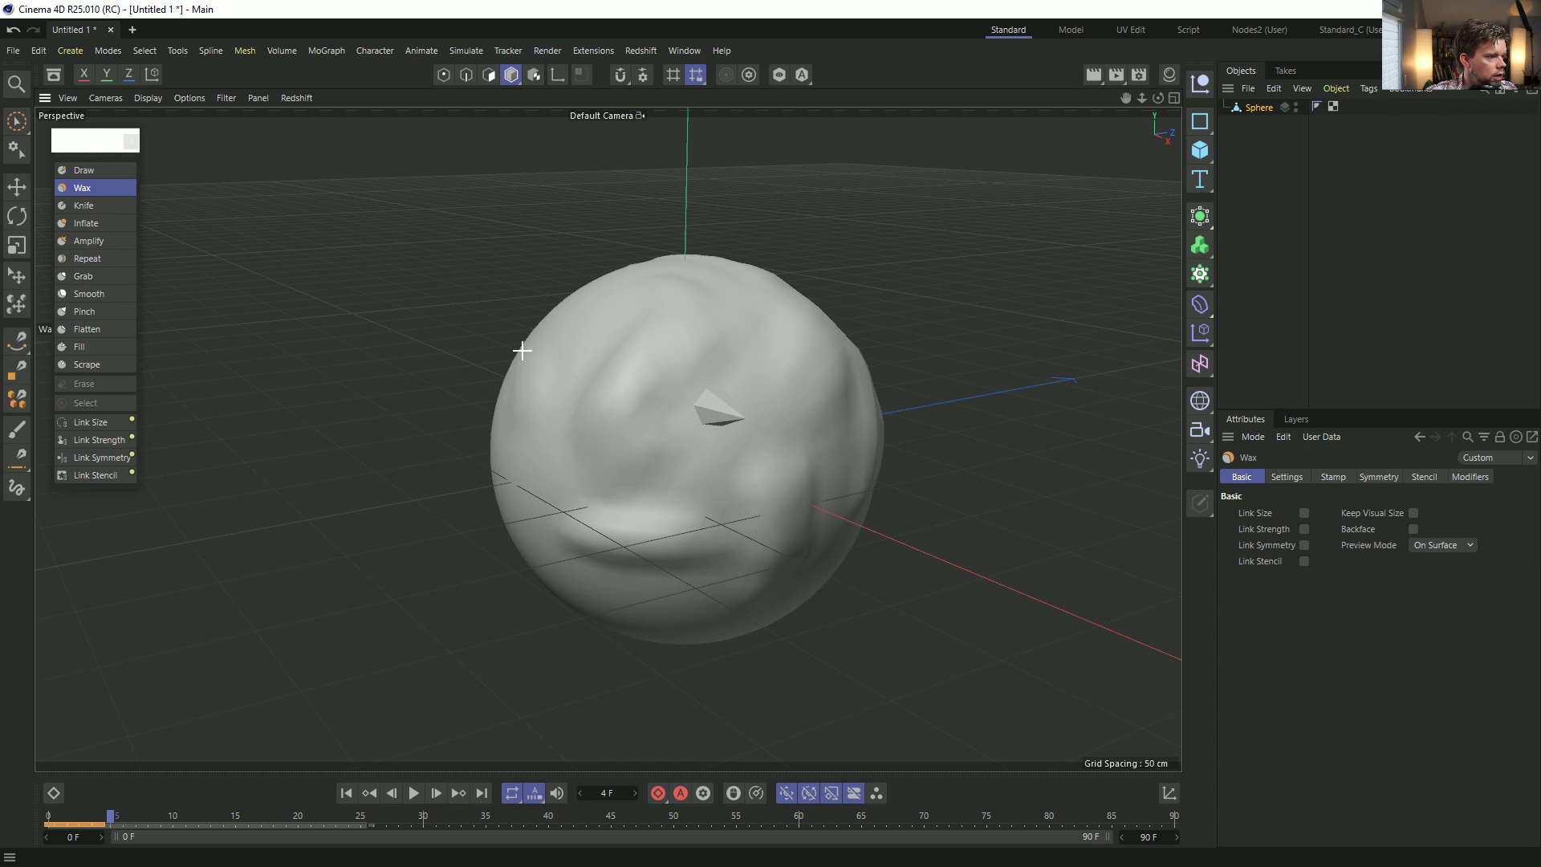
pyautogui.moveTo(544, 388)
pyautogui.keyDown('alt'); pyautogui.mouseDown()
pyautogui.moveTo(716, 402)
pyautogui.moveTo(592, 416)
pyautogui.mouseUp(); pyautogui.keyUp('alt')
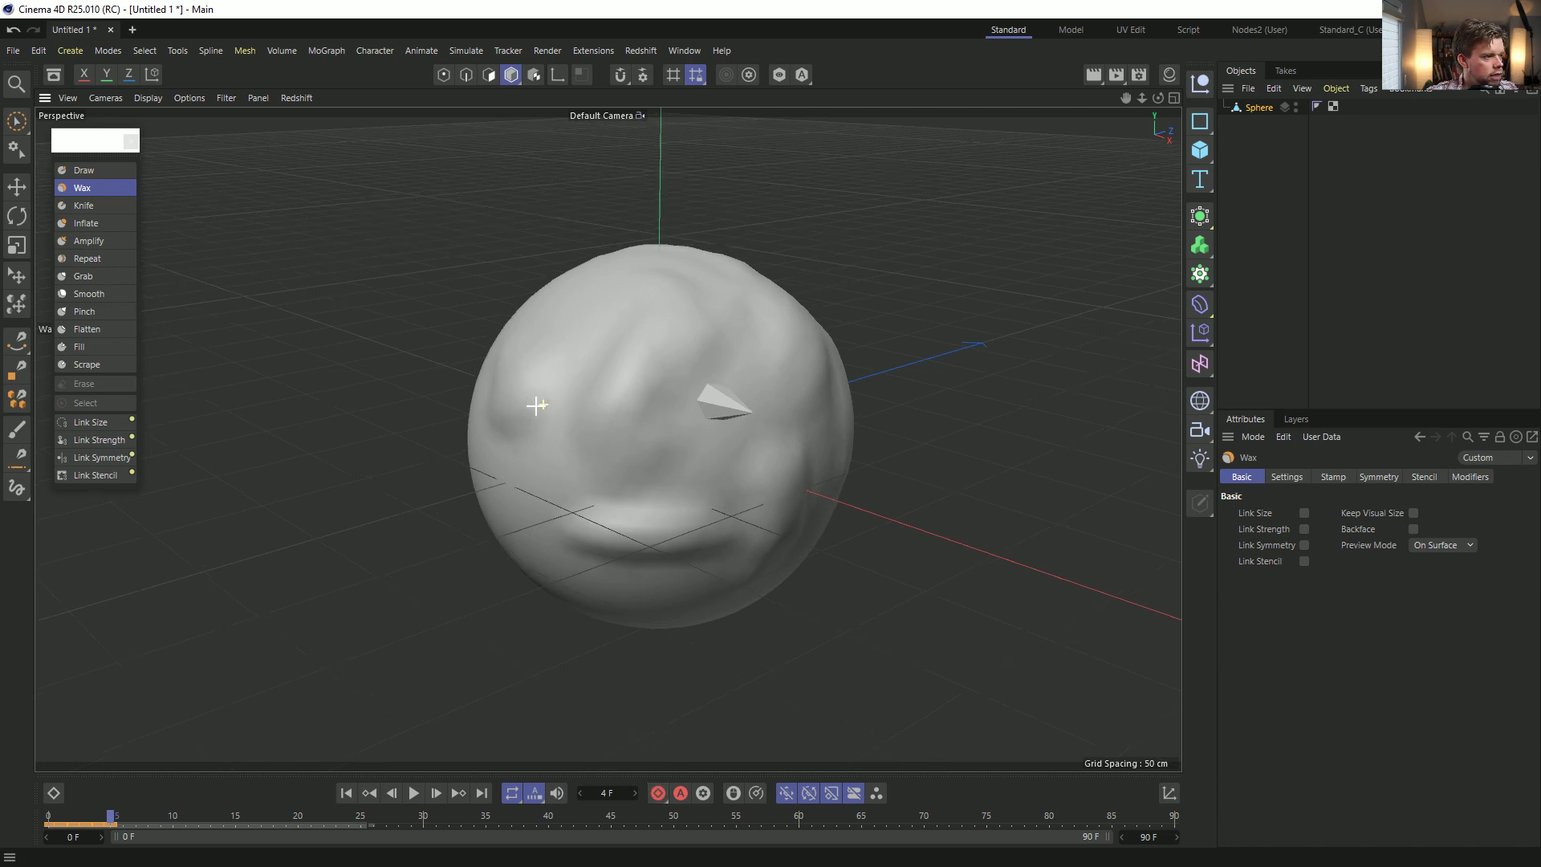
pyautogui.keyDown('alt'); pyautogui.moveTo(543, 404); pyautogui.dragTo(686, 833); pyautogui.keyUp('alt')
pyautogui.click(436, 793)
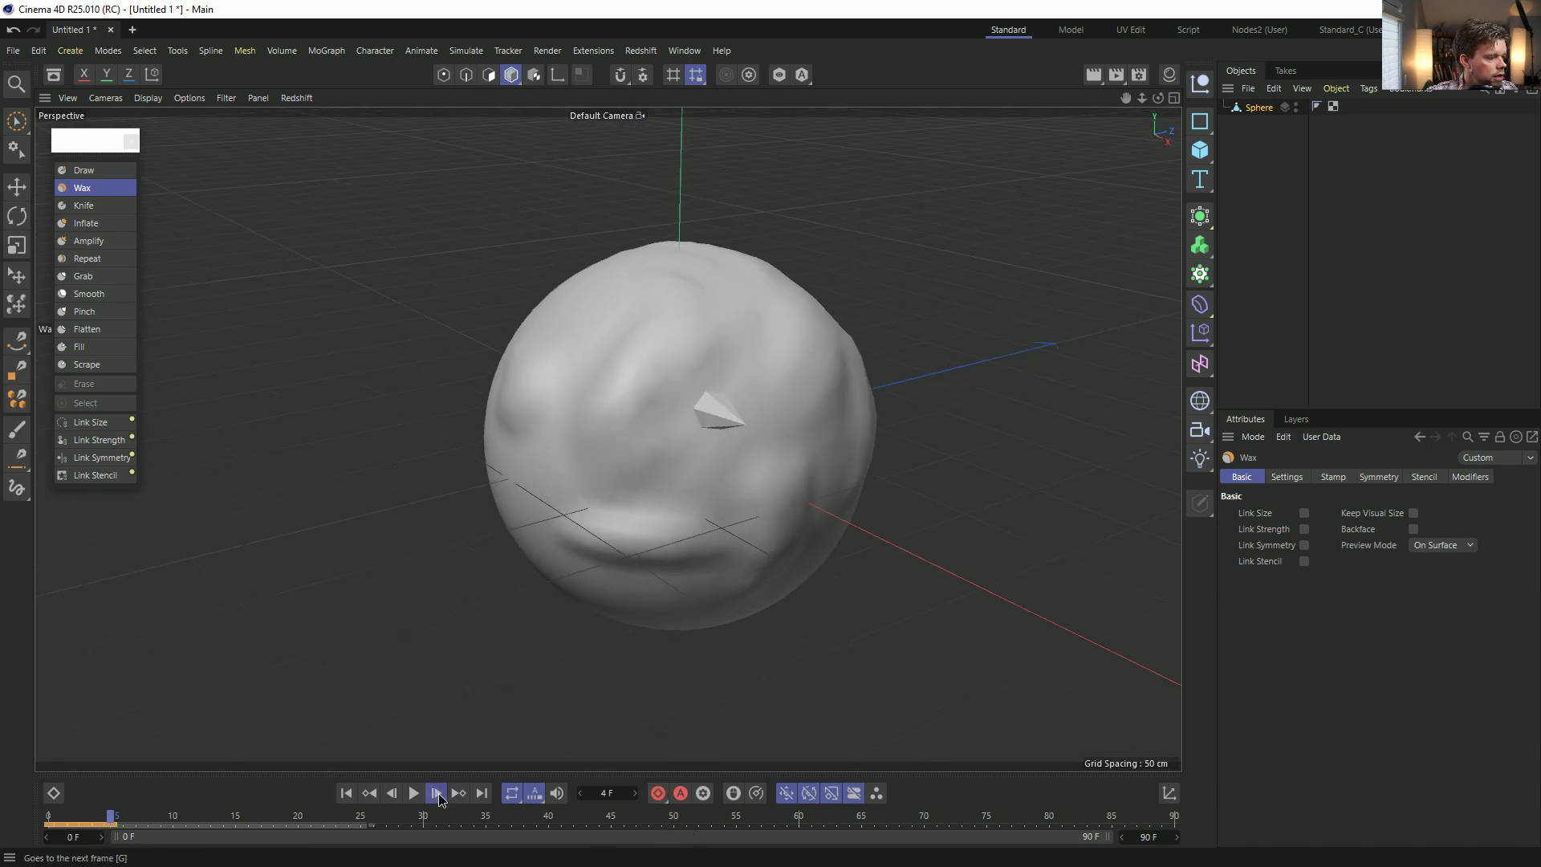
# Turn on Autokeying, sculpt the sphere's lower left at frame 6, and switch to the Move tool to check for a keyframe.
pyautogui.click(682, 793)
pyautogui.keyDown('alt'); pyautogui.moveTo(627, 510); pyautogui.dragTo(608, 439); pyautogui.keyUp('alt')
pyautogui.keyDown('alt'); pyautogui.moveTo(640, 429); pyautogui.dragTo(653, 430); pyautogui.keyUp('alt')
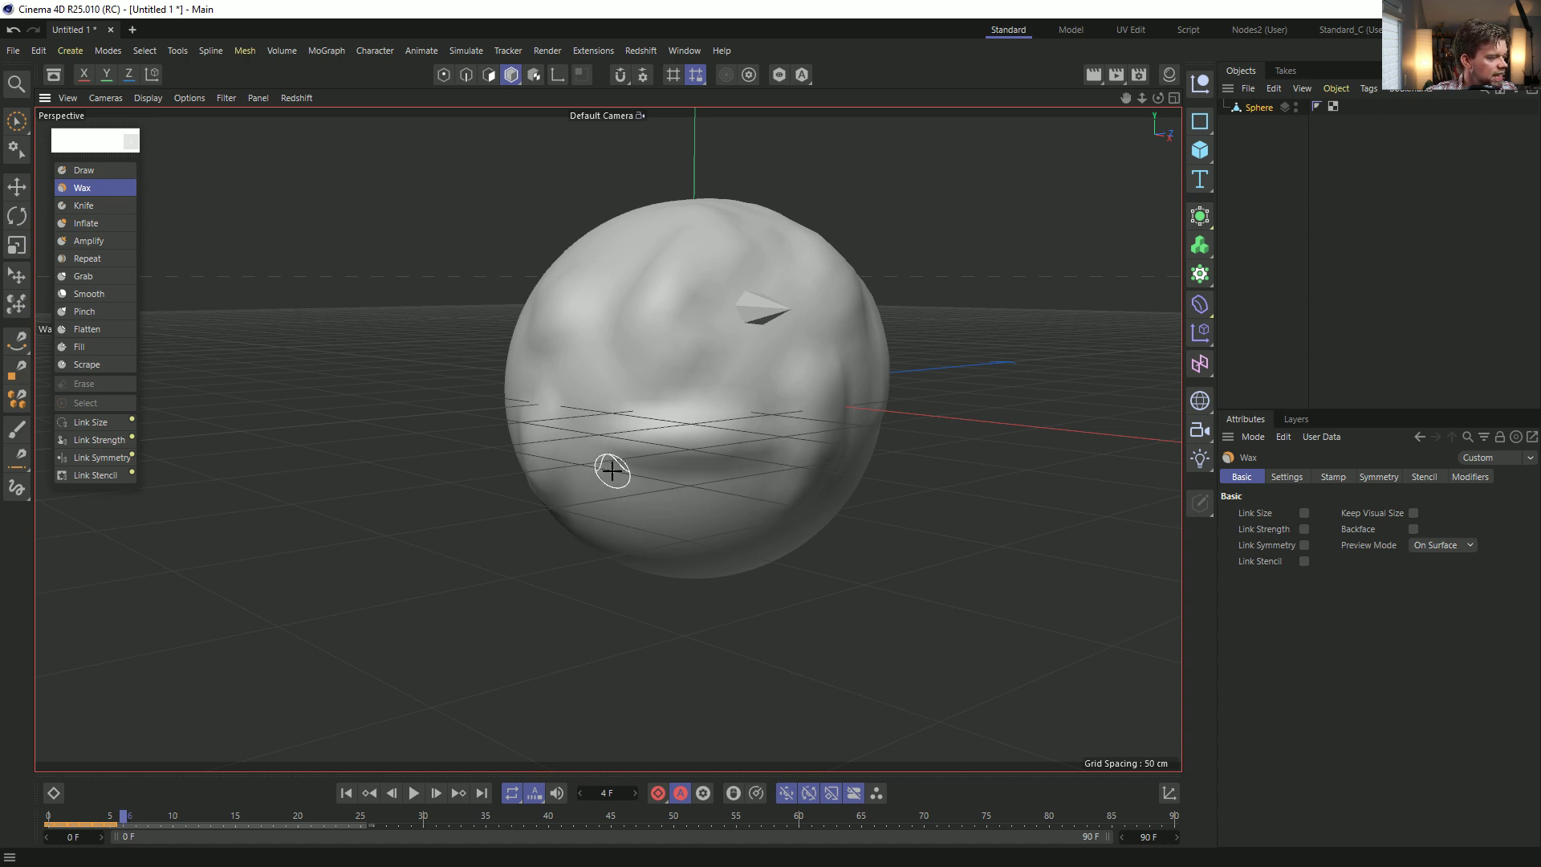
pyautogui.press('e')
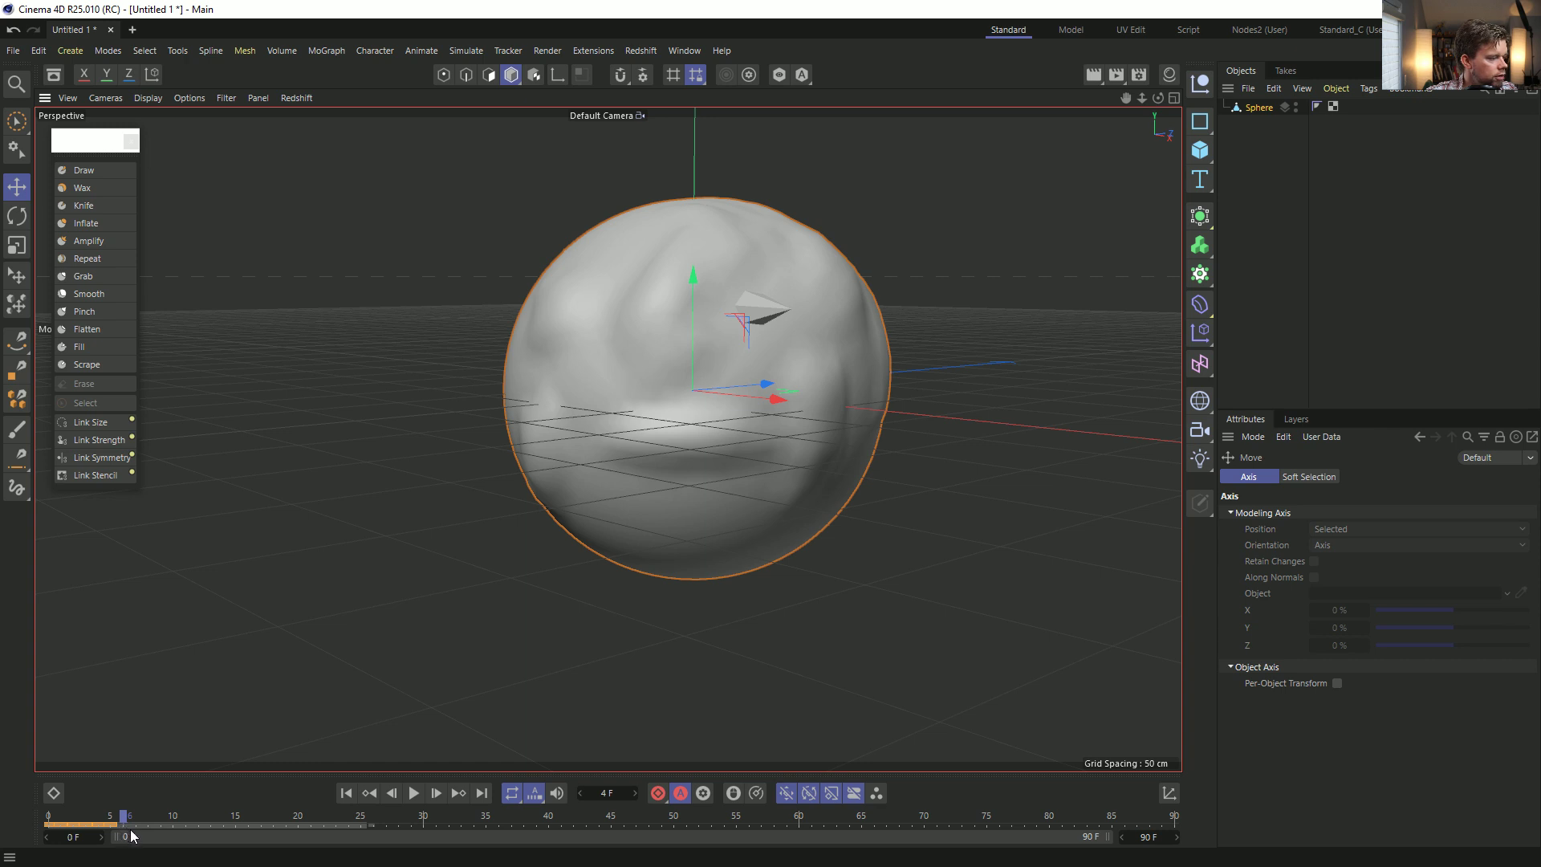
# Reactivate the Wax brush and sculpt more strokes around the sphere's lower front and side, keyframing the shape through frame 9.
pyautogui.click(107, 186)
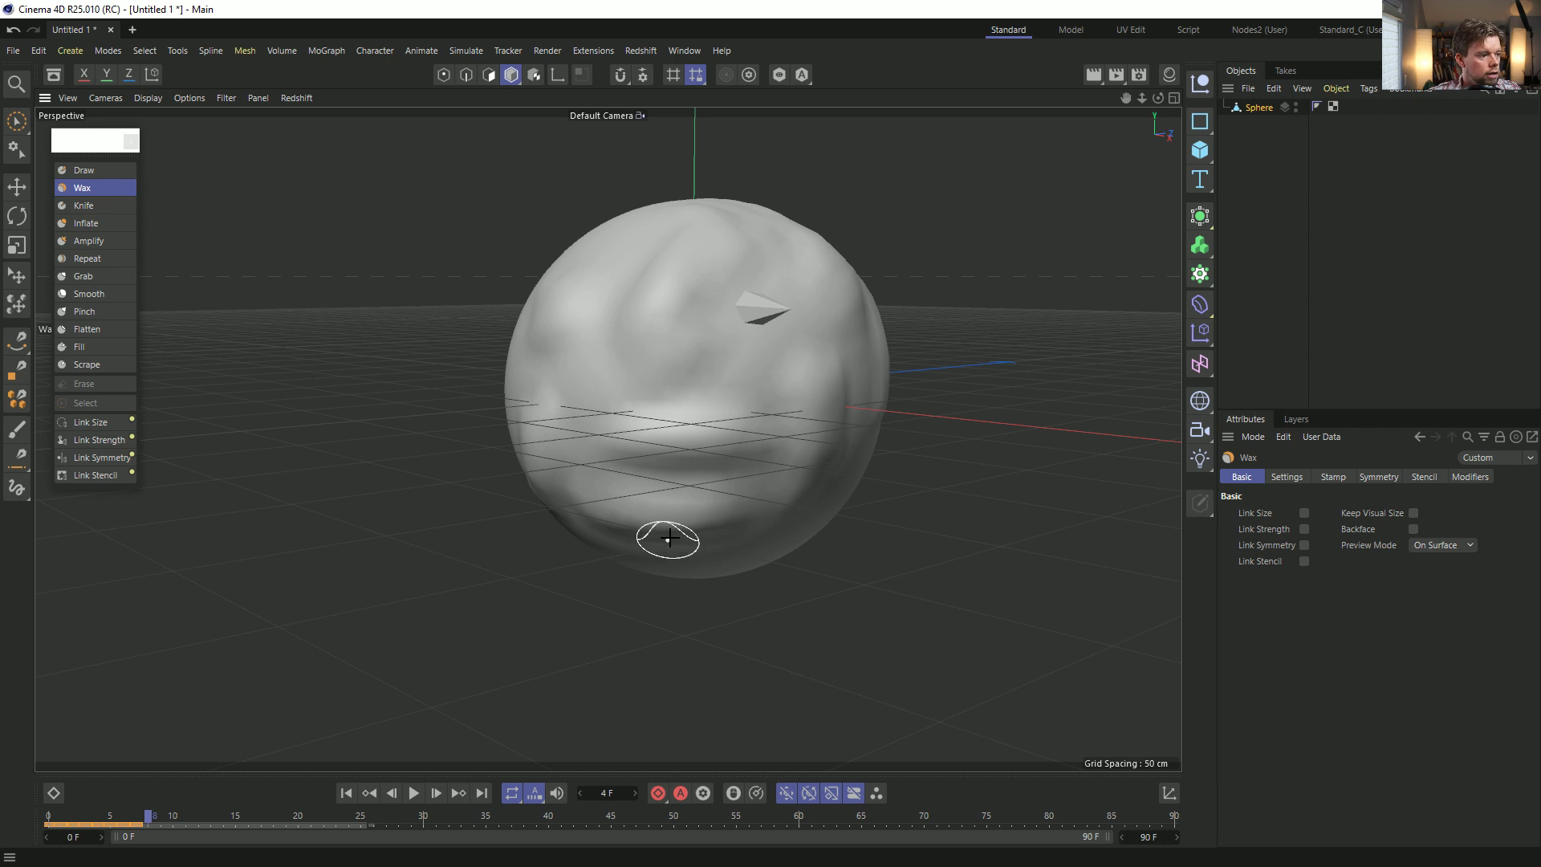
pyautogui.moveTo(719, 488)
pyautogui.keyDown('alt'); pyautogui.mouseDown()
pyautogui.moveTo(678, 420)
pyautogui.moveTo(749, 466)
pyautogui.moveTo(684, 413)
pyautogui.moveTo(654, 492)
pyautogui.mouseUp(); pyautogui.keyUp('alt')
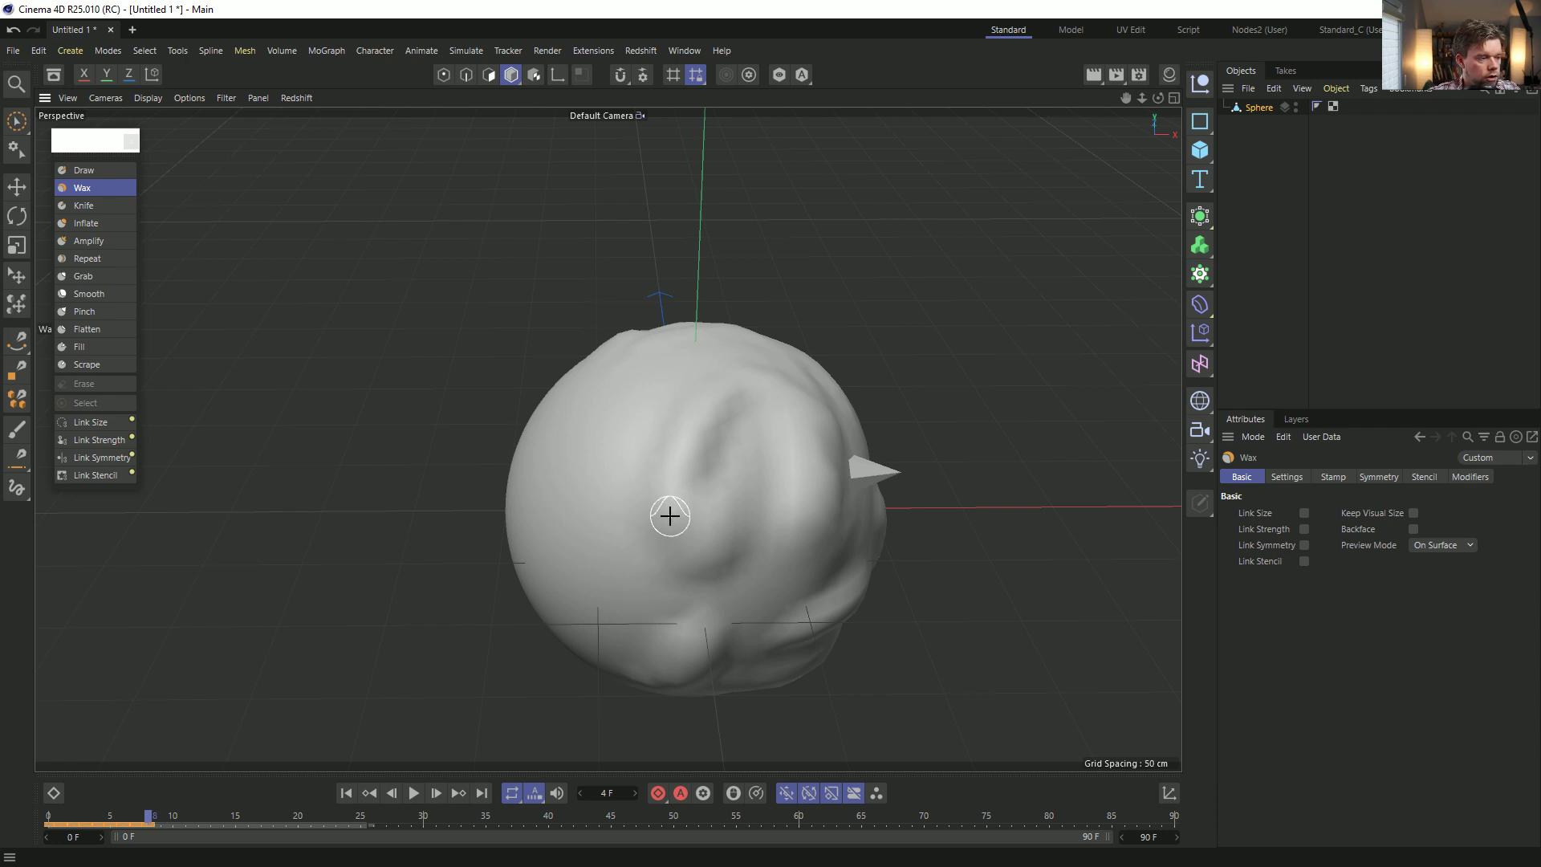
pyautogui.keyDown('alt'); pyautogui.moveTo(654, 561); pyautogui.dragTo(651, 432); pyautogui.keyUp('alt')
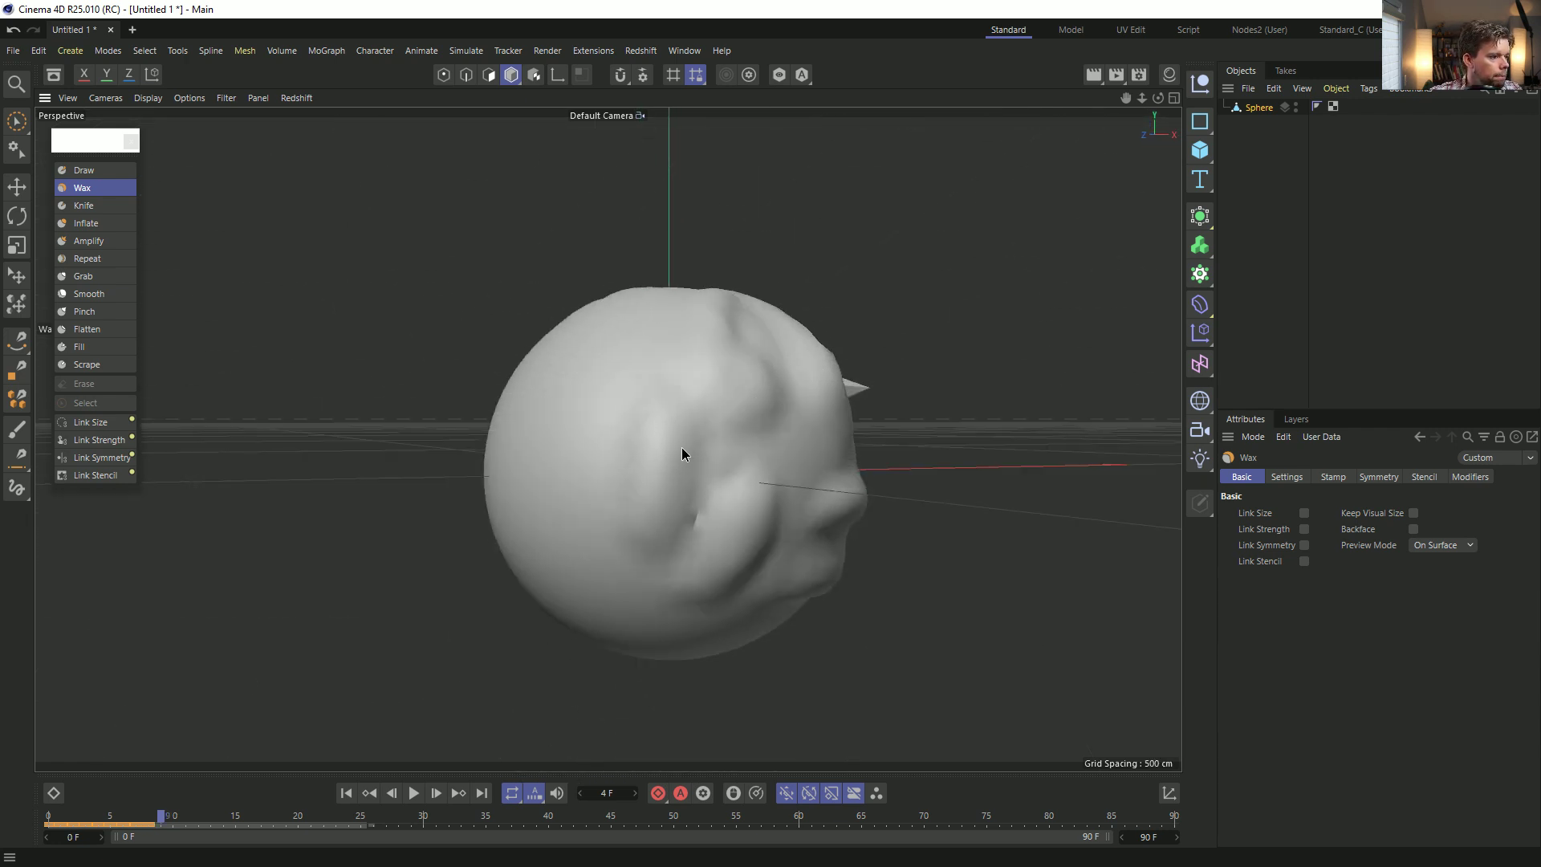
pyautogui.moveTo(661, 437)
pyautogui.keyDown('alt'); pyautogui.mouseDown()
pyautogui.moveTo(562, 464)
pyautogui.moveTo(574, 459)
pyautogui.mouseUp(); pyautogui.keyUp('alt')
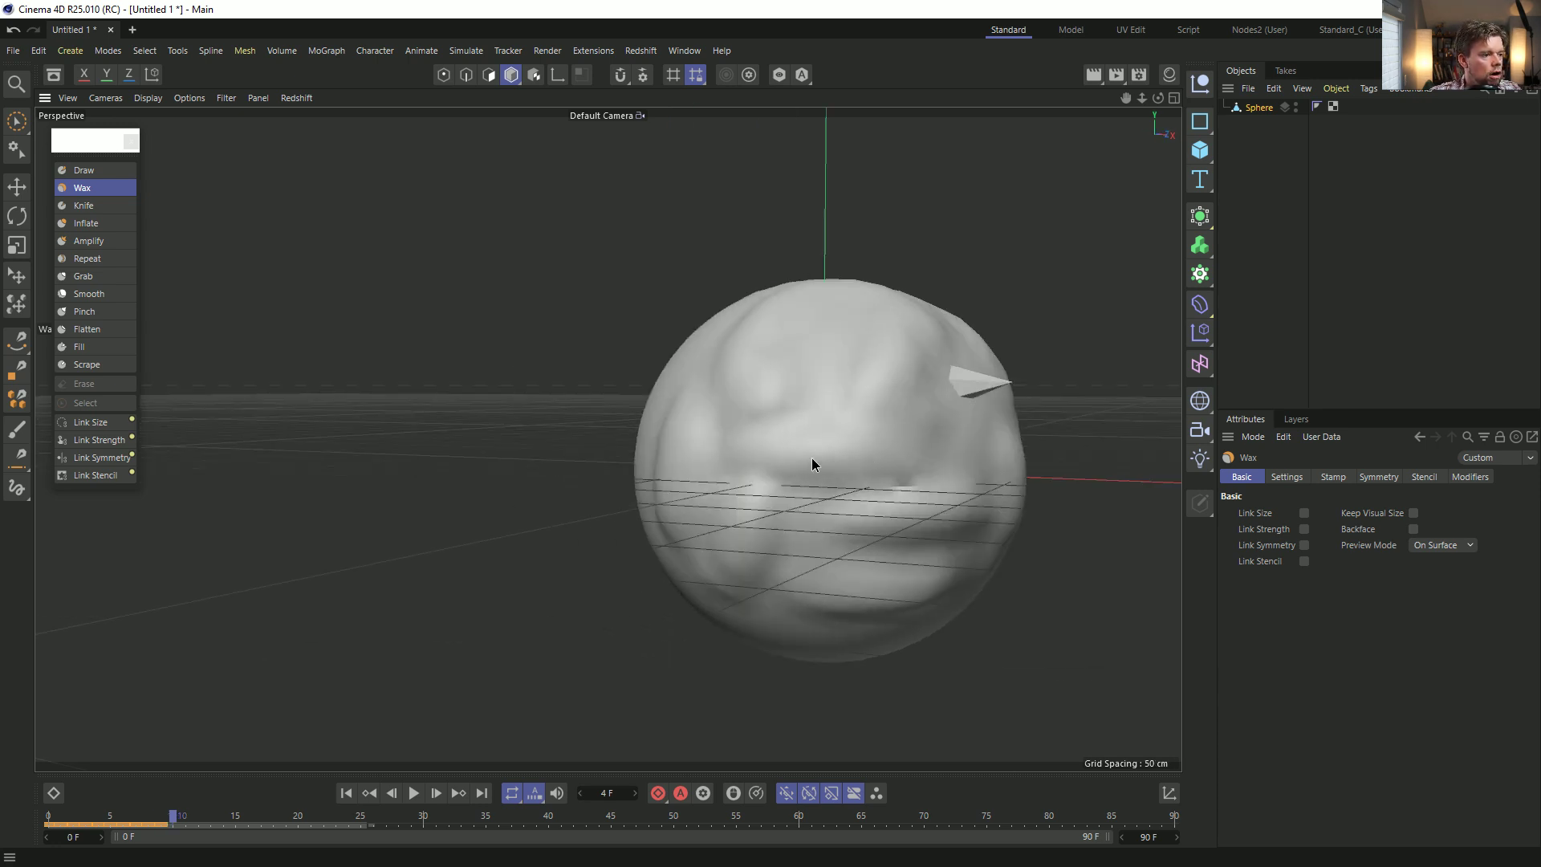
# Sculpt more Wax strokes on the sphere at frames 10 and 11, keyframing each shape, and switch to the Move tool.
pyautogui.moveTo(813, 465)
pyautogui.keyDown('alt'); pyautogui.mouseDown()
pyautogui.moveTo(939, 450)
pyautogui.moveTo(784, 481)
pyautogui.moveTo(757, 457)
pyautogui.mouseUp(); pyautogui.keyUp('alt')
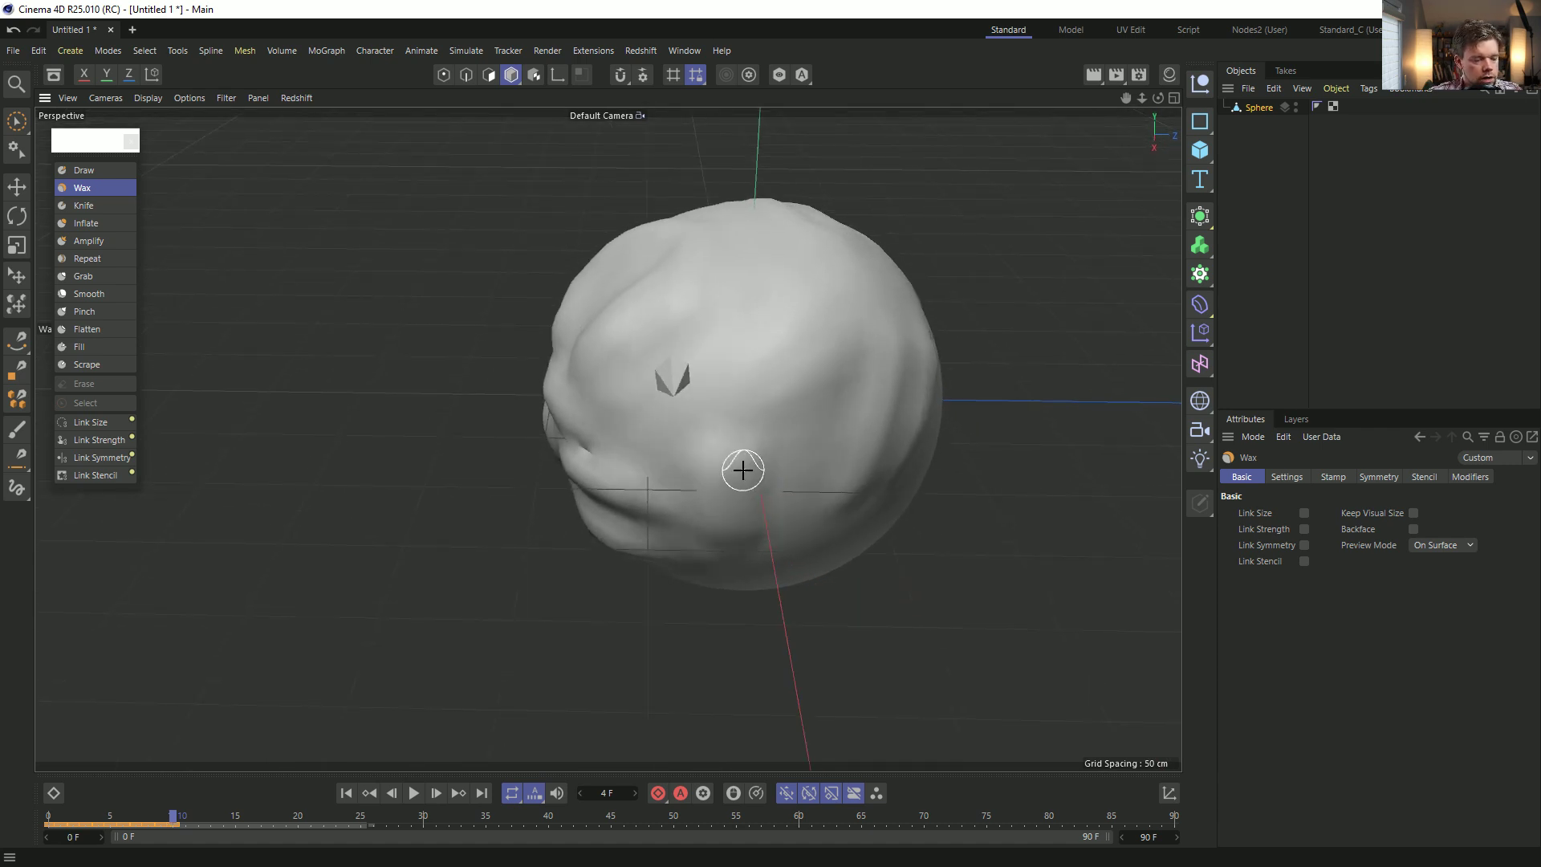
pyautogui.moveTo(789, 383)
pyautogui.mouseDown()
pyautogui.moveTo(744, 537)
pyautogui.moveTo(793, 392)
pyautogui.moveTo(793, 316)
pyautogui.mouseUp()
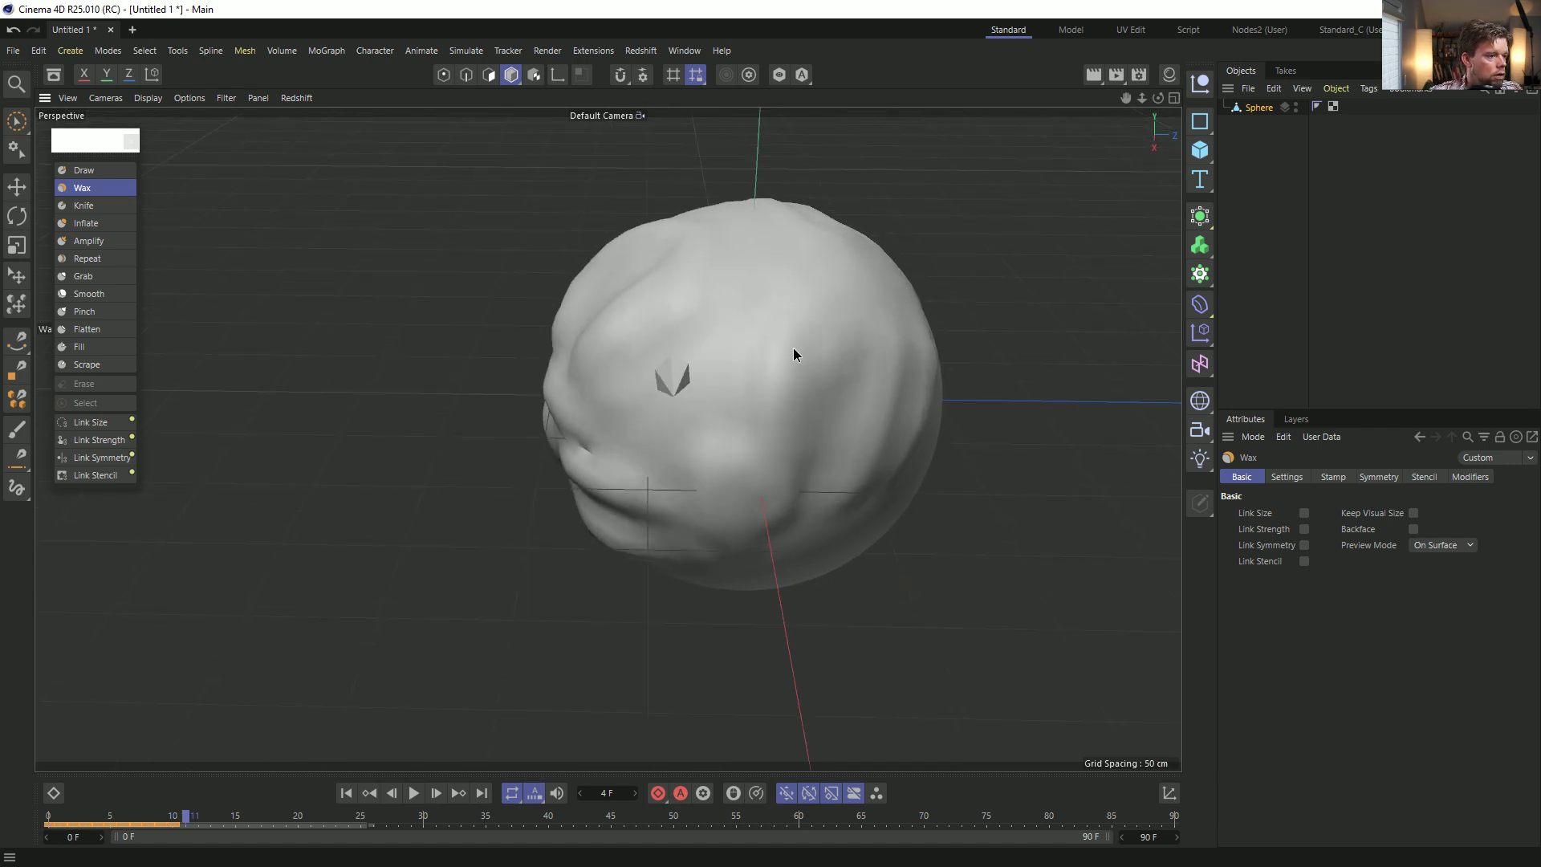
pyautogui.moveTo(760, 441)
pyautogui.keyDown('alt'); pyautogui.mouseDown()
pyautogui.moveTo(910, 392)
pyautogui.moveTo(702, 465)
pyautogui.moveTo(709, 478)
pyautogui.mouseUp(); pyautogui.keyUp('alt')
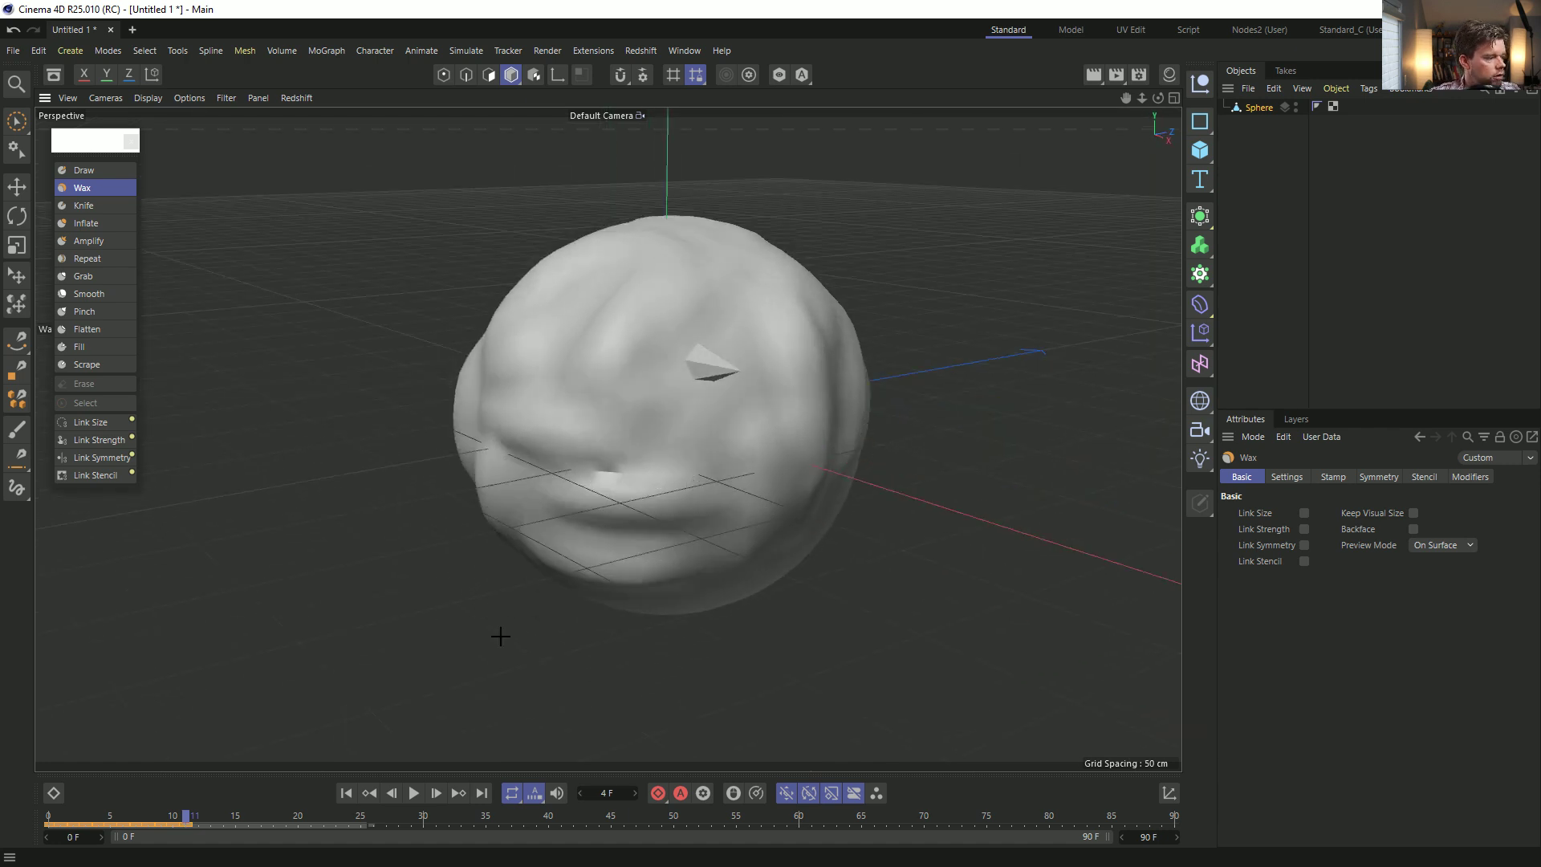
pyautogui.press('e')
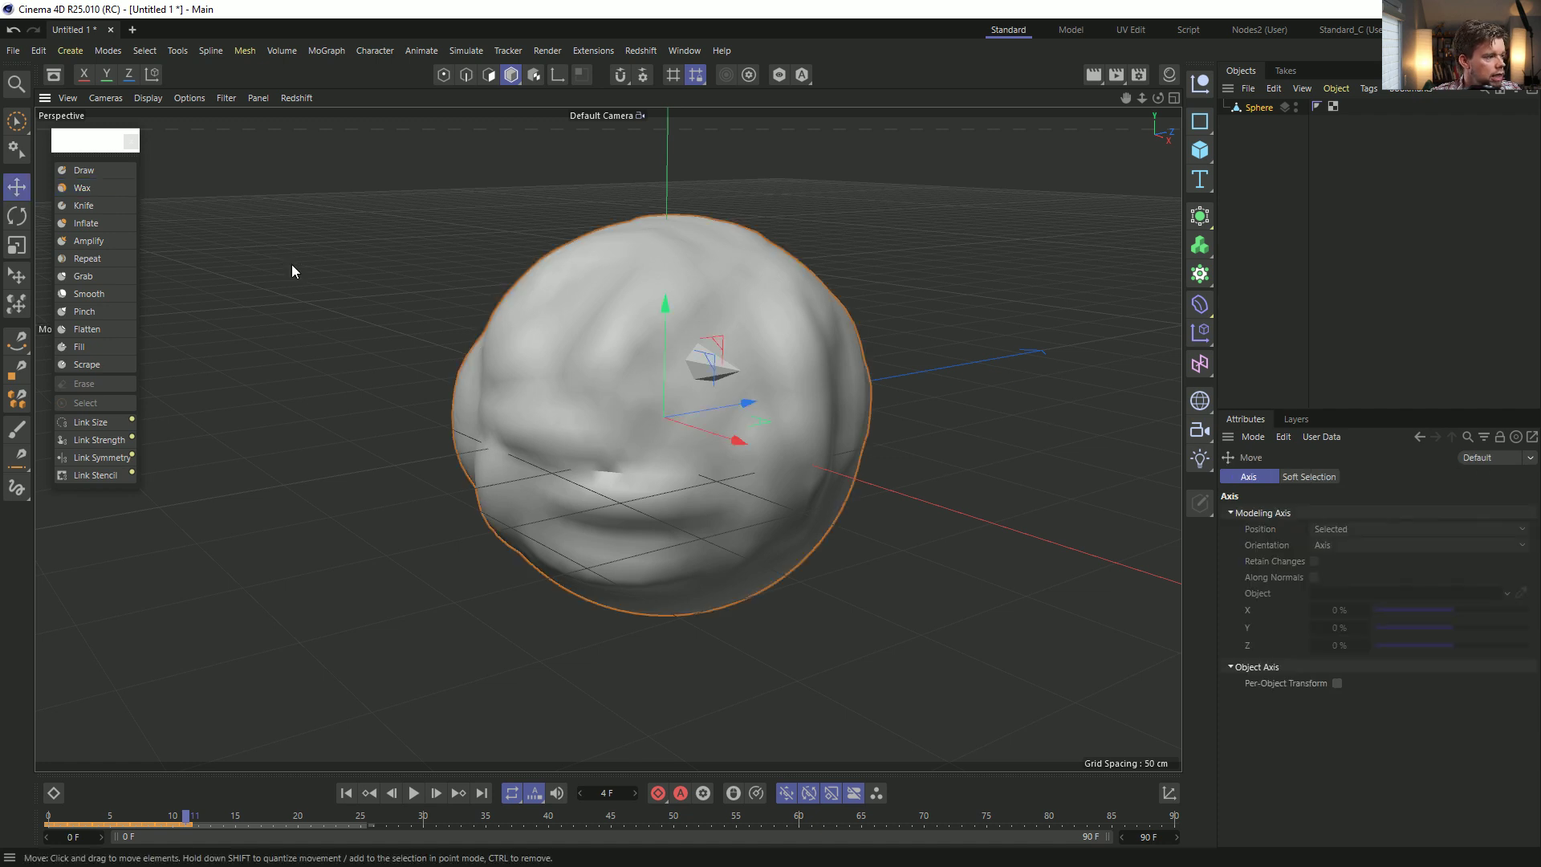
# Return to the start of the animation and step forward frame by frame to review the keyframed sculpting through frame 13.
pyautogui.click(346, 793)
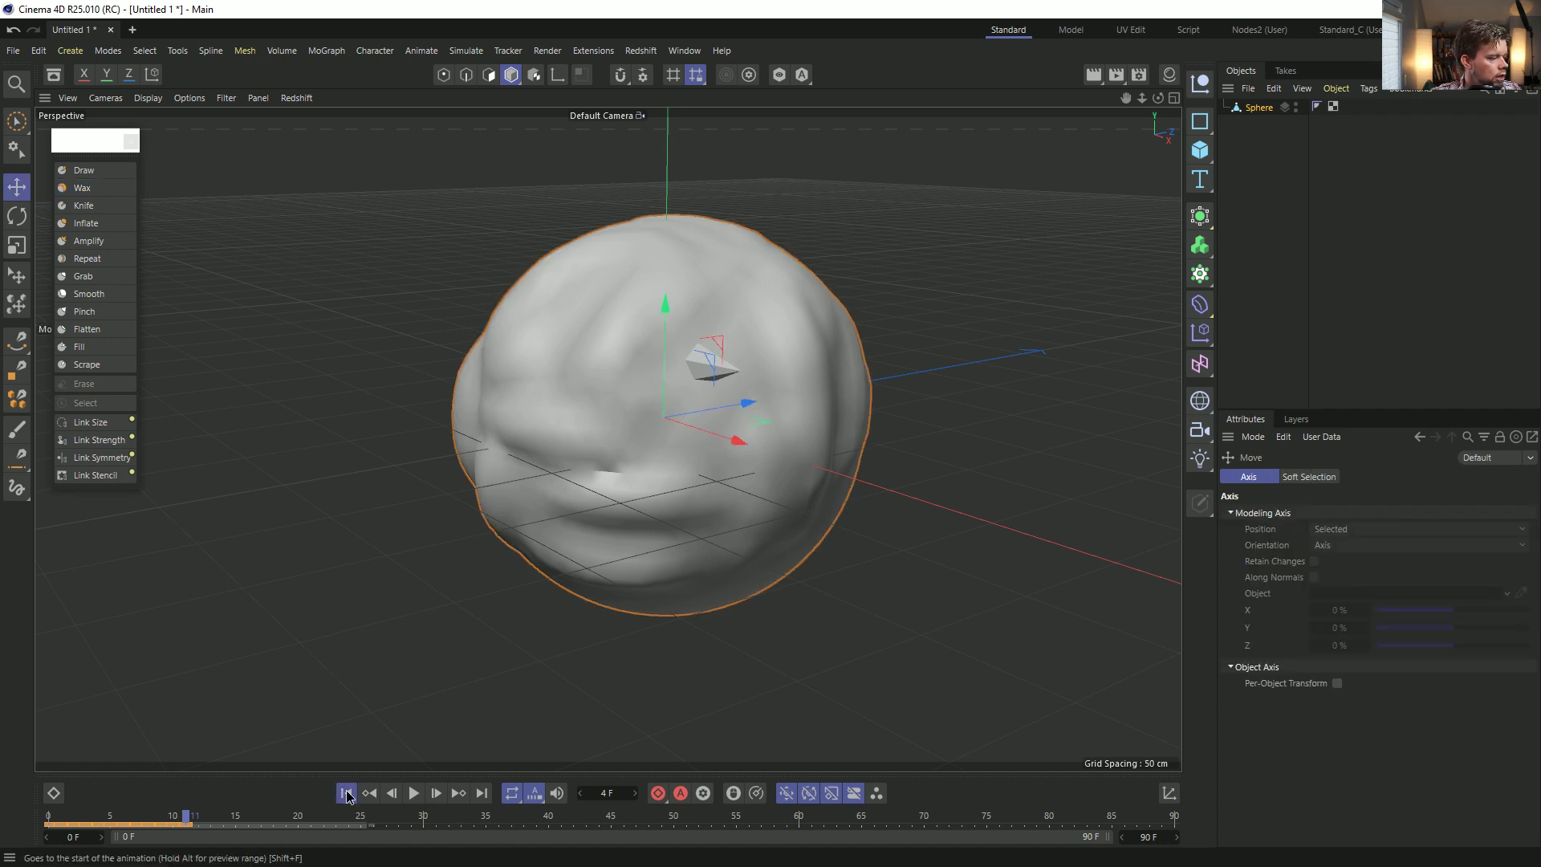
pyautogui.click(436, 793)
pyautogui.click(436, 793)
pyautogui.click(436, 793)
pyautogui.click(436, 793)
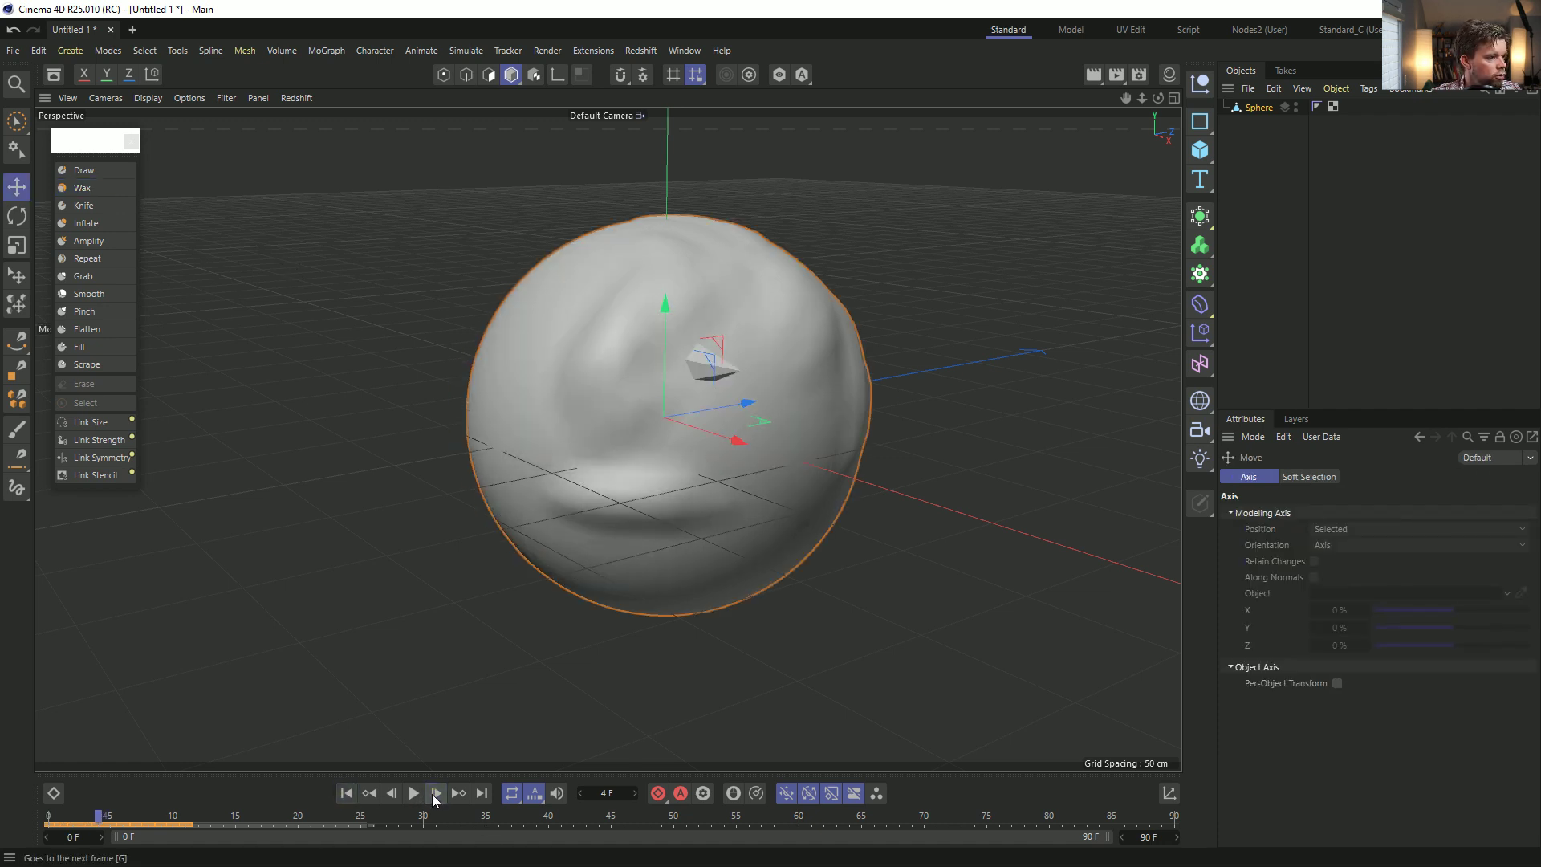
pyautogui.click(436, 793)
pyautogui.click(436, 793)
pyautogui.click(436, 793)
pyautogui.click(436, 793)
pyautogui.click(435, 793)
pyautogui.click(436, 793)
pyautogui.click(436, 793)
pyautogui.click(436, 793)
pyautogui.click(436, 793)
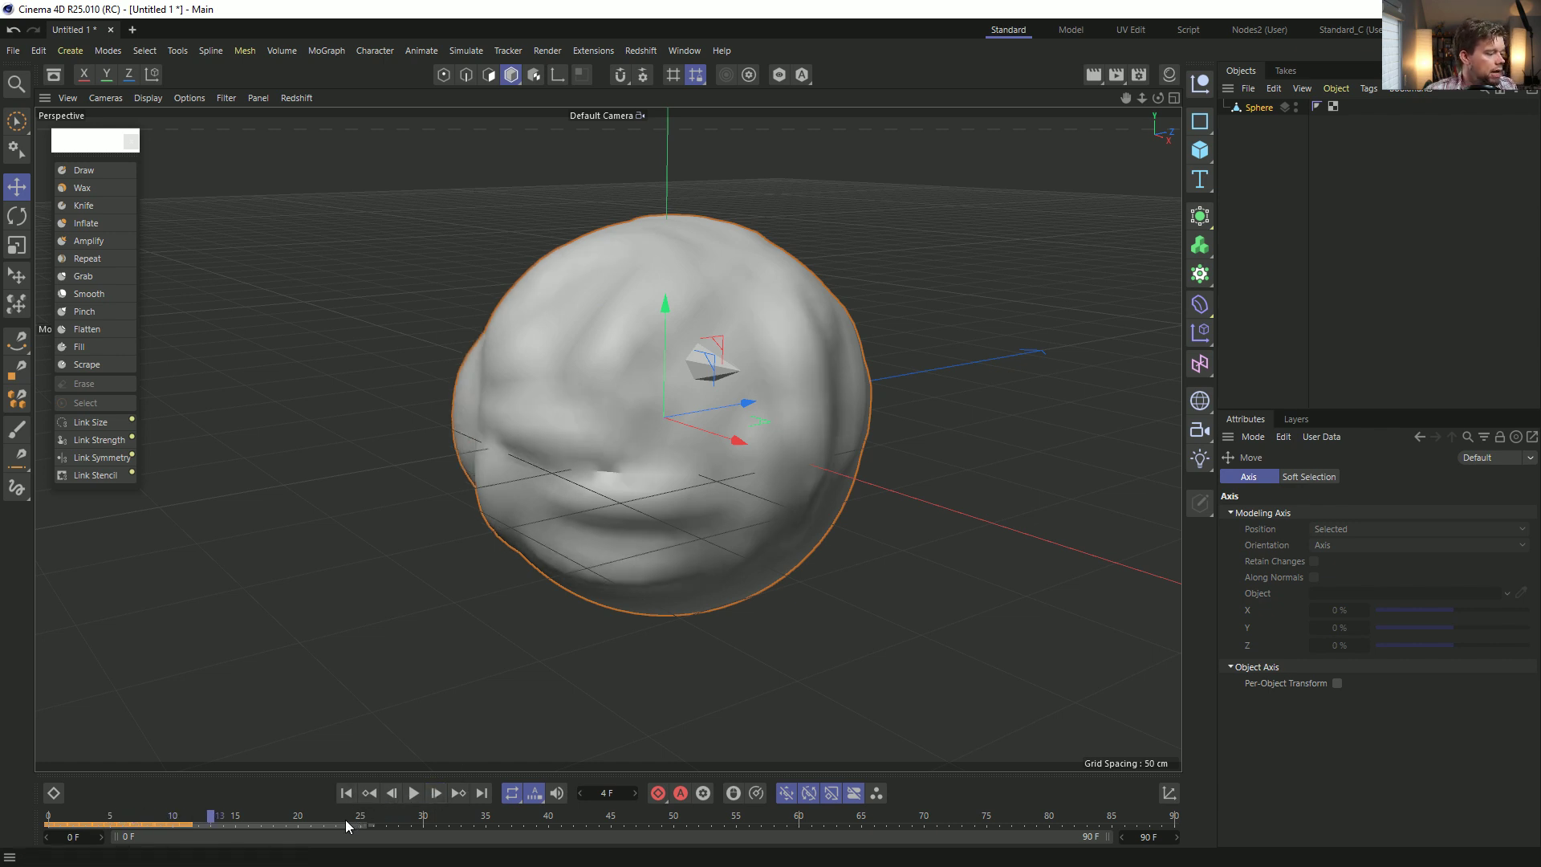
# Stretch the twelve point-level keys across the timeline to about frame 76 and play the slowed animation from the start.
pyautogui.moveTo(338, 822)
pyautogui.mouseDown()
pyautogui.moveTo(200, 825)
pyautogui.moveTo(1136, 836)
pyautogui.mouseUp()
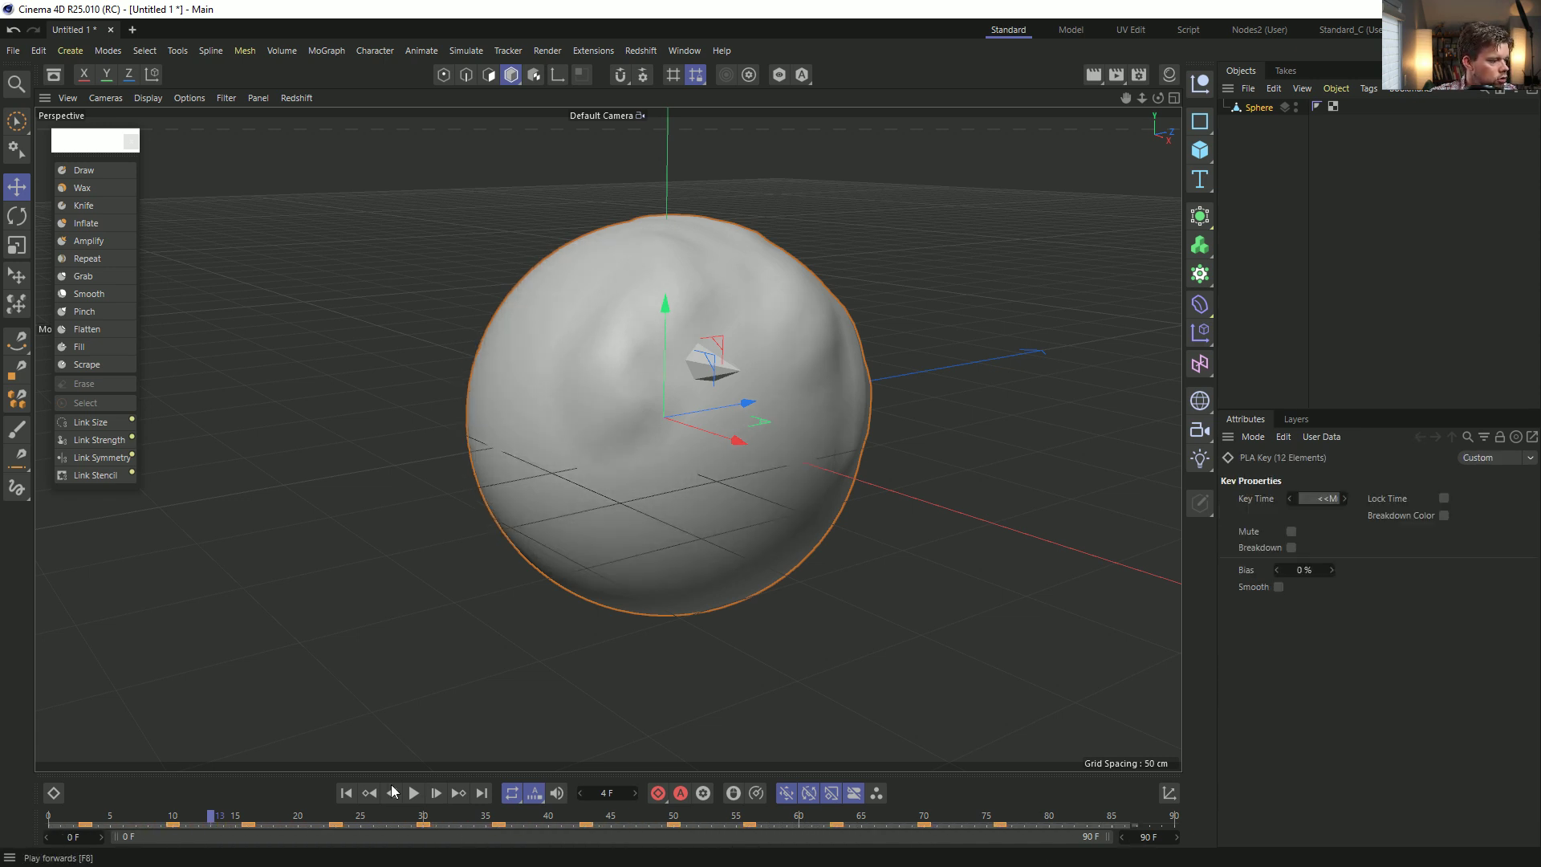
pyautogui.click(346, 794)
pyautogui.click(413, 793)
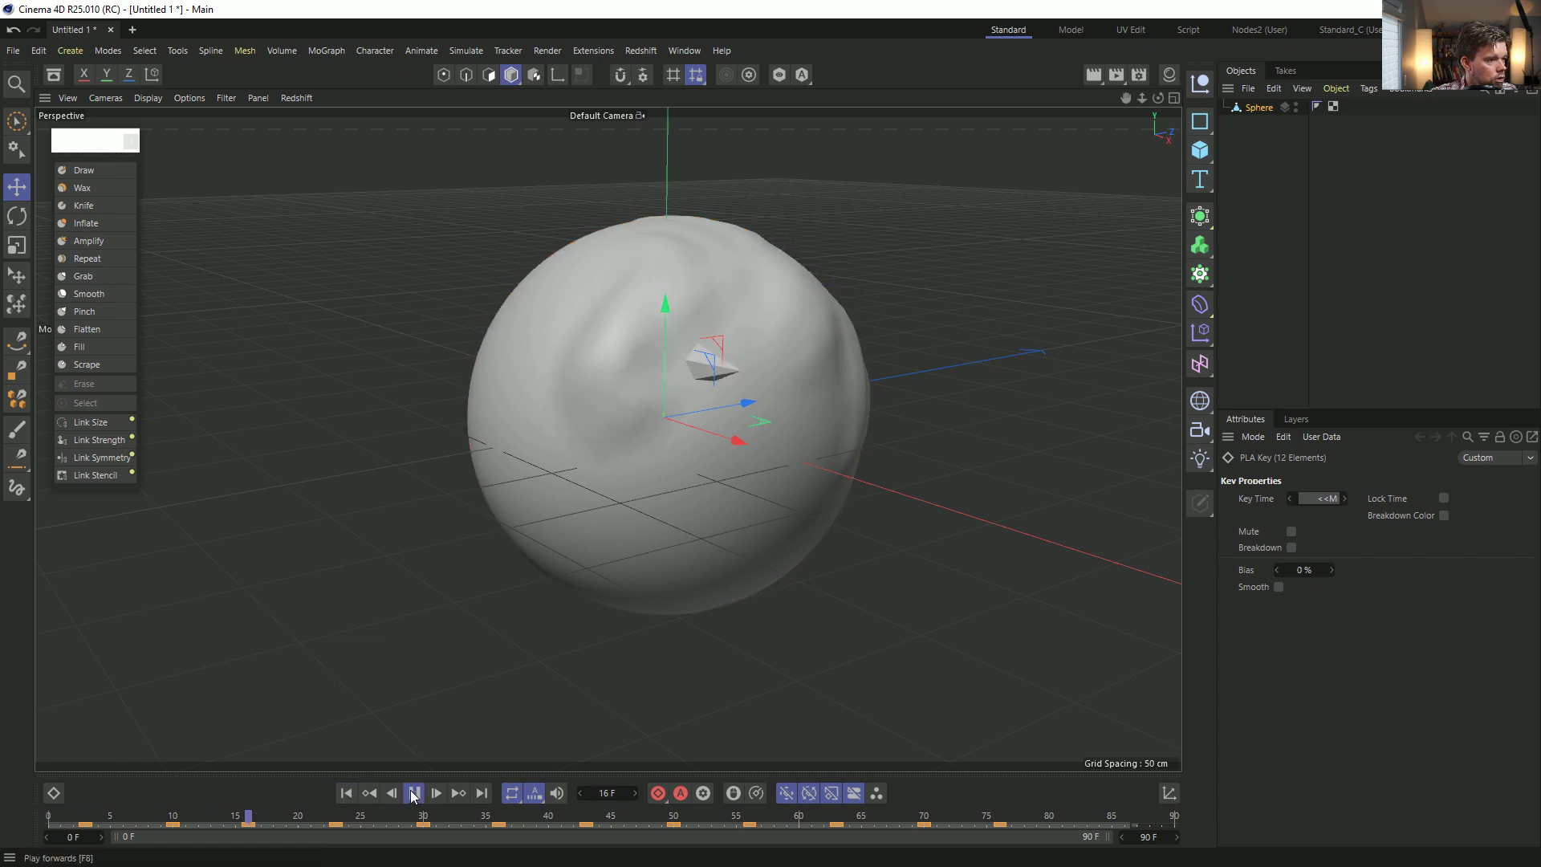
pyautogui.keyDown('alt'); pyautogui.moveTo(581, 456); pyautogui.dragTo(679, 502); pyautogui.keyUp('alt')
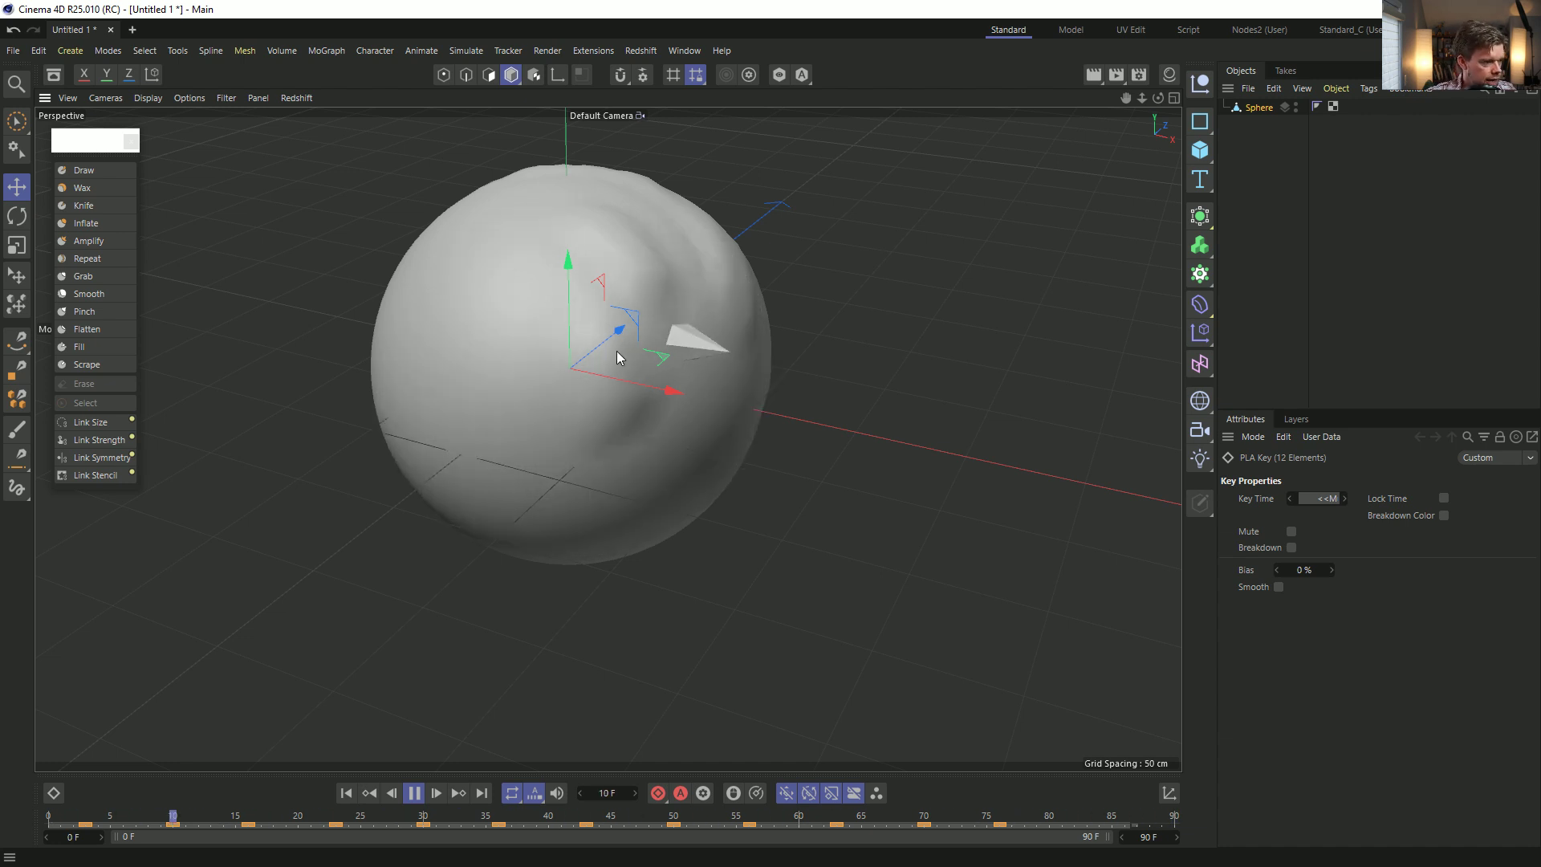
pyautogui.click(414, 793)
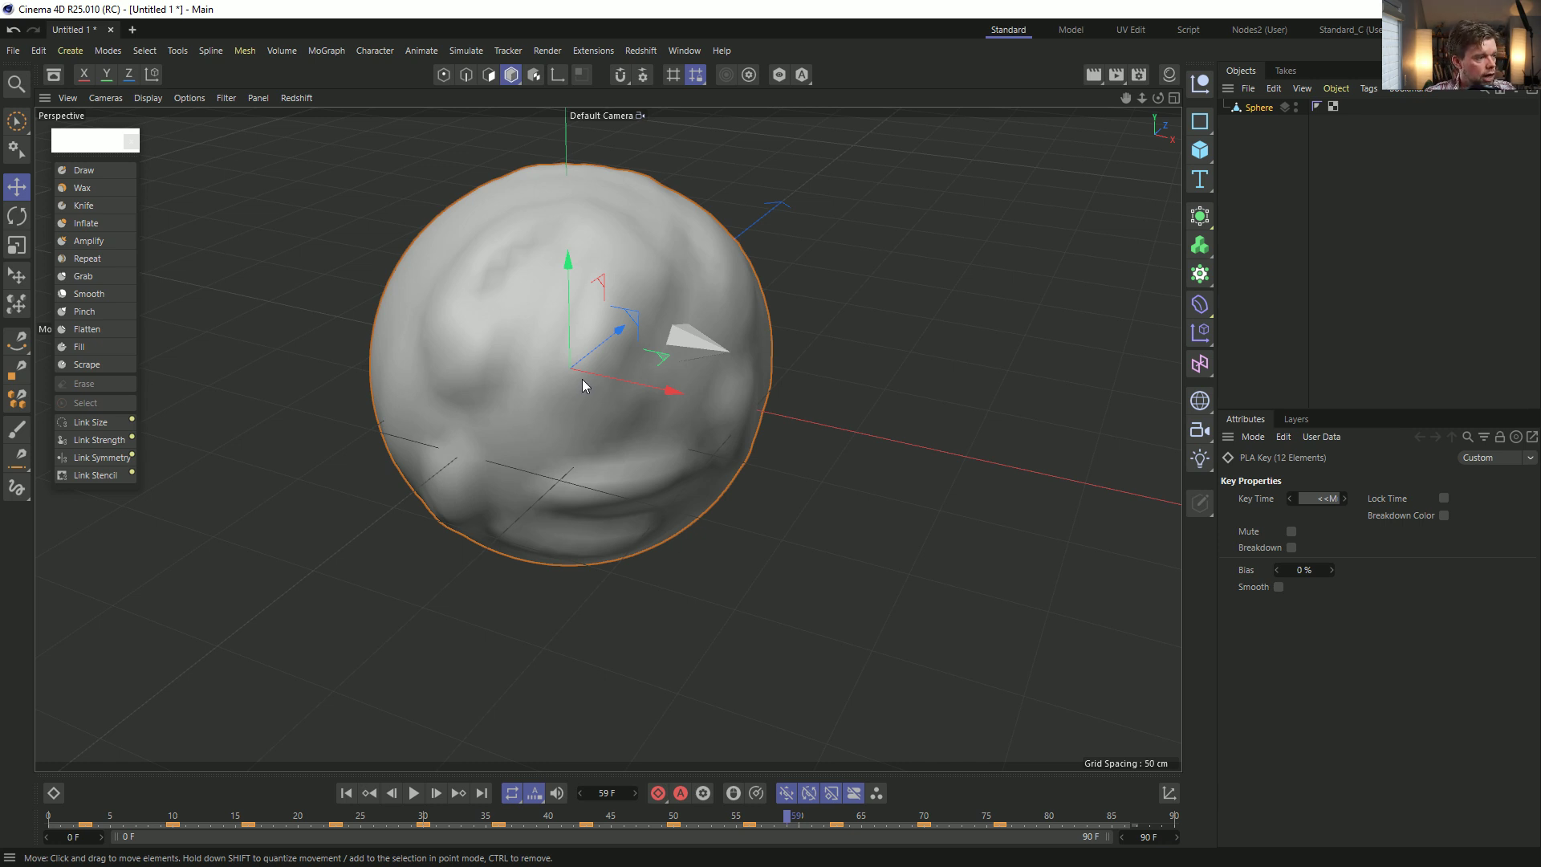
# Replay the sculpting animation from the start with the sphere's front in view, and scrub through the timeline to frame 90.
pyautogui.keyDown('alt'); pyautogui.moveTo(605, 399); pyautogui.dragTo(552, 387); pyautogui.keyUp('alt')
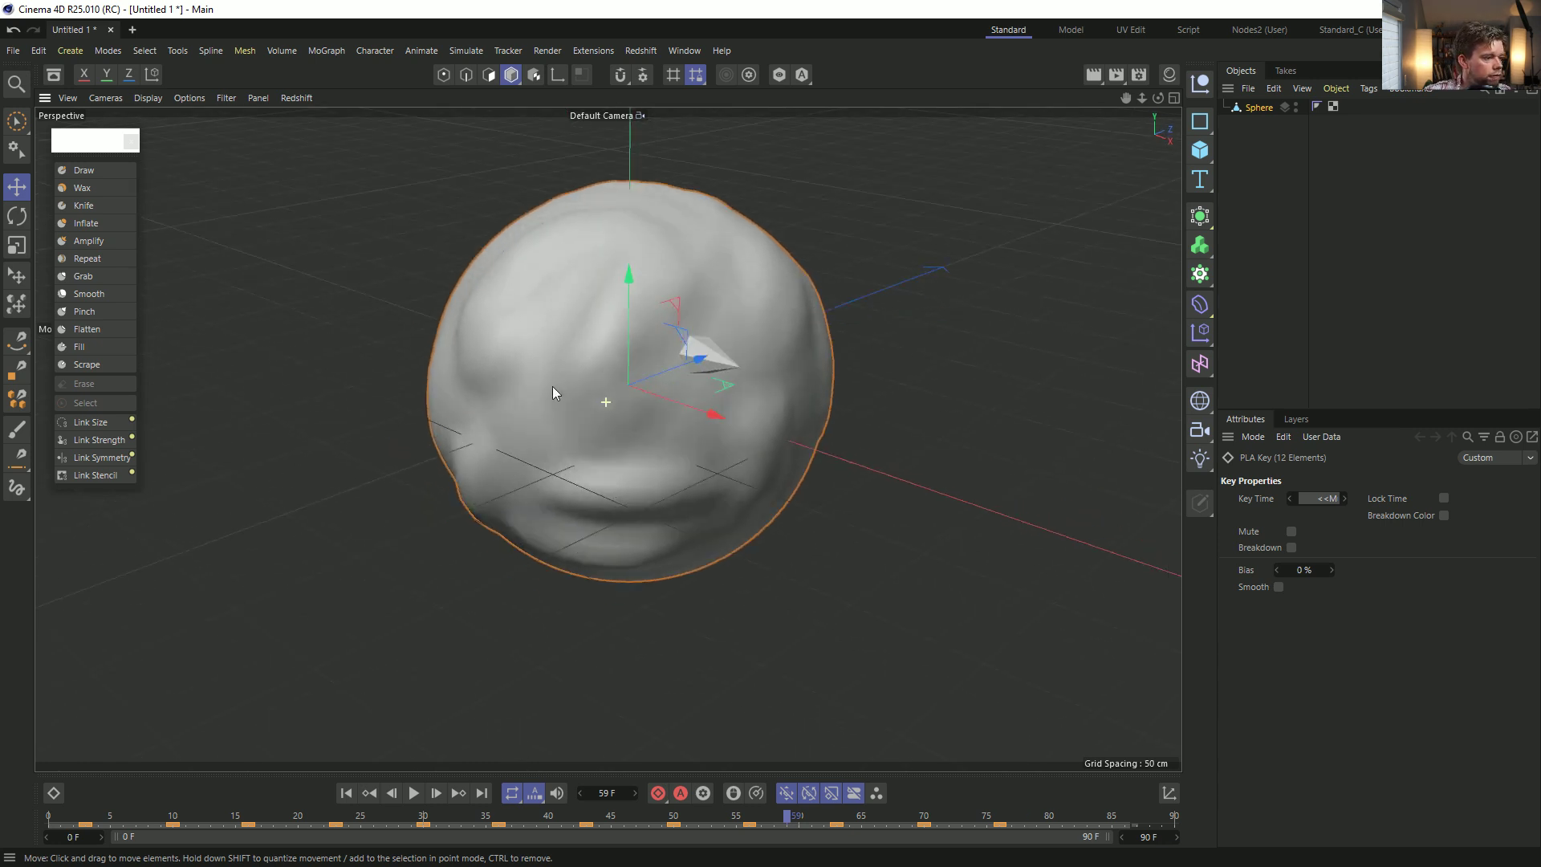
pyautogui.click(345, 793)
pyautogui.click(413, 793)
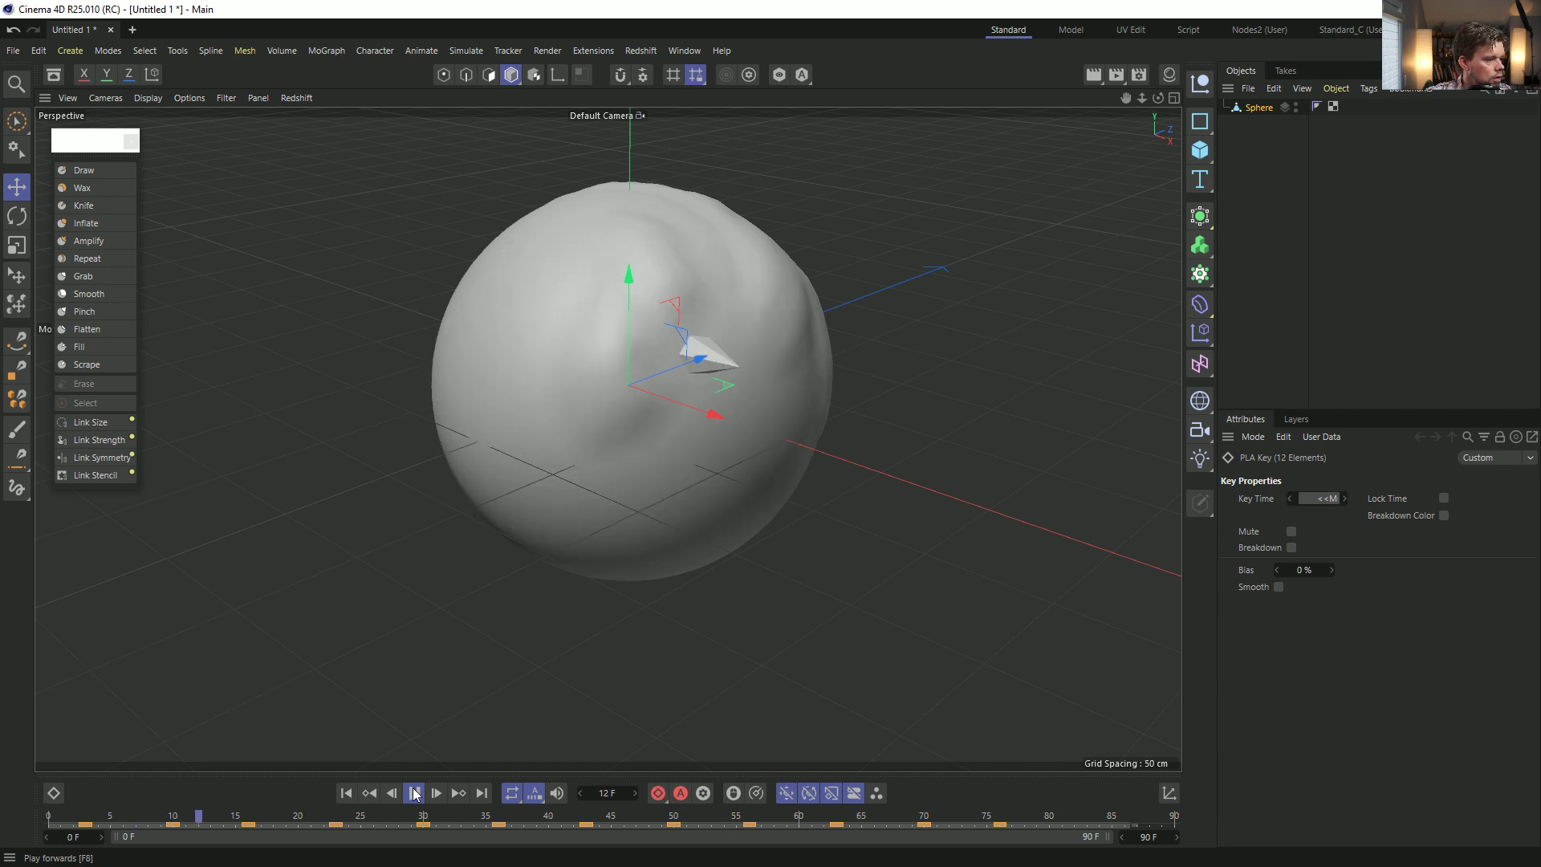
pyautogui.click(415, 795)
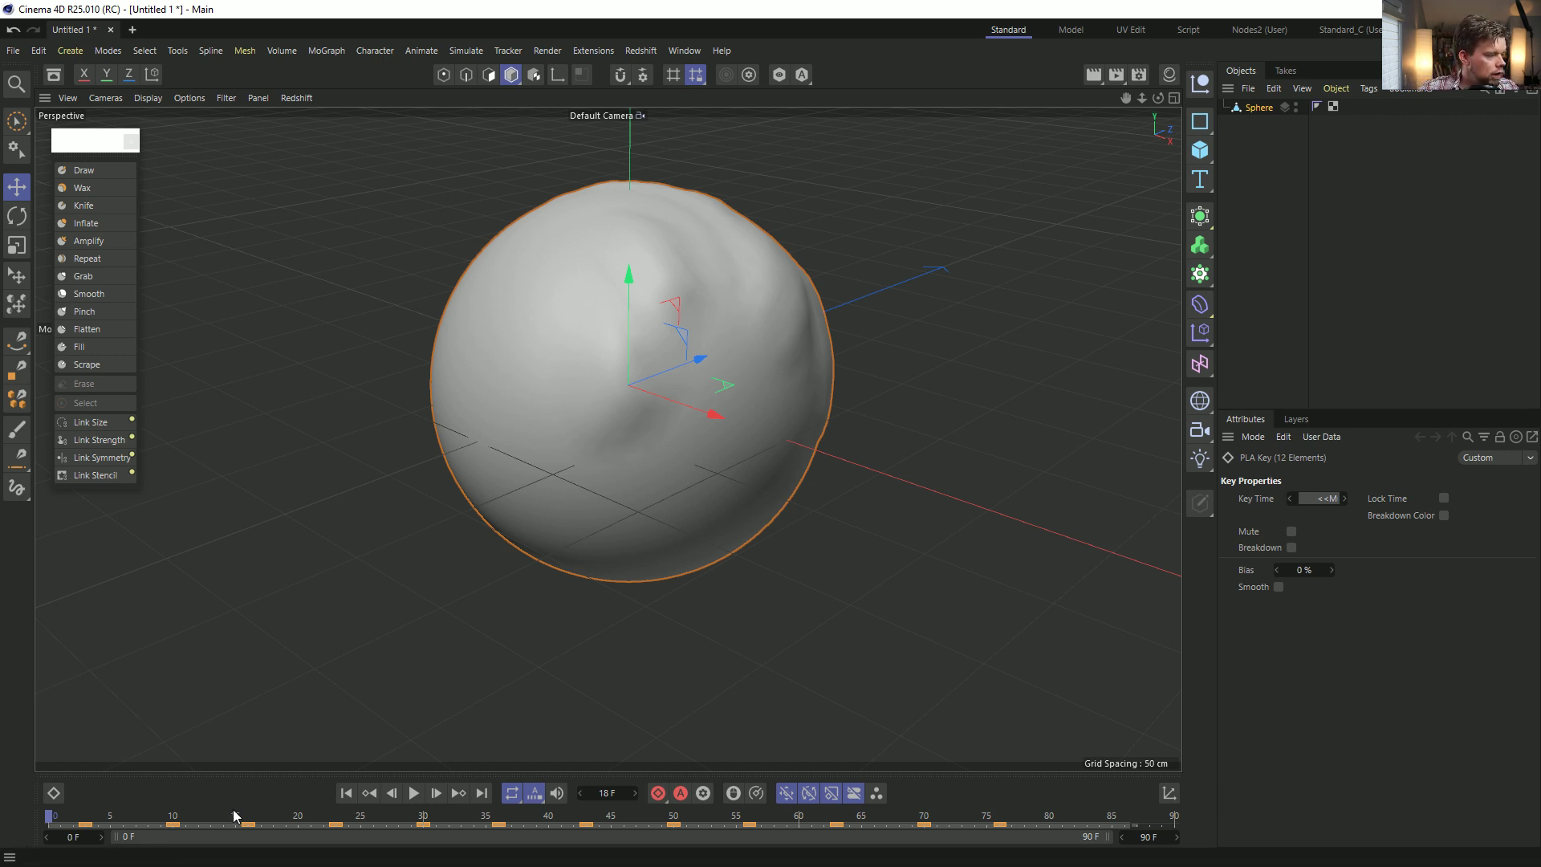
pyautogui.moveTo(318, 819)
pyautogui.mouseDown()
pyautogui.moveTo(206, 816)
pyautogui.moveTo(1254, 802)
pyautogui.mouseUp()
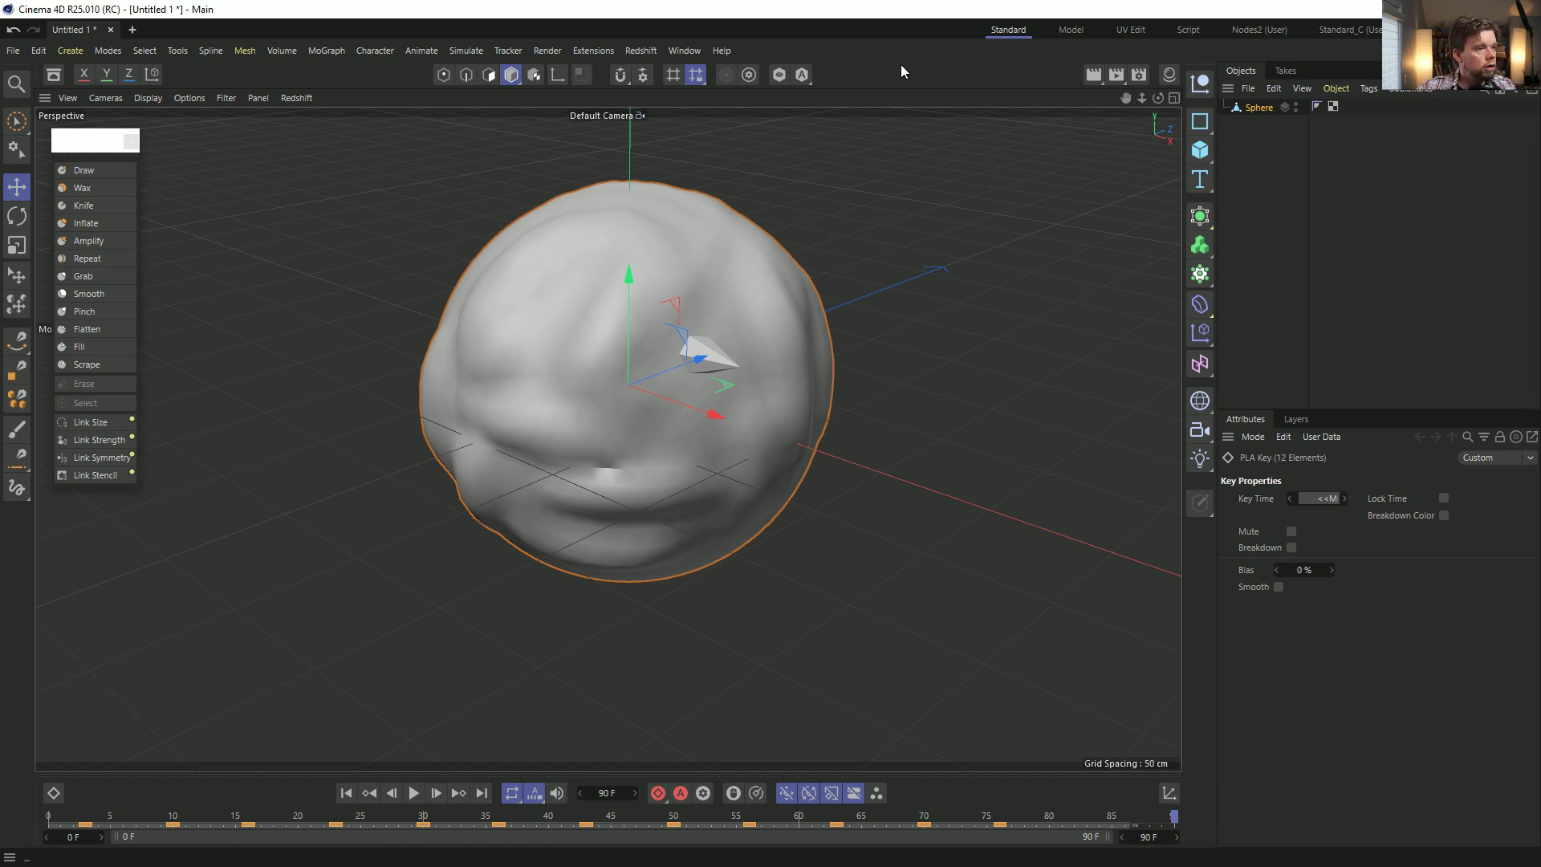
# Save the scene in the SceneFiles folder as [4a]CapturingPaintSteps_Manual.c4d.
pyautogui.hotkey('ctrl', 's')
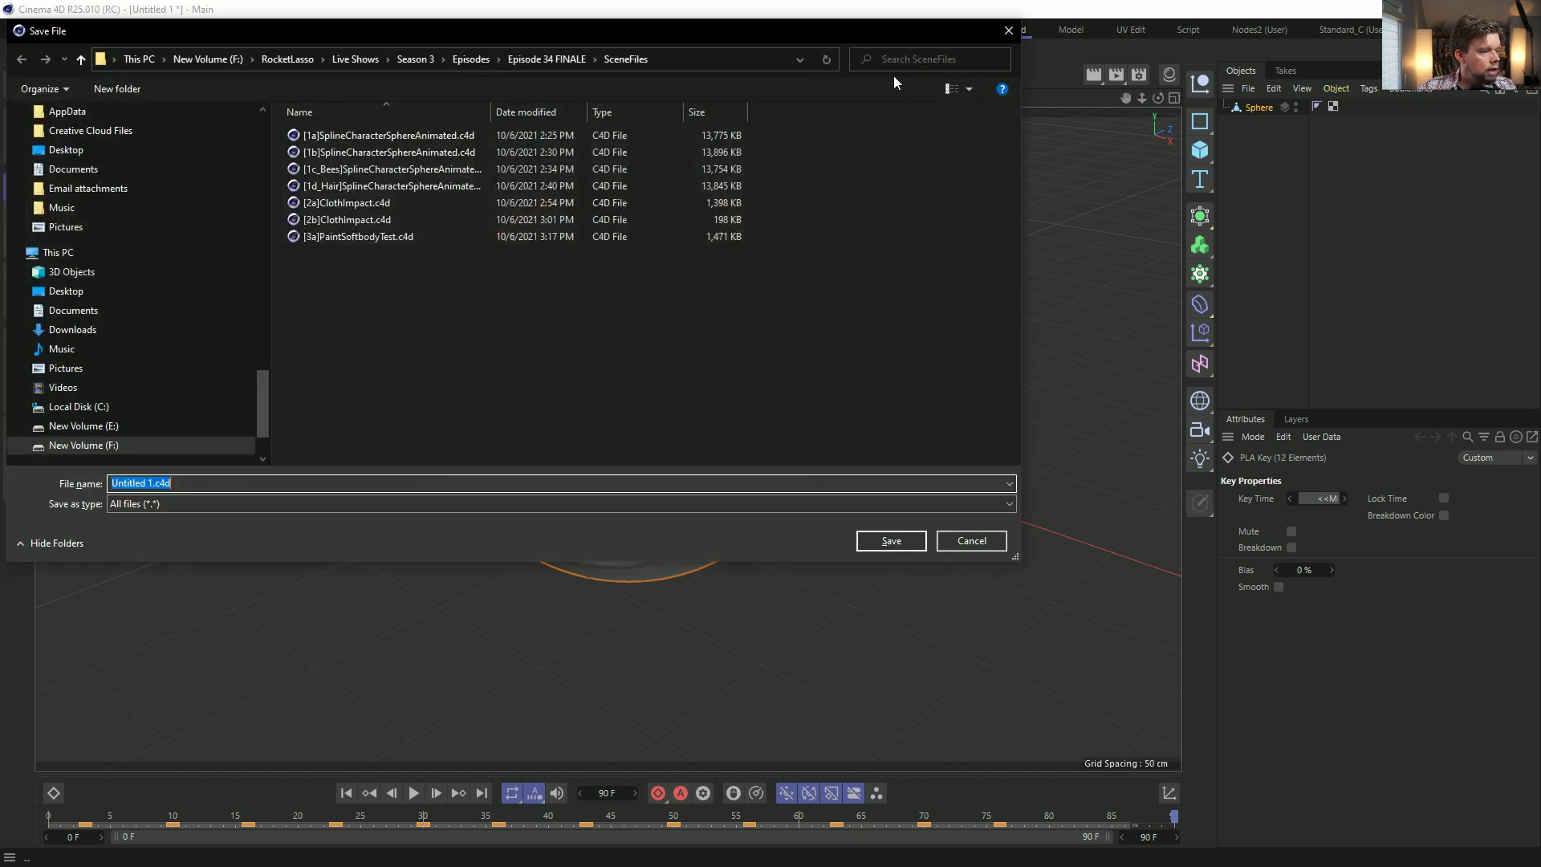
pyautogui.click(377, 236)
pyautogui.click(126, 486)
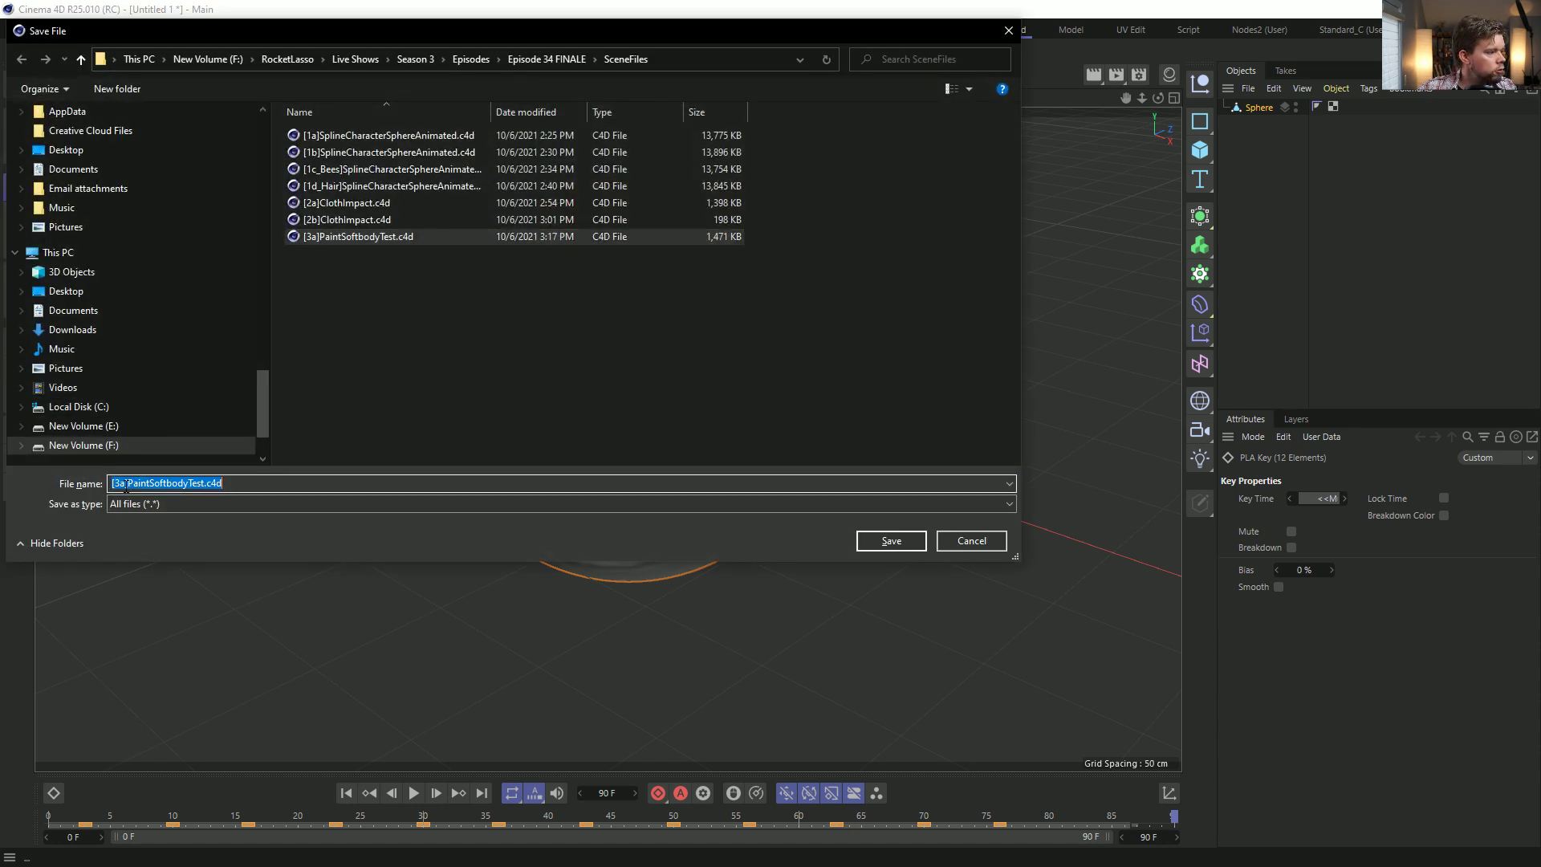
pyautogui.click(126, 482)
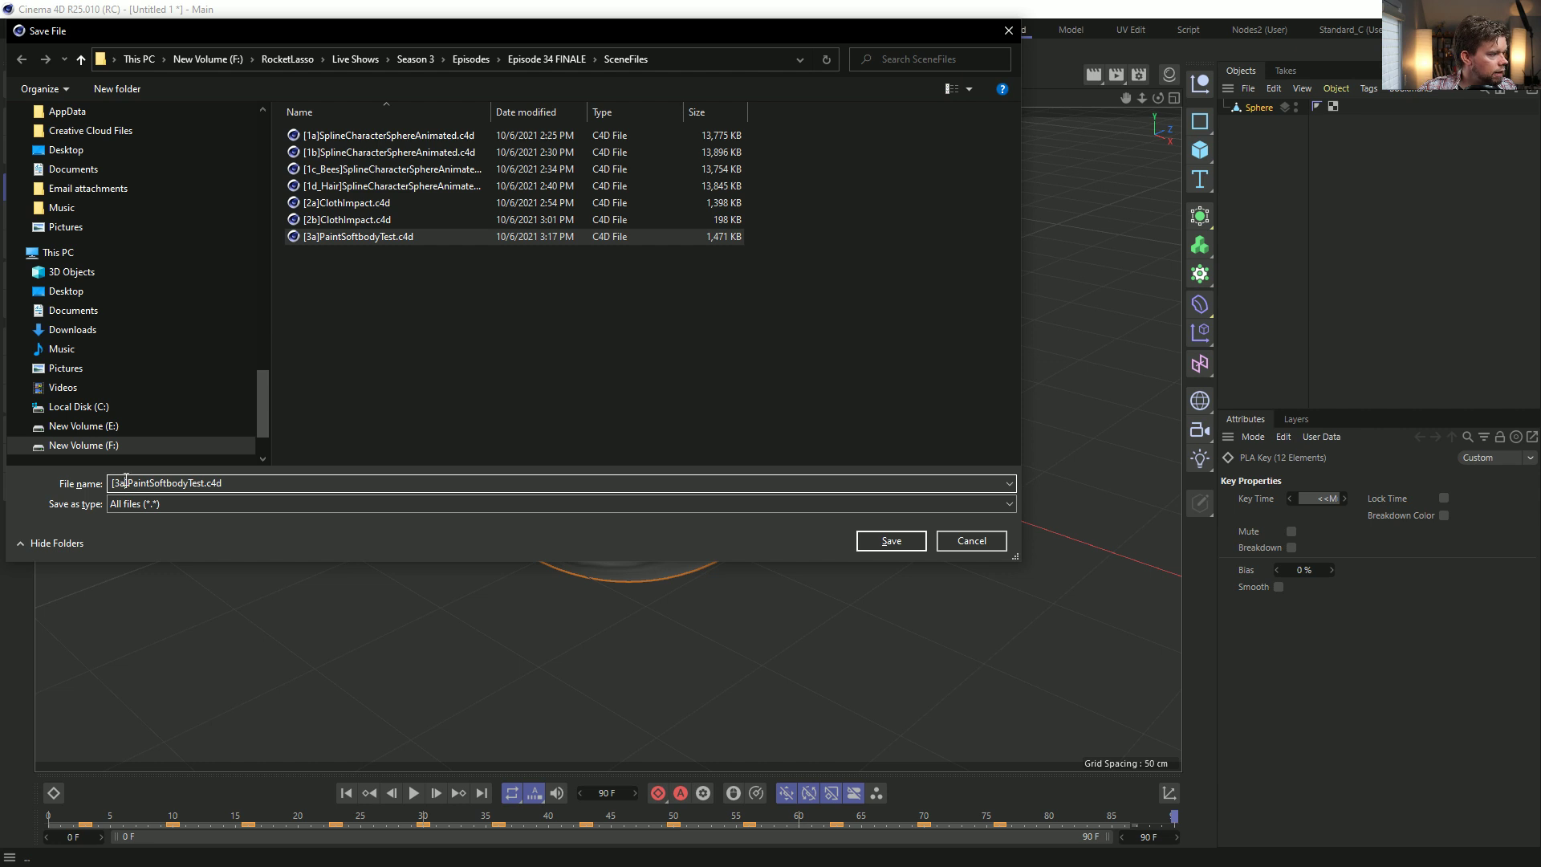
pyautogui.press('BackSpace')
pyautogui.press('BackSpace')
pyautogui.write('4a')
pyautogui.hotkey('shift', 'Right')
pyautogui.hotkey('shift', 'Right')
pyautogui.hotkey('shift', 'Right')
pyautogui.hotkey('shift', 'Right')
pyautogui.hotkey('shift', 'Right')
pyautogui.hotkey('shift', 'Right')
pyautogui.hotkey('shift', 'Right')
pyautogui.hotkey('shift', 'Right')
pyautogui.hotkey('shift', 'Right')
pyautogui.hotkey('shift', 'Right')
pyautogui.hotkey('shift', 'Right')
pyautogui.hotkey('shift', 'Right')
pyautogui.hotkey('shift', 'Right')
pyautogui.hotkey('shift', 'Right')
pyautogui.hotkey('shift', 'Right')
pyautogui.hotkey('shift', 'Right')
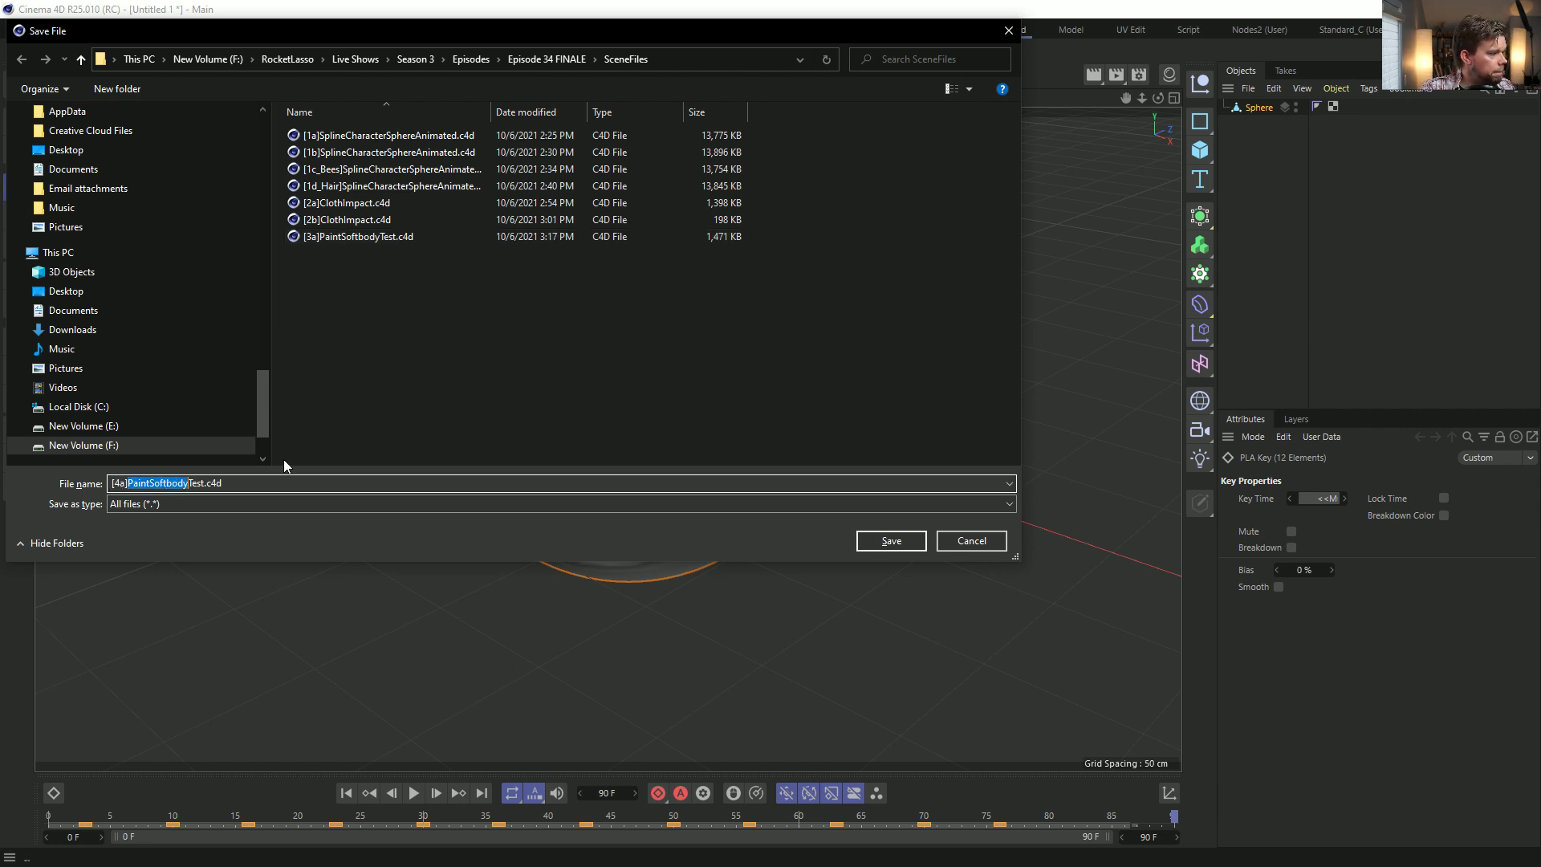
pyautogui.write('CapturingFrame')
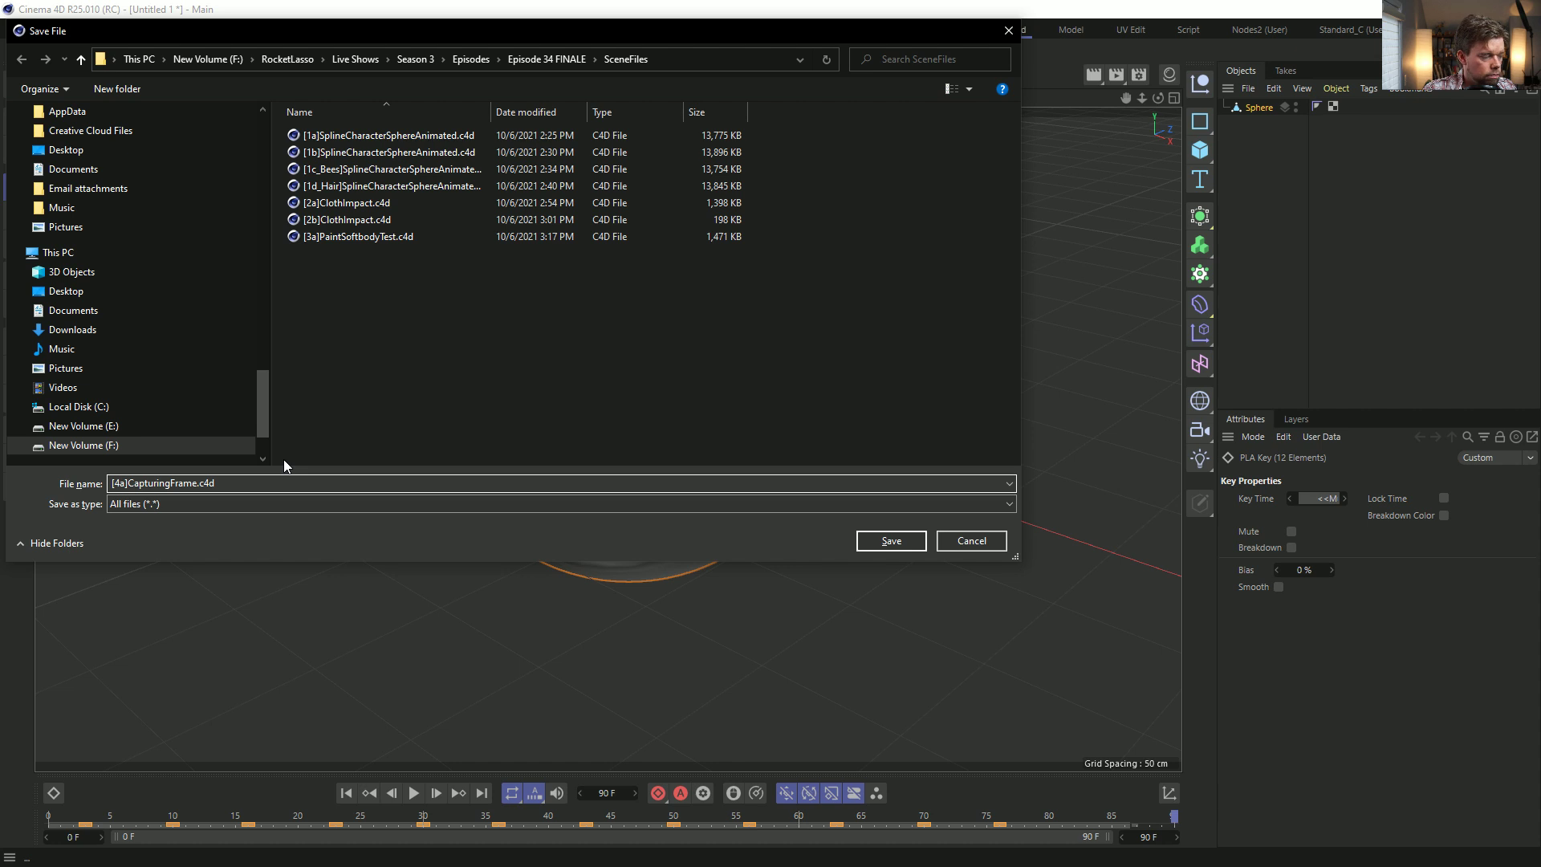
pyautogui.write('PaintSteps')
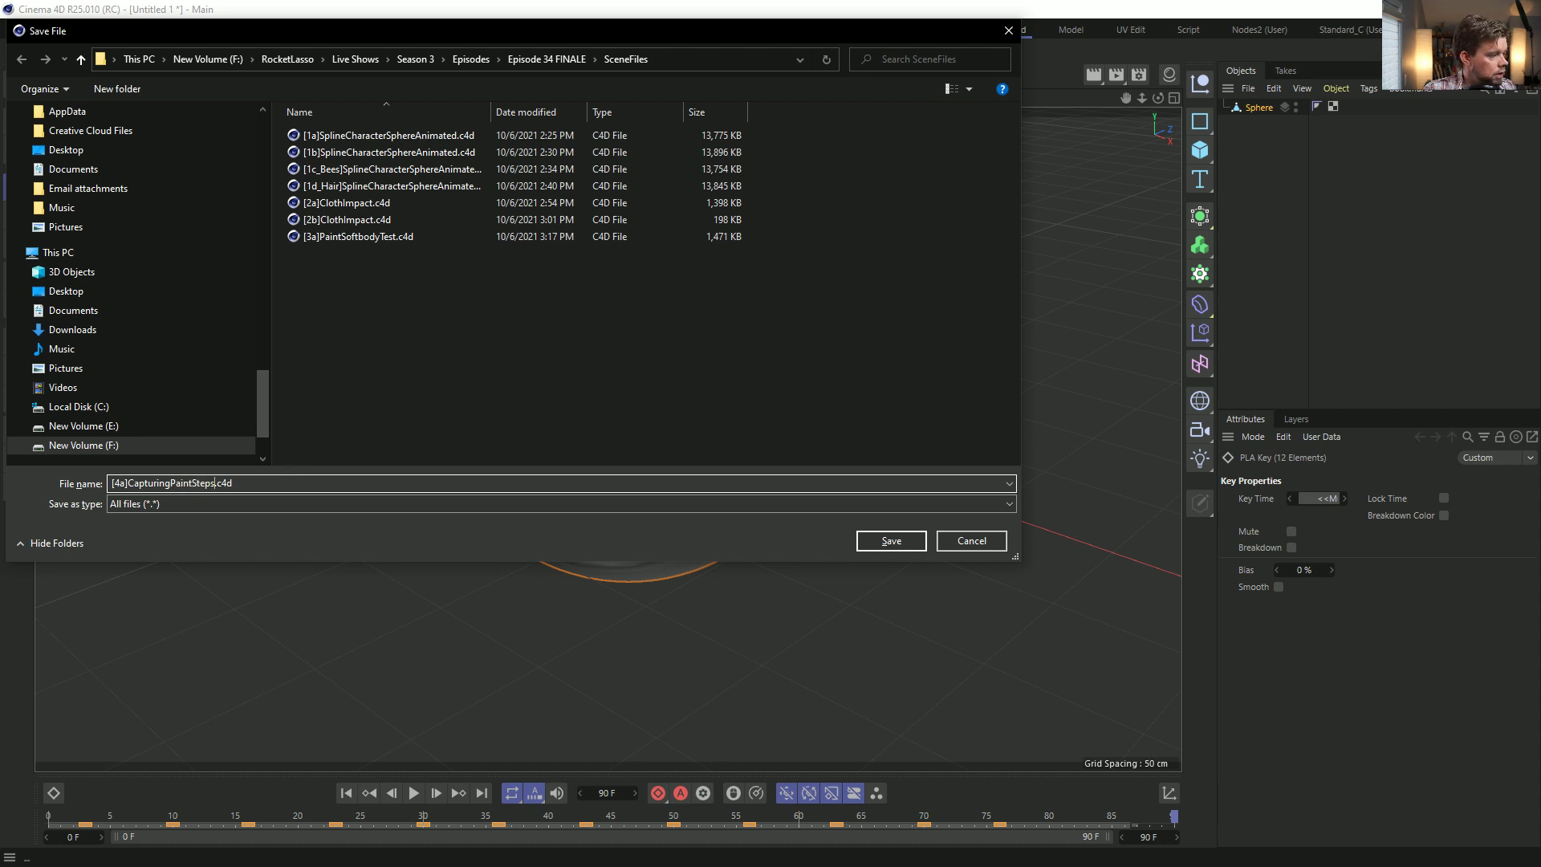
pyautogui.write('_Manual')
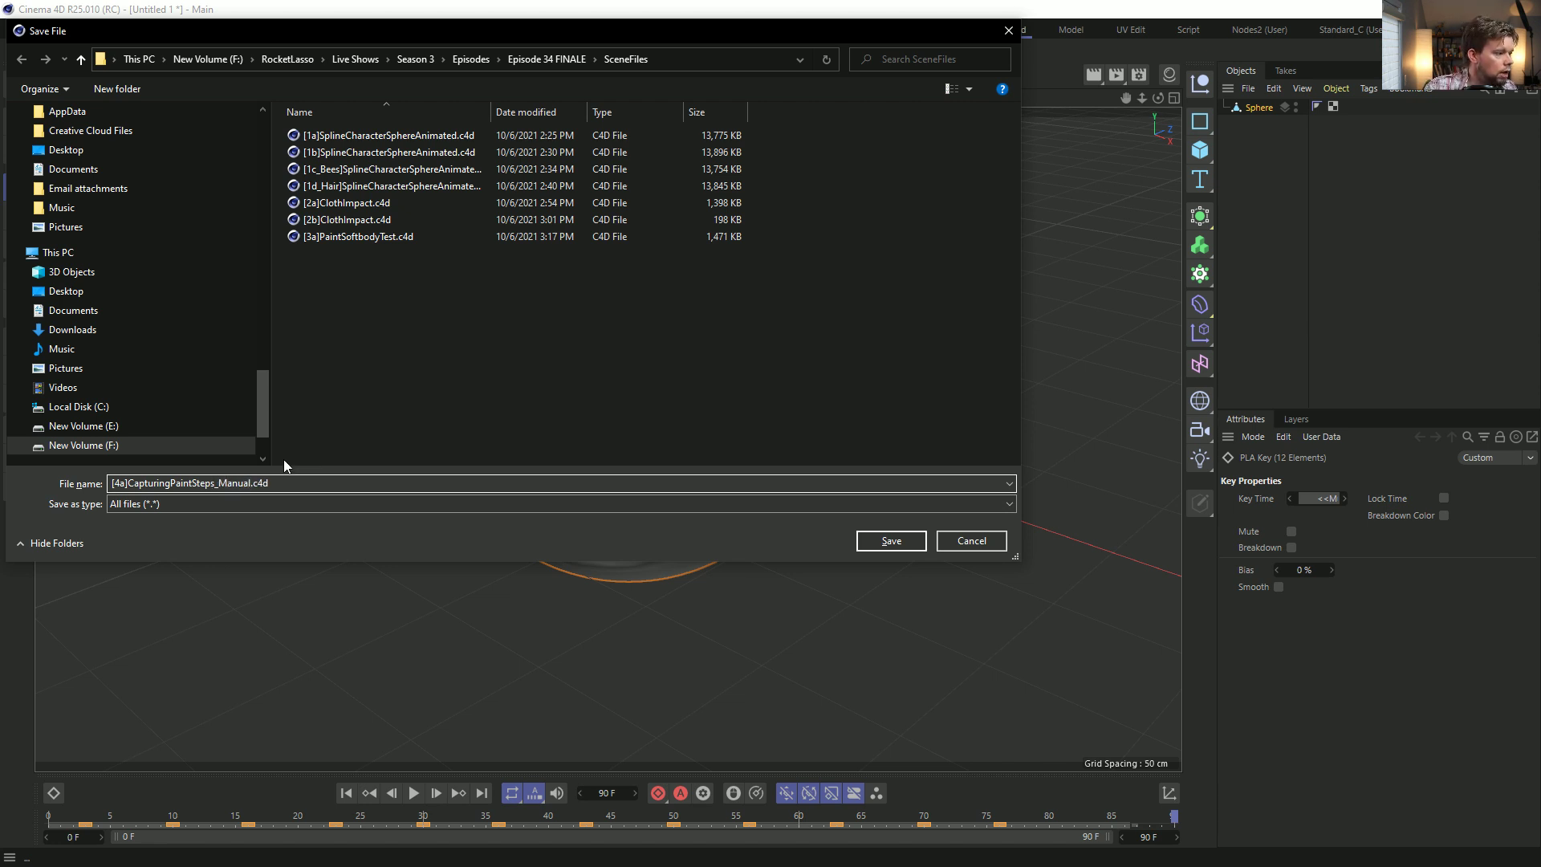
pyautogui.press('Return')
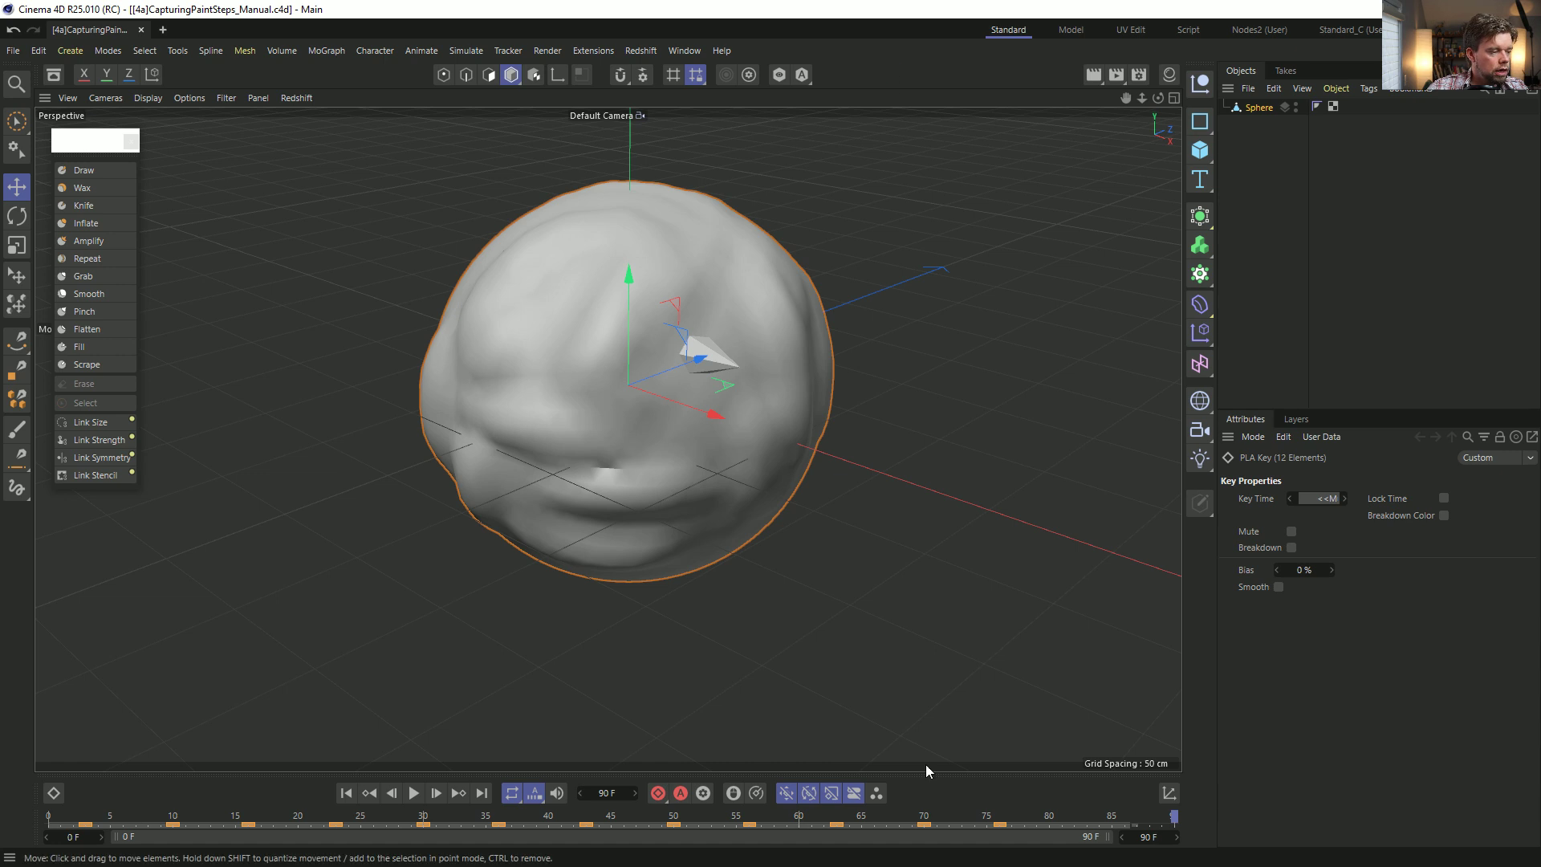
# Switch to the browser and show the Patreon Plugin Discounts Archive post in a maximized window.
pyautogui.hotkey('alt', 'Tab')
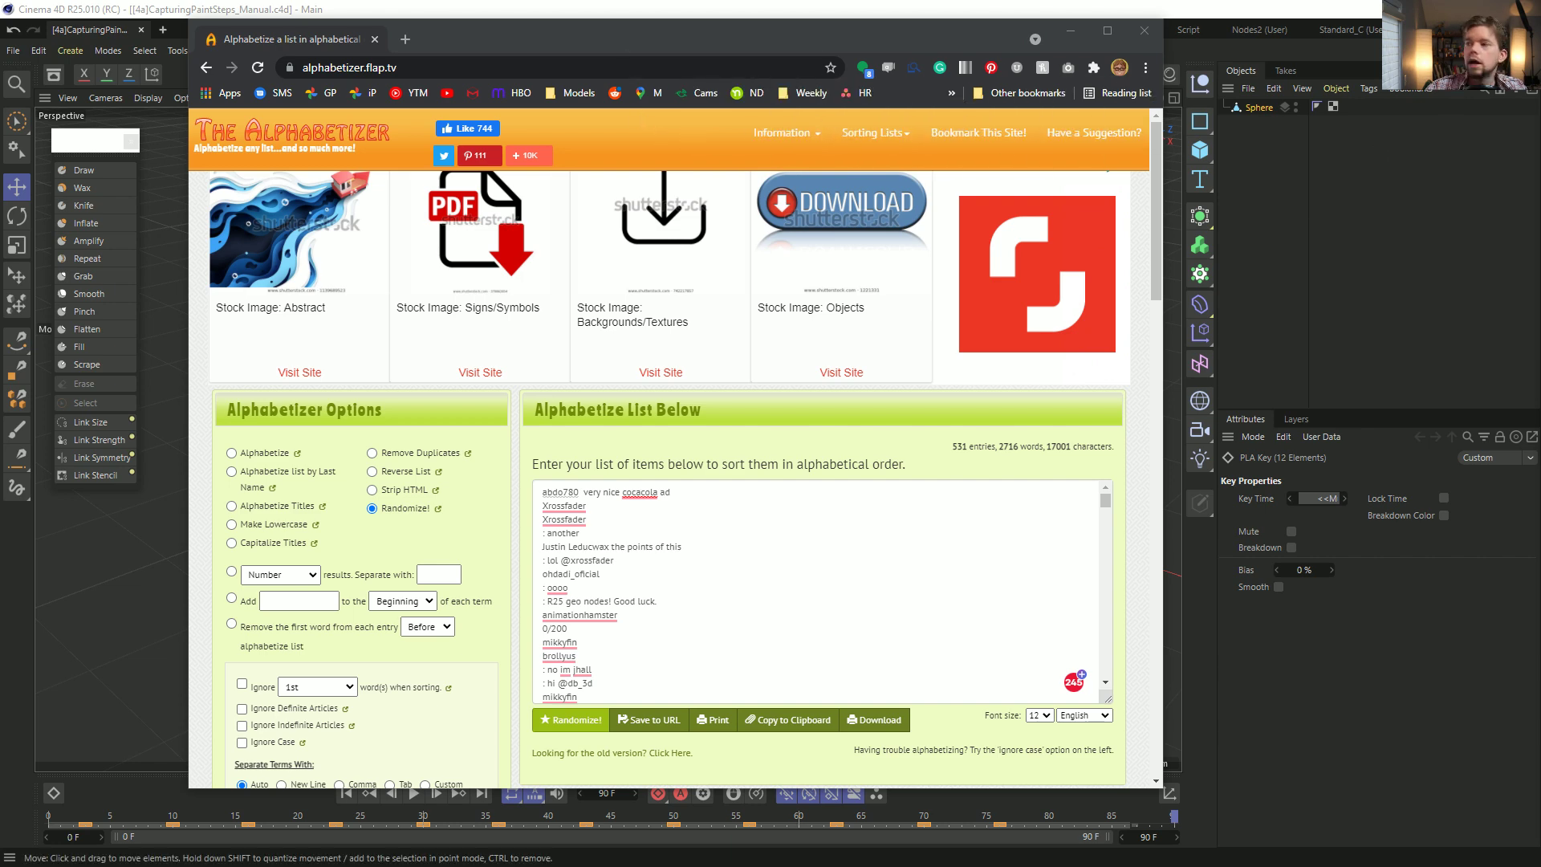
pyautogui.moveTo(1540, 192); pyautogui.dragTo(445, 41)
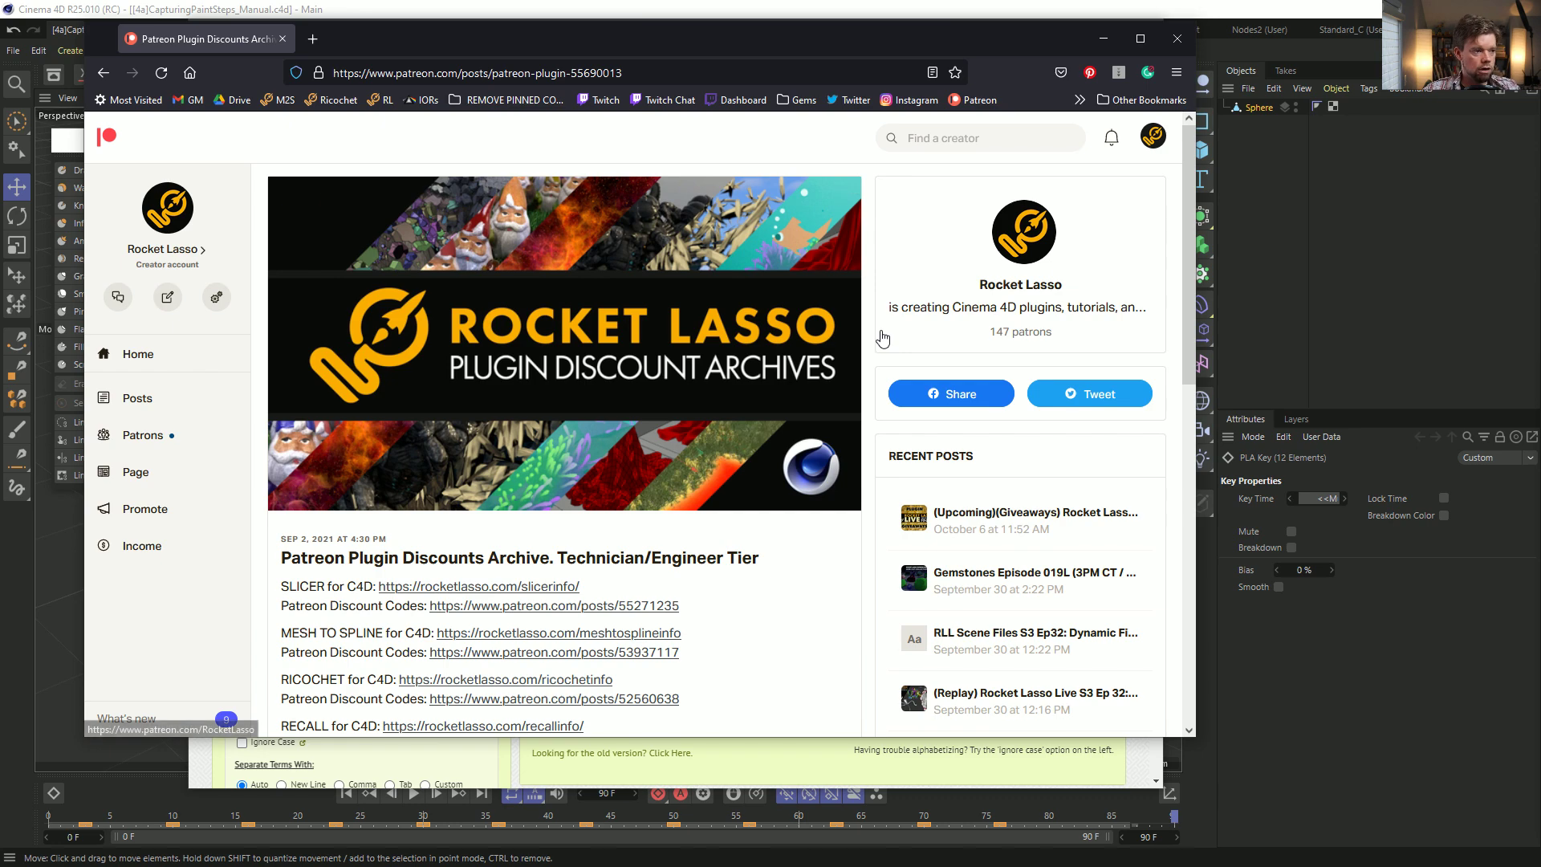
pyautogui.scroll(-2, 482, 562)
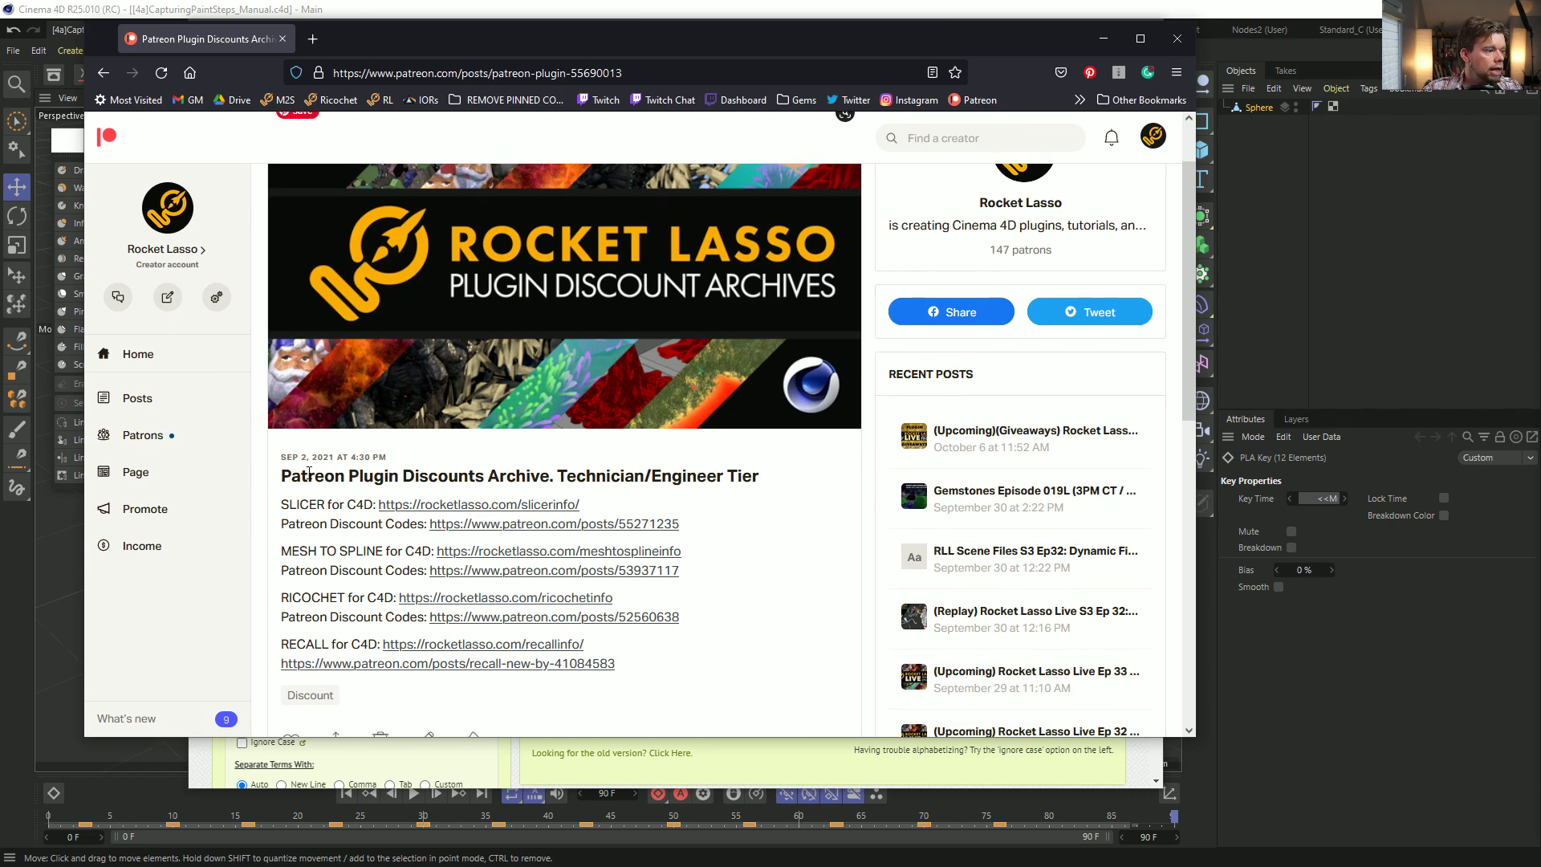
pyautogui.moveTo(739, 55); pyautogui.dragTo(875, 0)
pyautogui.scroll(2, 973, 521)
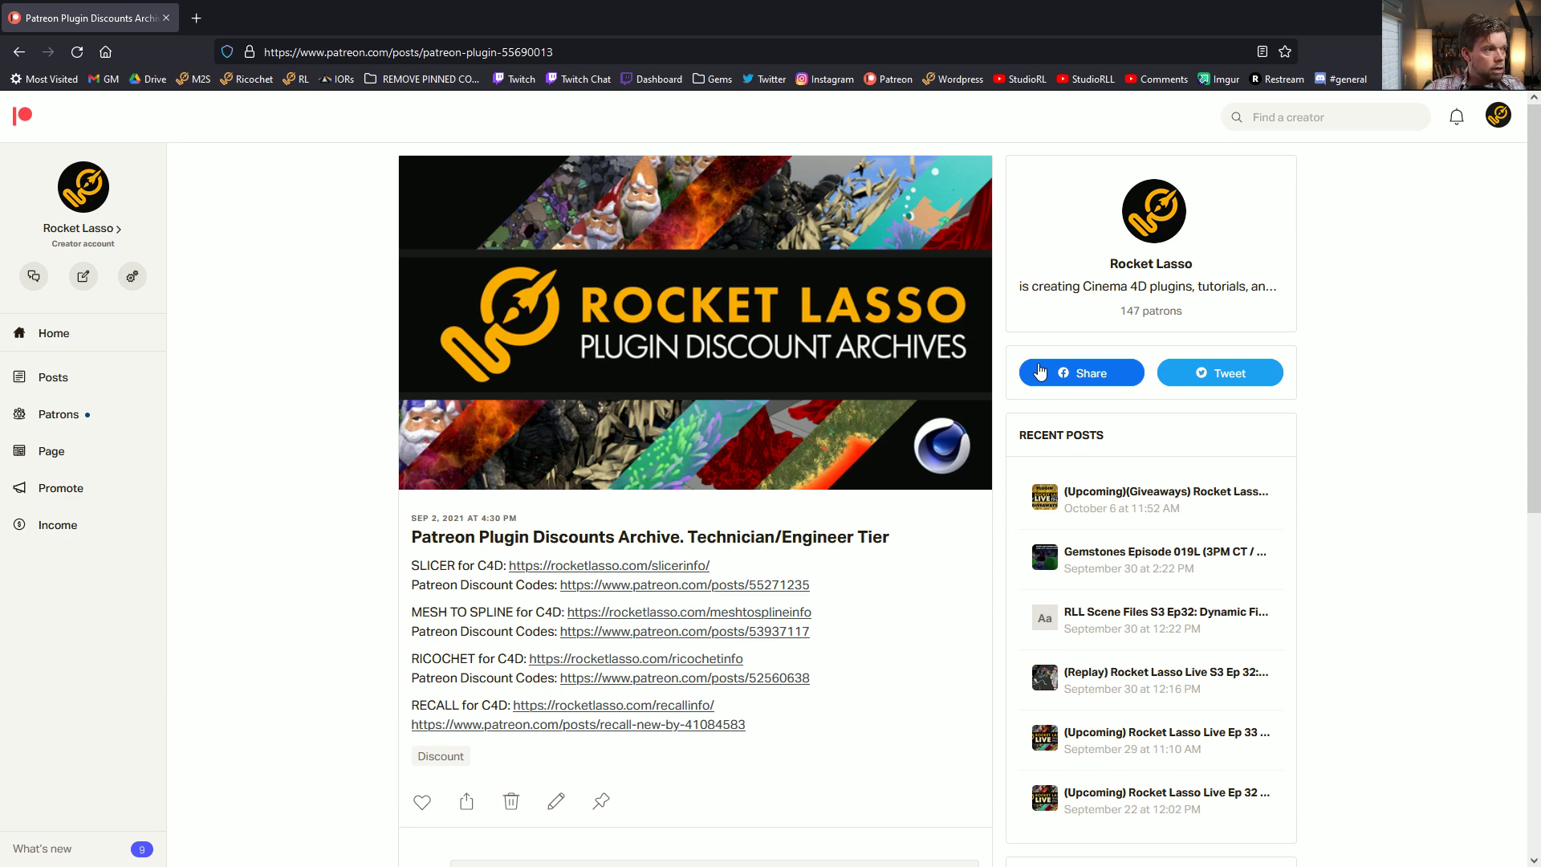
pyautogui.click(577, 53)
pyautogui.click(294, 463)
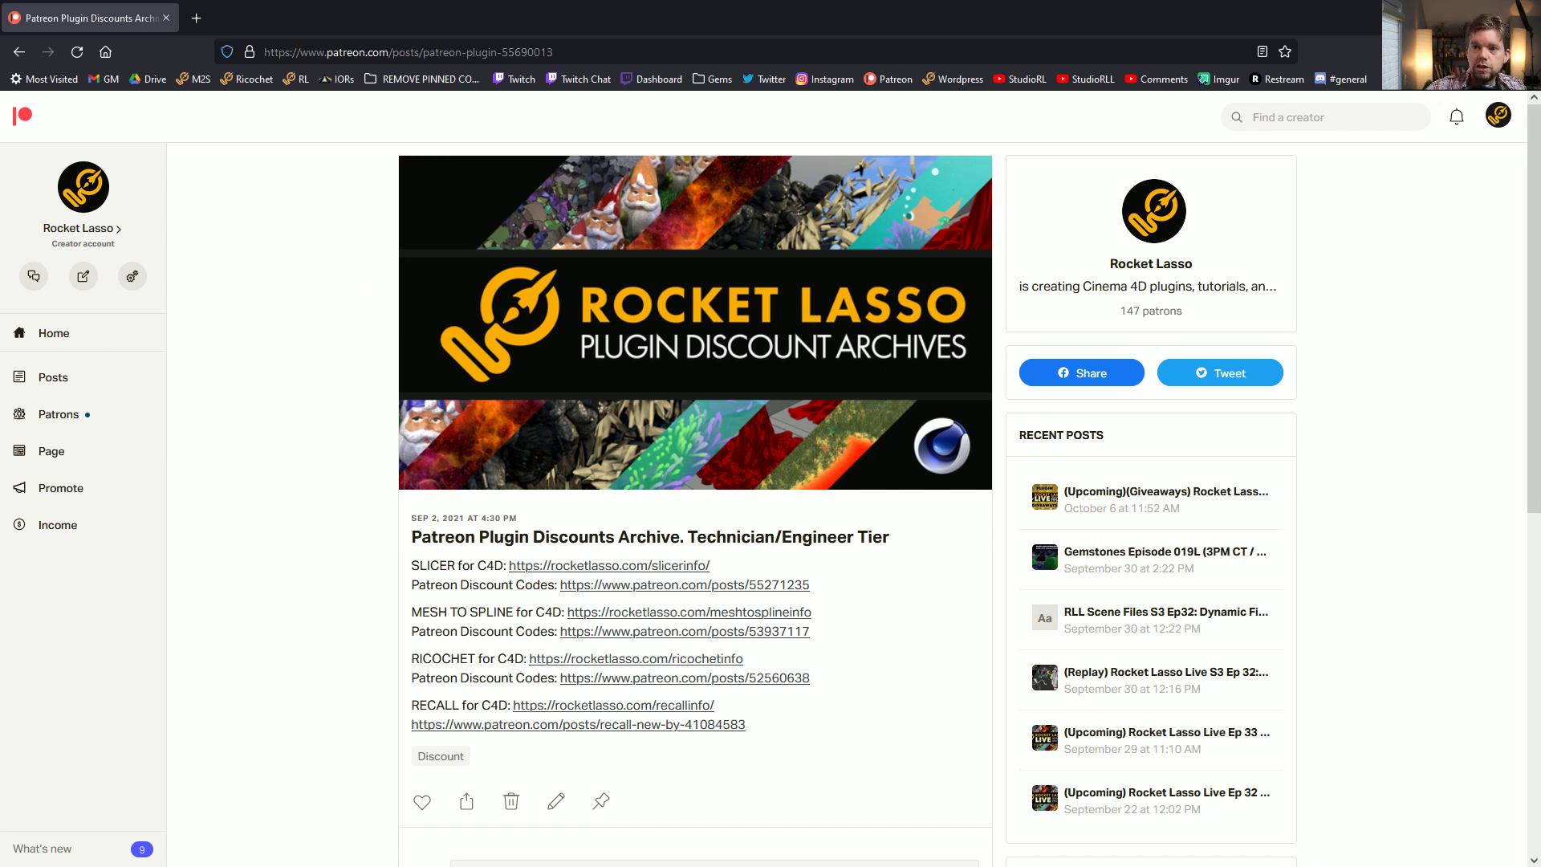
# Restore and minimize the Patreon browser window, move the Alphabetizer window aside, and return to Cinema 4D.
pyautogui.moveTo(590, 8); pyautogui.dragTo(763, 79)
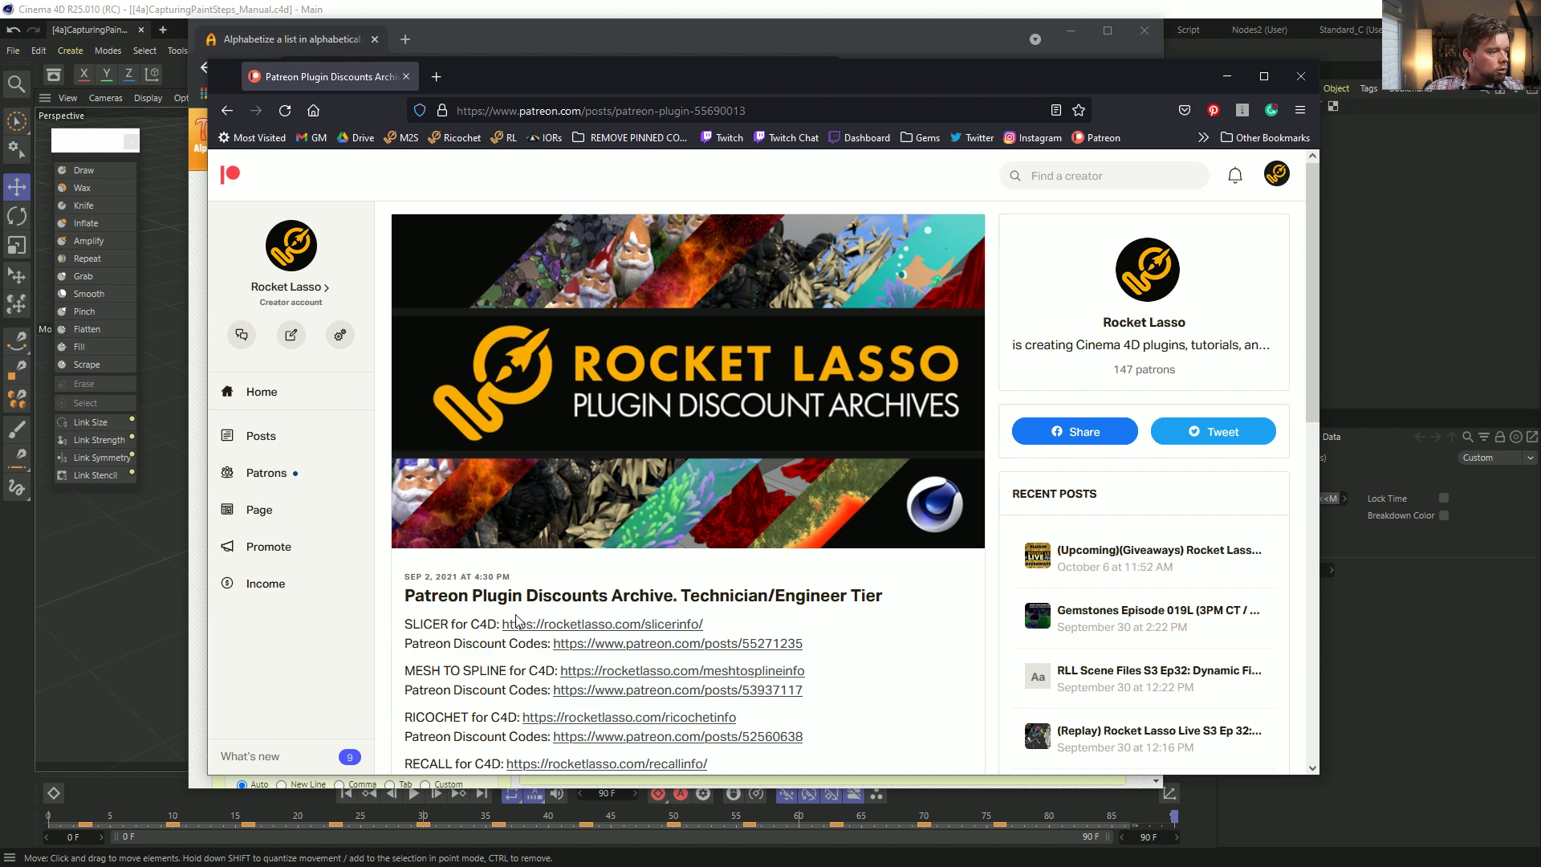
pyautogui.moveTo(843, 81); pyautogui.dragTo(786, 44)
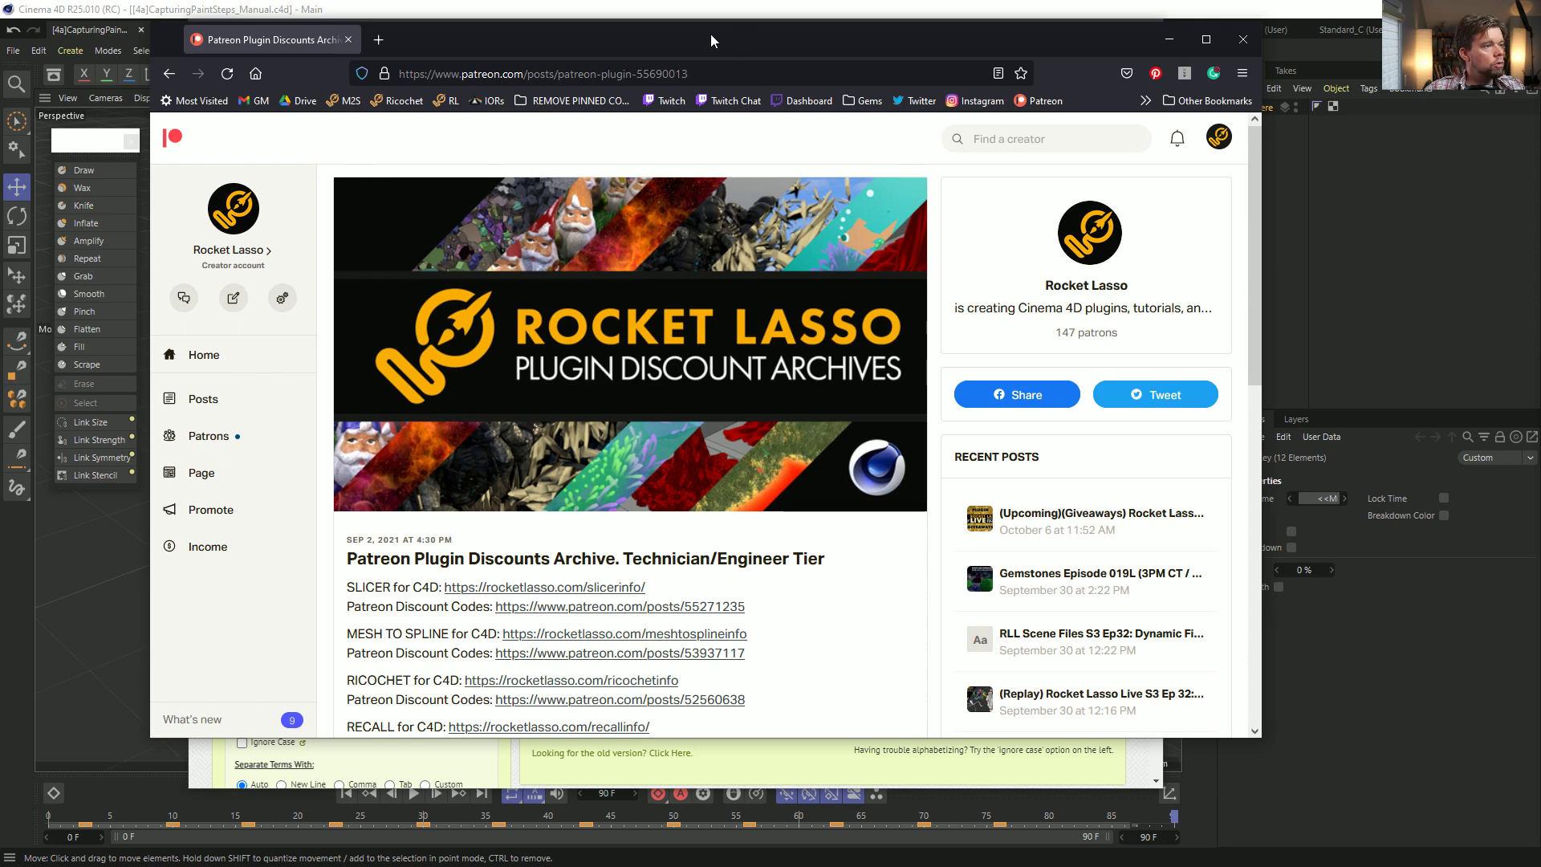
pyautogui.click(1169, 40)
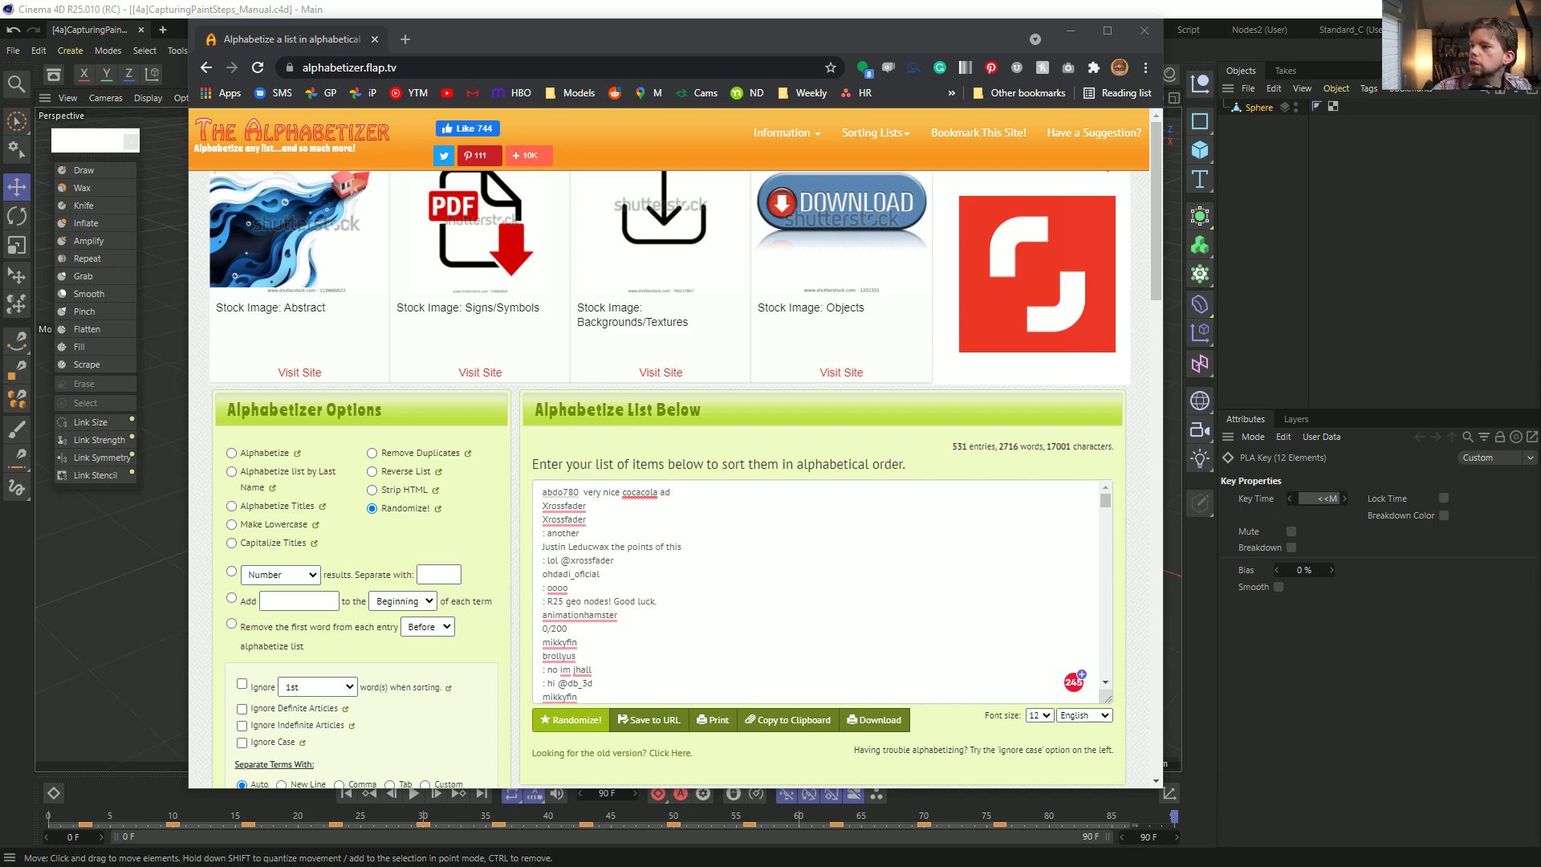
pyautogui.moveTo(941, 40); pyautogui.dragTo(961, 118)
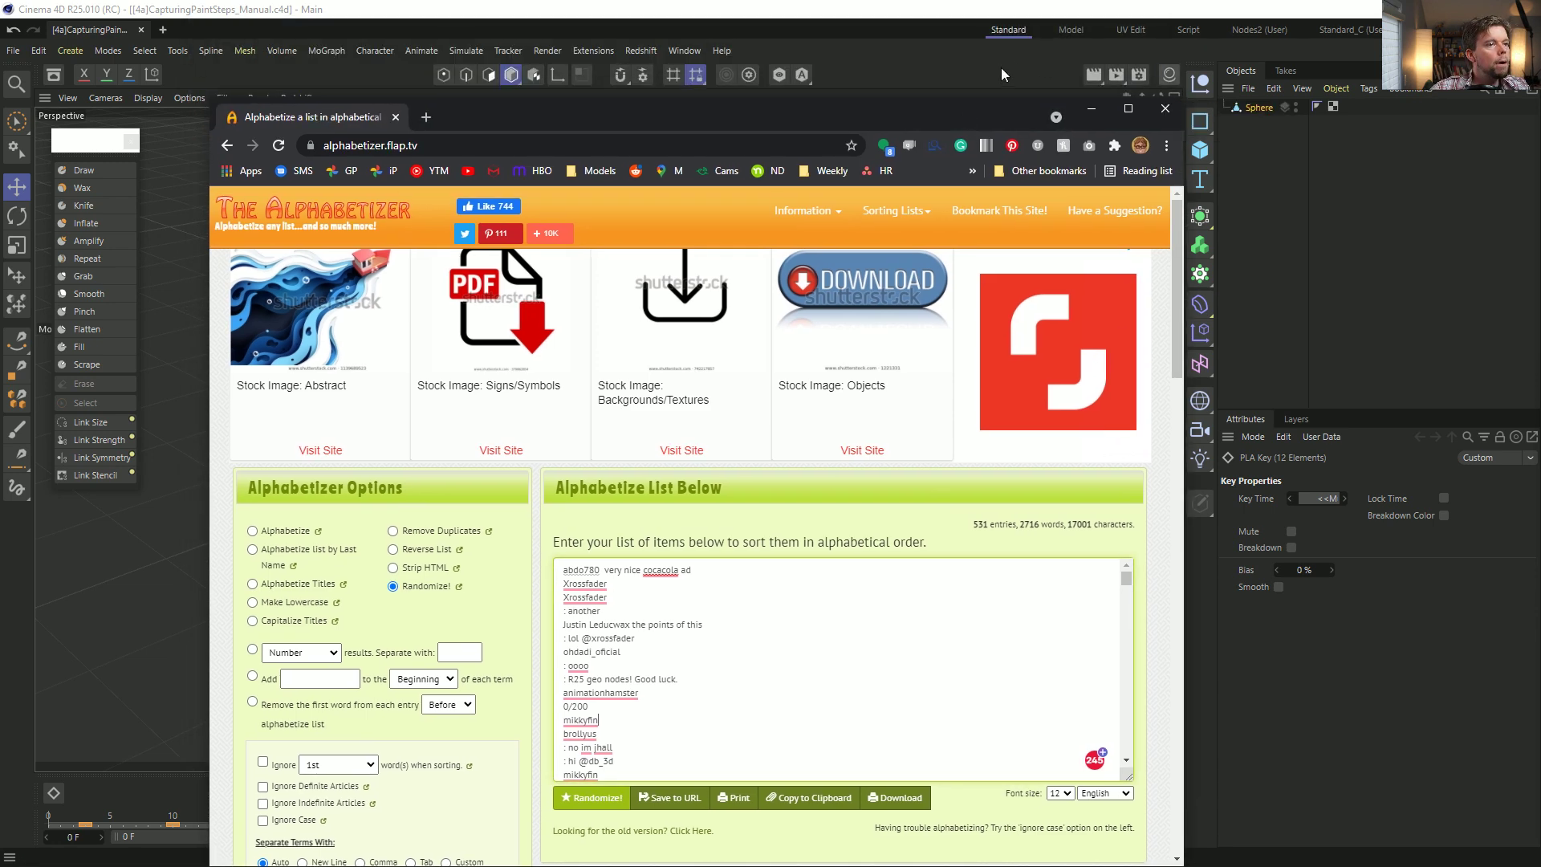
pyautogui.click(1004, 62)
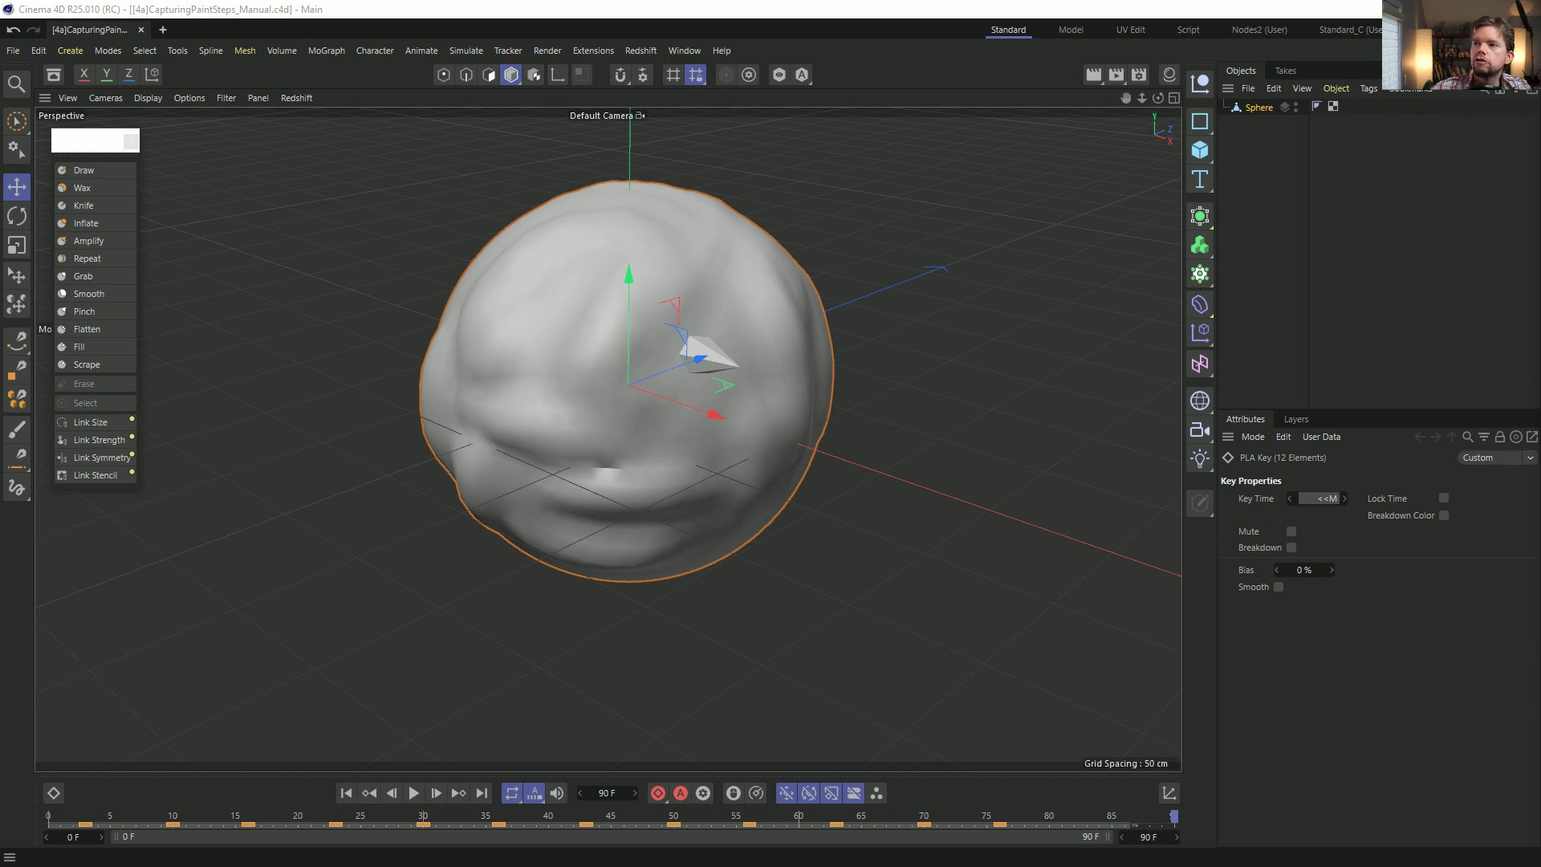
# Switch to the browser with the Instagram bubble plastic cloth post and enlarge its window to show the full post.
pyautogui.hotkey('alt', 'Tab')
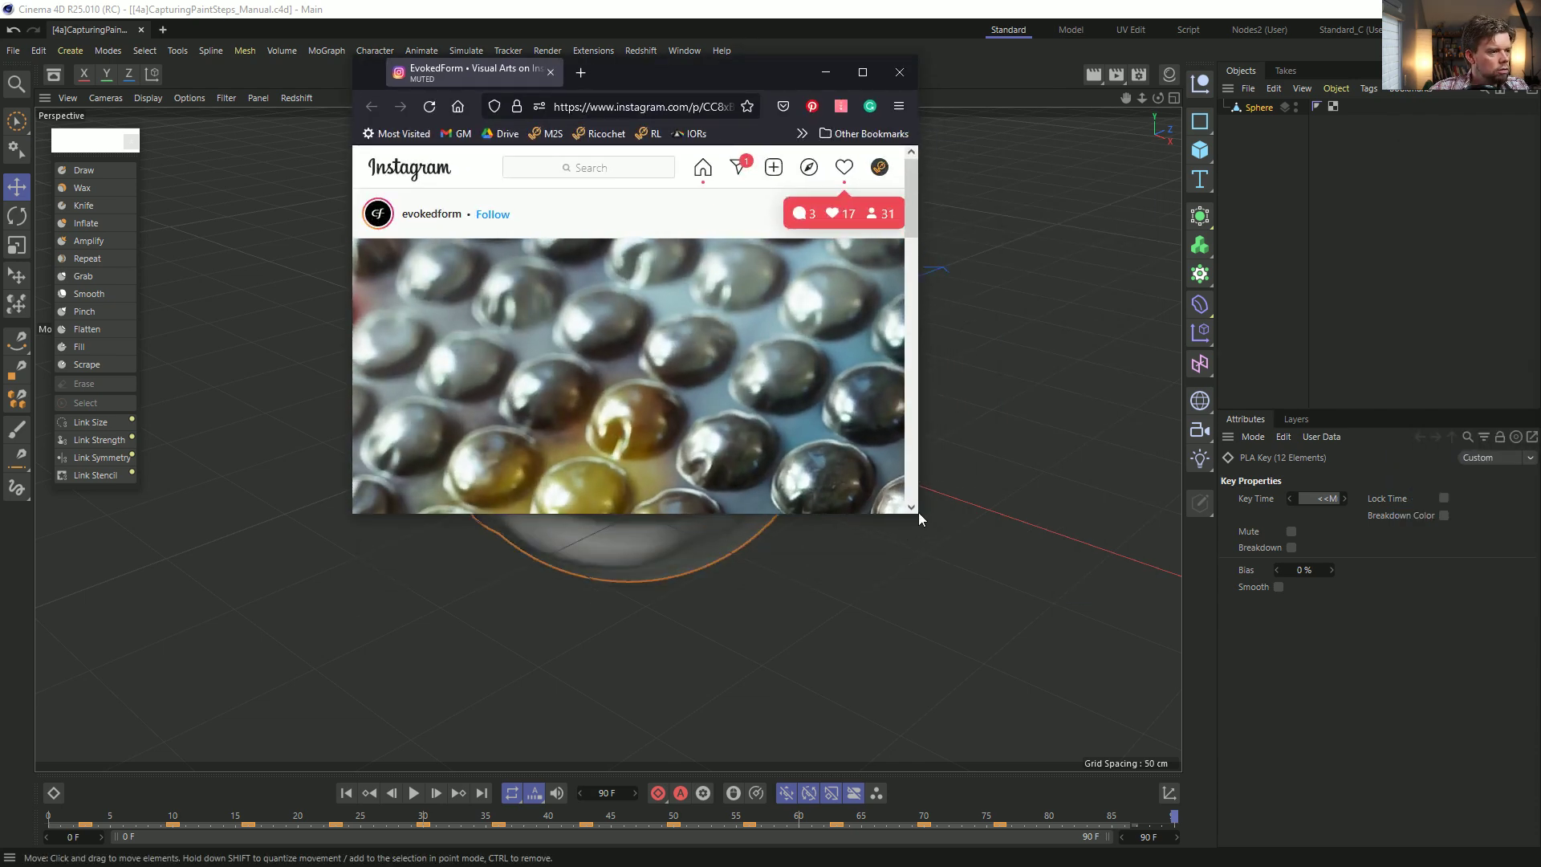
pyautogui.moveTo(918, 512); pyautogui.dragTo(1314, 796)
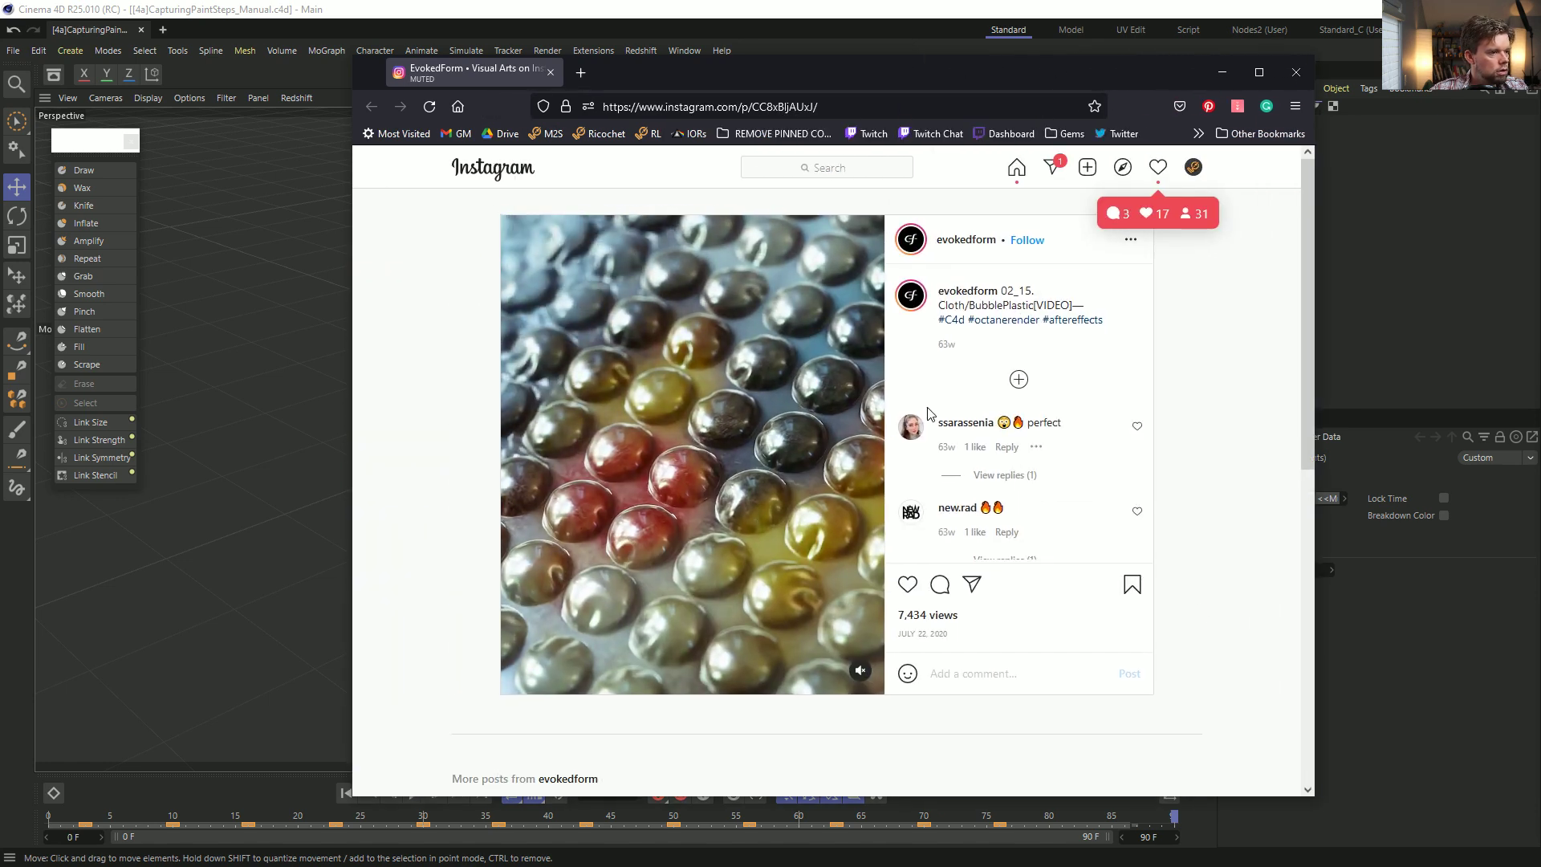
# Switch back to Cinema 4D, start a new scene, and add a plane.
pyautogui.moveTo(988, 303)
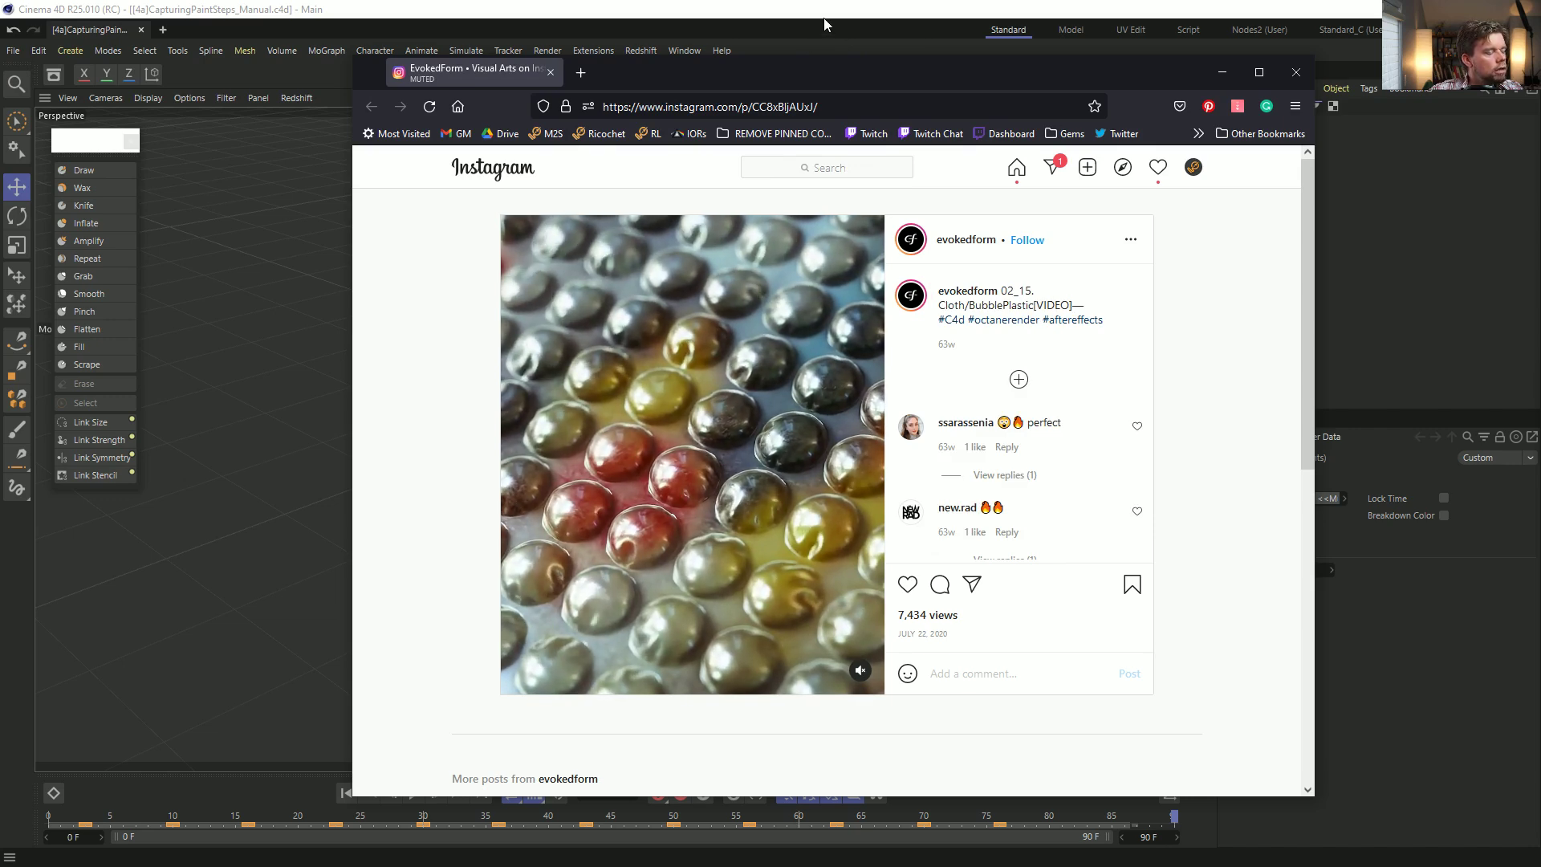
pyautogui.hotkey('alt', 'Tab')
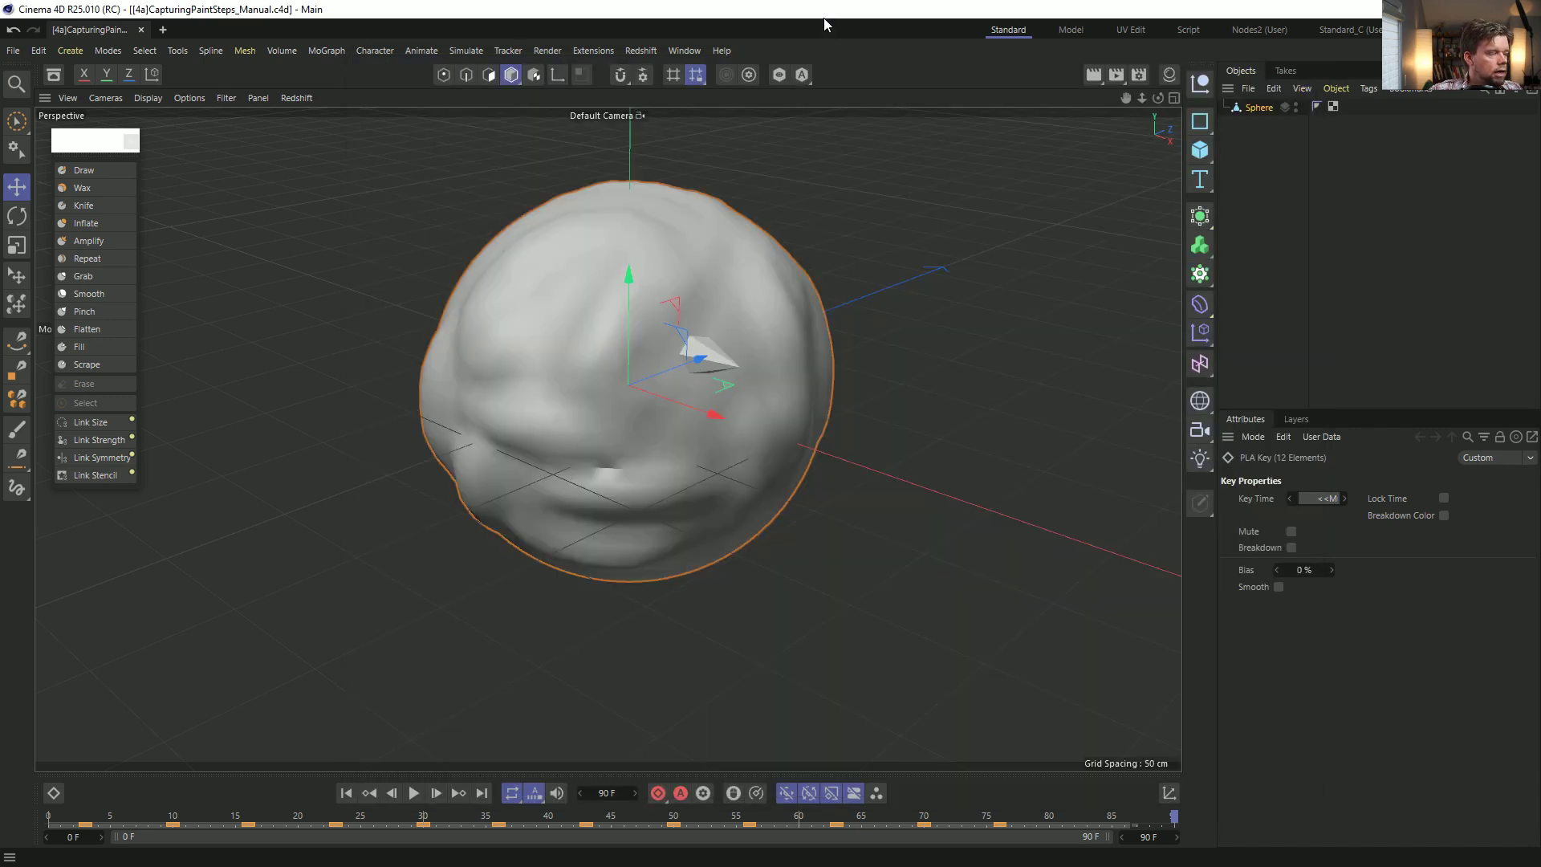
pyautogui.hotkey('ctrl', 'n')
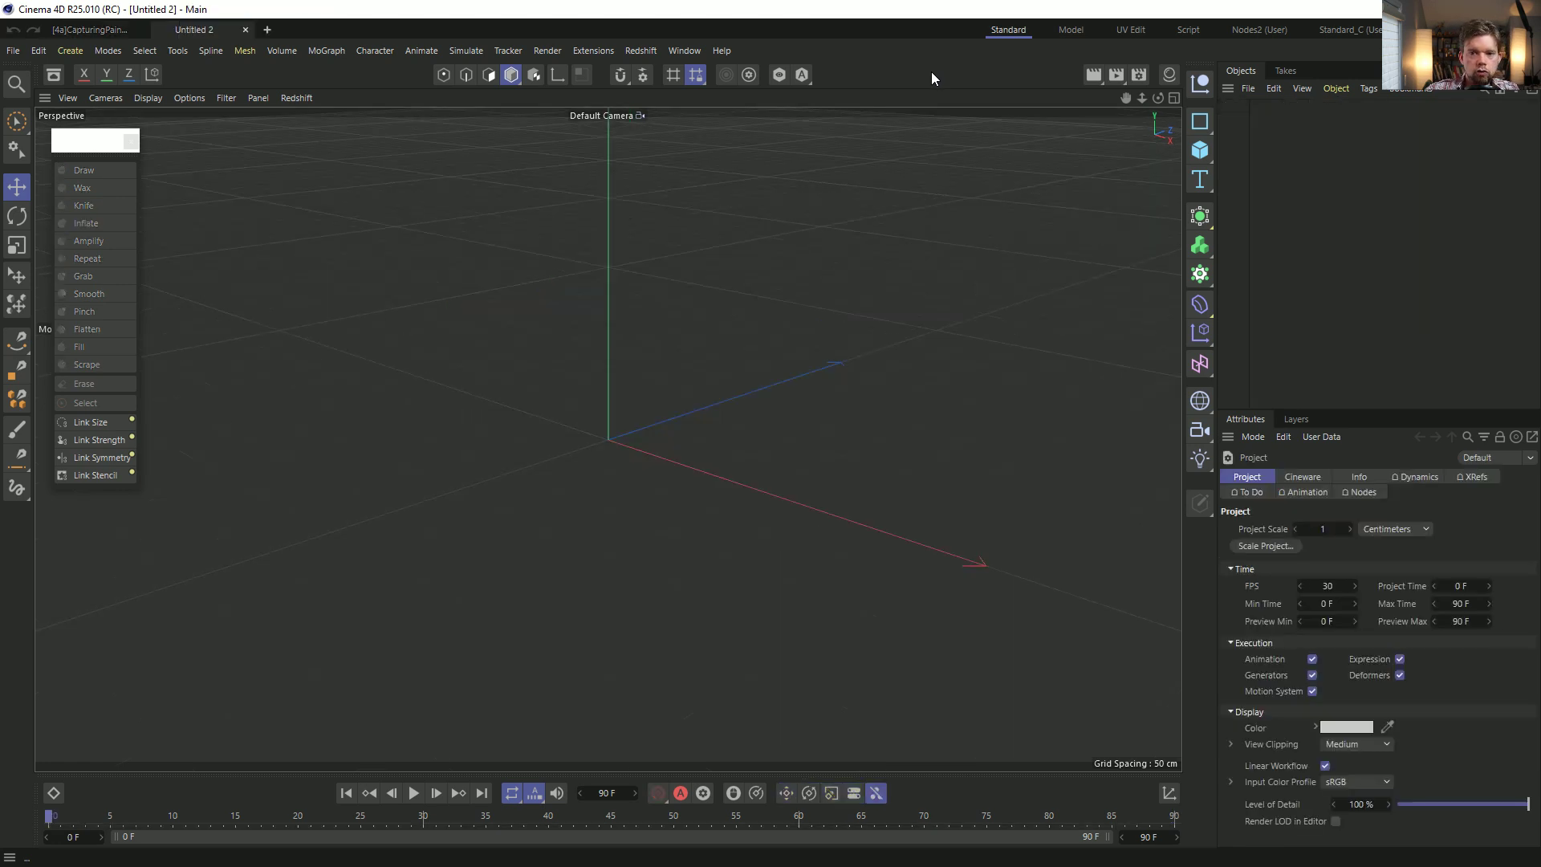
pyautogui.click(1200, 152)
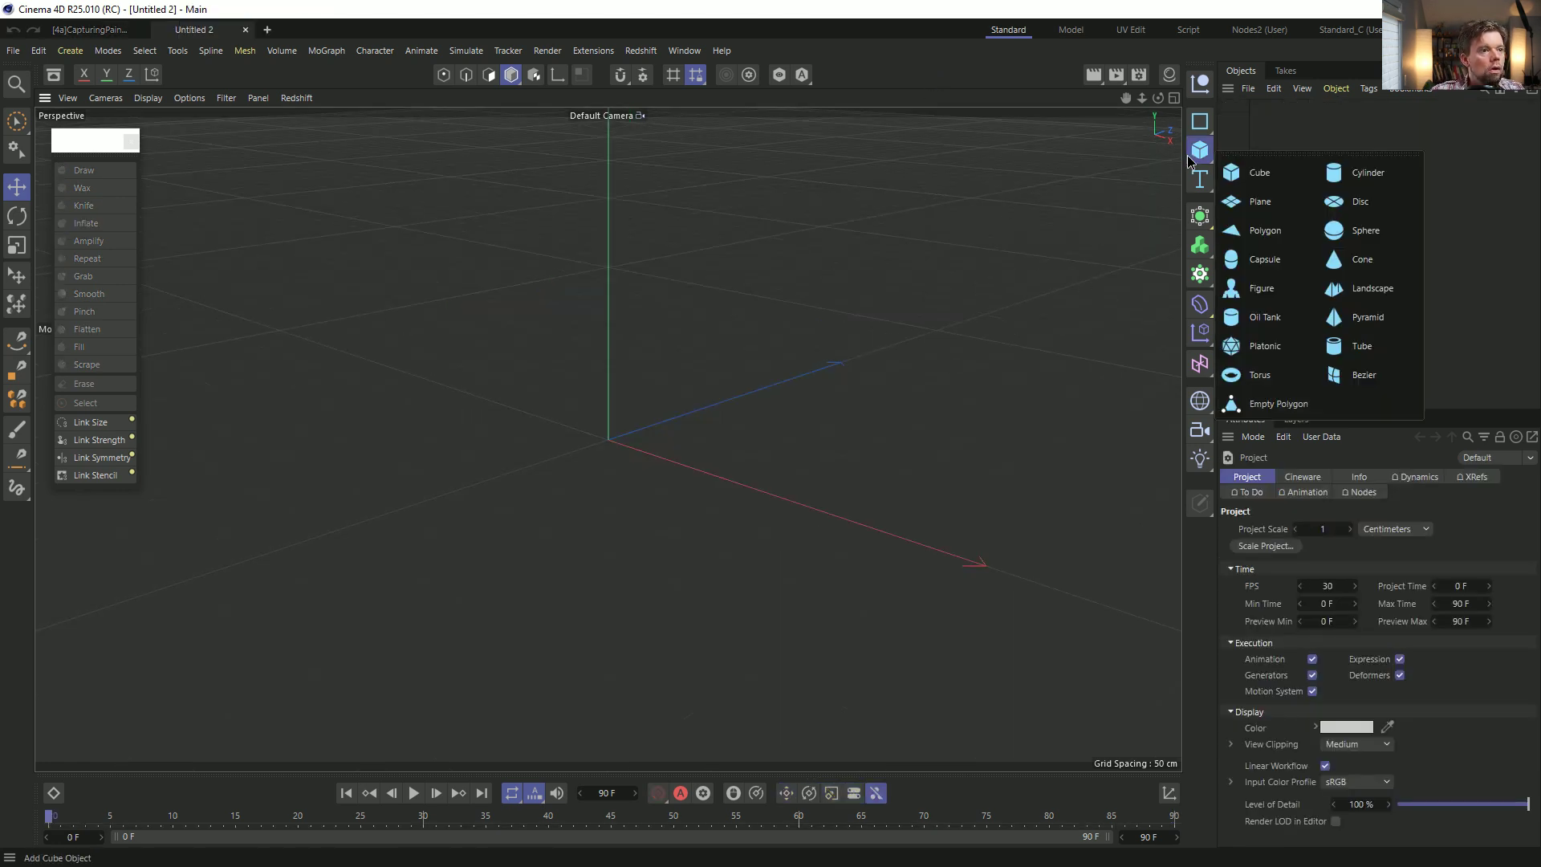
pyautogui.click(1261, 203)
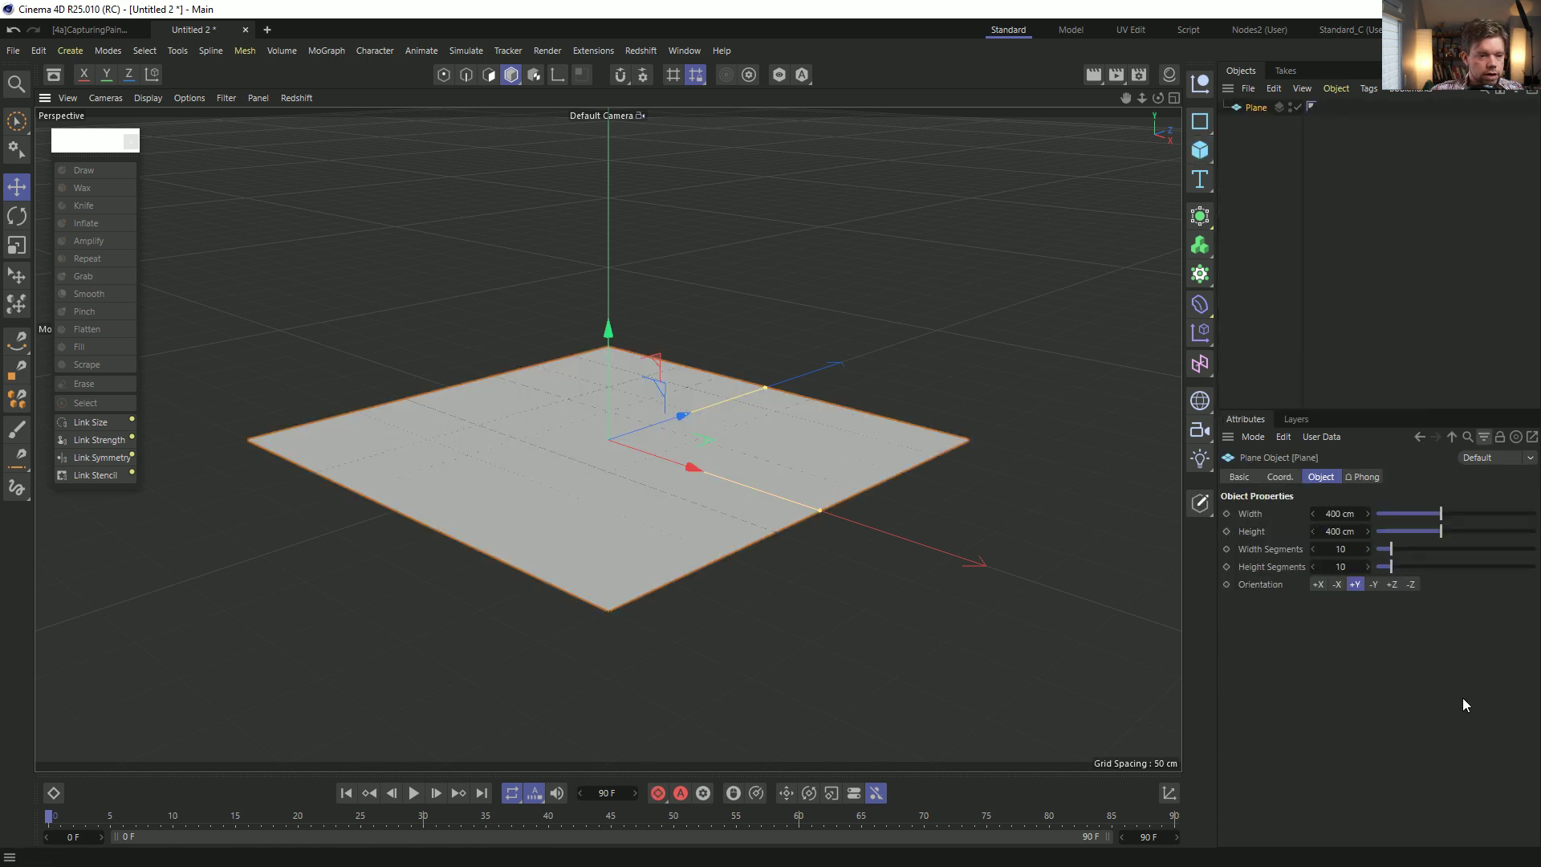
# Set the plane's width and height segments to 55 each and show its mesh lines over the Gouraud shading.
pyautogui.click(1349, 550)
pyautogui.write('55')
pyautogui.press('Tab')
pyautogui.write('55')
pyautogui.press('Return')
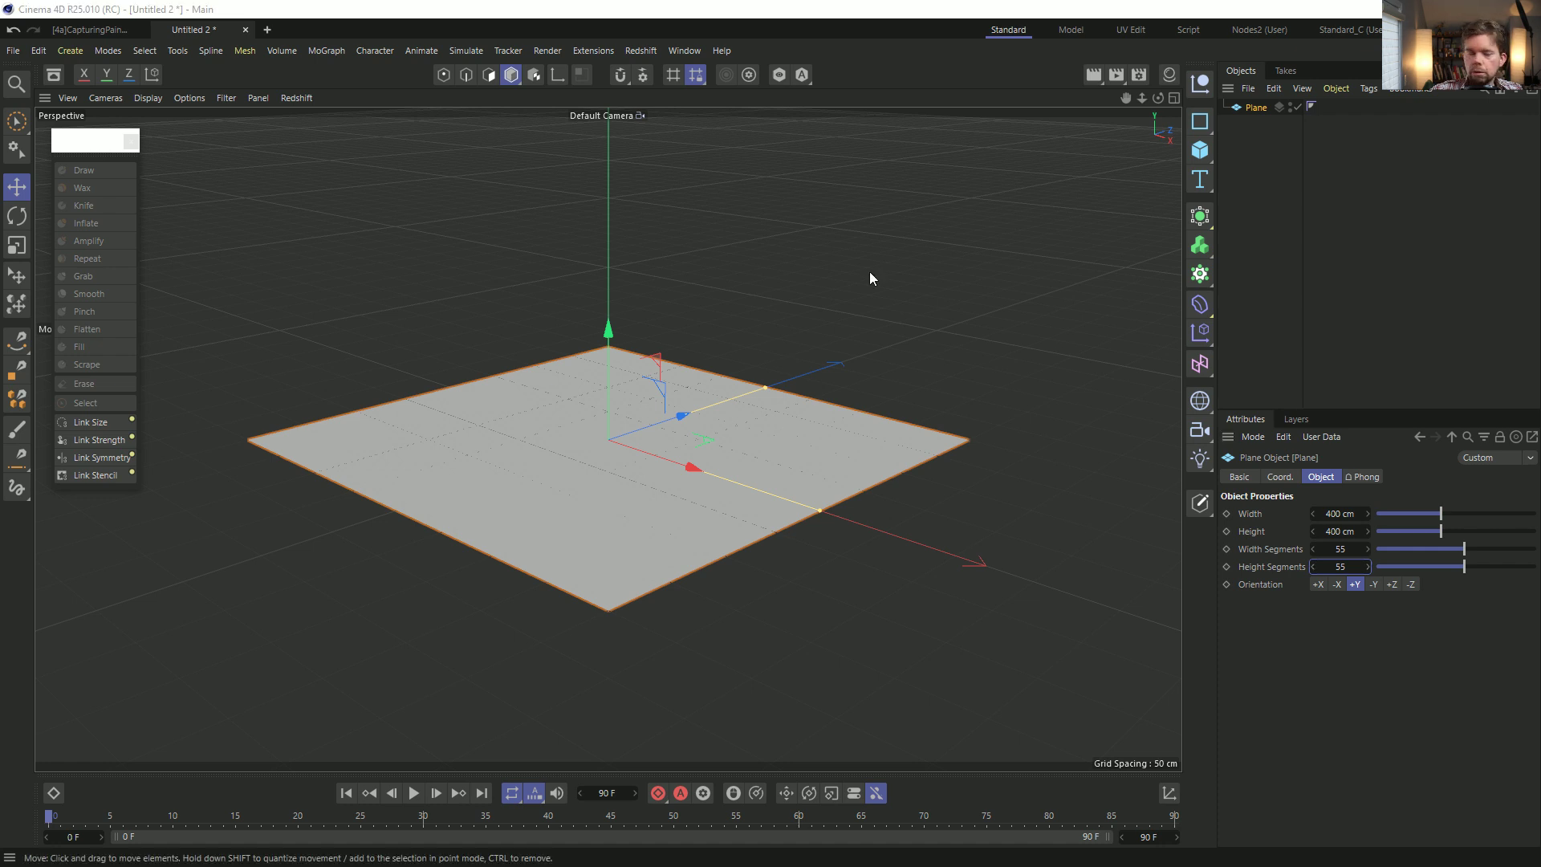
pyautogui.keyDown('alt'); pyautogui.moveTo(665, 430); pyautogui.dragTo(645, 520); pyautogui.keyUp('alt')
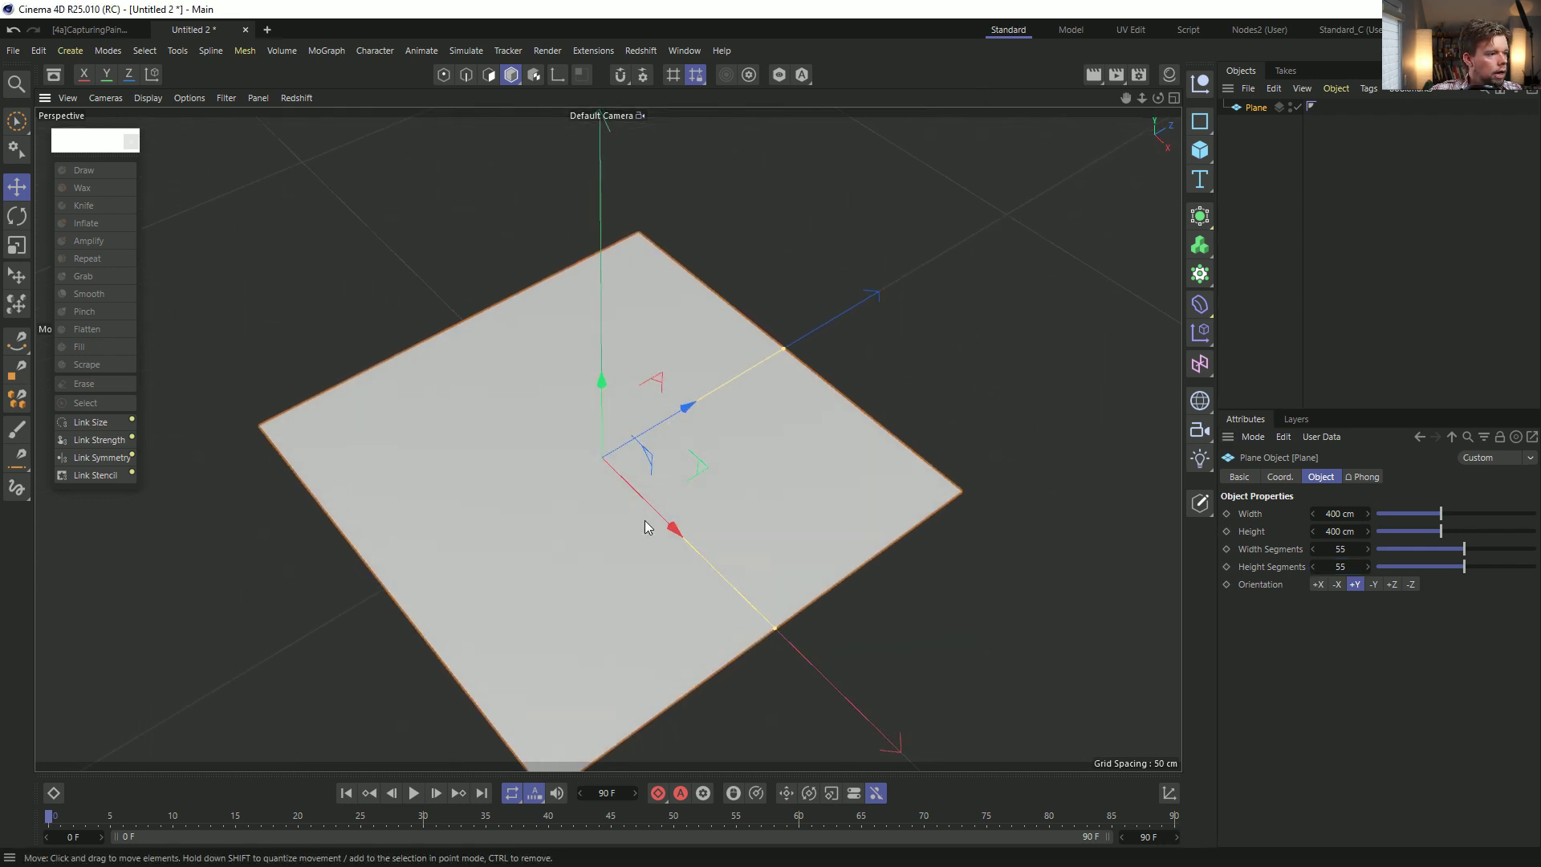
pyautogui.press('n')
pyautogui.press('b')
pyautogui.keyDown('alt'); pyautogui.moveTo(683, 452); pyautogui.dragTo(688, 376, button='middle'); pyautogui.keyUp('alt')
pyautogui.scroll(-1, 688, 380)
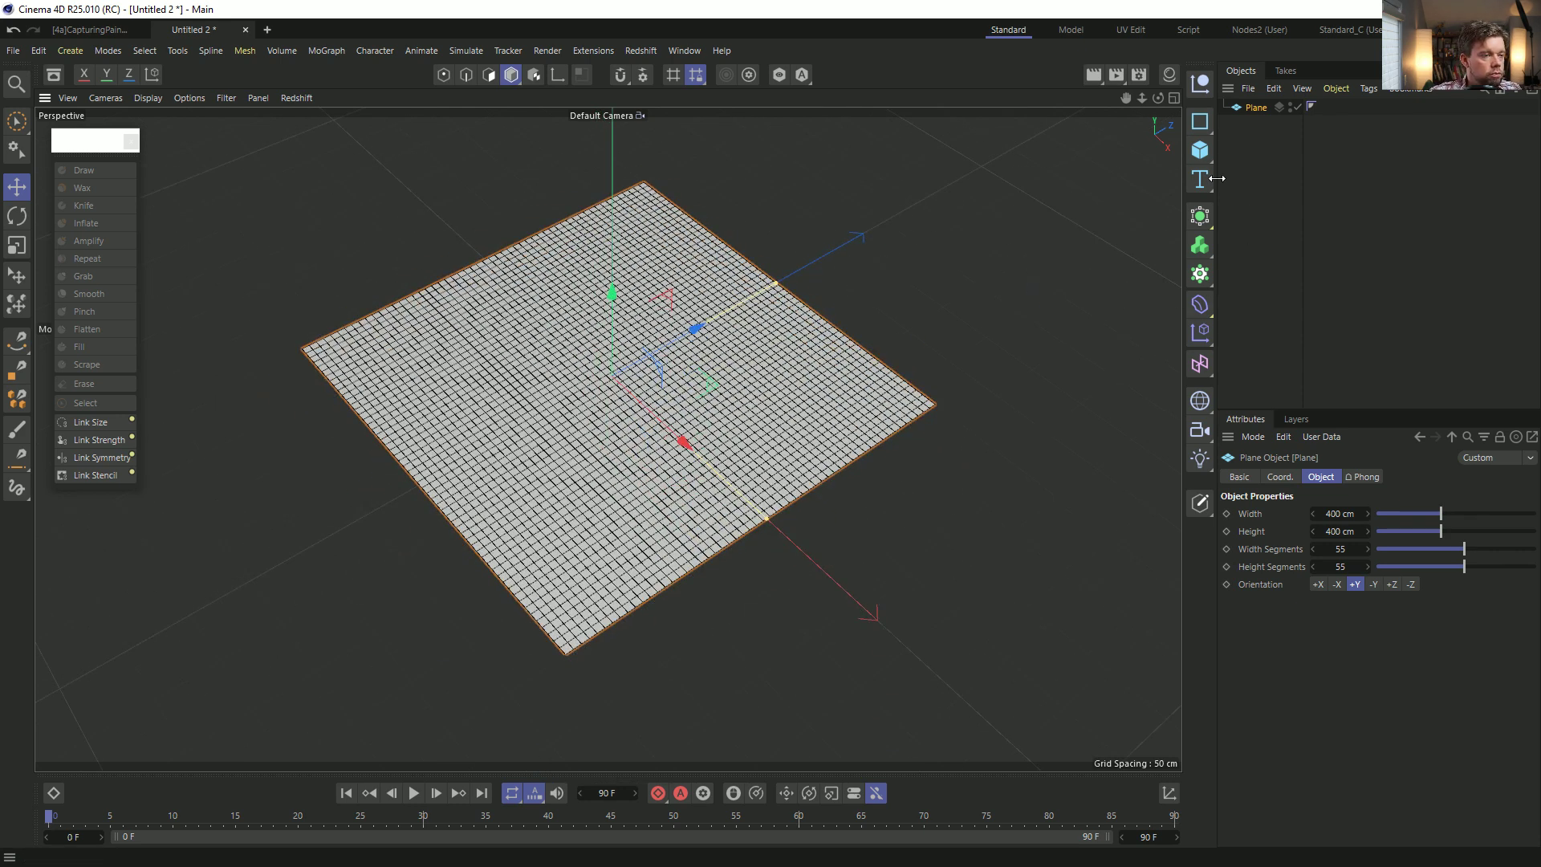
# Add a Plain effector as a child of the plane with Point deformation and its transform space set to Effector.
pyautogui.click(1200, 331)
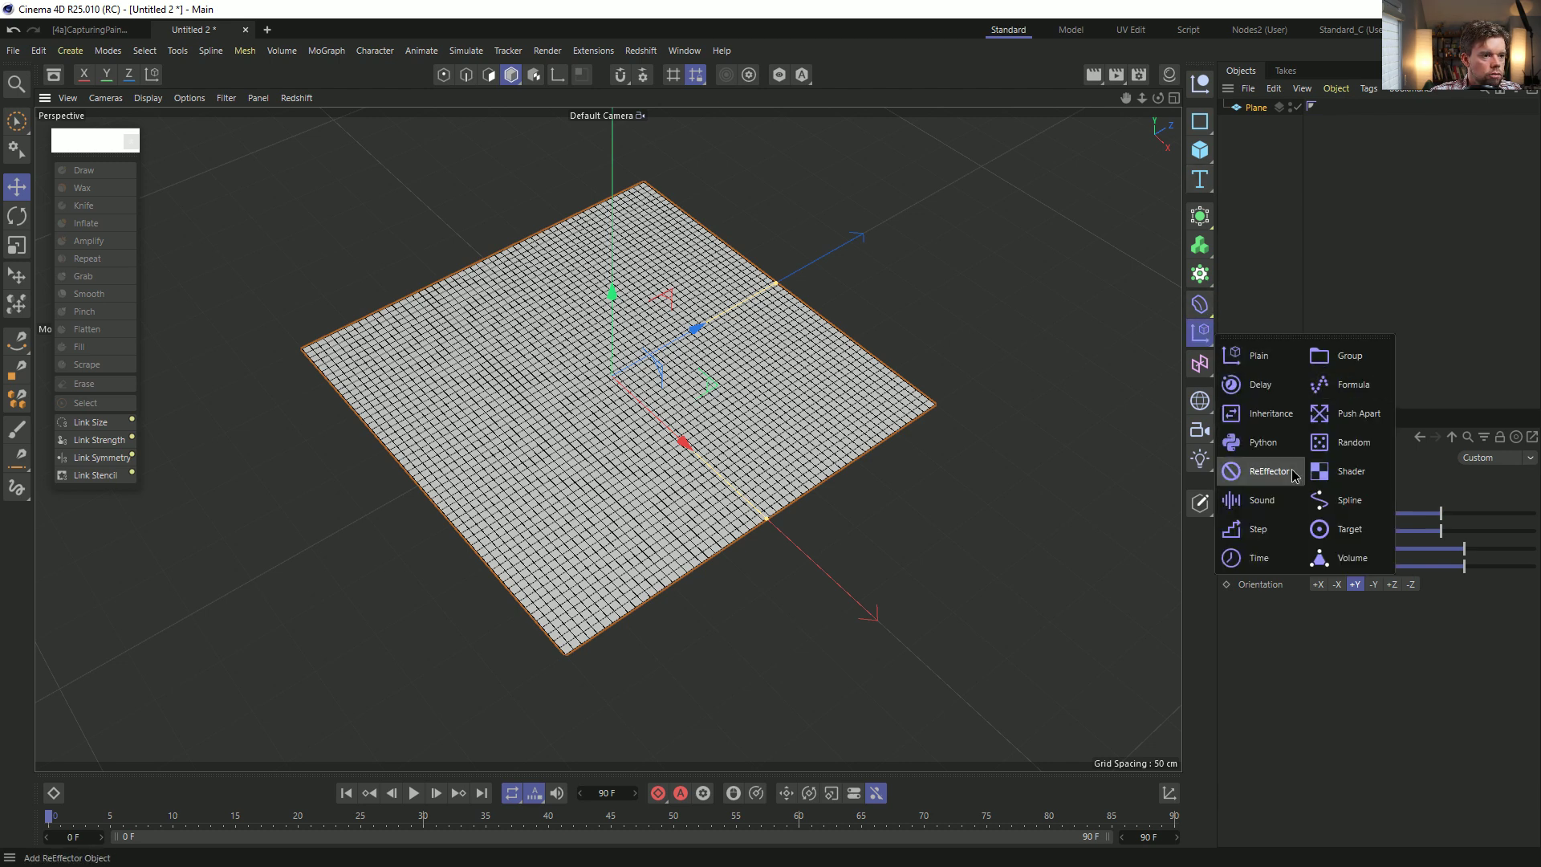
pyautogui.click(1257, 356)
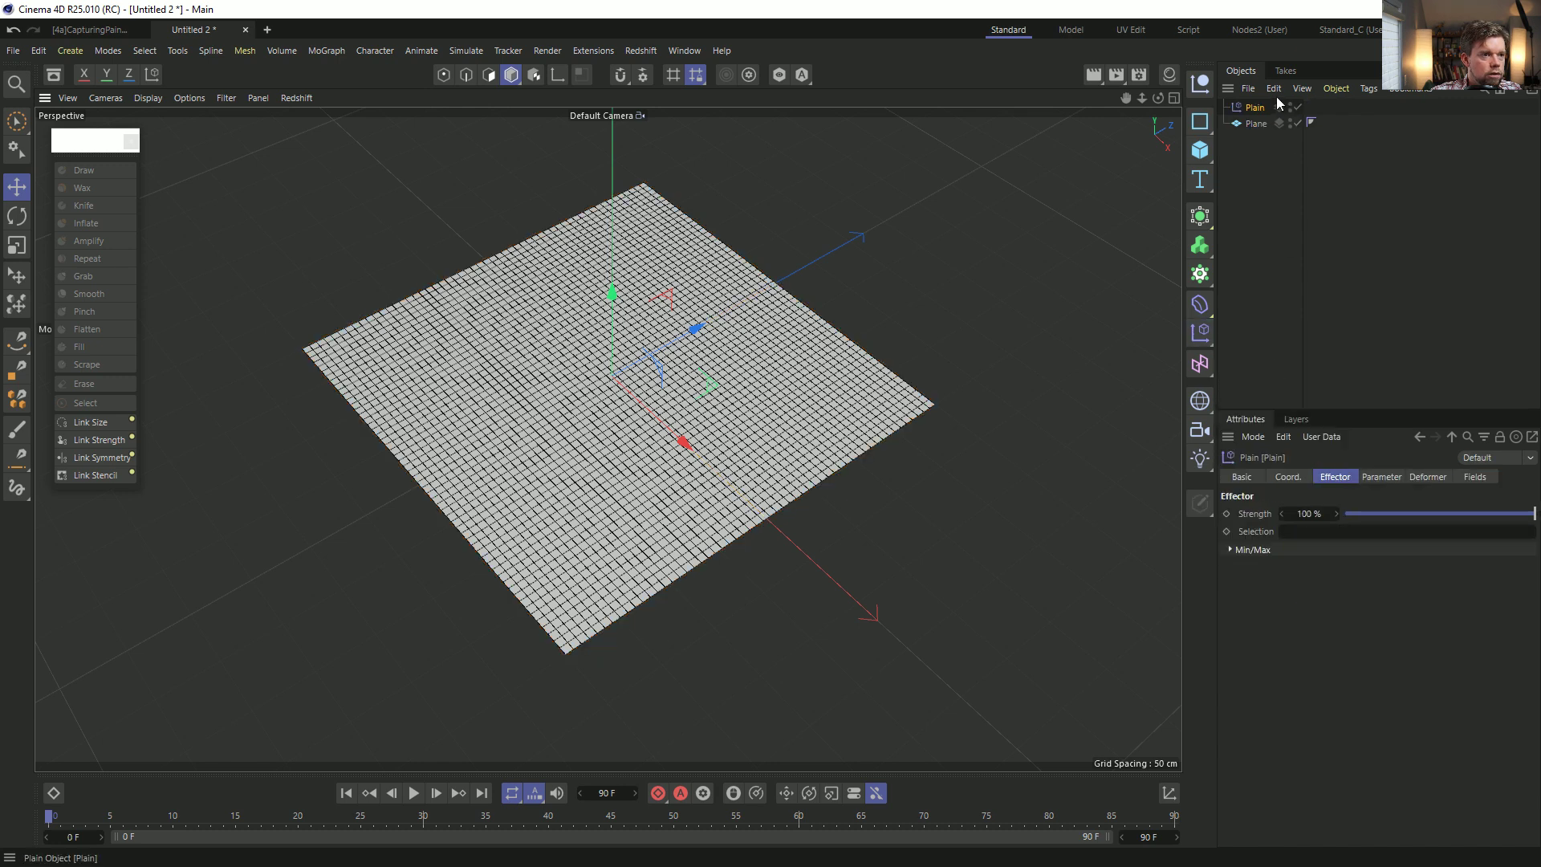
pyautogui.moveTo(1255, 112); pyautogui.dragTo(1261, 122)
pyautogui.click(1427, 477)
pyautogui.click(1387, 514)
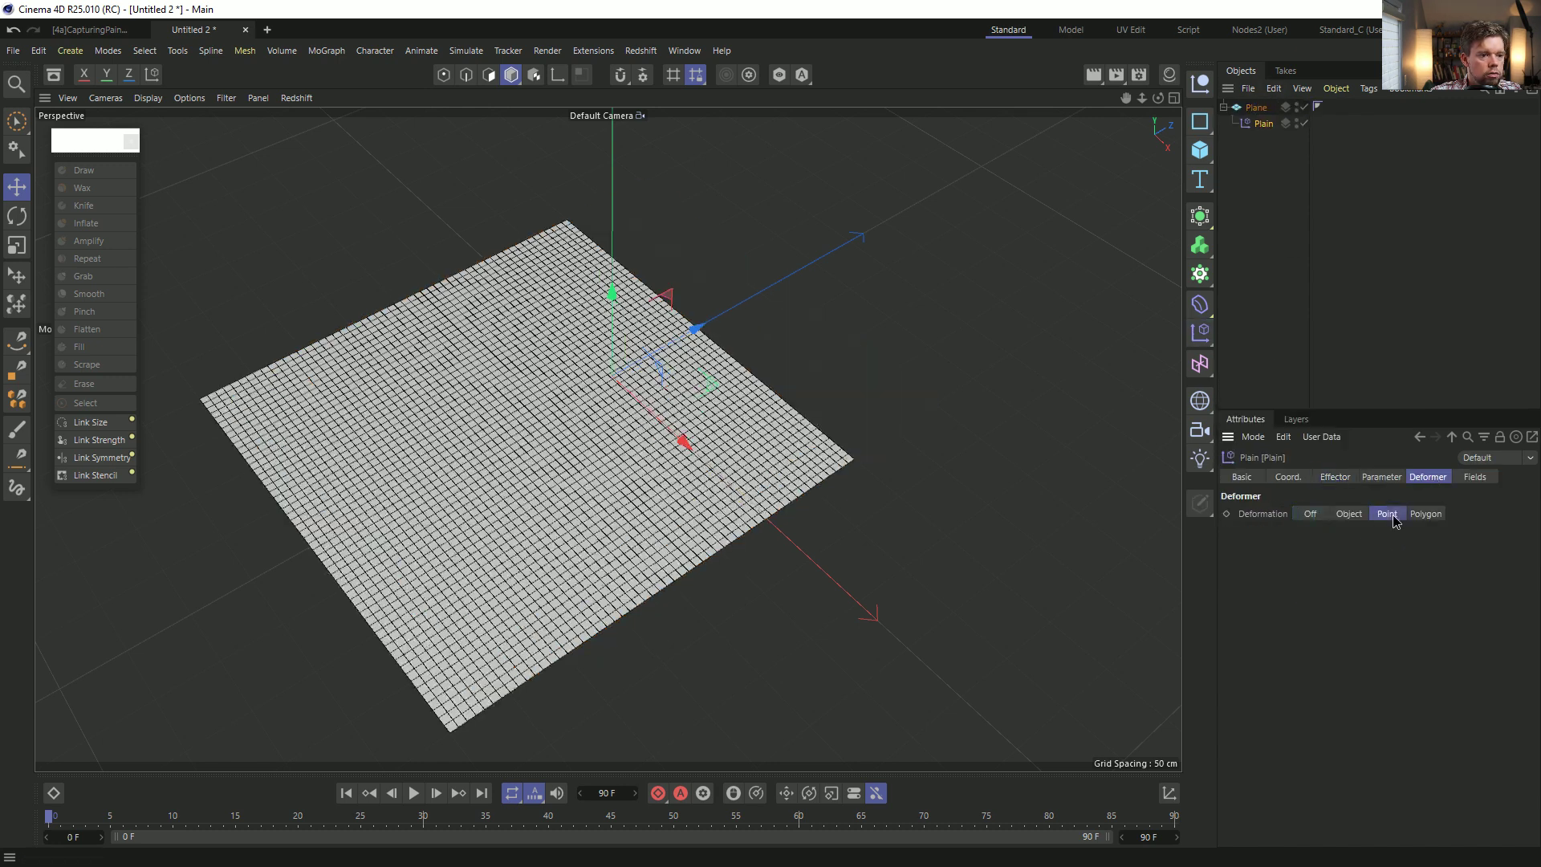
pyautogui.click(1362, 478)
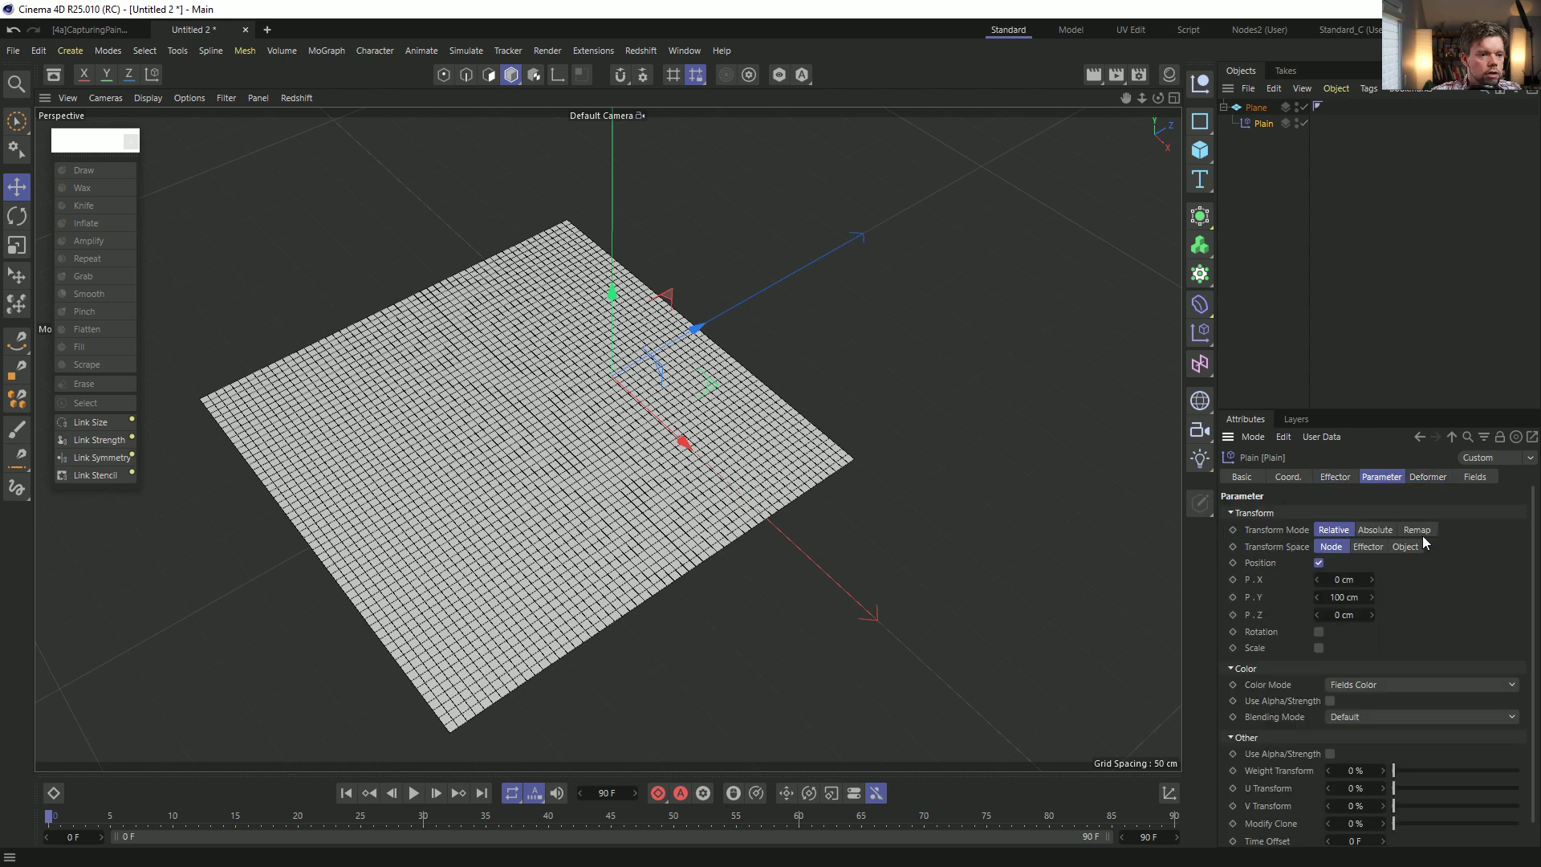
pyautogui.click(1367, 547)
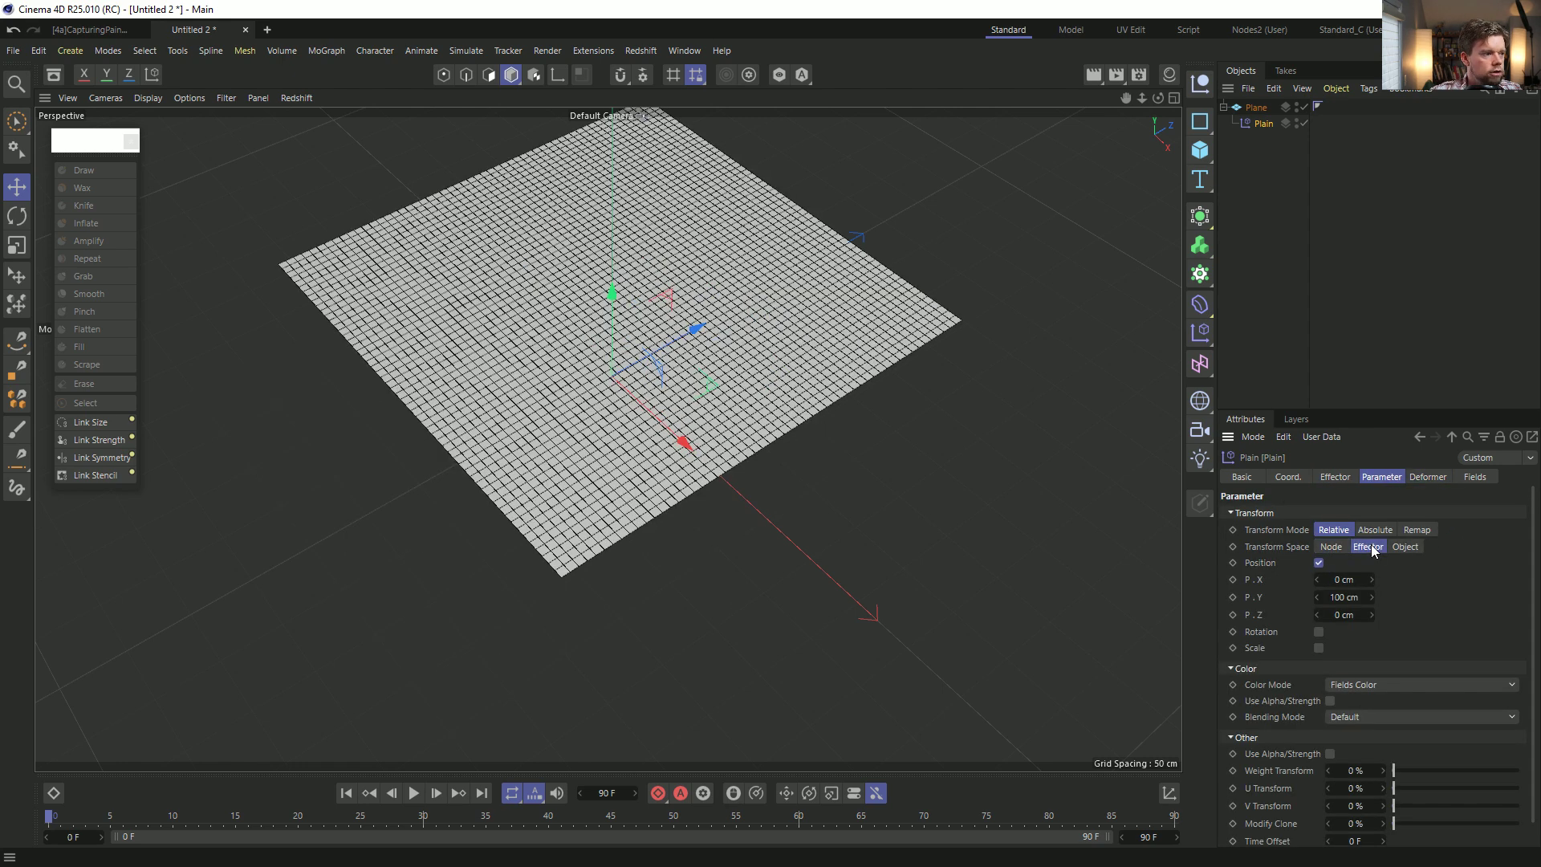
# Add a Random Field to the Plain effector and raise the noise scale to 475%.
pyautogui.click(1475, 477)
pyautogui.click(1256, 634)
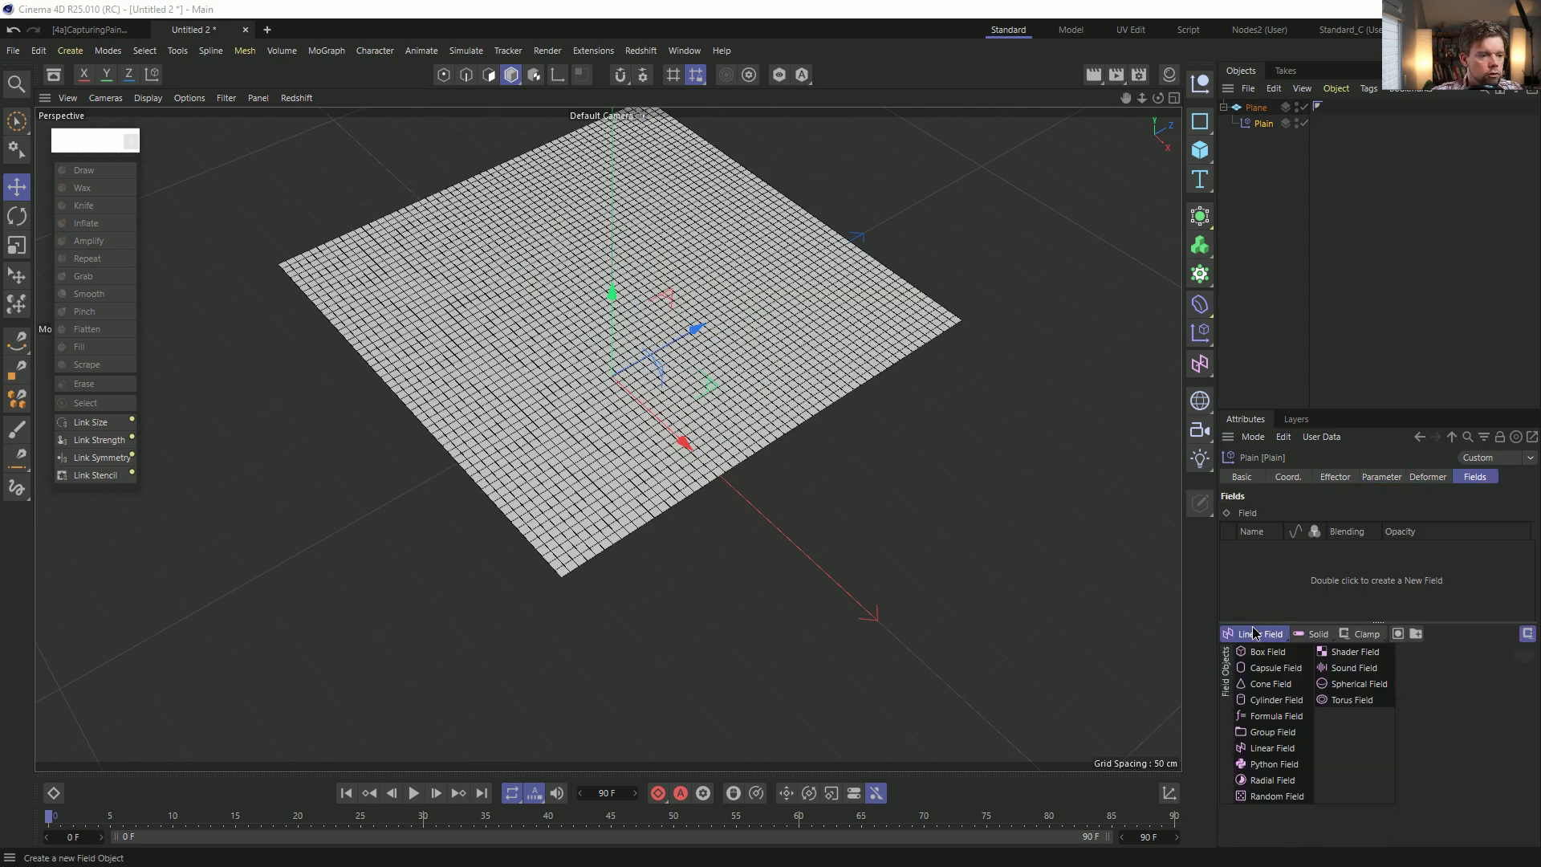
pyautogui.click(1281, 795)
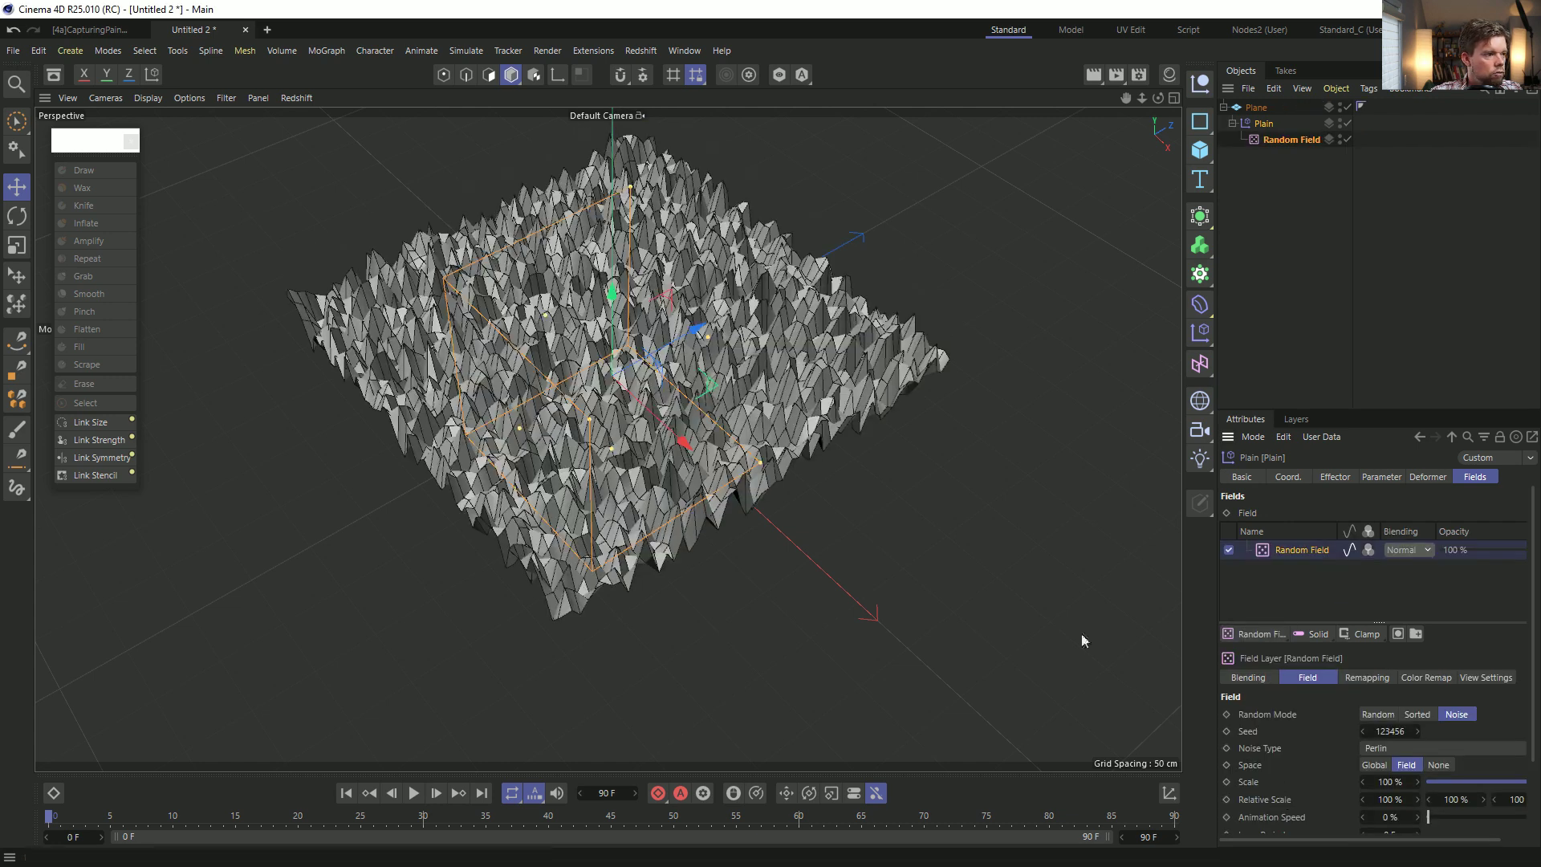
pyautogui.moveTo(1419, 782); pyautogui.dragTo(1489, 783)
pyautogui.moveTo(561, 436)
pyautogui.keyDown('alt'); pyautogui.mouseDown()
pyautogui.moveTo(567, 474)
pyautogui.moveTo(552, 427)
pyautogui.mouseUp(); pyautogui.keyUp('alt')
# Duplicate the Plain effector and set the copy to Node transform space with P.Y 0 cm and P.Z 50 cm.
pyautogui.click(1232, 124)
pyautogui.keyDown('ctrl'); pyautogui.moveTo(1257, 127); pyautogui.dragTo(1250, 138); pyautogui.keyUp('ctrl')
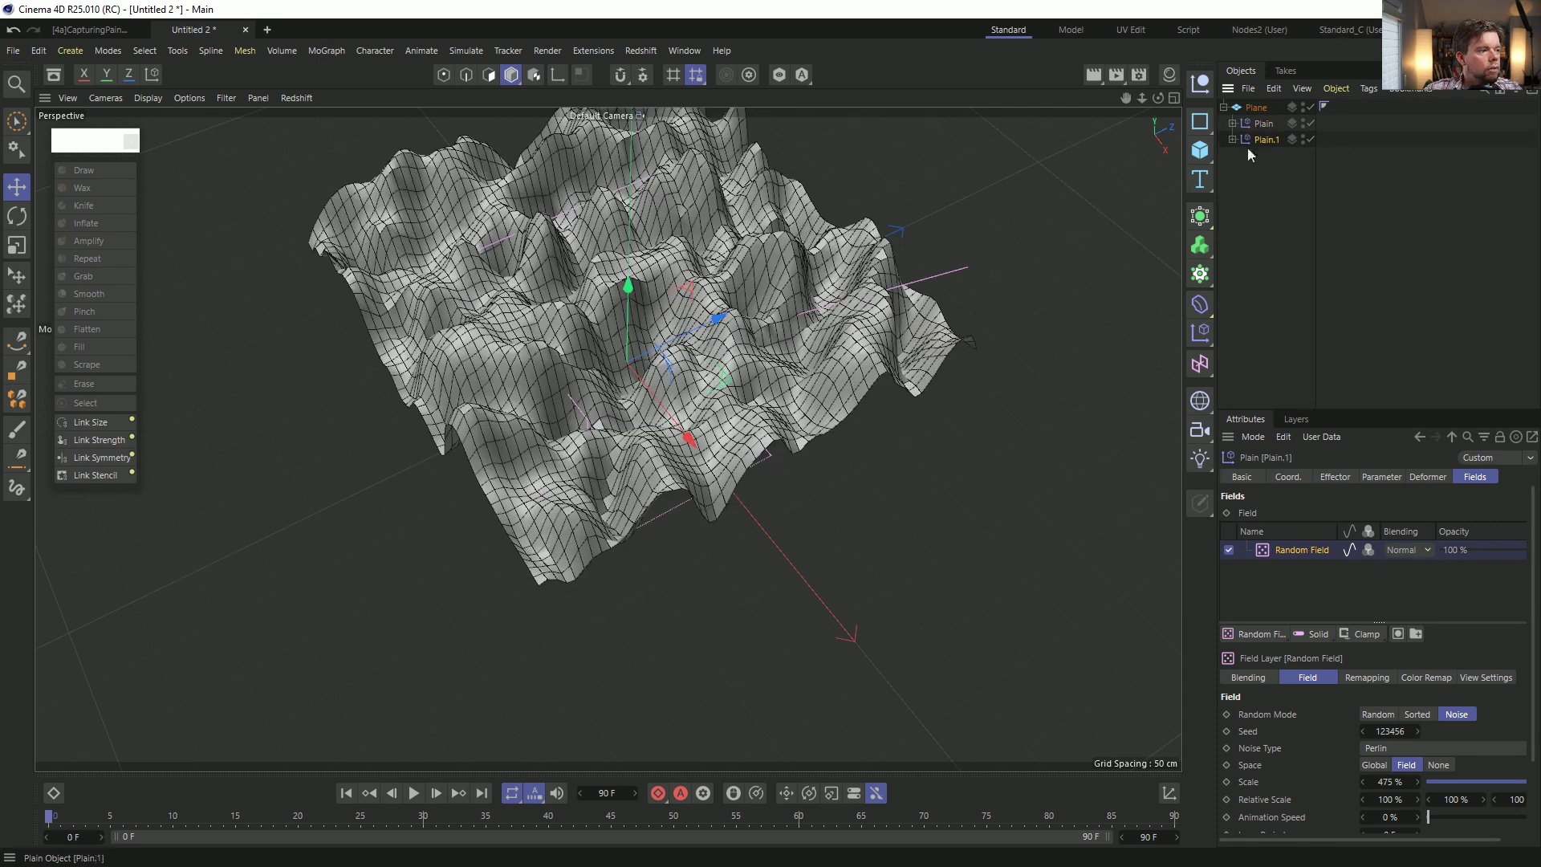
pyautogui.click(1381, 478)
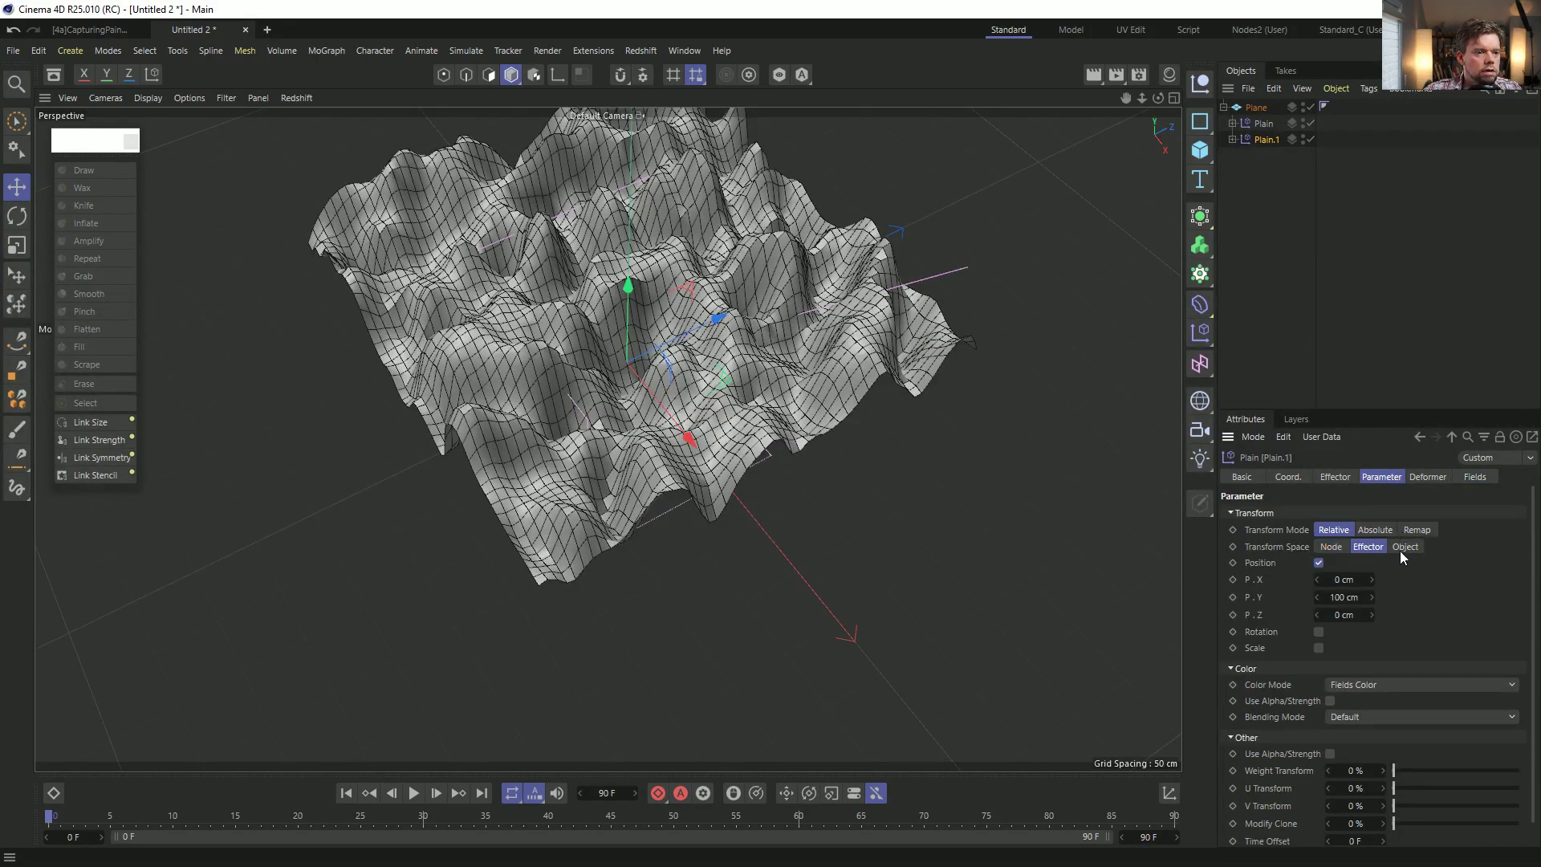
pyautogui.click(1332, 547)
pyautogui.doubleClick(1345, 597)
pyautogui.write('0')
pyautogui.press('Tab')
pyautogui.write('50')
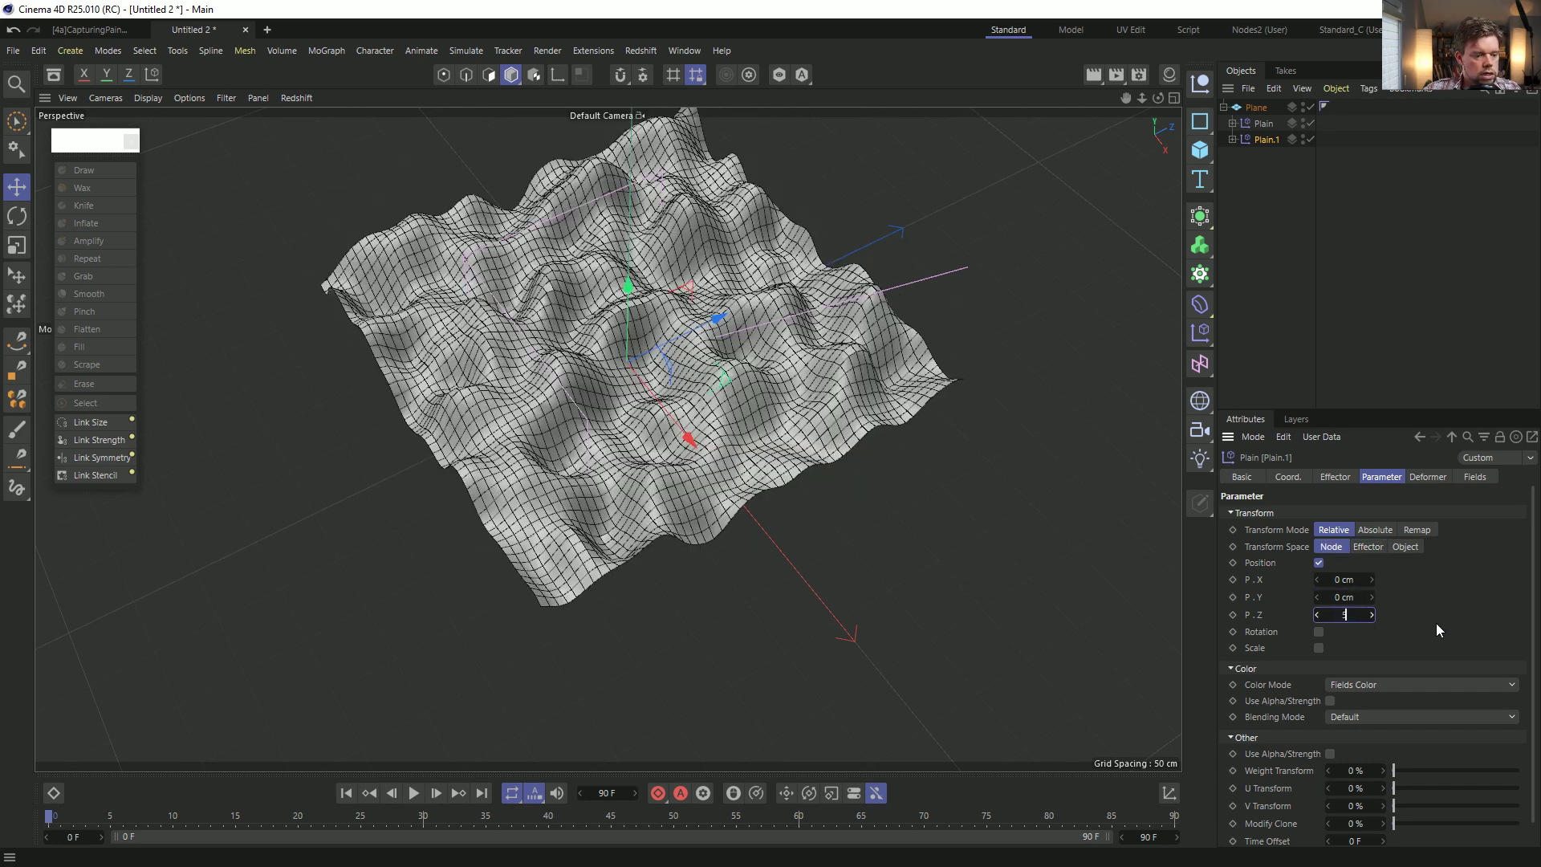
pyautogui.press('Return')
pyautogui.keyDown('alt'); pyautogui.moveTo(708, 382); pyautogui.dragTo(689, 334); pyautogui.keyUp('alt')
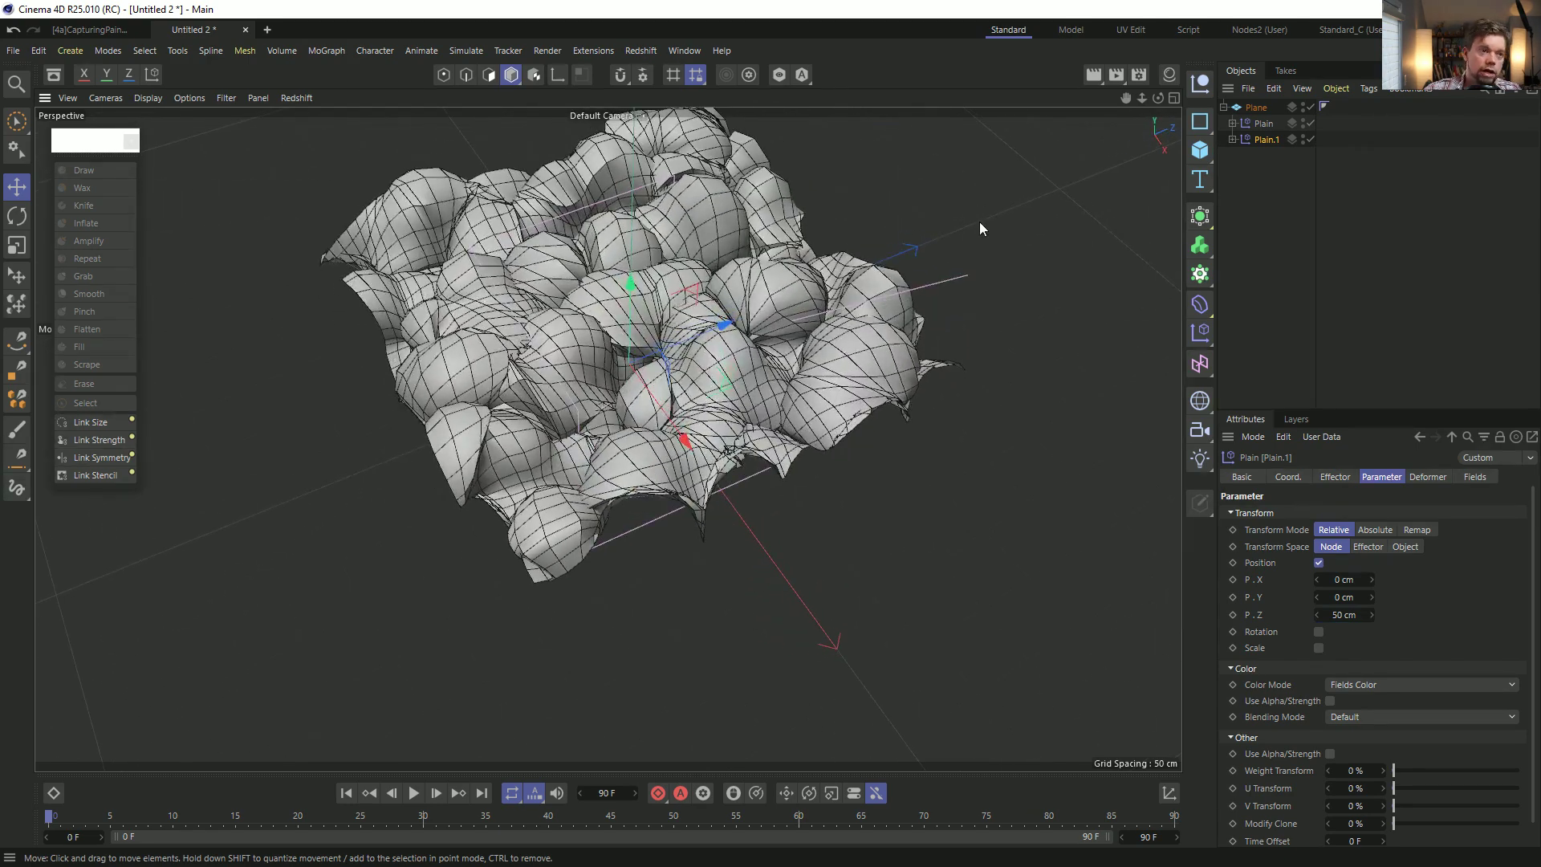
# Delete the copied effector's own Random Field and link the first effector's Random Field to it instead.
pyautogui.click(1232, 123)
pyautogui.click(1232, 155)
pyautogui.click(1275, 171)
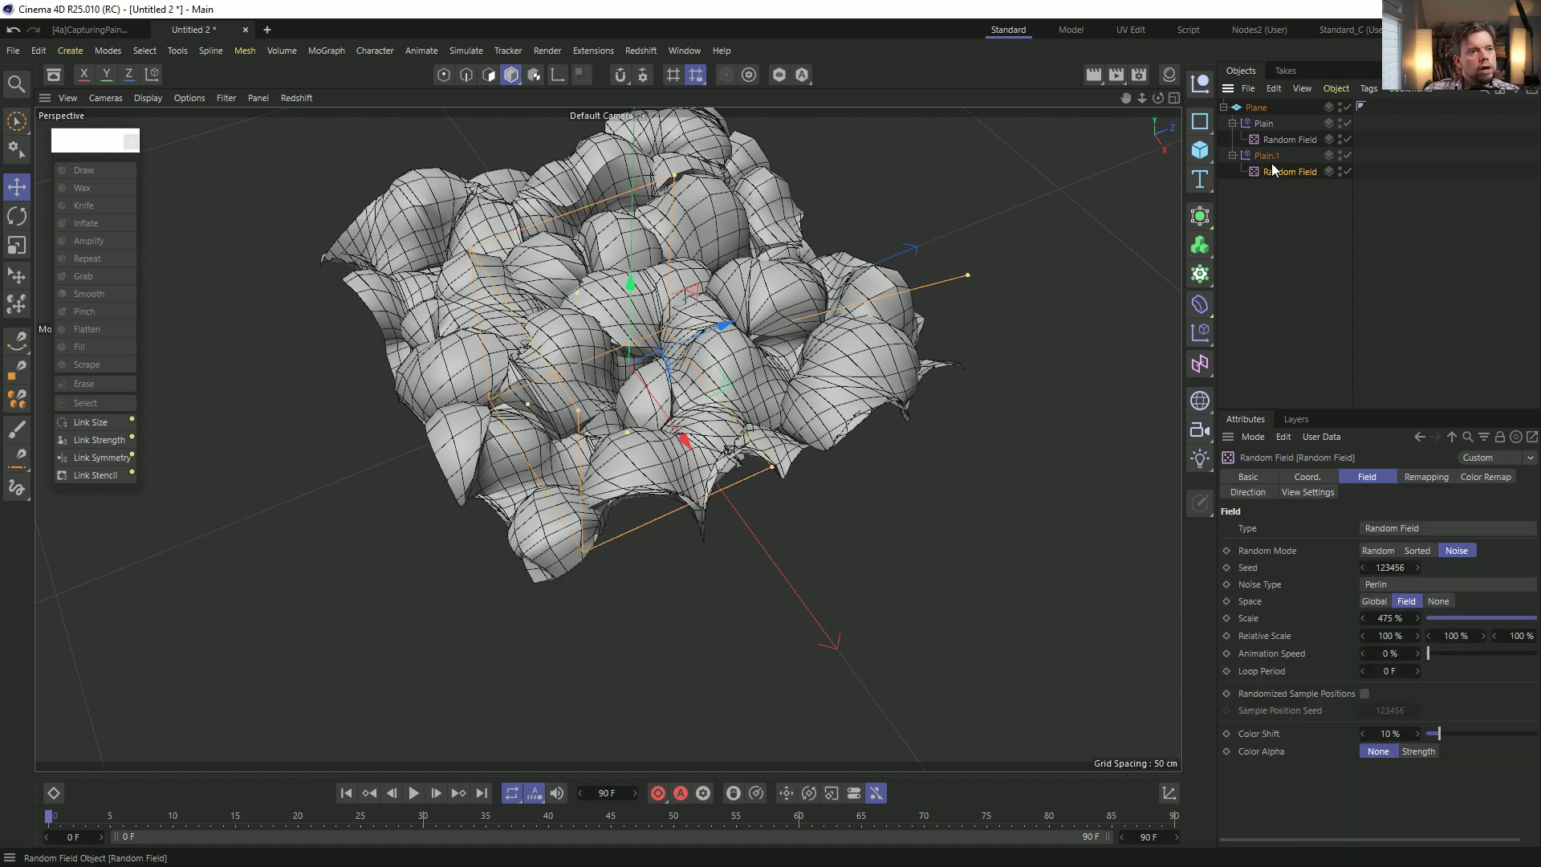
pyautogui.press('Delete')
pyautogui.moveTo(1272, 146); pyautogui.dragTo(1365, 575)
# Set the shared Random Field's animation speed to 100% and play the animation with nothing selected.
pyautogui.click(1289, 139)
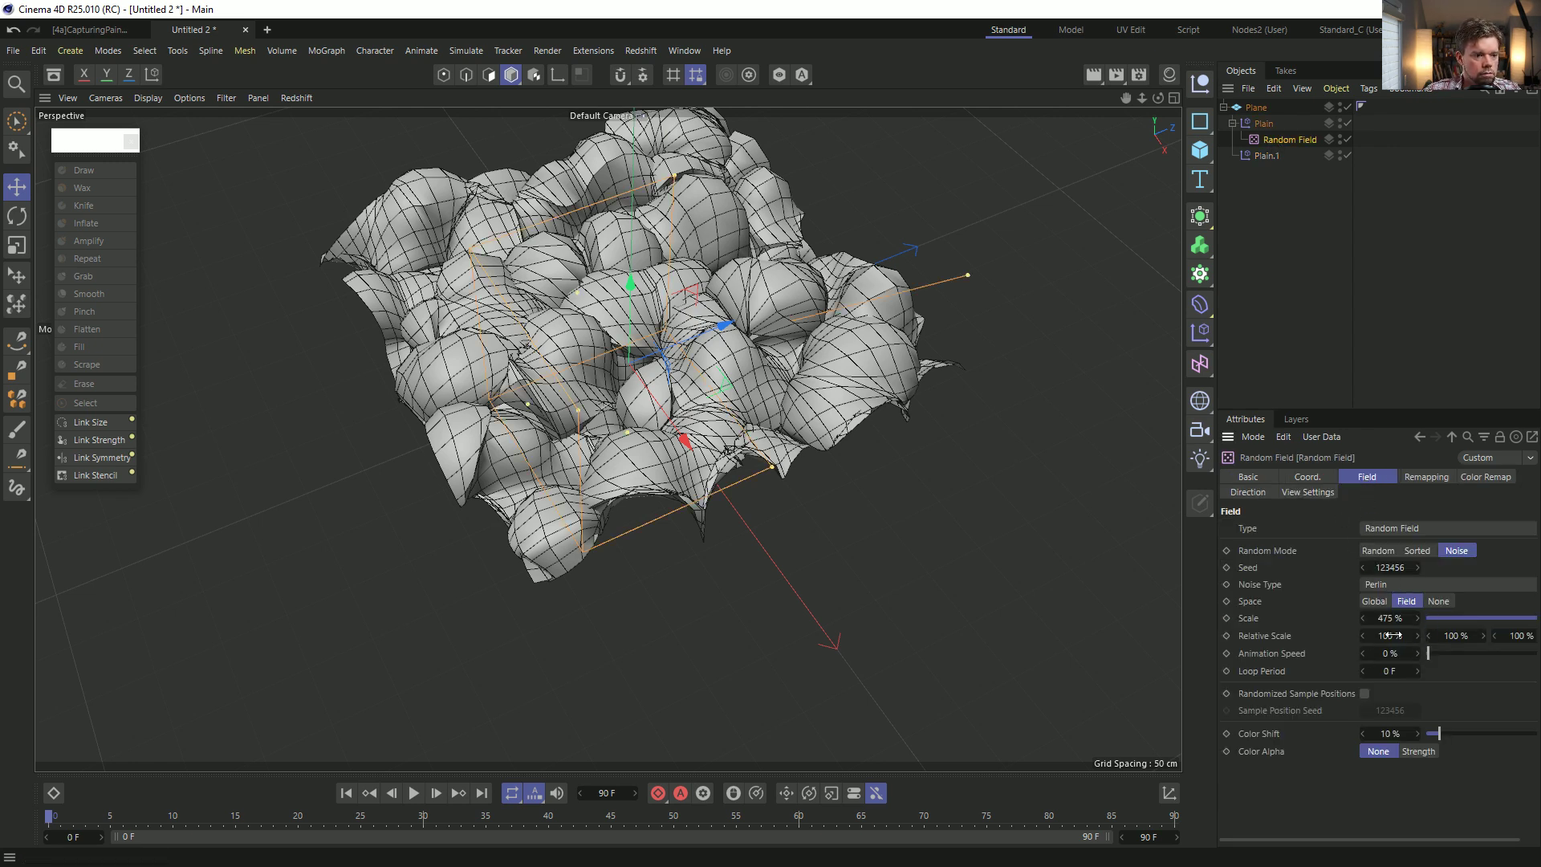
pyautogui.moveTo(1446, 653); pyautogui.dragTo(1535, 654)
pyautogui.click(414, 793)
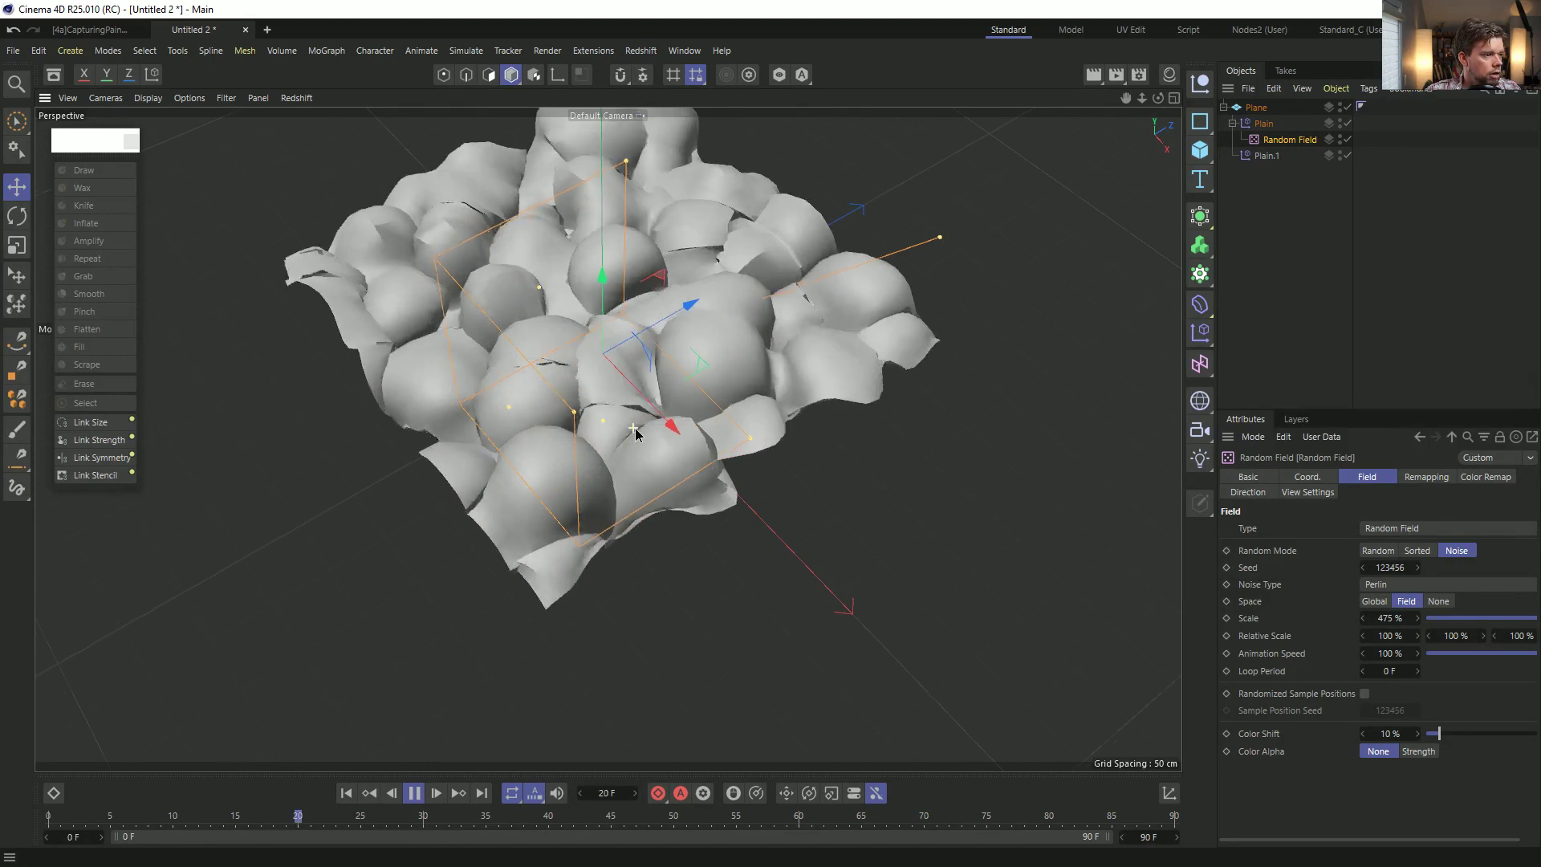
pyautogui.keyDown('alt'); pyautogui.moveTo(826, 335); pyautogui.dragTo(626, 397); pyautogui.keyUp('alt')
pyautogui.click(1309, 201)
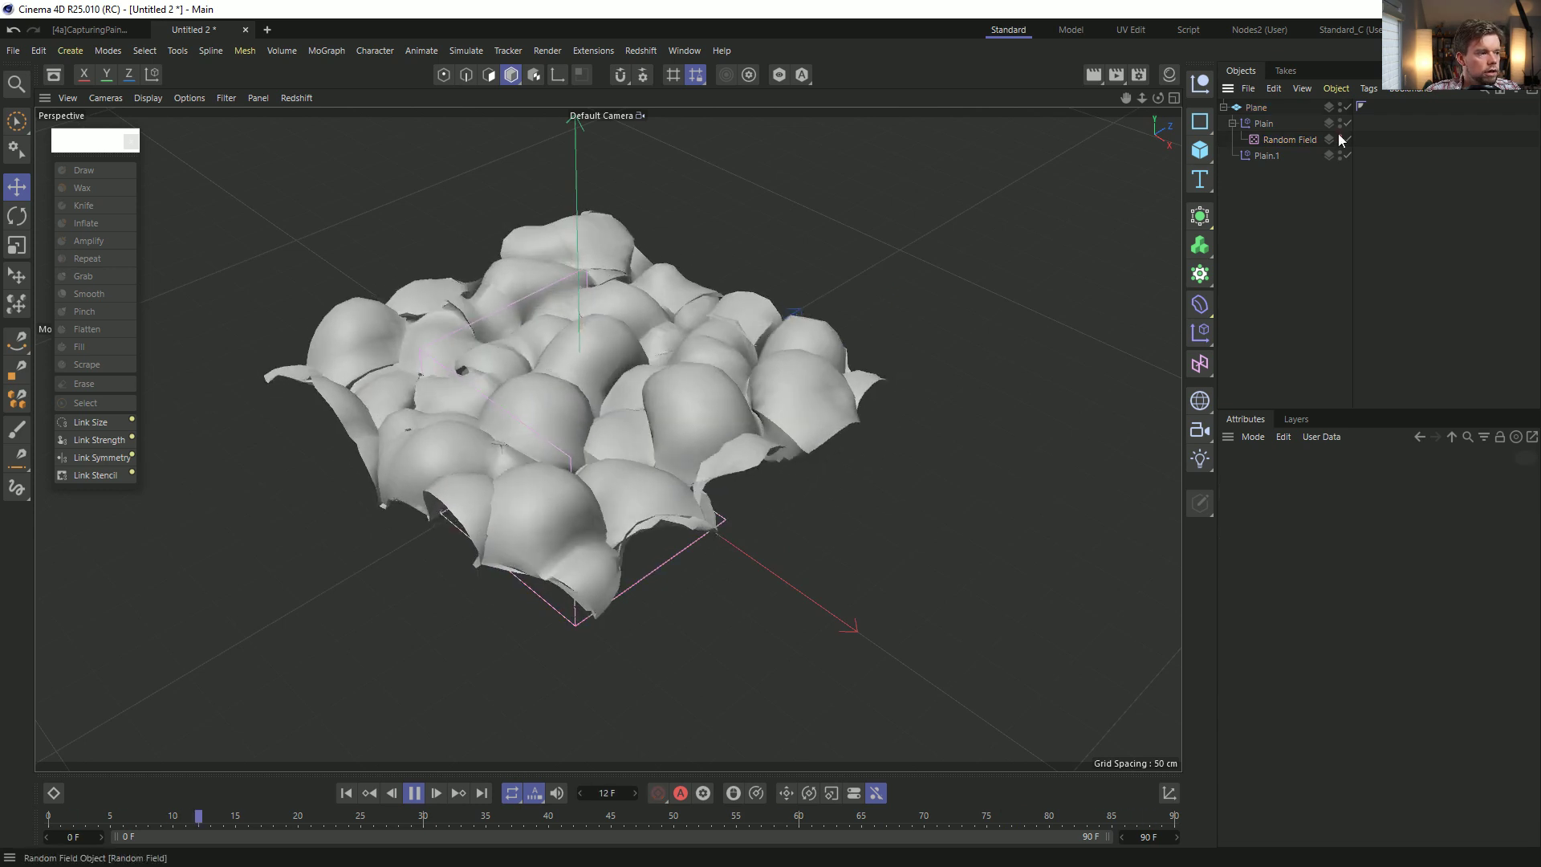
# Apply the custom saved filter preset to the viewport to hide the guides, and stop the playback.
pyautogui.keyDown('alt'); pyautogui.moveTo(568, 479); pyautogui.dragTo(712, 484); pyautogui.keyUp('alt')
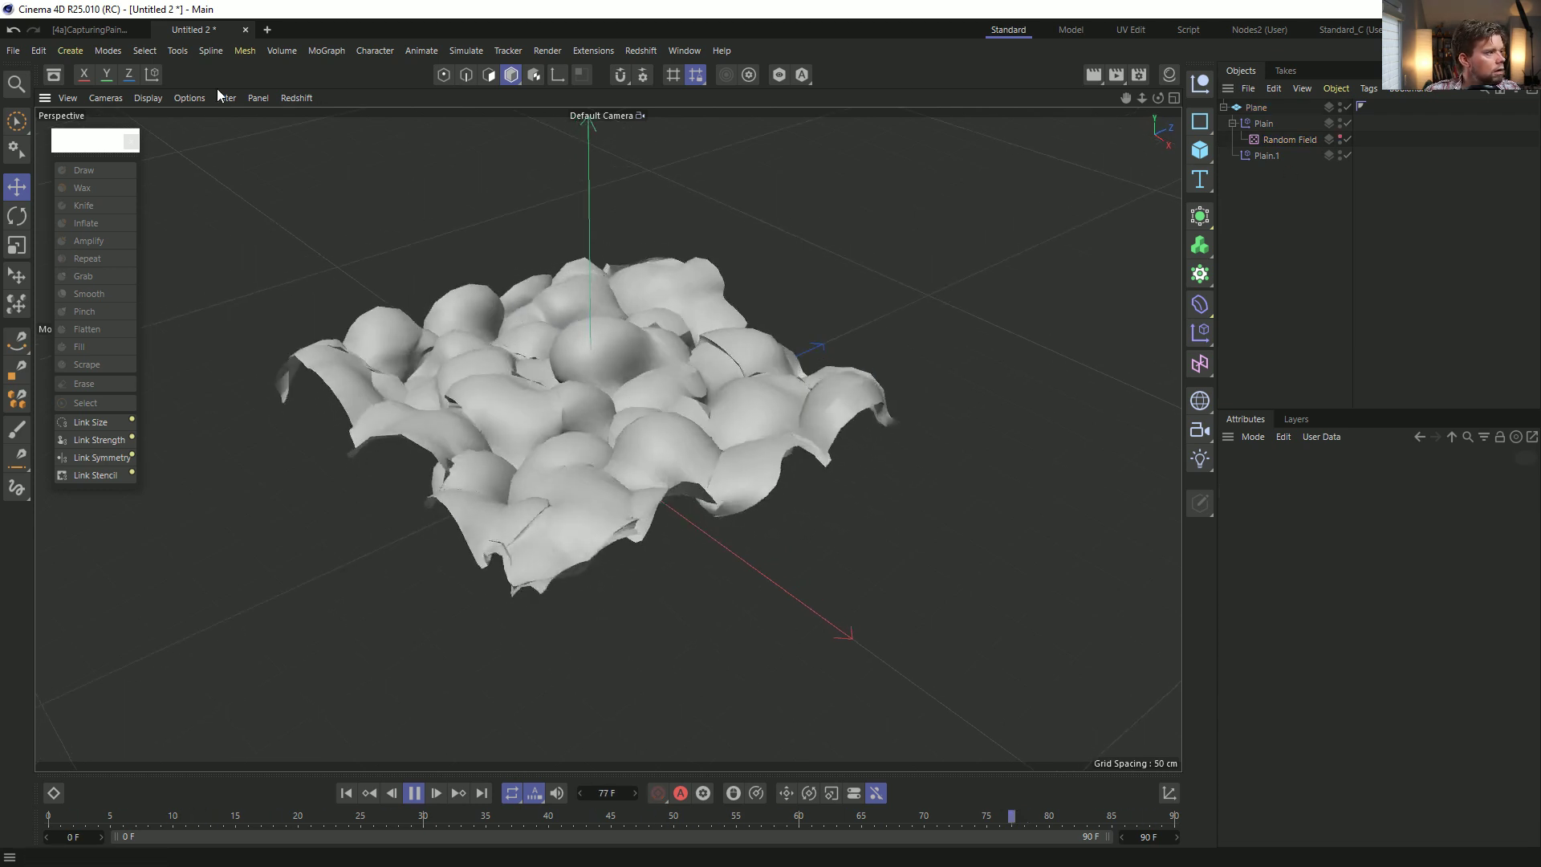
pyautogui.click(227, 97)
pyautogui.moveTo(325, 124)
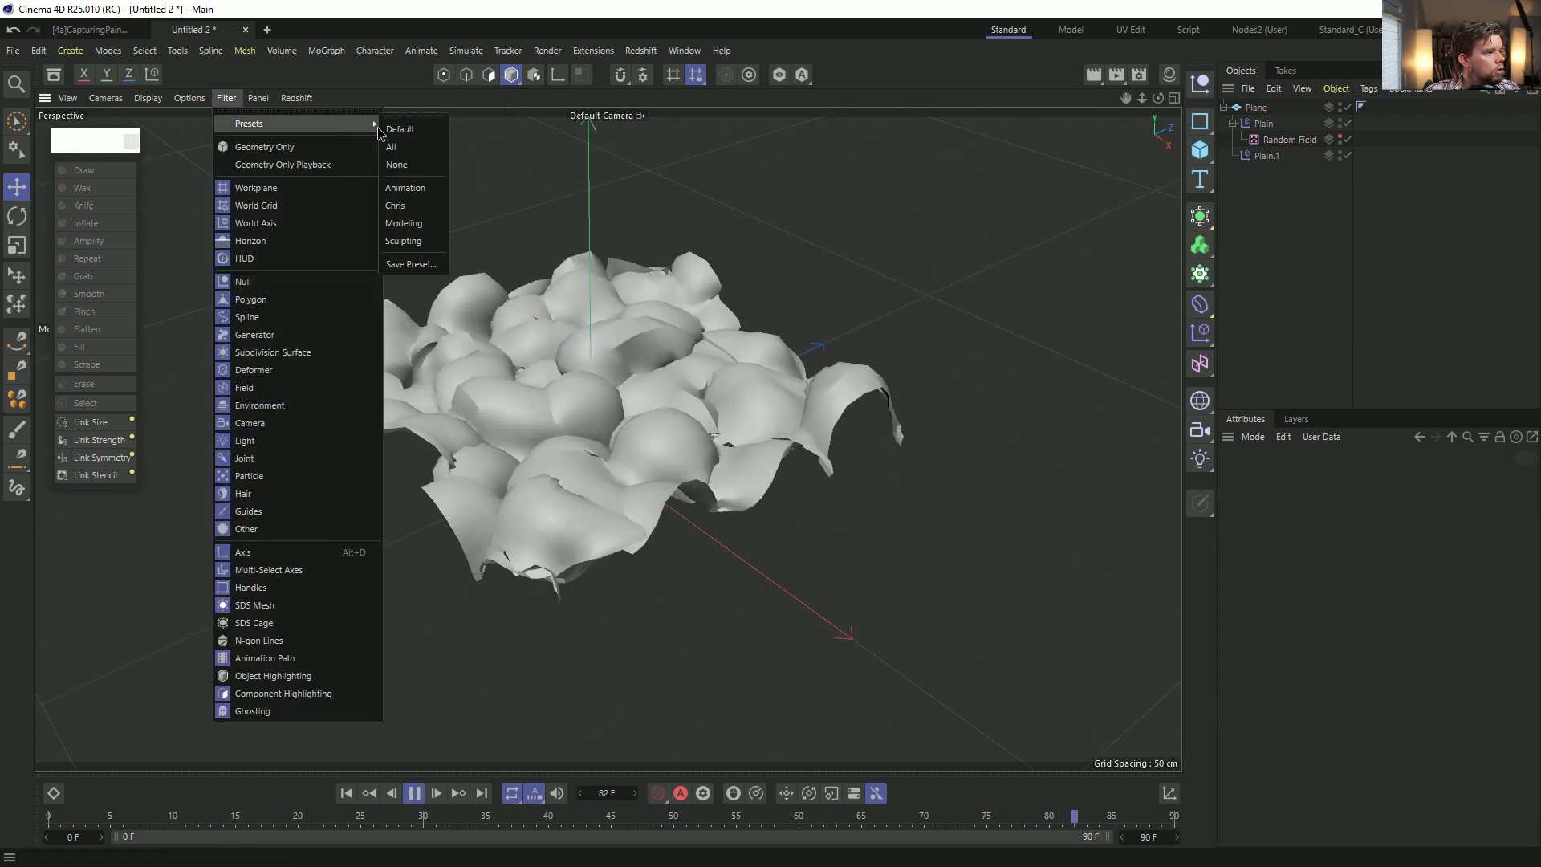
pyautogui.click(395, 205)
pyautogui.click(414, 793)
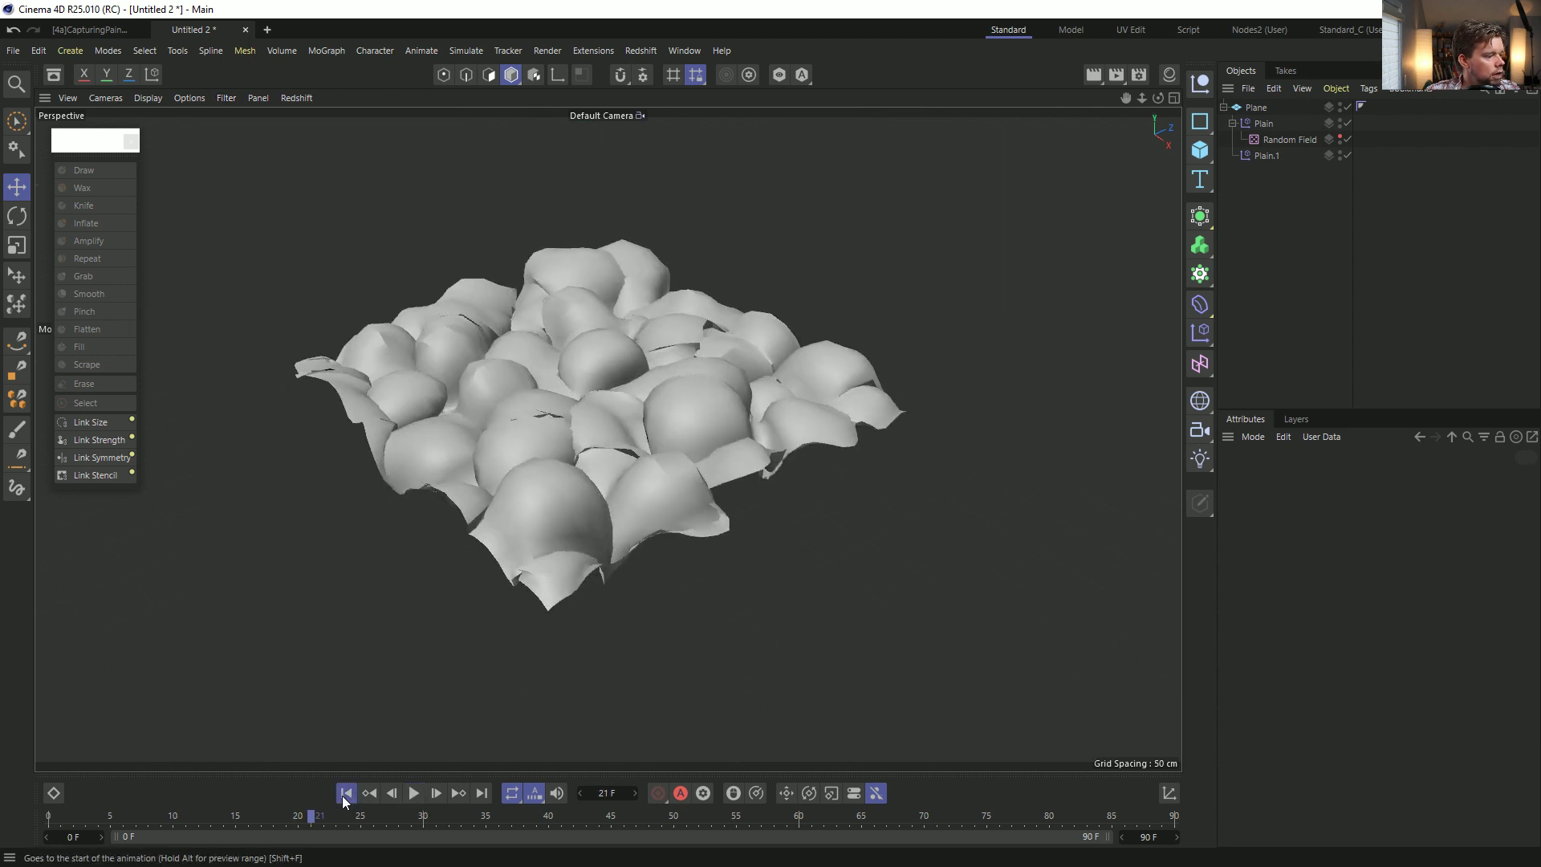
# Duplicate the plane with its hierarchy, disable the original setup, and delete both effectors under the copy.
pyautogui.keyDown('ctrl'); pyautogui.moveTo(1258, 106); pyautogui.dragTo(1258, 183); pyautogui.keyUp('ctrl')
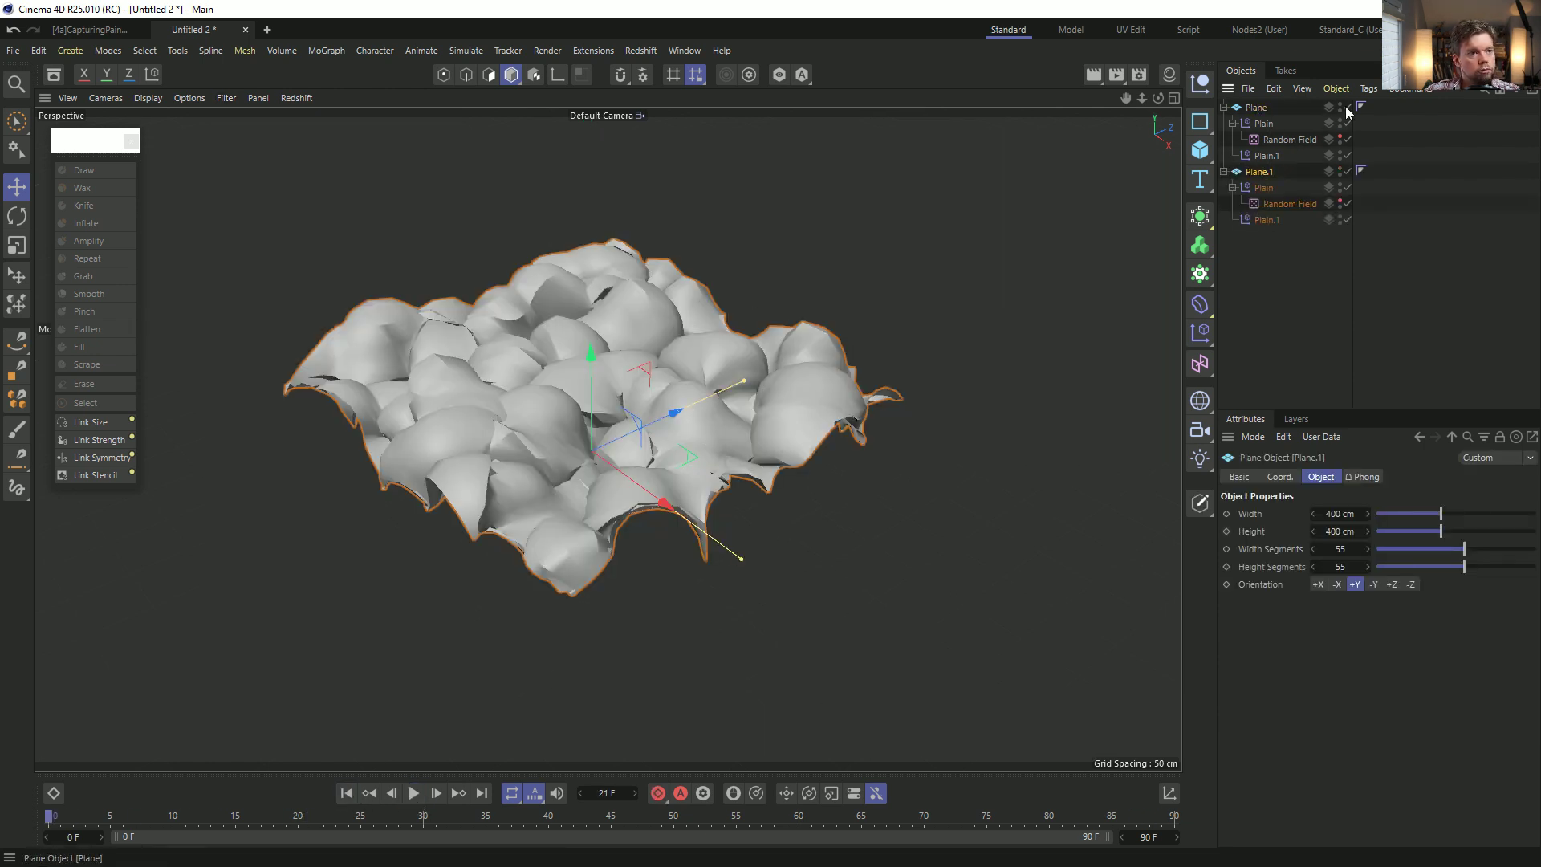
pyautogui.moveTo(1348, 106); pyautogui.dragTo(1349, 156)
pyautogui.click(1263, 187)
pyautogui.press('Delete')
pyautogui.click(1259, 172)
pyautogui.click(1262, 186)
pyautogui.press('Delete')
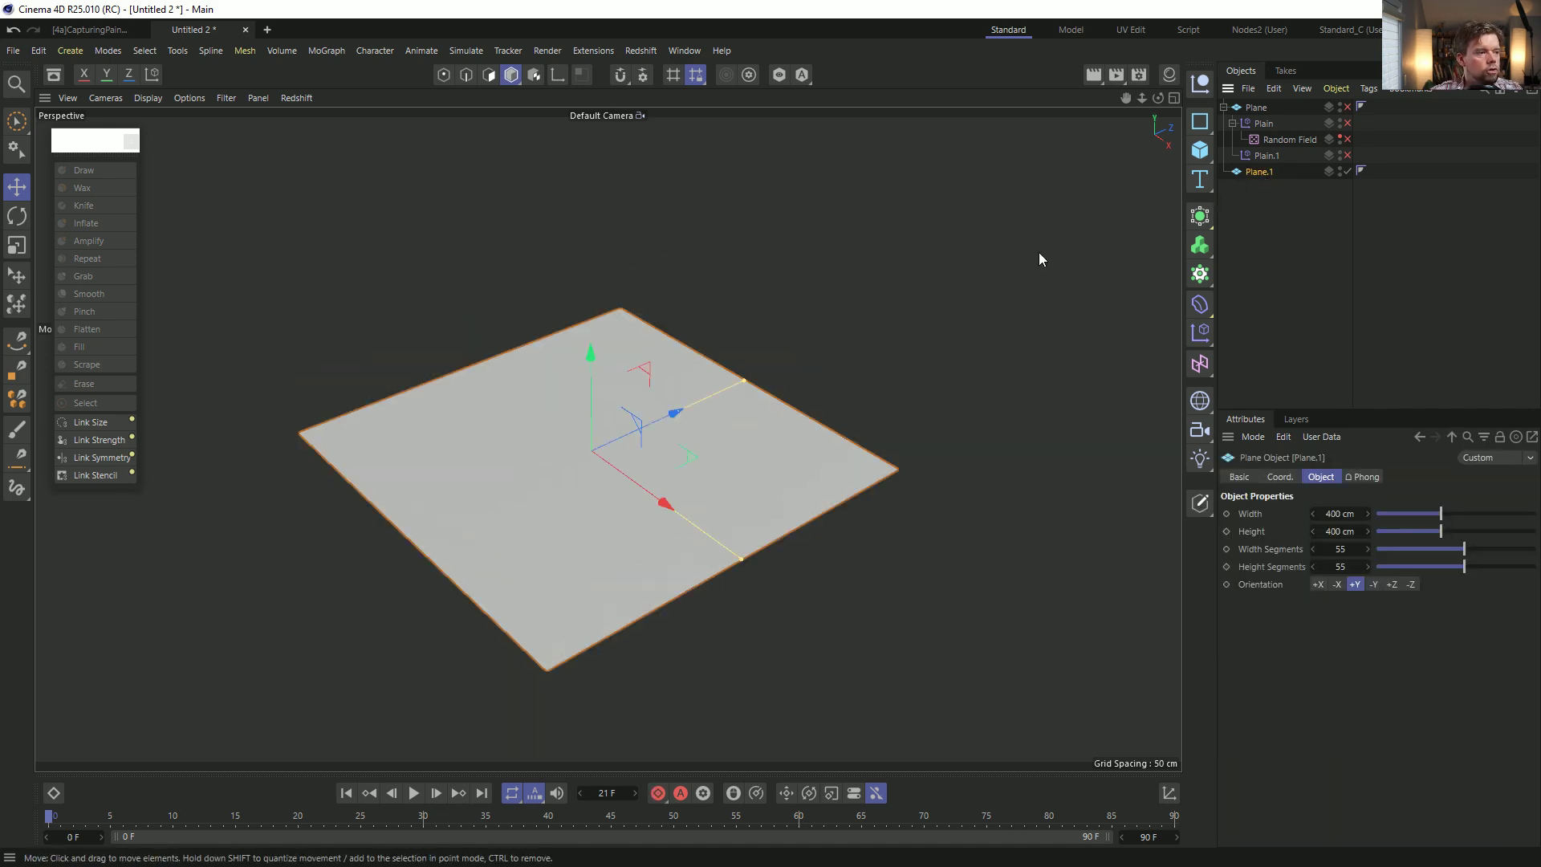
# Show the copied plane's mesh lines over the shading and add a new Plain effector as its child.
pyautogui.keyDown('alt'); pyautogui.moveTo(643, 424); pyautogui.dragTo(632, 468); pyautogui.keyUp('alt')
pyautogui.press('n')
pyautogui.press('b')
pyautogui.keyDown('alt'); pyautogui.moveTo(631, 468); pyautogui.dragTo(618, 378, button='middle'); pyautogui.keyUp('alt')
pyautogui.keyDown('alt'); pyautogui.moveTo(619, 379); pyautogui.dragTo(628, 361, button='right'); pyautogui.keyUp('alt')
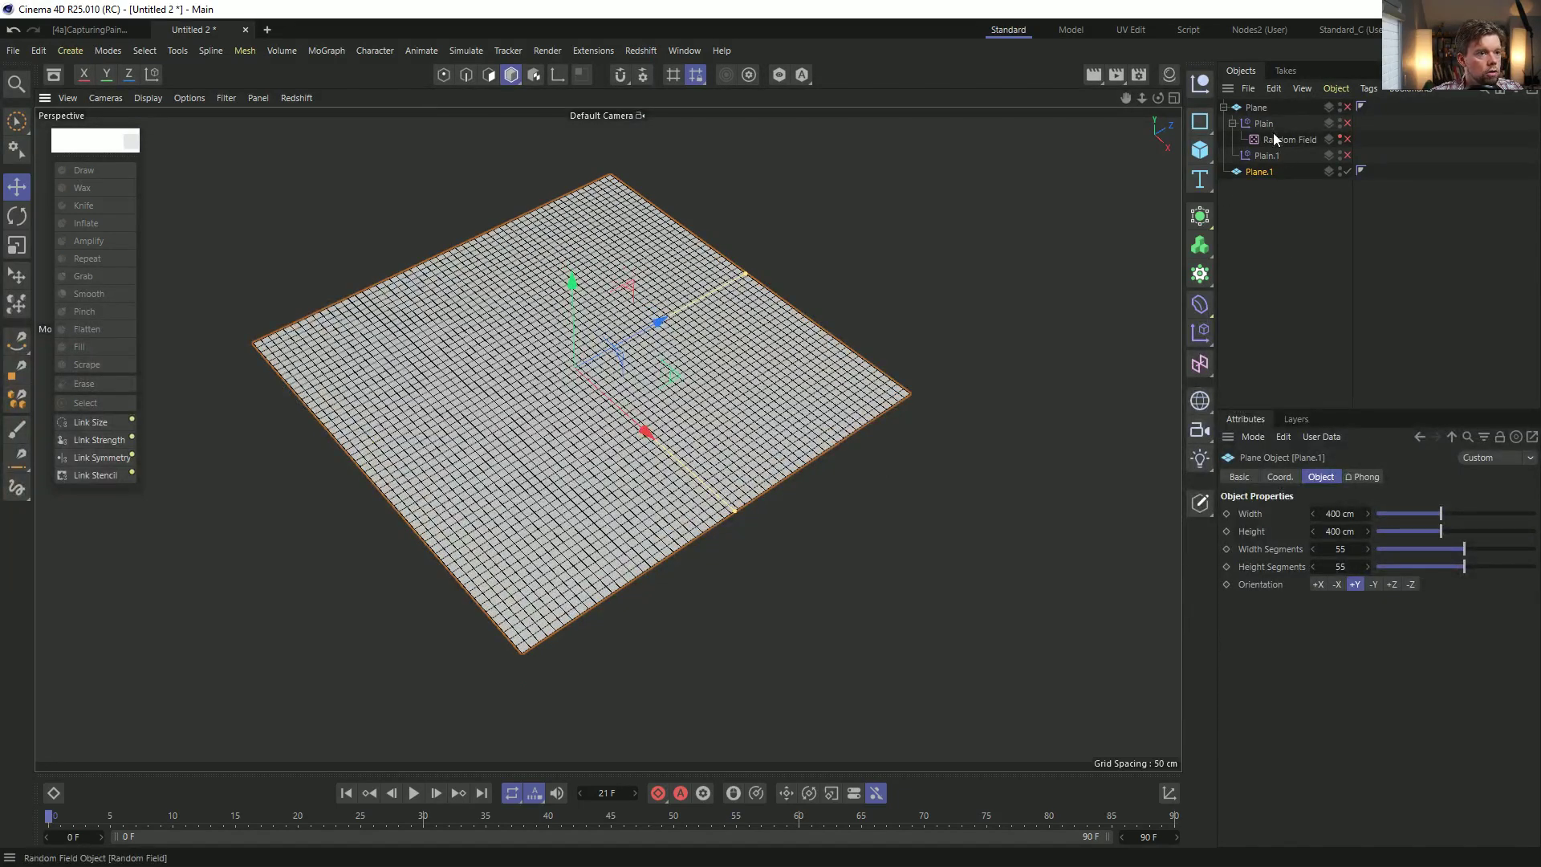
pyautogui.click(1206, 331)
pyautogui.click(1237, 360)
pyautogui.moveTo(1267, 109); pyautogui.dragTo(1266, 191)
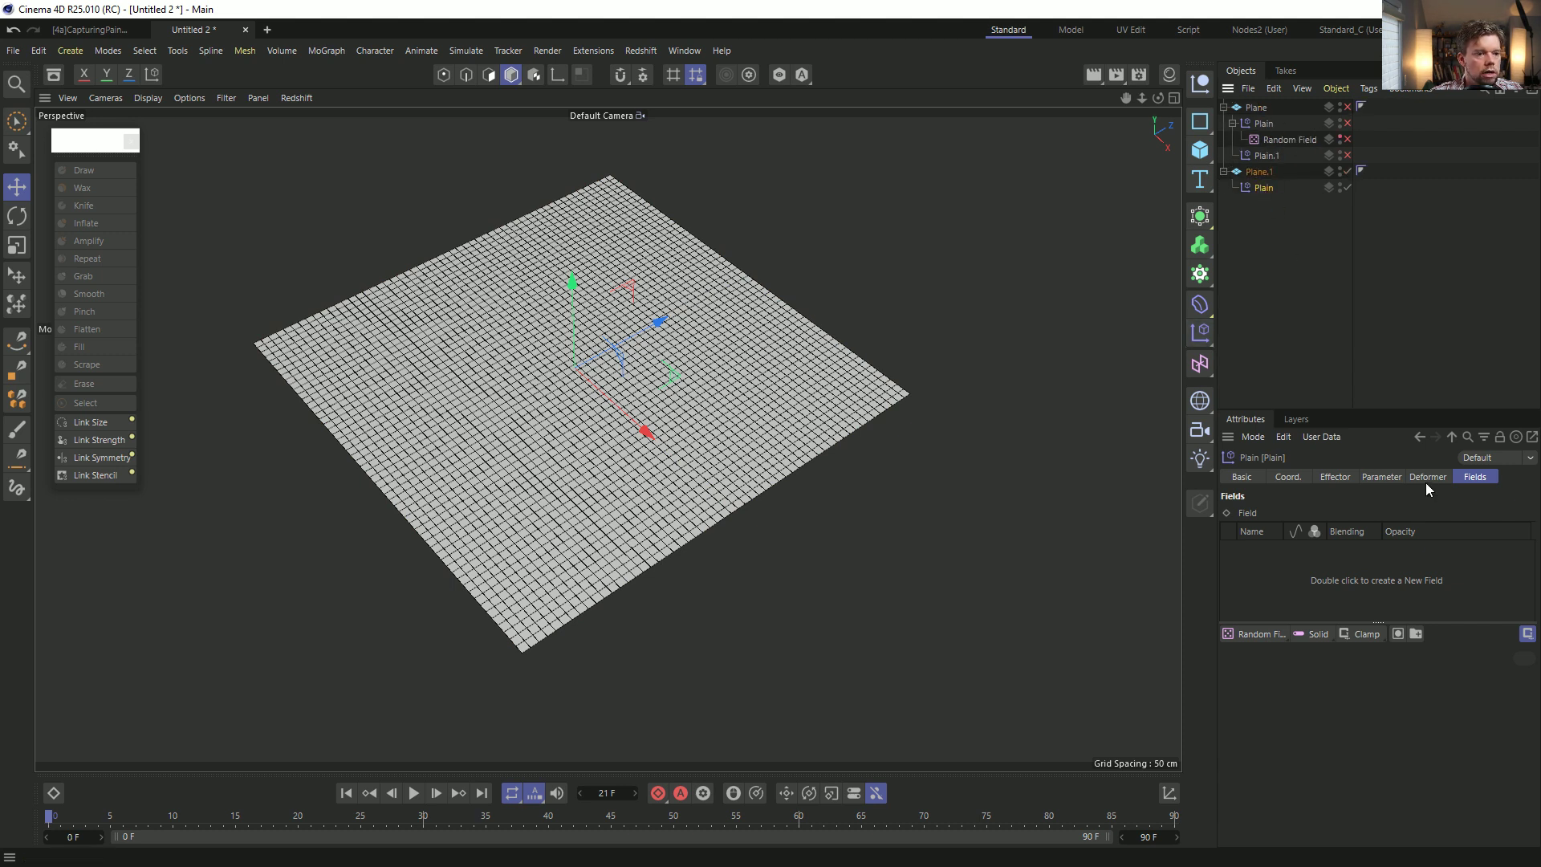
# Set the new Plain effector's P.Y to 0 cm and P.Z to 50 cm, and its deformation to Point.
pyautogui.click(1394, 479)
pyautogui.click(1353, 597)
pyautogui.write('0')
pyautogui.click(1353, 615)
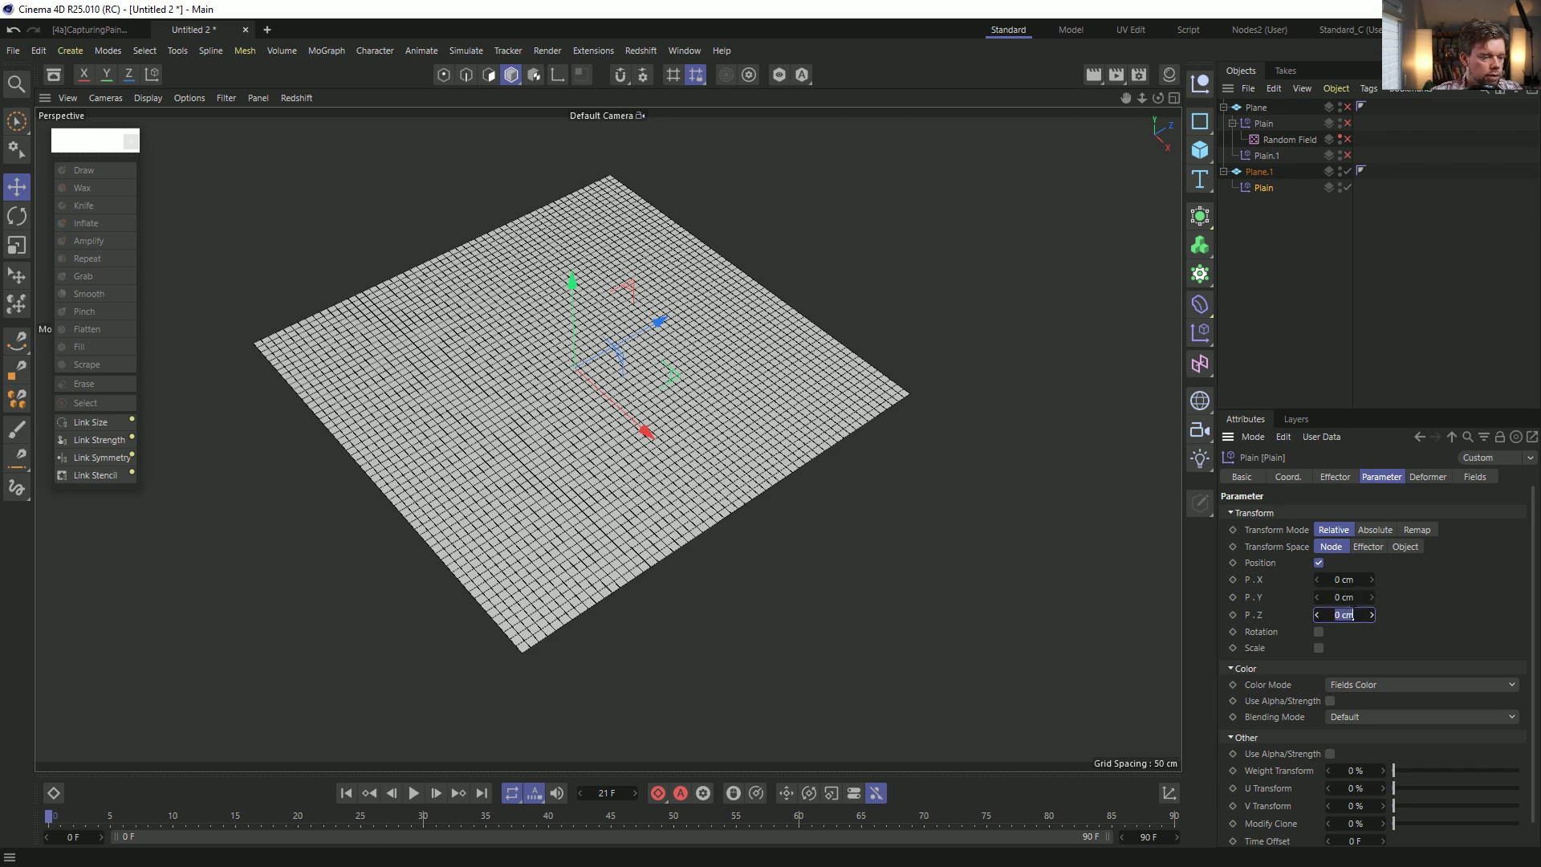
pyautogui.write('50')
pyautogui.press('Return')
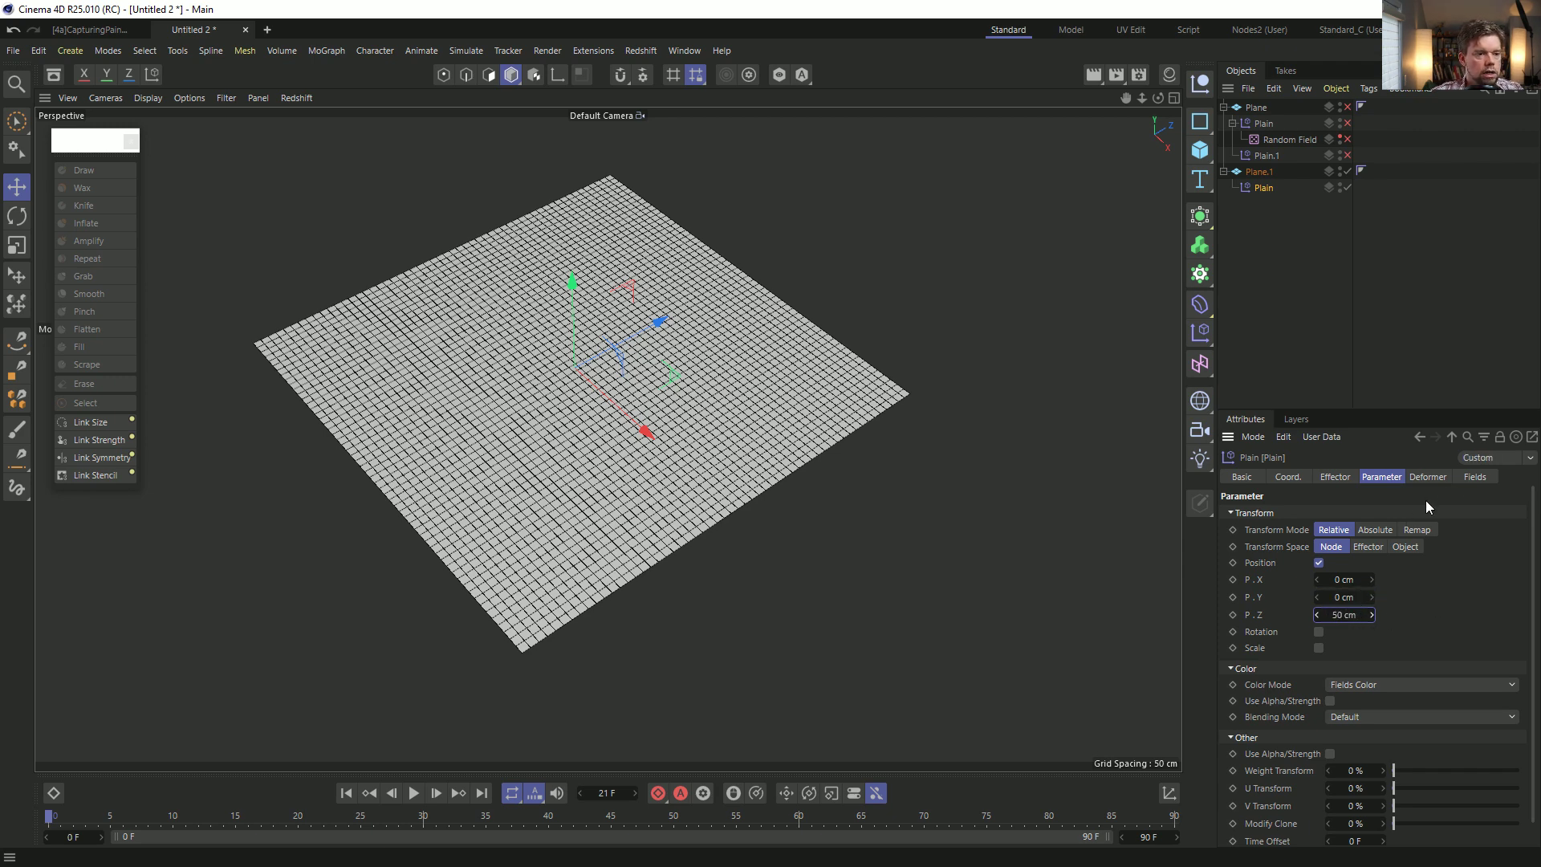
pyautogui.click(1441, 478)
pyautogui.click(1379, 516)
pyautogui.click(1371, 479)
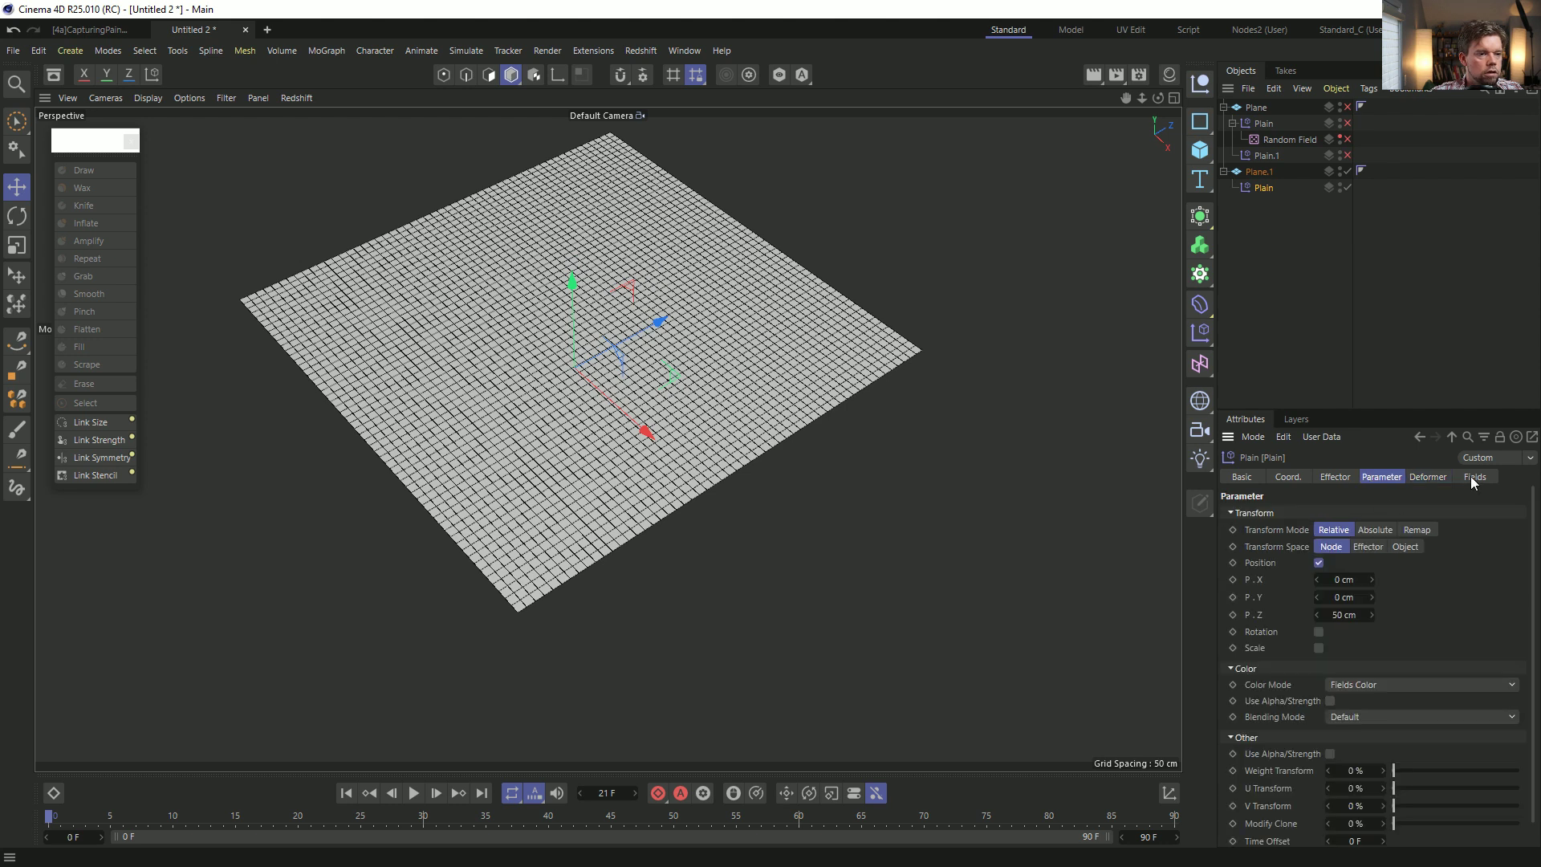
pyautogui.click(1475, 477)
pyautogui.click(1254, 633)
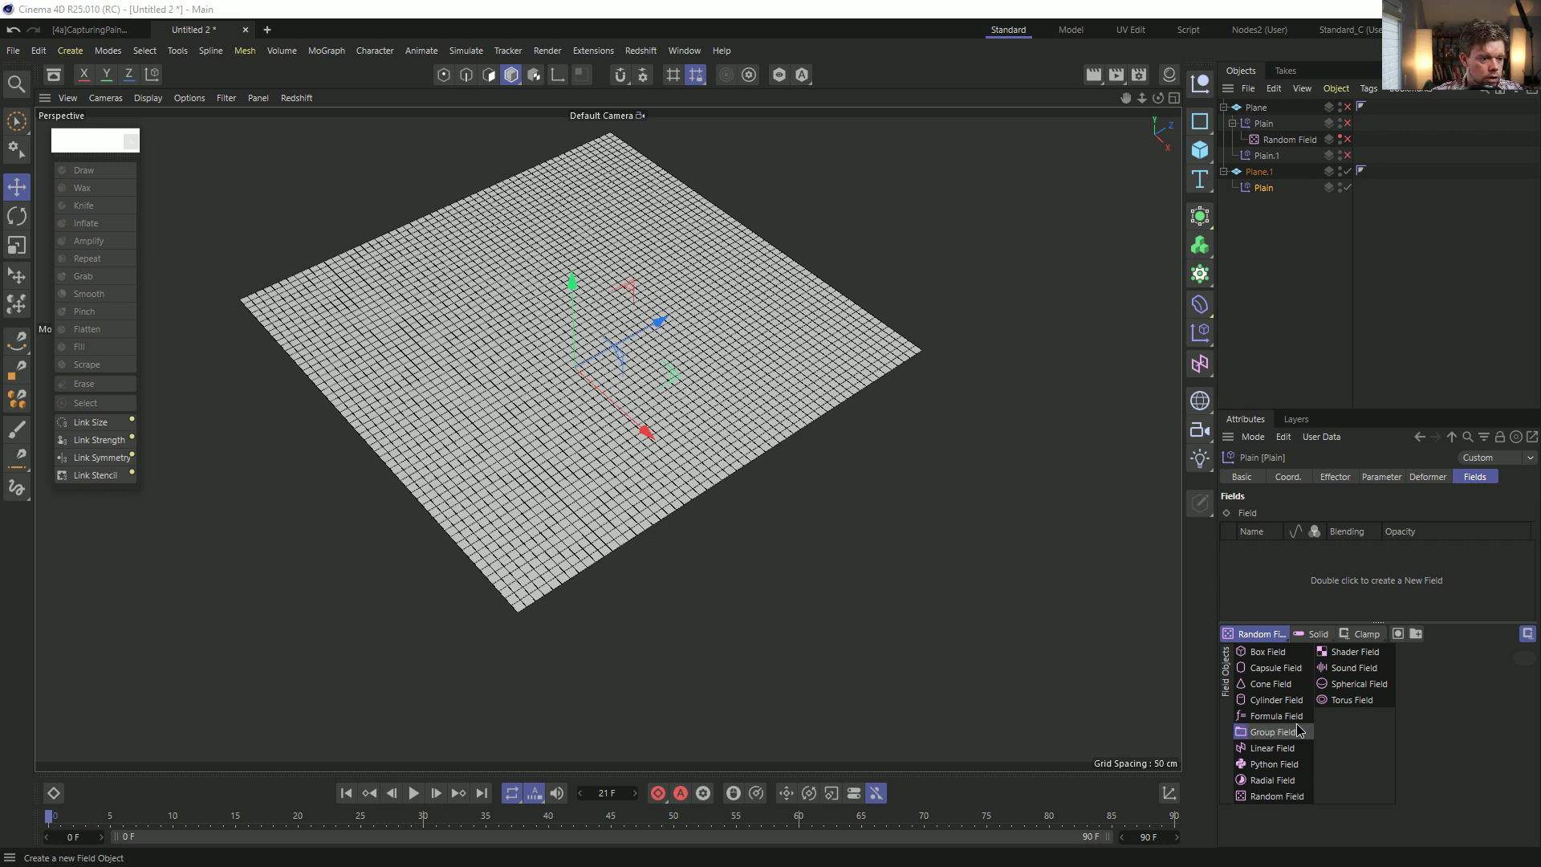
pyautogui.click(1477, 698)
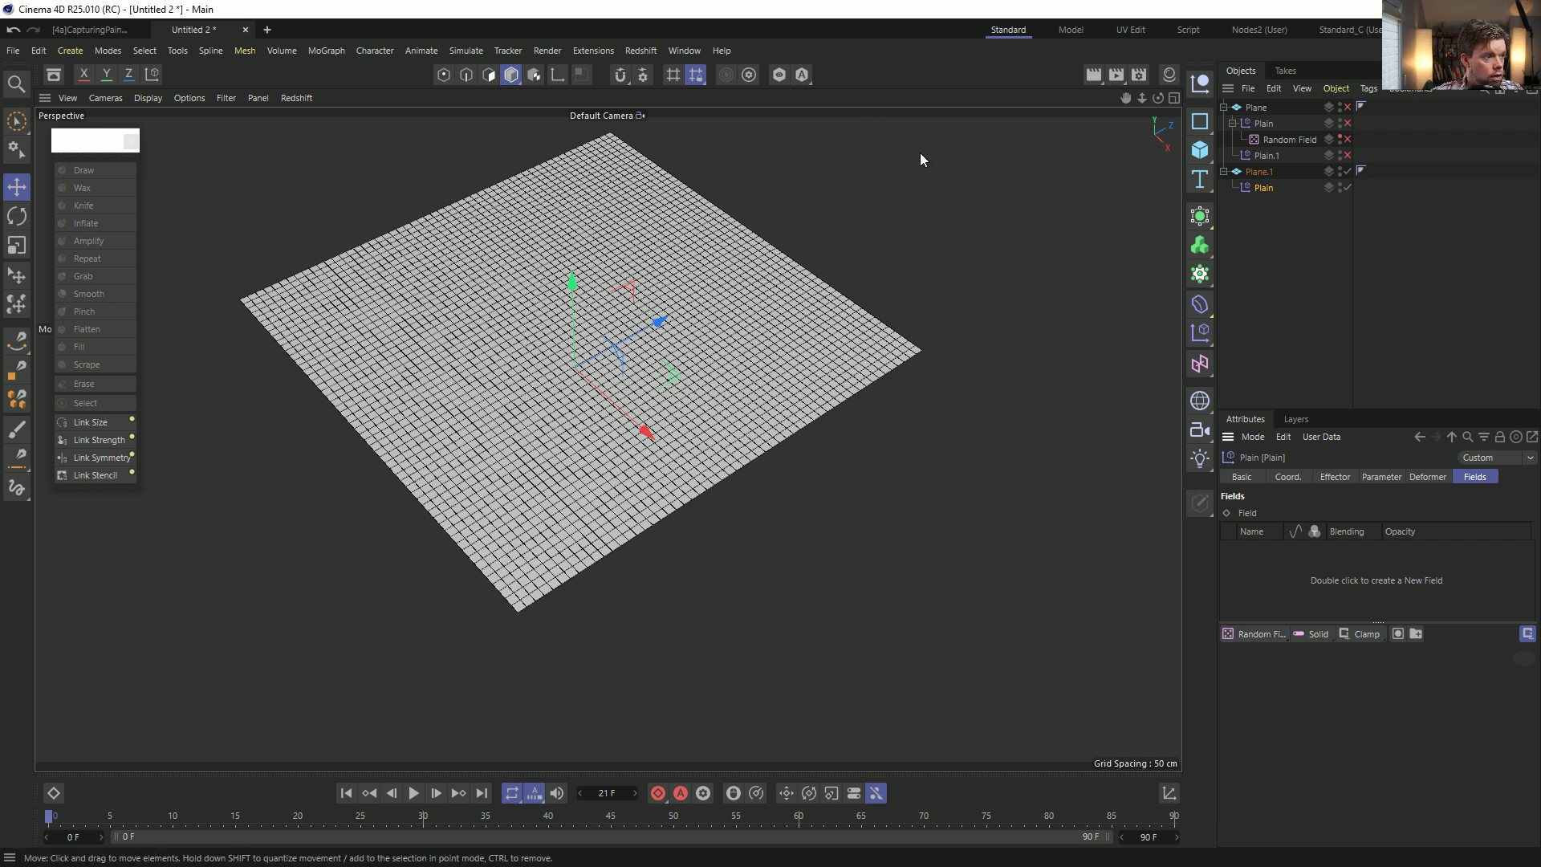
# Add a MoGraph Matrix object to the scene.
pyautogui.click(1210, 274)
pyautogui.click(1370, 296)
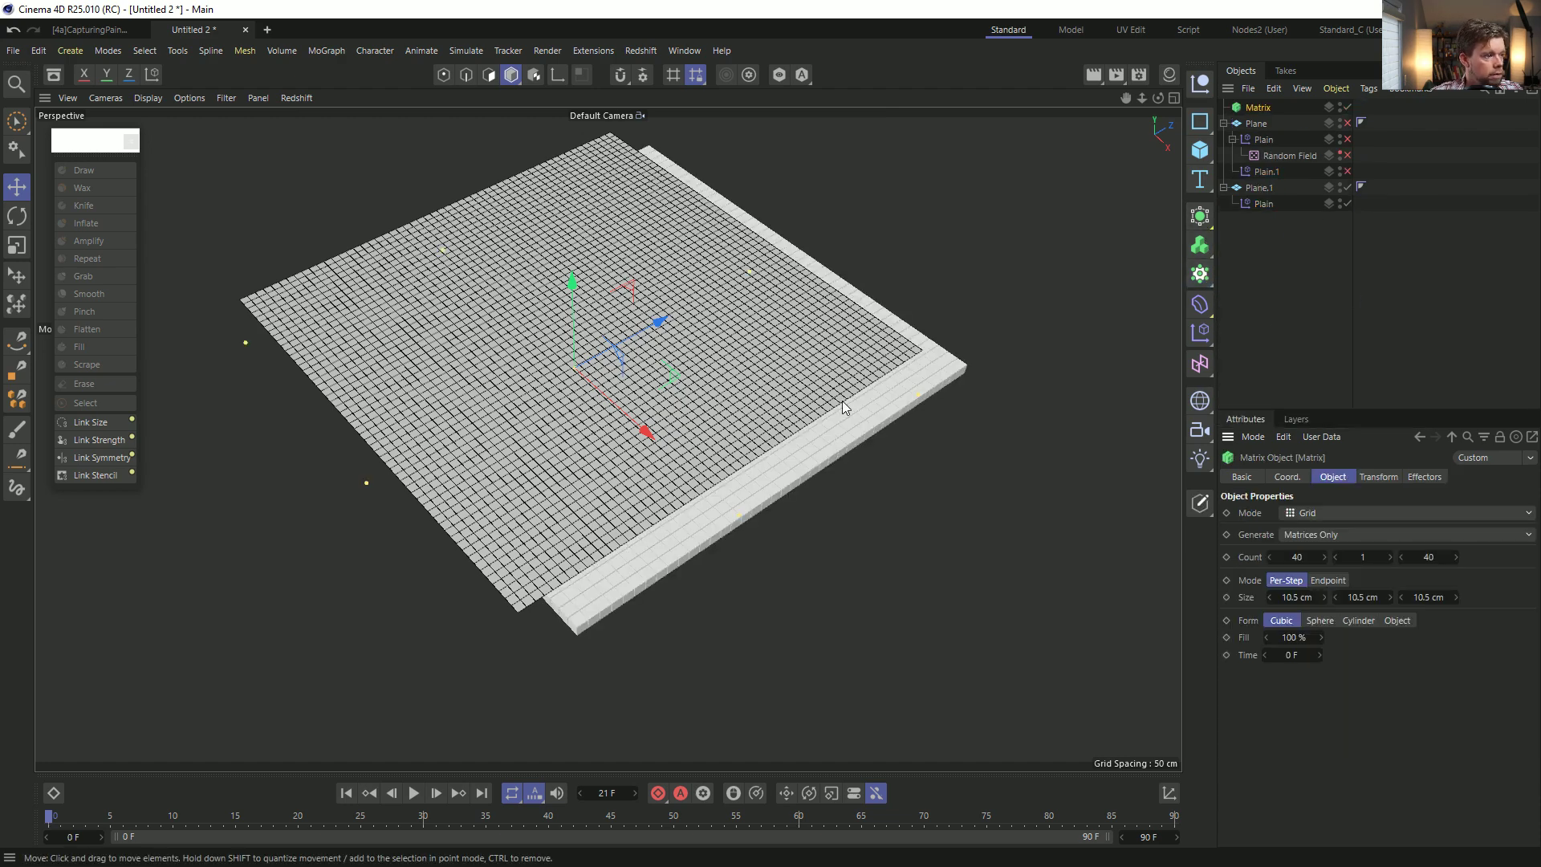
pyautogui.keyDown('alt'); pyautogui.moveTo(783, 365); pyautogui.dragTo(799, 476); pyautogui.keyUp('alt')
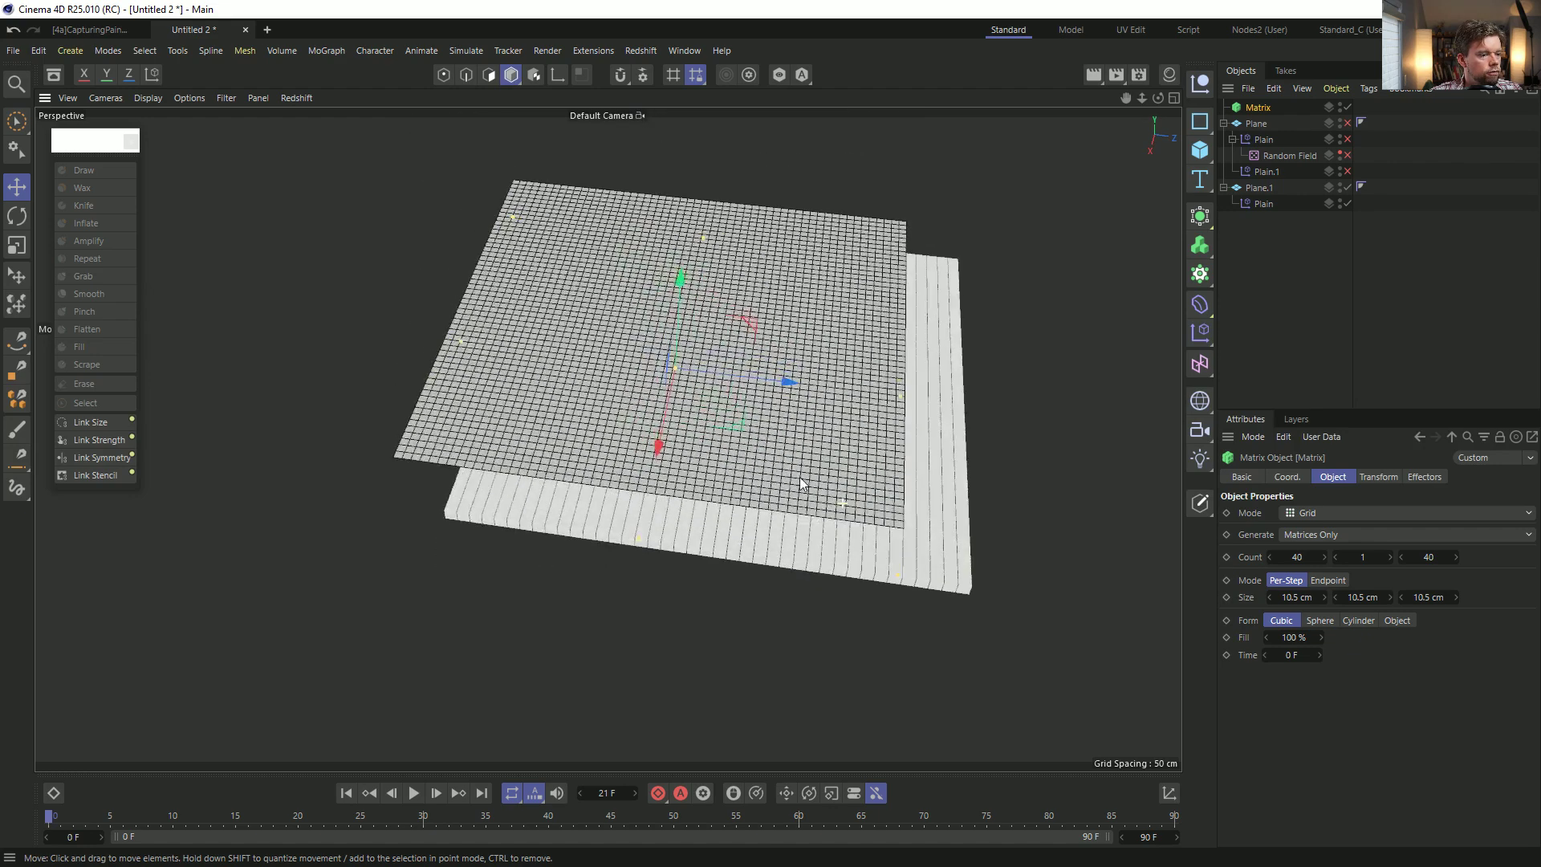
# Check the copied plane's coordinates and compare it with its Plain effector switched off and on.
pyautogui.click(1259, 188)
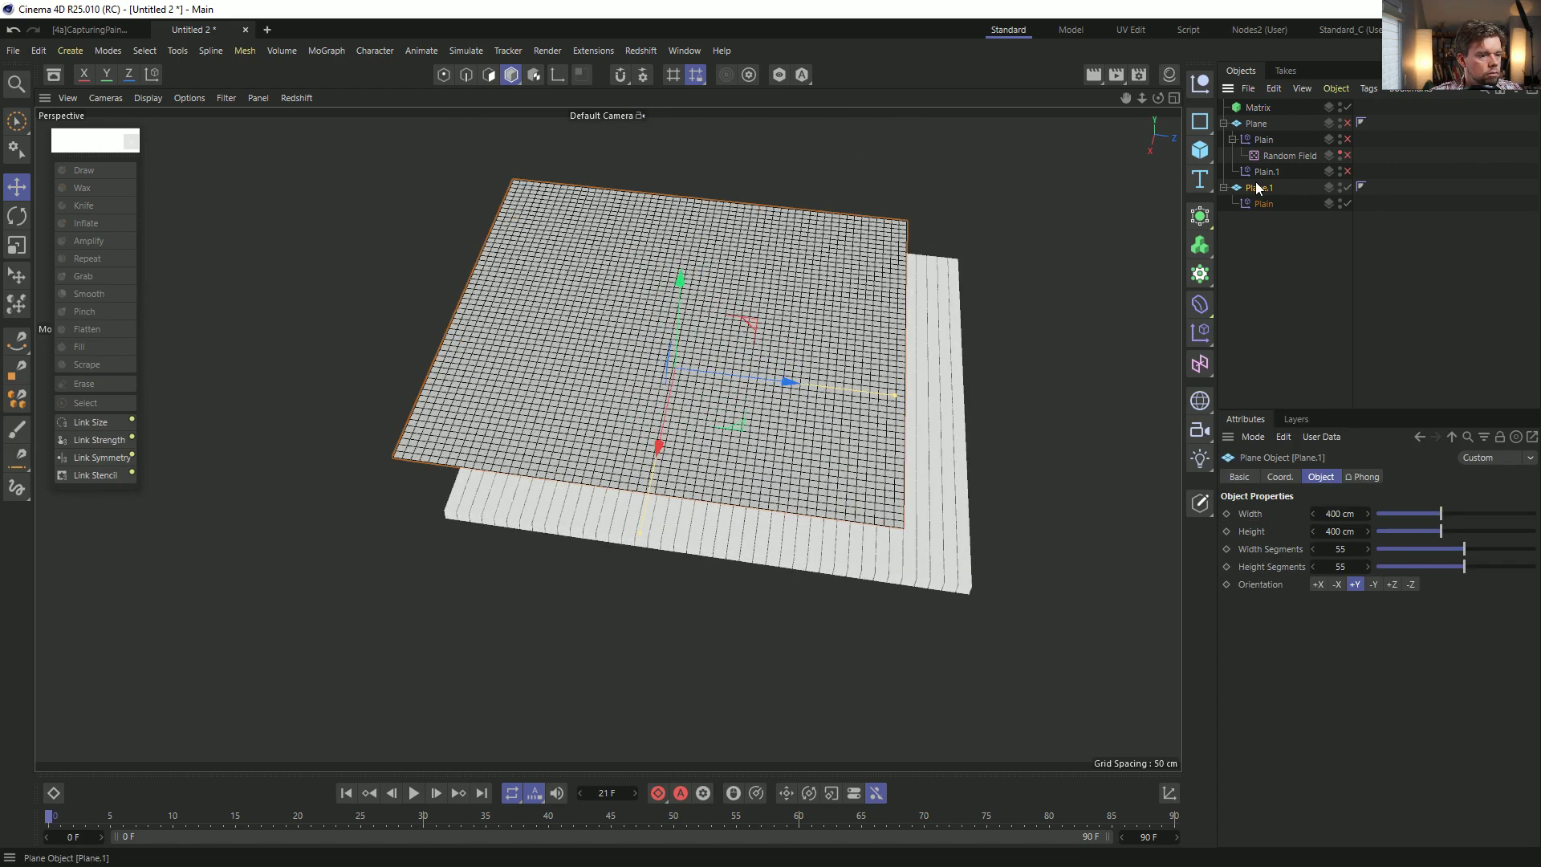
pyautogui.click(1280, 477)
pyautogui.keyDown('alt'); pyautogui.moveTo(798, 337); pyautogui.dragTo(815, 241); pyautogui.keyUp('alt')
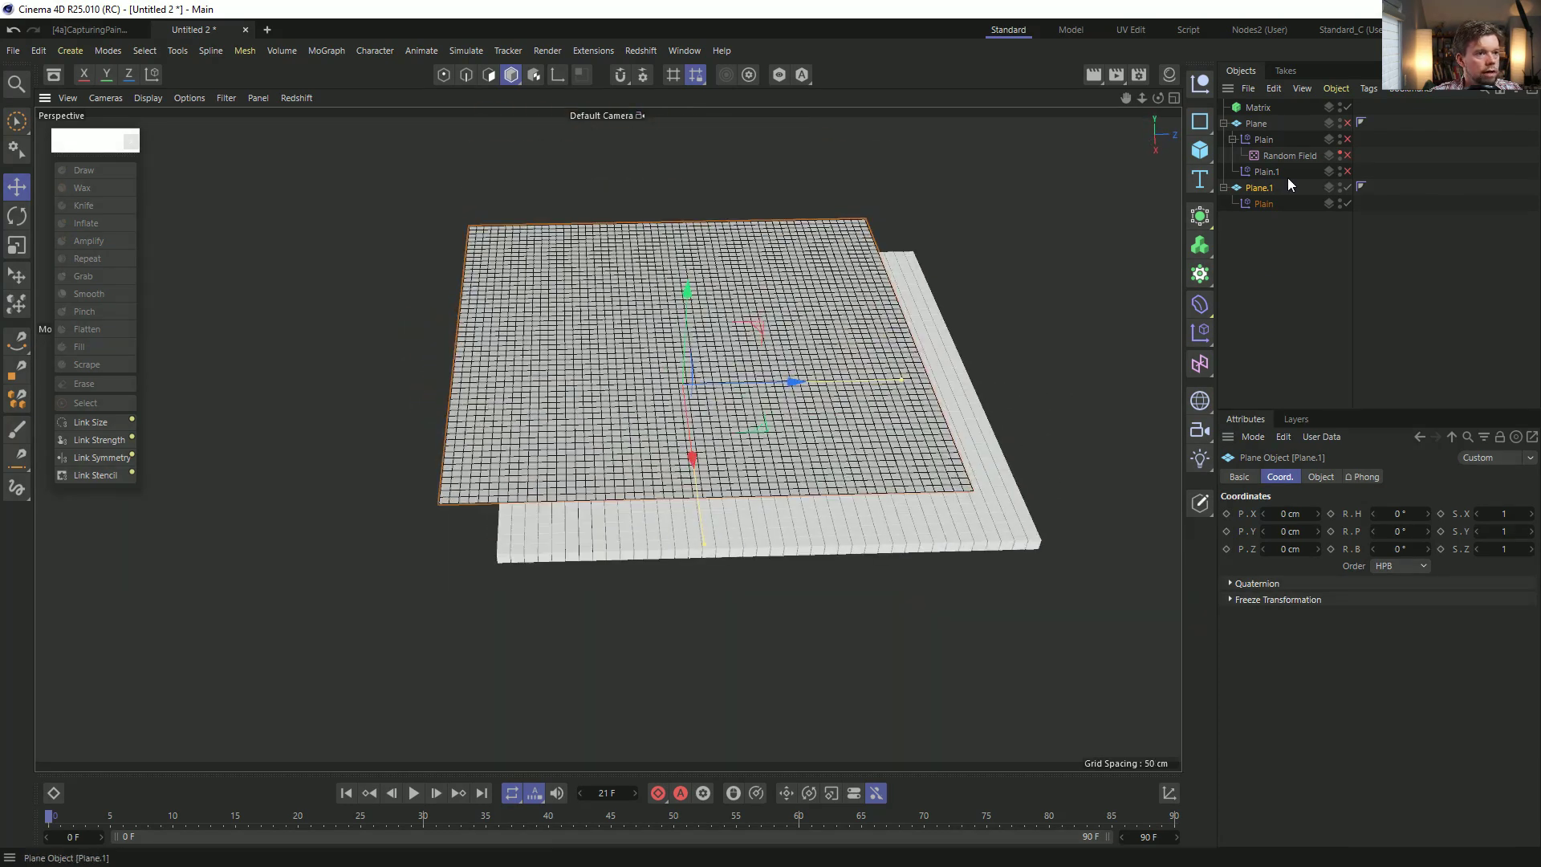
pyautogui.click(1347, 203)
pyautogui.click(1348, 203)
pyautogui.click(1347, 203)
pyautogui.click(1348, 203)
# Remove the Plain effector from the Matrix object's list of effectors.
pyautogui.click(1258, 106)
pyautogui.click(1378, 477)
pyautogui.click(1416, 477)
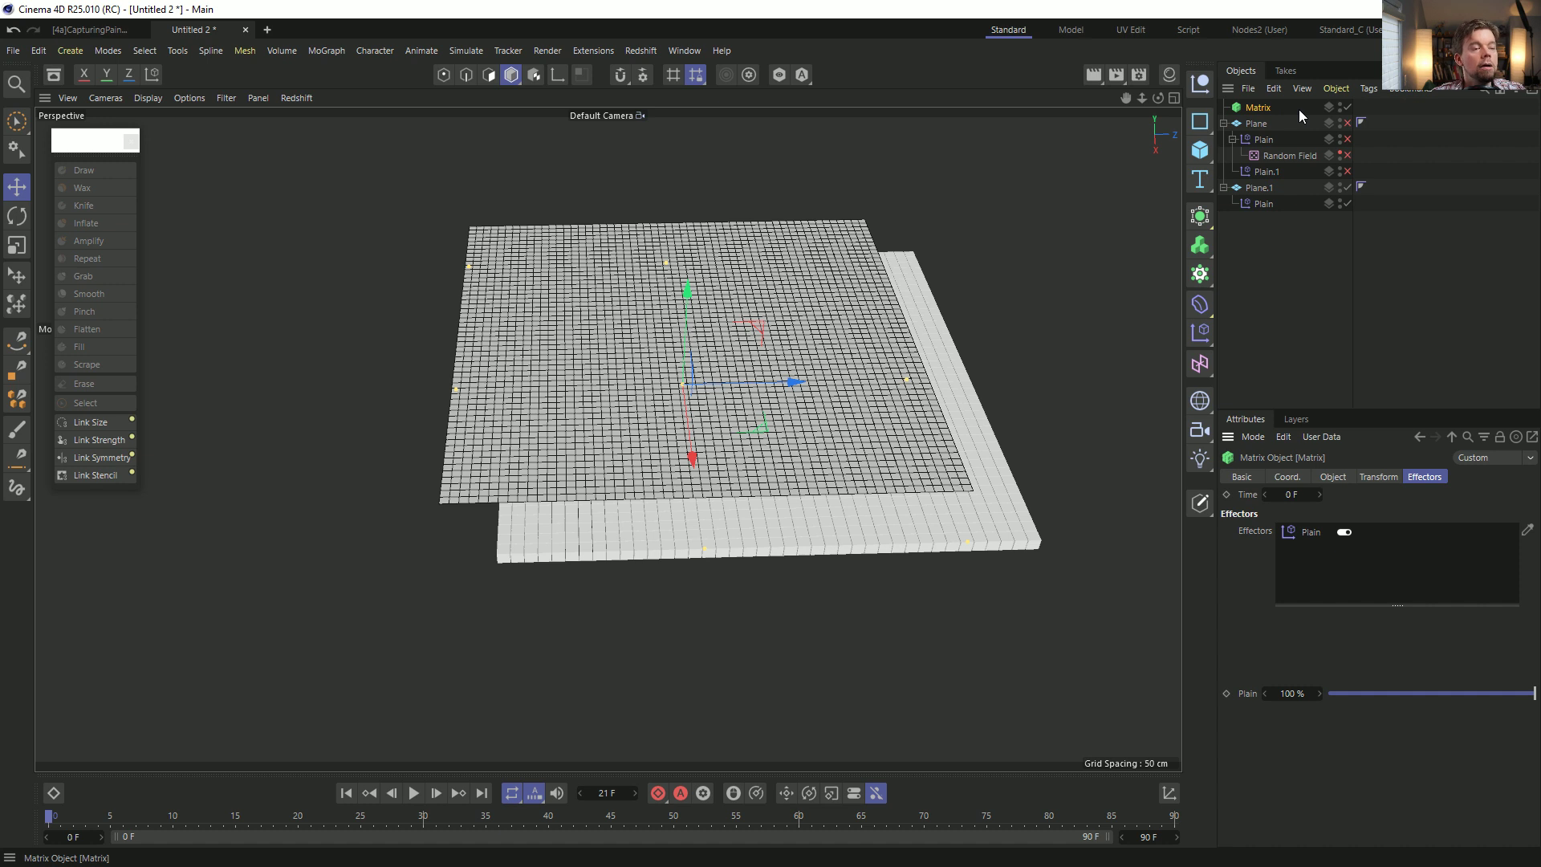
pyautogui.click(1258, 204)
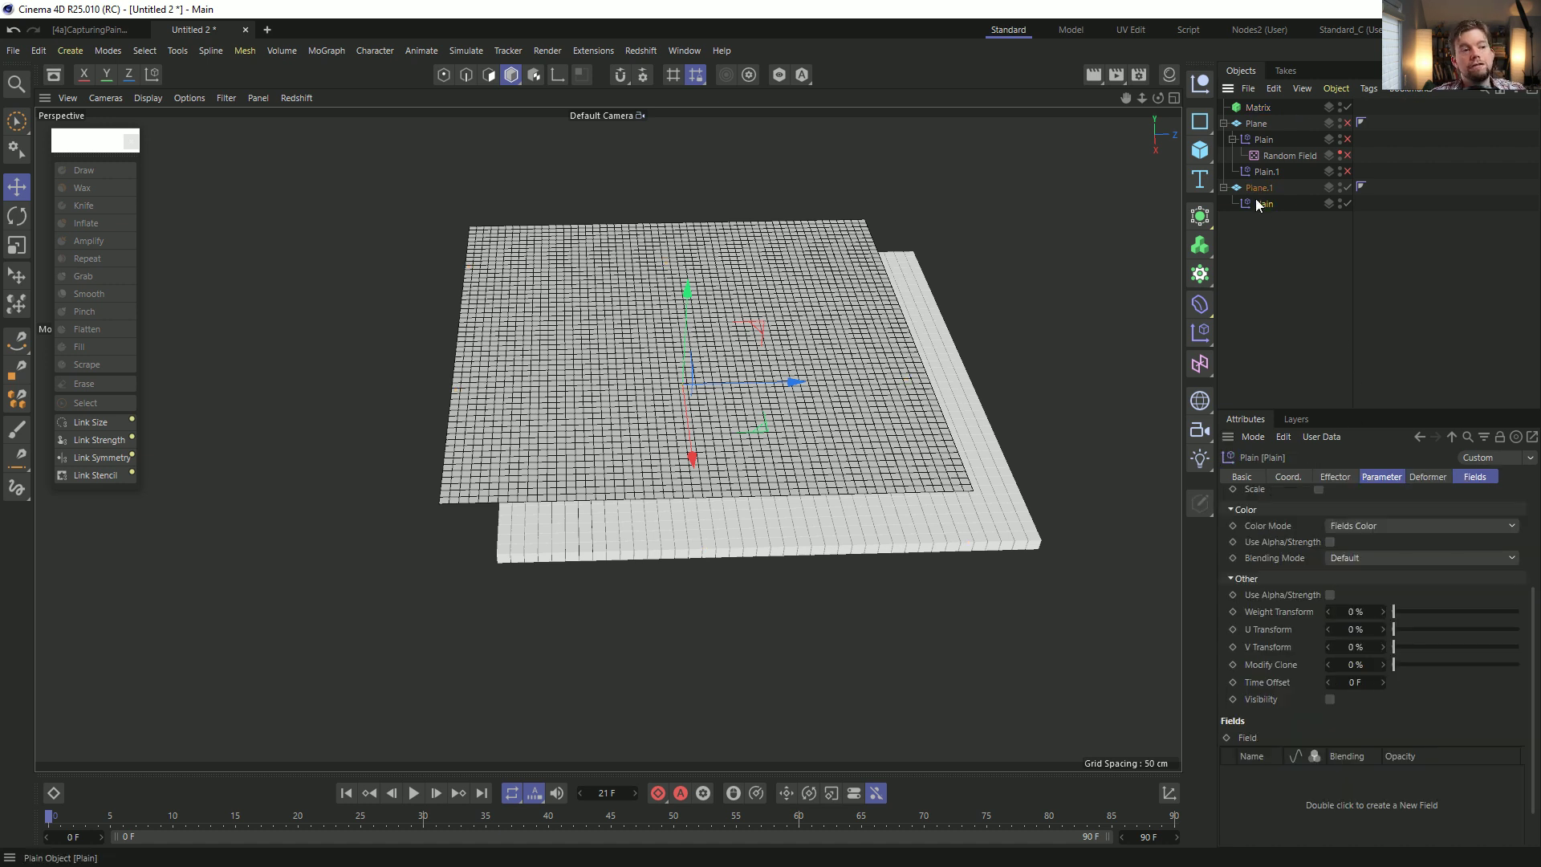
pyautogui.click(1233, 110)
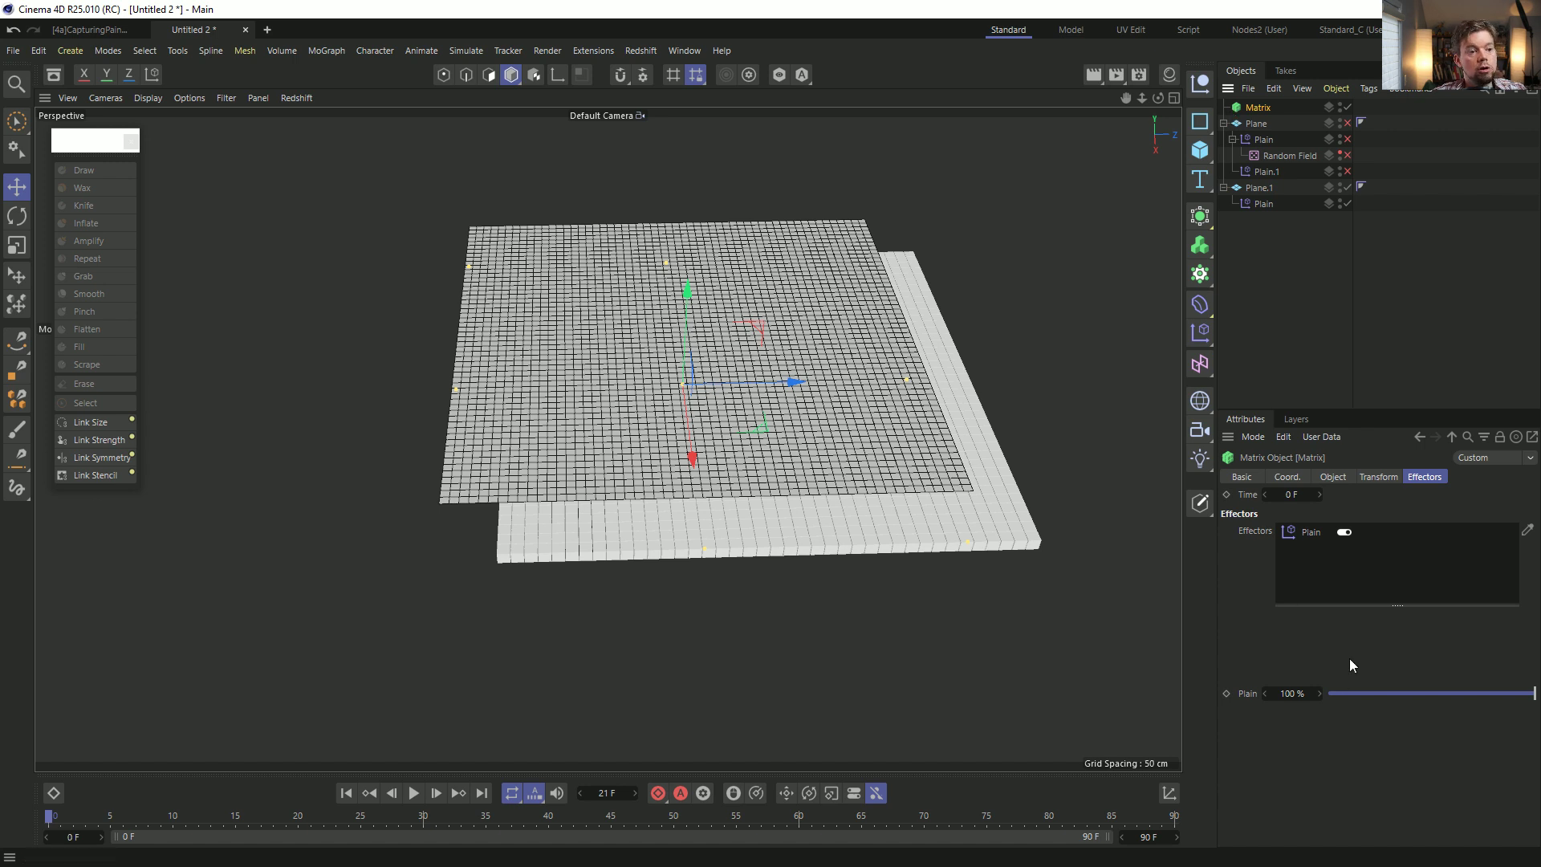
pyautogui.press('Delete')
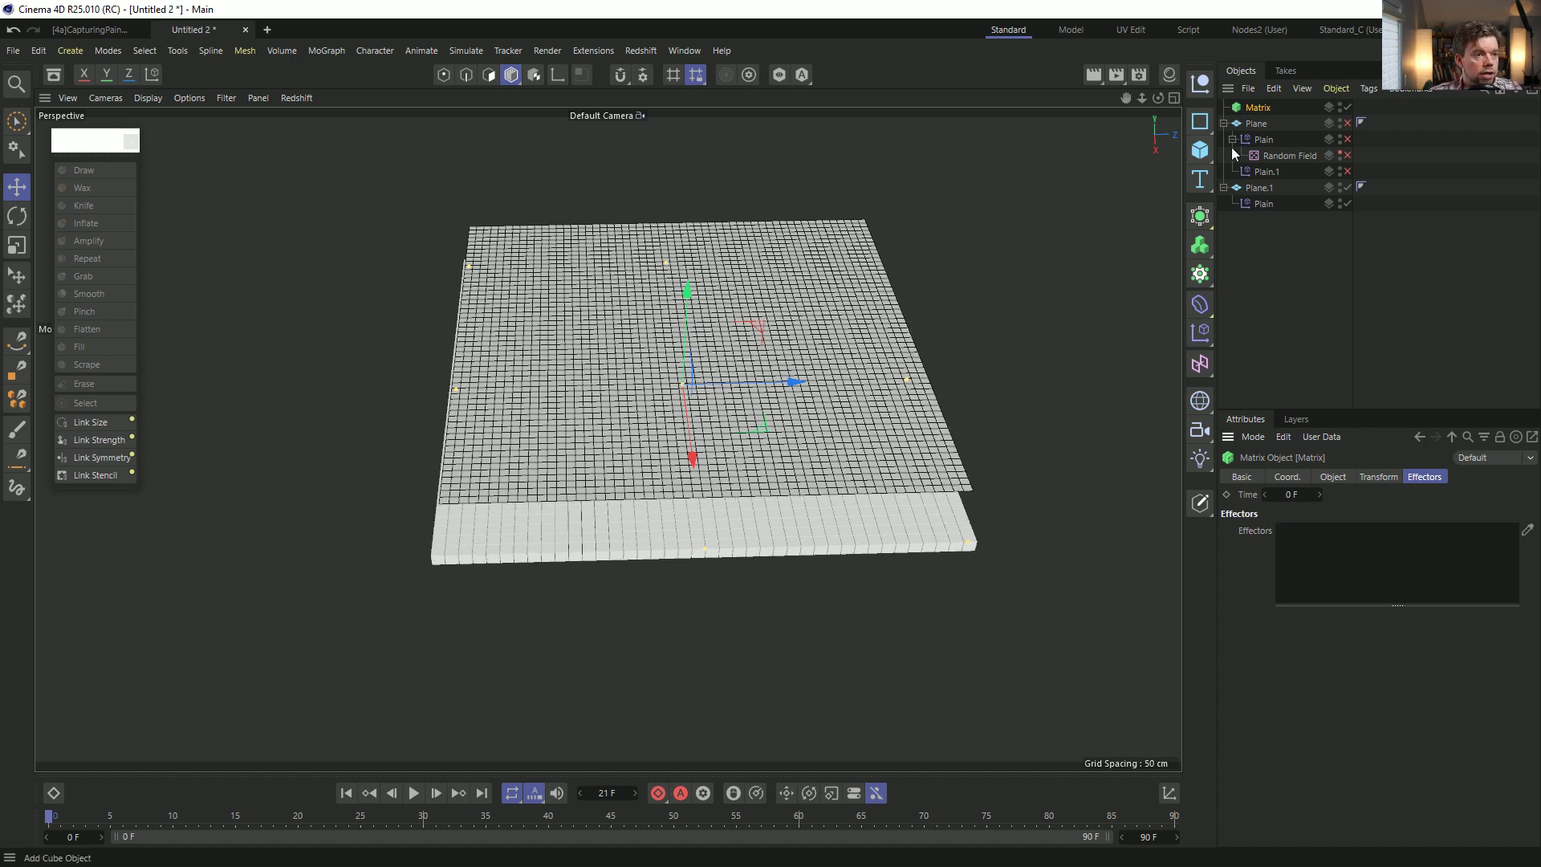
# Set the Matrix grid to Endpoint mode with a count of 5 × 1 × 5.
pyautogui.click(1338, 479)
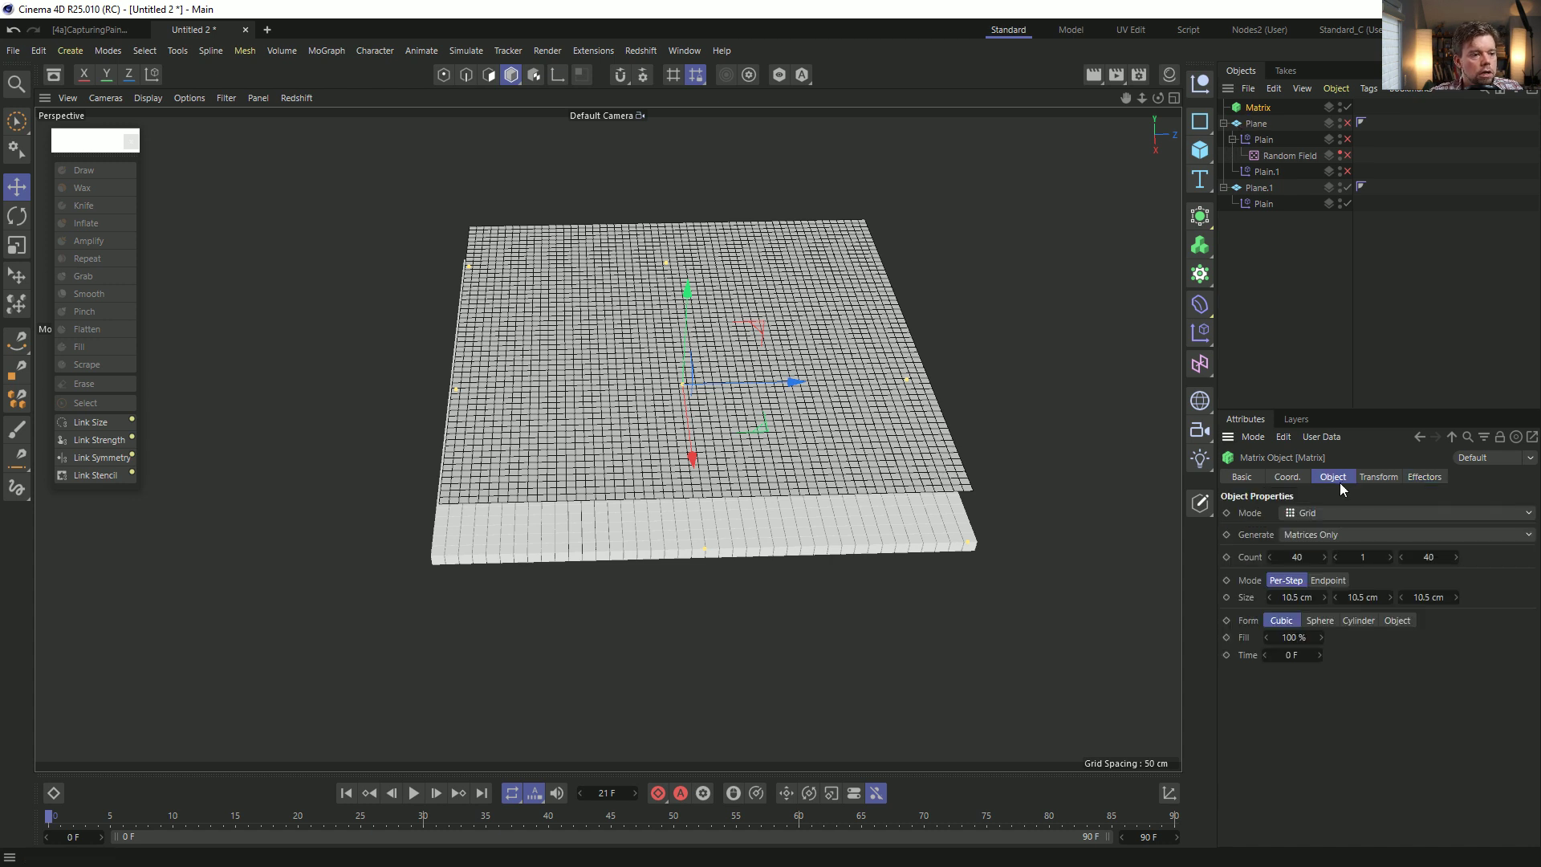
pyautogui.click(1314, 559)
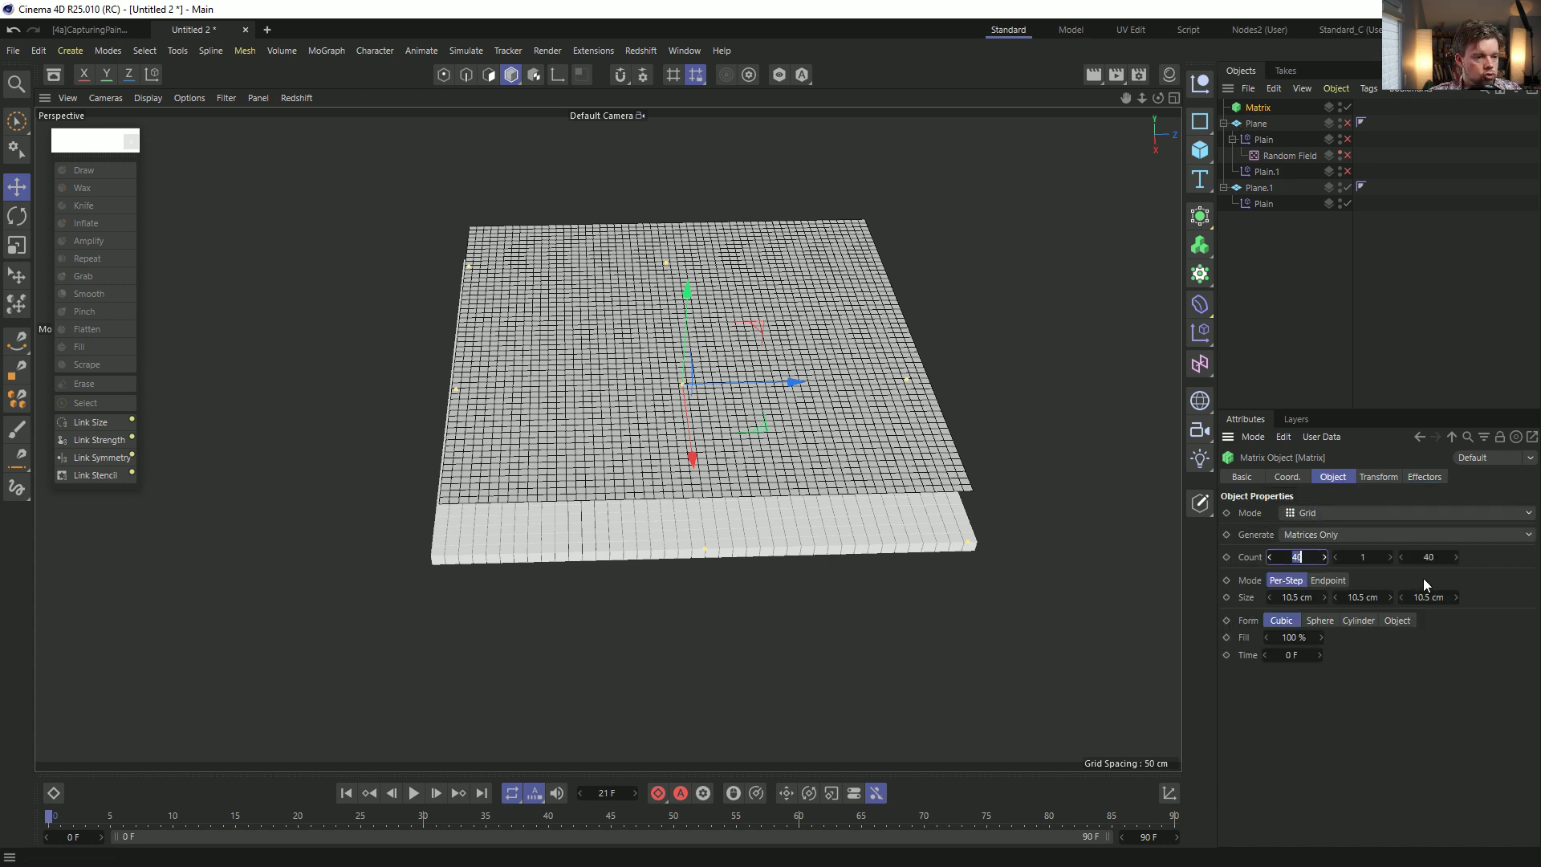
pyautogui.click(1329, 580)
pyautogui.write('5')
pyautogui.press('Tab')
pyautogui.press('Tab')
pyautogui.write('5')
pyautogui.press('Return')
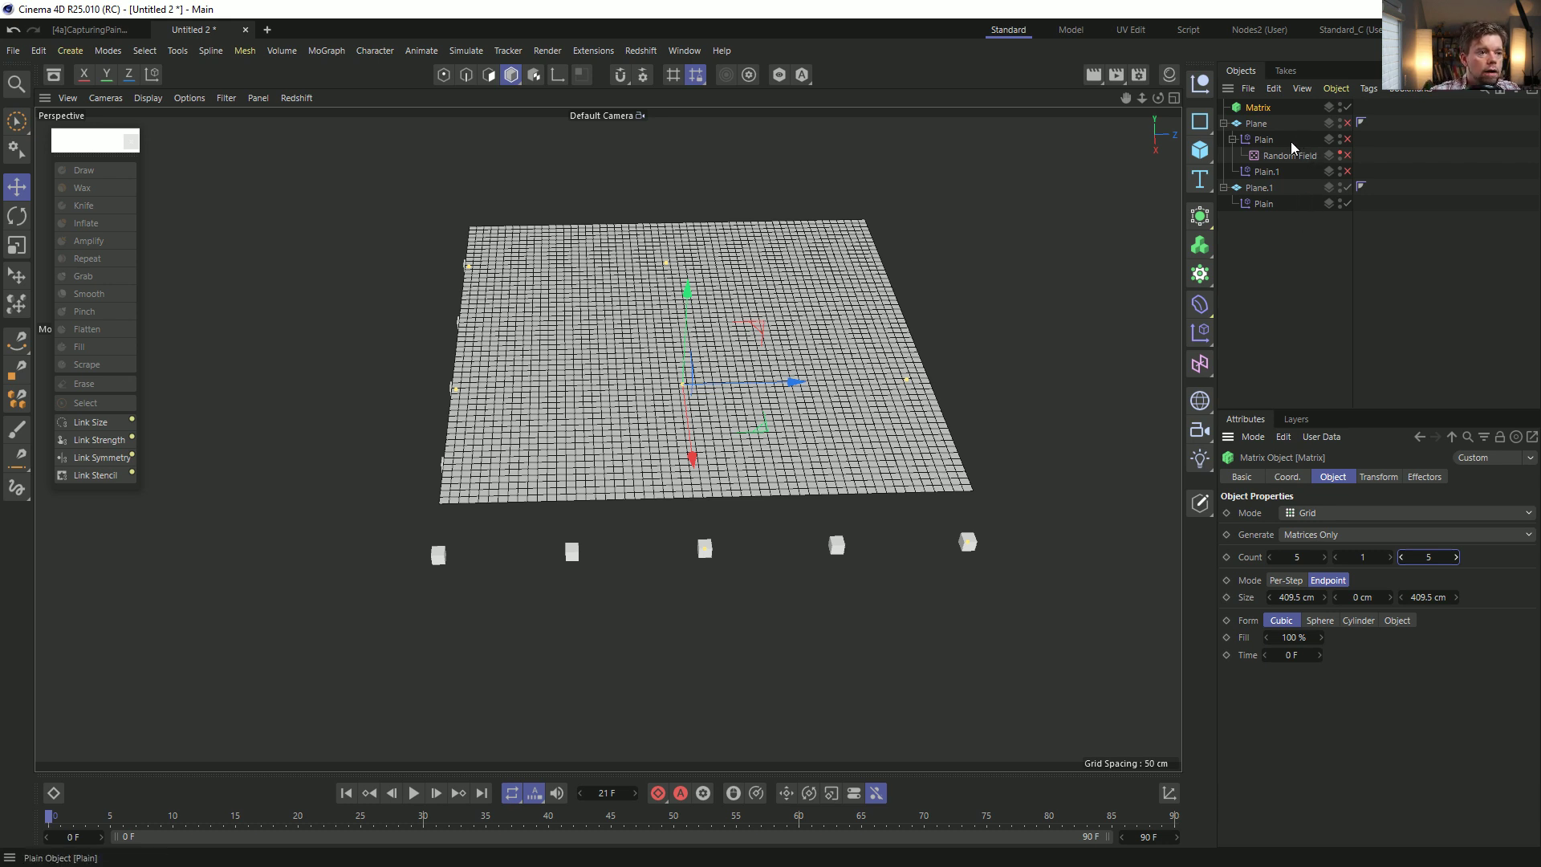
# Add the Matrix to the copied plane's Plain effector as a Point Object field with a 42 cm radius.
pyautogui.click(1264, 204)
pyautogui.moveTo(1265, 112); pyautogui.dragTo(1275, 582)
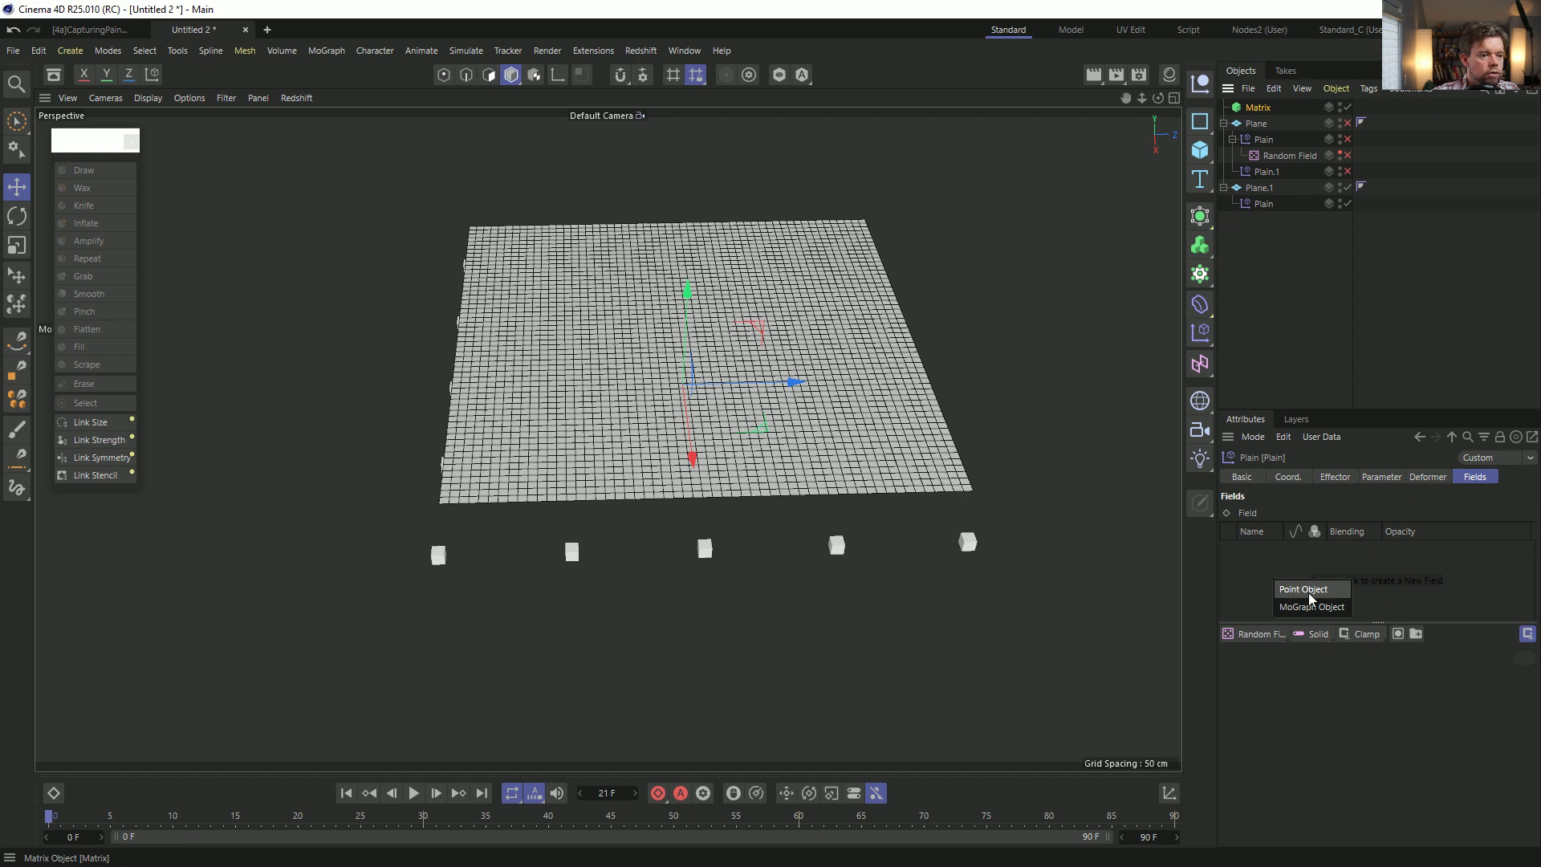
pyautogui.click(1308, 590)
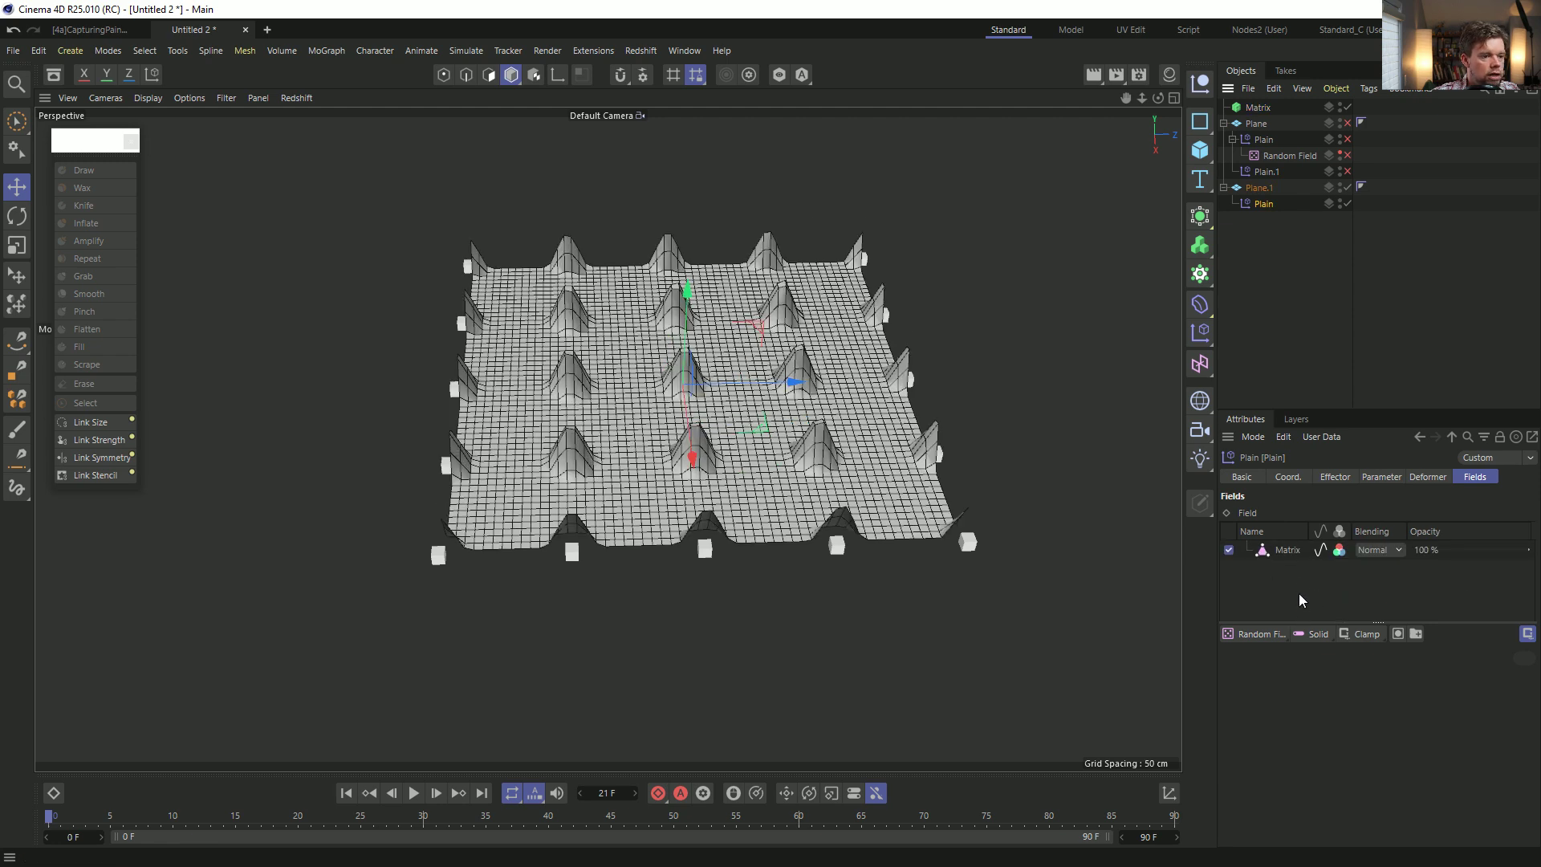
pyautogui.click(1285, 554)
pyautogui.moveTo(1404, 758)
pyautogui.mouseDown()
pyautogui.moveTo(1485, 762)
pyautogui.moveTo(1435, 763)
pyautogui.mouseUp()
pyautogui.keyDown('alt'); pyautogui.moveTo(853, 511); pyautogui.dragTo(911, 502); pyautogui.keyUp('alt')
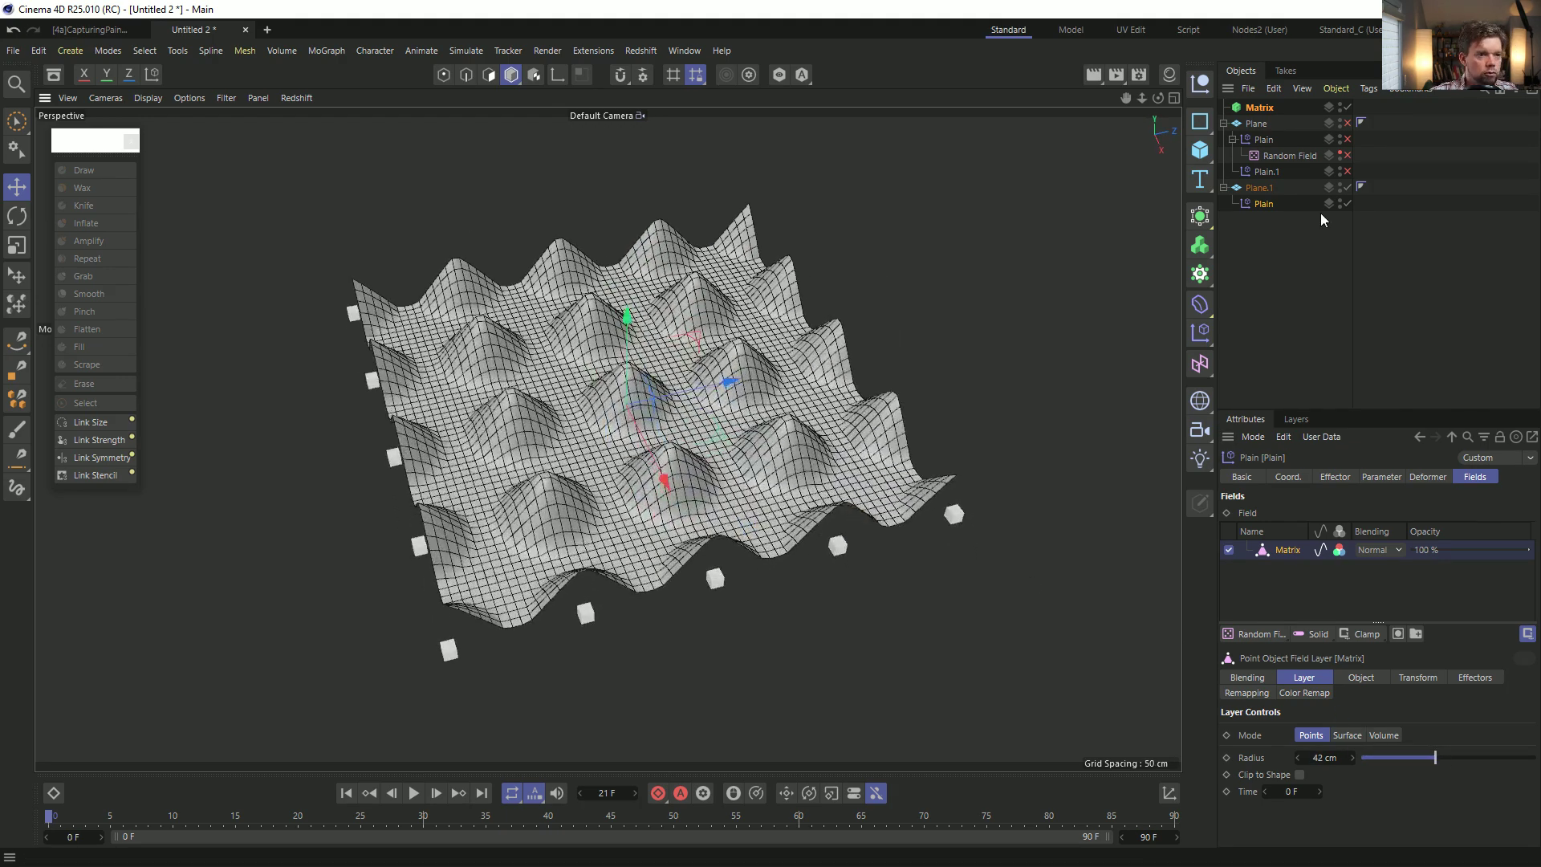
# Duplicate the Plain effector twice under the copied plane and set the last copy's Matrix field radius to 40 cm.
pyautogui.keyDown('ctrl'); pyautogui.moveTo(1264, 204); pyautogui.dragTo(1257, 215); pyautogui.keyUp('ctrl')
pyautogui.keyDown('alt'); pyautogui.moveTo(831, 418); pyautogui.dragTo(804, 448); pyautogui.keyUp('alt')
pyautogui.keyDown('ctrl'); pyautogui.moveTo(1269, 220); pyautogui.dragTo(1263, 235); pyautogui.keyUp('ctrl')
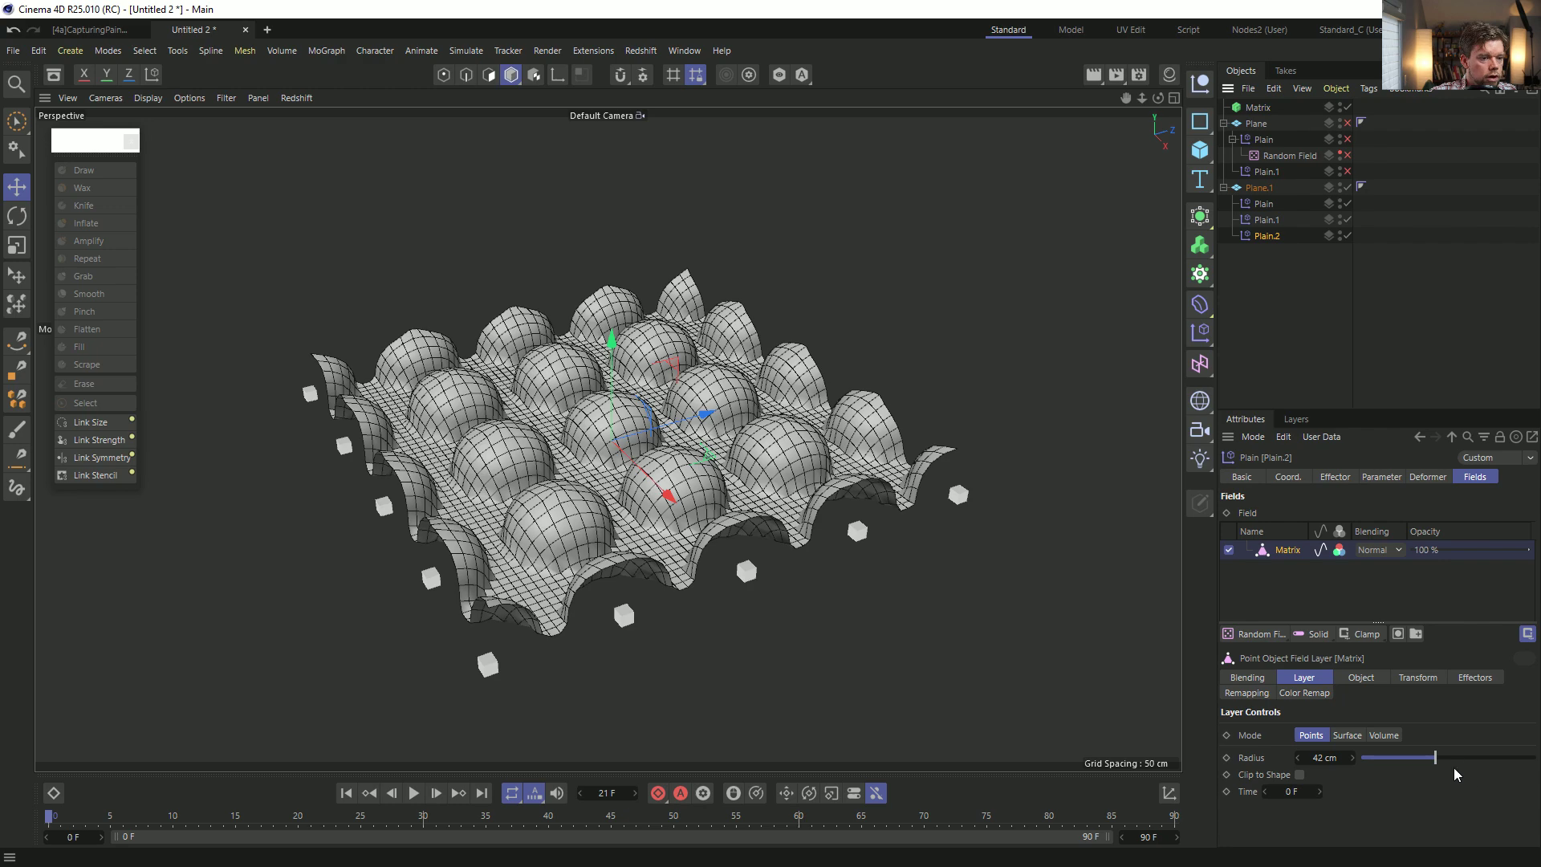
pyautogui.moveTo(1442, 763)
pyautogui.mouseDown()
pyautogui.moveTo(1484, 761)
pyautogui.moveTo(1408, 767)
pyautogui.moveTo(1431, 759)
pyautogui.mouseUp()
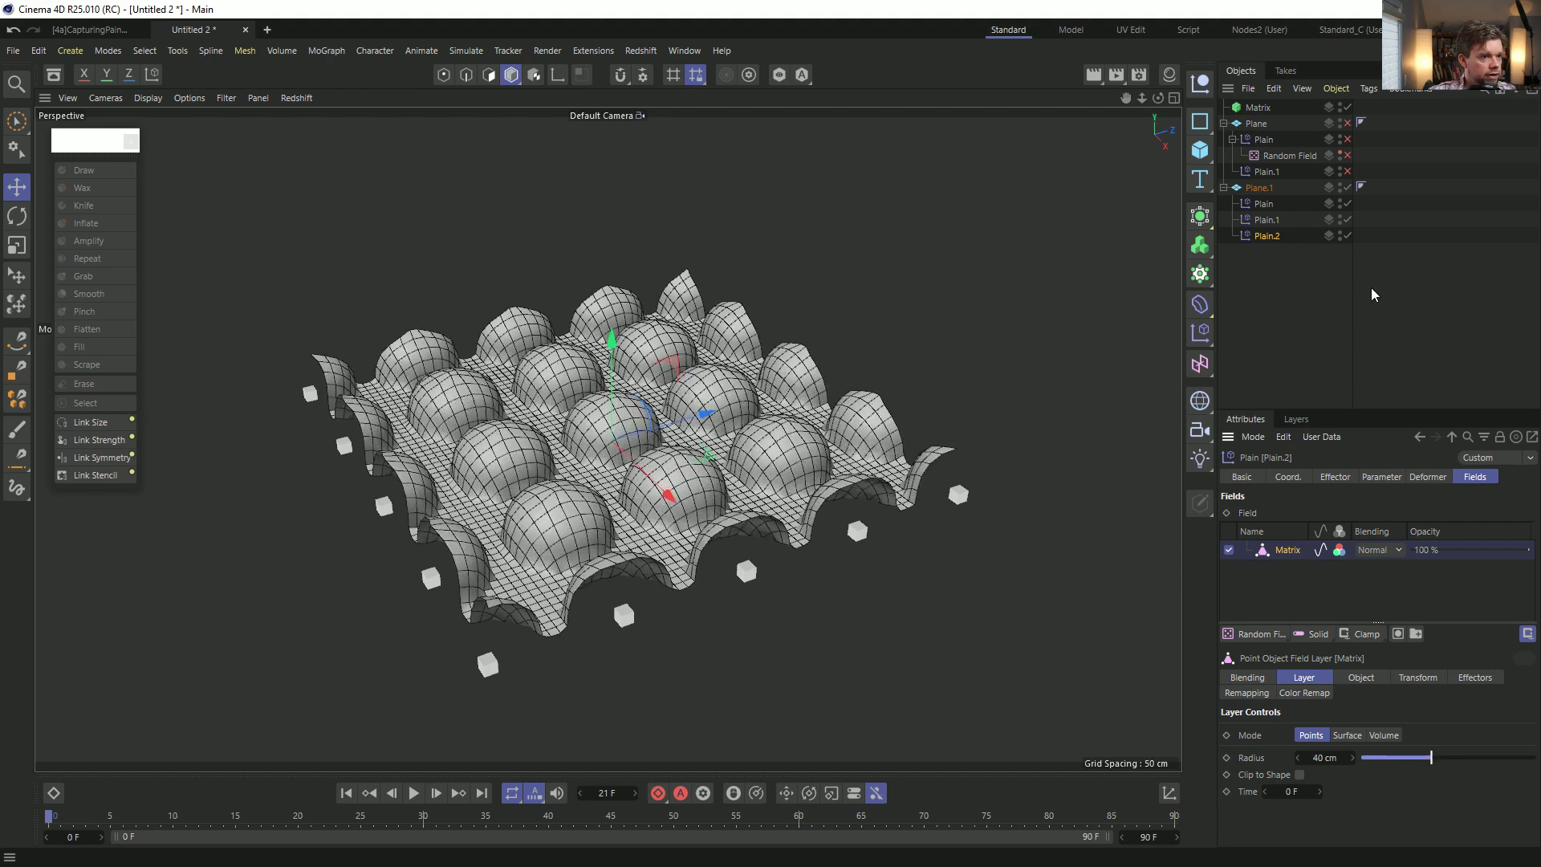
# Remove the Matrix field from the last Plain effector and set its P.Z to 9 cm.
pyautogui.click(1298, 556)
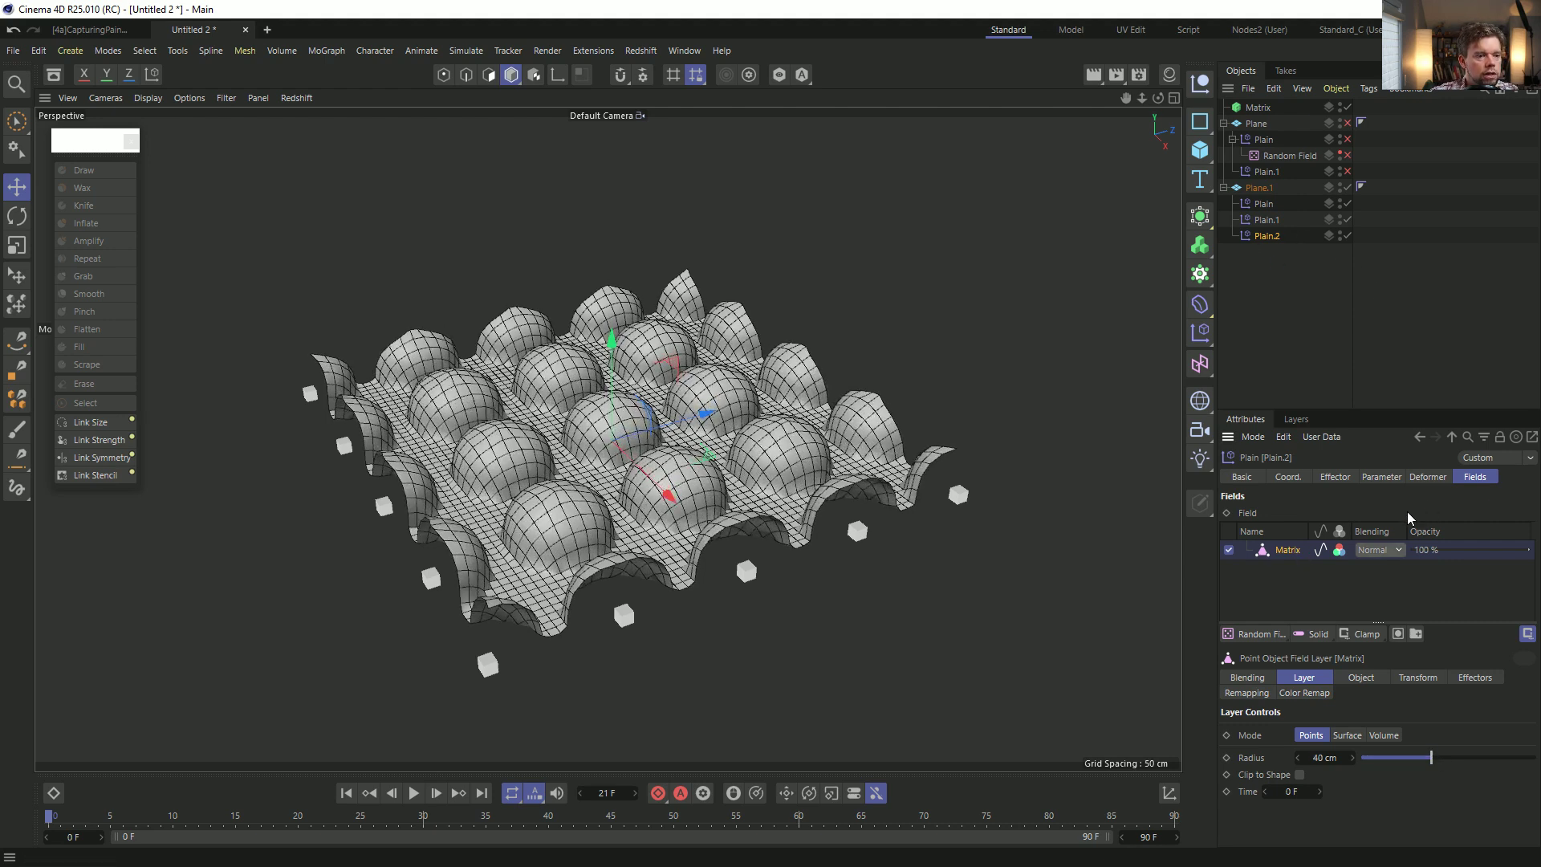
pyautogui.press('Delete')
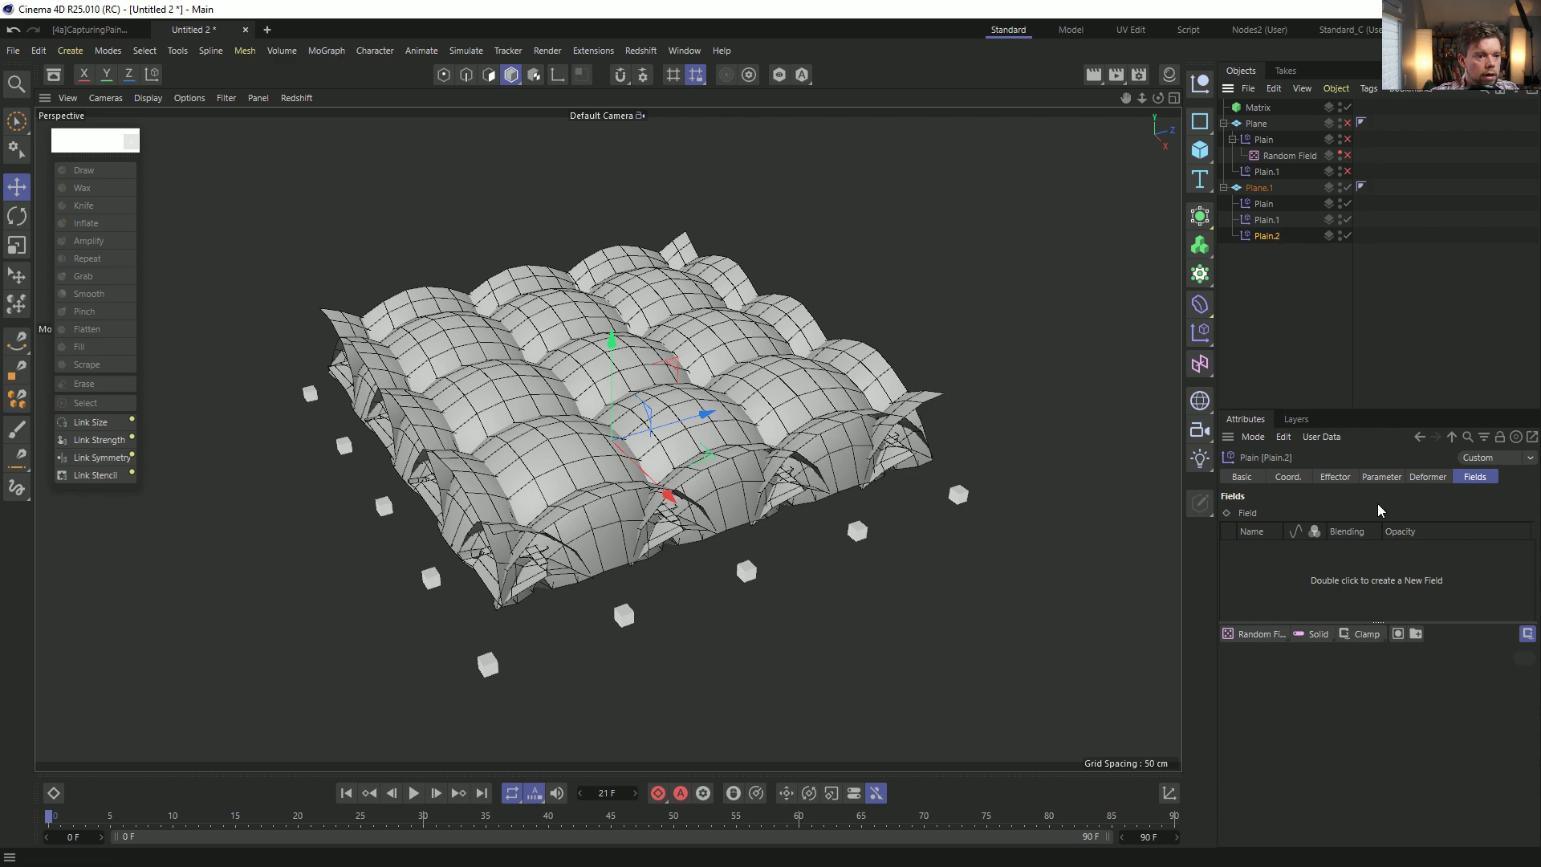
pyautogui.click(1342, 476)
pyautogui.click(1374, 477)
pyautogui.moveTo(1369, 615)
pyautogui.mouseDown()
pyautogui.moveTo(1333, 619)
pyautogui.moveTo(1347, 617)
pyautogui.mouseUp()
pyautogui.scroll(10, 644, 530)
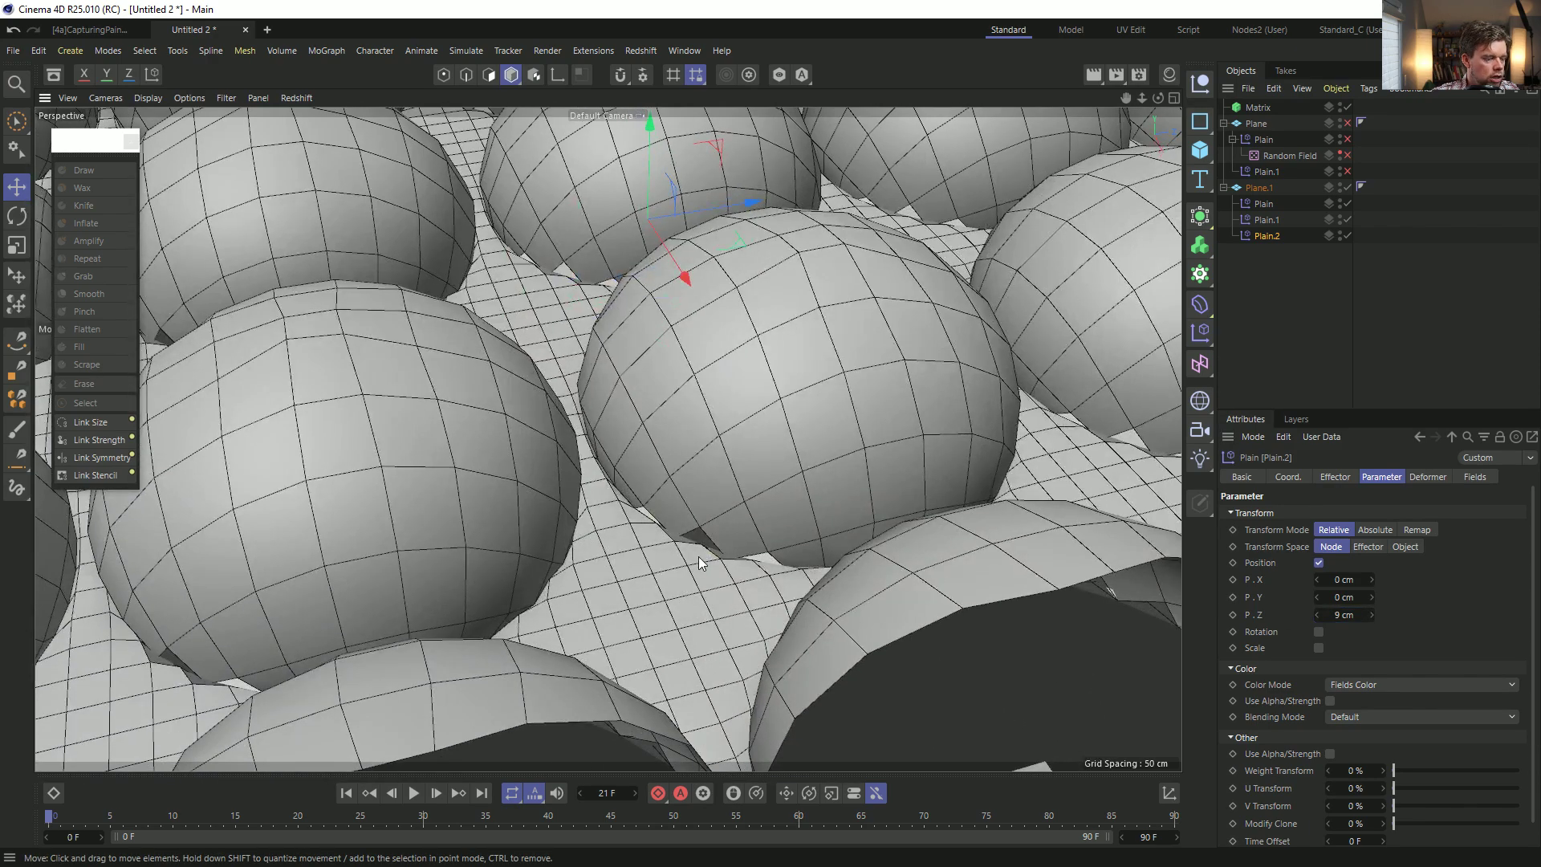
pyautogui.scroll(-10, 698, 557)
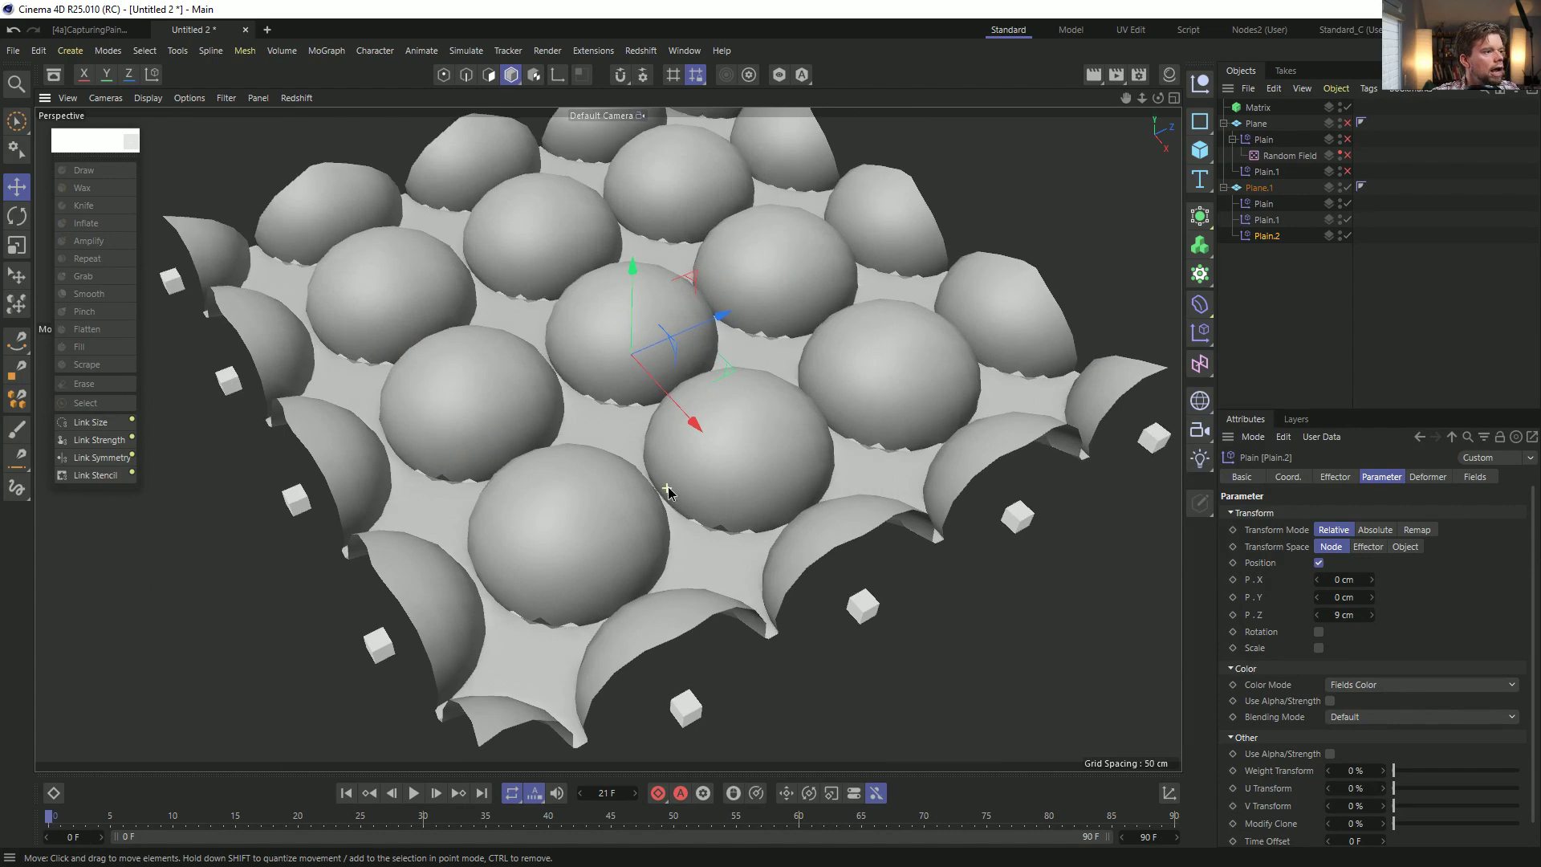
pyautogui.keyDown('alt'); pyautogui.moveTo(668, 487); pyautogui.dragTo(725, 508); pyautogui.keyUp('alt')
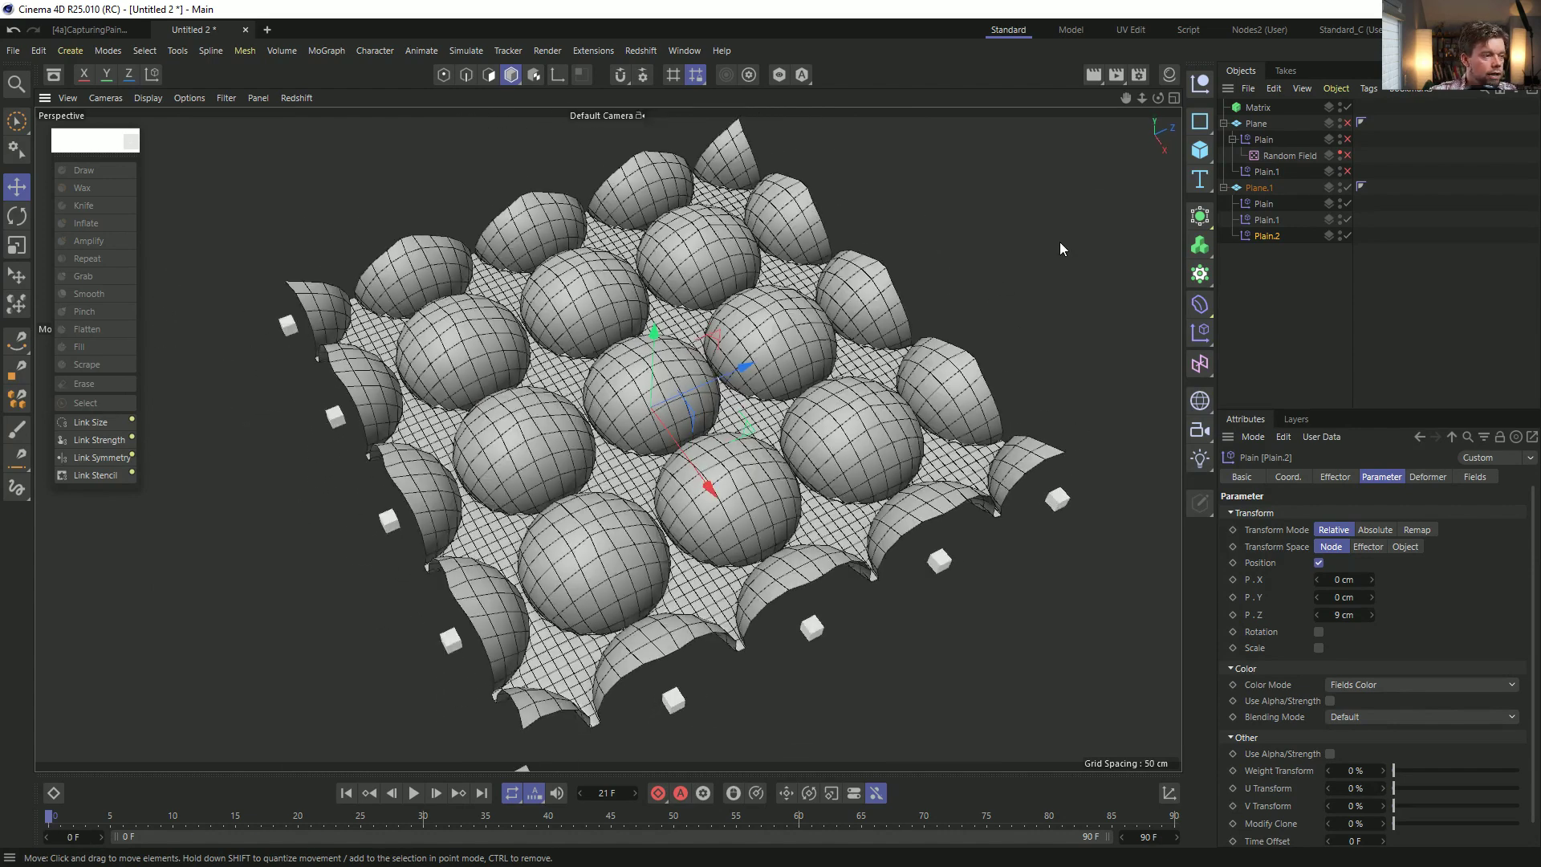
# Re-enable the original plane and rename the original and copied planes 1 and 2.
pyautogui.click(1258, 188)
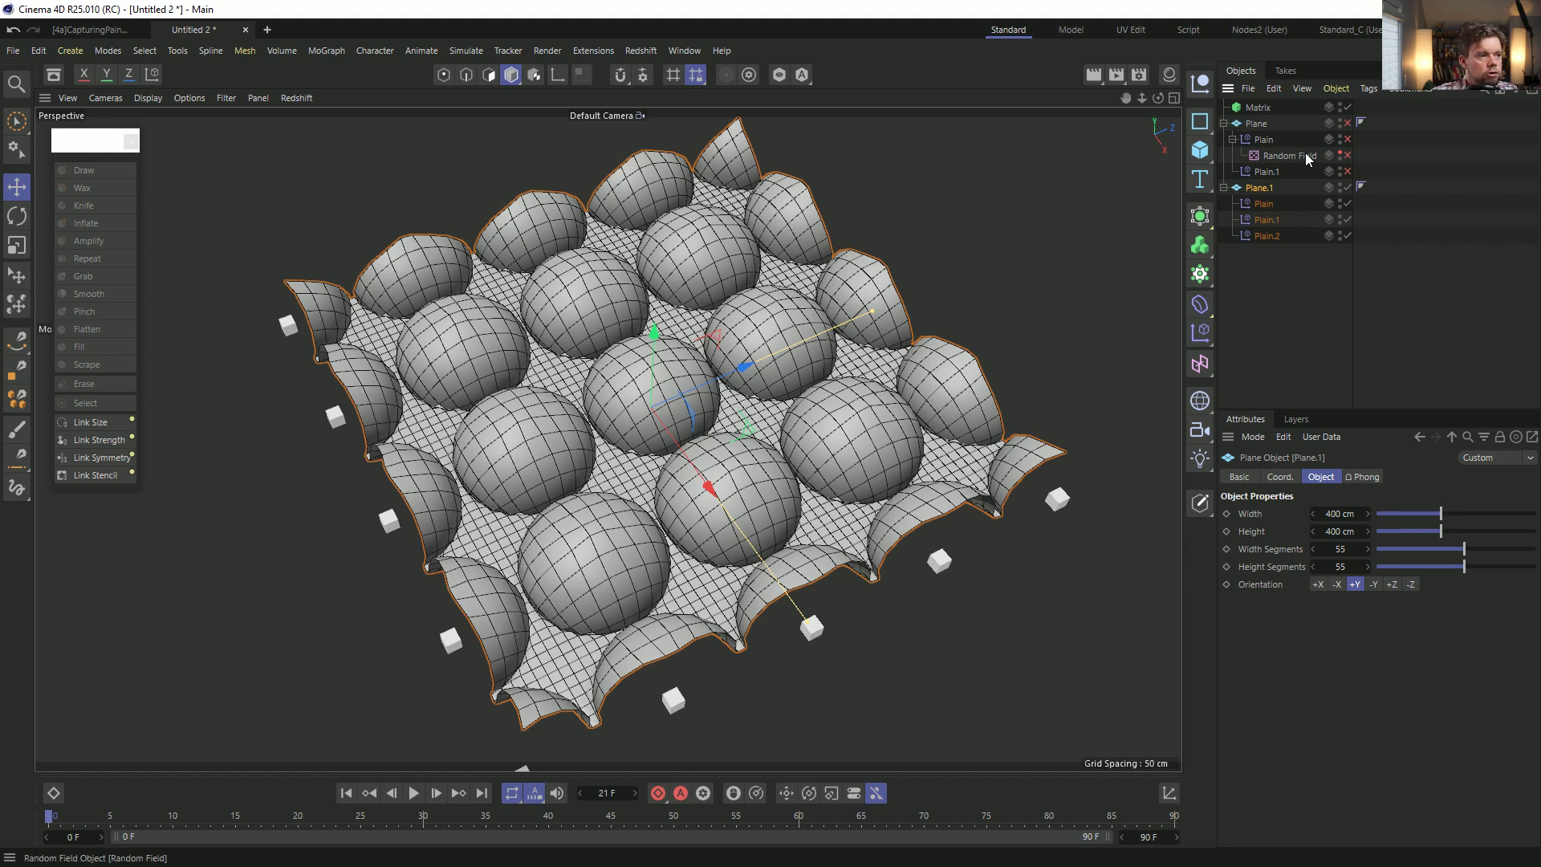
pyautogui.click(1224, 123)
pyautogui.click(1224, 140)
pyautogui.click(1303, 124)
pyautogui.doubleClick(1256, 124)
pyautogui.write('1')
pyautogui.doubleClick(1253, 138)
pyautogui.write('2')
pyautogui.press('Return')
# Duplicate plane 2 with its hierarchy and name the copy 3.
pyautogui.keyDown('ctrl'); pyautogui.moveTo(1237, 179); pyautogui.dragTo(1237, 181); pyautogui.keyUp('ctrl')
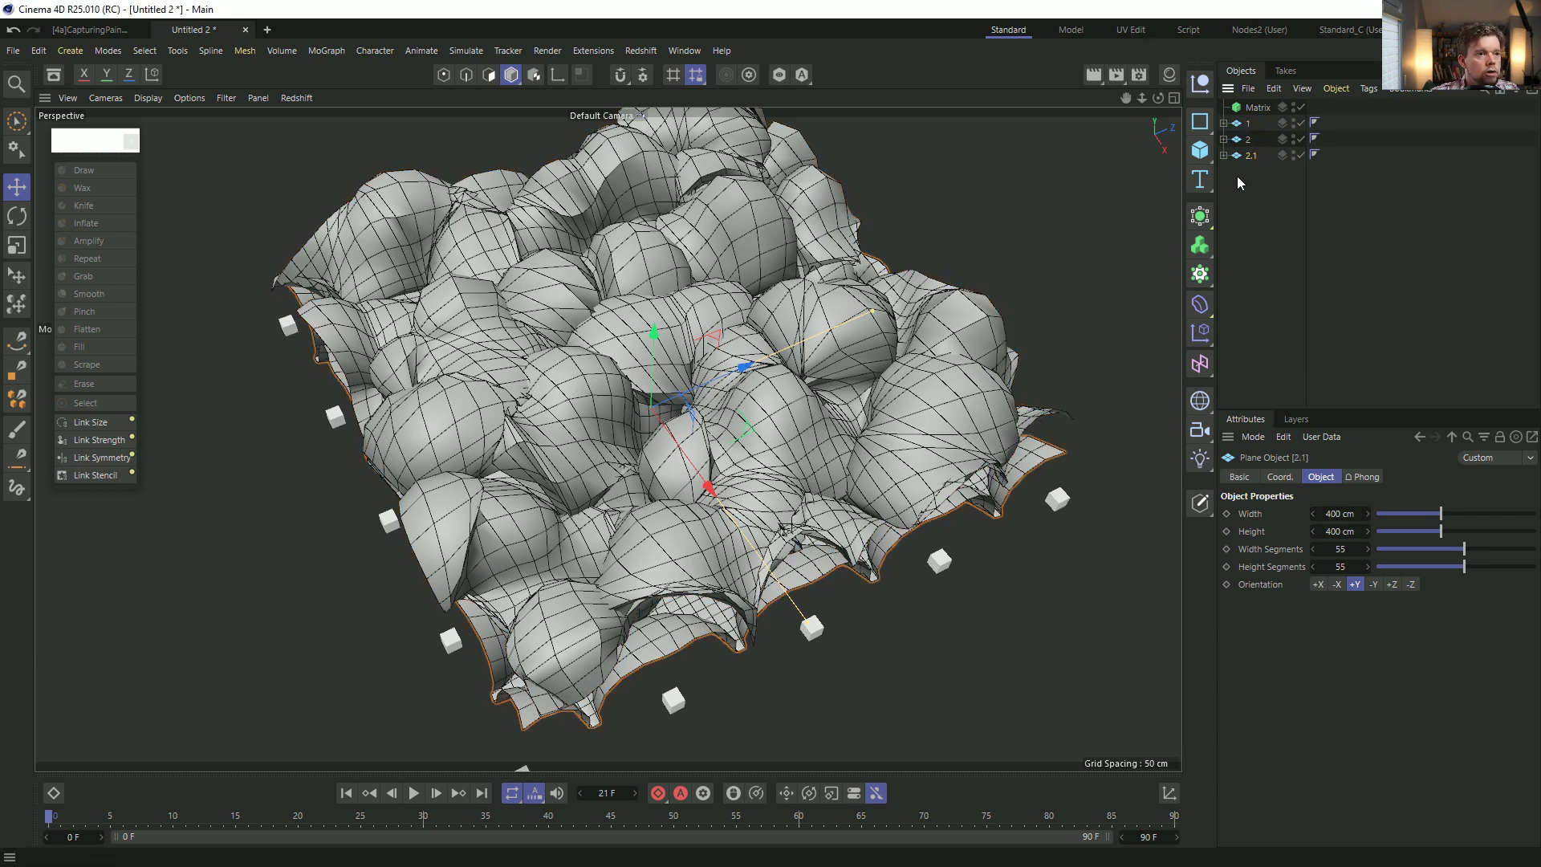
pyautogui.doubleClick(1253, 155)
pyautogui.write('3')
pyautogui.press('Return')
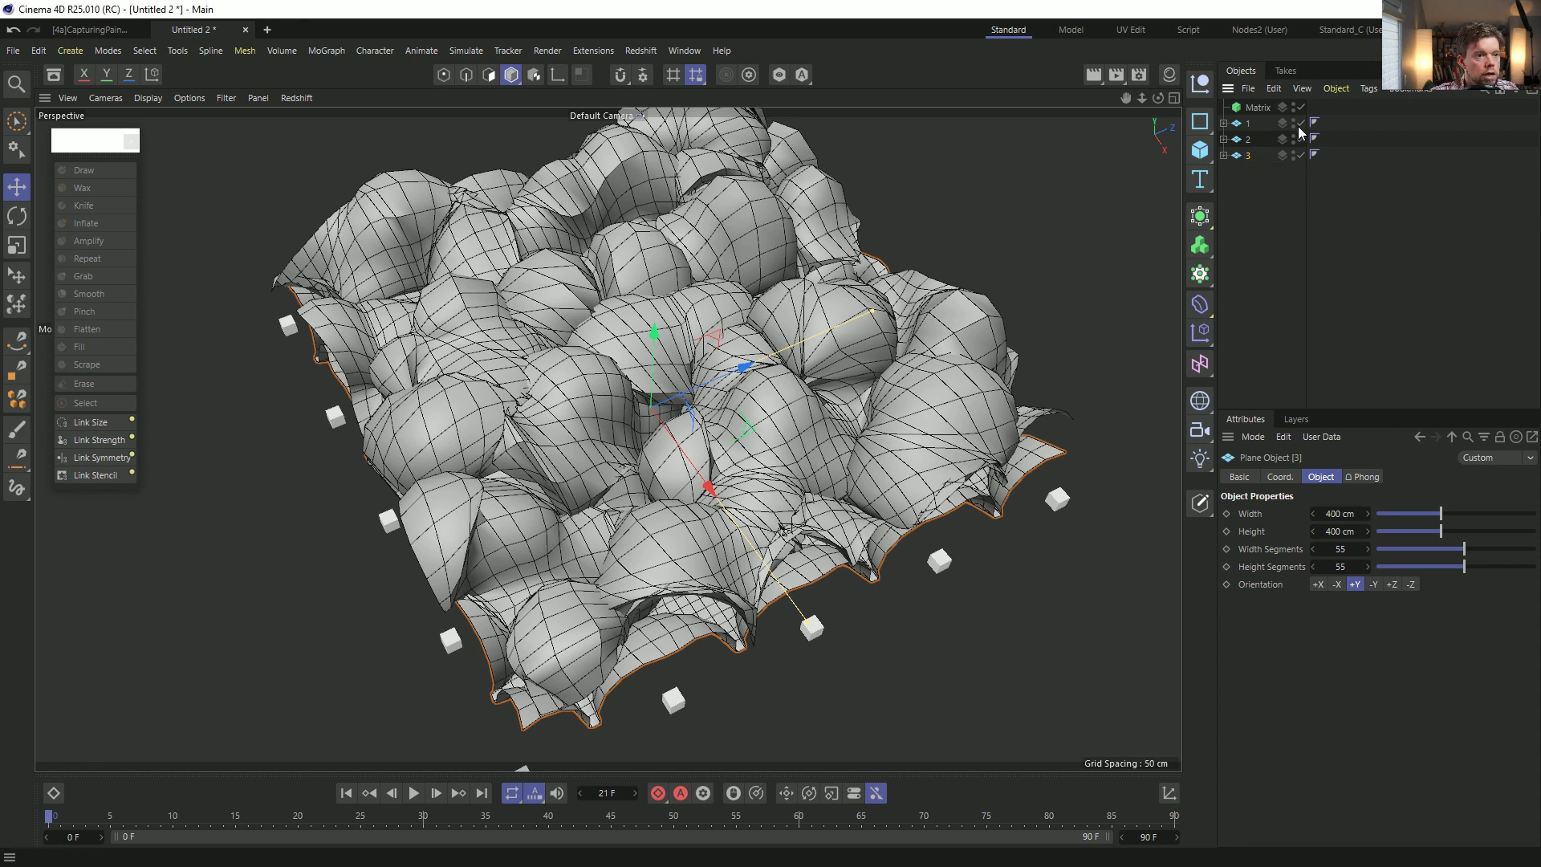
# Hide planes 1 and 2, leaving only plane 3 visible.
pyautogui.click(1294, 153)
pyautogui.moveTo(1294, 143); pyautogui.dragTo(1298, 122)
pyautogui.click(1295, 154)
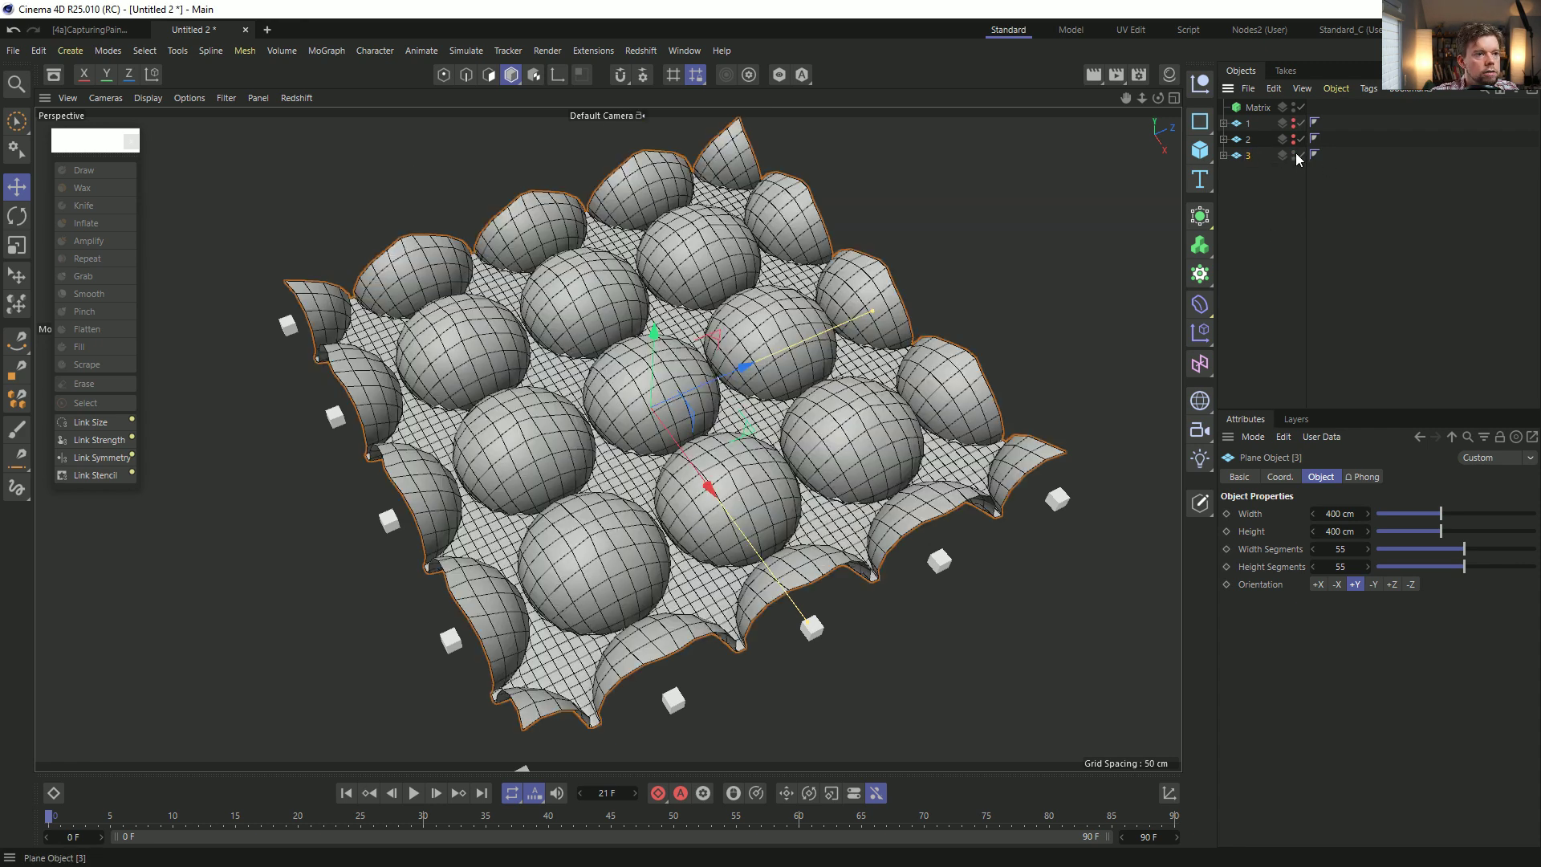
# Delete the three Plain effectors under plane 3 and hide the Matrix object.
pyautogui.click(1223, 155)
pyautogui.click(1254, 171)
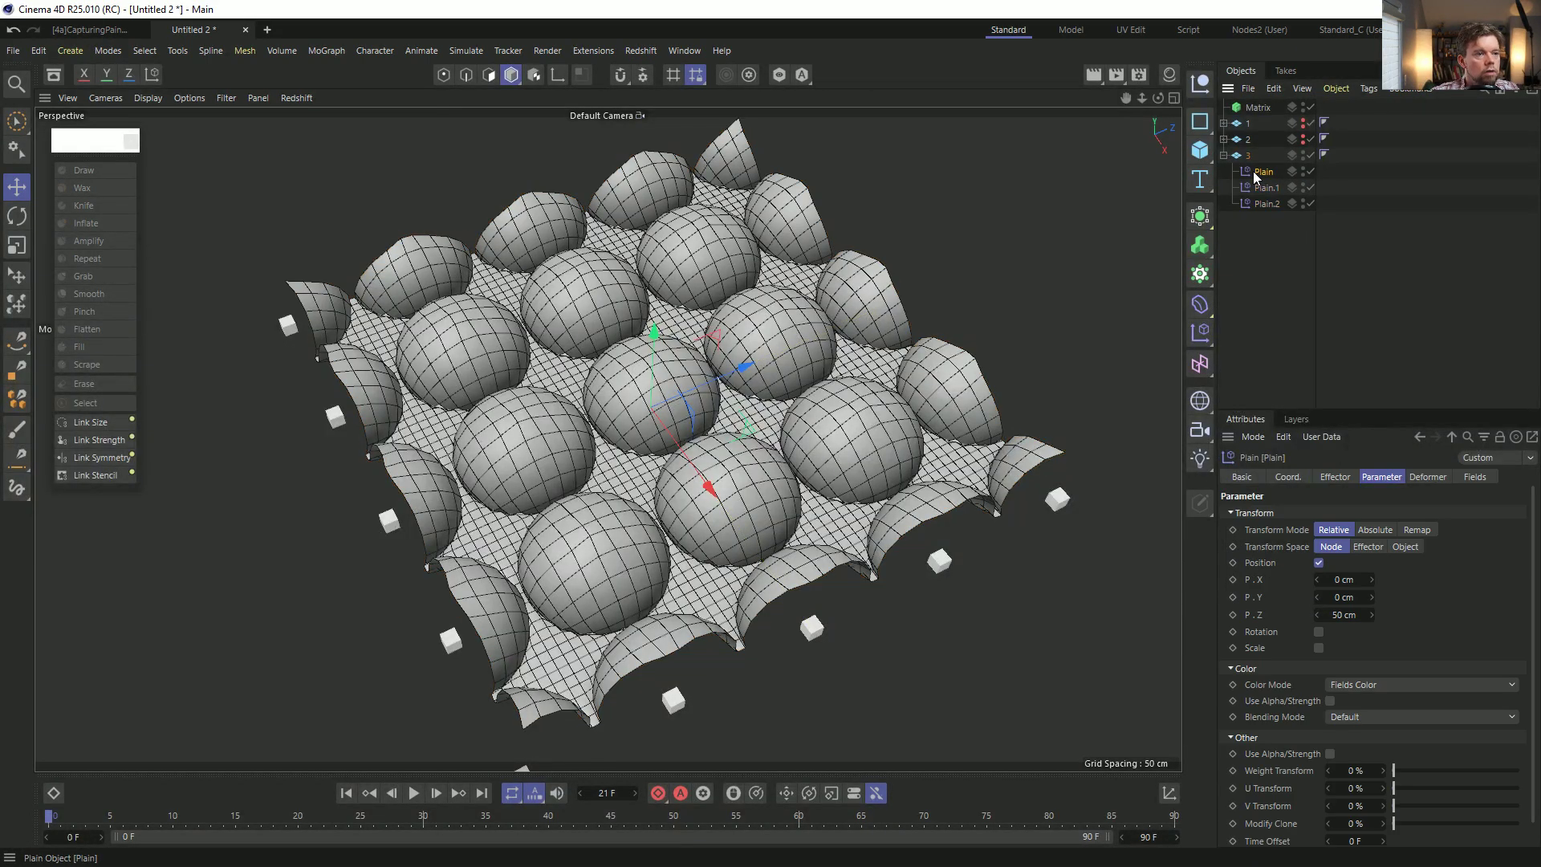
pyautogui.press('Delete')
pyautogui.click(1251, 171)
pyautogui.press('Delete')
pyautogui.click(1249, 169)
pyautogui.press('Delete')
pyautogui.click(1248, 156)
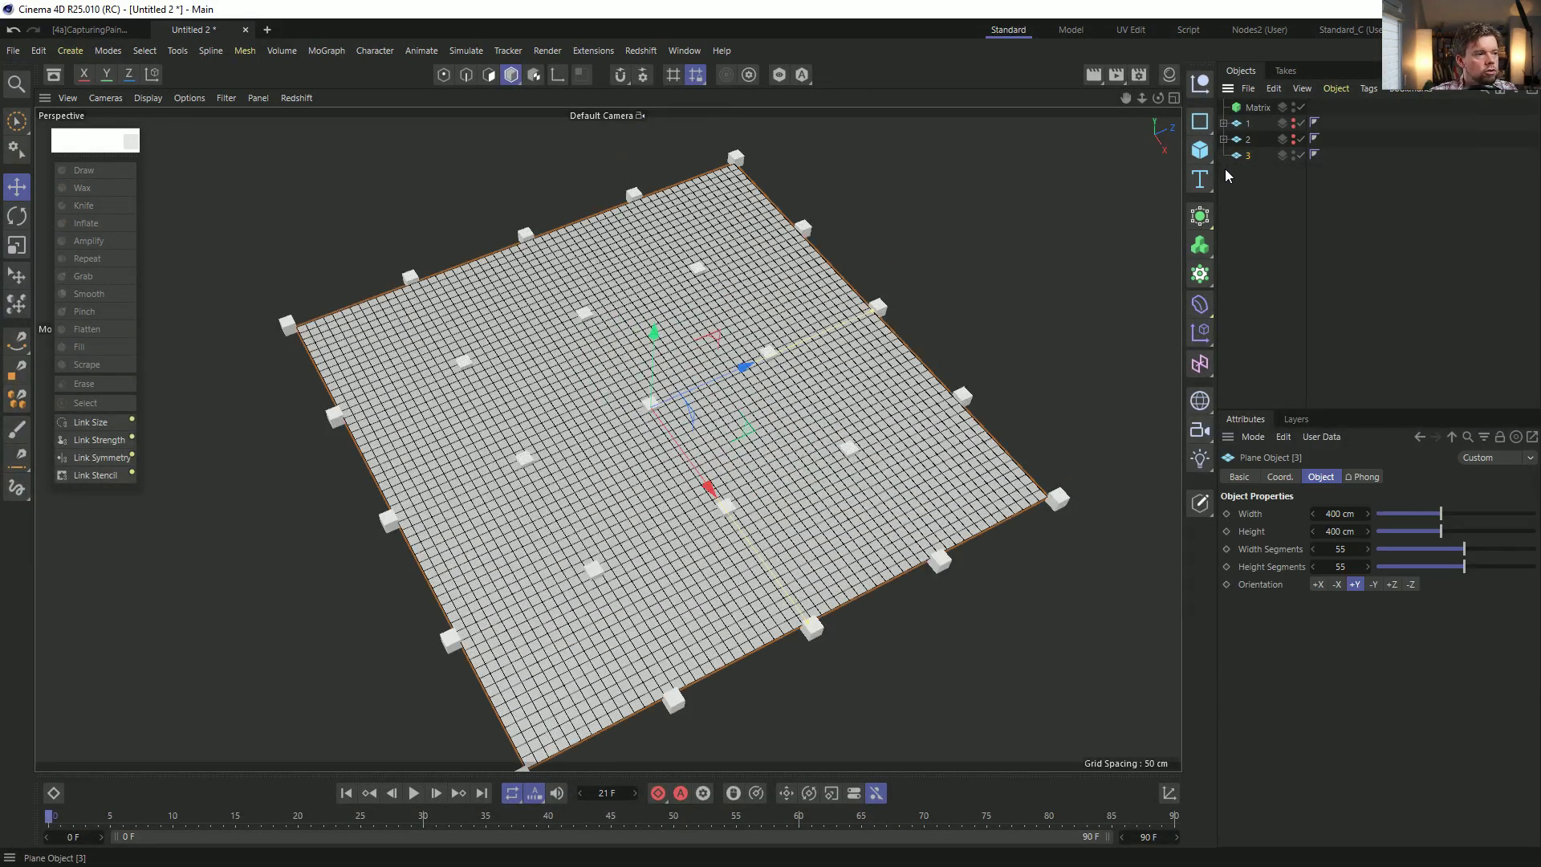
pyautogui.click(1295, 105)
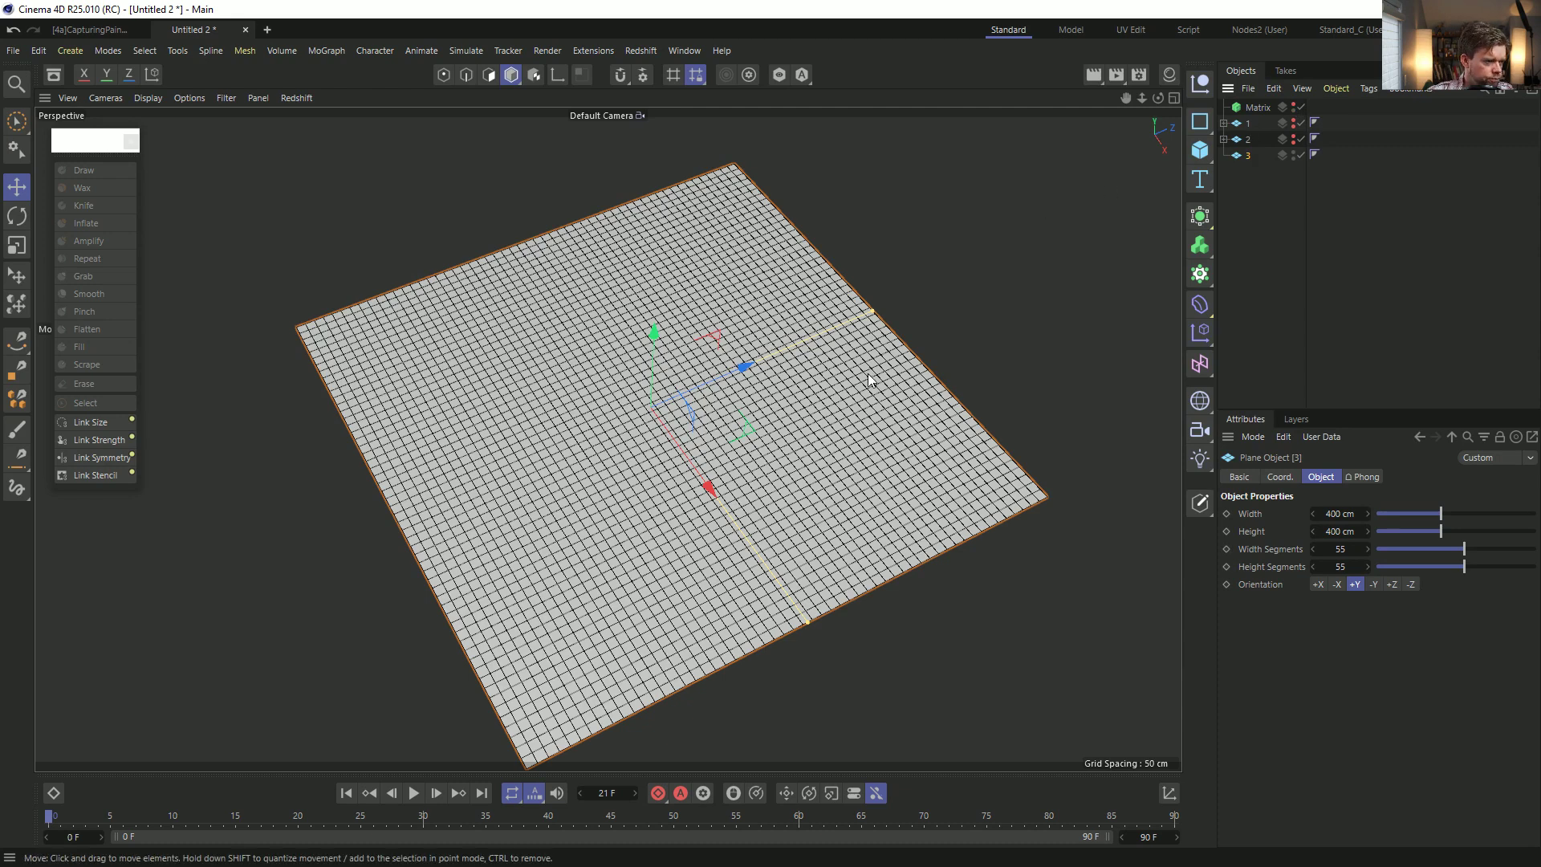
# Add a Pose Morph tag to plane 3 with Points mixing enabled.
pyautogui.rightClick(1247, 162)
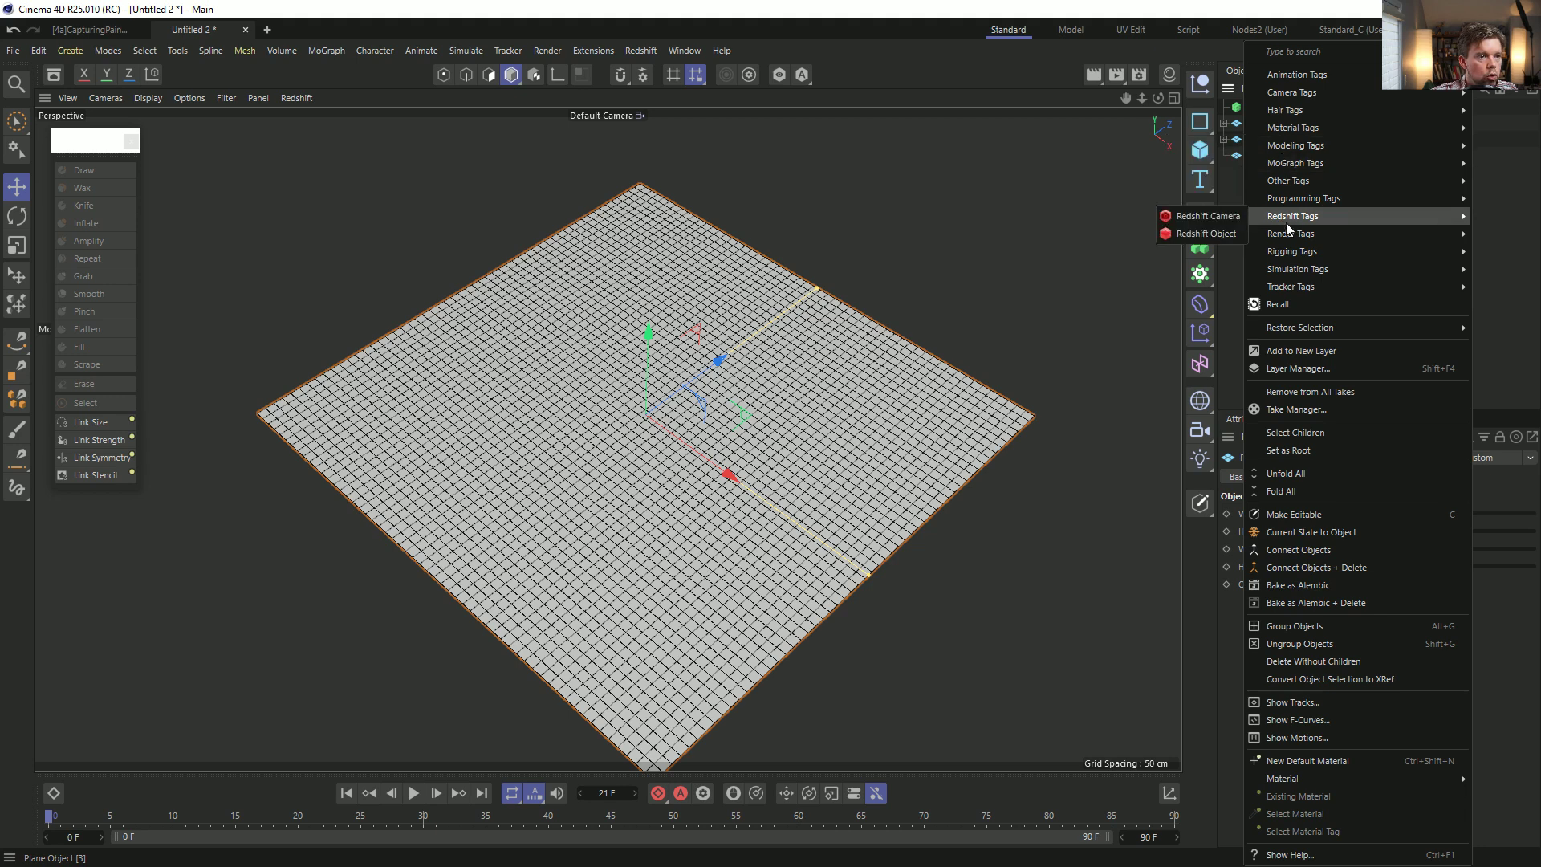
pyautogui.moveTo(1292, 239)
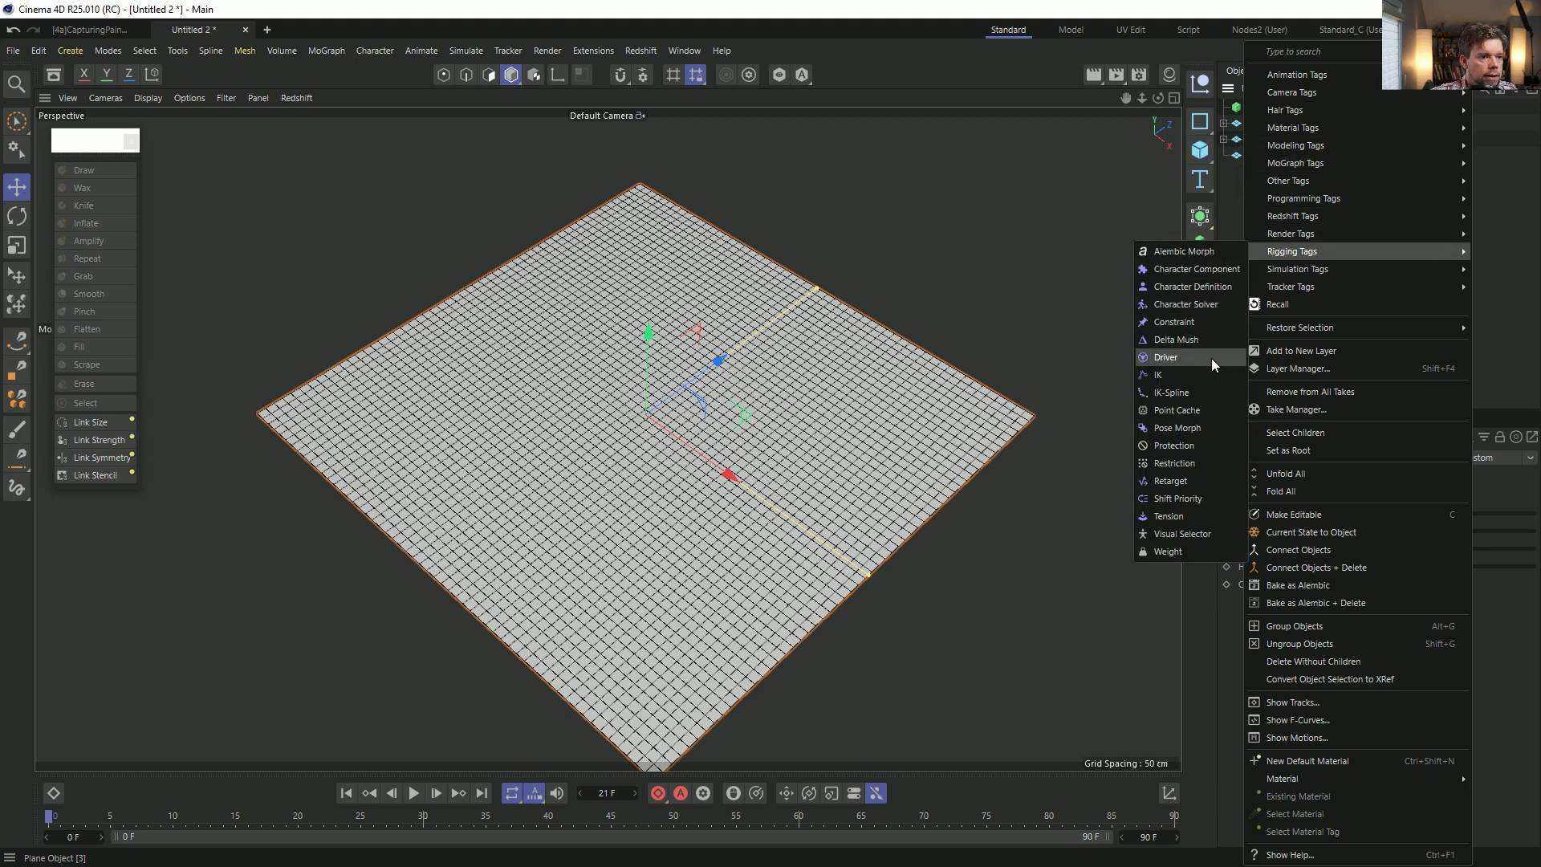
pyautogui.click(1180, 426)
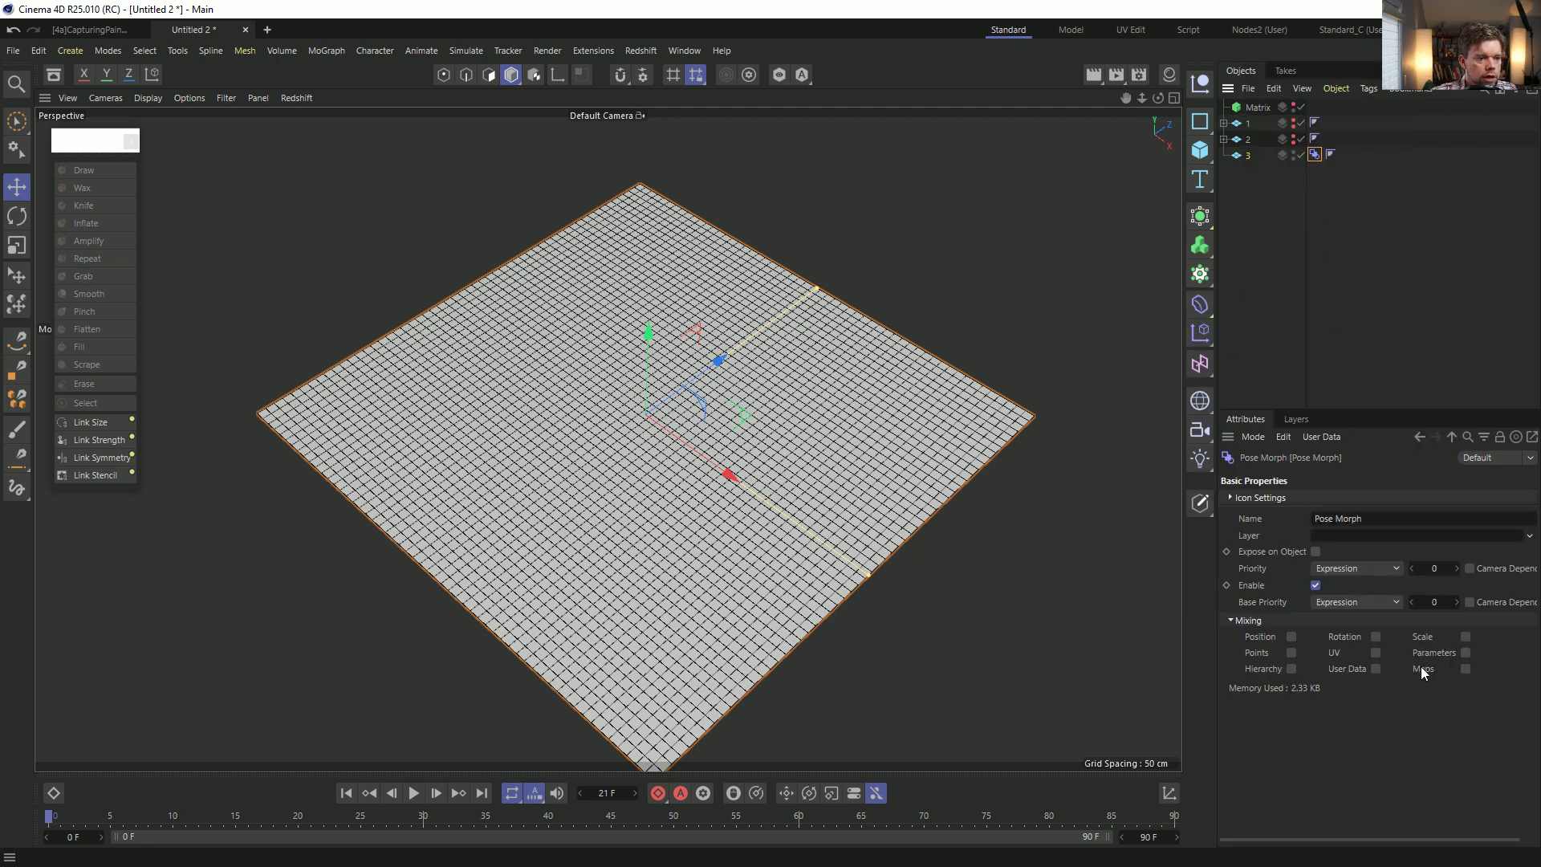
pyautogui.click(1291, 653)
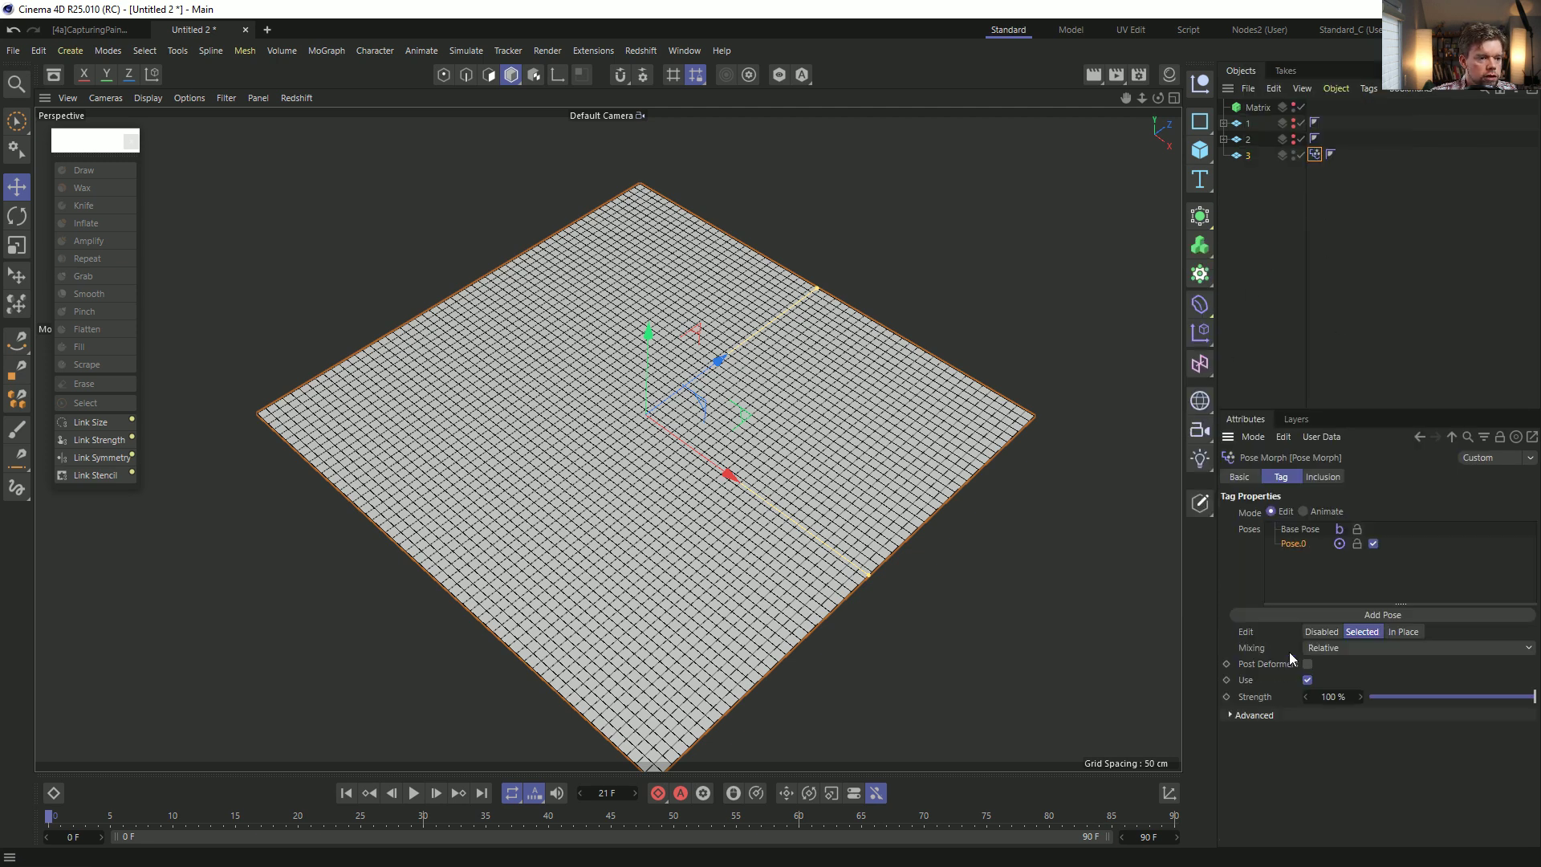
# Remove the default pose from plane 3's Pose Morph tag and add planes 1 and 2 as absolute morph targets.
pyautogui.click(1298, 531)
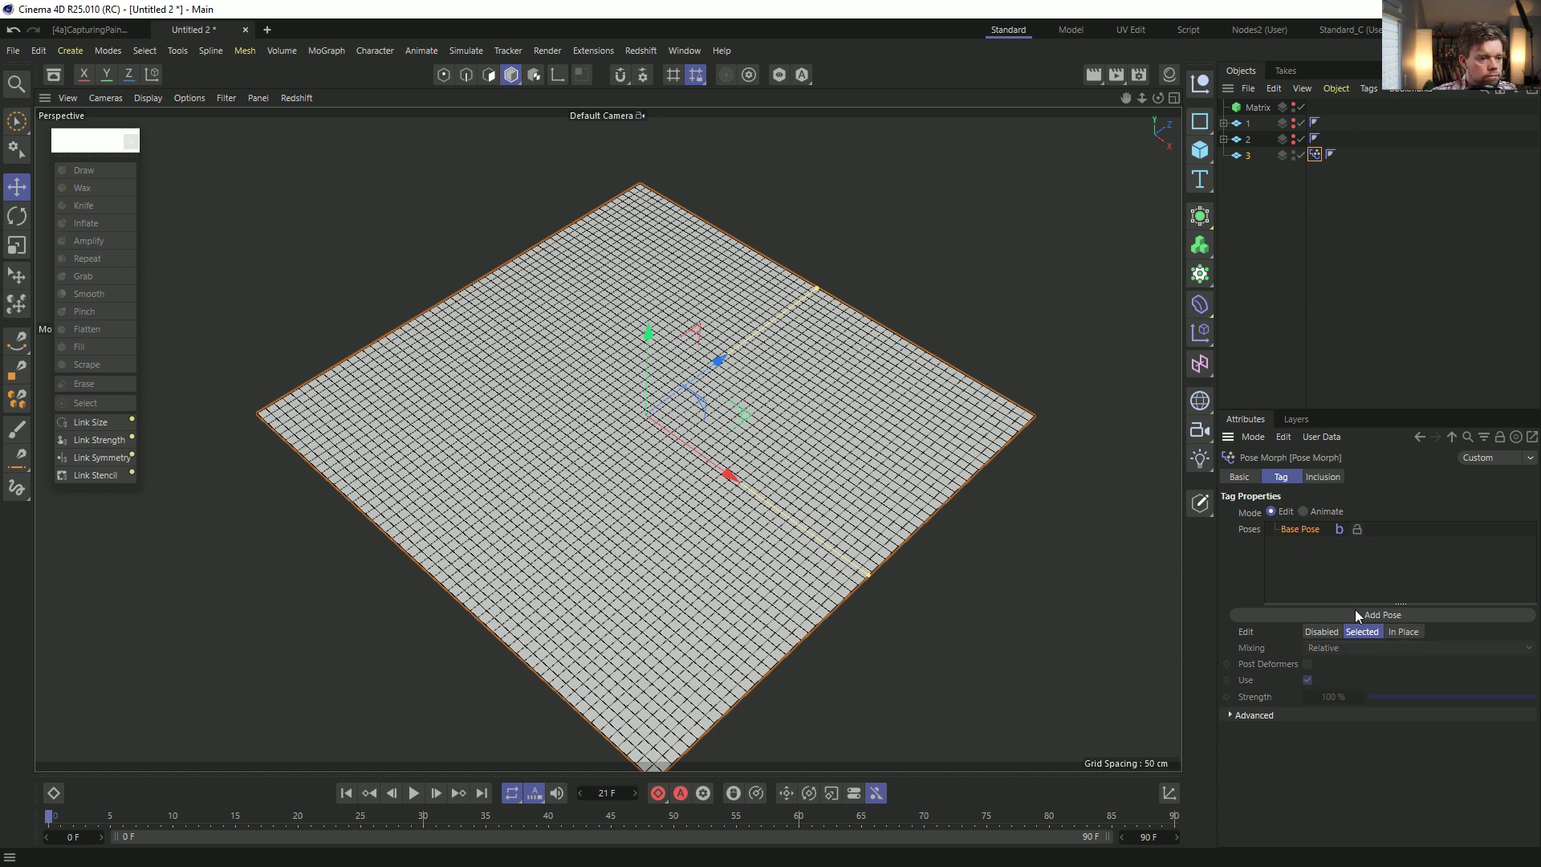
pyautogui.moveTo(1248, 123); pyautogui.dragTo(1329, 566)
pyautogui.click(759, 499)
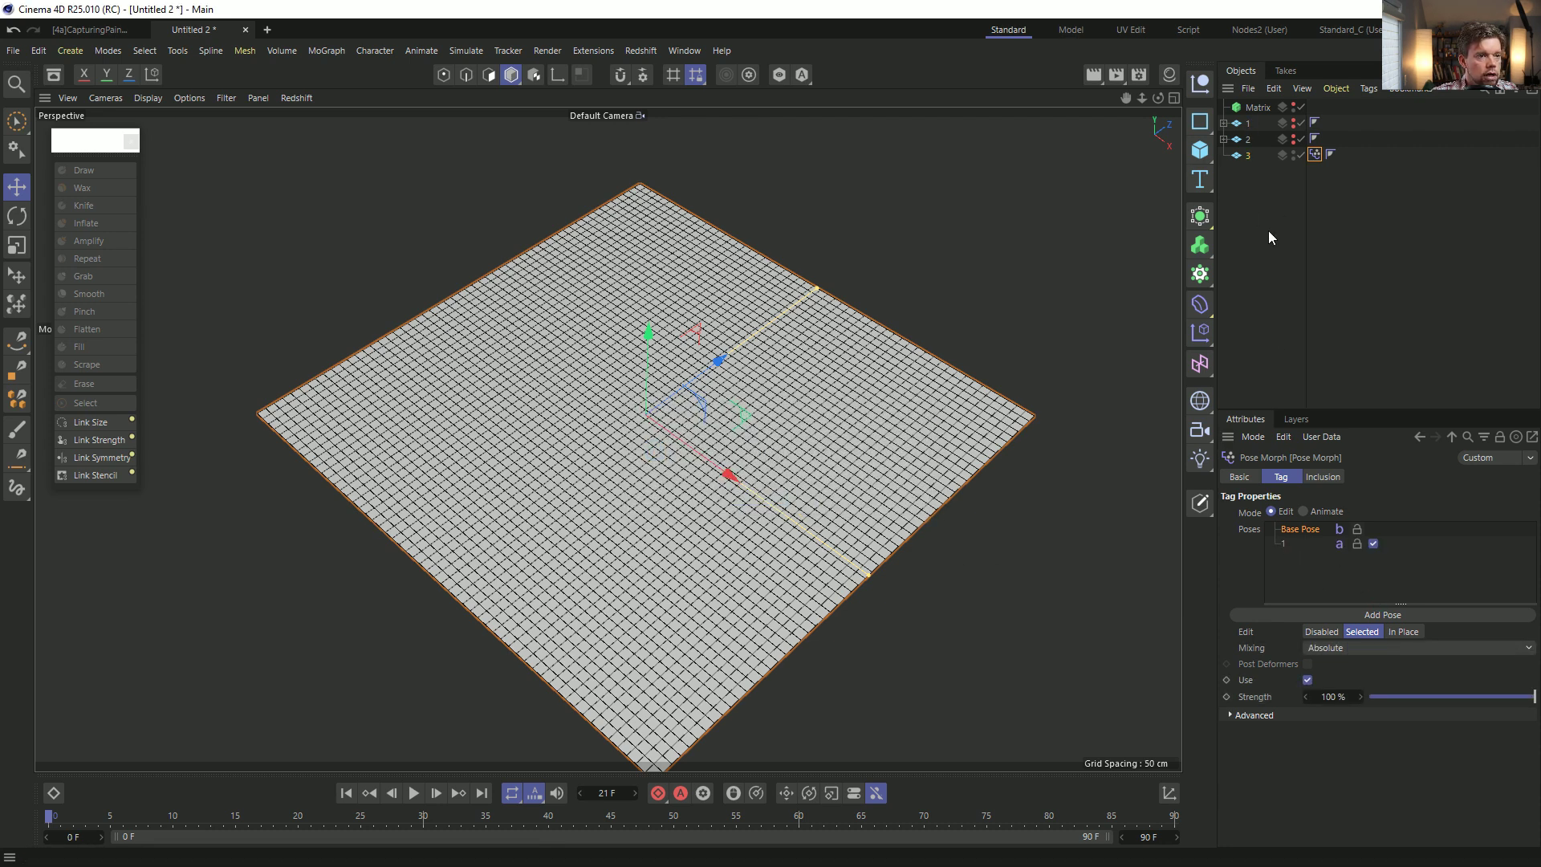
pyautogui.moveTo(1248, 166); pyautogui.dragTo(1318, 579)
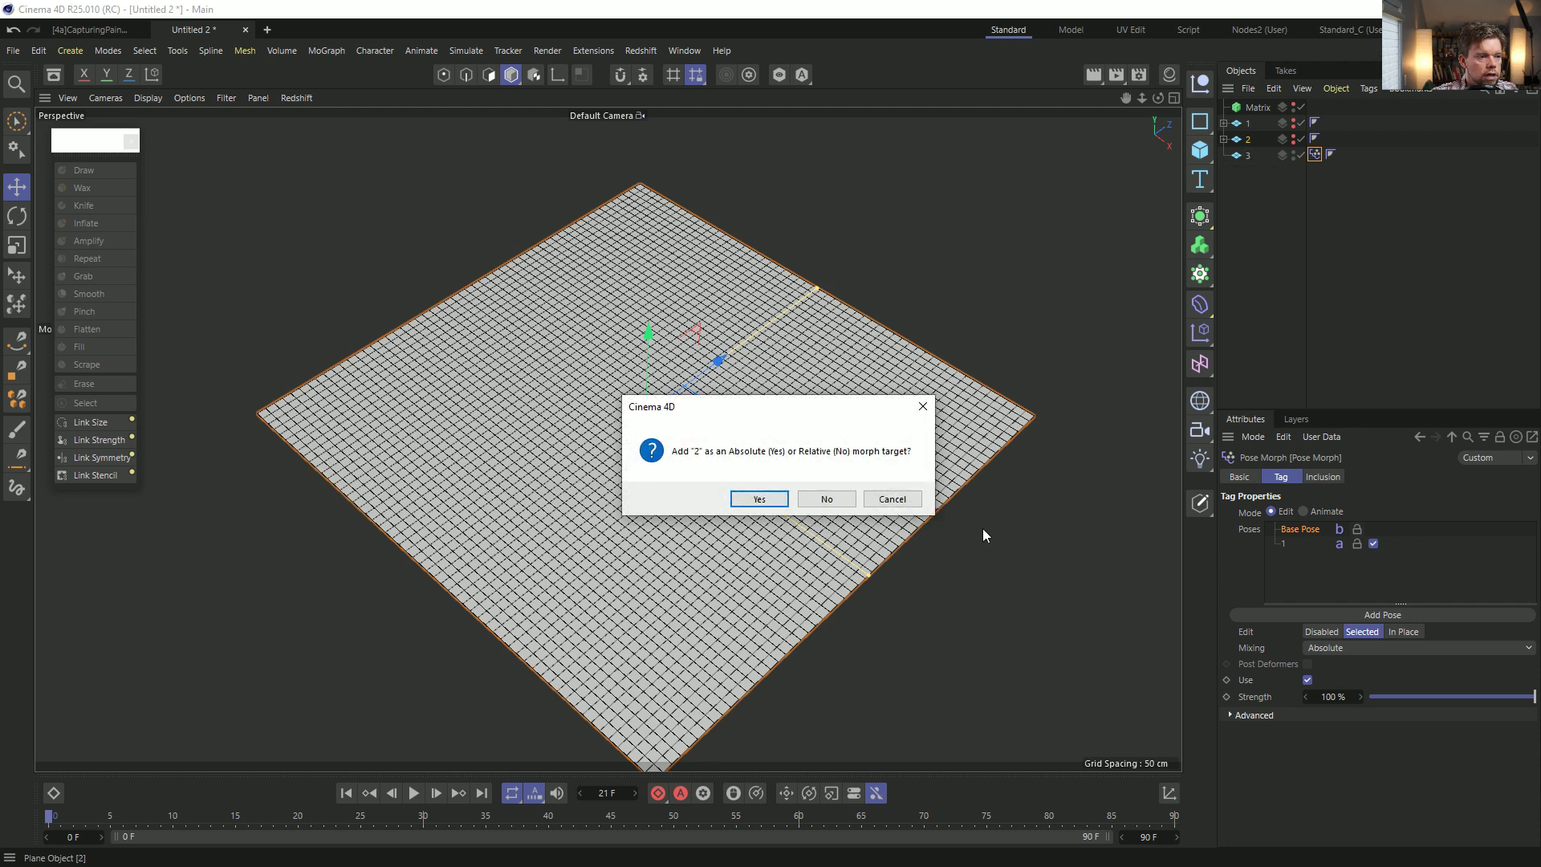
pyautogui.click(756, 499)
# Switch the Pose Morph tag to Animate mode and make plane 3 editable.
pyautogui.click(1303, 511)
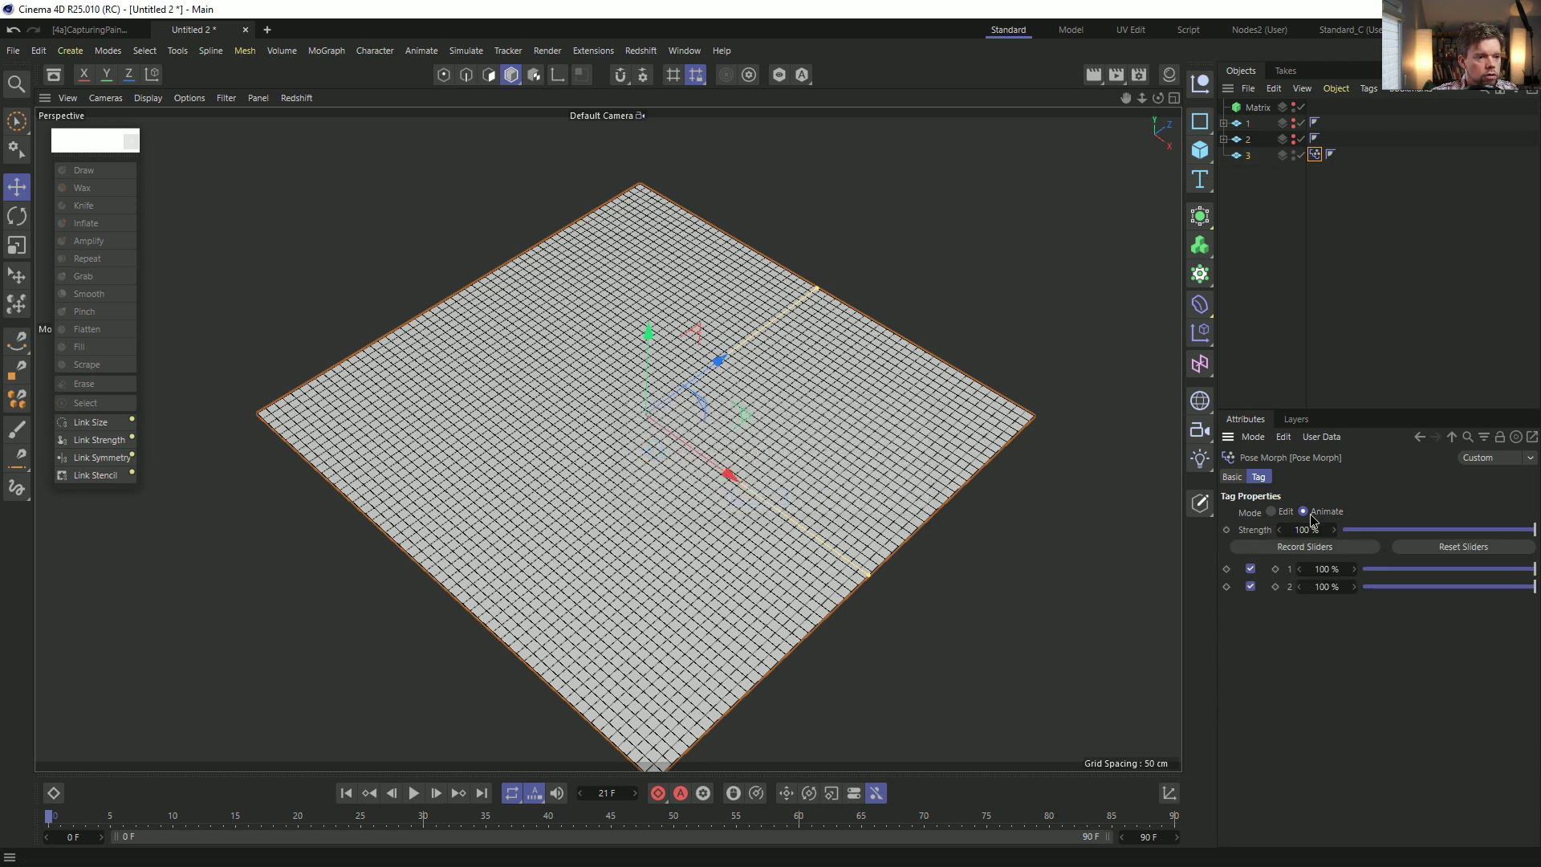
pyautogui.moveTo(1459, 571)
pyautogui.mouseDown()
pyautogui.moveTo(1396, 570)
pyautogui.moveTo(1460, 569)
pyautogui.mouseUp()
pyautogui.moveTo(1294, 582); pyautogui.dragTo(1537, 570)
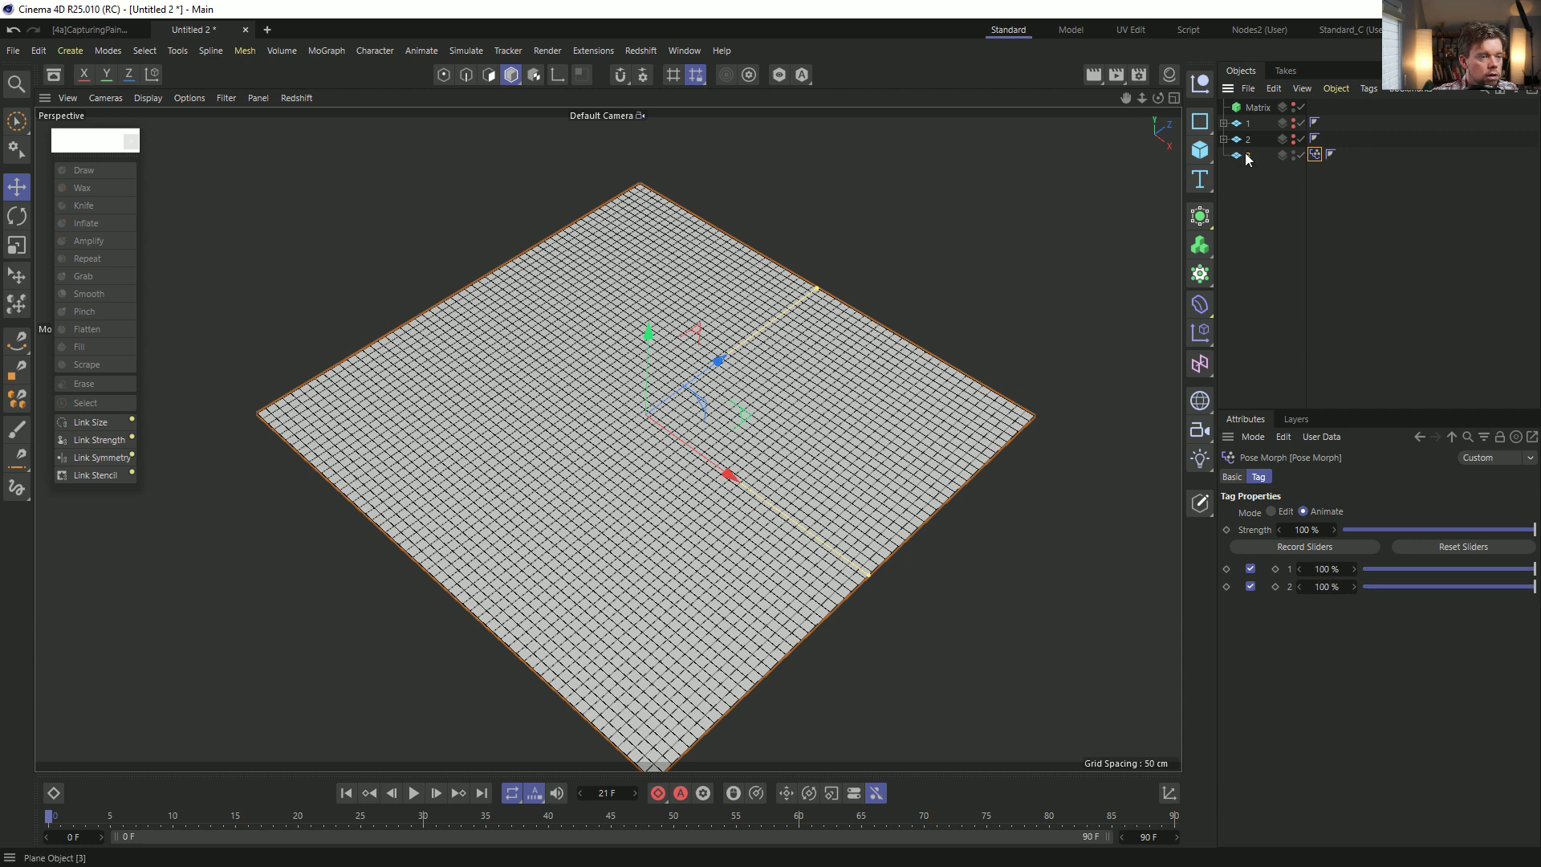
pyautogui.press('c')
pyautogui.click(1313, 155)
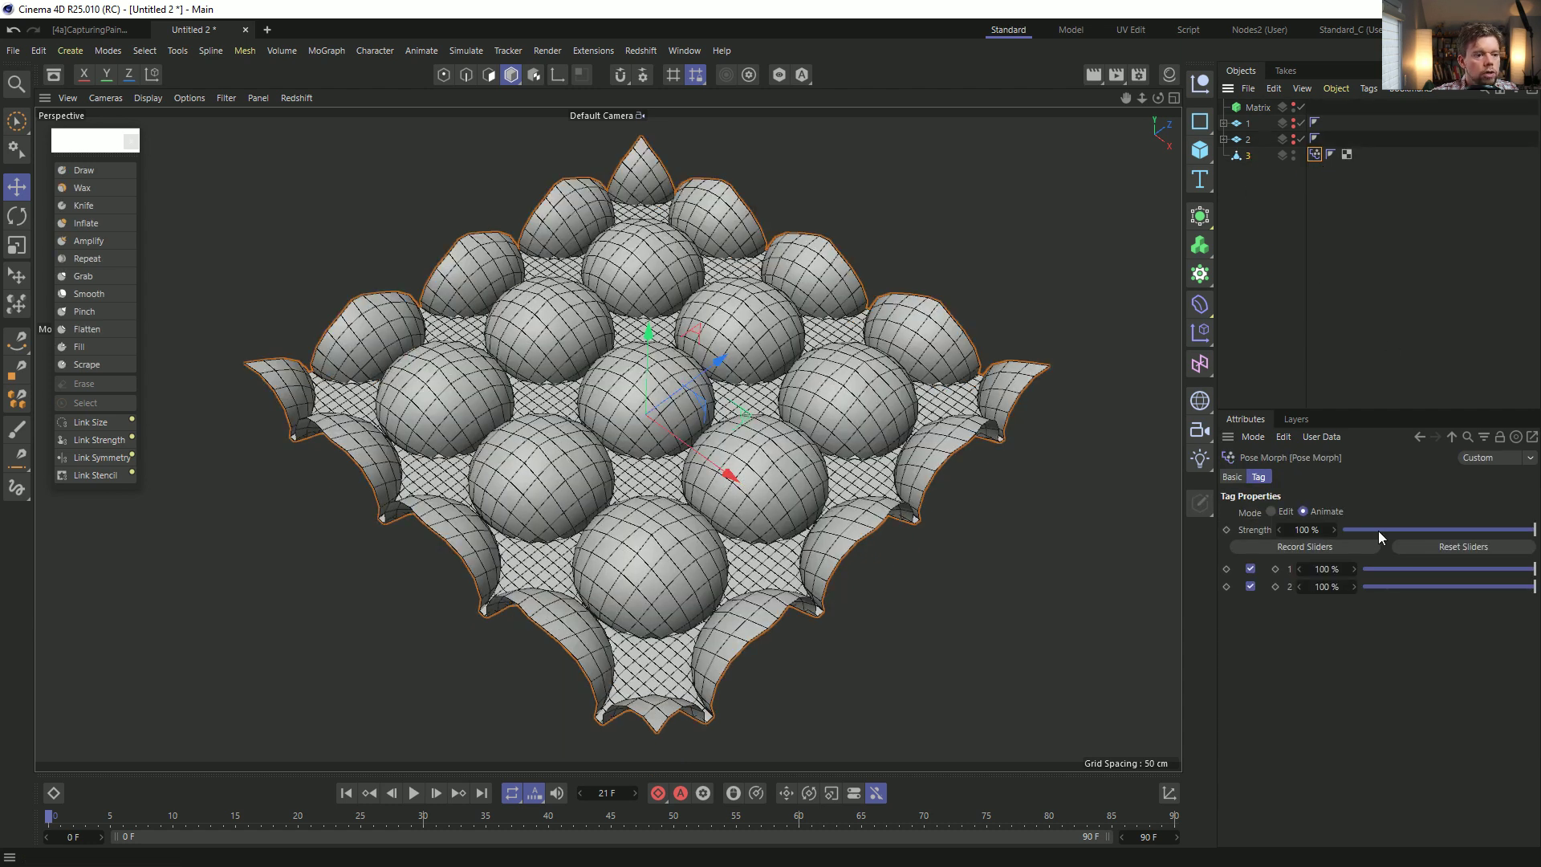
# Lower the strengths of poses 1 and 2 to 0 % to test the morph, staying in Animate mode.
pyautogui.moveTo(1445, 569); pyautogui.dragTo(1358, 578)
pyautogui.moveTo(1364, 586)
pyautogui.mouseDown()
pyautogui.moveTo(1477, 588)
pyautogui.moveTo(1341, 606)
pyautogui.moveTo(1404, 572)
pyautogui.moveTo(1433, 584)
pyautogui.moveTo(1364, 571)
pyautogui.mouseUp()
pyautogui.click(1281, 516)
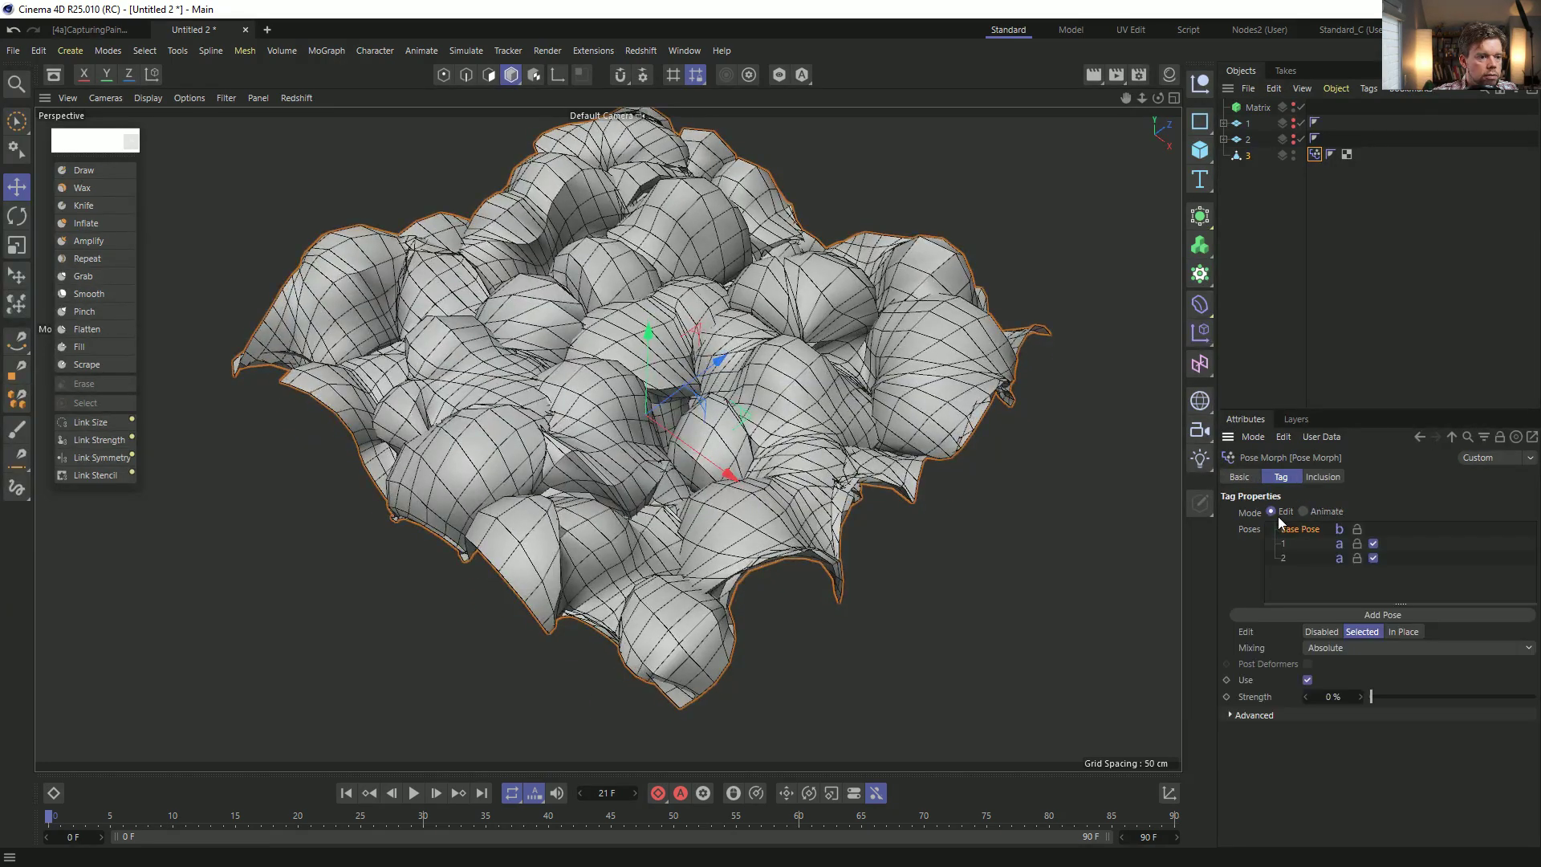
pyautogui.click(1315, 512)
# Set the Pose Morph tag's Expression priority to 1 and show its Basic and Tag properties together.
pyautogui.click(1240, 478)
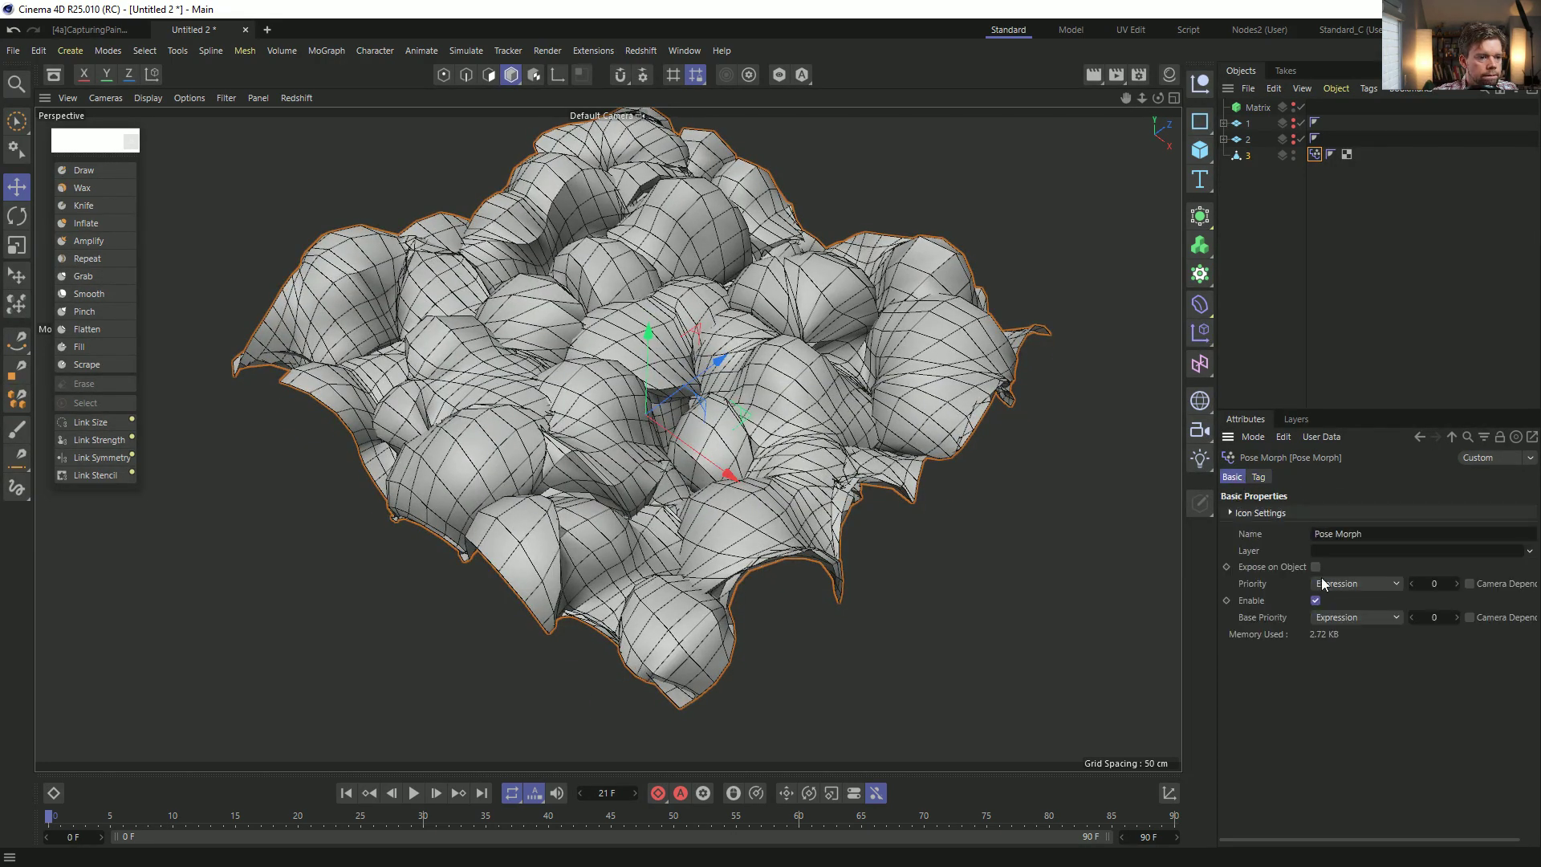
pyautogui.click(1457, 584)
pyautogui.click(1413, 585)
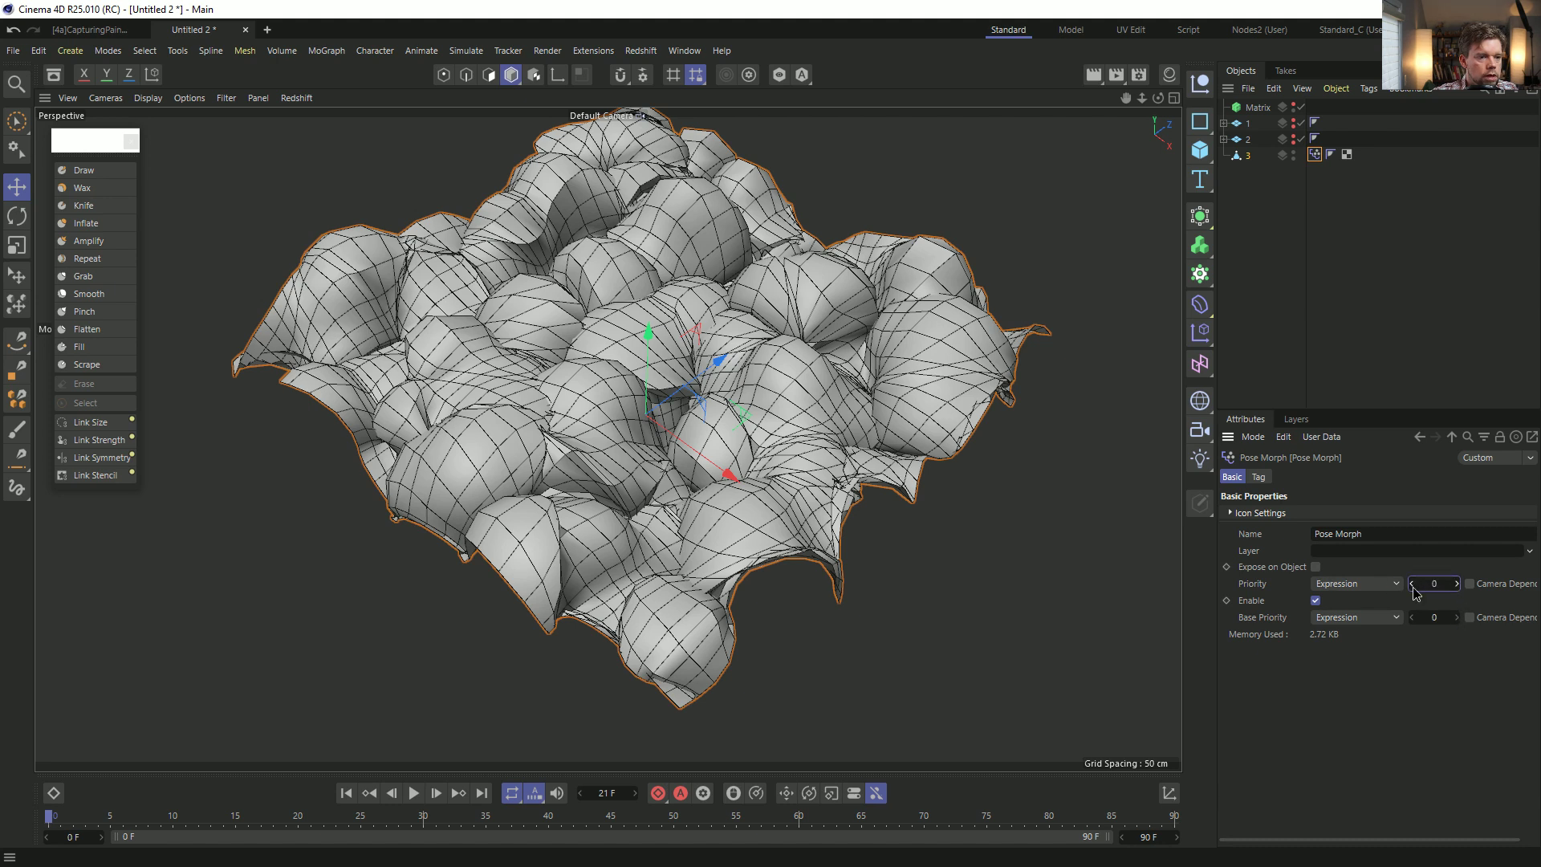
pyautogui.click(1458, 617)
pyautogui.click(1314, 157)
pyautogui.keyDown('shift'); pyautogui.click(1260, 478); pyautogui.keyUp('shift')
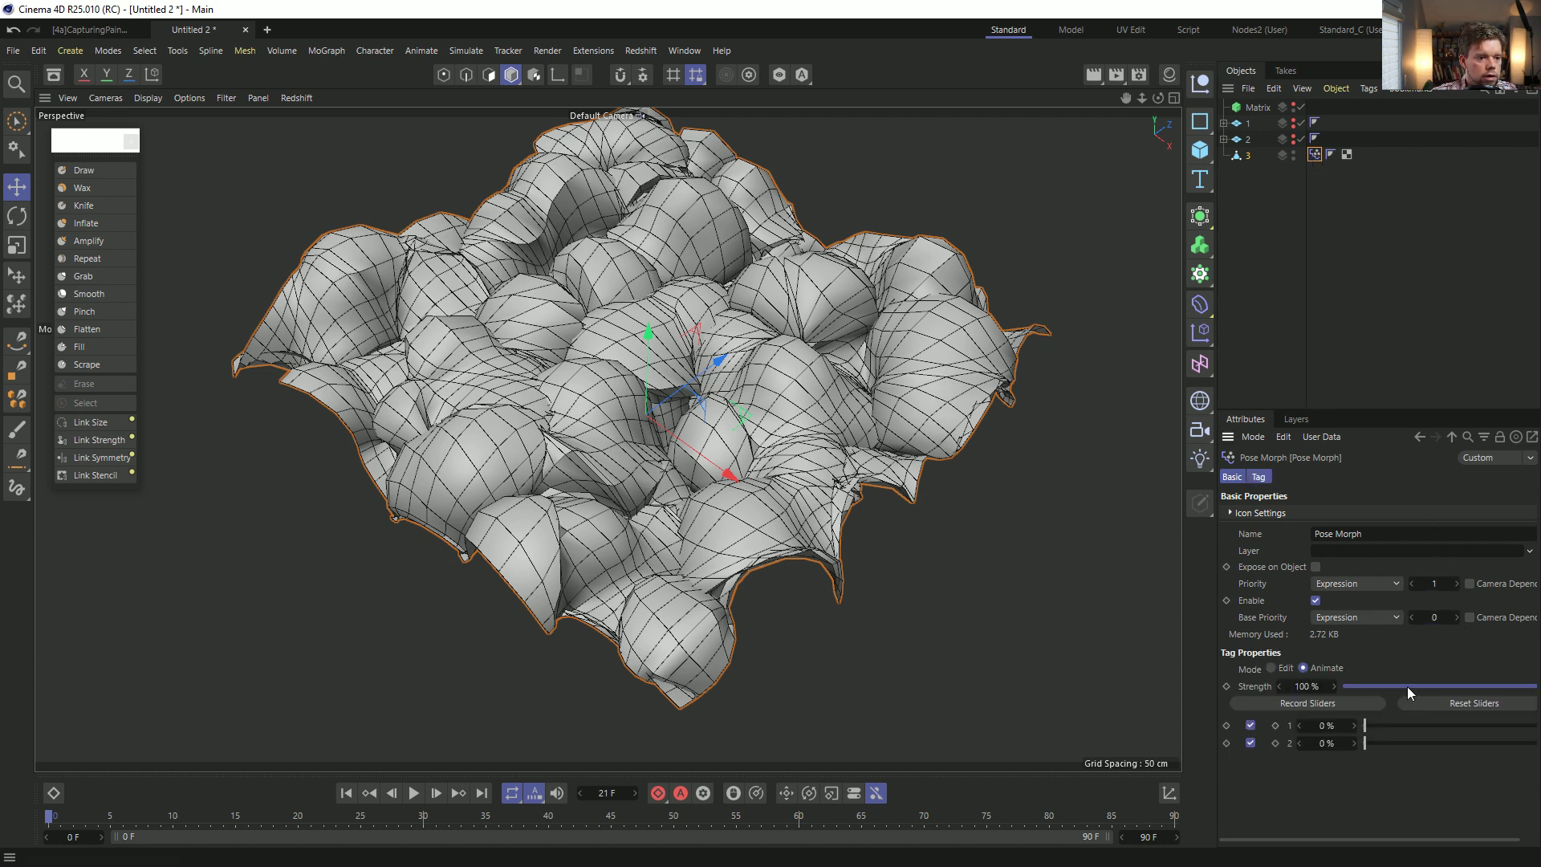
# Test the two pose strengths with the tag's priority set to 2 and base priority to -1, ending both at 0 %.
pyautogui.moveTo(1447, 729); pyautogui.dragTo(1531, 743)
pyautogui.moveTo(1409, 724)
pyautogui.mouseDown()
pyautogui.moveTo(1377, 746)
pyautogui.moveTo(1382, 732)
pyautogui.moveTo(1446, 740)
pyautogui.moveTo(1425, 740)
pyautogui.mouseUp()
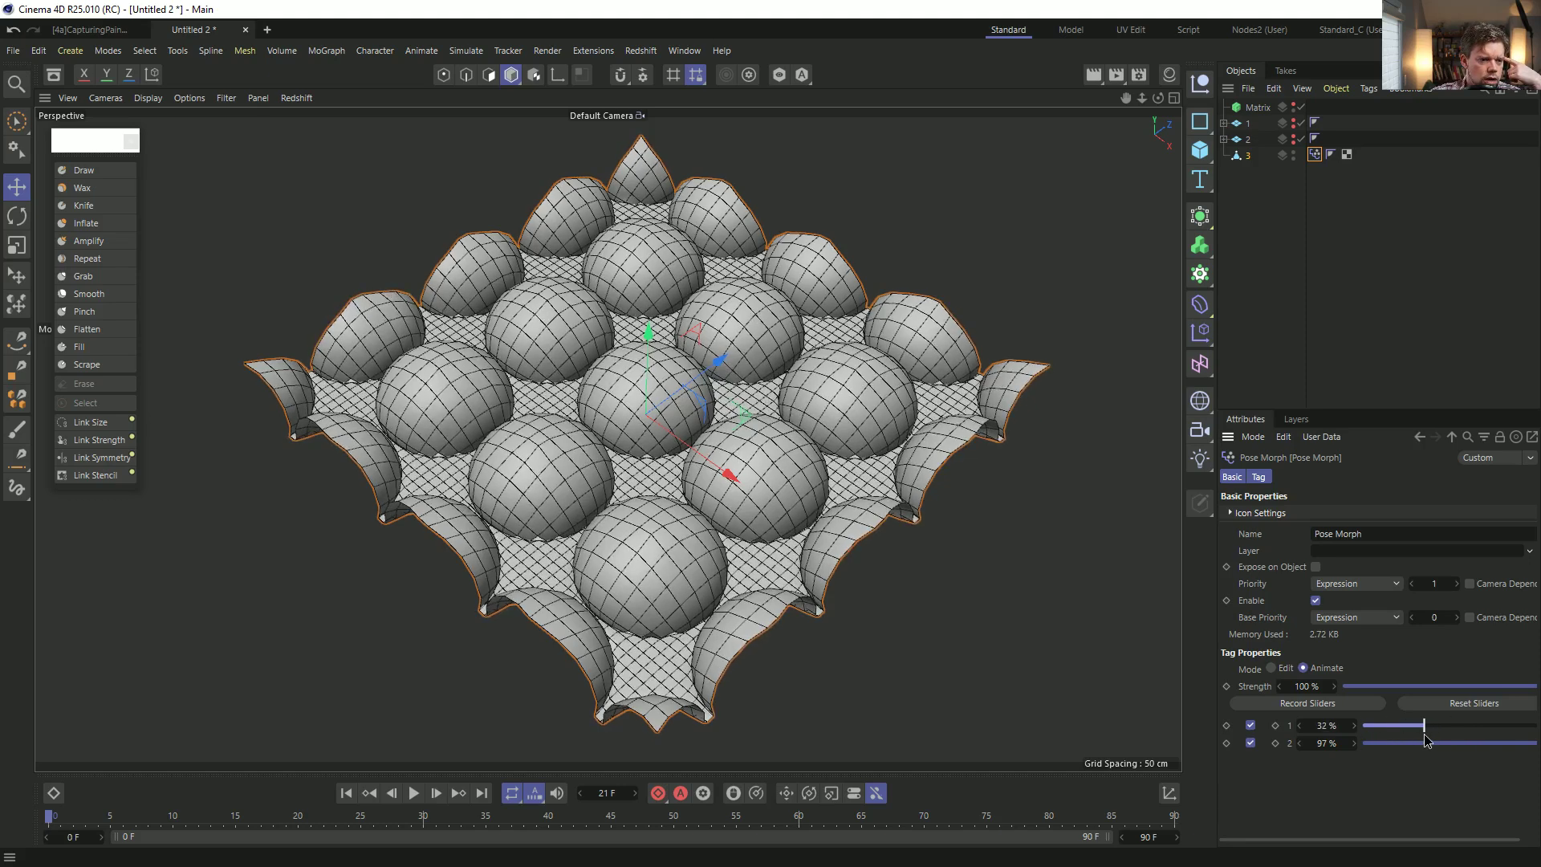
pyautogui.click(1412, 584)
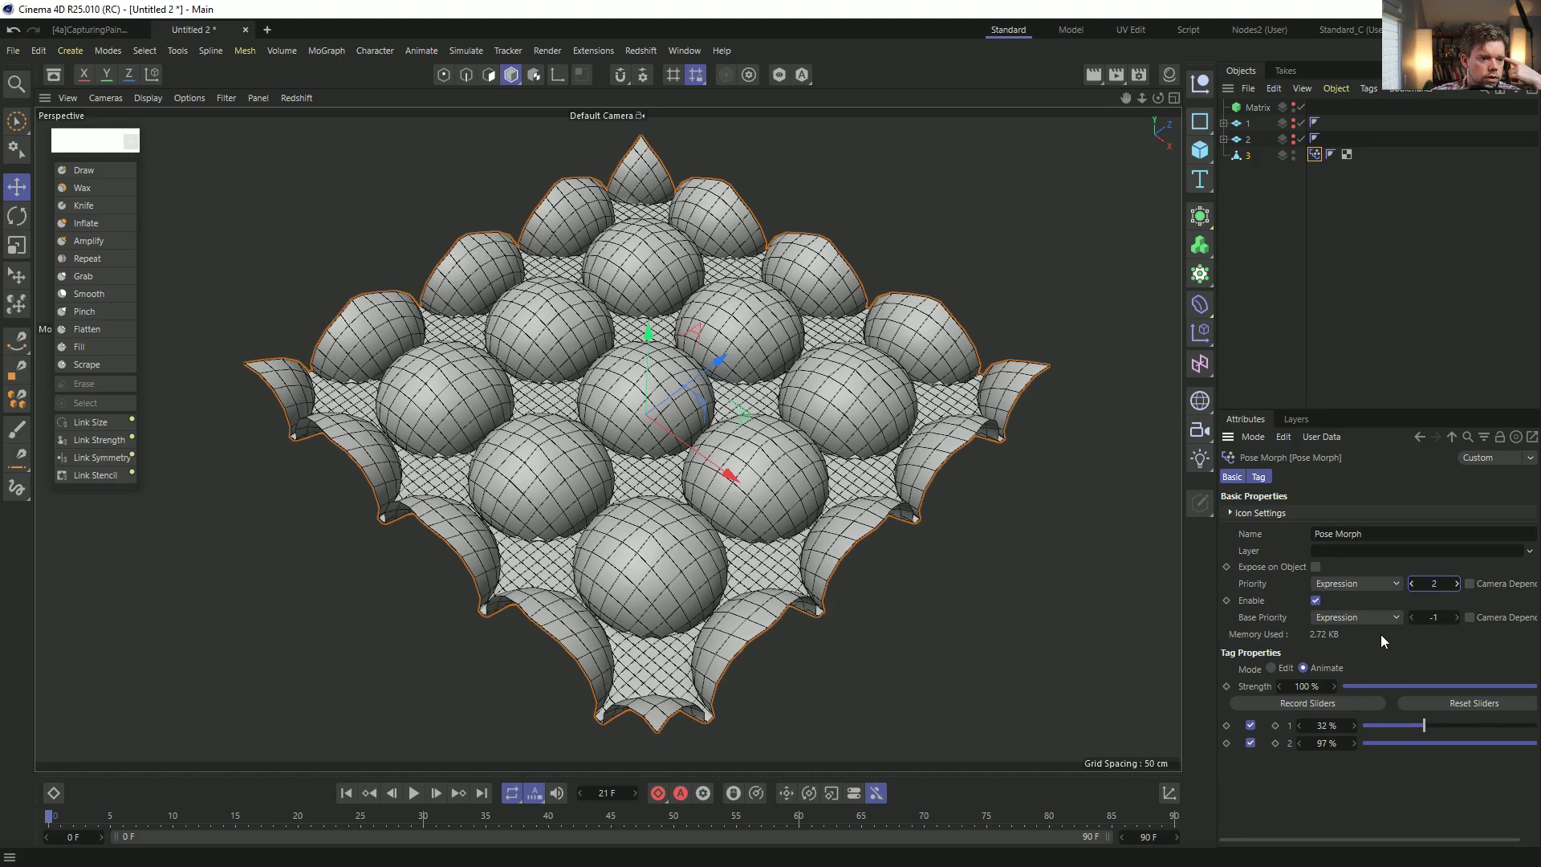
pyautogui.moveTo(1437, 727)
pyautogui.mouseDown()
pyautogui.moveTo(1384, 726)
pyautogui.moveTo(1509, 743)
pyautogui.moveTo(1328, 766)
pyautogui.moveTo(1432, 725)
pyautogui.moveTo(1534, 725)
pyautogui.mouseUp()
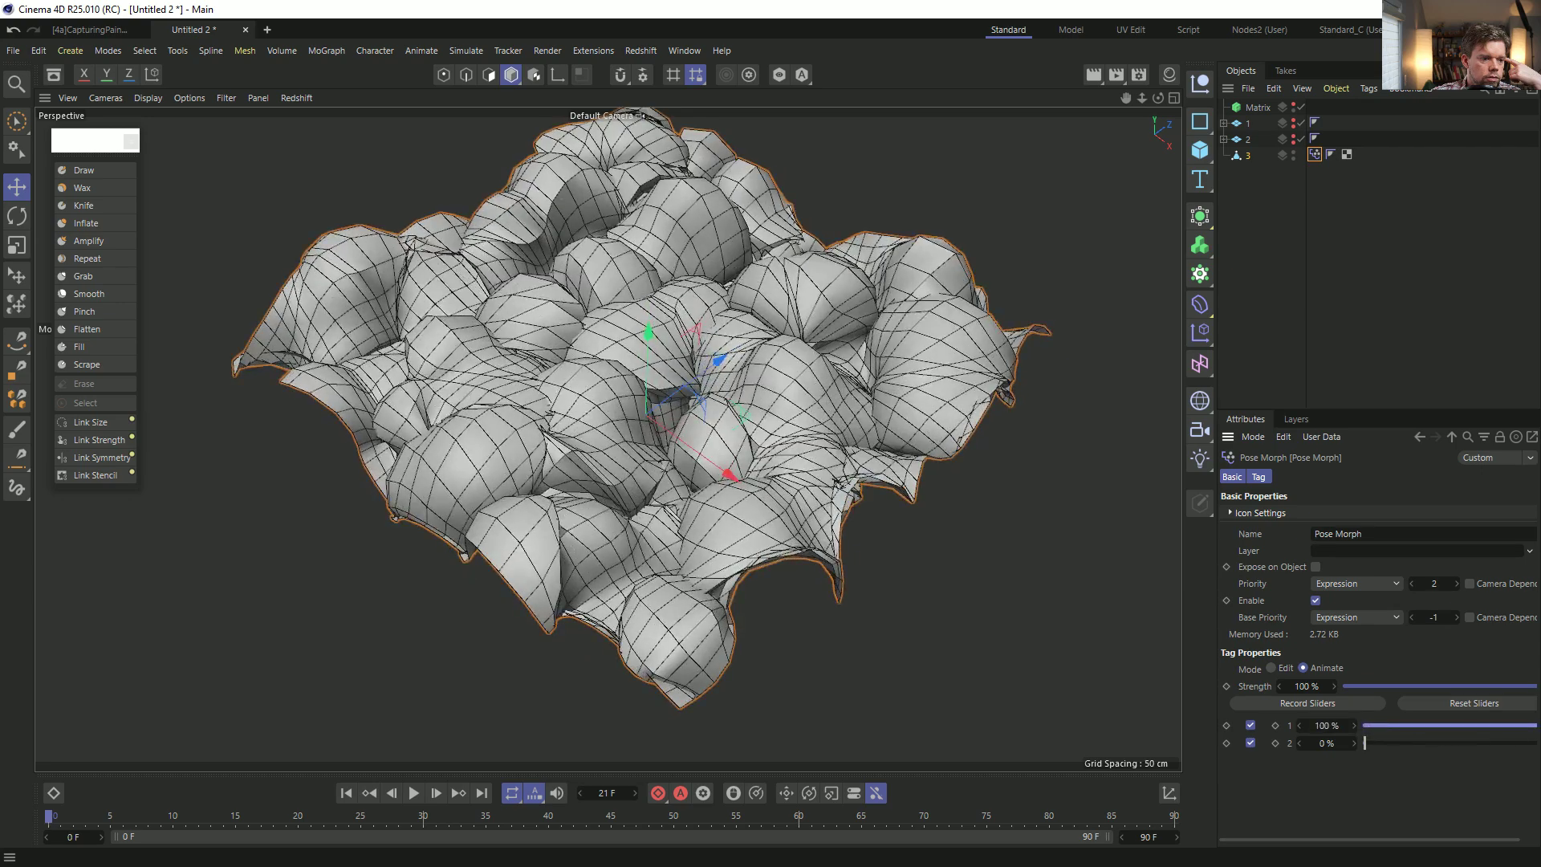
pyautogui.moveTo(1378, 744); pyautogui.dragTo(1198, 734)
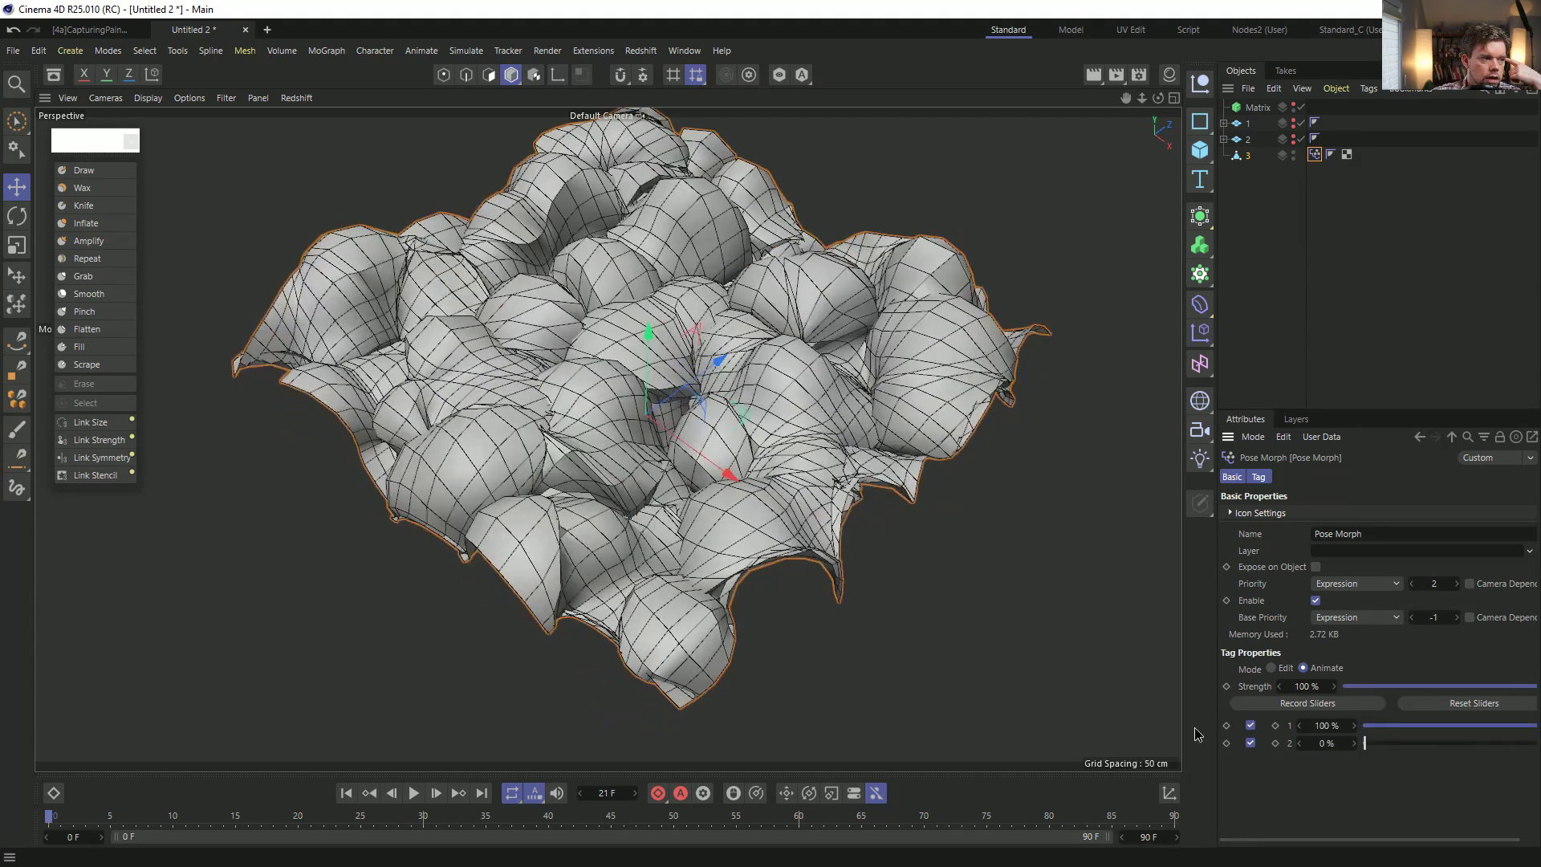
pyautogui.moveTo(1387, 724)
pyautogui.mouseDown()
pyautogui.moveTo(1512, 725)
pyautogui.moveTo(1363, 726)
pyautogui.moveTo(1427, 727)
pyautogui.moveTo(1385, 740)
pyautogui.mouseUp()
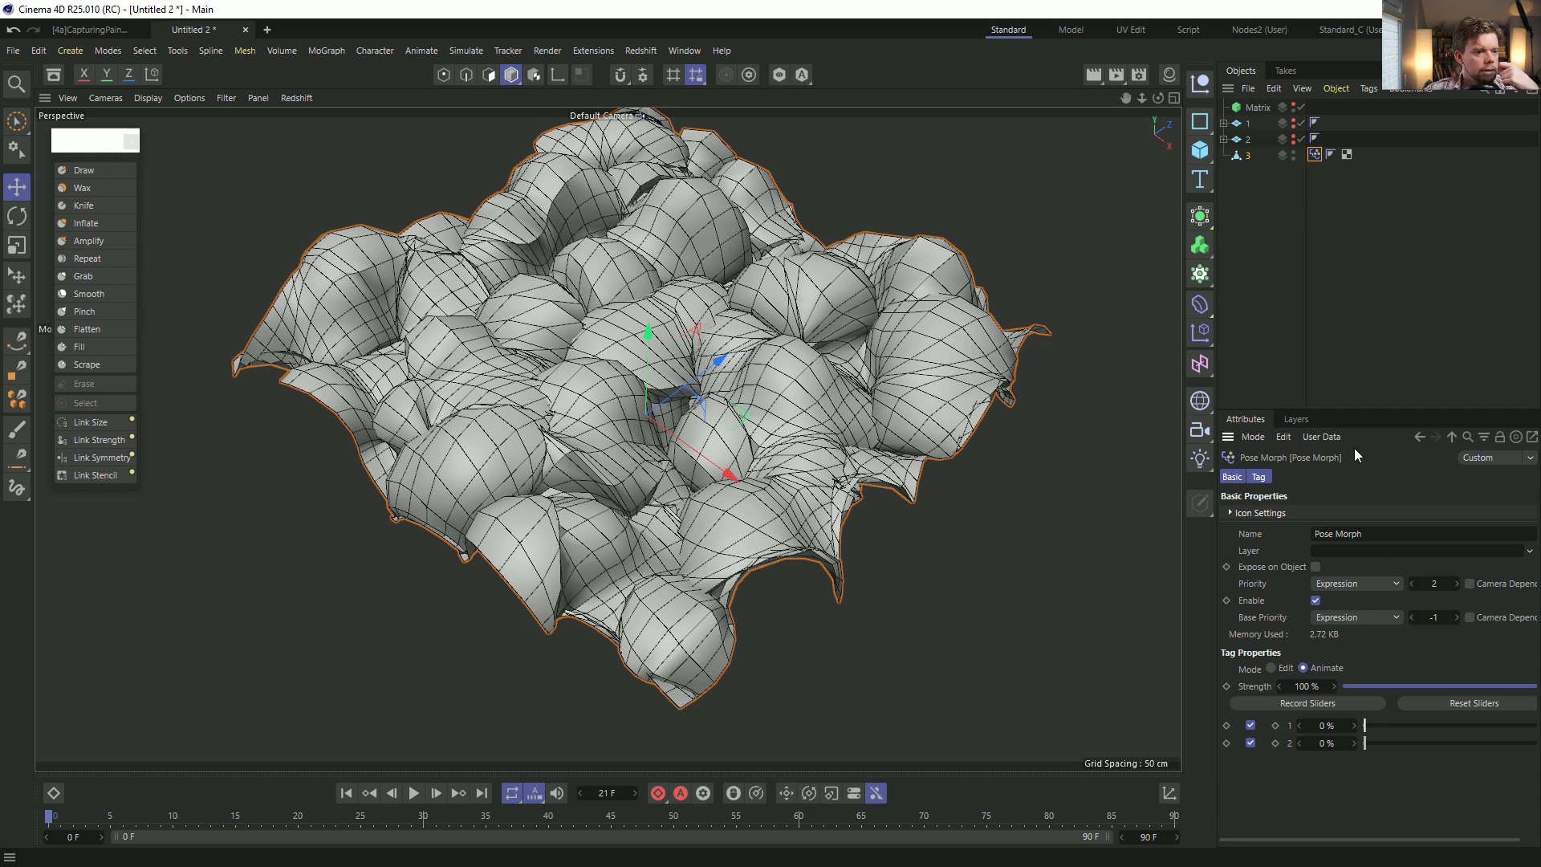
# Return the tag to Edit mode, expand the advanced settings of pose 2, and delete poses 1 and 2.
pyautogui.click(1283, 668)
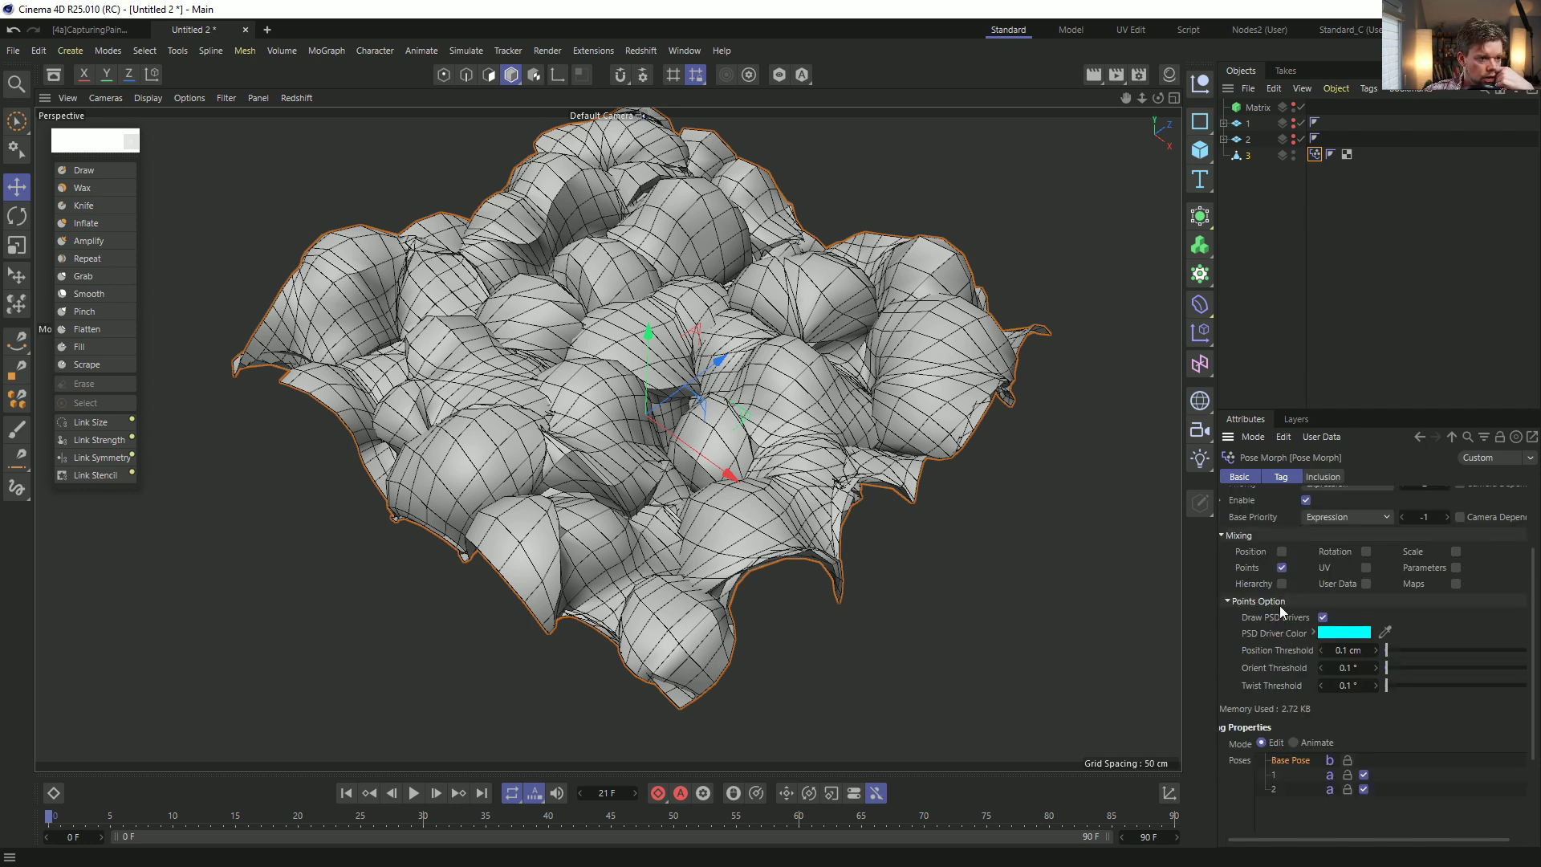
pyautogui.scroll(3, 1280, 605)
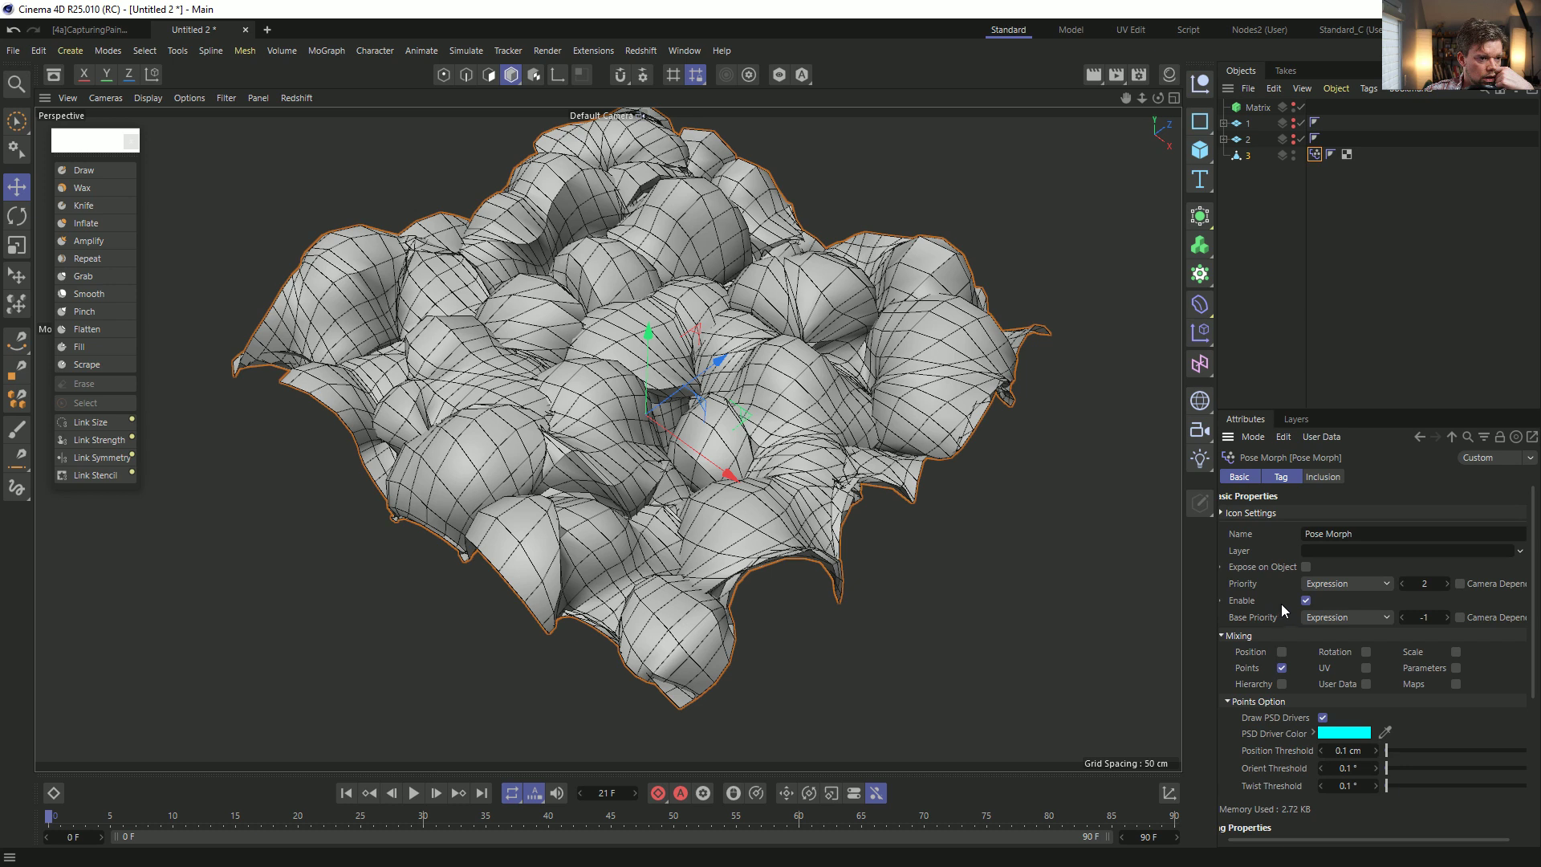
pyautogui.click(1289, 477)
pyautogui.click(1289, 542)
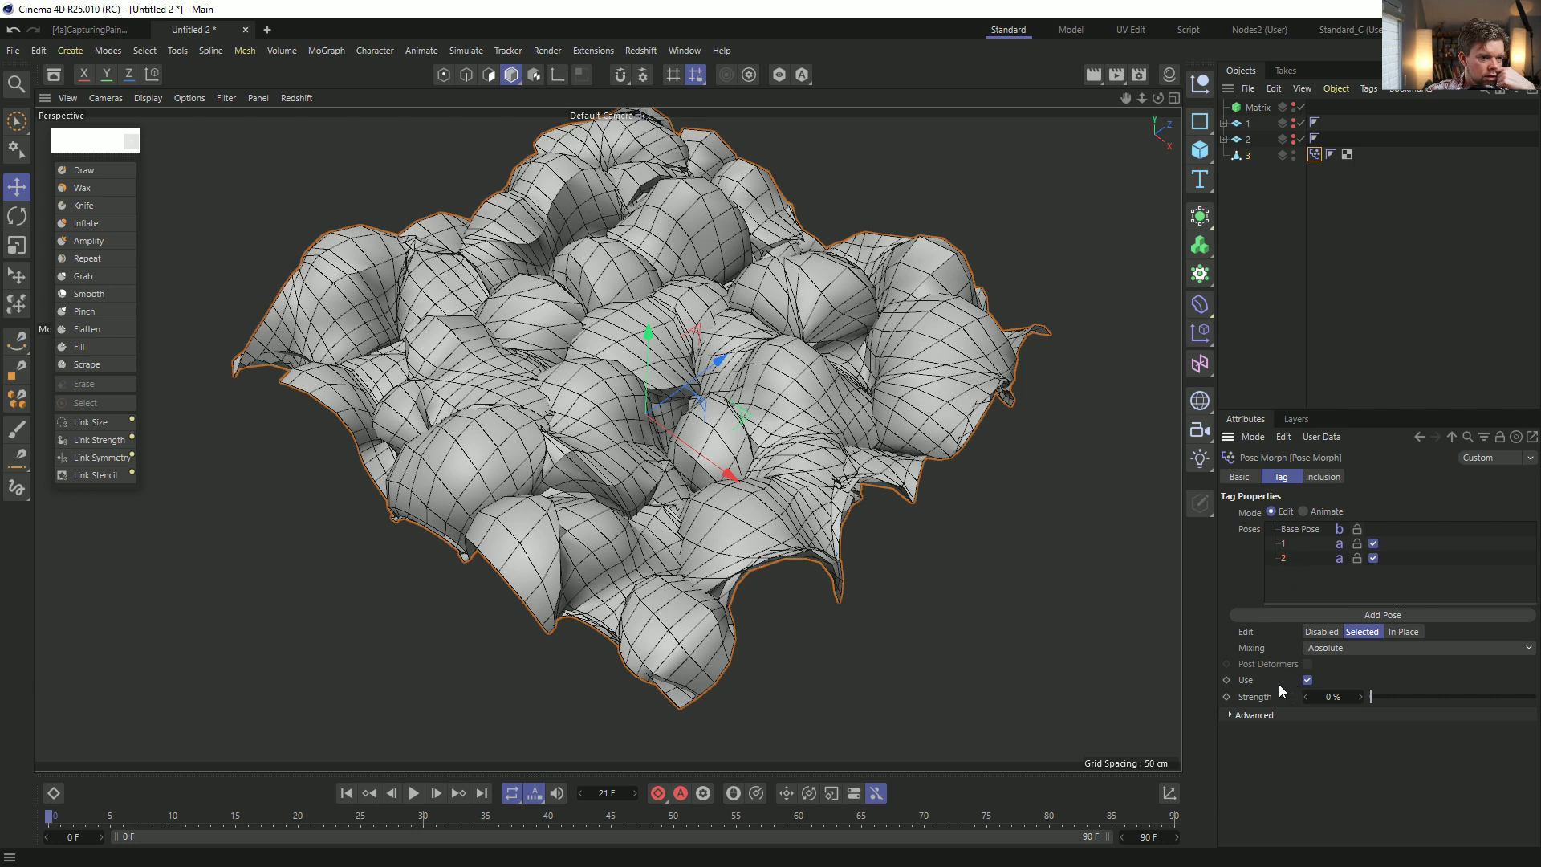
pyautogui.click(1277, 714)
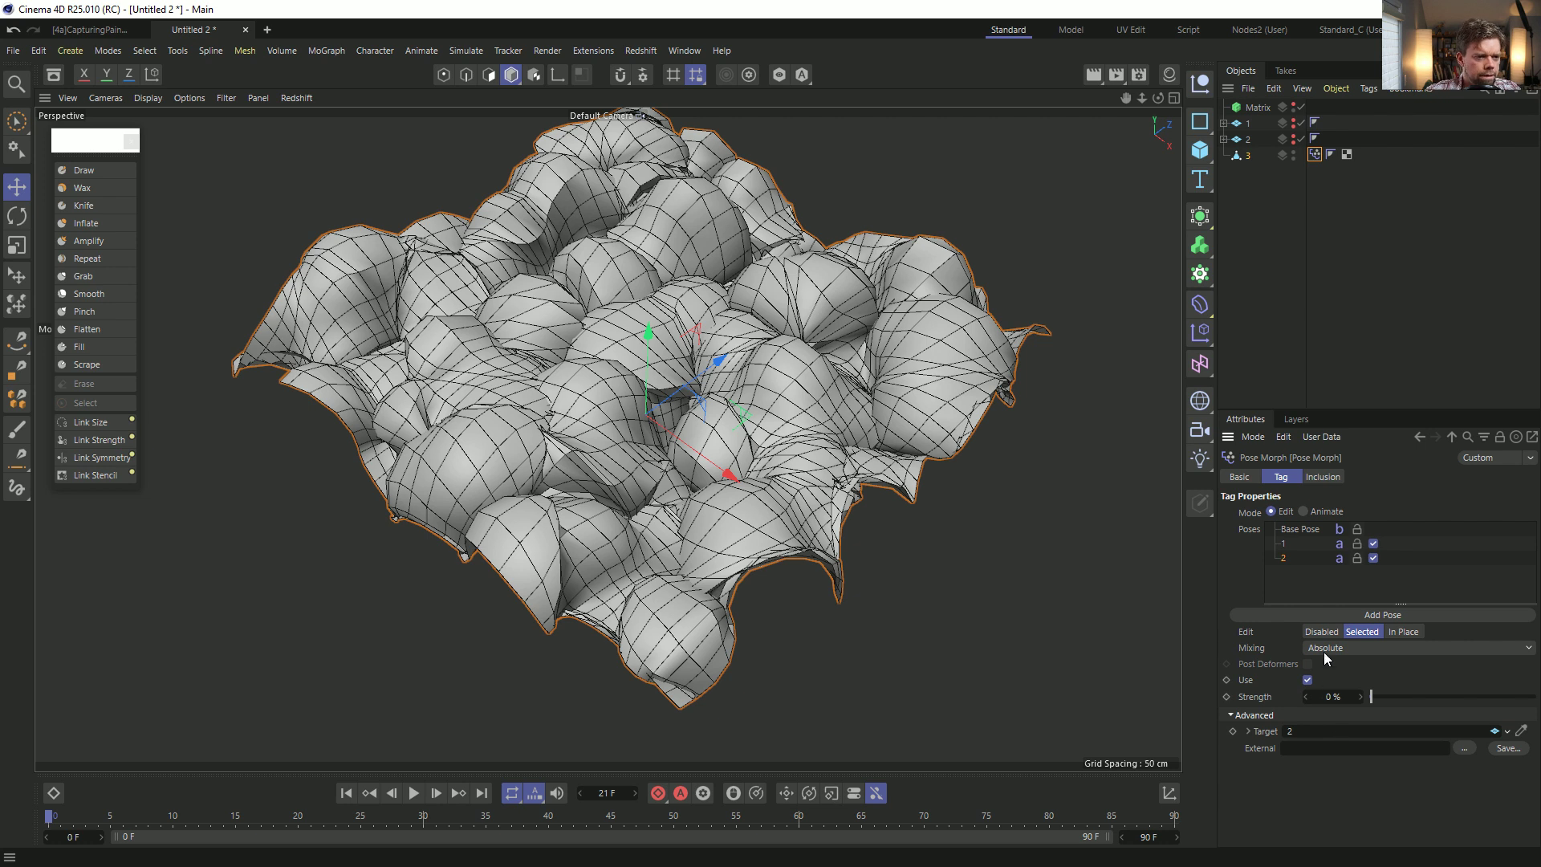
pyautogui.moveTo(1294, 579); pyautogui.dragTo(1287, 542)
pyautogui.press('Delete')
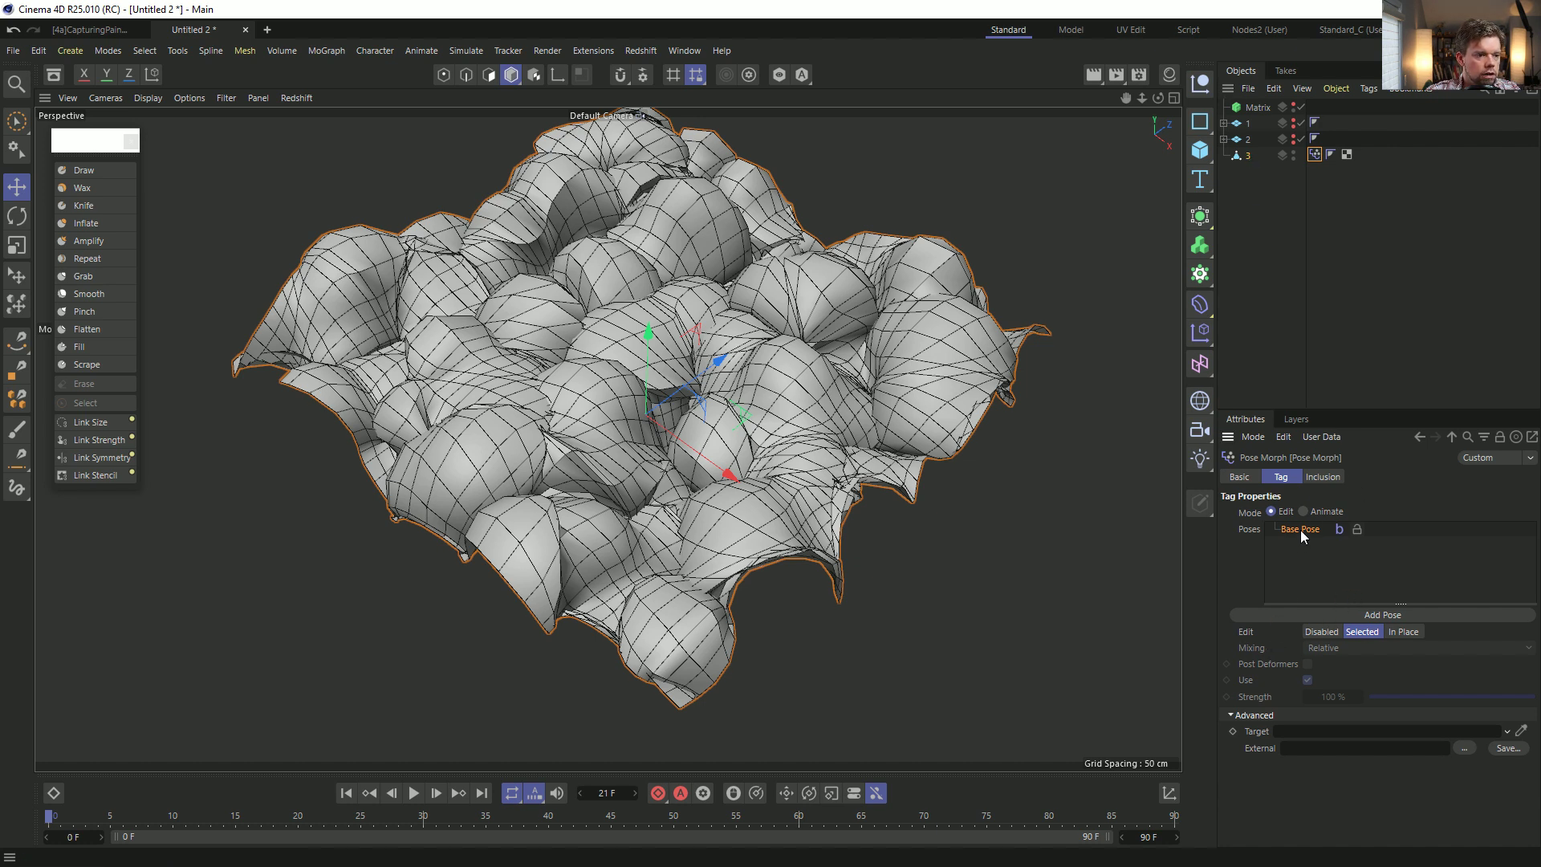
# Delete polygon object 3 and replace it with a duplicate of plane 2 named 3.
pyautogui.click(1248, 154)
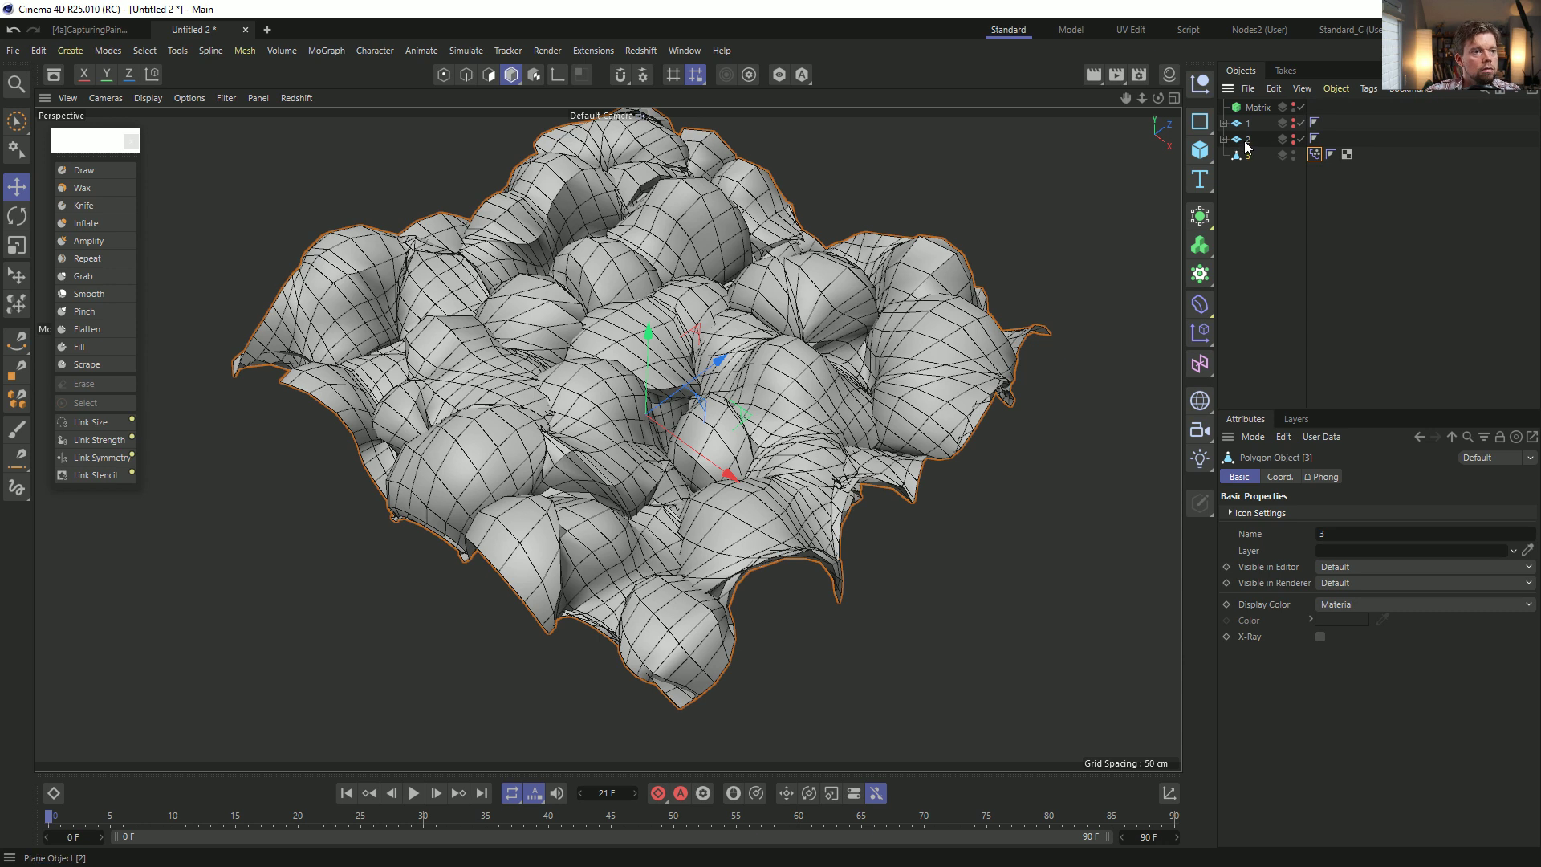
pyautogui.press('Delete')
pyautogui.keyDown('ctrl'); pyautogui.moveTo(1253, 142); pyautogui.dragTo(1251, 162); pyautogui.keyUp('ctrl')
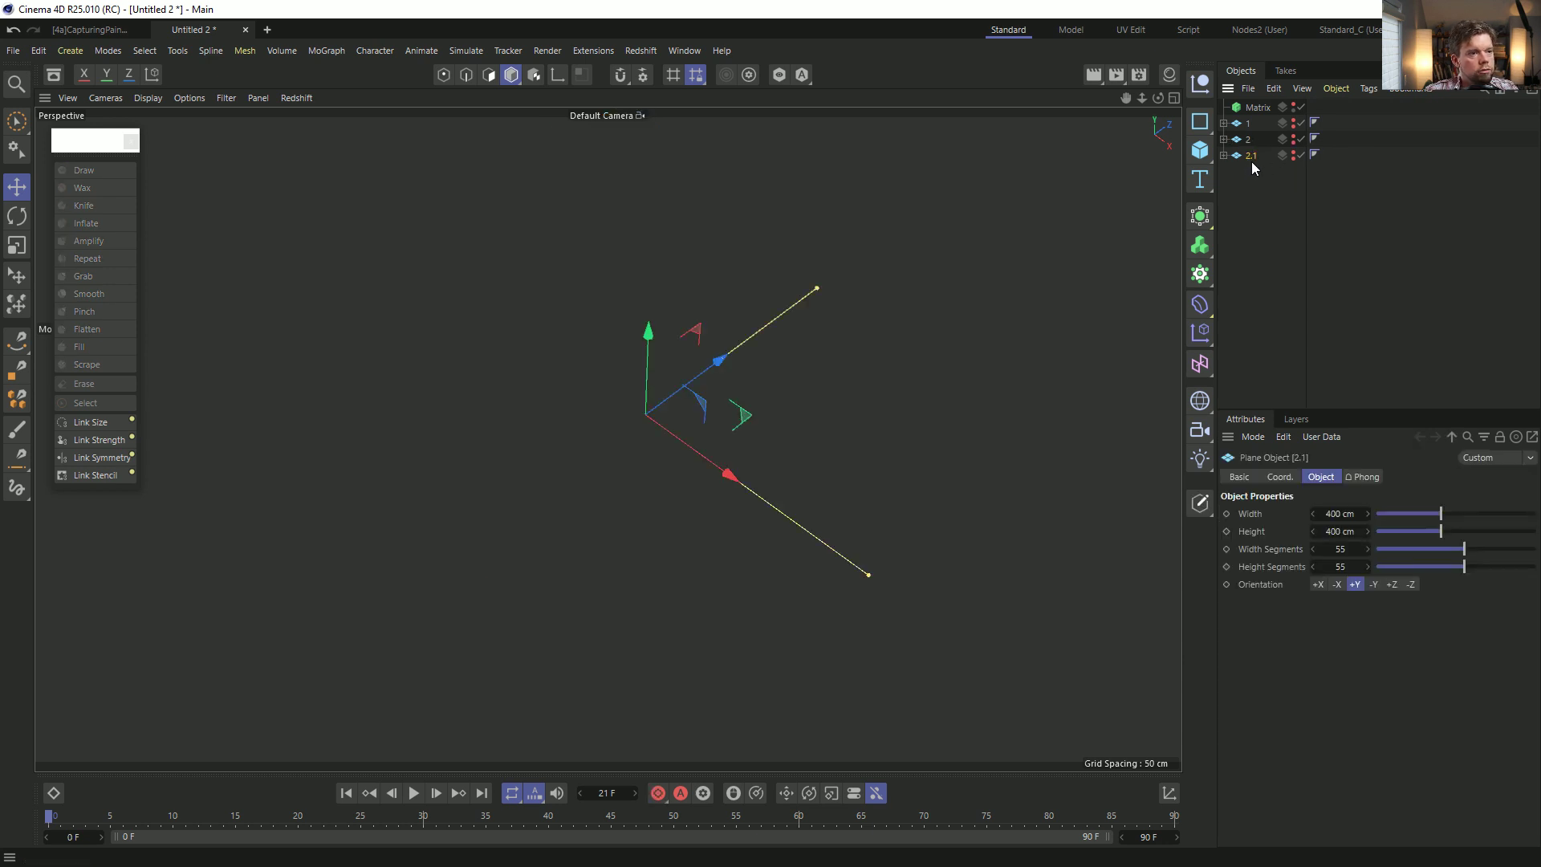
pyautogui.doubleClick(1250, 155)
pyautogui.write('3')
pyautogui.press('Return')
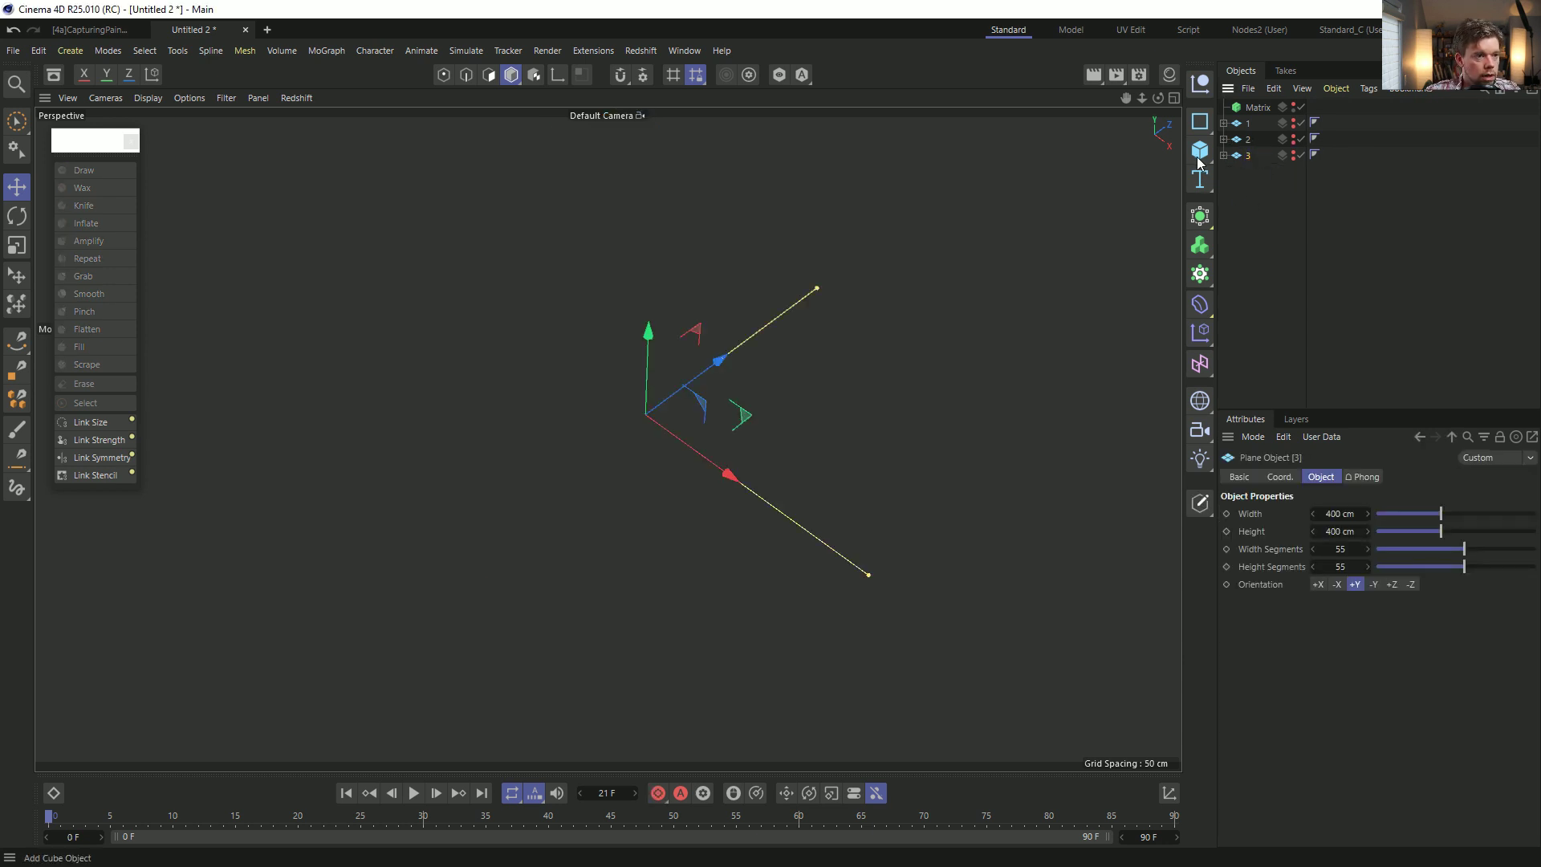
# Make the new plane 3 visible without its child effectors and convert it to an editable polygon object.
pyautogui.click(1264, 183)
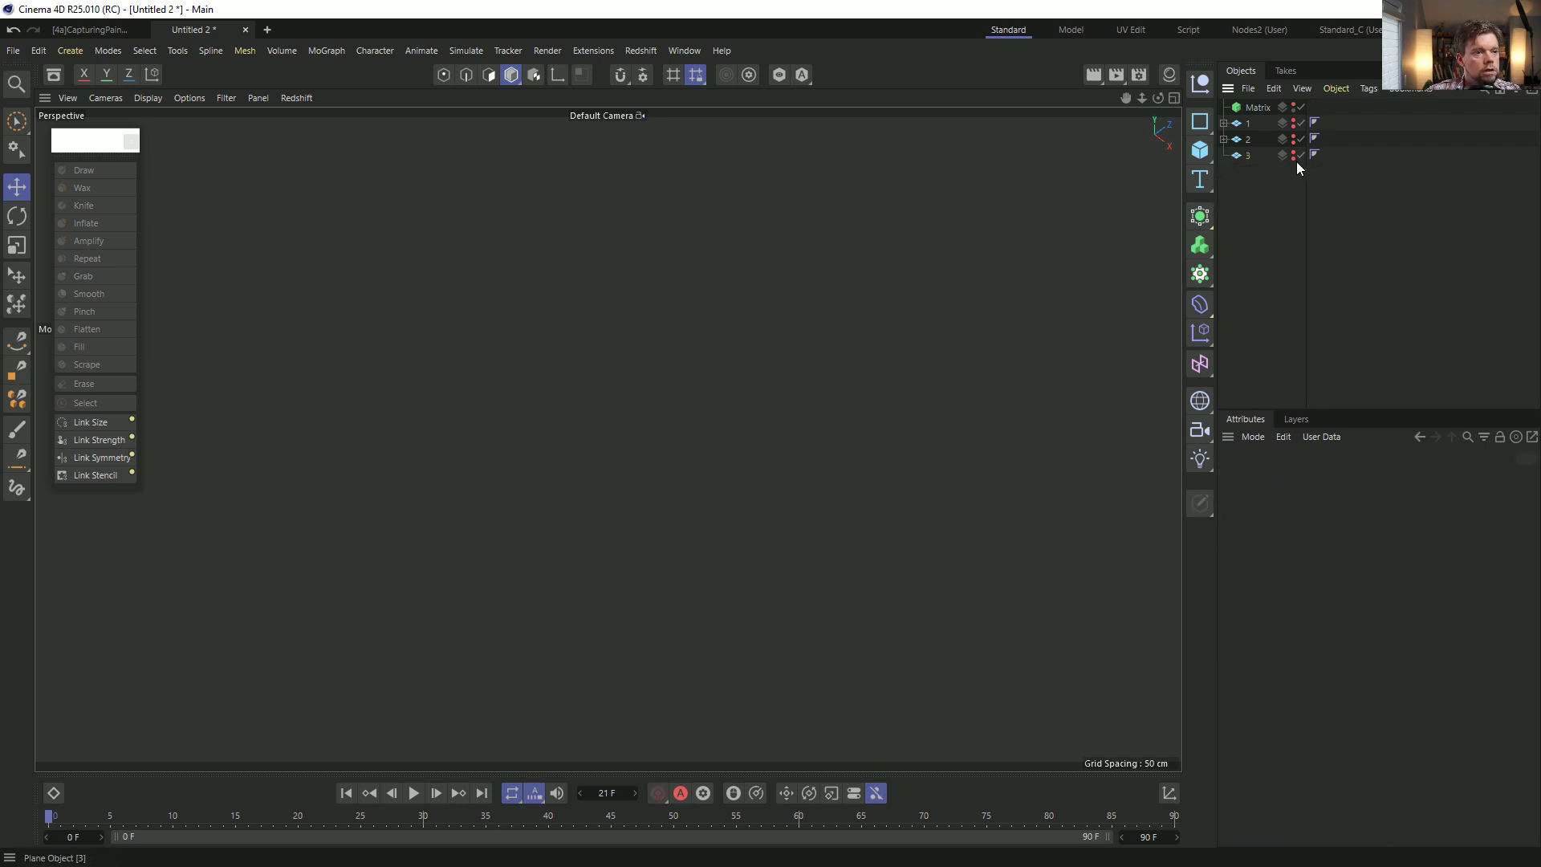
pyautogui.click(1299, 156)
pyautogui.click(1246, 155)
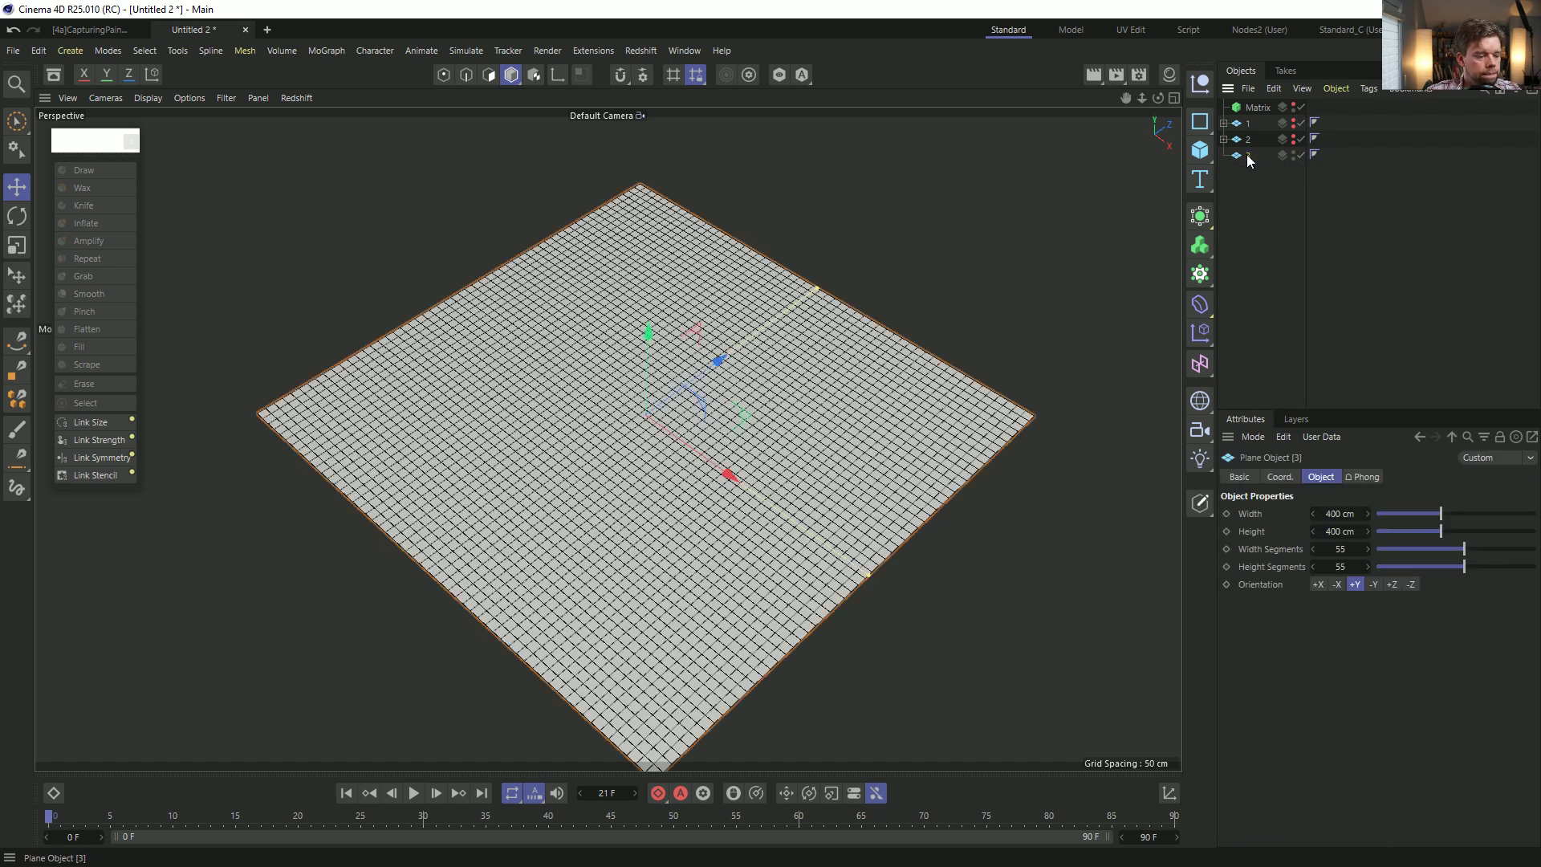
pyautogui.press('c')
# Add a Pose Morph tag to object 3 with Expression priority 1 and Points mixing enabled.
pyautogui.rightClick(1246, 156)
pyautogui.moveTo(1317, 235)
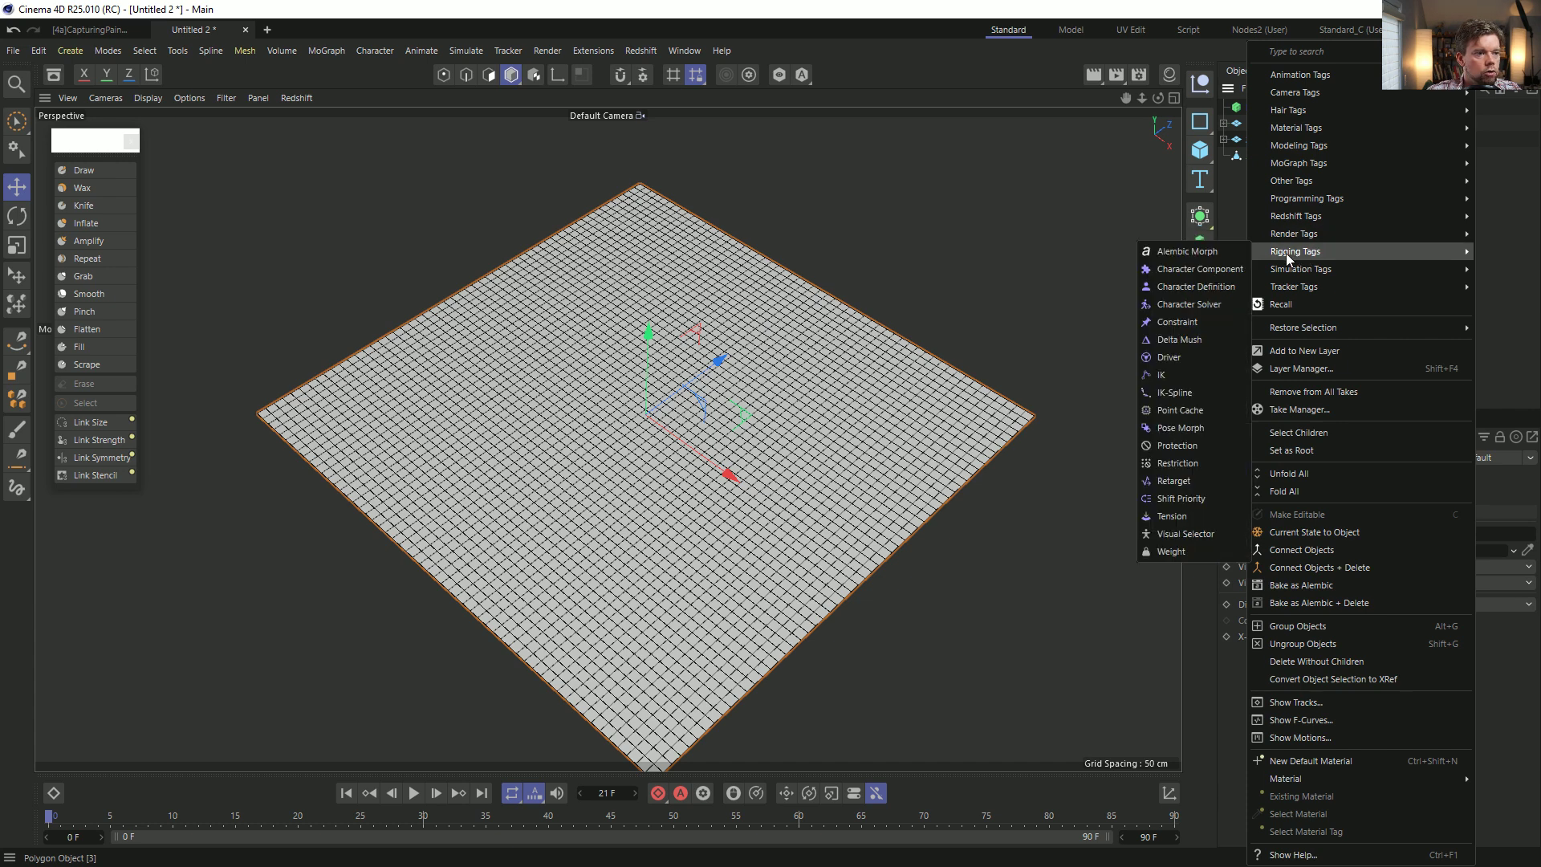
pyautogui.click(1219, 429)
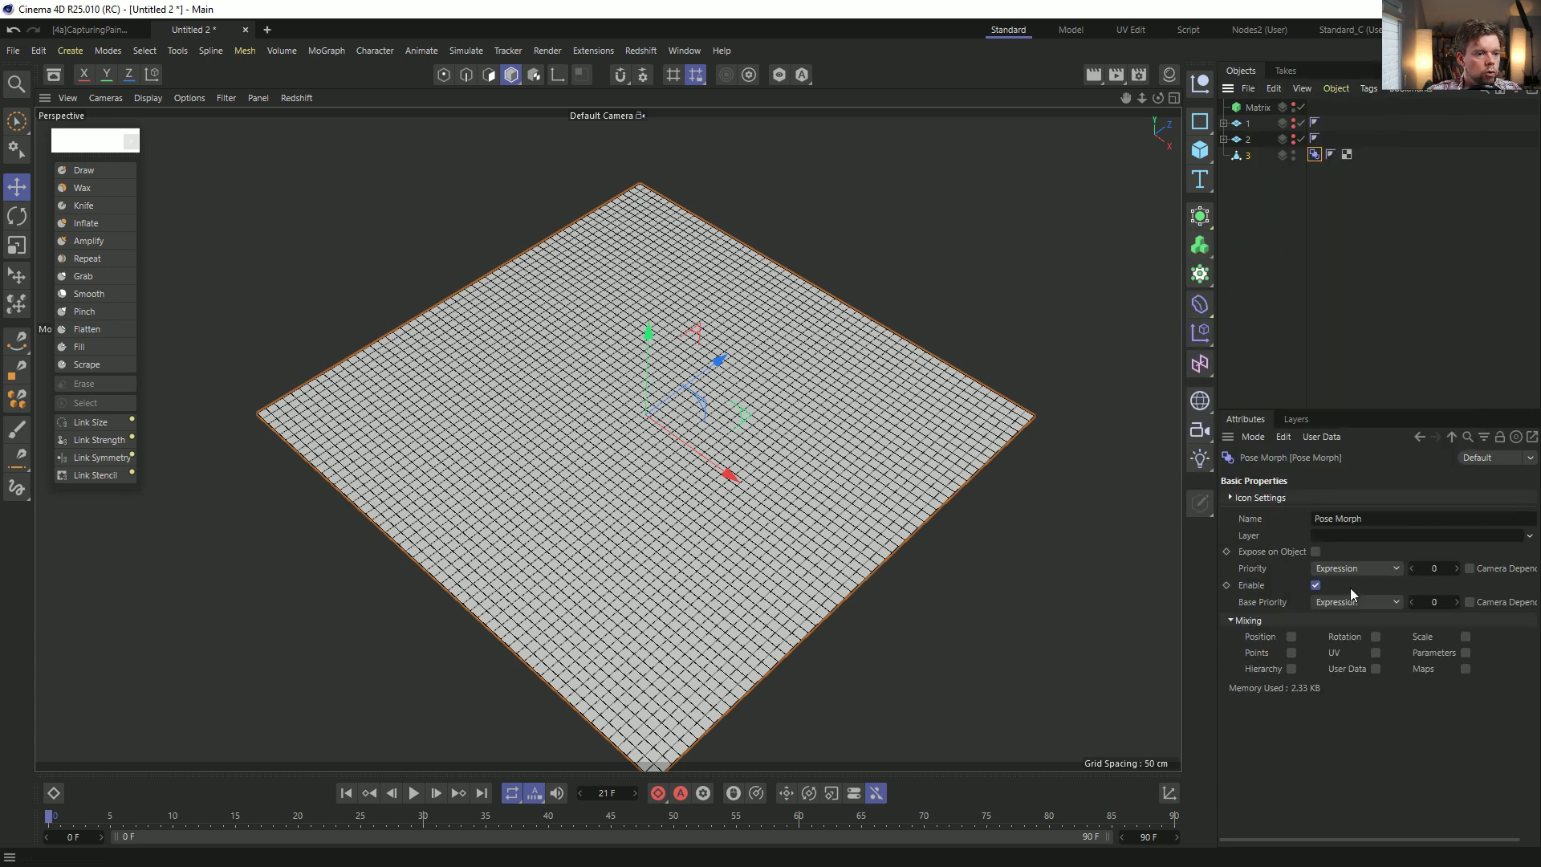
pyautogui.click(1459, 568)
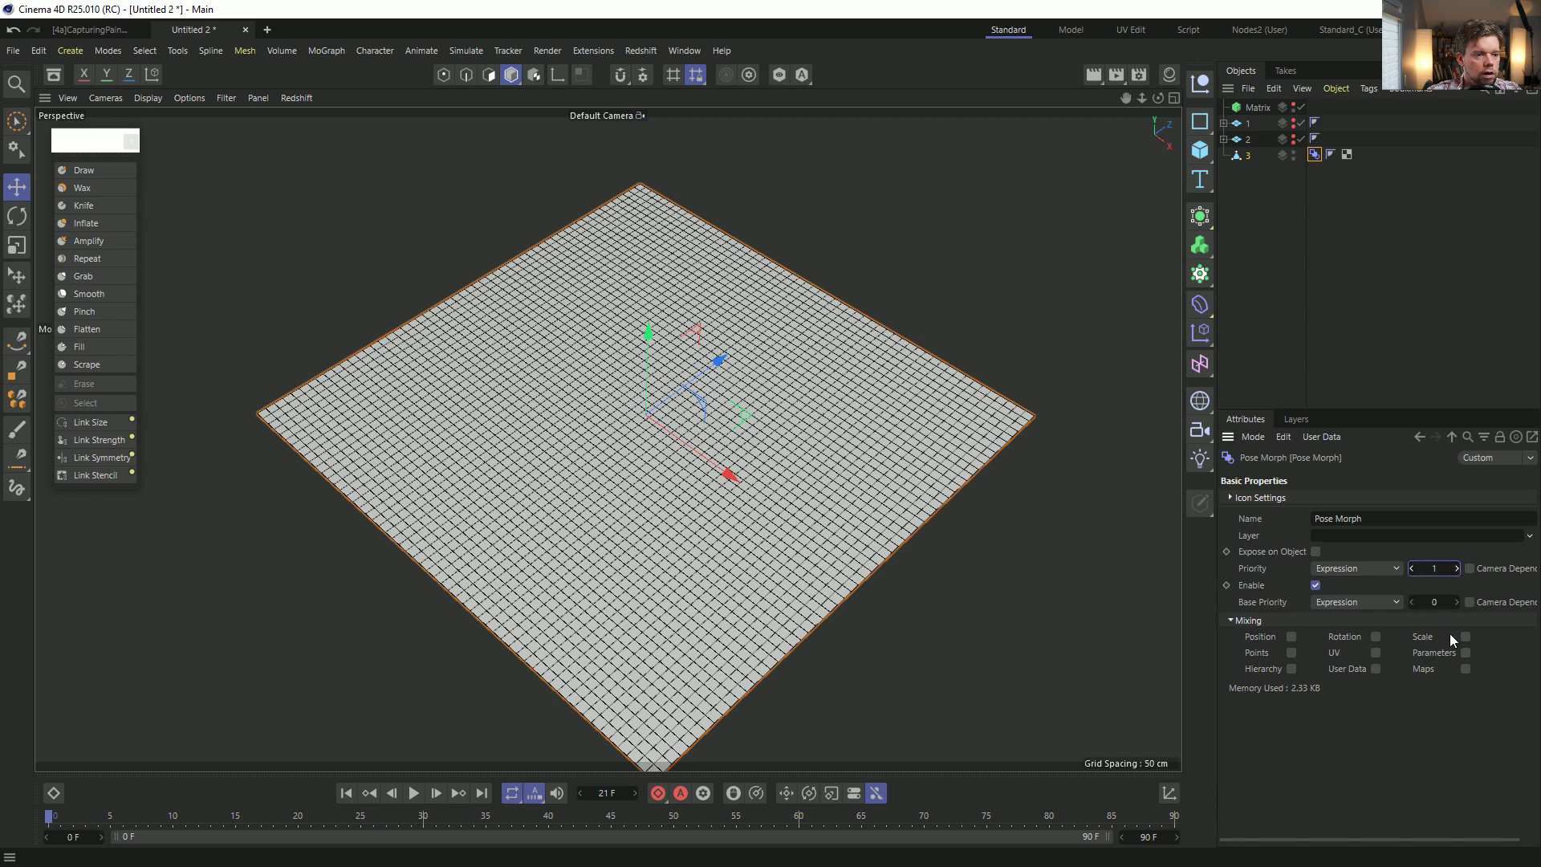
pyautogui.click(1290, 654)
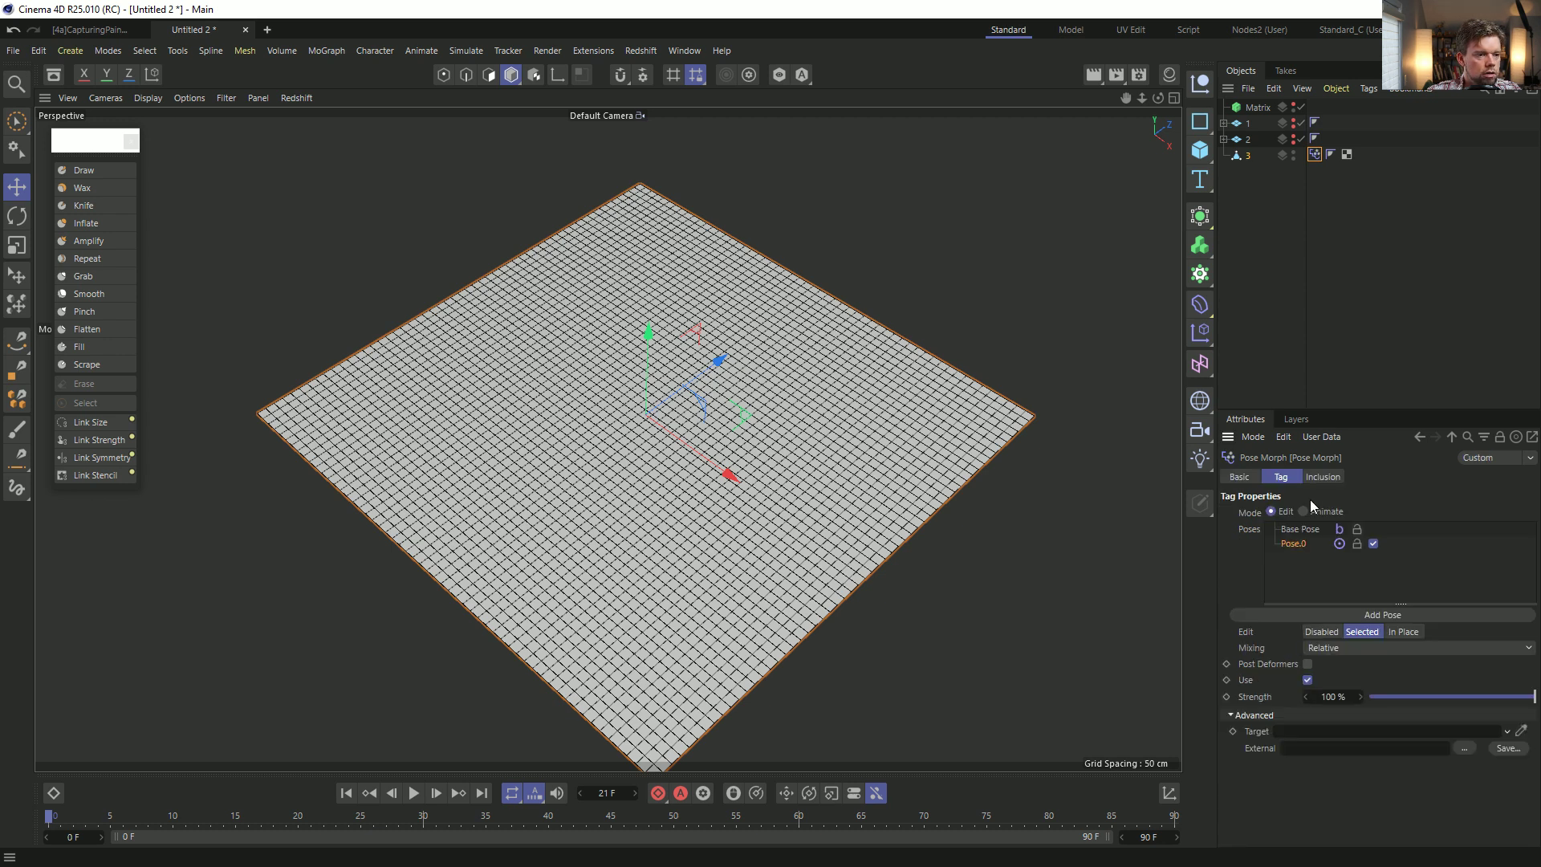
# Replace the default pose with plane 1 as a relative morph target and test it at 100 % in Animate mode.
pyautogui.press('Delete')
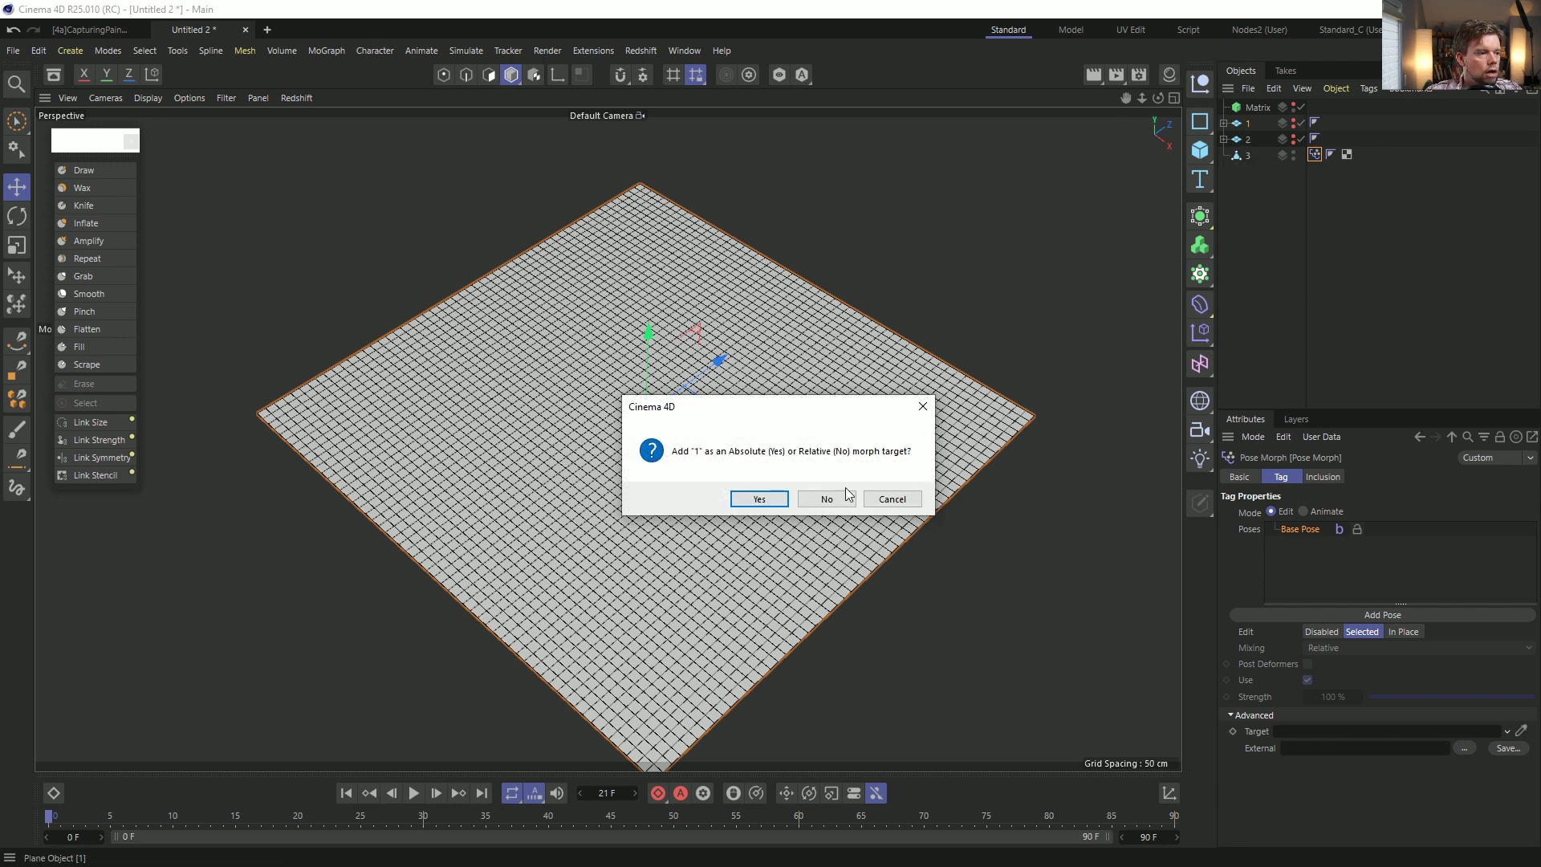
pyautogui.click(828, 498)
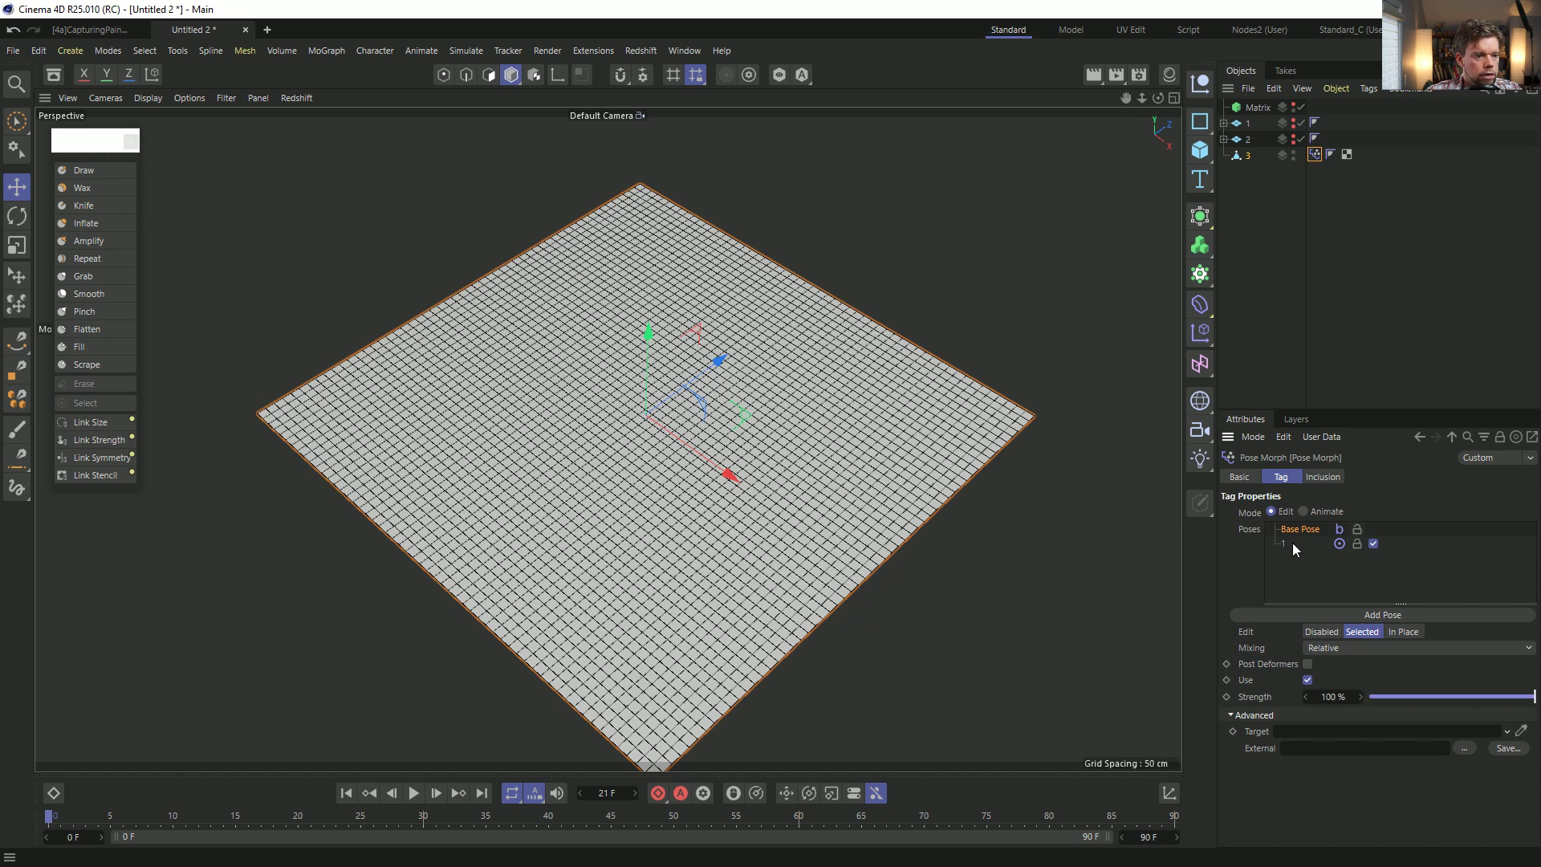
pyautogui.click(1303, 512)
pyautogui.moveTo(1378, 575); pyautogui.dragTo(1535, 569)
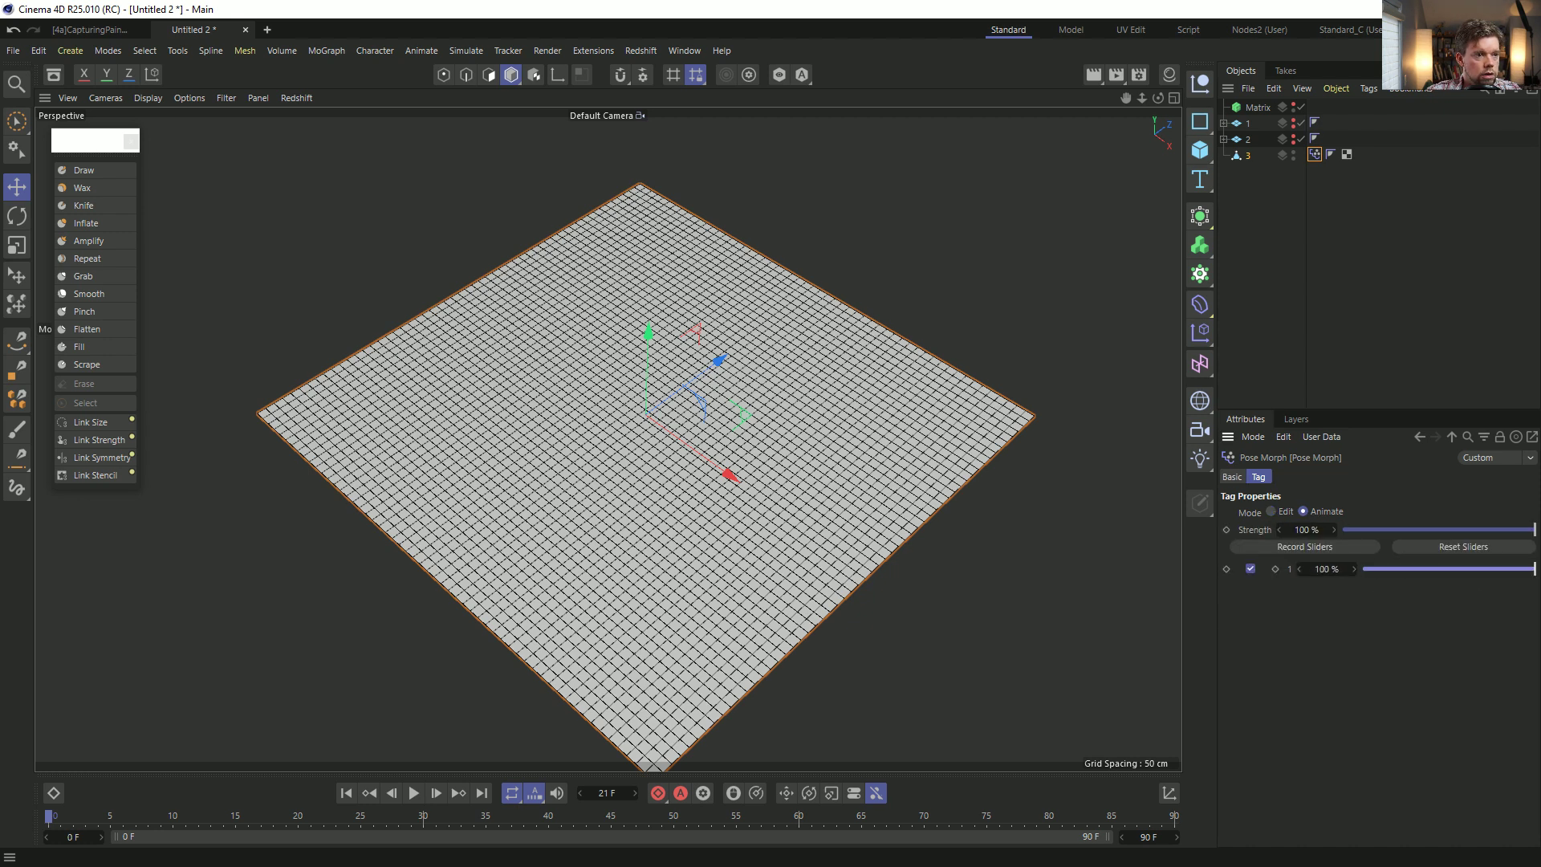
# Return the Pose Morph tag to Edit mode and set pose 1's mixing to Absolute.
pyautogui.click(1271, 512)
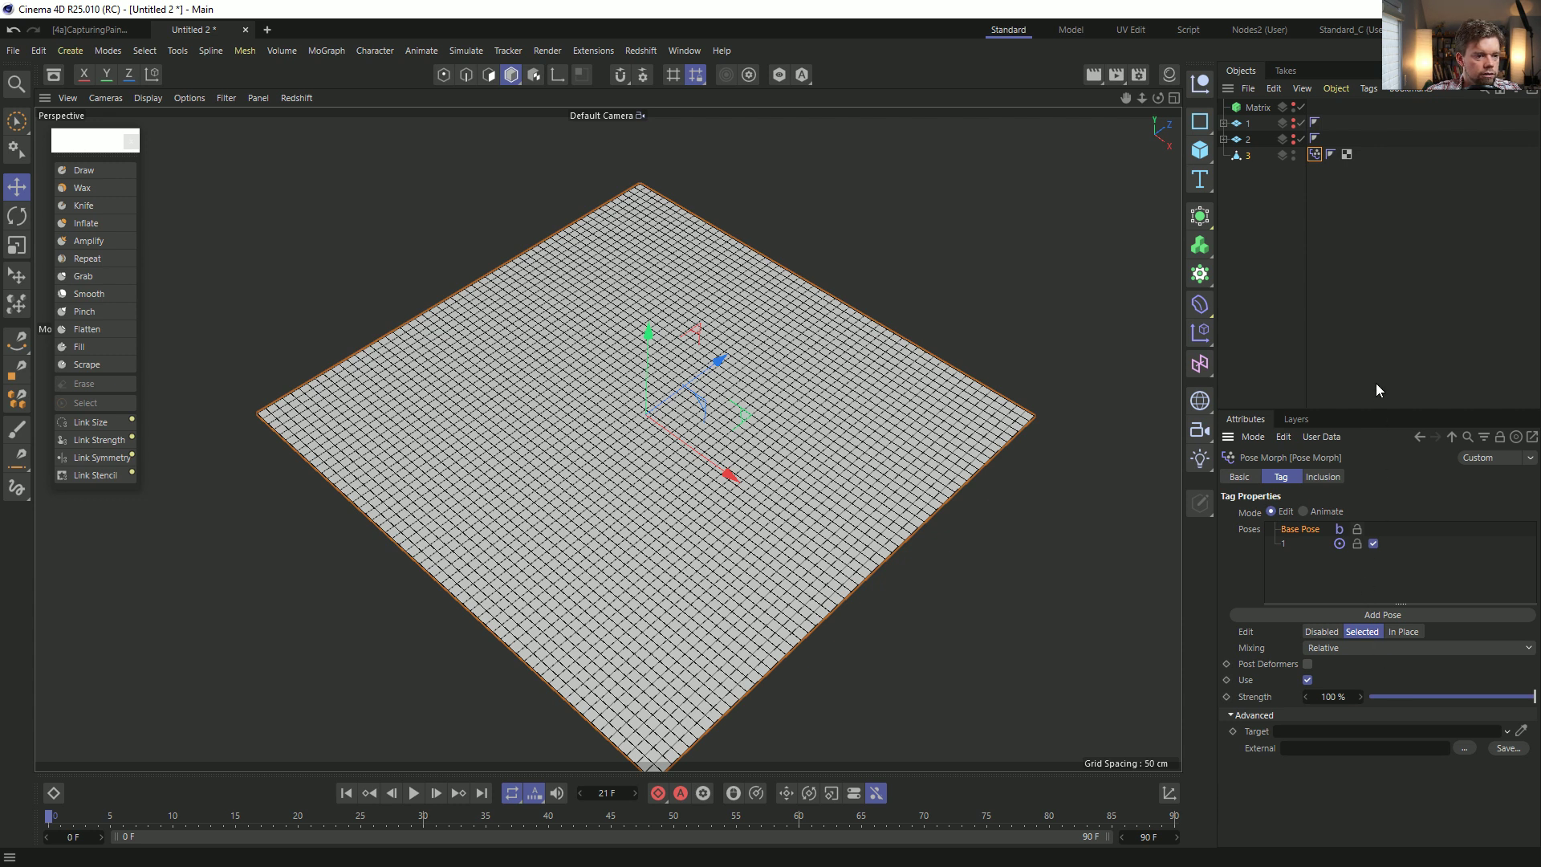
pyautogui.click(1358, 649)
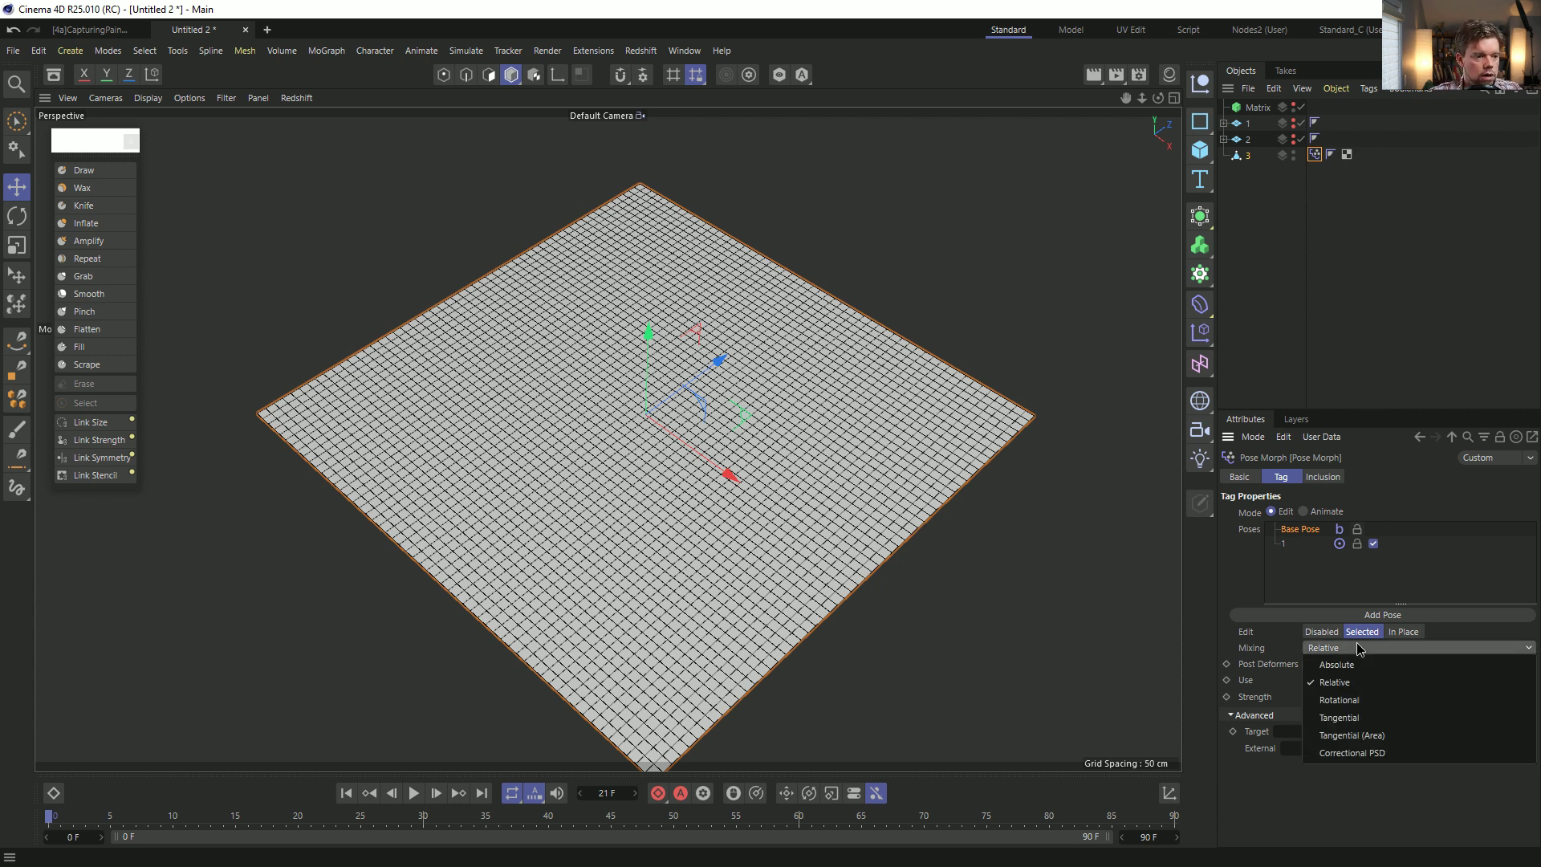
pyautogui.click(1358, 665)
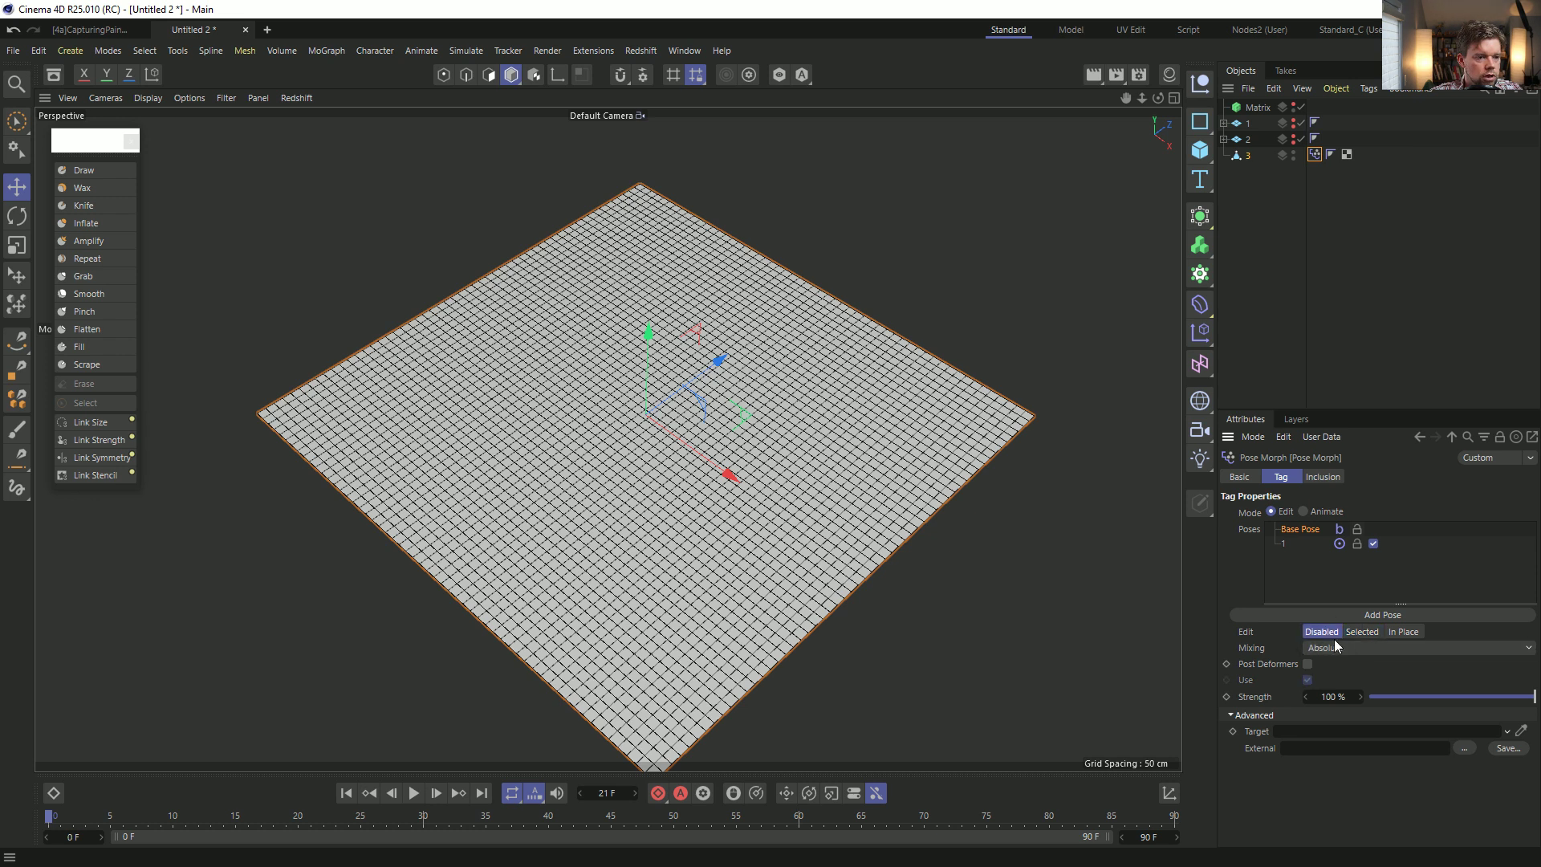
# Test pose 1 of the Pose Morph tag in Animate mode with its mixing setting rechecked.
pyautogui.click(1335, 647)
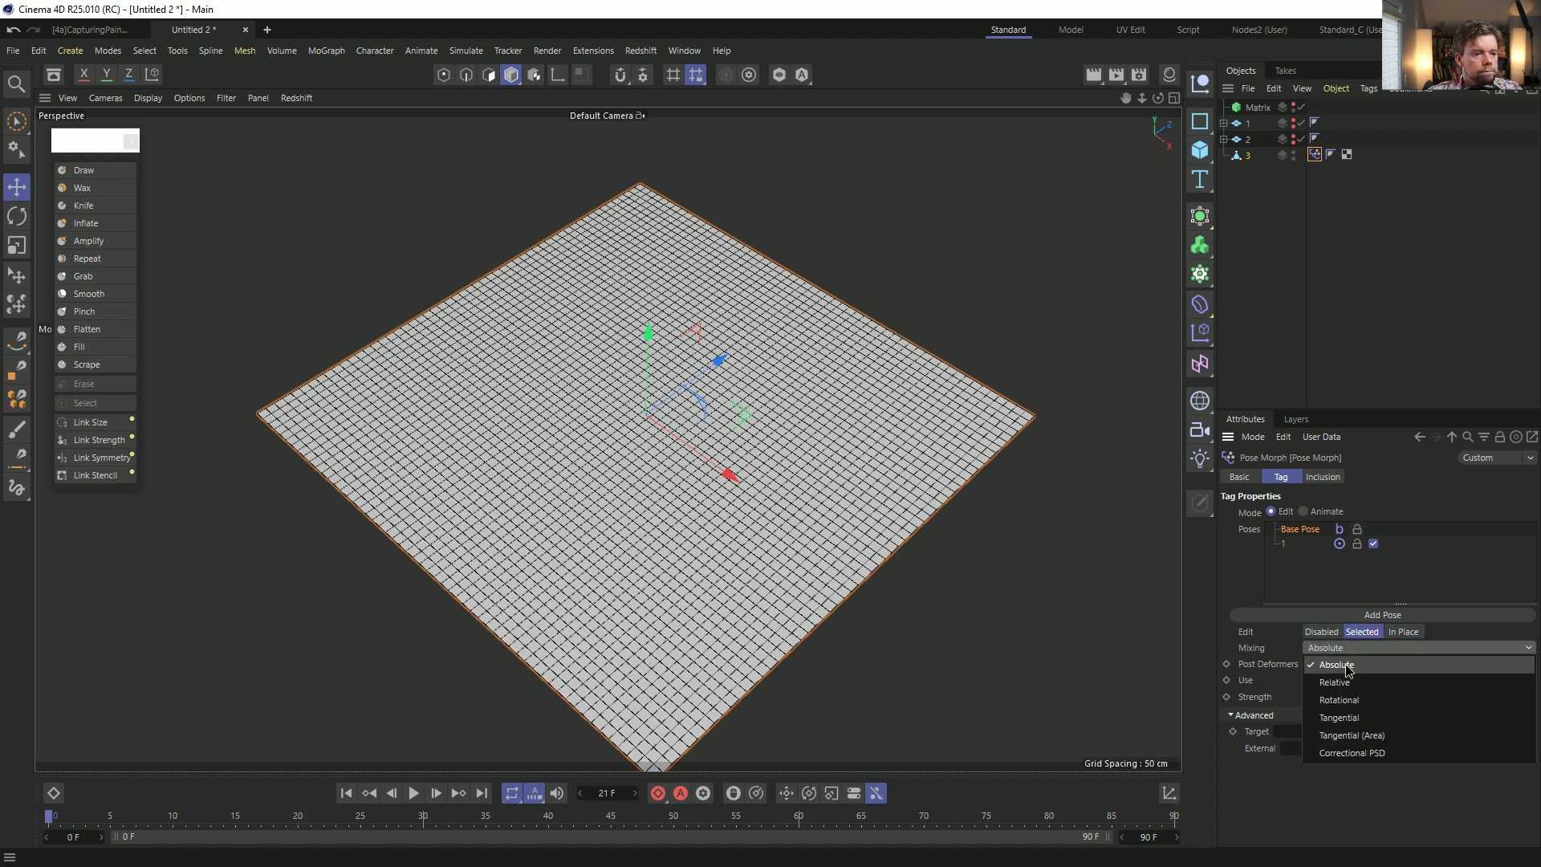
pyautogui.click(1291, 655)
pyautogui.click(1303, 511)
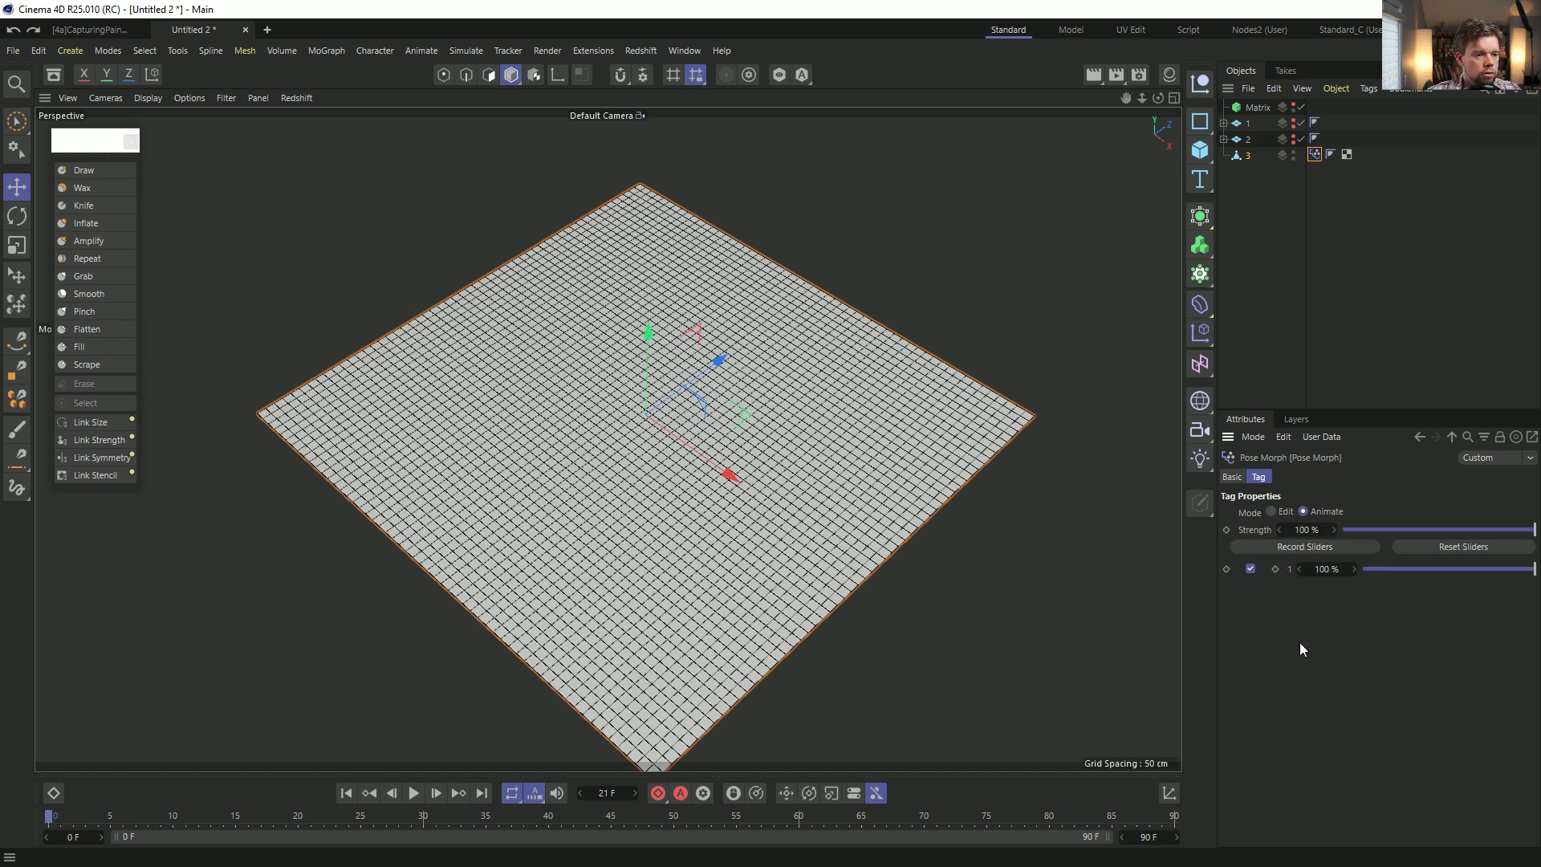
pyautogui.click(1318, 156)
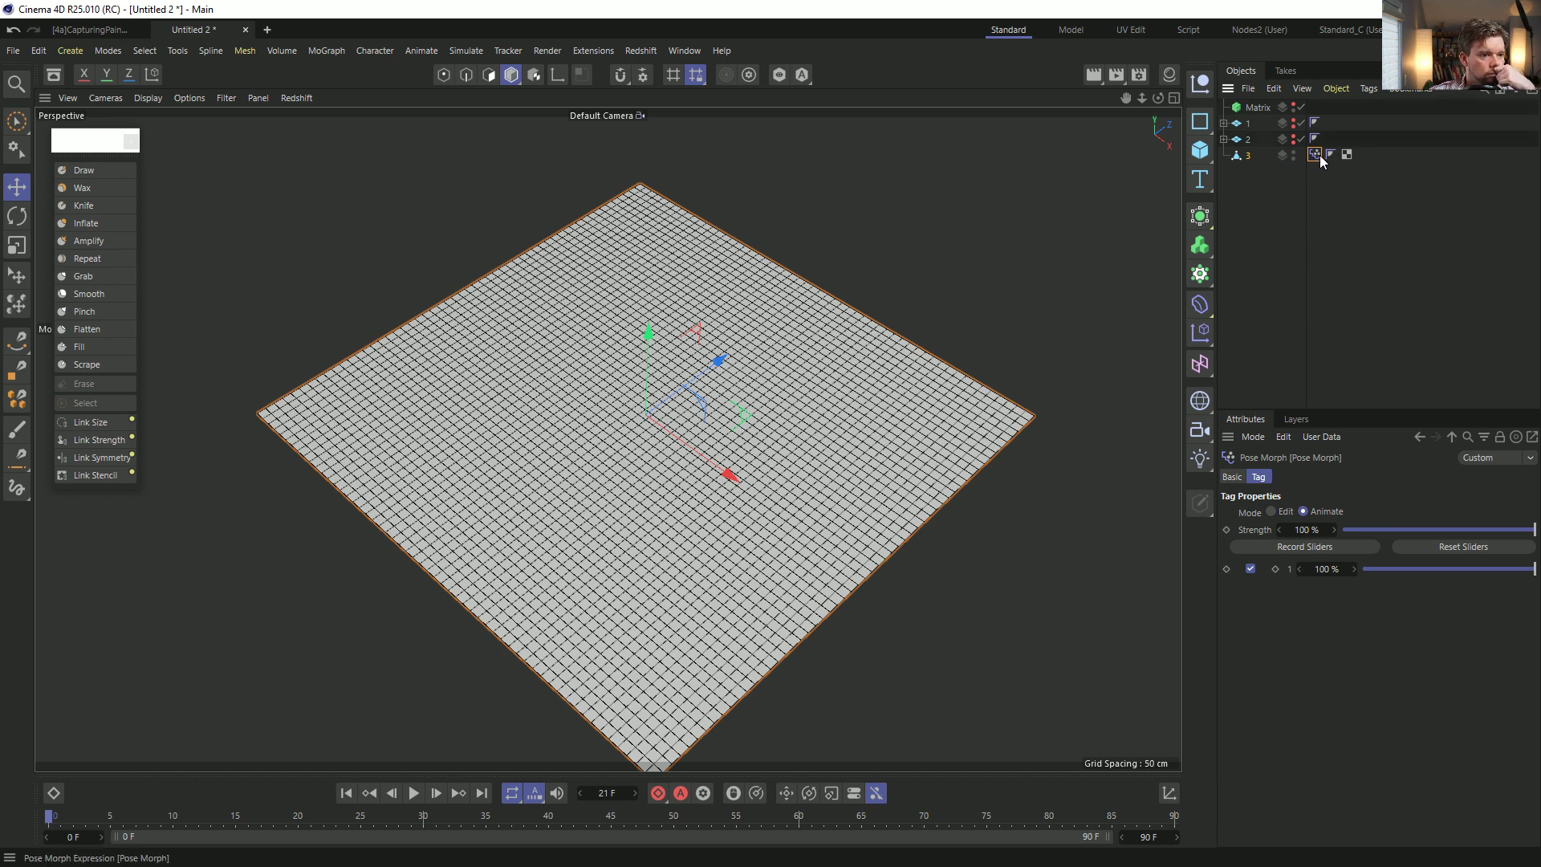
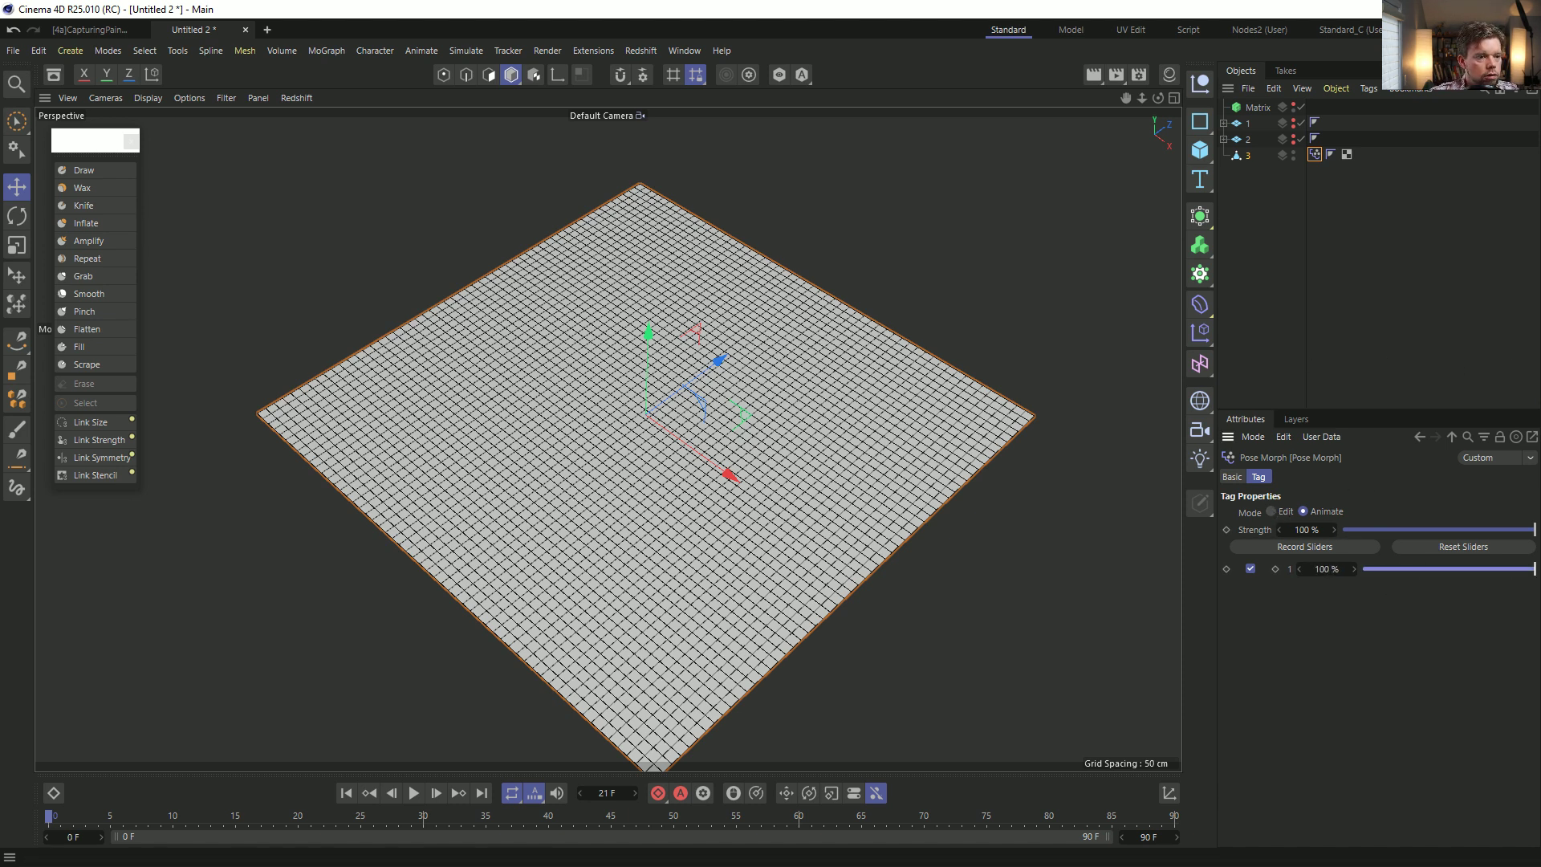
# Return the Pose Morph tag to Edit mode, delete pose 1, and link plane 1 as the base pose's target.
pyautogui.click(1271, 511)
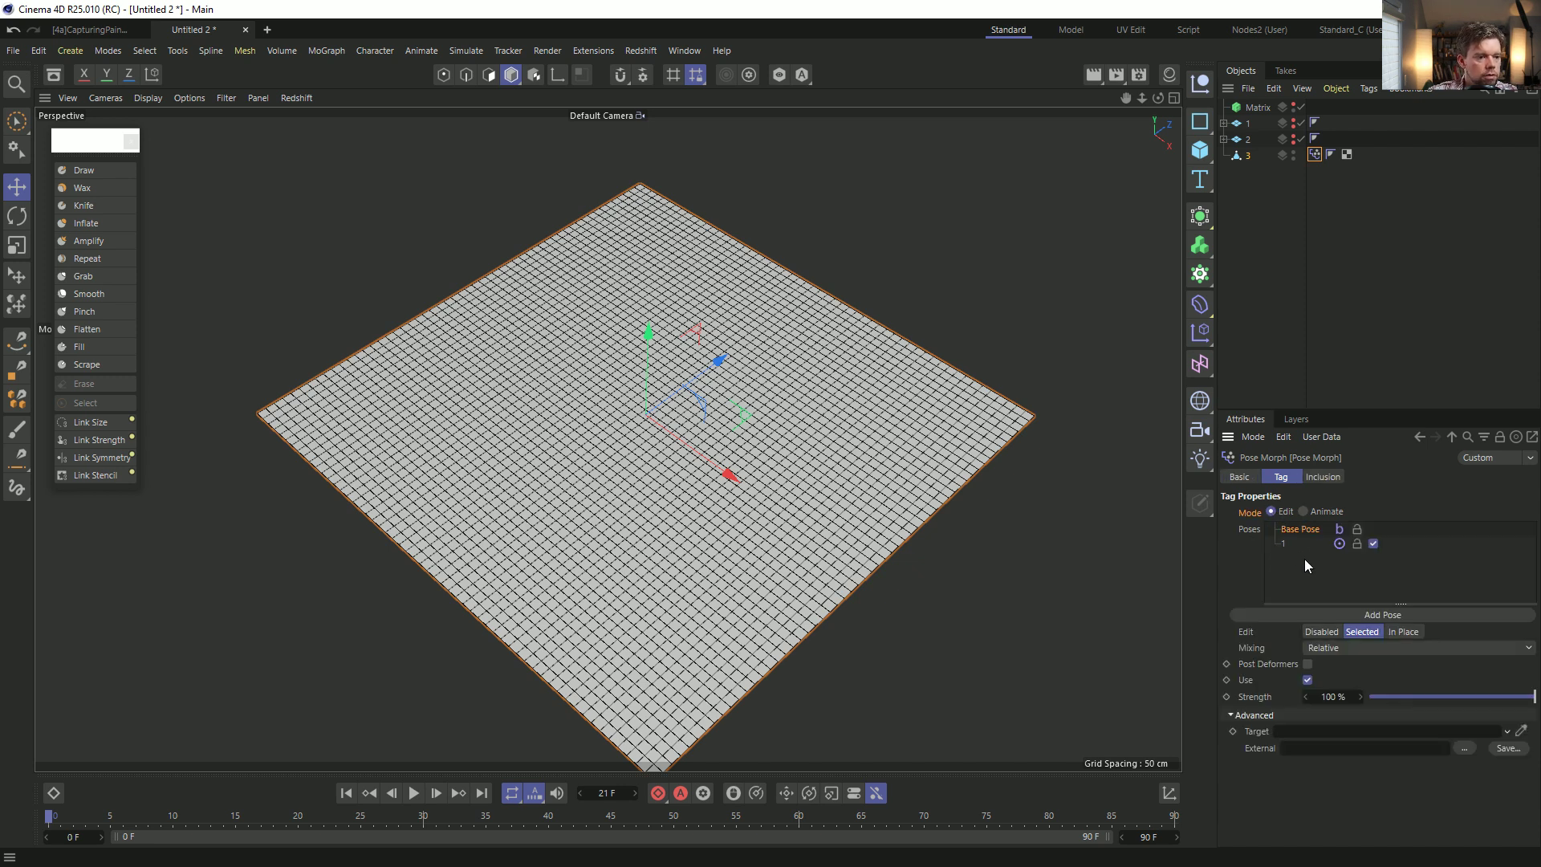
pyautogui.press('Delete')
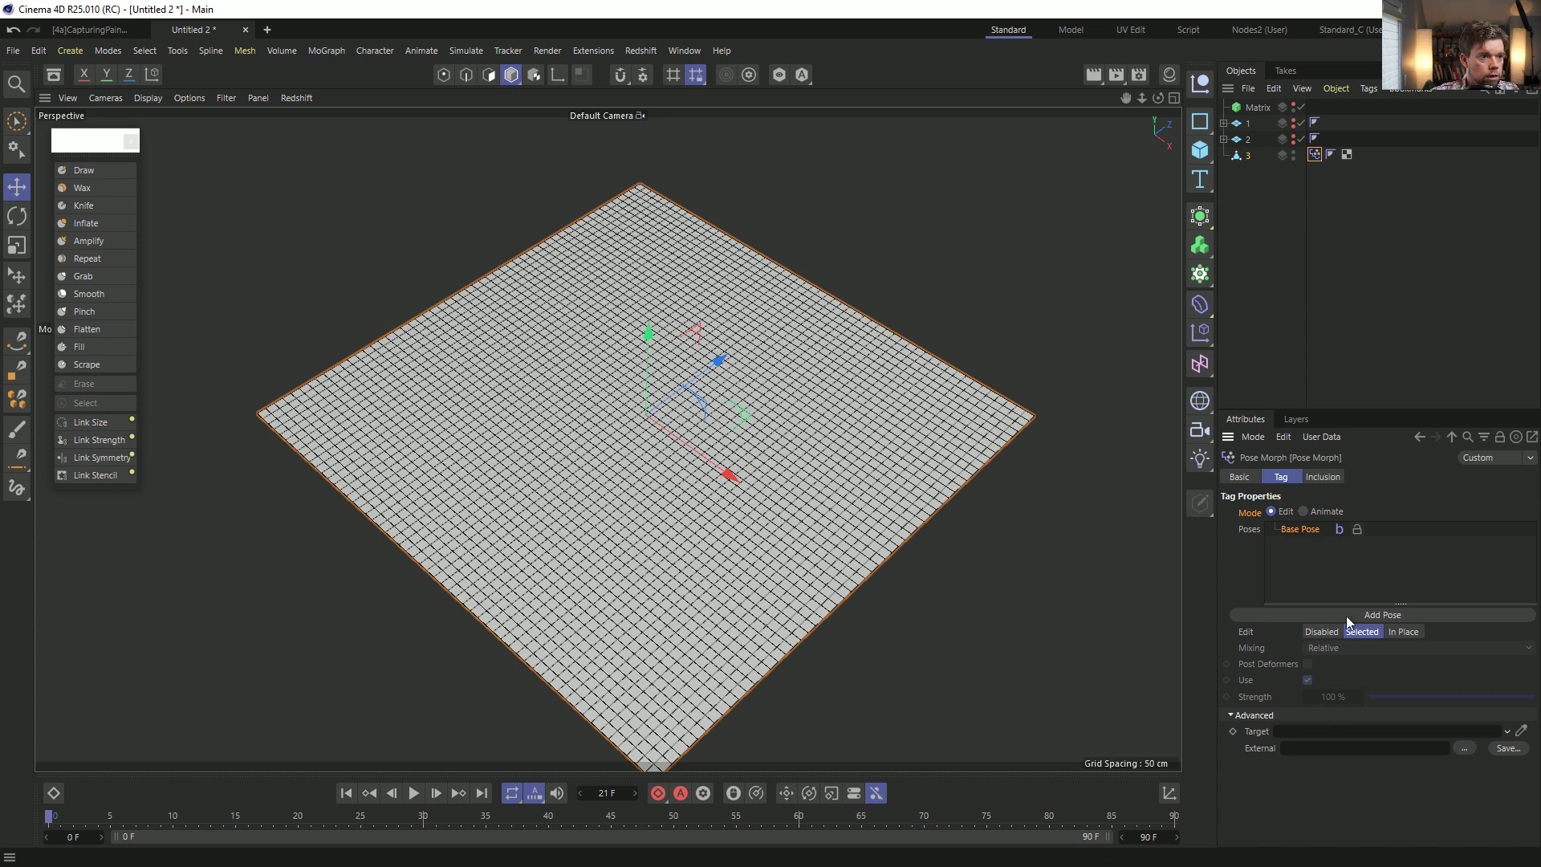
pyautogui.moveTo(1343, 669); pyautogui.dragTo(1322, 733)
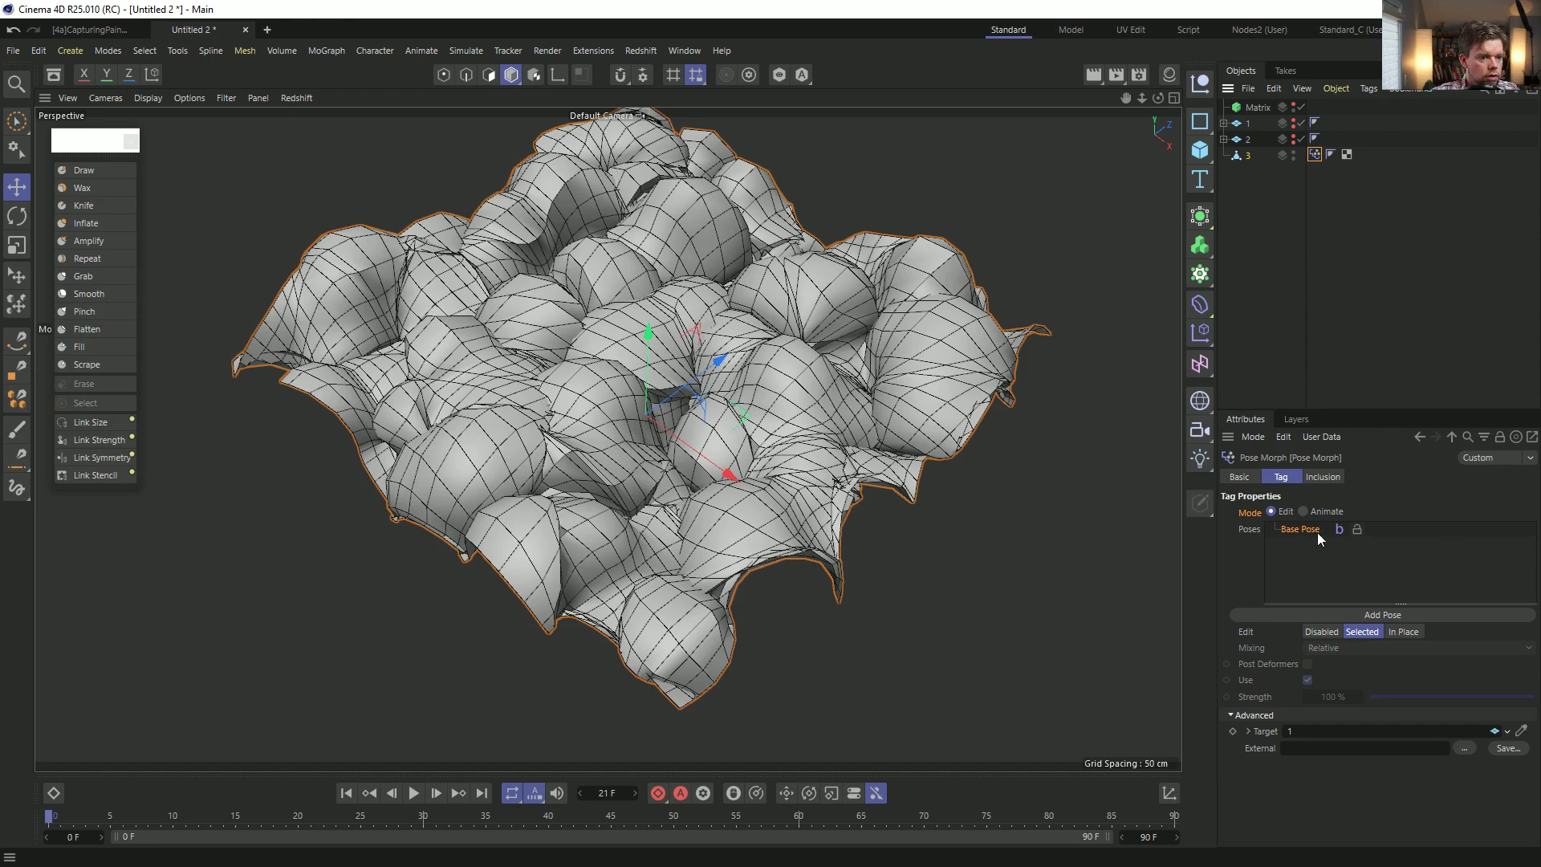
# Add plane 2 to the Pose Morph tag as an Absolute morph target and check the tag's basic properties.
pyautogui.moveTo(1247, 140); pyautogui.dragTo(1309, 562)
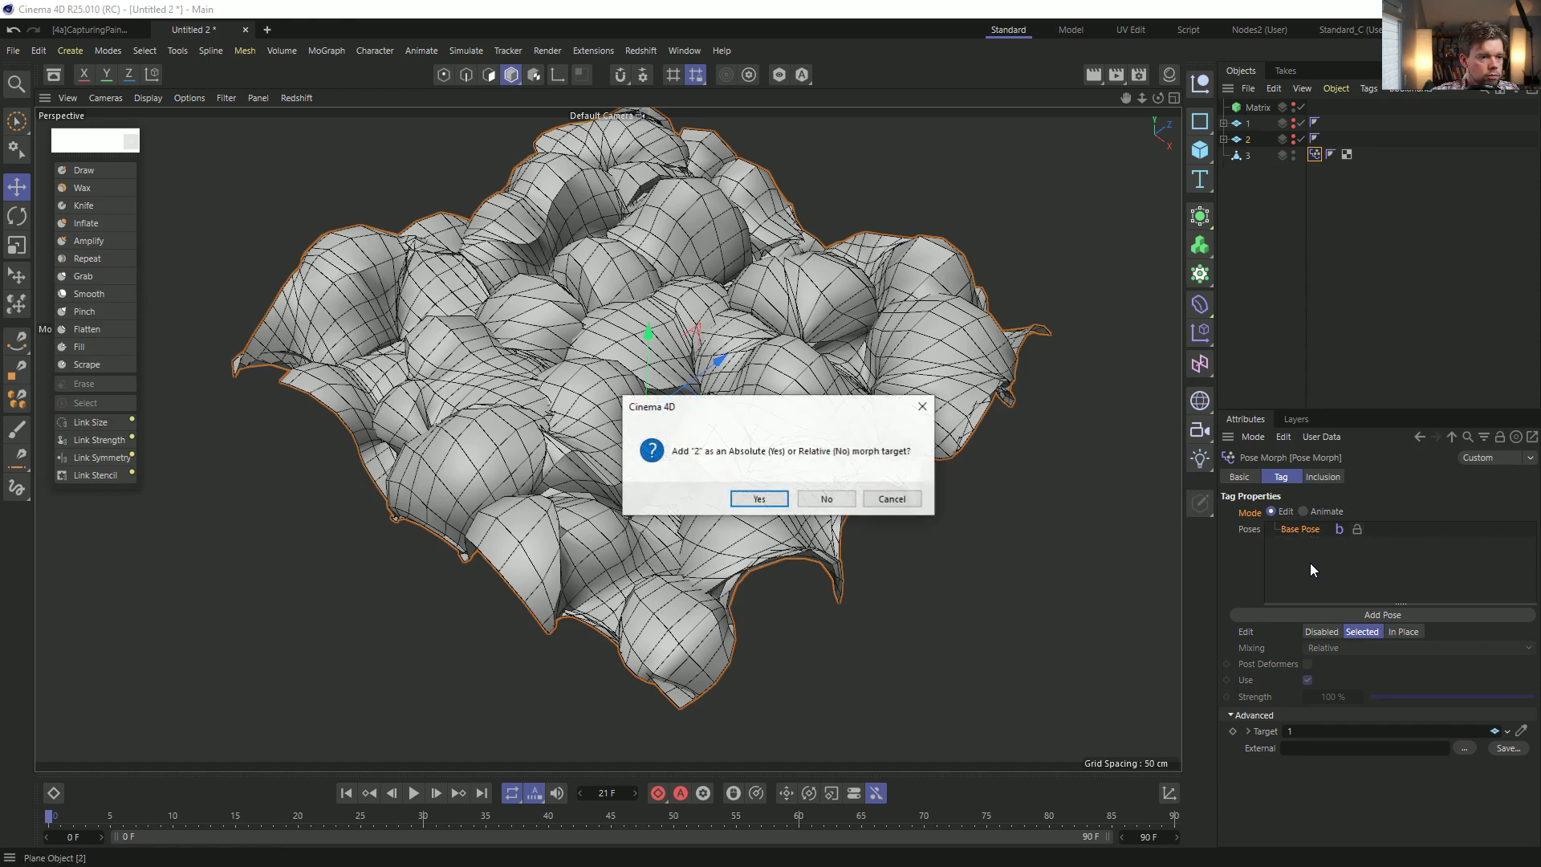
pyautogui.click(759, 498)
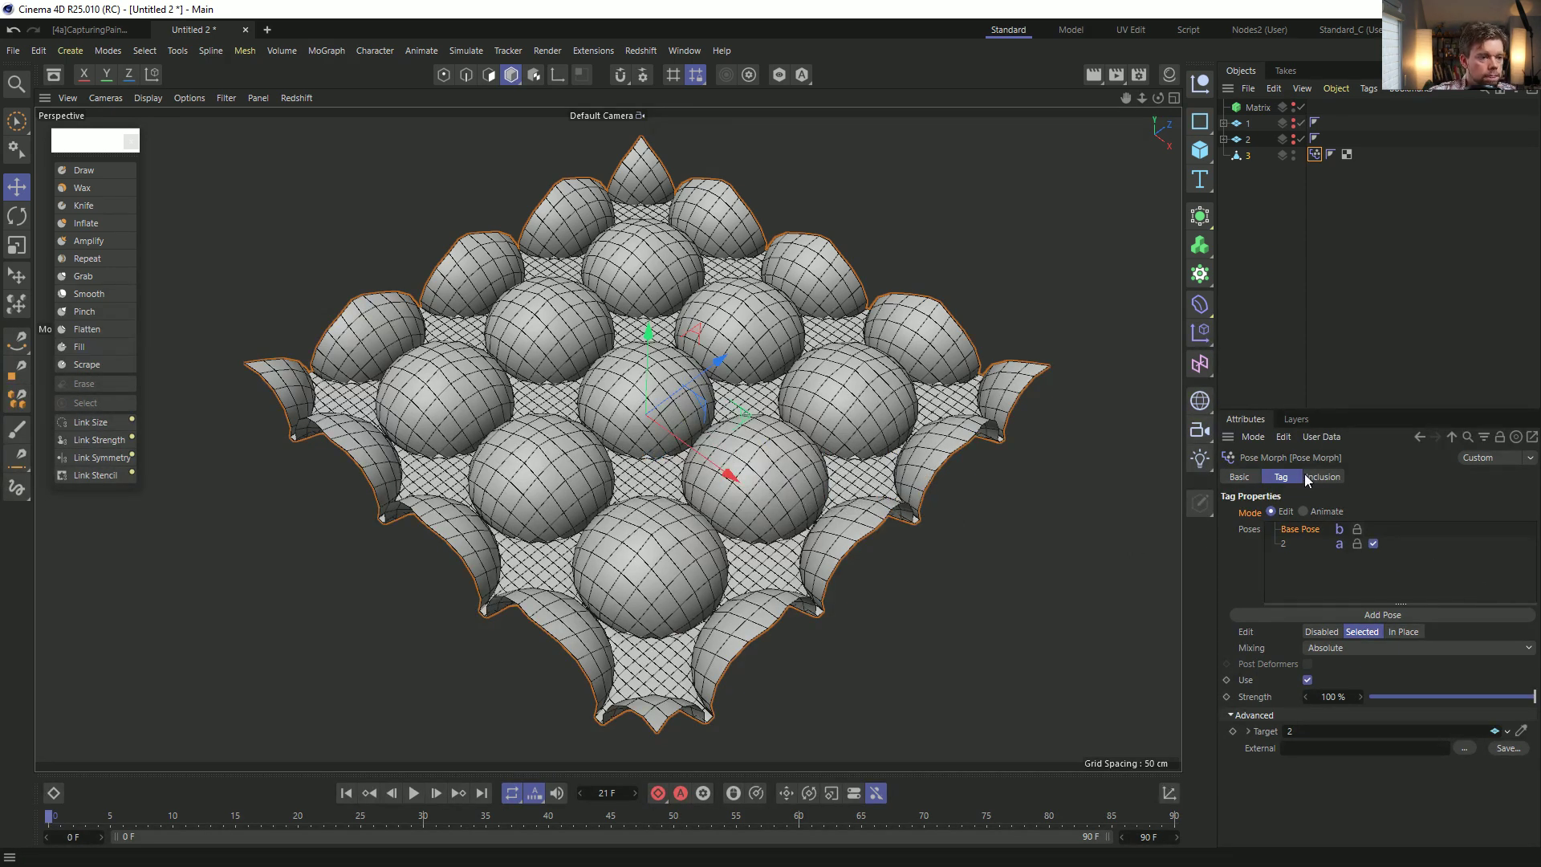
pyautogui.click(1246, 476)
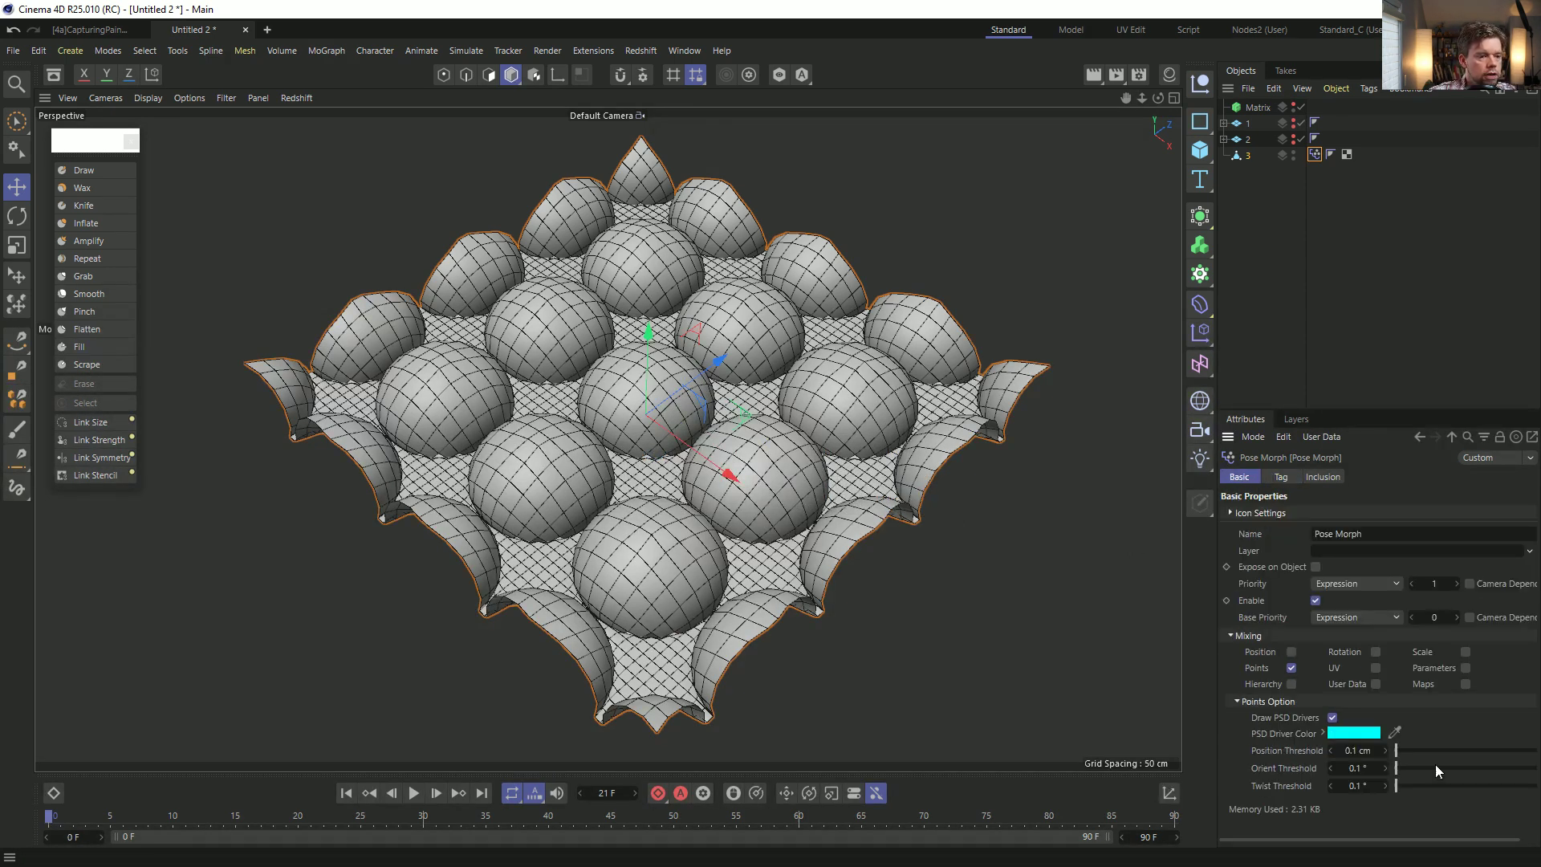
pyautogui.click(1286, 478)
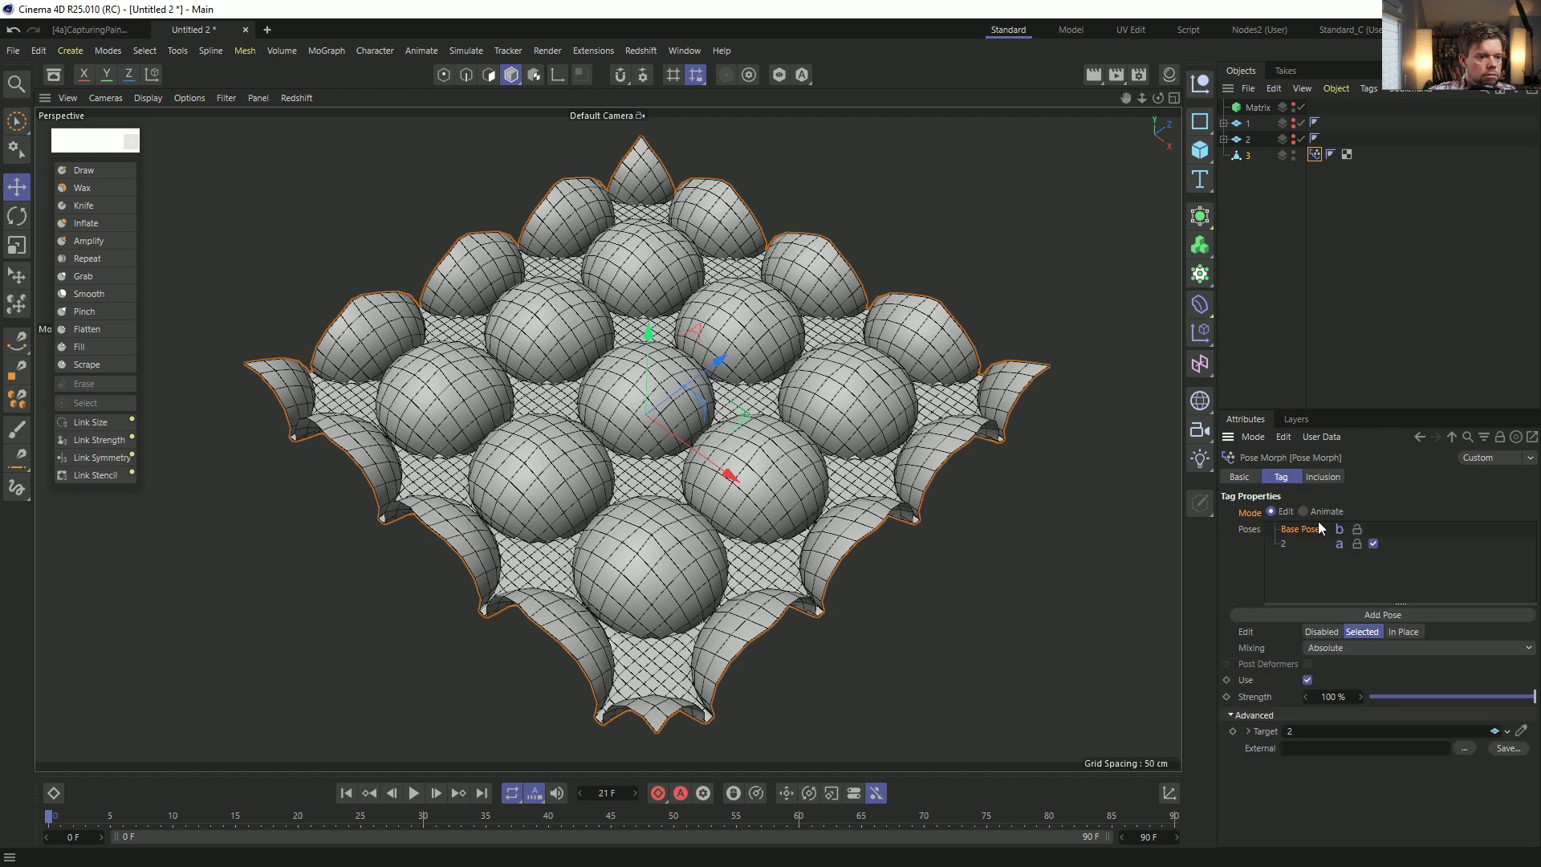
# Test pose 2 at 88 % in Animate mode with the animation playing.
pyautogui.click(1304, 512)
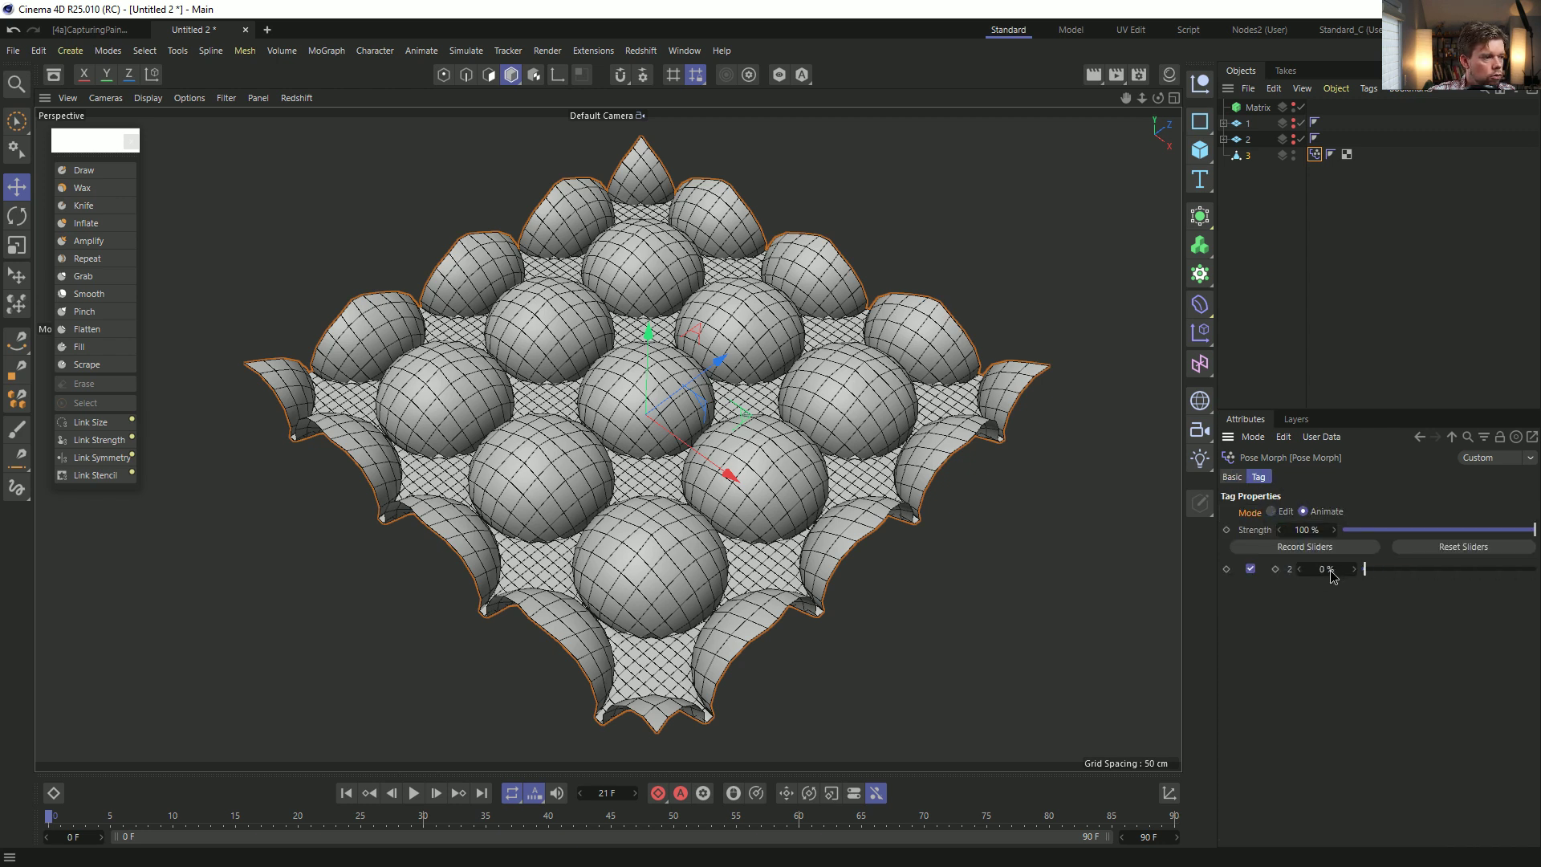
pyautogui.moveTo(1416, 578); pyautogui.dragTo(1519, 573)
pyautogui.click(414, 793)
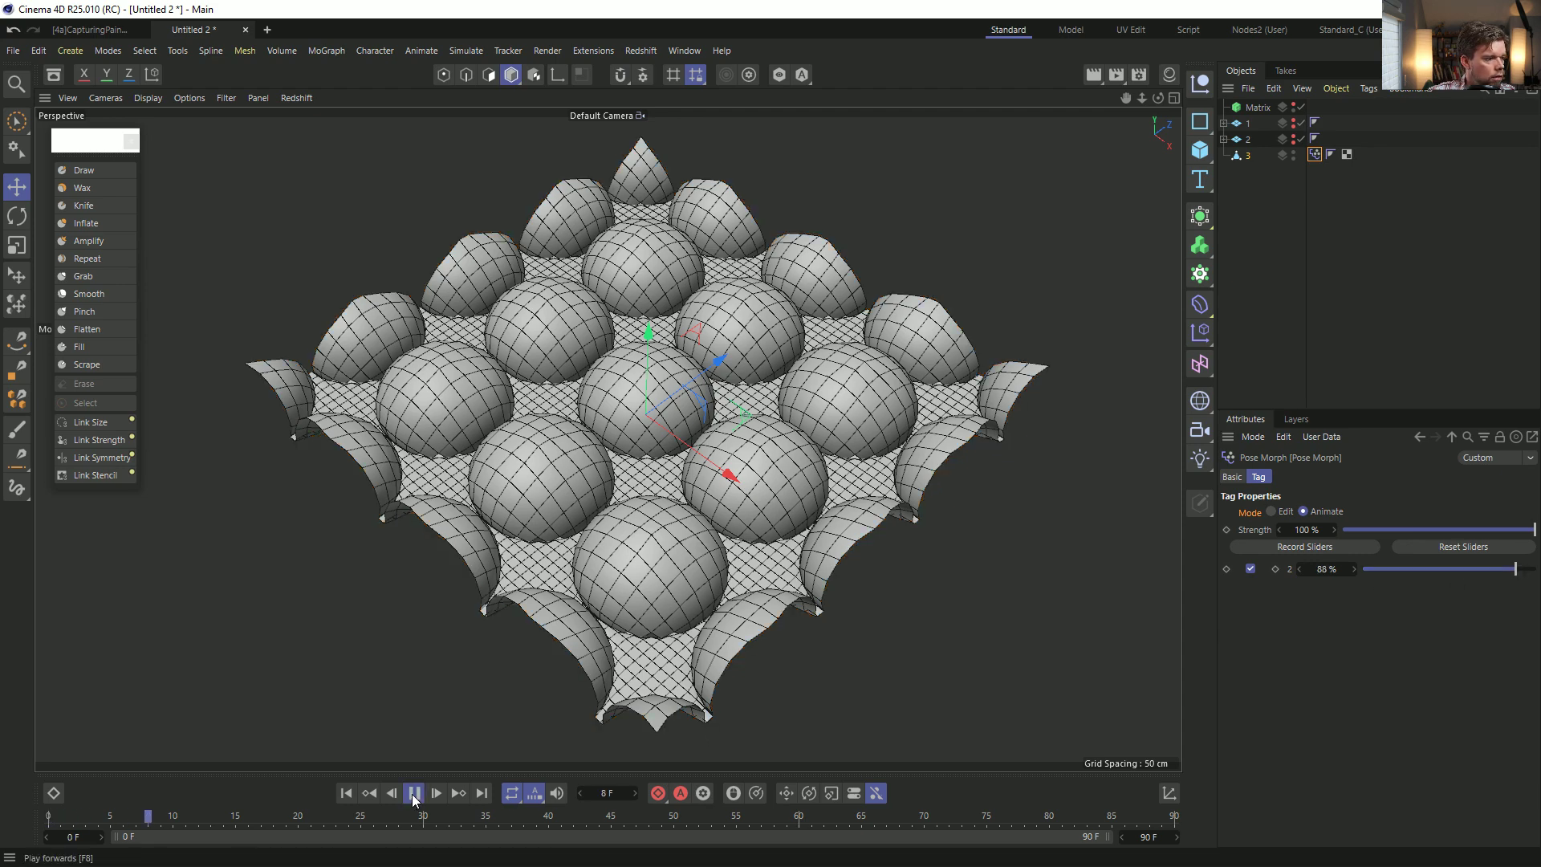
# Compare pose 2 at 0 % and 100 % strength in Edit mode during playback.
pyautogui.click(1271, 512)
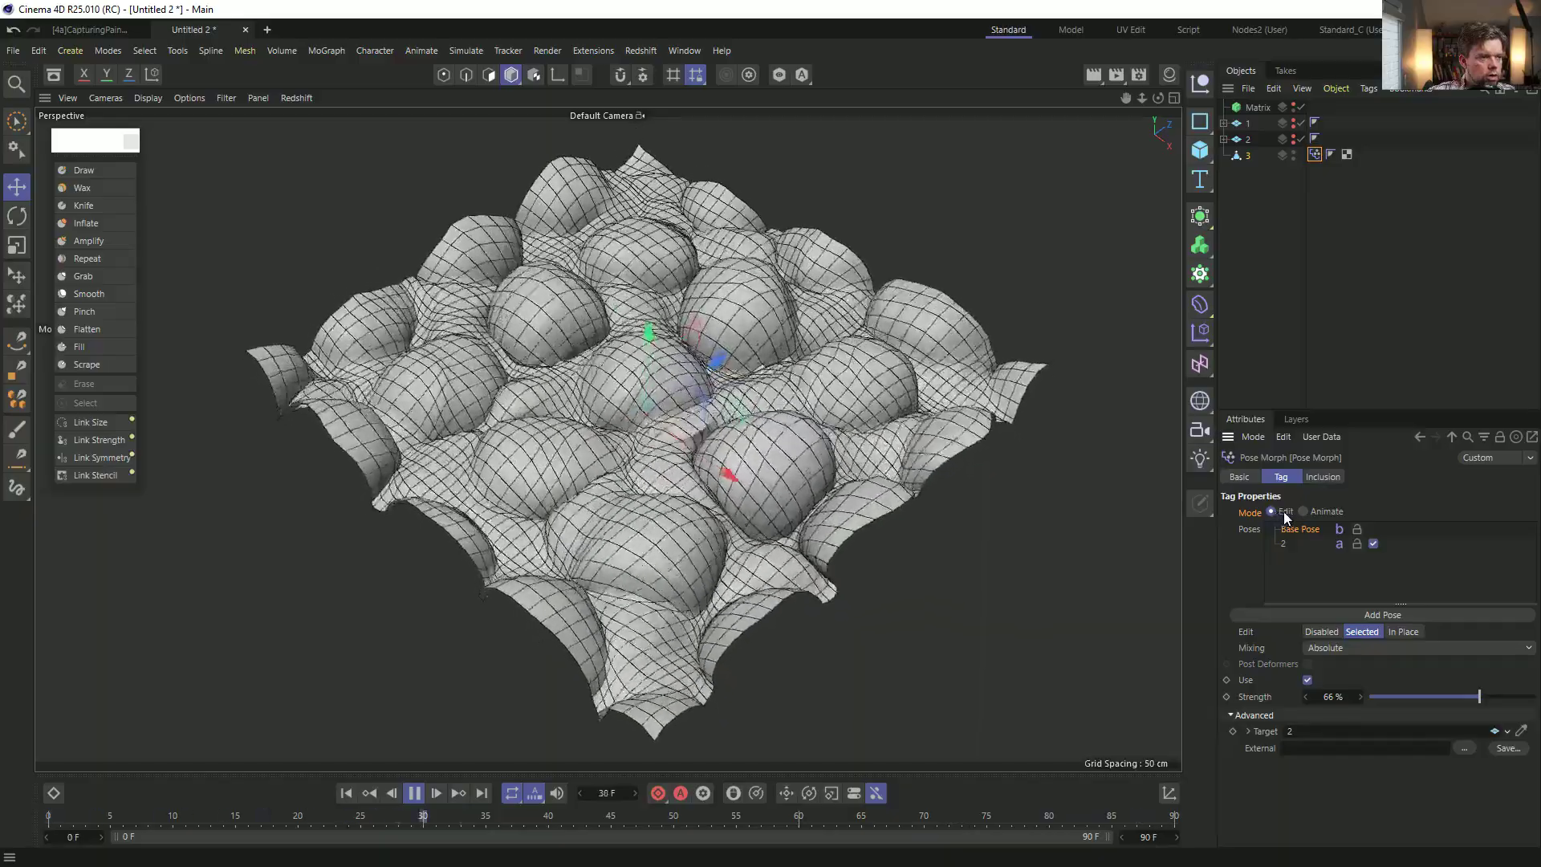
pyautogui.moveTo(1479, 697); pyautogui.dragTo(1374, 696)
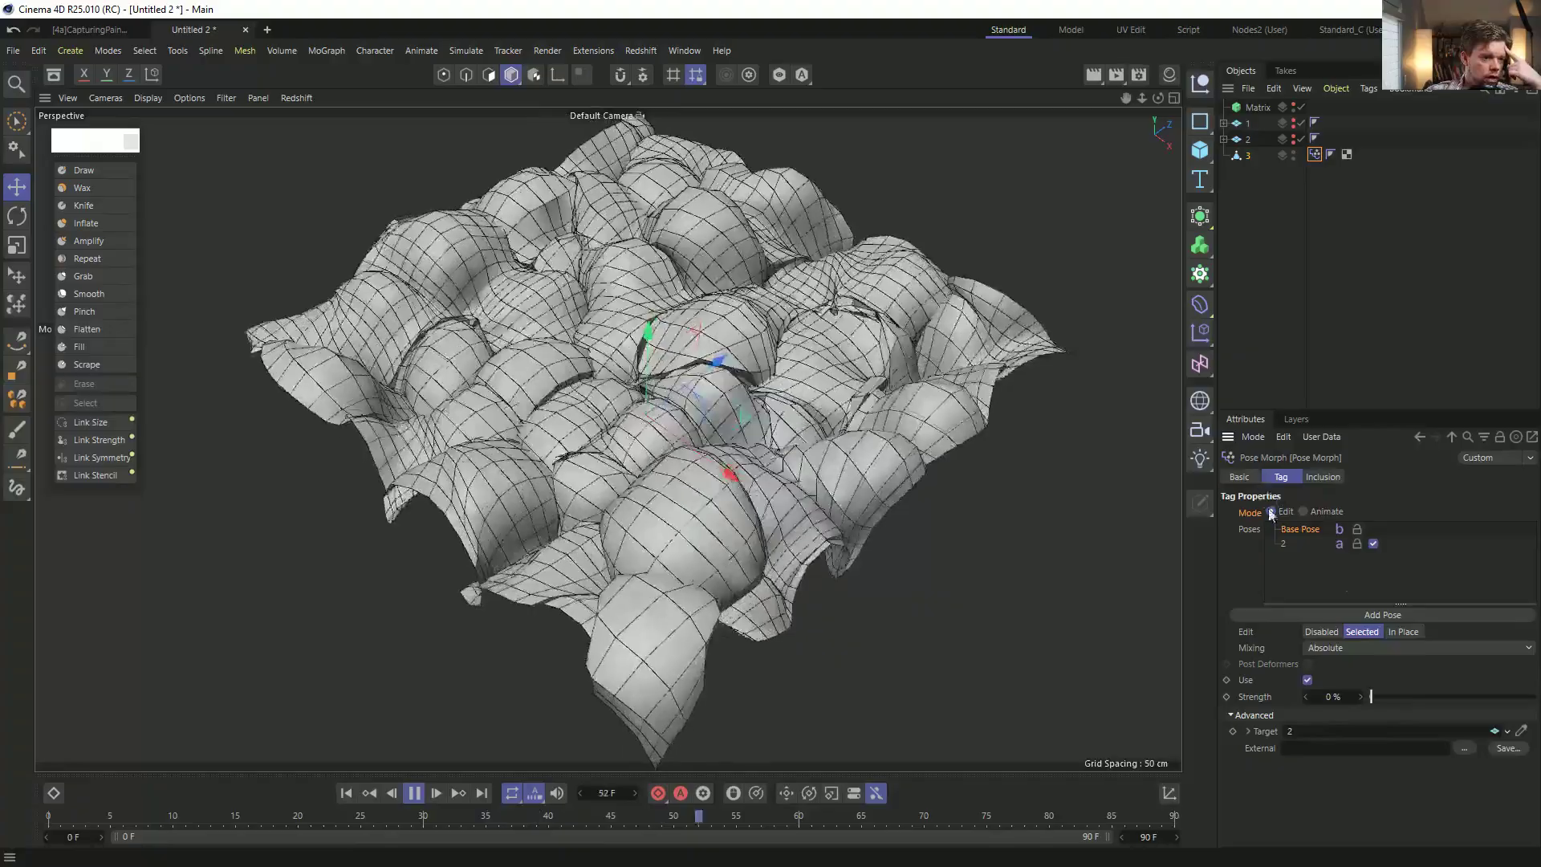
pyautogui.moveTo(1413, 697); pyautogui.dragTo(1534, 697)
pyautogui.moveTo(1419, 696); pyautogui.dragTo(1534, 696)
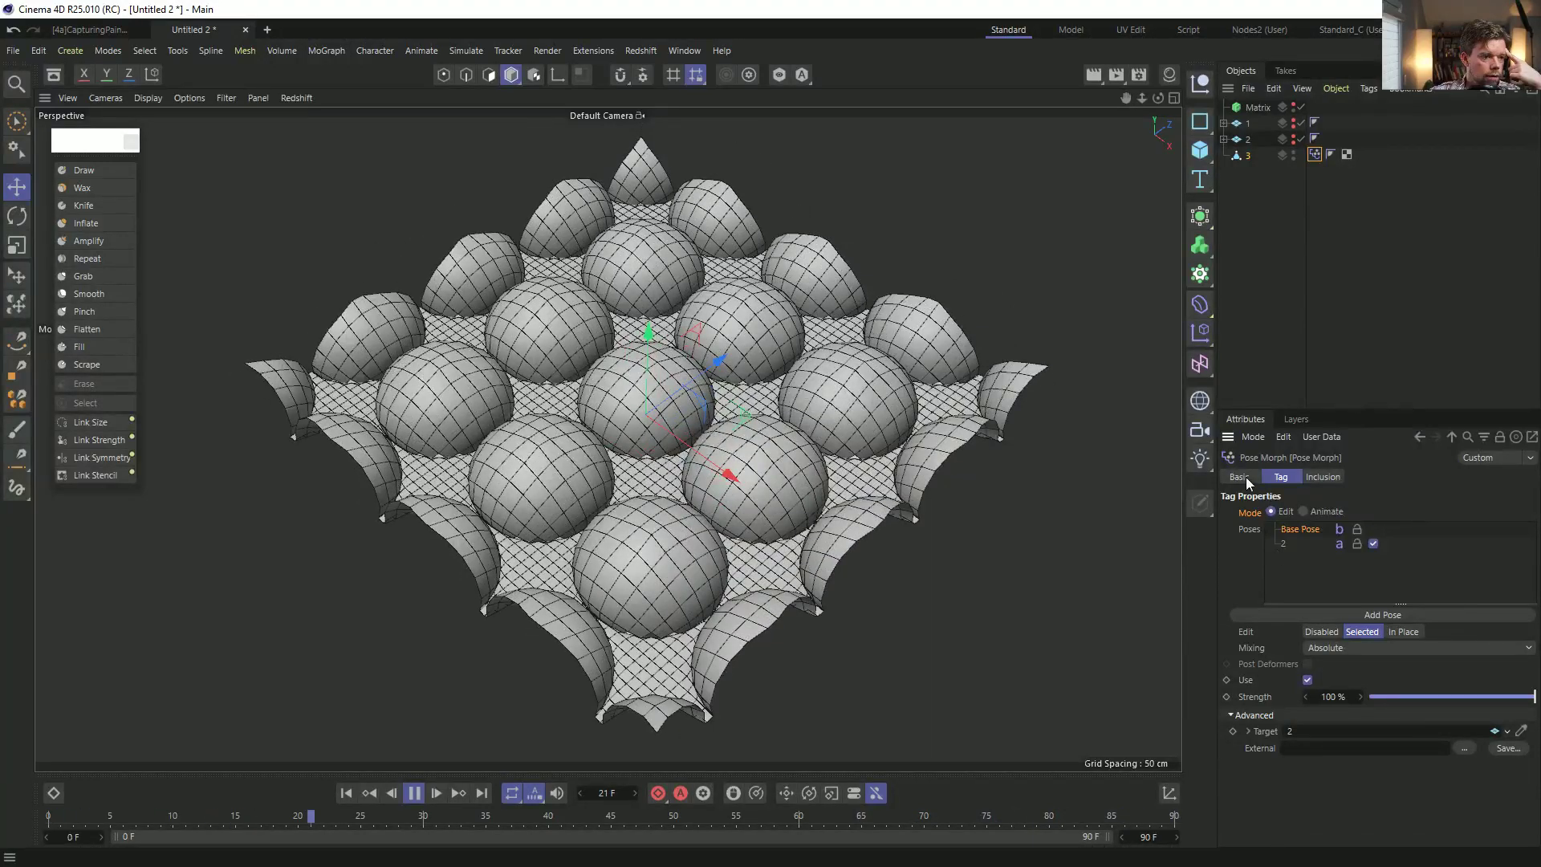
# Try the Pose Morph tag at Expression priority 0 with pose 2 at 45 % strength in both Edit and Animate modes.
pyautogui.click(1240, 476)
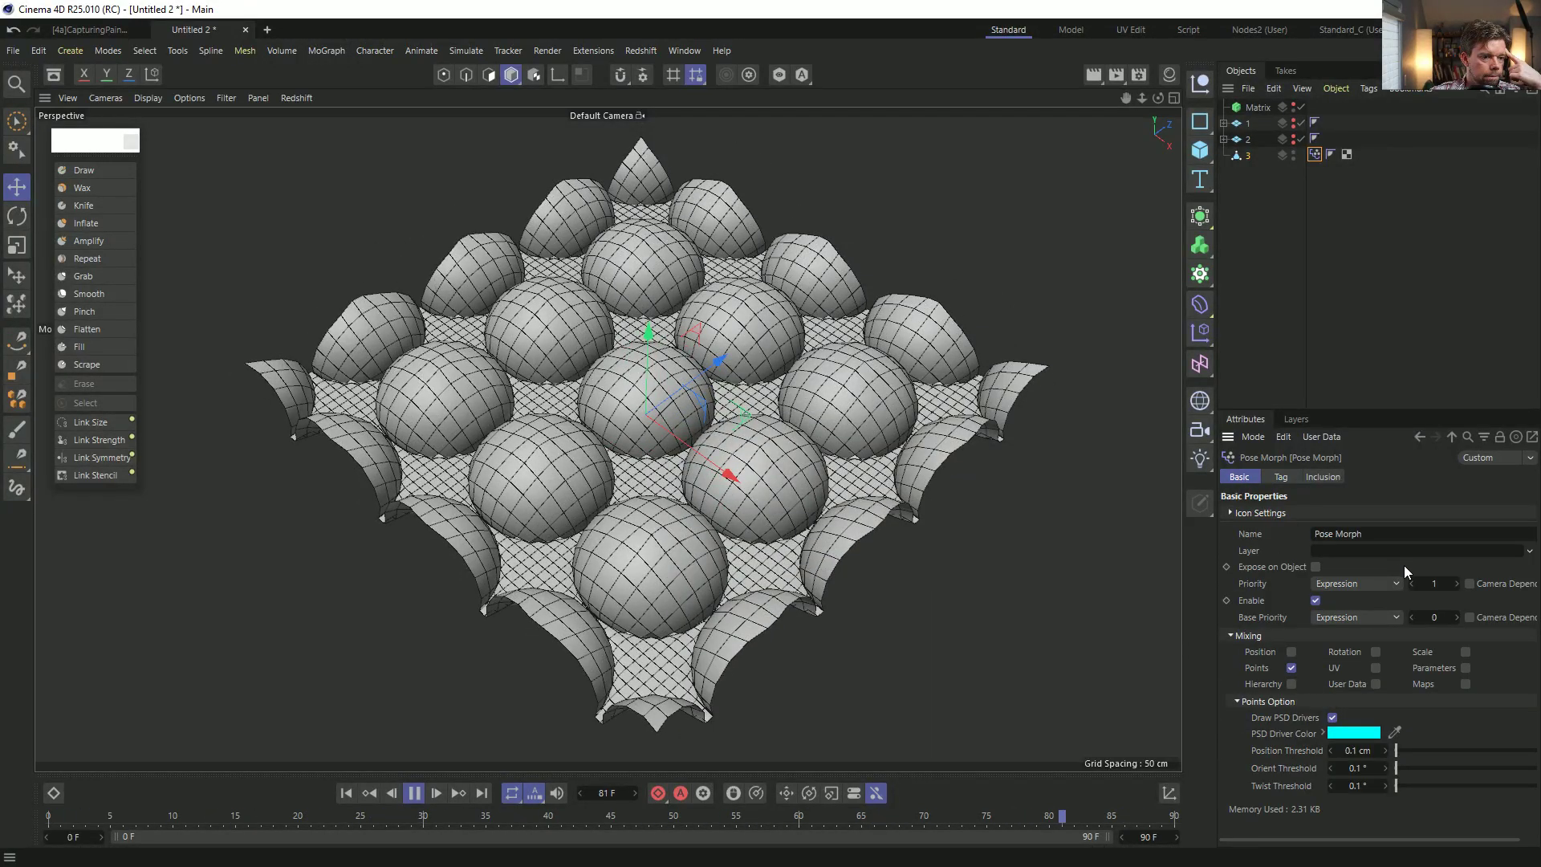
pyautogui.click(1443, 586)
pyautogui.click(1293, 477)
pyautogui.click(1446, 695)
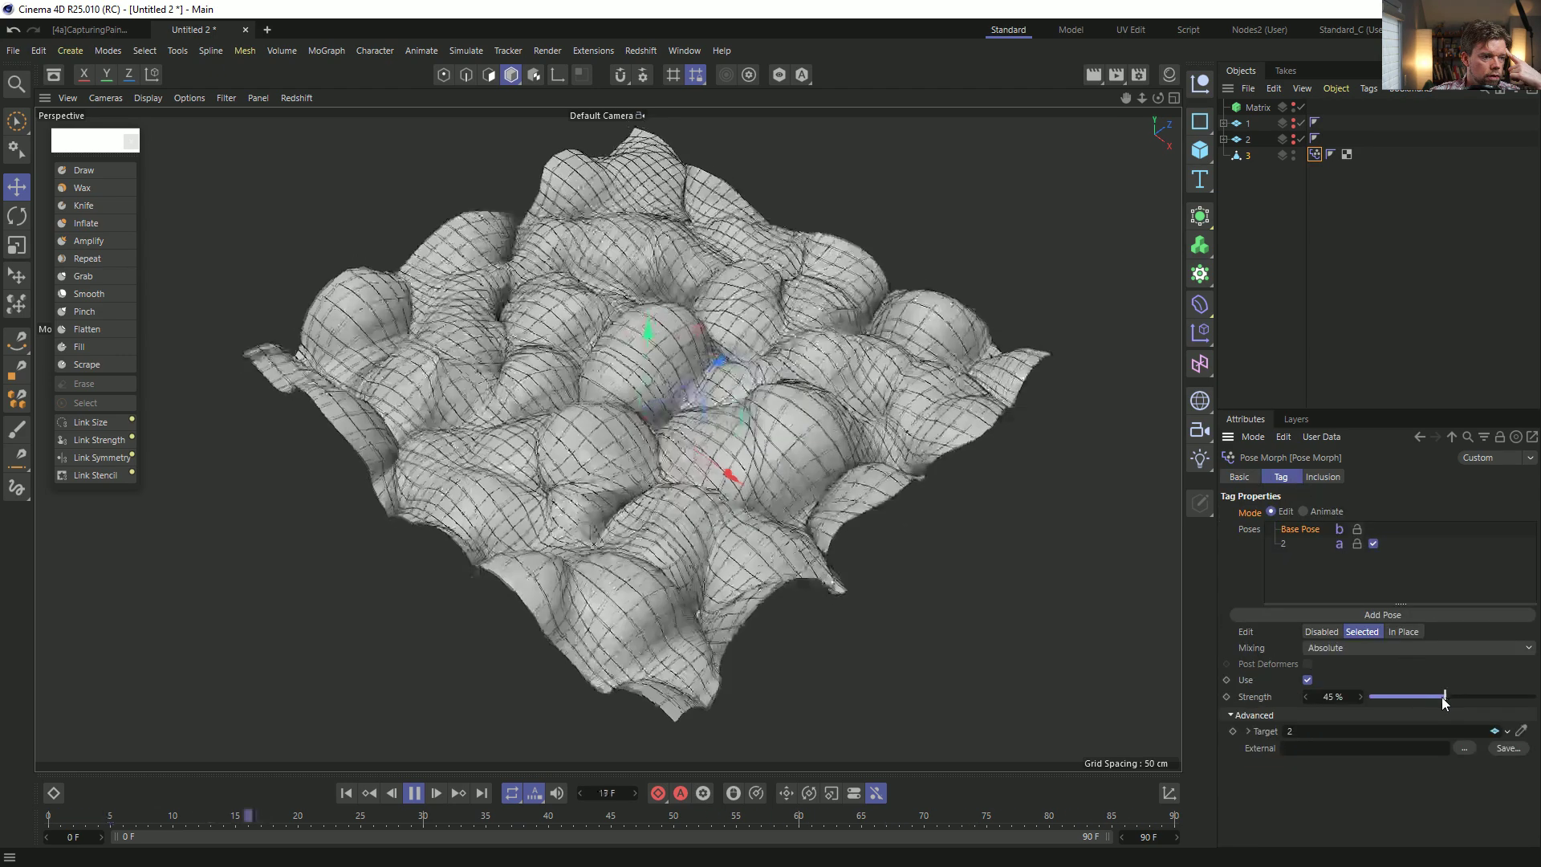
pyautogui.click(1348, 511)
pyautogui.moveTo(1364, 568); pyautogui.dragTo(1440, 570)
pyautogui.click(1271, 512)
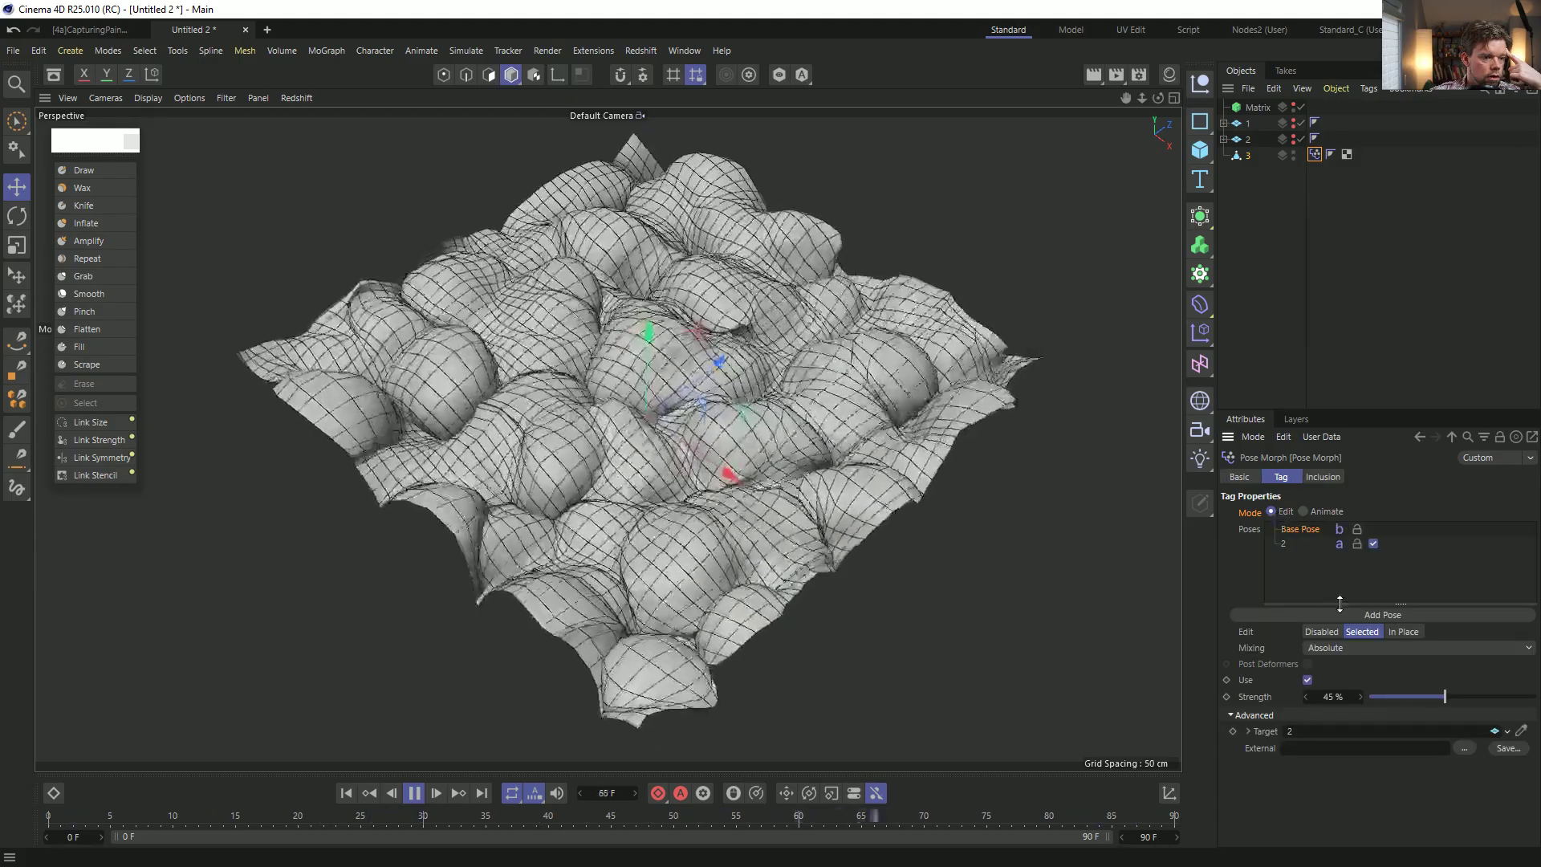
# Try the Pose Morph tag with Expression priority 2 and base priority -1.
pyautogui.click(1240, 477)
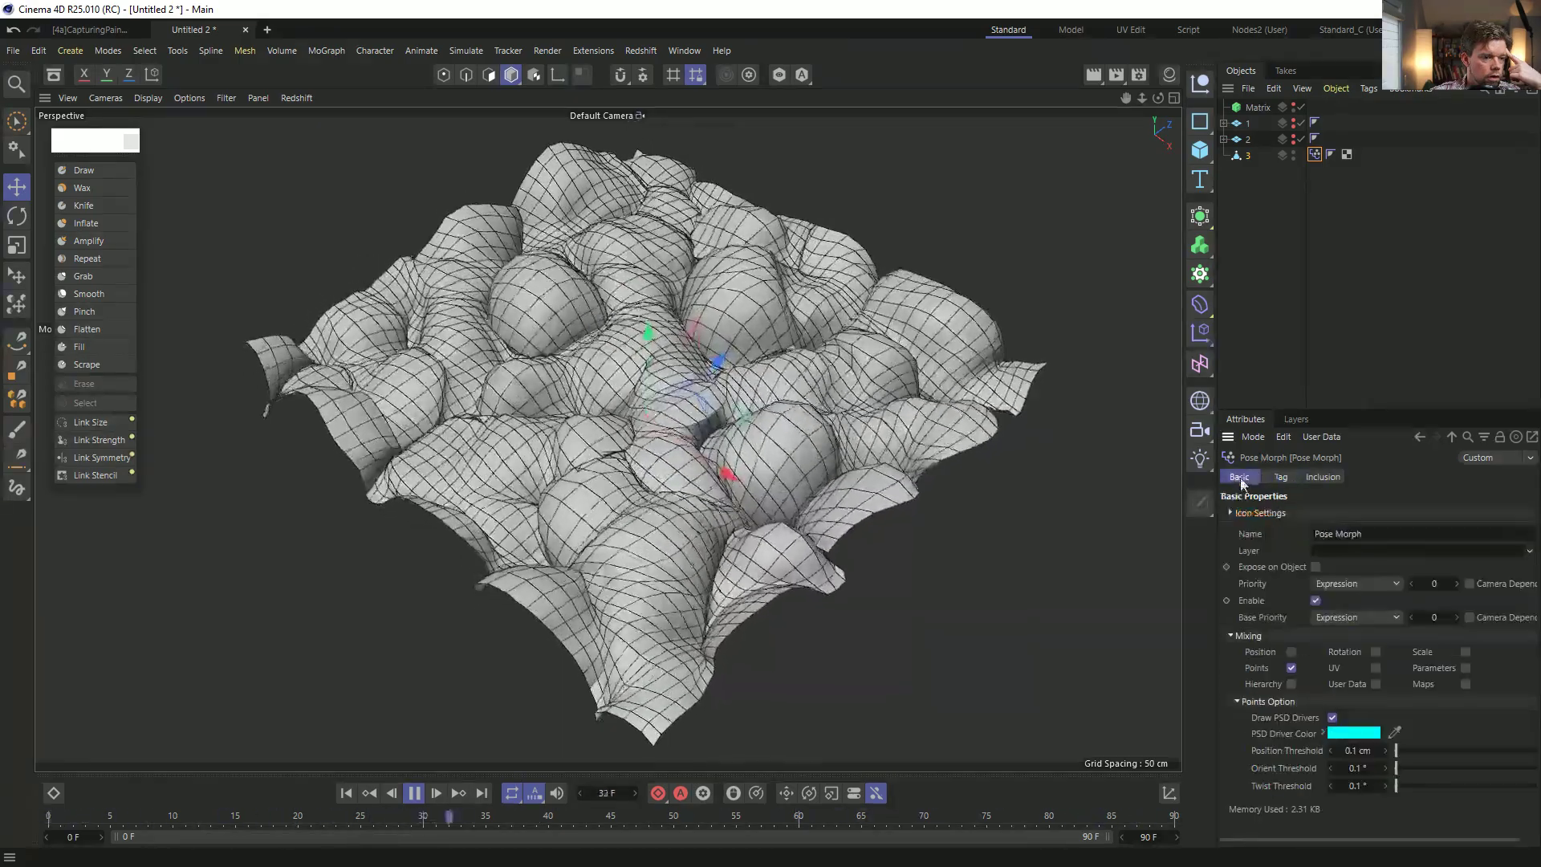
pyautogui.click(1412, 584)
pyautogui.click(1458, 585)
pyautogui.click(1457, 583)
pyautogui.click(1457, 584)
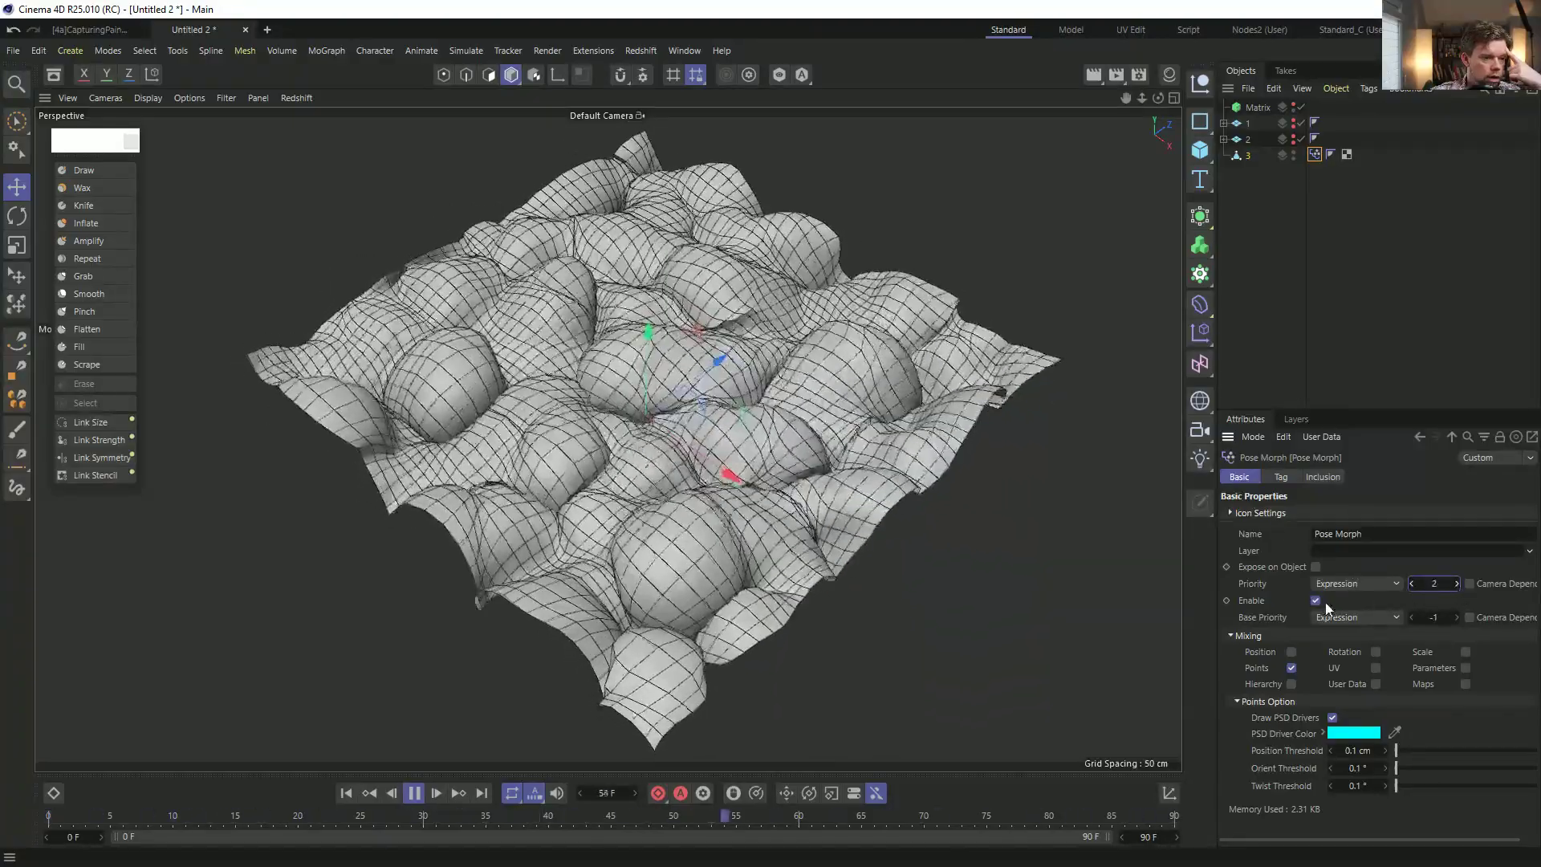
# Disable the Pose Morph tag and check the mesh in Animate and Edit modes during playback.
pyautogui.click(1315, 601)
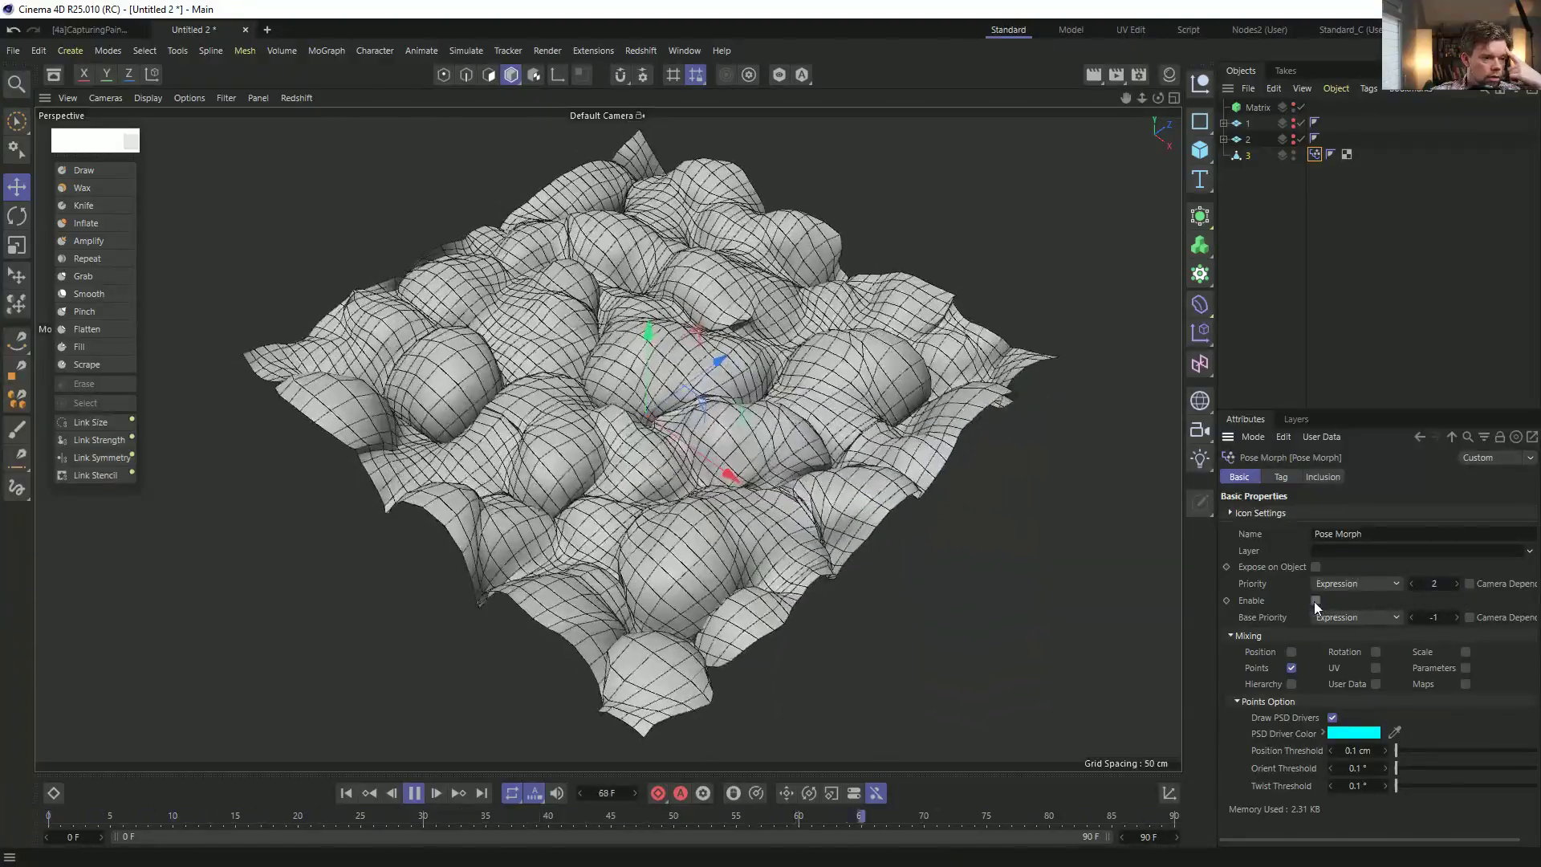
pyautogui.click(1280, 477)
pyautogui.click(1304, 511)
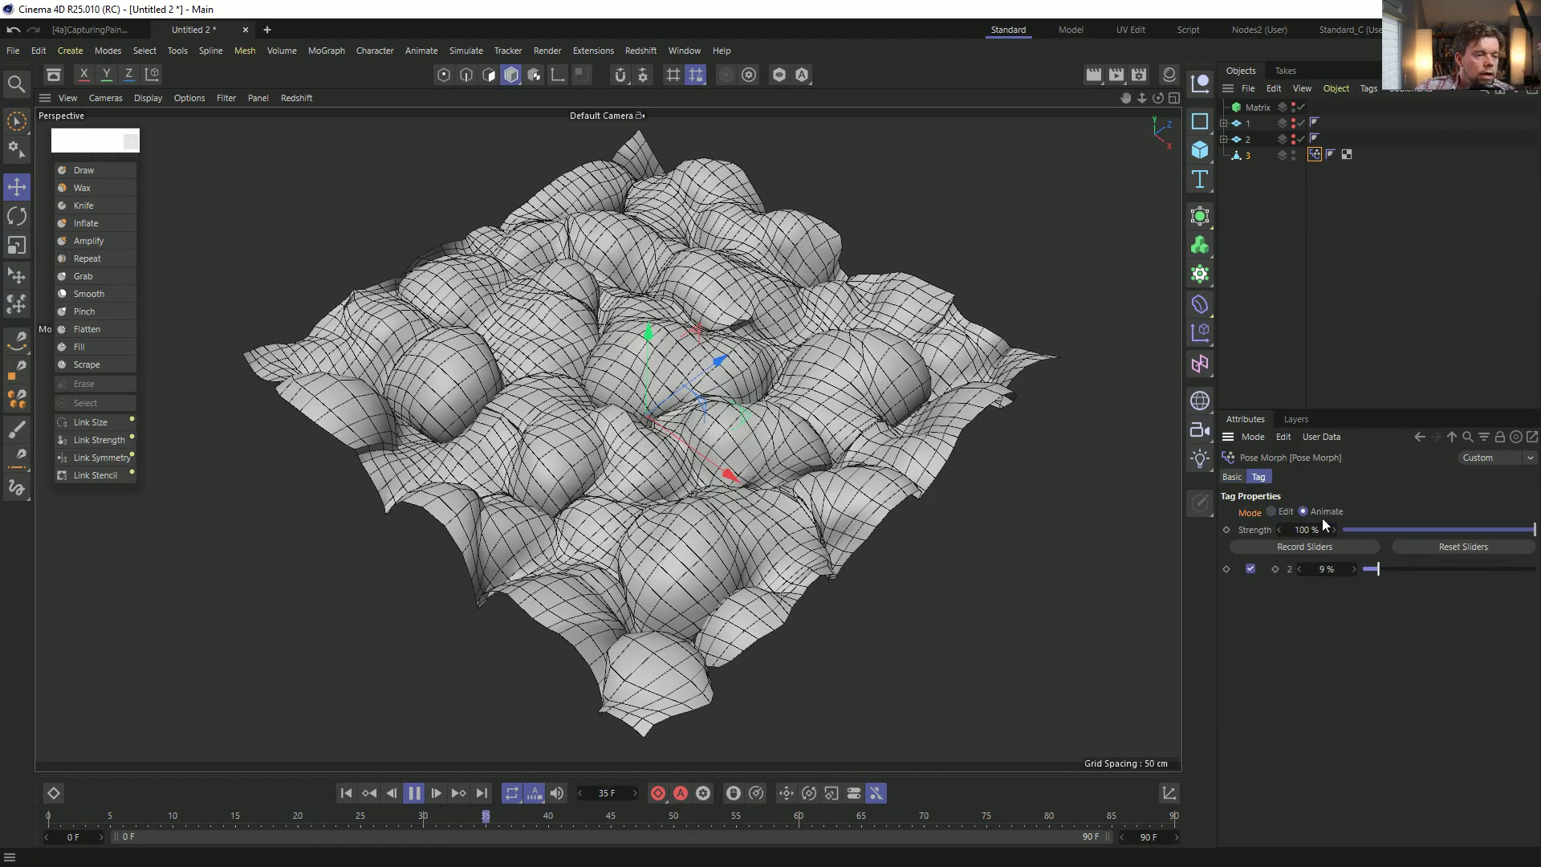
pyautogui.click(1273, 509)
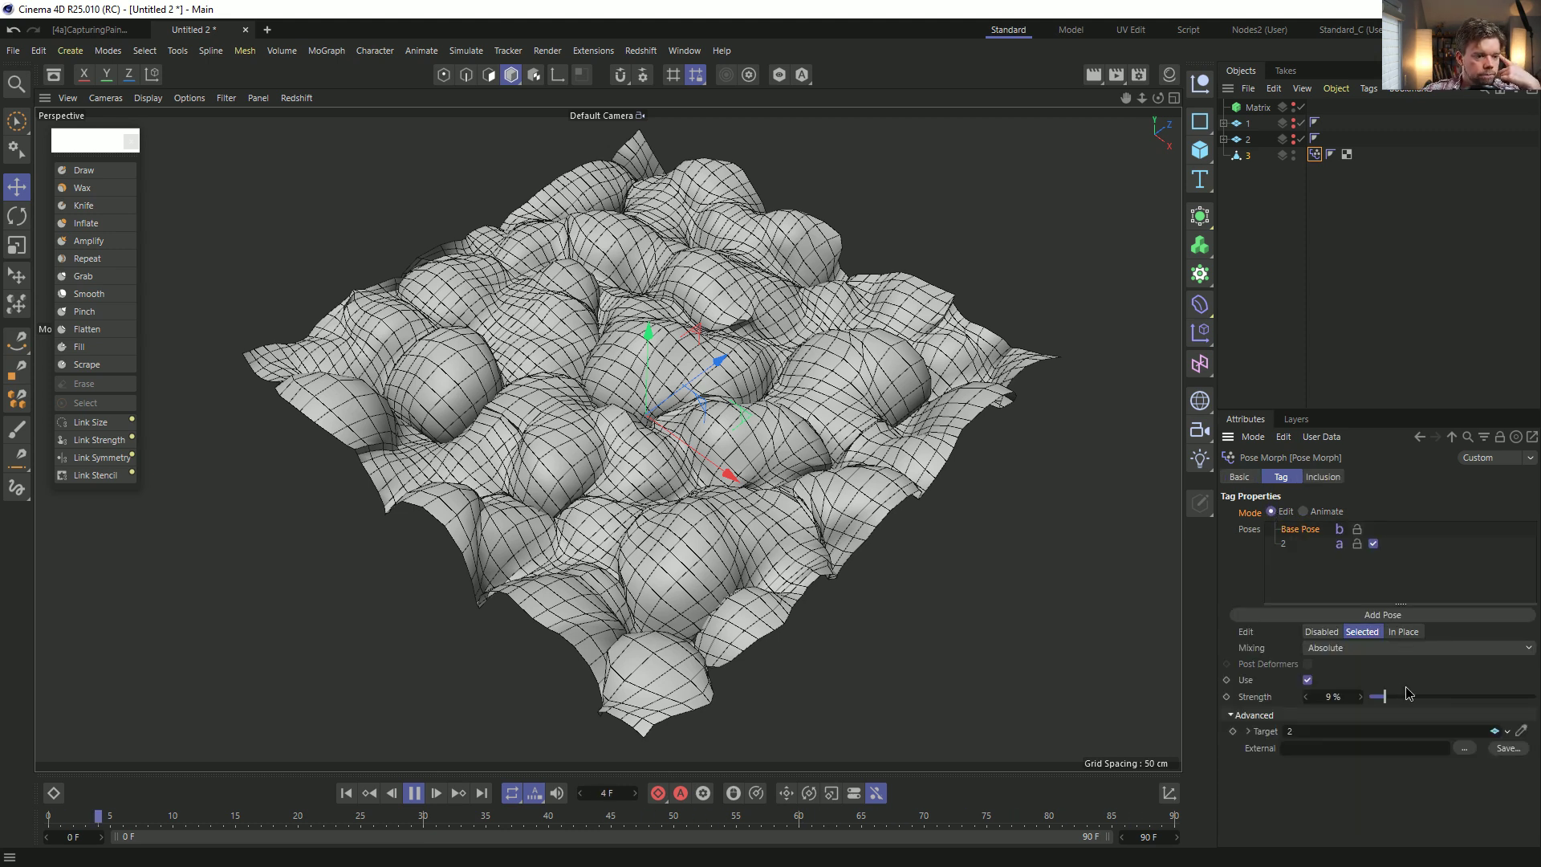
pyautogui.click(1251, 479)
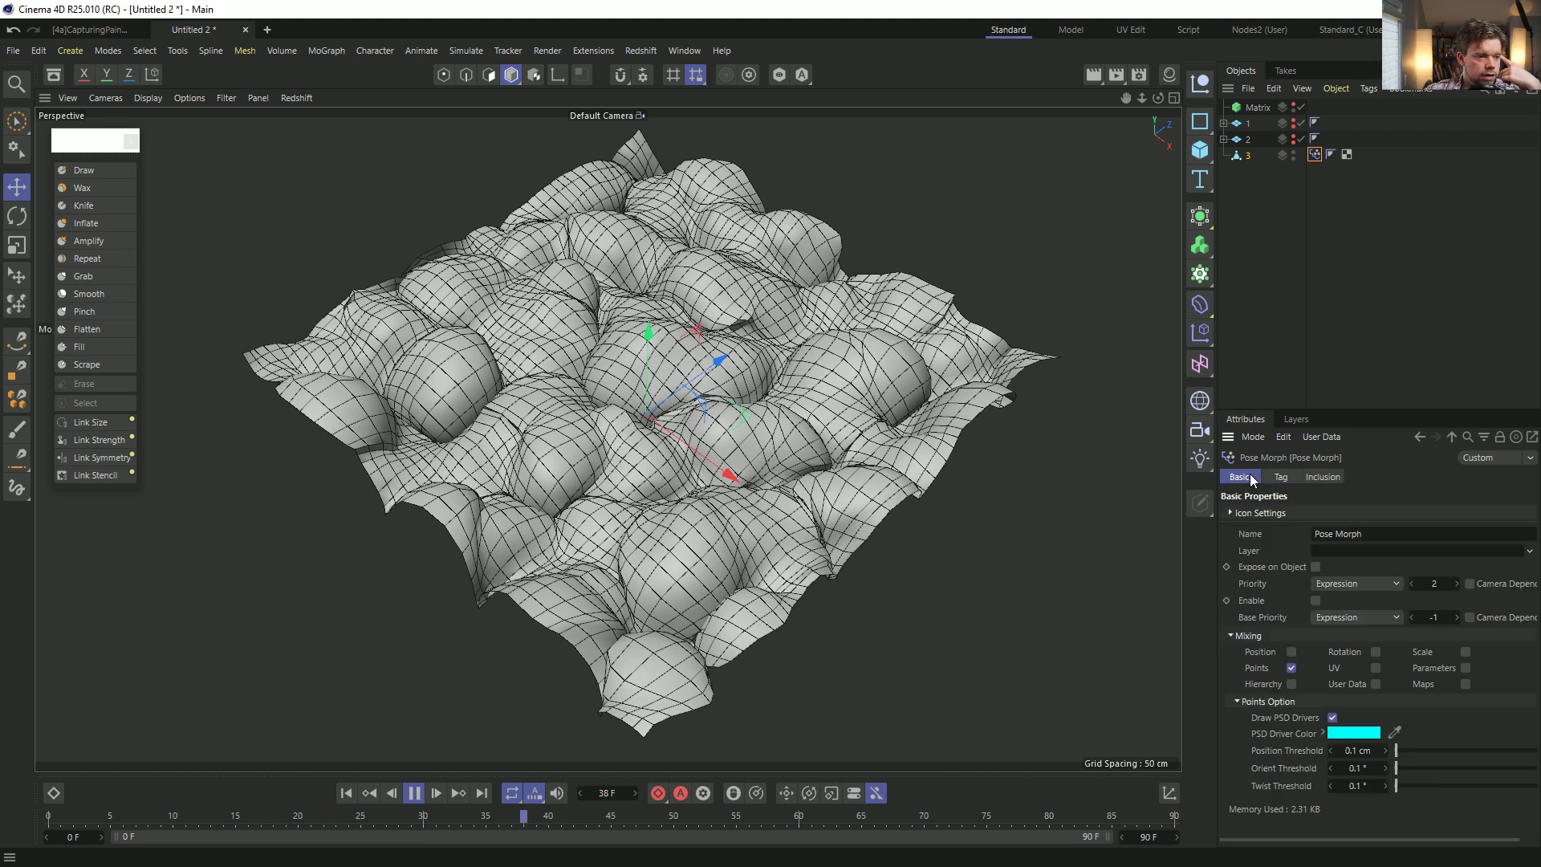
# Enable the Pose Morph tag with Expression priority 1 and base priority 0.
pyautogui.click(1316, 601)
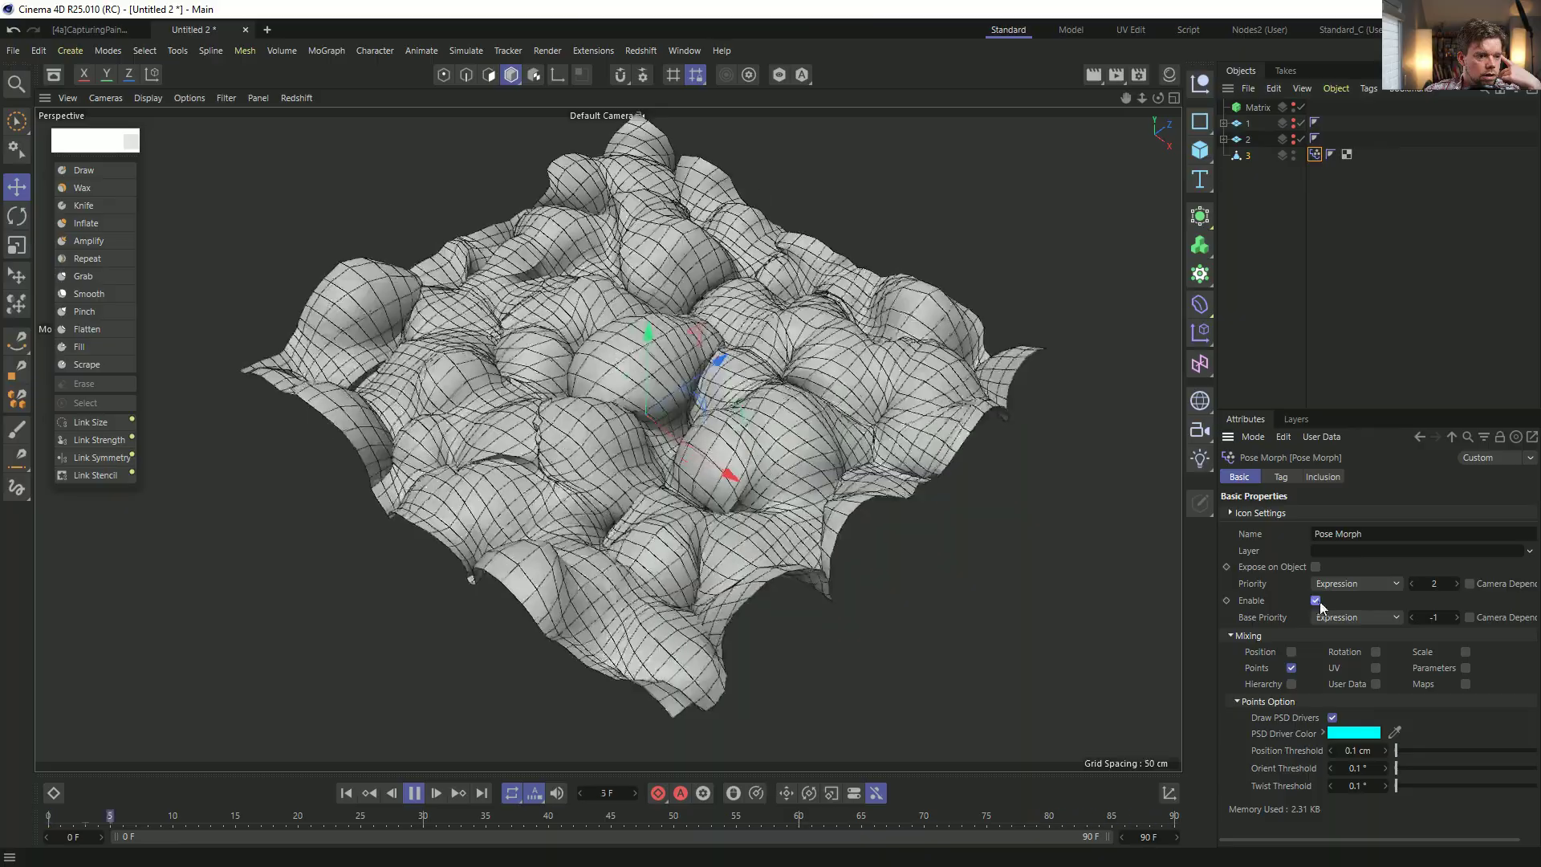
pyautogui.click(1456, 617)
pyautogui.click(1412, 583)
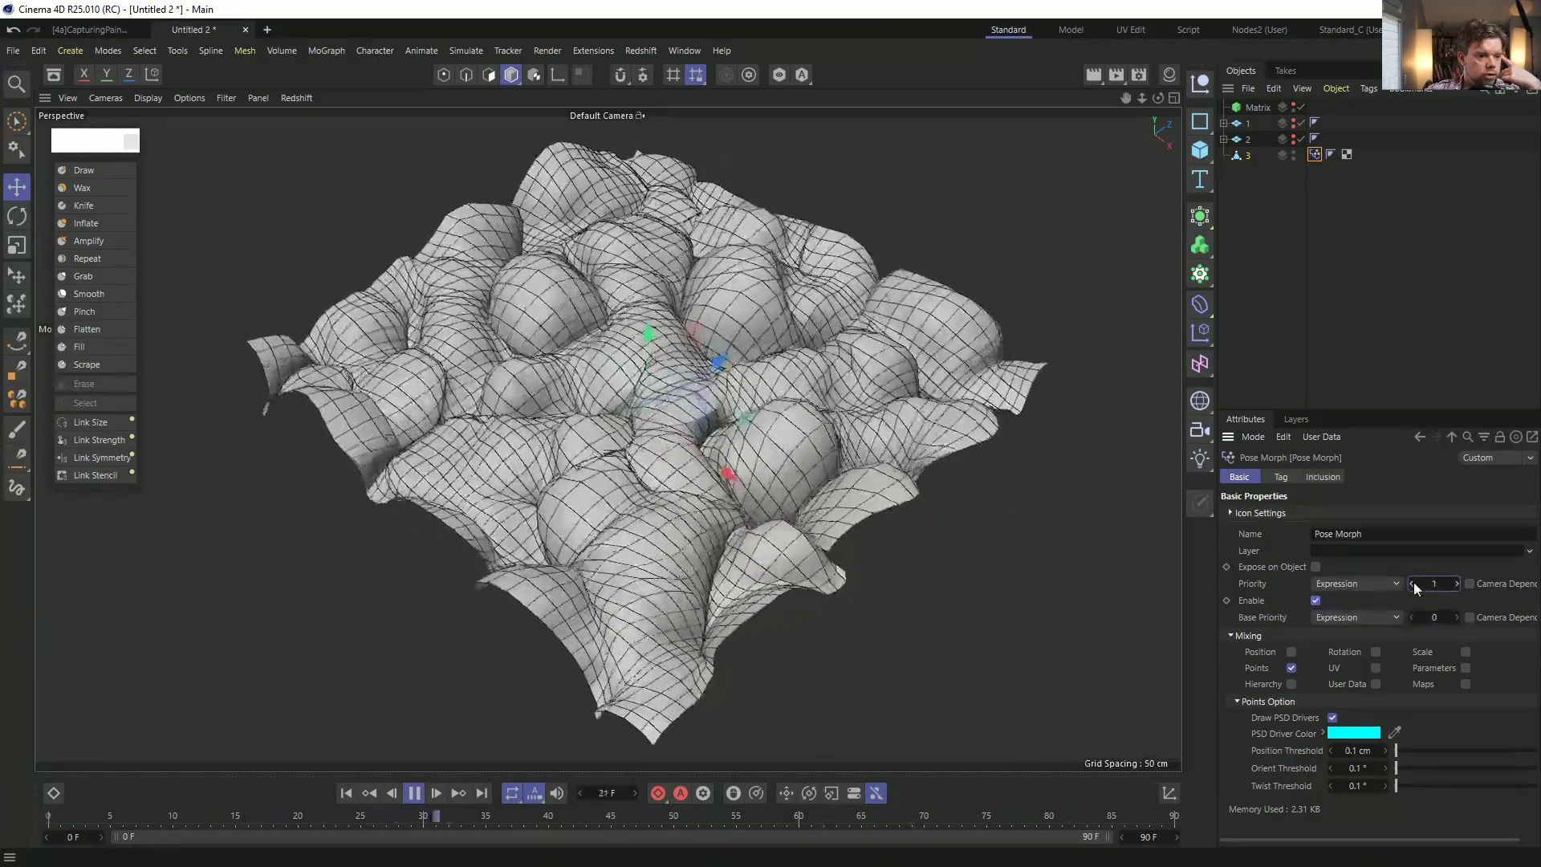
# Sweep pose 2's strength from 0 % to 100 % in Edit mode to check the blend with the restored priorities.
pyautogui.click(1288, 477)
pyautogui.moveTo(1397, 696); pyautogui.dragTo(1263, 691)
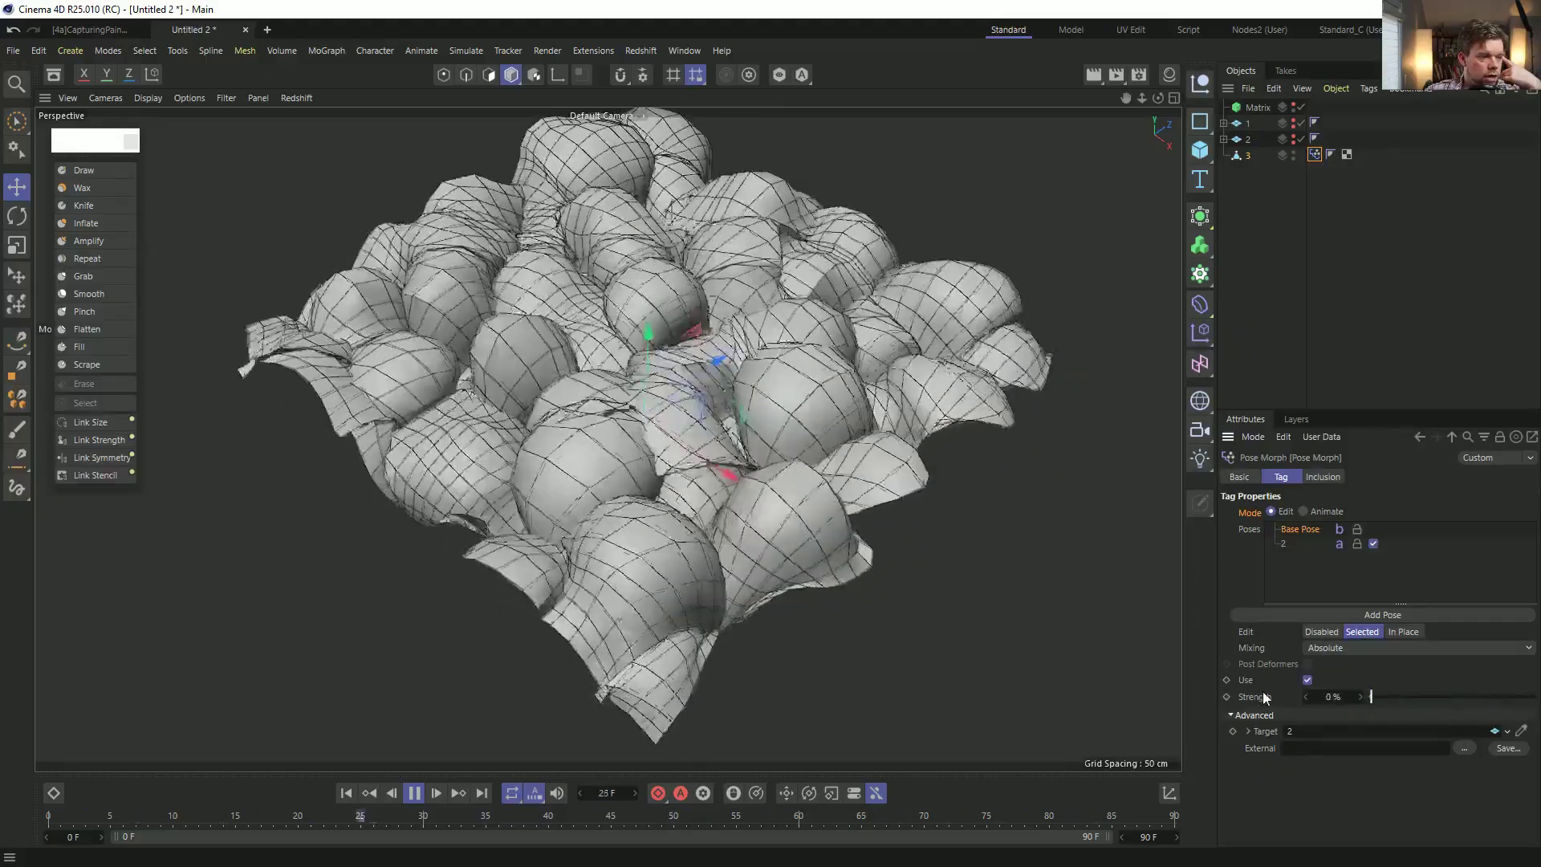
pyautogui.moveTo(1371, 696); pyautogui.dragTo(1534, 697)
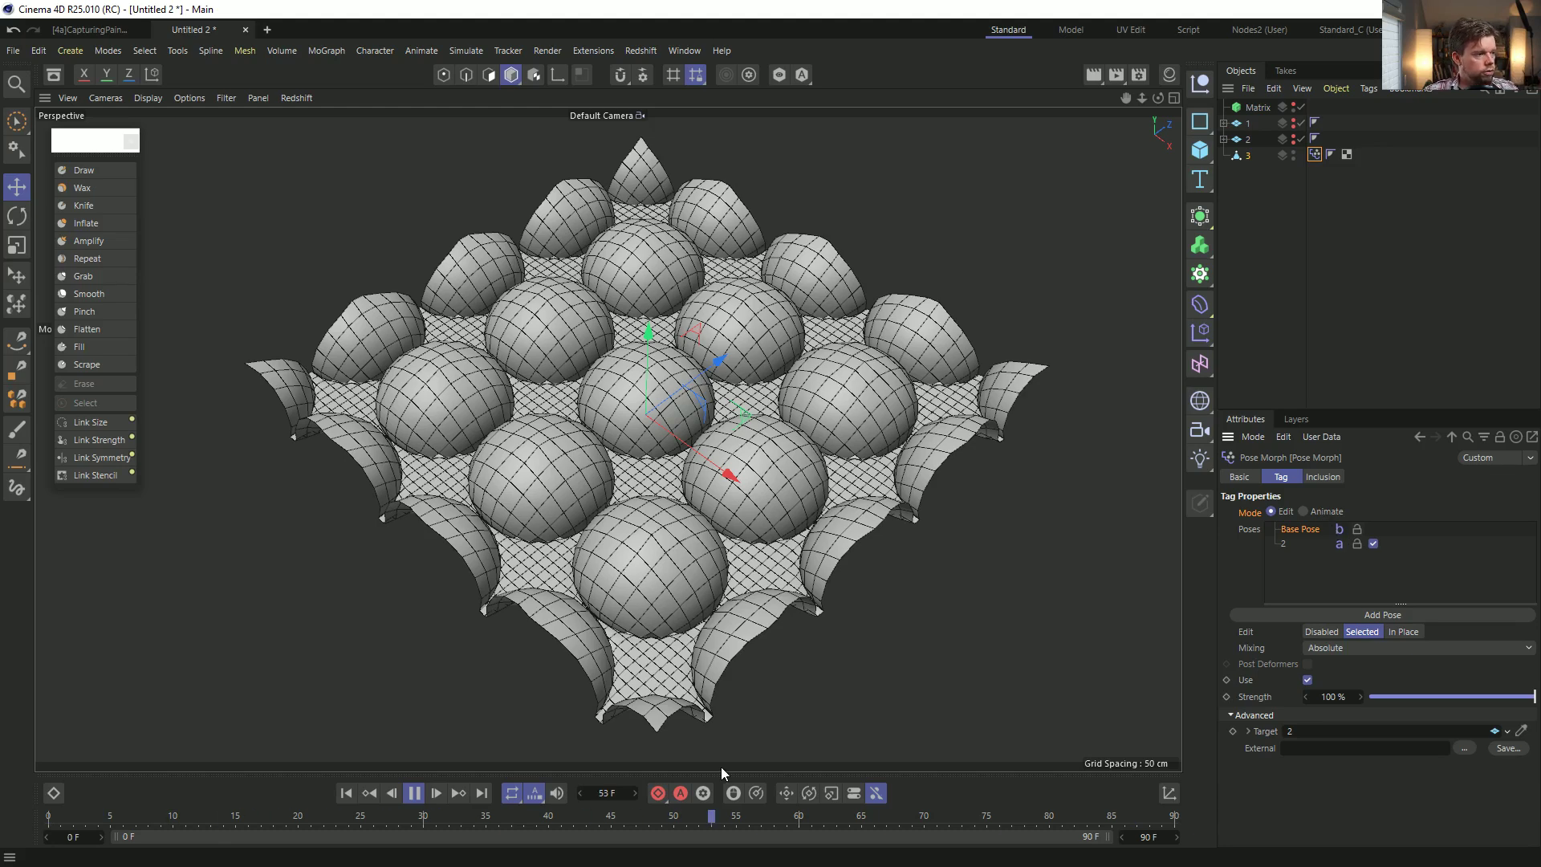
# Stop playback and compare the Pose Morph tag's Animate and Edit modes.
pyautogui.click(414, 793)
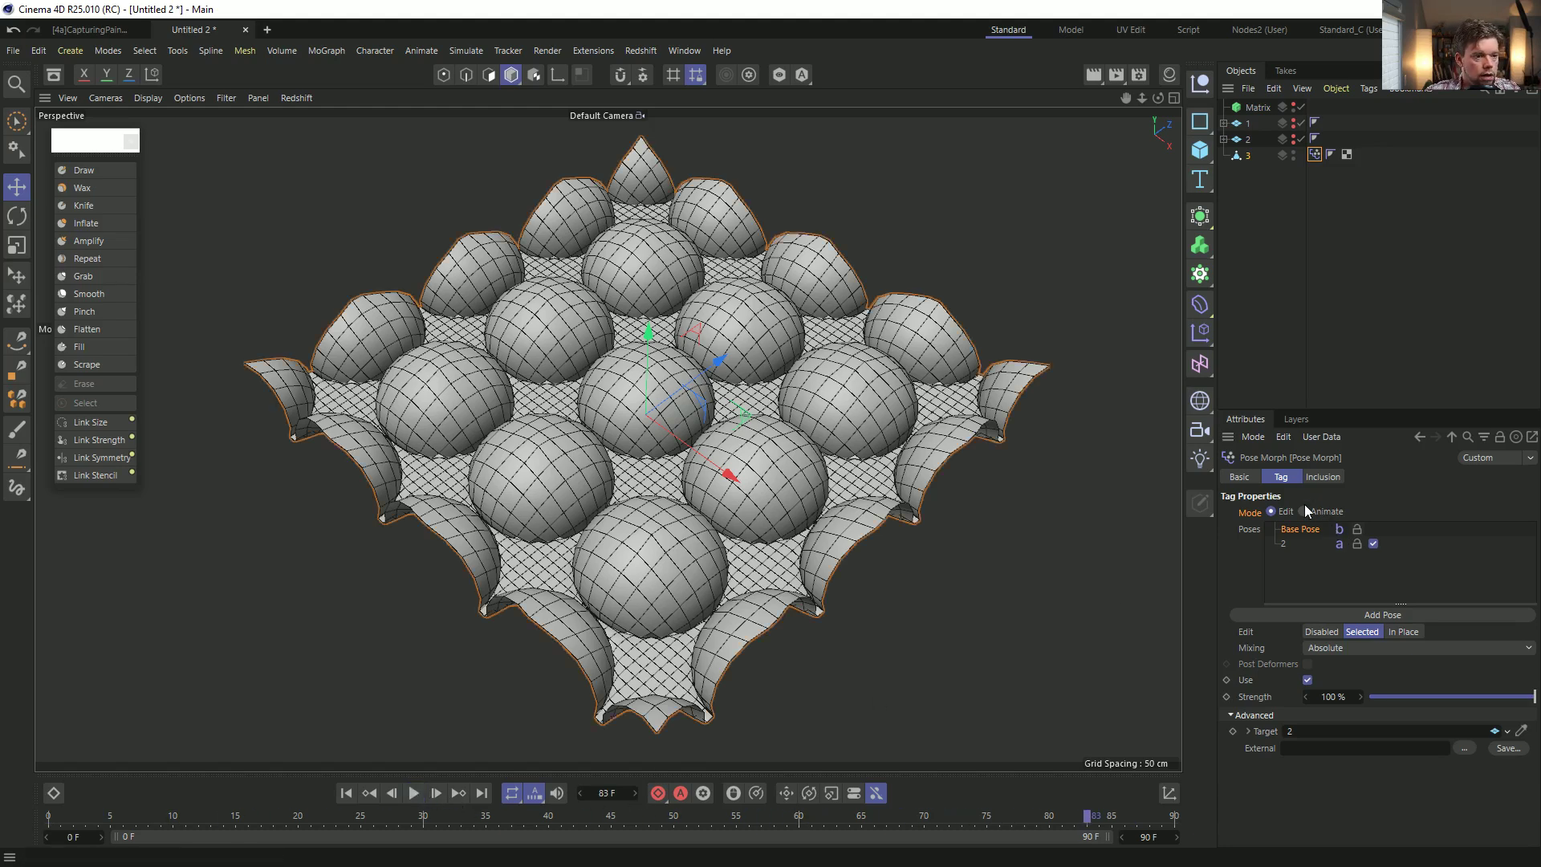
pyautogui.click(1303, 512)
pyautogui.click(1272, 511)
# Resume playback and reduce pose 2's strength to 0 %, trying the slider in both Edit and Animate modes.
pyautogui.click(415, 793)
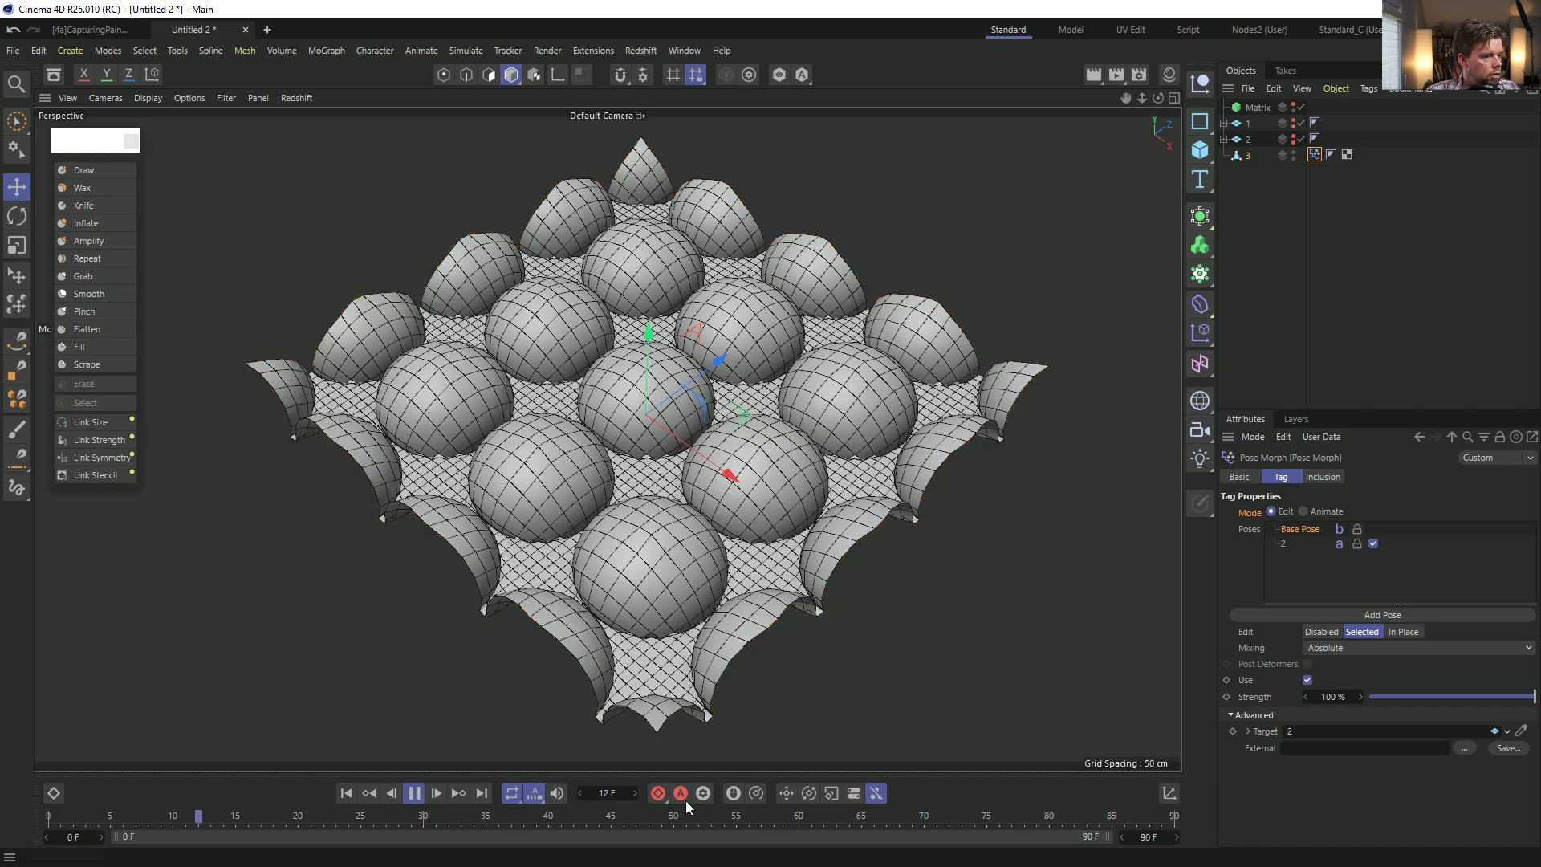
pyautogui.moveTo(1436, 697); pyautogui.dragTo(1374, 697)
pyautogui.click(1303, 511)
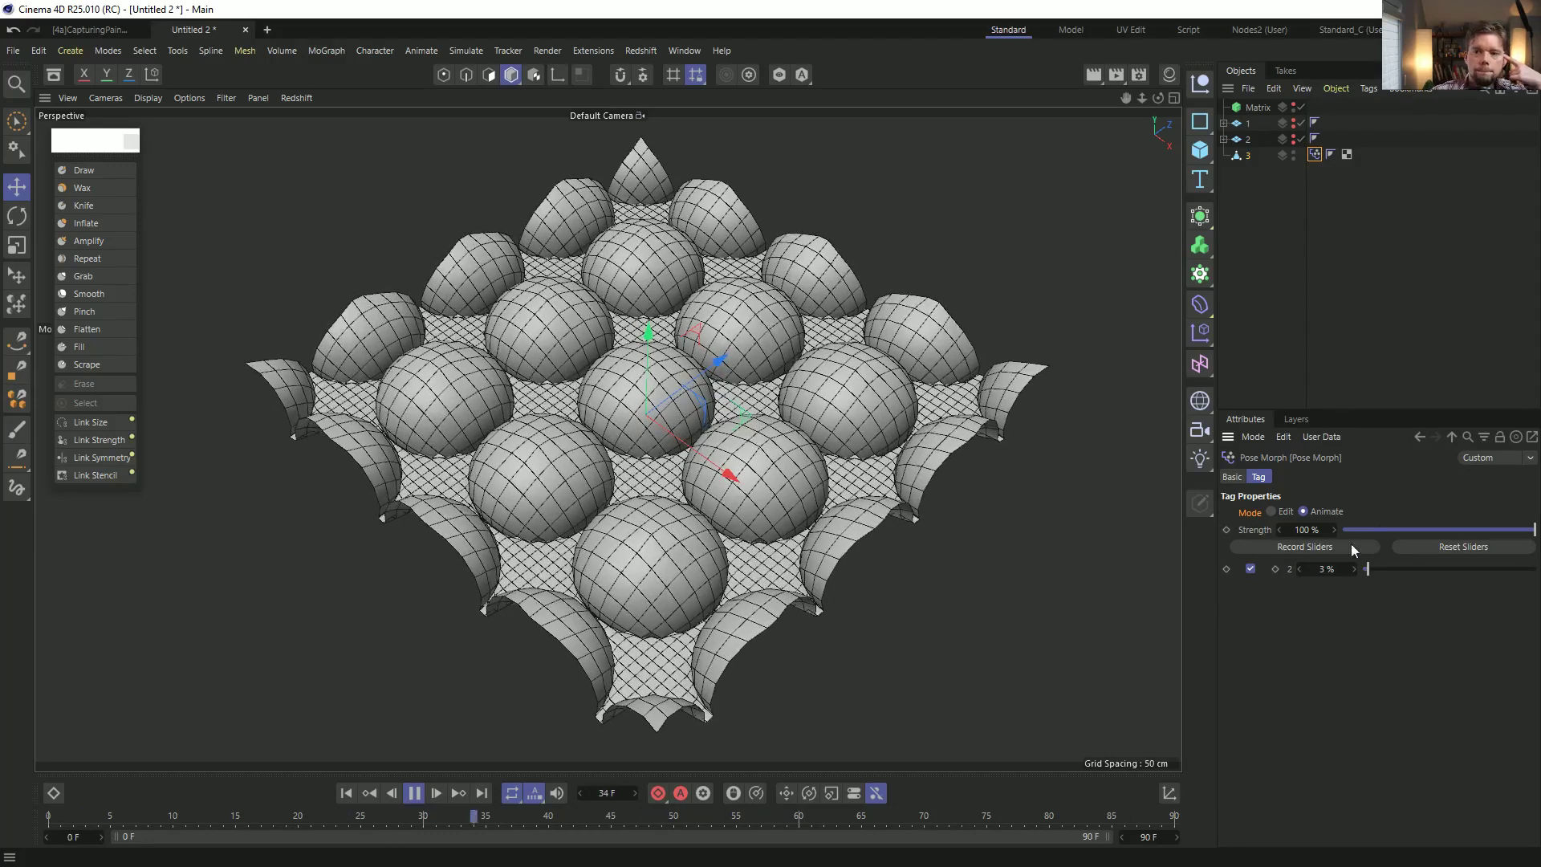
pyautogui.moveTo(1400, 570)
pyautogui.mouseDown()
pyautogui.moveTo(1471, 563)
pyautogui.moveTo(1389, 567)
pyautogui.mouseUp()
pyautogui.click(1273, 511)
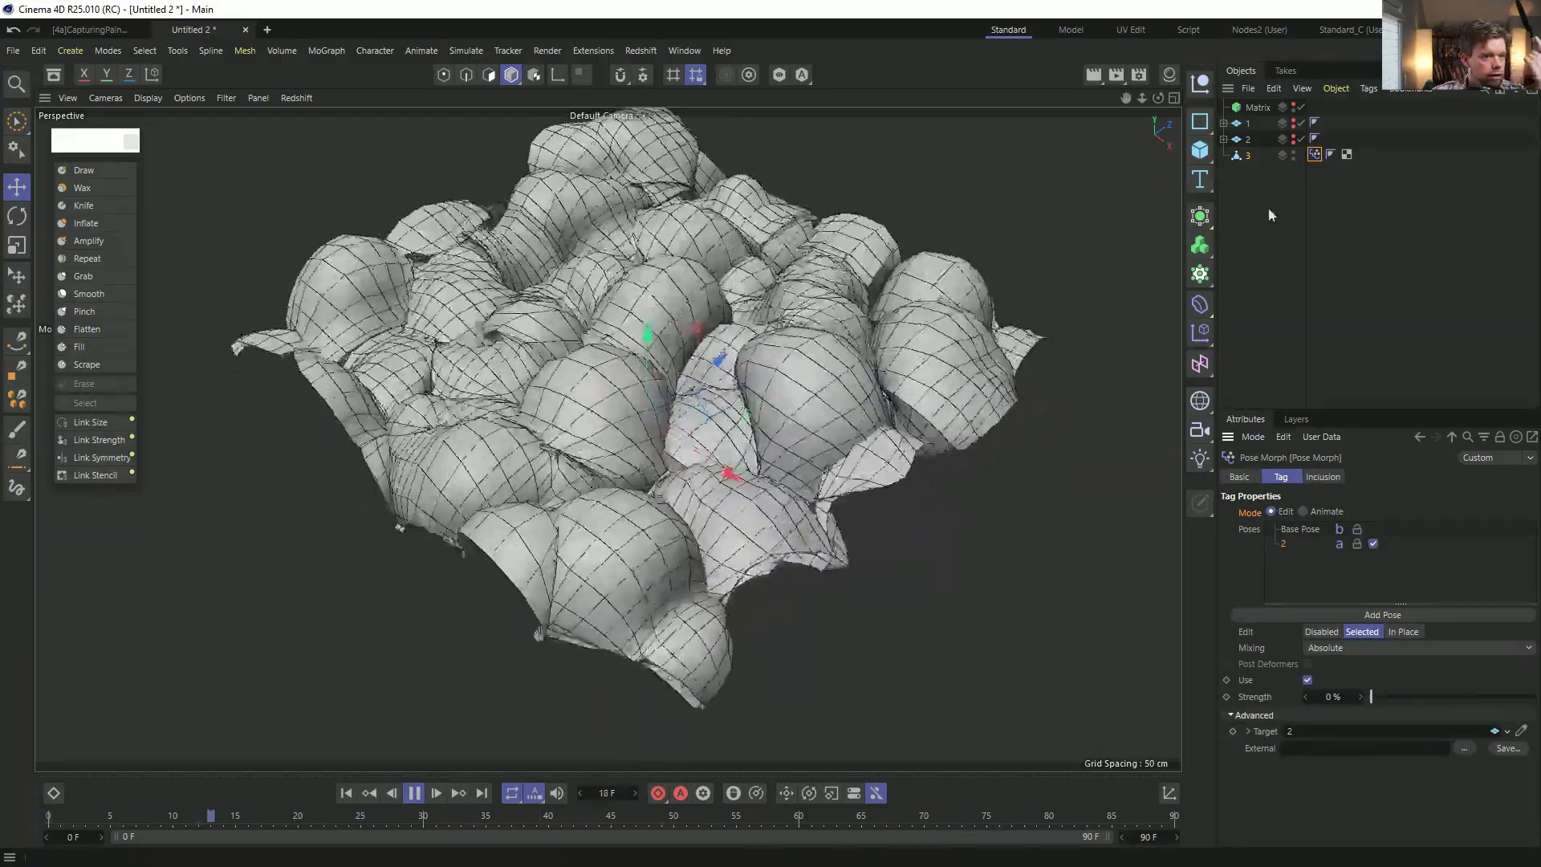
# Inspect polygon object 3's basic properties and return to its Pose Morph tag settings.
pyautogui.click(1248, 160)
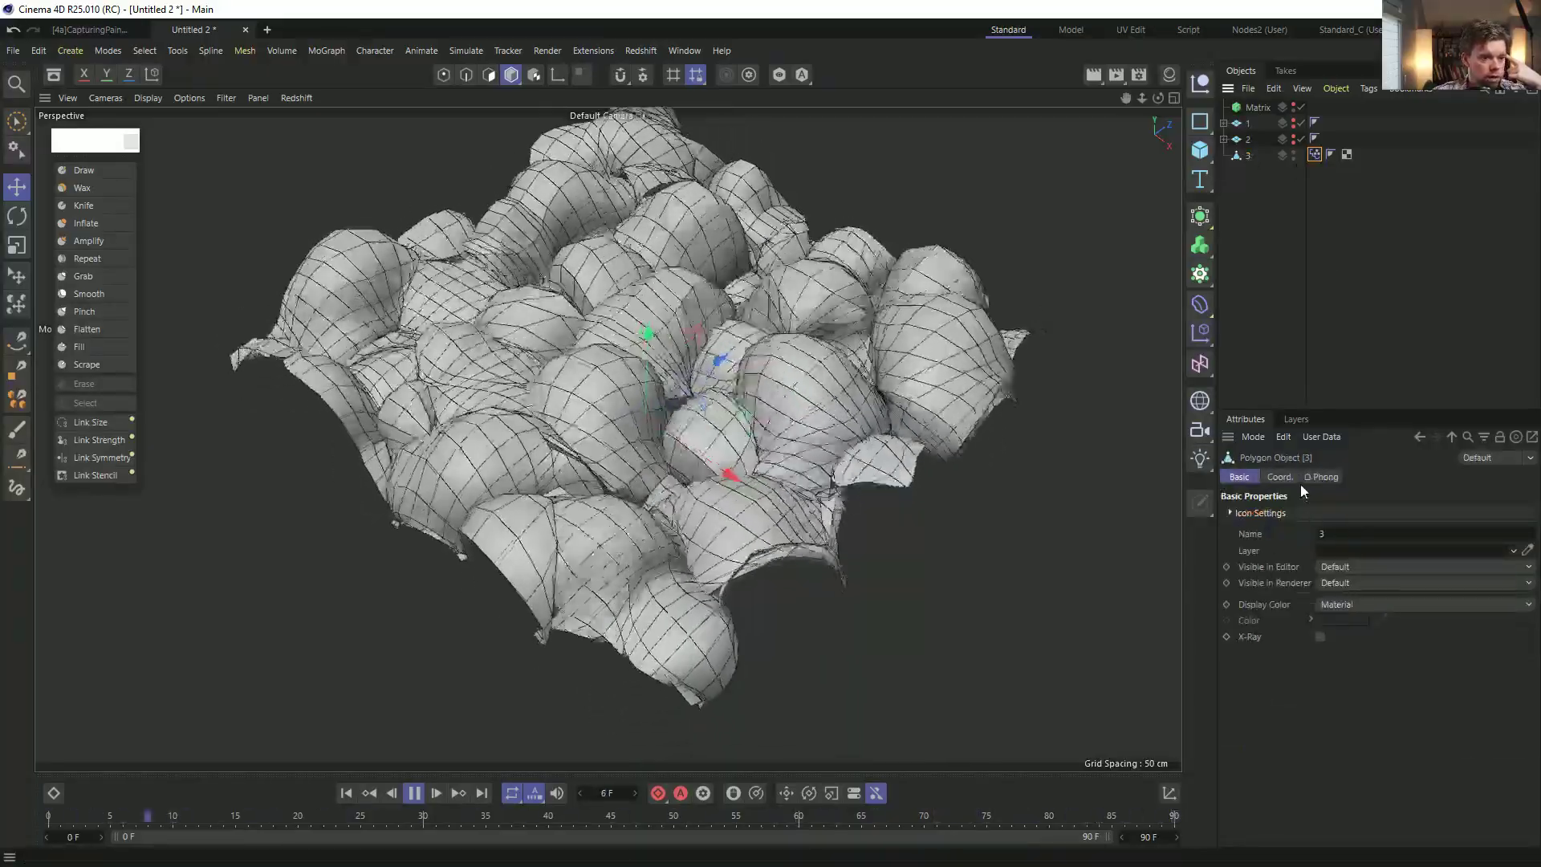
pyautogui.click(1314, 155)
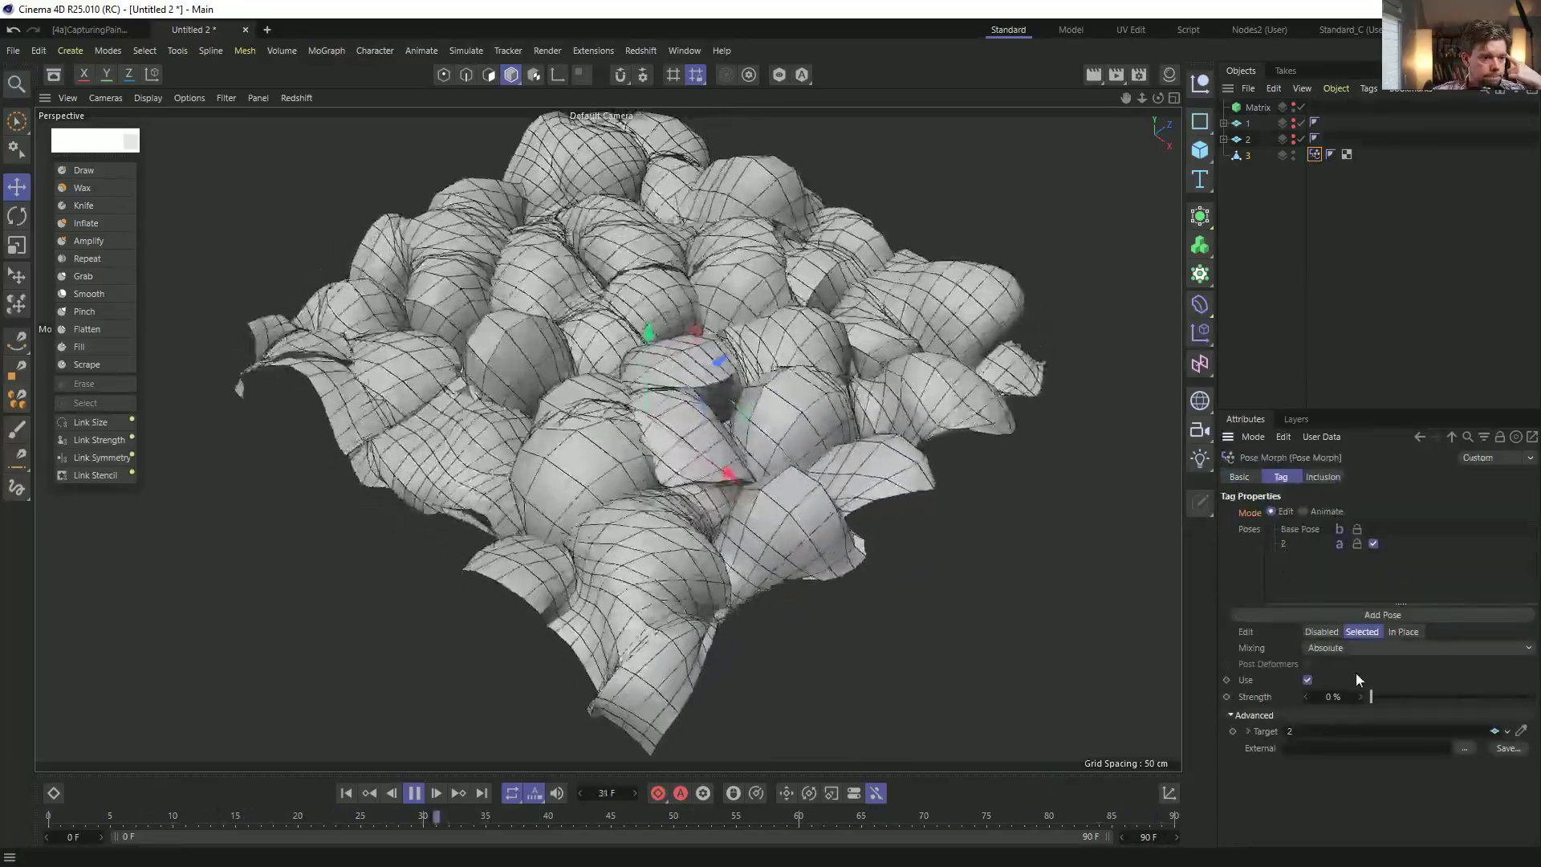
# Review the mixing options for pose 2 and try its strength slider in the Pose Morph tag's Animate mode.
pyautogui.click(1344, 648)
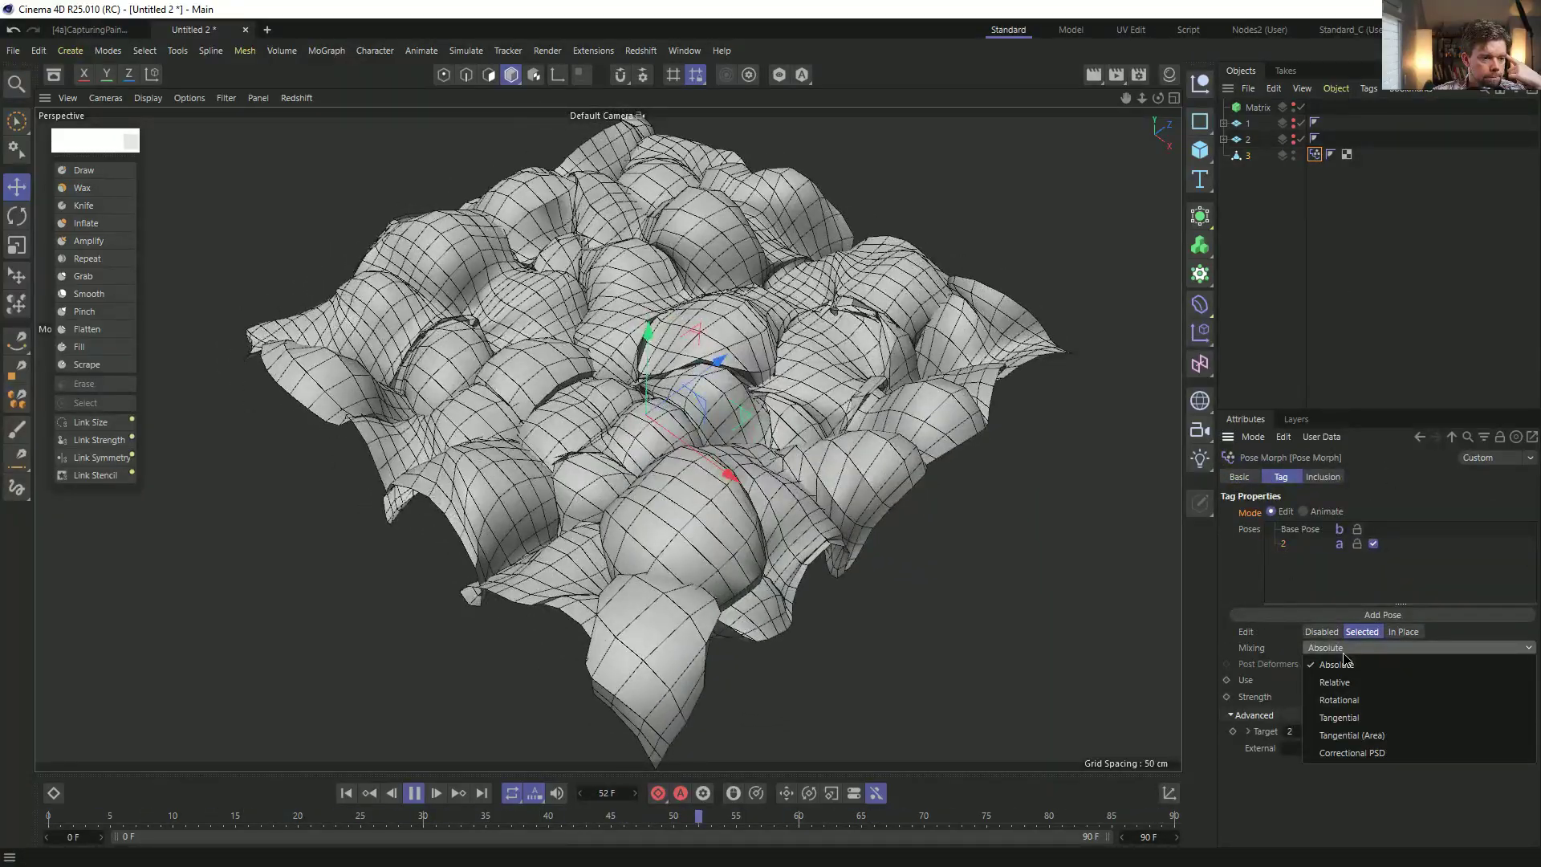
pyautogui.click(1194, 635)
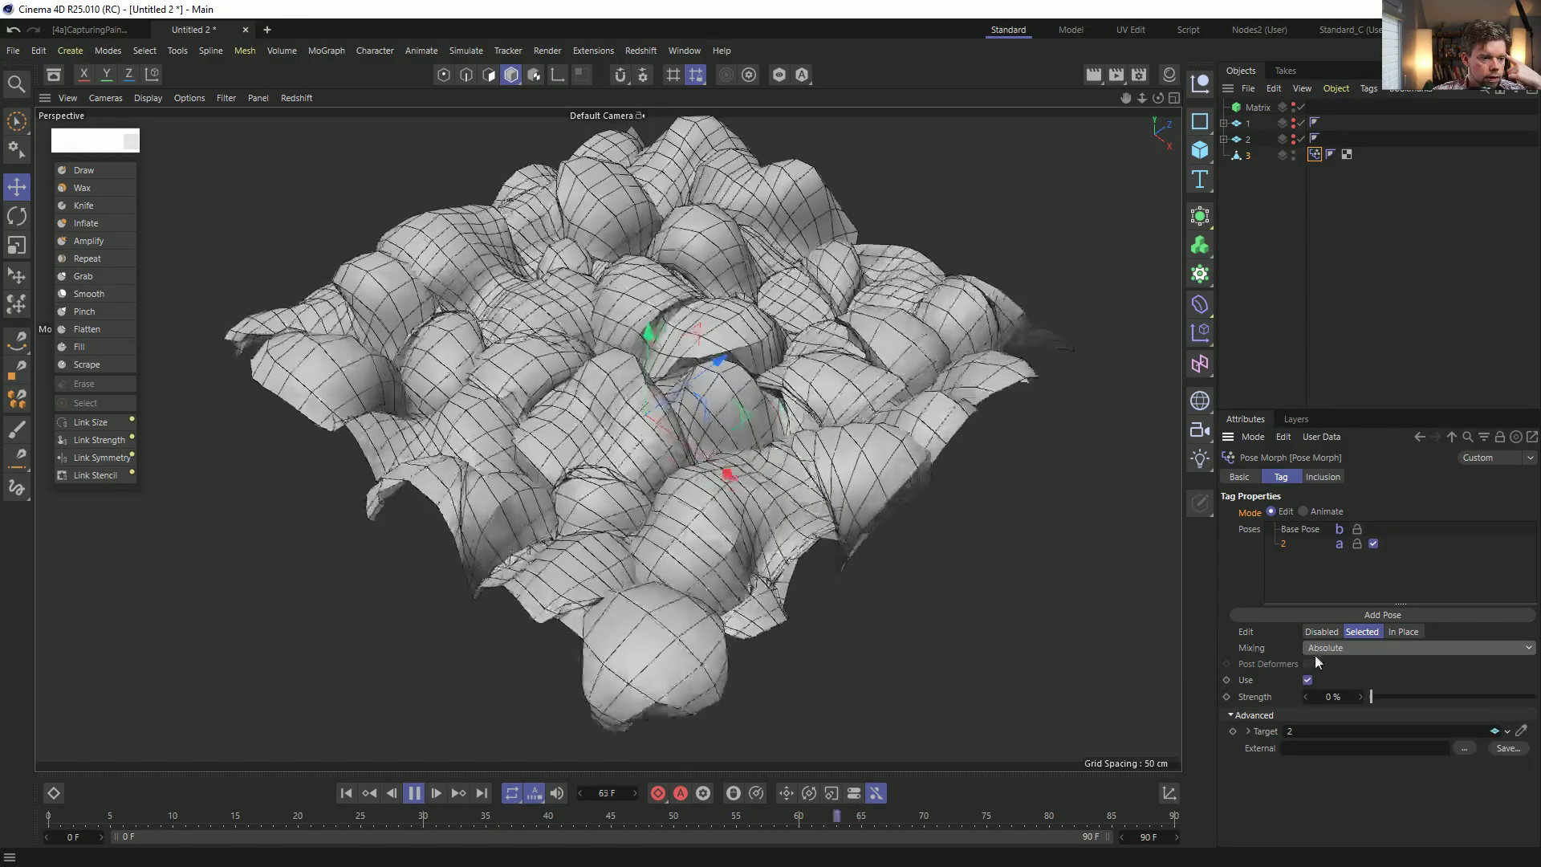
pyautogui.click(1304, 511)
pyautogui.moveTo(1364, 569); pyautogui.dragTo(1315, 583)
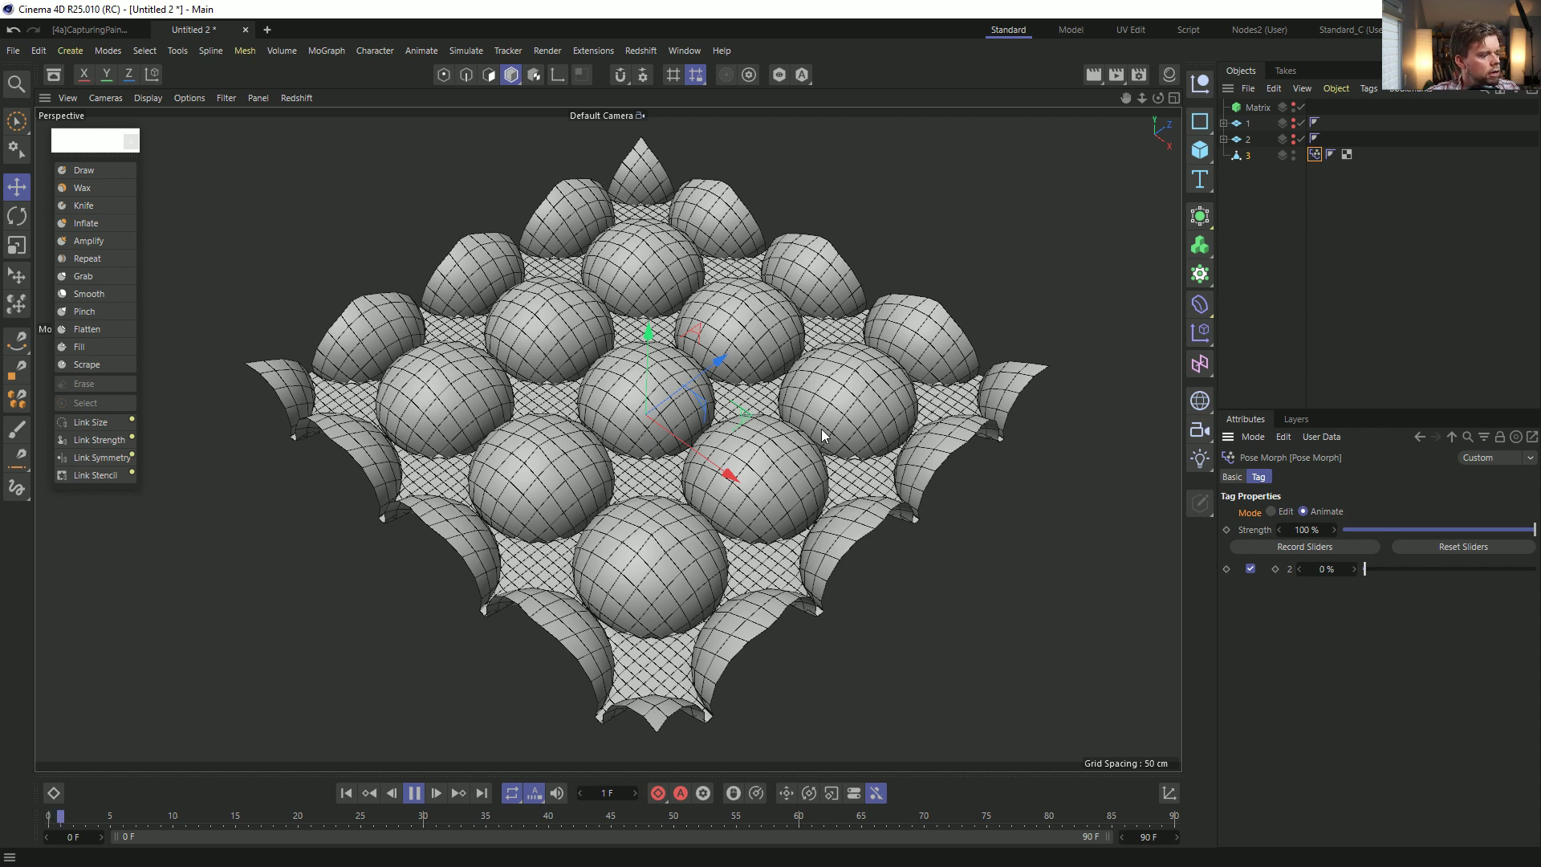
# Try a Base Priority of 1 on the Pose Morph tag and lower its Priority to 0.
pyautogui.click(1244, 479)
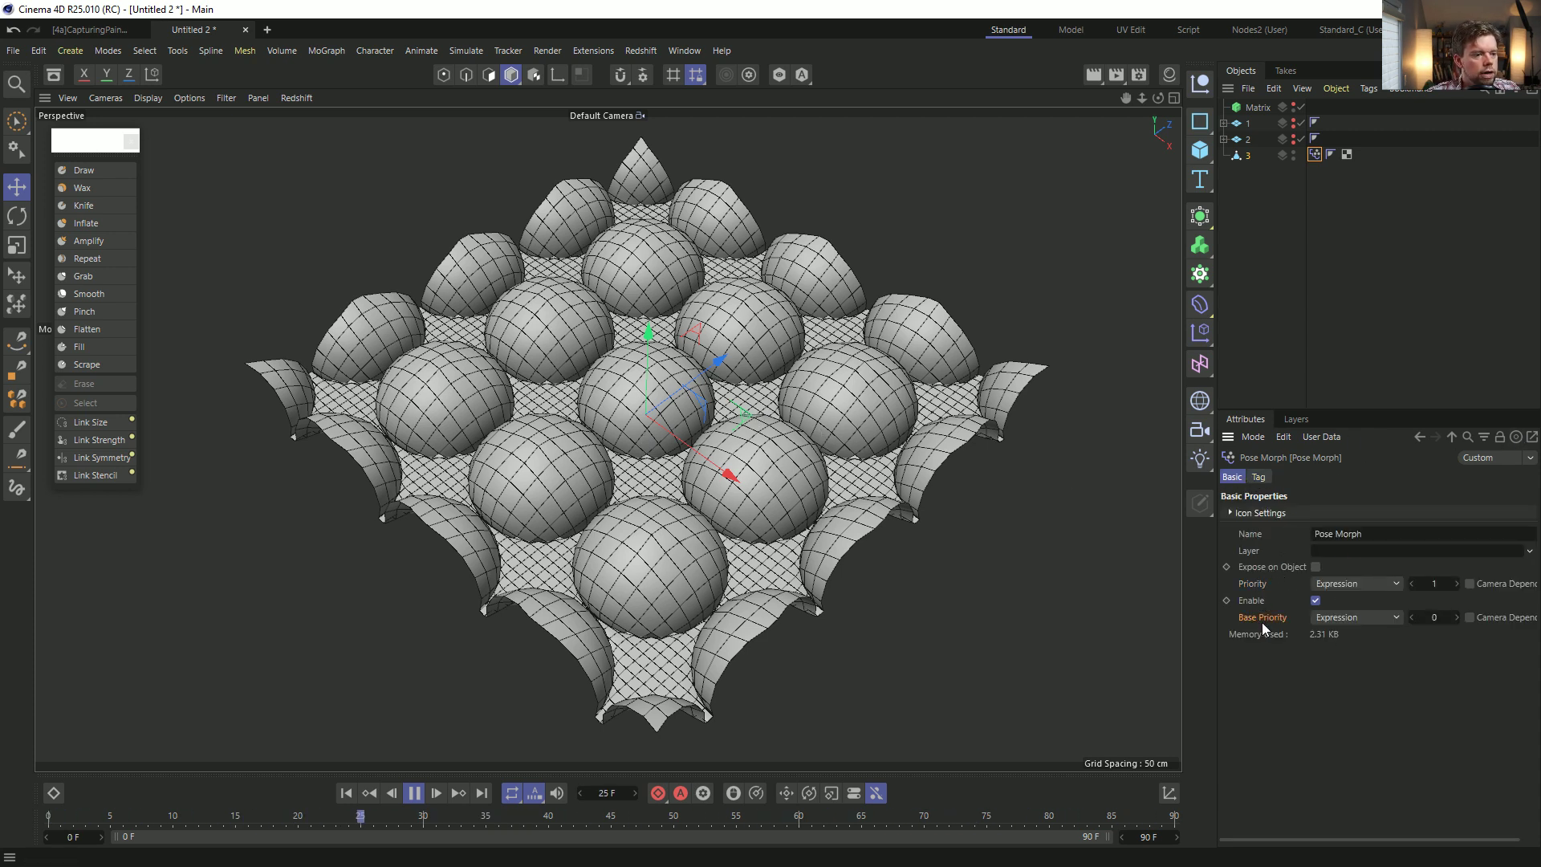
pyautogui.click(1458, 617)
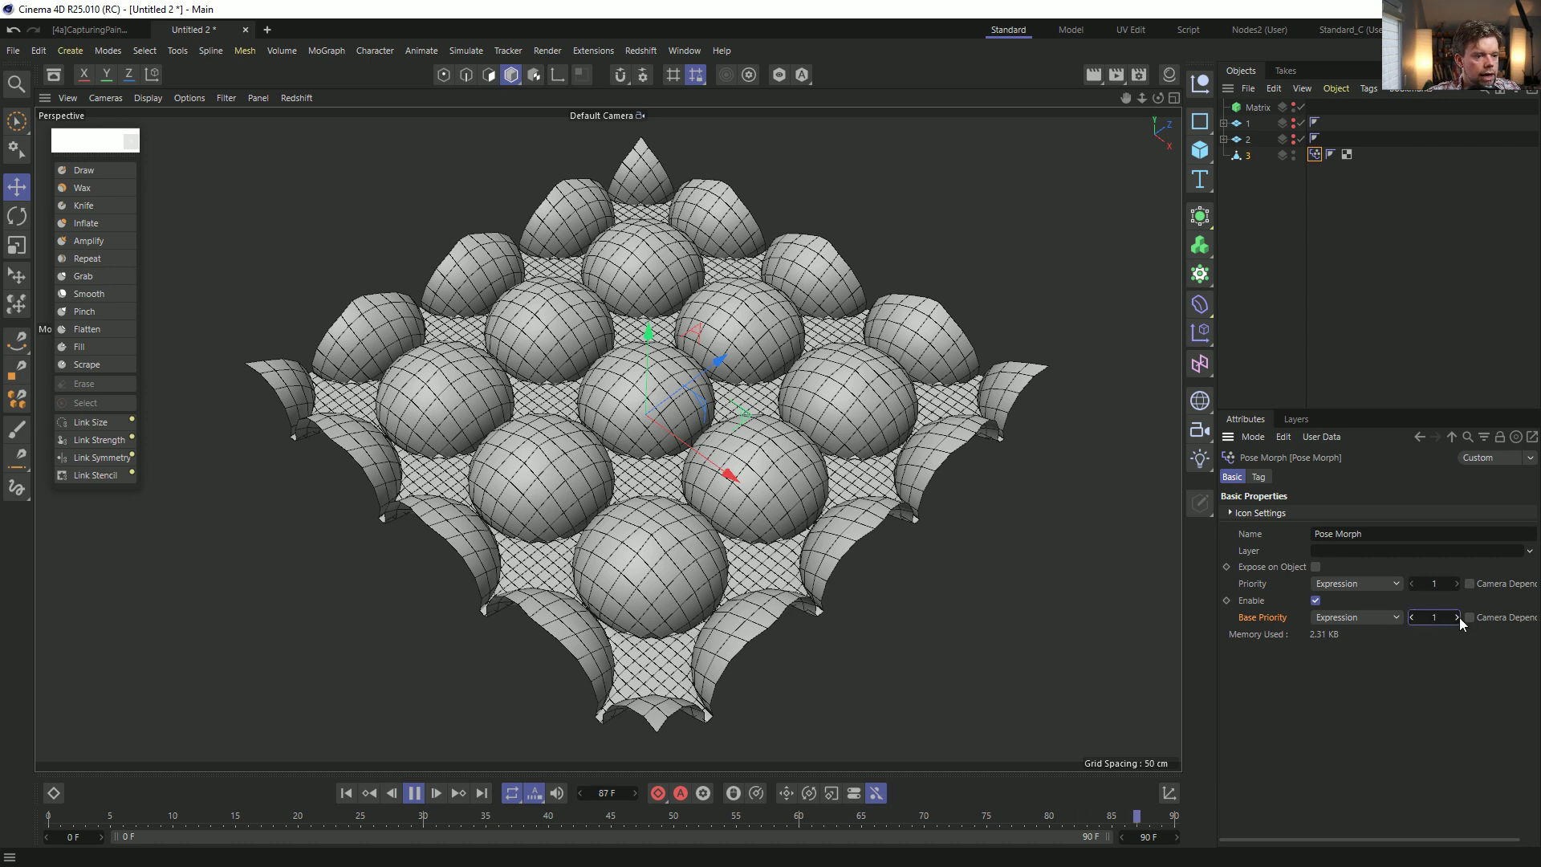
pyautogui.click(1412, 584)
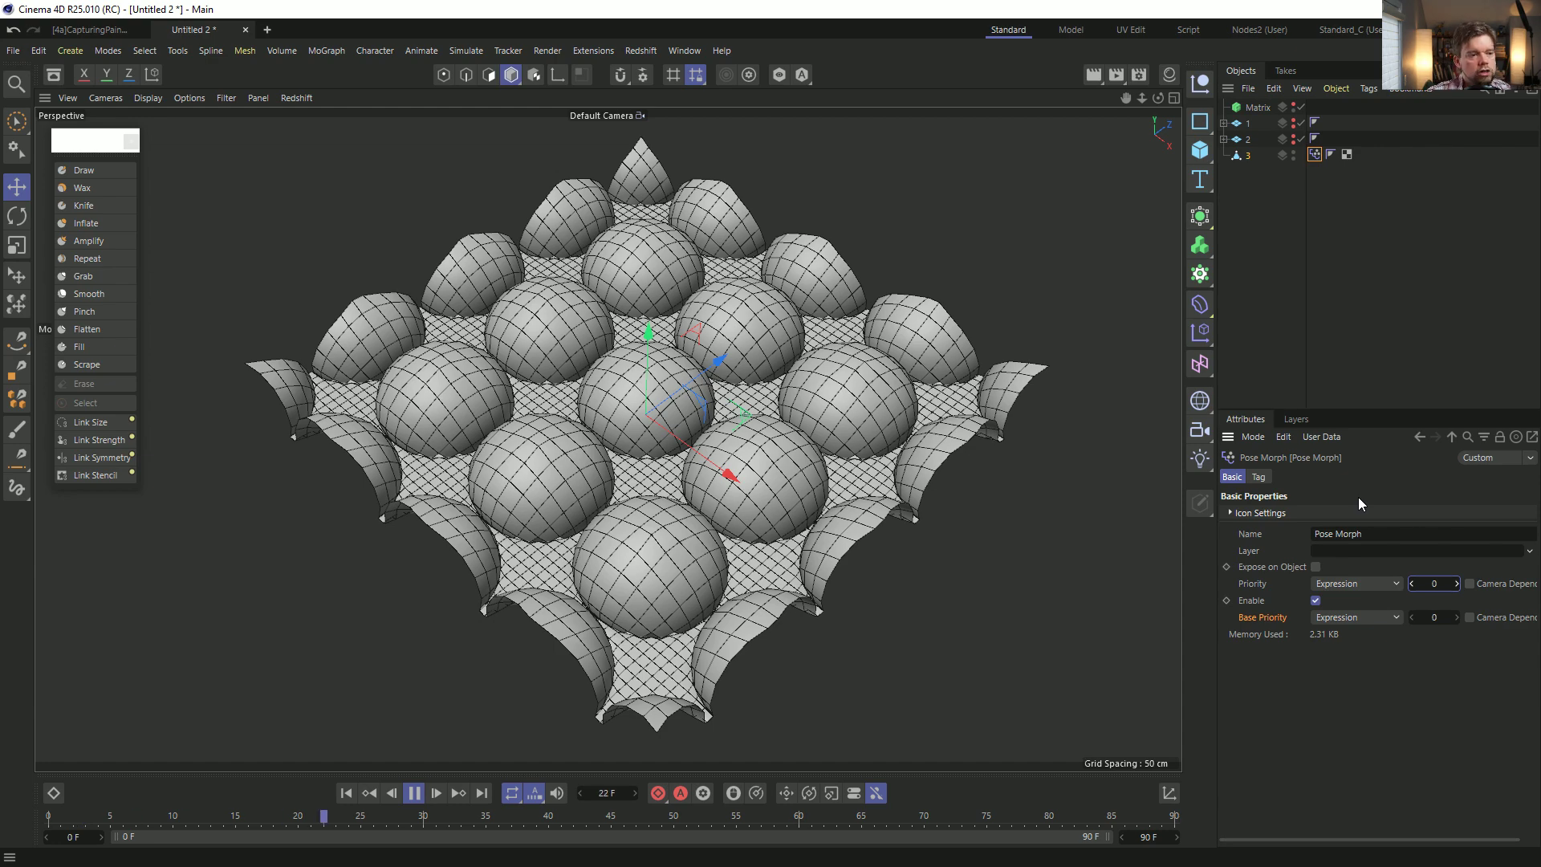
pyautogui.click(1258, 477)
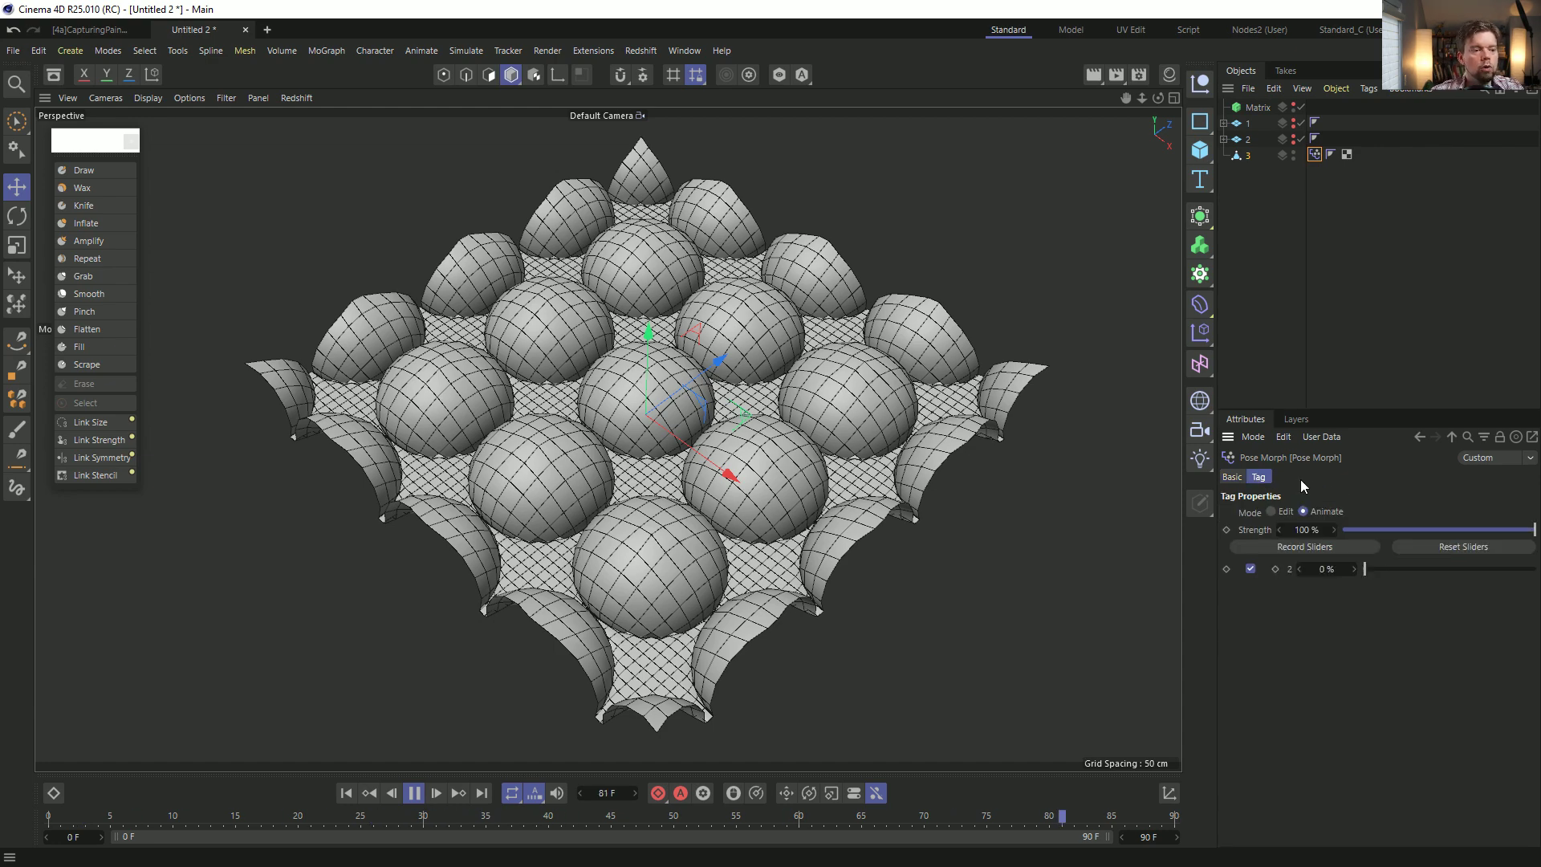
# Test Relative mixing for pose 2 with Animate mode at 100 %, and restore Absolute mixing in Edit mode.
pyautogui.click(1272, 512)
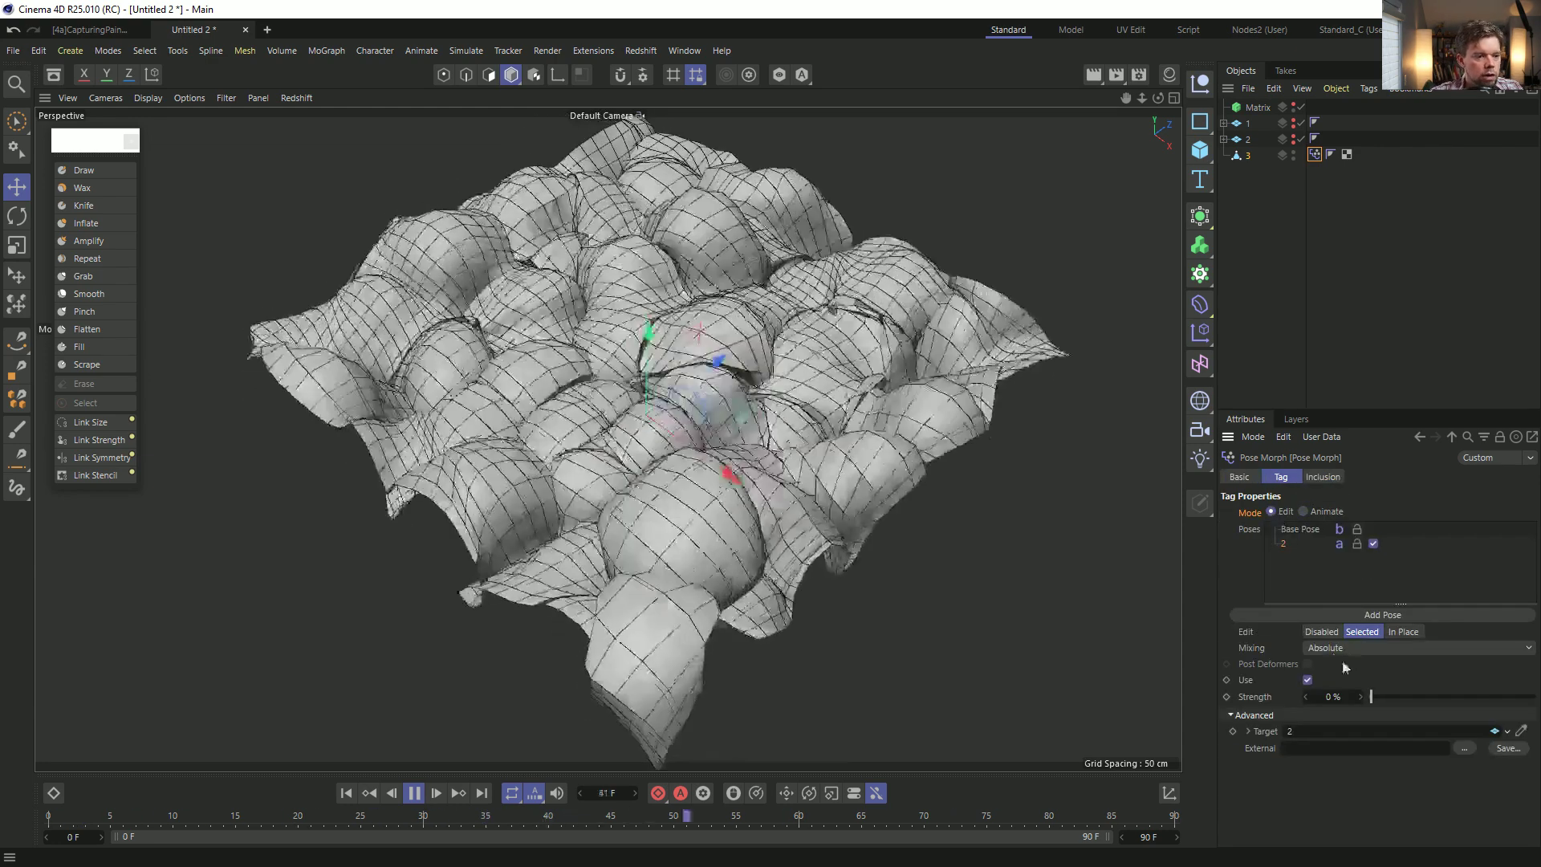
pyautogui.click(1347, 649)
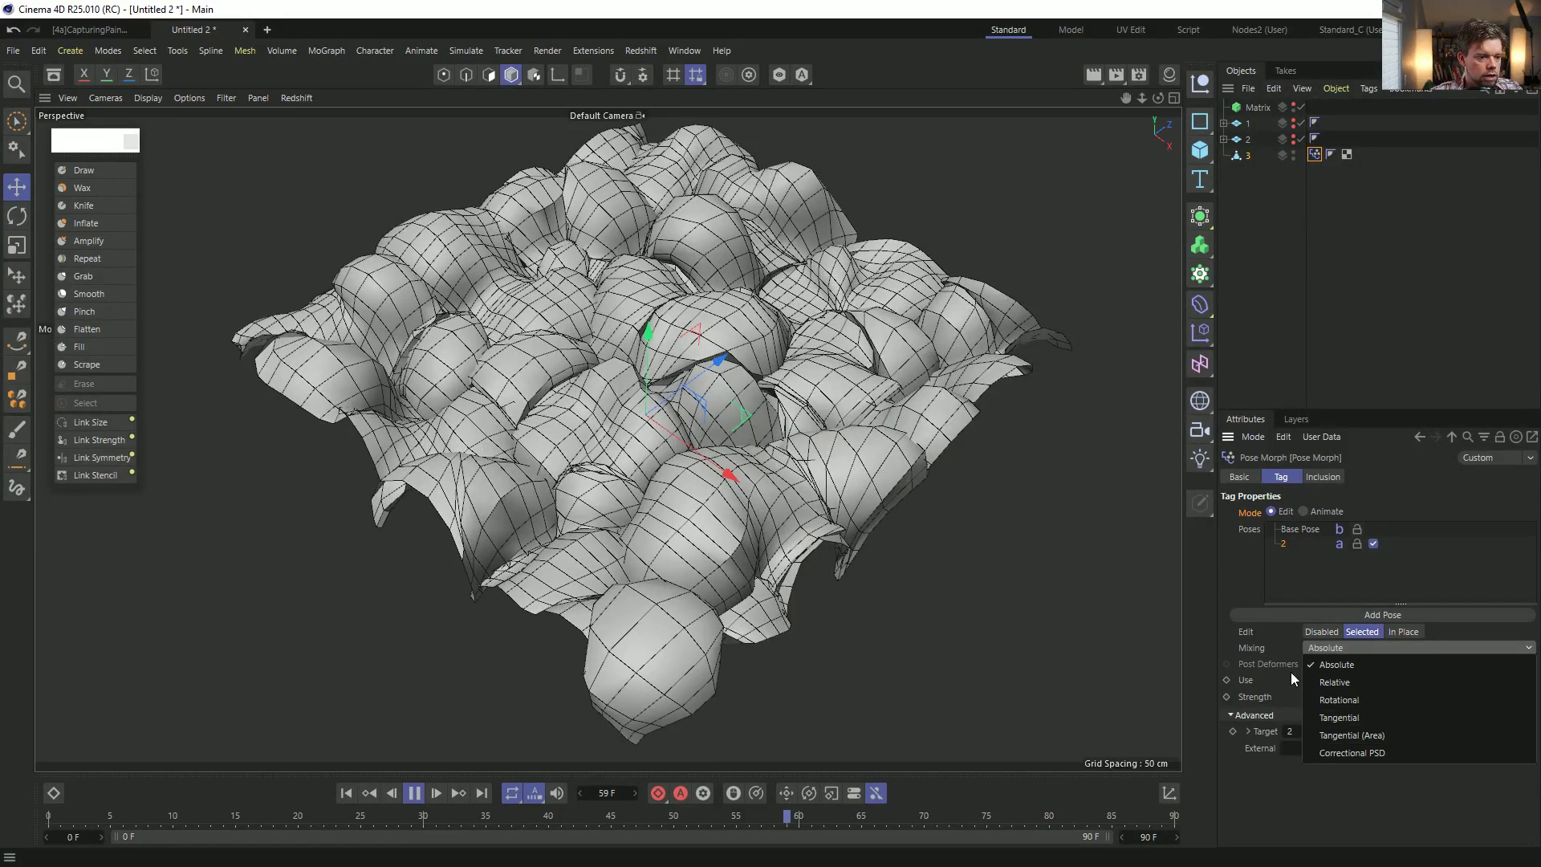
pyautogui.click(1334, 681)
pyautogui.click(1302, 512)
pyautogui.moveTo(1364, 569); pyautogui.dragTo(1533, 569)
pyautogui.click(1330, 647)
pyautogui.click(1339, 663)
pyautogui.click(1303, 511)
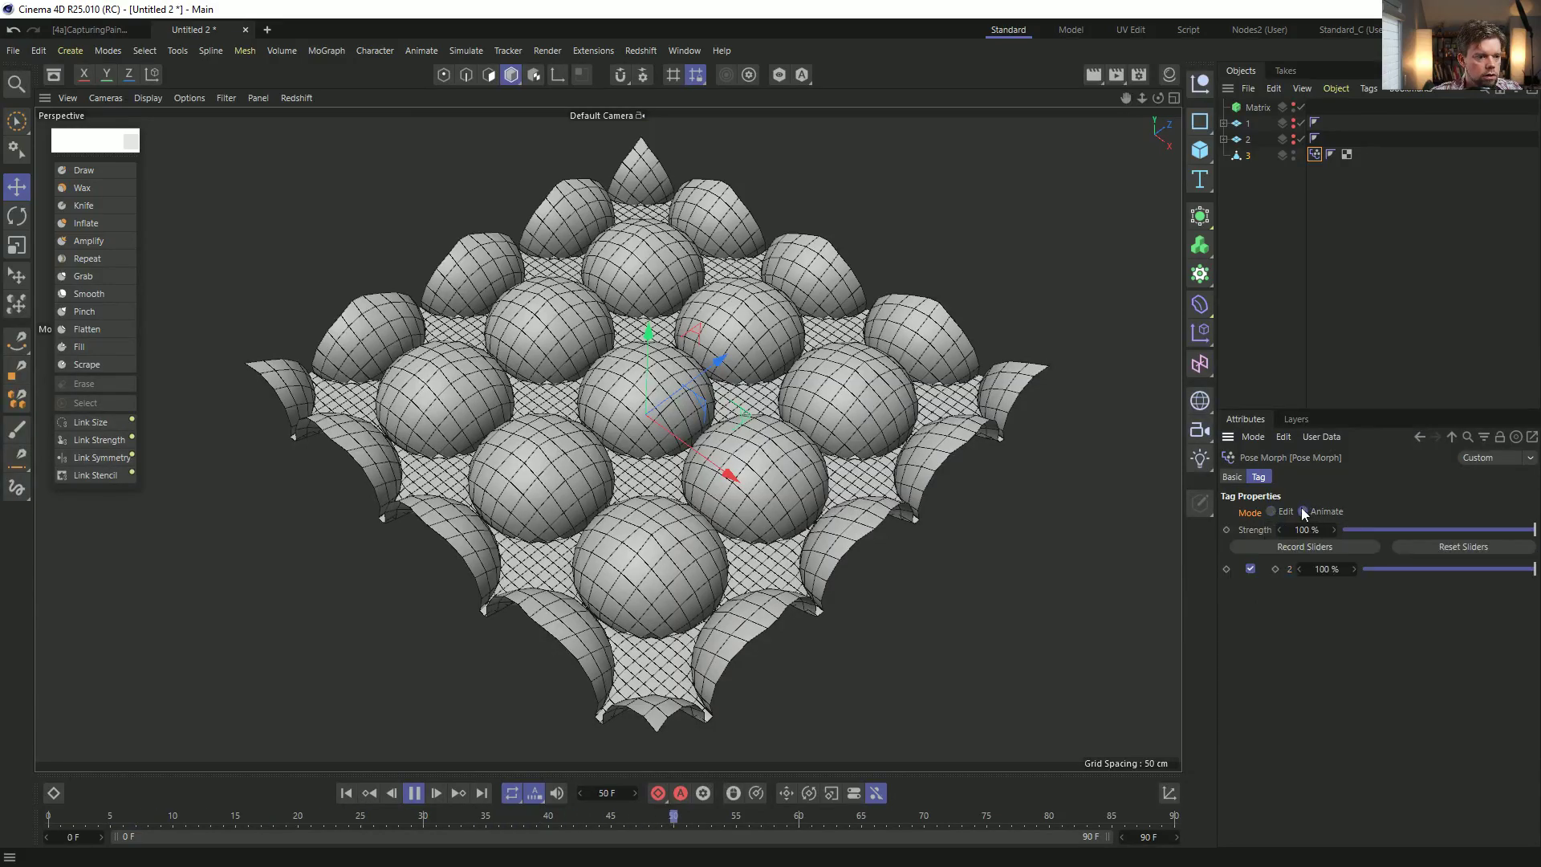
pyautogui.click(1272, 511)
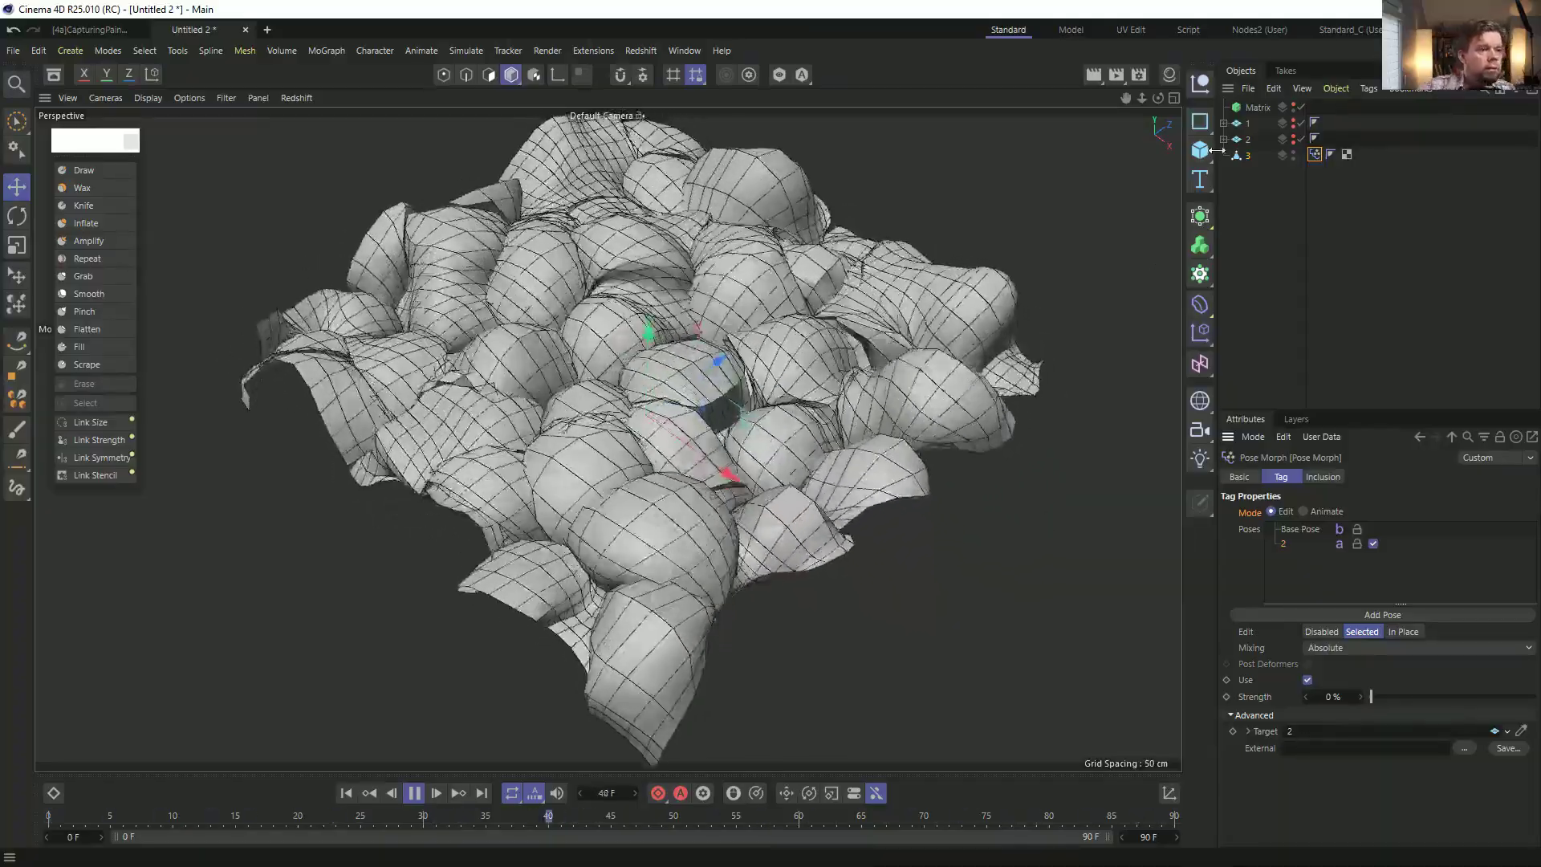
# Select plane 1, stop playback and return the timeline to the first frame.
pyautogui.click(1249, 122)
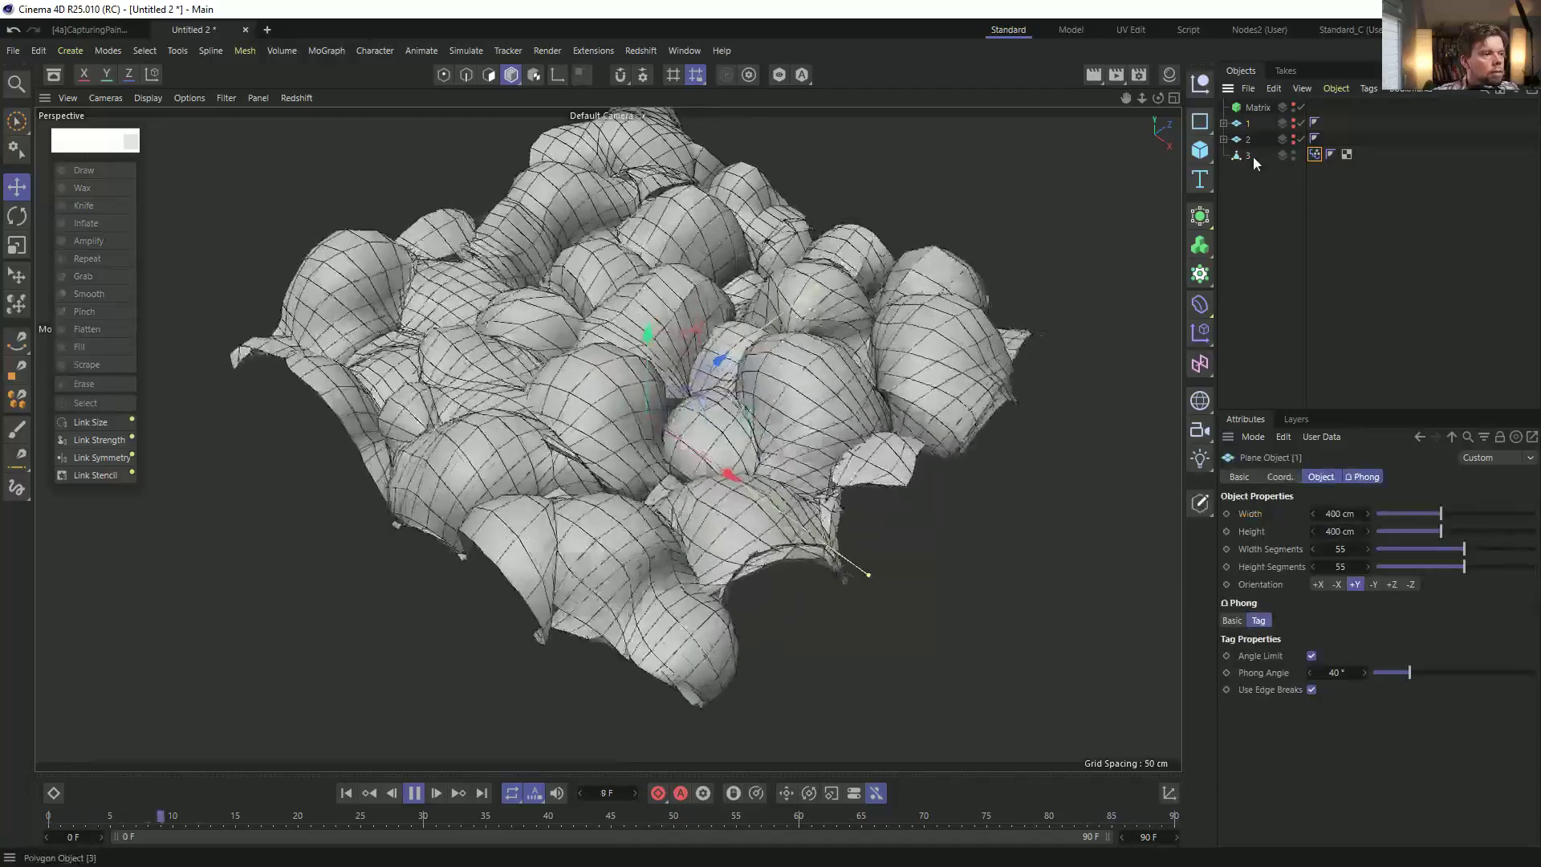
pyautogui.click(414, 793)
pyautogui.click(350, 793)
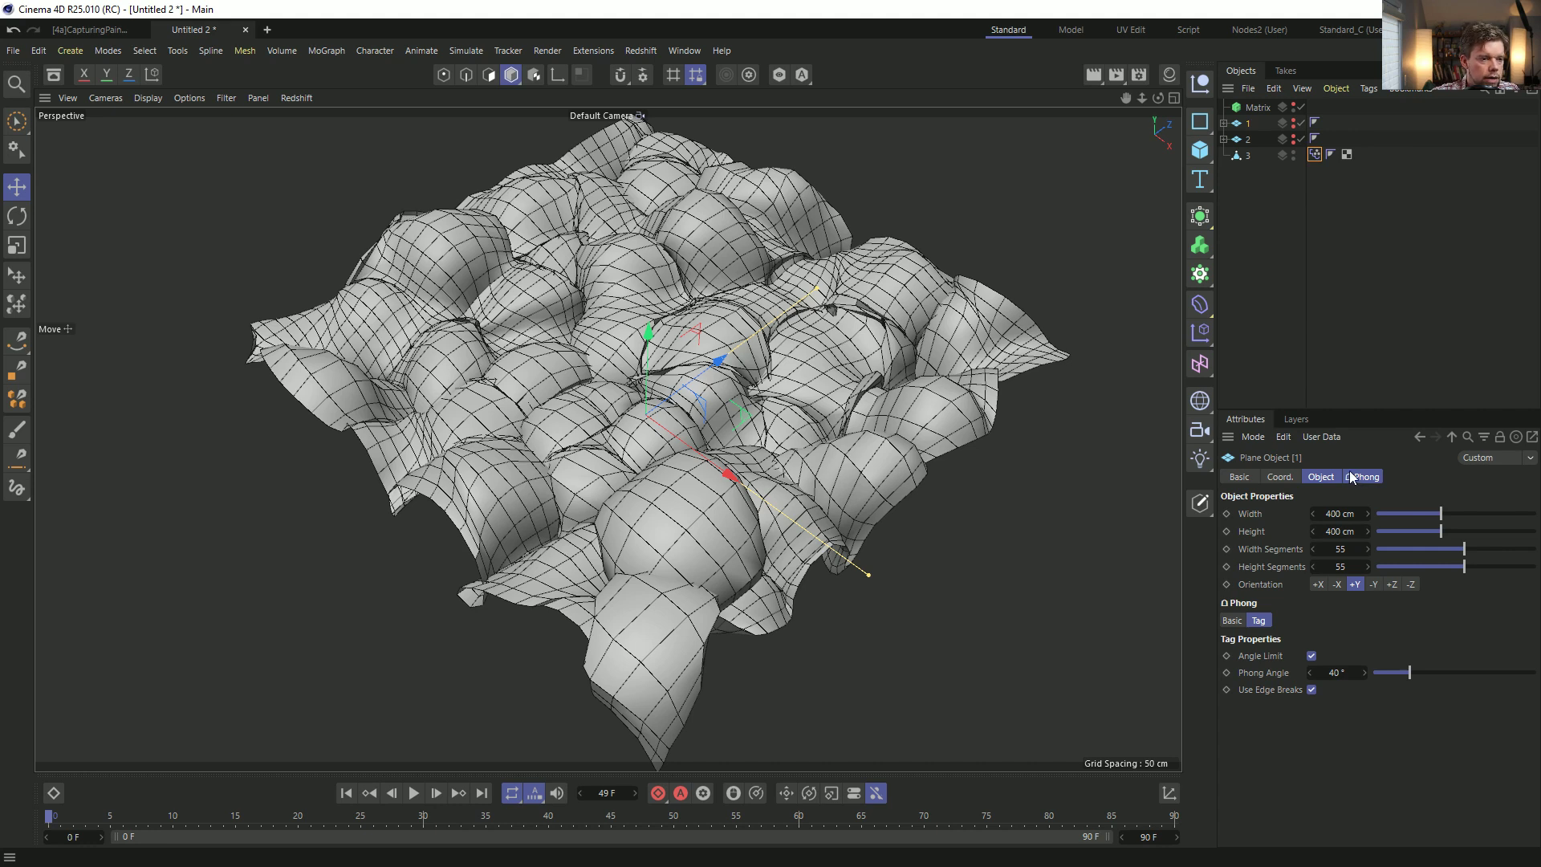
# Compare the Pose Morph tag's Animate and Edit modes, resume playback and set pose 2's strength to 100 % in Edit mode.
pyautogui.click(1315, 155)
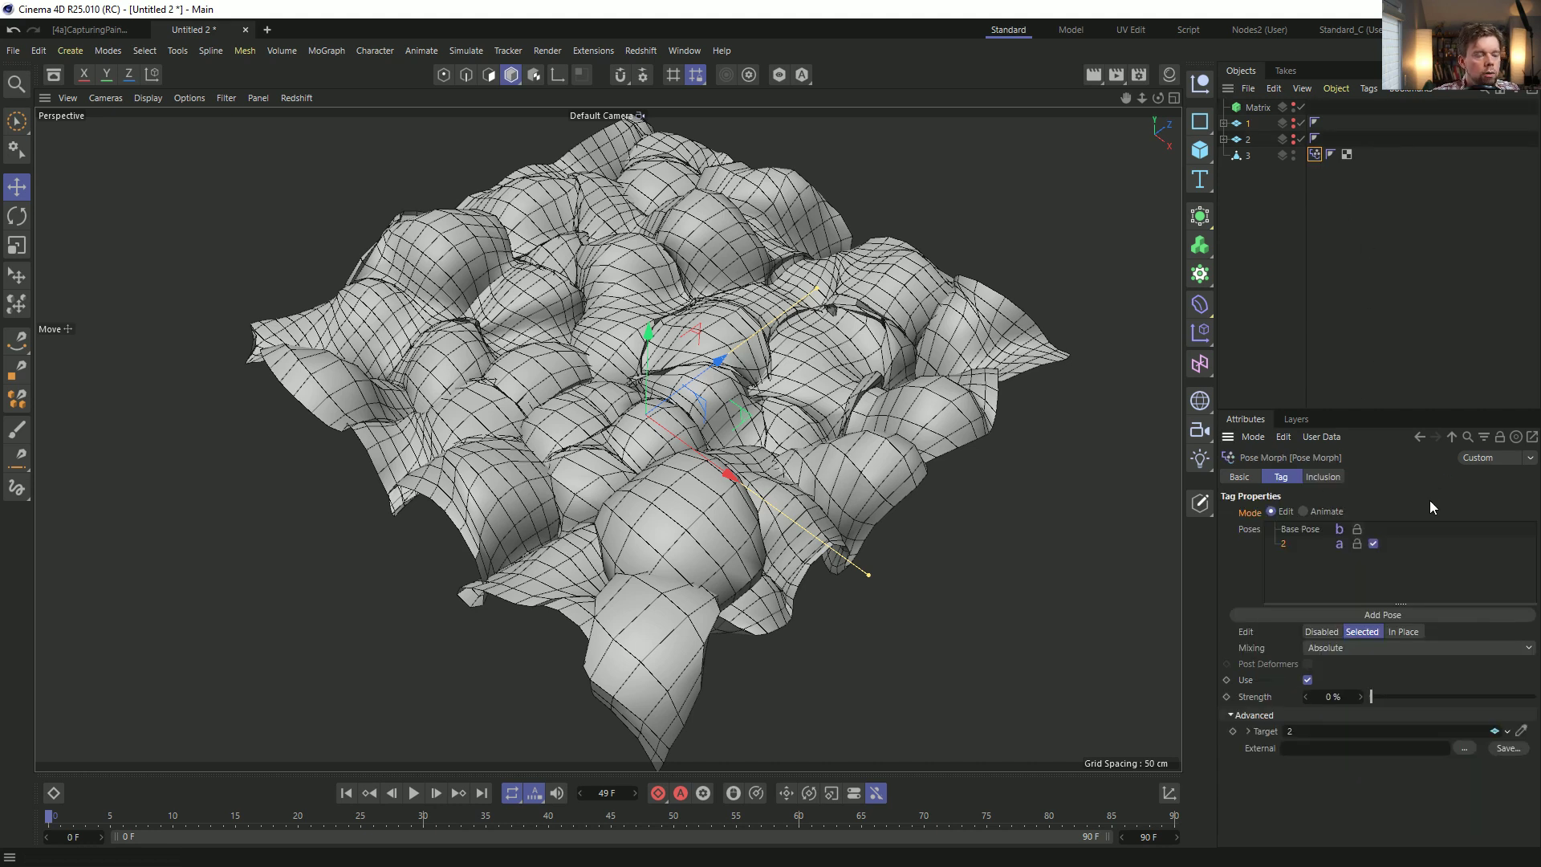
pyautogui.click(1305, 511)
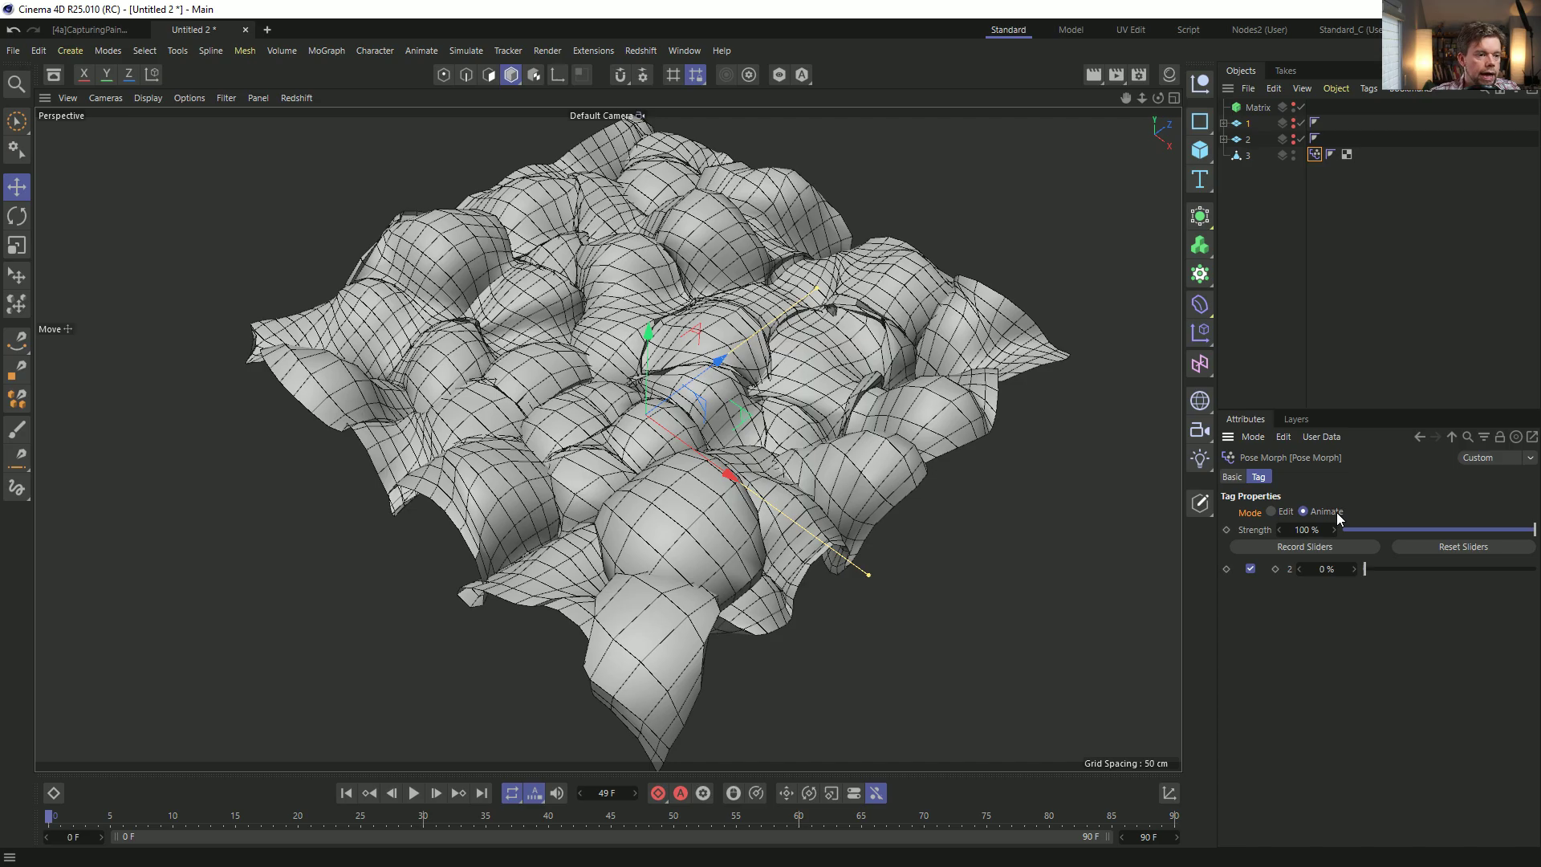
pyautogui.click(1272, 511)
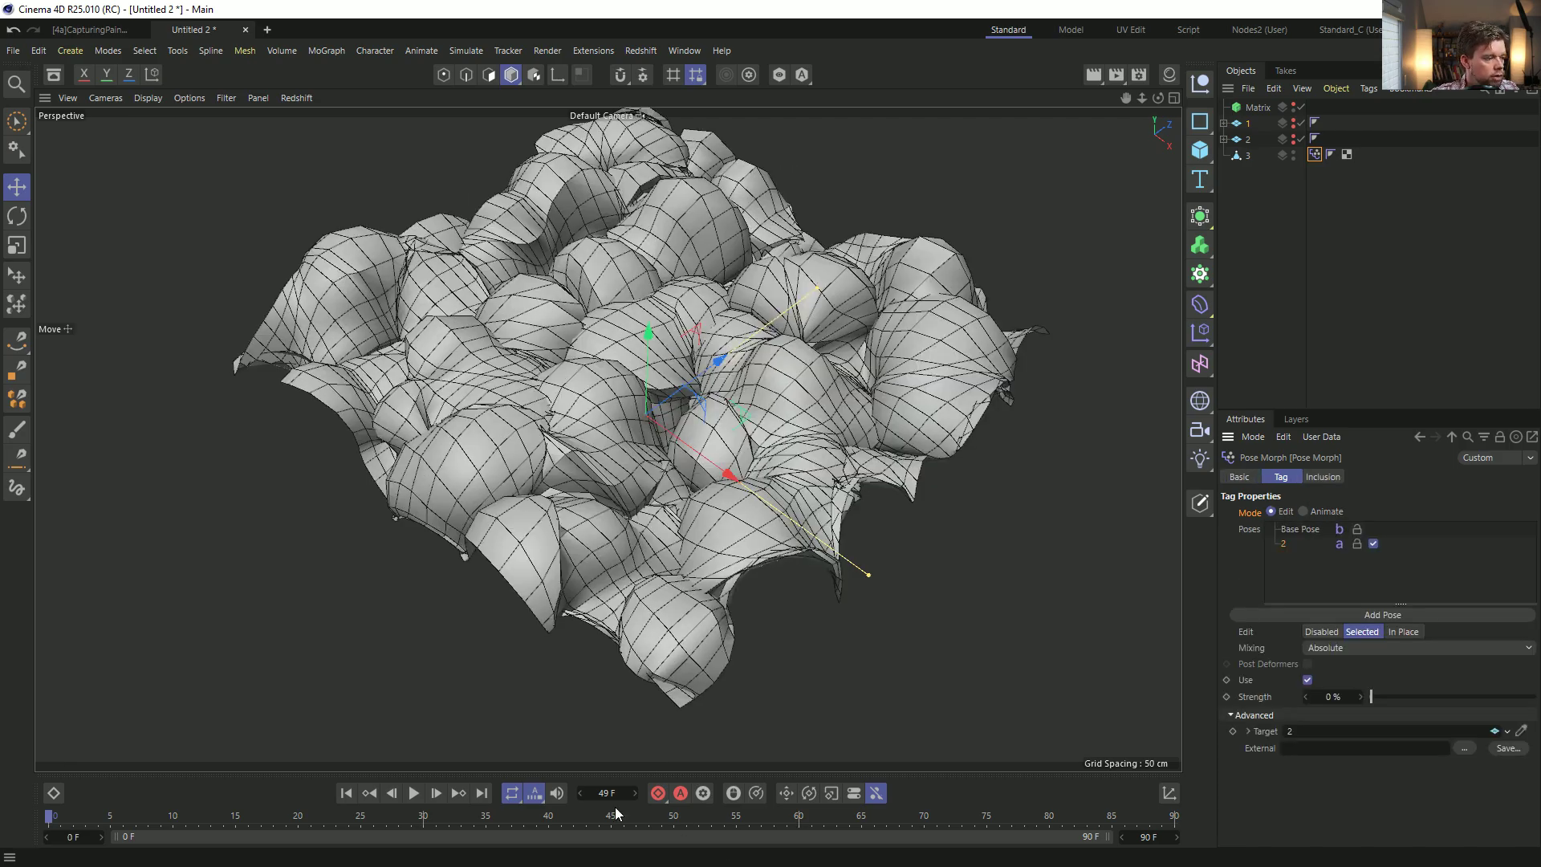
pyautogui.click(411, 792)
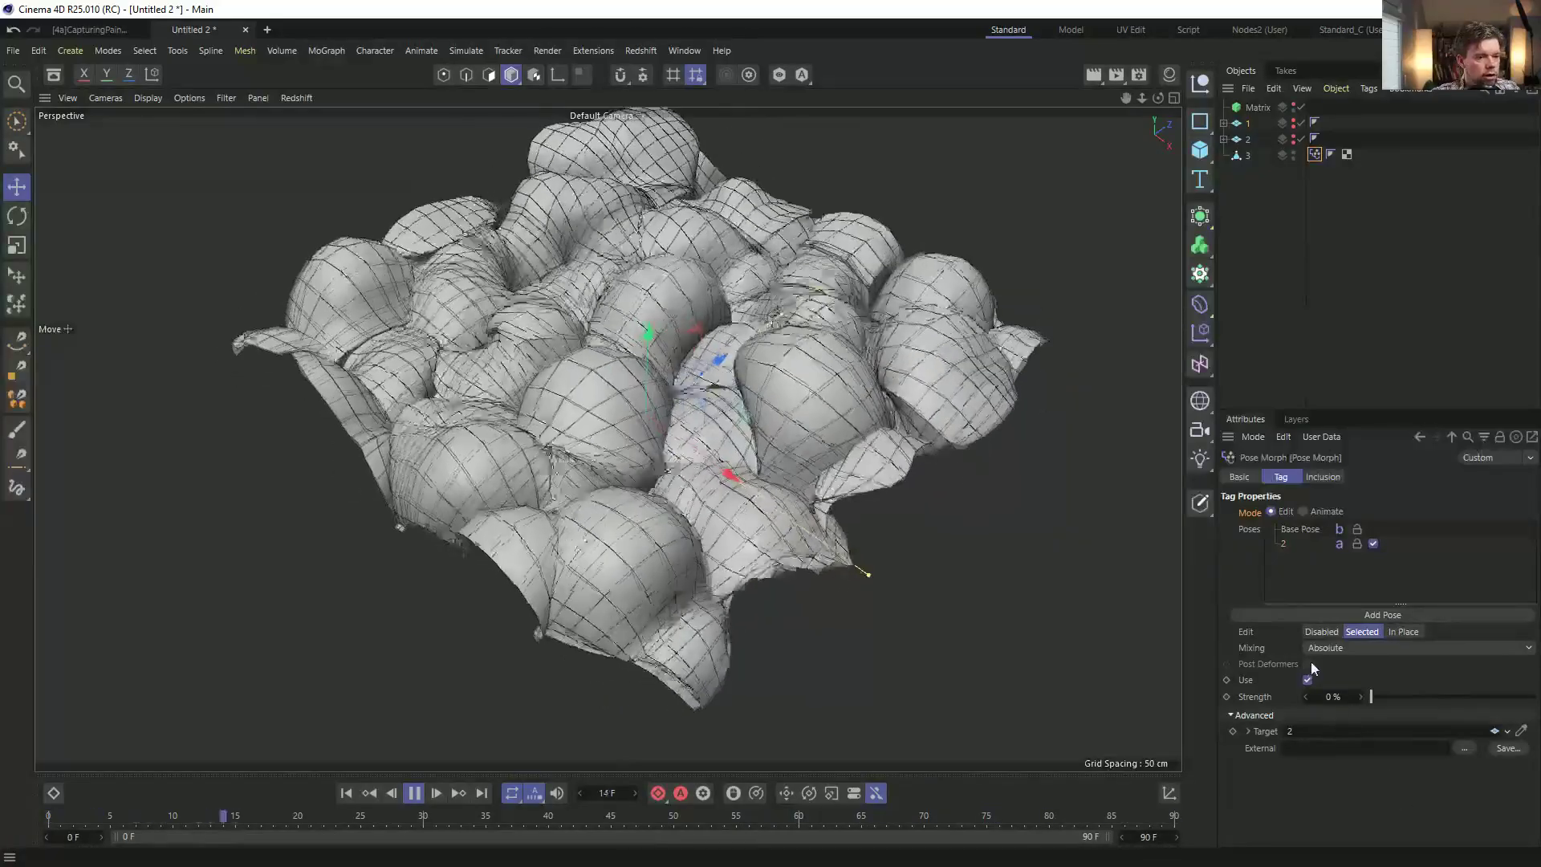
pyautogui.moveTo(1384, 697); pyautogui.dragTo(1534, 696)
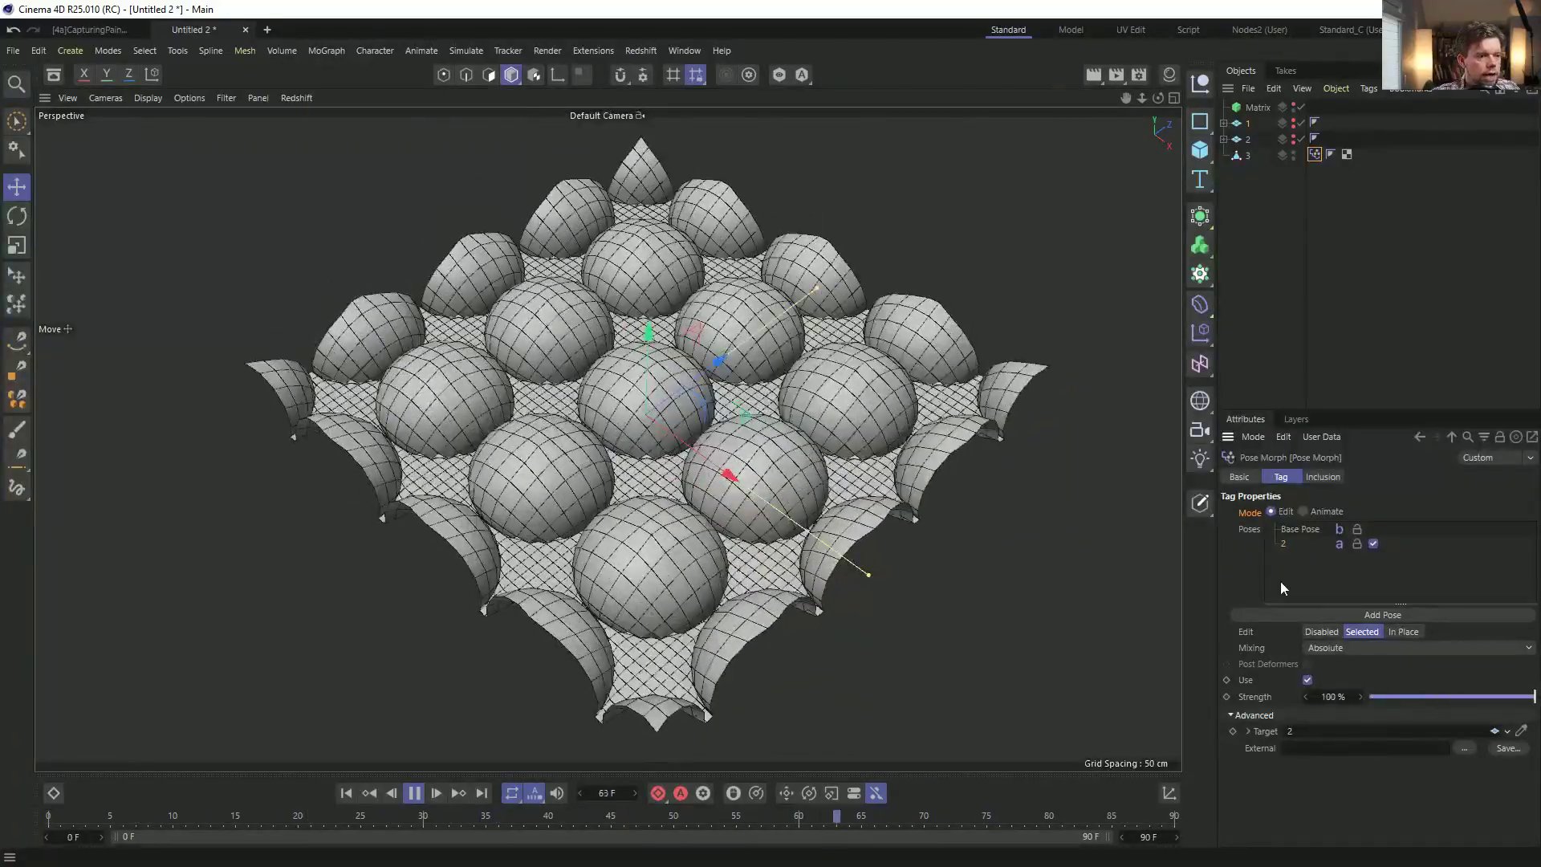
# Add a Morph deformer under polygon object 3, link its Pose Morph tag and keep target 2 at 100 %.
pyautogui.click(1197, 309)
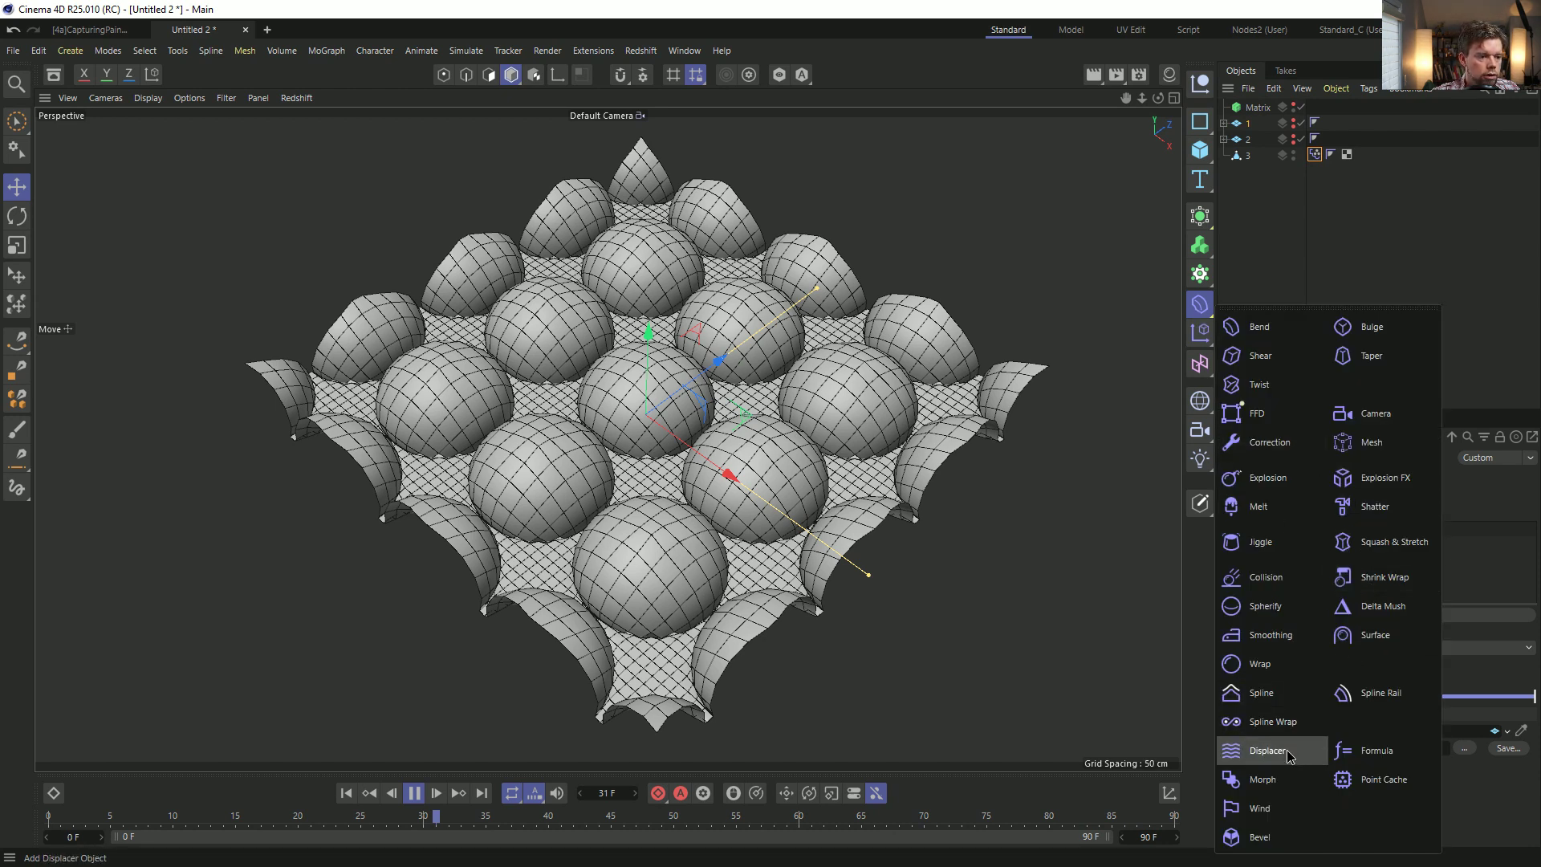
pyautogui.click(1284, 787)
pyautogui.moveTo(1256, 107); pyautogui.dragTo(1312, 541)
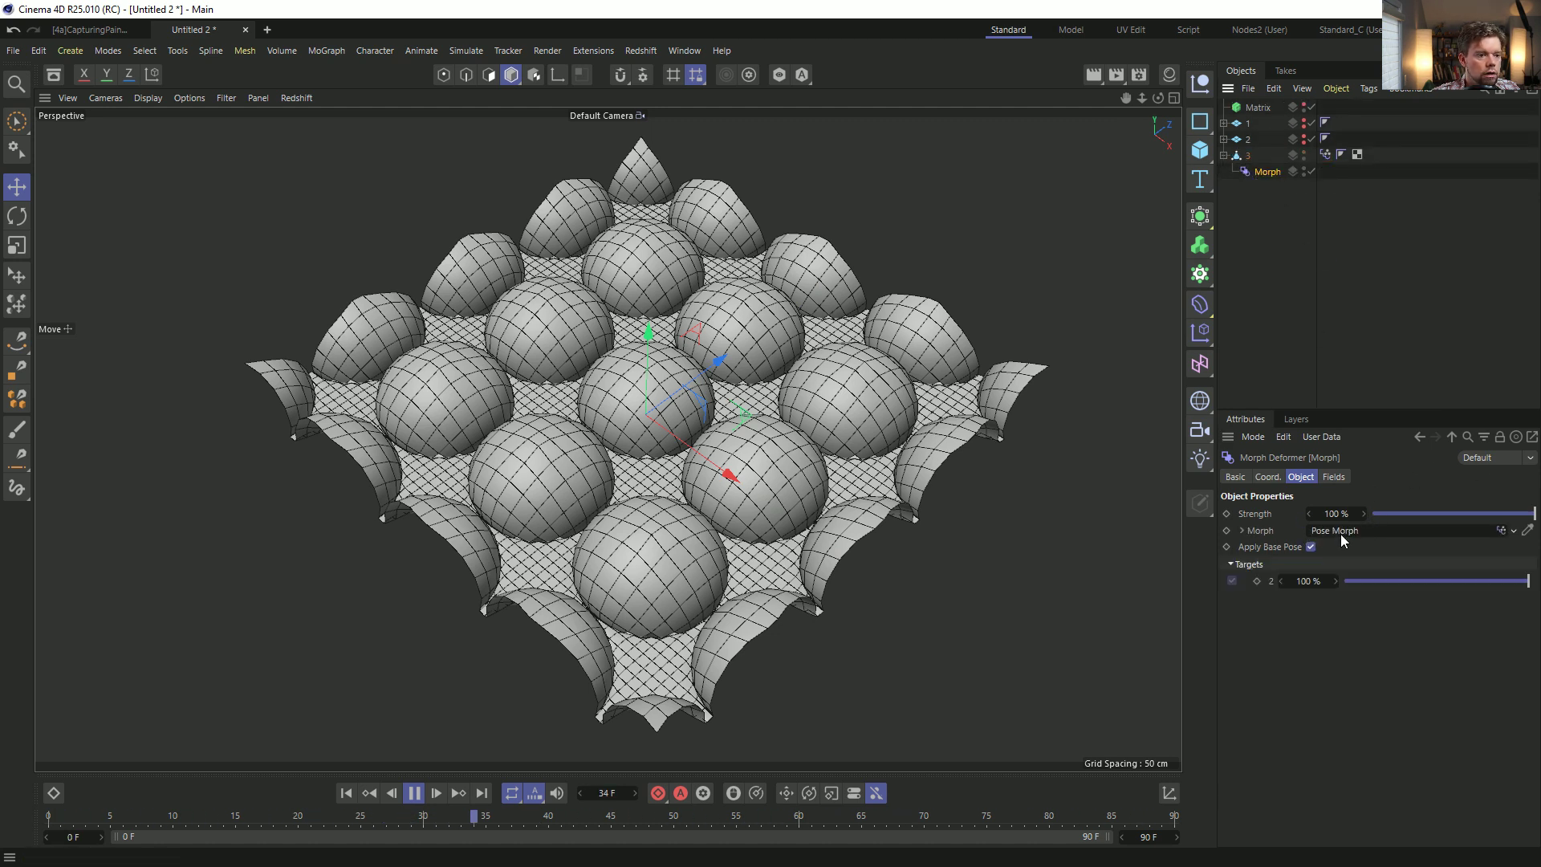
pyautogui.moveTo(1400, 581)
pyautogui.mouseDown()
pyautogui.moveTo(1419, 589)
pyautogui.moveTo(1377, 590)
pyautogui.moveTo(1532, 582)
pyautogui.moveTo(1350, 589)
pyautogui.moveTo(1531, 581)
pyautogui.mouseUp()
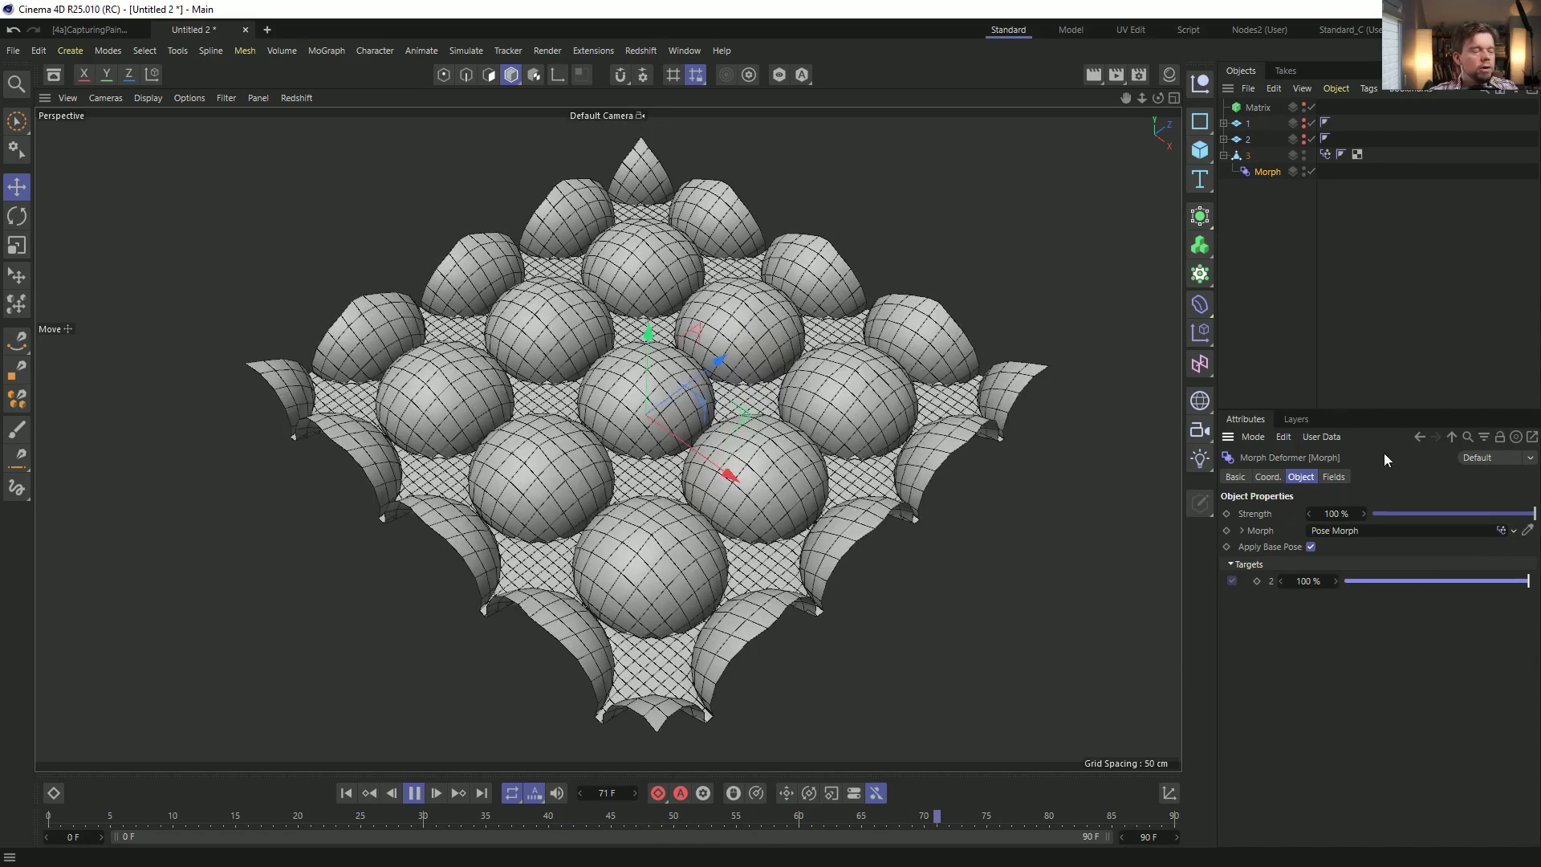
# Add a Linear Field to the Morph deformer's falloff and shorten its length to about 74 cm.
pyautogui.click(1333, 476)
pyautogui.click(1264, 634)
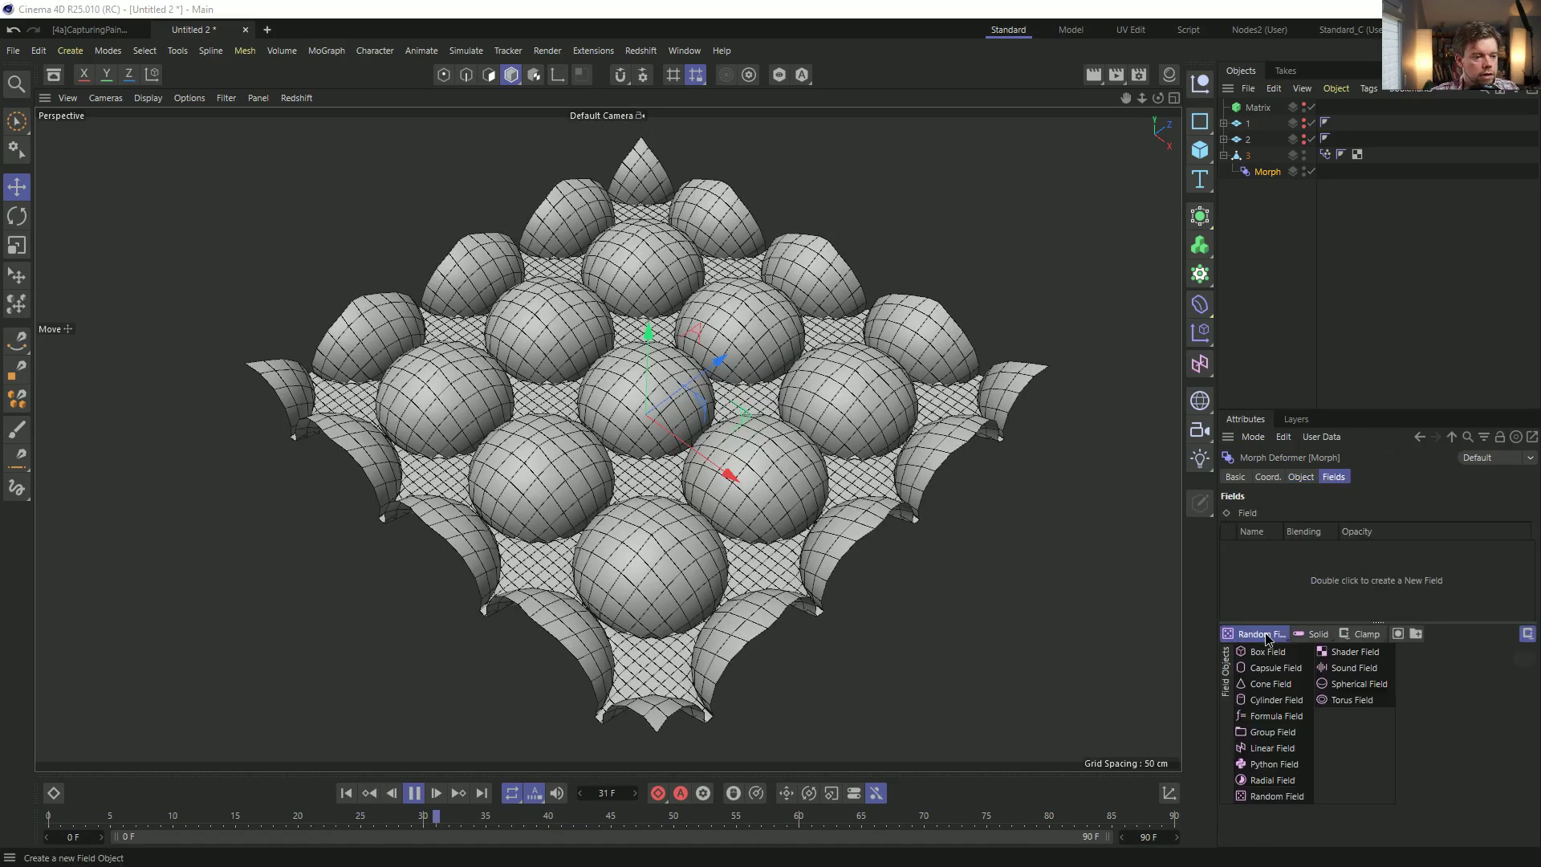
pyautogui.click(1275, 747)
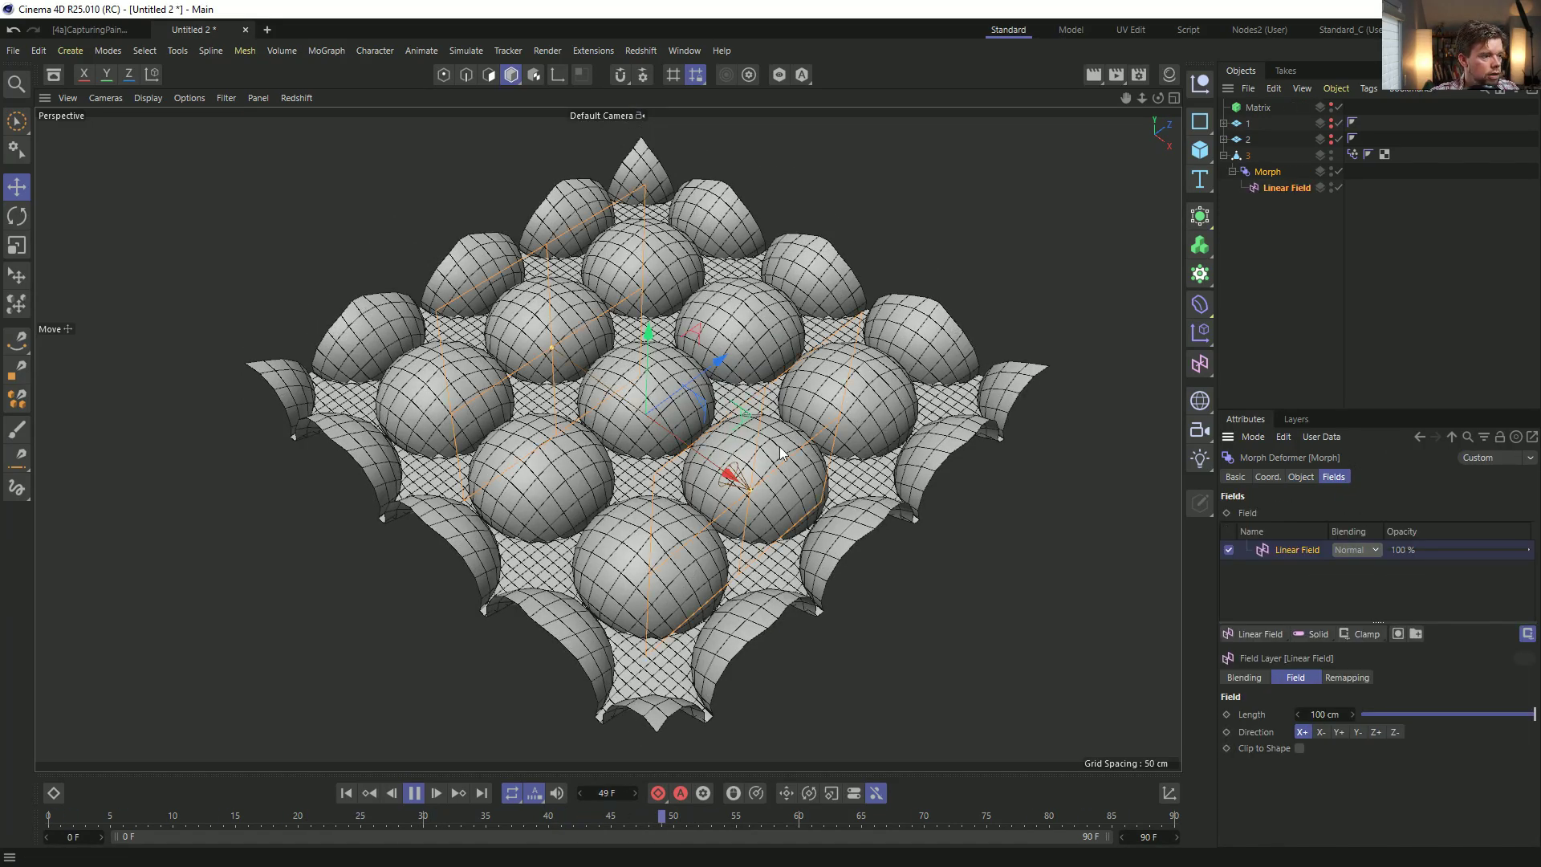
pyautogui.moveTo(748, 492); pyautogui.dragTo(723, 472)
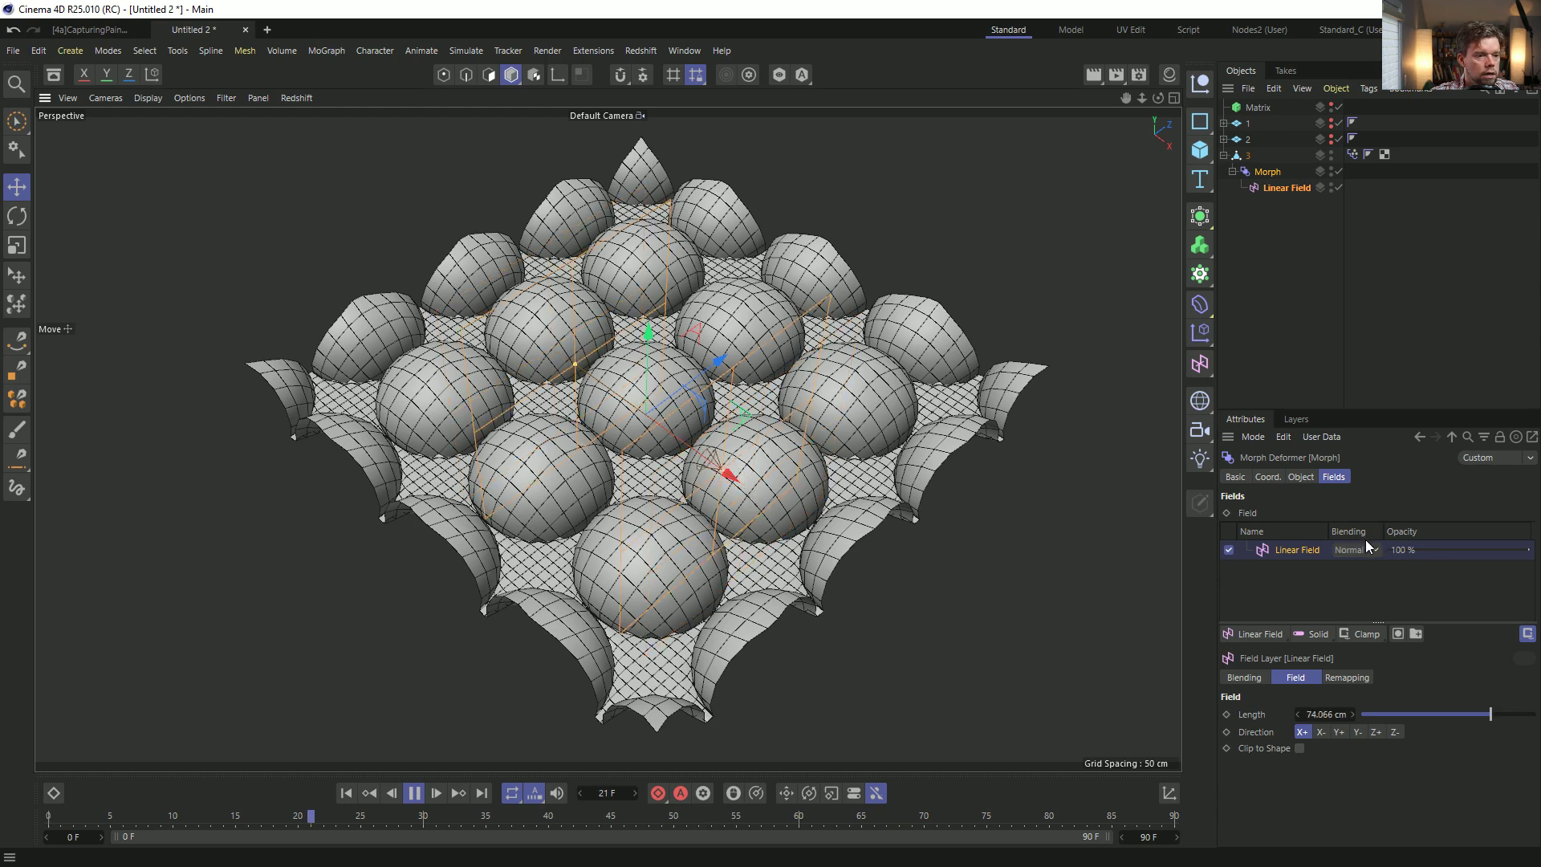
# Sweep the Morph deformer's target 2 strength between 0 % and 100 % to check the falloff's effect.
pyautogui.click(1300, 476)
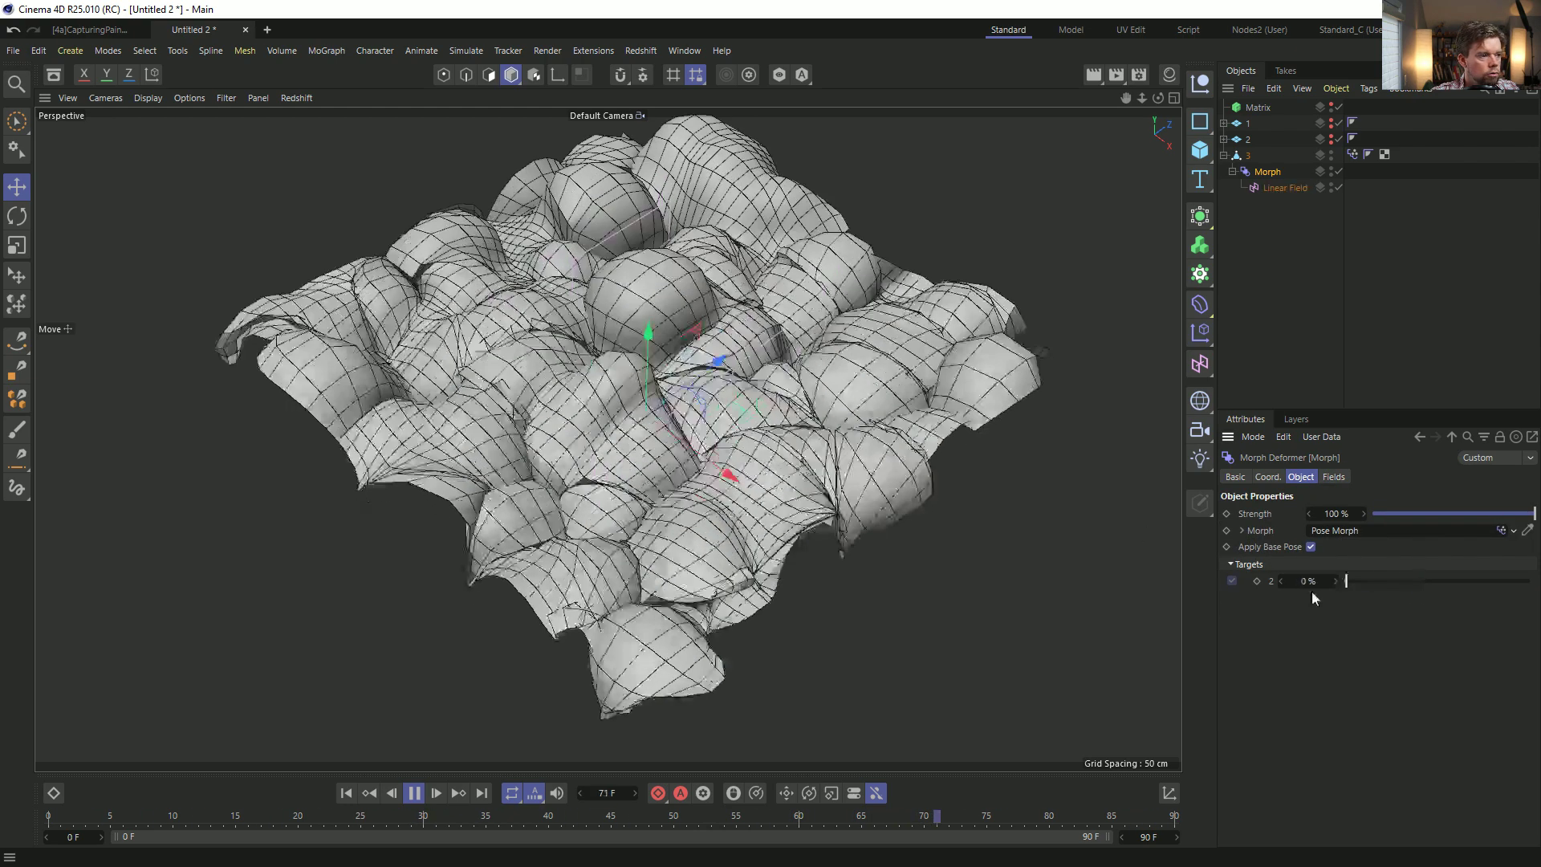
pyautogui.moveTo(1346, 580); pyautogui.dragTo(1529, 580)
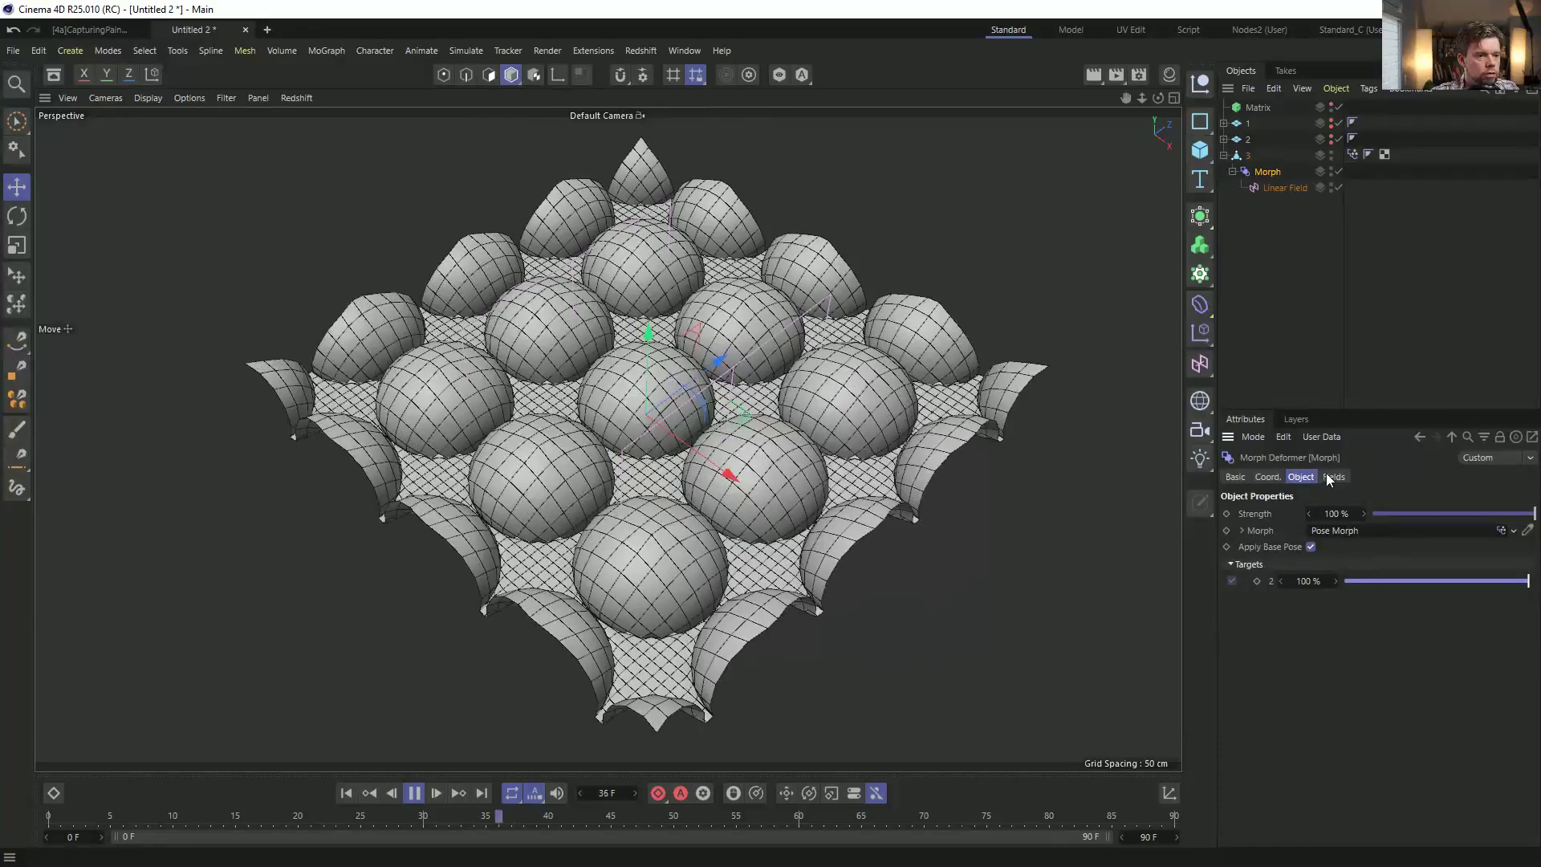
pyautogui.click(1333, 476)
# Inspect the Linear Field layer's remapping and field settings, and test target 2's strength again up to 100 %.
pyautogui.click(1297, 551)
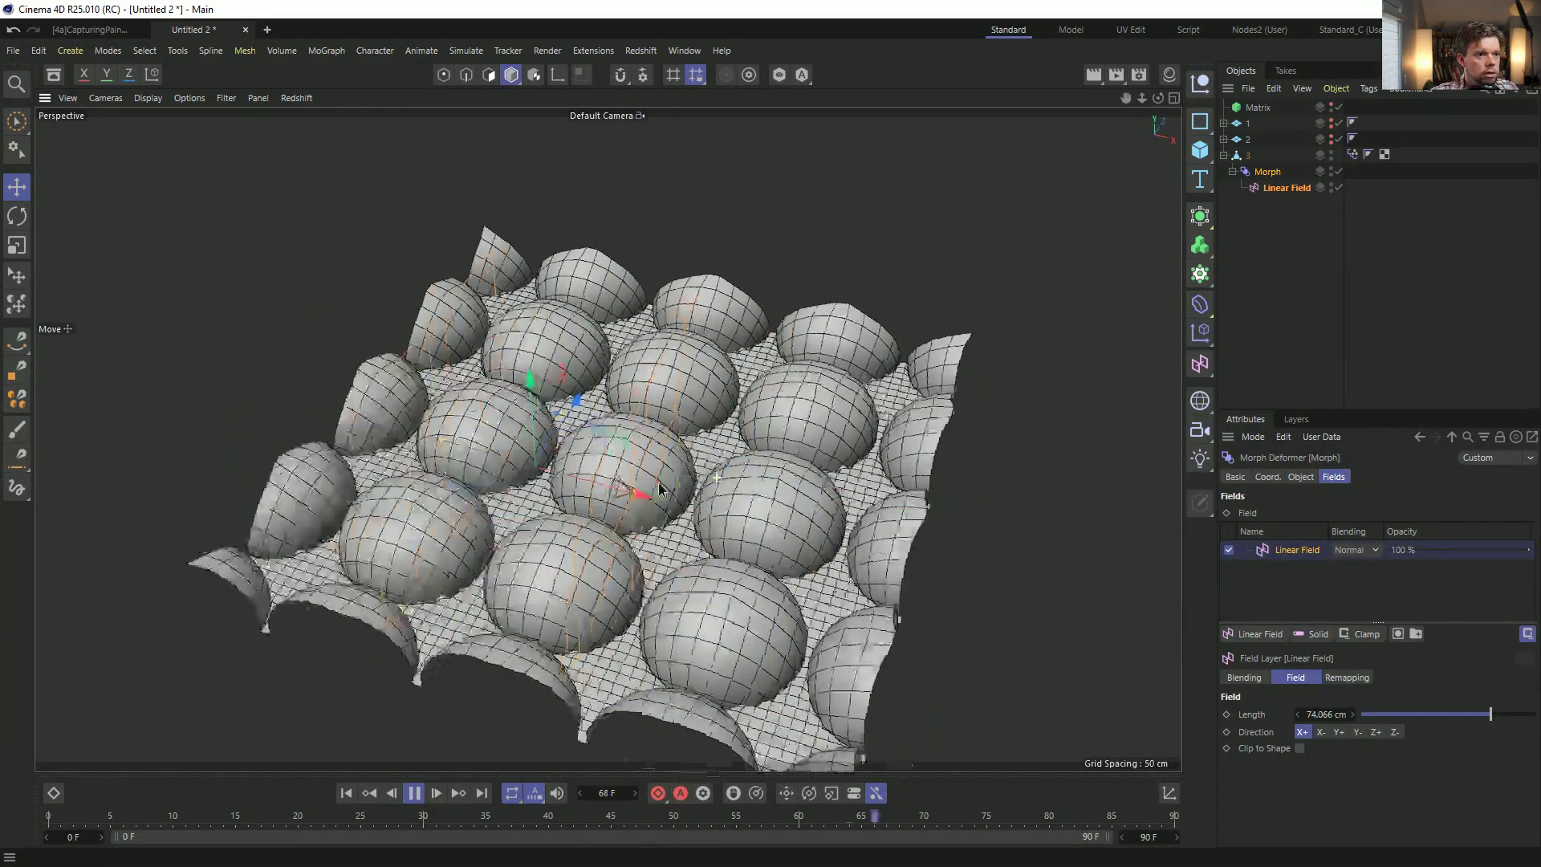
pyautogui.click(1347, 677)
pyautogui.click(1295, 678)
pyautogui.click(1337, 550)
pyautogui.click(1313, 477)
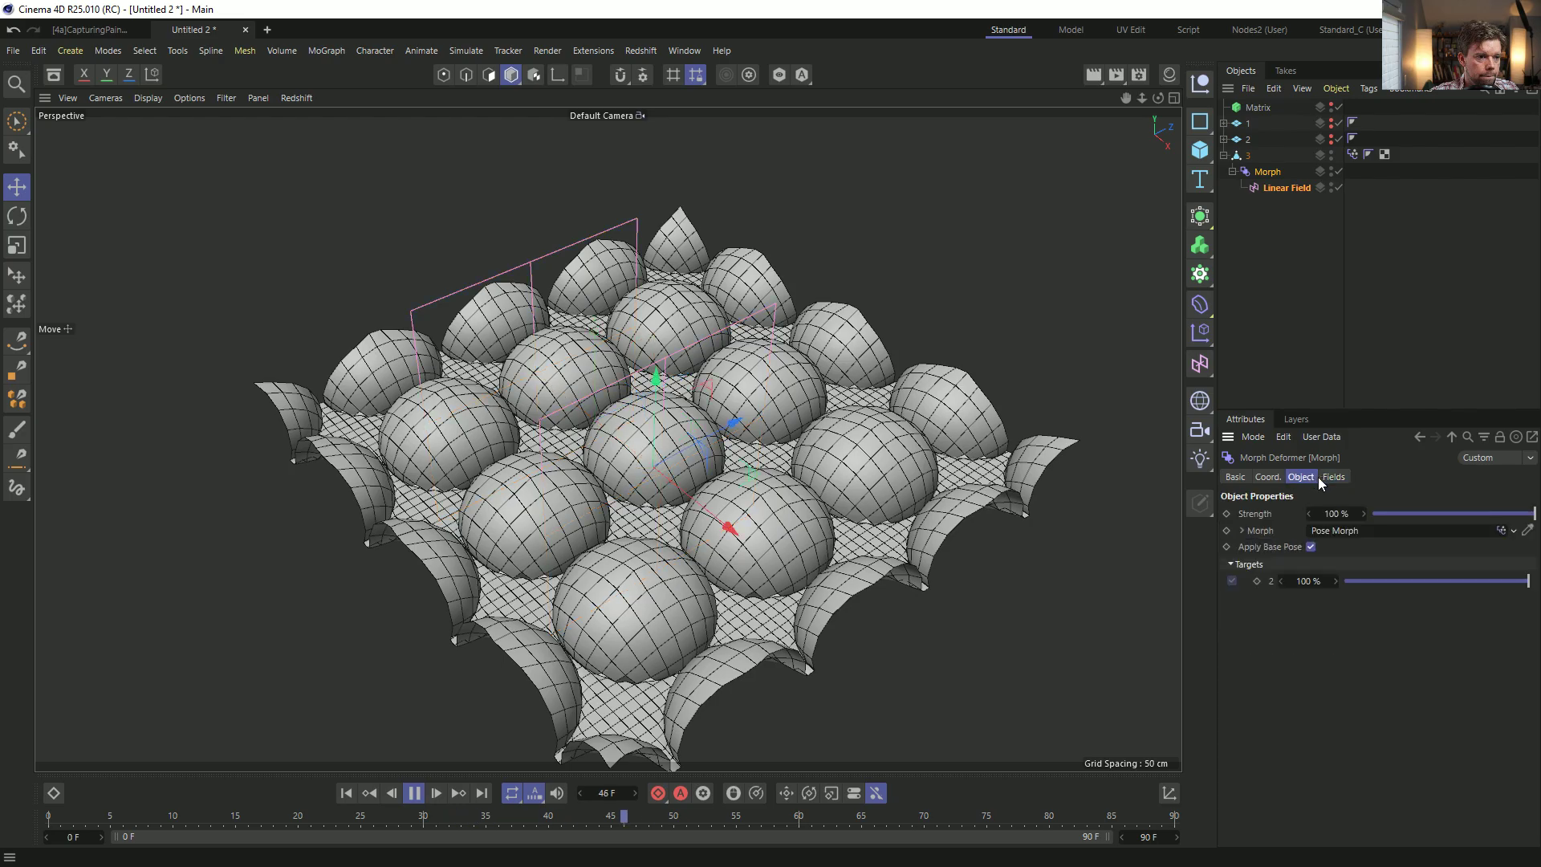
pyautogui.moveTo(1474, 581); pyautogui.dragTo(1527, 564)
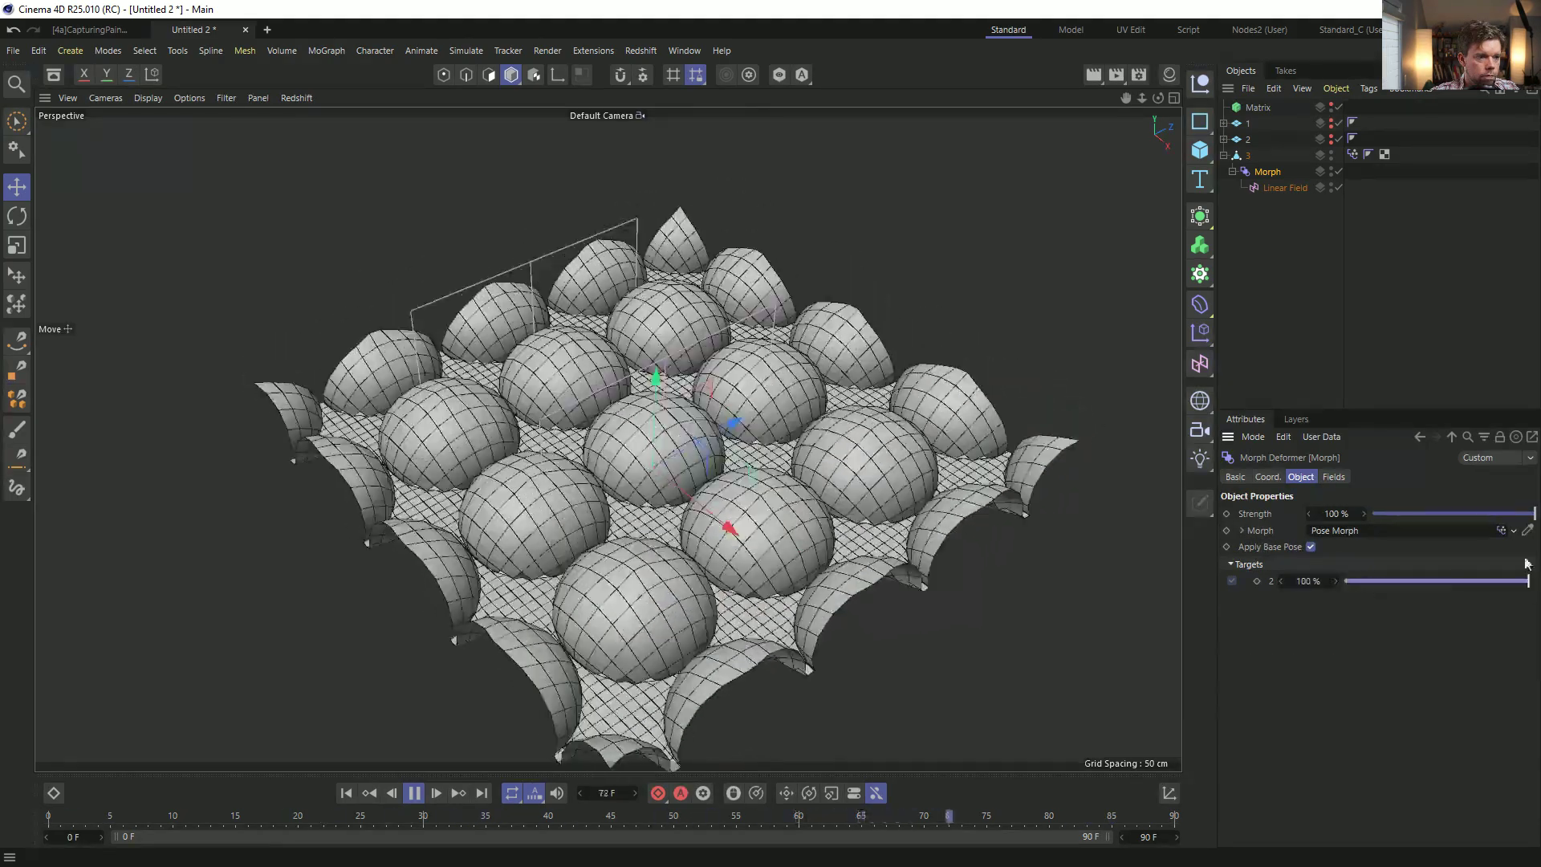
# Switch polygon object 3's Pose Morph tag to Animate mode and reselect the Morph deformer.
pyautogui.click(1366, 153)
pyautogui.click(1352, 154)
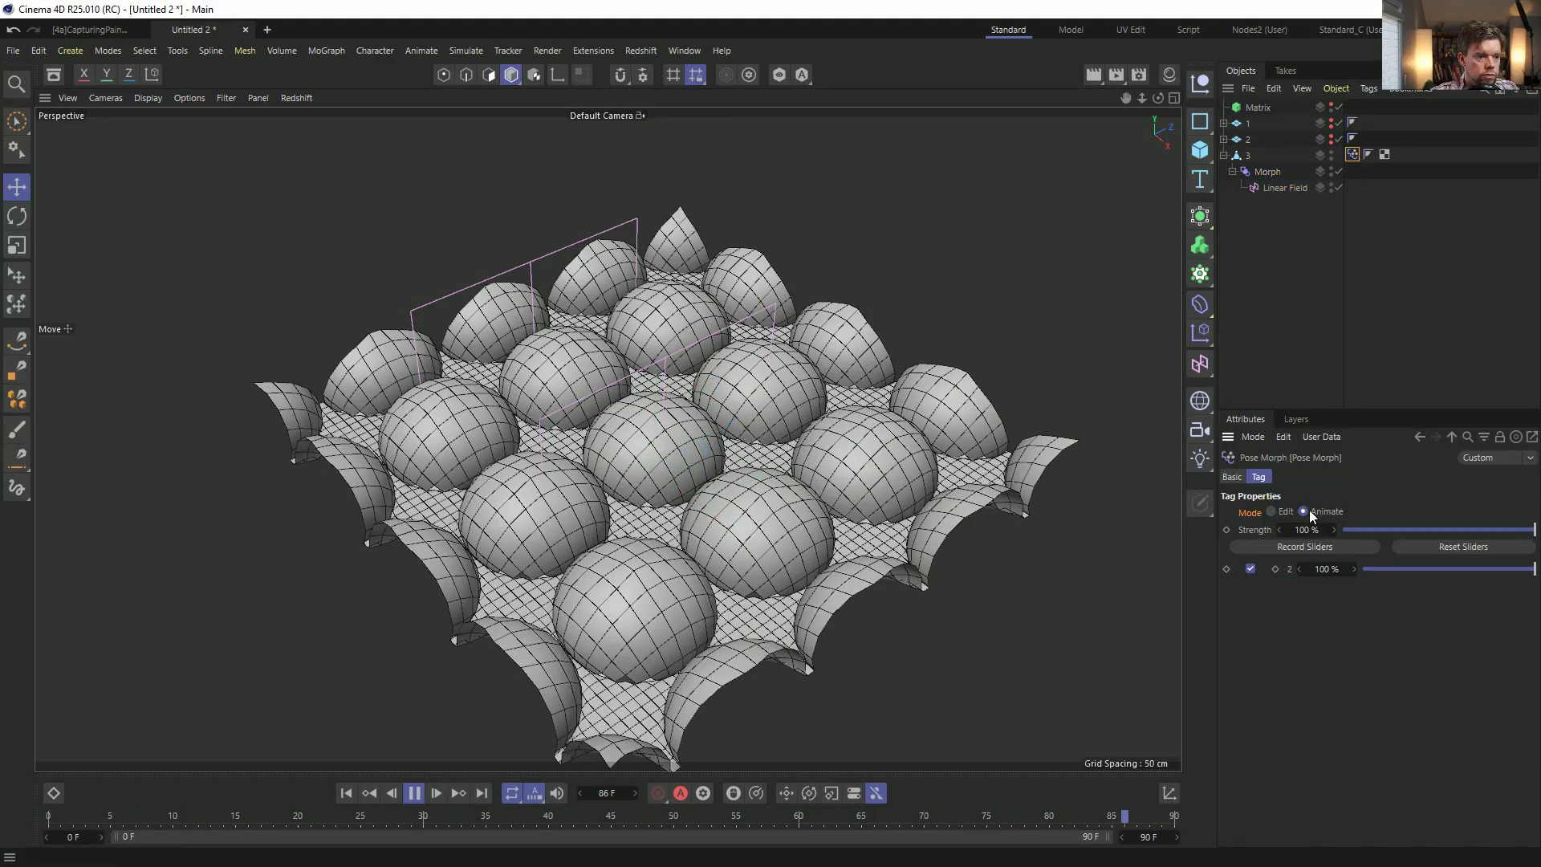
pyautogui.click(1272, 172)
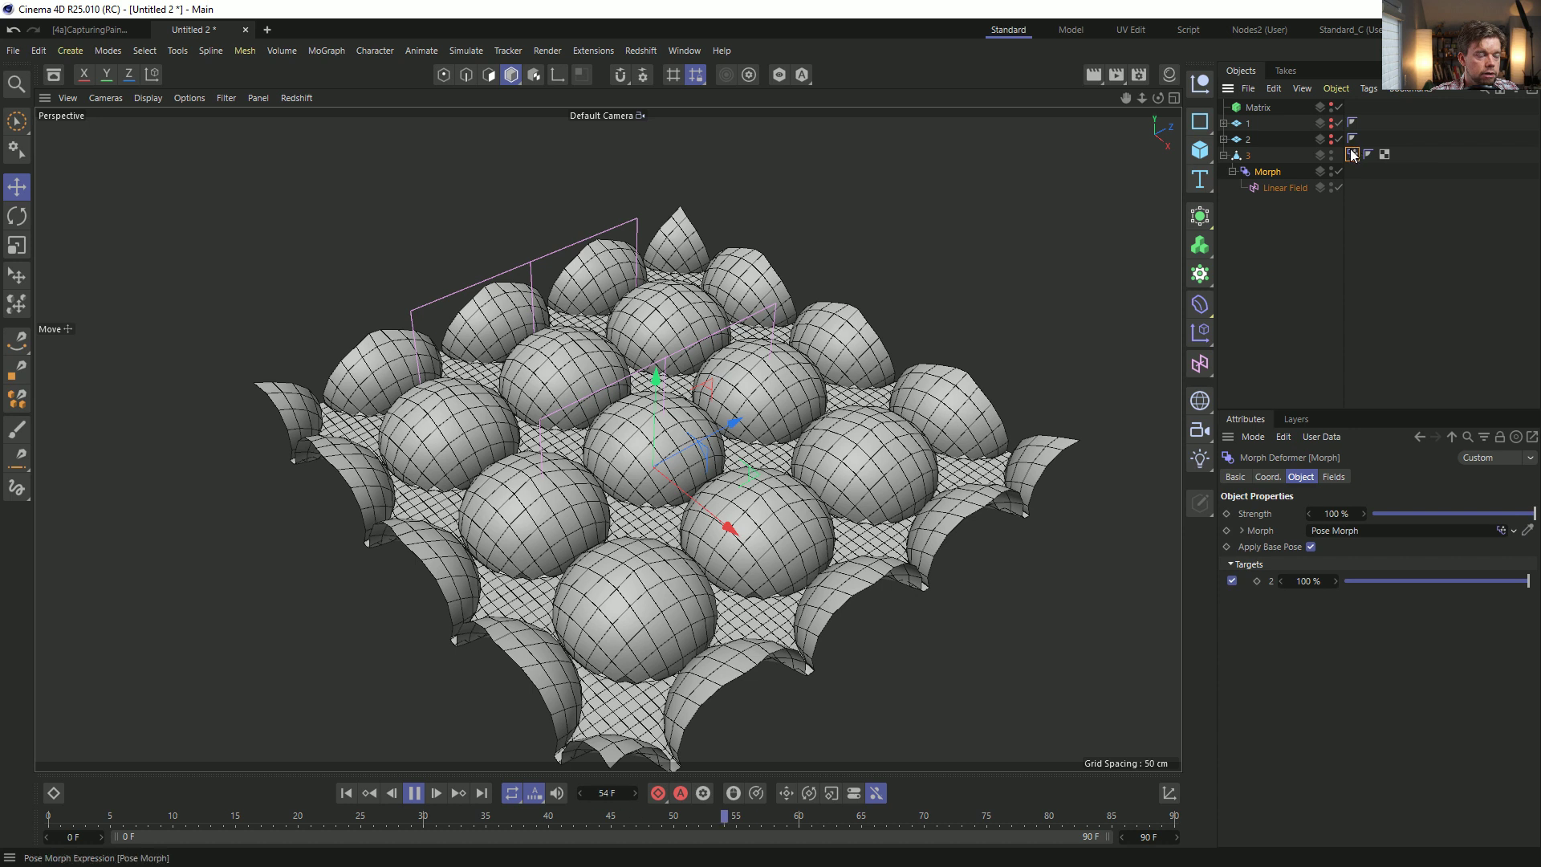
# Review the Morph deformer's Linear Field and object settings, and sweep target 2's strength back up to 100 %.
pyautogui.click(1333, 477)
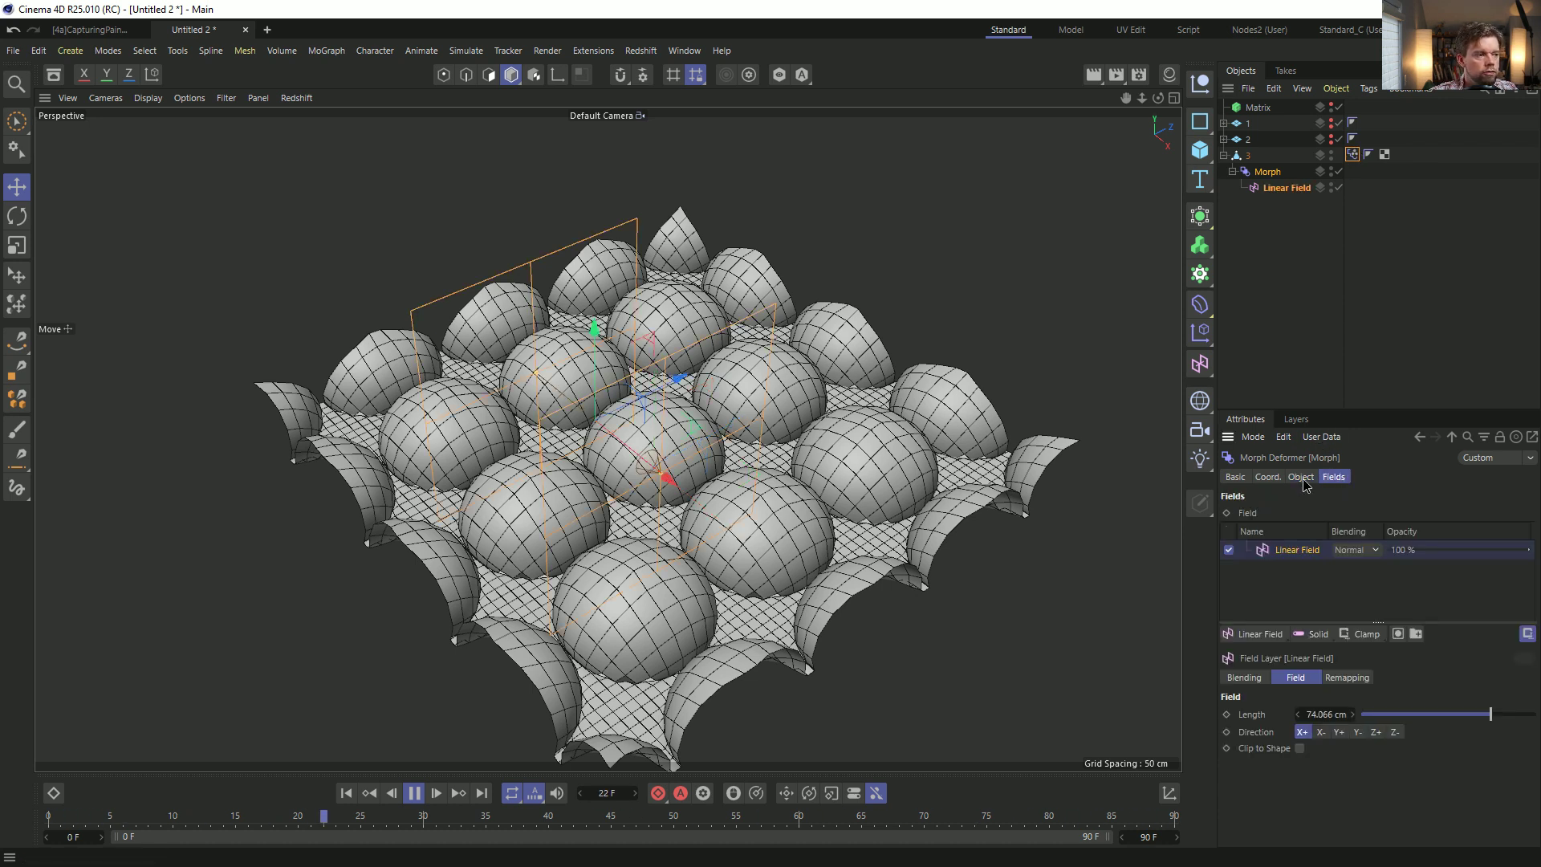
pyautogui.click(1301, 477)
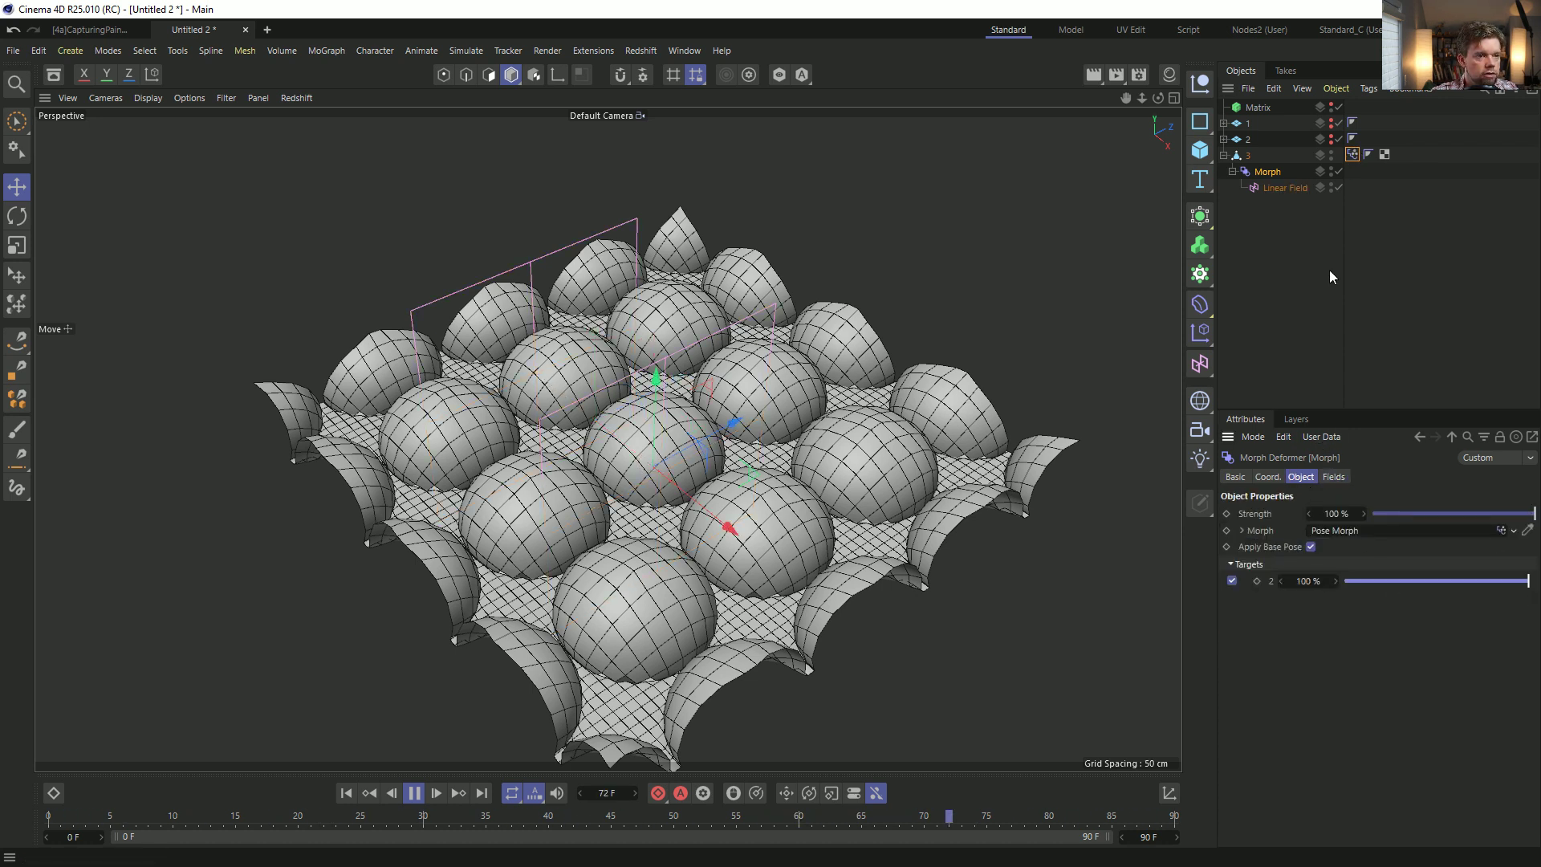
pyautogui.click(1333, 477)
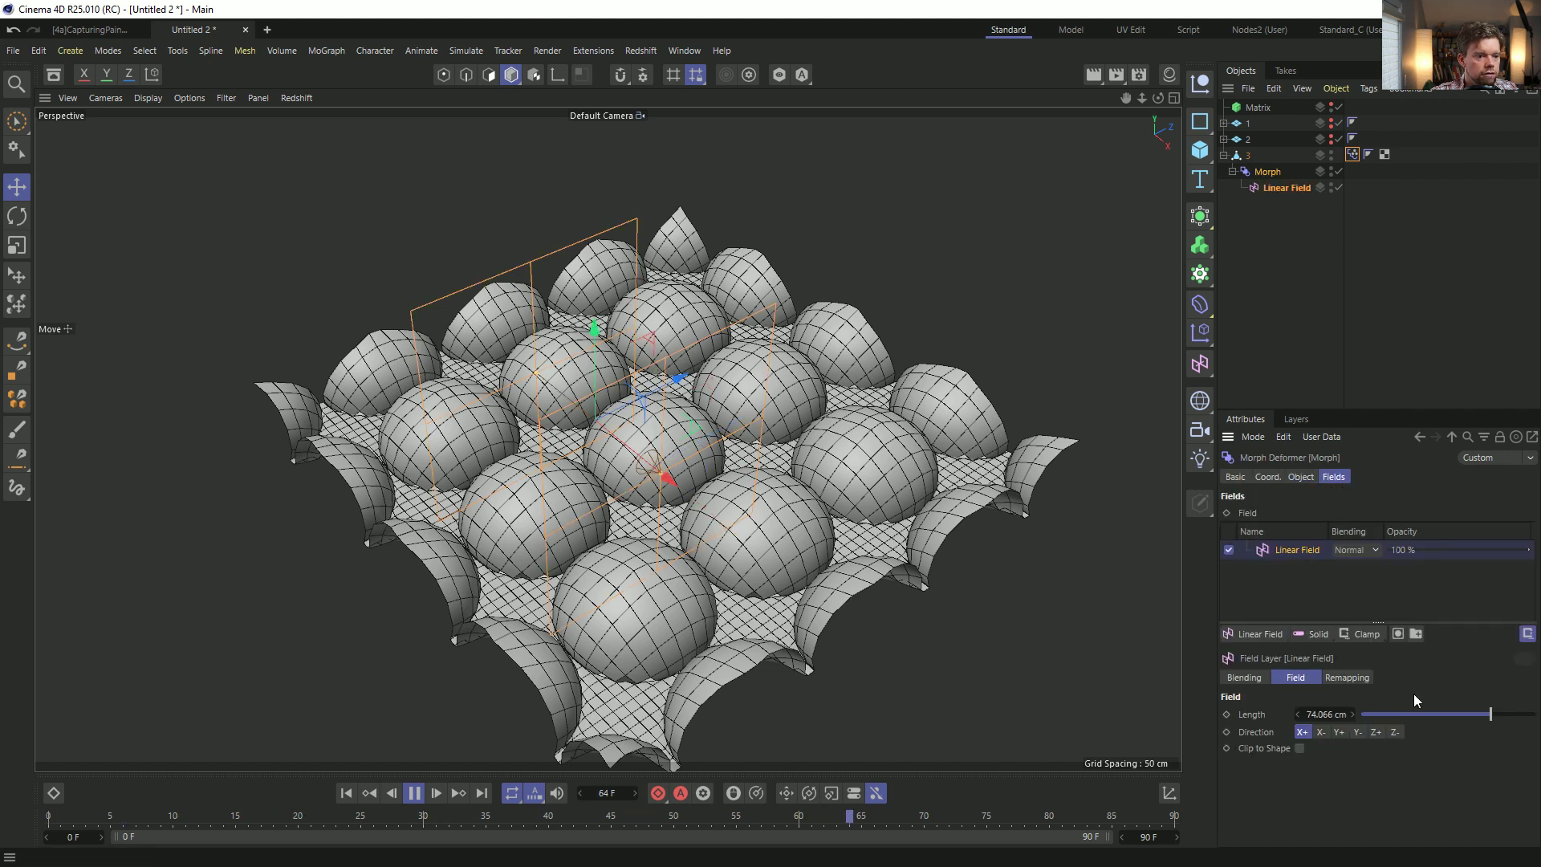
pyautogui.click(1301, 476)
pyautogui.click(1418, 580)
pyautogui.moveTo(1418, 579); pyautogui.dragTo(1529, 580)
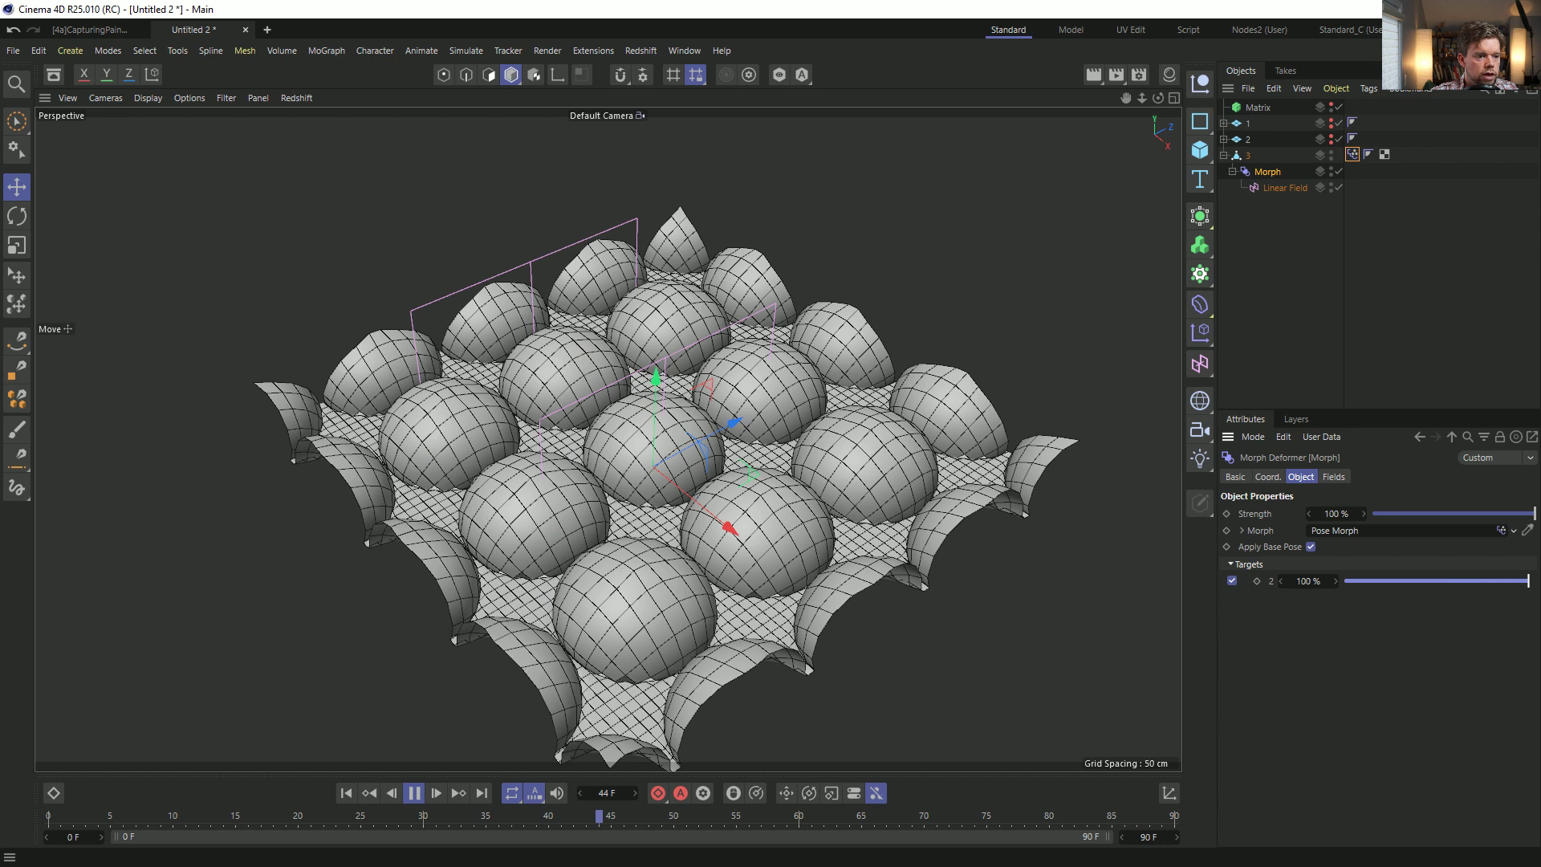
# Stop playback and sweep the Morph deformer's target 2 strength between 10 % and 100 %.
pyautogui.click(1310, 546)
pyautogui.click(1362, 580)
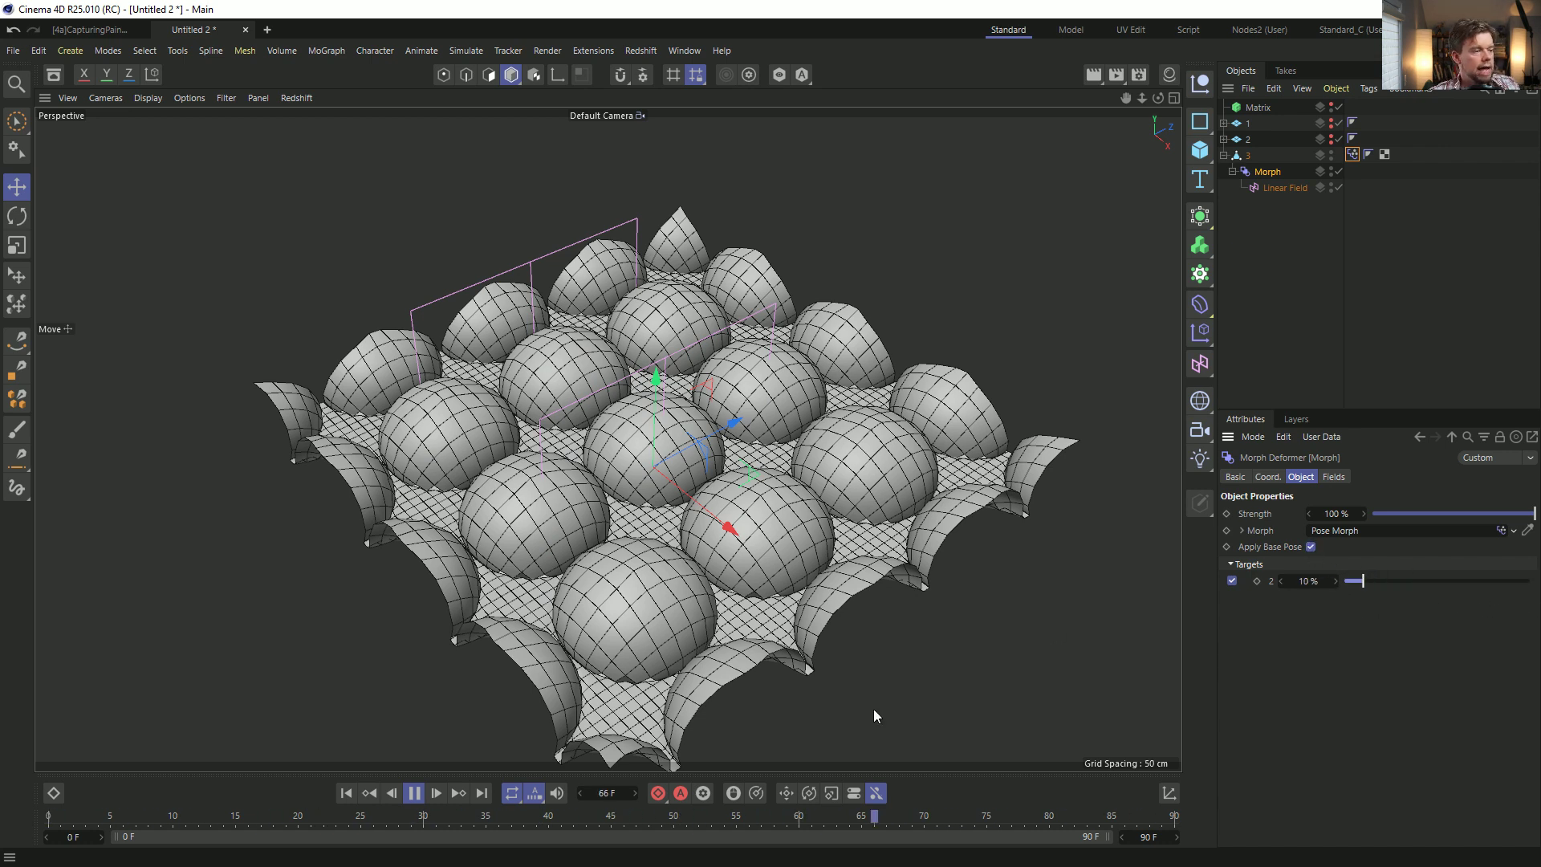
pyautogui.click(413, 793)
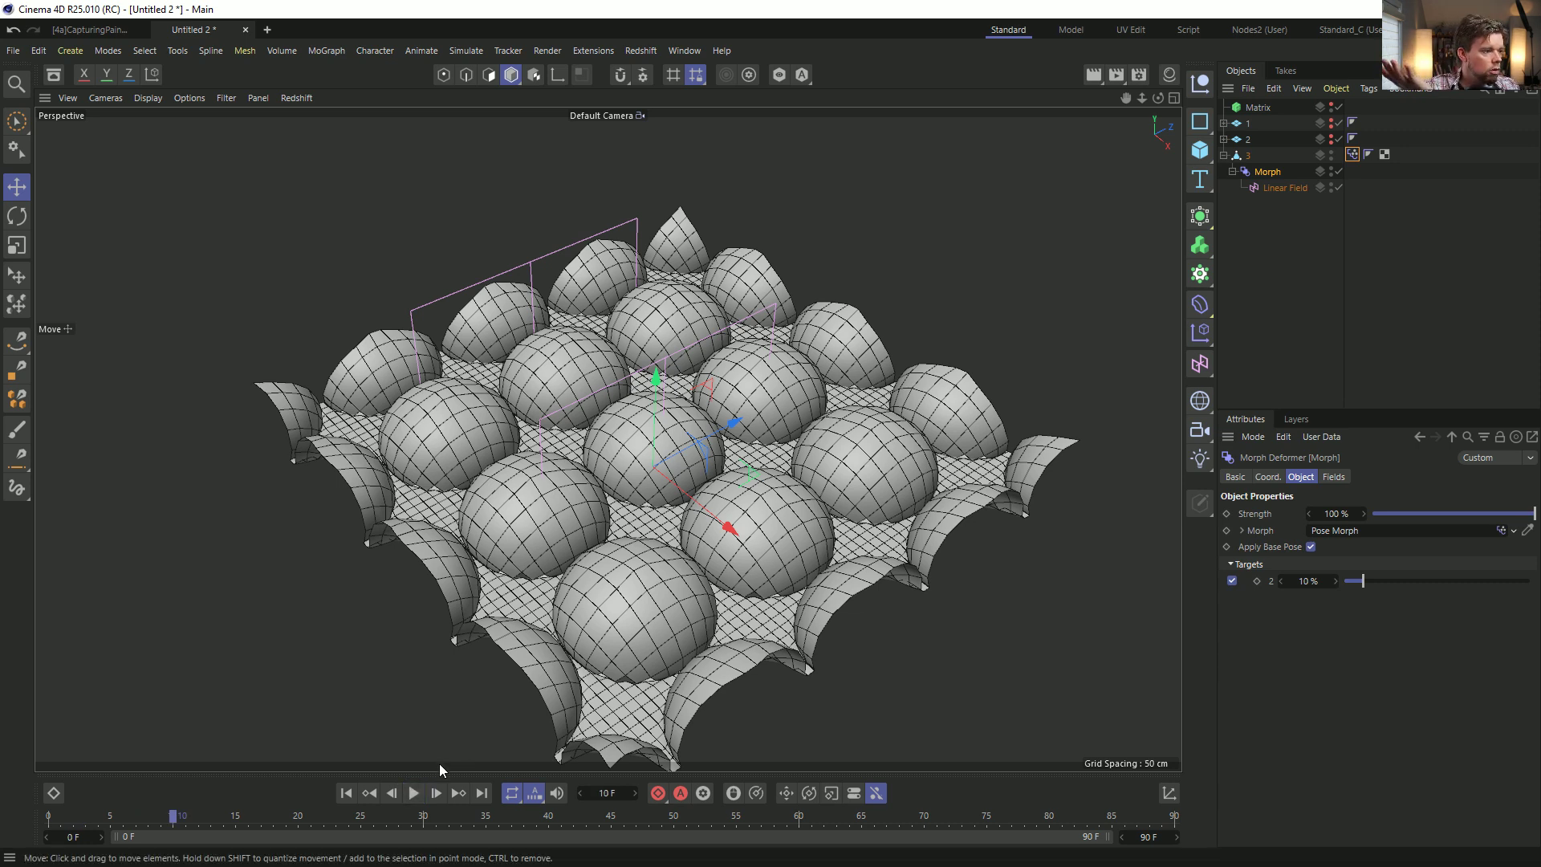
pyautogui.keyDown('alt'); pyautogui.moveTo(542, 586); pyautogui.dragTo(775, 482); pyautogui.keyUp('alt')
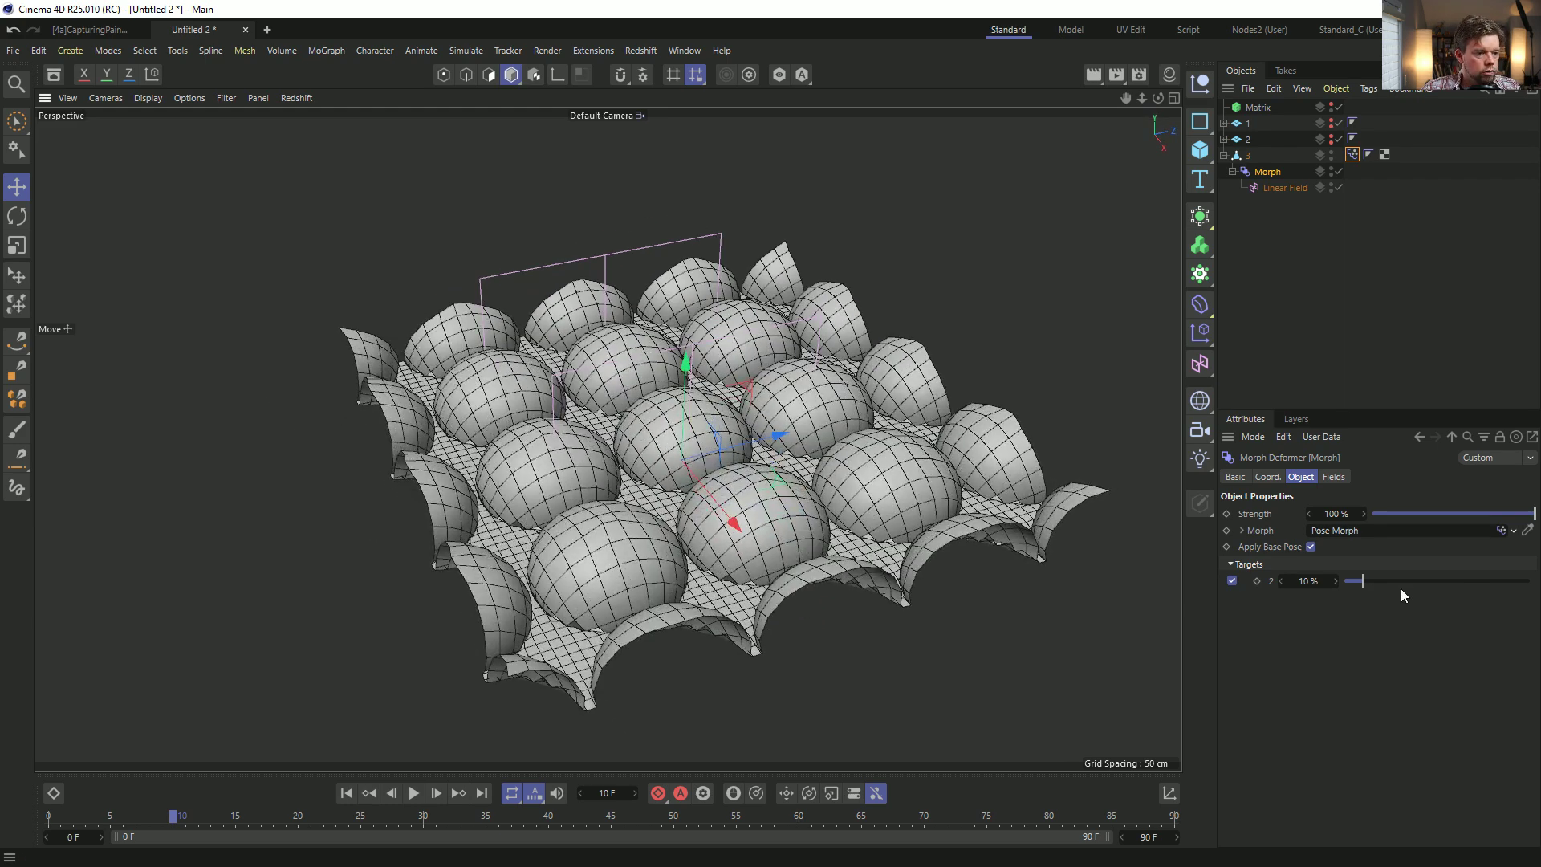
pyautogui.moveTo(1362, 580); pyautogui.dragTo(1528, 580)
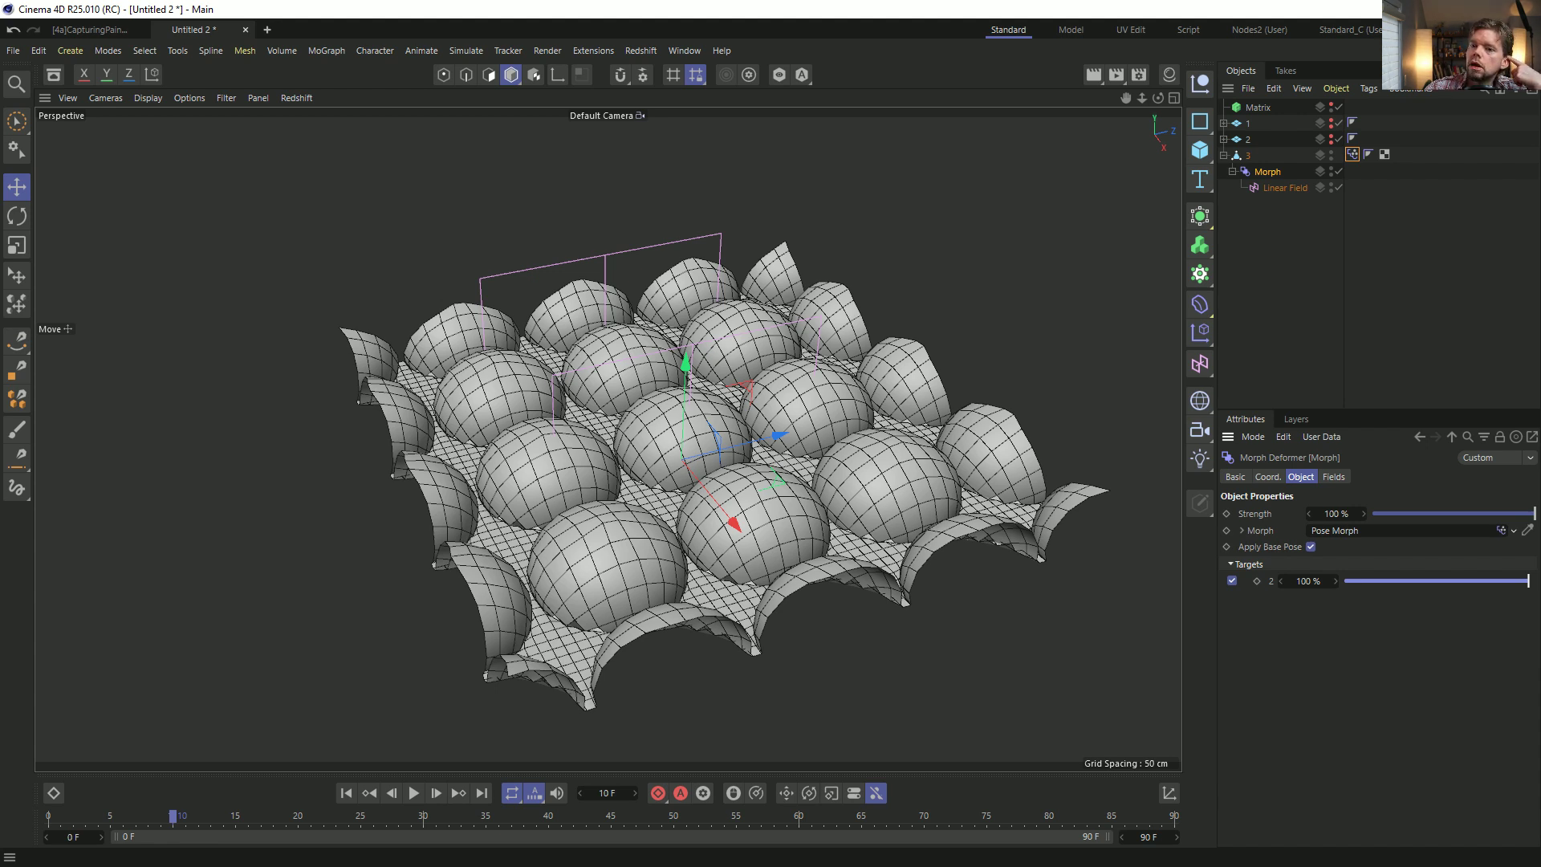
pyautogui.moveTo(1365, 580); pyautogui.dragTo(1529, 580)
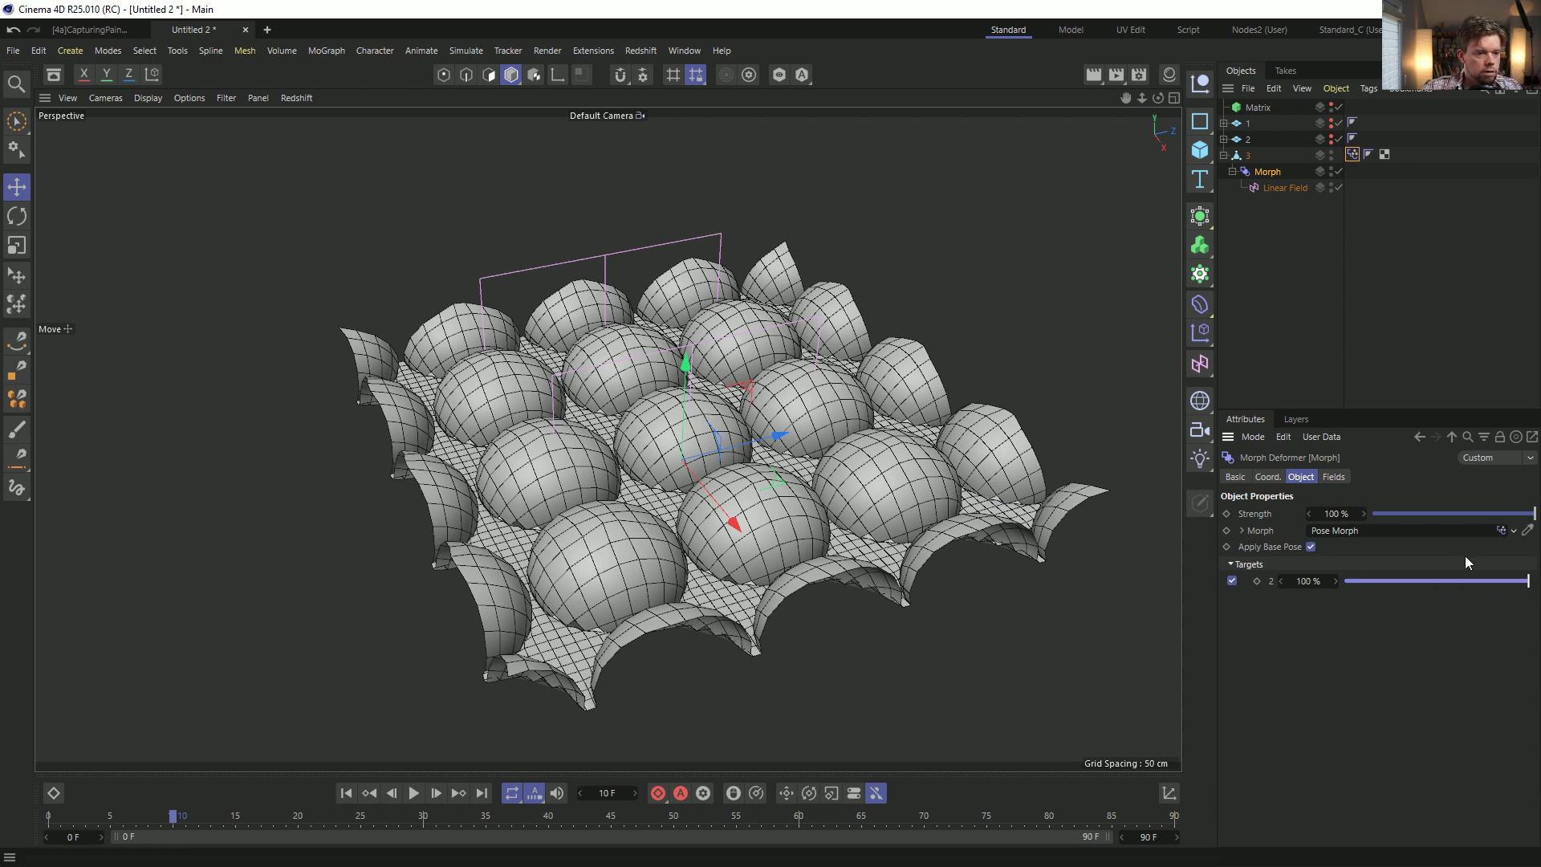
# Review the Morph deformer's Linear Field settings and select the Linear Field object.
pyautogui.click(1334, 479)
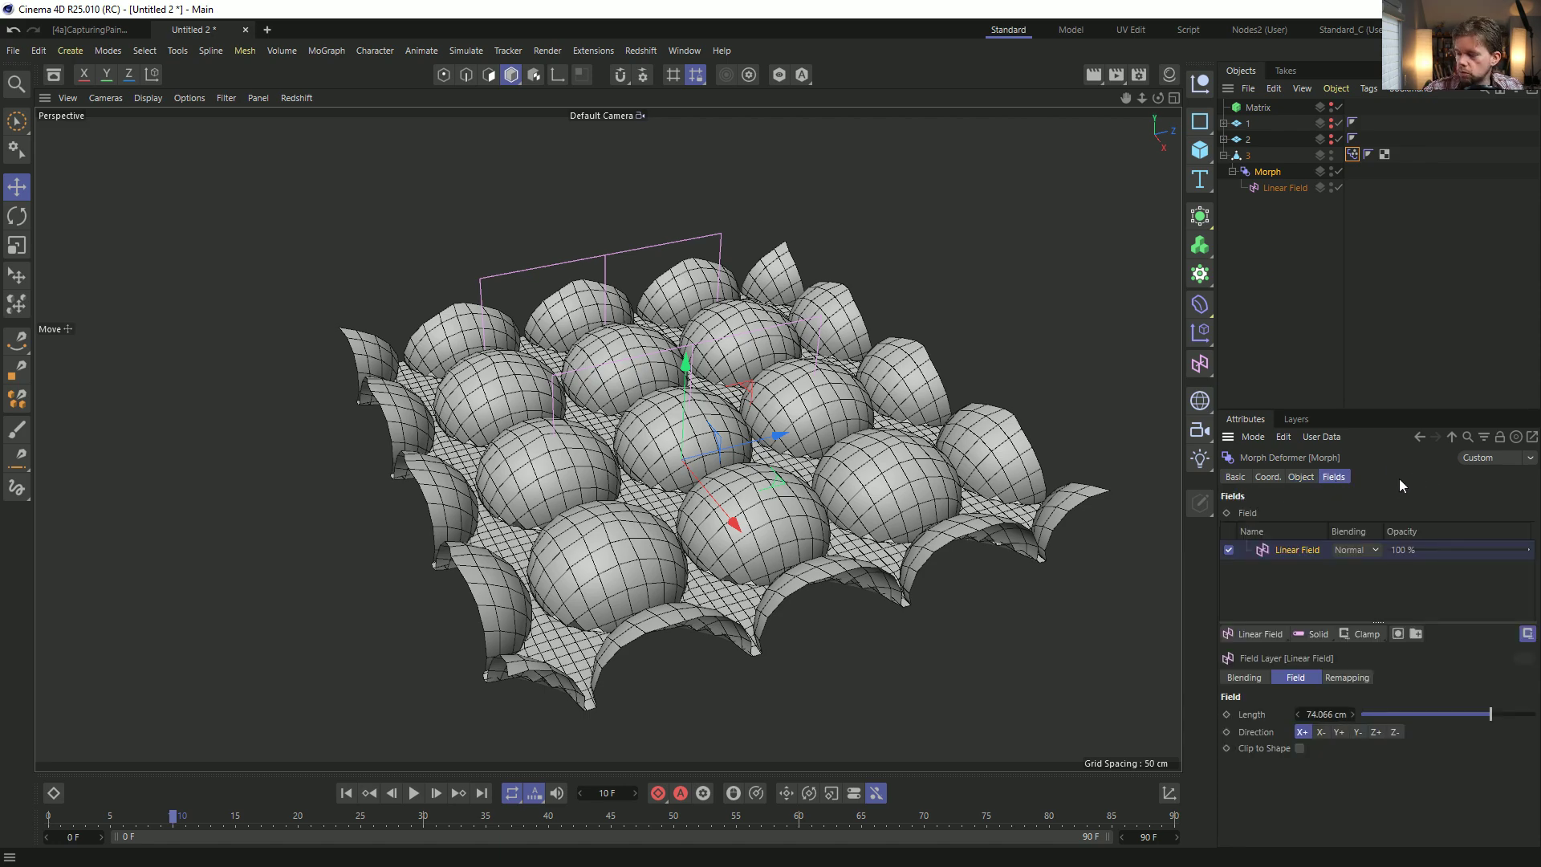
pyautogui.click(798, 414)
pyautogui.keyDown('alt'); pyautogui.moveTo(798, 413); pyautogui.dragTo(802, 492); pyautogui.keyUp('alt')
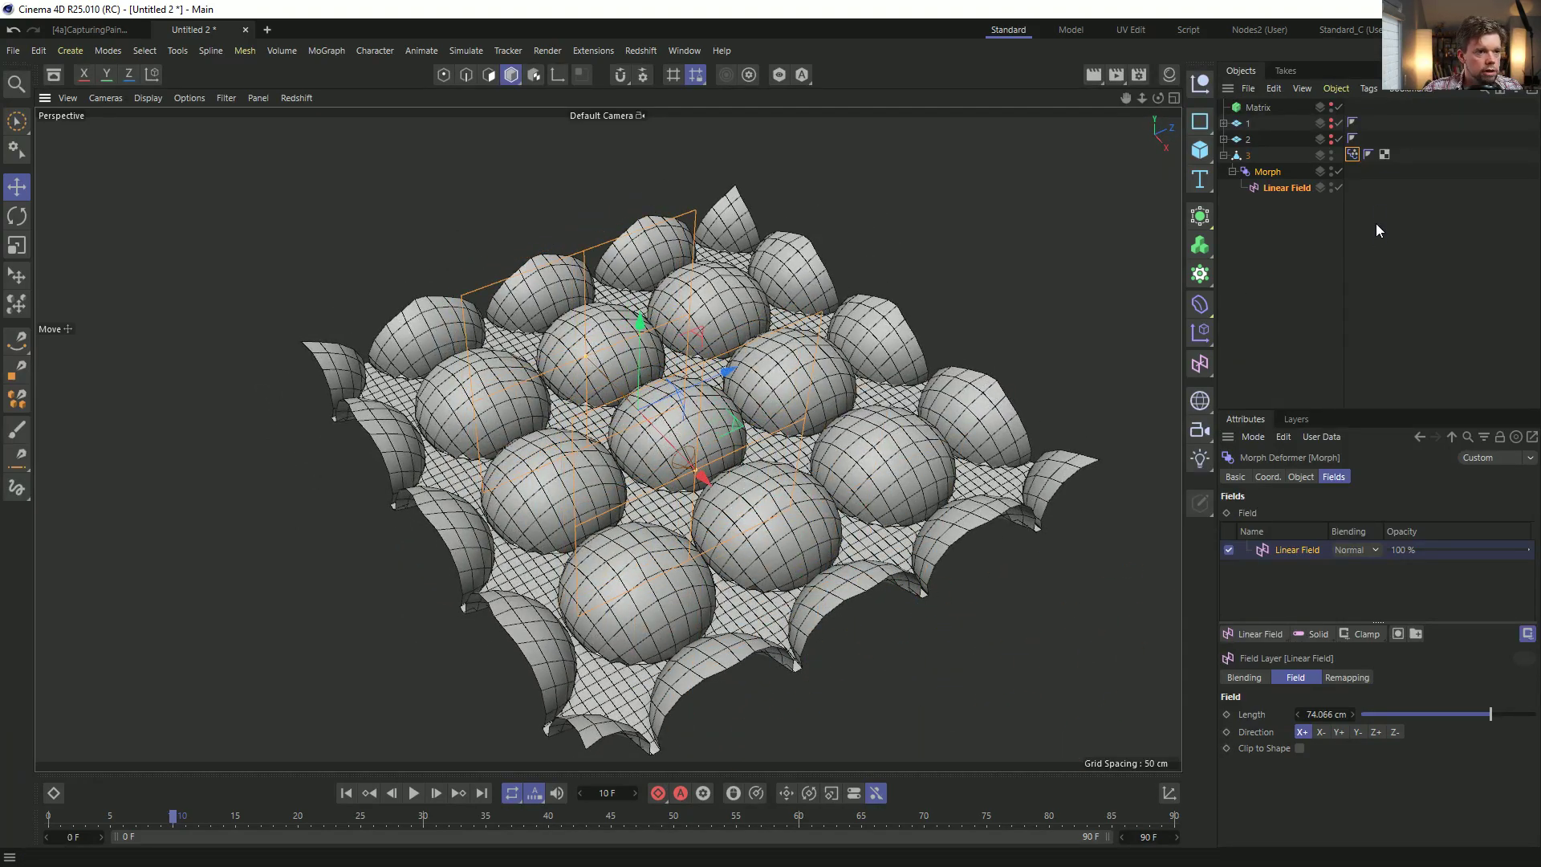
# Switch object 3's Pose Morph tag to Edit mode and compare Base Pose with pose 2, trying them in different list orders.
pyautogui.click(1352, 155)
pyautogui.click(1270, 512)
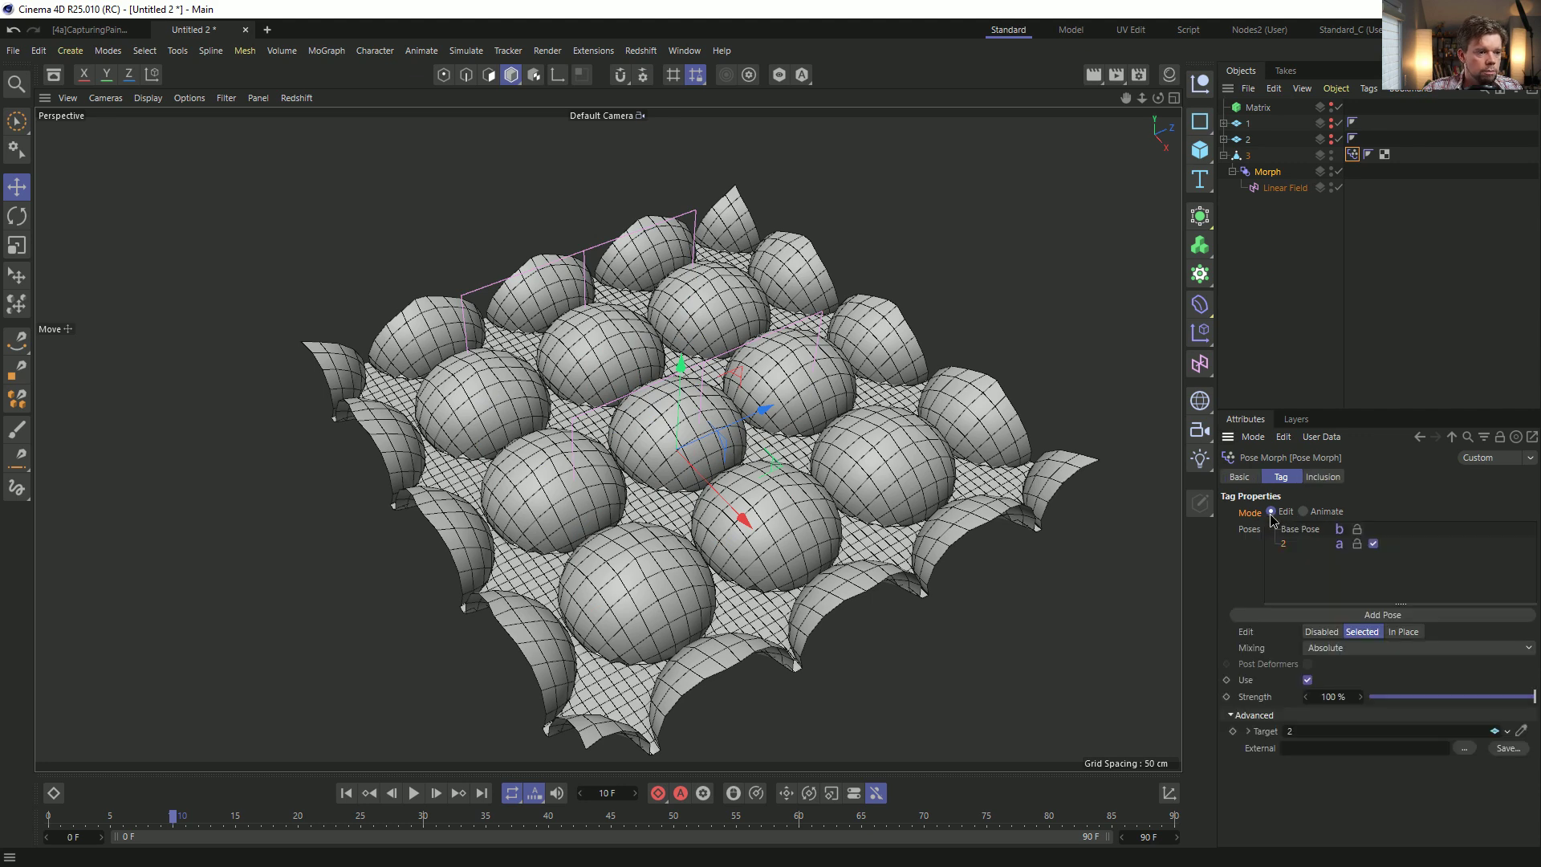
pyautogui.click(1289, 534)
pyautogui.click(1284, 544)
pyautogui.click(1288, 534)
pyautogui.click(1286, 544)
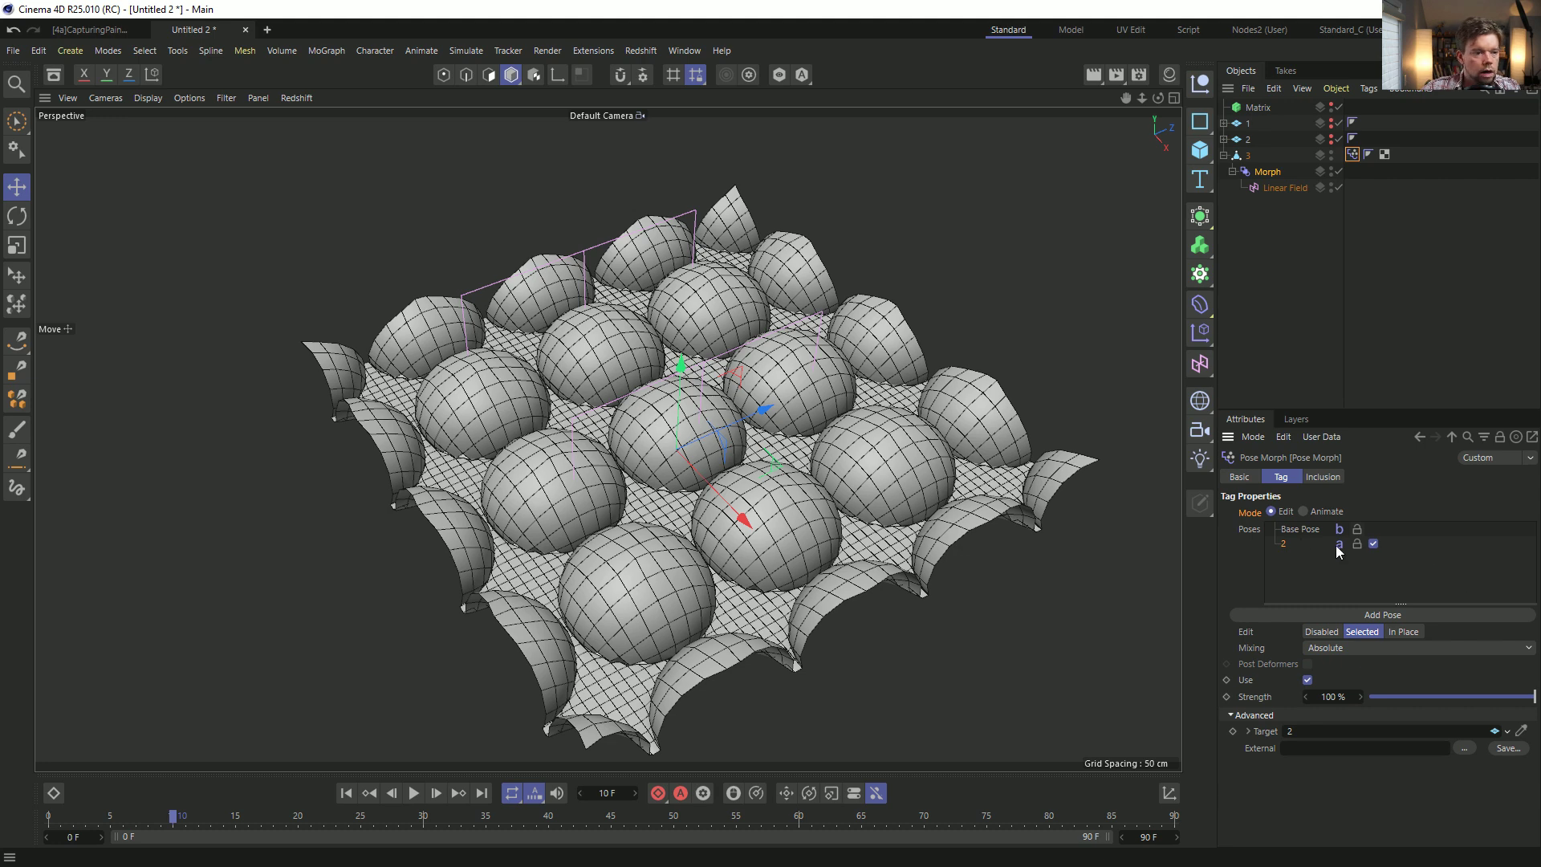
pyautogui.click(1293, 534)
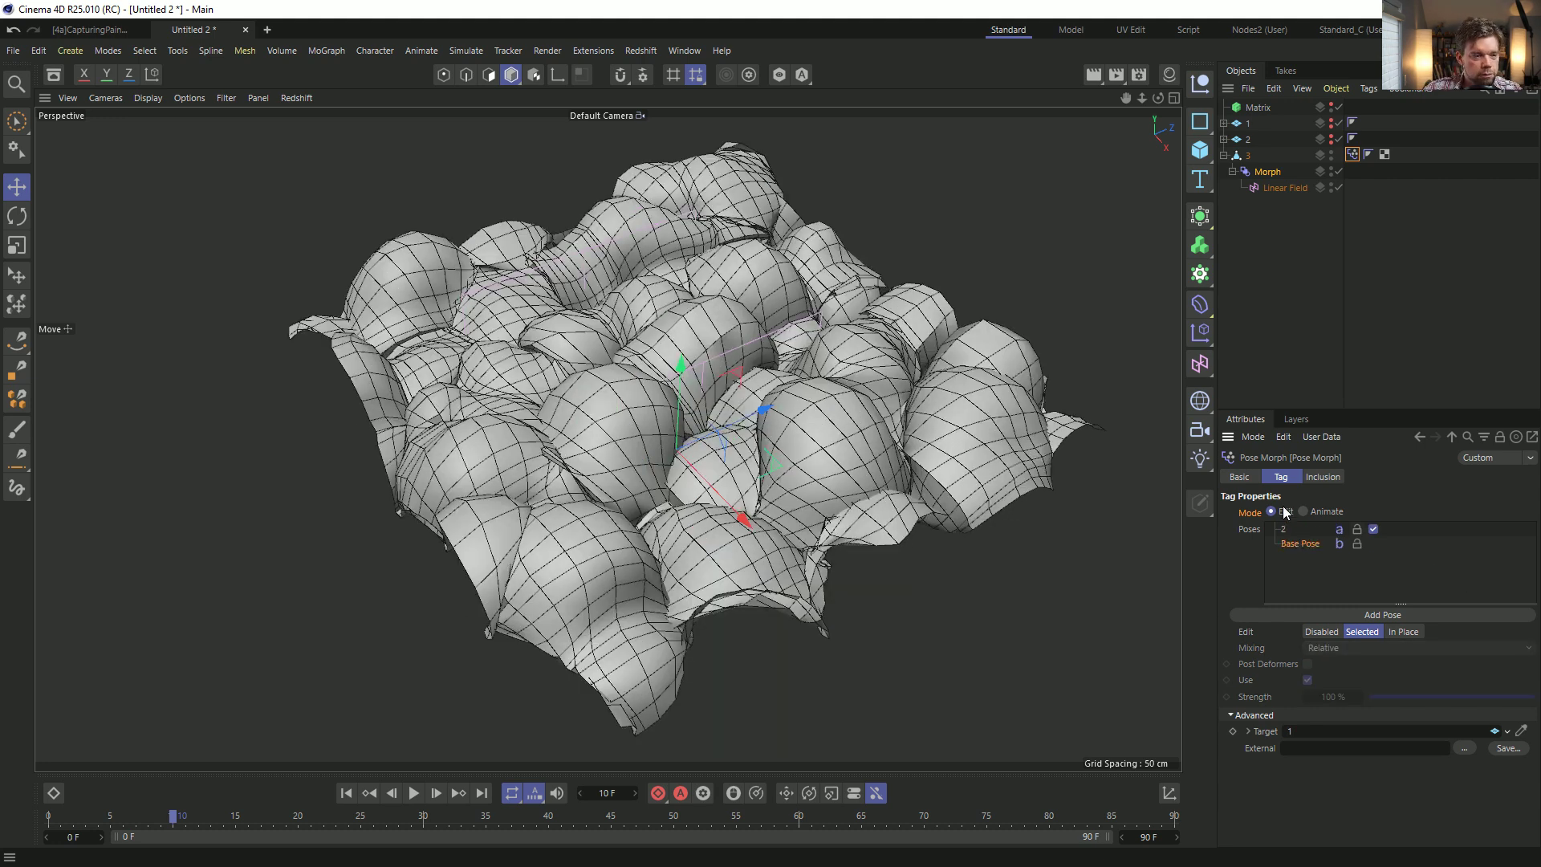
pyautogui.moveTo(1293, 561); pyautogui.dragTo(1293, 562)
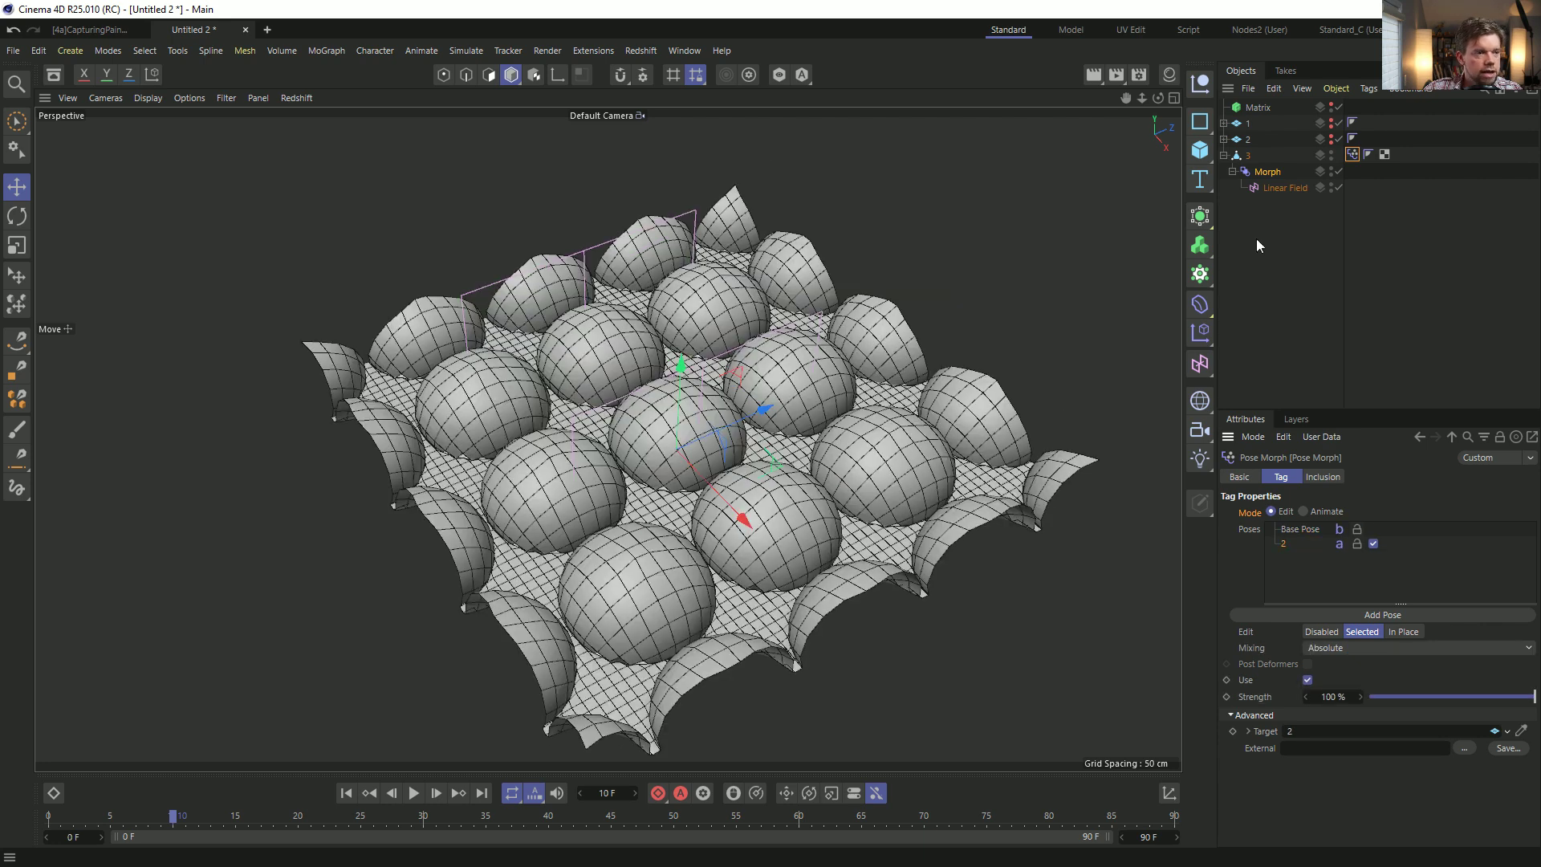
# Add object 1 to the Pose Morph tag as an absolute morph target and try reordering the poses around Base Pose.
pyautogui.moveTo(1248, 124); pyautogui.dragTo(1246, 340)
pyautogui.moveTo(1284, 566); pyautogui.dragTo(1291, 513)
pyautogui.click(758, 495)
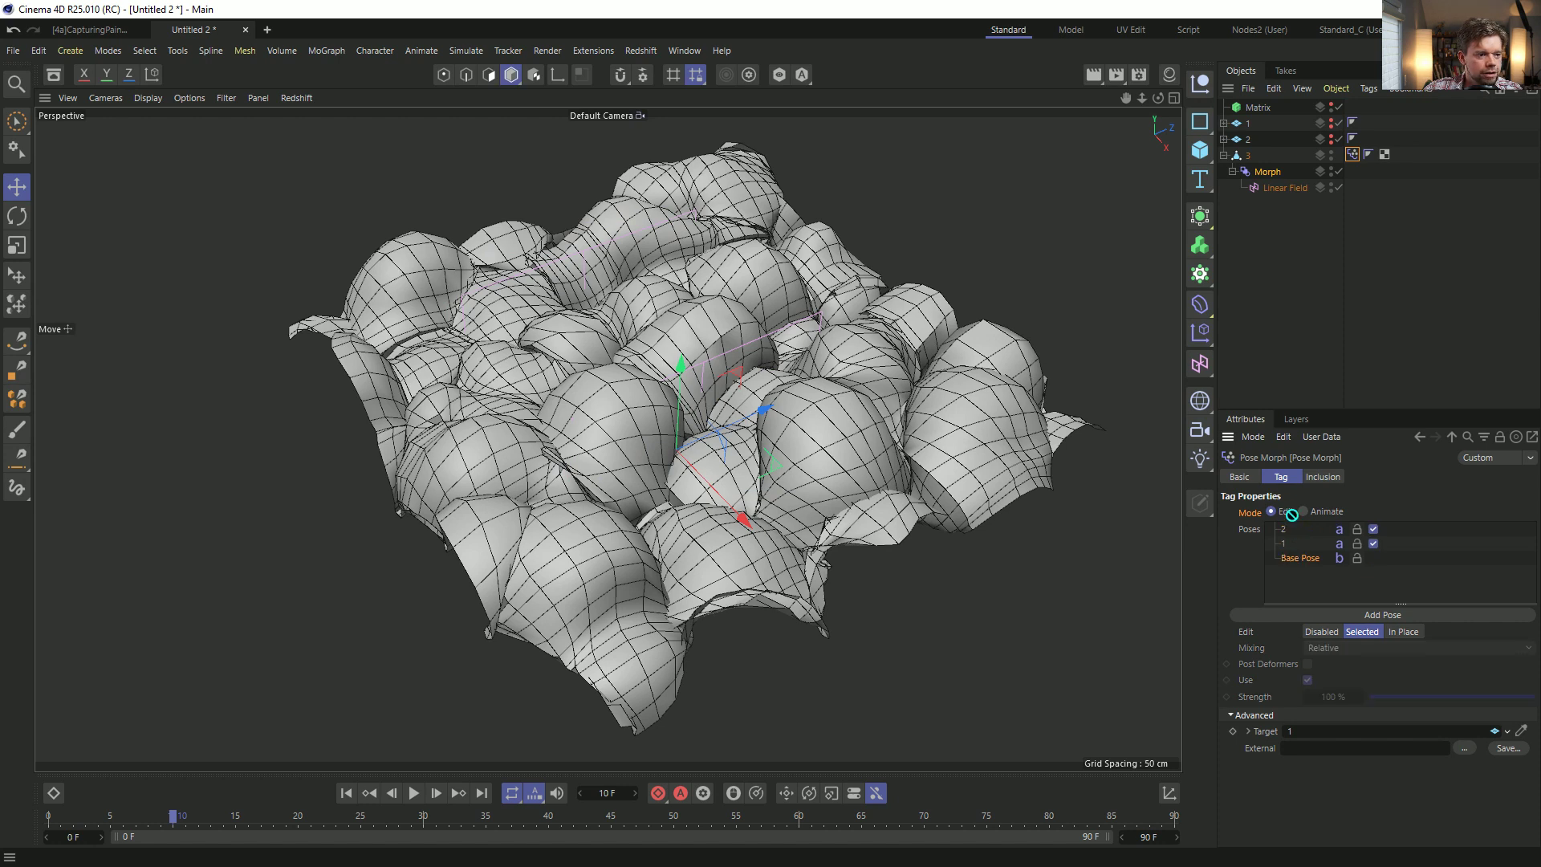
# Delete poses 1 and 2 from the Pose Morph tag, keeping only Base Pose.
pyautogui.click(1284, 544)
pyautogui.press('Delete')
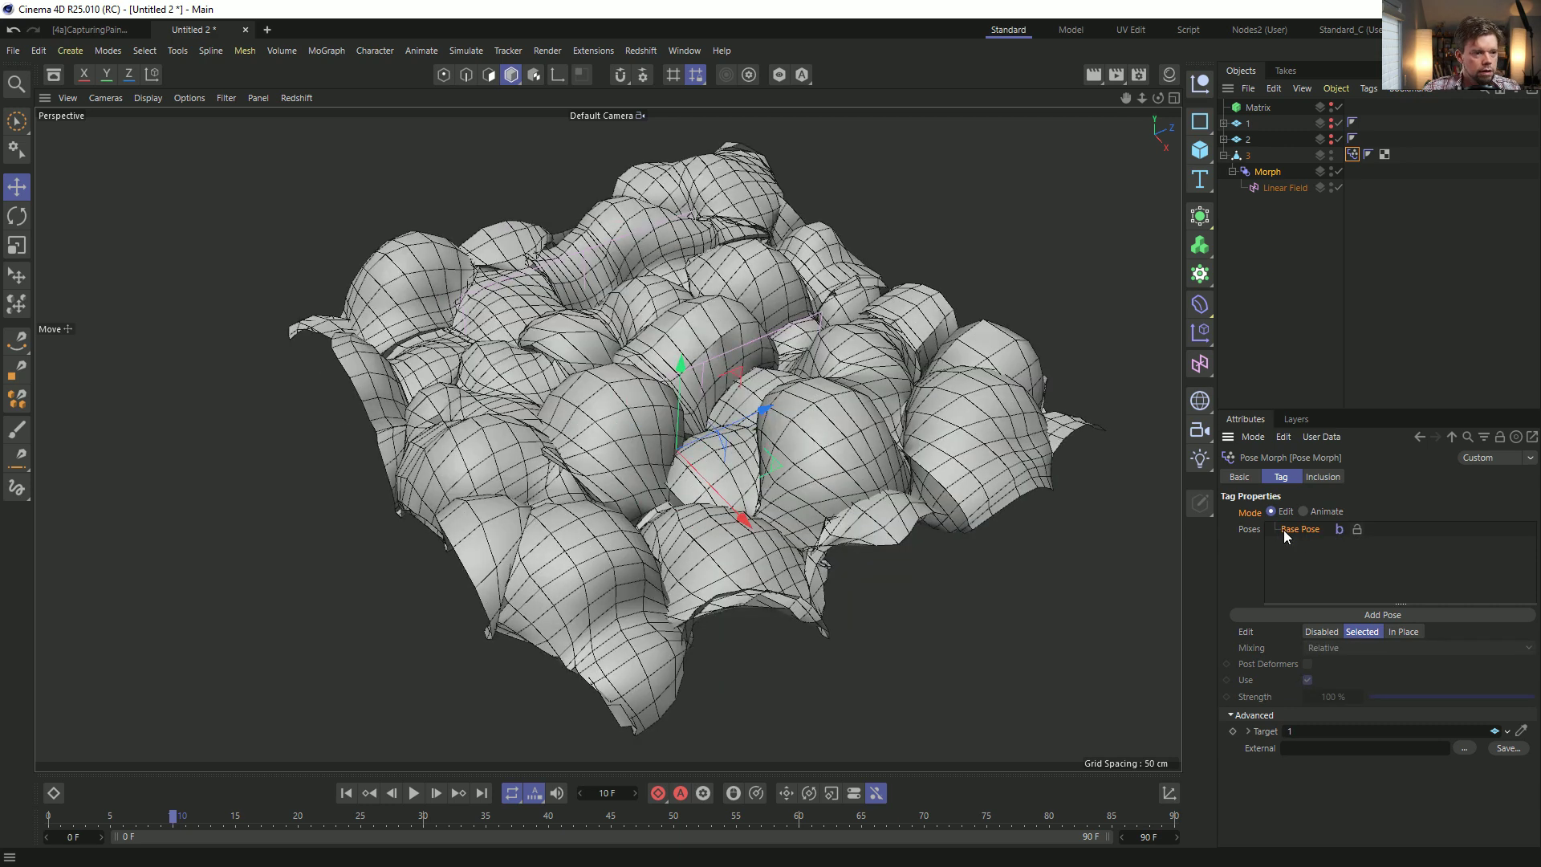
# Convert planes 1 and 2 into editable polygon objects.
pyautogui.click(1249, 140)
pyautogui.keyDown('shift'); pyautogui.click(1249, 125); pyautogui.keyUp('shift')
pyautogui.press('c')
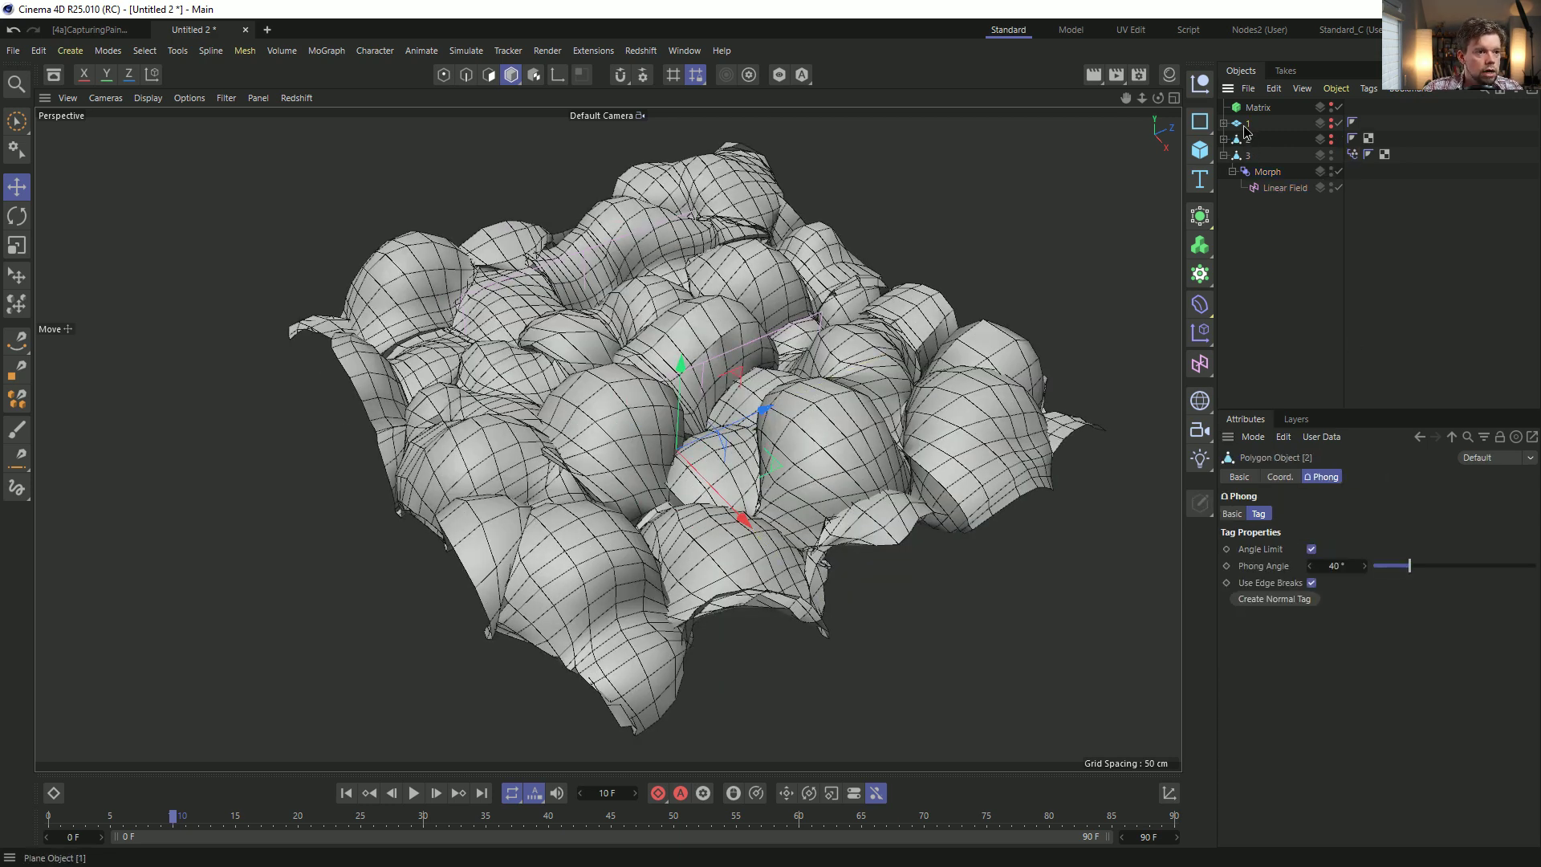
# Disable the Morph deformer and its Linear Field, with object 3's Pose Morph tag selected.
pyautogui.click(1278, 188)
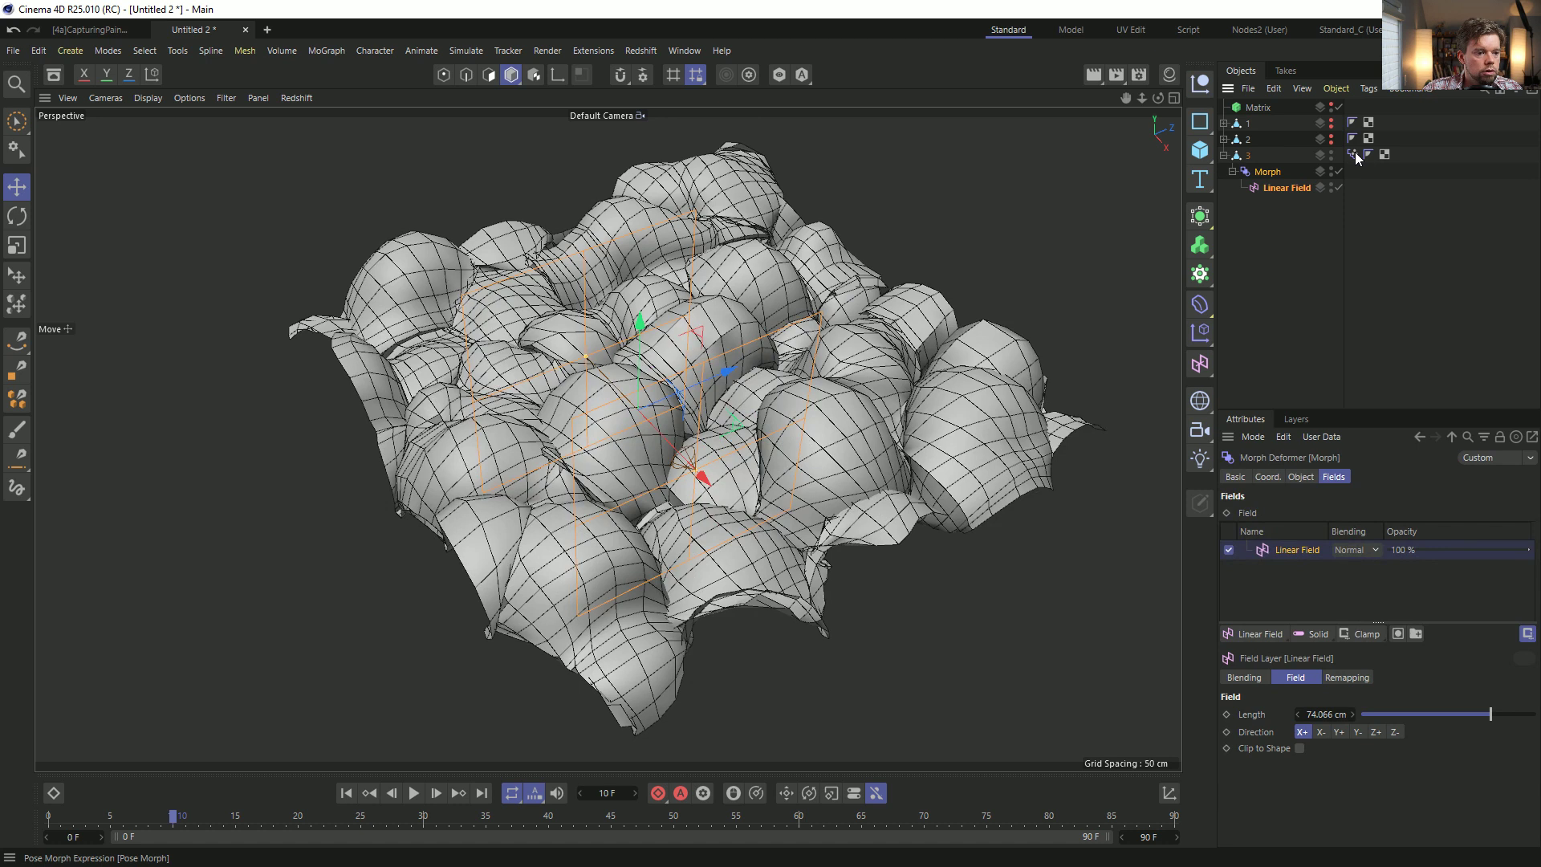
pyautogui.click(1355, 153)
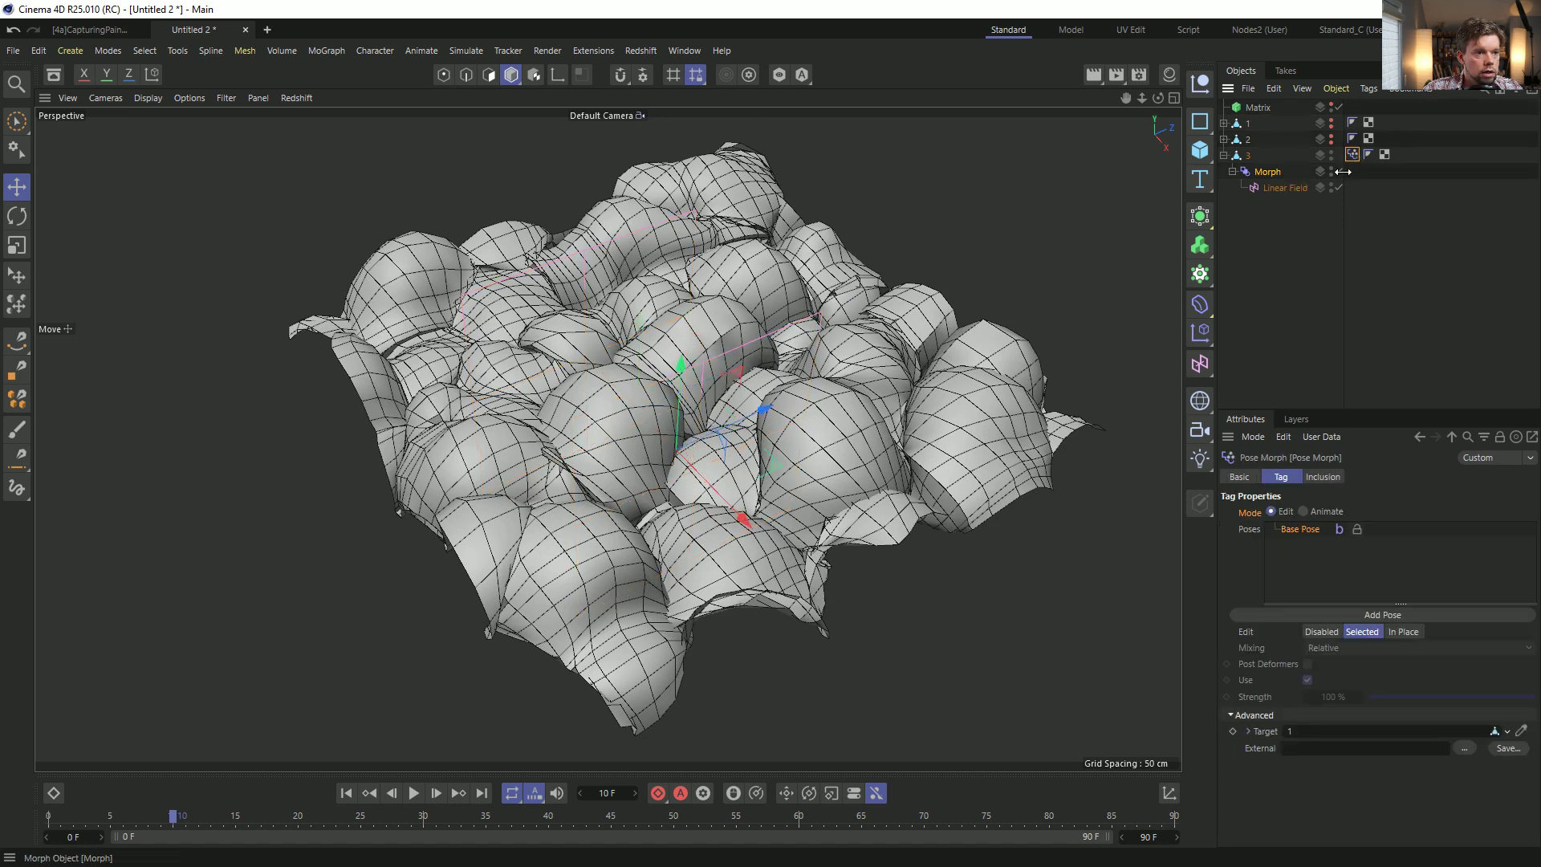
pyautogui.click(1333, 187)
pyautogui.click(1333, 170)
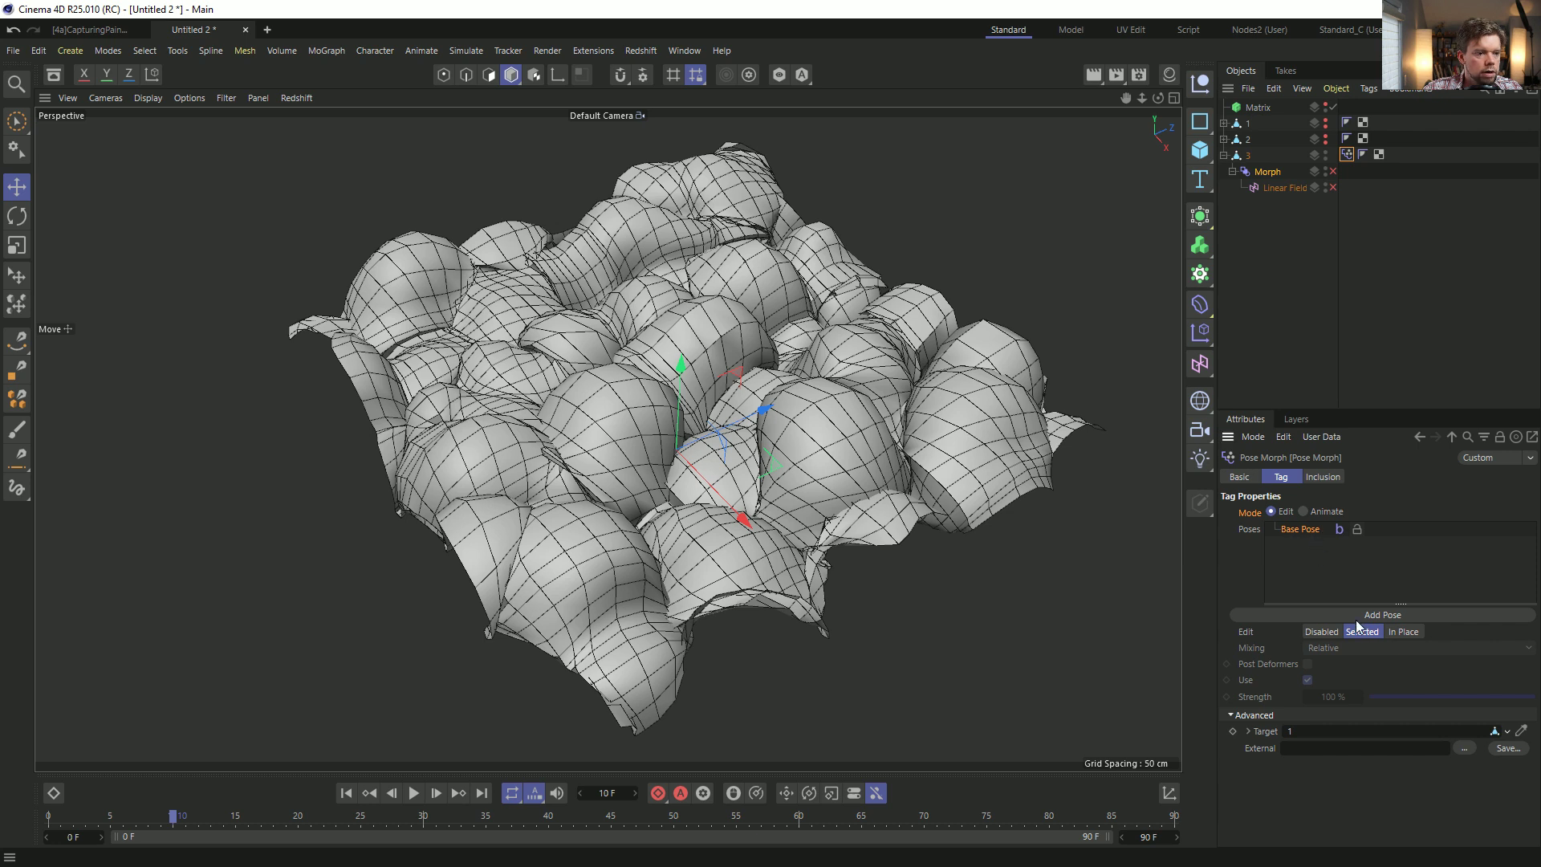
# Add object 1 to the Pose Morph tag as a relative morph target and preview it at 20 % in Animate mode.
pyautogui.moveTo(1244, 120); pyautogui.dragTo(1322, 565)
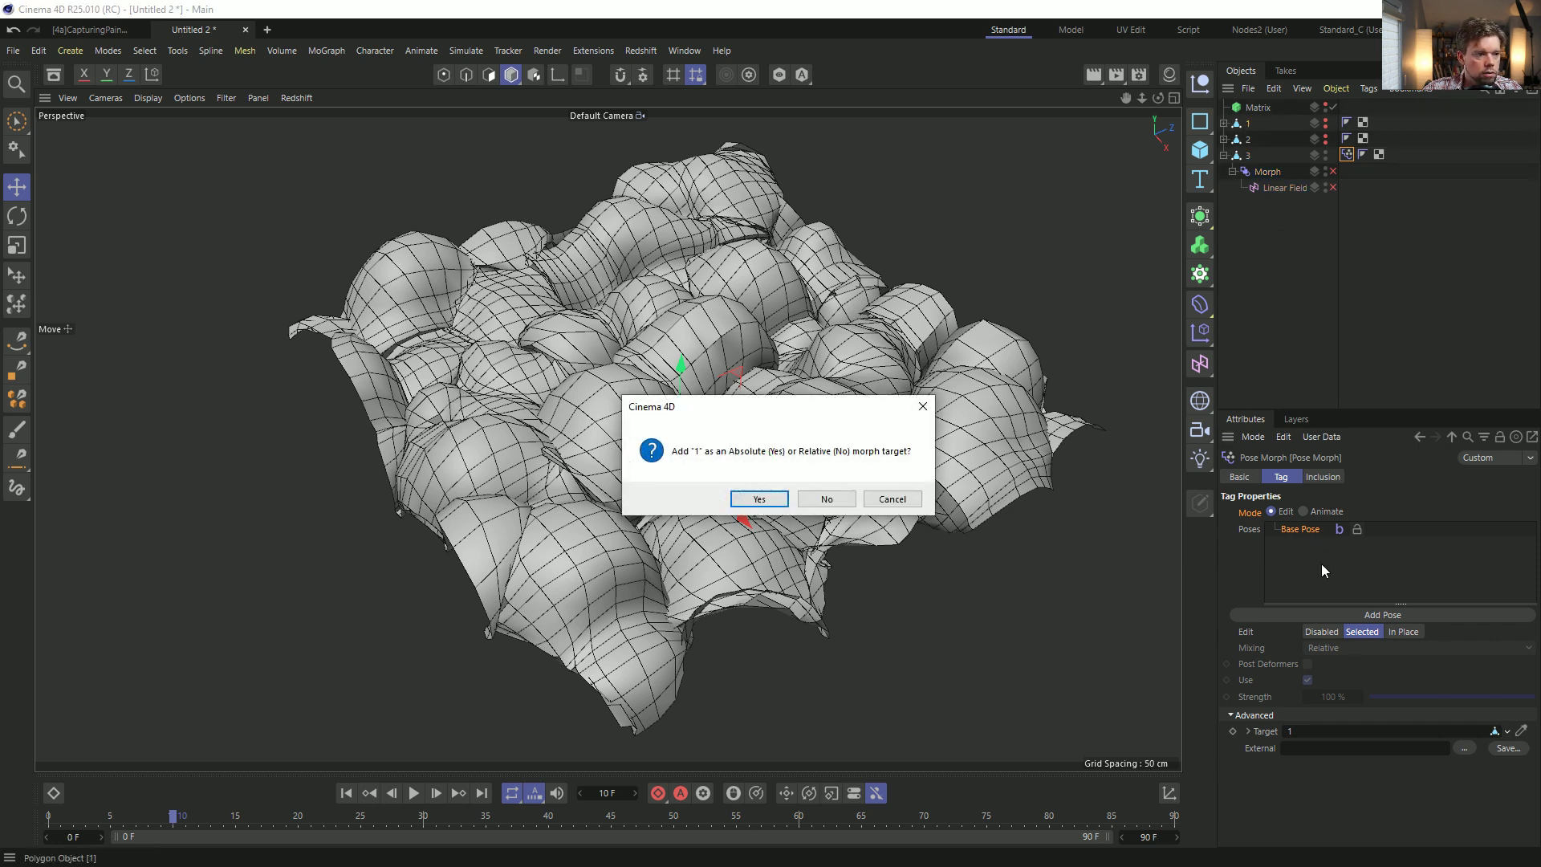
pyautogui.click(783, 499)
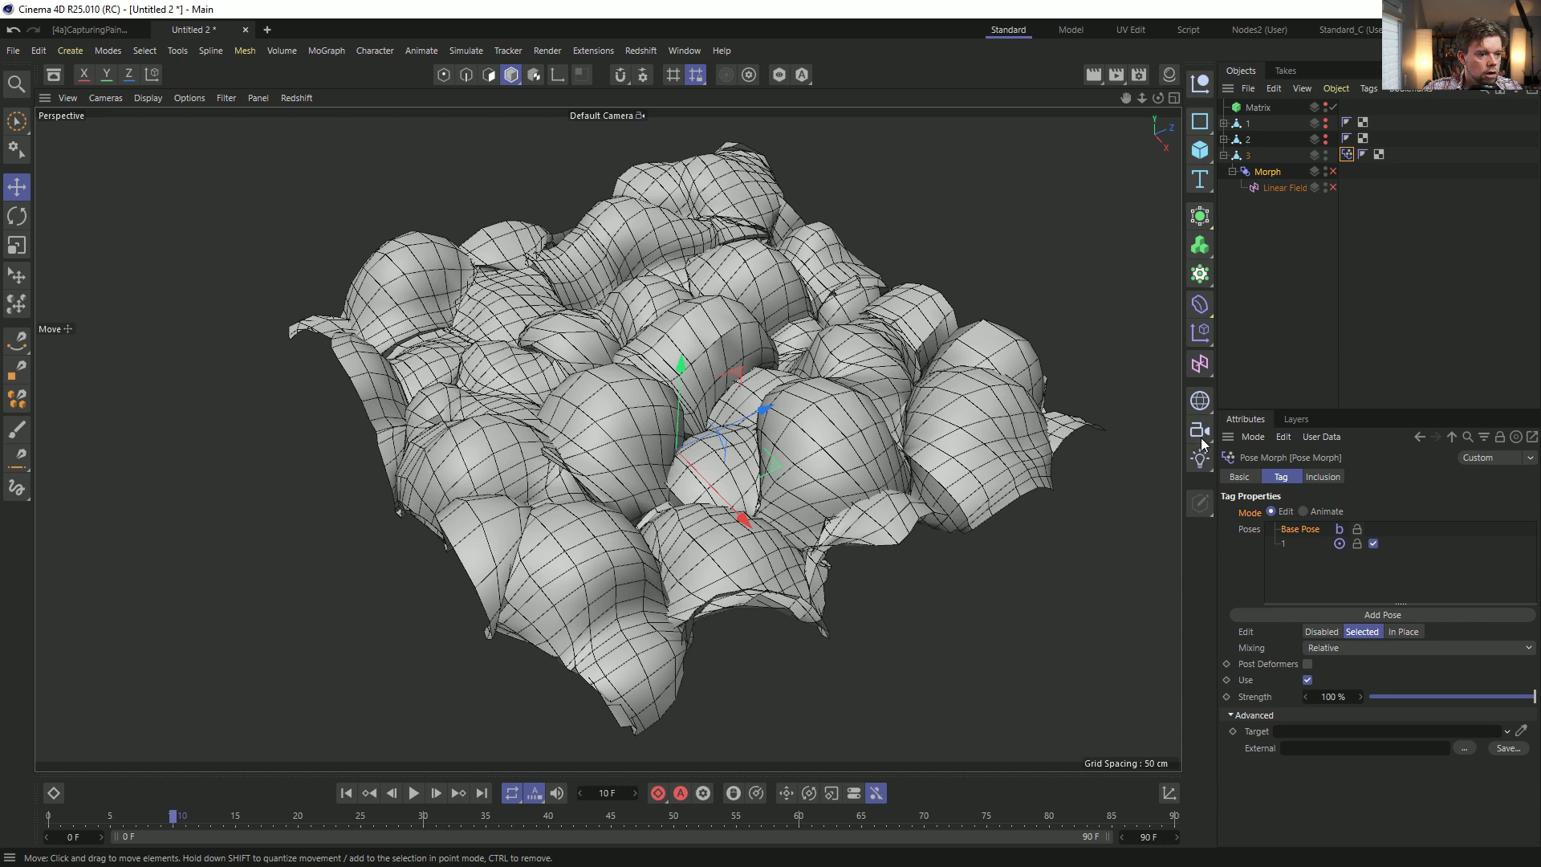
pyautogui.click(1302, 511)
pyautogui.moveTo(1398, 576); pyautogui.dragTo(1393, 580)
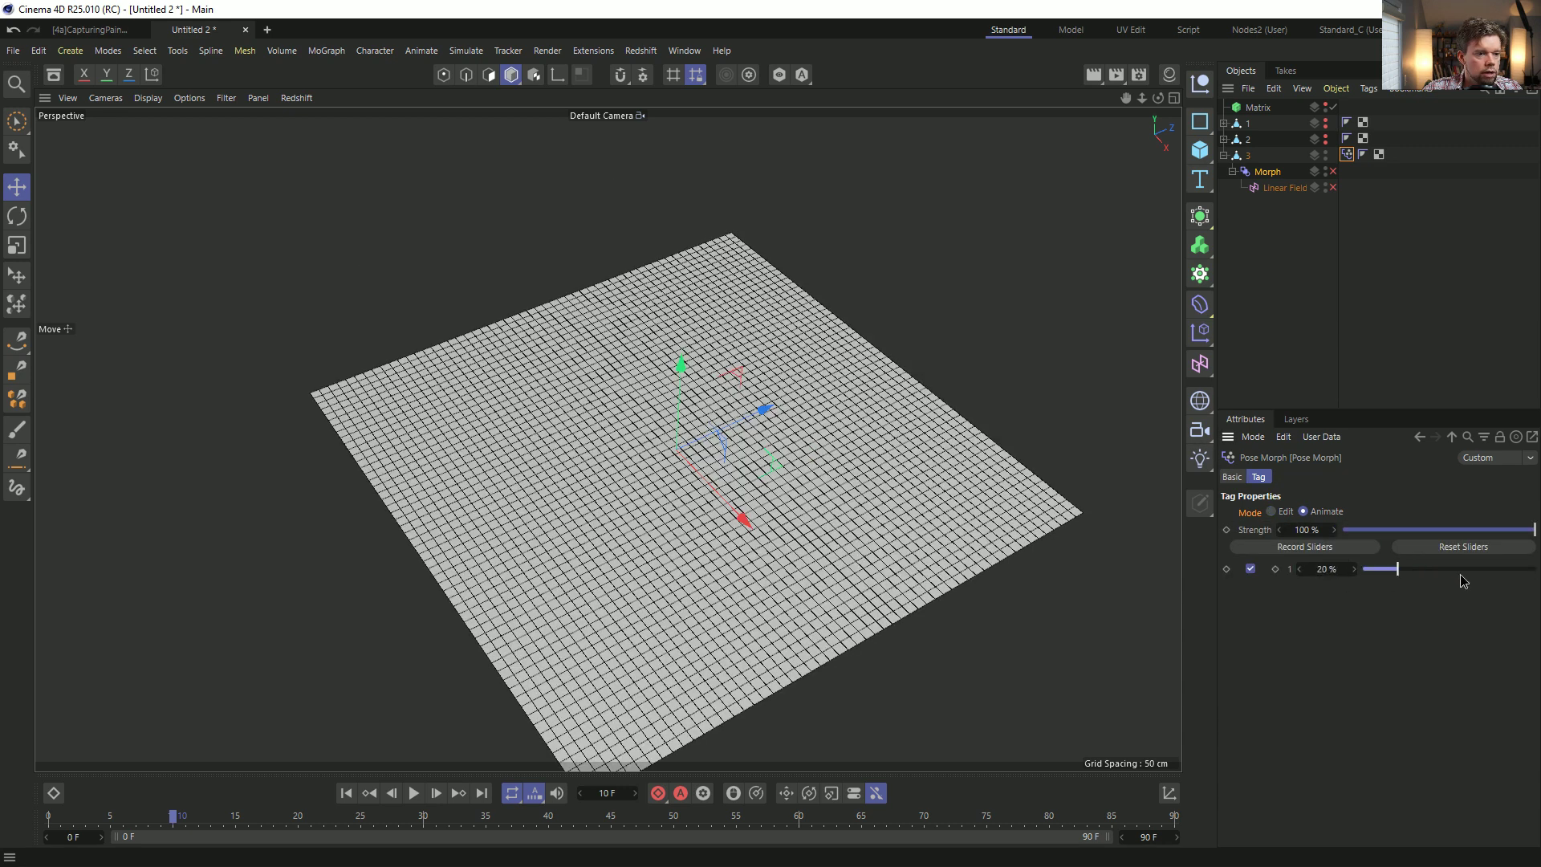
# Return the Pose Morph tag to Edit mode and compare pose 1 with Base Pose.
pyautogui.click(1286, 511)
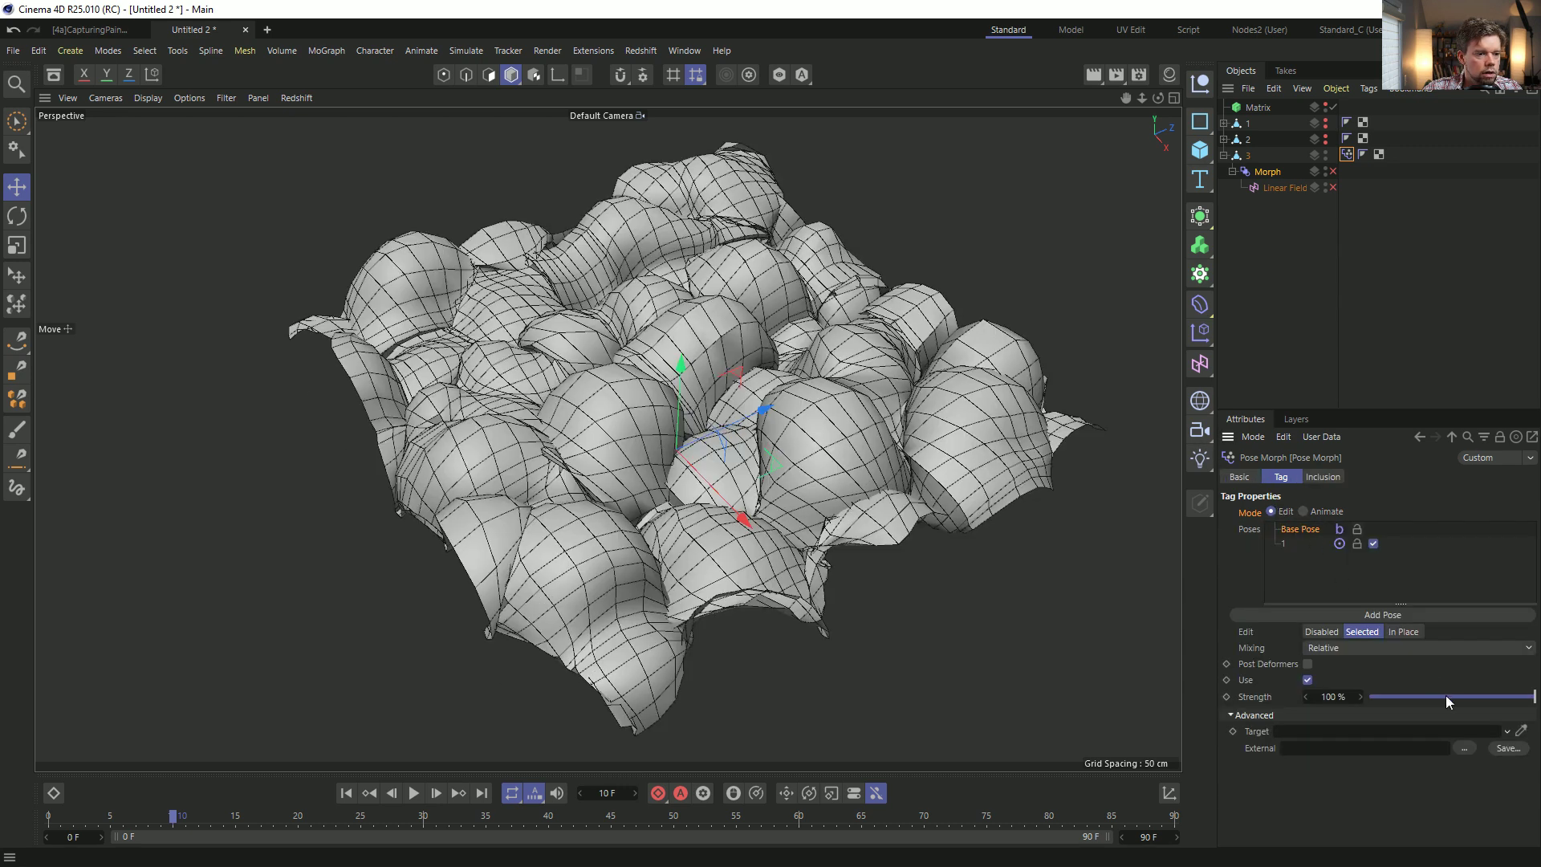
pyautogui.click(1315, 547)
pyautogui.click(1301, 532)
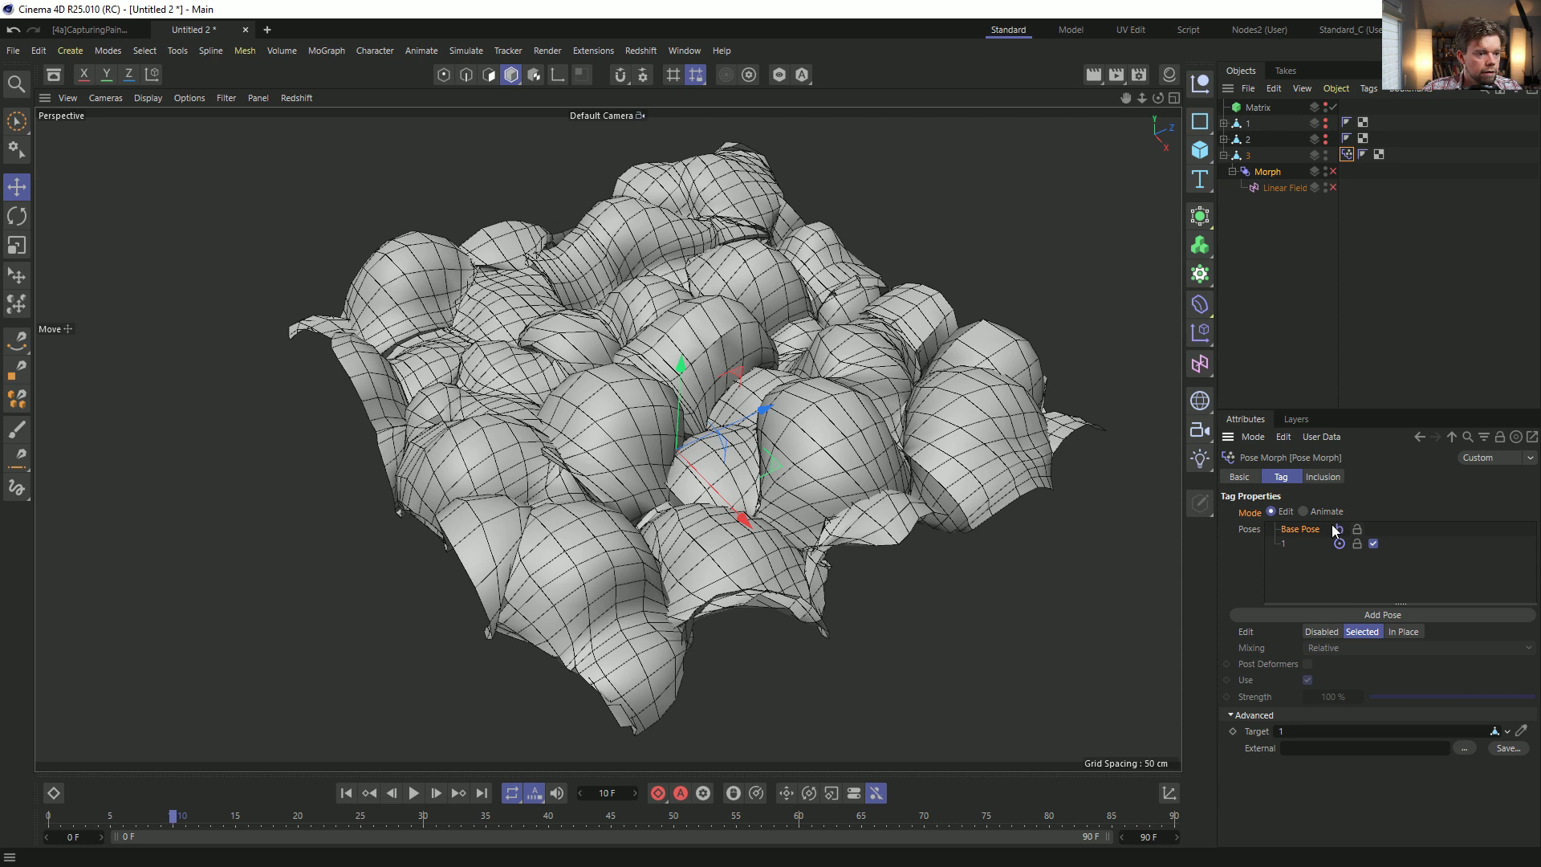
# Add a Plane object with 50 width segments and 50 height segments.
pyautogui.click(1202, 156)
pyautogui.click(1262, 201)
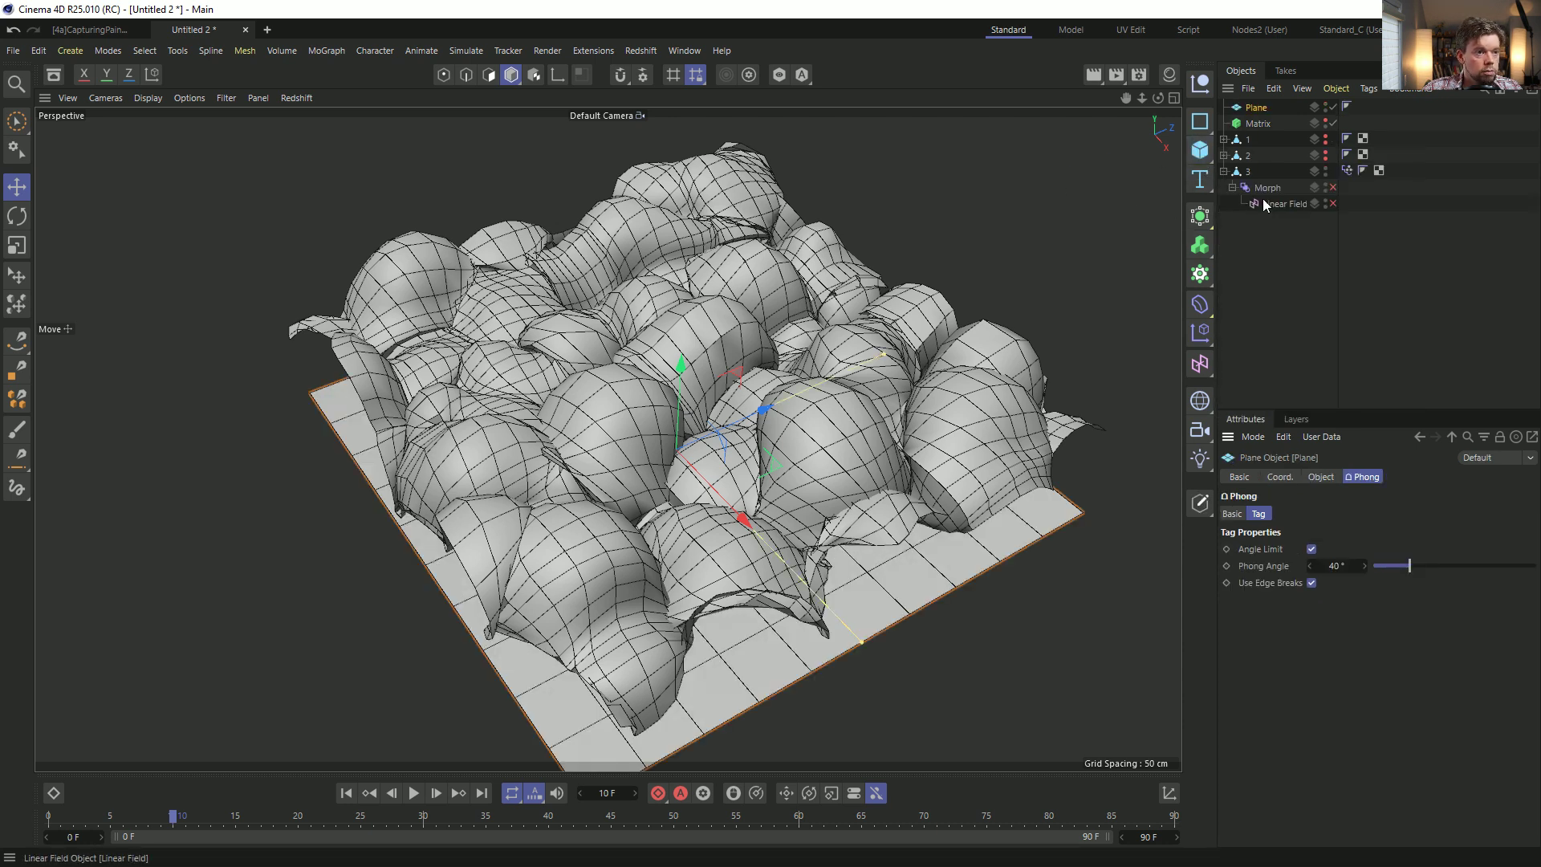
pyautogui.click(1321, 477)
pyautogui.doubleClick(1354, 552)
pyautogui.write('50')
pyautogui.press('Tab')
pyautogui.write('50')
pyautogui.press('Return')
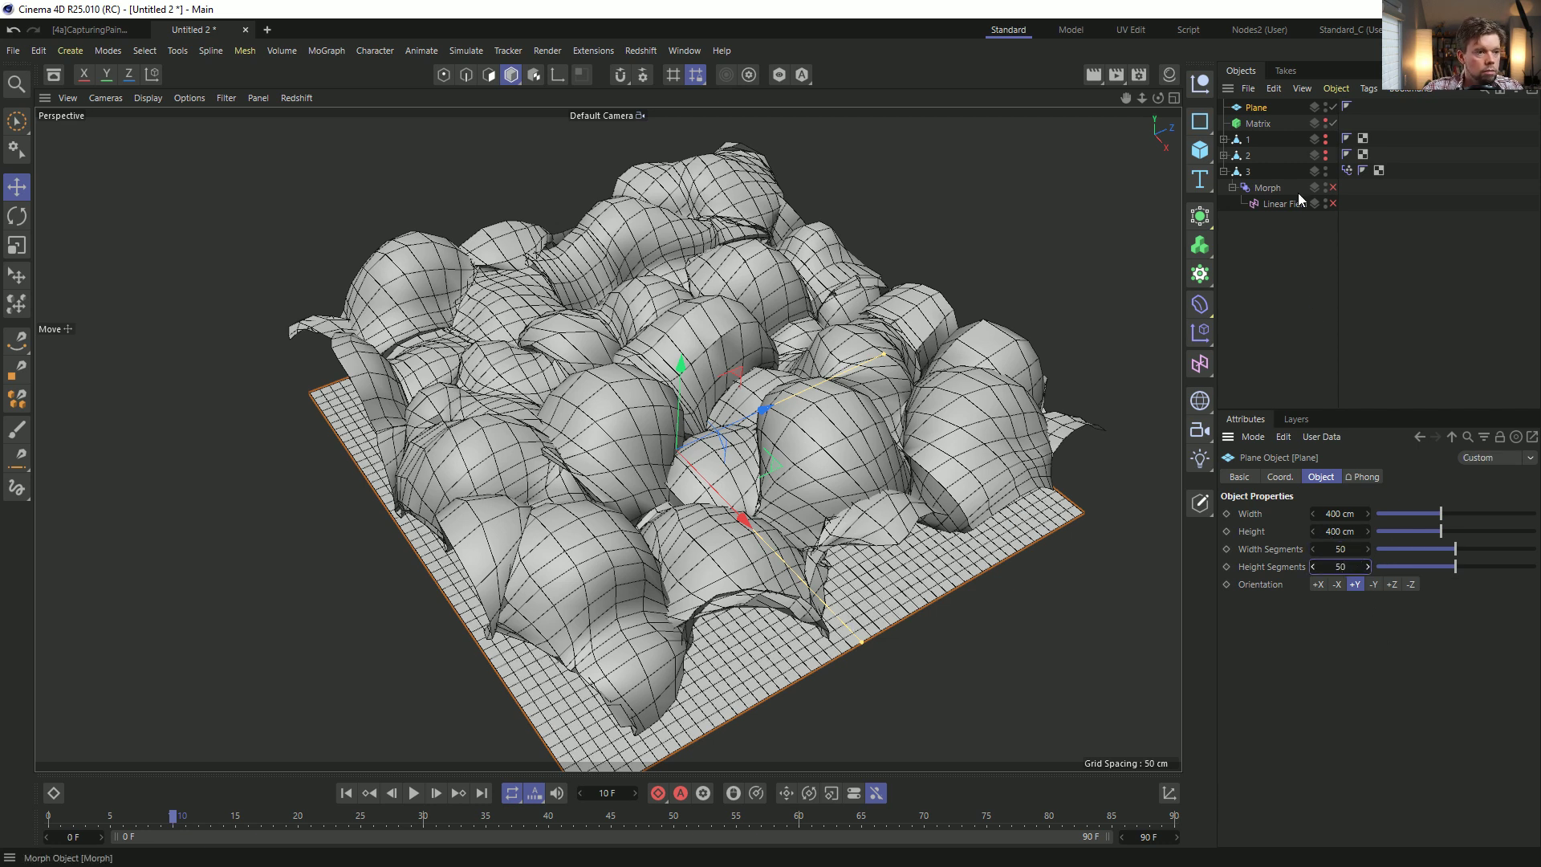
# Assign the new Plane as Base Pose's target and set the Plane's width and height segments to 55.
pyautogui.click(1347, 170)
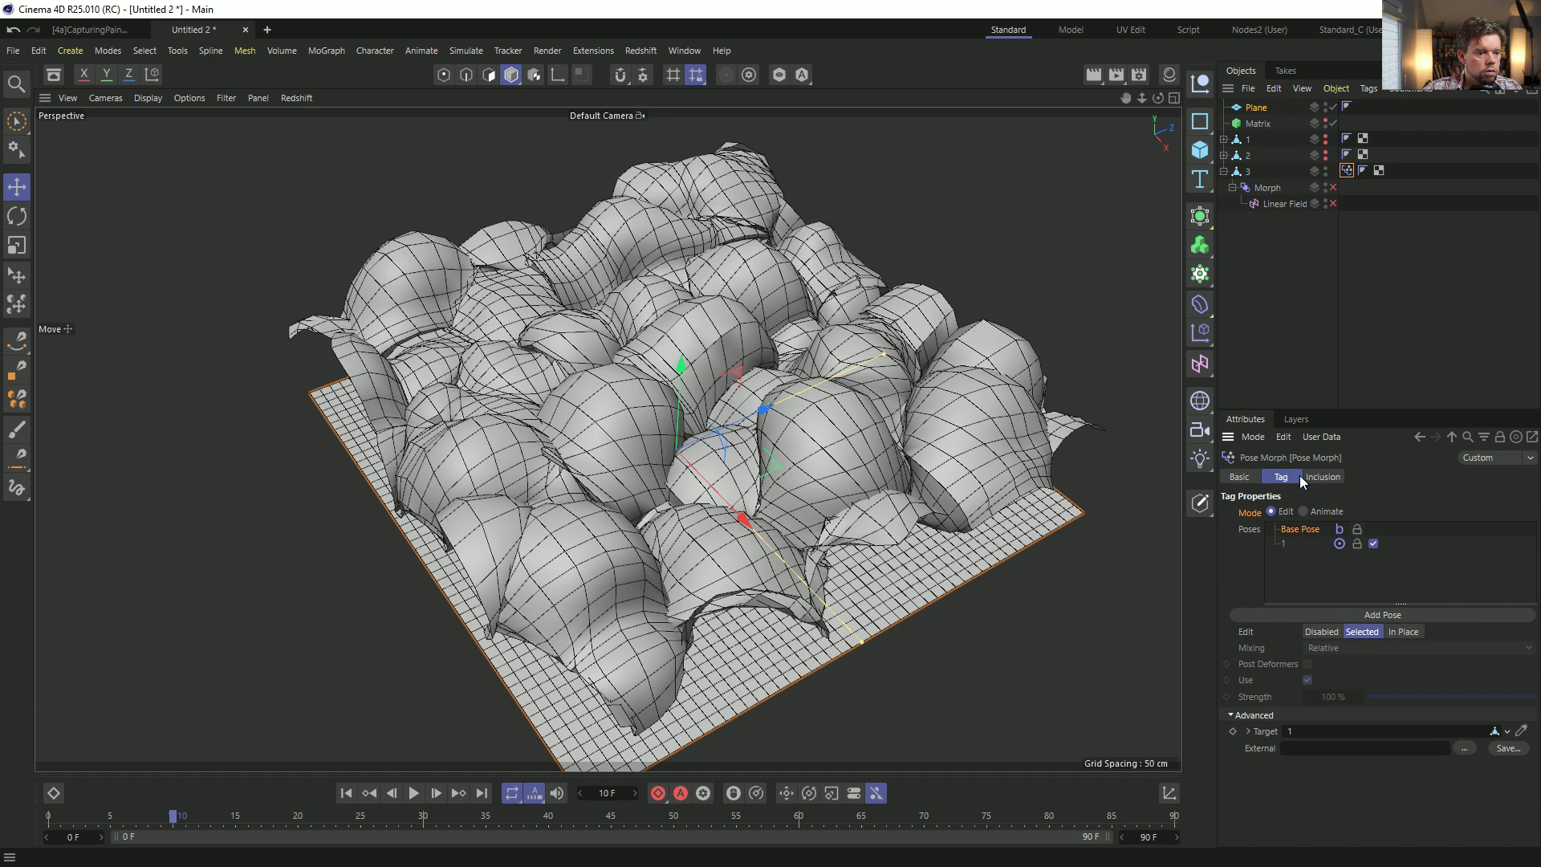
pyautogui.moveTo(1256, 107); pyautogui.dragTo(1313, 739)
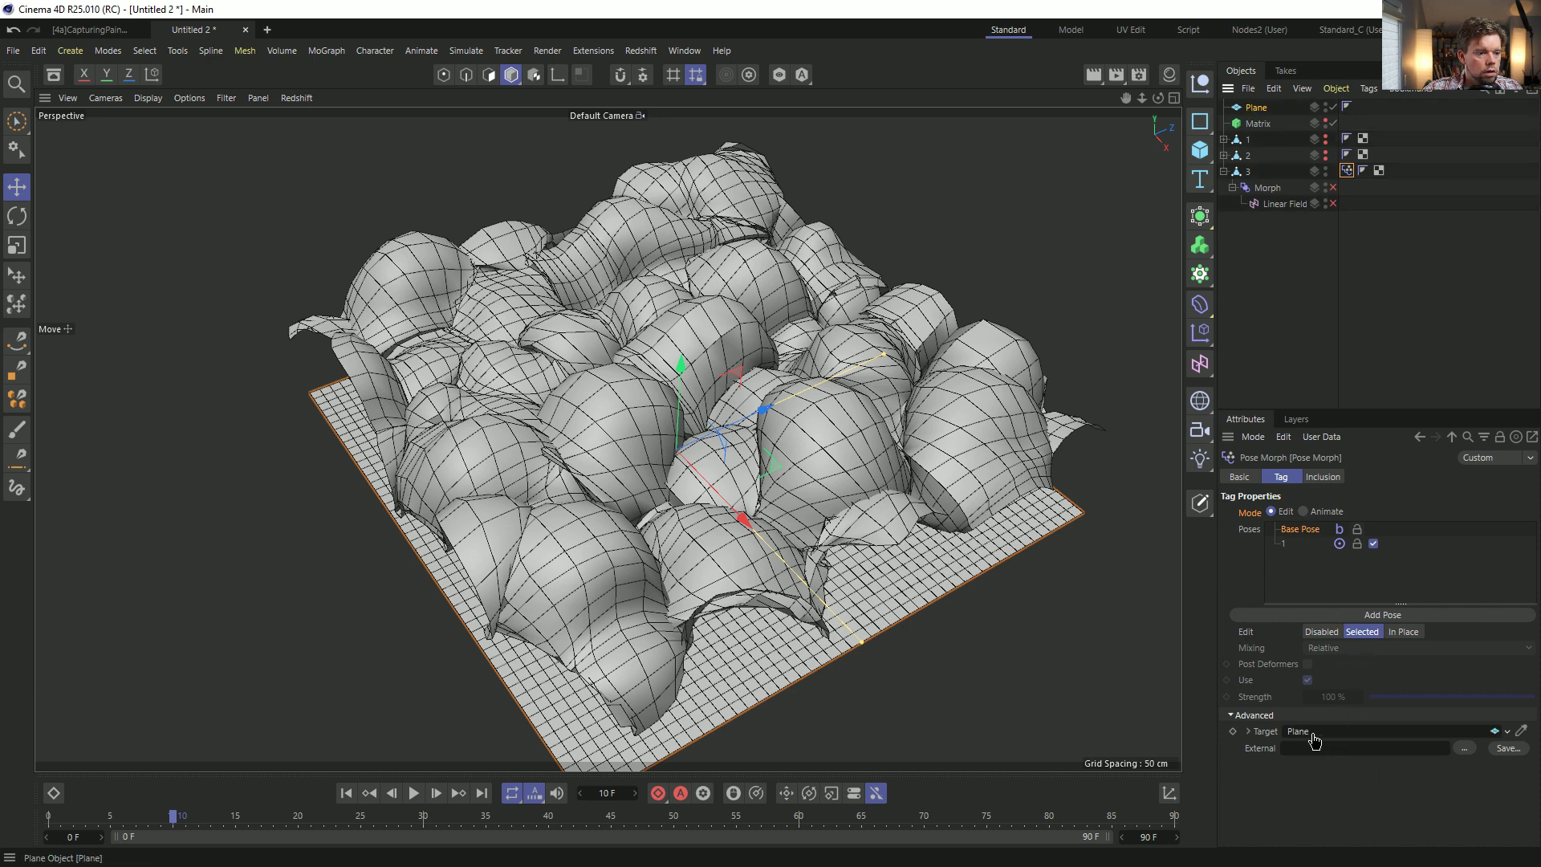
pyautogui.click(1256, 107)
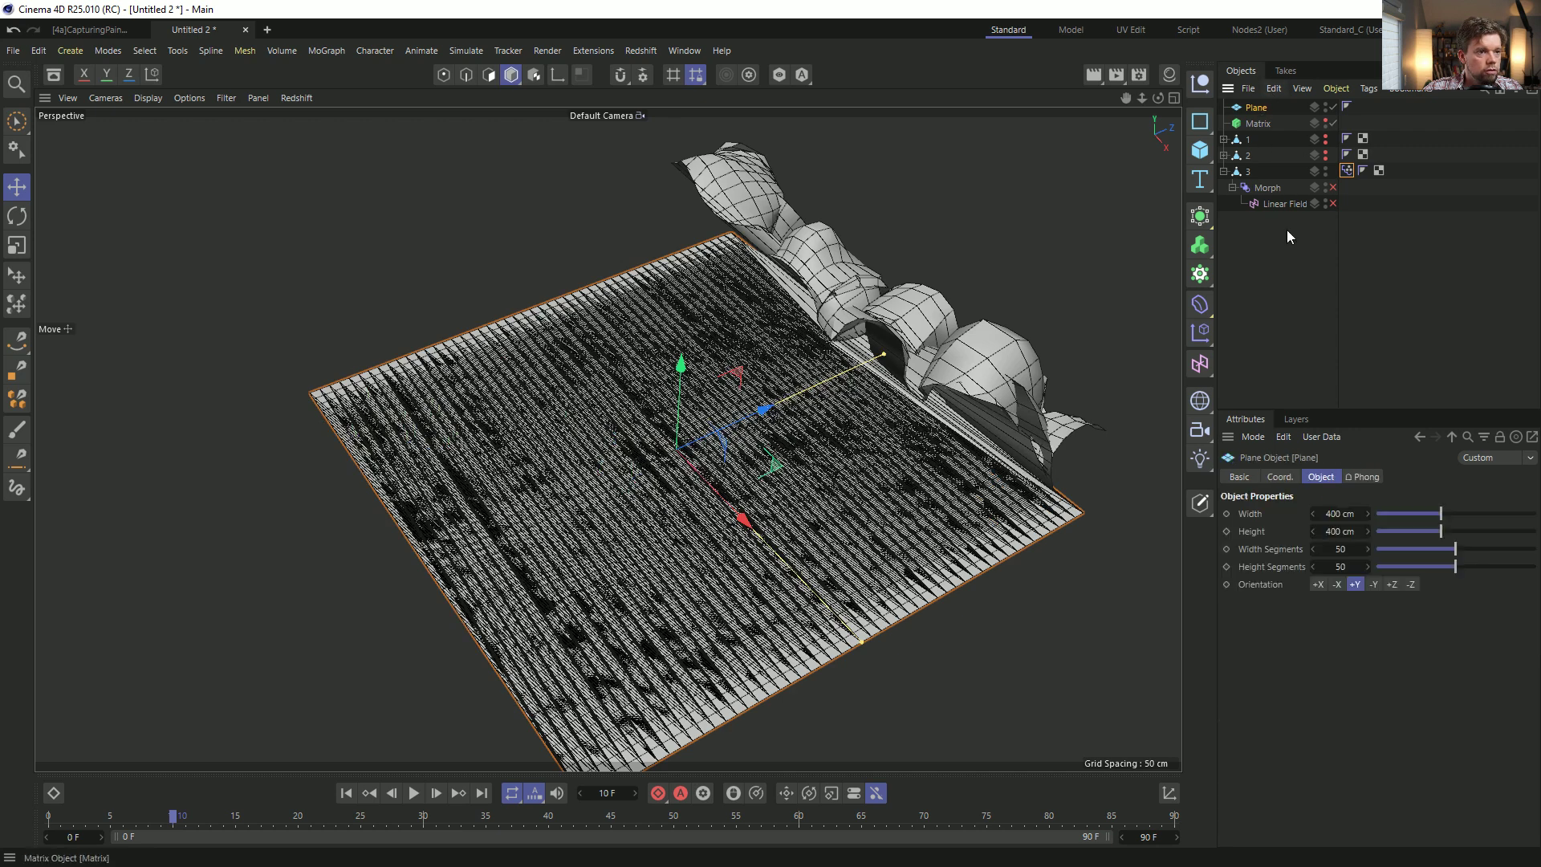
pyautogui.click(1342, 567)
pyautogui.press('Return')
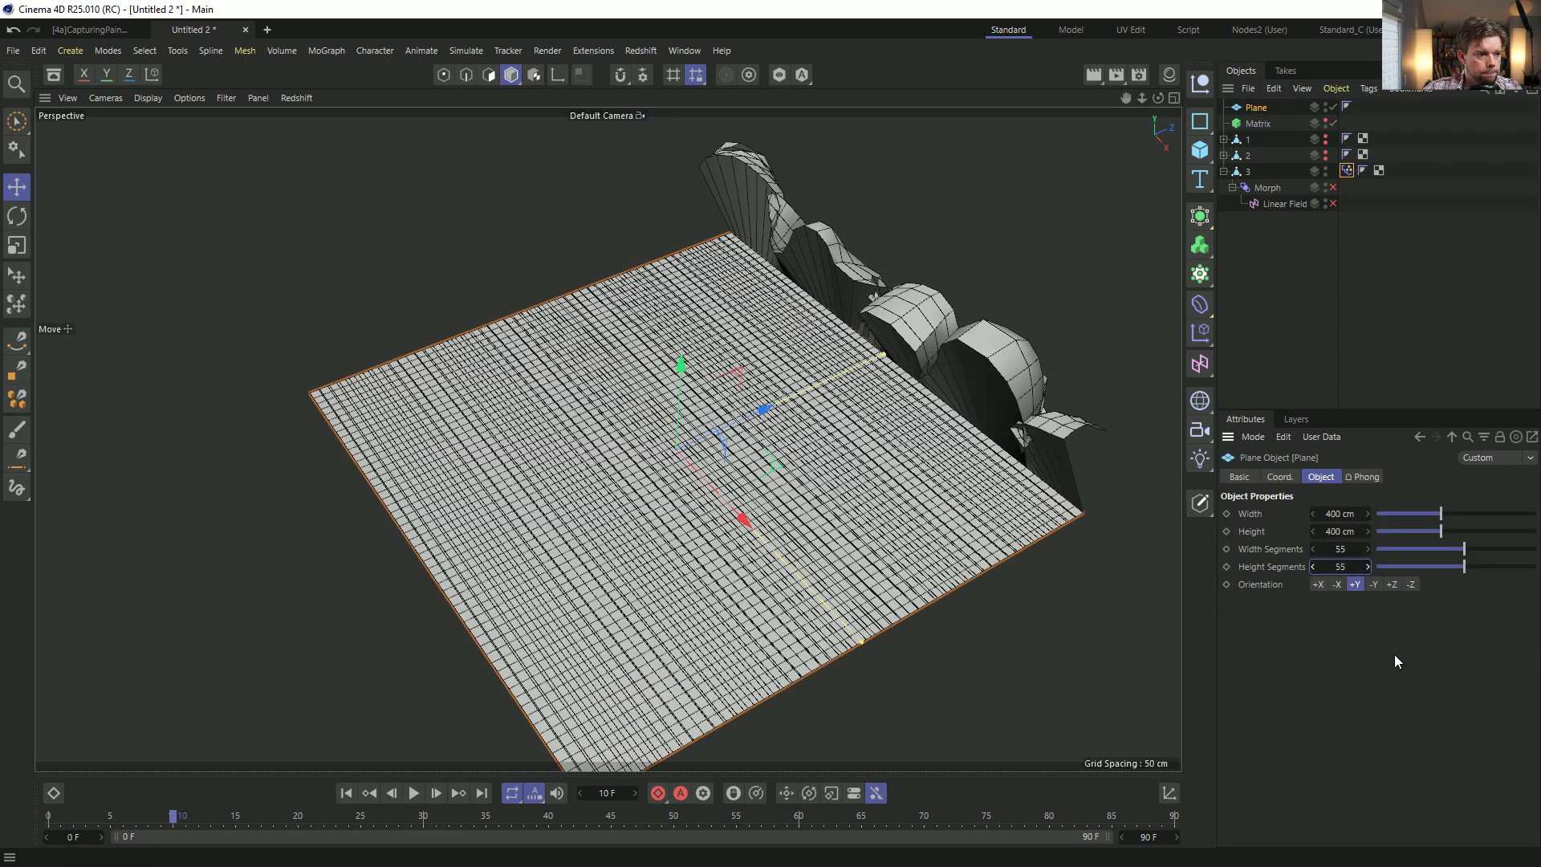
# Delete the Plane object that serves as Base Pose's target.
pyautogui.moveTo(999, 390)
pyautogui.keyDown('alt'); pyautogui.mouseDown()
pyautogui.moveTo(905, 296)
pyautogui.moveTo(960, 382)
pyautogui.moveTo(999, 391)
pyautogui.mouseUp(); pyautogui.keyUp('alt')
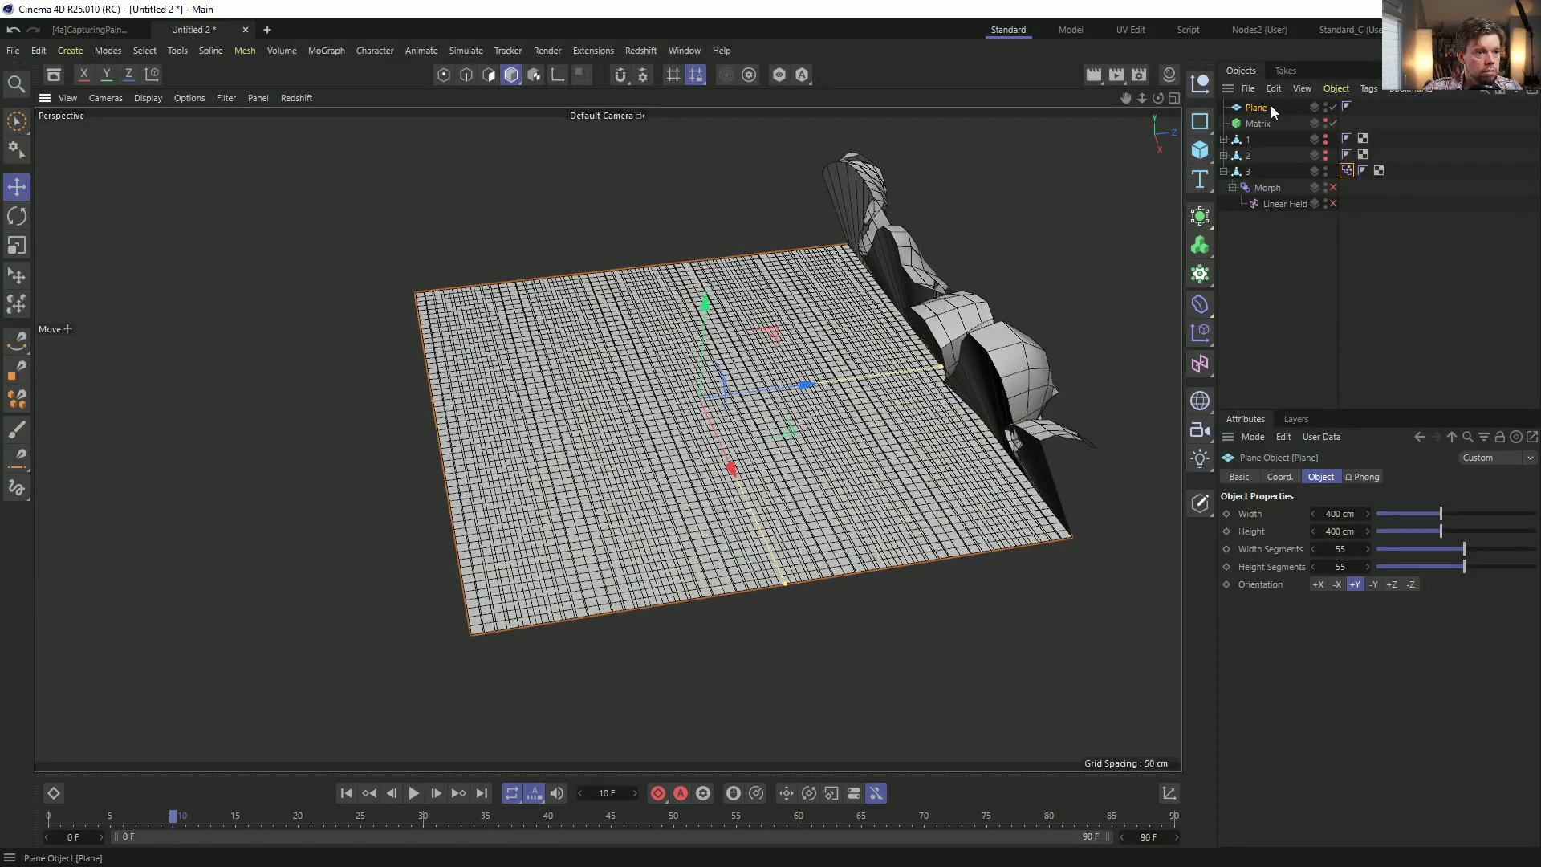
pyautogui.press('Delete')
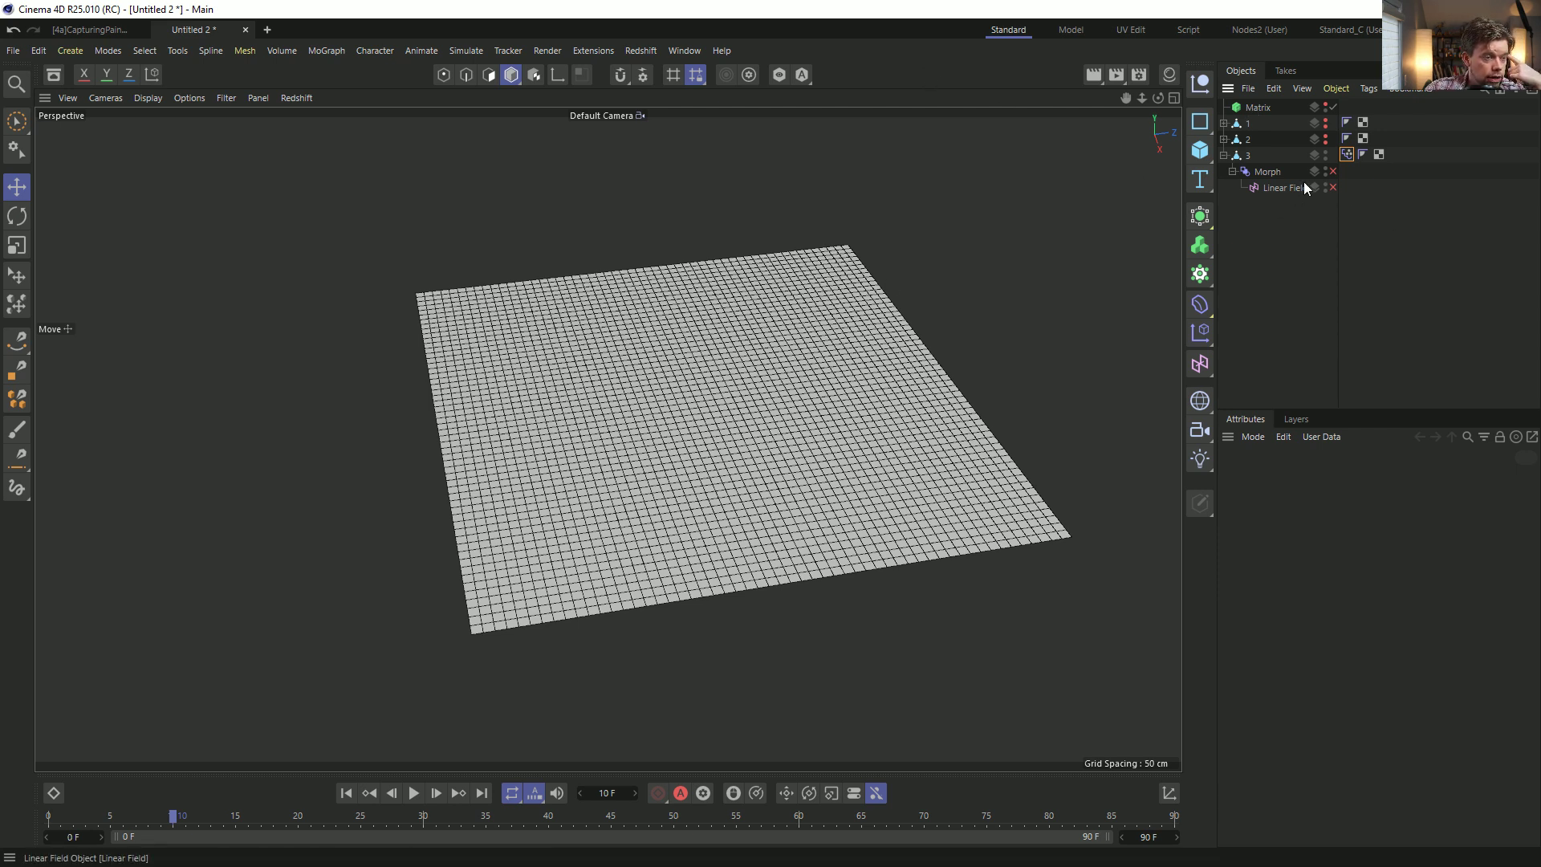
# Review the Morph deformer's target and field settings and object 3's Pose Morph tag settings.
pyautogui.click(1254, 165)
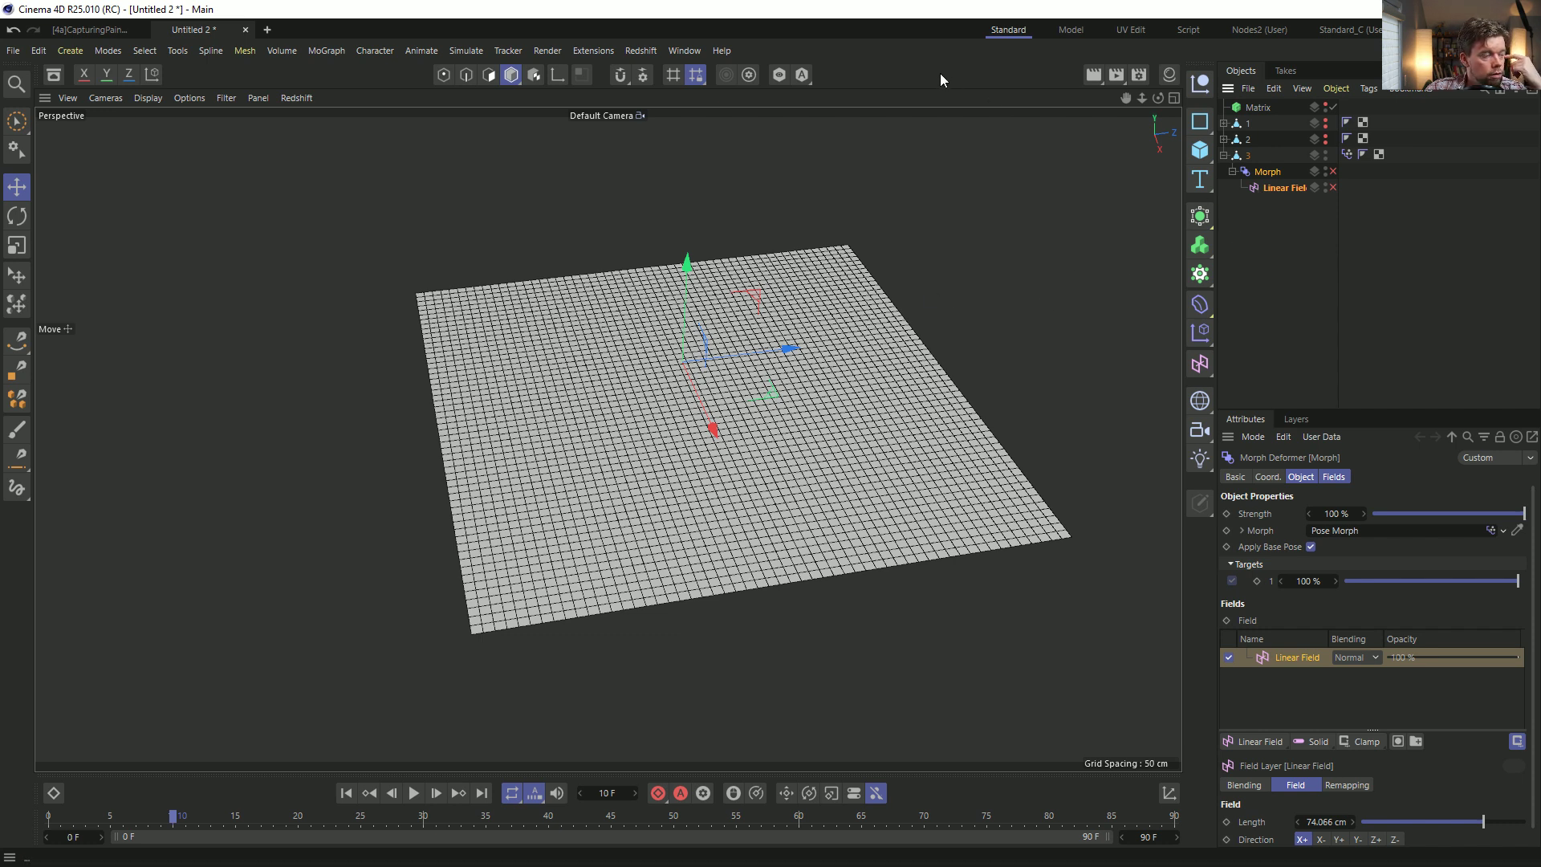
pyautogui.click(1259, 170)
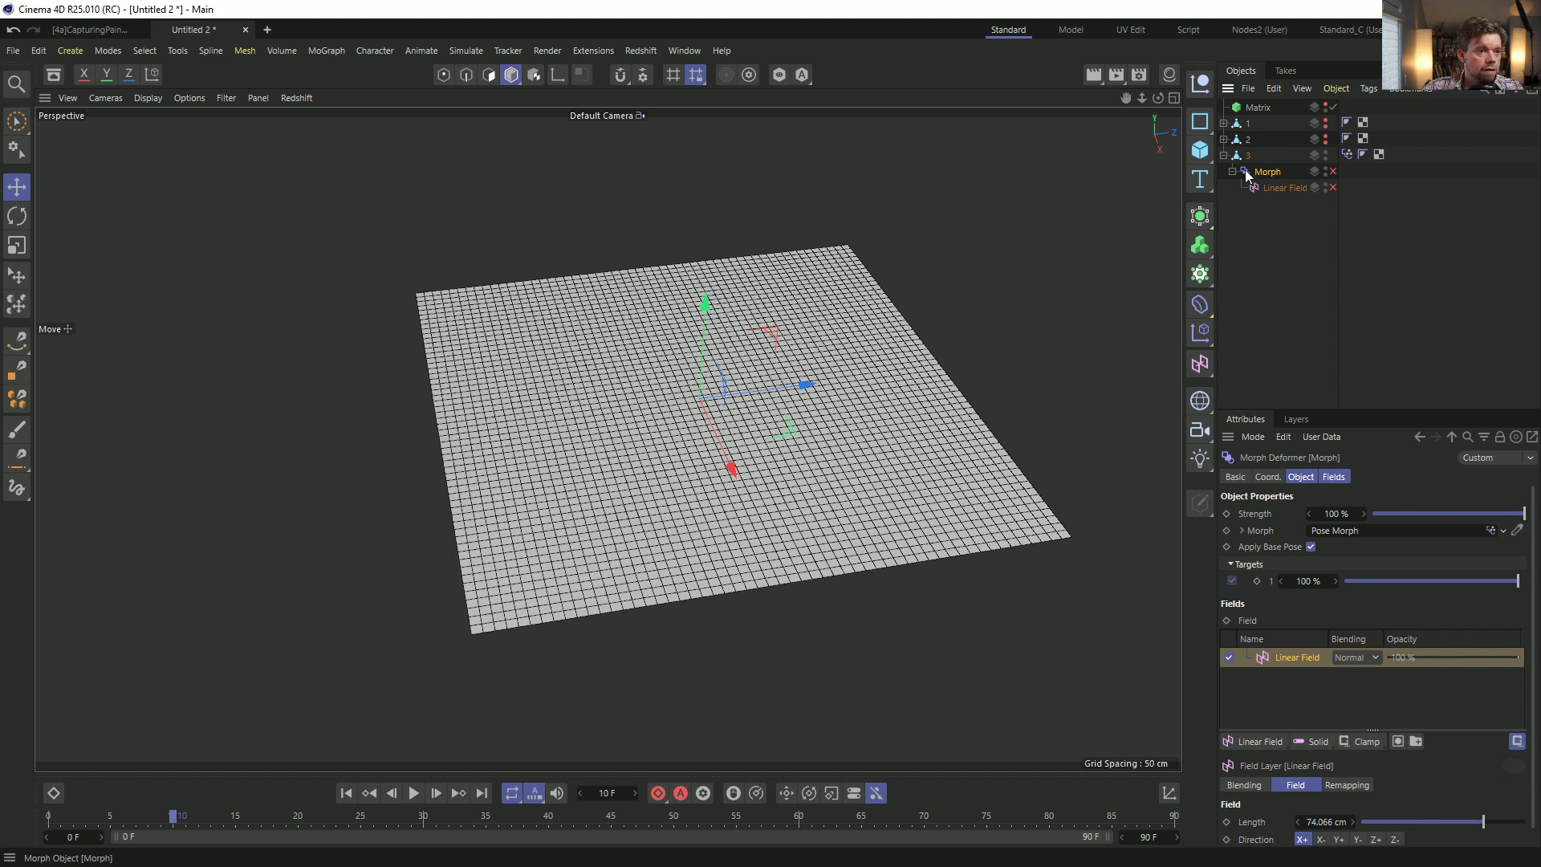
pyautogui.click(1348, 154)
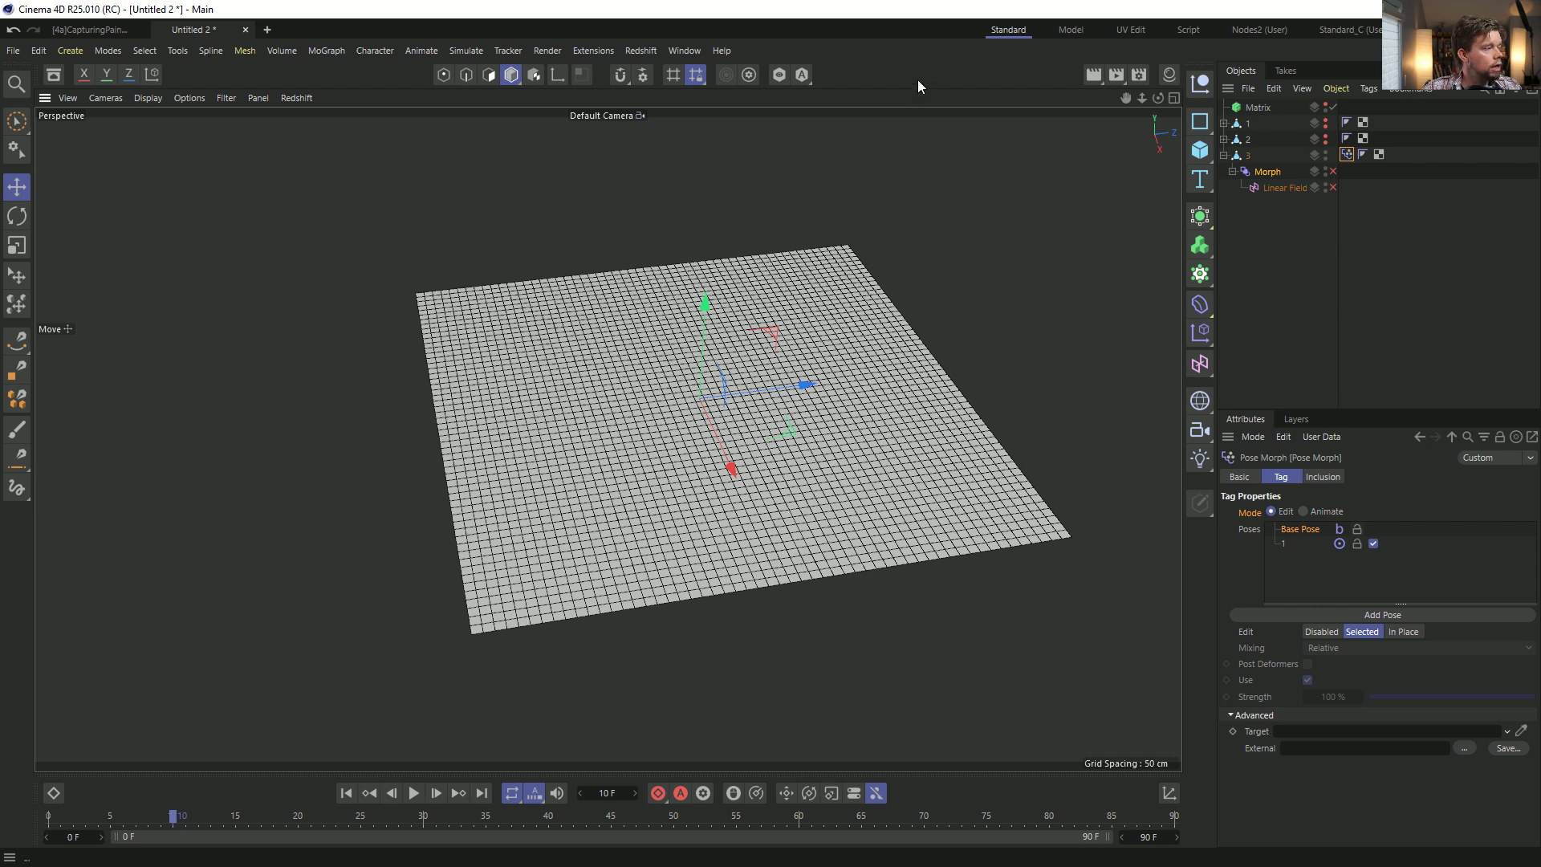
# Save the scene in the SceneFiles folder as [5a]PoseMorph_WTF_Bug.c4d.
pyautogui.hotkey('ctrl', 's')
pyautogui.click(353, 253)
pyautogui.click(119, 483)
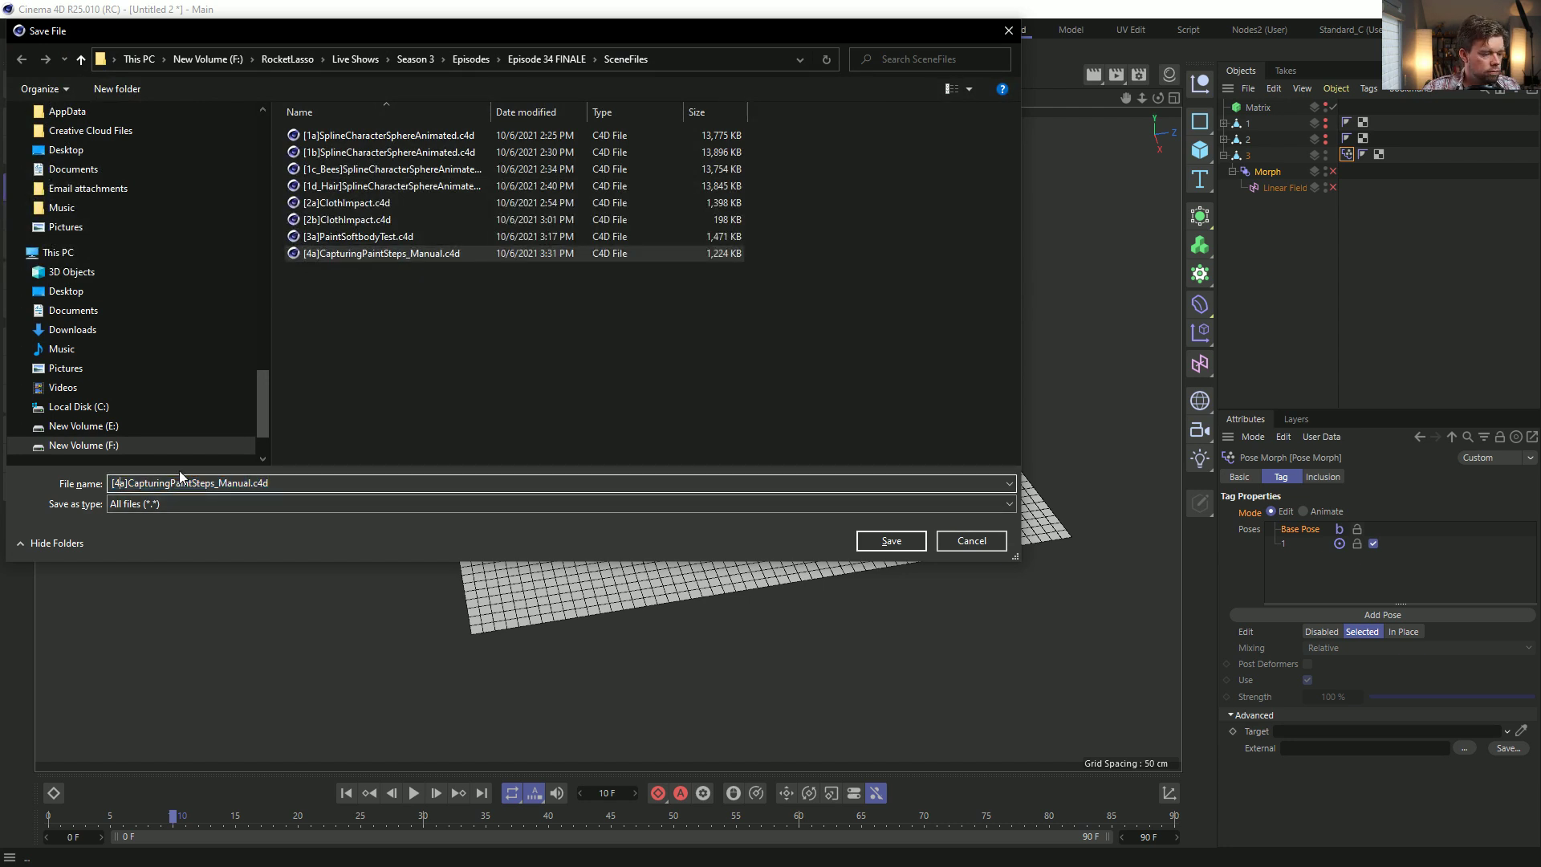
pyautogui.press('BackSpace')
pyautogui.write('5')
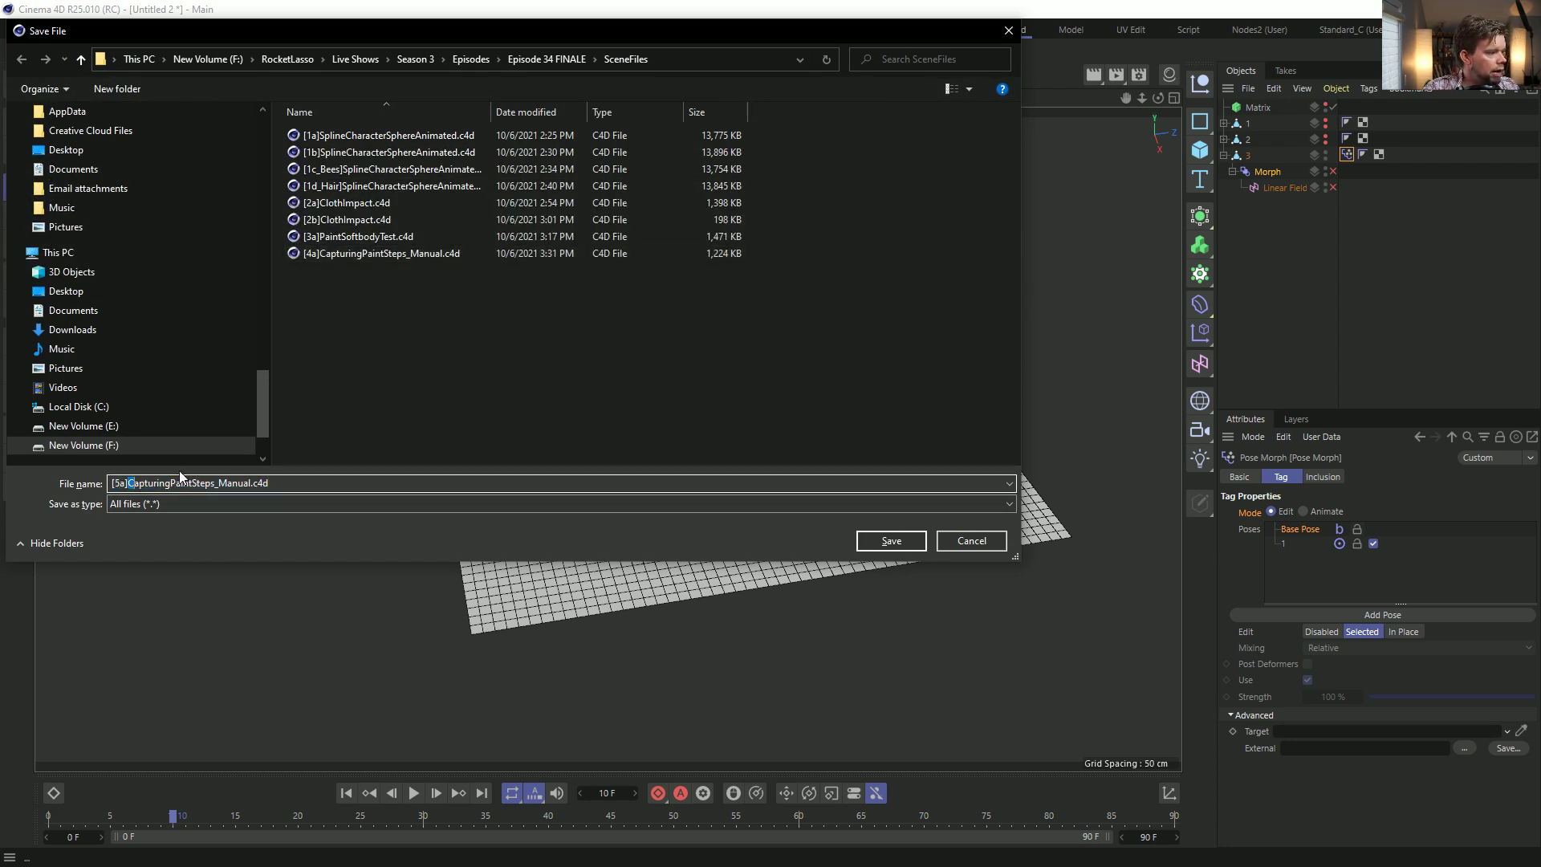
pyautogui.hotkey('shift', 'Right')
pyautogui.hotkey('shift', 'Right')
pyautogui.hotkey('shift', 'Right')
pyautogui.hotkey('shift', 'Right')
pyautogui.hotkey('shift', 'Right')
pyautogui.hotkey('shift', 'Right')
pyautogui.hotkey('shift', 'Right')
pyautogui.hotkey('shift', 'Right')
pyautogui.hotkey('shift', 'Right')
pyautogui.hotkey('shift', 'Right')
pyautogui.hotkey('shift', 'Right')
pyautogui.hotkey('shift', 'Right')
pyautogui.hotkey('shift', 'Right')
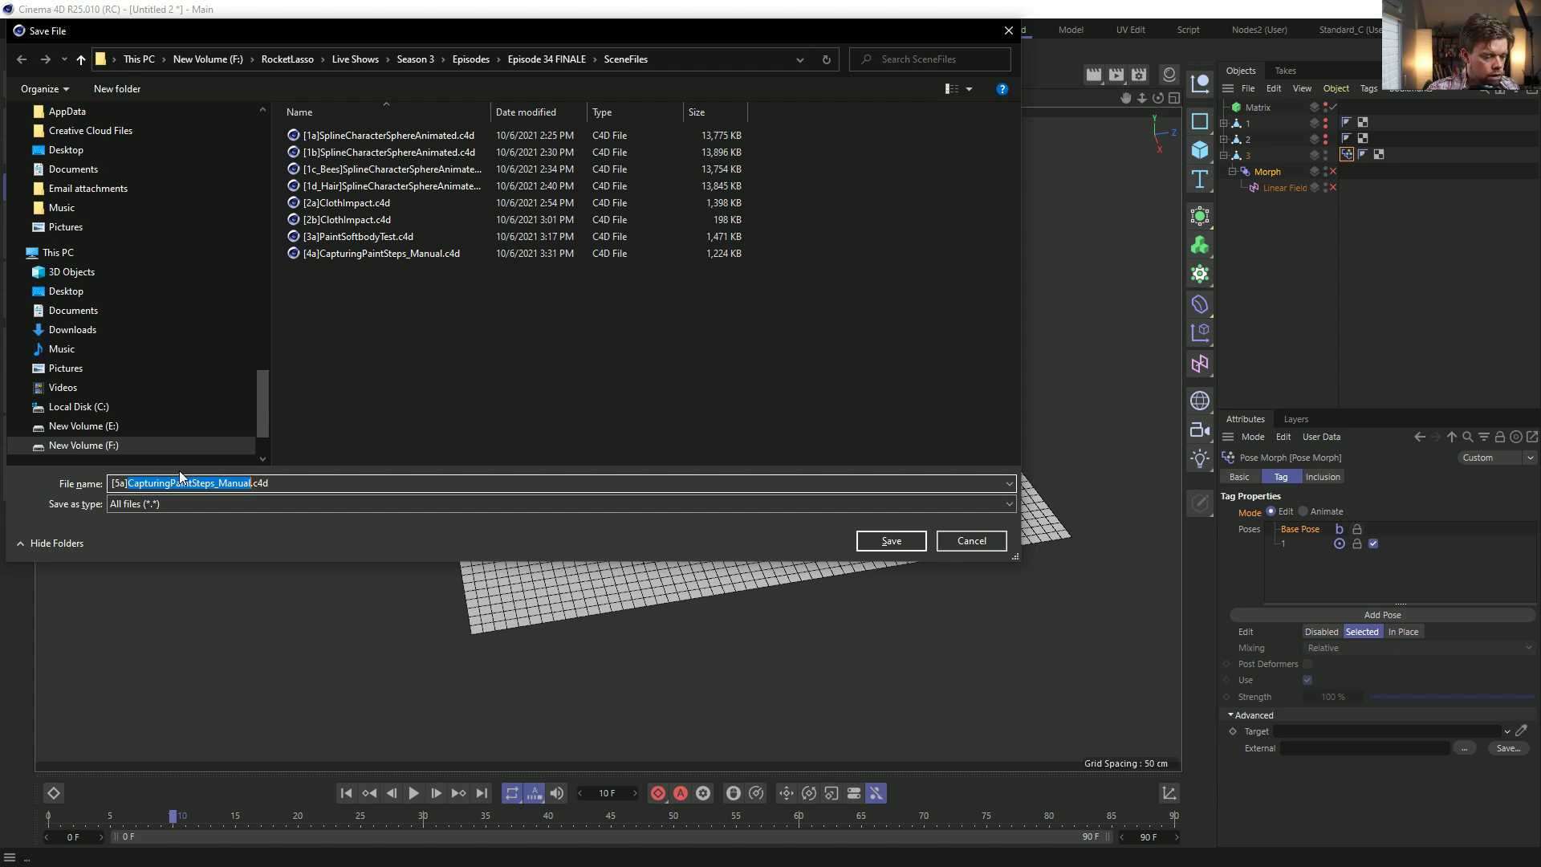
pyautogui.write('M')
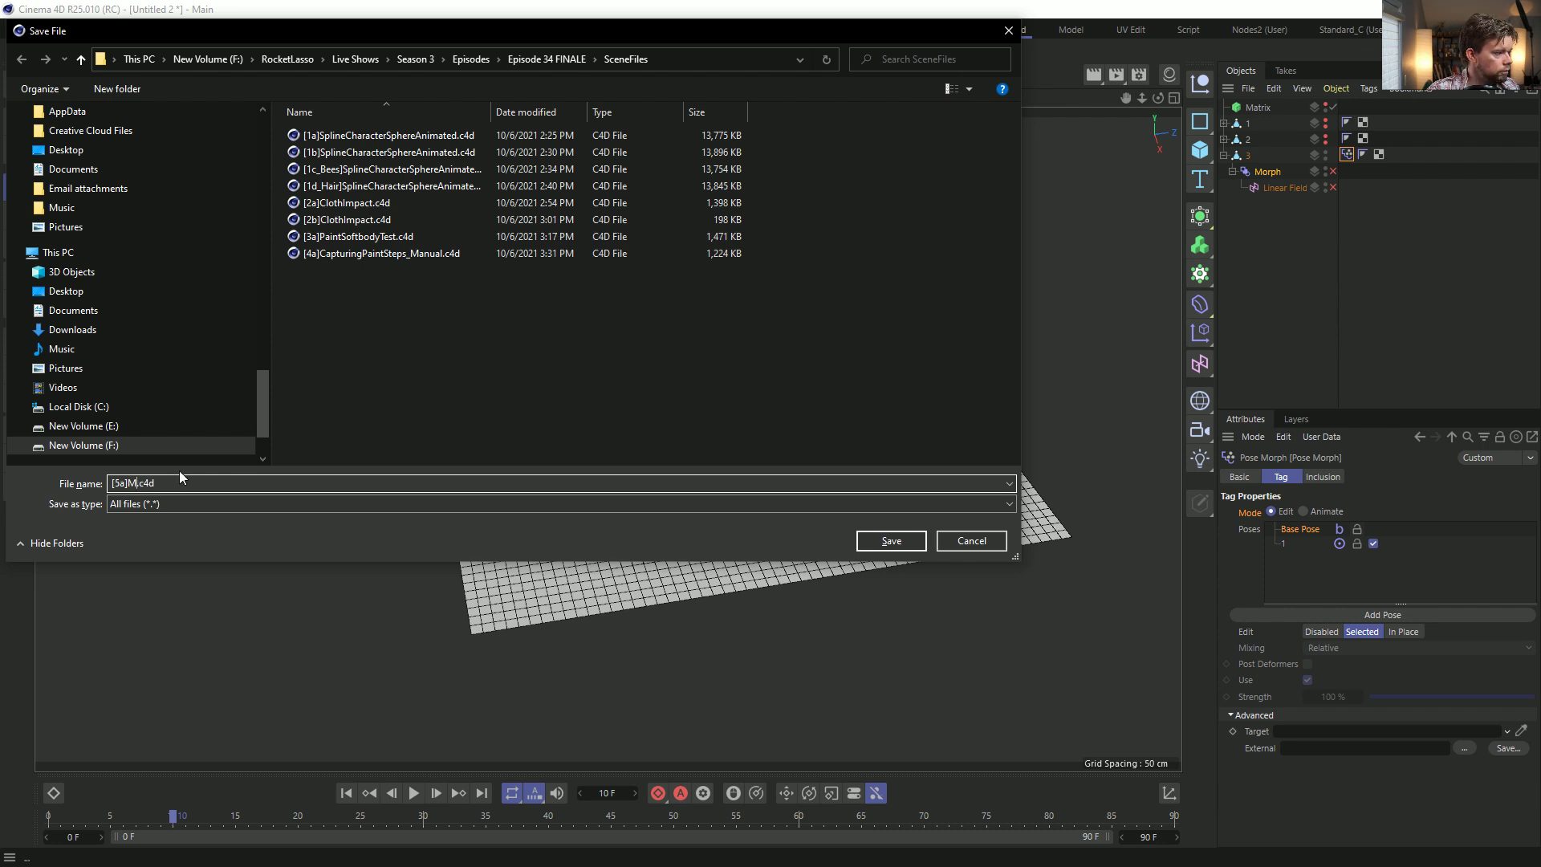
pyautogui.write('PoseMorph_WTF_Bug')
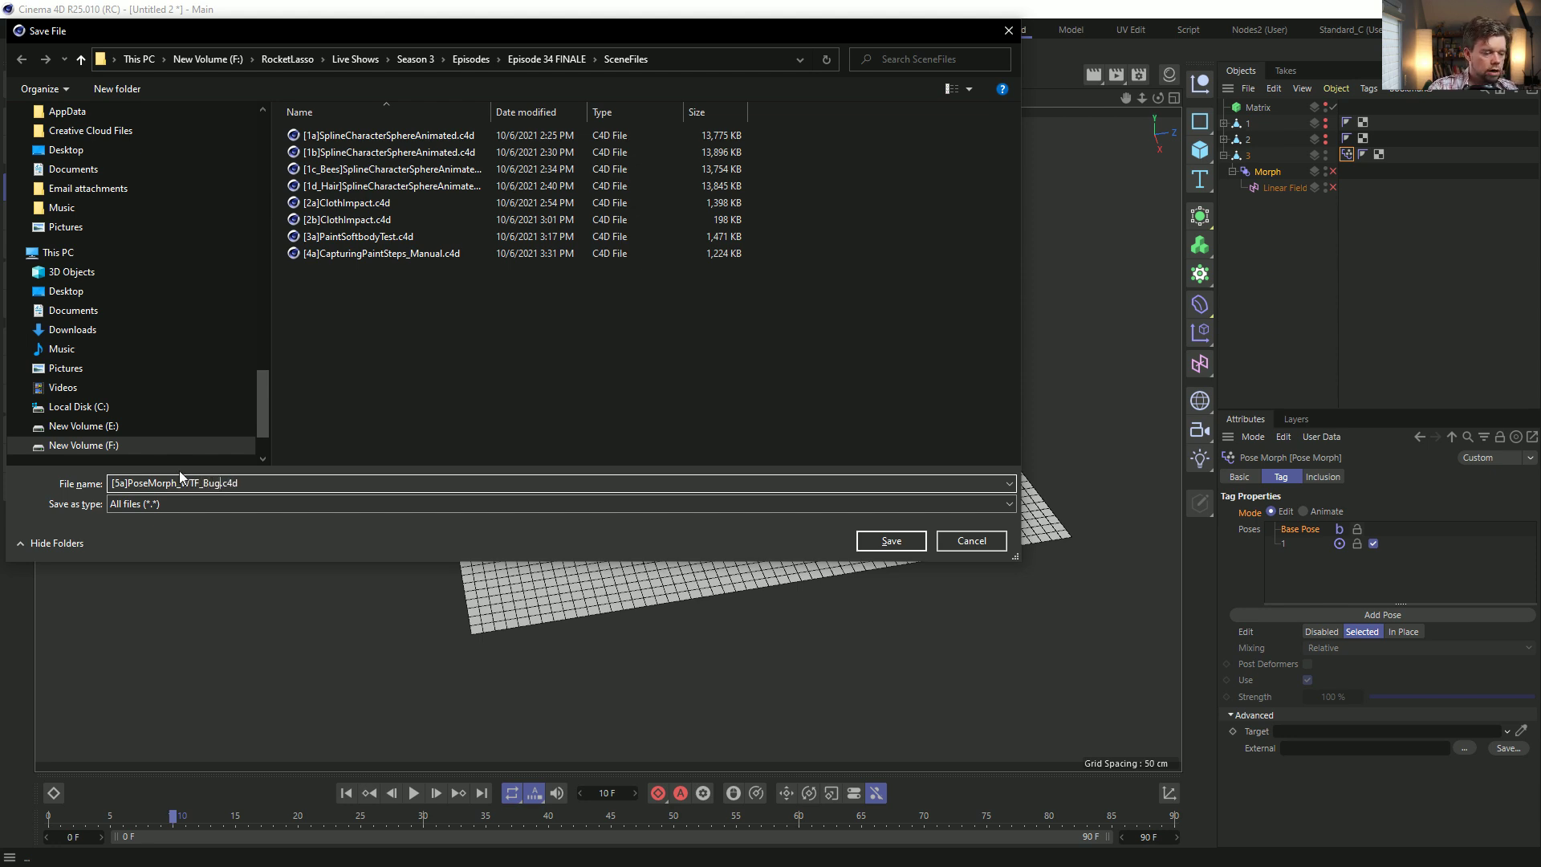
pyautogui.press('Return')
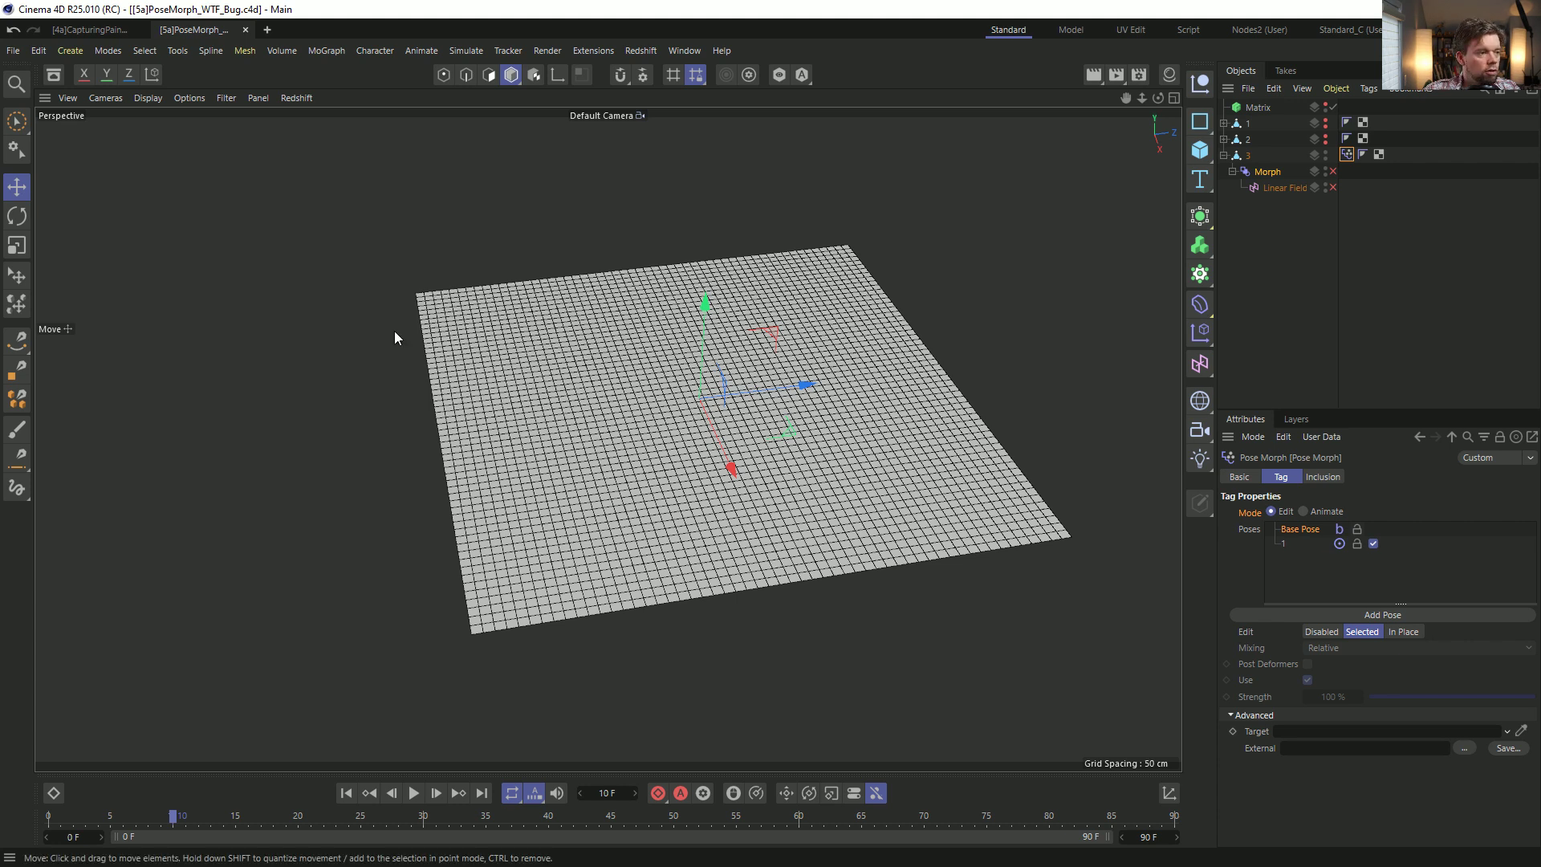
pyautogui.click(1258, 108)
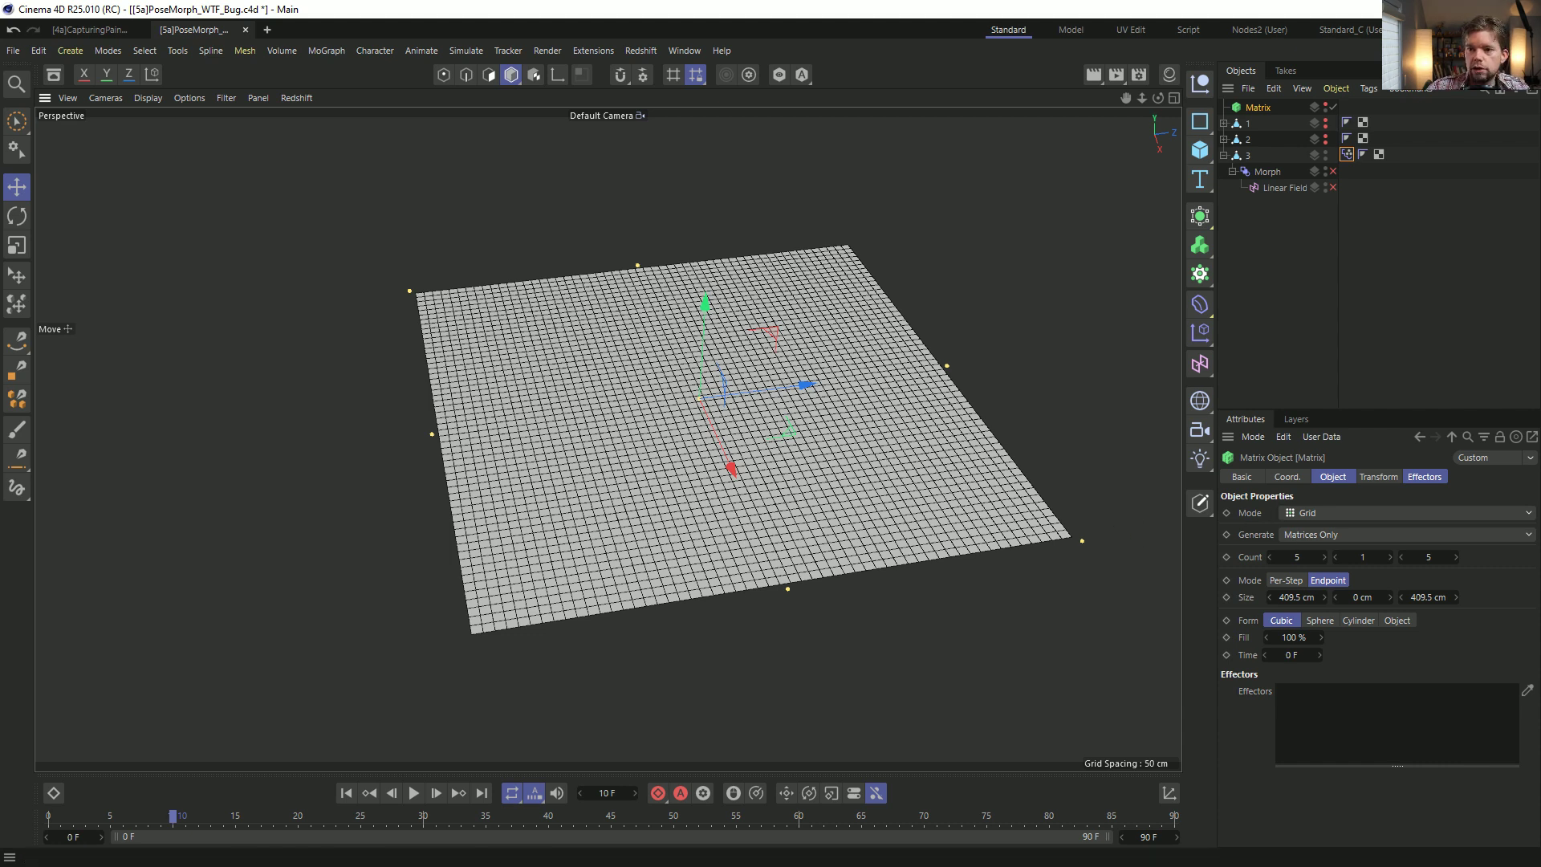
pyautogui.hotkey('ctrl', 's')
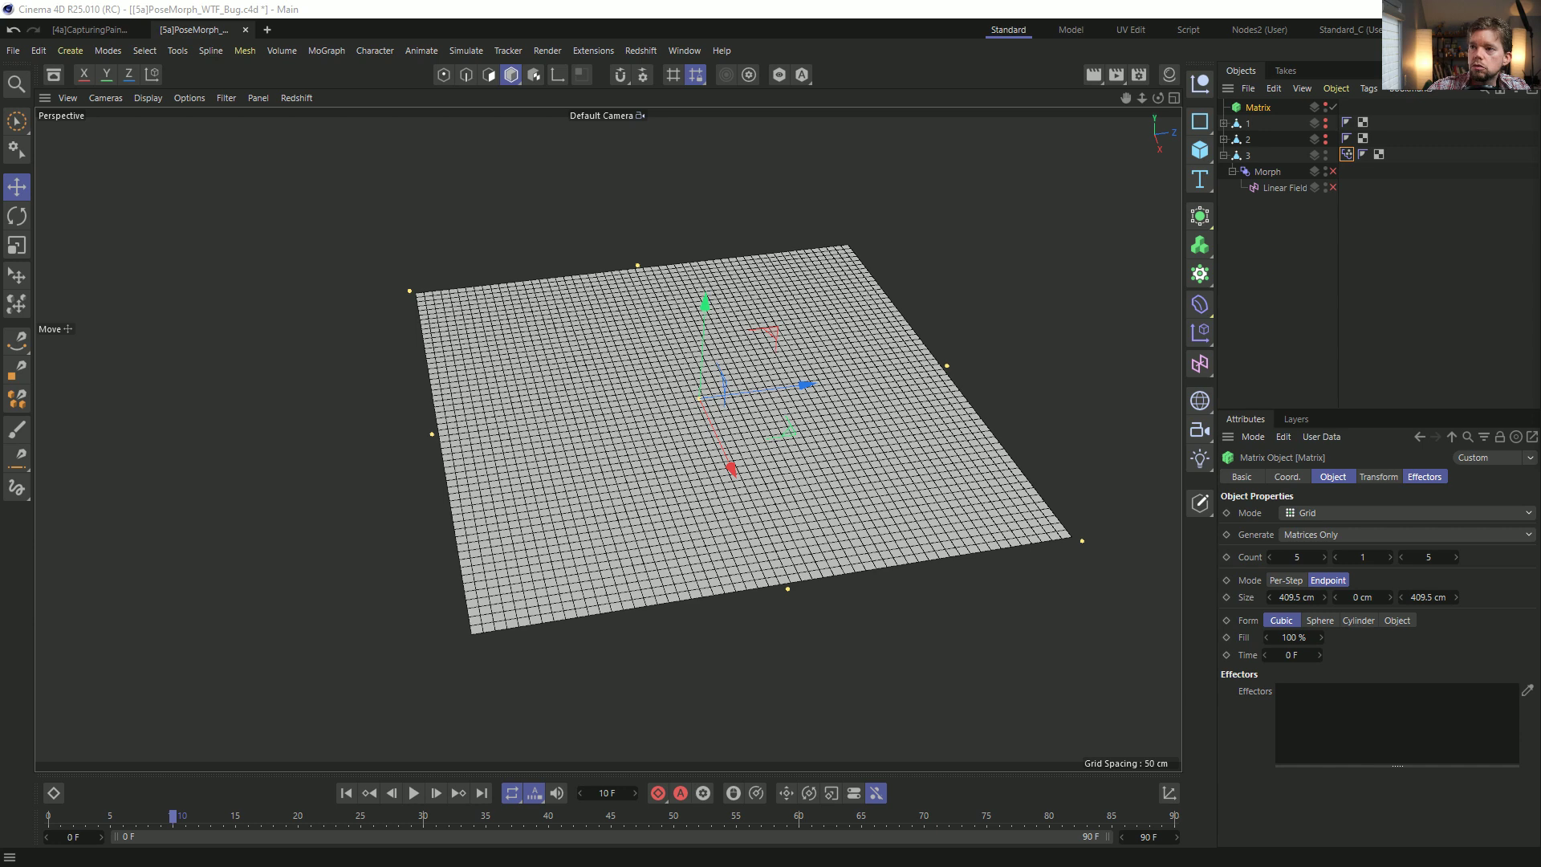
# Switch to the browser, enlarge its window, and replay the buck.u.back Week 51 explosion animation on Instagram before returning to Cinema 4D.
pyautogui.moveTo(449, 866); pyautogui.dragTo(544, 58)
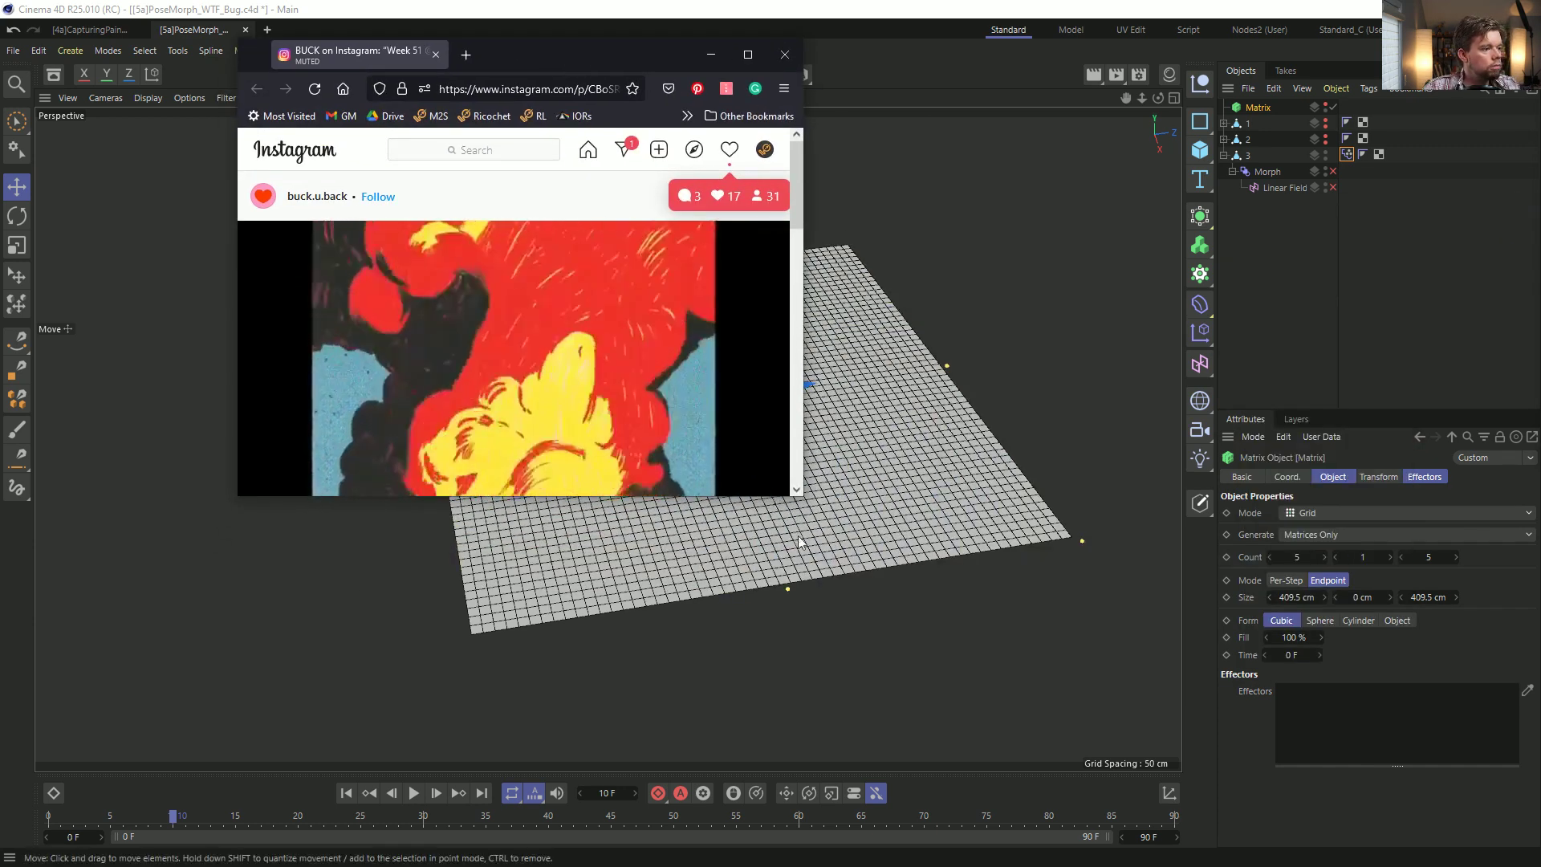
pyautogui.moveTo(803, 495); pyautogui.dragTo(1122, 725)
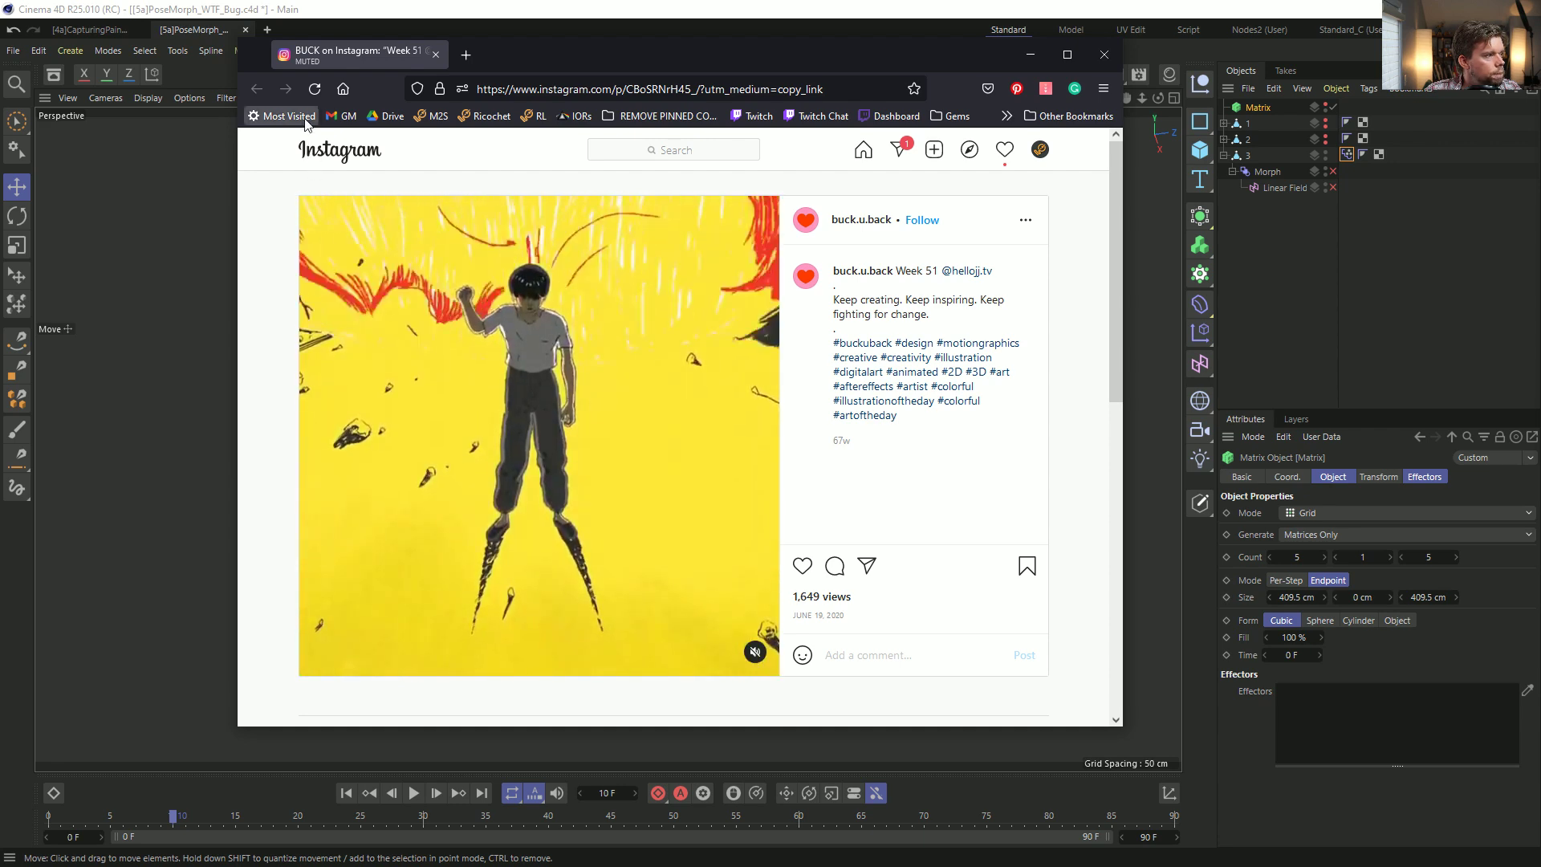
pyautogui.click(314, 90)
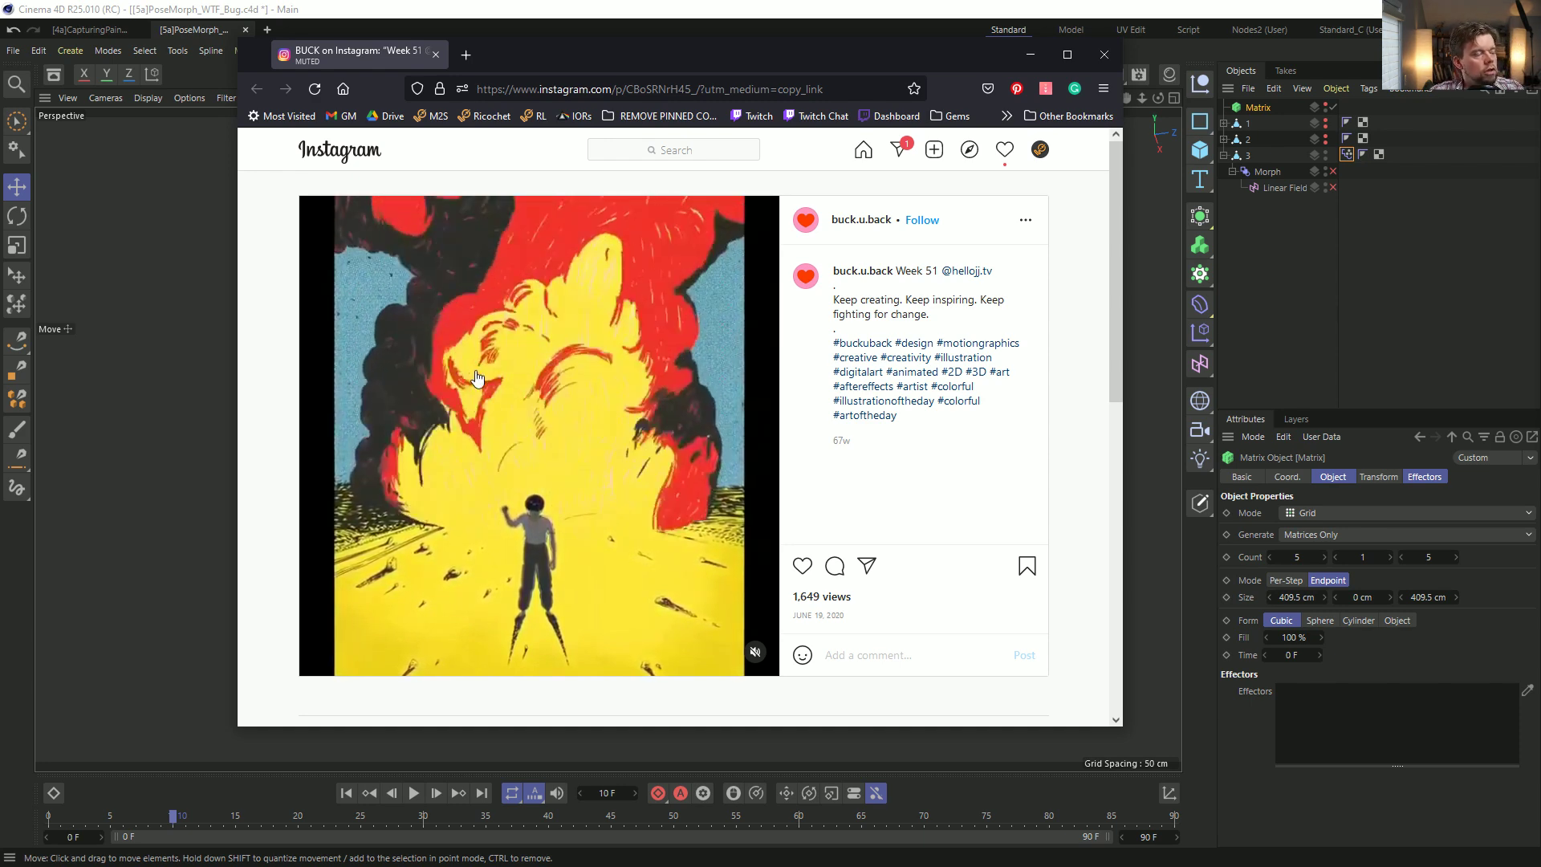
pyautogui.click(312, 94)
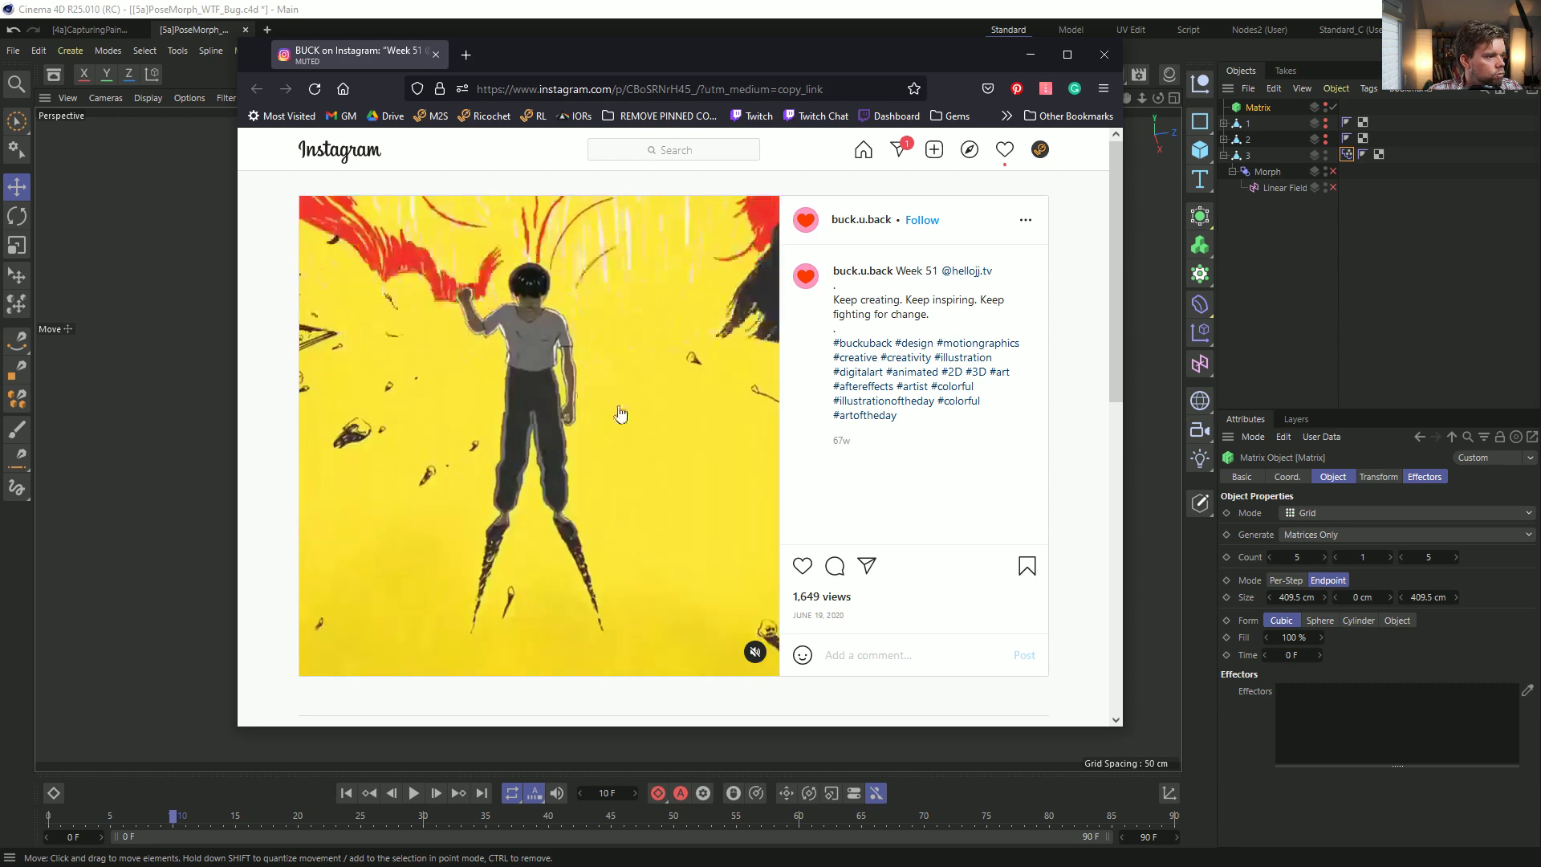
pyautogui.click(752, 17)
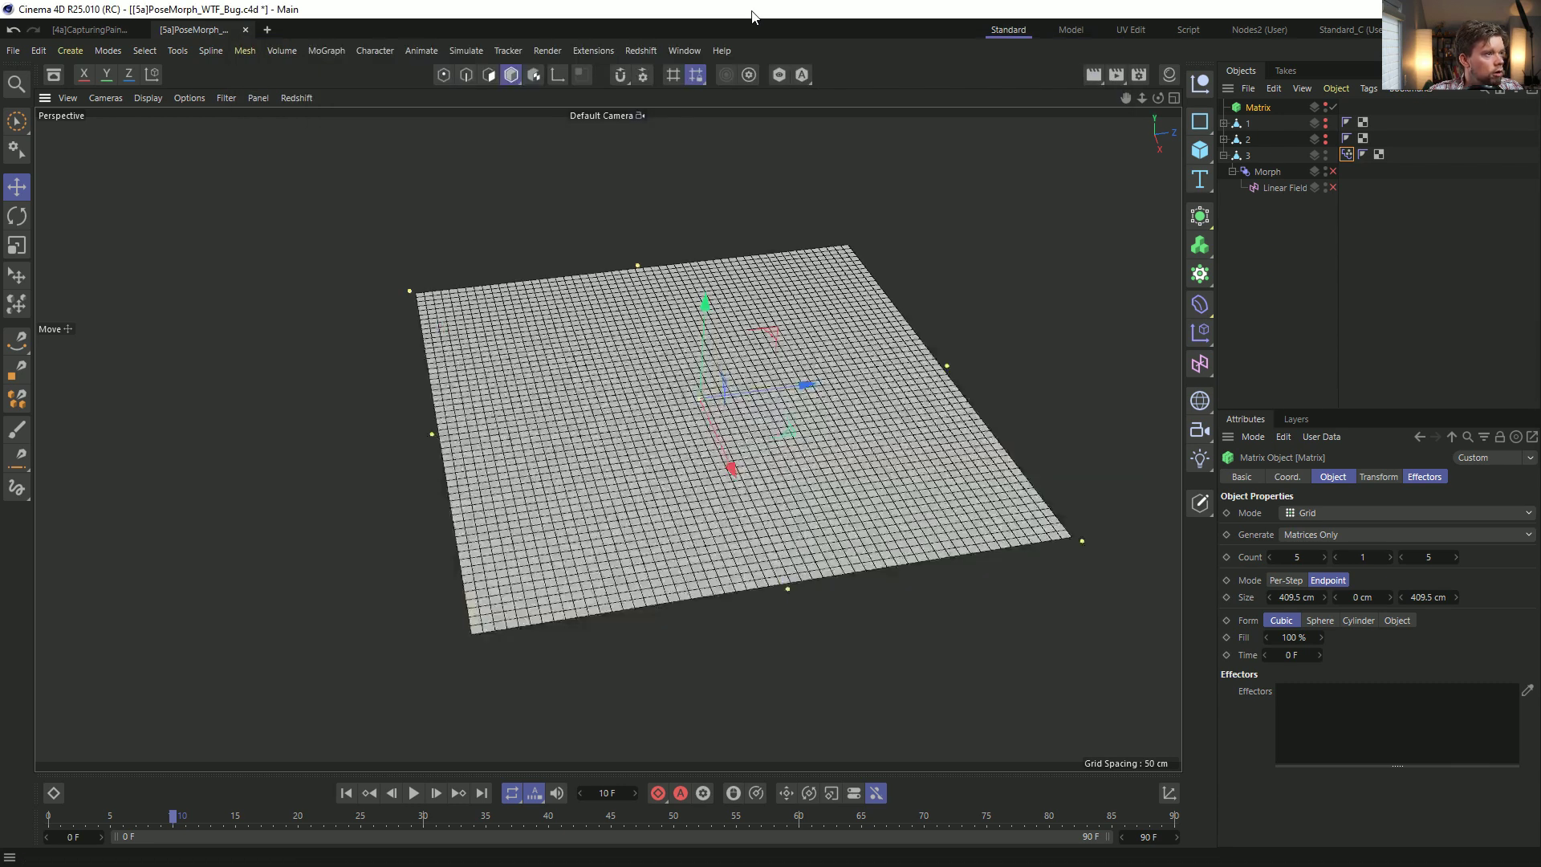
# Create a new empty project.
pyautogui.hotkey('ctrl', 'n')
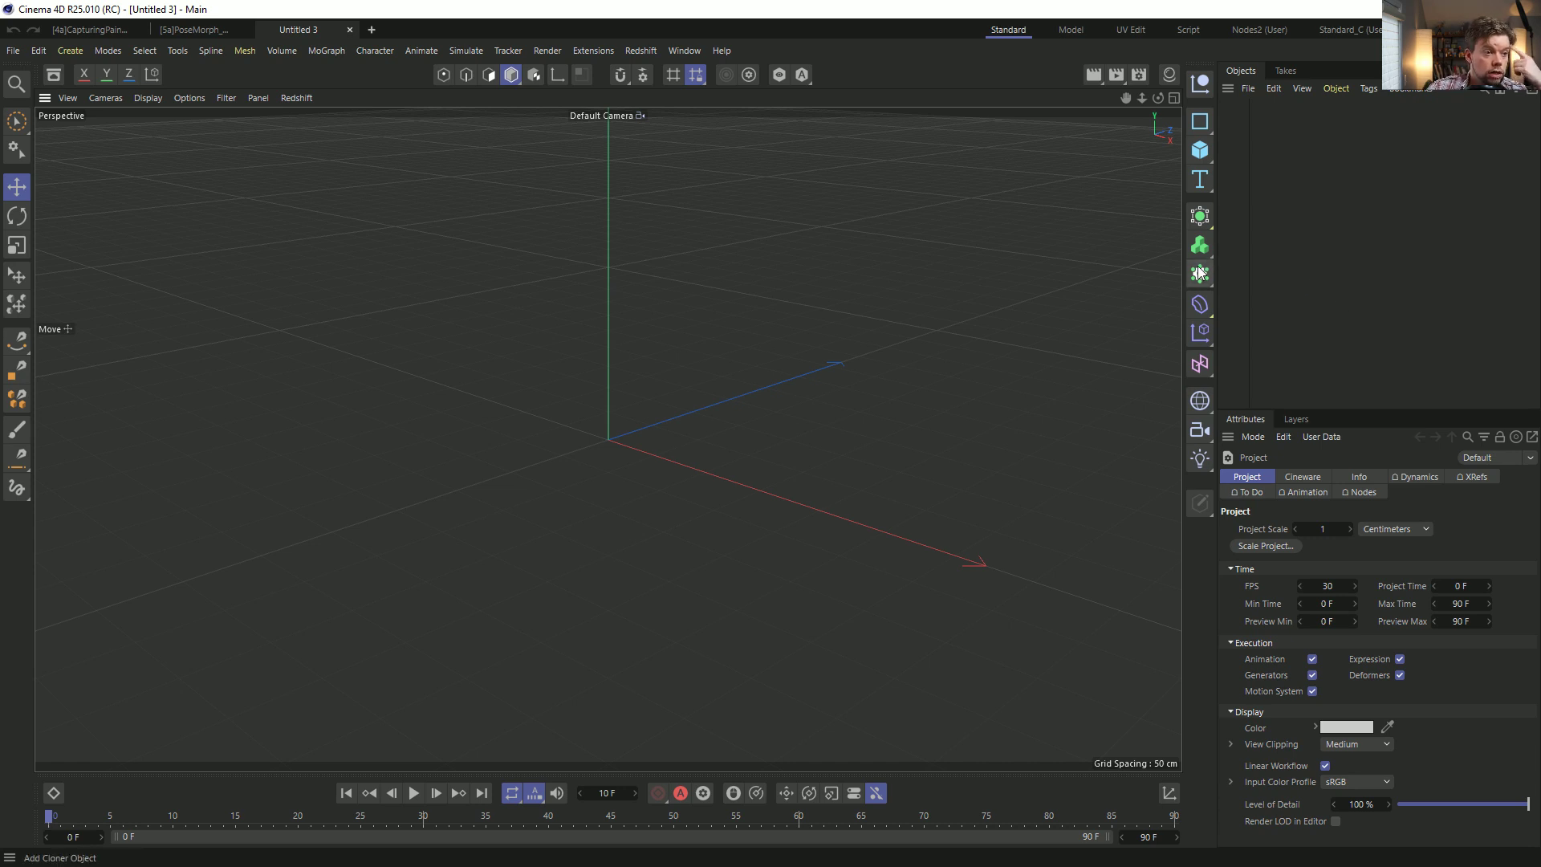
pyautogui.click(1202, 151)
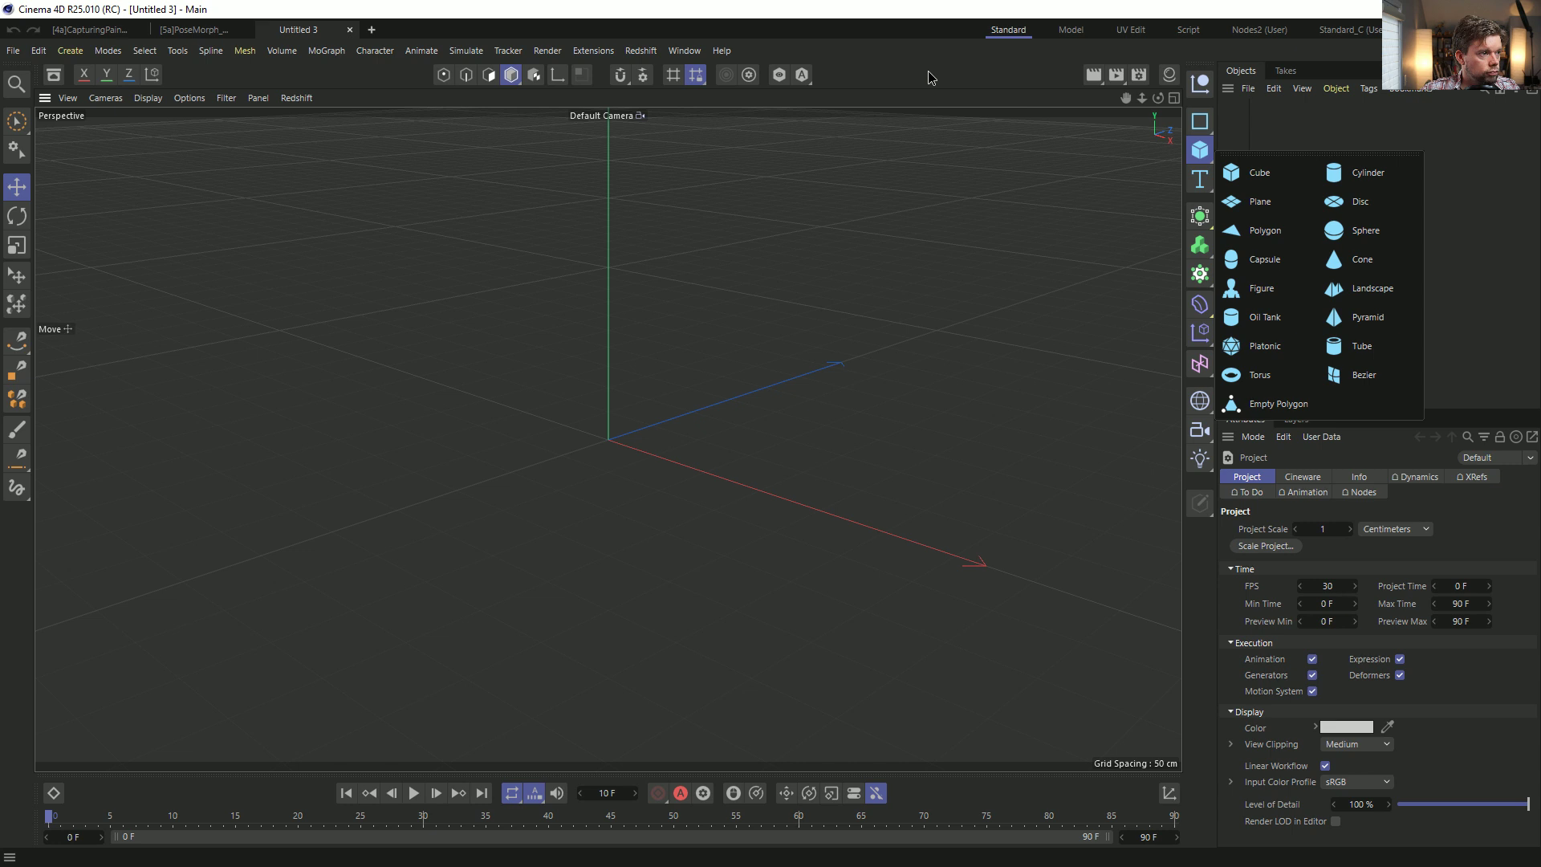
pyautogui.click(1237, 314)
pyautogui.hotkey('ctrl', 'z')
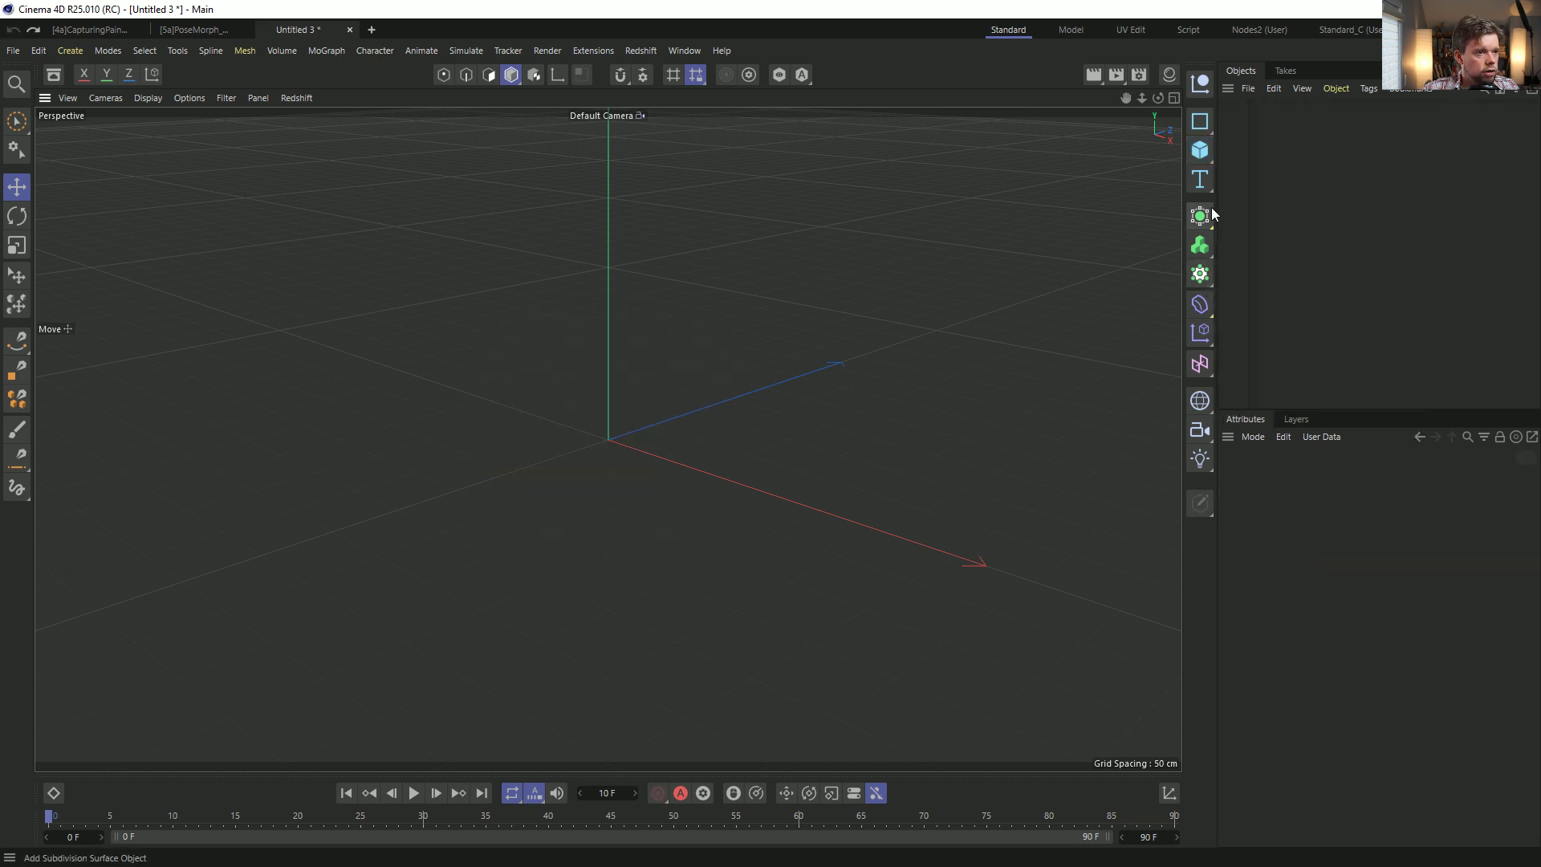
# Add a Helix spline in the XZ plane with 0 cm start and end radii, subdivision 3 and intermediate points set to None.
pyautogui.click(1210, 123)
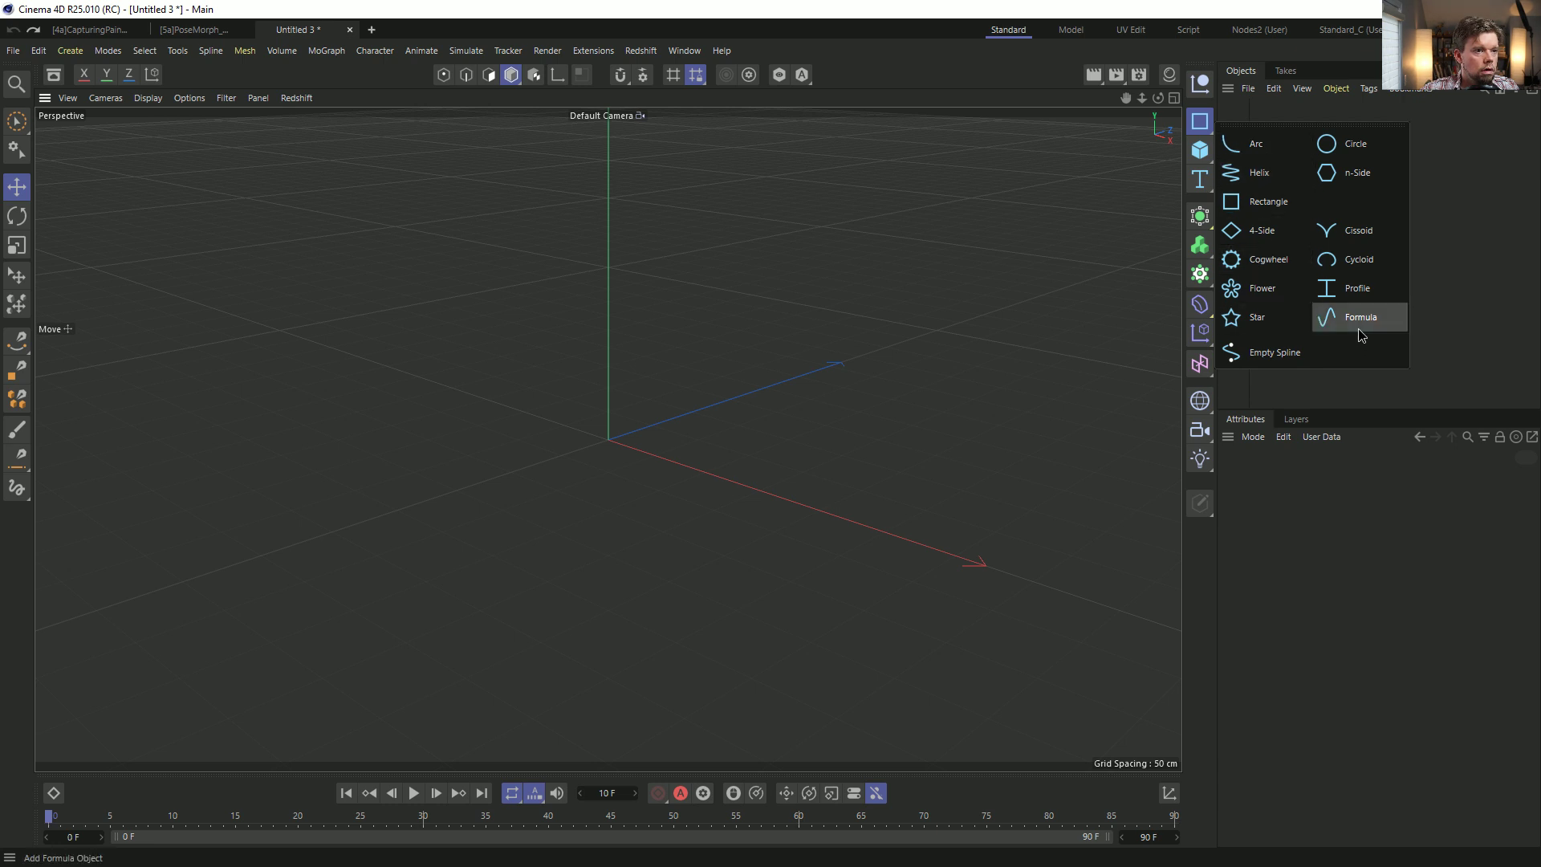
pyautogui.click(1276, 184)
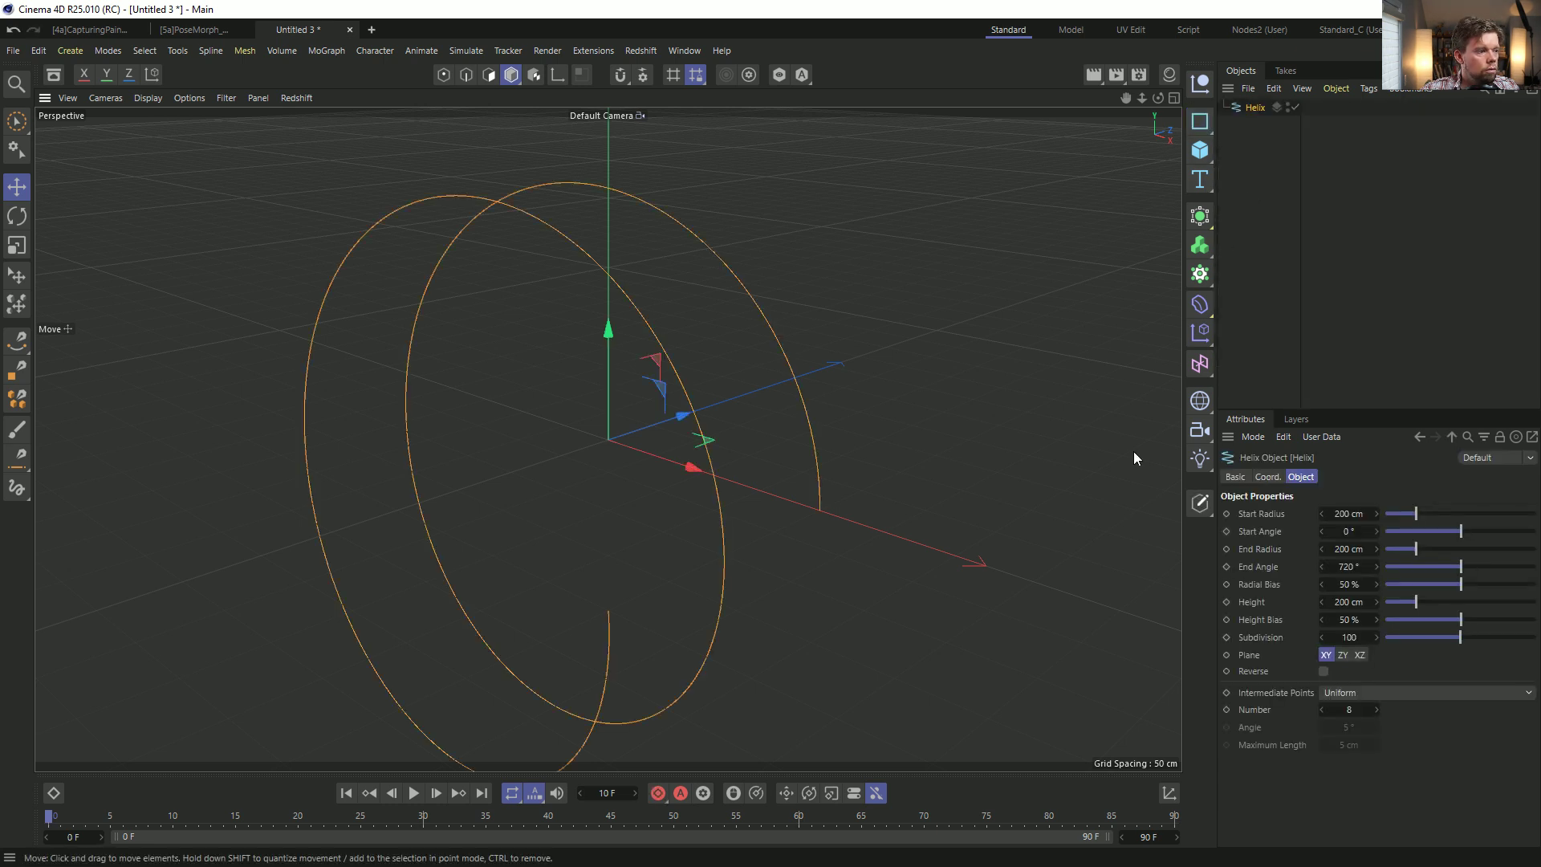
pyautogui.click(1359, 655)
pyautogui.click(1358, 694)
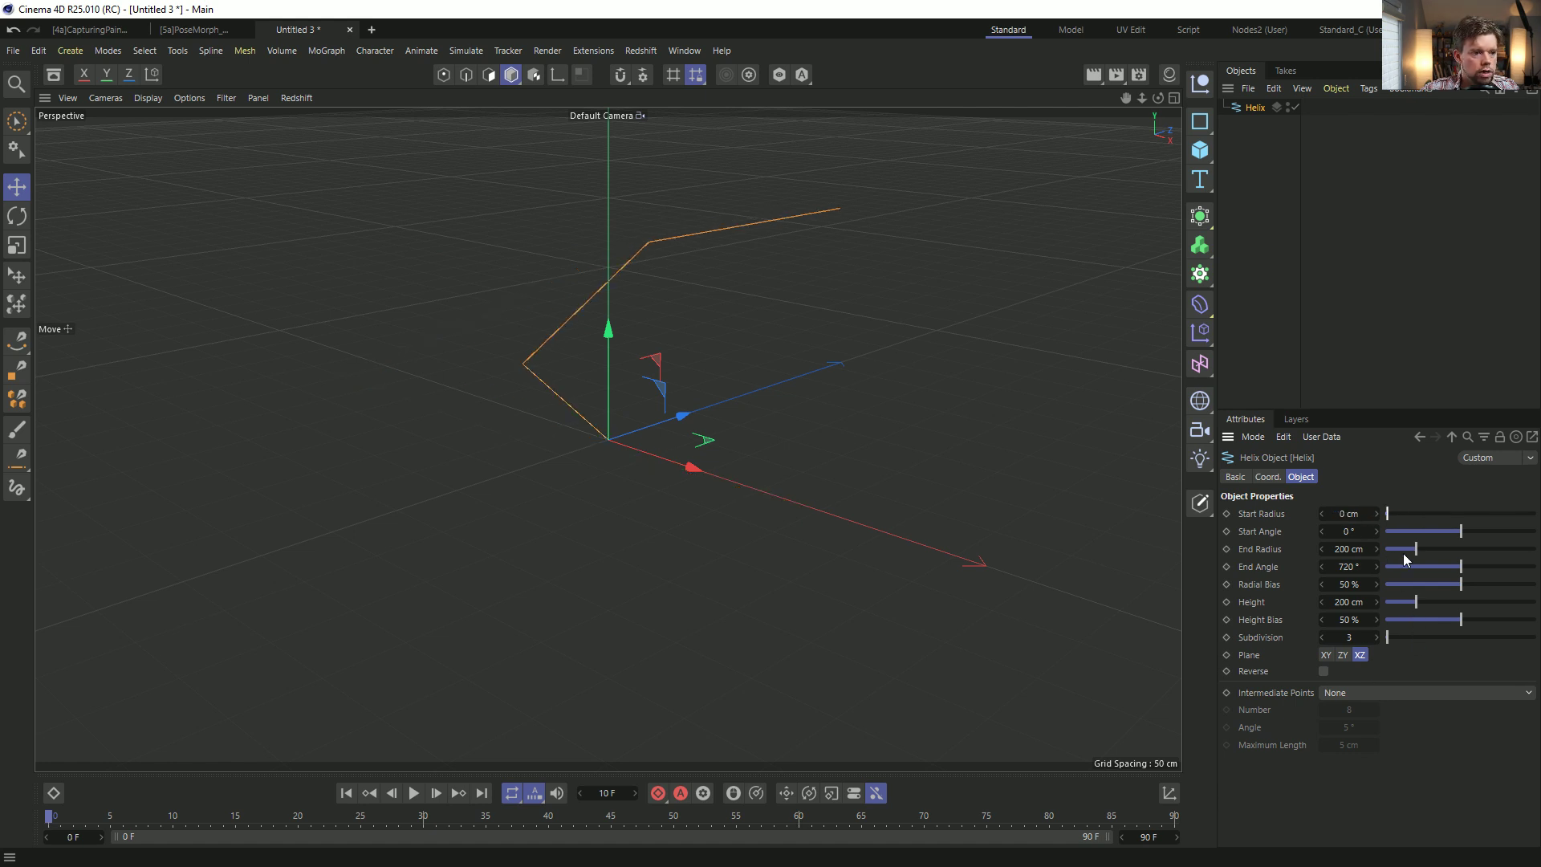
pyautogui.moveTo(1414, 548); pyautogui.dragTo(1387, 549)
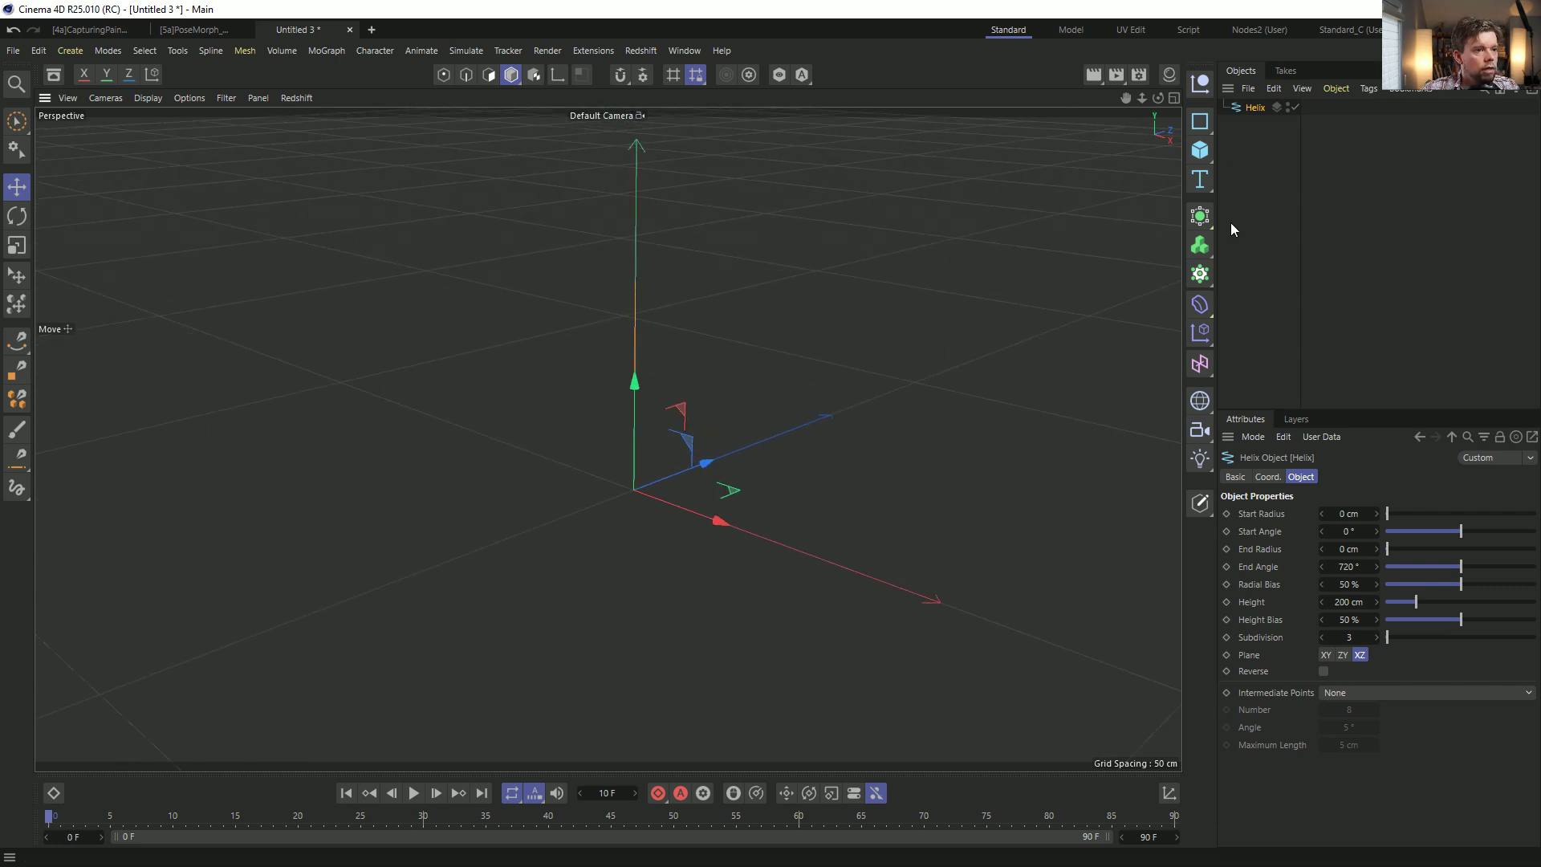
# Add a Sphere inside a Cloner and set the Cloner to Object mode with the Helix as its object.
pyautogui.click(1199, 150)
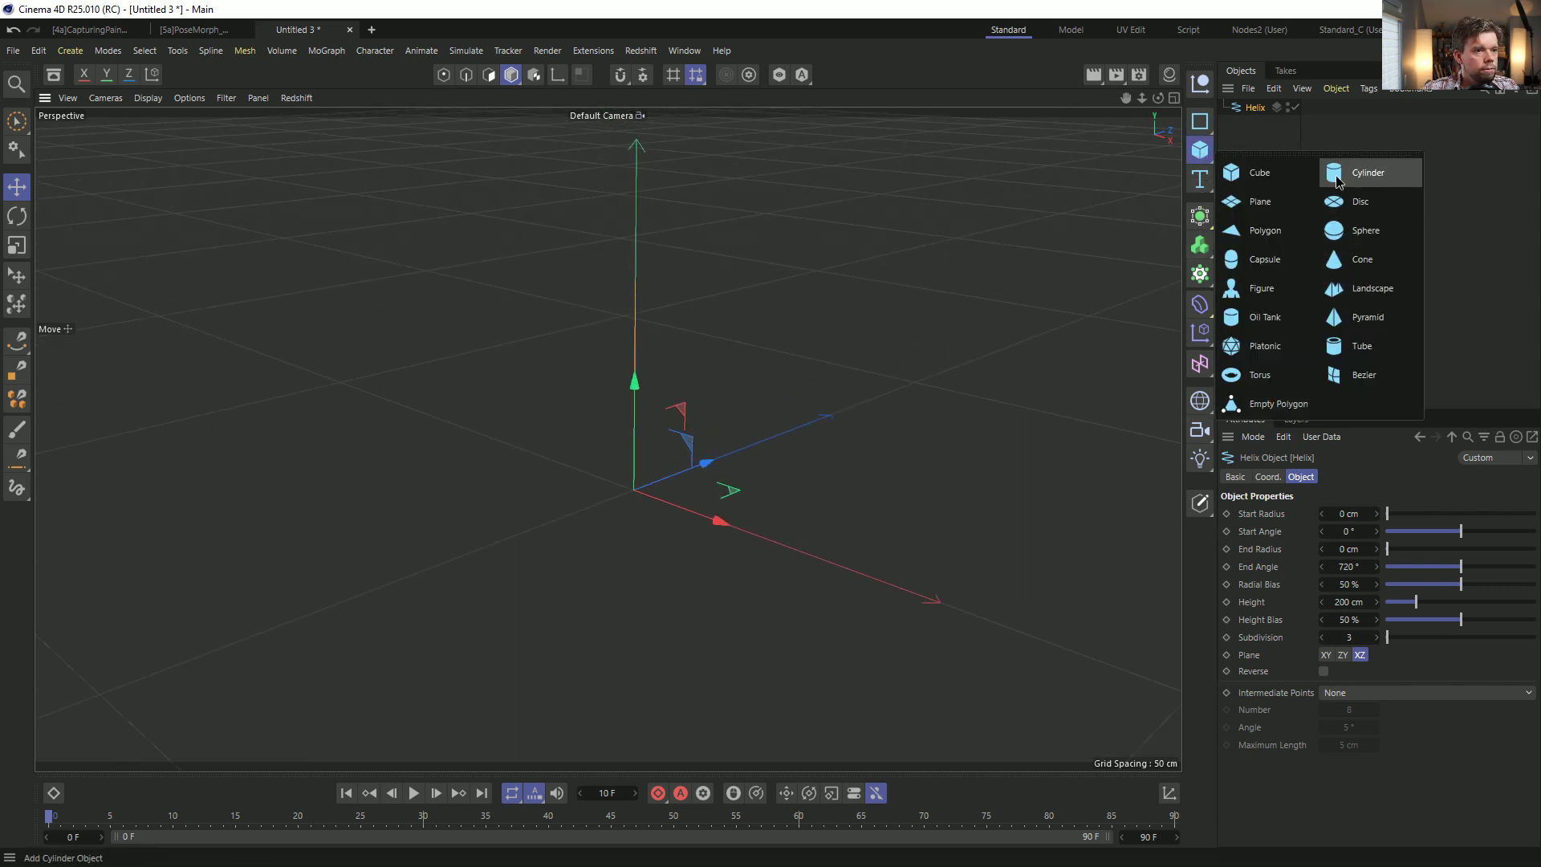
pyautogui.click(1369, 233)
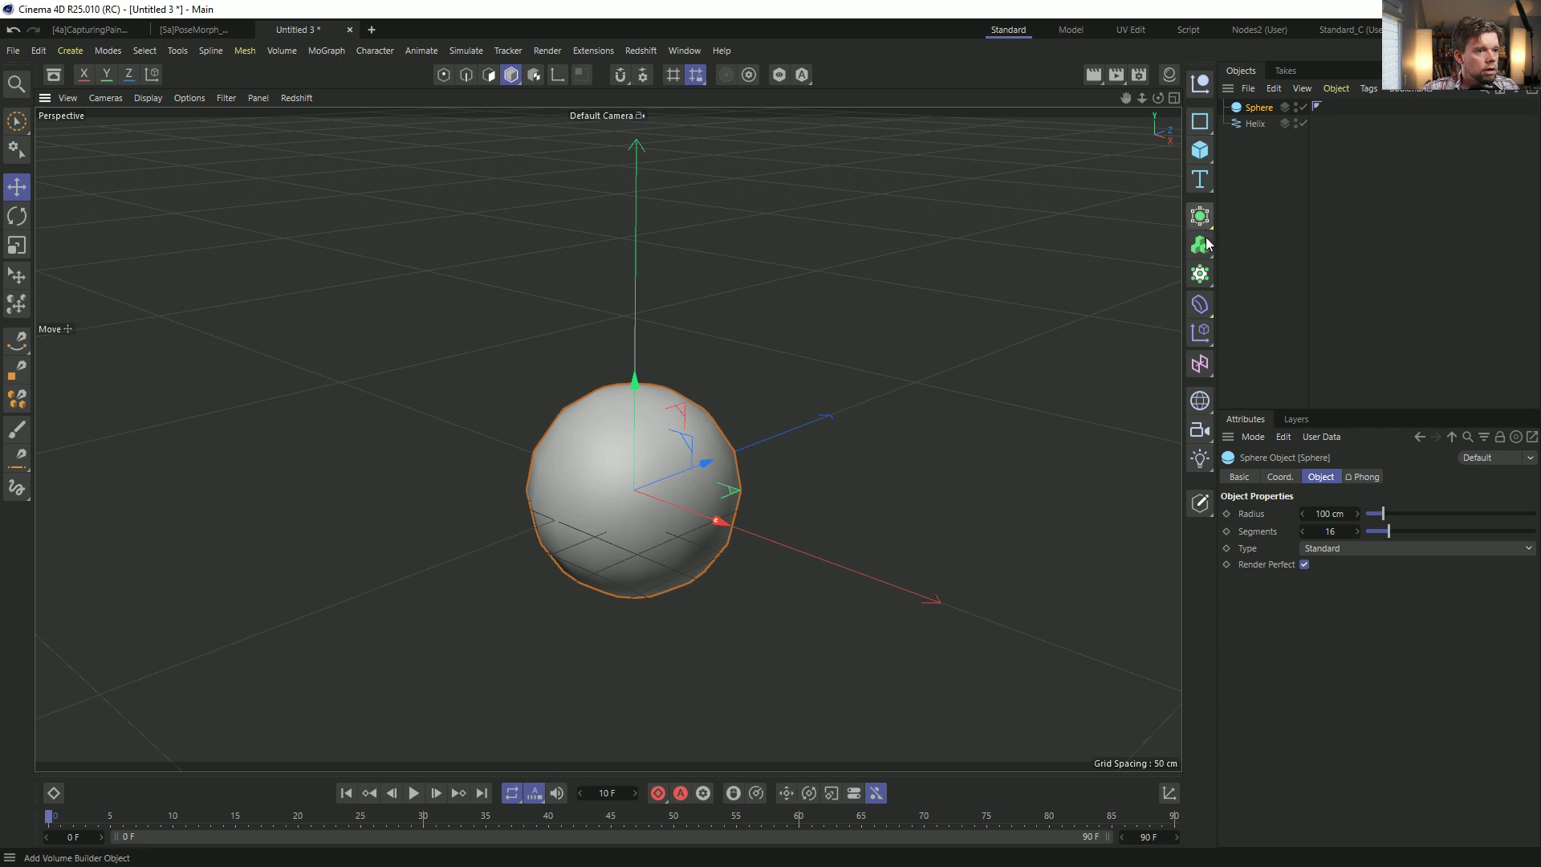
pyautogui.keyDown('alt'); pyautogui.click(1278, 295); pyautogui.keyUp('alt')
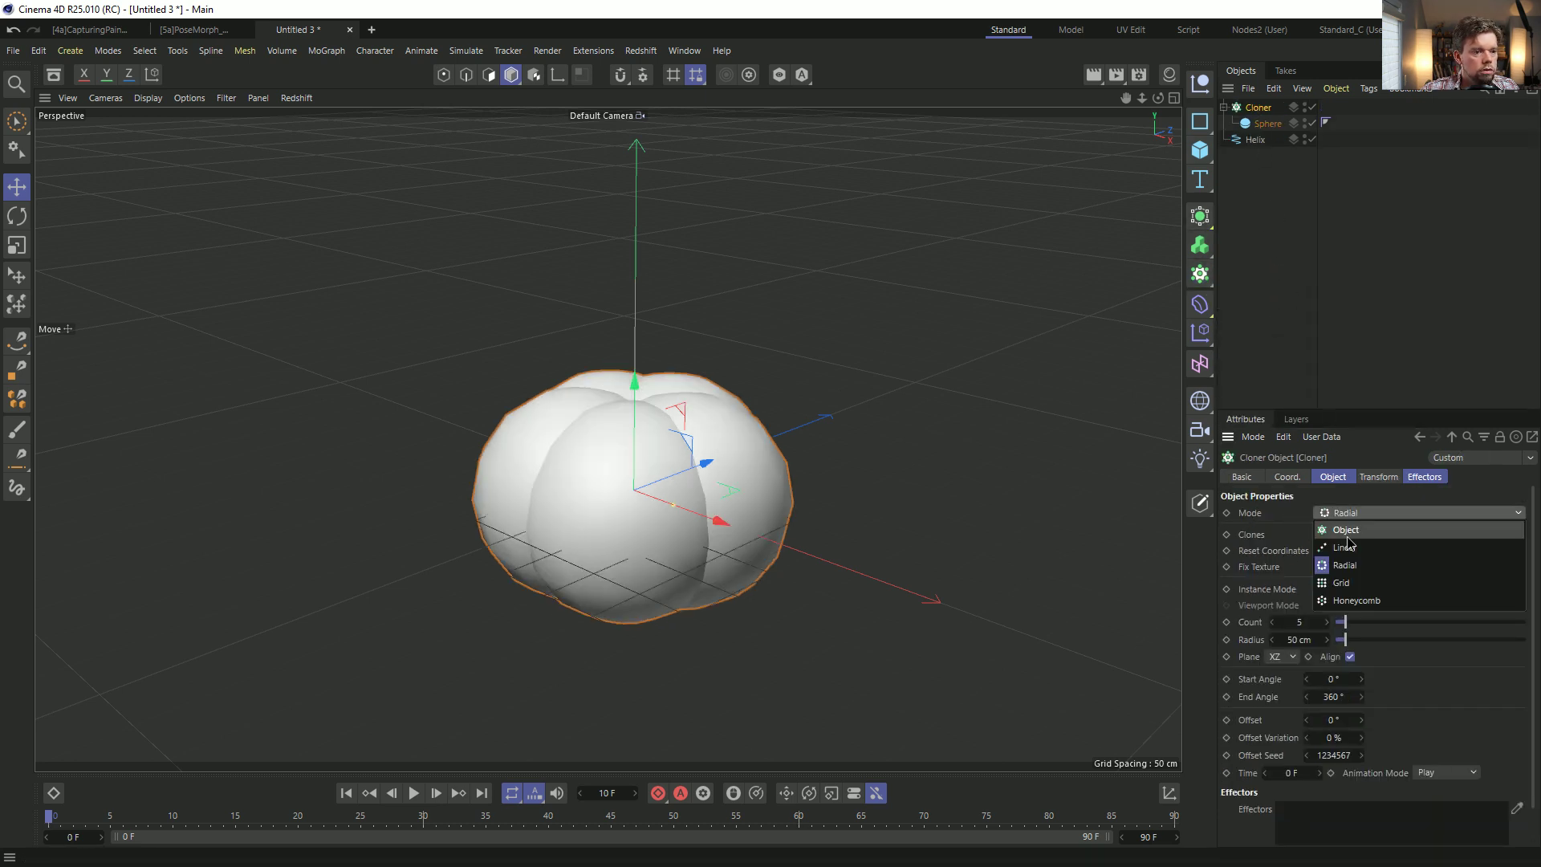
pyautogui.click(1346, 533)
pyautogui.moveTo(1356, 620); pyautogui.dragTo(1356, 621)
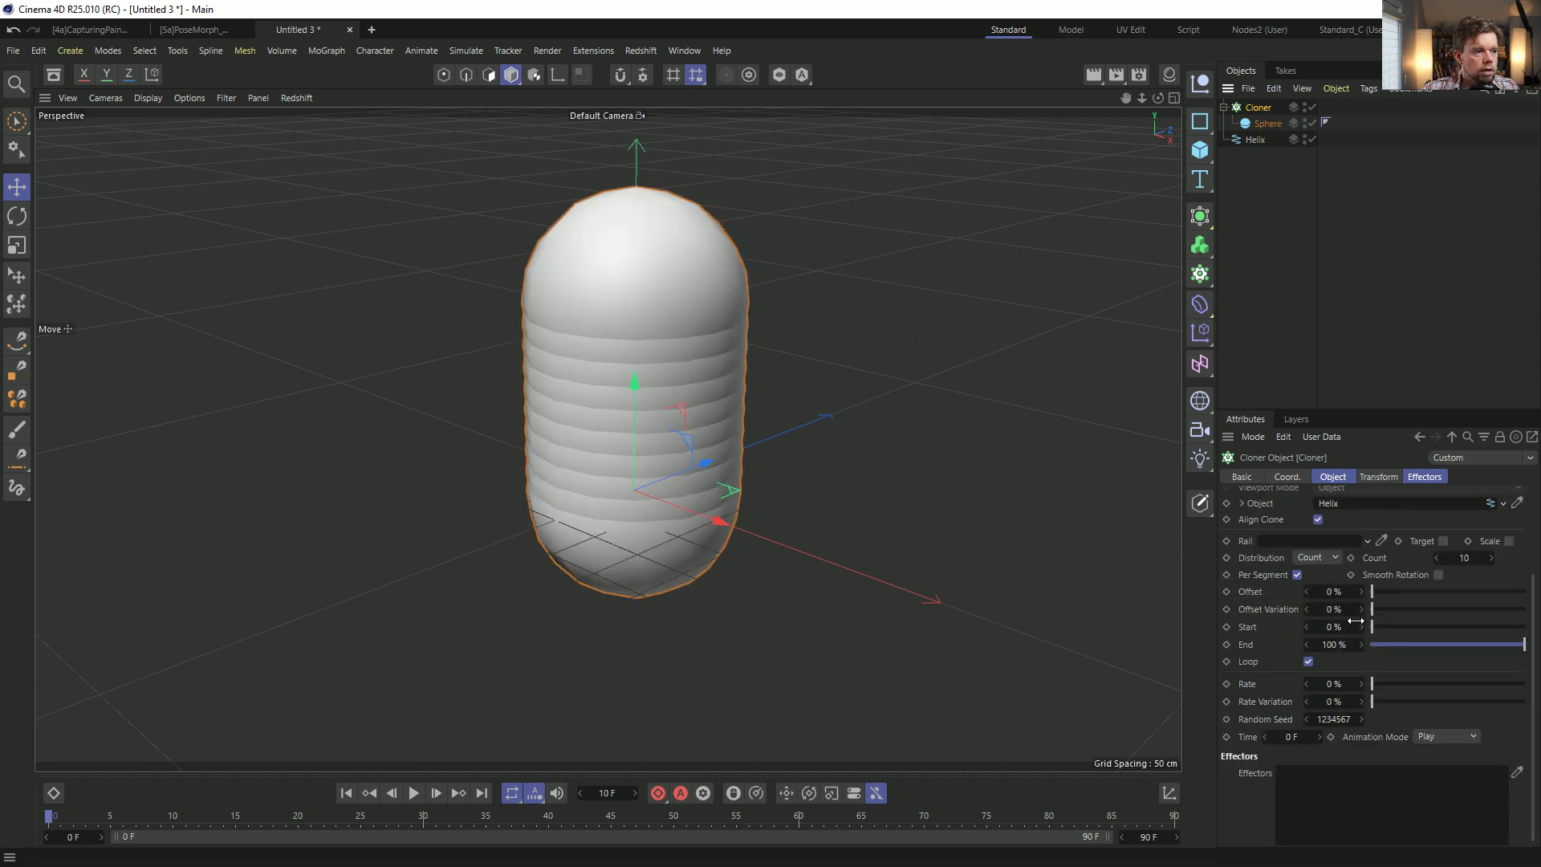
# Scale the cloned Sphere down to about a quarter of its size.
pyautogui.click(1265, 125)
pyautogui.press('t')
pyautogui.moveTo(953, 295); pyautogui.dragTo(628, 538)
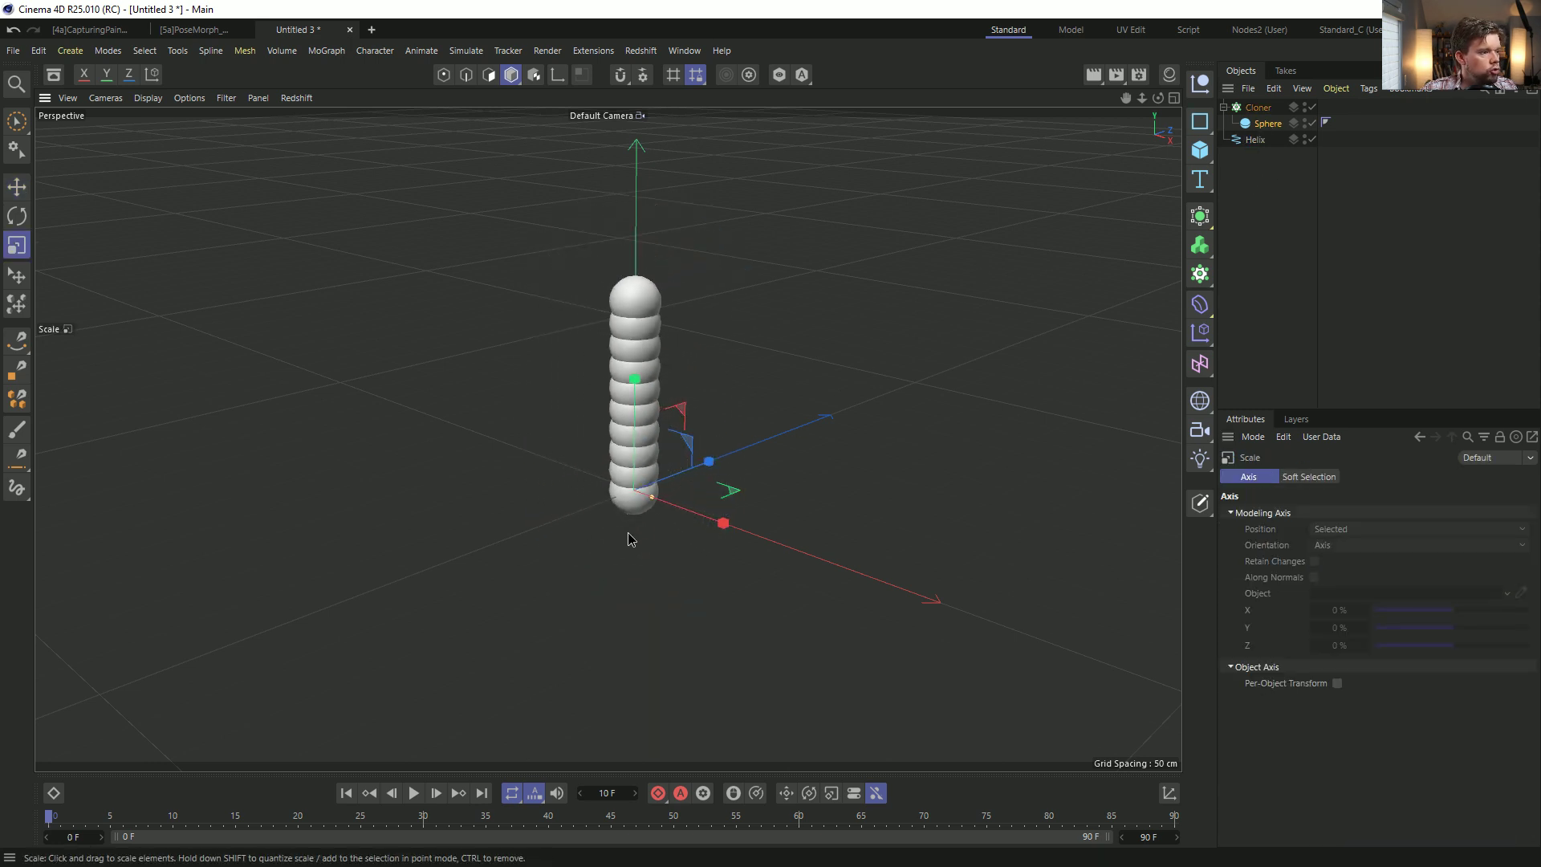
# Set the Cloner's count to 77, rate to 57% and rate variation to 43%, and add a Random effector to it.
pyautogui.click(1254, 106)
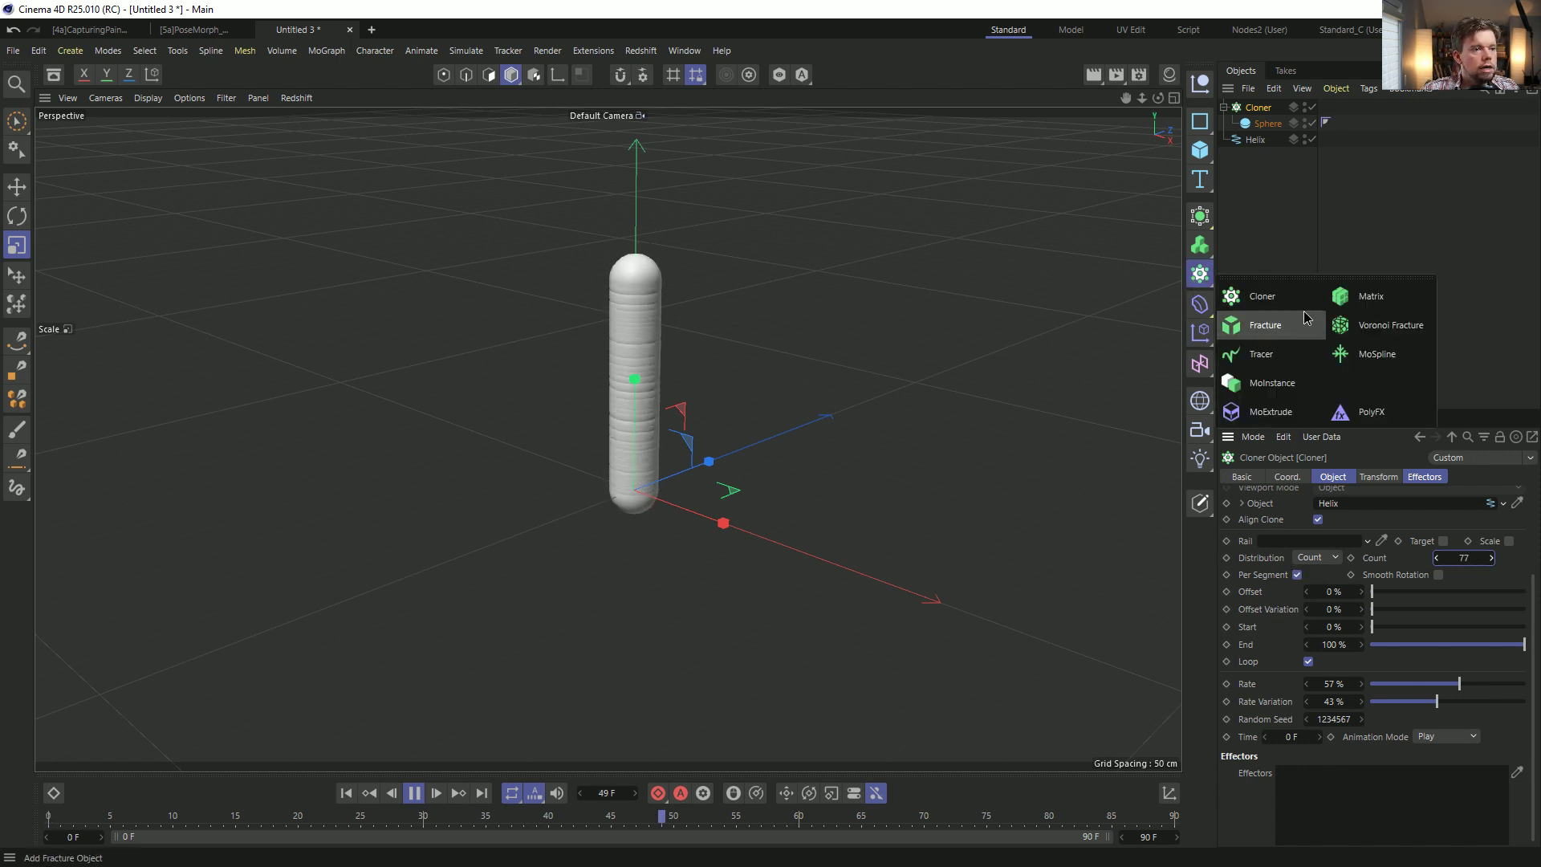
pyautogui.click(1199, 332)
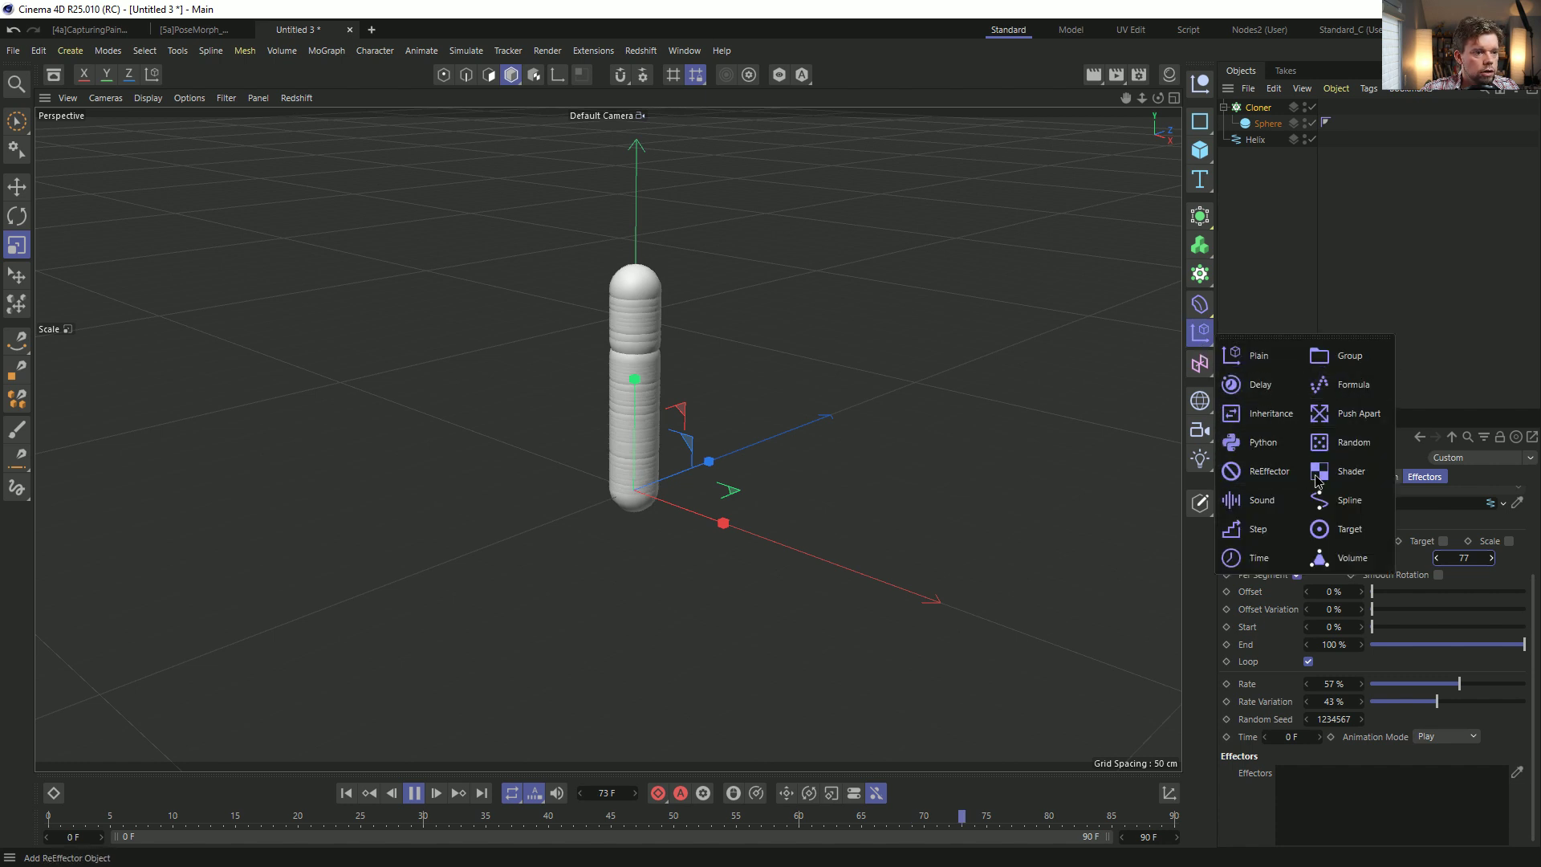
pyautogui.click(1350, 443)
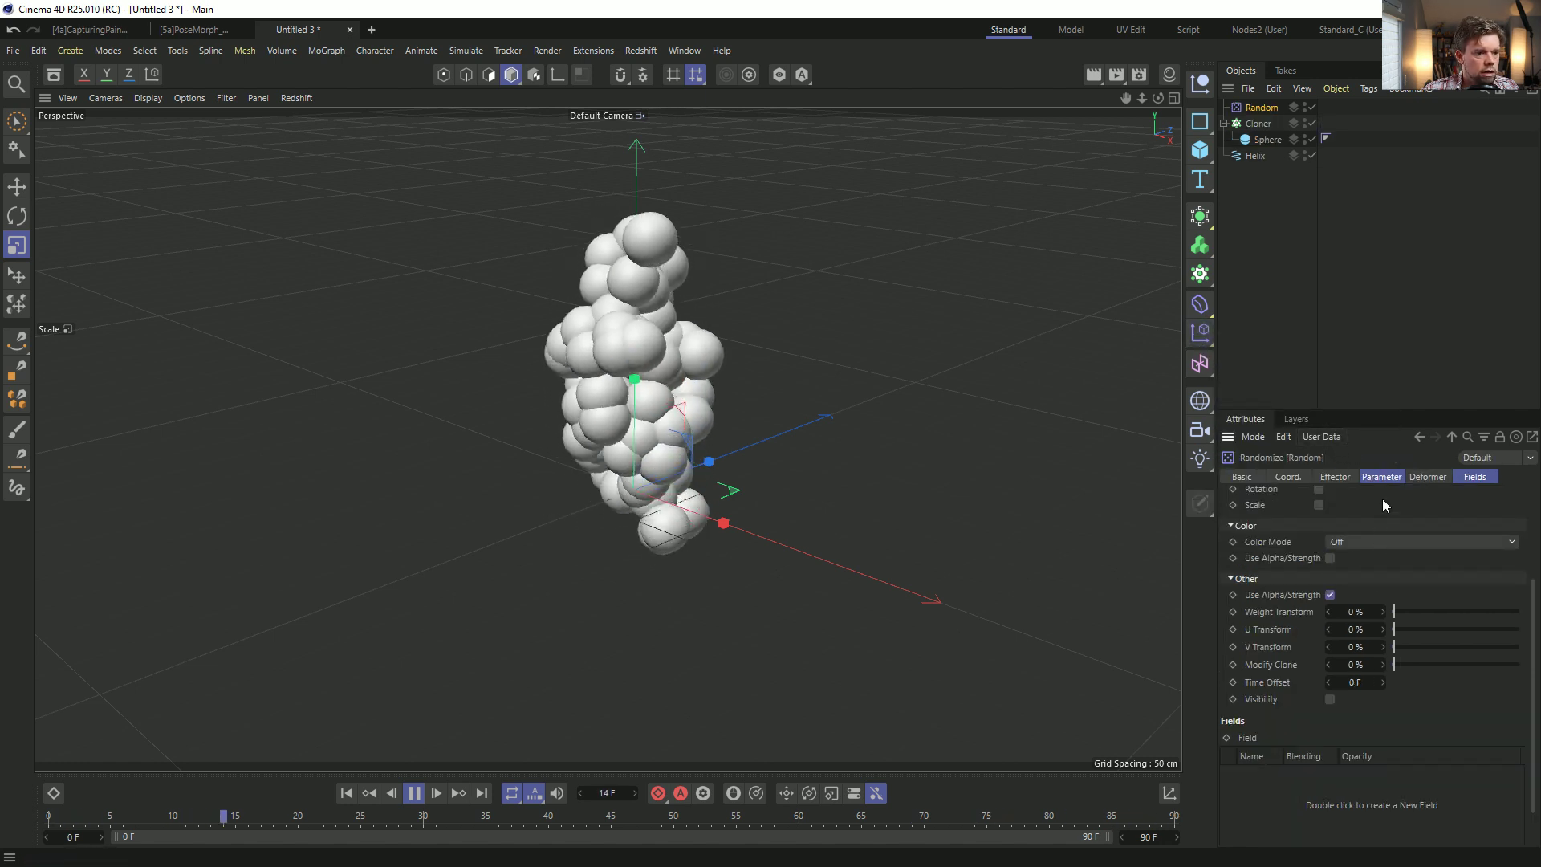
# Examine the animated sphere column from several angles and up close, and compare it with the Instagram explosion reference in the browser.
pyautogui.keyDown('alt'); pyautogui.moveTo(794, 502); pyautogui.dragTo(895, 461); pyautogui.keyUp('alt')
pyautogui.keyDown('alt'); pyautogui.moveTo(690, 454); pyautogui.dragTo(791, 462, button='middle'); pyautogui.keyUp('alt')
pyautogui.keyDown('alt'); pyautogui.moveTo(746, 465); pyautogui.dragTo(779, 467, button='right'); pyautogui.keyUp('alt')
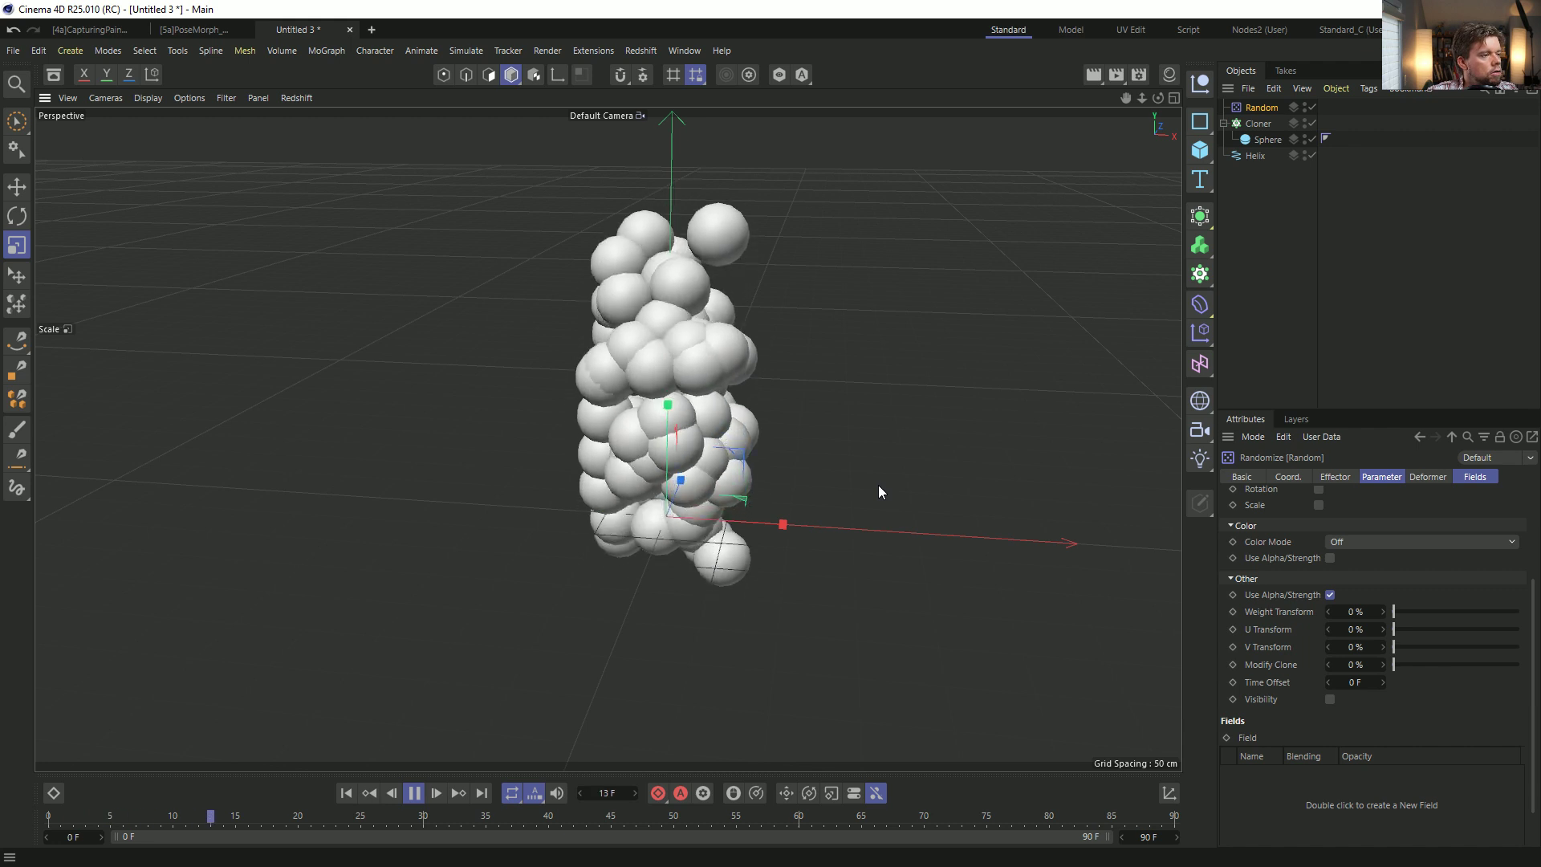
pyautogui.keyDown('alt'); pyautogui.moveTo(607, 439); pyautogui.dragTo(751, 464); pyautogui.keyUp('alt')
pyautogui.keyDown('alt'); pyautogui.moveTo(751, 463); pyautogui.dragTo(700, 461, button='right'); pyautogui.keyUp('alt')
pyautogui.keyDown('alt'); pyautogui.moveTo(700, 460); pyautogui.dragTo(690, 521, button='middle'); pyautogui.keyUp('alt')
pyautogui.keyDown('alt'); pyautogui.moveTo(672, 548); pyautogui.dragTo(911, 494, button='right'); pyautogui.keyUp('alt')
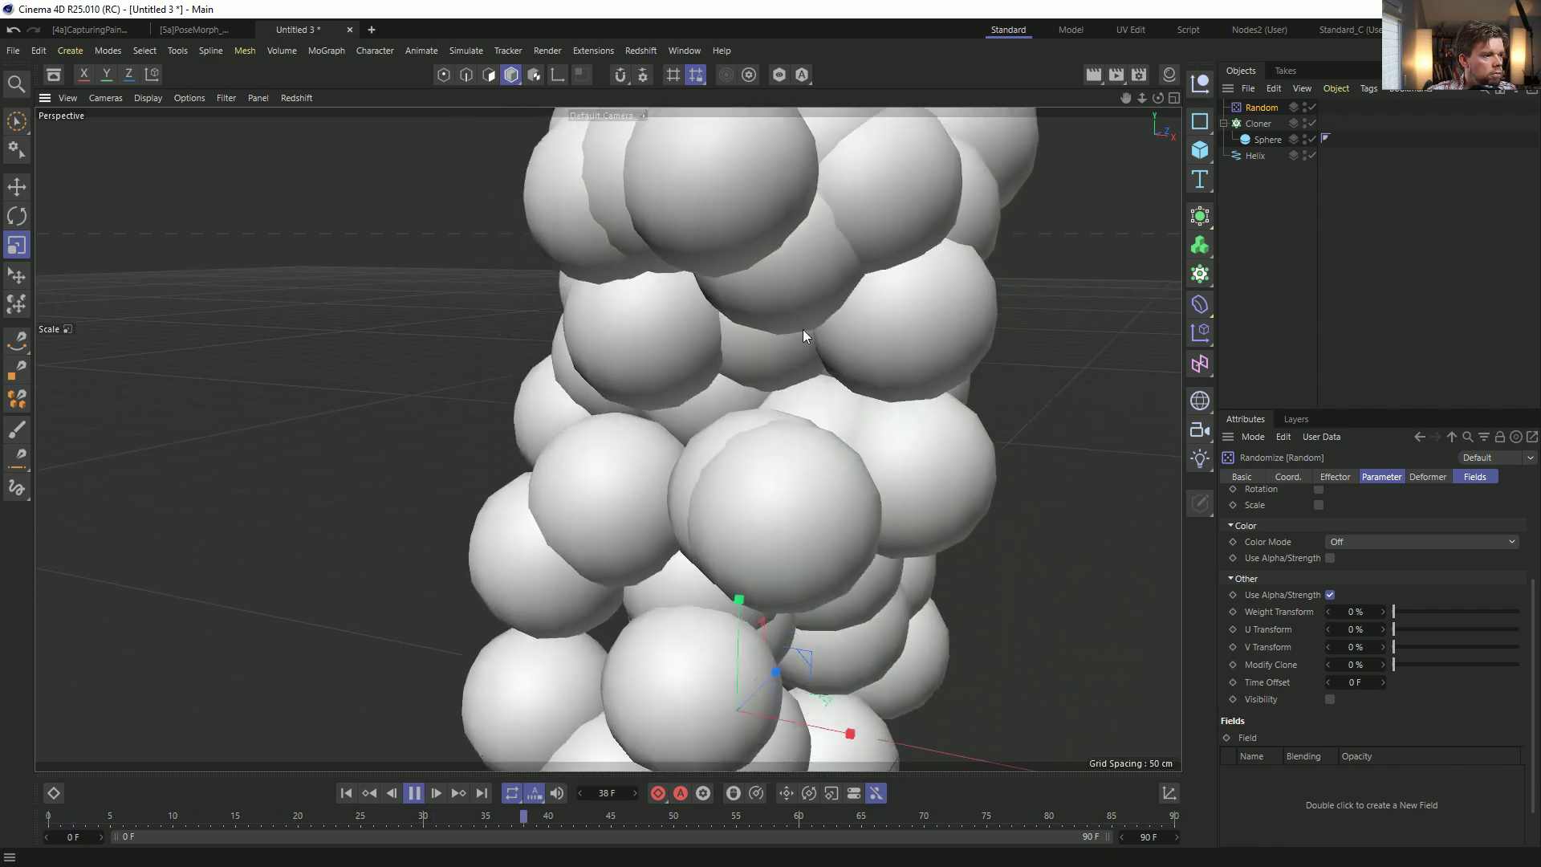
pyautogui.keyDown('alt'); pyautogui.moveTo(803, 329); pyautogui.dragTo(691, 442, button='right'); pyautogui.keyUp('alt')
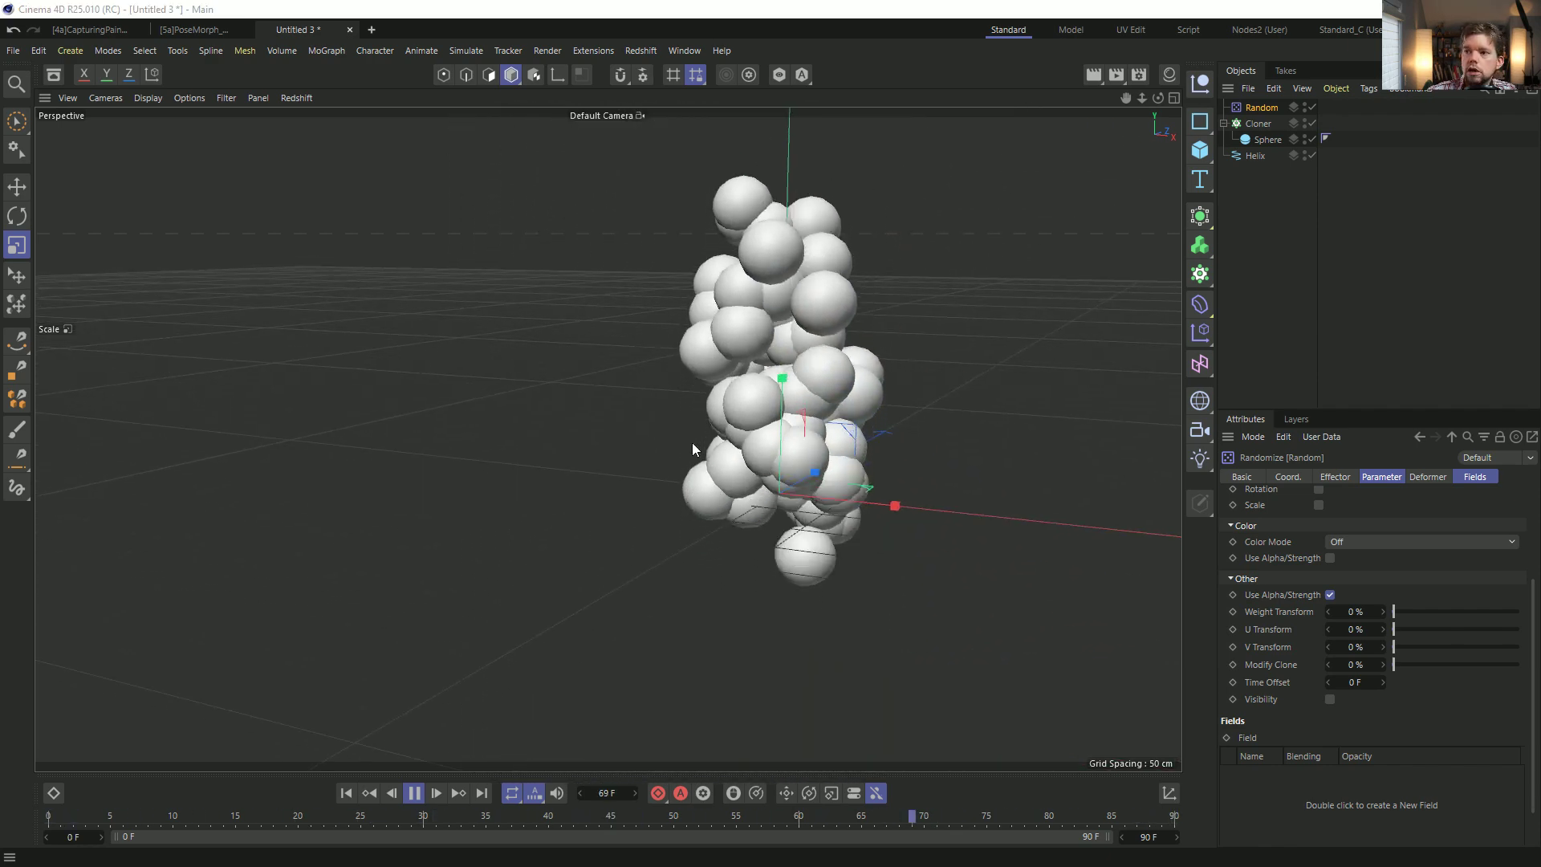
pyautogui.hotkey('alt', 'Tab')
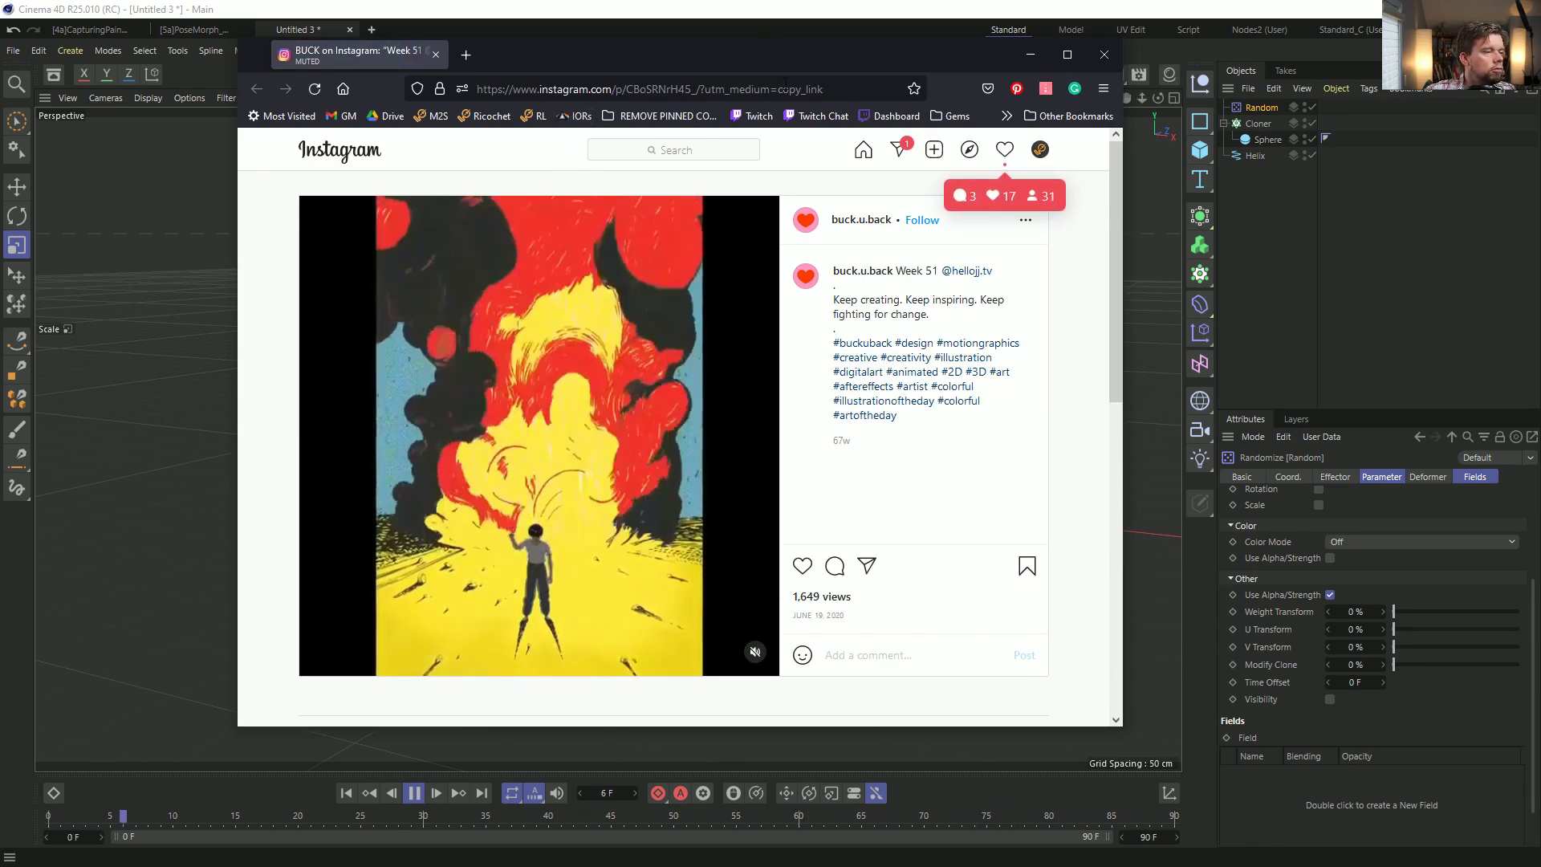
# Switch to Cinema 4D and scale up the sphere inside the Cloner so the clones overlap more.
pyautogui.hotkey('alt', 'Tab')
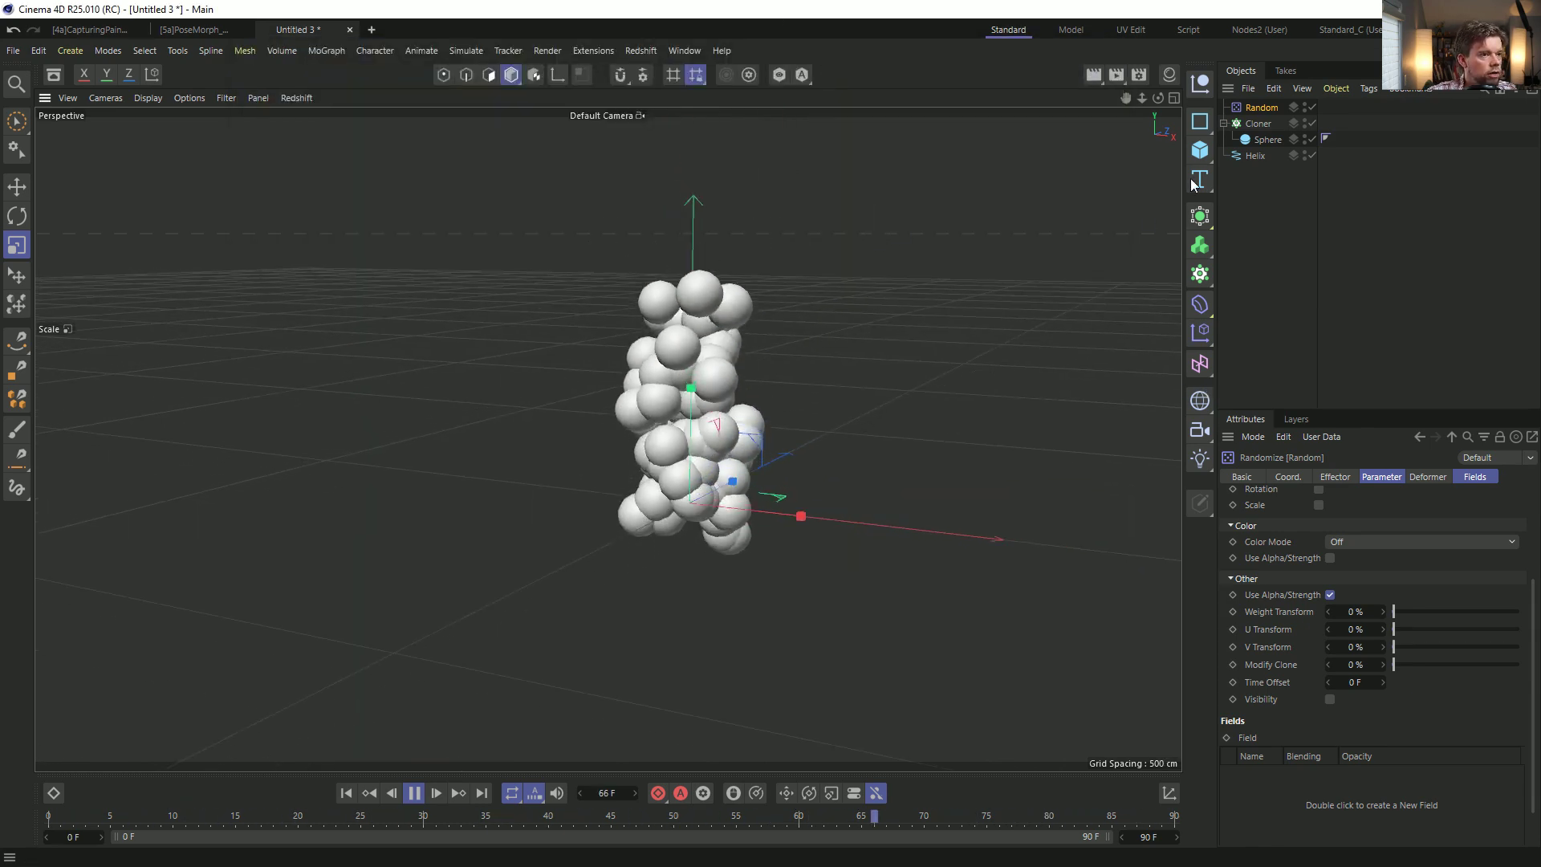
pyautogui.click(1250, 159)
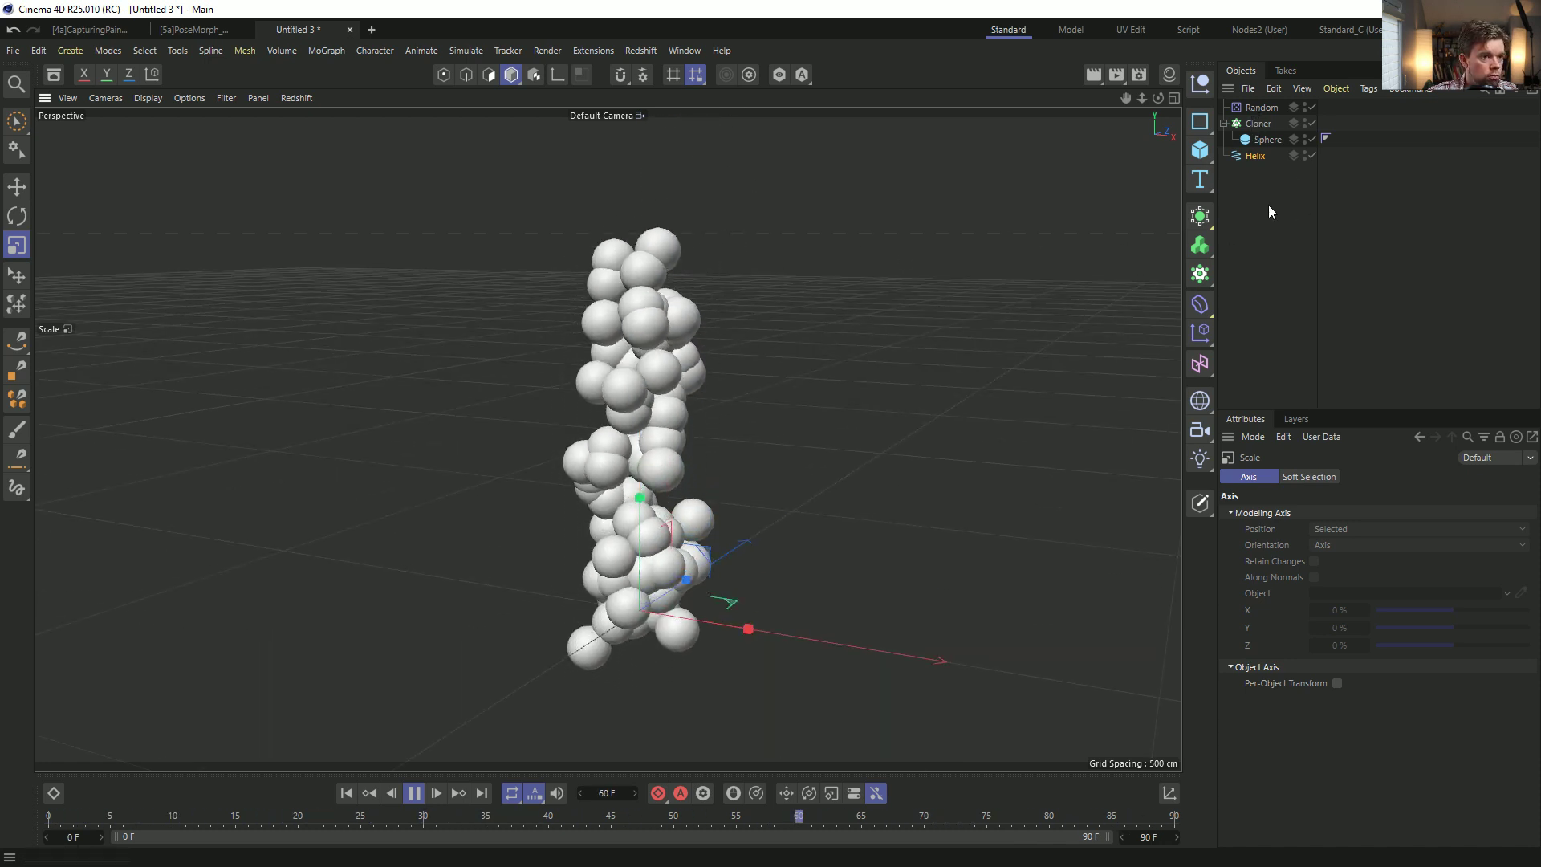
pyautogui.click(1262, 139)
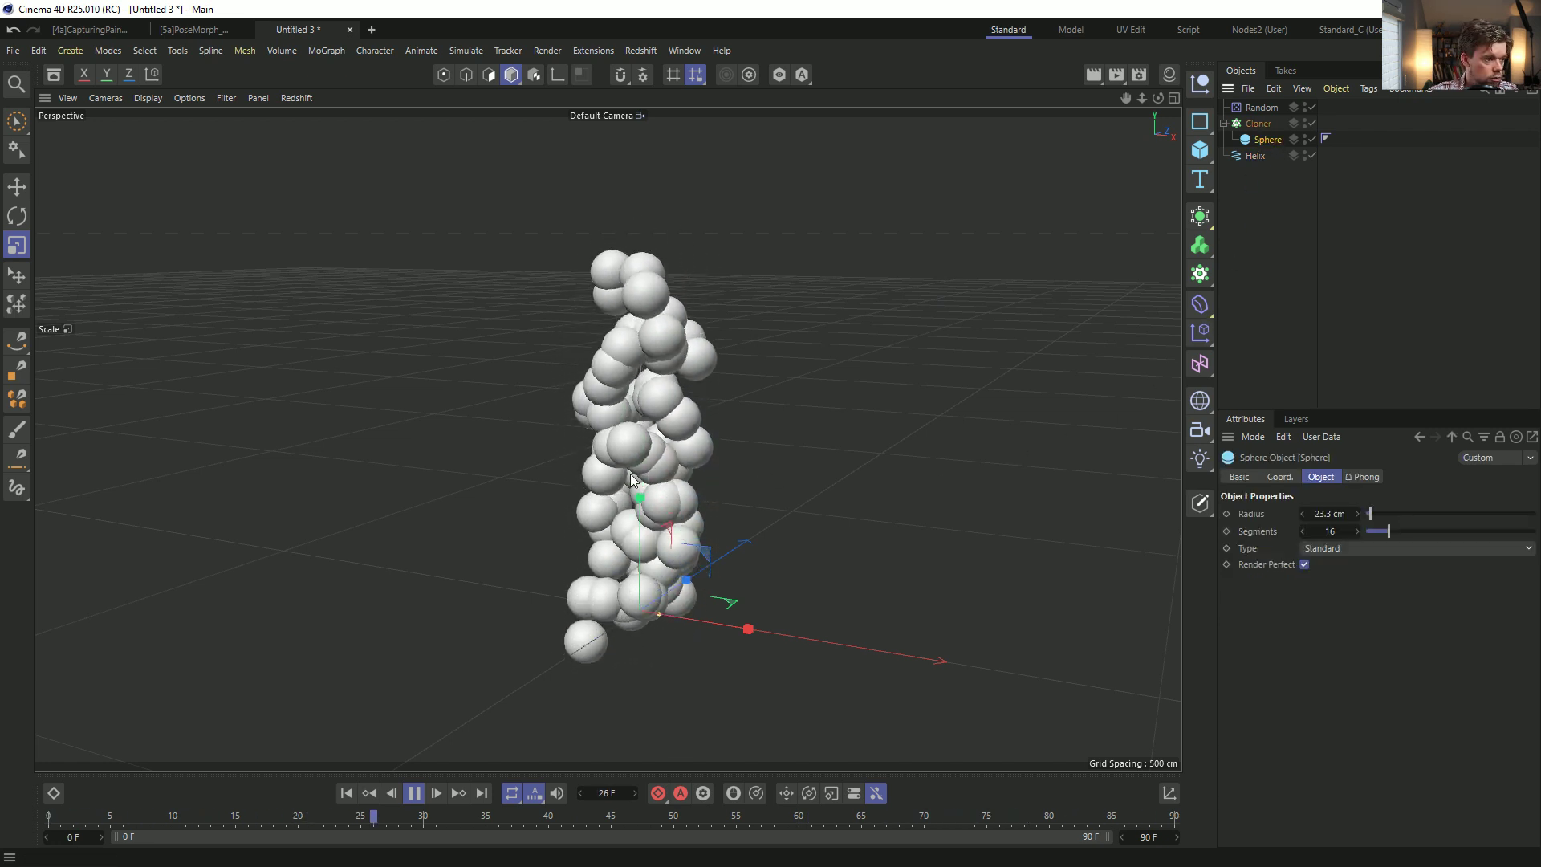
pyautogui.moveTo(554, 473); pyautogui.dragTo(700, 461)
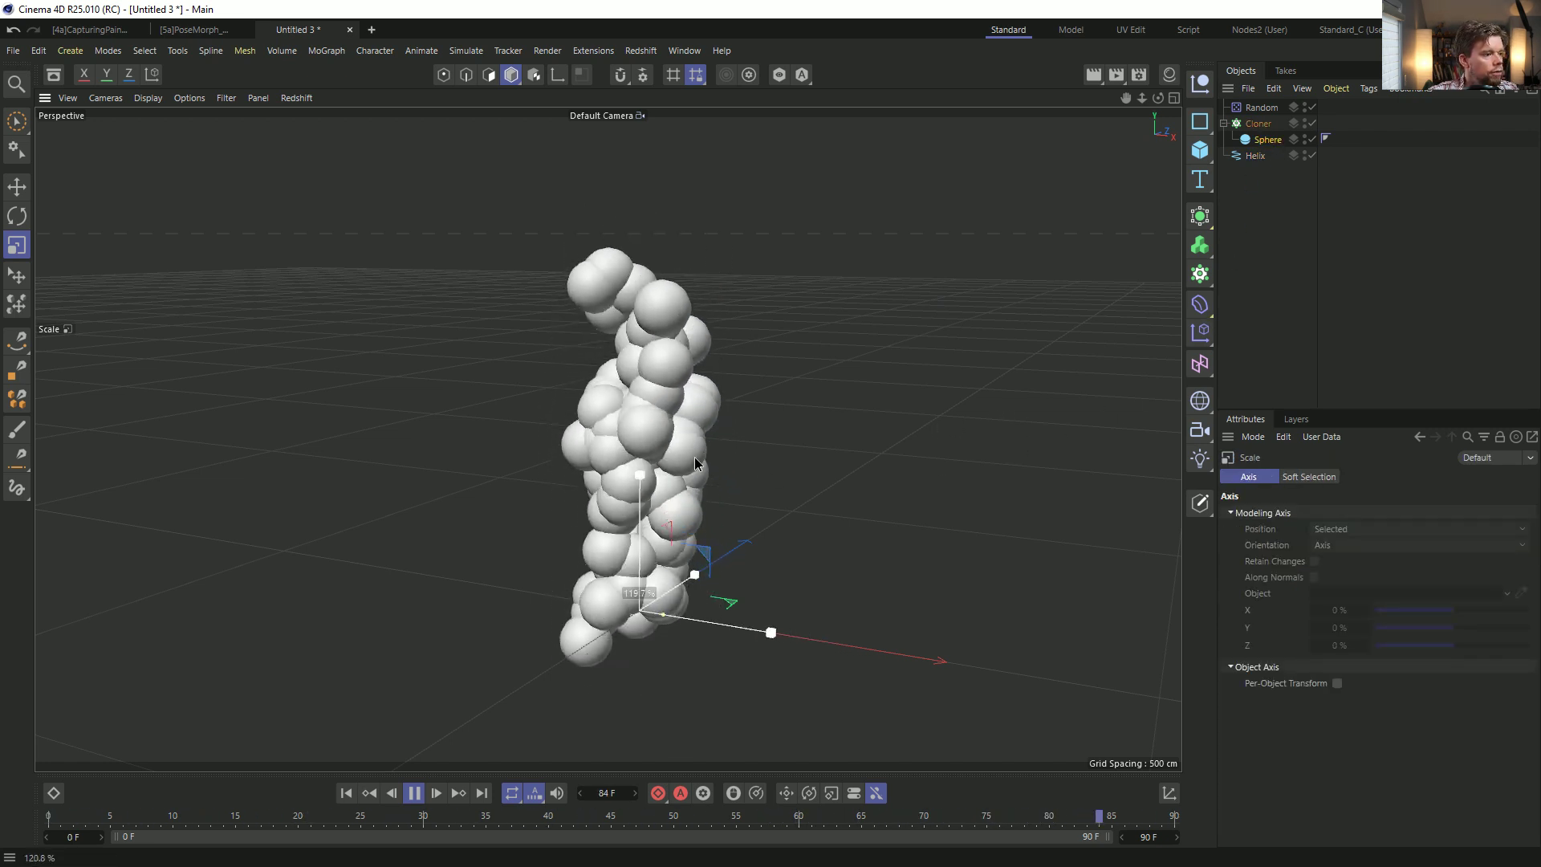
pyautogui.moveTo(580, 456); pyautogui.dragTo(665, 448)
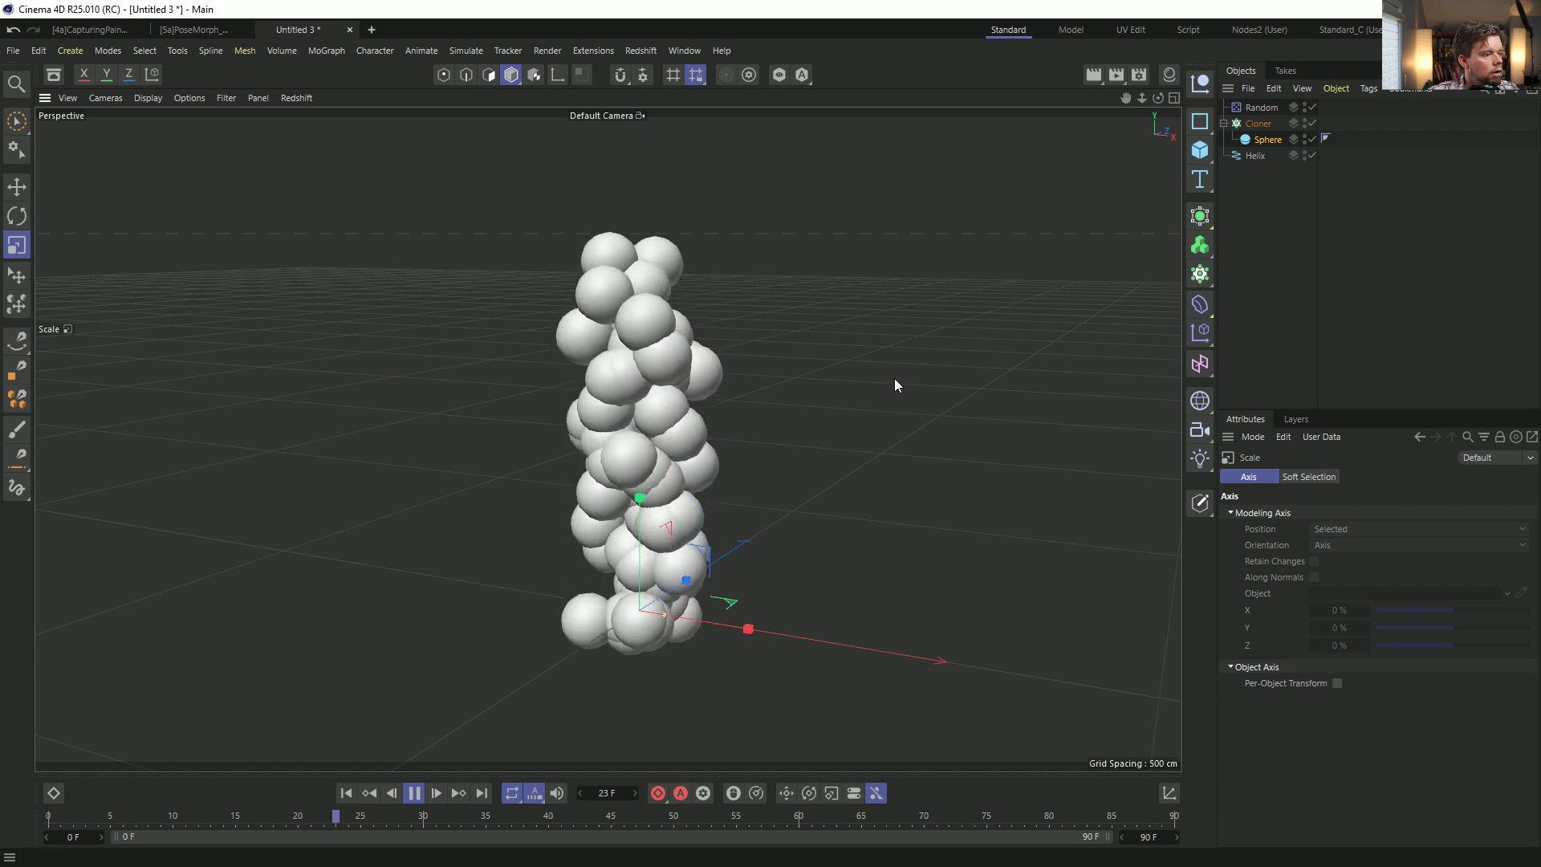
# Add a Linear Field to the Random effector and set its direction to Y+.
pyautogui.click(1261, 107)
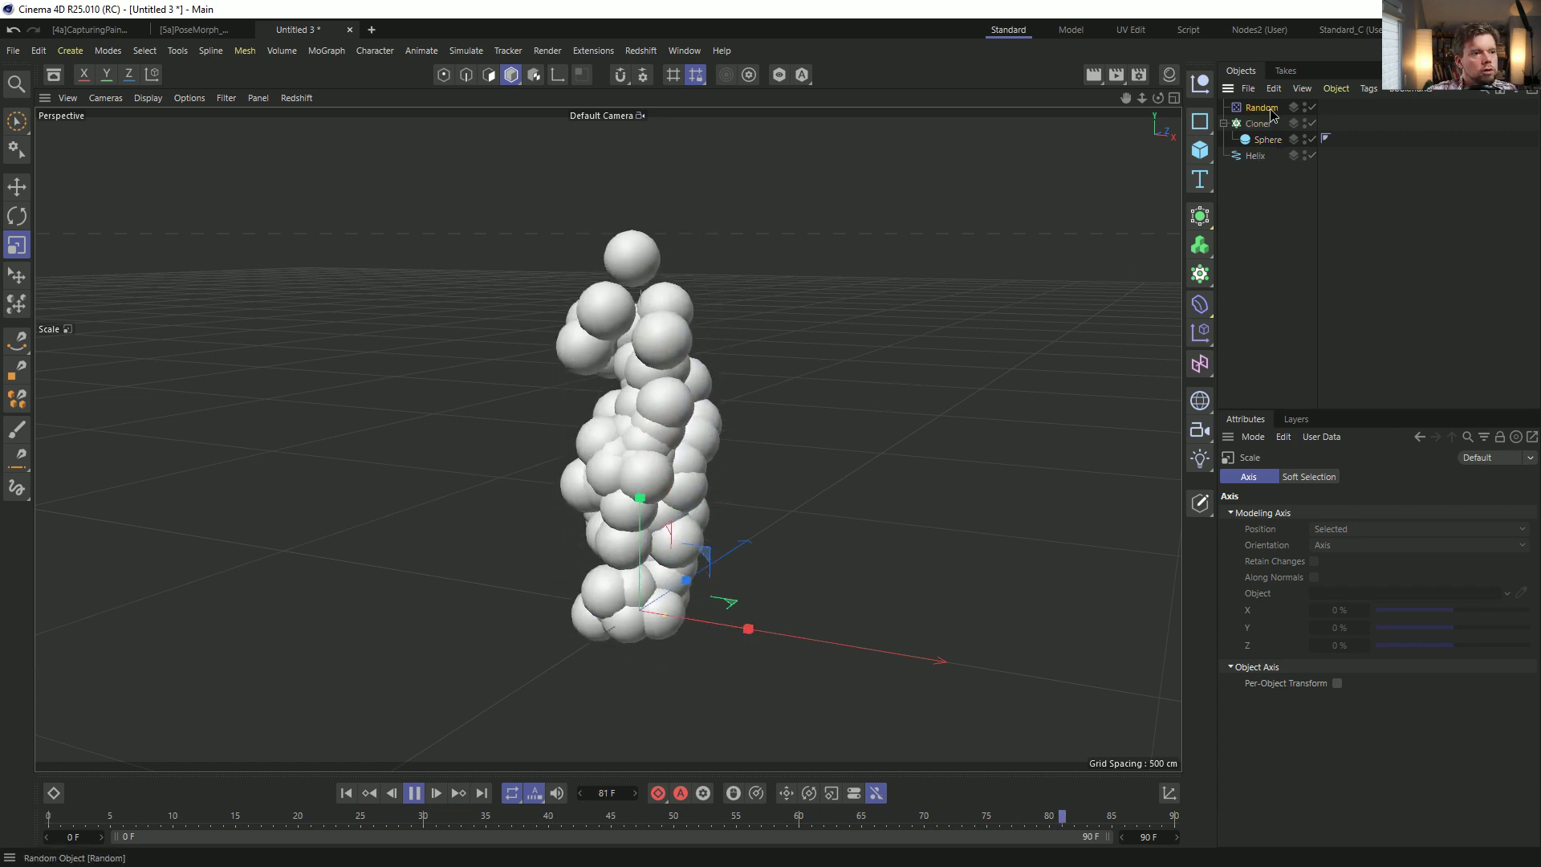
pyautogui.click(1470, 477)
pyautogui.click(1254, 634)
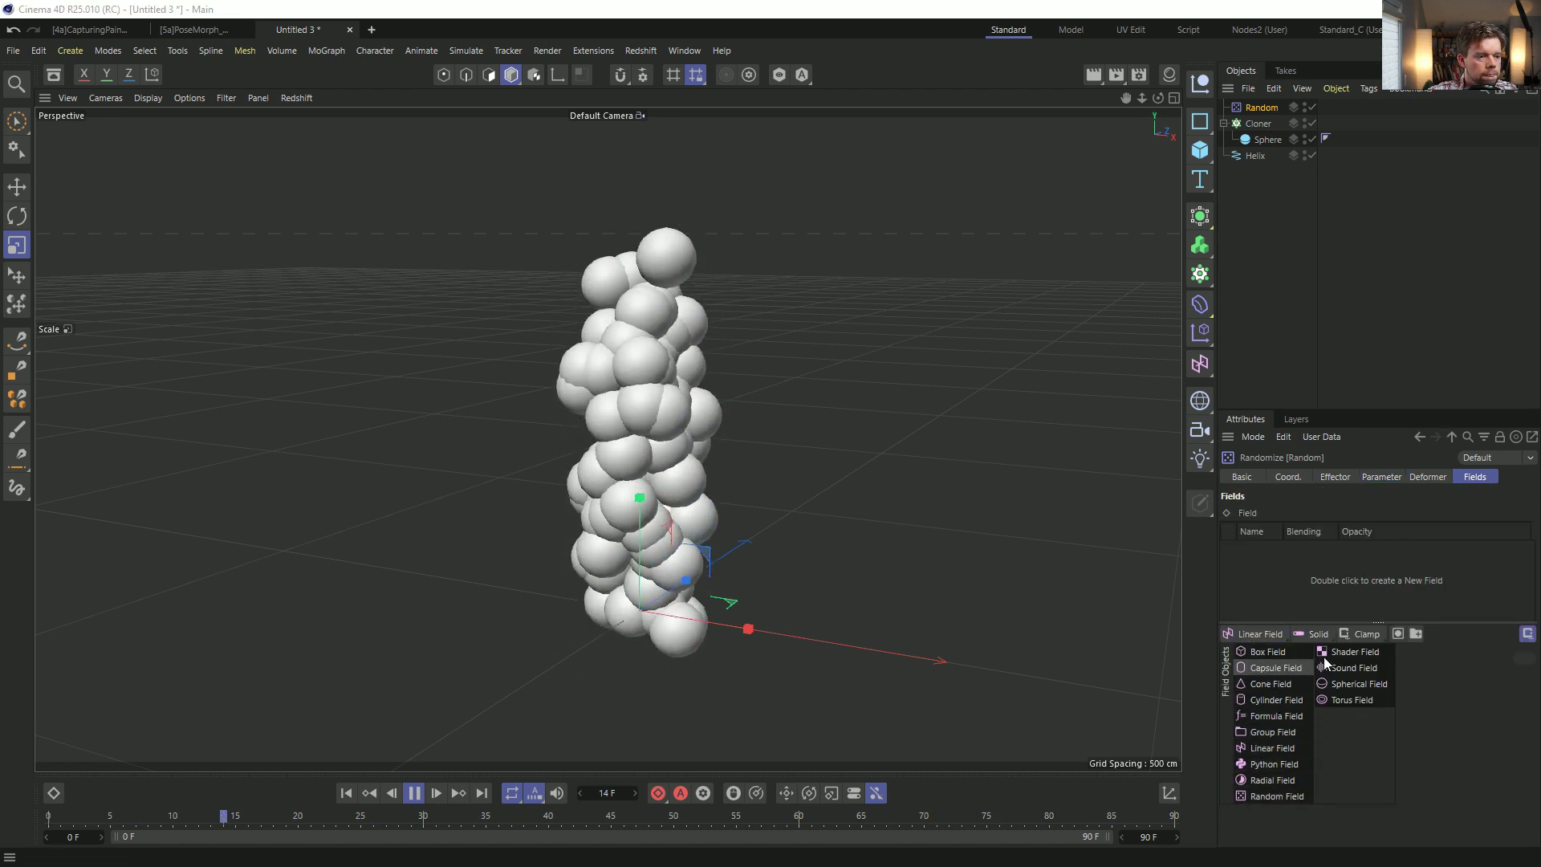
pyautogui.click(1273, 748)
pyautogui.click(1340, 733)
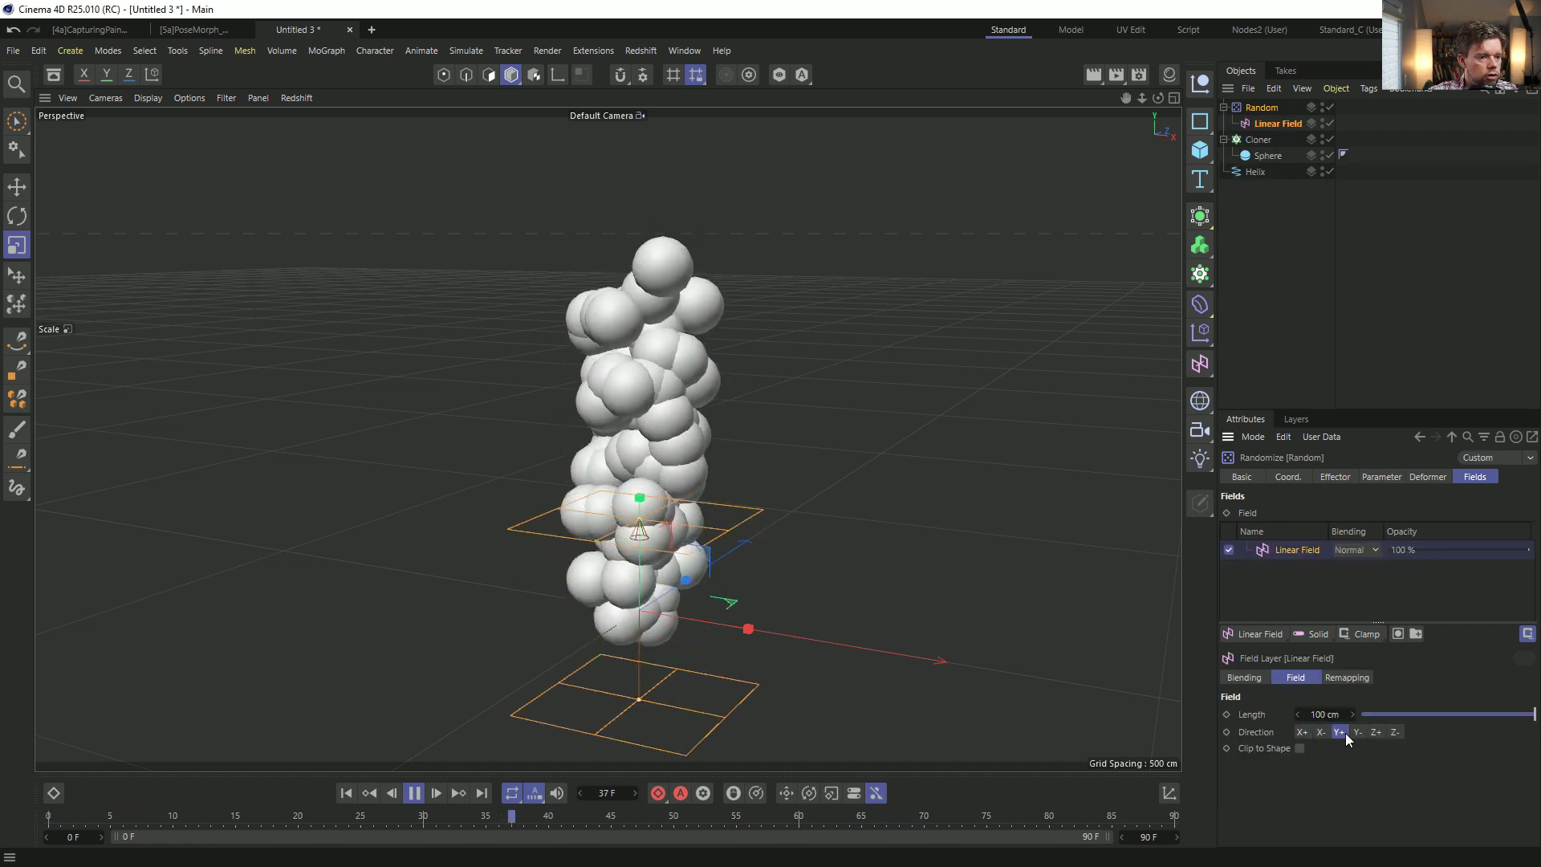
# Raise and lengthen the Linear Field to about 201 cm along the sphere column, and set its remapping minimum to 50 %.
pyautogui.press('e')
pyautogui.moveTo(636, 500); pyautogui.dragTo(645, 440)
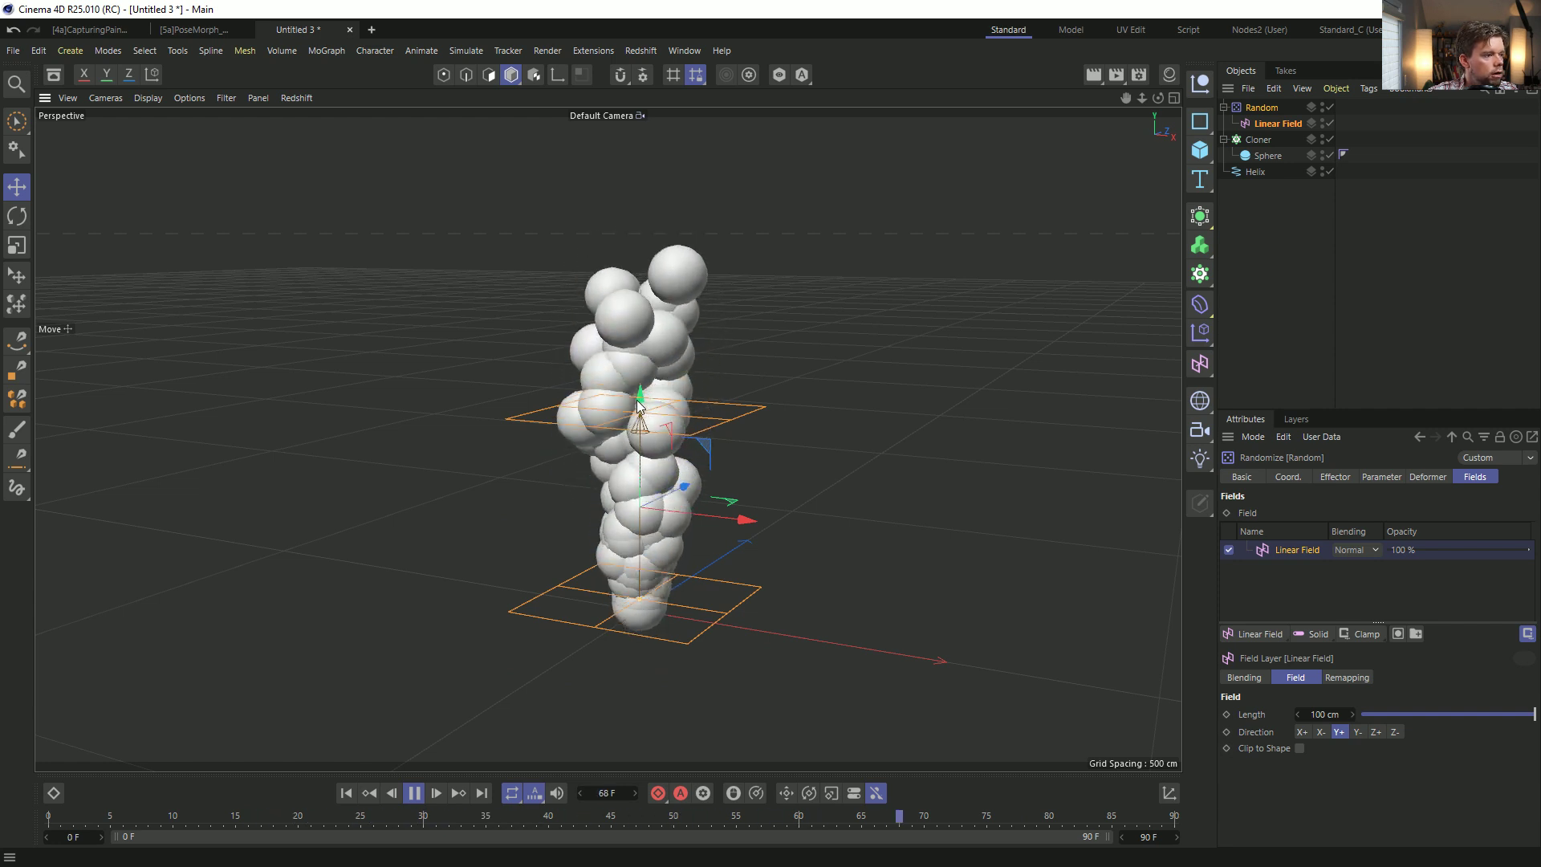
pyautogui.moveTo(641, 408)
pyautogui.mouseDown()
pyautogui.moveTo(661, 314)
pyautogui.moveTo(638, 396)
pyautogui.mouseUp()
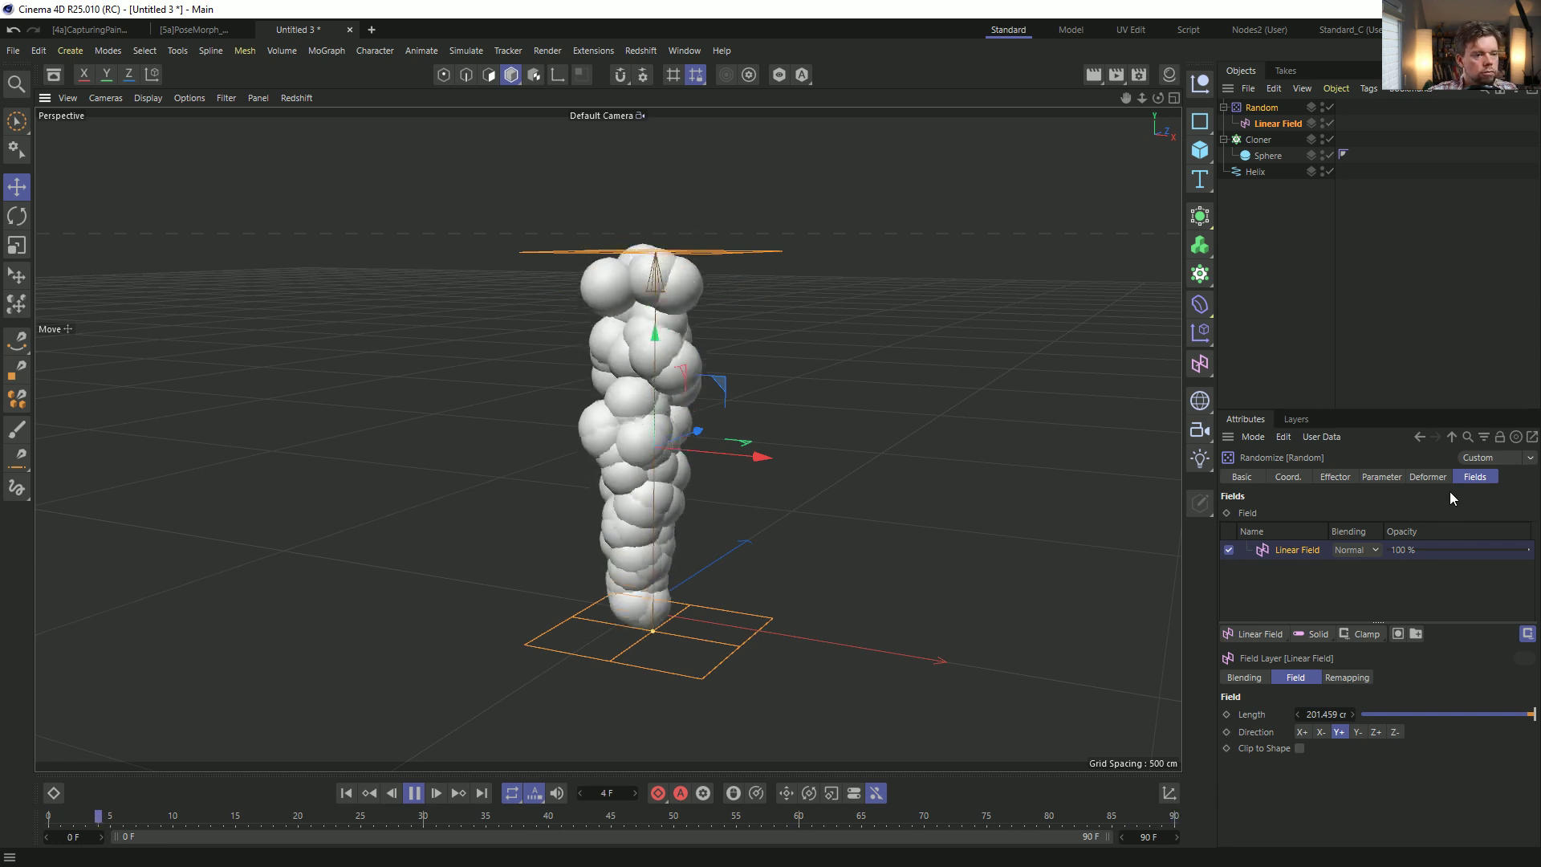
pyautogui.click(1352, 677)
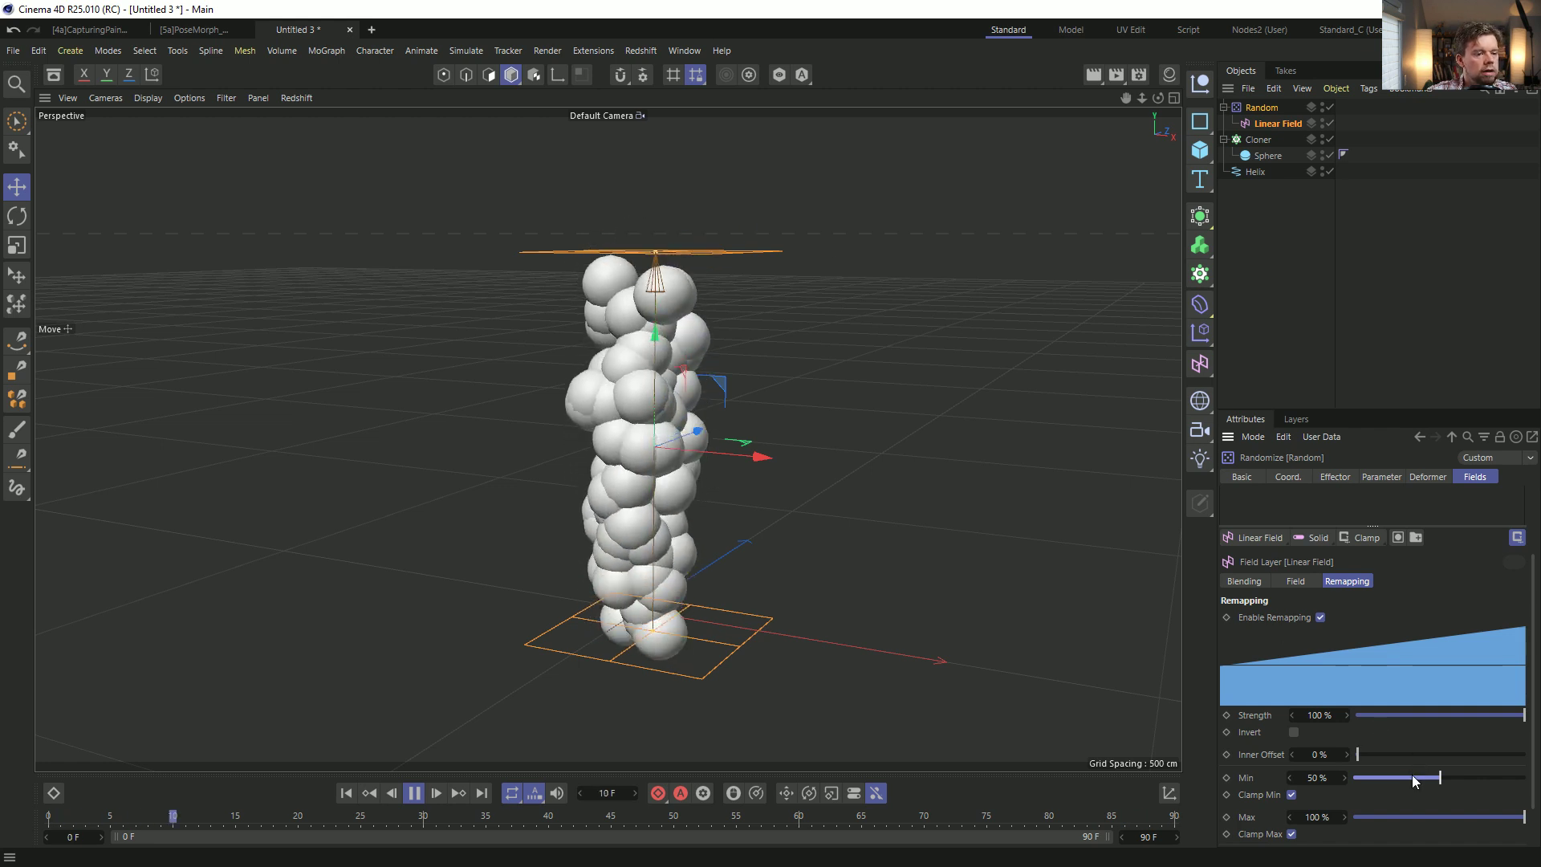
# Try a position variation of 222 cm on X, Y and Z for the Random effector.
pyautogui.click(1336, 477)
pyautogui.click(1371, 478)
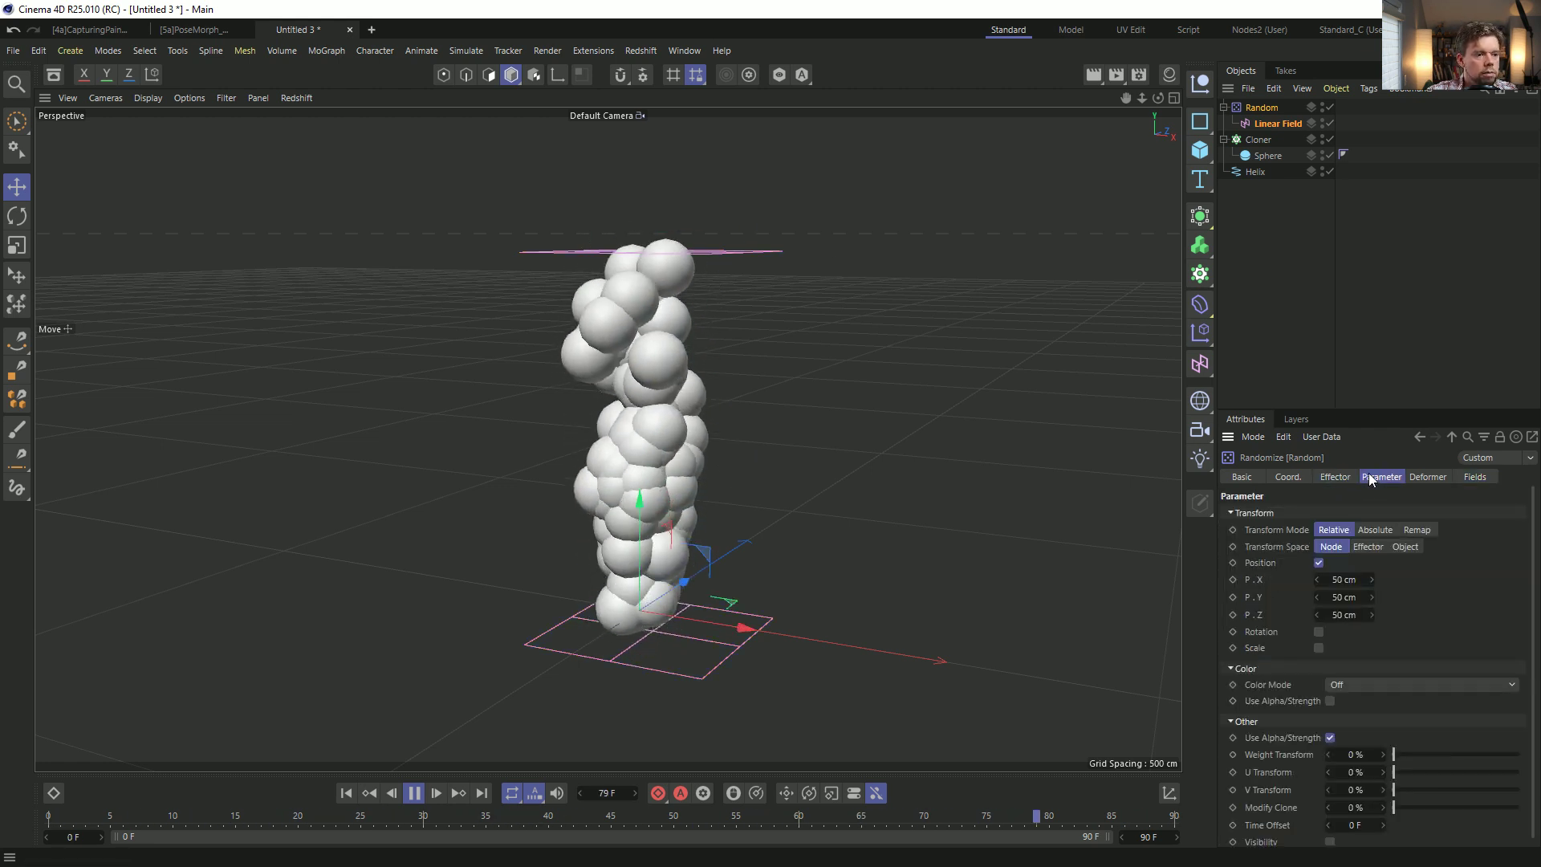
pyautogui.click(1344, 580)
pyautogui.write('222')
pyautogui.click(1354, 597)
pyautogui.write('222')
pyautogui.click(1354, 614)
pyautogui.write('222')
pyautogui.press('Return')
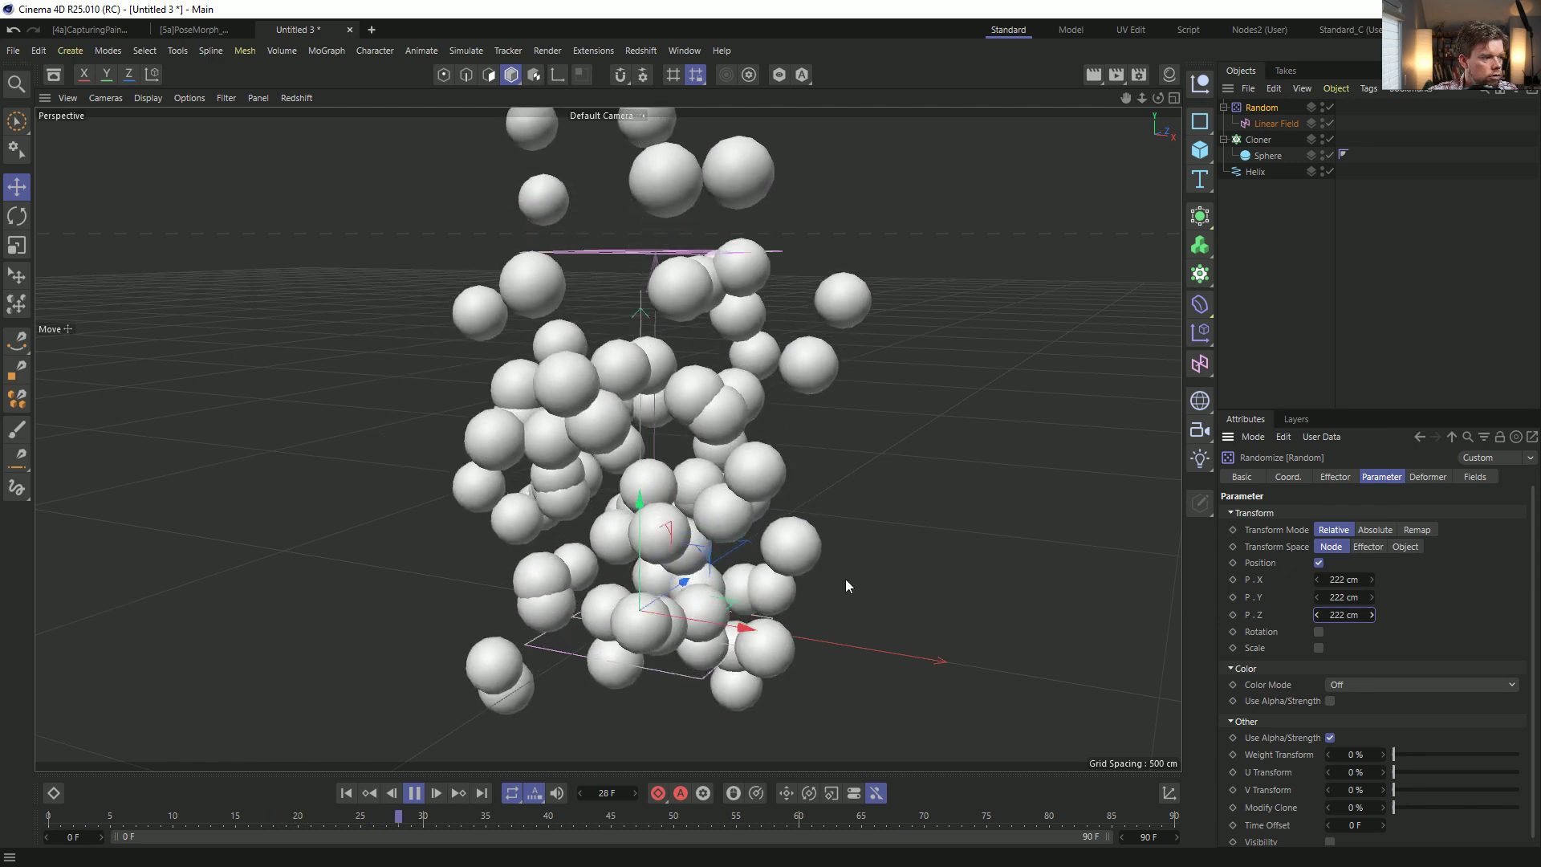
# Try scaling in the viewport, and undo it together with the 222 cm position variation.
pyautogui.click(1258, 139)
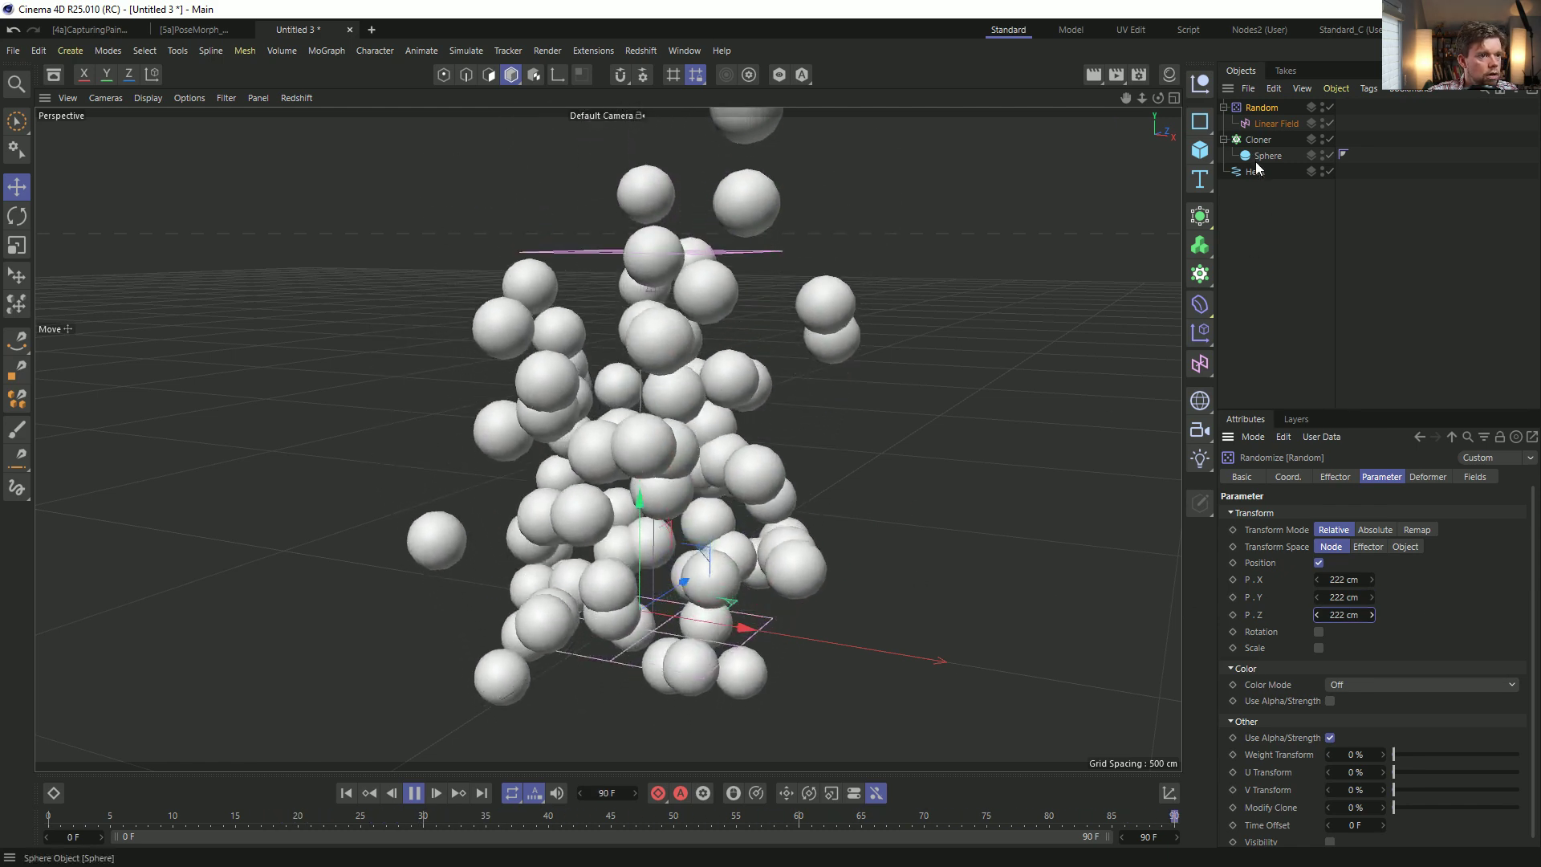
pyautogui.press('t')
pyautogui.moveTo(667, 369); pyautogui.dragTo(707, 377)
pyautogui.hotkey('ctrl', 'z')
pyautogui.hotkey('ctrl', 'z')
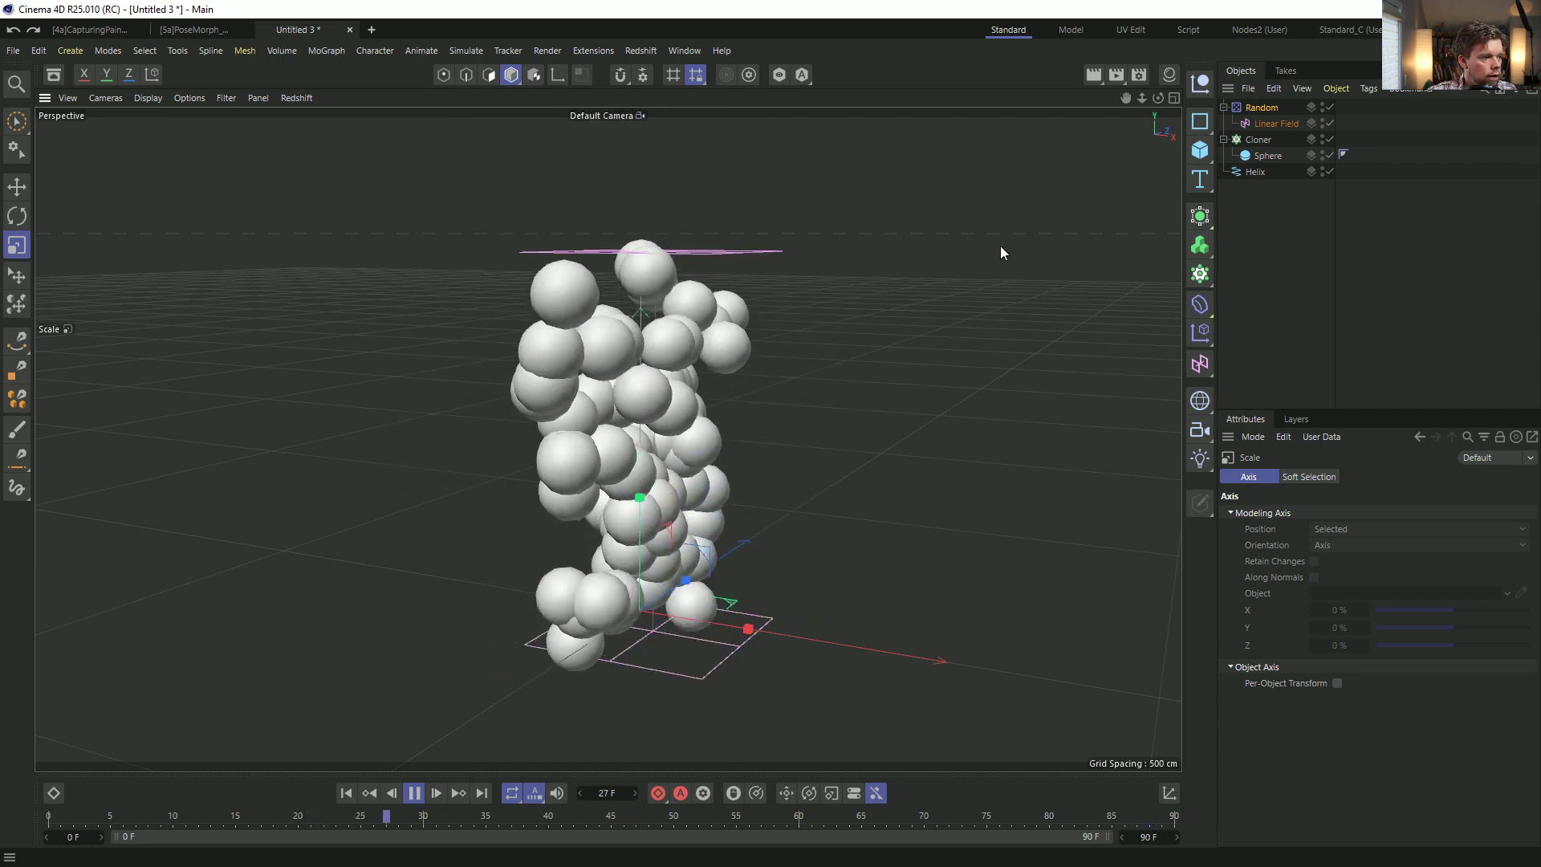
# Set the Random effector's position variation to 99 cm on X, Y and Z.
pyautogui.click(1258, 108)
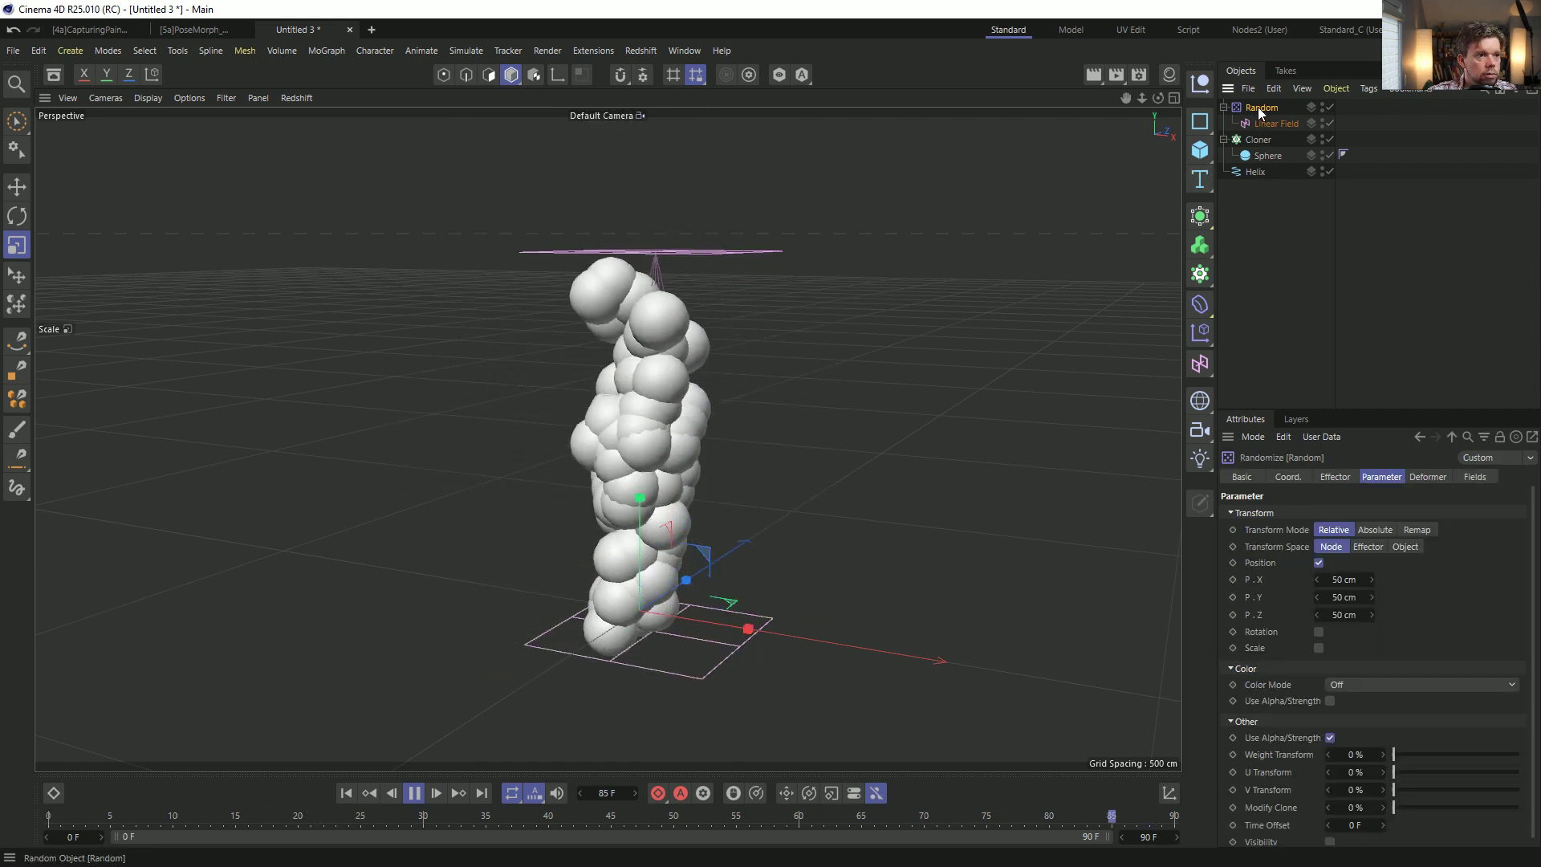
pyautogui.doubleClick(1344, 579)
pyautogui.write('99')
pyautogui.press('Tab')
pyautogui.write('99')
pyautogui.press('Tab')
pyautogui.write('99')
pyautogui.press('Return')
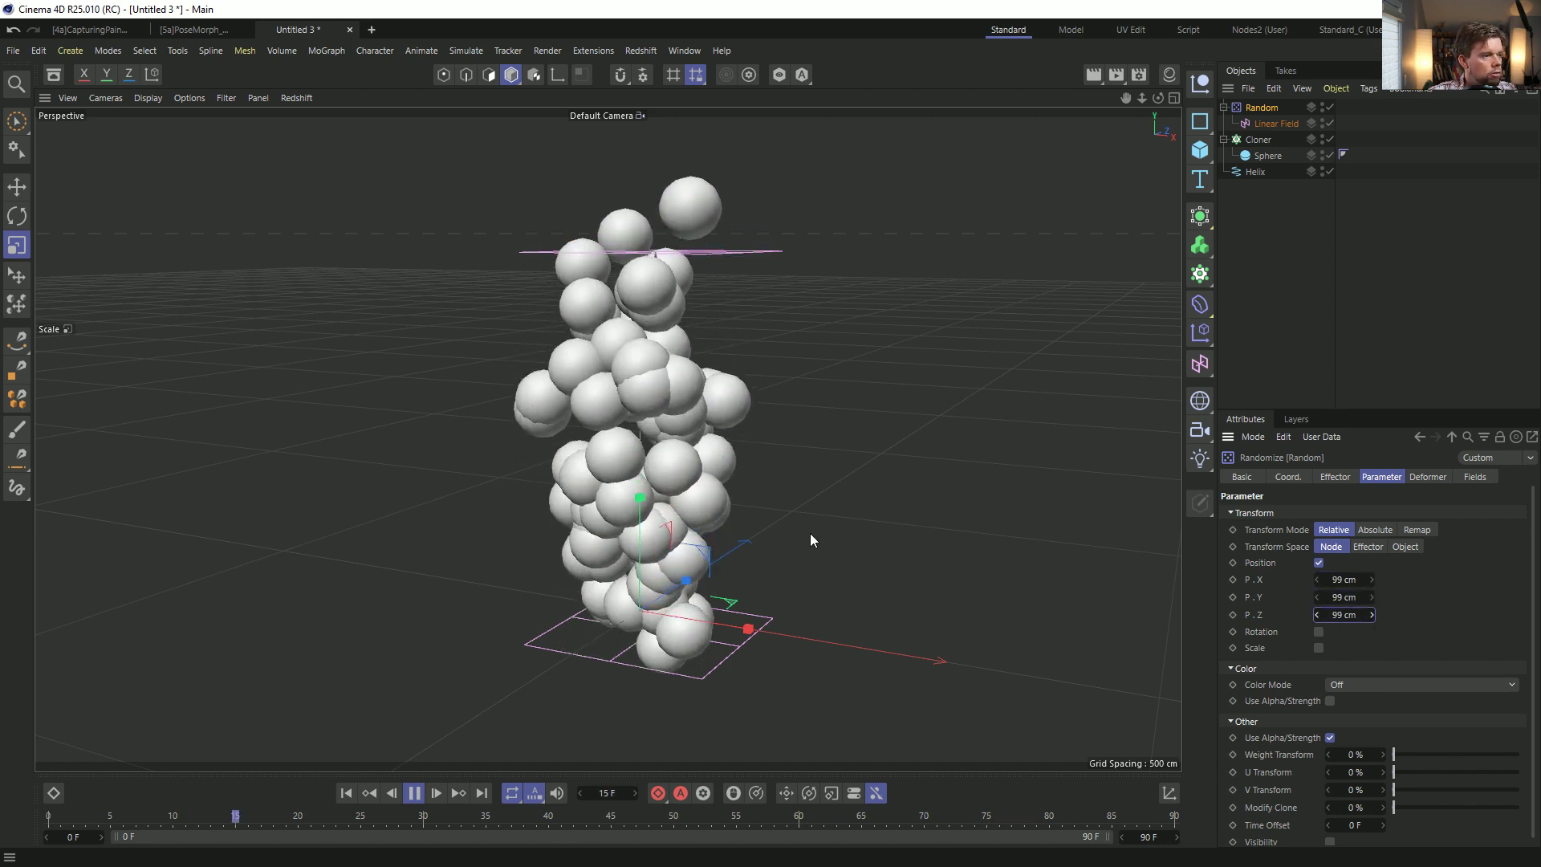
# Set the minimum of the Linear Field's remapping to 15 %.
pyautogui.click(1474, 476)
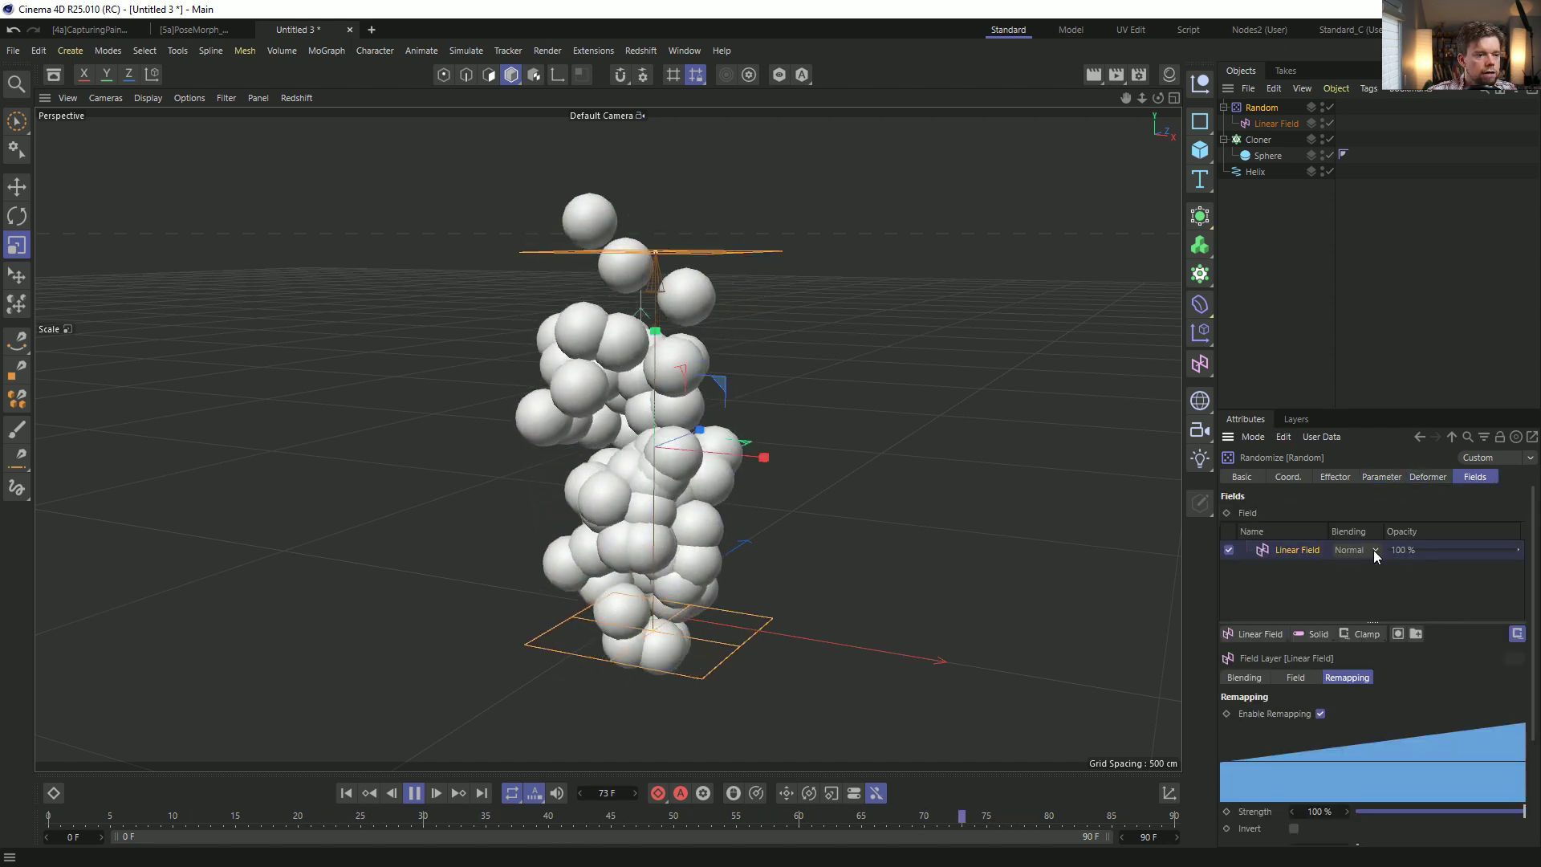
pyautogui.scroll(-3, 1251, 807)
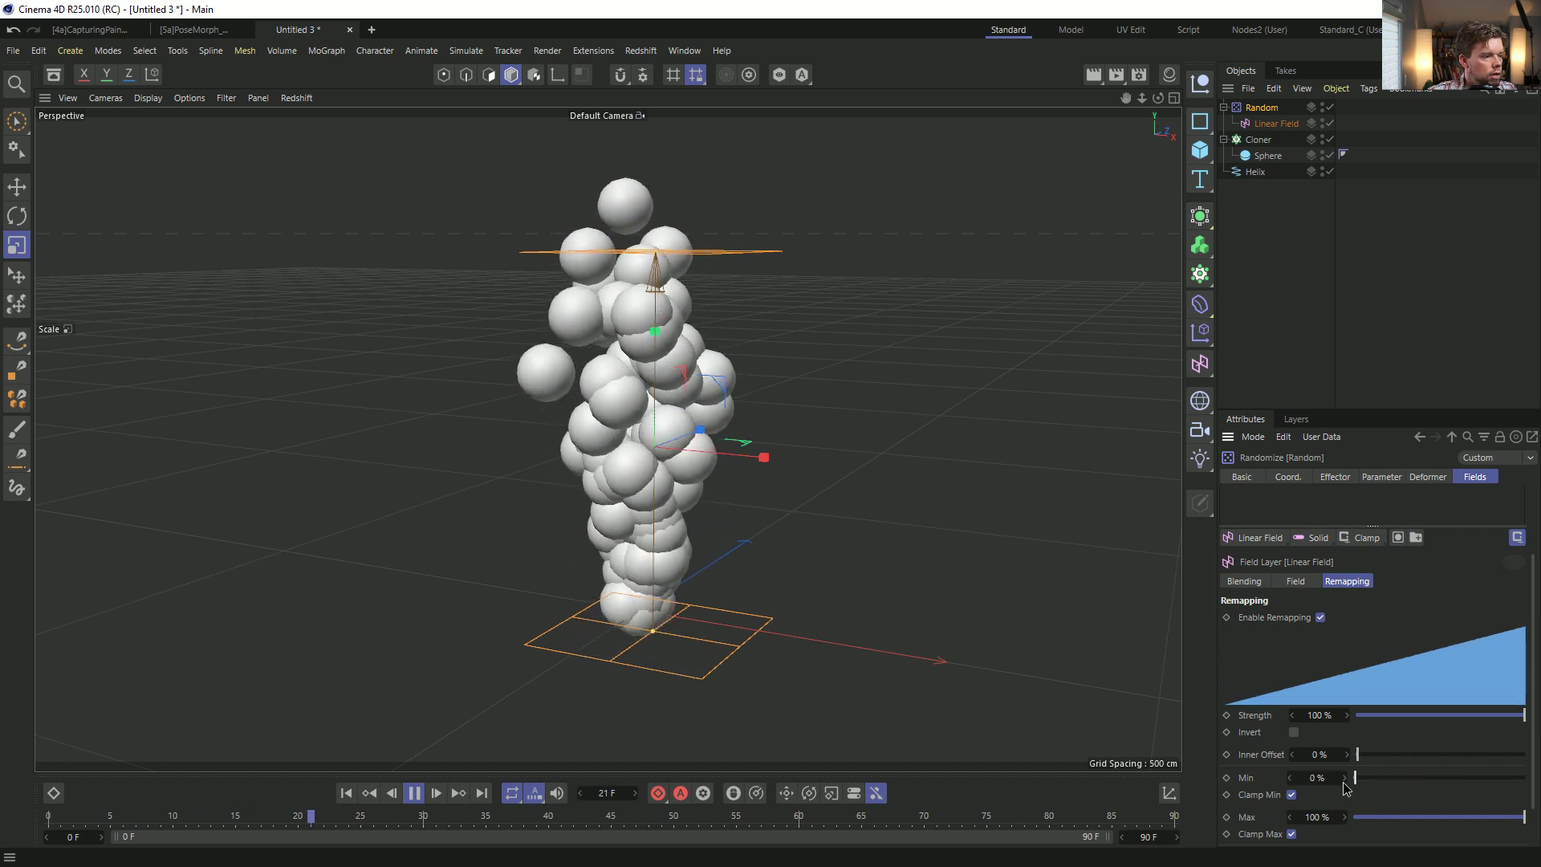
pyautogui.keyDown('alt'); pyautogui.moveTo(719, 473); pyautogui.dragTo(695, 507); pyautogui.keyUp('alt')
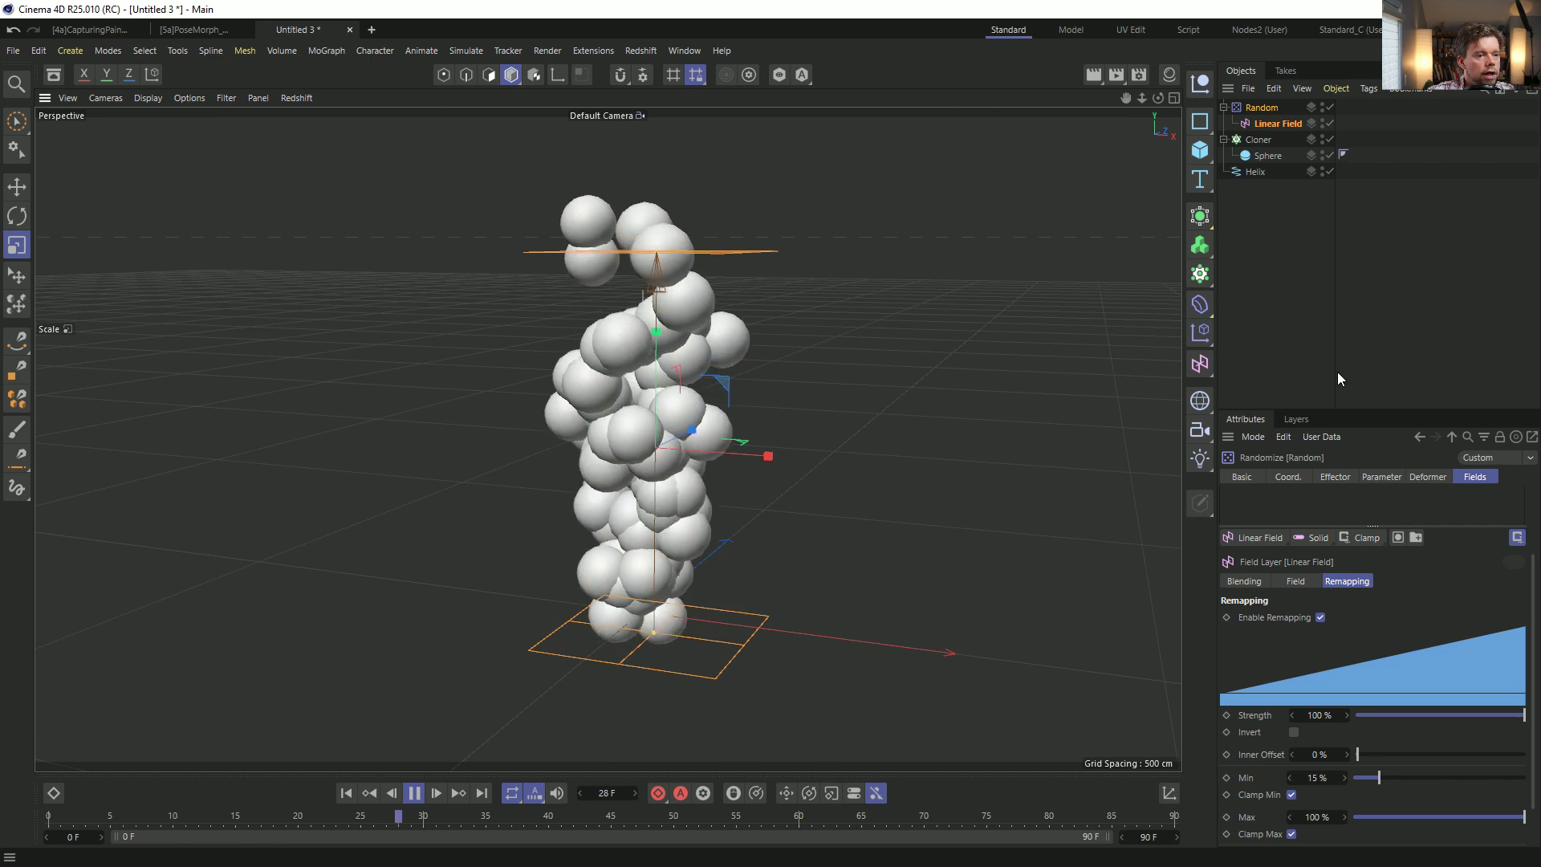
# Add a second Random effector to the Cloner.
pyautogui.click(1254, 139)
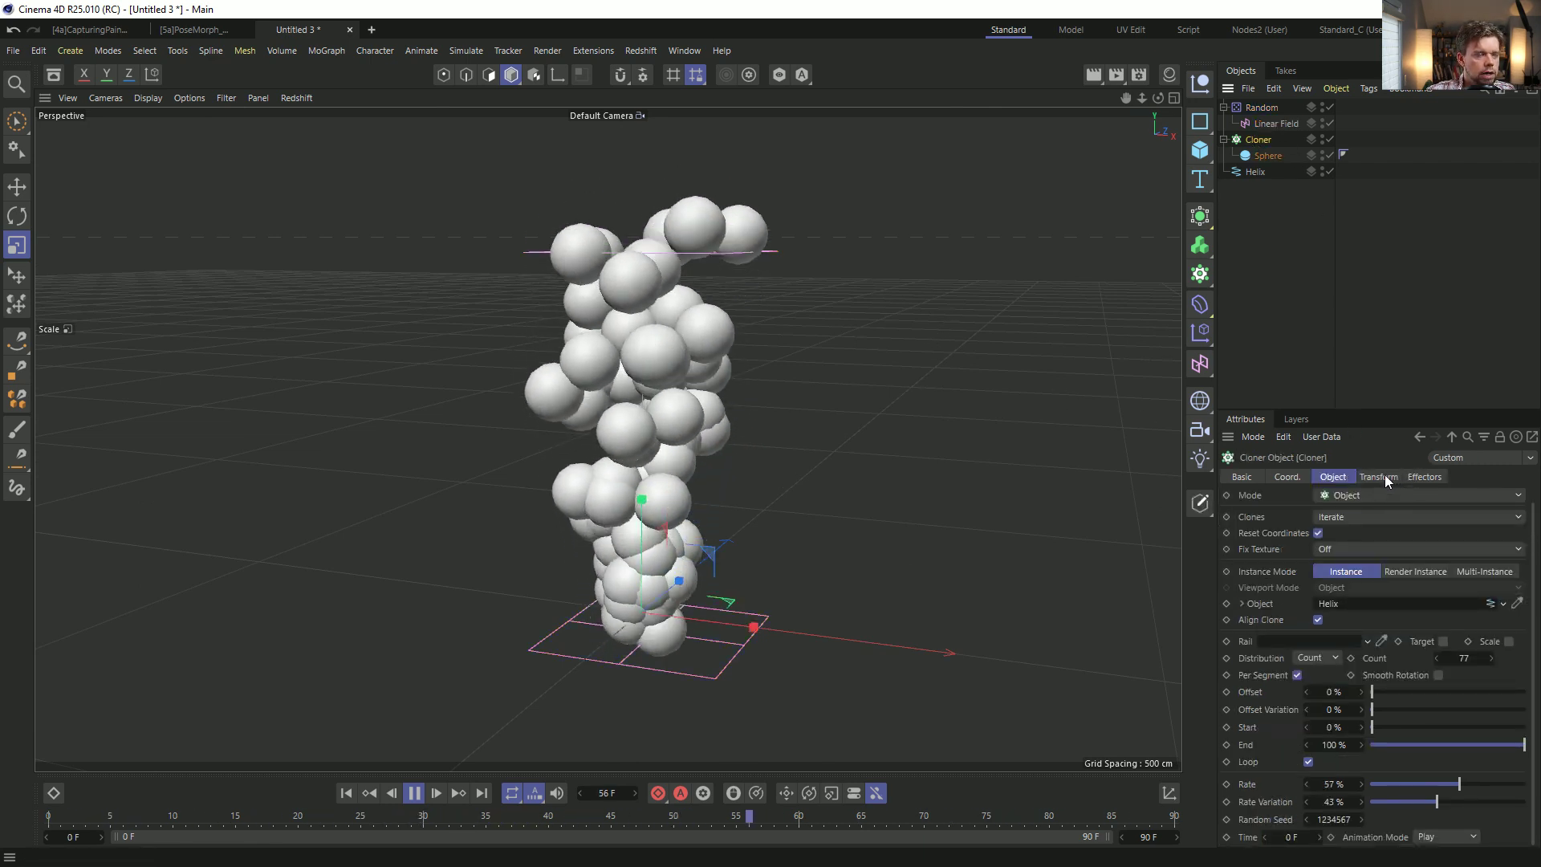
pyautogui.click(1200, 332)
pyautogui.click(1348, 443)
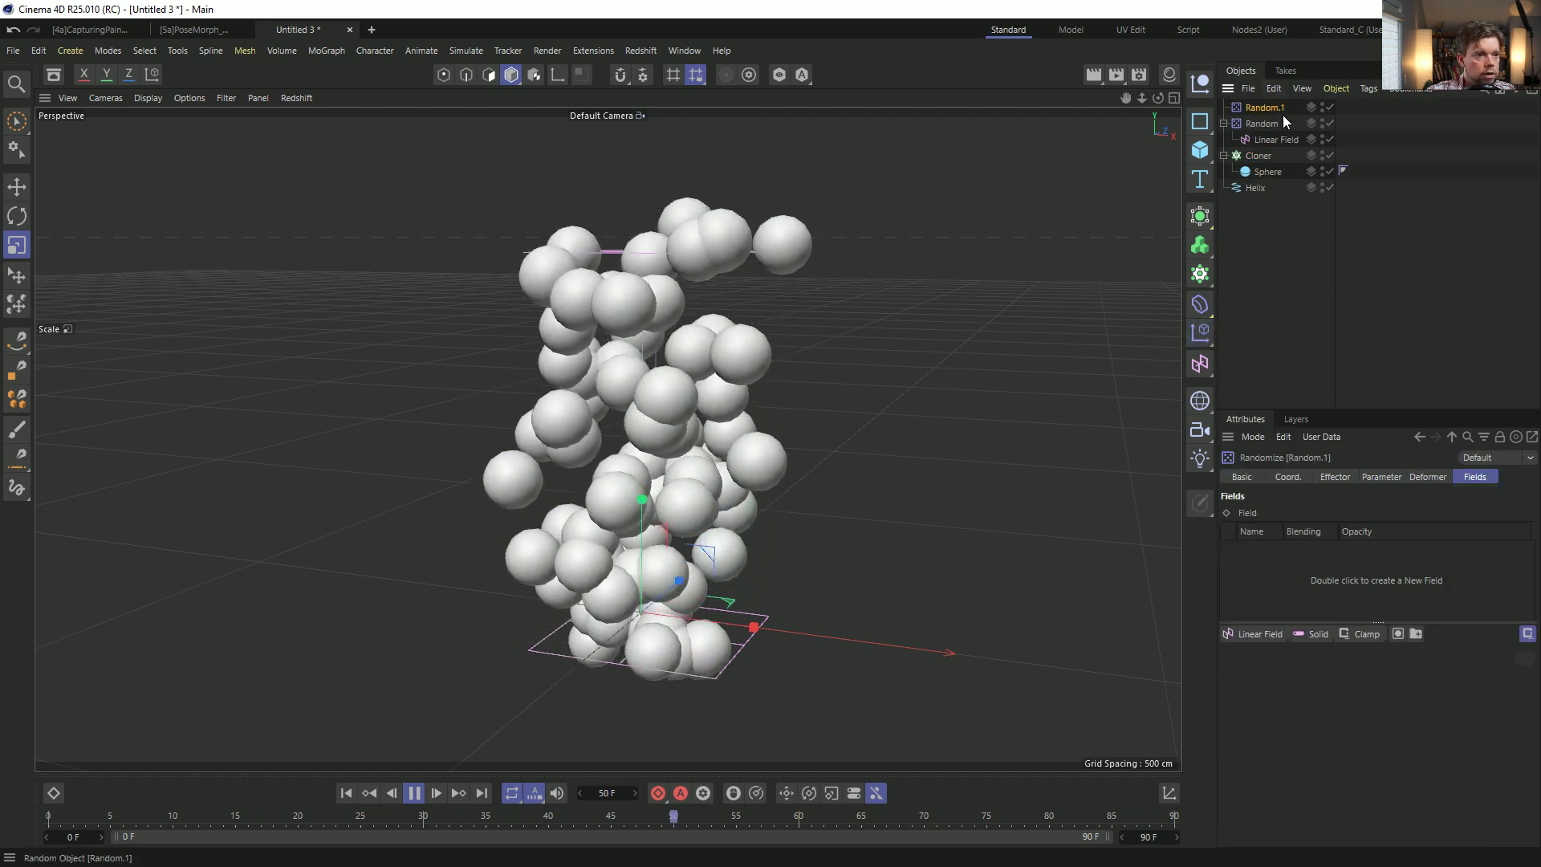
# Rename the original Random effector as Random.Pos and the new one as Random.Scale.
pyautogui.doubleClick(1265, 124)
pyautogui.write('.Pos')
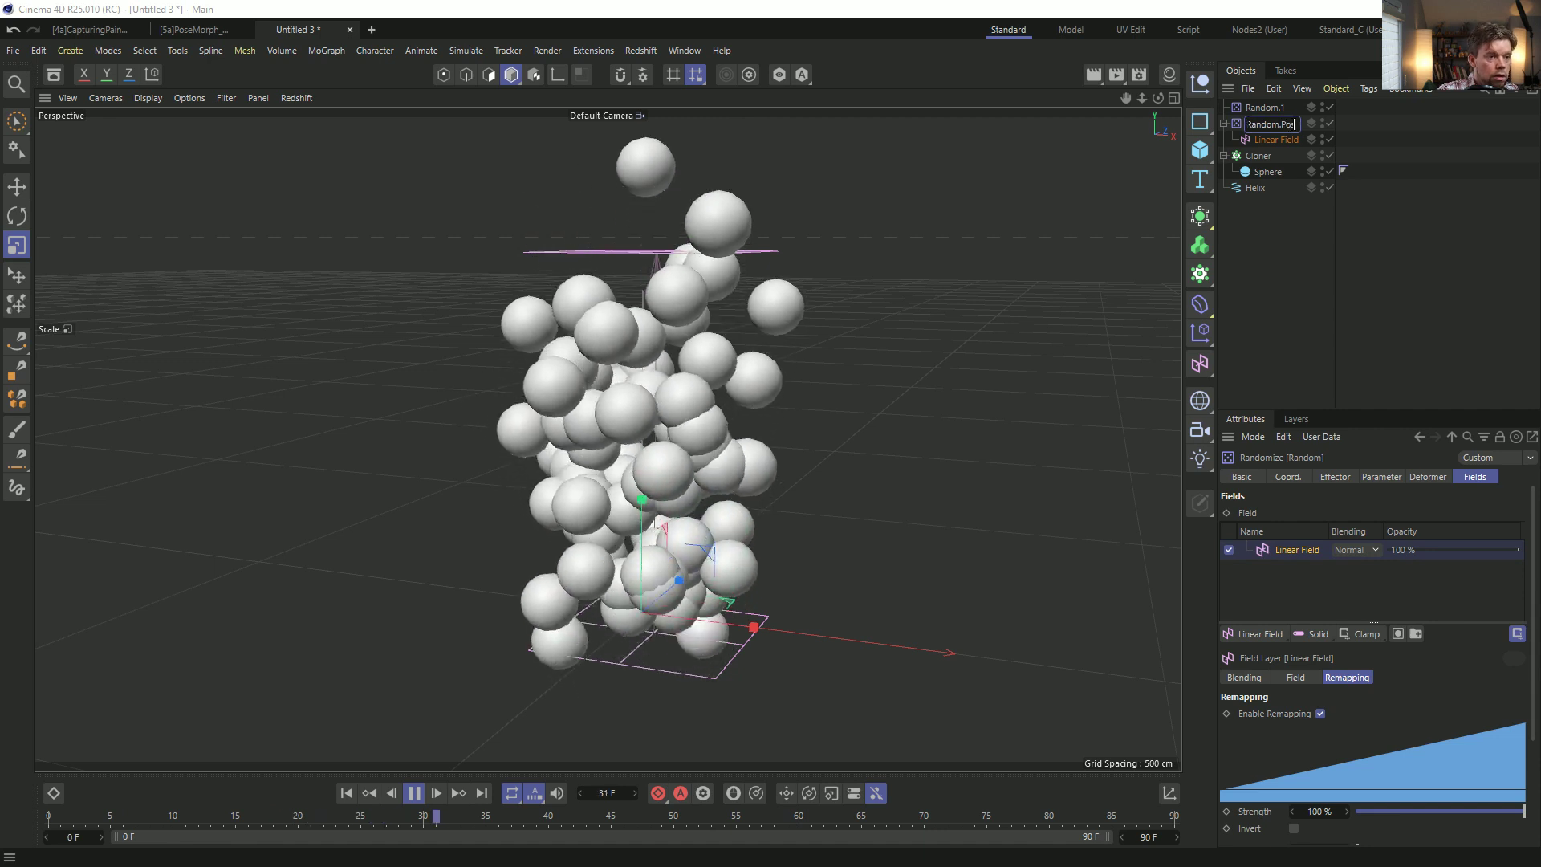
pyautogui.hotkey('shift', 'Tab')
pyautogui.write('Random.')
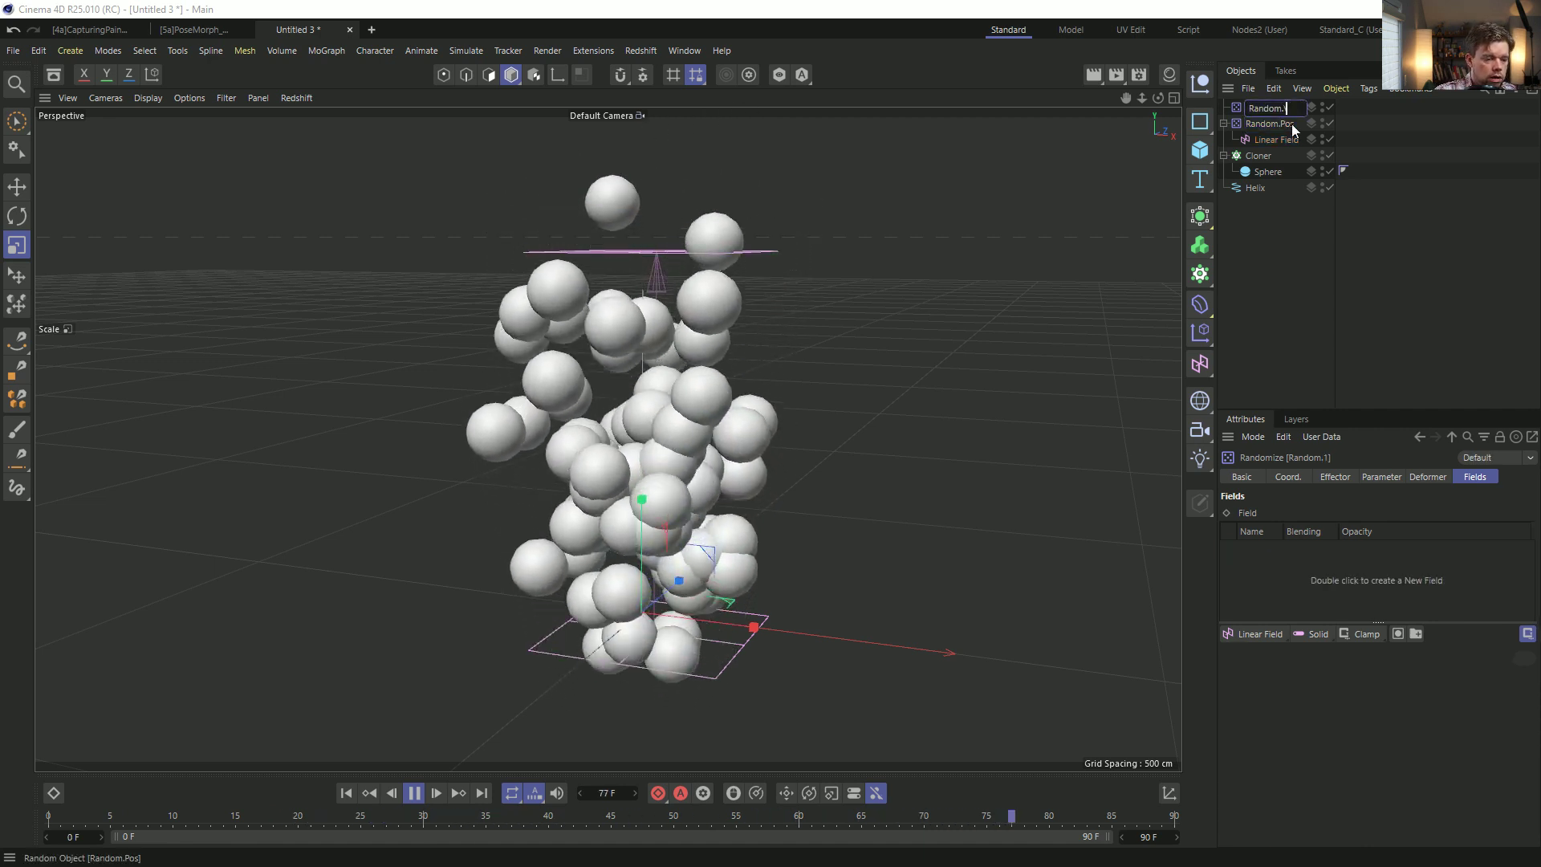
pyautogui.write('Scale')
pyautogui.press('Return')
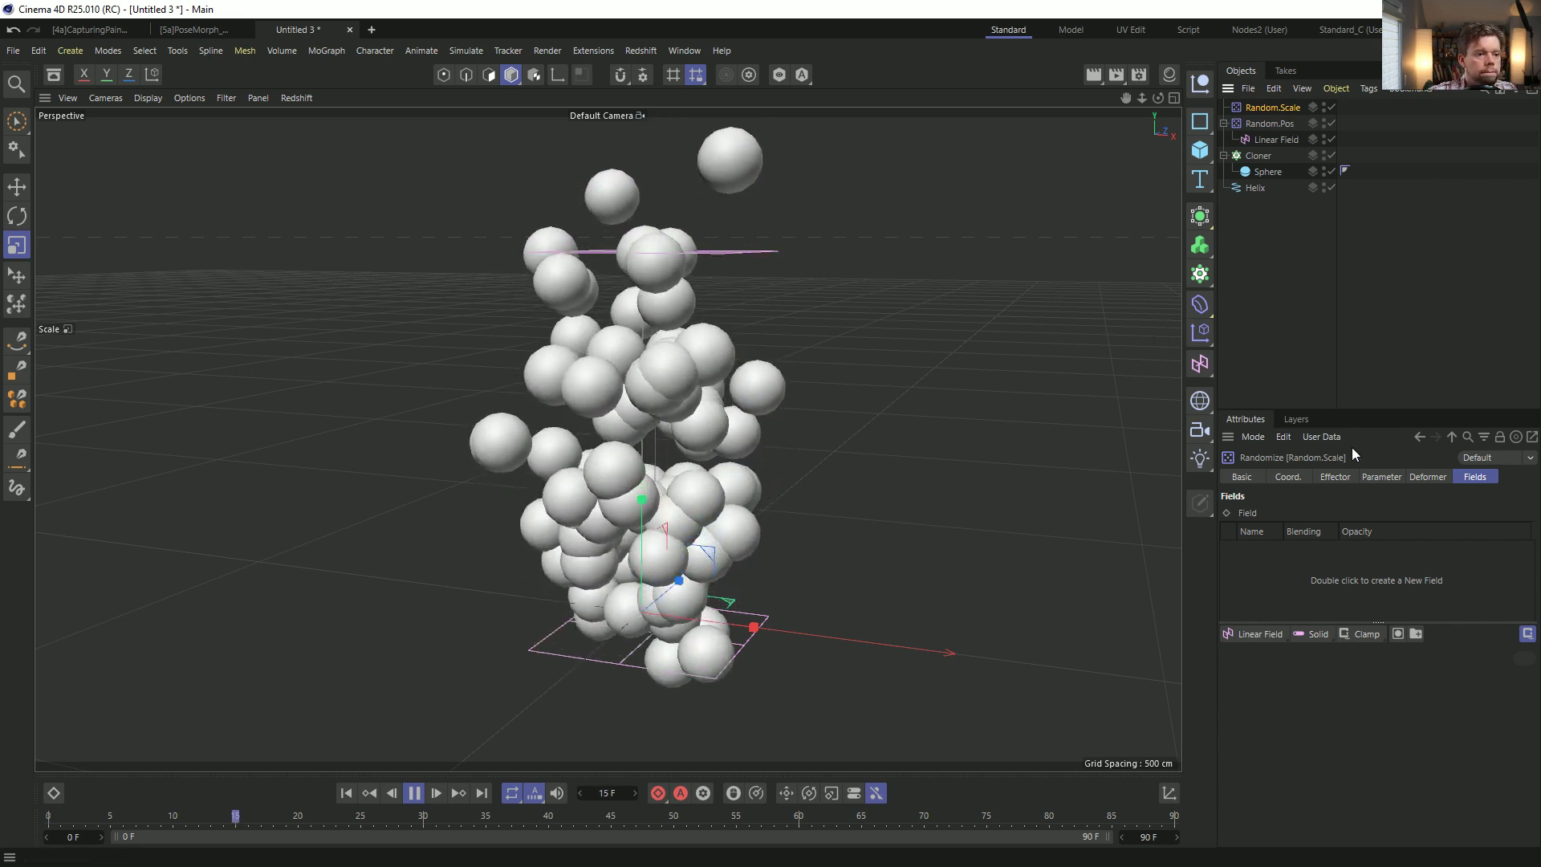
# On Random.Scale, disable position and enable uniform scale with a variation of 0.47.
pyautogui.click(1381, 477)
pyautogui.click(1319, 561)
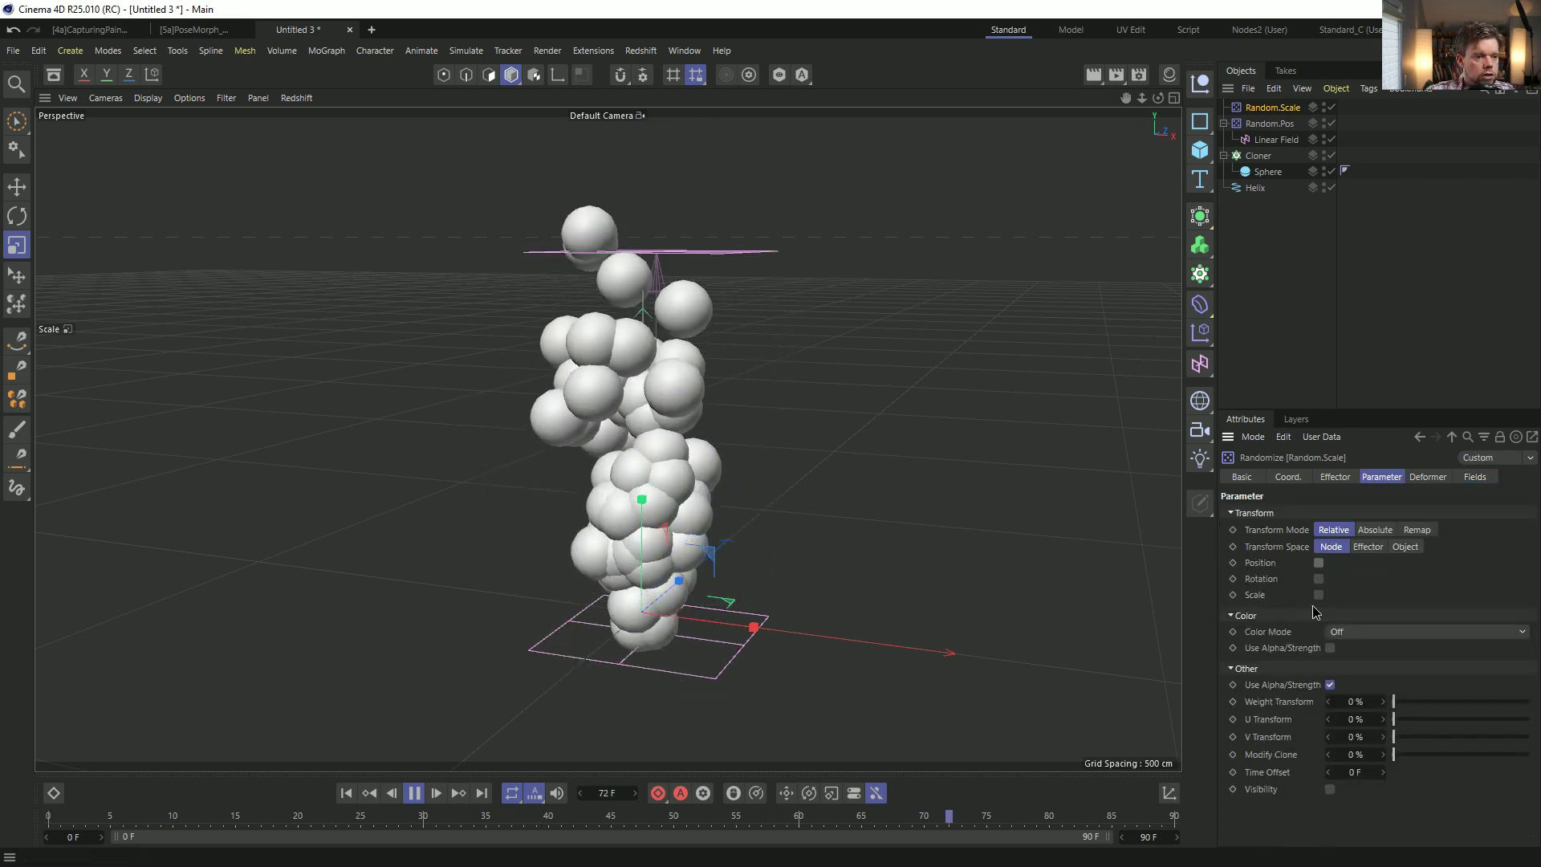
pyautogui.click(1319, 595)
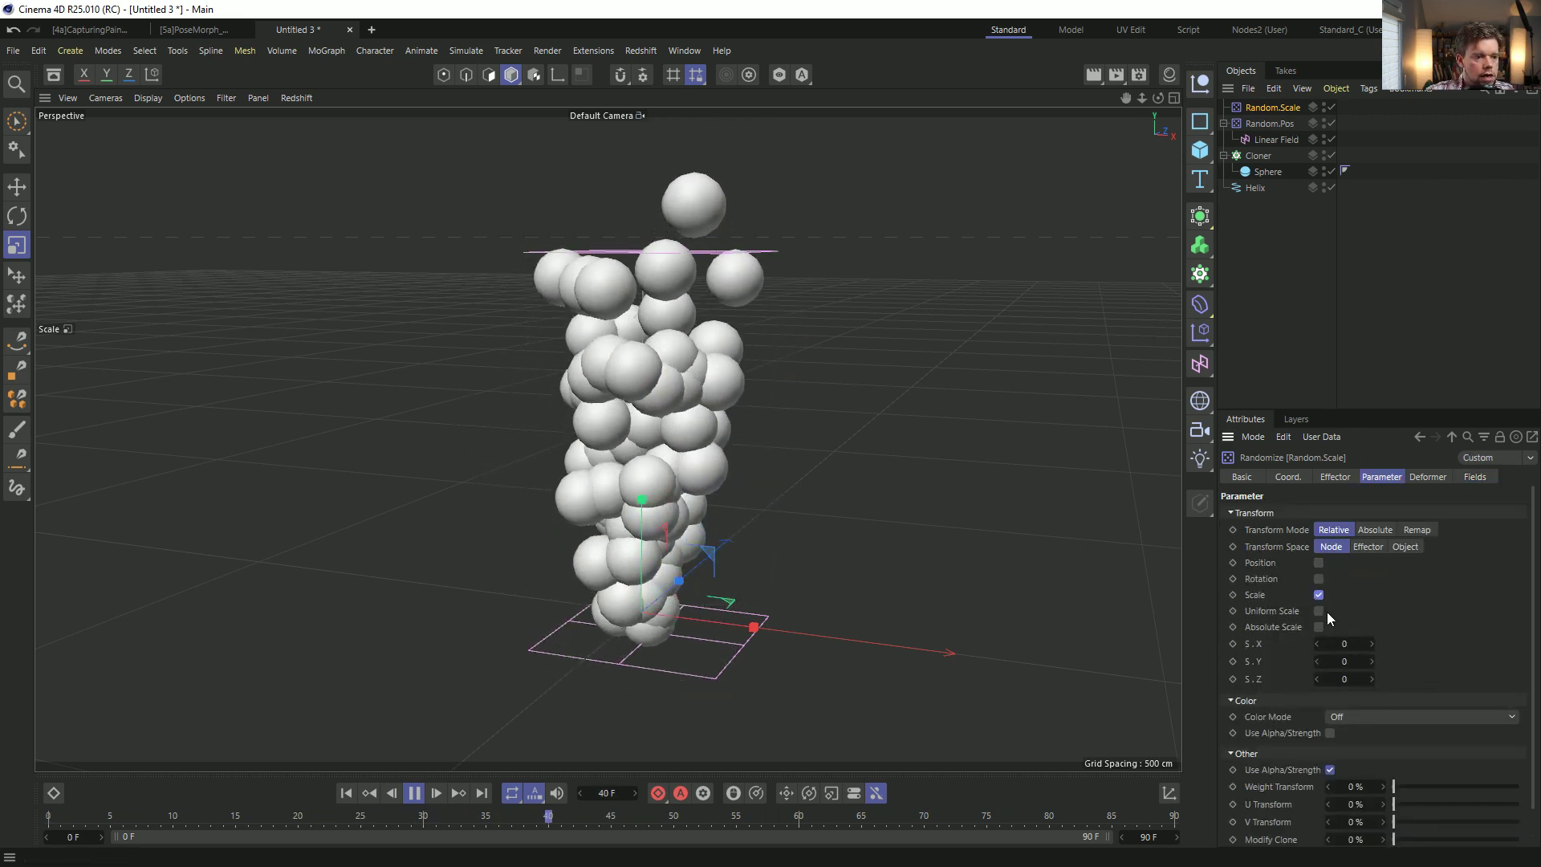
pyautogui.click(1320, 612)
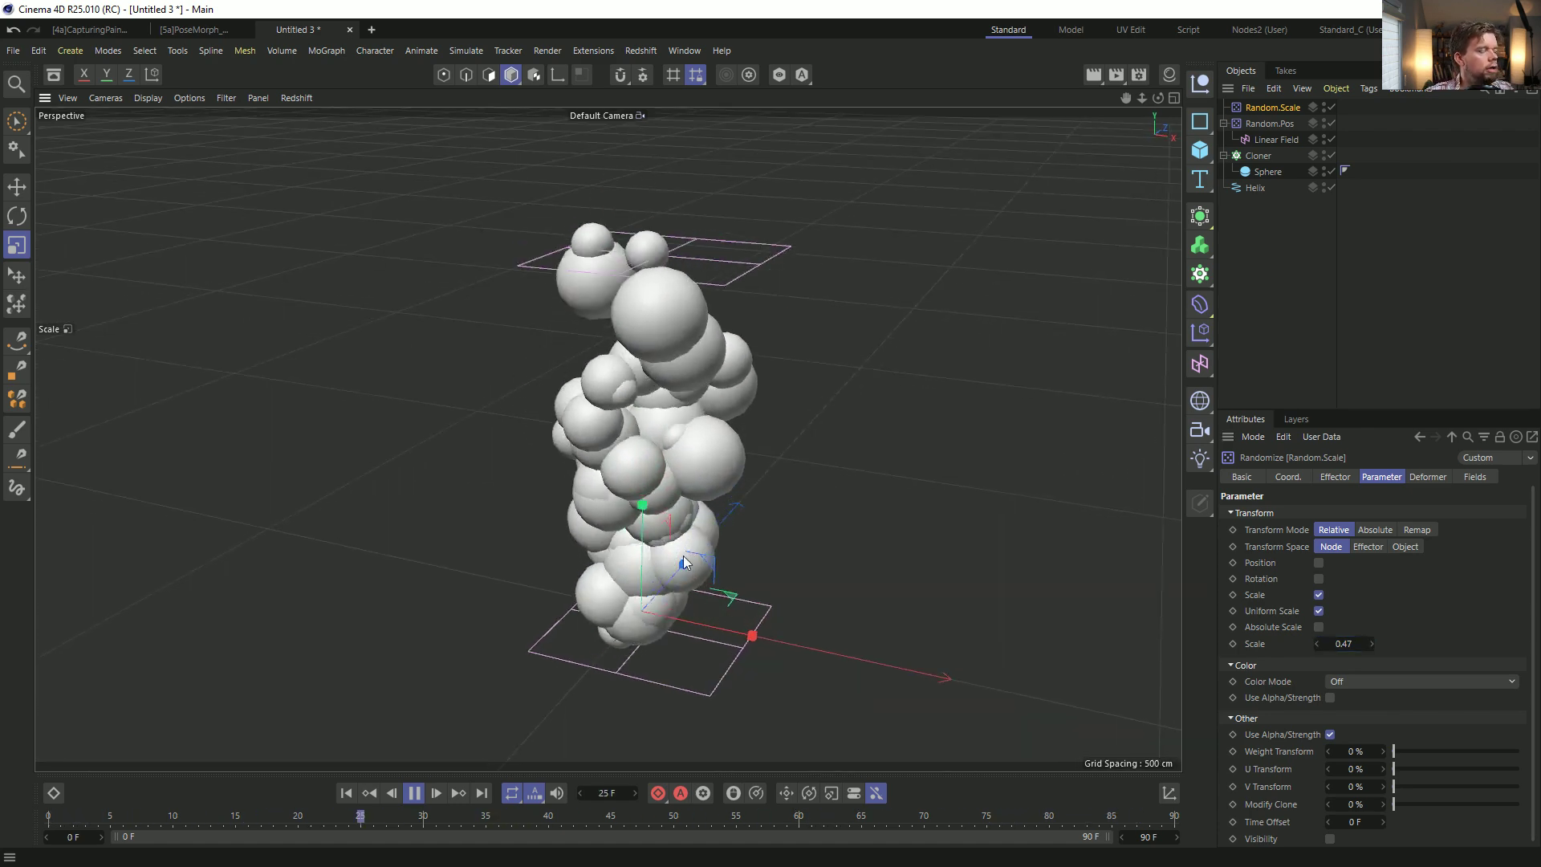
pyautogui.scroll(5, 707, 487)
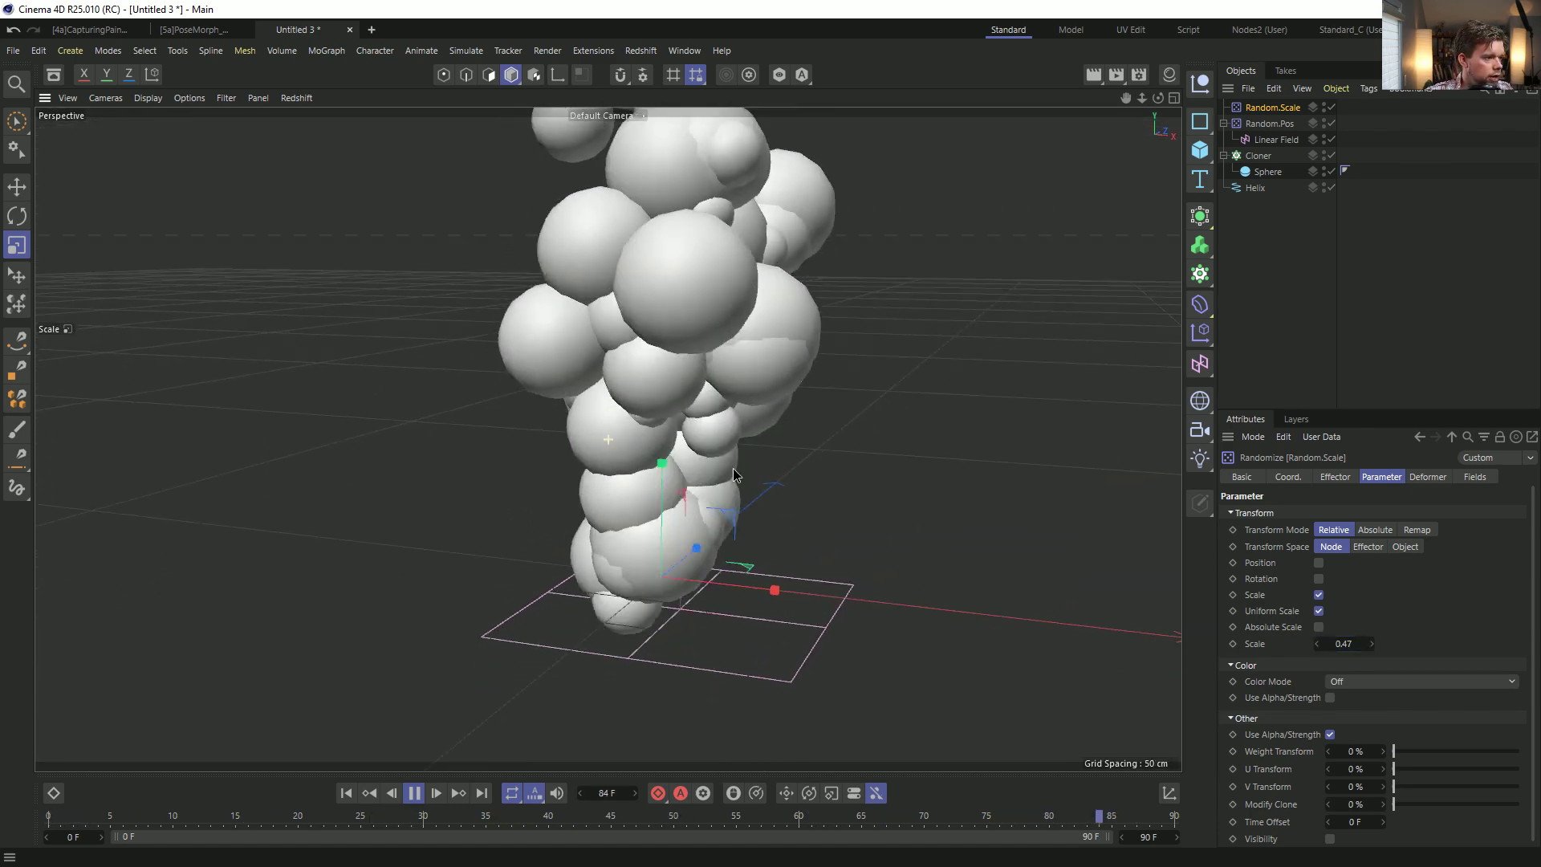
pyautogui.keyDown('alt'); pyautogui.moveTo(707, 486); pyautogui.dragTo(750, 498); pyautogui.keyUp('alt')
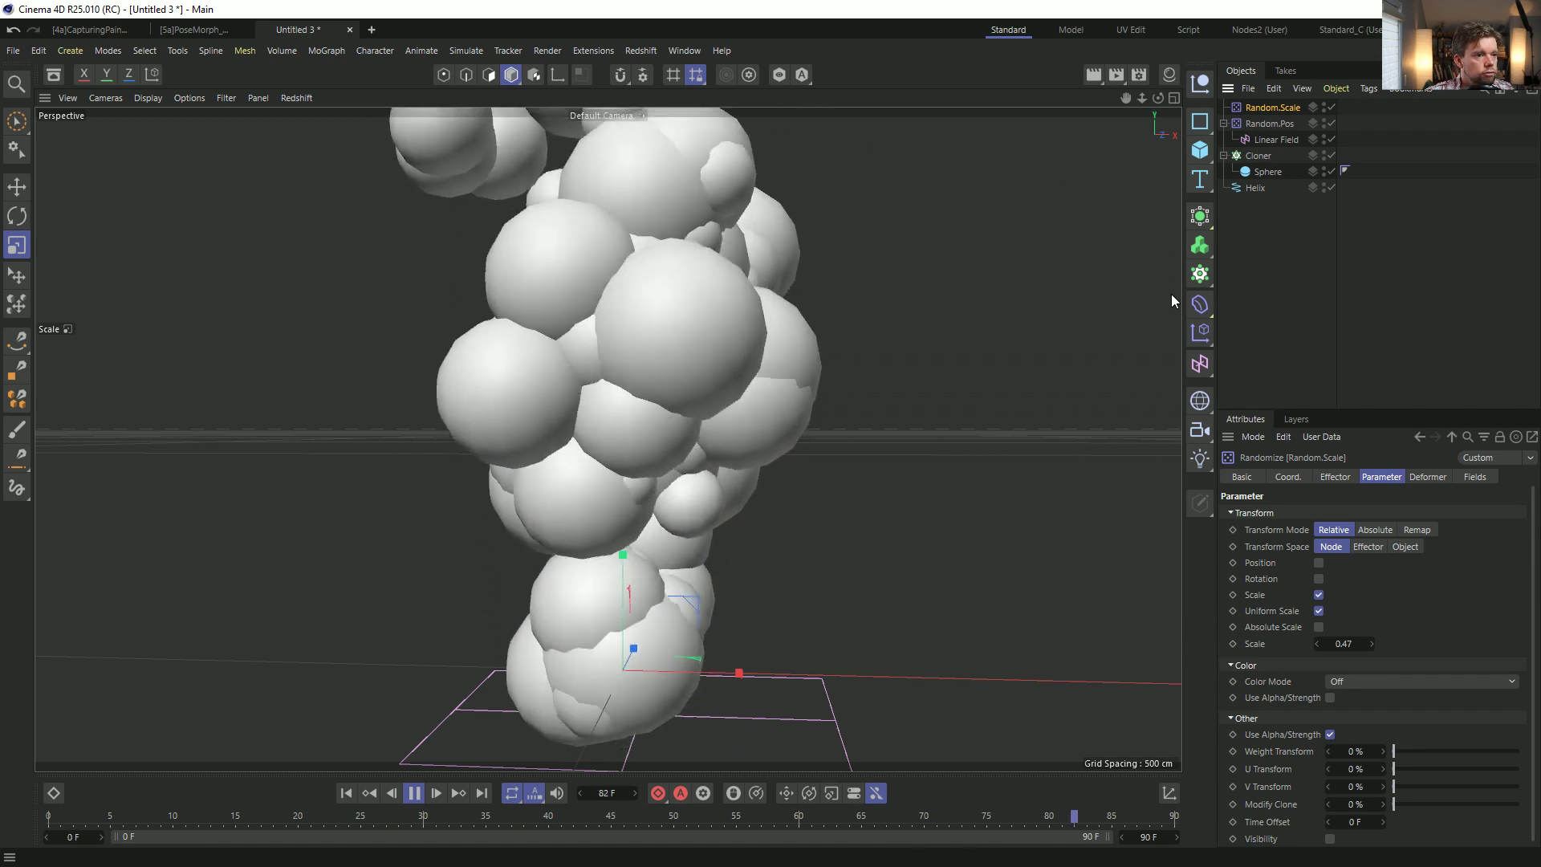
# Pause the animation, nest the Cloner in a Volume Builder inside a Volume Mesher, and resume playback.
pyautogui.click(418, 794)
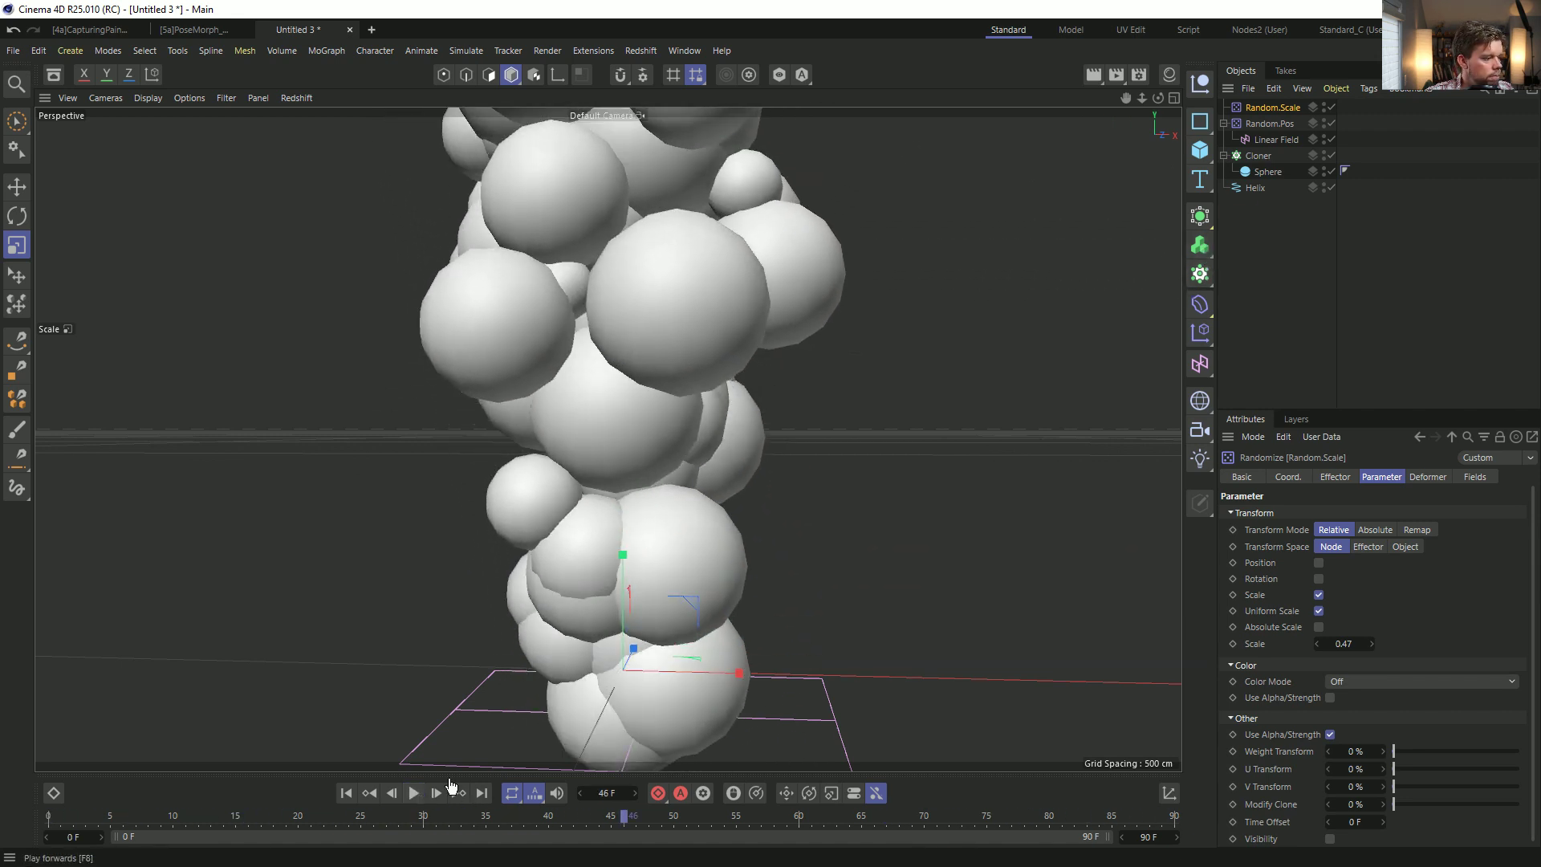
pyautogui.click(1262, 157)
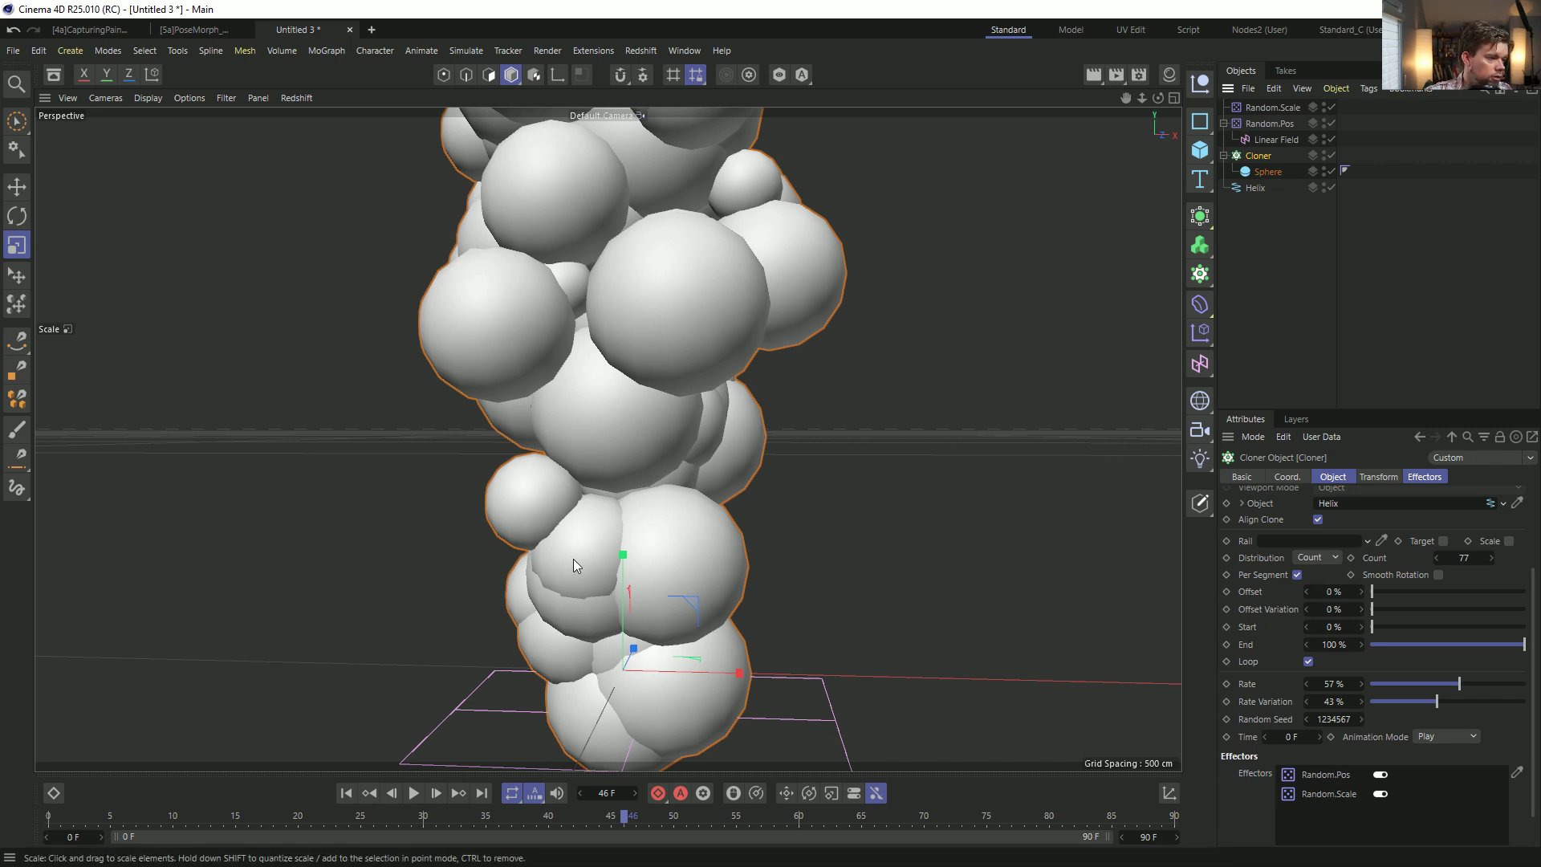
pyautogui.keyDown('alt'); pyautogui.click(1200, 245); pyautogui.keyUp('alt')
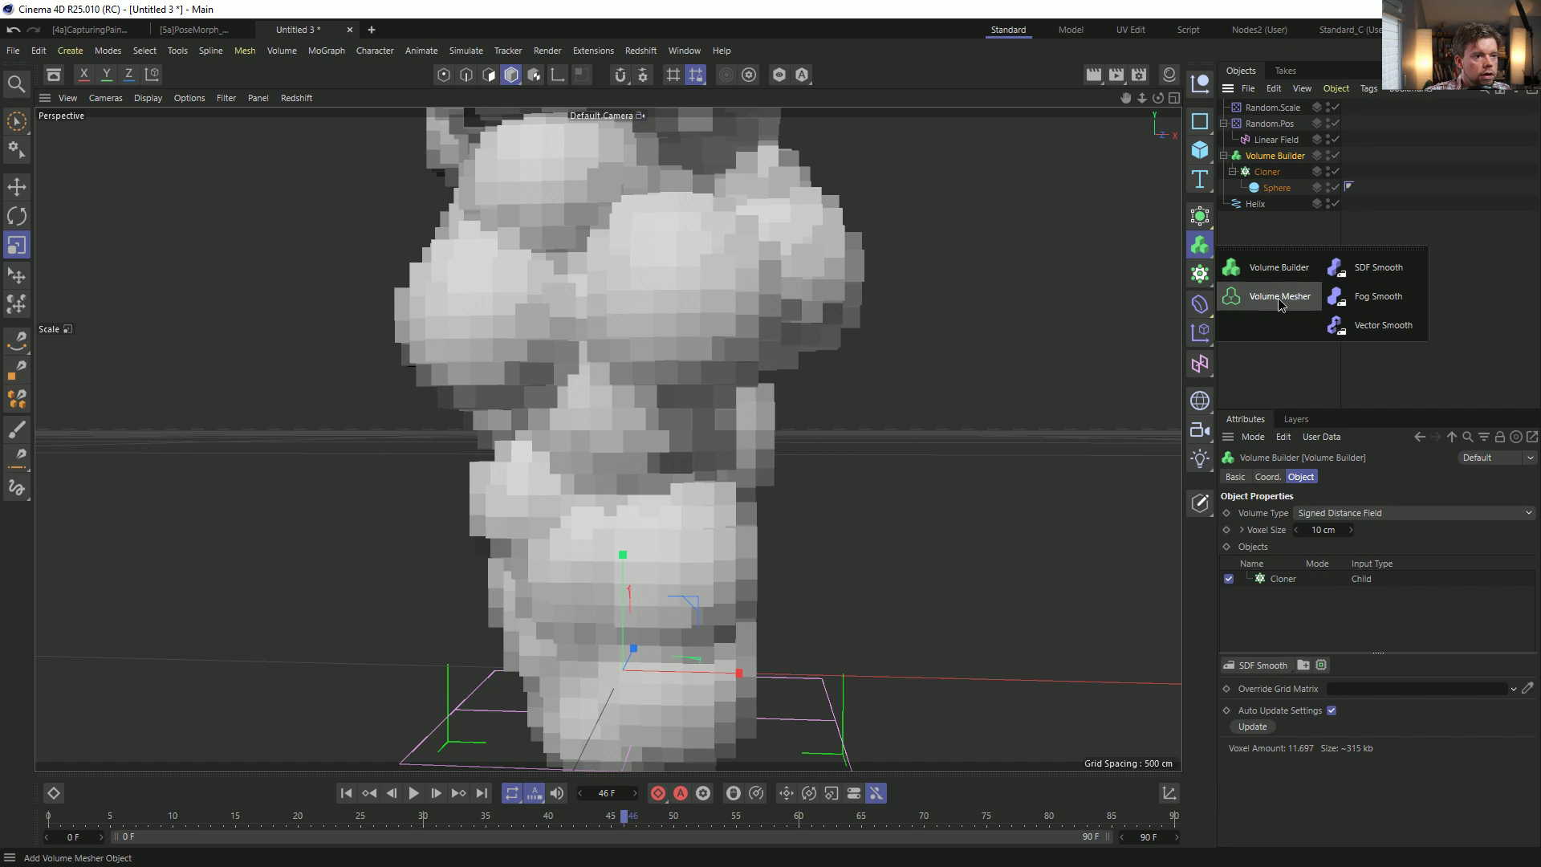
pyautogui.keyDown('alt'); pyautogui.click(1280, 296); pyautogui.keyUp('alt')
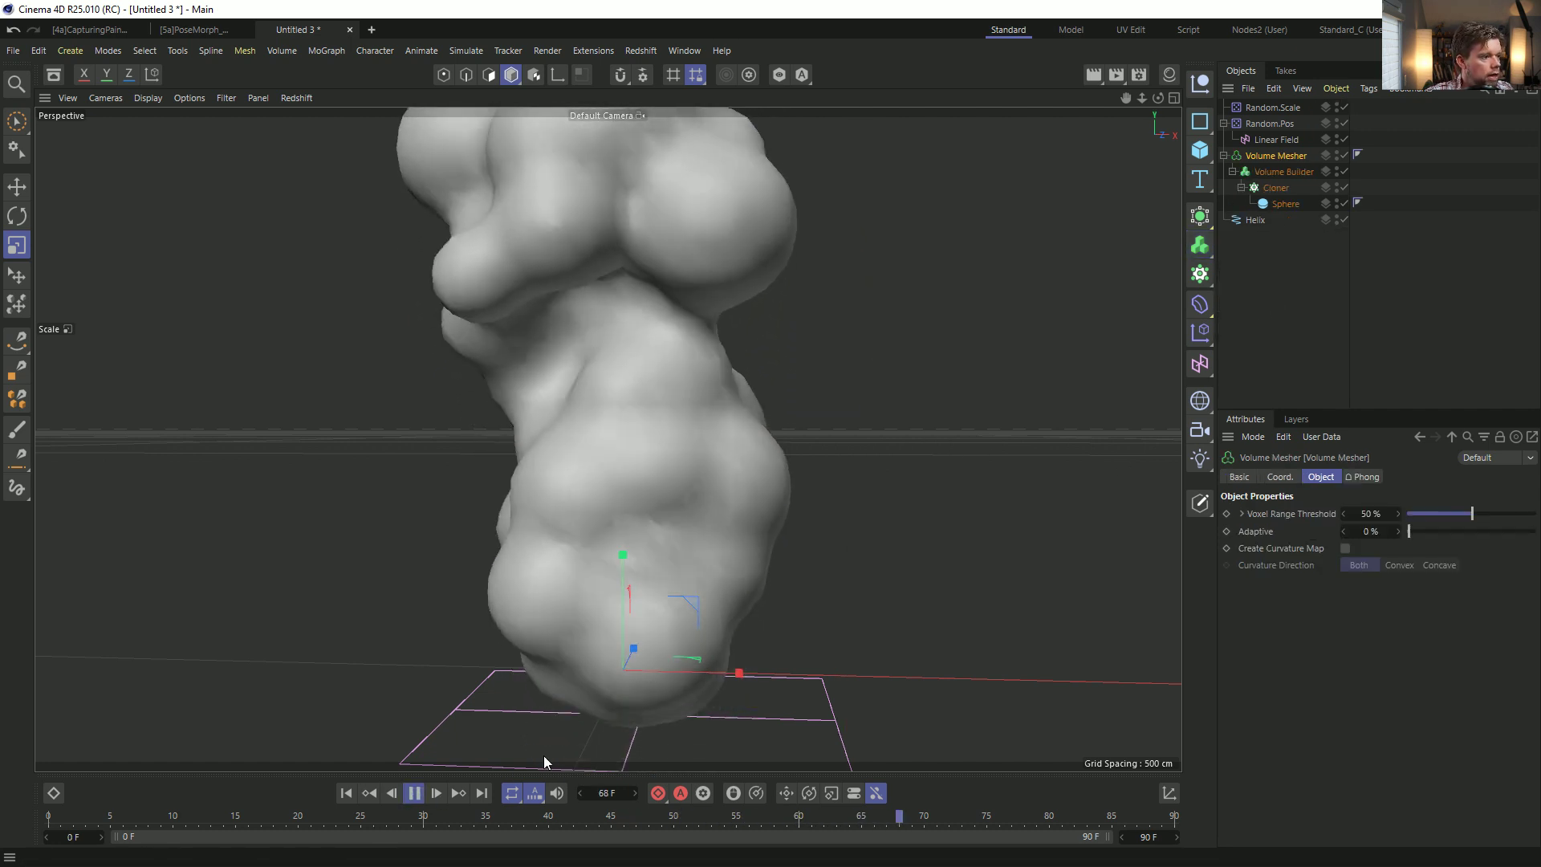
# Set the Volume Builder's voxel size to 20 cm and check the coarser mesh along the column.
pyautogui.click(1284, 171)
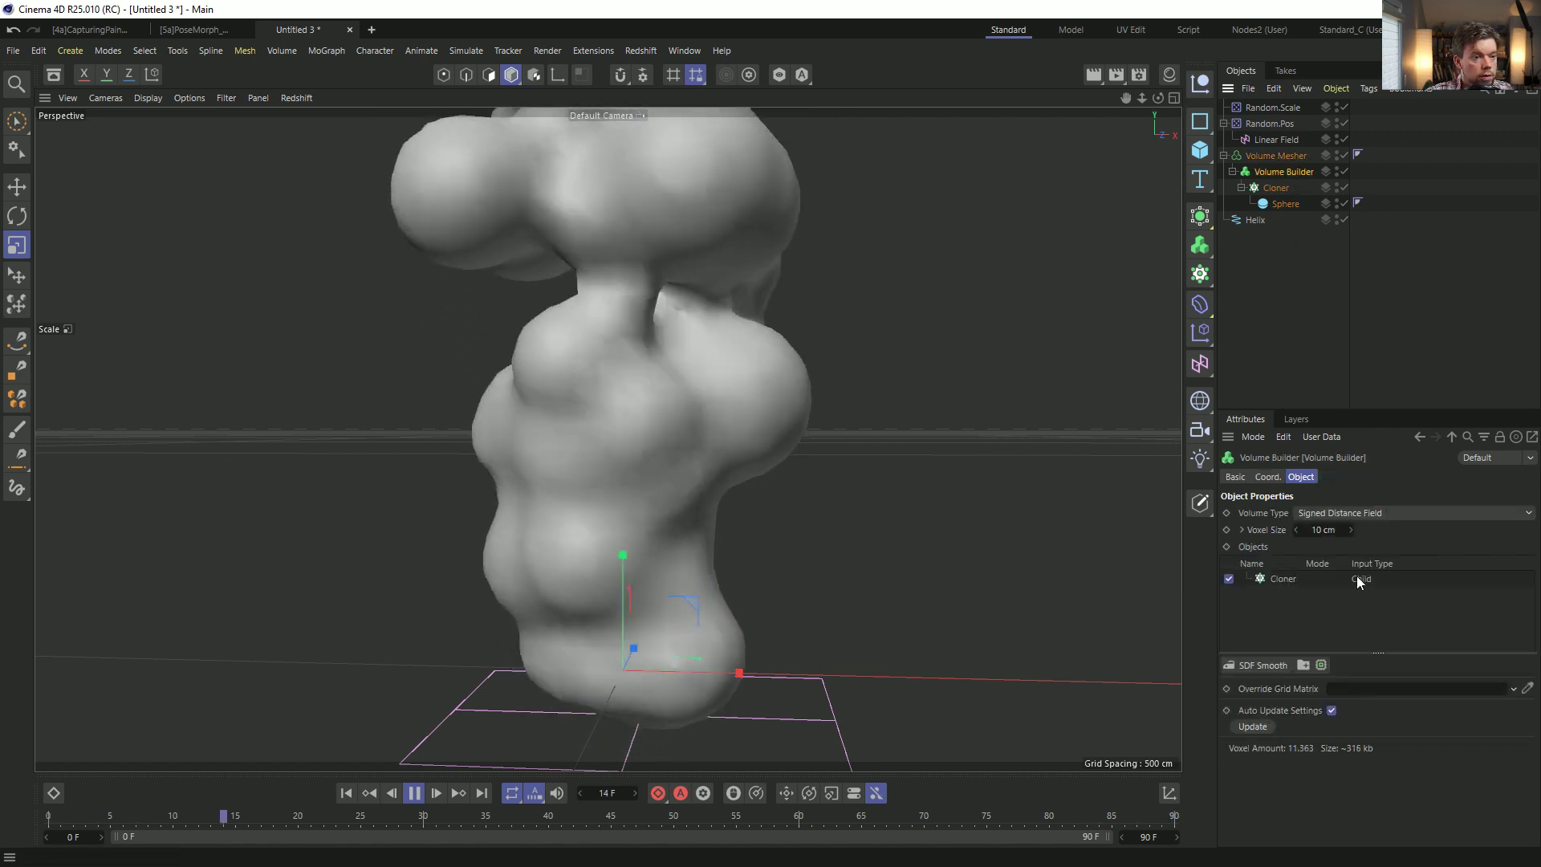
pyautogui.moveTo(1351, 530); pyautogui.dragTo(1447, 554)
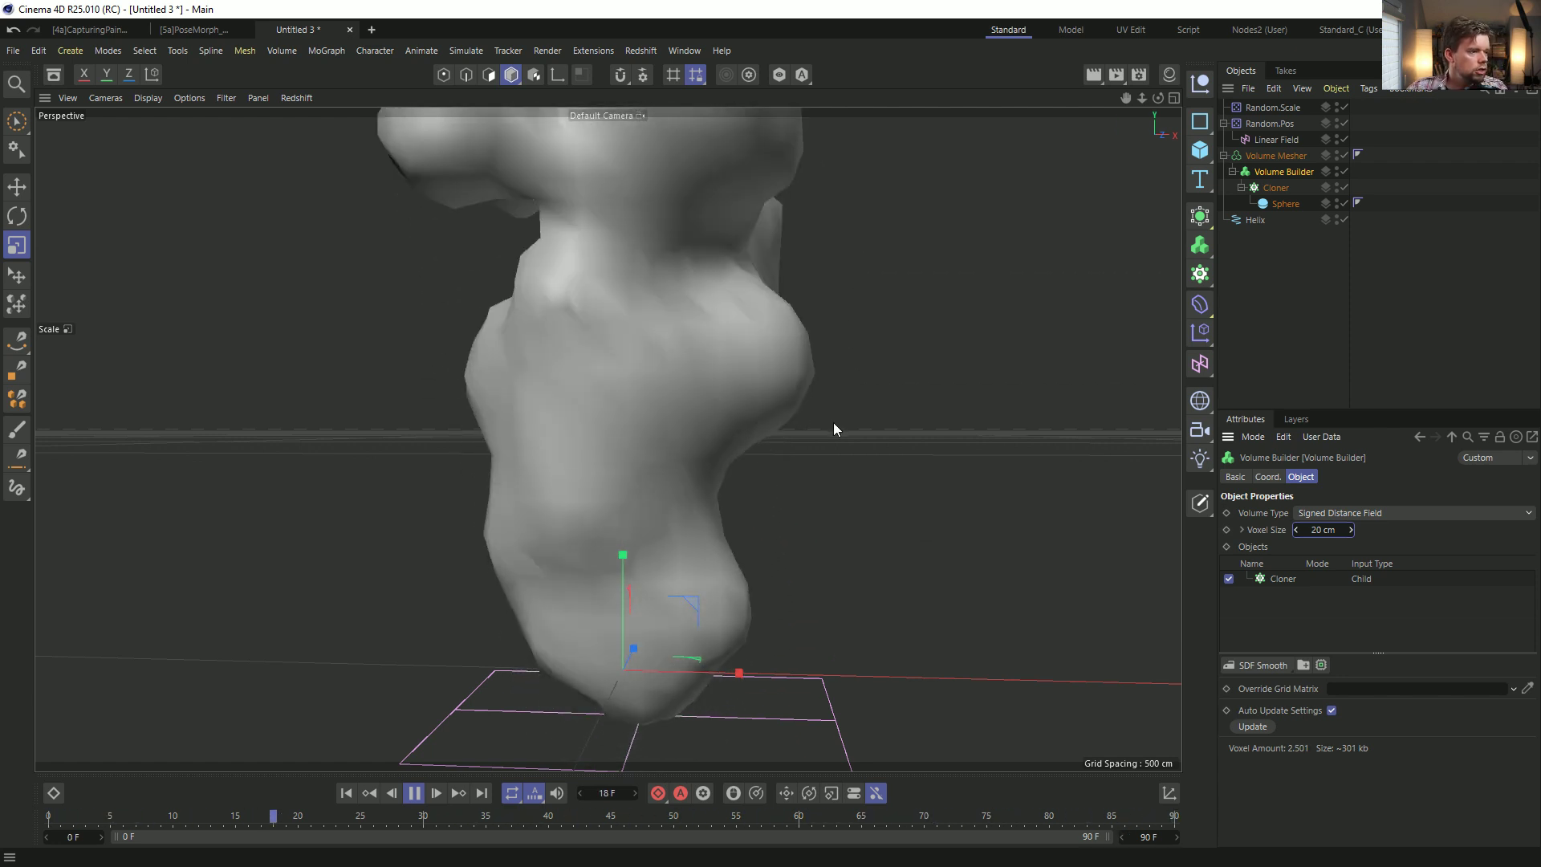
pyautogui.keyDown('alt'); pyautogui.moveTo(684, 456); pyautogui.dragTo(682, 630, button='middle'); pyautogui.keyUp('alt')
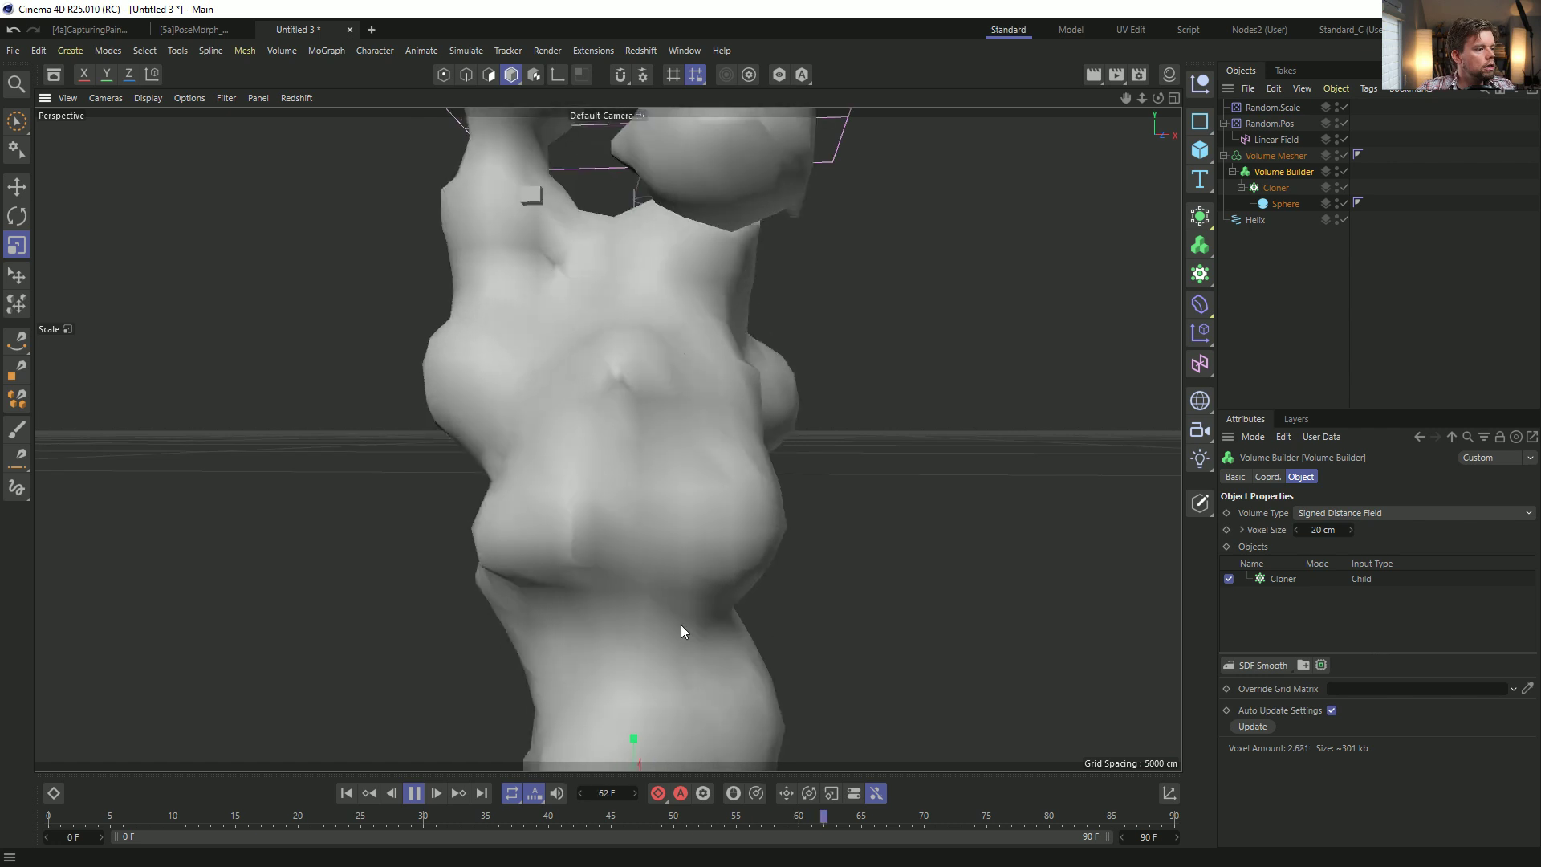
pyautogui.keyDown('alt'); pyautogui.moveTo(682, 631); pyautogui.dragTo(673, 599); pyautogui.keyUp('alt')
pyautogui.keyDown('alt'); pyautogui.moveTo(684, 516); pyautogui.dragTo(690, 593); pyautogui.keyUp('alt')
pyautogui.keyDown('alt'); pyautogui.moveTo(700, 577); pyautogui.dragTo(719, 537, button='right'); pyautogui.keyUp('alt')
pyautogui.keyDown('alt'); pyautogui.moveTo(720, 537); pyautogui.dragTo(687, 474); pyautogui.keyUp('alt')
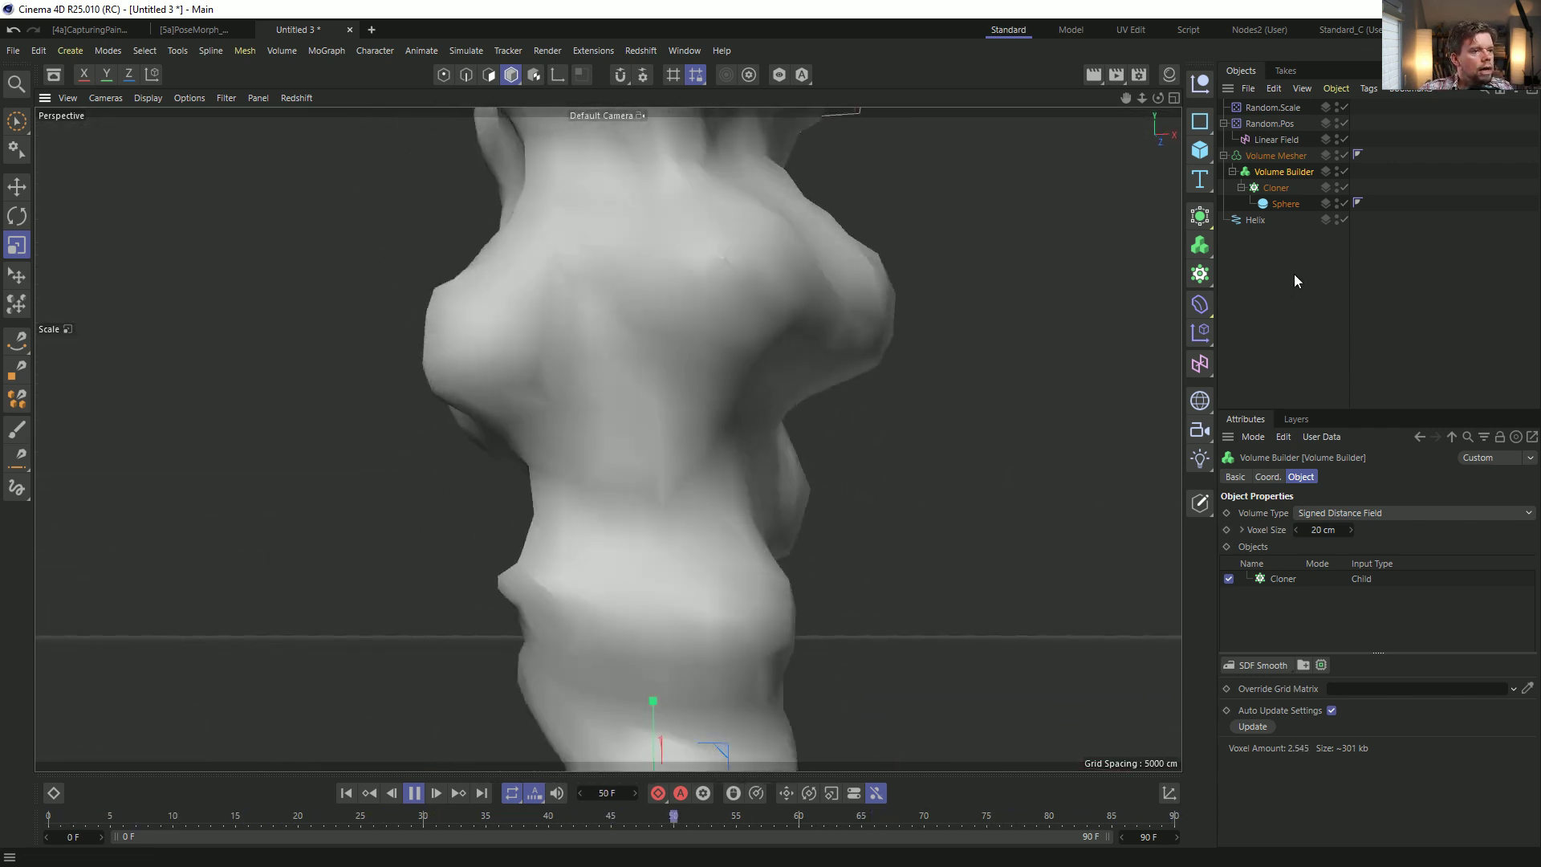
# Scale the cloned Sphere down to roughly half size and set the Cloner's count to 99.
pyautogui.click(1285, 207)
pyautogui.press('t')
pyautogui.moveTo(822, 327); pyautogui.dragTo(599, 454)
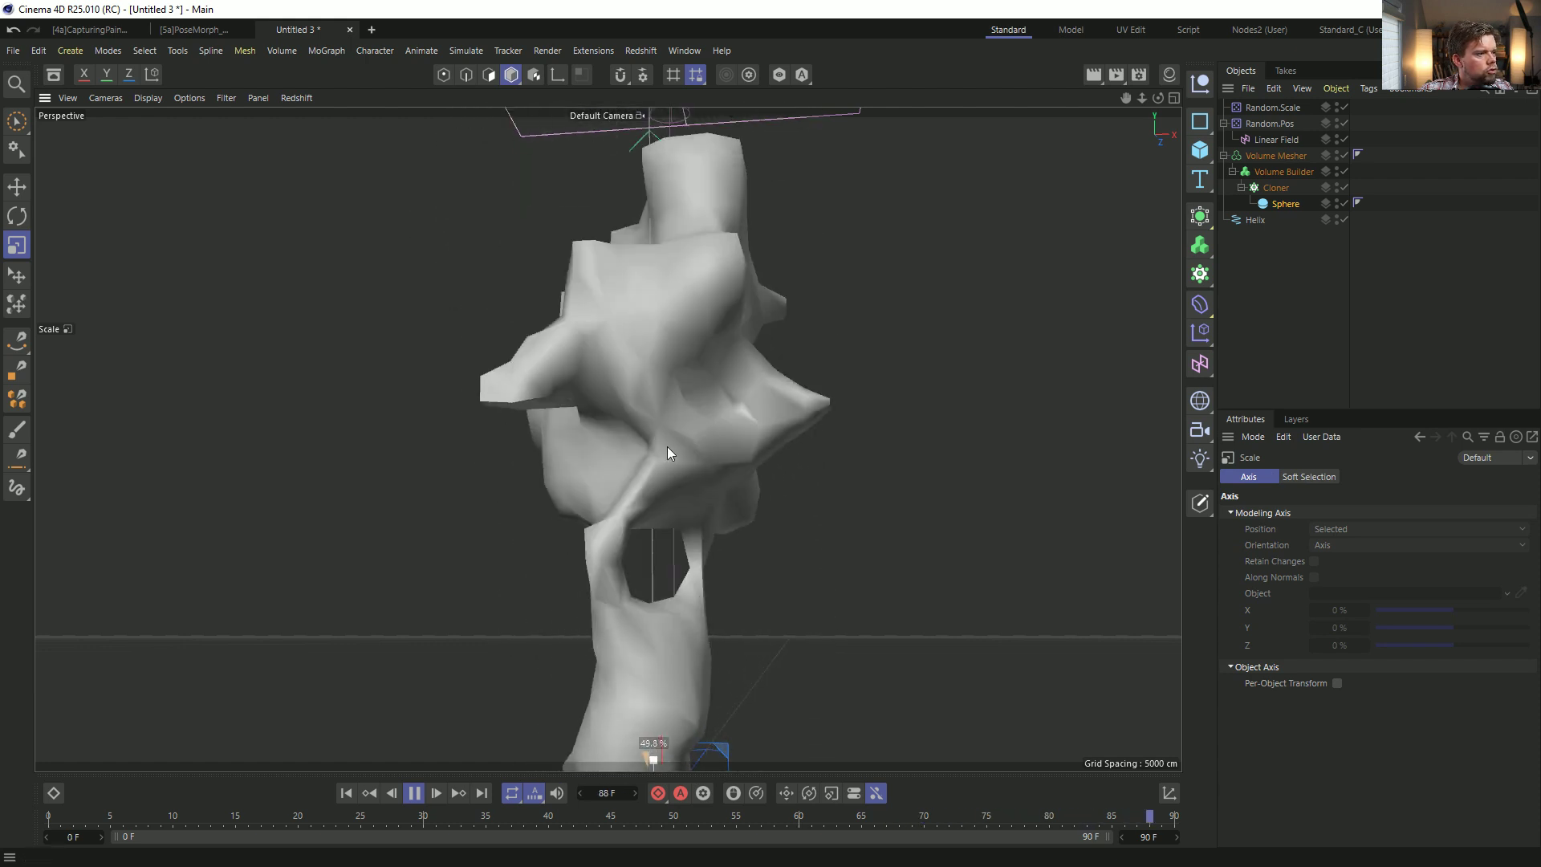
pyautogui.click(1276, 188)
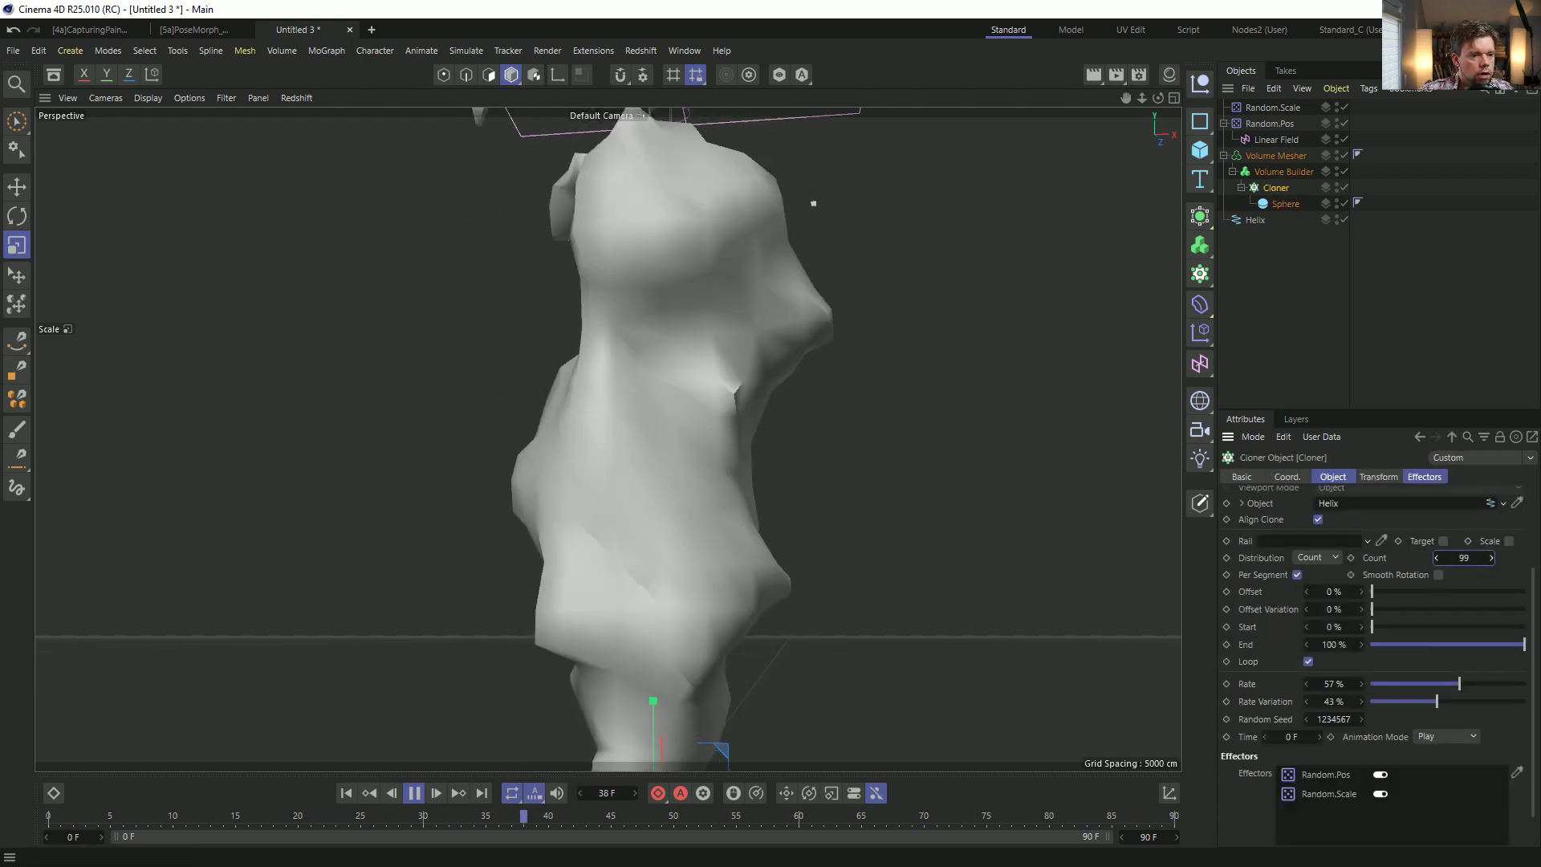
# Try a Volume Builder voxel size of 15 cm, settle on 10 cm, and scale the cloned Sphere up.
pyautogui.click(1284, 172)
pyautogui.doubleClick(1323, 531)
pyautogui.write('15')
pyautogui.press('Return')
pyautogui.doubleClick(1332, 530)
pyautogui.write('10')
pyautogui.press('Return')
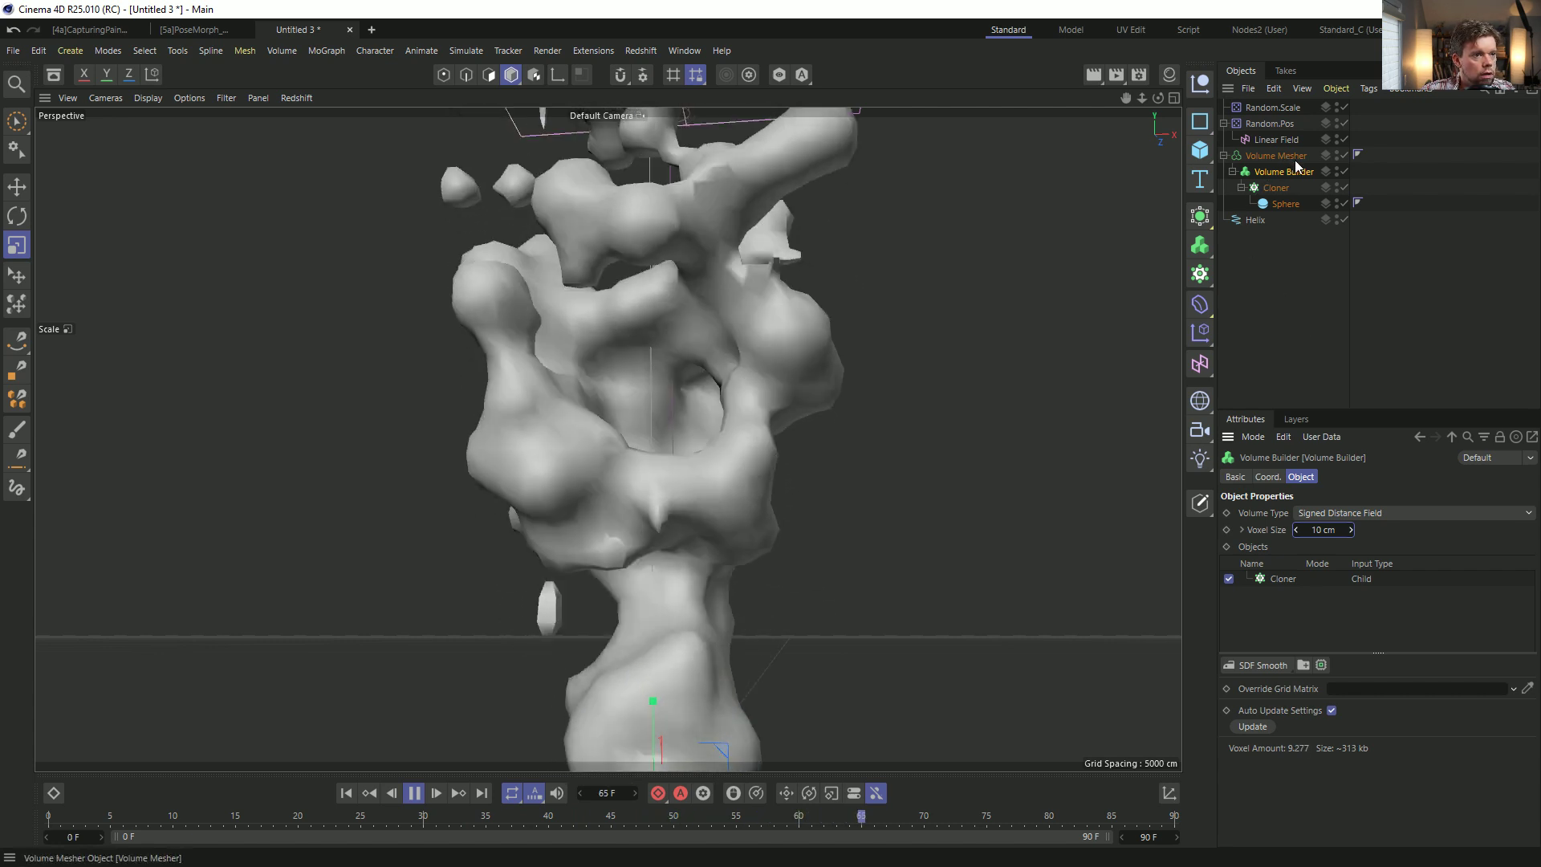
pyautogui.click(1285, 203)
pyautogui.moveTo(764, 403); pyautogui.dragTo(1014, 452)
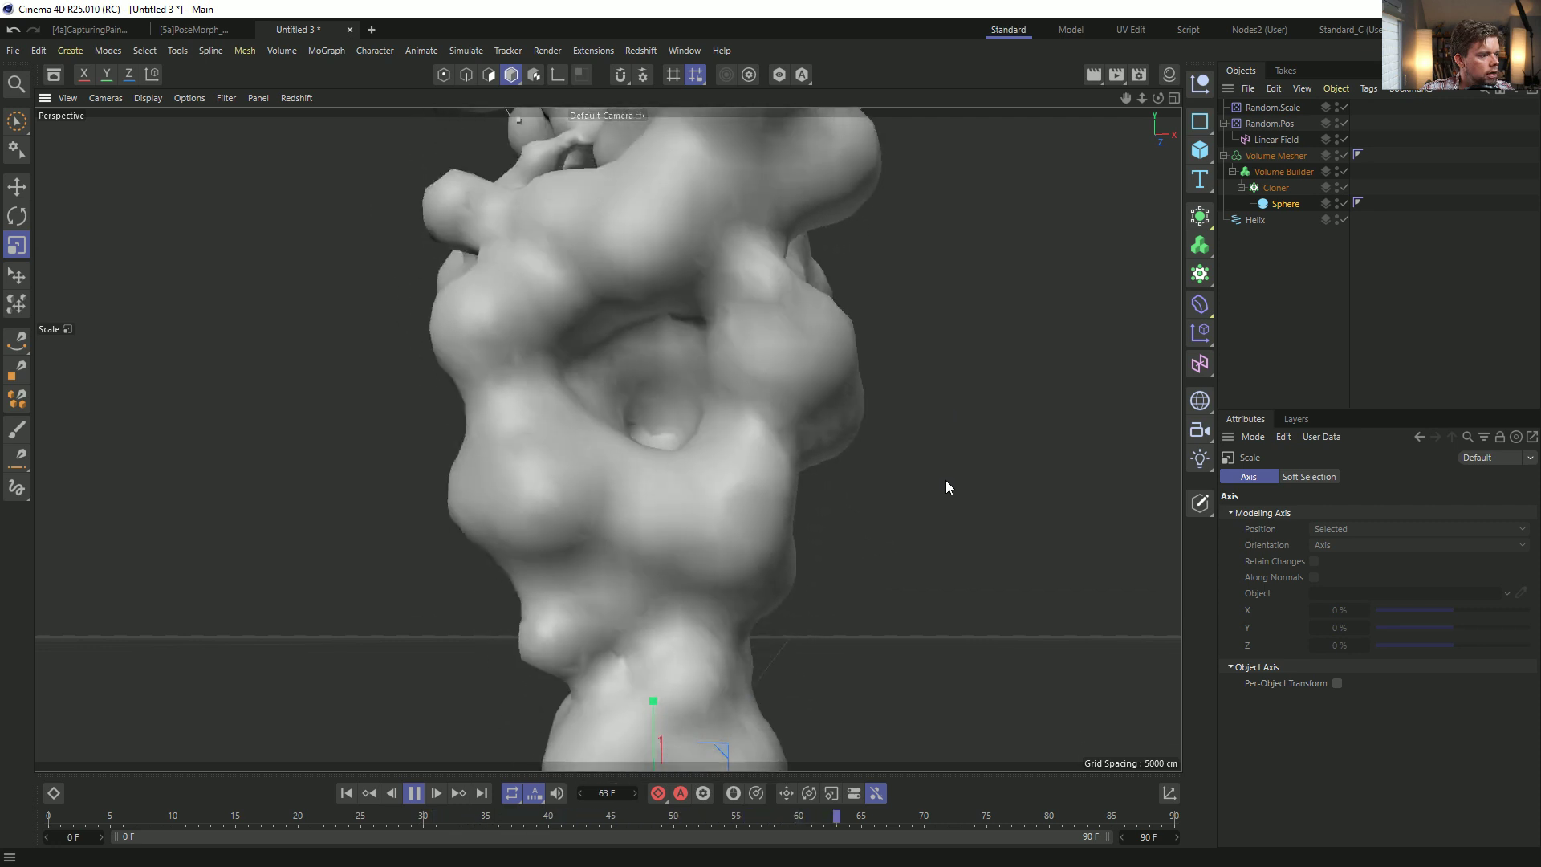
# Change the random mode of the Random.Pos effector to Noise.
pyautogui.click(1286, 125)
pyautogui.click(1335, 476)
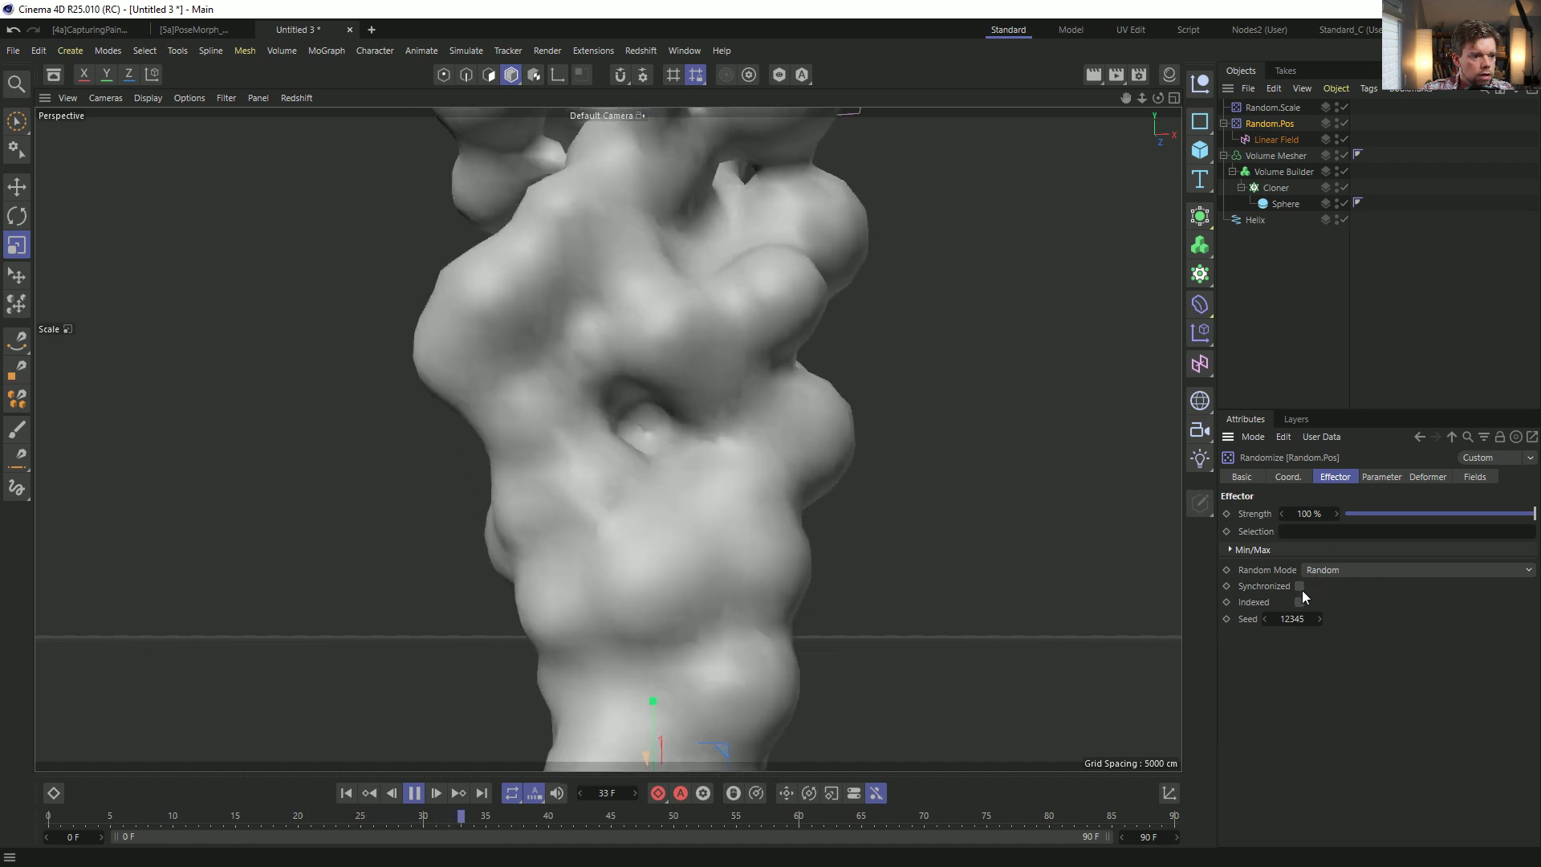
pyautogui.click(1330, 570)
pyautogui.click(1337, 620)
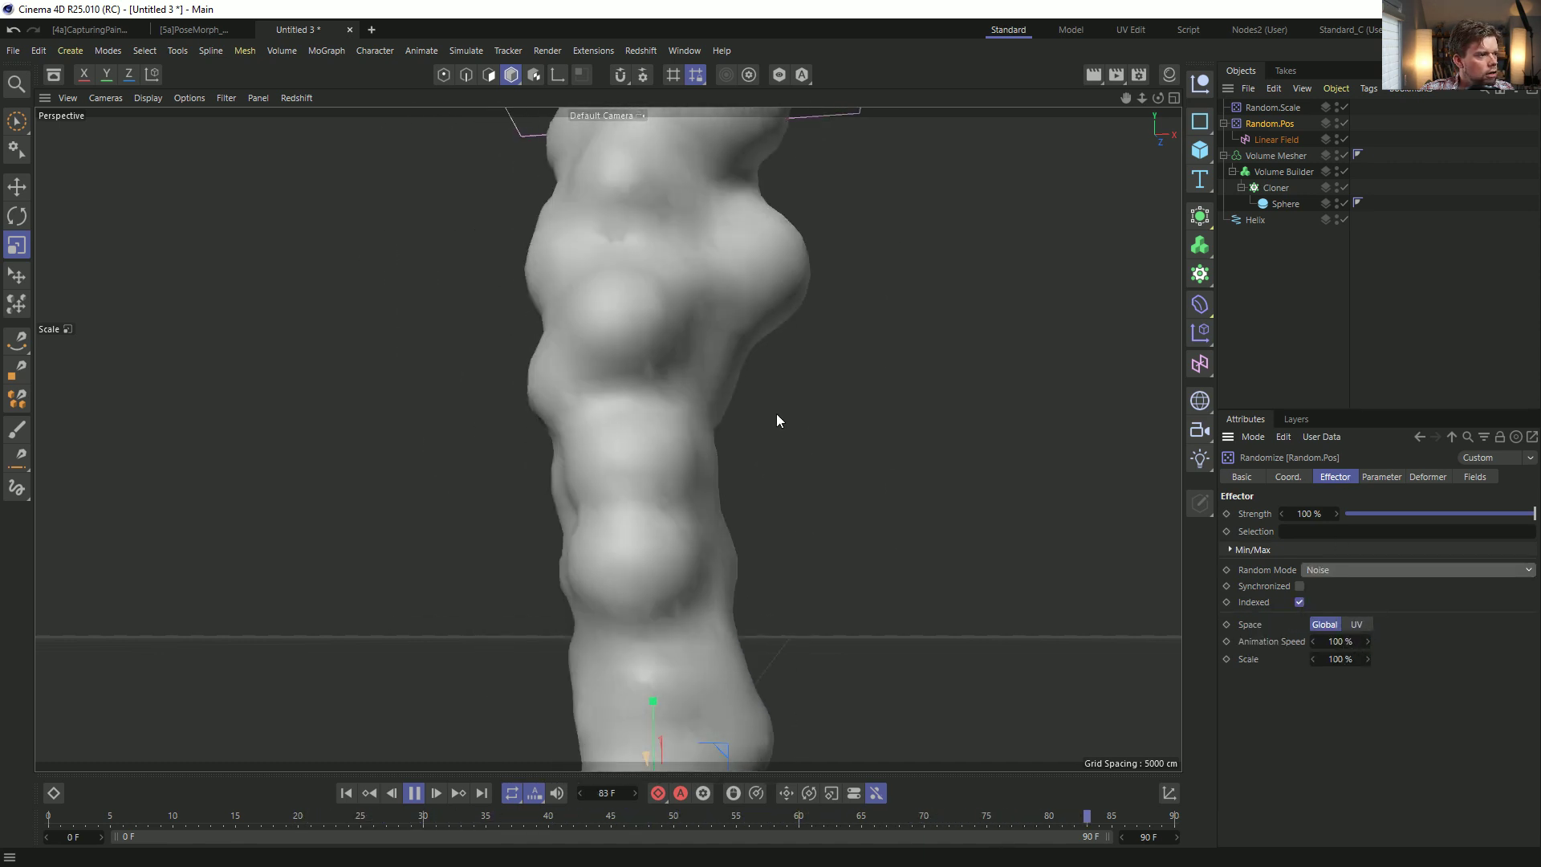
# Set the X, Y and Z position variation of Random.Pos to 333 cm each.
pyautogui.click(1379, 477)
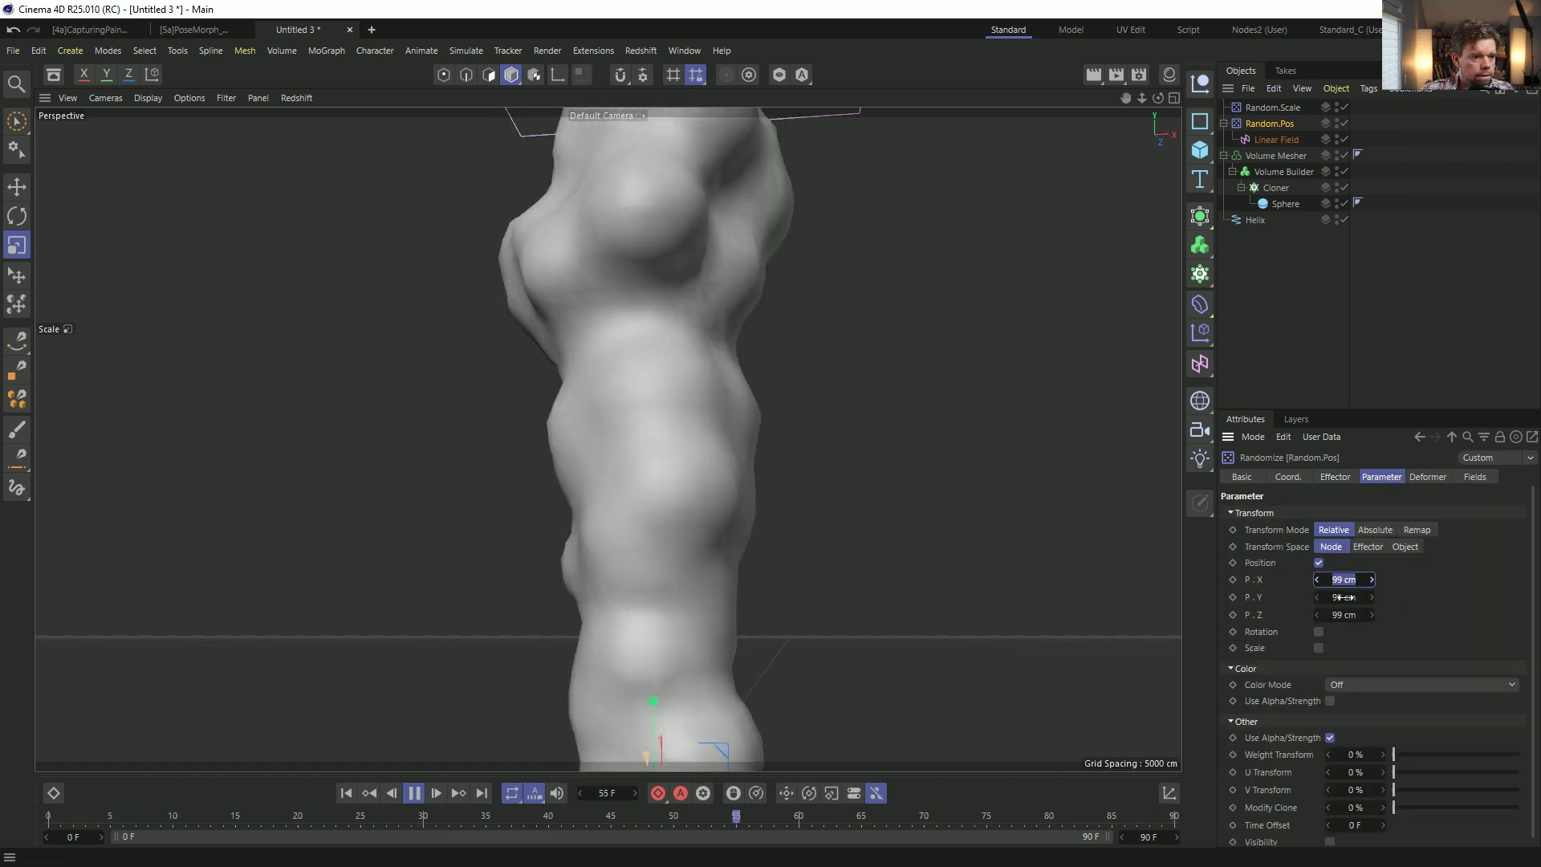
pyautogui.write('333')
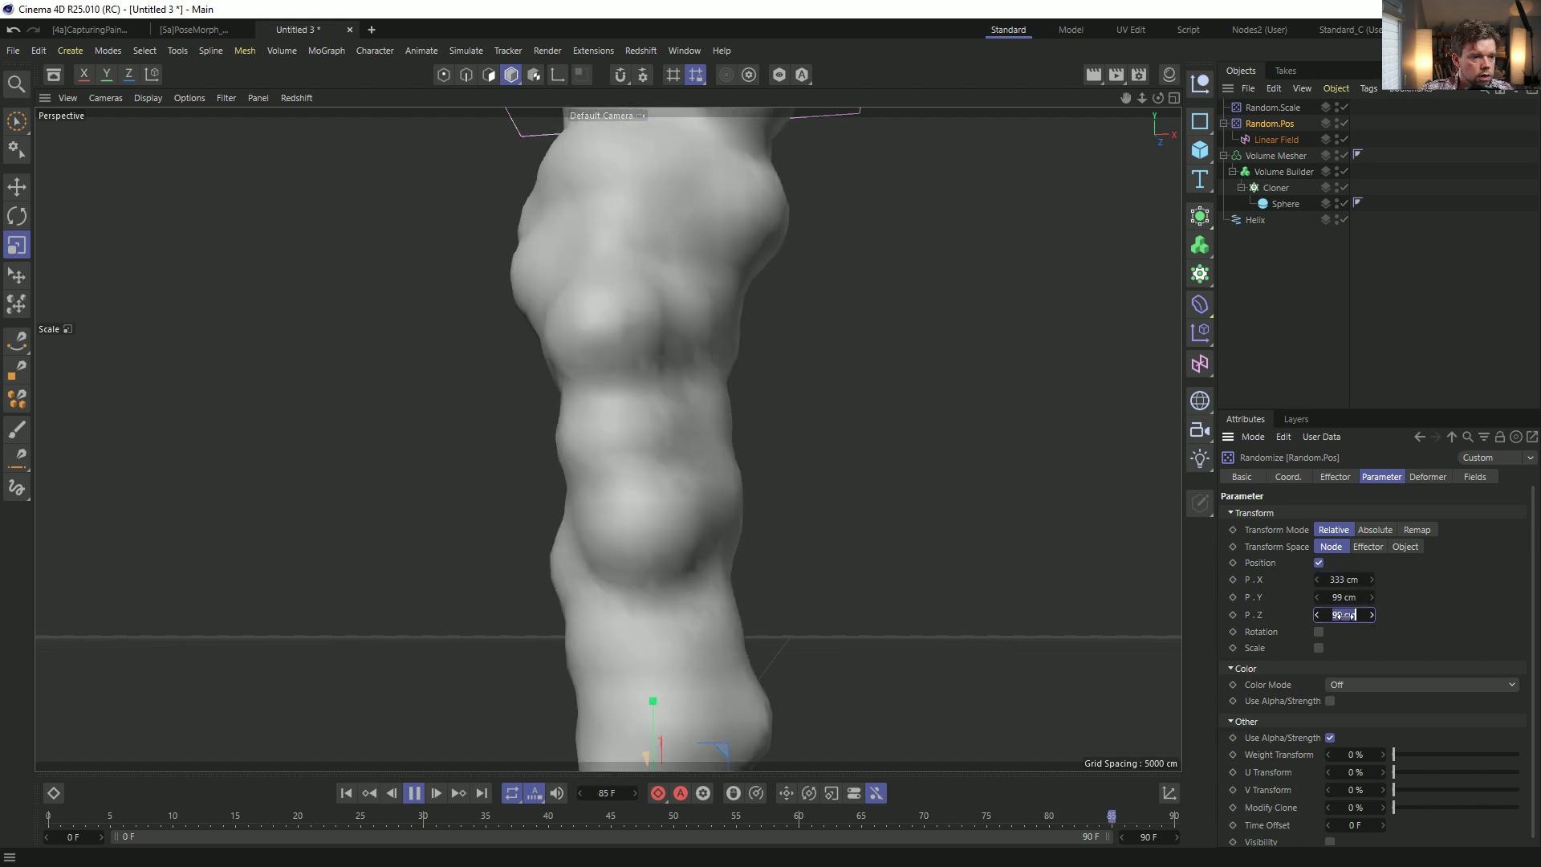
pyautogui.click(1349, 614)
pyautogui.write('333')
pyautogui.press('Return')
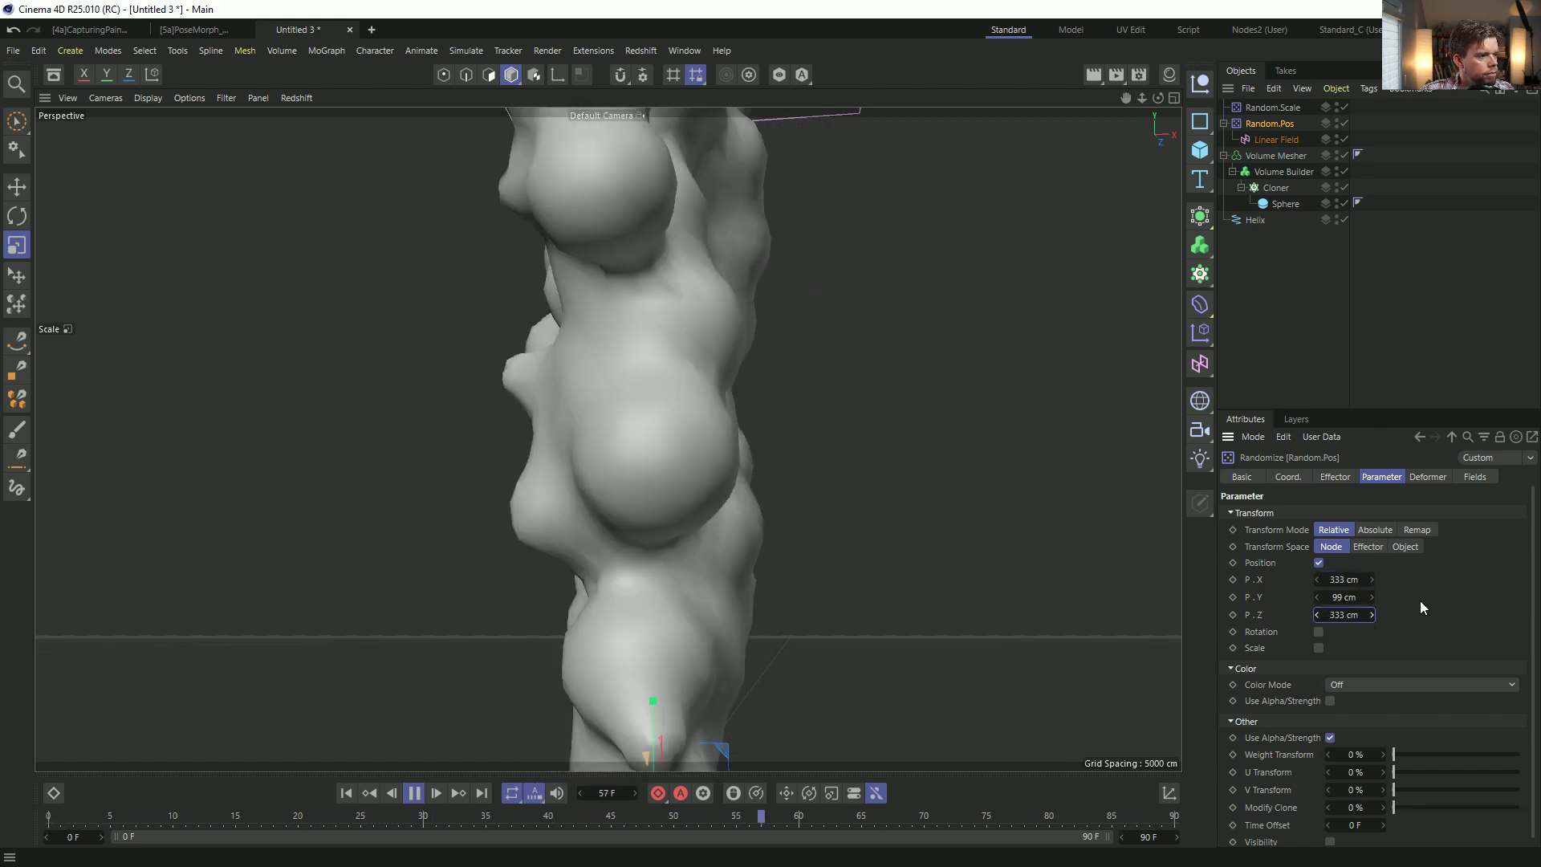
pyautogui.click(1348, 598)
pyautogui.write('333')
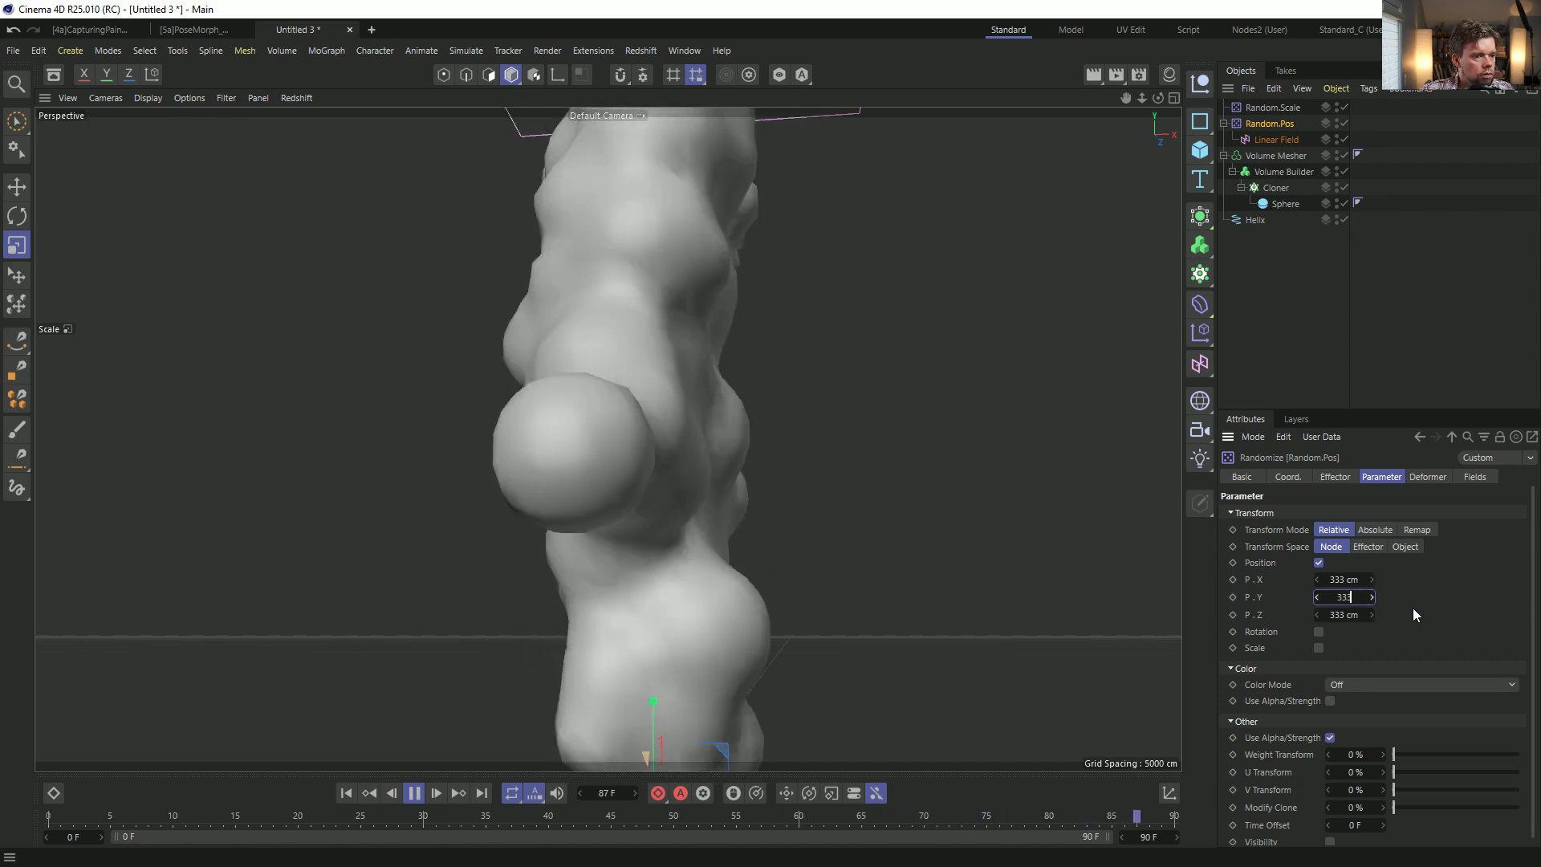
pyautogui.press('Return')
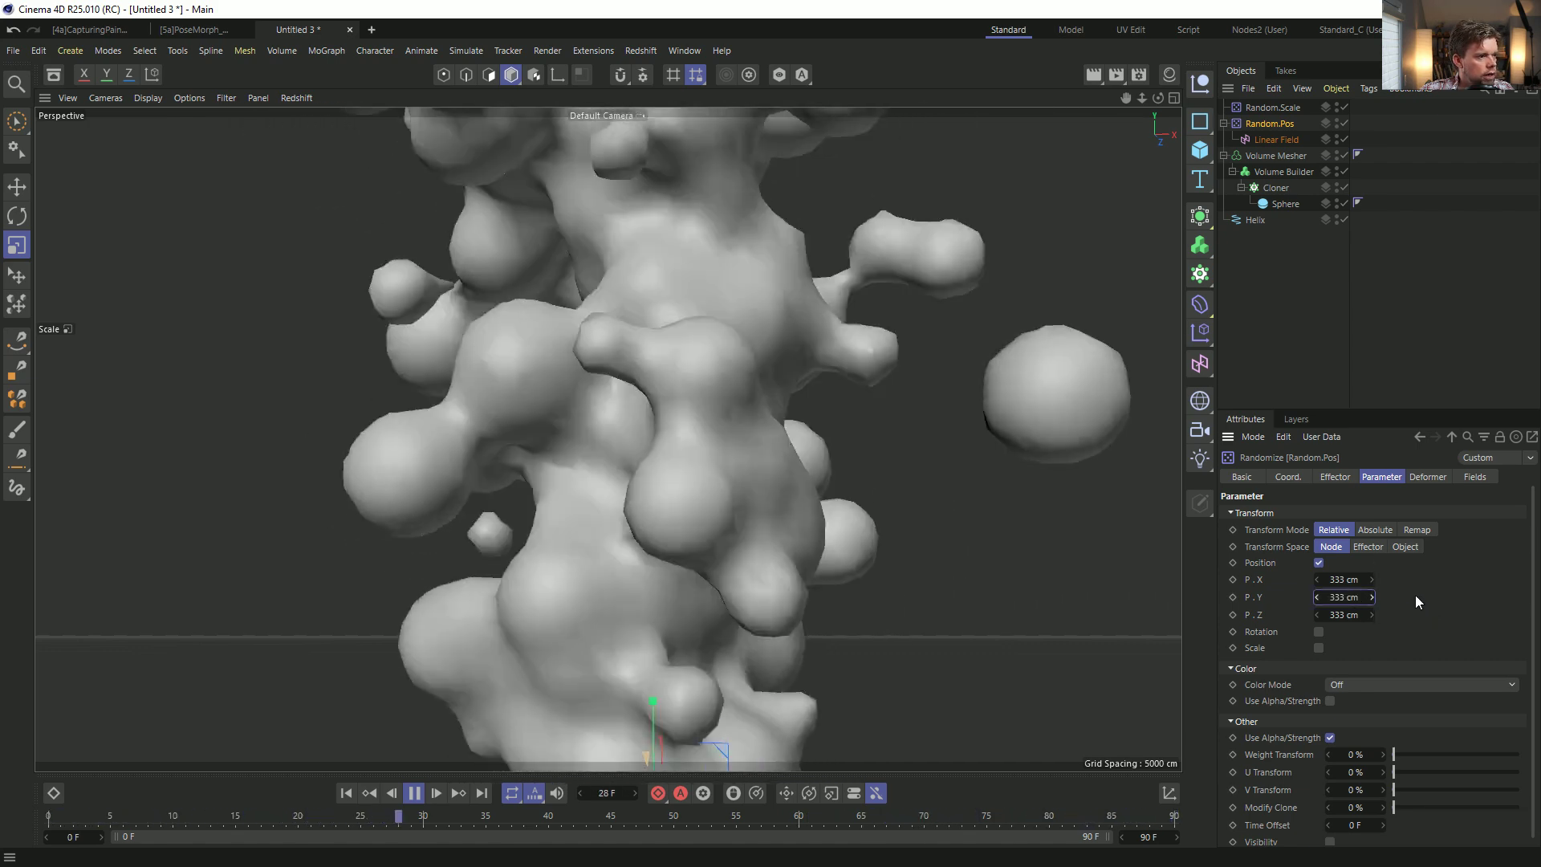
# Reduce the noise animation speed of Random.Pos to 25 %.
pyautogui.click(1344, 479)
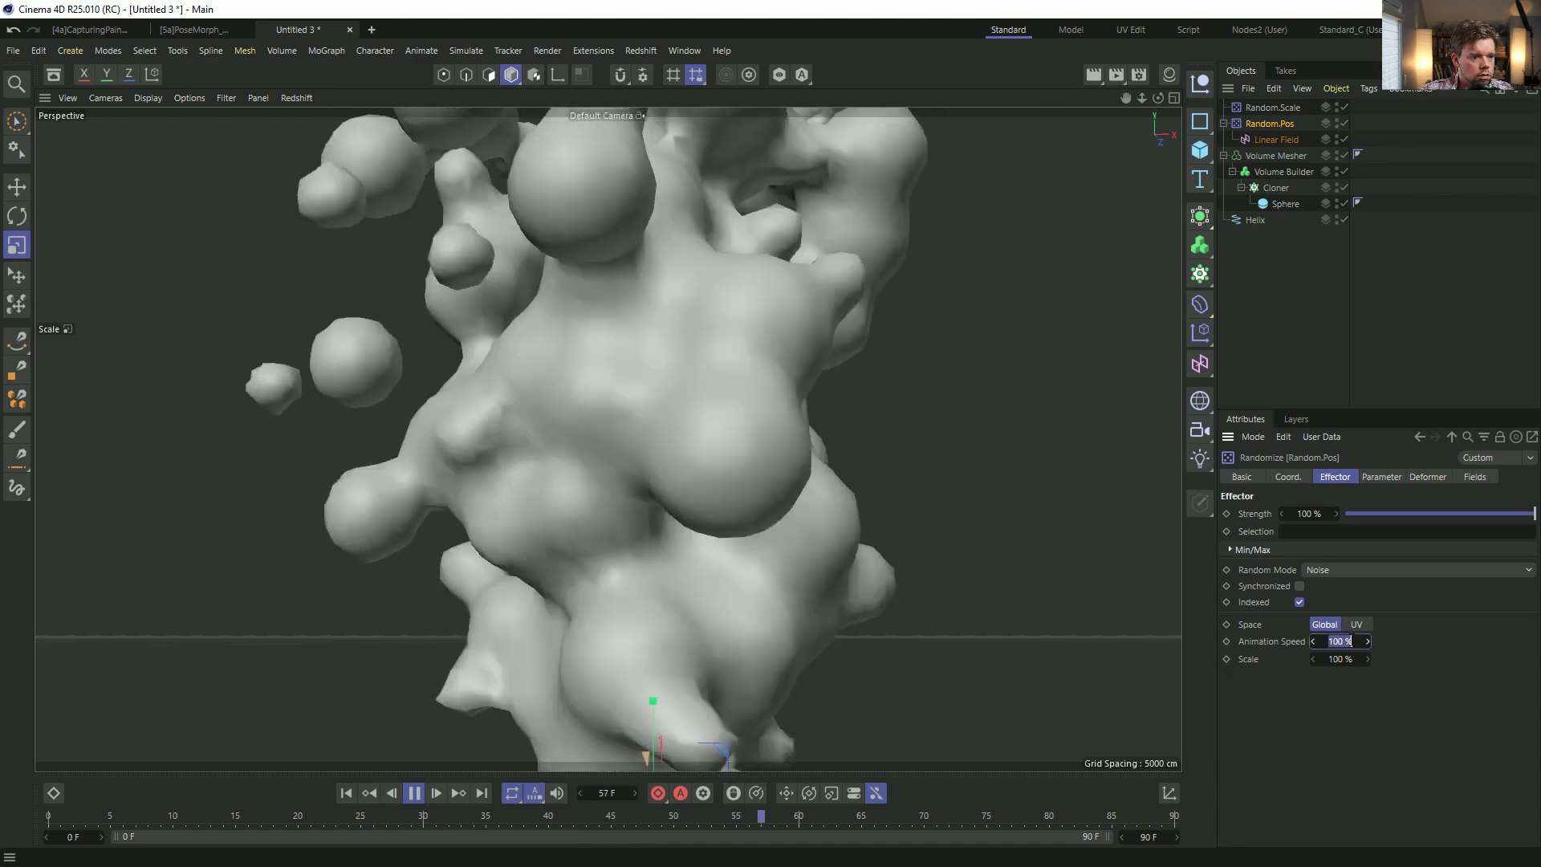
pyautogui.click(1339, 642)
pyautogui.write('25')
pyautogui.press('Return')
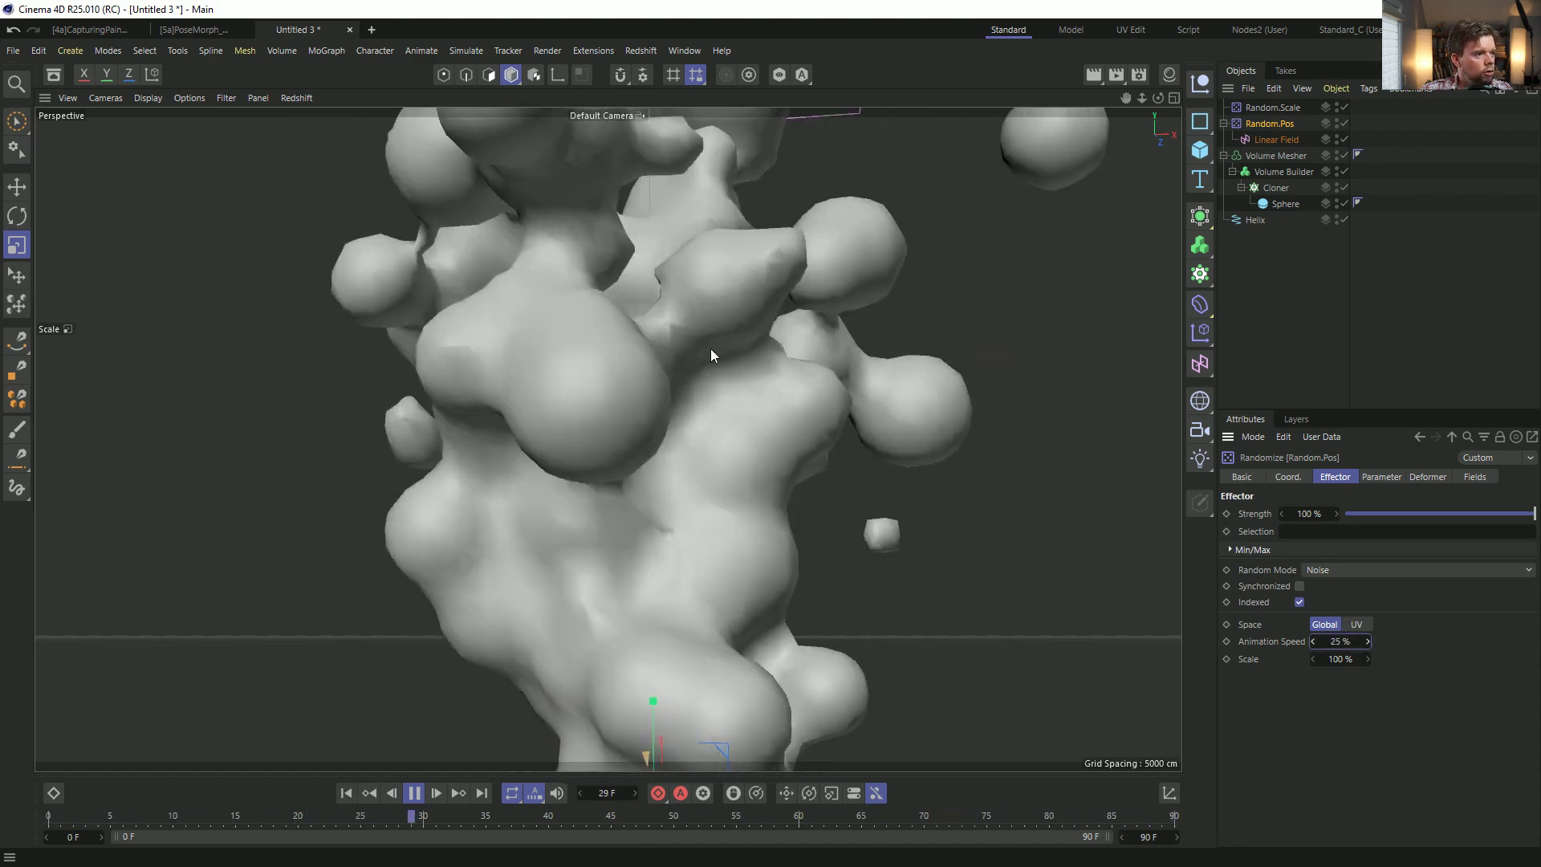
# Try the Random.Pos noise in UV space with an animation speed of 1 %, then 0 %.
pyautogui.click(1357, 641)
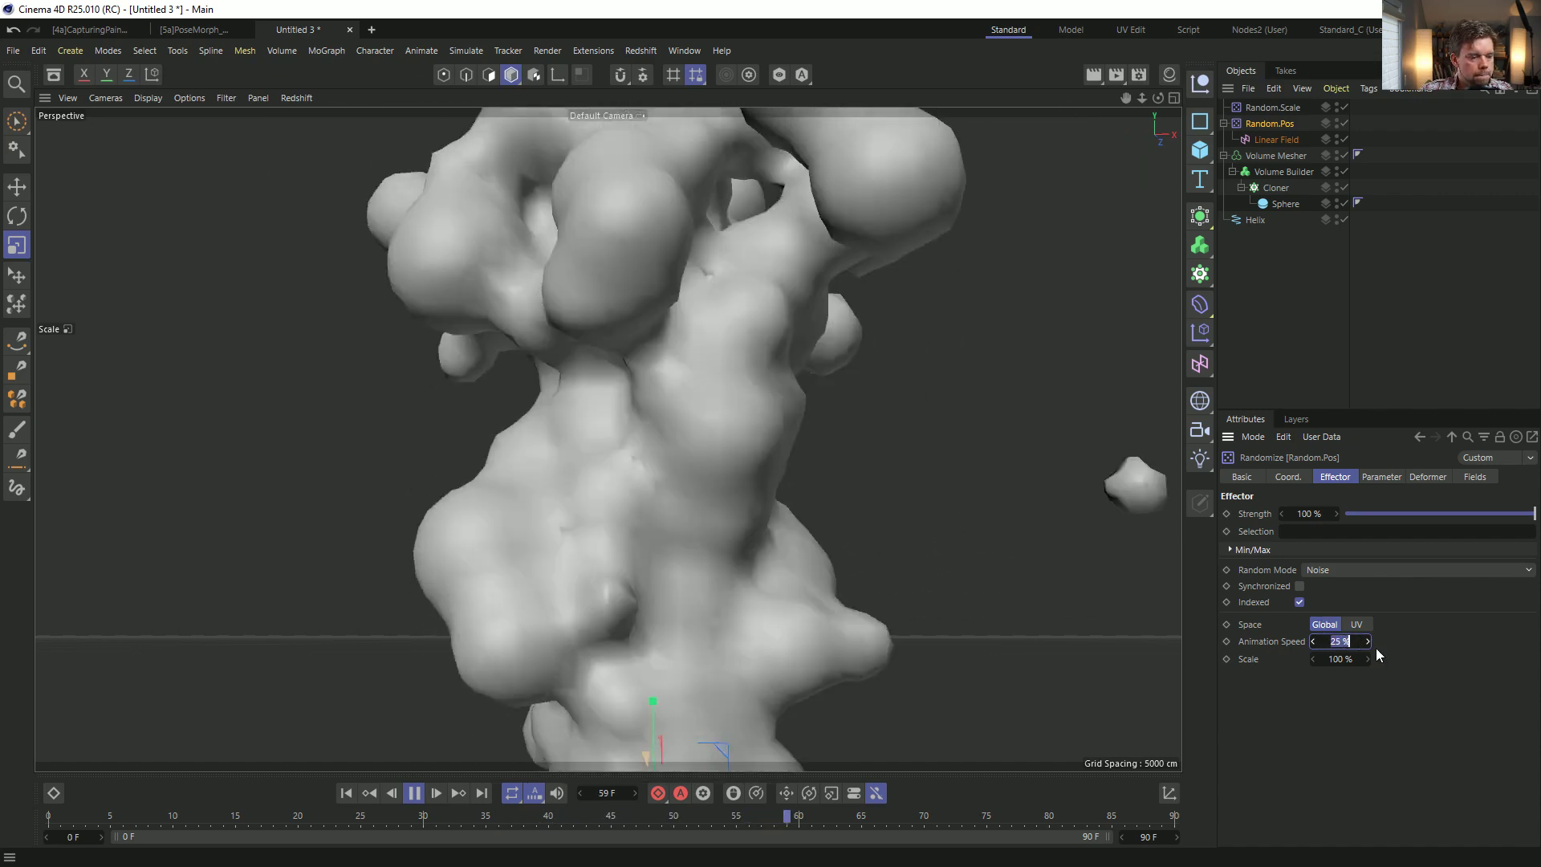
pyautogui.write('1')
pyautogui.click(1358, 624)
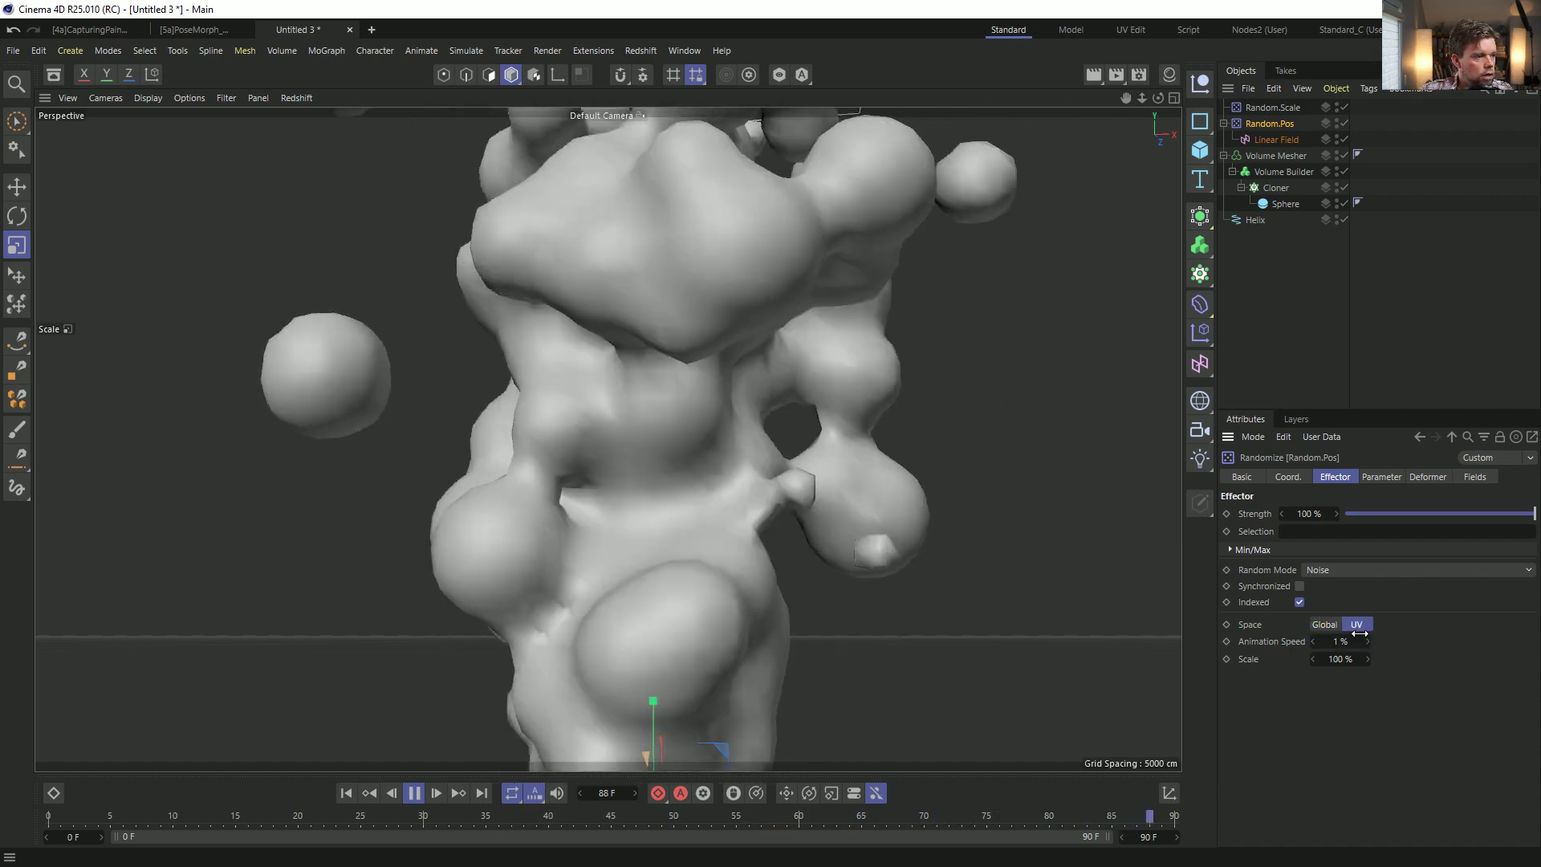
pyautogui.click(1357, 641)
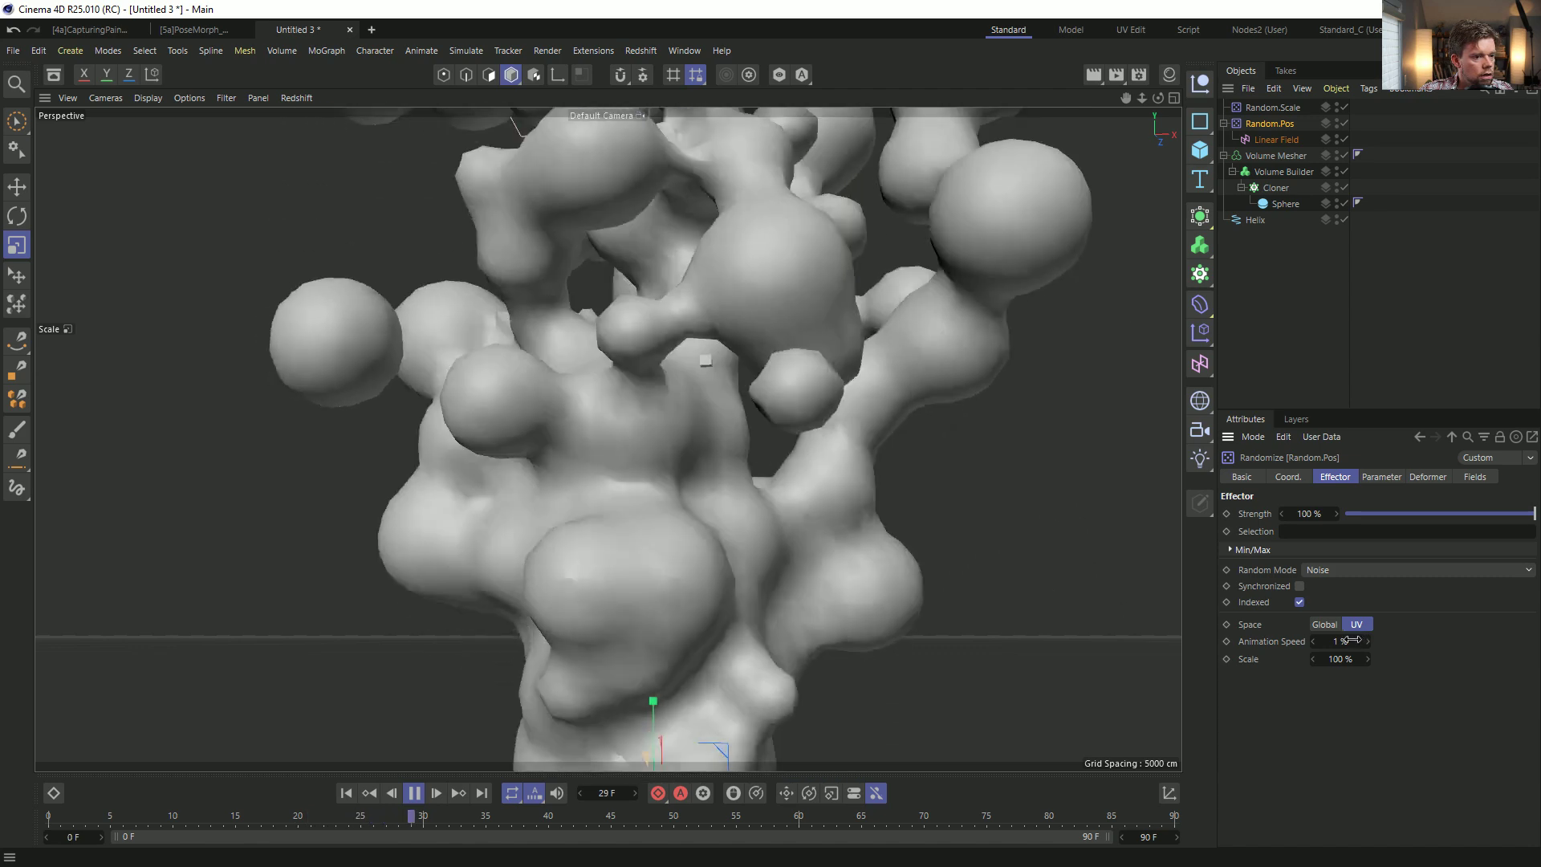
pyautogui.write('0')
pyautogui.press('Return')
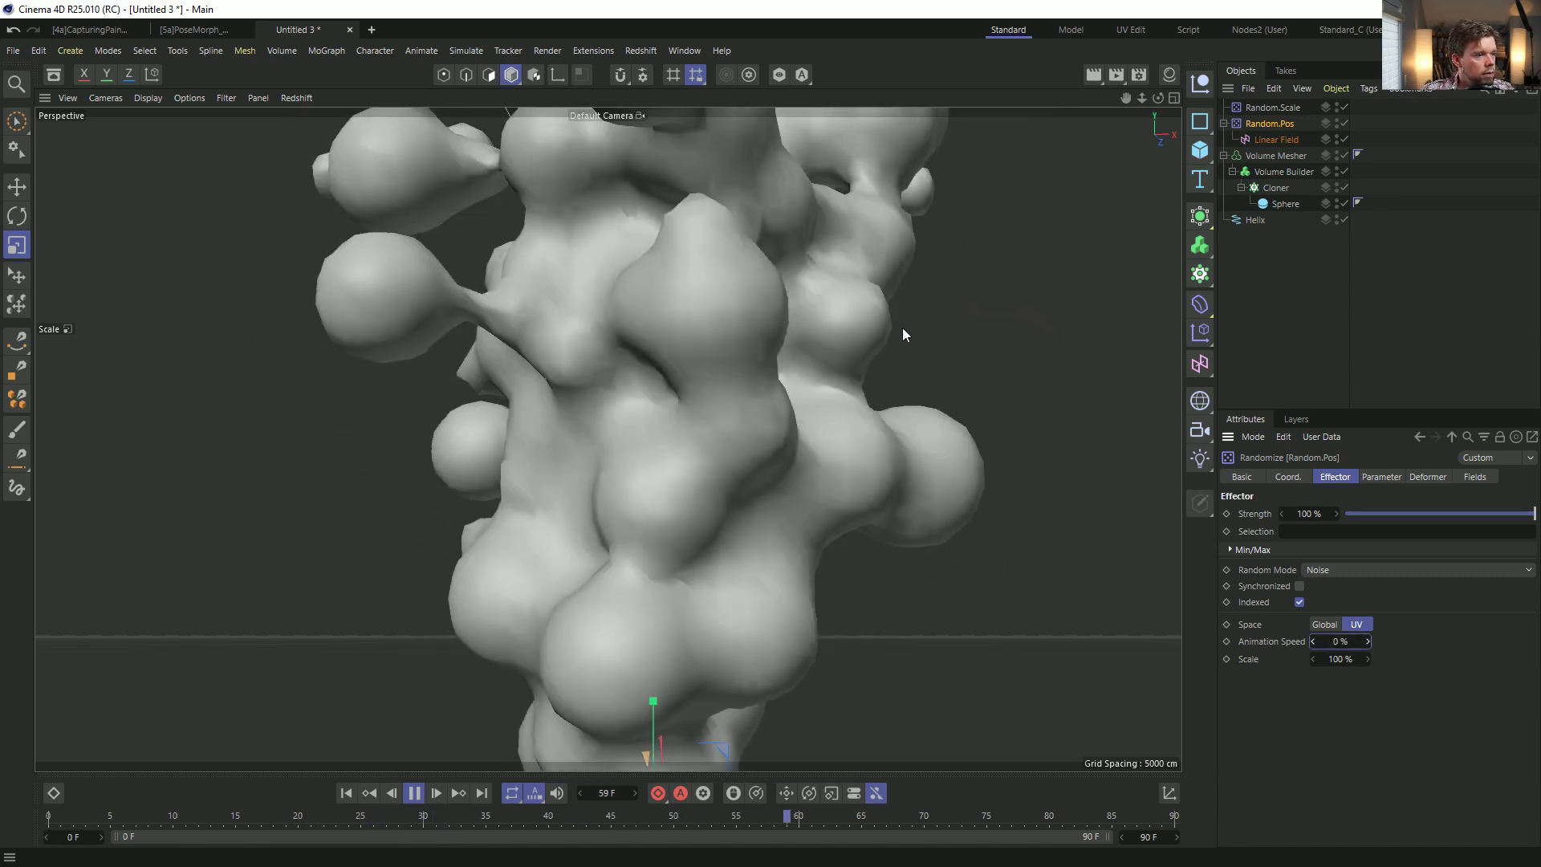
# Return the Random.Pos noise to Global space and its animation speed to 25 %.
pyautogui.click(1325, 625)
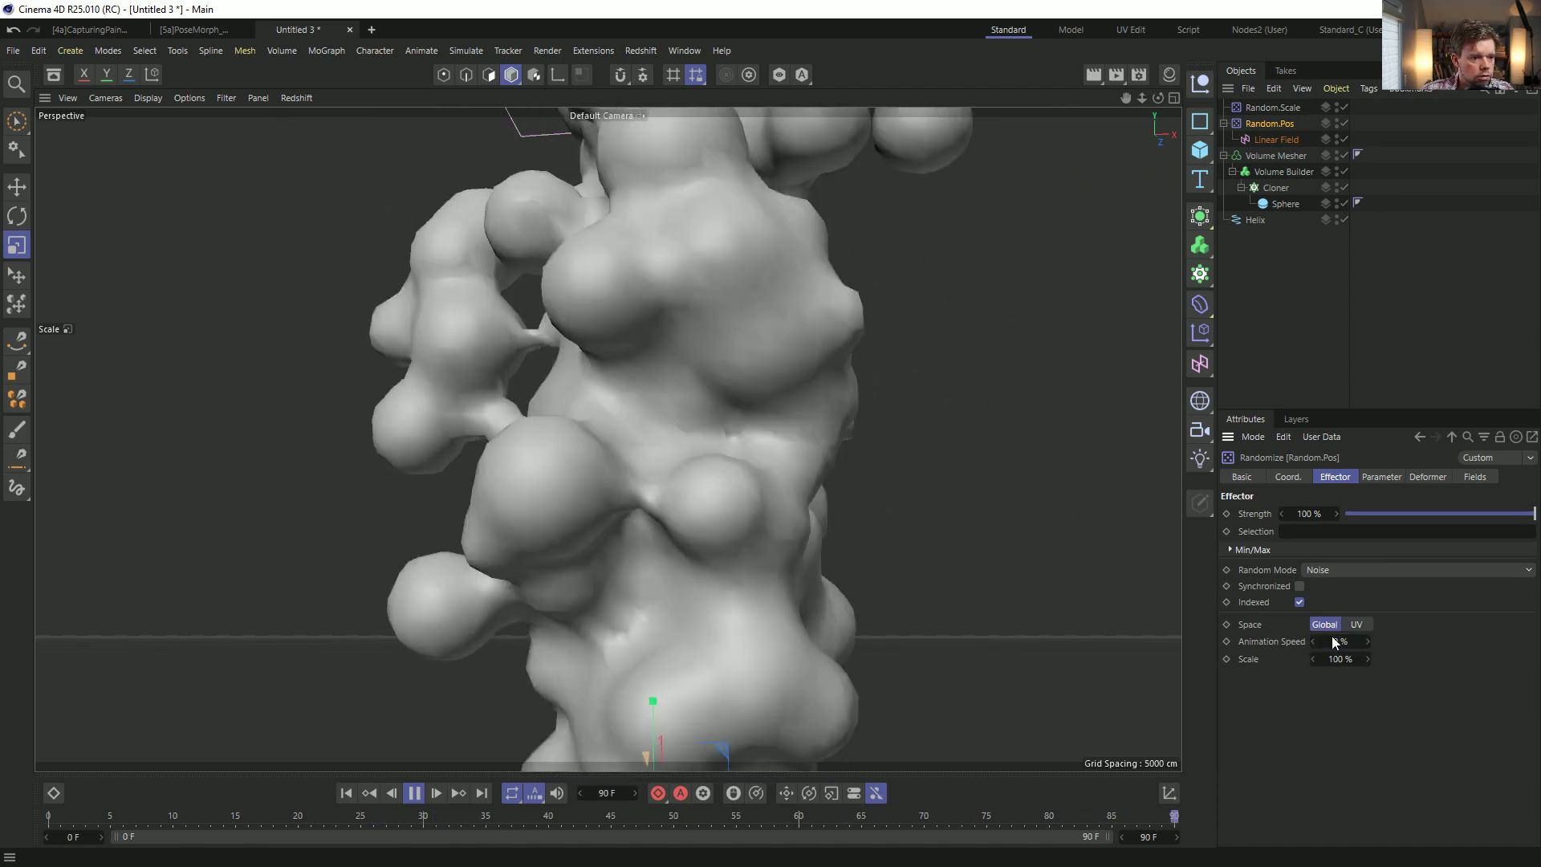
pyautogui.click(1354, 641)
pyautogui.write('25')
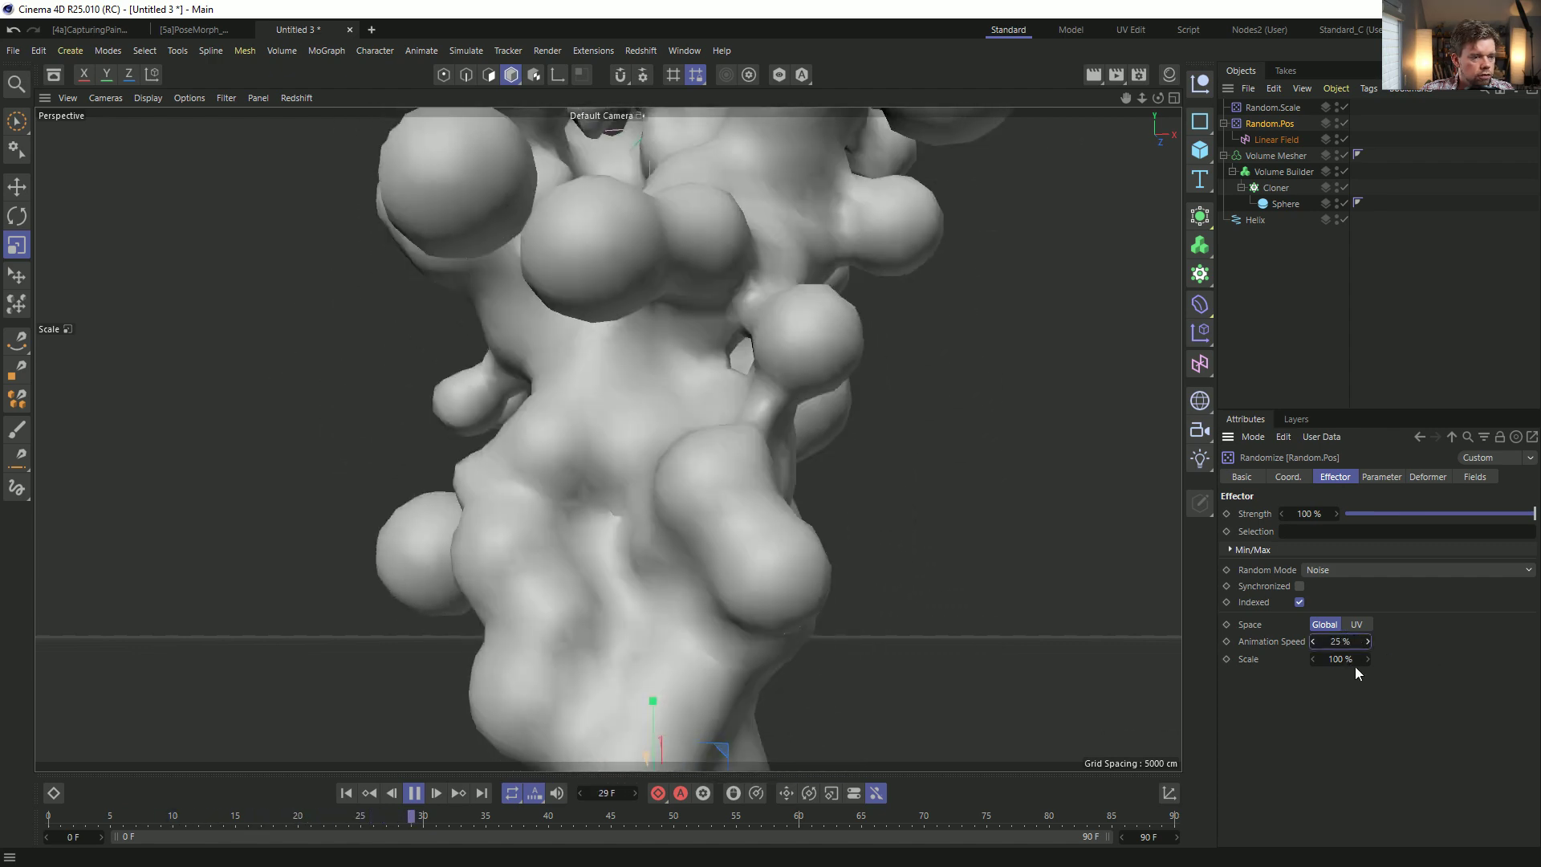
# Raise the noise scale of Random.Pos to 2149 %.
pyautogui.click(1332, 658)
pyautogui.write('900')
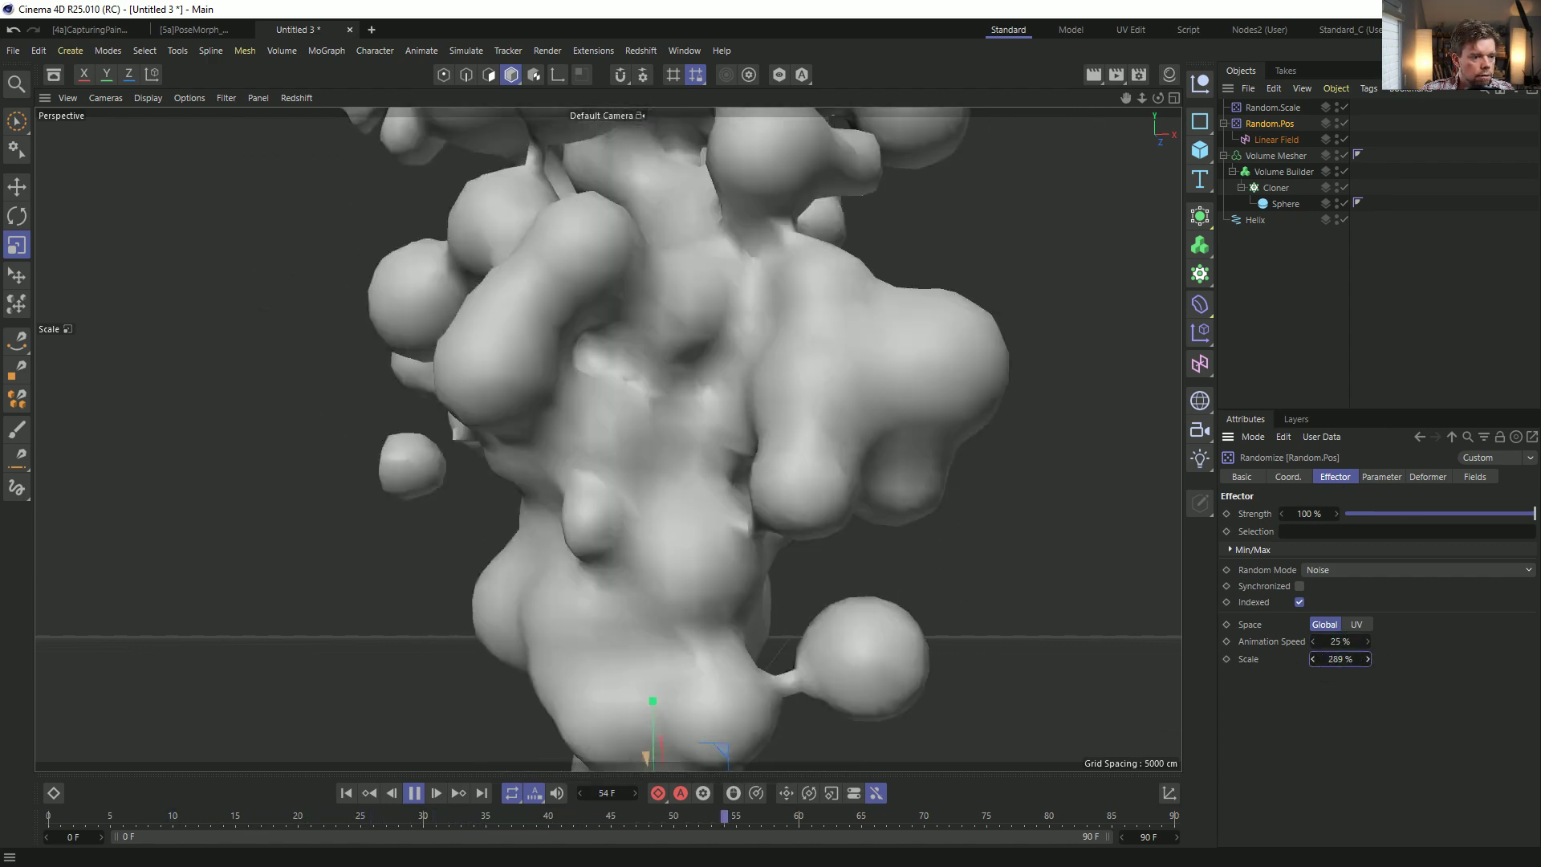
pyautogui.moveTo(1332, 659); pyautogui.dragTo(1300, 662)
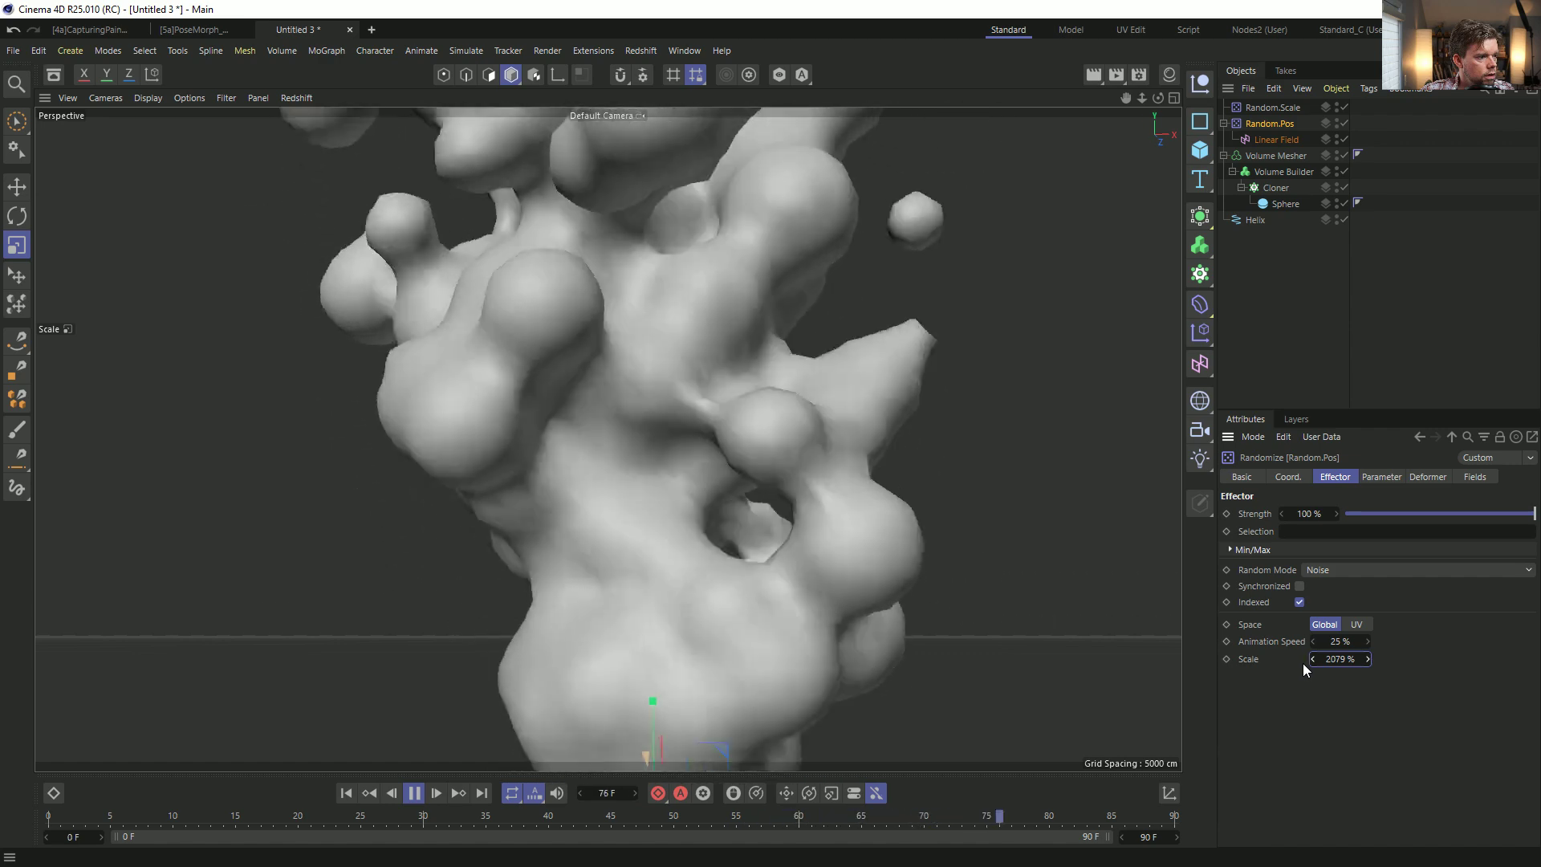
pyautogui.moveTo(1335, 664); pyautogui.dragTo(1312, 661)
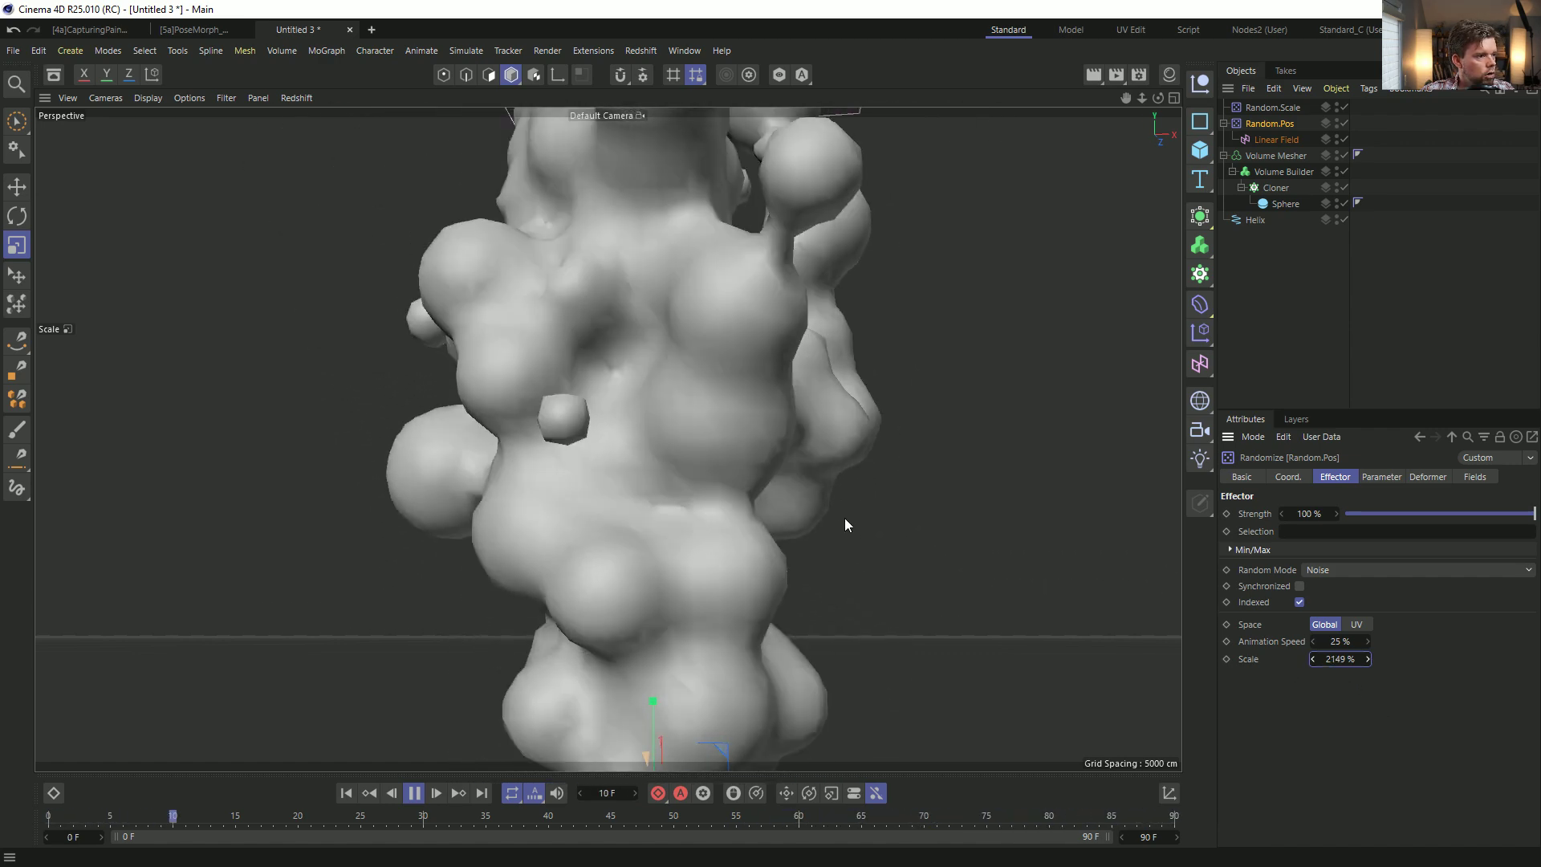
# Set the X, Y and Z position variation of Random.Pos to 222 cm each.
pyautogui.click(1381, 477)
pyautogui.doubleClick(1344, 579)
pyautogui.write('222')
pyautogui.press('Tab')
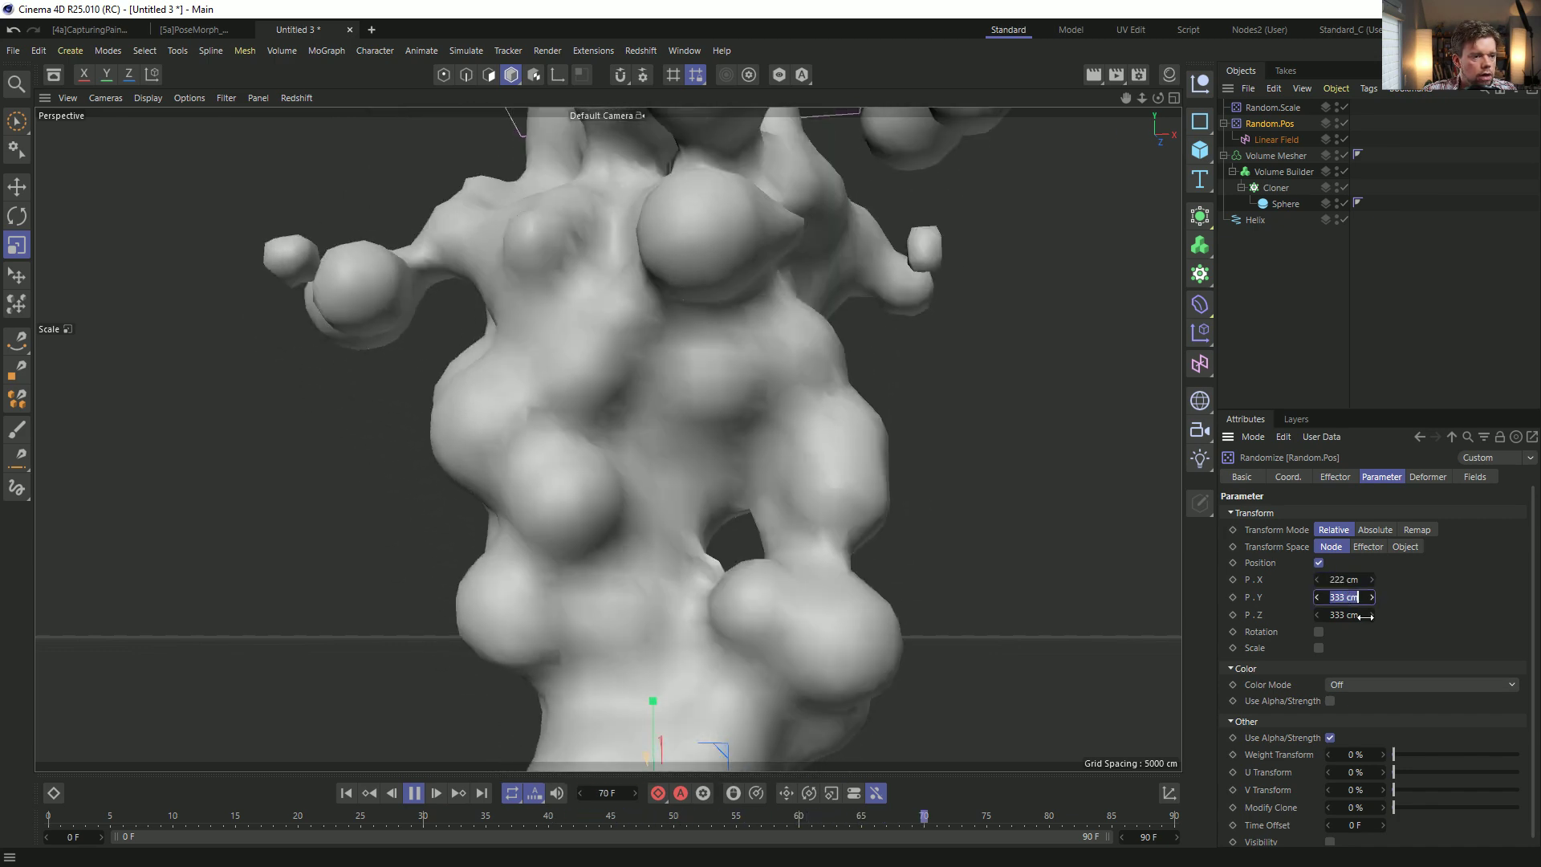
pyautogui.write('222')
pyautogui.press('Tab')
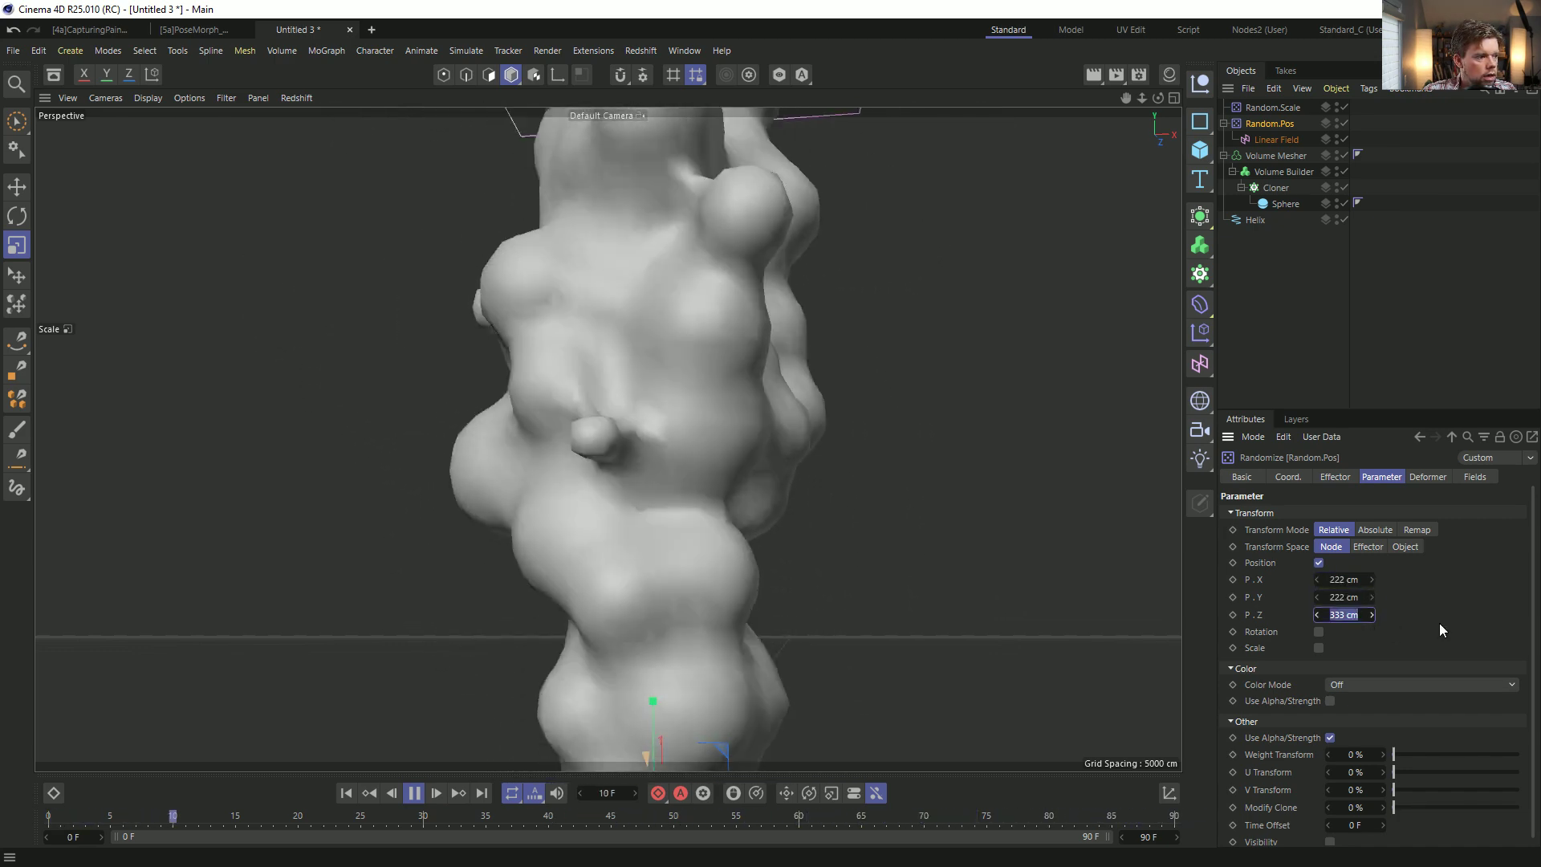
pyautogui.write('222')
pyautogui.press('Return')
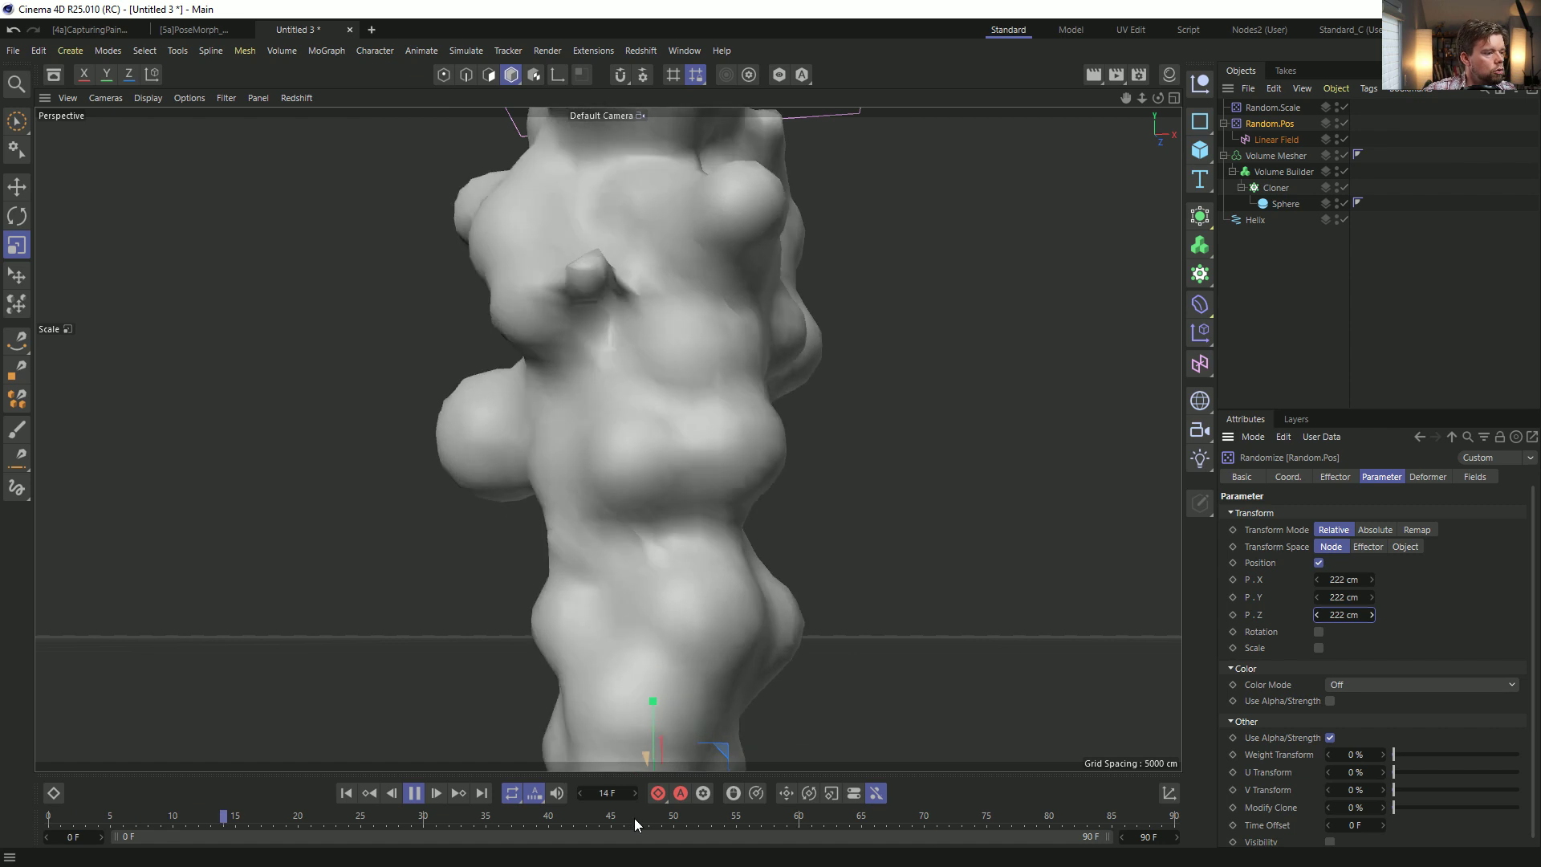
# Stop playback, create a new standard material and assign it to the Volume Mesher.
pyautogui.click(412, 794)
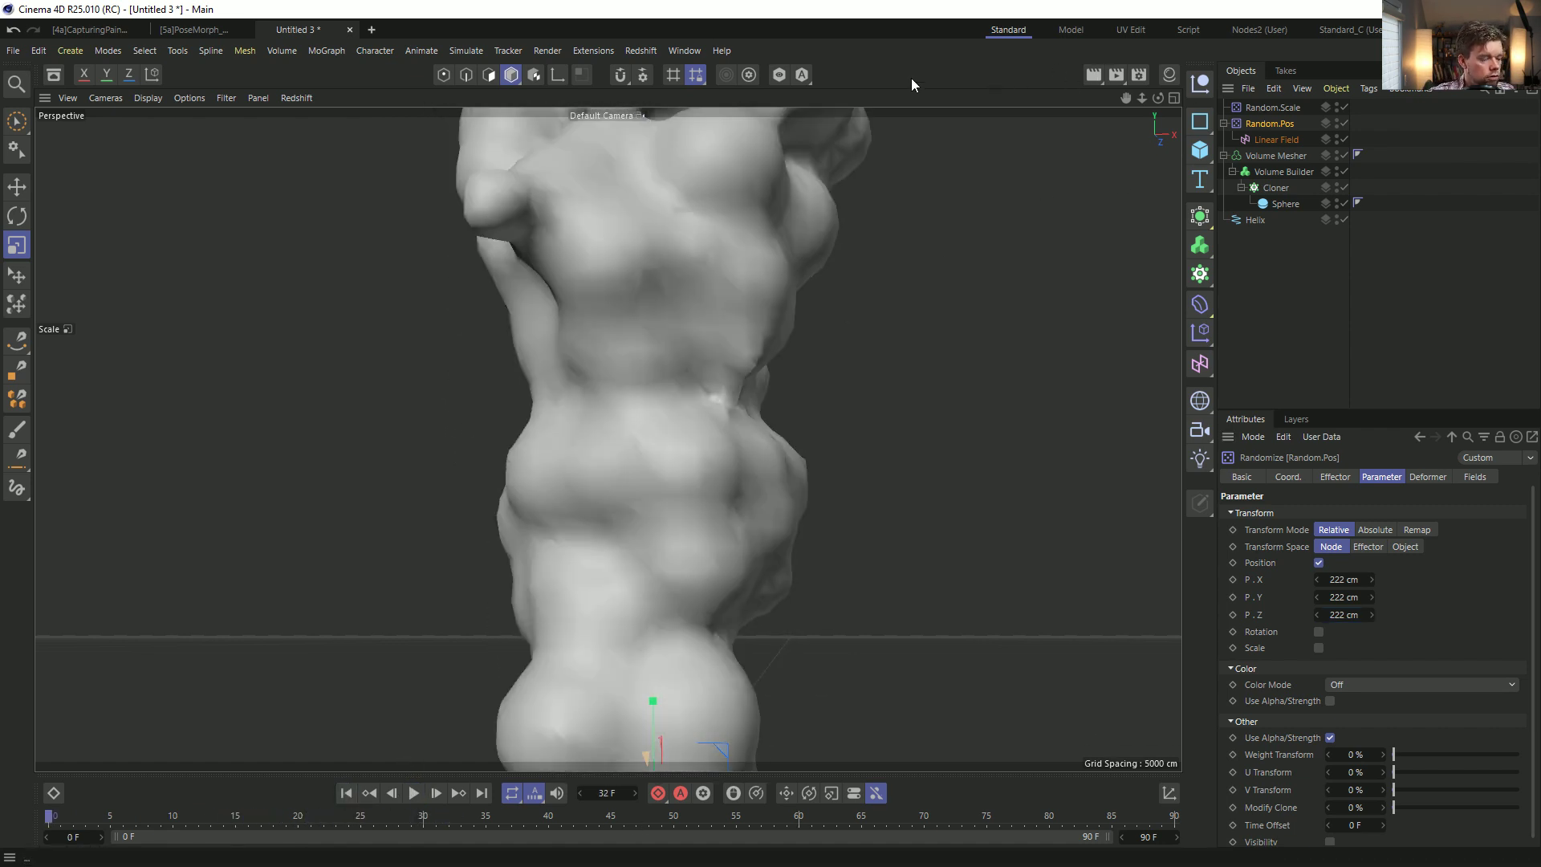
pyautogui.click(1167, 78)
pyautogui.doubleClick(1038, 249)
pyautogui.moveTo(977, 170); pyautogui.dragTo(1405, 140)
# Collapse the Volume Mesher hierarchy and place it below the Helix in the object list.
pyautogui.moveTo(1276, 158); pyautogui.dragTo(1252, 159)
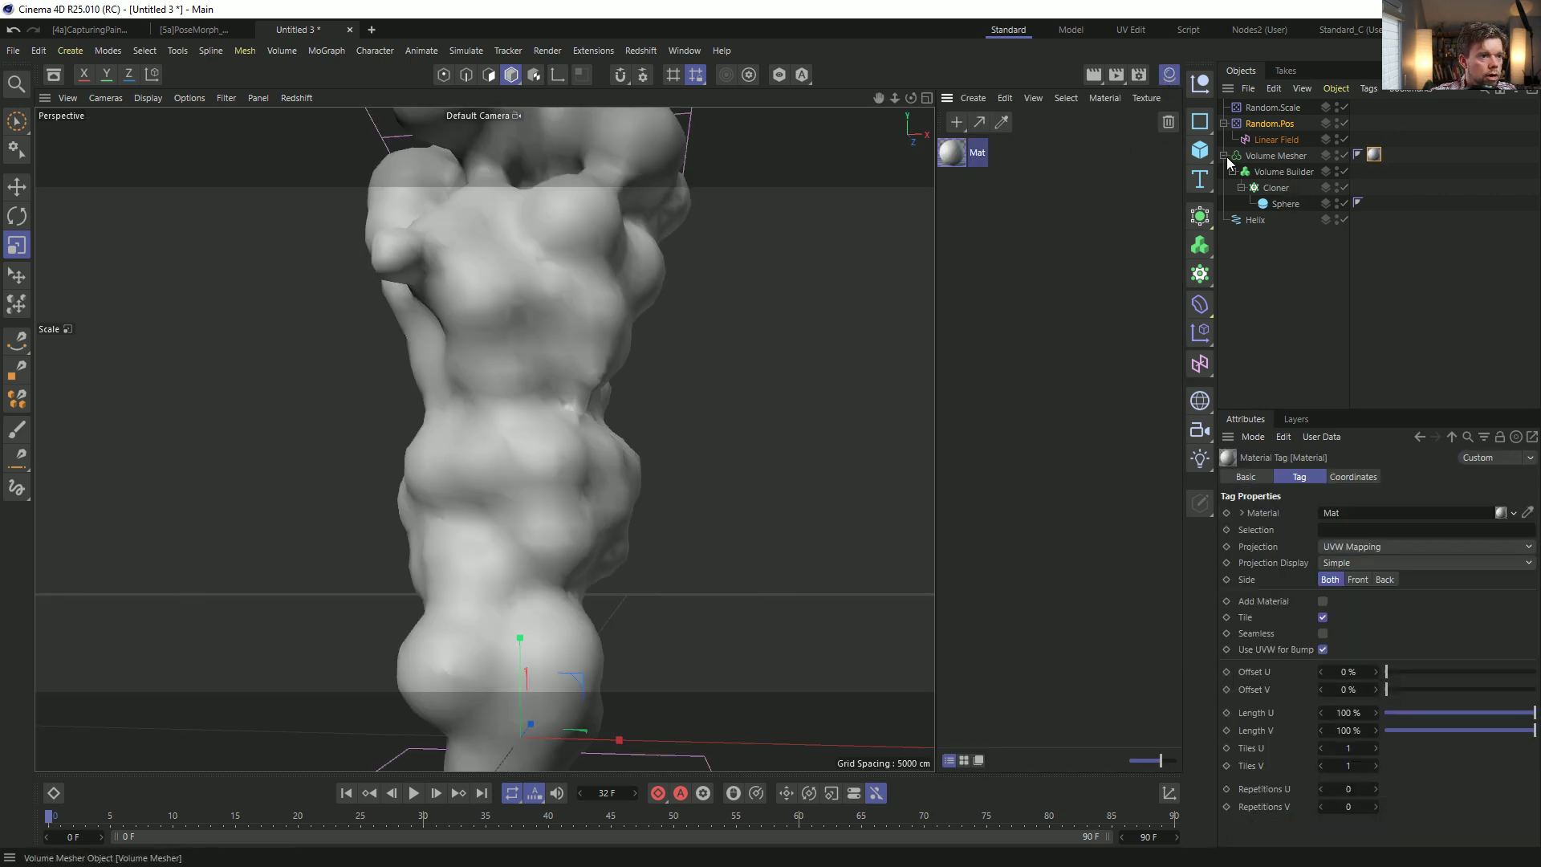
pyautogui.moveTo(1273, 238); pyautogui.dragTo(1260, 241)
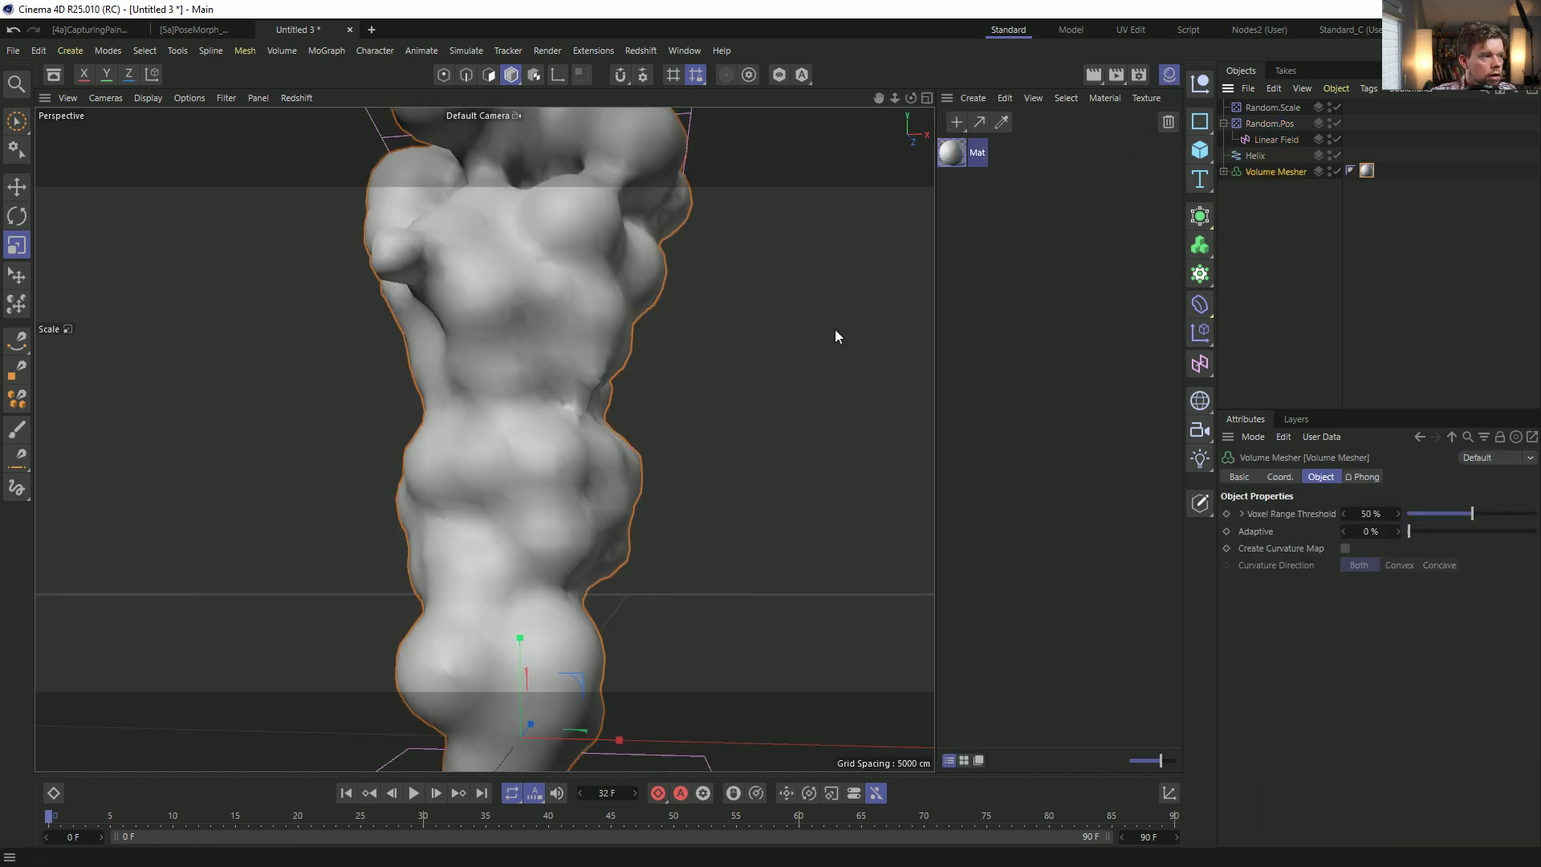
# Open the Mat material for editing, disable its Reflectance channel and add a Fresnel shader as the Color texture.
pyautogui.doubleClick(974, 153)
pyautogui.moveTo(1044, 138); pyautogui.dragTo(817, 224)
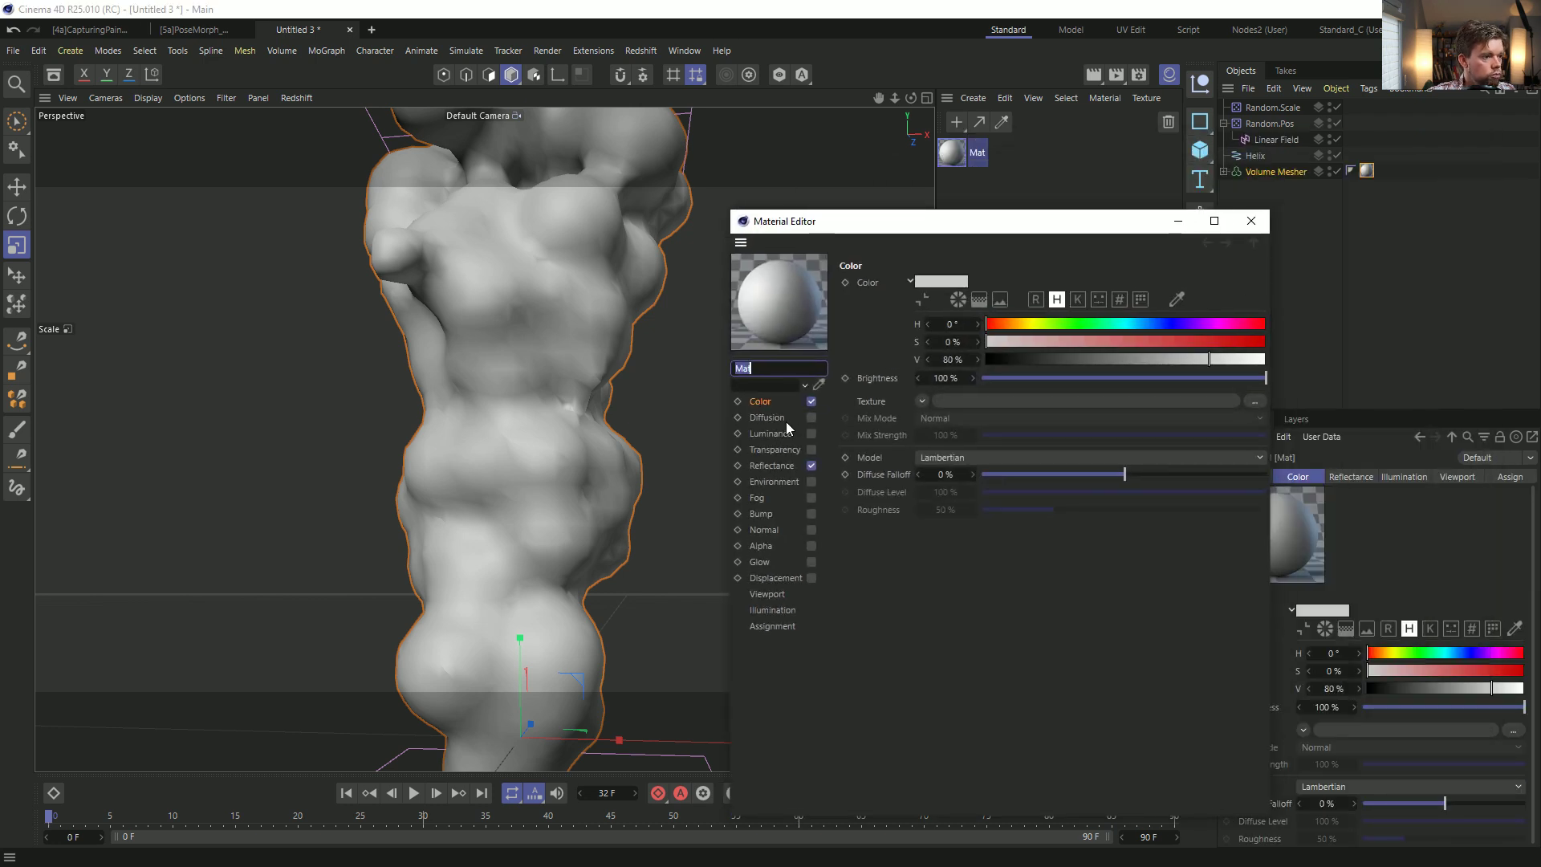
pyautogui.click(811, 465)
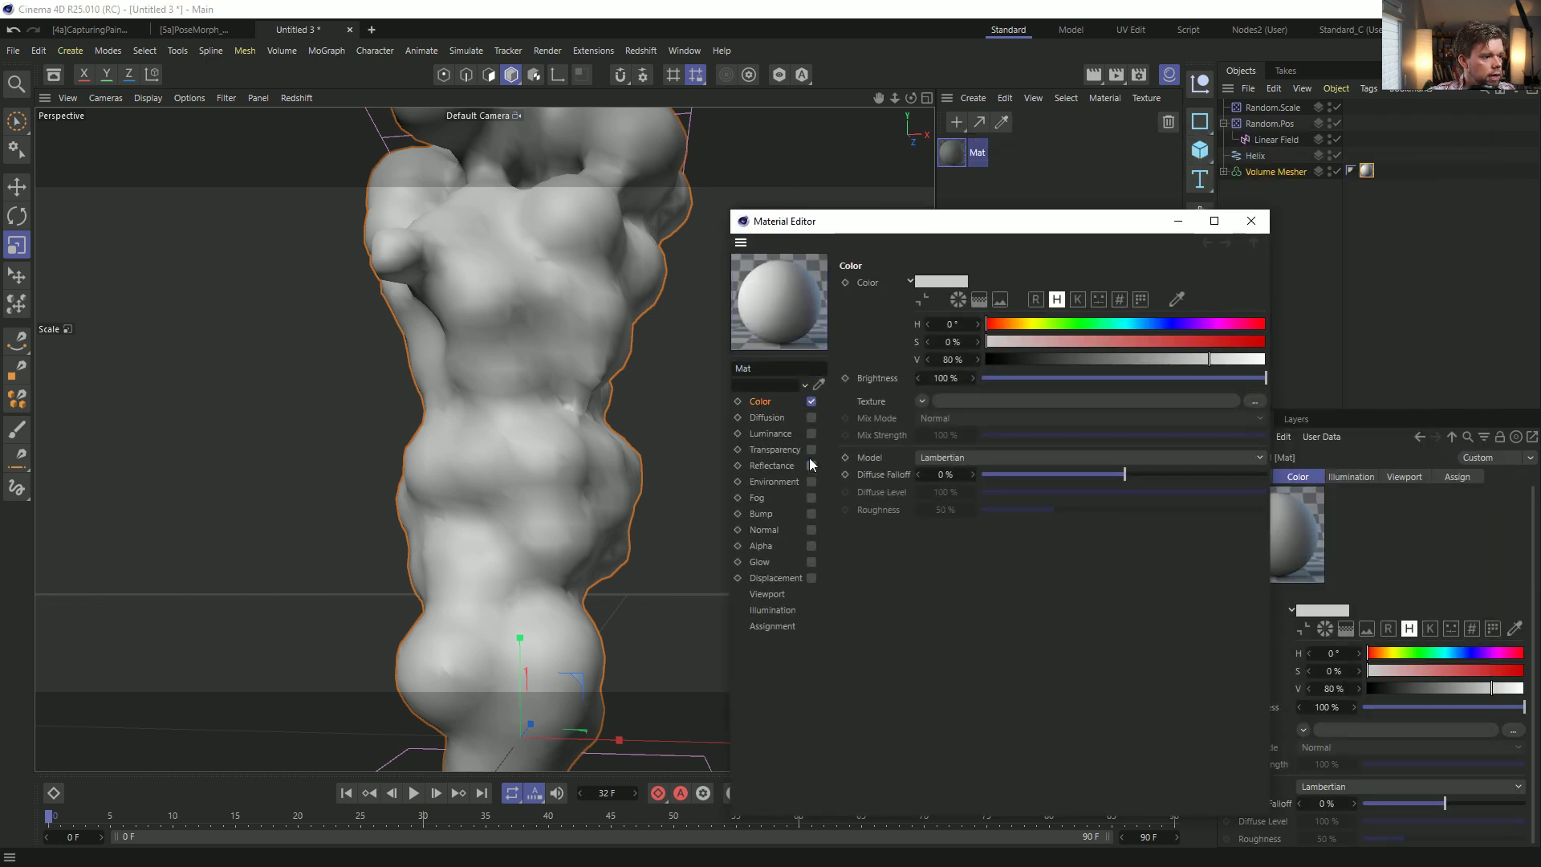
pyautogui.click(922, 402)
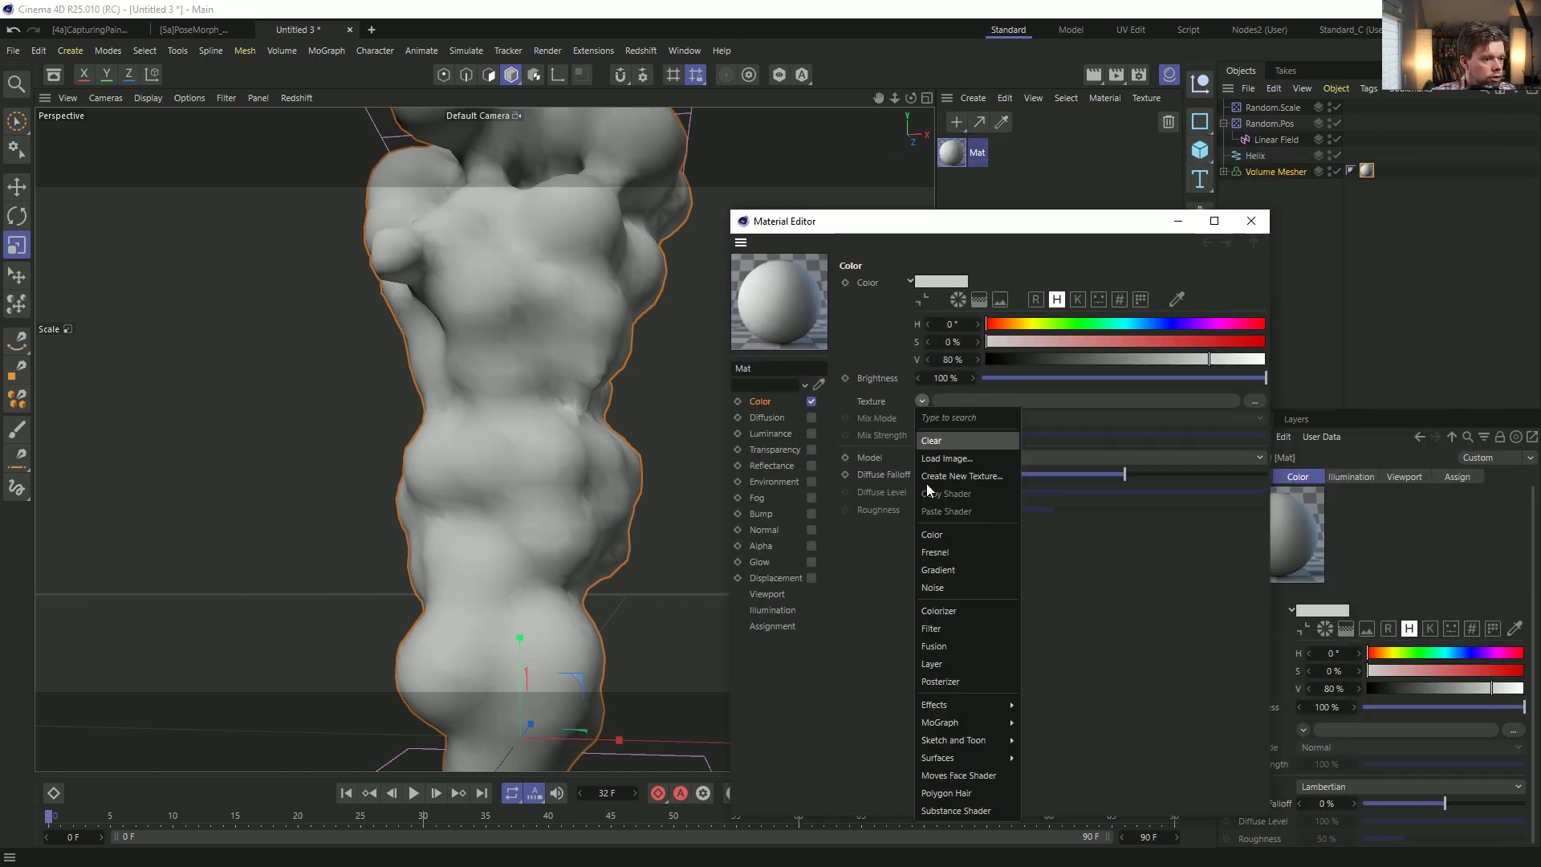
pyautogui.click(953, 556)
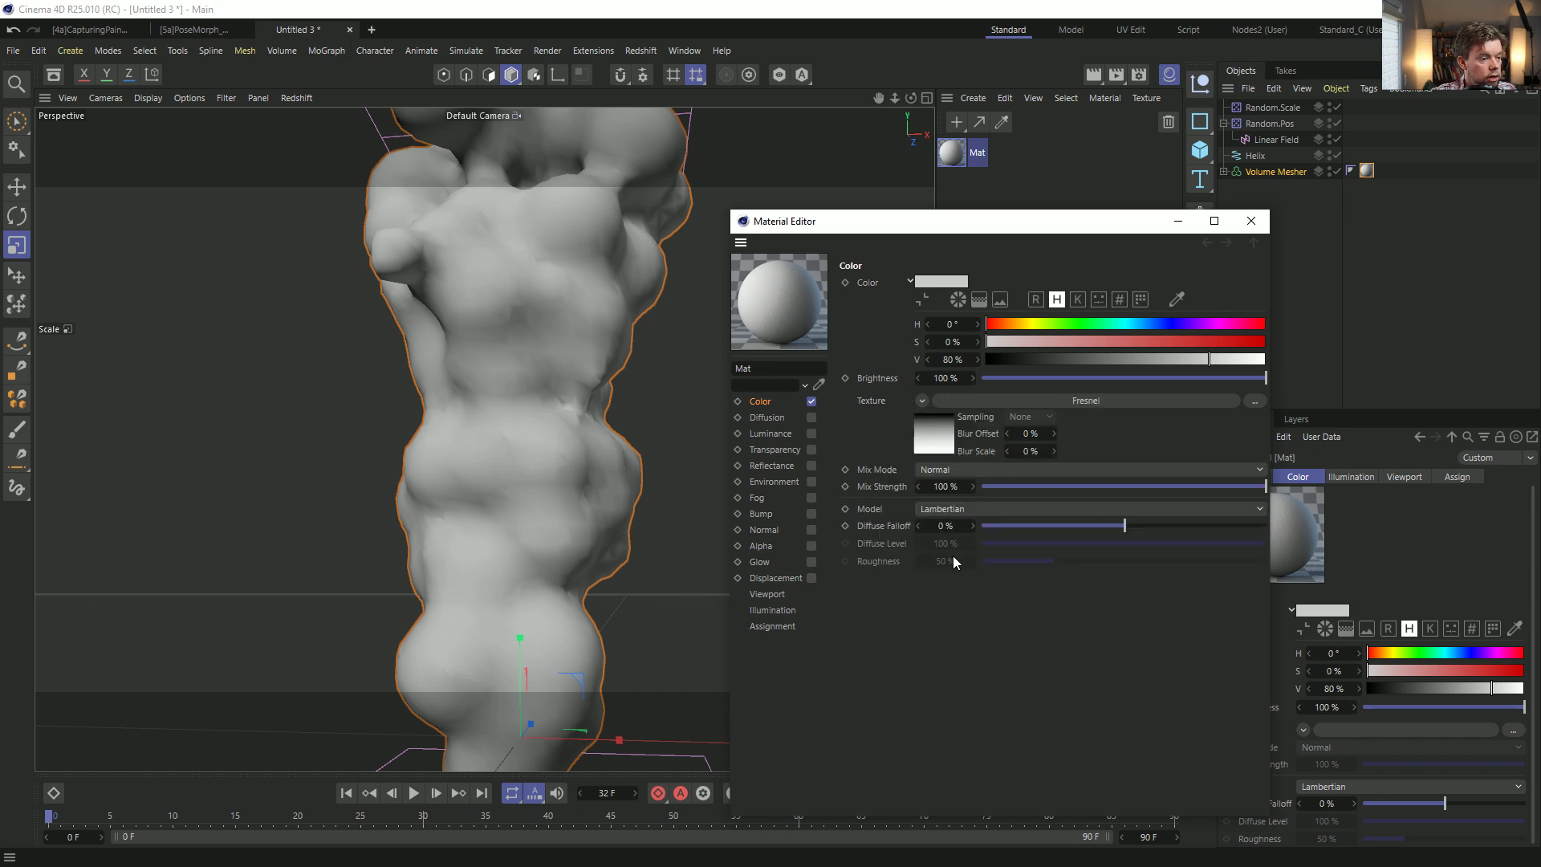
# Load the Flame 1 preset into the Fresnel shader's gradient.
pyautogui.click(939, 447)
pyautogui.click(930, 474)
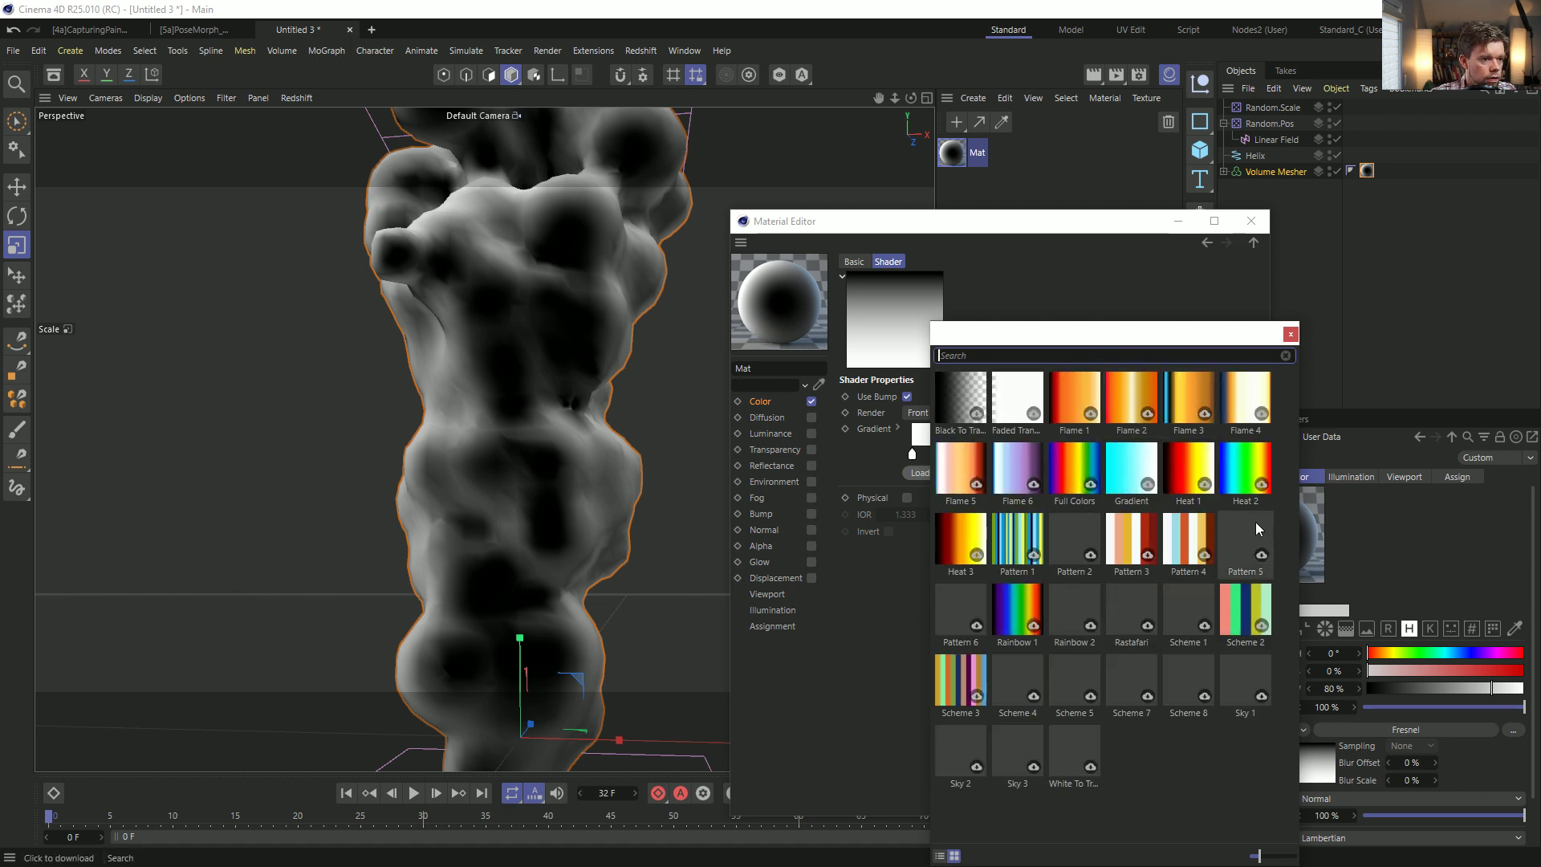
pyautogui.click(1068, 412)
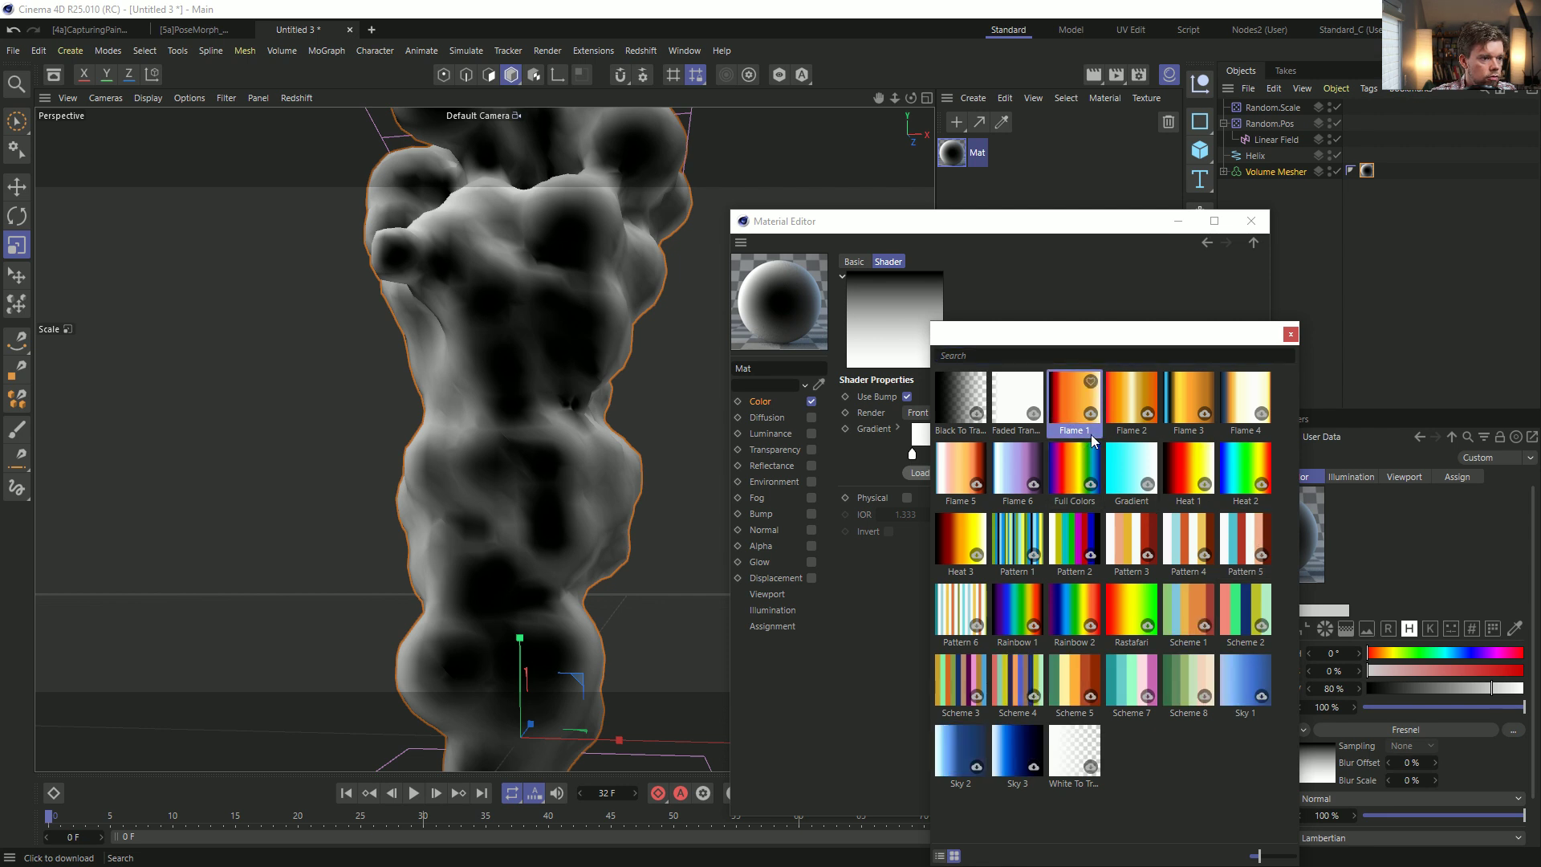
pyautogui.click(1090, 414)
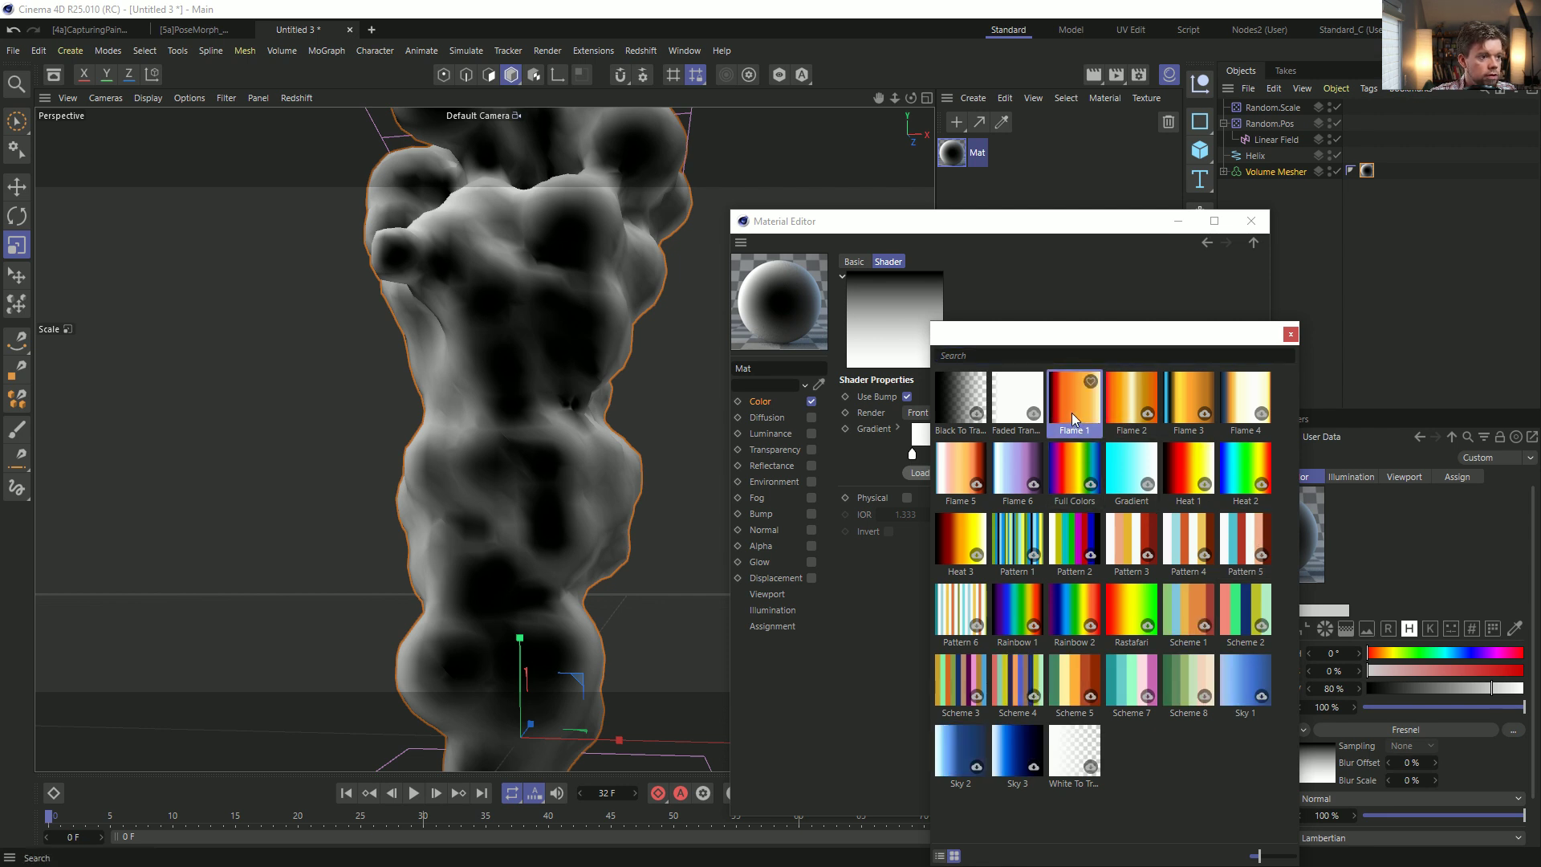
pyautogui.doubleClick(1072, 414)
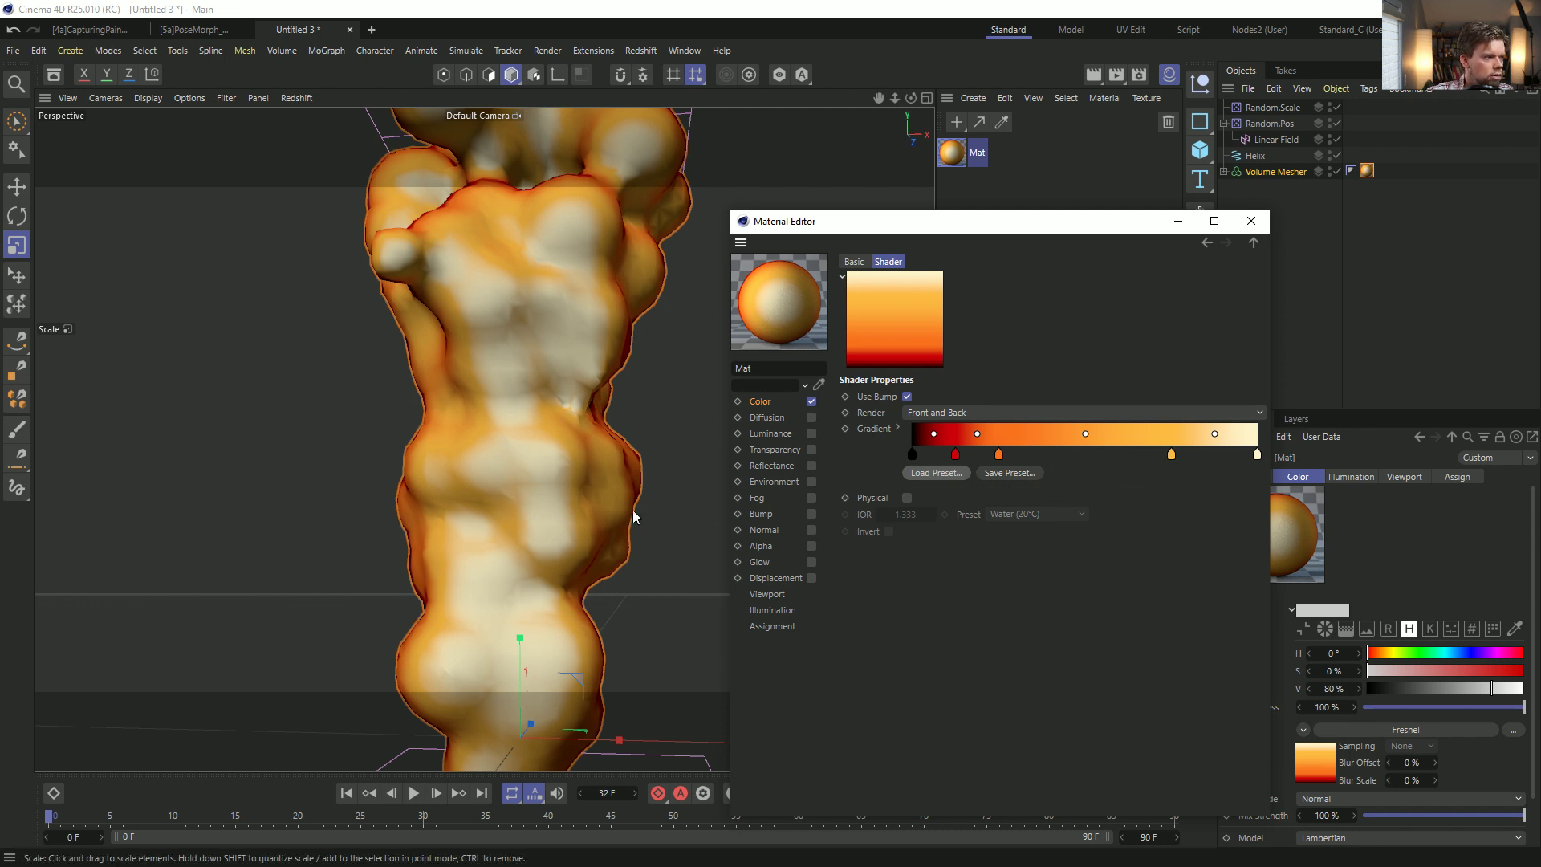
# Return to the Color channel and wrap its Fresnel texture in a Posterizer shader.
pyautogui.click(794, 405)
pyautogui.click(934, 445)
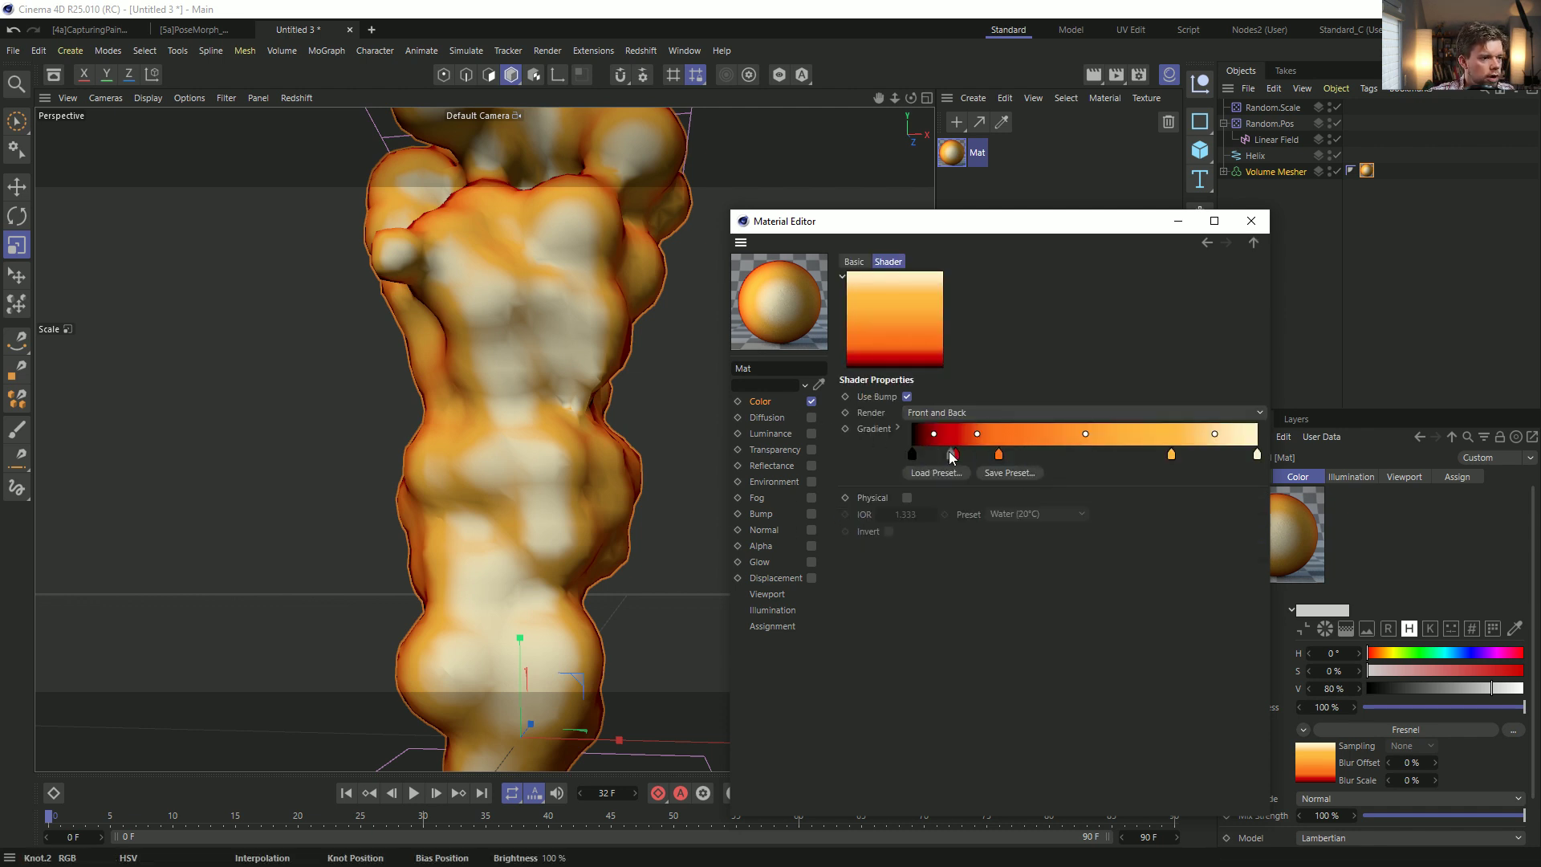
pyautogui.click(763, 403)
pyautogui.click(922, 401)
pyautogui.click(922, 401)
pyautogui.click(922, 401)
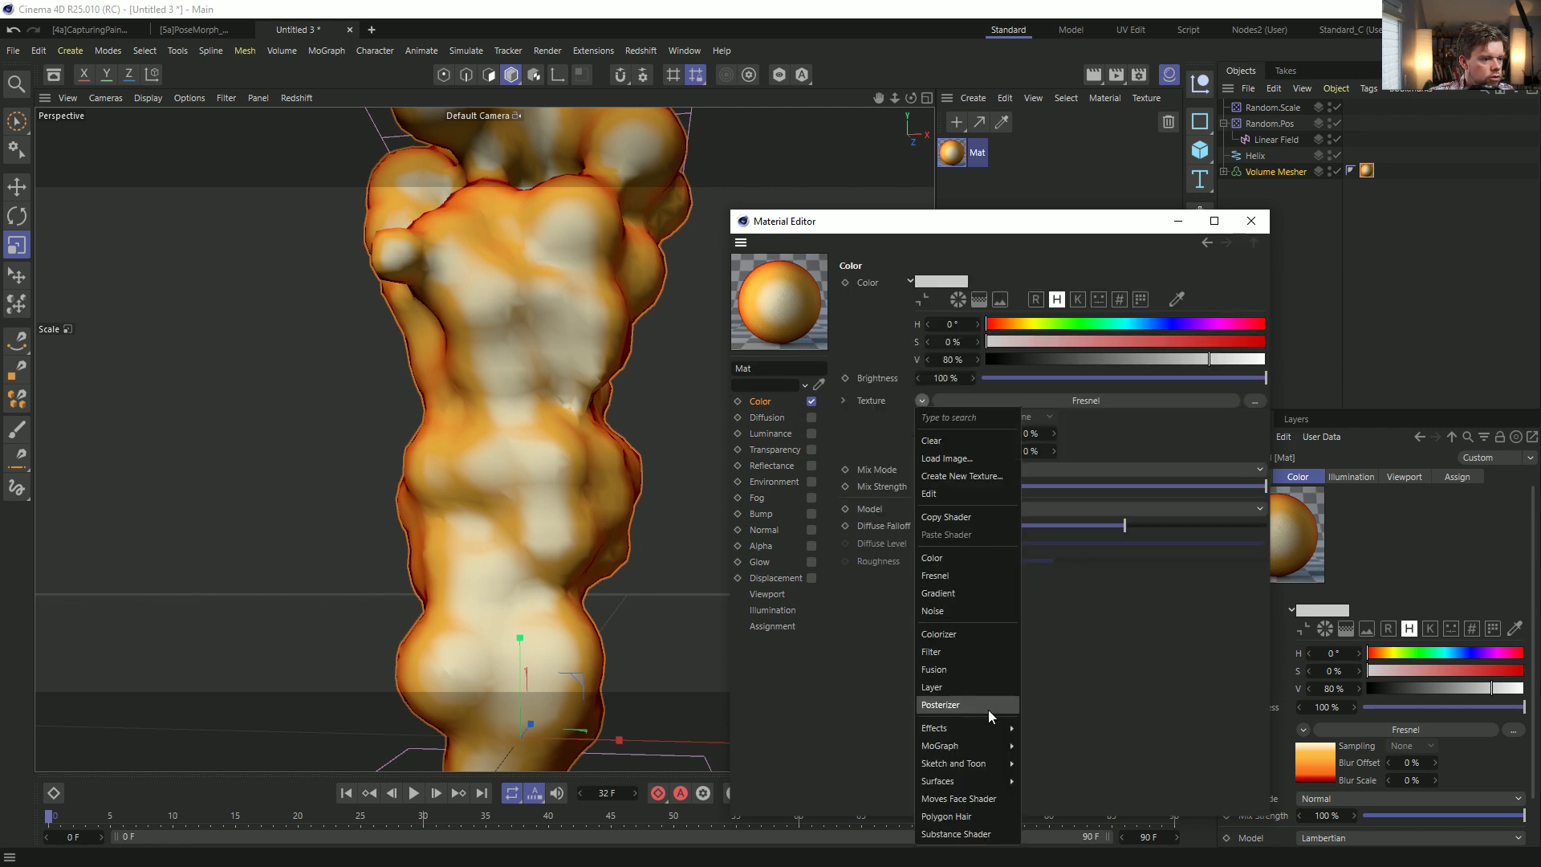
pyautogui.moveTo(976, 728)
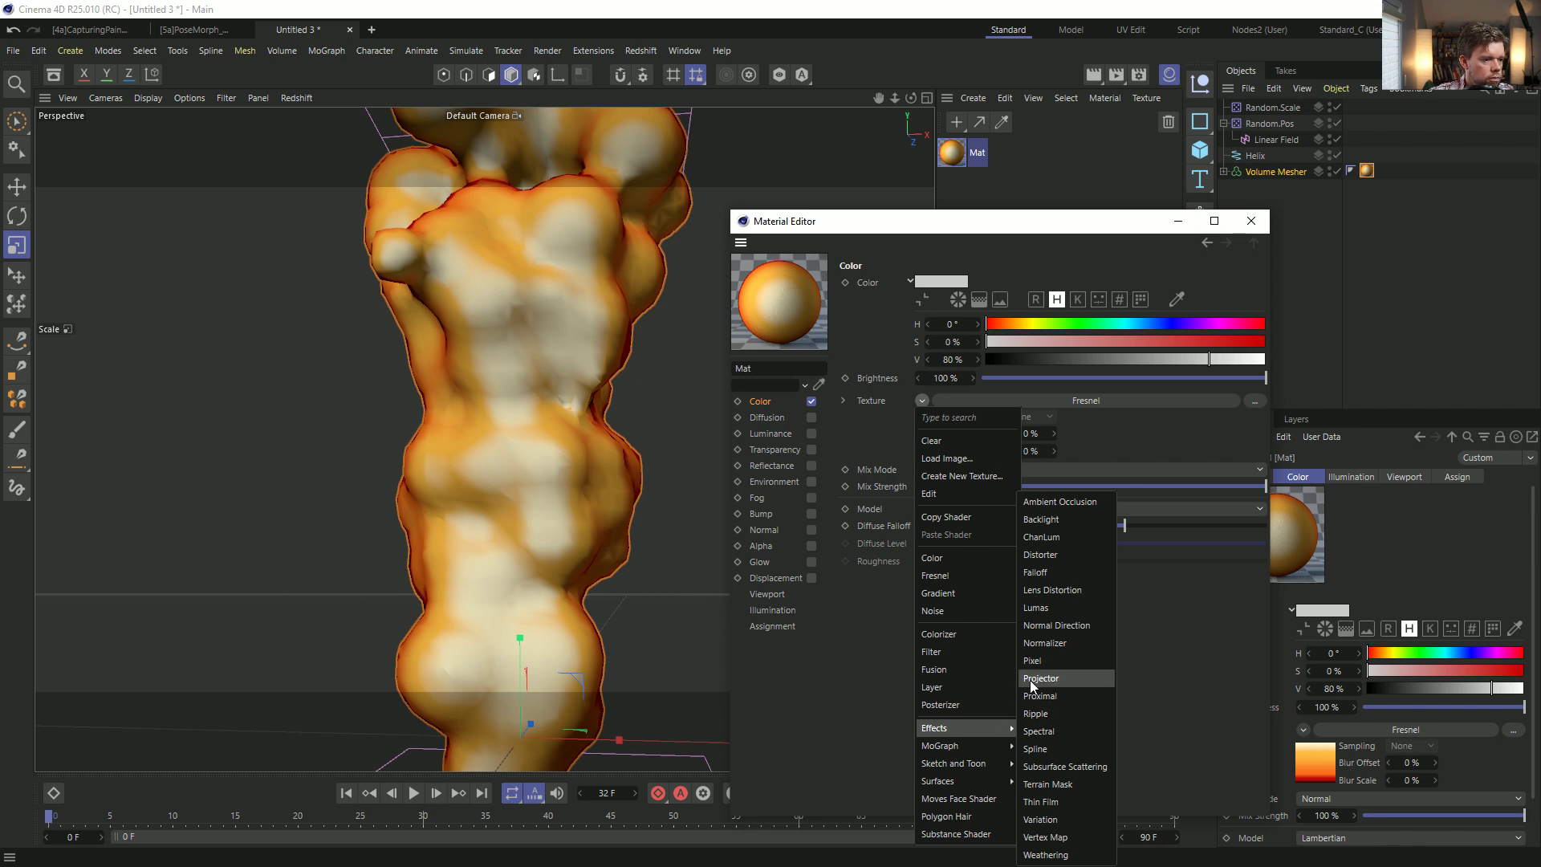
pyautogui.click(961, 706)
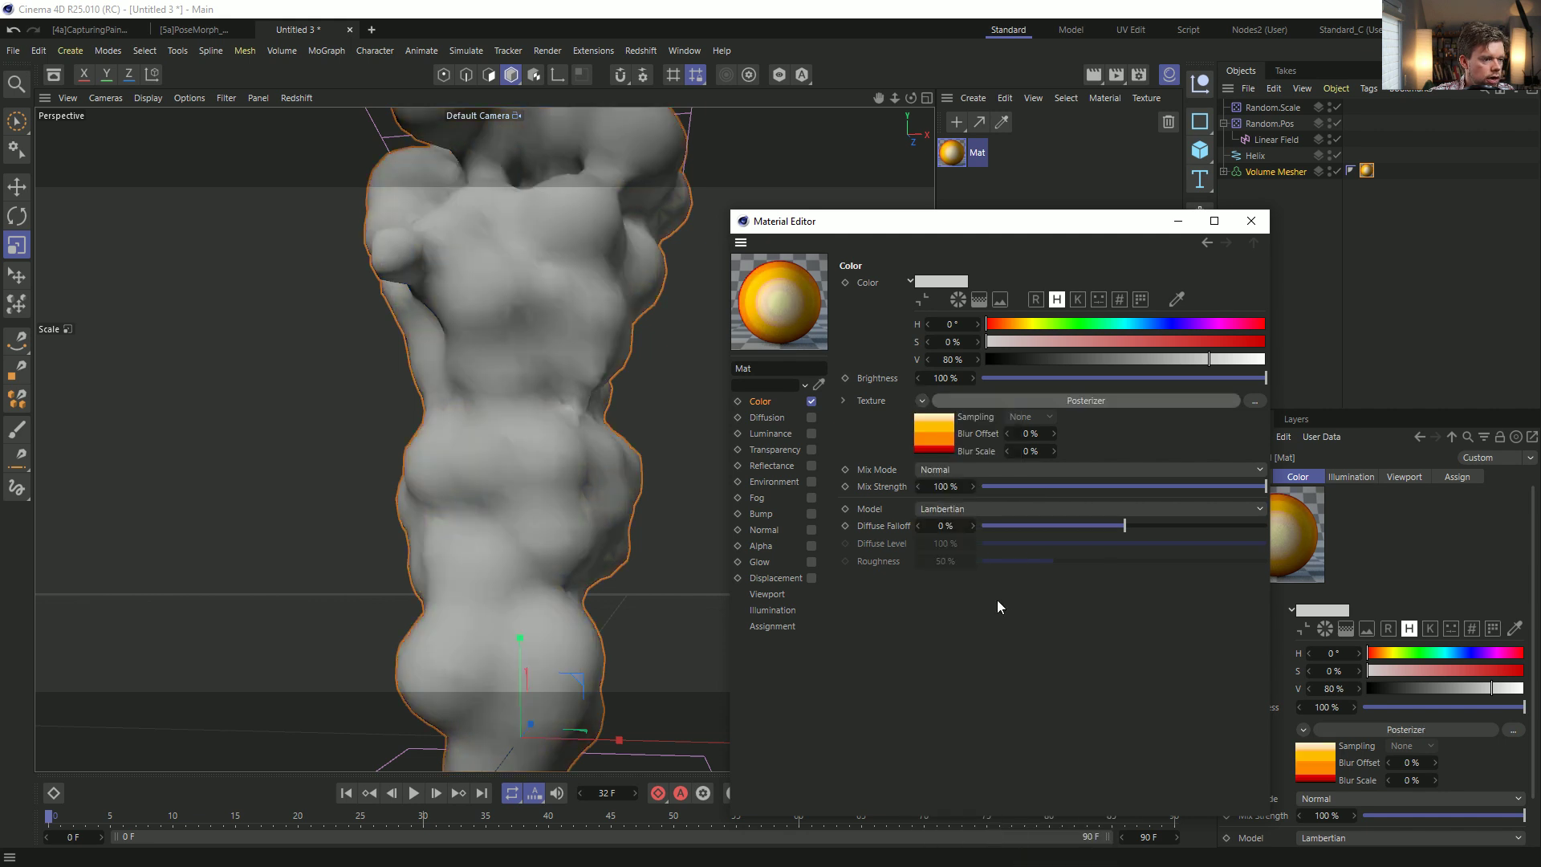
# Set the Posterizer to 4 levels and enlarge an interactive render region to cover most of the visible smoke column.
pyautogui.click(935, 445)
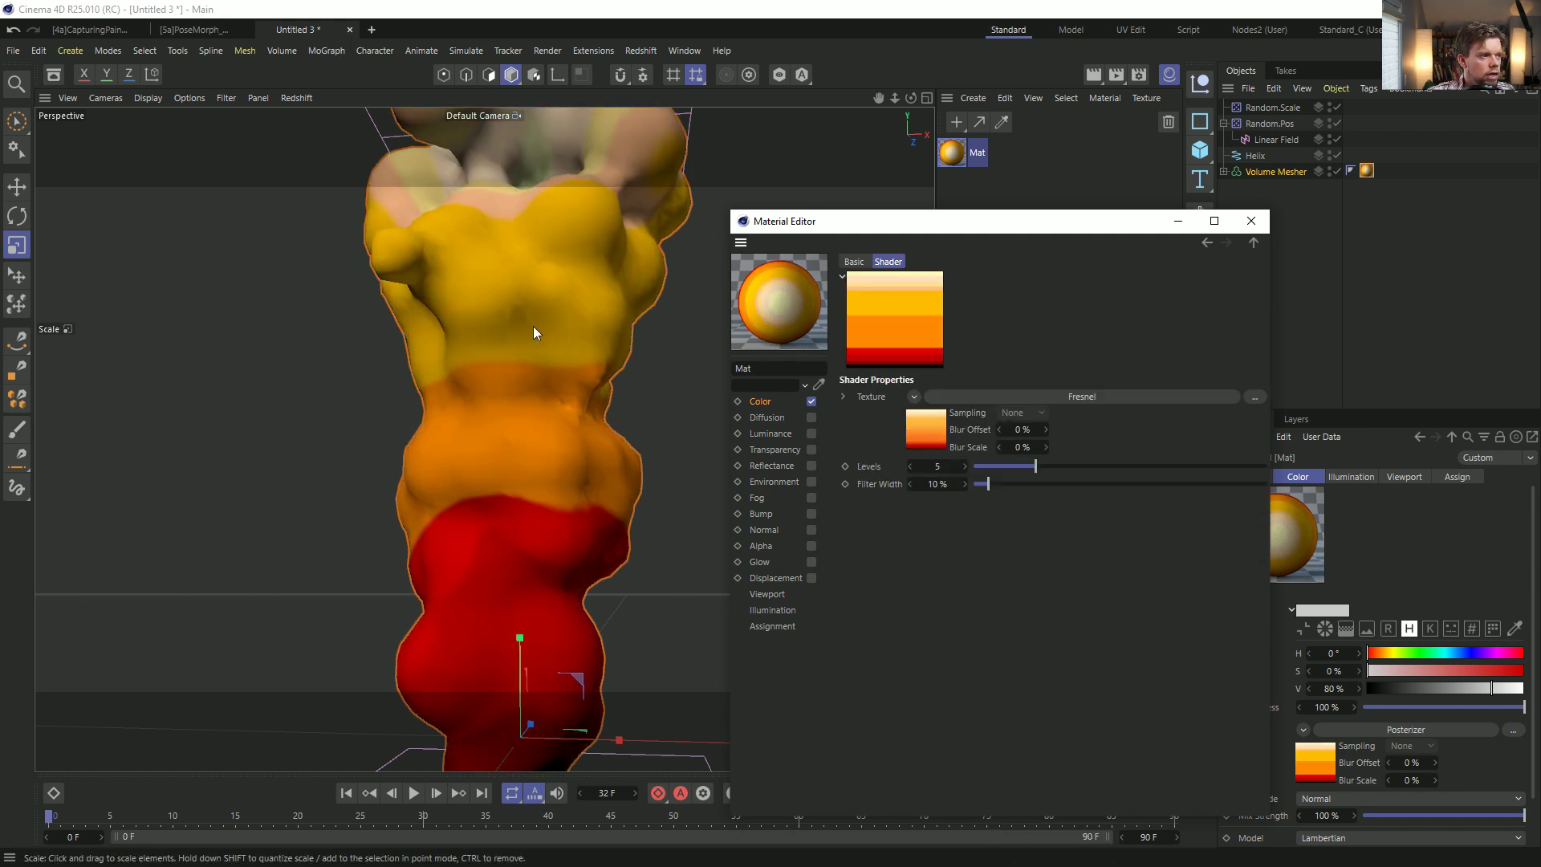
pyautogui.click(735, 205)
pyautogui.hotkey('ctrl', 'r')
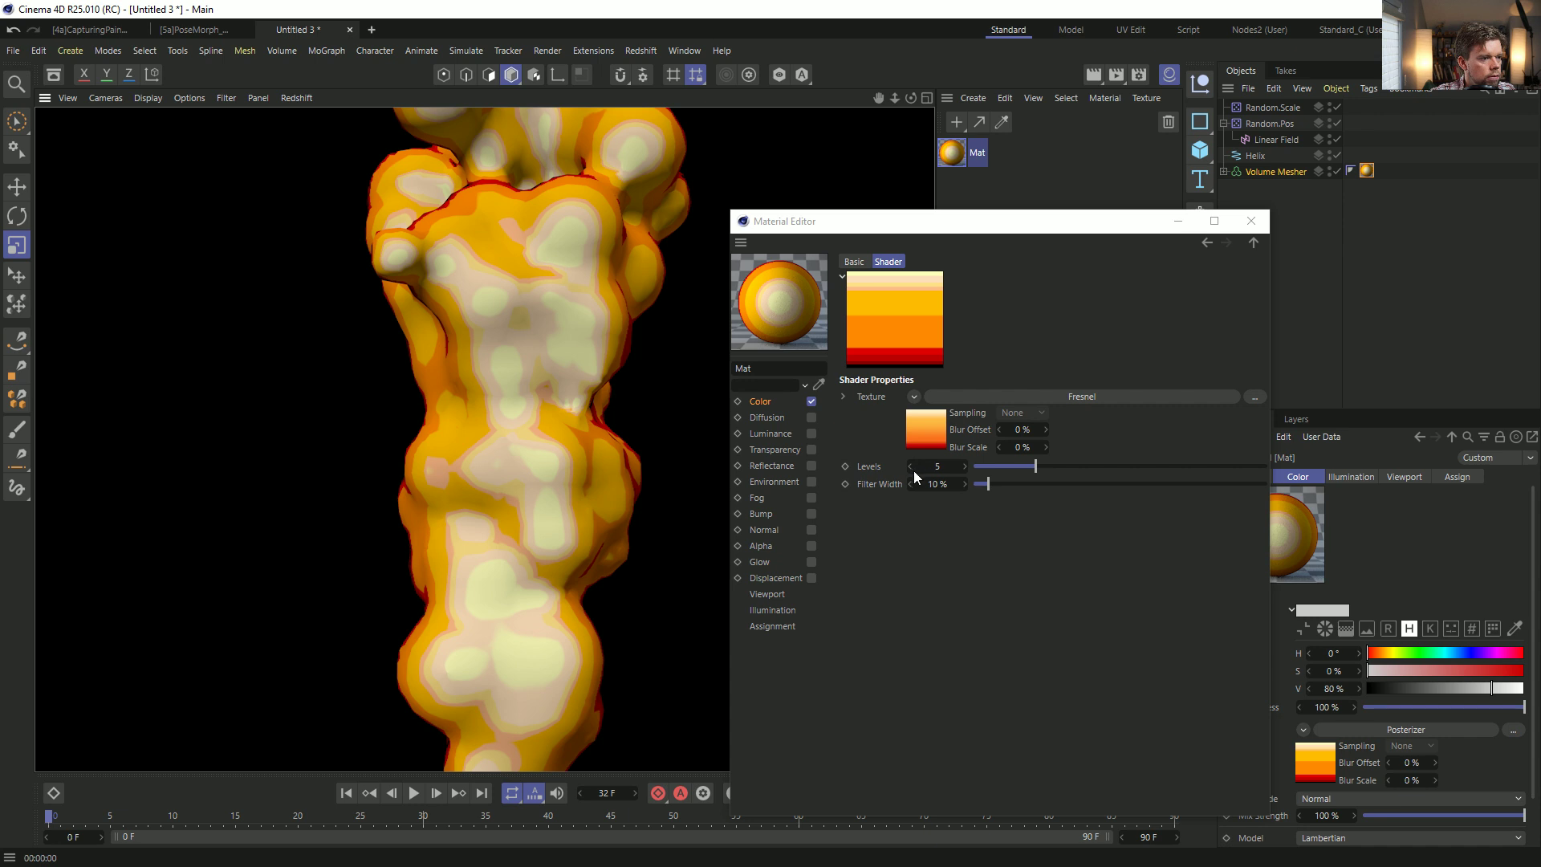
pyautogui.moveTo(914, 470); pyautogui.dragTo(910, 468)
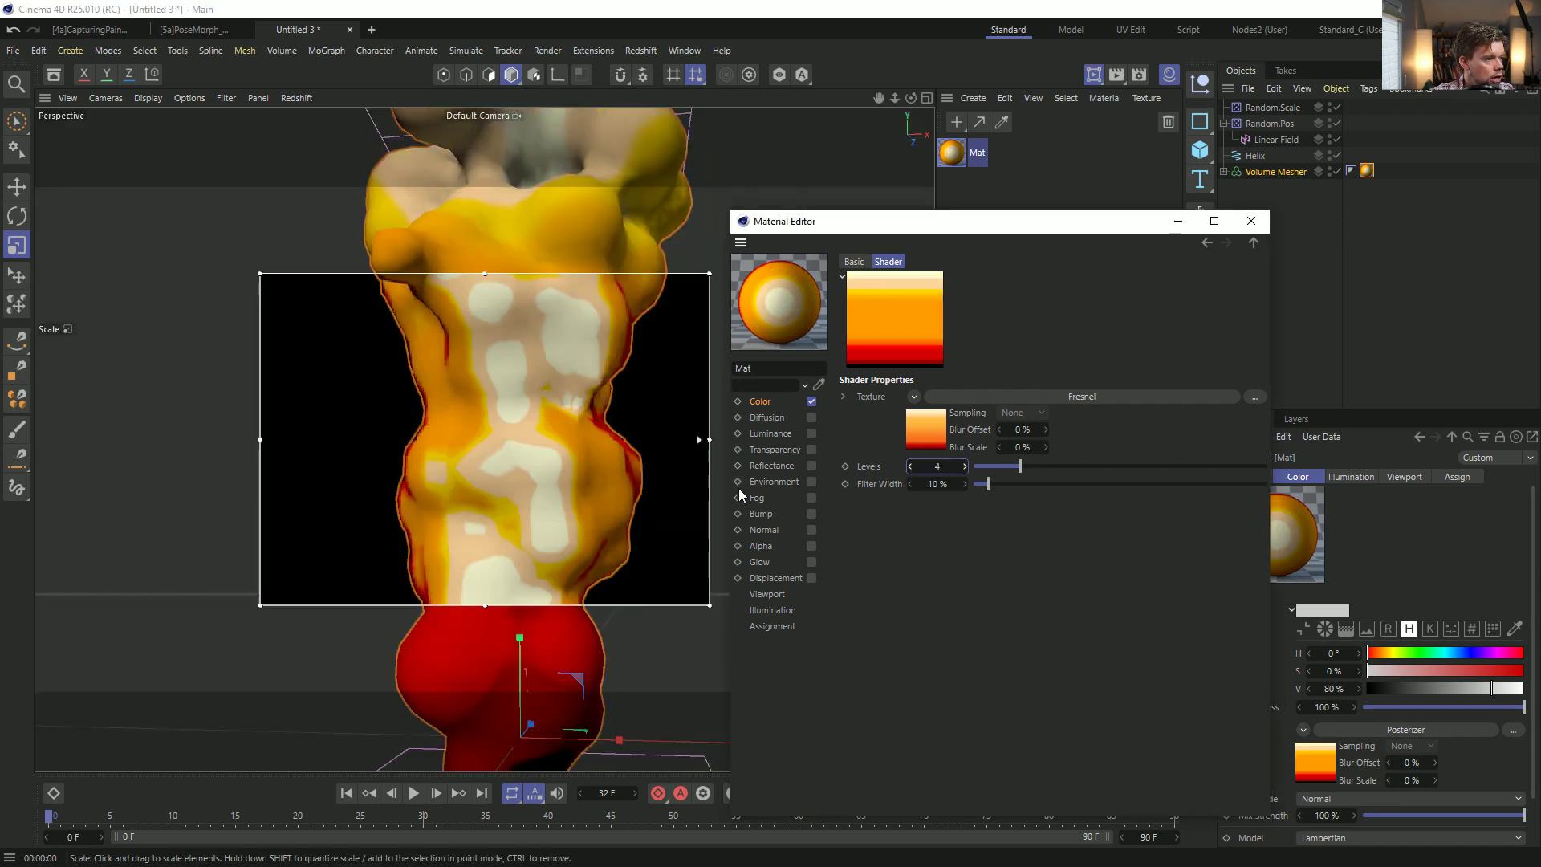
pyautogui.moveTo(710, 608); pyautogui.dragTo(718, 763)
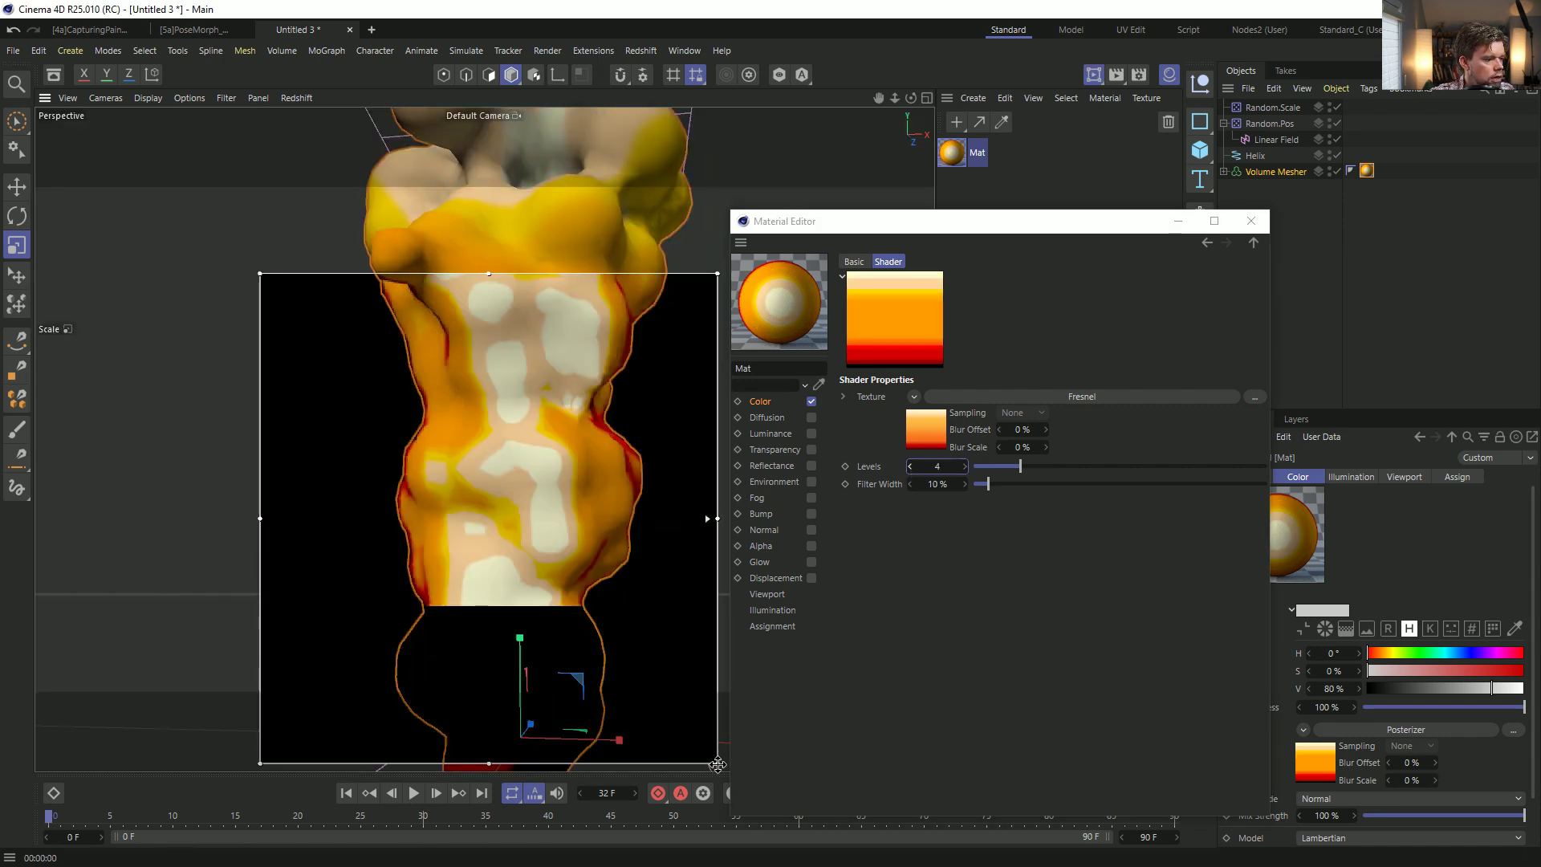
pyautogui.moveTo(260, 273); pyautogui.dragTo(287, 136)
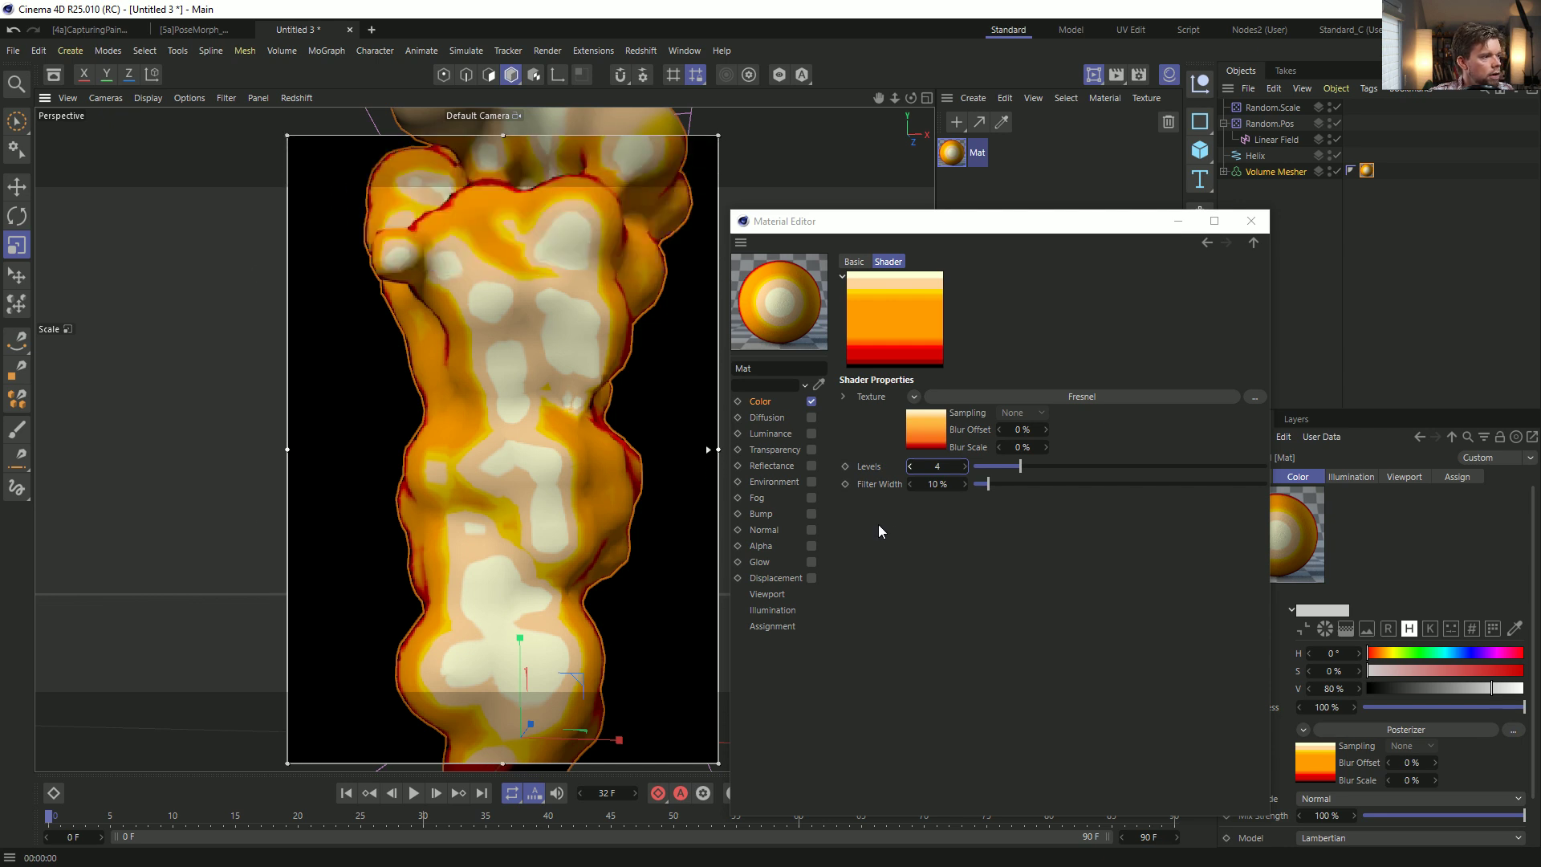
# Set the Posterizer to 3 levels with 0 % filter width and check the shading in a full viewport render.
pyautogui.click(910, 468)
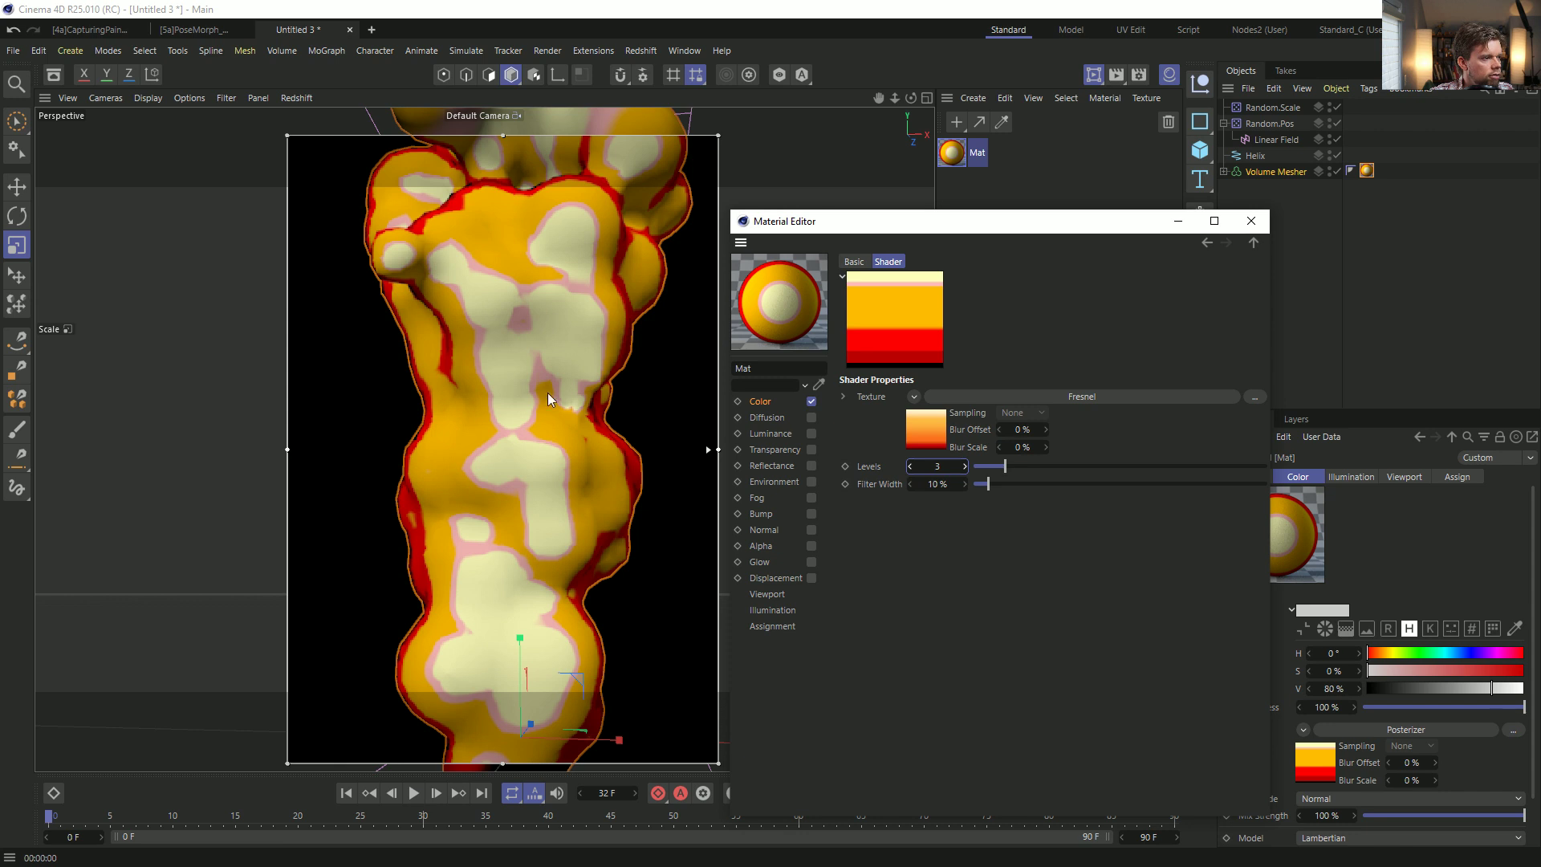
pyautogui.moveTo(986, 485); pyautogui.dragTo(961, 488)
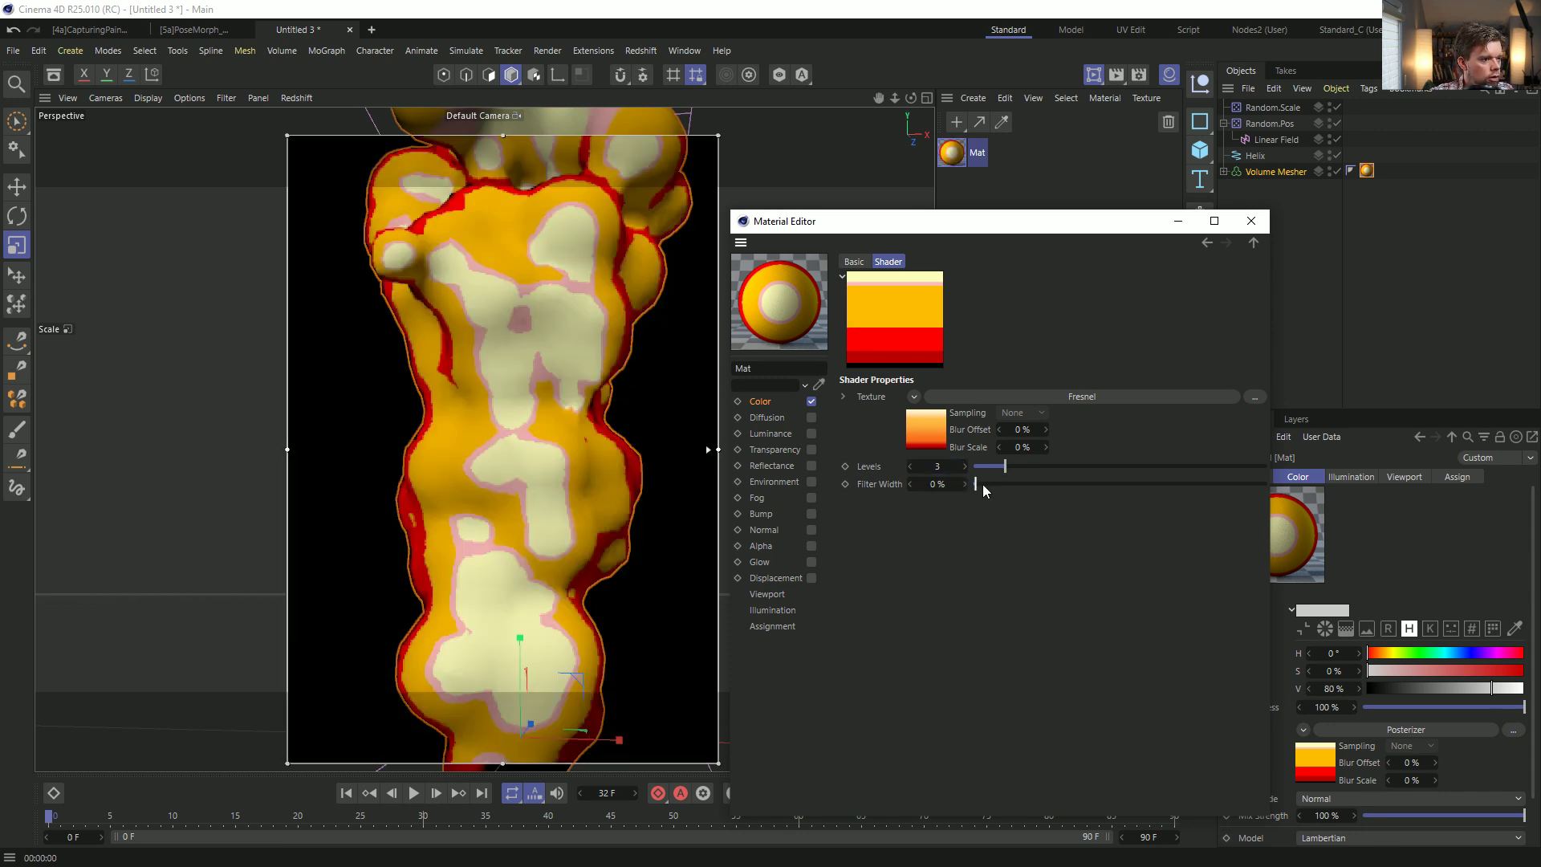
pyautogui.click(509, 285)
pyautogui.hotkey('alt', 'r')
pyautogui.hotkey('ctrl', 'r')
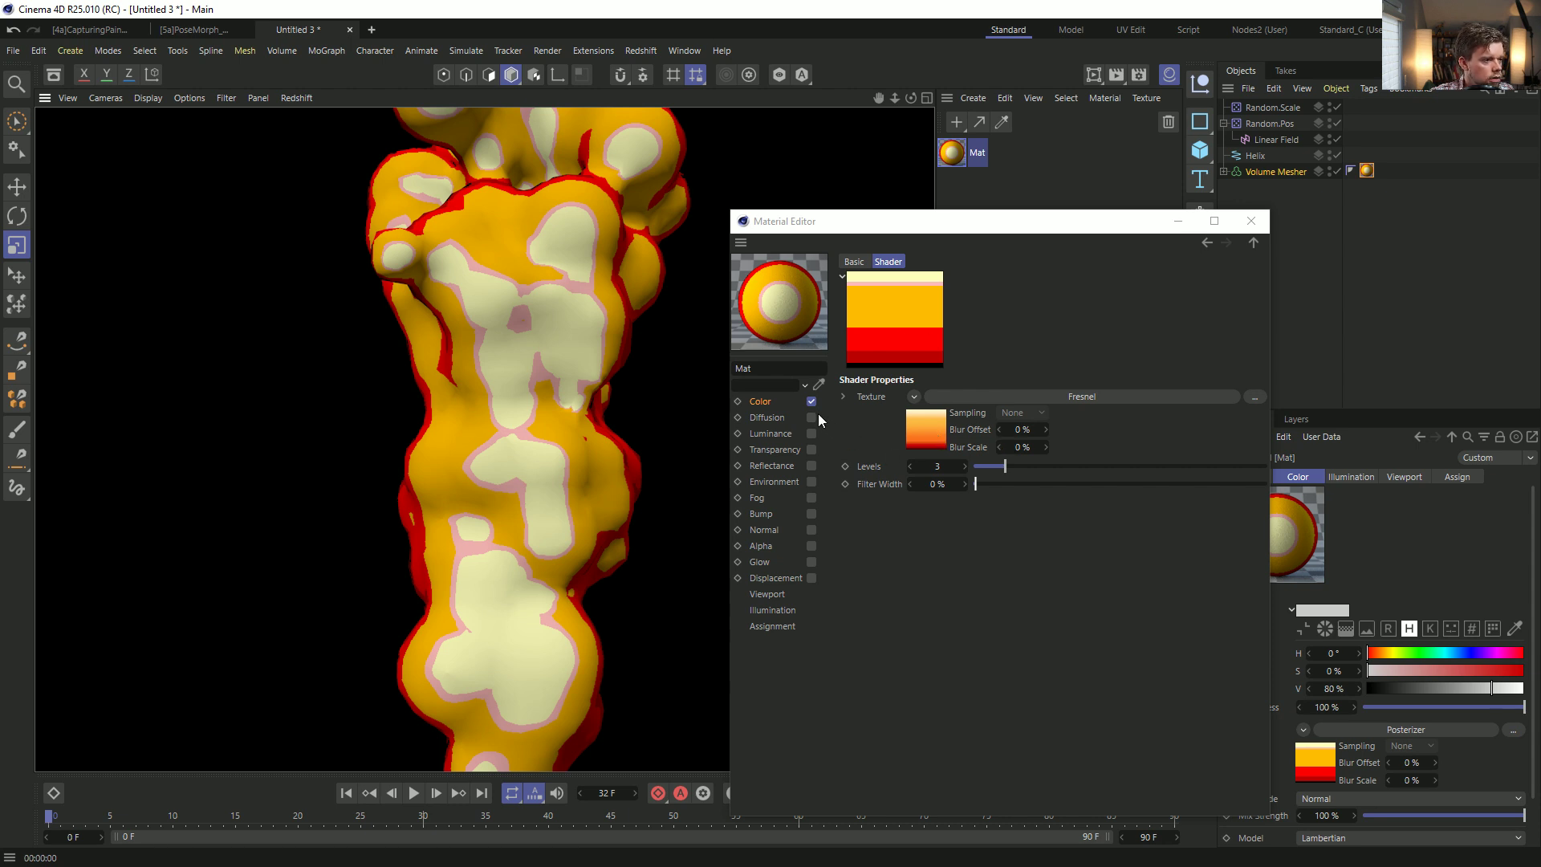
pyautogui.hotkey('alt', 'r')
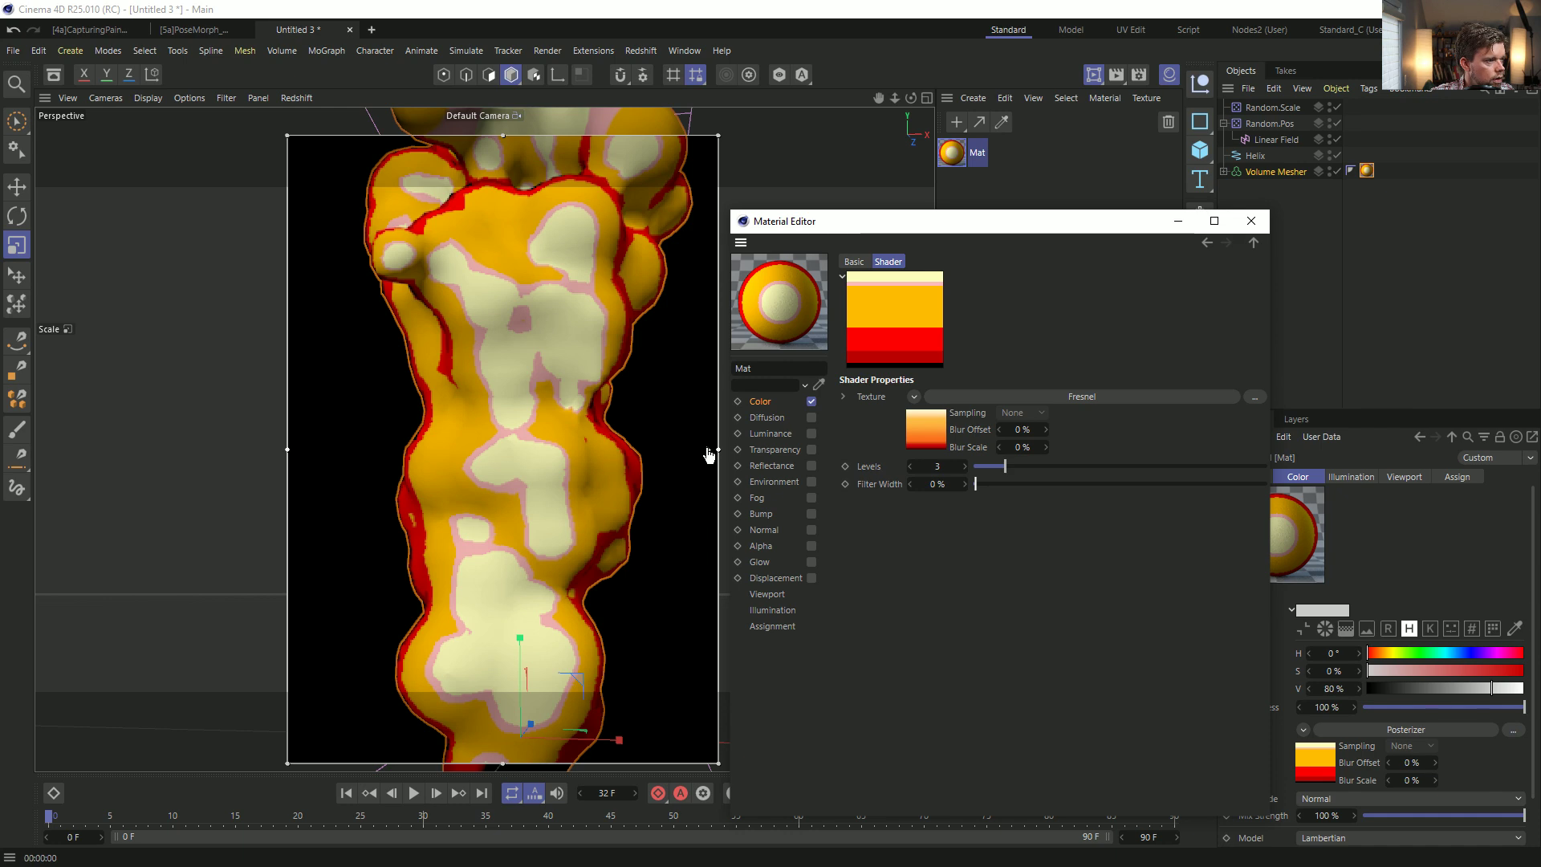
# Move the red and orange knots of the Fresnel gradient closer to its middle and make the yellow-orange 75 % knot more saturated.
pyautogui.click(922, 438)
pyautogui.moveTo(1000, 457)
pyautogui.mouseDown()
pyautogui.moveTo(1077, 460)
pyautogui.moveTo(1020, 460)
pyautogui.mouseUp()
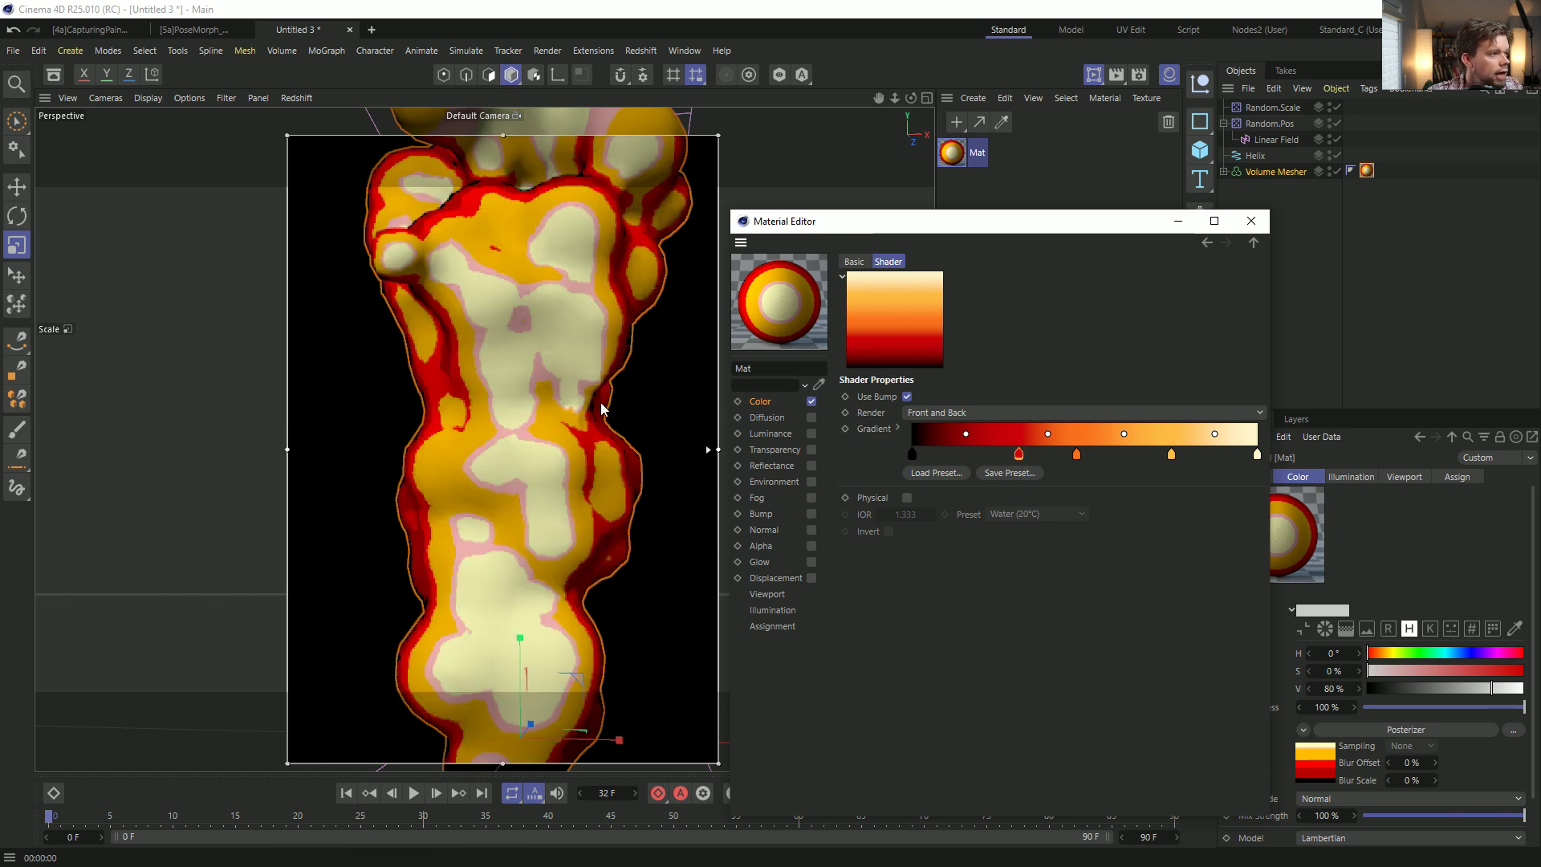
pyautogui.moveTo(1165, 463); pyautogui.dragTo(1184, 480)
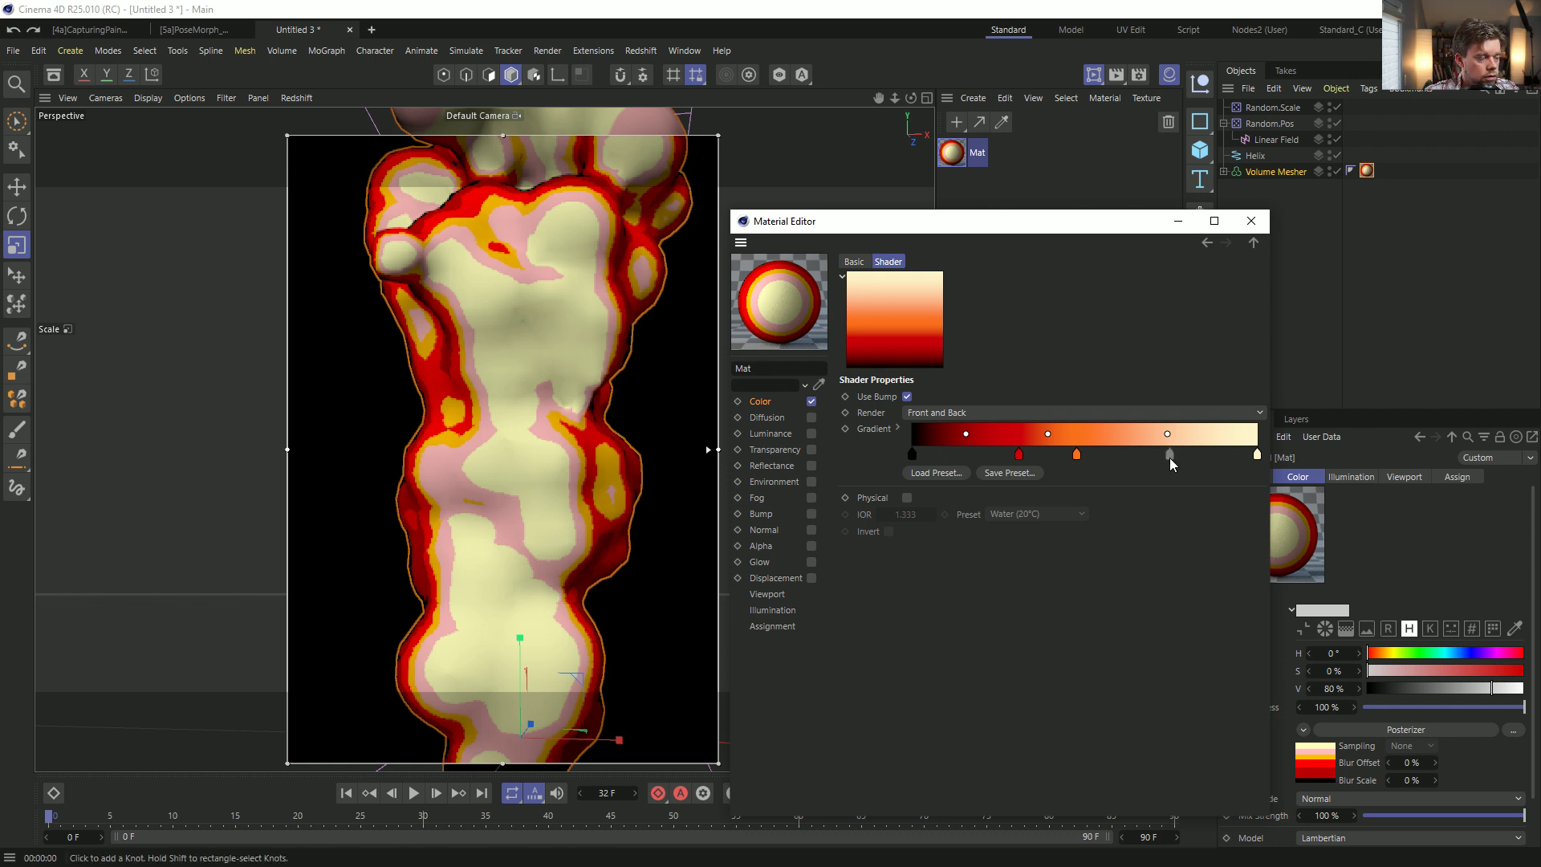
pyautogui.doubleClick(1168, 456)
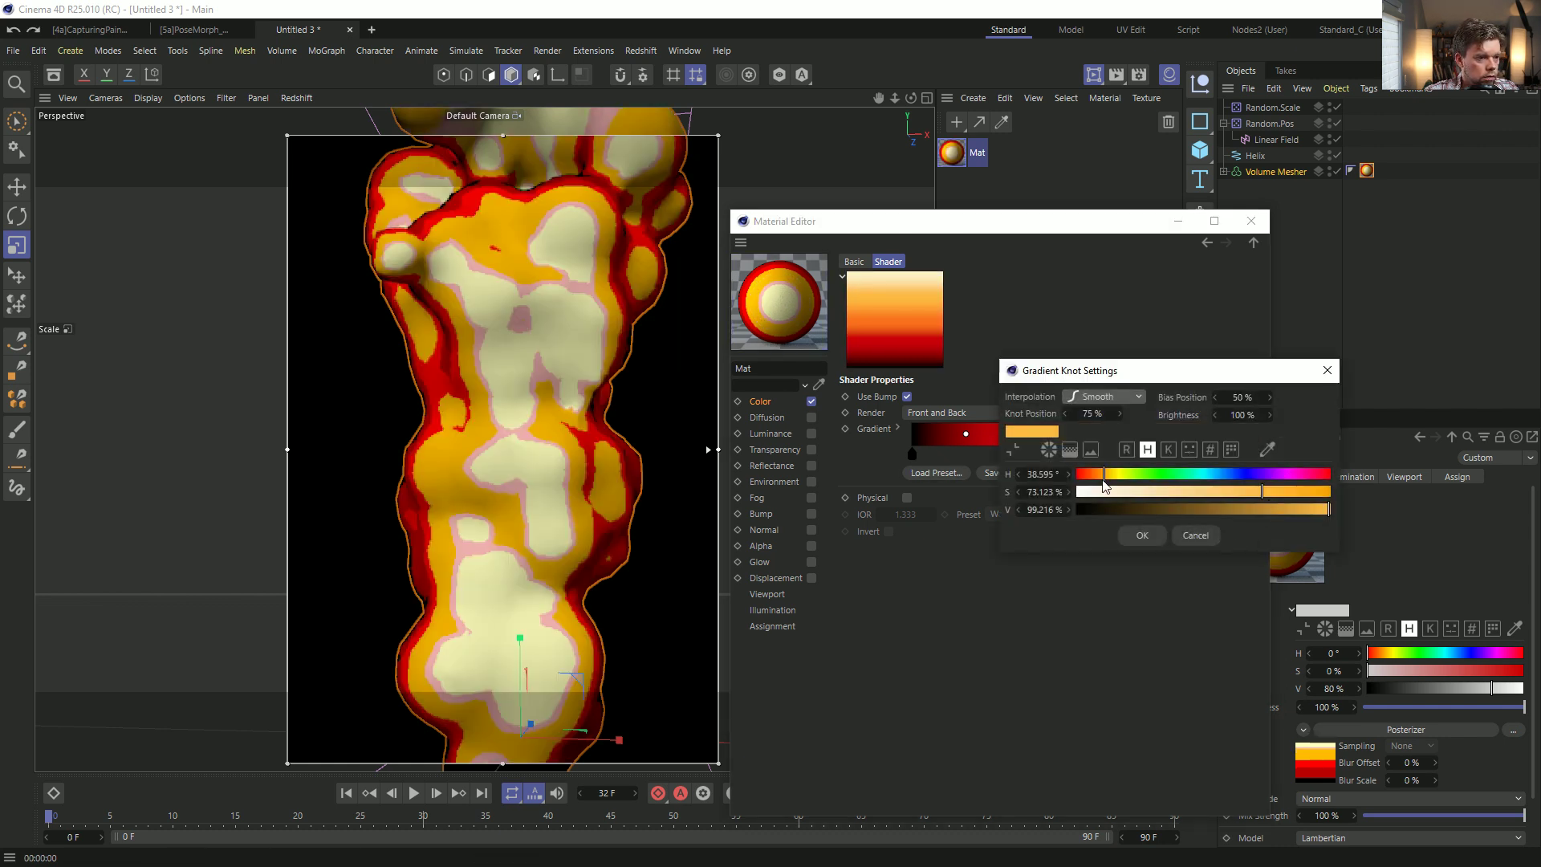
pyautogui.click(1154, 533)
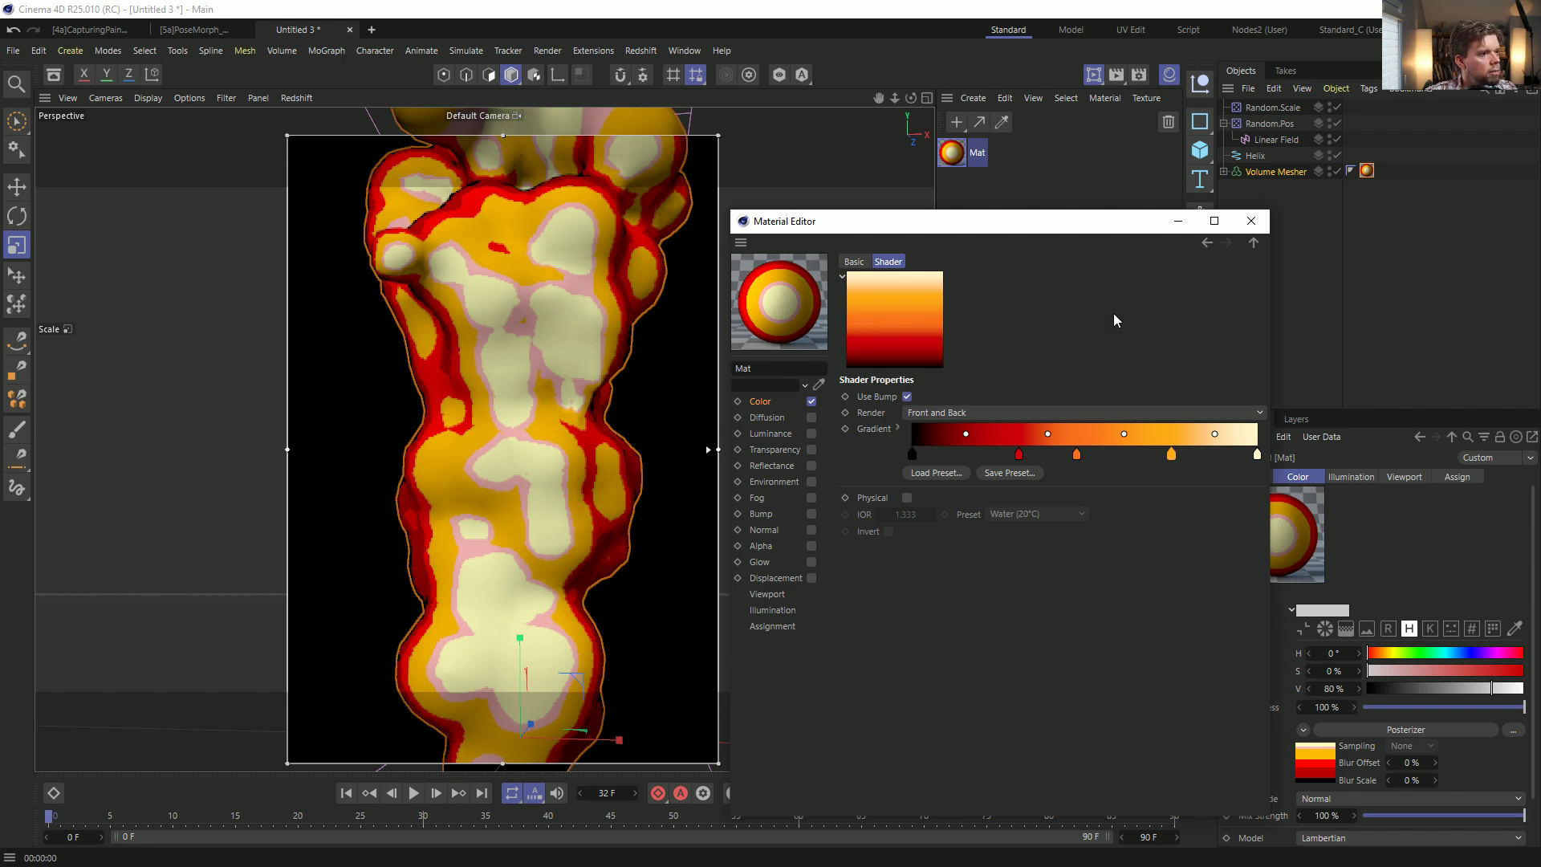
# Try the Posterizer shader with 2 levels and restore it to 3.
pyautogui.click(766, 401)
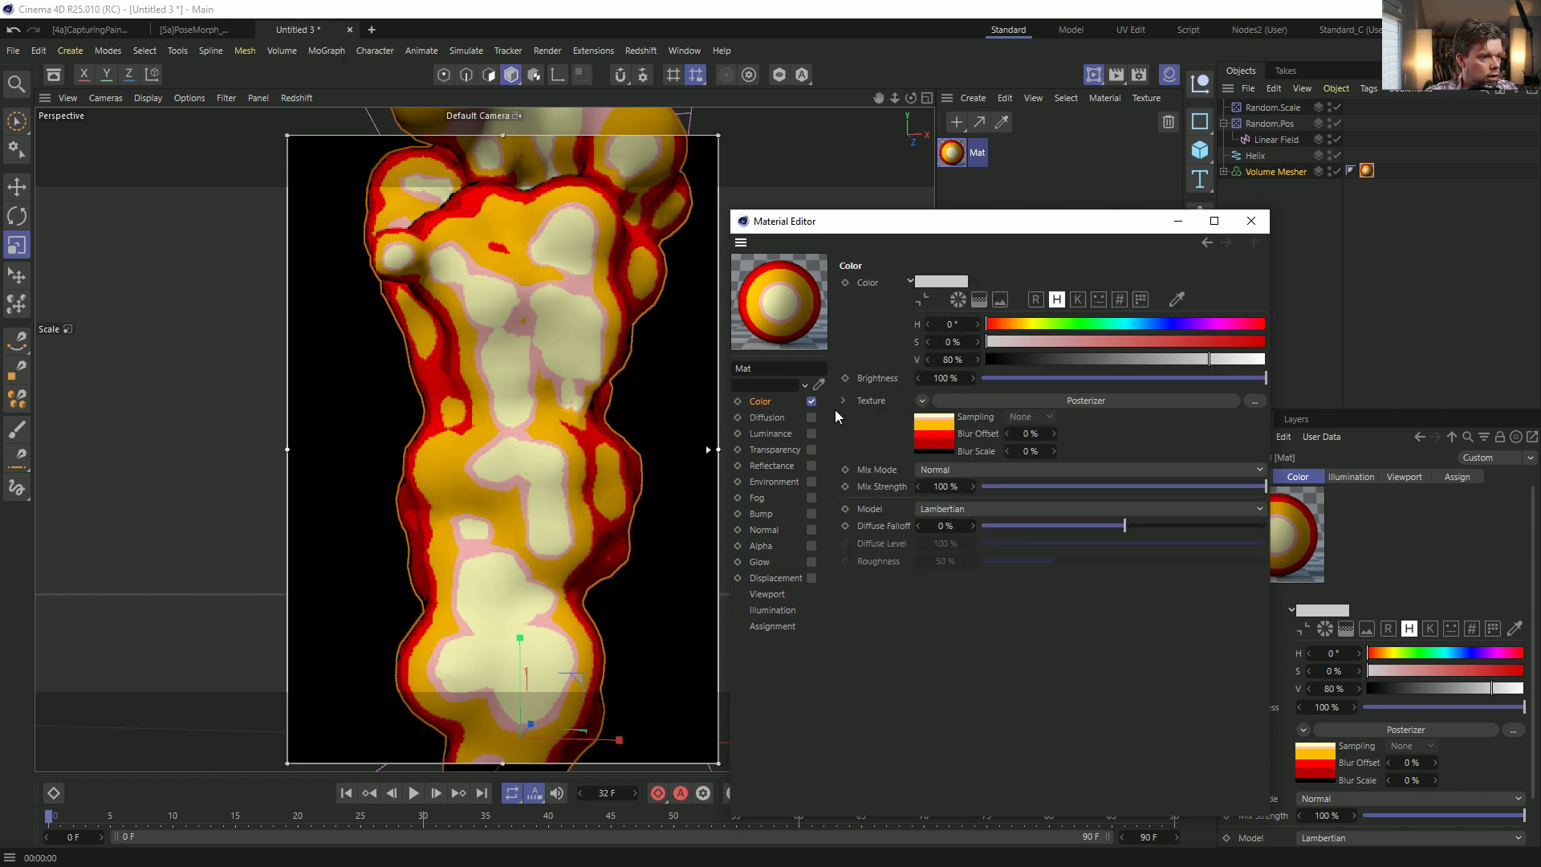
pyautogui.click(950, 429)
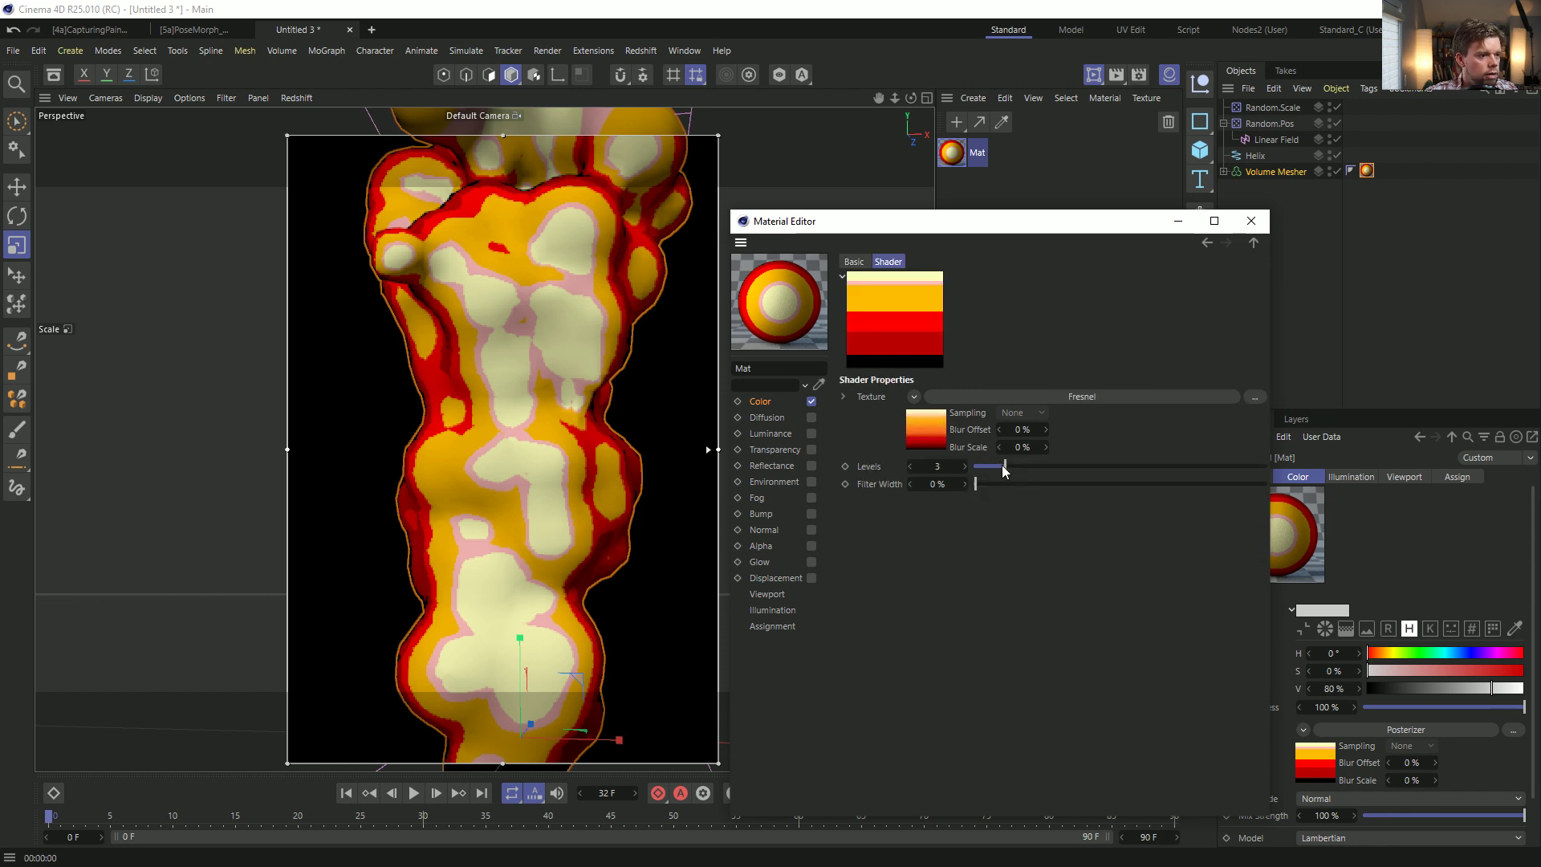
pyautogui.moveTo(1005, 470); pyautogui.dragTo(981, 474)
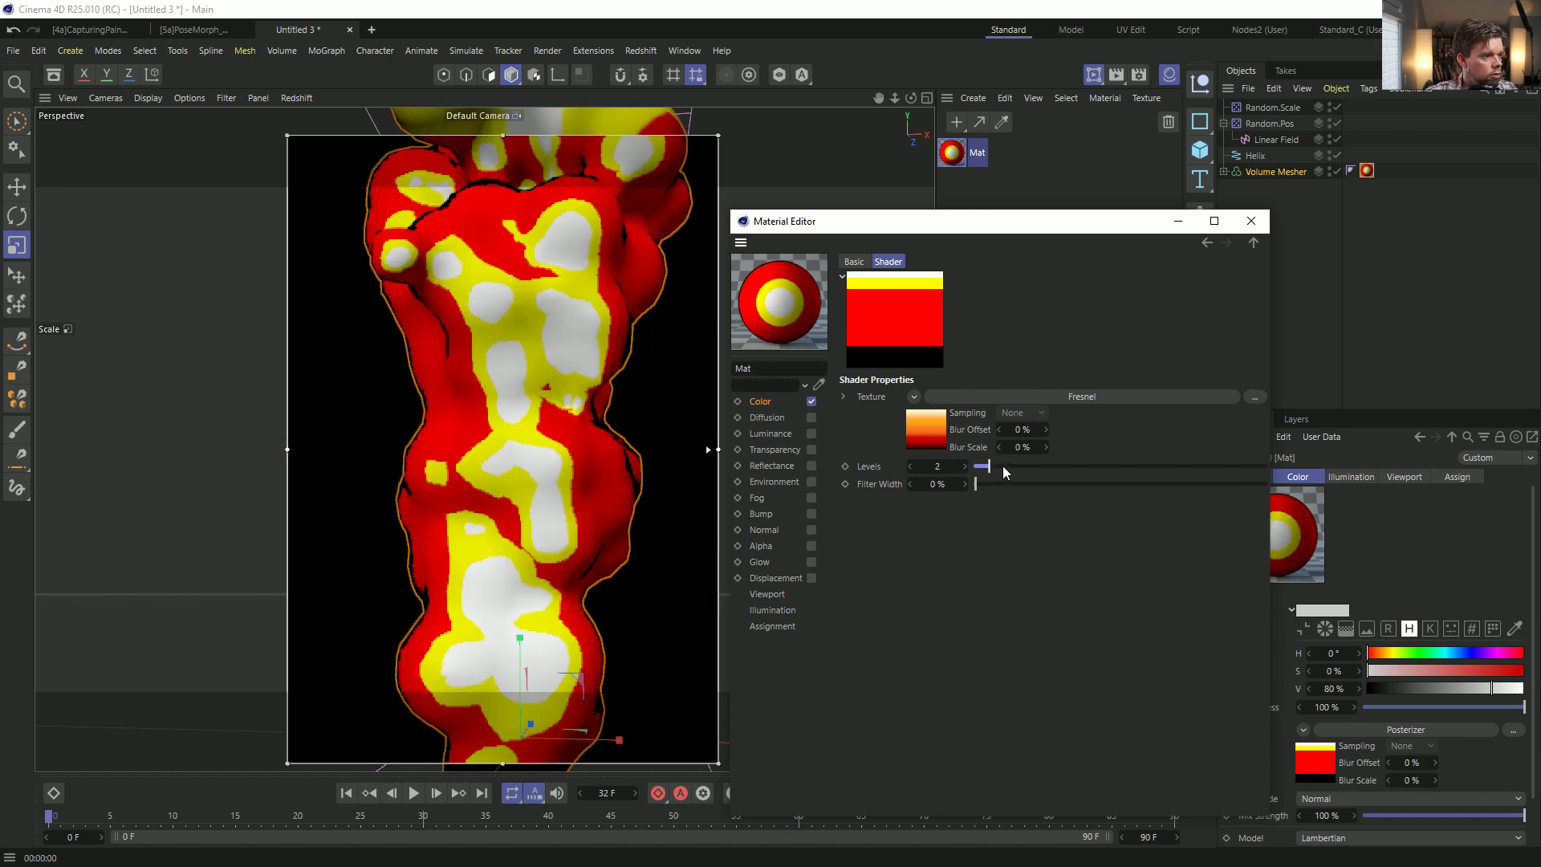
pyautogui.click(1007, 471)
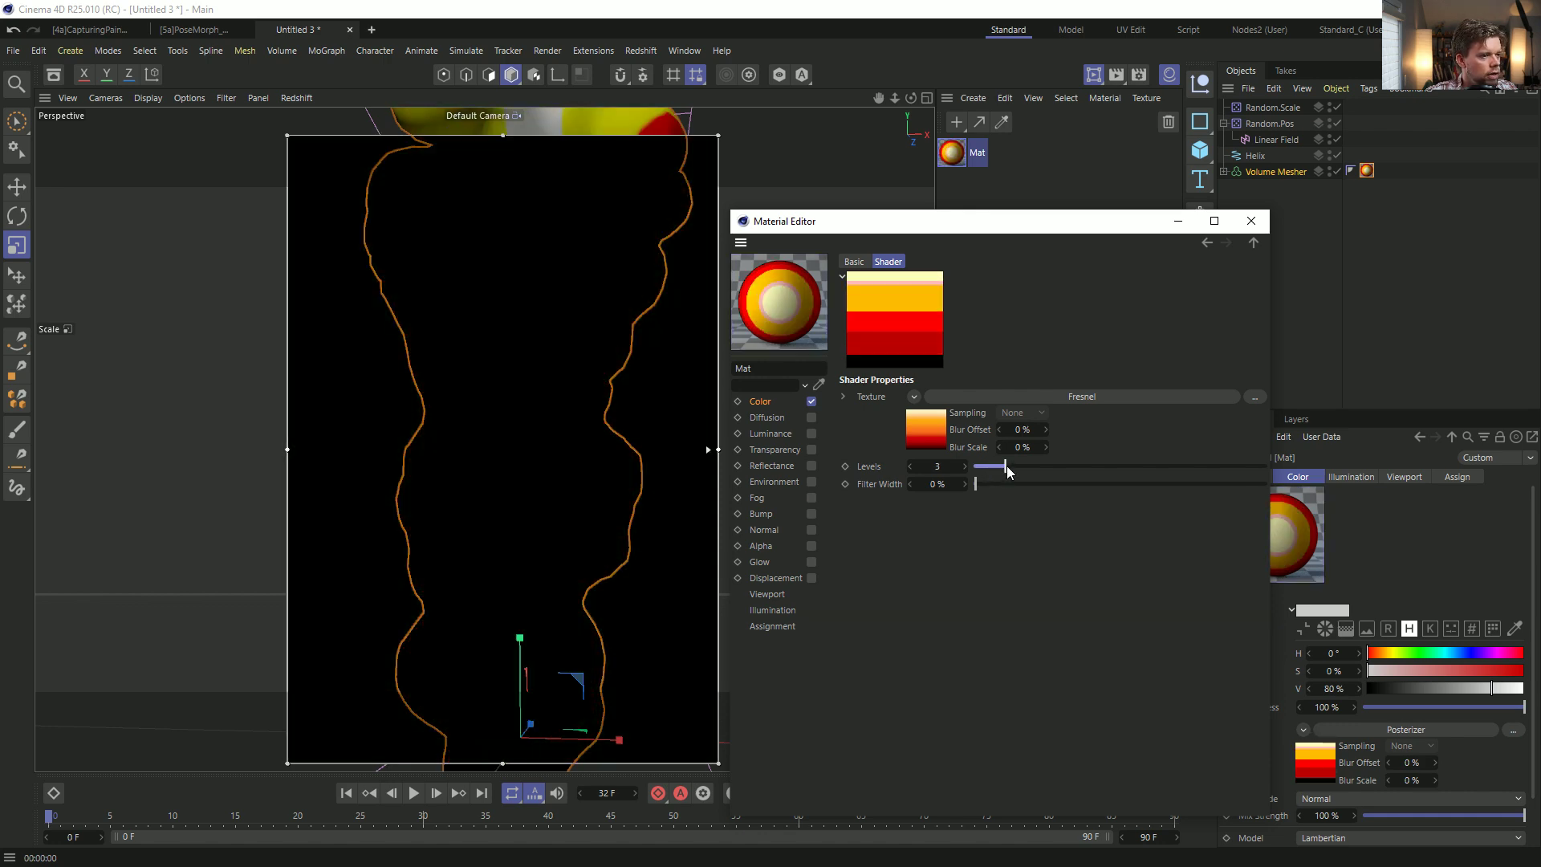
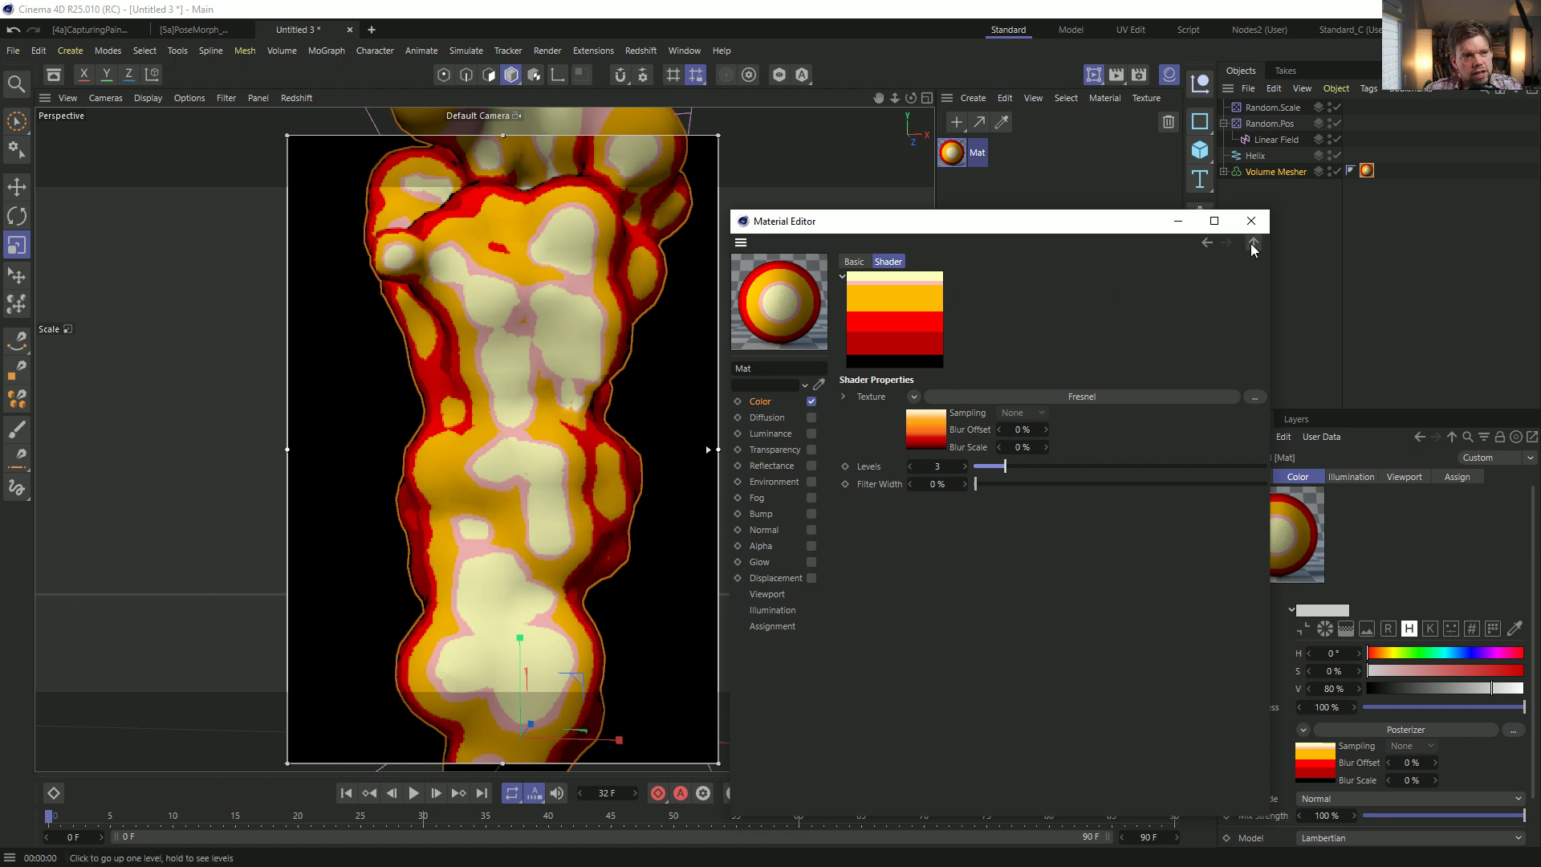
# Expand the Volume Mesher hierarchy and set Random.Pos's position variation to 397 cm in X, 393 cm in Y and 0 cm in Z.
pyautogui.click(1224, 171)
pyautogui.moveTo(1139, 222); pyautogui.dragTo(1108, 204)
pyautogui.click(1280, 123)
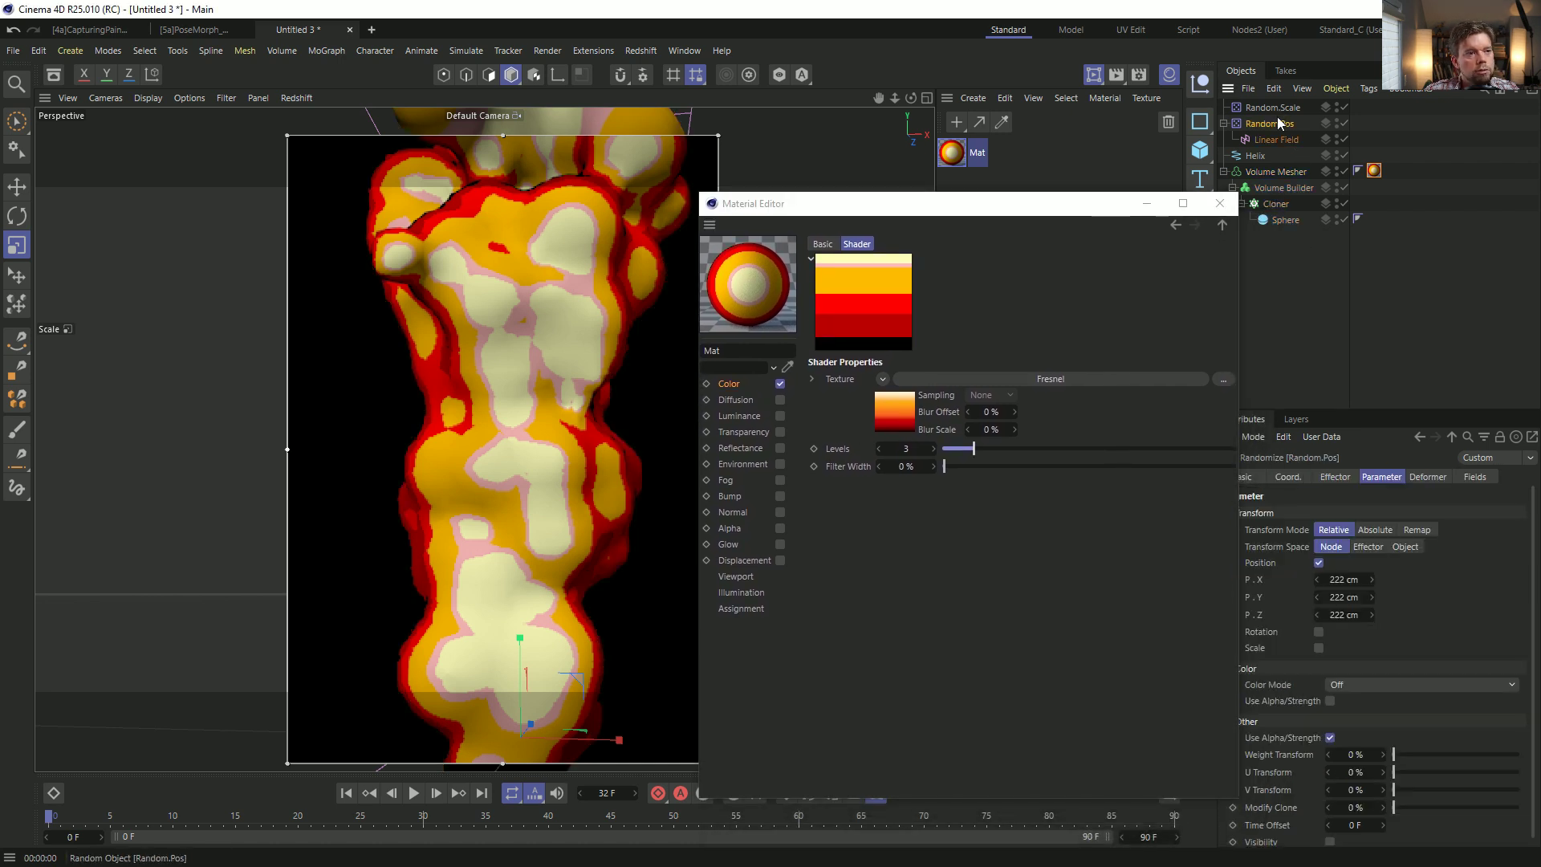
pyautogui.click(1277, 112)
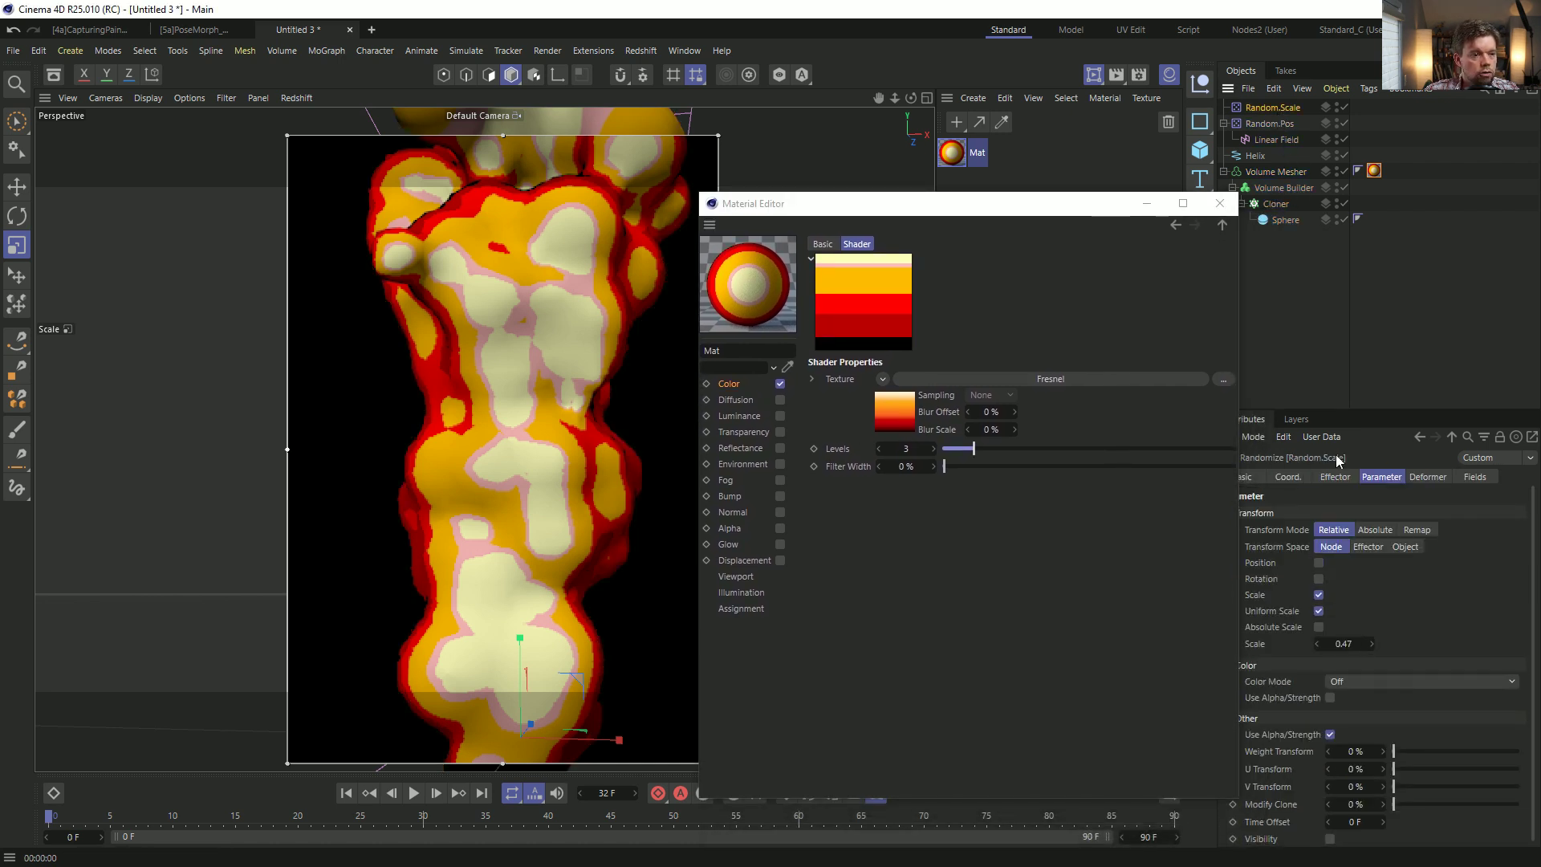
pyautogui.click(1276, 124)
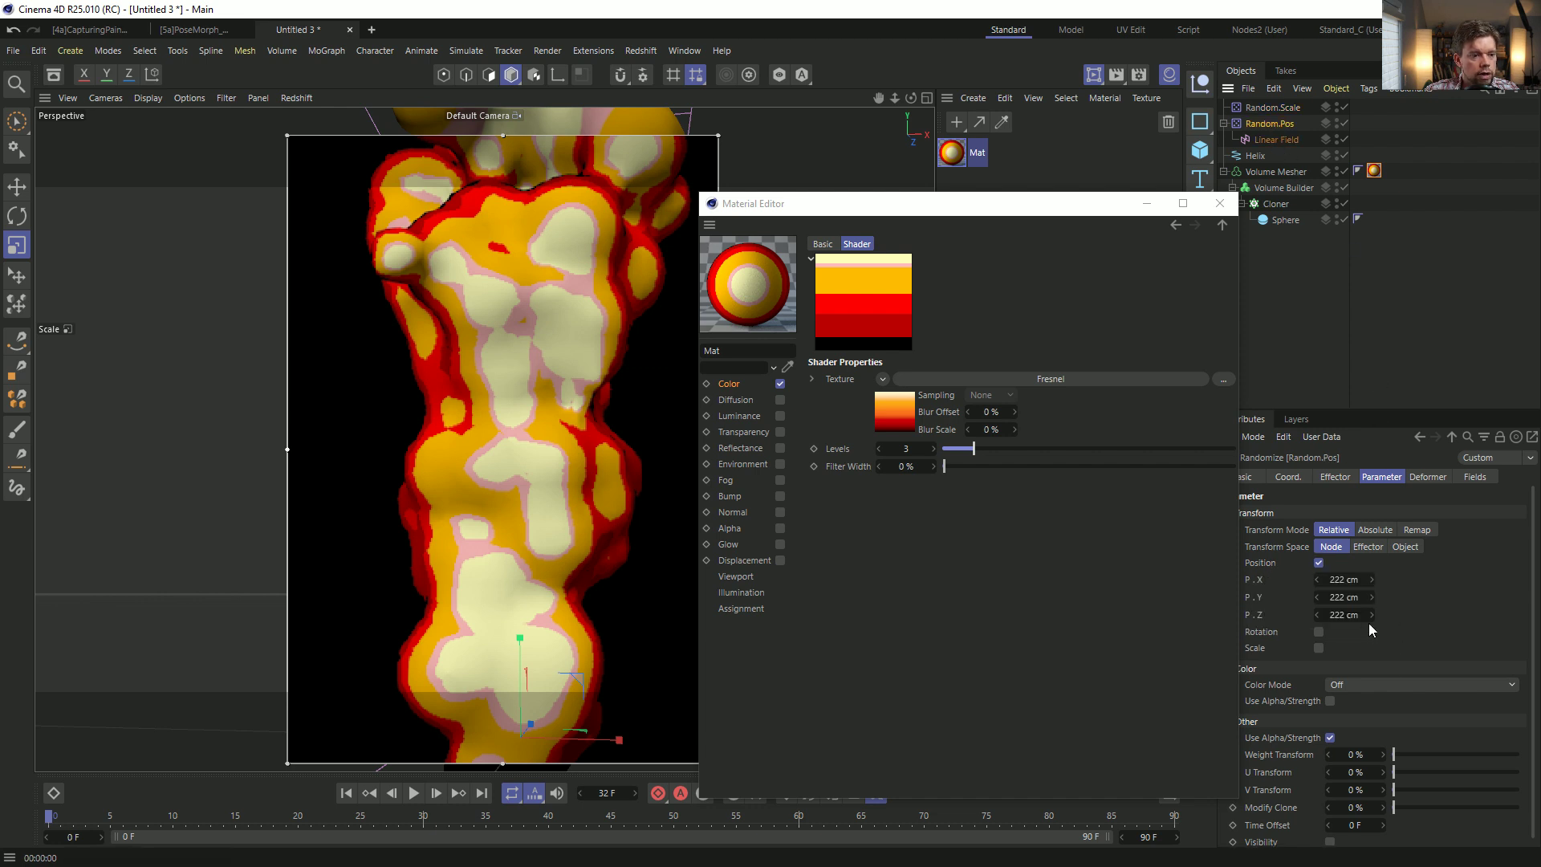
pyautogui.moveTo(1355, 582)
pyautogui.mouseDown()
pyautogui.moveTo(1412, 581)
pyautogui.moveTo(1386, 581)
pyautogui.moveTo(1348, 617)
pyautogui.moveTo(1396, 597)
pyautogui.moveTo(1363, 581)
pyautogui.moveTo(1356, 599)
pyautogui.mouseUp()
pyautogui.write('0')
pyautogui.press('Return')
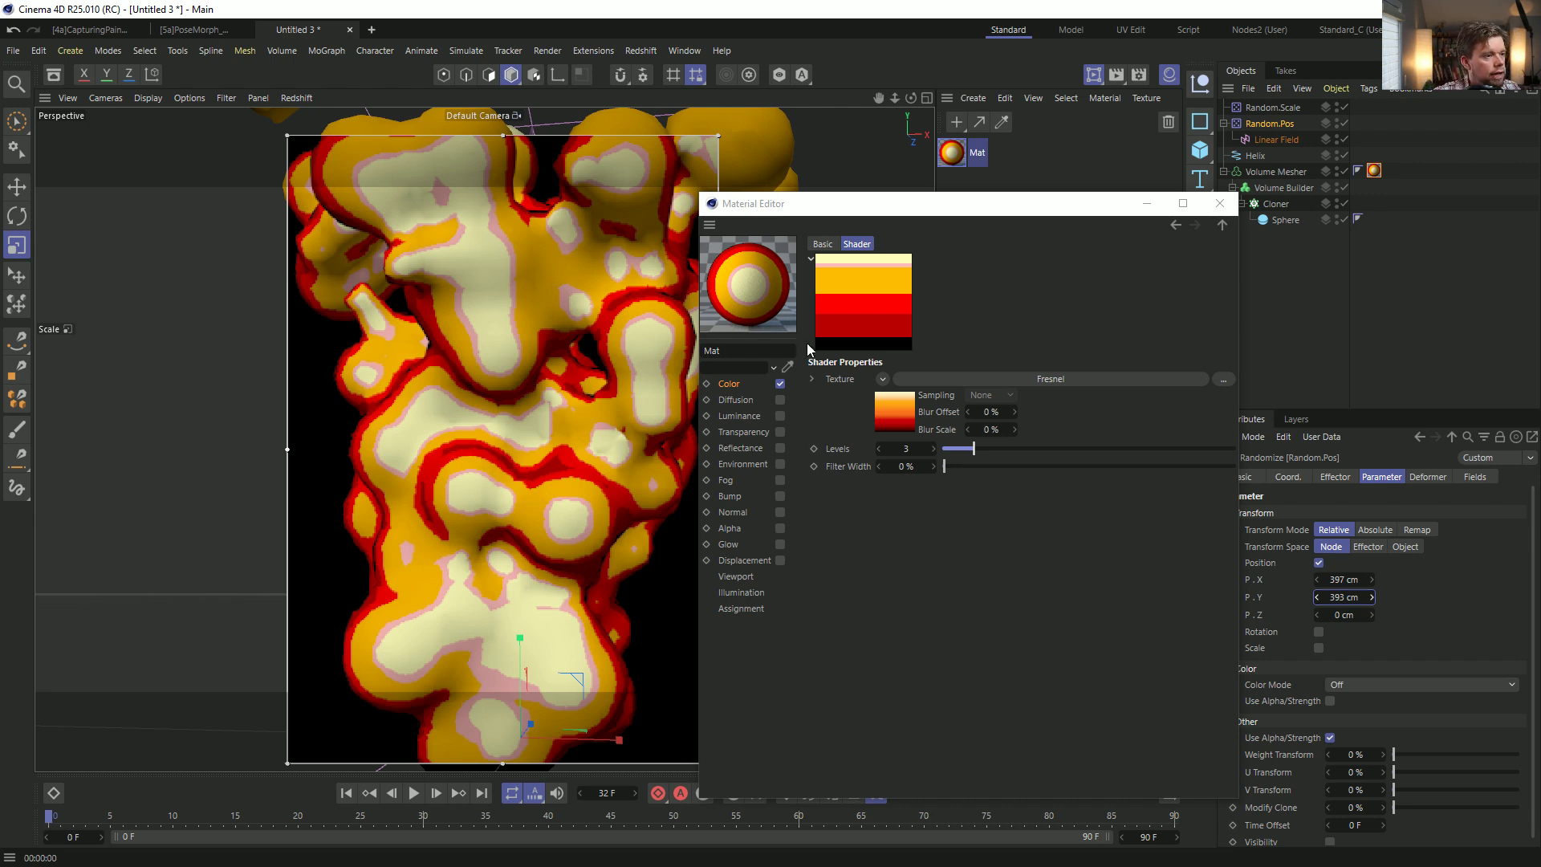
# Copy the Color channel's flame-colored Posterizer shader and paste it into the Diffusion channel's texture.
pyautogui.click(756, 383)
pyautogui.click(890, 383)
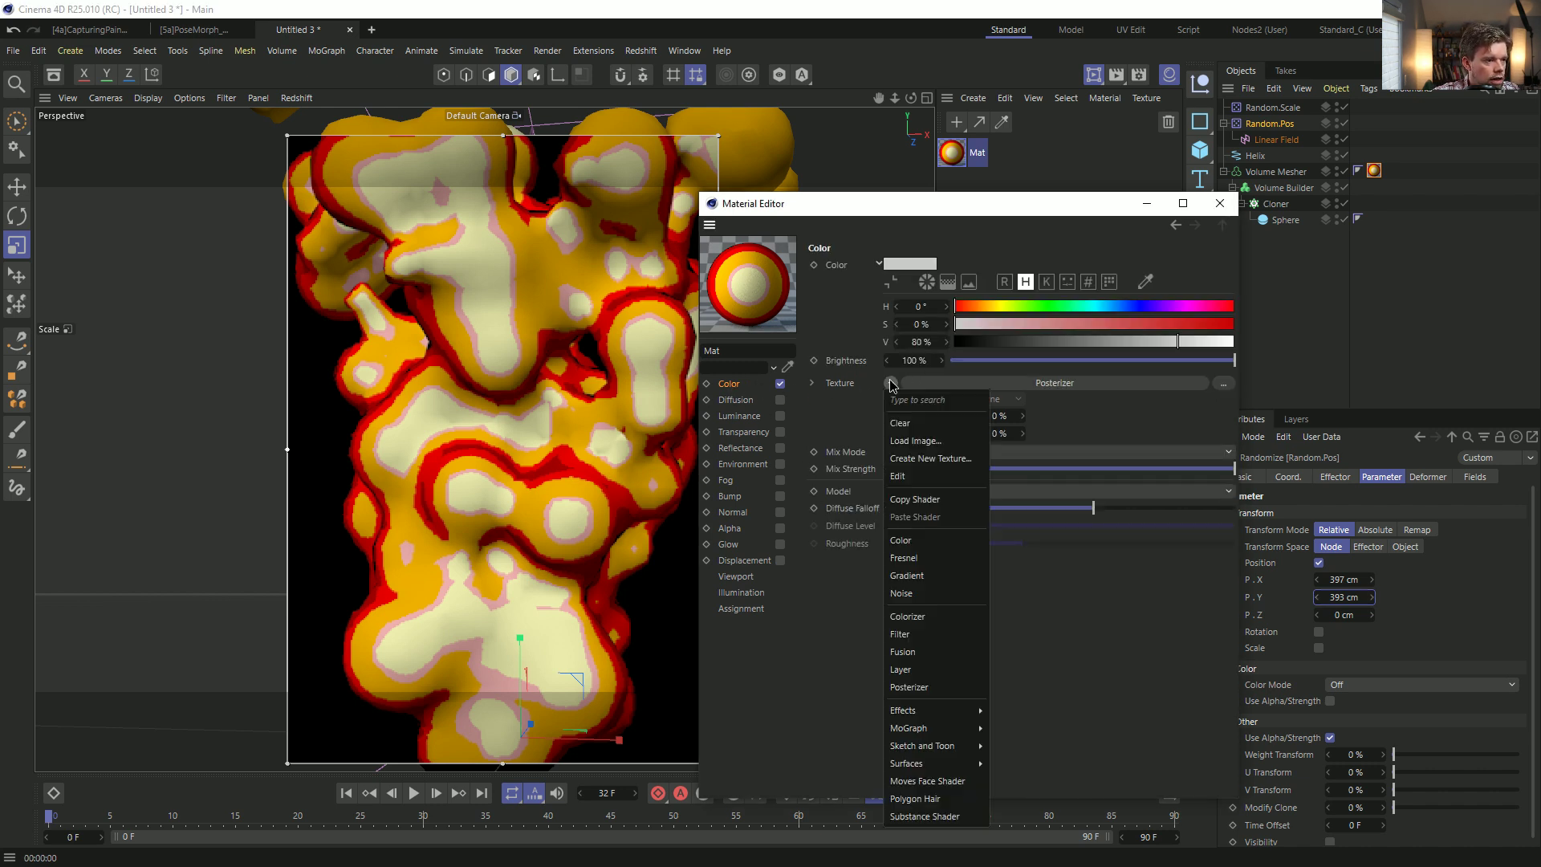
pyautogui.click(940, 505)
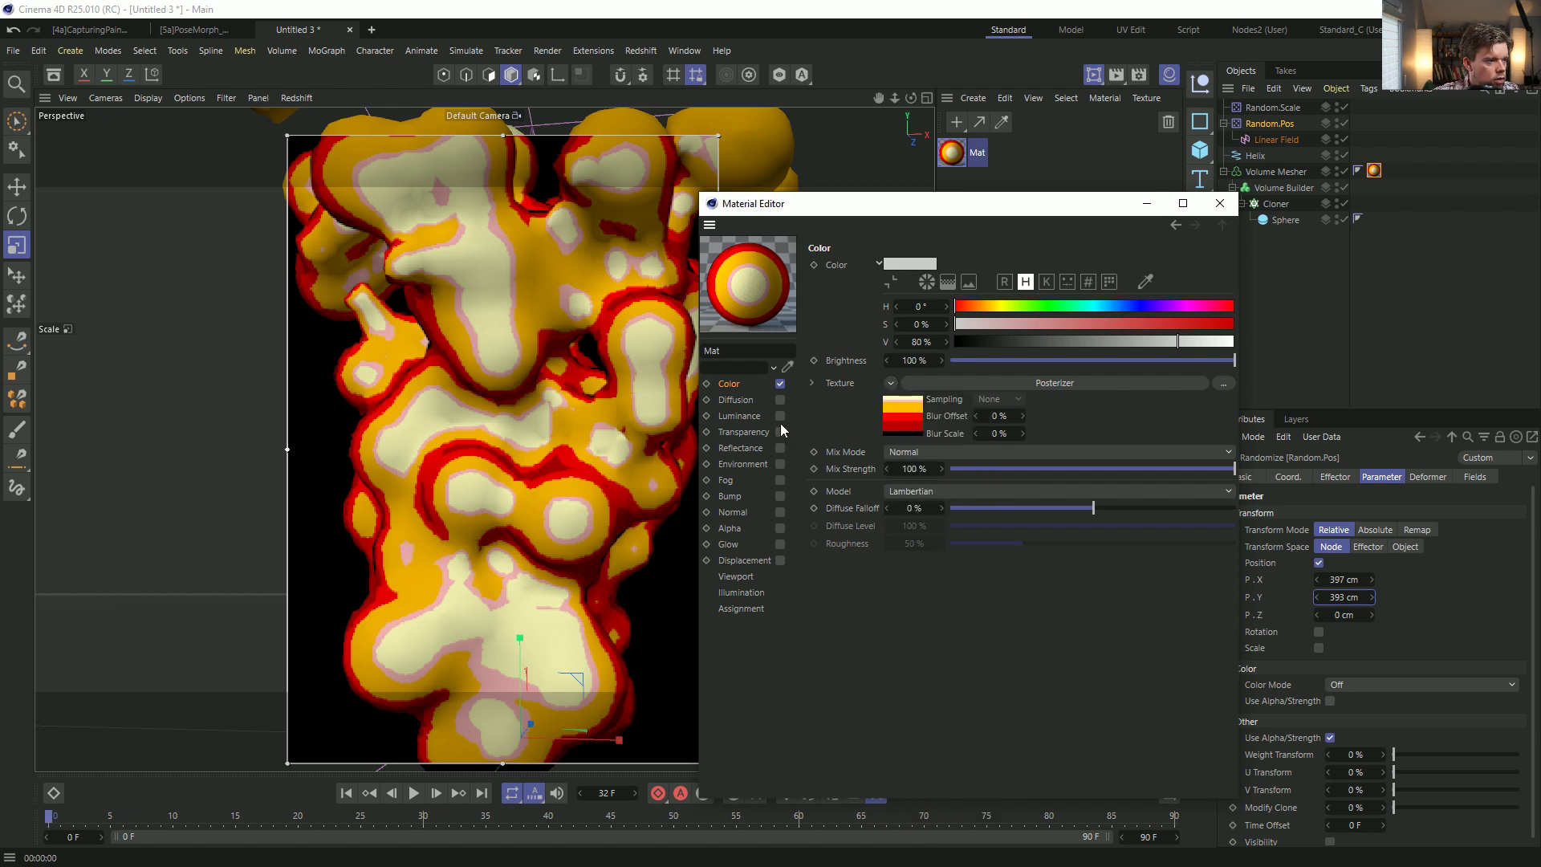
pyautogui.click(743, 402)
pyautogui.moveTo(813, 404); pyautogui.dragTo(947, 339)
# Replace the Fresnel inside the Color channel's Posterizer with a Falloff shader and set the Posterizer to 2 levels.
pyautogui.click(752, 388)
pyautogui.click(911, 417)
pyautogui.click(883, 379)
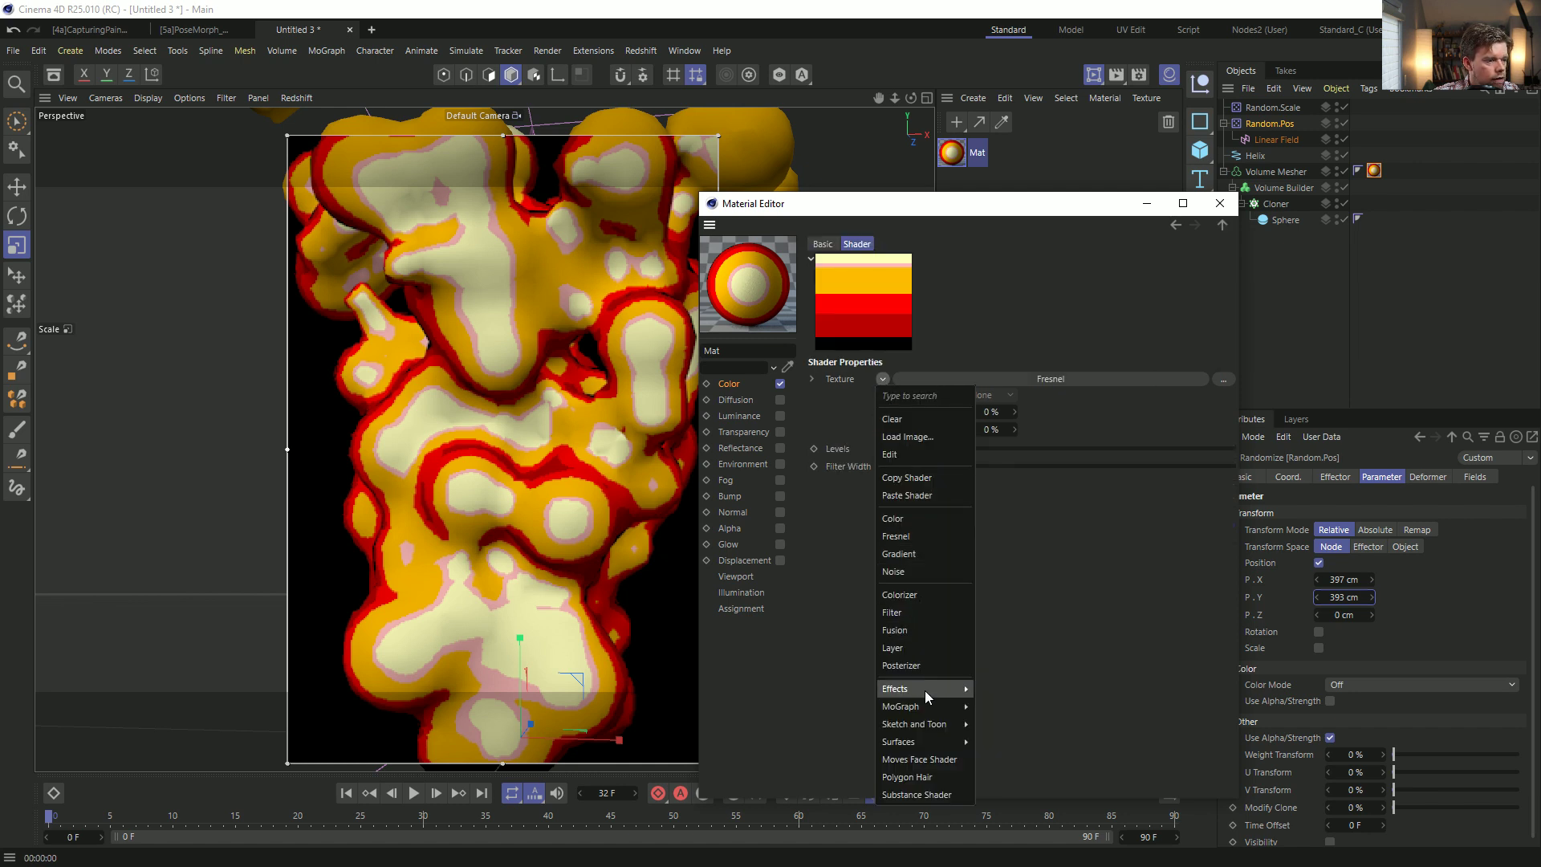
pyautogui.moveTo(925, 690)
pyautogui.click(982, 571)
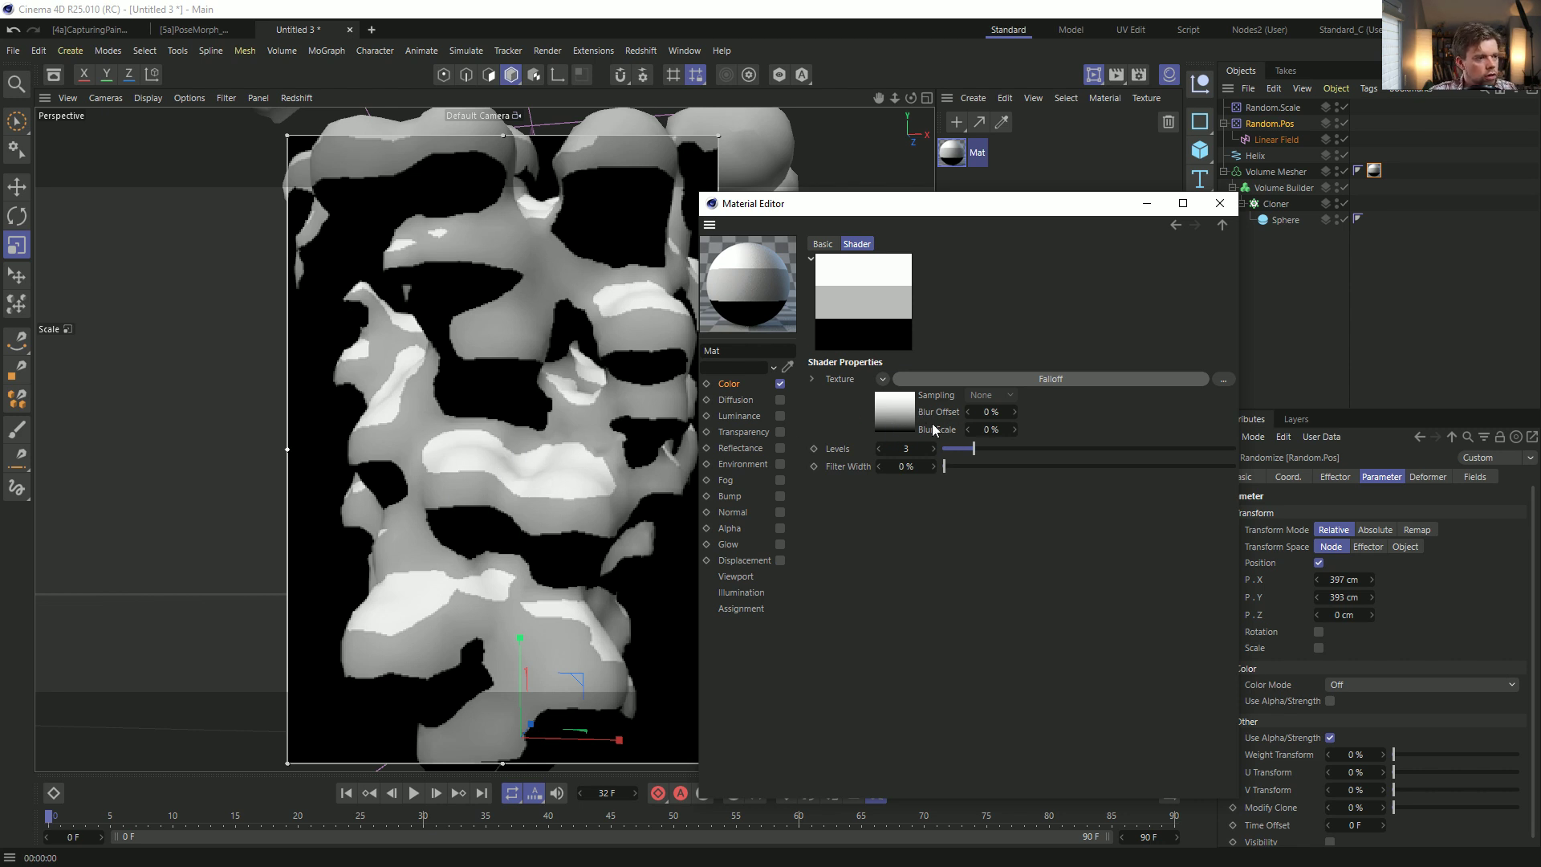
pyautogui.click(880, 454)
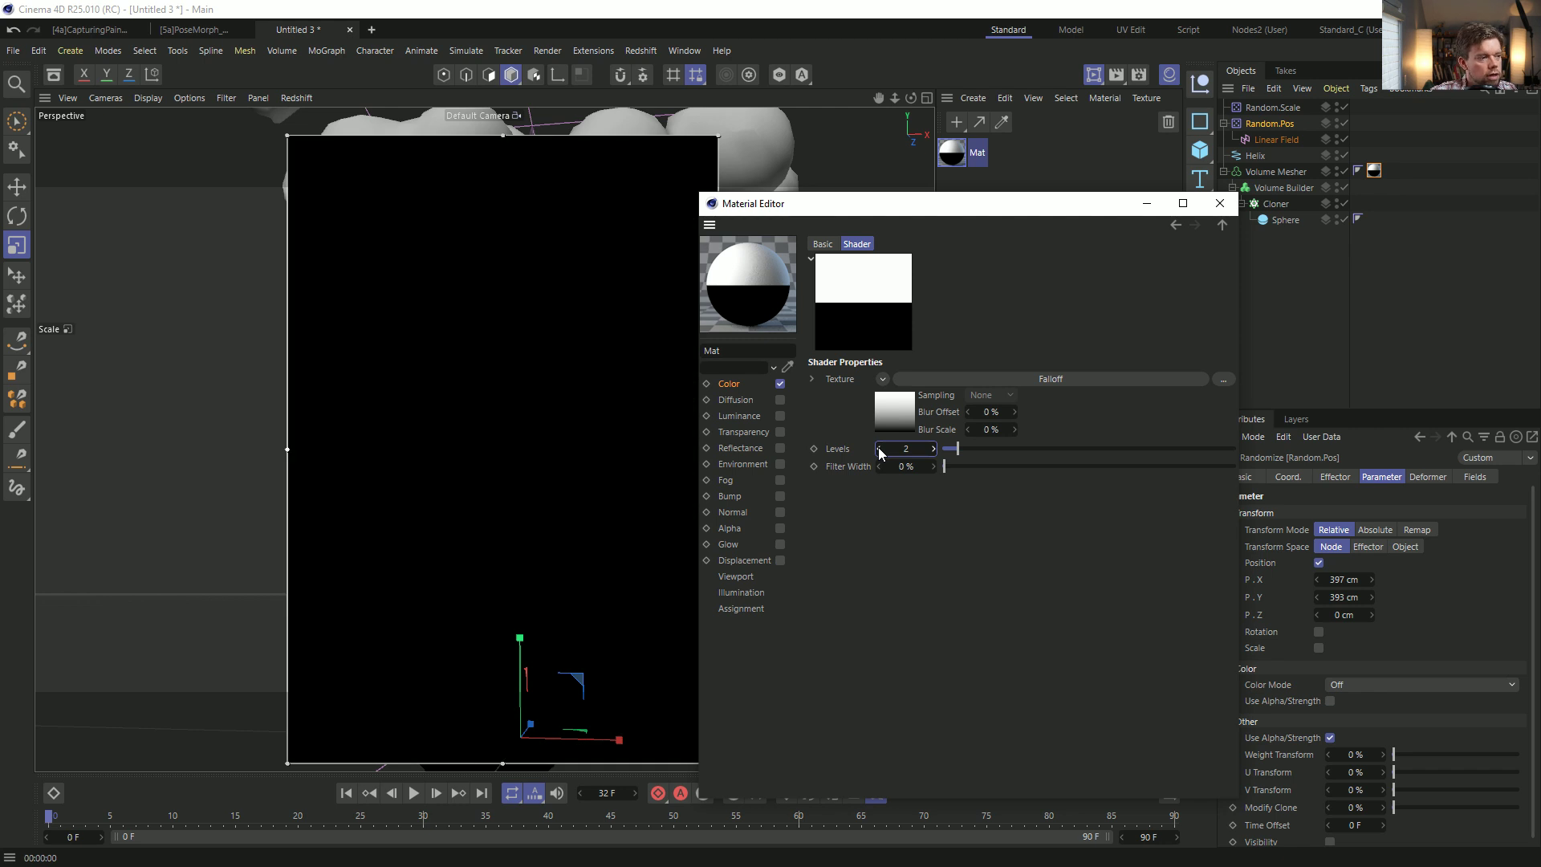
# Move the black knot of the Falloff gradient closer to its middle and invert the gradient.
pyautogui.click(888, 410)
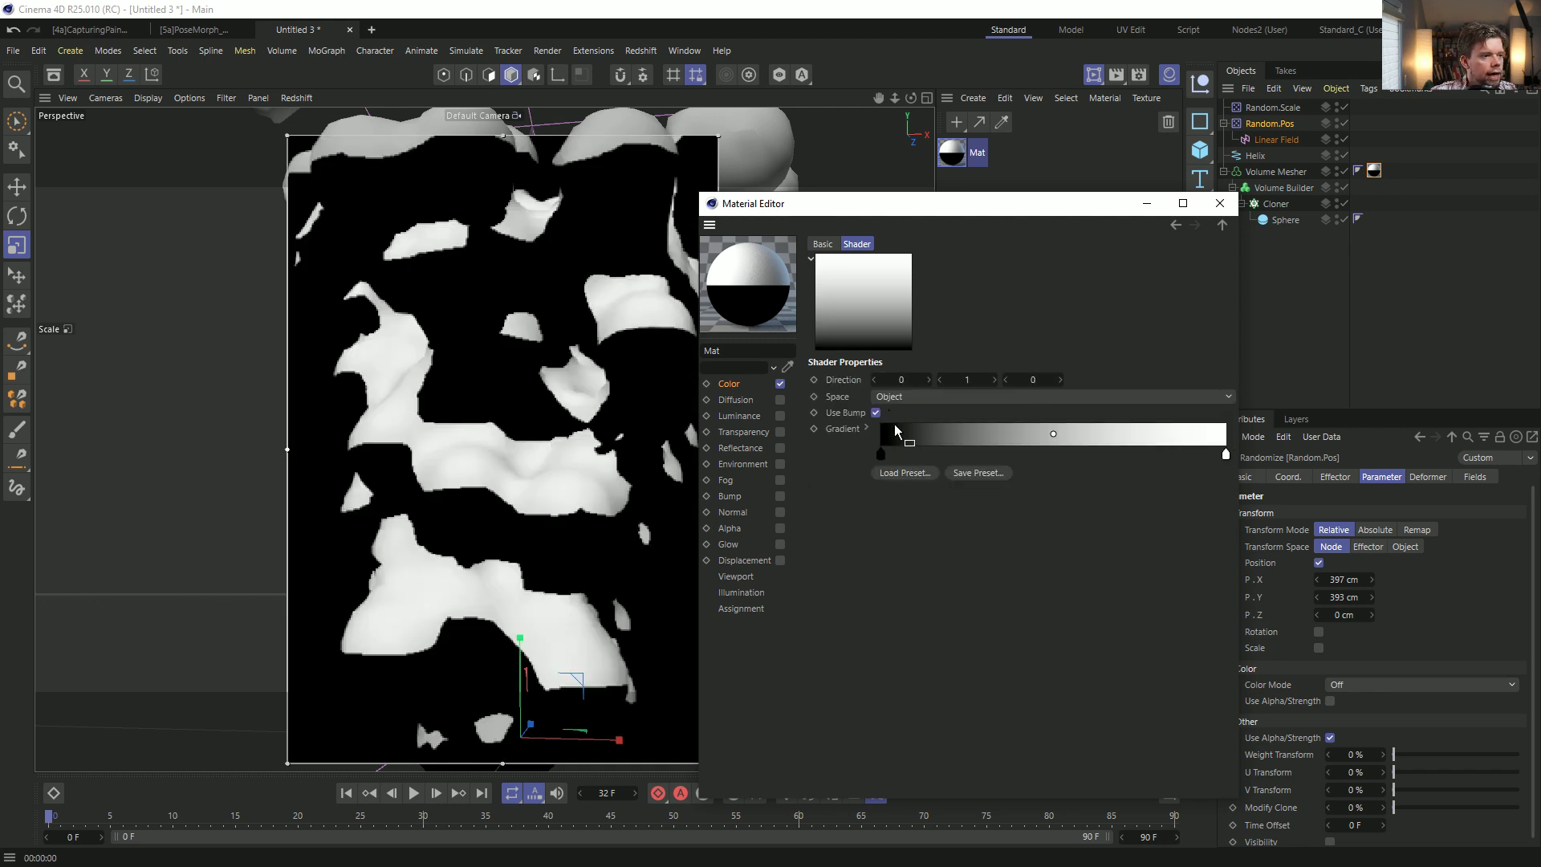
pyautogui.moveTo(882, 454); pyautogui.dragTo(1013, 454)
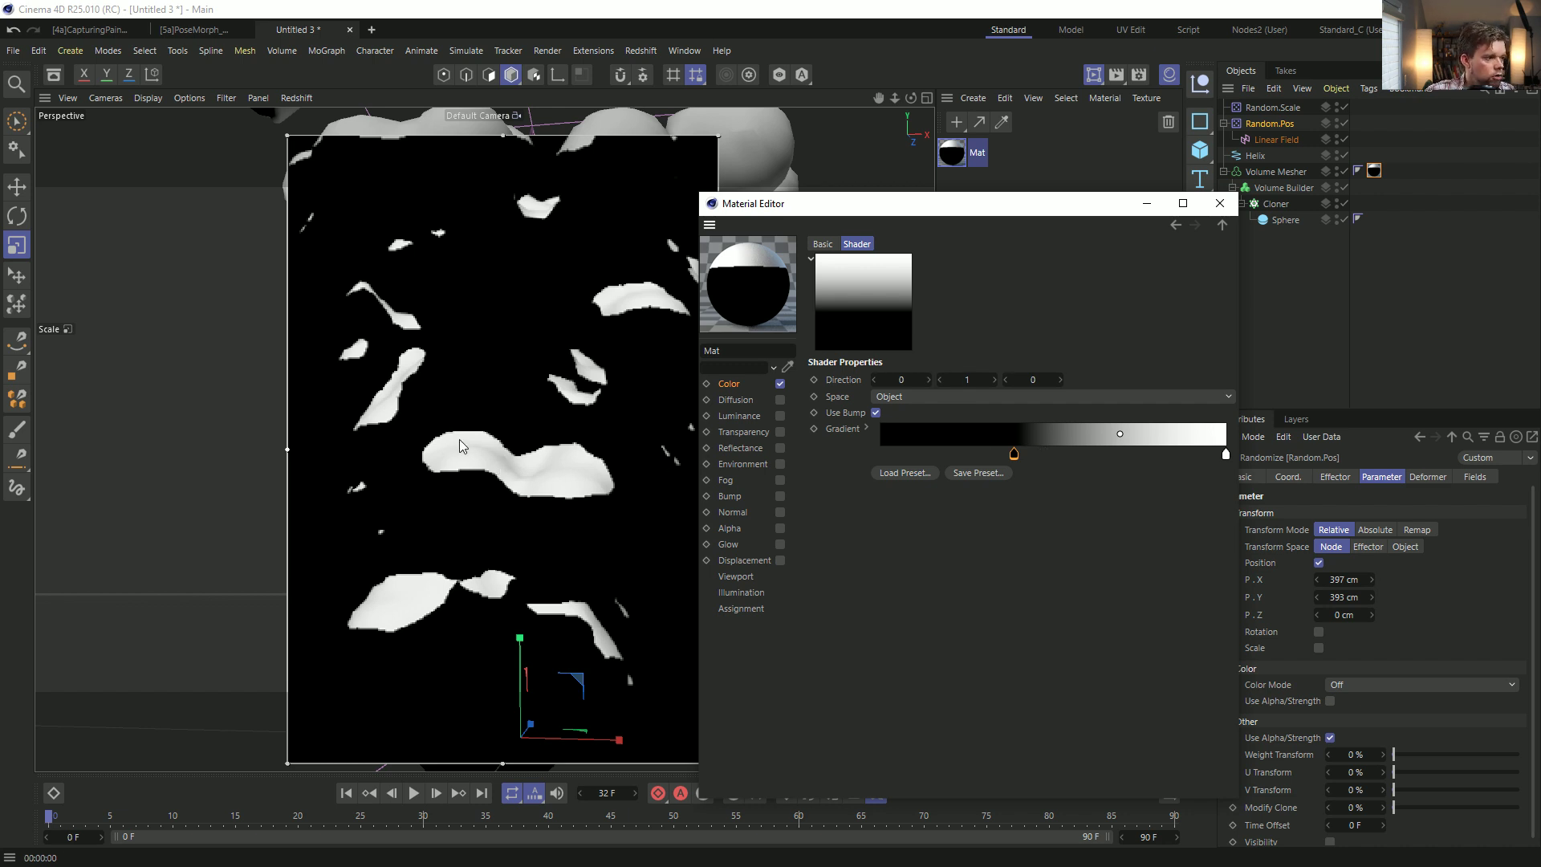
pyautogui.rightClick(1042, 435)
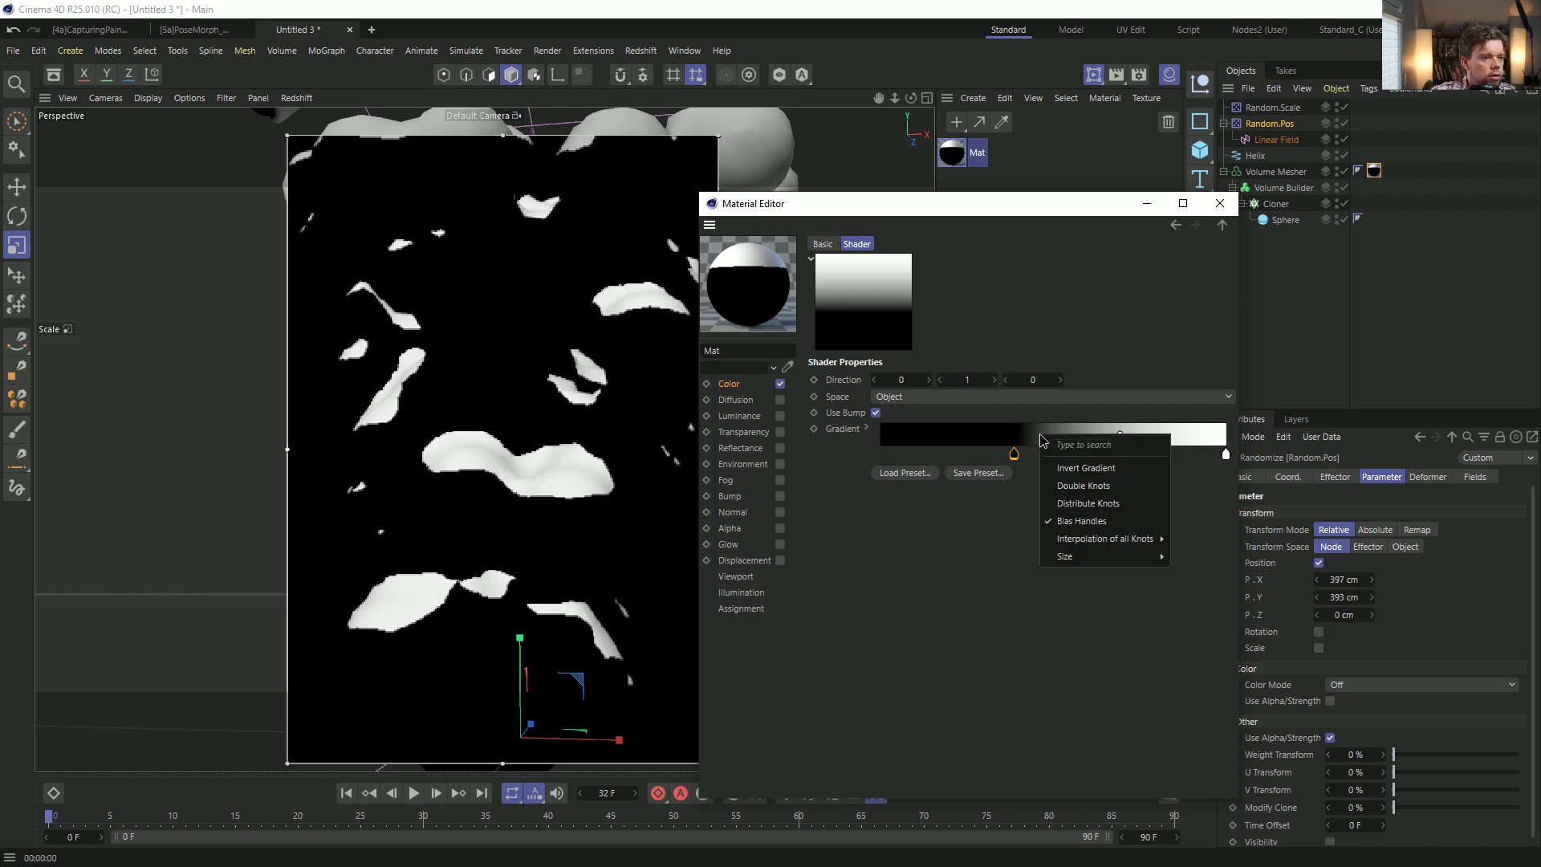
pyautogui.click(1070, 468)
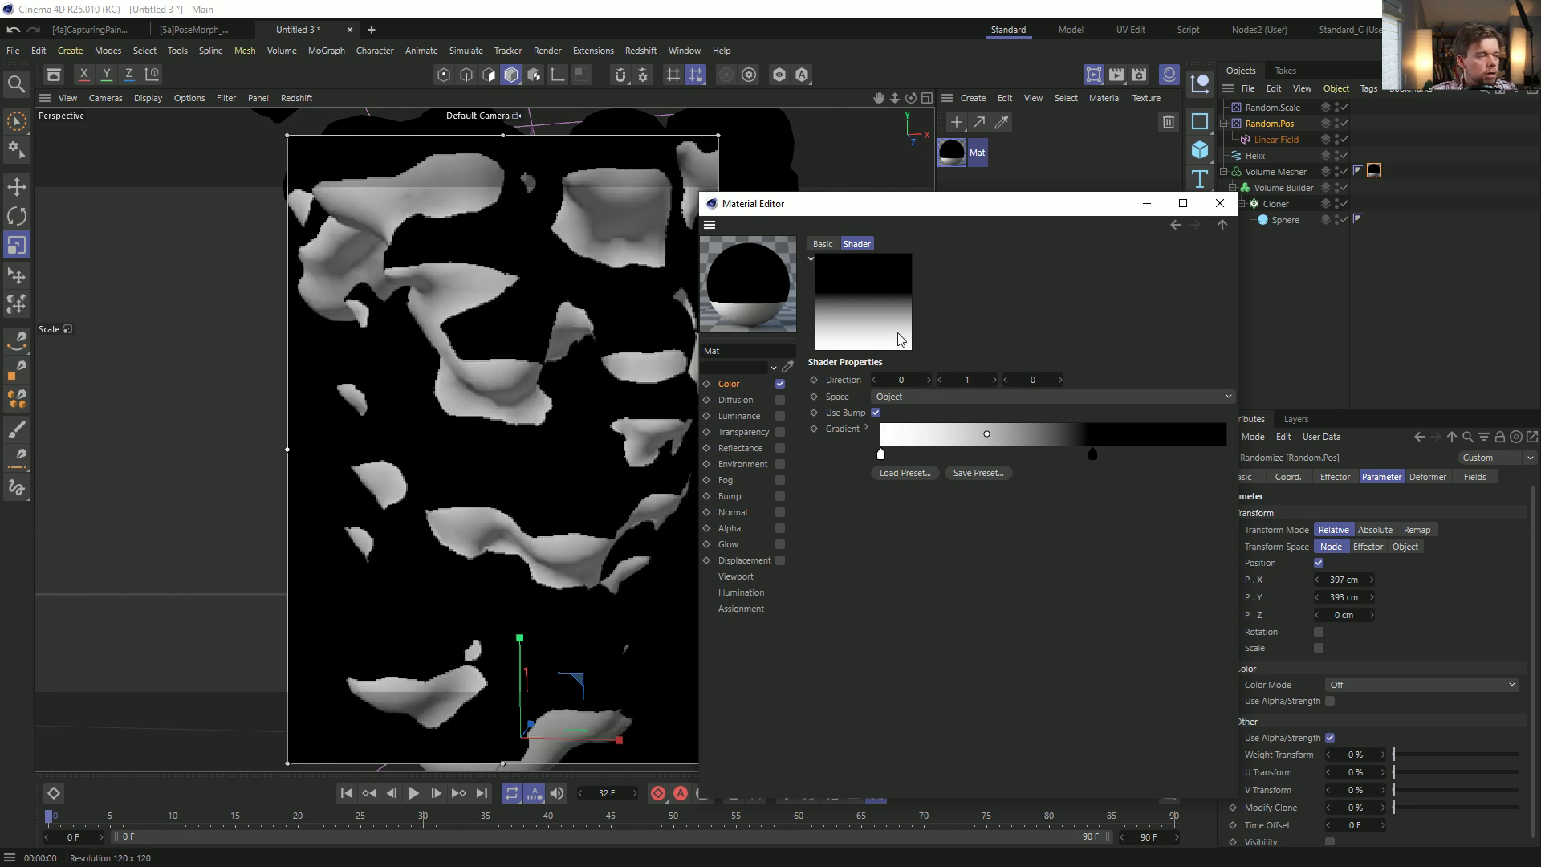
# Set the Color channel's Posterizer back to 3 levels.
pyautogui.click(740, 383)
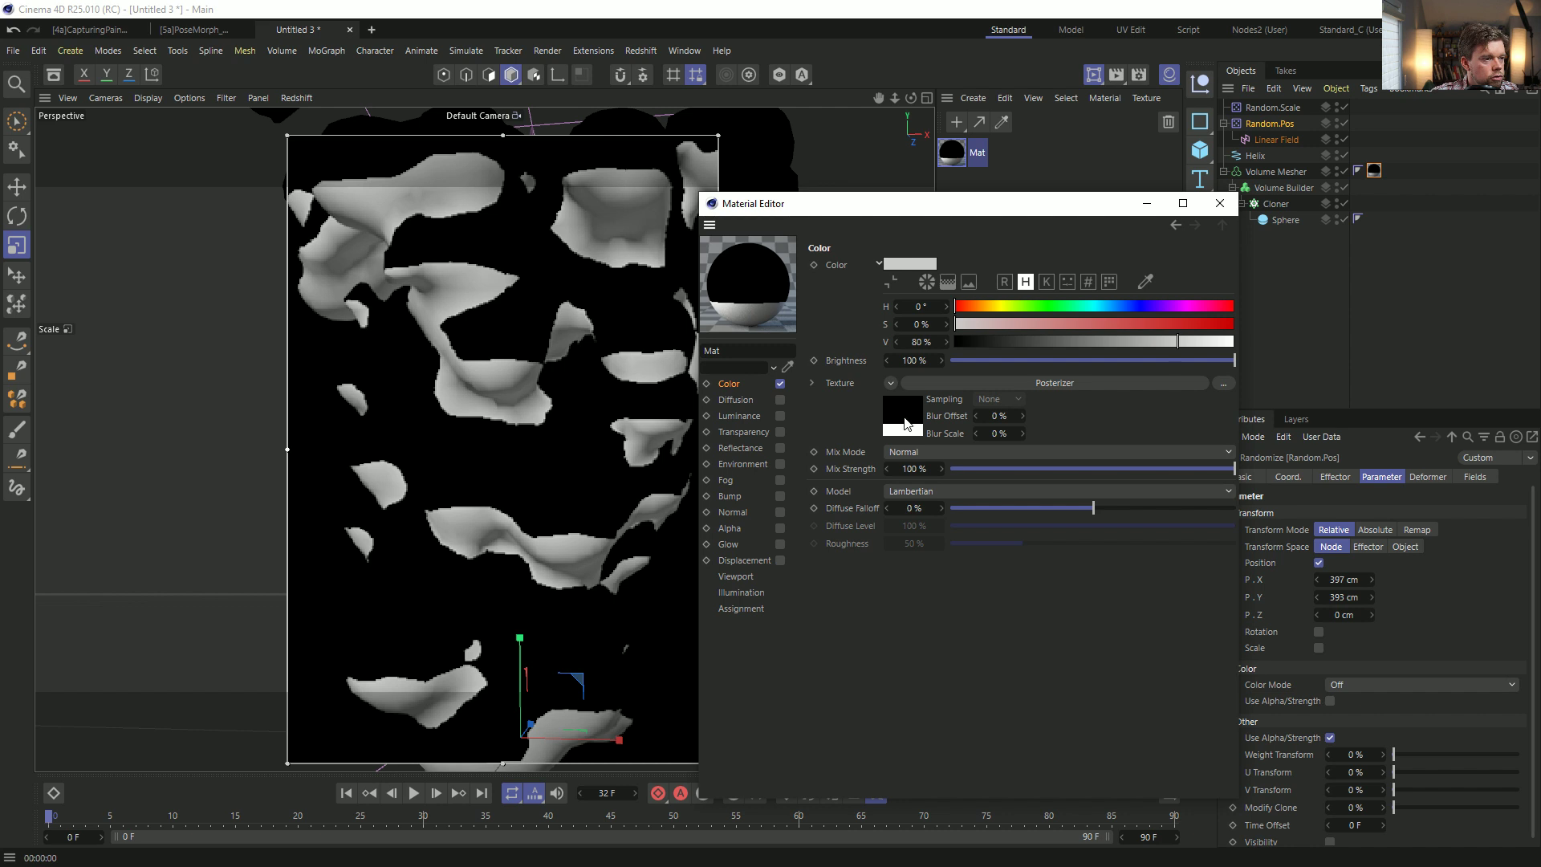
pyautogui.click(905, 423)
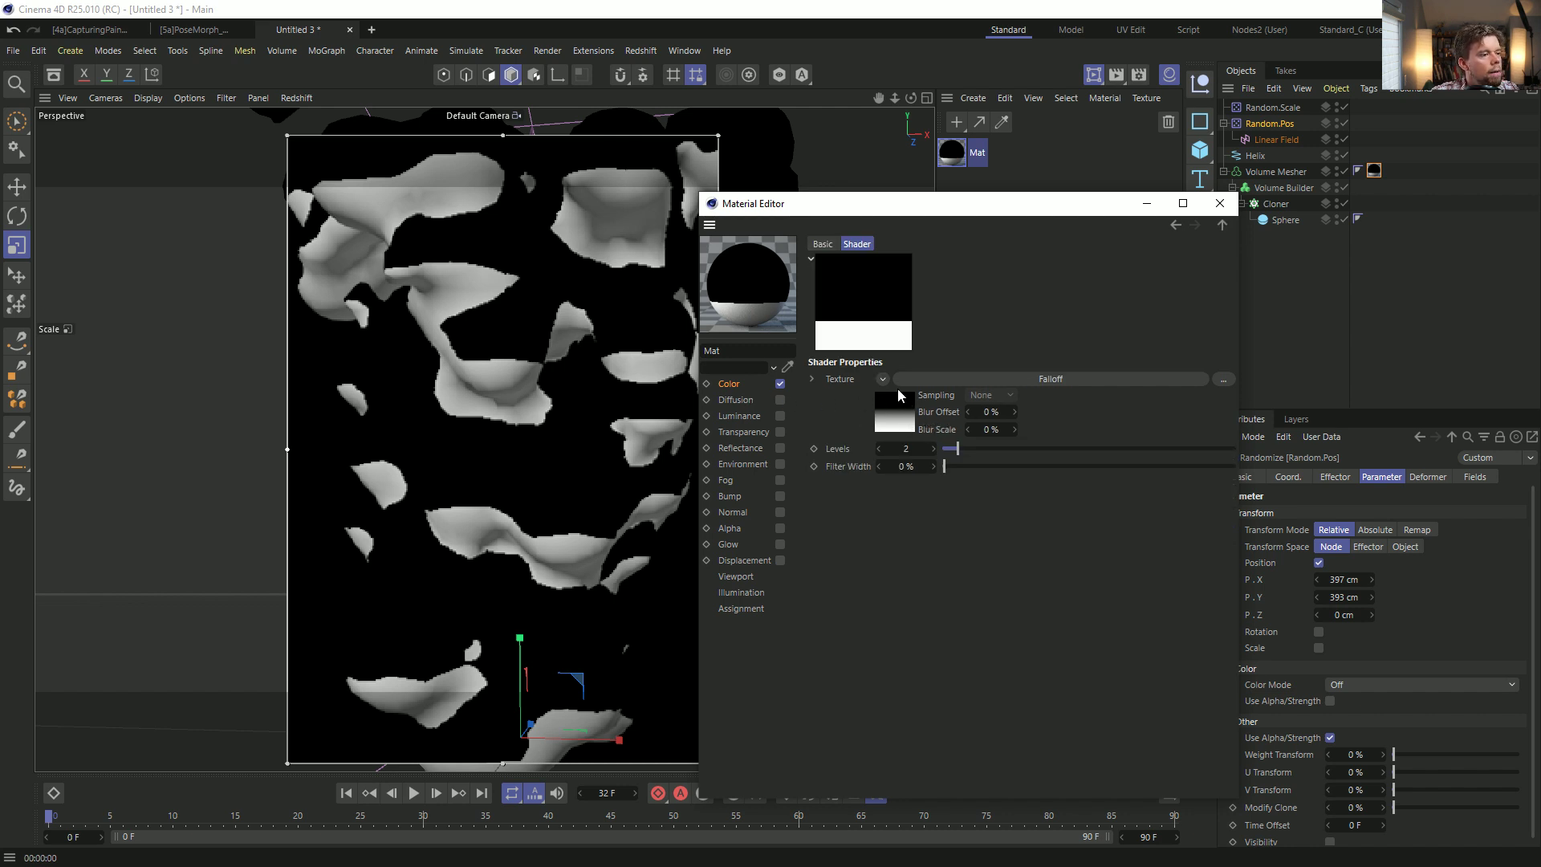
pyautogui.click(883, 409)
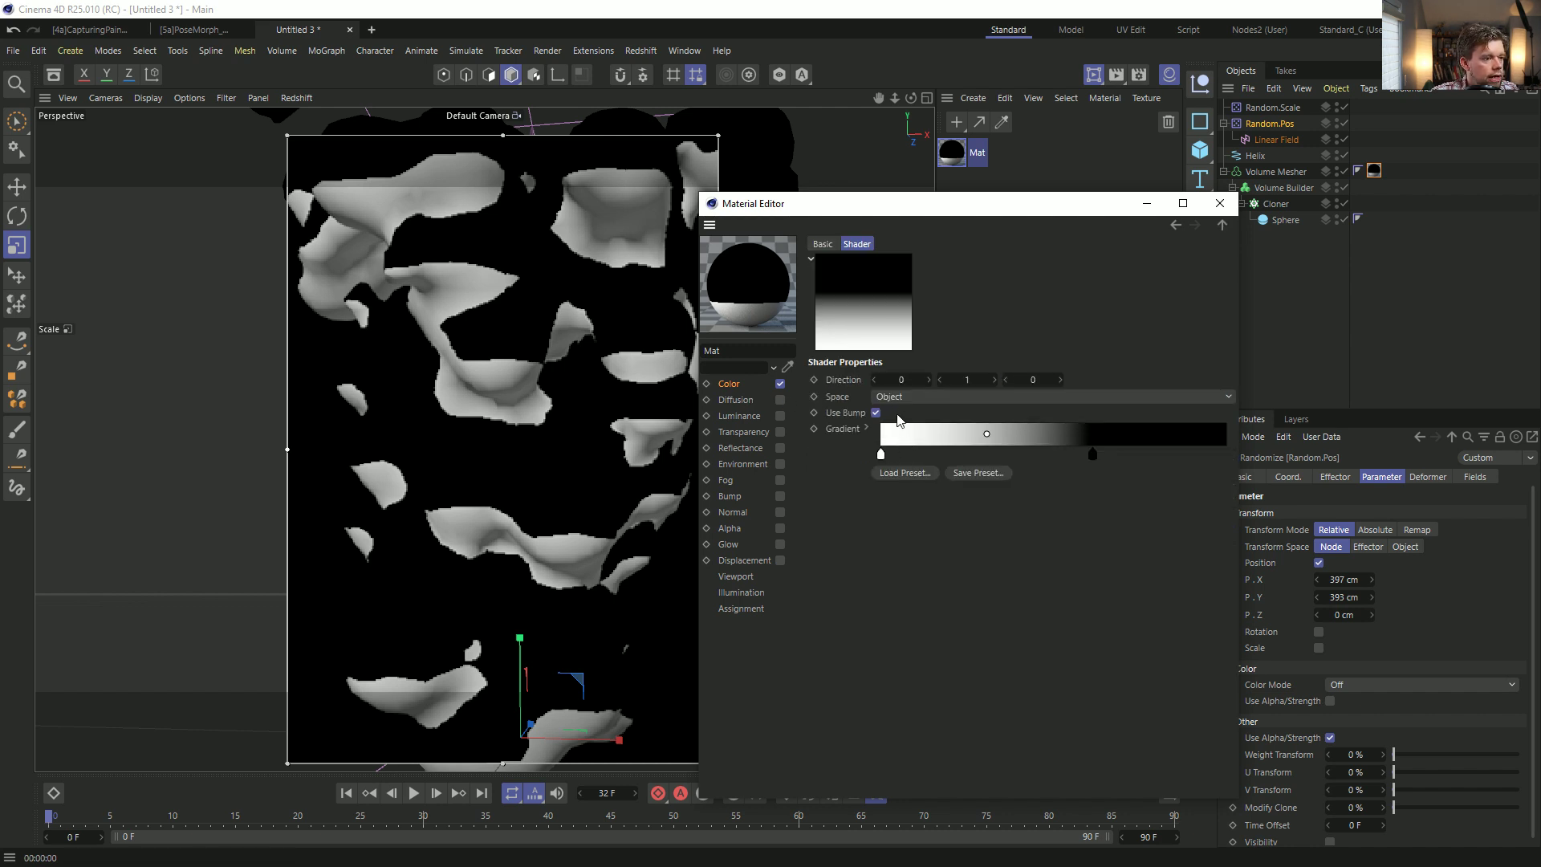
pyautogui.click(1176, 225)
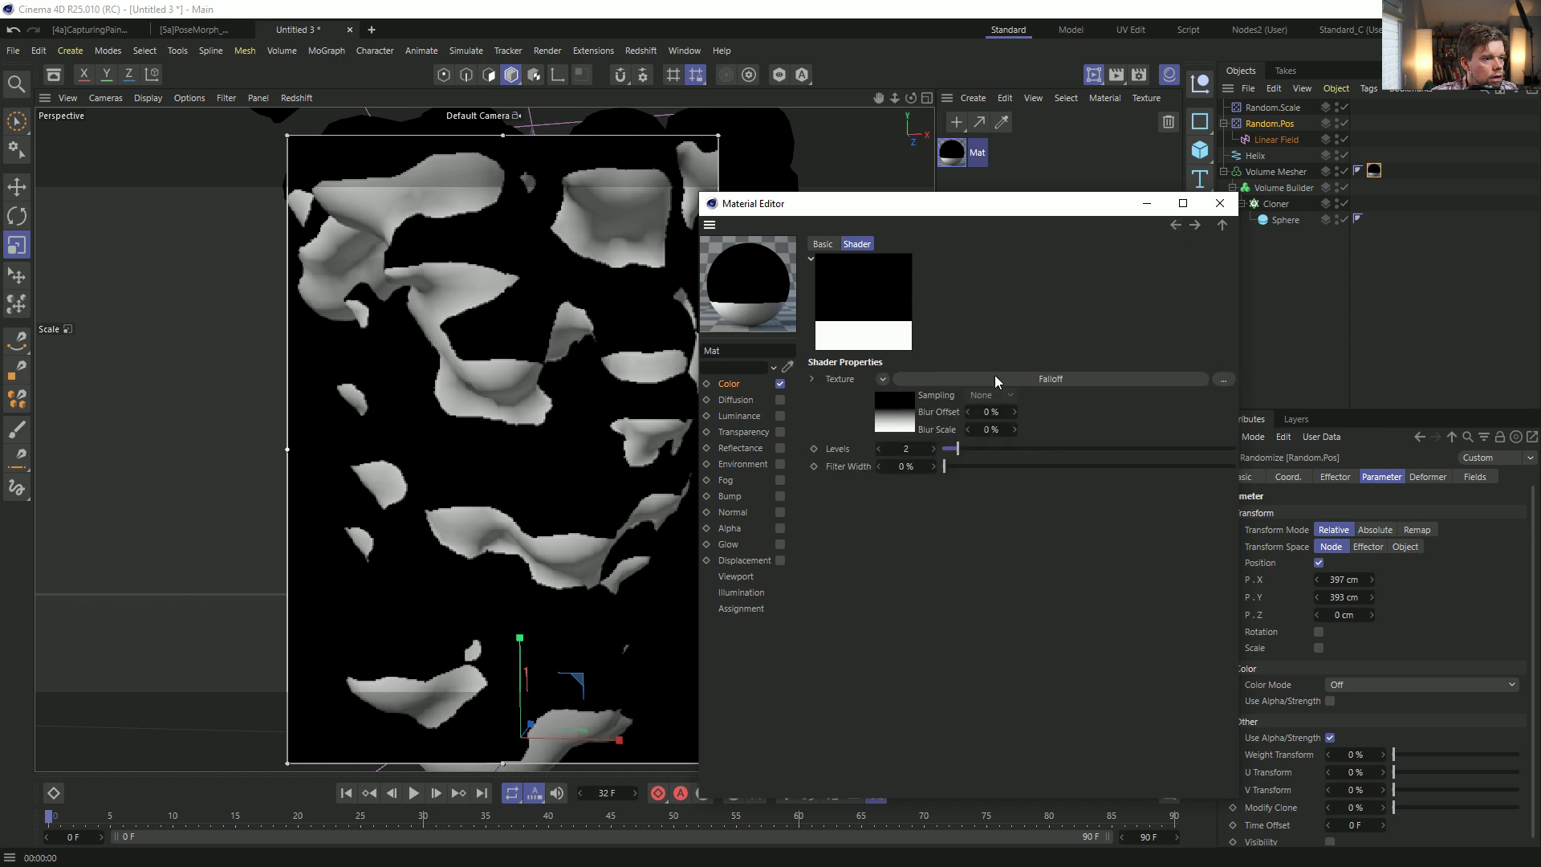
pyautogui.click(932, 450)
# Set the Falloff shader's space to Camera and its direction to 1, 0, 0.
pyautogui.click(901, 419)
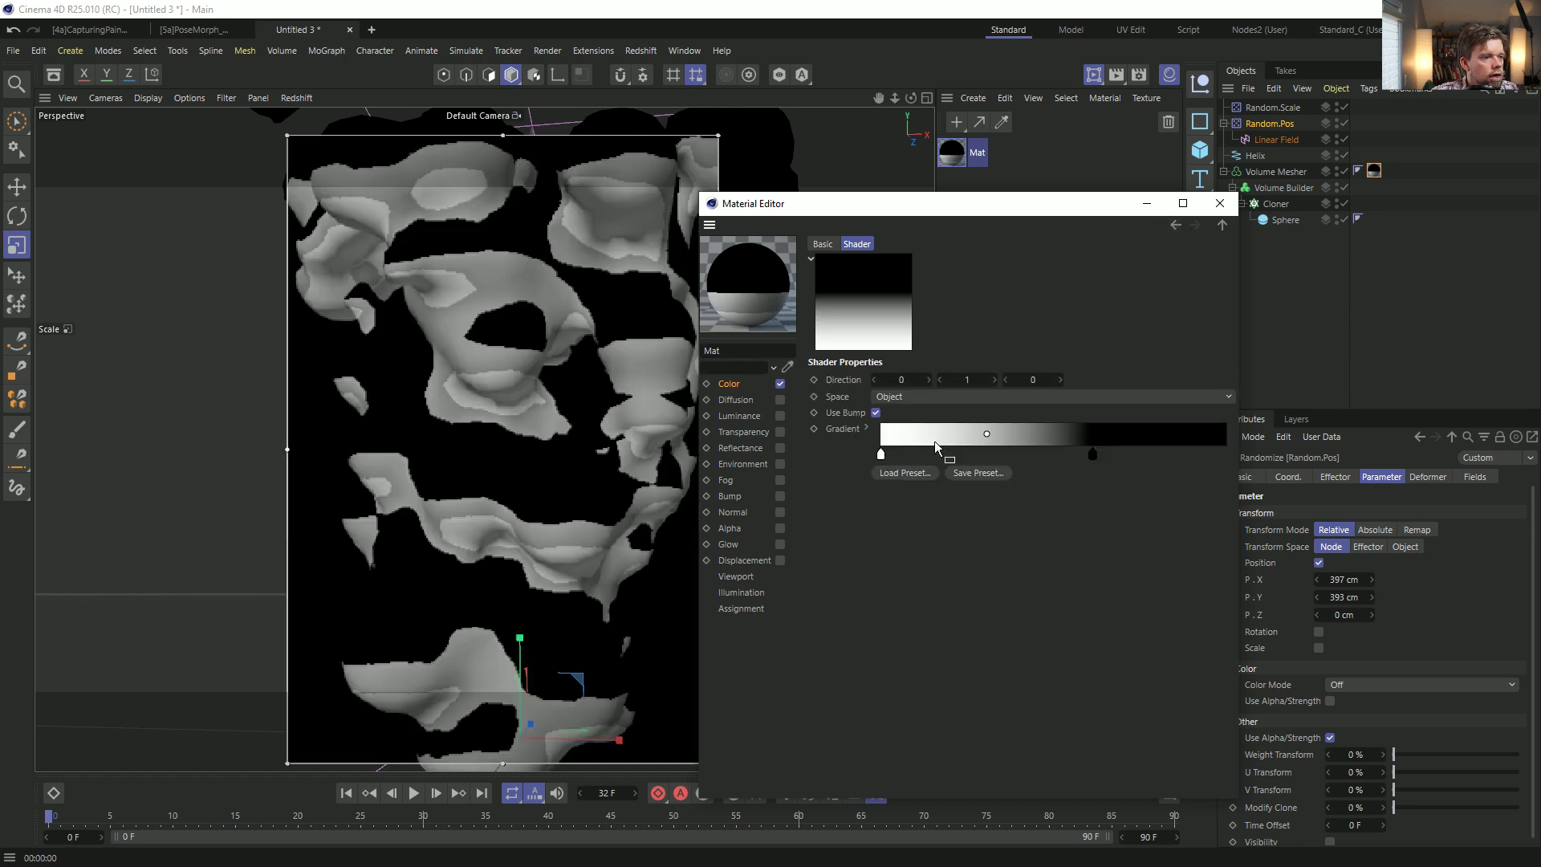
pyautogui.doubleClick(977, 379)
pyautogui.write('0')
pyautogui.press('Return')
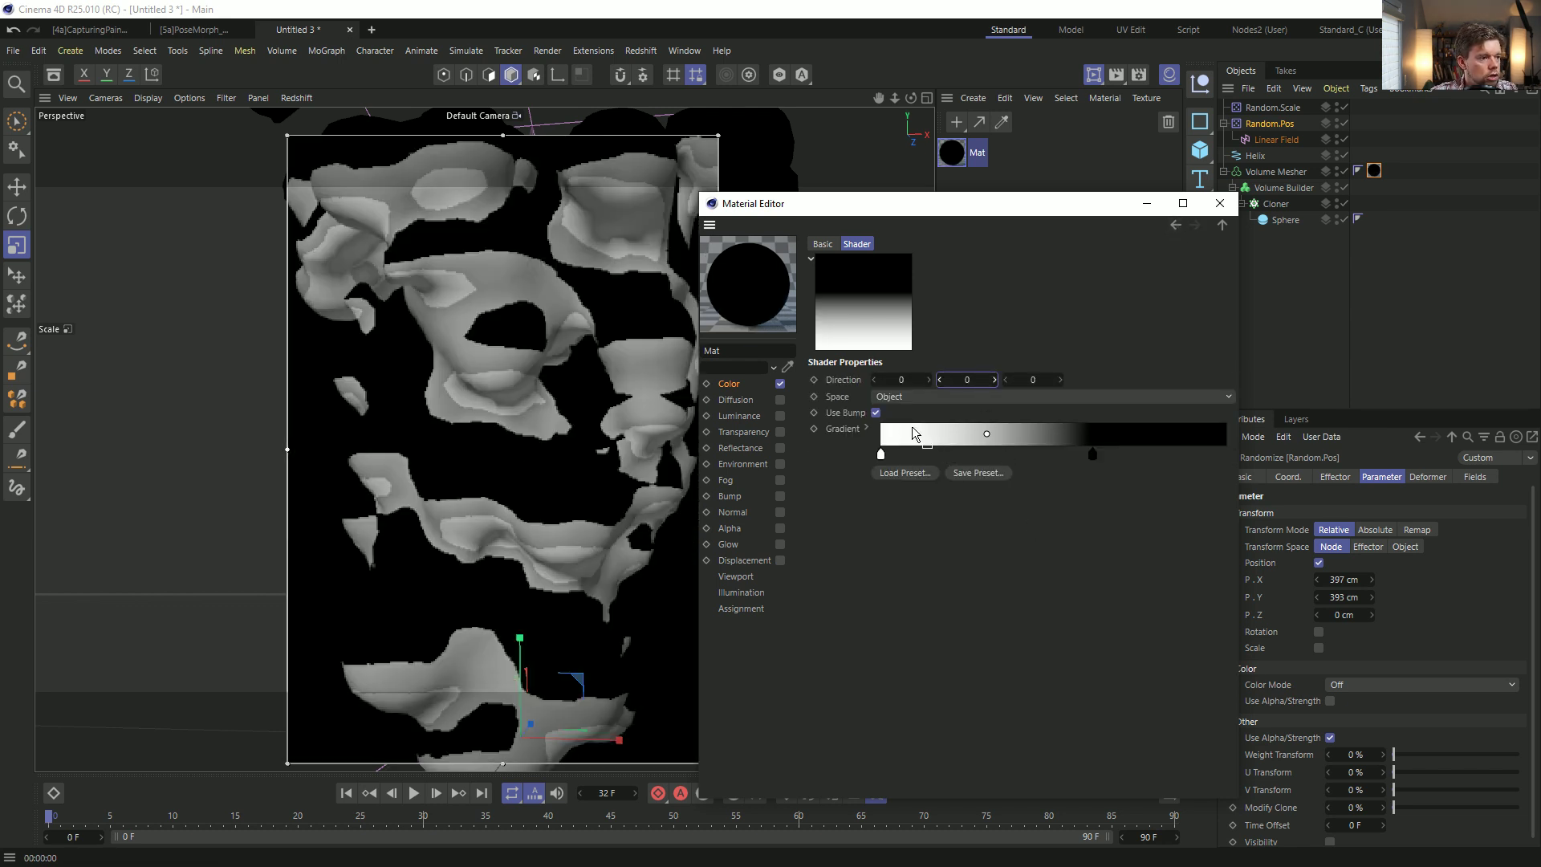
pyautogui.click(889, 401)
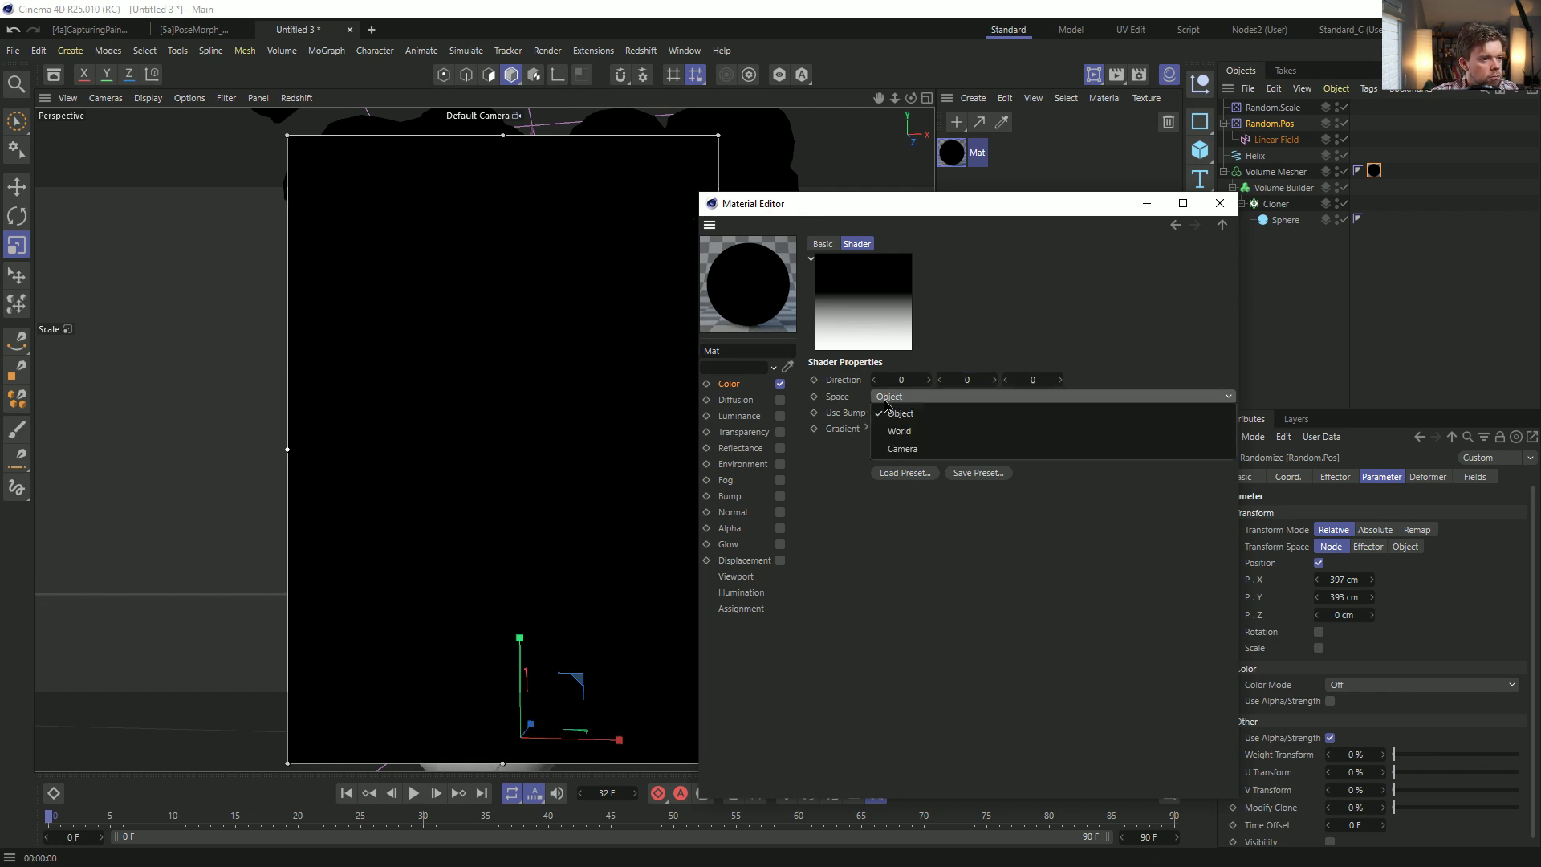
pyautogui.click(912, 451)
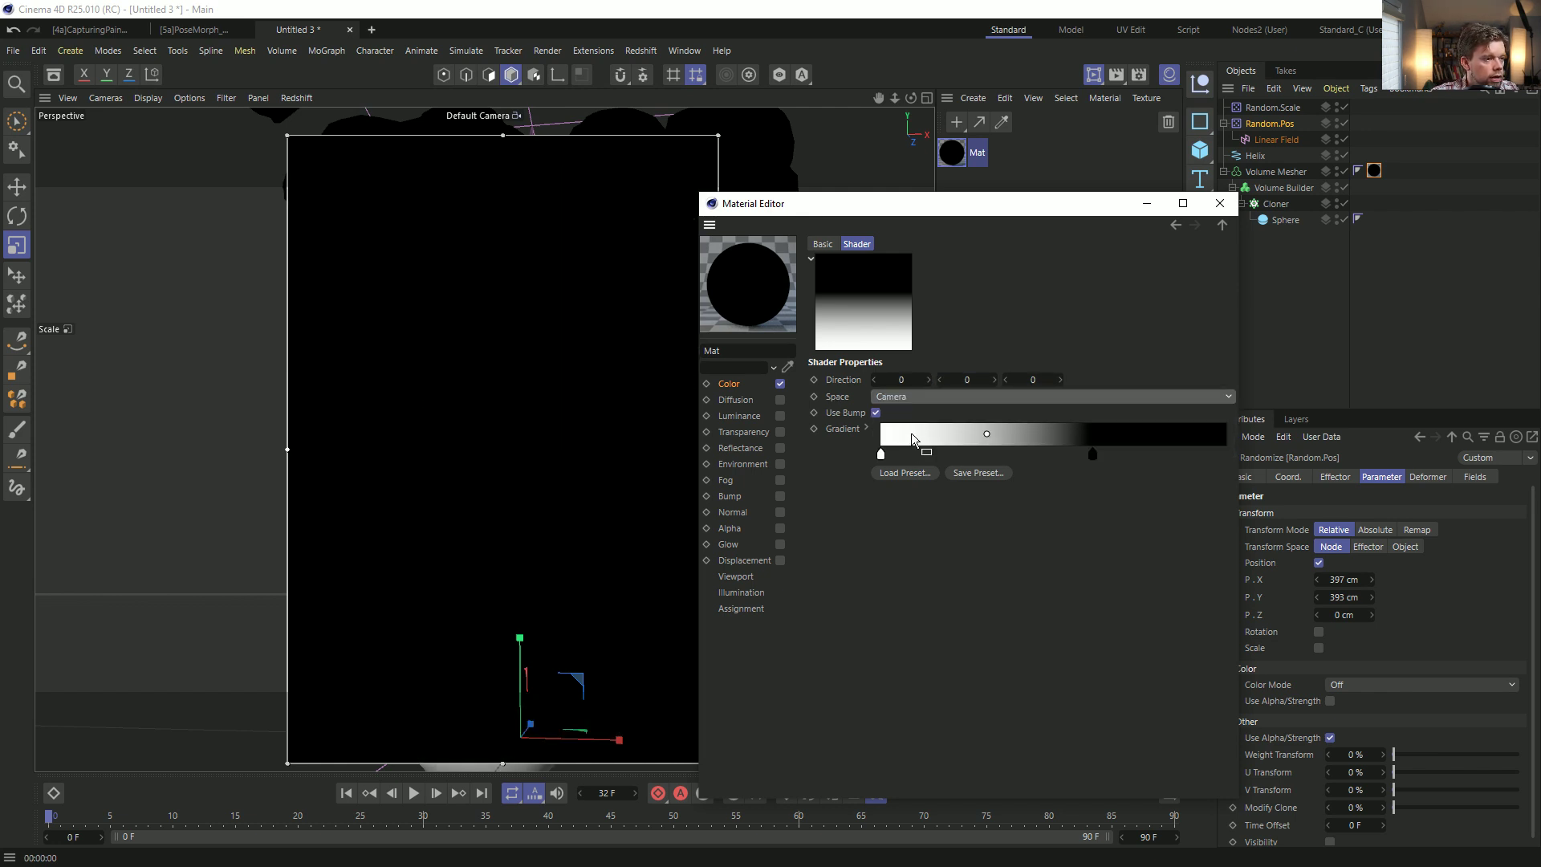
pyautogui.doubleClick(907, 379)
pyautogui.write('1')
pyautogui.press('Return')
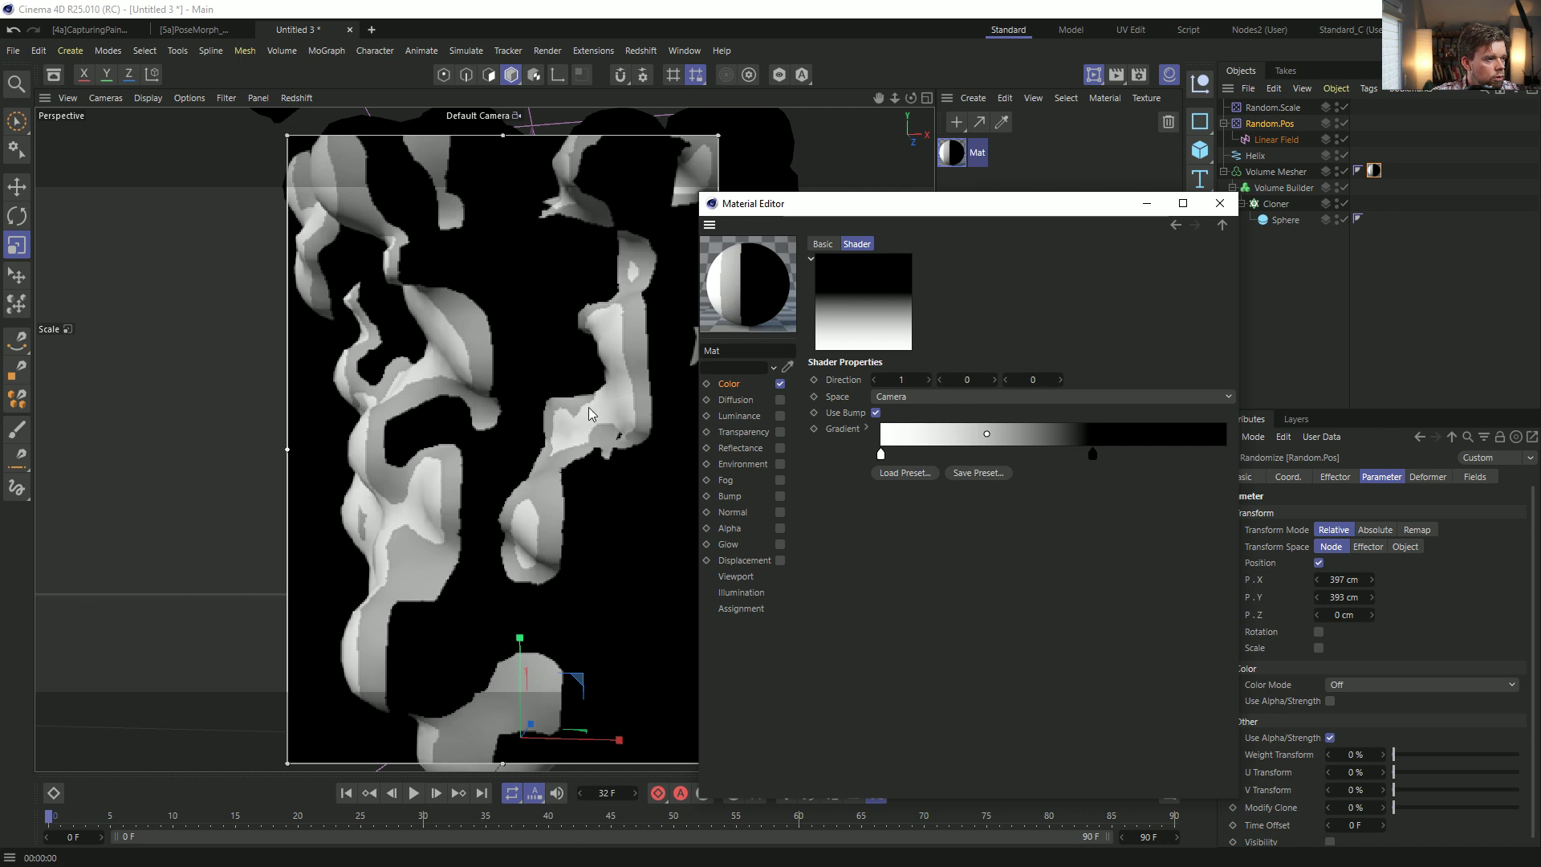
# Try a Falloff direction of 0, 1, 0.
pyautogui.doubleClick(914, 382)
pyautogui.write('0')
pyautogui.press('Tab')
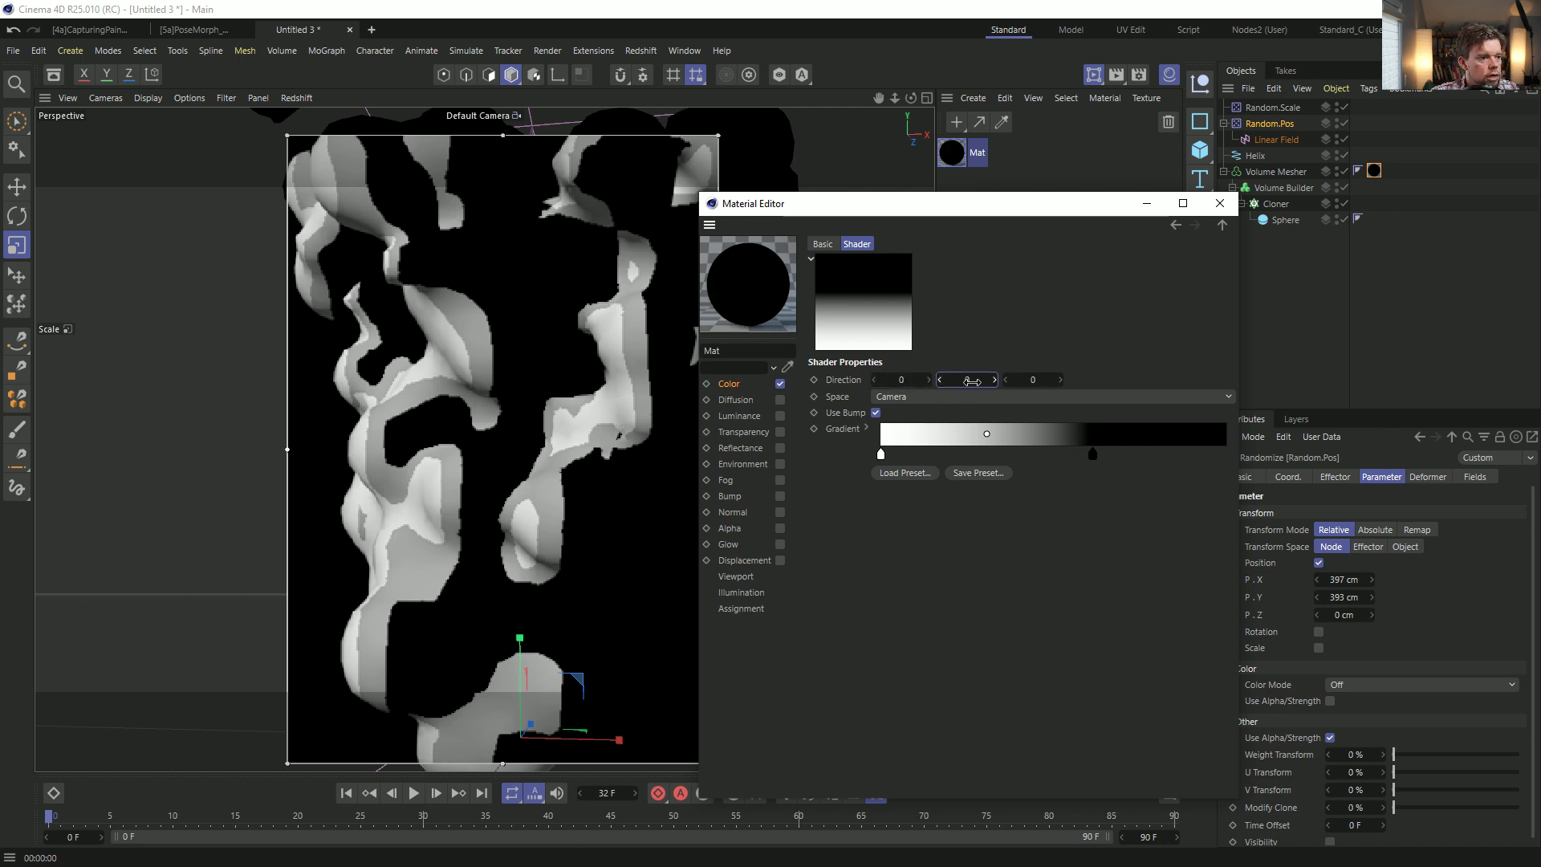
pyautogui.write('1')
pyautogui.press('Return')
# Set the Falloff direction to 0, 0, 1 so the shading follows the camera's depth axis.
pyautogui.doubleClick(968, 379)
pyautogui.write('0')
pyautogui.press('Tab')
pyautogui.write('1')
pyautogui.press('Return')
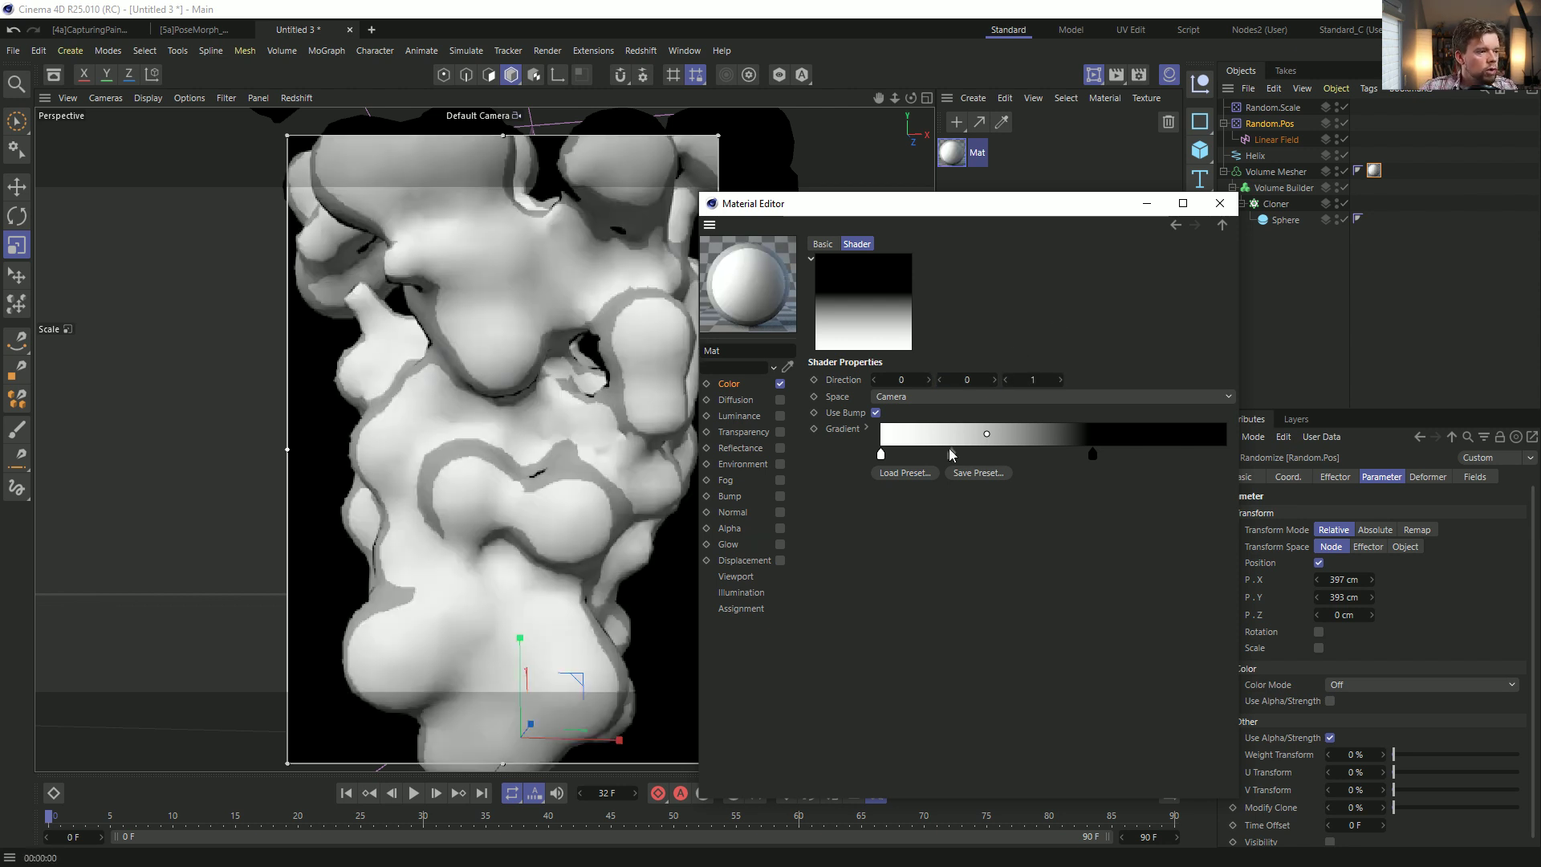
# Move the Falloff gradient's black knot and its bias handle closer to the white knot.
pyautogui.moveTo(1093, 459); pyautogui.dragTo(1047, 459)
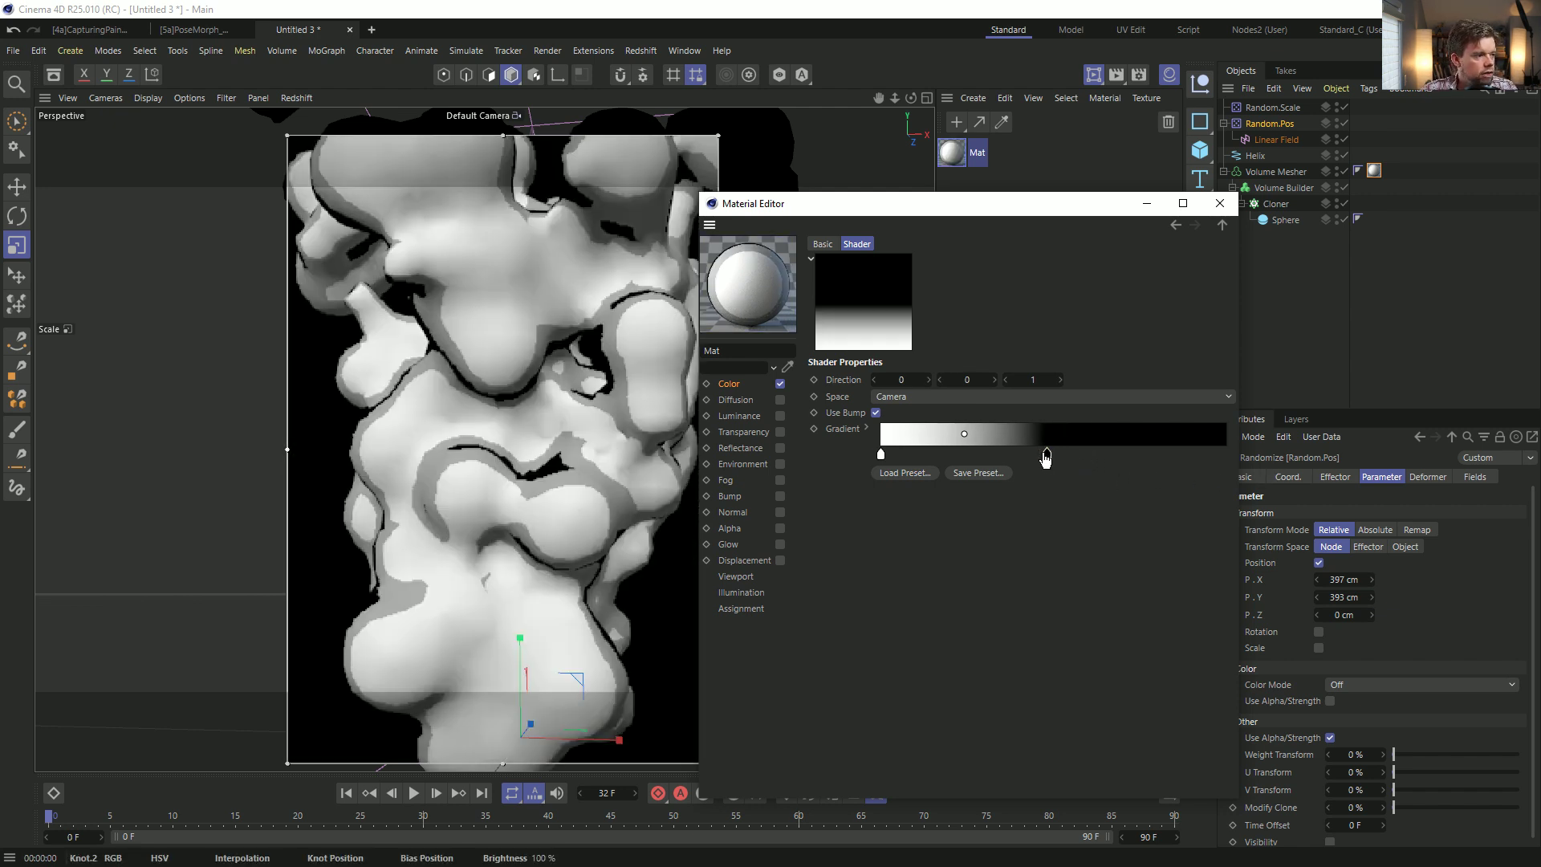
pyautogui.moveTo(1045, 457); pyautogui.dragTo(1012, 456)
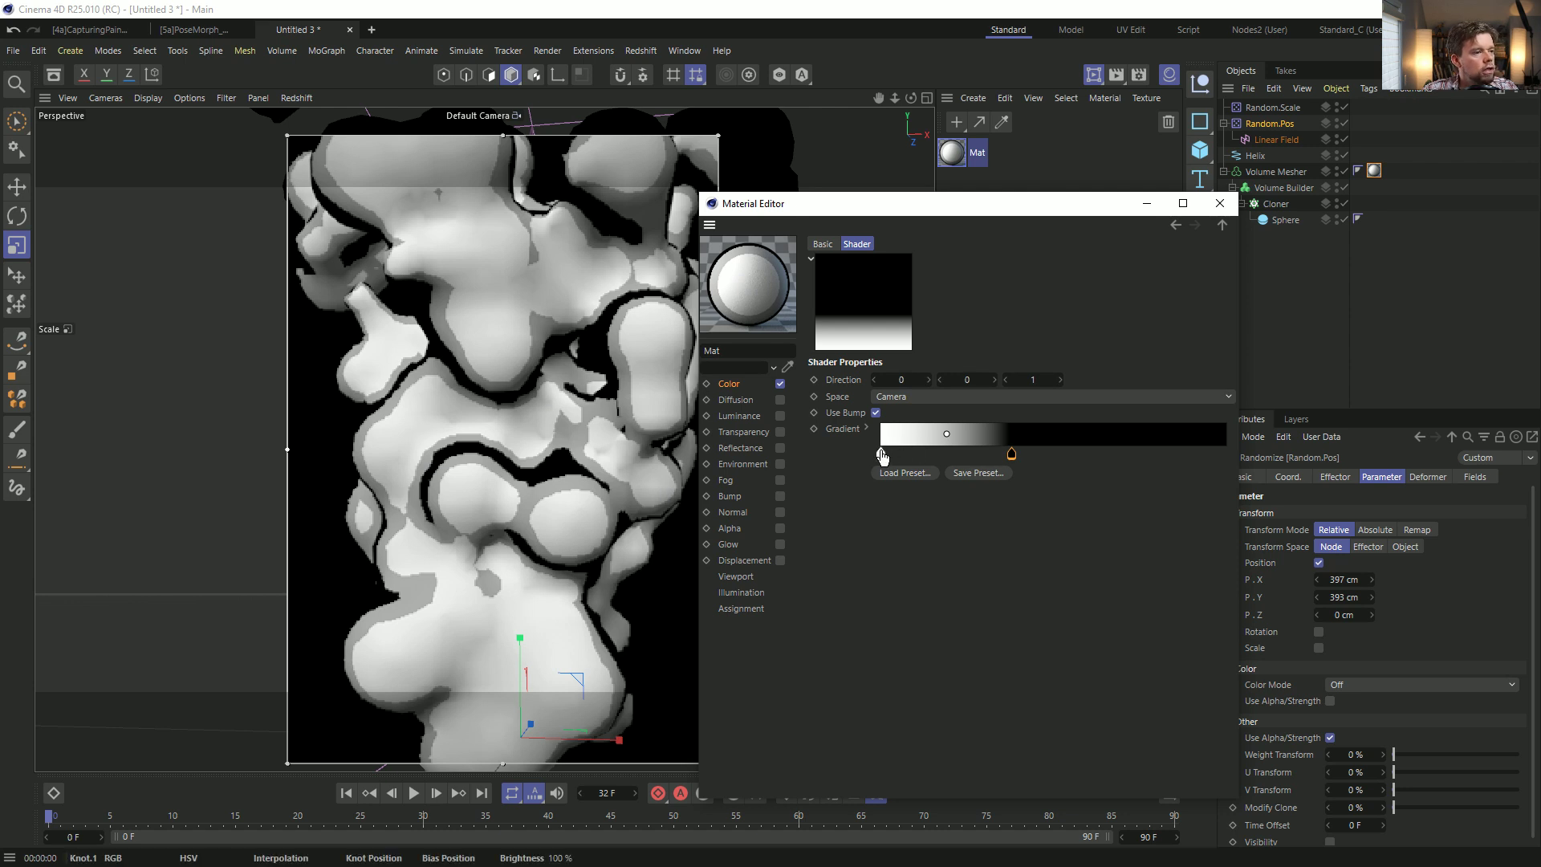
pyautogui.moveTo(947, 438); pyautogui.dragTo(913, 436)
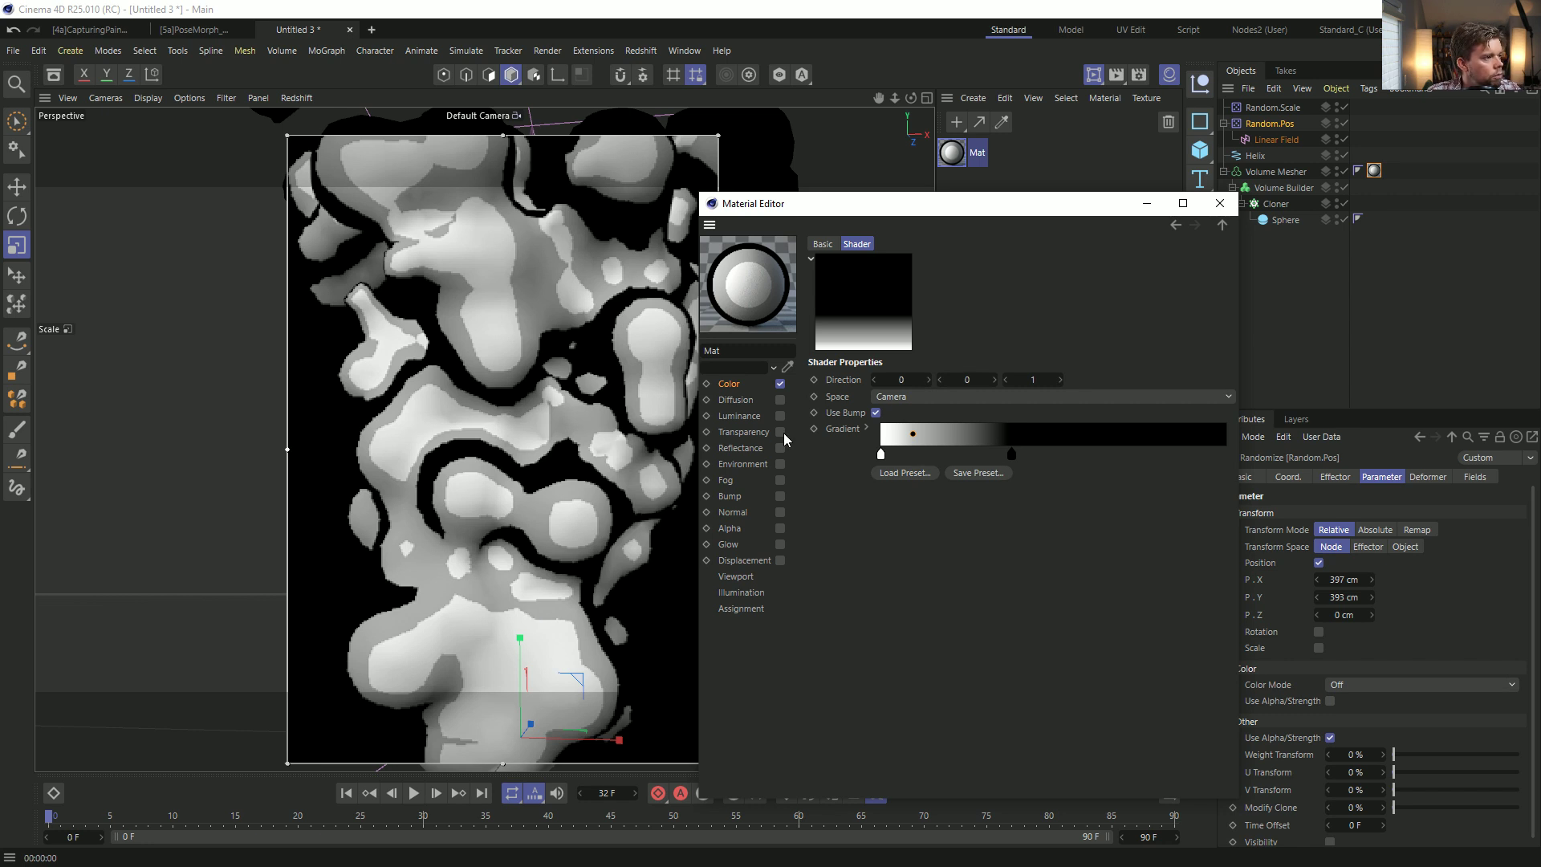
# Transfer the flame-colored Posterizer from Diffusion to the Luminance channel's texture, with Luminance enabled and Color disabled.
pyautogui.click(751, 385)
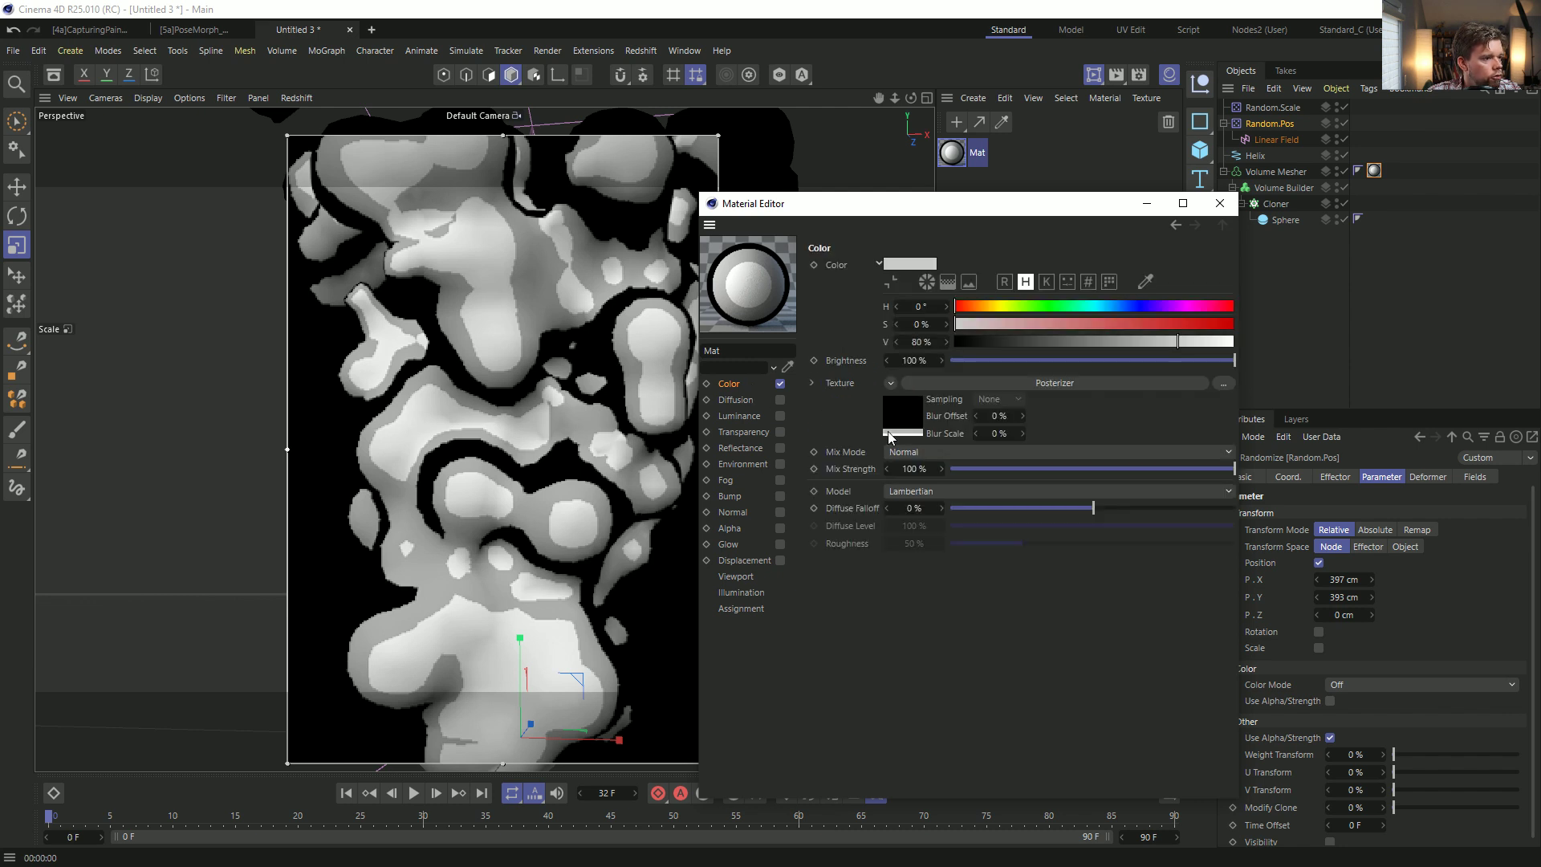
pyautogui.click(728, 400)
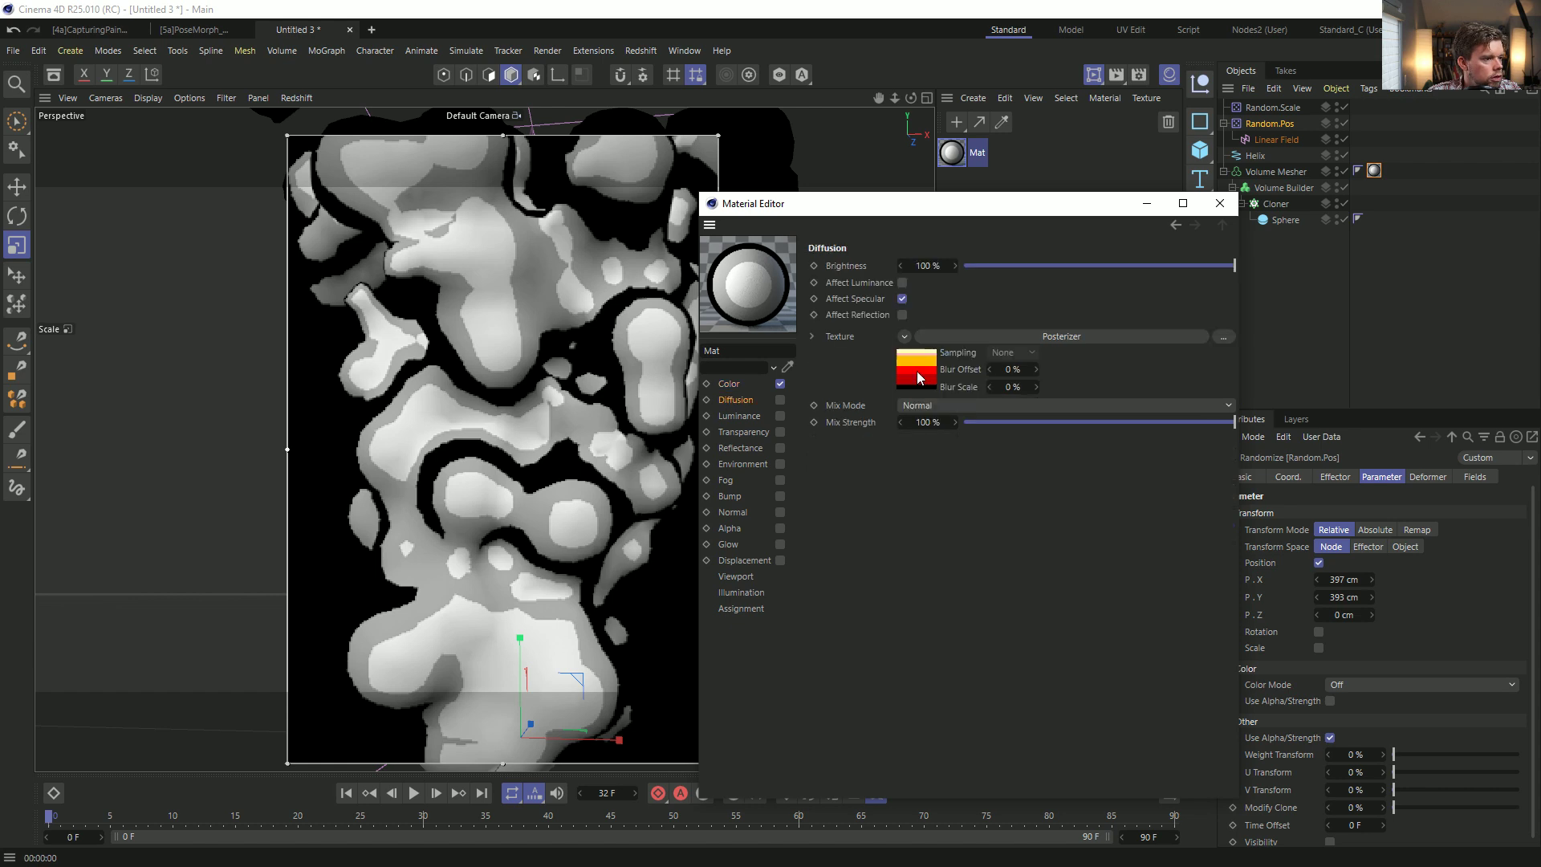
pyautogui.moveTo(761, 415); pyautogui.dragTo(917, 387)
pyautogui.click(780, 416)
pyautogui.click(780, 384)
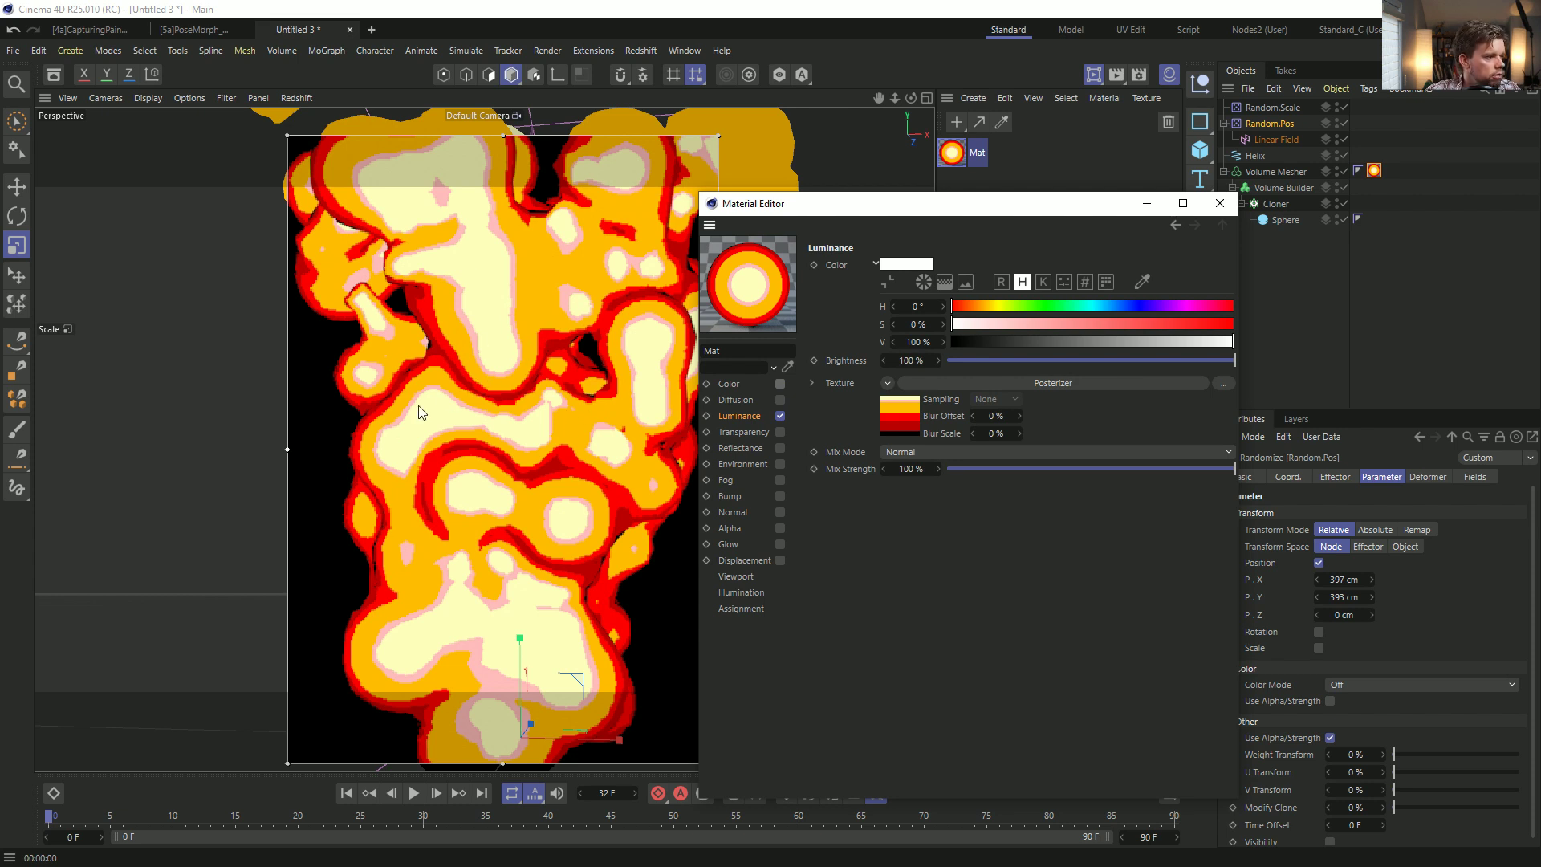
# Shift the orange and black knots of the Luminance channel's Fresnel gradient toward its light end.
pyautogui.click(897, 414)
pyautogui.click(897, 409)
pyautogui.moveTo(985, 438); pyautogui.dragTo(1101, 441)
pyautogui.moveTo(881, 438); pyautogui.dragTo(970, 441)
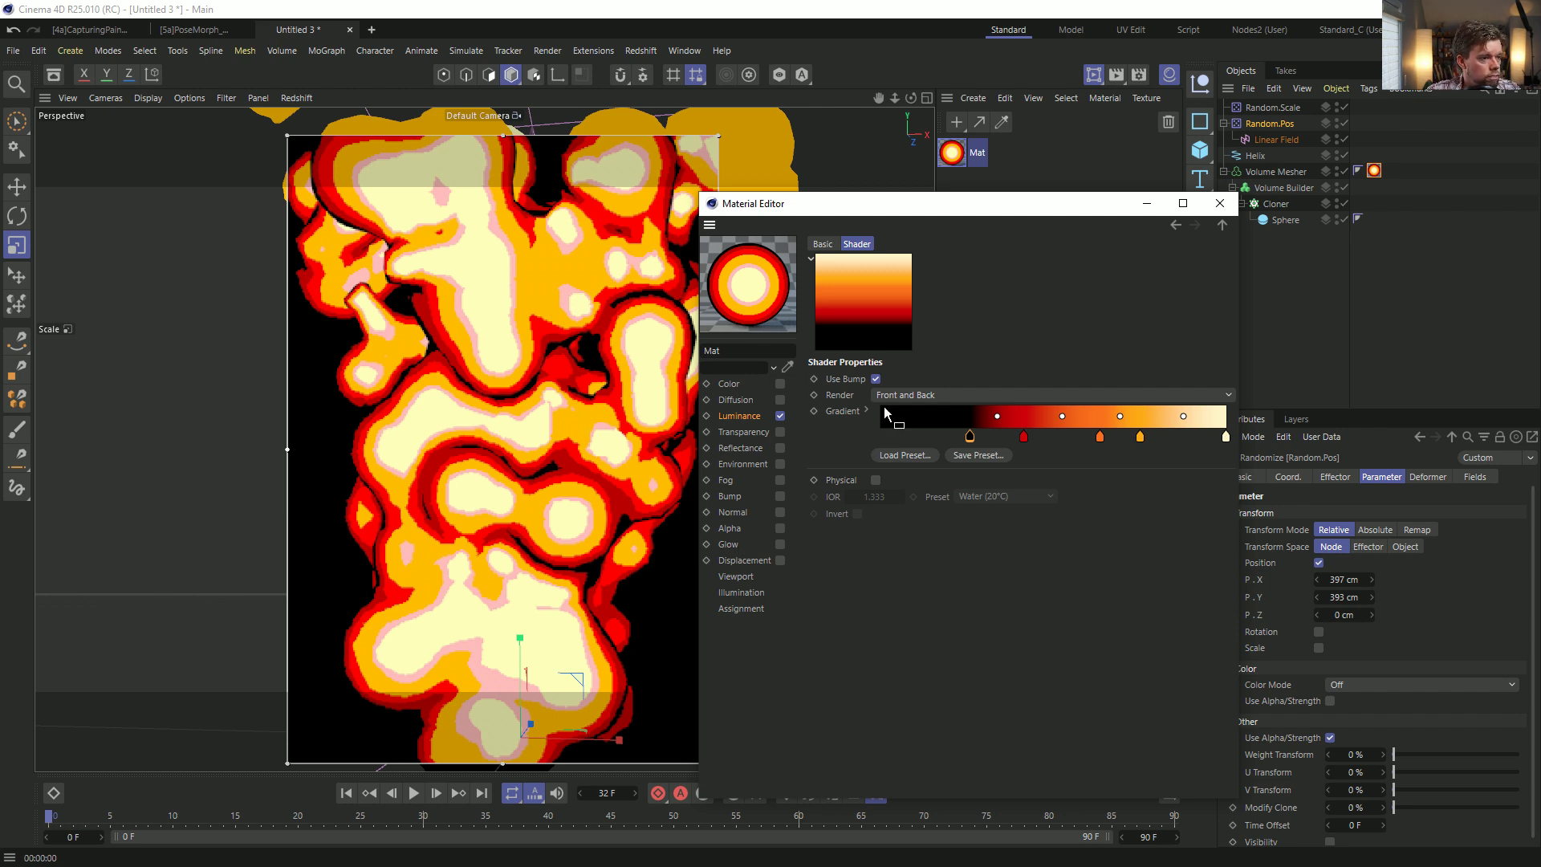
pyautogui.click(749, 416)
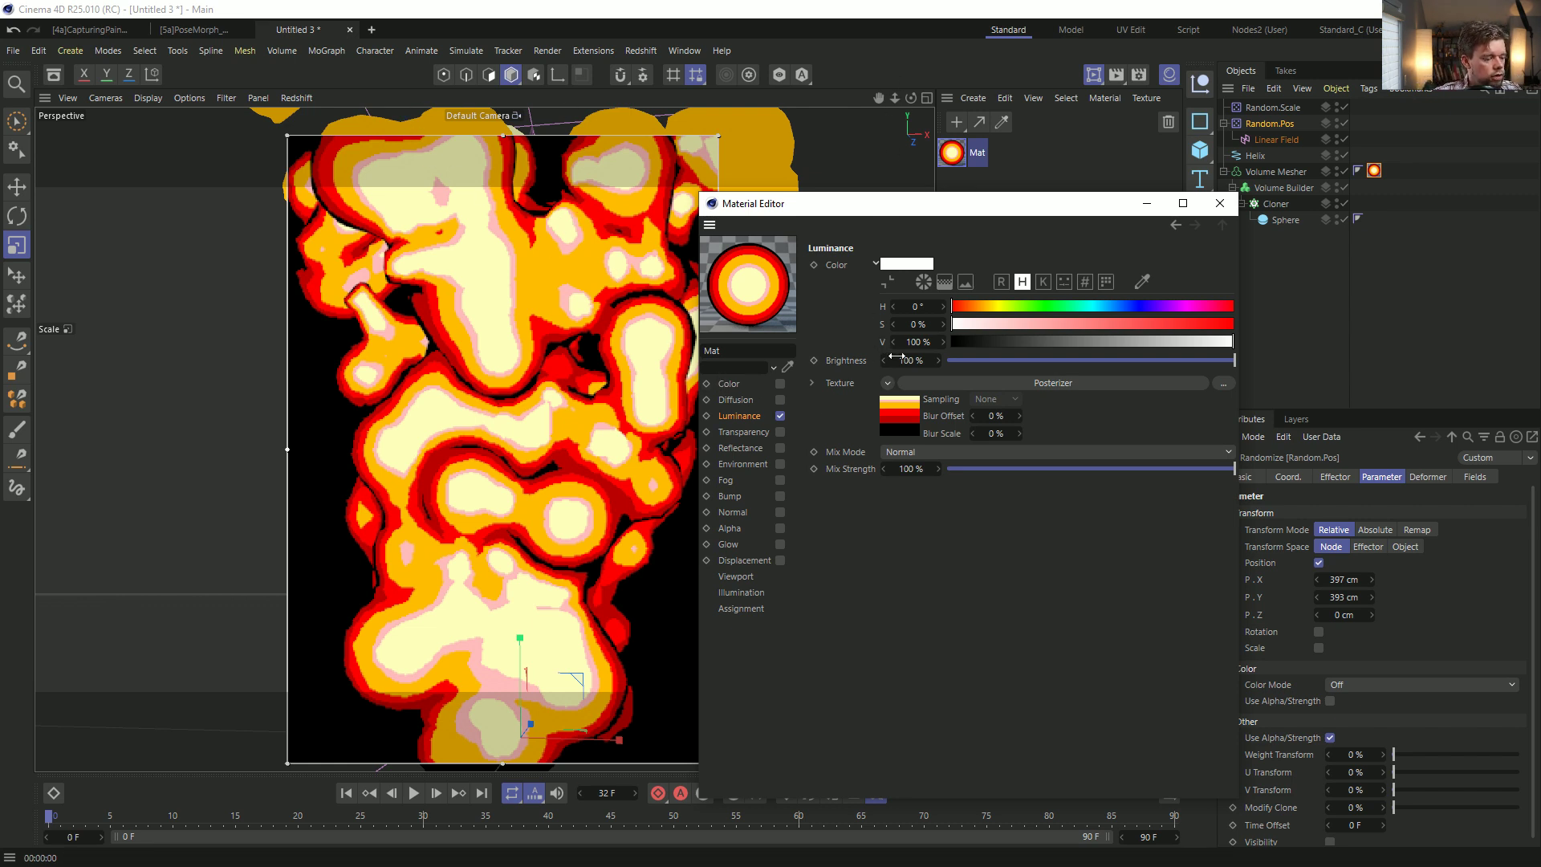
# Copy the Falloff-based Posterizer shader from the Color channel's texture.
pyautogui.moveTo(875, 209)
pyautogui.mouseDown()
pyautogui.moveTo(851, 172)
pyautogui.moveTo(852, 217)
pyautogui.mouseUp()
pyautogui.click(707, 393)
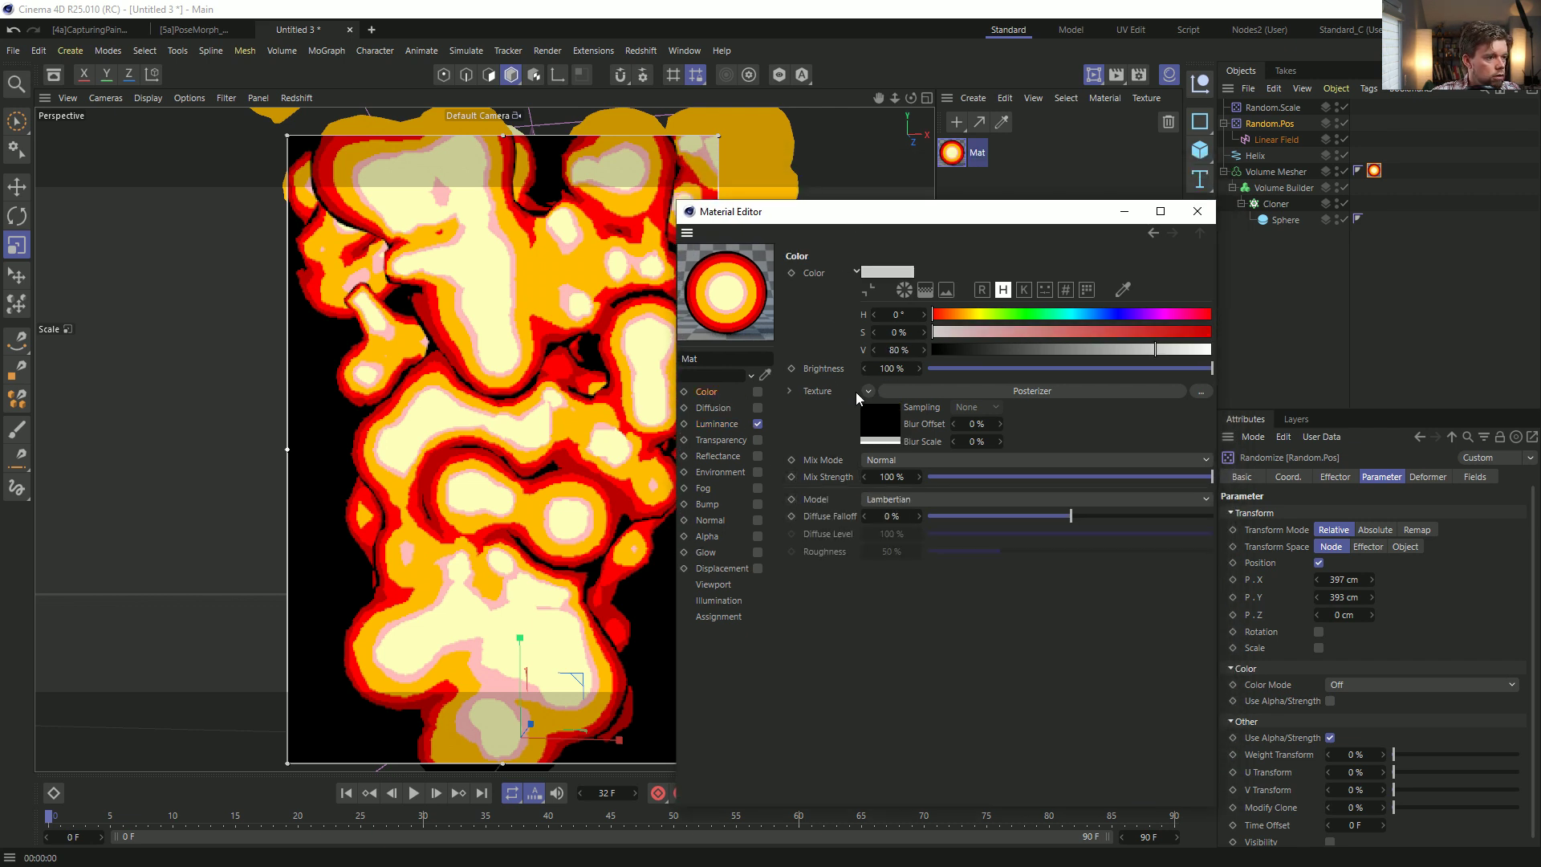
pyautogui.click(874, 427)
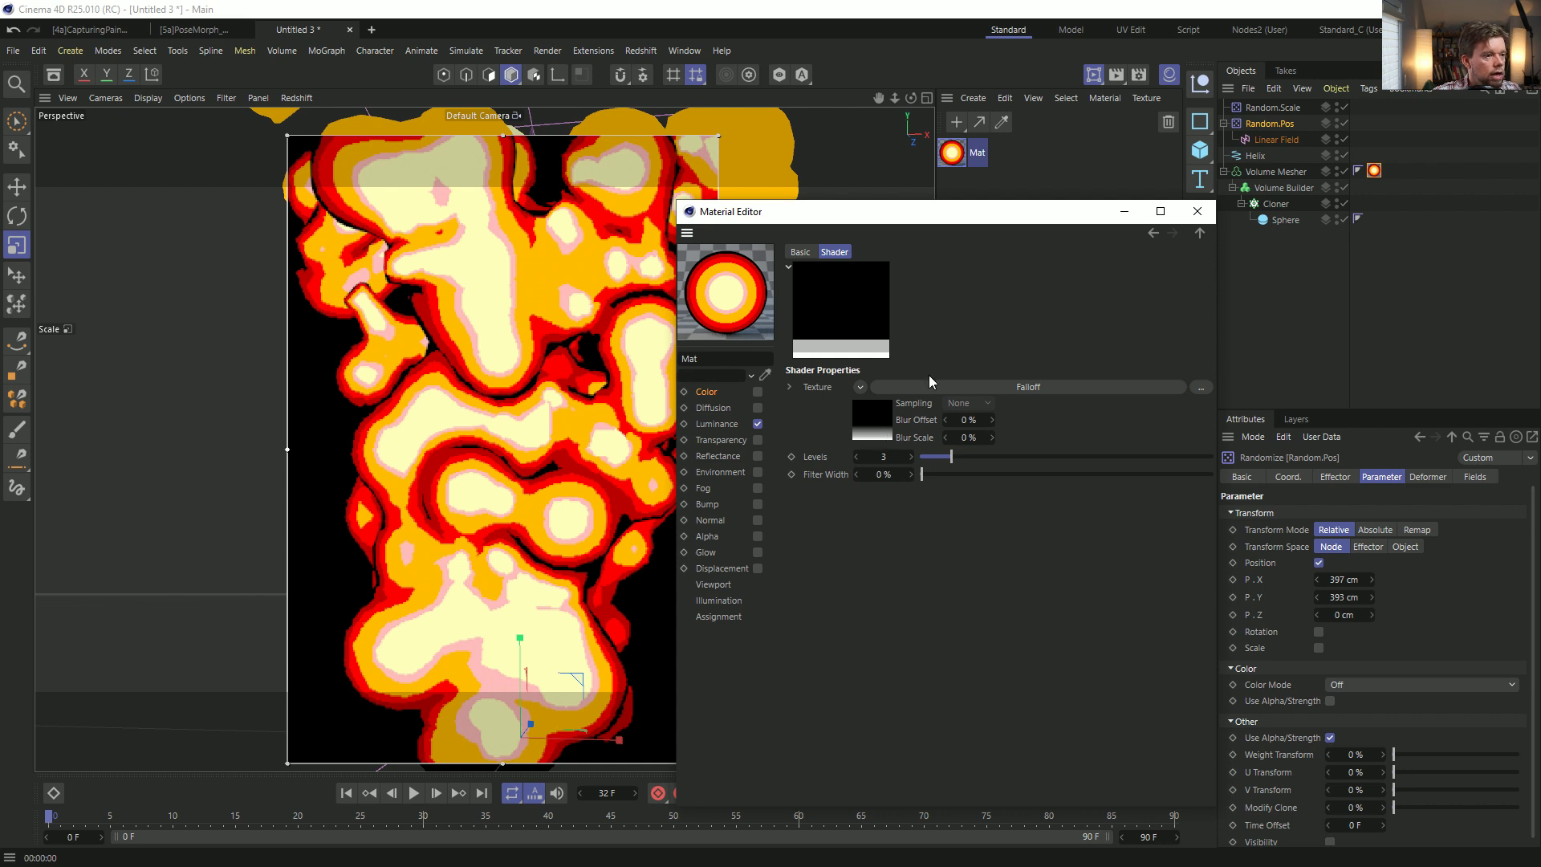
pyautogui.click(860, 389)
pyautogui.click(865, 386)
pyautogui.click(708, 393)
pyautogui.click(868, 391)
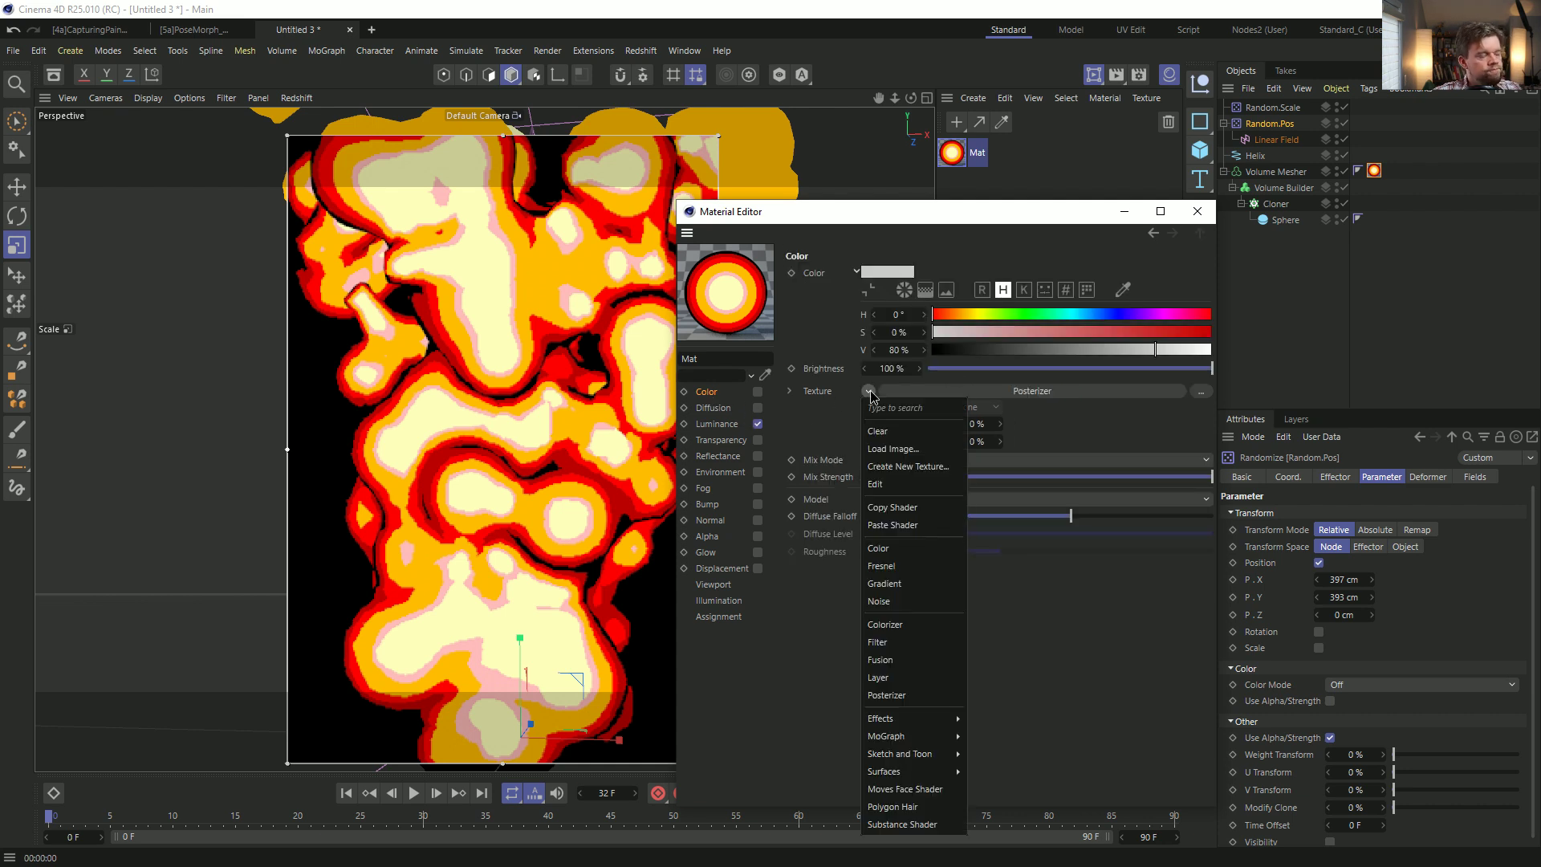
pyautogui.click(913, 507)
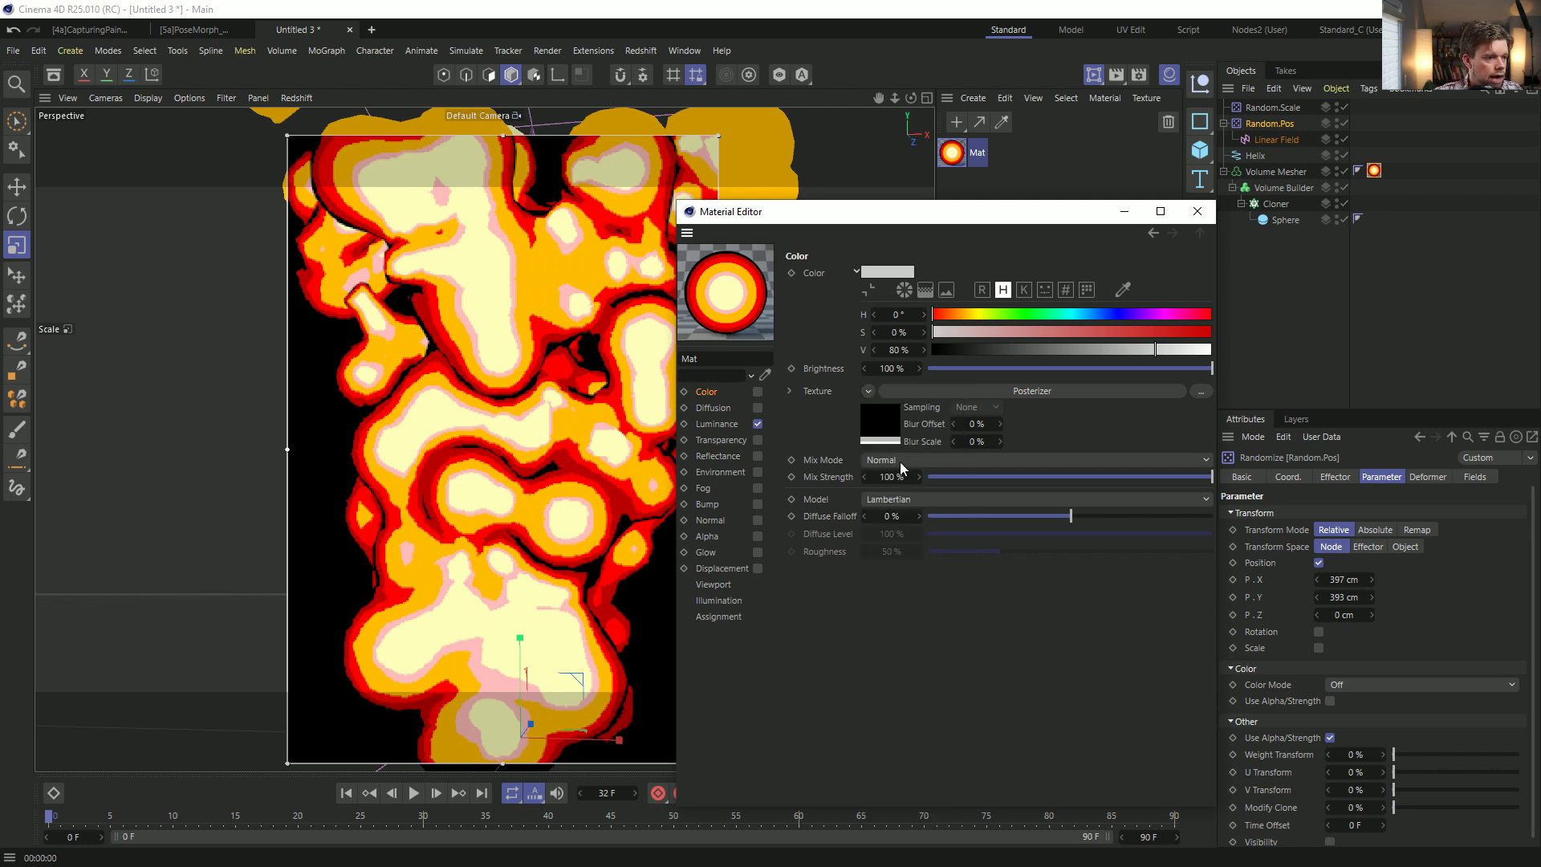
# Wrap the Color channel's Posterizer texture in a Layer shader and paste the copied Posterizer as a second layer.
pyautogui.click(870, 392)
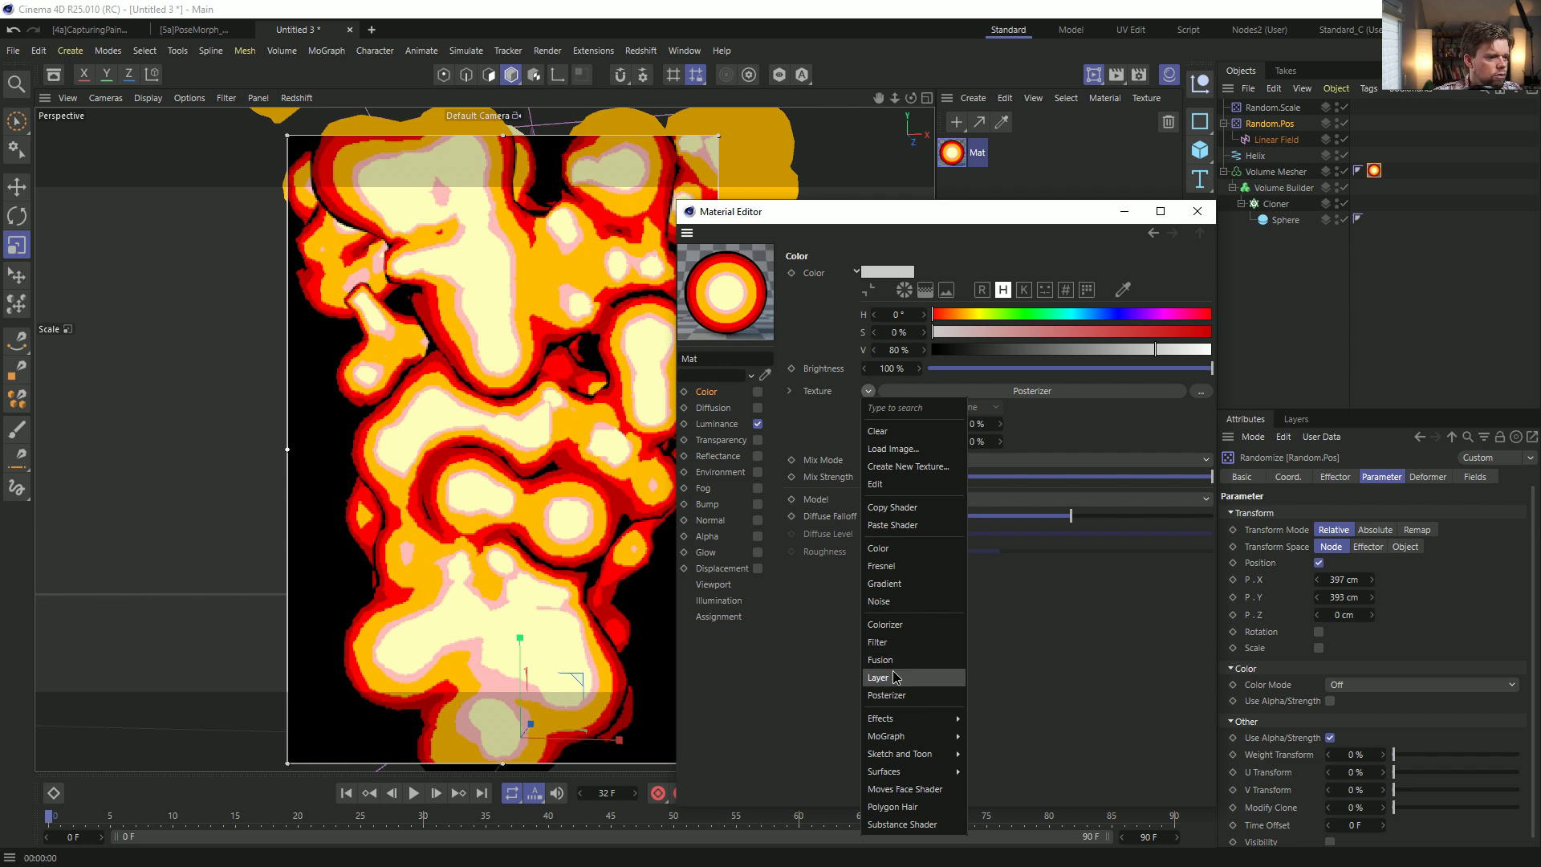
pyautogui.click(879, 678)
pyautogui.click(878, 406)
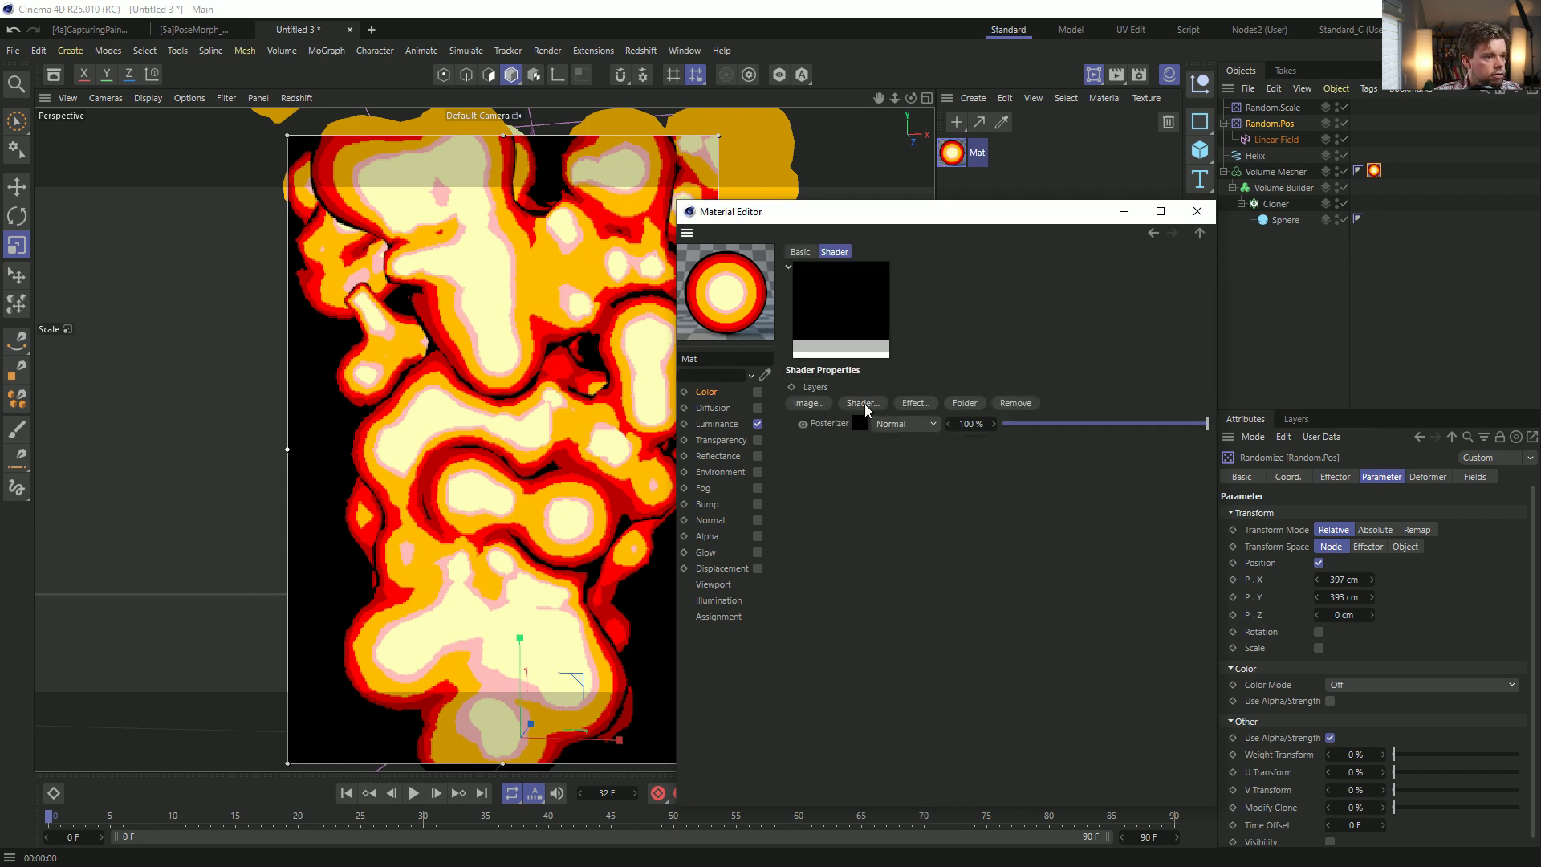
pyautogui.click(865, 403)
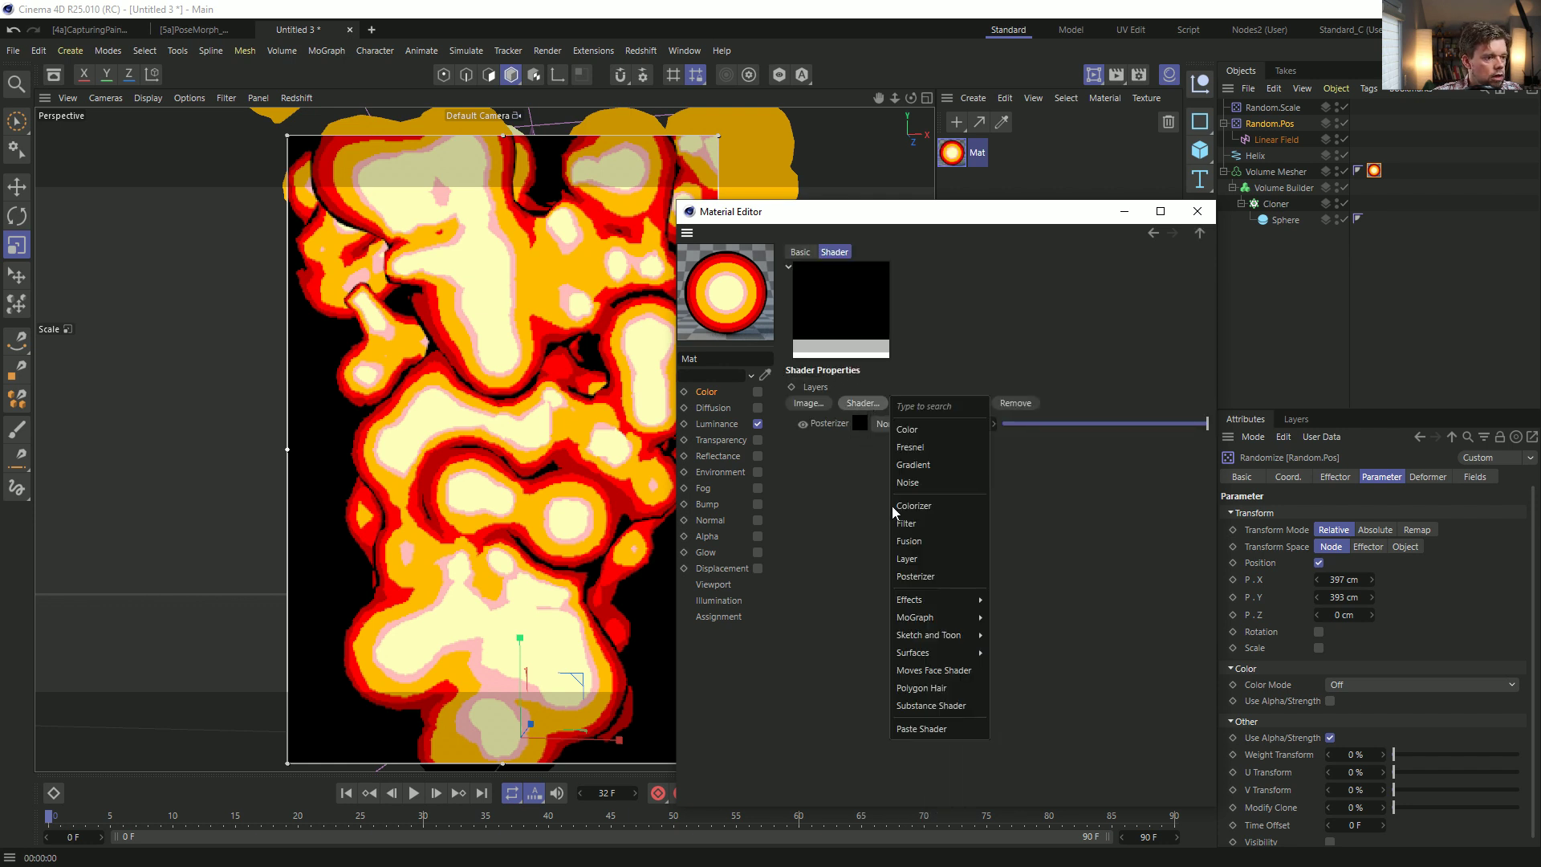
pyautogui.click(921, 728)
# Replace the Falloff texture inside the upper layer's Posterizer with a Fresnel shader.
pyautogui.click(867, 429)
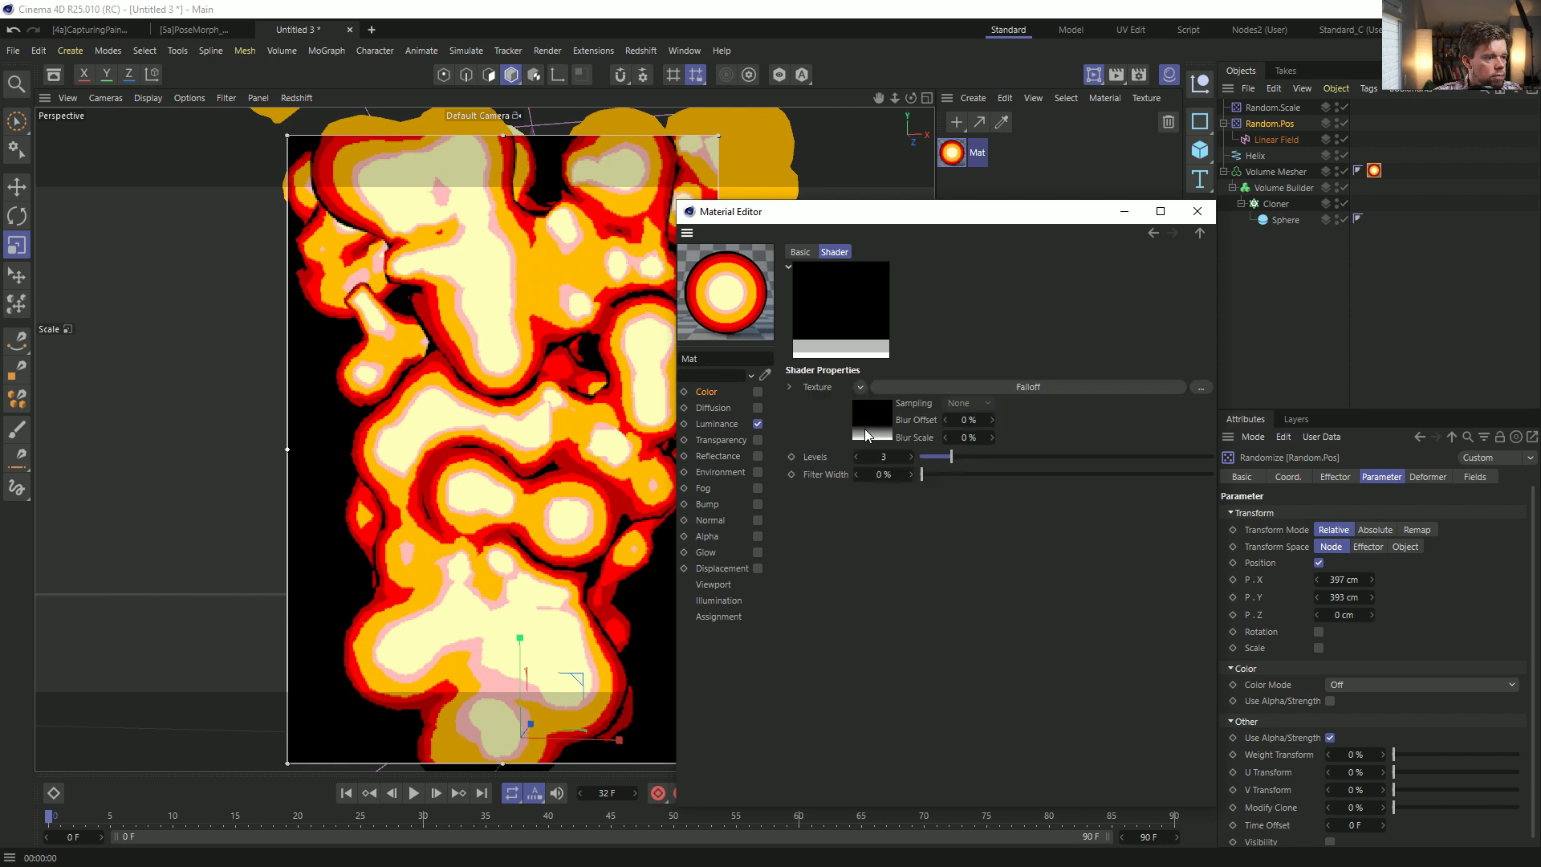
pyautogui.click(861, 386)
pyautogui.click(894, 547)
pyautogui.click(1154, 233)
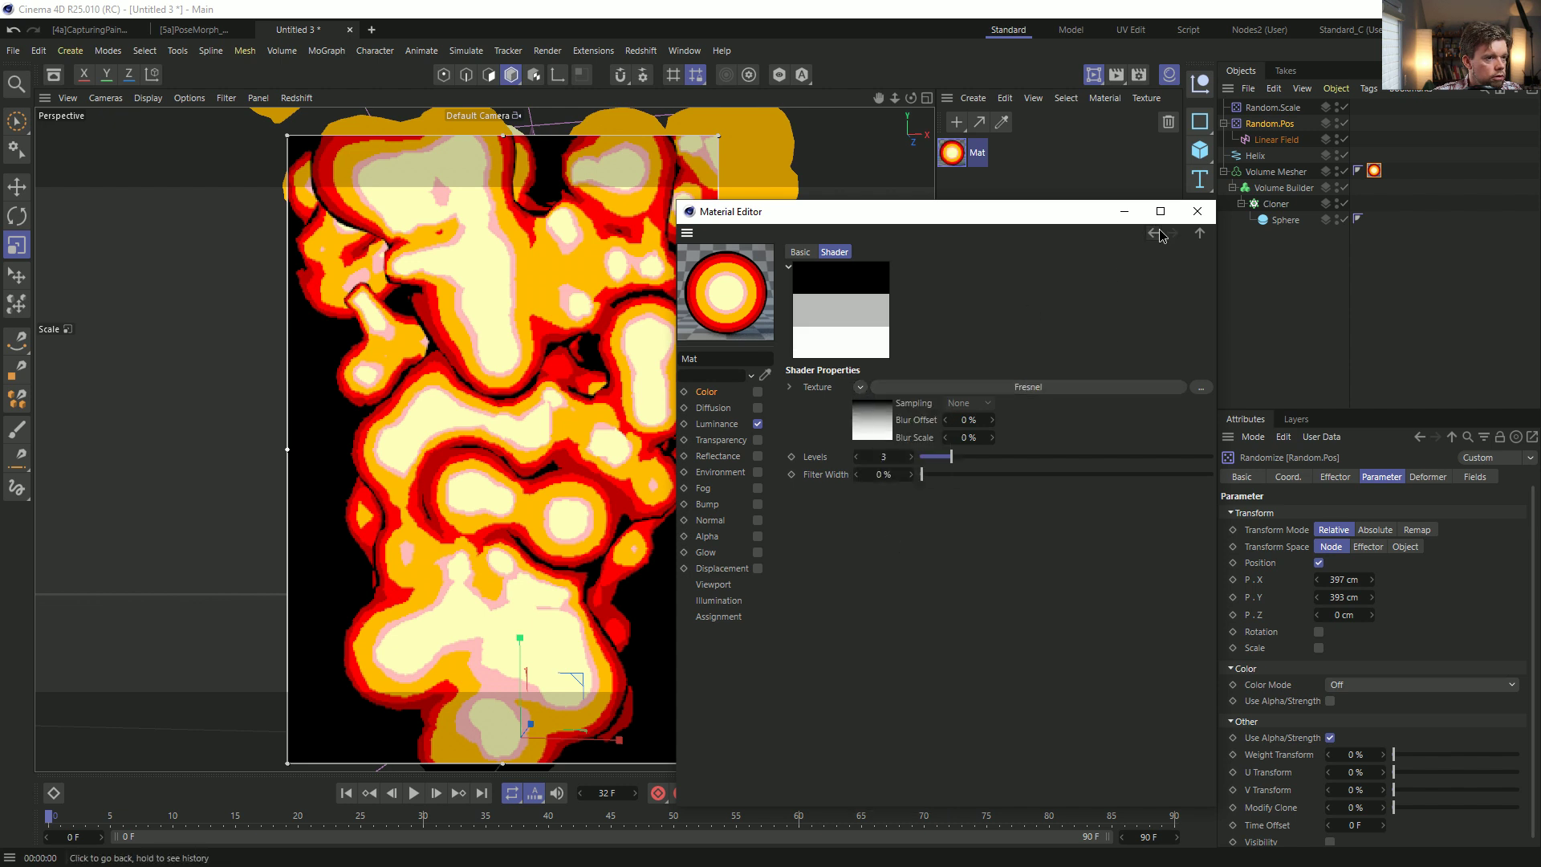
# Rename the upper Posterizer layer to P_F.
pyautogui.doubleClick(845, 424)
pyautogui.write('P')
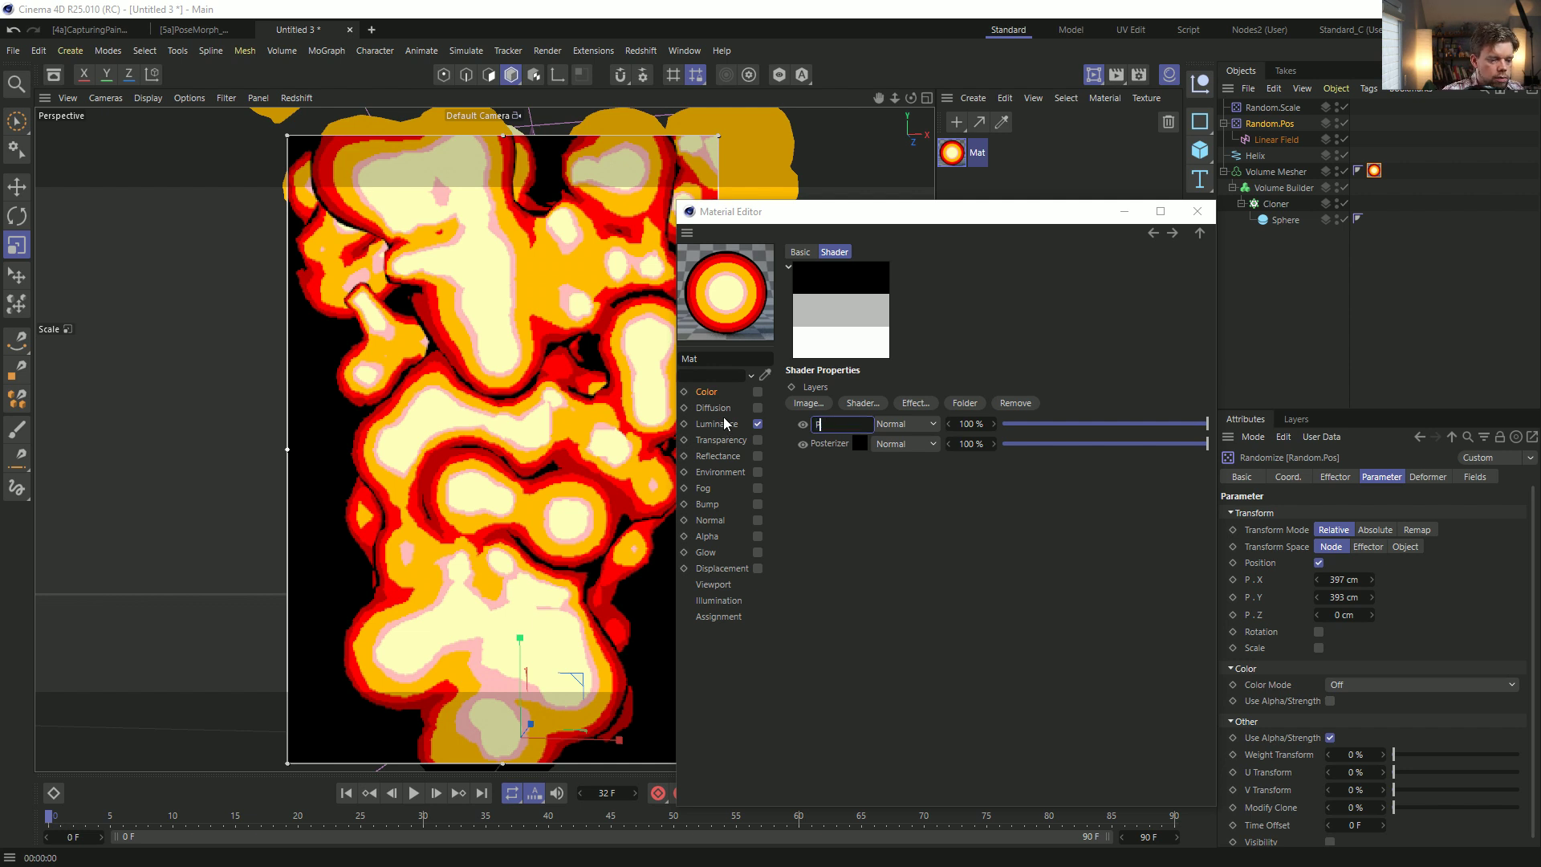
pyautogui.write('_F')
pyautogui.press('Return')
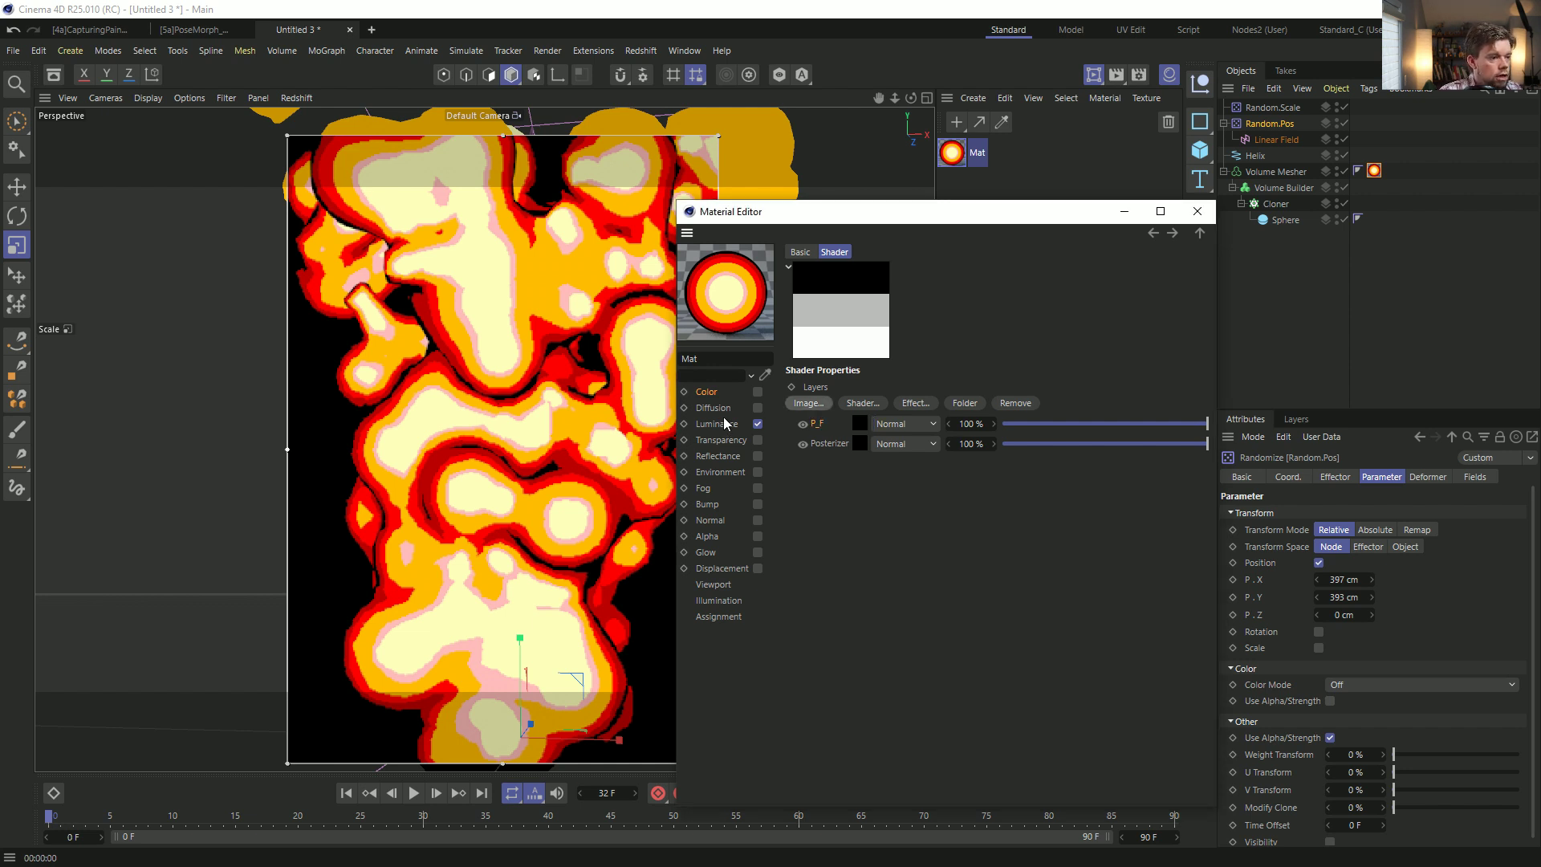
# Rename the lower Falloff-based layer to P_Falloff and the upper Fresnel-based layer to P_Fres.
pyautogui.click(815, 443)
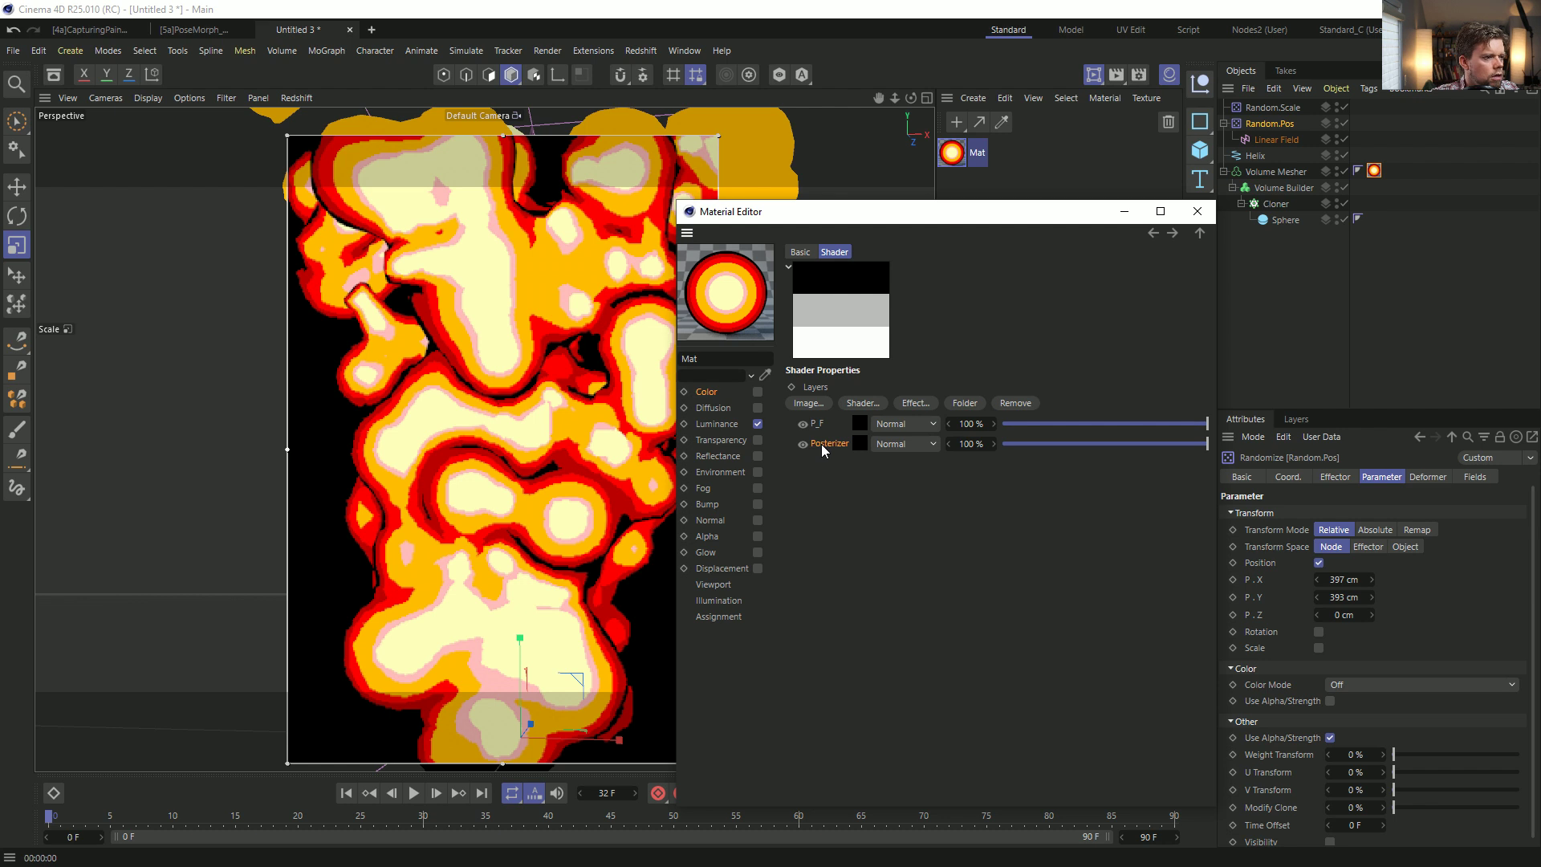
pyautogui.click(860, 444)
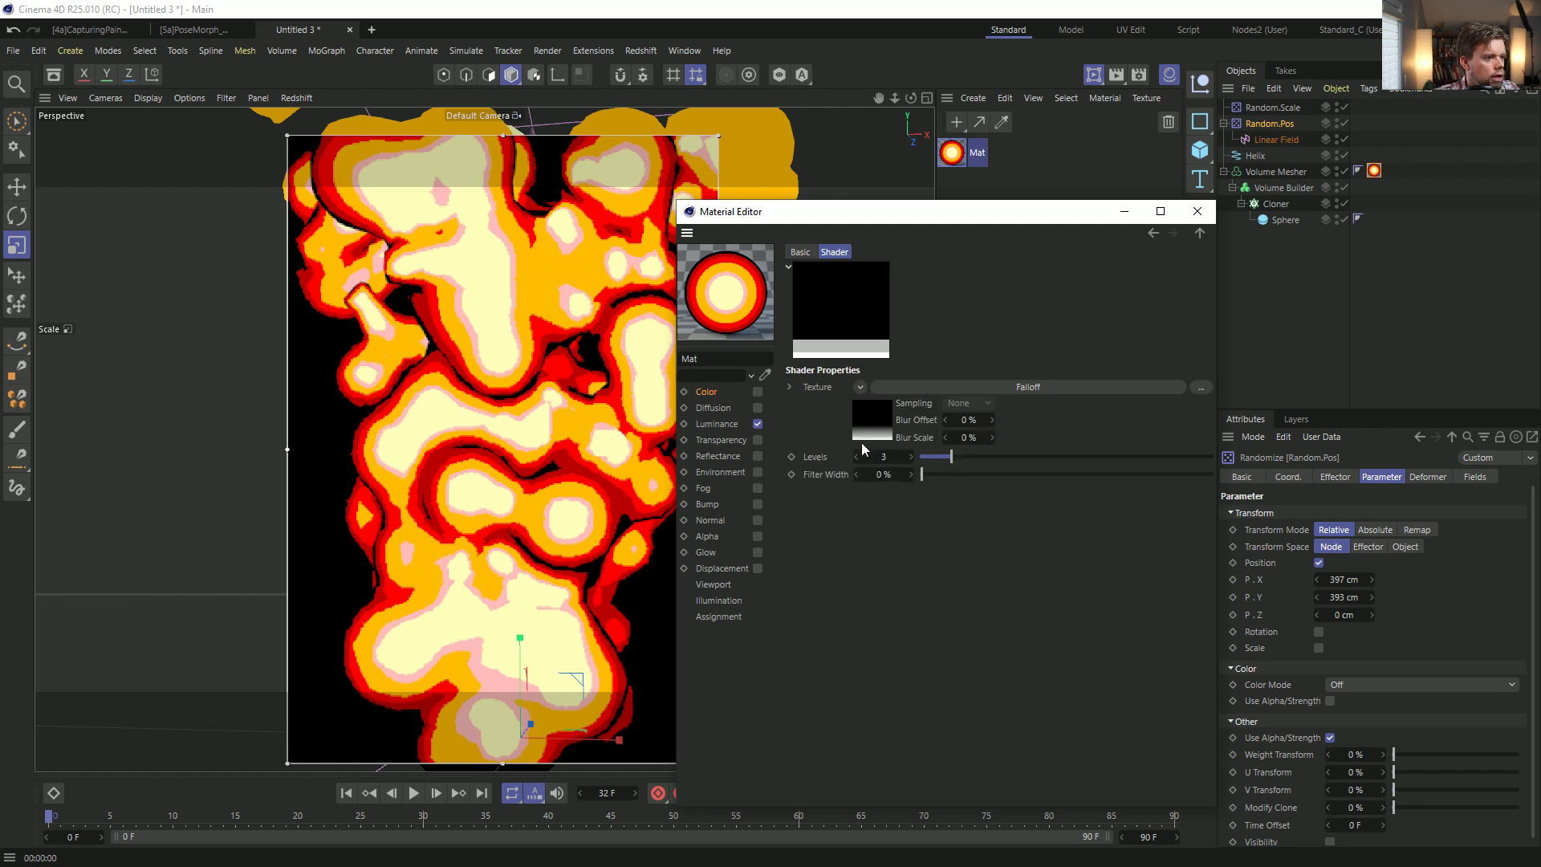
pyautogui.click(1153, 233)
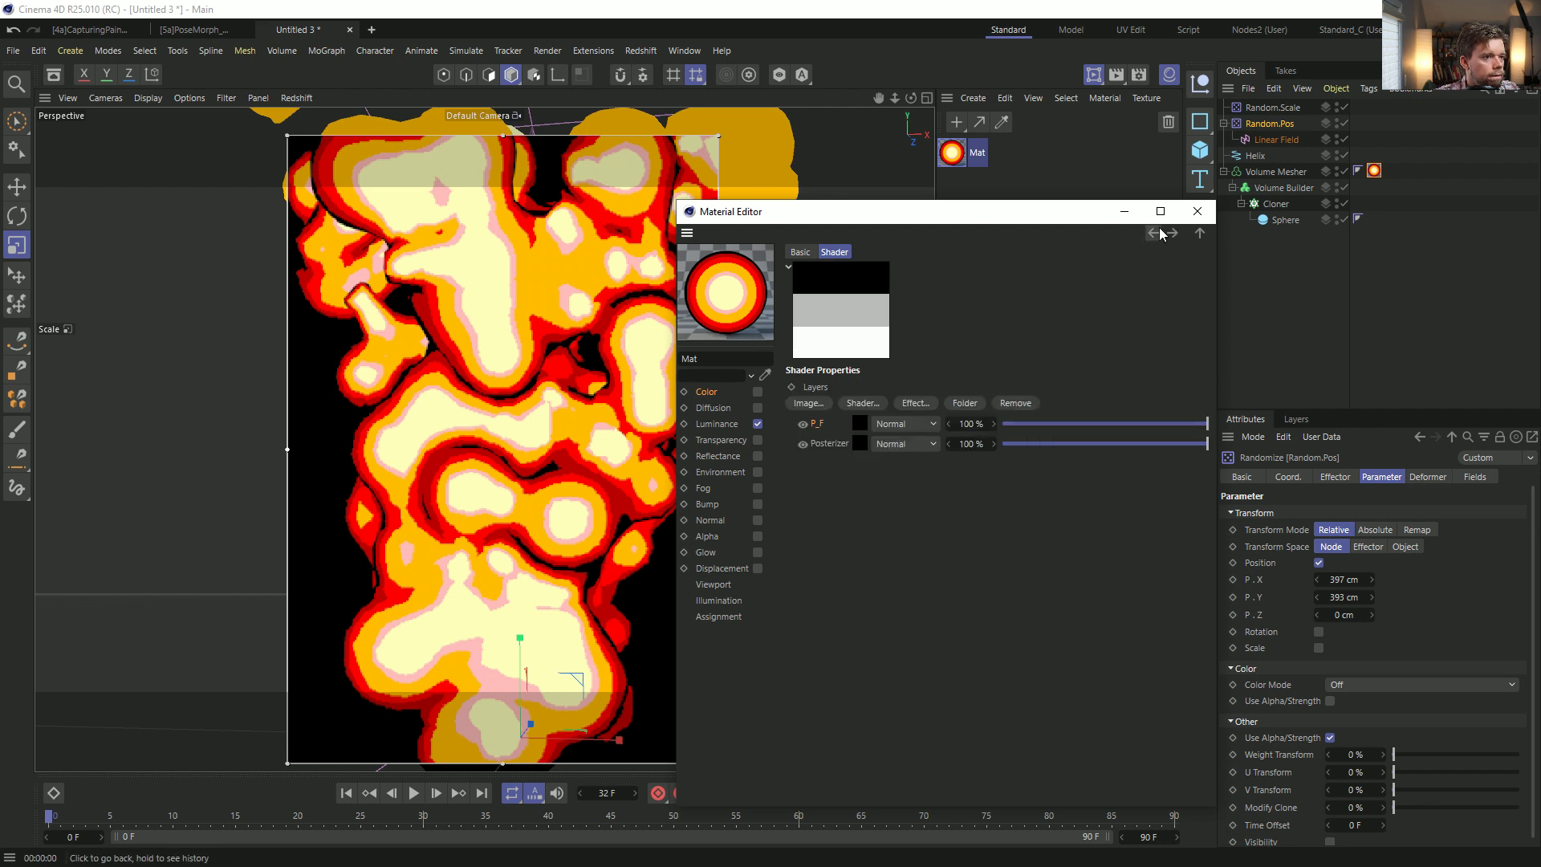
pyautogui.doubleClick(831, 445)
pyautogui.write('P_Fallo')
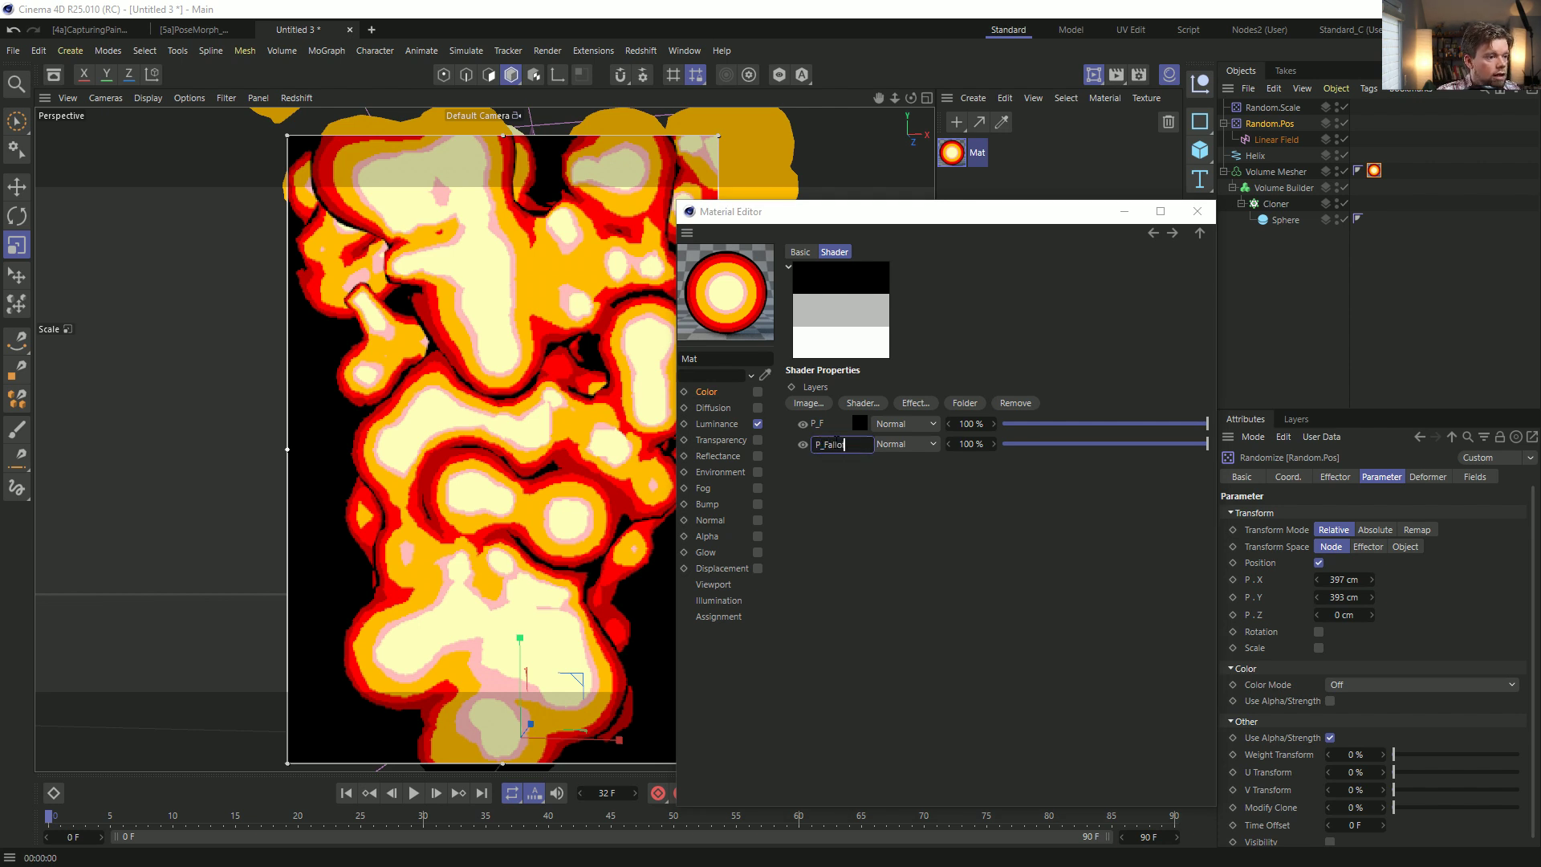
pyautogui.write('ff')
pyautogui.press('Return')
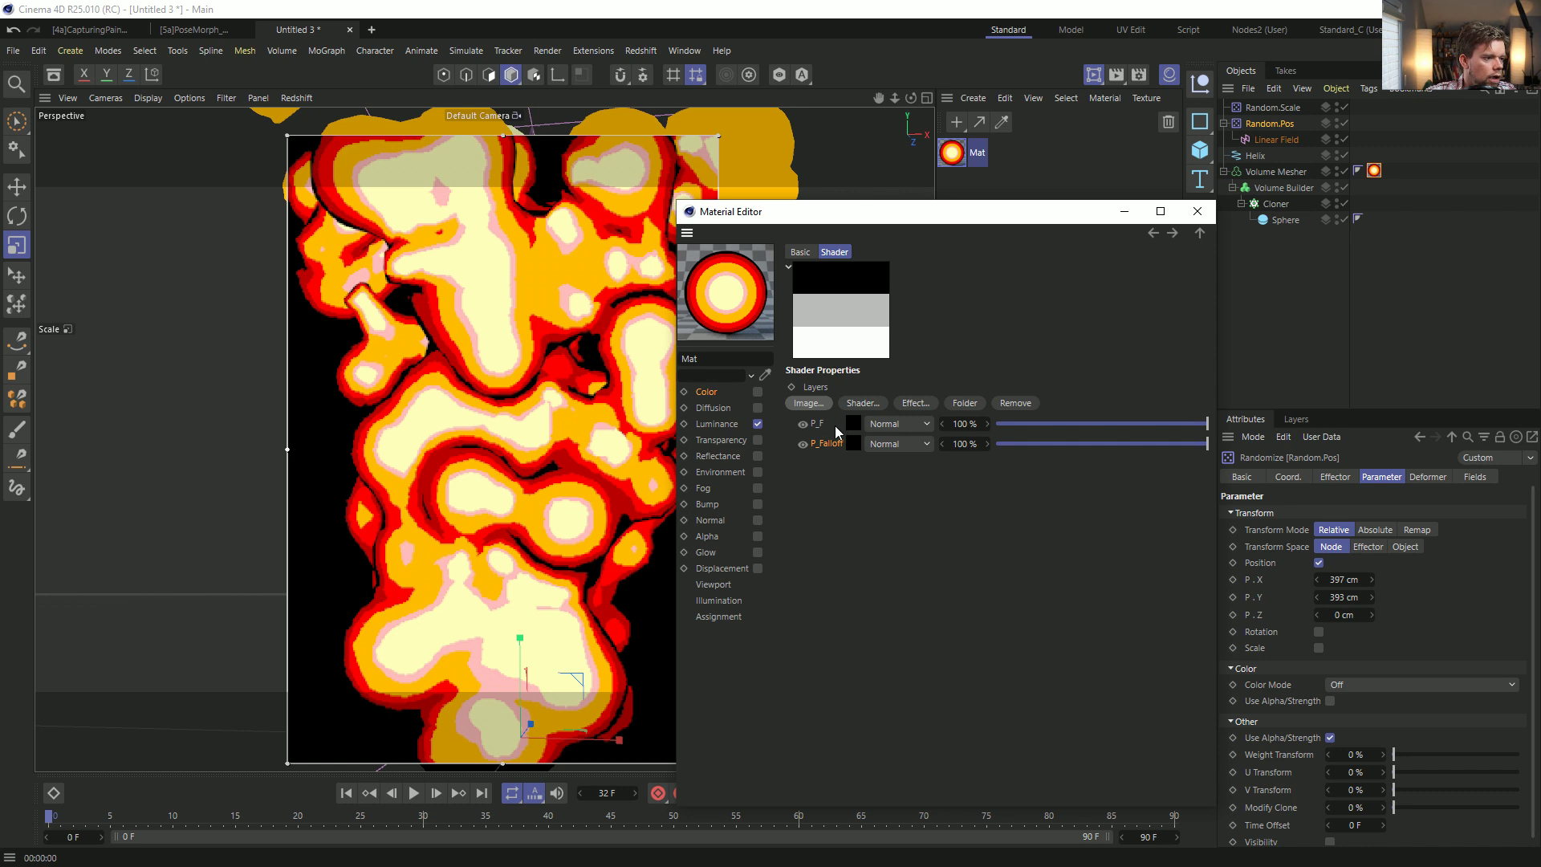
pyautogui.doubleClick(822, 421)
pyautogui.write('P_Fres')
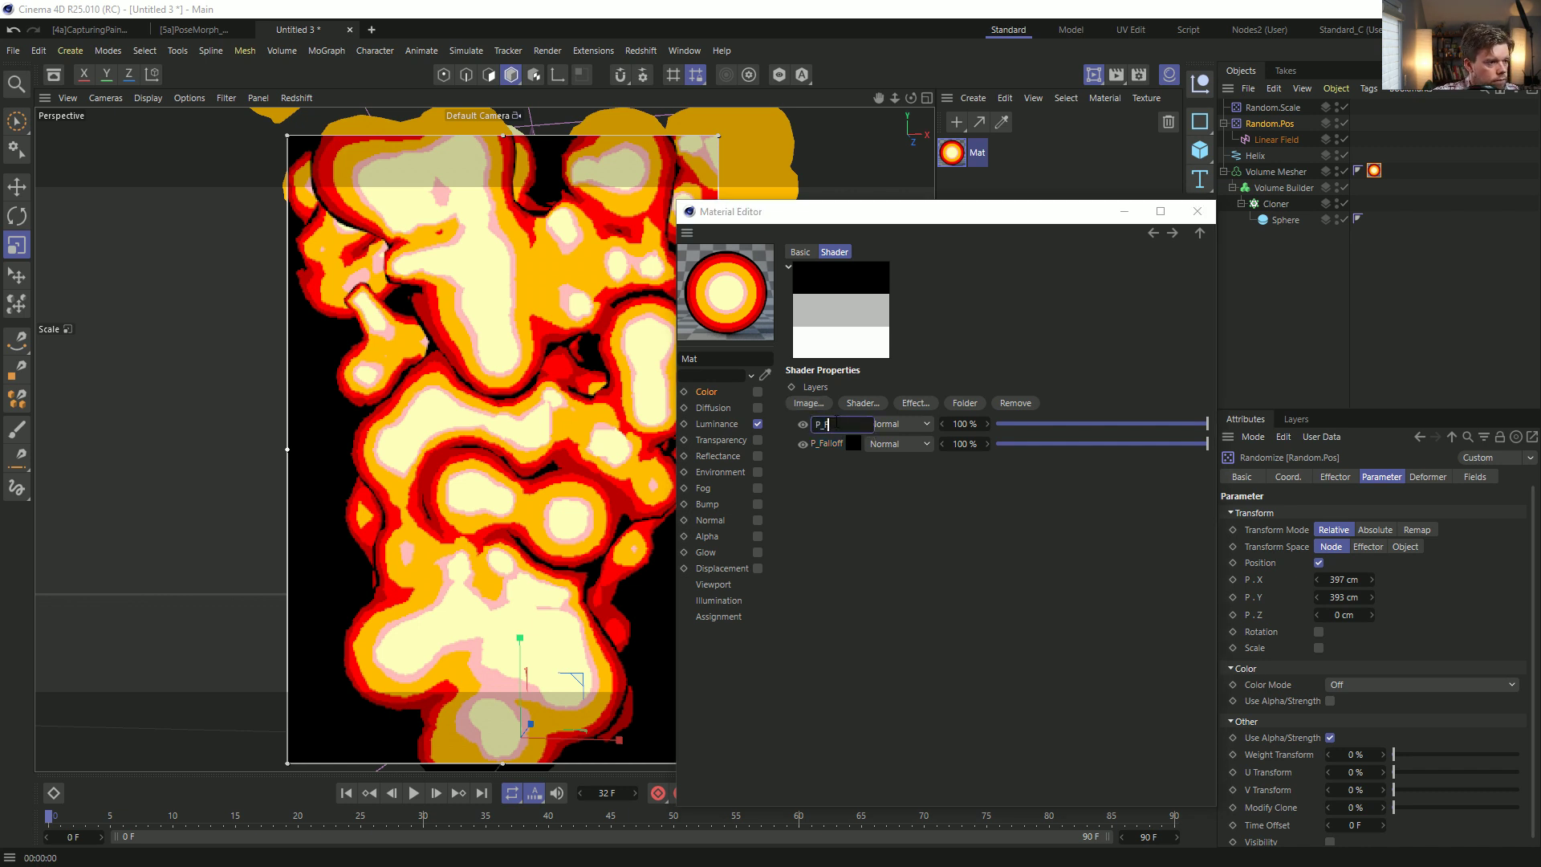
pyautogui.press('Return')
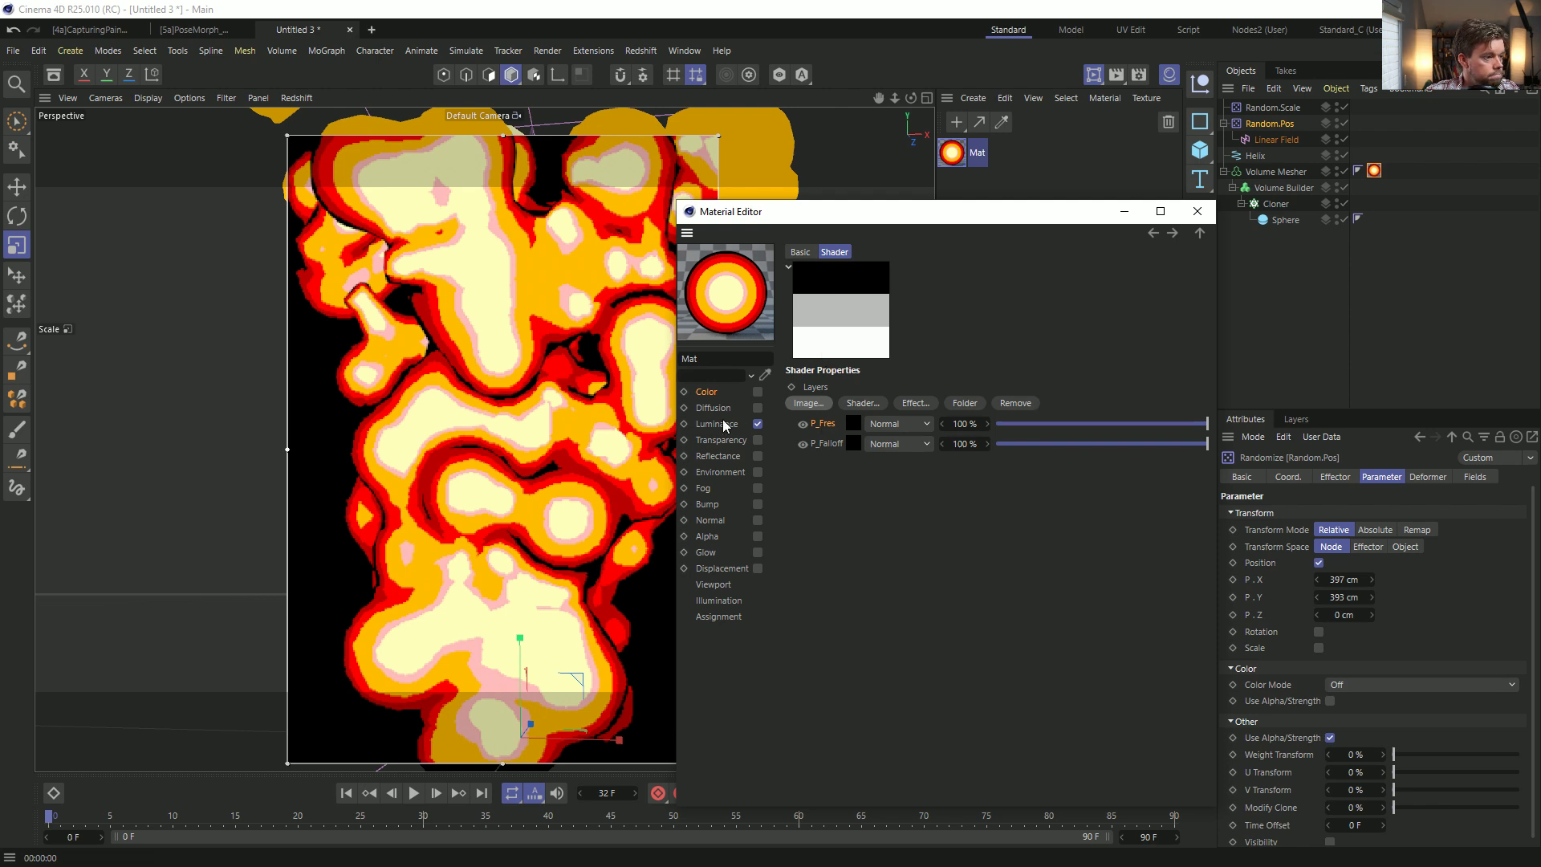
# Enable the material's Color channel, disable Luminance, and open the Layer shader in the Color texture.
pyautogui.click(757, 392)
pyautogui.click(758, 425)
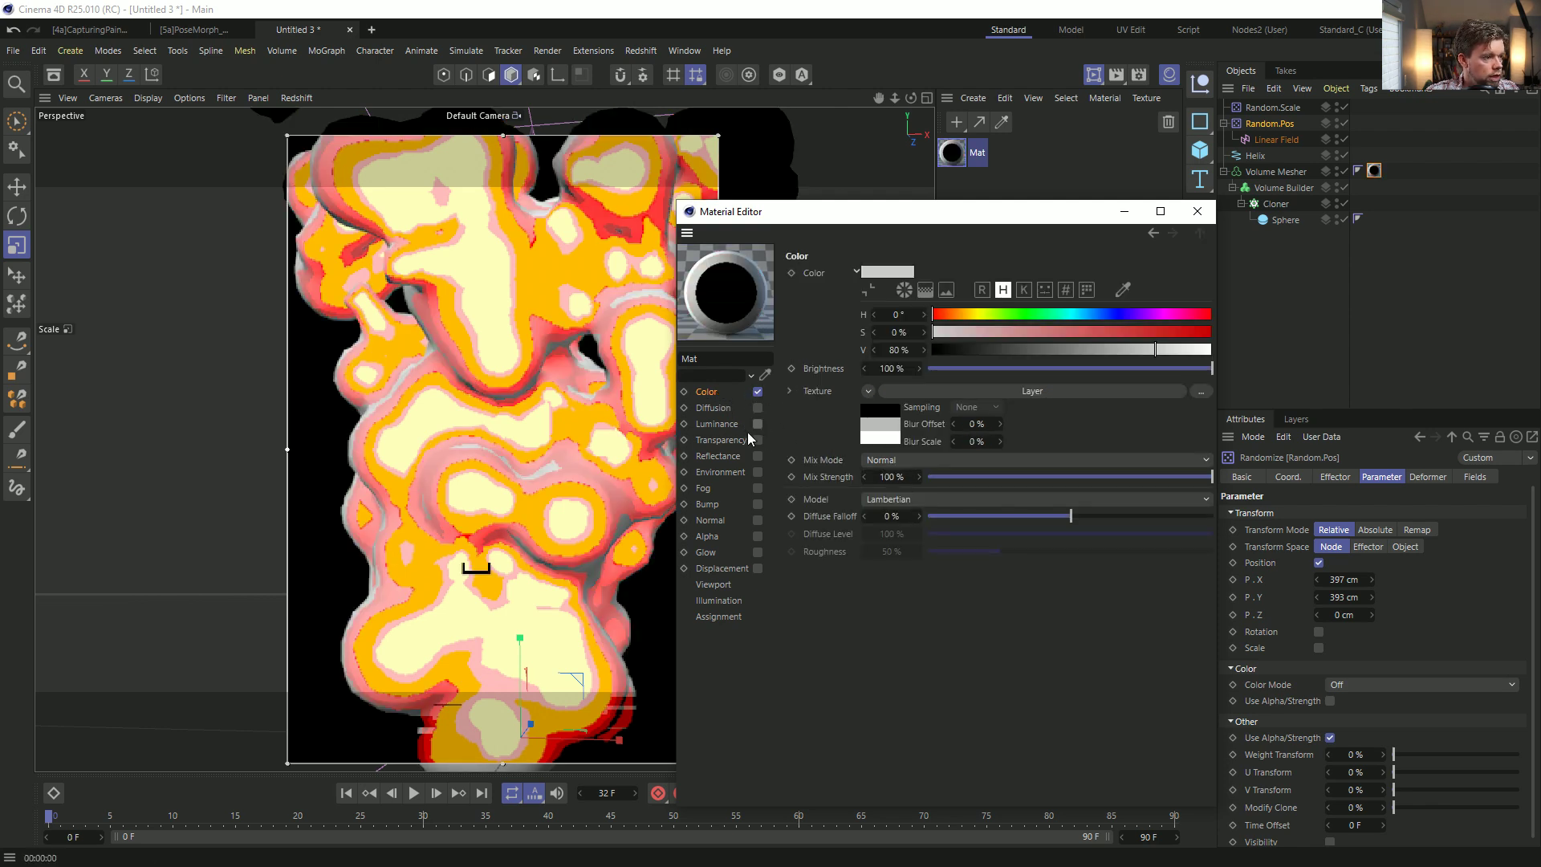
pyautogui.click(867, 419)
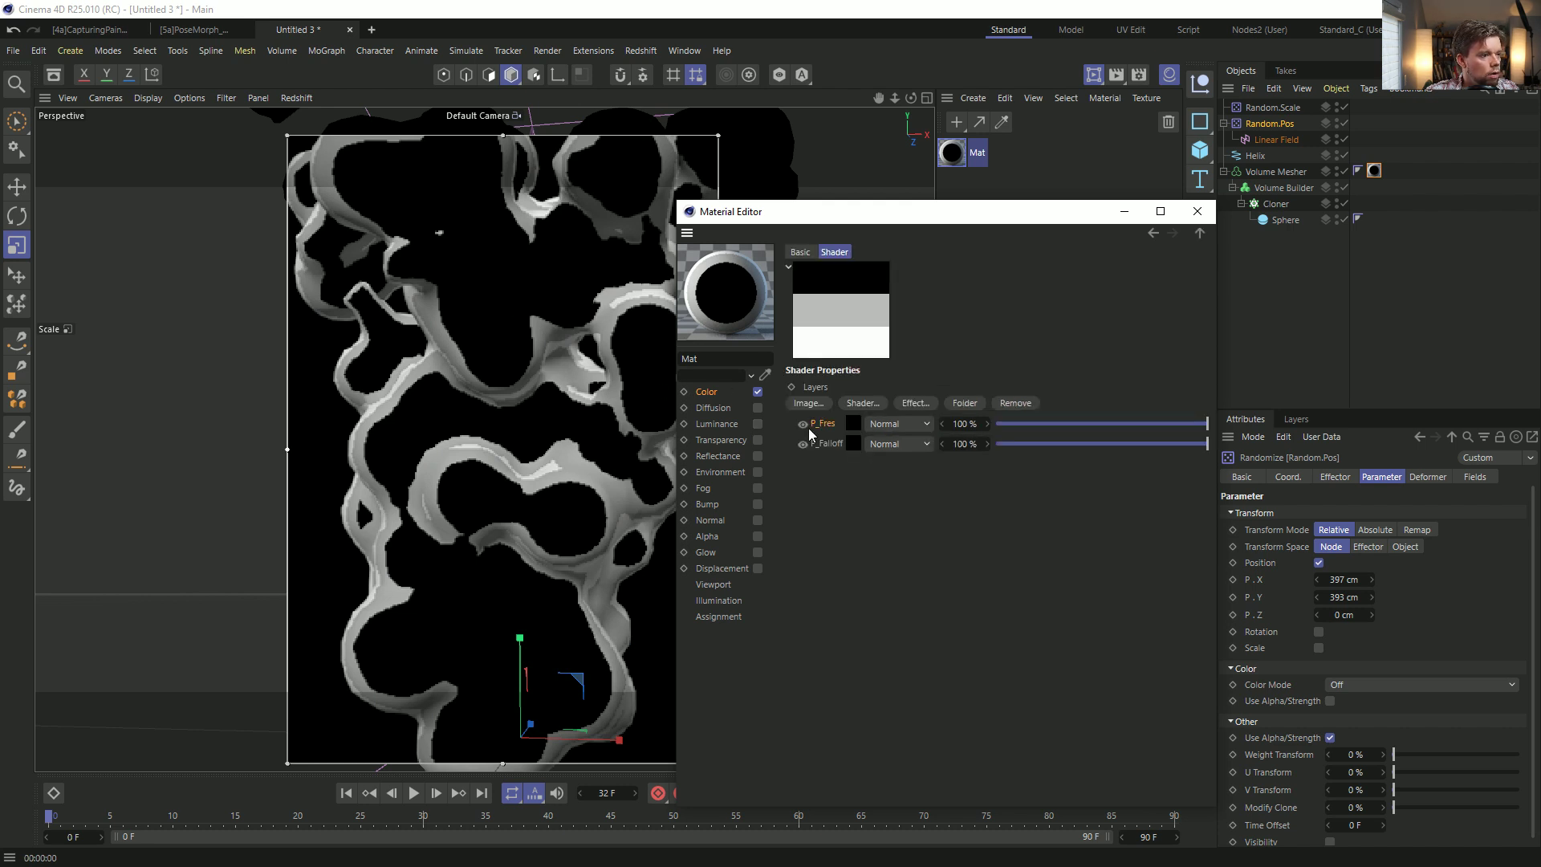
# Invert the gradient of the P_Fres layer's Fresnel shader and move its black knot partway toward the white knot.
pyautogui.click(855, 422)
pyautogui.moveTo(926, 457); pyautogui.dragTo(954, 459)
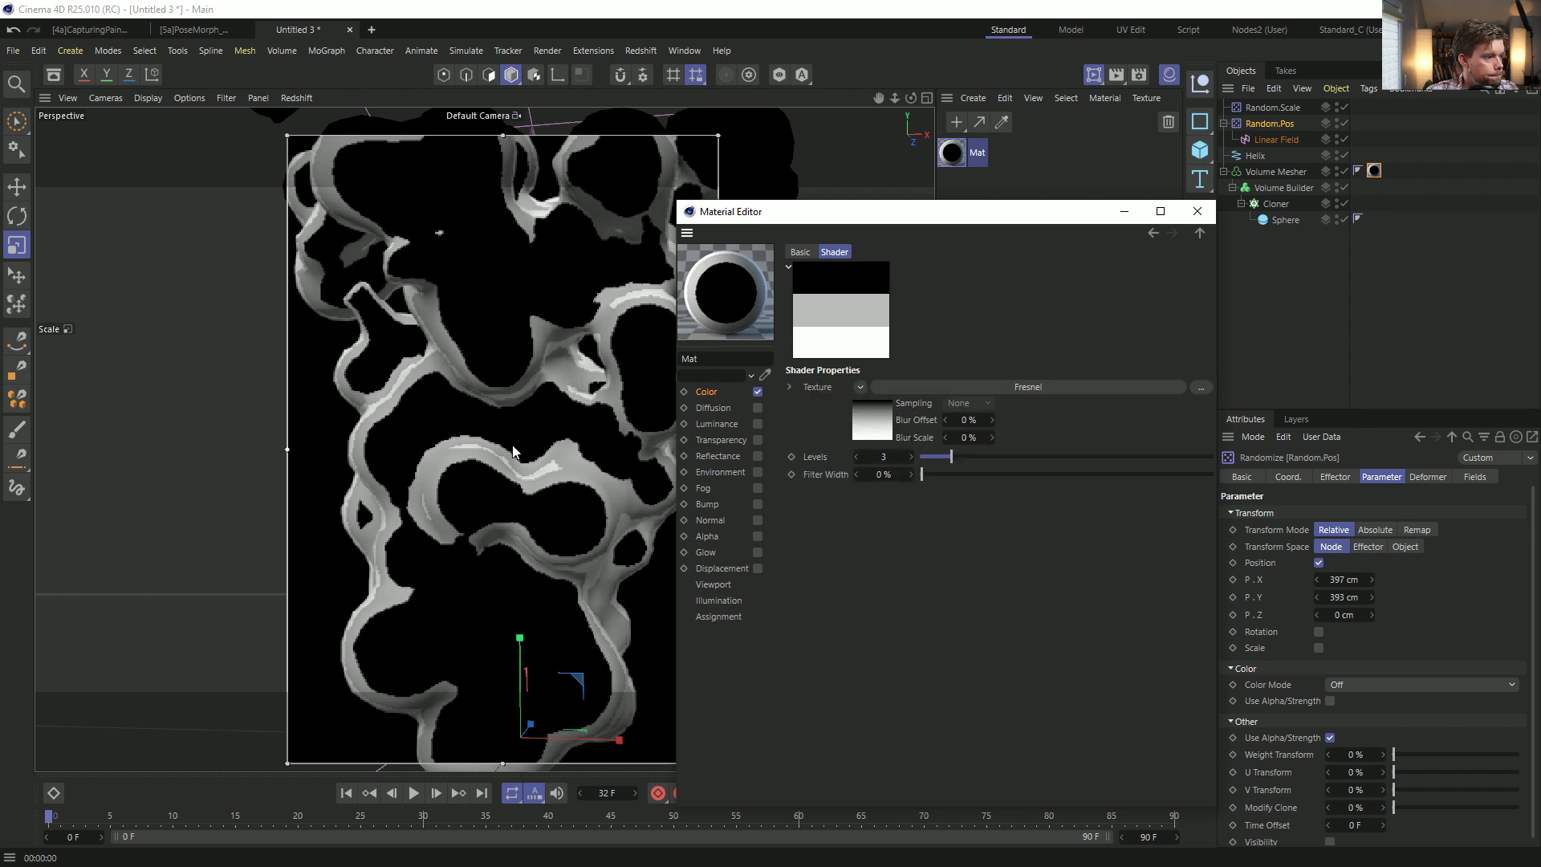
pyautogui.click(869, 422)
pyautogui.rightClick(939, 421)
pyautogui.click(975, 453)
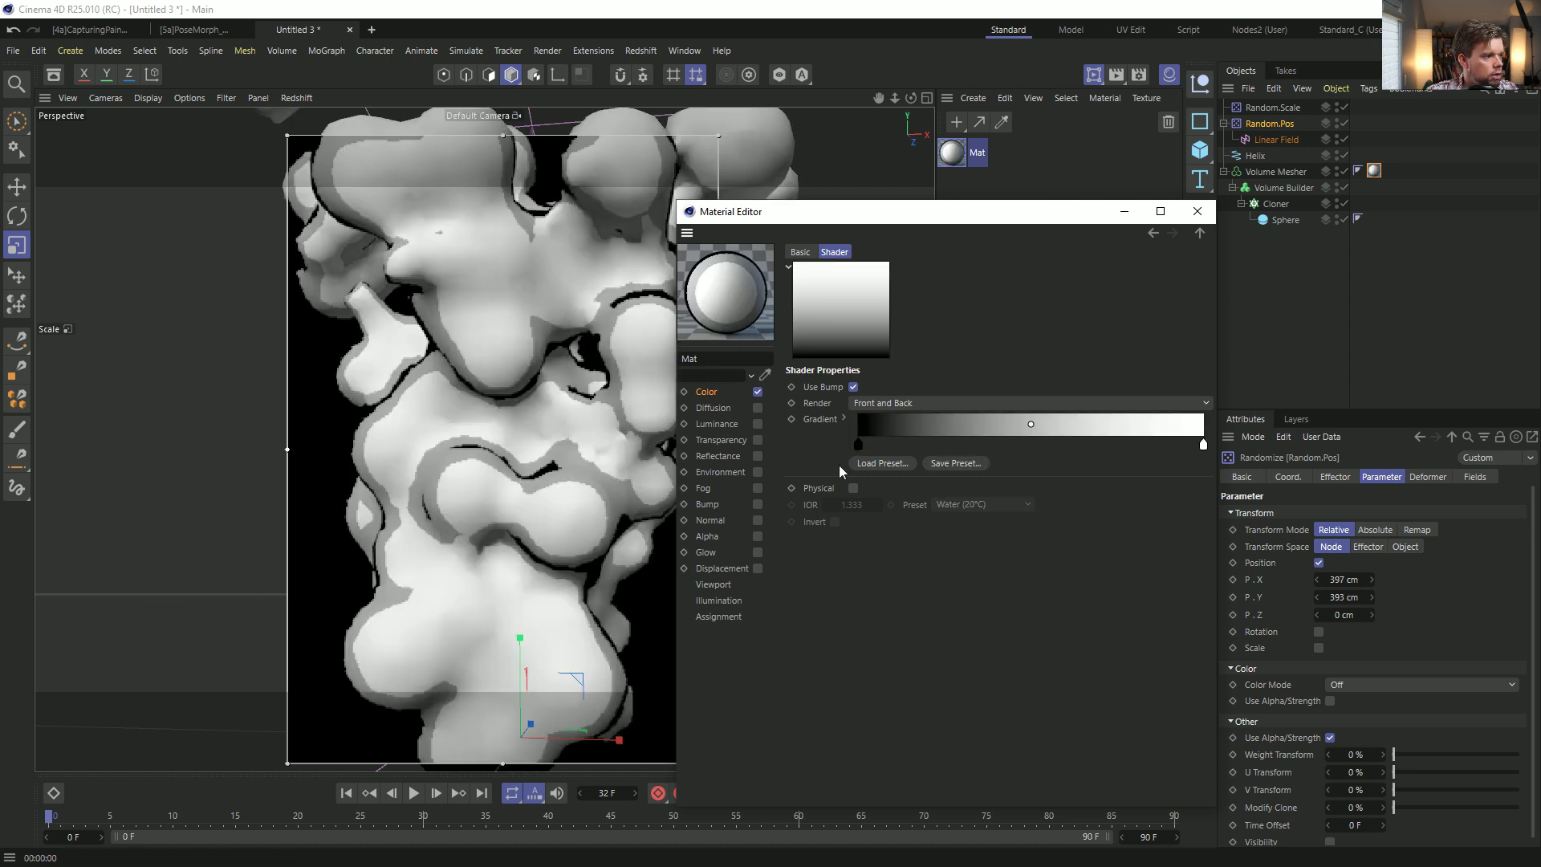
pyautogui.moveTo(858, 444); pyautogui.dragTo(926, 445)
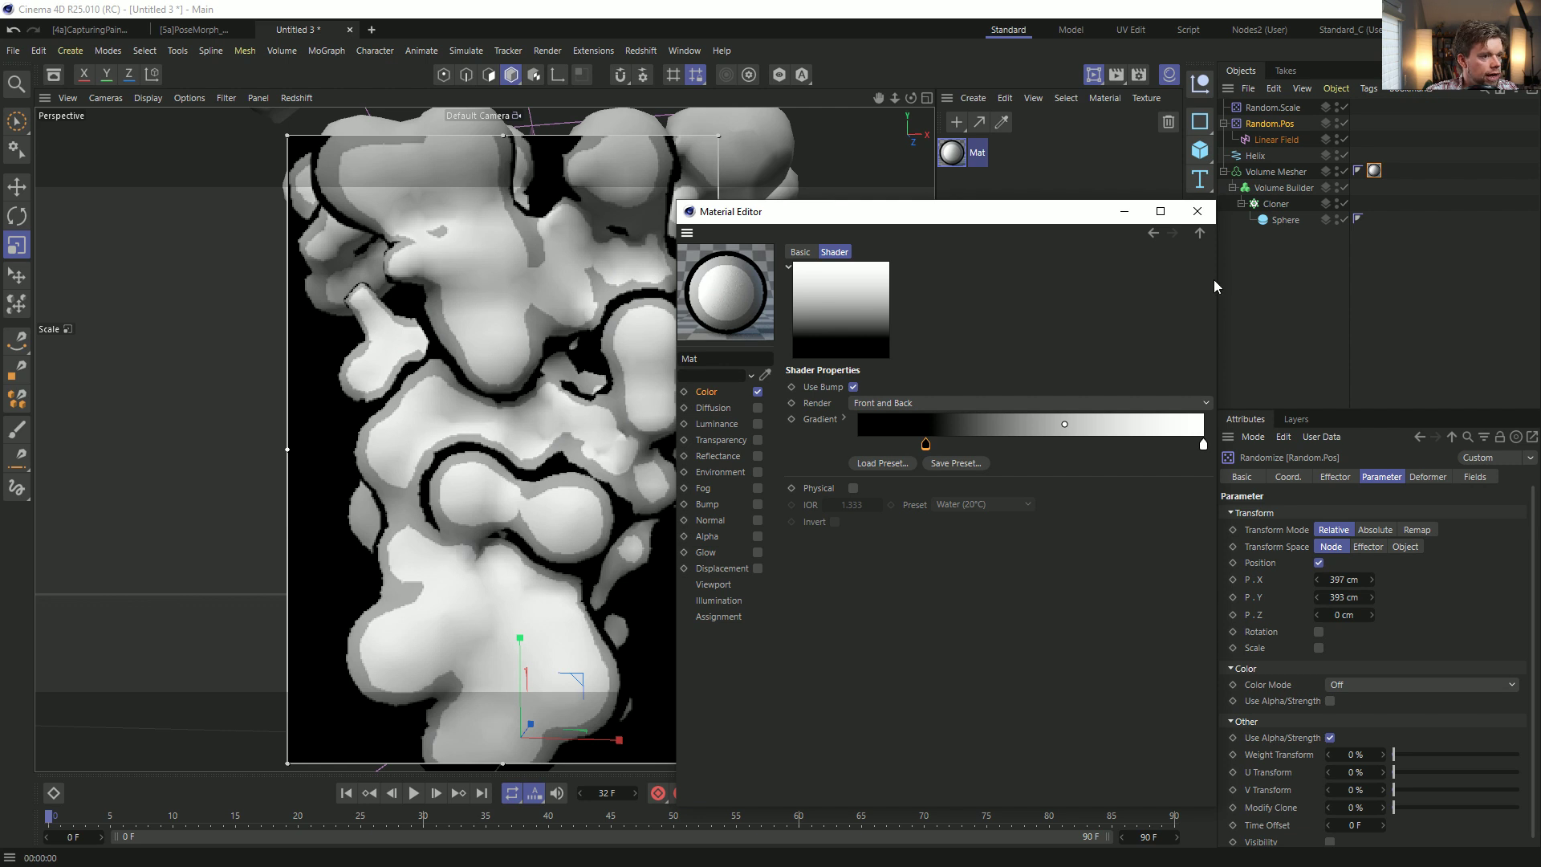
pyautogui.click(1153, 233)
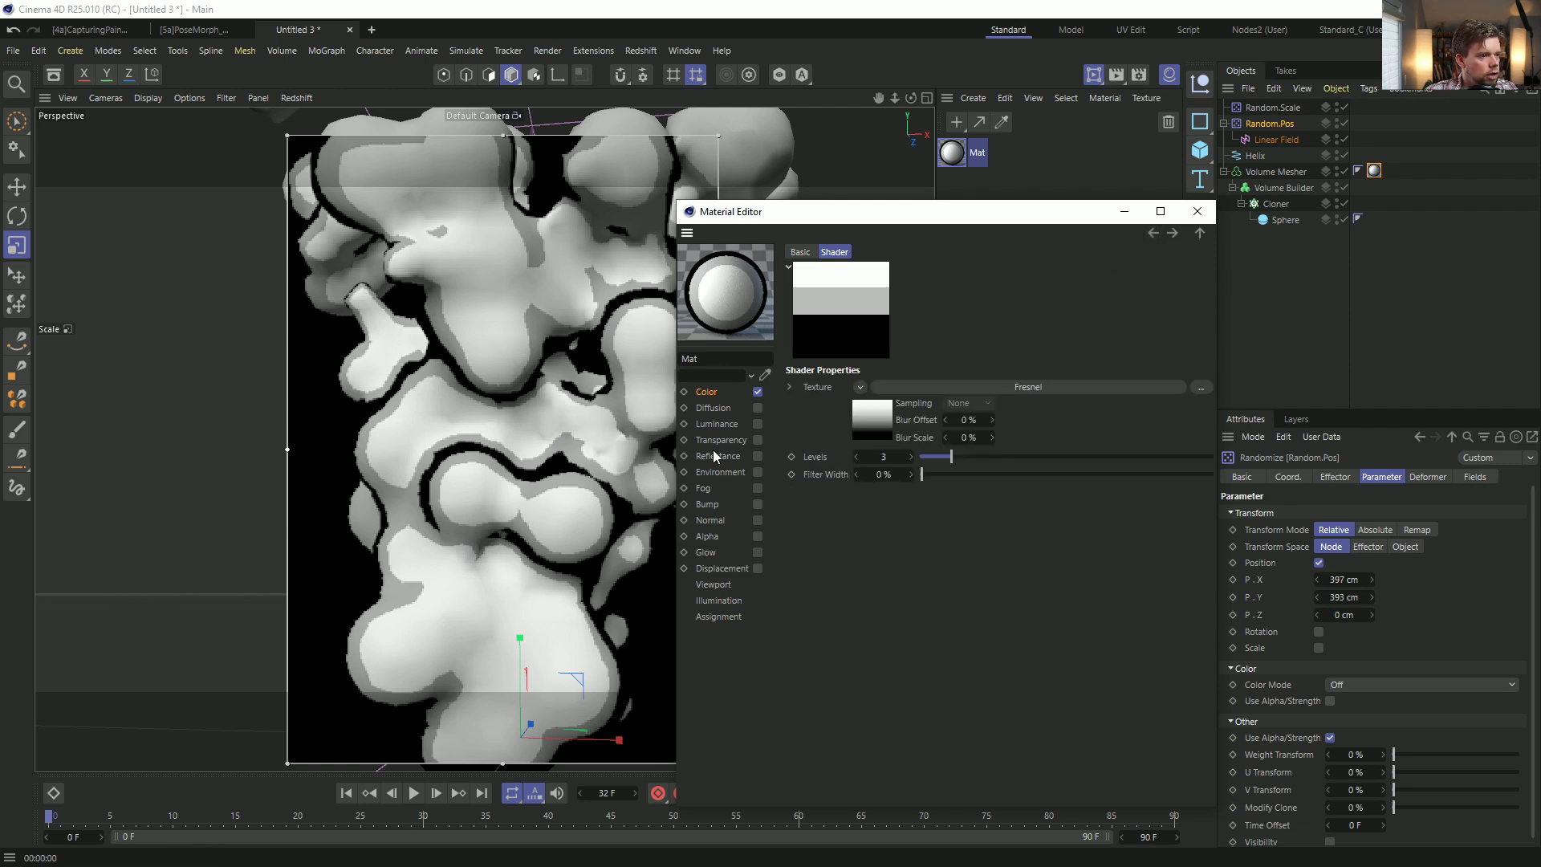
pyautogui.click(923, 387)
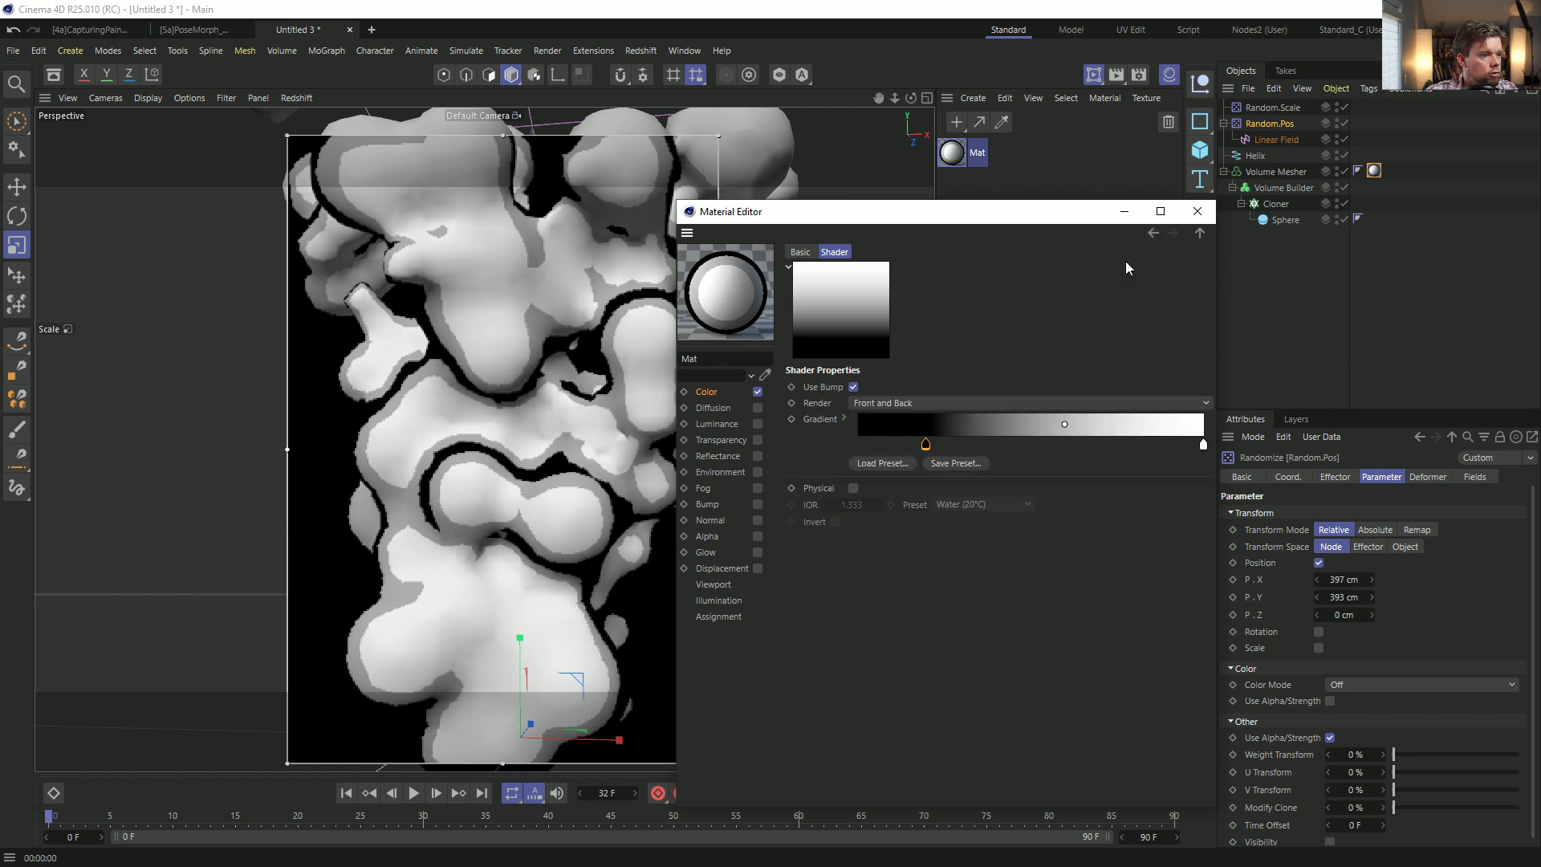
# Duplicate the P_Falloff layer above P_Fres in the Color texture's Layer shader and hide the original P_Falloff layer.
pyautogui.click(721, 392)
pyautogui.click(883, 422)
pyautogui.keyDown('ctrl'); pyautogui.moveTo(855, 442); pyautogui.dragTo(835, 425); pyautogui.keyUp('ctrl')
pyautogui.click(804, 463)
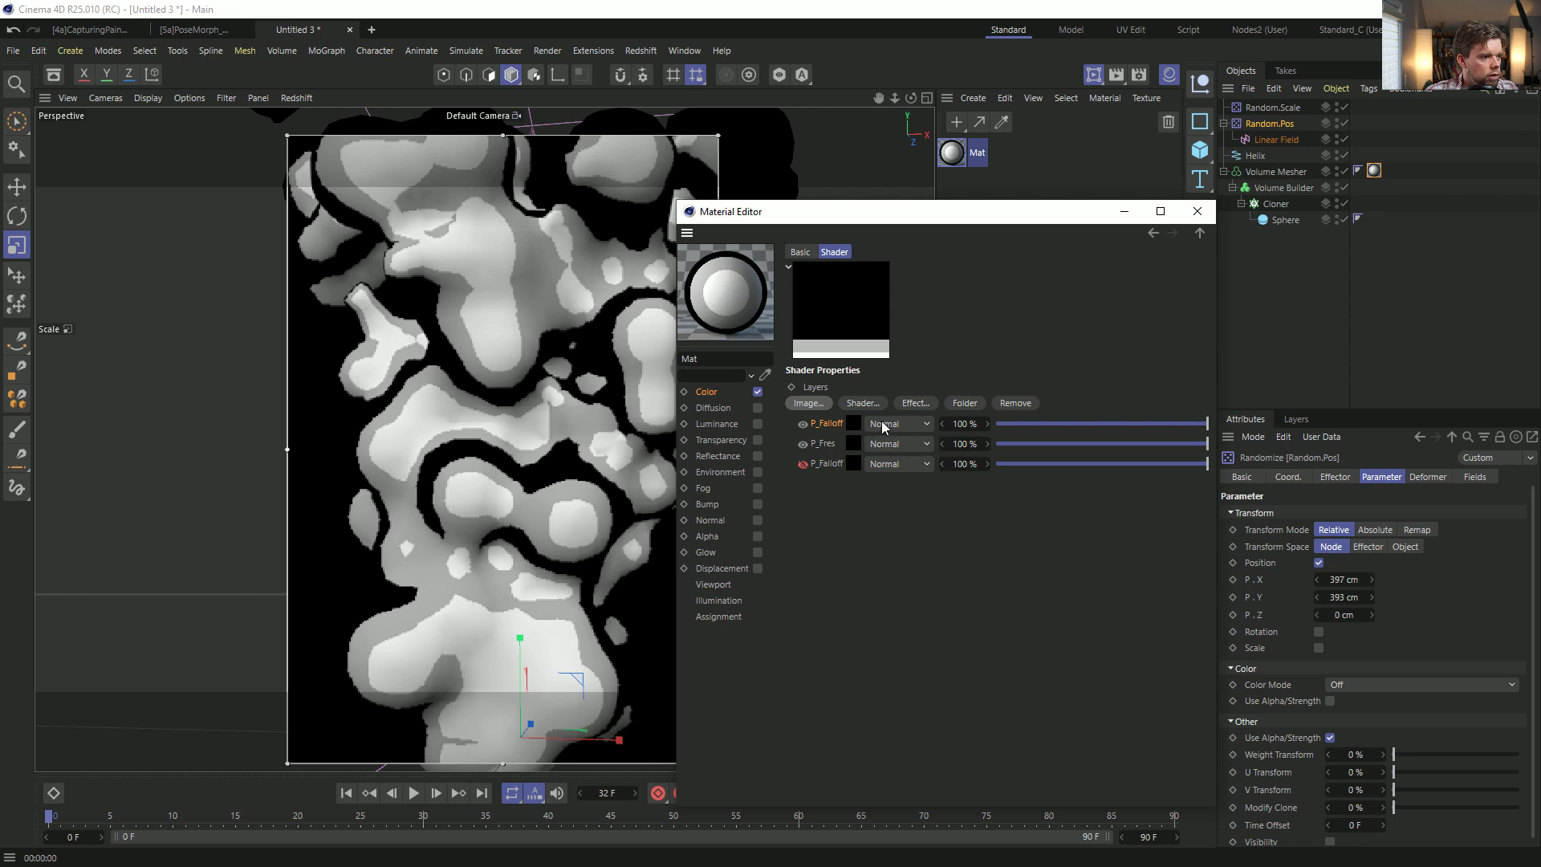
# Set the Falloff direction in the uppermost P_Falloff layer to 0, 1, 0.
pyautogui.click(852, 423)
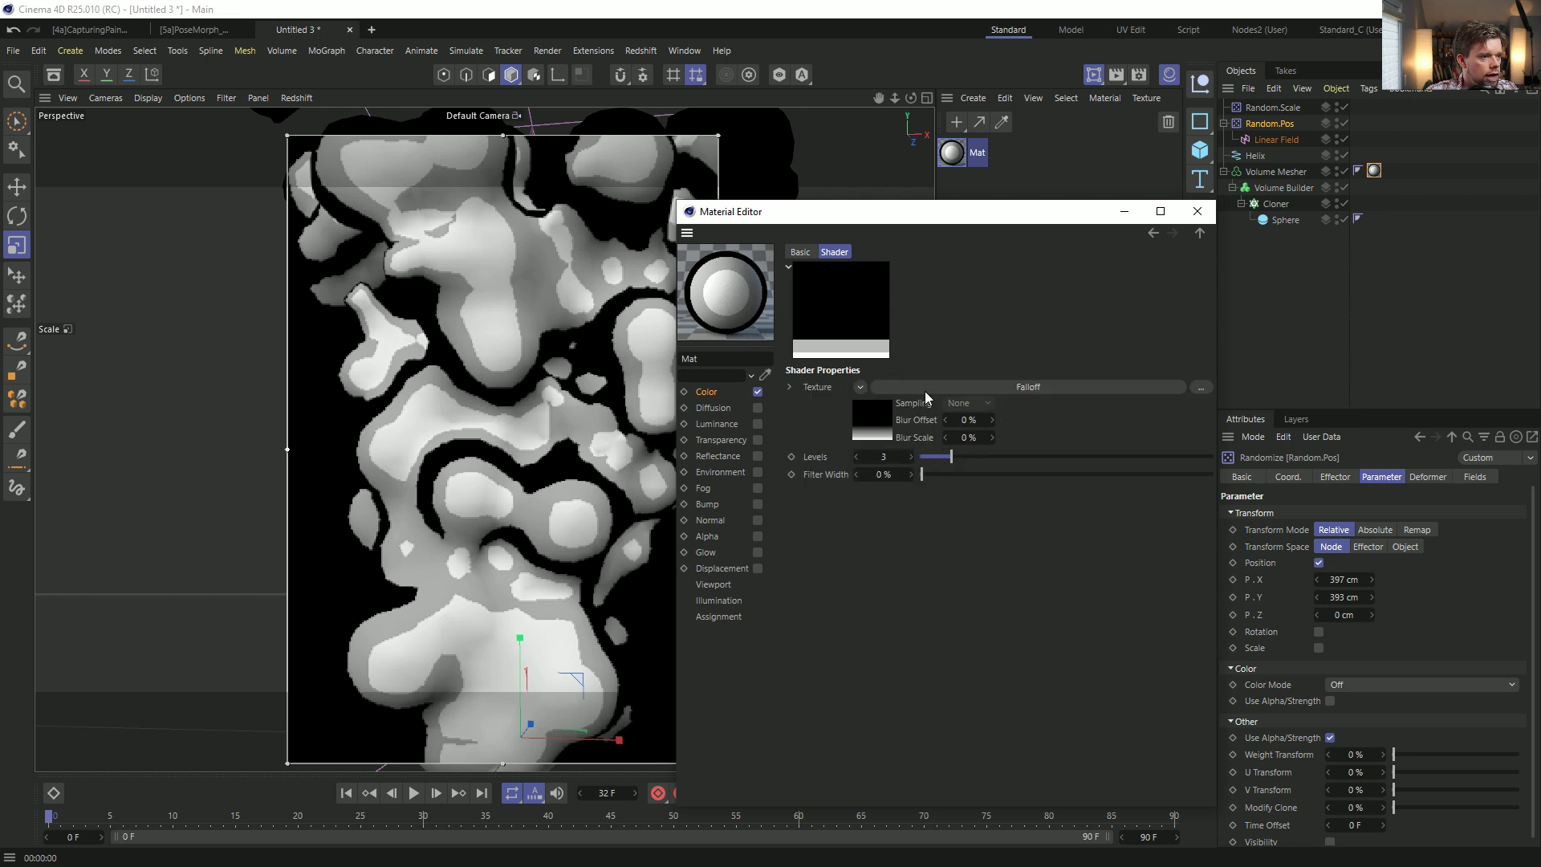
pyautogui.click(864, 426)
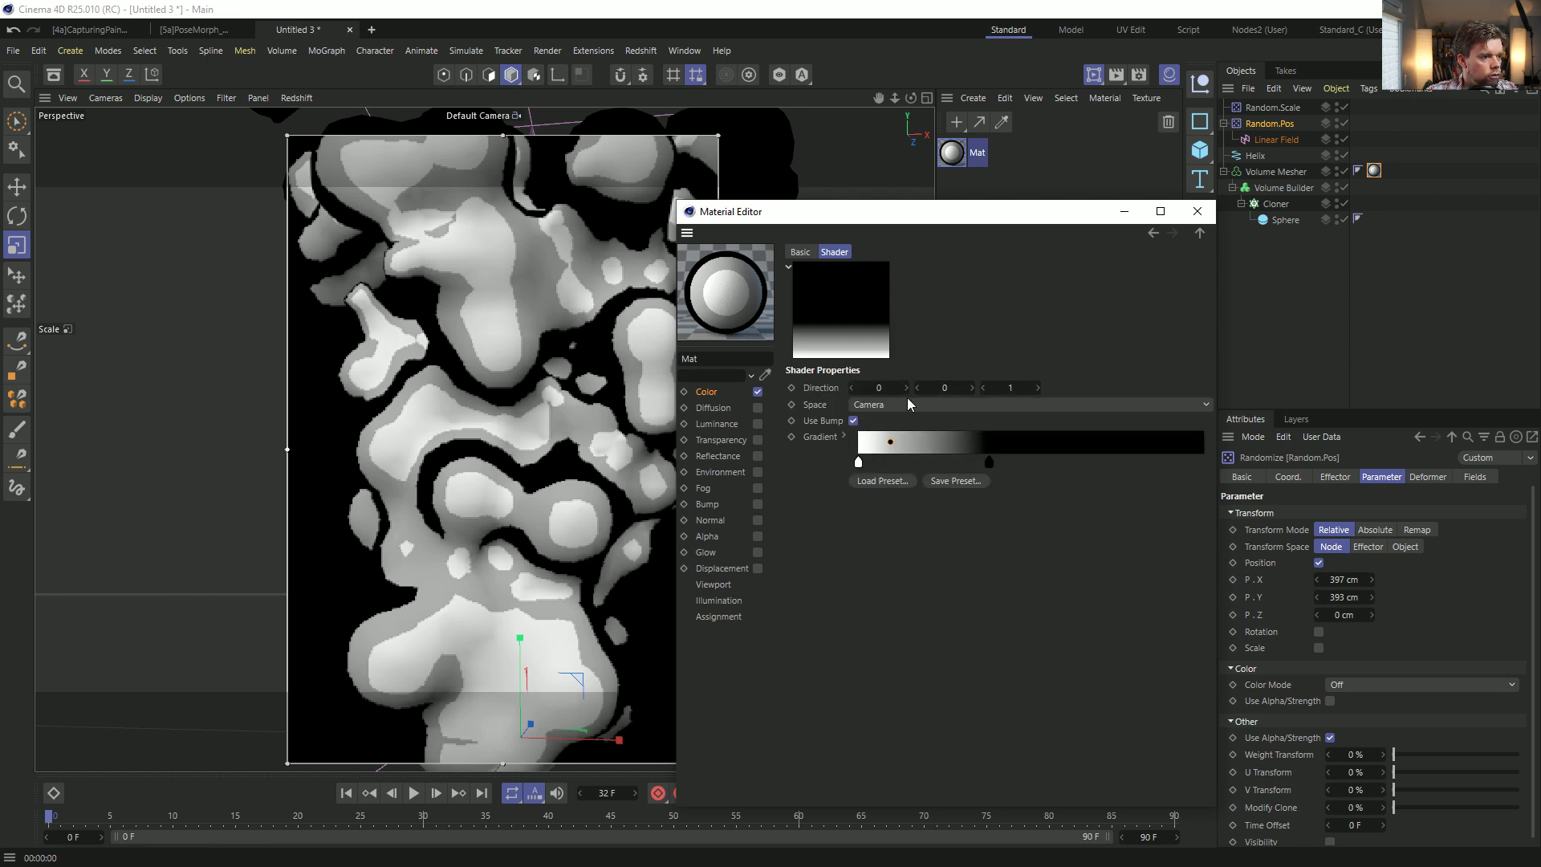
pyautogui.click(962, 388)
pyautogui.write('1')
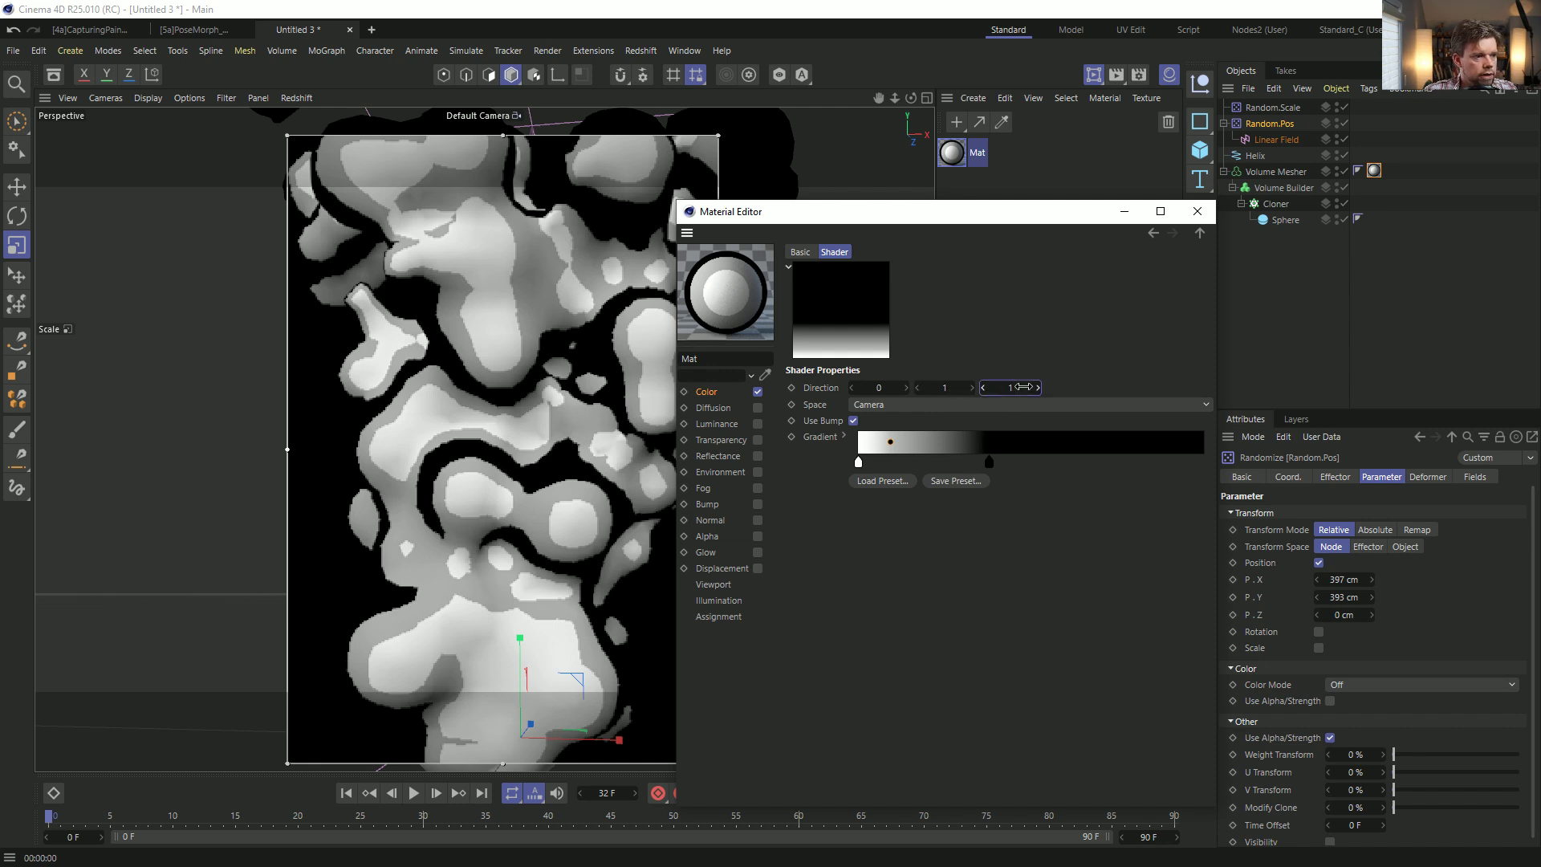
pyautogui.press('Tab')
pyautogui.write('0')
pyautogui.press('Return')
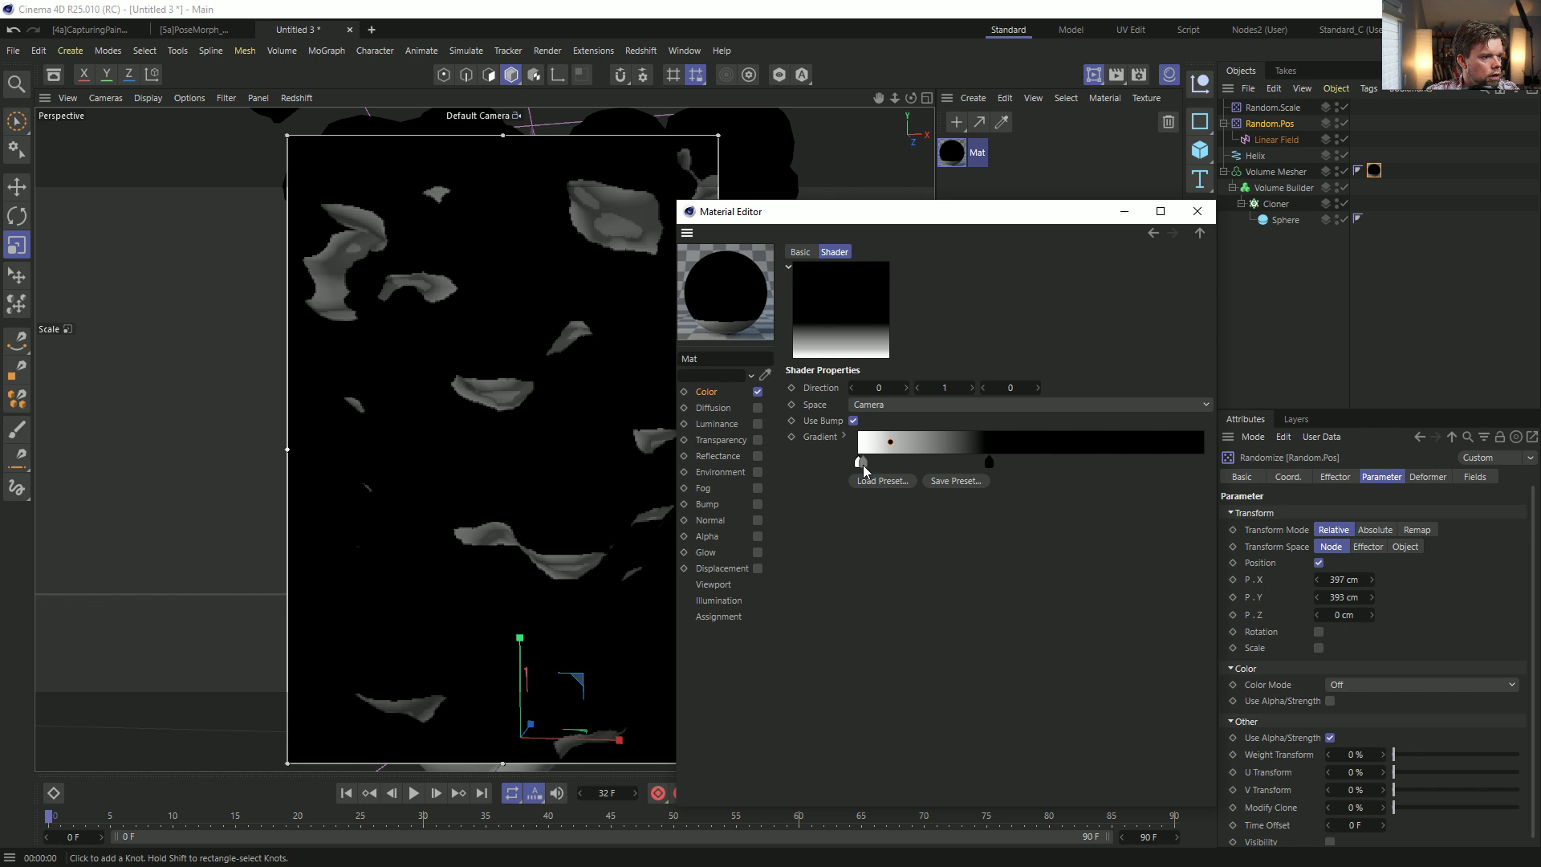
# Reverse the Falloff gradient by moving the white knot to the far end and the black knot to the start.
pyautogui.moveTo(864, 465); pyautogui.dragTo(1202, 462)
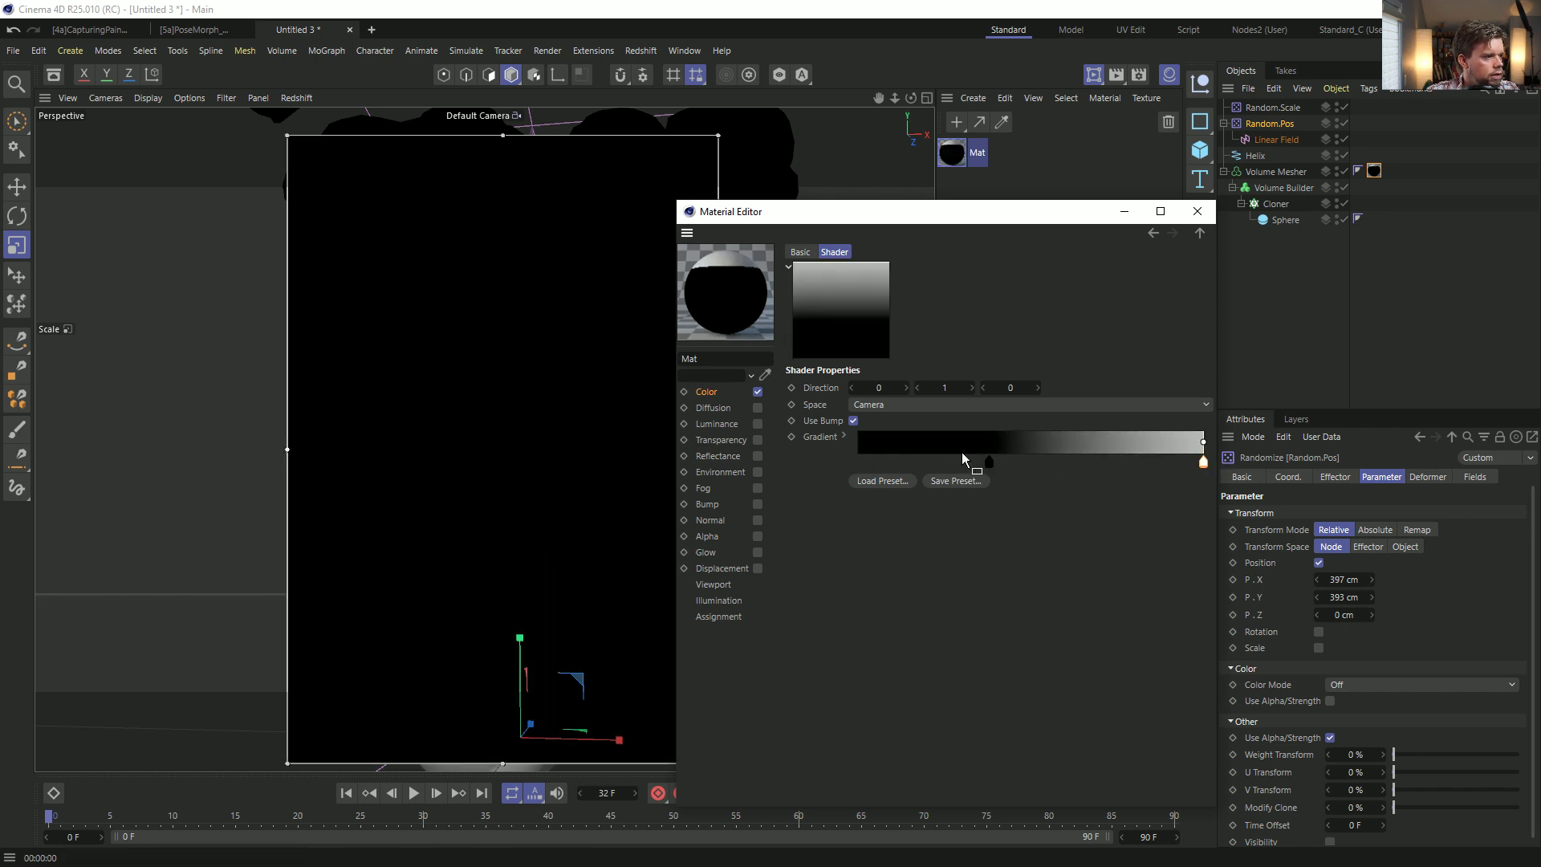
pyautogui.click(989, 463)
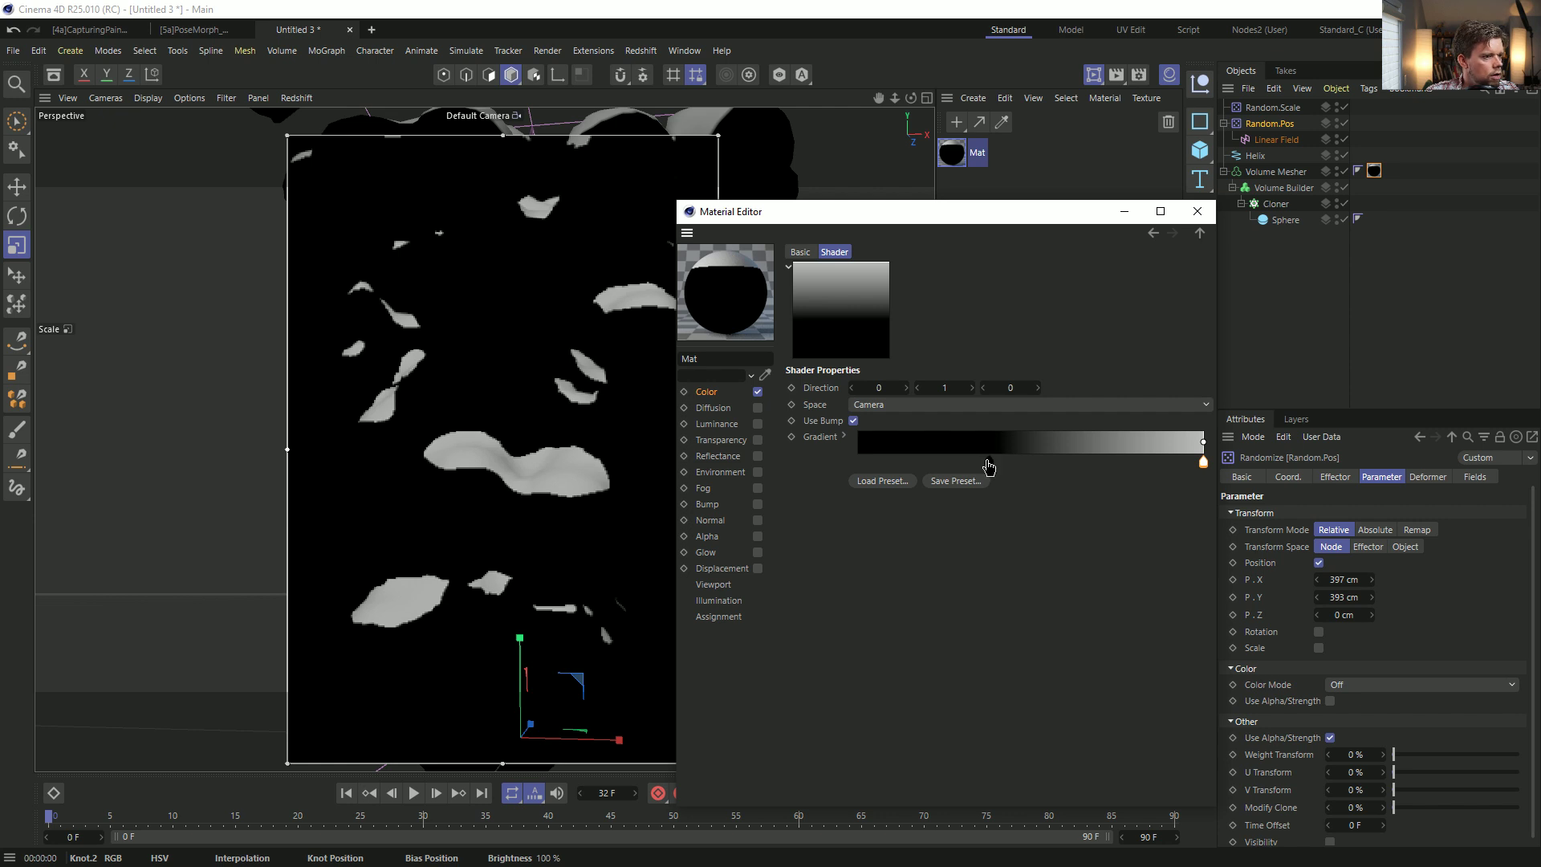
pyautogui.moveTo(988, 463); pyautogui.dragTo(902, 466)
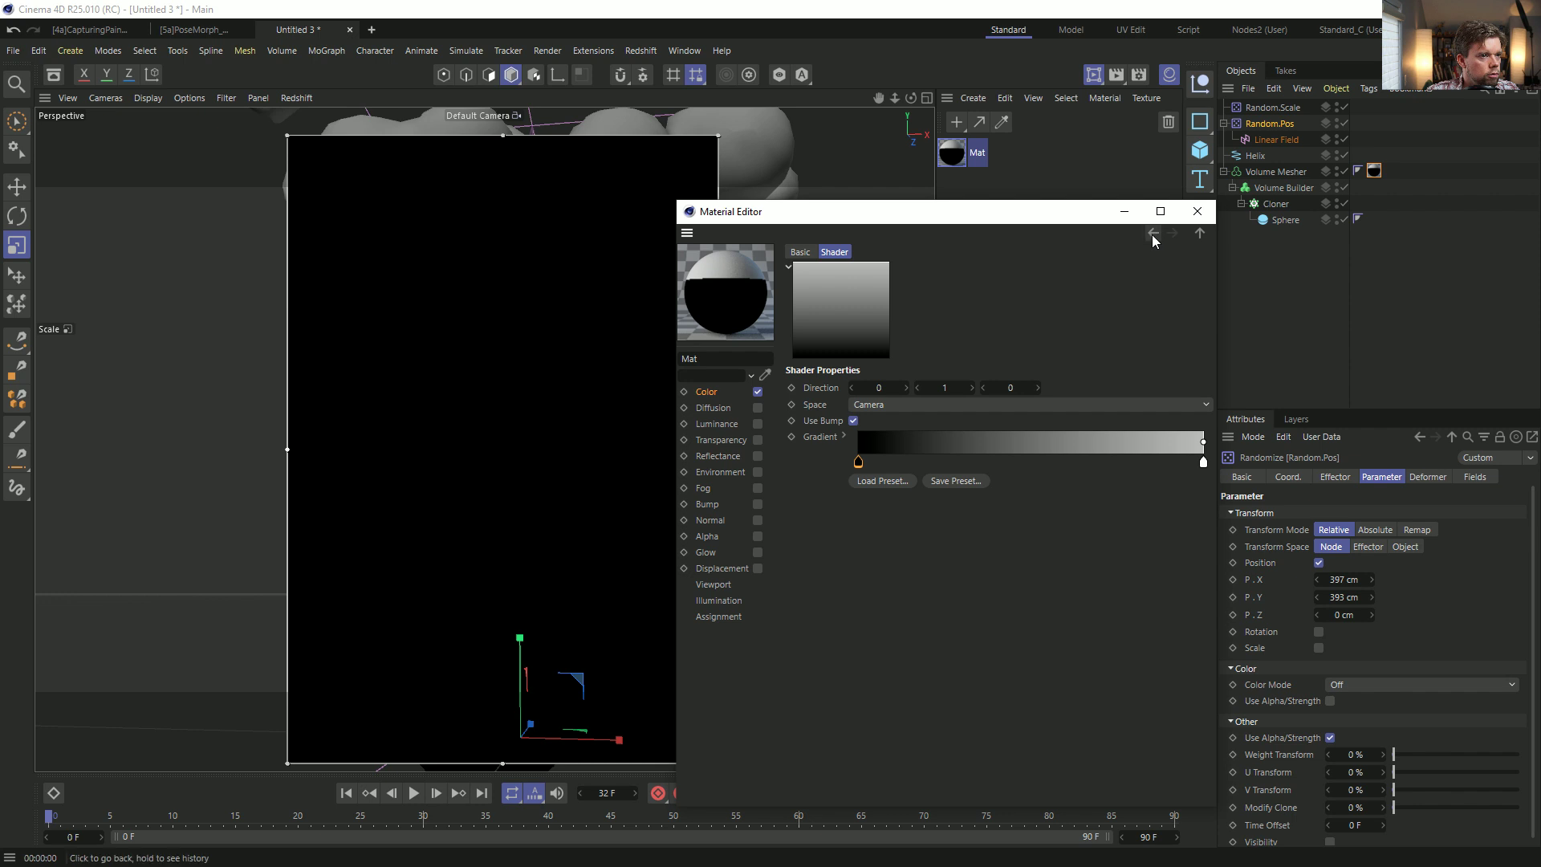
# Try 4 levels in the uppermost P_Falloff layer's Posterizer, and set it back to 3.
pyautogui.click(1153, 234)
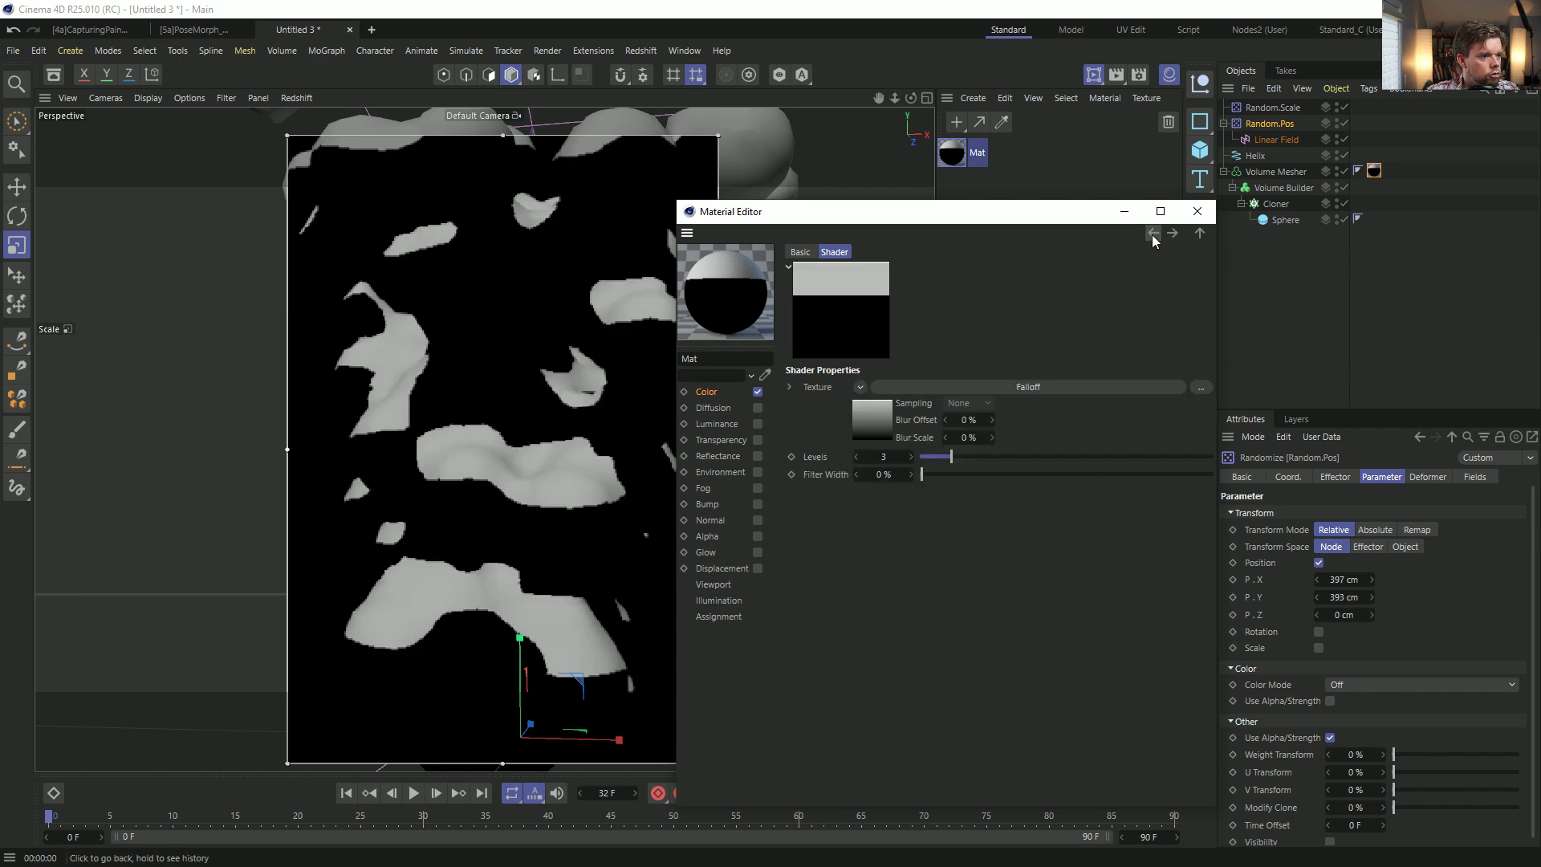
pyautogui.click(912, 456)
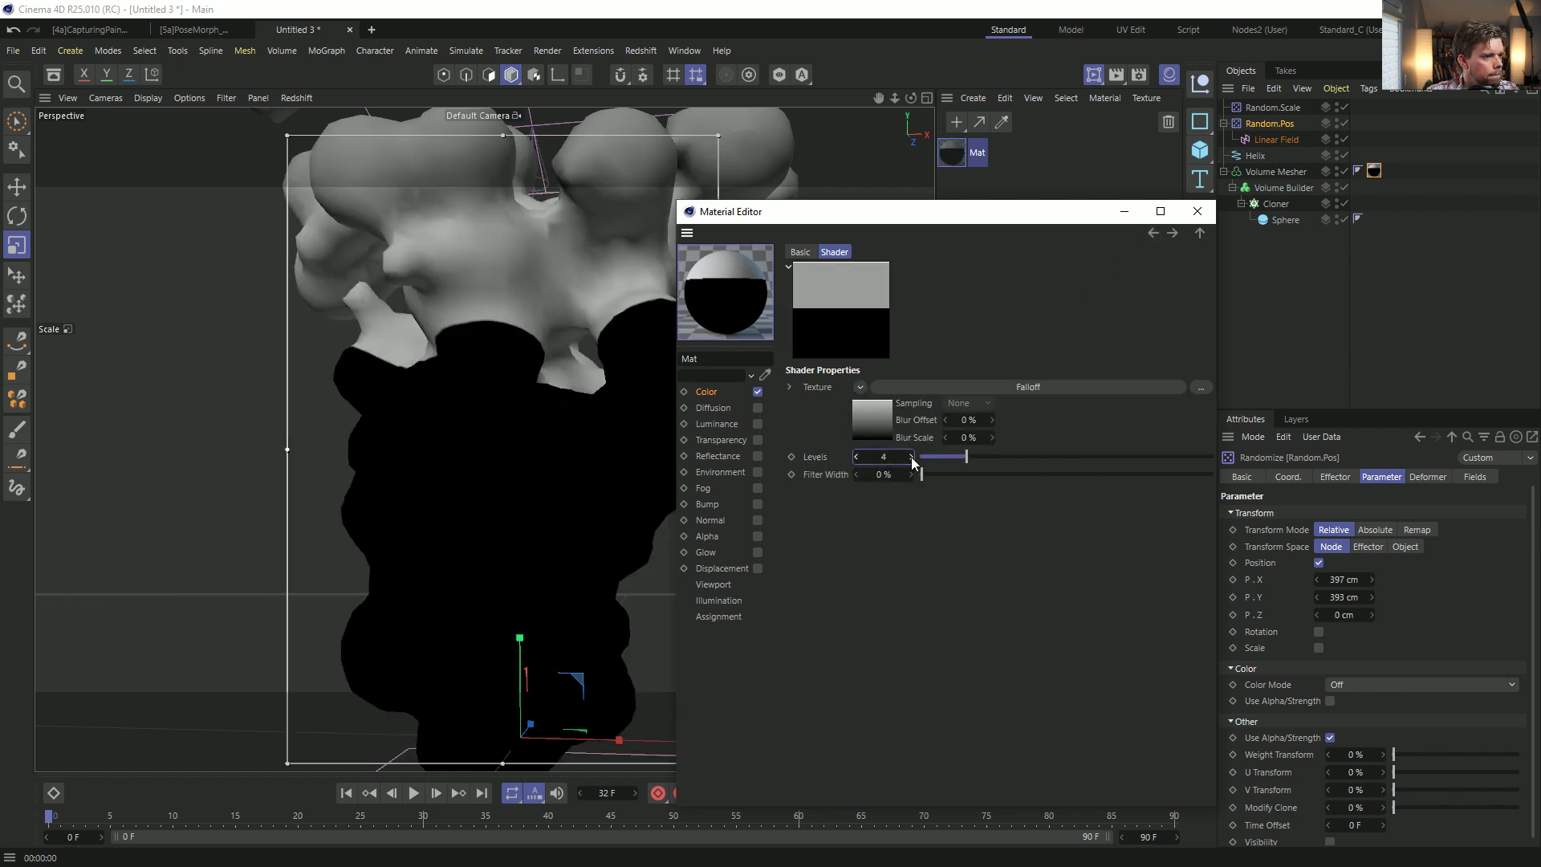
pyautogui.click(854, 457)
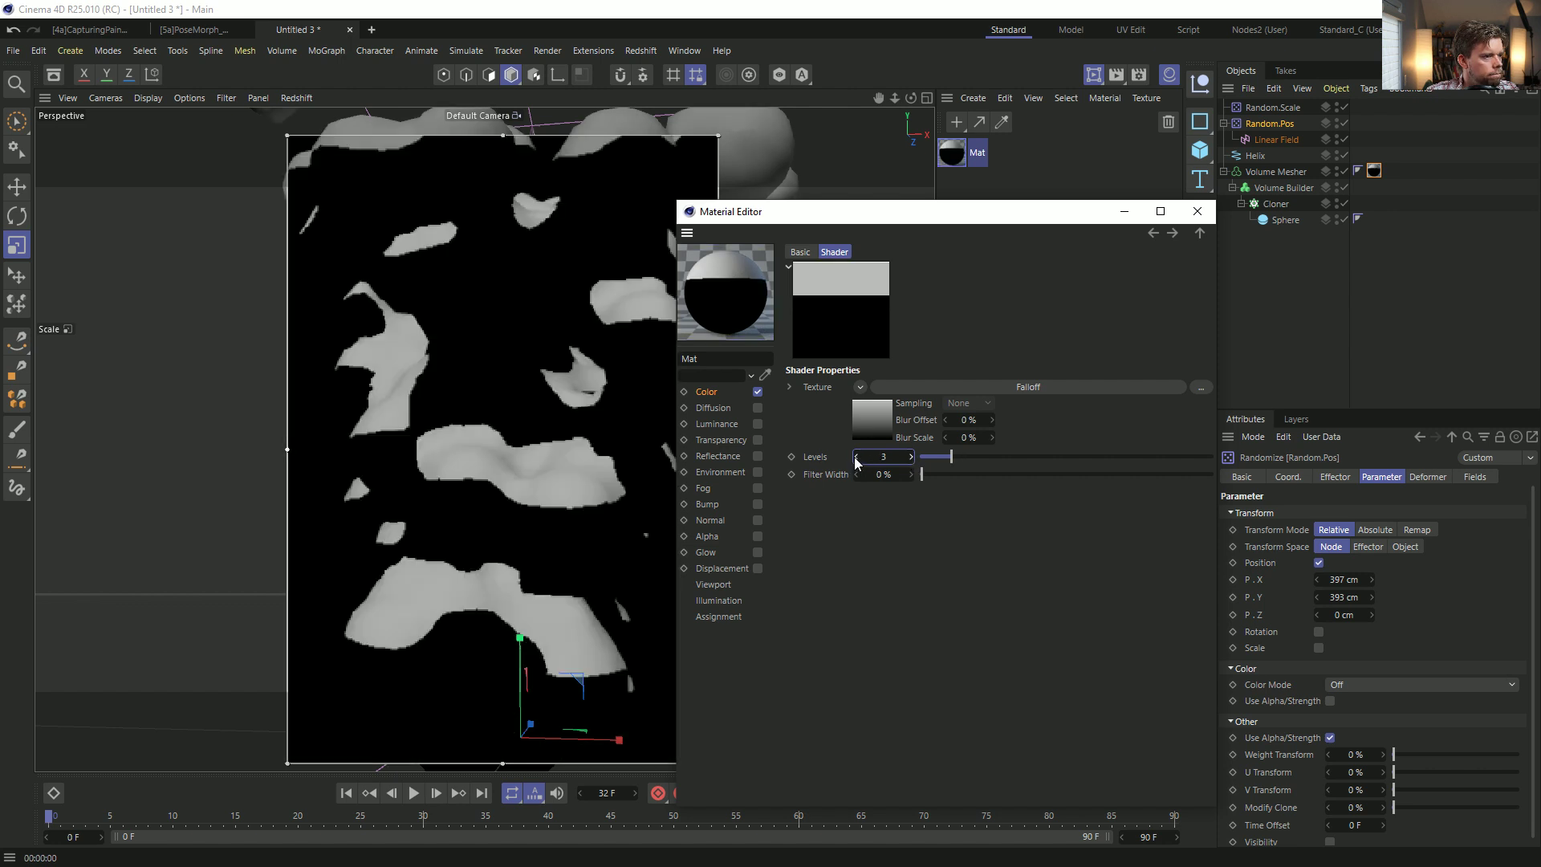
# Move the bias handle of the uppermost P_Falloff layer's Falloff gradient to about the middle, just short of halfway.
pyautogui.click(716, 393)
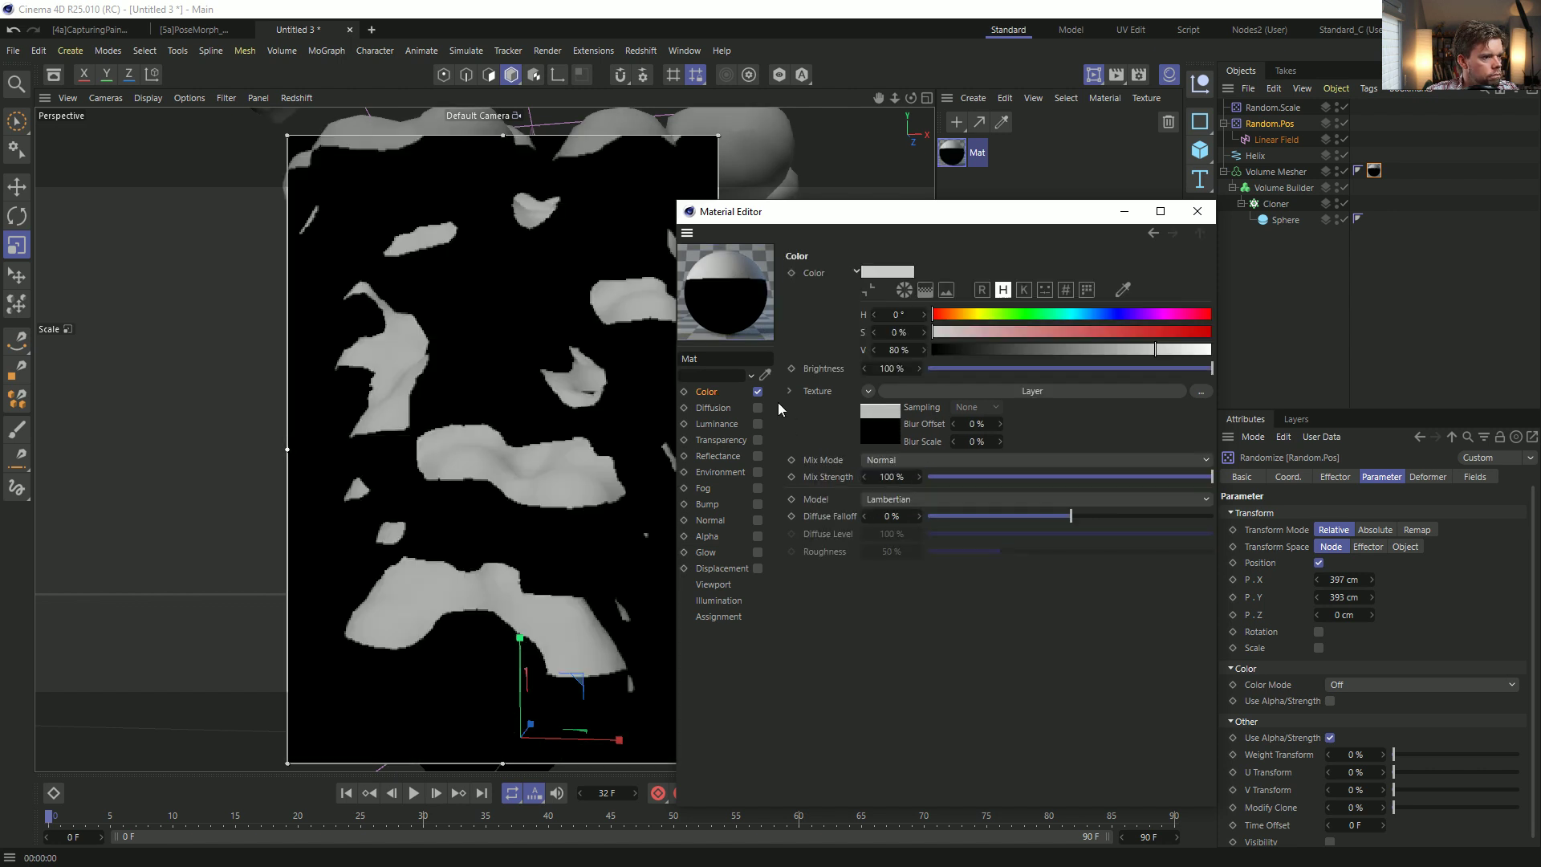
pyautogui.click(885, 424)
pyautogui.click(852, 423)
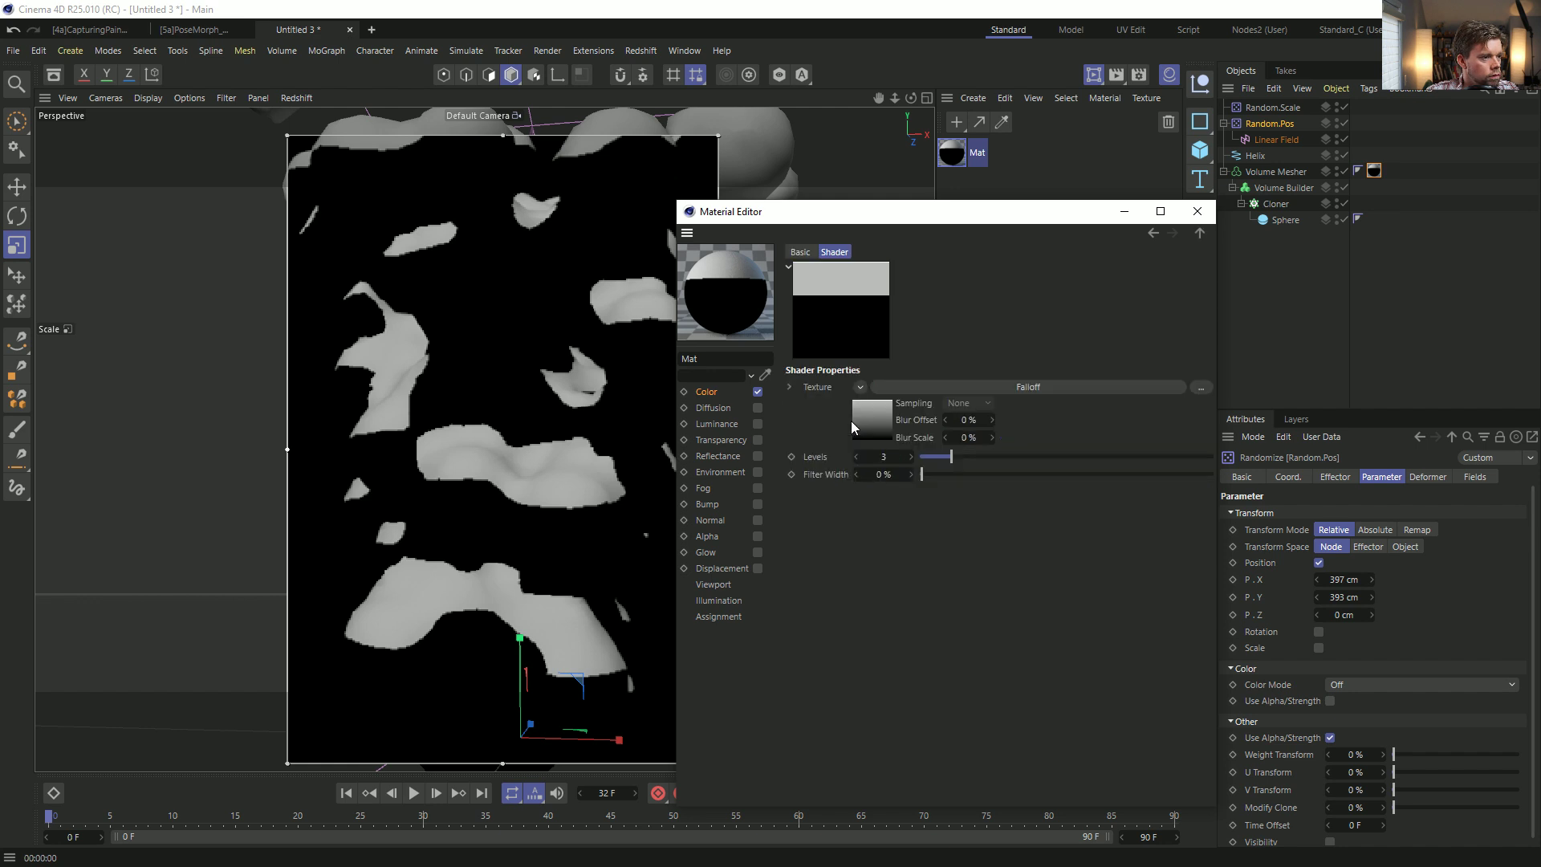
pyautogui.click(878, 423)
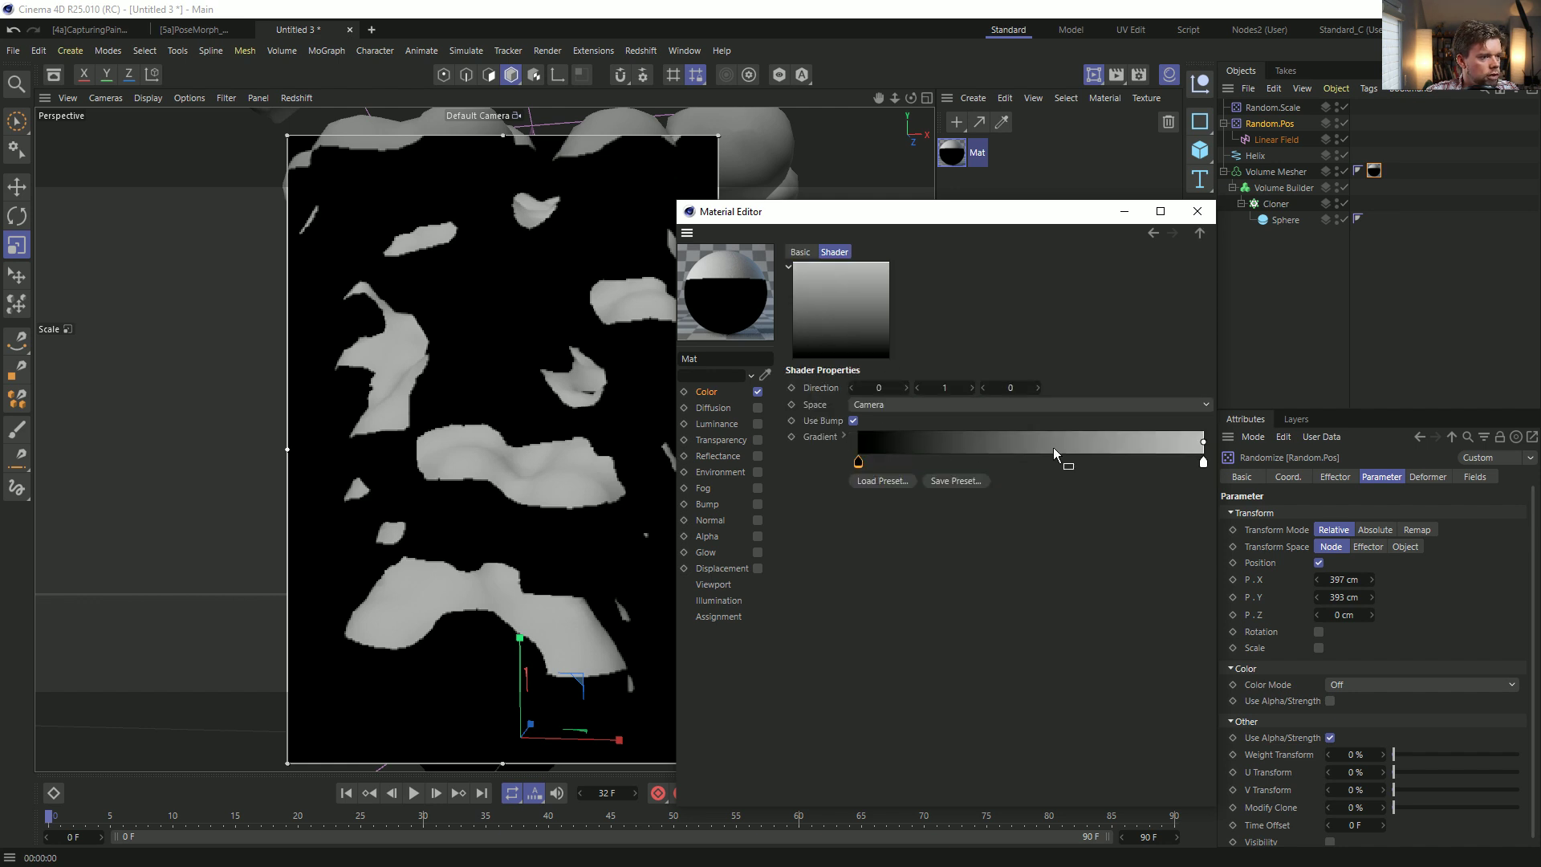
pyautogui.moveTo(1203, 442); pyautogui.dragTo(1024, 444)
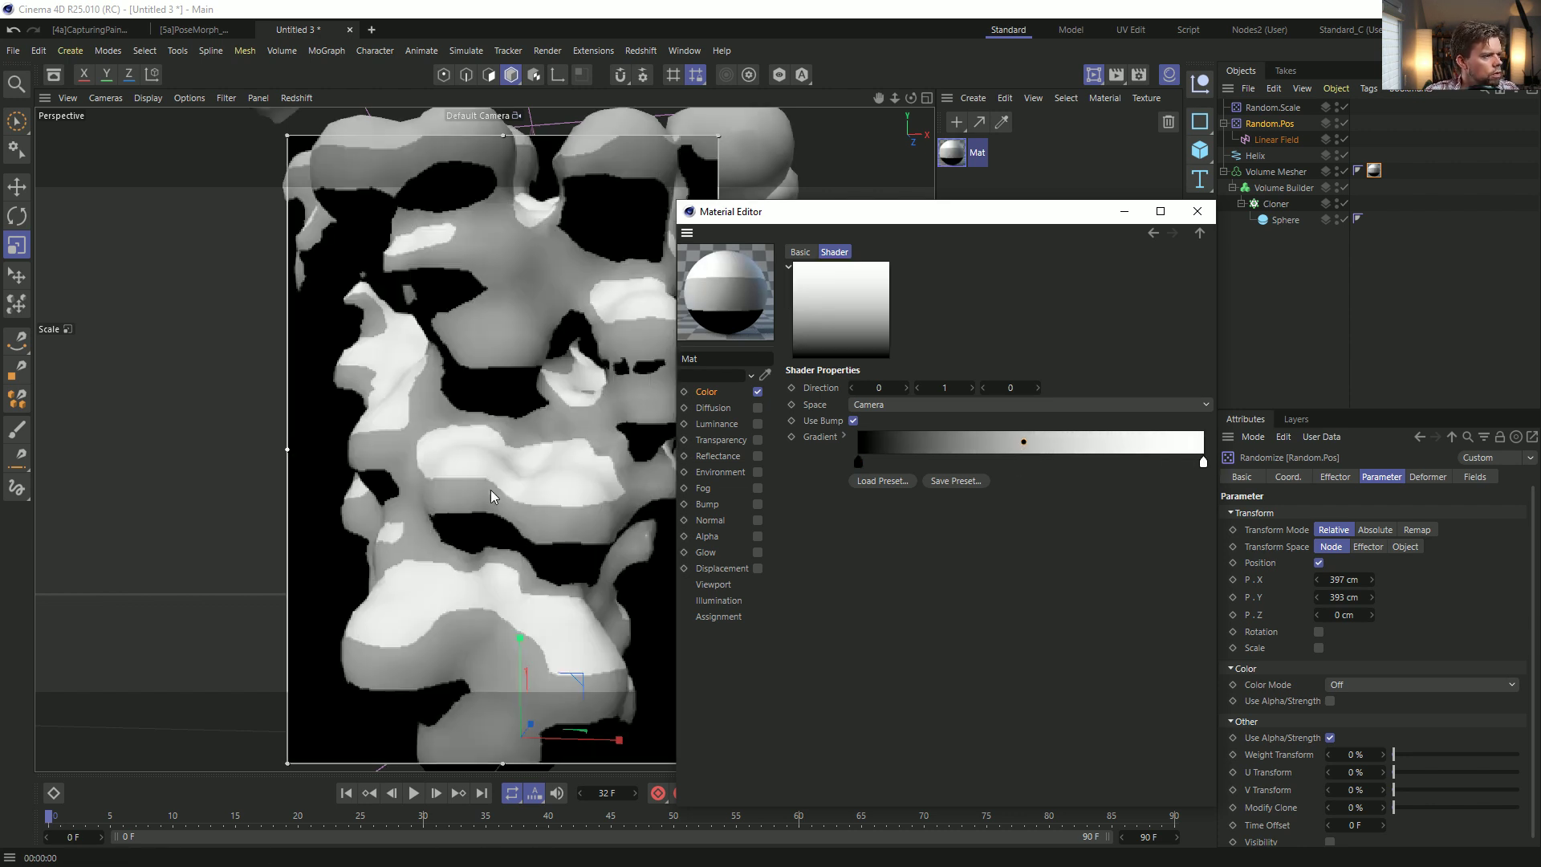
# Set the uppermost P_Falloff layer's blend mode to Darken in the Color texture's Layer shader.
pyautogui.click(732, 406)
pyautogui.click(720, 393)
pyautogui.click(869, 411)
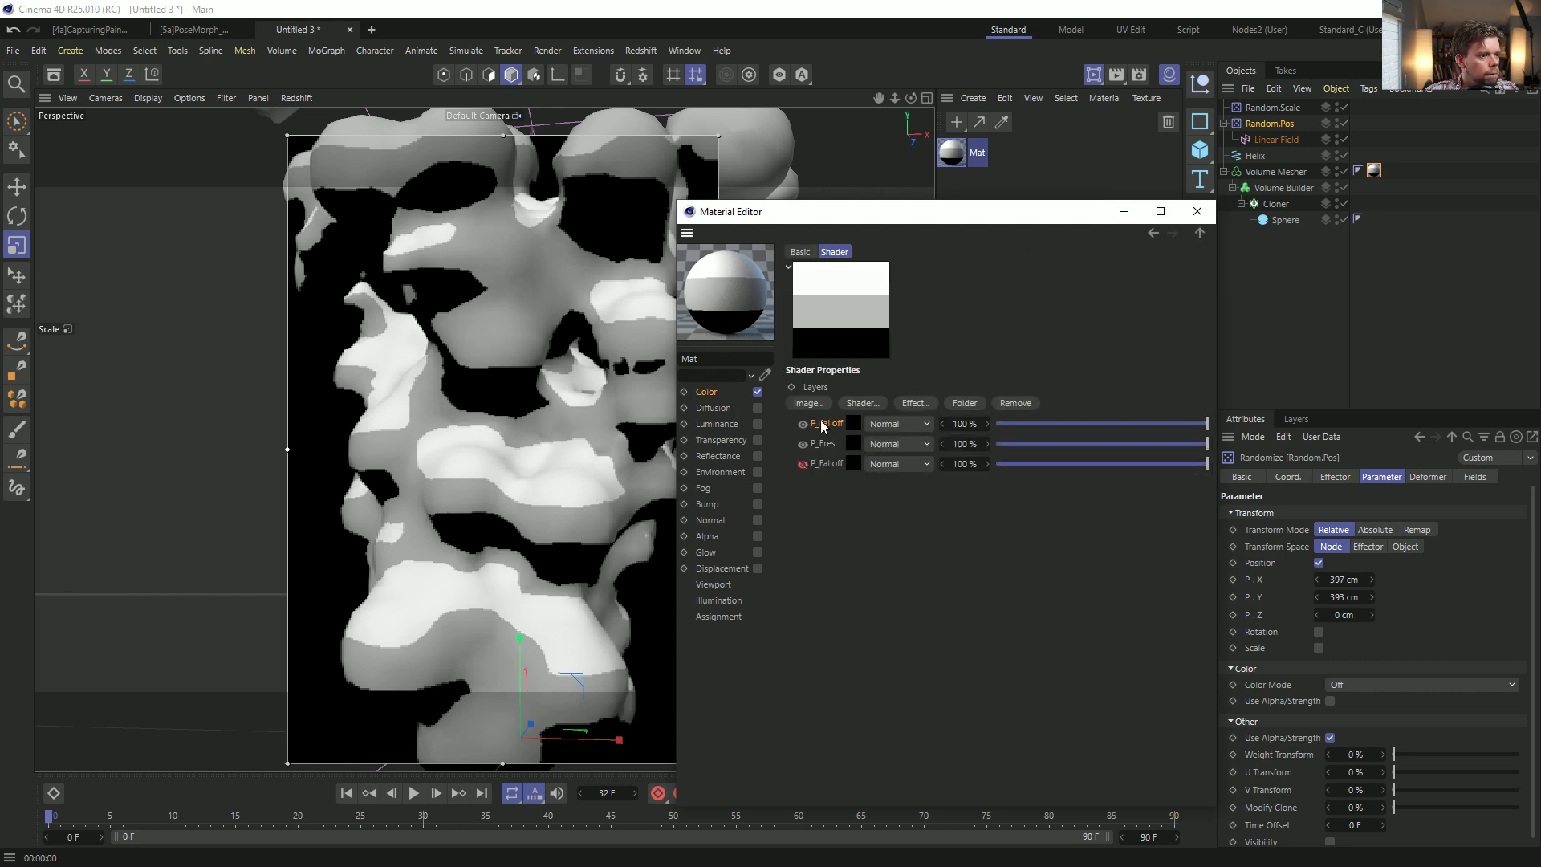
pyautogui.click(891, 424)
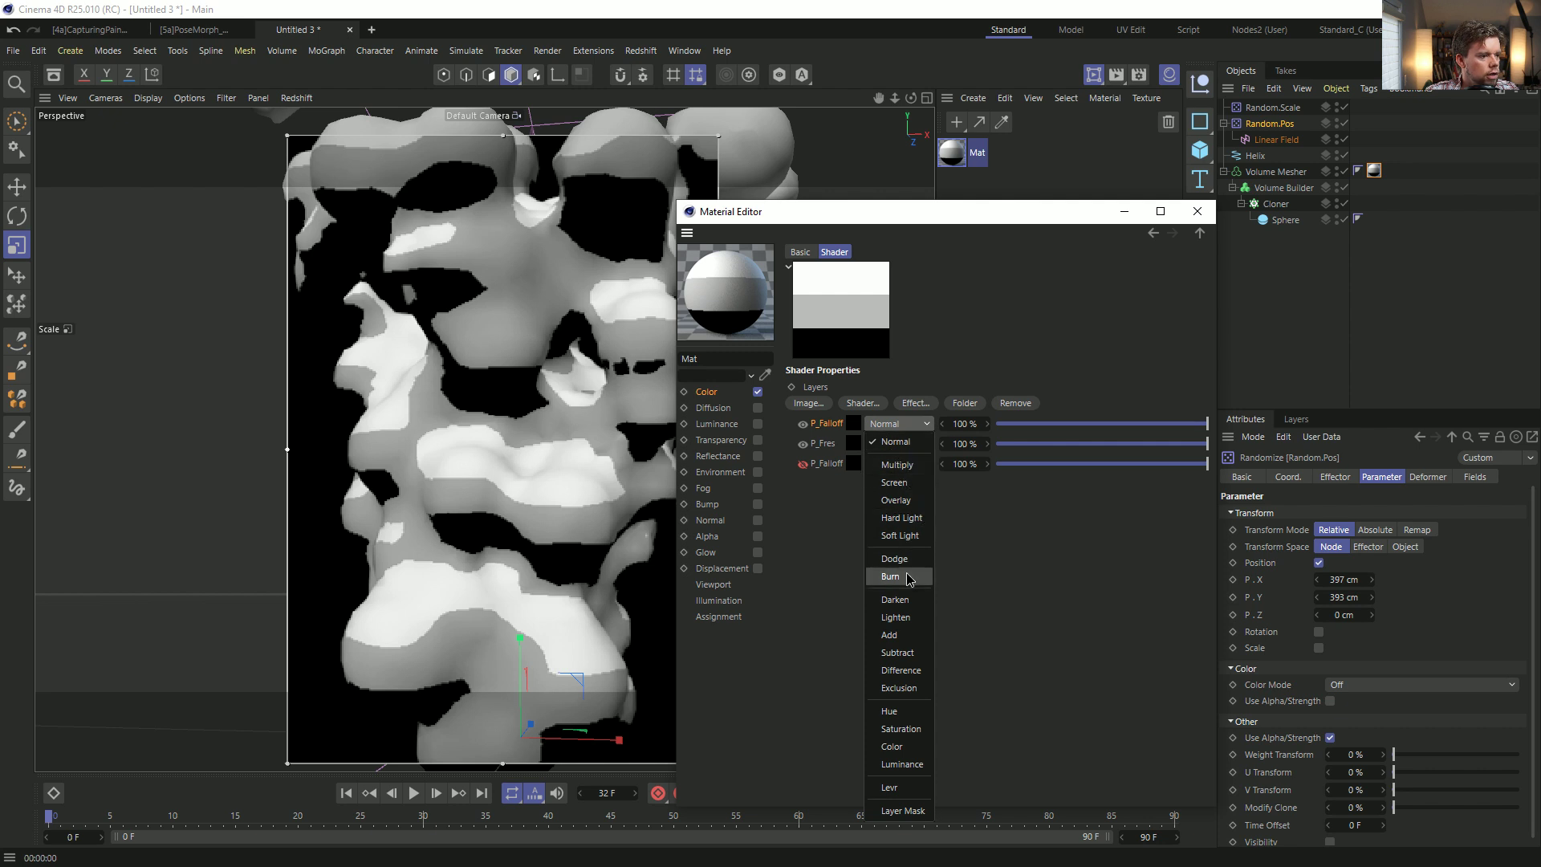
pyautogui.click(905, 598)
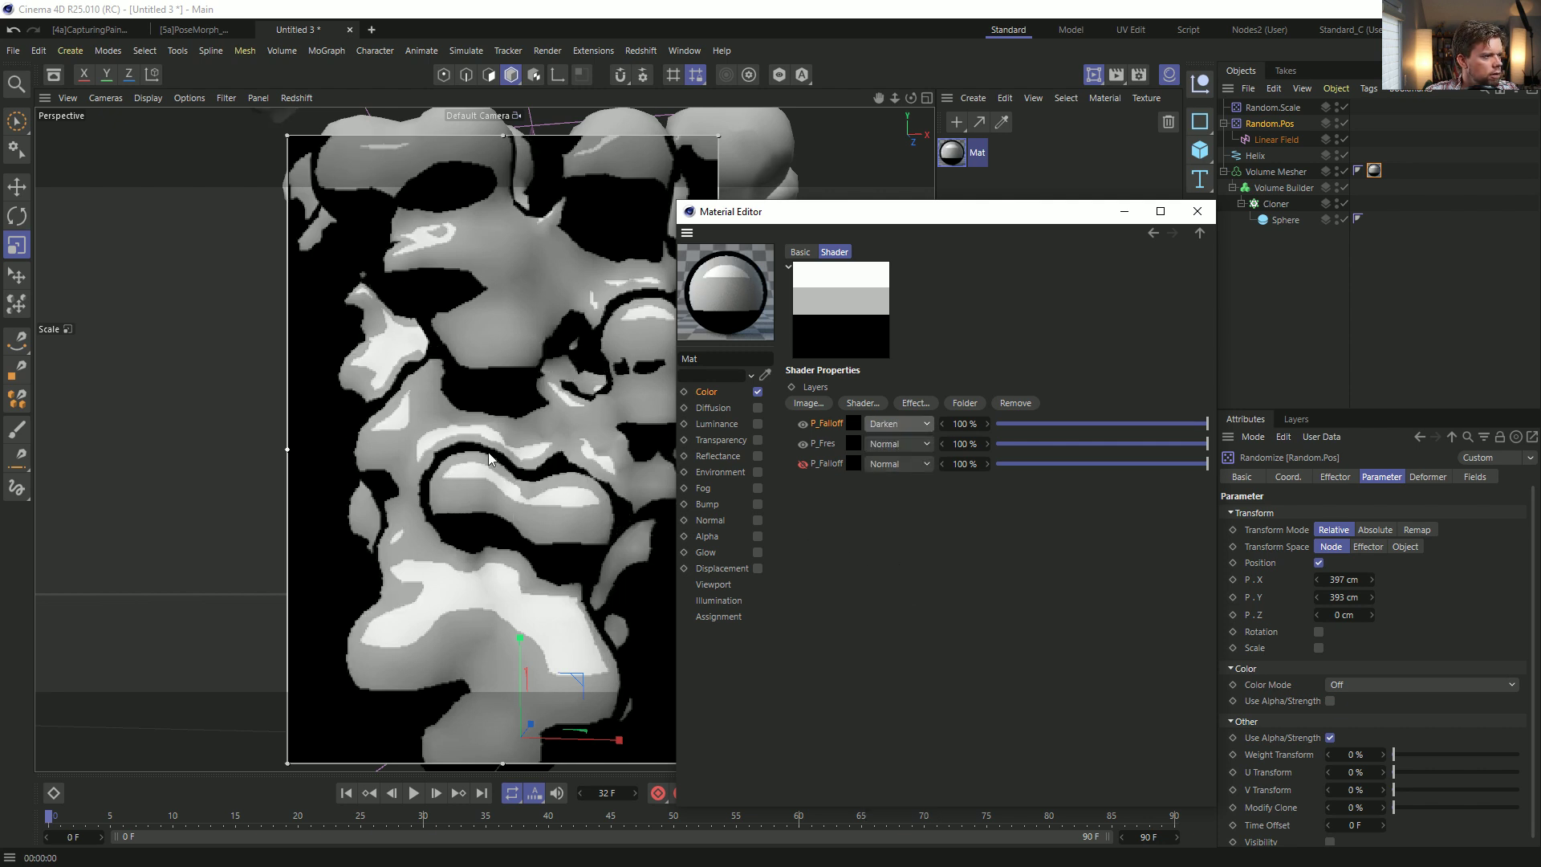
# Tighten the Darken P_Falloff layer's gradient: black knot at about 19%, white knot at about 68%, with the bias nearer the black knot.
pyautogui.click(854, 425)
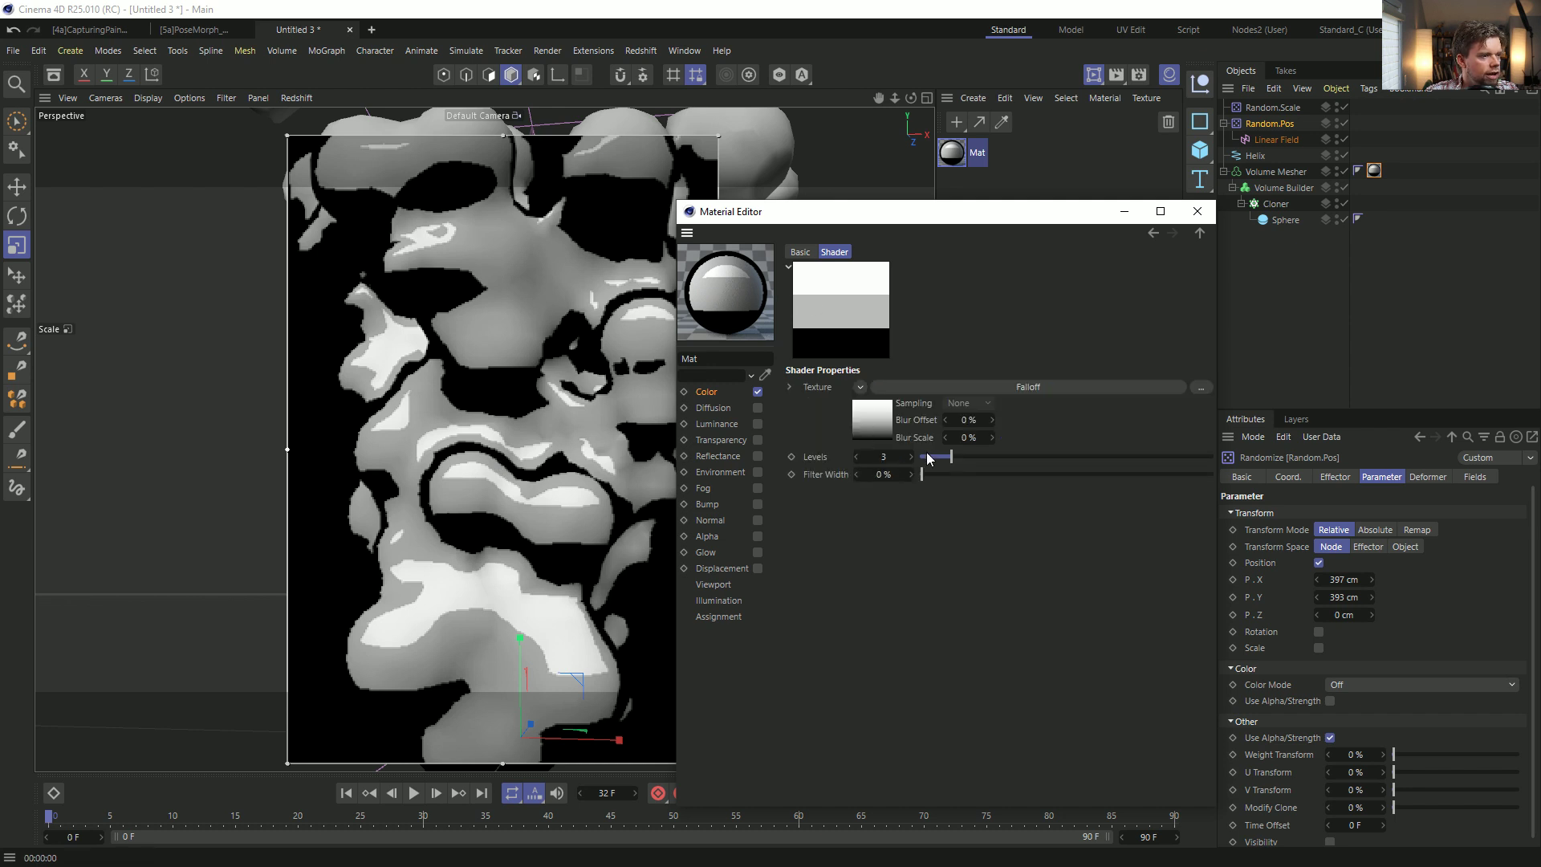
pyautogui.click(1029, 387)
pyautogui.moveTo(1022, 447)
pyautogui.mouseDown()
pyautogui.moveTo(1080, 448)
pyautogui.moveTo(964, 444)
pyautogui.moveTo(1006, 443)
pyautogui.mouseUp()
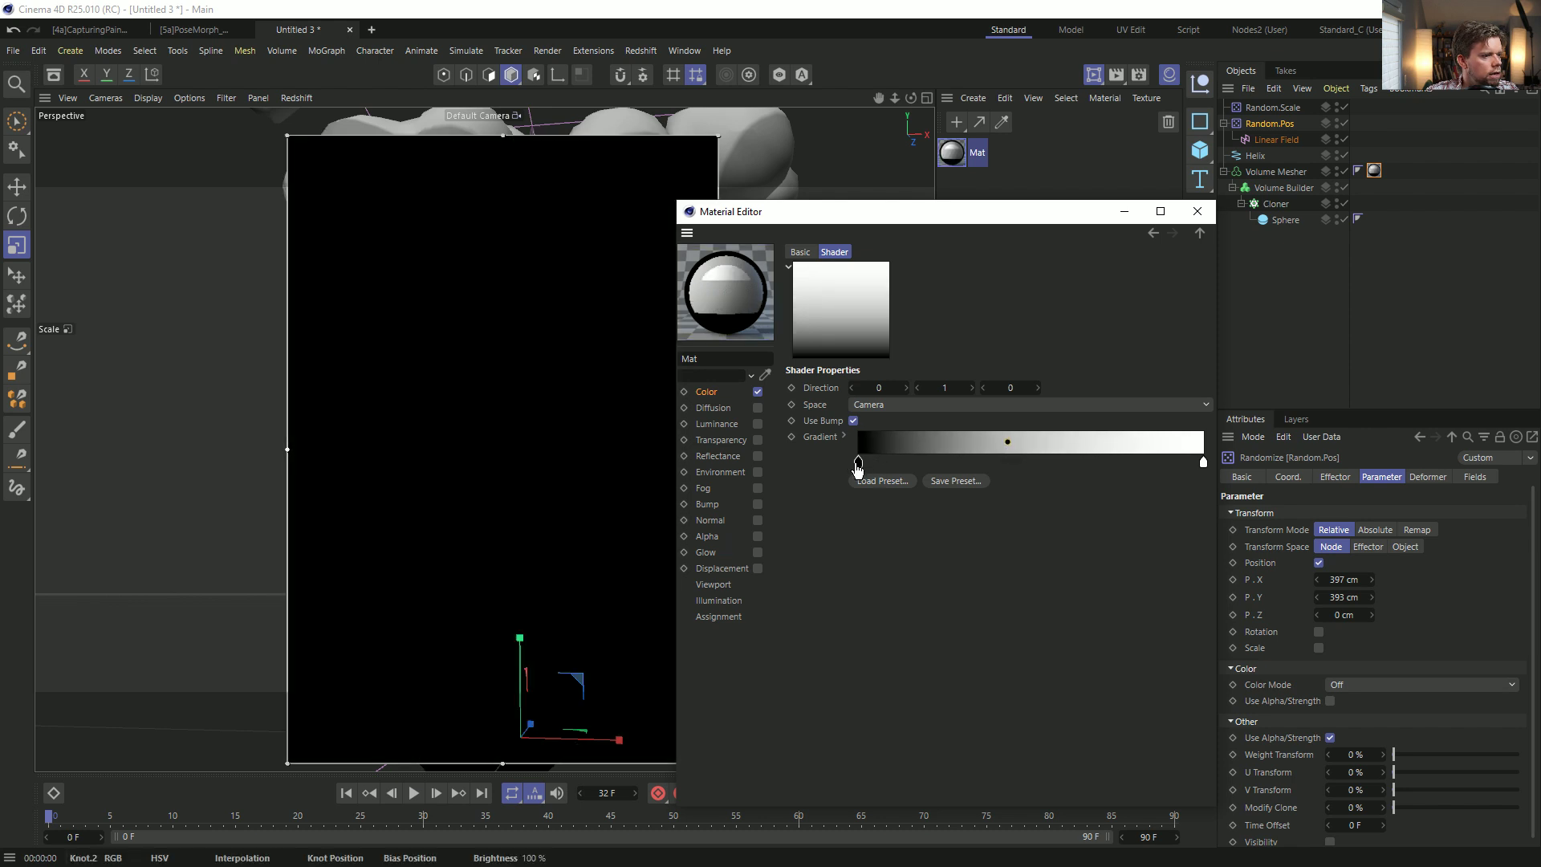
pyautogui.moveTo(858, 459); pyautogui.dragTo(954, 455)
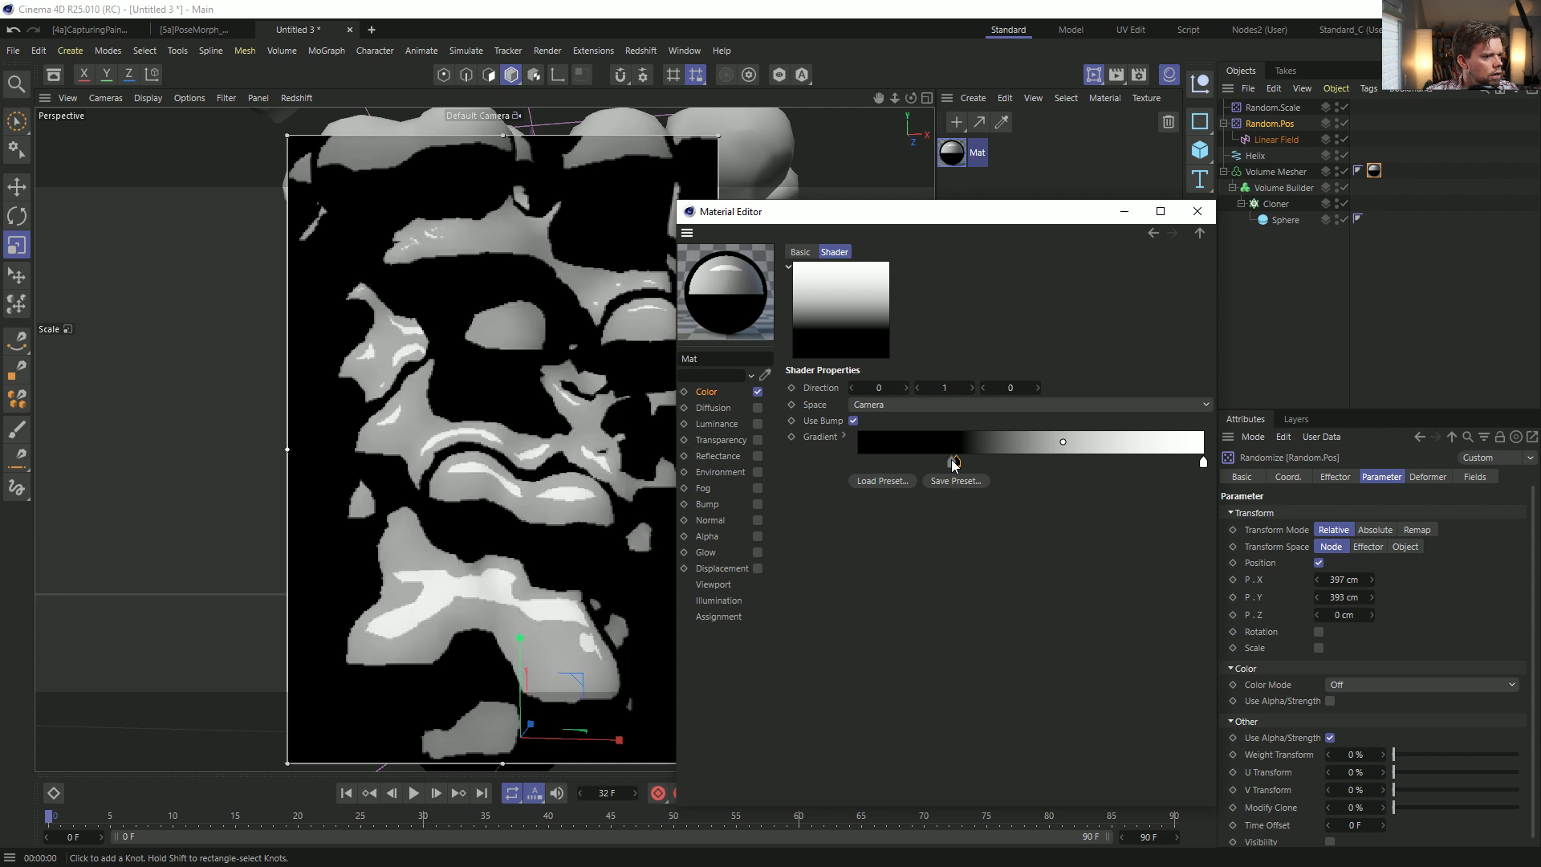
pyautogui.click(956, 463)
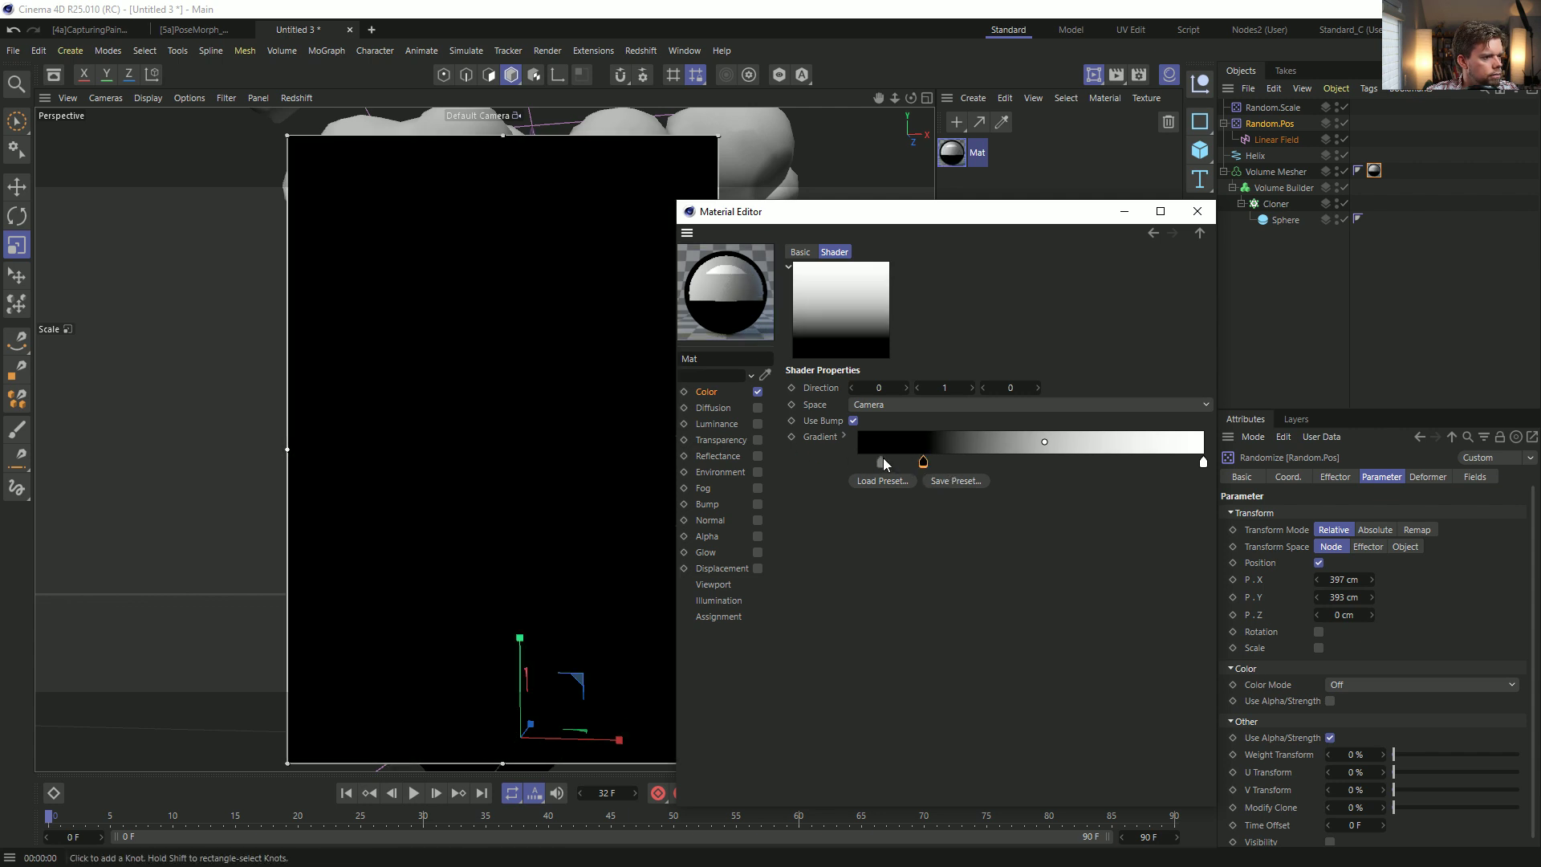
pyautogui.moveTo(1042, 444); pyautogui.dragTo(996, 449)
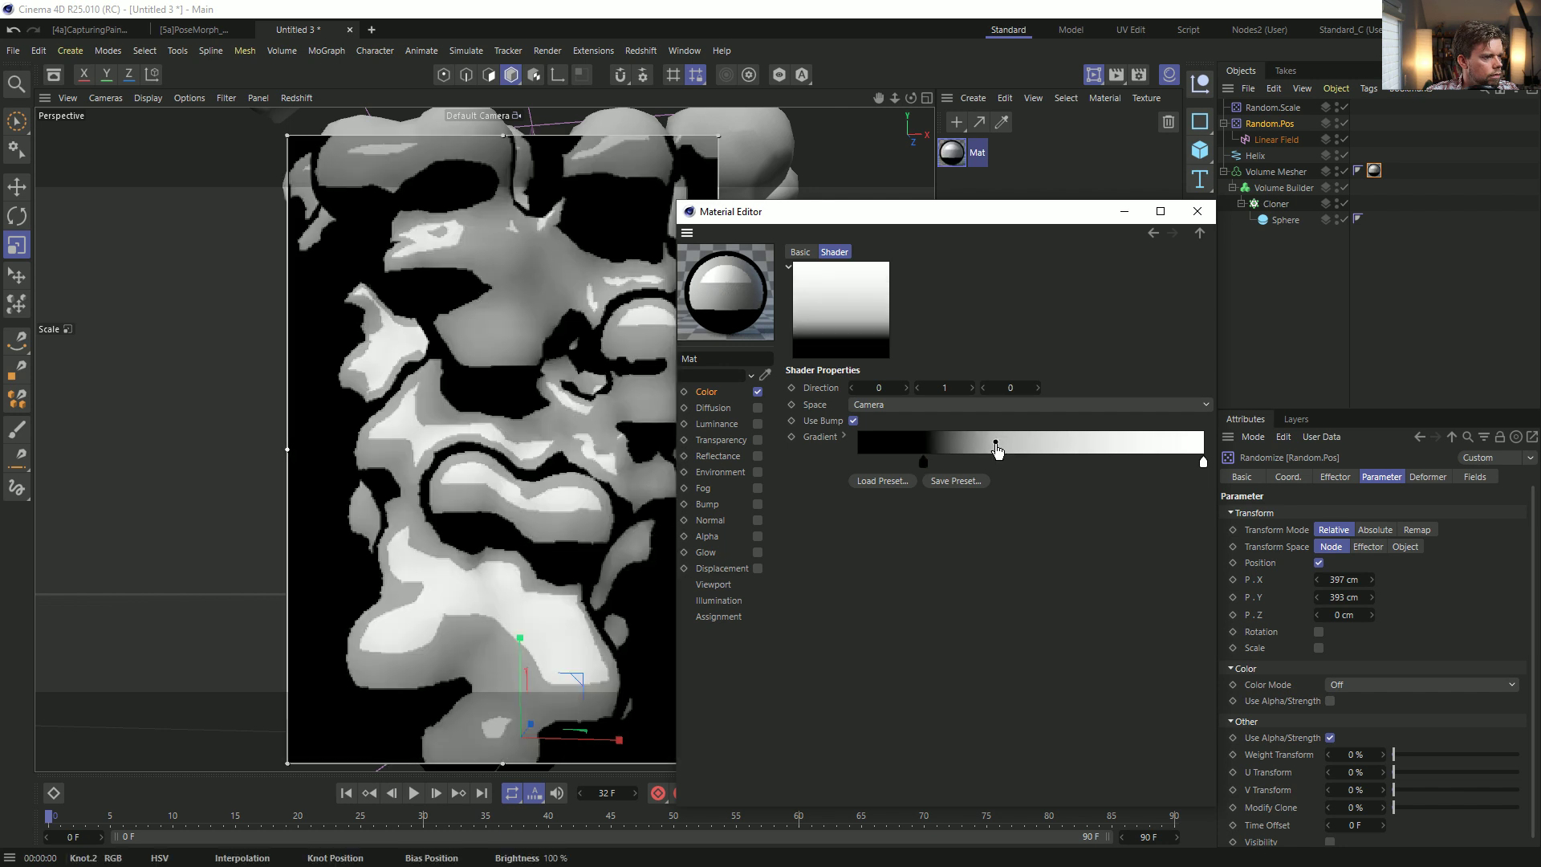
pyautogui.moveTo(1203, 462); pyautogui.dragTo(1096, 472)
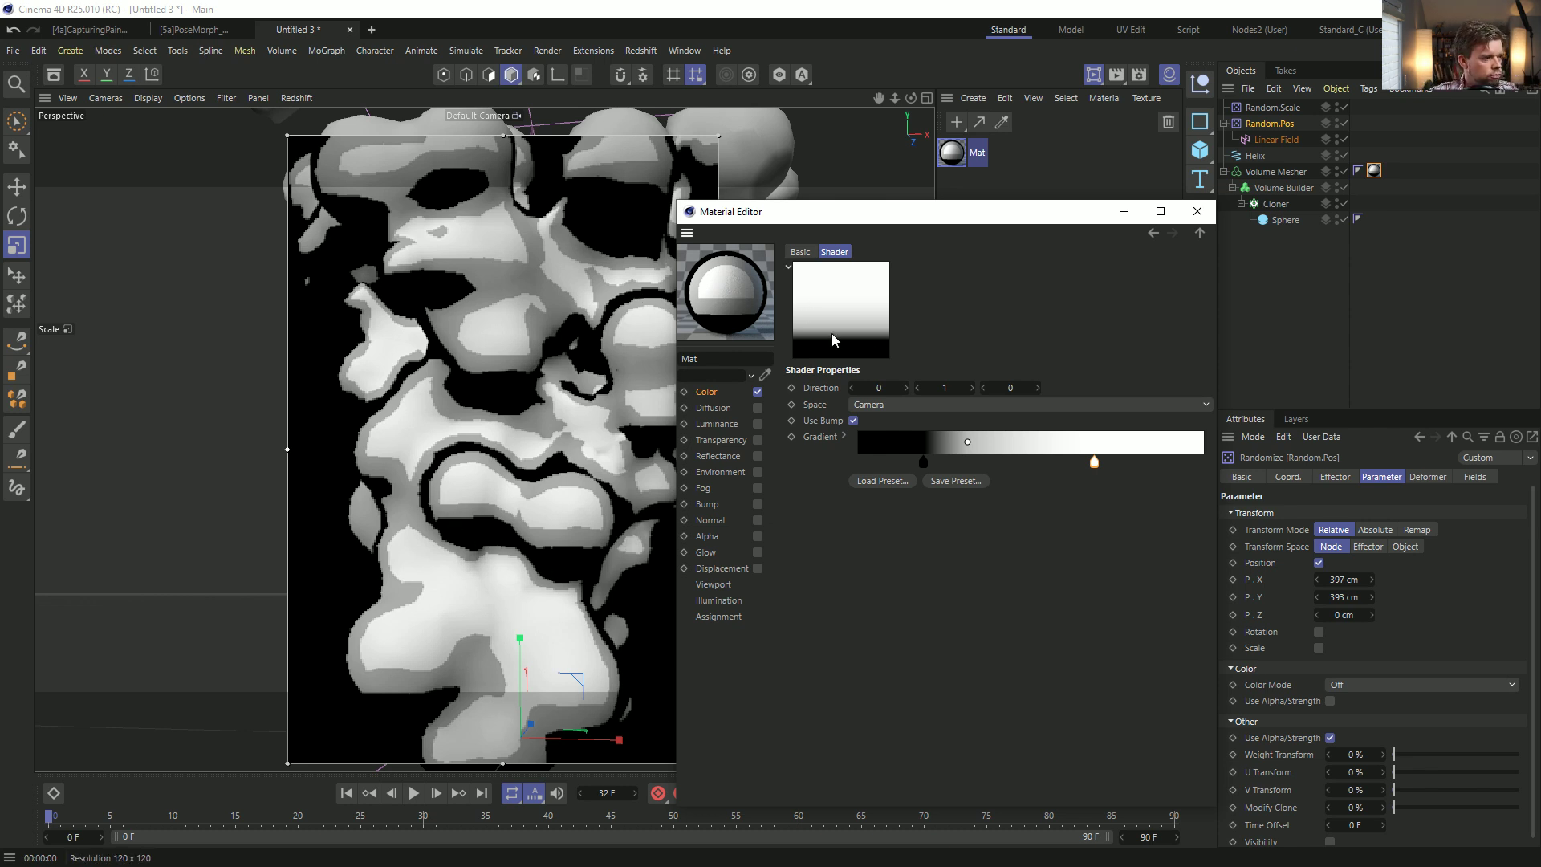
# Show the hidden original P_Falloff layer and move it to the top of the Layer shader's stack.
pyautogui.click(738, 392)
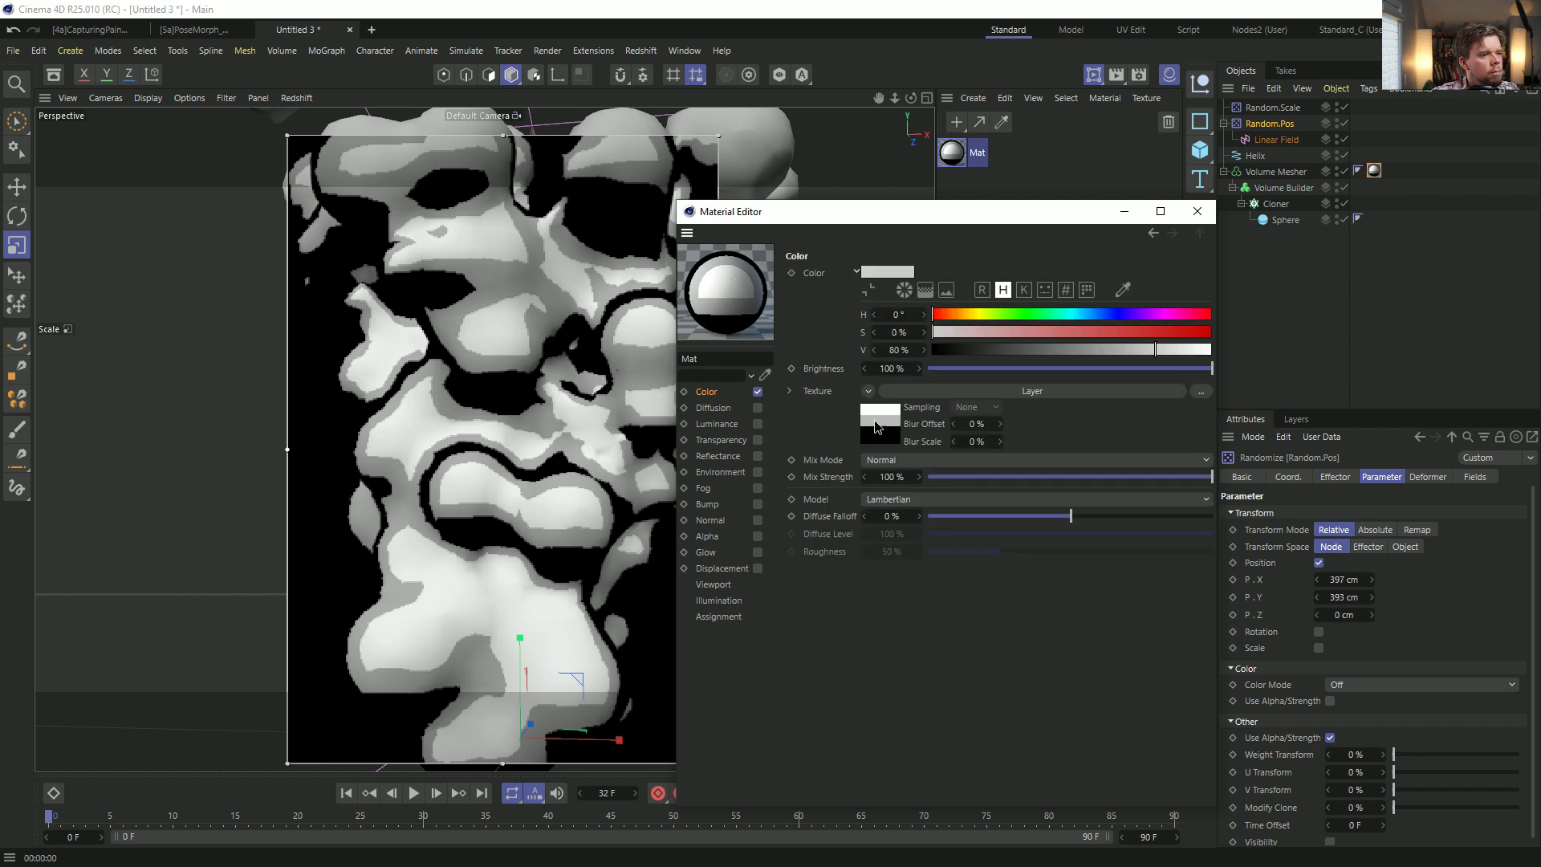
pyautogui.click(876, 426)
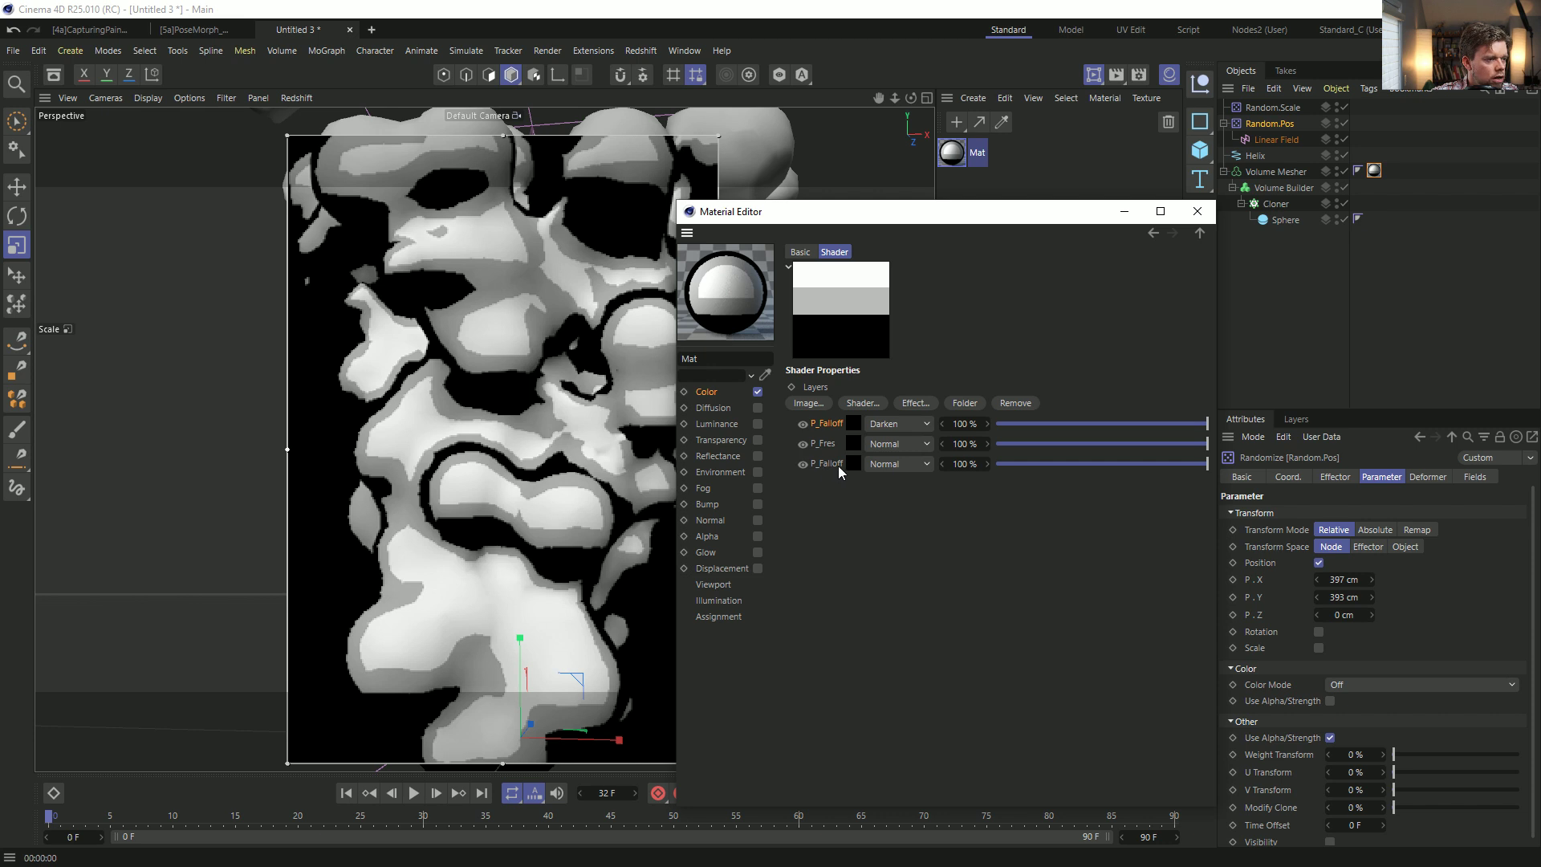
pyautogui.moveTo(834, 464); pyautogui.dragTo(836, 420)
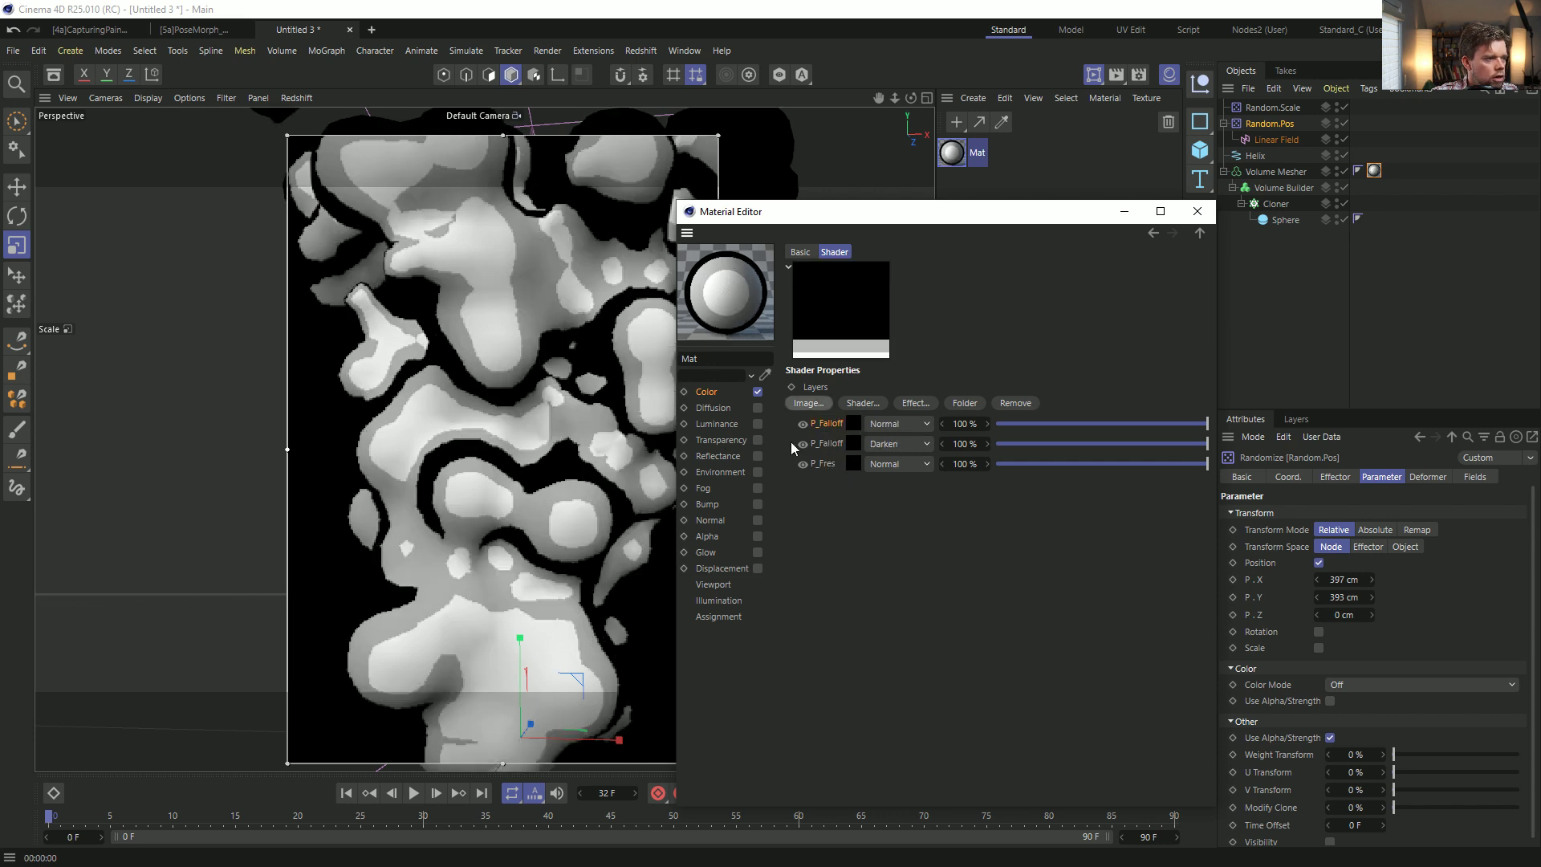
# Set the Posterizer levels of the topmost P_Falloff layer to 12, and return to the layer list.
pyautogui.click(853, 425)
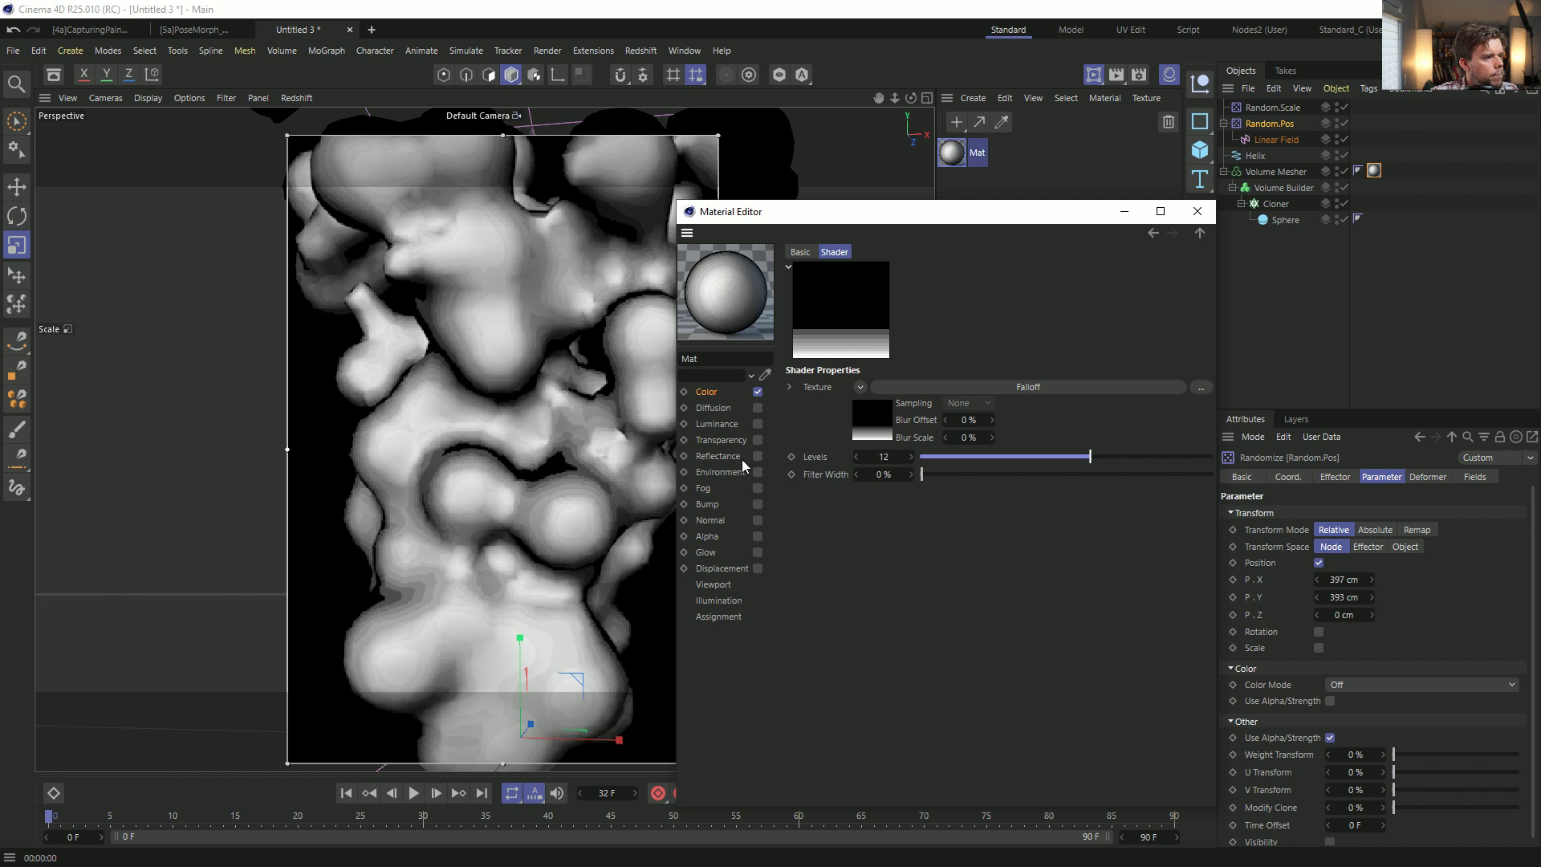
pyautogui.click(707, 391)
pyautogui.click(898, 426)
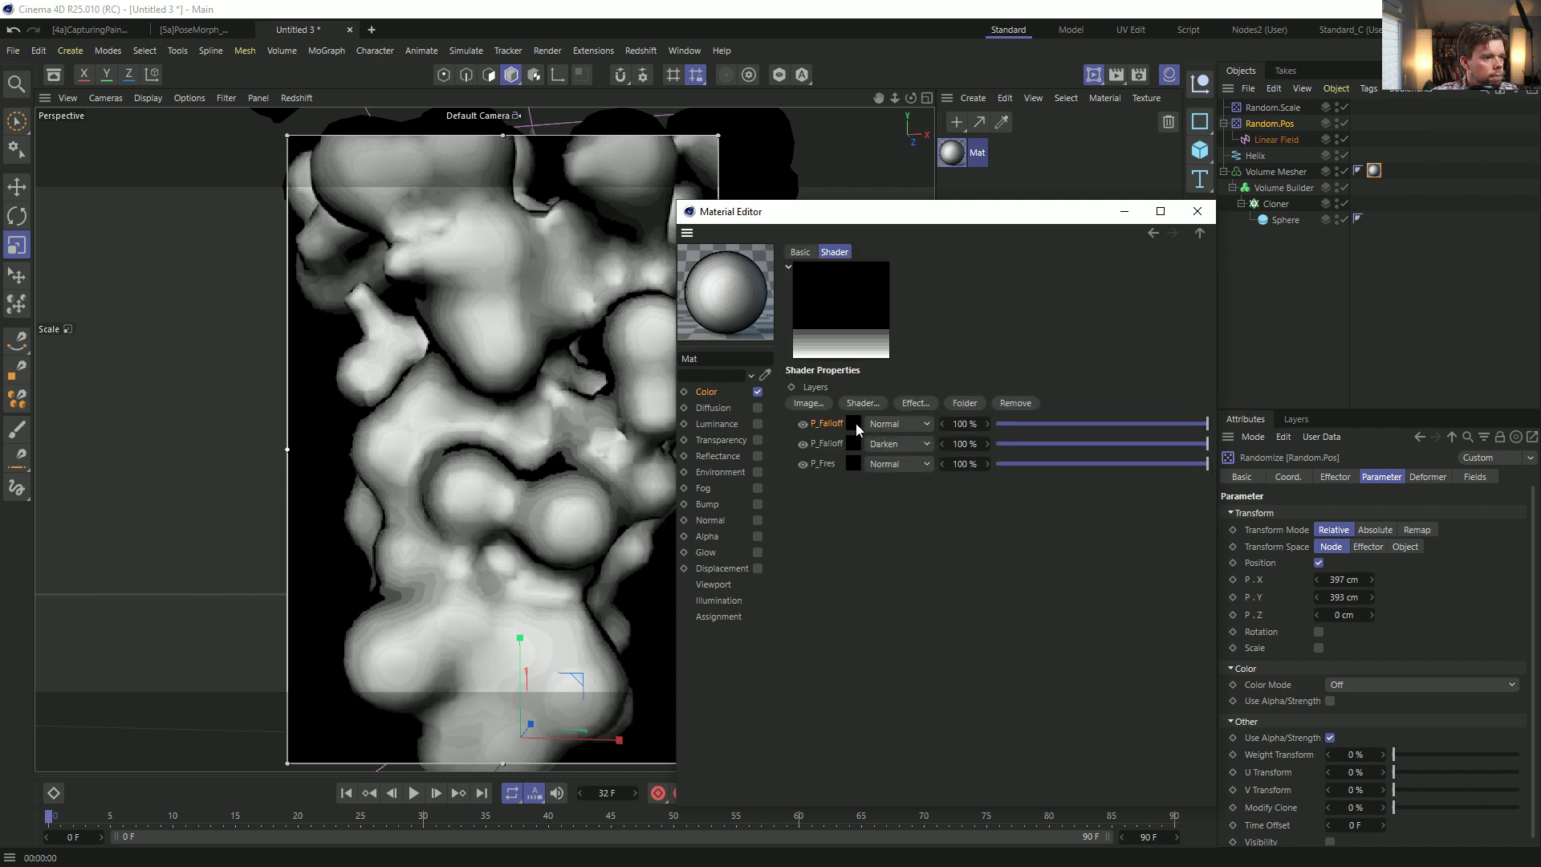
pyautogui.click(854, 424)
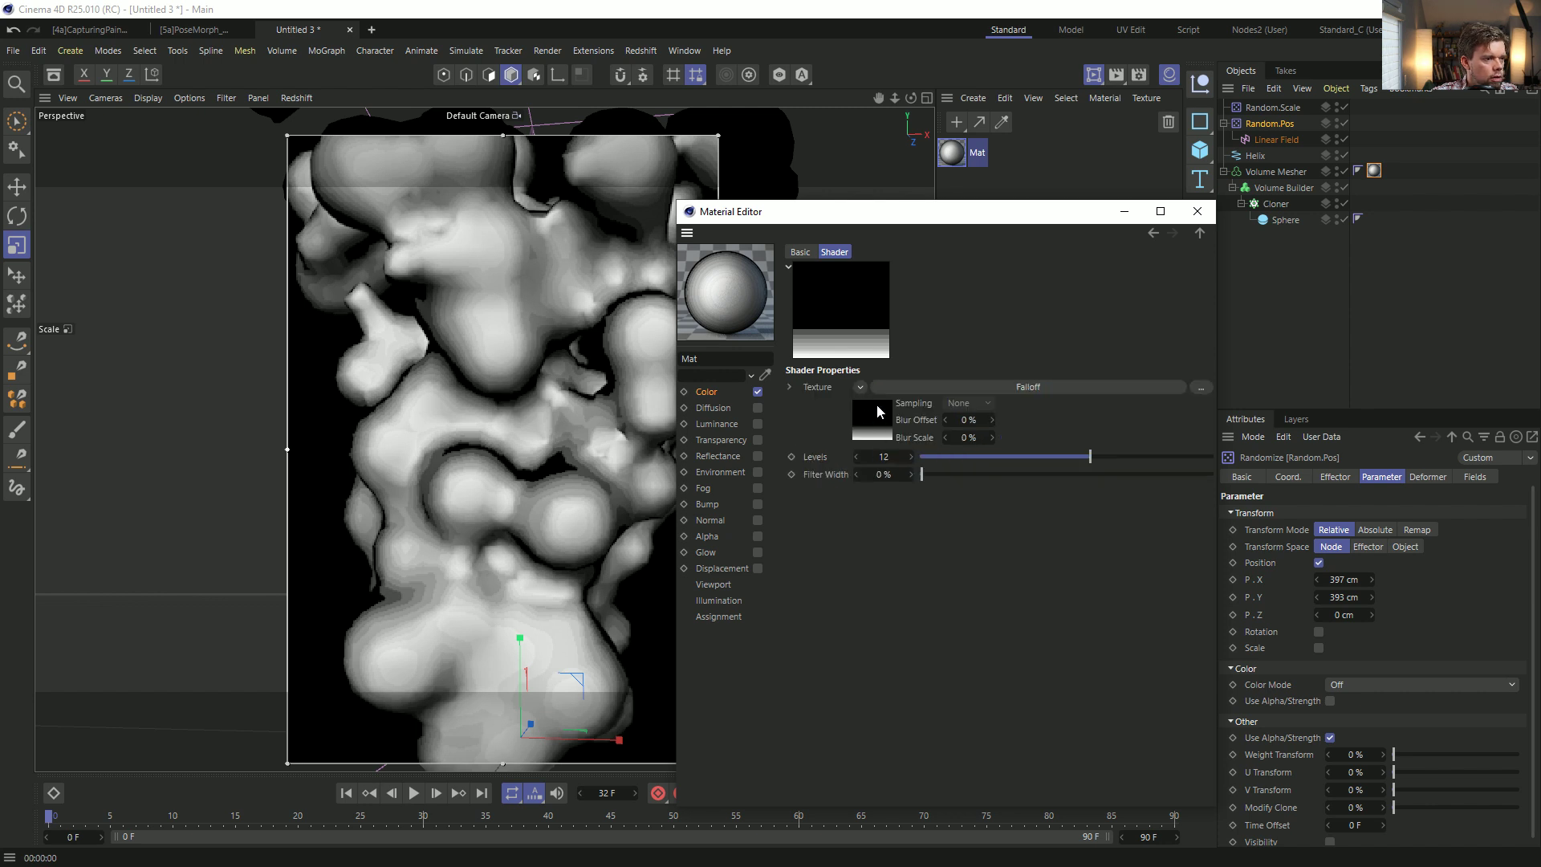
pyautogui.click(860, 387)
pyautogui.click(1173, 232)
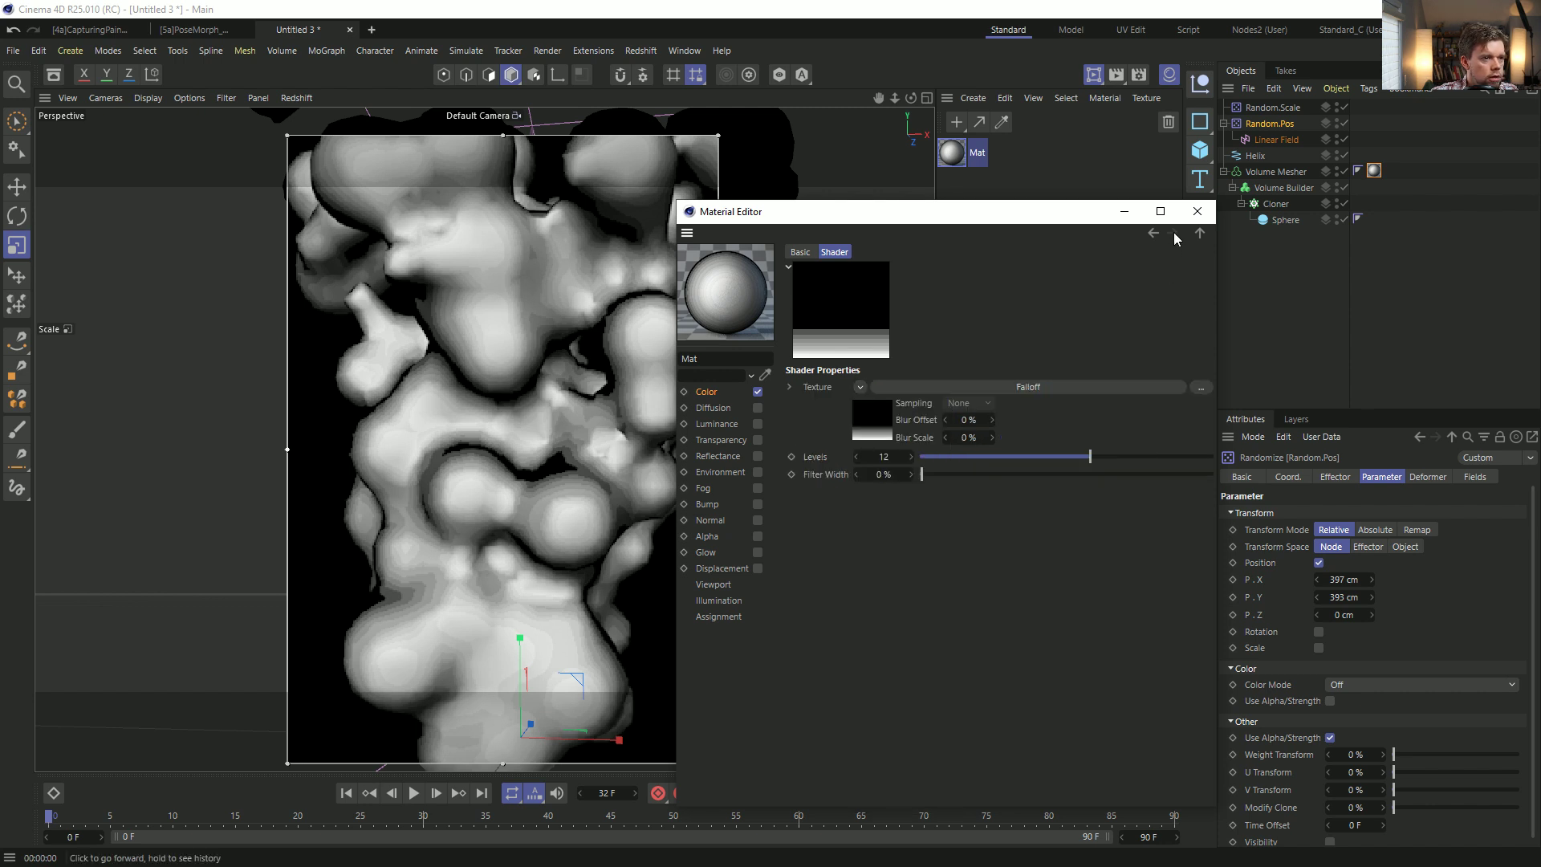
pyautogui.click(1153, 232)
pyautogui.click(1094, 241)
pyautogui.click(1153, 233)
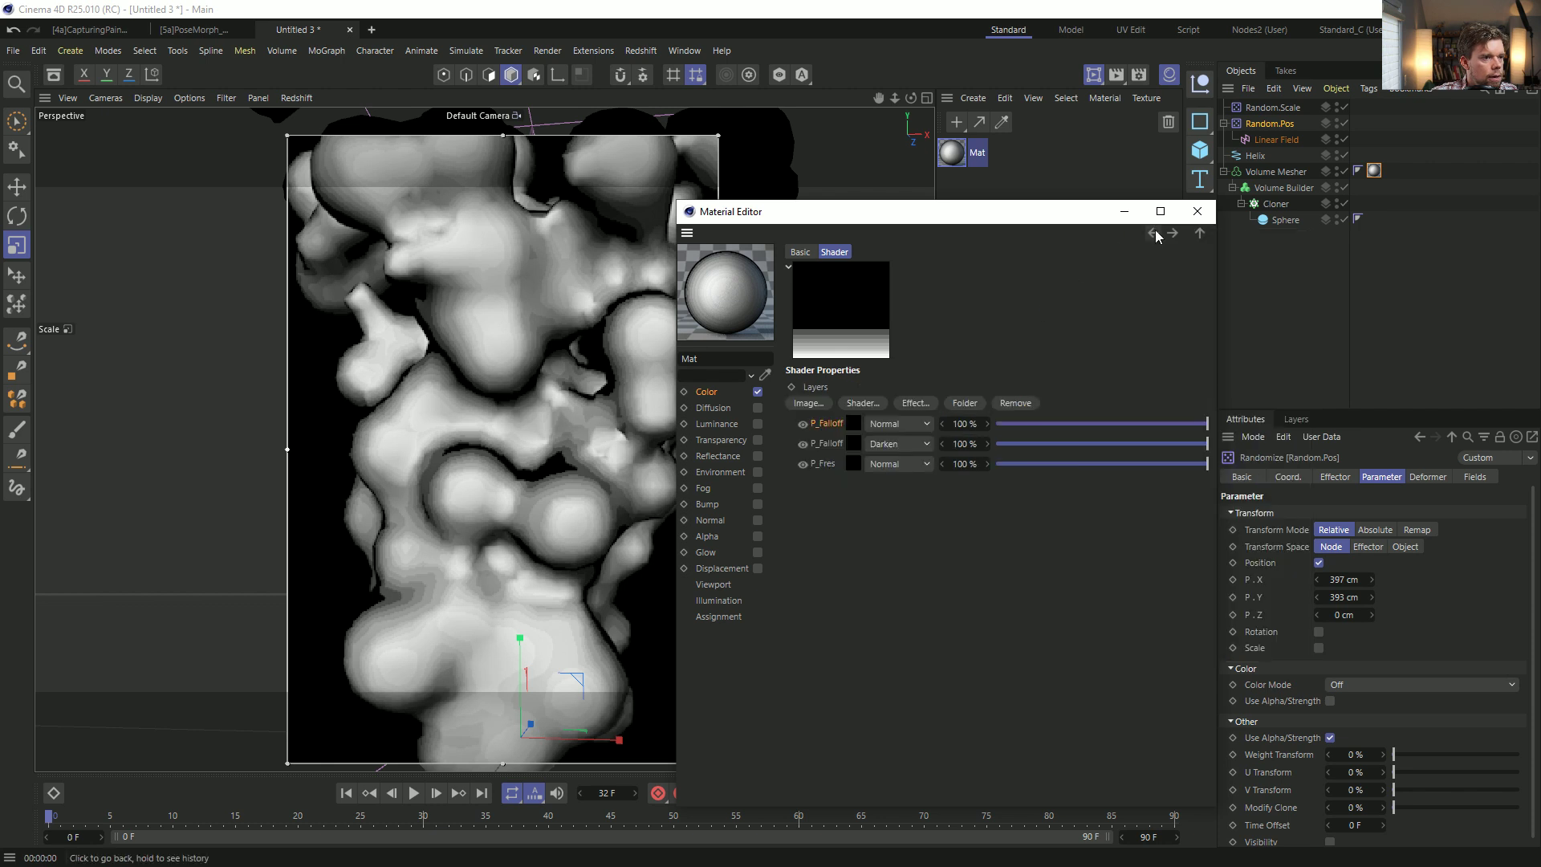
# Add a Falloff shader as the top layer and move its gradient's black knot to the far end.
pyautogui.click(862, 403)
pyautogui.click(938, 728)
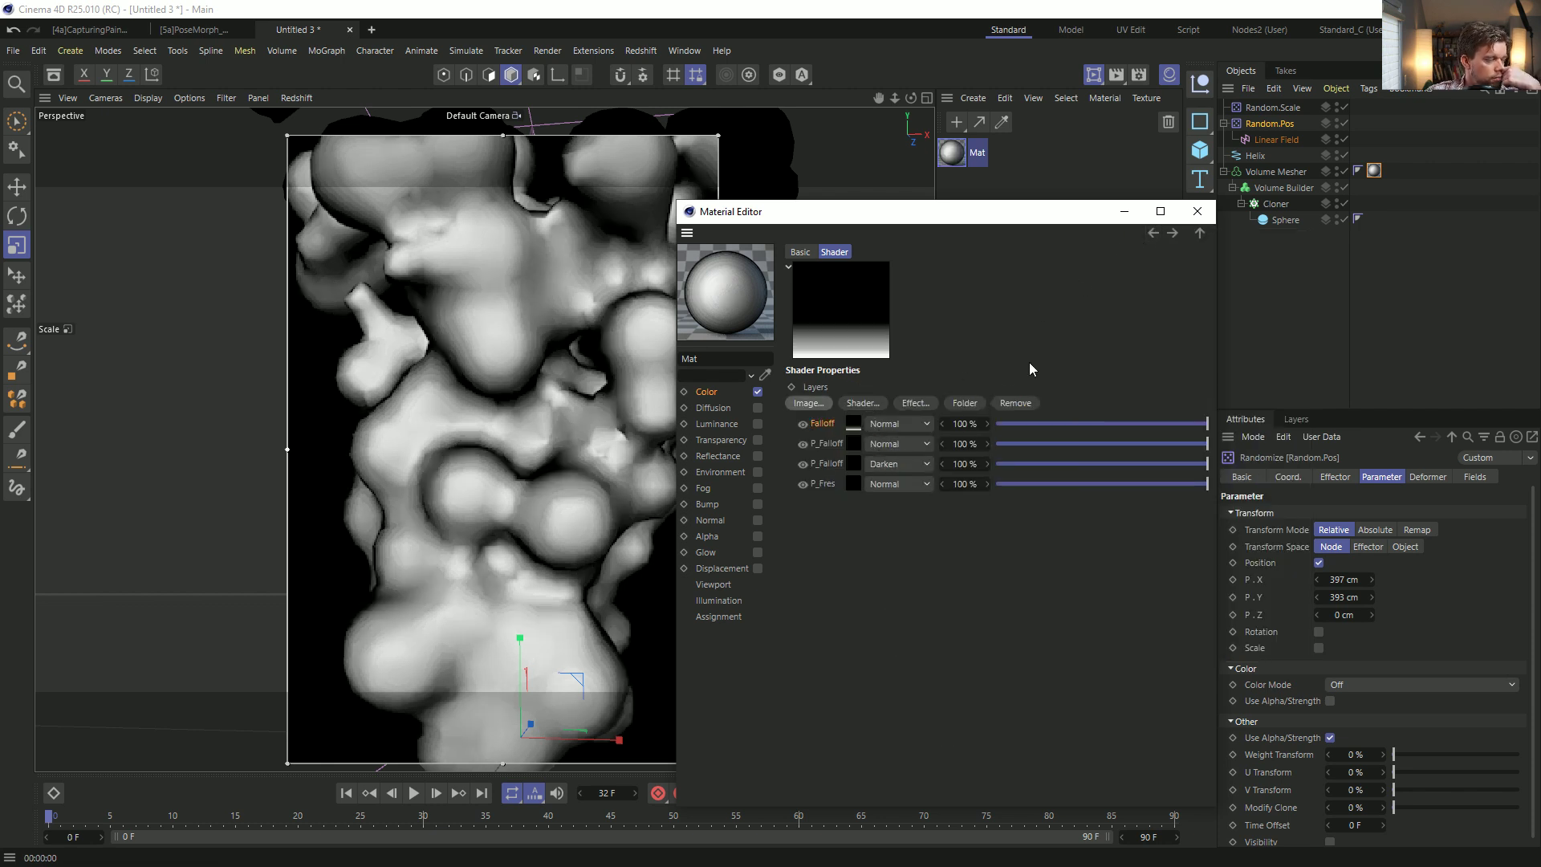
pyautogui.click(853, 427)
pyautogui.moveTo(1008, 463); pyautogui.dragTo(1204, 462)
pyautogui.moveTo(858, 463)
pyautogui.mouseDown()
pyautogui.moveTo(936, 464)
pyautogui.moveTo(858, 463)
pyautogui.mouseUp()
# Double the new Falloff gradient's knots three times and distribute them evenly.
pyautogui.rightClick(986, 445)
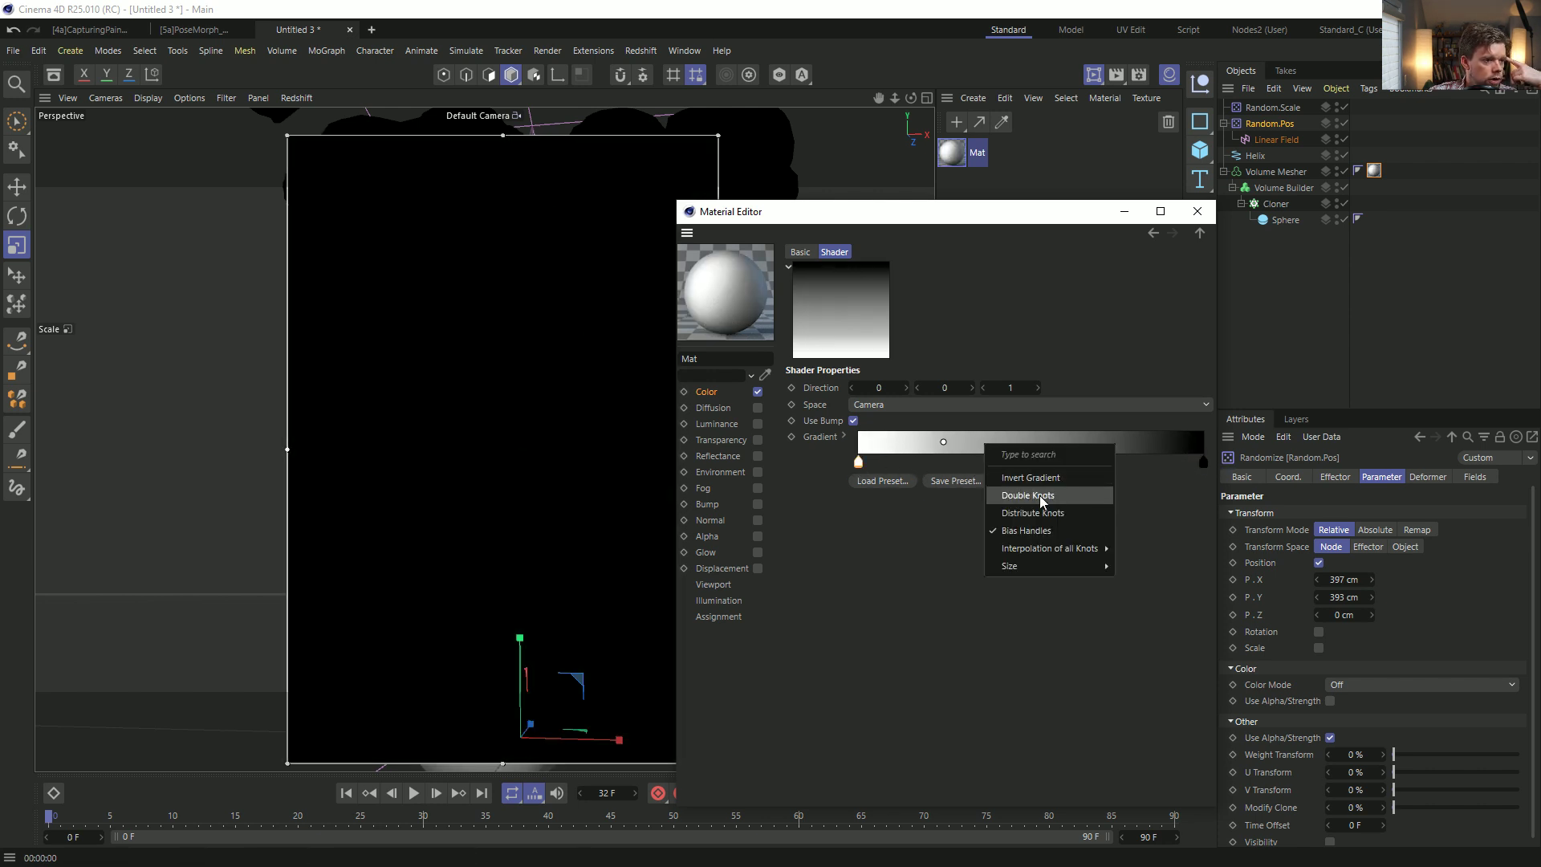
pyautogui.click(1038, 494)
pyautogui.rightClick(1011, 447)
pyautogui.click(1043, 492)
pyautogui.rightClick(966, 447)
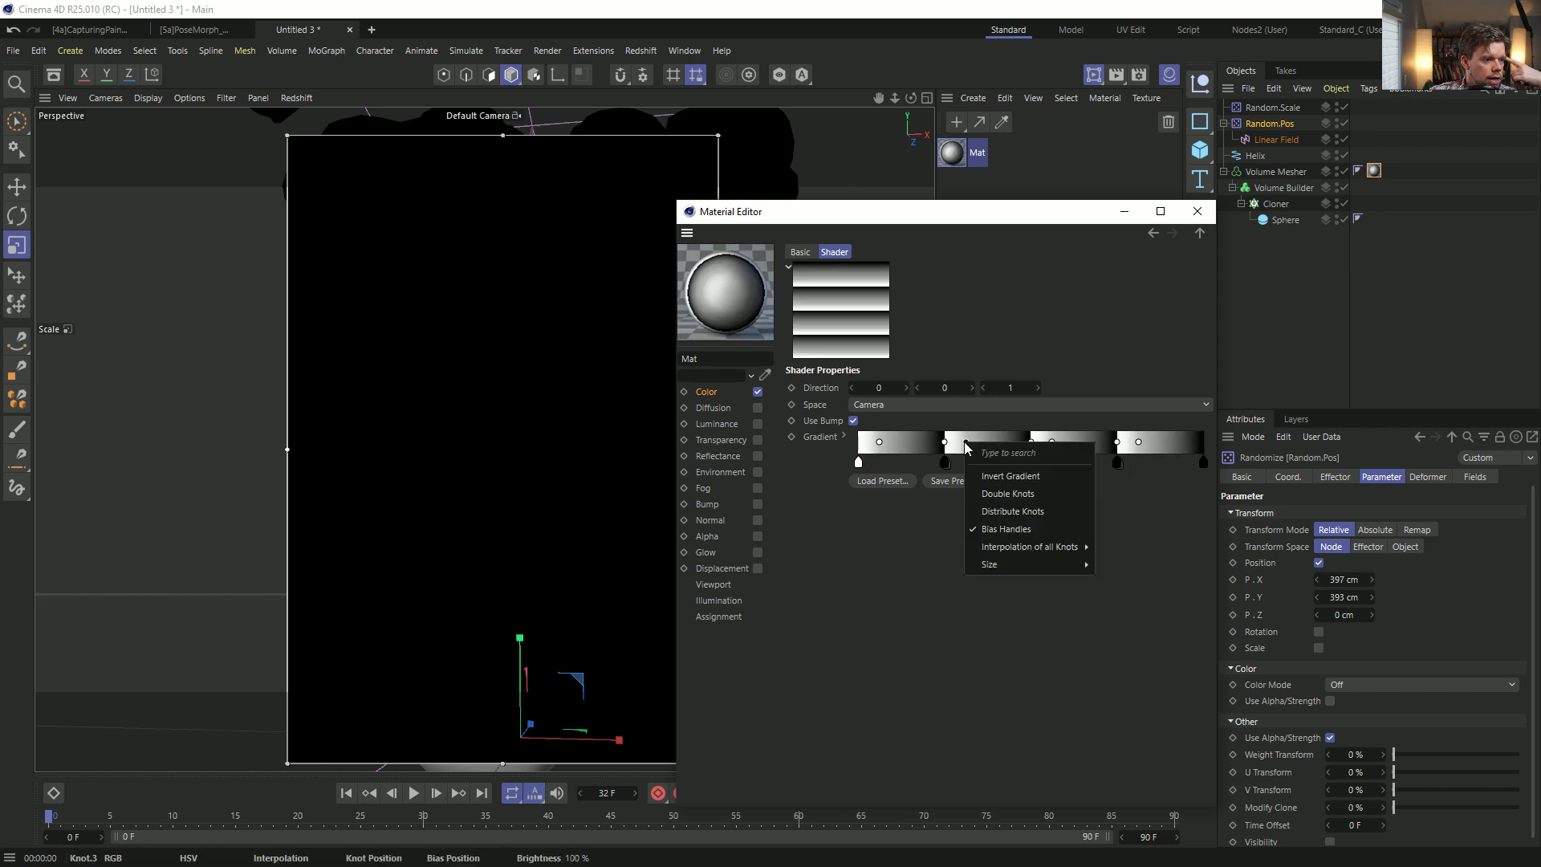
pyautogui.click(1024, 494)
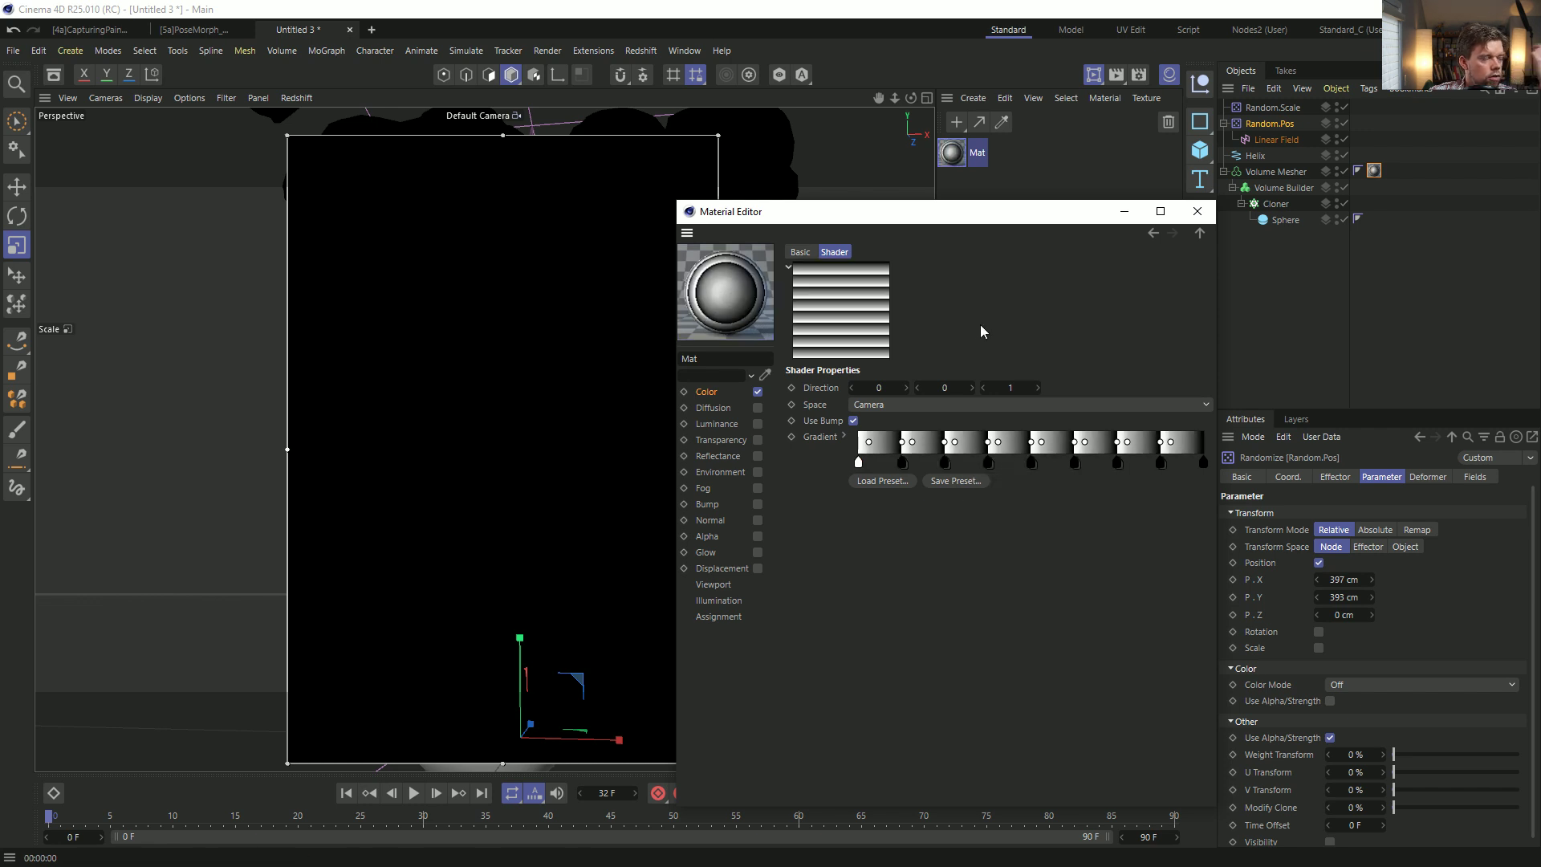
pyautogui.rightClick(970, 441)
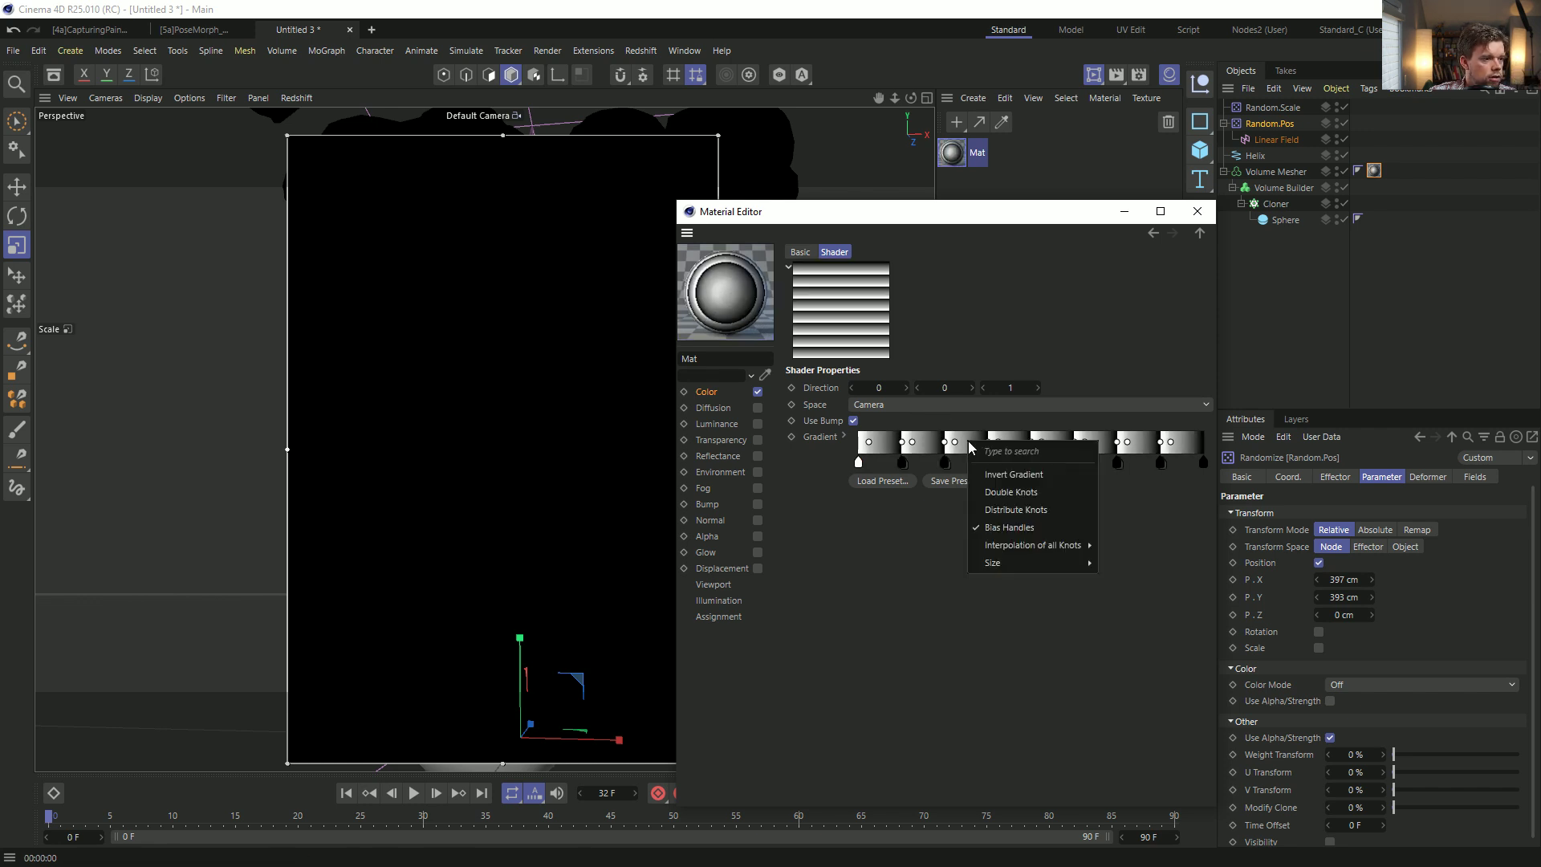
pyautogui.click(1038, 511)
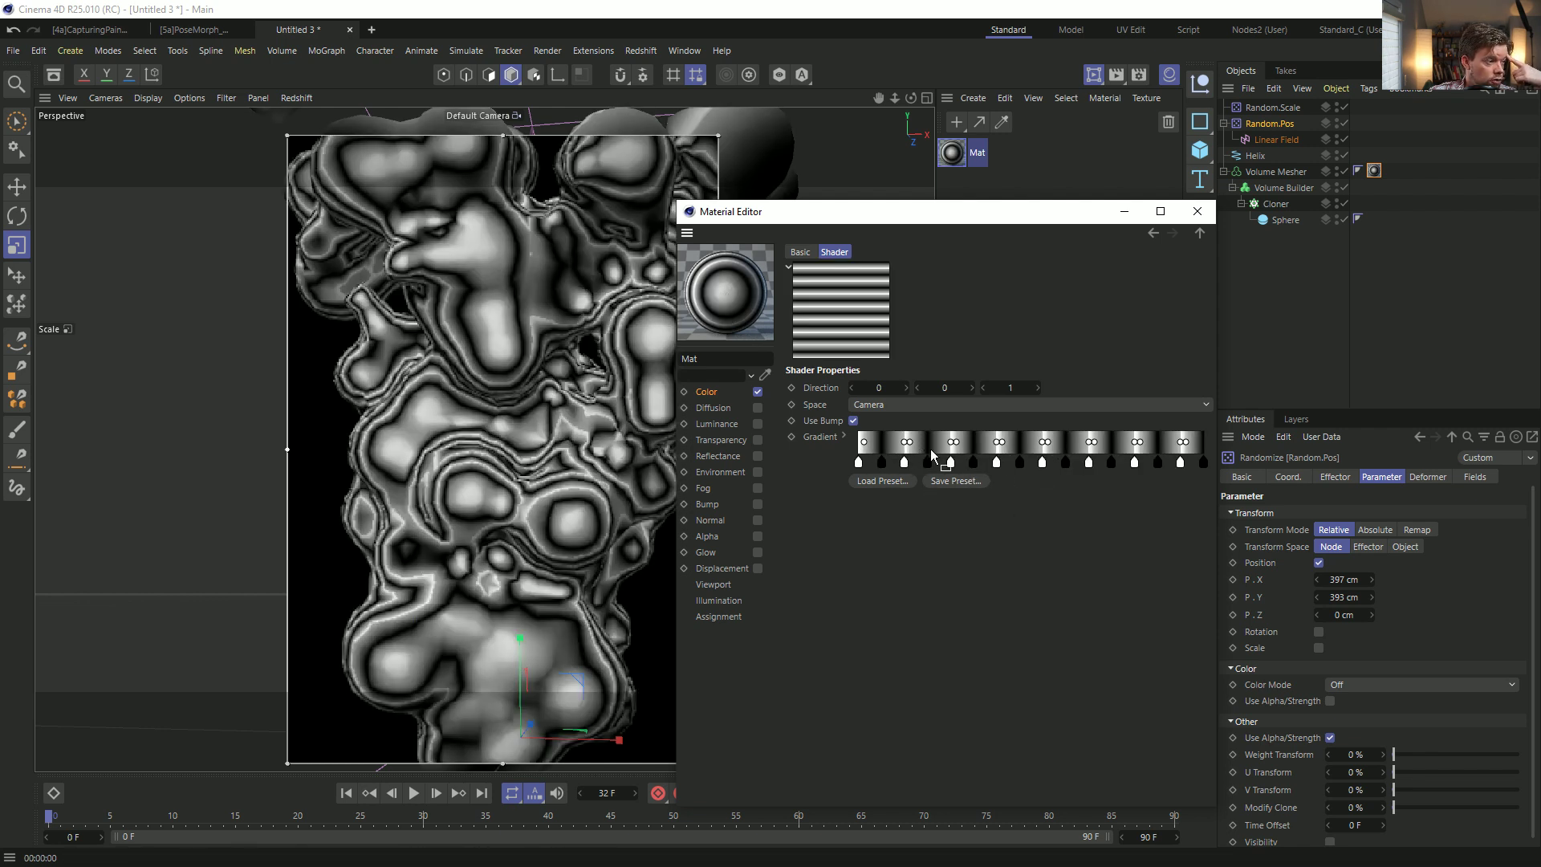
# Reset the top Falloff layer's gradient to its default black-to-white ramp.
pyautogui.rightClick(835, 438)
pyautogui.moveTo(877, 503)
pyautogui.click(882, 583)
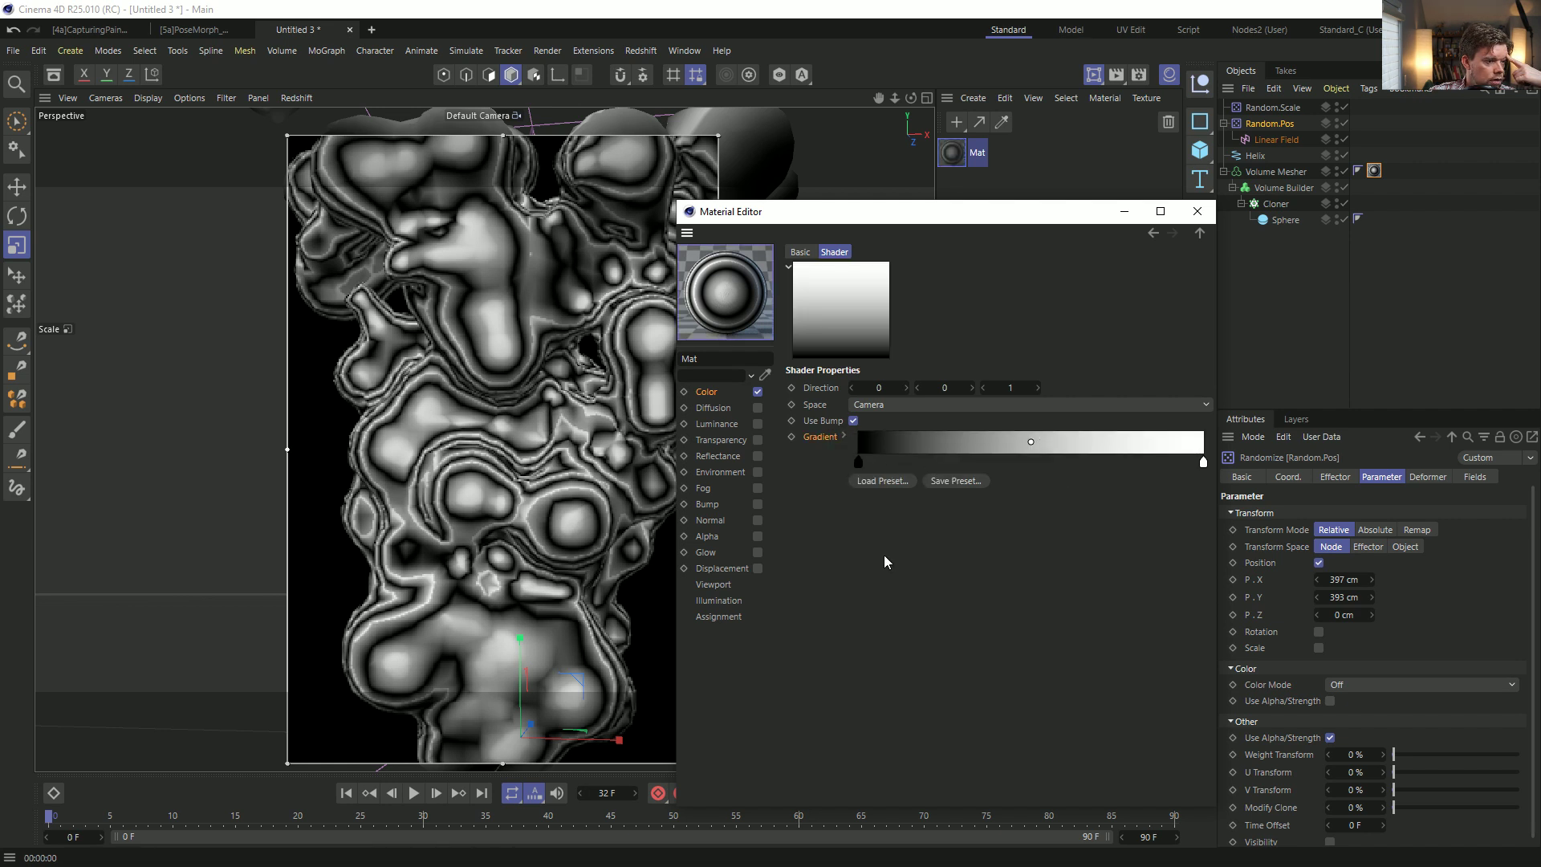
# Double the knots of the reset Falloff gradient four times and distribute them evenly to form repeating black and white bands.
pyautogui.rightClick(989, 446)
pyautogui.click(1039, 496)
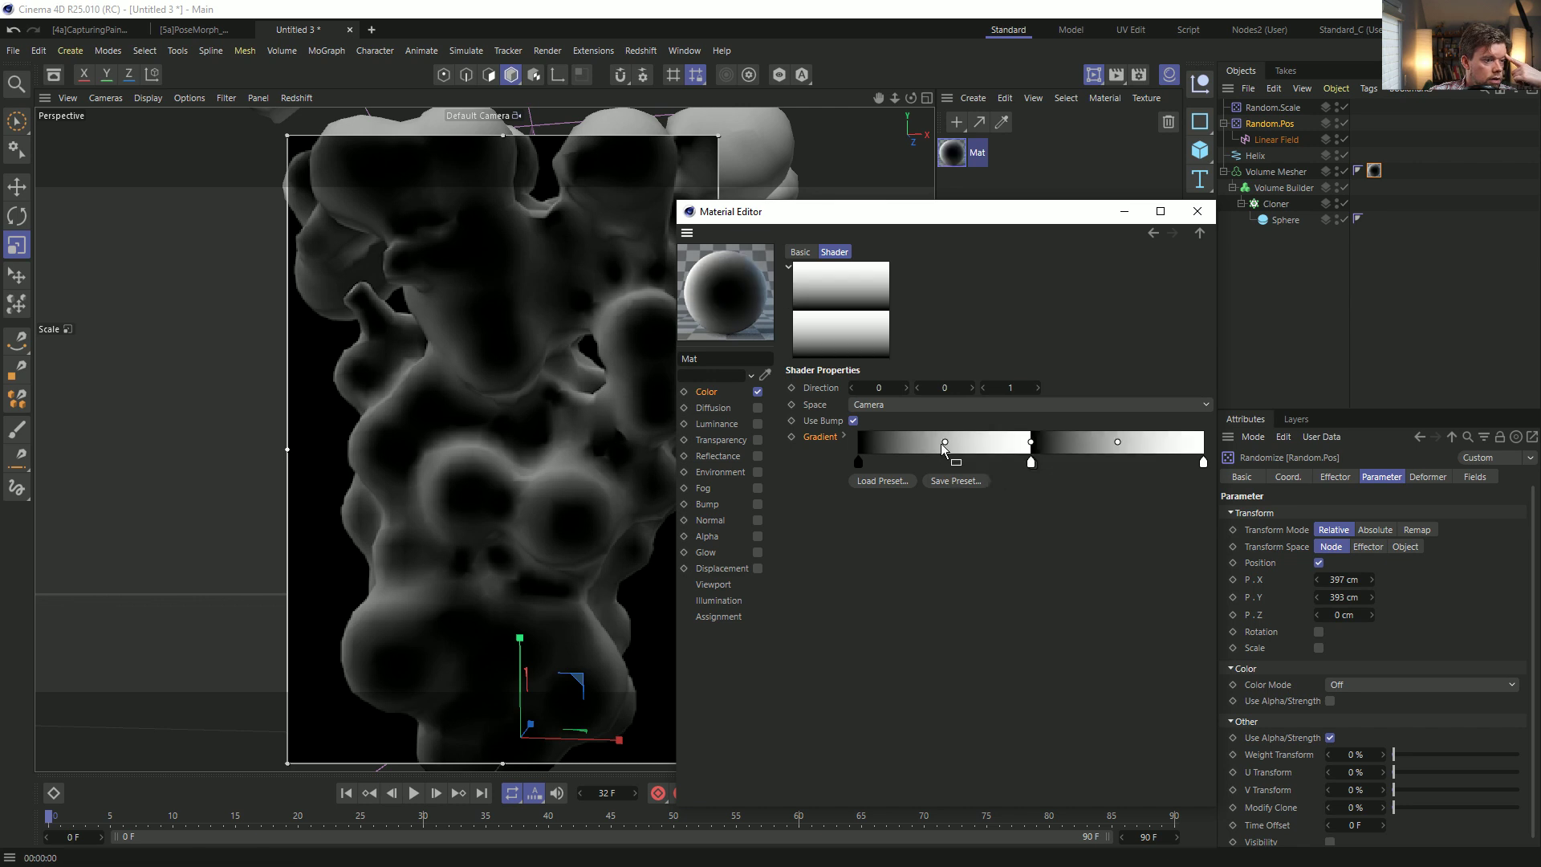
pyautogui.rightClick(945, 446)
pyautogui.click(985, 498)
pyautogui.rightClick(955, 441)
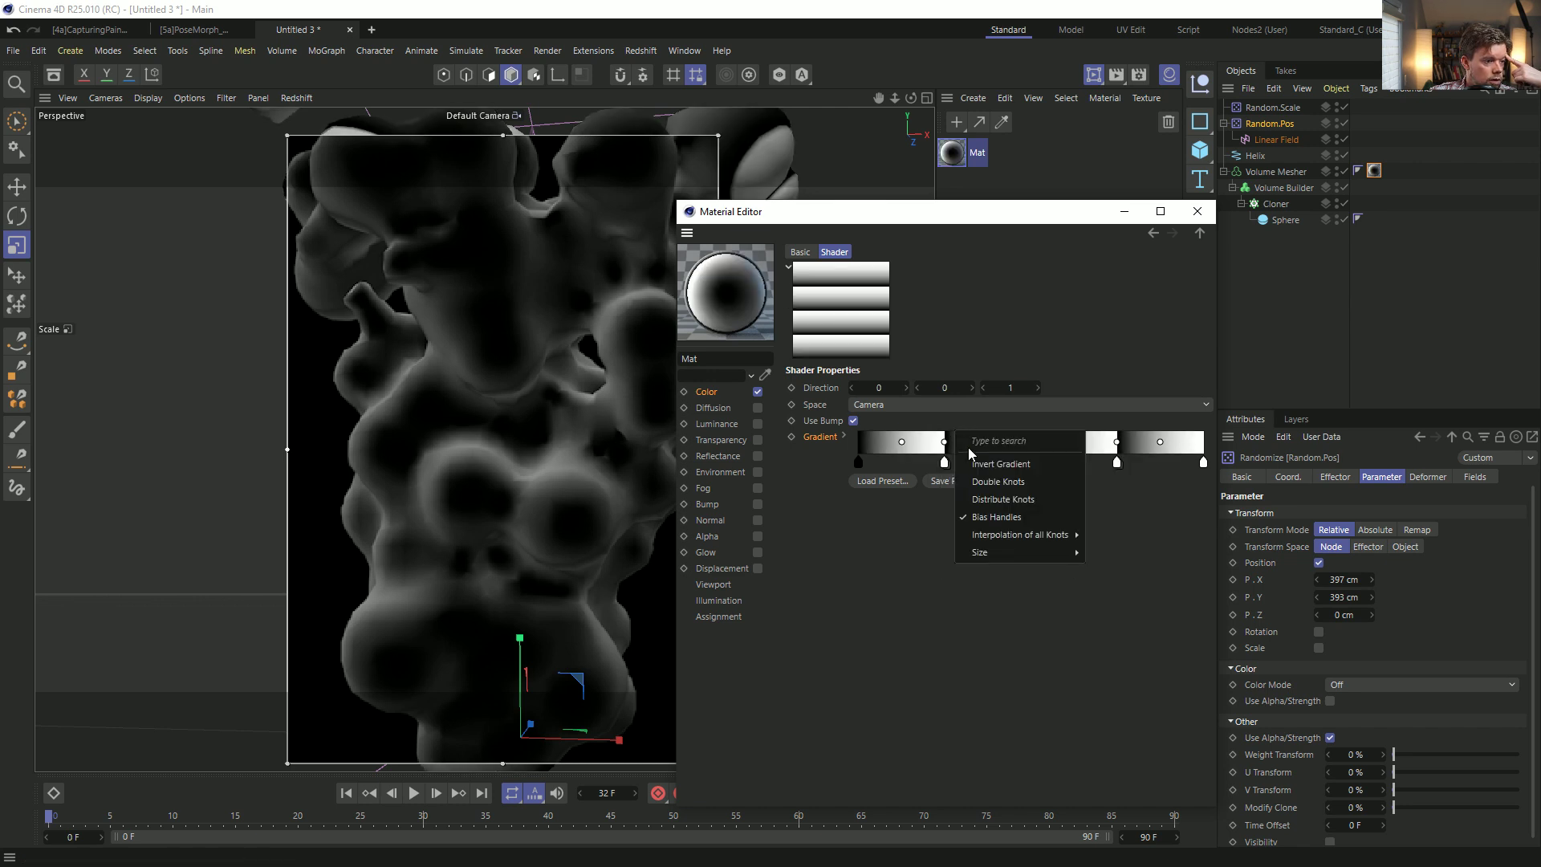
pyautogui.click(999, 491)
pyautogui.rightClick(952, 443)
pyautogui.click(999, 491)
pyautogui.rightClick(975, 443)
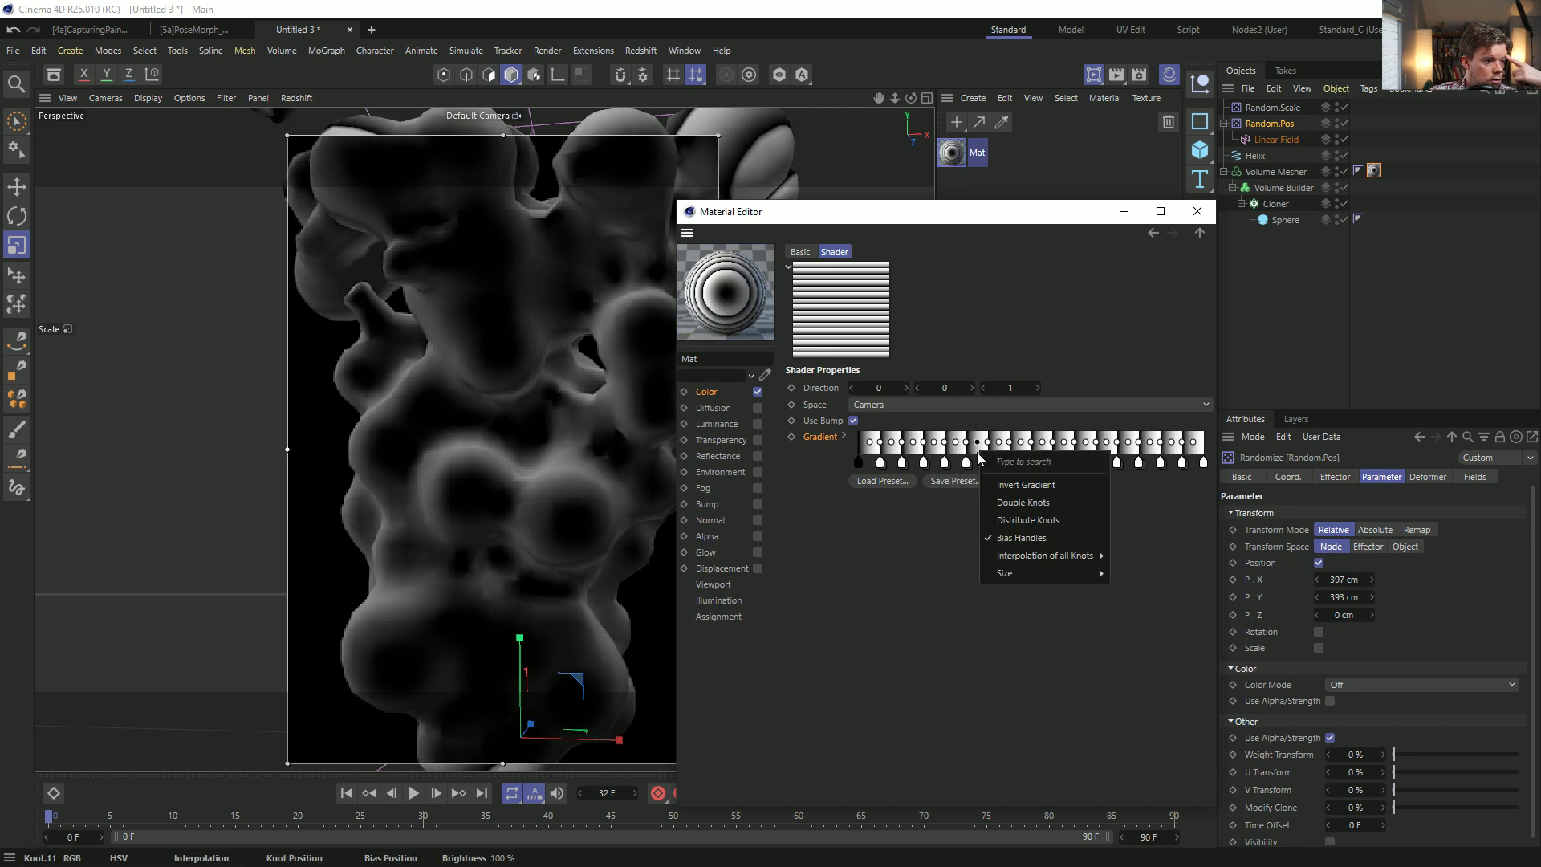
pyautogui.click(1028, 524)
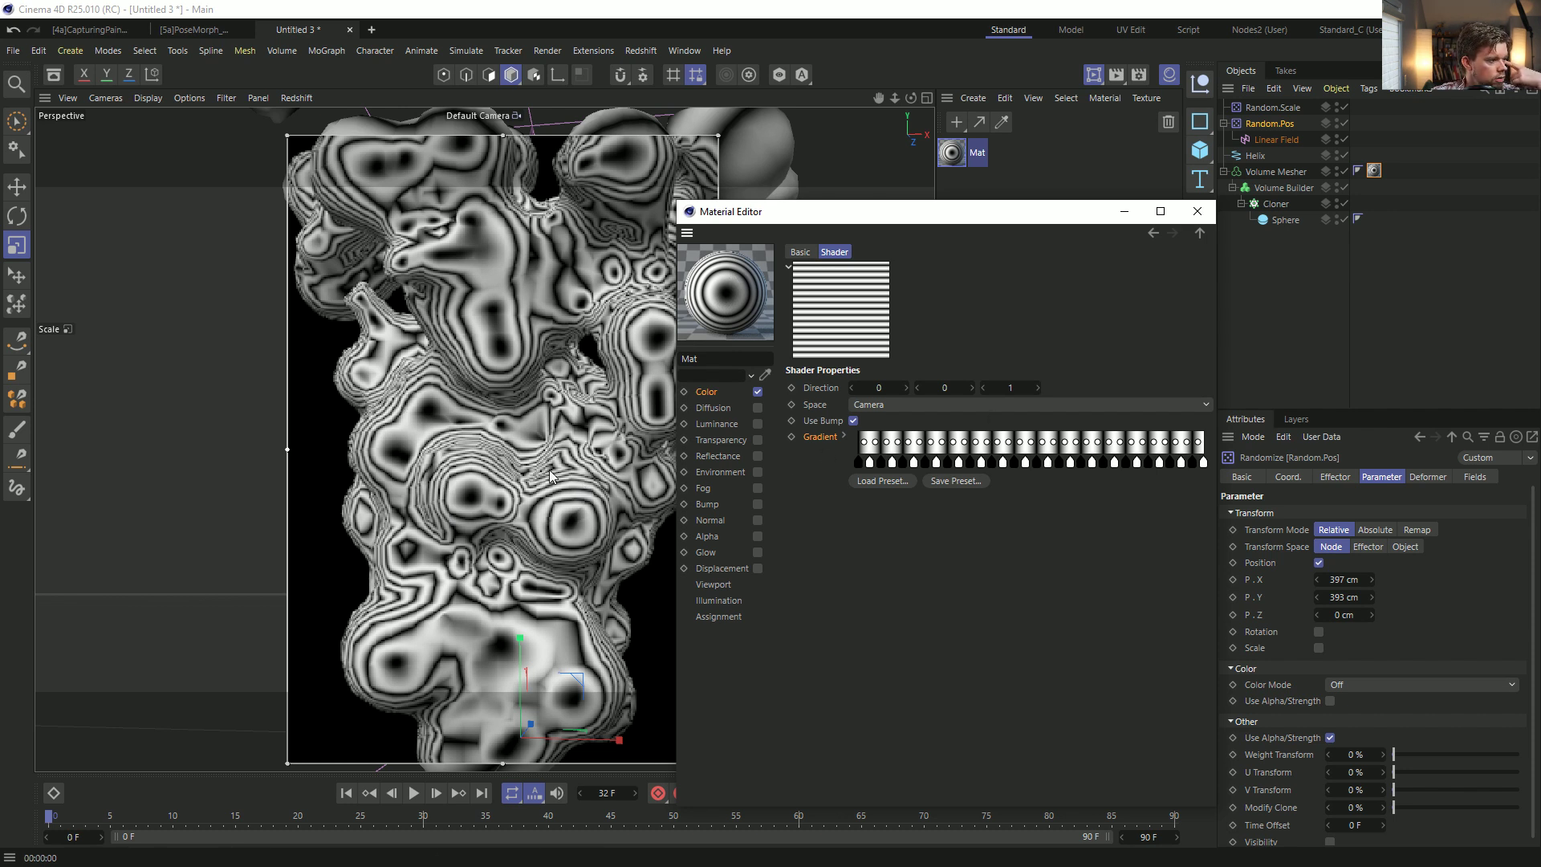
# Double the banded Falloff gradient's knots once more and redistribute them for finer contour lines.
pyautogui.rightClick(975, 444)
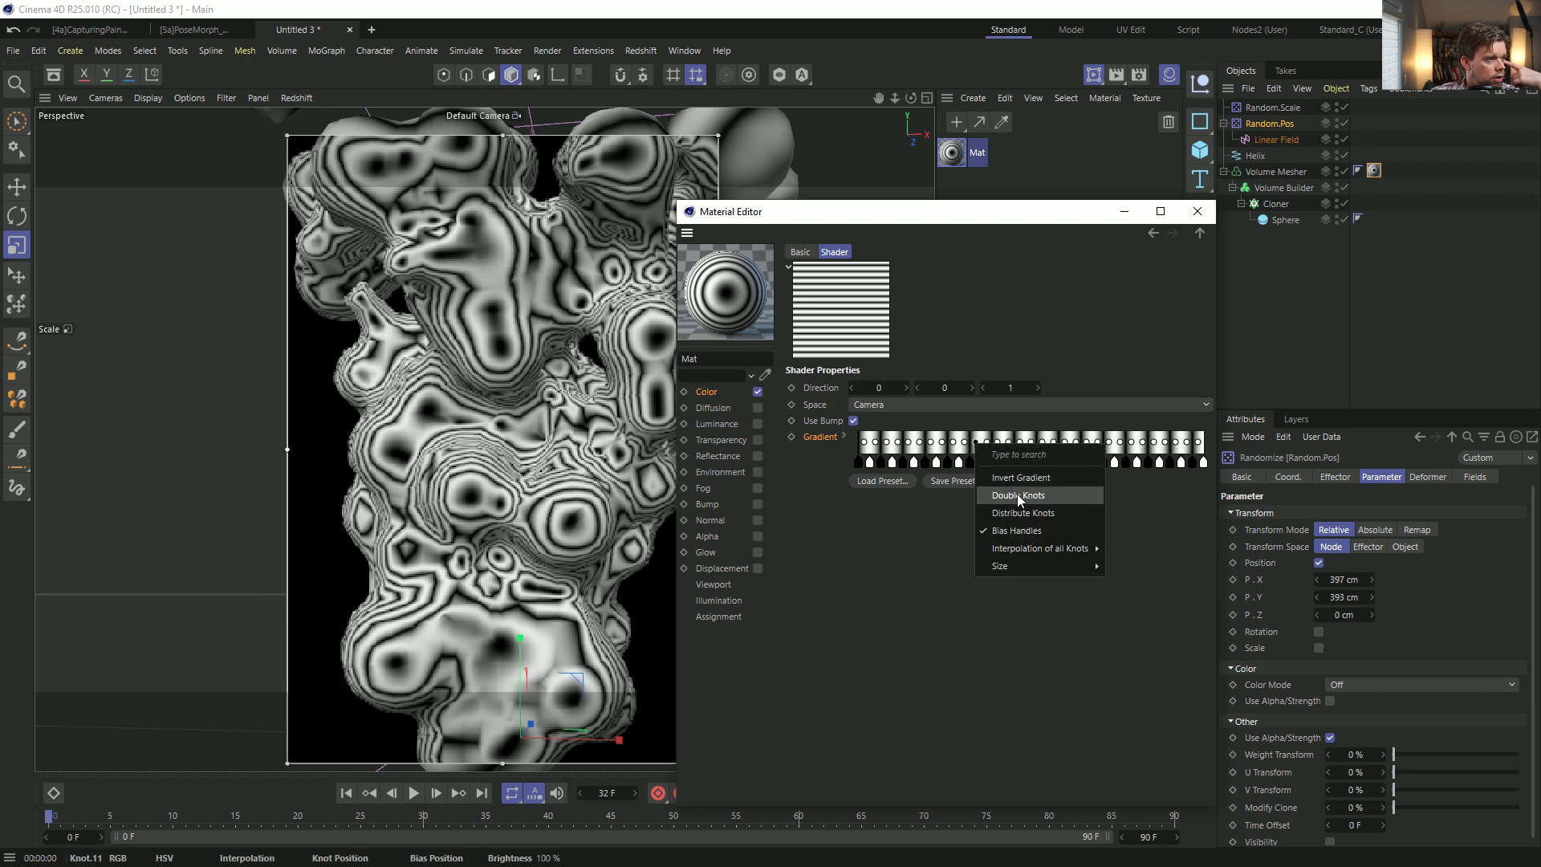
pyautogui.click(1037, 498)
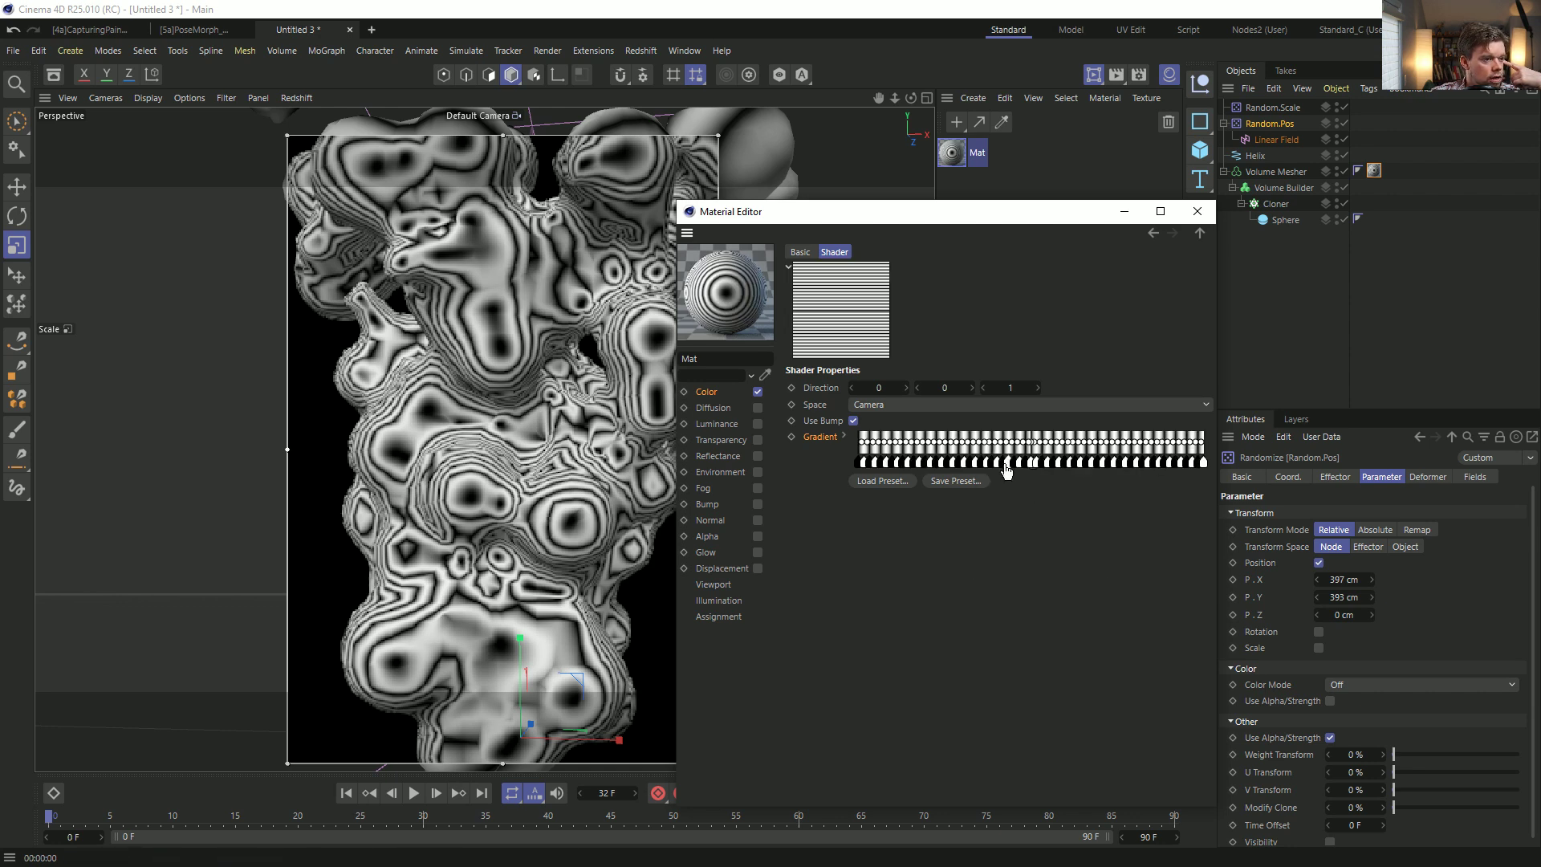
pyautogui.rightClick(984, 443)
pyautogui.click(1033, 514)
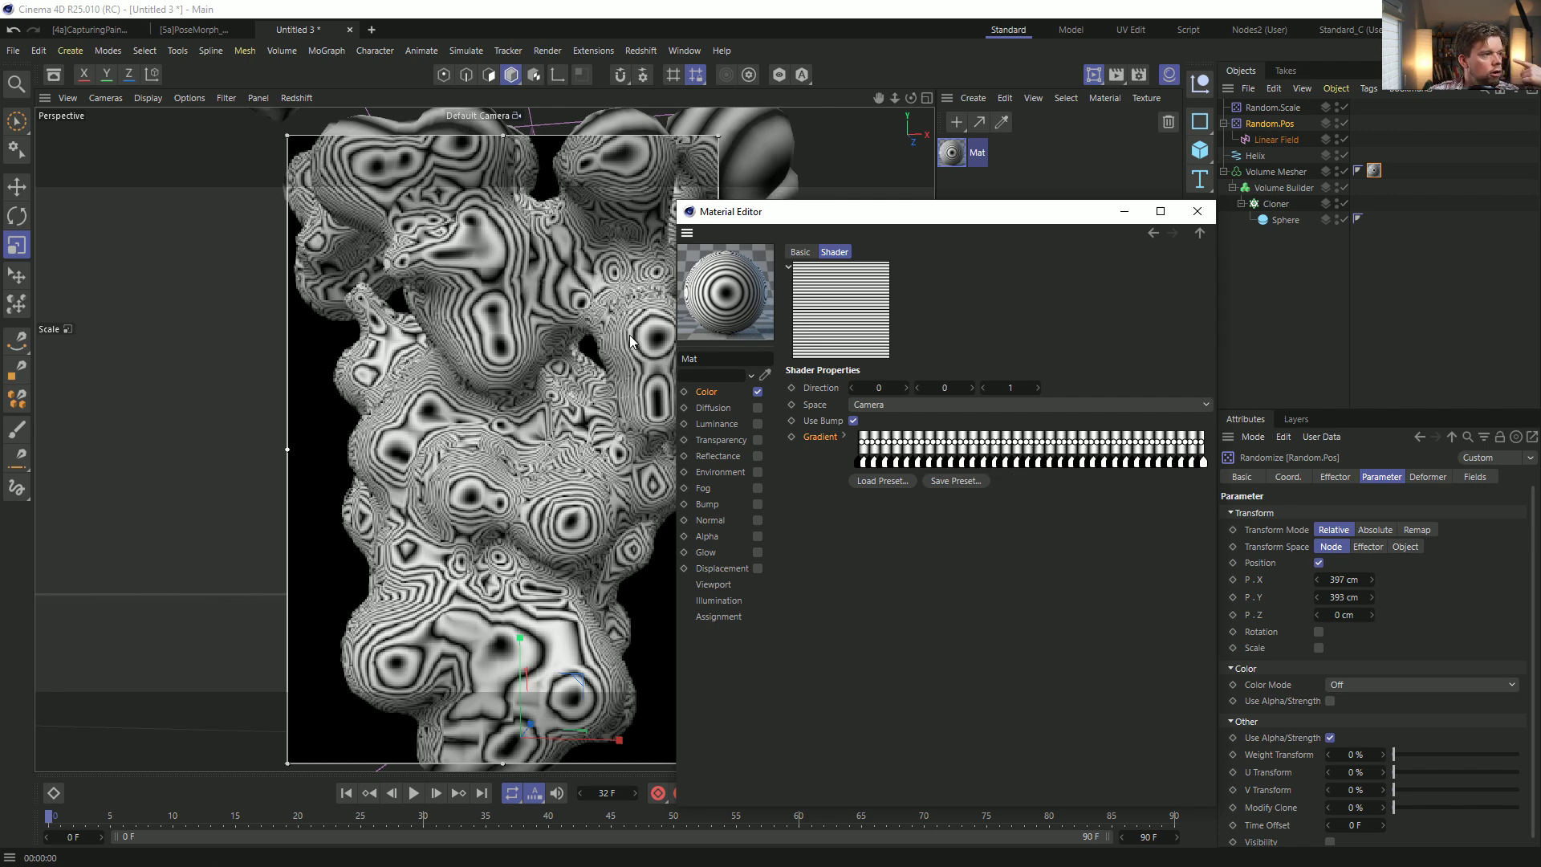
# Undo the last doubling of the Falloff gradient's knots and group the banded Falloff layer in a new folder.
pyautogui.hotkey('ctrl', 'z')
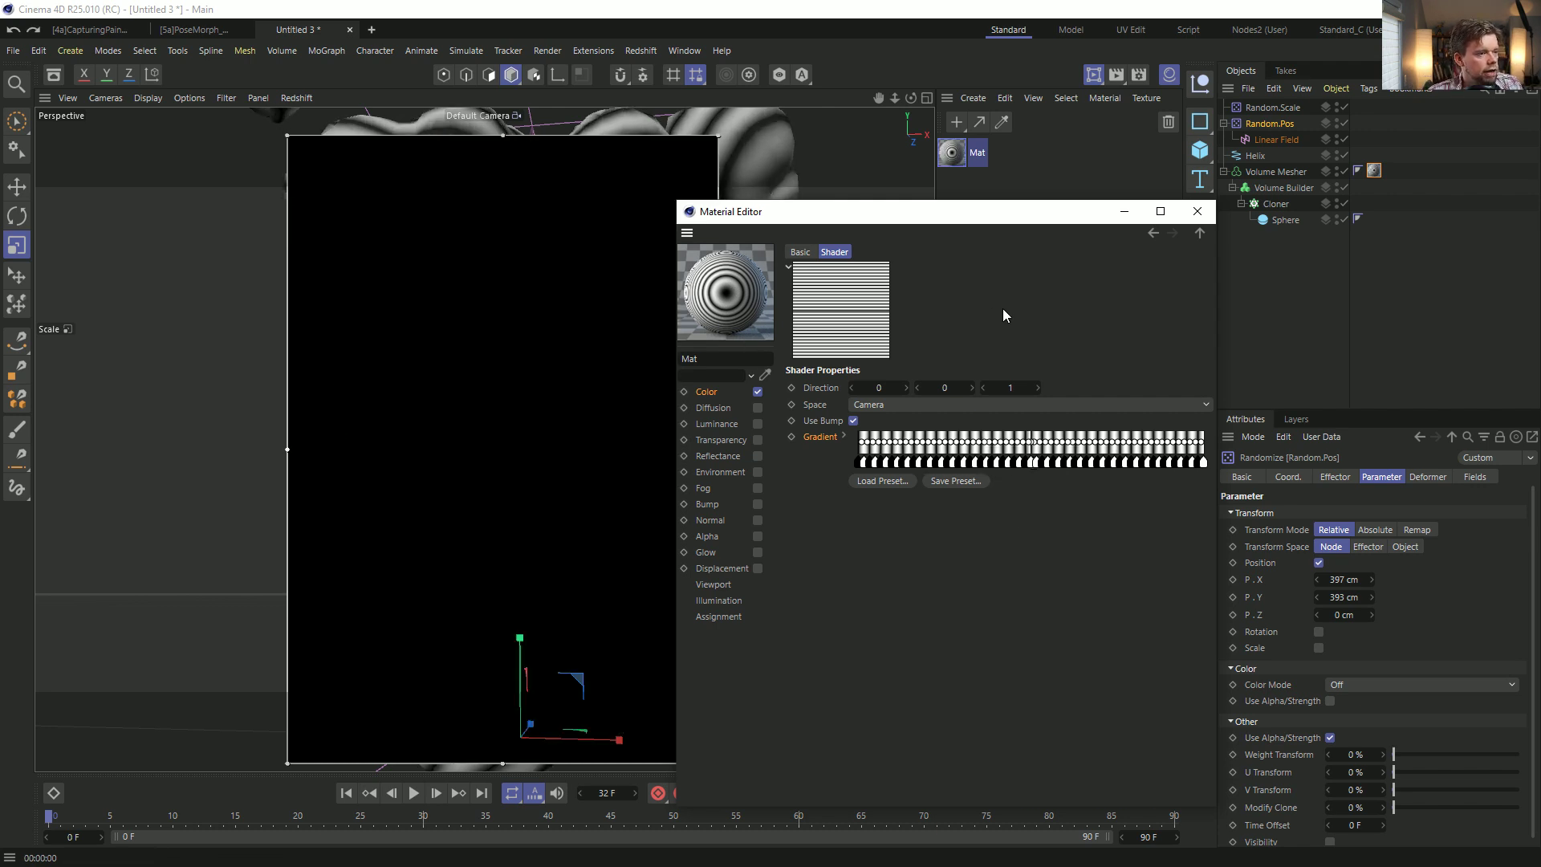
pyautogui.hotkey('ctrl', 'z')
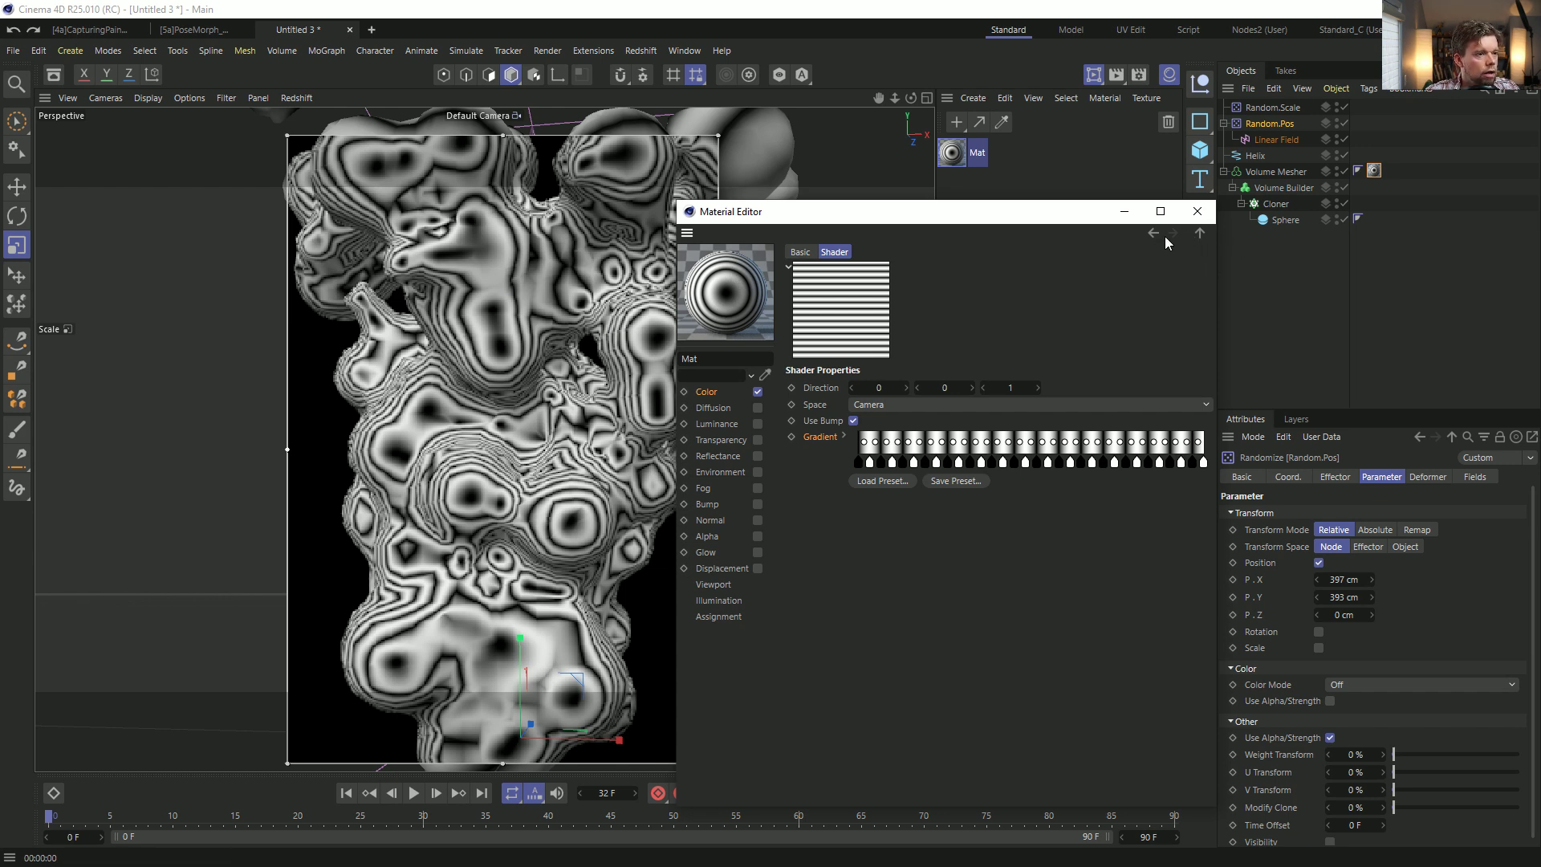
pyautogui.click(710, 392)
pyautogui.click(882, 431)
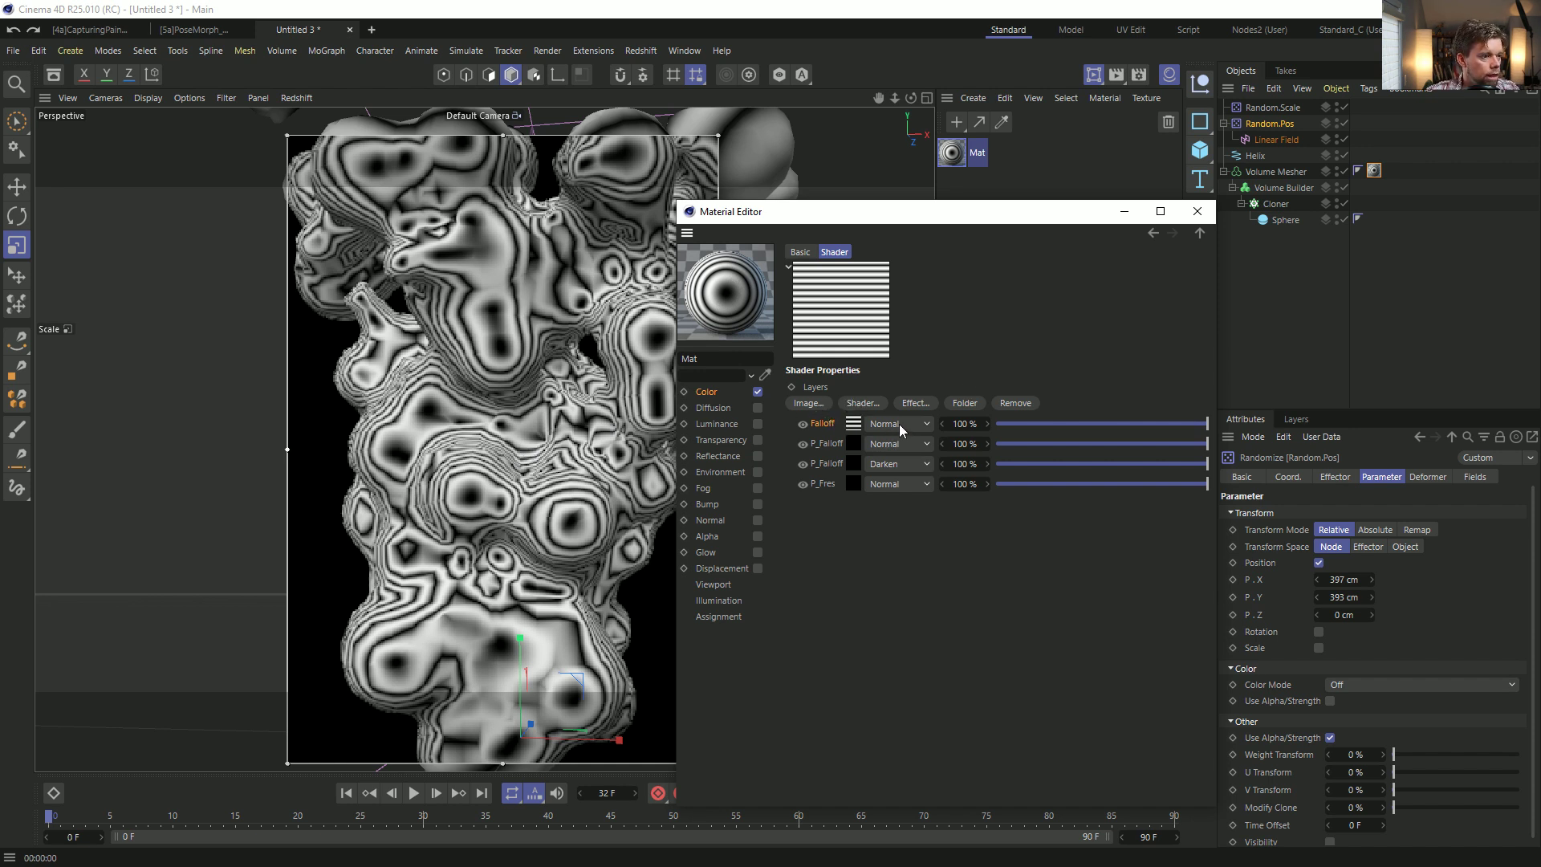
pyautogui.click(963, 402)
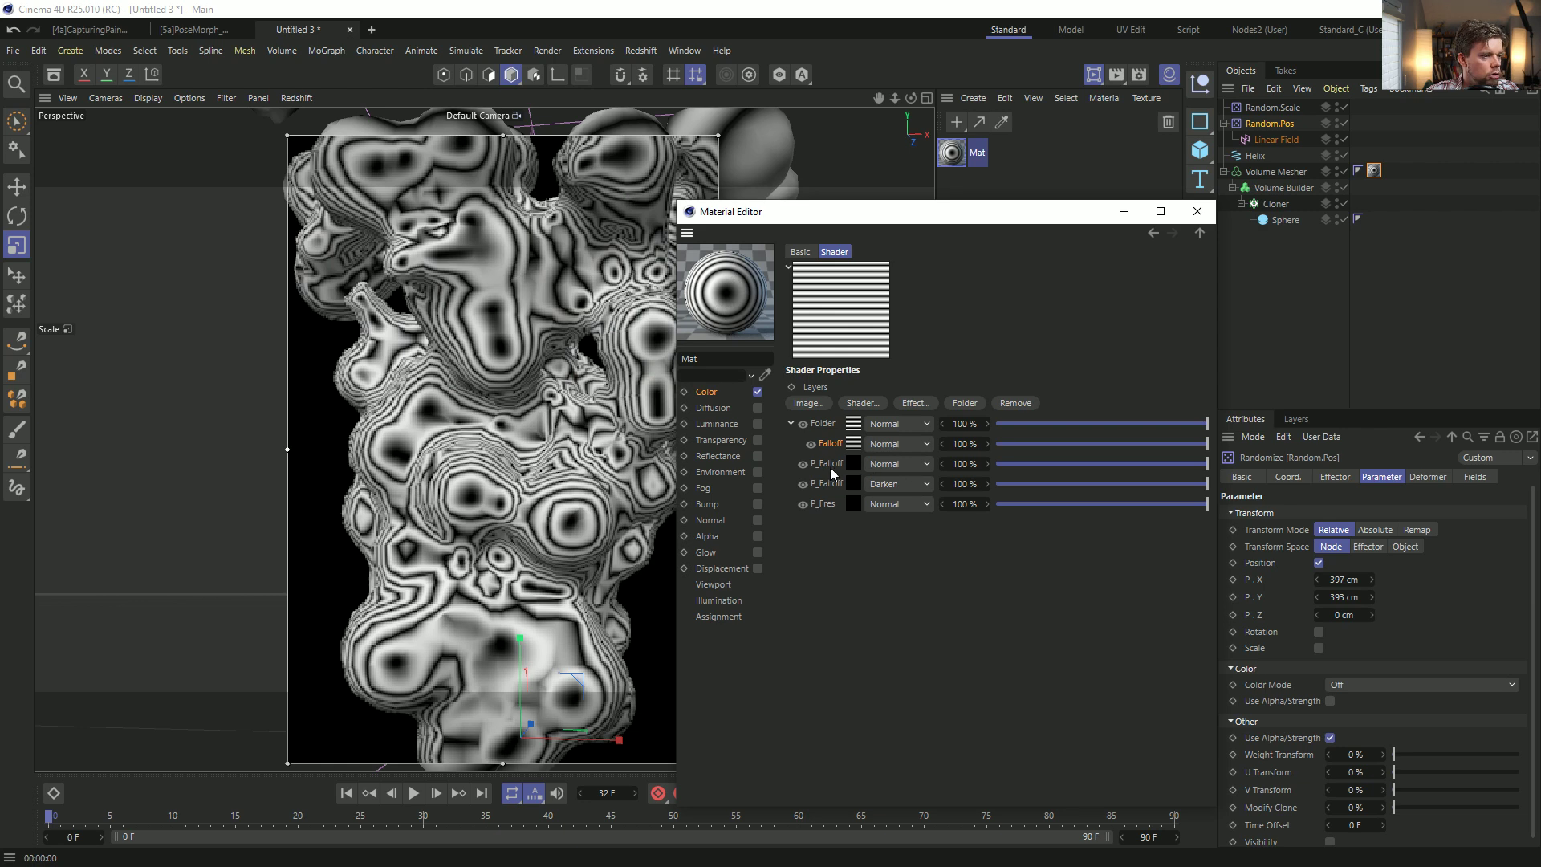
# Copy the Falloff shader out of a duplicated P_Falloff layer, paste it above the banded Falloff in the folder, and delete the duplicate.
pyautogui.keyDown('ctrl'); pyautogui.moveTo(855, 464); pyautogui.dragTo(862, 433); pyautogui.keyUp('ctrl')
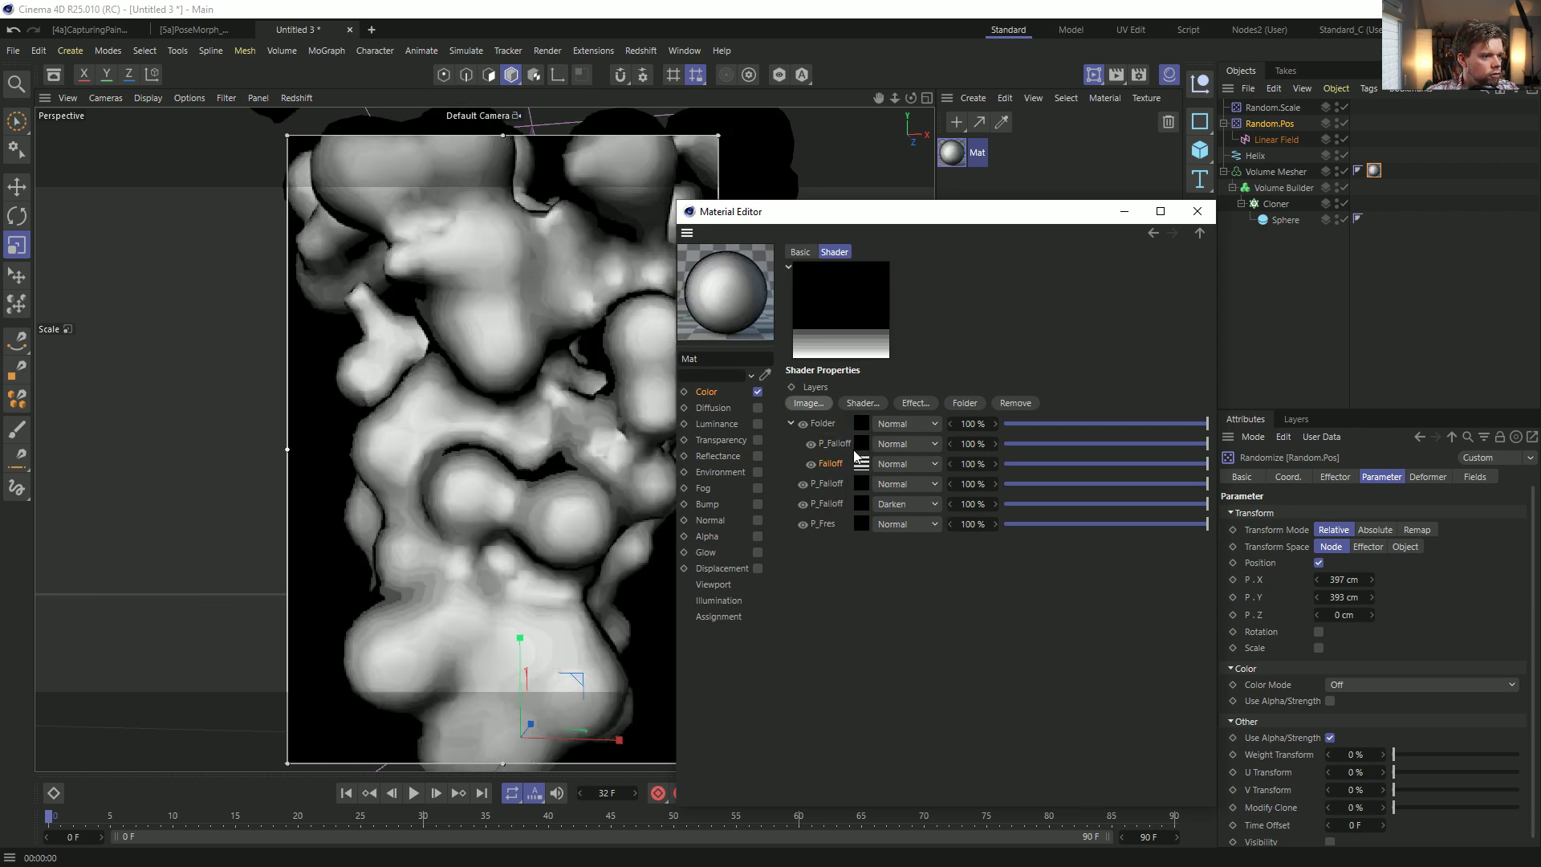
pyautogui.click(860, 462)
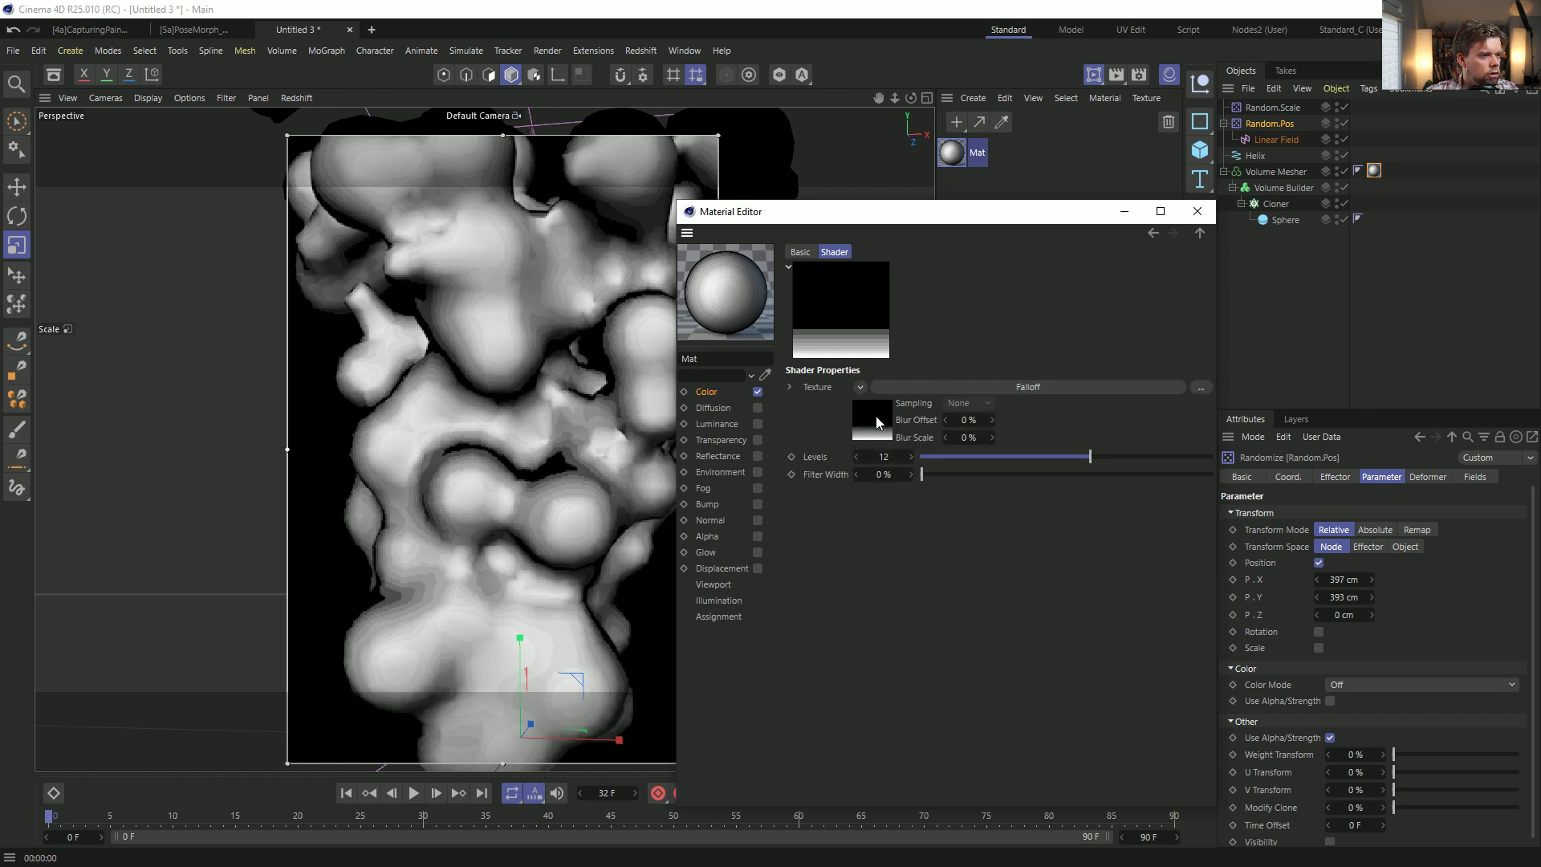
pyautogui.click(862, 386)
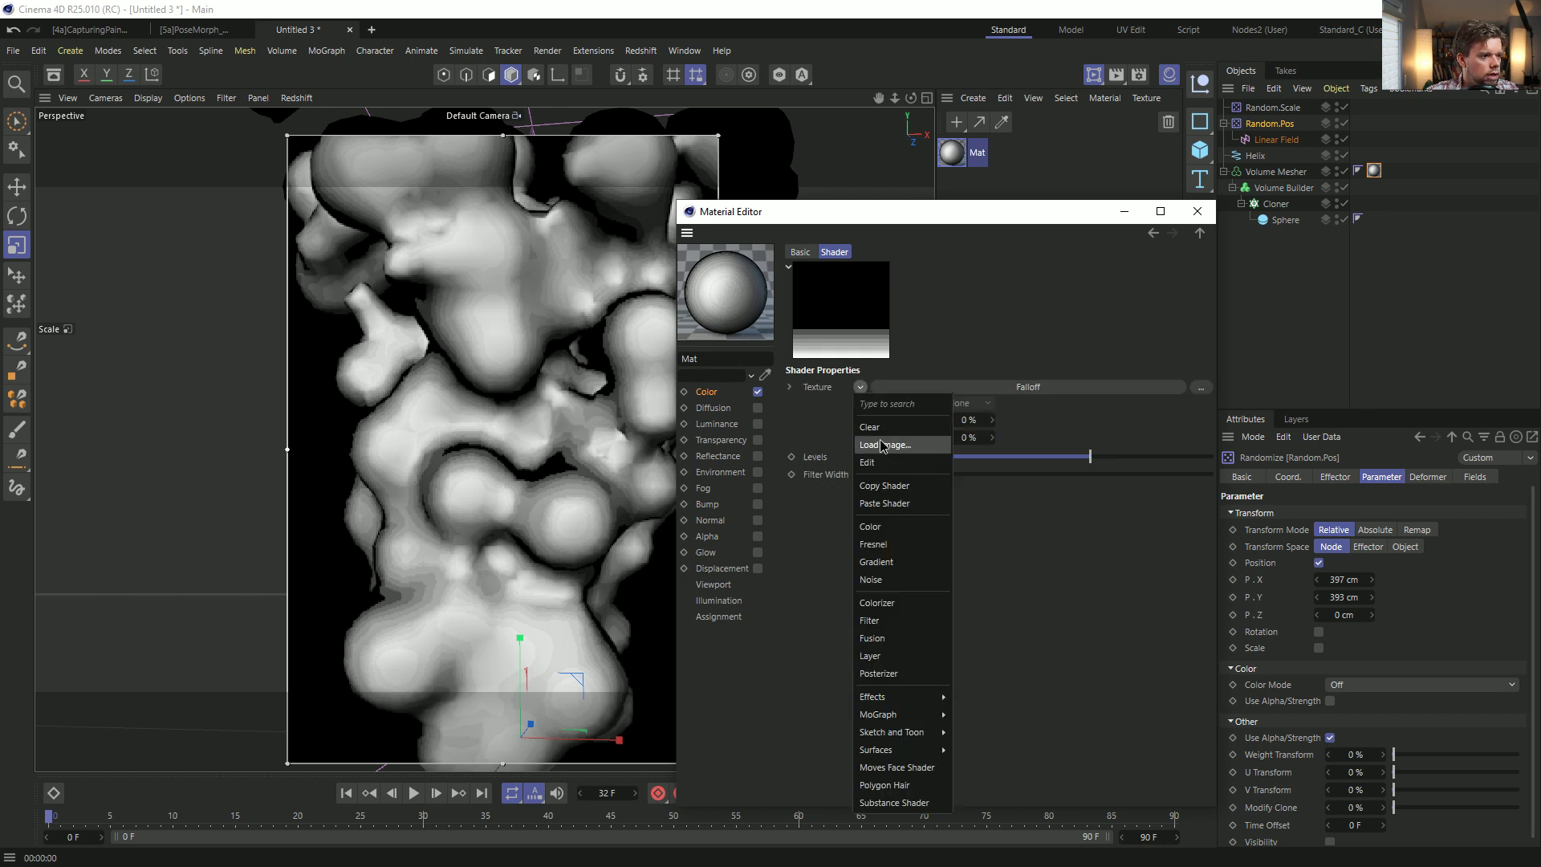
pyautogui.click(890, 485)
pyautogui.click(1154, 233)
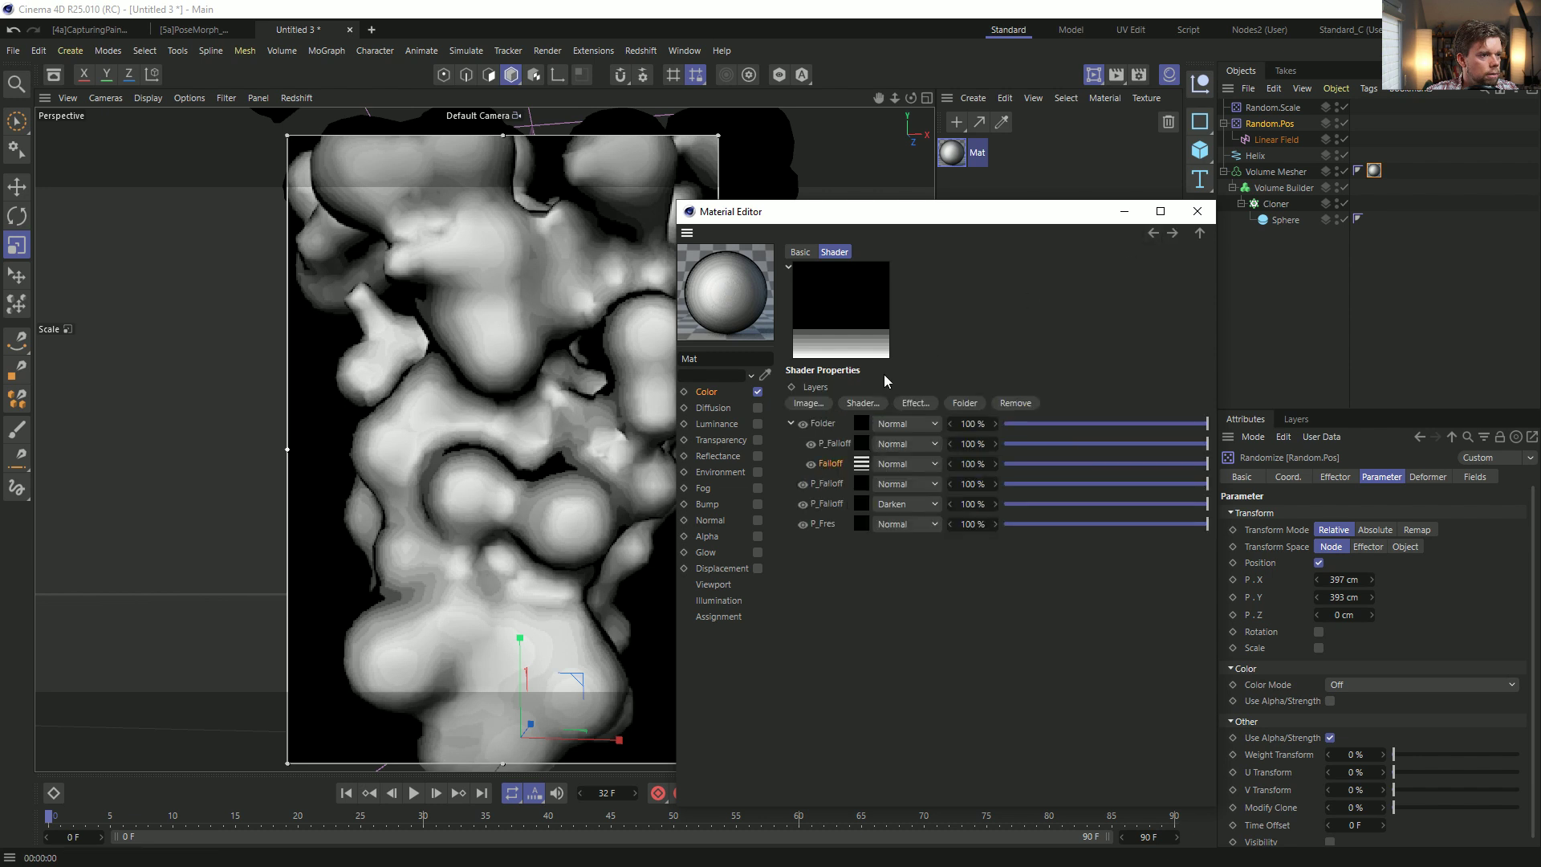
pyautogui.click(854, 403)
pyautogui.click(951, 725)
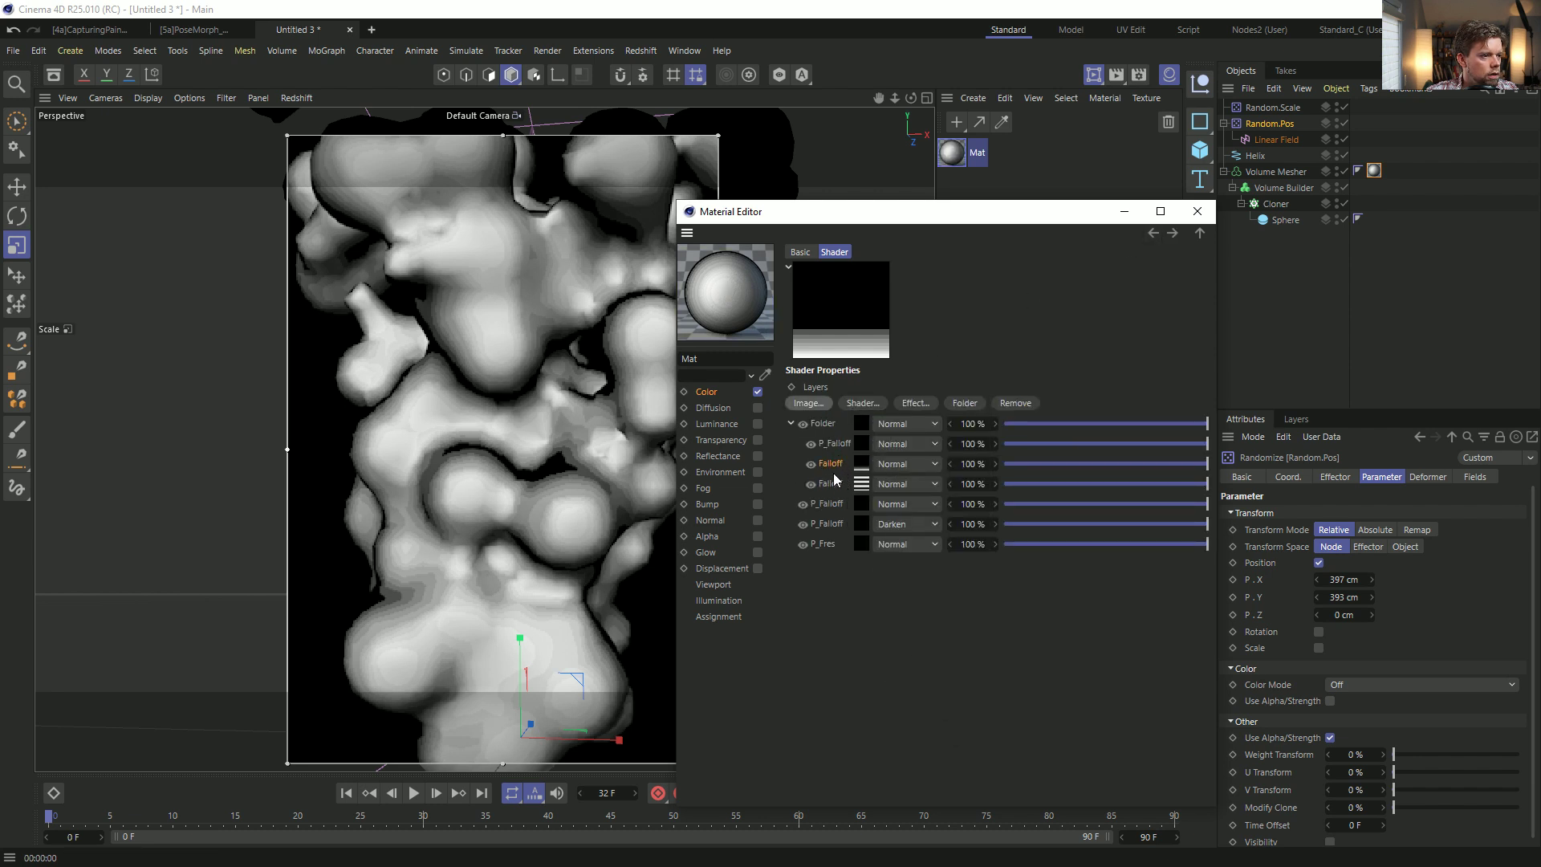
pyautogui.press('Delete')
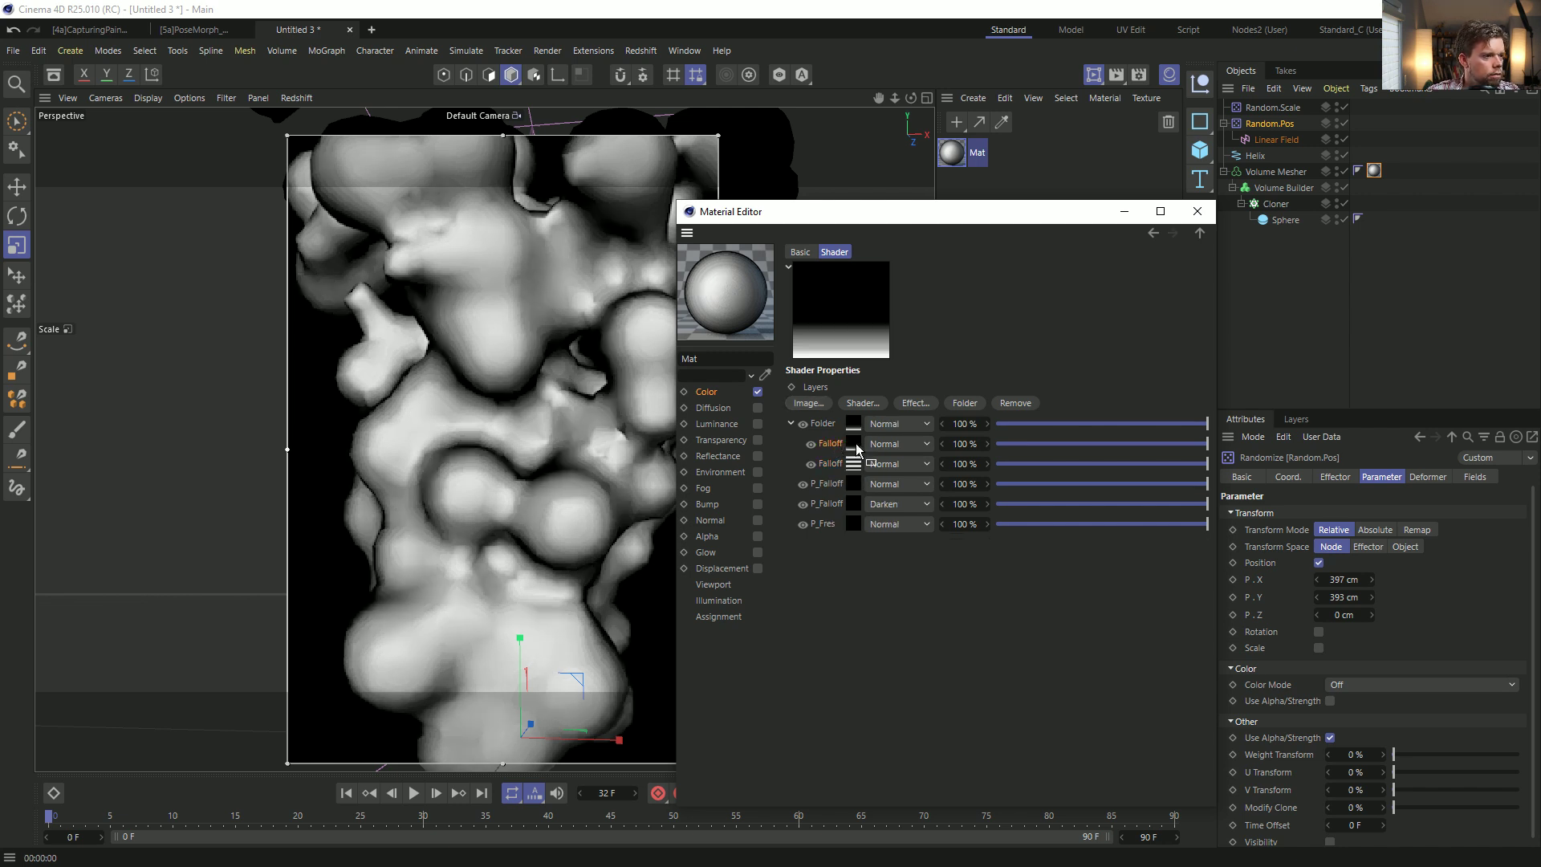
# Adjust the pasted Falloff's gradient to run from white at the start to black at about the midpoint.
pyautogui.click(857, 445)
pyautogui.moveTo(991, 469); pyautogui.dragTo(1203, 464)
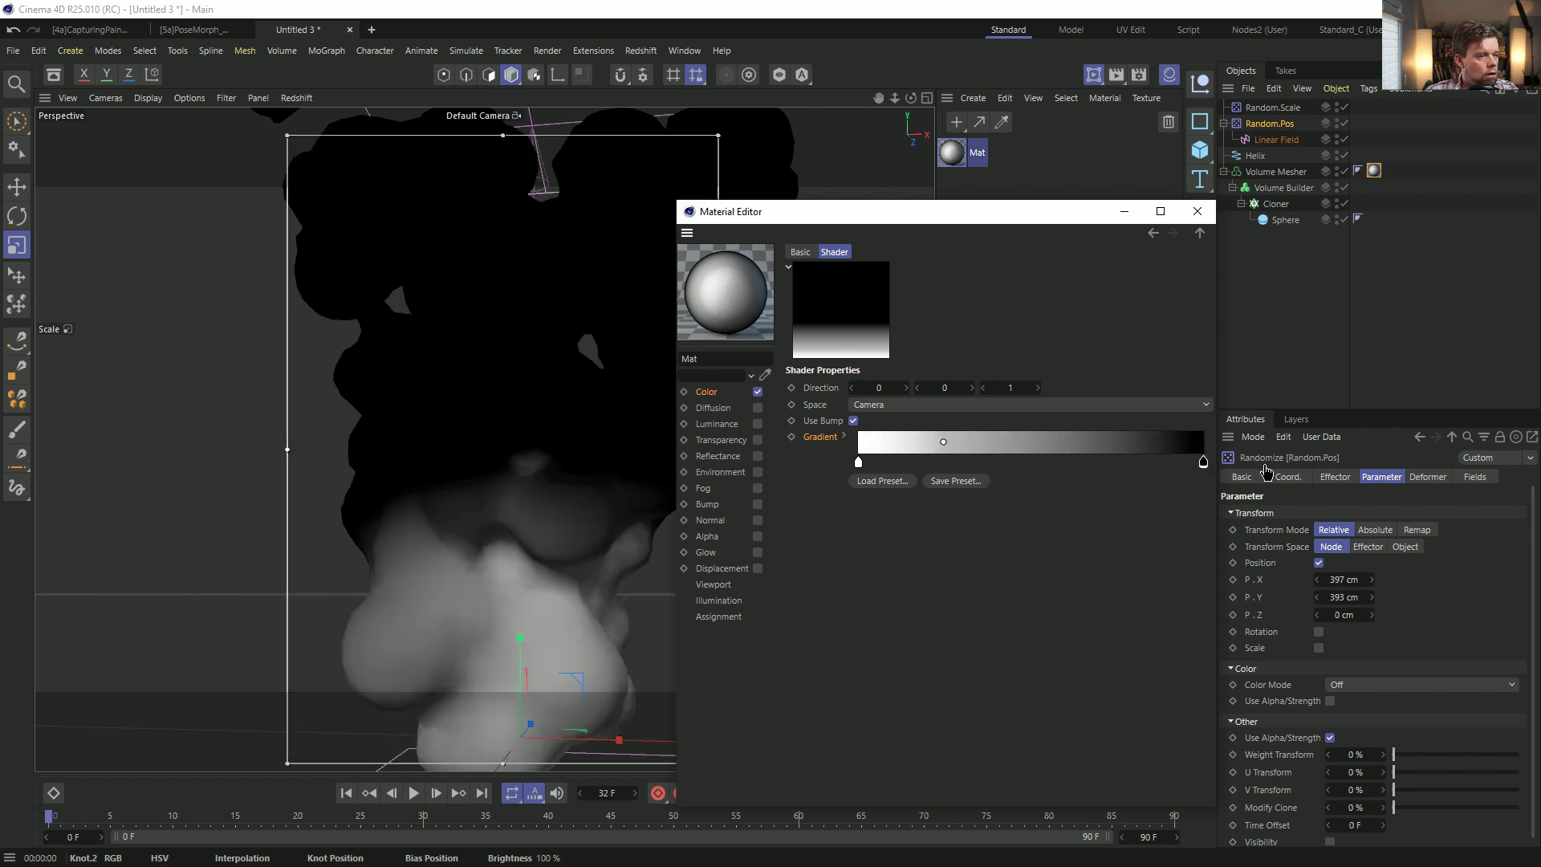
pyautogui.moveTo(944, 443); pyautogui.dragTo(1032, 450)
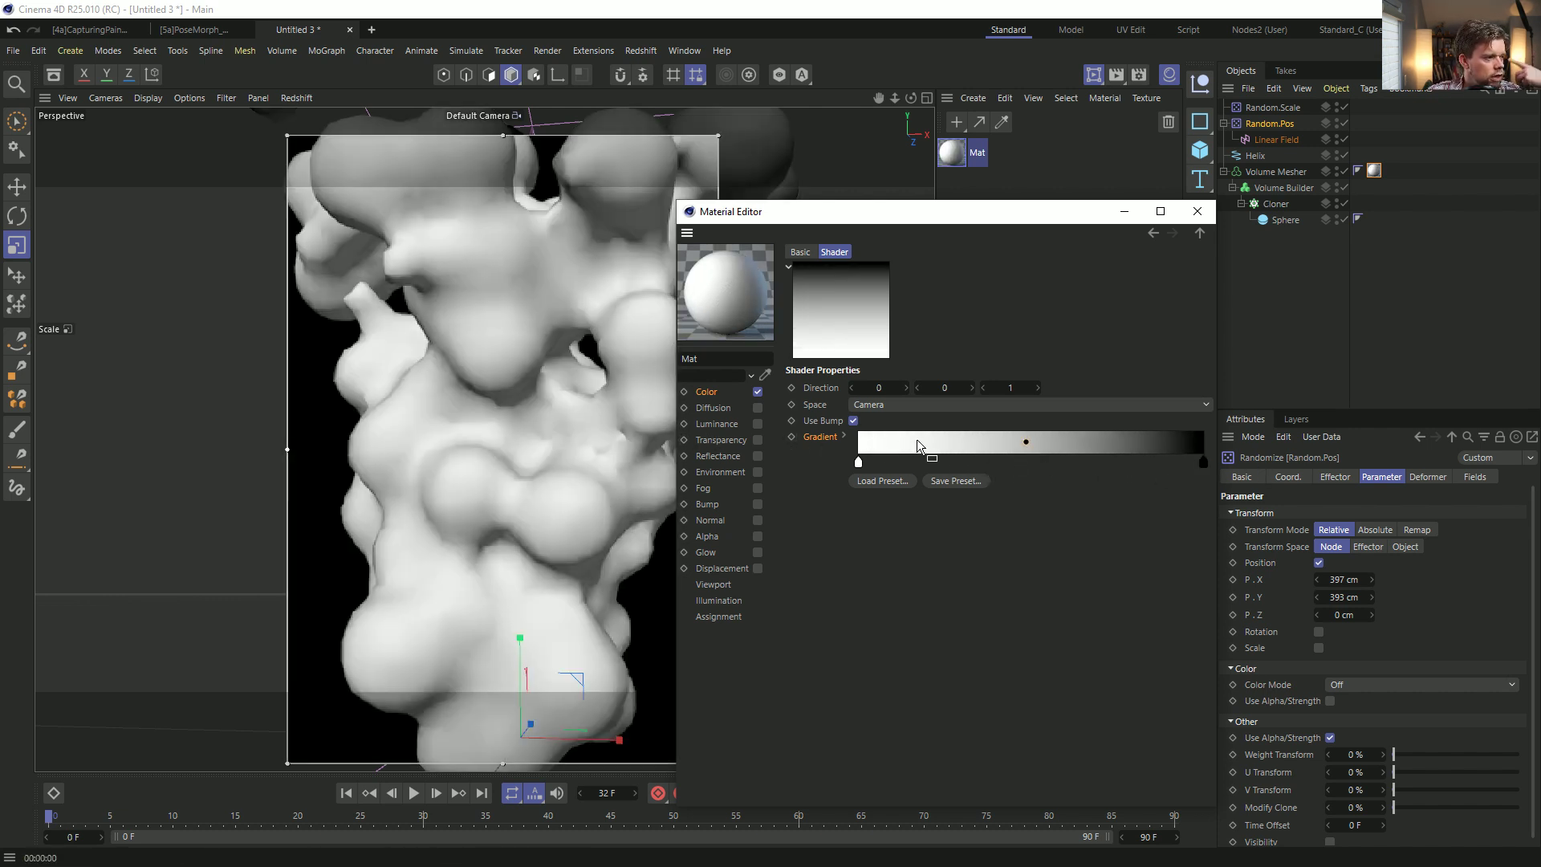
pyautogui.moveTo(1201, 463); pyautogui.dragTo(1037, 464)
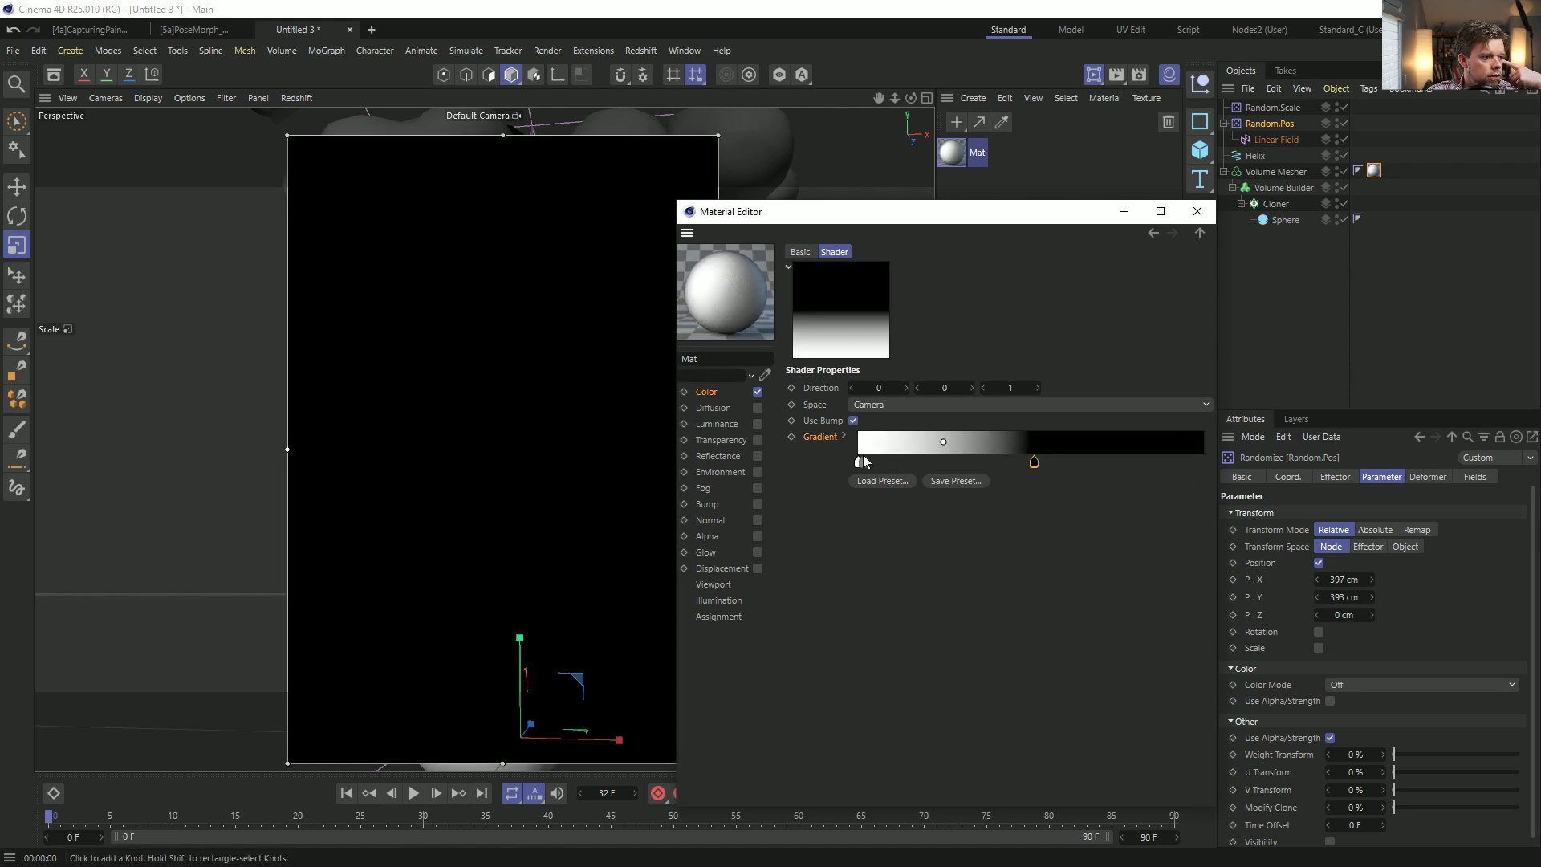
# Shape the gradient into a soft white band, with black knots at about 15% and 51% and white knots at about 25% and 37%.
pyautogui.click(949, 462)
pyautogui.click(857, 464)
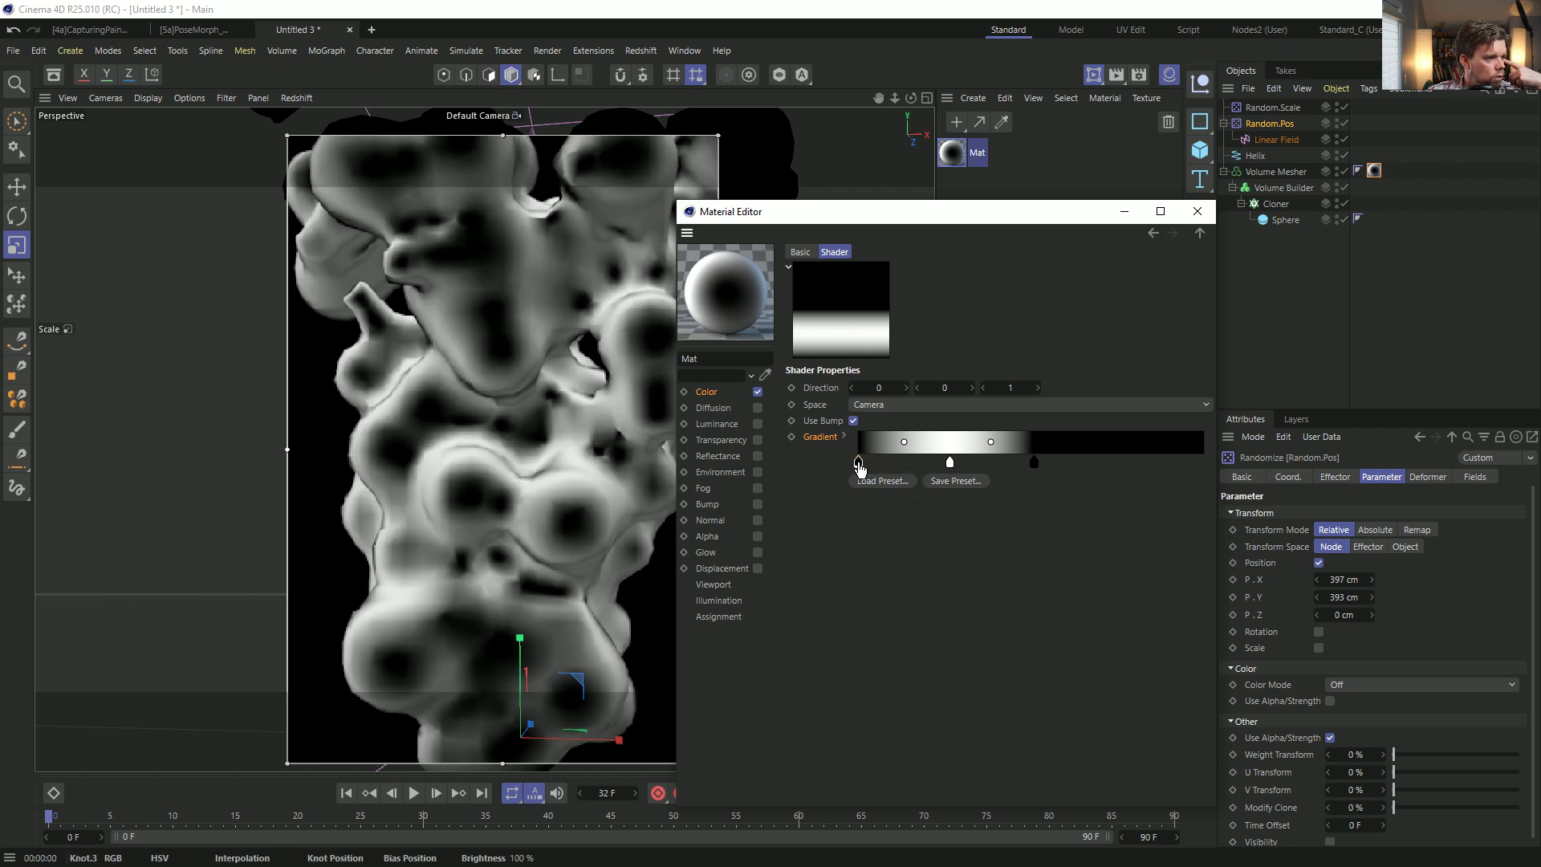
pyautogui.moveTo(858, 464); pyautogui.dragTo(910, 463)
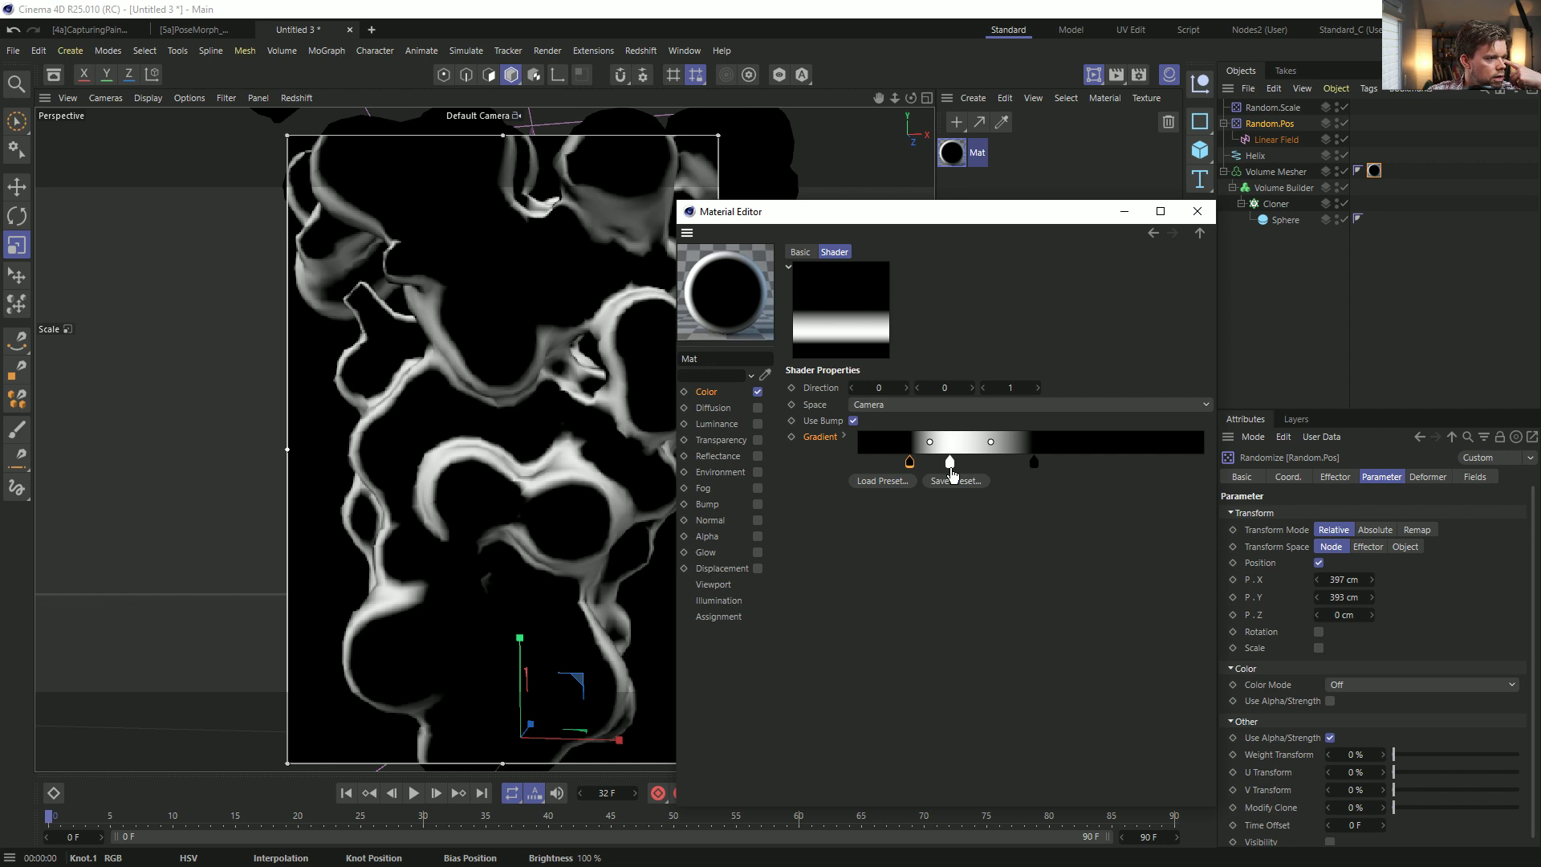
pyautogui.moveTo(951, 472); pyautogui.dragTo(991, 472)
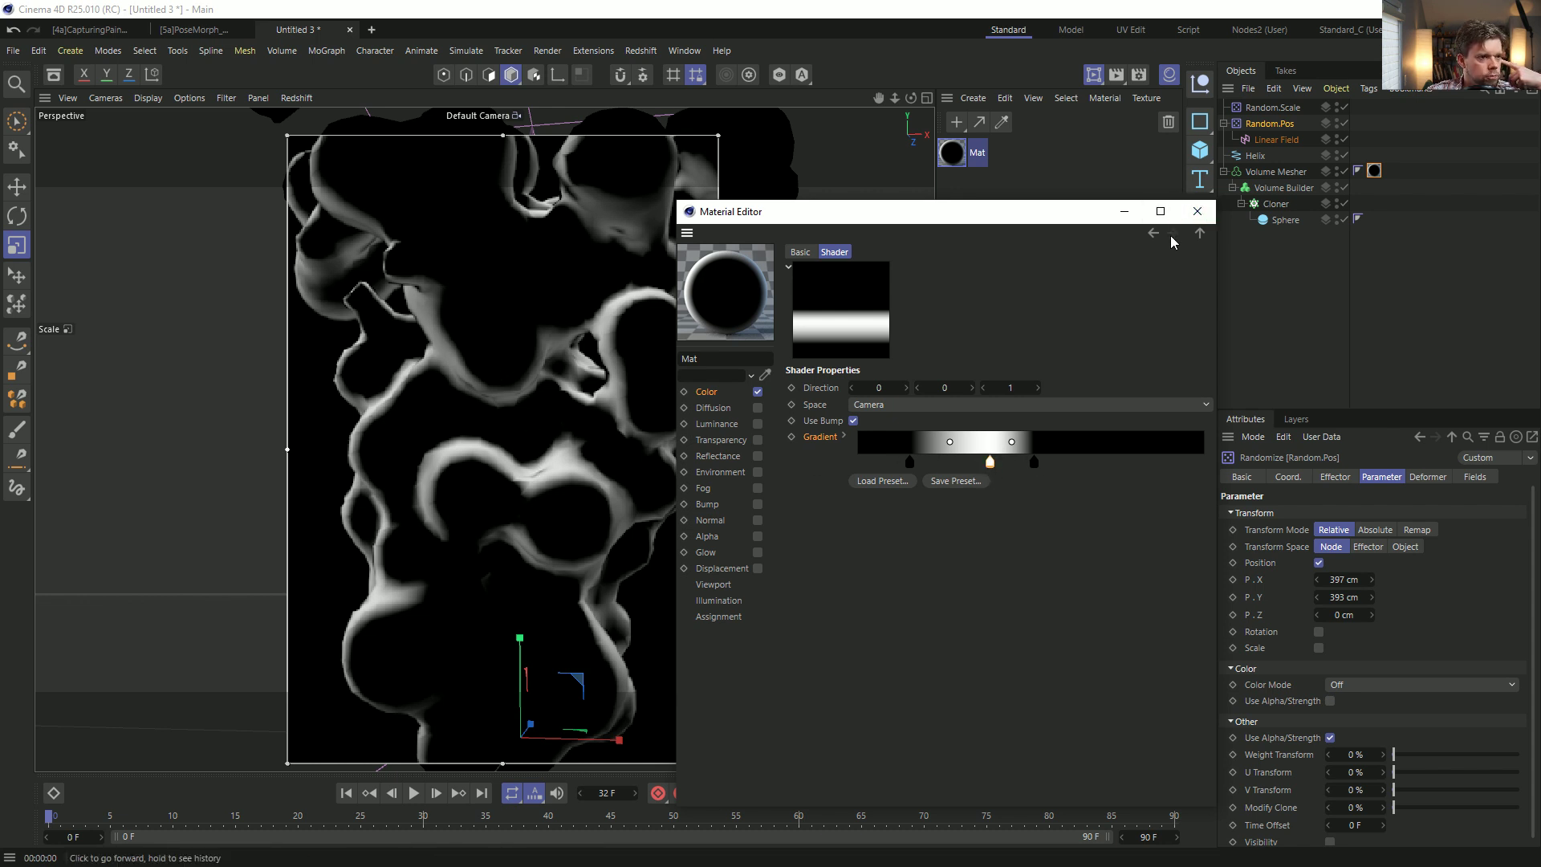
pyautogui.moveTo(993, 465)
pyautogui.mouseDown()
pyautogui.moveTo(875, 464)
pyautogui.moveTo(987, 465)
pyautogui.mouseUp()
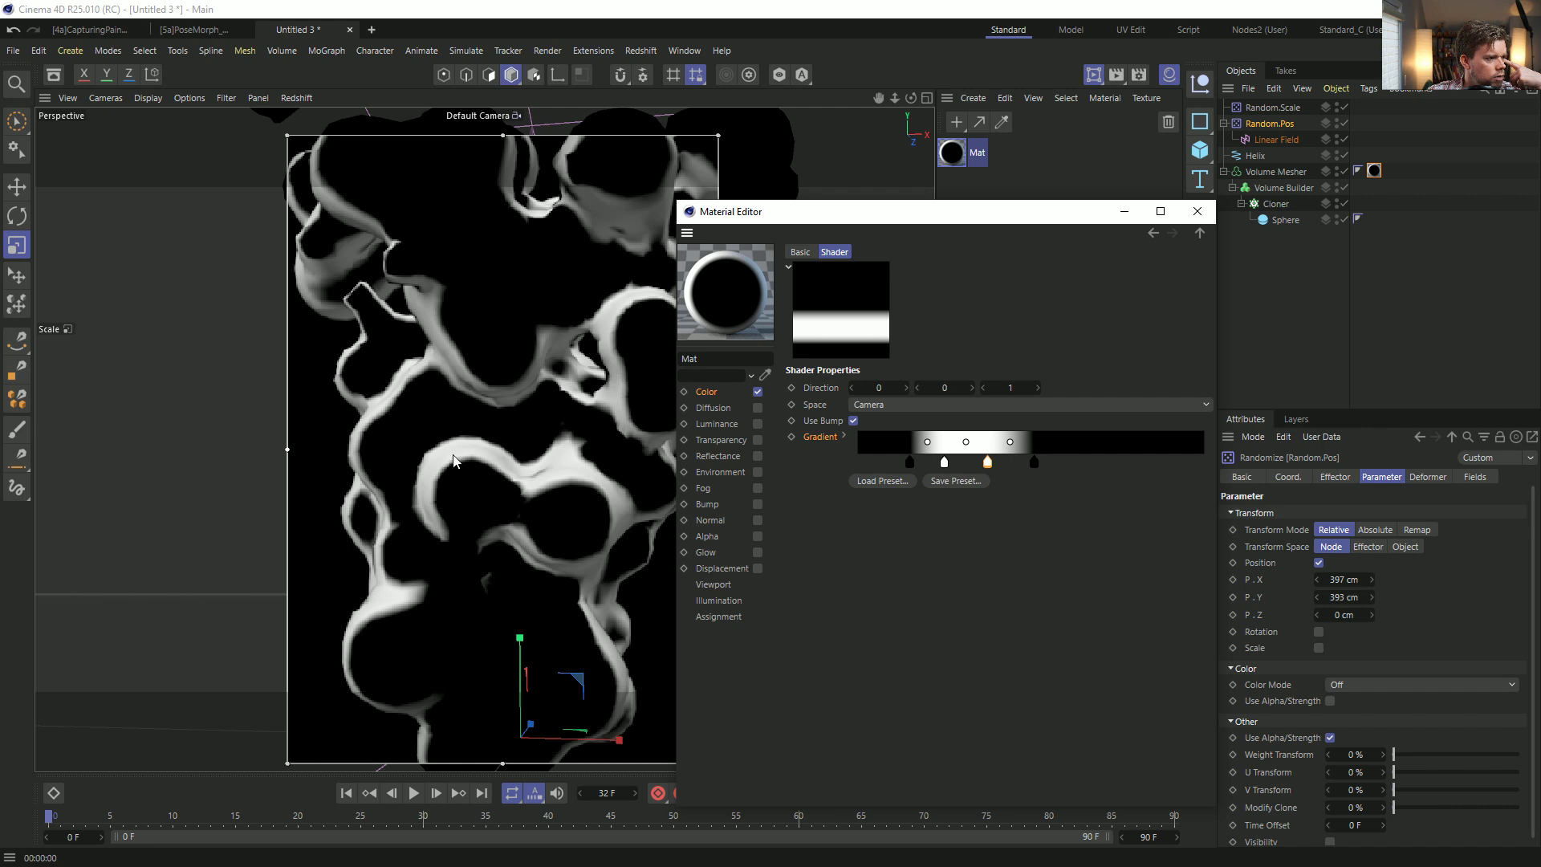
# Set the blend mode of the folder's upper Falloff layer to Multiply so it masks the contour bands.
pyautogui.click(1155, 233)
pyautogui.click(878, 447)
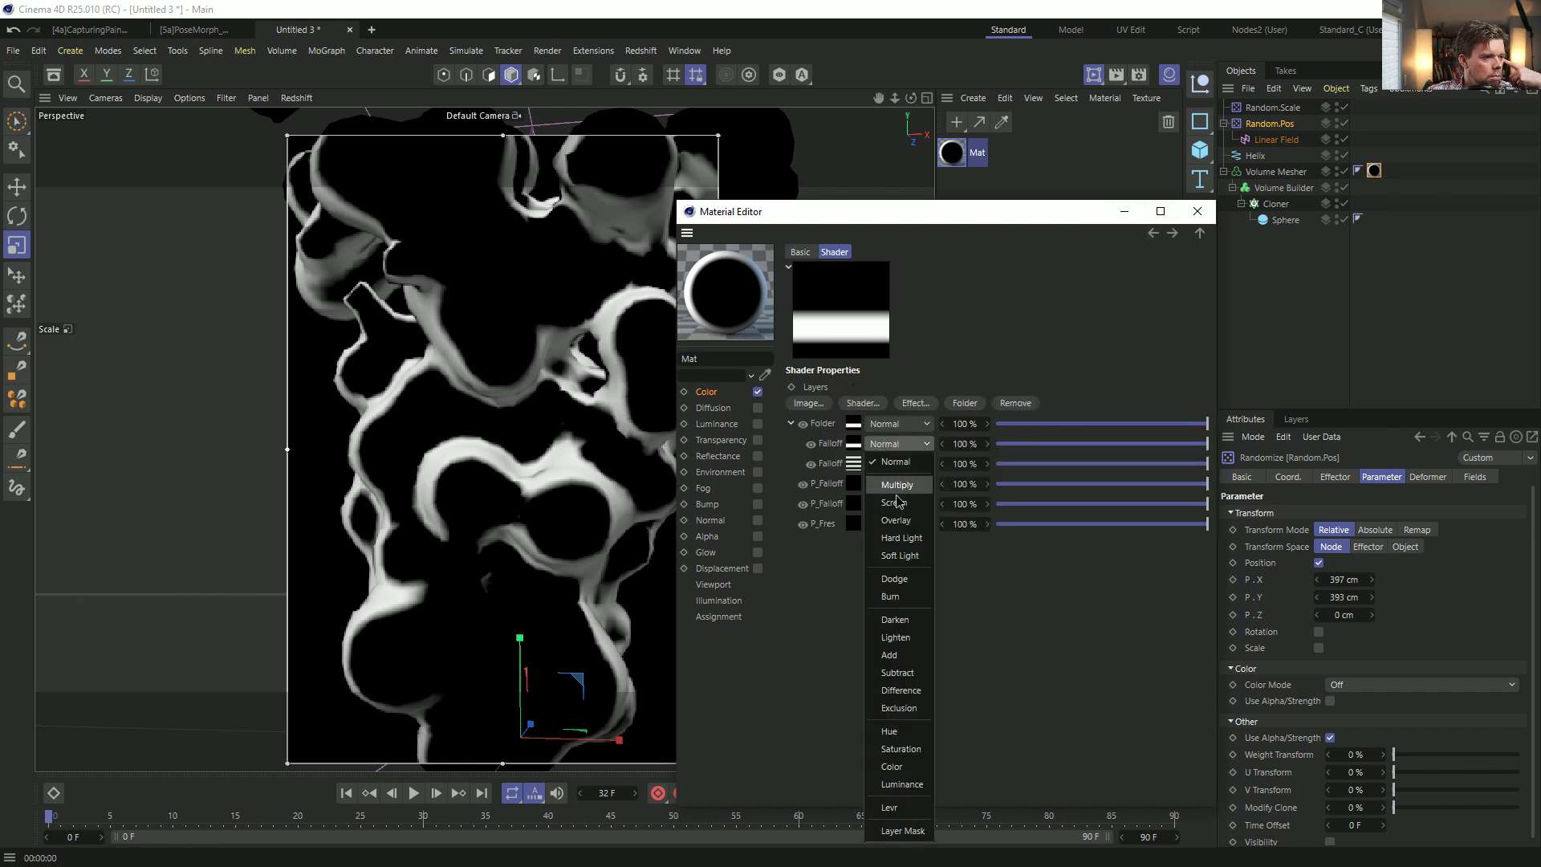
pyautogui.click(882, 467)
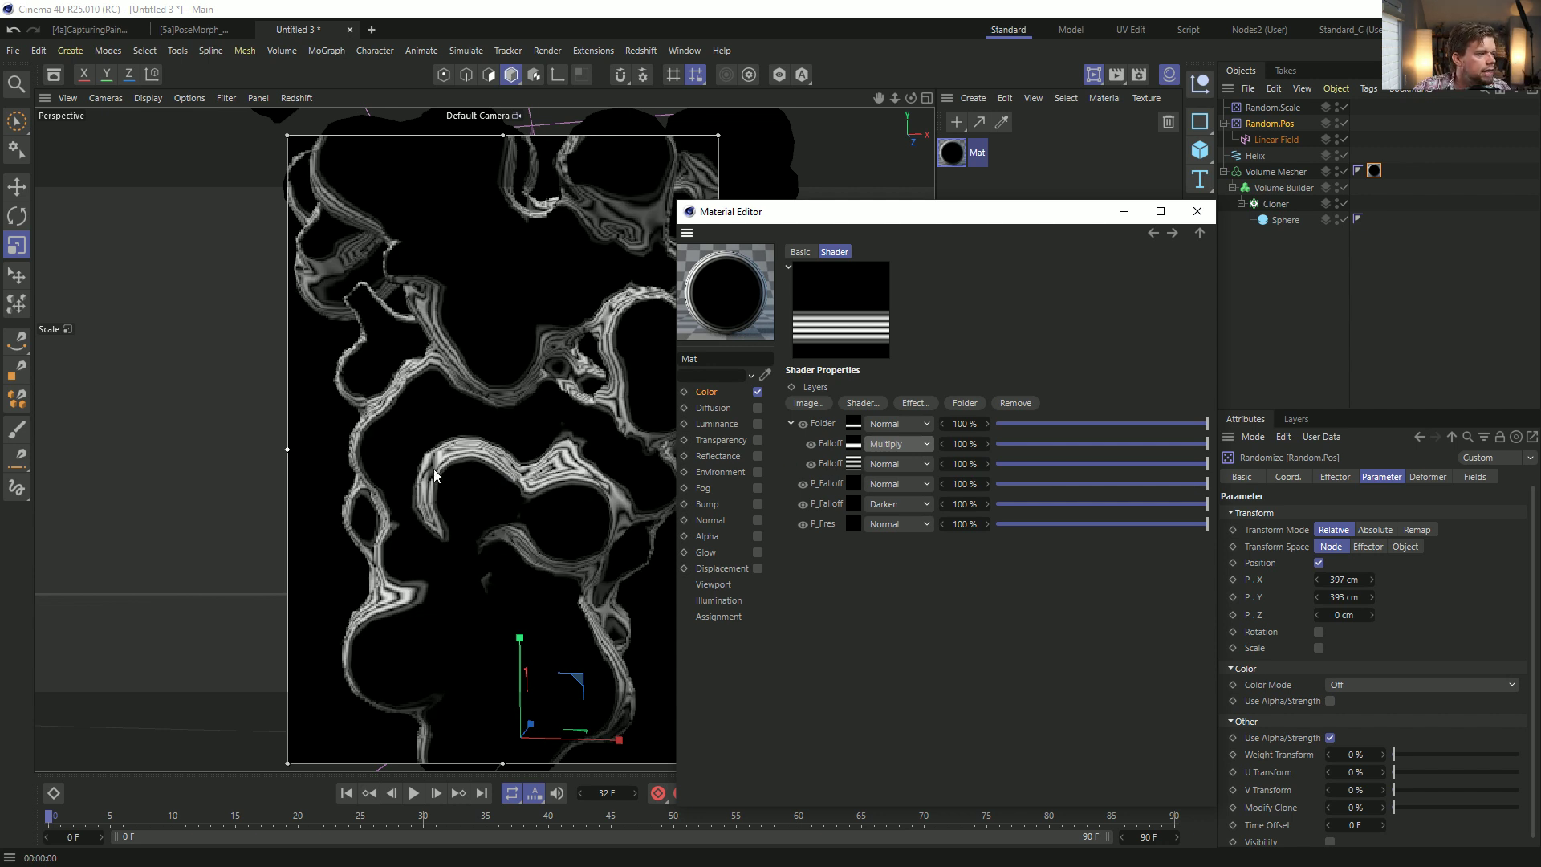
pyautogui.click(528, 417)
pyautogui.hotkey('alt', 'Tab')
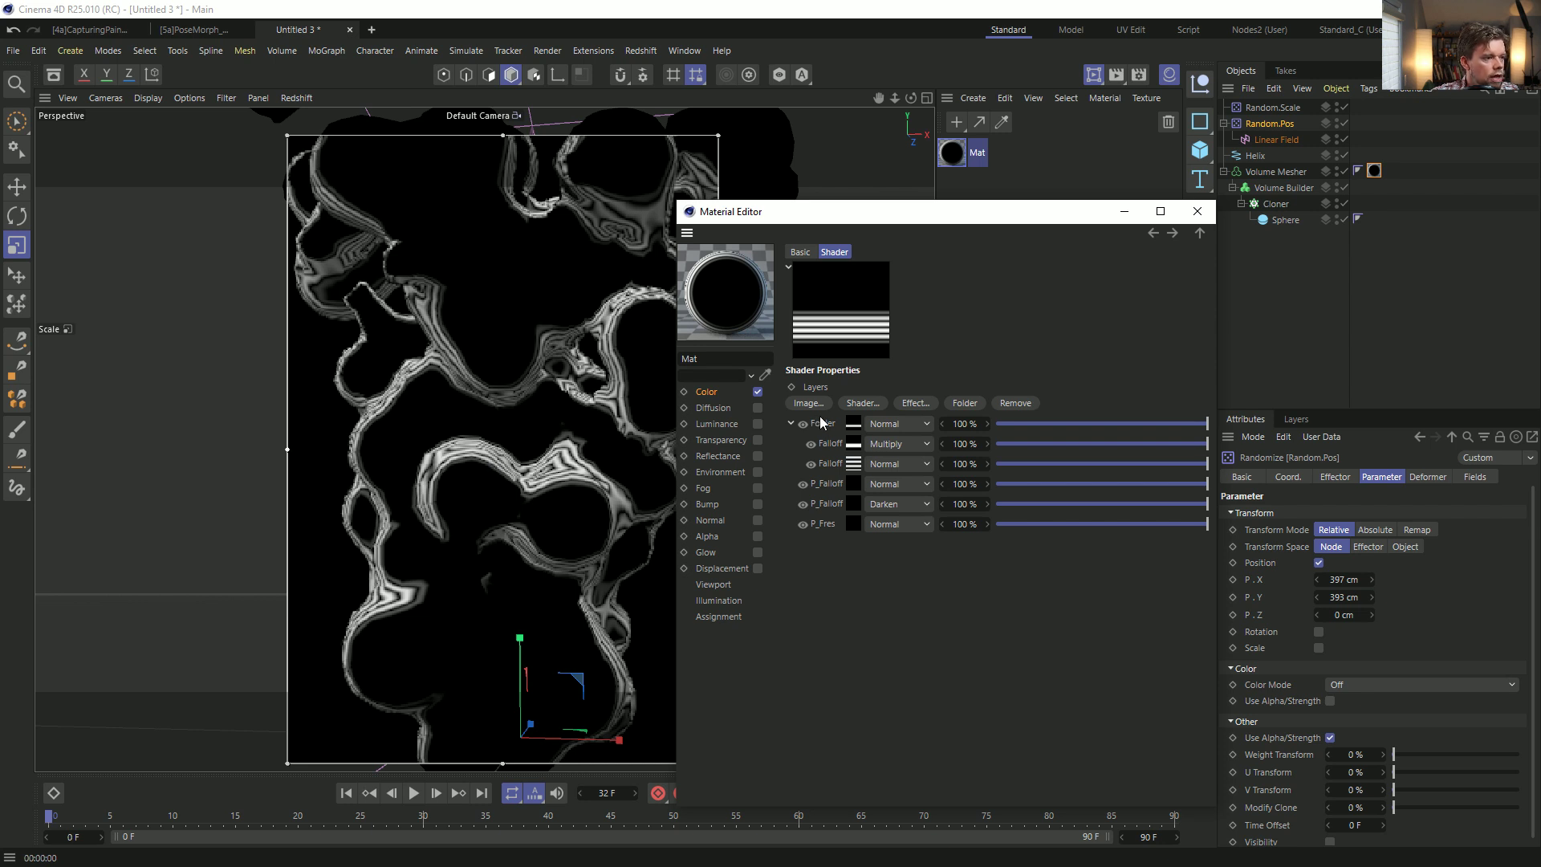
# Add a Posterize effect and place it inside the folder above the two Falloff layers.
pyautogui.click(927, 410)
pyautogui.click(974, 463)
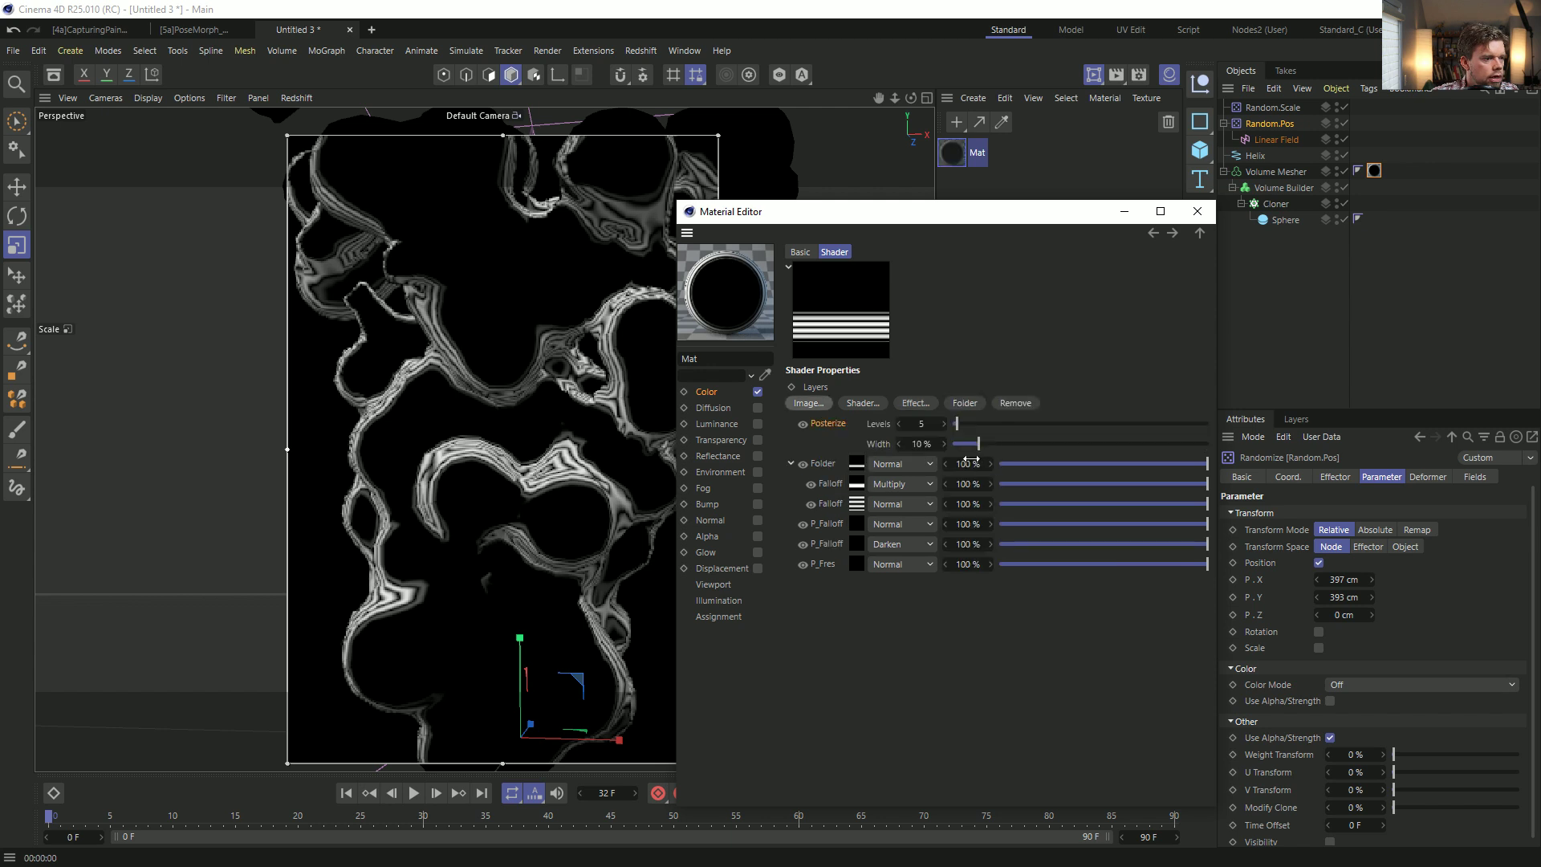
pyautogui.moveTo(825, 424); pyautogui.dragTo(833, 482)
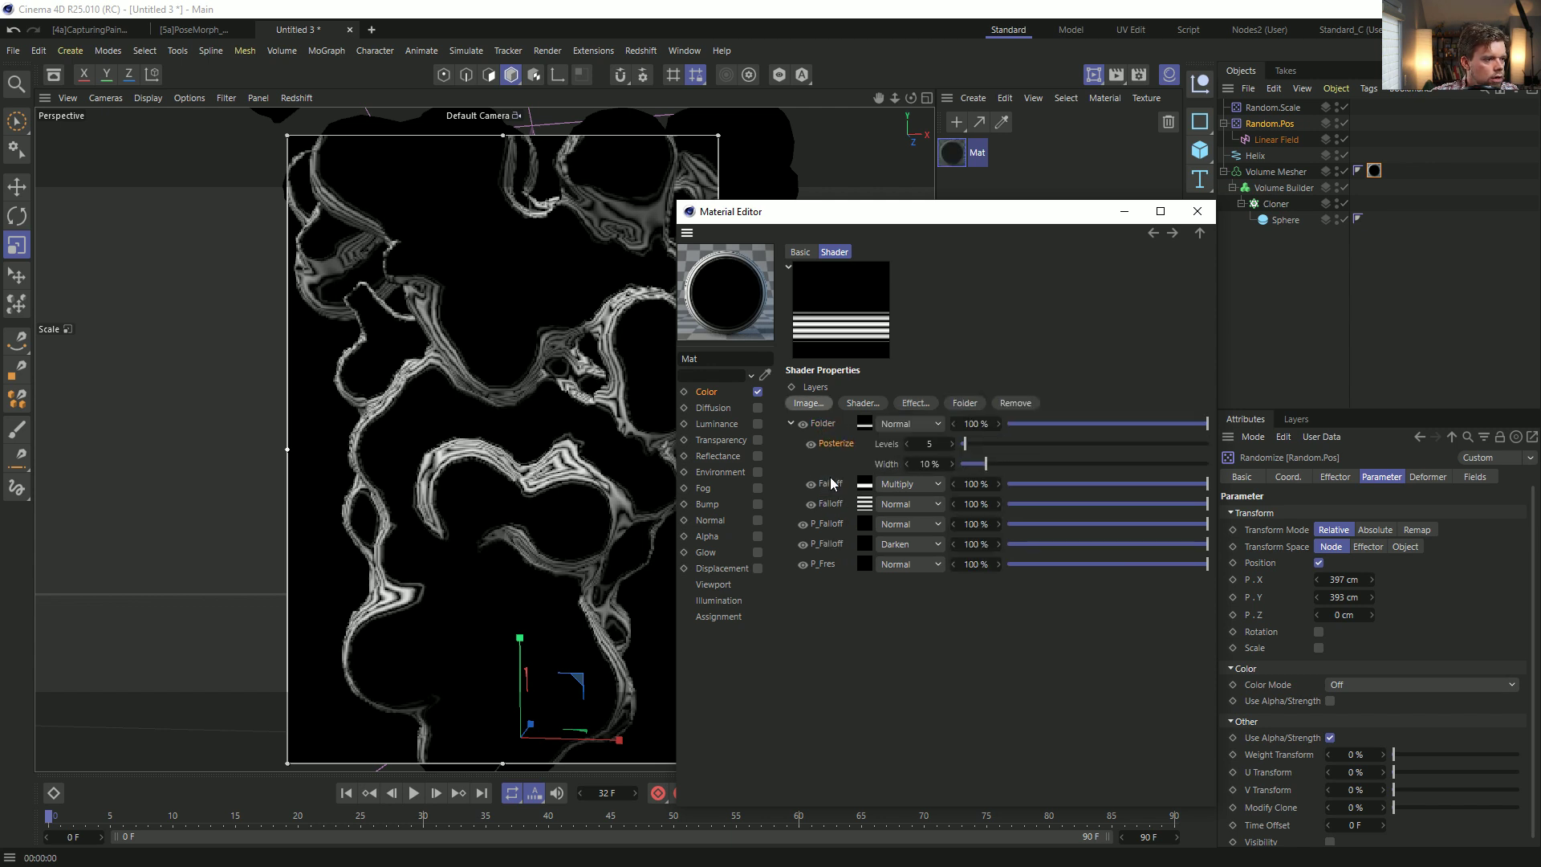
# Set the folder's Posterize effect to 1 level with a width of 0% for hard-edged contour lines.
pyautogui.doubleClick(929, 443)
pyautogui.write('2')
pyautogui.press('Return')
pyautogui.moveTo(983, 464); pyautogui.dragTo(909, 472)
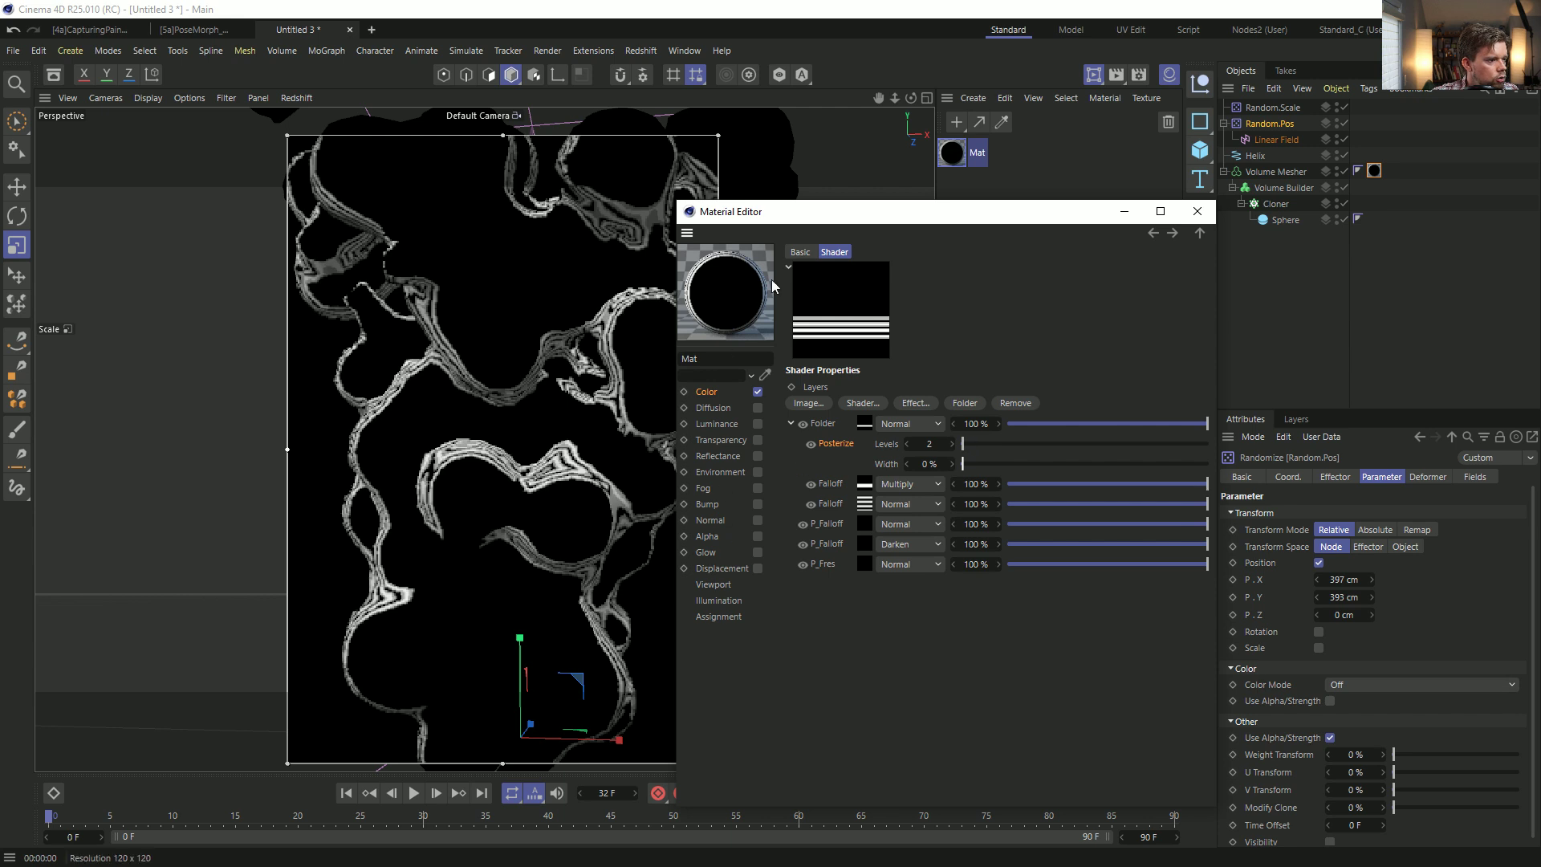
pyautogui.moveTo(772, 211); pyautogui.dragTo(874, 207)
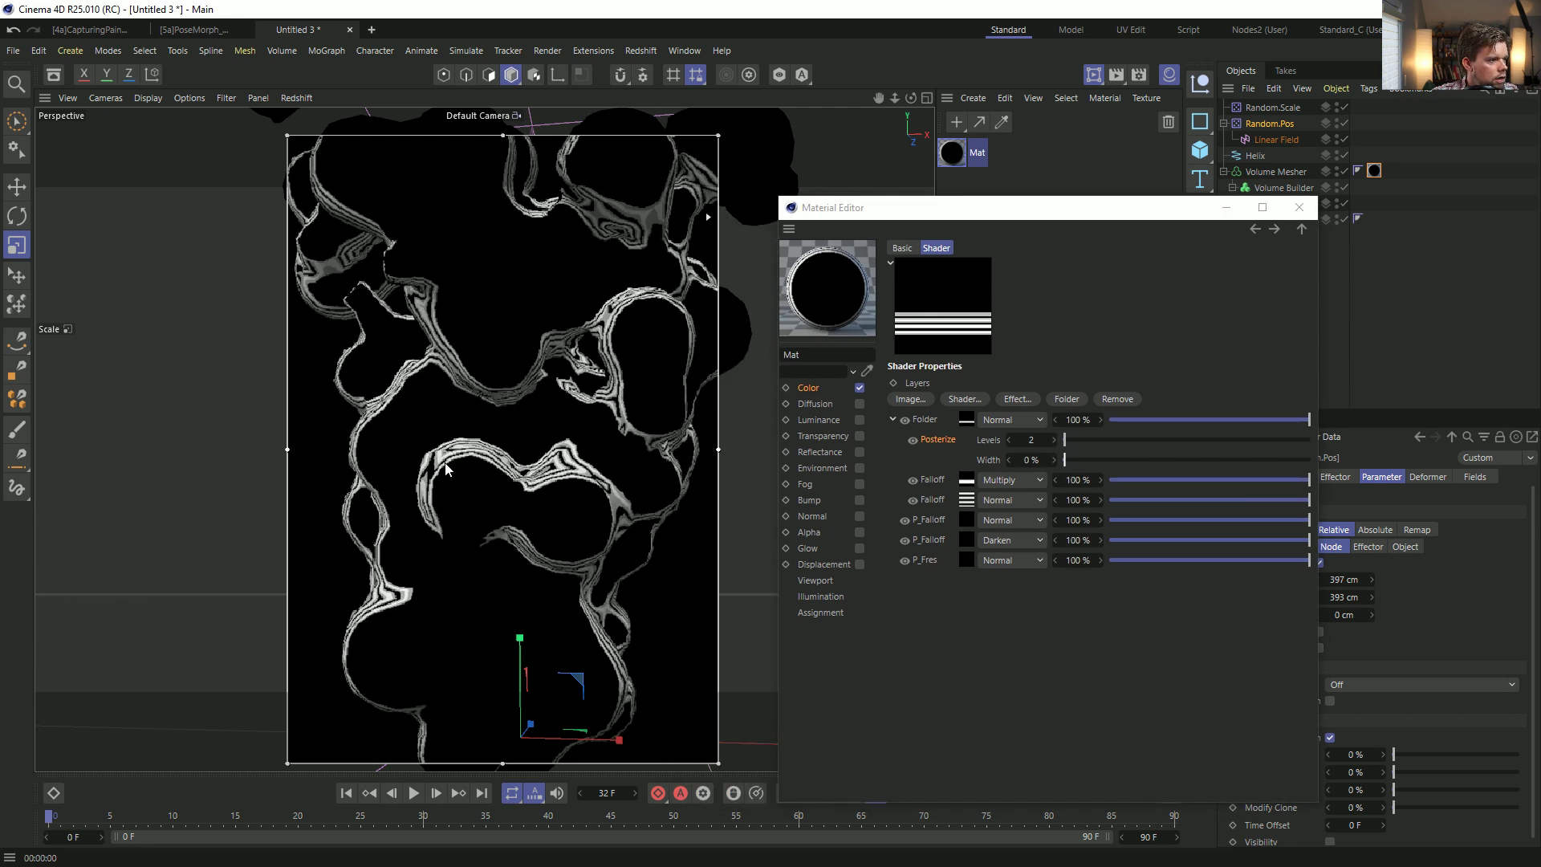
pyautogui.click(1008, 440)
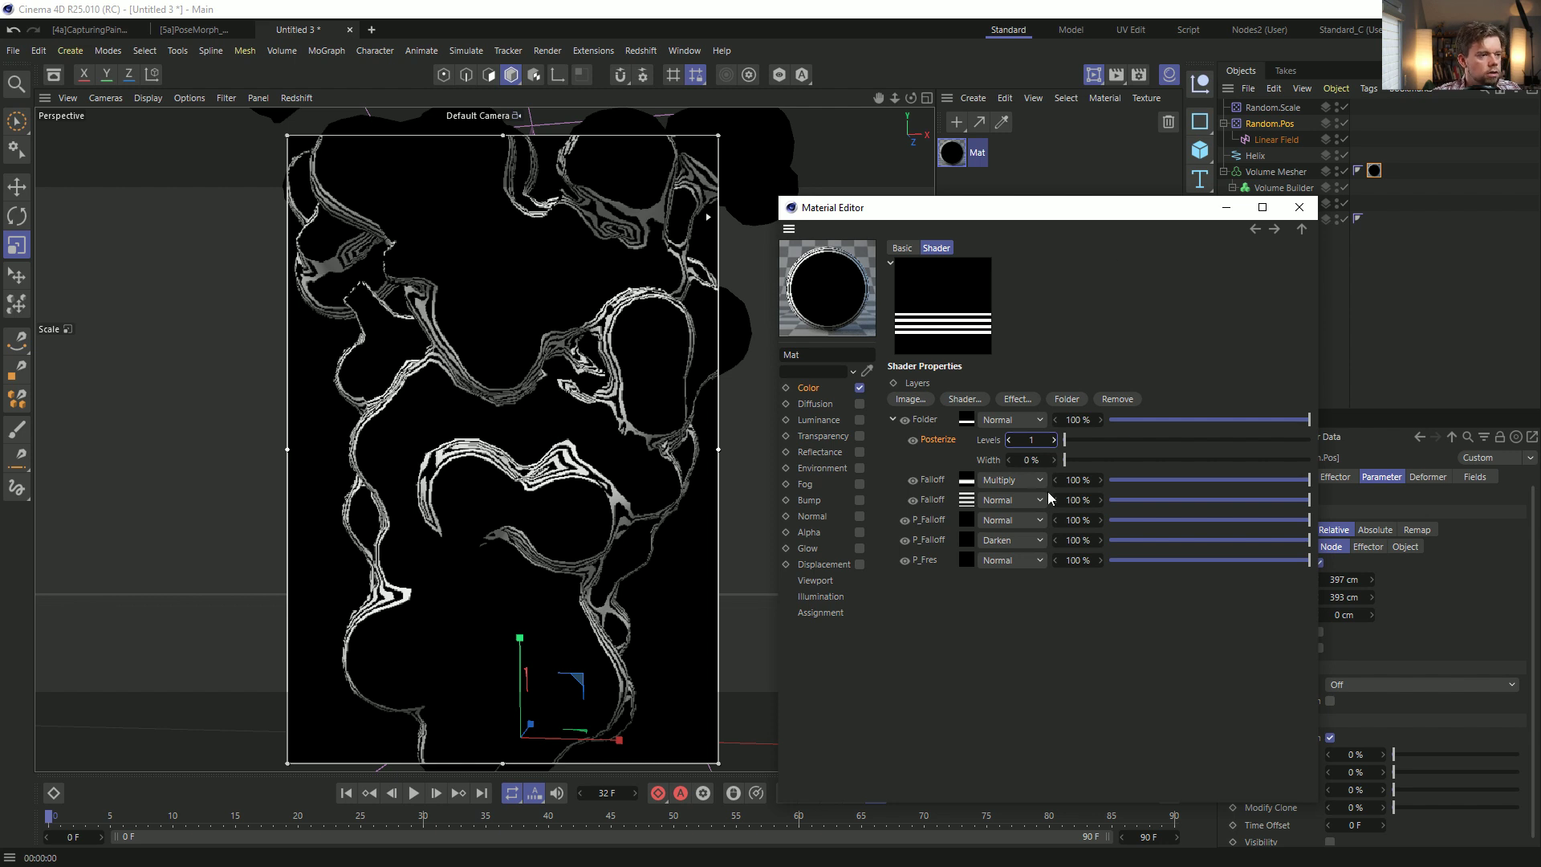
# Hide and collapse the contour line folder, and hide the upper P_Falloff layer.
pyautogui.click(905, 420)
pyautogui.click(894, 419)
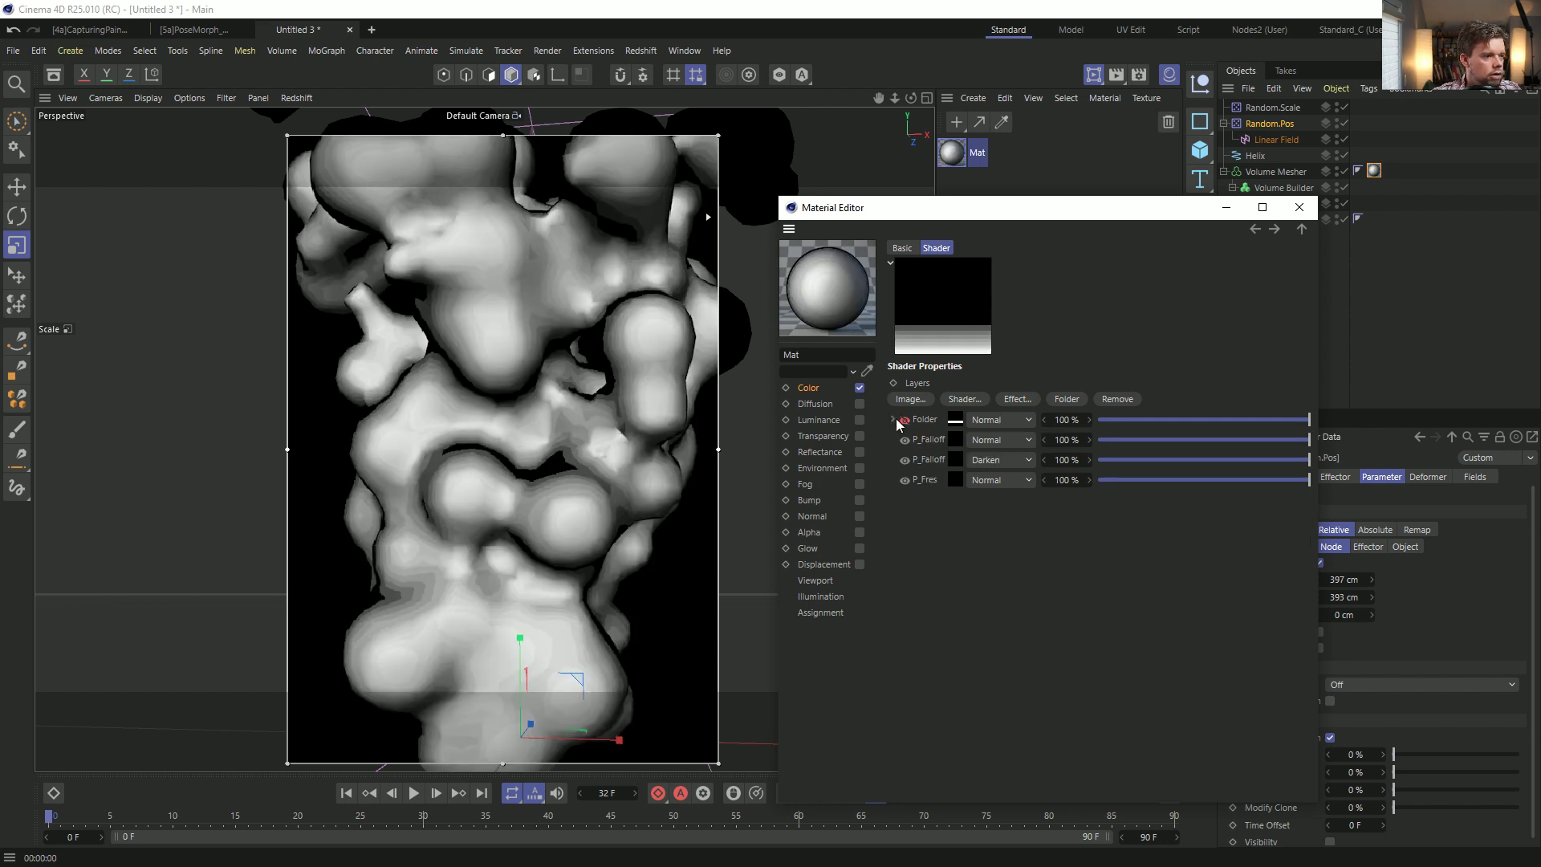
pyautogui.click(904, 439)
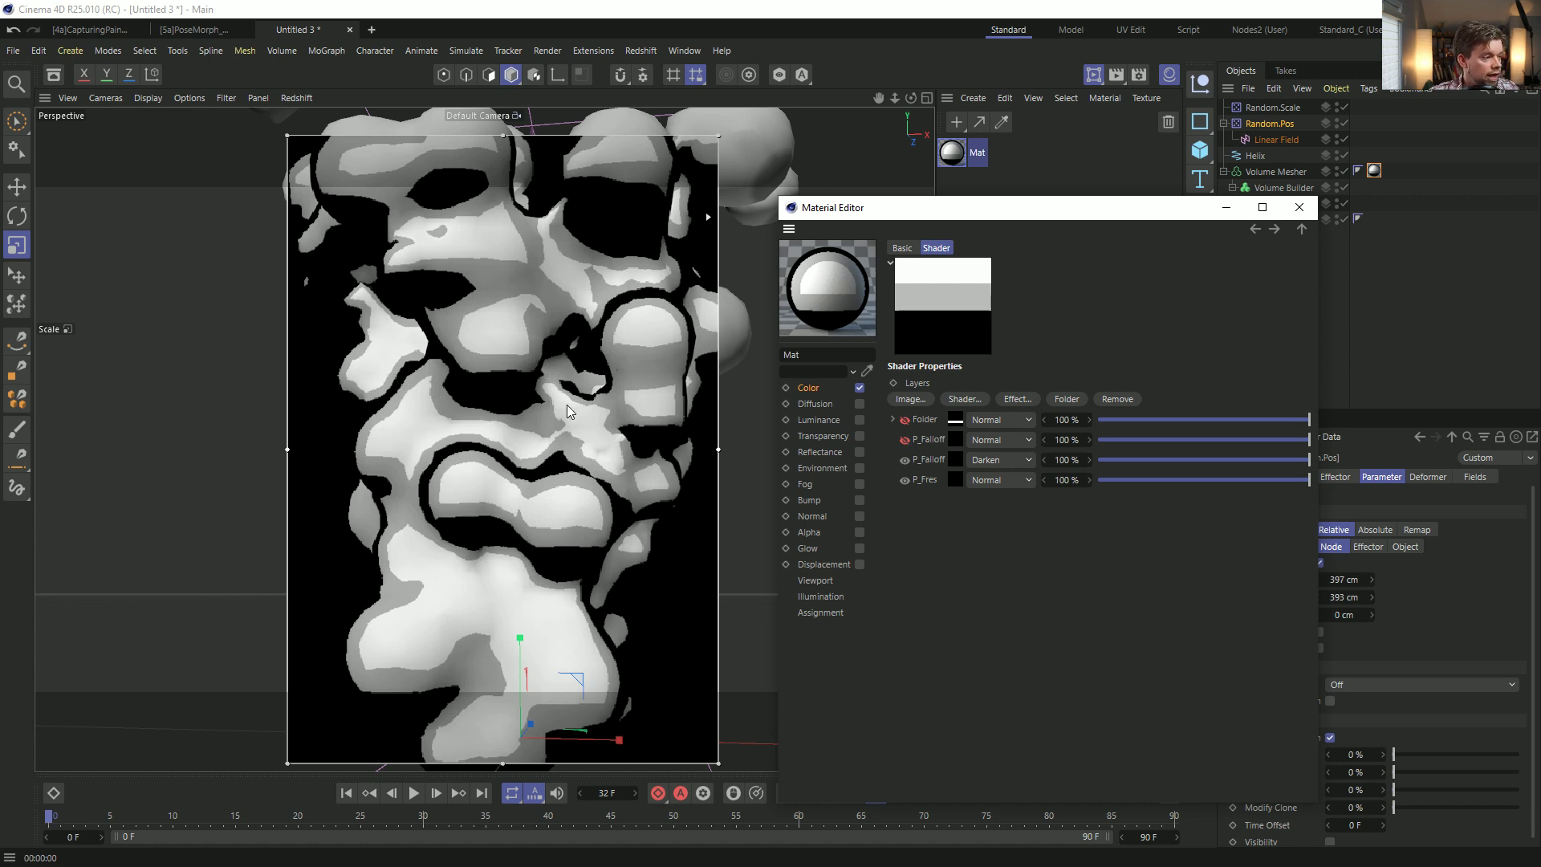
# Set the contour line folder's blend mode to Lighten and show it, comparing the shading with and without it.
pyautogui.click(993, 423)
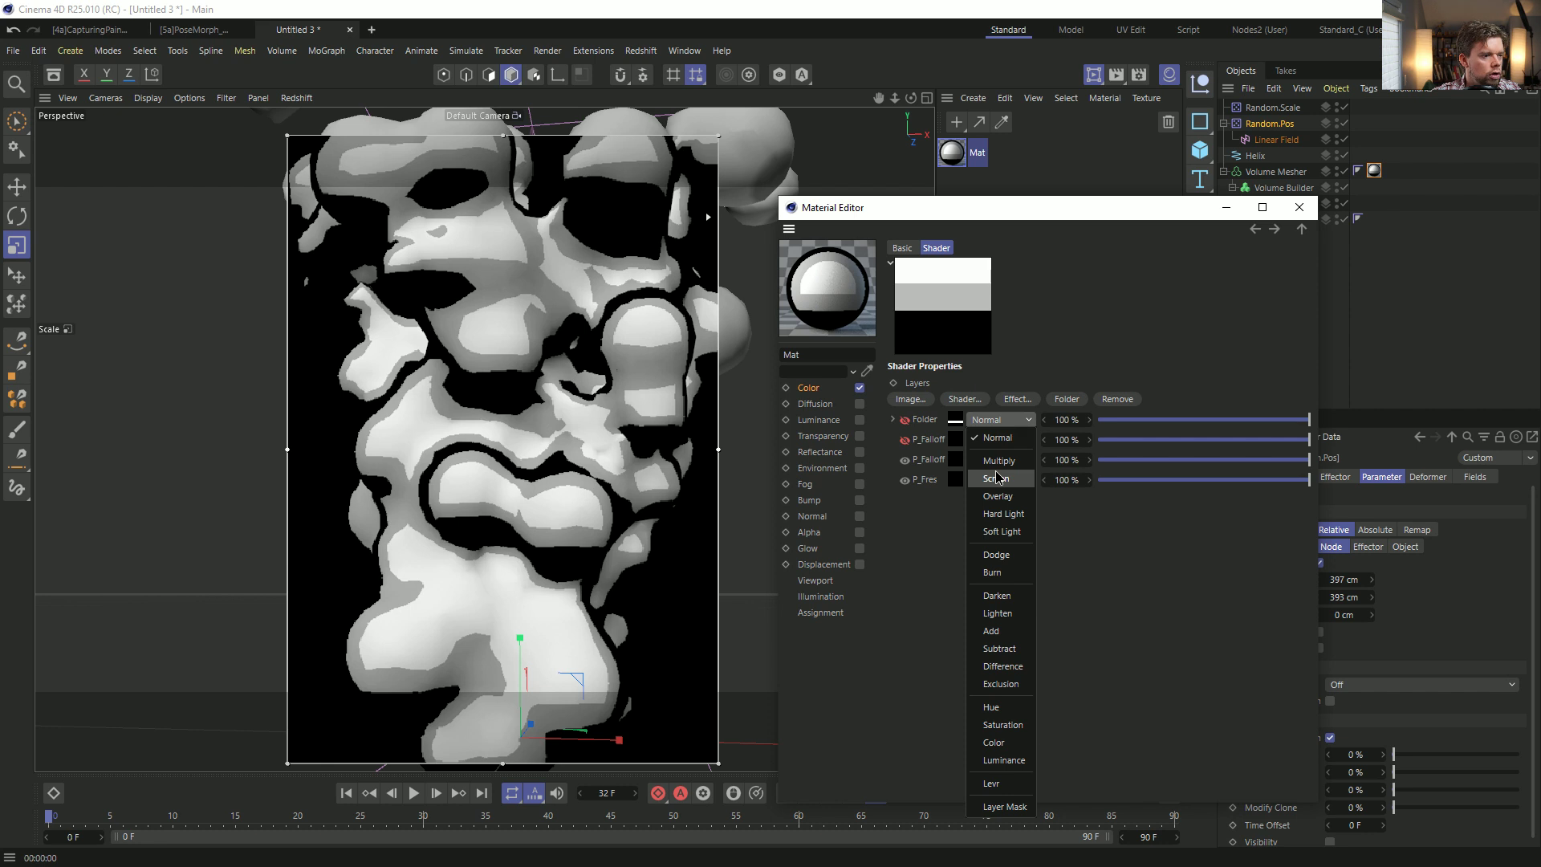
pyautogui.click(998, 613)
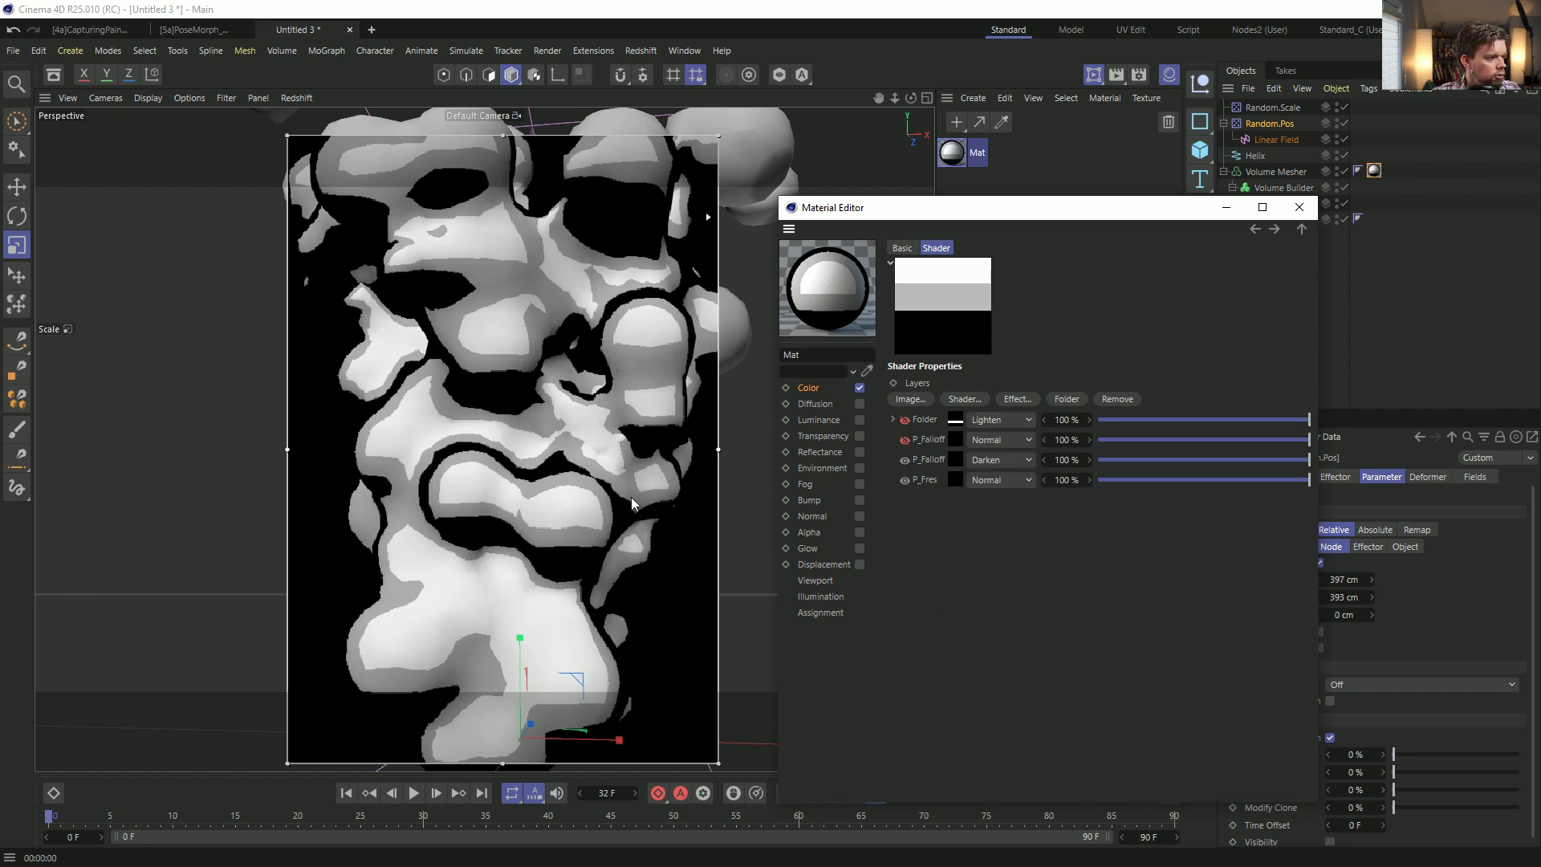
pyautogui.click(906, 421)
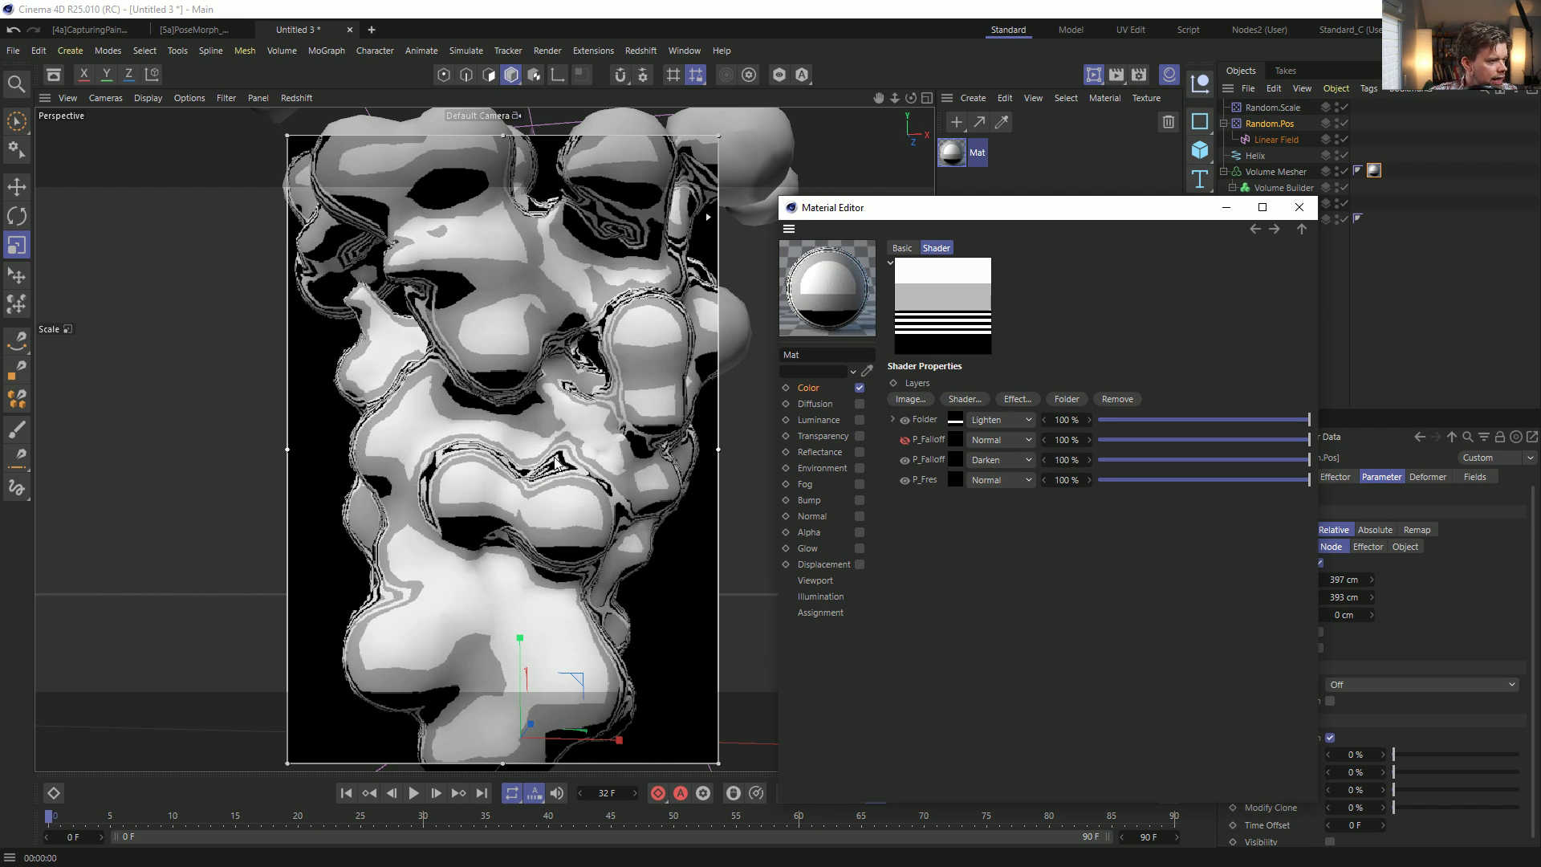
pyautogui.click(906, 419)
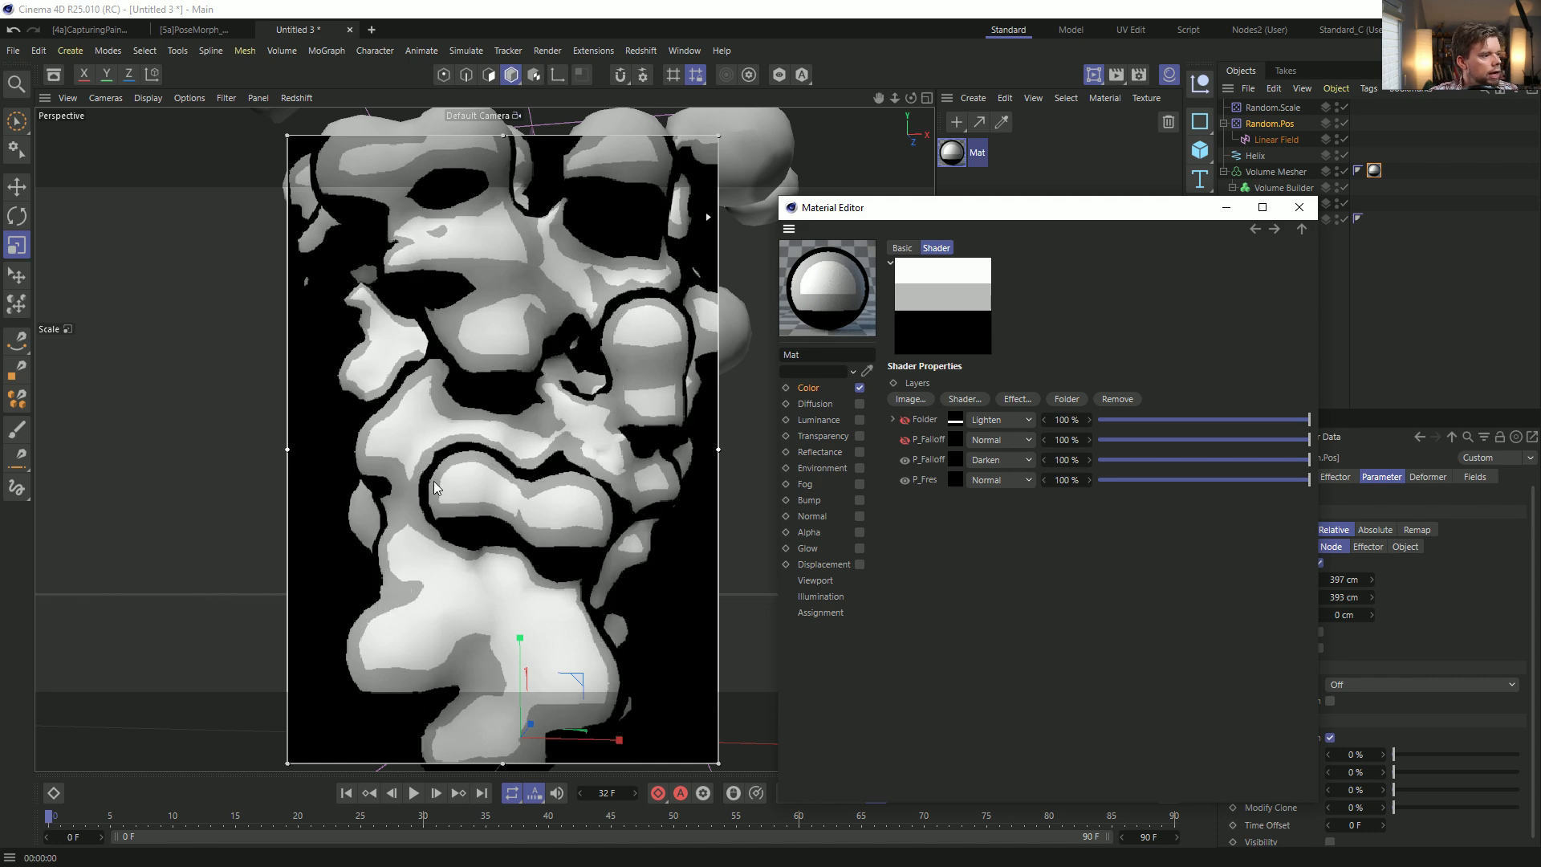
pyautogui.click(906, 419)
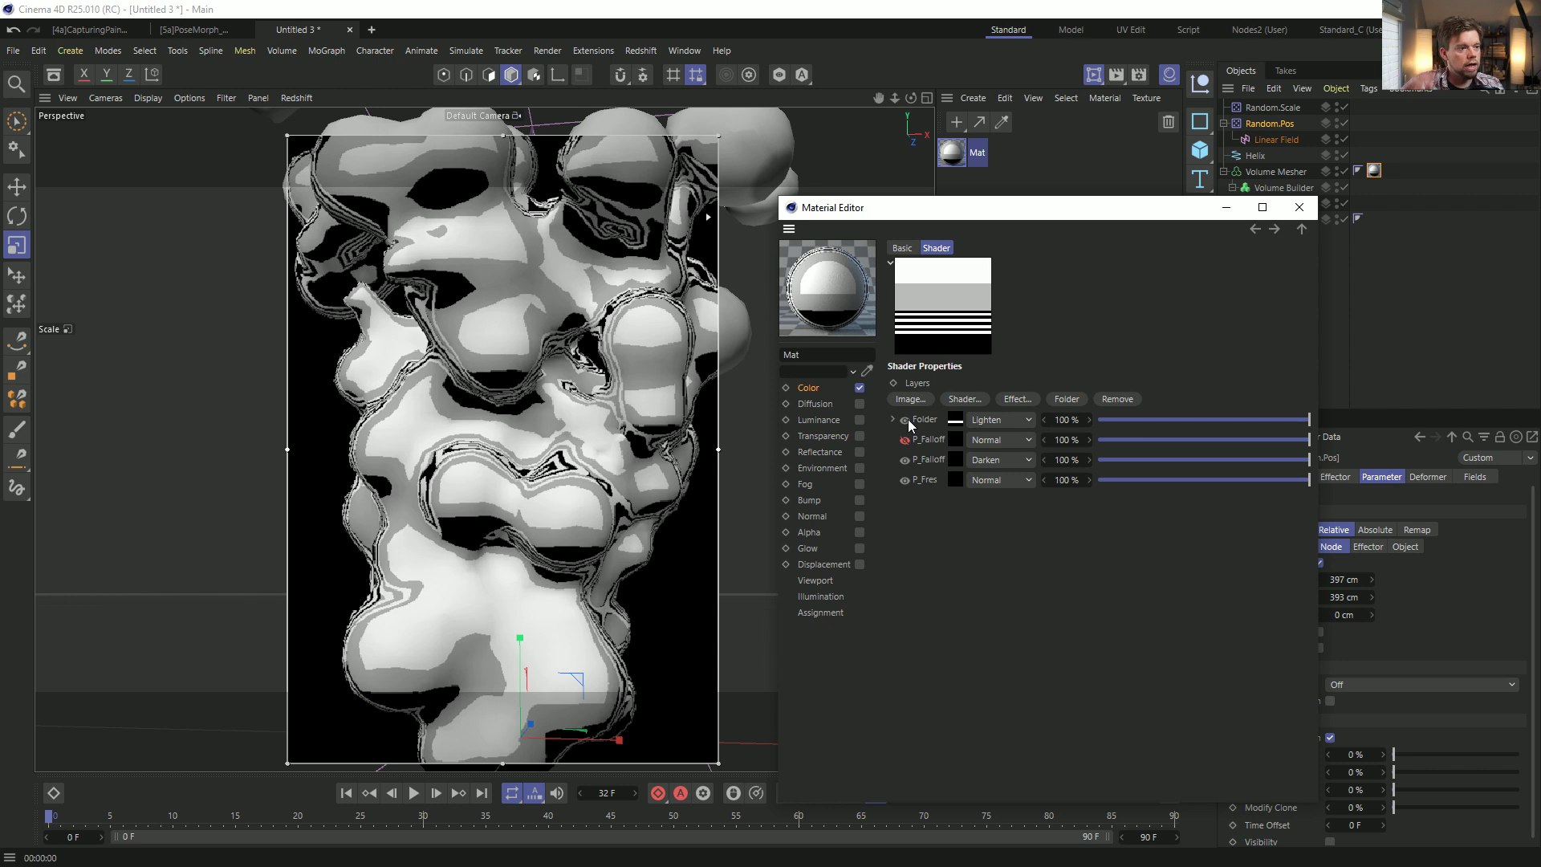
# Add a Colorize effect above the contour line folder and load the Flame 1 gradient preset.
pyautogui.click(921, 460)
pyautogui.click(1018, 400)
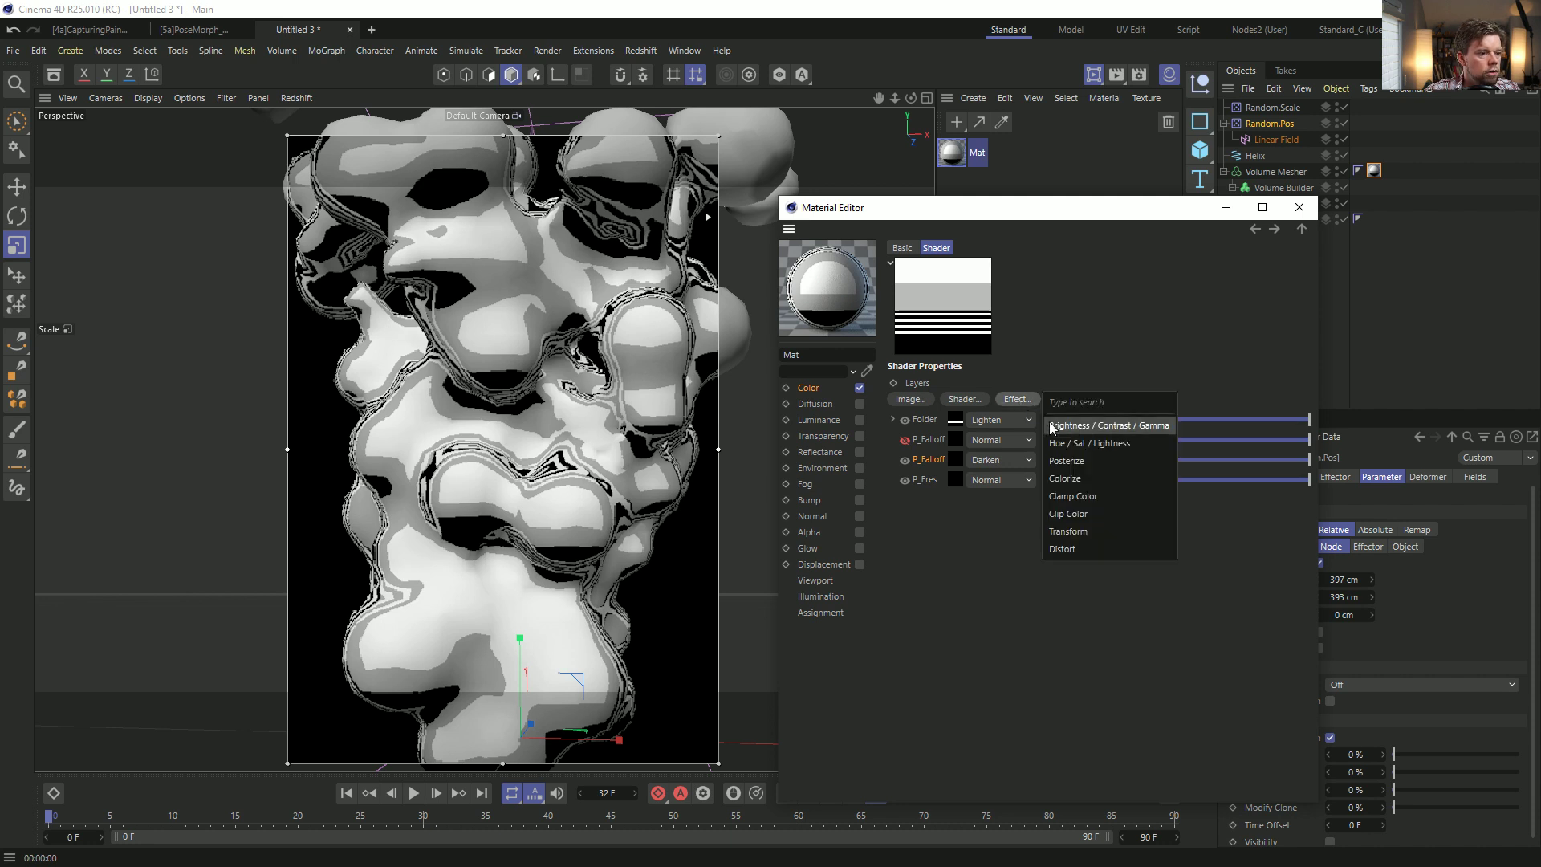
pyautogui.click(1070, 478)
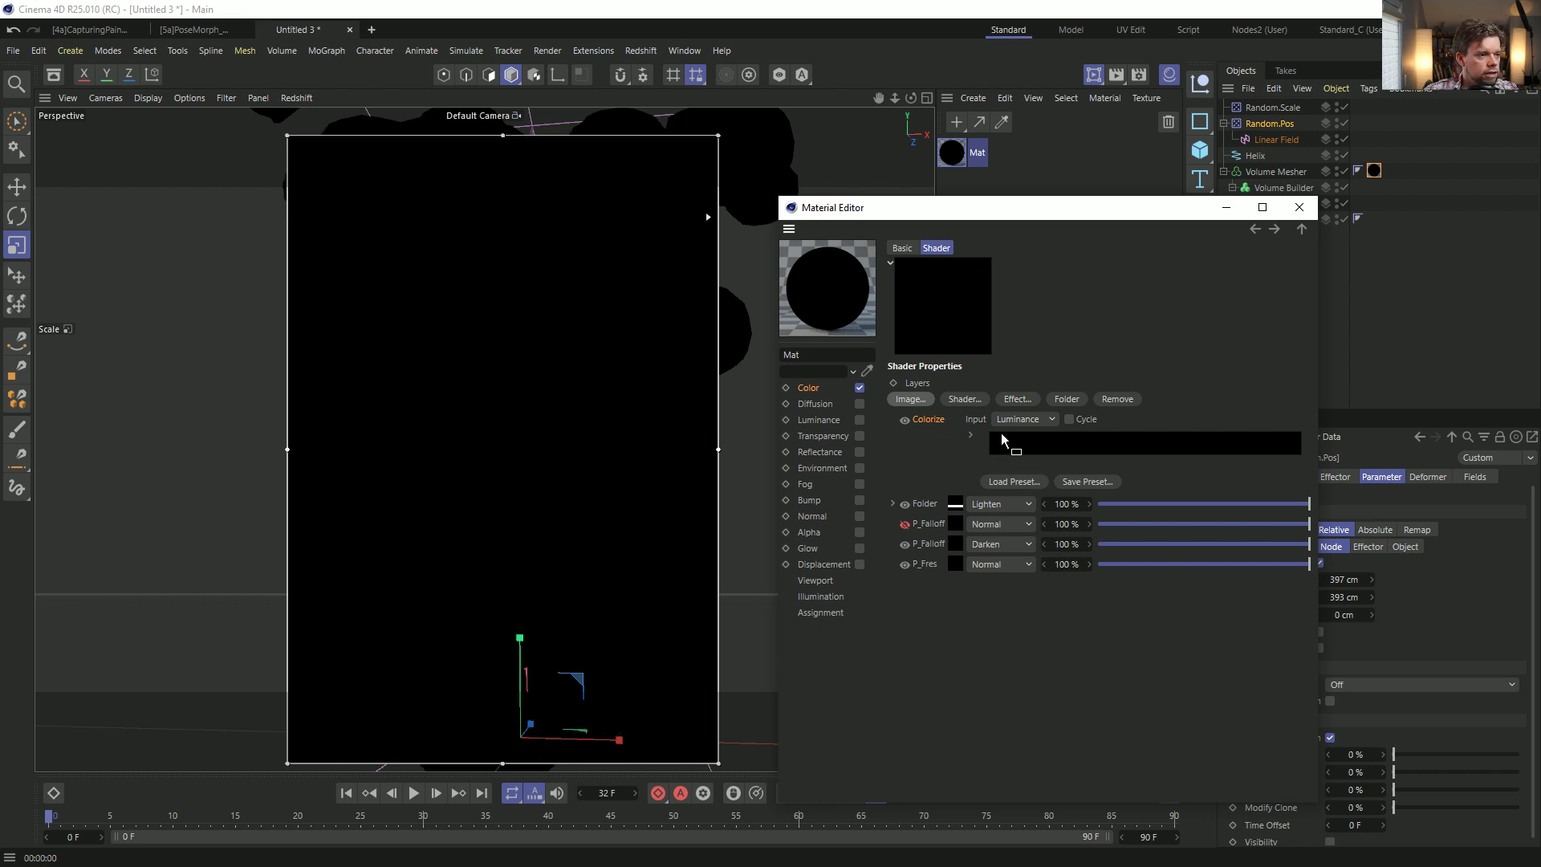
pyautogui.click(997, 484)
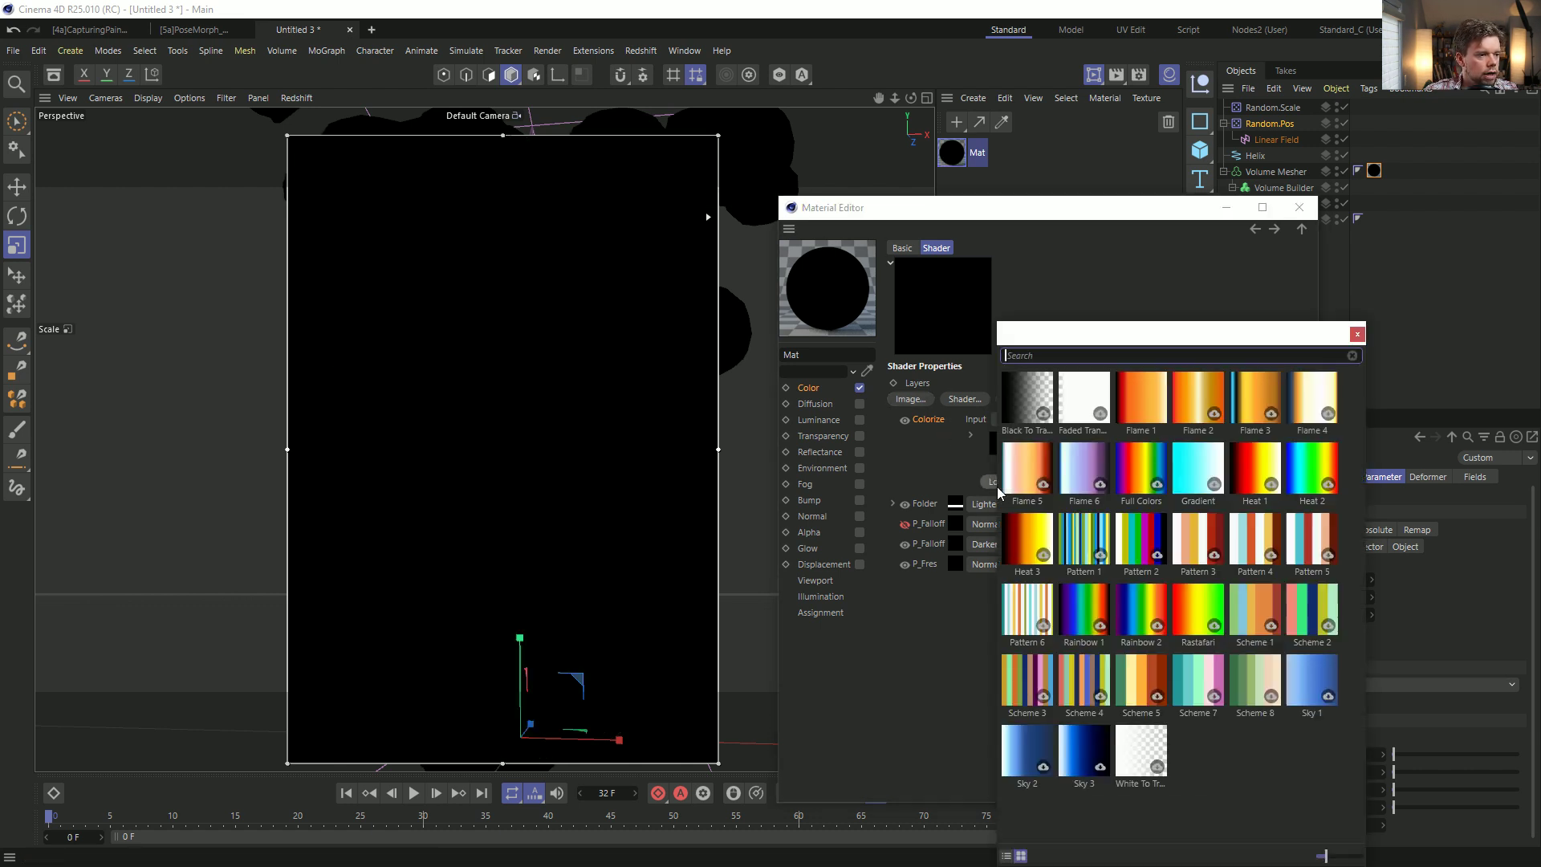
pyautogui.click(1151, 411)
# Remove the Colorize gradient's first knot, move the red knot to the start, and shift the orange and light orange knots toward it.
pyautogui.click(1066, 463)
pyautogui.moveTo(1070, 464); pyautogui.dragTo(1264, 465)
pyautogui.moveTo(991, 464); pyautogui.dragTo(923, 401)
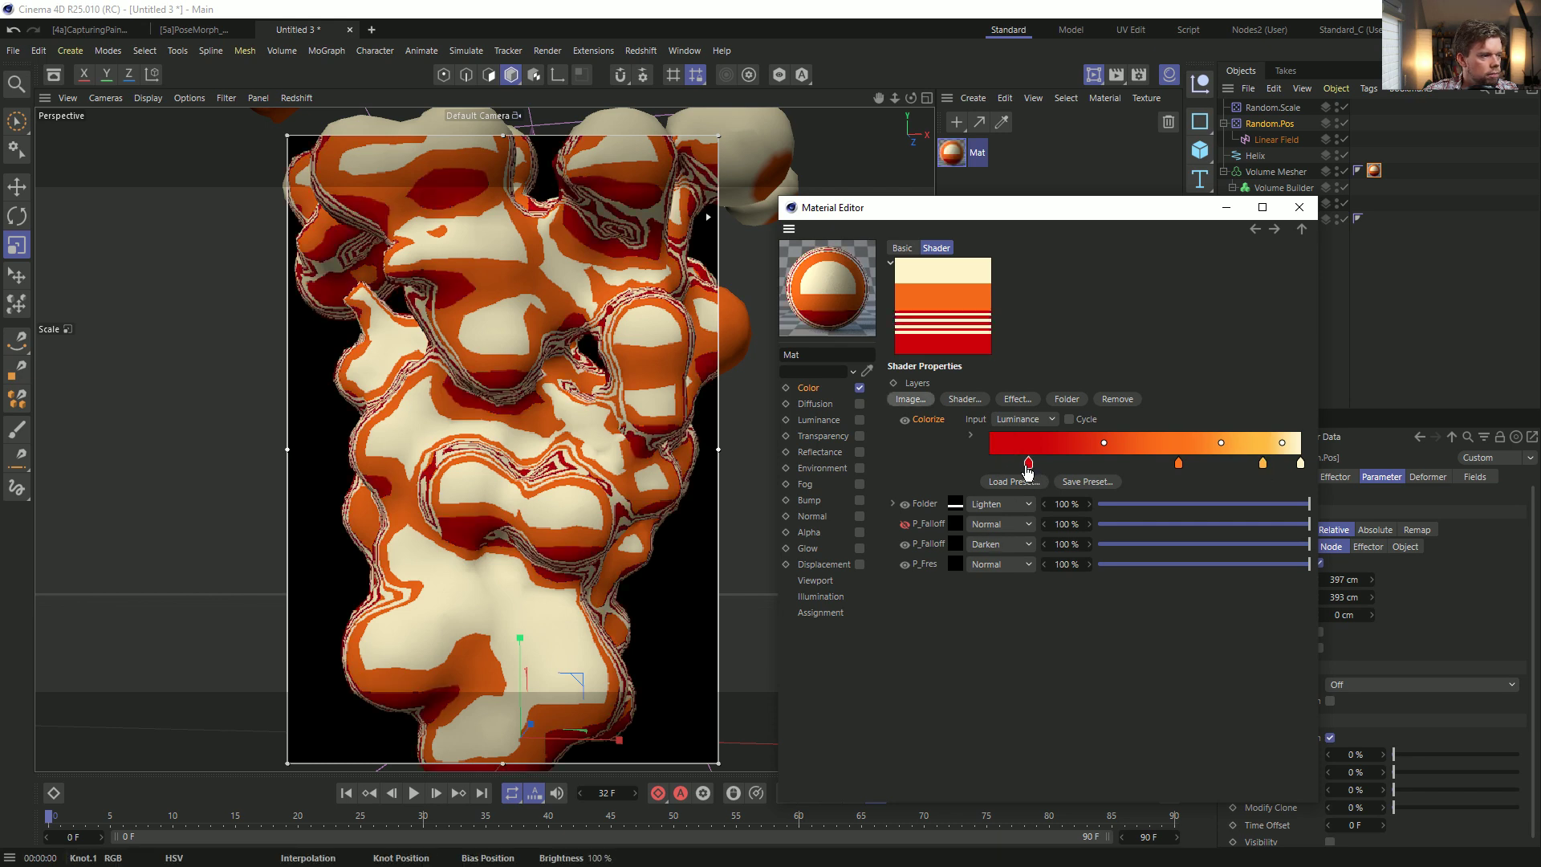
pyautogui.moveTo(1028, 463); pyautogui.dragTo(990, 464)
pyautogui.click(1179, 466)
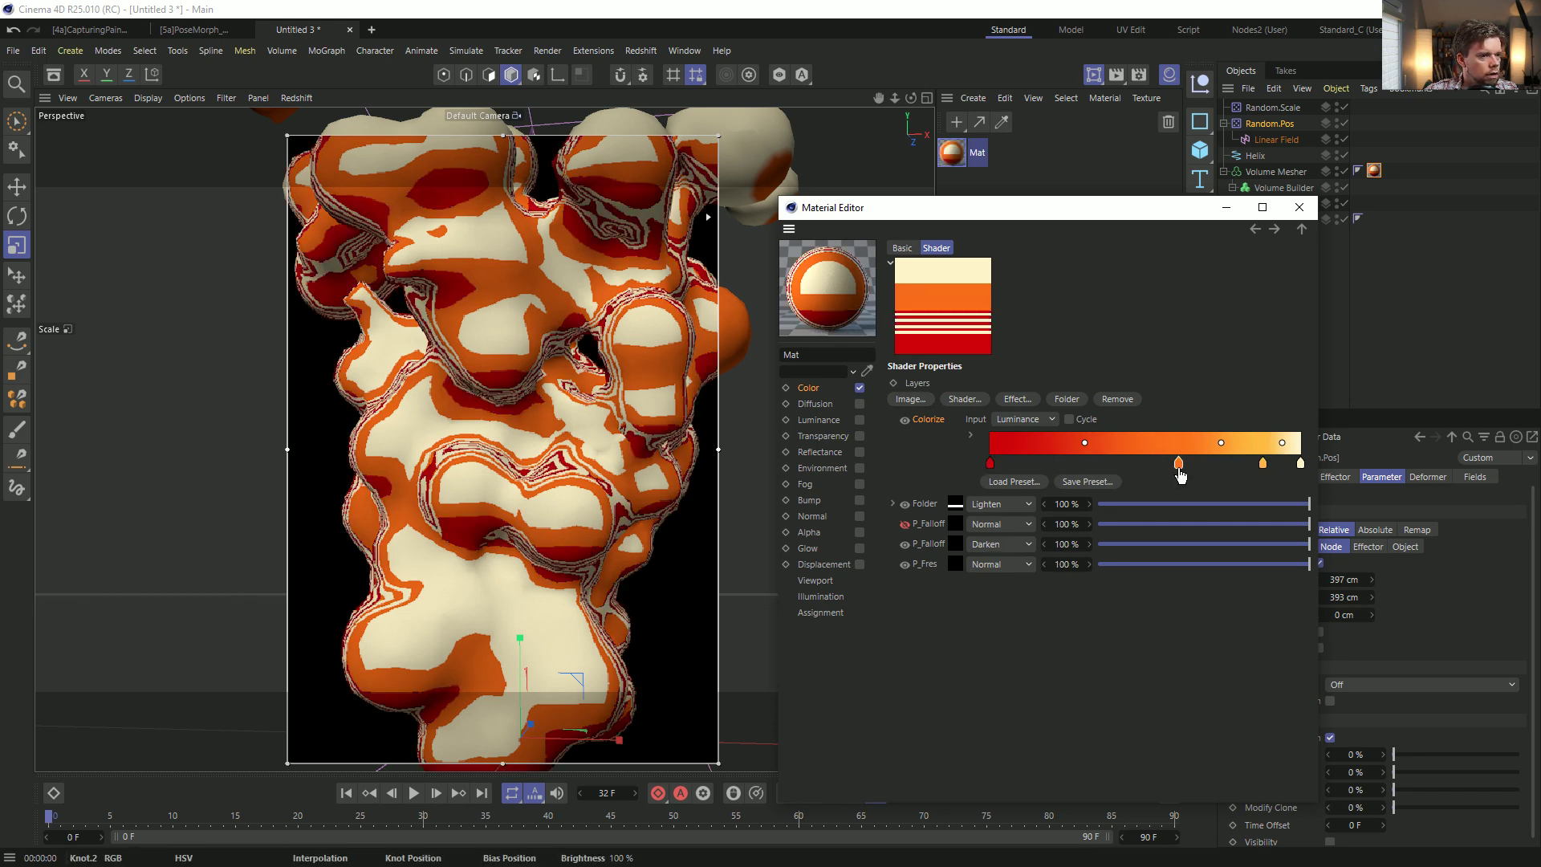
pyautogui.moveTo(1180, 464); pyautogui.dragTo(1082, 464)
pyautogui.moveTo(1262, 465); pyautogui.dragTo(1129, 464)
# Recolor the gradient's last knot to bright yellow with H 58°, S 87%, V 100%, and move it slightly inward.
pyautogui.click(1300, 464)
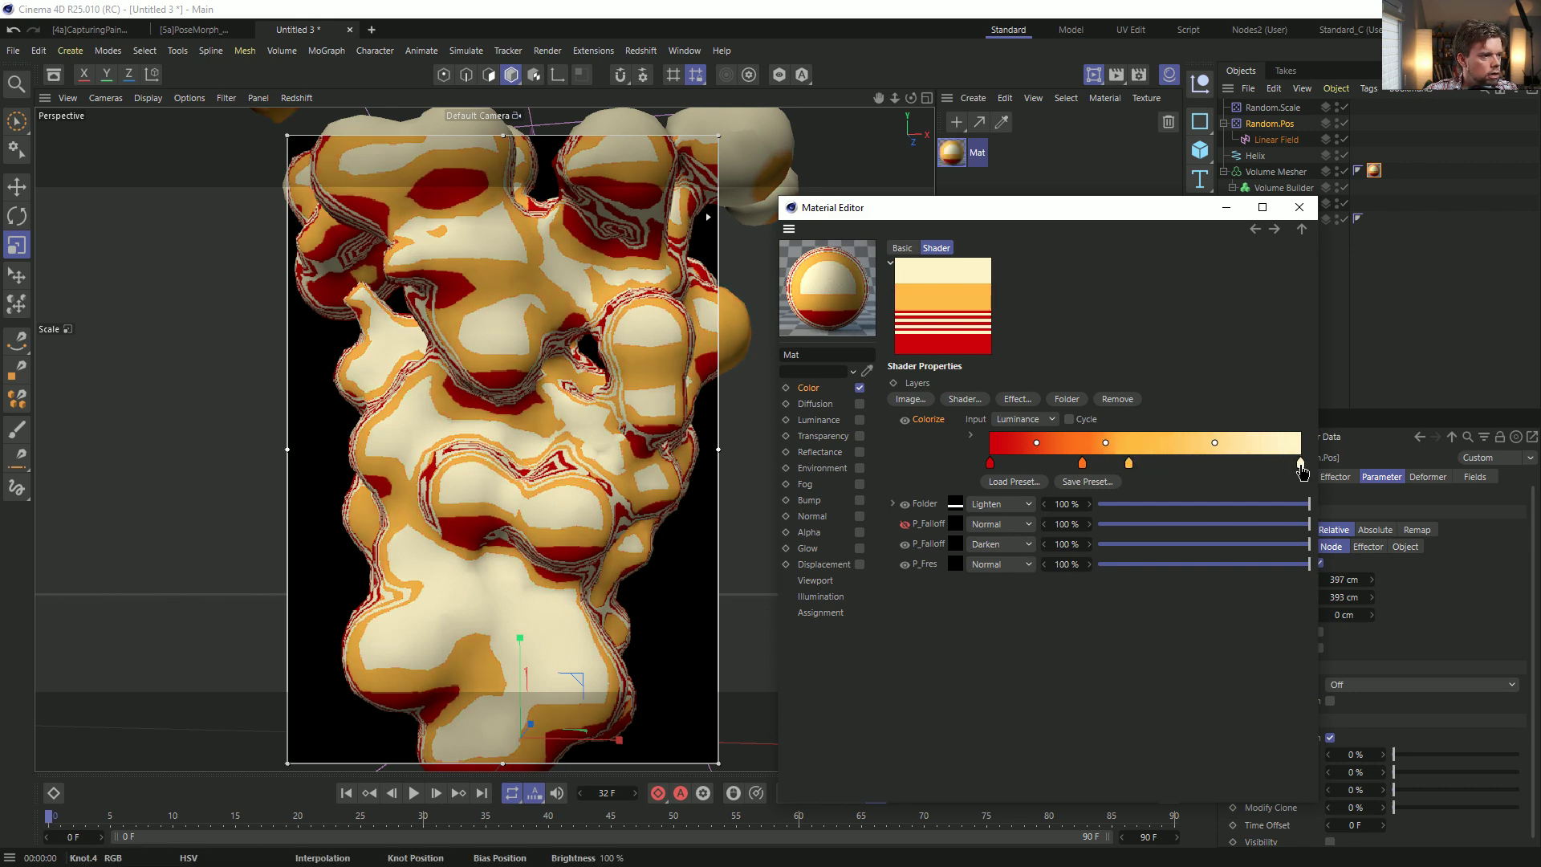
pyautogui.doubleClick(1301, 466)
pyautogui.moveTo(1260, 500); pyautogui.dragTo(1319, 504)
pyautogui.click(1147, 482)
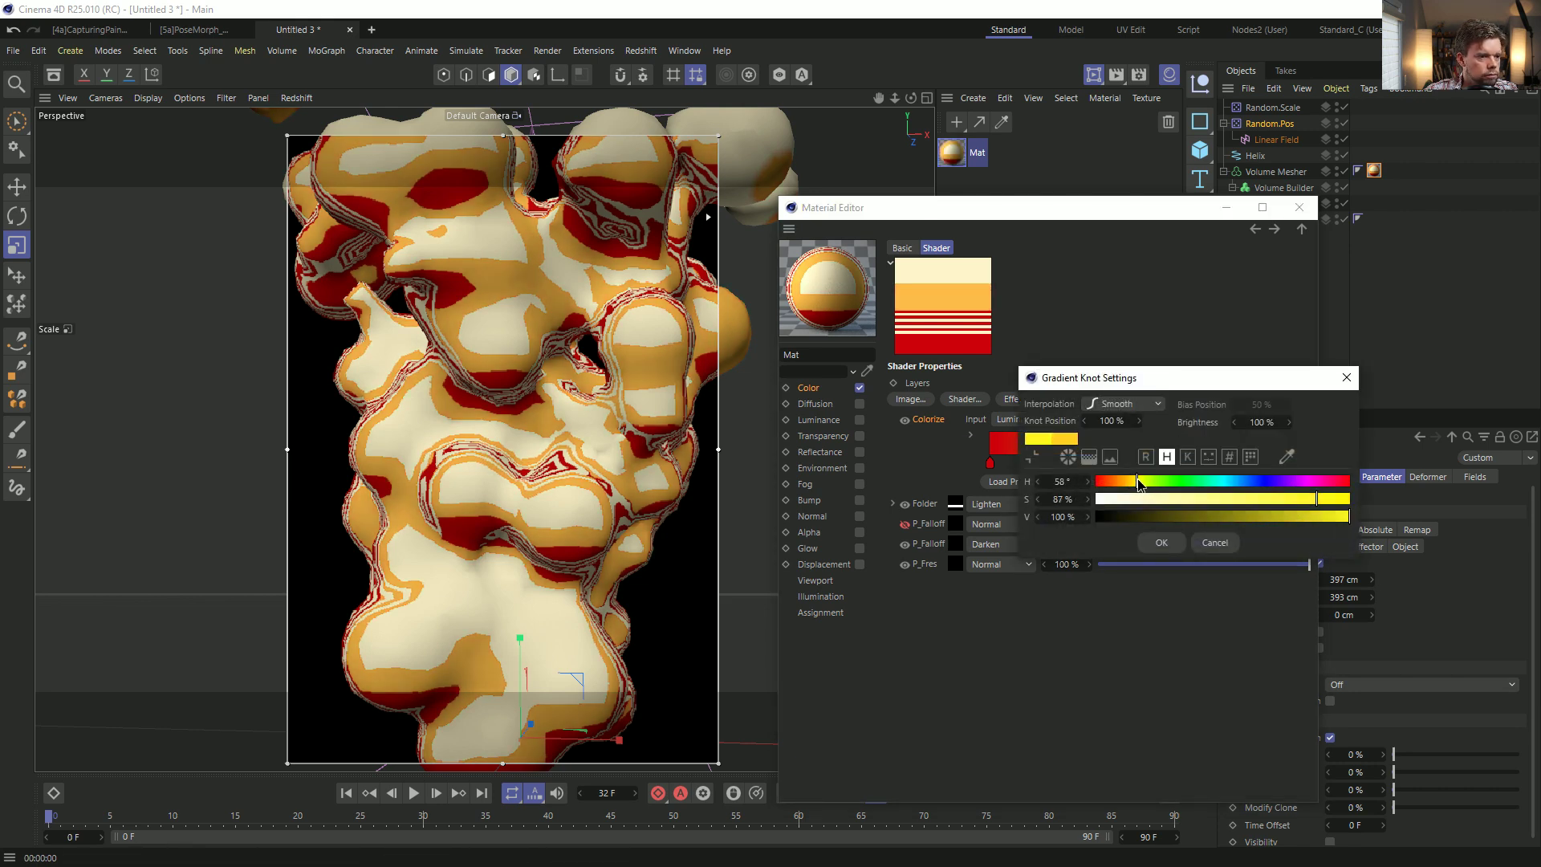
pyautogui.click(1161, 543)
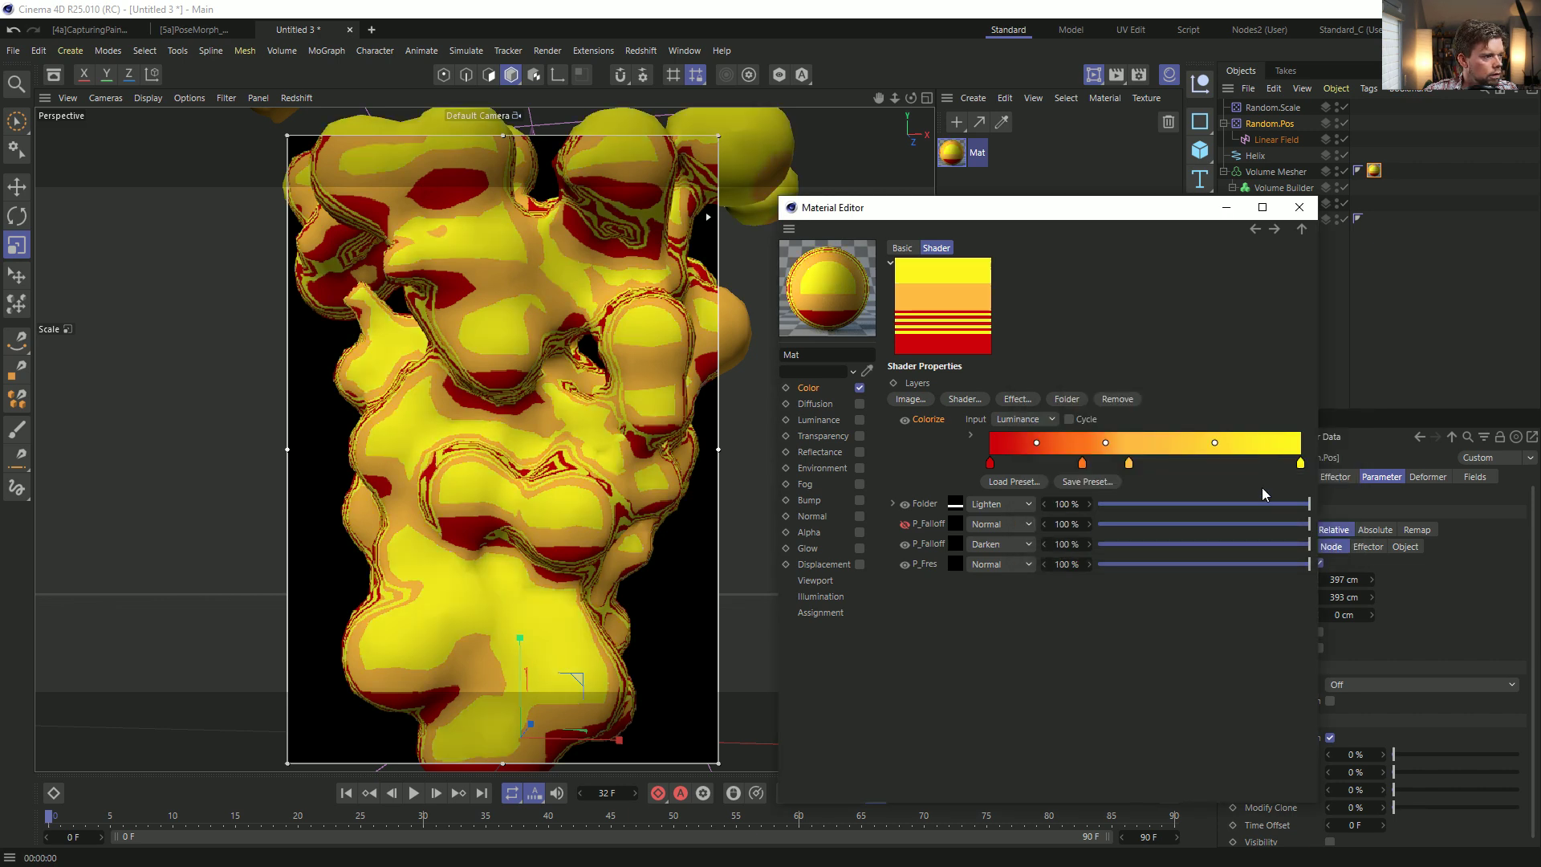
pyautogui.moveTo(1300, 464); pyautogui.dragTo(1257, 464)
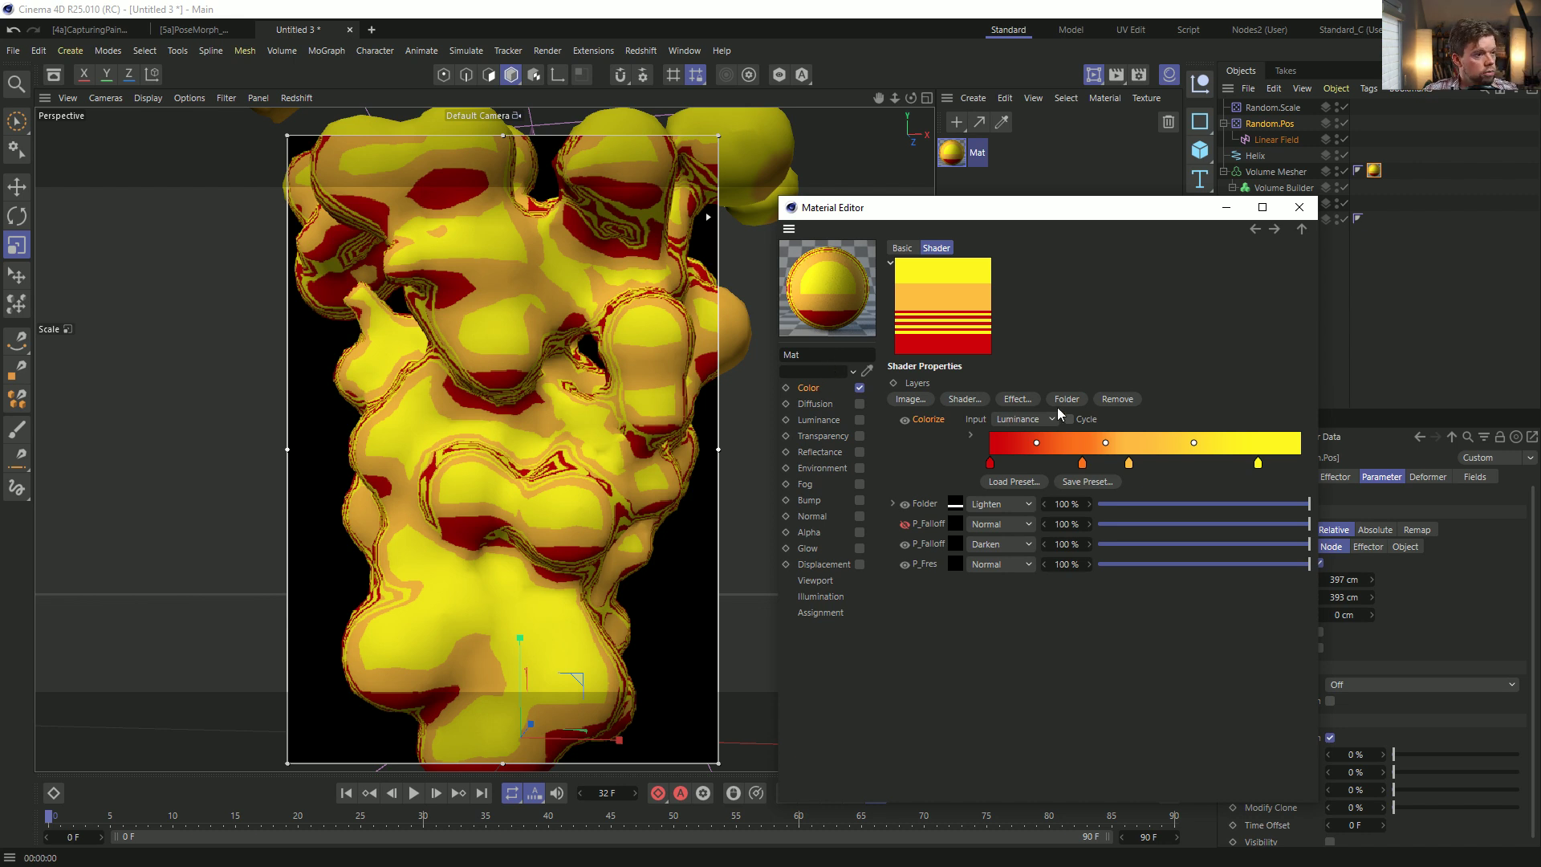
# Wrap the Color channel's Layer texture in a Distorter shader and open the Distorter's settings.
pyautogui.click(1034, 401)
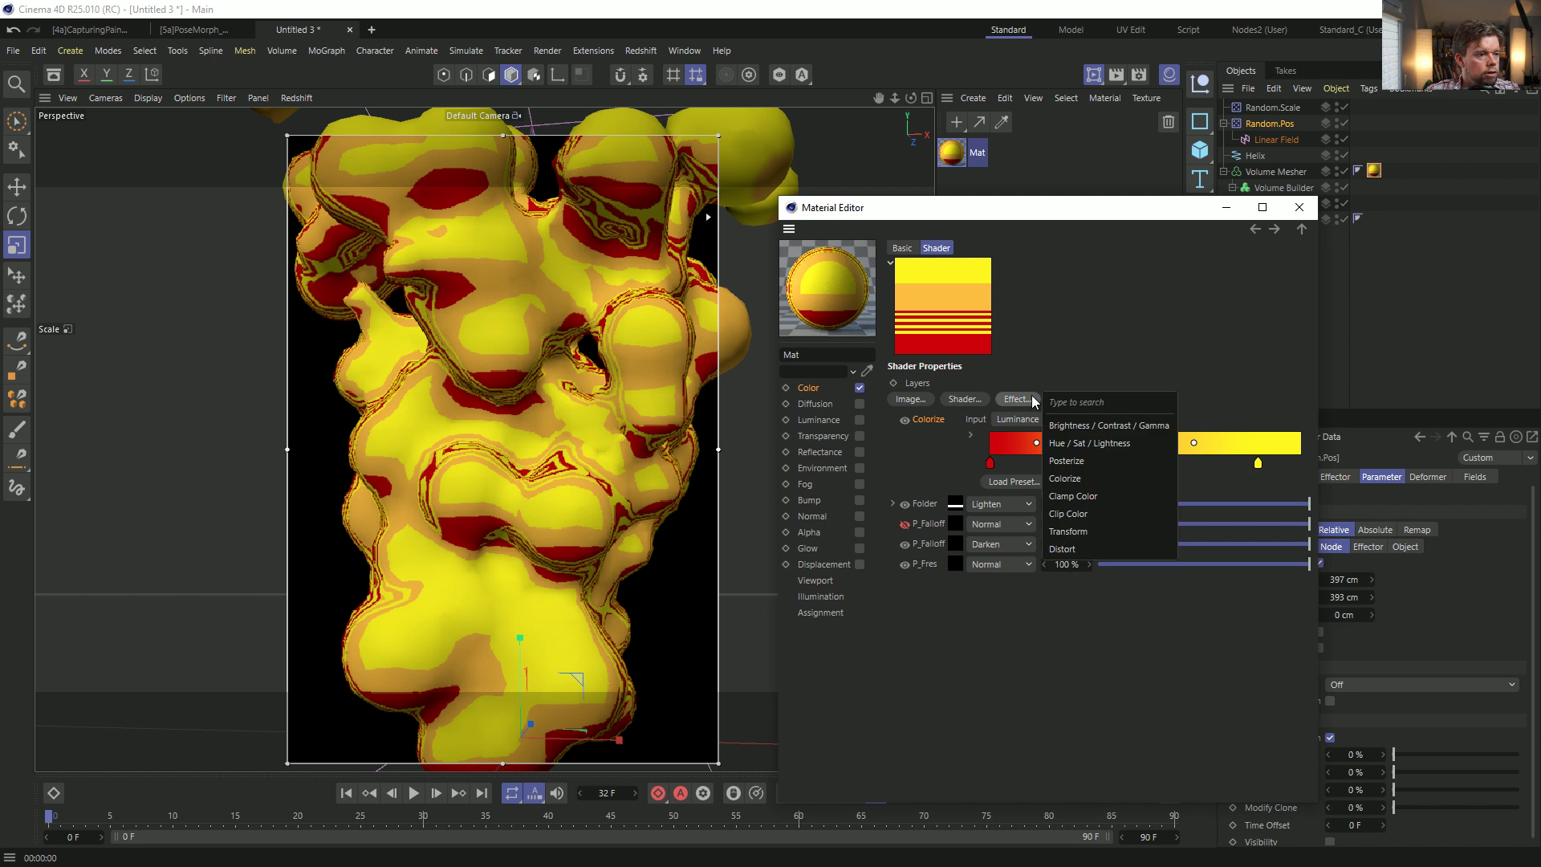
pyautogui.click(1029, 378)
pyautogui.click(830, 392)
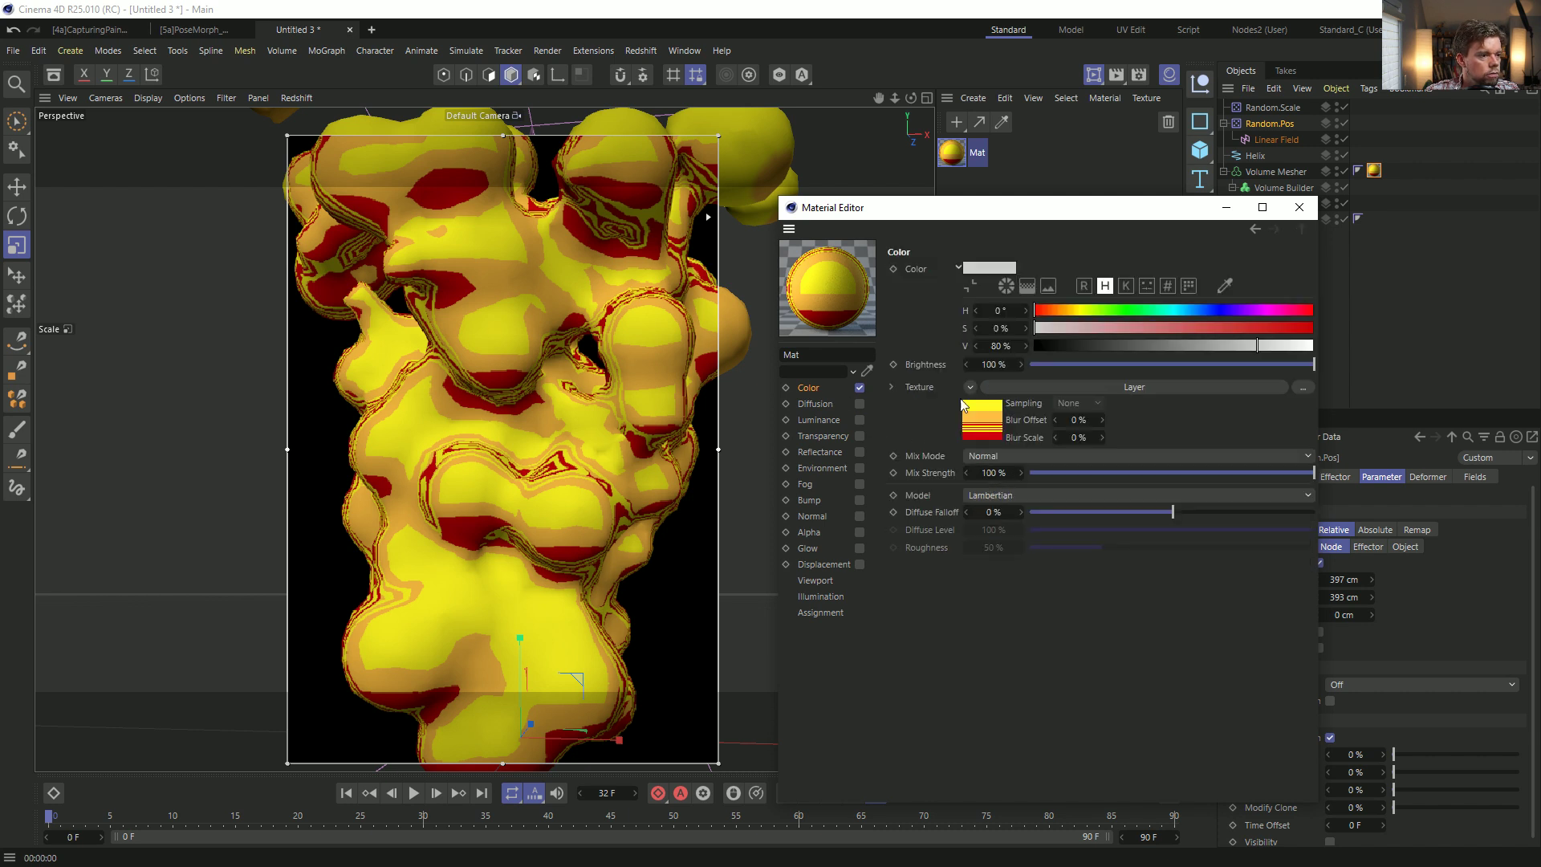
pyautogui.click(969, 387)
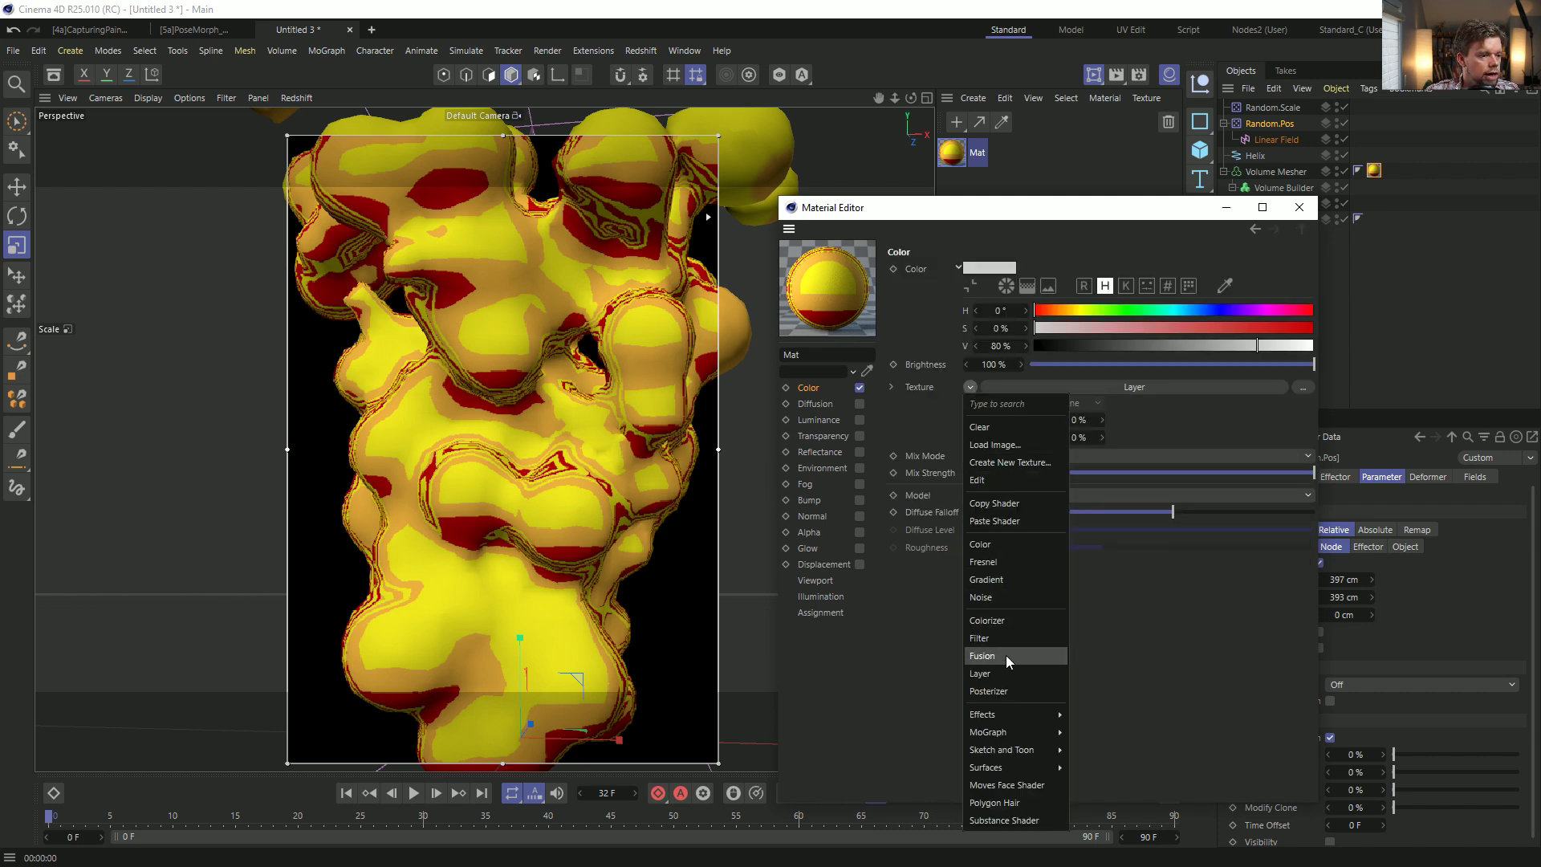
pyautogui.moveTo(1009, 716)
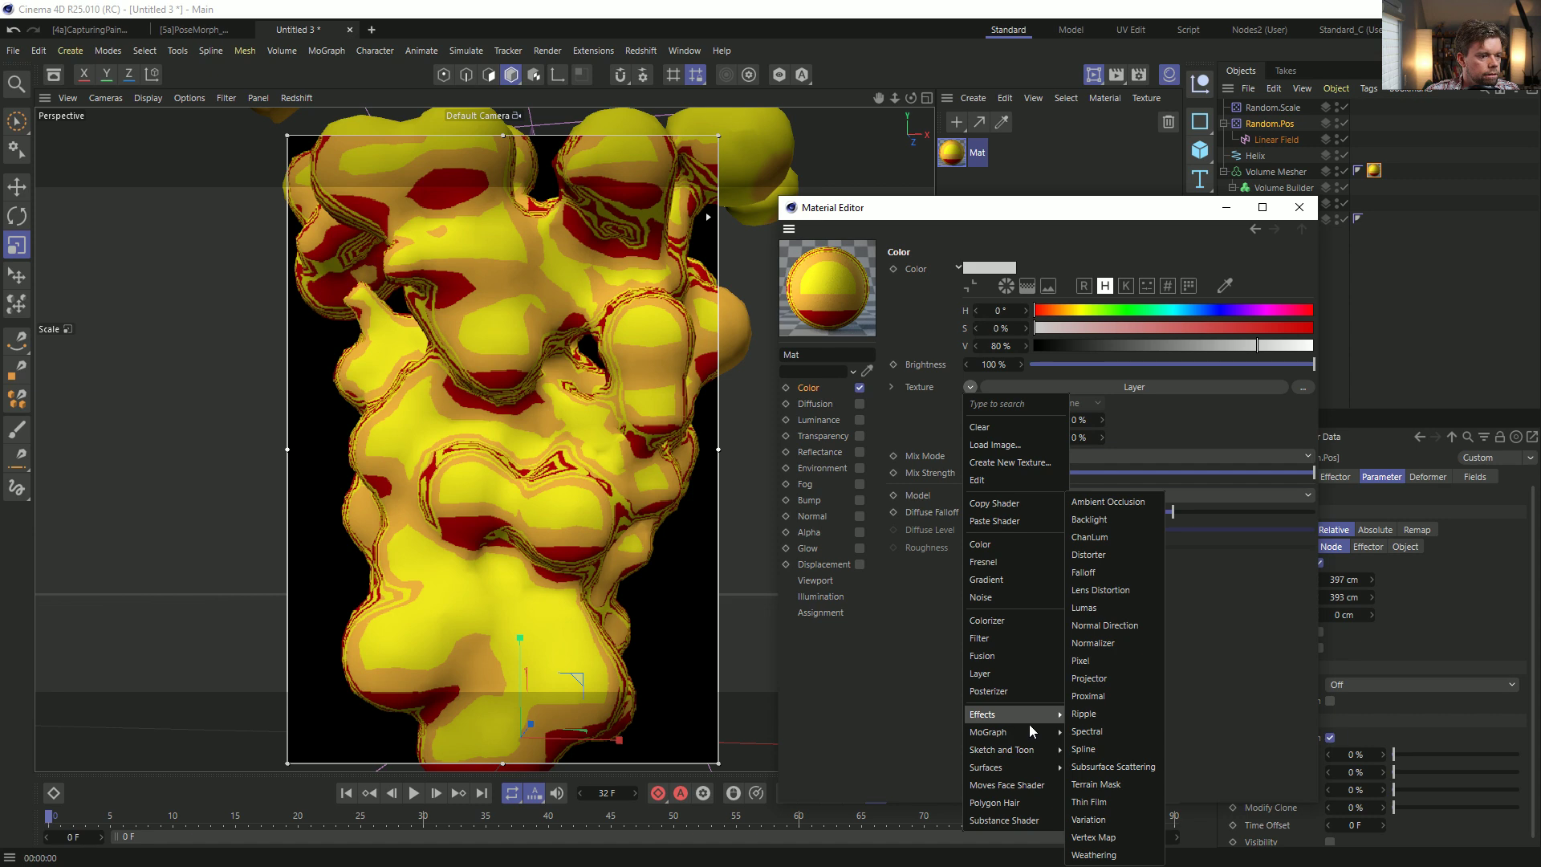
pyautogui.click(1098, 558)
pyautogui.click(975, 411)
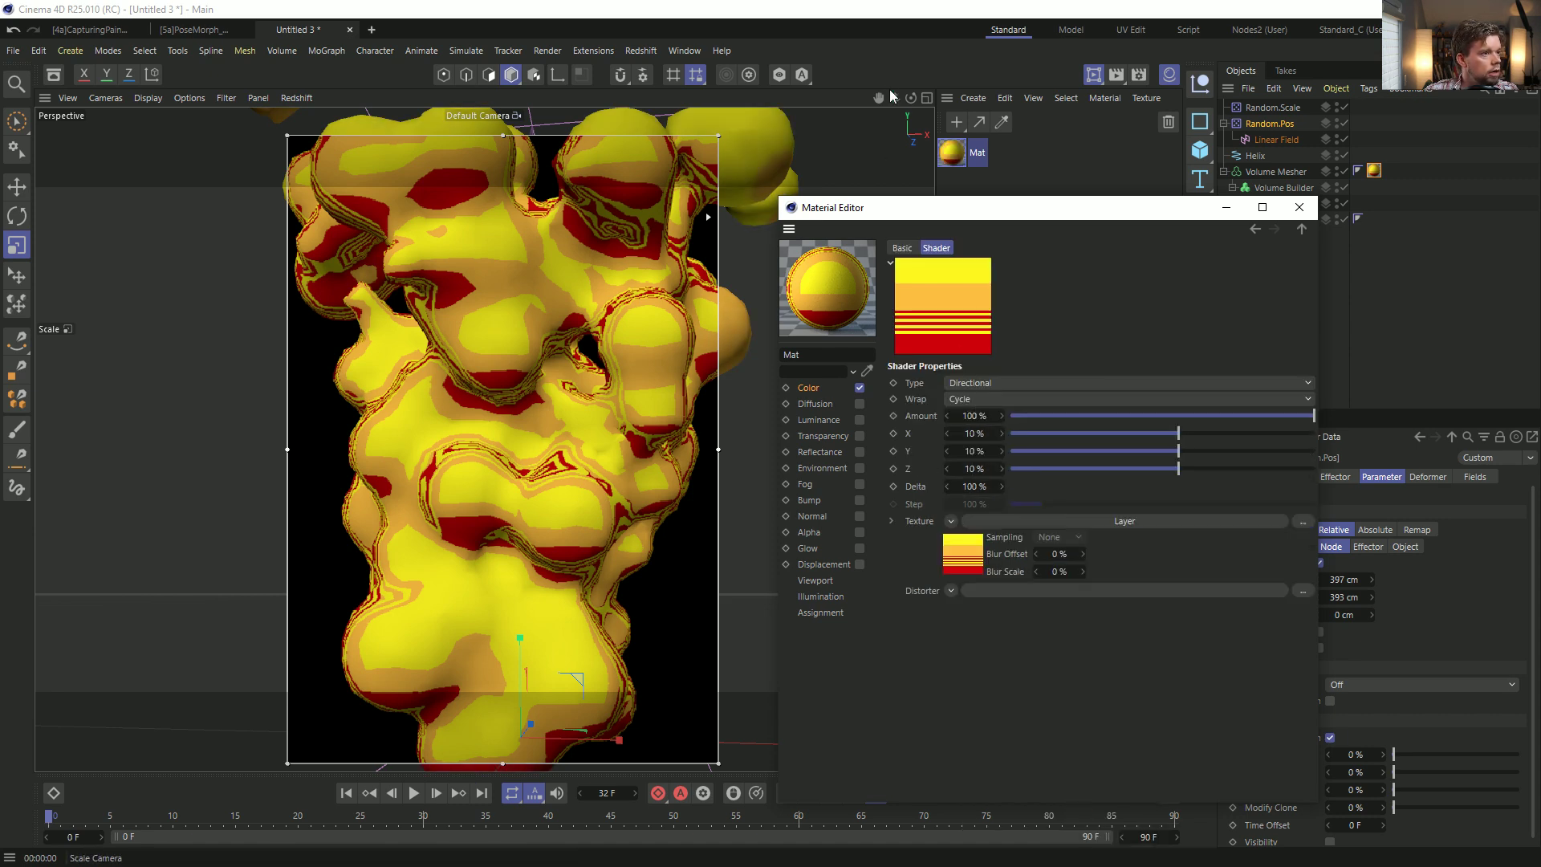
# Save the scene in the SceneFiles folder as [6a]FireTest.c4d.
pyautogui.hotkey('ctrl', 's')
pyautogui.click(437, 272)
pyautogui.click(120, 483)
pyautogui.click(120, 483)
pyautogui.press('BackSpace')
pyautogui.write('6')
pyautogui.press('Right')
pyautogui.press('Right')
pyautogui.hotkey('shift', 'Right')
pyautogui.hotkey('shift', 'Right')
pyautogui.hotkey('shift', 'Right')
pyautogui.hotkey('shift', 'Right')
pyautogui.hotkey('shift', 'Right')
pyautogui.hotkey('shift', 'Right')
pyautogui.hotkey('shift', 'Right')
pyautogui.hotkey('shift', 'Right')
pyautogui.hotkey('shift', 'Right')
pyautogui.hotkey('shift', 'Right')
pyautogui.hotkey('shift', 'Right')
pyautogui.hotkey('shift', 'Right')
pyautogui.hotkey('shift', 'Right')
pyautogui.hotkey('shift', 'Right')
pyautogui.hotkey('shift', 'Right')
pyautogui.hotkey('shift', 'Right')
pyautogui.hotkey('shift', 'Right')
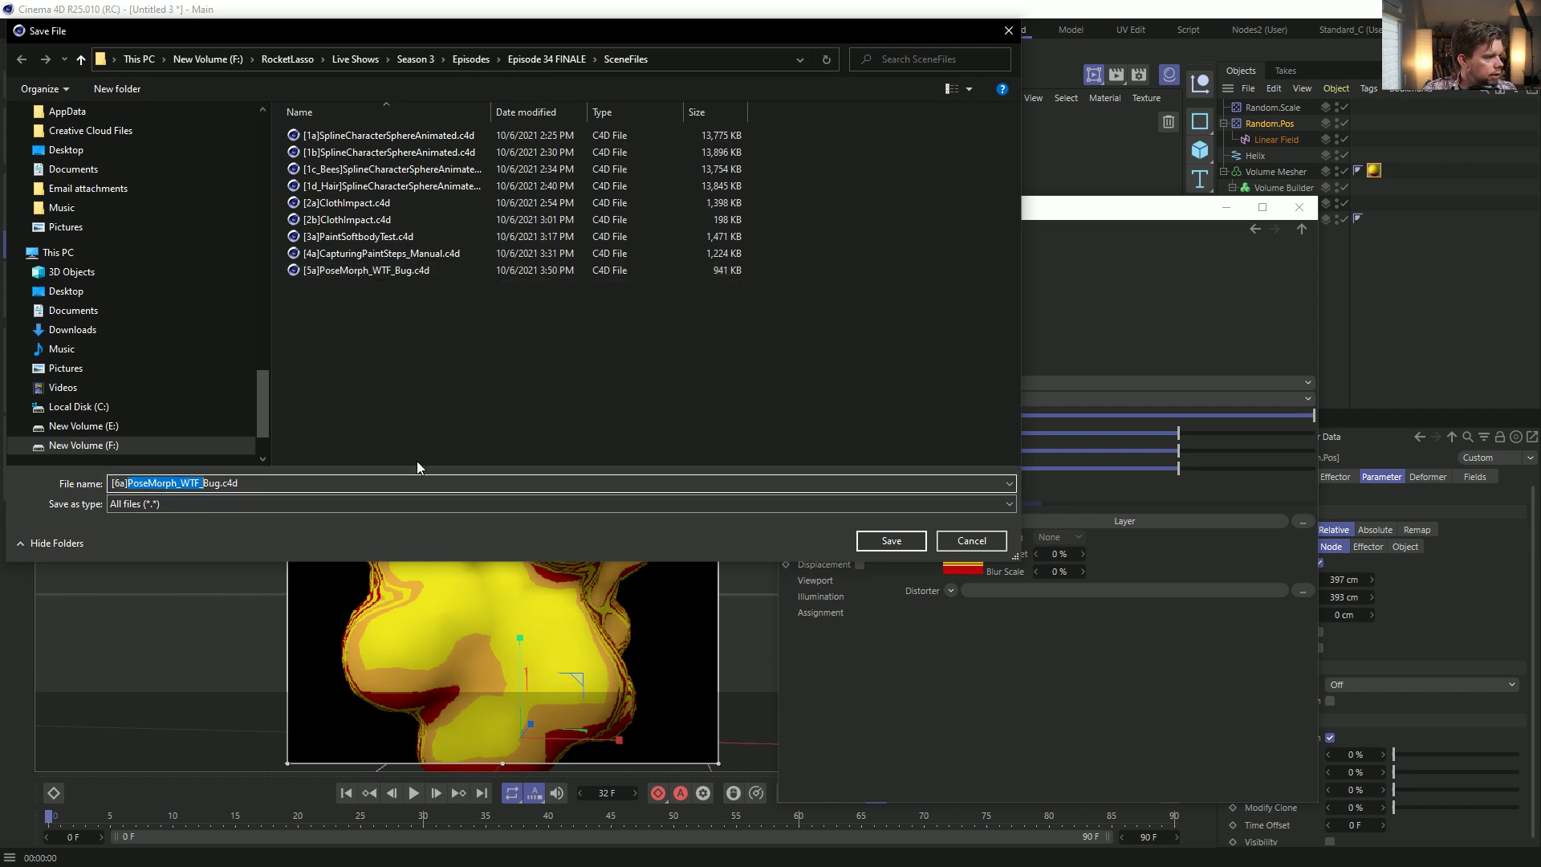
pyautogui.write('FireTest')
pyautogui.press('Return')
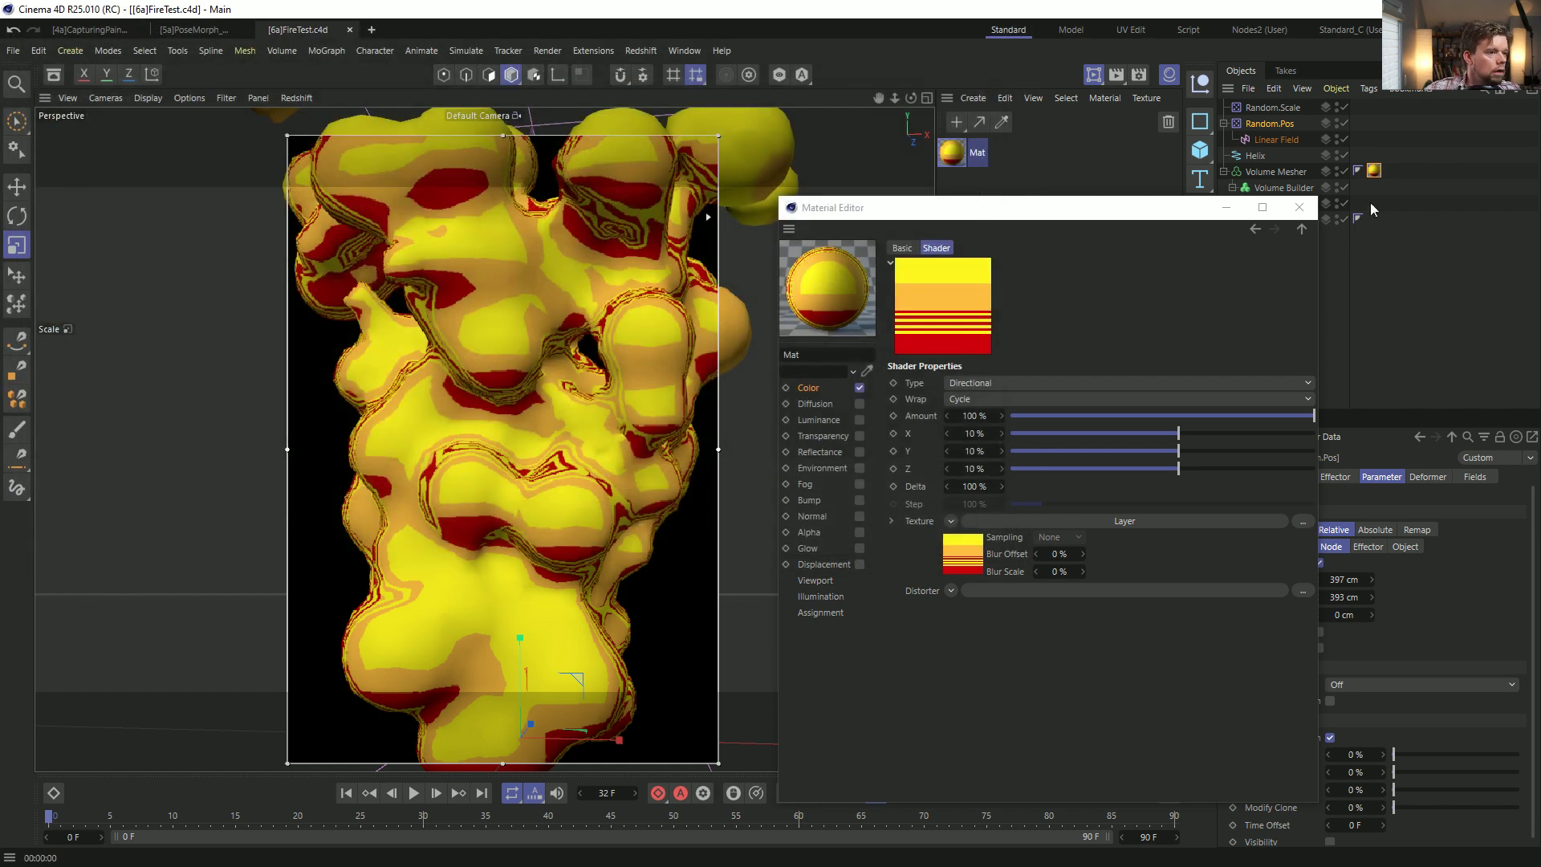
# Set the Distorter shader's type to Bidirectional and load a Noise shader as its distorter.
pyautogui.click(970, 383)
pyautogui.click(1010, 384)
pyautogui.click(985, 387)
pyautogui.click(985, 417)
pyautogui.click(950, 591)
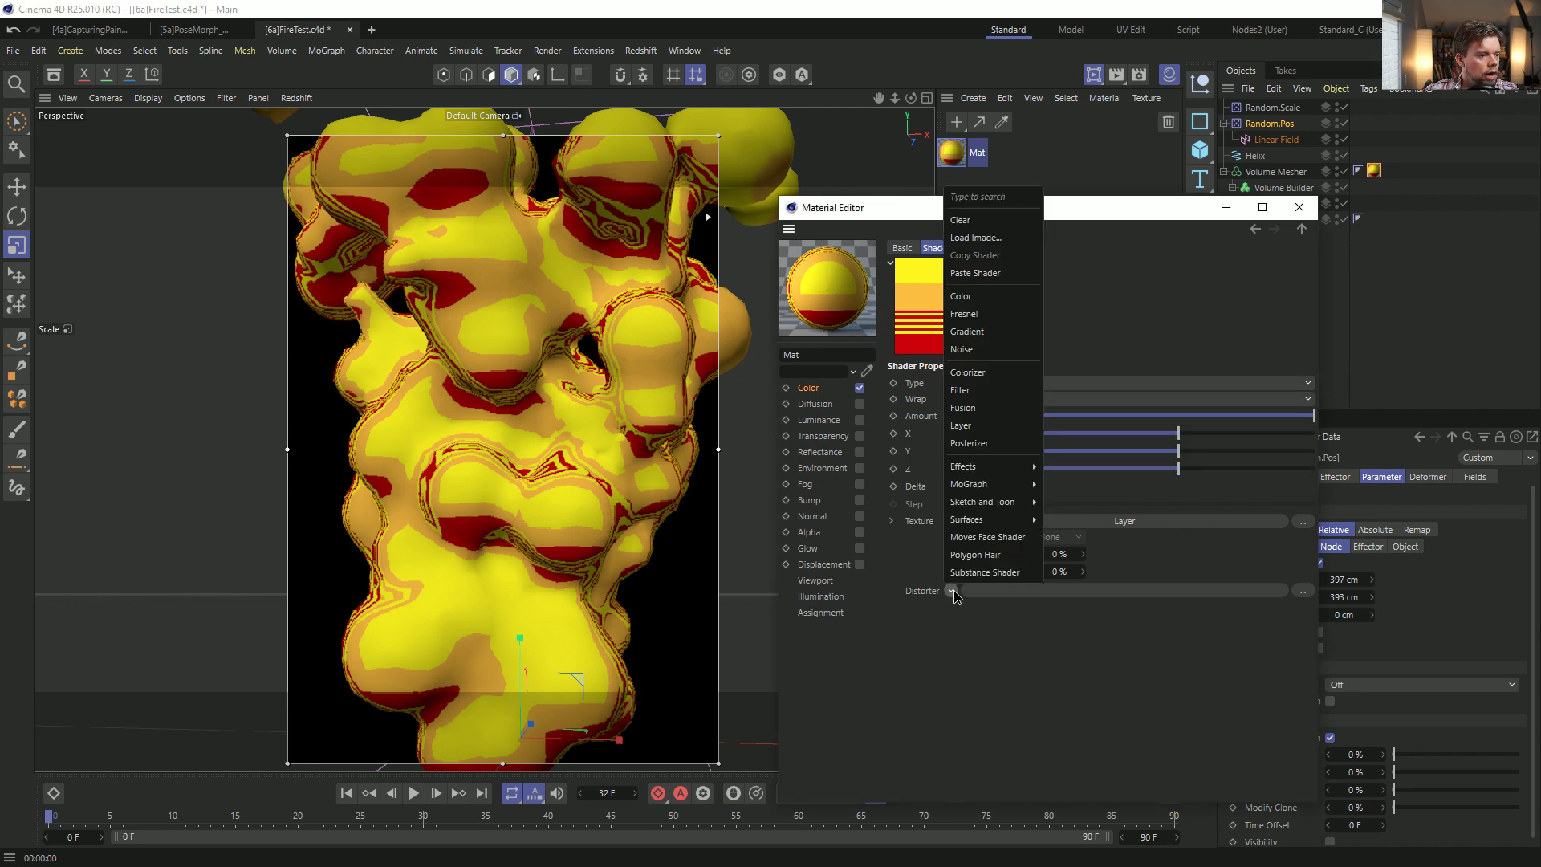
pyautogui.click(994, 350)
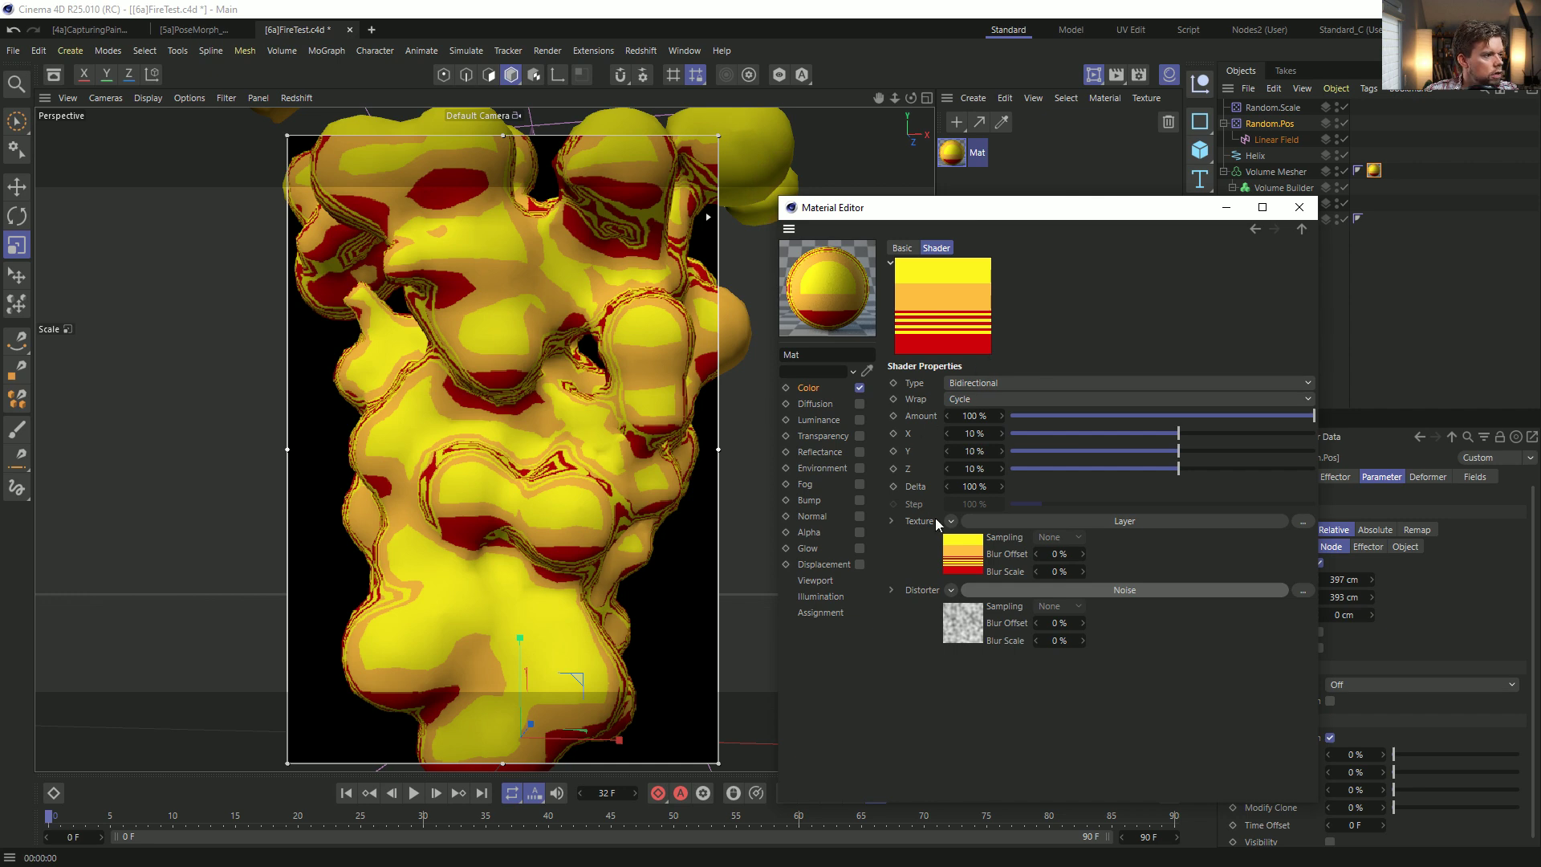
# Set the Distorter's X, Y and Z to 100% and its Amount to 10000%, and render the view.
pyautogui.moveTo(1179, 433); pyautogui.dragTo(1362, 479)
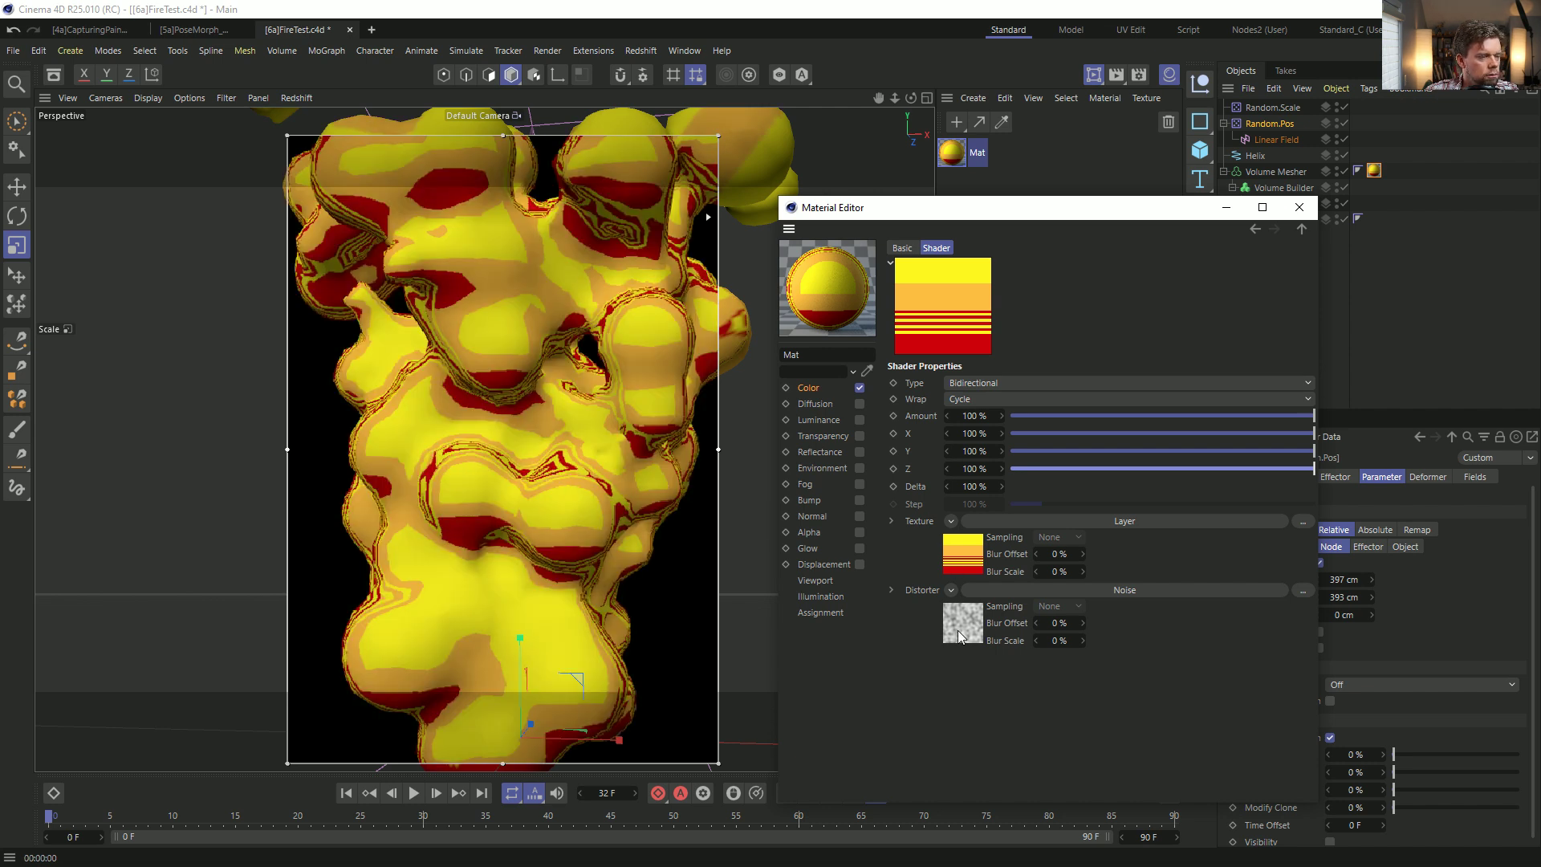
pyautogui.doubleClick(973, 415)
pyautogui.write('10000')
pyautogui.press('Return')
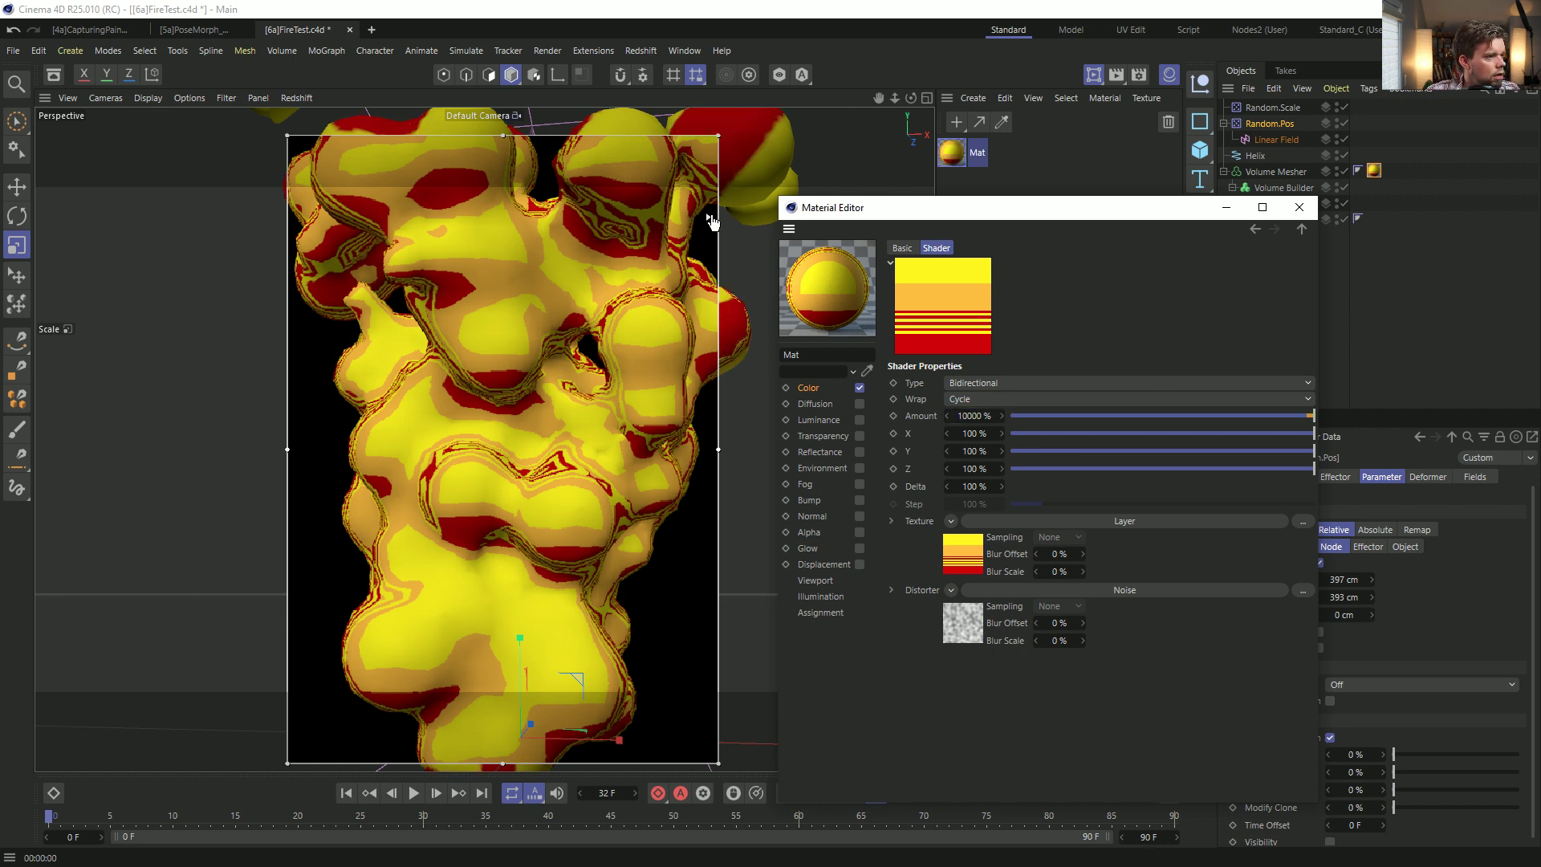
pyautogui.hotkey('ctrl', 'r')
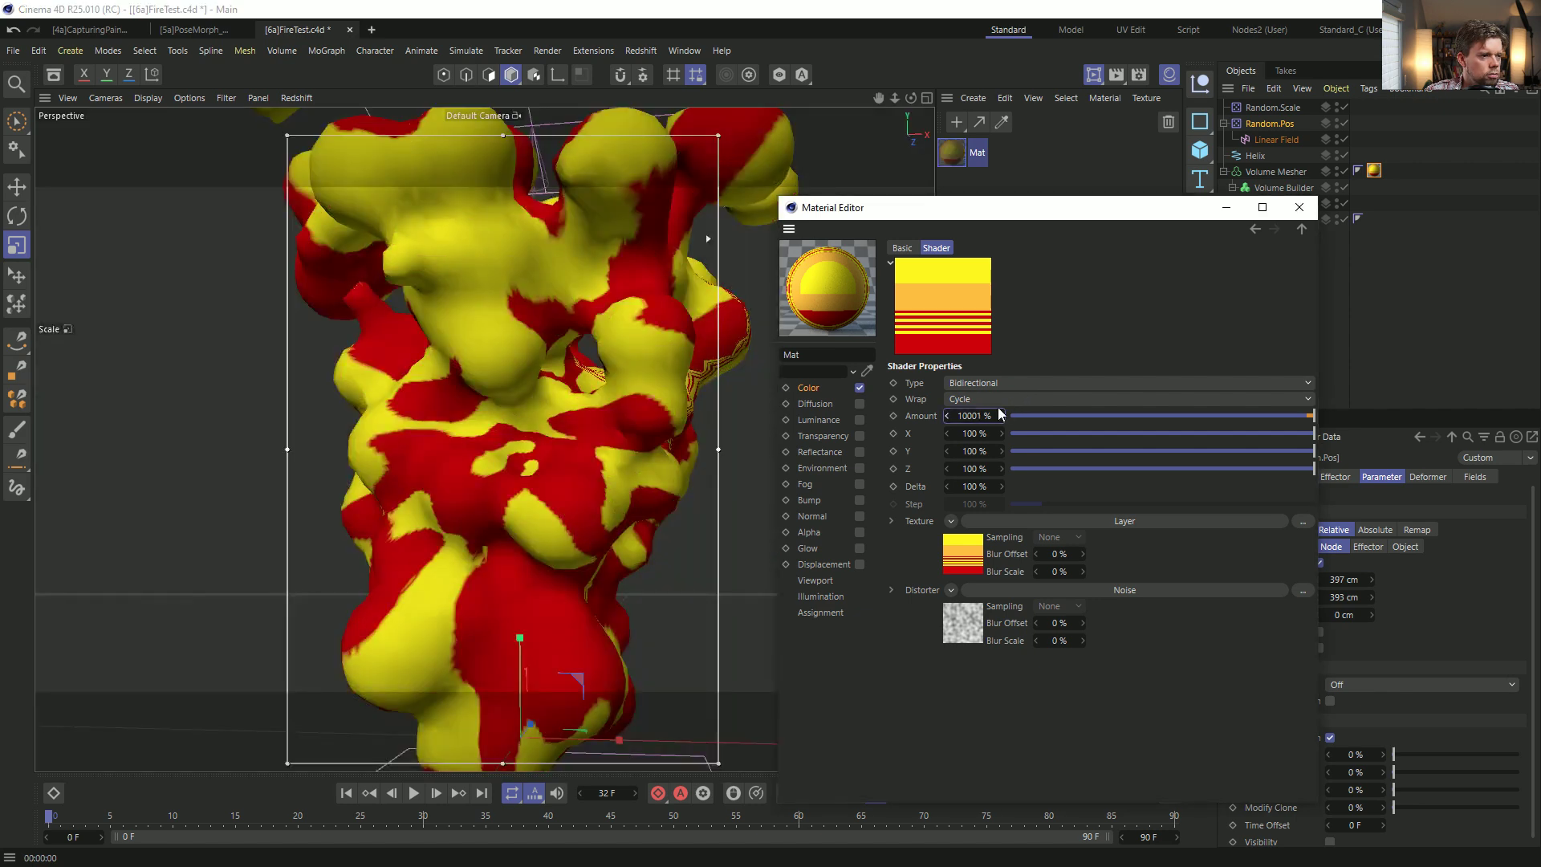
# Set the Distorter's wrap to Seamless and its type to Flow Field.
pyautogui.click(973, 400)
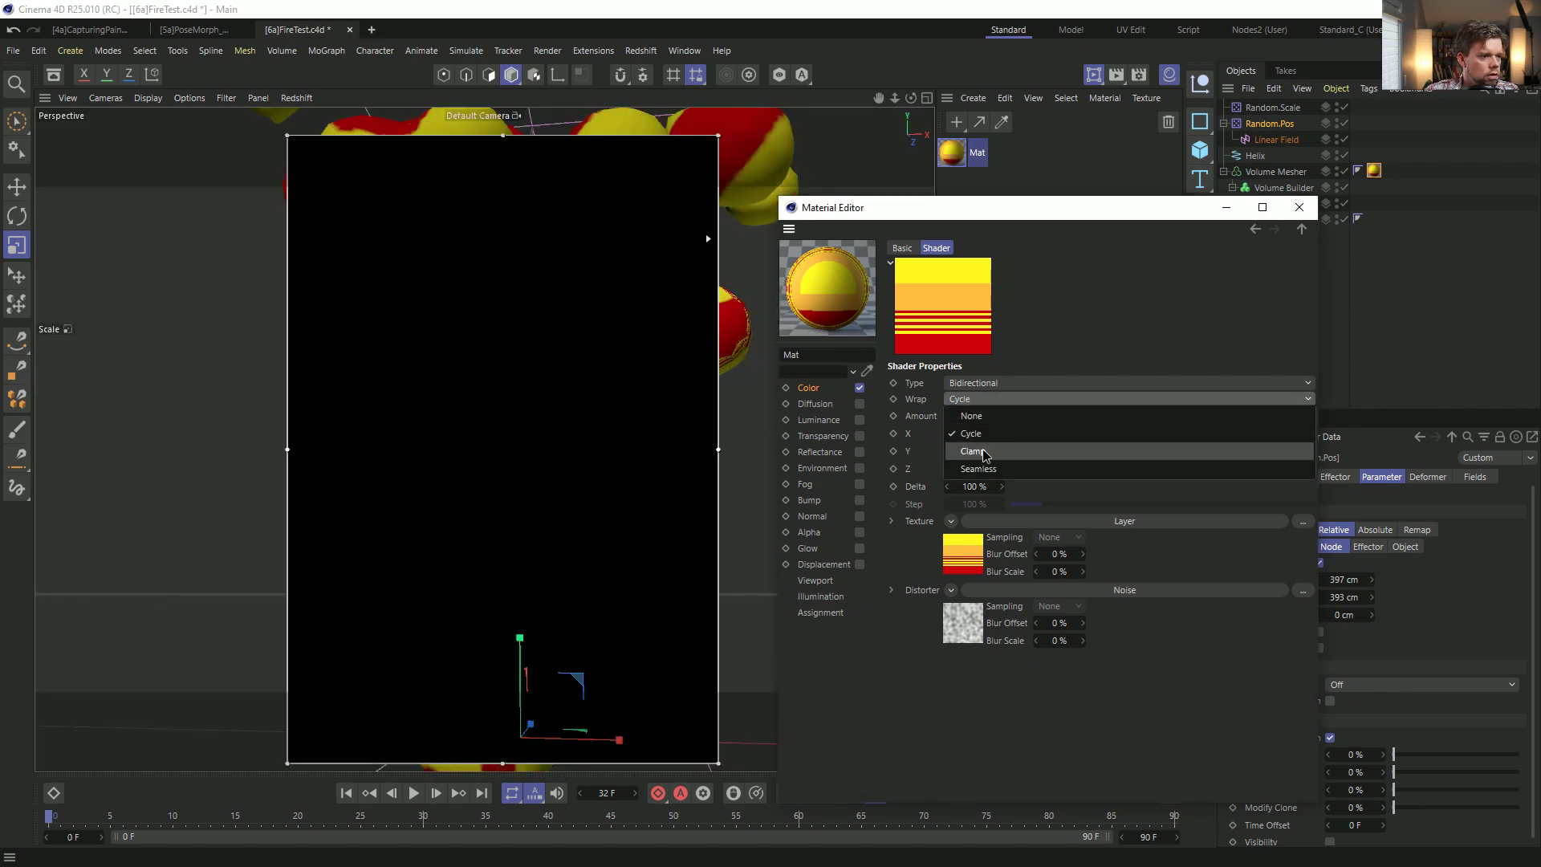
pyautogui.click(978, 469)
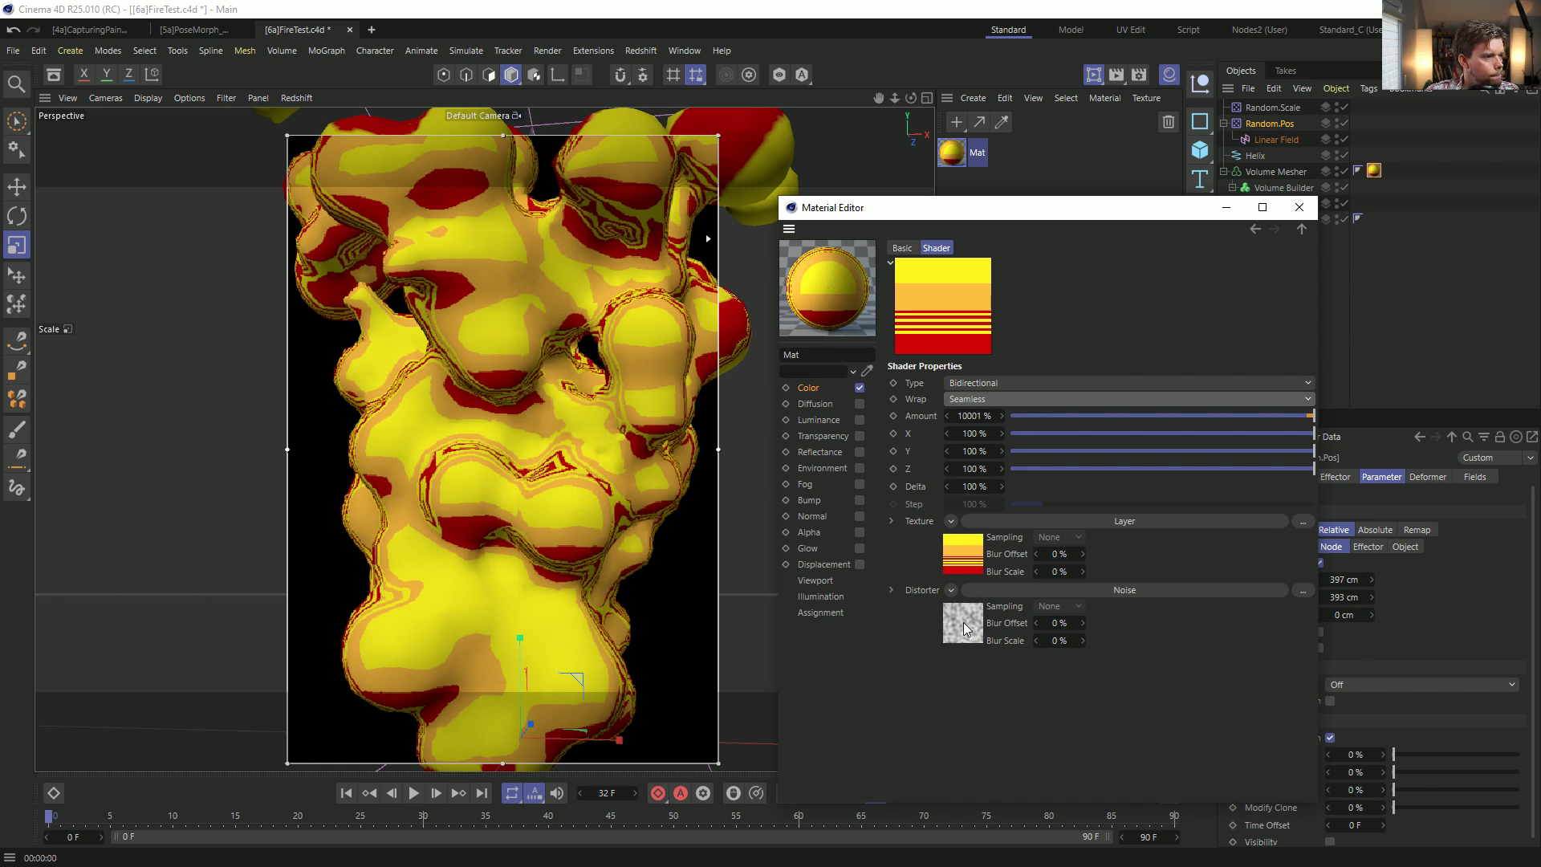
pyautogui.click(987, 382)
pyautogui.click(981, 399)
pyautogui.click(981, 382)
pyautogui.click(979, 436)
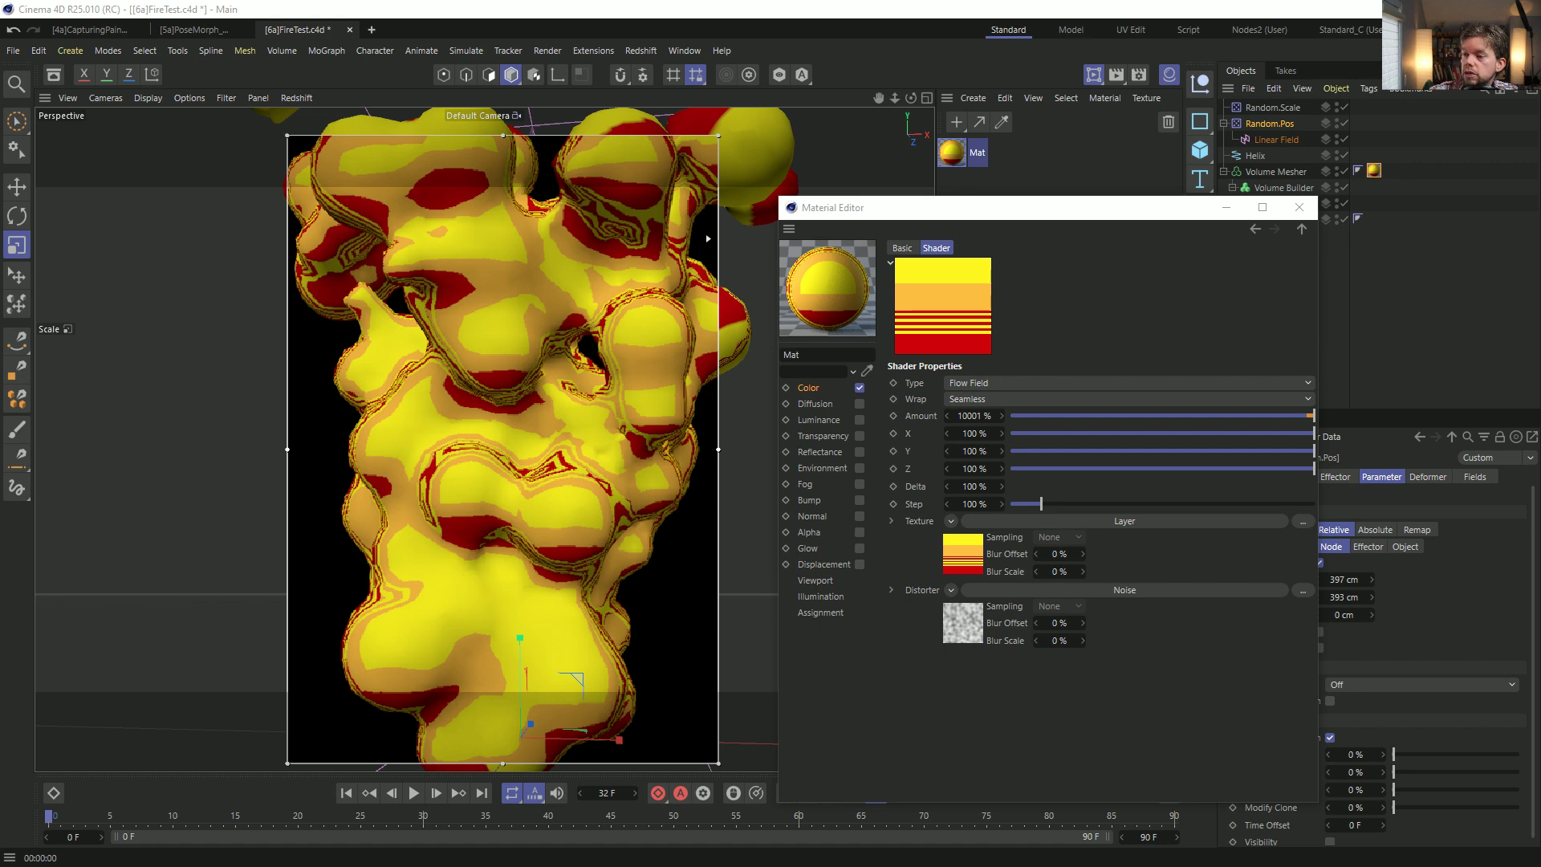
# Switch to the browser to view the Instagram post of striped brush stroke forms, and return to Cinema 4D.
pyautogui.hotkey('alt', 'Tab')
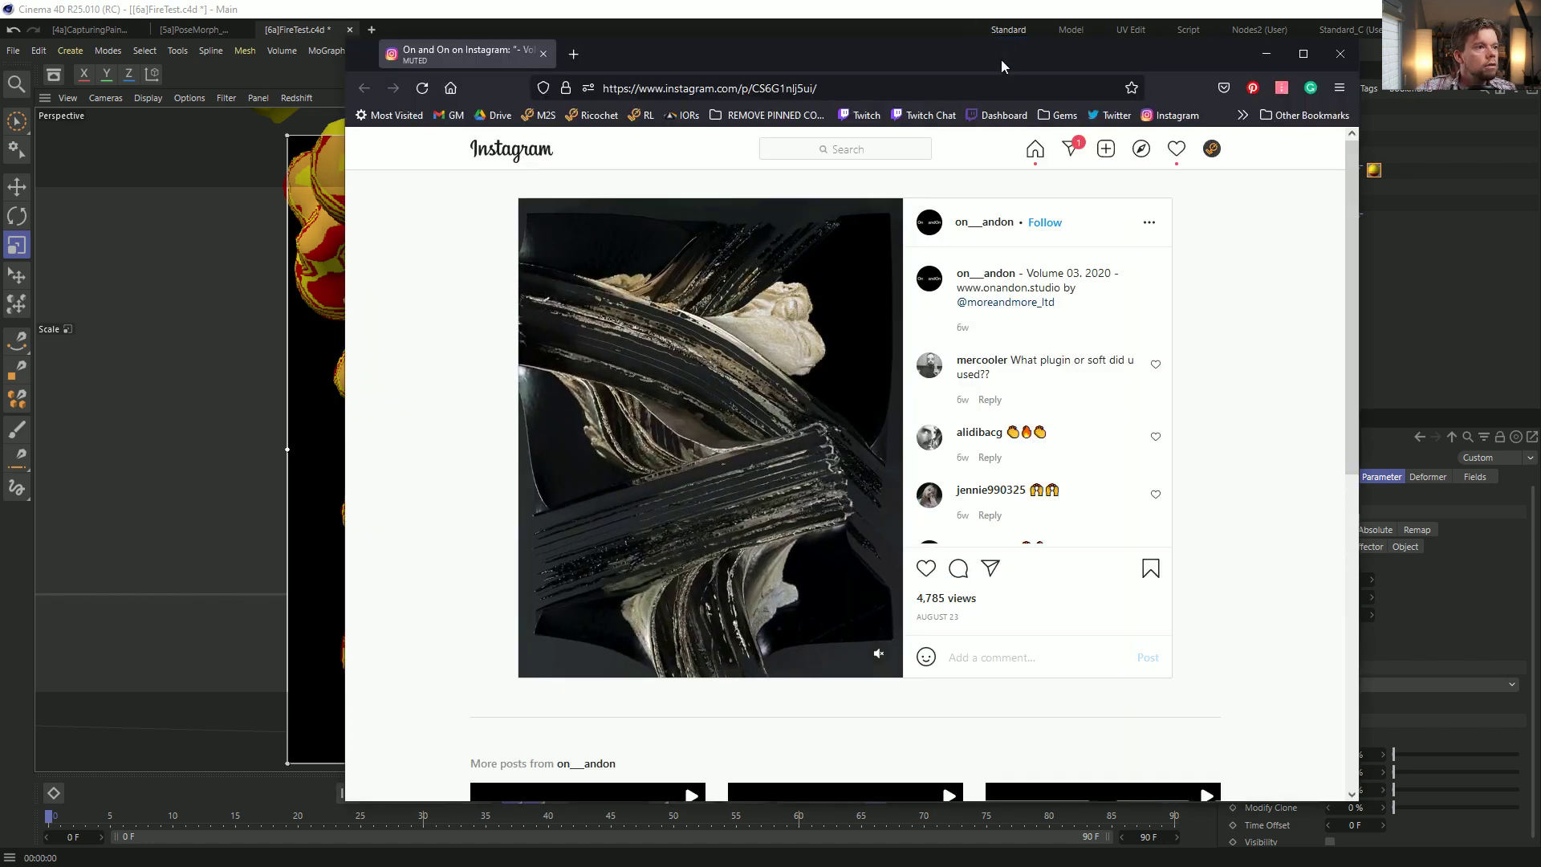
pyautogui.click(1007, 91)
pyautogui.hotkey('alt', 'Tab')
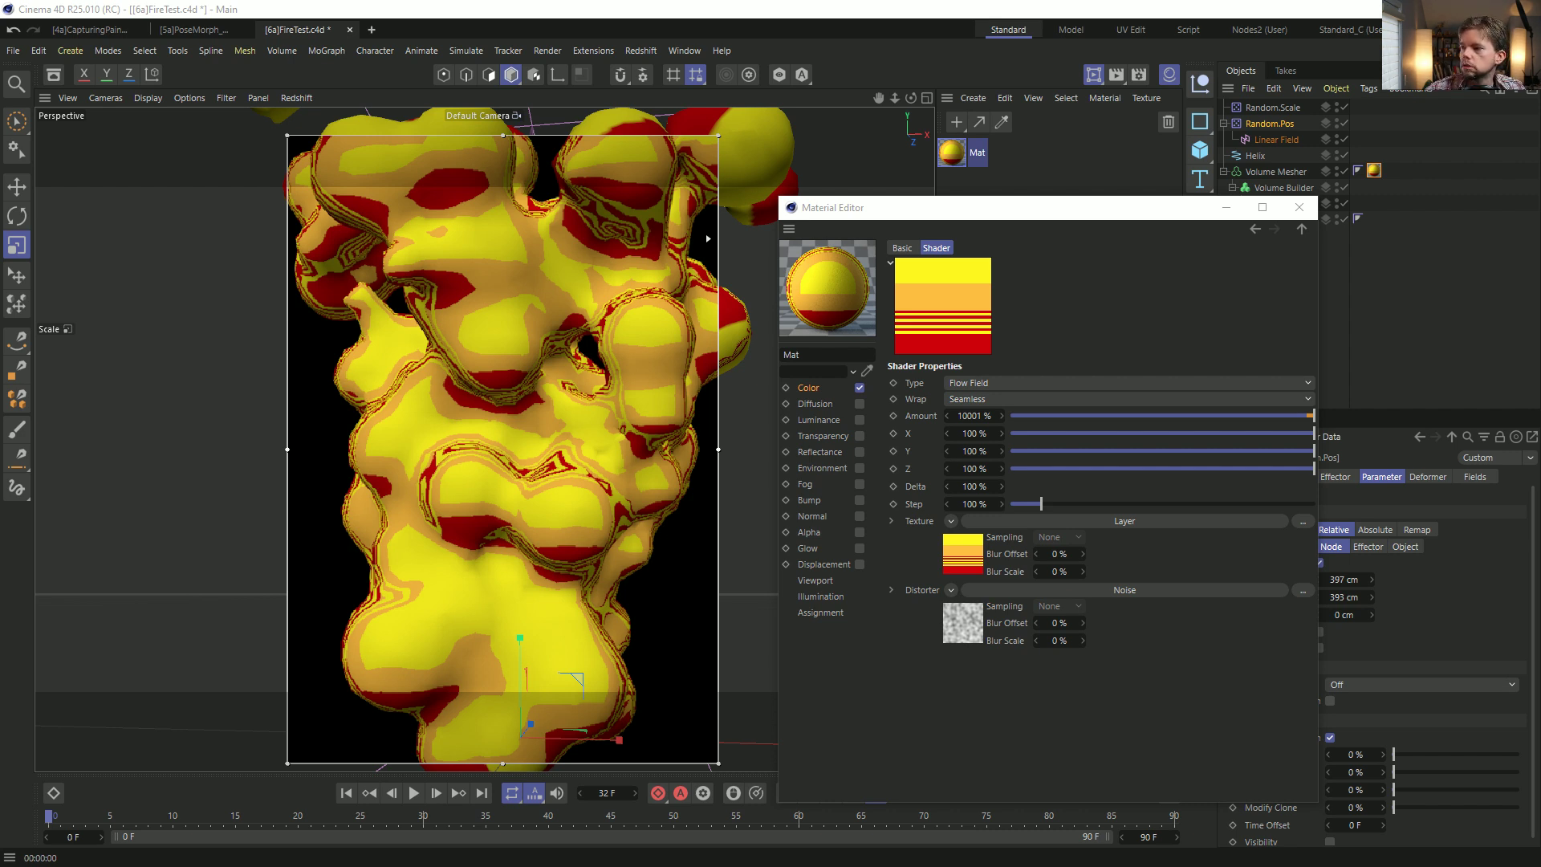
# Switch to the browser and examine the YouTube video "Sketch & Toon: Cartoony Shadow Tests" at 360p quality.
pyautogui.hotkey('alt', 'Tab')
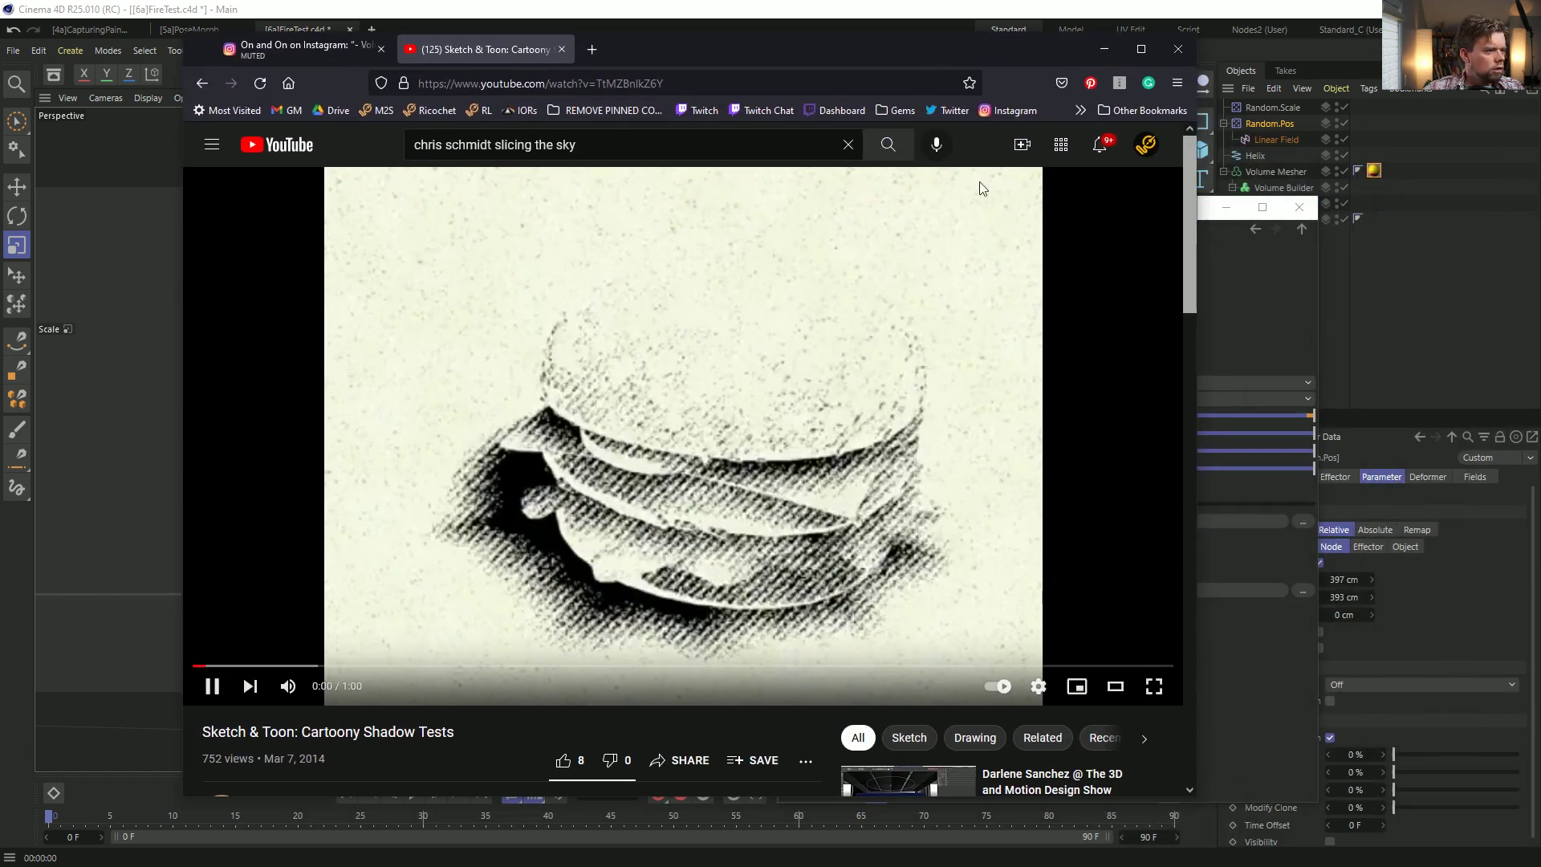
pyautogui.click(348, 574)
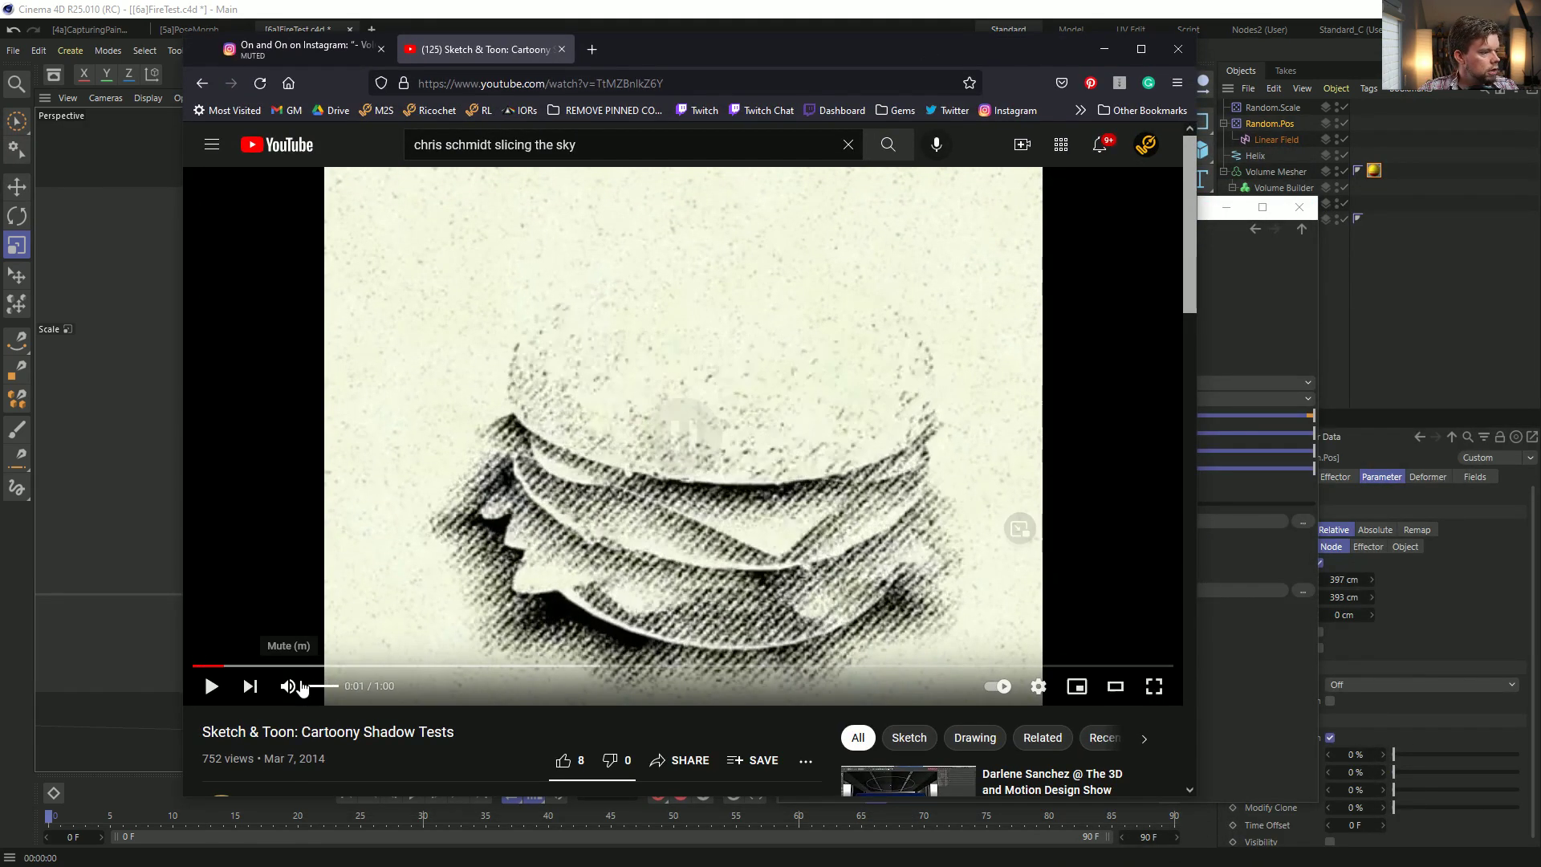
pyautogui.click(203, 668)
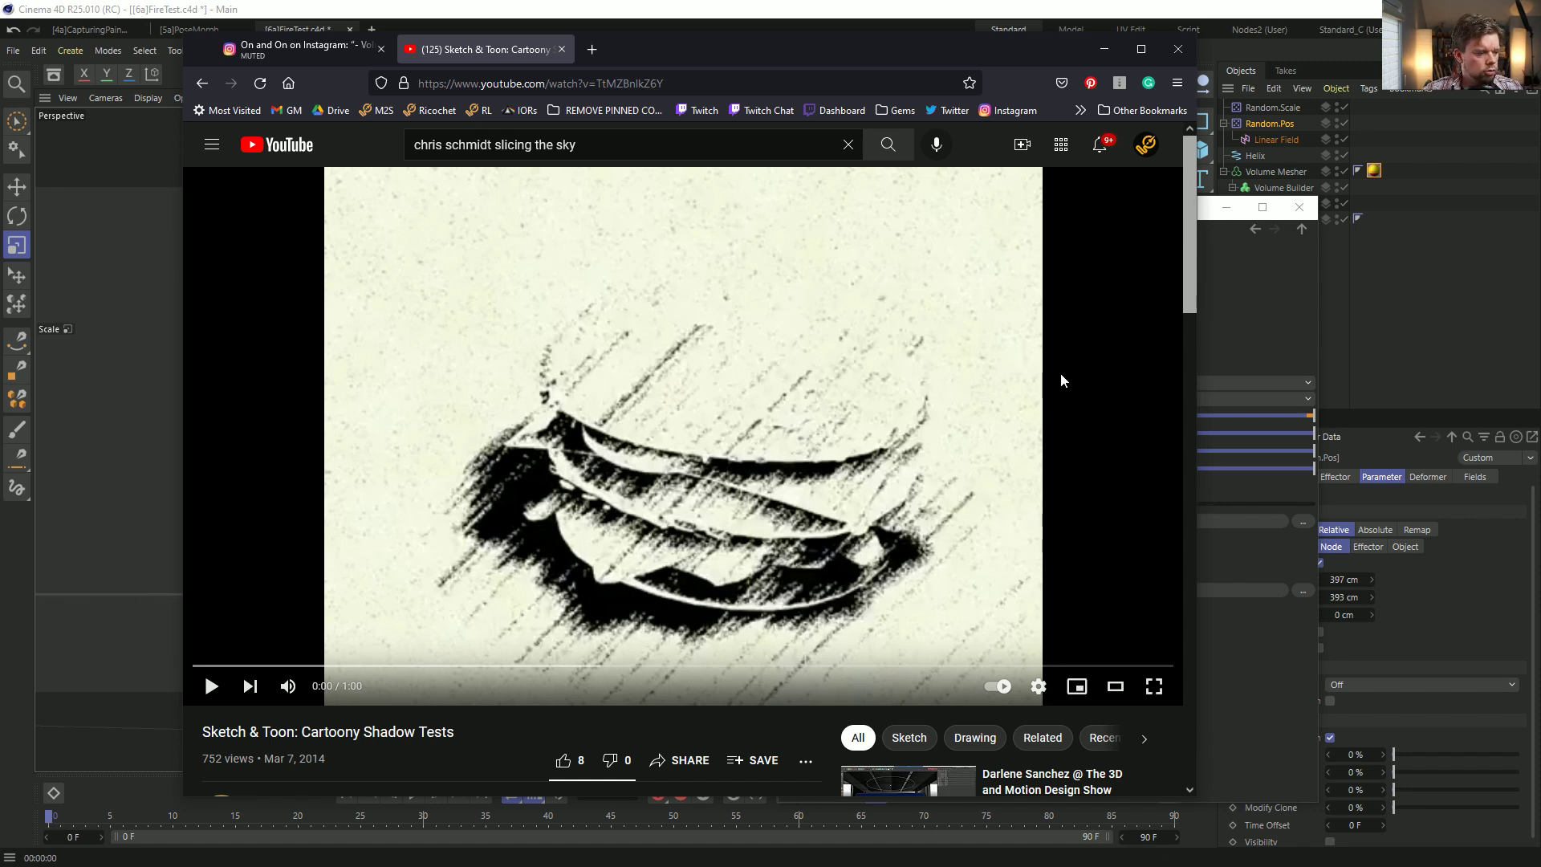
pyautogui.click(917, 401)
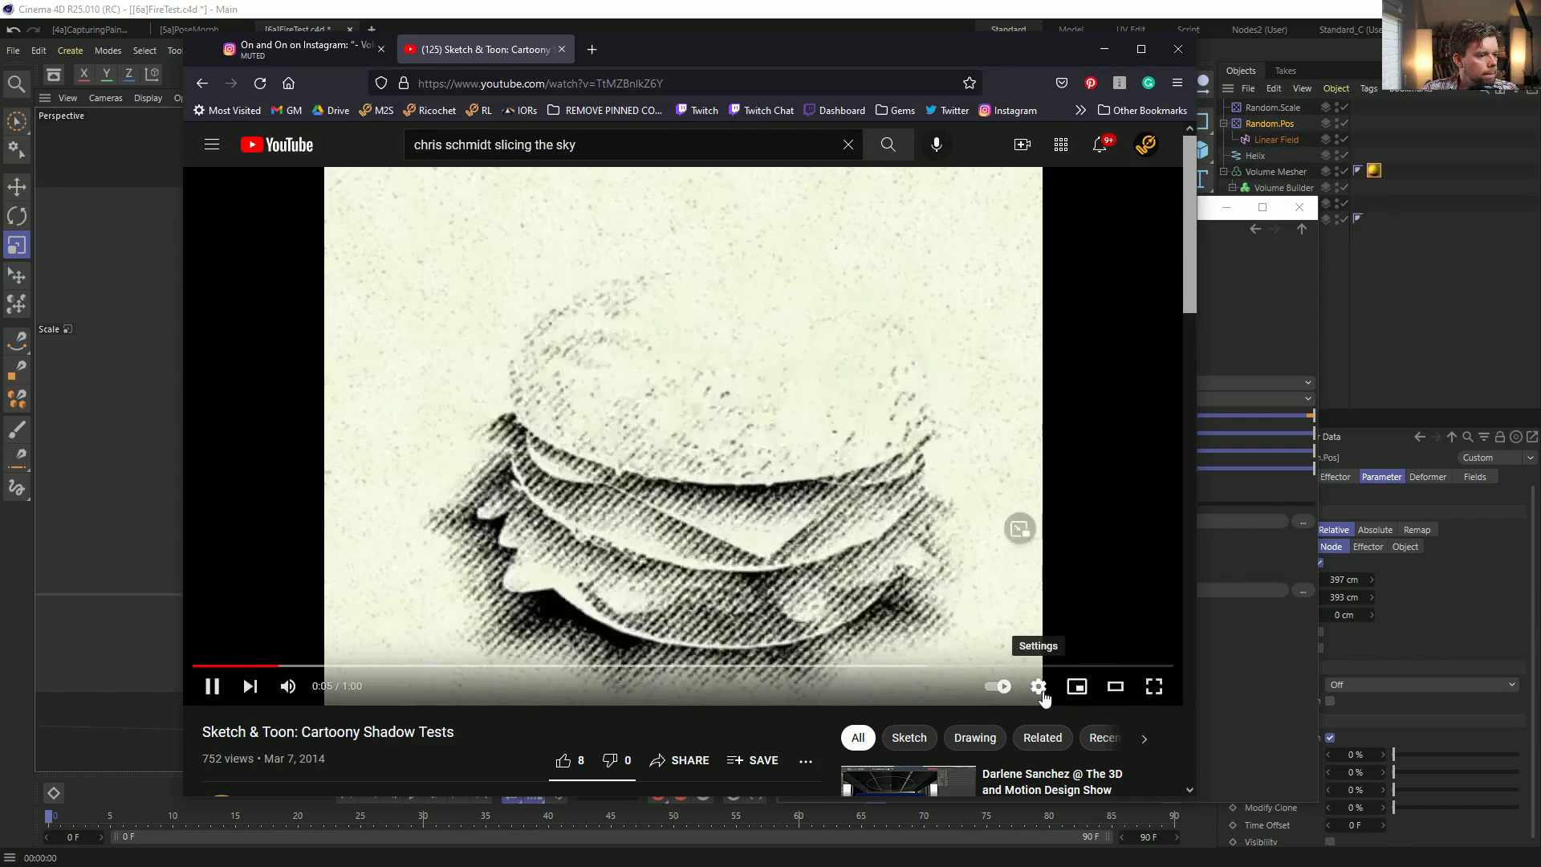
pyautogui.click(1039, 690)
pyautogui.click(1133, 636)
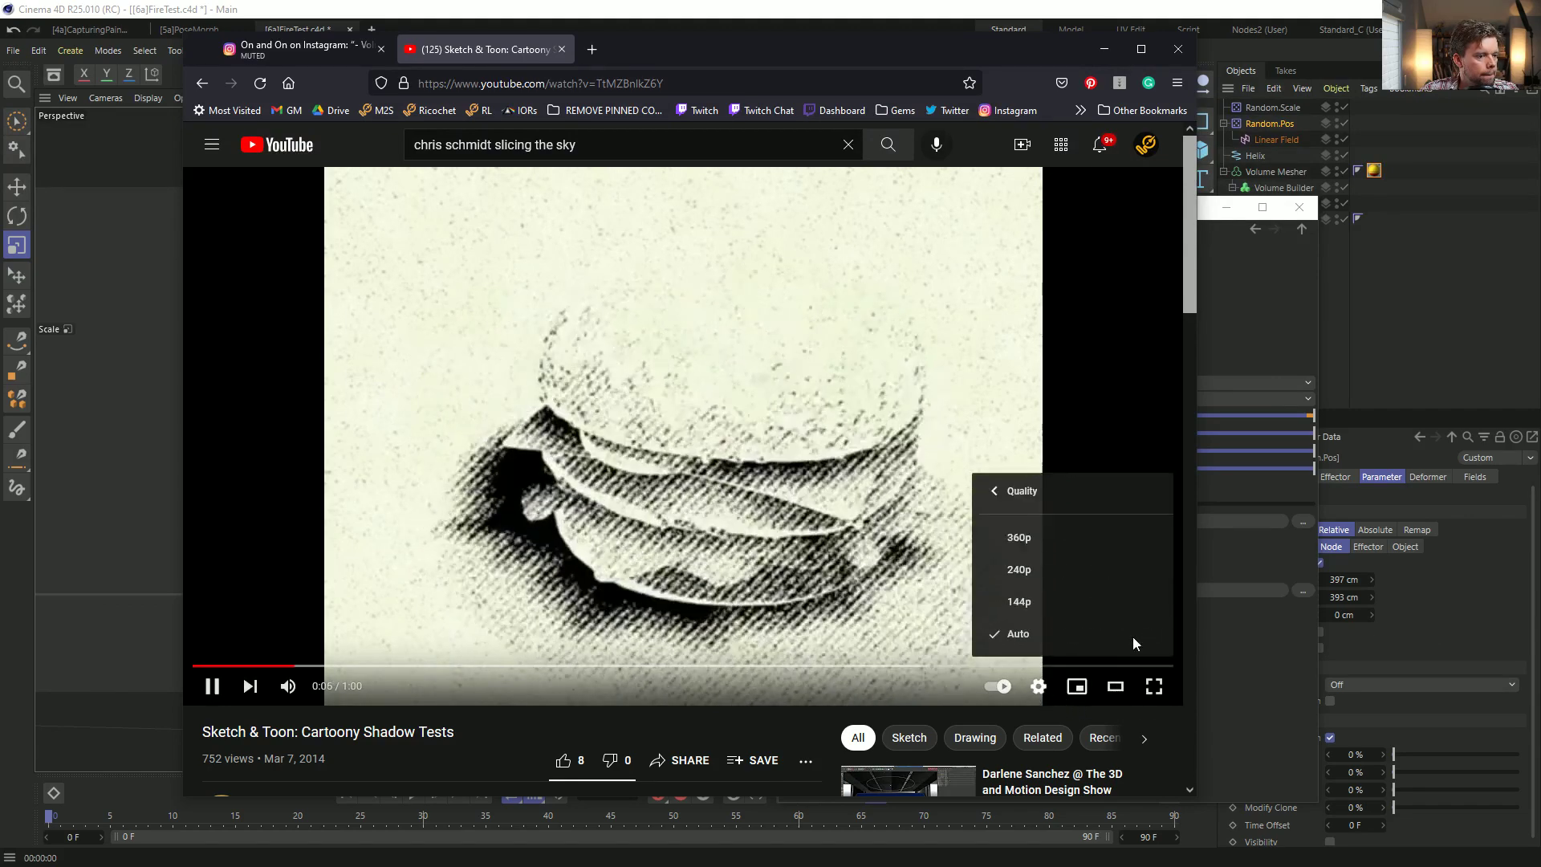
pyautogui.click(1040, 547)
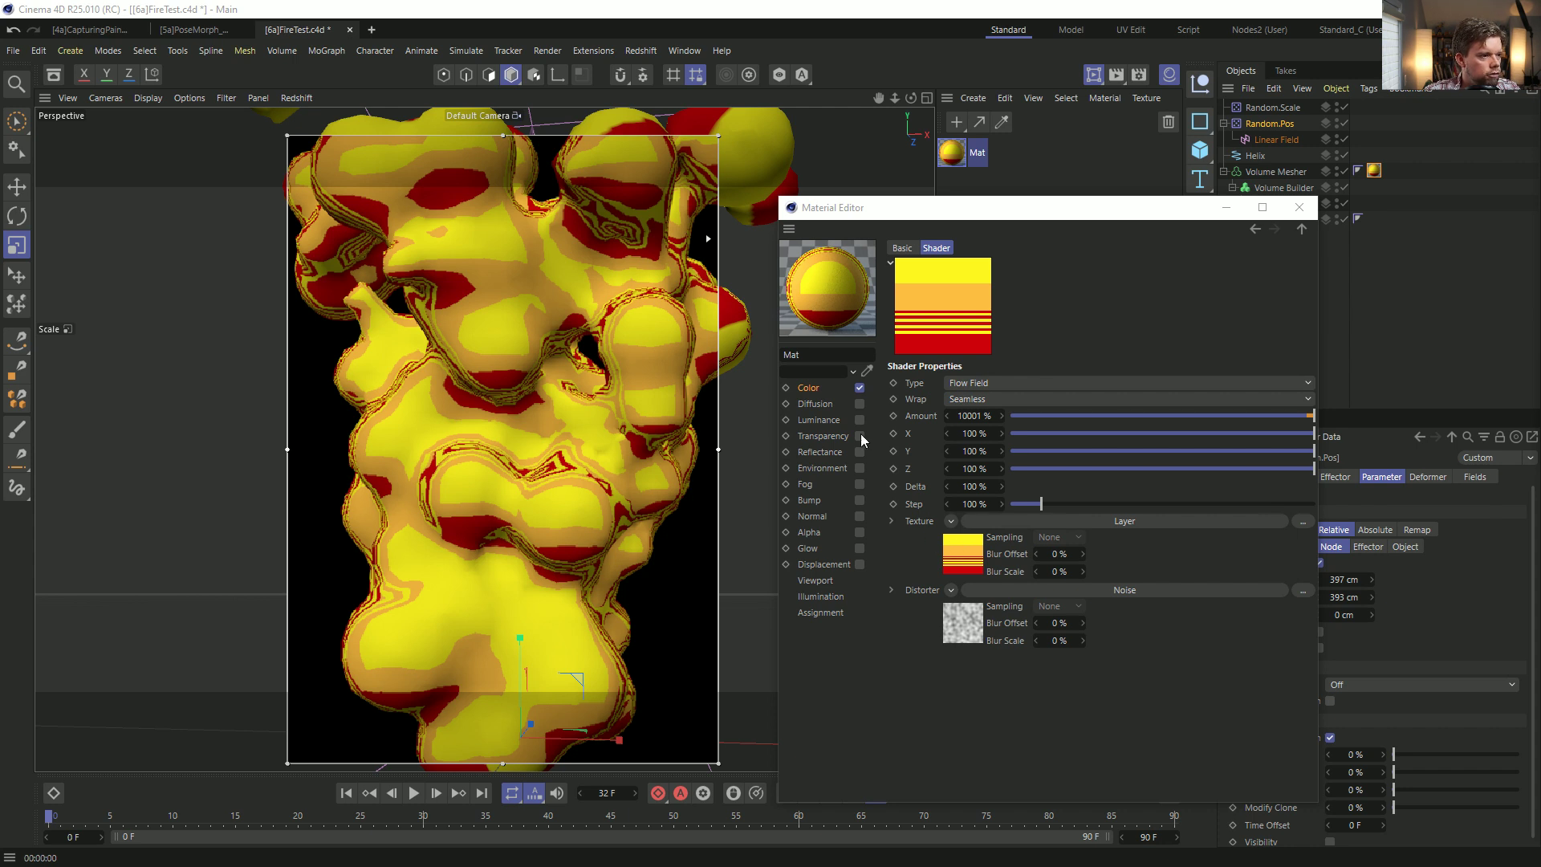
# Reopen the Distorter shader from the material's Color channel and save the scene.
pyautogui.click(810, 389)
pyautogui.click(992, 432)
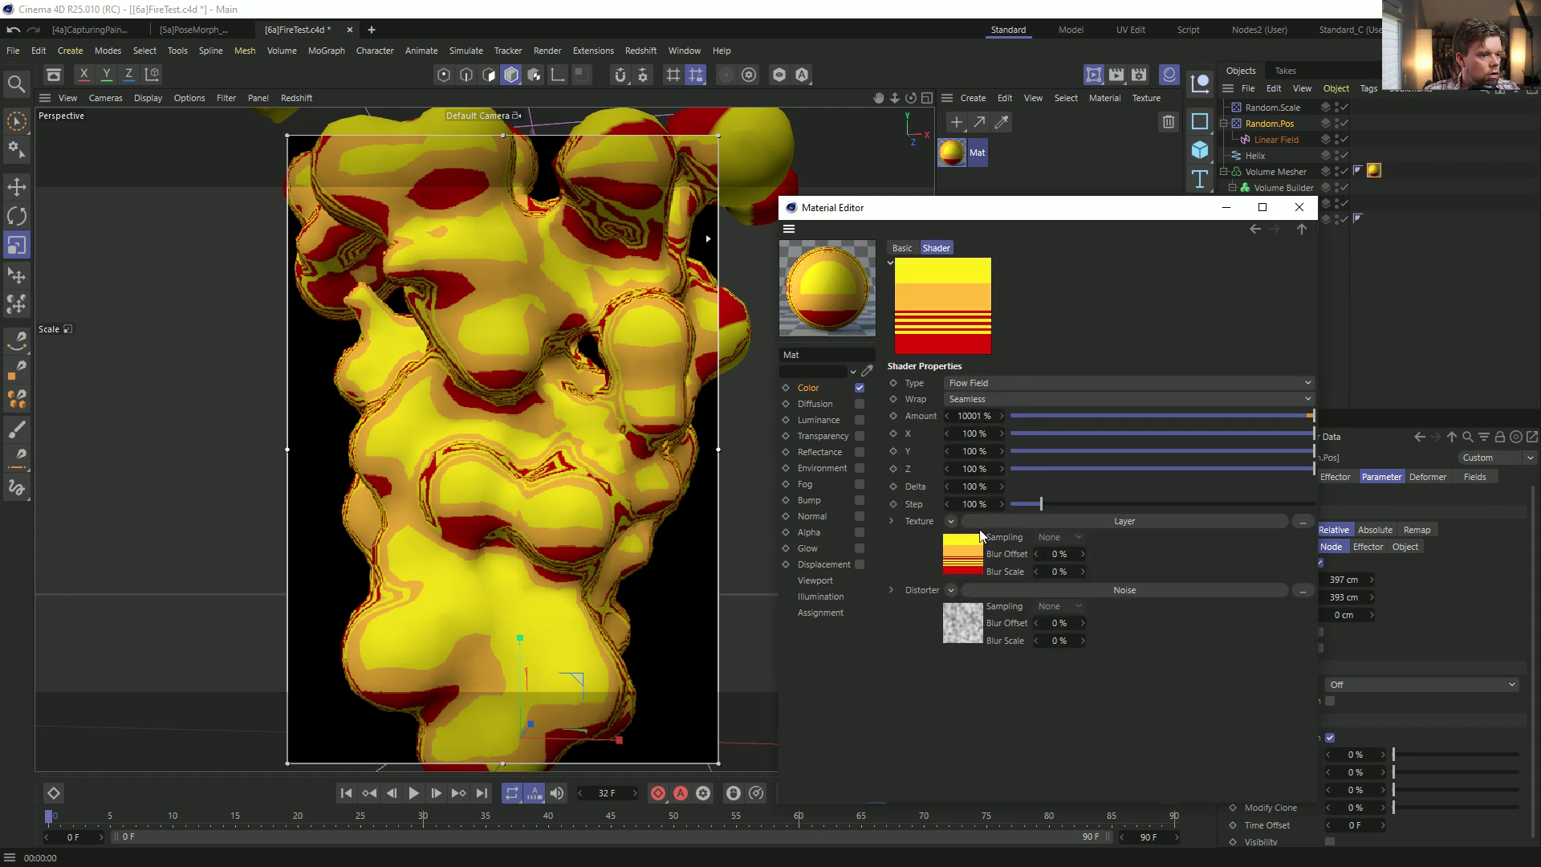
pyautogui.hotkey('ctrl', 's')
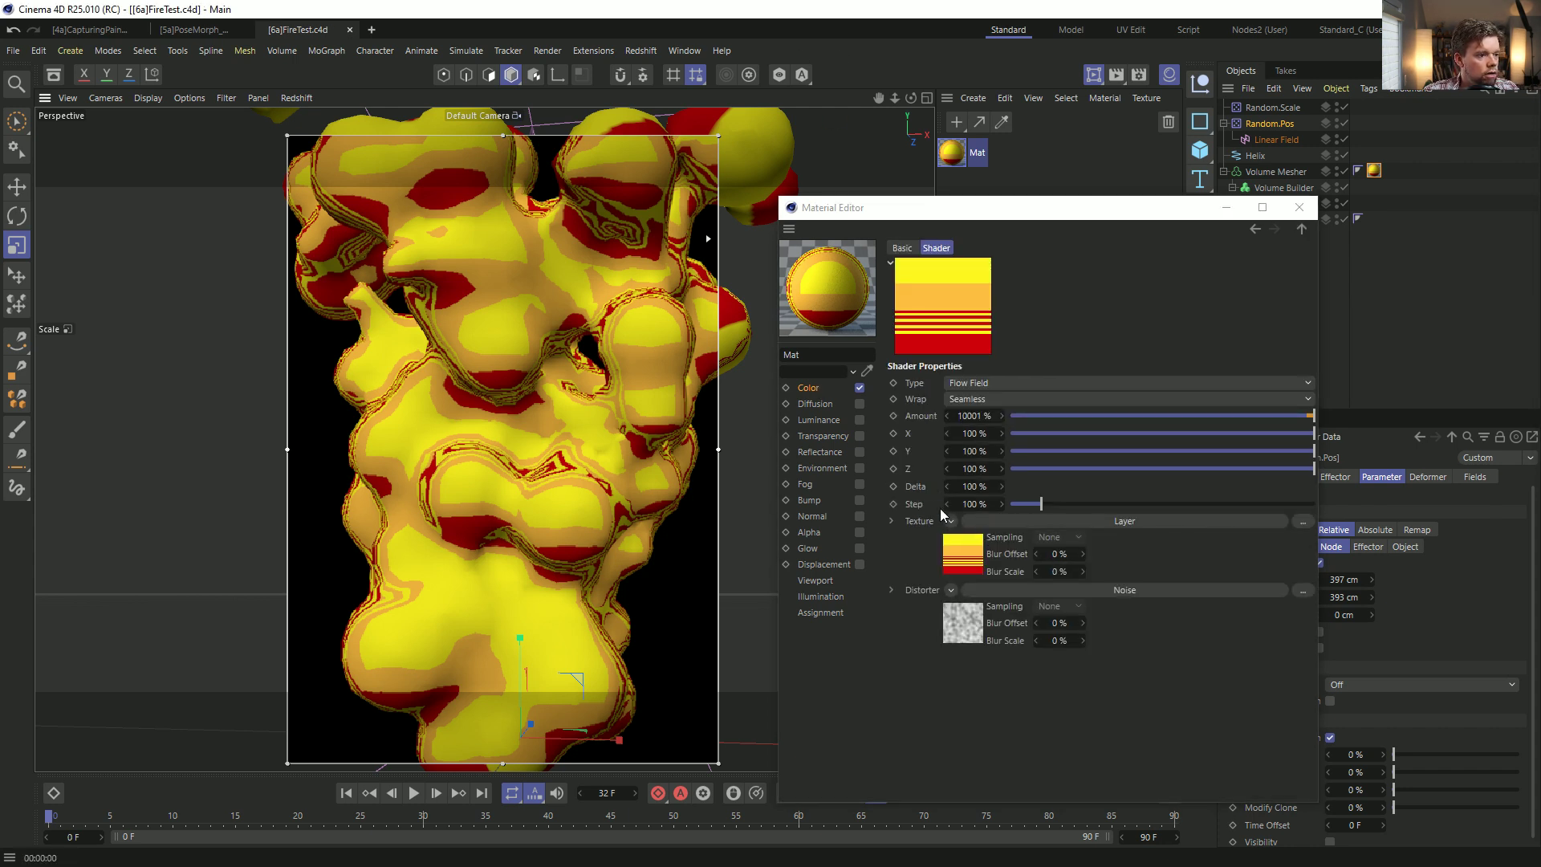
pyautogui.click(947, 526)
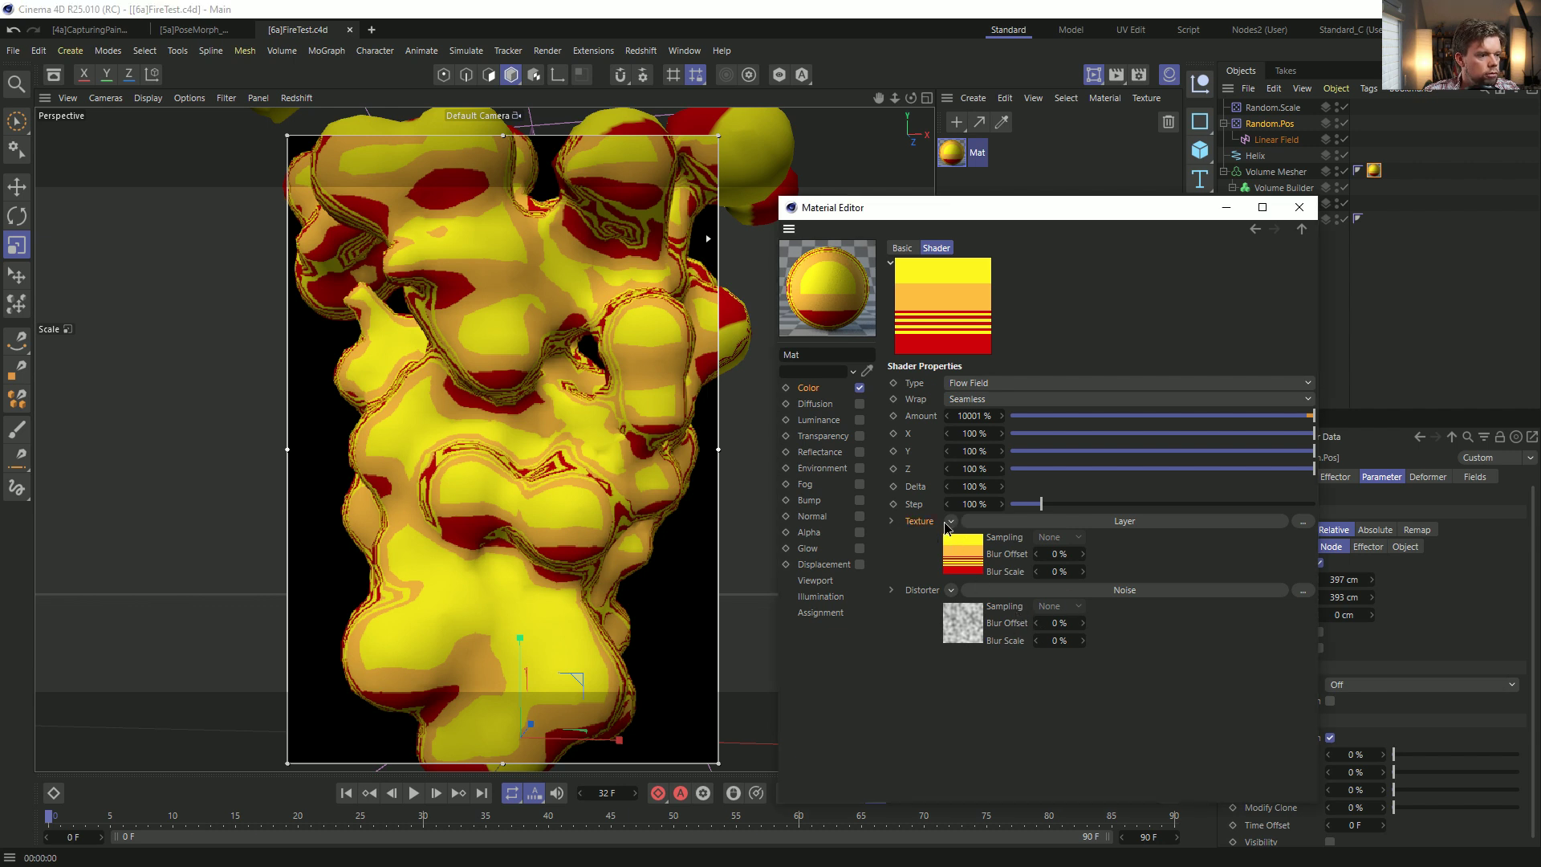
# Try a Lumas shader as the texture inside the Color channel's Distorter.
pyautogui.click(950, 522)
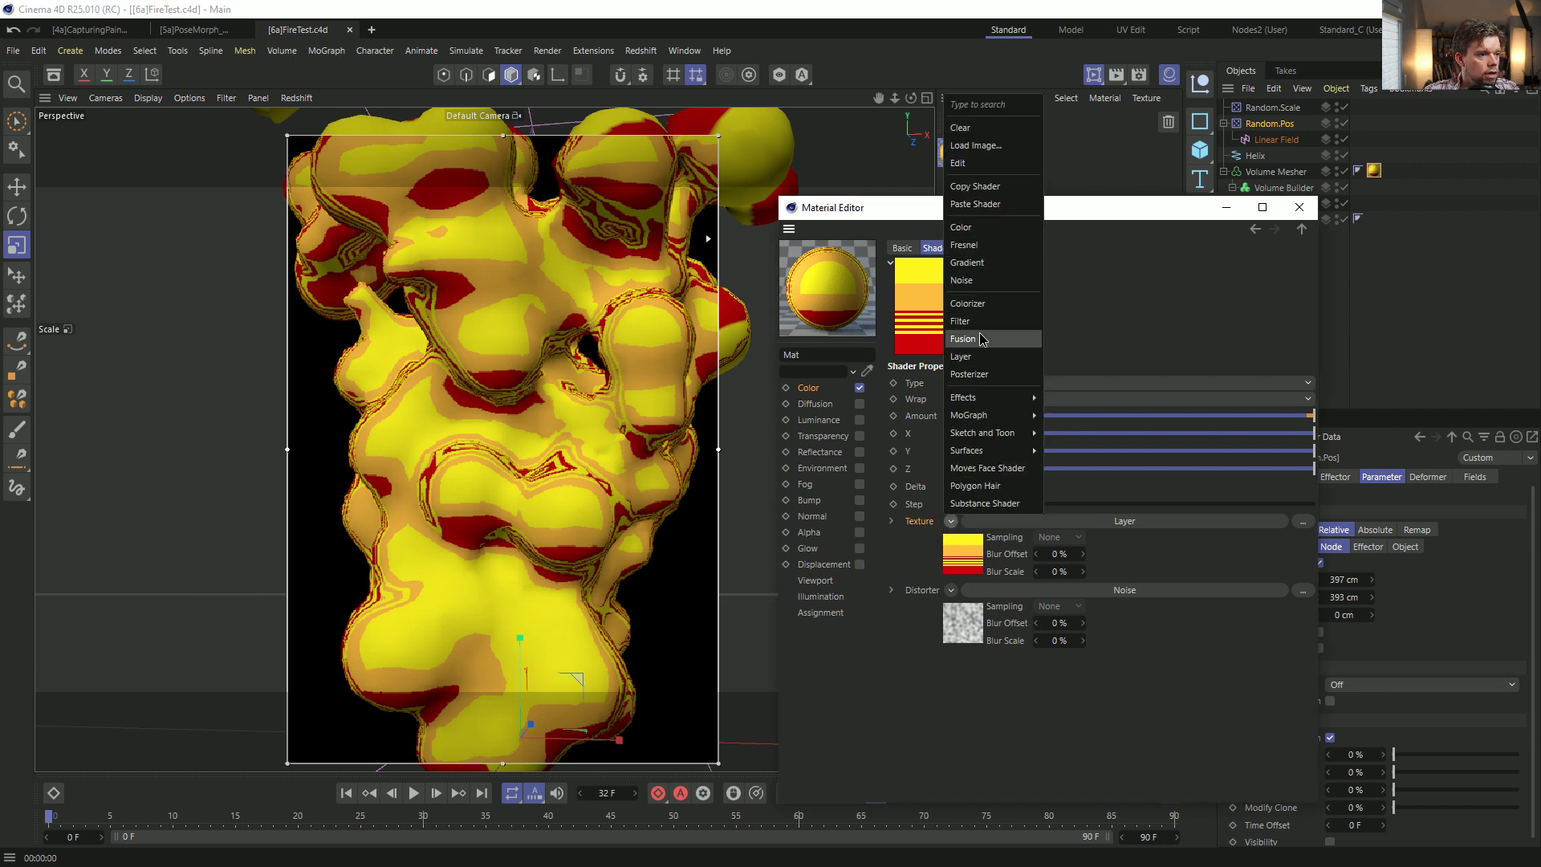
pyautogui.moveTo(994, 399)
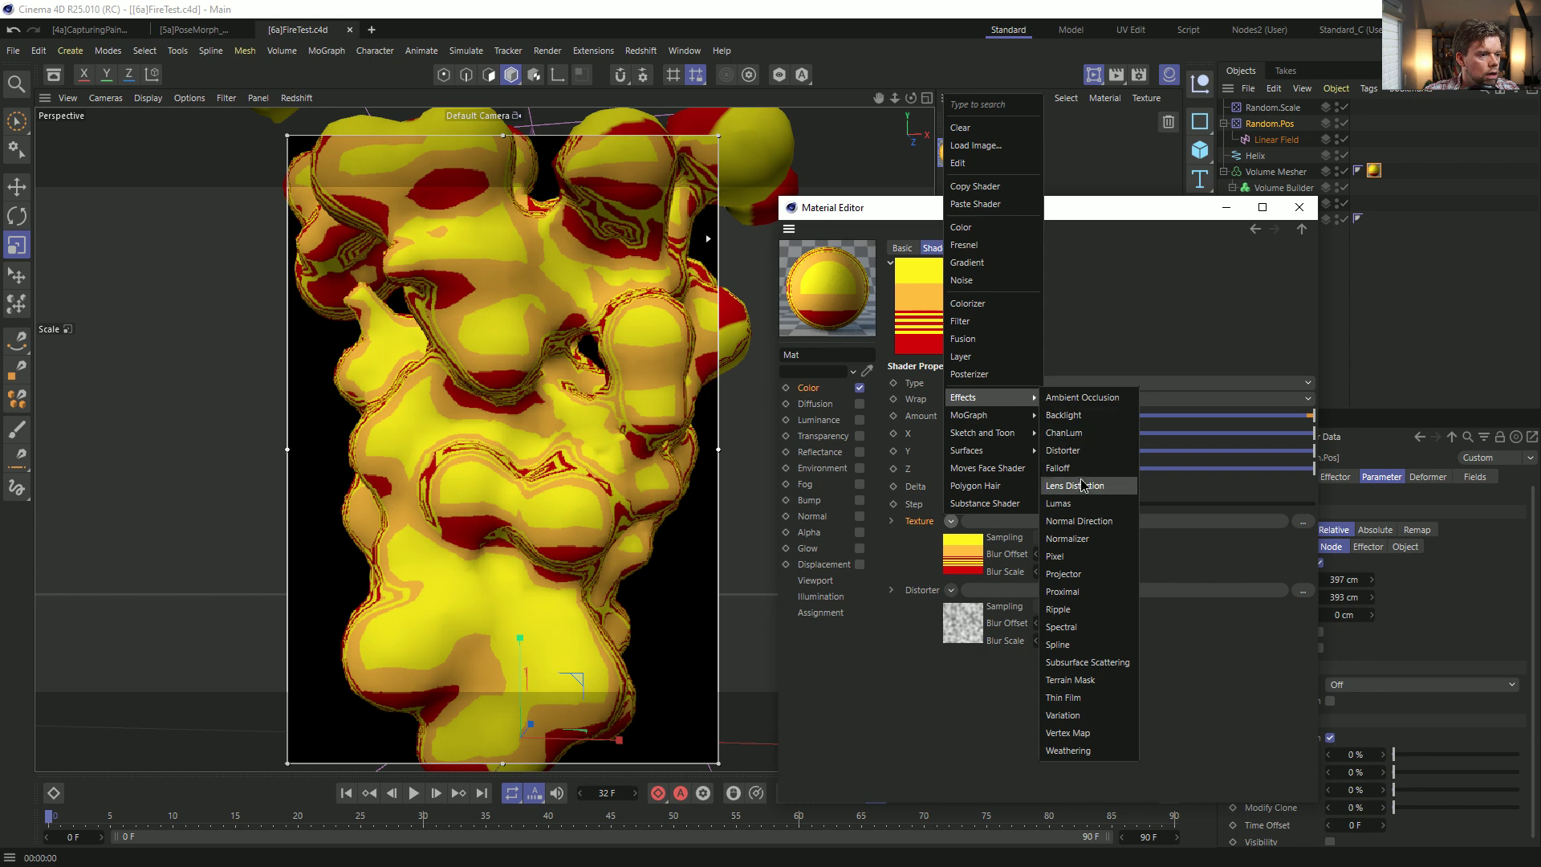
pyautogui.click(1058, 503)
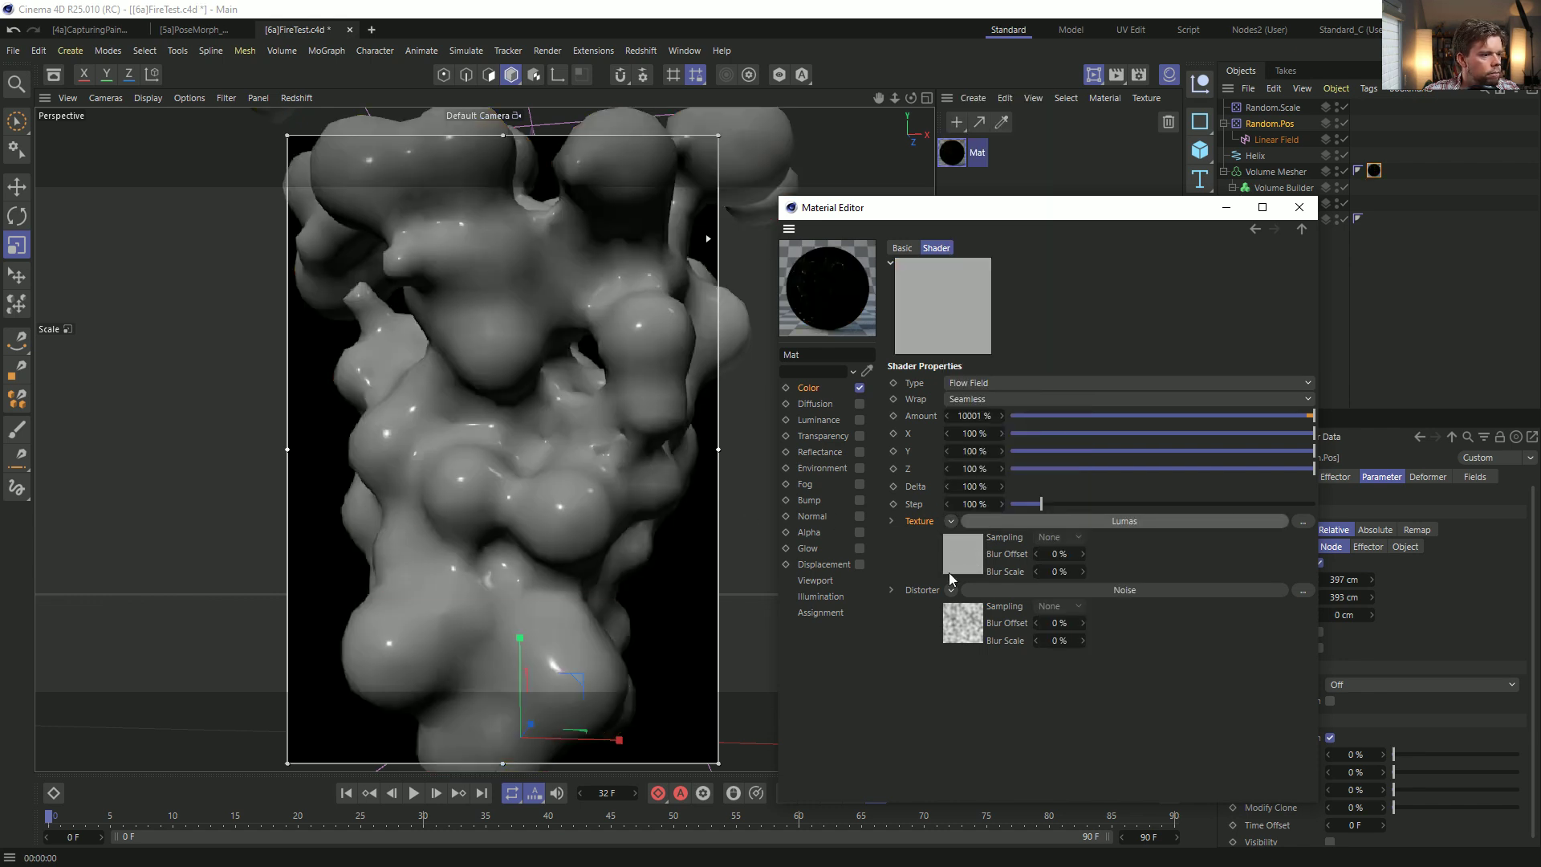
pyautogui.click(823, 389)
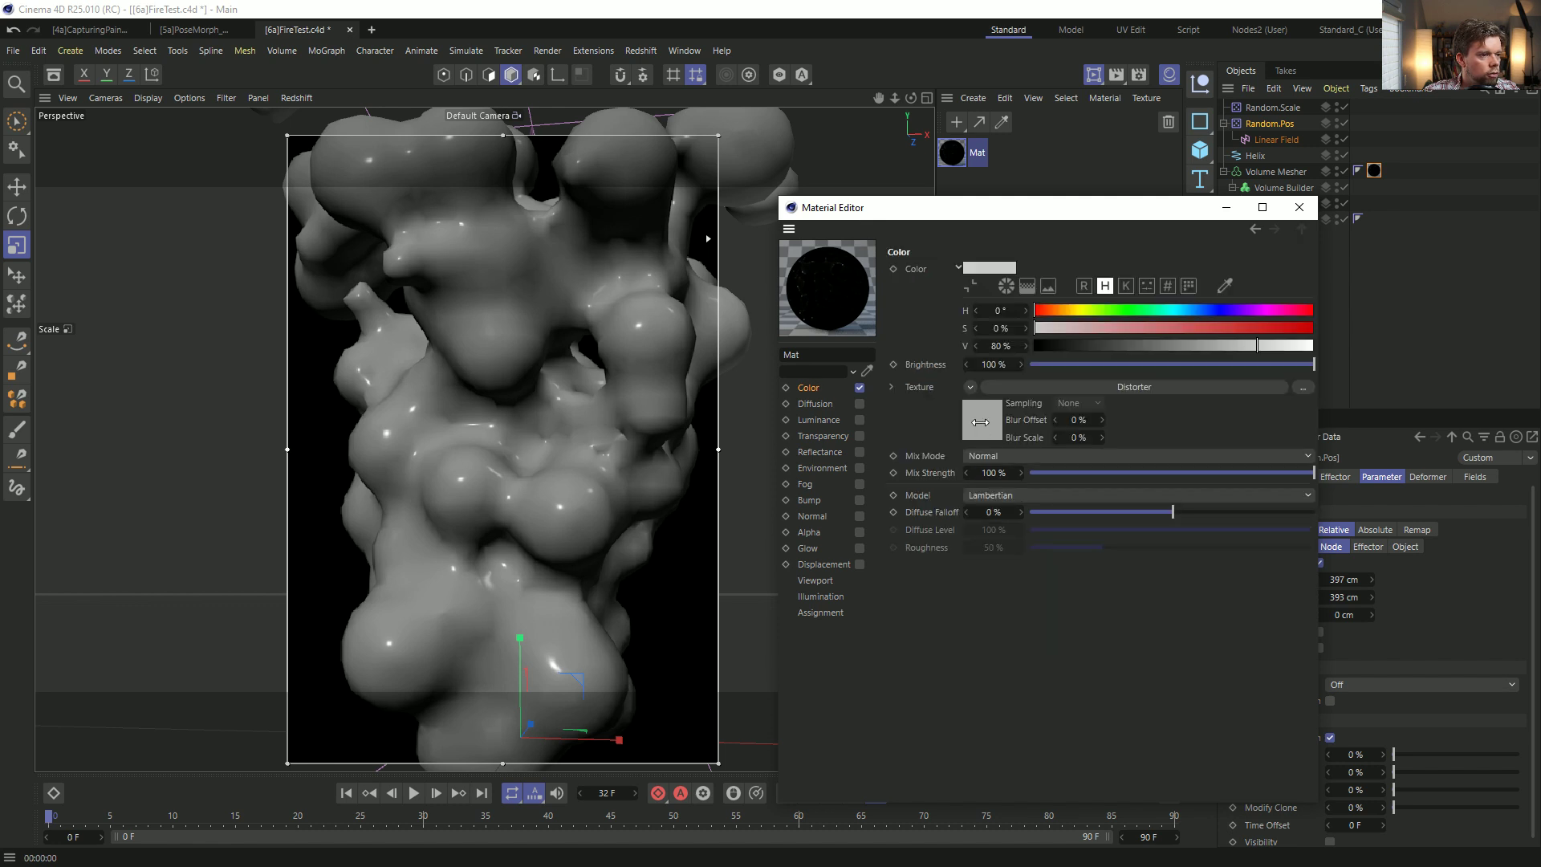
pyautogui.click(983, 430)
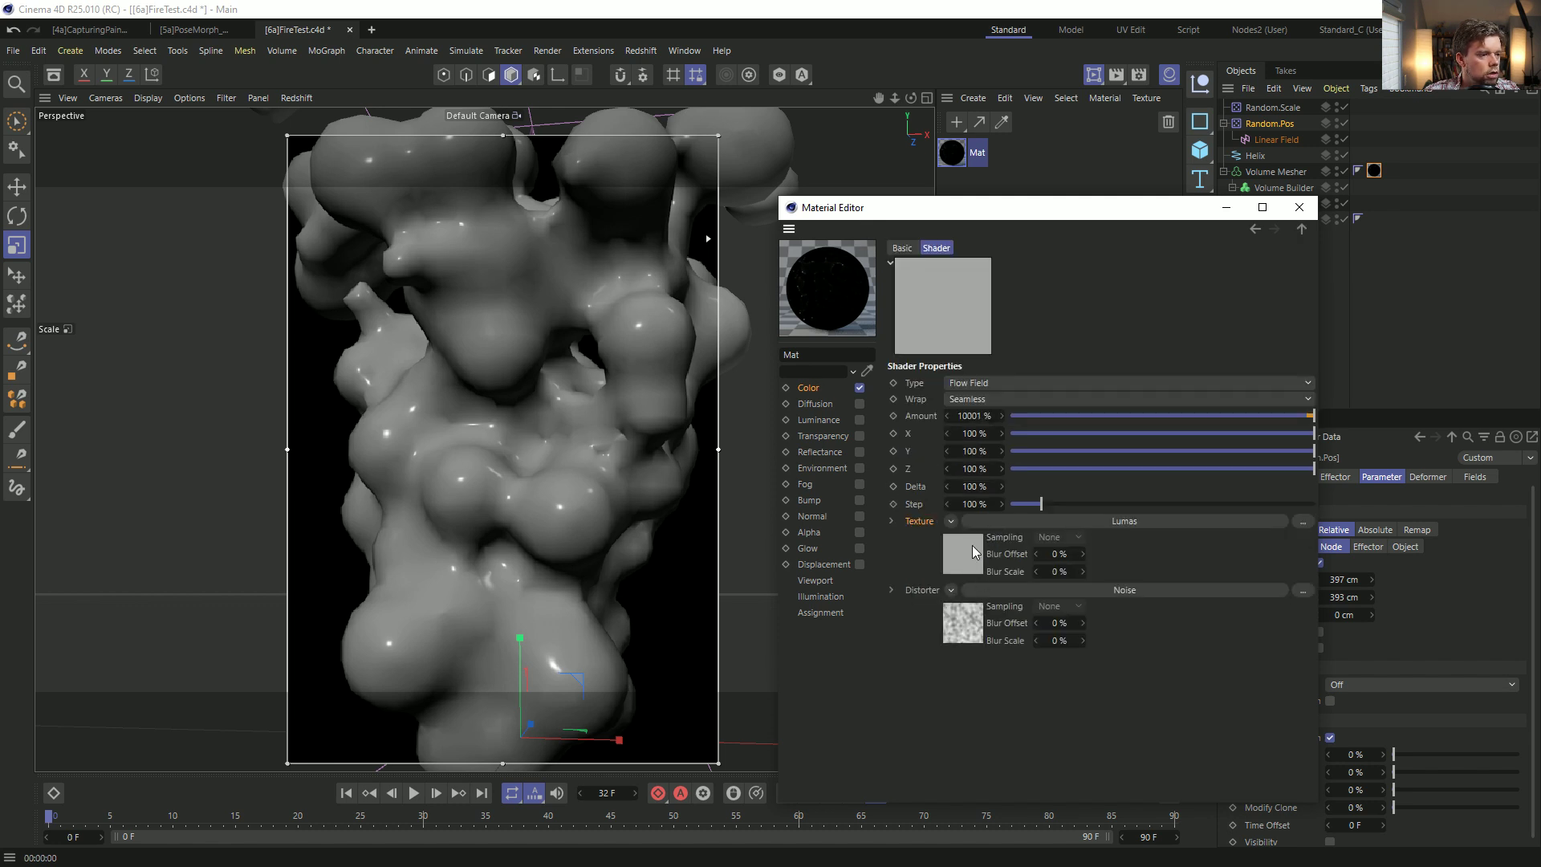
pyautogui.click(815, 388)
pyautogui.hotkey('ctrl', 'z')
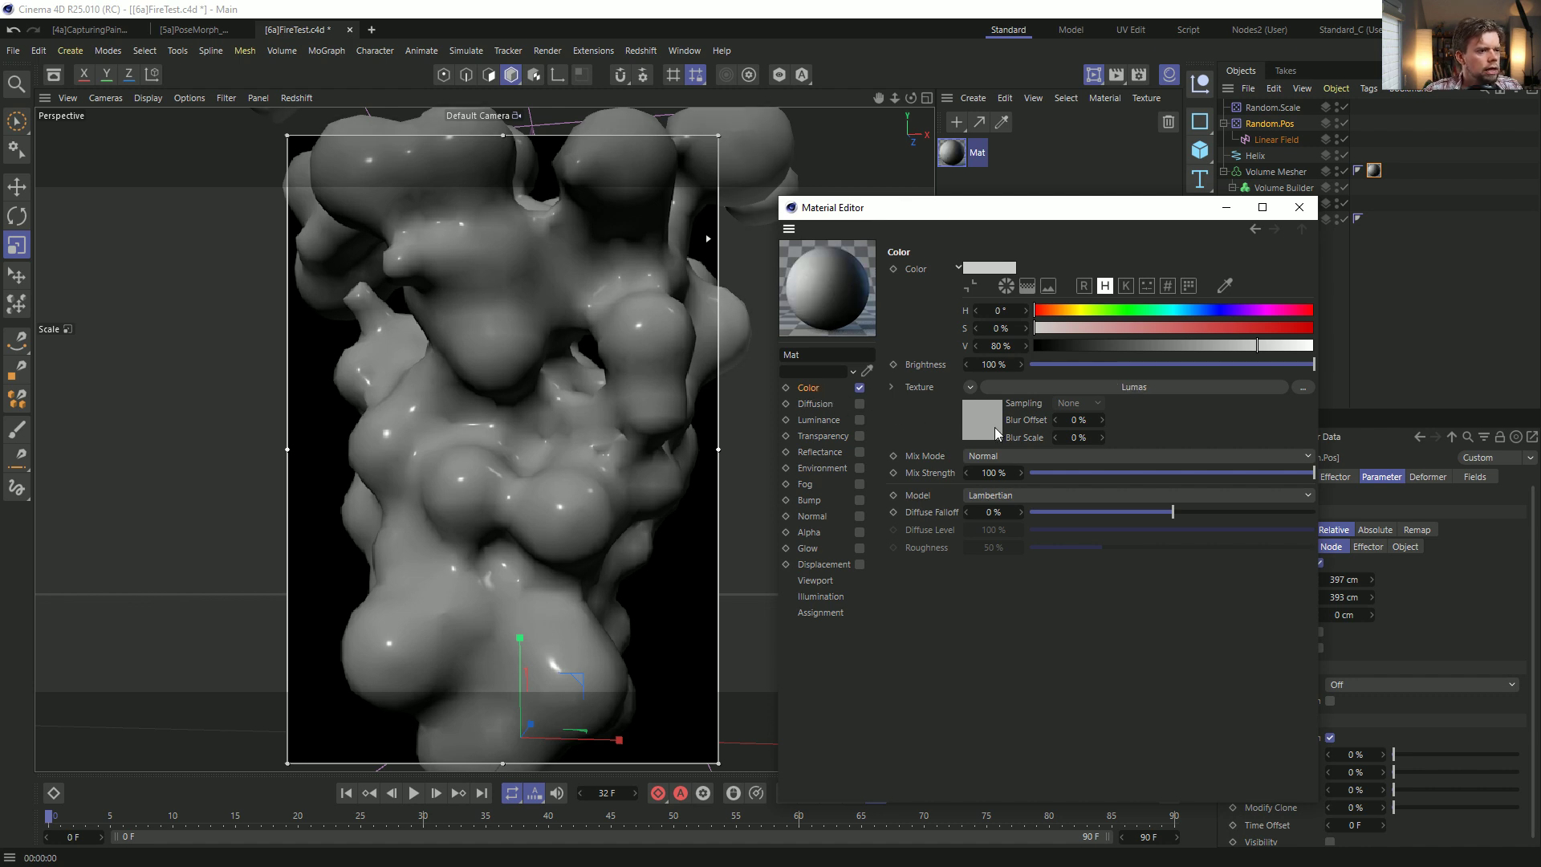
# Disable the material's Color channel and enable Luminance with a Lumas shader as its texture.
pyautogui.click(817, 421)
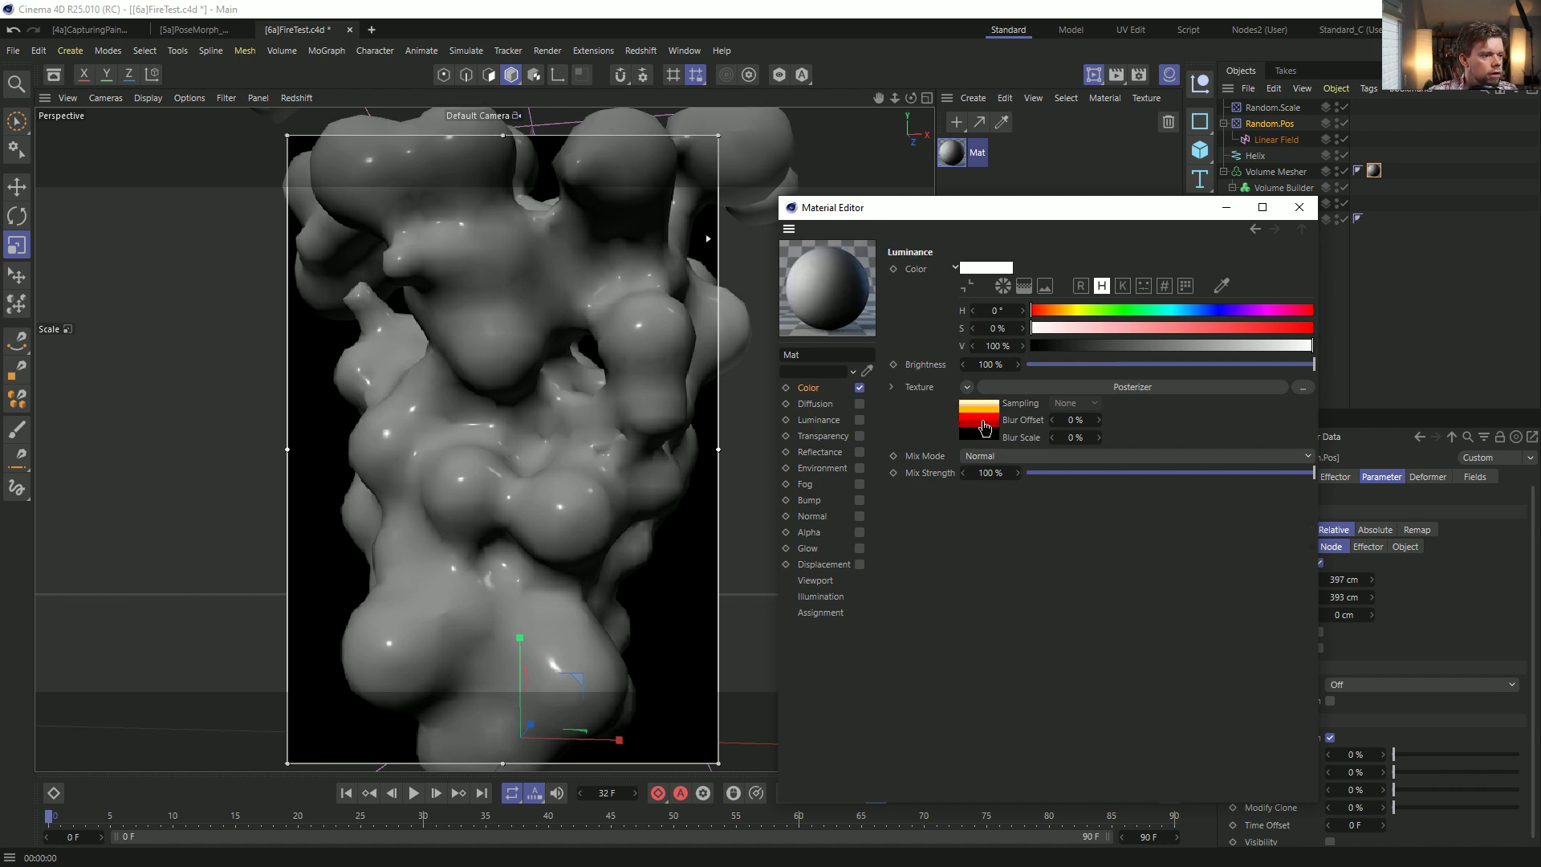
pyautogui.click(860, 420)
pyautogui.click(860, 387)
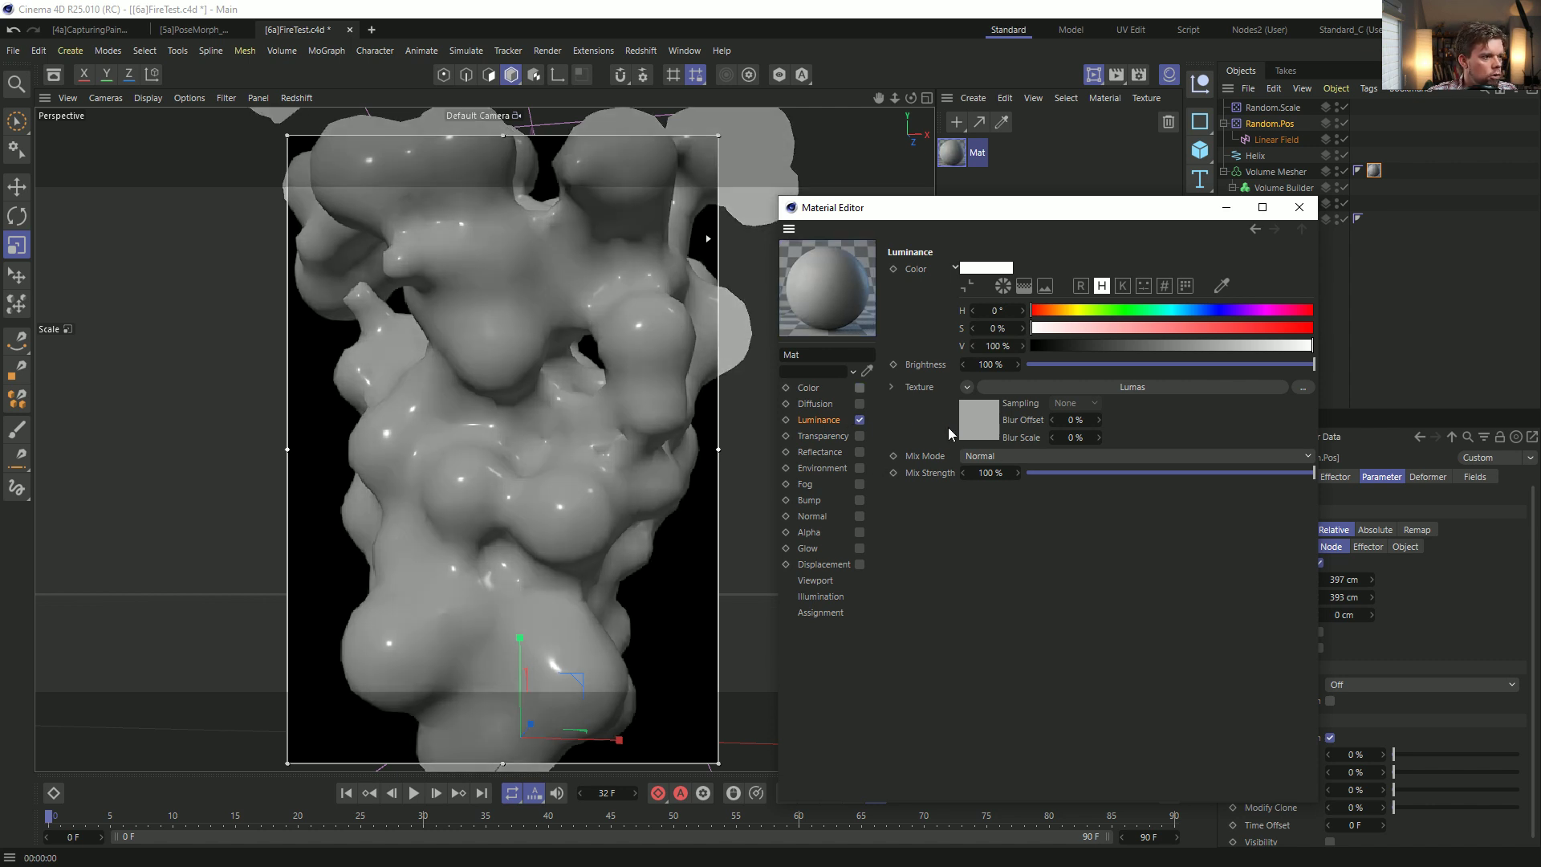
# Set the Lumas shader's color to white and its illumination to 100%.
pyautogui.click(977, 427)
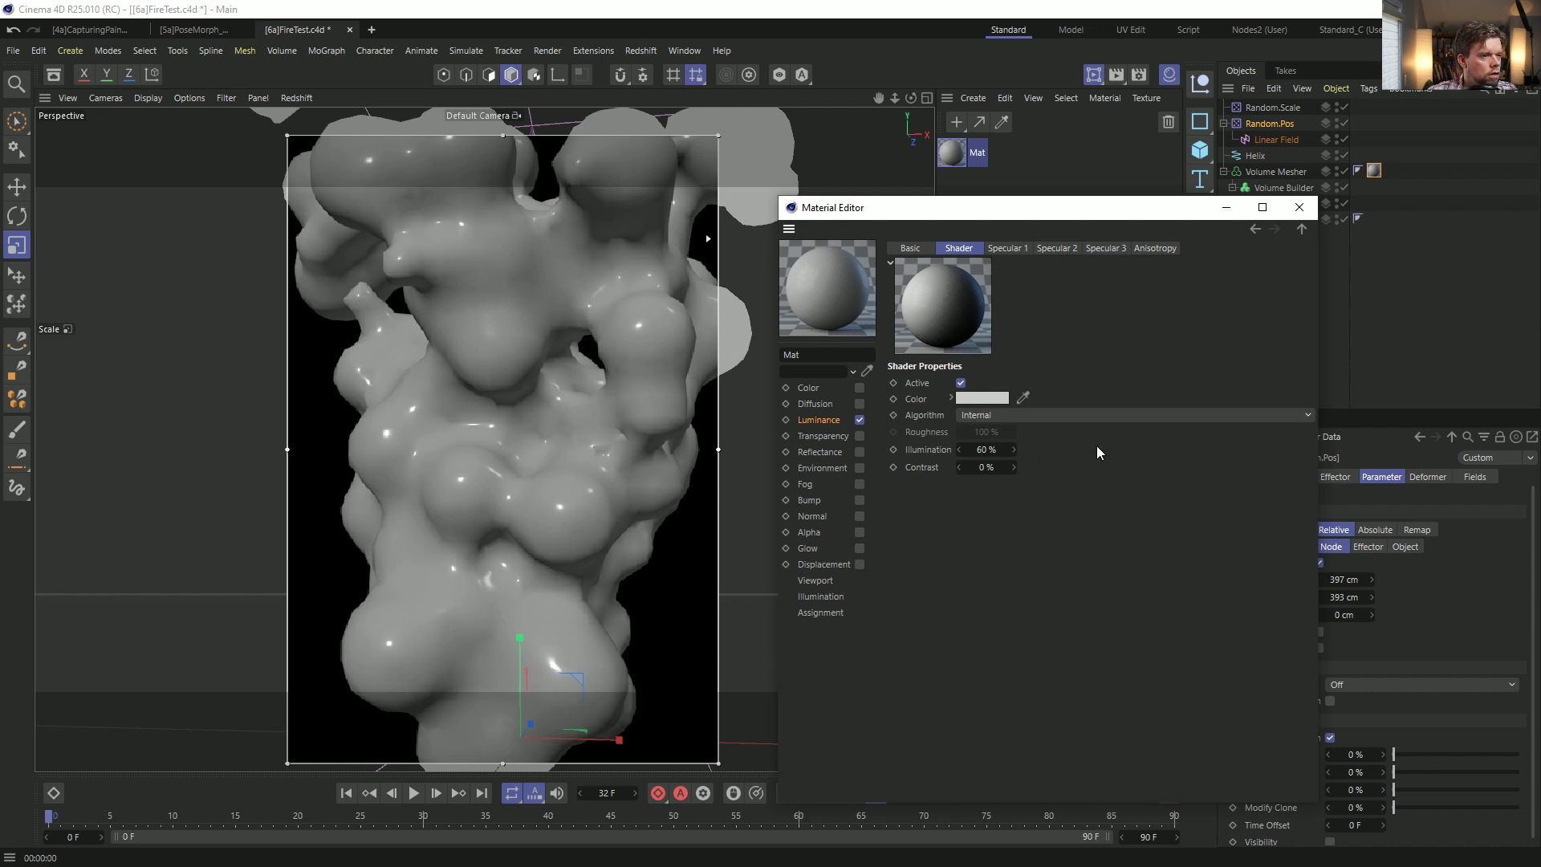
pyautogui.click(986, 398)
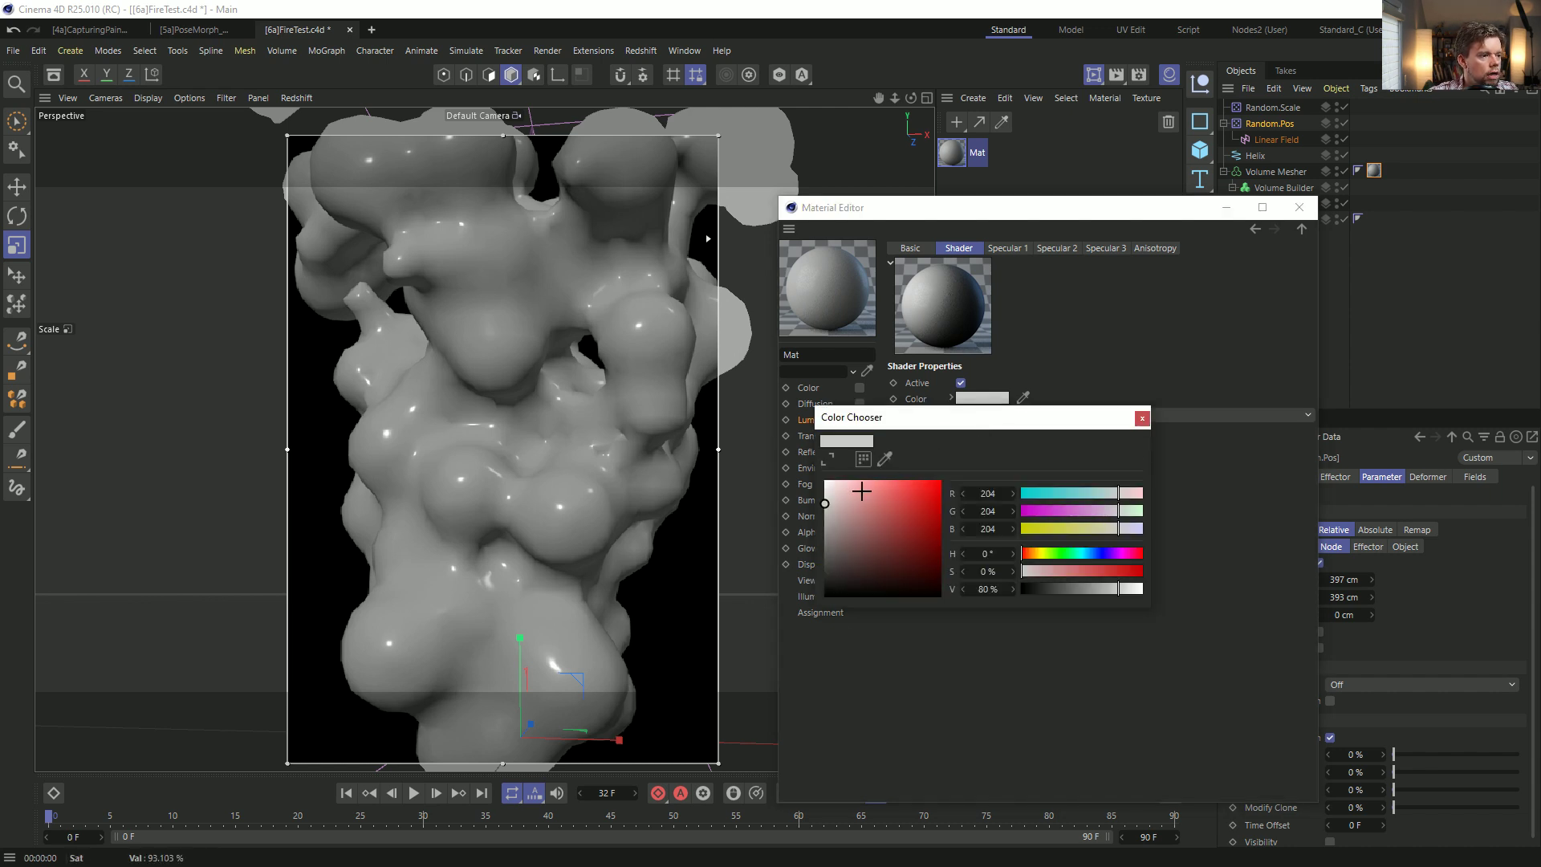
pyautogui.click(1142, 419)
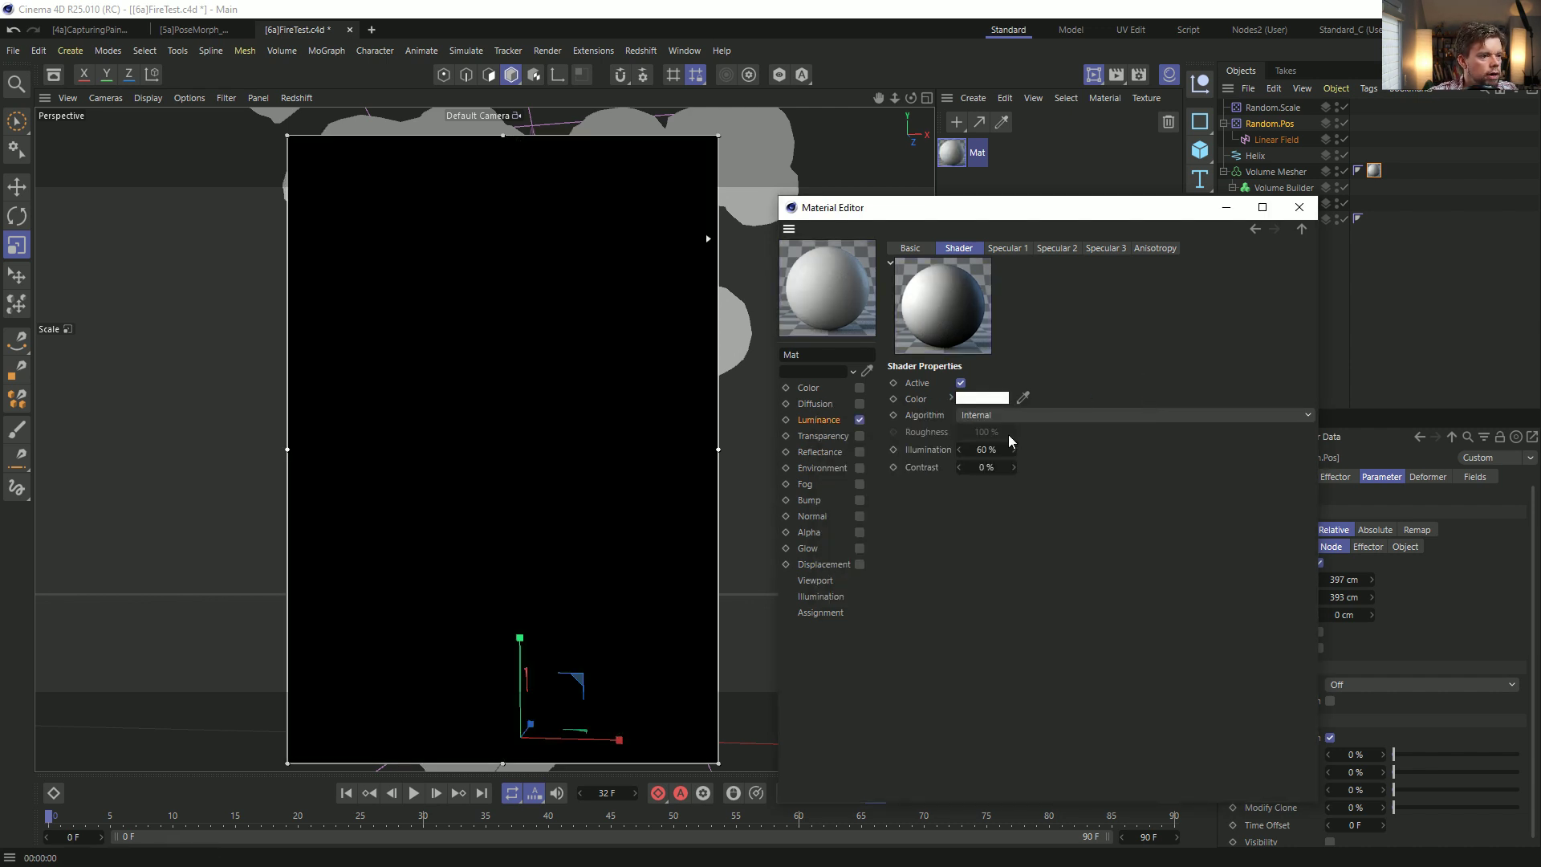
pyautogui.click(991, 449)
pyautogui.write('100')
pyautogui.press('Return')
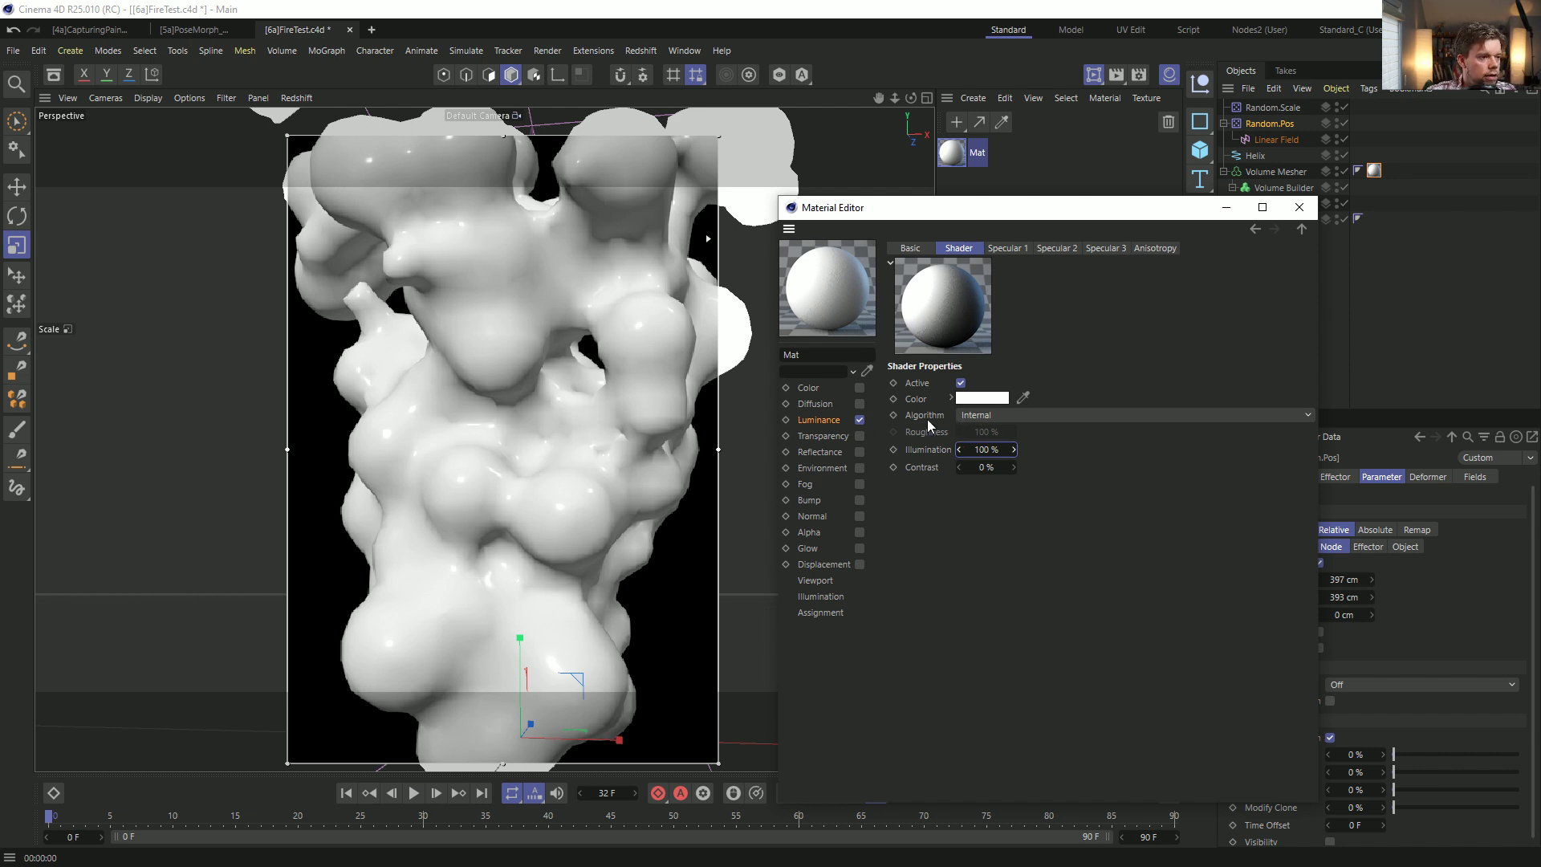
# Try the Oren Nayar algorithm on the Lumas shader and return it to Internal.
pyautogui.click(994, 418)
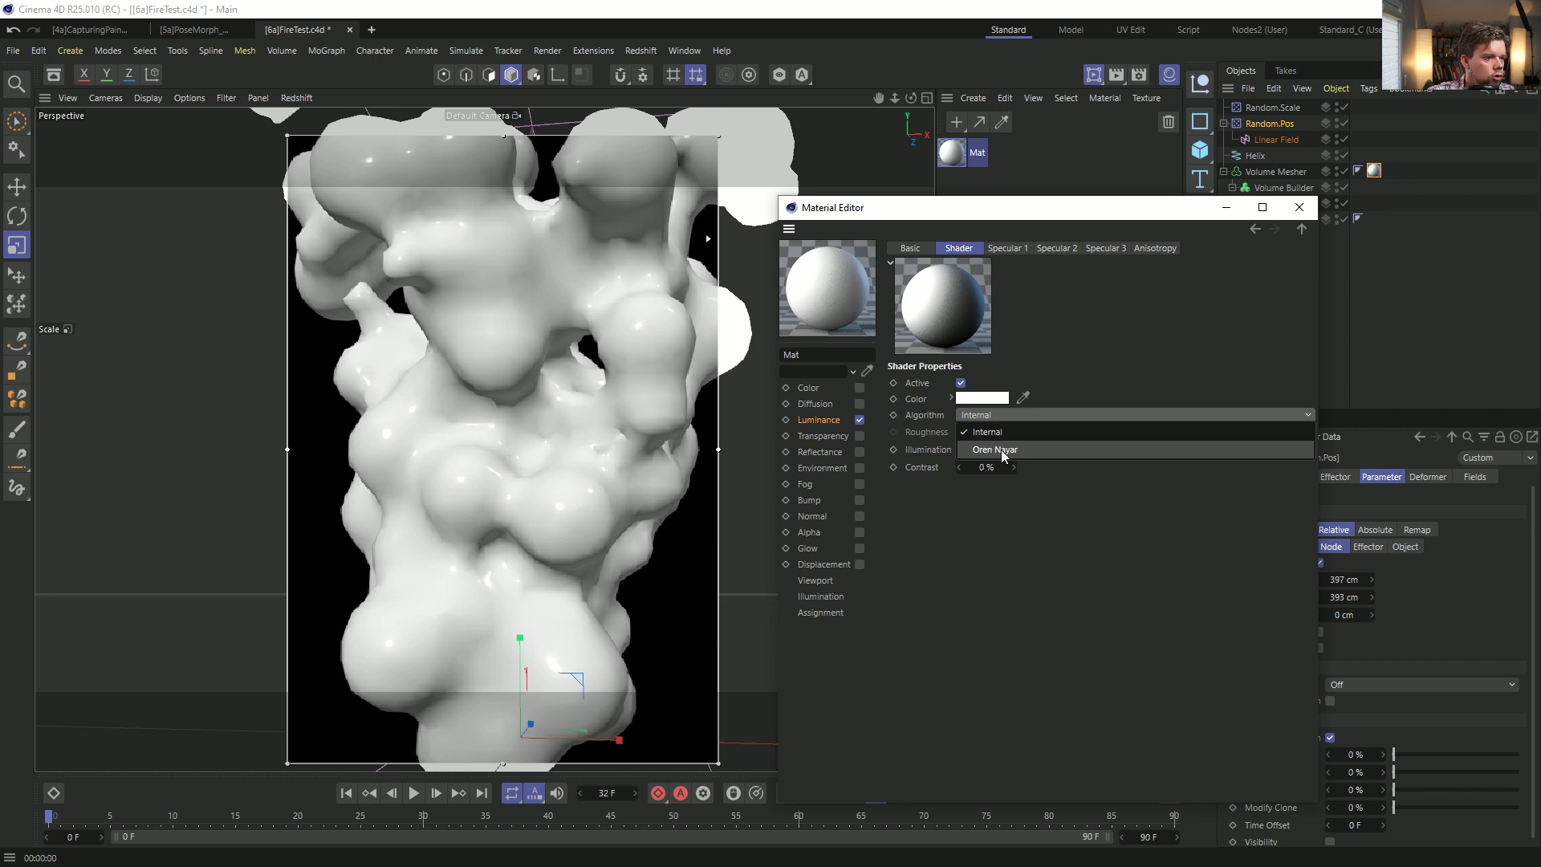
pyautogui.click(1002, 451)
pyautogui.click(1052, 417)
pyautogui.click(1048, 434)
# Deactivate Specular 1, Specular 2 and Specular 3 in the Lumas shader.
pyautogui.click(1013, 250)
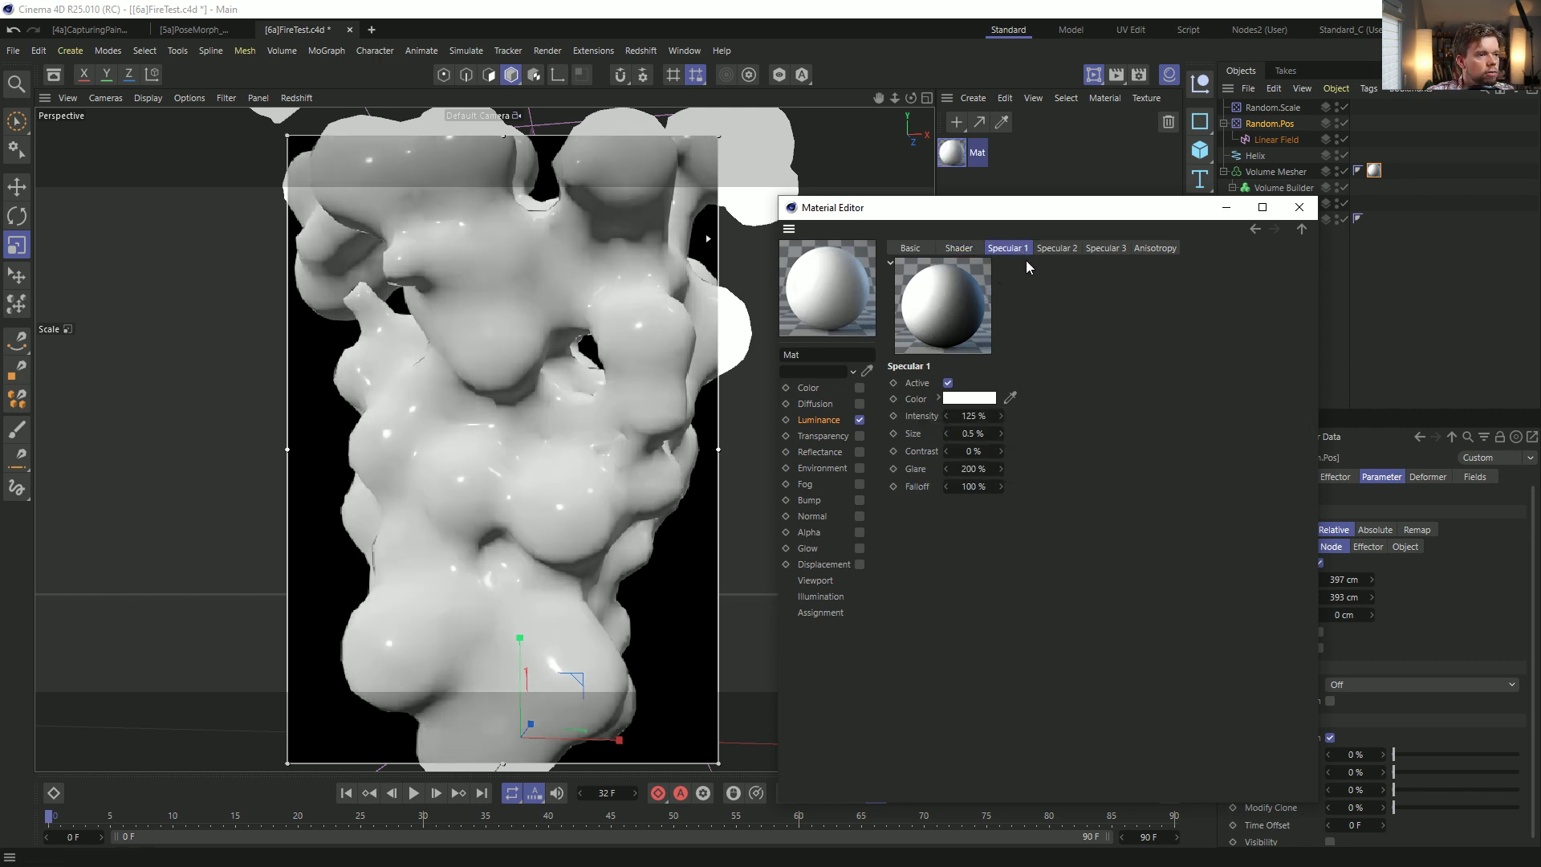
pyautogui.click(948, 383)
pyautogui.click(1057, 248)
pyautogui.click(948, 383)
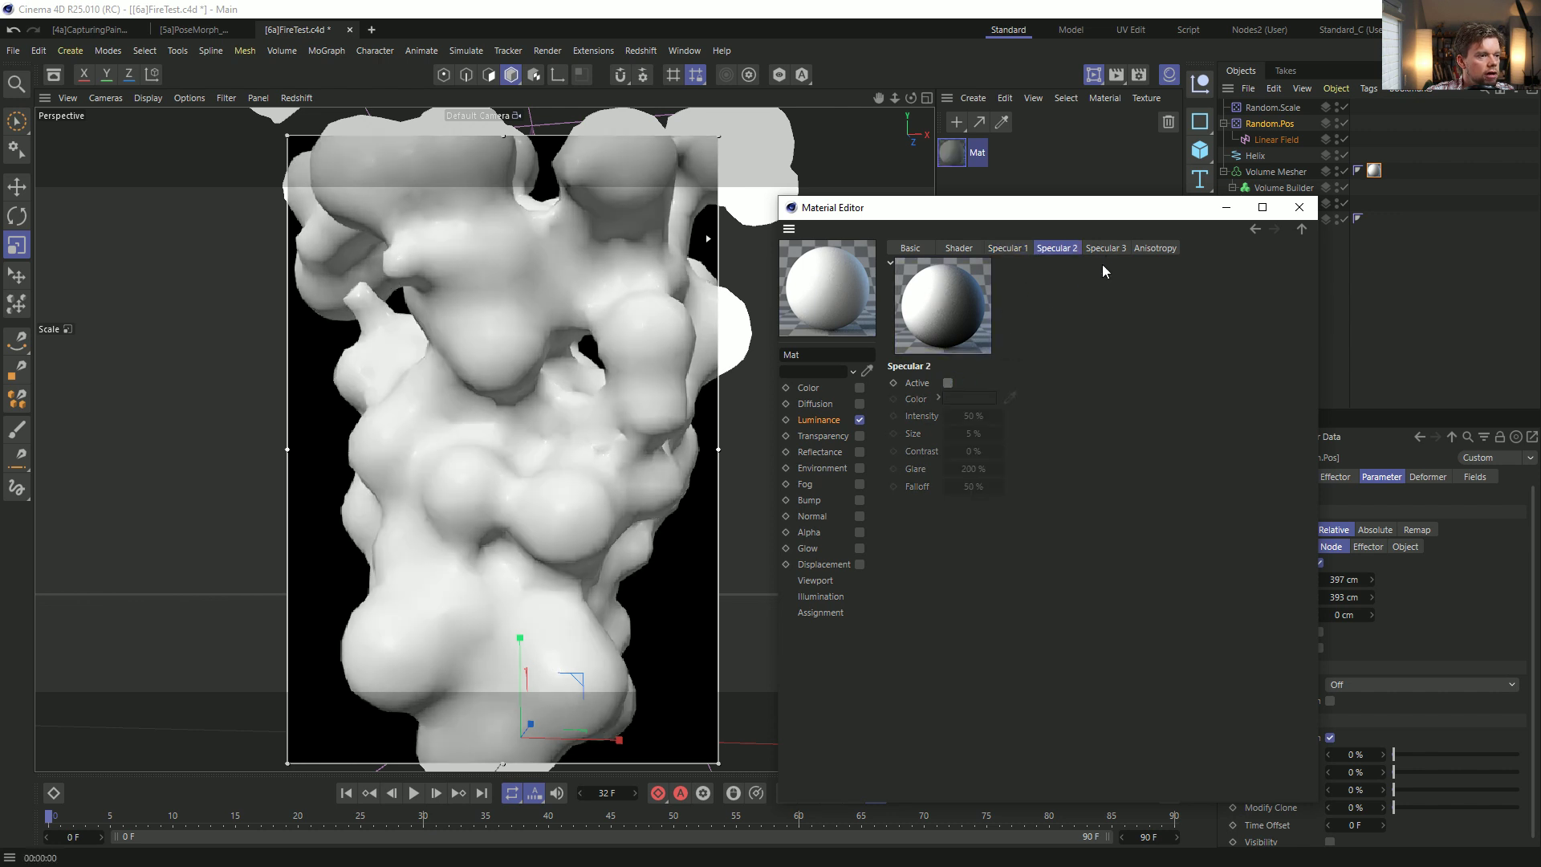
pyautogui.click(1106, 248)
pyautogui.click(949, 383)
pyautogui.click(963, 249)
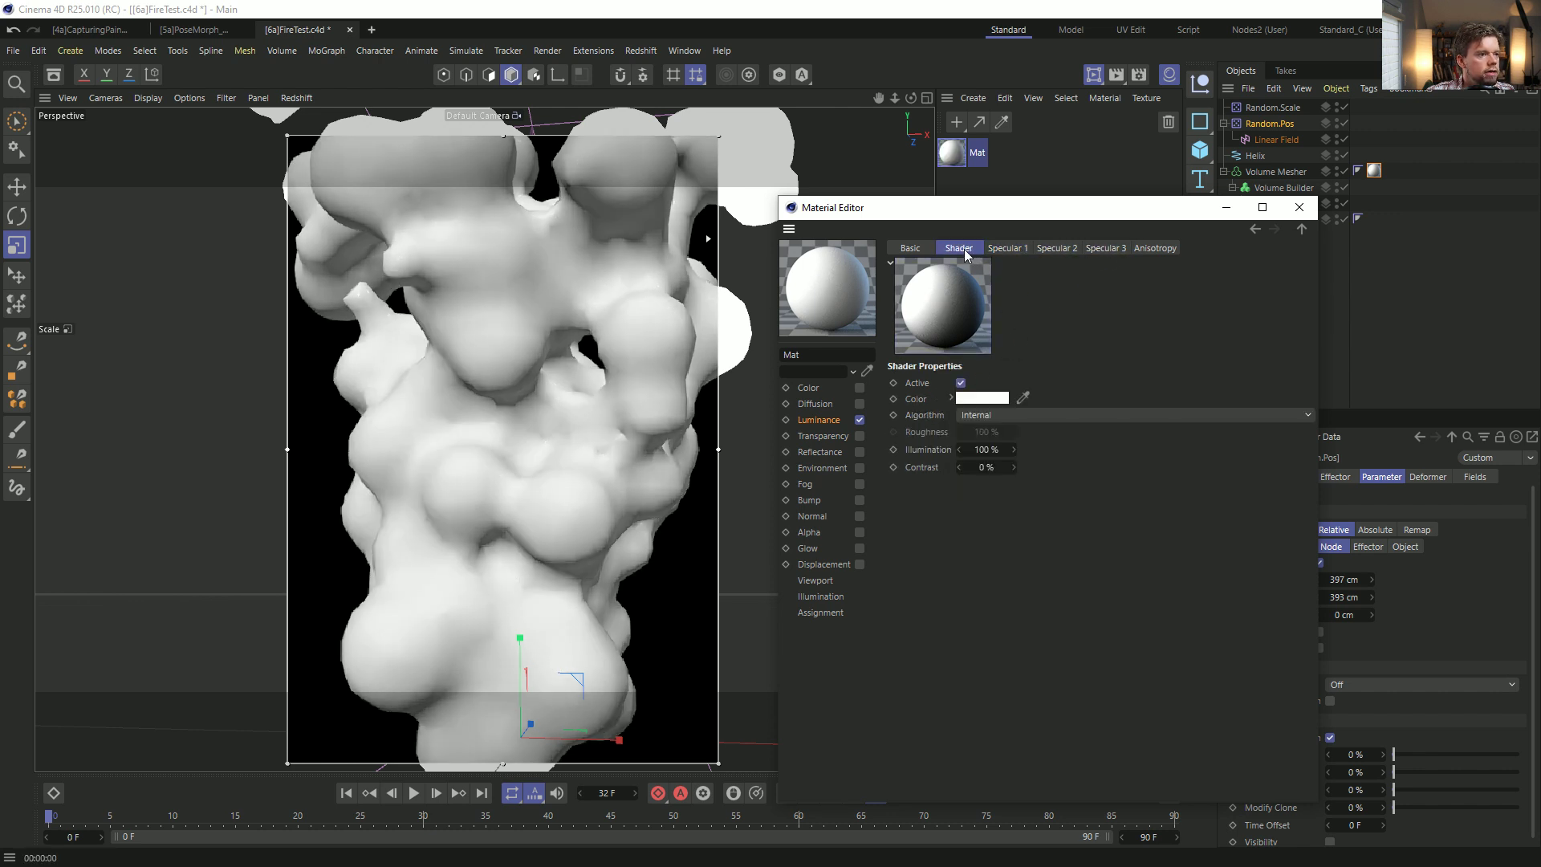
# Wrap the Luminance channel's Lumas texture in a Posterizer shader and check its settings.
pyautogui.click(859, 419)
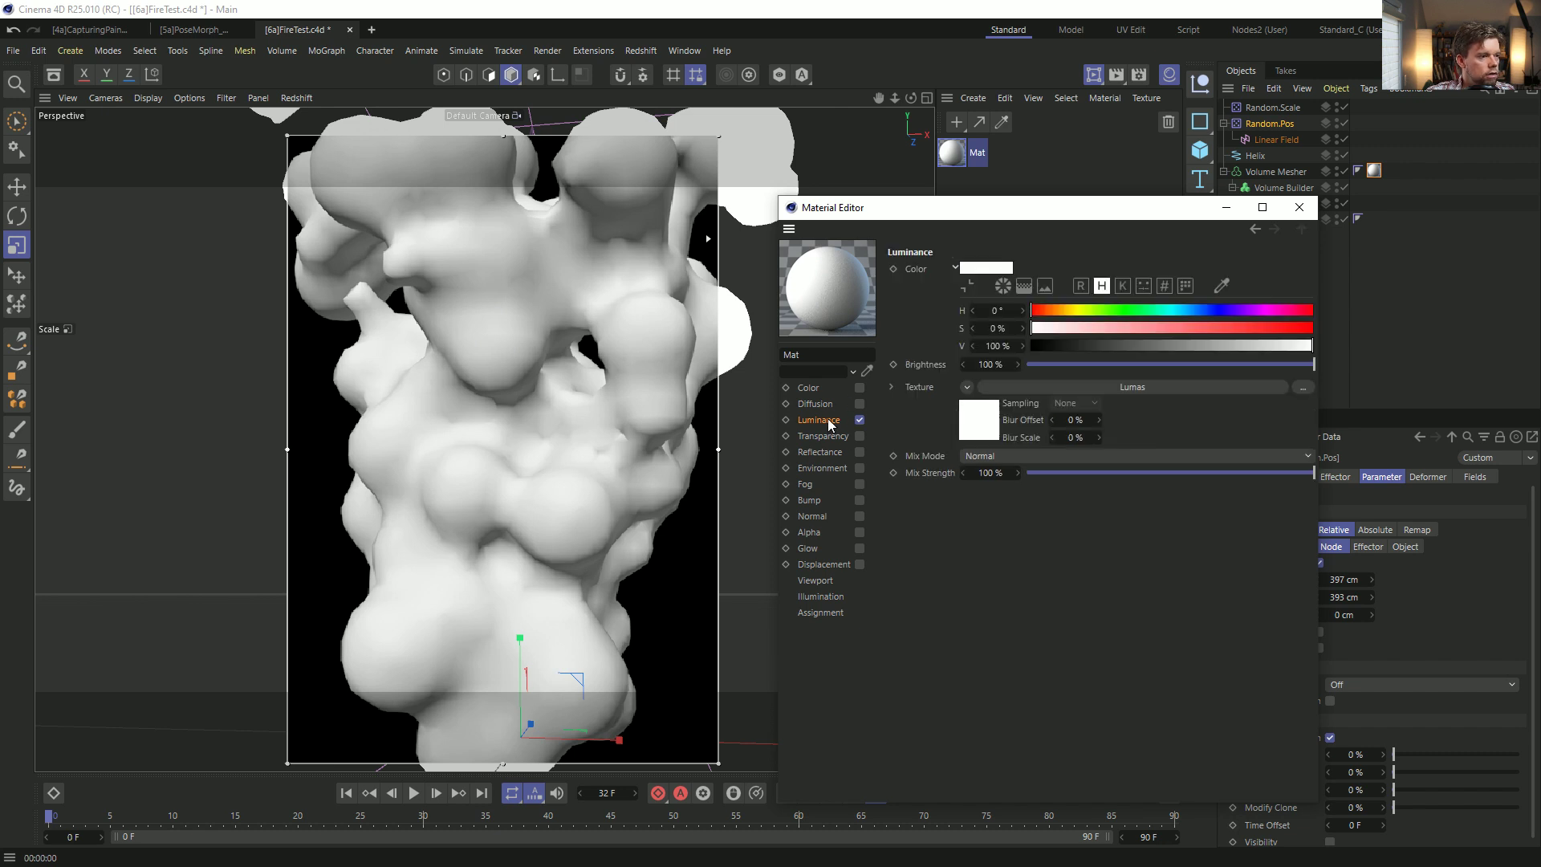
pyautogui.click(967, 386)
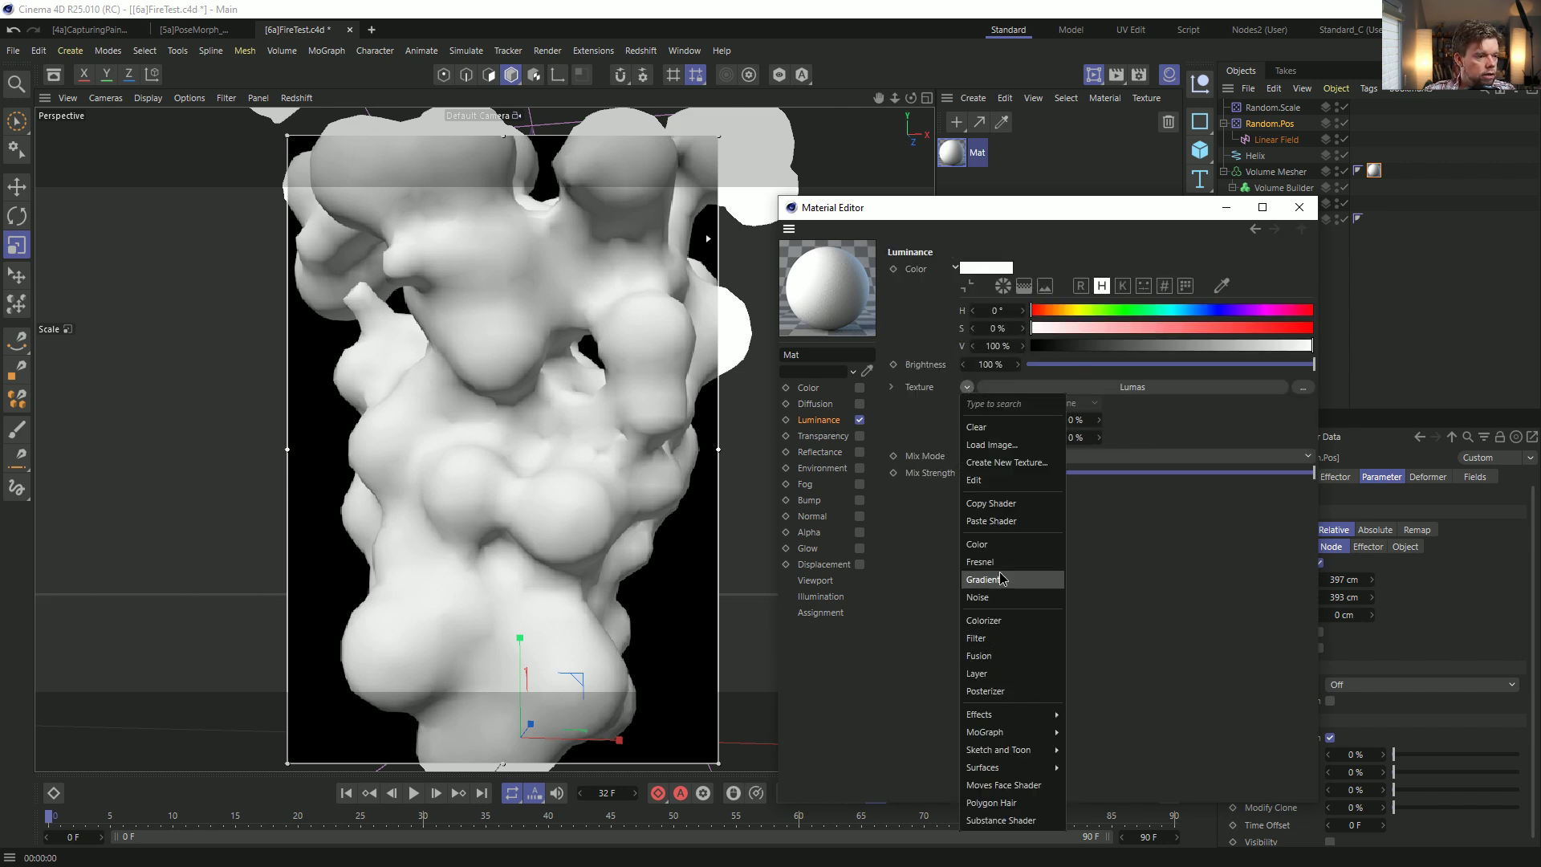
pyautogui.moveTo(987, 722)
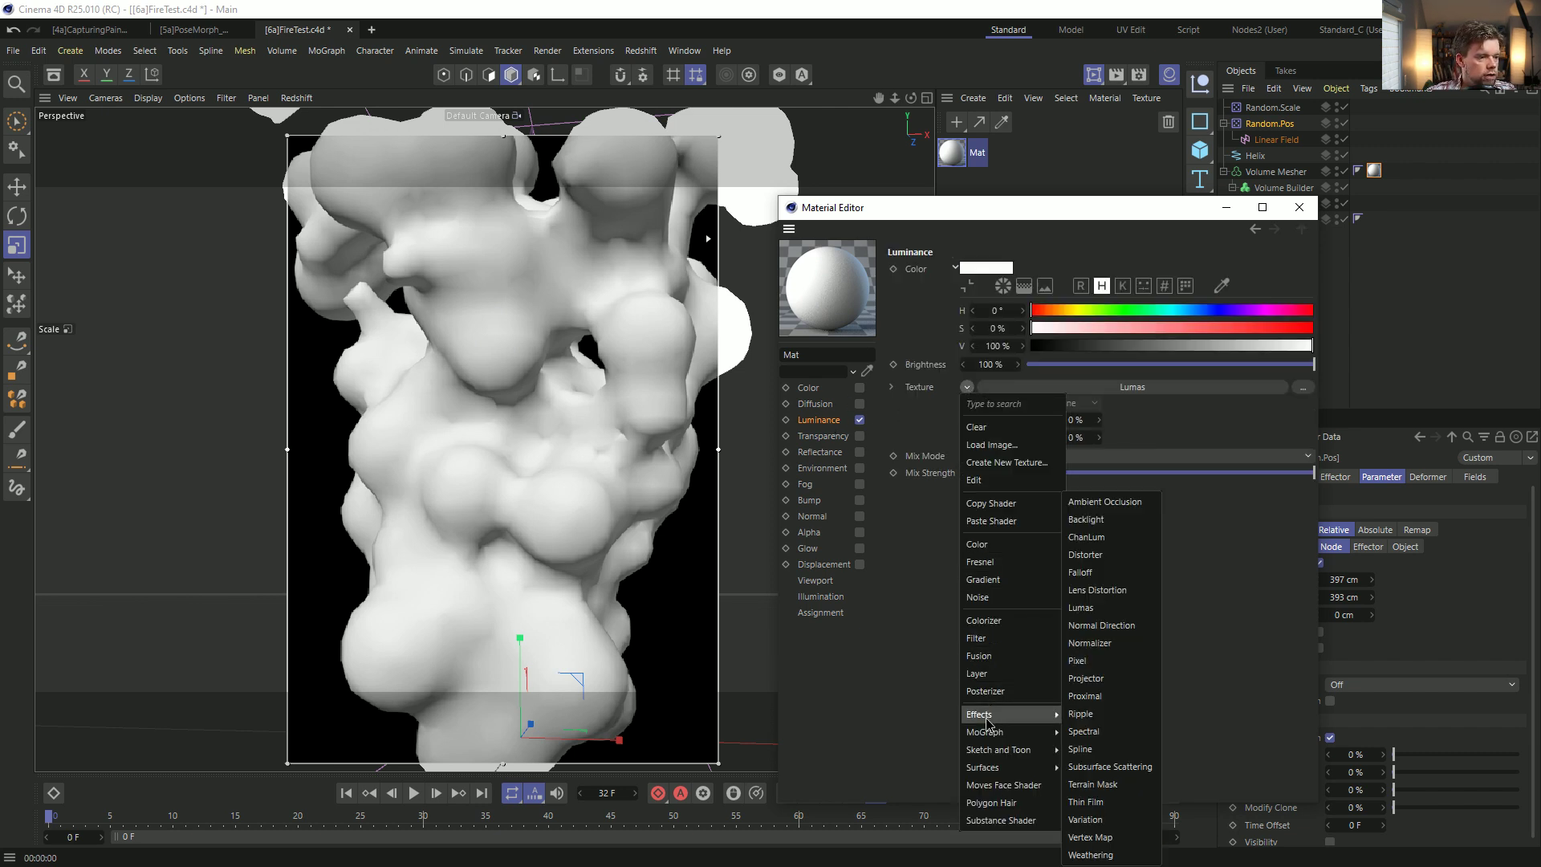
pyautogui.click(985, 691)
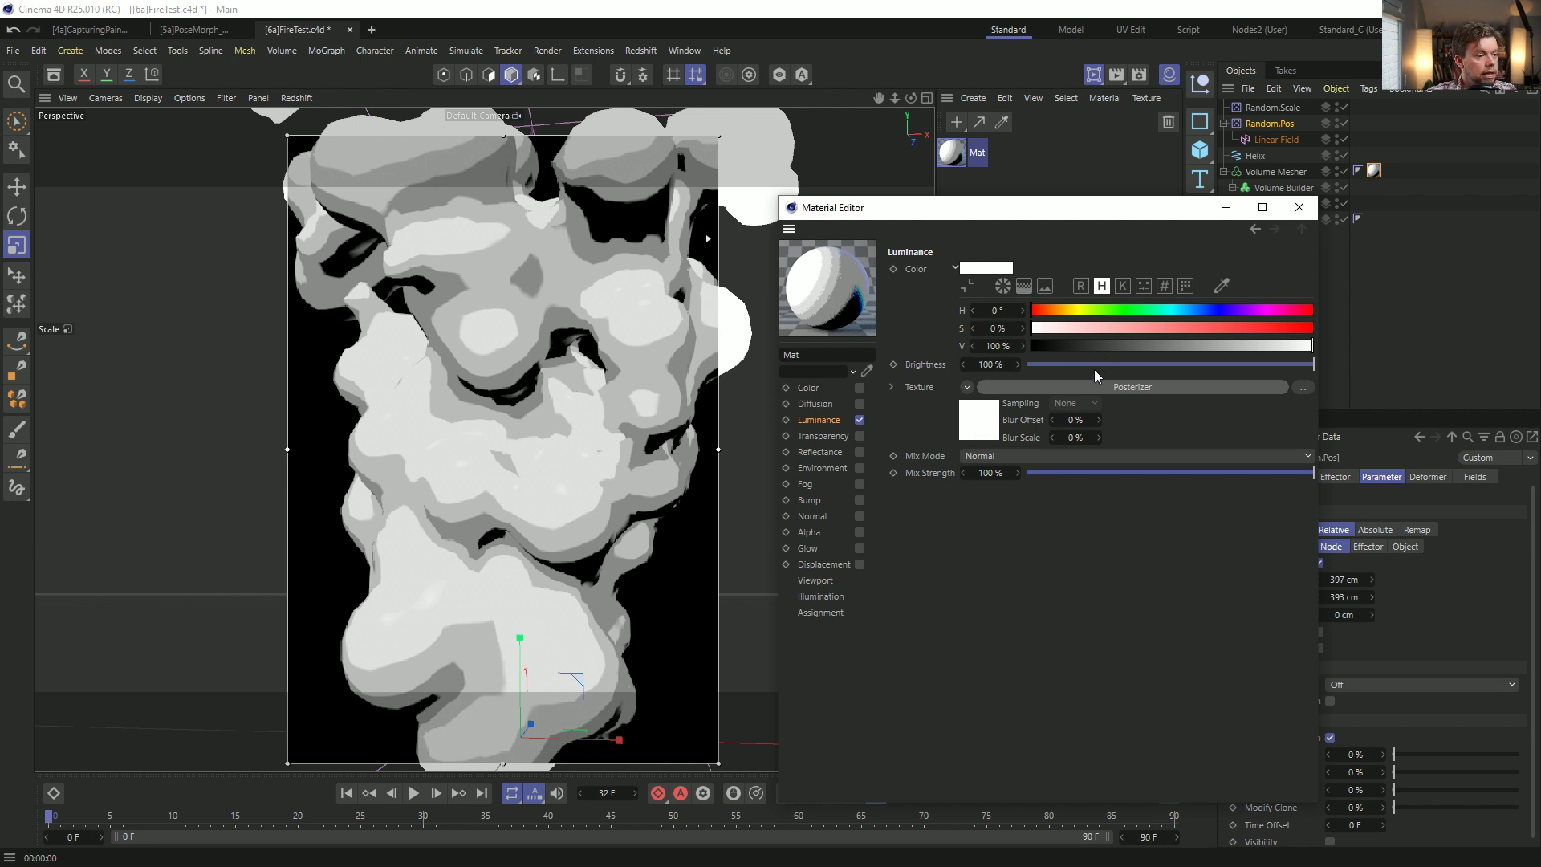
pyautogui.click(995, 425)
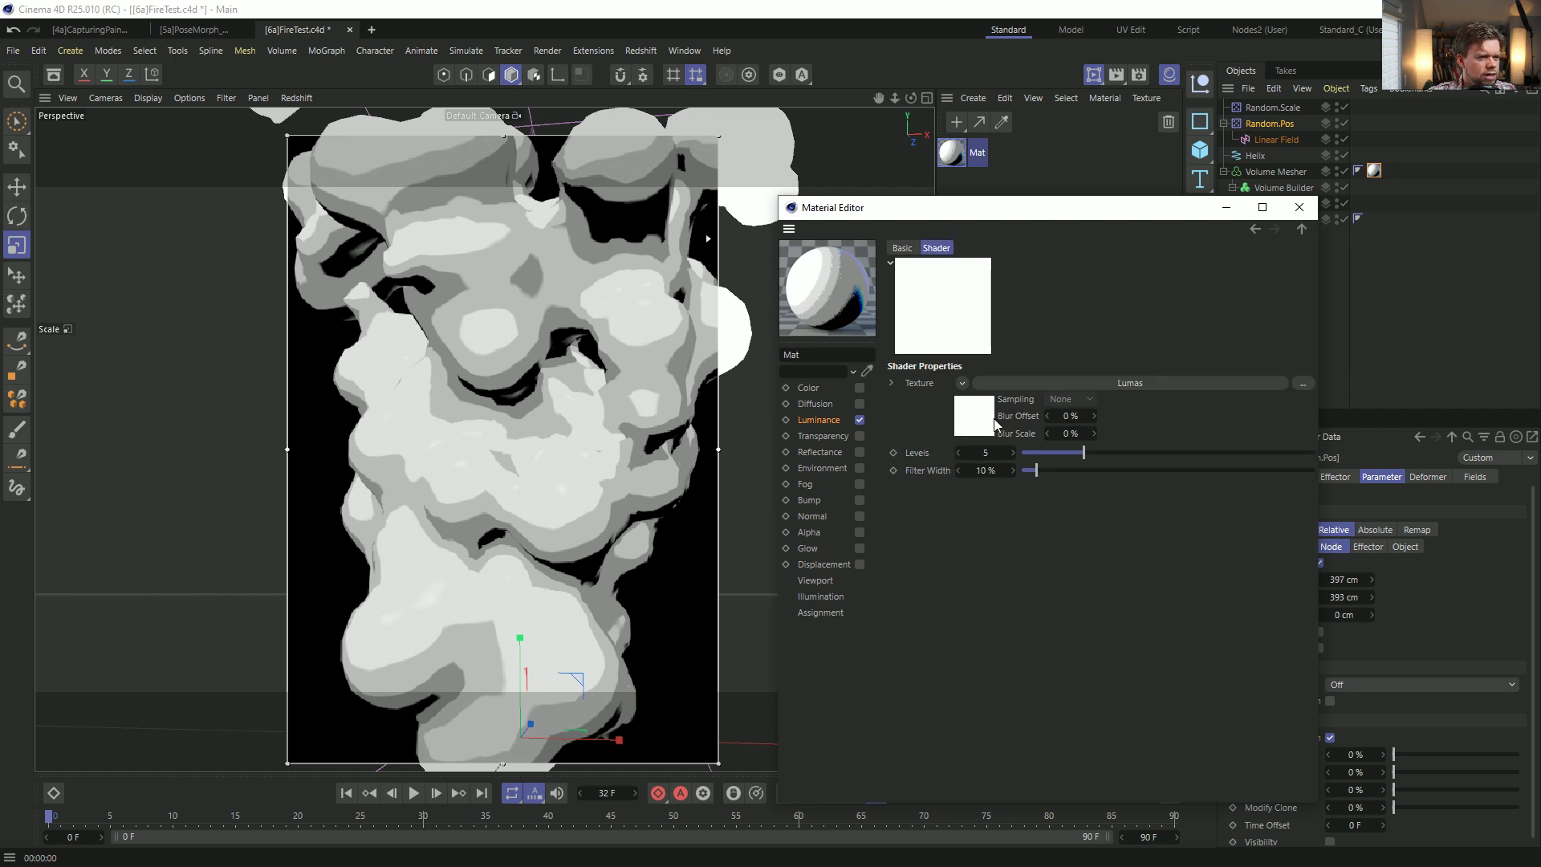
pyautogui.click(818, 419)
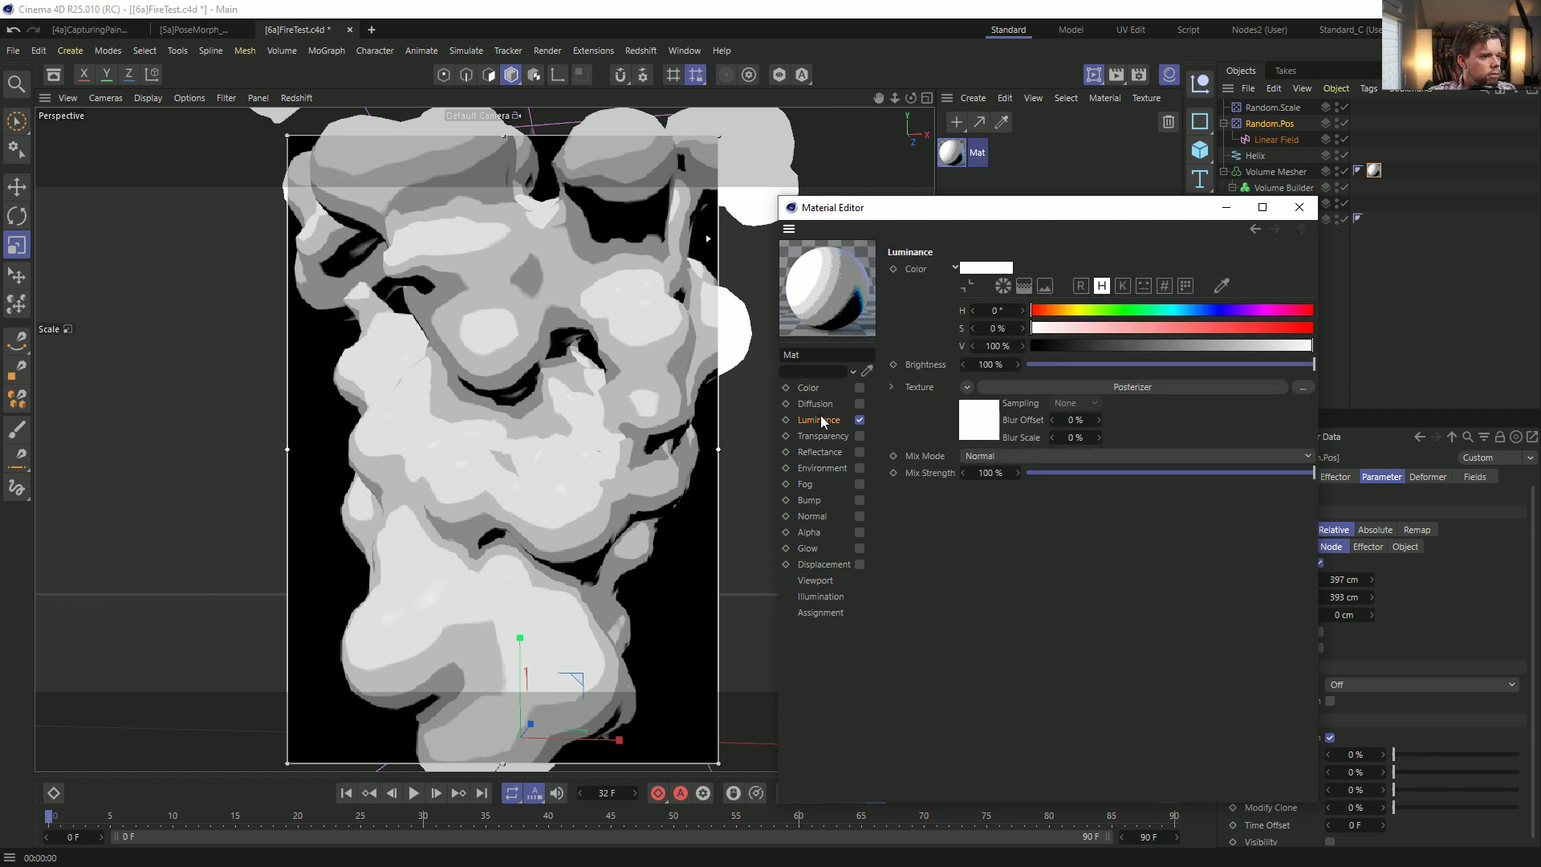
# Wrap the Luminance channel's Posterizer in a Distorter shader and load Noise as its distorter.
pyautogui.click(967, 387)
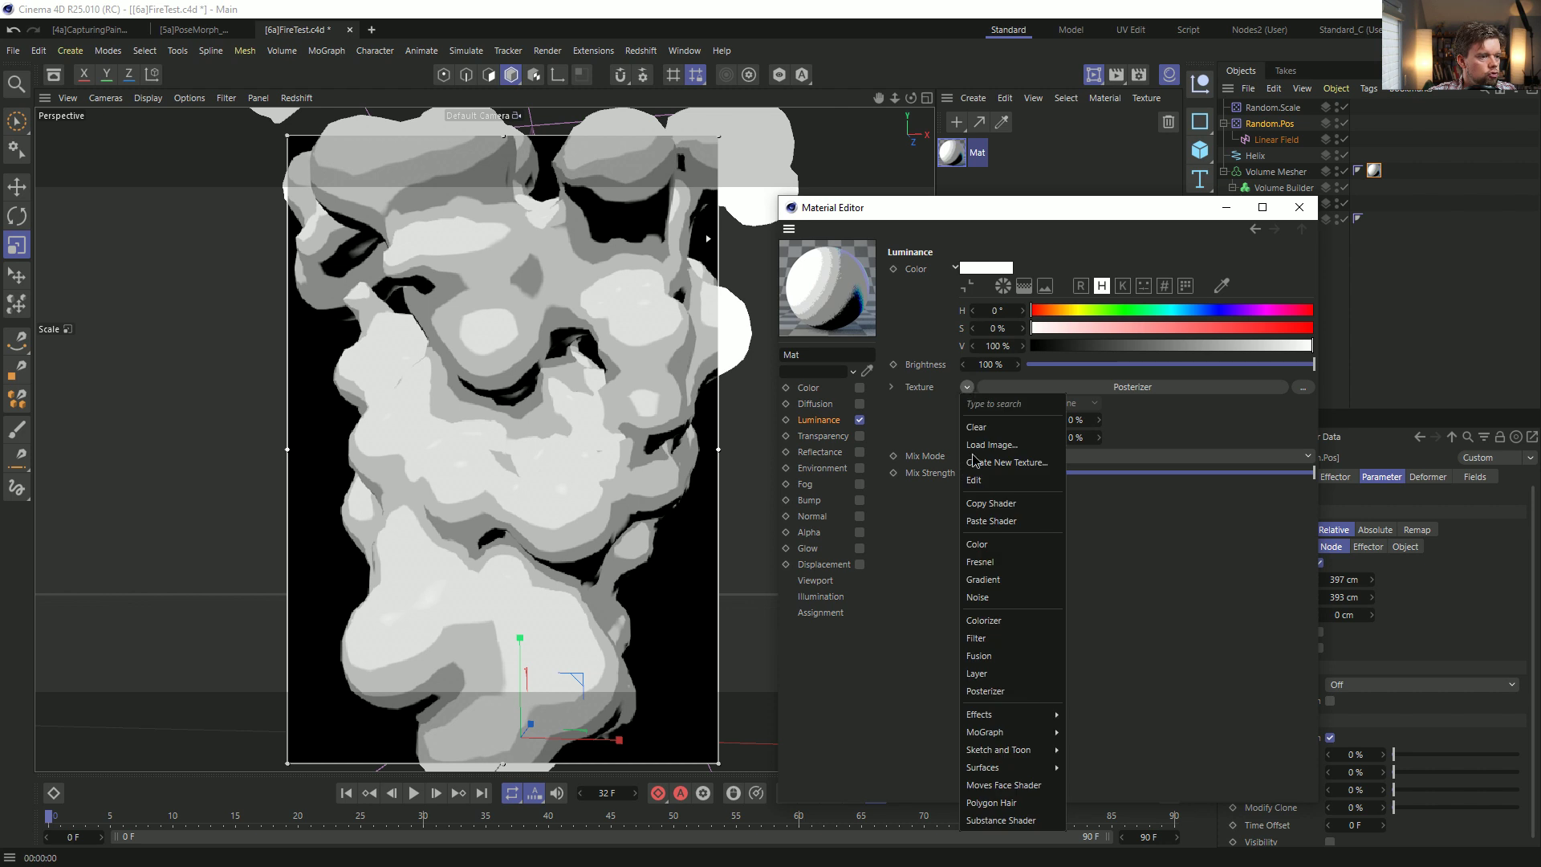
pyautogui.moveTo(1039, 713)
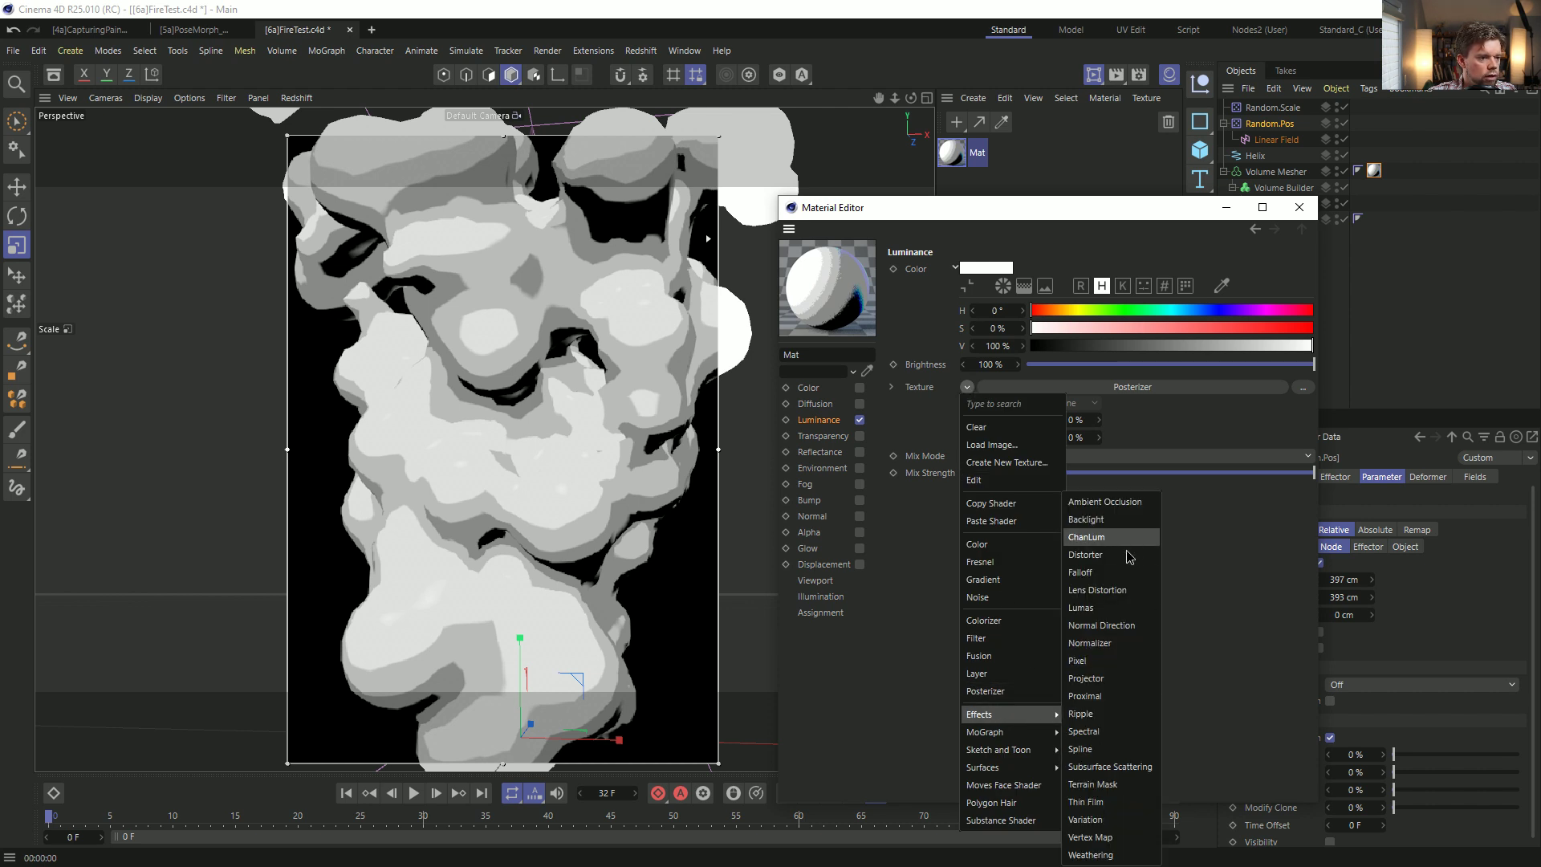
pyautogui.click(1111, 554)
pyautogui.click(984, 424)
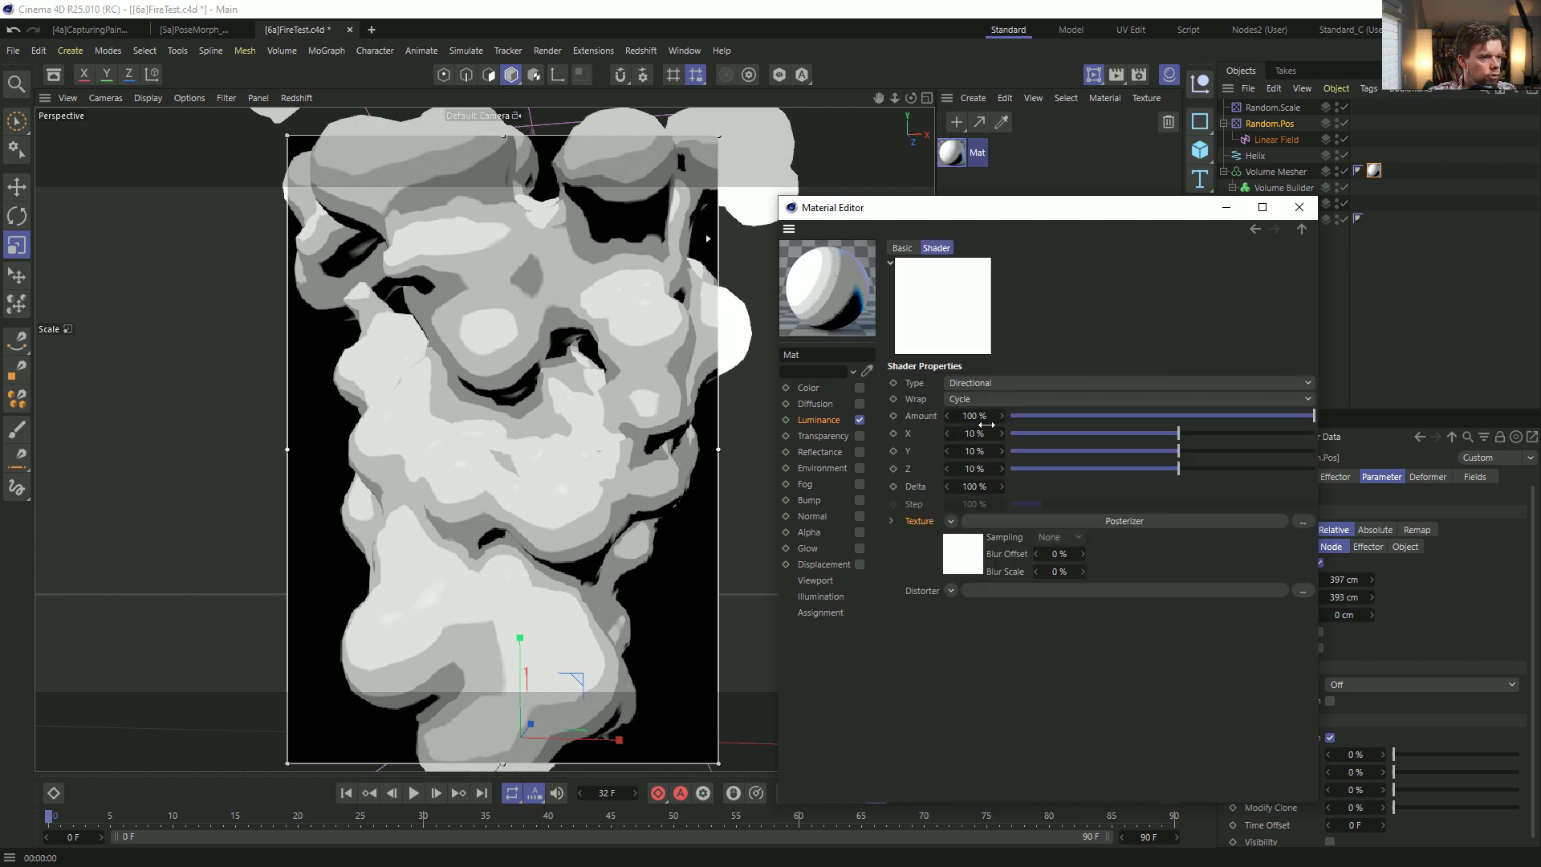
pyautogui.click(952, 592)
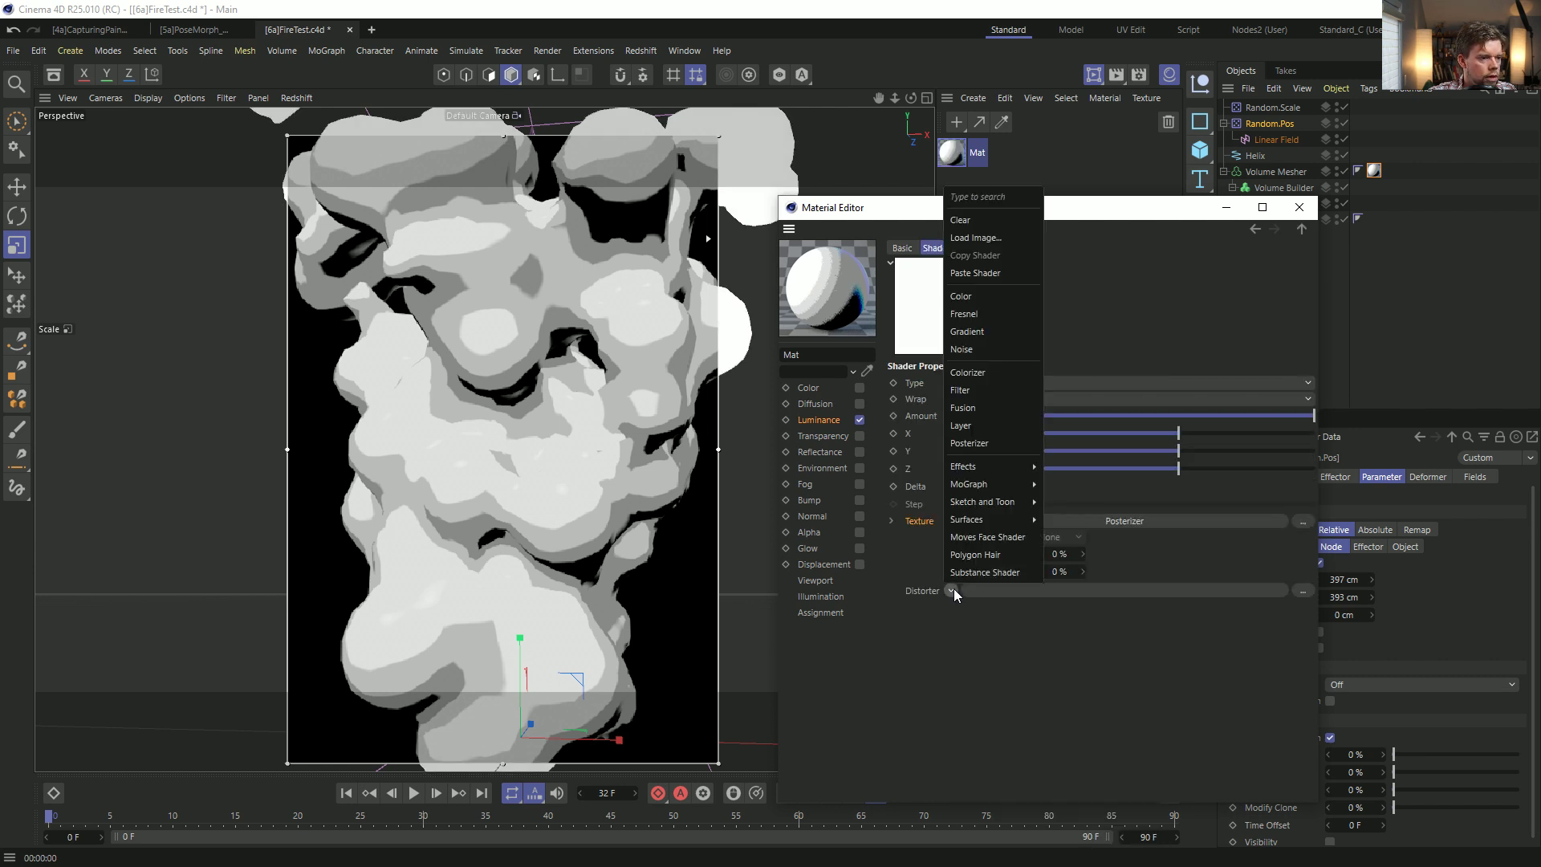
pyautogui.click(963, 350)
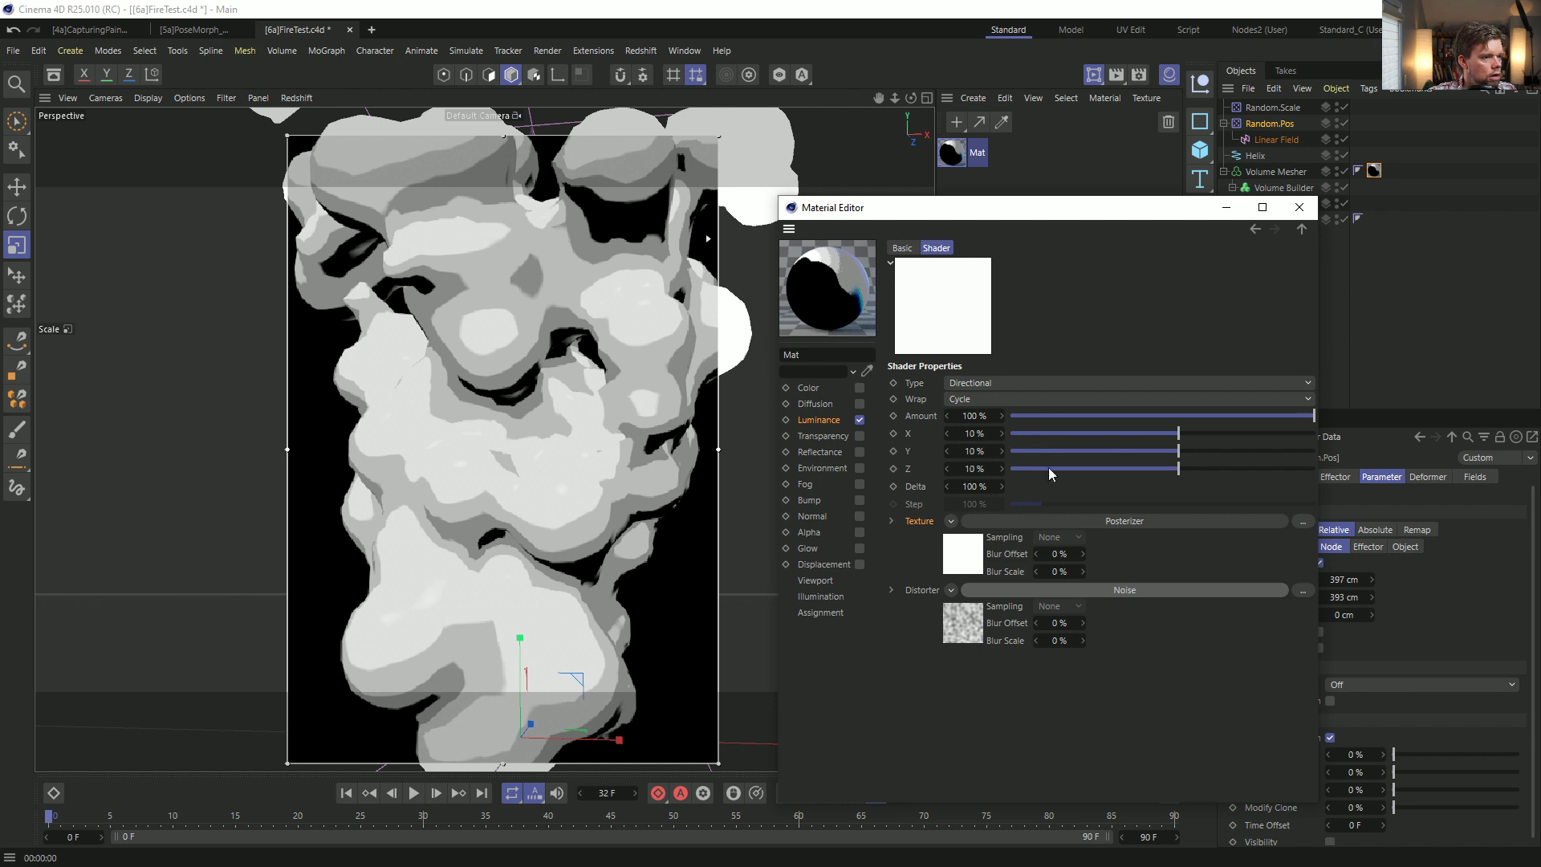
# Raise the Distorter's X, Y and Z strengths to 100%.
pyautogui.moveTo(1185, 434); pyautogui.dragTo(1336, 438)
pyautogui.moveTo(1241, 451); pyautogui.dragTo(1336, 455)
pyautogui.moveTo(1240, 469); pyautogui.dragTo(1346, 477)
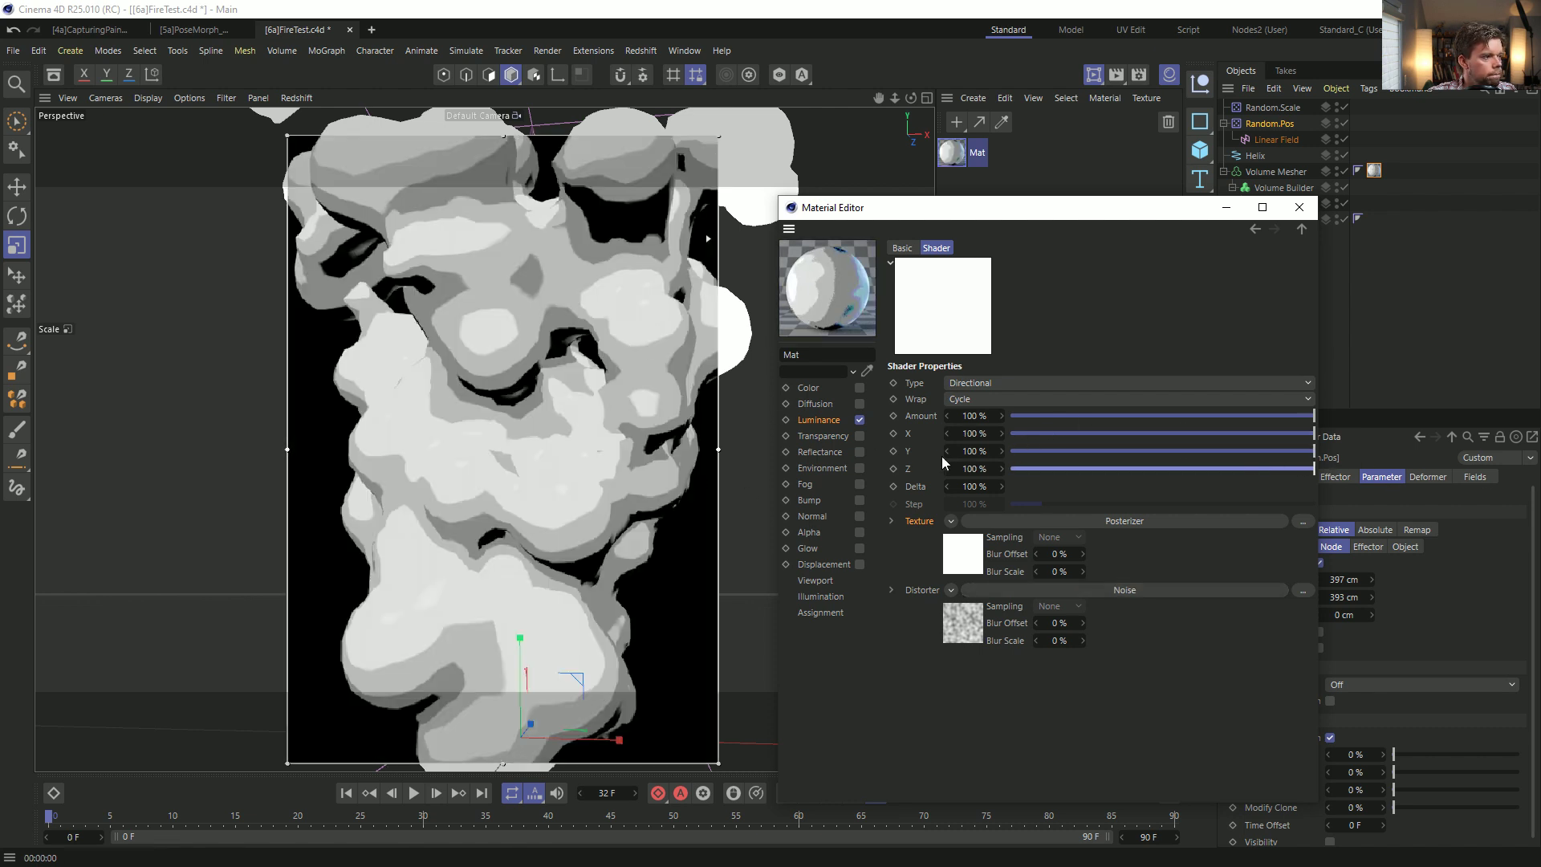
# Set the global scale of the Distorter's Noise shader to 11%.
pyautogui.click(961, 624)
pyautogui.click(1017, 482)
pyautogui.write('11')
pyautogui.press('Return')
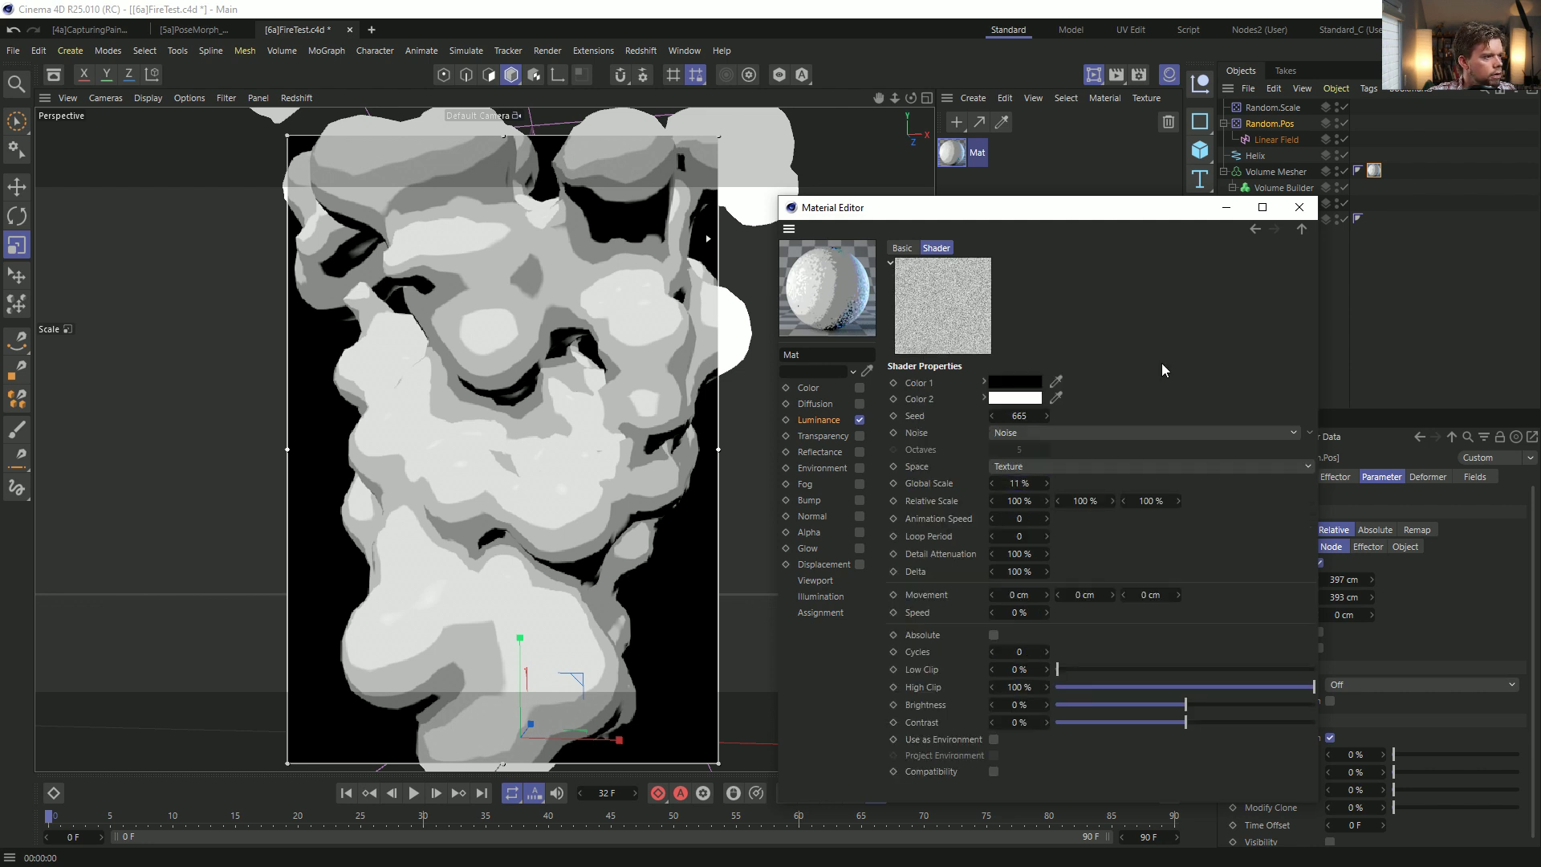
pyautogui.click(835, 423)
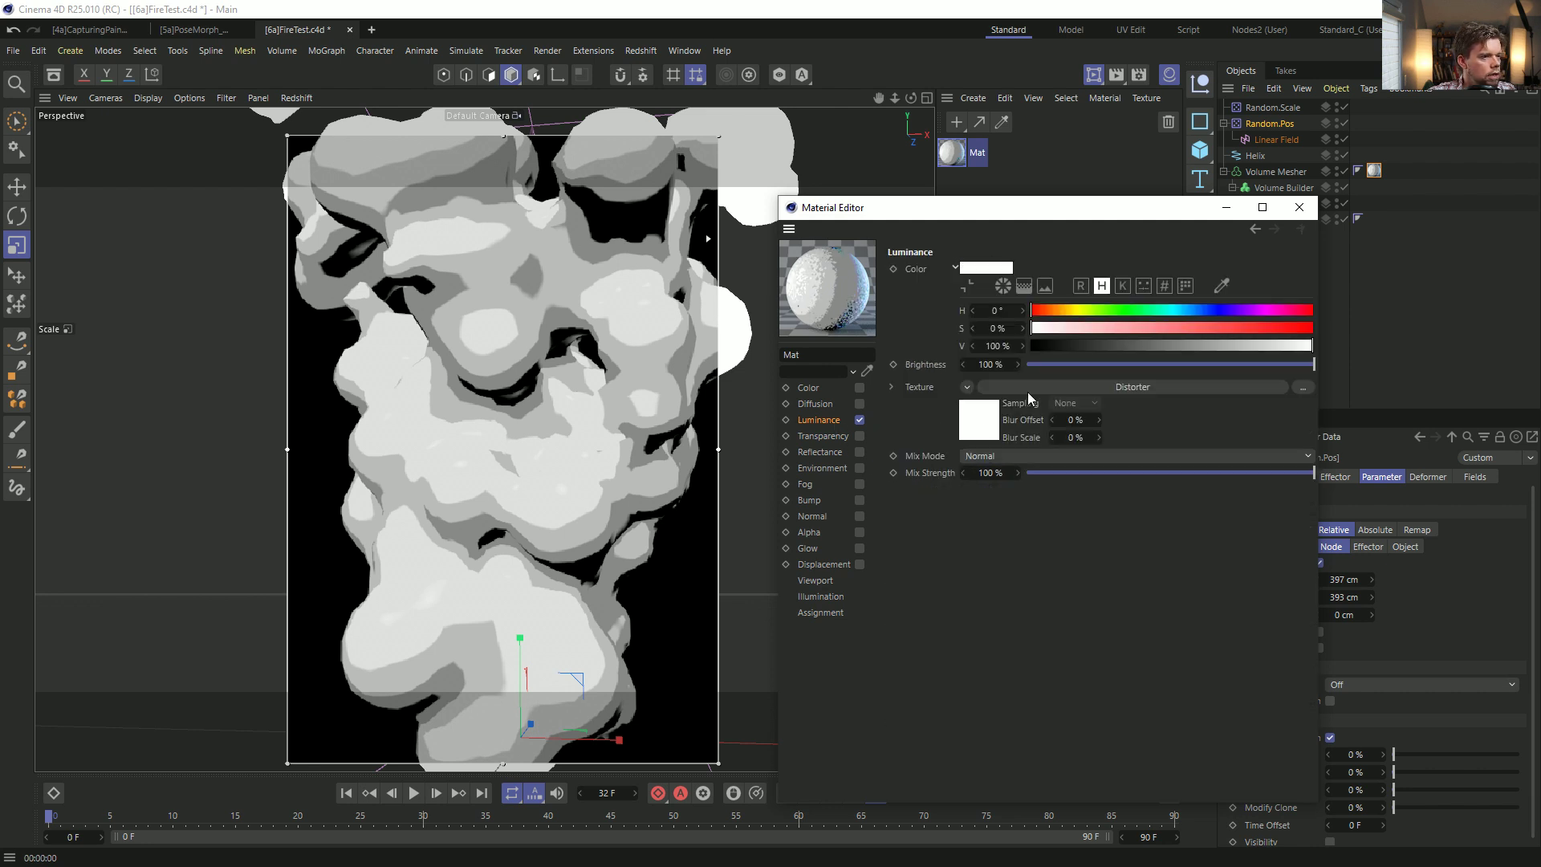
# Set the Luminance Distorter's amount to 11100%.
pyautogui.click(987, 426)
pyautogui.click(981, 415)
pyautogui.write('11100')
pyautogui.press('Return')
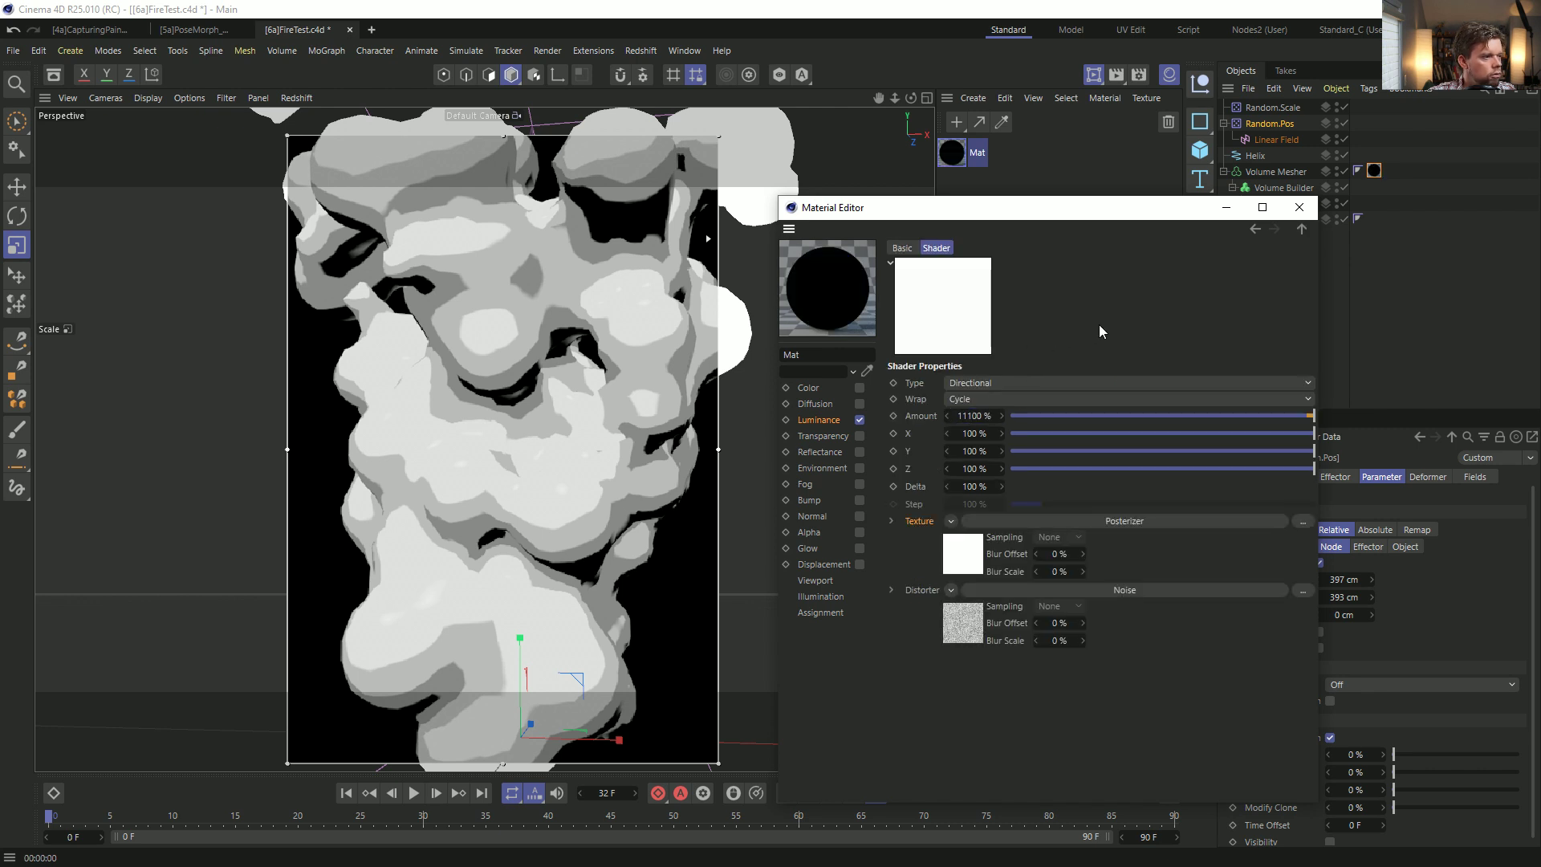
# Set the Distorter's type to Flow Field with Cycle wrap and return to the Luminance channel settings.
pyautogui.click(974, 398)
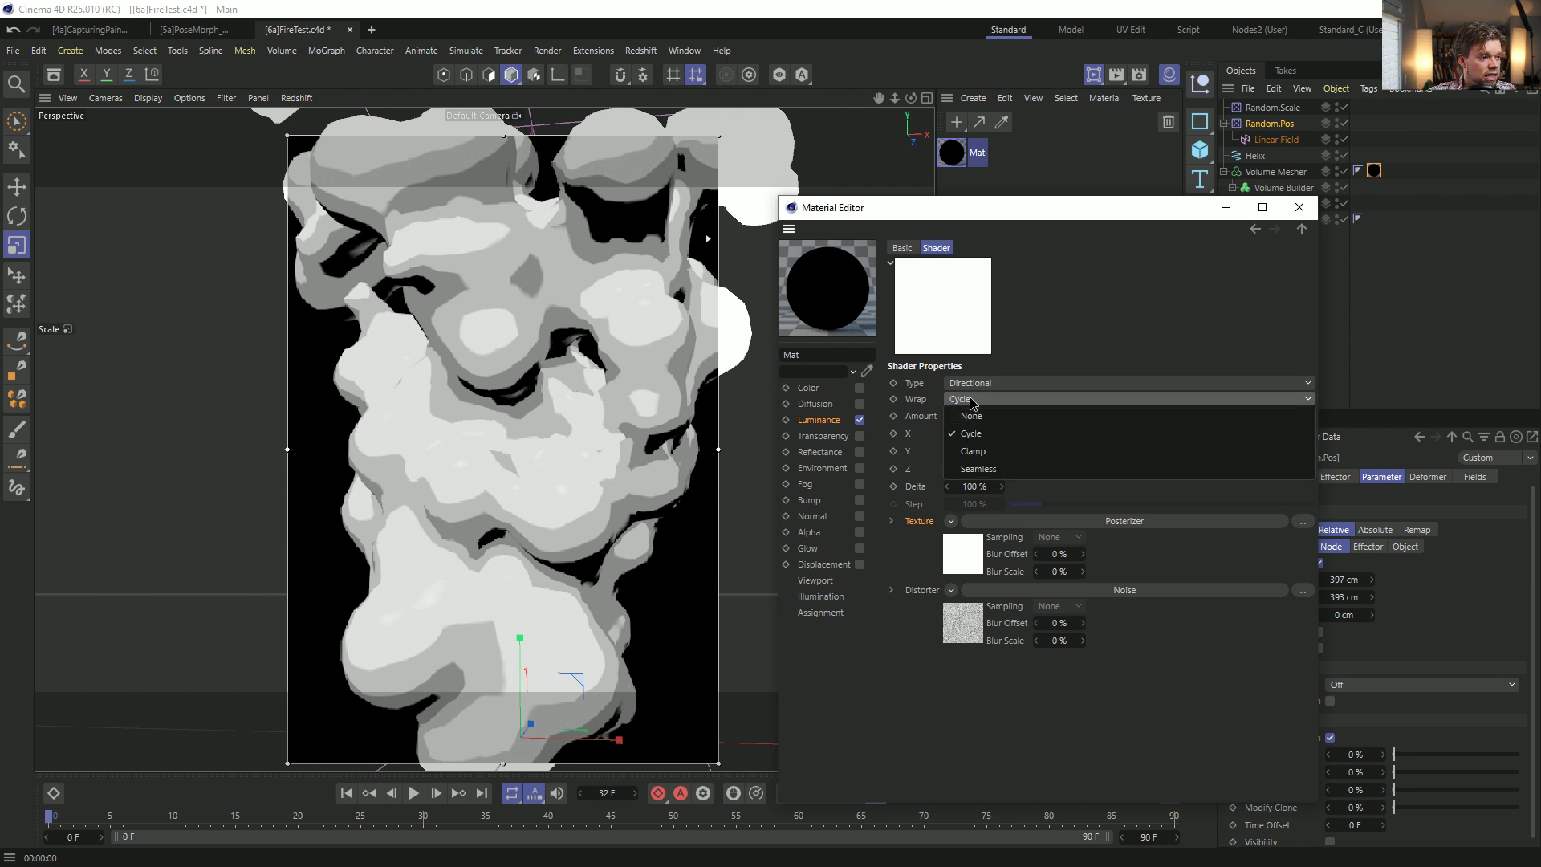
pyautogui.click(985, 432)
pyautogui.click(982, 383)
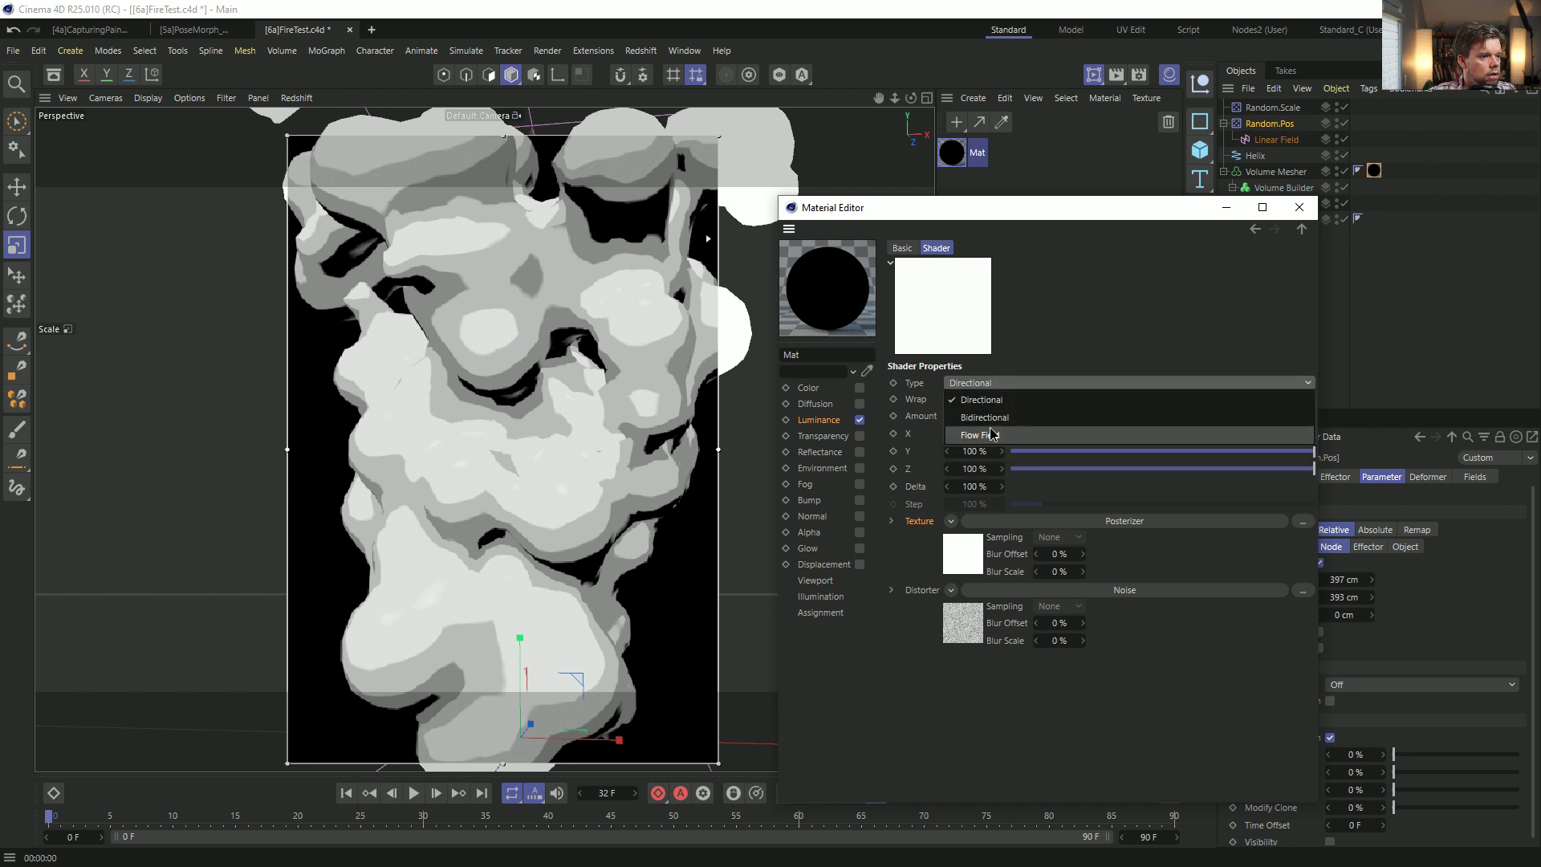
pyautogui.click(992, 433)
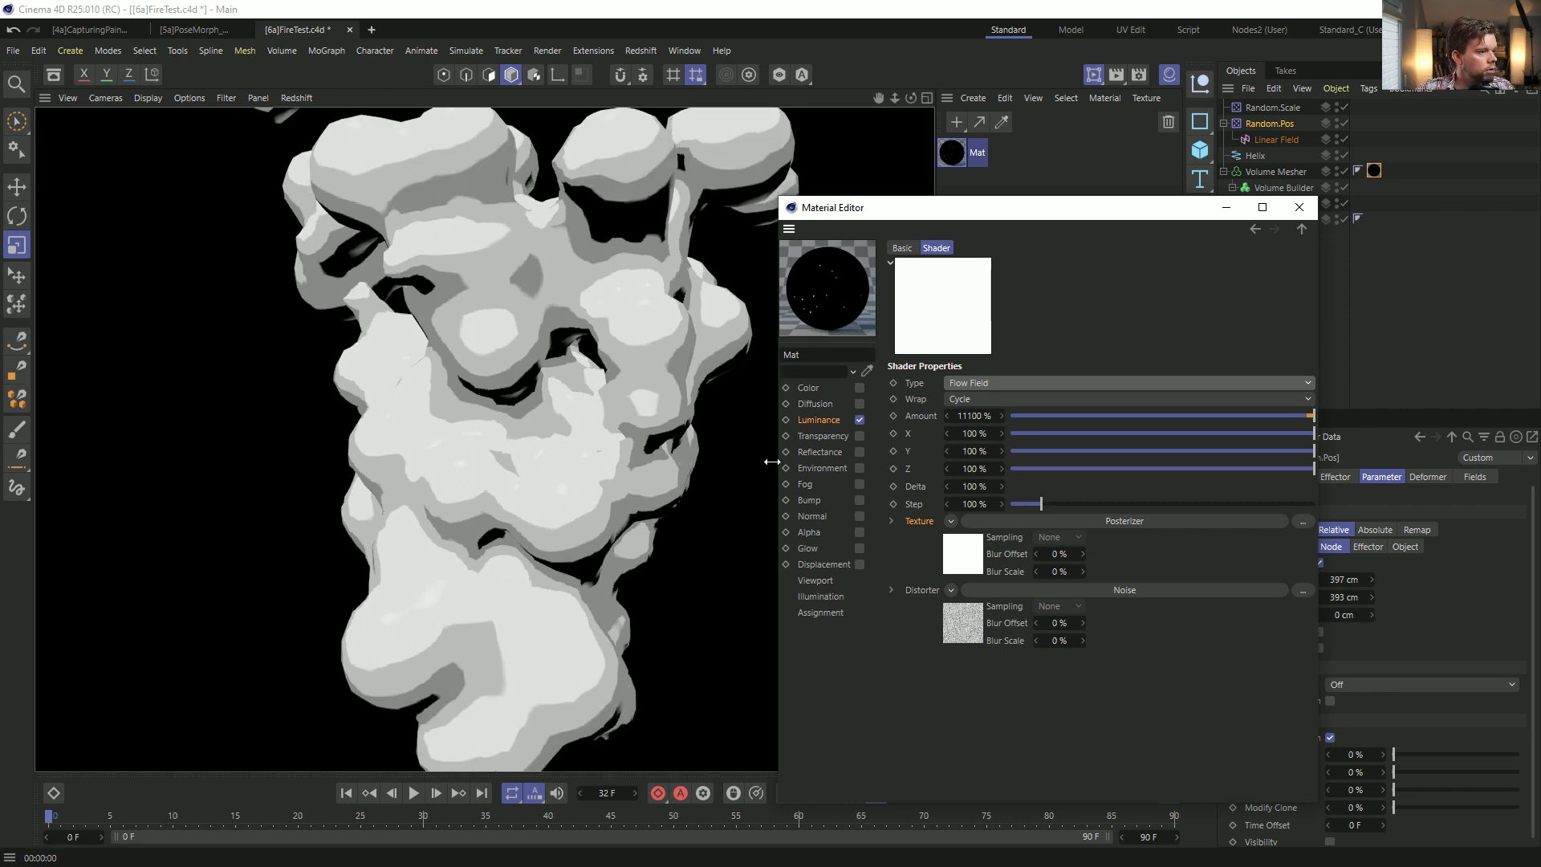
pyautogui.click(846, 414)
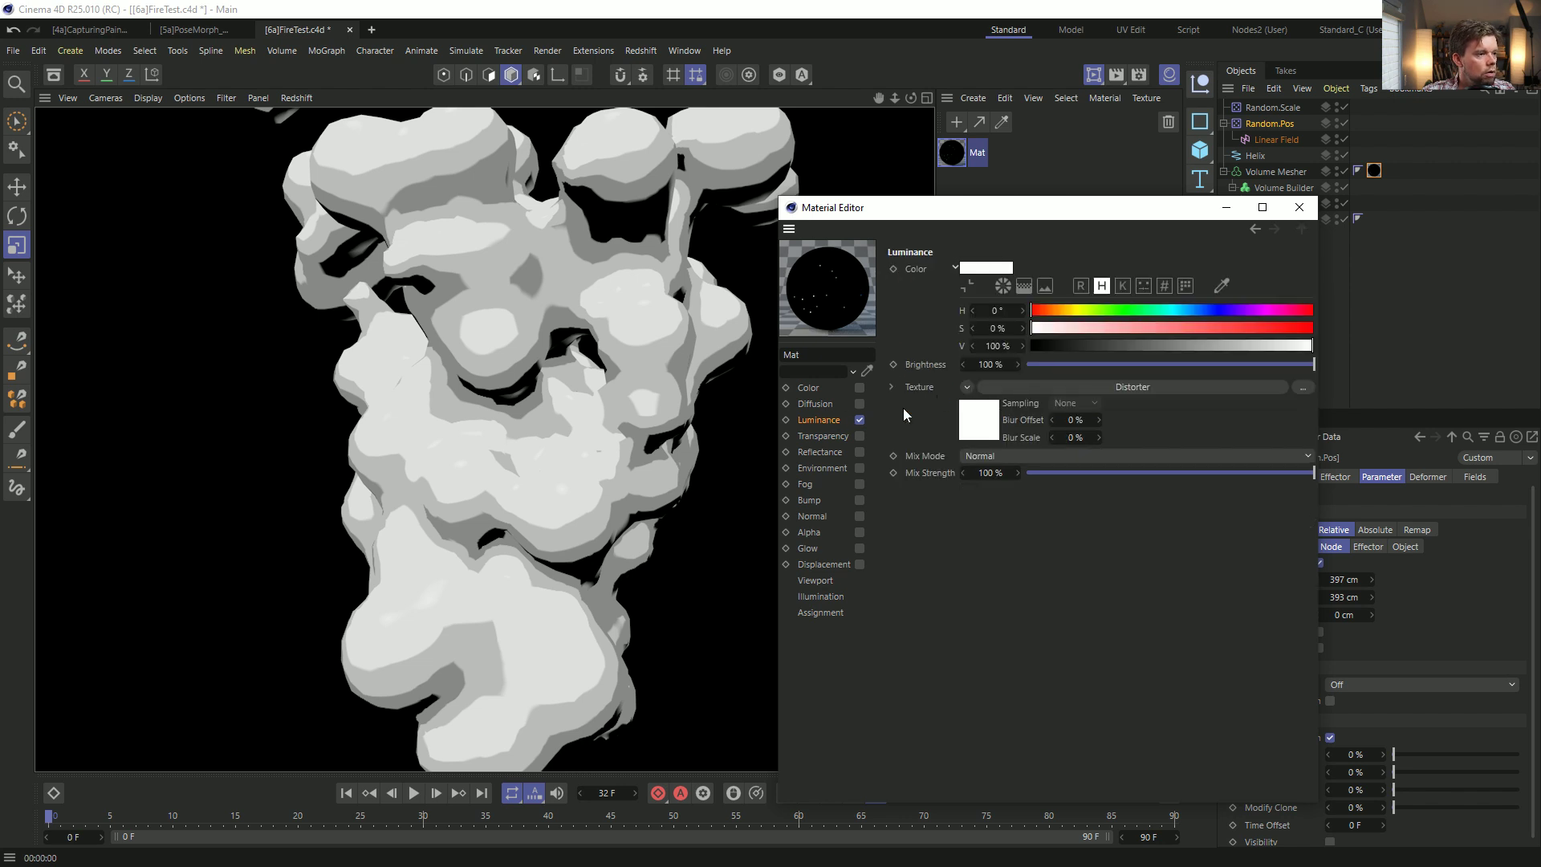
# Replace the Luminance channel's Distorter with a copy of the Posterizer shader nested inside it.
pyautogui.click(974, 414)
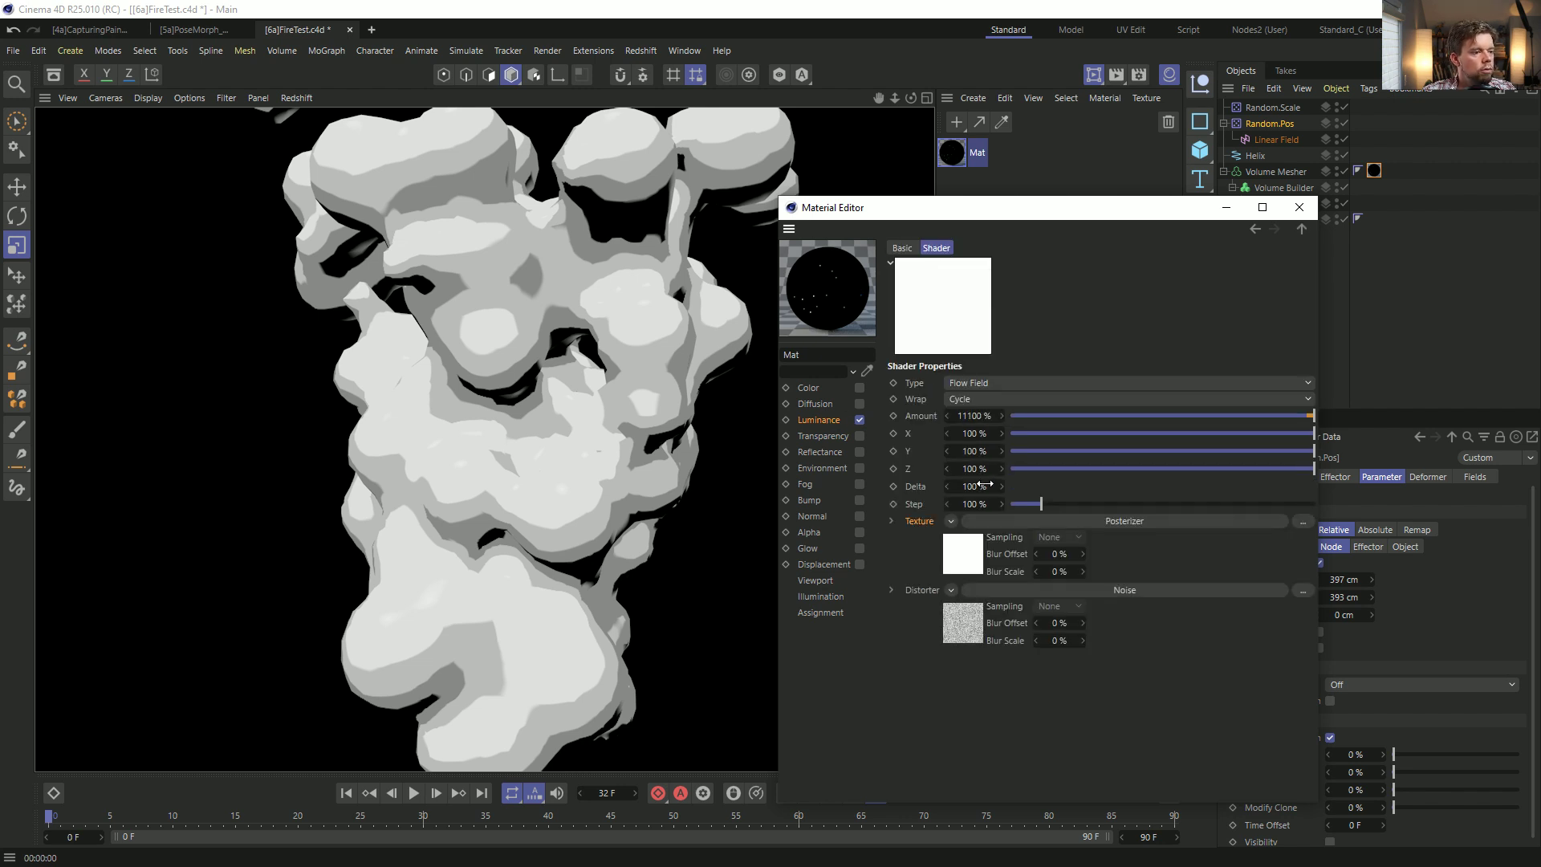
pyautogui.click(952, 522)
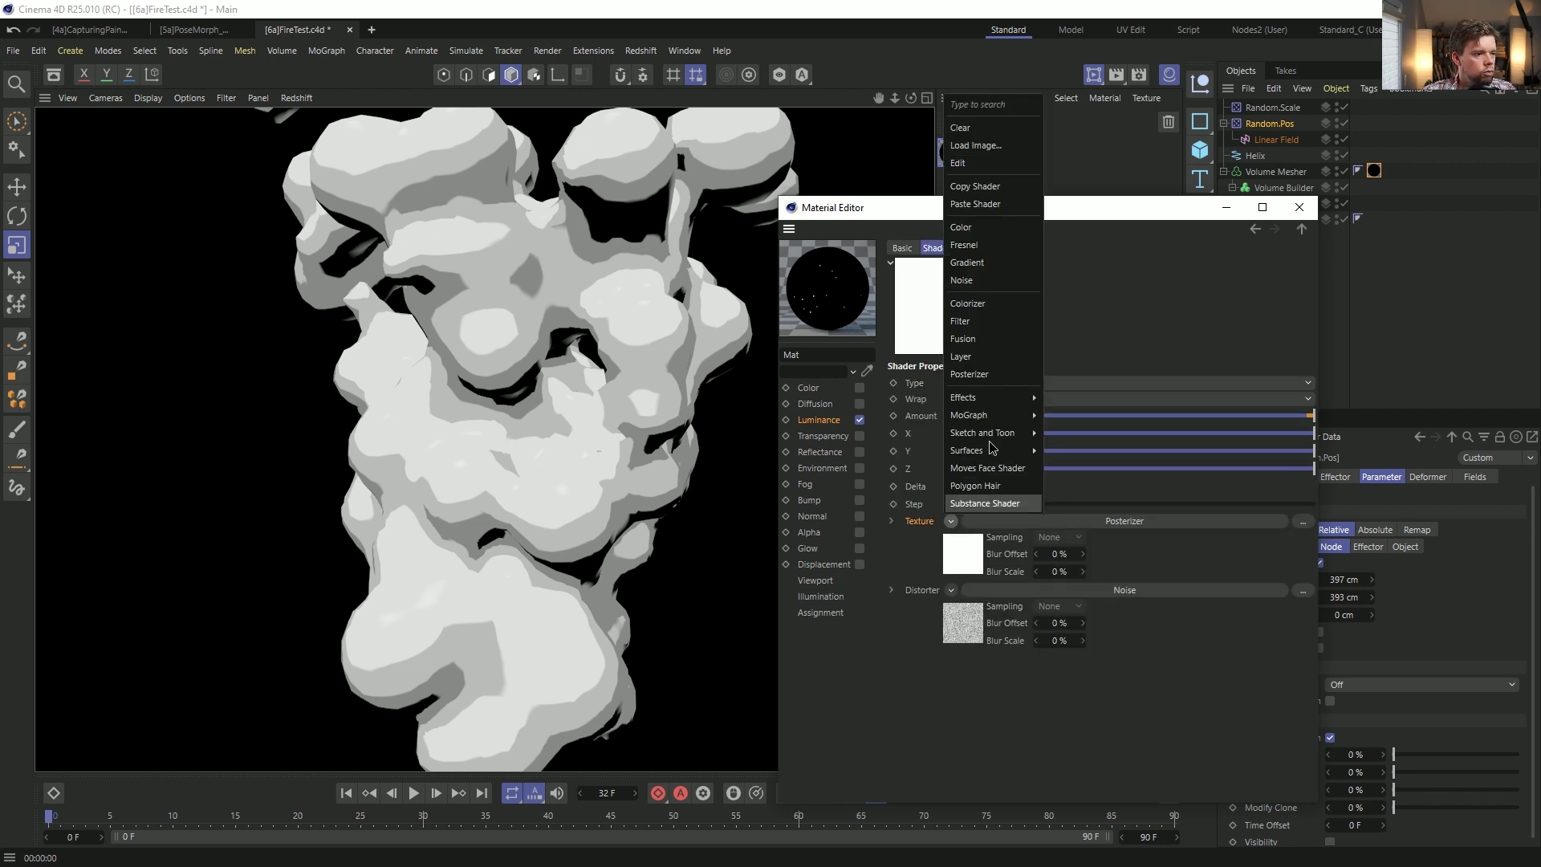
pyautogui.click(874, 414)
pyautogui.click(968, 384)
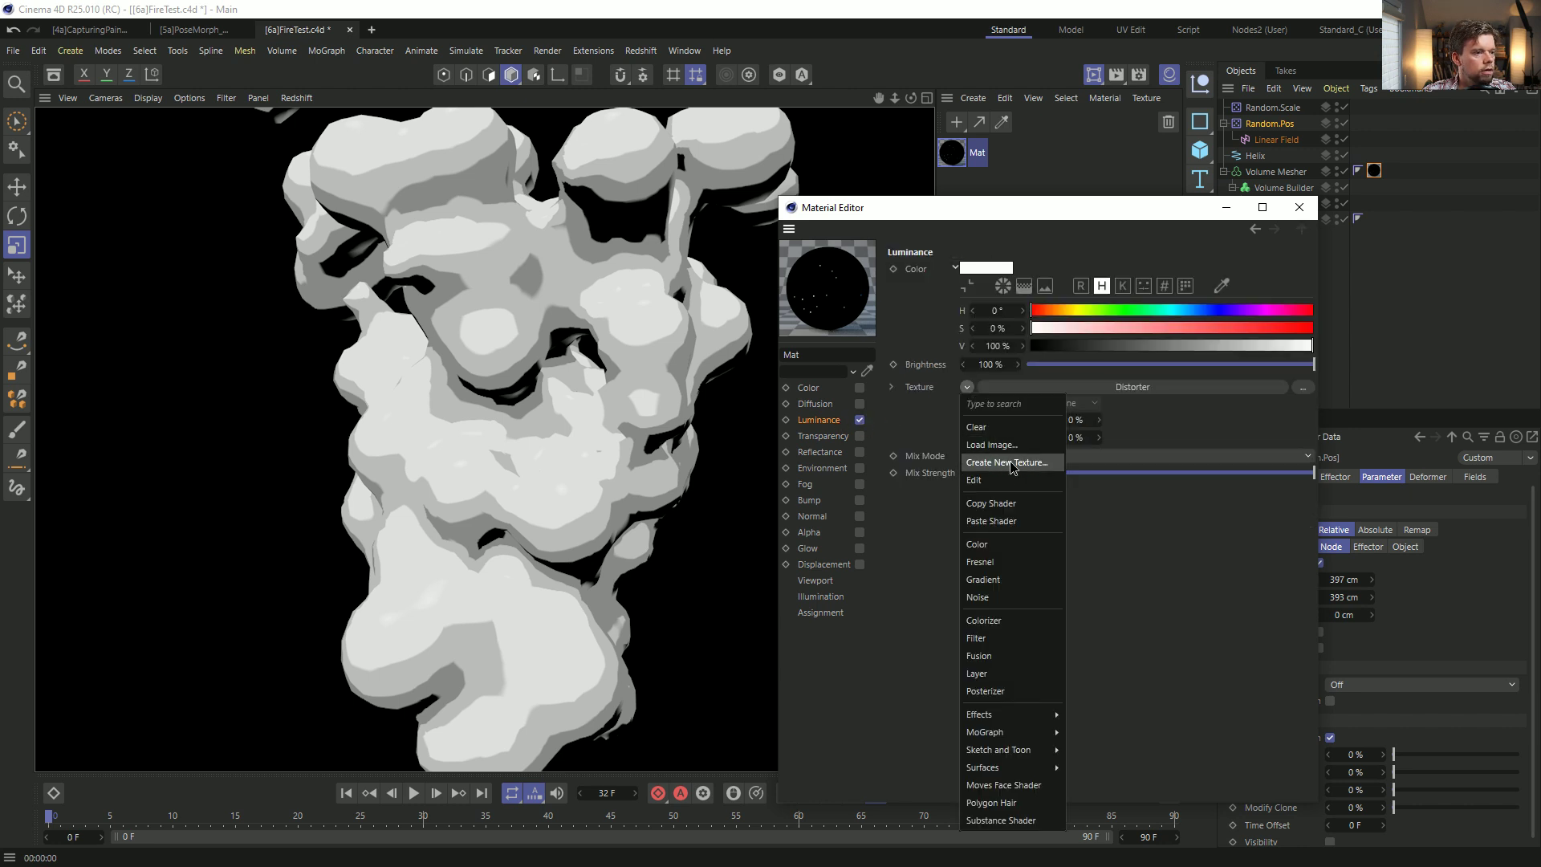
pyautogui.click(1003, 522)
# Wrap the Lumas shader inside the Posterizer in a Layer shader and add a Distort effect above it.
pyautogui.click(972, 438)
pyautogui.click(963, 384)
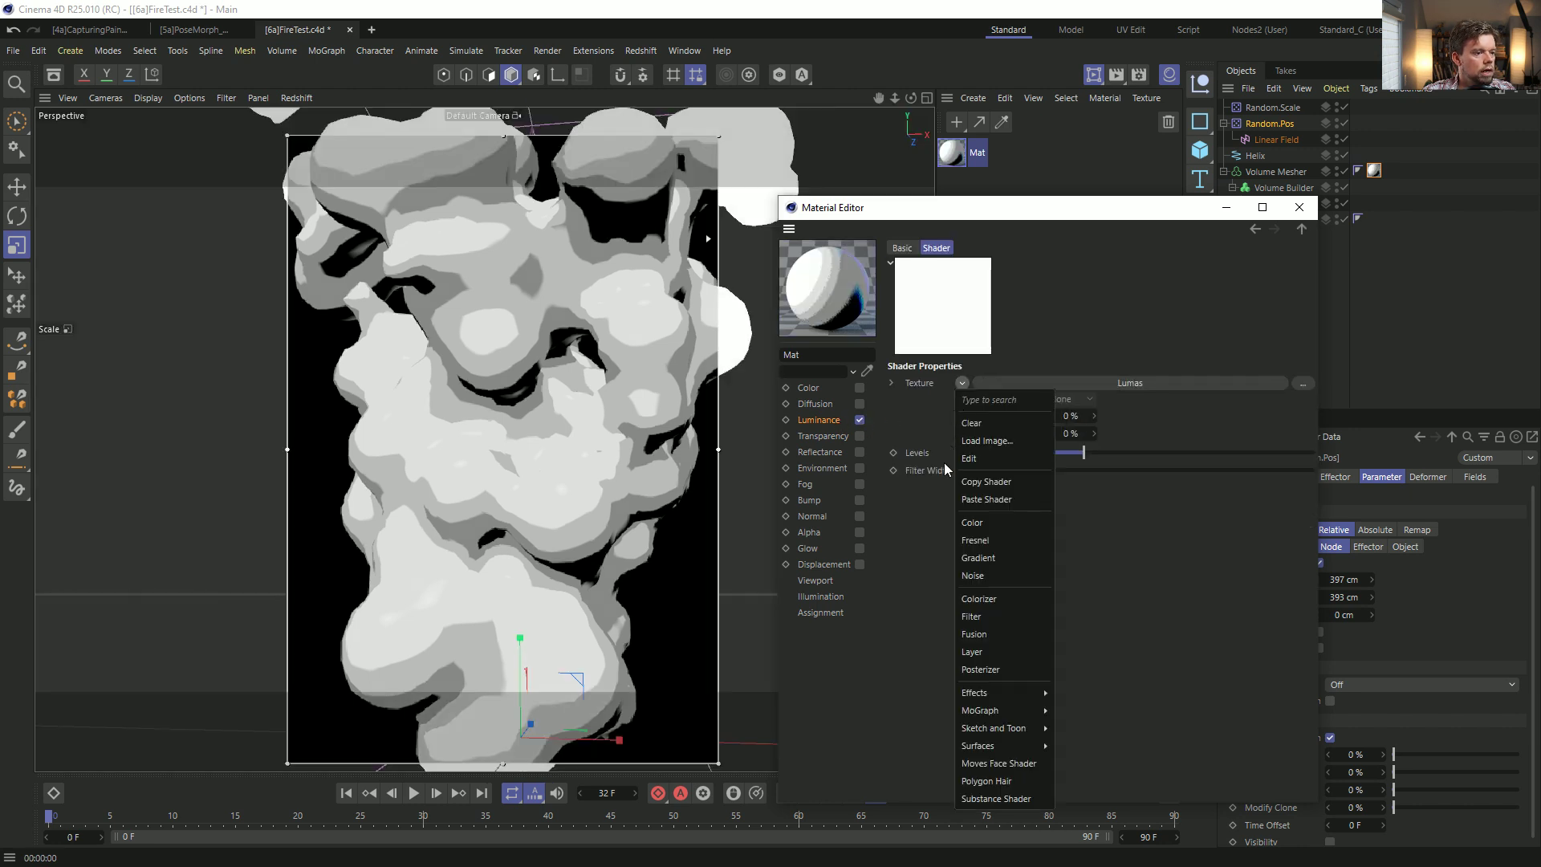
pyautogui.click(973, 651)
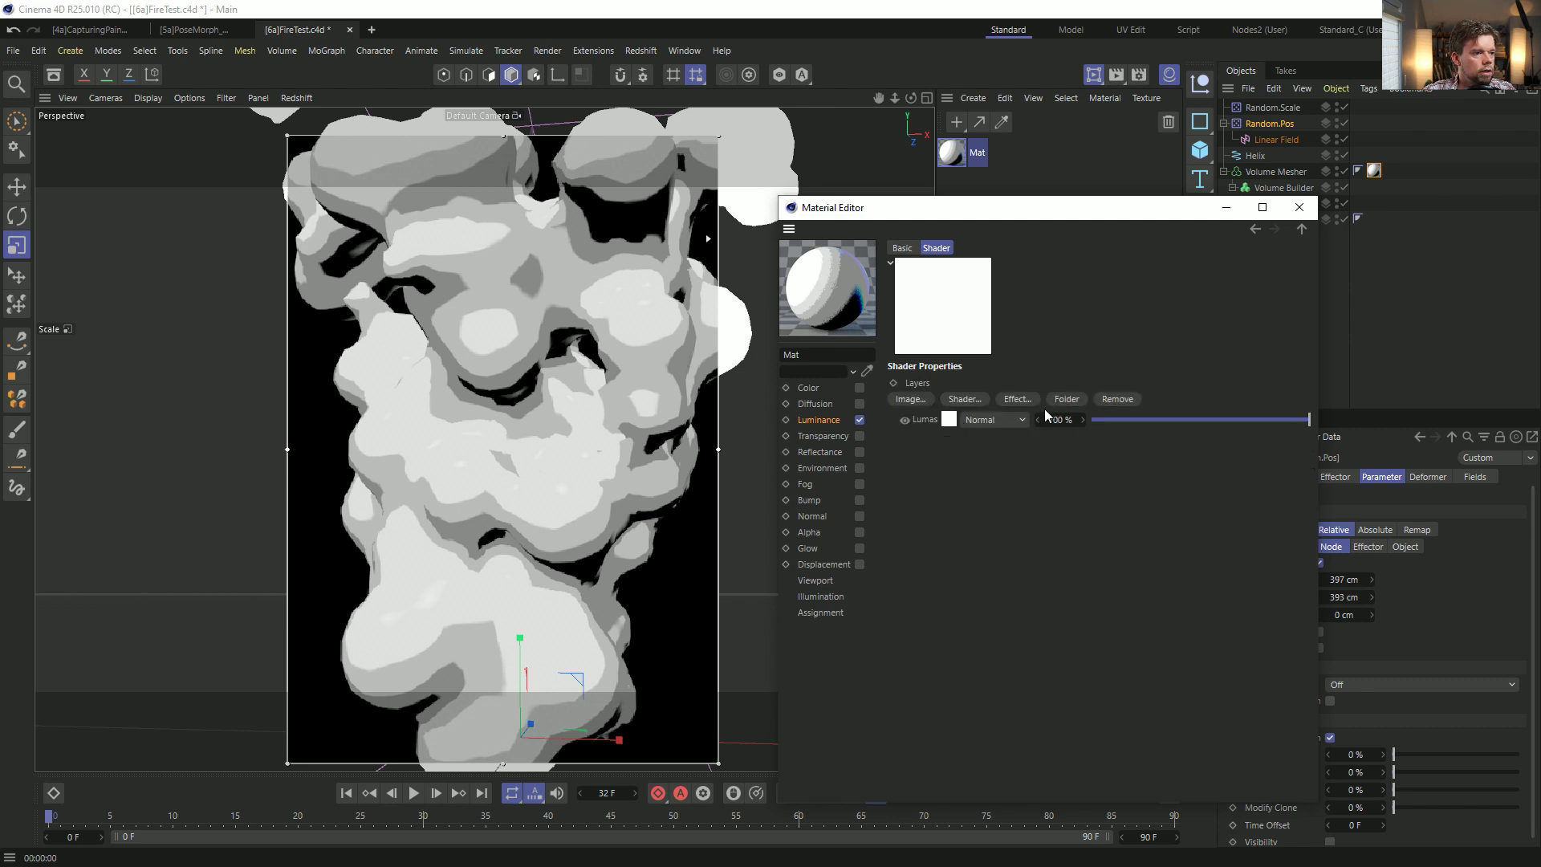
pyautogui.click(1018, 399)
pyautogui.click(1067, 550)
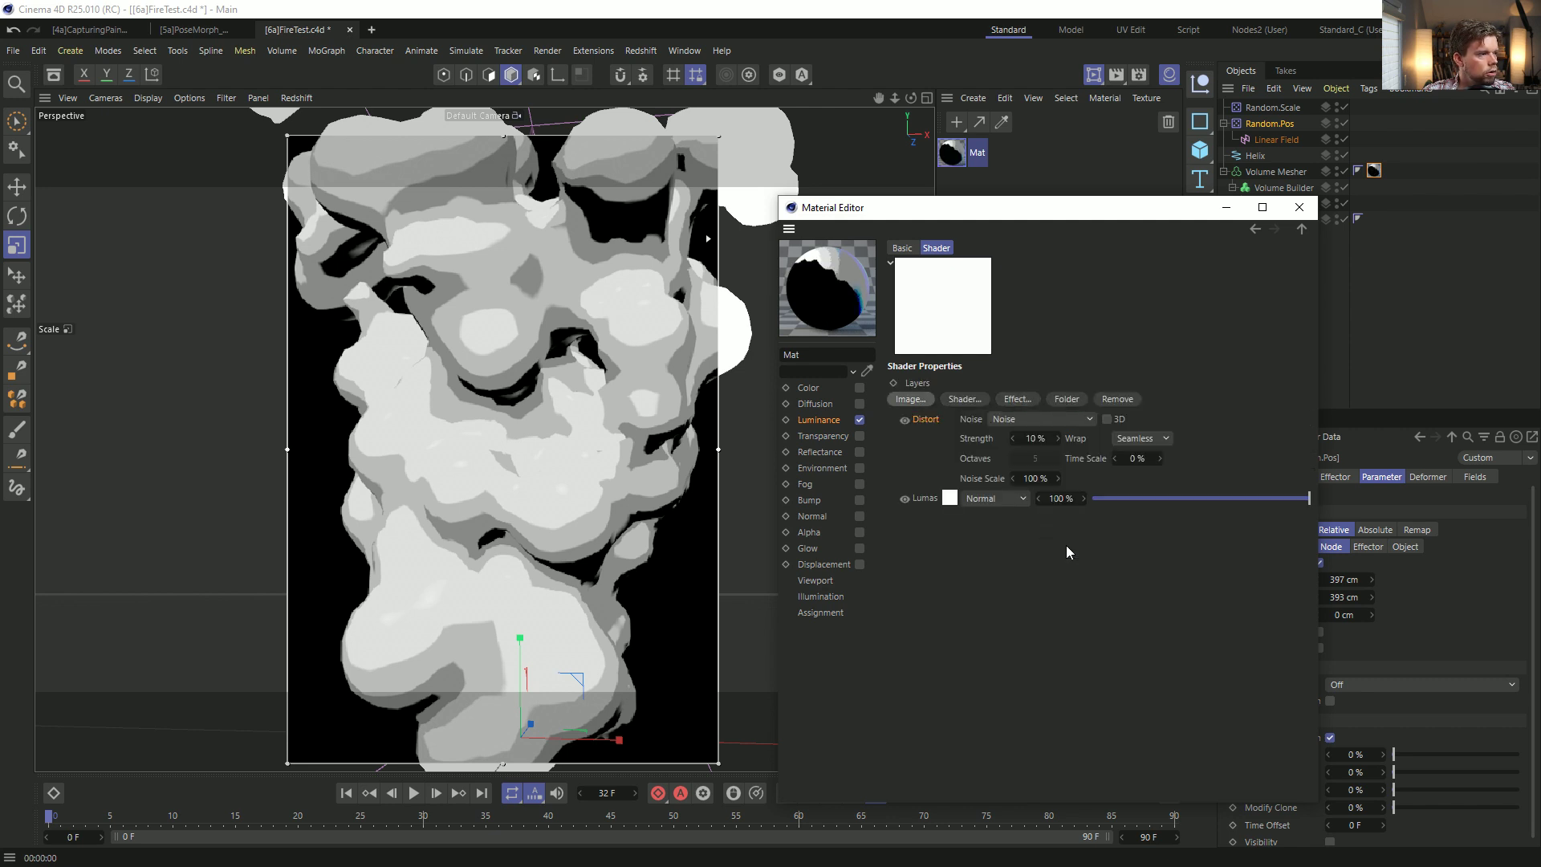
# Enable 3D on the Distort effect and set its strength to 100%.
pyautogui.click(1106, 420)
pyautogui.click(1036, 439)
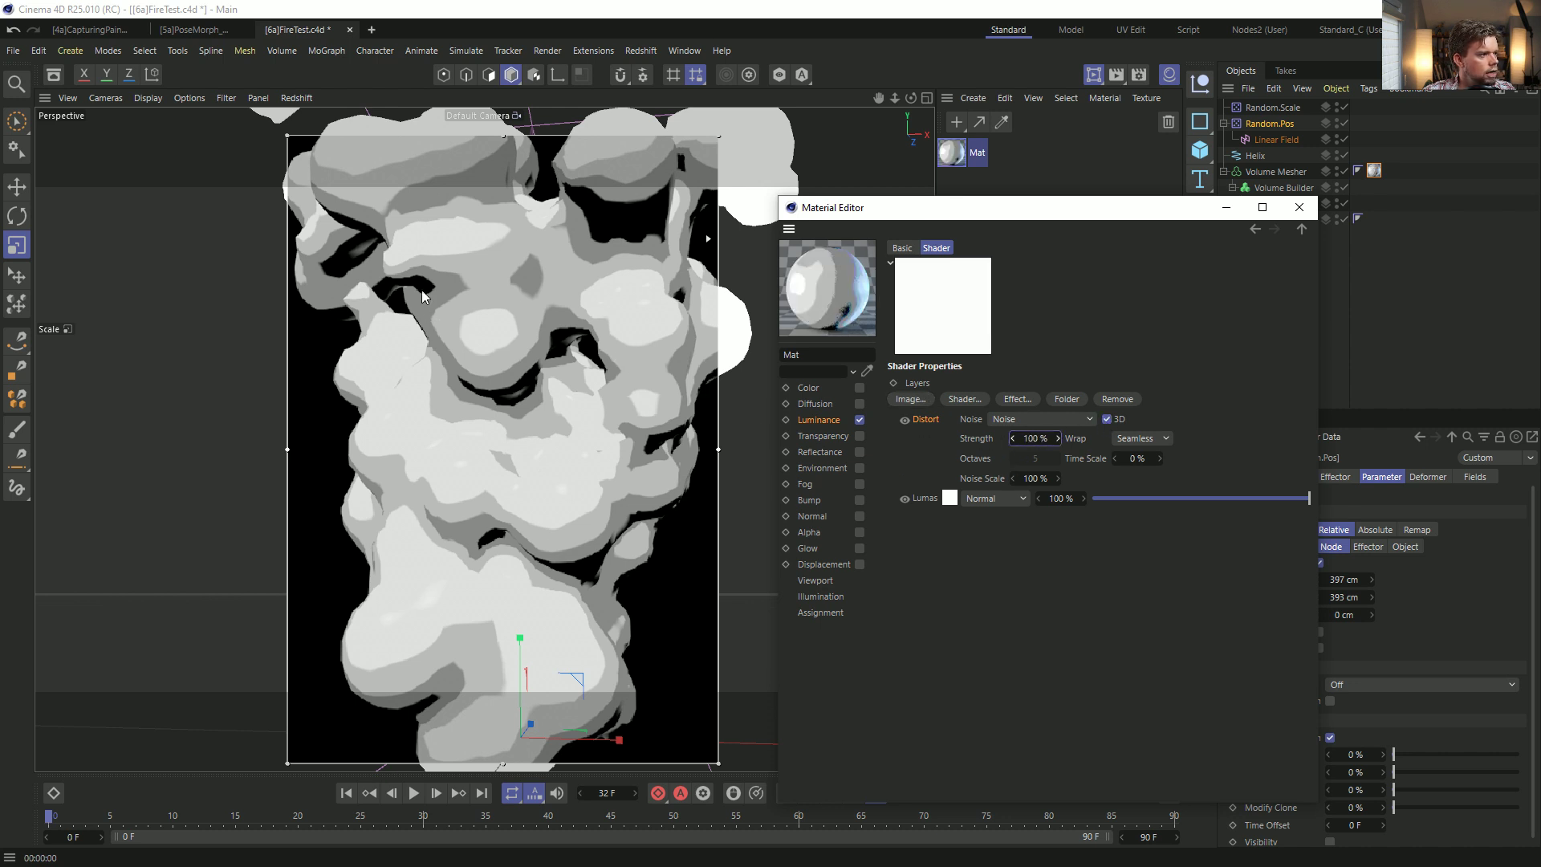
pyautogui.click(946, 56)
pyautogui.hotkey('ctrl', 'r')
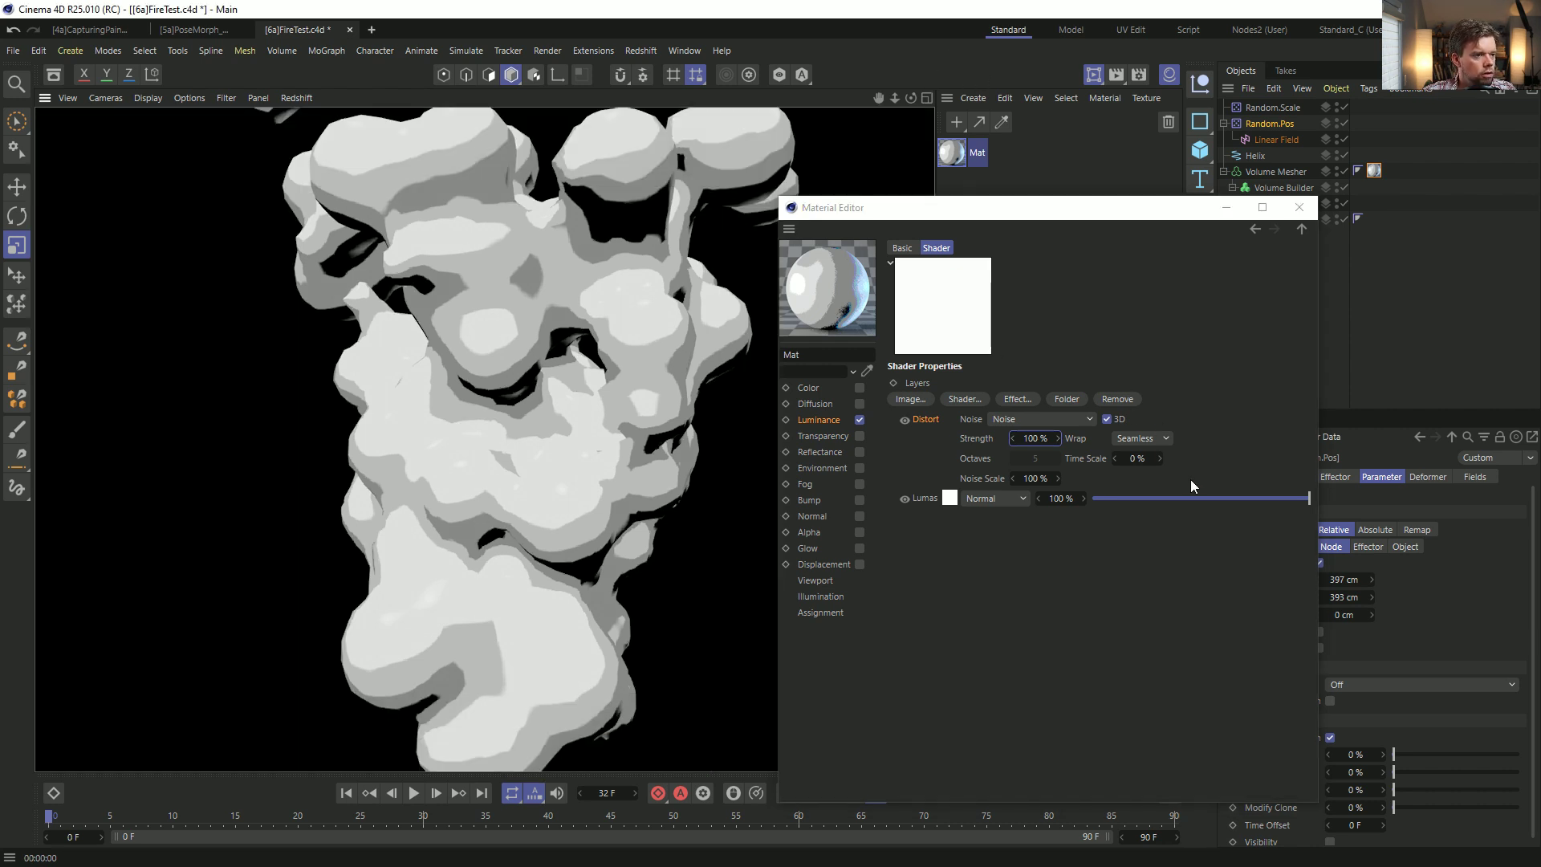
# Try the Clamp and Cycle wrap modes on the Distort effect.
pyautogui.click(1155, 438)
pyautogui.click(1150, 442)
pyautogui.click(1149, 440)
pyautogui.click(1150, 473)
pyautogui.click(1151, 439)
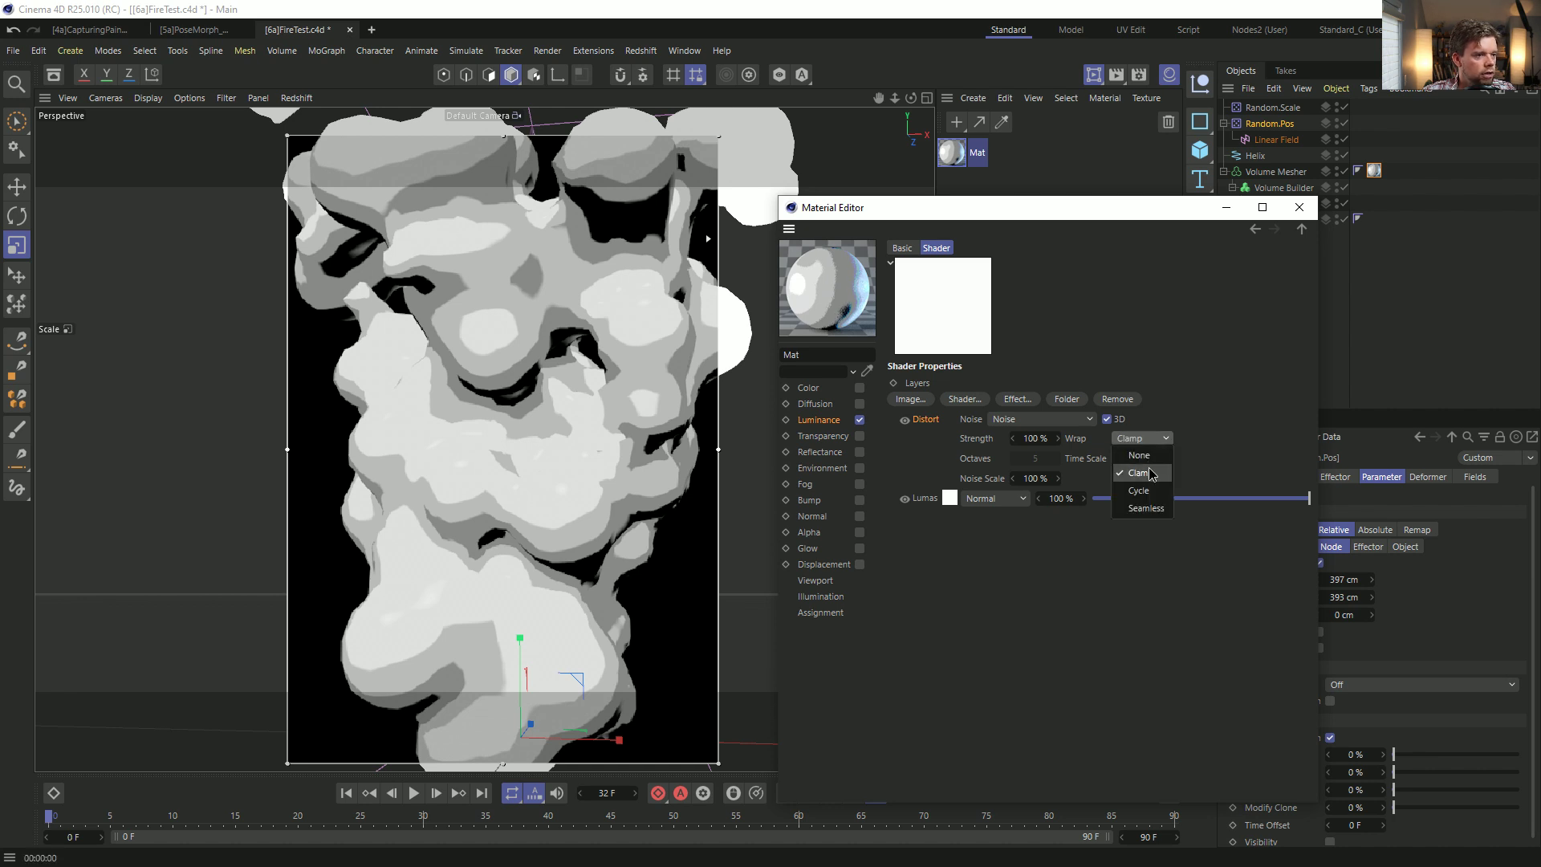
pyautogui.click(1139, 491)
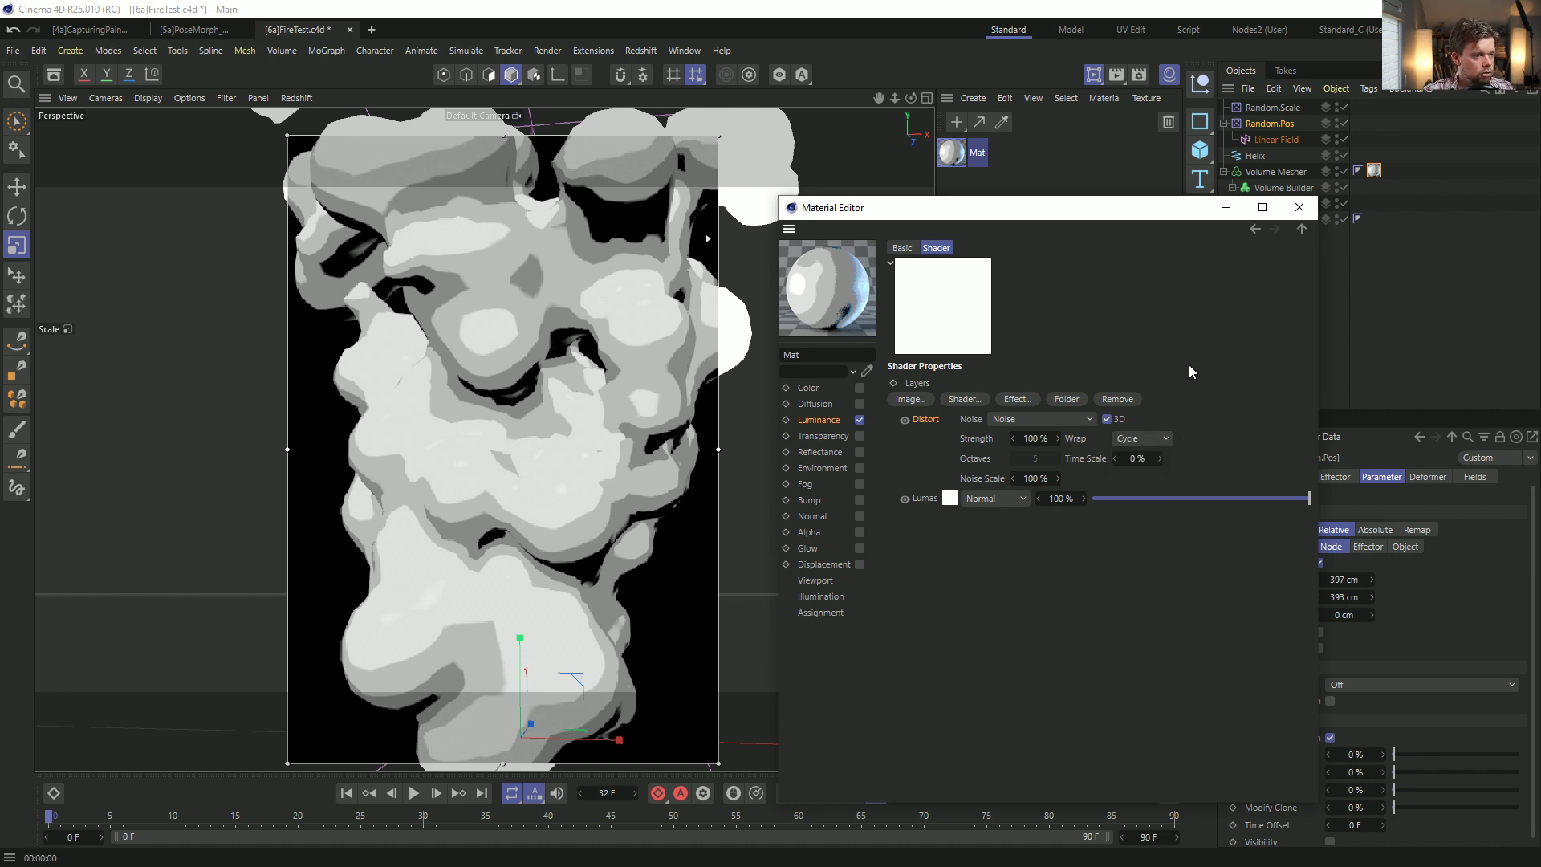
# Set the Distort effect's noise scale to 11%.
pyautogui.click(1027, 478)
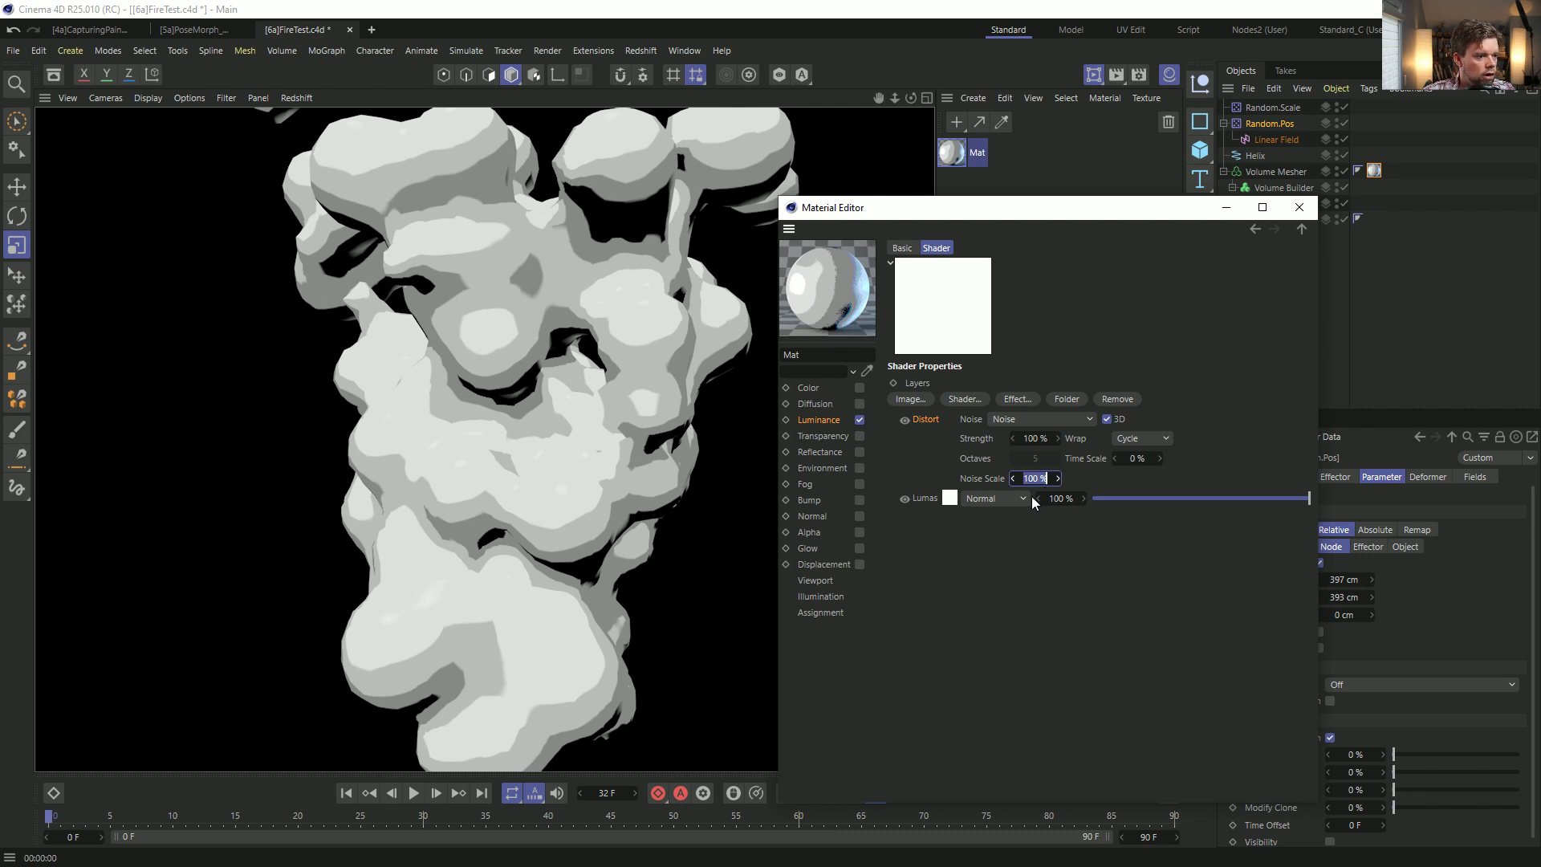
pyautogui.click(1035, 438)
pyautogui.click(1041, 476)
pyautogui.write('11')
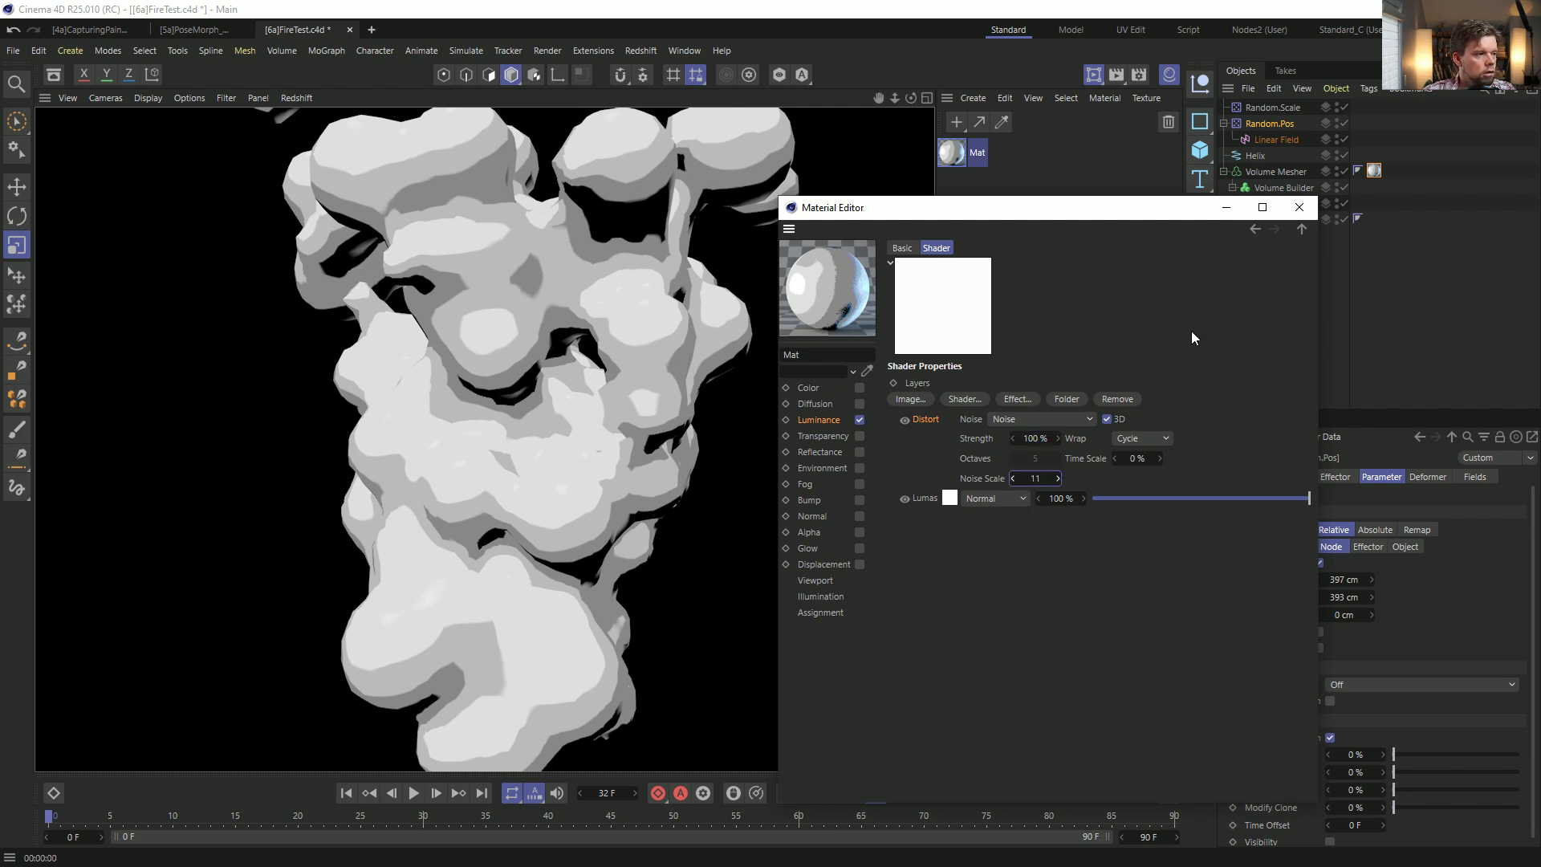
pyautogui.press('Return')
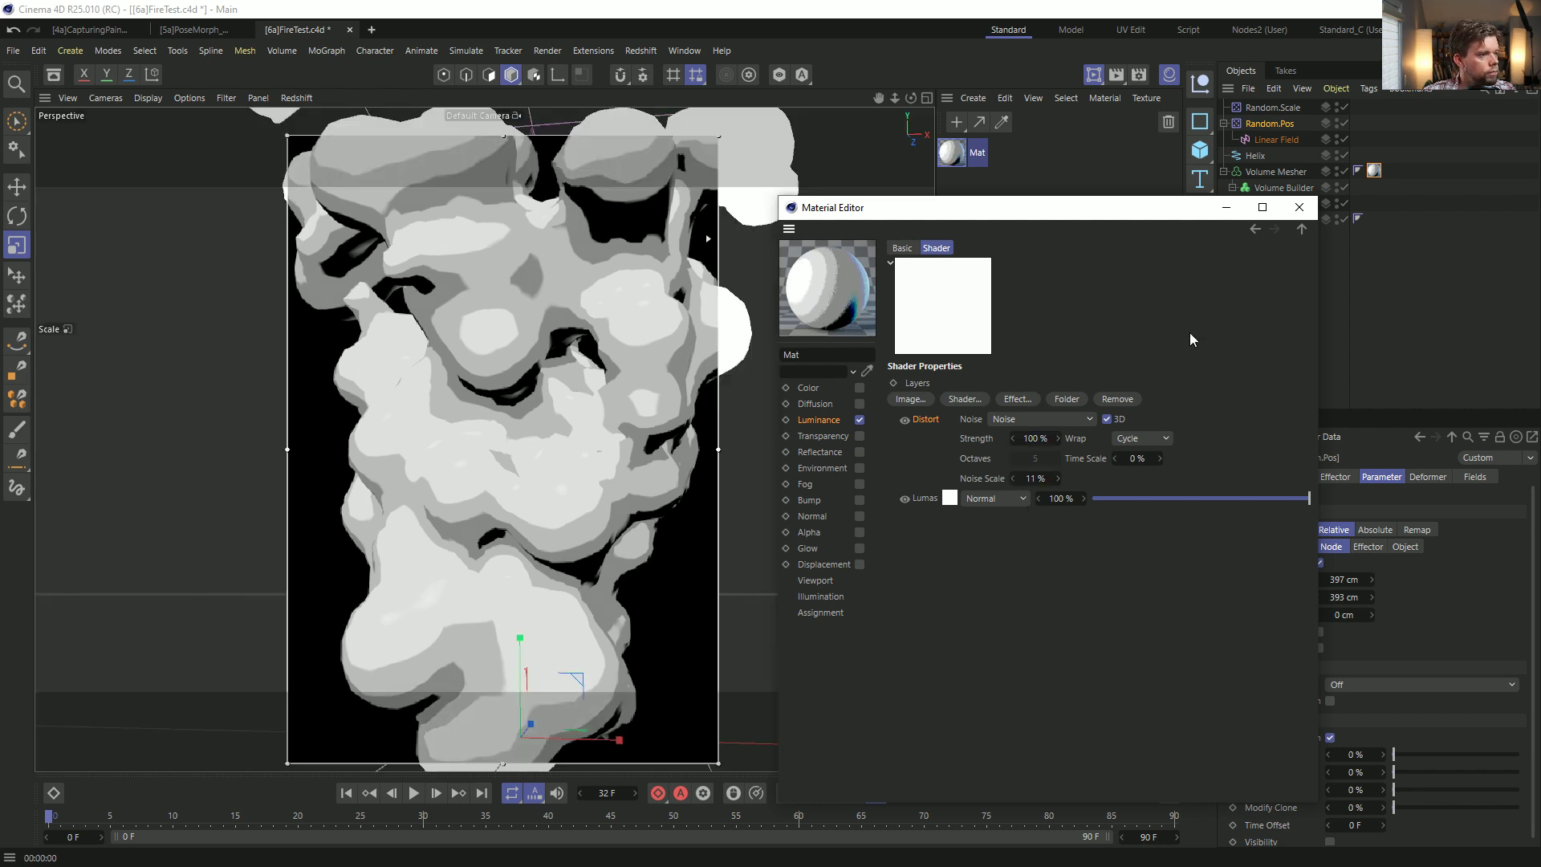
# Set the Distort effect's wrap to None and its noise type to Dents.
pyautogui.moveTo(709, 240); pyautogui.dragTo(710, 434)
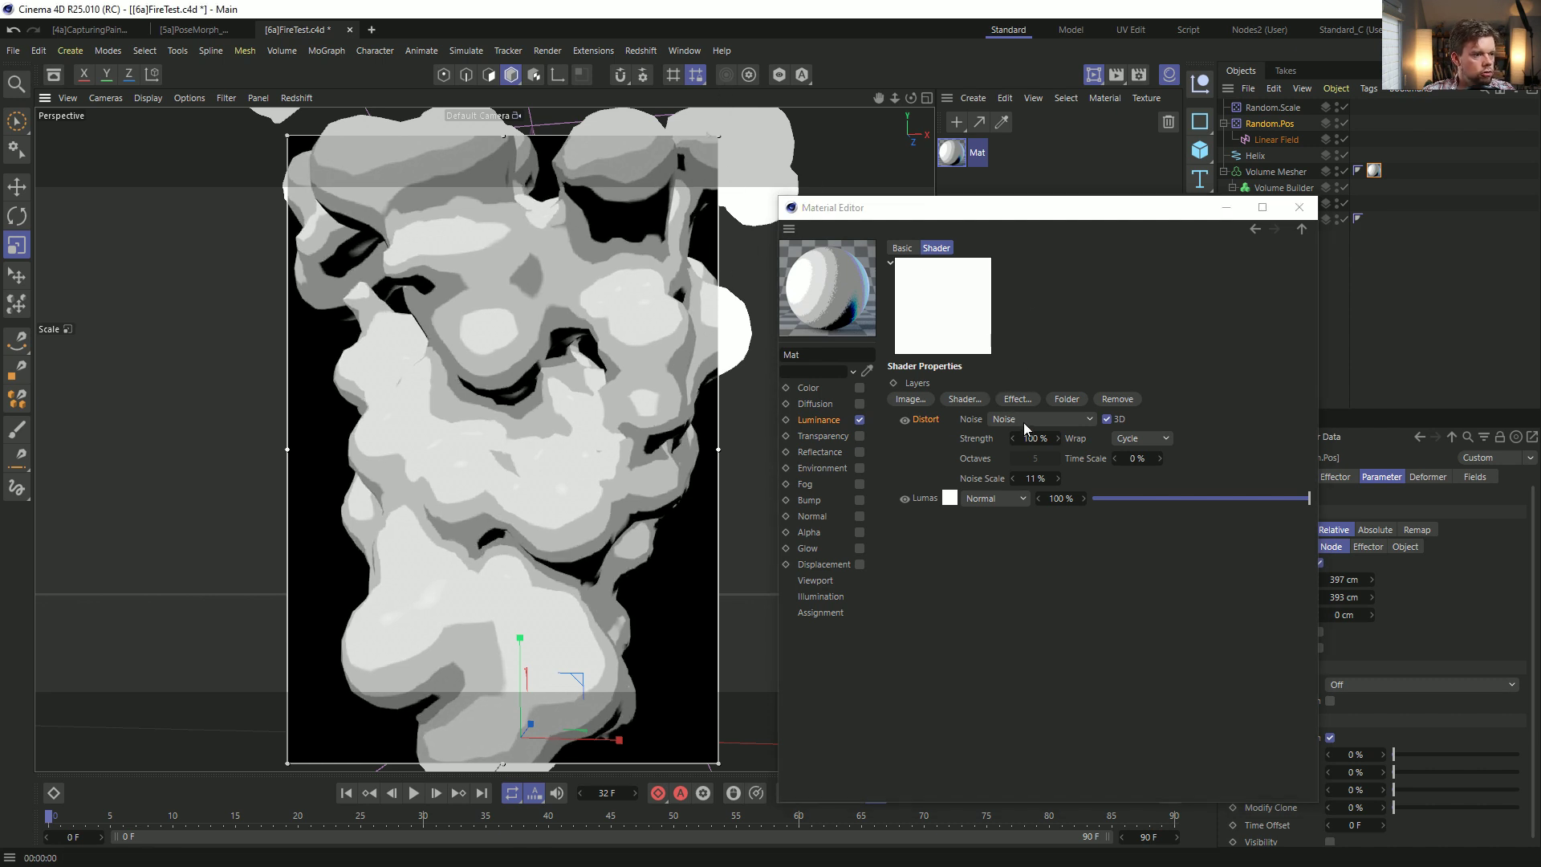
pyautogui.click(1139, 438)
pyautogui.click(1140, 449)
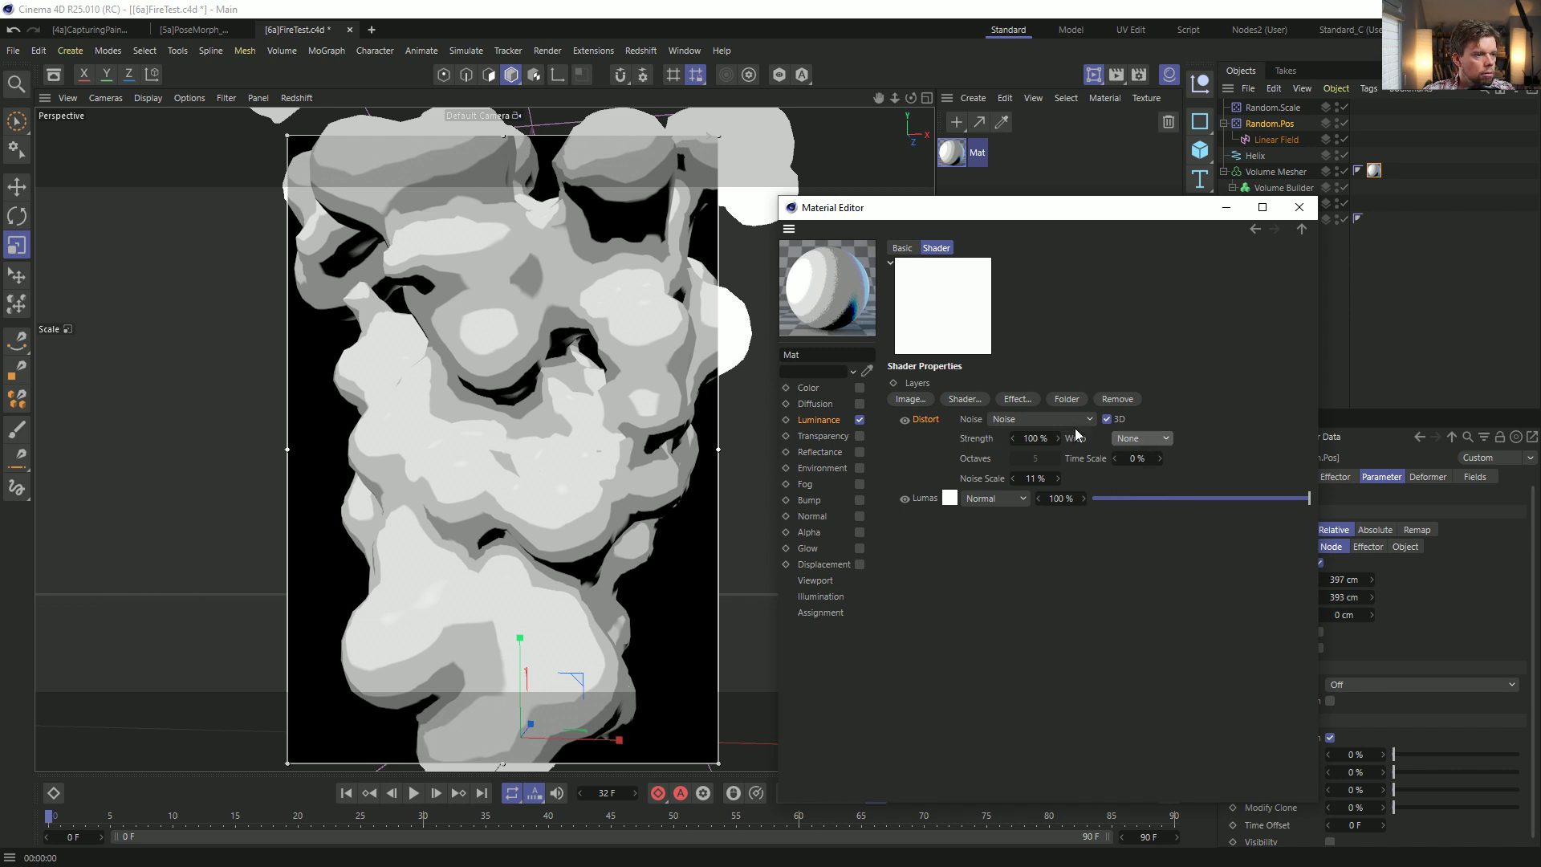
pyautogui.click(1044, 421)
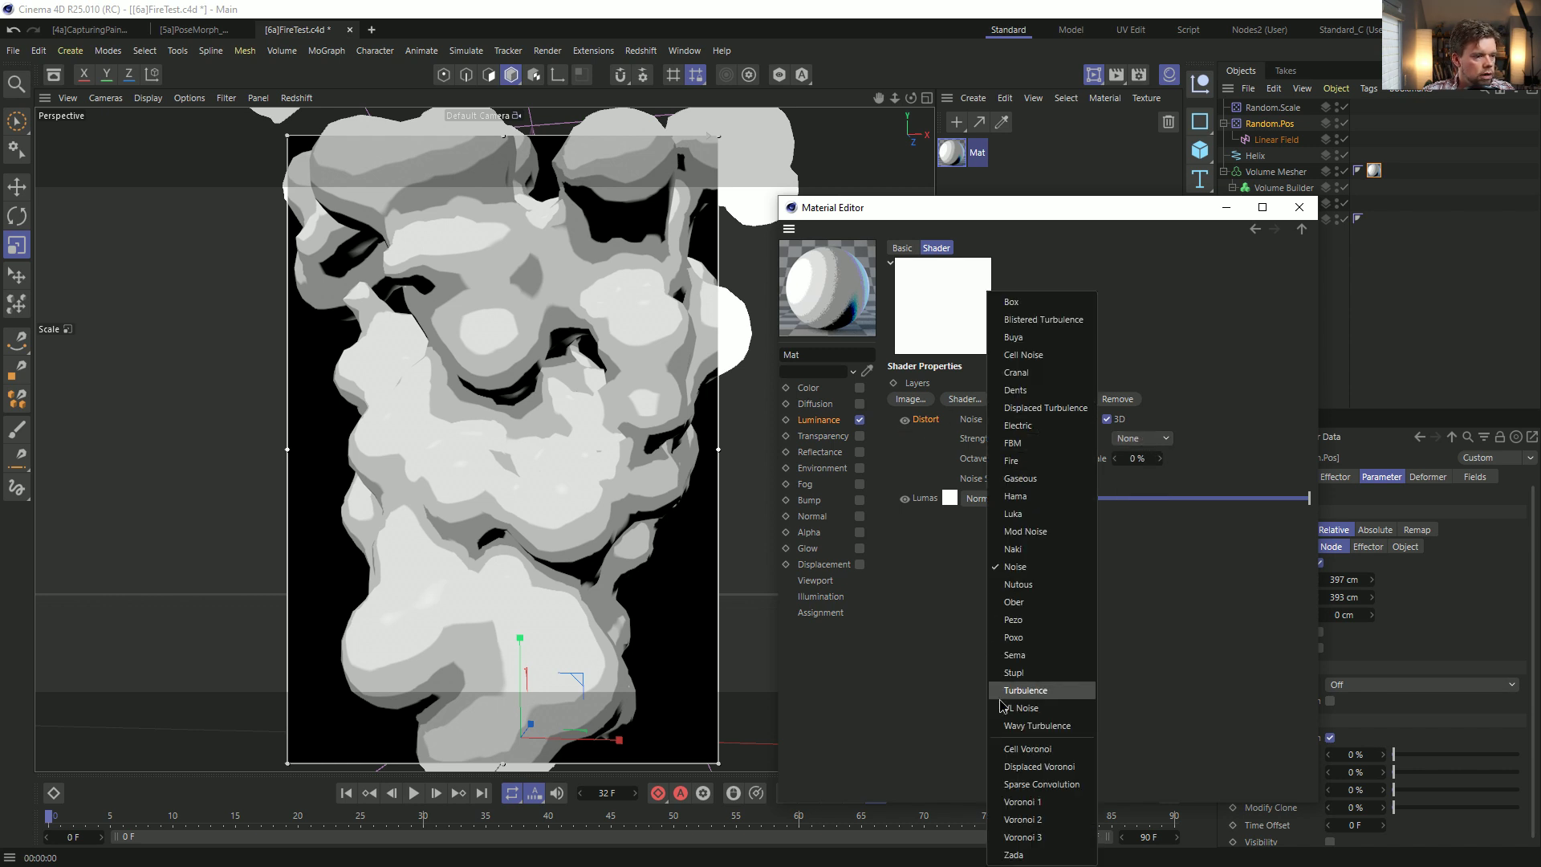
pyautogui.click(1062, 389)
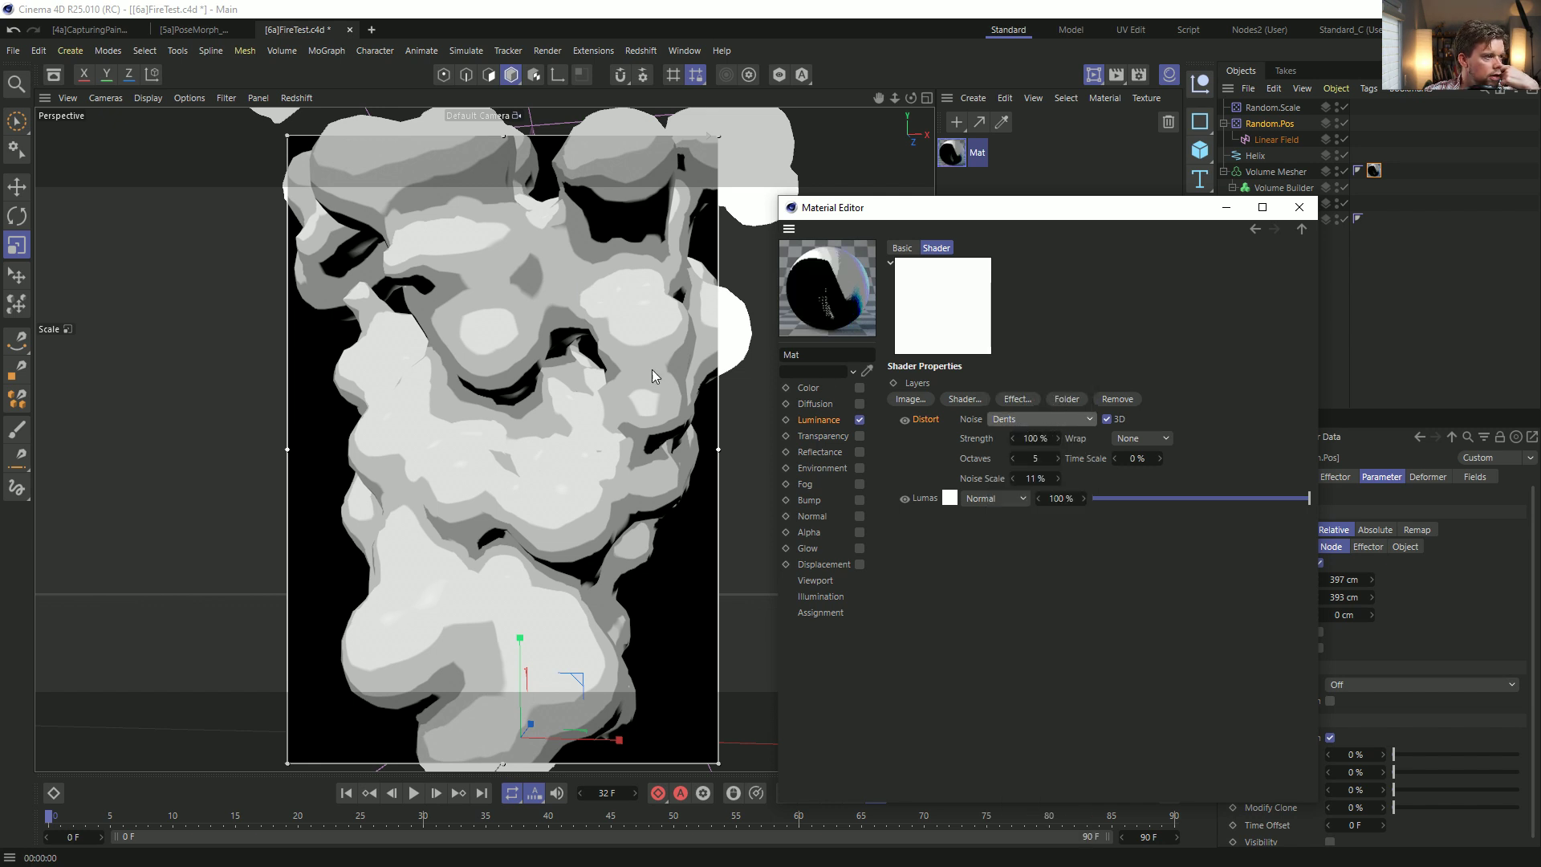
# Check the Lumas layer's shader and basic properties, and close the material's editor from the Luminance channel.
pyautogui.click(948, 499)
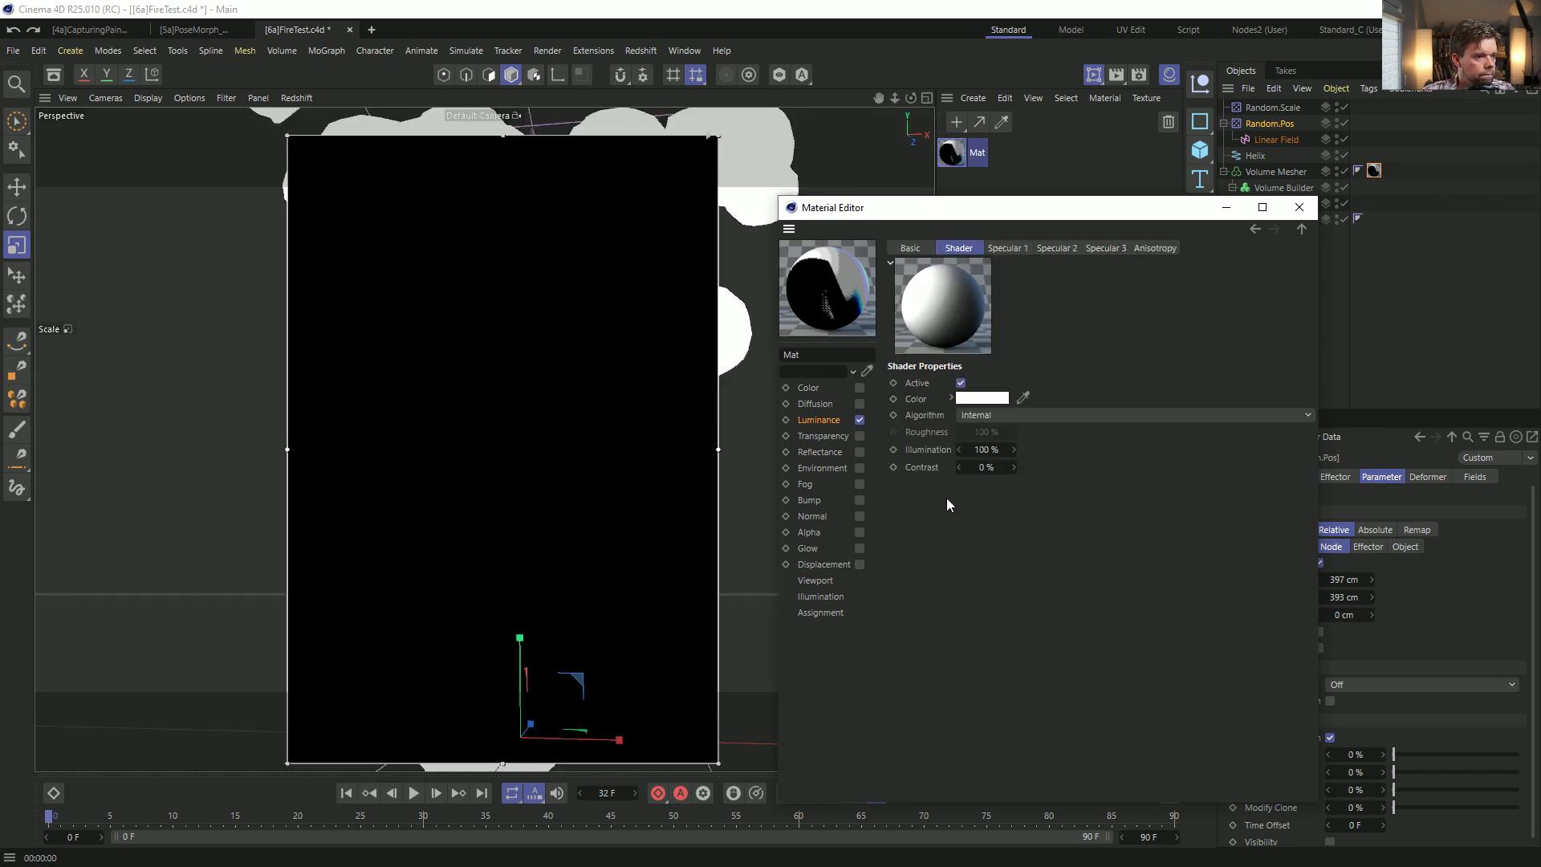
pyautogui.click(909, 250)
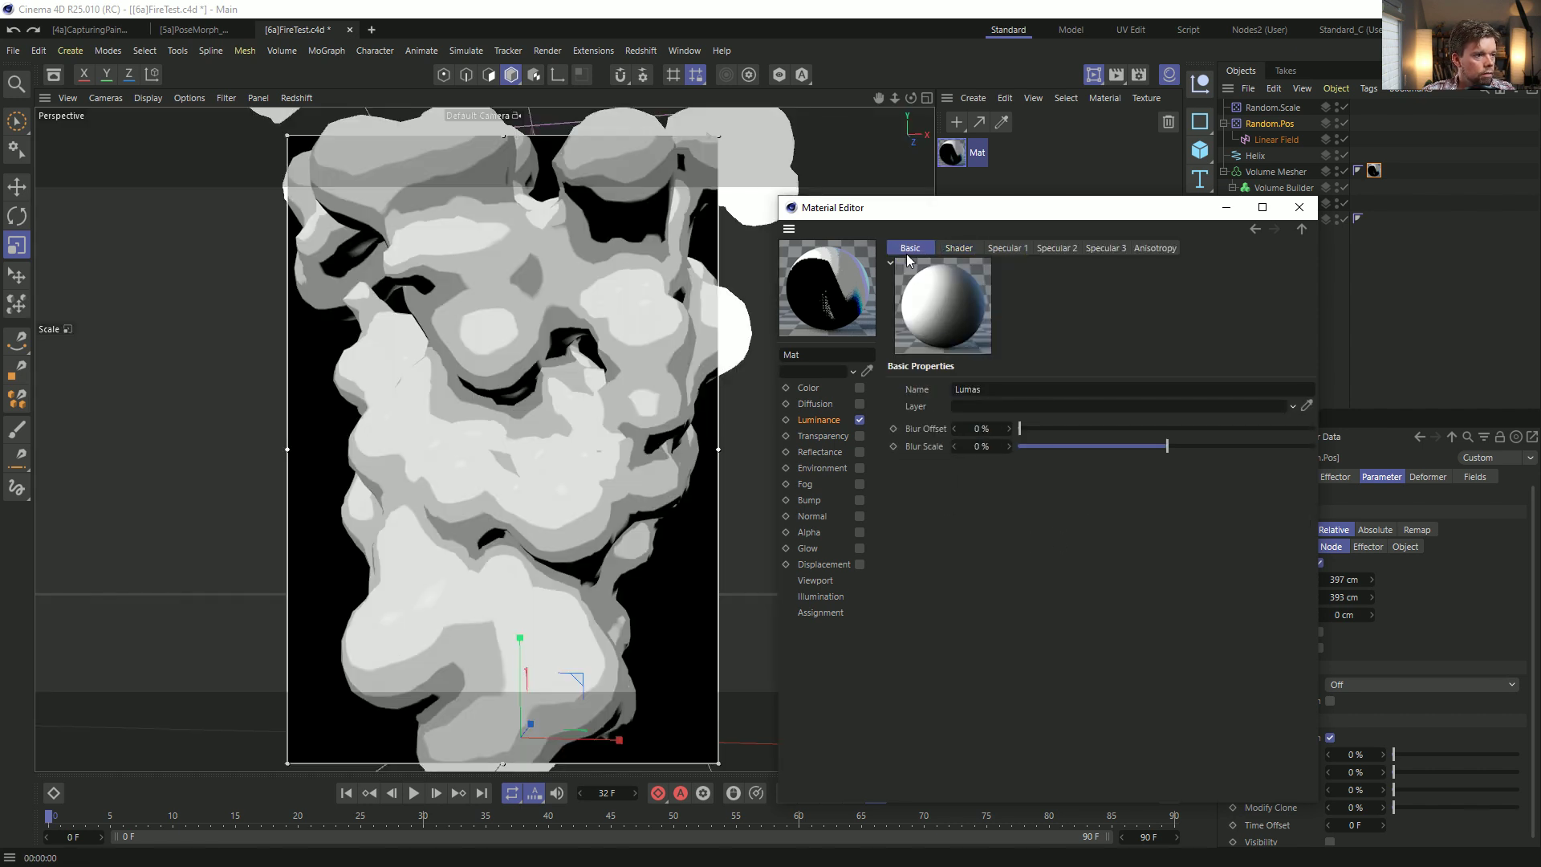
pyautogui.click(832, 420)
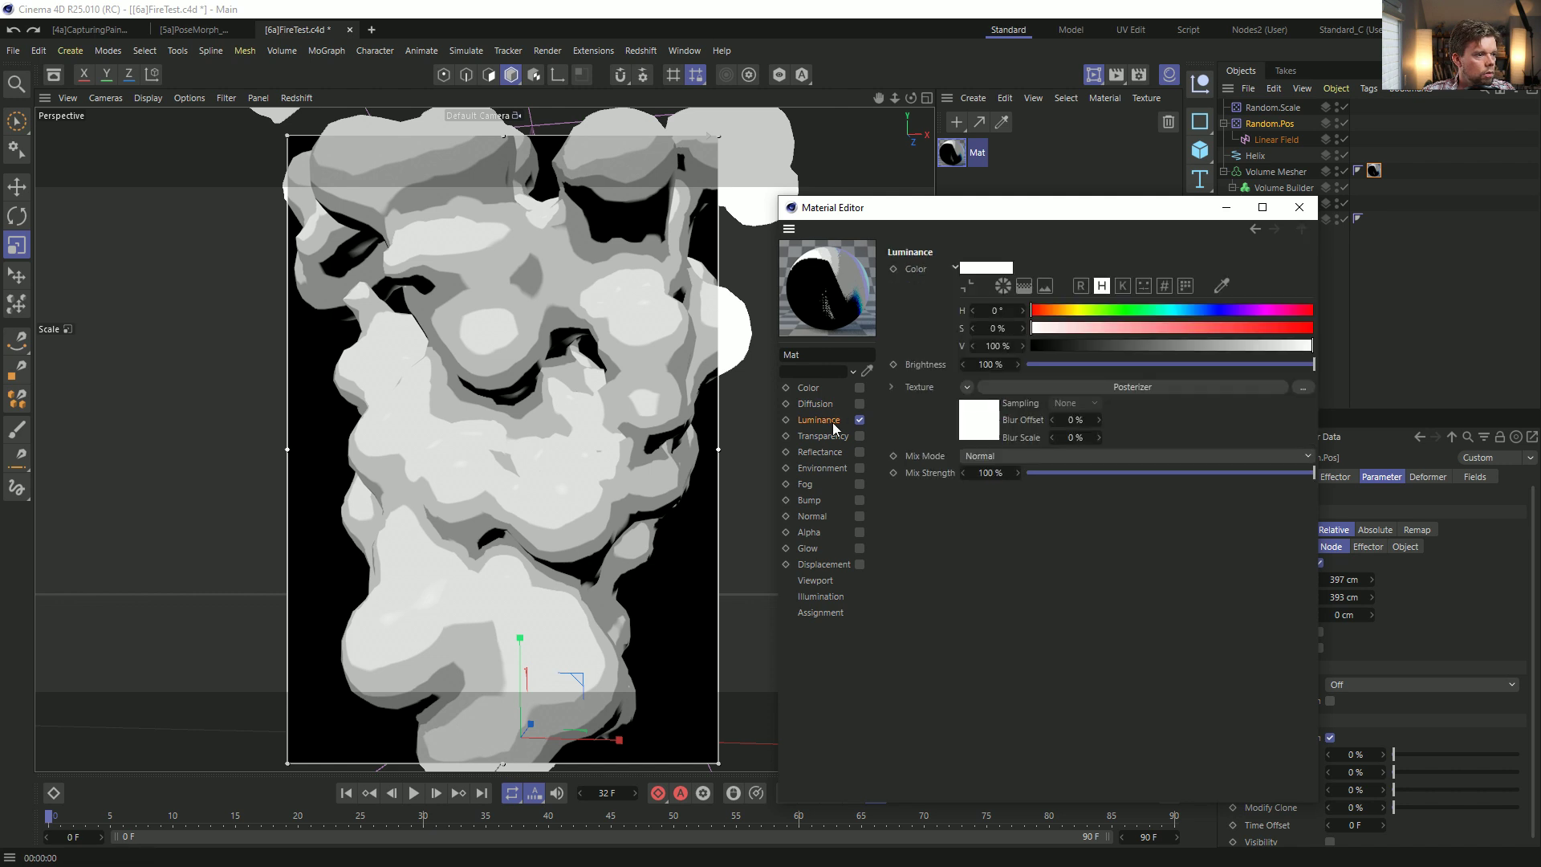
pyautogui.click(1300, 207)
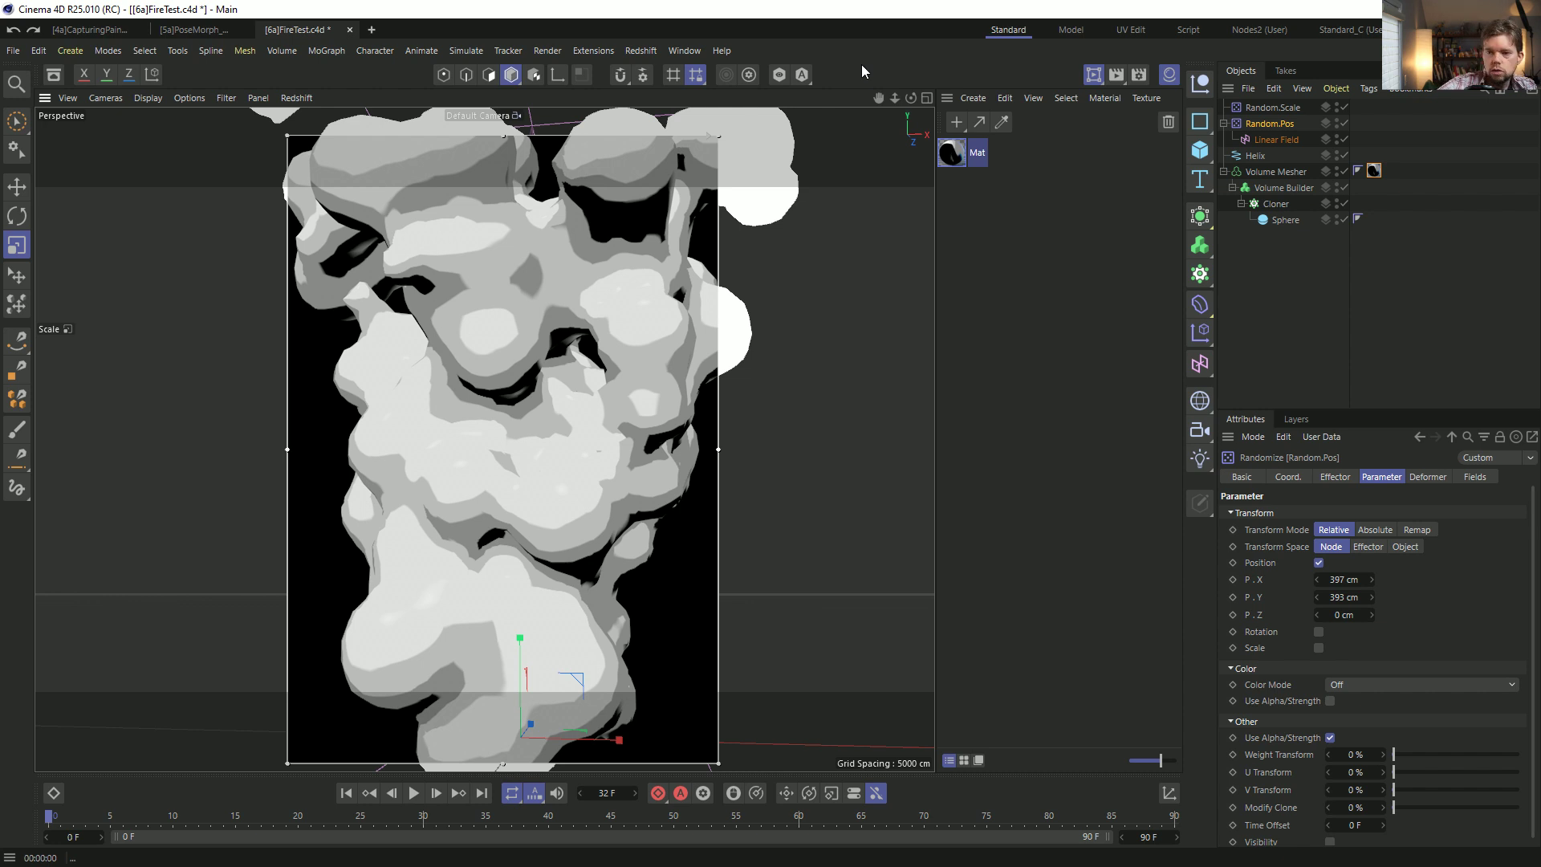
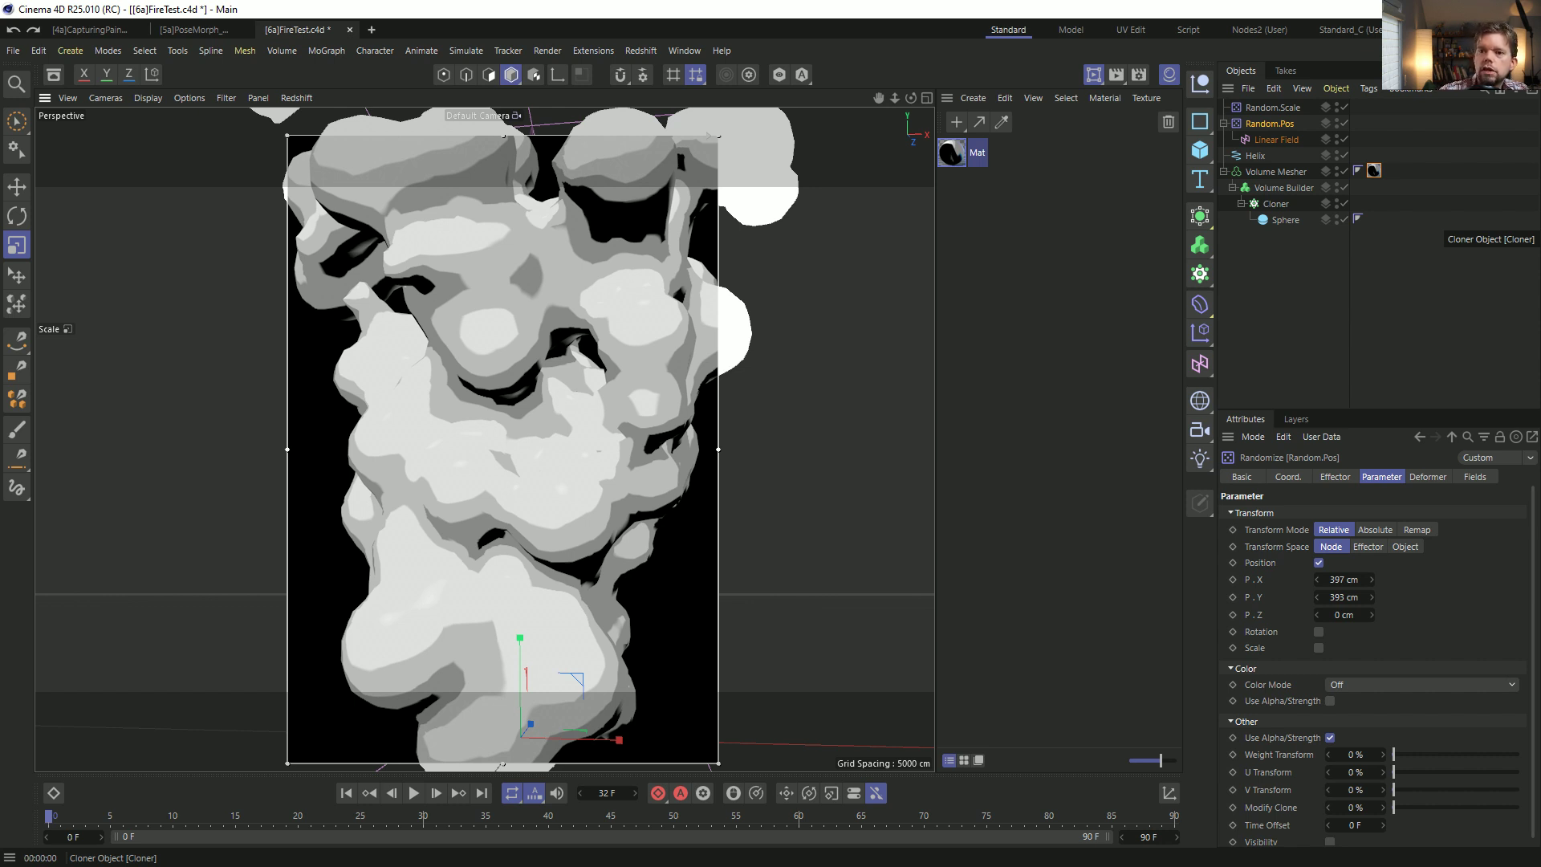
# Stop the interactive render and close the FireTest project without saving it.
pyautogui.click(801, 75)
pyautogui.hotkey('alt', 'r')
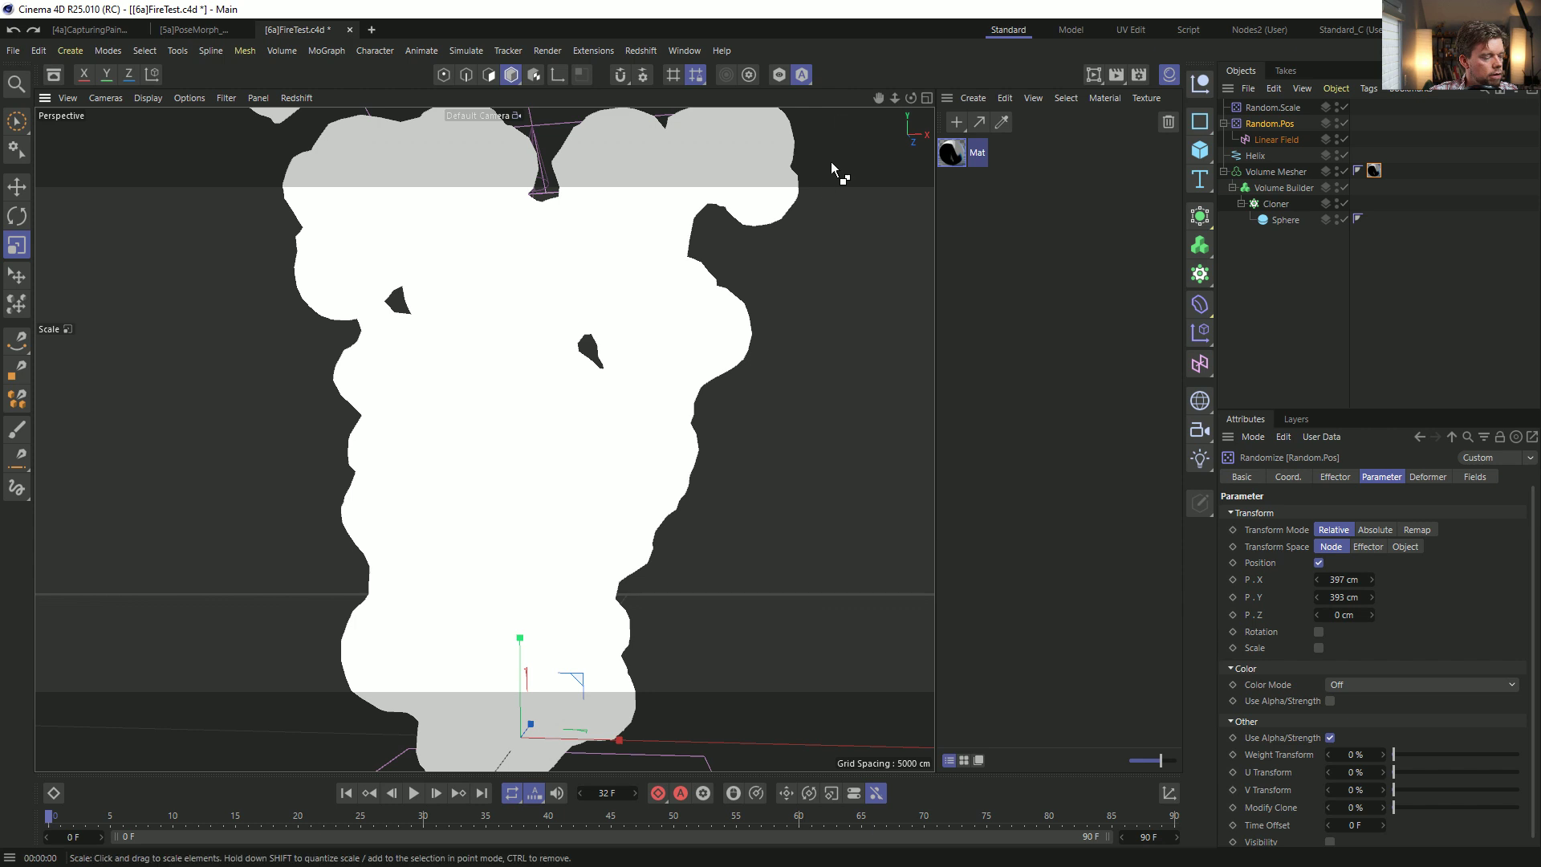
pyautogui.hotkey('ctrl', 'F4')
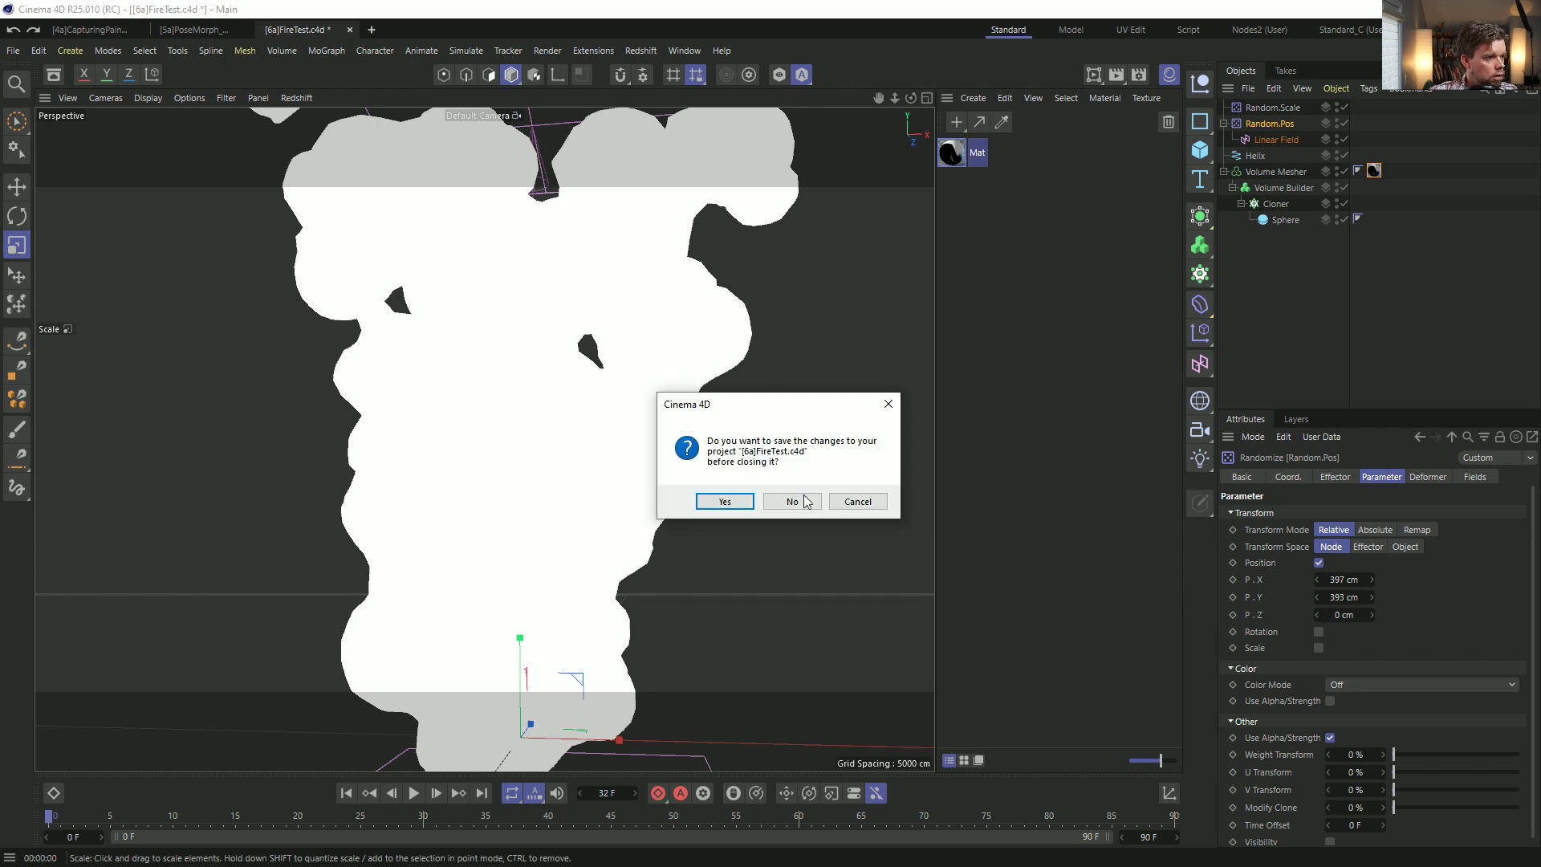
pyautogui.click(797, 497)
# Start a new project with the material list hidden and add a Figure primitive.
pyautogui.hotkey('ctrl', 'n')
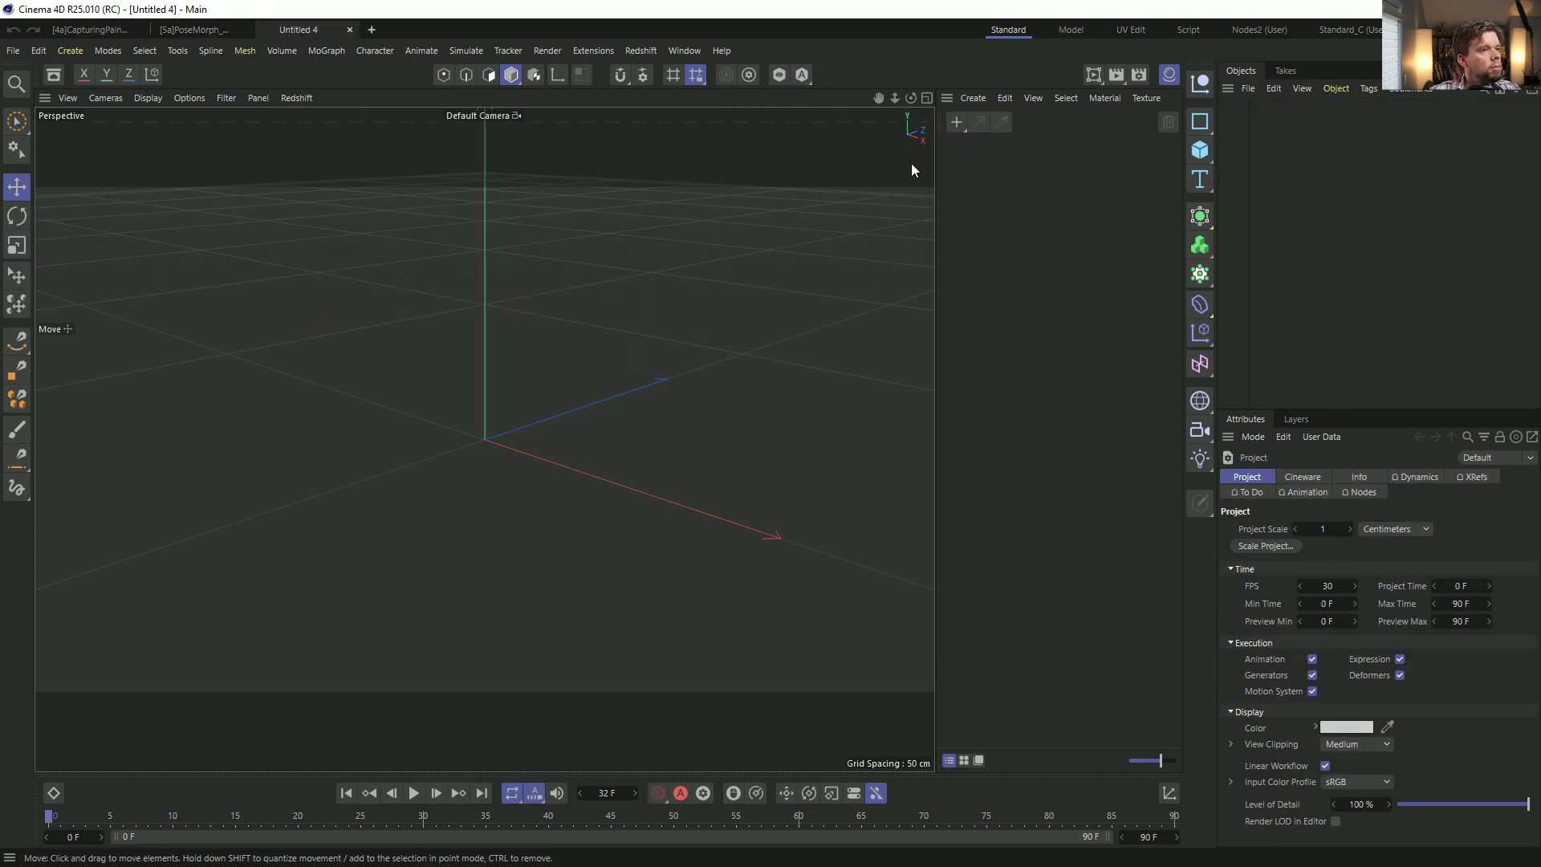
pyautogui.click(1170, 75)
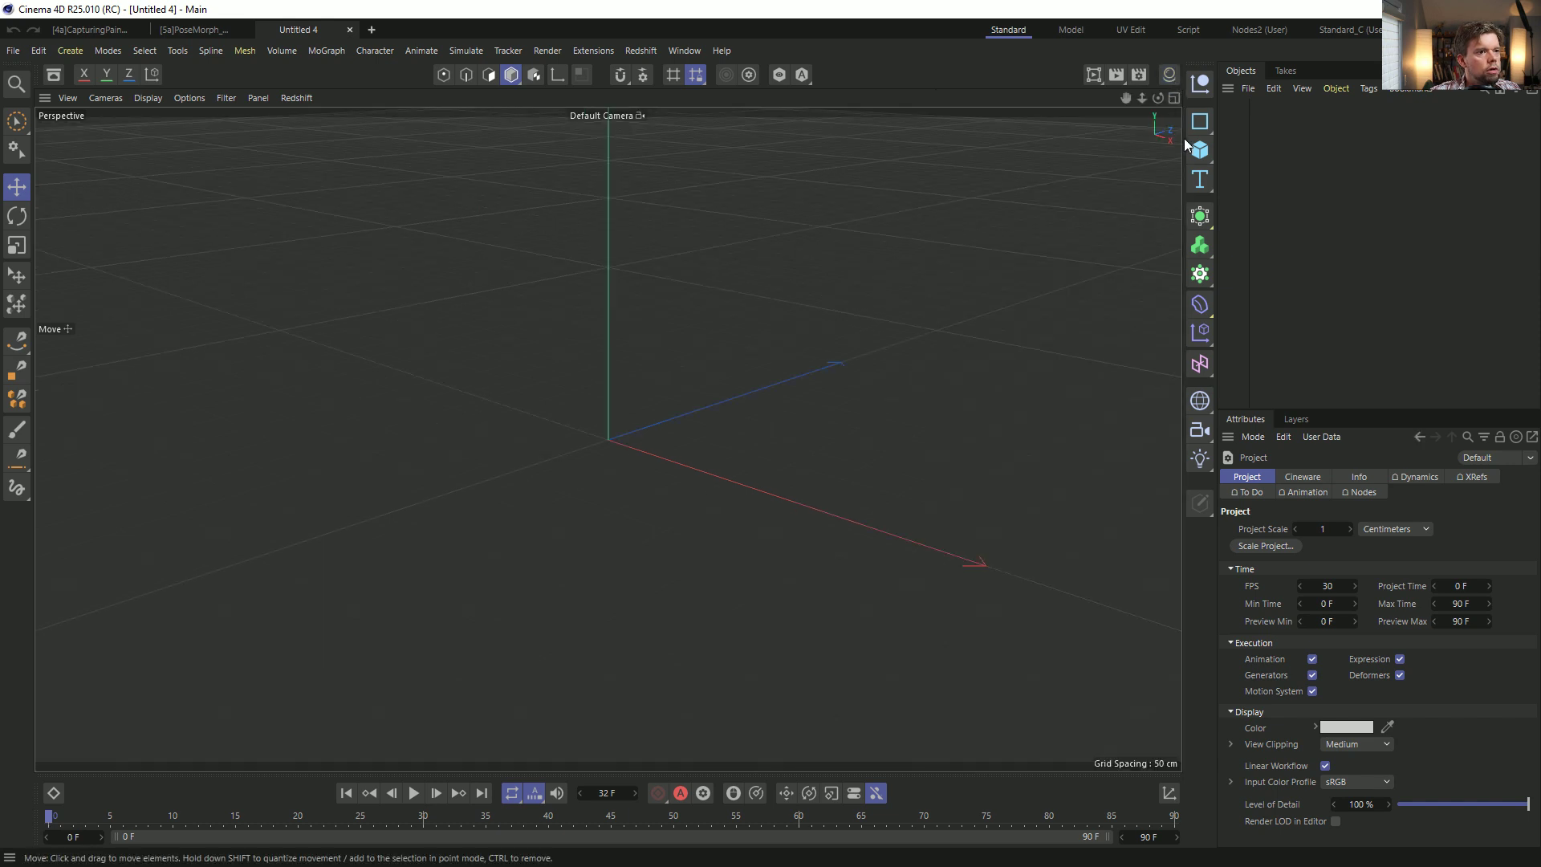
pyautogui.click(1201, 153)
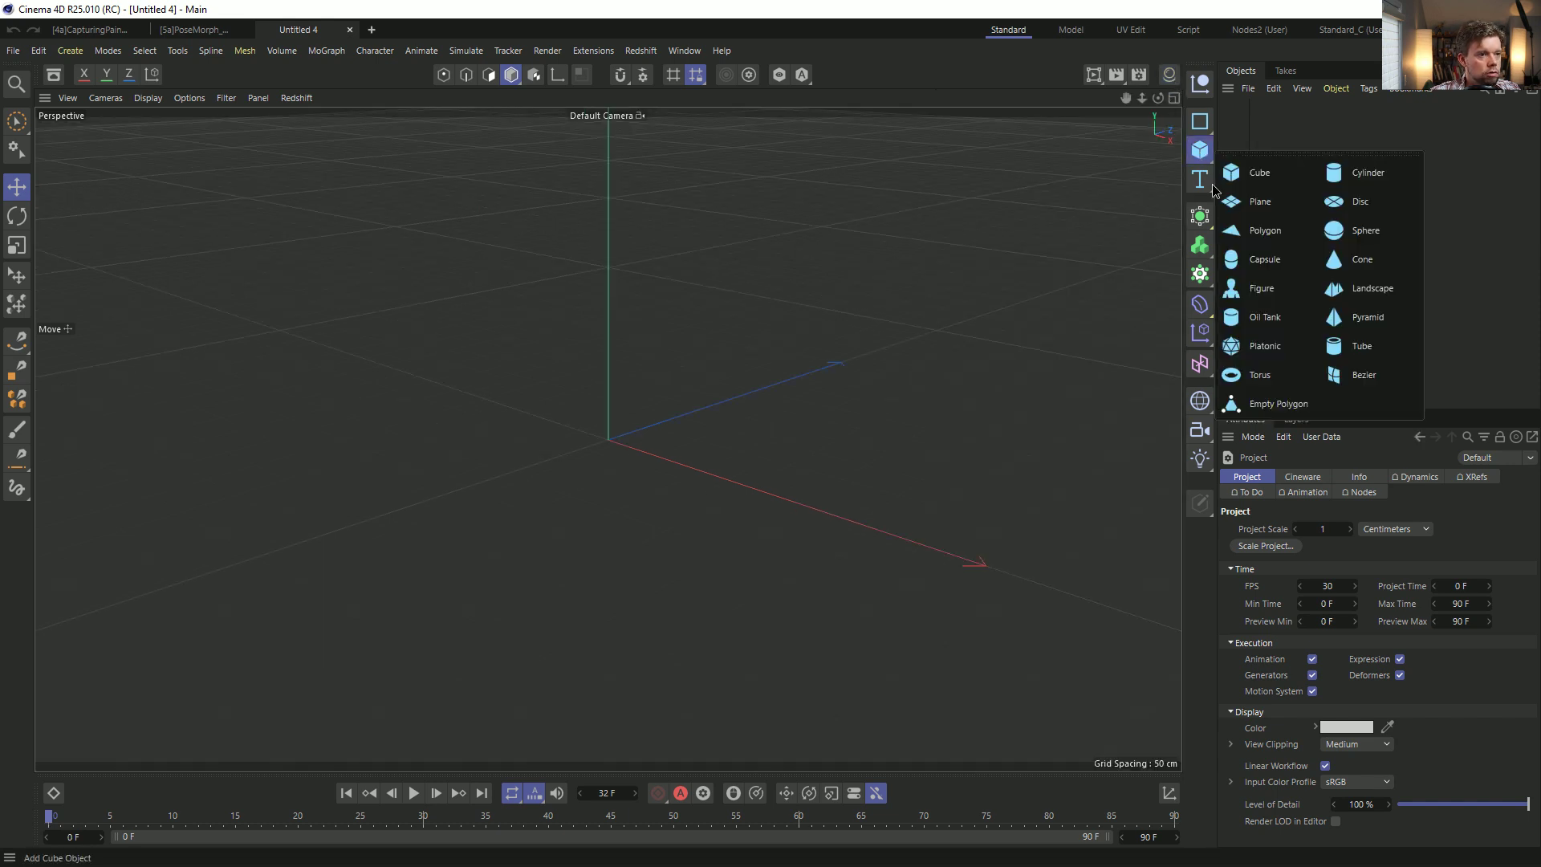
pyautogui.click(1261, 288)
# Keyframe the Figure's X, Y and Z position at frame 0.
pyautogui.click(1280, 476)
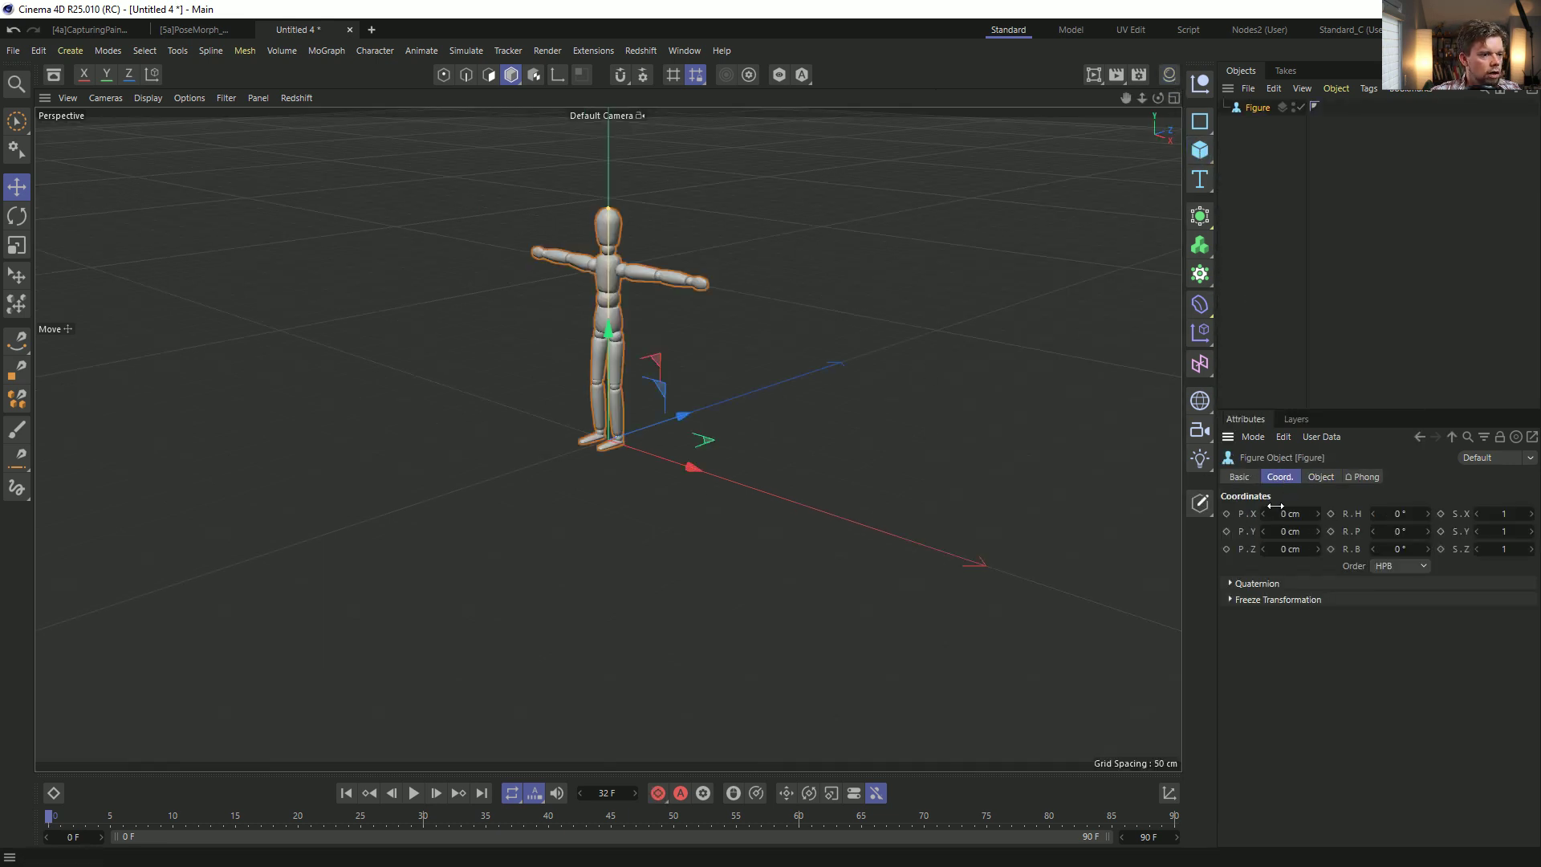
pyautogui.click(1226, 531)
pyautogui.keyDown('alt'); pyautogui.moveTo(706, 698); pyautogui.dragTo(589, 708); pyautogui.keyUp('alt')
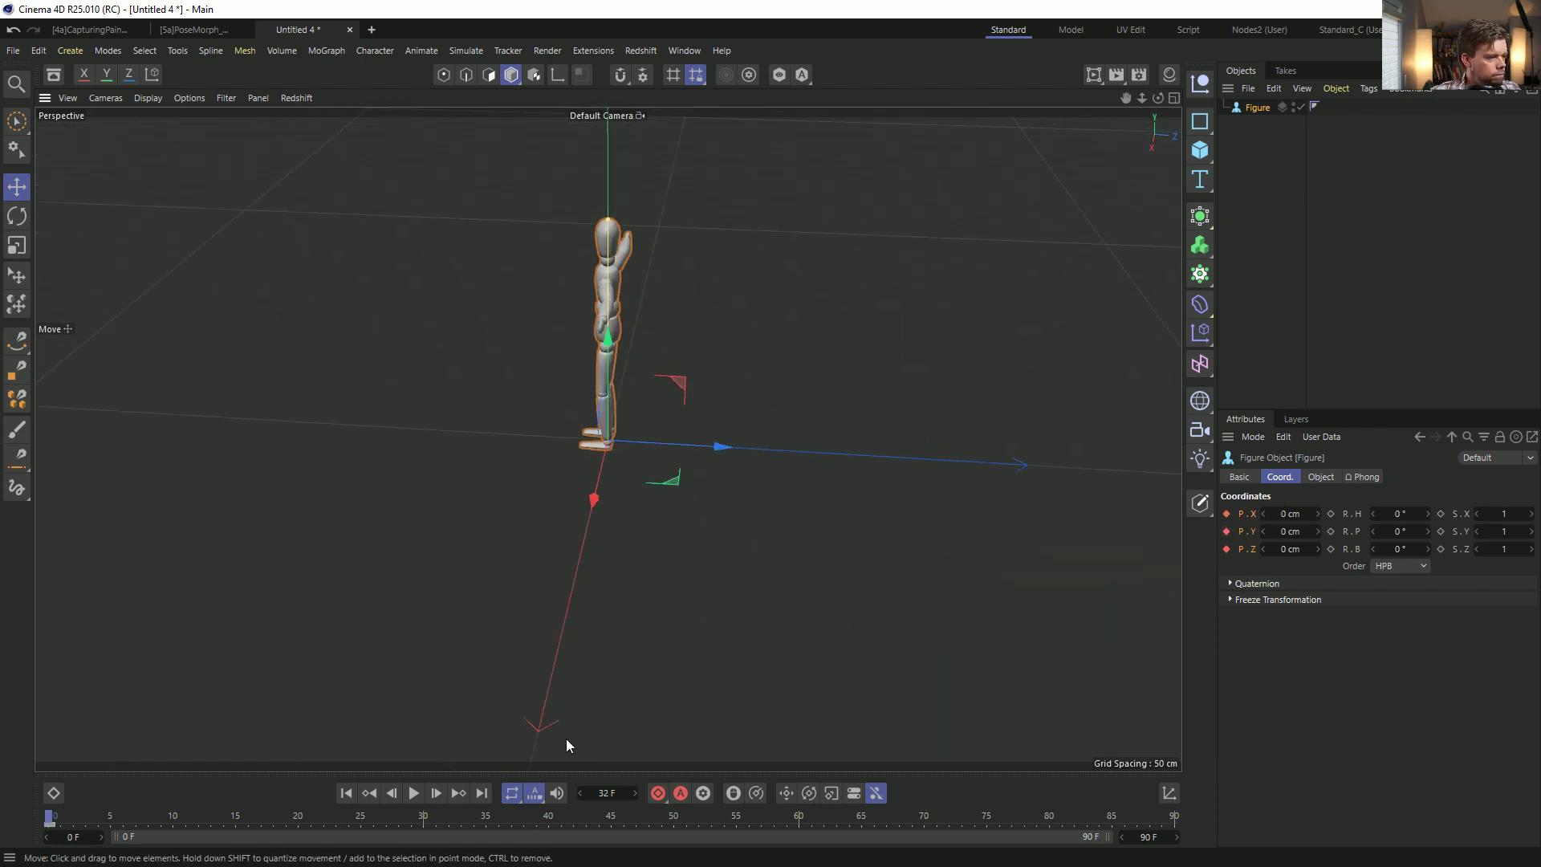
pyautogui.keyDown('alt'); pyautogui.moveTo(687, 634); pyautogui.dragTo(717, 467); pyautogui.keyUp('alt')
pyautogui.keyDown('alt'); pyautogui.moveTo(718, 467); pyautogui.dragTo(642, 473, button='middle'); pyautogui.keyUp('alt')
pyautogui.keyDown('alt'); pyautogui.moveTo(644, 476); pyautogui.dragTo(550, 526); pyautogui.keyUp('alt')
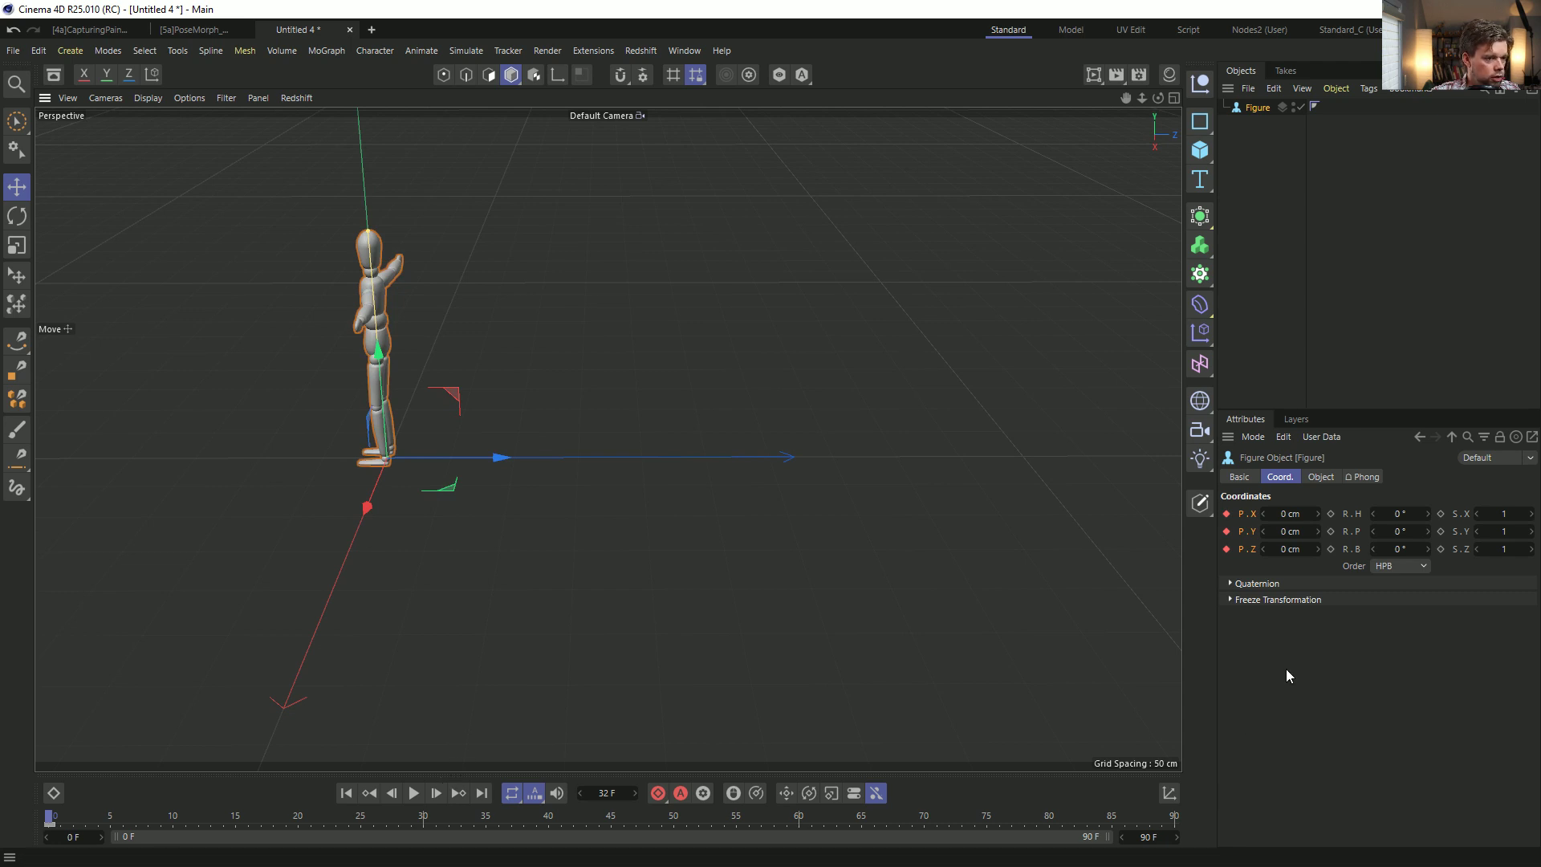
# Keyframe the Figure's position about 283 cm along Z at frame 45 and about 584 cm along Z at frame 90.
pyautogui.click(611, 818)
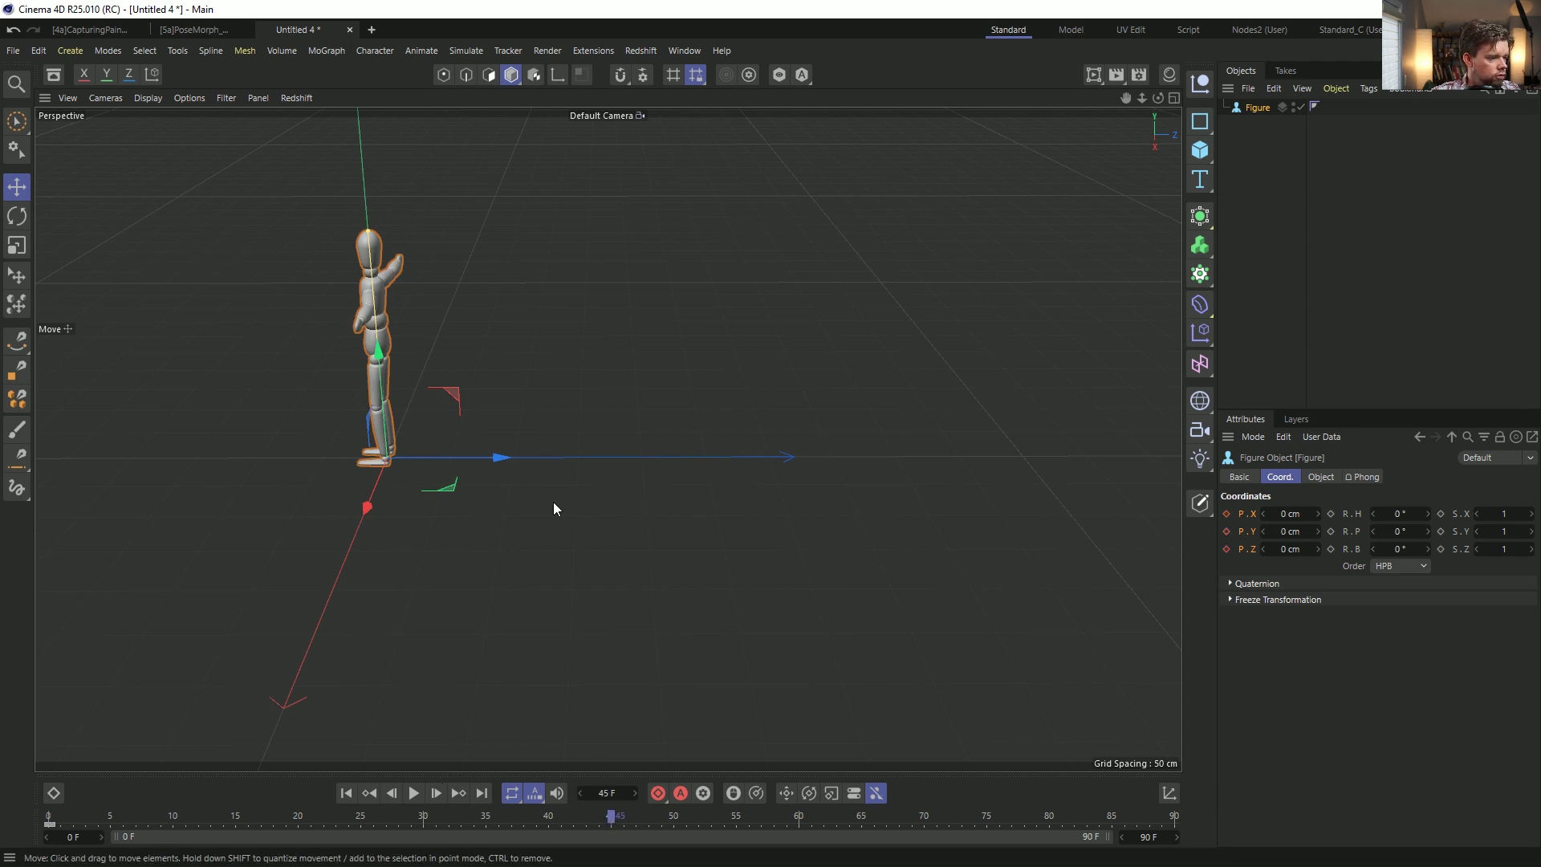
pyautogui.moveTo(508, 459); pyautogui.dragTo(869, 475)
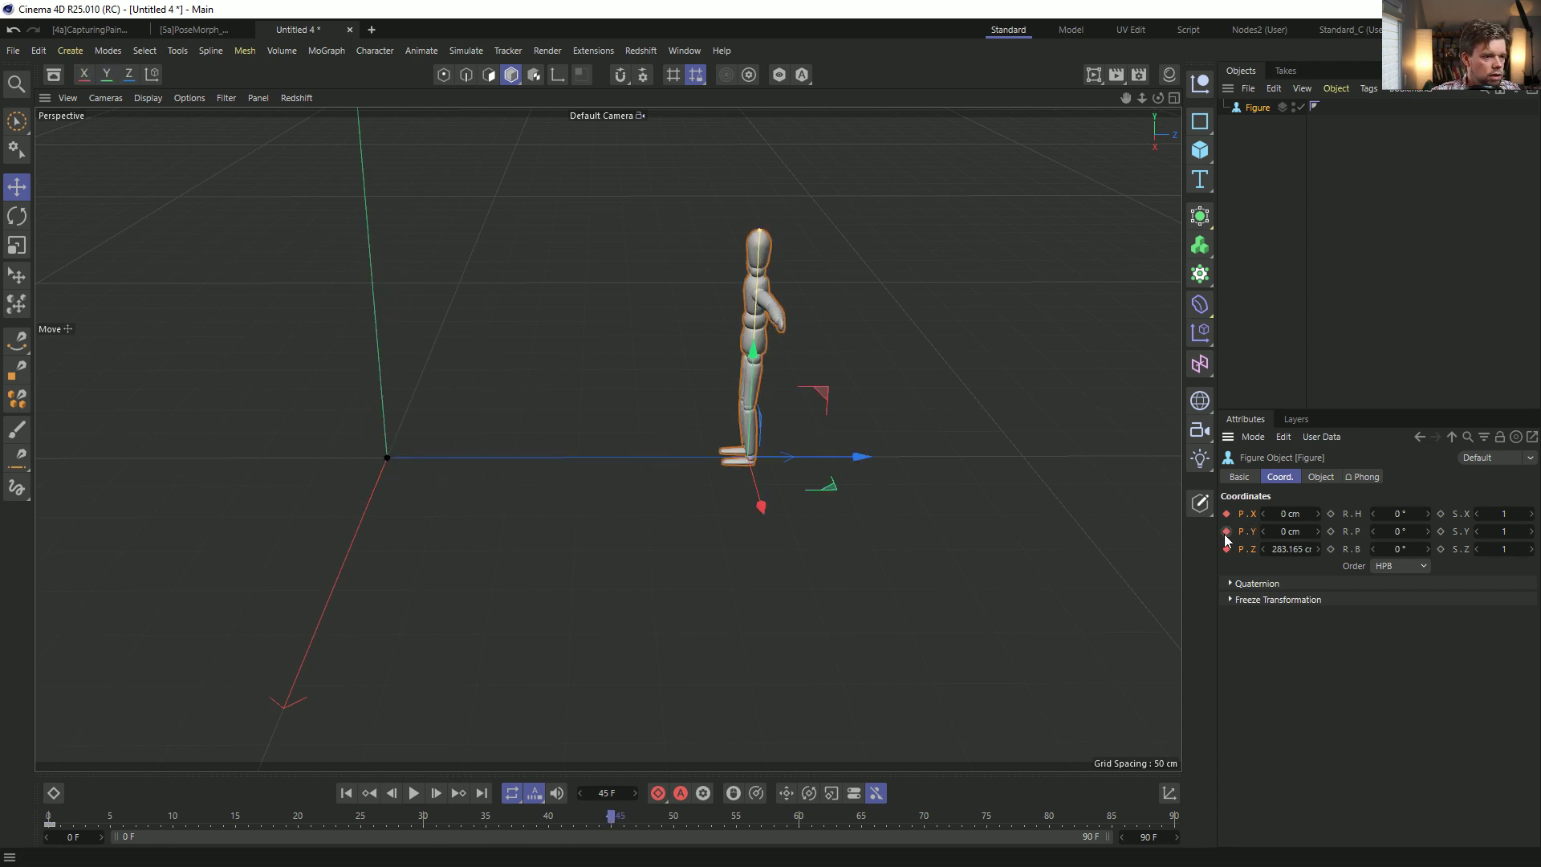
pyautogui.moveTo(1076, 817); pyautogui.dragTo(1268, 820)
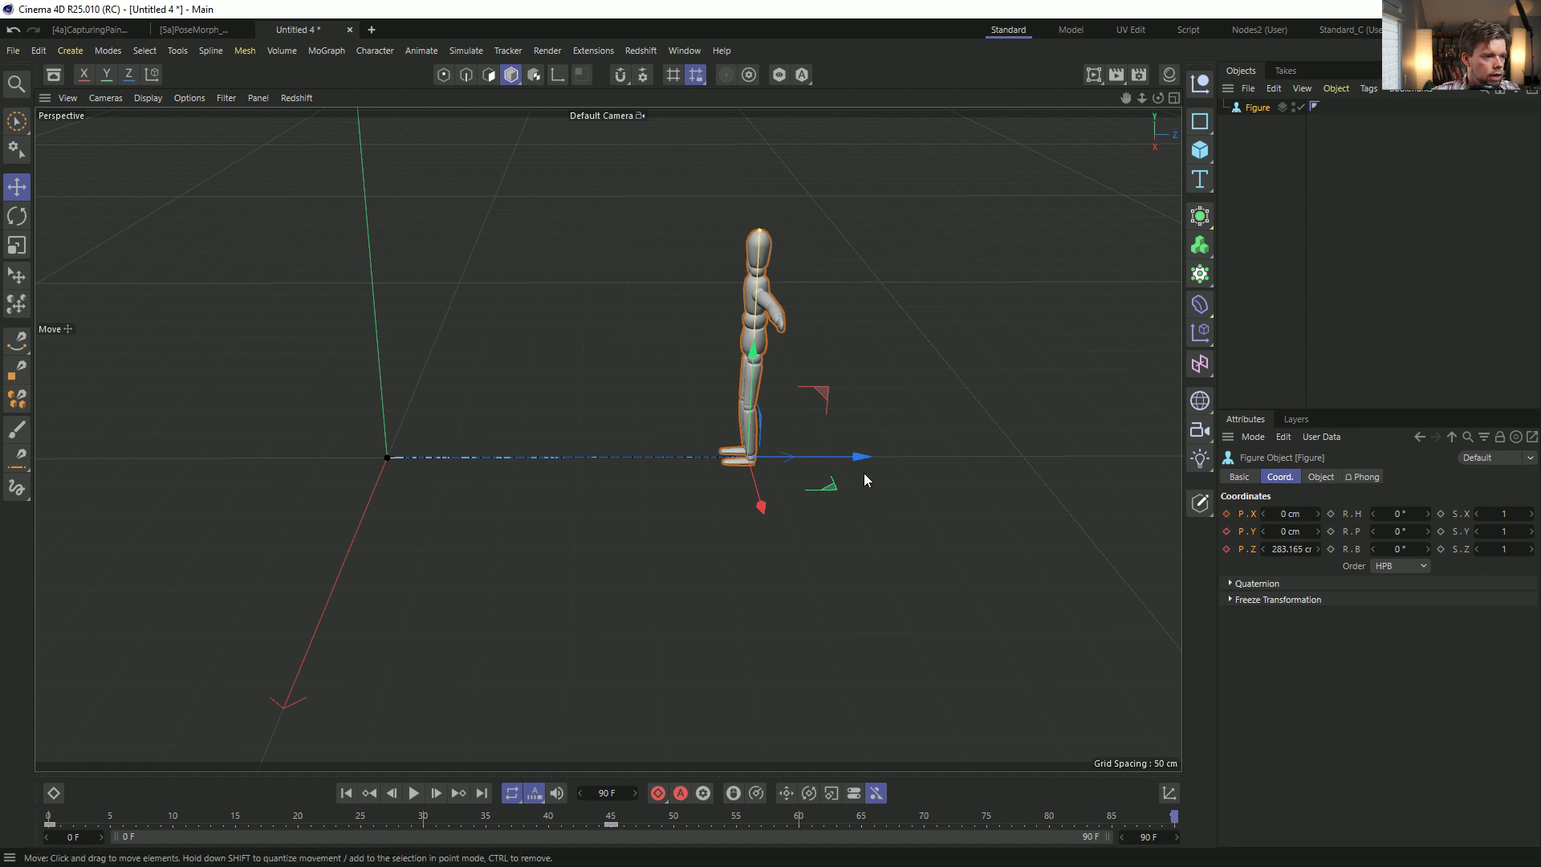
pyautogui.moveTo(864, 479); pyautogui.dragTo(1156, 481)
pyautogui.press('F9')
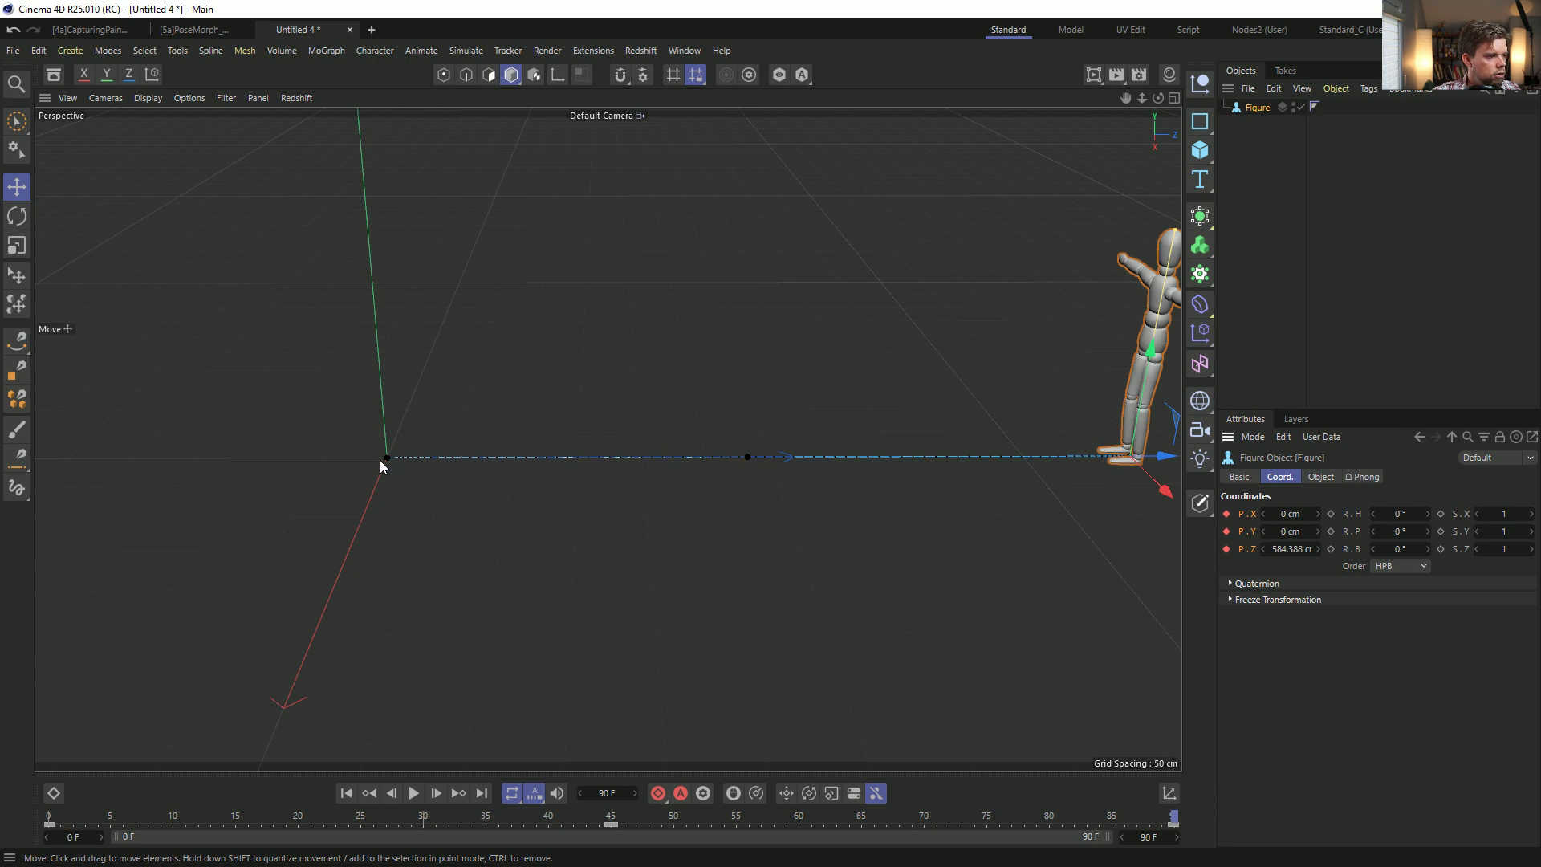
# Raise the frame 45 key on the Figure's motion path so the path forms an arc.
pyautogui.click(747, 458)
pyautogui.keyDown('alt'); pyautogui.moveTo(744, 459); pyautogui.dragTo(743, 391); pyautogui.keyUp('alt')
pyautogui.moveTo(748, 457); pyautogui.dragTo(746, 365)
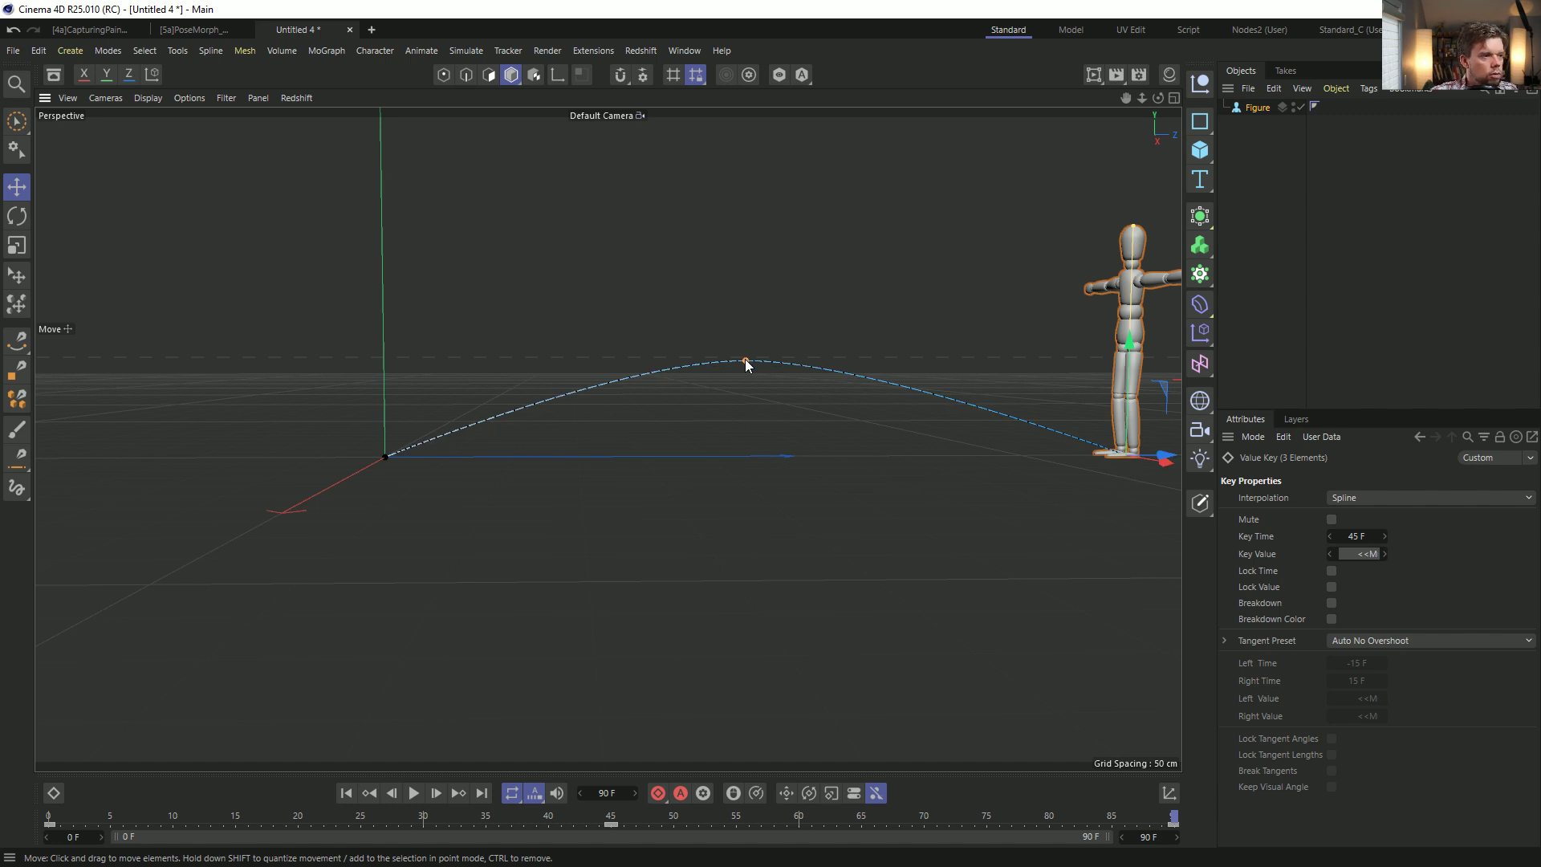
# Turn off Auto Tangents for the frame 45 position key and check the other keys on the motion path.
pyautogui.moveTo(747, 365)
pyautogui.keyDown('alt'); pyautogui.mouseDown()
pyautogui.moveTo(801, 436)
pyautogui.moveTo(963, 457)
pyautogui.moveTo(675, 385)
pyautogui.moveTo(661, 399)
pyautogui.moveTo(754, 386)
pyautogui.moveTo(677, 365)
pyautogui.moveTo(830, 368)
pyautogui.moveTo(740, 371)
pyautogui.mouseUp(); pyautogui.keyUp('alt')
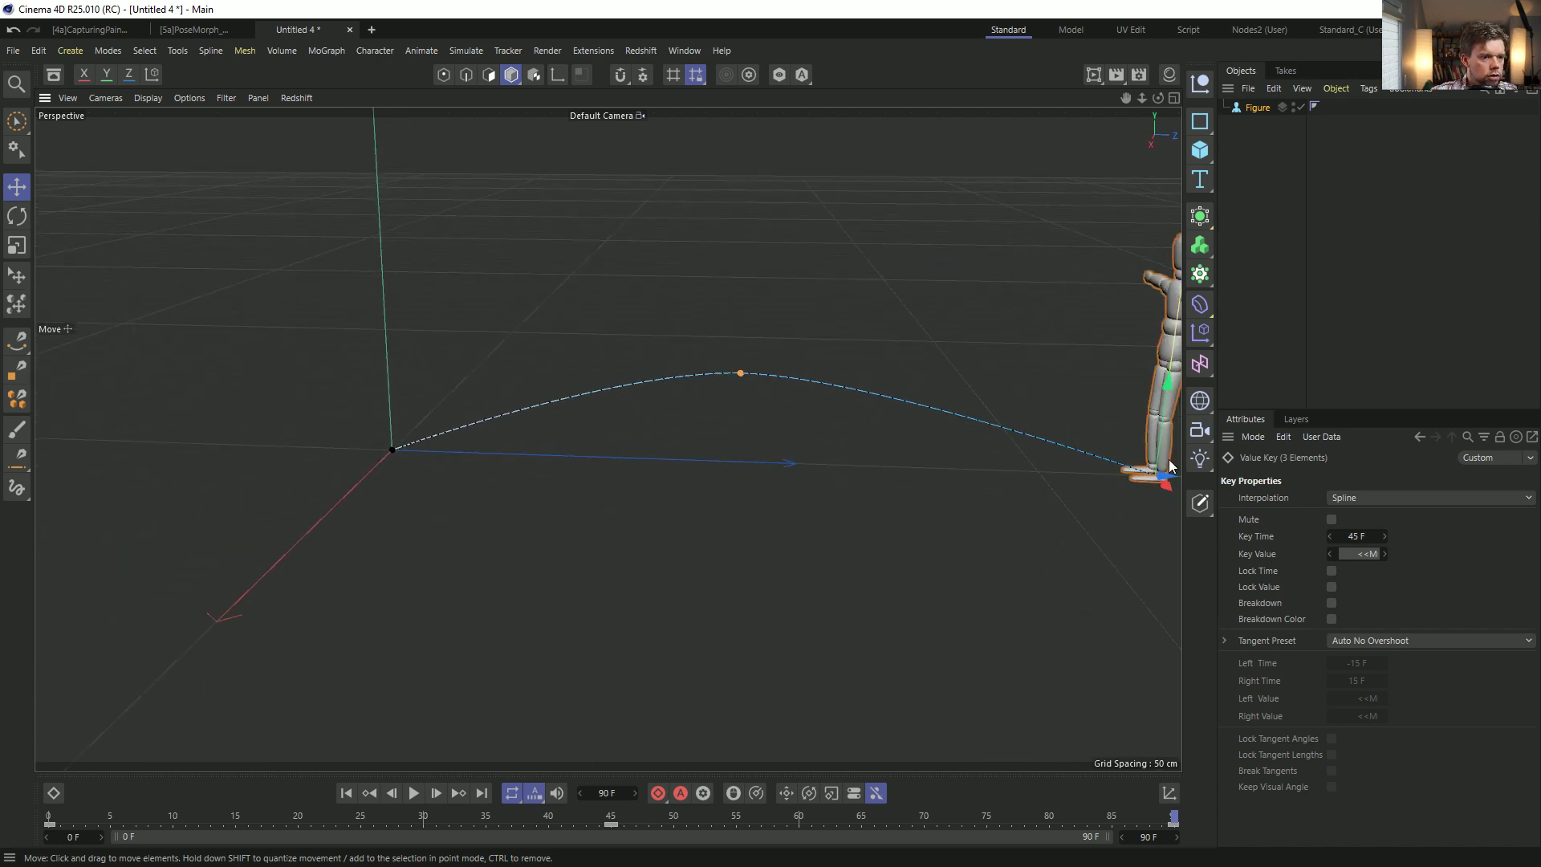
pyautogui.click(1367, 640)
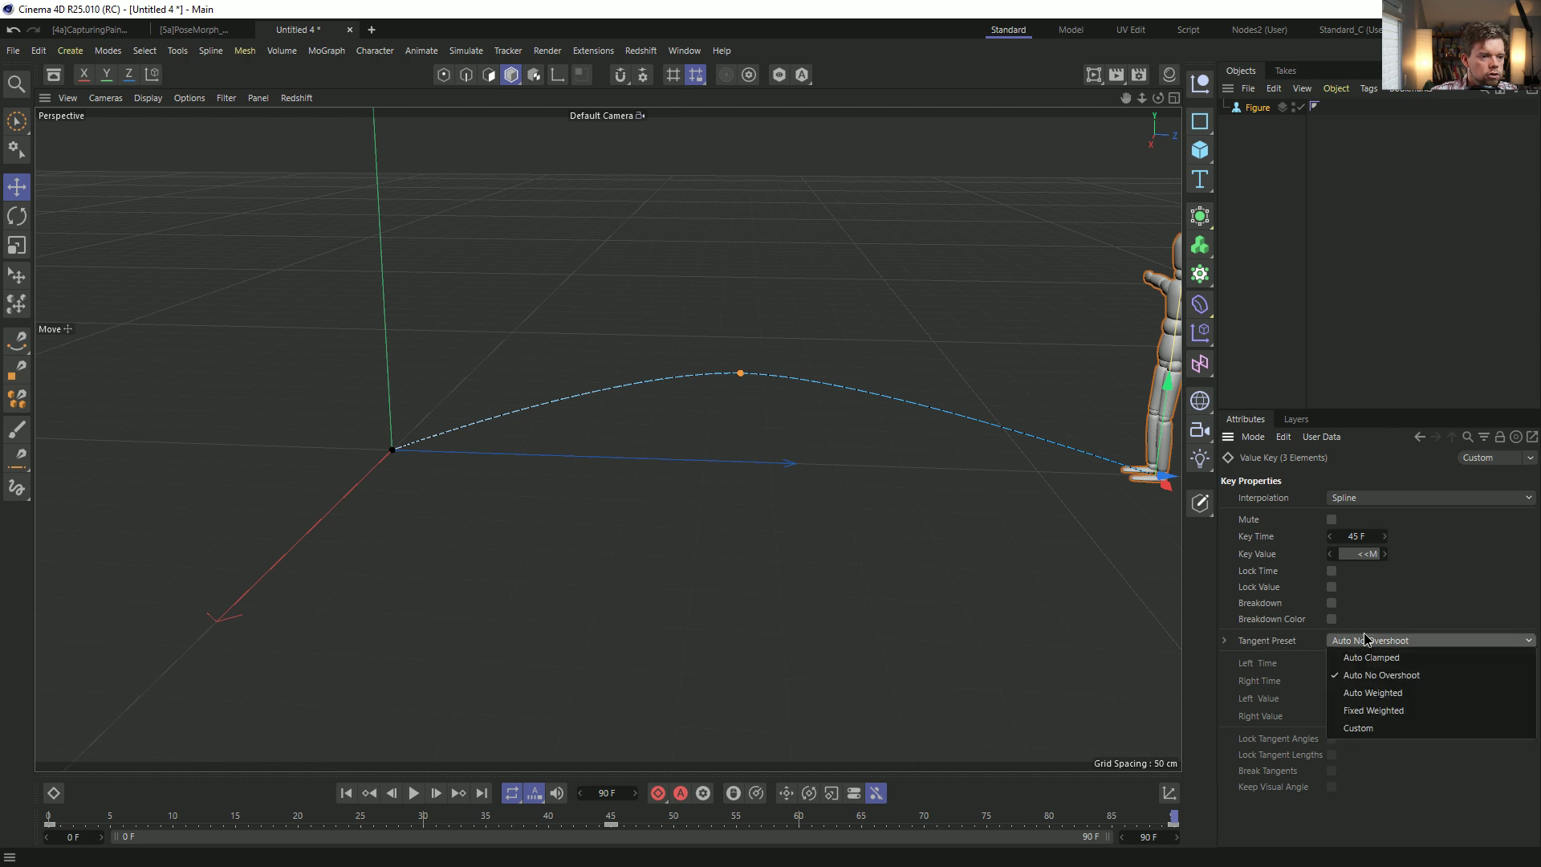
pyautogui.click(1364, 727)
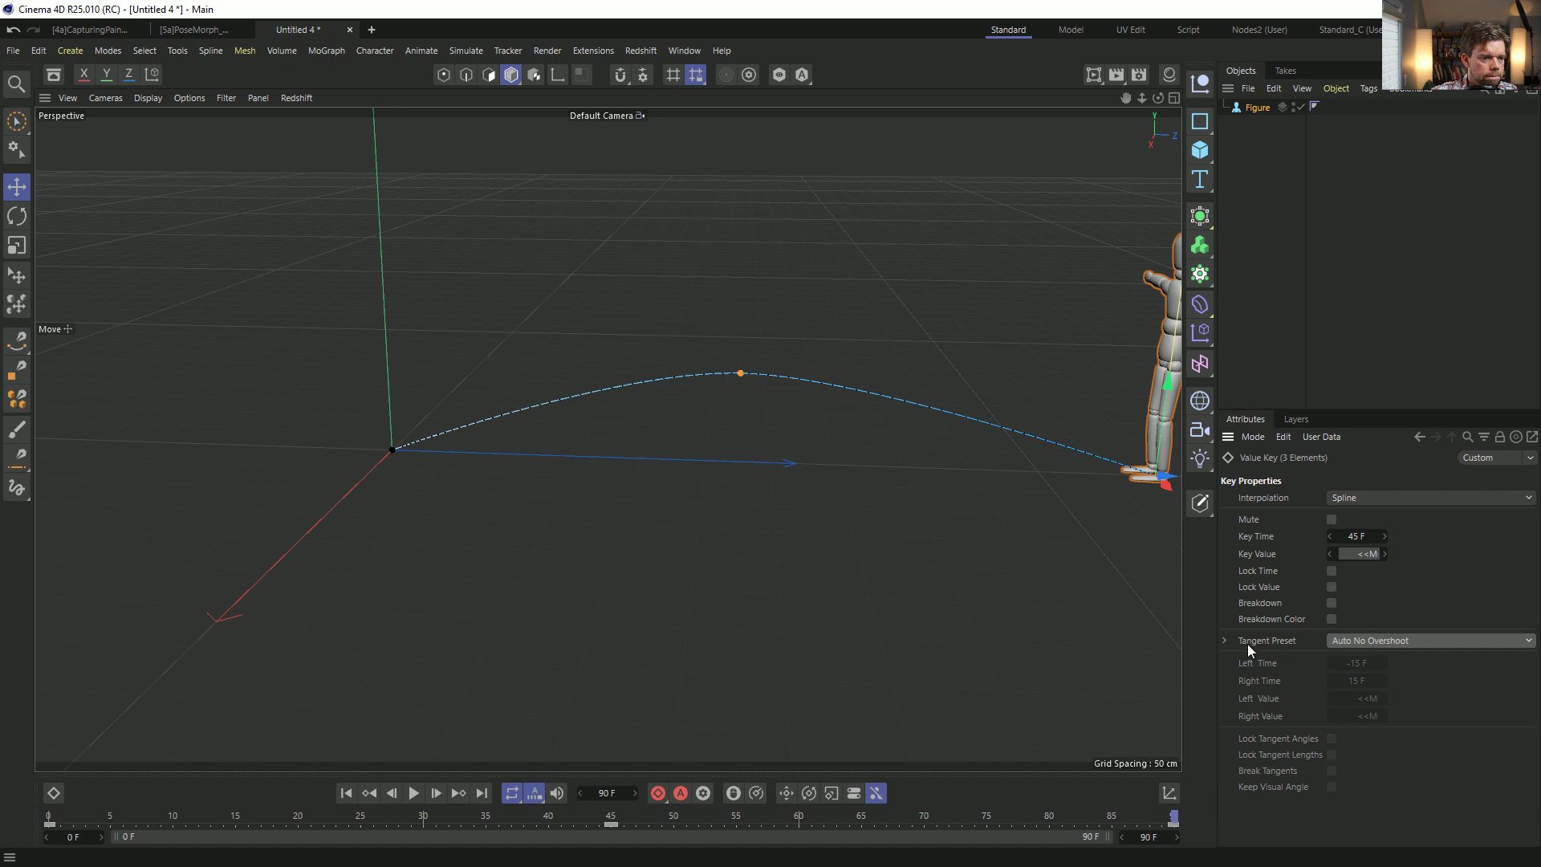
pyautogui.click(1226, 640)
pyautogui.click(1344, 656)
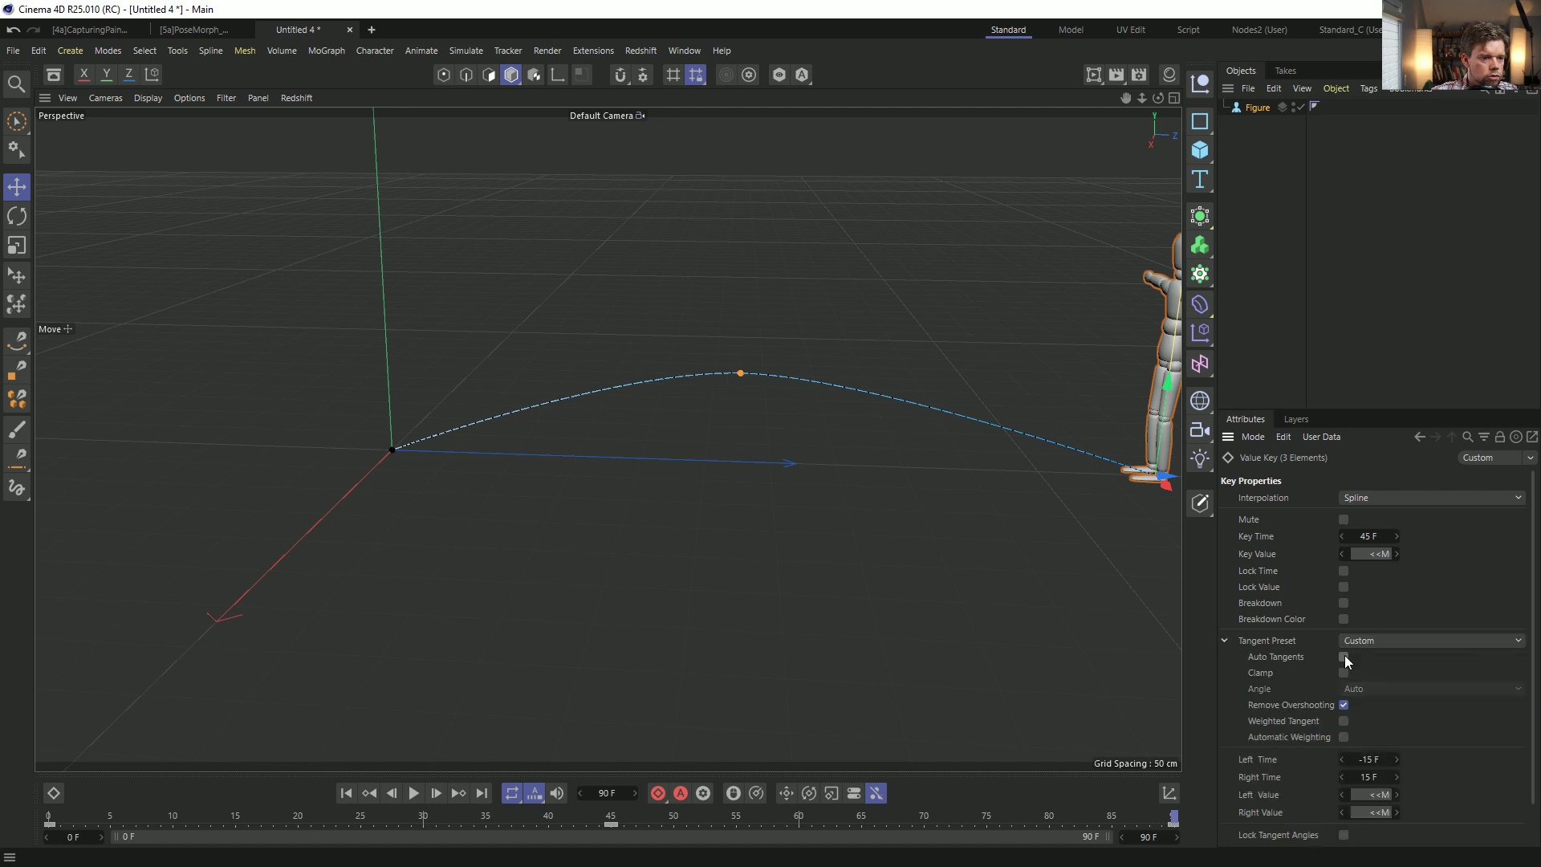
pyautogui.click(891, 409)
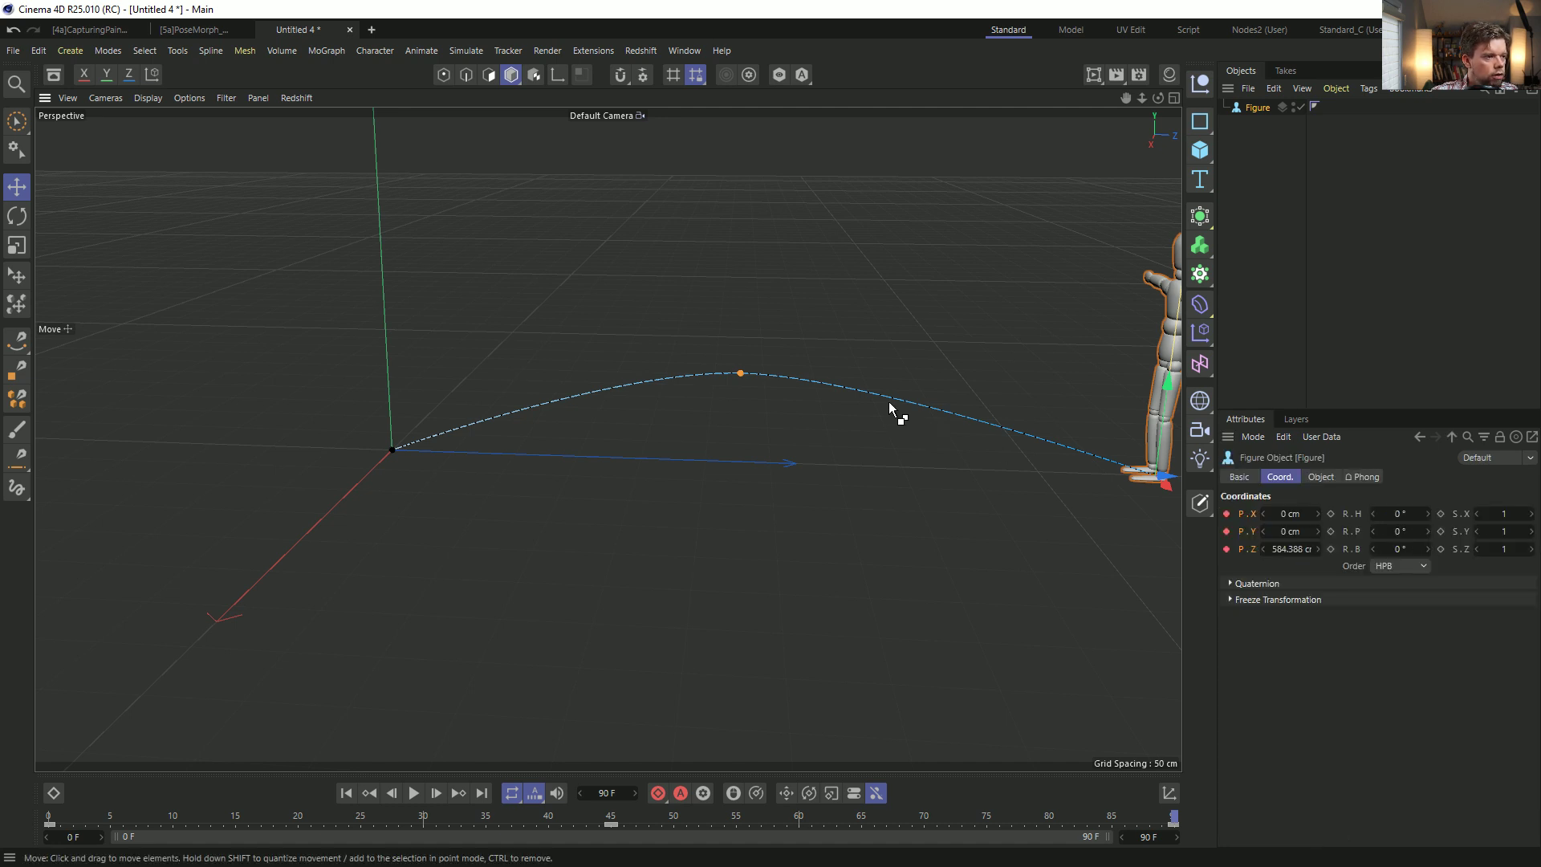
pyautogui.click(394, 450)
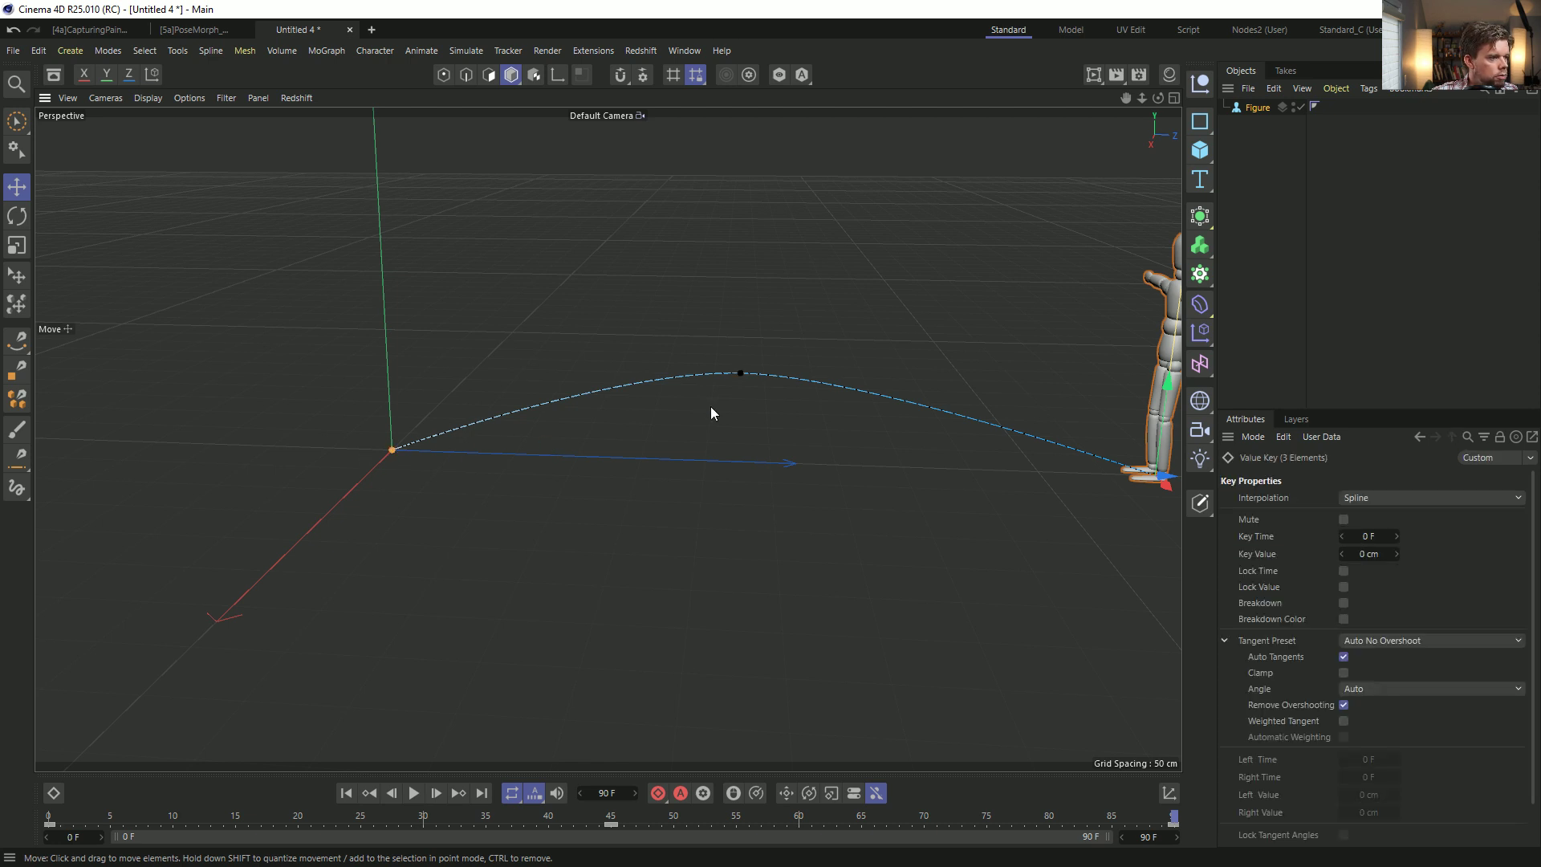
pyautogui.click(741, 374)
pyautogui.click(1084, 464)
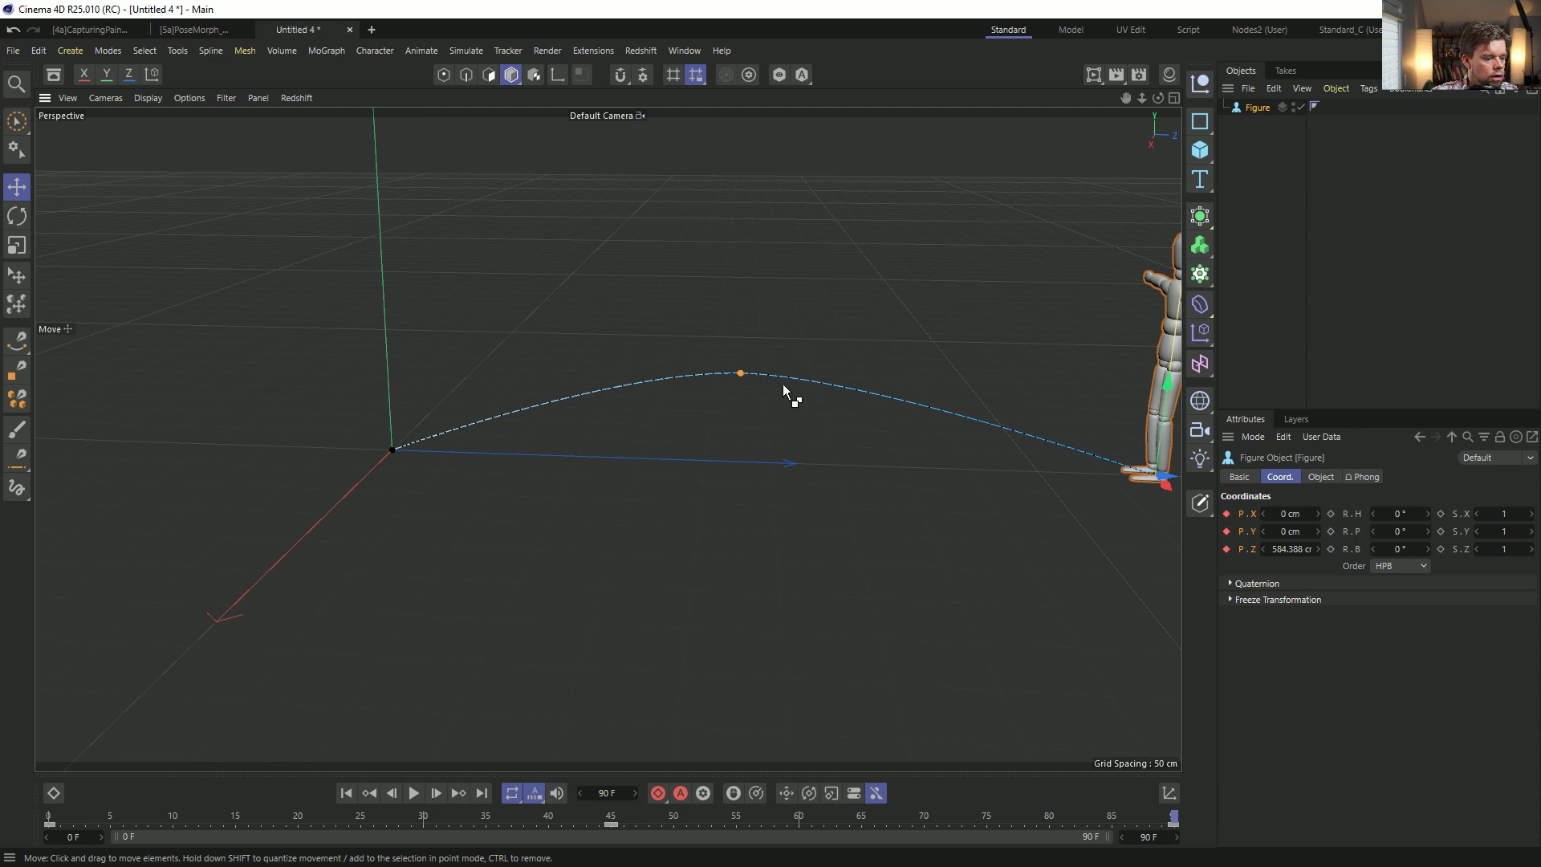
# Set the project's default Tangent Preset to Custom with Auto Tangents and Remove Overshooting off and Angle set to Fixed.
pyautogui.hotkey('ctrl', 'd')
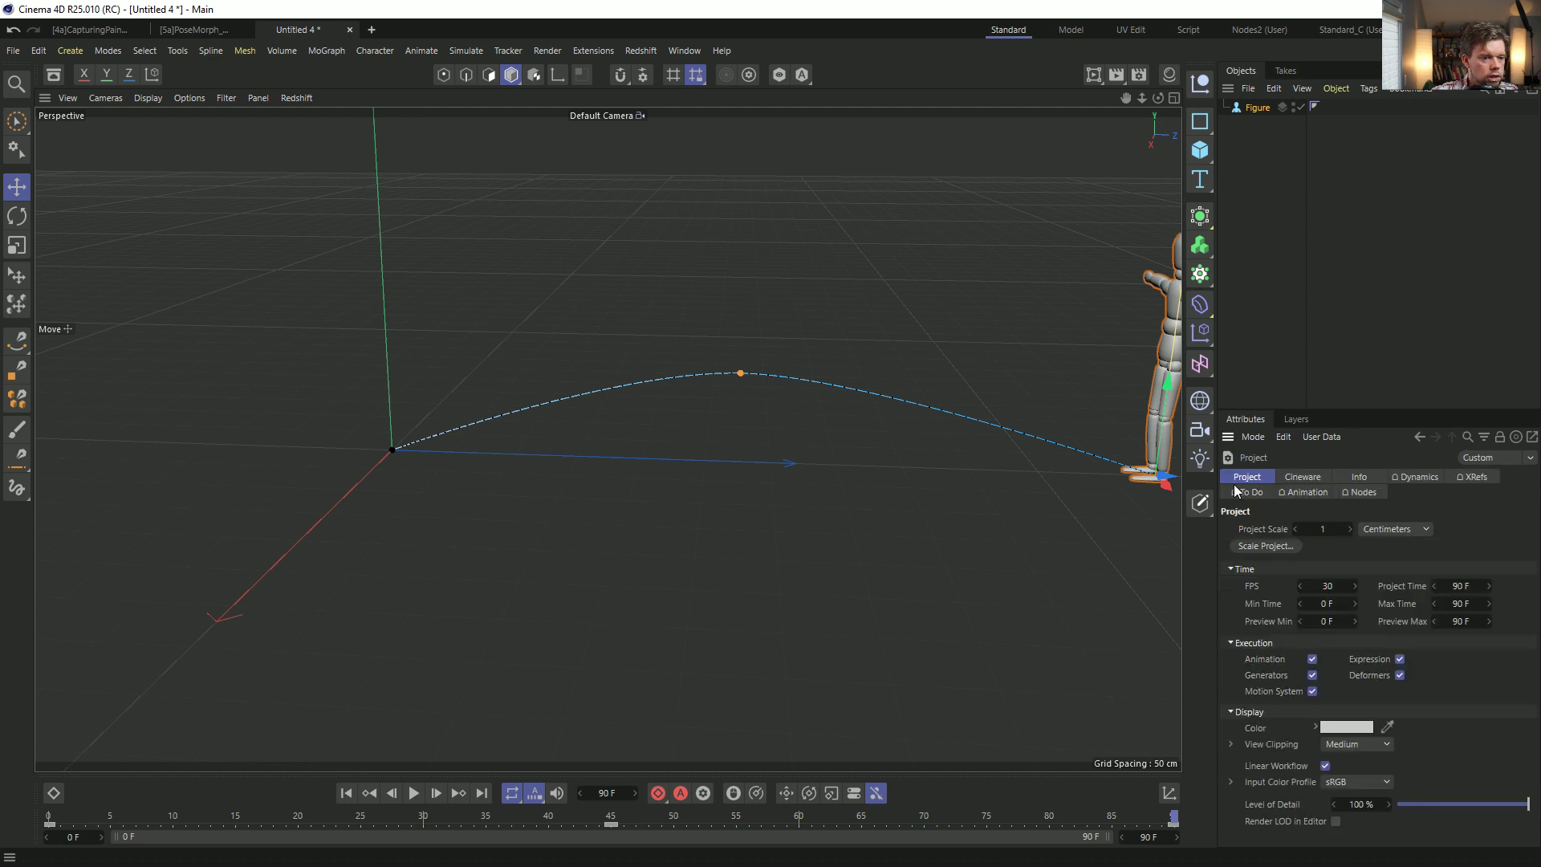
pyautogui.click(1308, 492)
pyautogui.click(1366, 650)
pyautogui.click(1238, 654)
pyautogui.click(1225, 652)
pyautogui.click(1344, 670)
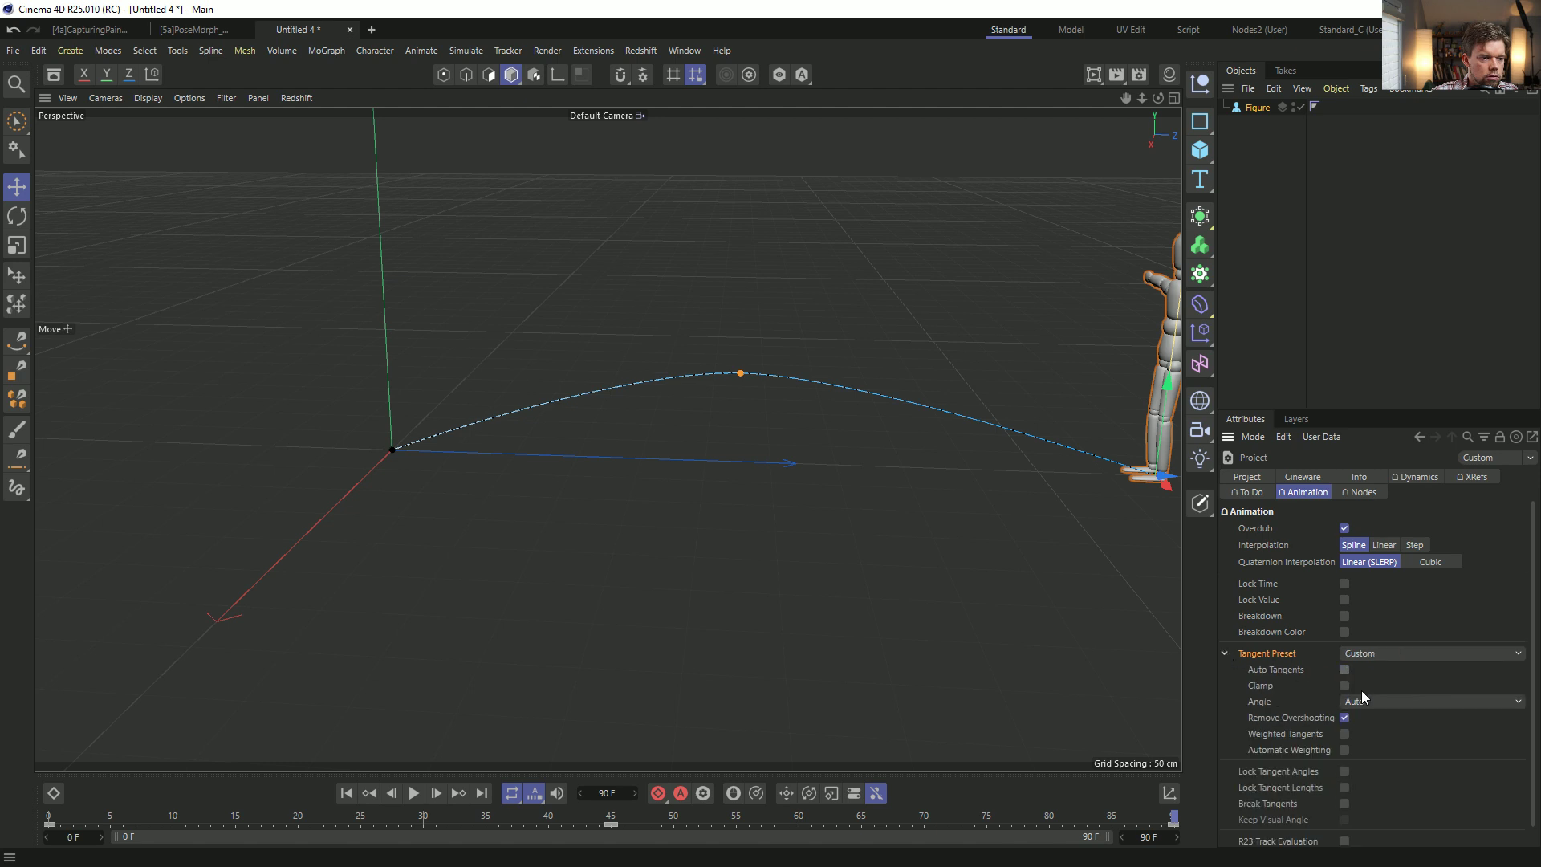
pyautogui.click(1365, 702)
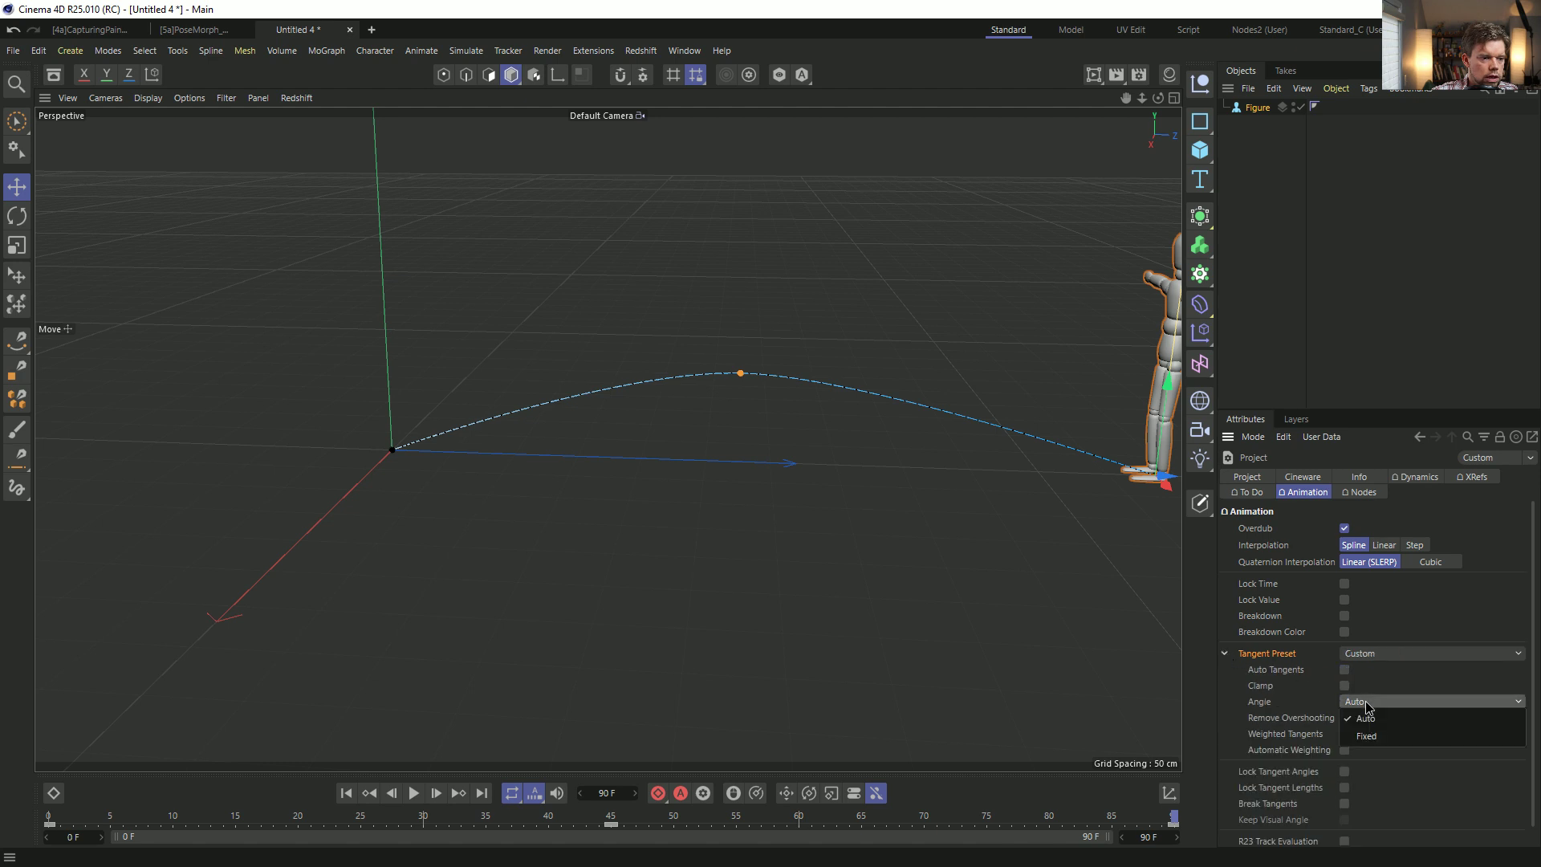
pyautogui.click(1389, 737)
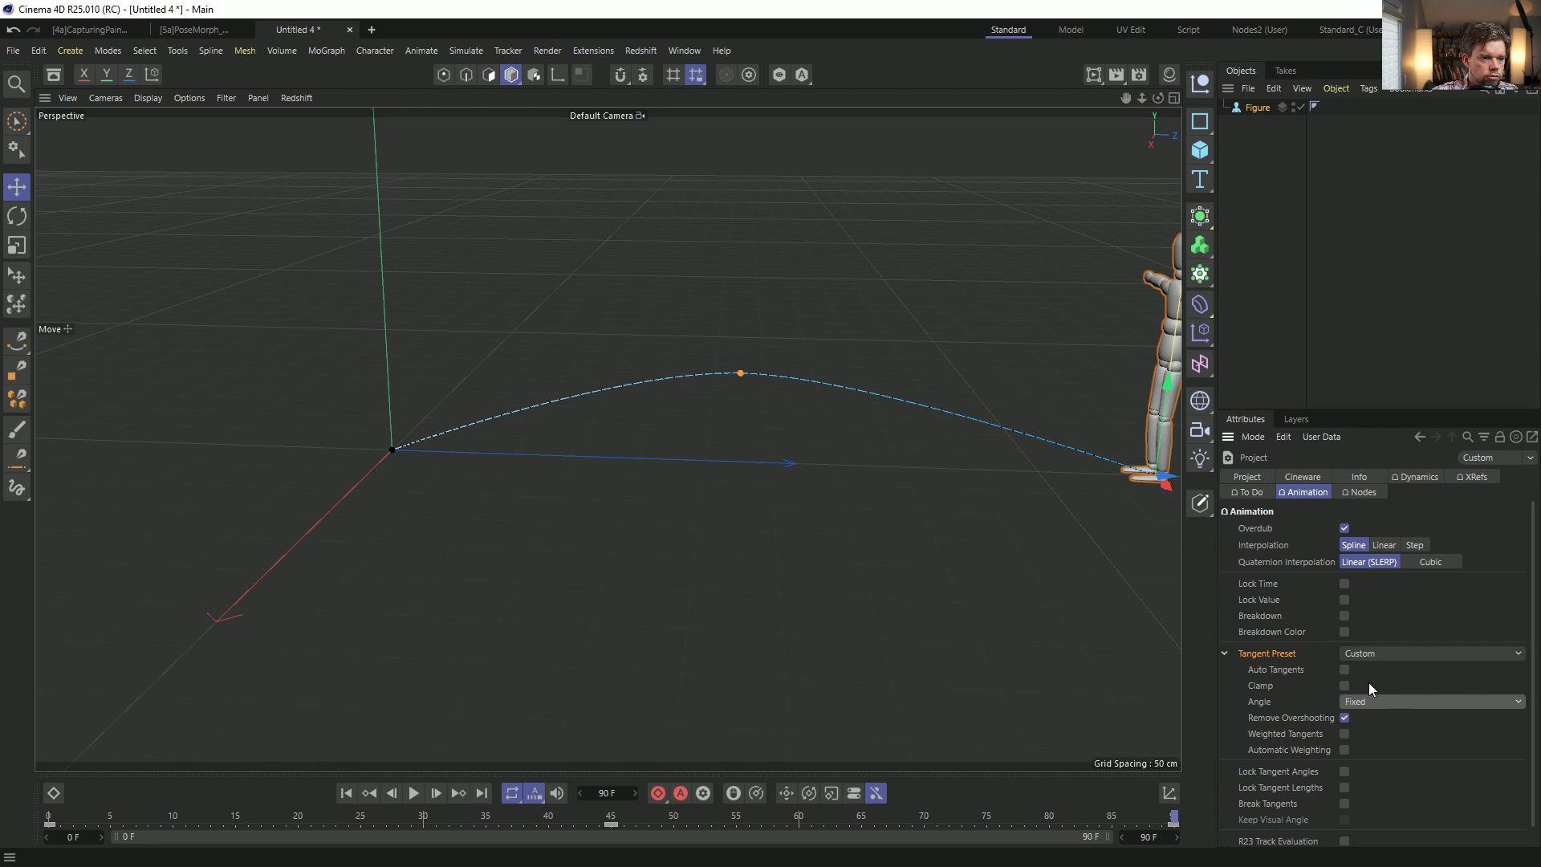
pyautogui.click(1344, 718)
pyautogui.scroll(-1, 1371, 647)
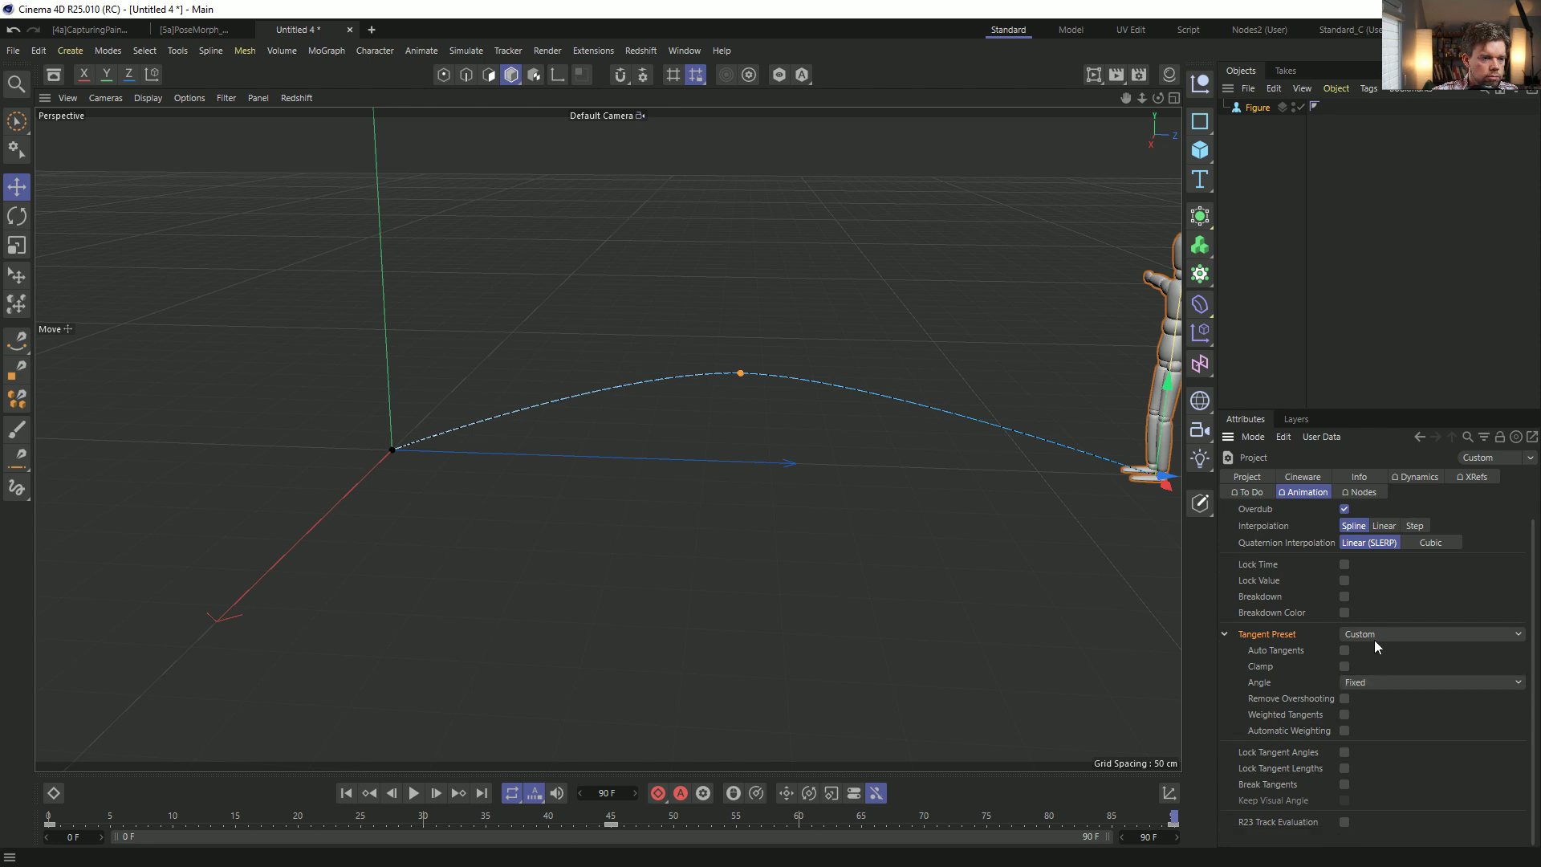
# Remove the Figure's X, Y and Z position animation tracks.
pyautogui.click(1259, 109)
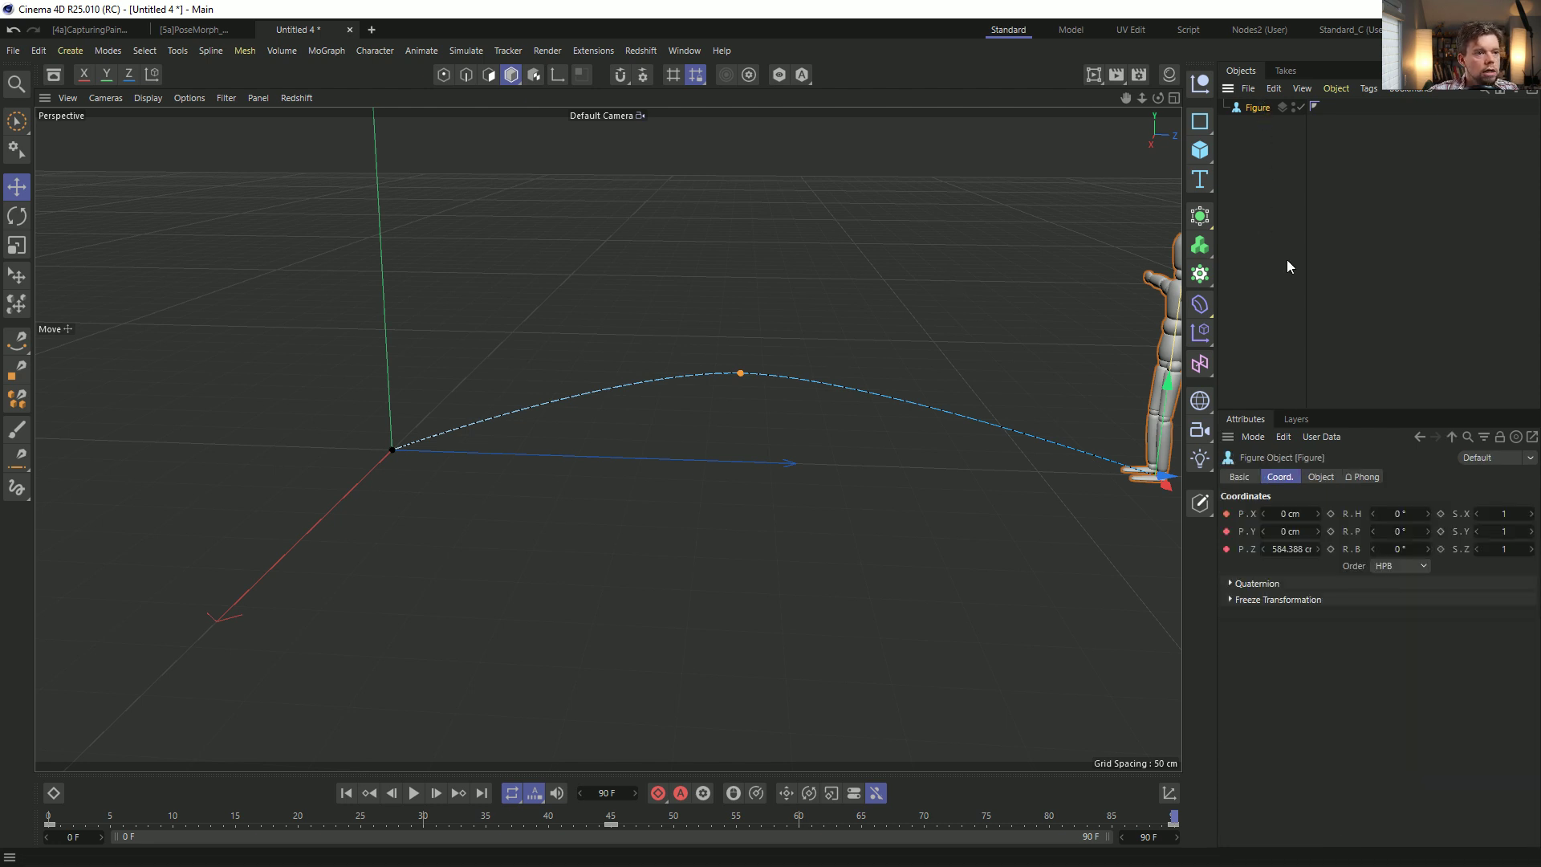
pyautogui.keyDown('ctrl'); pyautogui.keyDown('shift'); pyautogui.click(1226, 531); pyautogui.keyUp('shift'); pyautogui.keyUp('ctrl')
pyautogui.keyDown('ctrl'); pyautogui.click(1225, 549); pyautogui.keyUp('ctrl')
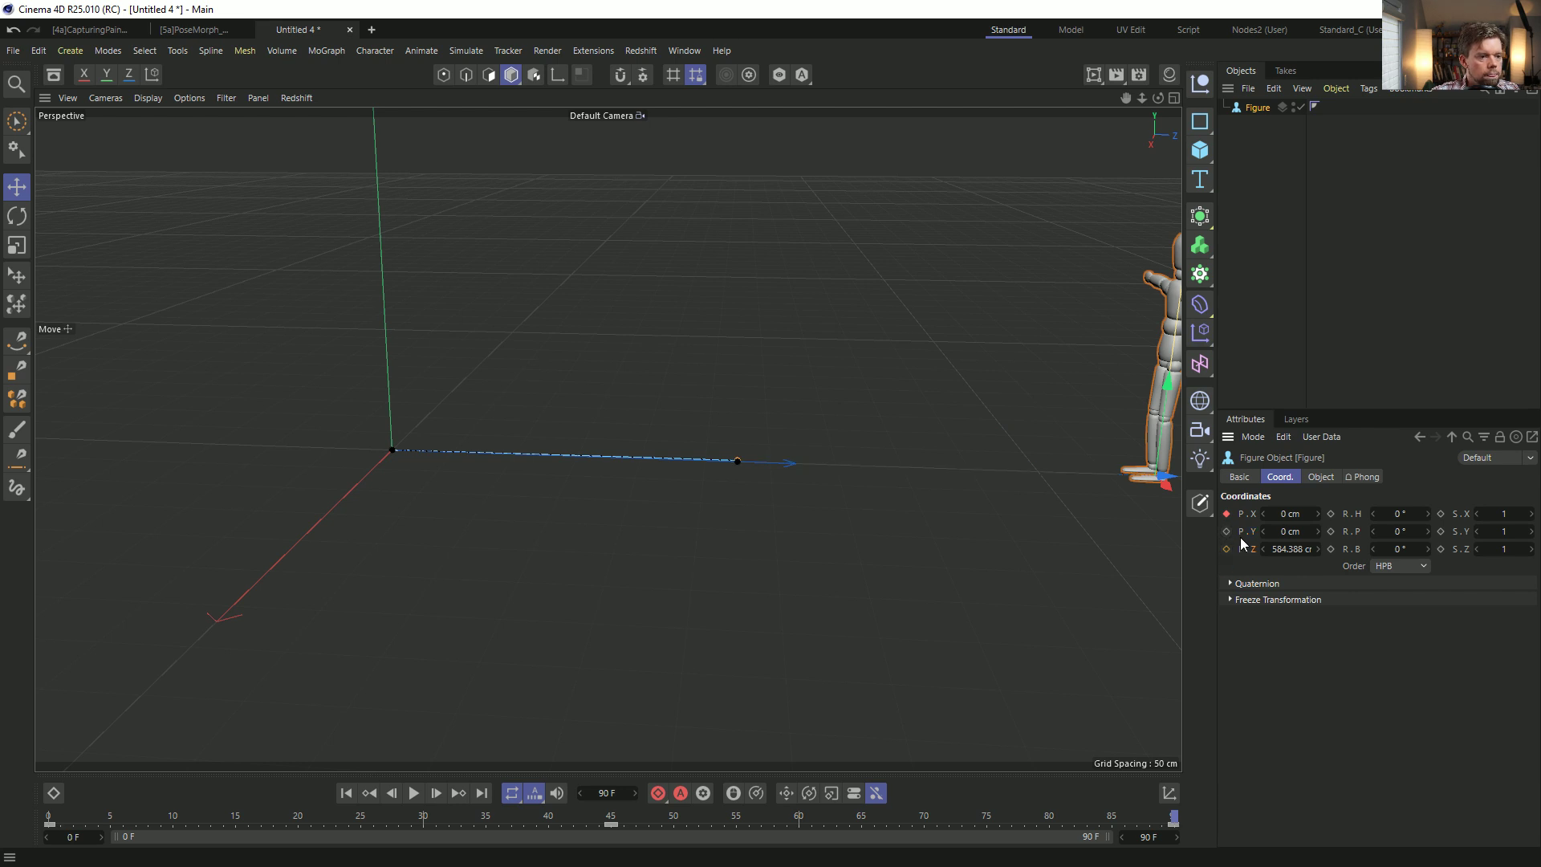
pyautogui.keyDown('ctrl'); pyautogui.click(1225, 514); pyautogui.keyUp('ctrl')
pyautogui.keyDown('alt'); pyautogui.moveTo(1082, 514); pyautogui.dragTo(1123, 498); pyautogui.keyUp('alt')
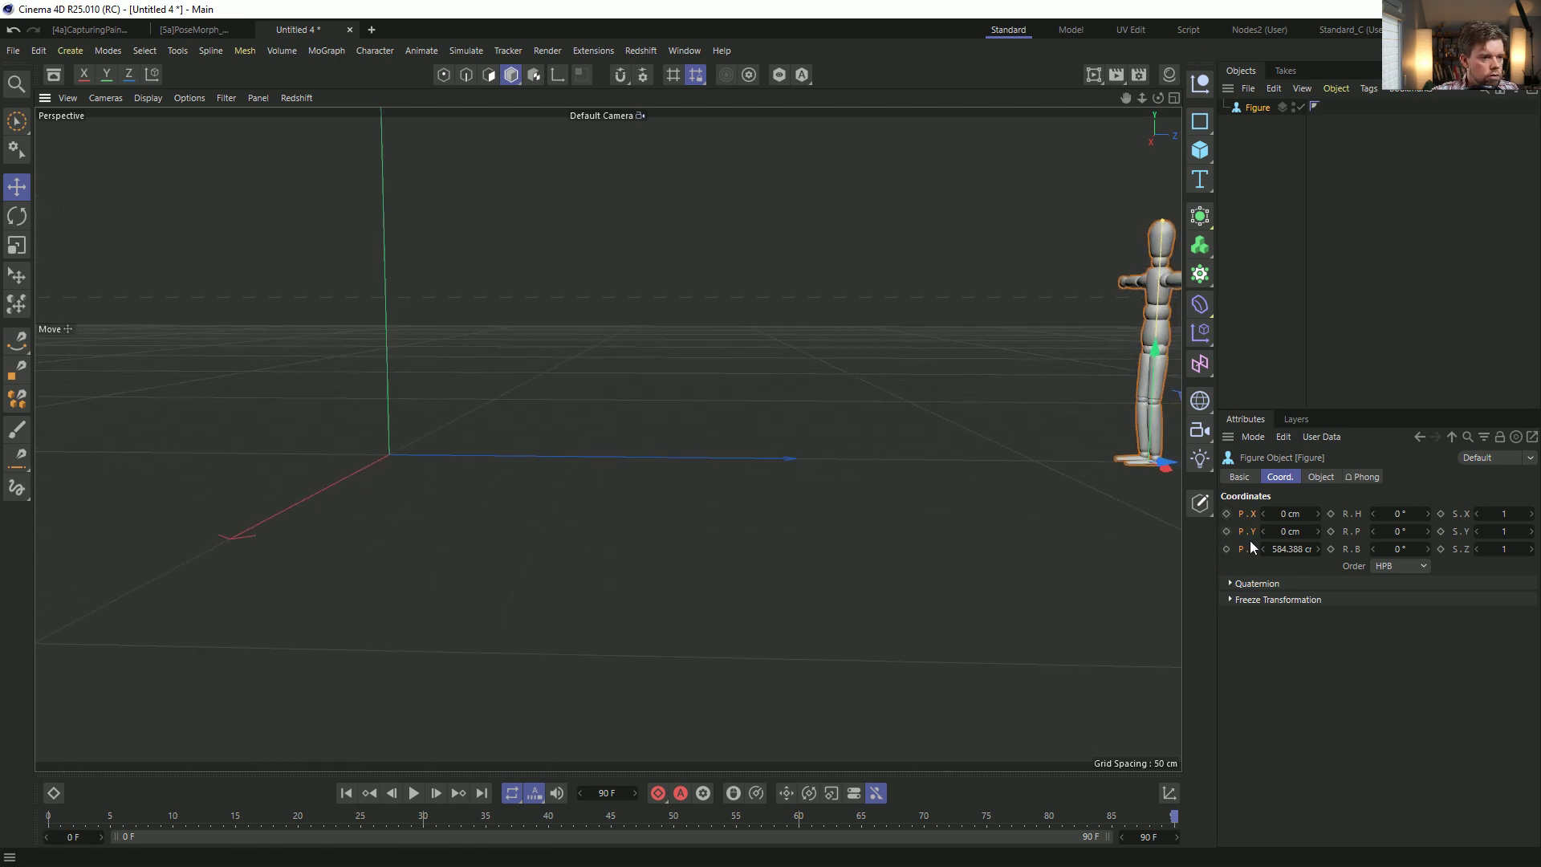
# Keyframe the Figure's current position at frame 90 and a position about 345 cm along Z at frame 41.
pyautogui.keyDown('ctrl'); pyautogui.click(1226, 531); pyautogui.keyUp('ctrl')
pyautogui.click(560, 816)
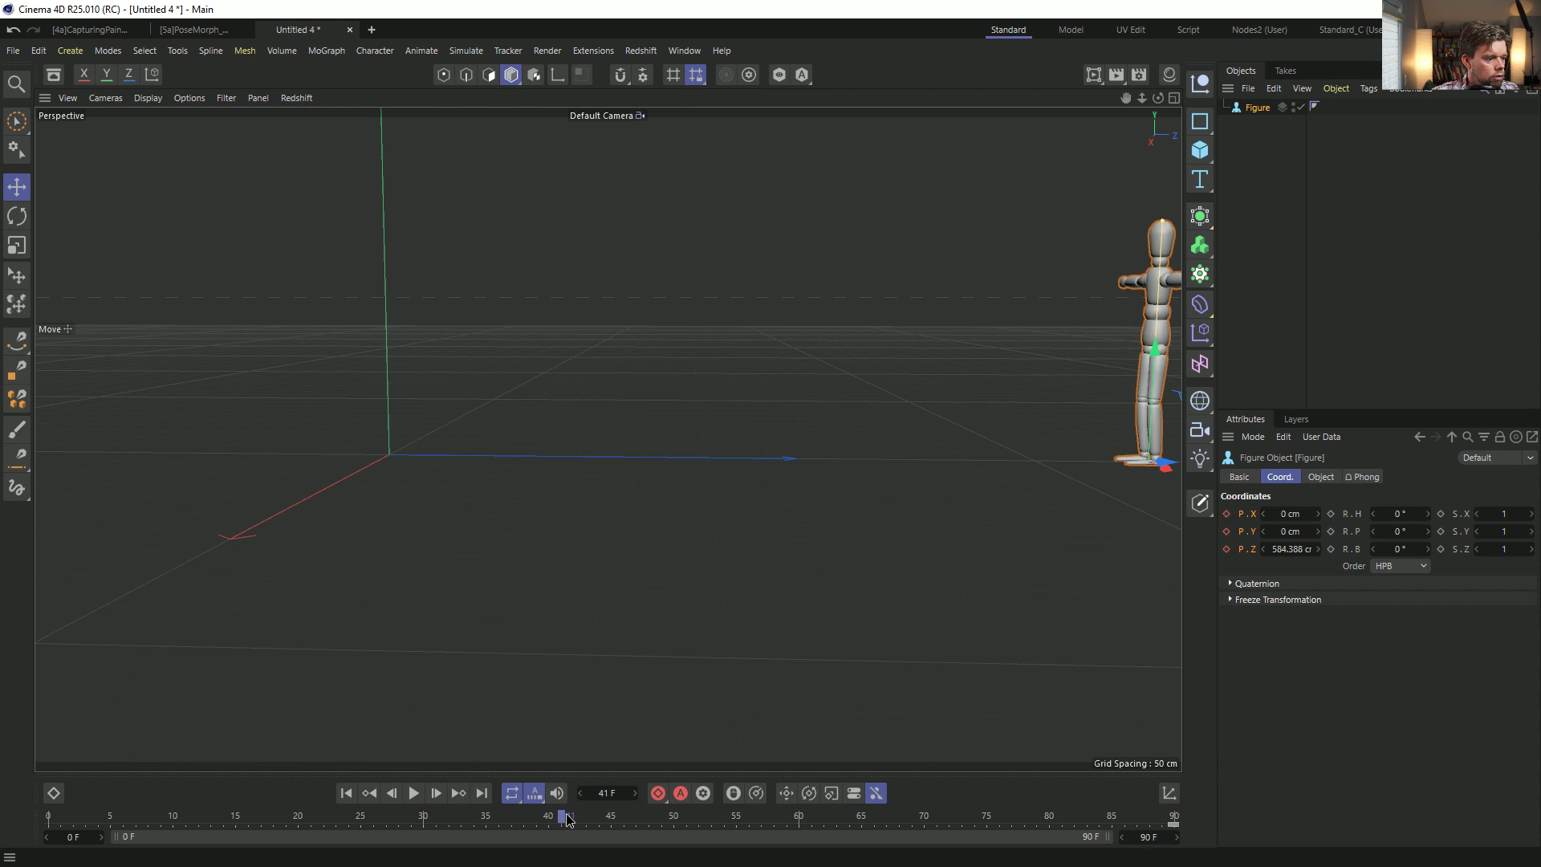
pyautogui.keyDown('ctrl'); pyautogui.click(1225, 532); pyautogui.keyUp('ctrl')
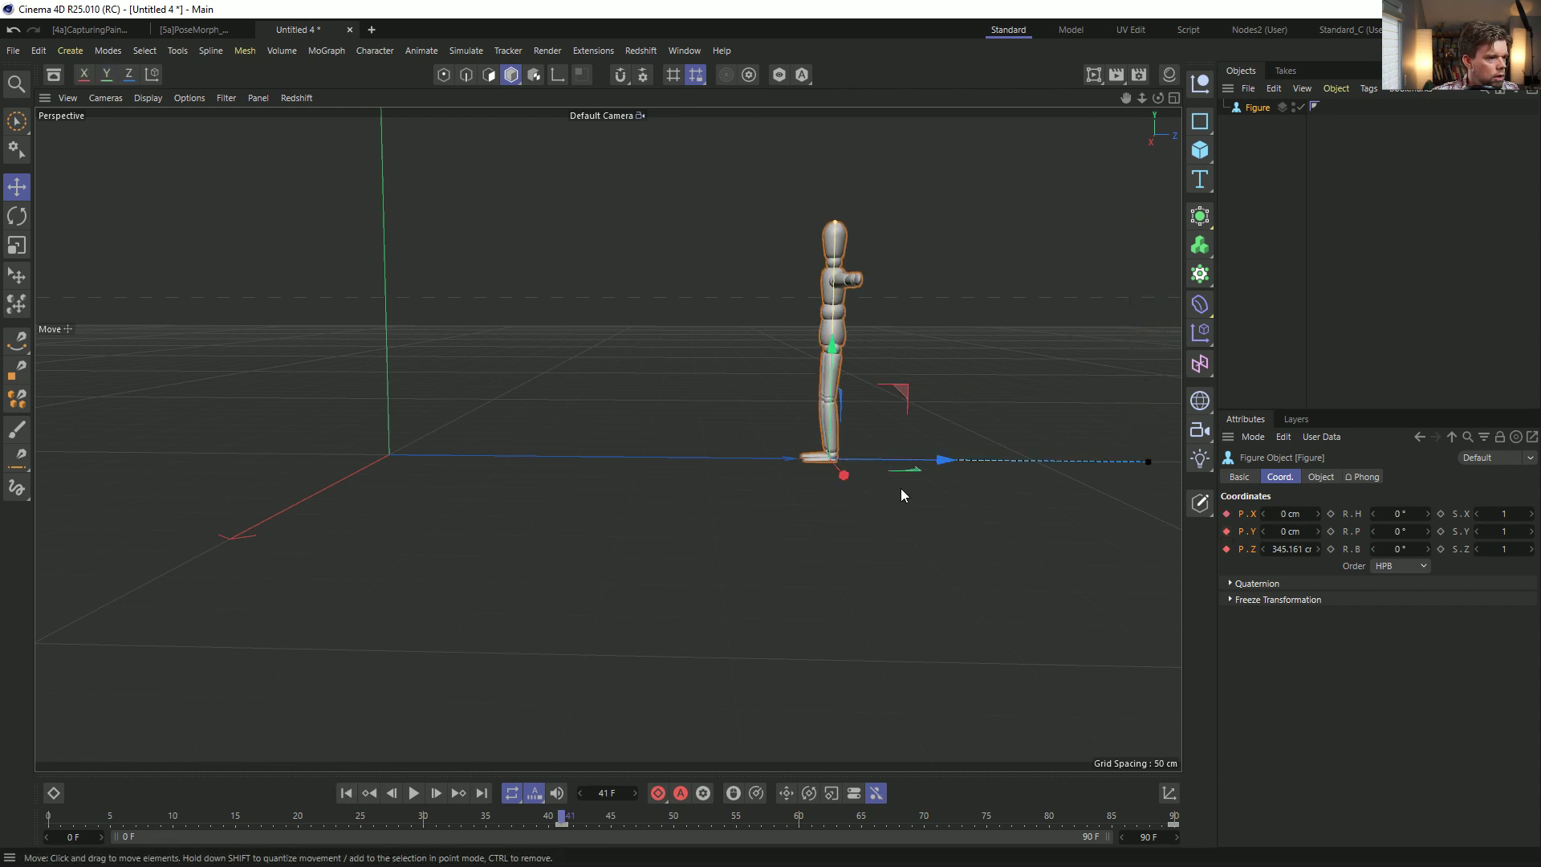
pyautogui.moveTo(939, 460); pyautogui.dragTo(514, 458)
pyautogui.keyDown('ctrl'); pyautogui.keyDown('shift'); pyautogui.click(1226, 531); pyautogui.keyUp('shift'); pyautogui.keyUp('ctrl')
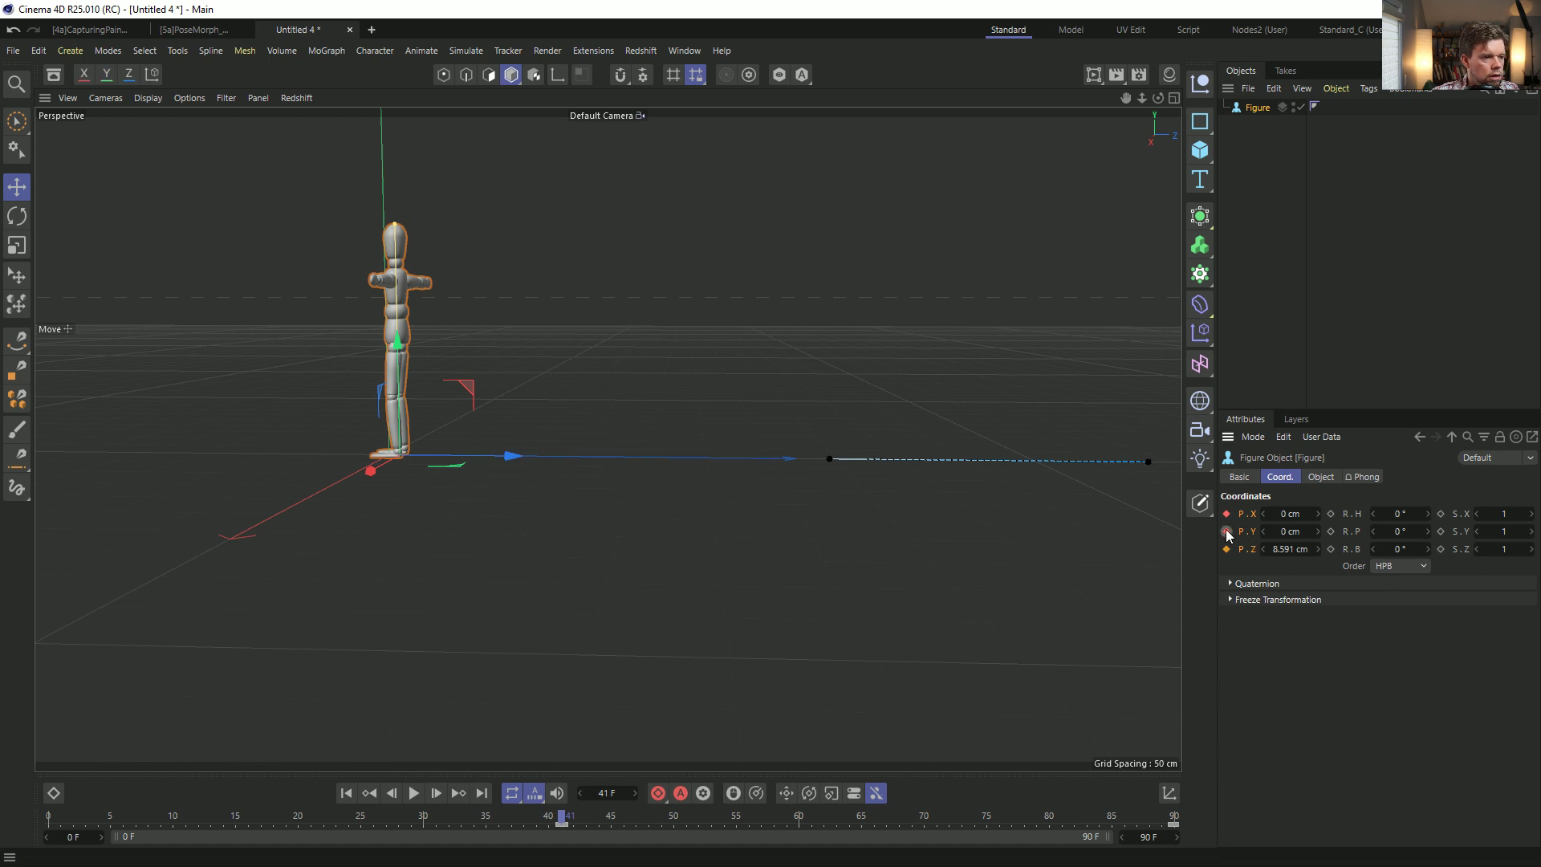
pyautogui.hotkey('ctrl', 'z')
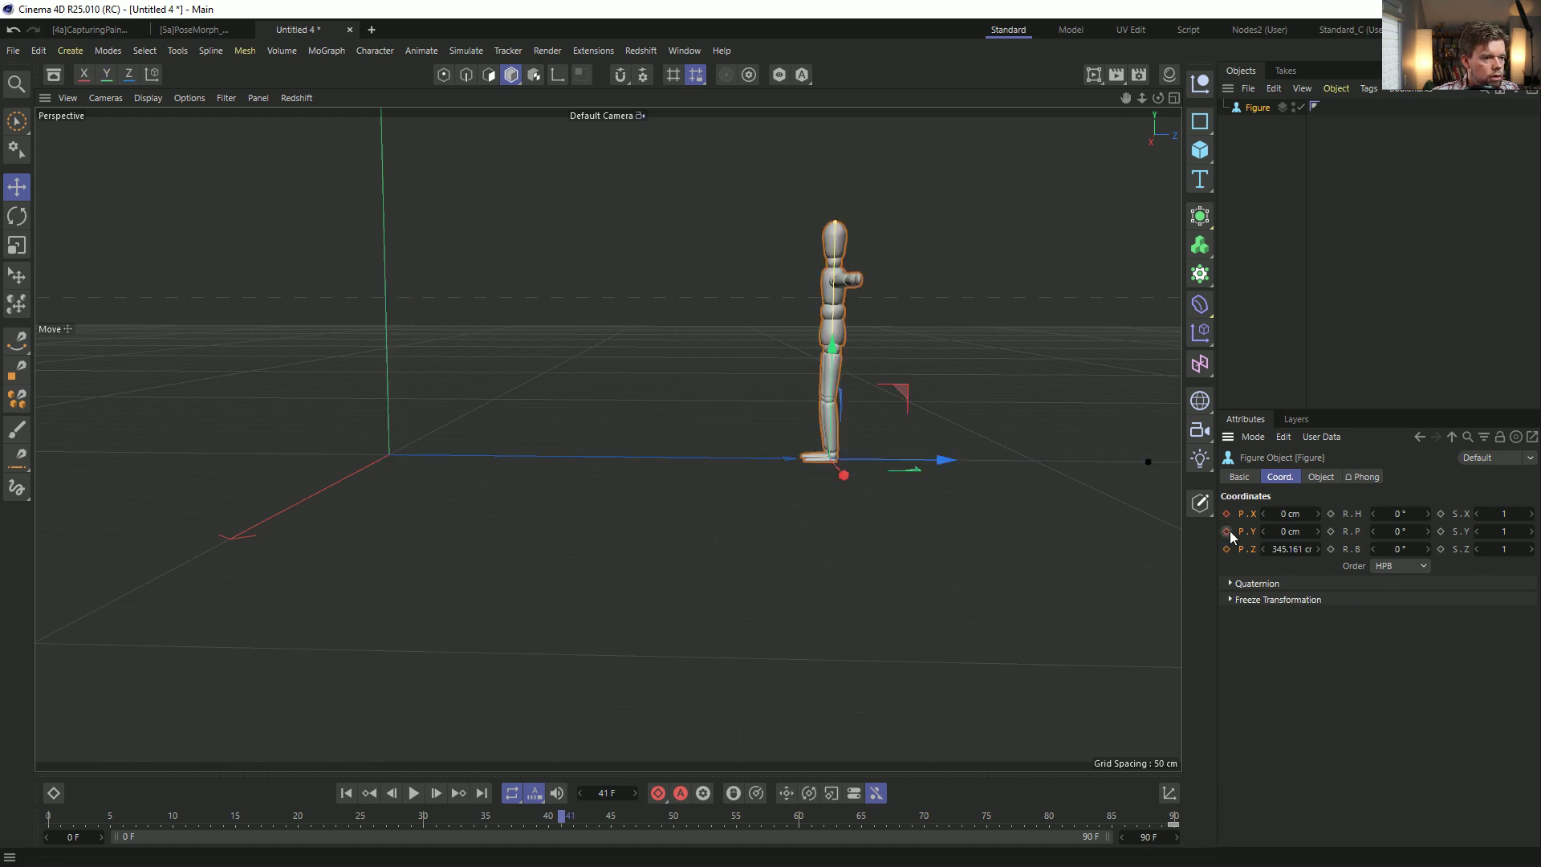
# Keyframe the Figure's position about 3 cm along Z at frame 0, keeping the Figure selected.
pyautogui.moveTo(447, 812); pyautogui.dragTo(50, 815)
pyautogui.moveTo(945, 459); pyautogui.dragTo(504, 457)
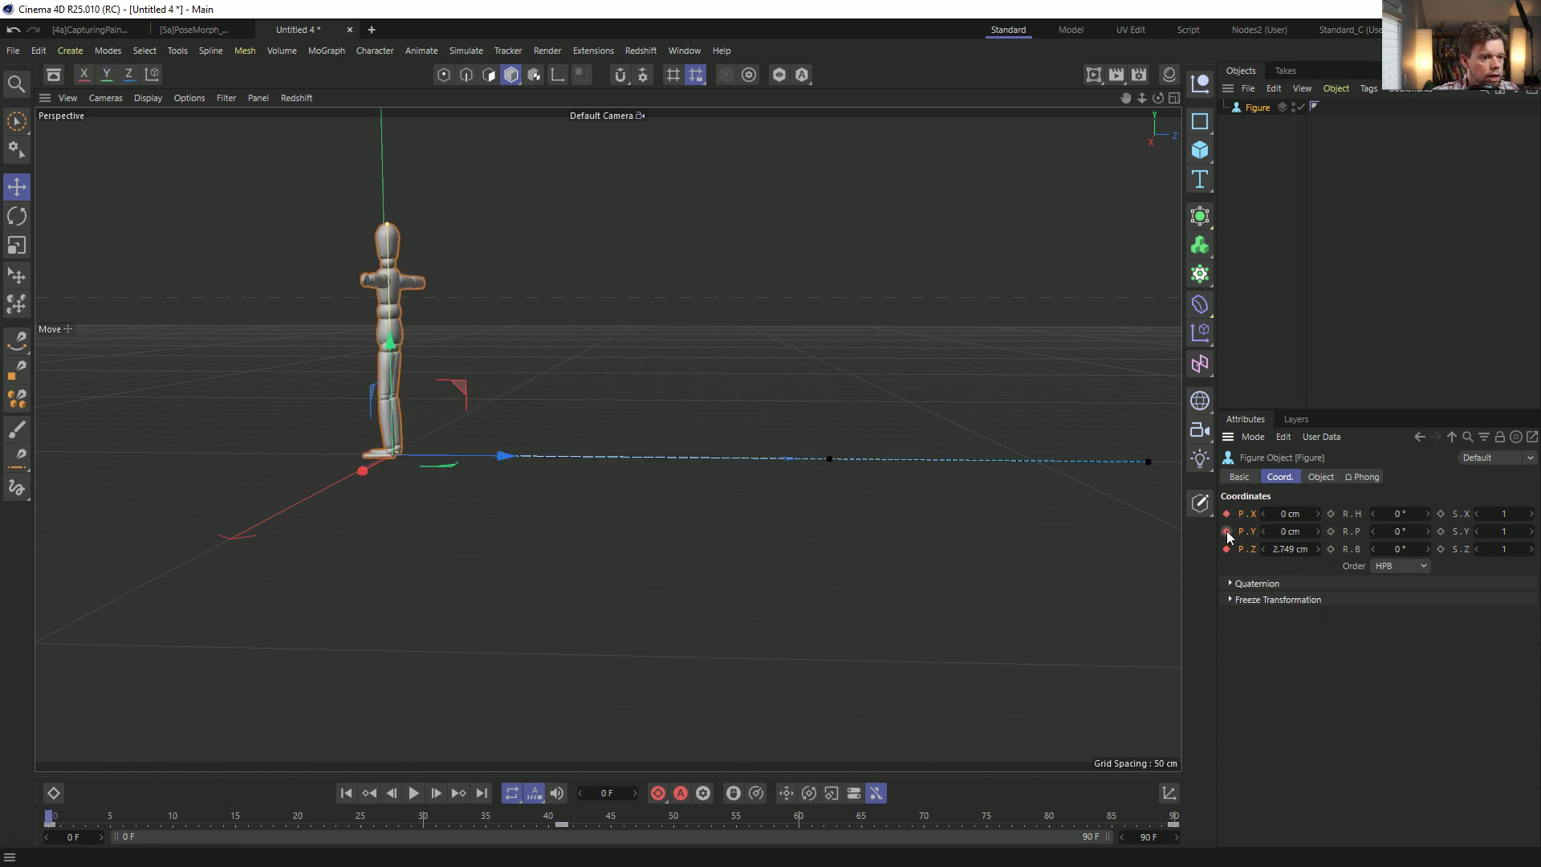
pyautogui.click(822, 456)
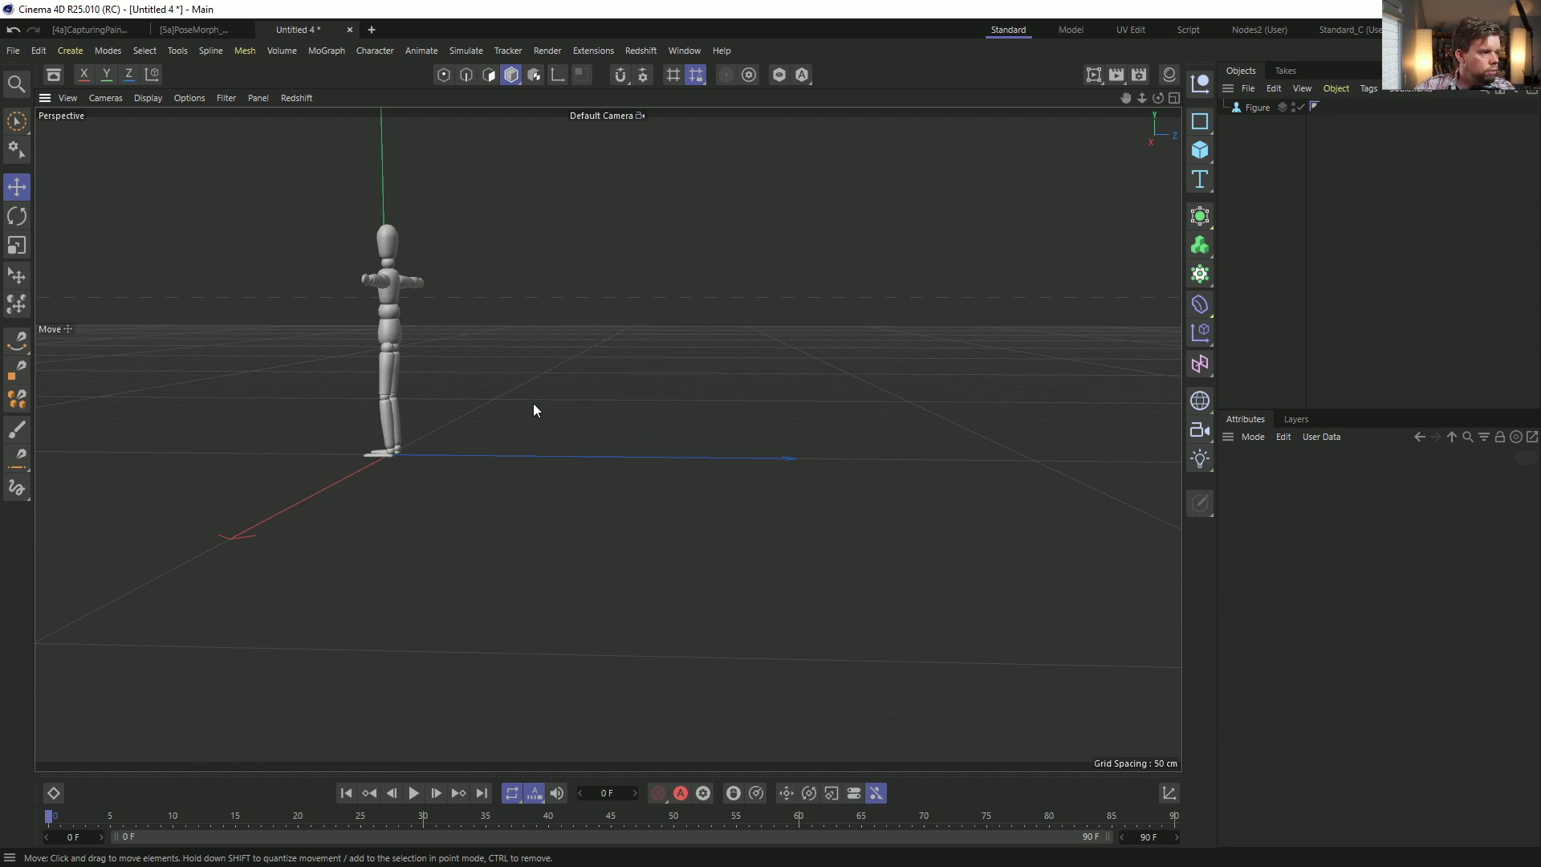
pyautogui.click(383, 326)
# Enable Weighted Tangent on the frame 41 key and raise the key toward the Figure so the motion path forms a hump.
pyautogui.click(828, 458)
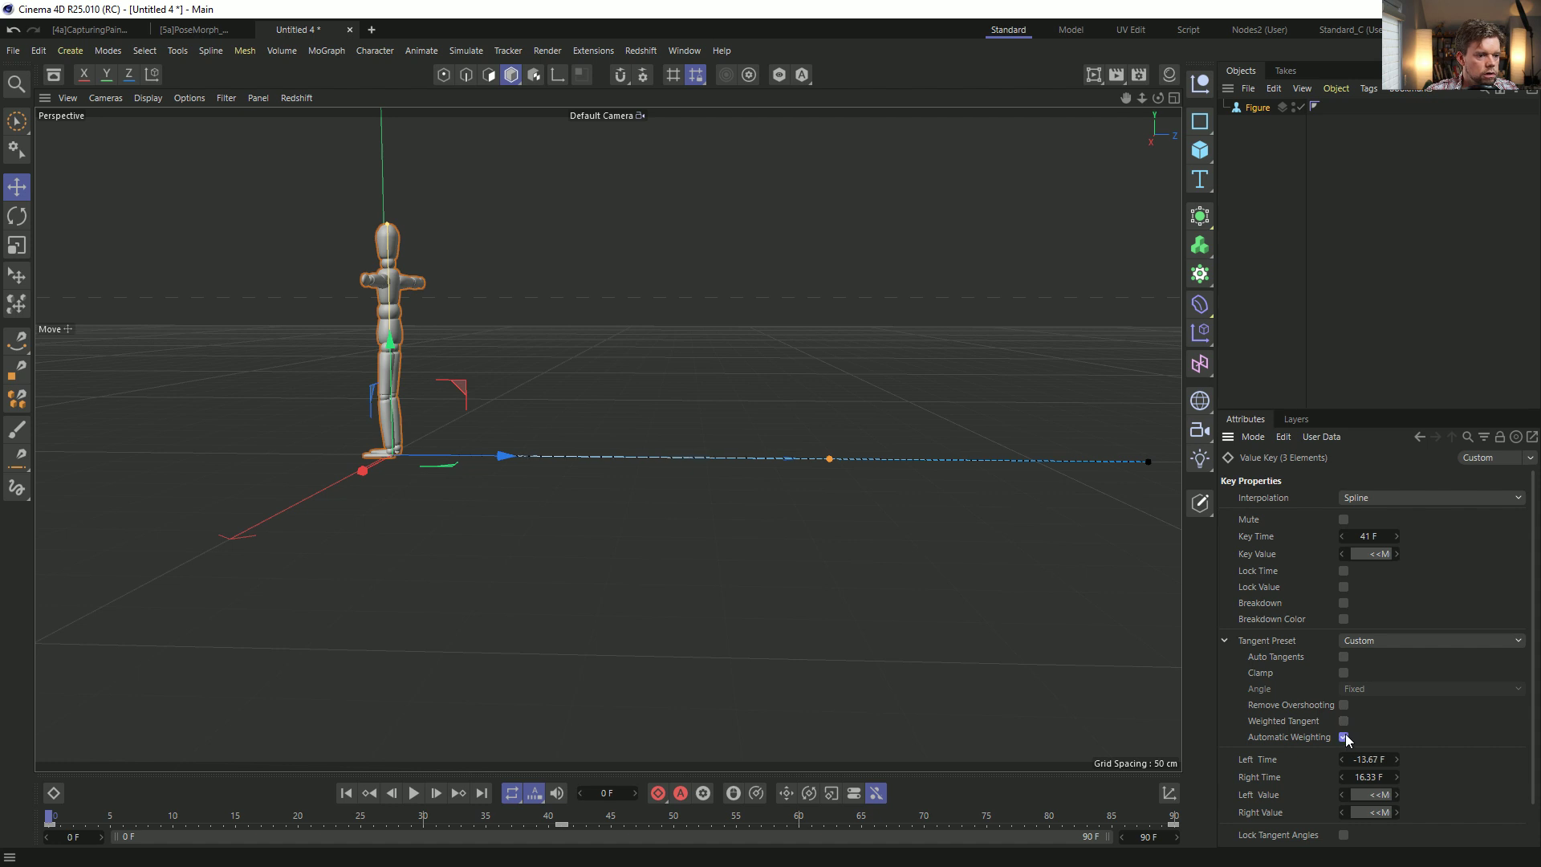
pyautogui.moveTo(832, 461); pyautogui.dragTo(708, 294)
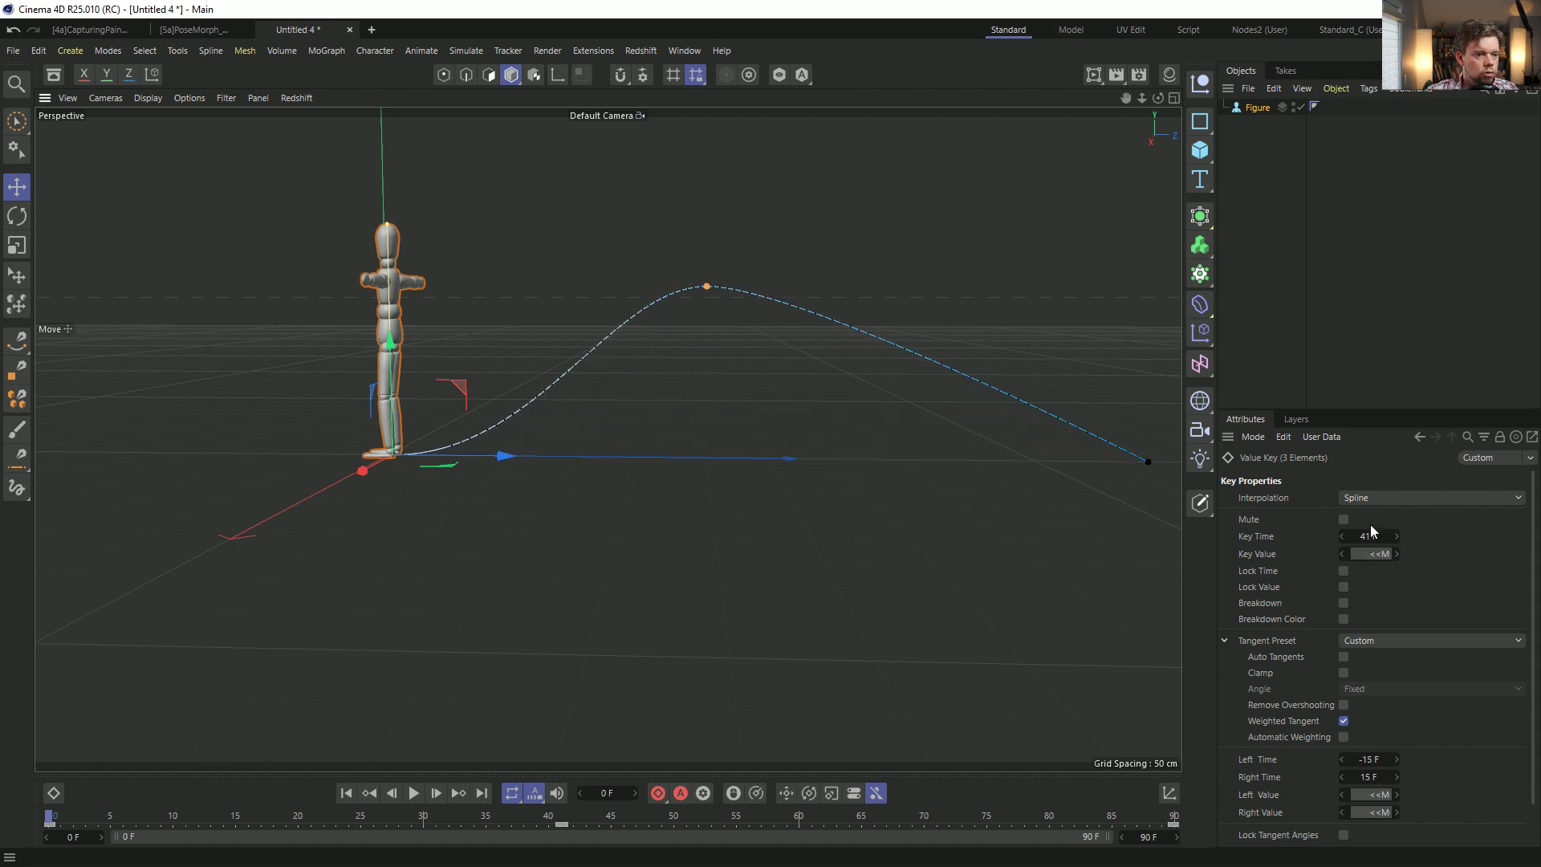
# Try to scale the frame 41 key's tangents in Model mode, and undo the change.
pyautogui.press('t')
pyautogui.moveTo(677, 366); pyautogui.dragTo(591, 333)
pyautogui.hotkey('ctrl', 'z')
# Switch to Animation mode and lower the frame 41 key slightly on the motion path.
pyautogui.click(707, 288)
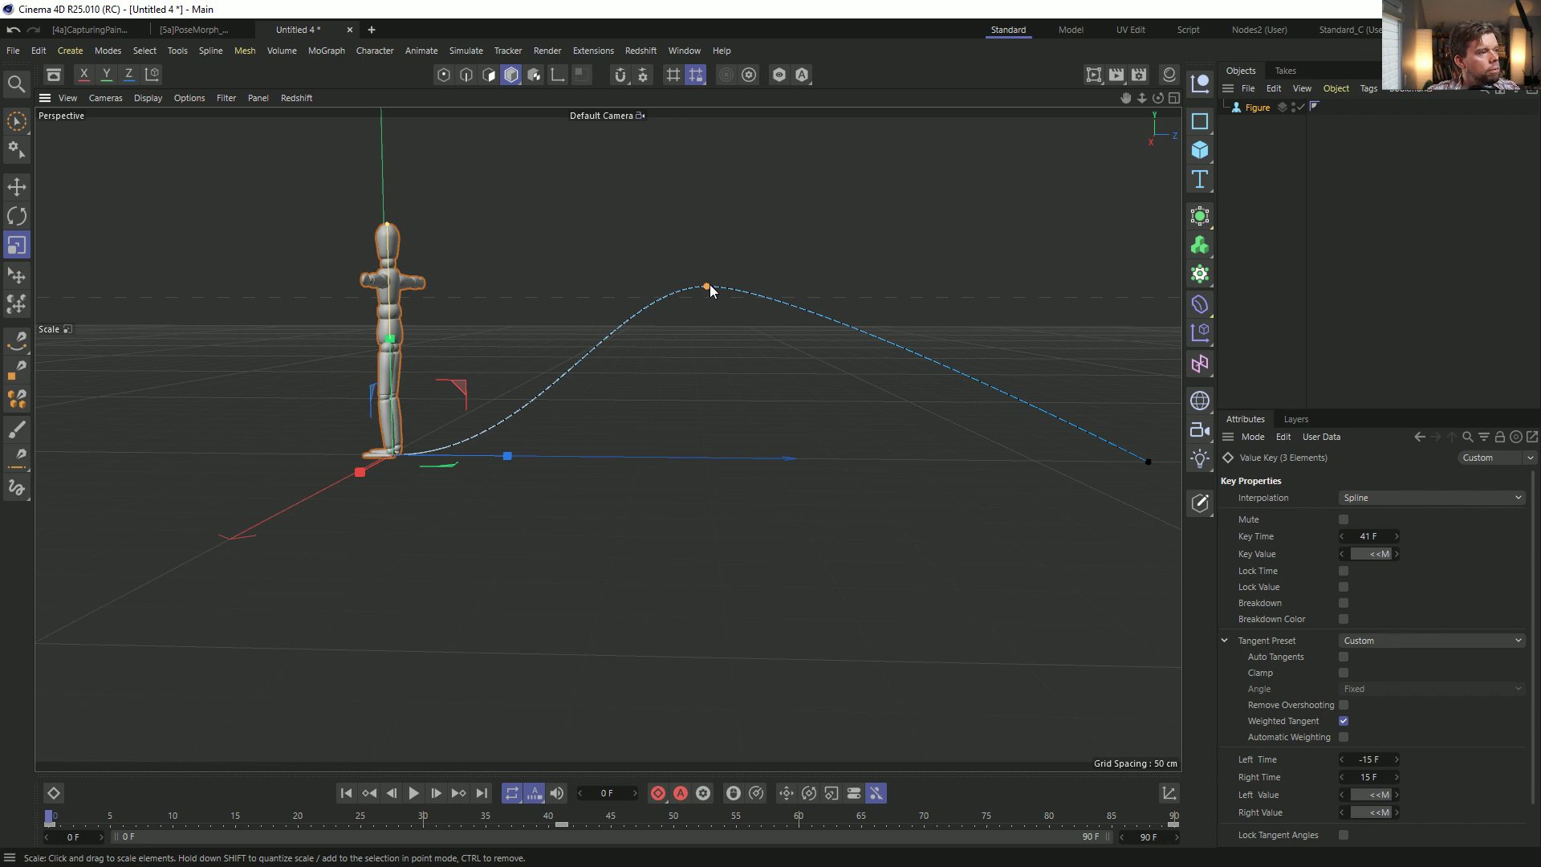
pyautogui.moveTo(511, 74); pyautogui.dragTo(561, 164)
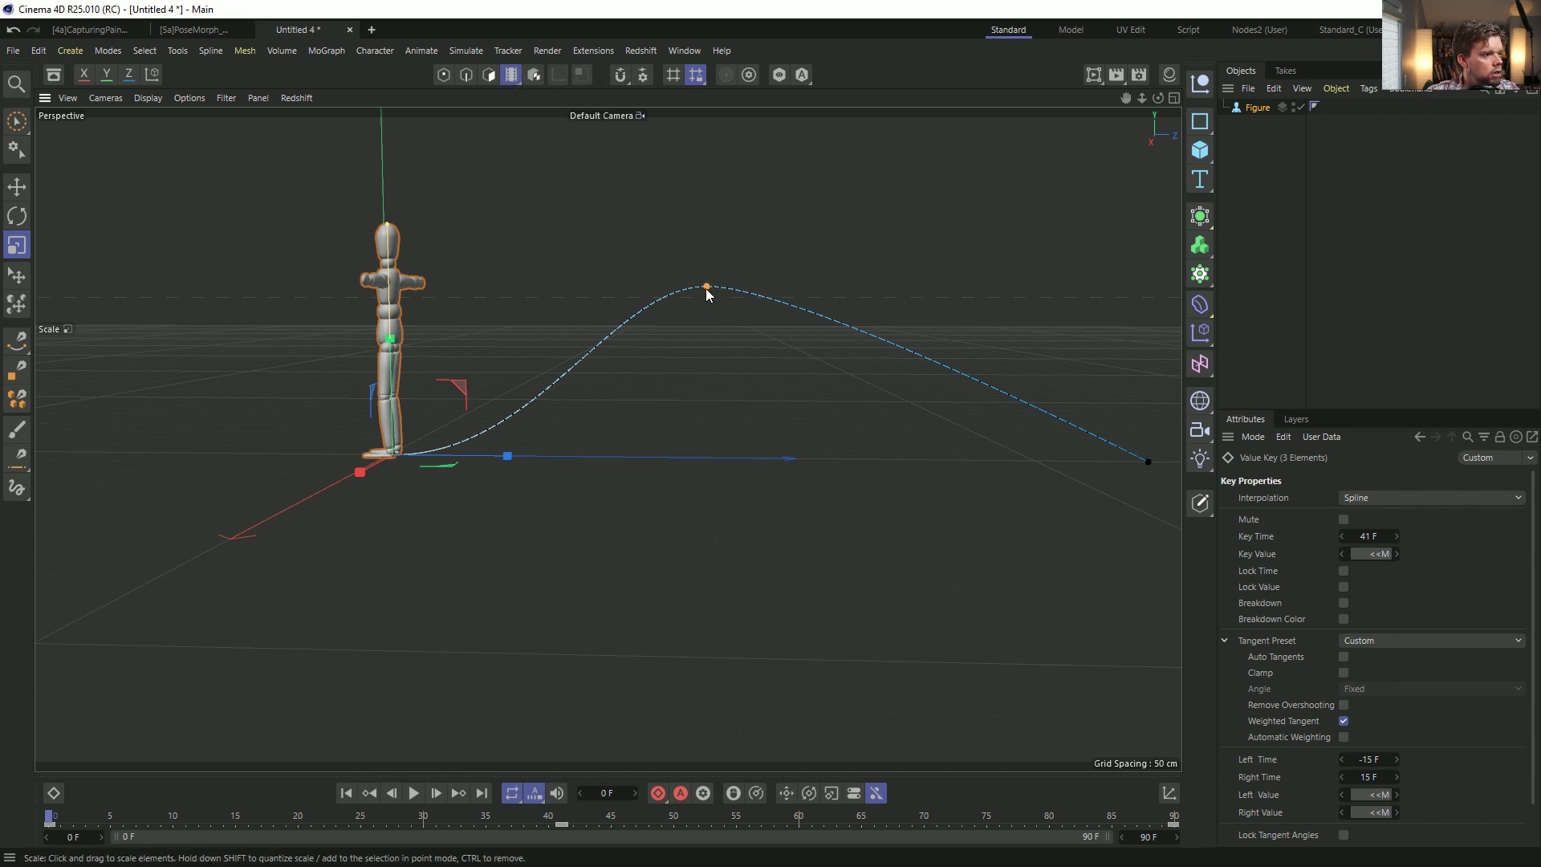
pyautogui.moveTo(706, 287); pyautogui.dragTo(705, 309)
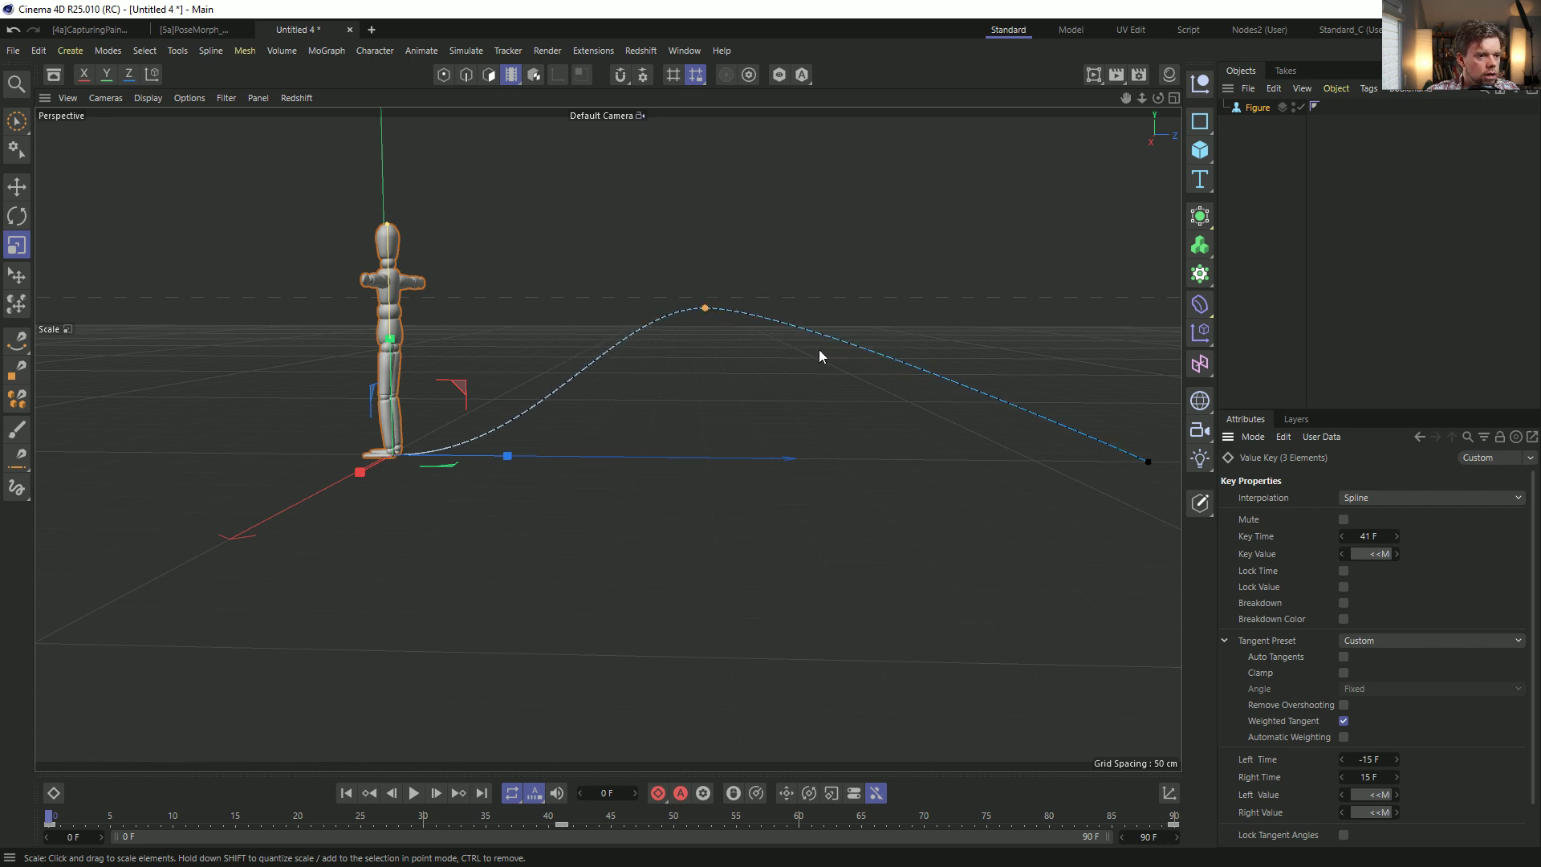
# Try to scale the motion path in Animation mode, and undo the scaling.
pyautogui.click(658, 392)
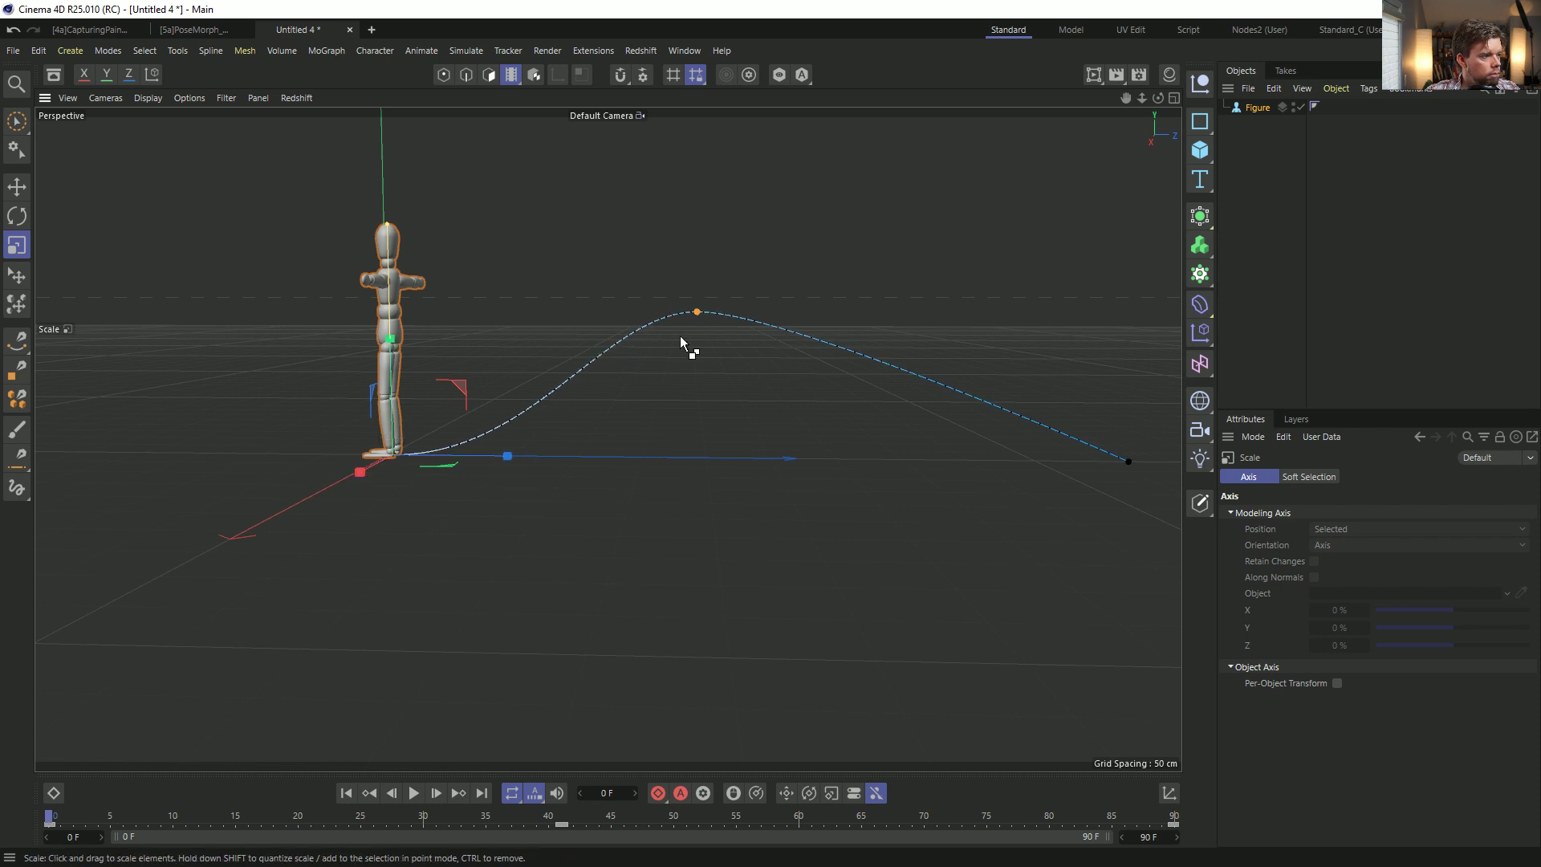
pyautogui.moveTo(694, 353); pyautogui.dragTo(598, 412)
pyautogui.hotkey('ctrl', 'z')
# Apply the Fixed Weighted tangent preset to the frame 41 key and move the key closer to the Figure and slightly higher.
pyautogui.click(706, 309)
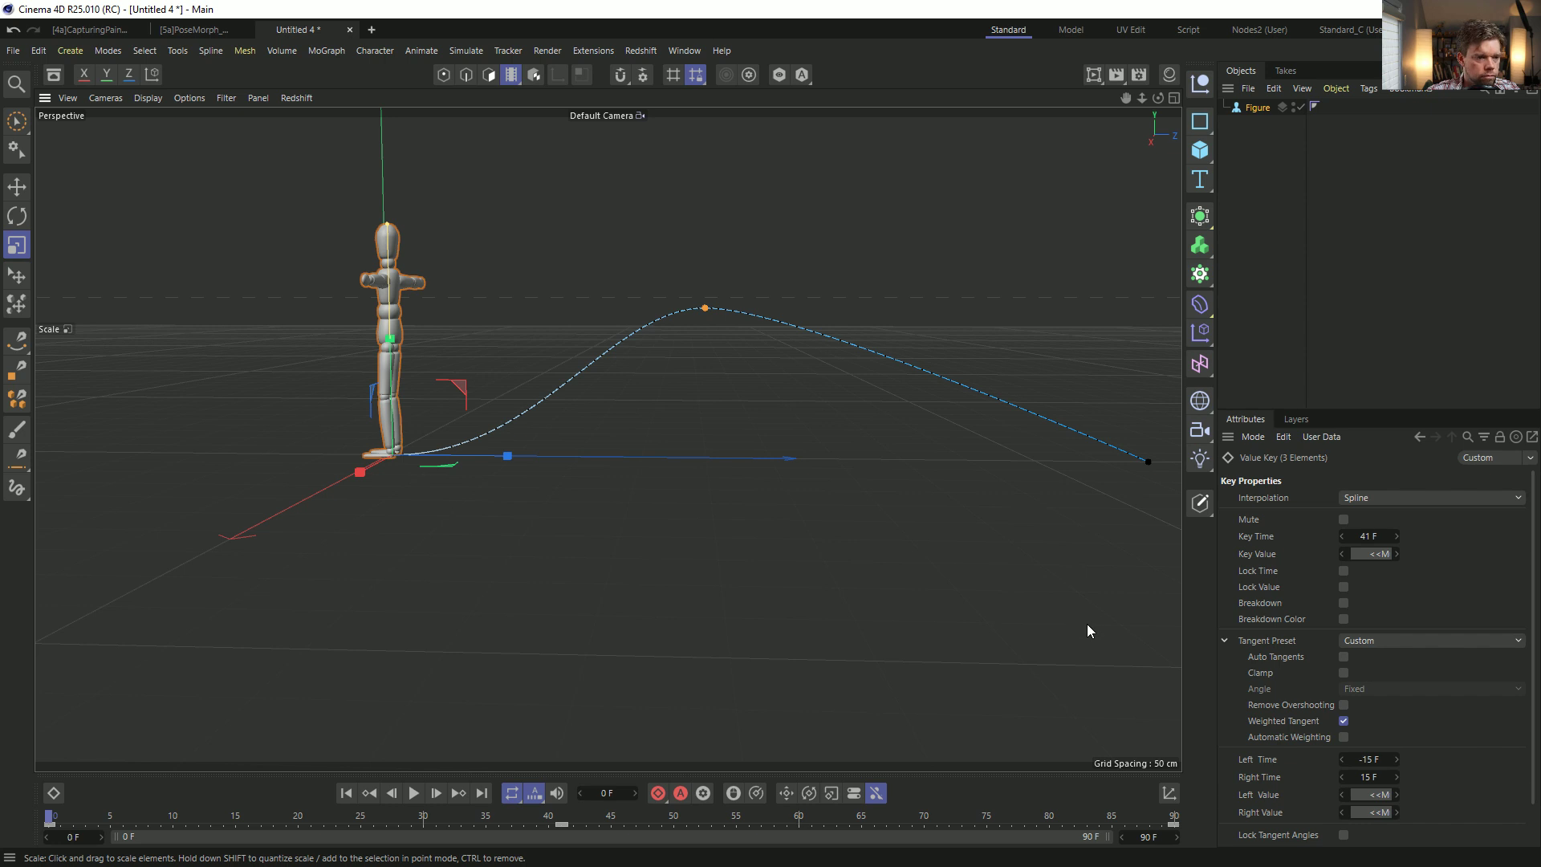
pyautogui.click(1344, 723)
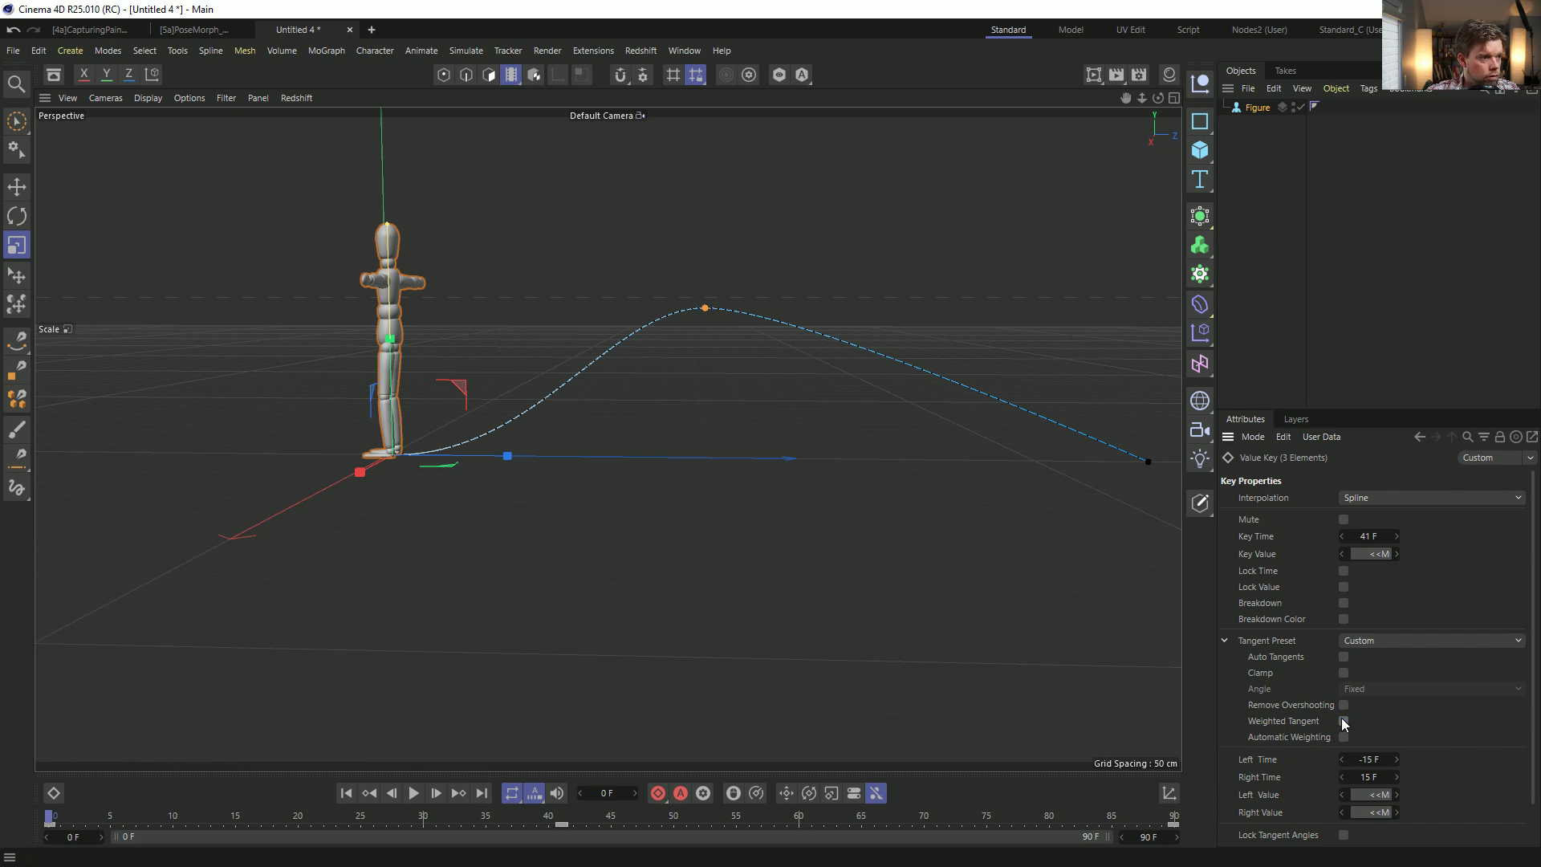
pyautogui.click(1343, 642)
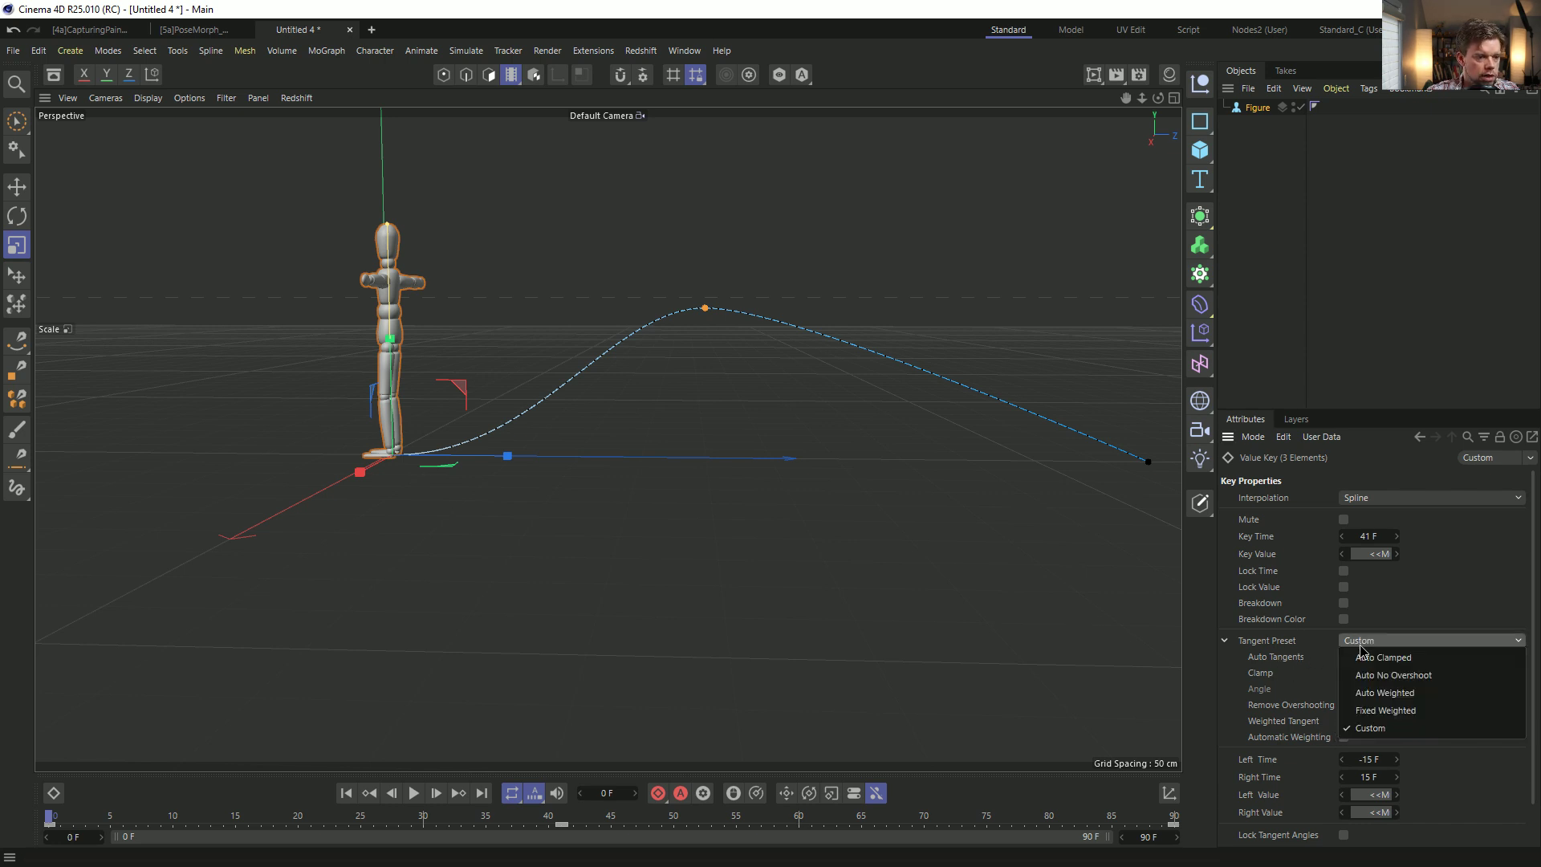
pyautogui.click(1374, 710)
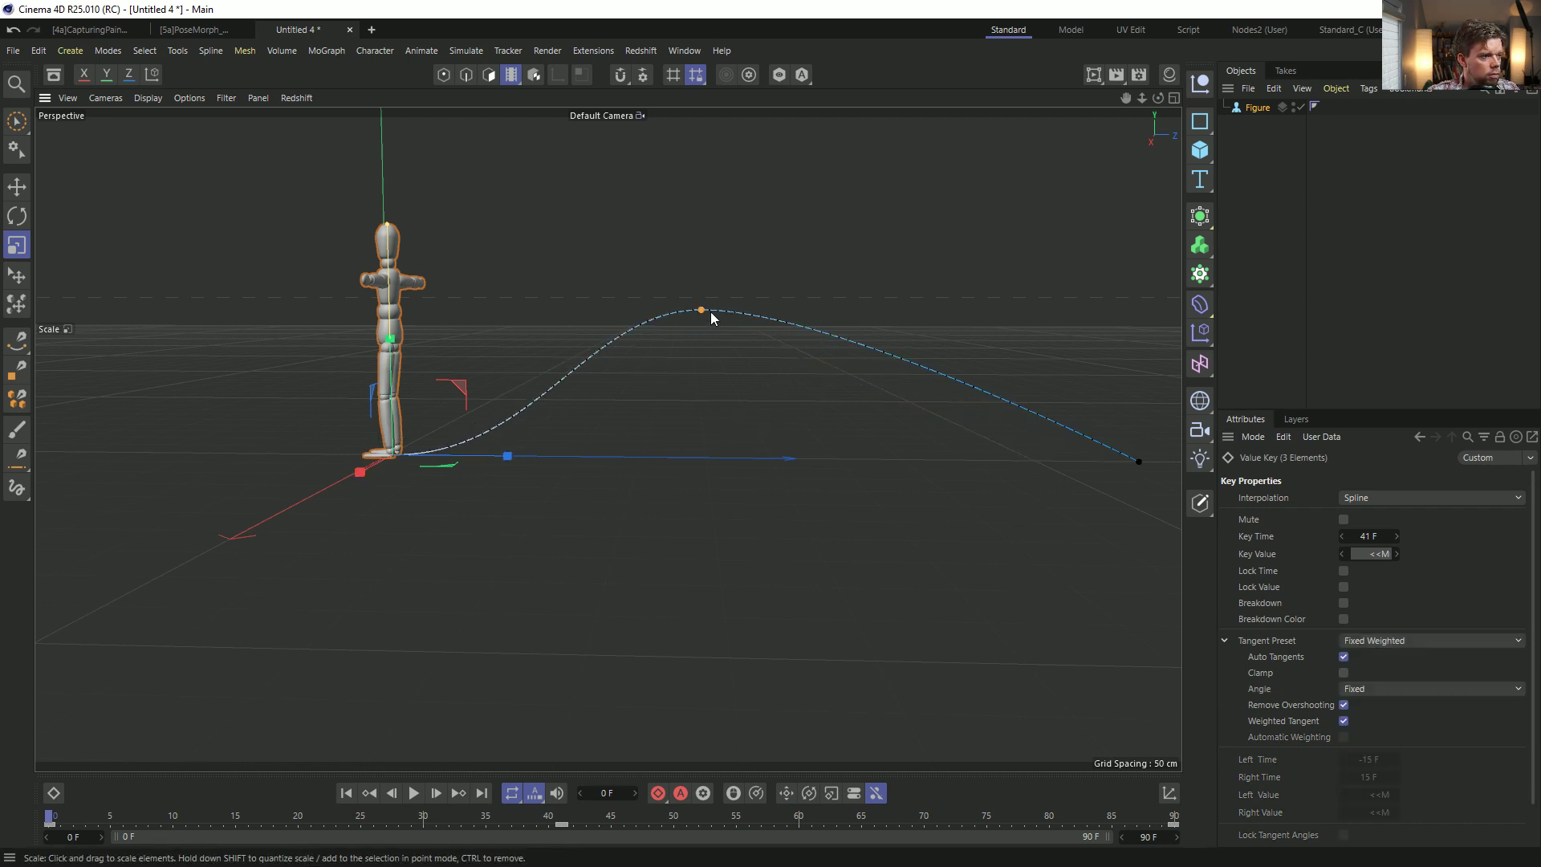
pyautogui.press('e')
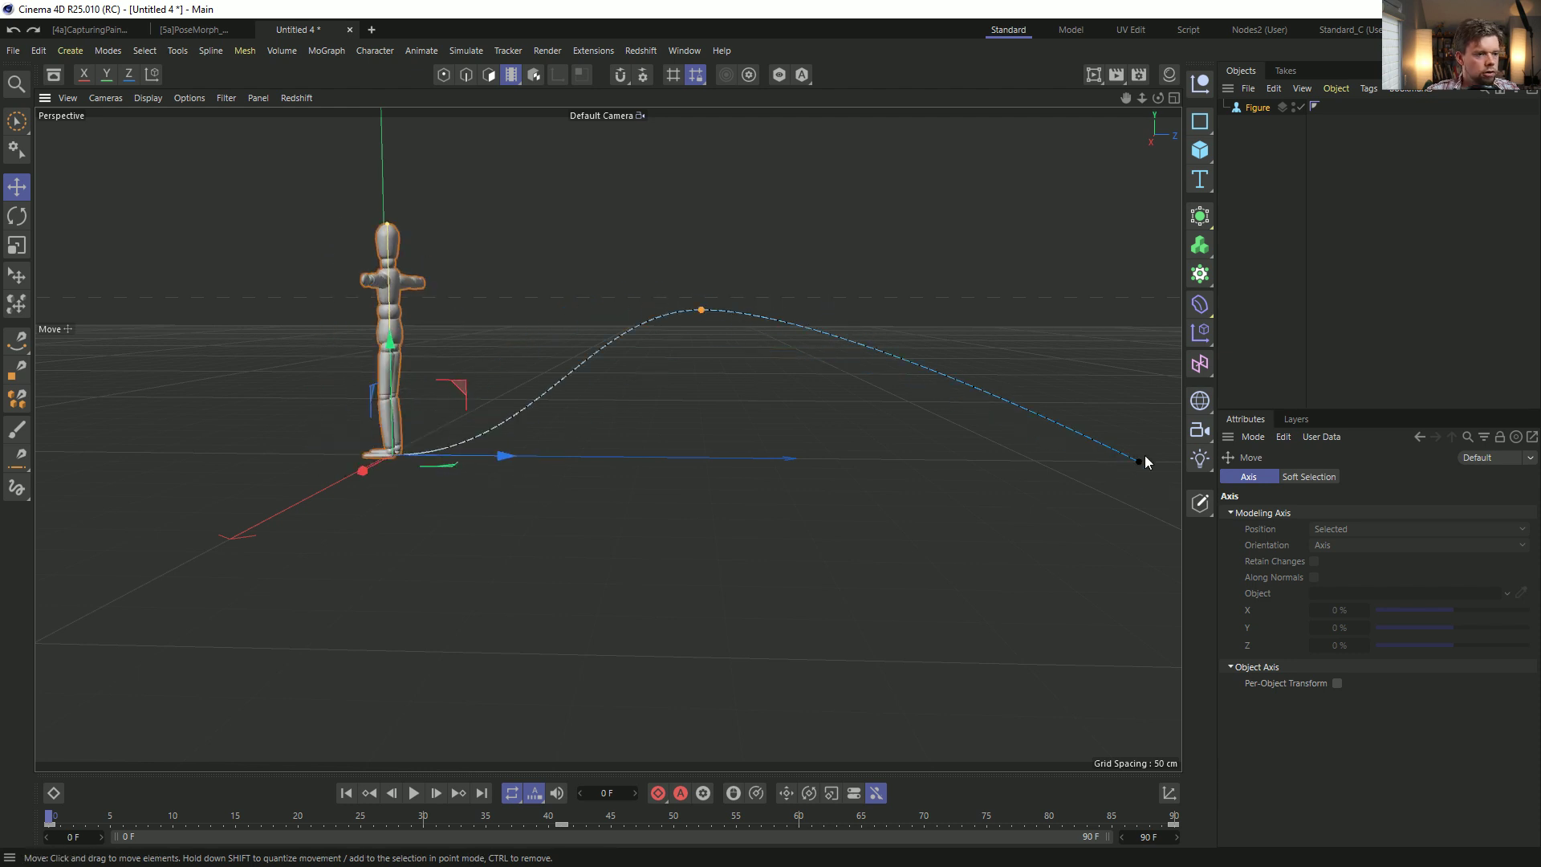
pyautogui.moveTo(703, 311); pyautogui.dragTo(620, 293)
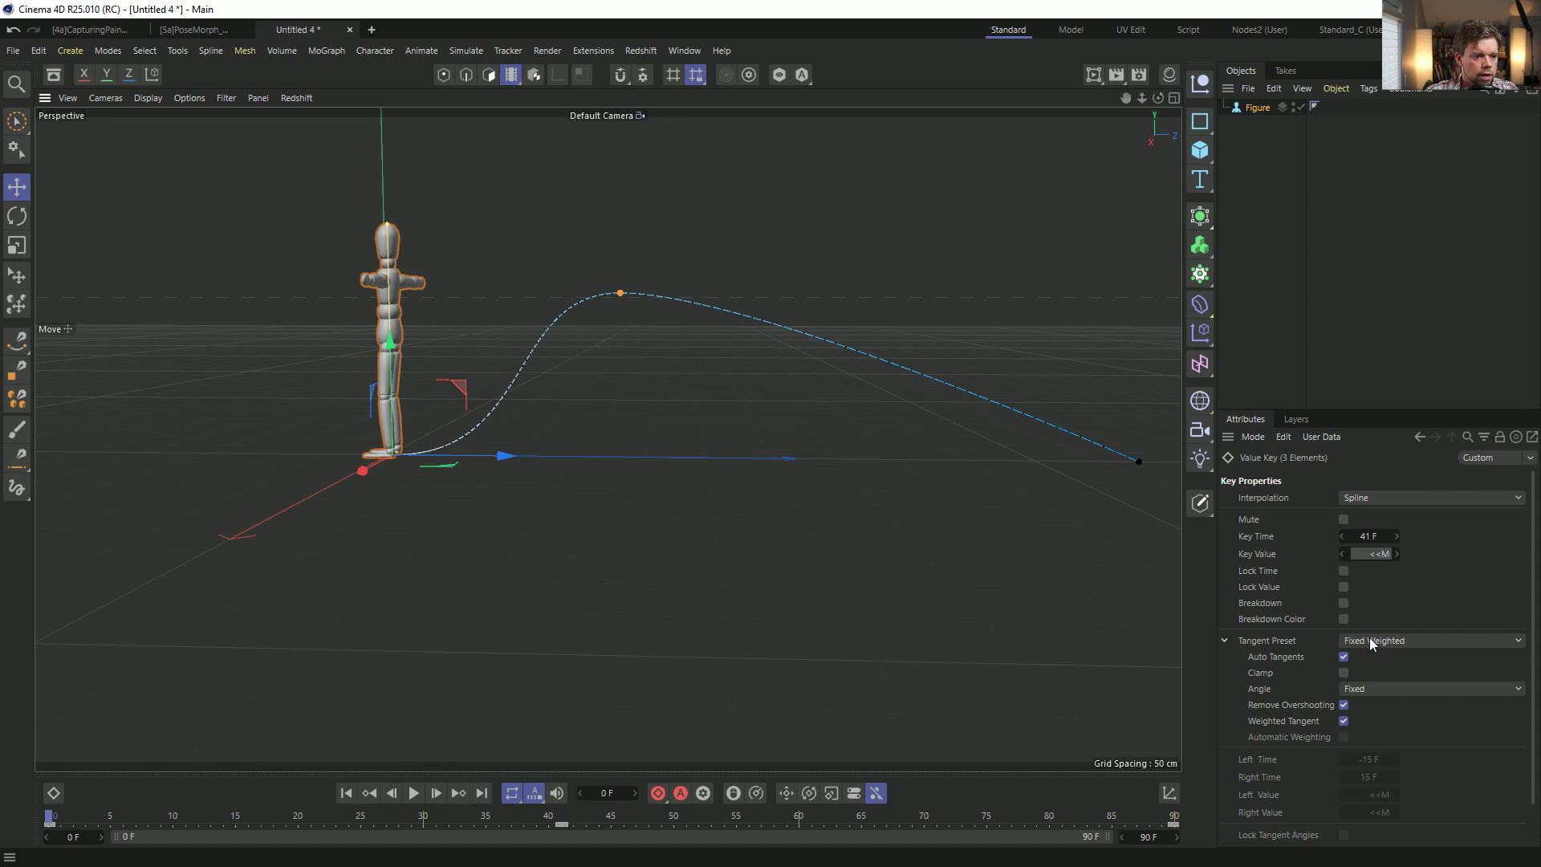
# Turn off Auto Tangents, Remove Overshooting and Weighted Tangent for the frame 41 key, and set its Left Value to -137 cm and Right Value to 137 cm.
pyautogui.click(1344, 657)
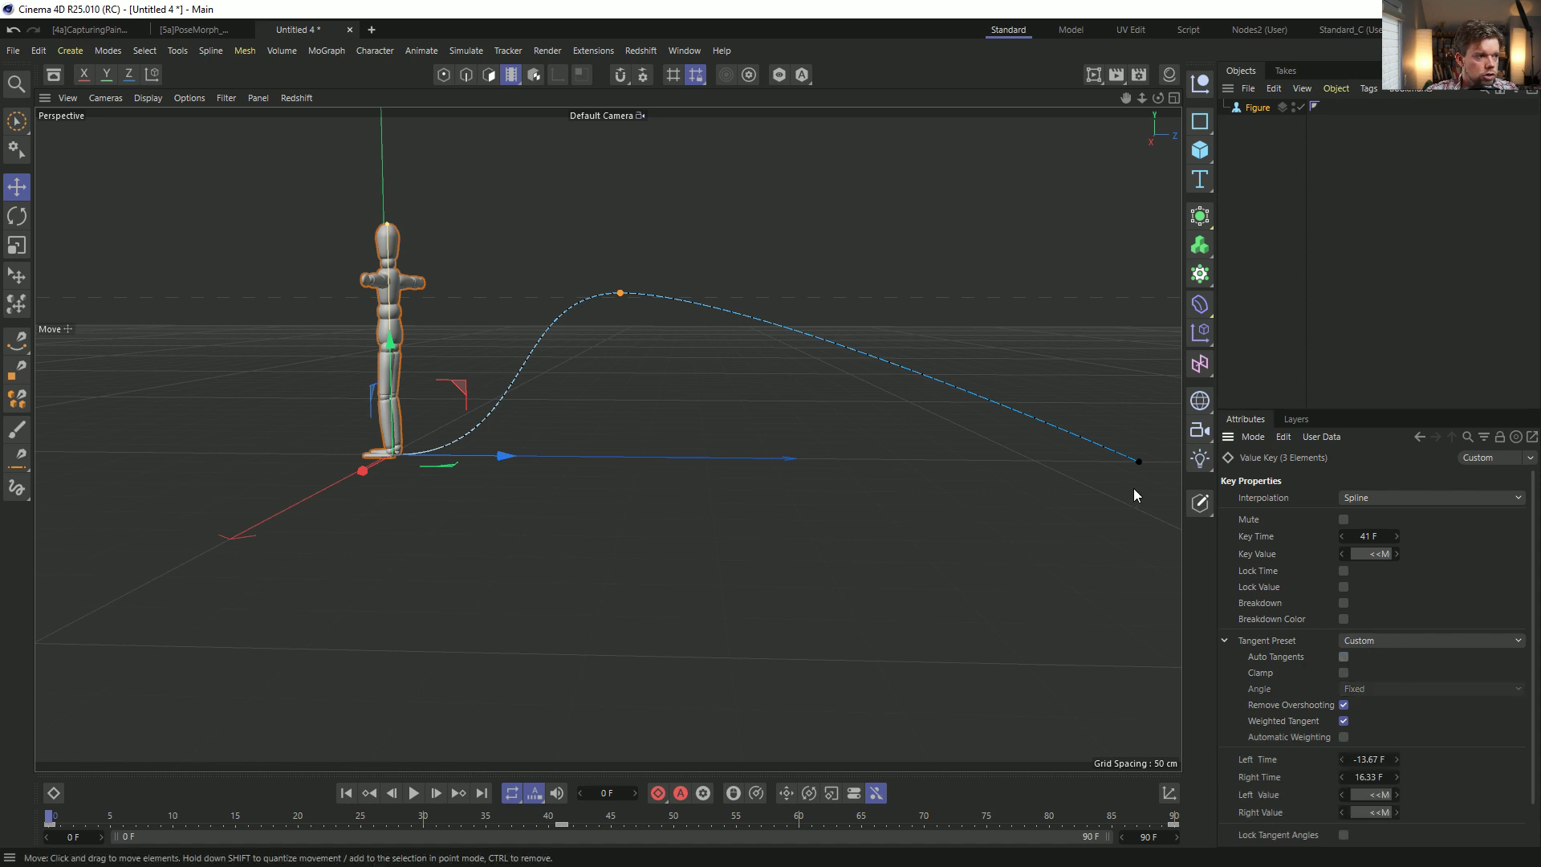
pyautogui.click(1344, 707)
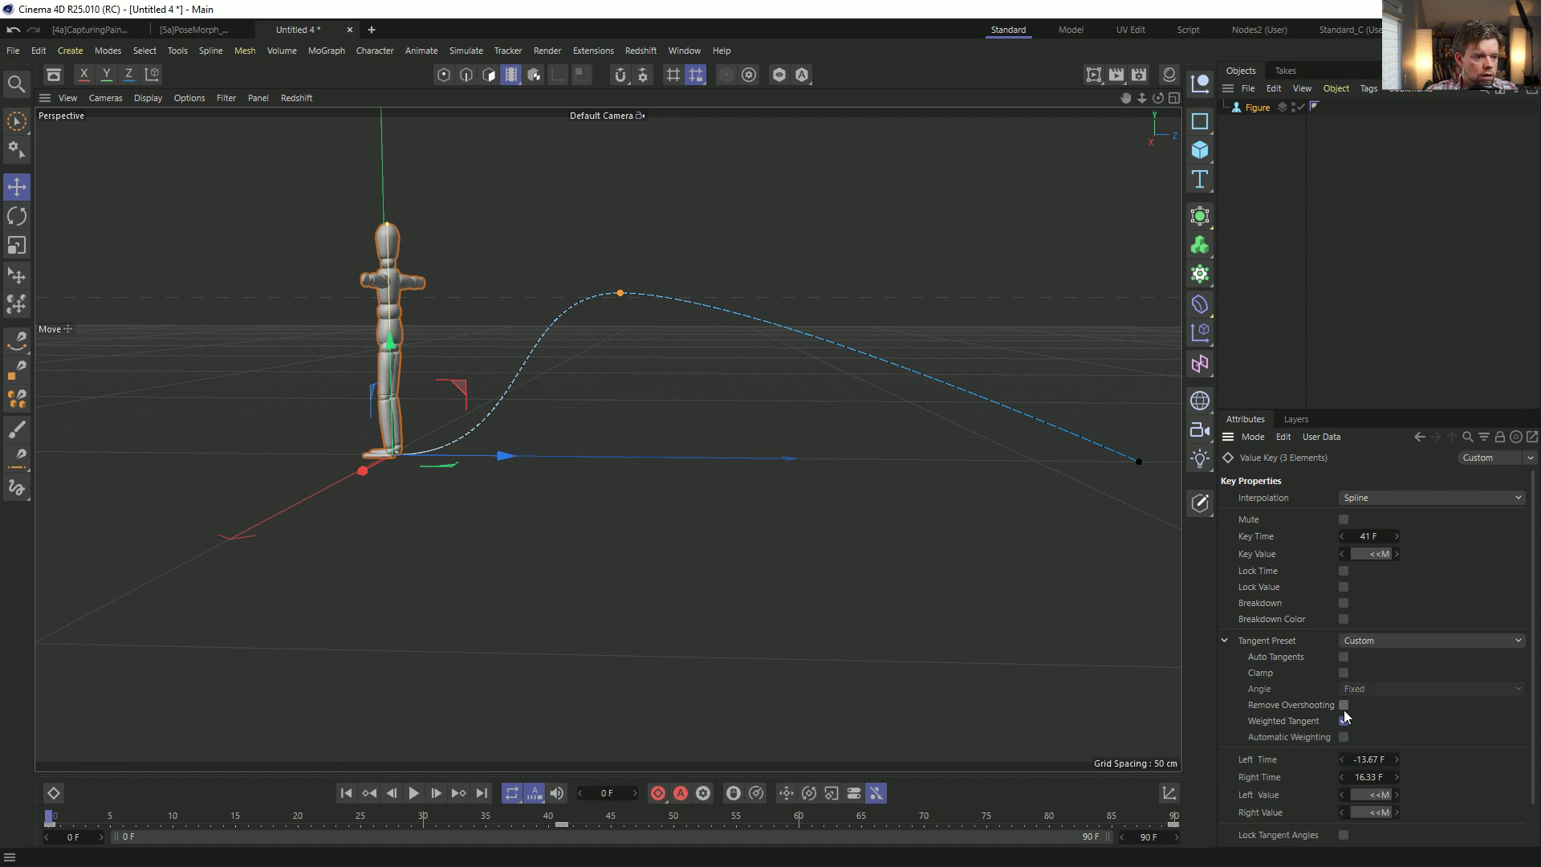
pyautogui.click(1344, 722)
pyautogui.scroll(-1, 1286, 791)
pyautogui.moveTo(1397, 749); pyautogui.dragTo(1307, 767)
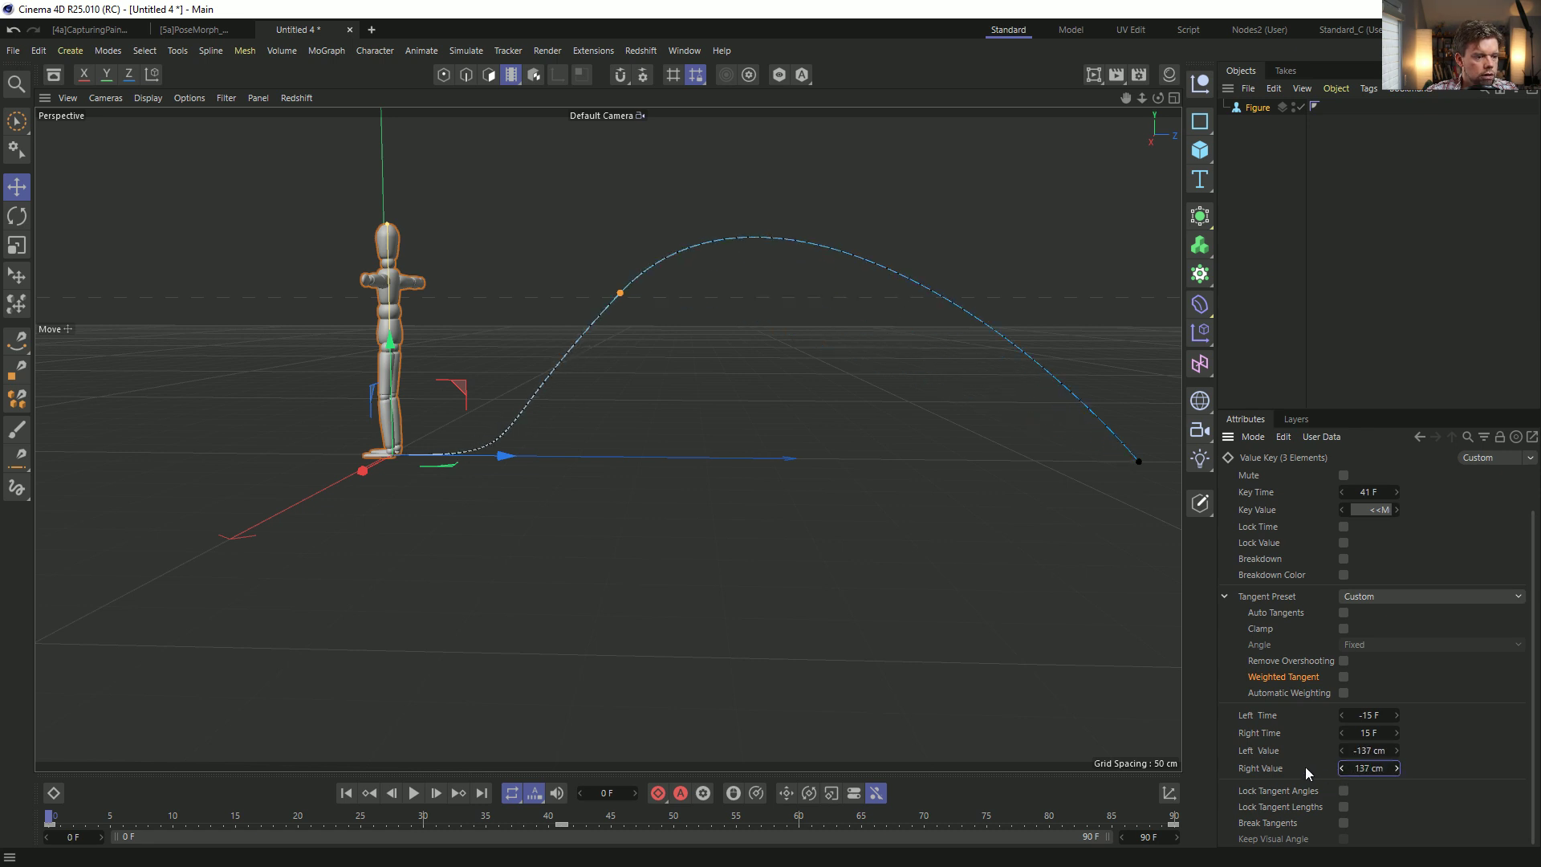
# Break the frame 41 key's tangents with Right Time 2 F, Left Value 8 cm and Right Value 215 cm, and move the key higher and farther from the Figure.
pyautogui.click(1342, 824)
pyautogui.moveTo(1364, 736); pyautogui.dragTo(1272, 768)
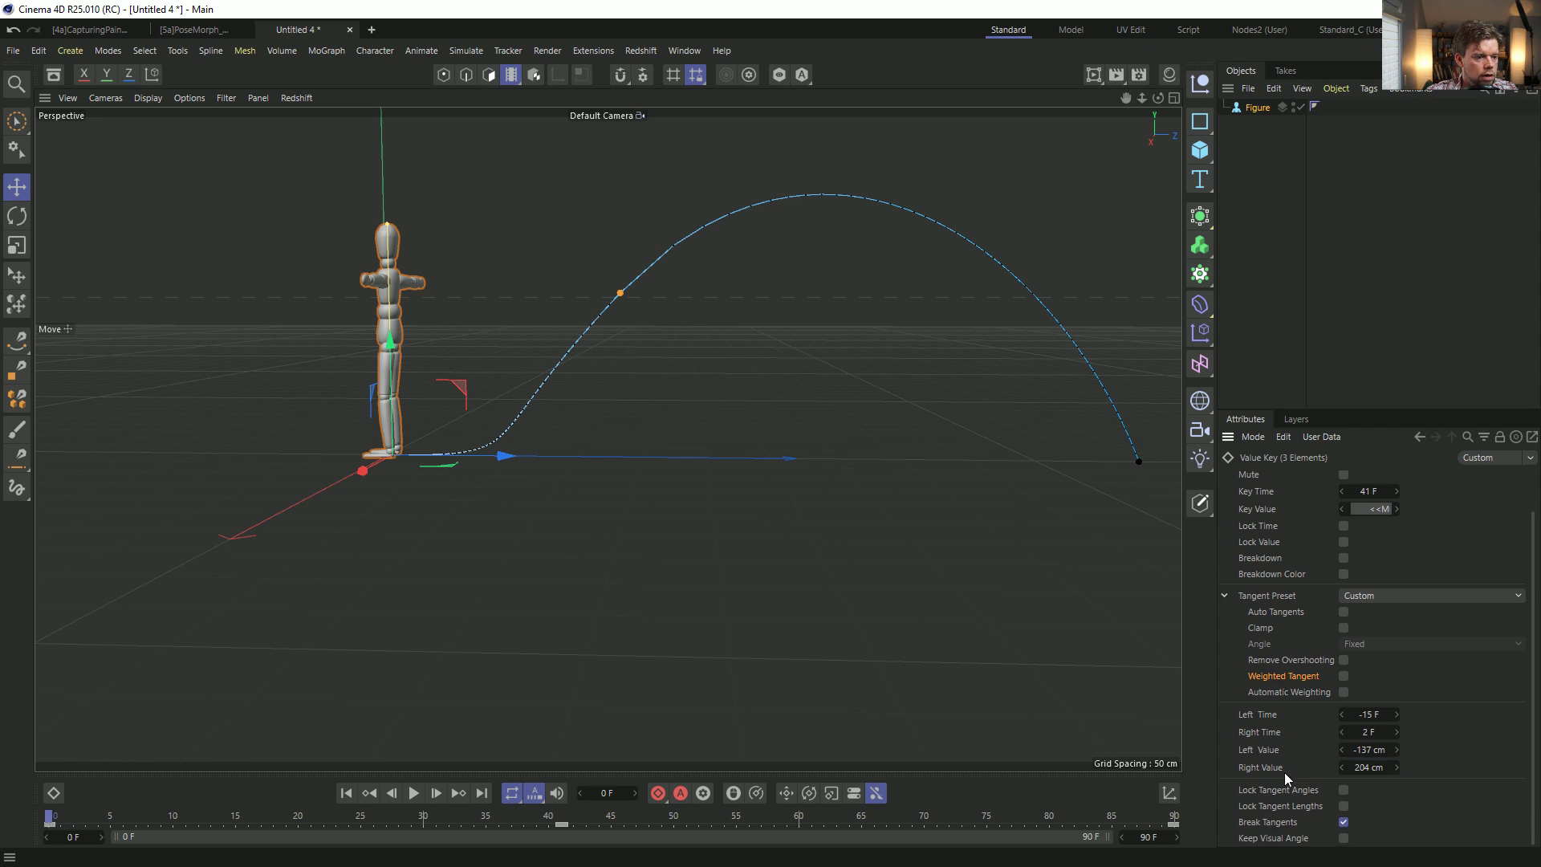
pyautogui.click(1344, 838)
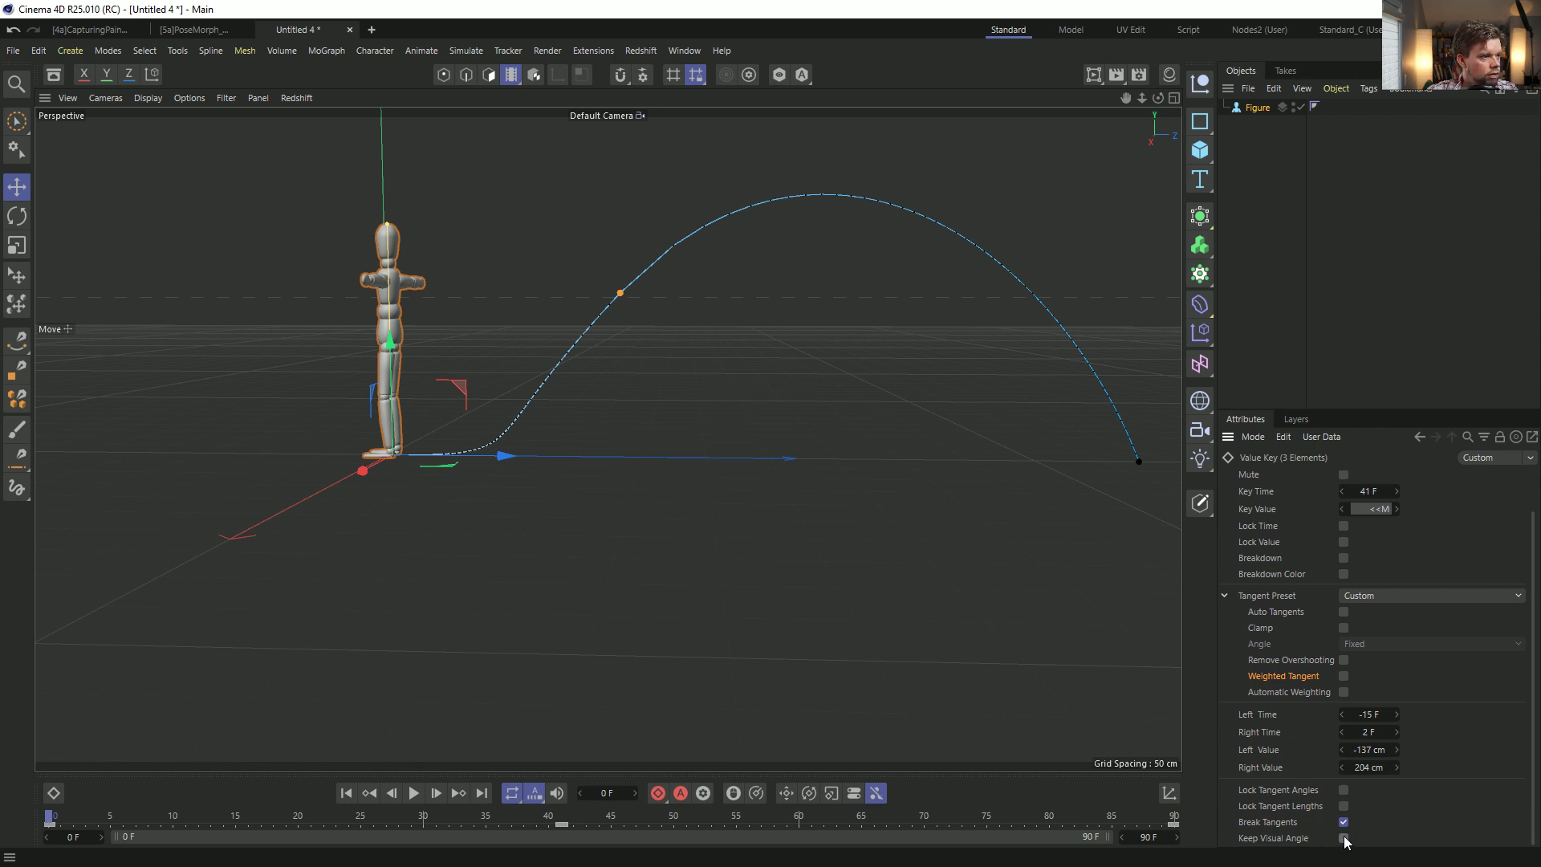
pyautogui.moveTo(1349, 767); pyautogui.dragTo(1374, 750)
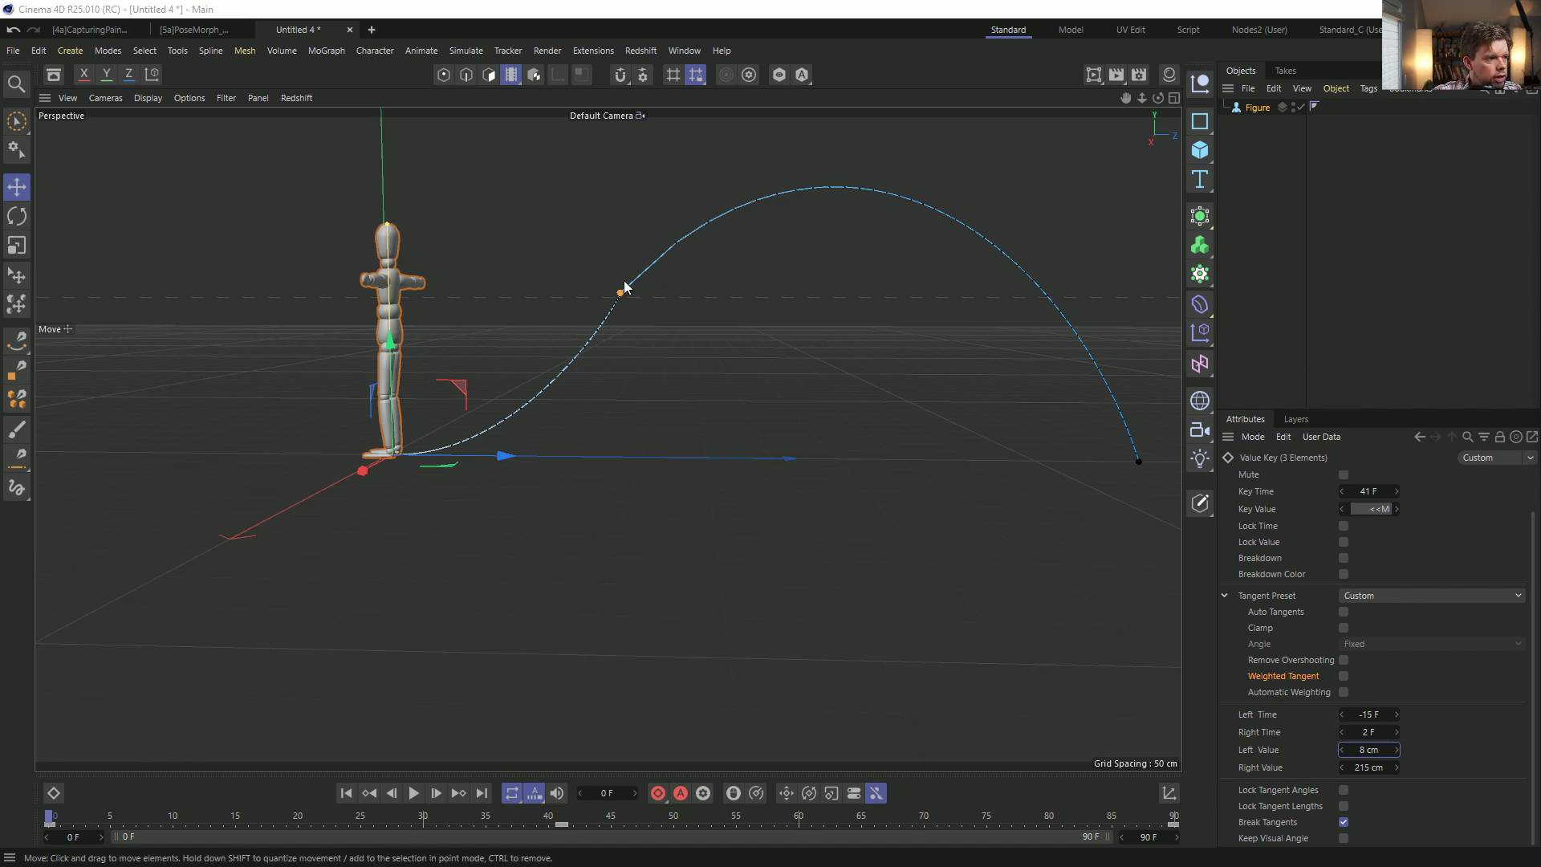
pyautogui.moveTo(620, 299); pyautogui.dragTo(691, 297)
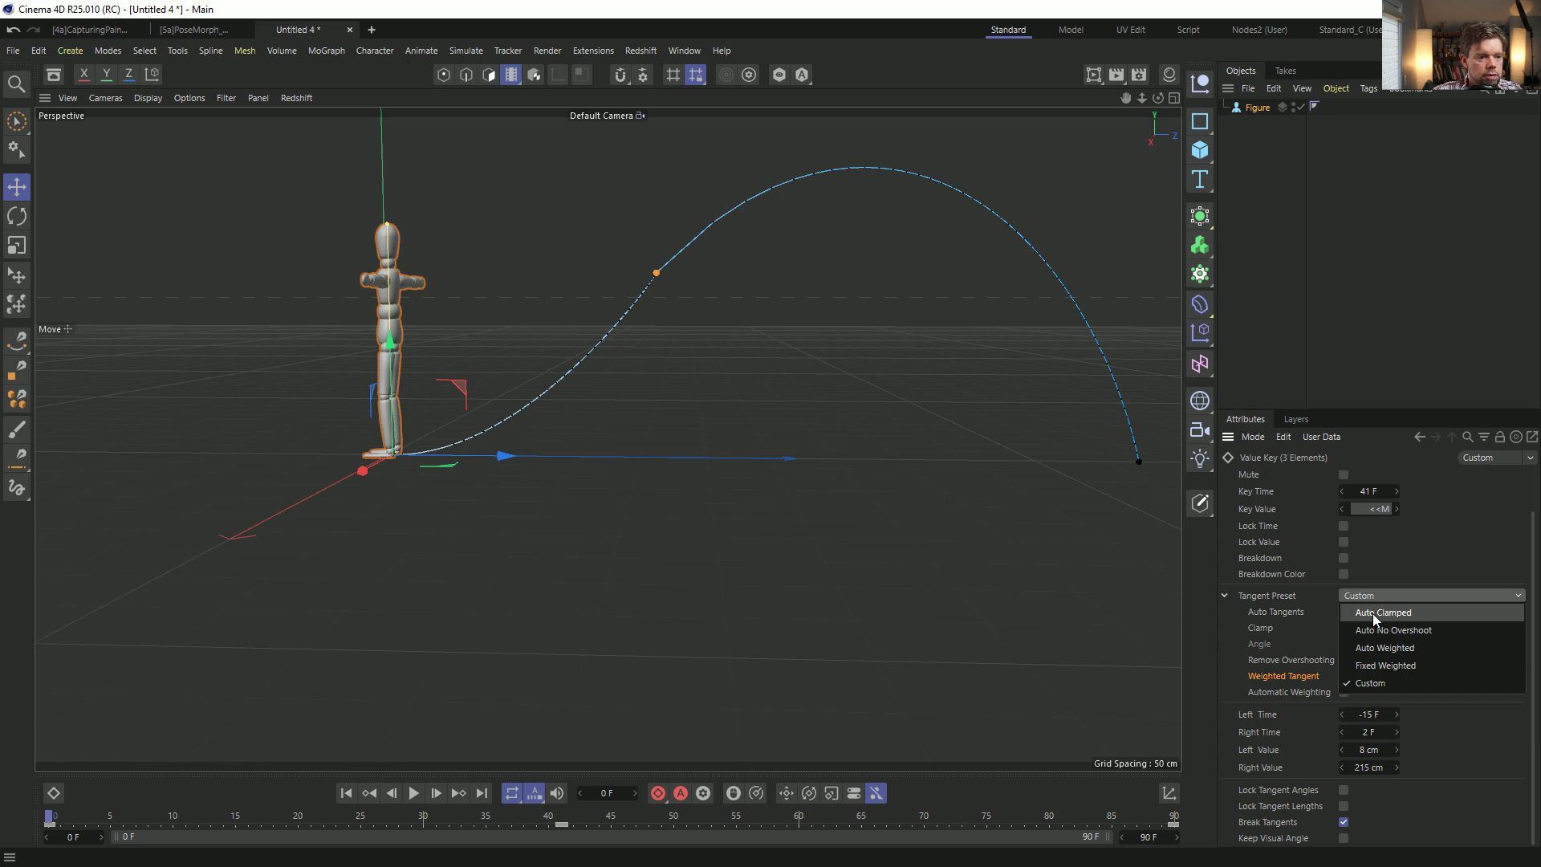
# Move the frame 41 keyframe on the figure's motion path lower and closer to the path's start.
pyautogui.click(1415, 554)
pyautogui.moveTo(657, 275); pyautogui.dragTo(607, 314)
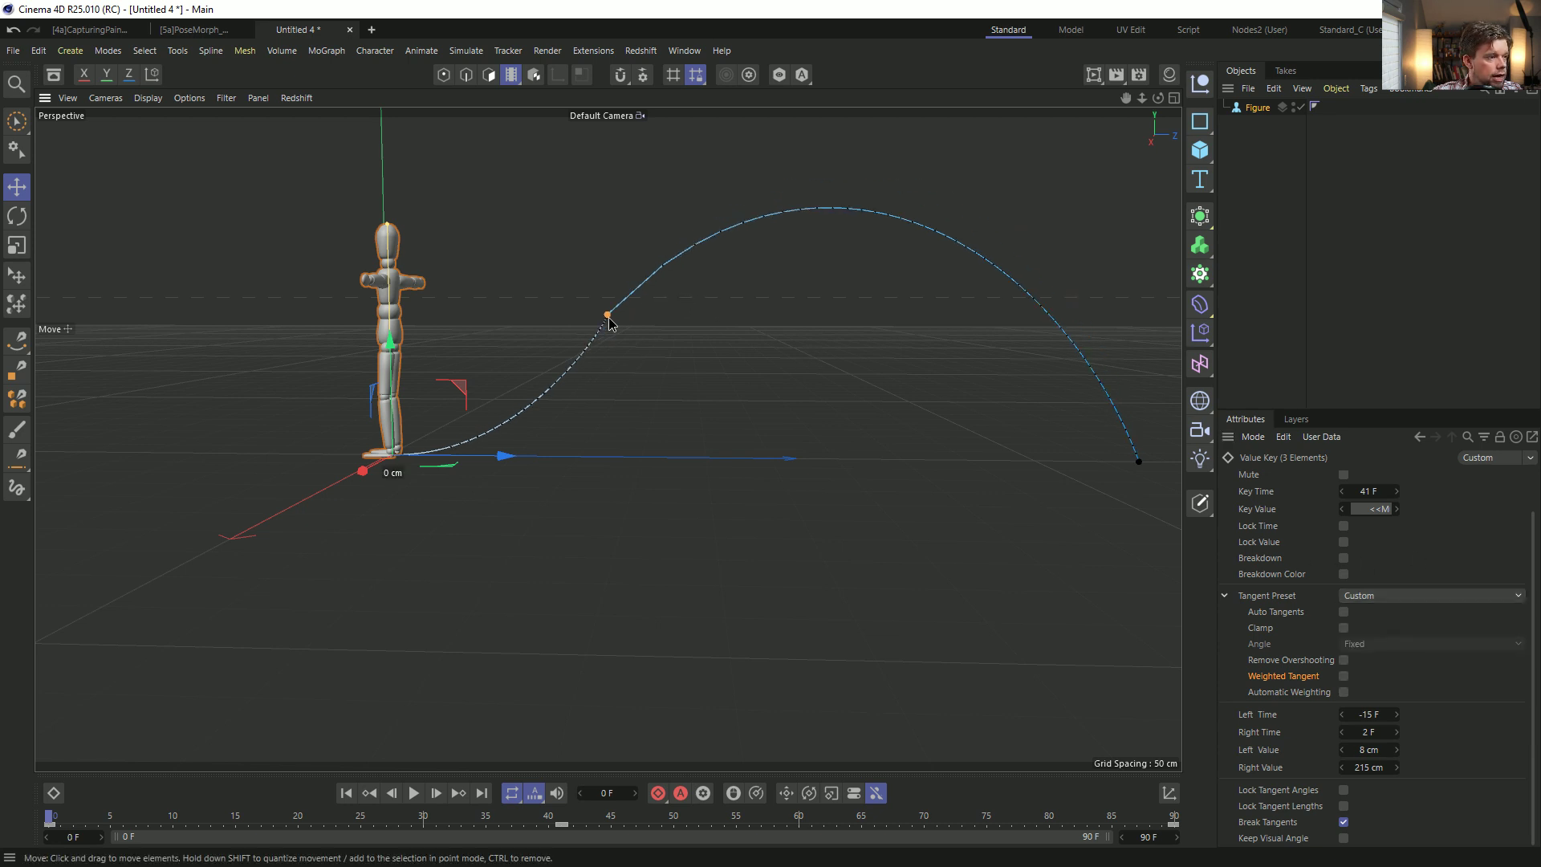
# Open the timeline in F-Curve mode, enlarge it, and frame the Figure's position curves.
pyautogui.click(54, 793)
pyautogui.press('F8')
pyautogui.press('F8')
pyautogui.click(81, 702)
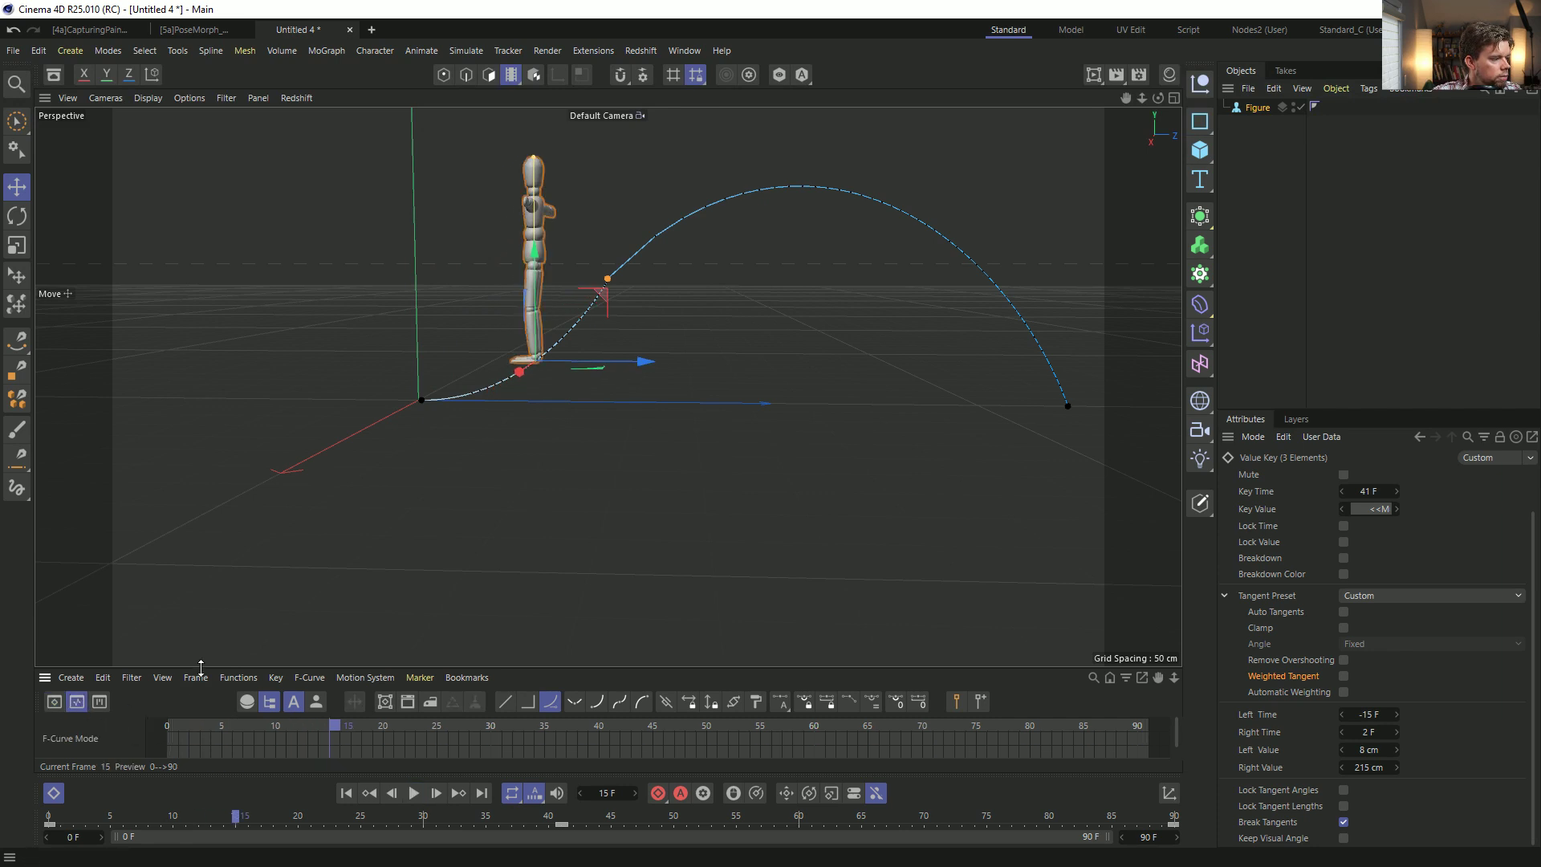
pyautogui.moveTo(200, 668); pyautogui.dragTo(199, 473)
pyautogui.press('h')
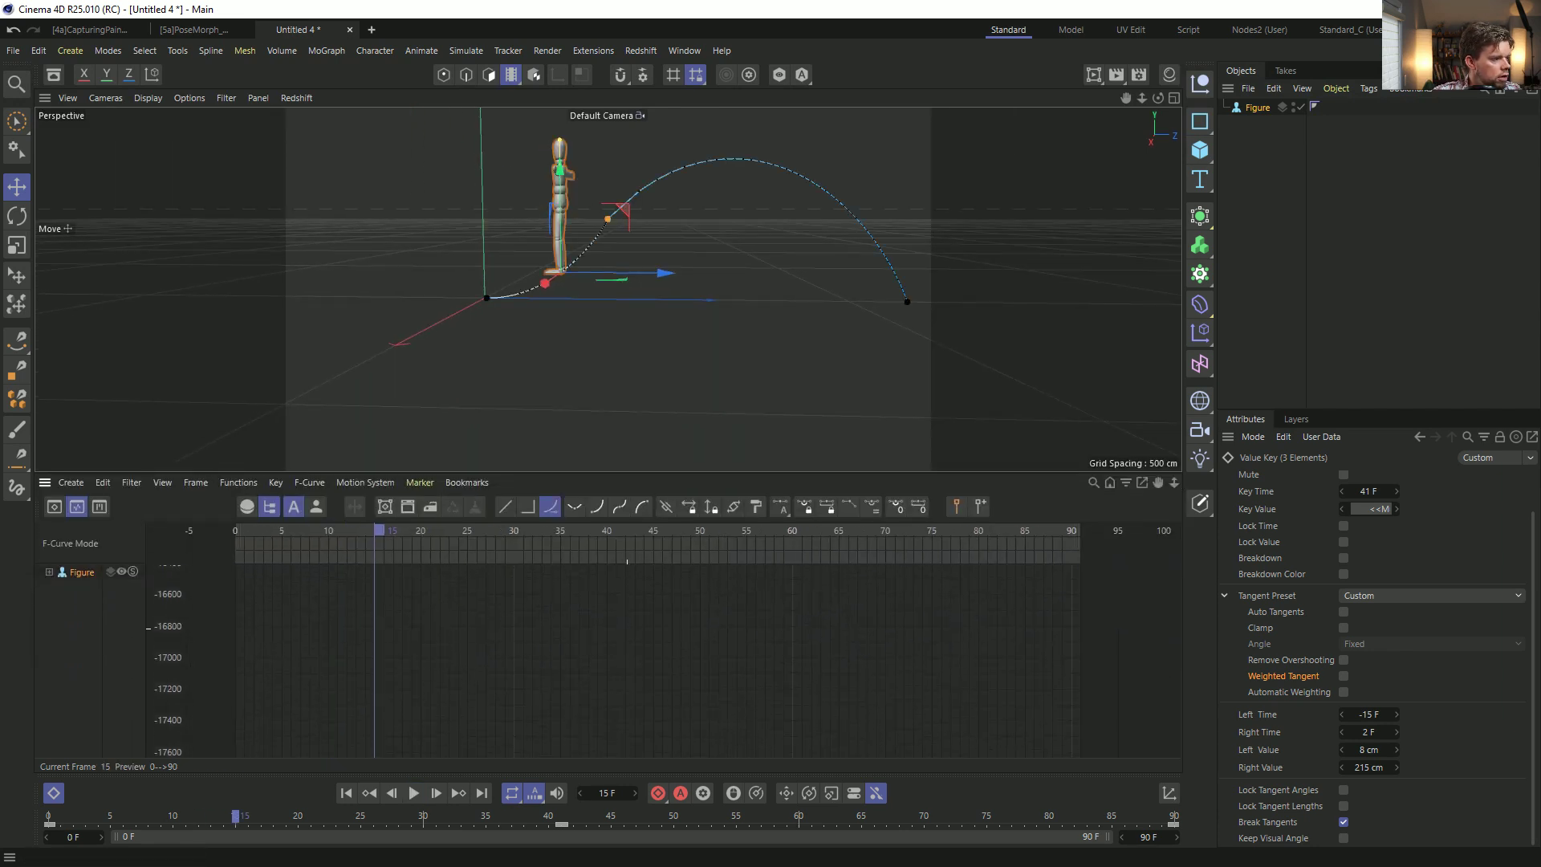
pyautogui.click(81, 573)
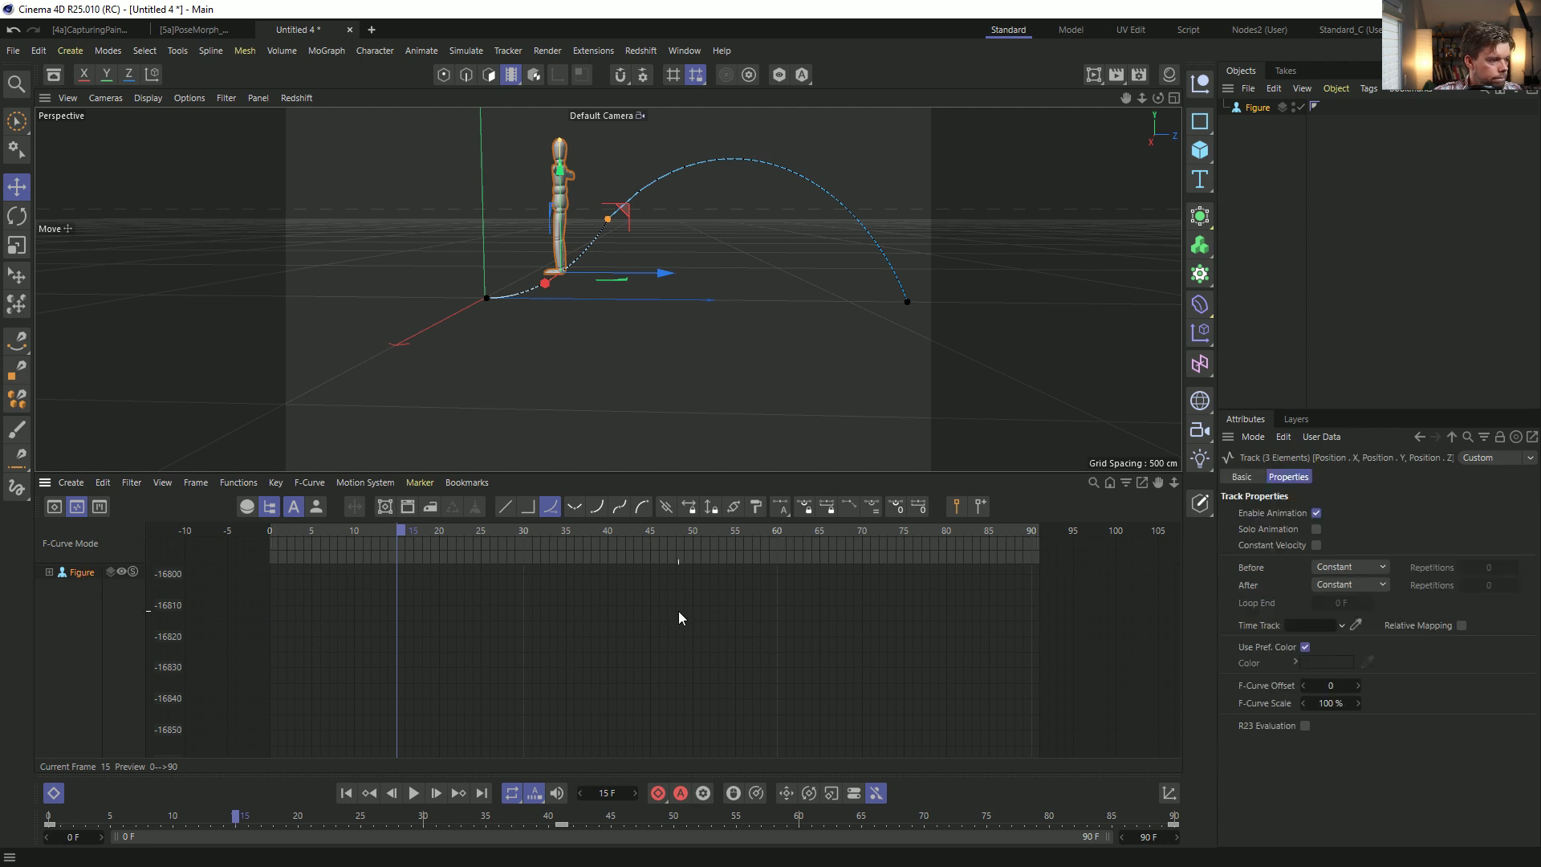
pyautogui.press('h')
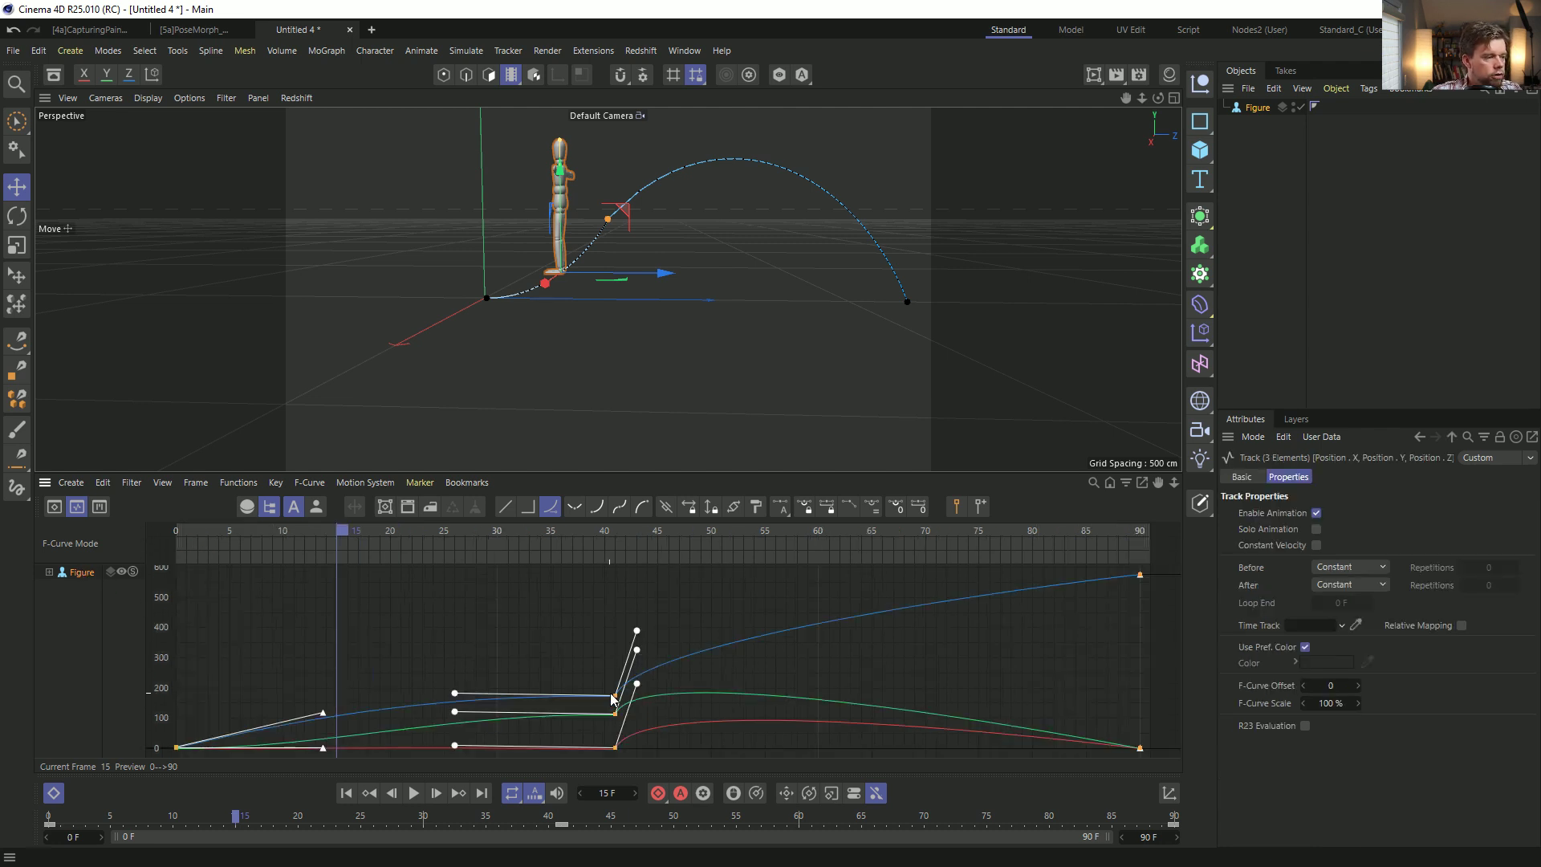
# Stretch the outgoing tangent of the green position curve's frame 41 key to 3.27 F and about 410 cm.
pyautogui.click(610, 720)
pyautogui.click(612, 716)
pyautogui.moveTo(636, 700); pyautogui.dragTo(650, 617)
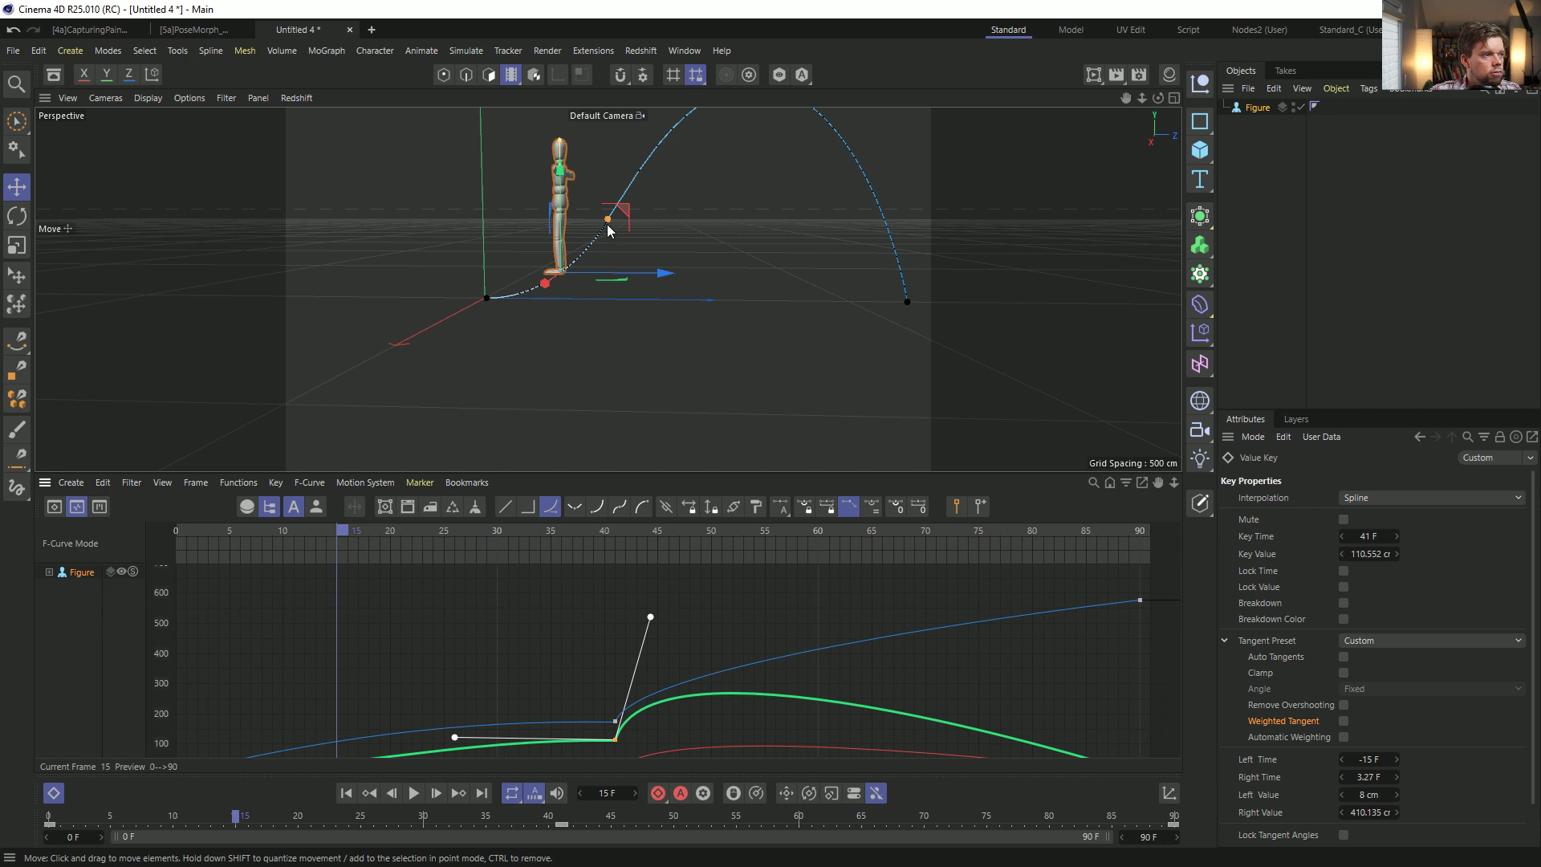
# Select the frame 90 keyframe on the motion path and reposition it freely in the viewport.
pyautogui.click(908, 305)
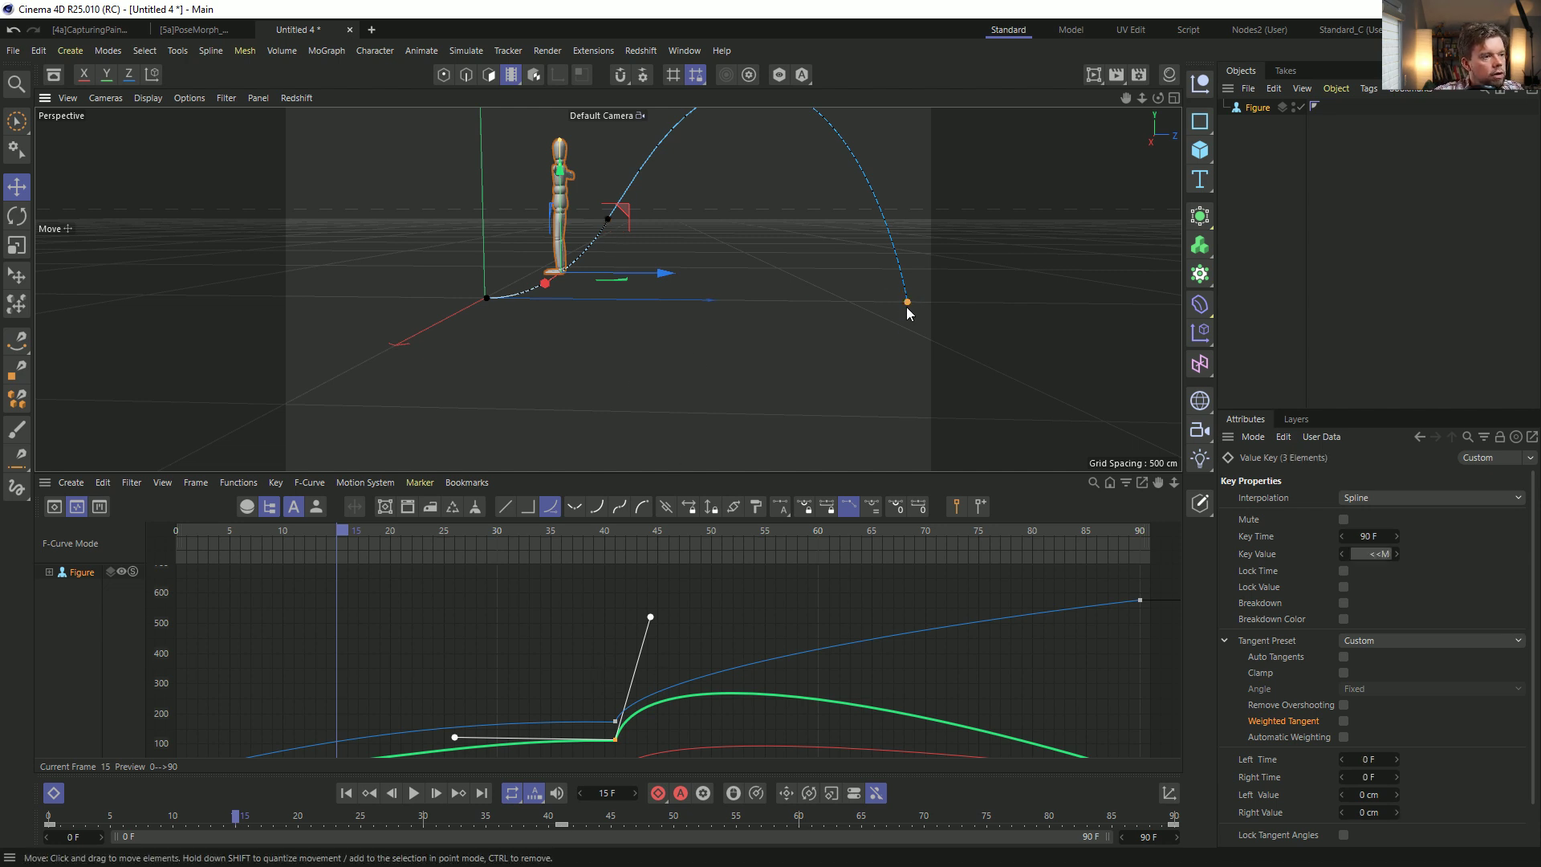
pyautogui.click(906, 310)
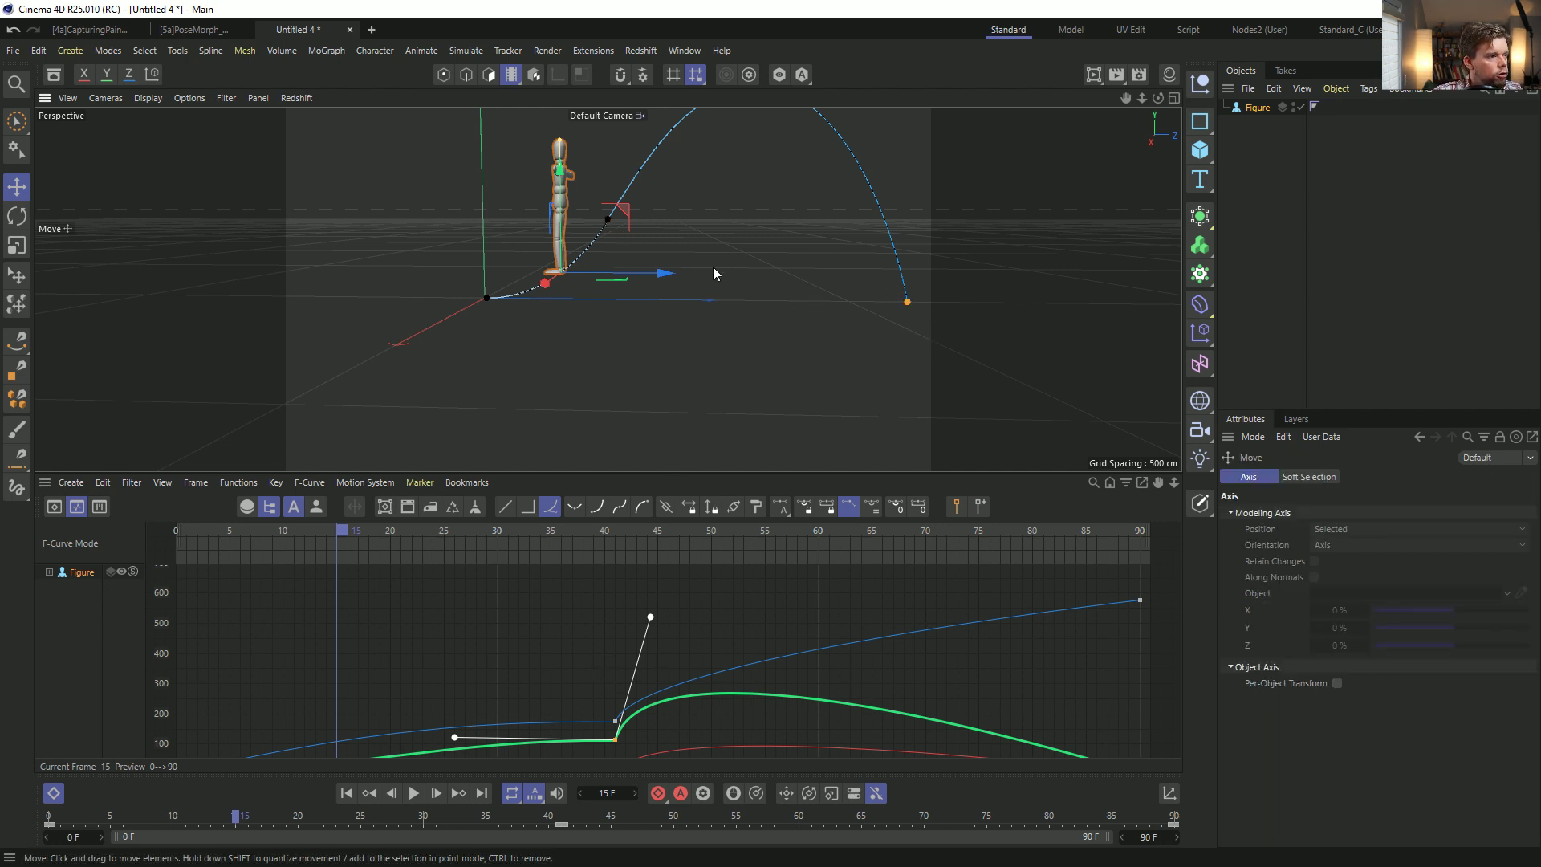
pyautogui.moveTo(673, 275); pyautogui.dragTo(605, 281)
pyautogui.hotkey('ctrl', 'z')
pyautogui.moveTo(907, 304); pyautogui.dragTo(876, 277)
pyautogui.keyDown('alt'); pyautogui.moveTo(774, 225); pyautogui.dragTo(713, 327, button='middle'); pyautogui.keyUp('alt')
pyautogui.keyDown('alt'); pyautogui.moveTo(744, 345); pyautogui.dragTo(425, 363); pyautogui.keyUp('alt')
pyautogui.keyDown('alt'); pyautogui.moveTo(434, 363); pyautogui.dragTo(530, 366); pyautogui.keyUp('alt')
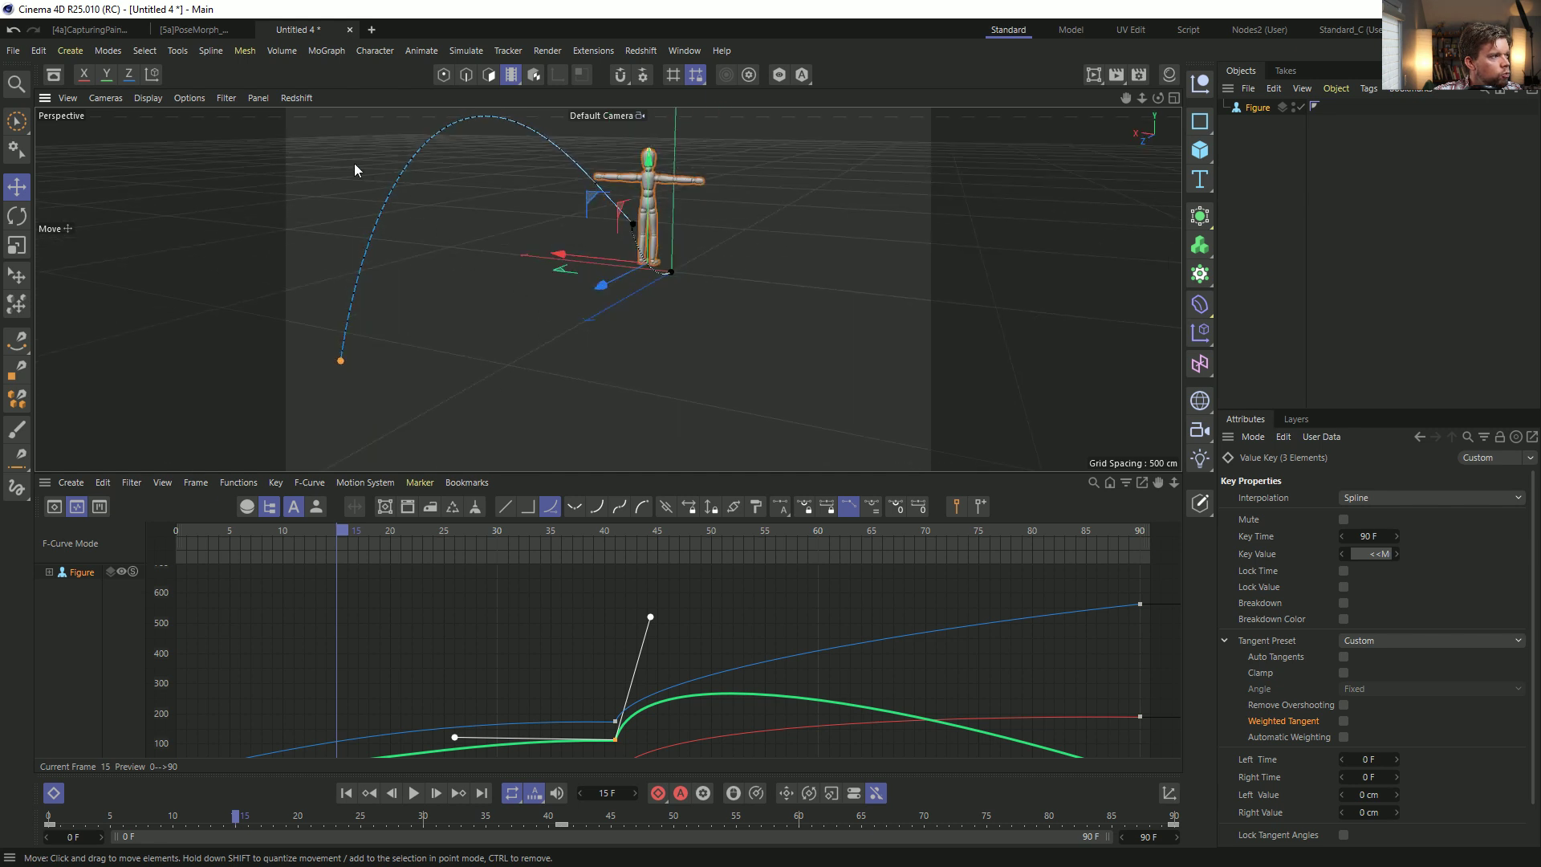
# Try moving with the Y and Z axis locks toggled, and restore both axes.
pyautogui.click(107, 73)
pyautogui.click(128, 74)
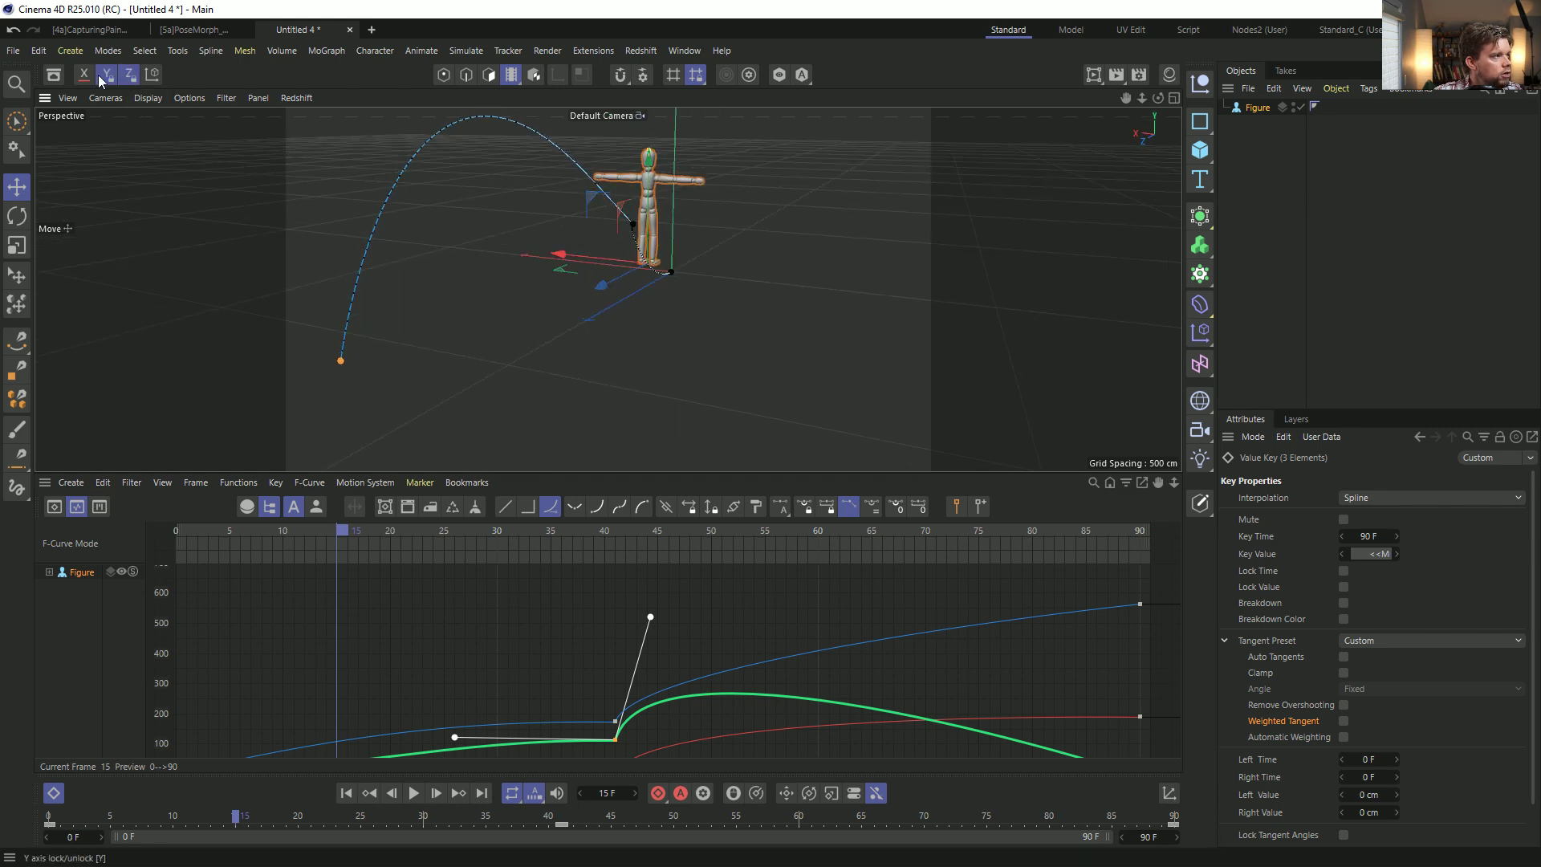
pyautogui.moveTo(516, 358); pyautogui.dragTo(583, 373)
pyautogui.click(107, 74)
pyautogui.click(129, 74)
# Reposition the frame 90 keyframe closer to the figure along Z, and close the timeline.
pyautogui.moveTo(340, 360); pyautogui.dragTo(532, 340)
pyautogui.hotkey('ctrl', 'z')
pyautogui.moveTo(652, 347); pyautogui.dragTo(521, 372)
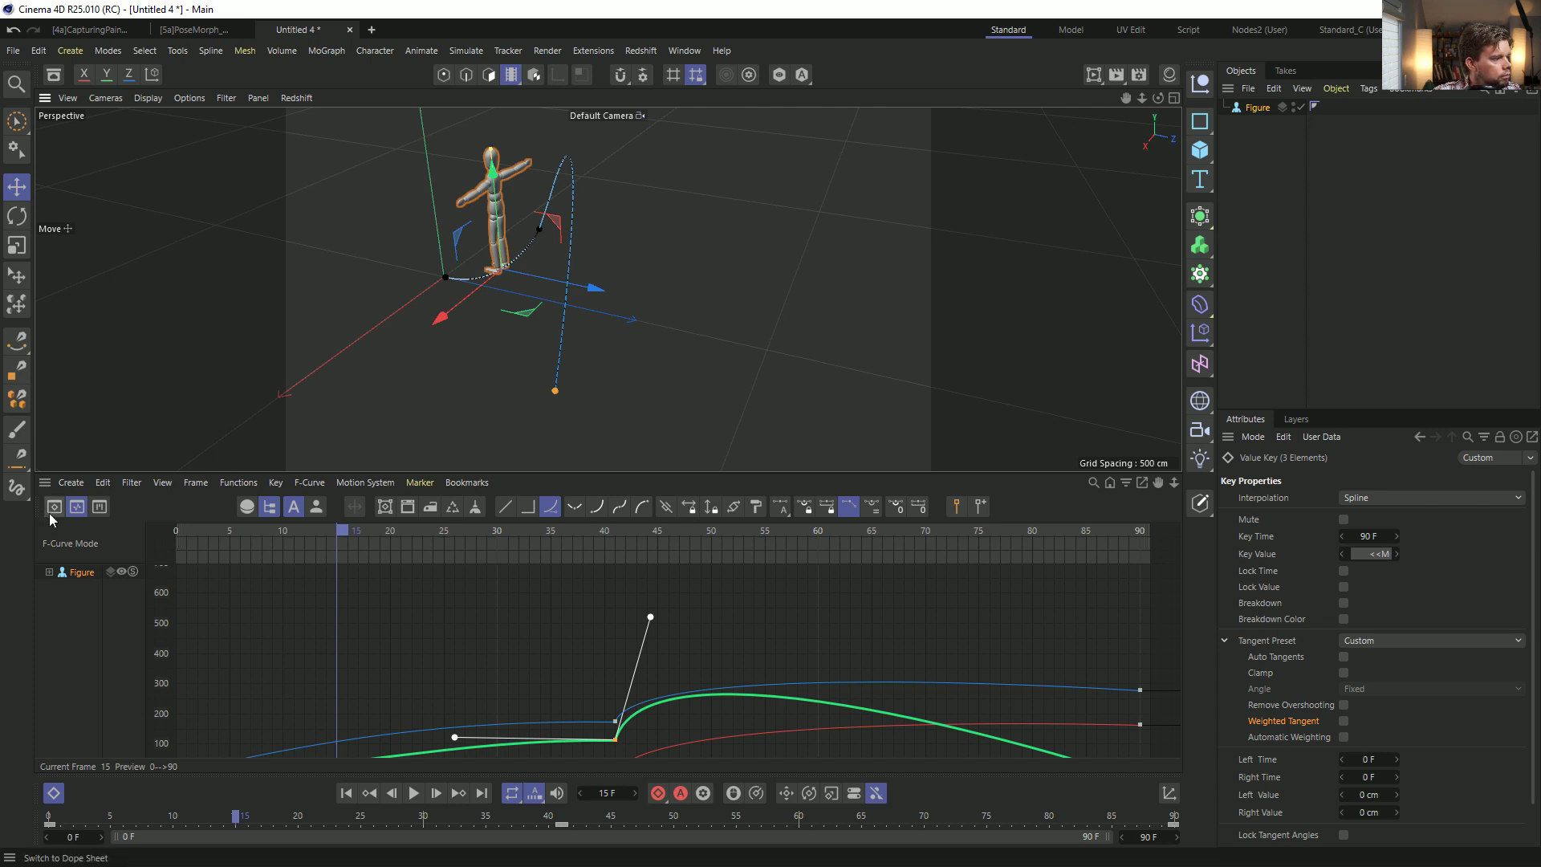
pyautogui.click(54, 793)
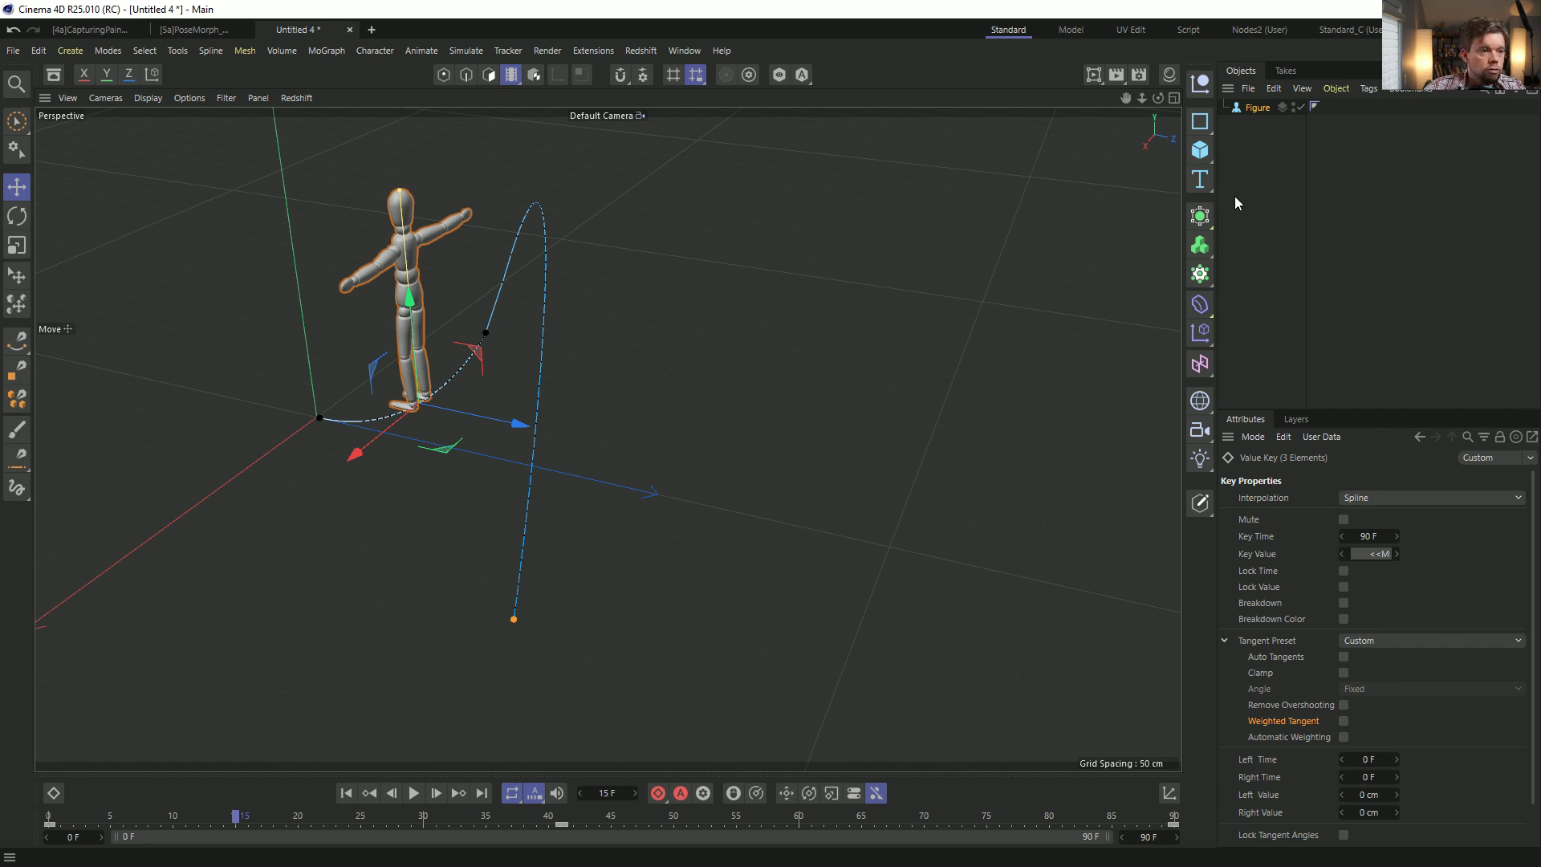
# Set the frame 41 key's tangents to Left Time -266 F, Right Time 540 F, Left Value 441 cm and Right Value -361 cm.
pyautogui.click(487, 332)
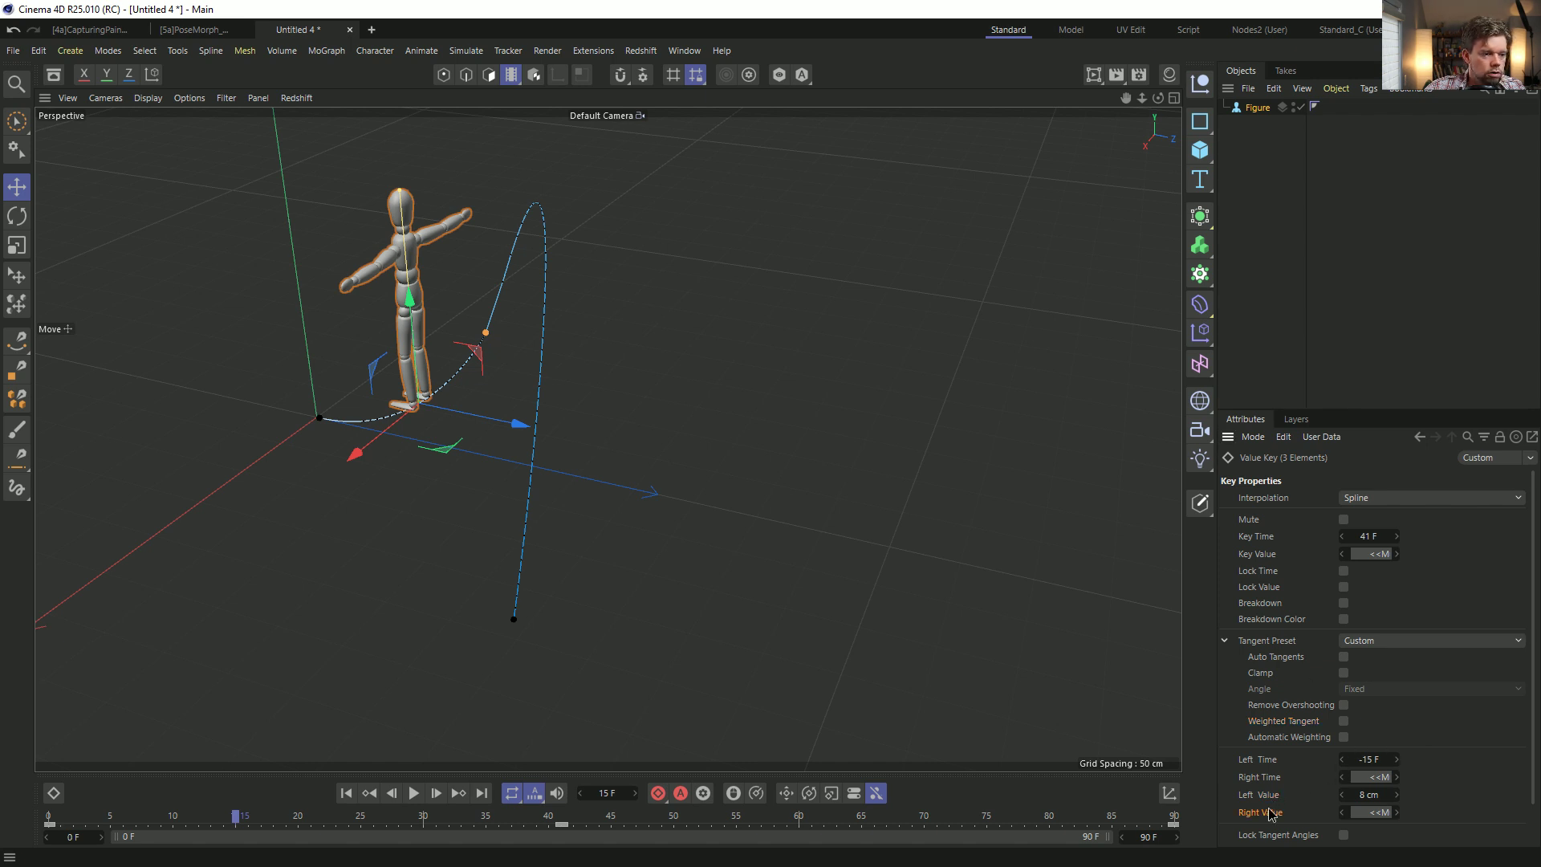
pyautogui.click(1341, 759)
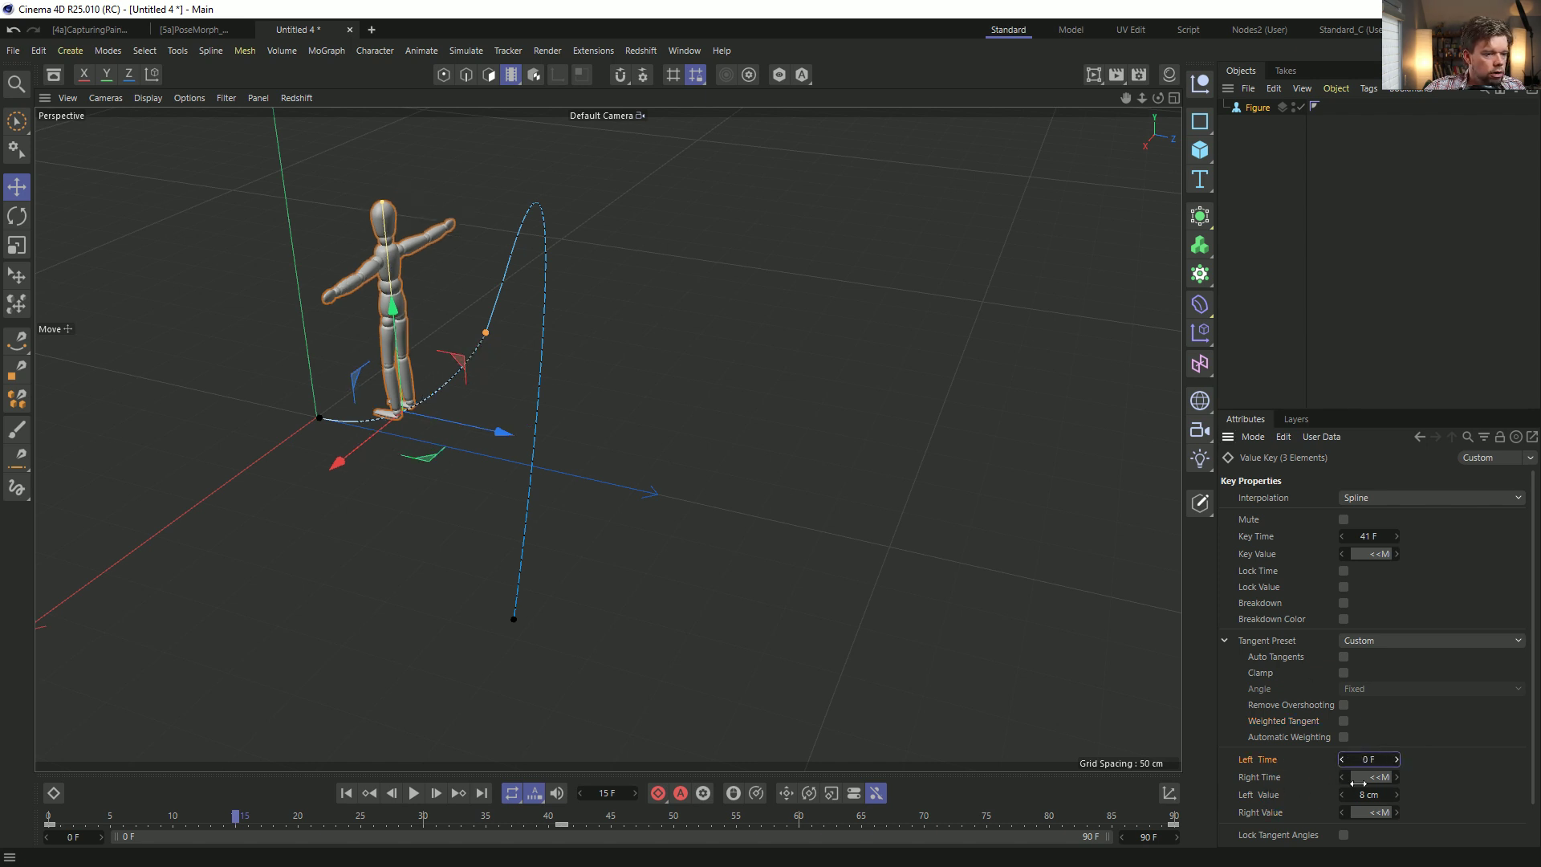
pyautogui.moveTo(1395, 759)
pyautogui.mouseDown()
pyautogui.moveTo(1395, 783)
pyautogui.moveTo(1395, 755)
pyautogui.mouseUp()
pyautogui.keyDown('alt'); pyautogui.moveTo(608, 439); pyautogui.dragTo(491, 425); pyautogui.keyUp('alt')
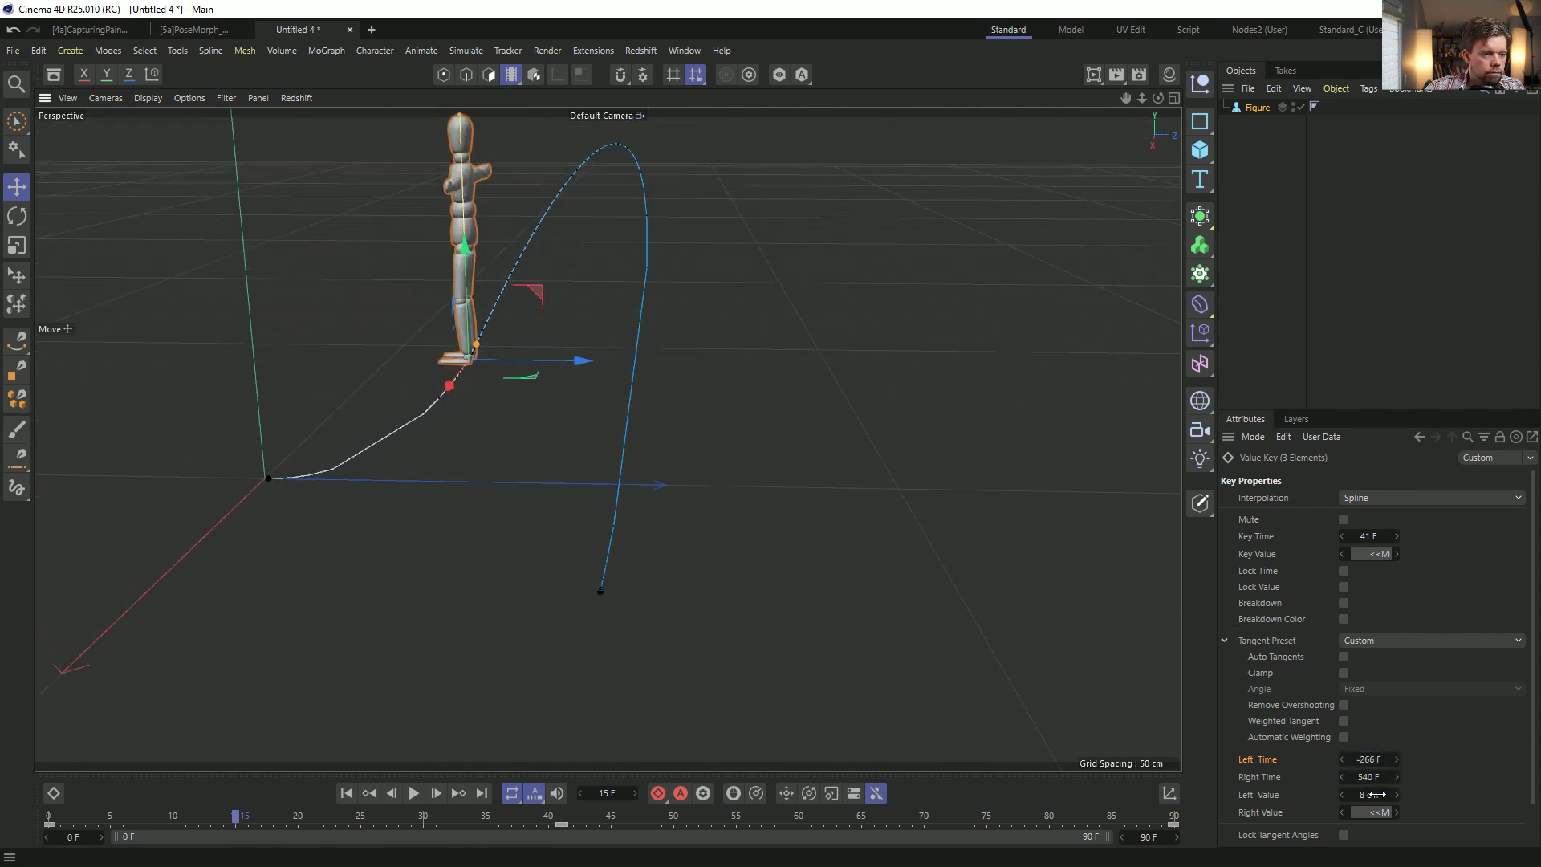
pyautogui.moveTo(1370, 795); pyautogui.dragTo(1370, 826)
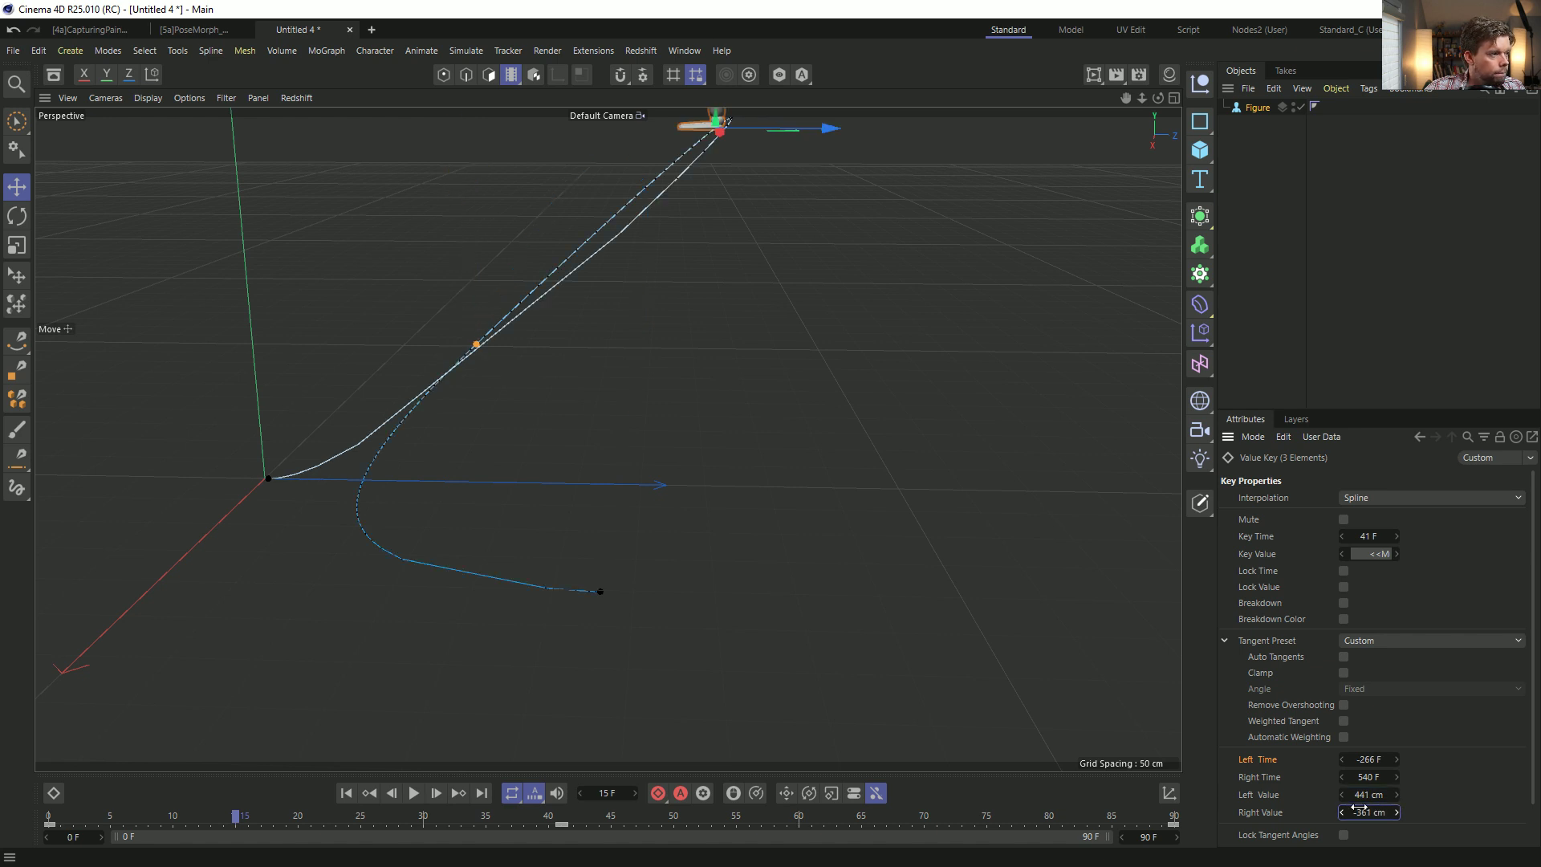
pyautogui.keyDown('alt'); pyautogui.moveTo(483, 345); pyautogui.dragTo(587, 340); pyautogui.keyUp('alt')
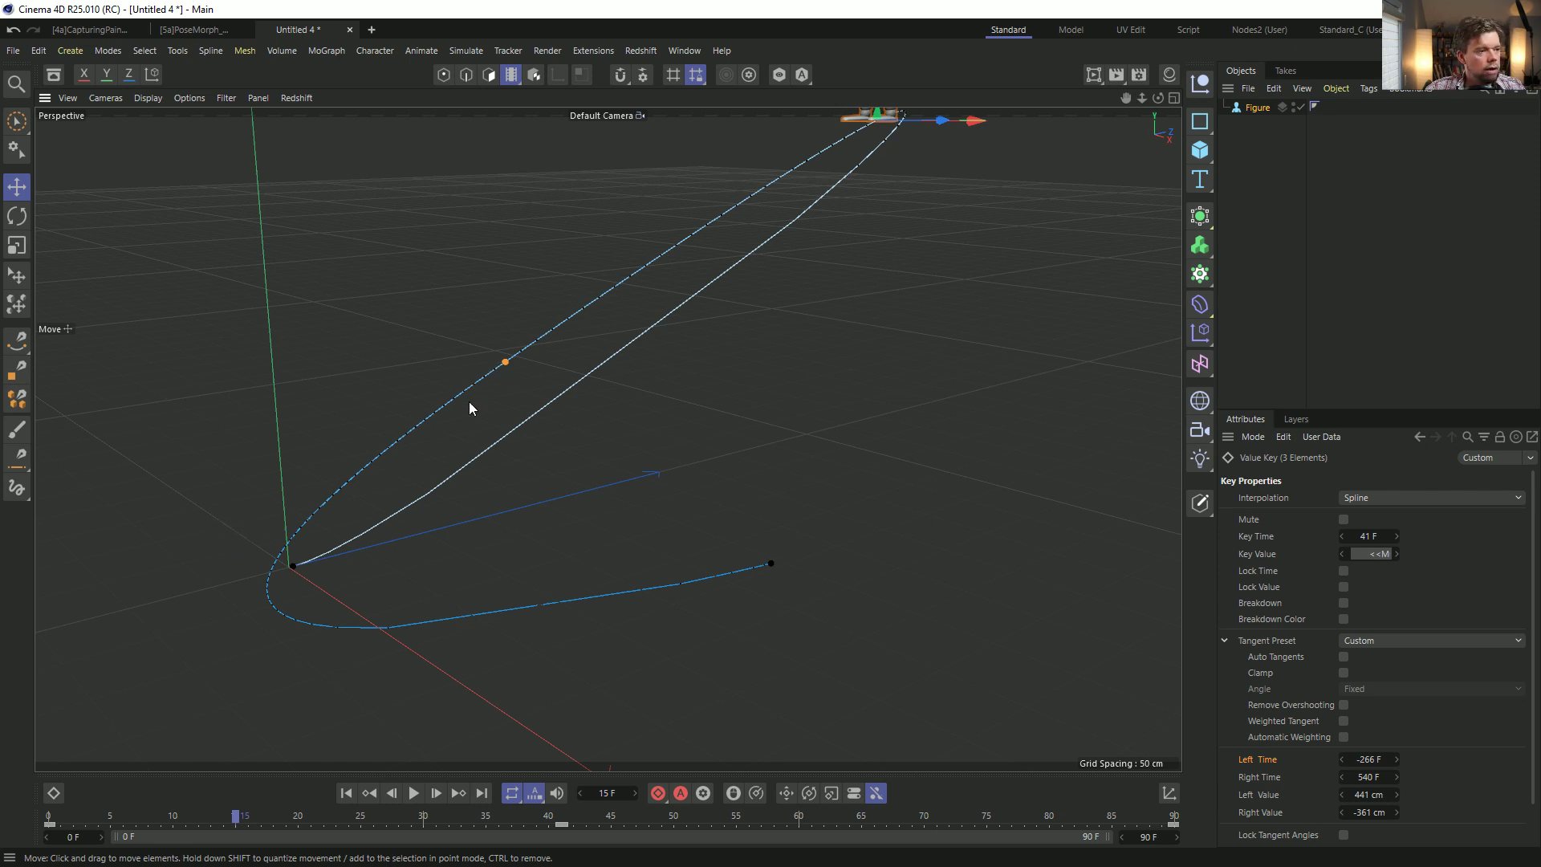
# Try Points mode on the figure's motion path, and return to Animation mode.
pyautogui.click(444, 75)
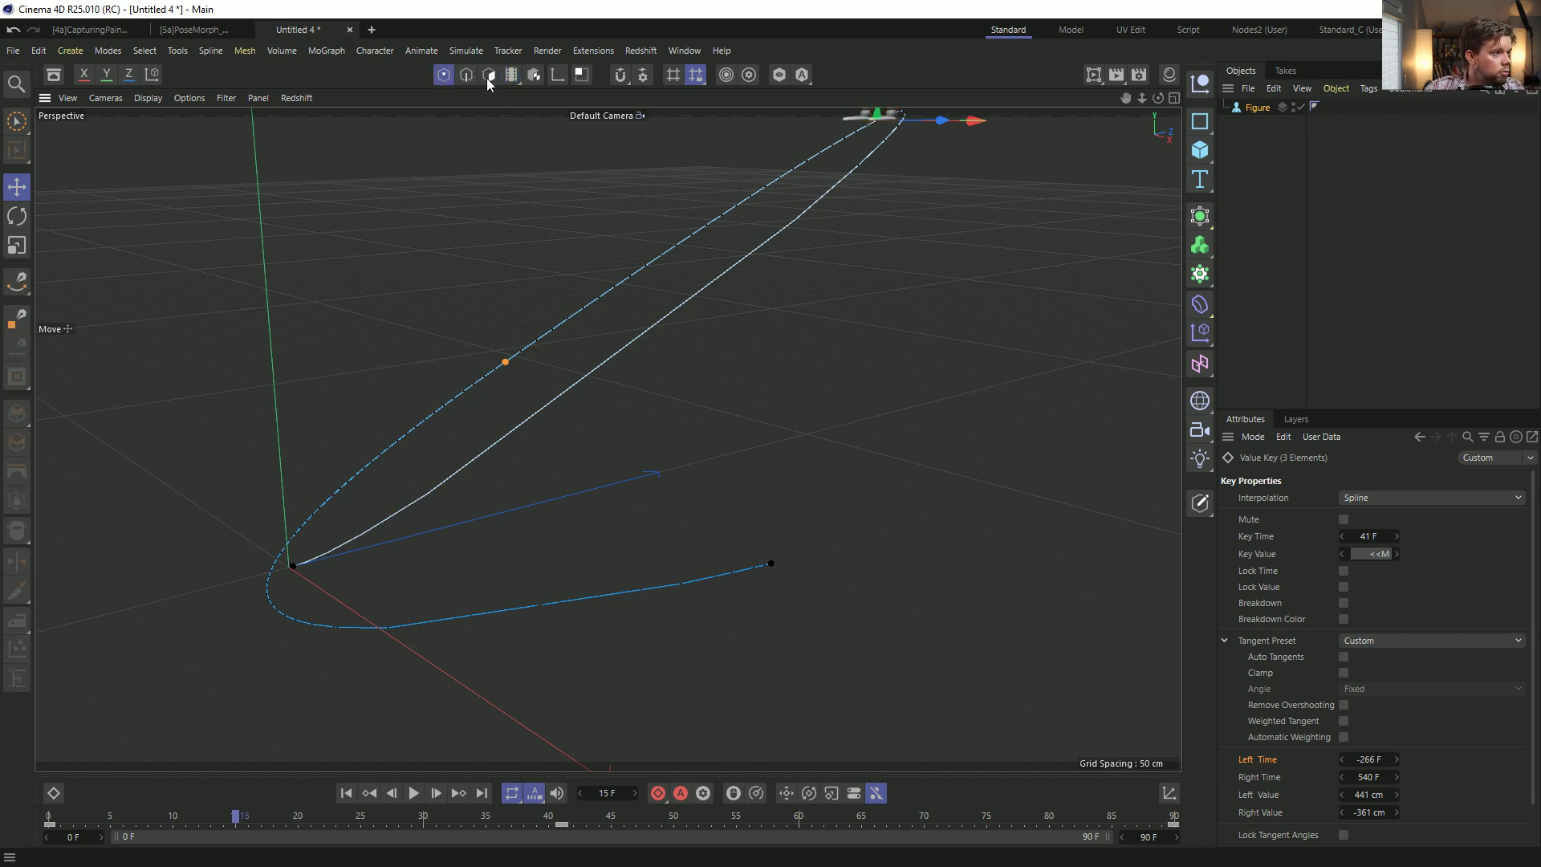
pyautogui.moveTo(508, 82); pyautogui.dragTo(564, 117)
pyautogui.moveTo(499, 75); pyautogui.dragTo(572, 160)
pyautogui.keyDown('alt'); pyautogui.moveTo(585, 454); pyautogui.dragTo(518, 427); pyautogui.keyUp('alt')
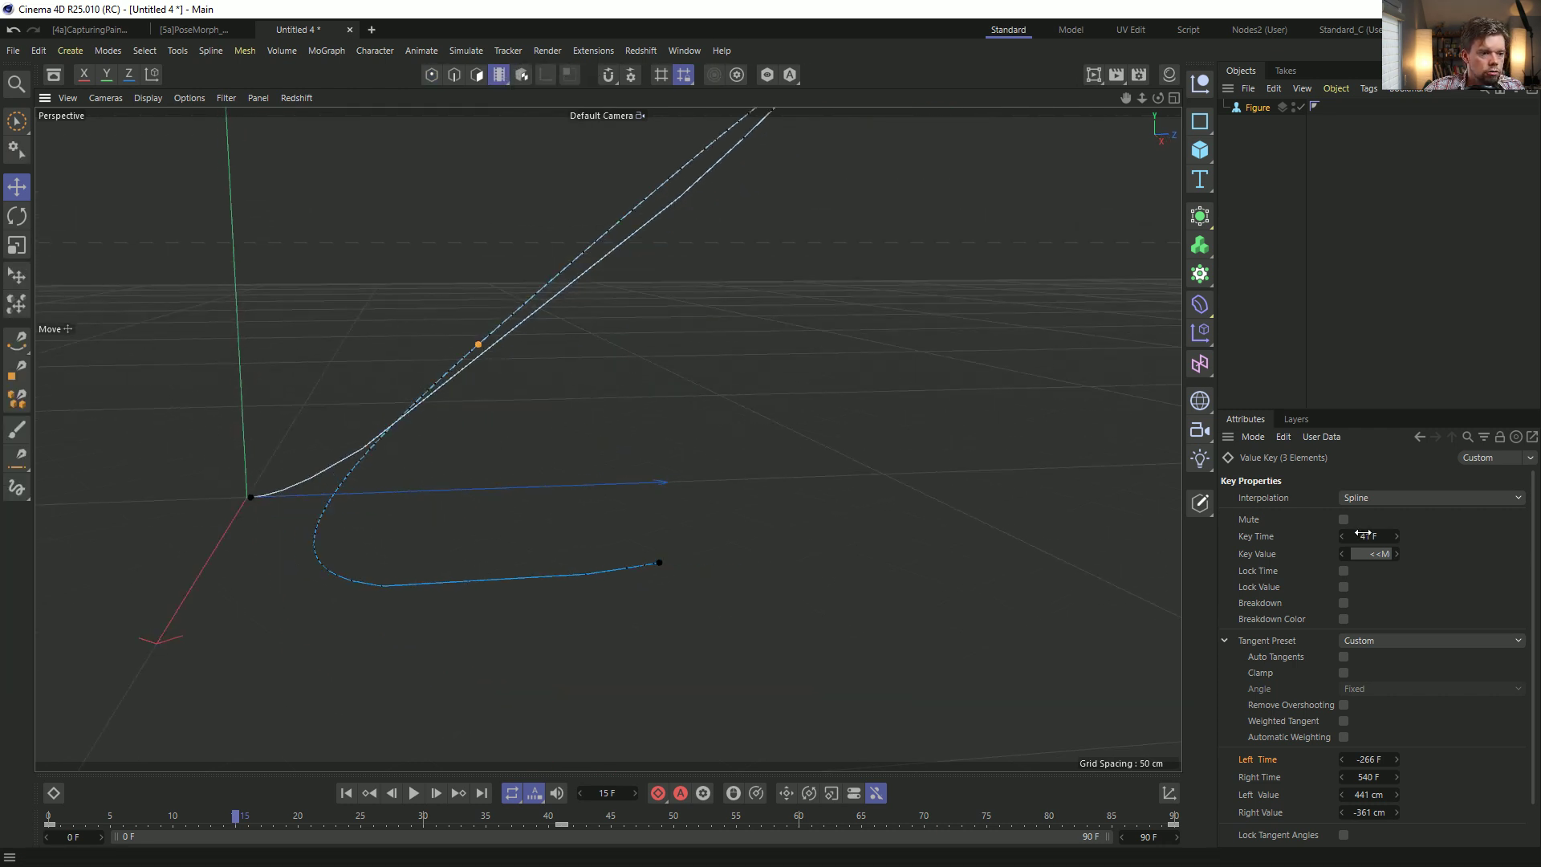
# Mute the frame 41 key, and try the Auto Clamped tangent preset on it, undoing the preset.
pyautogui.click(1347, 640)
pyautogui.click(1380, 661)
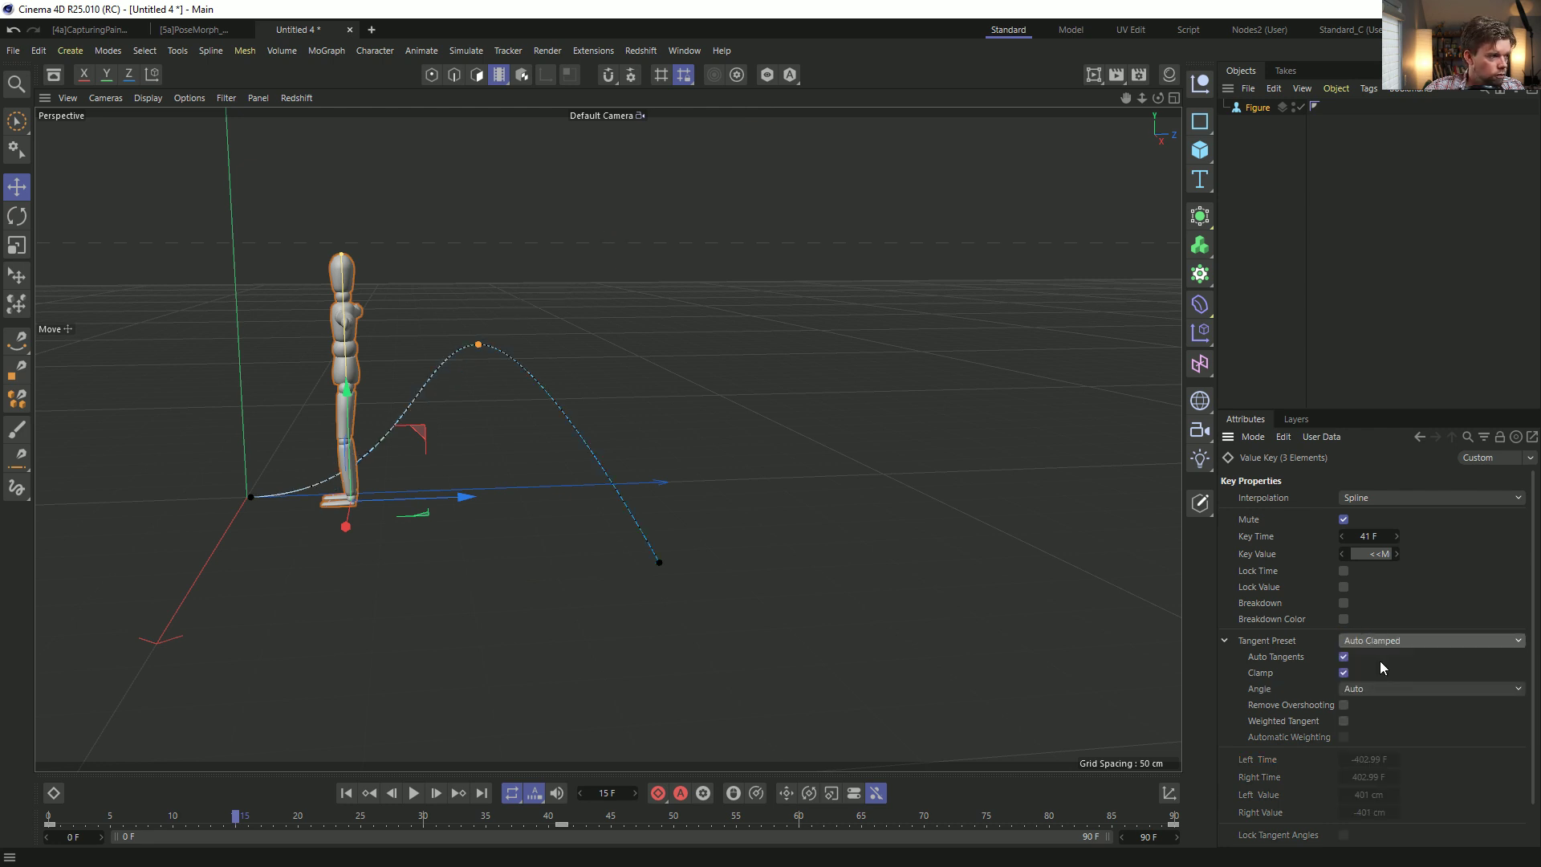
pyautogui.hotkey('ctrl', 'z')
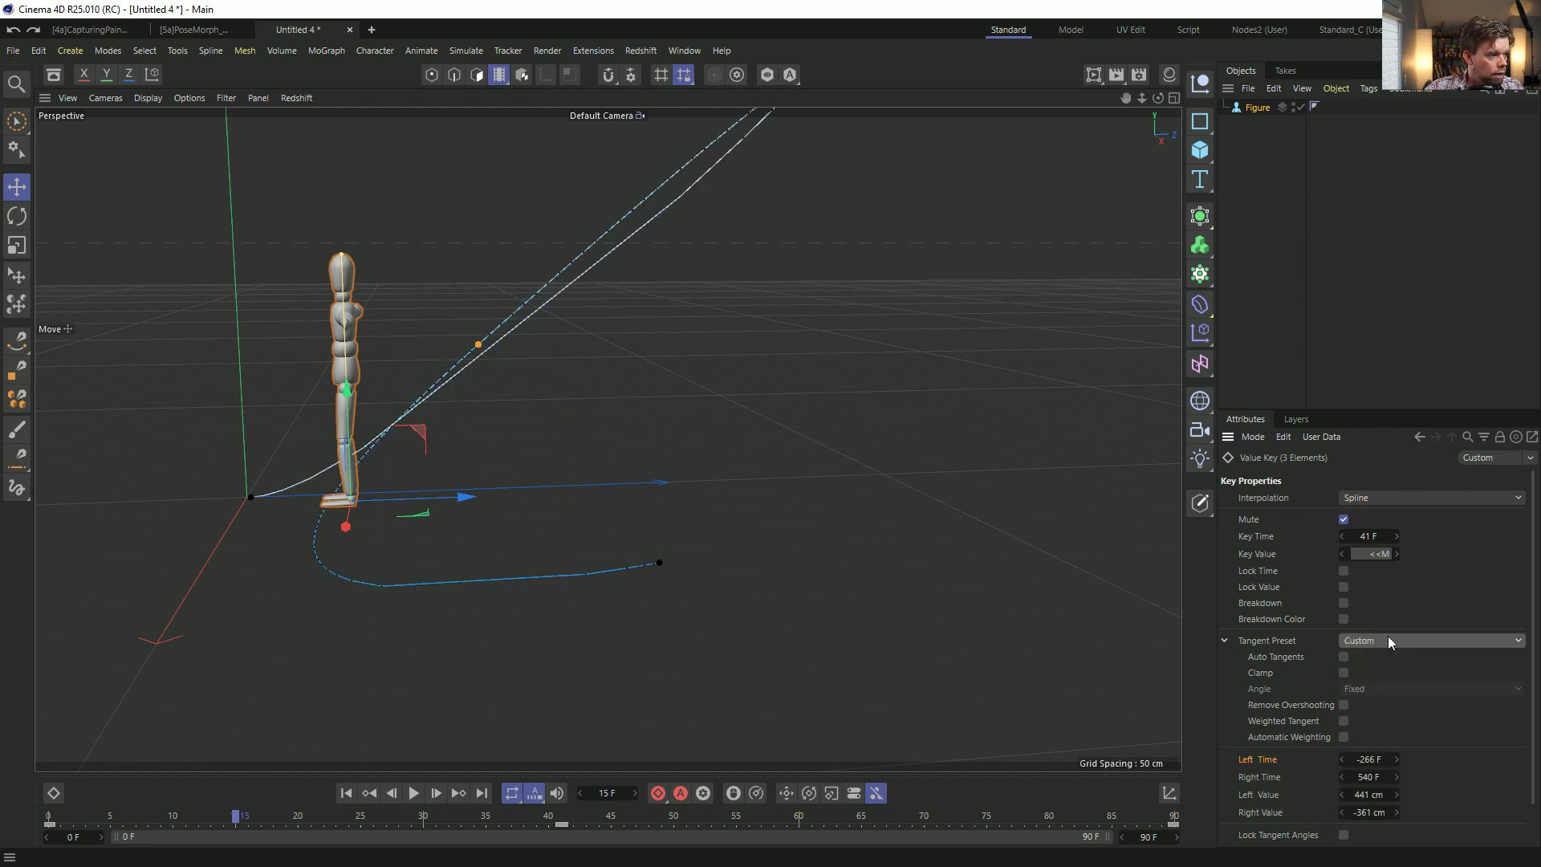
# Disable Break Tangents, enable Lock Tangent Angles and Lock Tangent Lengths for the frame 41 key, and move it slightly upward.
pyautogui.scroll(-2, 1284, 724)
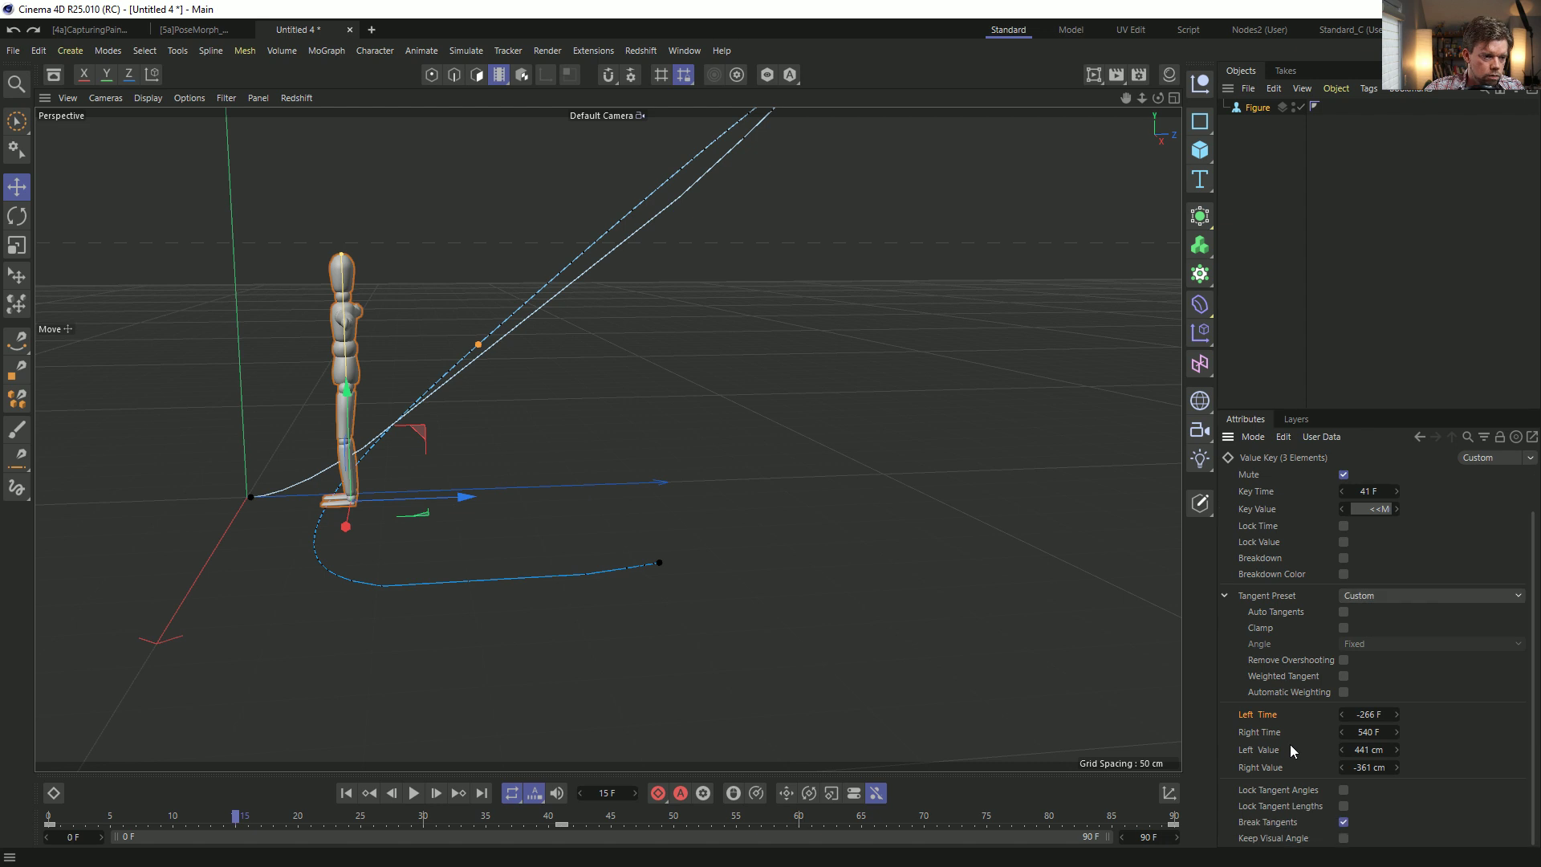
pyautogui.click(1342, 823)
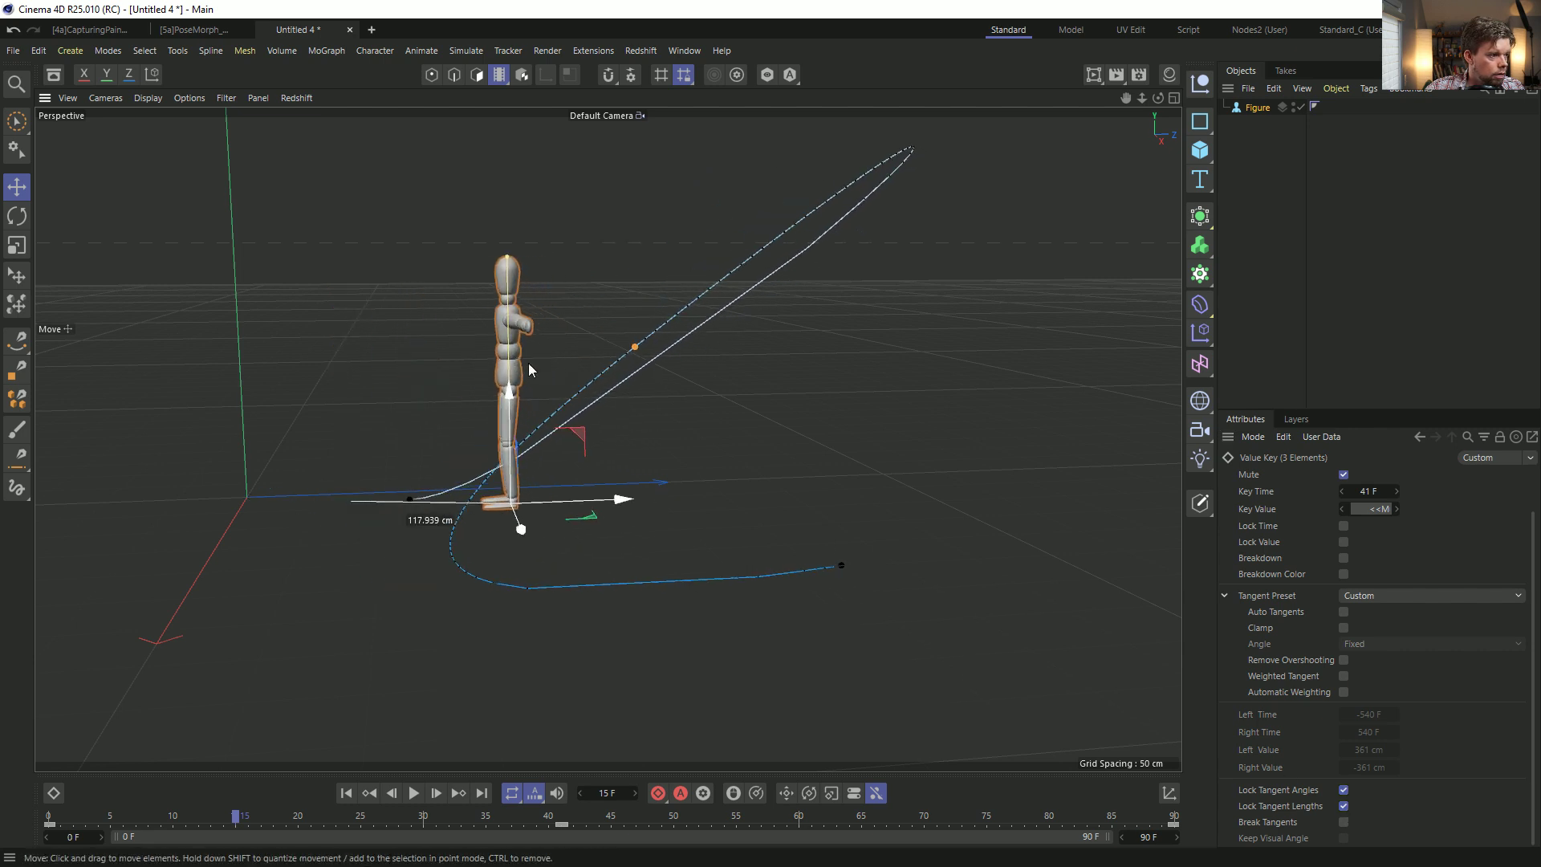
pyautogui.moveTo(478, 346); pyautogui.dragTo(473, 320)
# Try the Rotate tool on the path's frame 41 keyframe and shift it farther from the figure.
pyautogui.press('r')
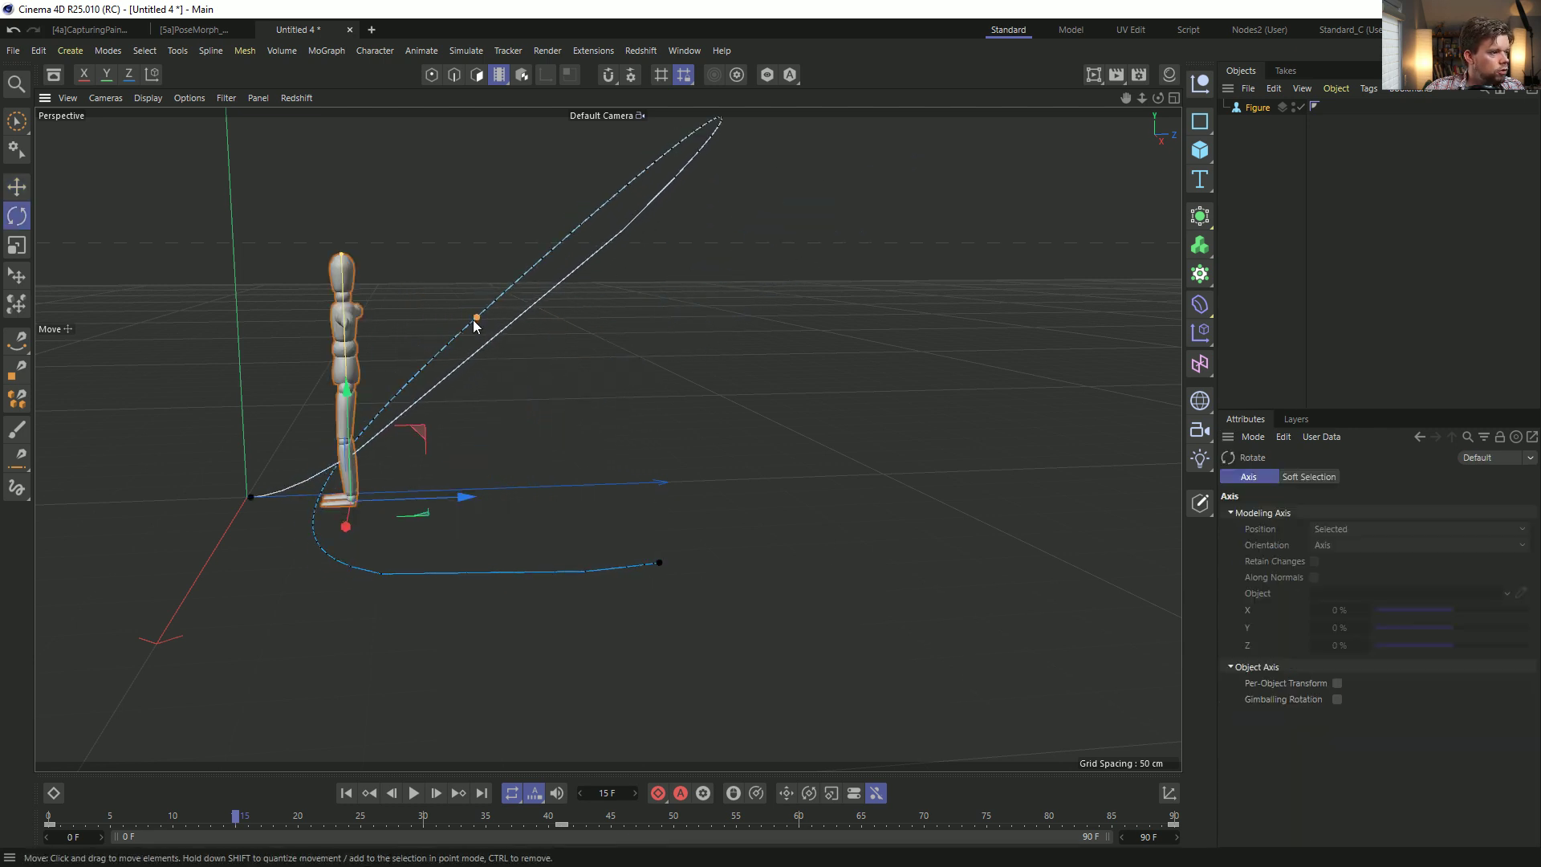
pyautogui.moveTo(388, 440); pyautogui.dragTo(406, 378)
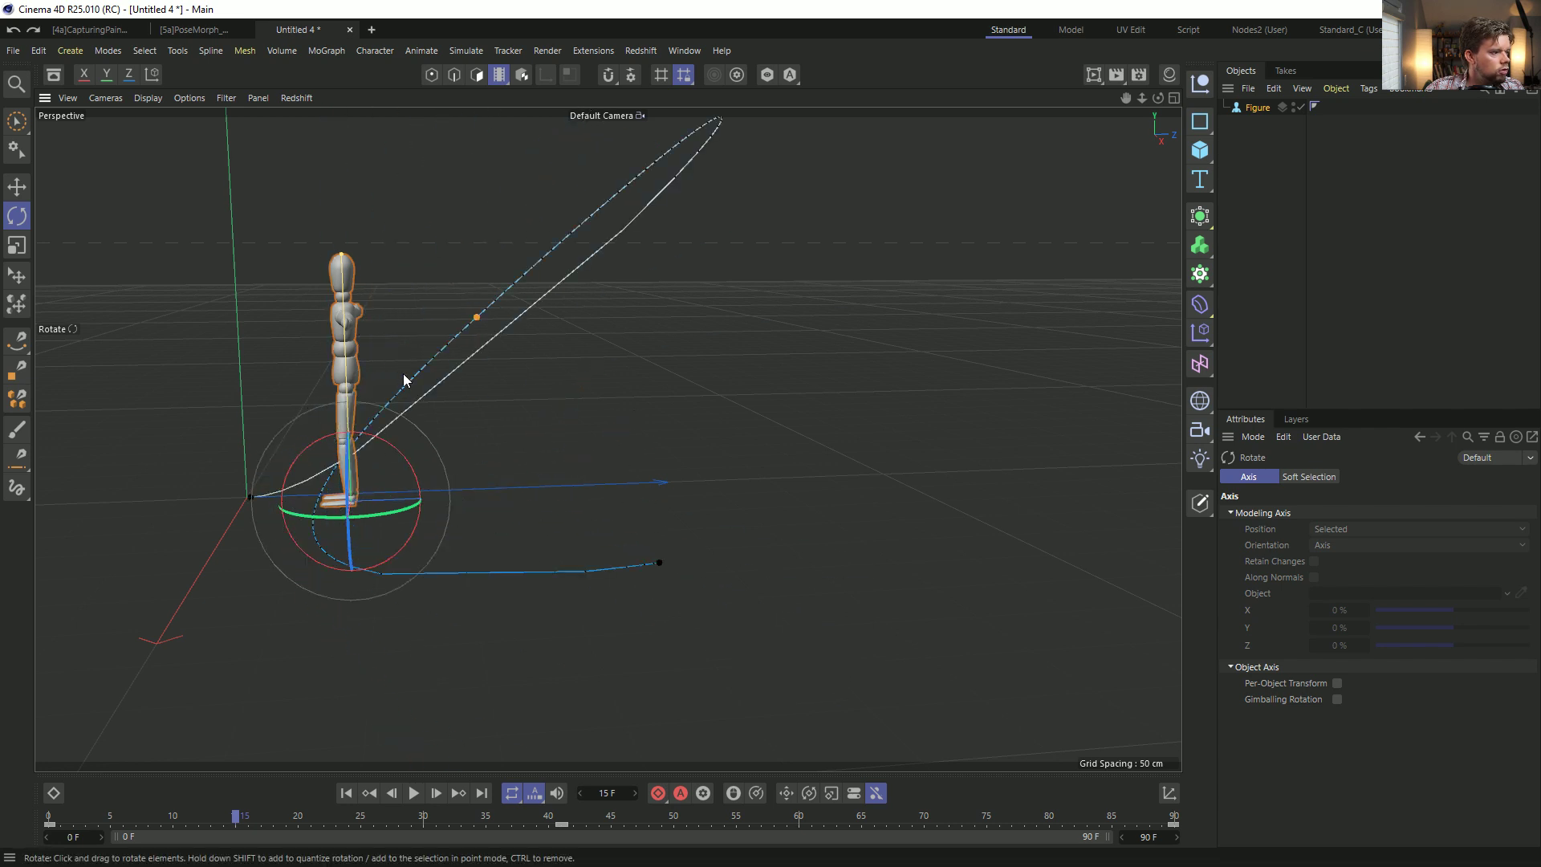
pyautogui.click(477, 319)
pyautogui.moveTo(480, 315); pyautogui.dragTo(583, 339)
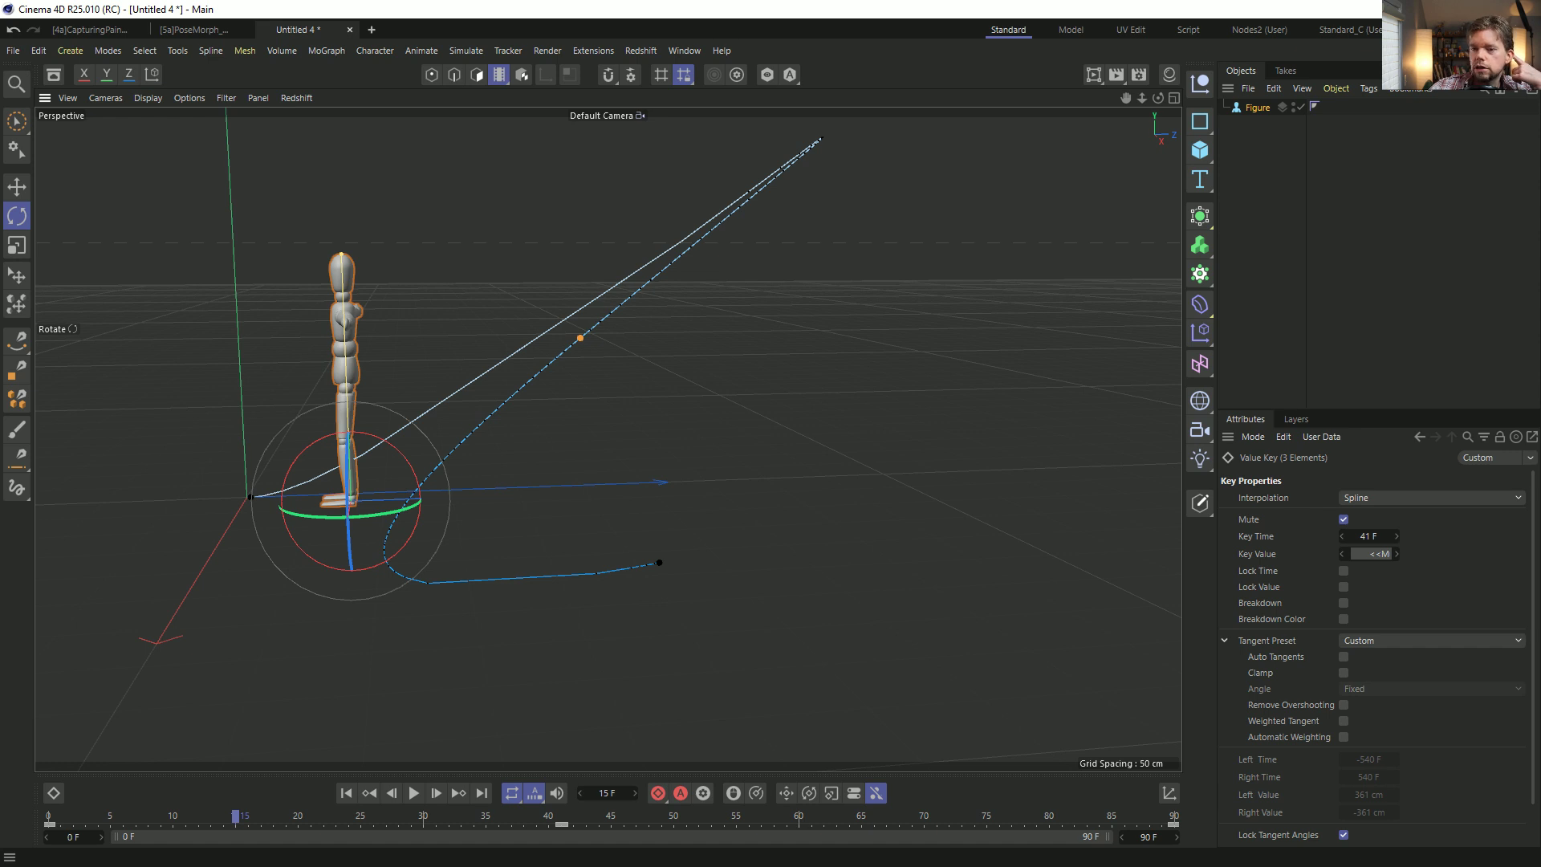
pyautogui.click(227, 98)
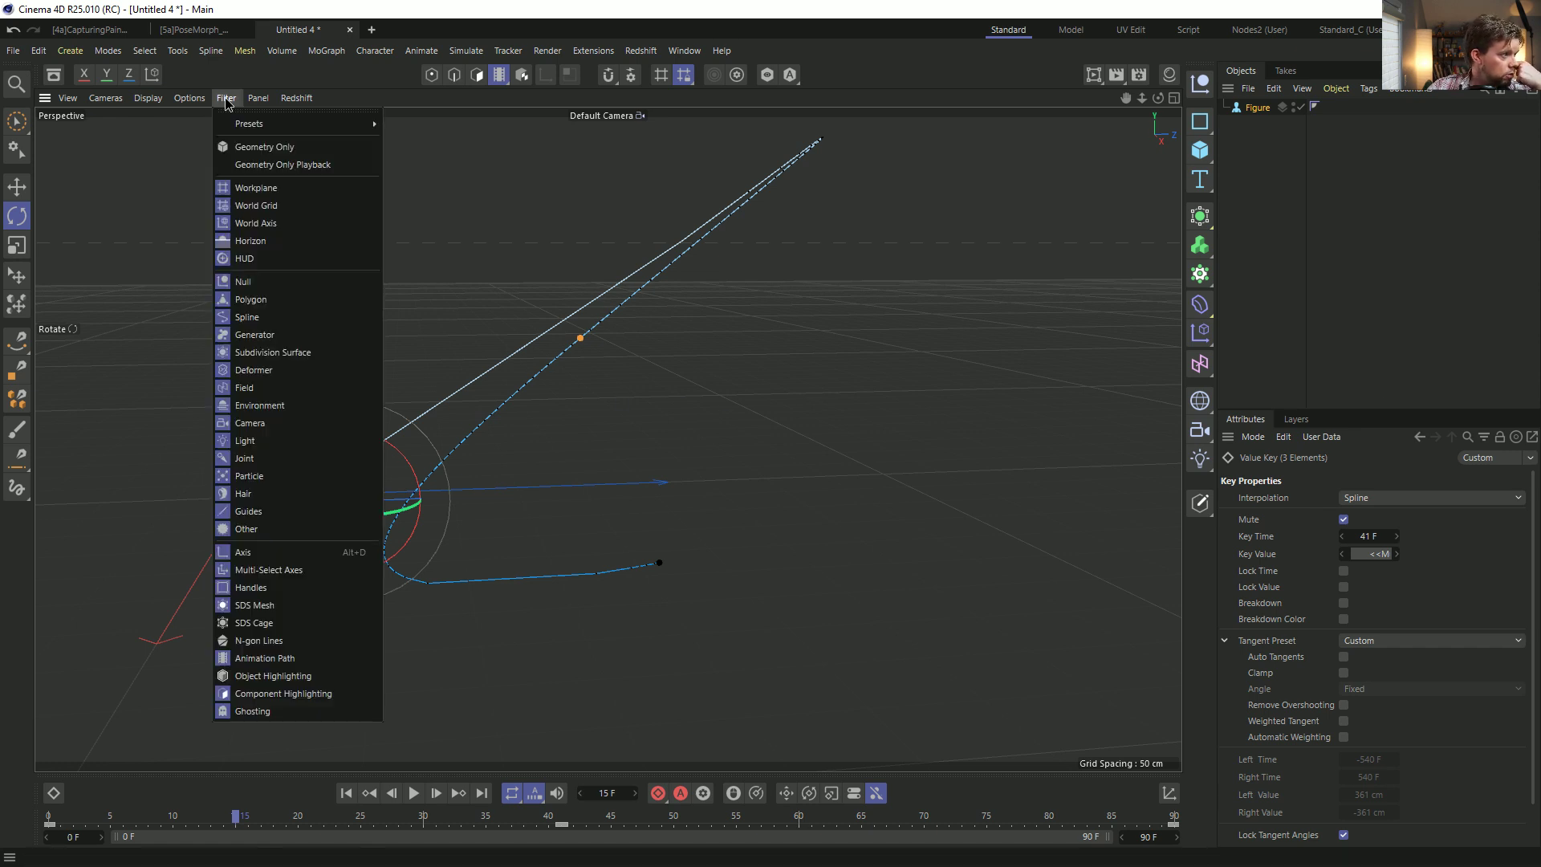
pyautogui.moveTo(337, 123)
pyautogui.click(387, 132)
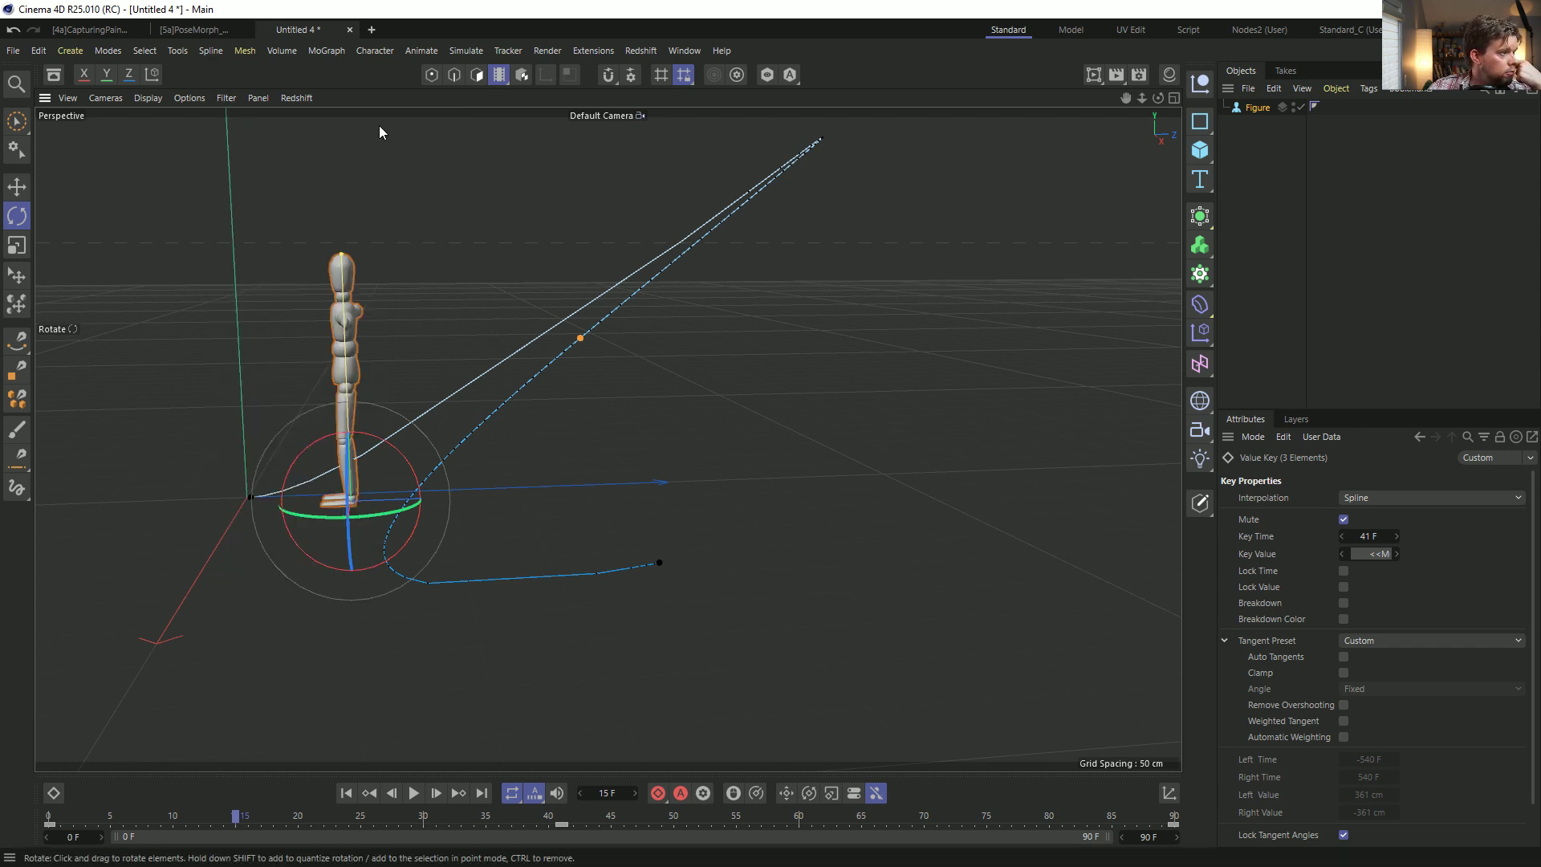
pyautogui.click(193, 97)
pyautogui.moveTo(162, 99)
pyautogui.moveTo(226, 98)
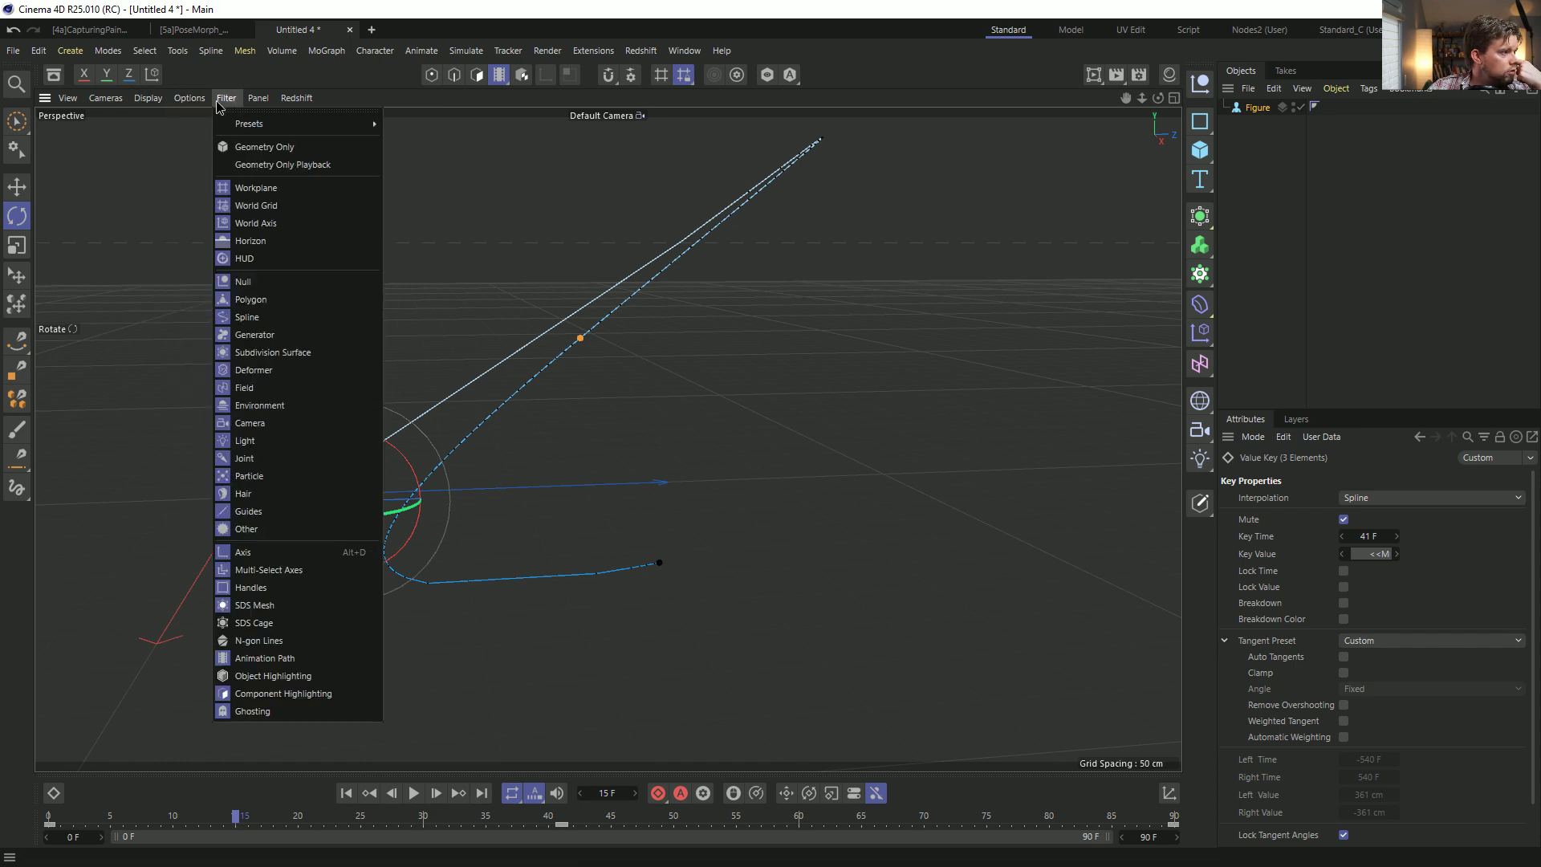
pyautogui.click(278, 629)
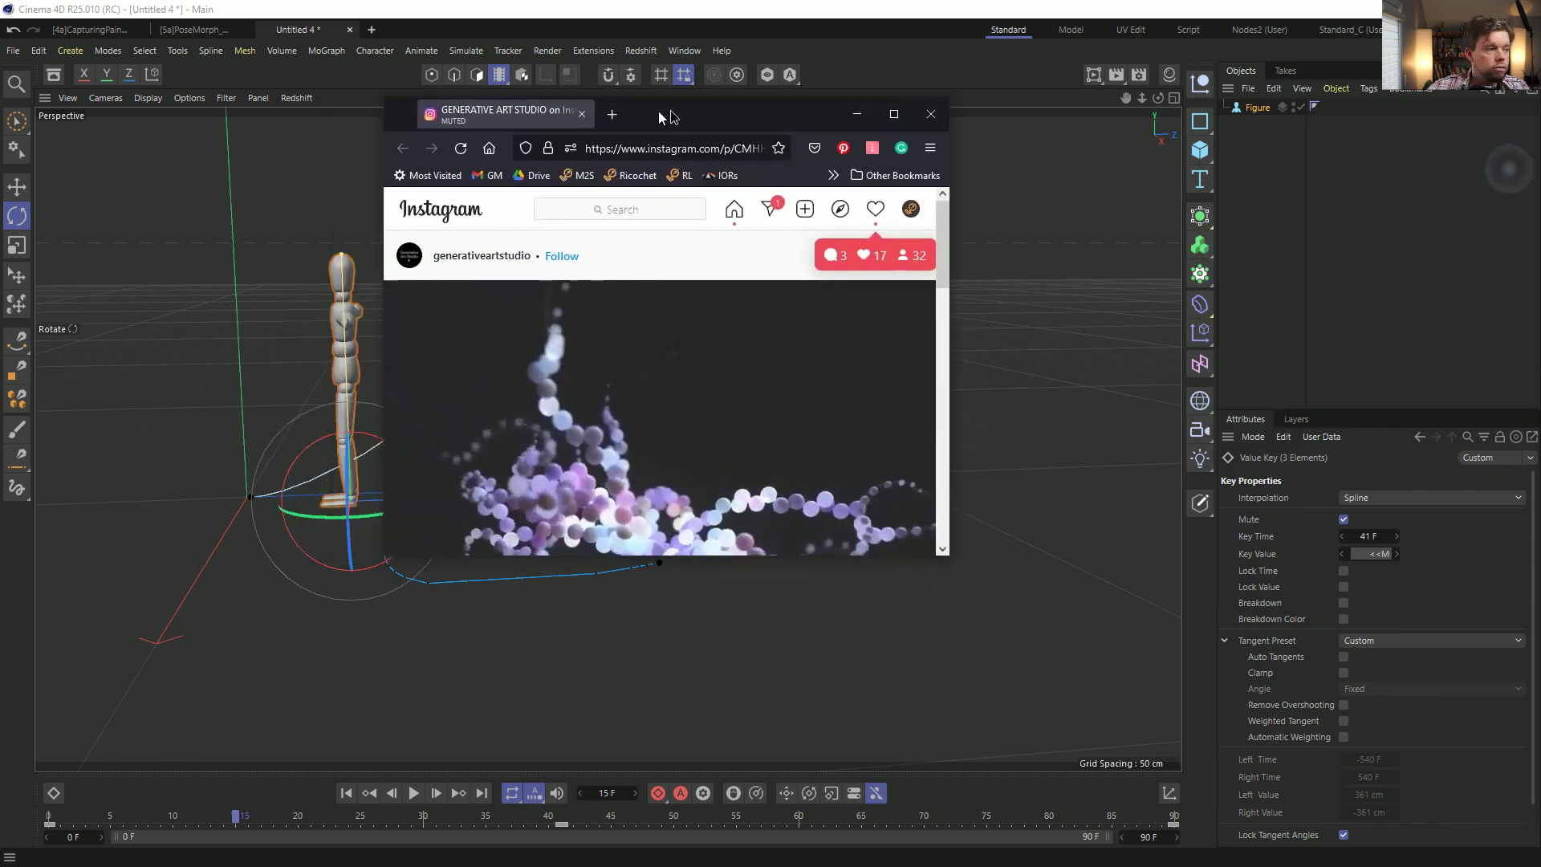
# Examine the generativeartstudio Instagram post and its related posts in an enlarged browser window, and switch back to Cinema 4D.
pyautogui.moveTo(613, 112); pyautogui.dragTo(460, 36)
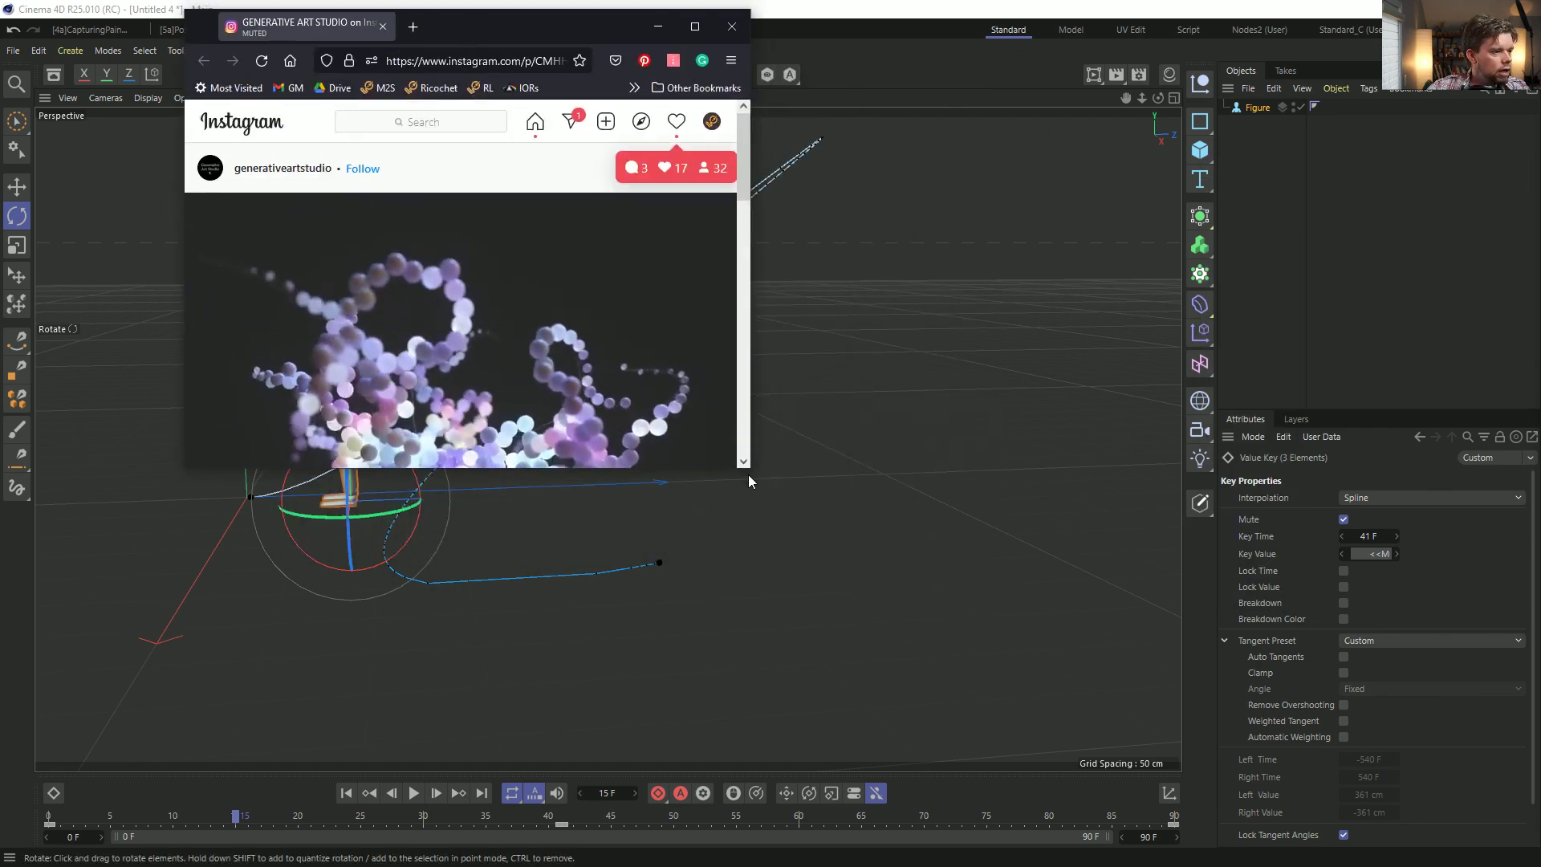
pyautogui.moveTo(748, 474); pyautogui.dragTo(1218, 753)
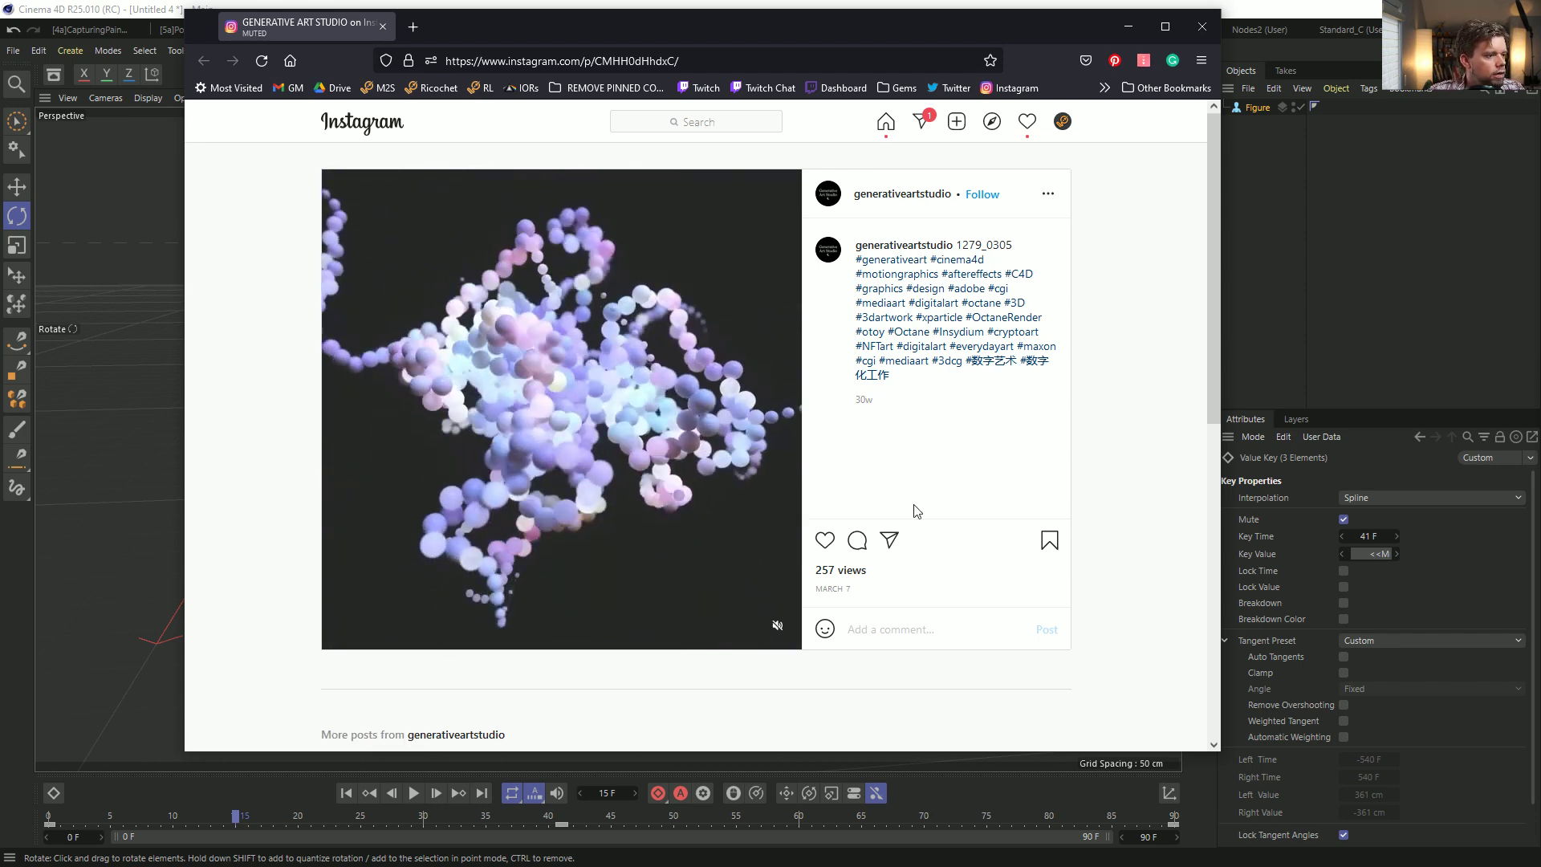
pyautogui.scroll(-9, 915, 509)
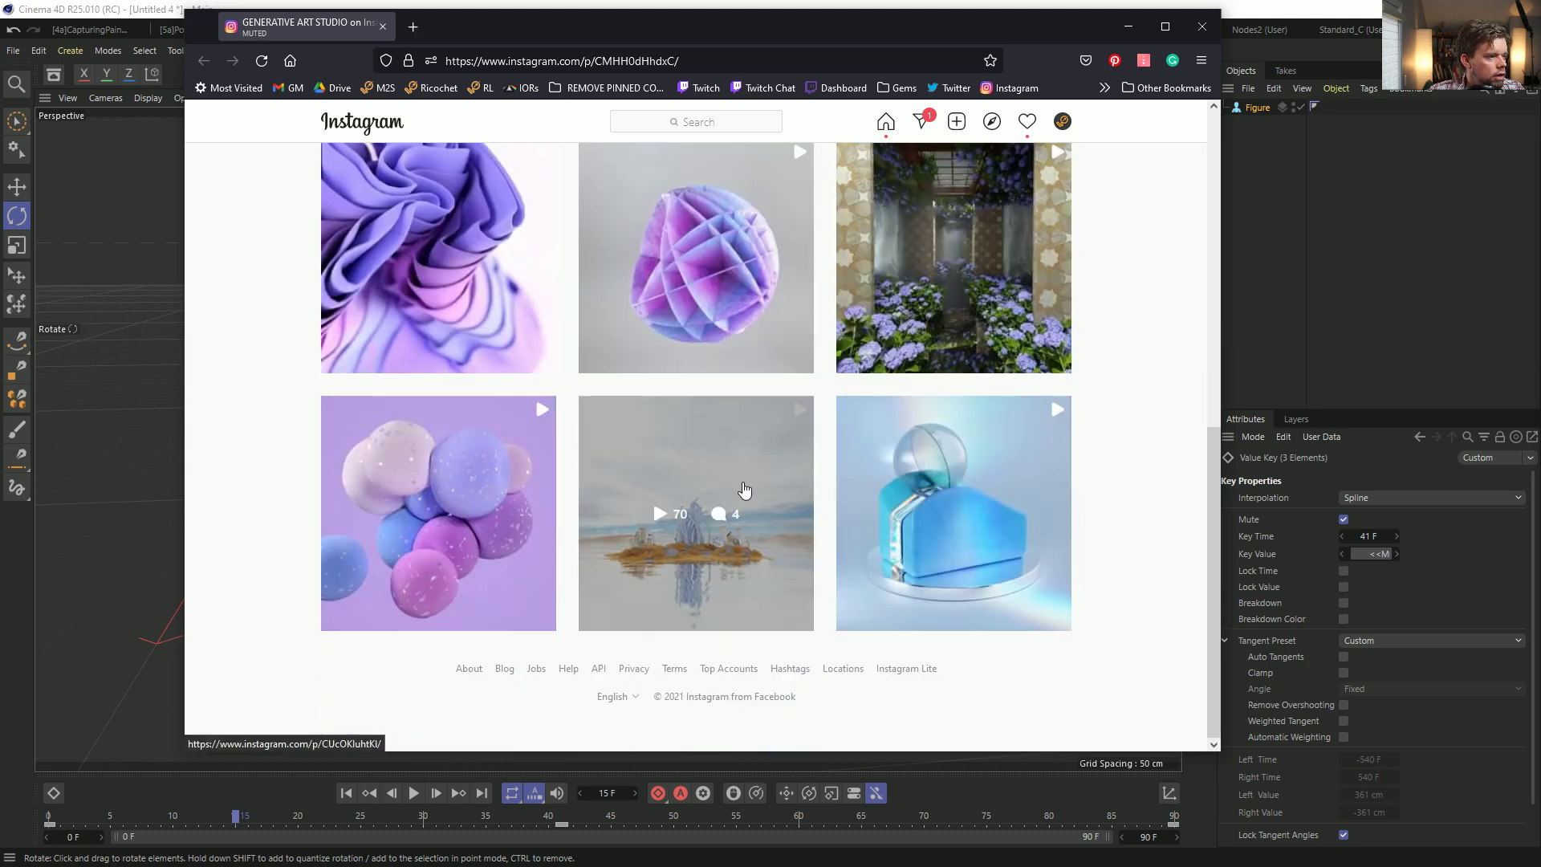
pyautogui.scroll(9, 875, 403)
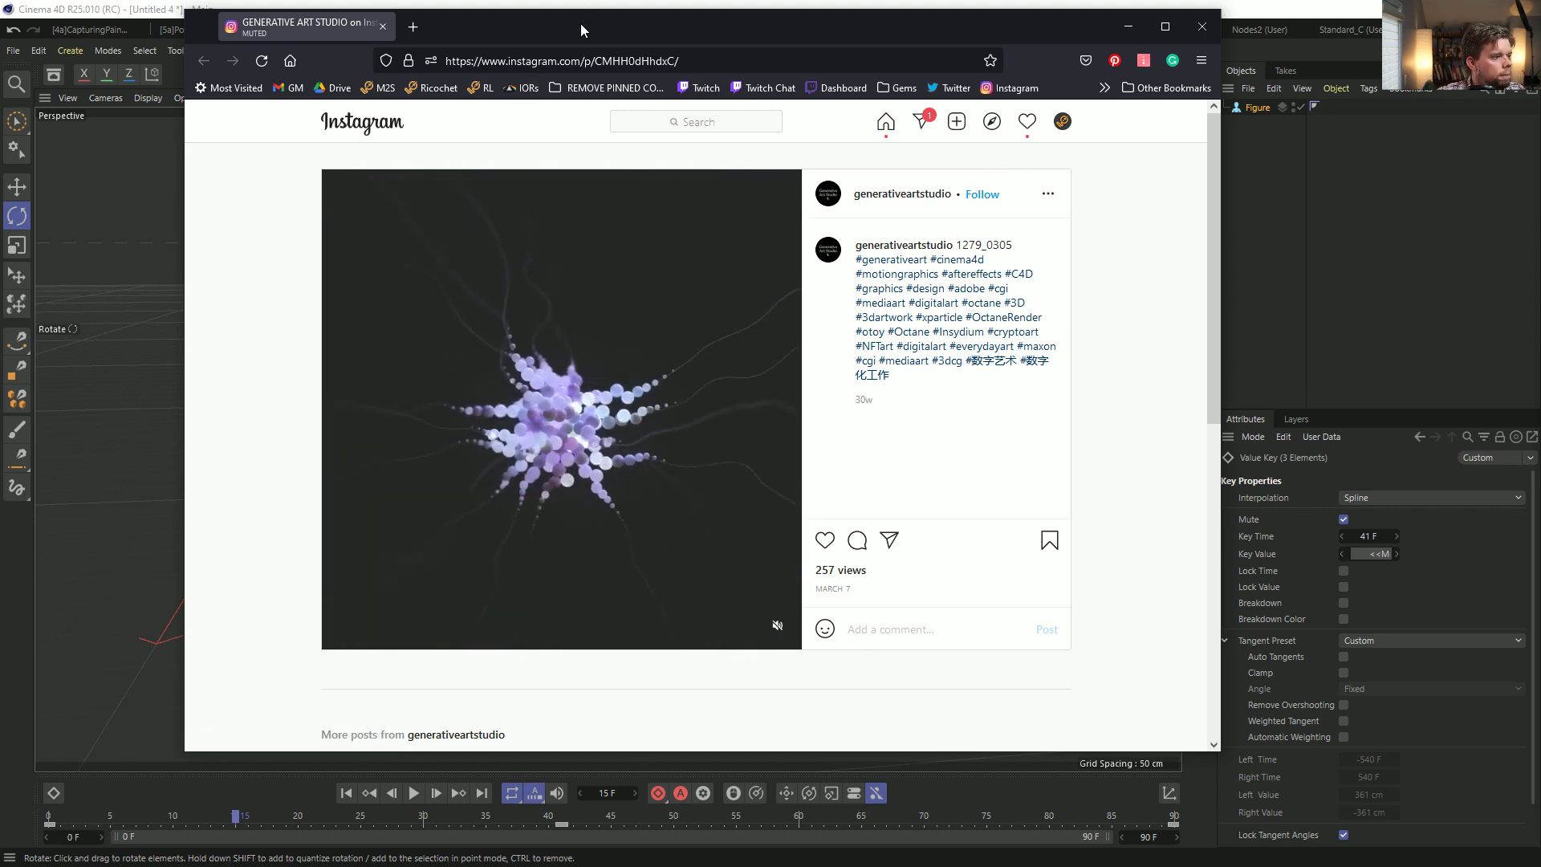
pyautogui.hotkey('alt', 'Tab')
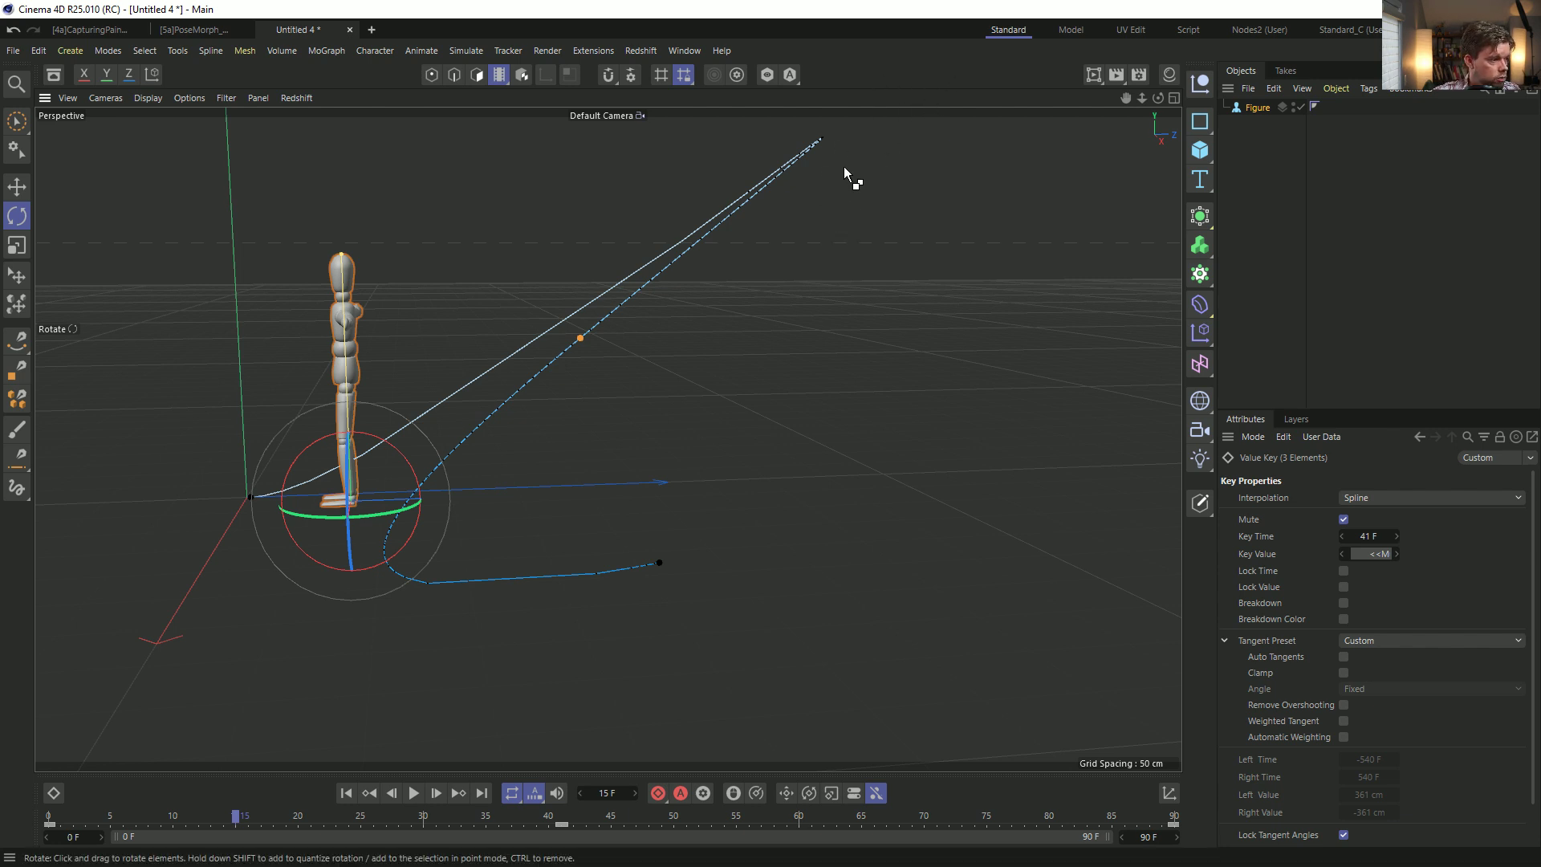
# Start a new project, add a Figure primitive and make it editable so its separate body parts can be posed.
pyautogui.hotkey('ctrl', 'n')
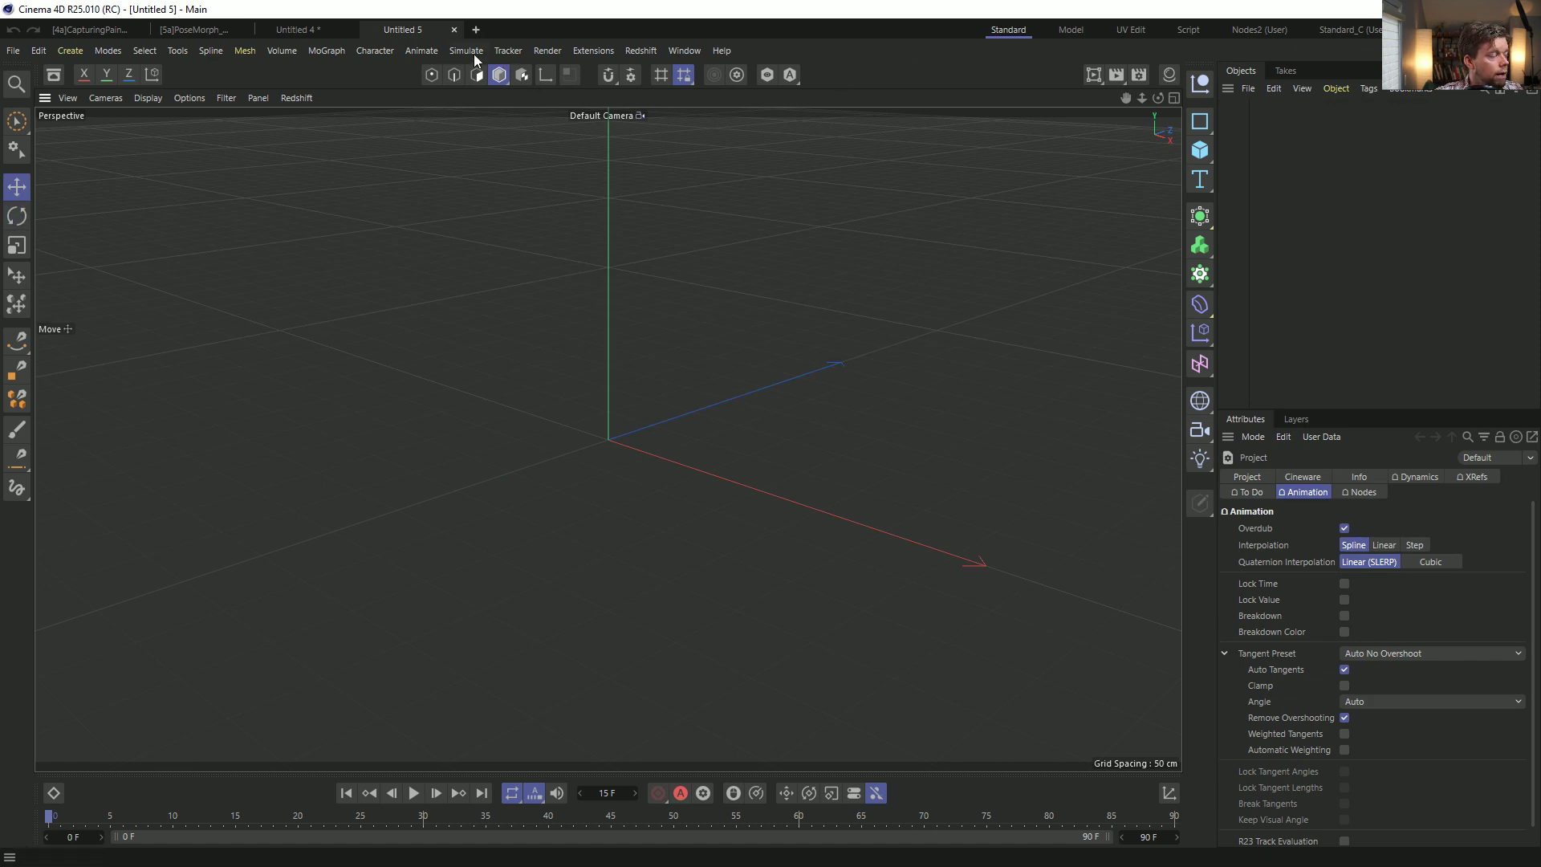
pyautogui.click(1201, 151)
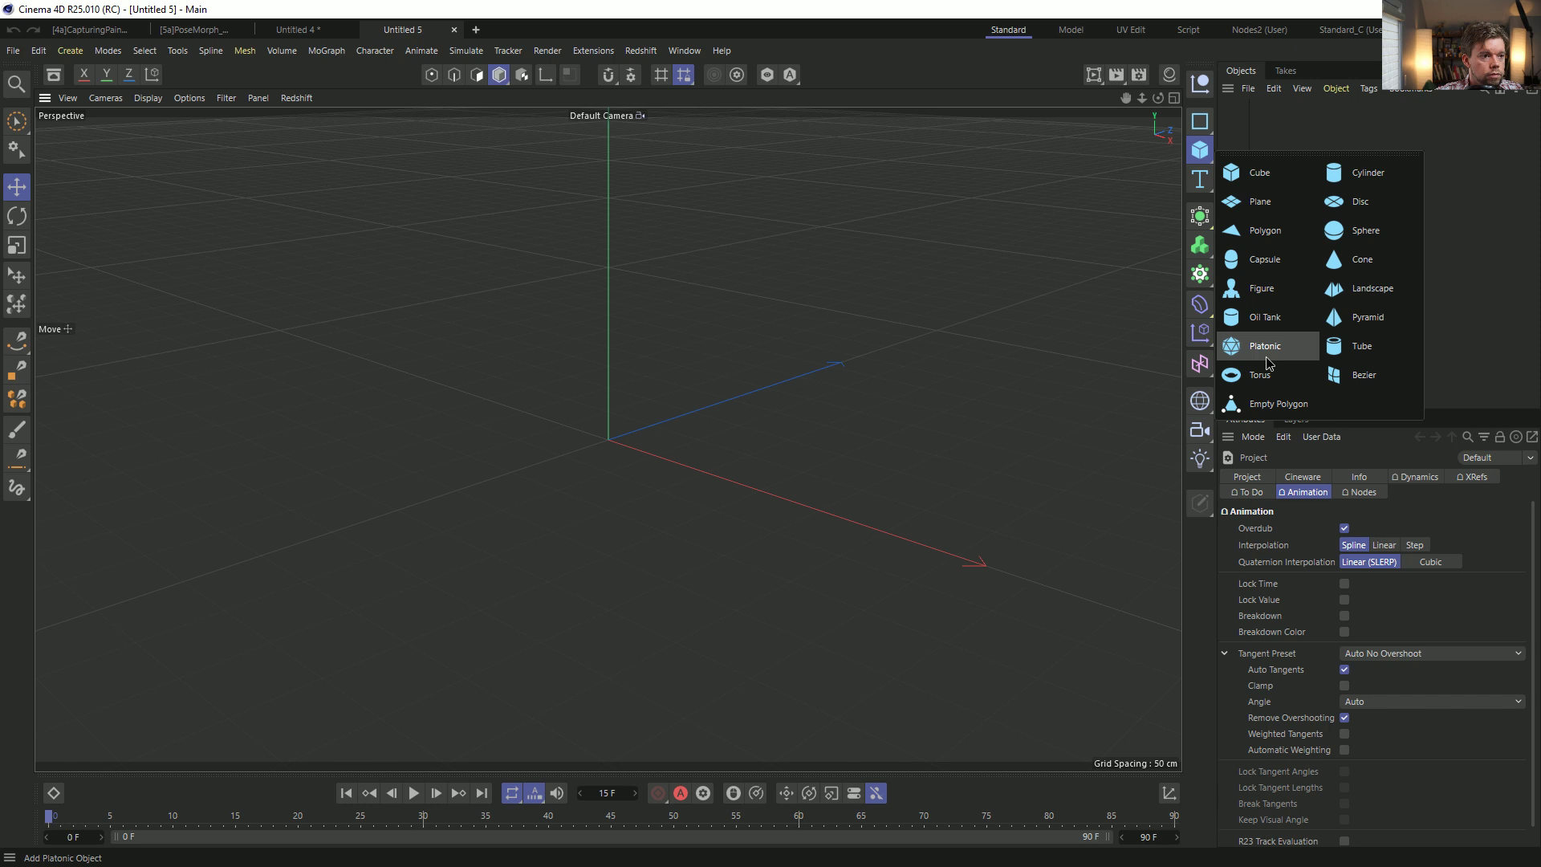
pyautogui.click(1237, 303)
pyautogui.keyDown('alt'); pyautogui.moveTo(624, 313); pyautogui.dragTo(648, 321); pyautogui.keyUp('alt')
pyautogui.click(622, 343)
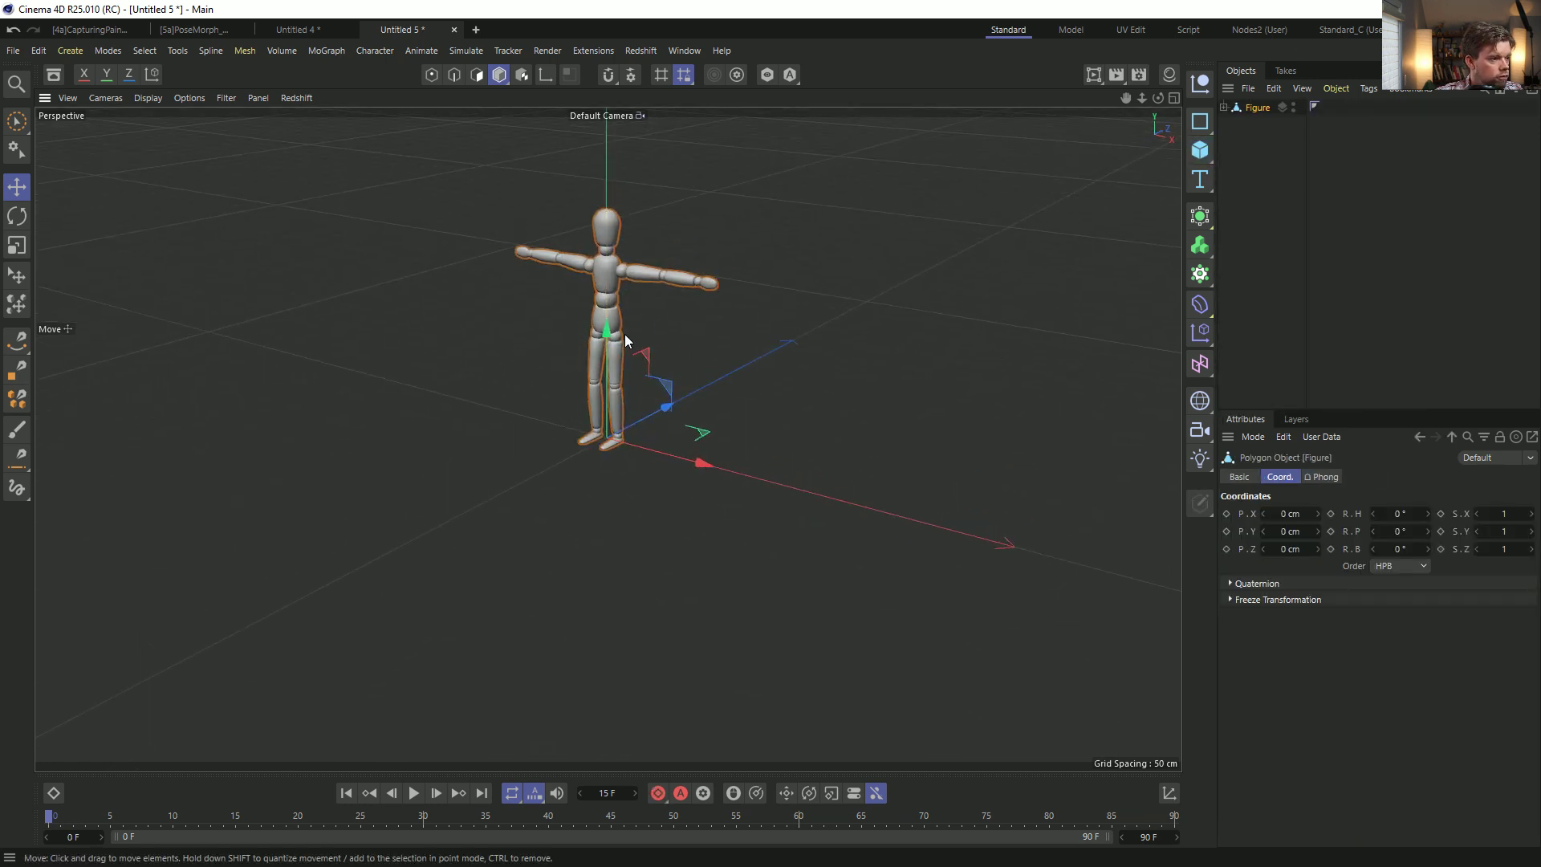
# Rotate the figure's left thigh and left shin so the left leg is bent at the knee.
pyautogui.press('r')
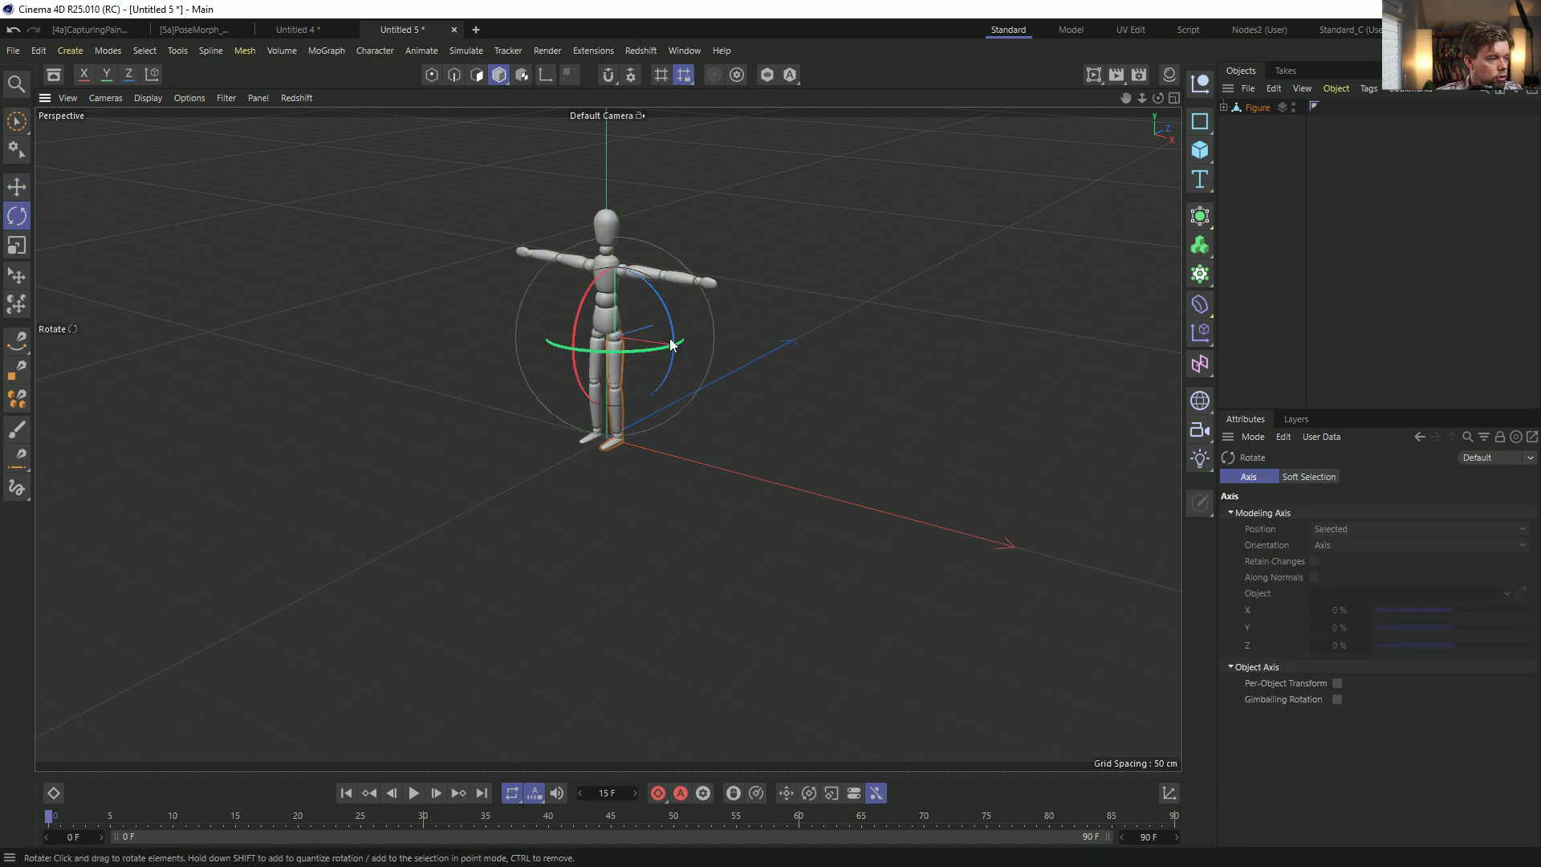
pyautogui.moveTo(671, 315); pyautogui.dragTo(657, 395)
pyautogui.click(667, 403)
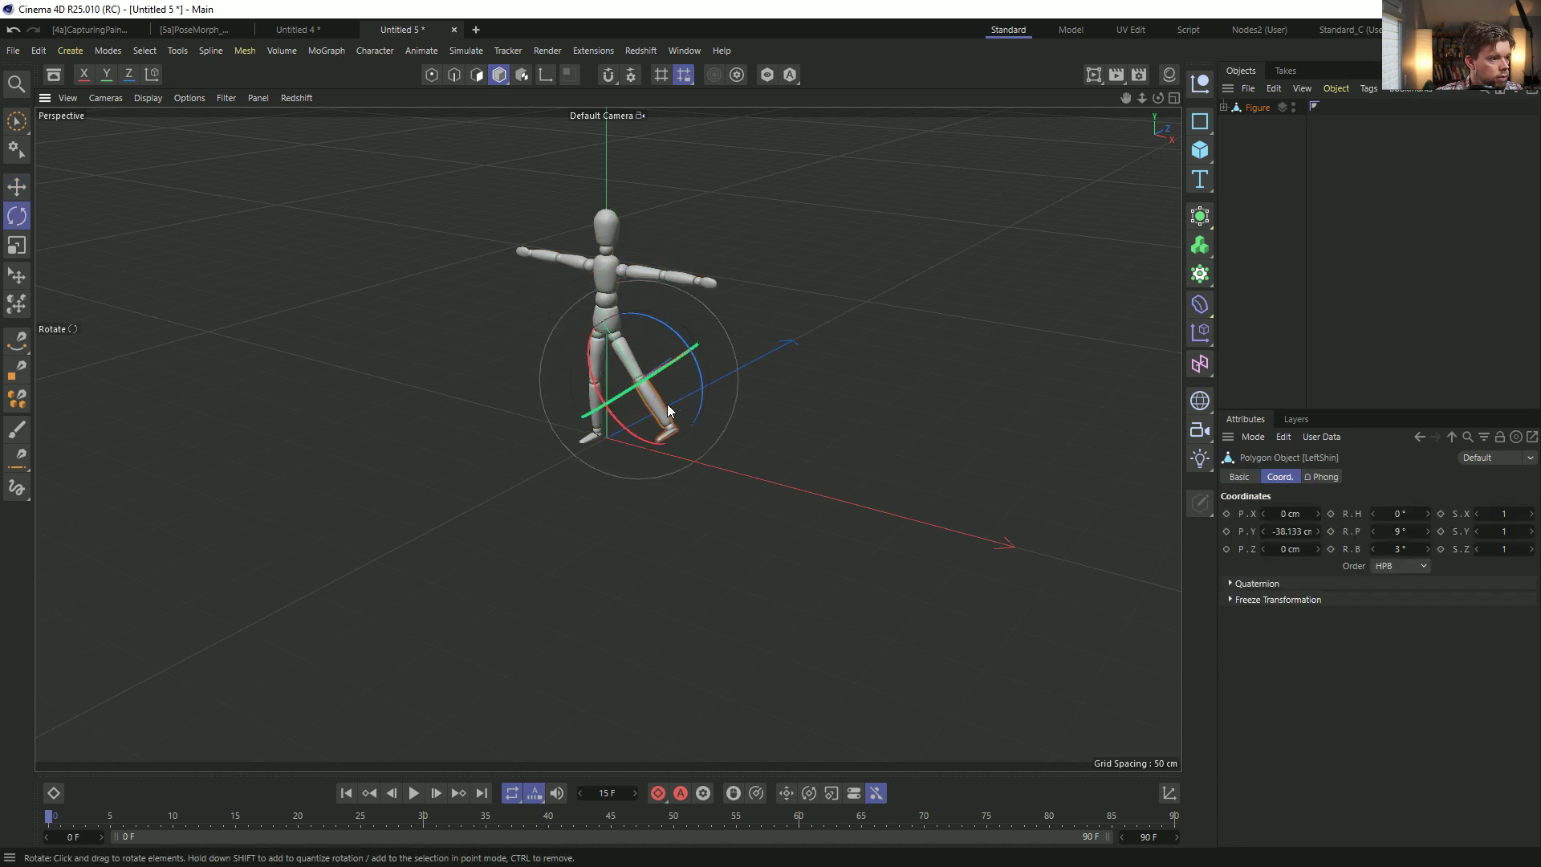
pyautogui.moveTo(658, 337); pyautogui.dragTo(608, 420)
# Rotate the figure's upper body, left arm and right leg into a leaning pose with the right knee bent.
pyautogui.click(646, 271)
pyautogui.moveTo(647, 287); pyautogui.dragTo(663, 369)
pyautogui.click(614, 277)
pyautogui.click(595, 396)
pyautogui.click(596, 364)
pyautogui.keyDown('alt'); pyautogui.moveTo(671, 317); pyautogui.dragTo(581, 288); pyautogui.keyUp('alt')
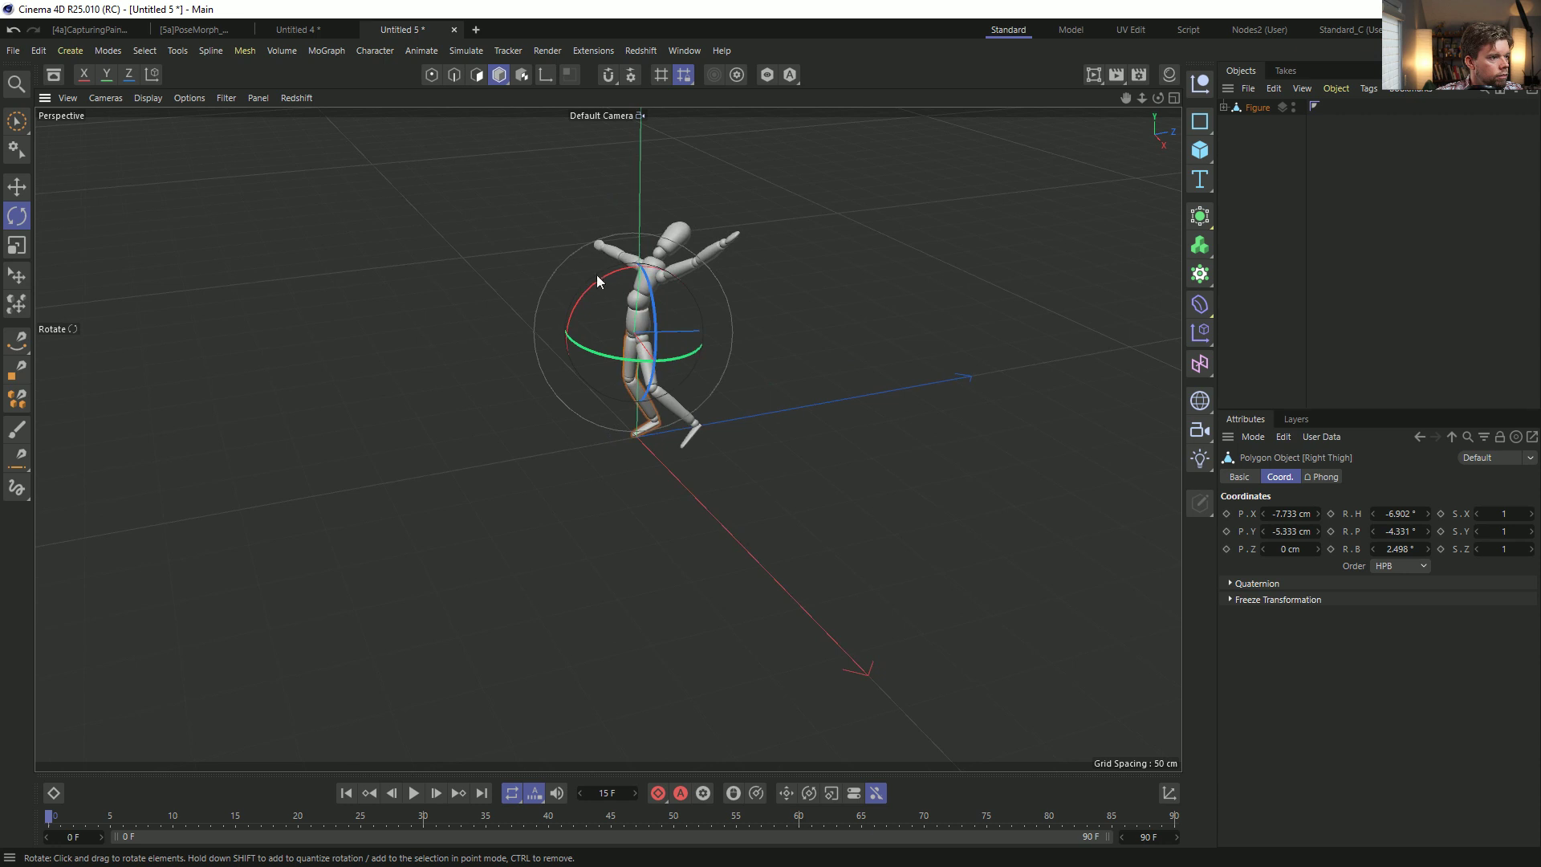
# Rotate the figure's right upper arm and forearm so the bent arm reaches over the head.
pyautogui.click(629, 254)
pyautogui.moveTo(662, 248); pyautogui.dragTo(692, 184)
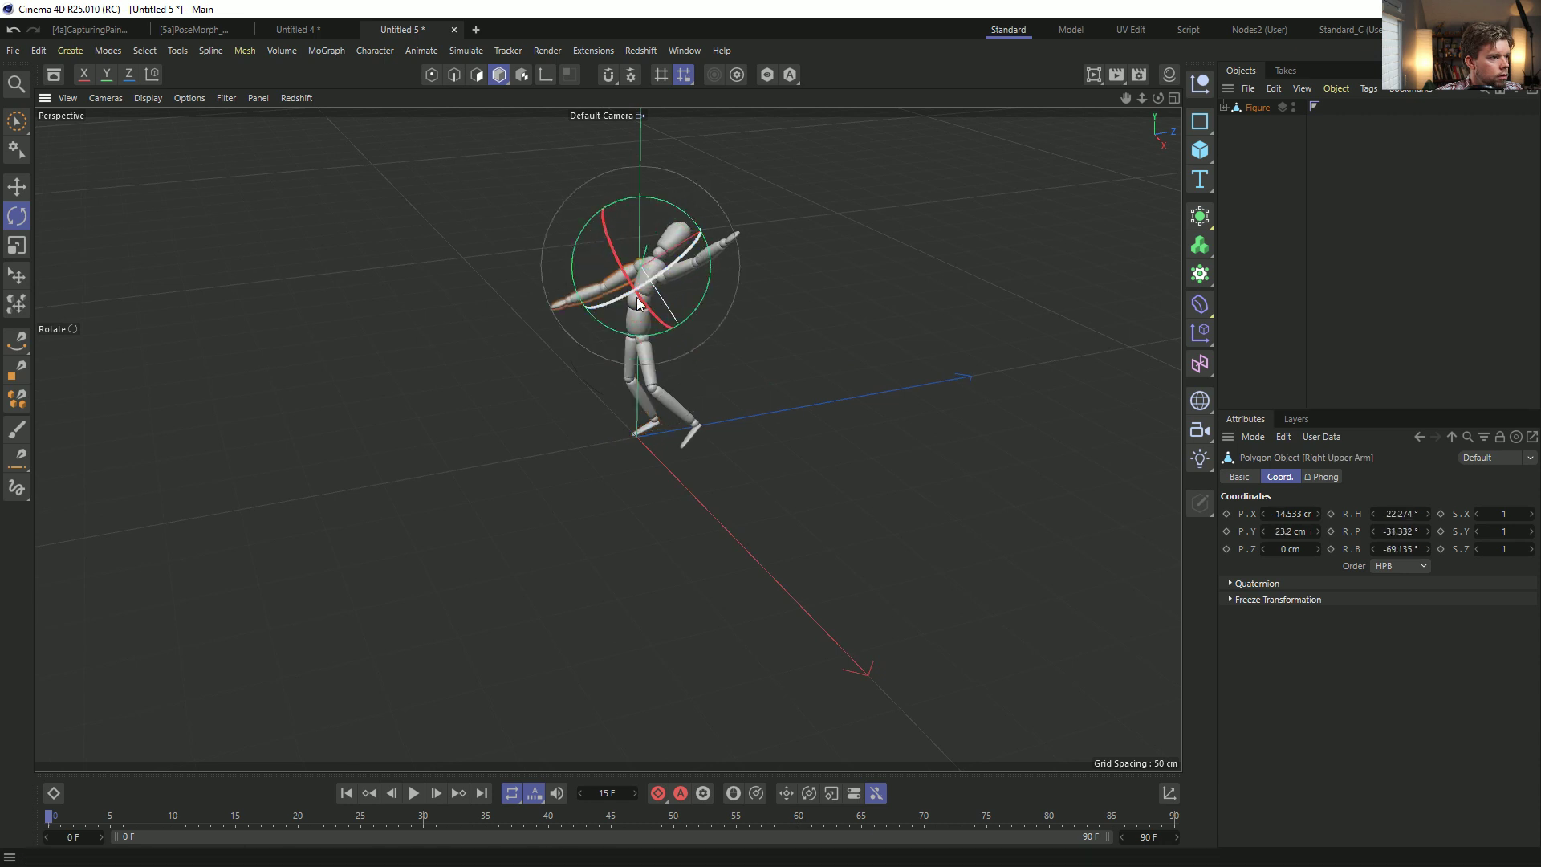
pyautogui.click(590, 293)
pyautogui.moveTo(608, 221); pyautogui.dragTo(745, 217)
pyautogui.click(639, 273)
pyautogui.moveTo(576, 241); pyautogui.dragTo(594, 338)
pyautogui.scroll(2, 709, 261)
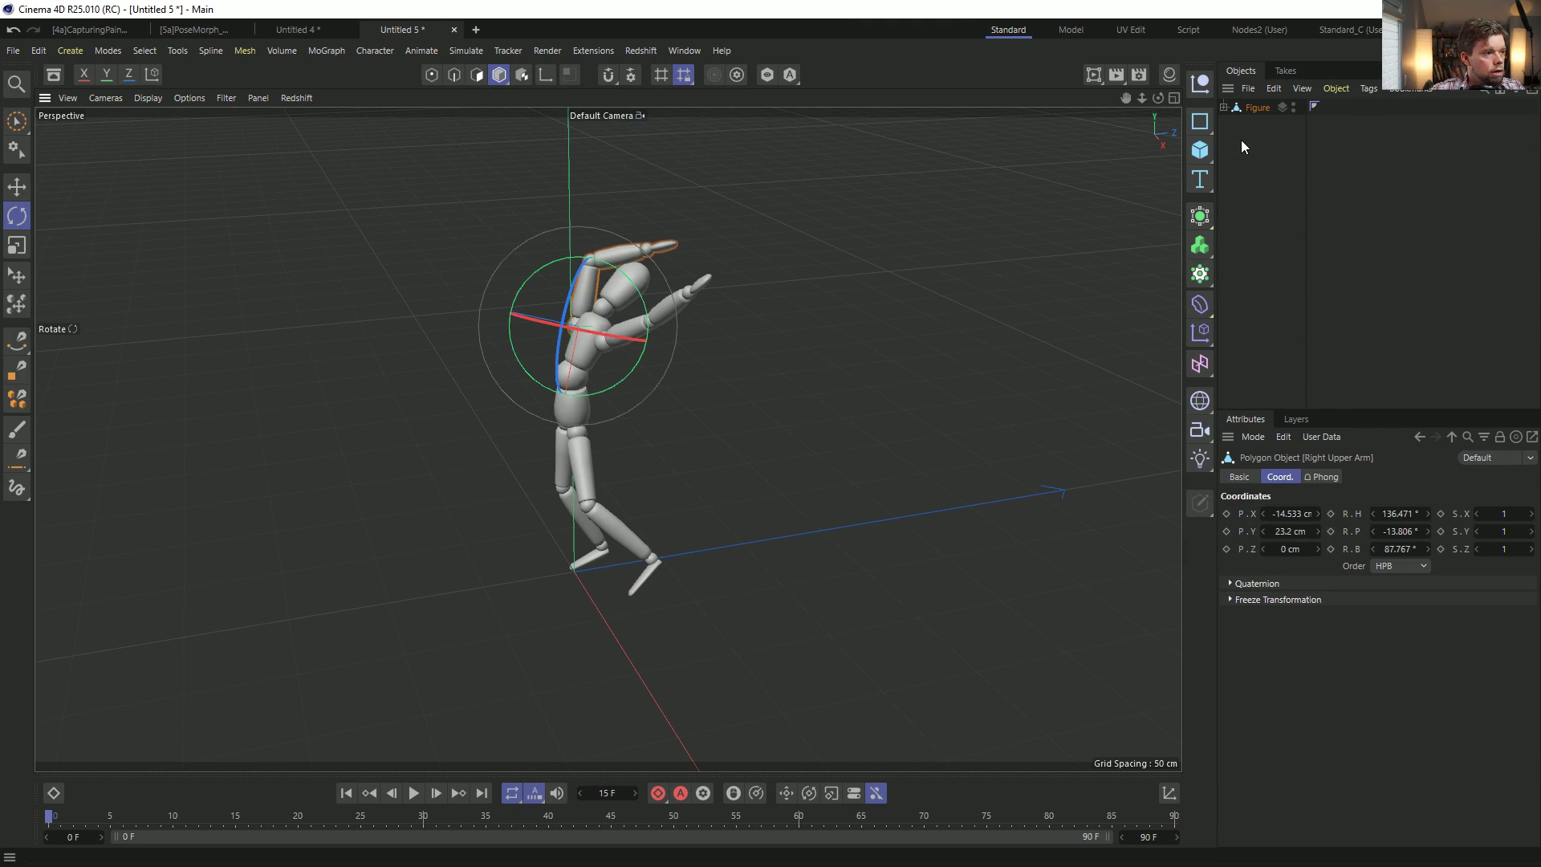
# Place the whole Figure inside a Volume Builder, and wrap that builder in a Volume Mesher.
pyautogui.click(1258, 109)
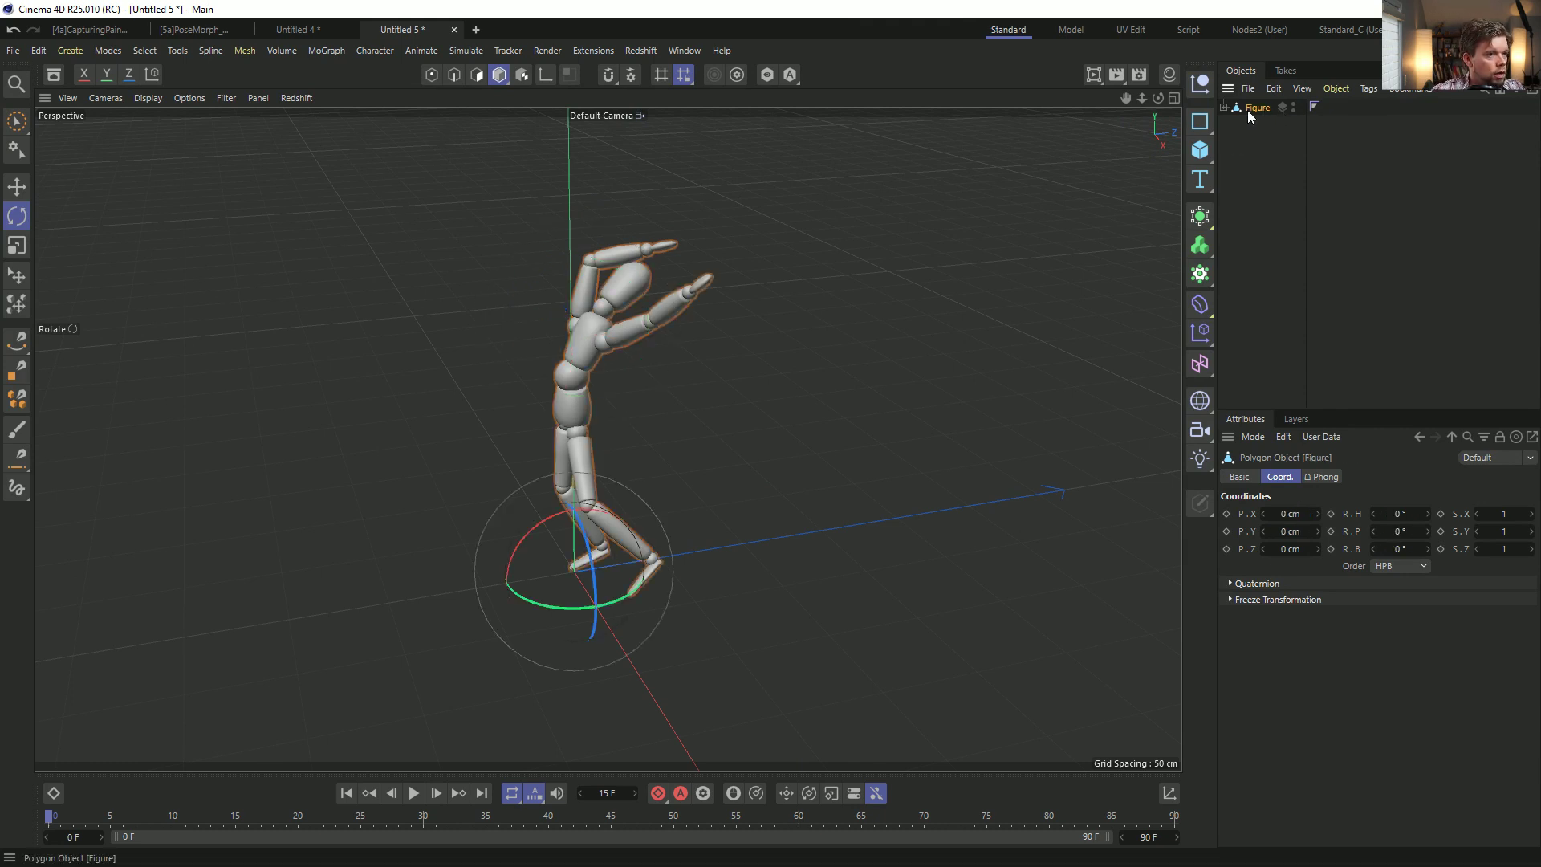
pyautogui.keyDown('alt'); pyautogui.moveTo(642, 313); pyautogui.dragTo(606, 331); pyautogui.keyUp('alt')
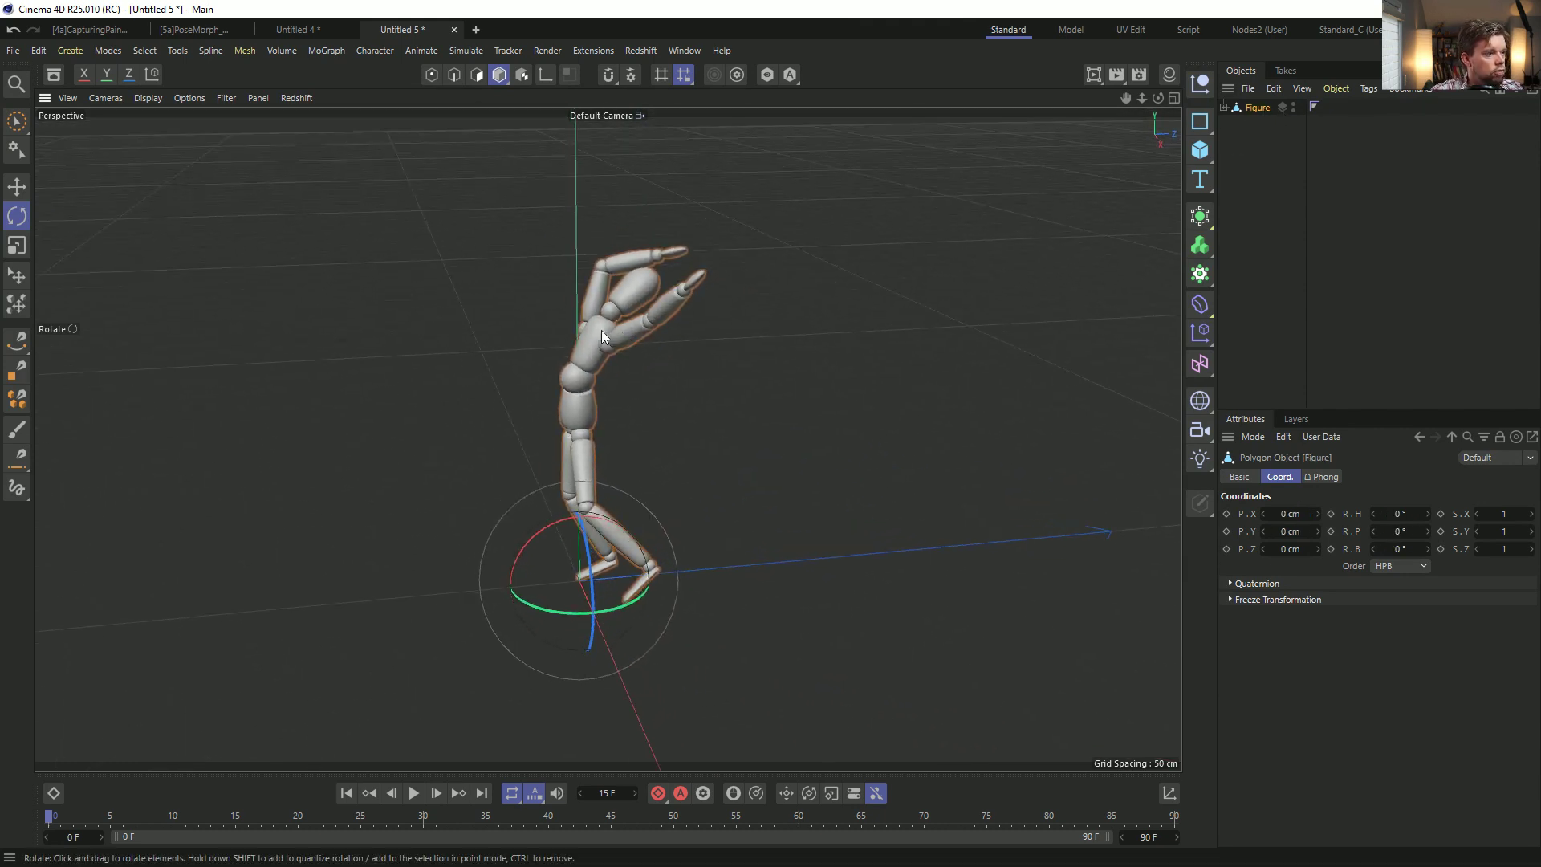
pyautogui.keyDown('alt'); pyautogui.click(1206, 249); pyautogui.keyUp('alt')
pyautogui.click(1206, 249)
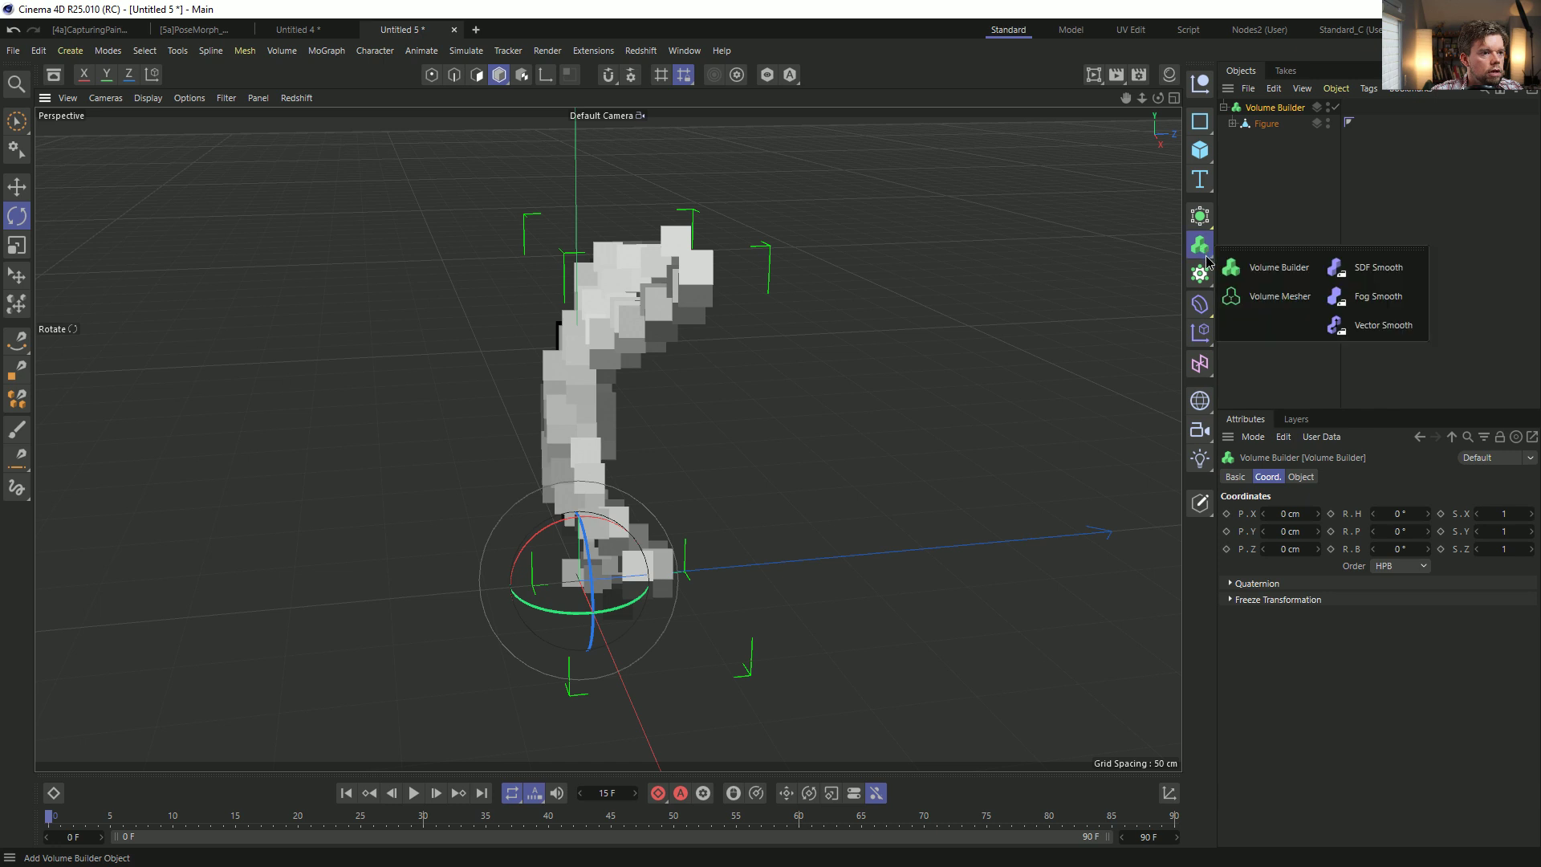
pyautogui.keyDown('alt'); pyautogui.click(1274, 299); pyautogui.keyUp('alt')
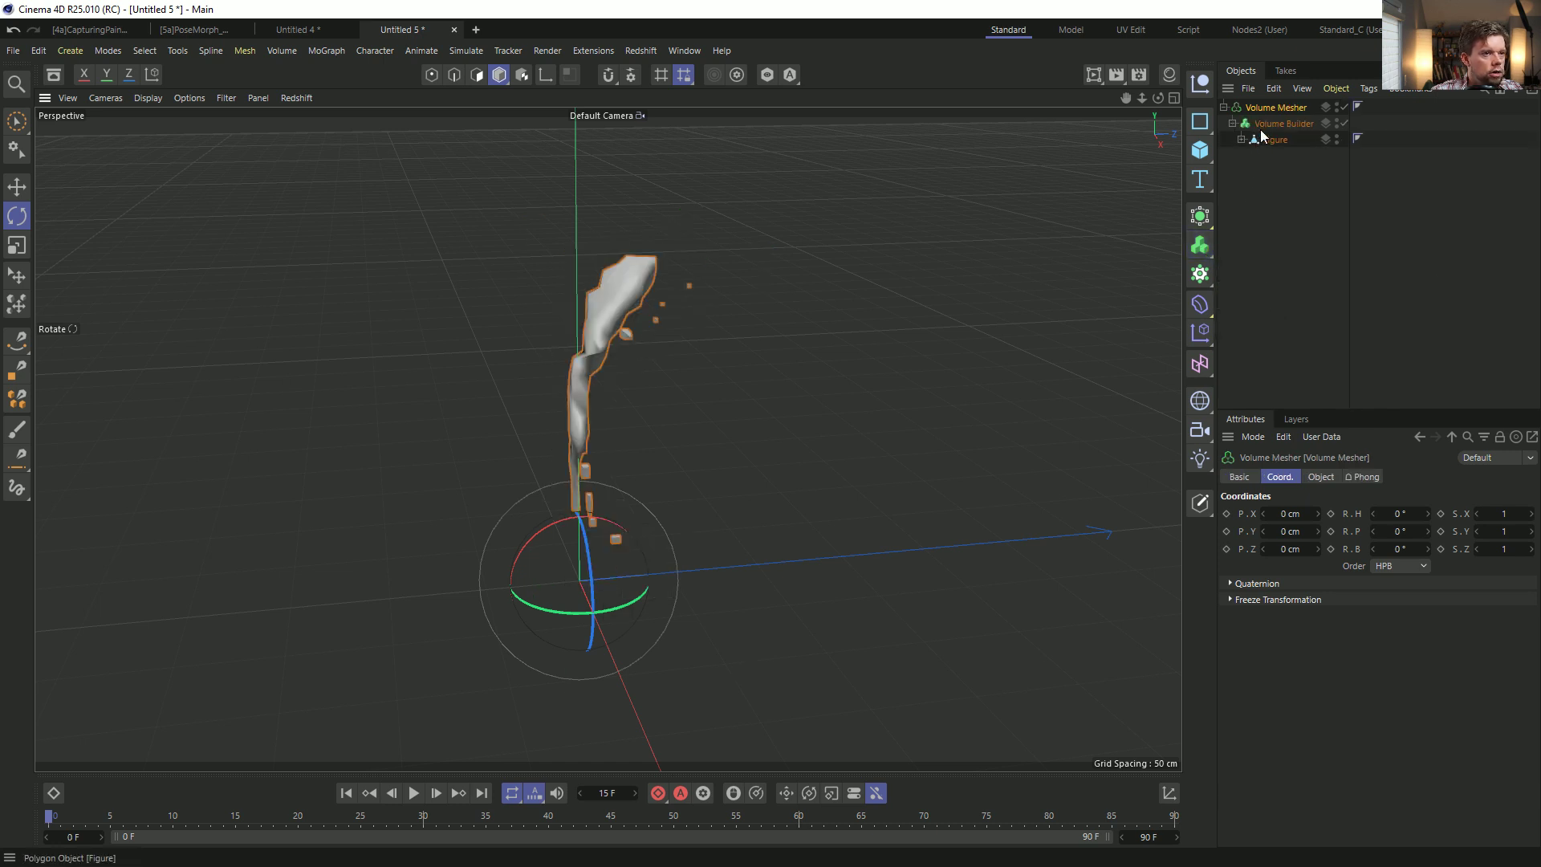
# Set the Volume Builder's voxel size to 5 cm.
pyautogui.click(1301, 477)
pyautogui.doubleClick(1325, 529)
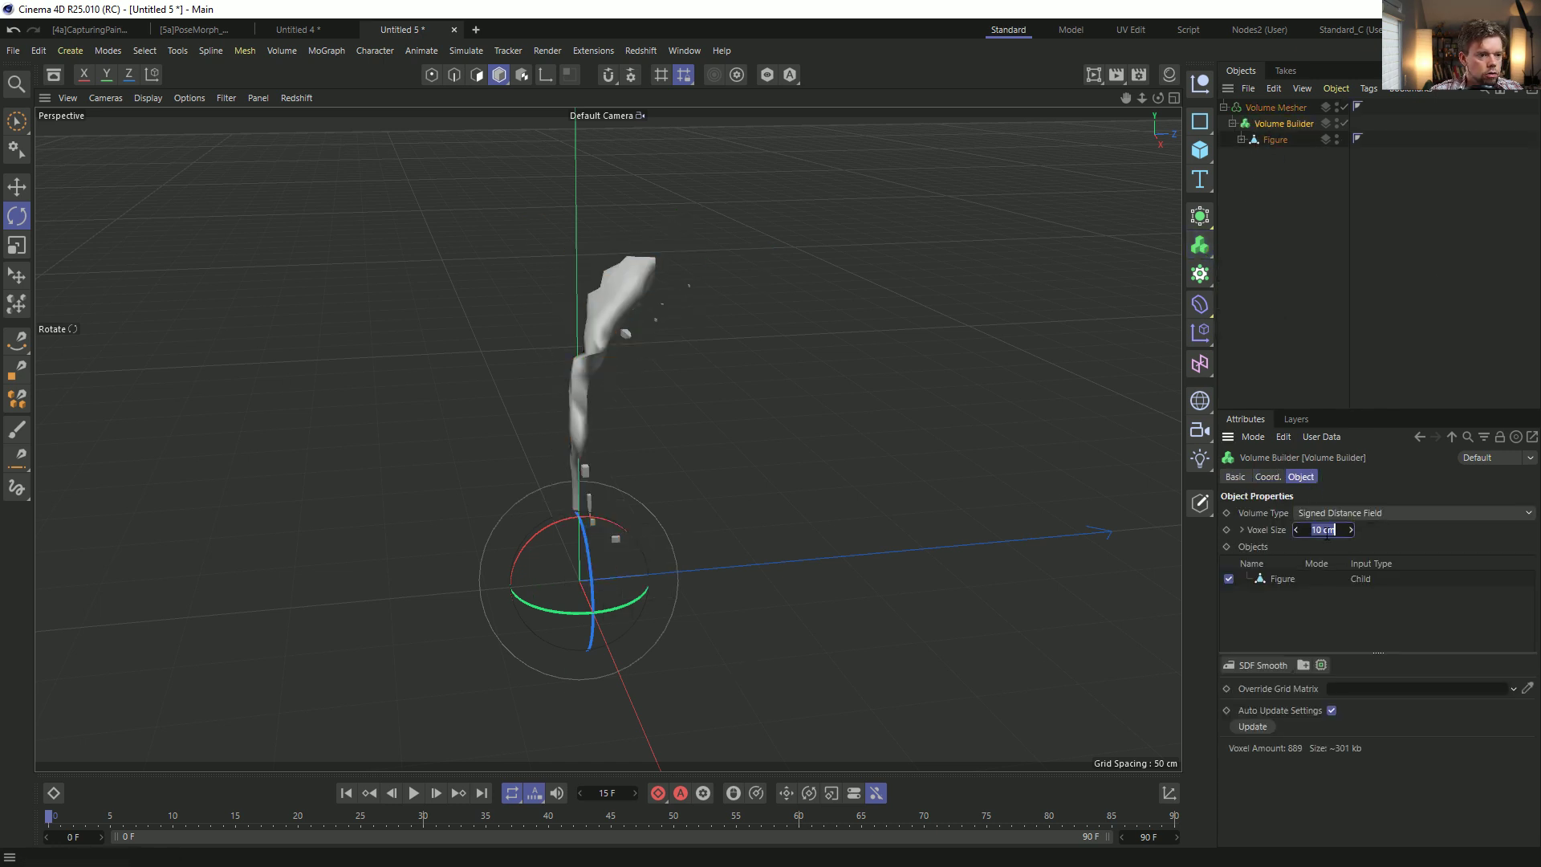
pyautogui.write('5')
pyautogui.press('Return')
# Add an SDF Dilate and Erode filter to the Volume Builder with an offset of 2 cm.
pyautogui.click(1276, 665)
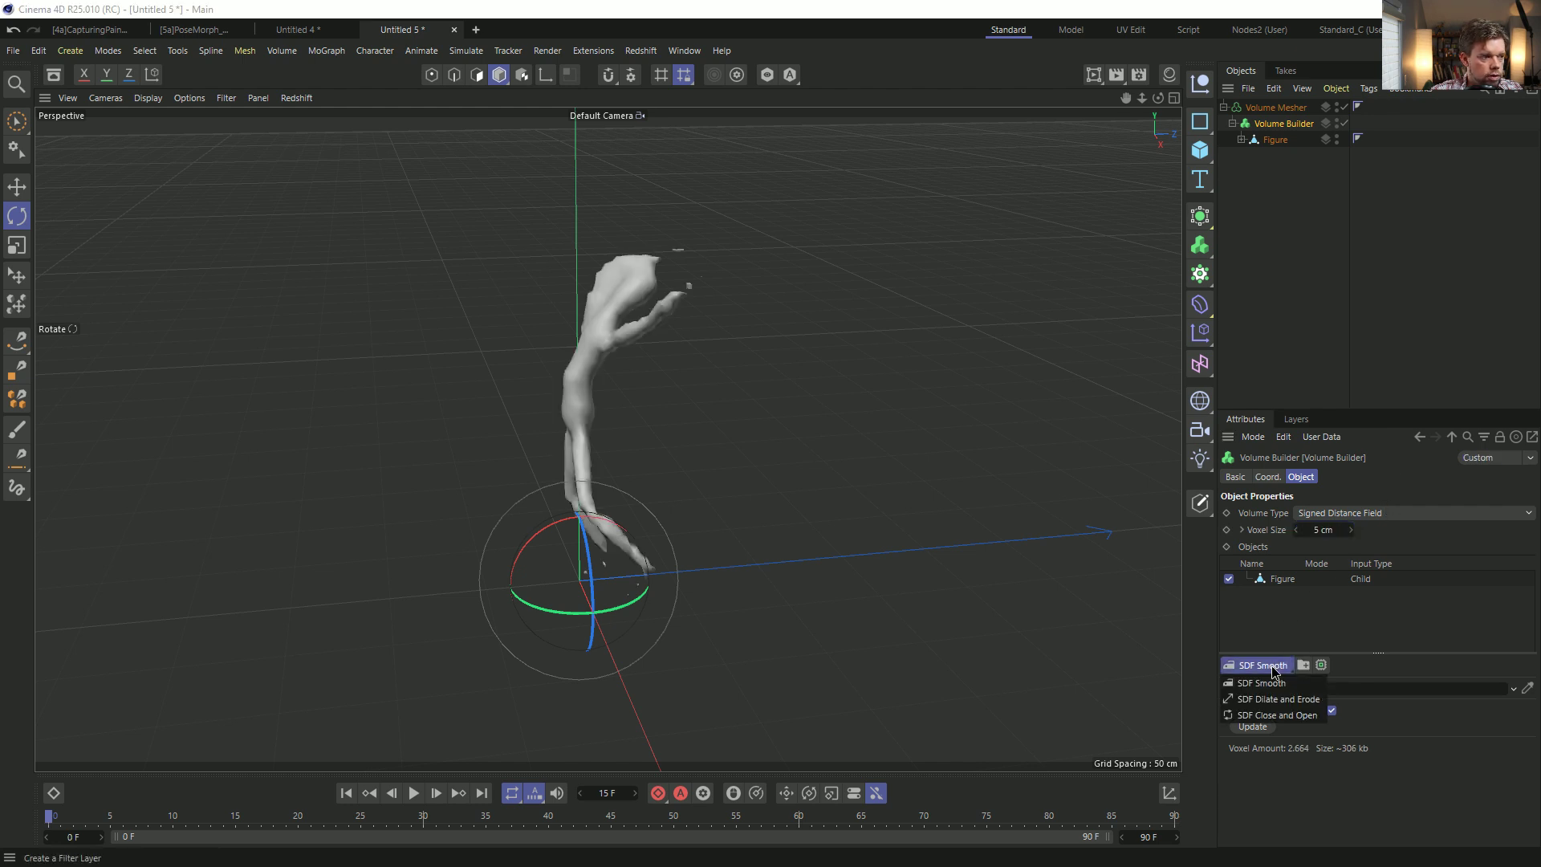
pyautogui.click(1300, 702)
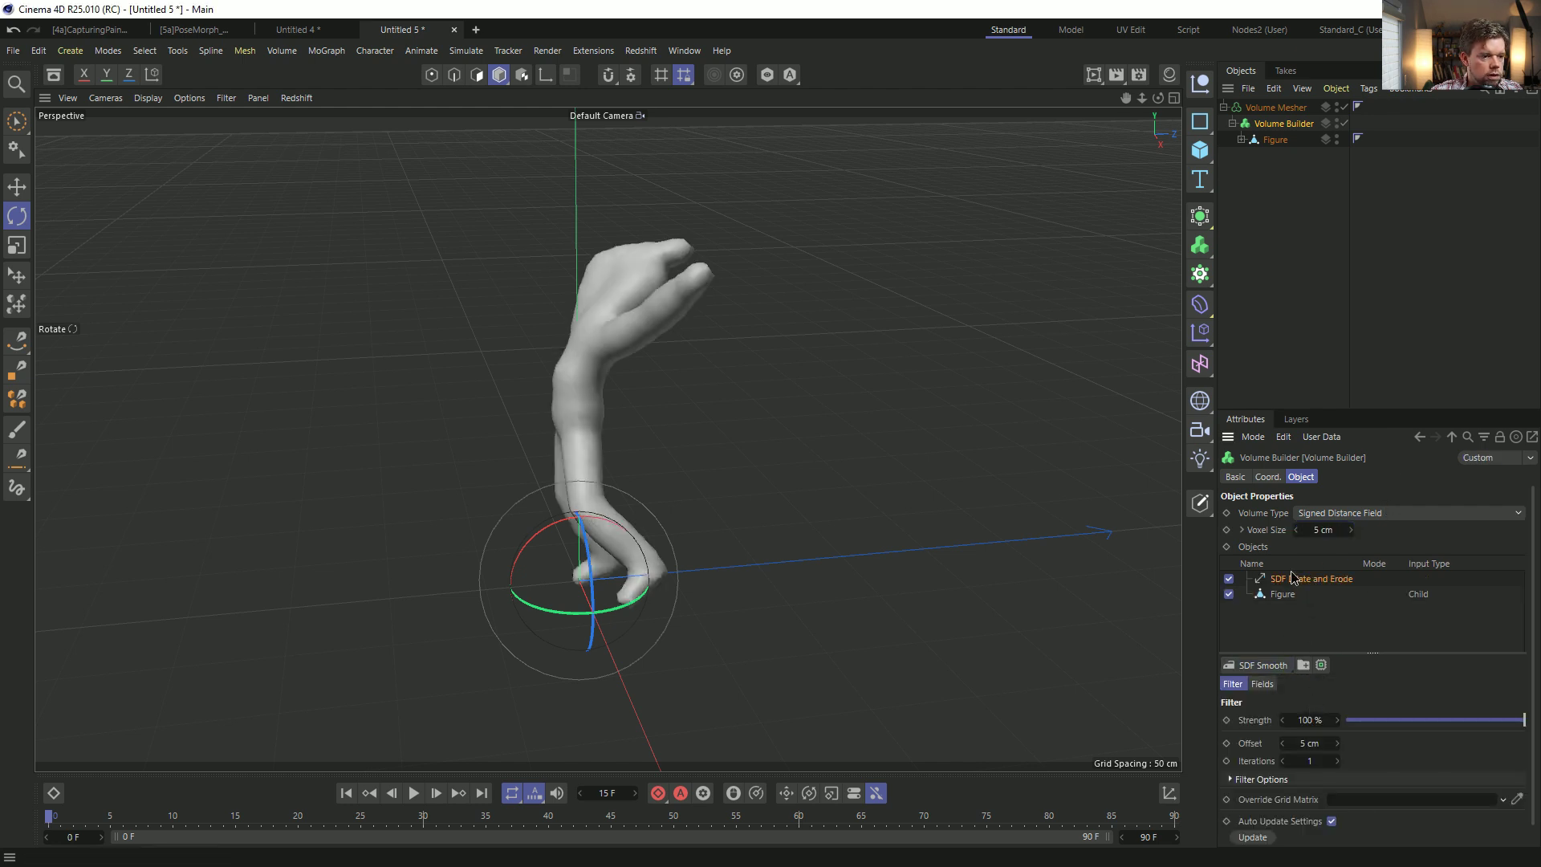
pyautogui.doubleClick(1309, 744)
pyautogui.write('2')
pyautogui.press('Return')
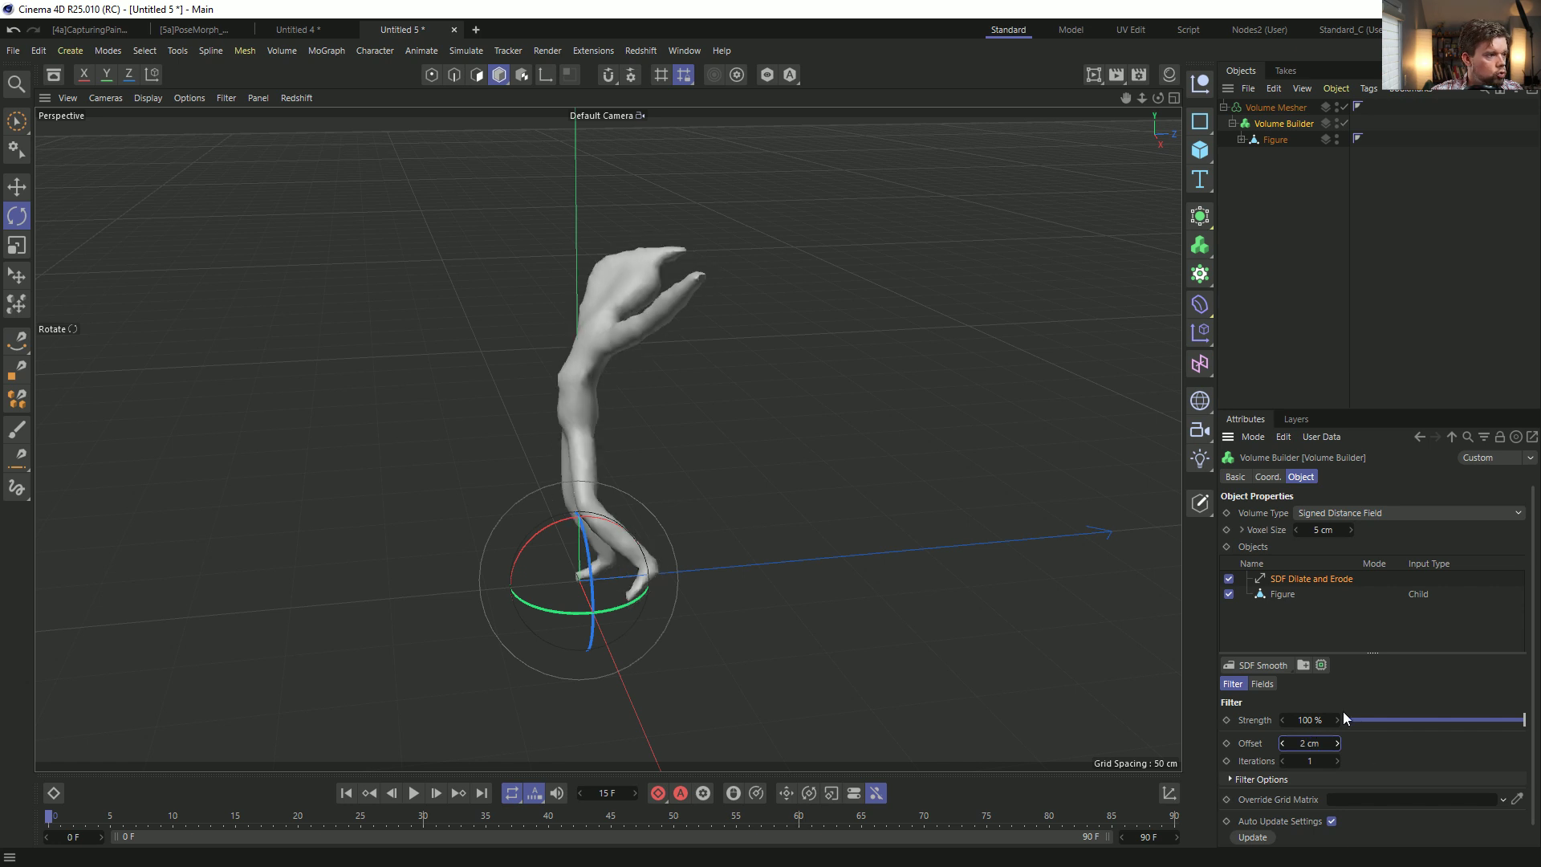
pyautogui.keyDown('alt'); pyautogui.moveTo(602, 393); pyautogui.dragTo(746, 418); pyautogui.keyUp('alt')
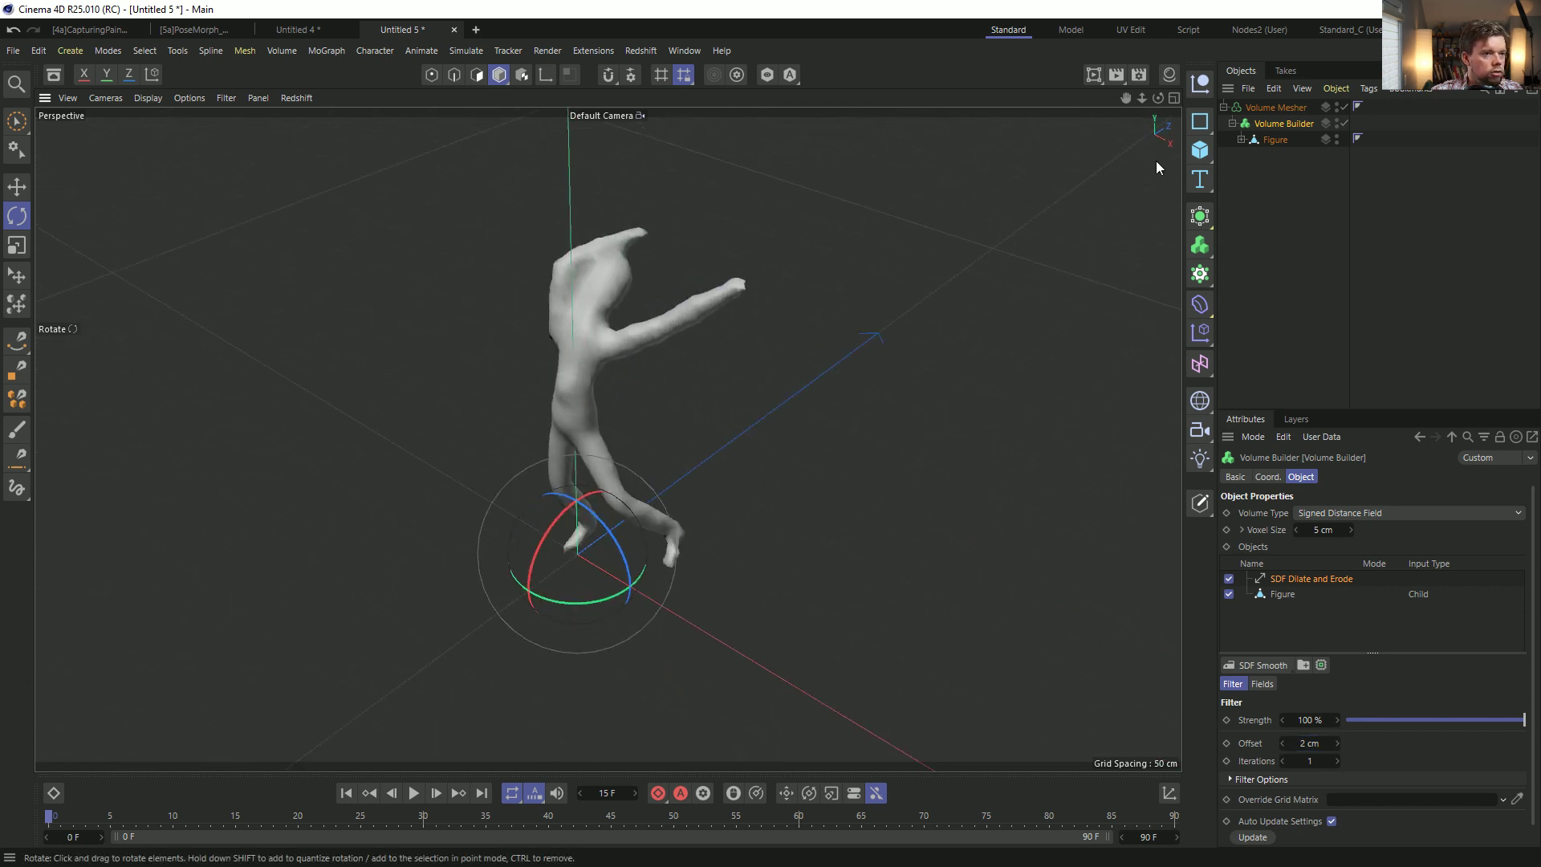
# Disable the Volume Builder to select the figure's right upper arm, re-enable the builder and rotate the arm slightly.
pyautogui.click(1241, 139)
pyautogui.click(1345, 123)
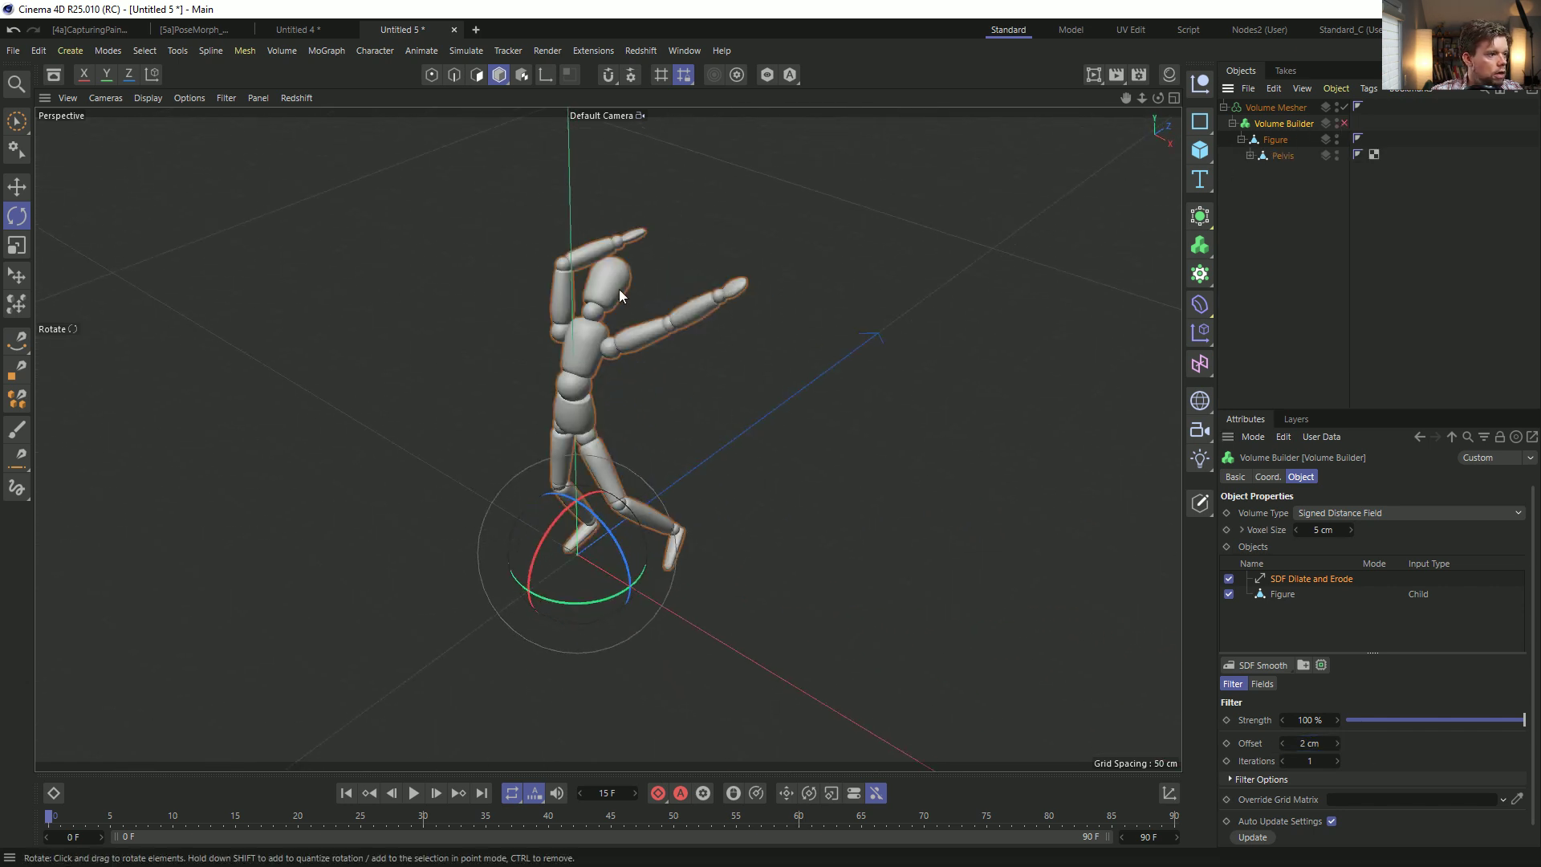
pyautogui.click(561, 295)
pyautogui.moveTo(576, 307); pyautogui.dragTo(566, 305)
pyautogui.hotkey('ctrl', 'z')
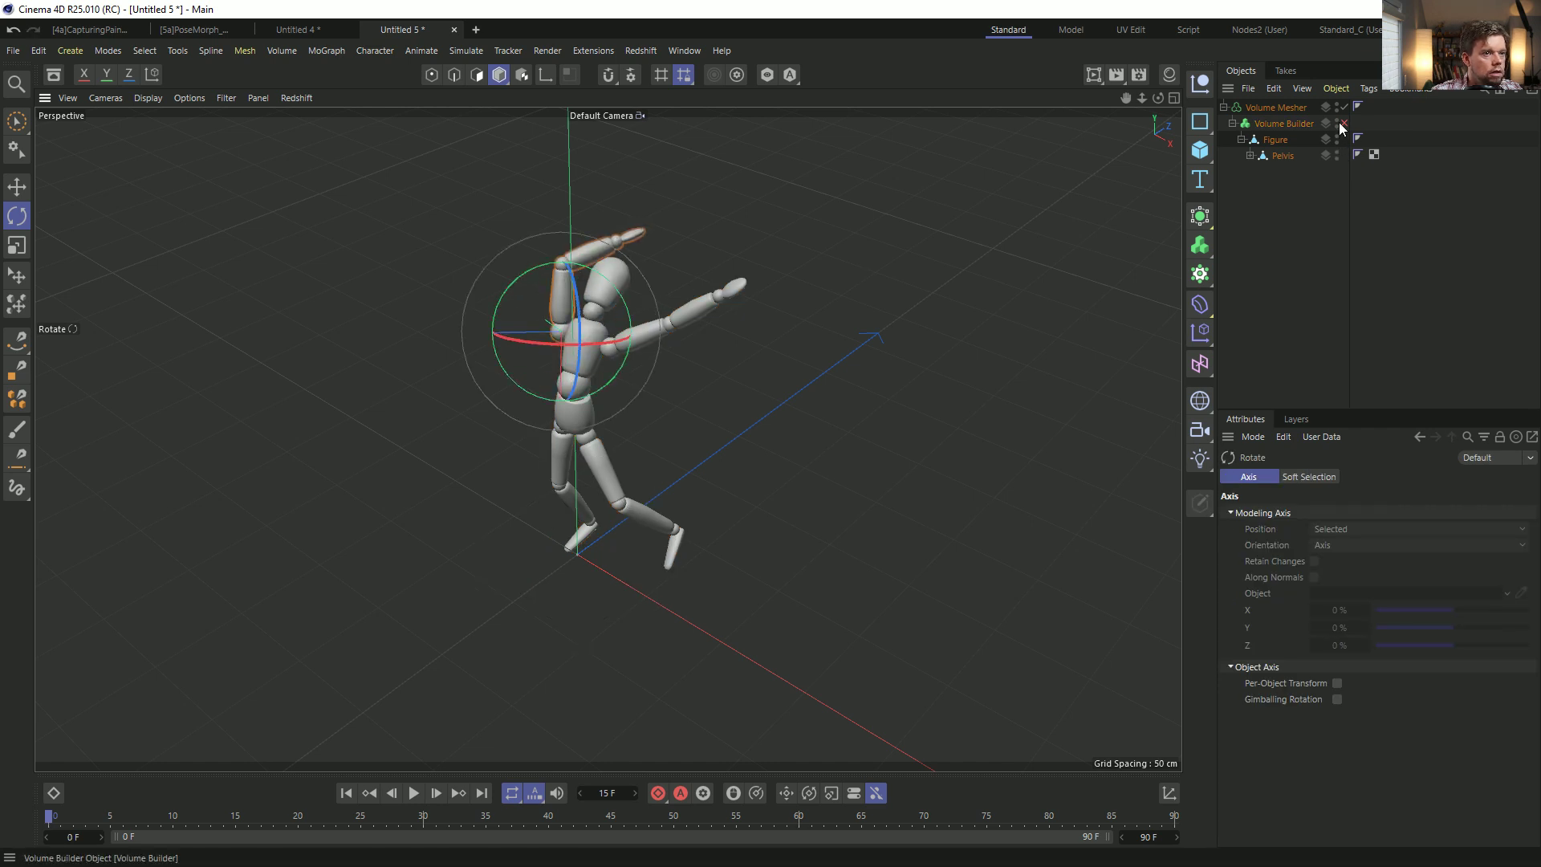
pyautogui.click(1344, 123)
pyautogui.moveTo(596, 282); pyautogui.dragTo(557, 268)
pyautogui.keyDown('alt'); pyautogui.moveTo(695, 317); pyautogui.dragTo(649, 274); pyautogui.keyUp('alt')
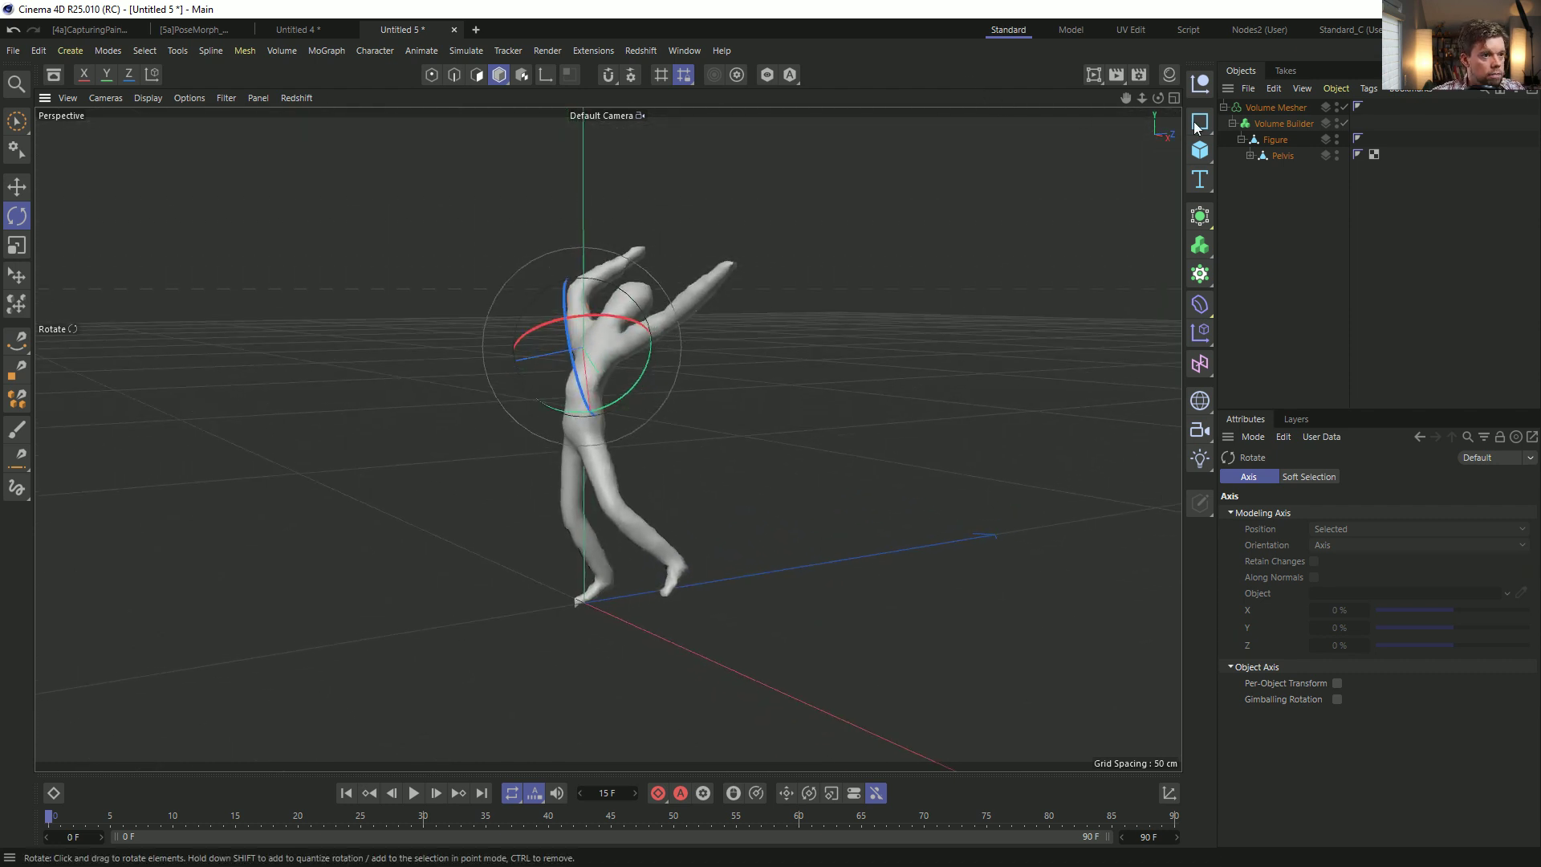
# Add a Hair object to the Volume Mesher.
pyautogui.click(1254, 107)
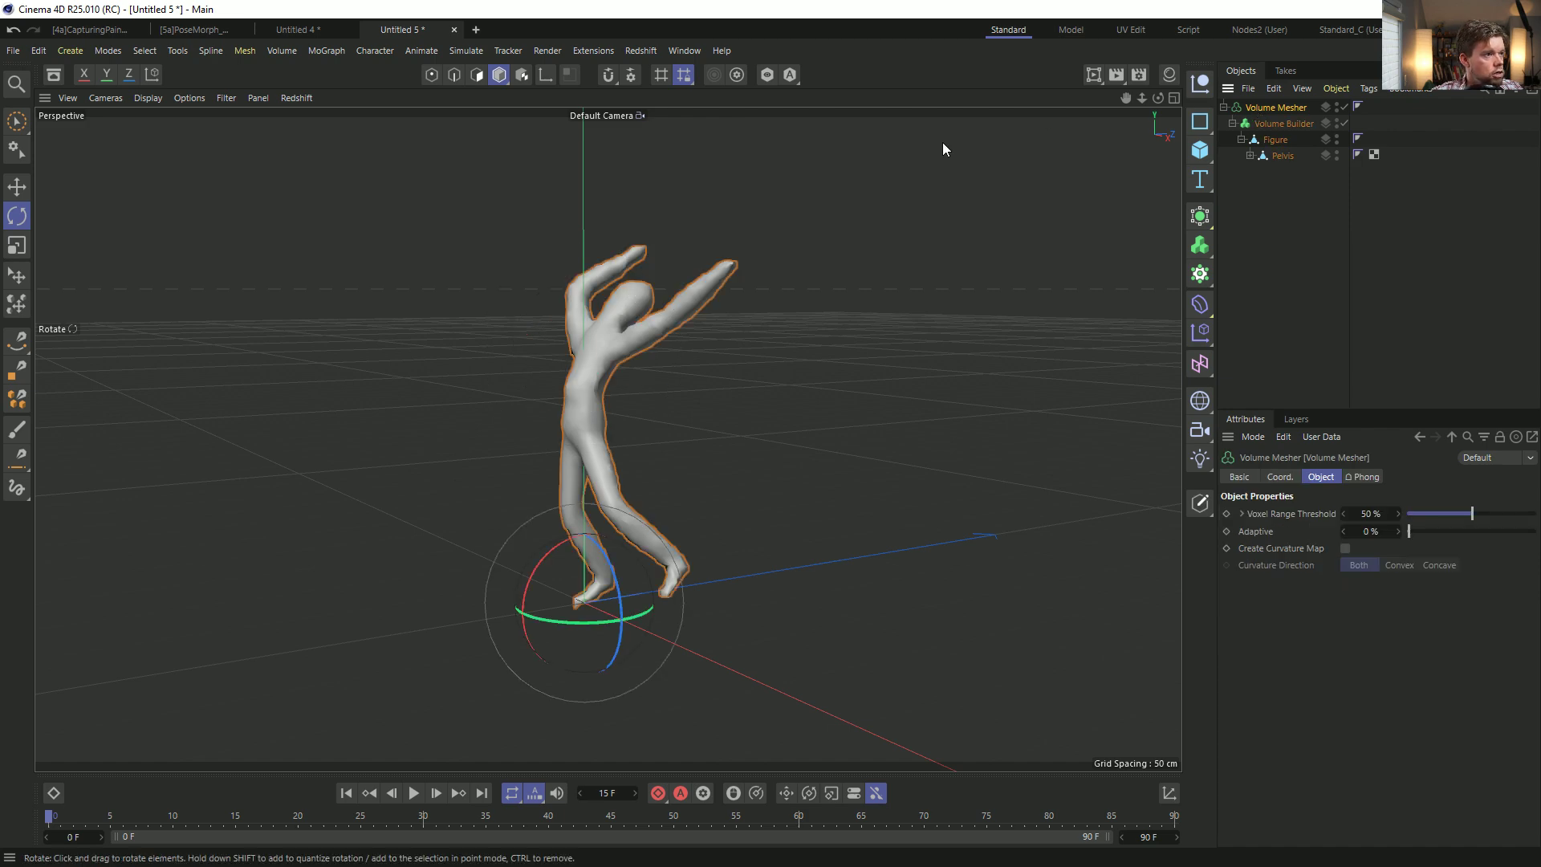
pyautogui.click(467, 51)
pyautogui.moveTo(500, 180)
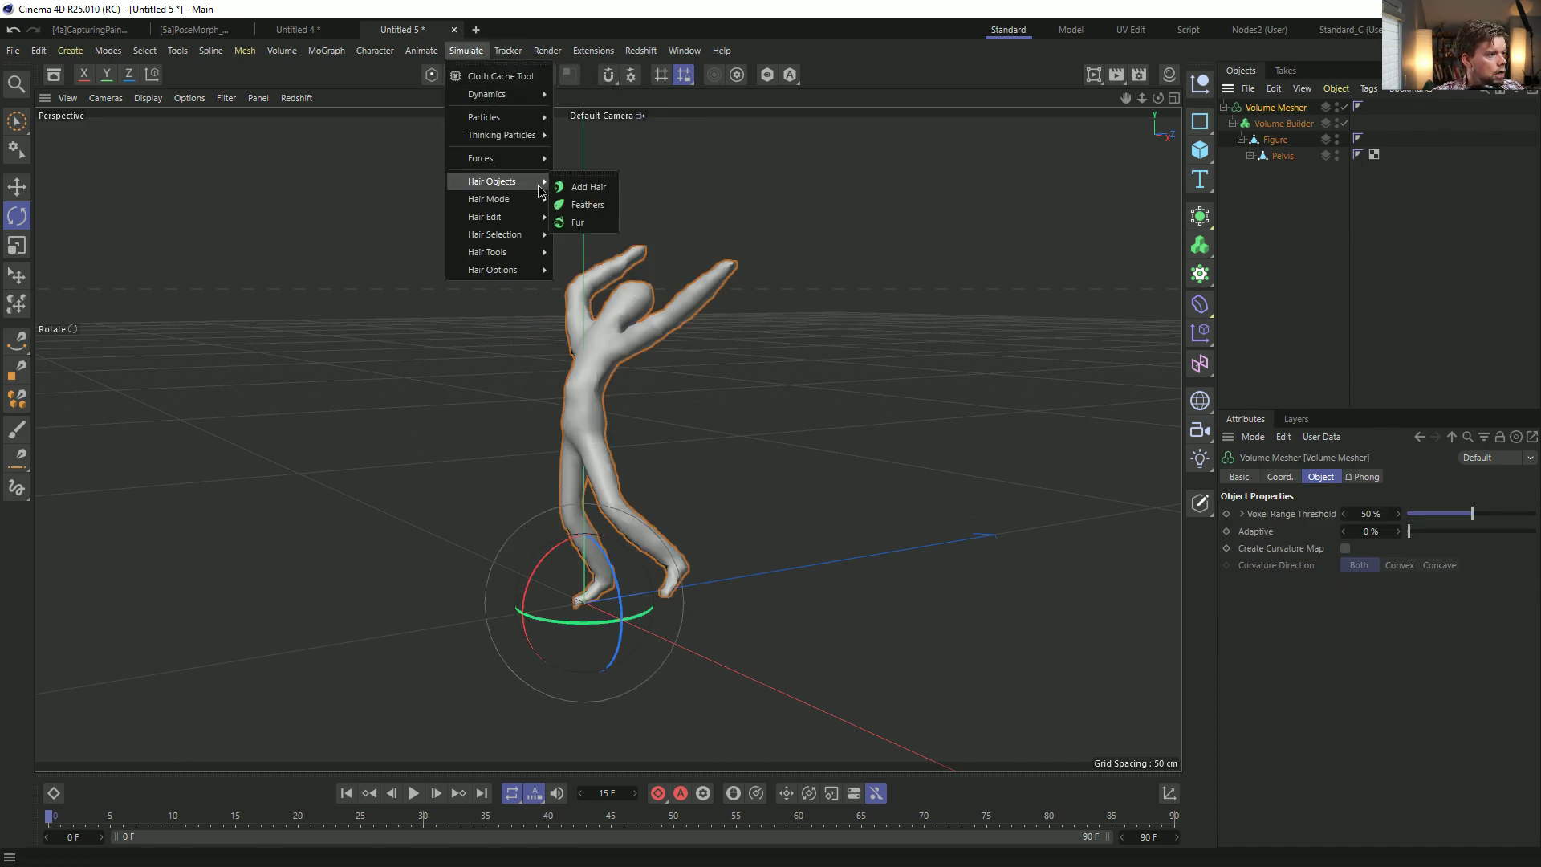
pyautogui.click(581, 185)
pyautogui.keyDown('alt'); pyautogui.moveTo(564, 423); pyautogui.dragTo(662, 441); pyautogui.keyUp('alt')
pyautogui.keyDown('alt'); pyautogui.moveTo(963, 383); pyautogui.dragTo(936, 419); pyautogui.keyUp('alt')
pyautogui.keyDown('alt'); pyautogui.moveTo(692, 440); pyautogui.dragTo(963, 457); pyautogui.keyUp('alt')
# Set the hair guides' length to 190 cm and their root mode to Polygon Area.
pyautogui.moveTo(1306, 582); pyautogui.dragTo(1350, 582)
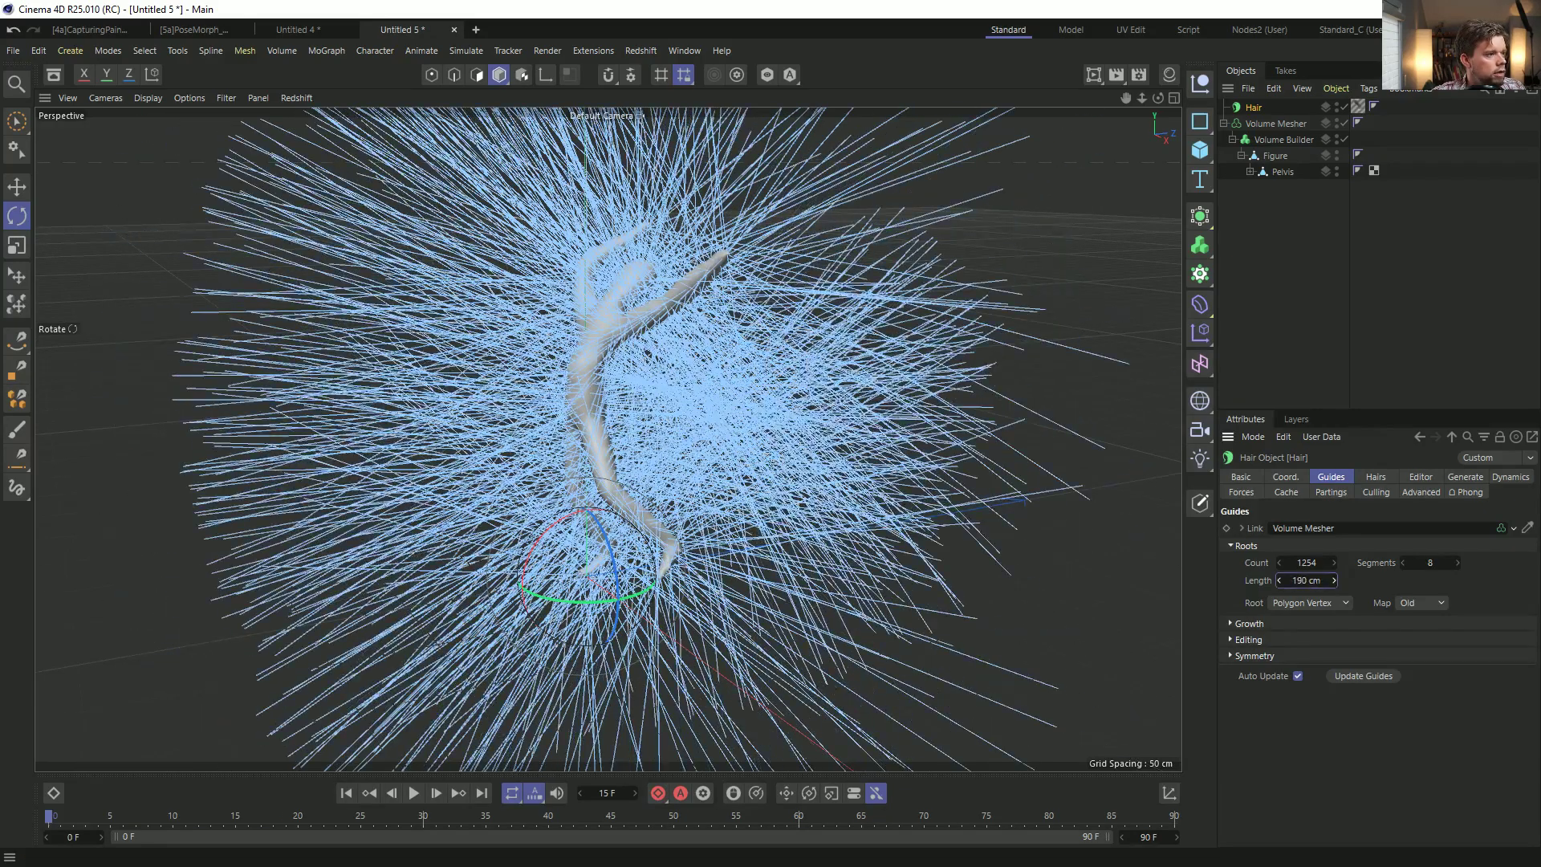
pyautogui.click(1317, 609)
pyautogui.click(1313, 640)
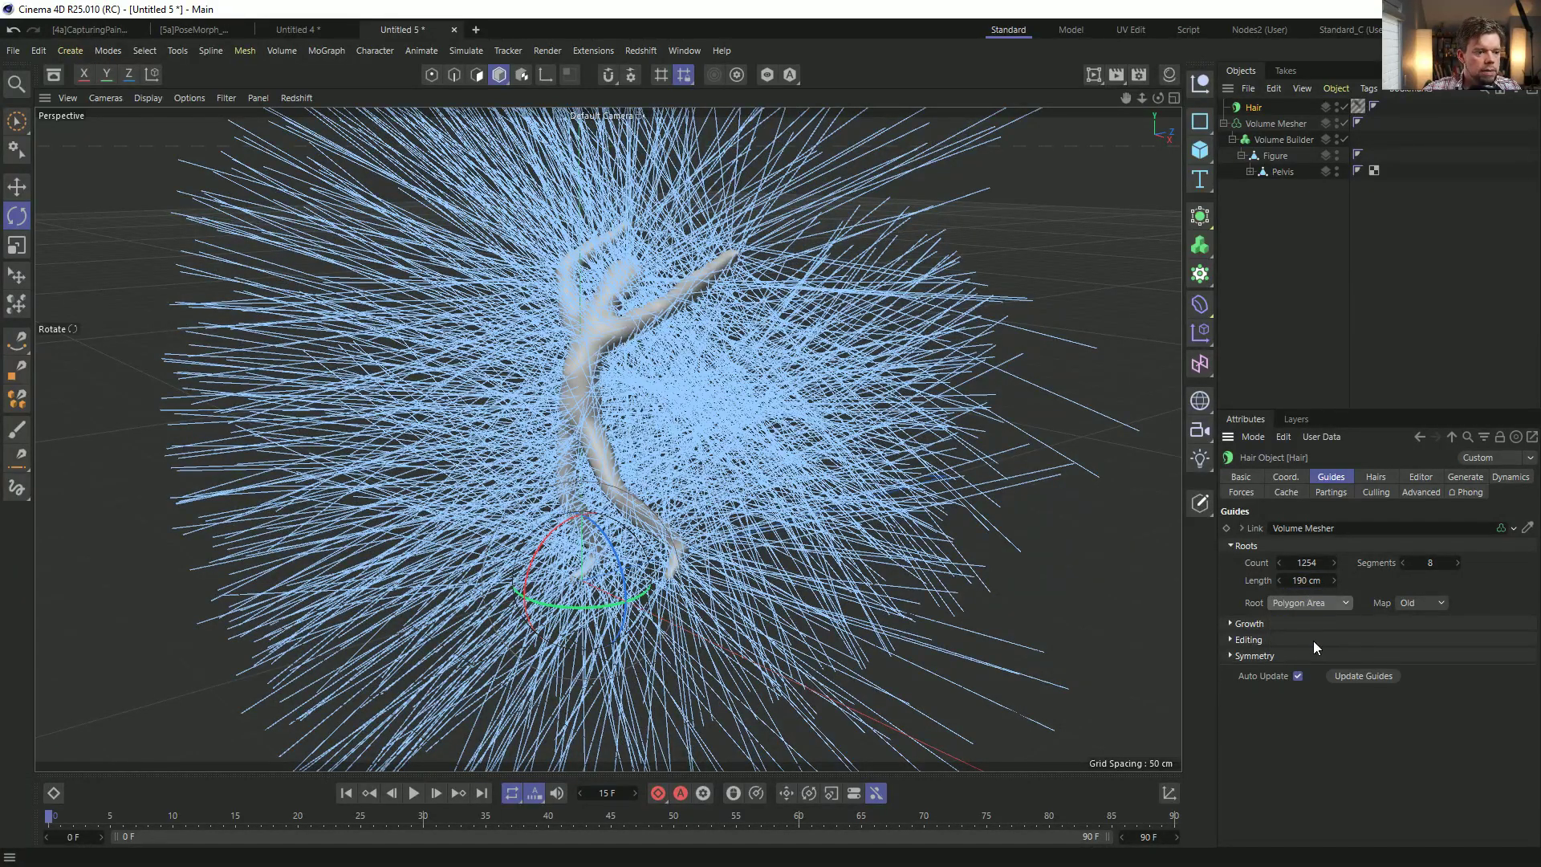
# Set the hair guide count to 222.
pyautogui.moveTo(1308, 562); pyautogui.dragTo(1313, 564)
pyautogui.click(1318, 564)
pyautogui.write('222')
pyautogui.press('Return')
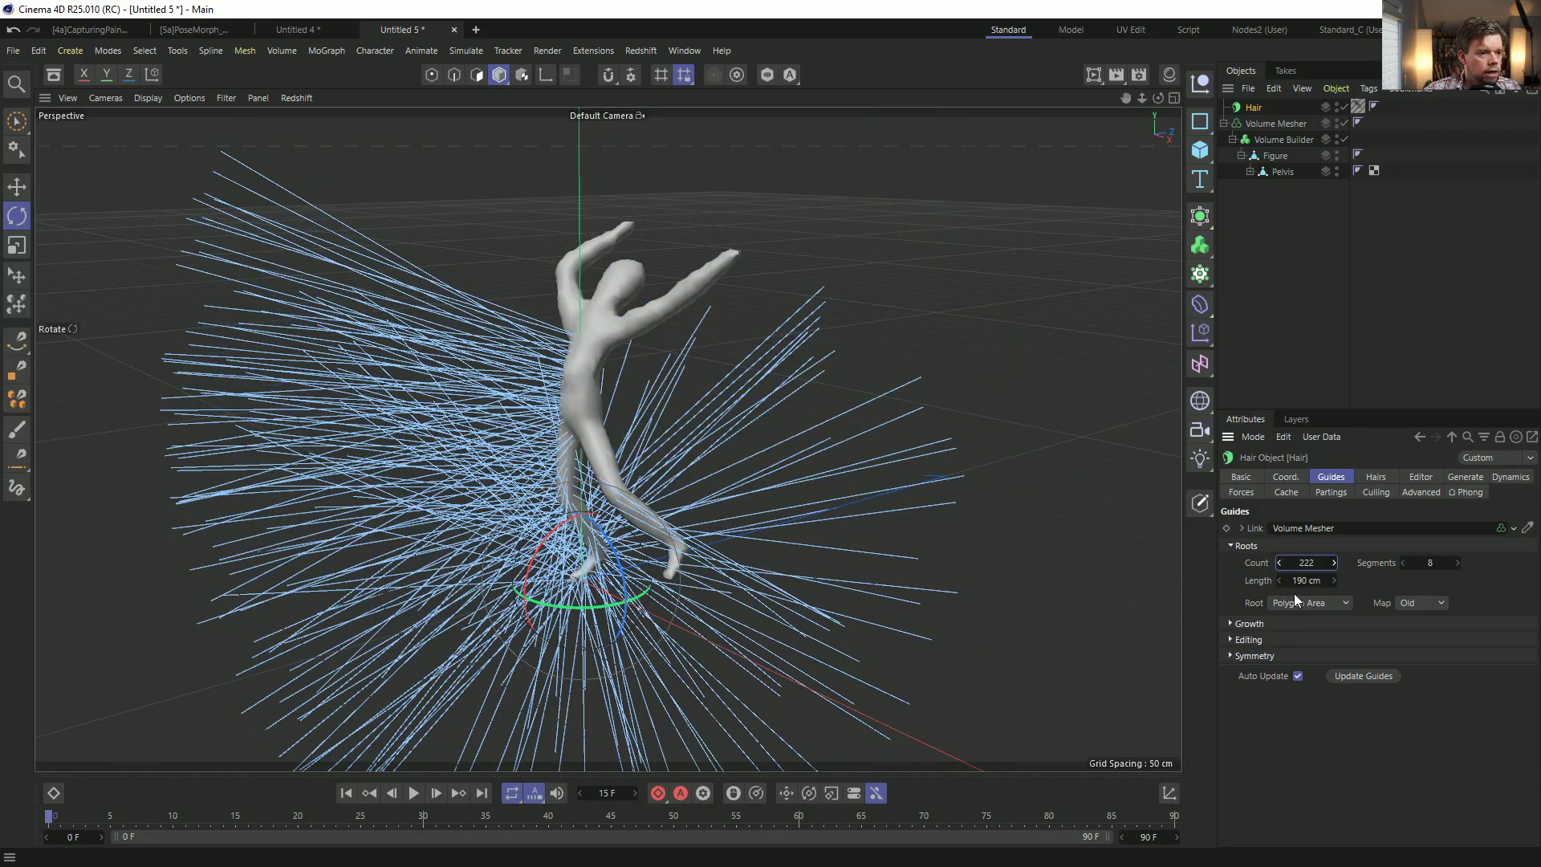
# Regrow the hair guides so they are distributed over the entire figure mesh.
pyautogui.click(1247, 624)
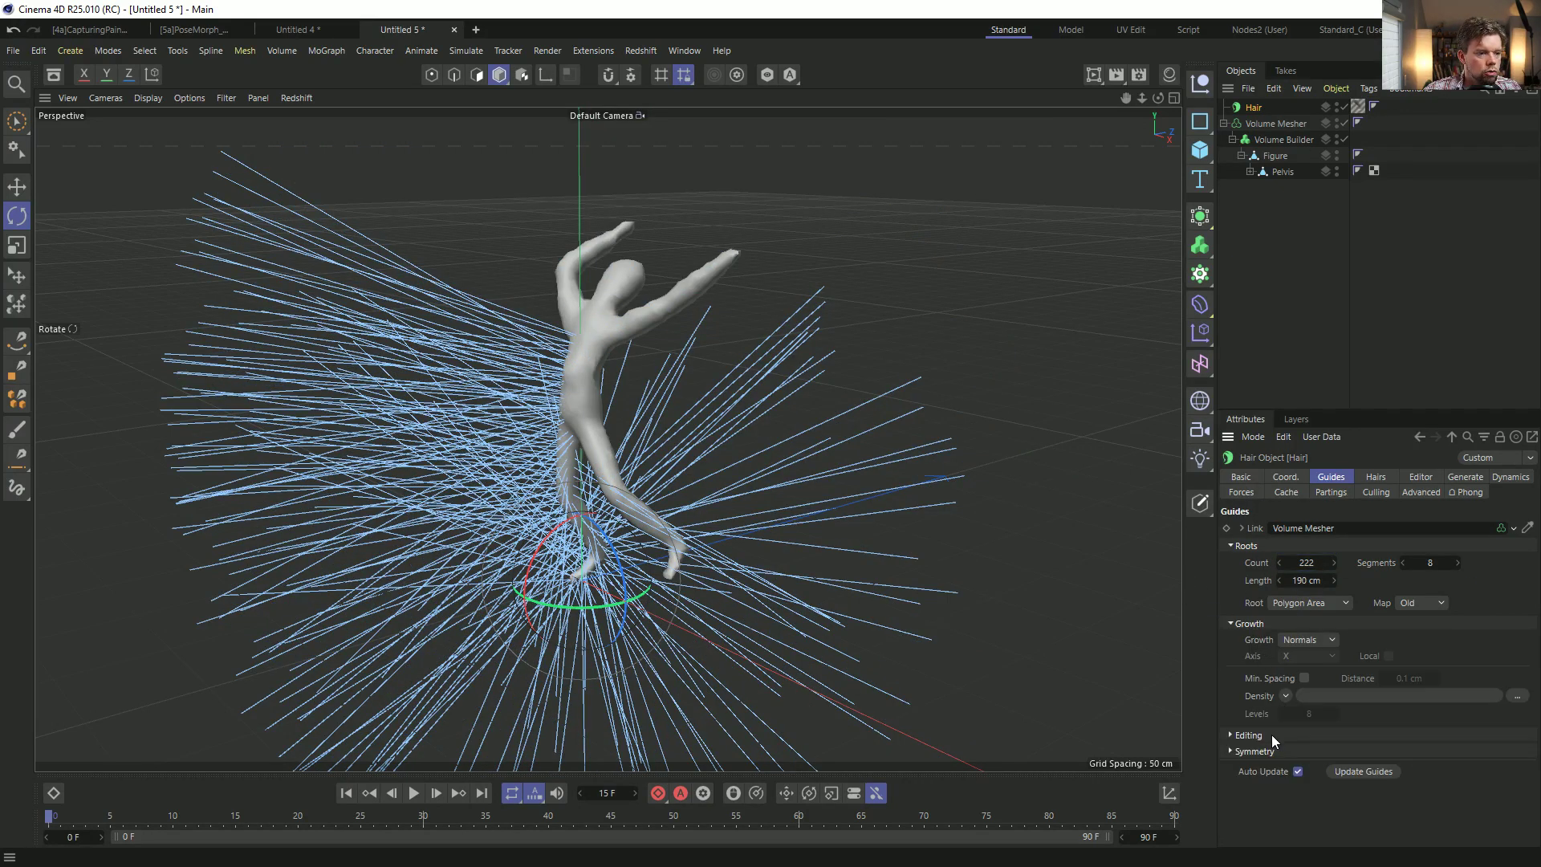
pyautogui.click(1248, 736)
pyautogui.click(1306, 795)
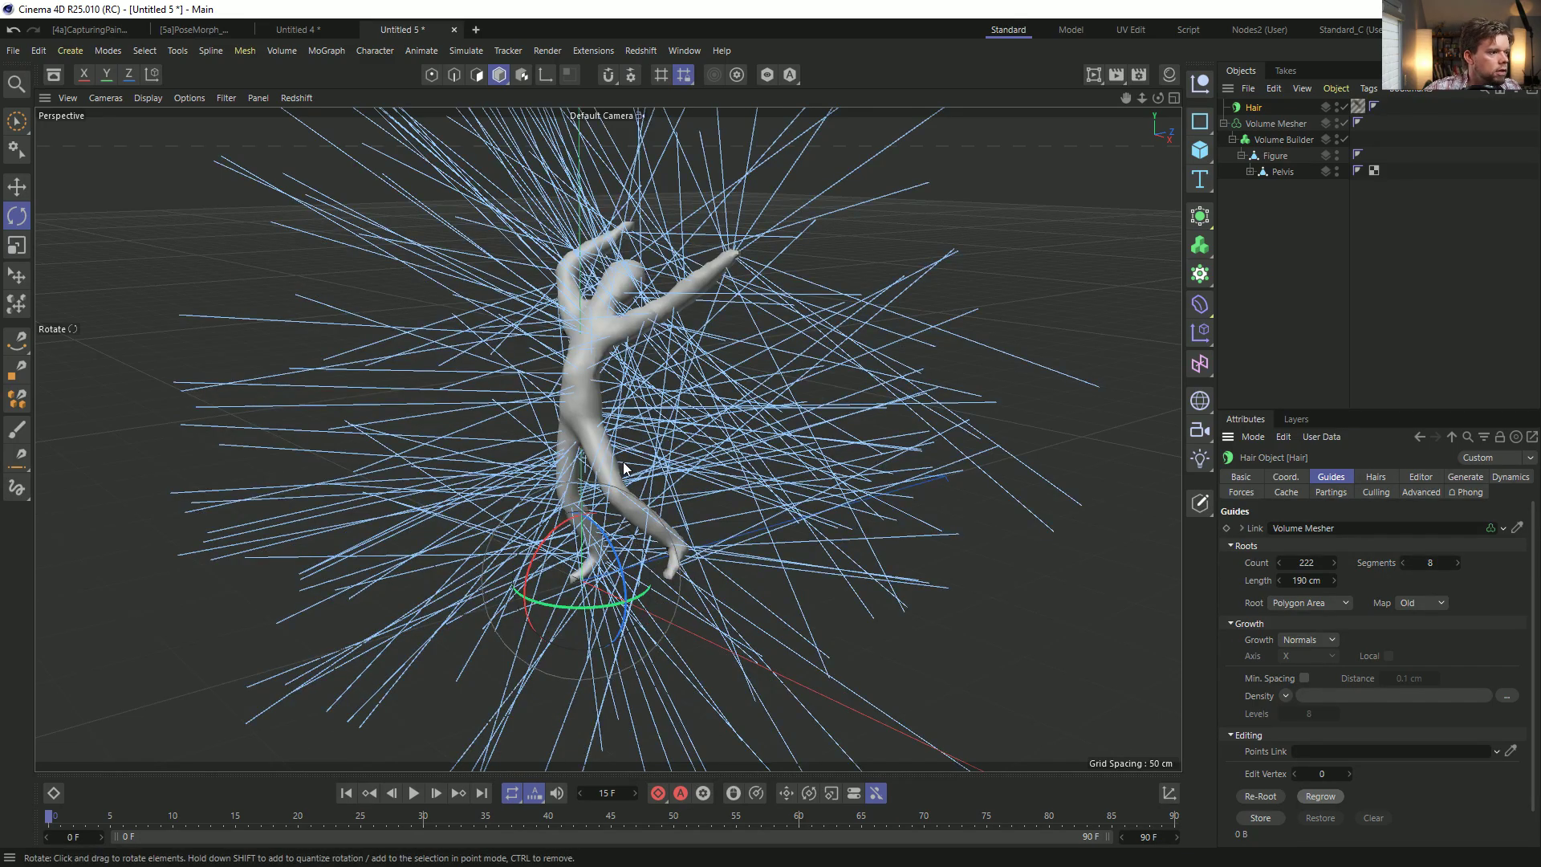
pyautogui.keyDown('alt'); pyautogui.moveTo(620, 360); pyautogui.dragTo(686, 386); pyautogui.keyUp('alt')
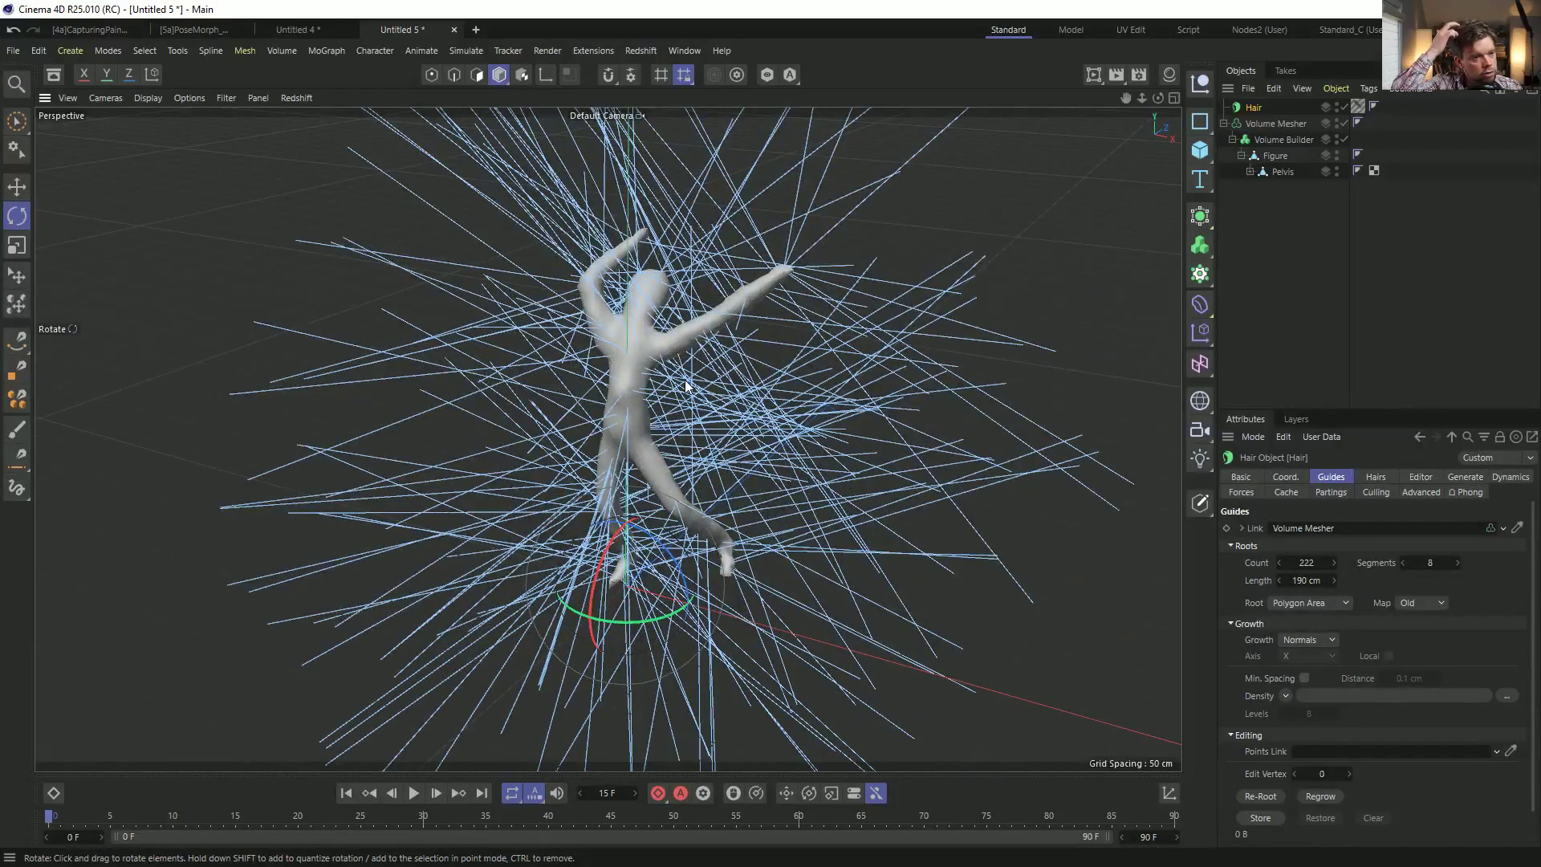
pyautogui.keyDown('alt'); pyautogui.moveTo(772, 521); pyautogui.dragTo(499, 387); pyautogui.keyUp('alt')
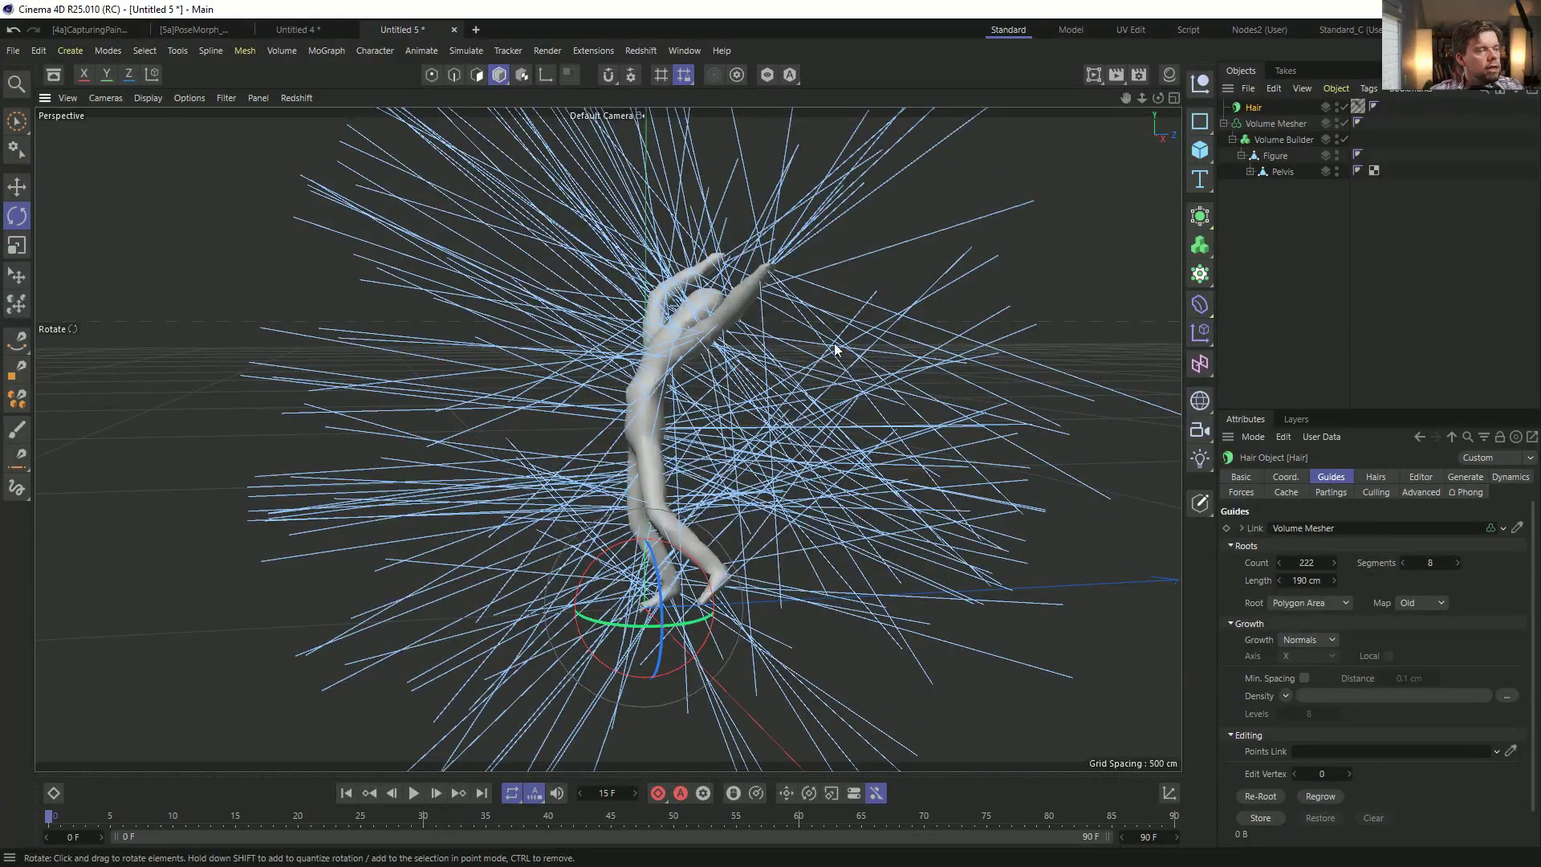
pyautogui.keyDown('alt'); pyautogui.moveTo(870, 232); pyautogui.dragTo(642, 440); pyautogui.keyUp('alt')
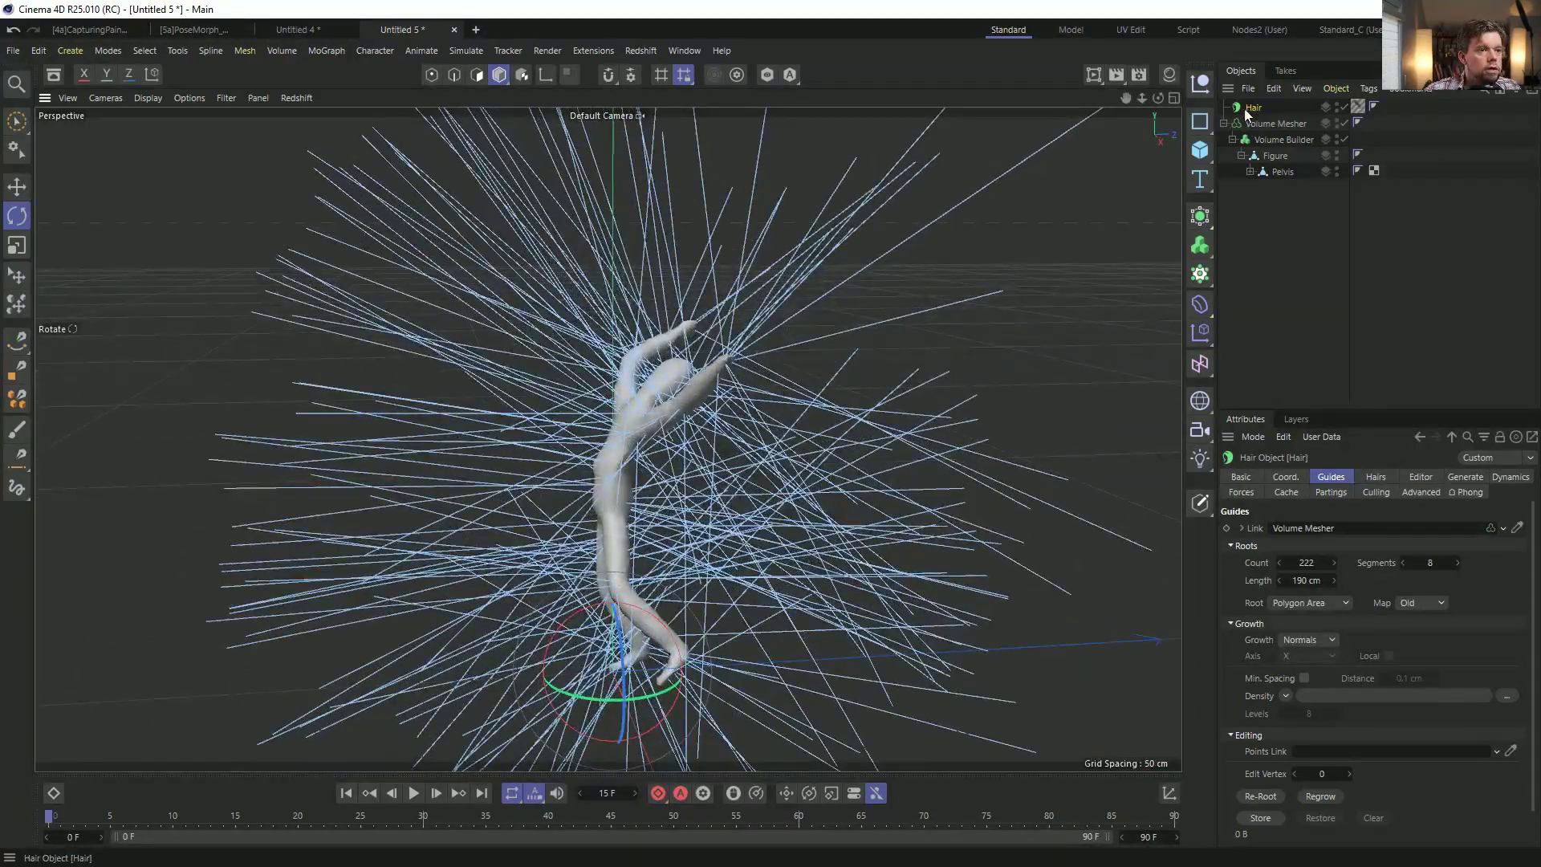
# Collapse the Volume Mesher hierarchy and move the Hair object below it.
pyautogui.click(1224, 124)
pyautogui.moveTo(1252, 107); pyautogui.dragTo(1250, 184)
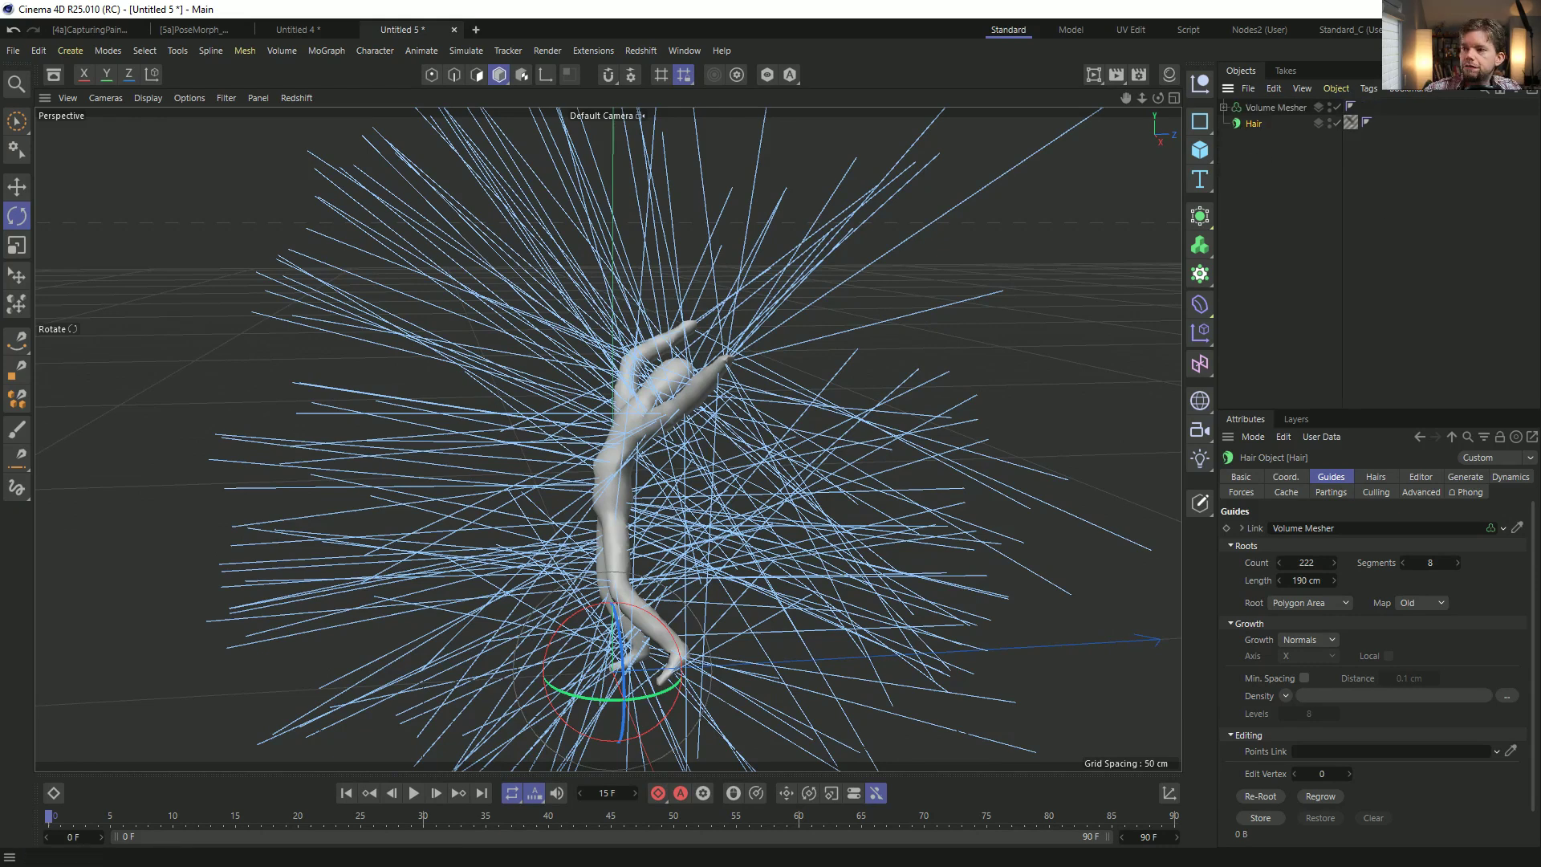
pyautogui.scroll(-2, 706, 366)
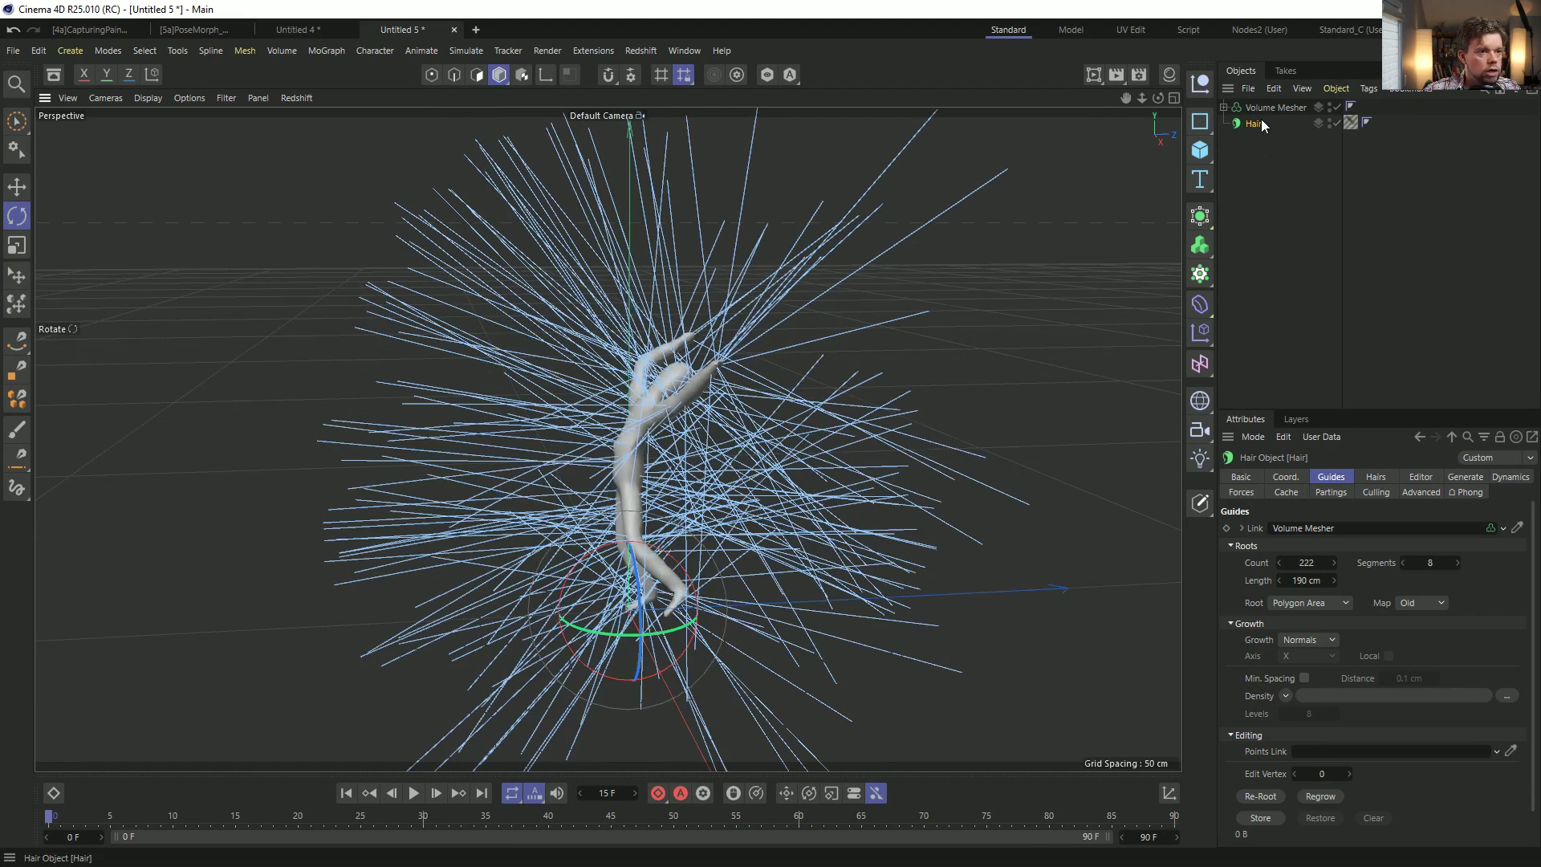
# Set the root mode of the hairs to As Guides.
pyautogui.click(1376, 477)
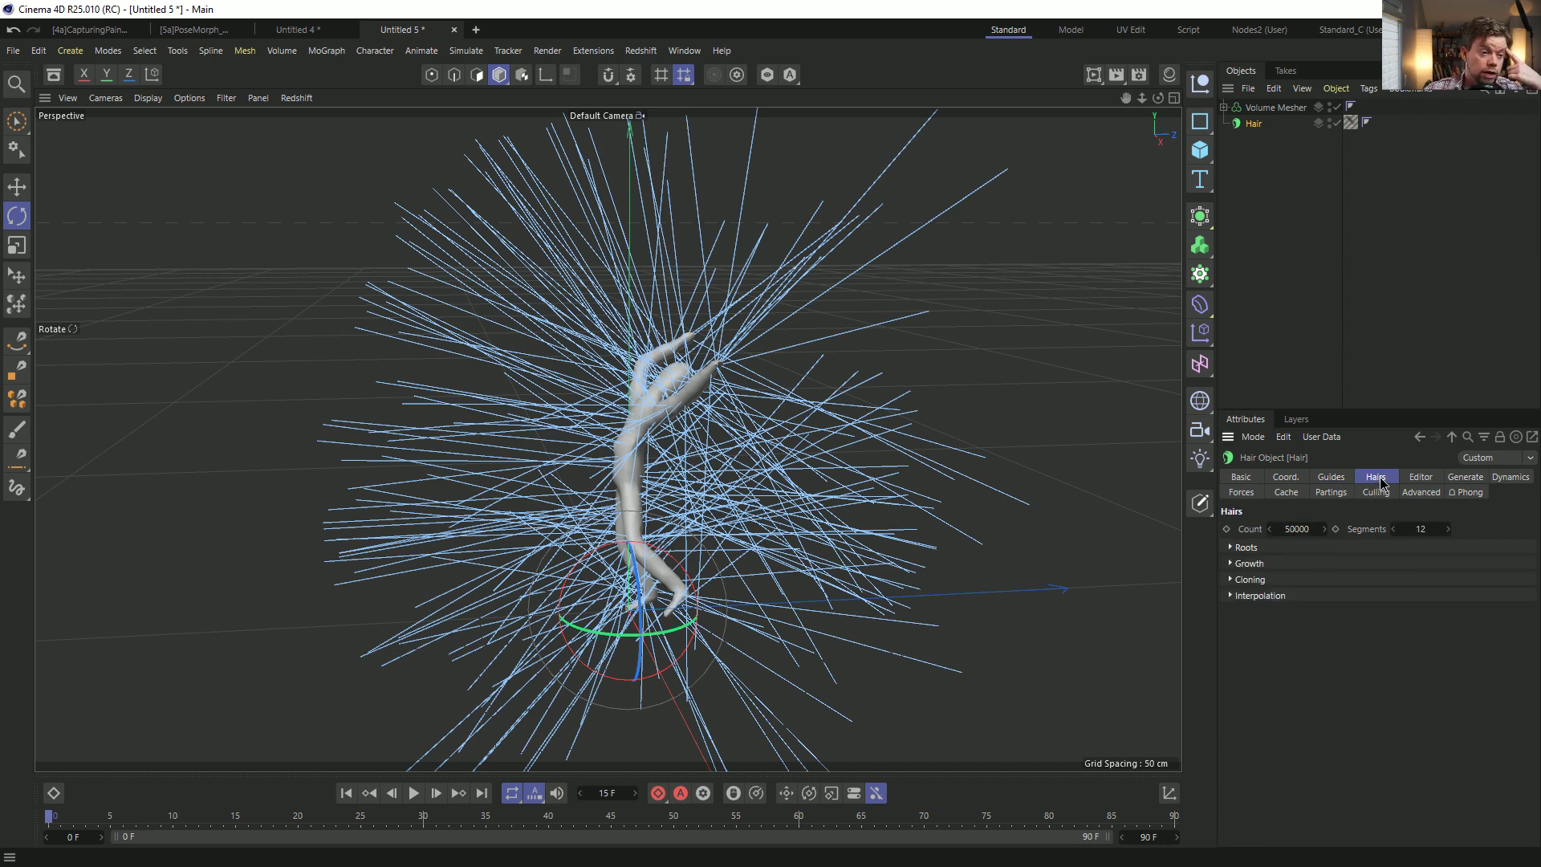
pyautogui.click(1275, 546)
pyautogui.click(1316, 563)
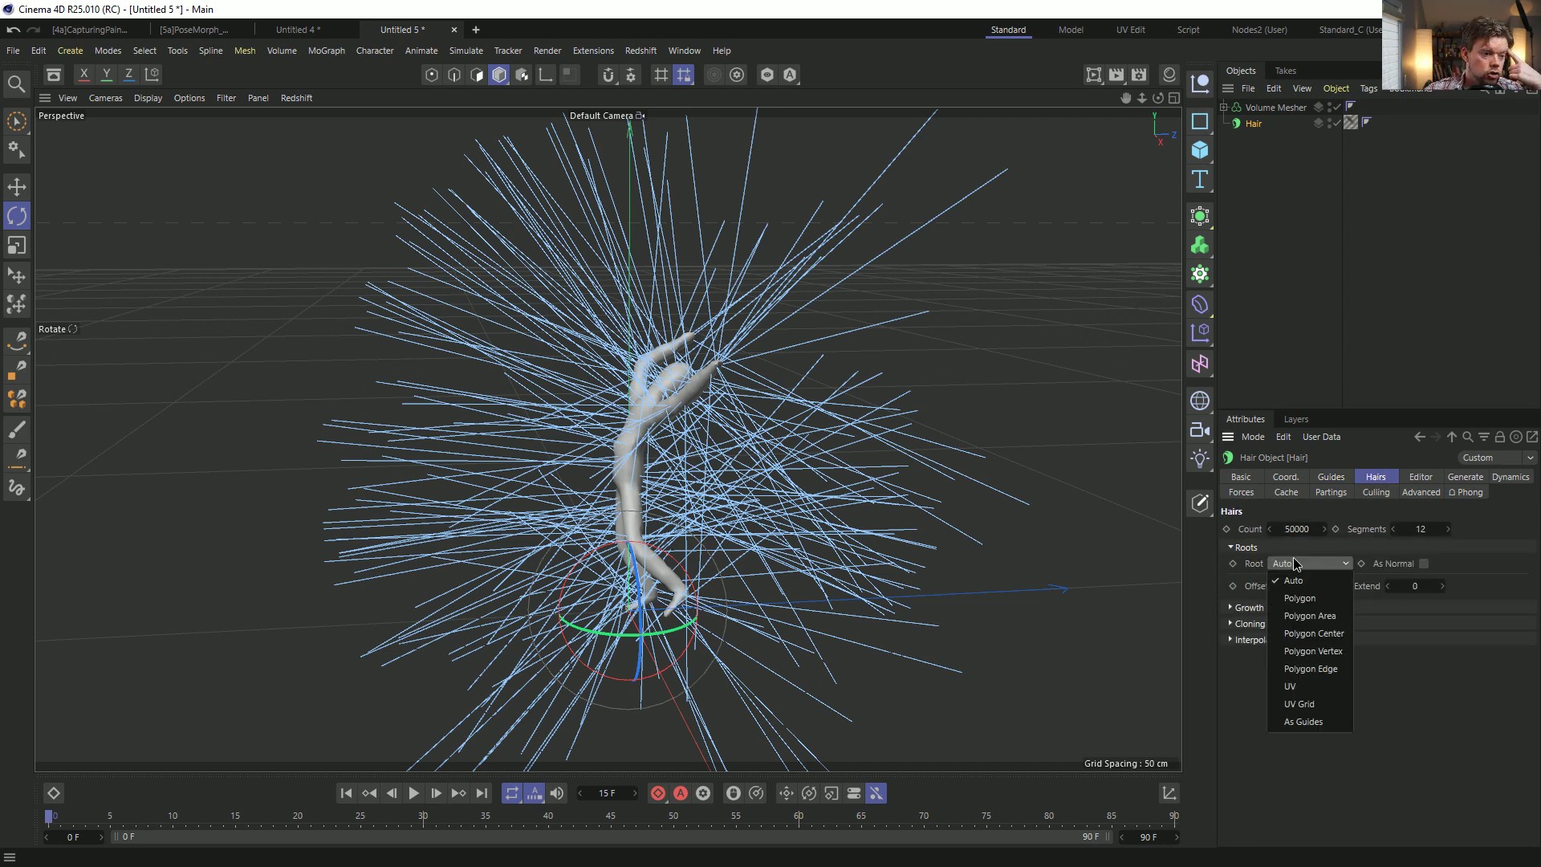
pyautogui.click(1338, 721)
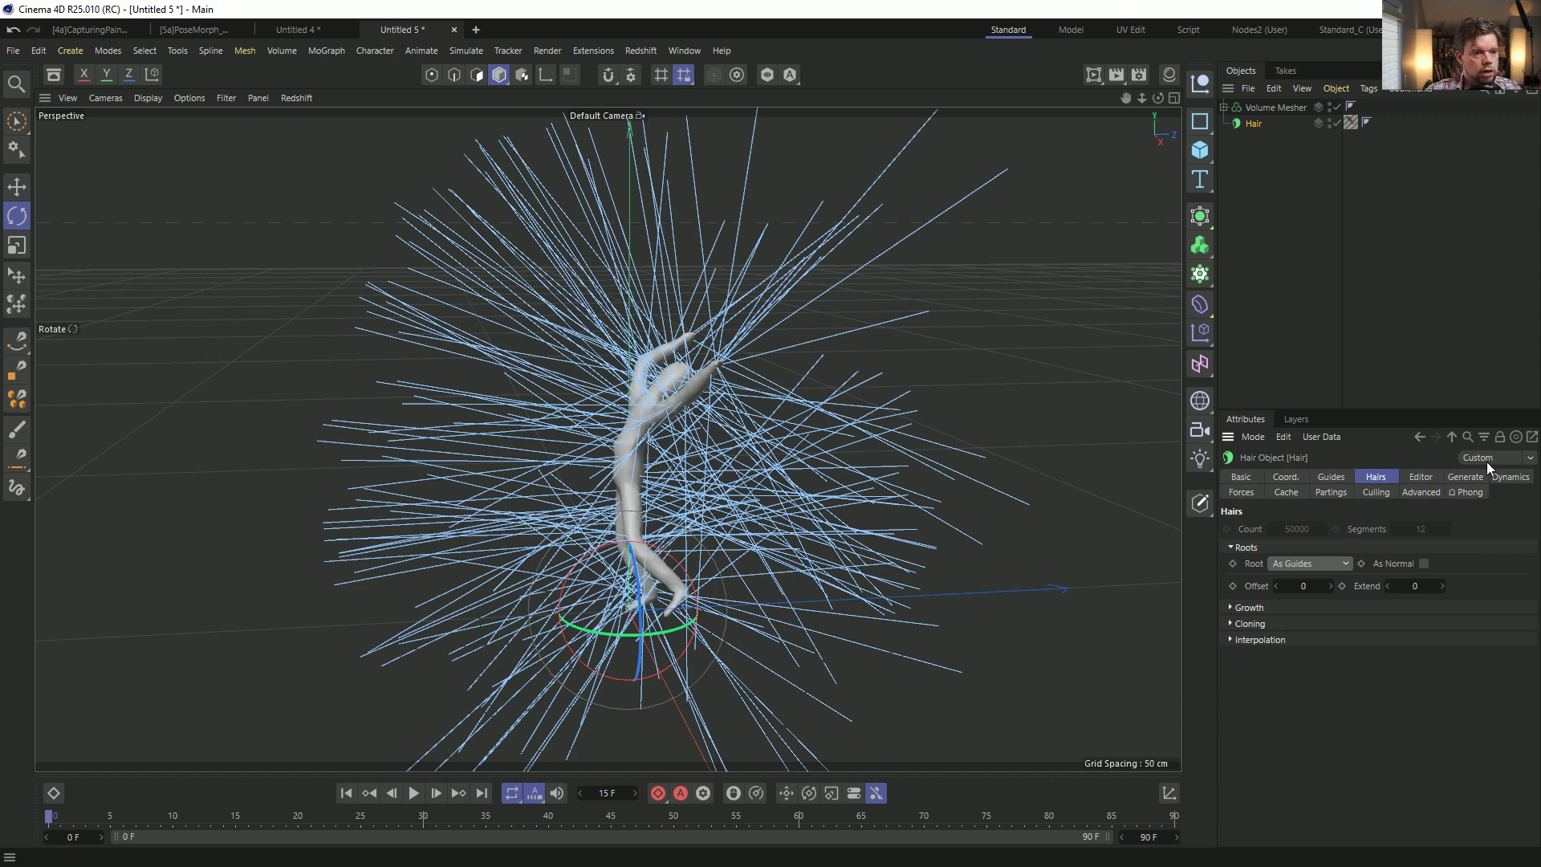
# Set the Hair object to generate Spline geometry with Render Hairs turned off.
pyautogui.click(1461, 477)
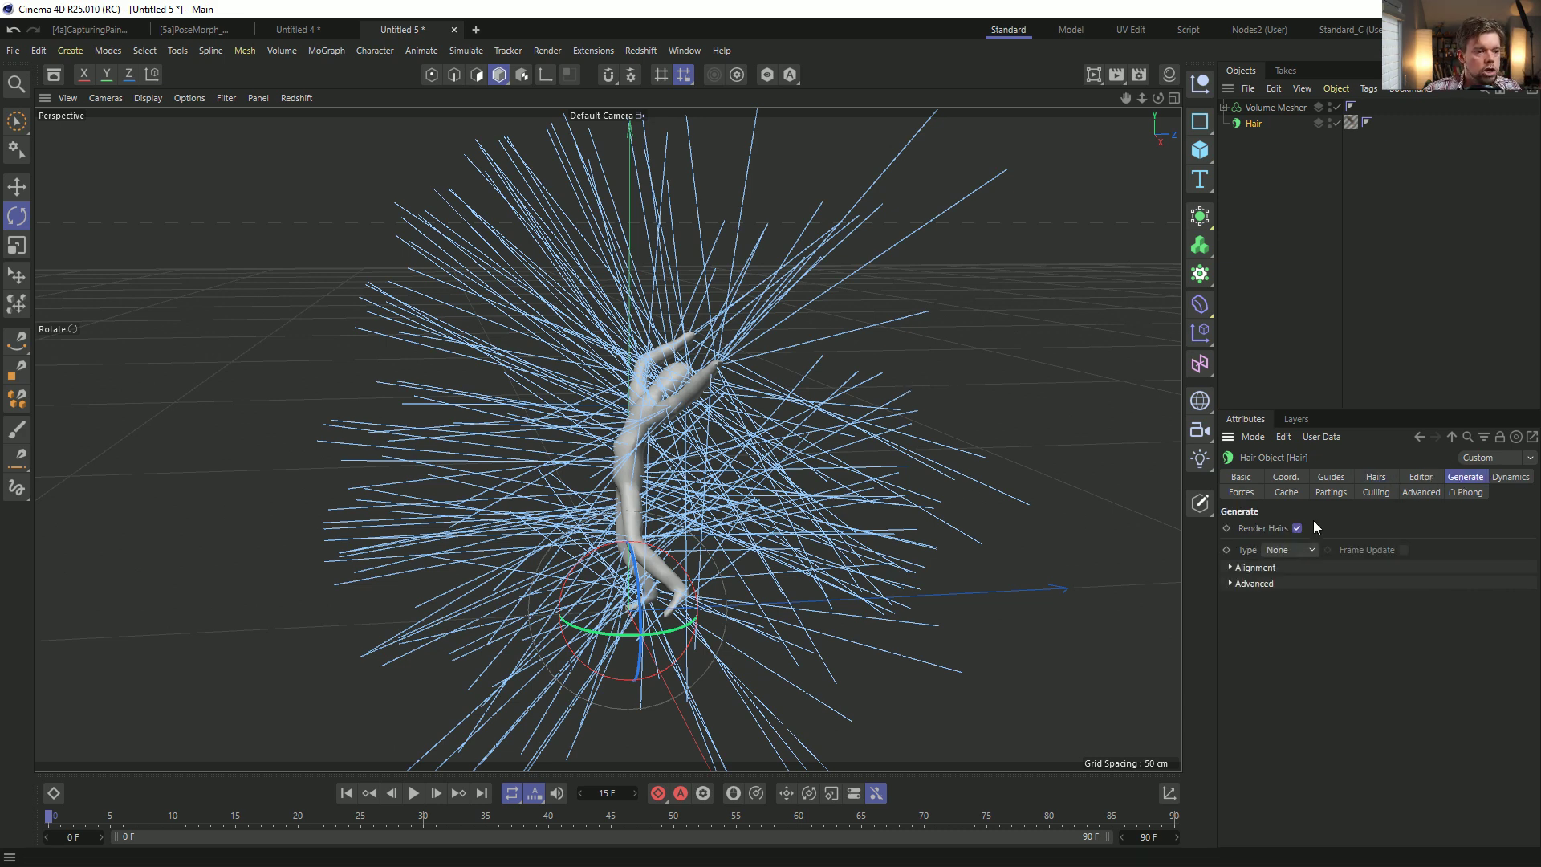
pyautogui.click(1291, 550)
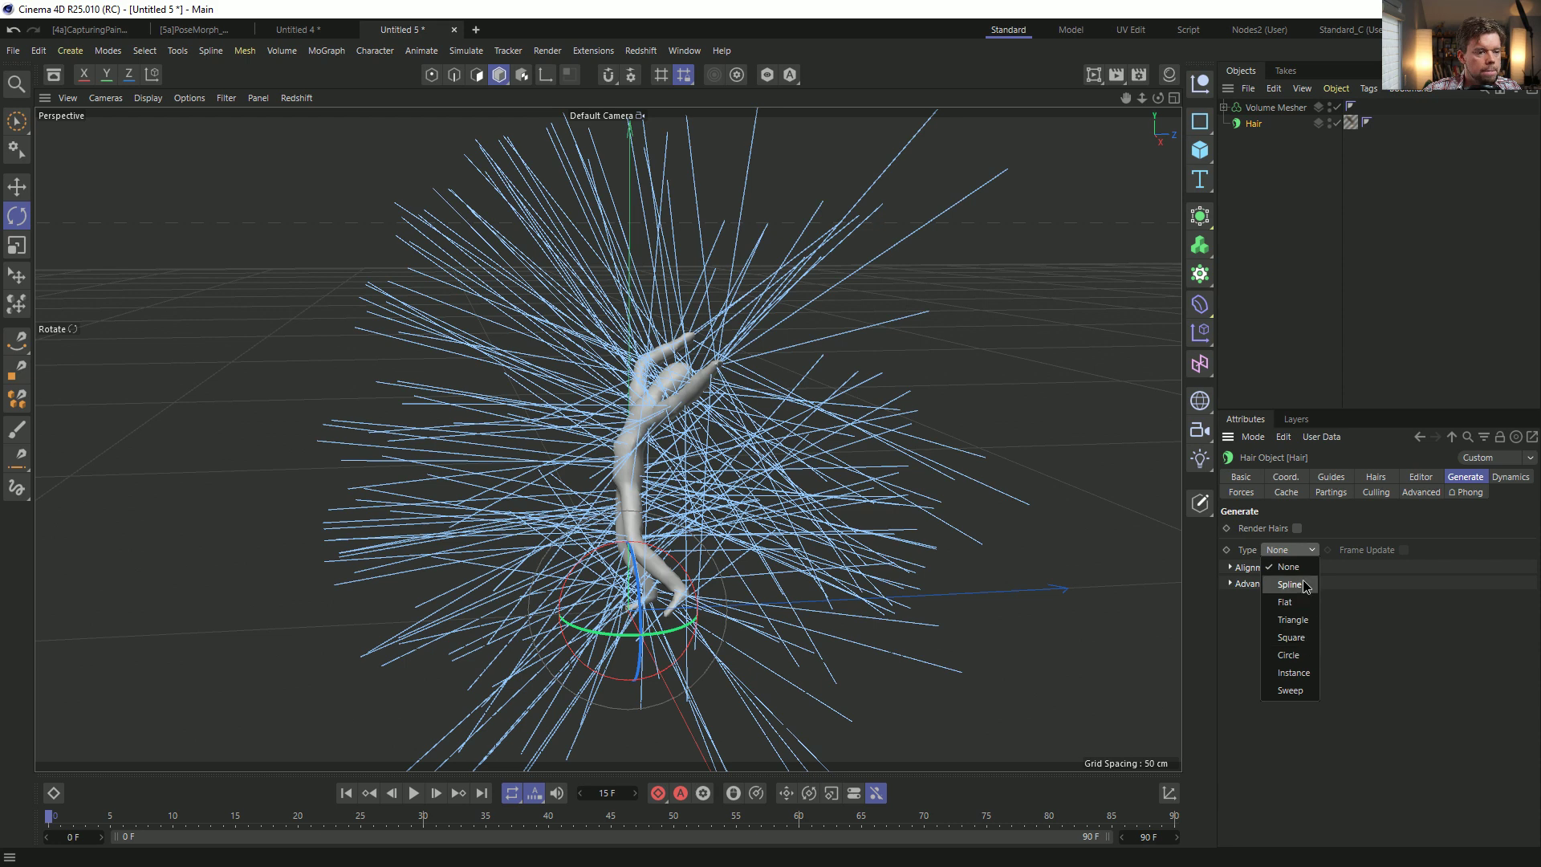
pyautogui.click(1284, 580)
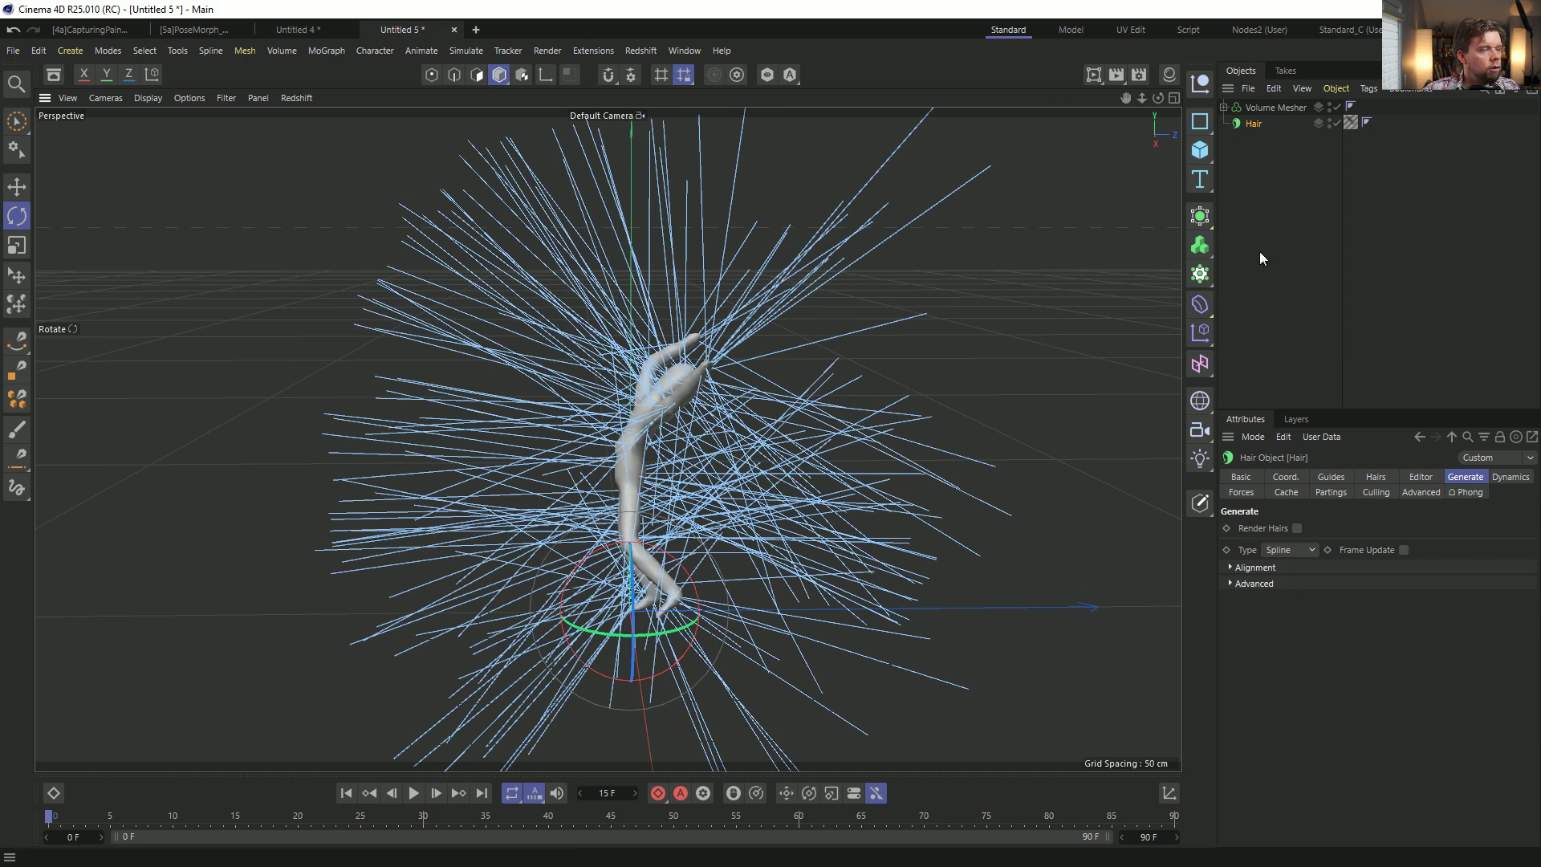
pyautogui.click(769, 392)
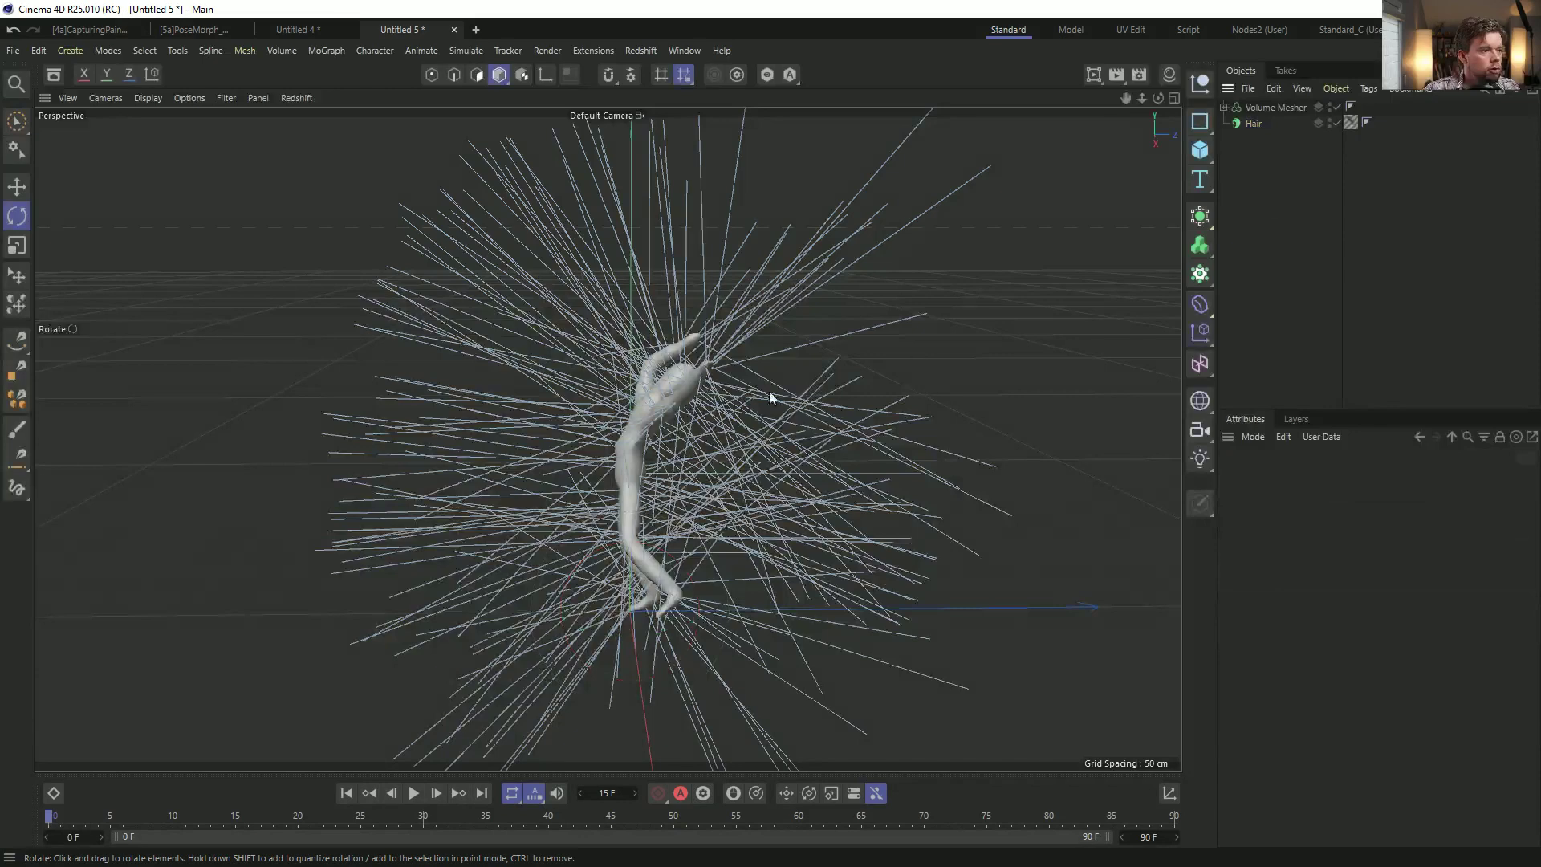
pyautogui.click(1248, 124)
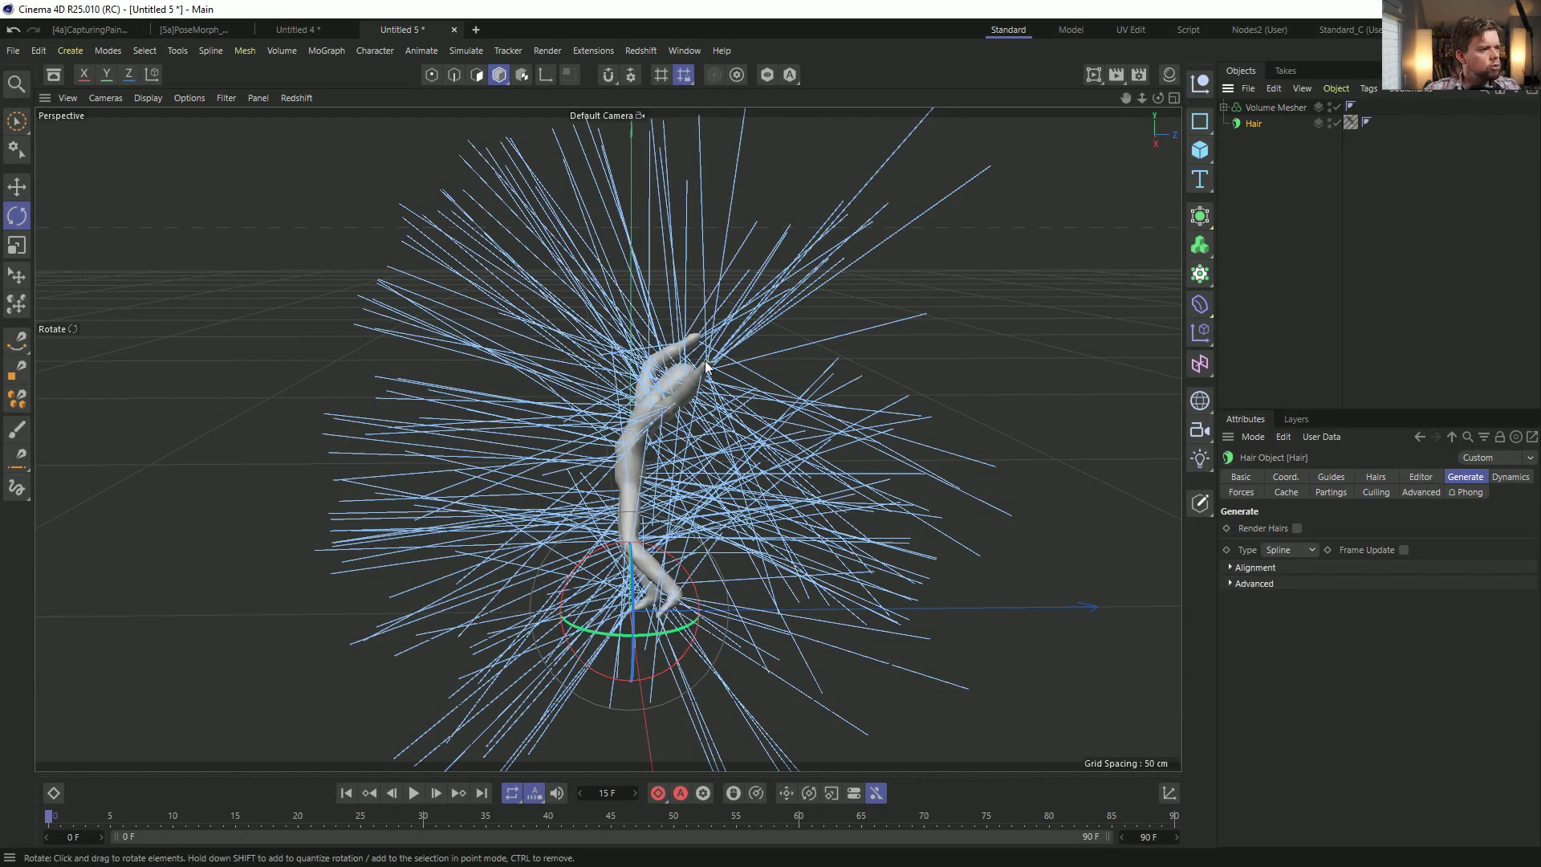
# Add a Random effector and make it a child of the Hair object.
pyautogui.keyDown('alt'); pyautogui.moveTo(771, 401); pyautogui.dragTo(711, 403, button='middle'); pyautogui.keyUp('alt')
pyautogui.moveTo(711, 403)
pyautogui.keyDown('alt'); pyautogui.mouseDown()
pyautogui.moveTo(726, 411)
pyautogui.moveTo(715, 408)
pyautogui.mouseUp(); pyautogui.keyUp('alt')
pyautogui.click(1199, 332)
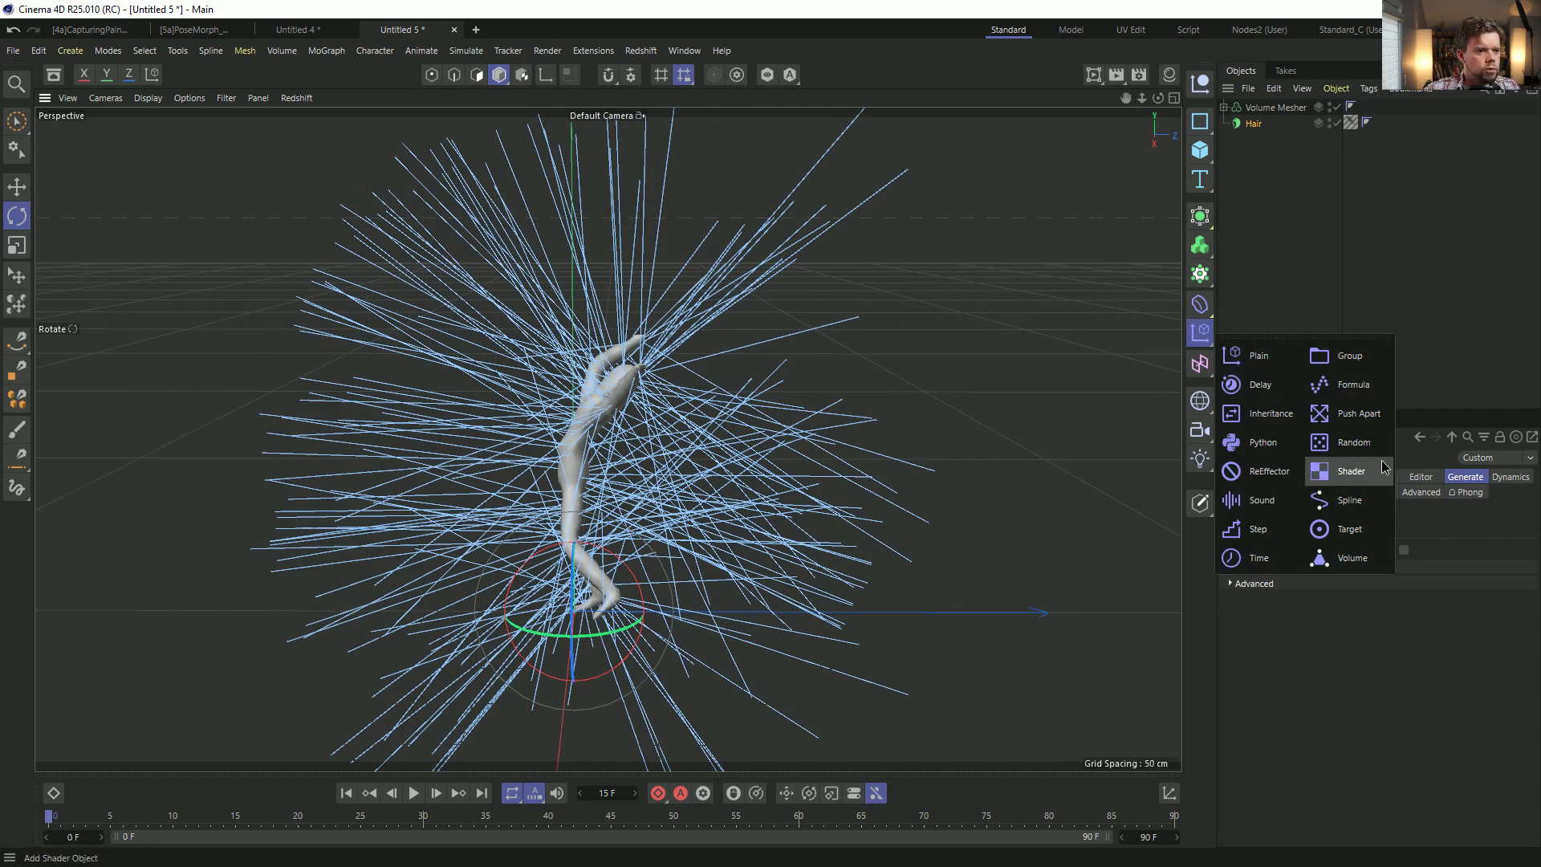
pyautogui.click(1348, 442)
pyautogui.moveTo(1251, 112); pyautogui.dragTo(1256, 145)
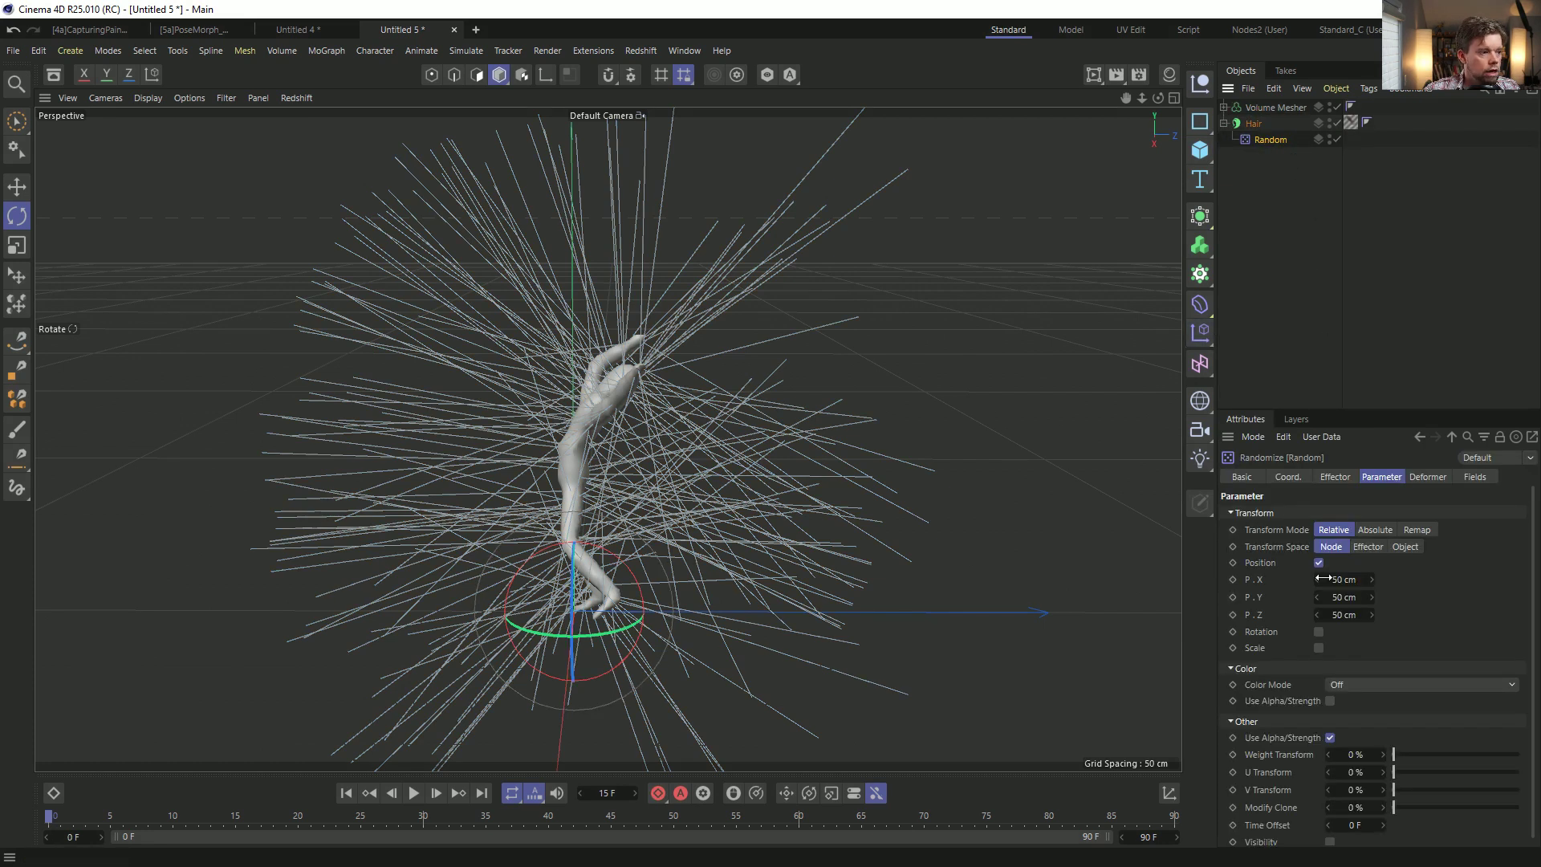
# Set the Random effector's deformation mode to Point so it displaces the hair spline points.
pyautogui.moveTo(1364, 410); pyautogui.dragTo(1362, 306)
pyautogui.click(1430, 371)
pyautogui.click(1387, 408)
pyautogui.moveTo(682, 480); pyautogui.dragTo(747, 501)
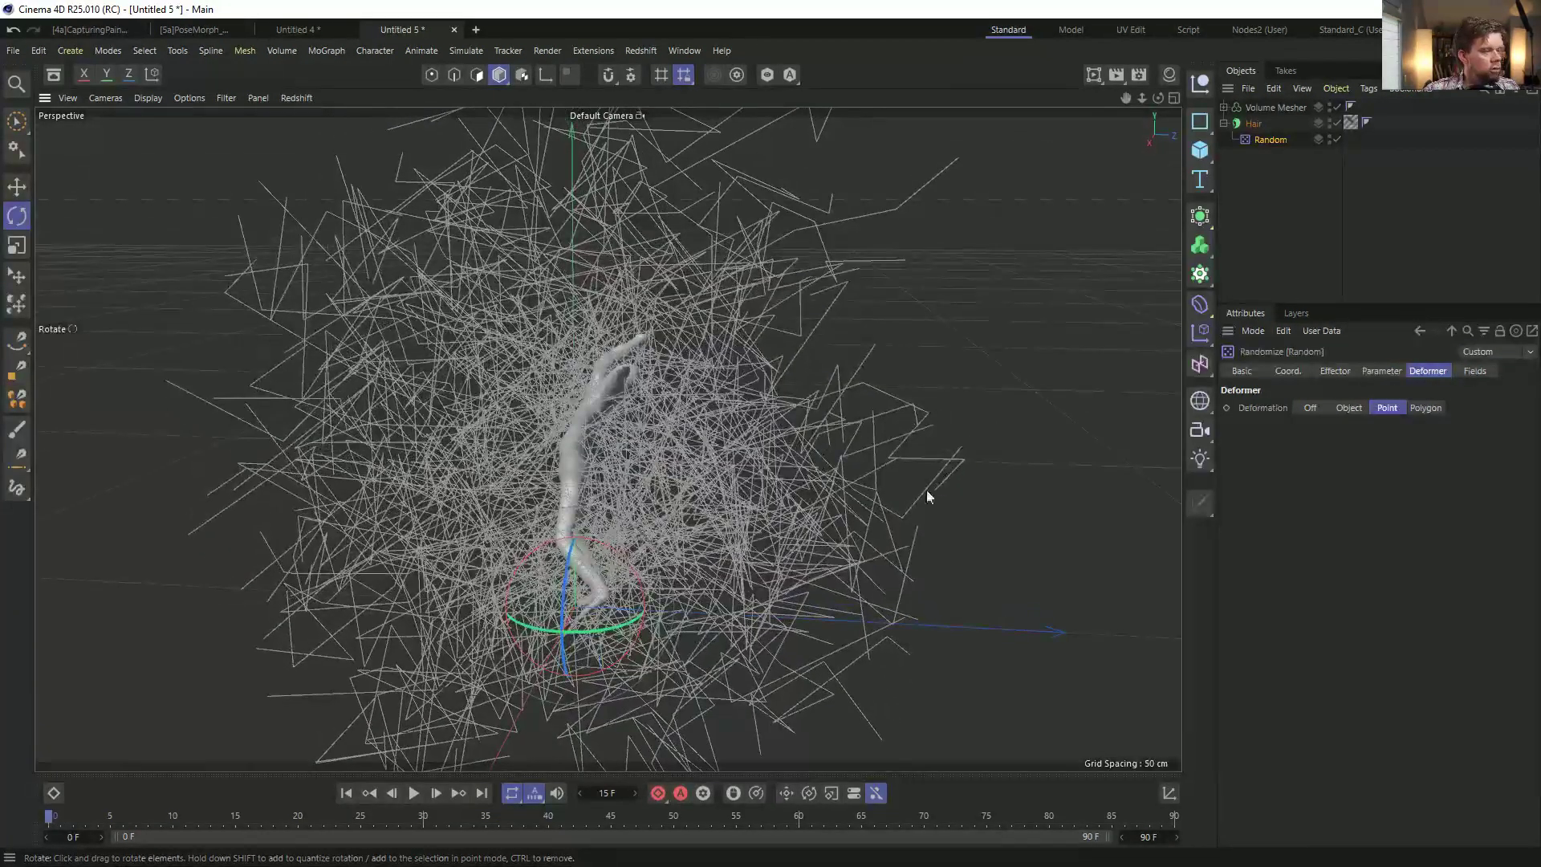
# Add the Hair object as a spline field in the Random effector's Fields list and display its layer settings.
pyautogui.click(1365, 375)
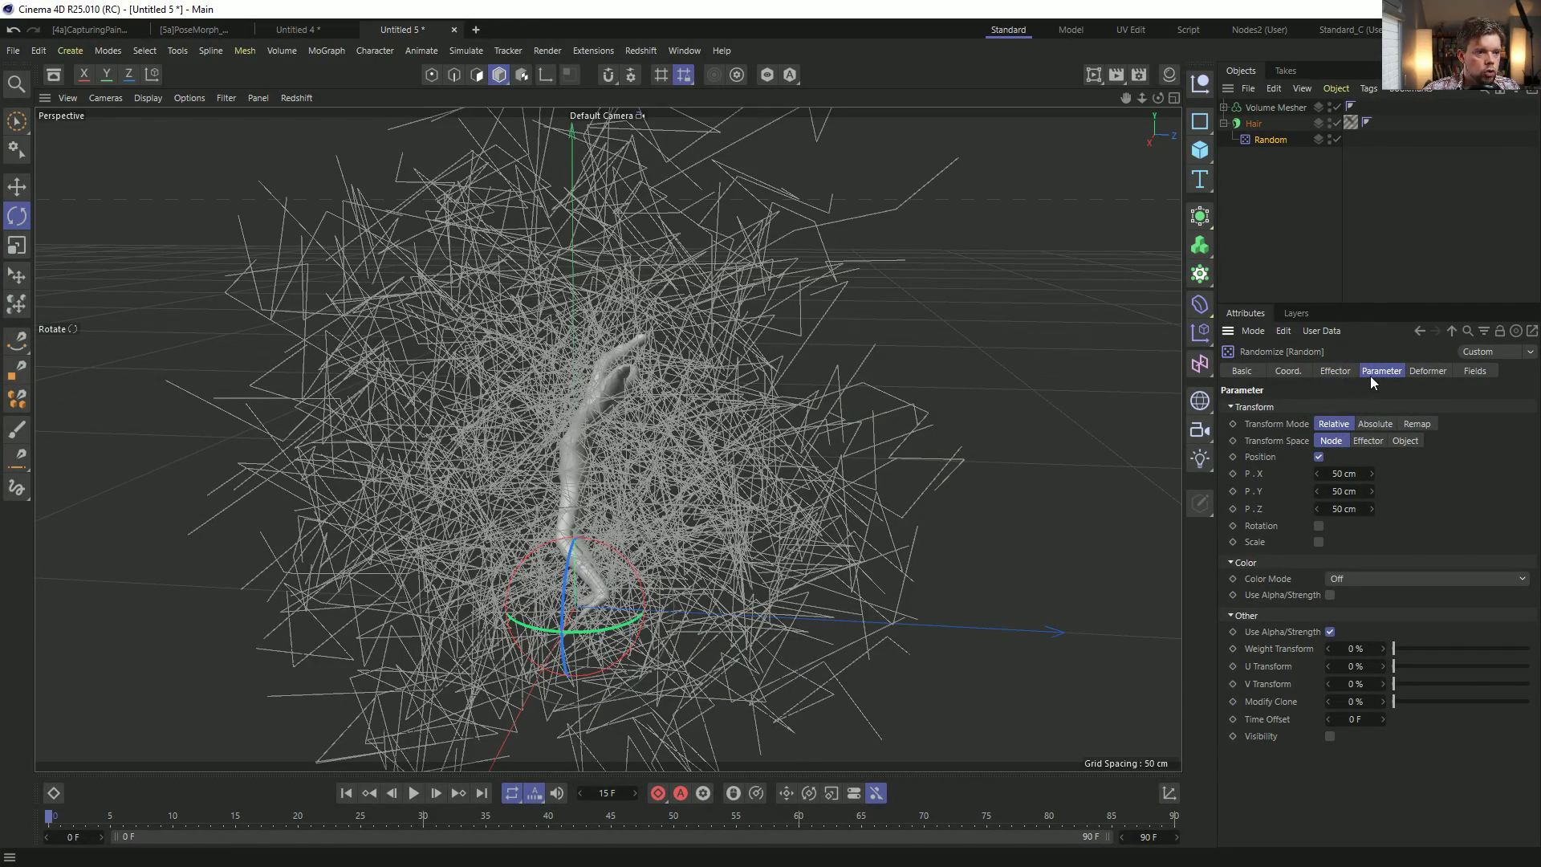
pyautogui.click(1469, 372)
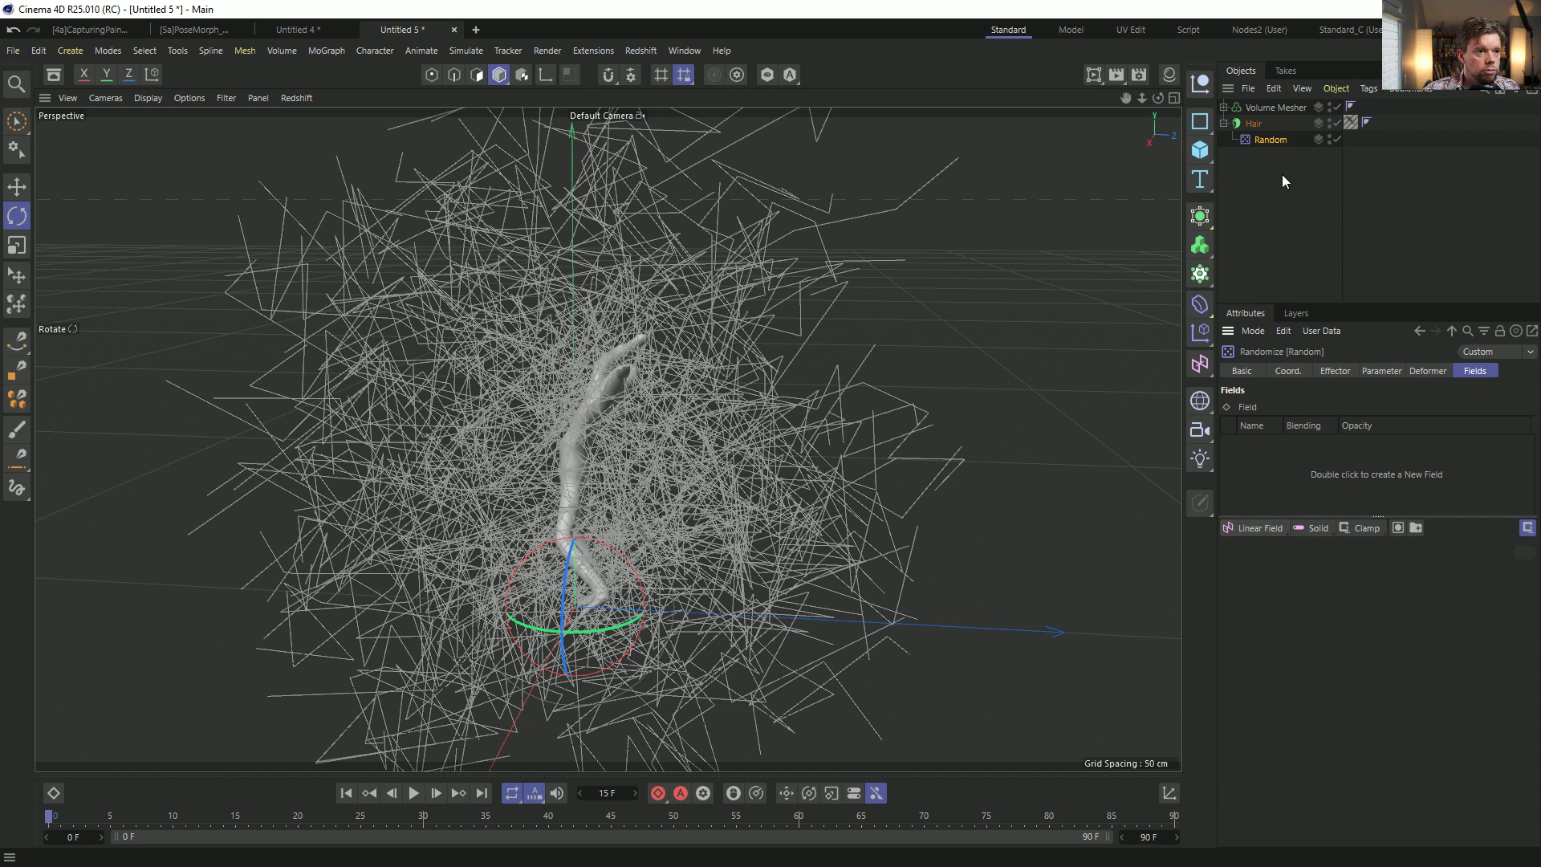
pyautogui.moveTo(1320, 263); pyautogui.dragTo(1256, 459)
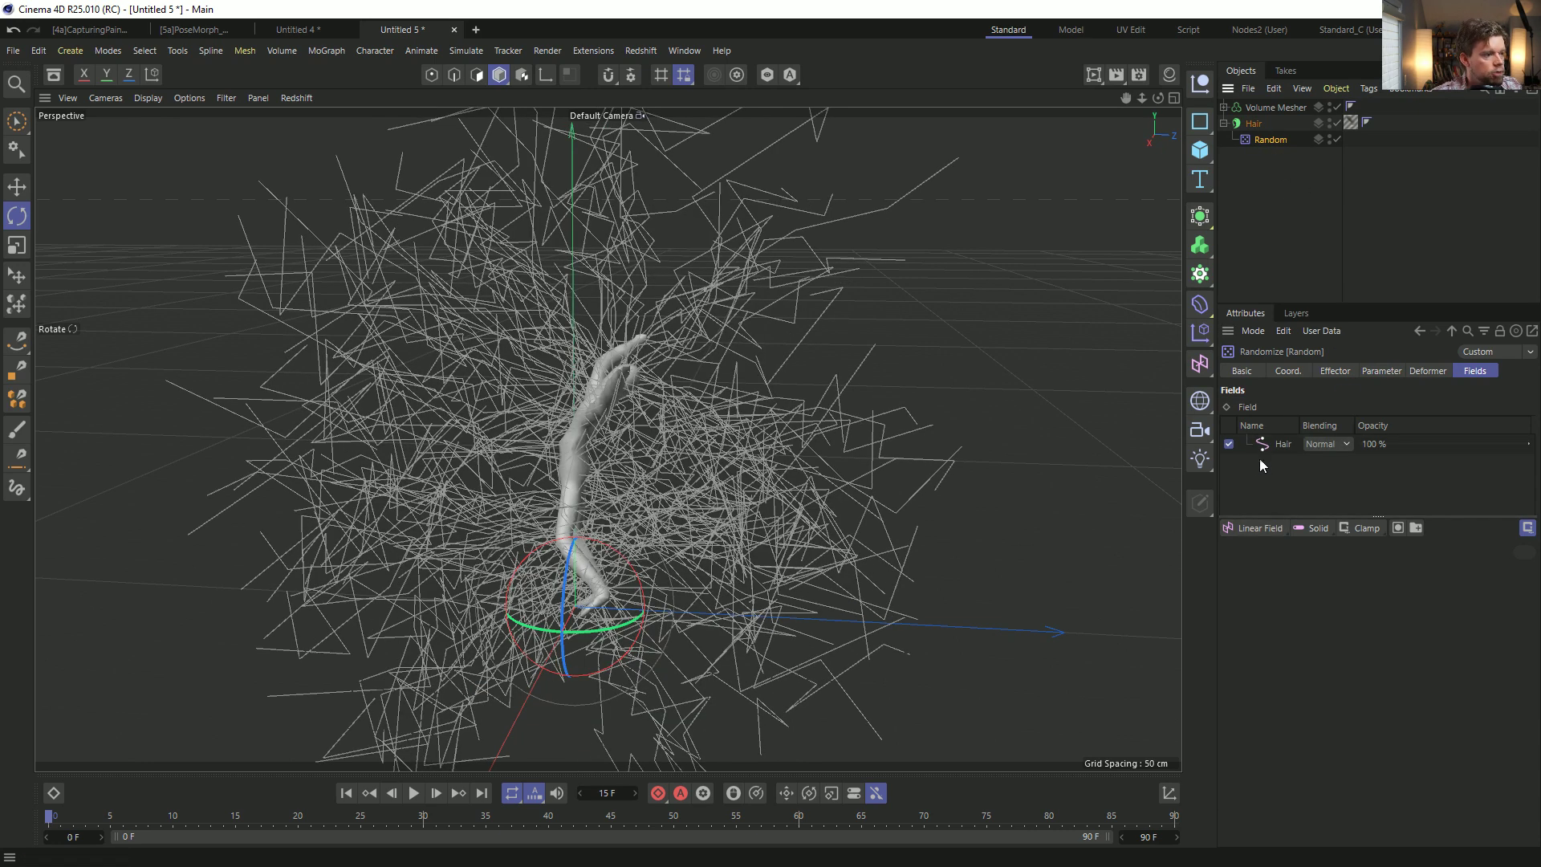
pyautogui.click(1288, 444)
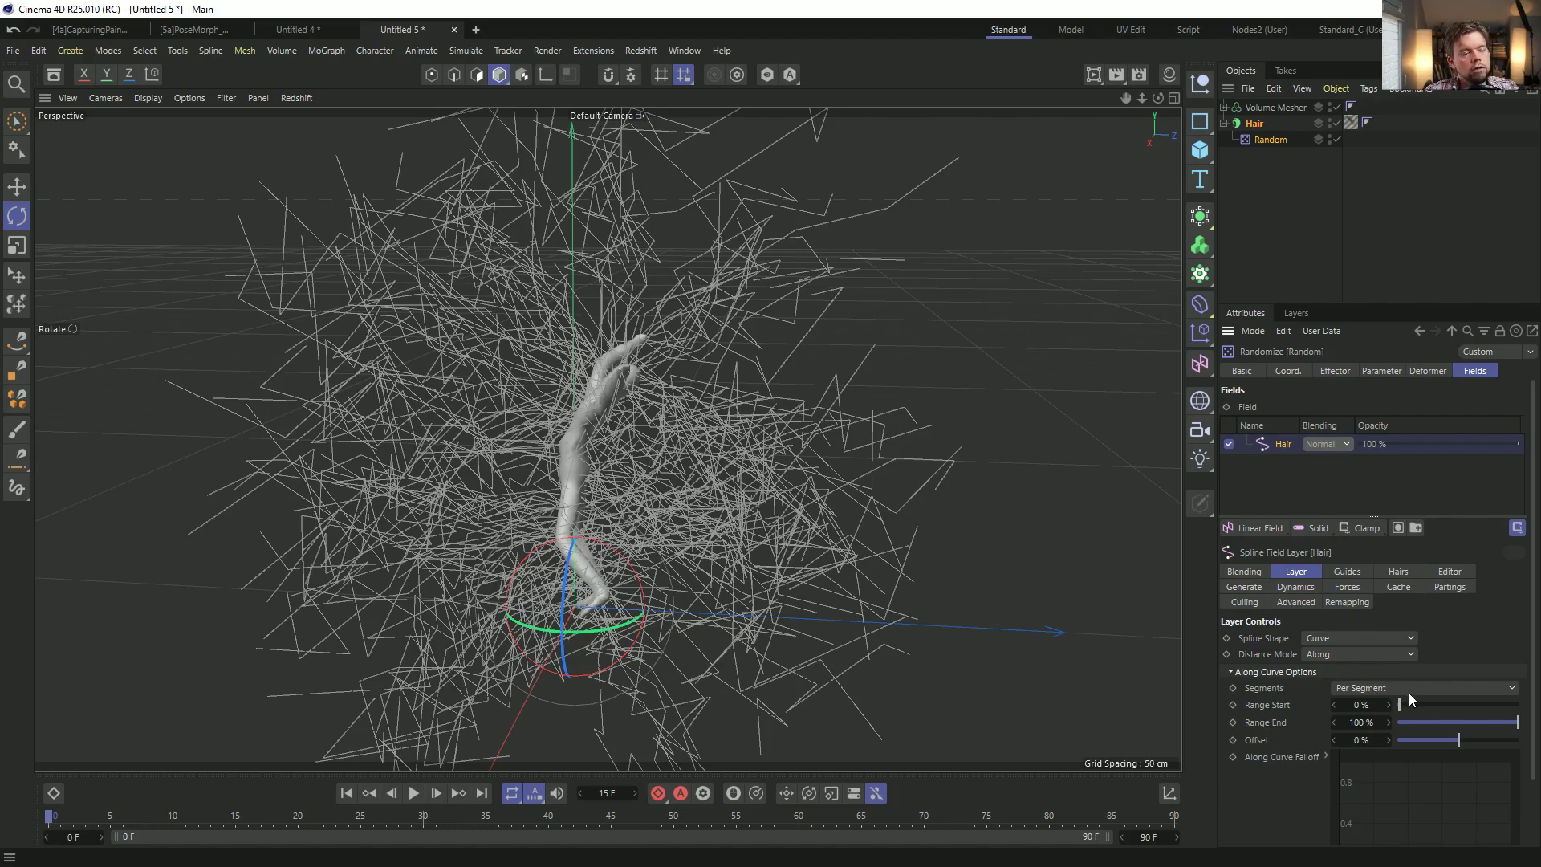
pyautogui.keyDown('alt'); pyautogui.moveTo(643, 459); pyautogui.dragTo(691, 379); pyautogui.keyUp('alt')
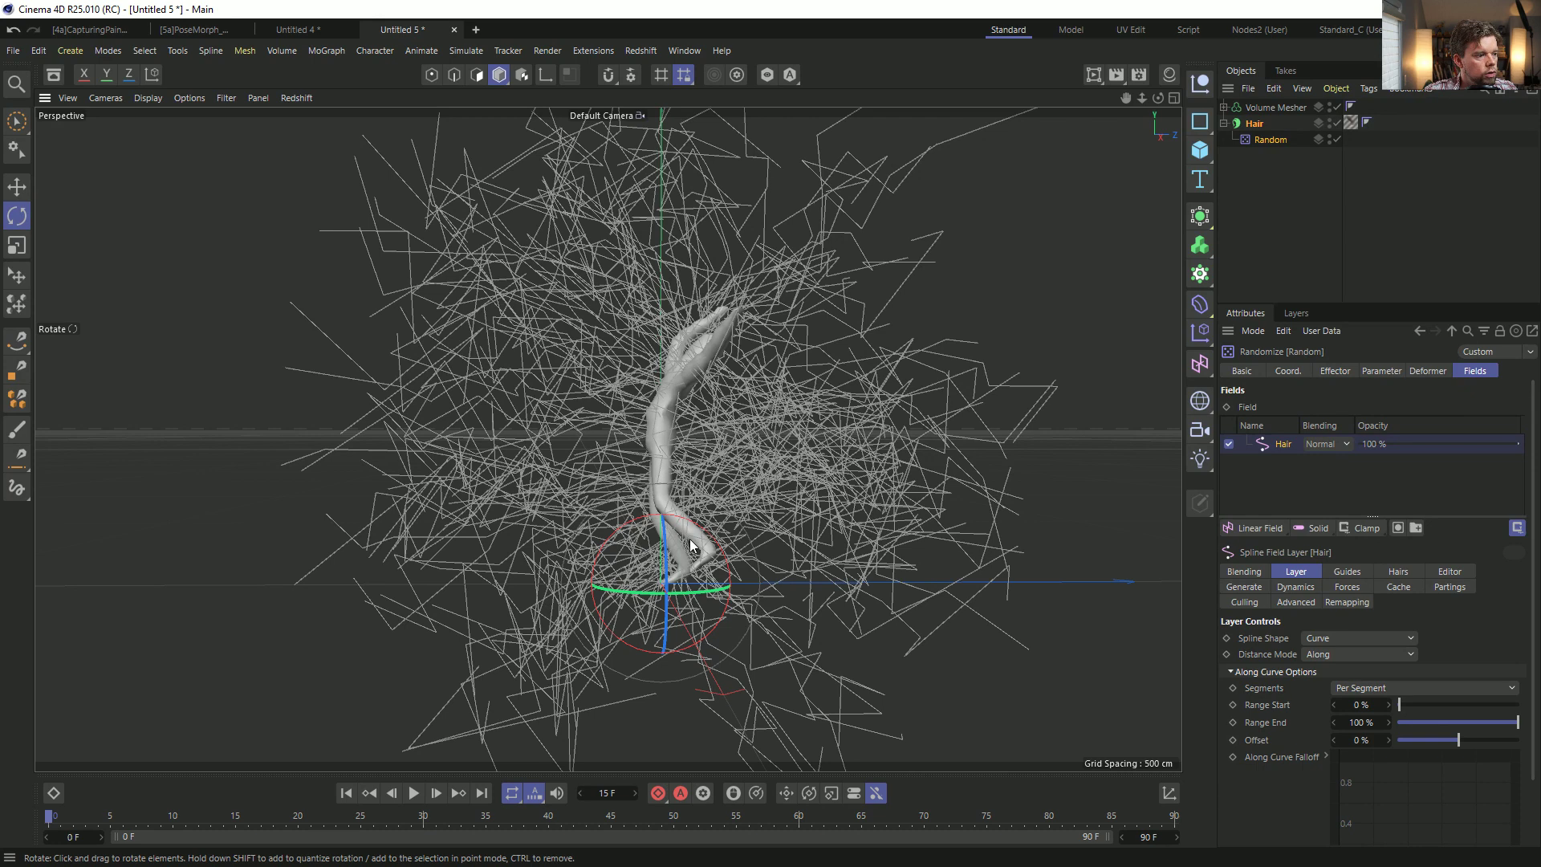
pyautogui.keyDown('alt'); pyautogui.moveTo(385, 246); pyautogui.dragTo(811, 434); pyautogui.keyUp('alt')
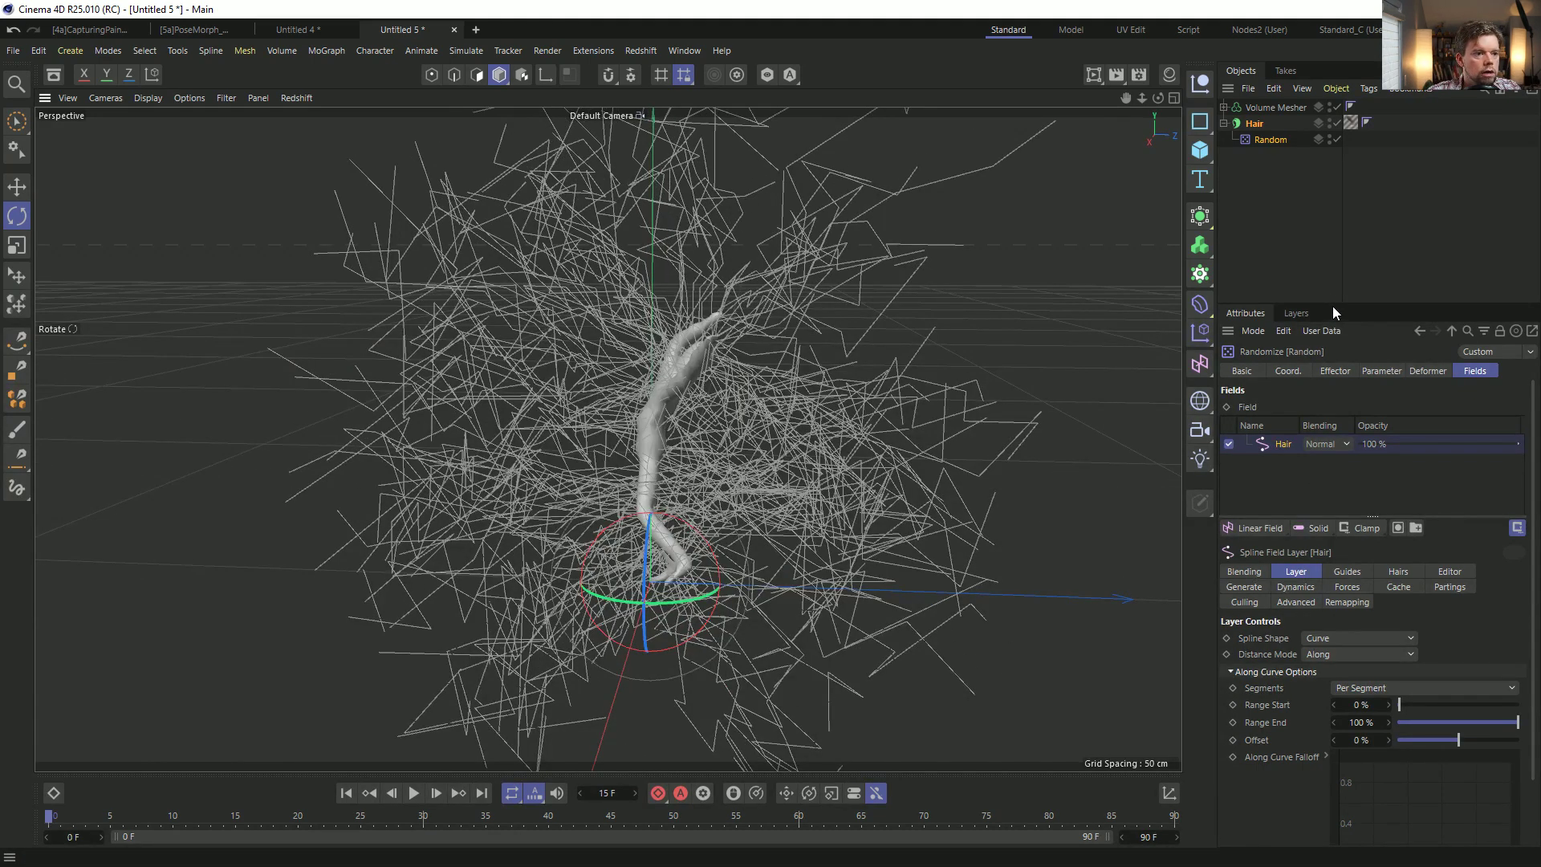
# Reshape the Hair field's Along Curve Falloff into a bell curve, zero at both ends and peaking in the middle.
pyautogui.moveTo(1333, 305); pyautogui.dragTo(1332, 169)
pyautogui.moveTo(1359, 647); pyautogui.dragTo(1338, 743)
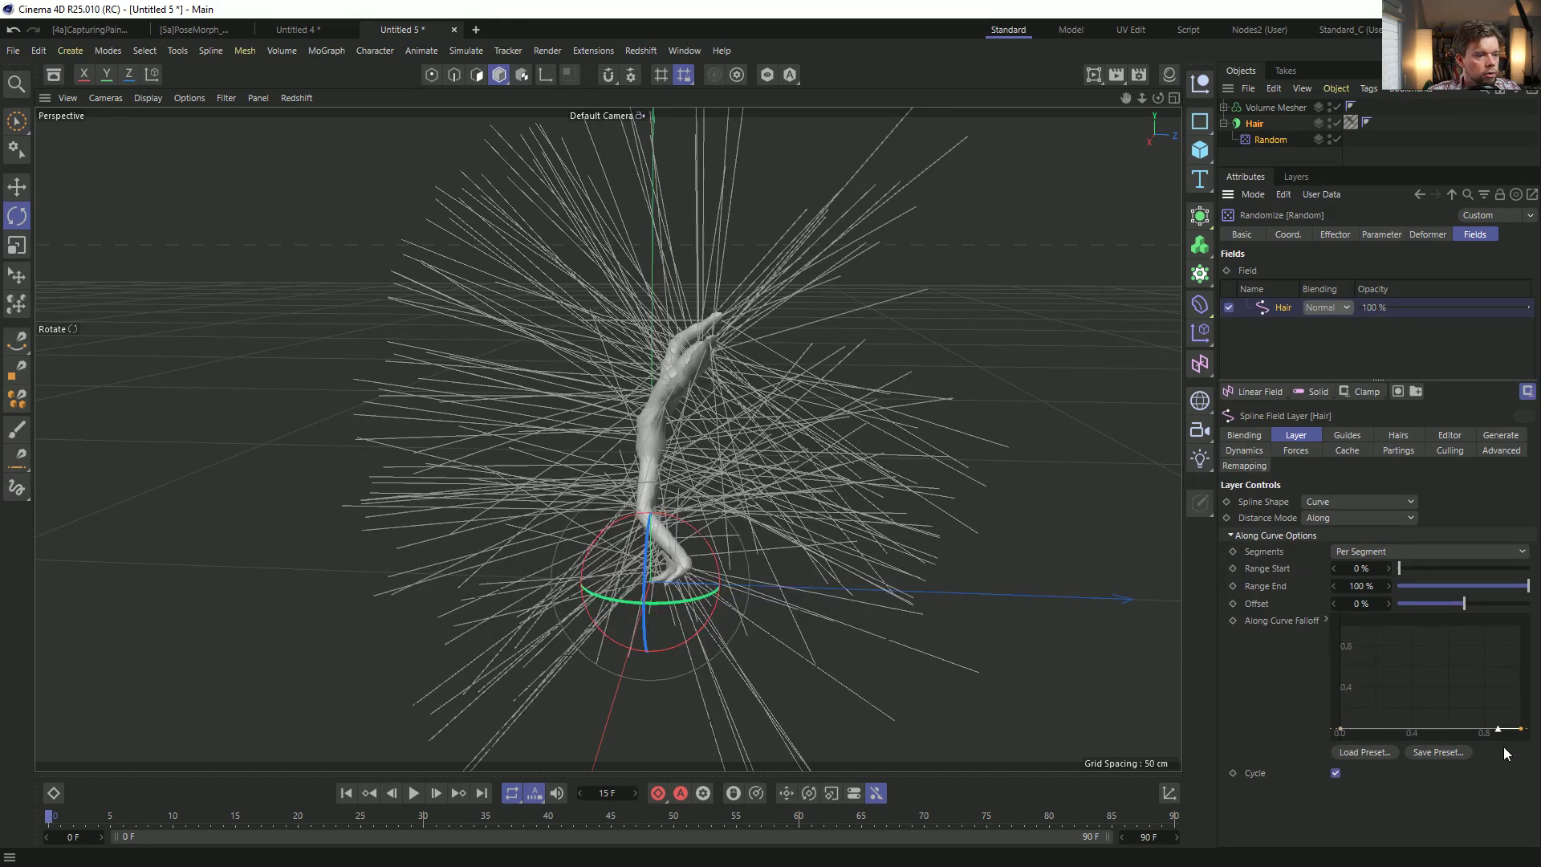
pyautogui.moveTo(1521, 730)
pyautogui.mouseDown()
pyautogui.moveTo(1522, 674)
pyautogui.moveTo(1520, 730)
pyautogui.mouseUp()
pyautogui.moveTo(1341, 729); pyautogui.dragTo(1430, 625)
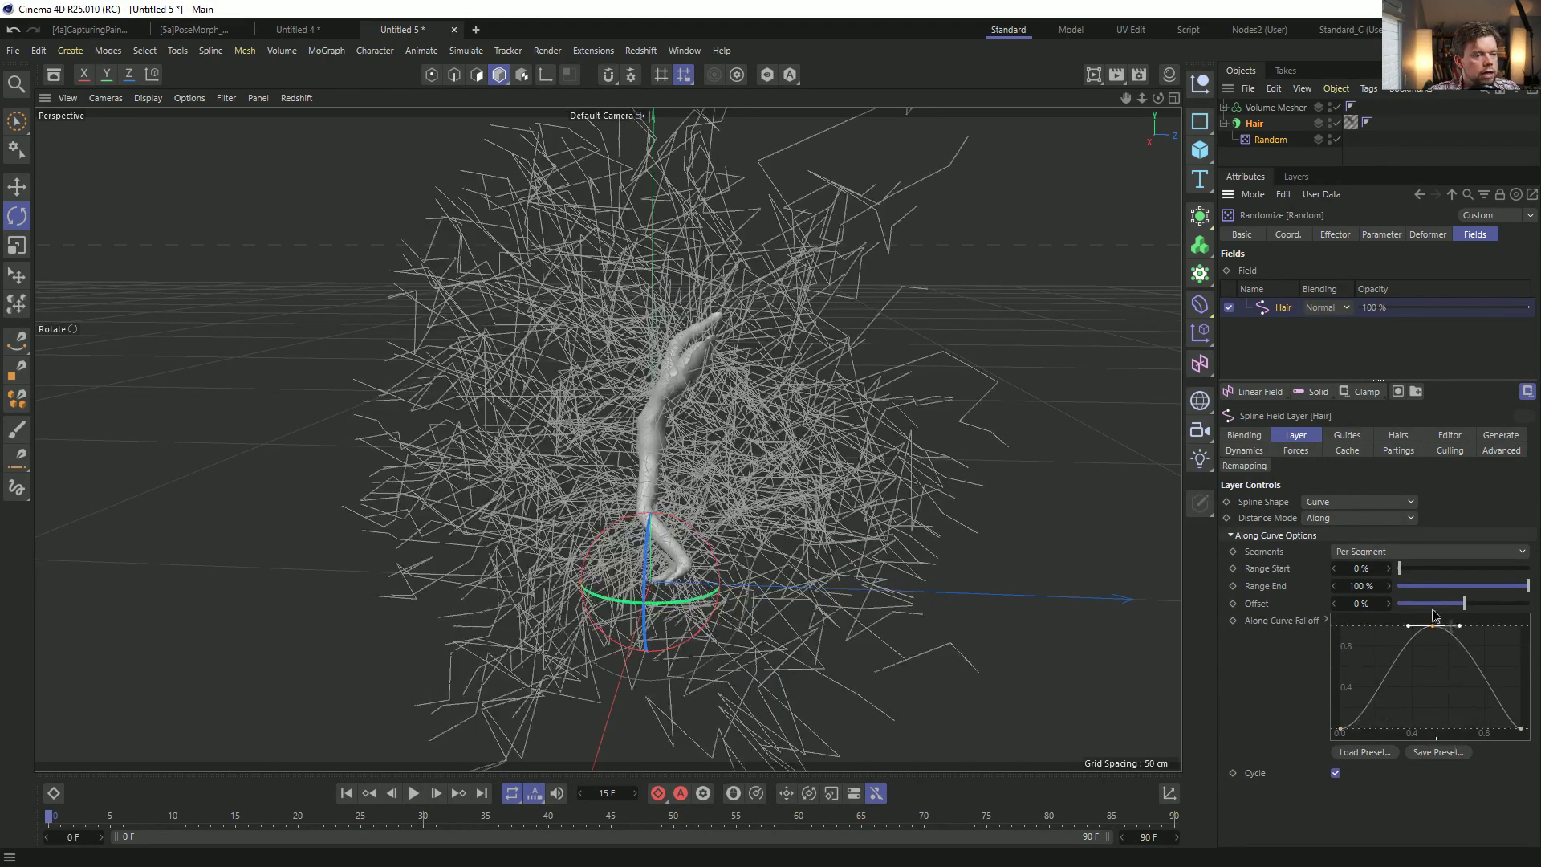
# Reduce the Random effector's strength to 35 %.
pyautogui.click(1347, 436)
pyautogui.click(1394, 450)
pyautogui.click(1357, 435)
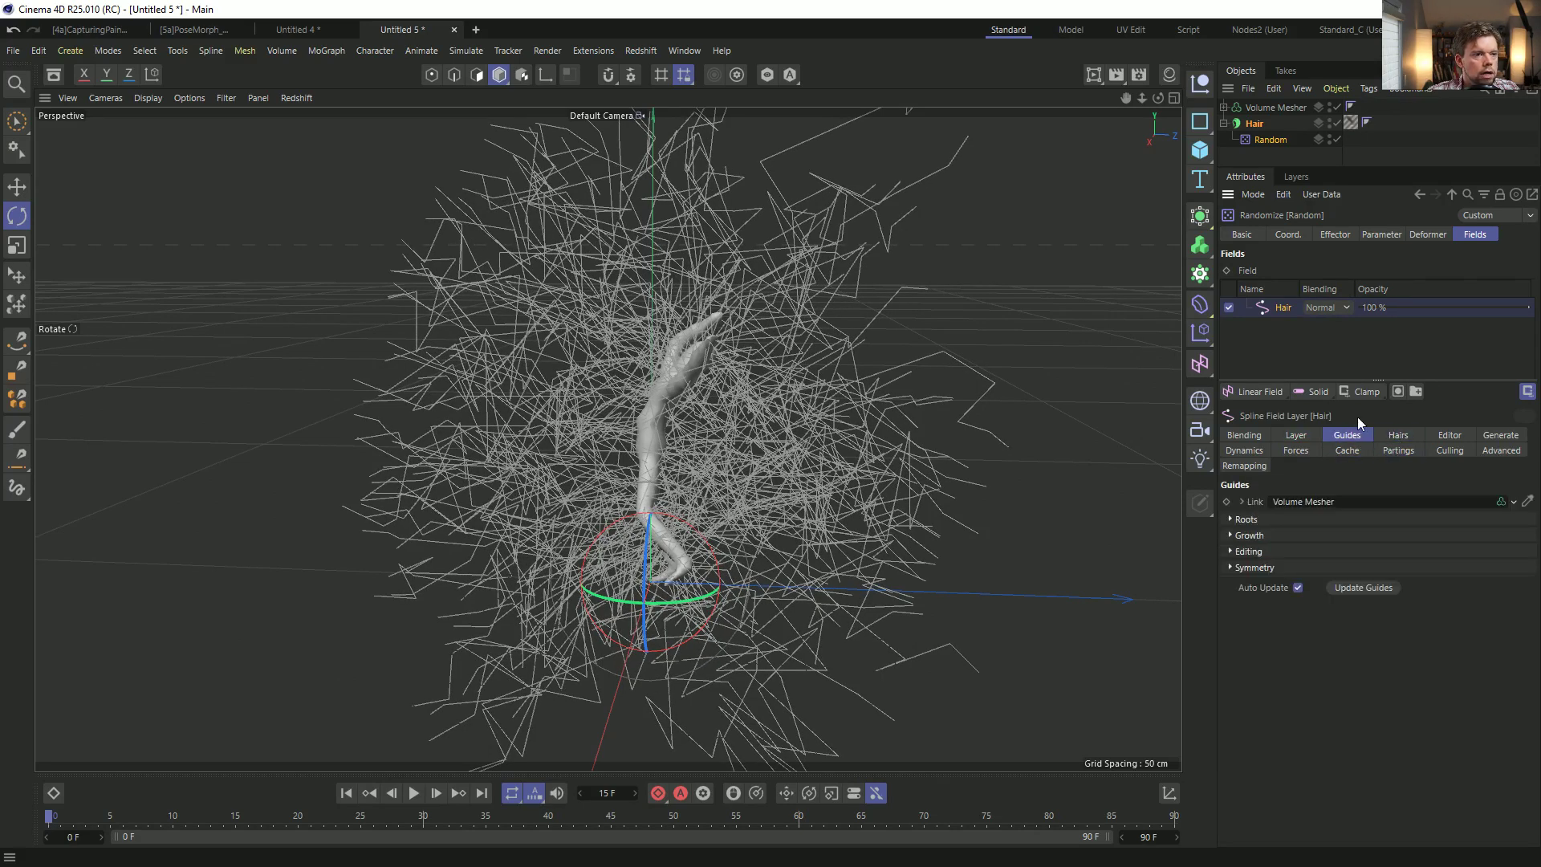
pyautogui.click(1336, 234)
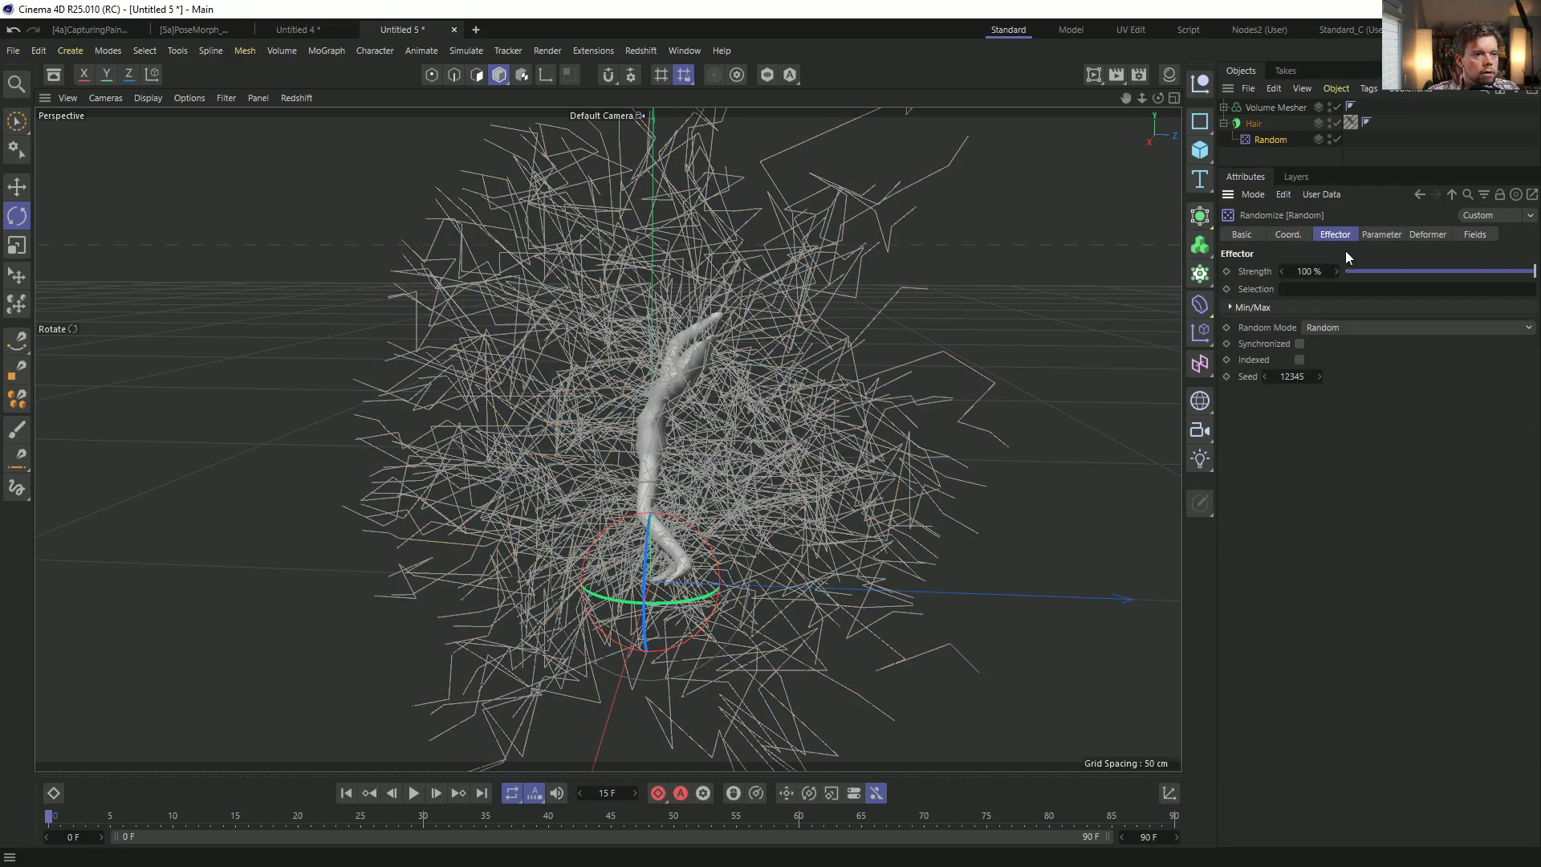
pyautogui.moveTo(1490, 277); pyautogui.dragTo(1412, 297)
# Switch the Random effector's random mode to Noise, enable Indexed and set its strength to 100 %.
pyautogui.click(1351, 329)
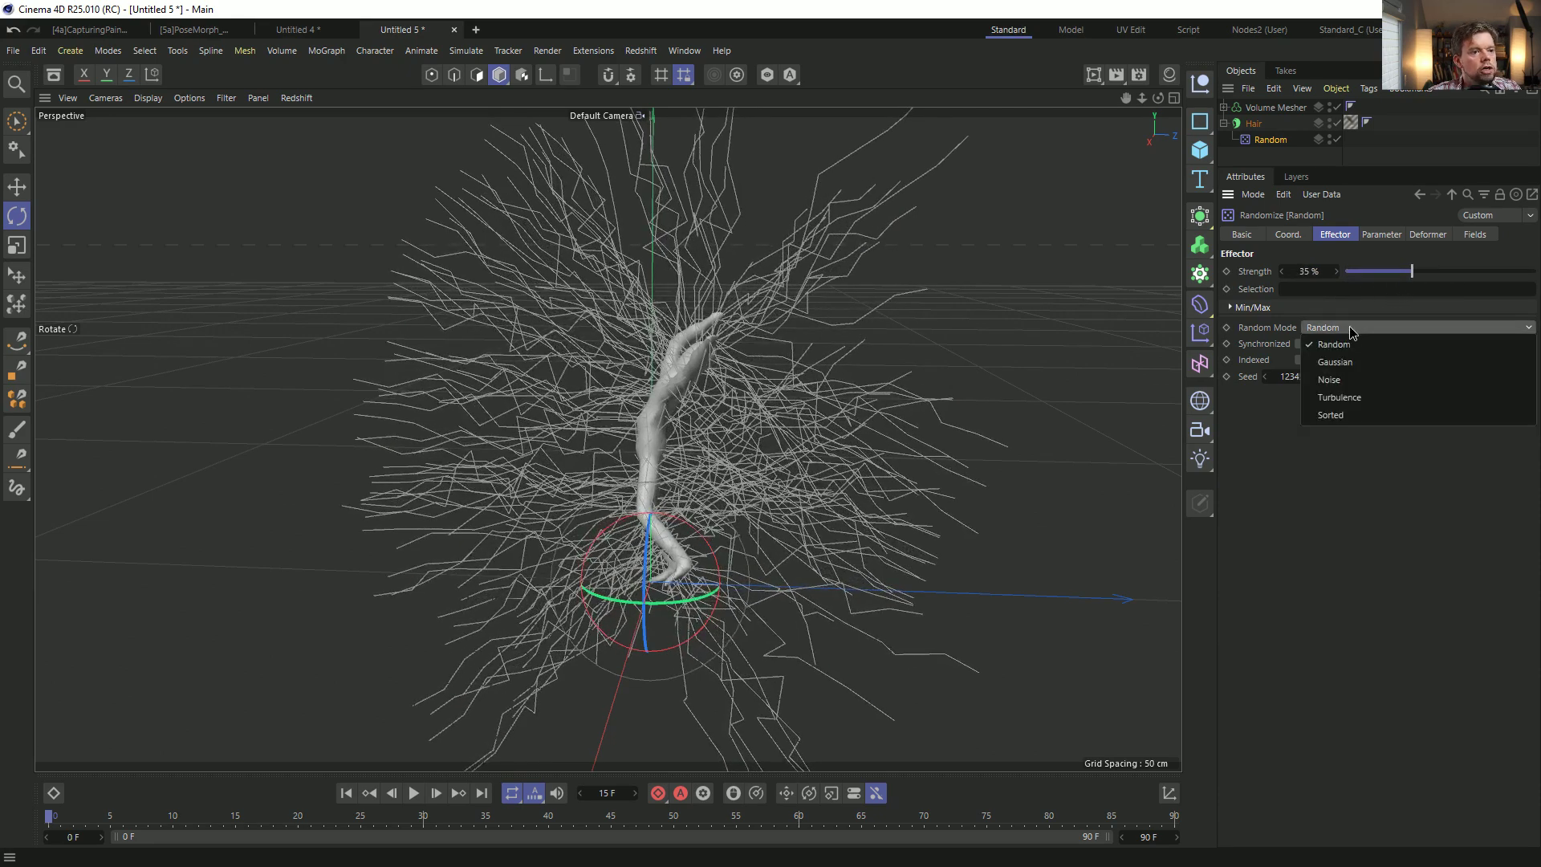
pyautogui.click(1332, 380)
pyautogui.click(1300, 360)
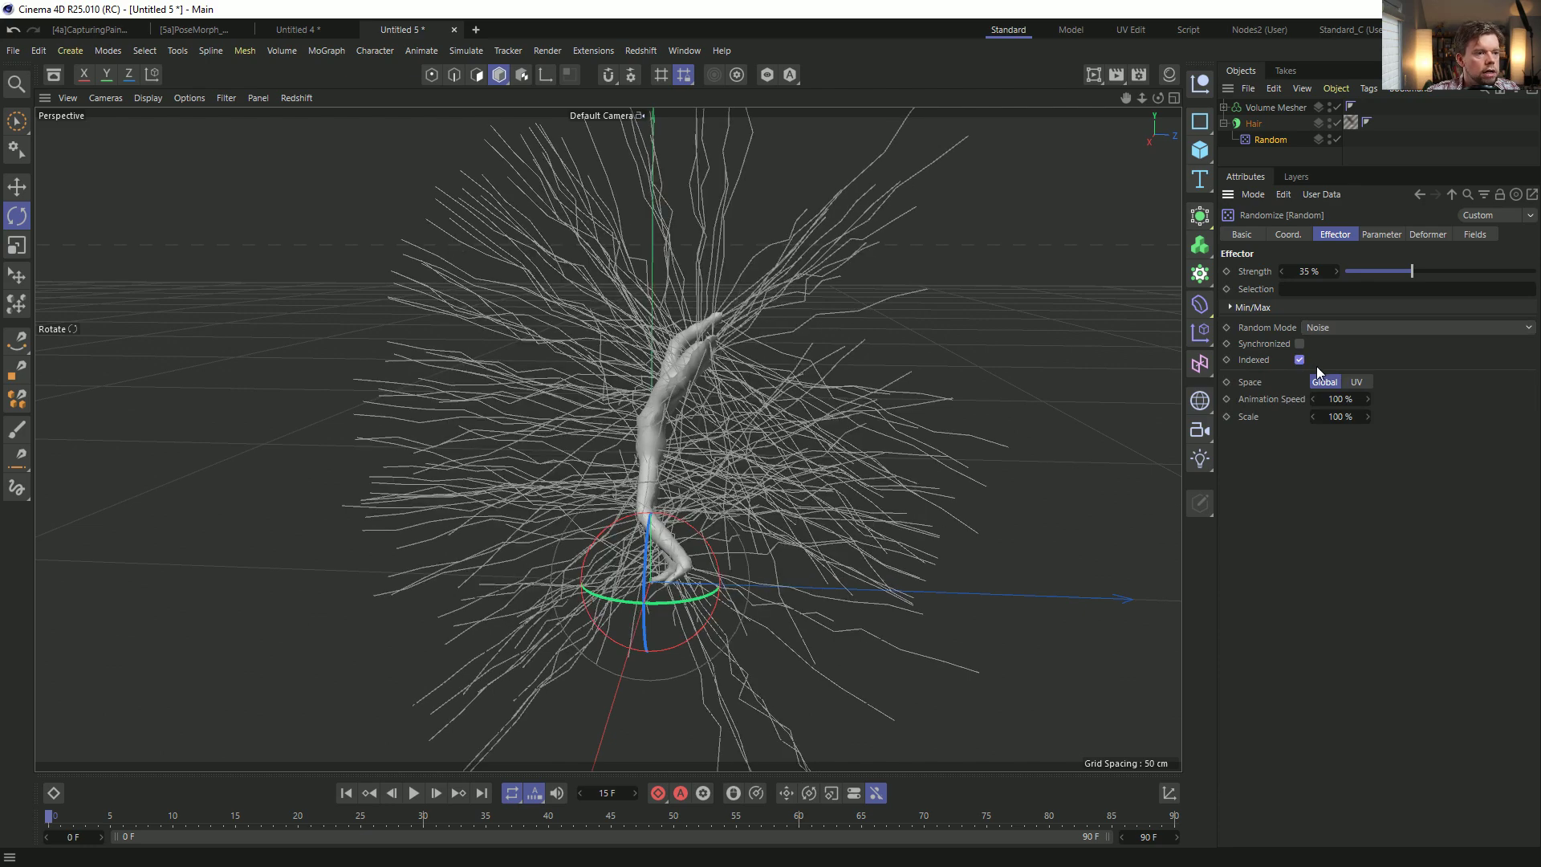
pyautogui.moveTo(1401, 272); pyautogui.dragTo(1536, 272)
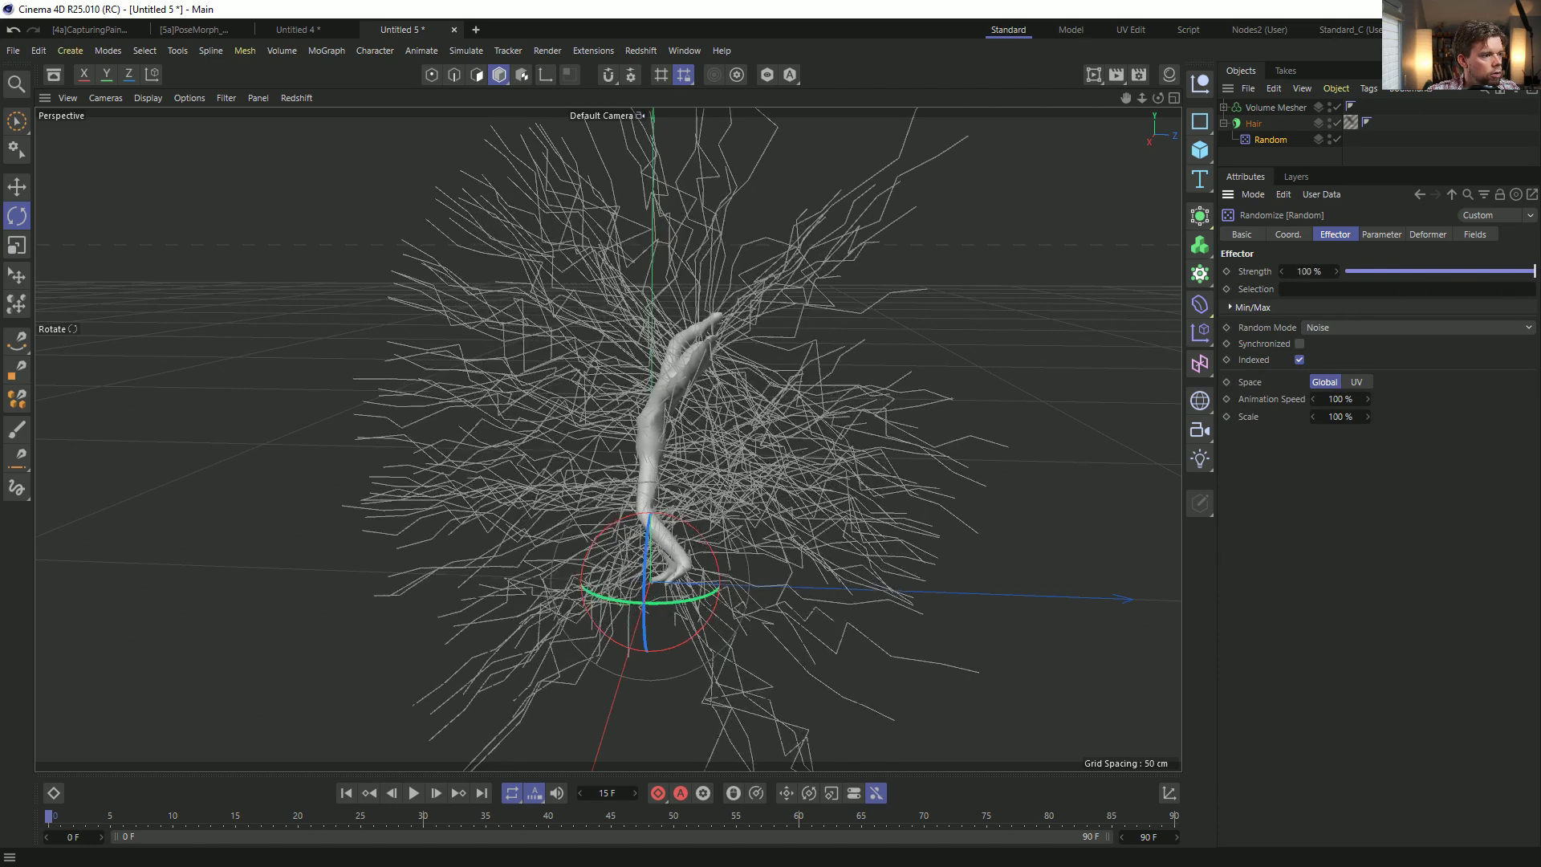
# Preview the animation and turn off dynamics on the Hair object.
pyautogui.click(421, 795)
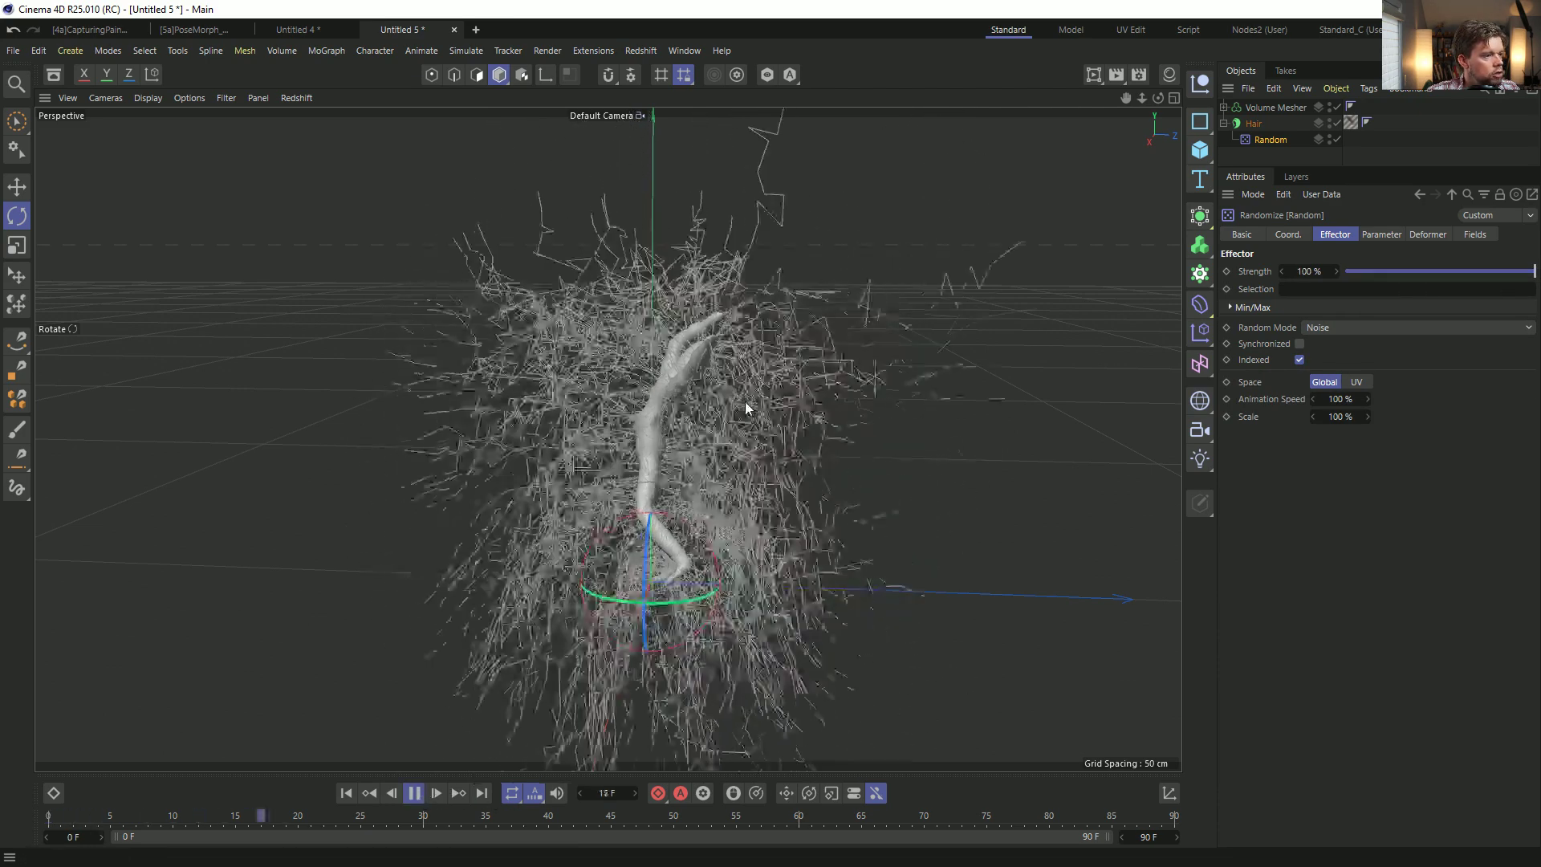
pyautogui.click(414, 793)
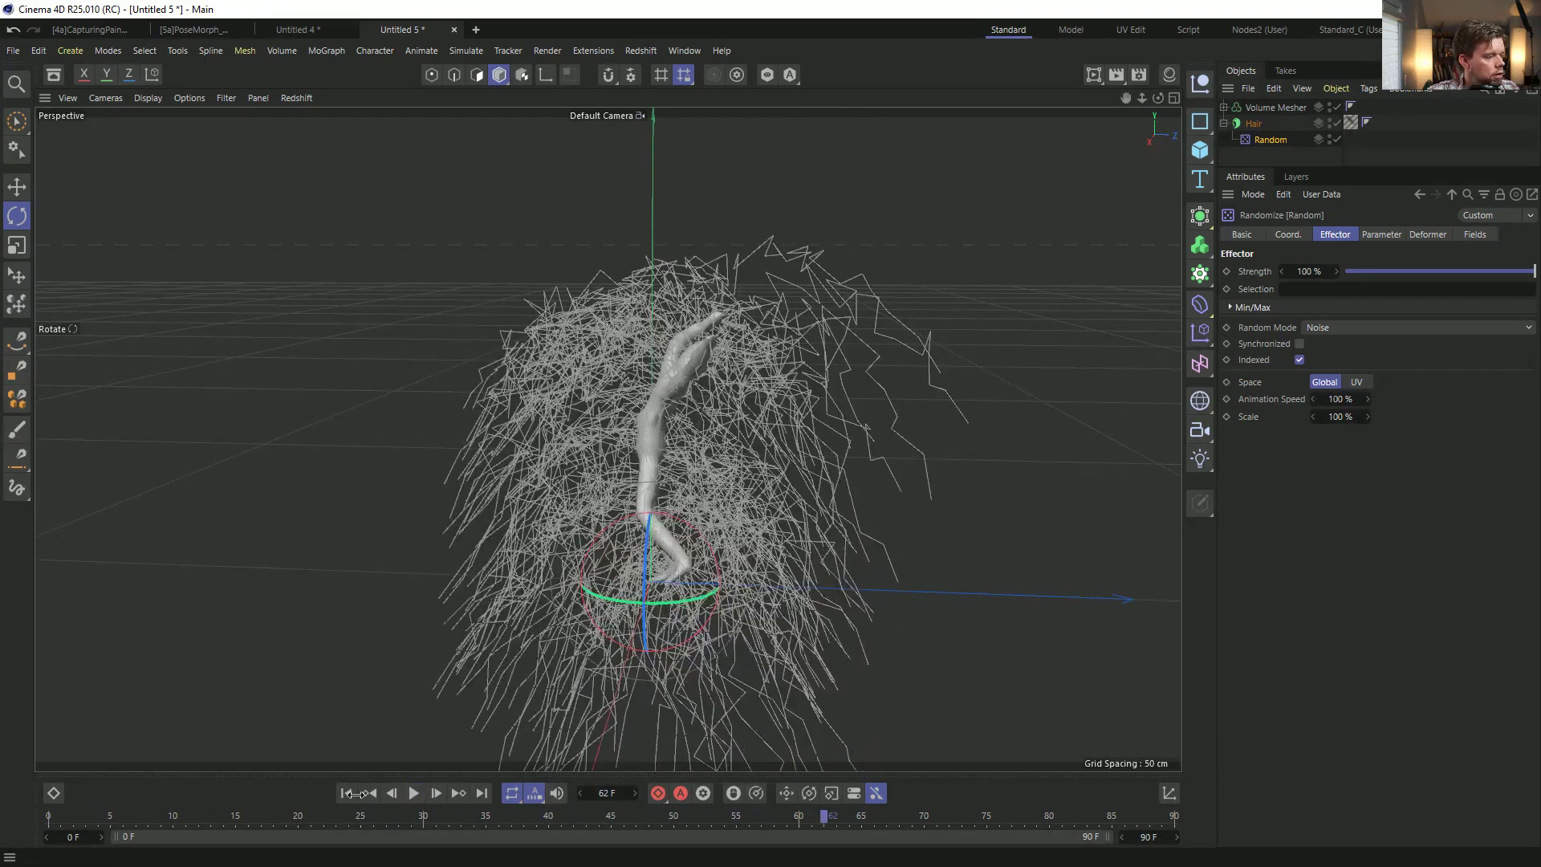
pyautogui.click(1252, 125)
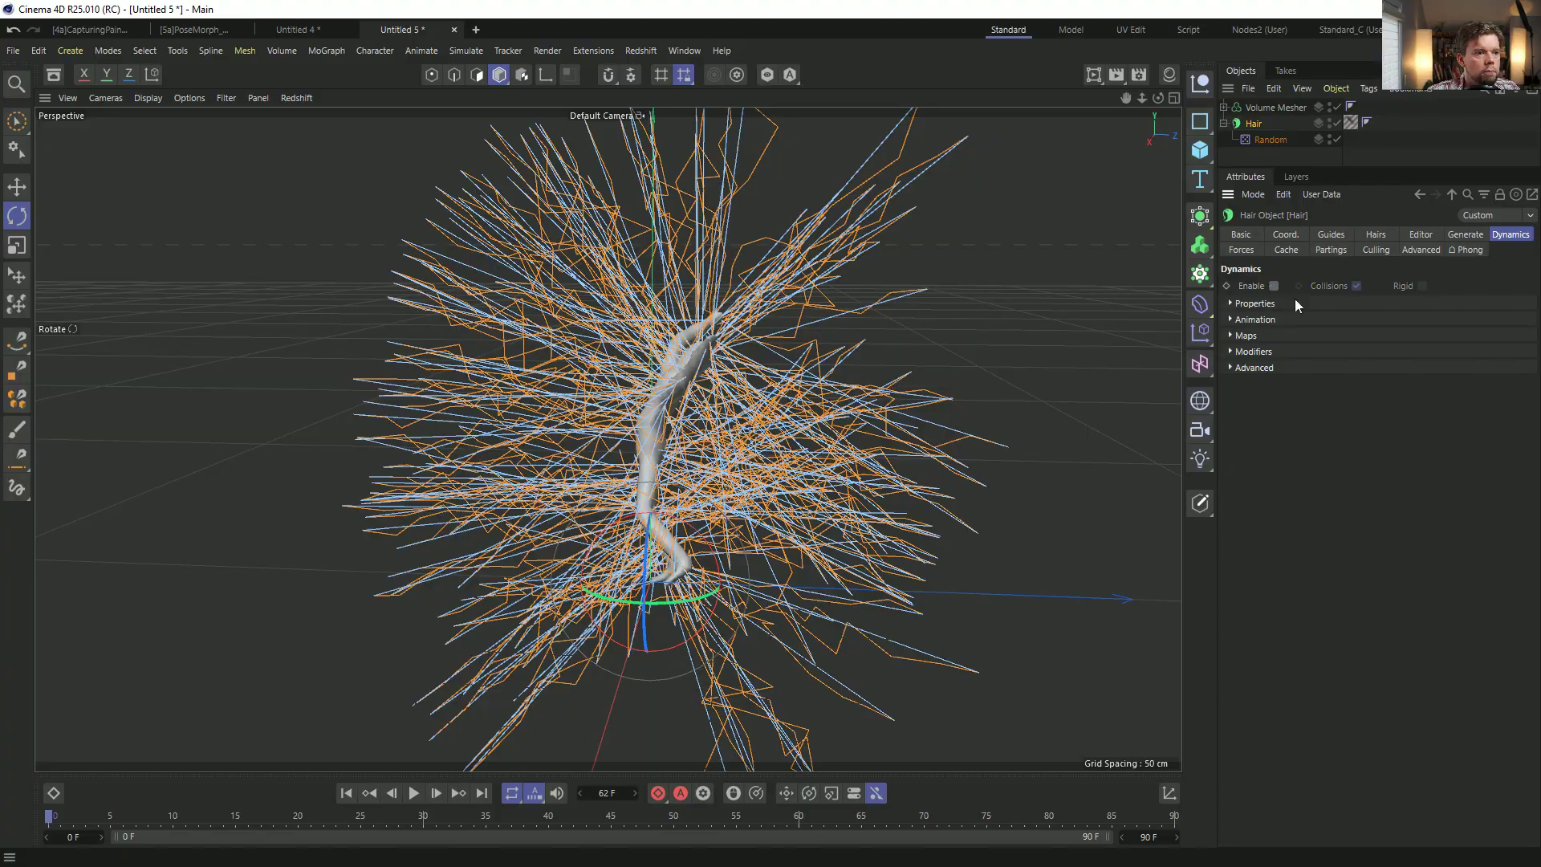
pyautogui.click(1431, 151)
pyautogui.moveTo(668, 475)
pyautogui.keyDown('alt'); pyautogui.mouseDown()
pyautogui.moveTo(867, 451)
pyautogui.moveTo(1011, 457)
pyautogui.moveTo(702, 514)
pyautogui.moveTo(679, 475)
pyautogui.mouseUp(); pyautogui.keyUp('alt')
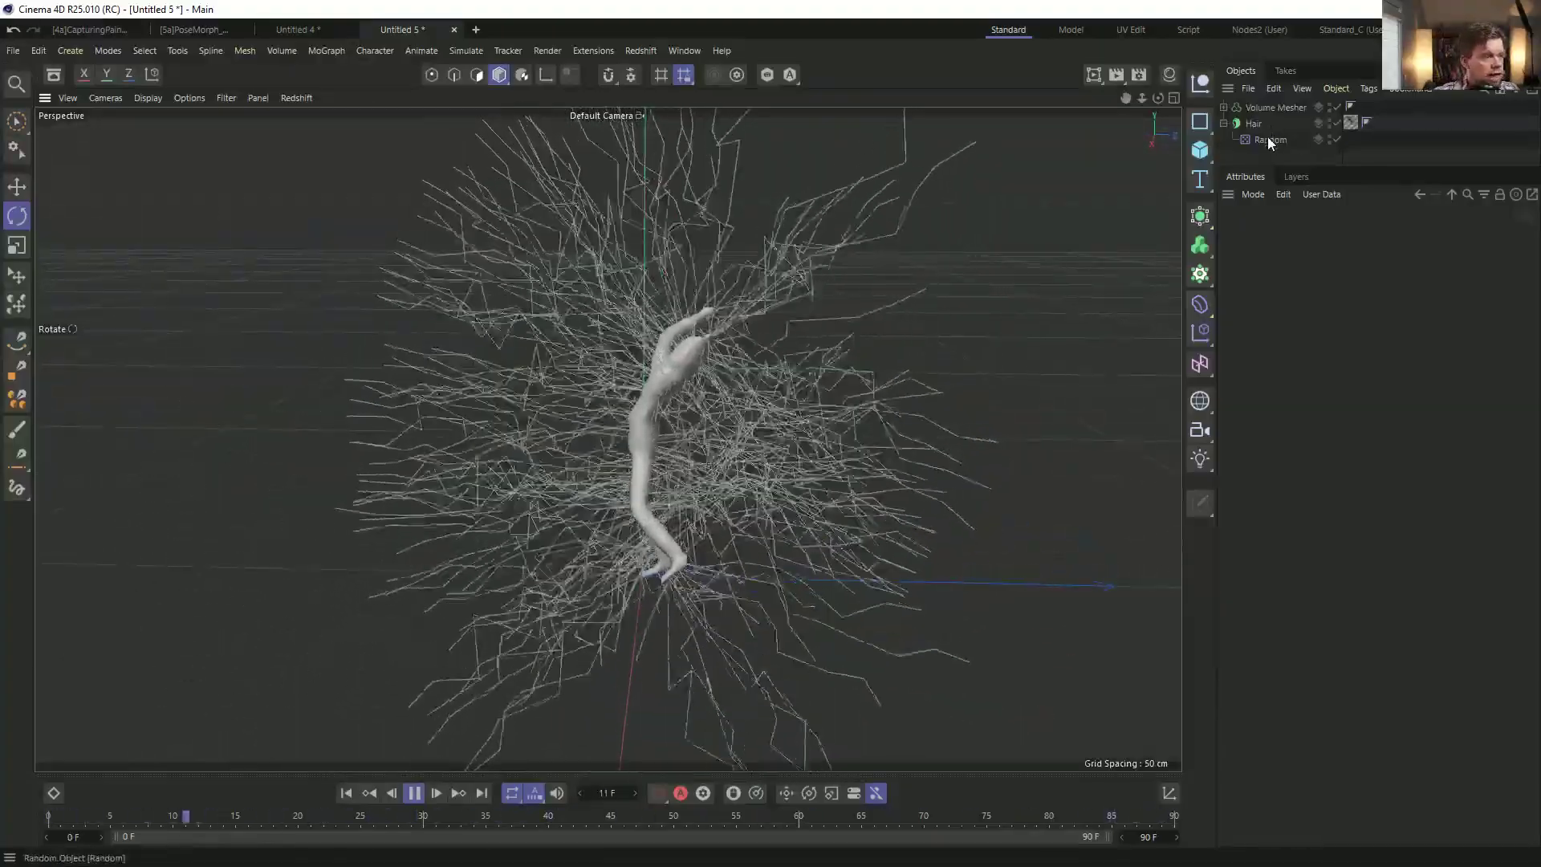
# Slow down the Random effector's noise, trying an animation speed of 55 % and settling on 25 %.
pyautogui.click(1270, 139)
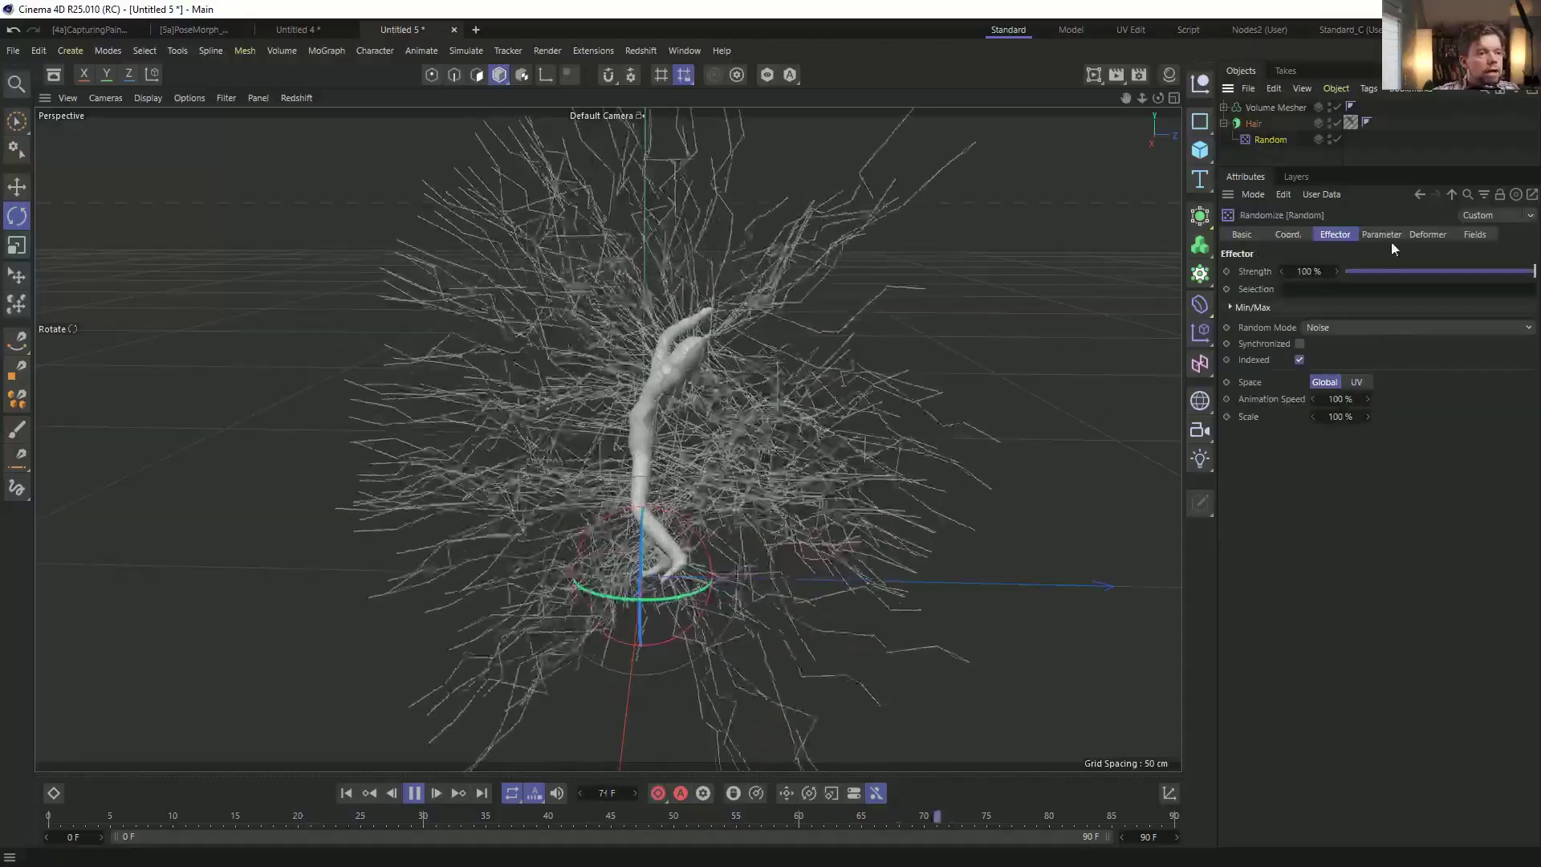
pyautogui.click(1382, 234)
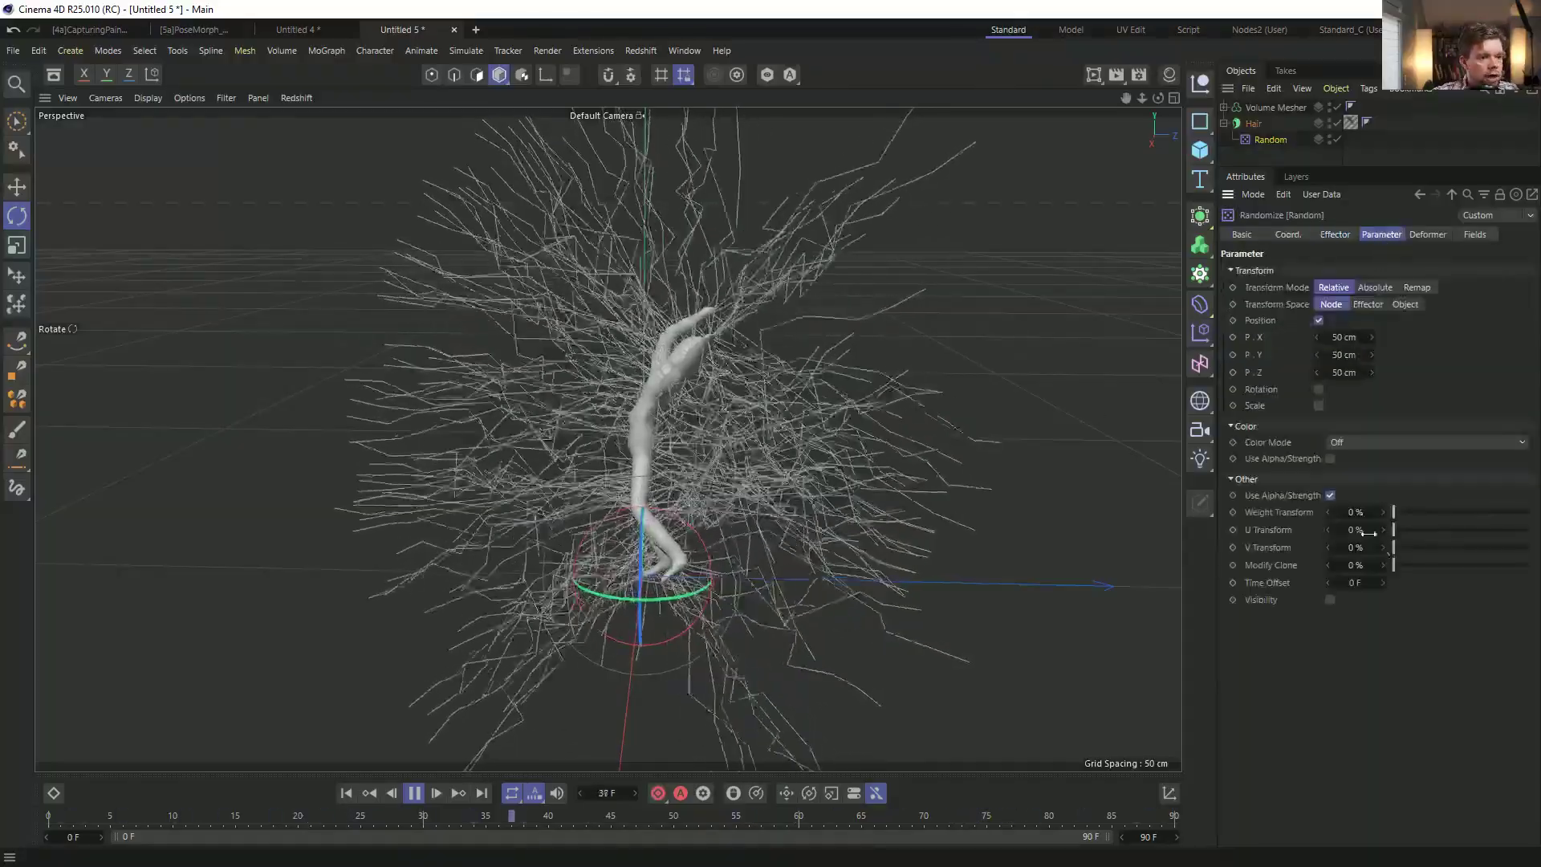
pyautogui.click(1336, 235)
pyautogui.doubleClick(1339, 399)
pyautogui.write('55')
pyautogui.press('Return')
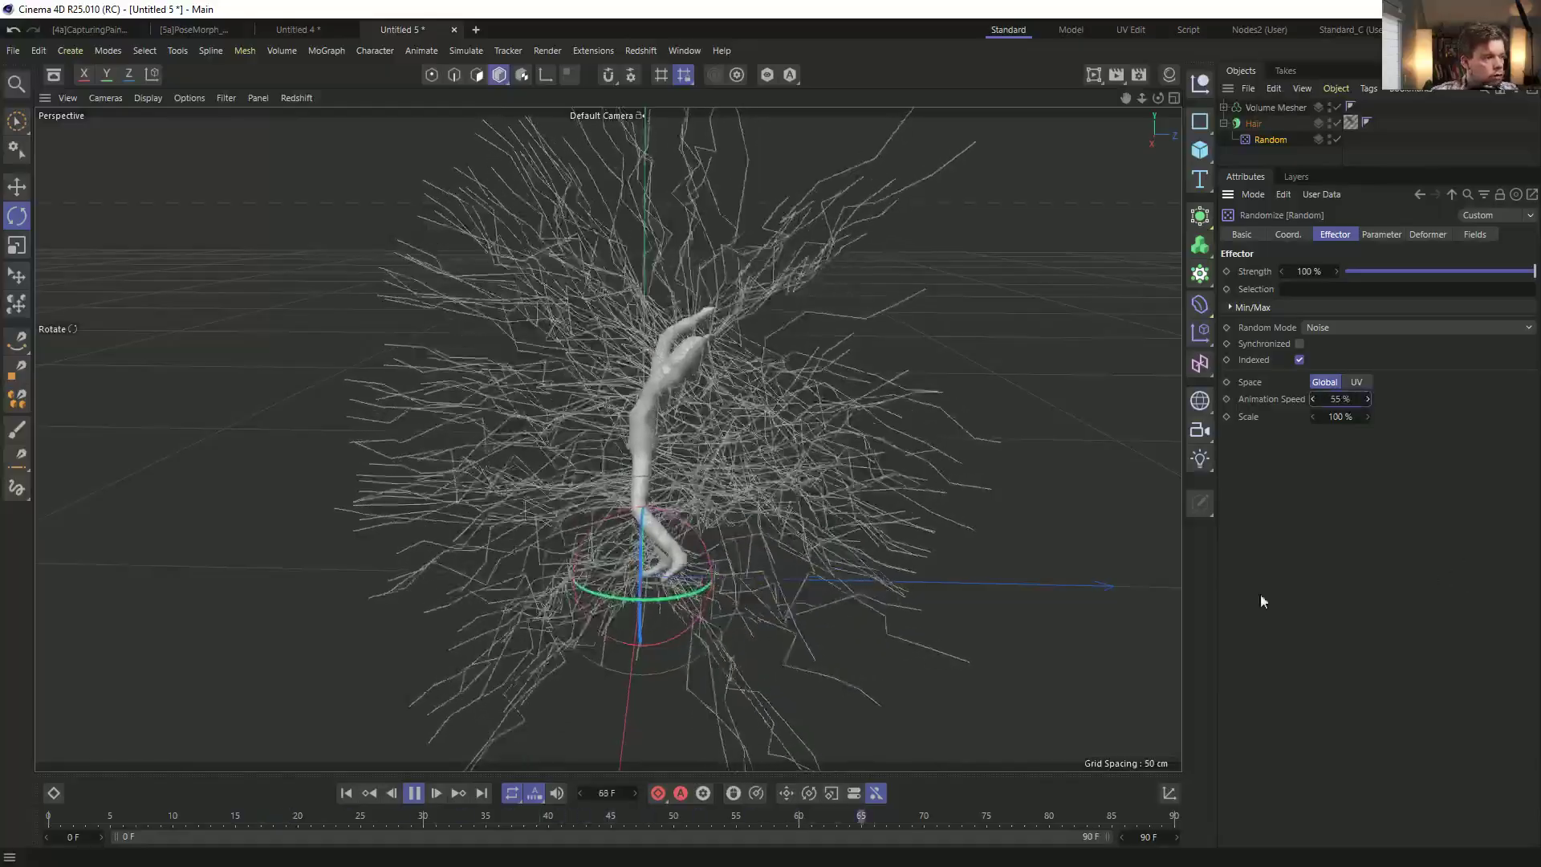
pyautogui.doubleClick(1346, 398)
pyautogui.write('25')
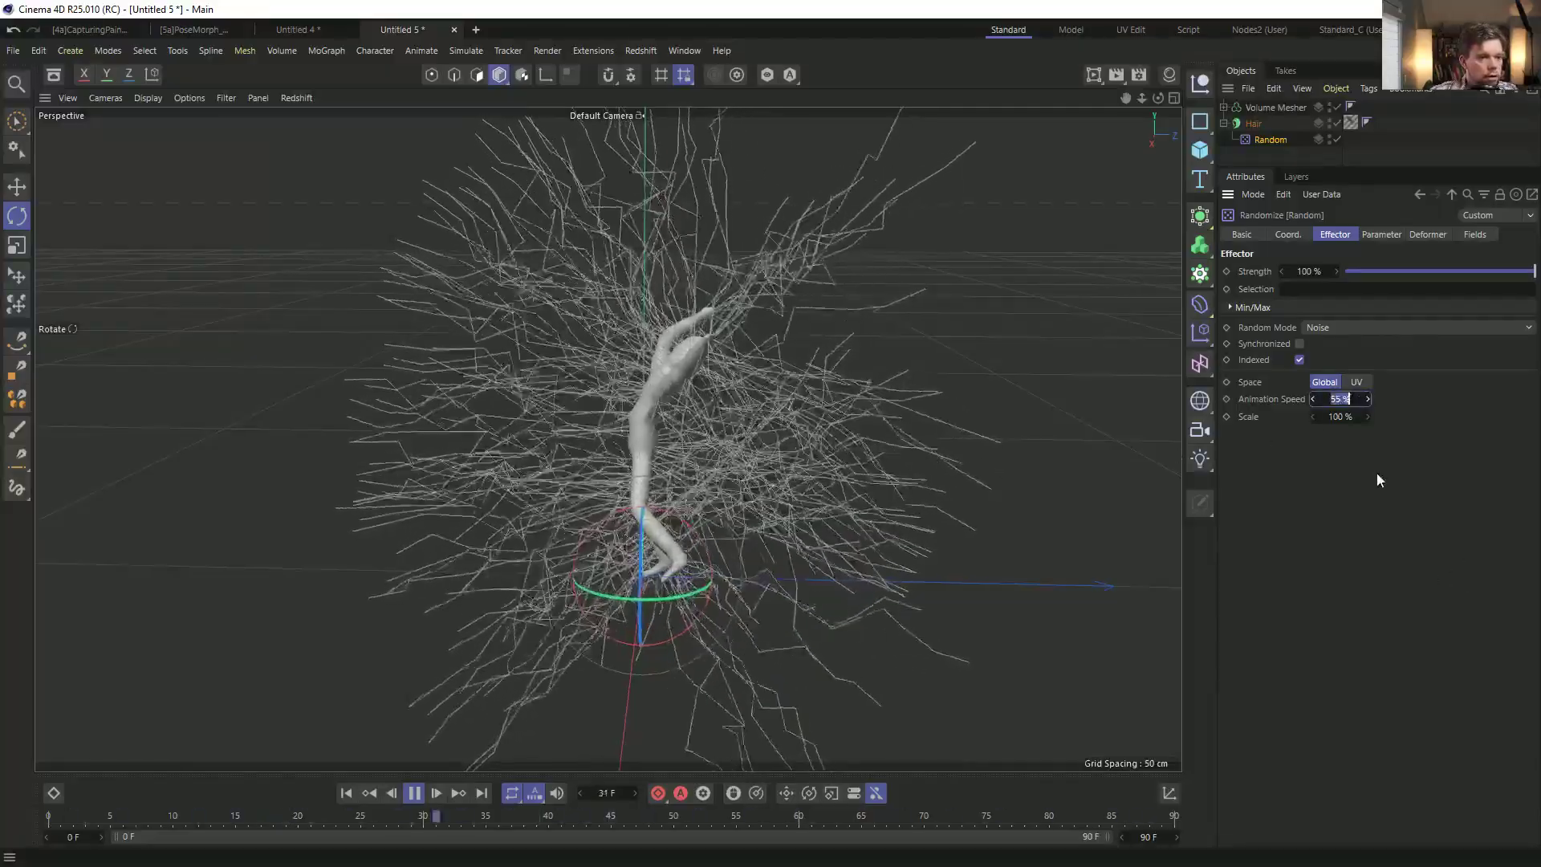
pyautogui.press('Return')
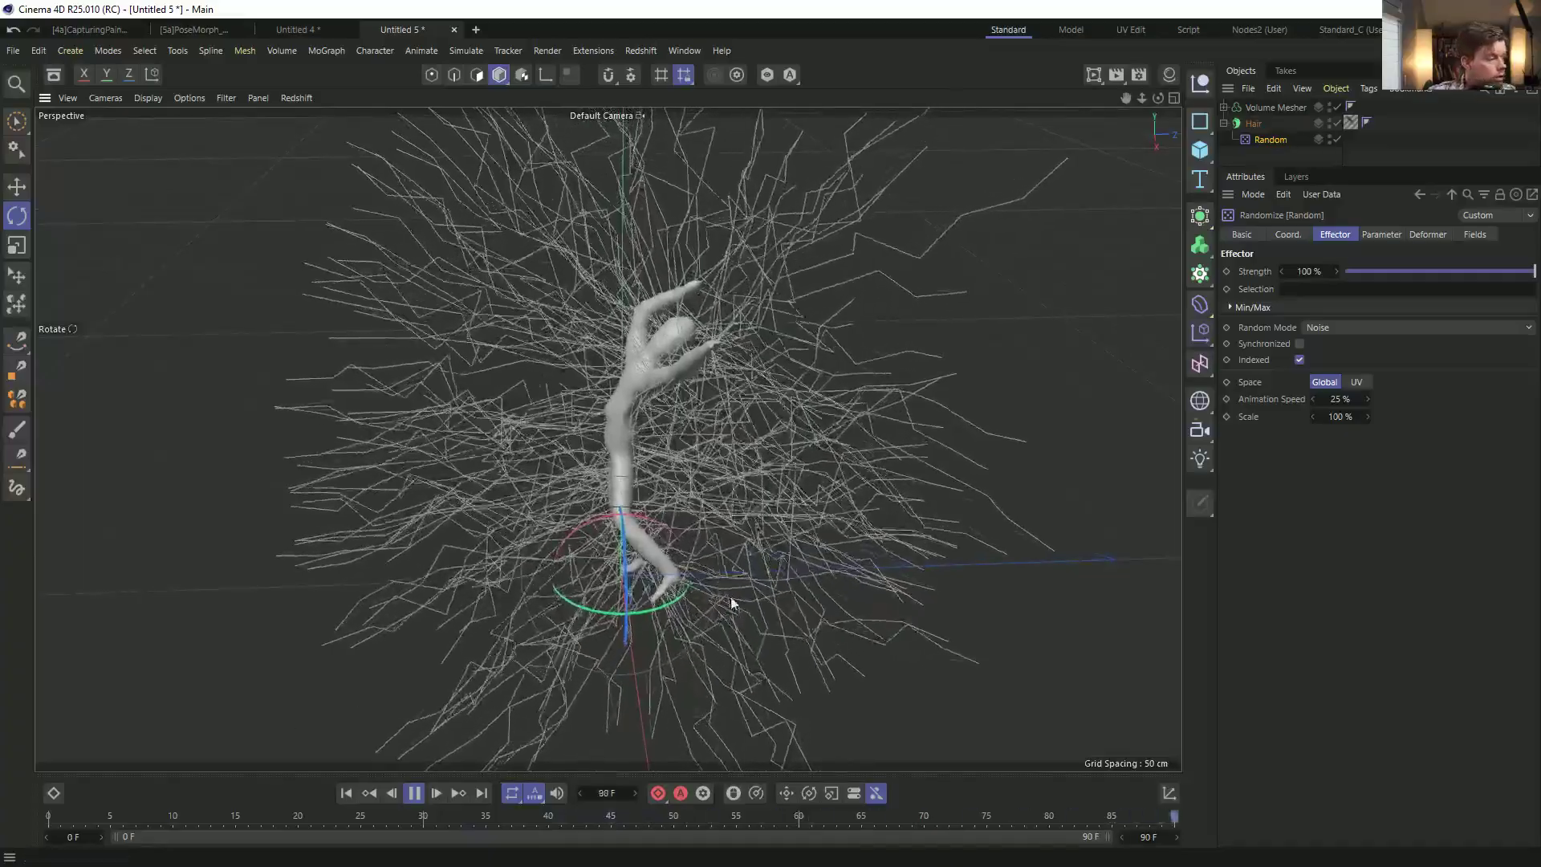
# Enable the Scale channel in the Hair object's material and open the channel's settings.
pyautogui.click(1351, 129)
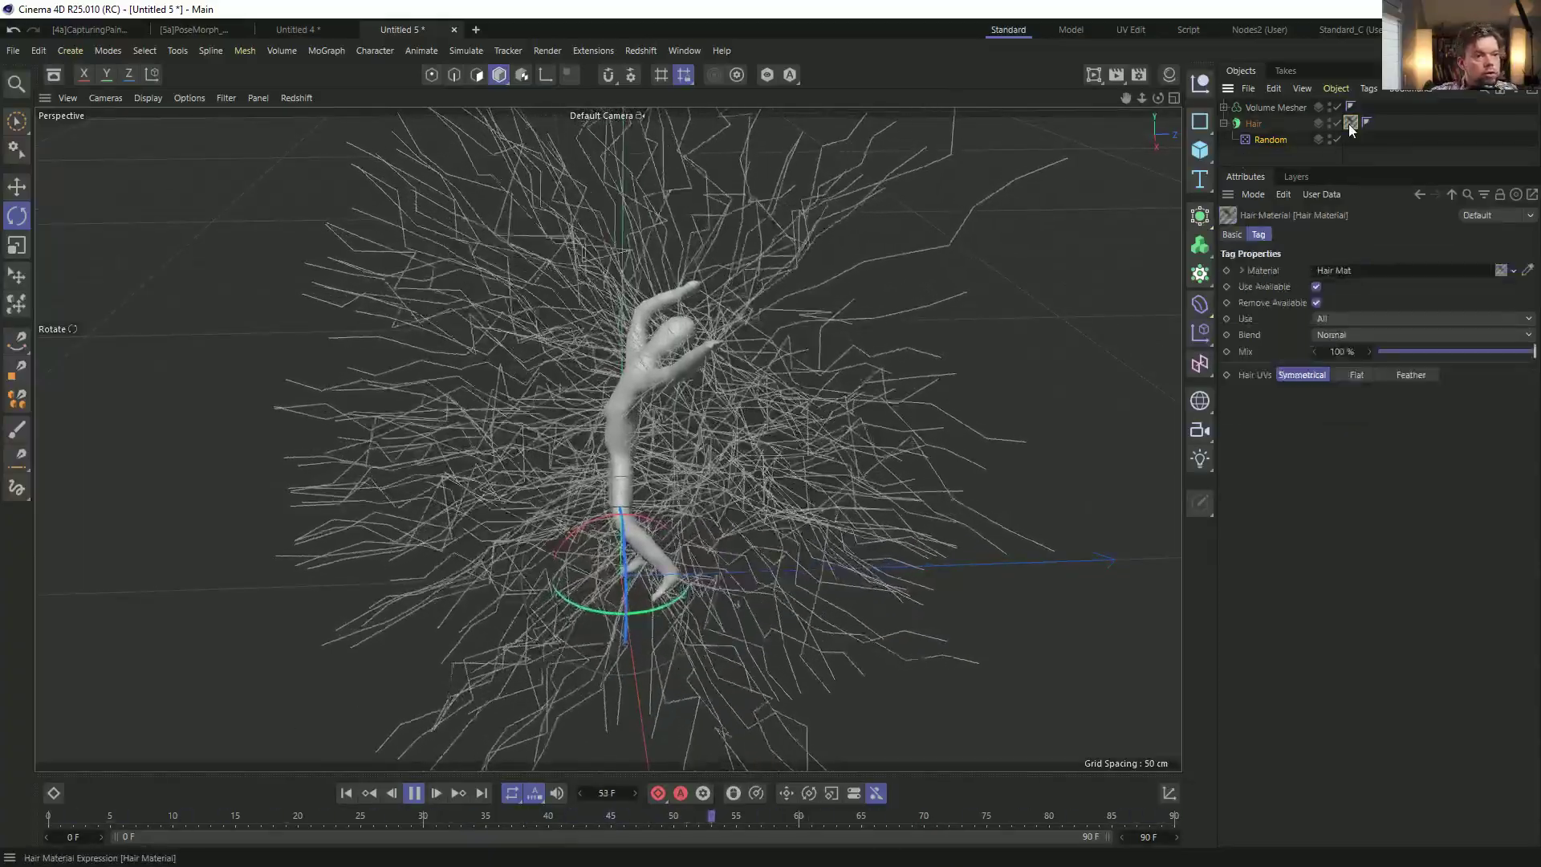
pyautogui.doubleClick(1351, 128)
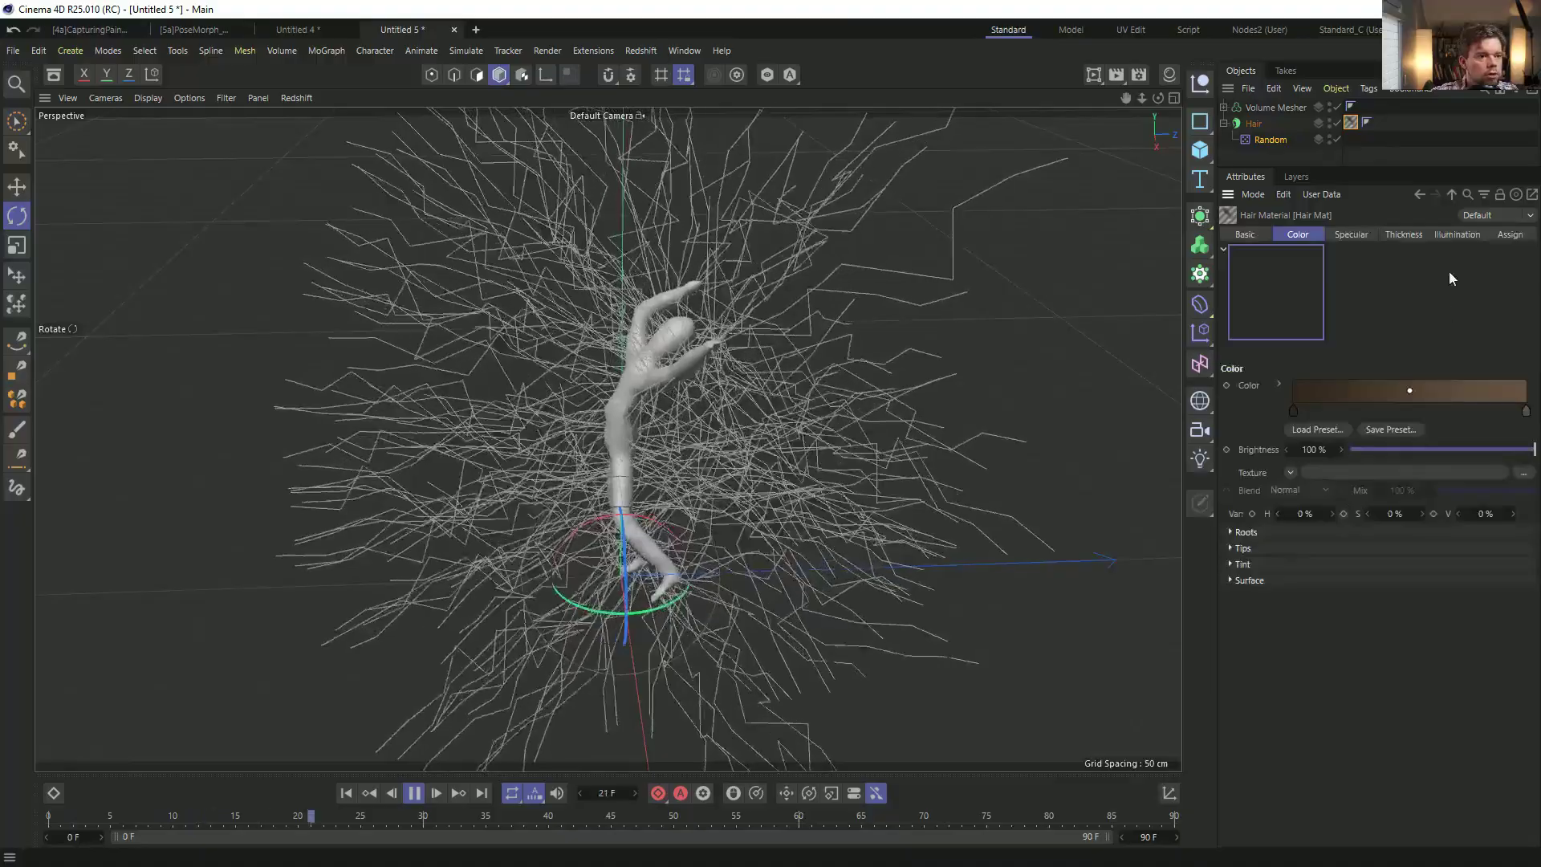
pyautogui.click(1245, 234)
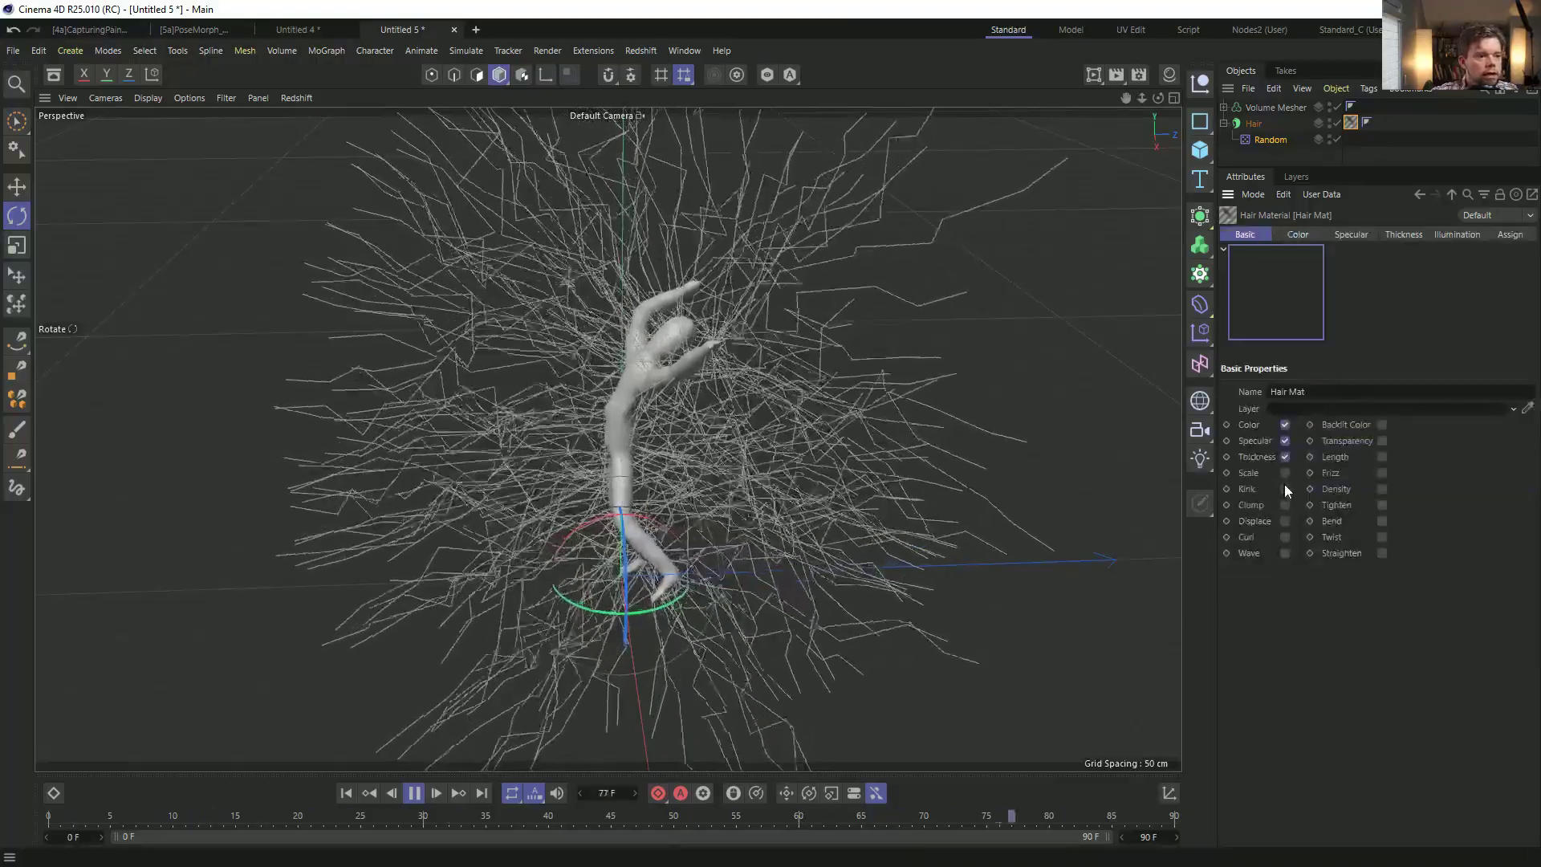
pyautogui.click(1382, 456)
pyautogui.click(1382, 471)
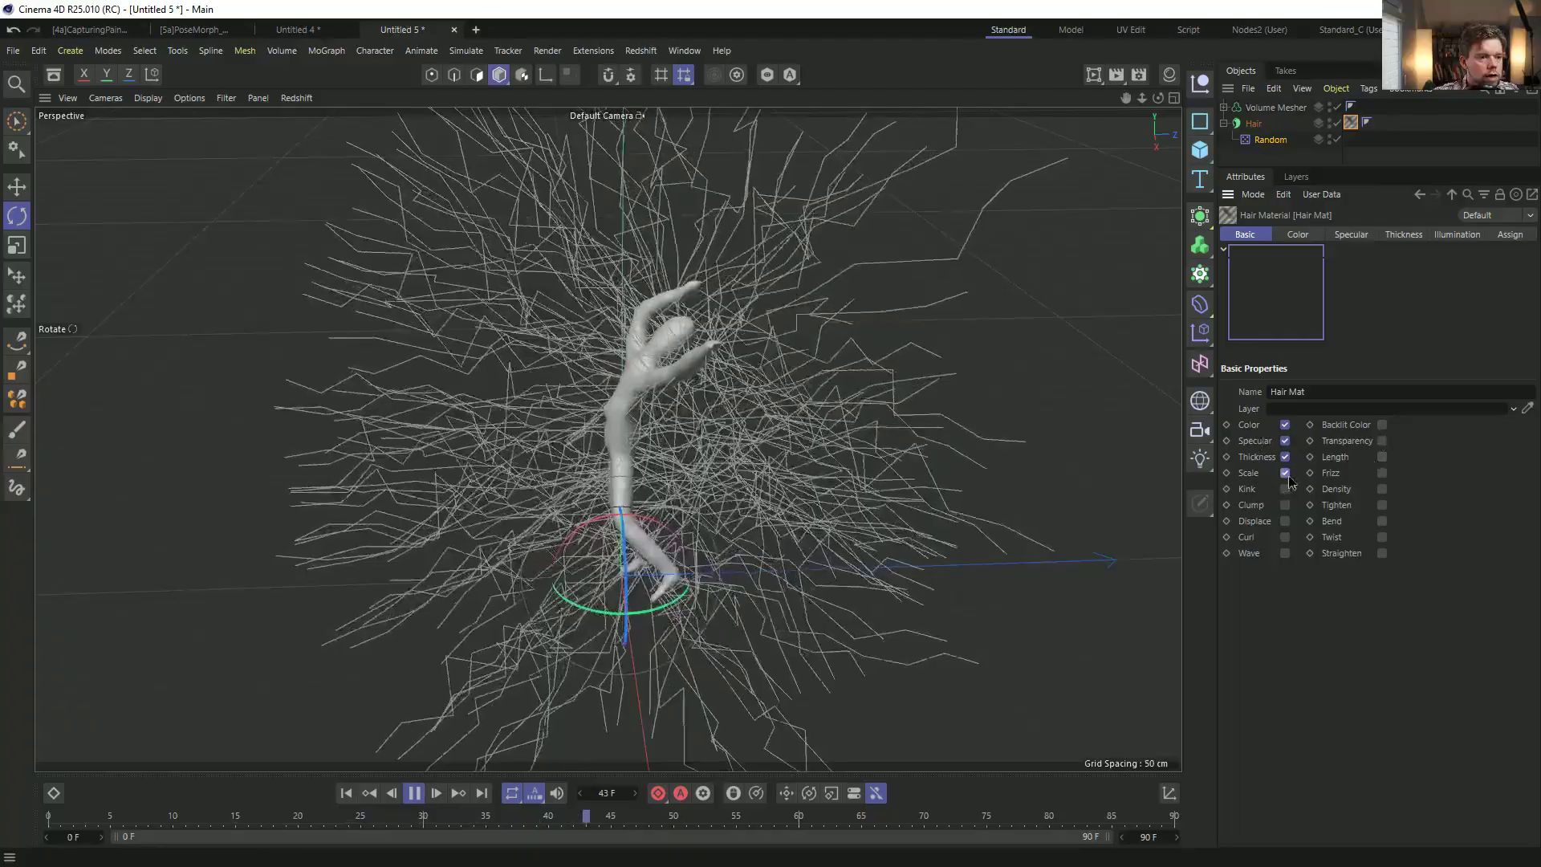
pyautogui.click(1285, 473)
pyautogui.click(1454, 234)
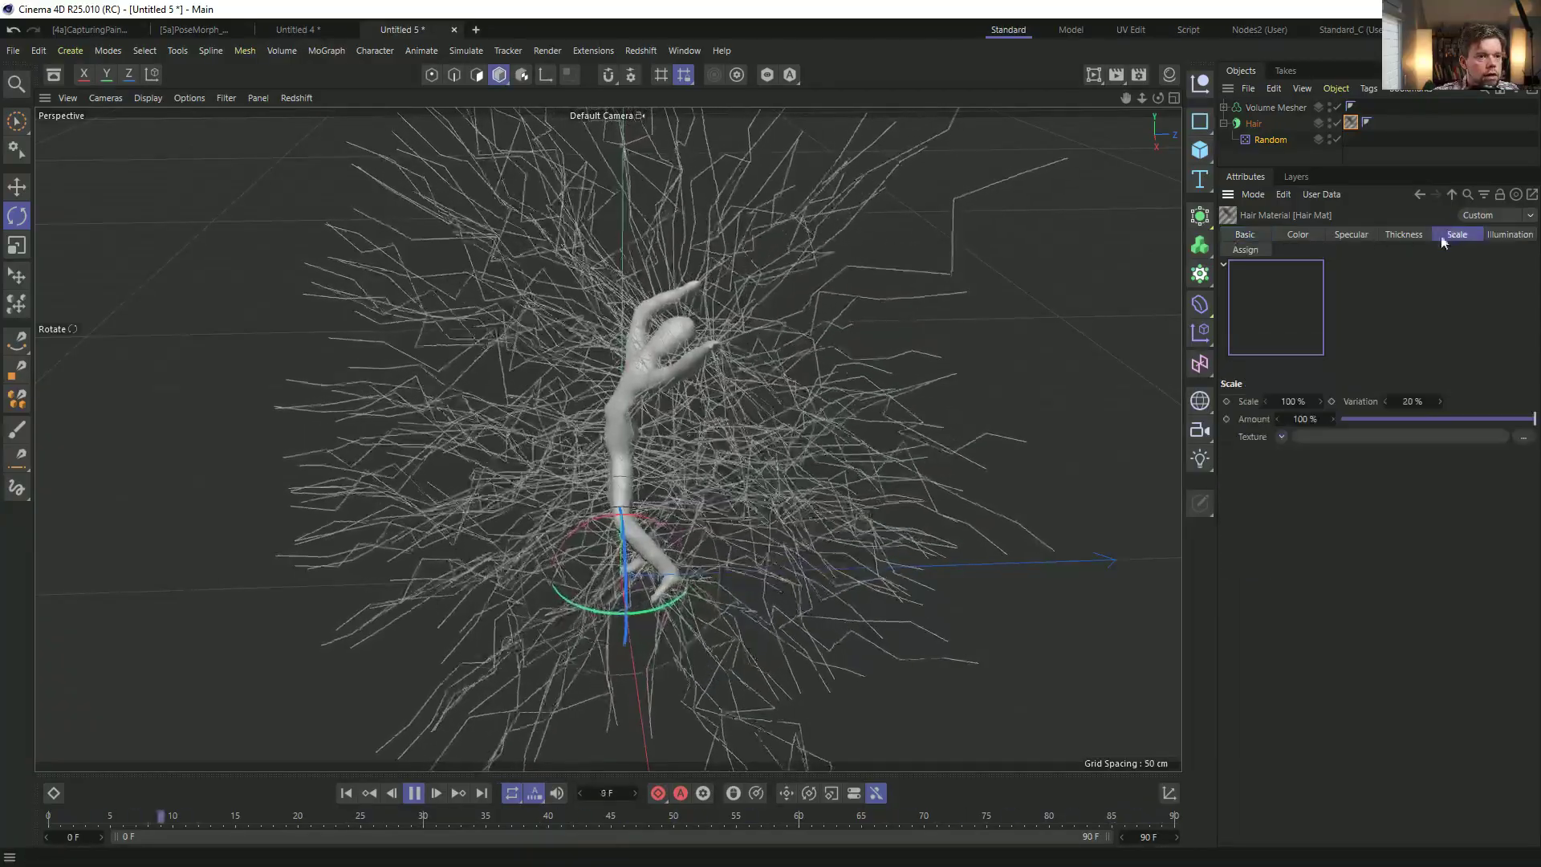
# Set the hair material's Scale variation to 69 % and lengthen the Hair object's guides to 332 cm.
pyautogui.moveTo(1405, 400); pyautogui.dragTo(1415, 401)
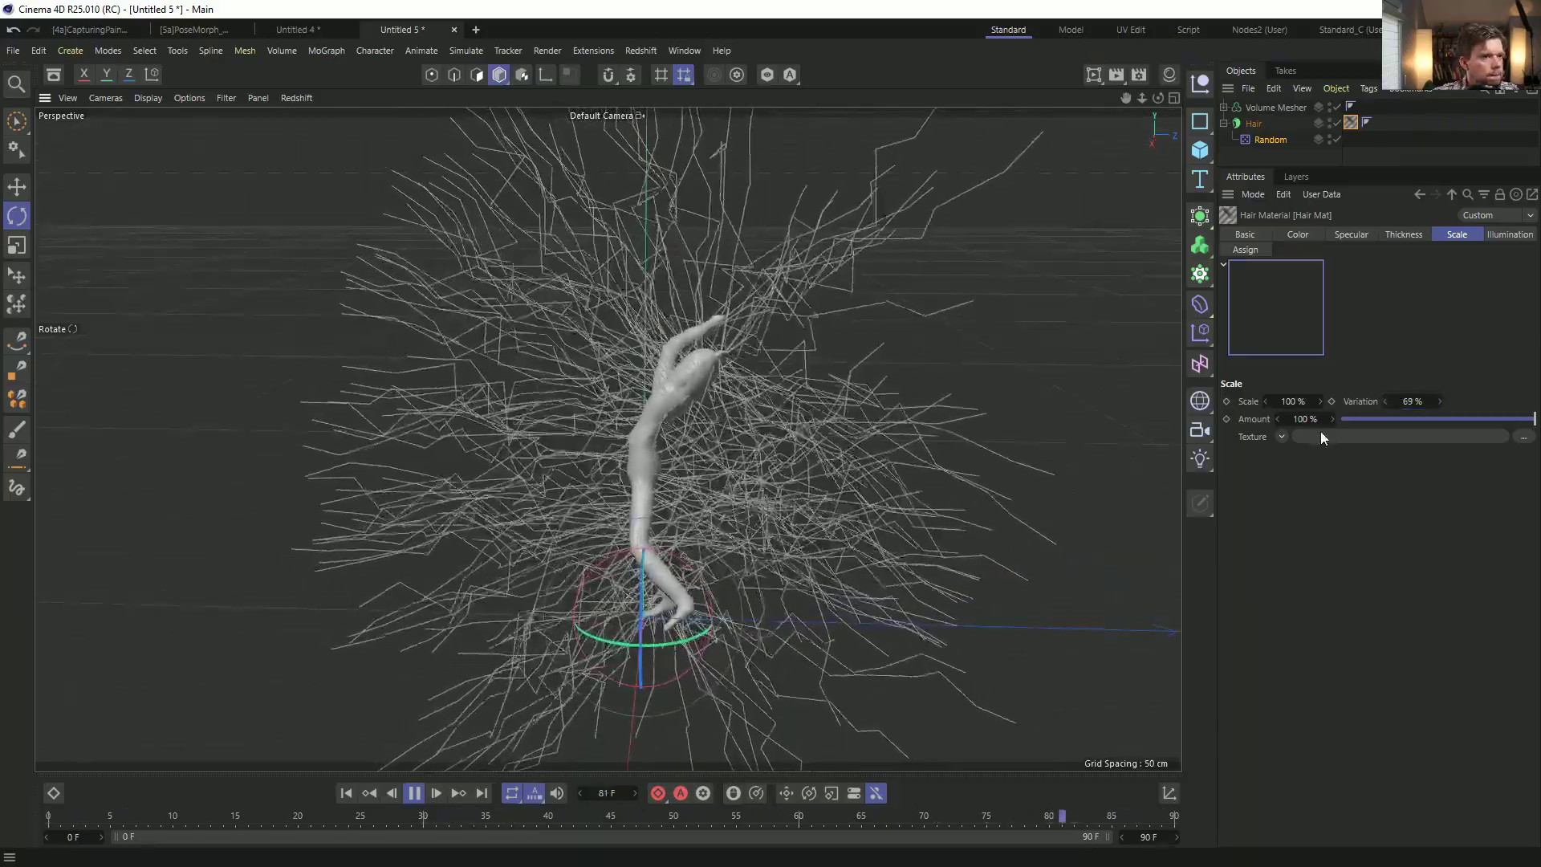
pyautogui.click(1255, 125)
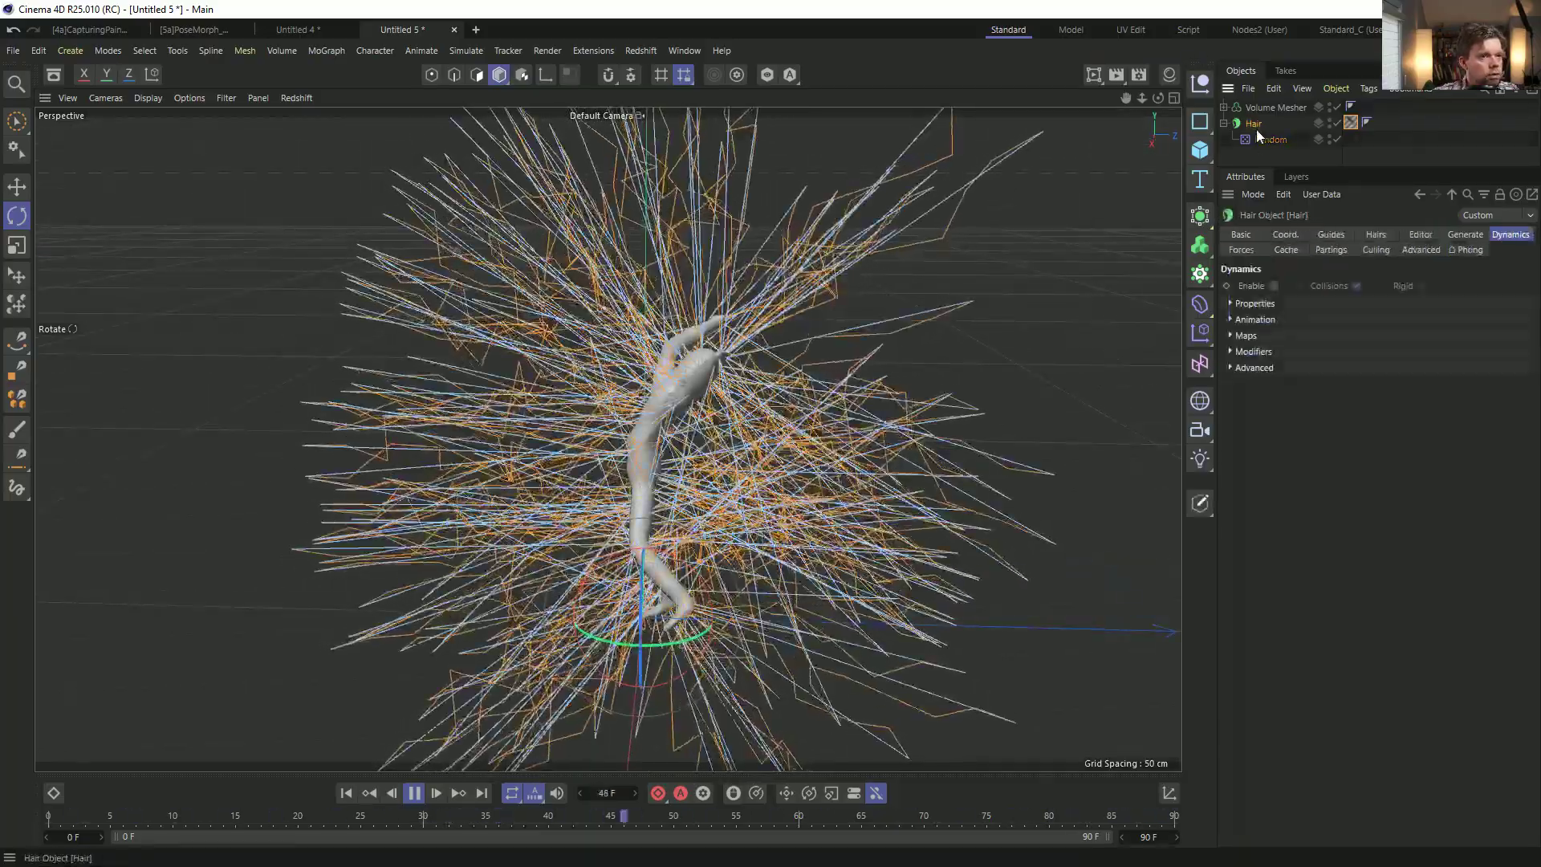
pyautogui.click(1376, 234)
pyautogui.click(1331, 234)
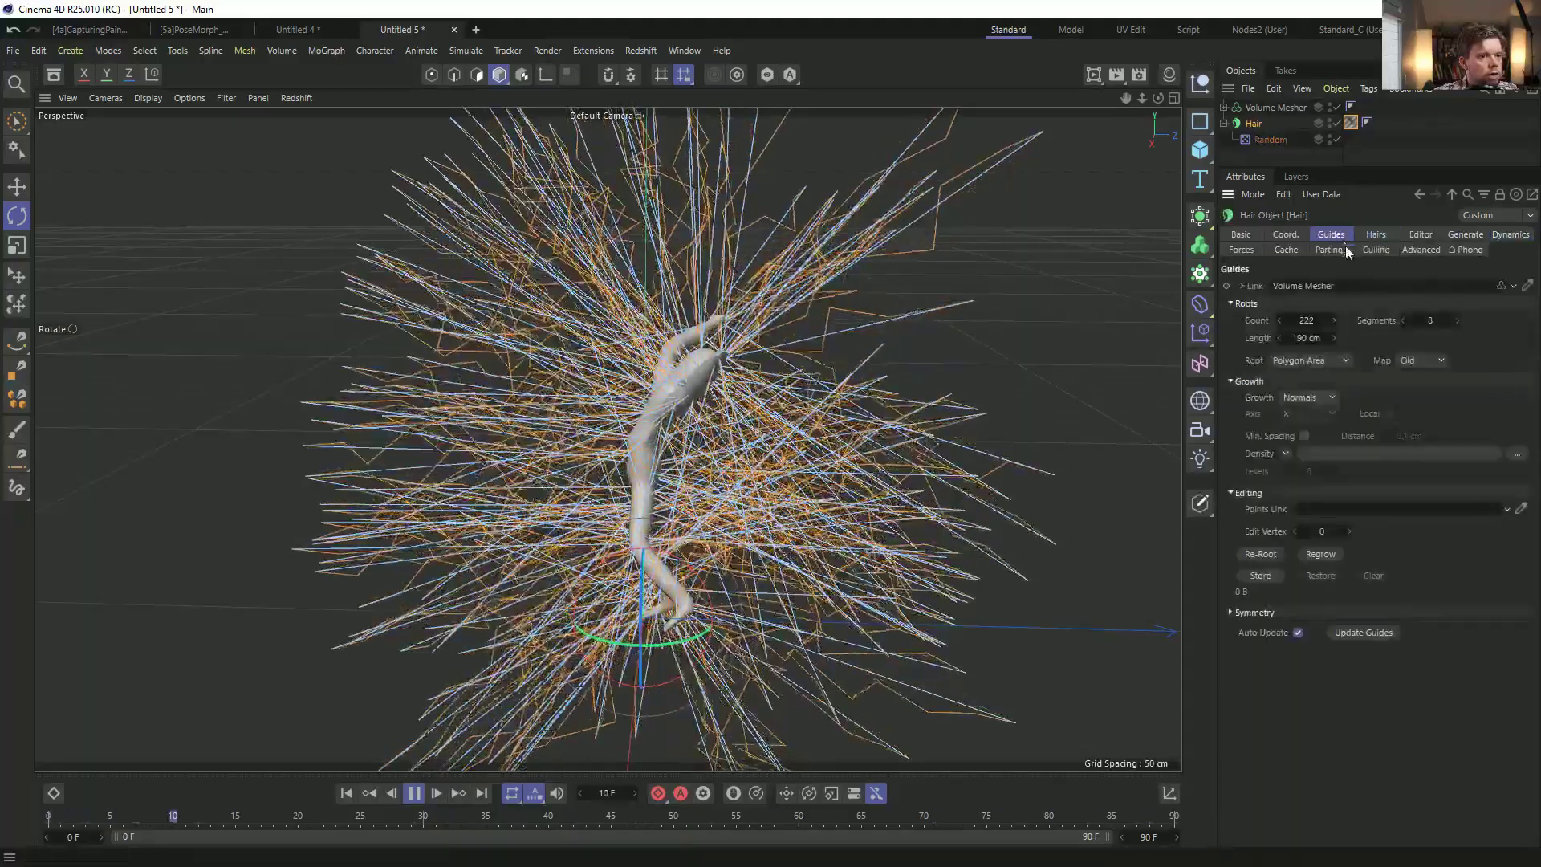
pyautogui.click(1374, 233)
pyautogui.click(1345, 235)
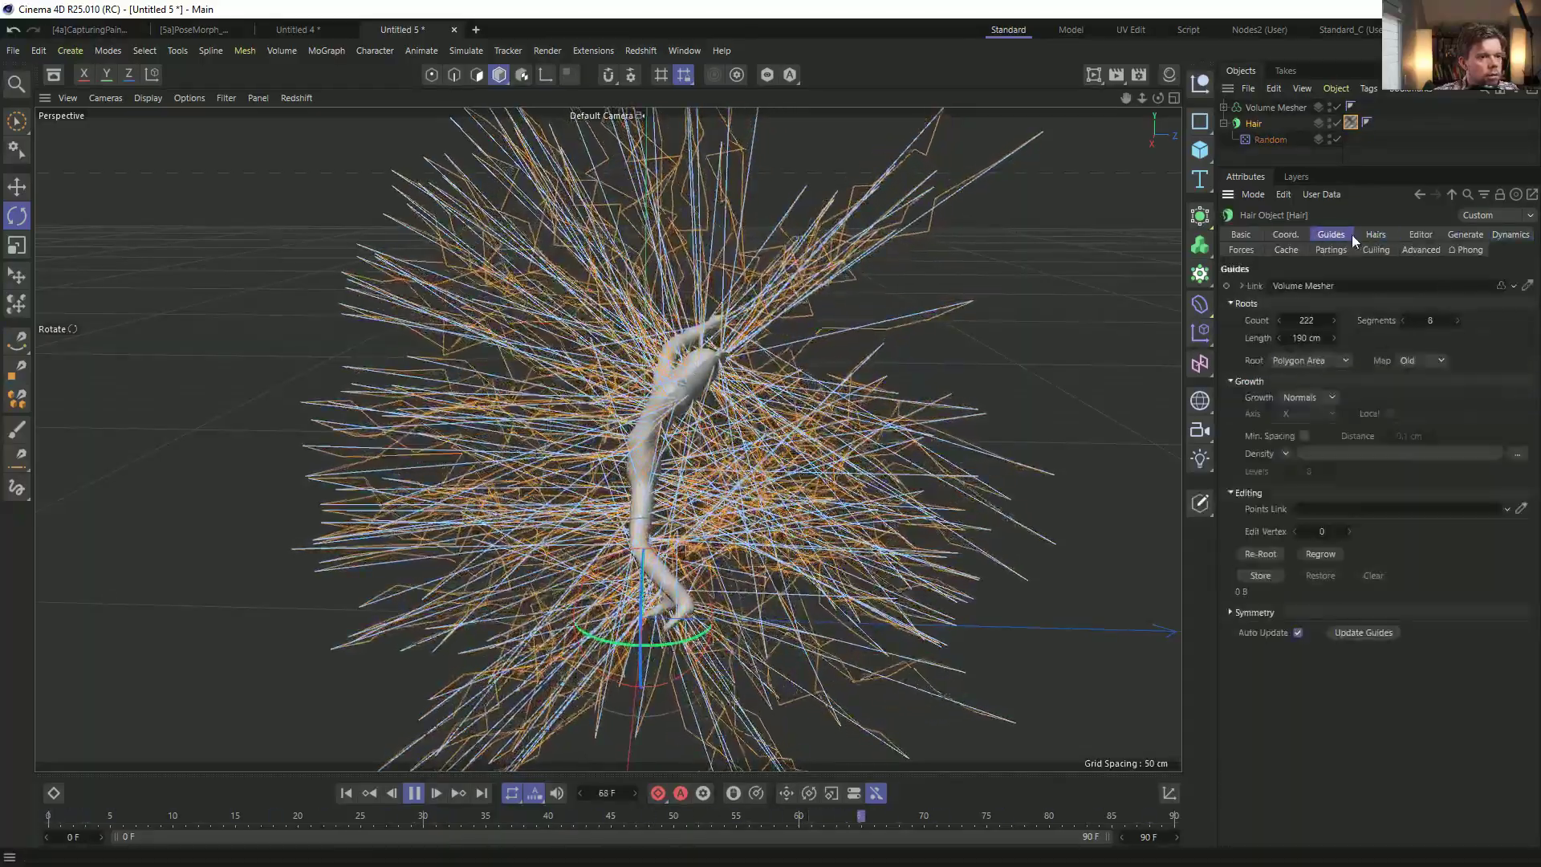
pyautogui.moveTo(1334, 338); pyautogui.dragTo(1360, 338)
# Check the longer hairs around the figure, stop the playback and return to the start of the animation.
pyautogui.moveTo(1347, 255); pyautogui.dragTo(1355, 165)
pyautogui.click(891, 305)
pyautogui.scroll(-5, 722, 405)
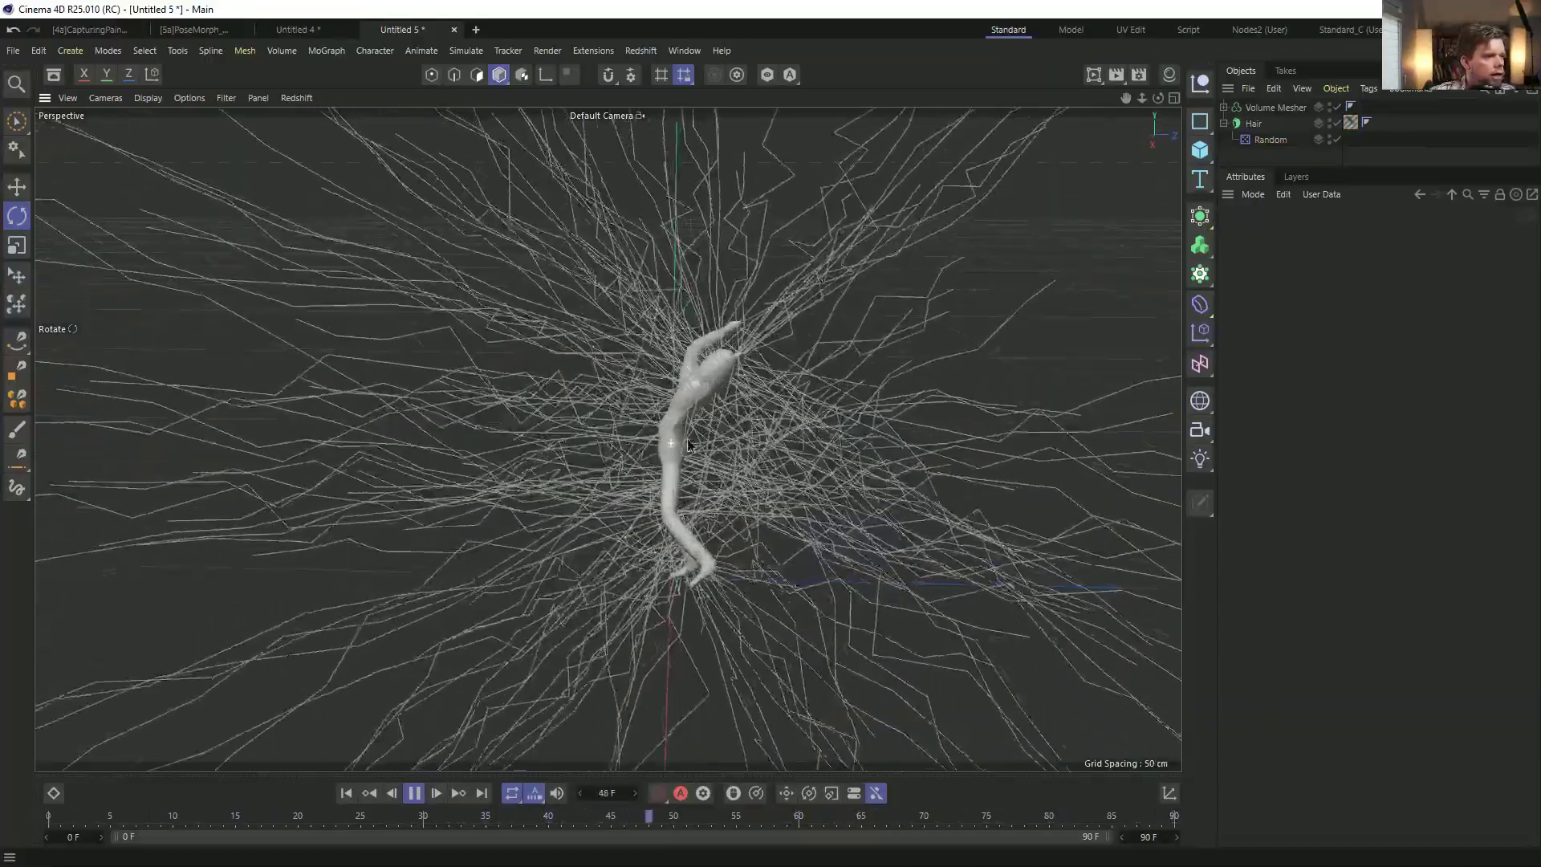
pyautogui.keyDown('alt'); pyautogui.moveTo(790, 439); pyautogui.dragTo(648, 425); pyautogui.keyUp('alt')
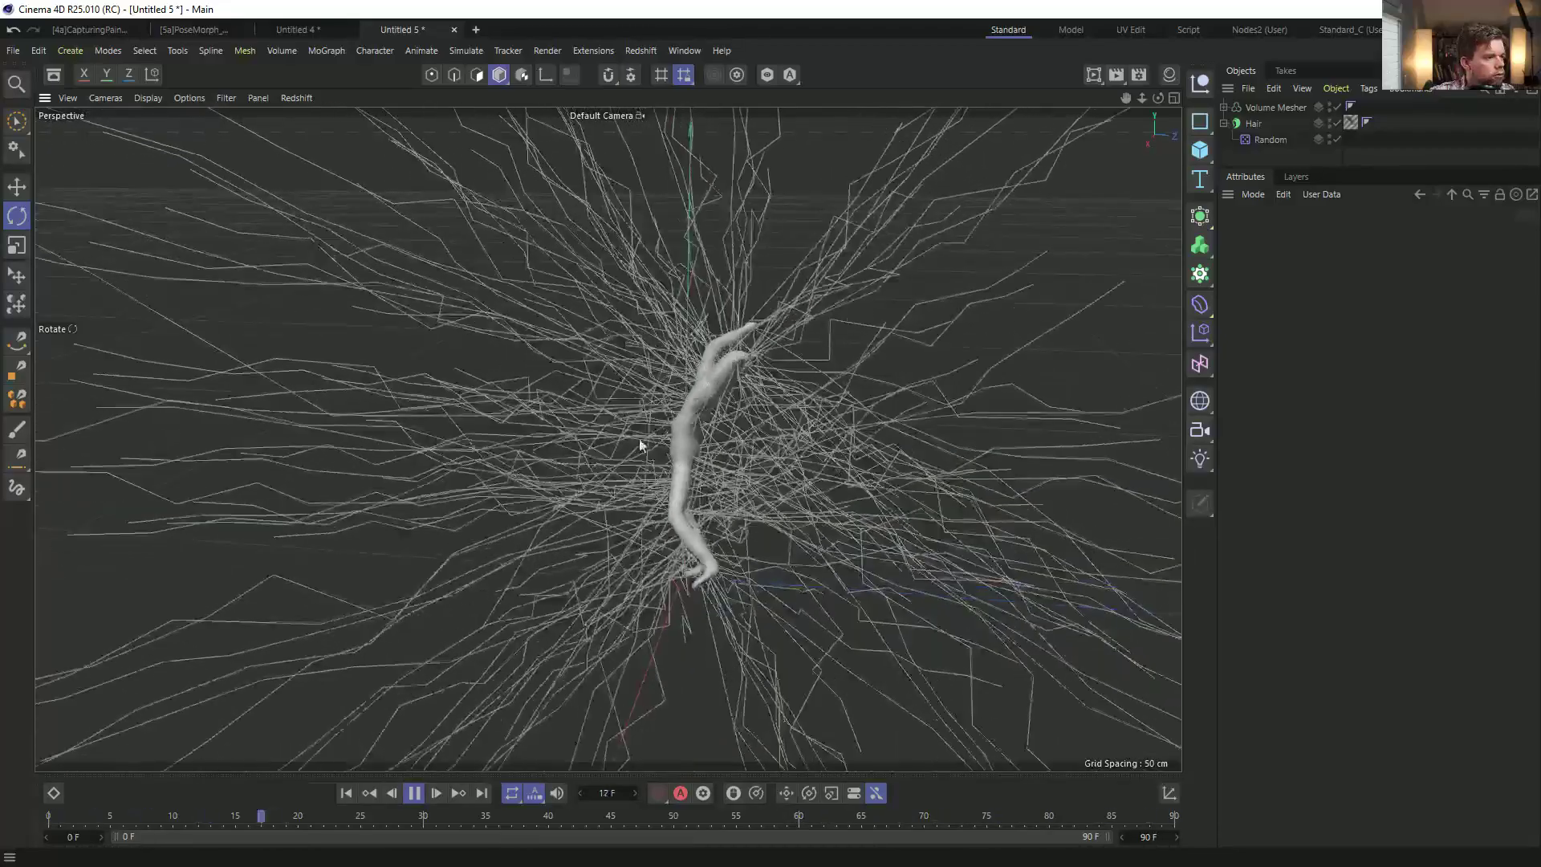
pyautogui.click(419, 794)
pyautogui.click(347, 793)
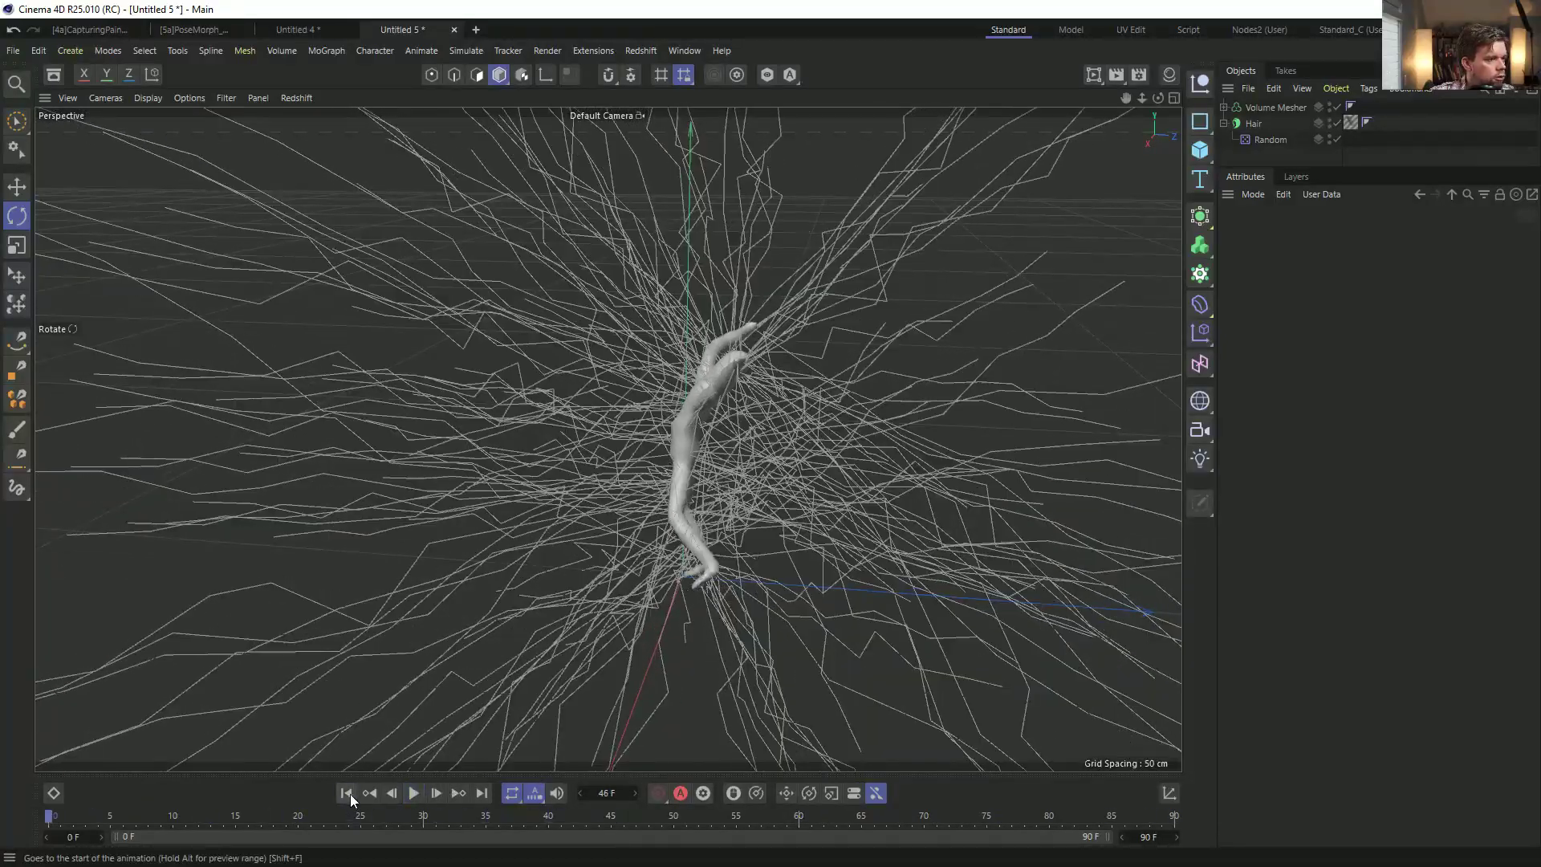
pyautogui.scroll(-5, 730, 466)
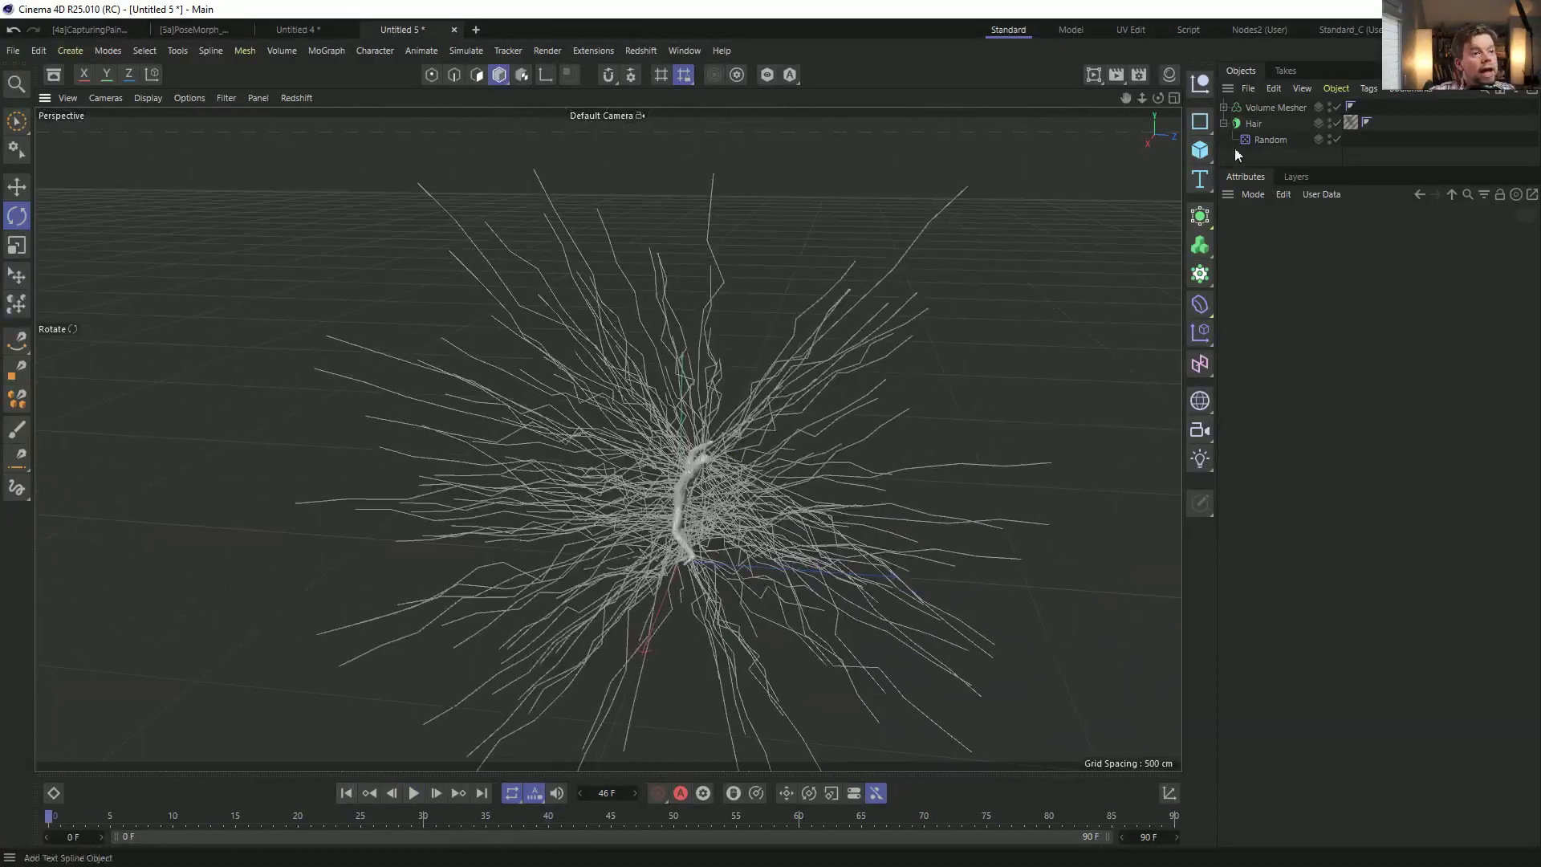
# Set the hair material's Scale variation to 100 % and its amount to 38 %.
pyautogui.click(666, 415)
pyautogui.keyDown('alt'); pyautogui.moveTo(666, 415); pyautogui.dragTo(814, 242); pyautogui.keyUp('alt')
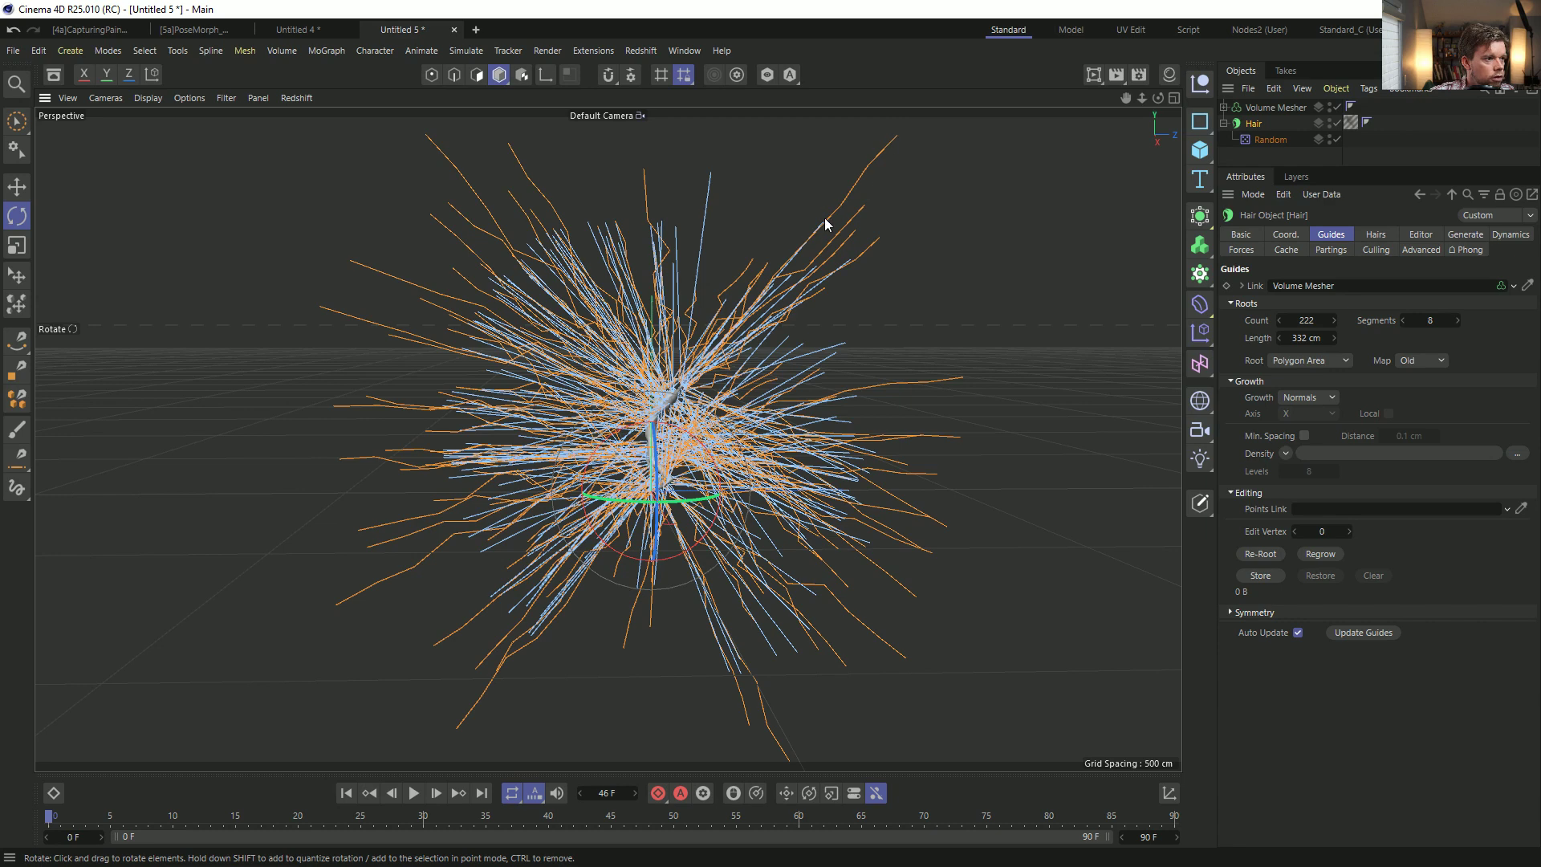
pyautogui.click(1350, 121)
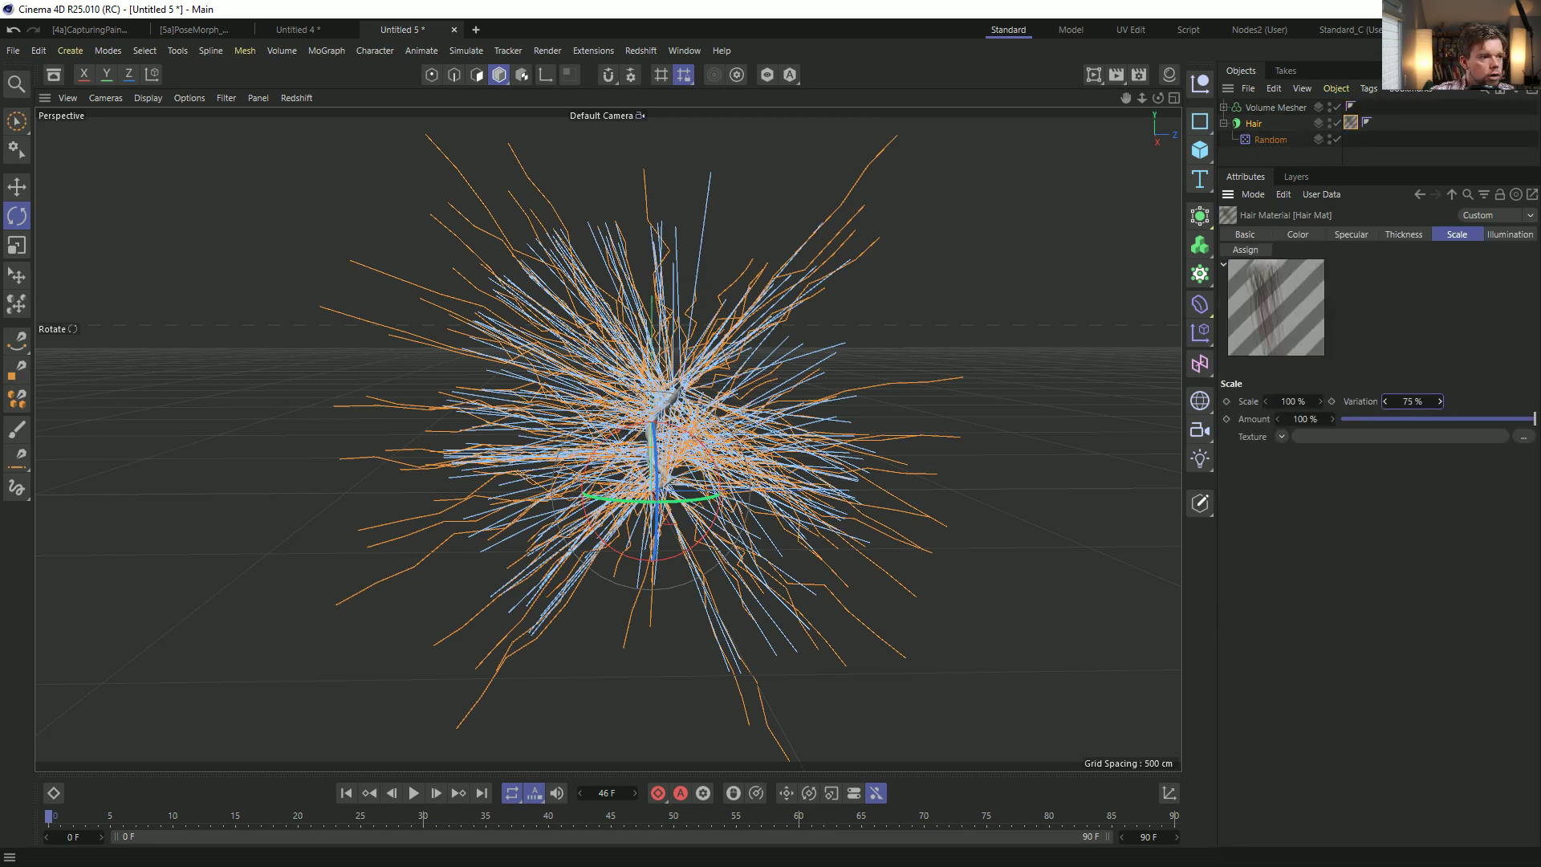
pyautogui.click(1415, 420)
pyautogui.click(1376, 161)
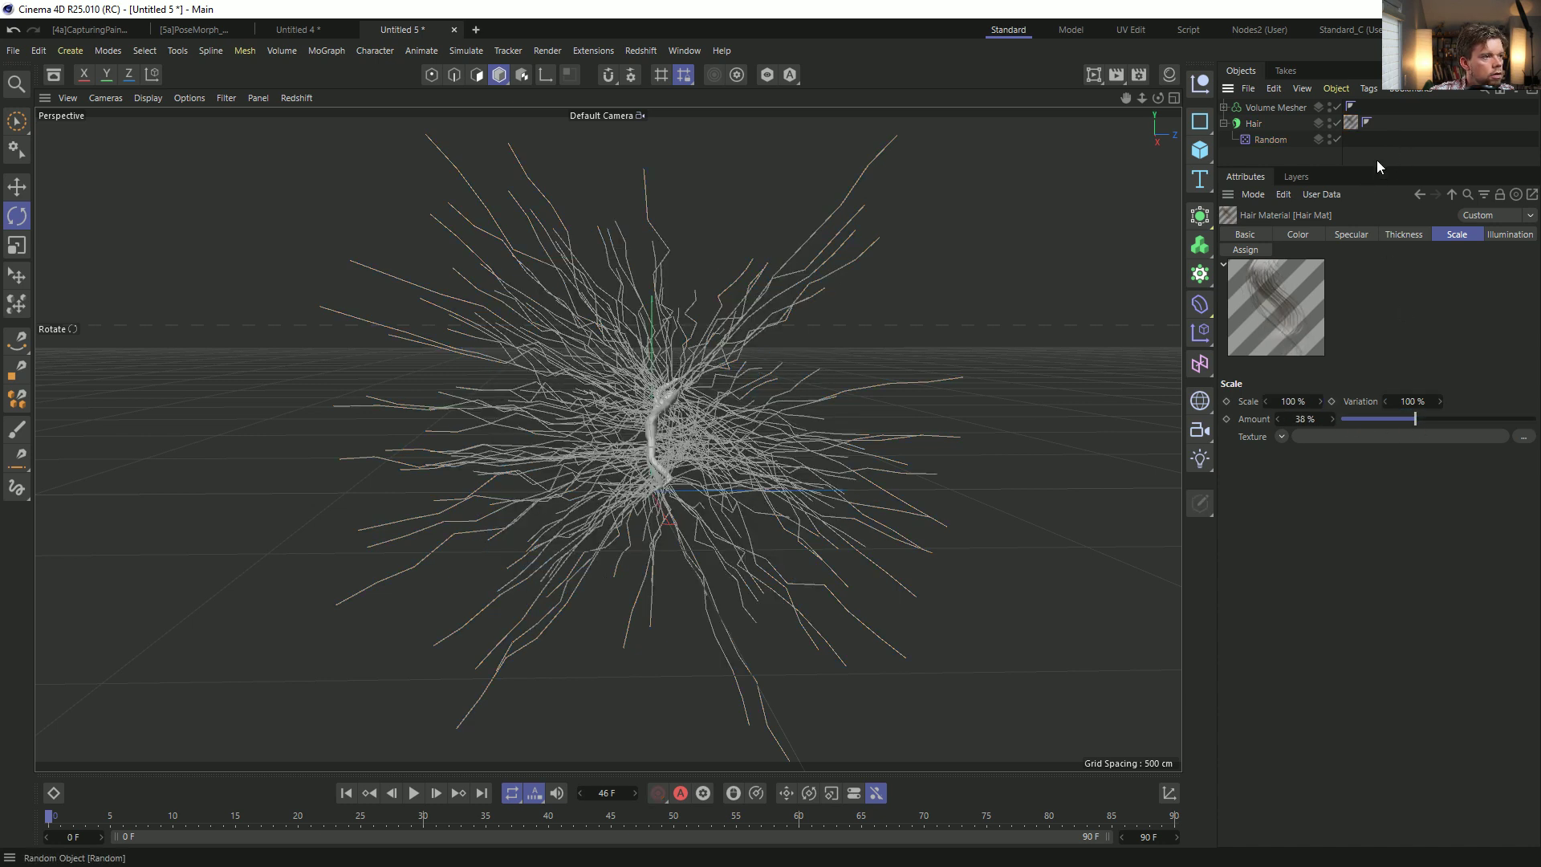
pyautogui.click(392, 795)
# Disable the Scale channel in the hair material and deselect the Hair object.
pyautogui.click(1254, 124)
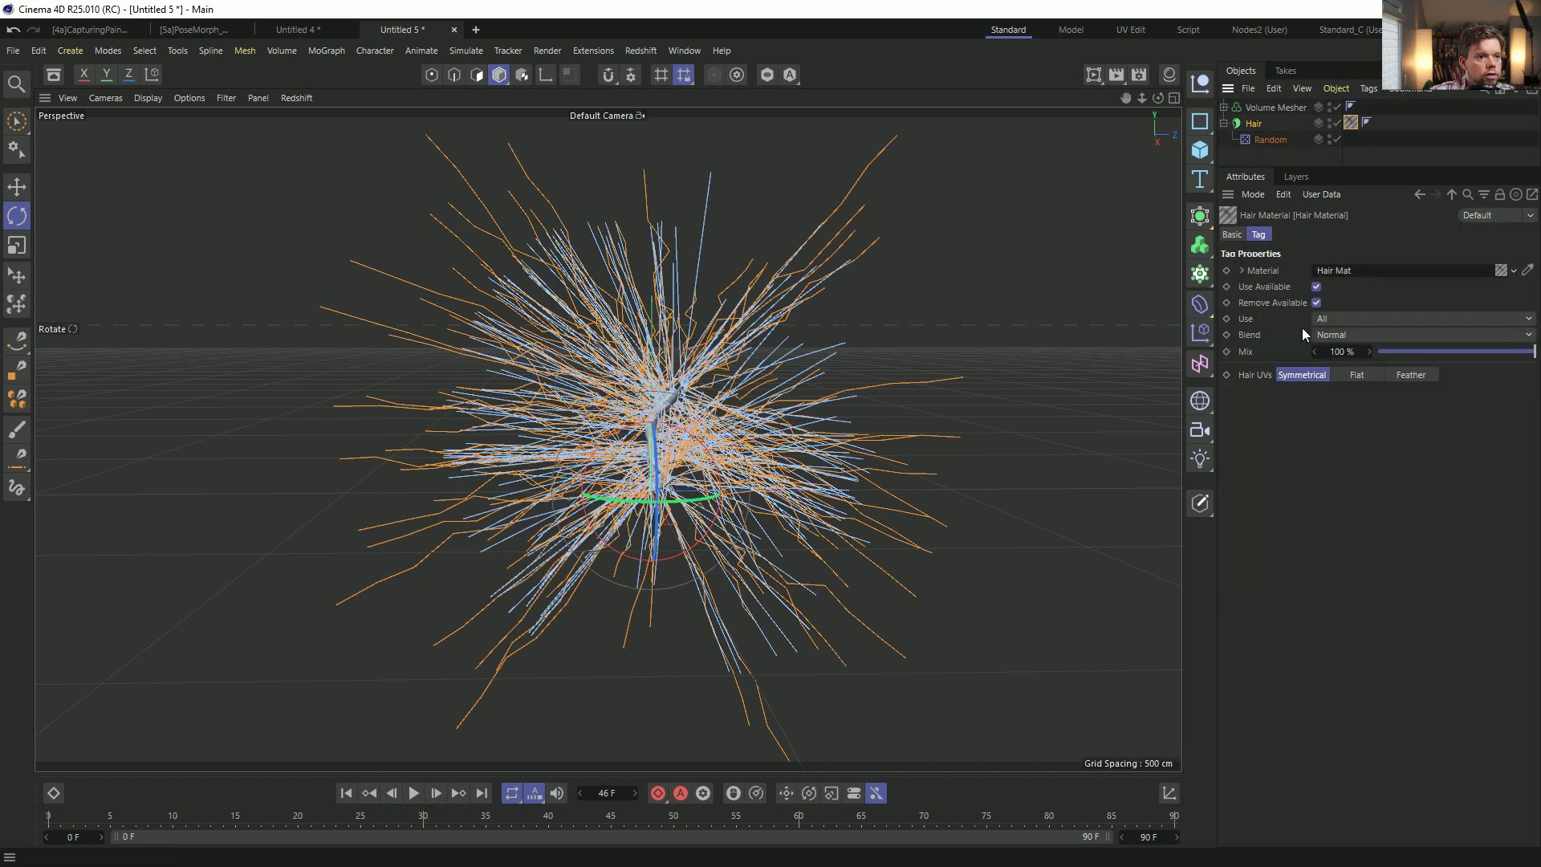
pyautogui.doubleClick(1350, 124)
pyautogui.click(1243, 233)
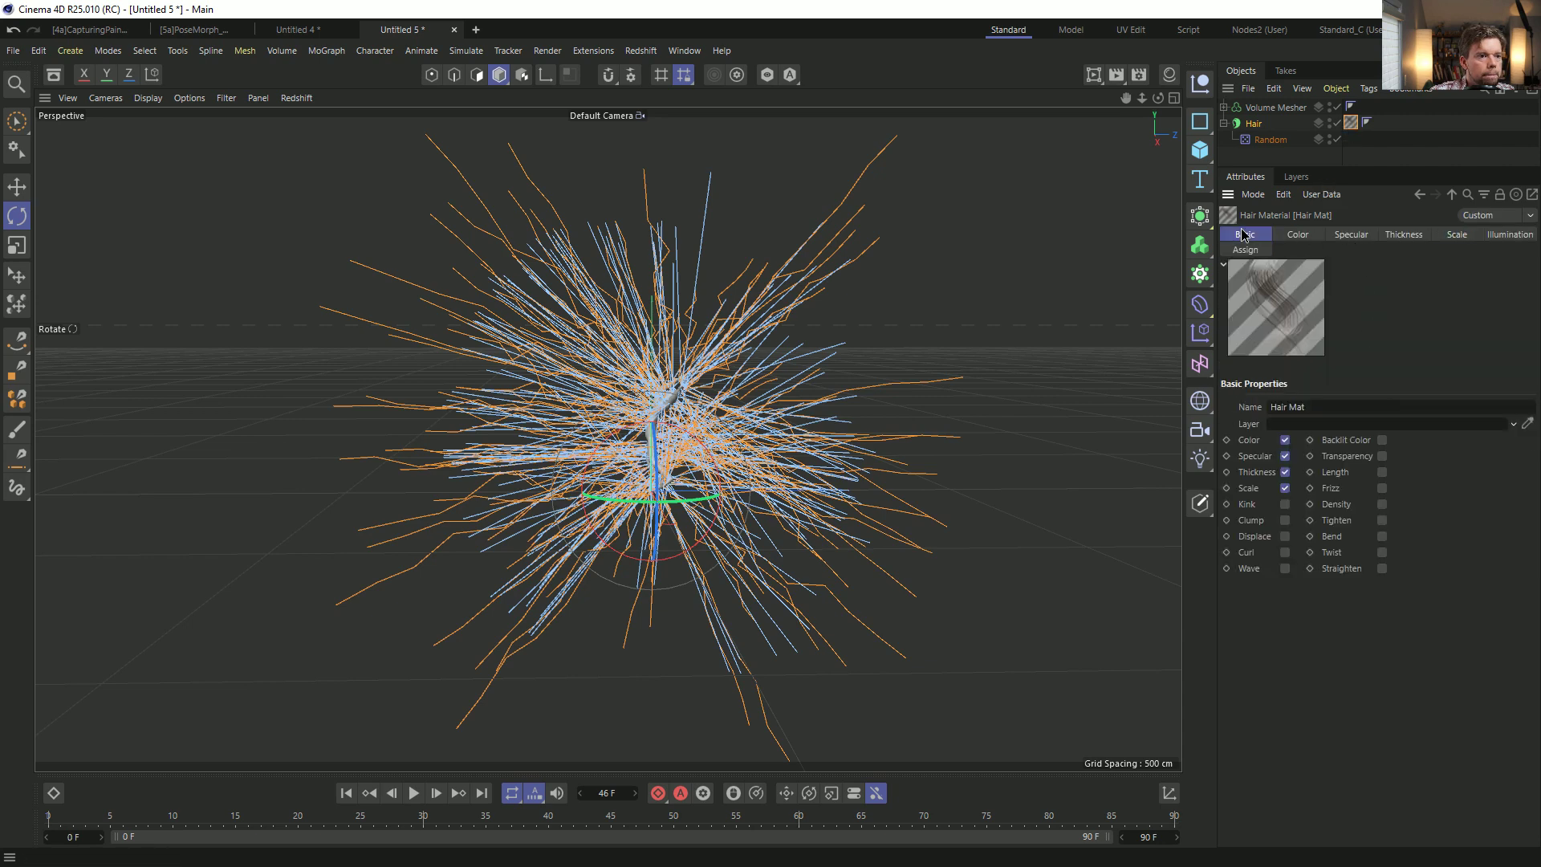
pyautogui.click(1284, 488)
pyautogui.click(982, 182)
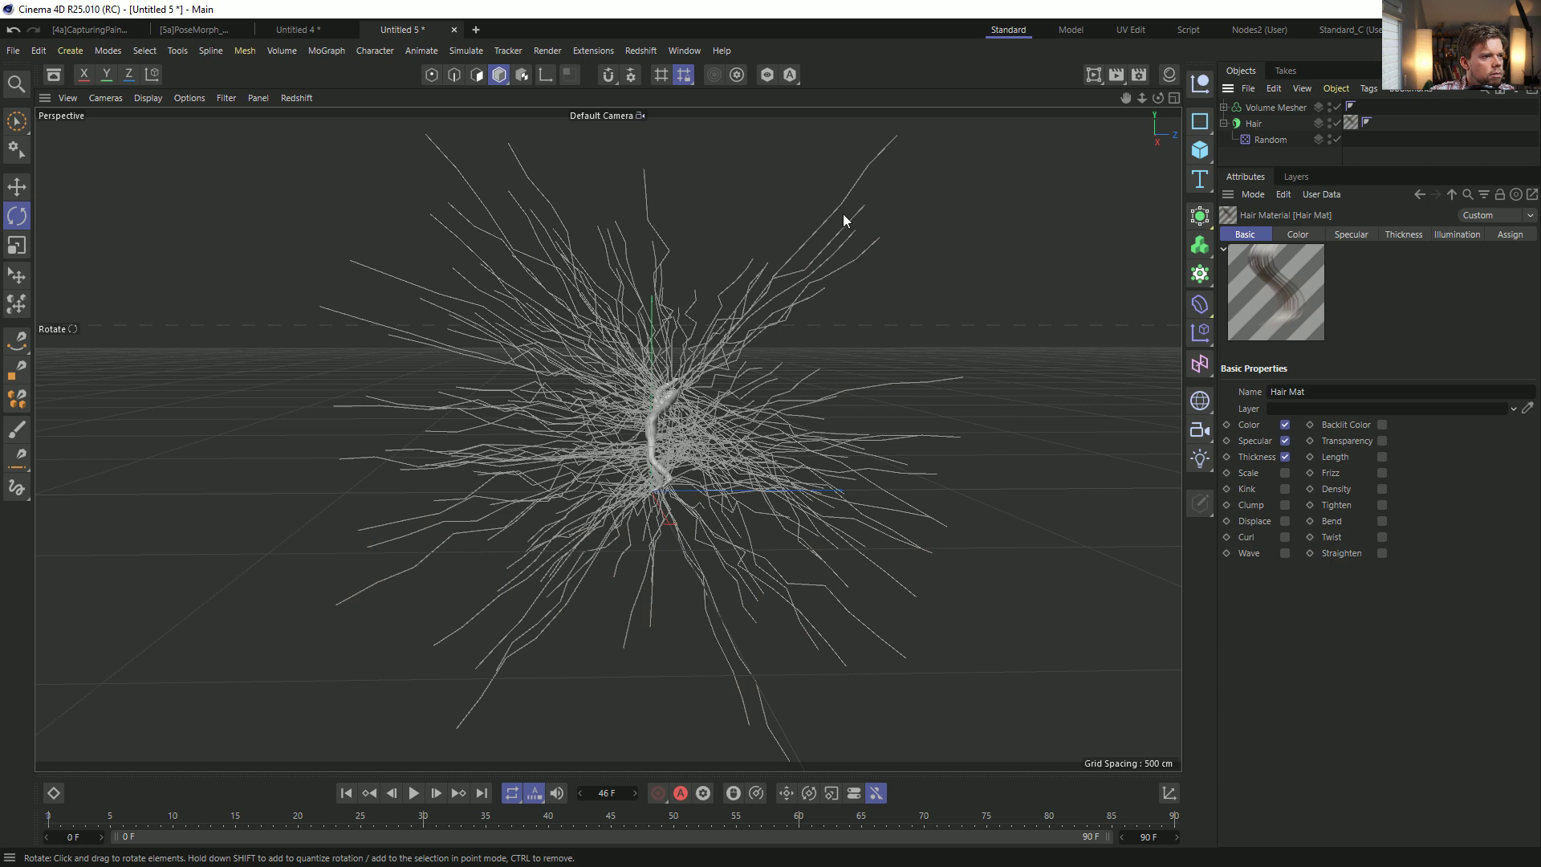
# Delete the hair material tag from the Hair object.
pyautogui.click(1252, 123)
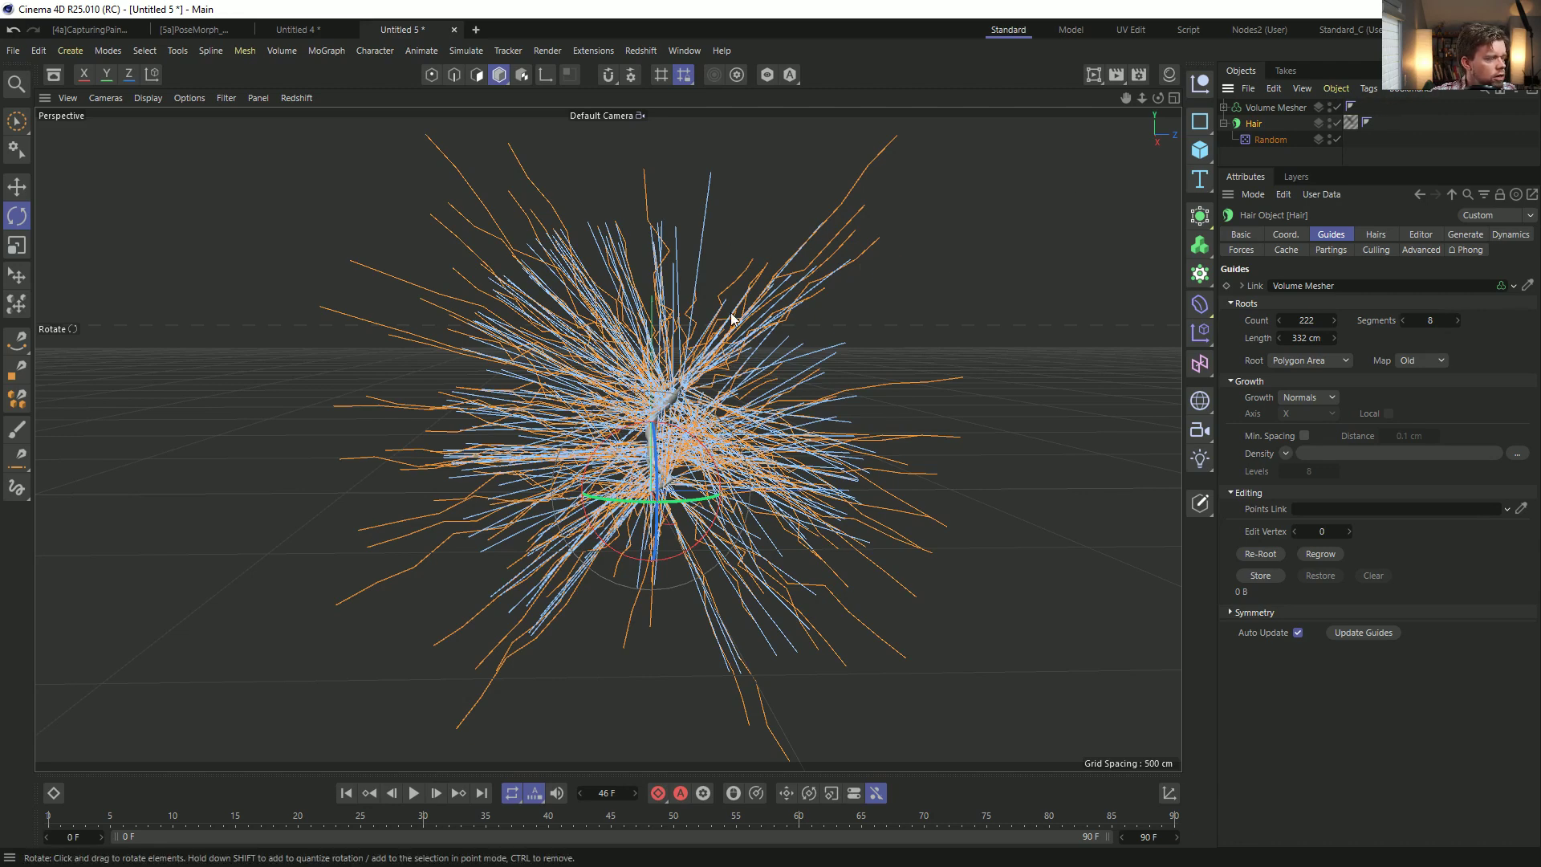
pyautogui.click(1349, 124)
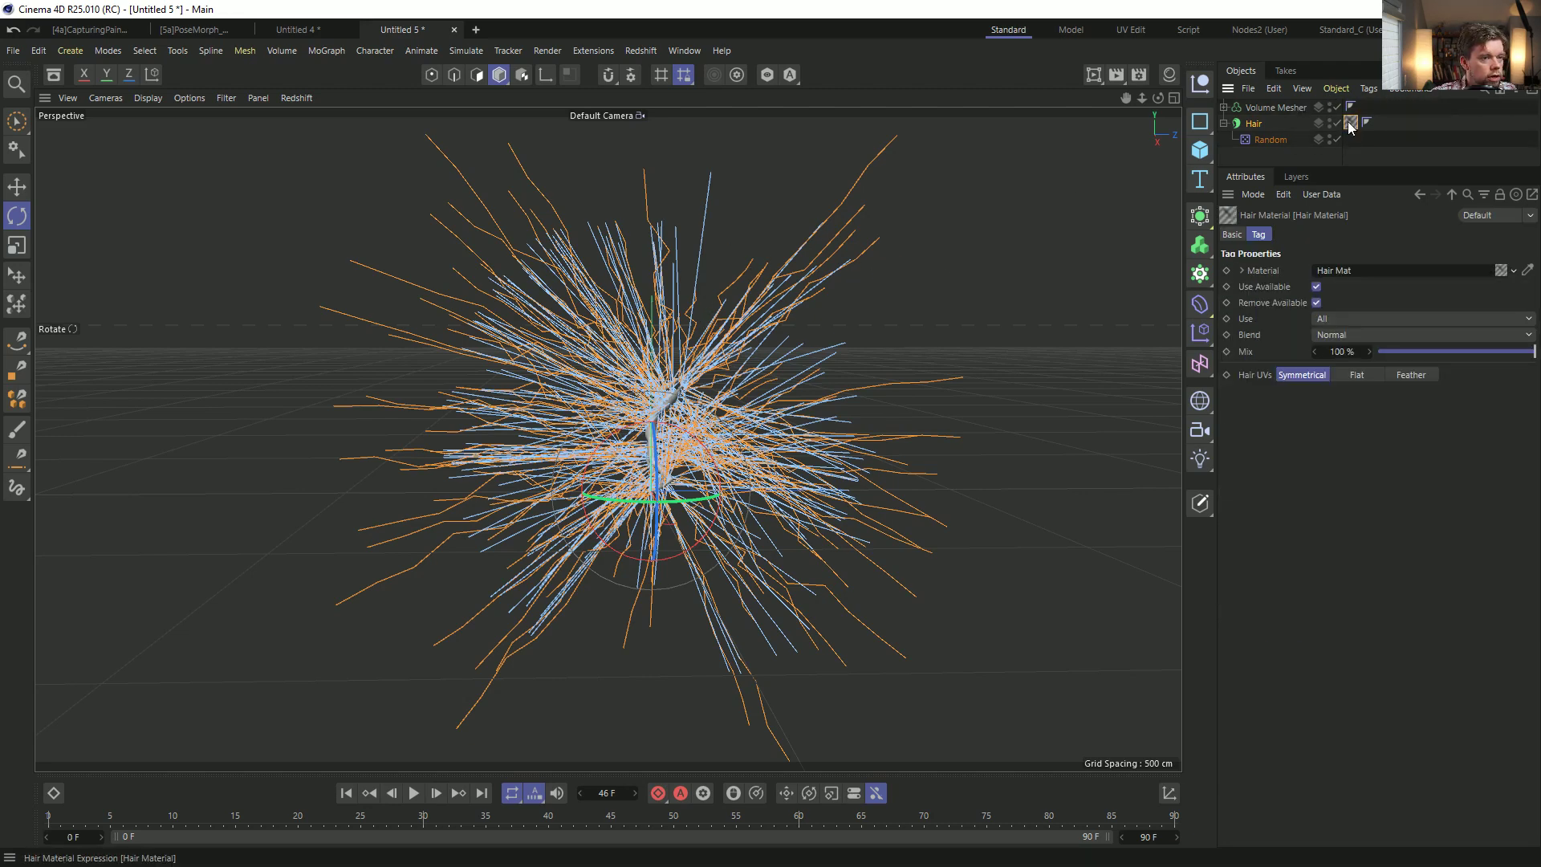
pyautogui.press('Delete')
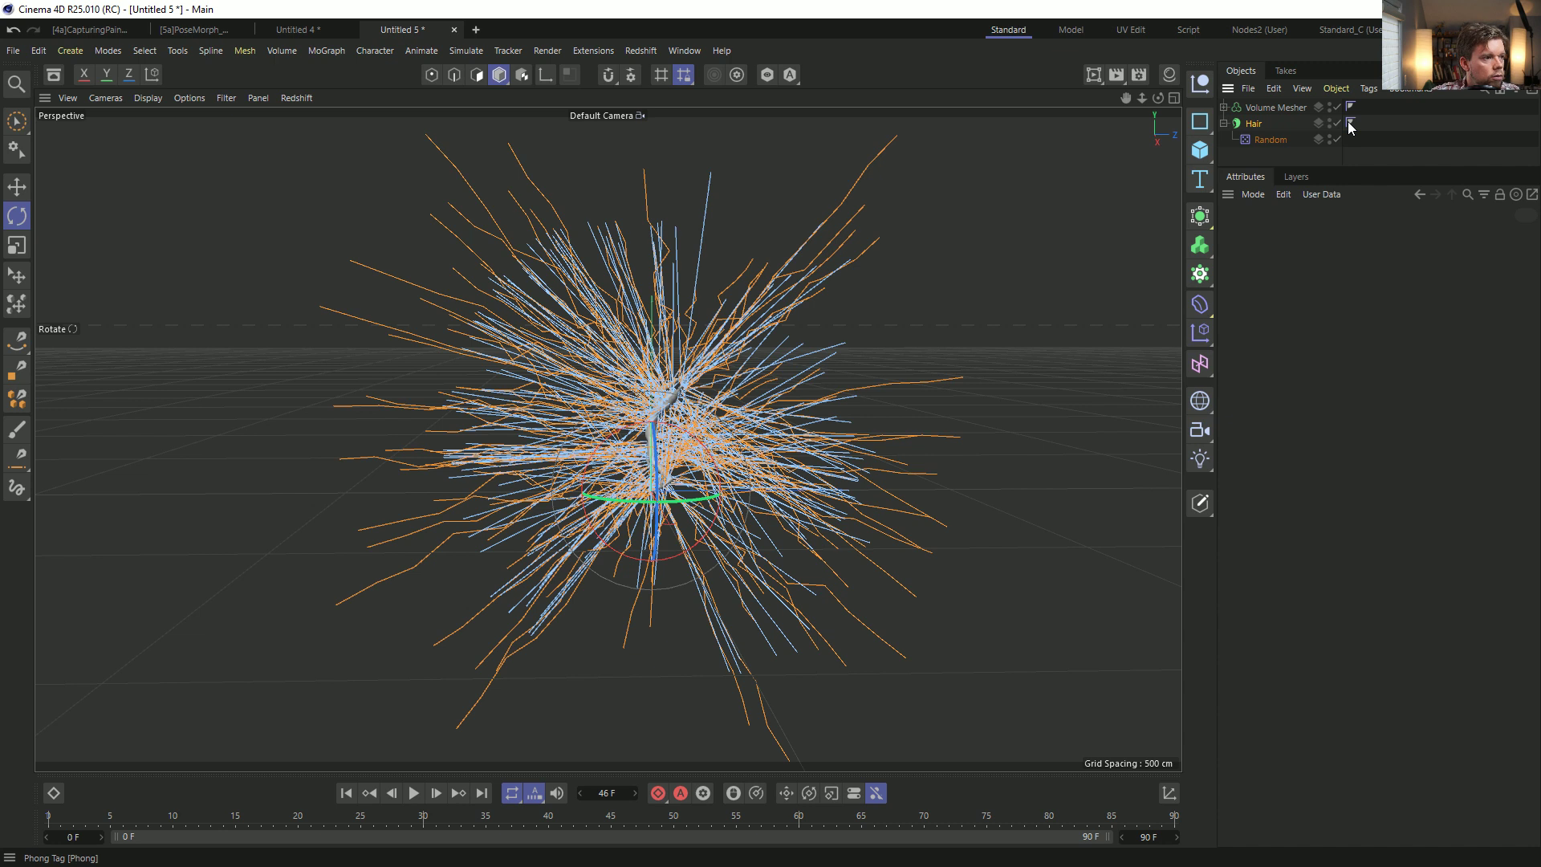
pyautogui.click(1269, 152)
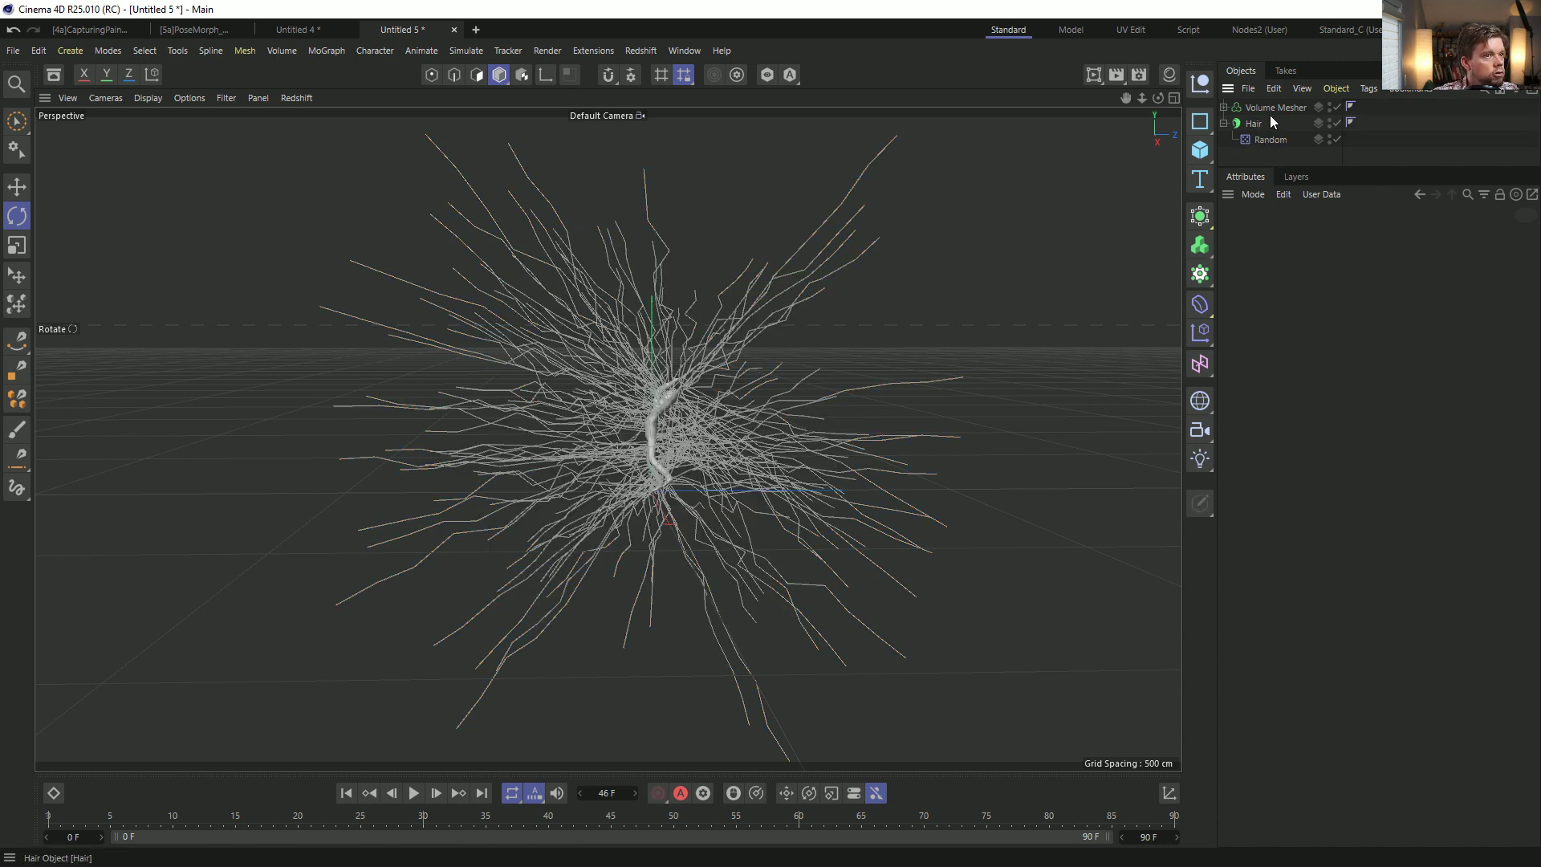
pyautogui.click(684, 51)
pyautogui.moveTo(709, 77)
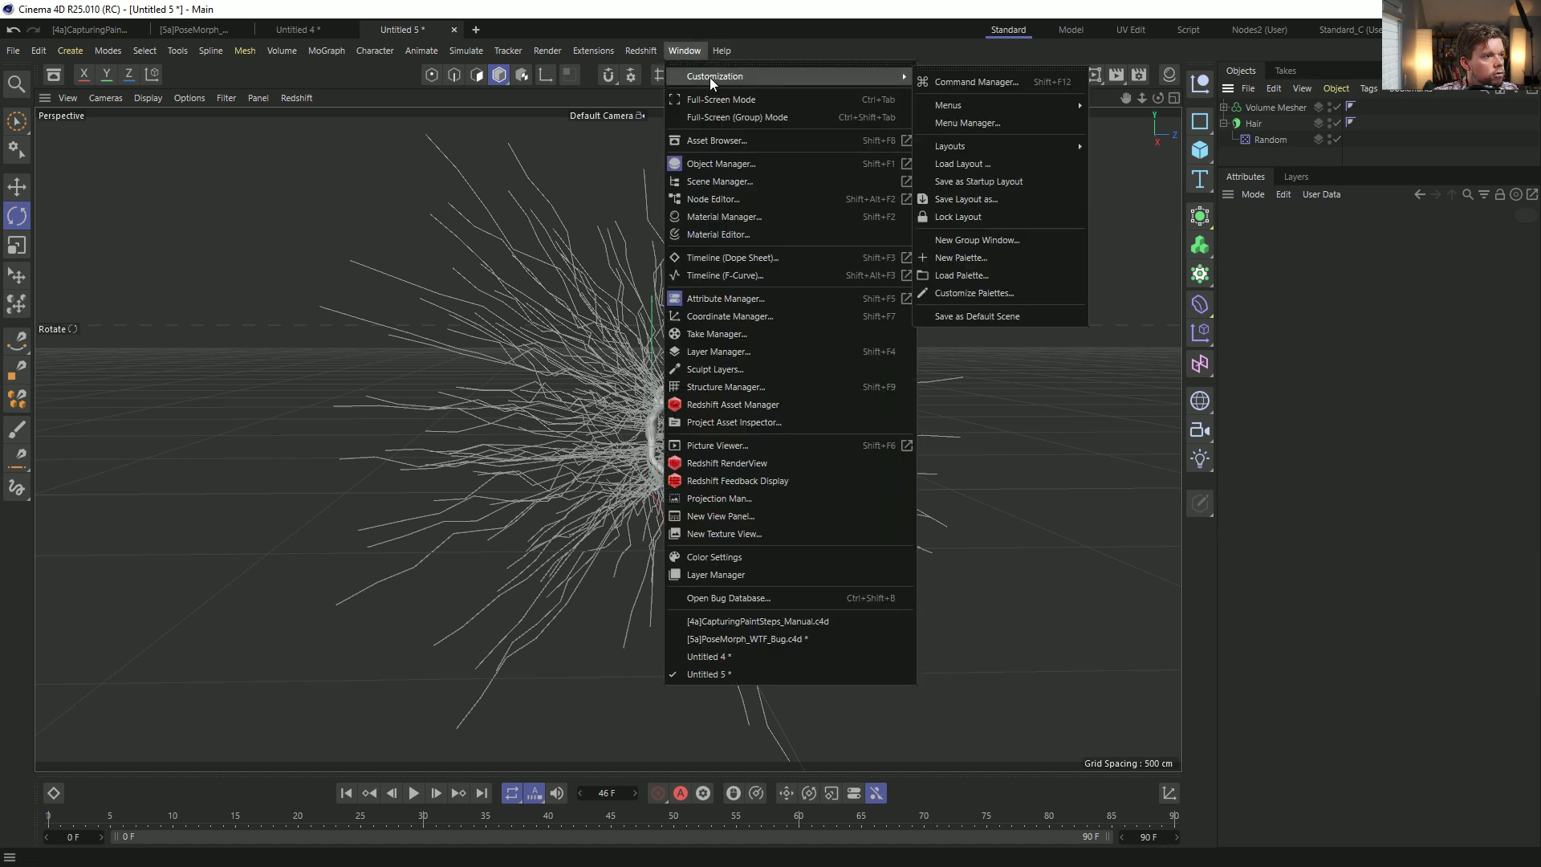
pyautogui.moveTo(1007, 152)
pyautogui.press('Escape')
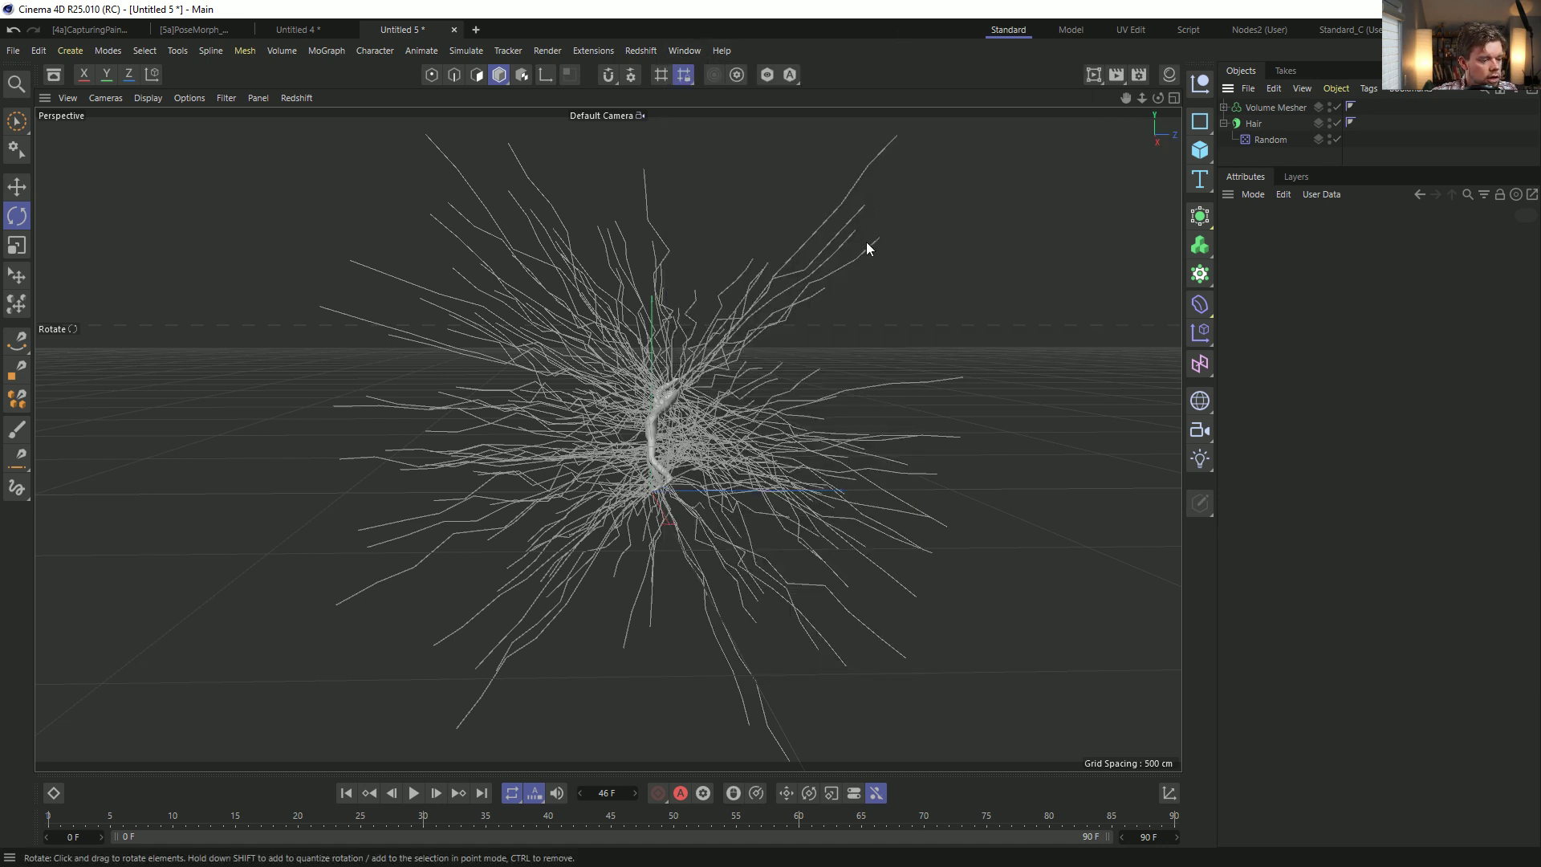
# Save the scene in the SceneFiles folder as [7a]HairWiggle.c4d.
pyautogui.hotkey('ctrl', 's')
pyautogui.click(337, 286)
pyautogui.click(120, 483)
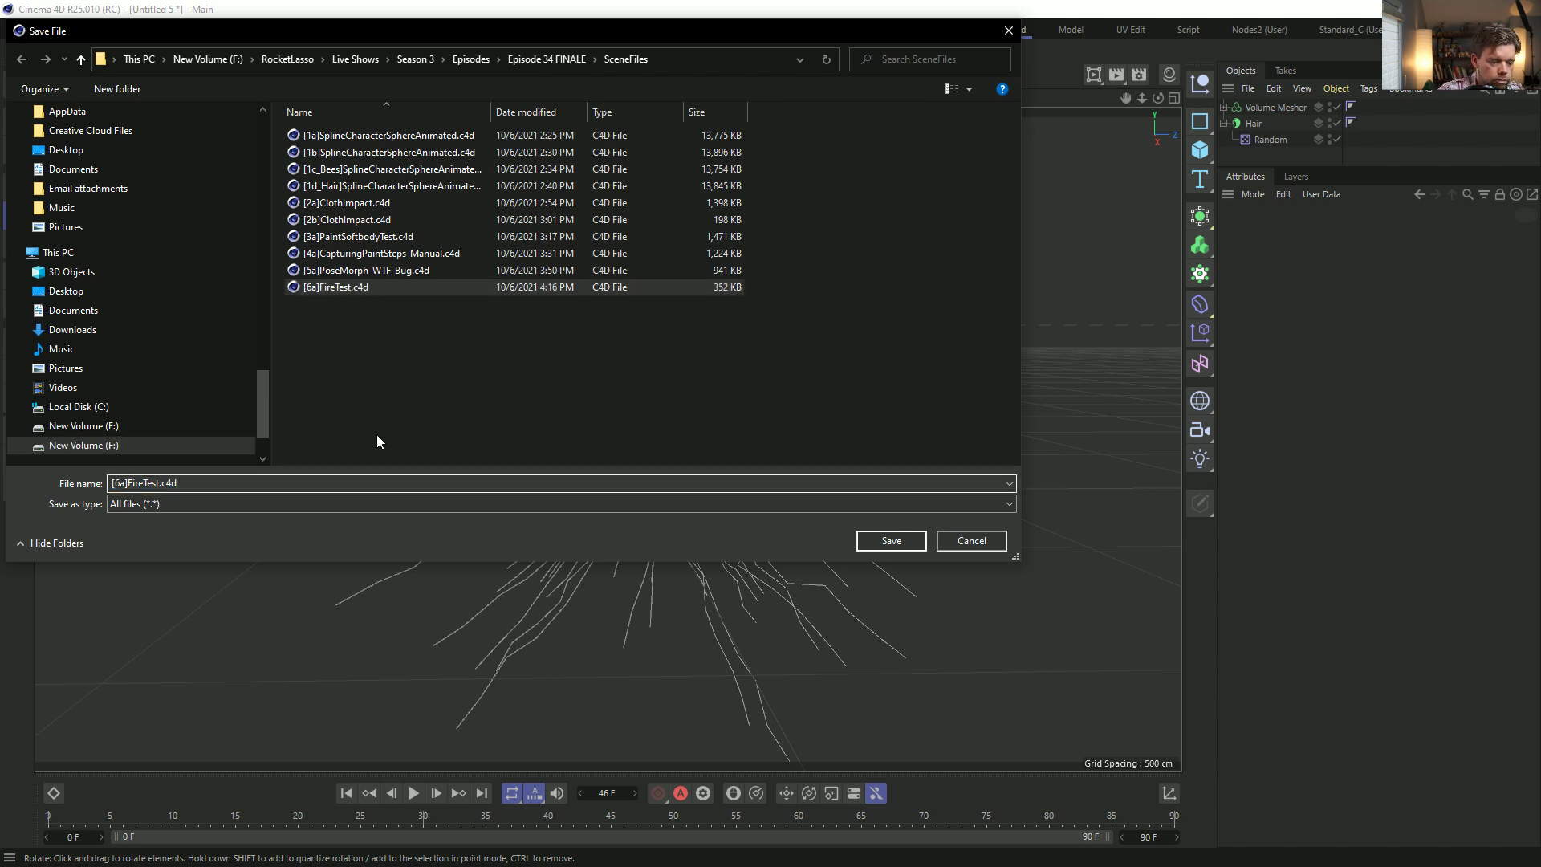
pyautogui.press('BackSpace')
pyautogui.write('7')
pyautogui.hotkey('shift', 'Right')
pyautogui.hotkey('shift', 'Right')
pyautogui.hotkey('shift', 'Right')
pyautogui.hotkey('shift', 'Right')
pyautogui.write('Hair')
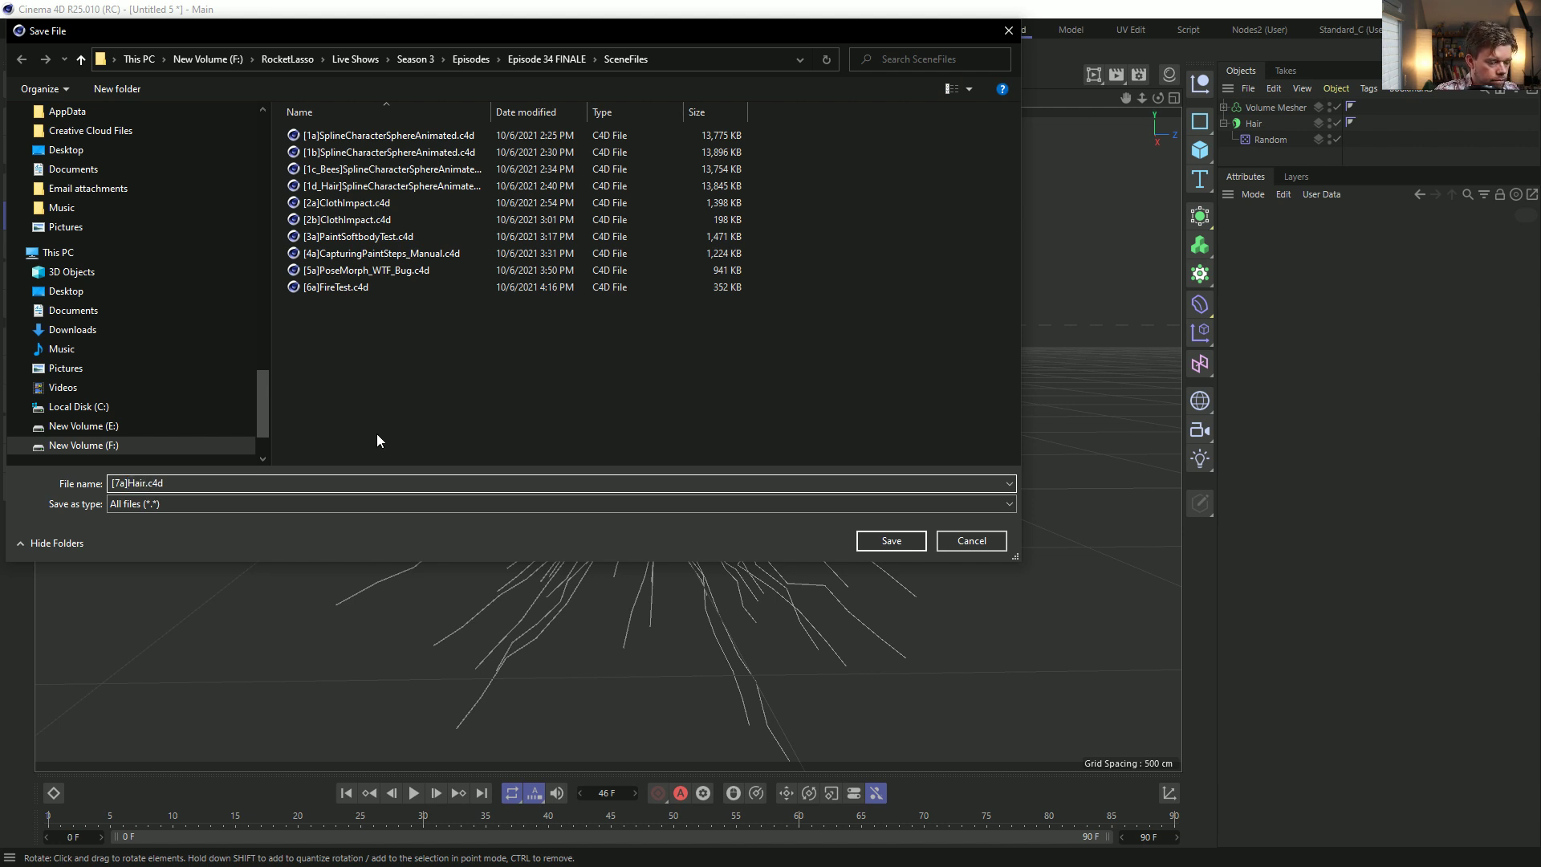
pyautogui.write('Wiggle')
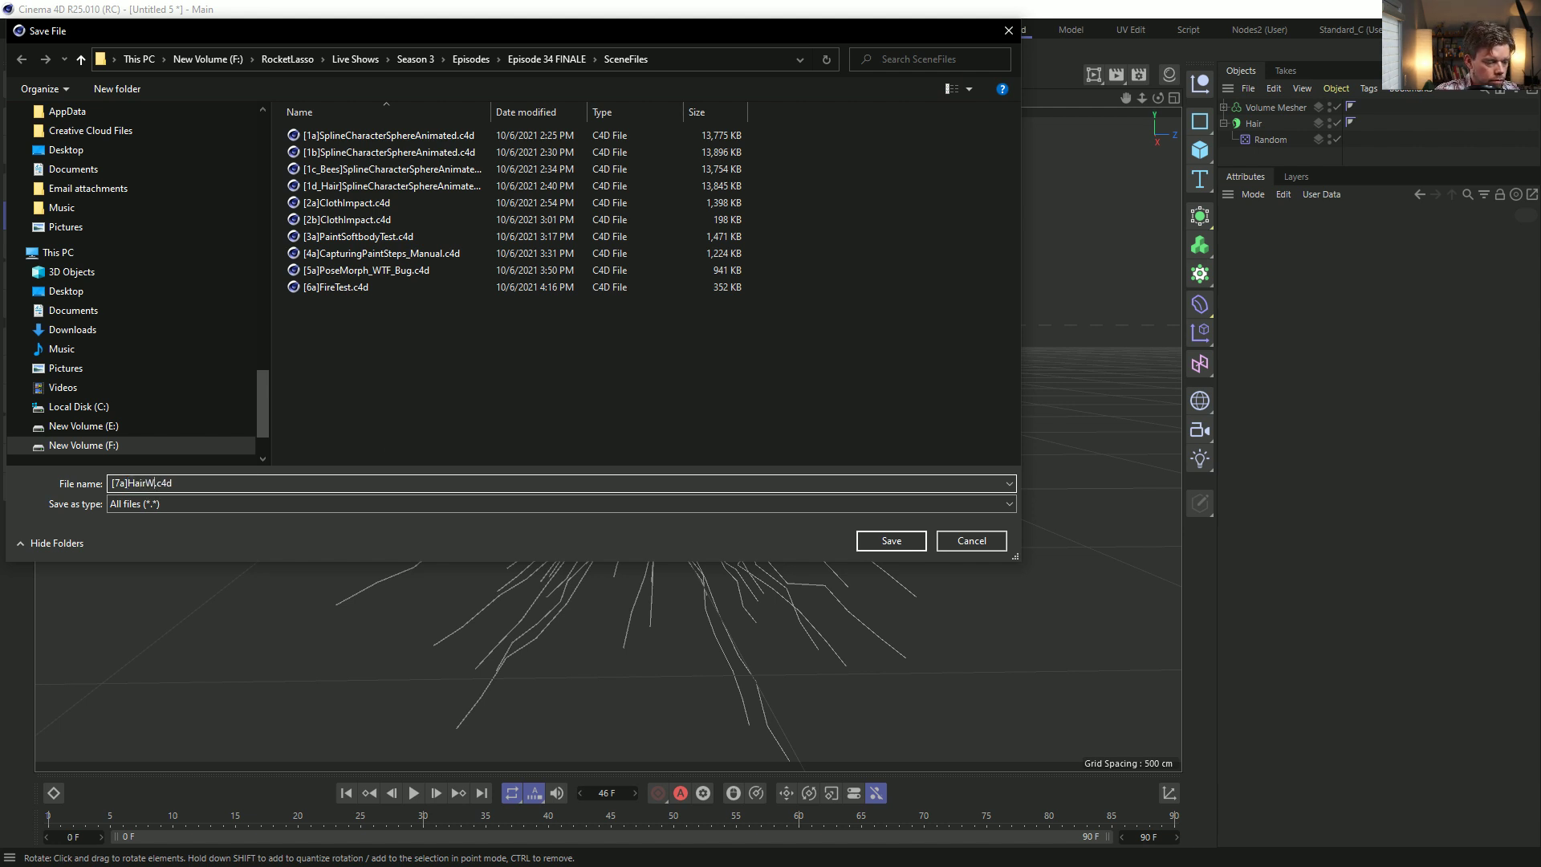
pyautogui.press('Return')
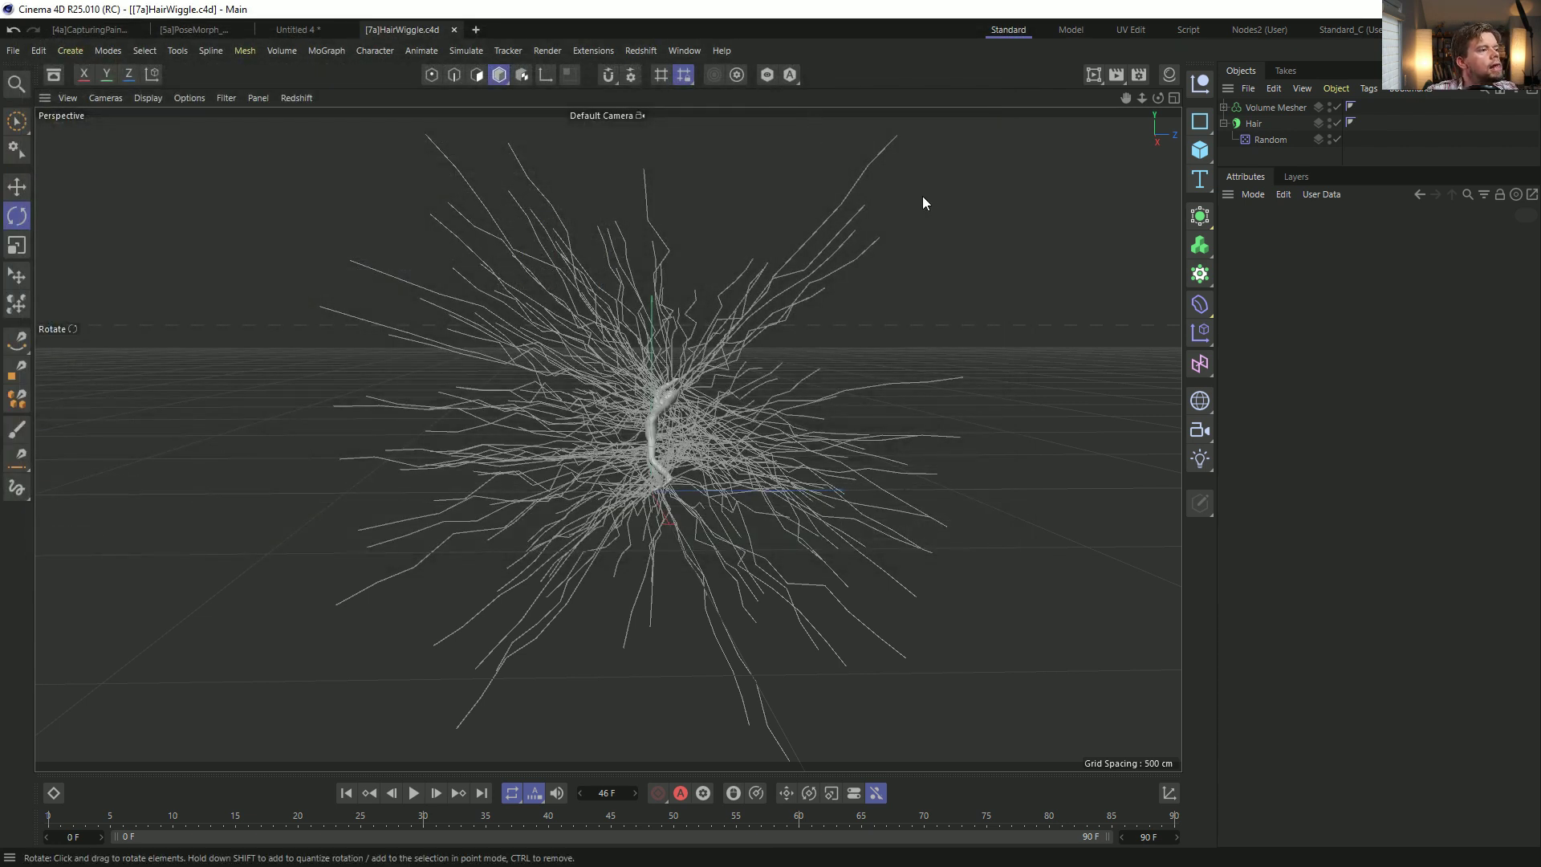
# Add the Groom layout to the available layouts and switch to it.
pyautogui.click(1423, 30)
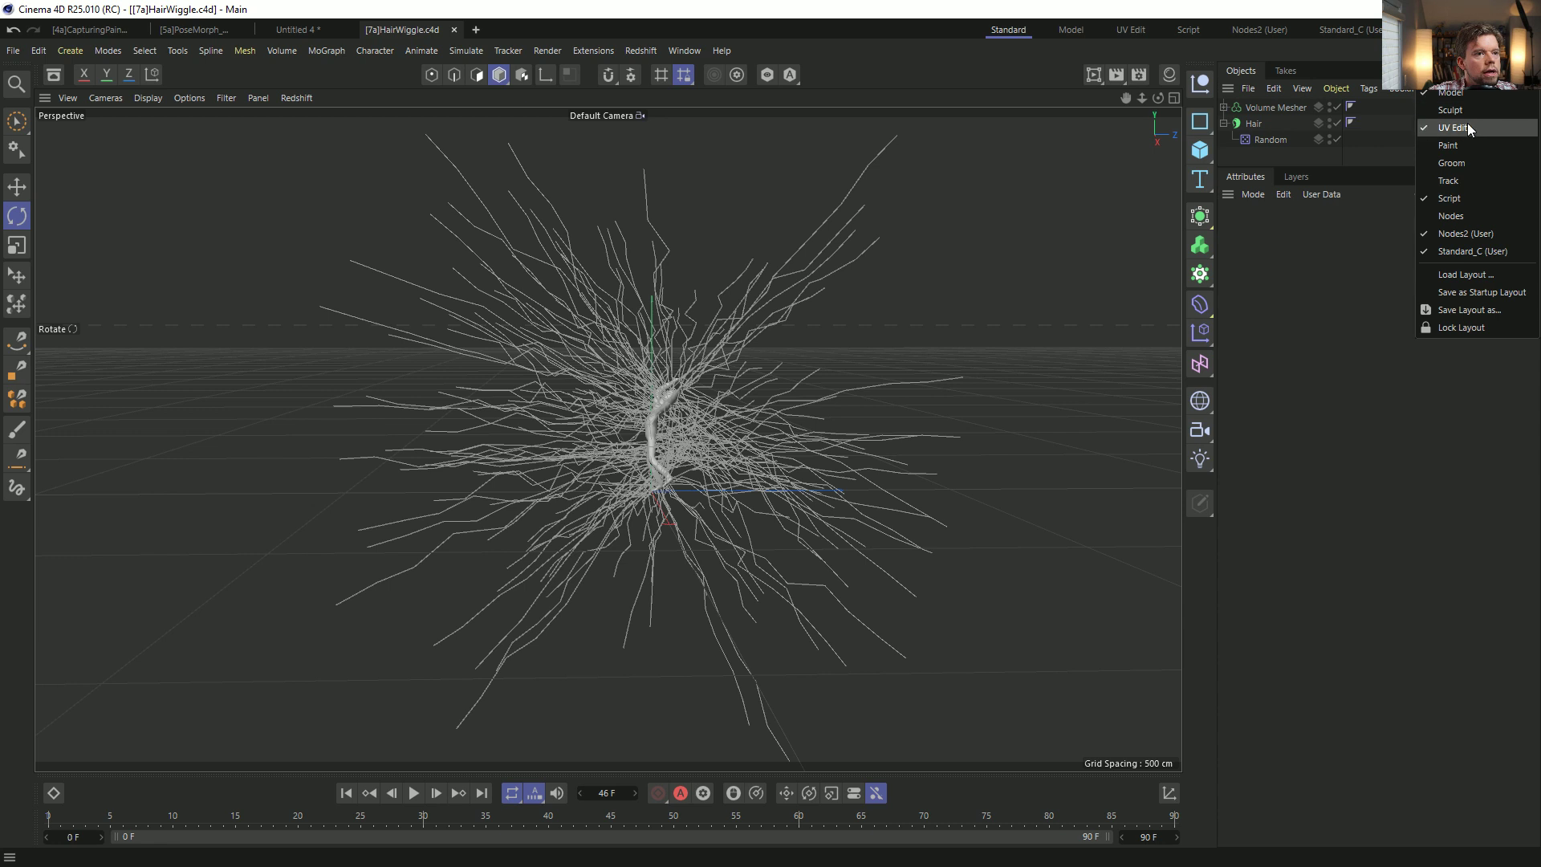
pyautogui.click(1462, 163)
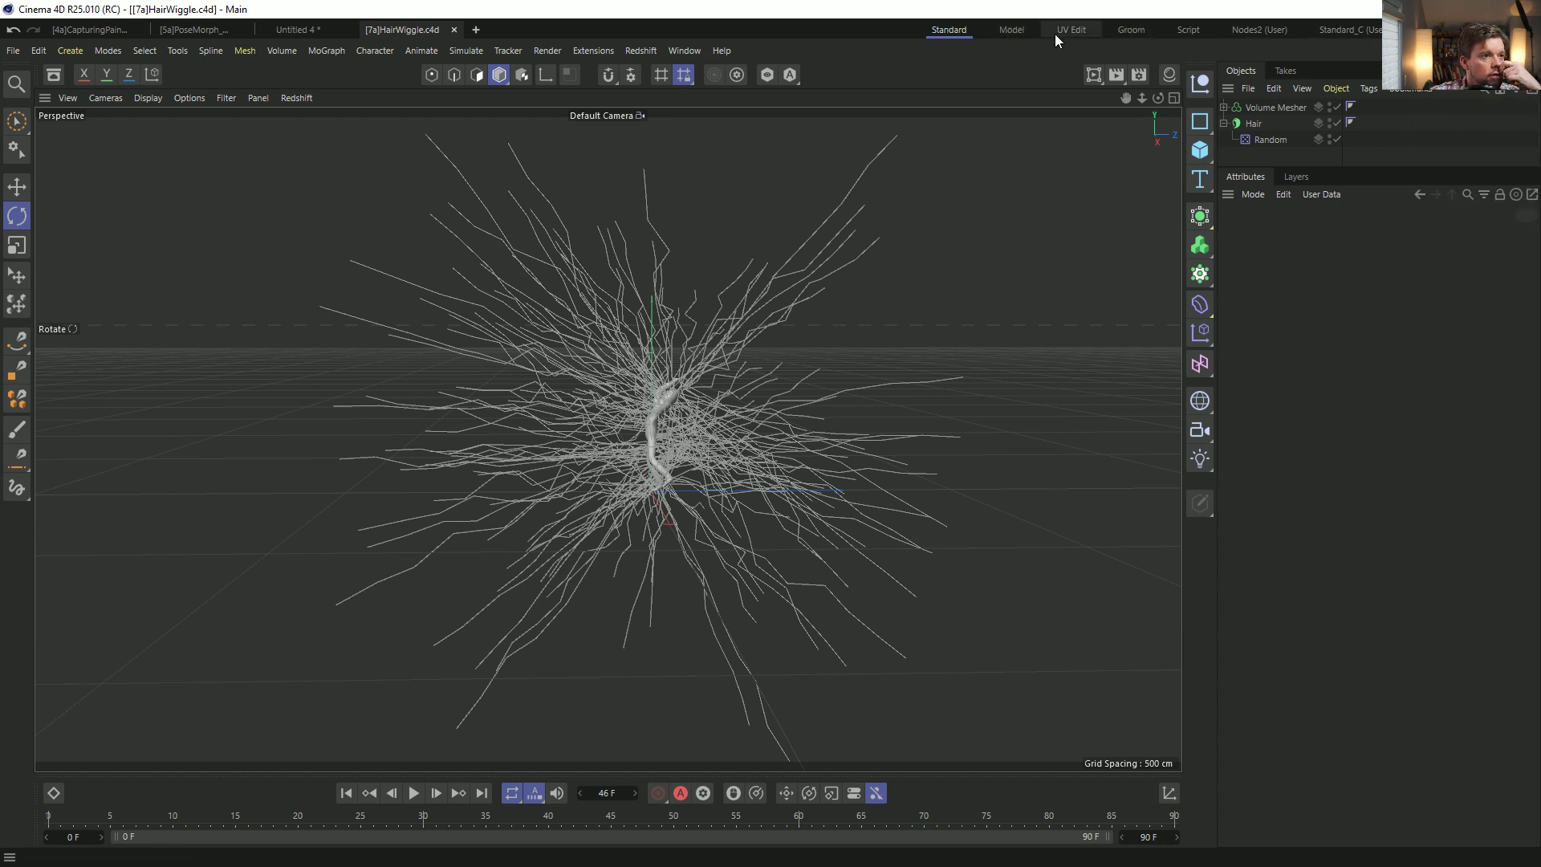
pyautogui.click(1129, 33)
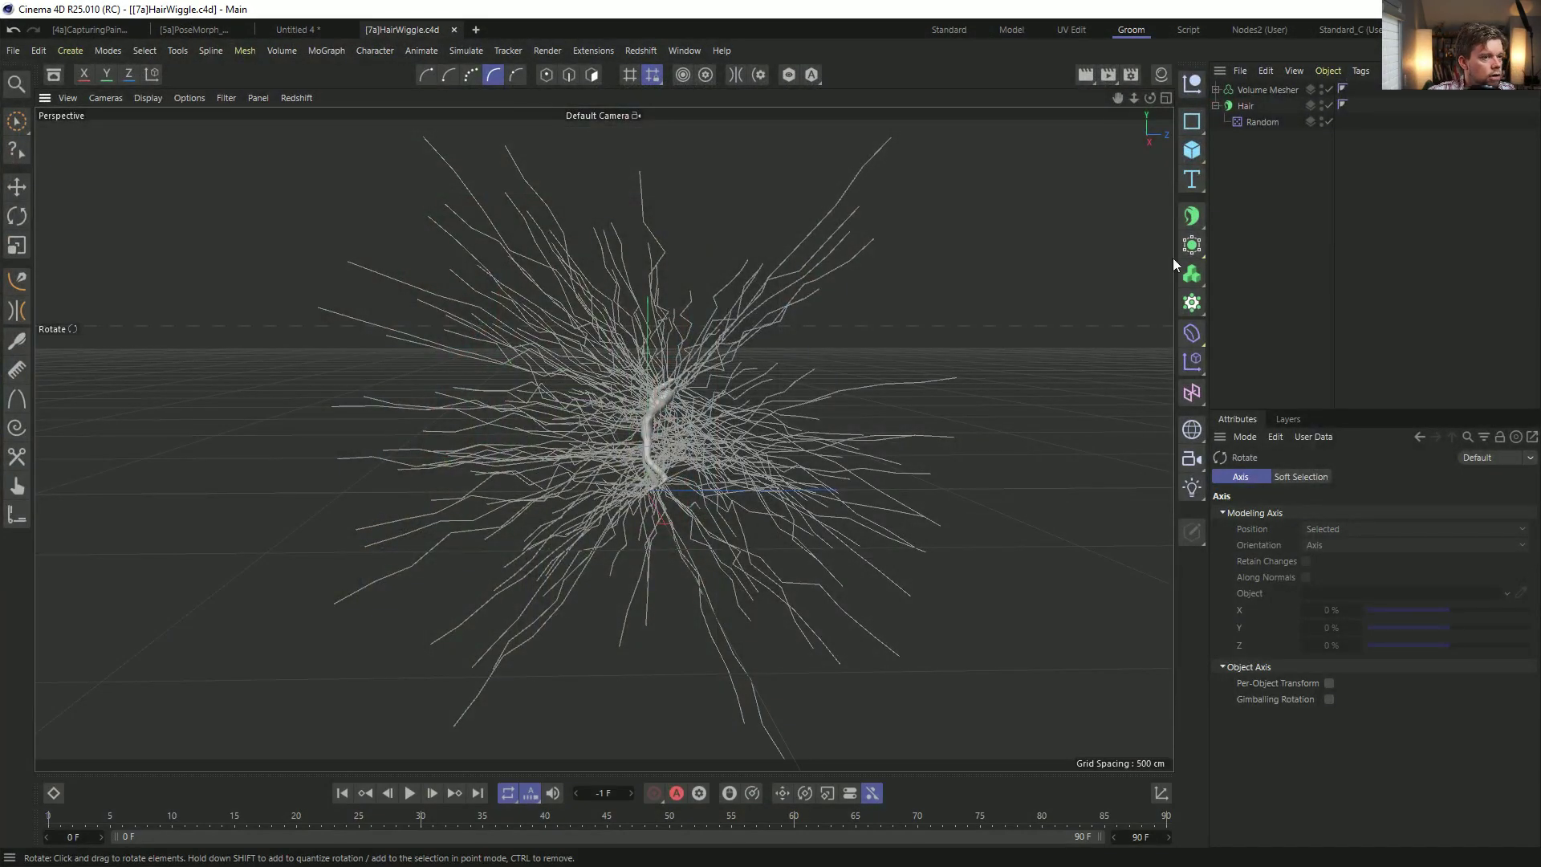
# Activate the hair Brush tool, select the Hair object and disable its Random effector.
pyautogui.click(17, 341)
pyautogui.click(1262, 122)
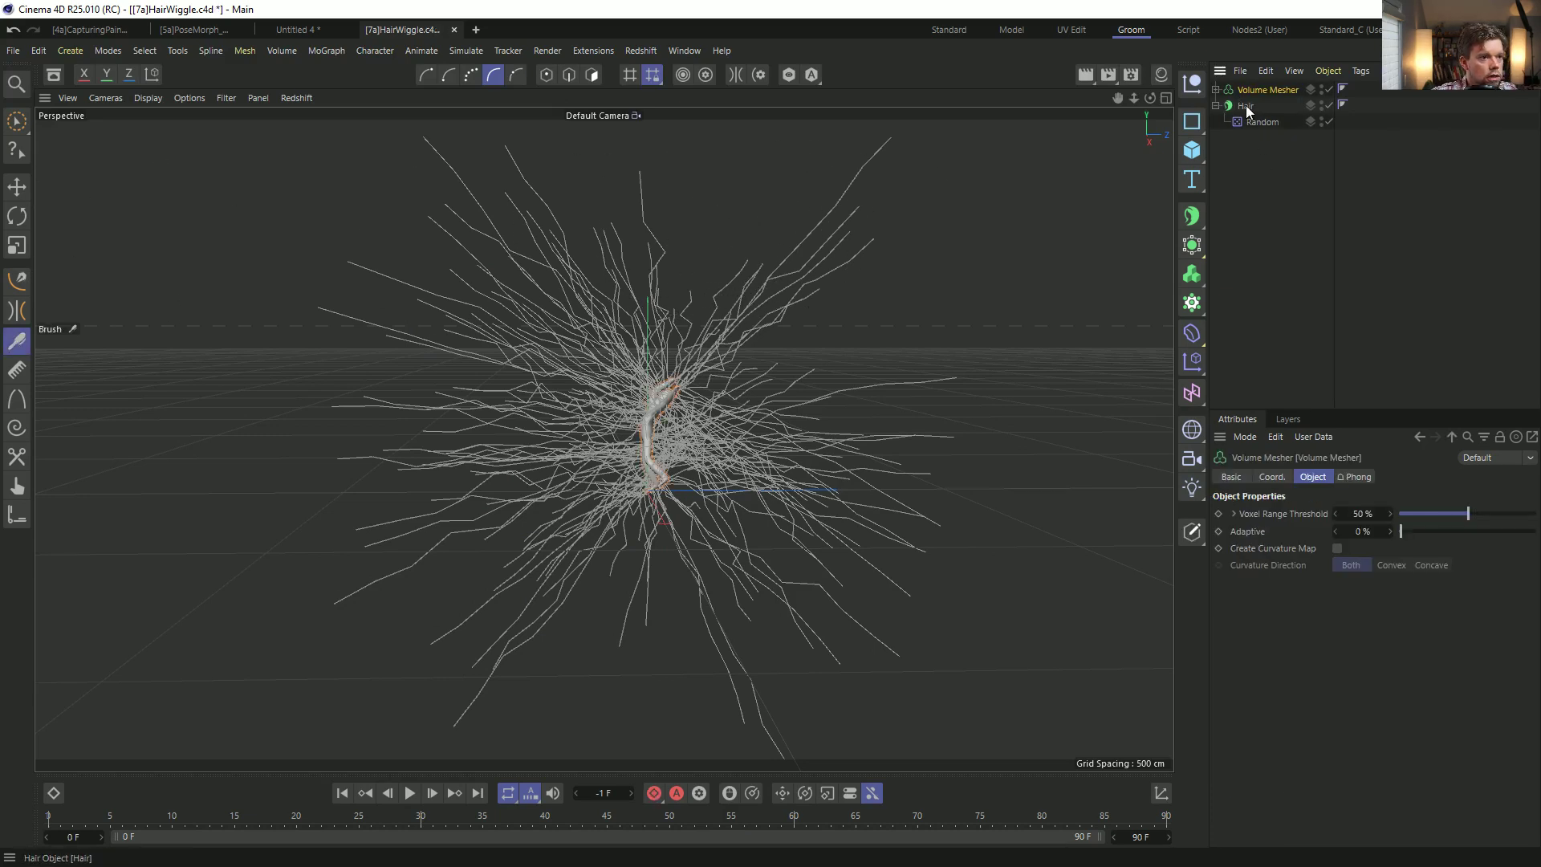
pyautogui.click(1245, 105)
pyautogui.click(1329, 121)
# Comb the hair guides around the figure's upper body outward to both sides with the Brush tool.
pyautogui.moveTo(761, 262)
pyautogui.mouseDown()
pyautogui.moveTo(512, 194)
pyautogui.moveTo(710, 196)
pyautogui.moveTo(525, 241)
pyautogui.moveTo(635, 178)
pyautogui.mouseUp()
pyautogui.moveTo(776, 263)
pyautogui.mouseDown()
pyautogui.moveTo(706, 269)
pyautogui.moveTo(795, 269)
pyautogui.moveTo(981, 326)
pyautogui.mouseUp()
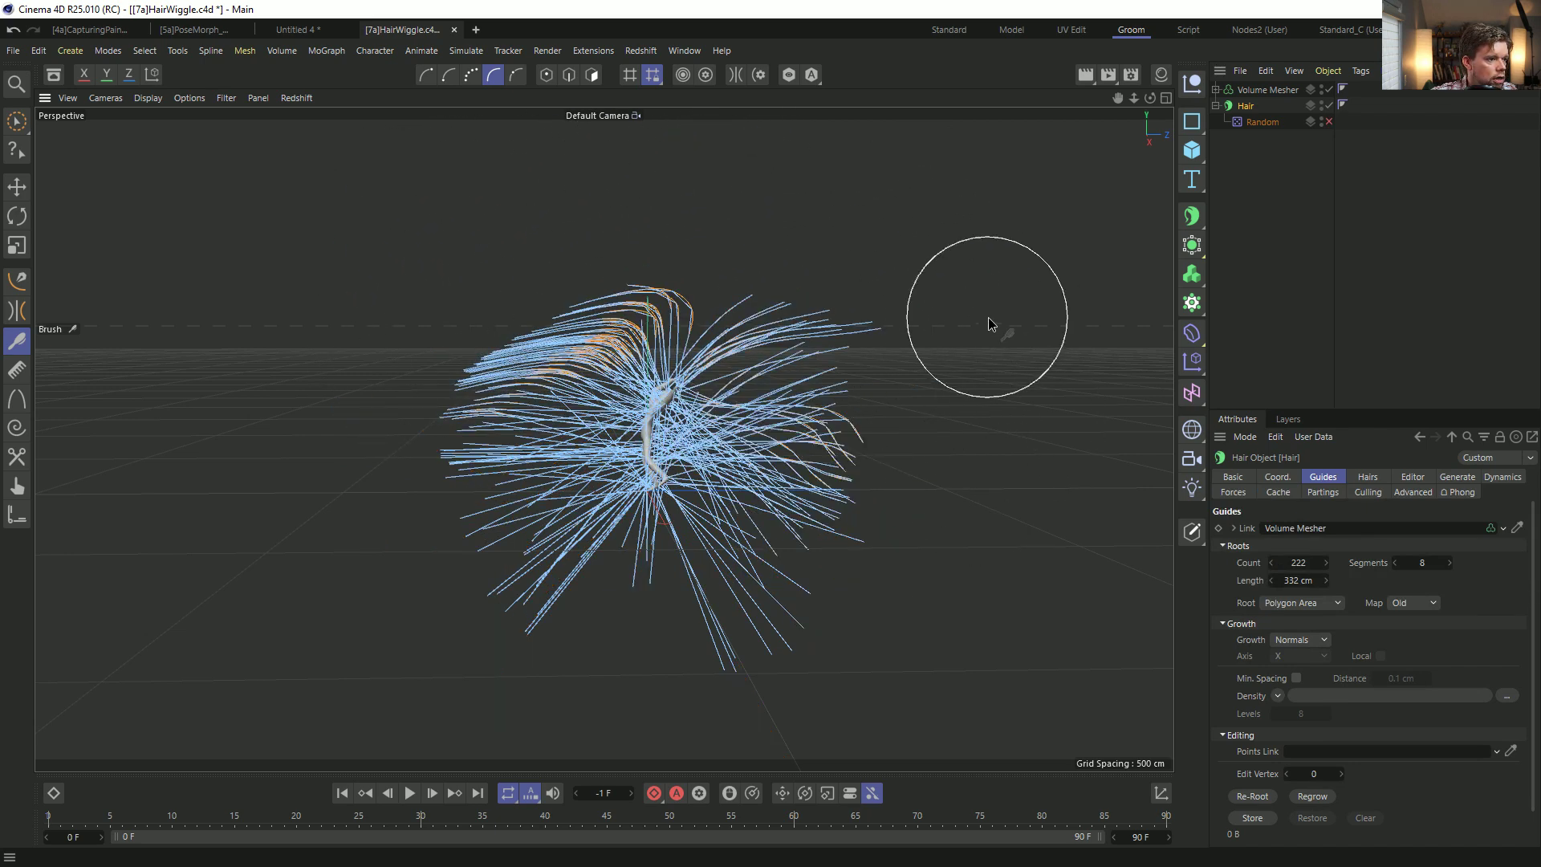
pyautogui.moveTo(936, 482)
pyautogui.keyDown('alt'); pyautogui.mouseDown()
pyautogui.moveTo(974, 533)
pyautogui.moveTo(703, 255)
pyautogui.moveTo(733, 258)
pyautogui.moveTo(750, 303)
pyautogui.moveTo(793, 296)
pyautogui.moveTo(825, 331)
pyautogui.moveTo(543, 268)
pyautogui.moveTo(730, 465)
pyautogui.moveTo(494, 265)
pyautogui.moveTo(700, 281)
pyautogui.mouseUp(); pyautogui.keyUp('alt')
pyautogui.moveTo(585, 296)
pyautogui.keyDown('alt'); pyautogui.mouseDown()
pyautogui.moveTo(654, 293)
pyautogui.moveTo(602, 288)
pyautogui.mouseUp(); pyautogui.keyUp('alt')
pyautogui.moveTo(801, 415)
pyautogui.keyDown('alt'); pyautogui.mouseDown()
pyautogui.moveTo(723, 440)
pyautogui.moveTo(734, 474)
pyautogui.mouseUp(); pyautogui.keyUp('alt')
pyautogui.scroll(-5, 723, 440)
pyautogui.moveTo(721, 327); pyautogui.dragTo(827, 387)
pyautogui.moveTo(722, 401); pyautogui.dragTo(893, 416)
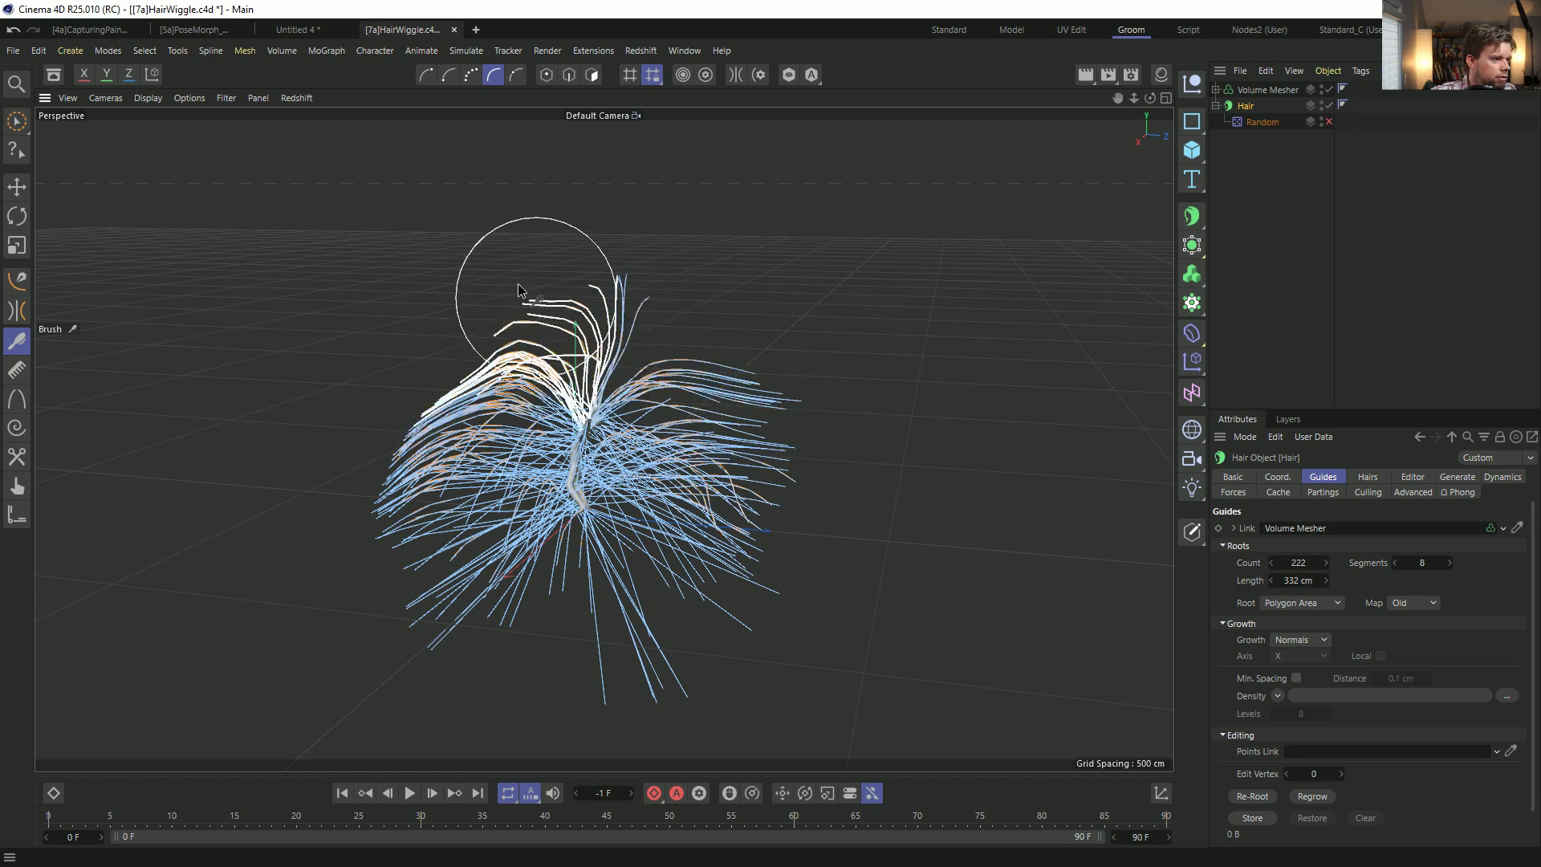
# Try combing the side and lower guides in sweeping strokes, and undo the last three actions.
pyautogui.moveTo(374, 460)
pyautogui.mouseDown()
pyautogui.moveTo(612, 697)
pyautogui.moveTo(592, 688)
pyautogui.moveTo(778, 663)
pyautogui.moveTo(784, 756)
pyautogui.mouseUp()
pyautogui.moveTo(411, 684)
pyautogui.mouseDown()
pyautogui.moveTo(398, 689)
pyautogui.moveTo(468, 592)
pyautogui.moveTo(450, 494)
pyautogui.mouseUp()
pyautogui.moveTo(461, 486)
pyautogui.keyDown('alt'); pyautogui.mouseDown()
pyautogui.moveTo(664, 523)
pyautogui.moveTo(819, 519)
pyautogui.mouseUp(); pyautogui.keyUp('alt')
pyautogui.hotkey('ctrl', 'z')
pyautogui.hotkey('ctrl', 'z')
pyautogui.hotkey('ctrl', 'z')
# Comb the guides beside the figure's outstretched arm into upper and lower sweeps, and curl the opposite upper guides over with the Brush.
pyautogui.moveTo(646, 377)
pyautogui.mouseDown()
pyautogui.moveTo(614, 294)
pyautogui.moveTo(820, 160)
pyautogui.mouseUp()
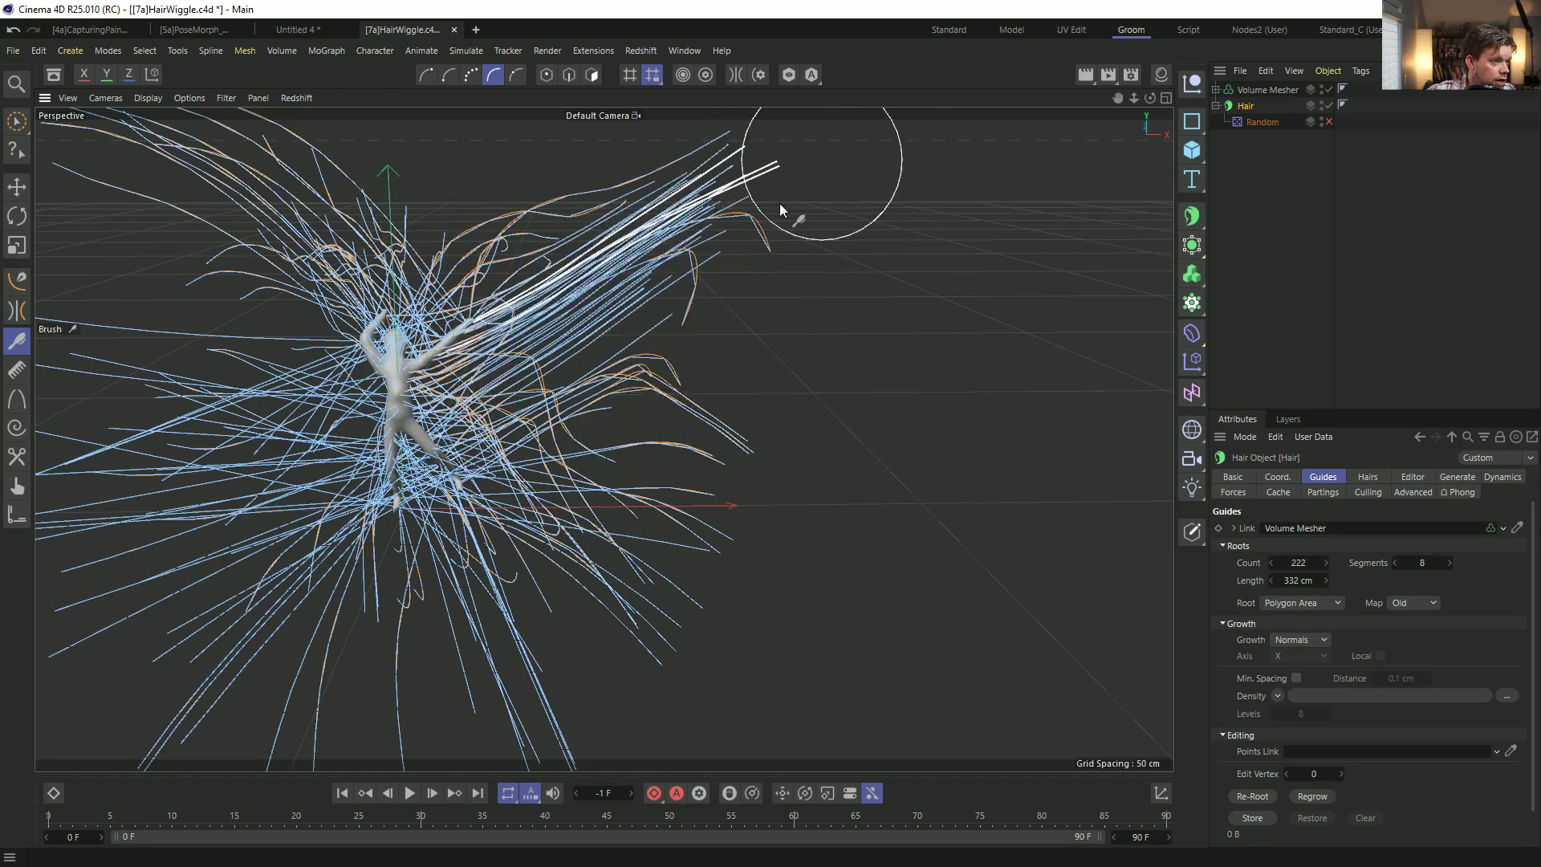
pyautogui.moveTo(739, 507)
pyautogui.mouseDown()
pyautogui.moveTo(726, 540)
pyautogui.moveTo(715, 513)
pyautogui.mouseUp()
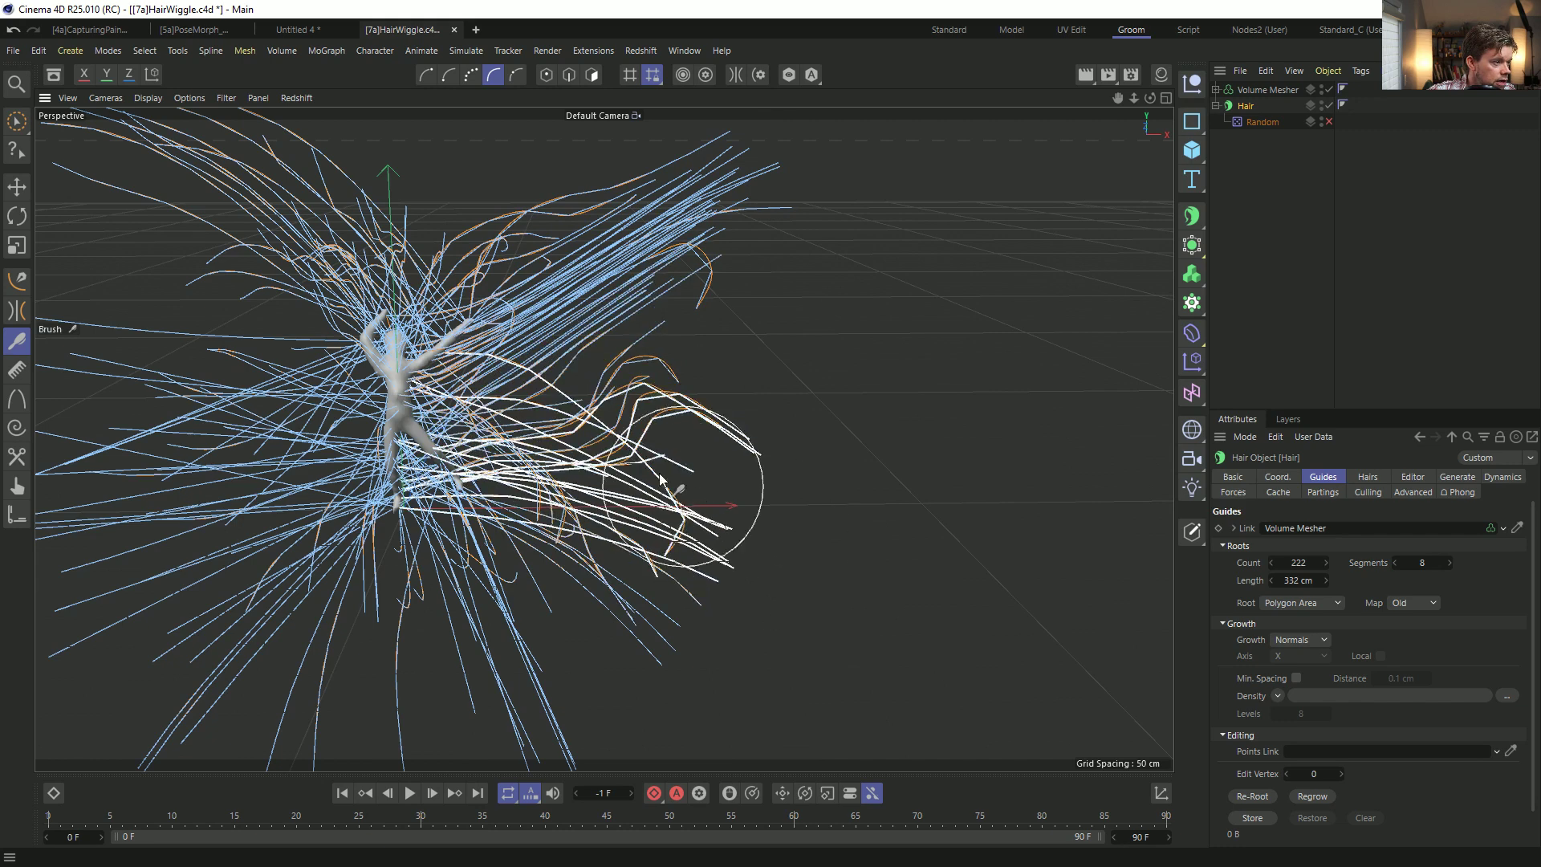
pyautogui.moveTo(609, 413)
pyautogui.mouseDown()
pyautogui.moveTo(626, 450)
pyautogui.moveTo(614, 423)
pyautogui.moveTo(802, 594)
pyautogui.moveTo(654, 464)
pyautogui.mouseUp()
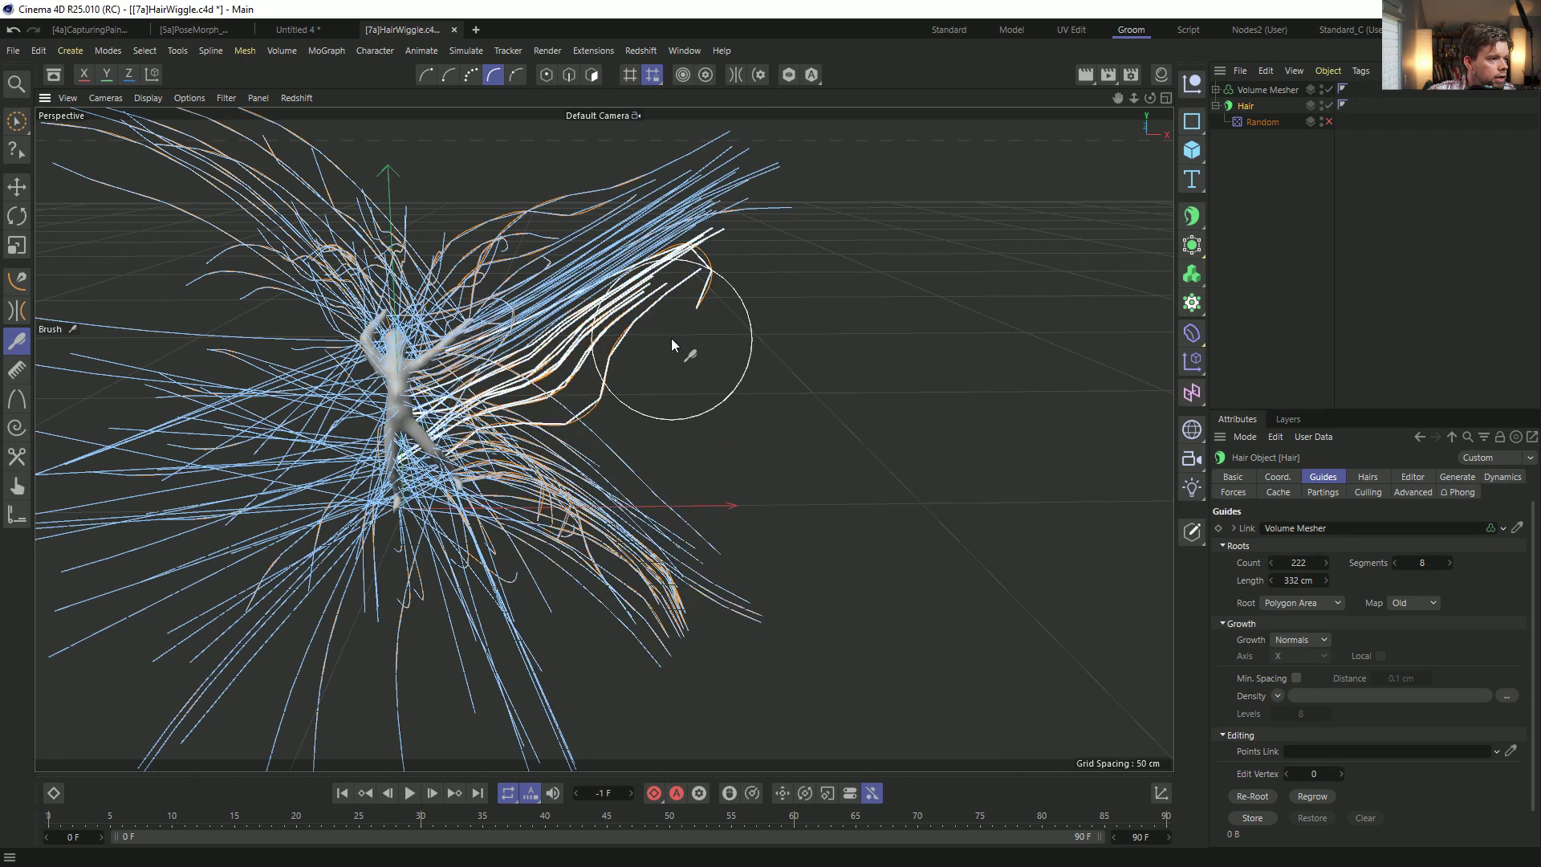
pyautogui.moveTo(666, 172); pyautogui.dragTo(723, 201)
pyautogui.keyDown('alt'); pyautogui.moveTo(374, 257); pyautogui.dragTo(497, 273, button='middle'); pyautogui.keyUp('alt')
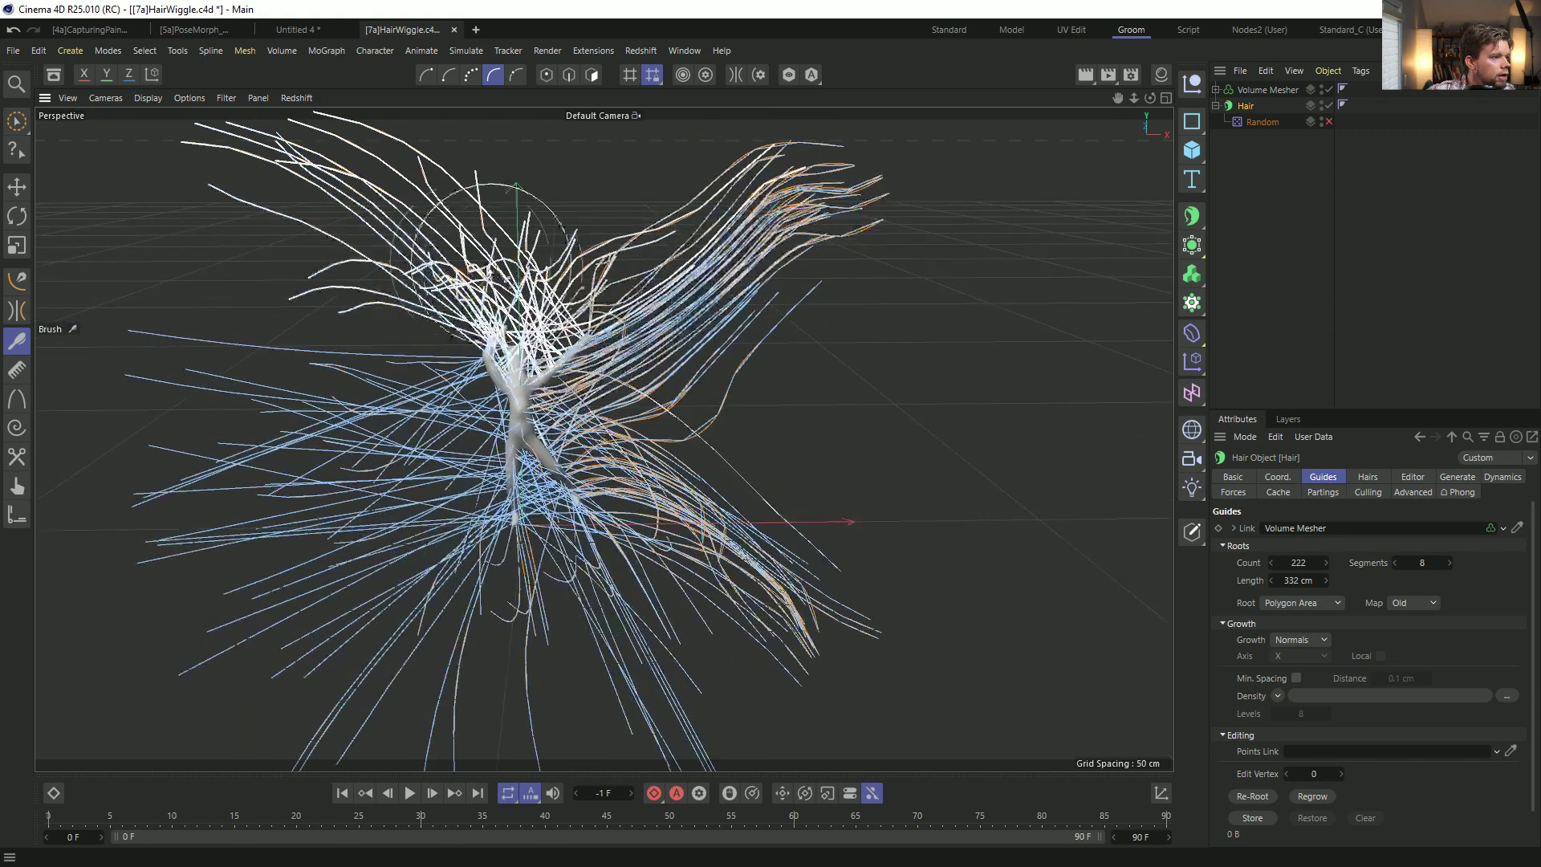
pyautogui.keyDown('alt'); pyautogui.moveTo(367, 225); pyautogui.dragTo(479, 317, button='middle'); pyautogui.keyUp('alt')
pyautogui.moveTo(479, 317)
pyautogui.mouseDown()
pyautogui.moveTo(427, 358)
pyautogui.moveTo(441, 252)
pyautogui.moveTo(512, 140)
pyautogui.moveTo(482, 156)
pyautogui.moveTo(680, 239)
pyautogui.mouseUp()
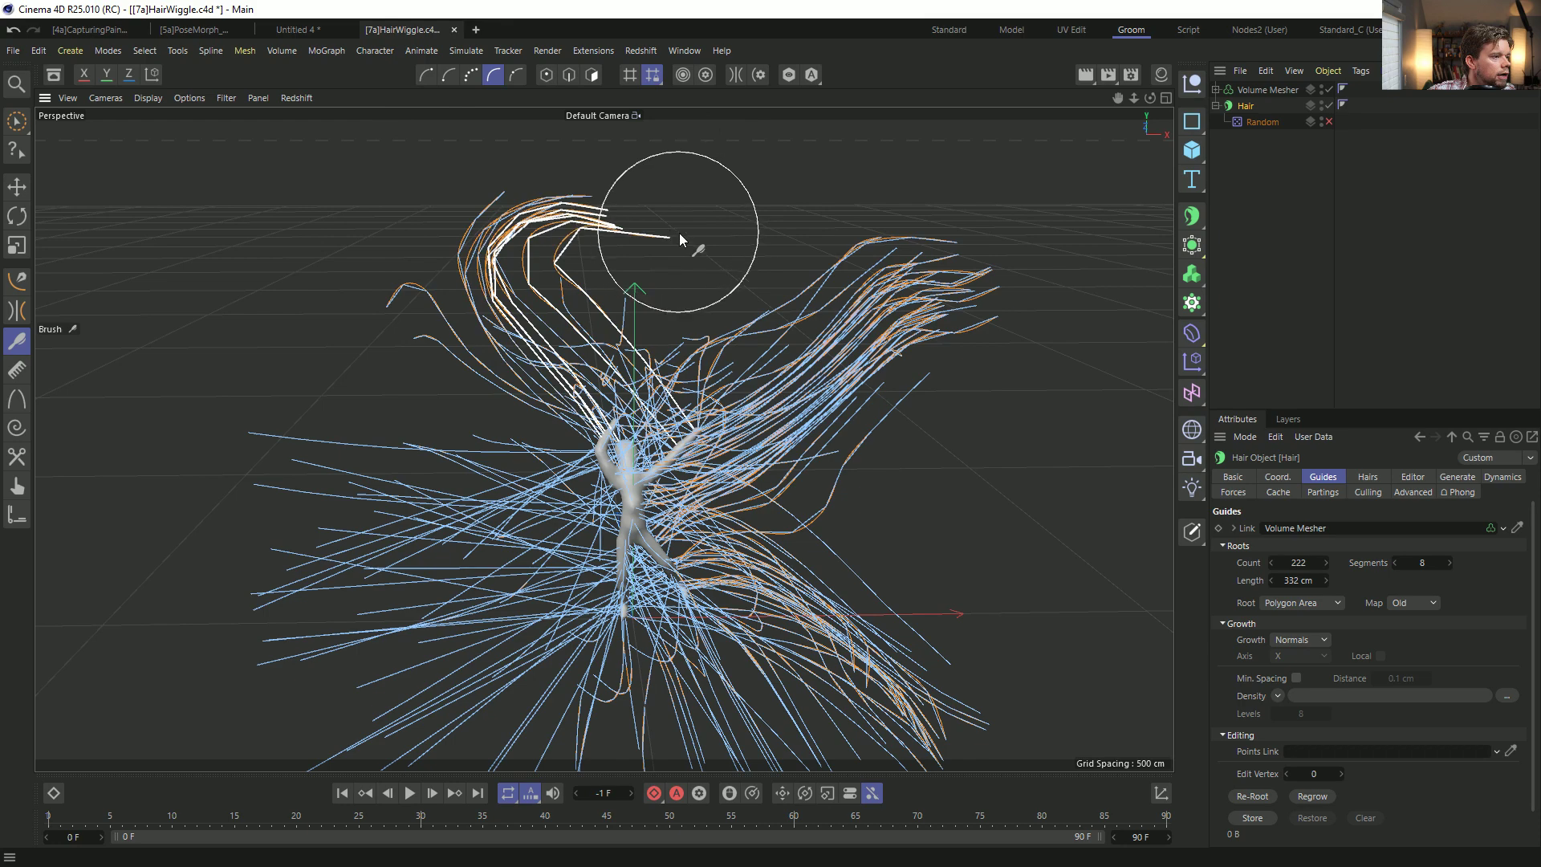
# Comb the opposite side and lower guides down and outward so they flare away from the figure's legs.
pyautogui.keyDown('alt'); pyautogui.moveTo(738, 498); pyautogui.dragTo(763, 398, button='middle'); pyautogui.keyUp('alt')
pyautogui.moveTo(473, 433)
pyautogui.mouseDown()
pyautogui.moveTo(369, 513)
pyautogui.moveTo(289, 534)
pyautogui.mouseUp()
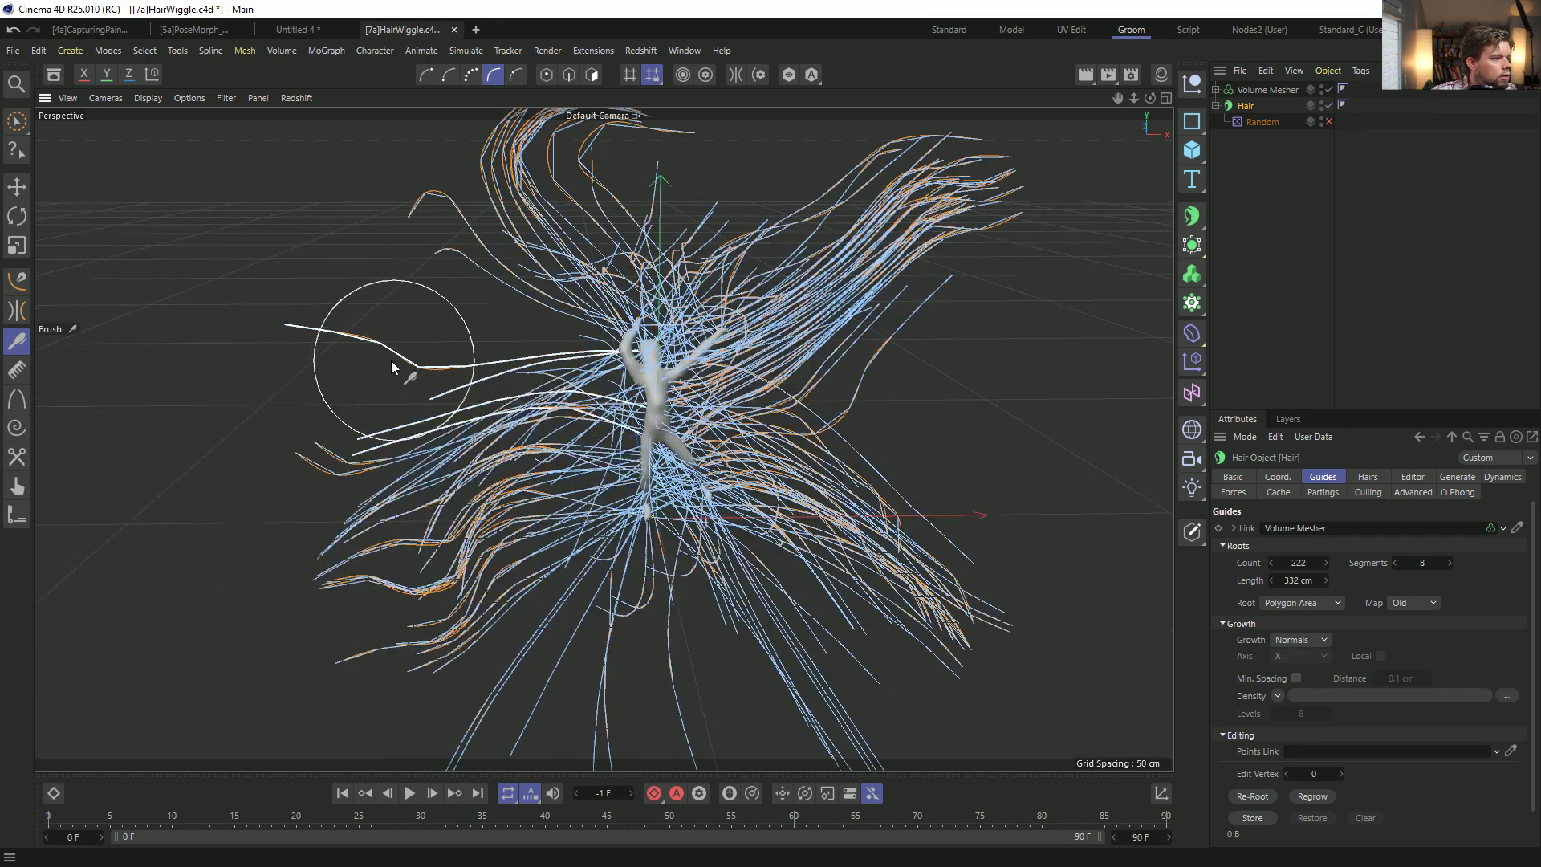
pyautogui.moveTo(403, 372)
pyautogui.mouseDown()
pyautogui.moveTo(327, 619)
pyautogui.moveTo(407, 520)
pyautogui.moveTo(368, 353)
pyautogui.moveTo(353, 722)
pyautogui.moveTo(483, 647)
pyautogui.moveTo(316, 671)
pyautogui.mouseUp()
pyautogui.keyDown('alt'); pyautogui.moveTo(567, 646); pyautogui.dragTo(482, 561, button='middle'); pyautogui.keyUp('alt')
pyautogui.moveTo(472, 589)
pyautogui.mouseDown()
pyautogui.moveTo(898, 592)
pyautogui.moveTo(826, 606)
pyautogui.moveTo(699, 526)
pyautogui.moveTo(826, 540)
pyautogui.moveTo(663, 536)
pyautogui.mouseUp()
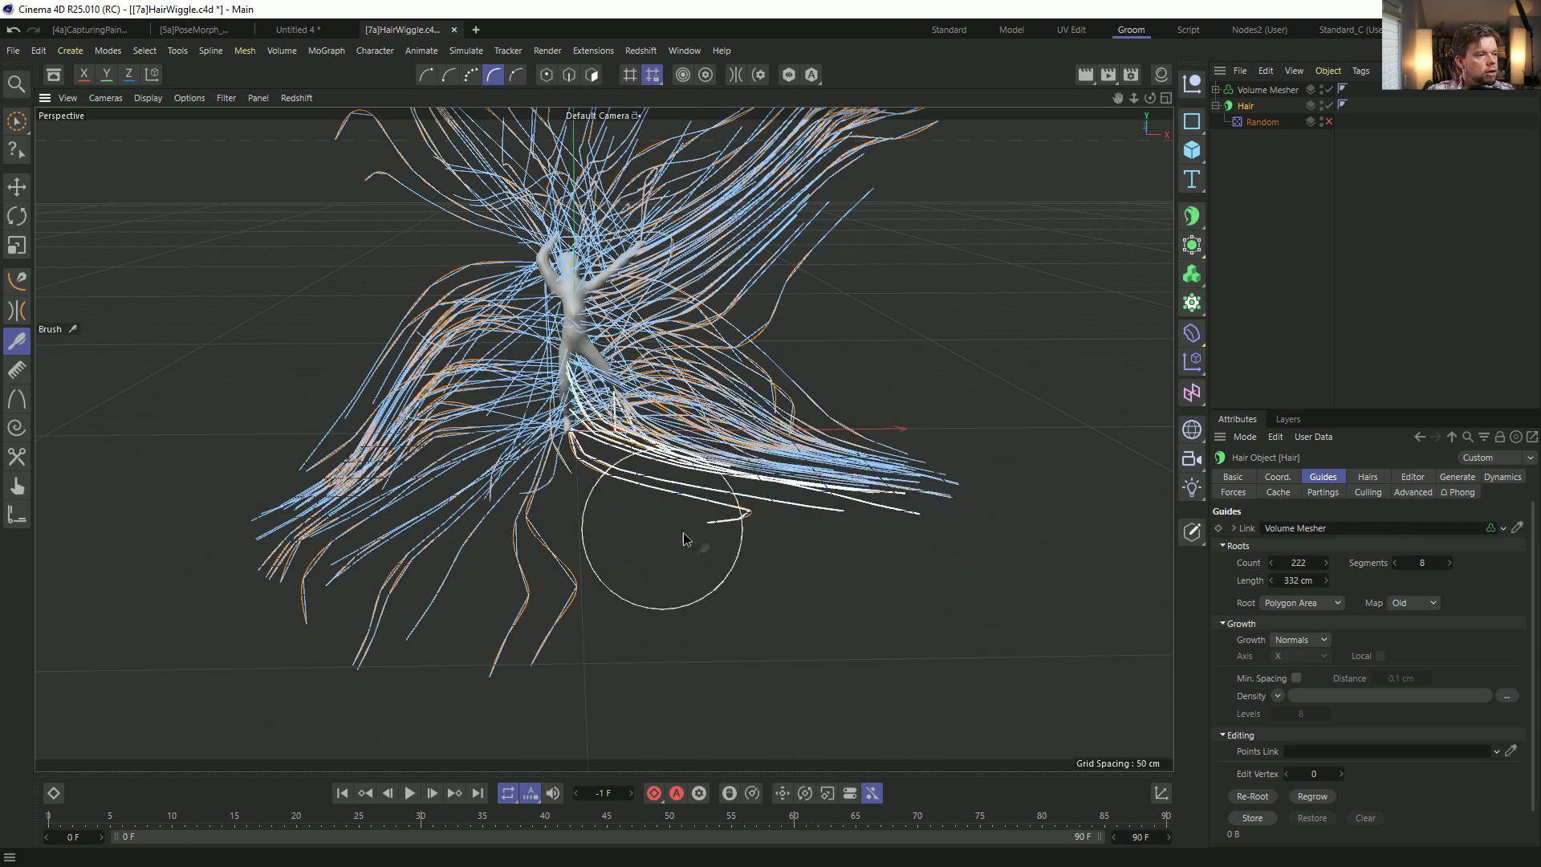
pyautogui.moveTo(915, 557)
pyautogui.mouseDown()
pyautogui.moveTo(826, 344)
pyautogui.moveTo(781, 502)
pyautogui.moveTo(876, 564)
pyautogui.mouseUp()
# Groom the hair from the figure's side view, sweeping the upper and side guides into curved bundles.
pyautogui.moveTo(552, 536)
pyautogui.keyDown('alt'); pyautogui.mouseDown()
pyautogui.moveTo(617, 377)
pyautogui.moveTo(437, 364)
pyautogui.moveTo(515, 440)
pyautogui.moveTo(526, 401)
pyautogui.mouseUp(); pyautogui.keyUp('alt')
pyautogui.scroll(-5, 482, 402)
pyautogui.keyDown('alt'); pyautogui.moveTo(486, 353); pyautogui.dragTo(498, 392); pyautogui.keyUp('alt')
pyautogui.moveTo(437, 338)
pyautogui.mouseDown()
pyautogui.moveTo(454, 215)
pyautogui.moveTo(471, 265)
pyautogui.moveTo(498, 190)
pyautogui.moveTo(521, 195)
pyautogui.moveTo(674, 117)
pyautogui.moveTo(654, 179)
pyautogui.mouseUp()
pyautogui.moveTo(290, 511)
pyautogui.mouseDown()
pyautogui.moveTo(303, 557)
pyautogui.moveTo(404, 552)
pyautogui.moveTo(423, 447)
pyautogui.mouseUp()
pyautogui.keyDown('alt'); pyautogui.moveTo(771, 573); pyautogui.dragTo(850, 506); pyautogui.keyUp('alt')
pyautogui.moveTo(790, 413)
pyautogui.mouseDown()
pyautogui.moveTo(879, 258)
pyautogui.moveTo(853, 396)
pyautogui.moveTo(888, 230)
pyautogui.moveTo(837, 401)
pyautogui.moveTo(929, 292)
pyautogui.moveTo(899, 626)
pyautogui.mouseUp()
pyautogui.moveTo(772, 696)
pyautogui.mouseDown()
pyautogui.moveTo(826, 514)
pyautogui.moveTo(912, 658)
pyautogui.moveTo(802, 544)
pyautogui.moveTo(822, 658)
pyautogui.moveTo(885, 622)
pyautogui.mouseUp()
pyautogui.moveTo(821, 530); pyautogui.dragTo(962, 354)
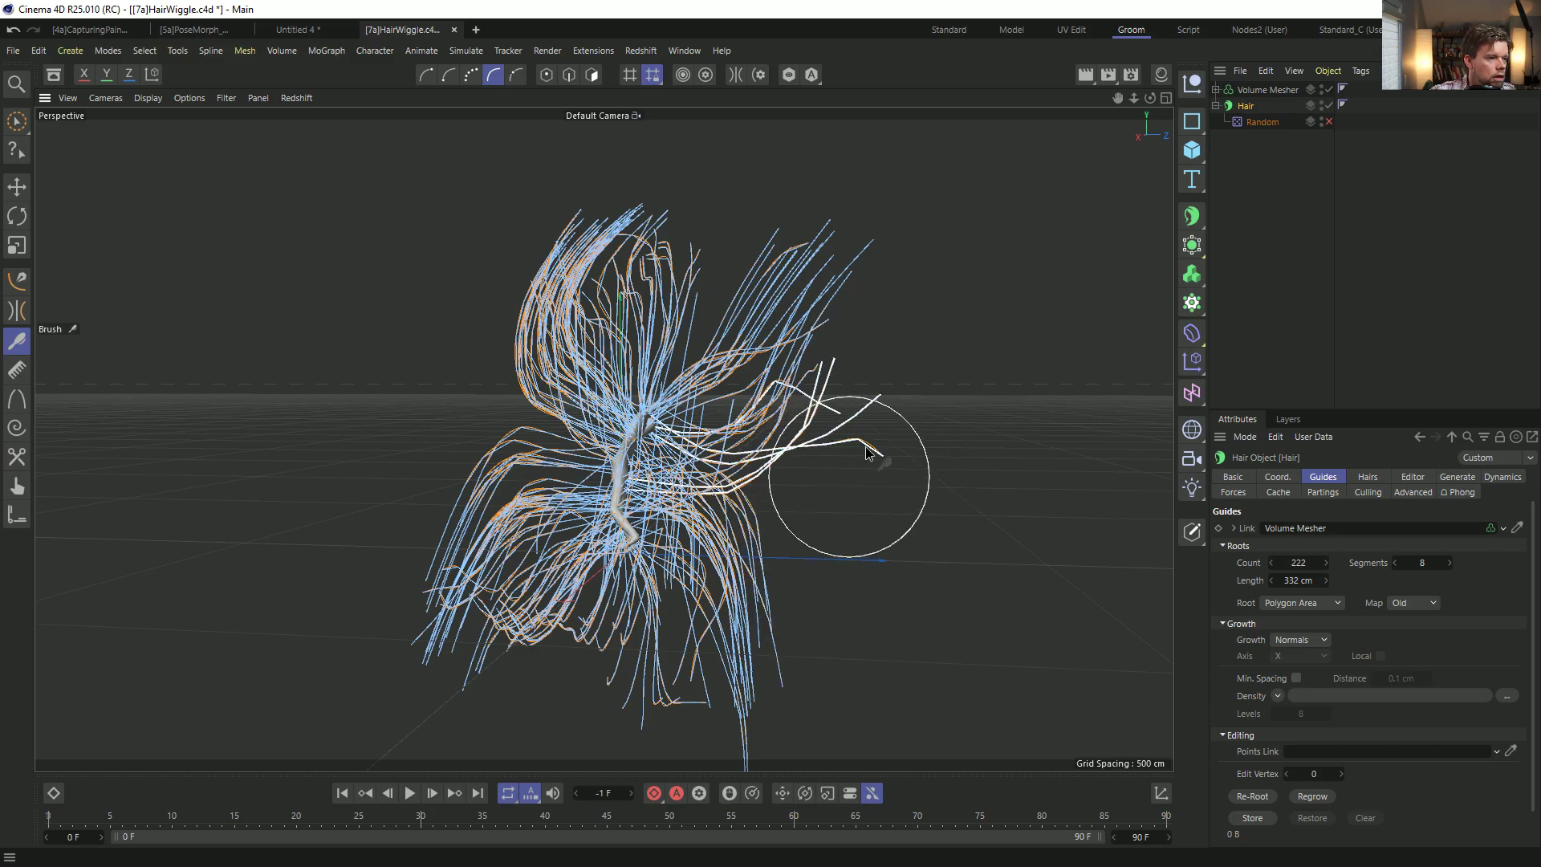
# Comb the guides around and below the figure's legs into smooth sweeping curves from several angles.
pyautogui.moveTo(923, 201)
pyautogui.keyDown('alt'); pyautogui.mouseDown()
pyautogui.moveTo(974, 510)
pyautogui.moveTo(923, 463)
pyautogui.moveTo(1004, 503)
pyautogui.moveTo(947, 578)
pyautogui.mouseUp(); pyautogui.keyUp('alt')
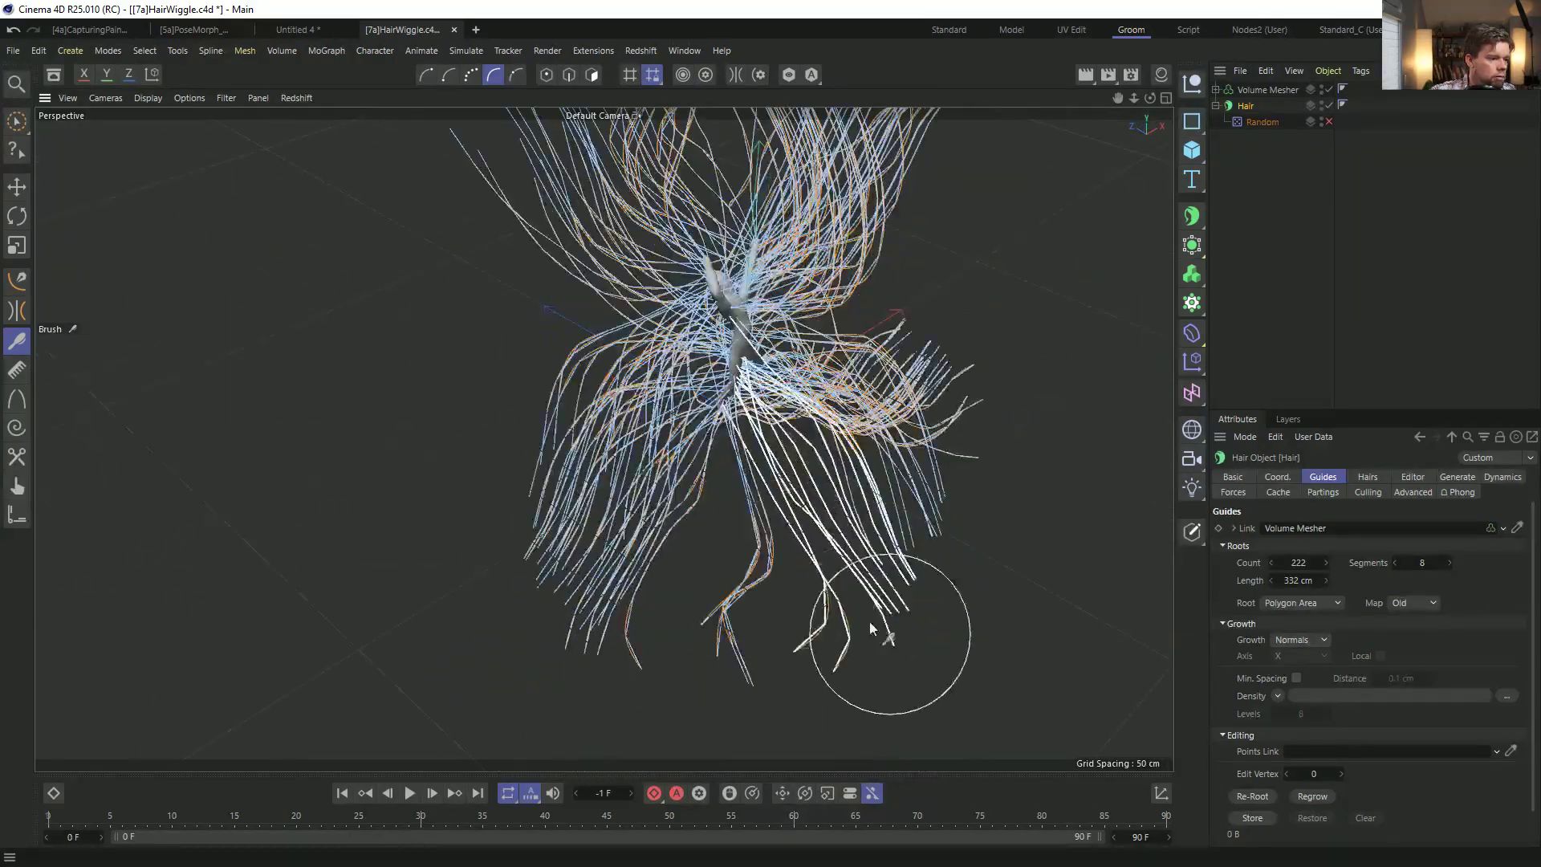
pyautogui.moveTo(843, 604)
pyautogui.mouseDown()
pyautogui.moveTo(960, 610)
pyautogui.moveTo(786, 634)
pyautogui.moveTo(751, 561)
pyautogui.mouseUp()
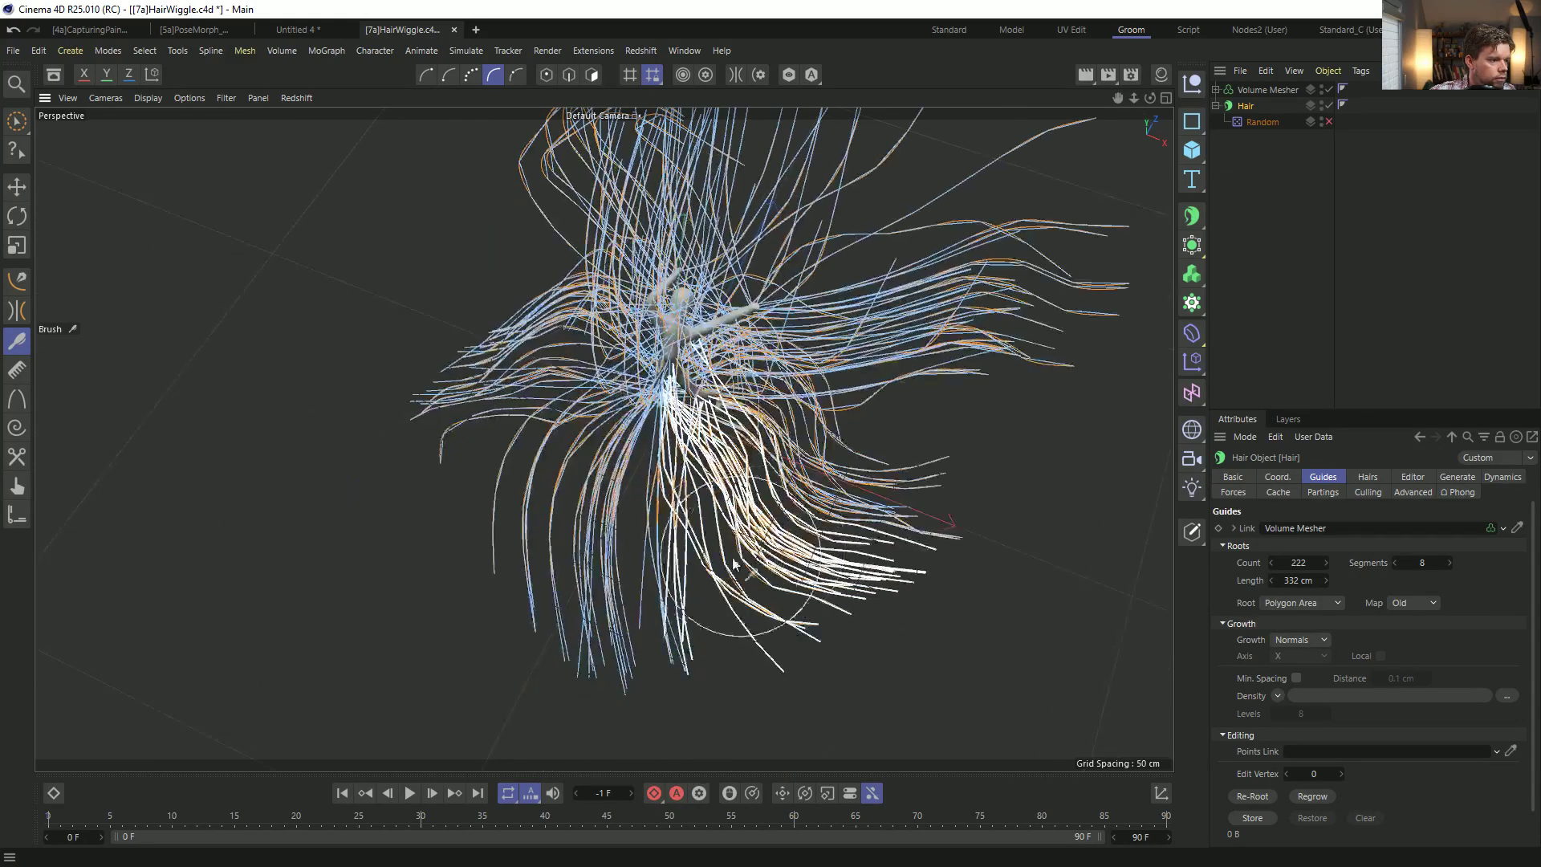
pyautogui.moveTo(674, 593)
pyautogui.mouseDown()
pyautogui.moveTo(512, 660)
pyautogui.moveTo(522, 677)
pyautogui.moveTo(600, 634)
pyautogui.mouseUp()
pyautogui.moveTo(778, 602)
pyautogui.mouseDown()
pyautogui.moveTo(827, 567)
pyautogui.moveTo(977, 574)
pyautogui.moveTo(562, 614)
pyautogui.mouseUp()
pyautogui.moveTo(846, 668)
pyautogui.mouseDown()
pyautogui.moveTo(1017, 533)
pyautogui.moveTo(791, 591)
pyautogui.moveTo(834, 533)
pyautogui.moveTo(606, 437)
pyautogui.mouseUp()
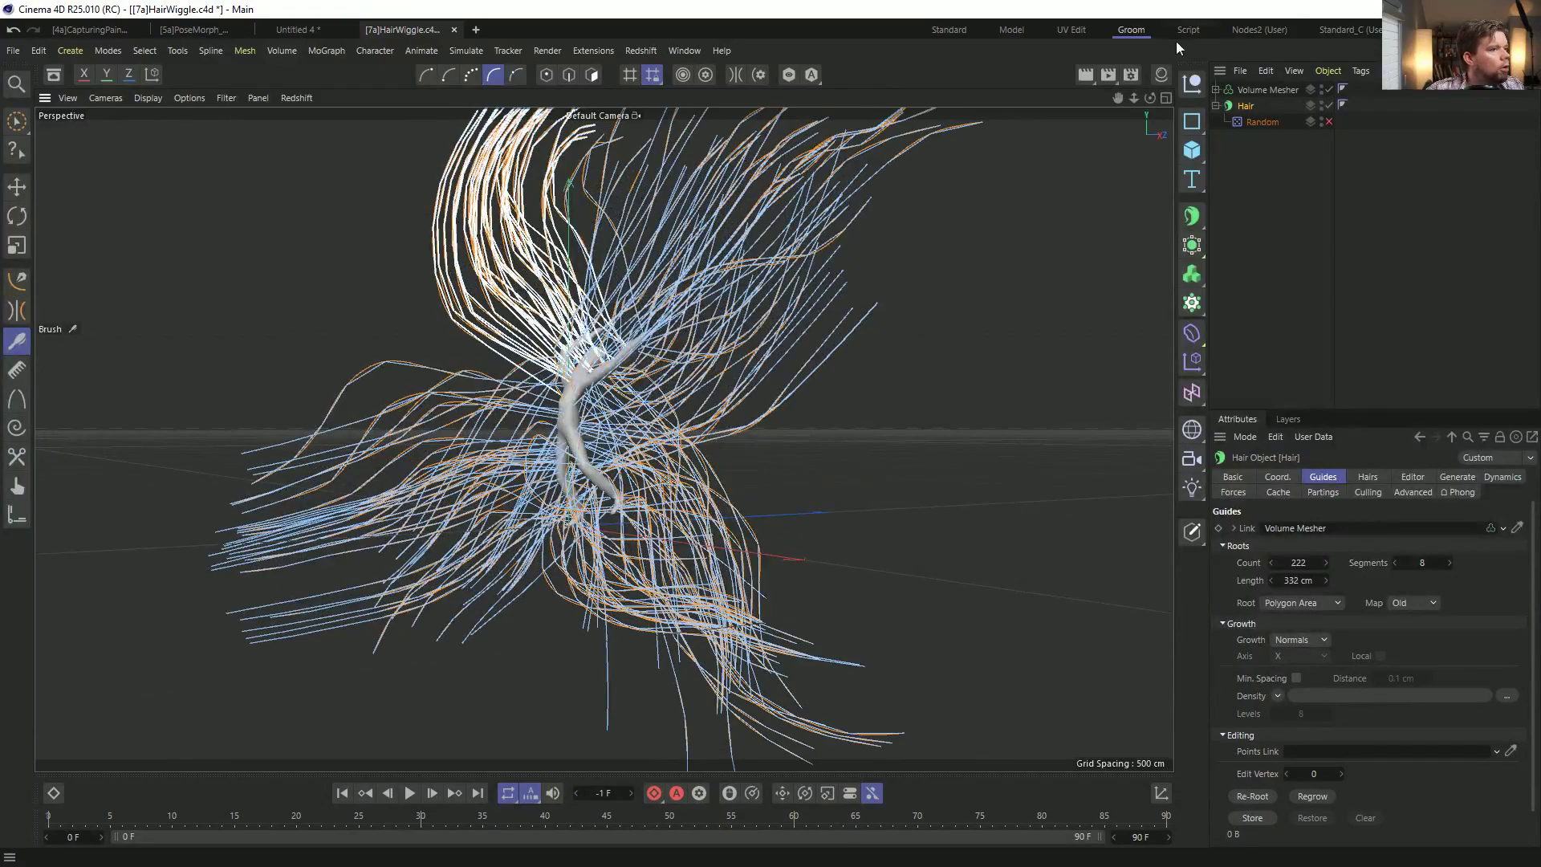
# Switch to the Standard layout, add a sphere and place it inside a new Cloner.
pyautogui.click(949, 30)
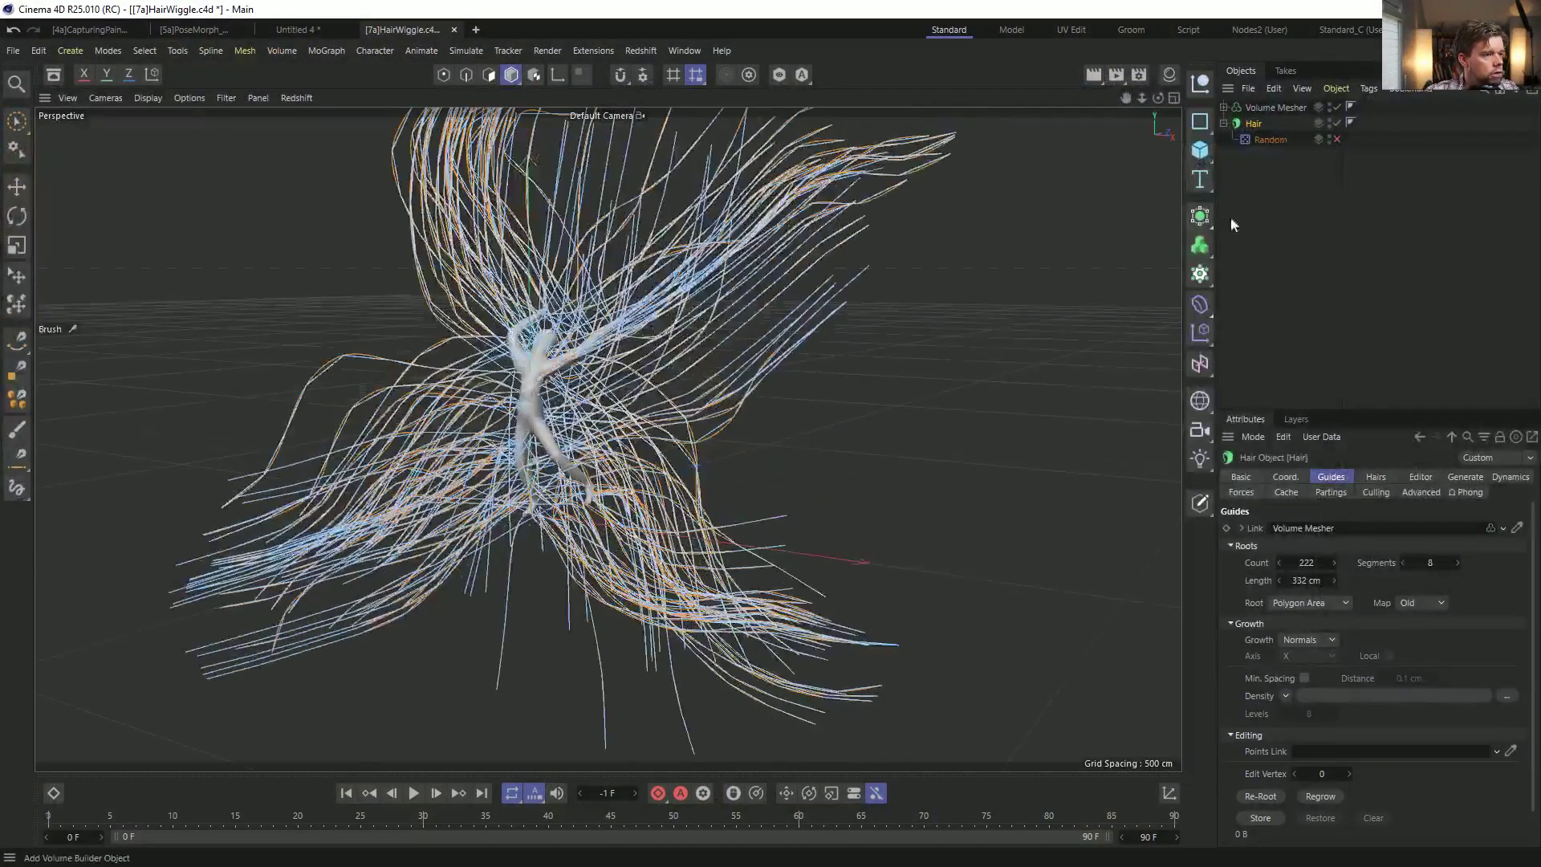
pyautogui.click(1212, 146)
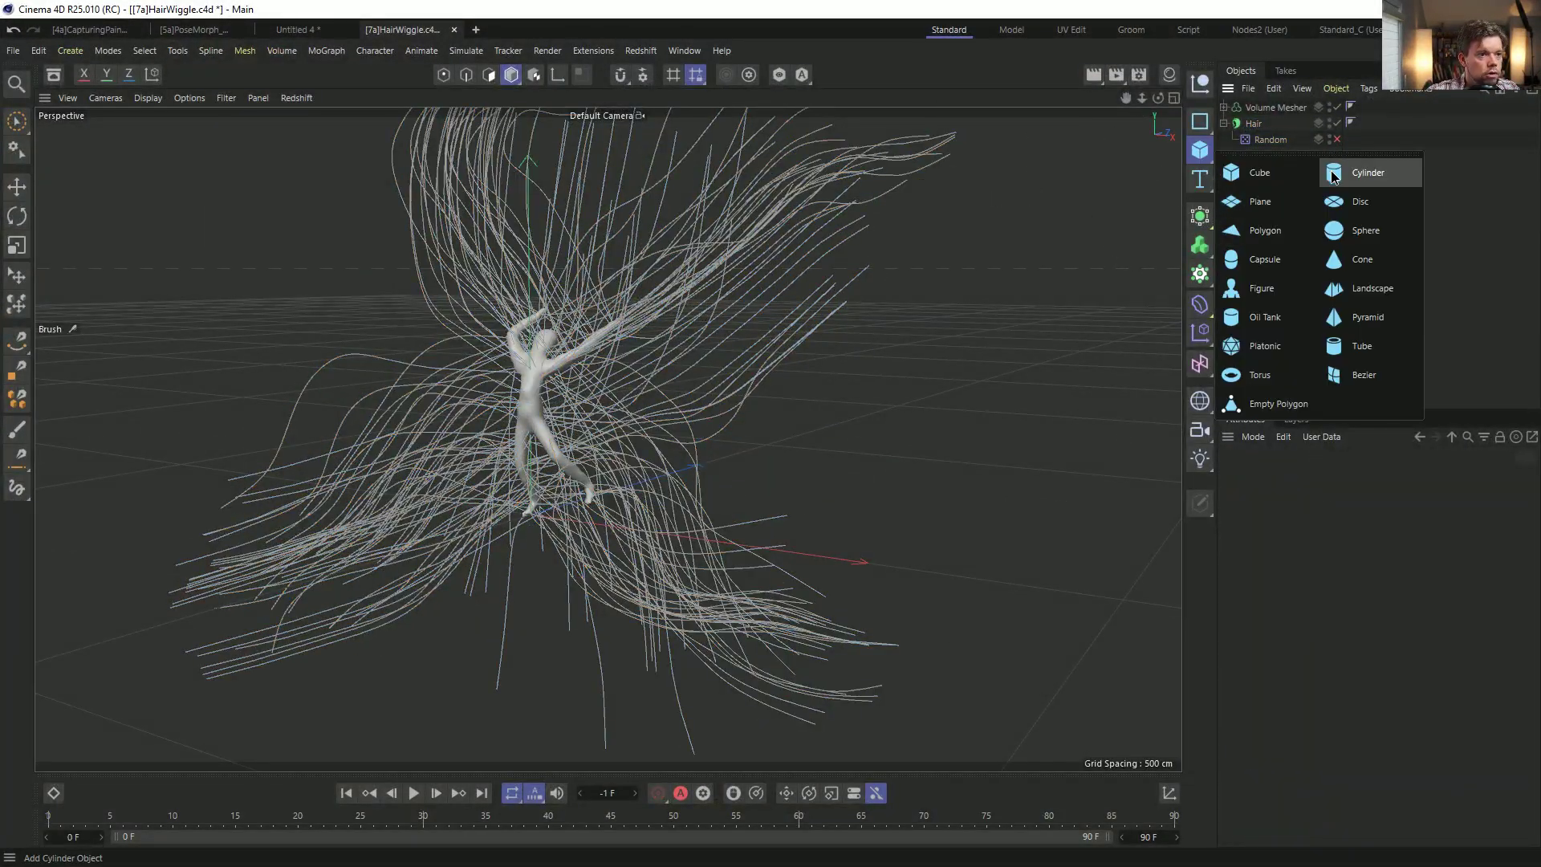
pyautogui.click(1356, 231)
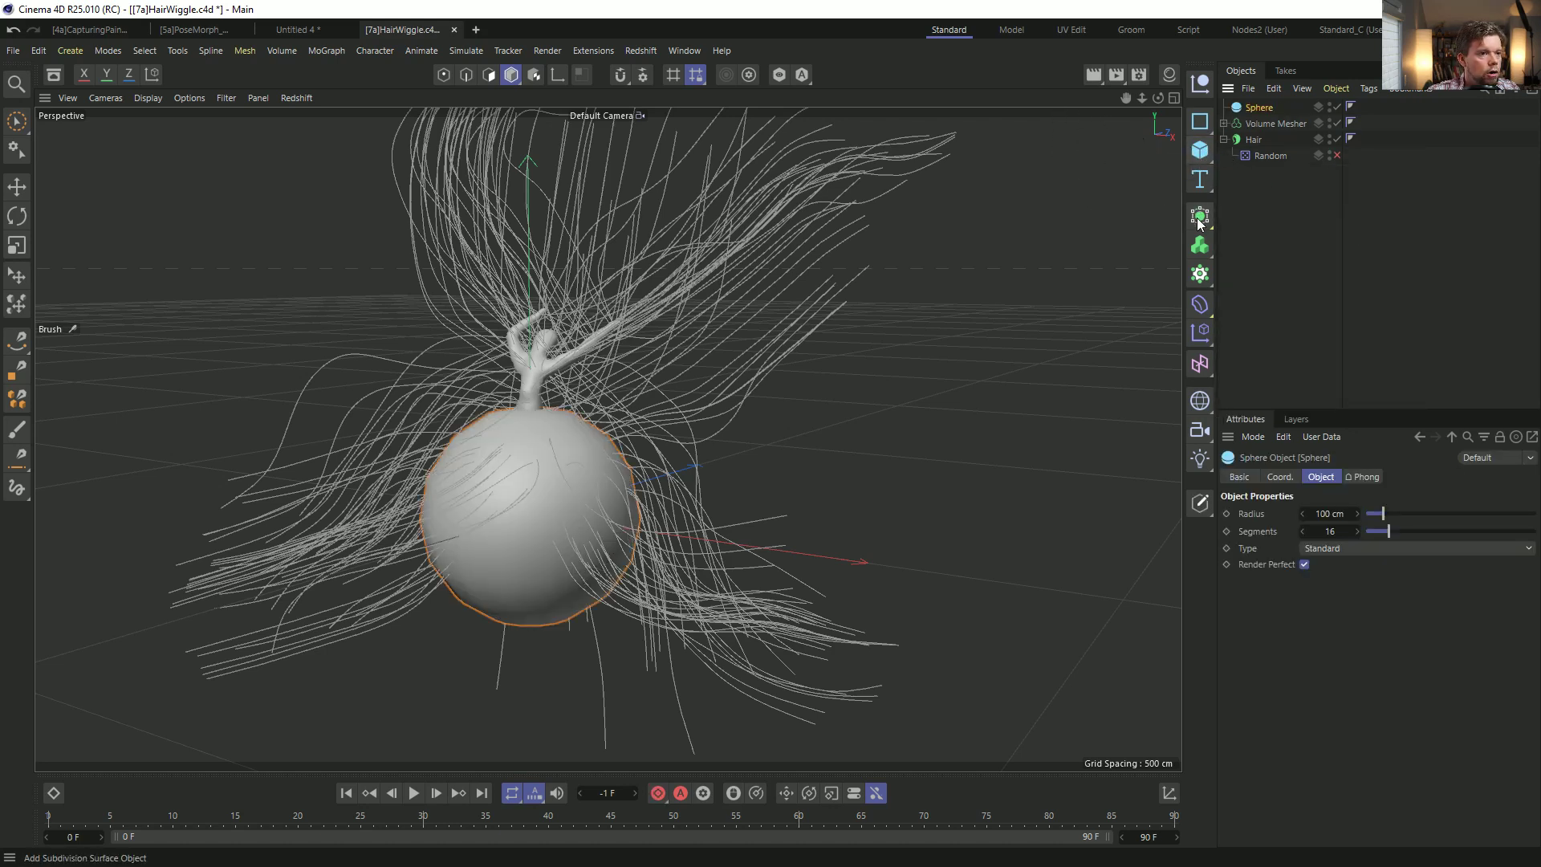
pyautogui.click(1200, 277)
pyautogui.keyDown('alt'); pyautogui.click(1266, 296); pyautogui.keyUp('alt')
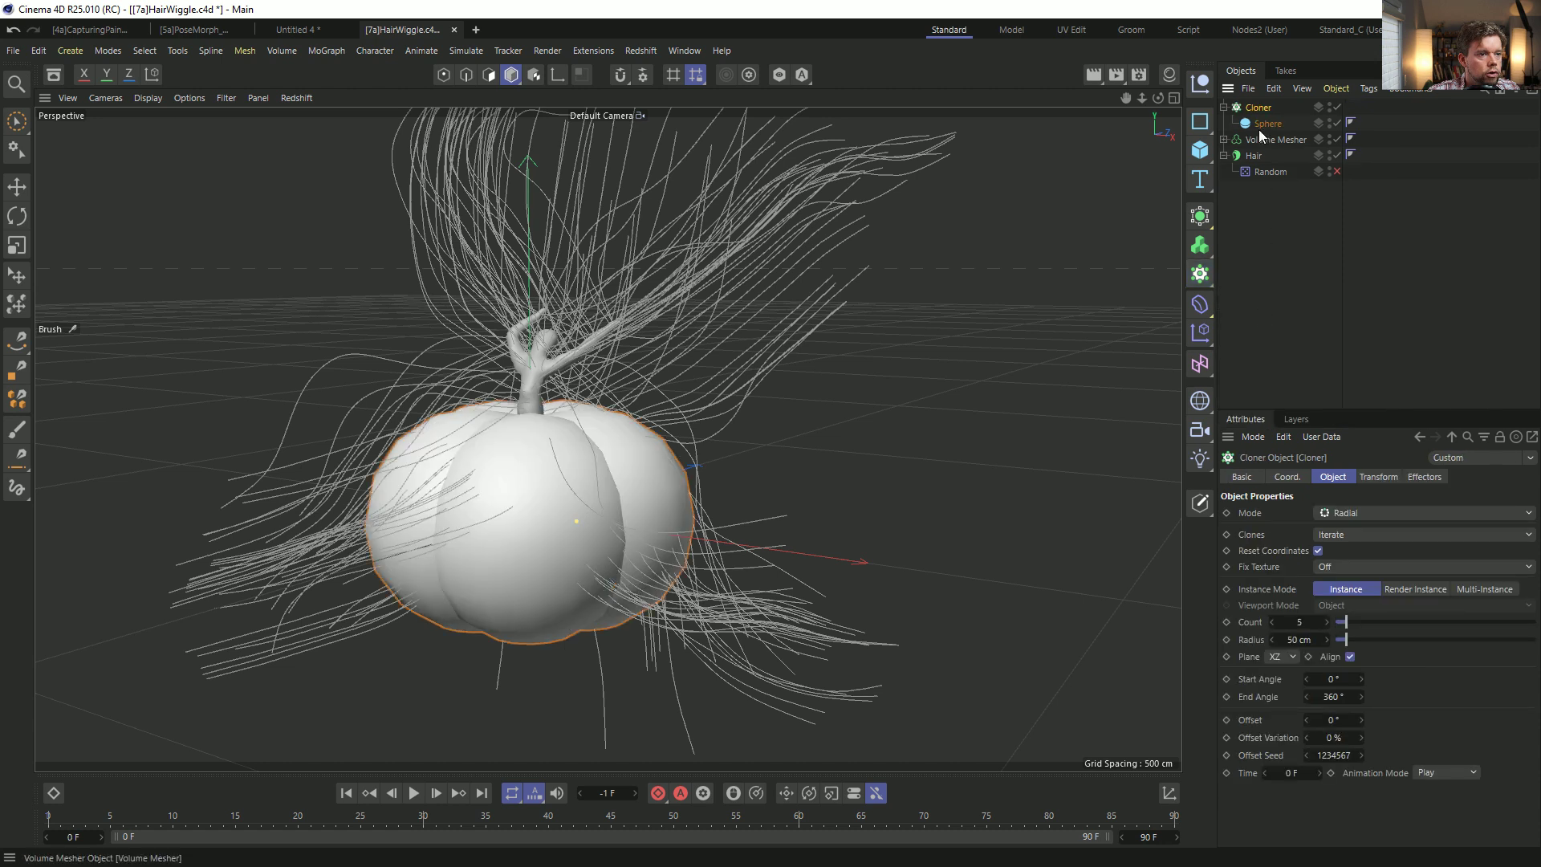
# Set the Cloner's mode to Object and link the Hair object as its distribution object.
pyautogui.click(1360, 516)
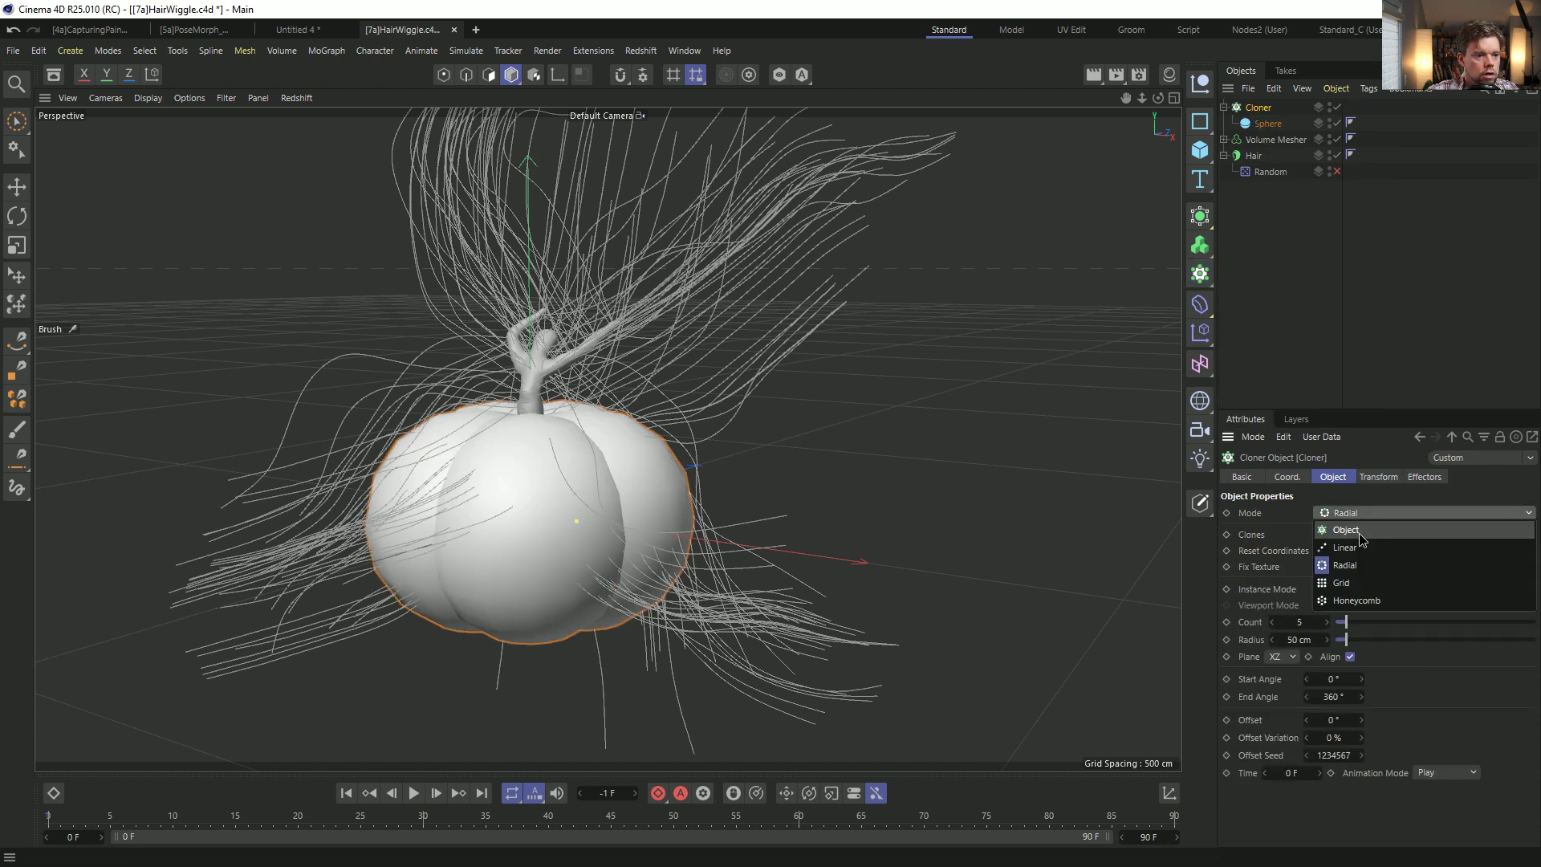
pyautogui.click(1353, 529)
pyautogui.moveTo(1253, 156); pyautogui.dragTo(1295, 492)
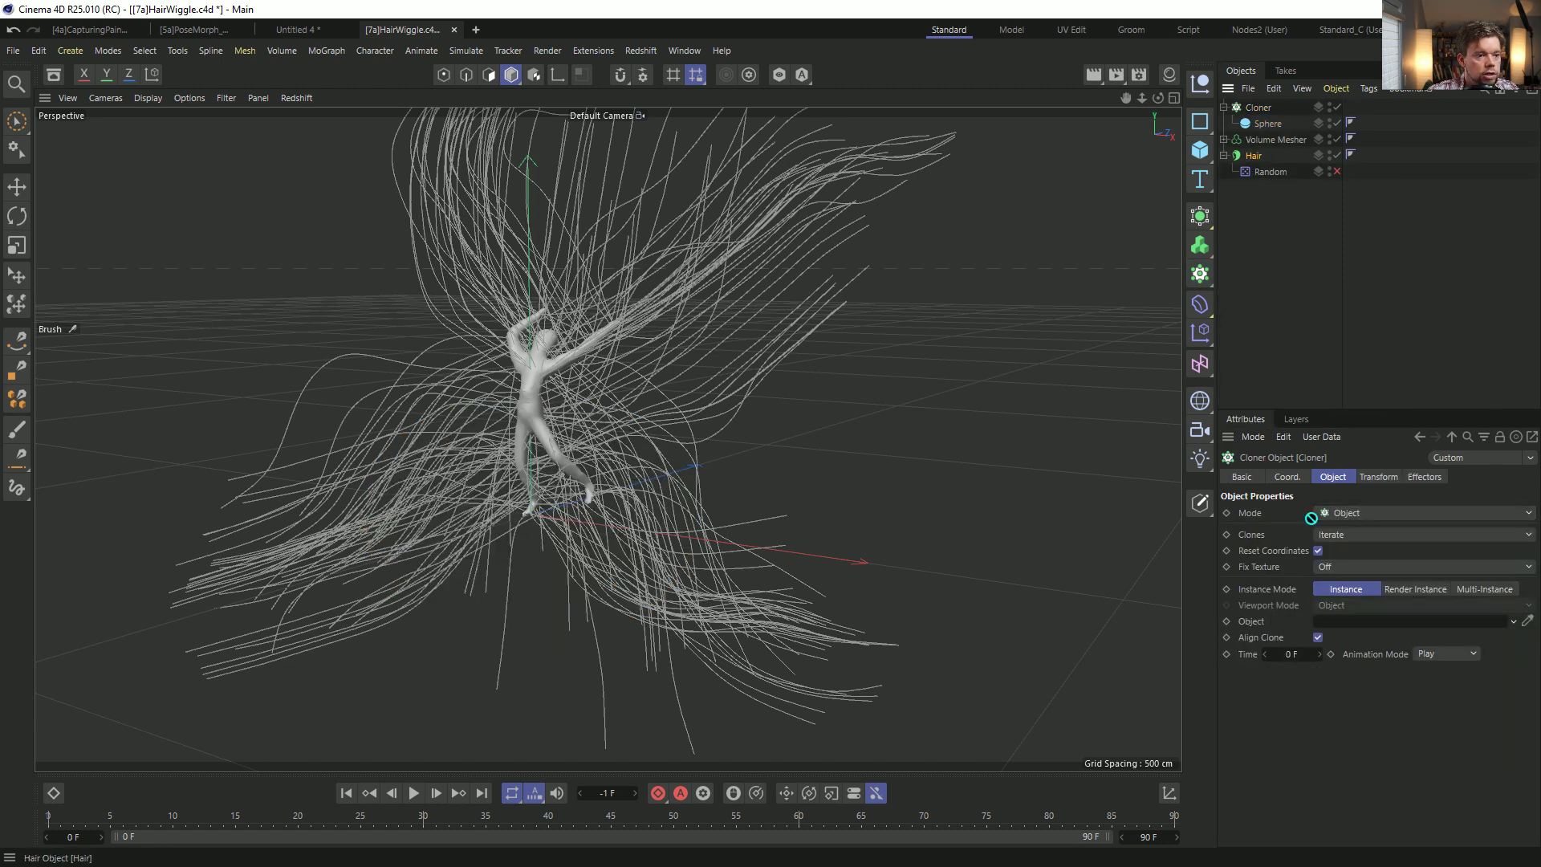
pyautogui.moveTo(1356, 626); pyautogui.dragTo(1357, 624)
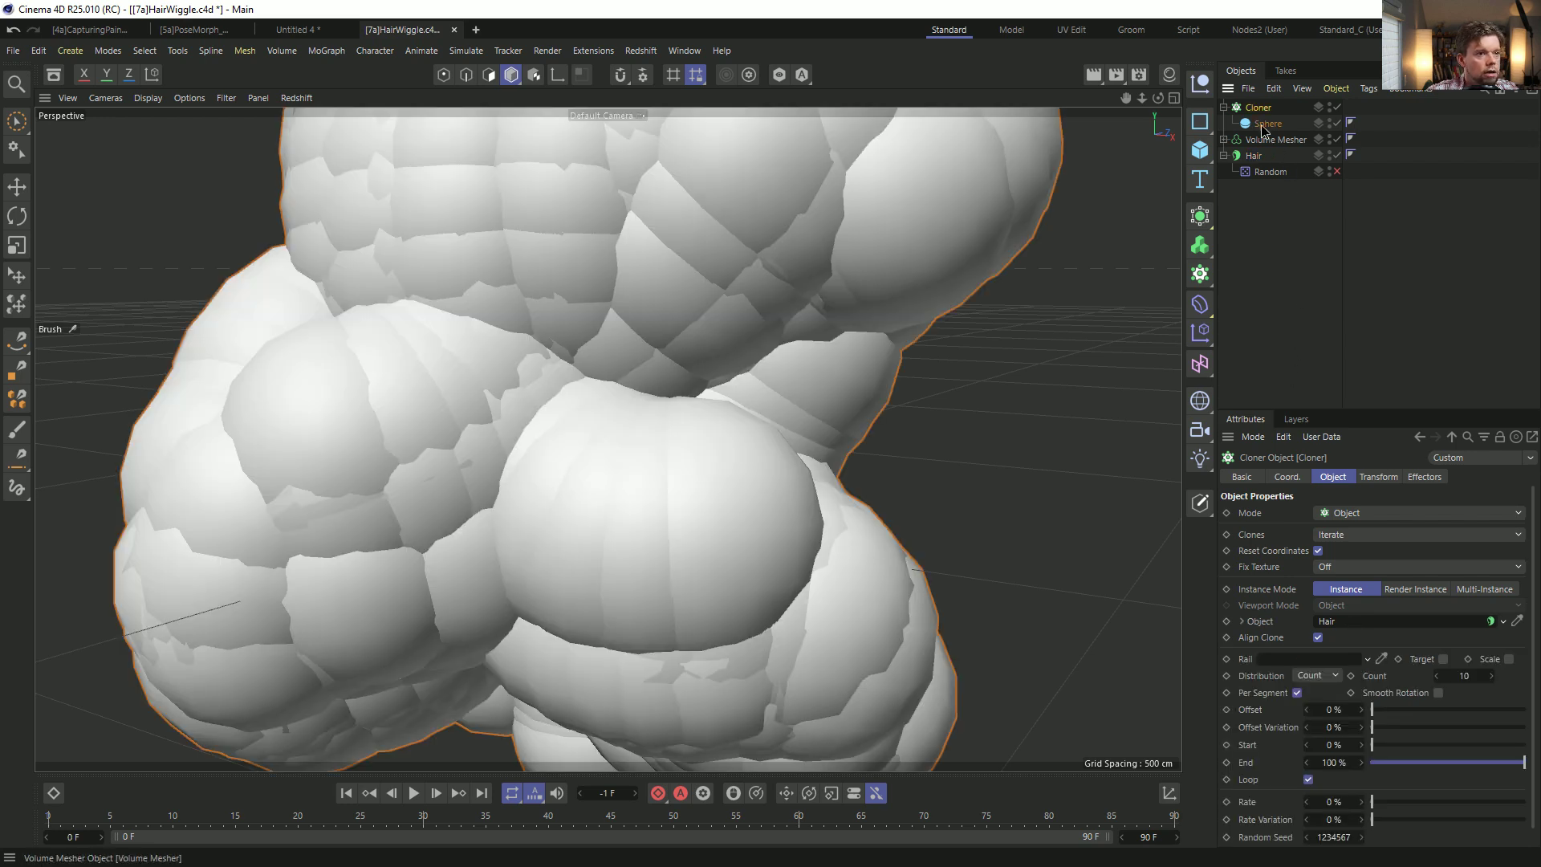
# Scale the cloned sphere down so the clones read as small beads along the hair splines.
pyautogui.click(1261, 125)
pyautogui.press('t')
pyautogui.moveTo(994, 230); pyautogui.dragTo(509, 497)
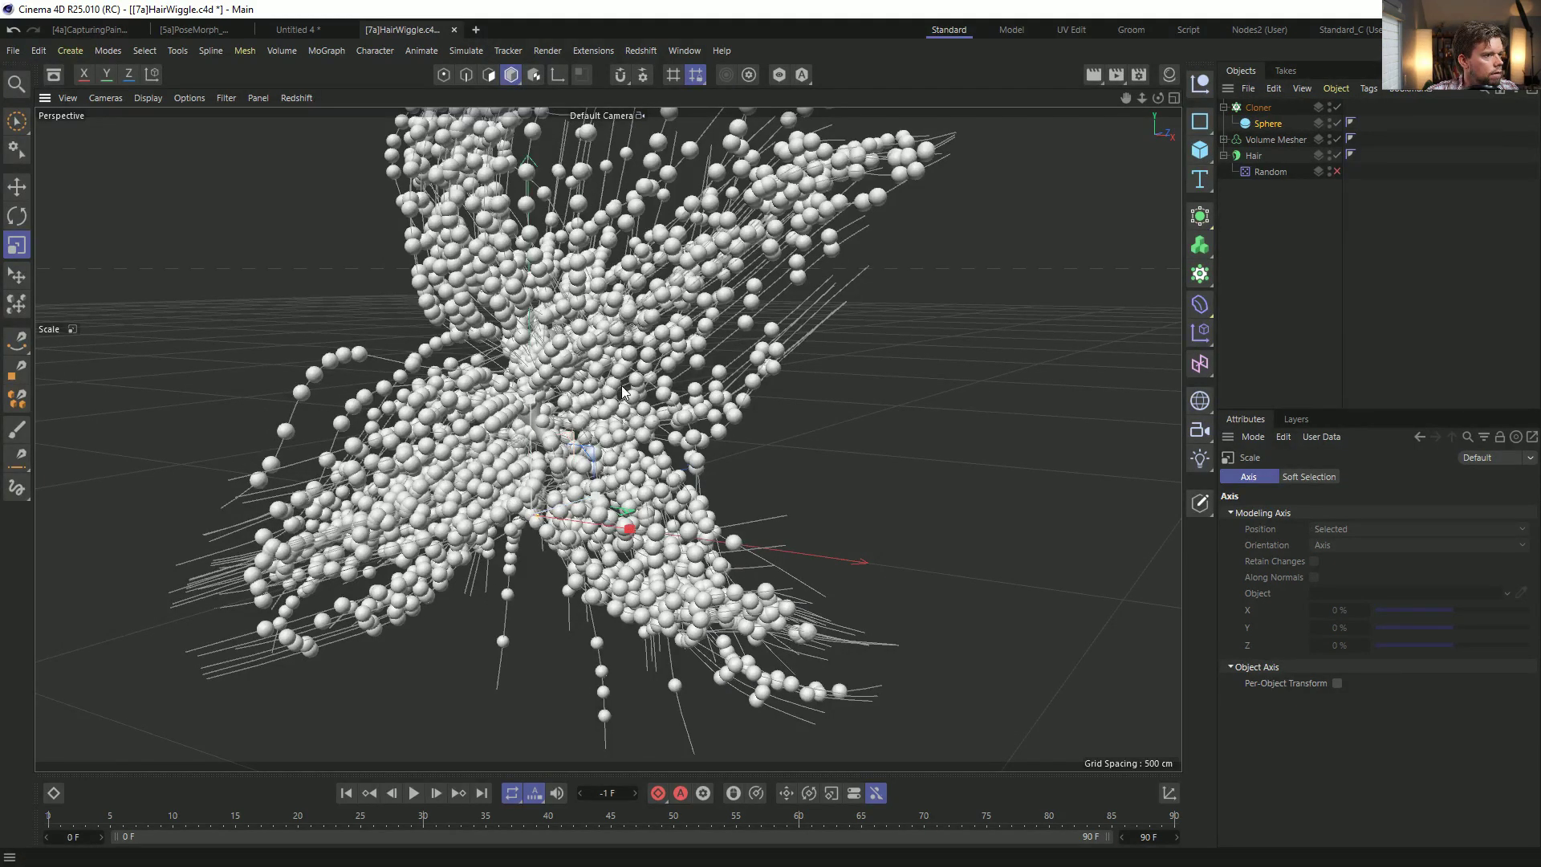
# Disable the Cloner's Loop option and save the scene.
pyautogui.click(1264, 108)
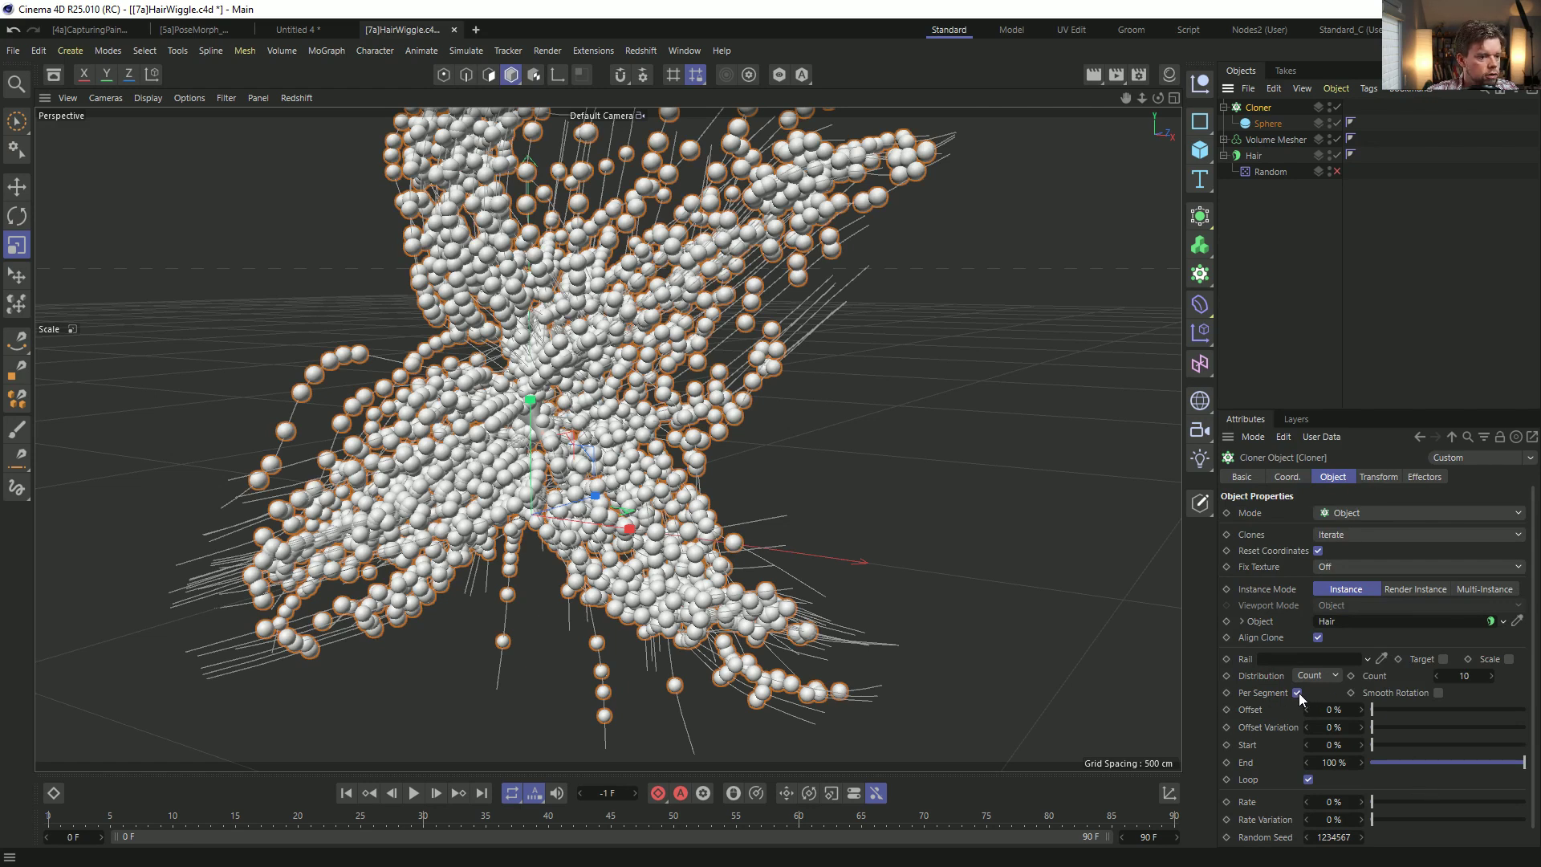
pyautogui.click(1308, 780)
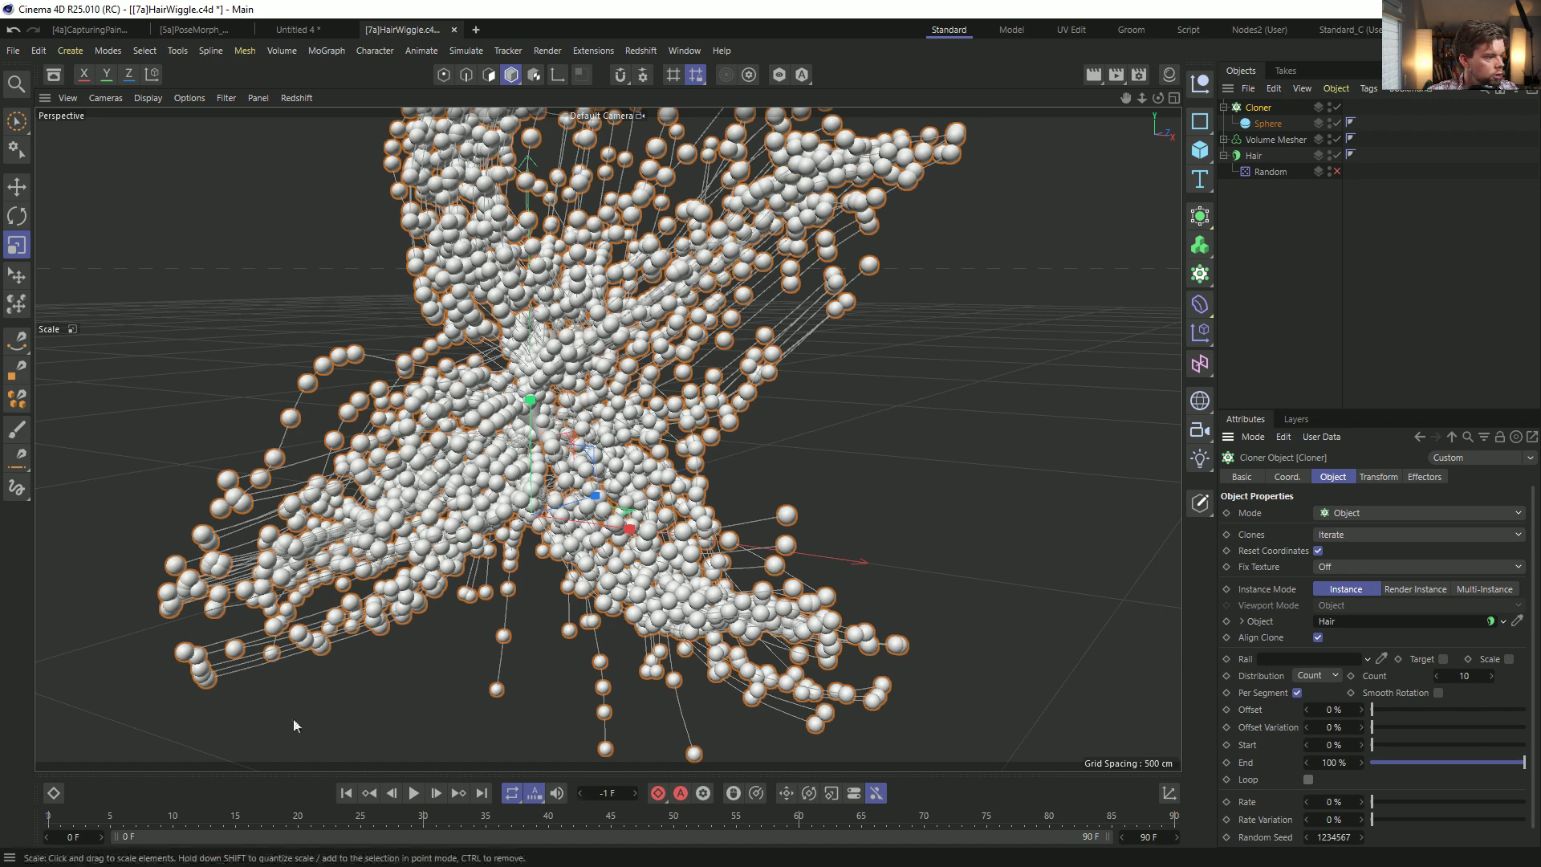
pyautogui.keyDown('alt'); pyautogui.moveTo(515, 470); pyautogui.dragTo(525, 431); pyautogui.keyUp('alt')
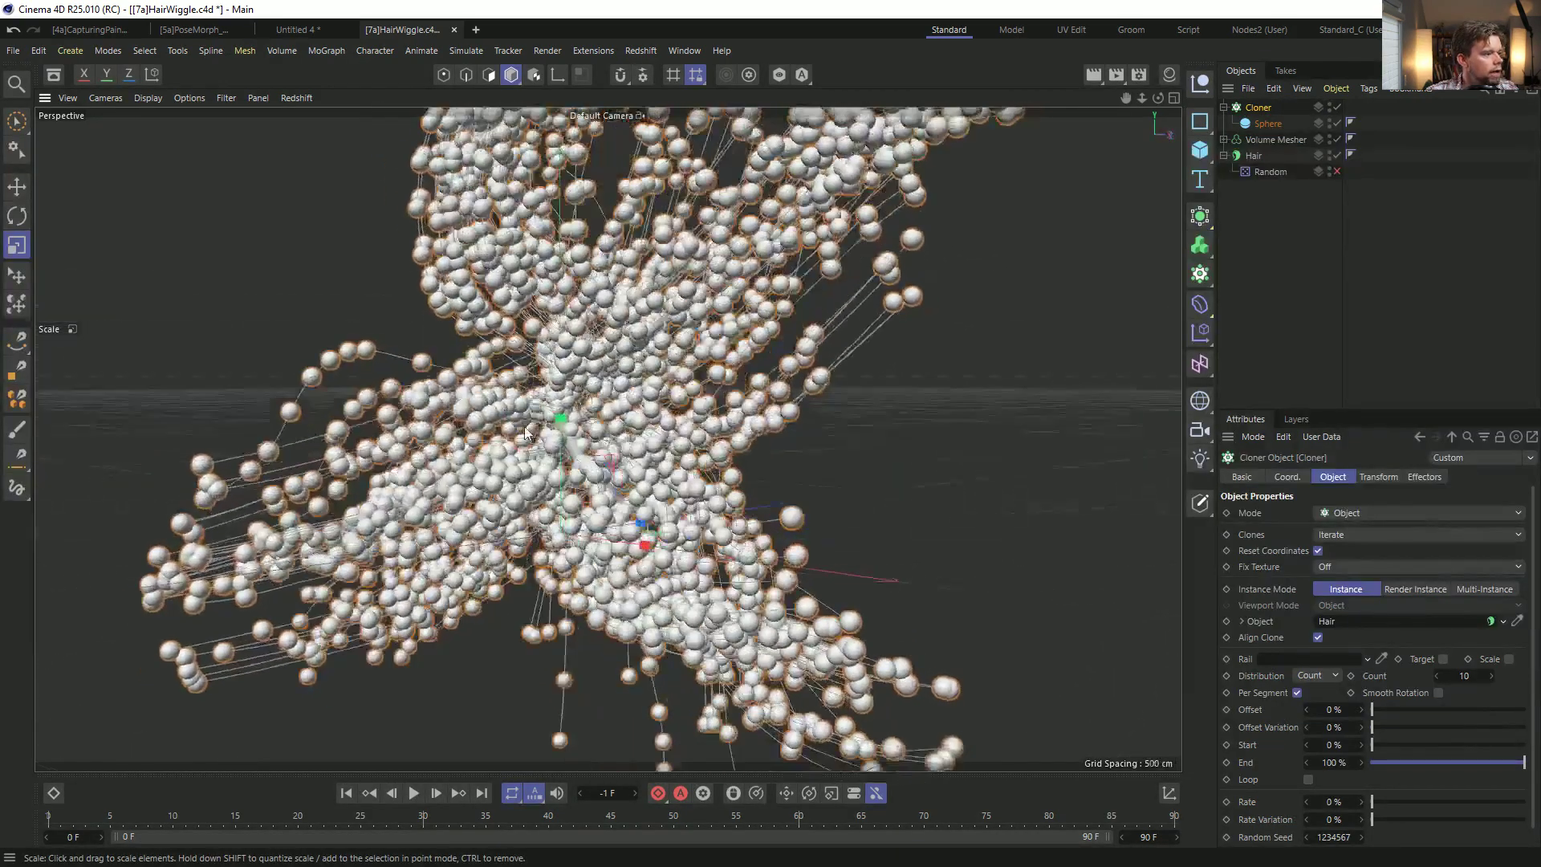
pyautogui.click(1265, 154)
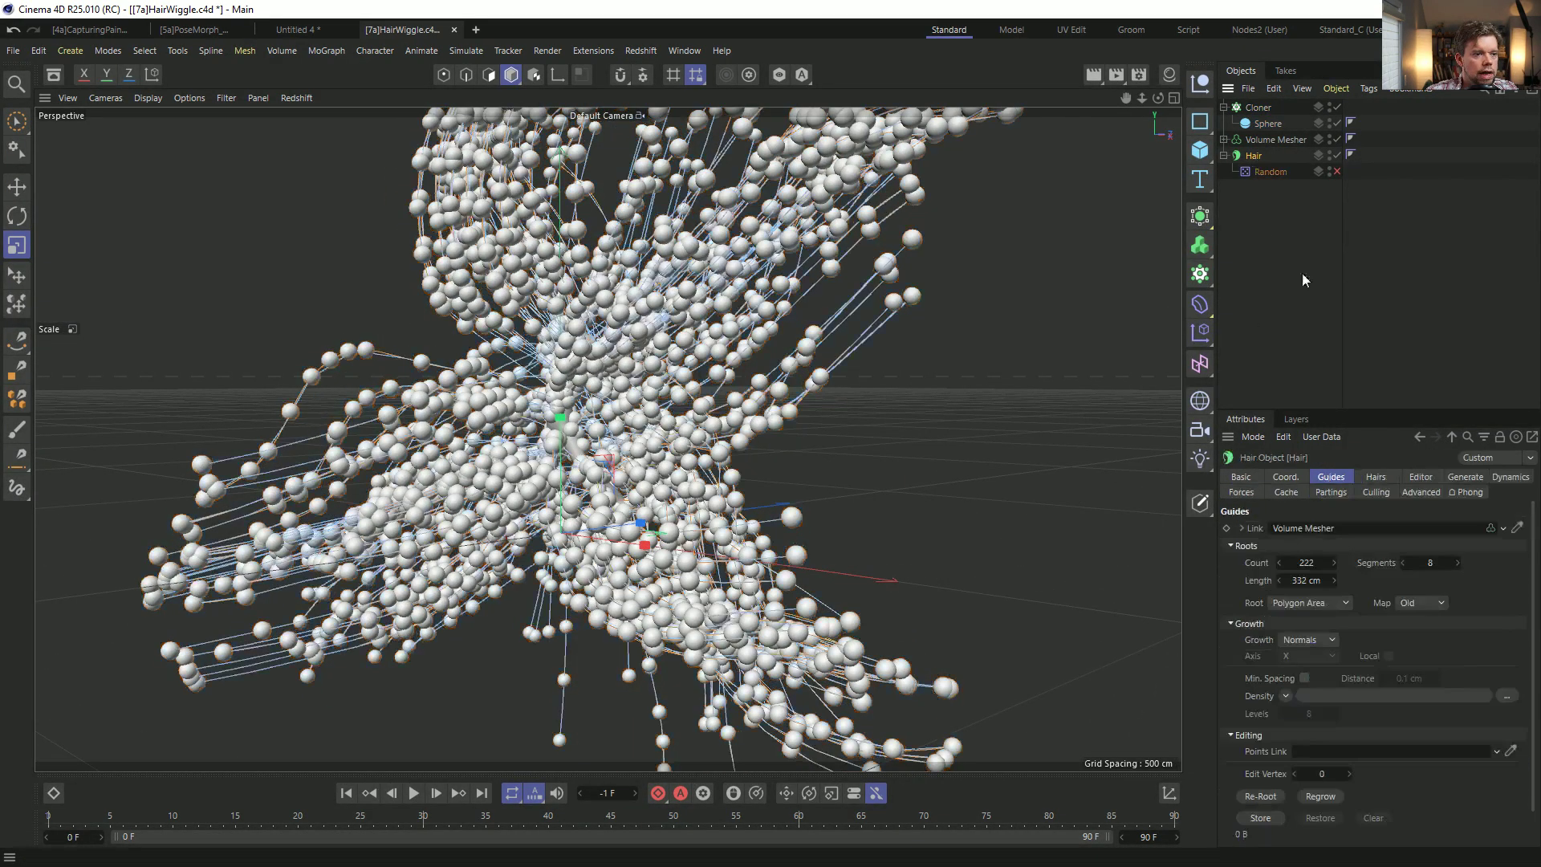
pyautogui.hotkey('ctrl', 's')
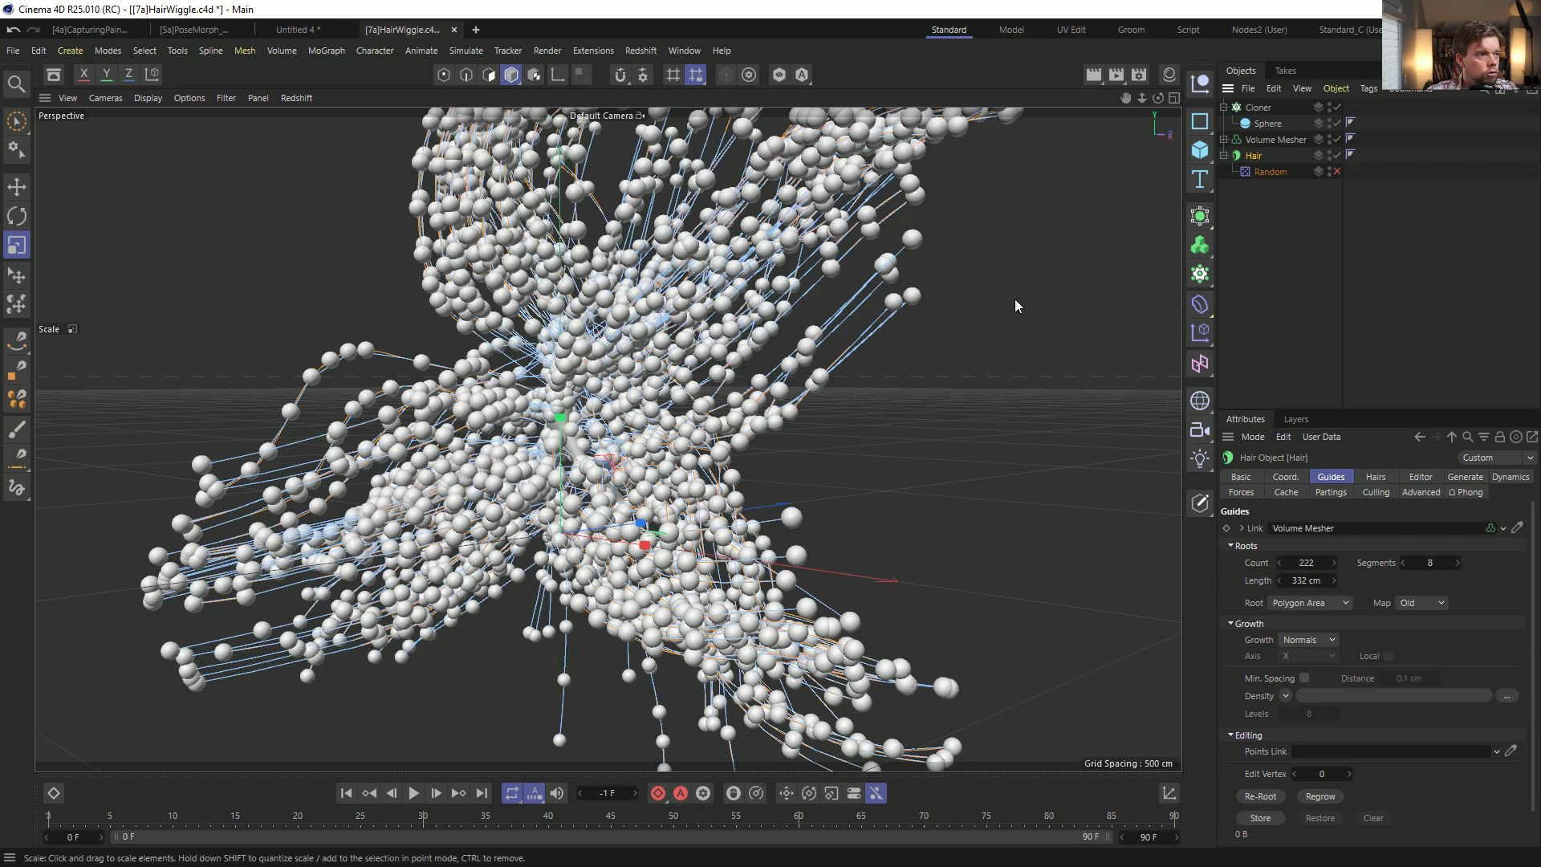
# Look through the Hair object's Generate, Partings, Forces, Advanced and Phong settings.
pyautogui.click(1466, 479)
pyautogui.click(1254, 568)
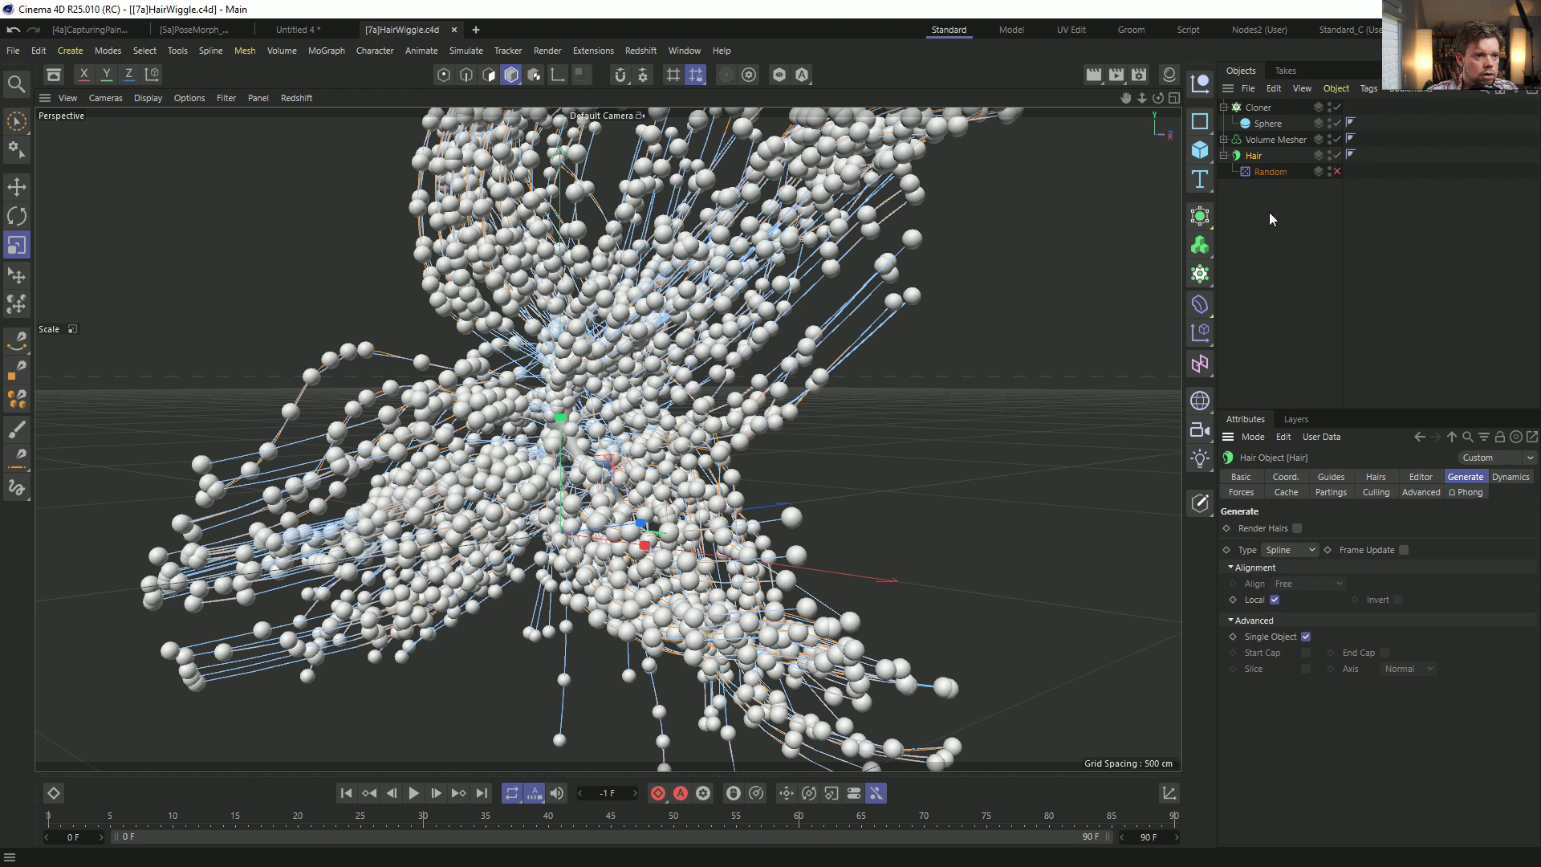
pyautogui.click(1432, 492)
pyautogui.click(1362, 493)
pyautogui.click(1331, 492)
pyautogui.click(1285, 492)
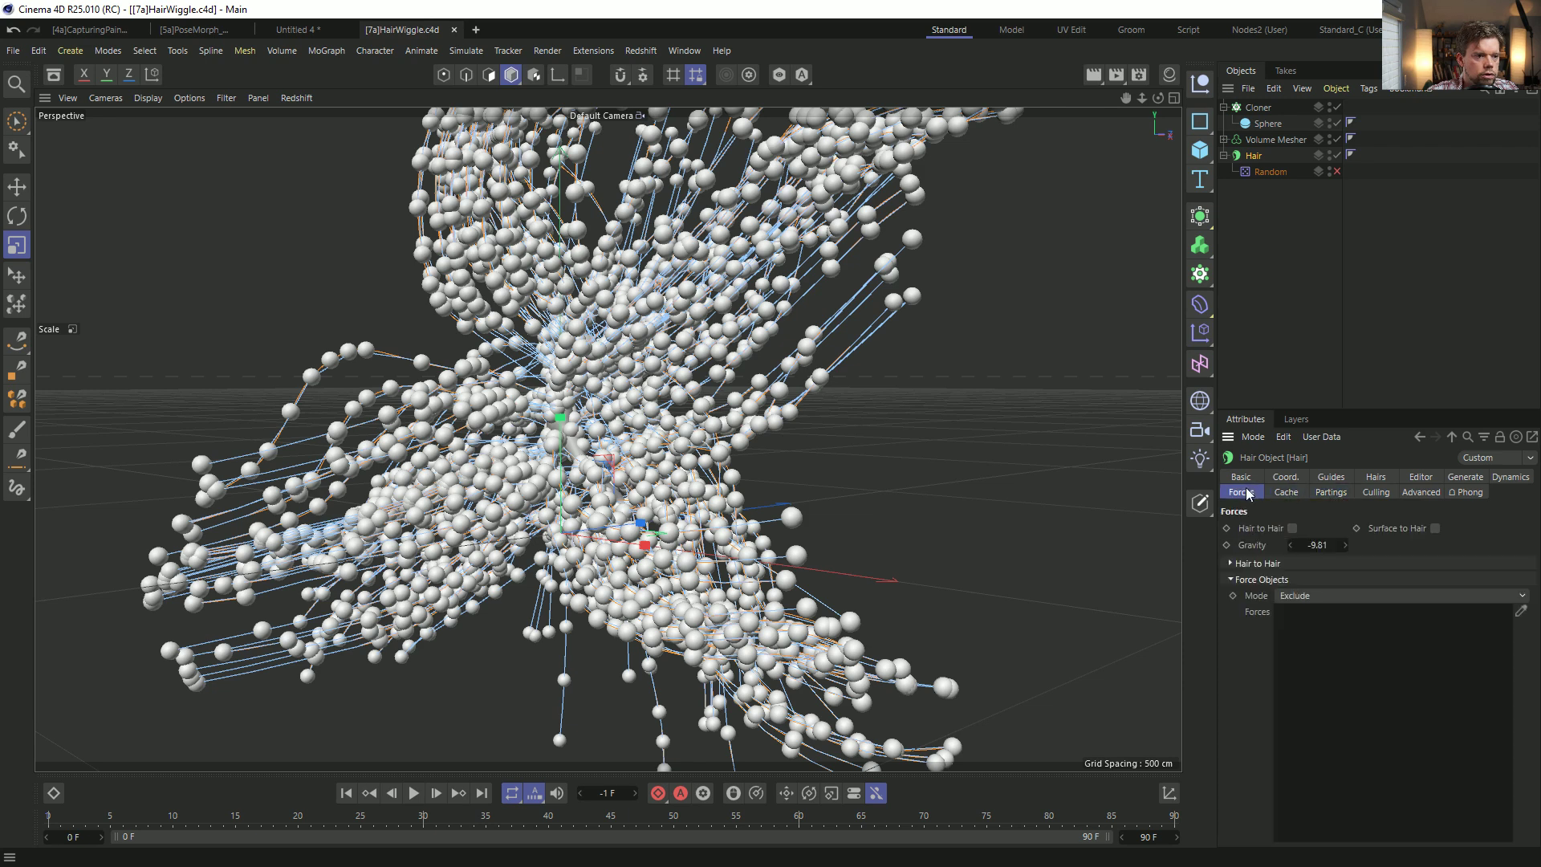
pyautogui.click(1412, 492)
pyautogui.click(1466, 495)
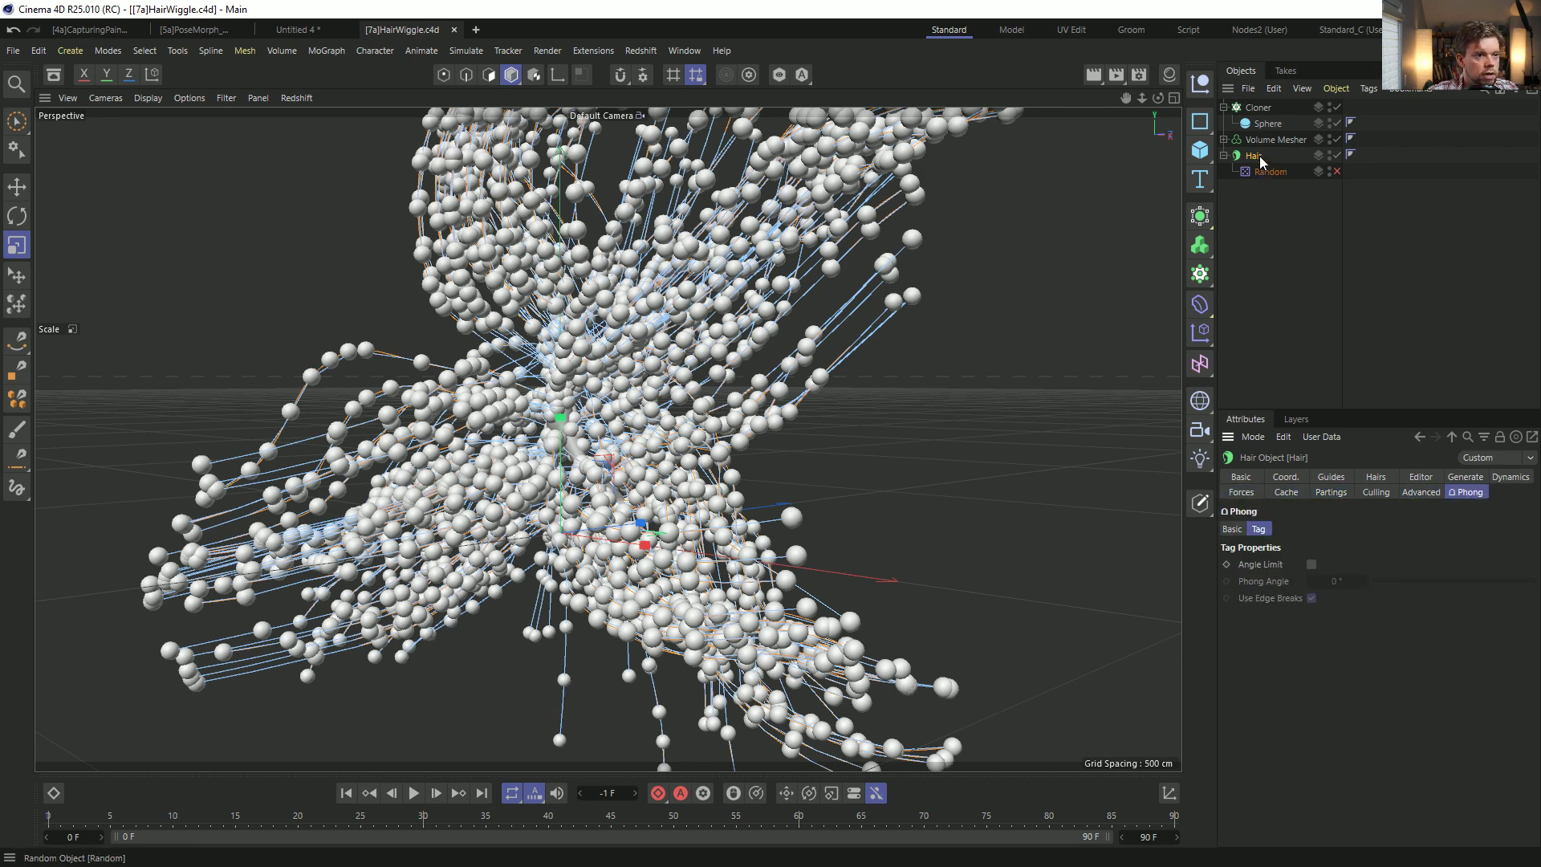
# Set the Cloner's distribution to Step with a step of 25 cm.
pyautogui.click(1245, 110)
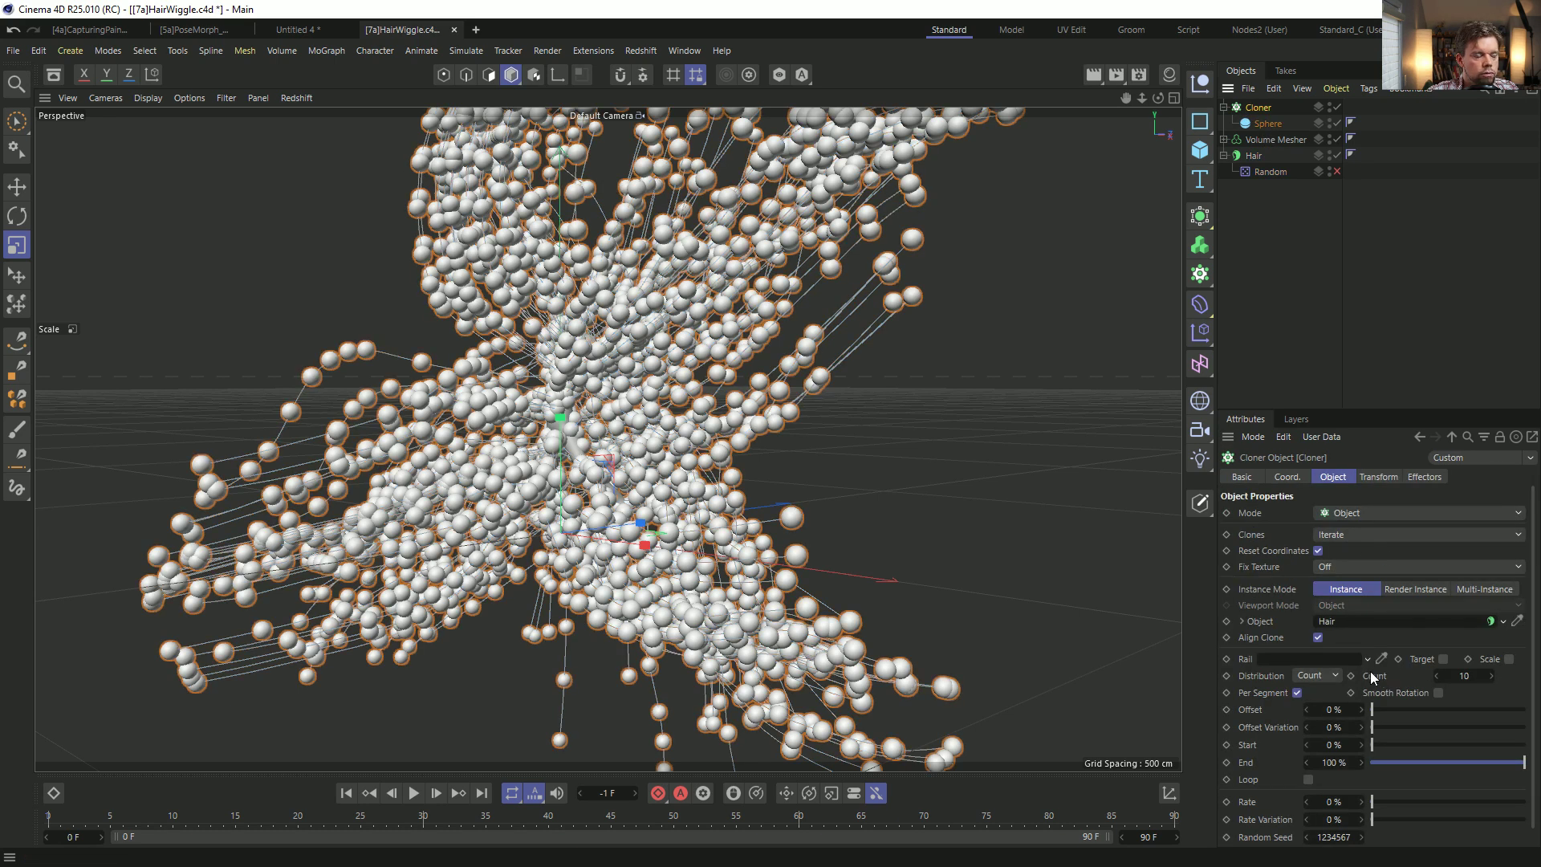
pyautogui.click(1320, 676)
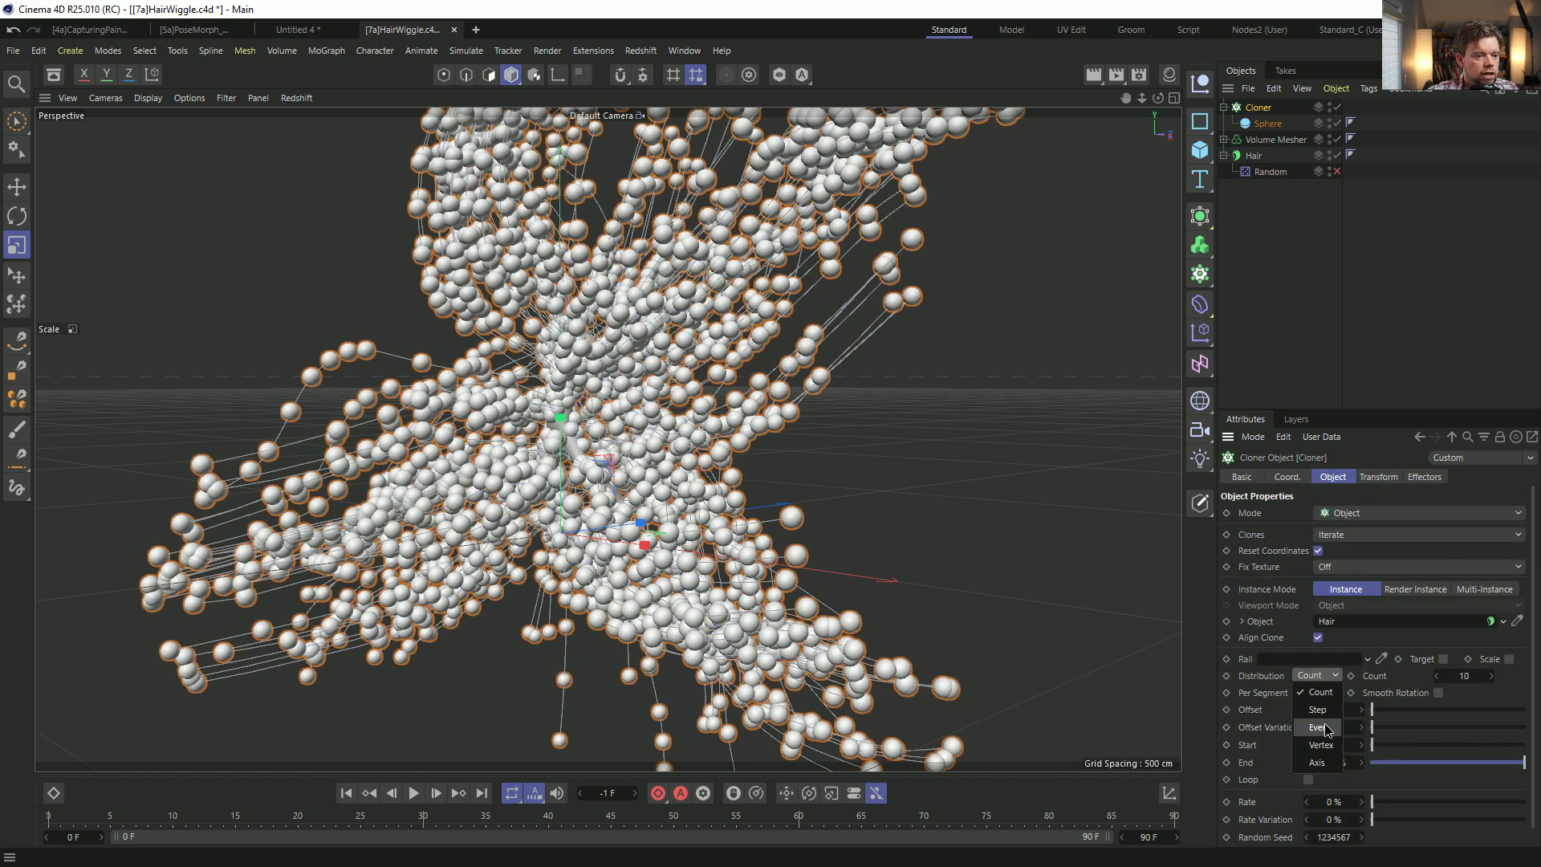
pyautogui.click(1324, 715)
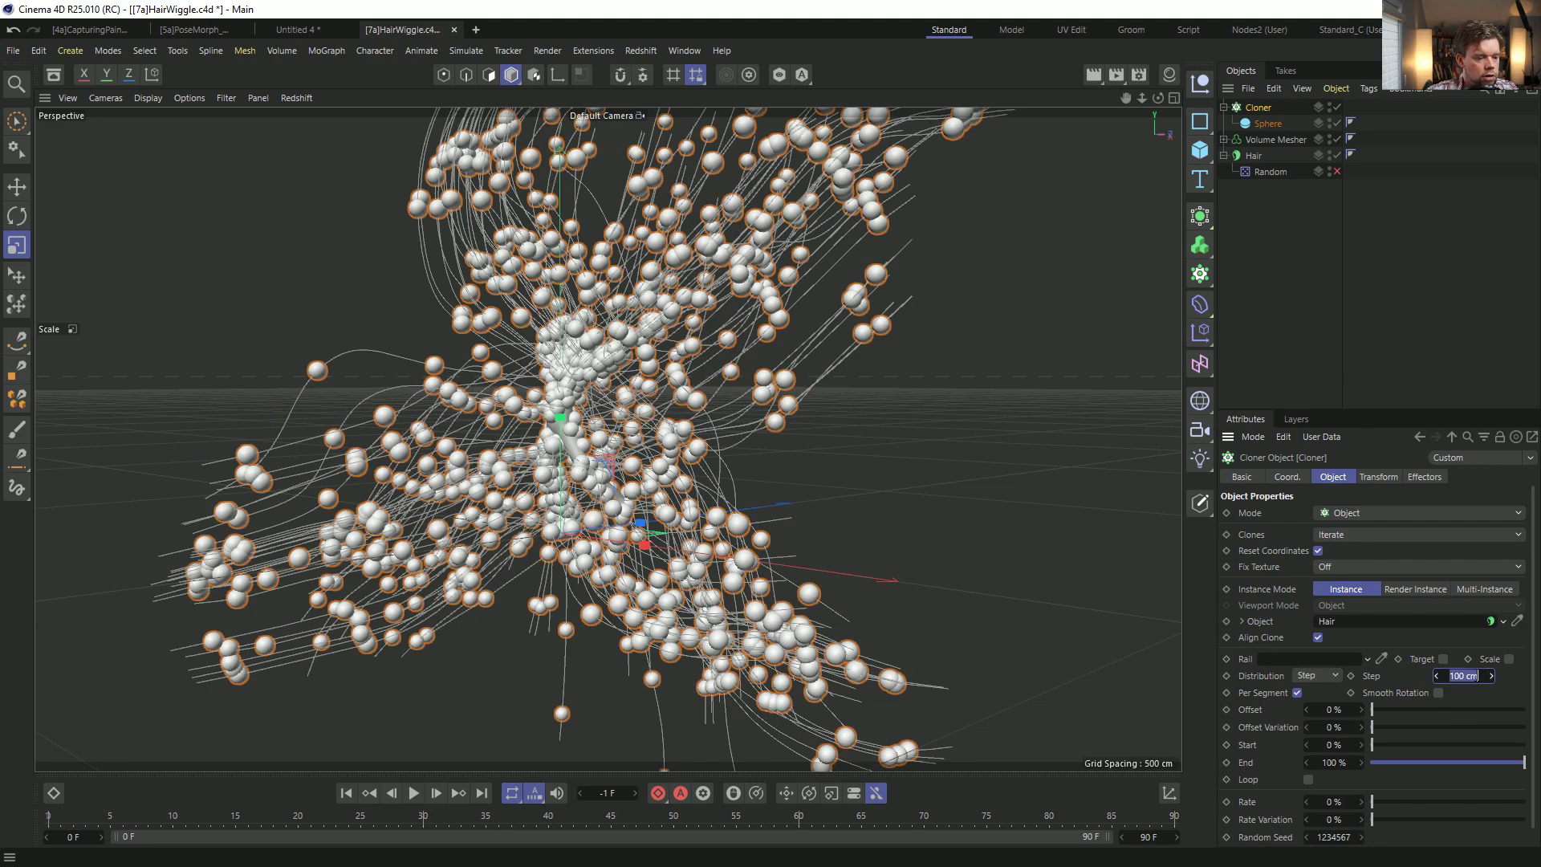
pyautogui.write('25')
pyautogui.press('Return')
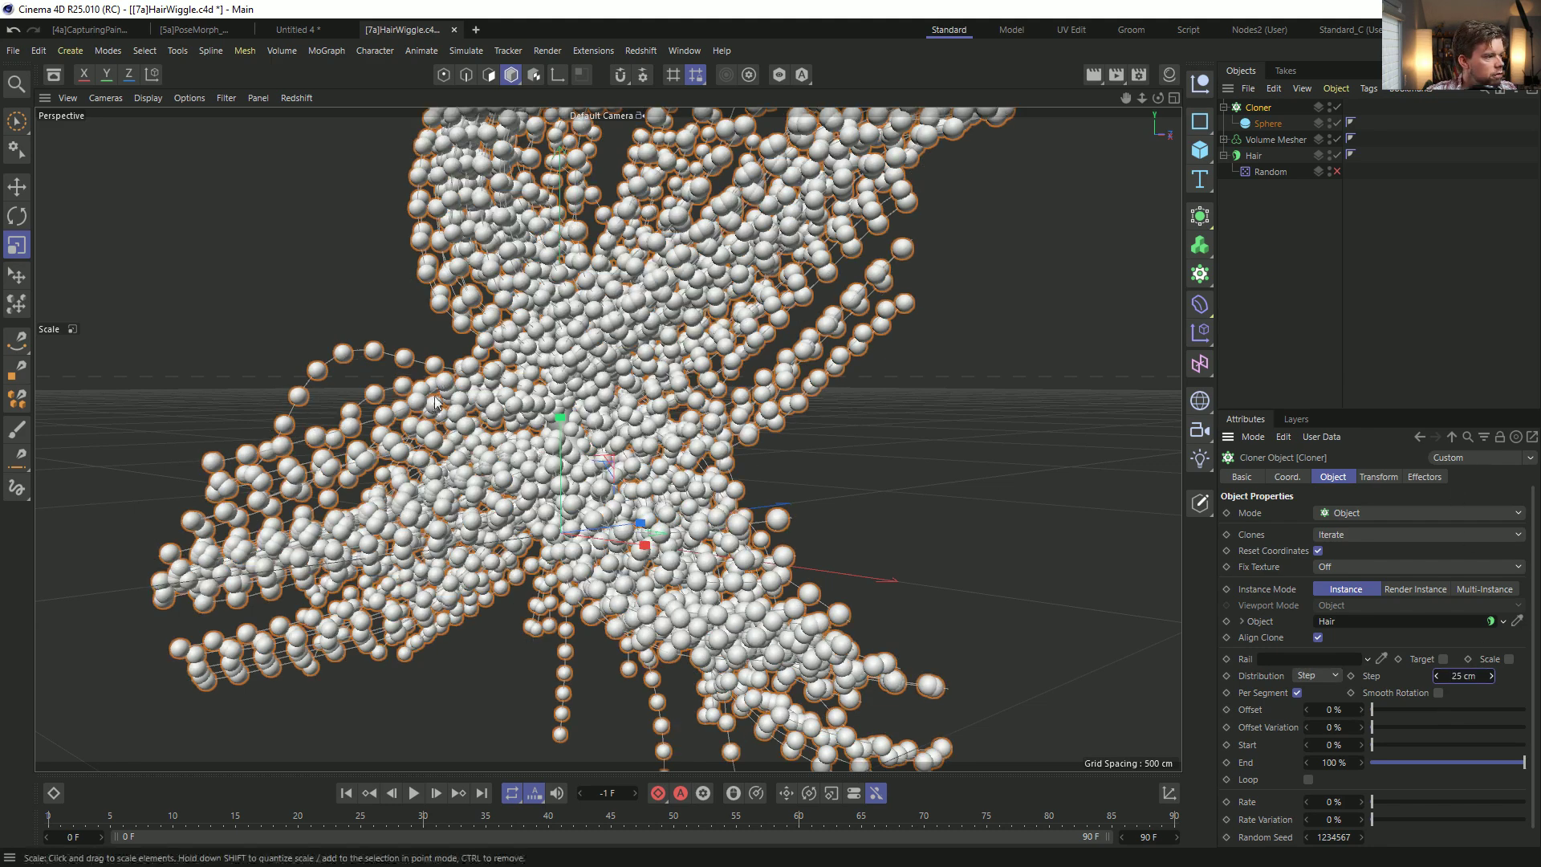
# Inspect the sphere spacing along the hairs and set the Cloner's step to 50 cm.
pyautogui.moveTo(332, 354)
pyautogui.keyDown('alt'); pyautogui.mouseDown()
pyautogui.moveTo(399, 384)
pyautogui.moveTo(336, 383)
pyautogui.mouseUp(); pyautogui.keyUp('alt')
pyautogui.scroll(1, 551, 431)
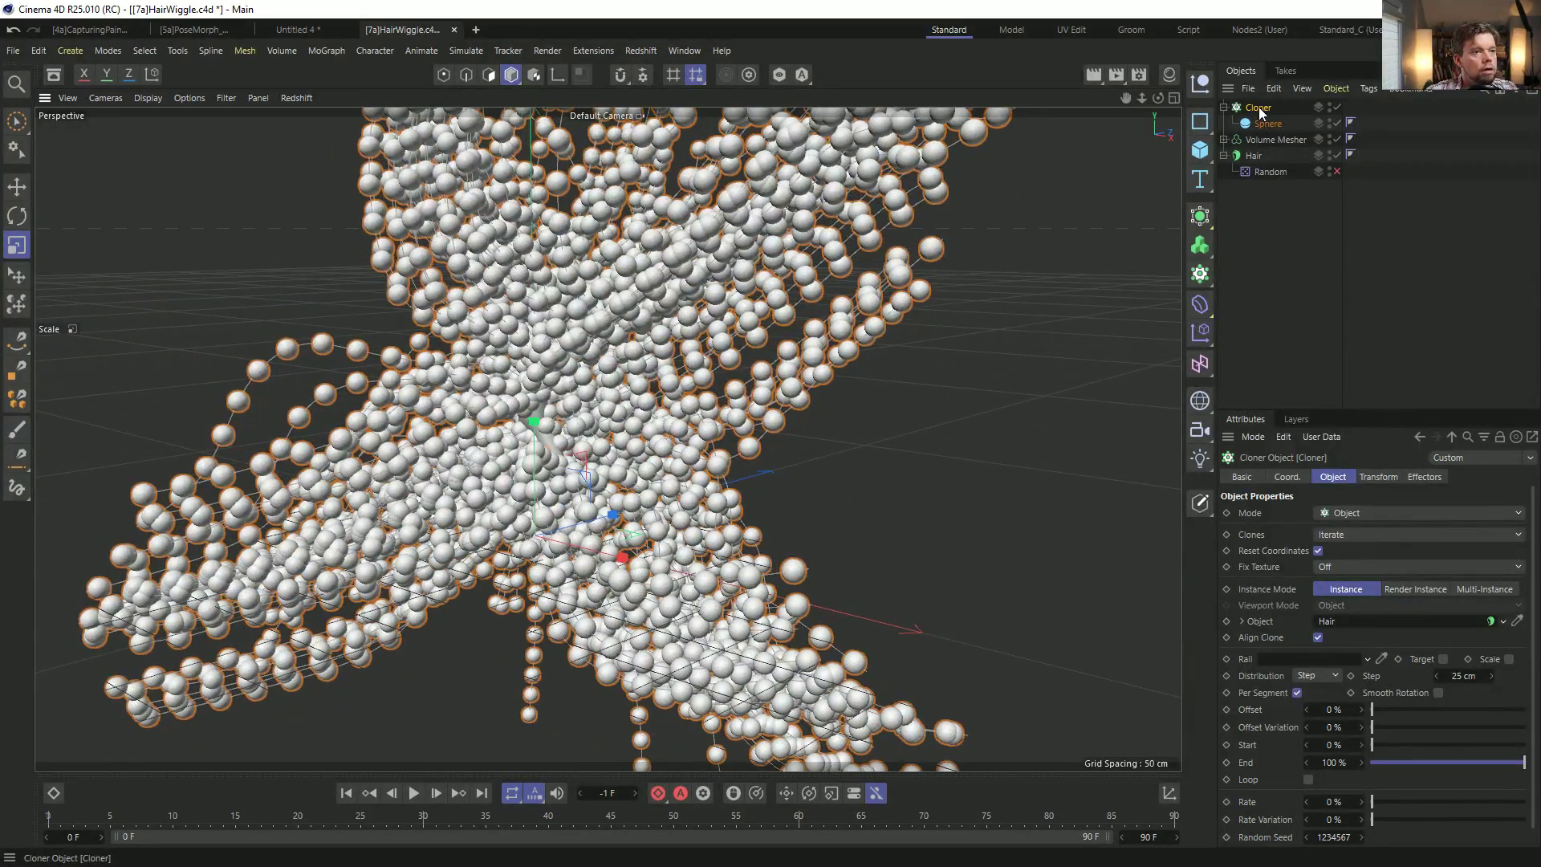
pyautogui.moveTo(657, 430)
pyautogui.keyDown('alt'); pyautogui.mouseDown()
pyautogui.moveTo(661, 361)
pyautogui.moveTo(675, 451)
pyautogui.moveTo(723, 433)
pyautogui.moveTo(677, 399)
pyautogui.moveTo(746, 413)
pyautogui.mouseUp(); pyautogui.keyUp('alt')
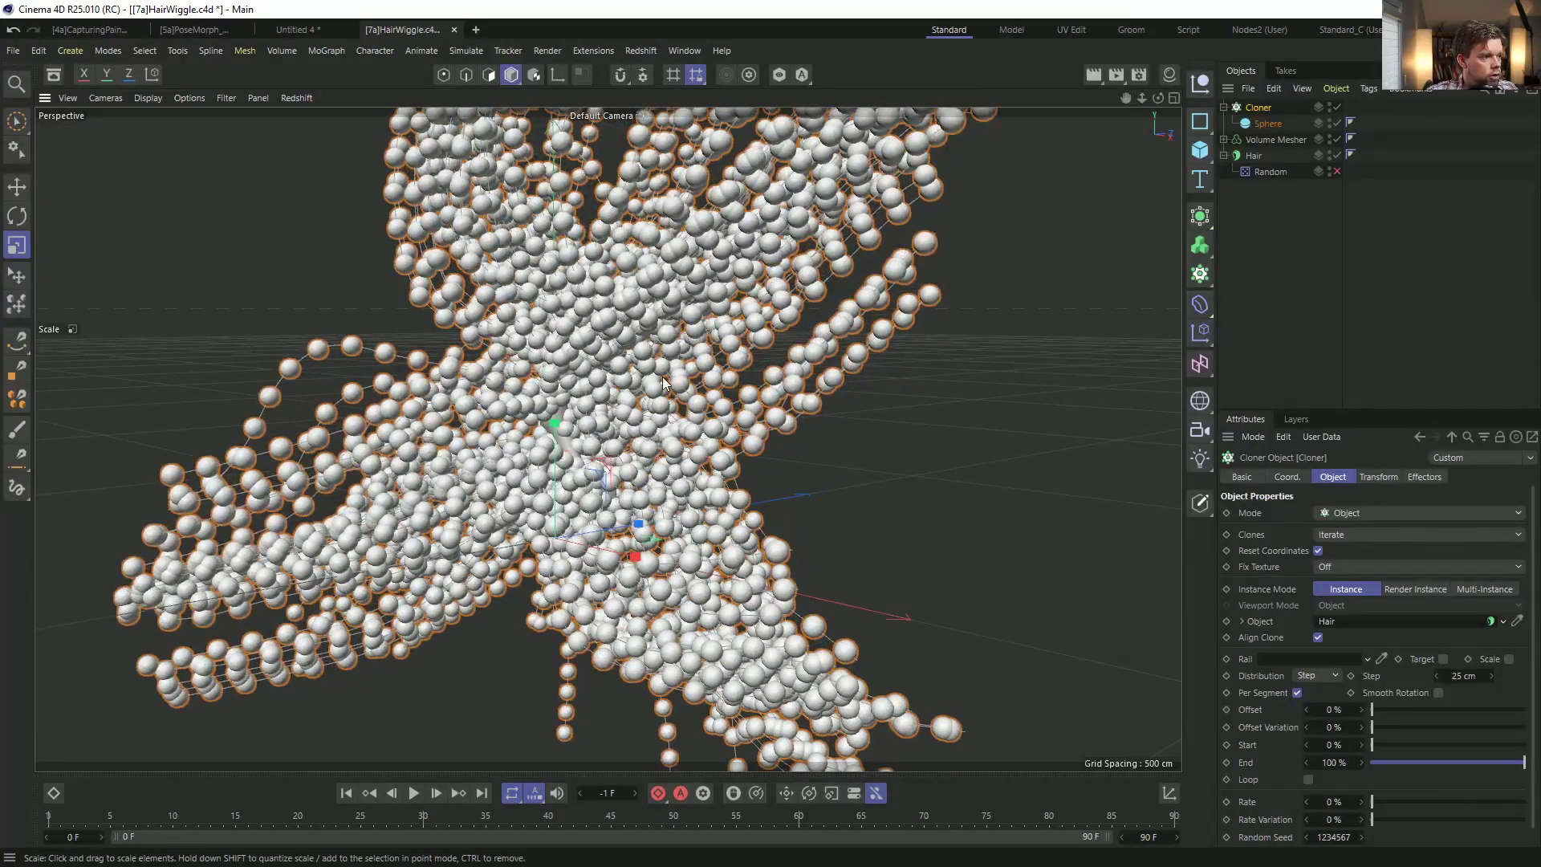
pyautogui.keyDown('alt'); pyautogui.moveTo(620, 399); pyautogui.dragTo(624, 393); pyautogui.keyUp('alt')
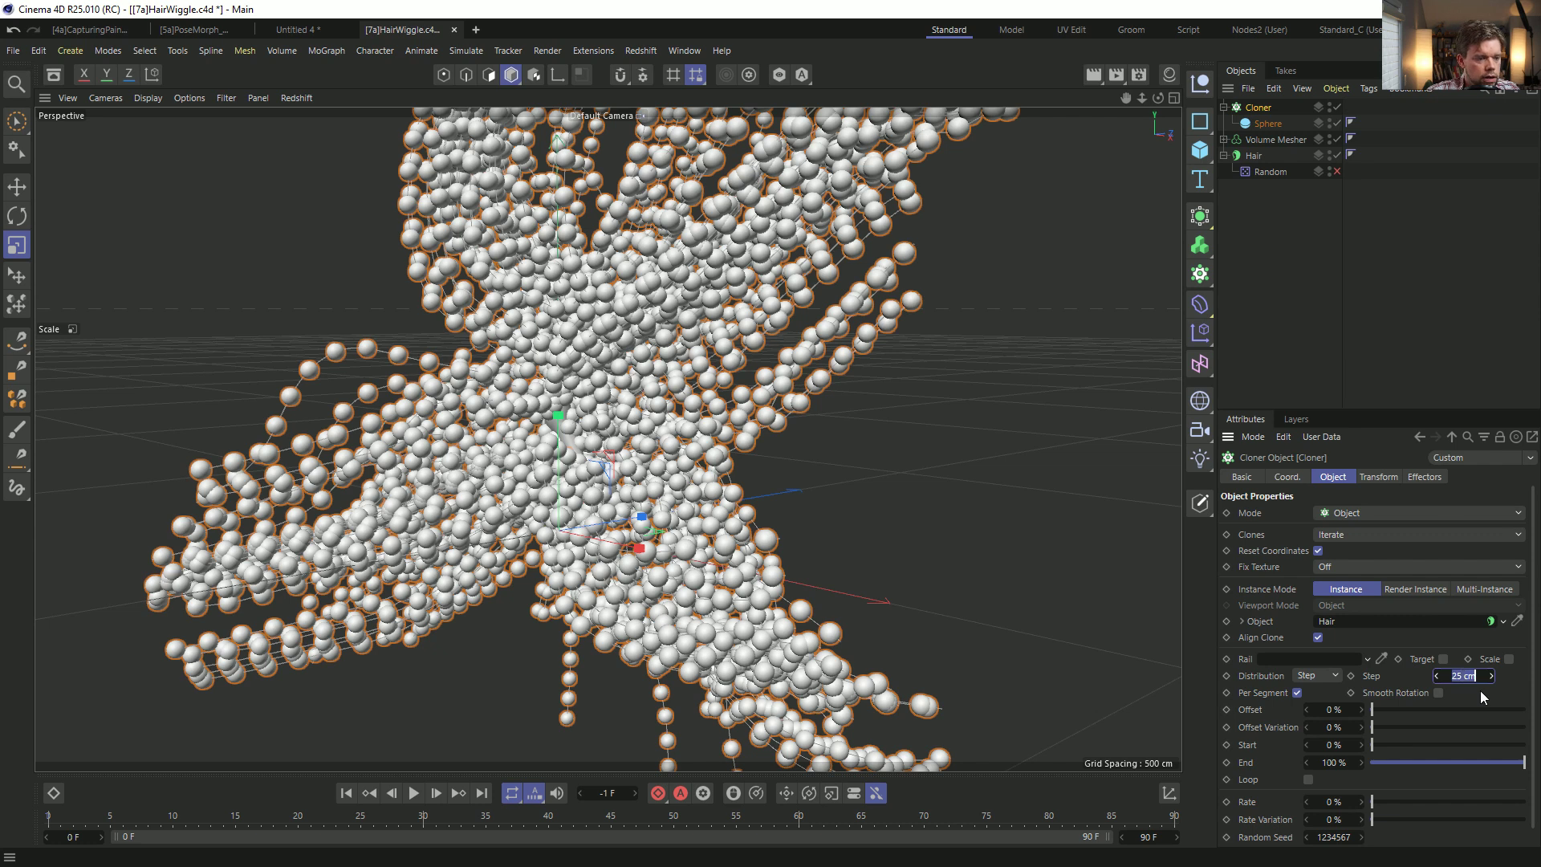
pyautogui.write('0')
pyautogui.press('Return')
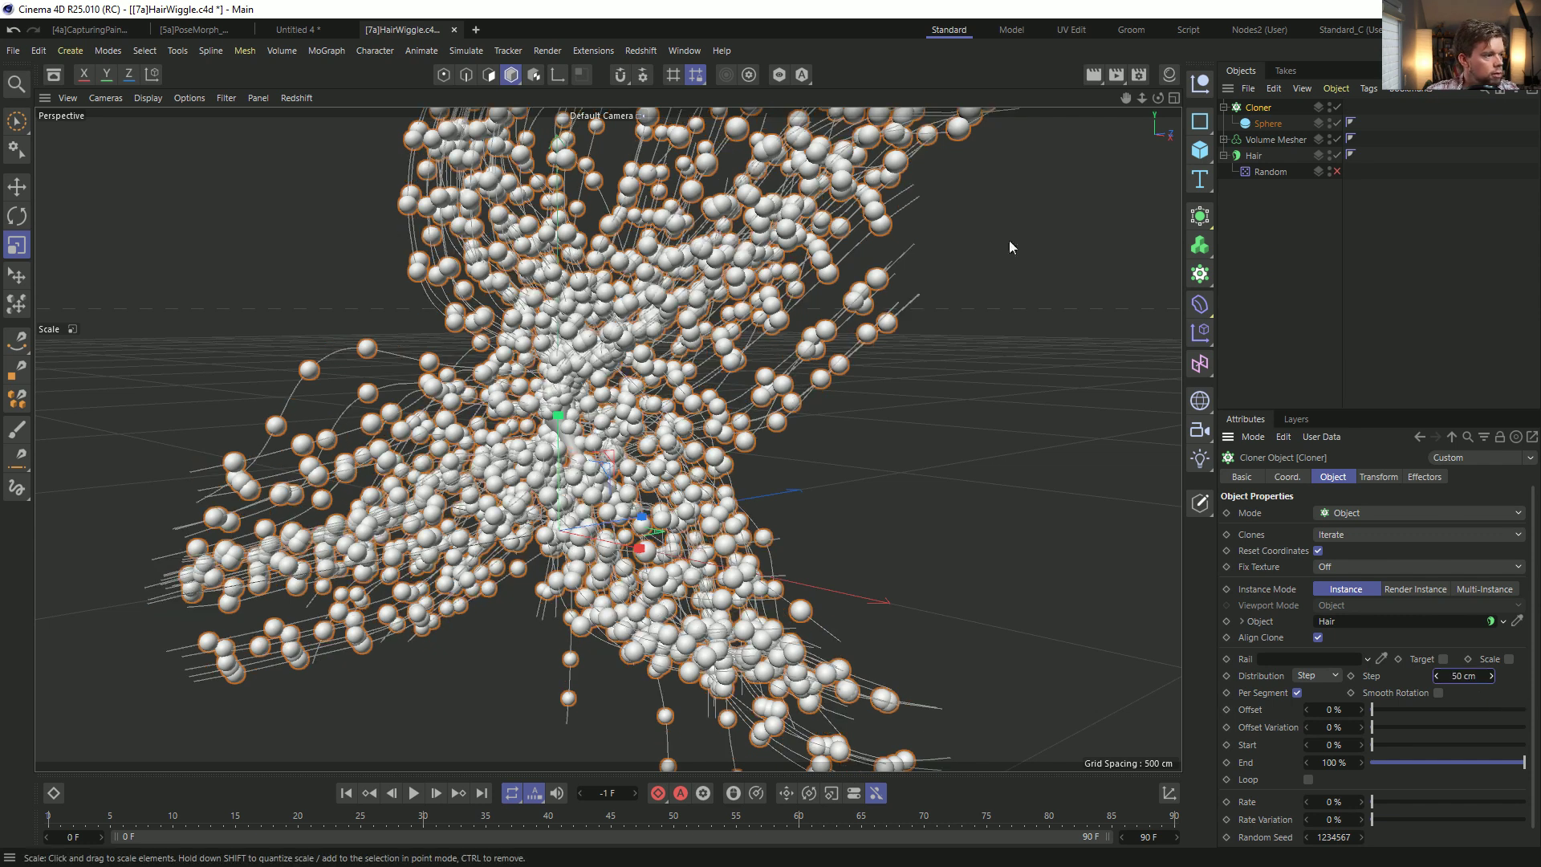
# Enlarge the cloned Sphere so the clones overlap along the hairs, and give it a Dynamics Body tag.
pyautogui.click(485, 391)
pyautogui.moveTo(701, 354); pyautogui.dragTo(434, 407)
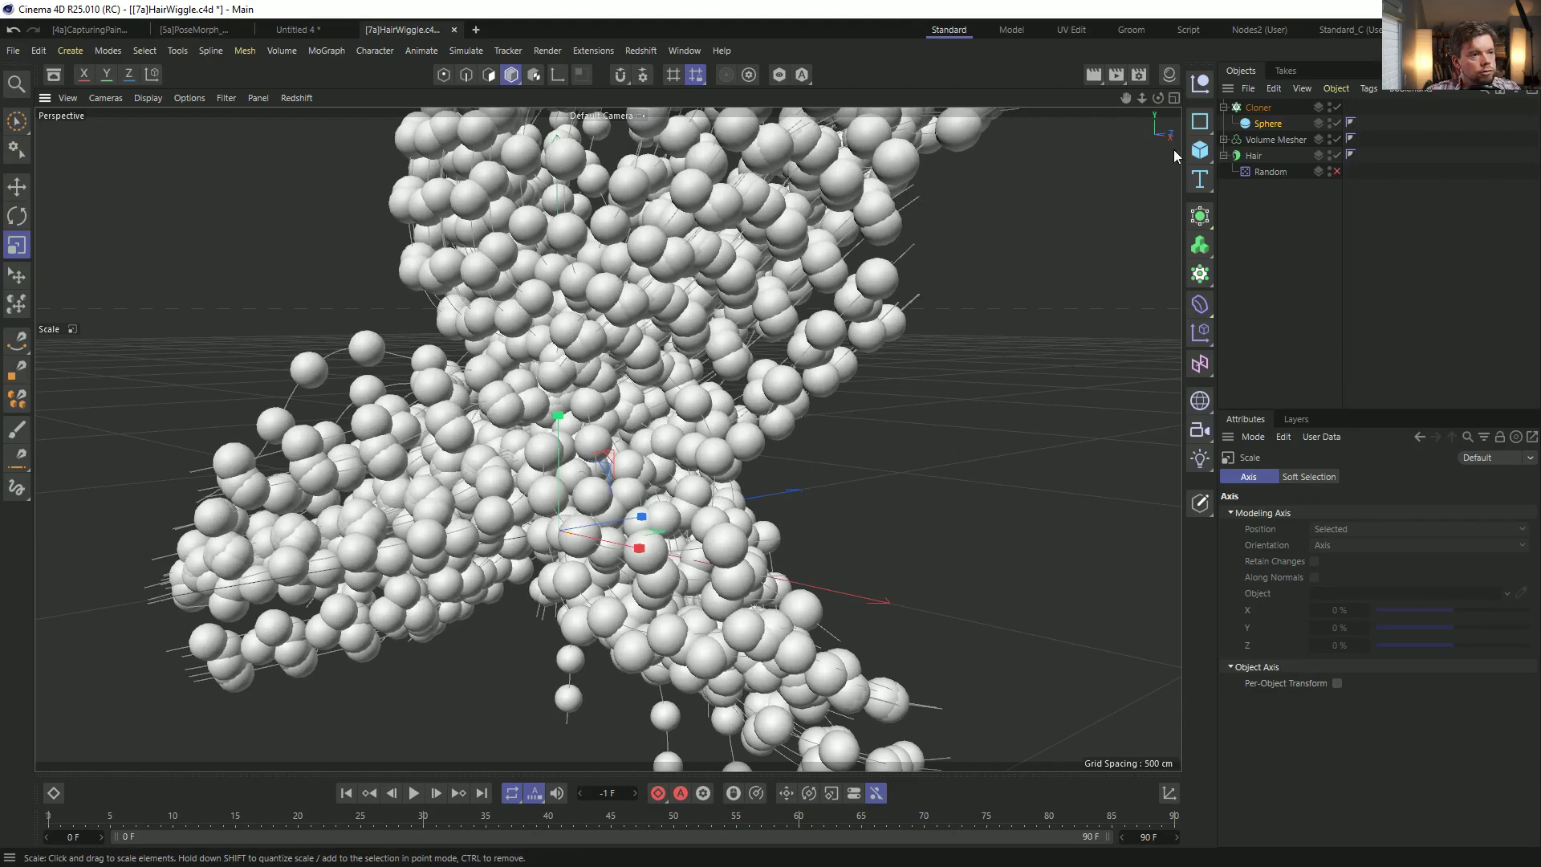
pyautogui.rightClick(1263, 125)
pyautogui.moveTo(1369, 252)
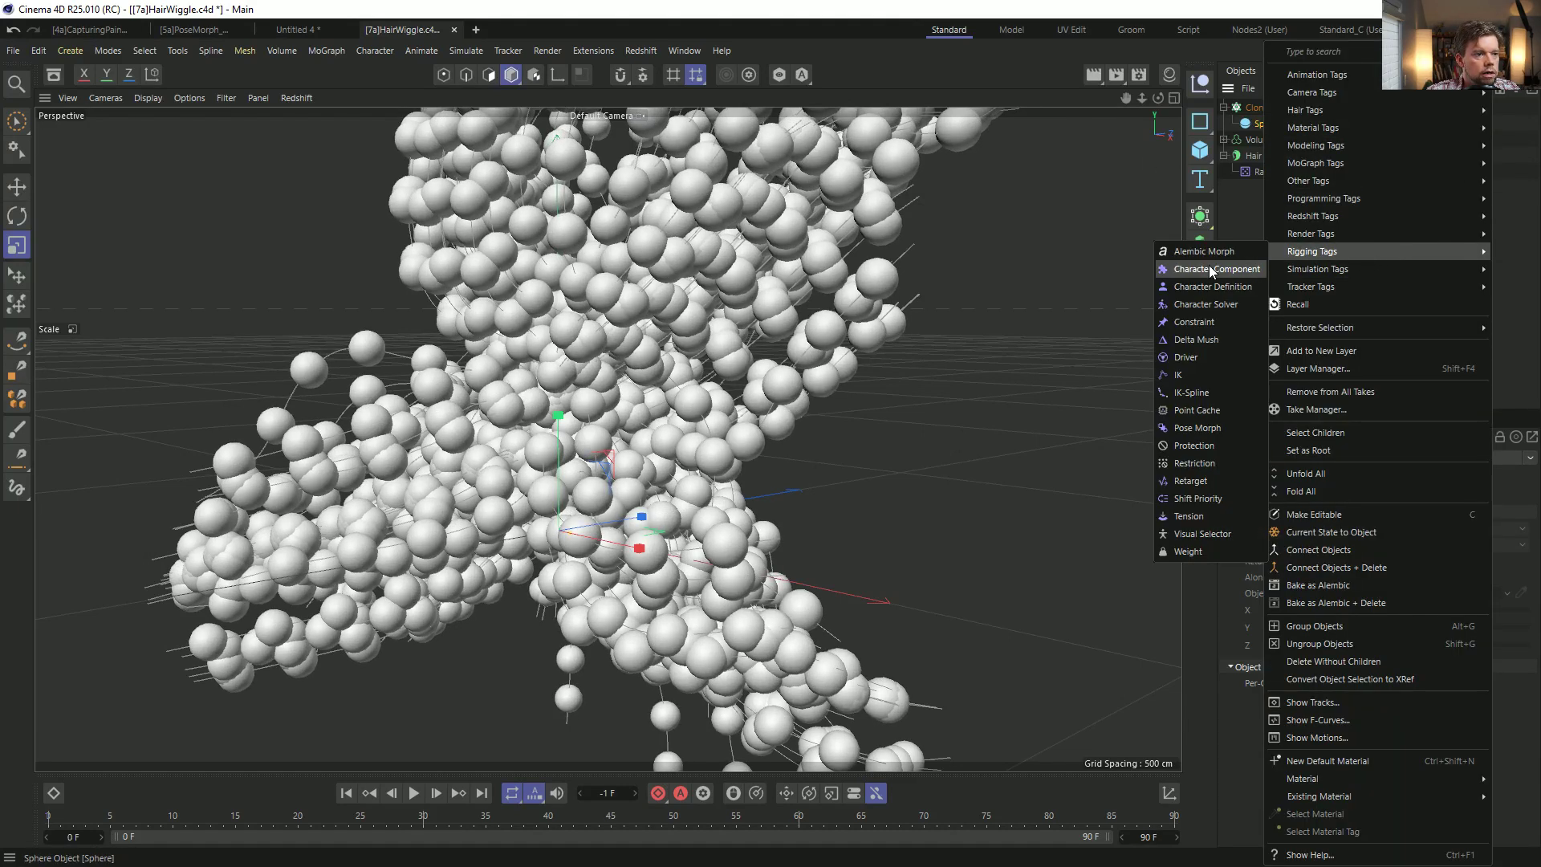
pyautogui.moveTo(1272, 278)
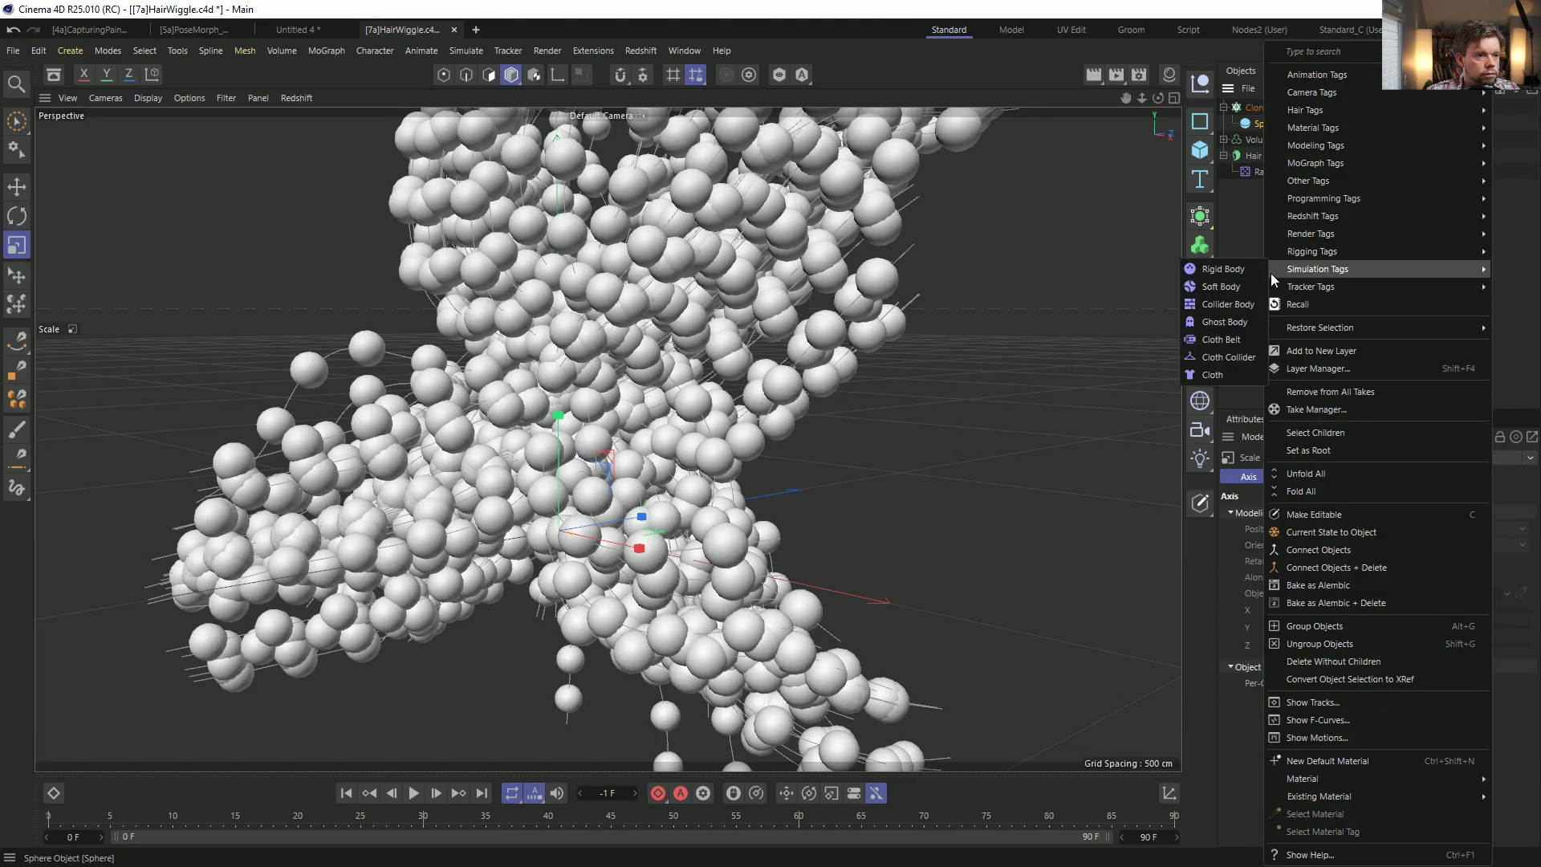
pyautogui.click(1220, 287)
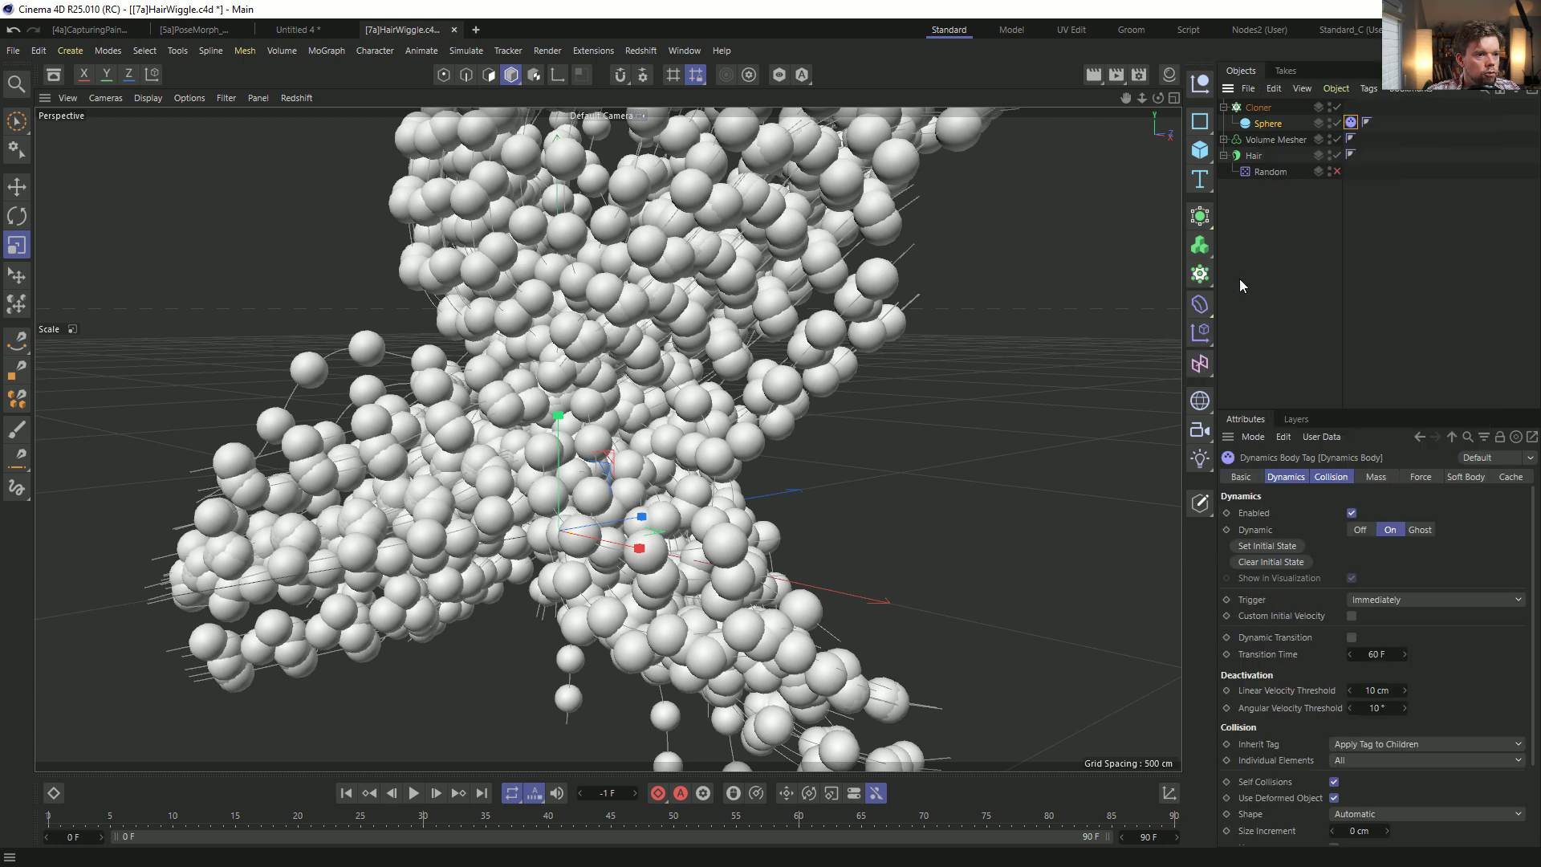
# Set the Follow Position force of the Sphere's Dynamics Body tag to 5.
pyautogui.click(1405, 476)
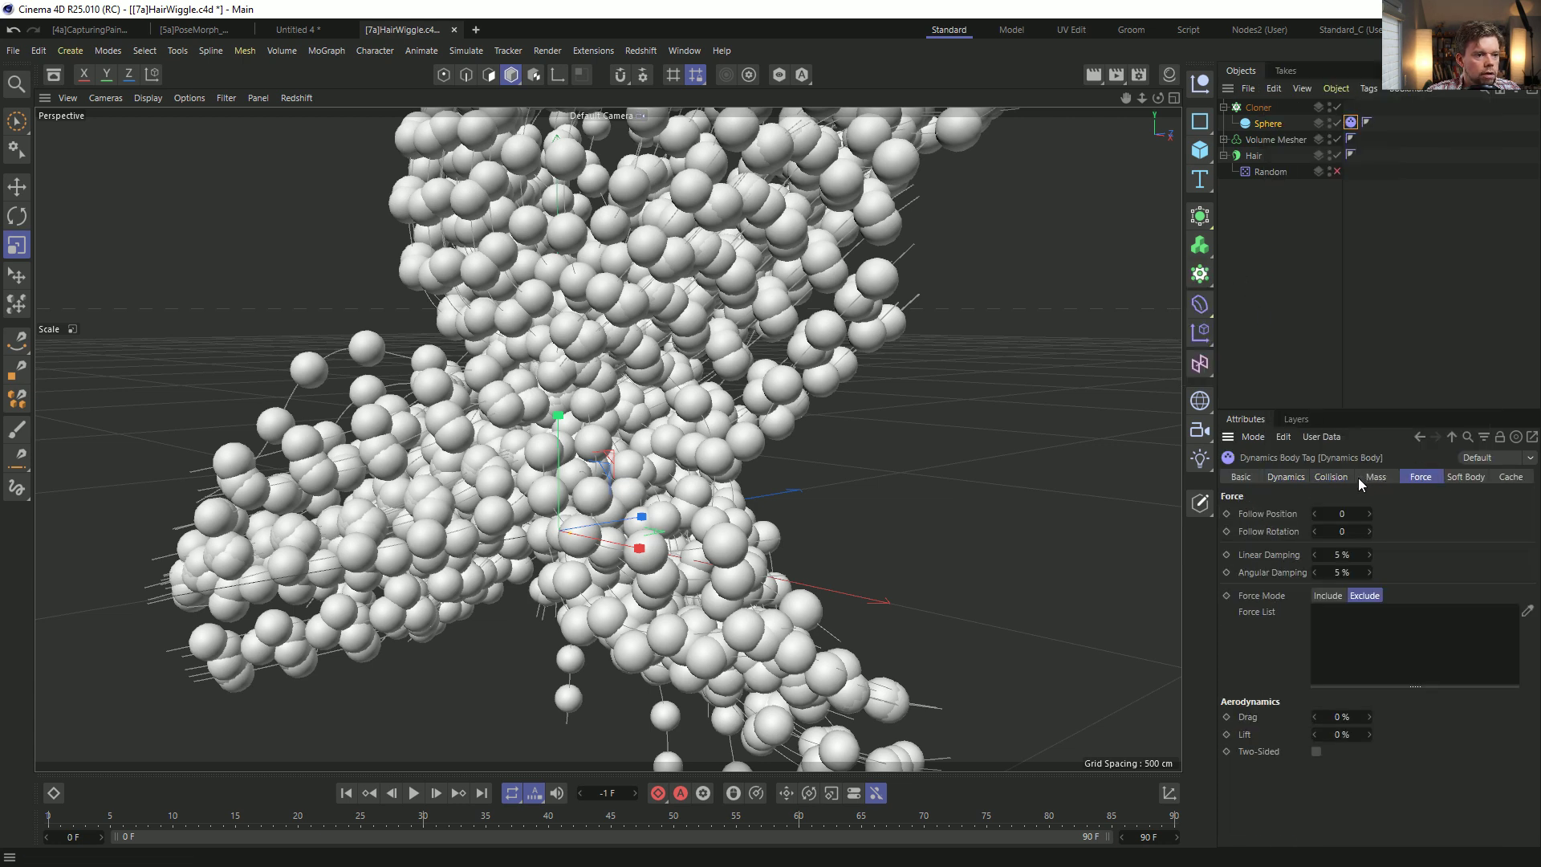
pyautogui.doubleClick(1345, 515)
pyautogui.write('5')
pyautogui.press('Return')
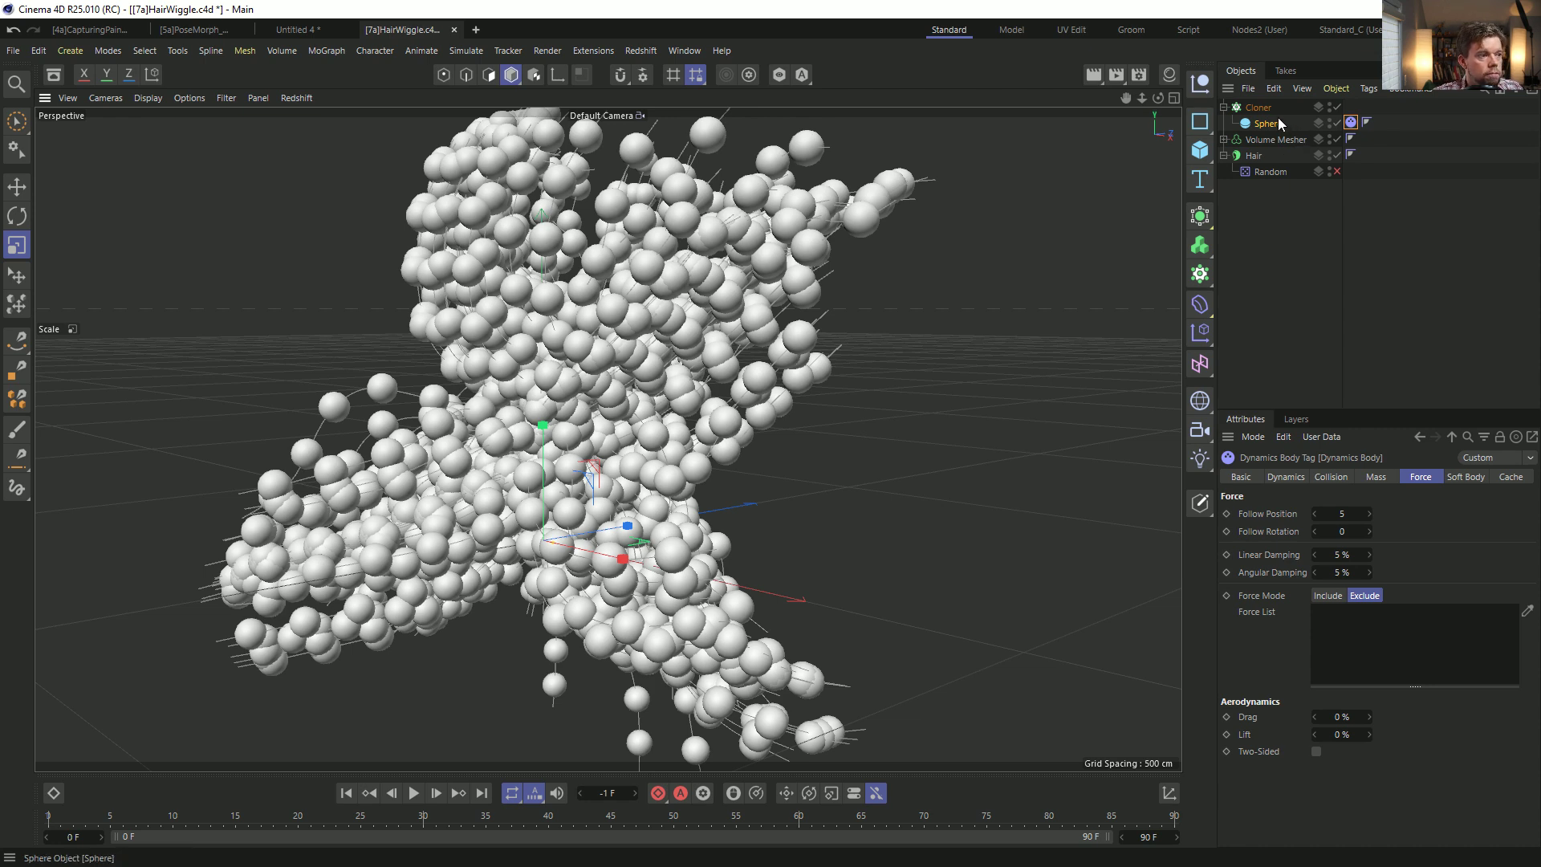
# Add a Plain effector to the Cloner.
pyautogui.click(1257, 108)
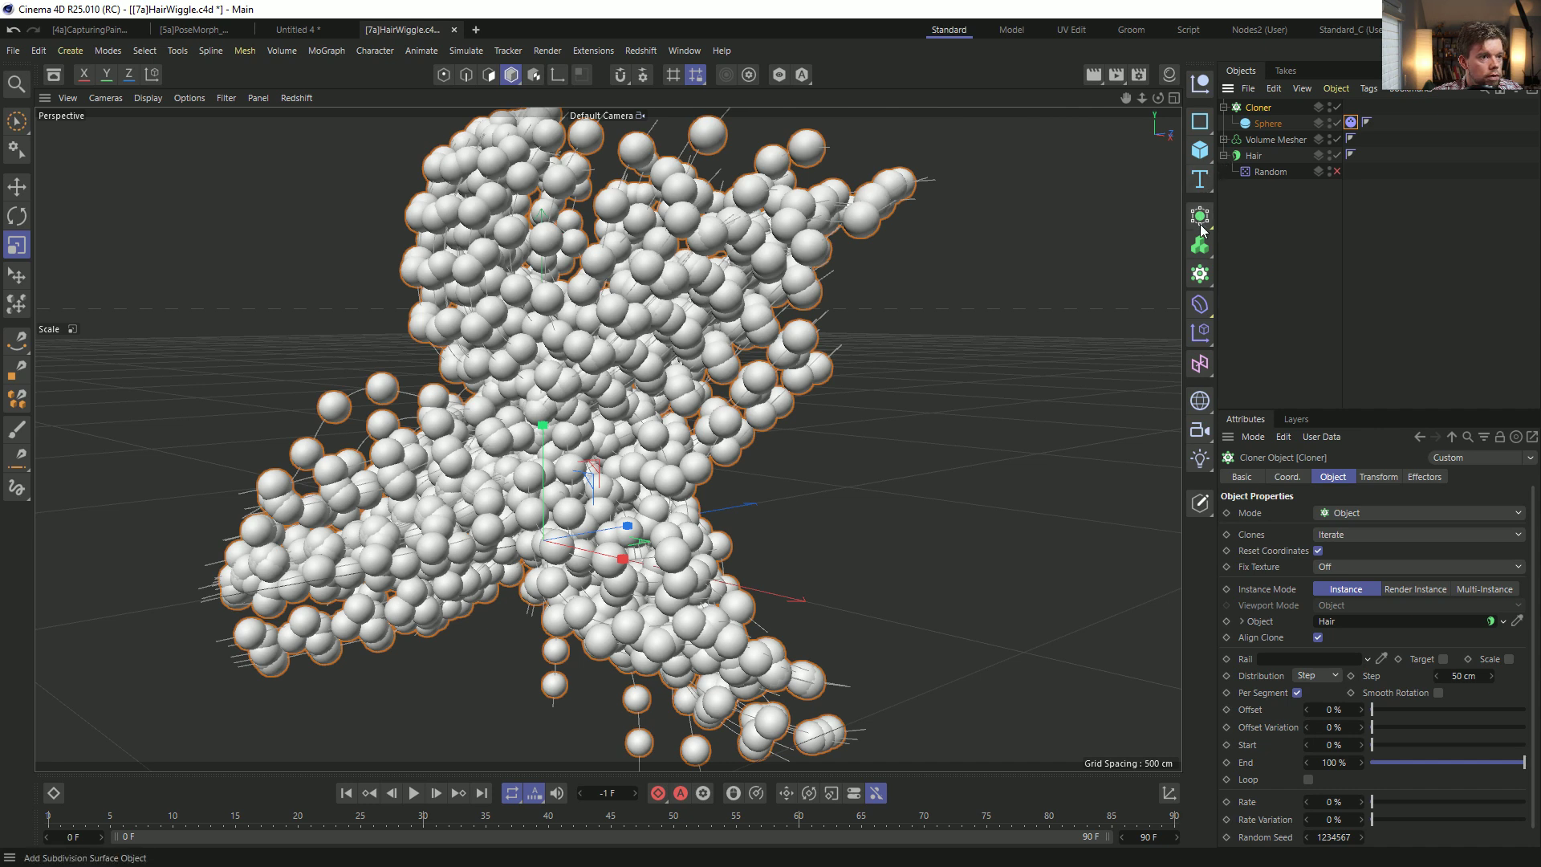
pyautogui.click(1203, 341)
pyautogui.click(1254, 350)
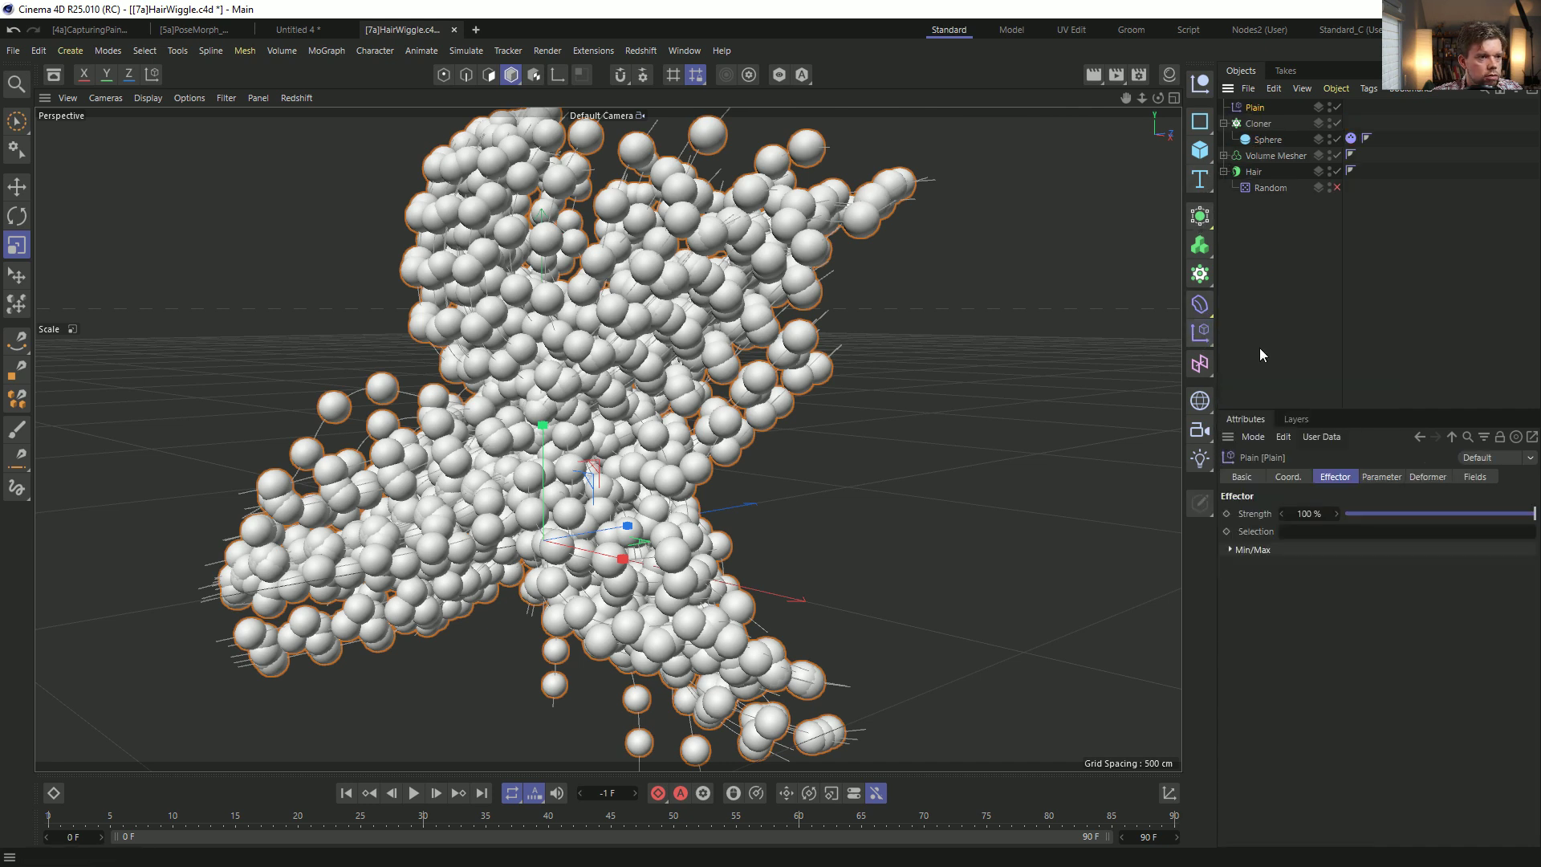
# Make the Plain effector affect scale instead of position, with uniform absolute scale set to -1.
pyautogui.click(1381, 477)
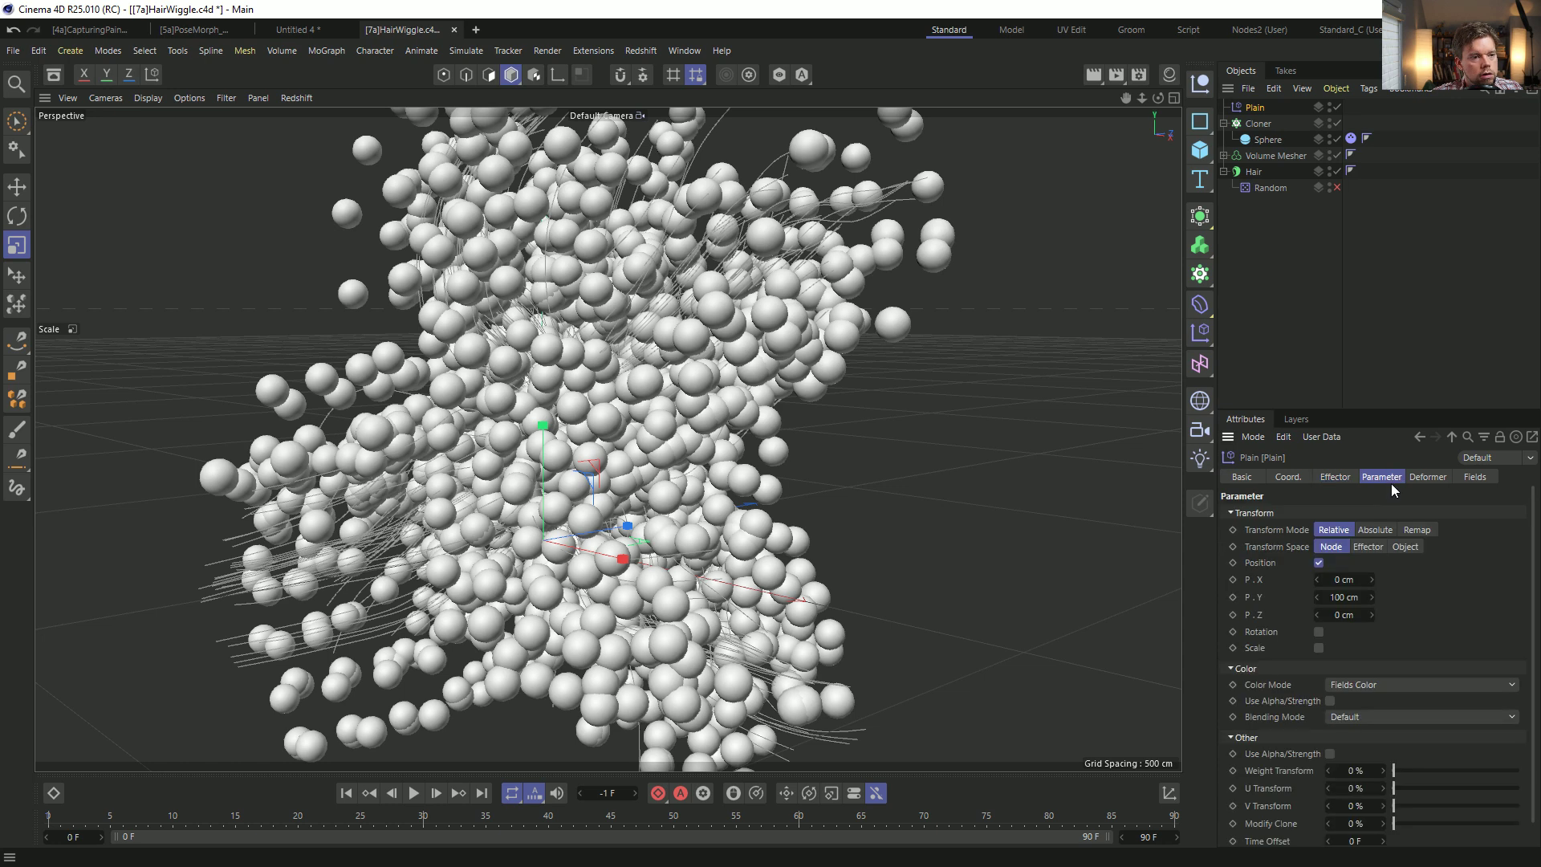
pyautogui.click(1319, 563)
pyautogui.click(1318, 579)
pyautogui.click(1318, 579)
pyautogui.click(1318, 594)
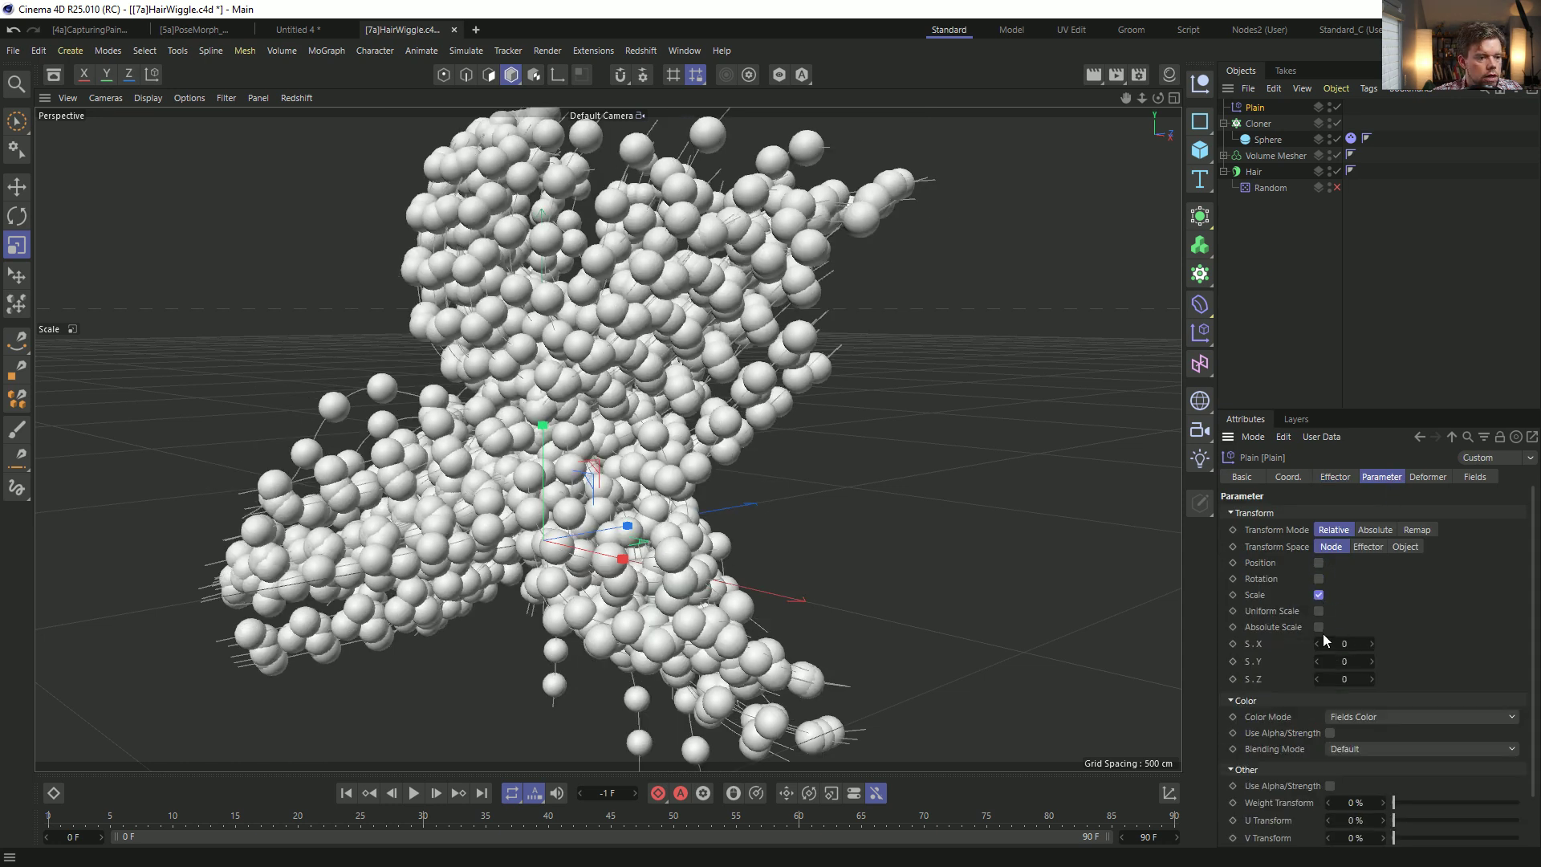
pyautogui.click(1319, 610)
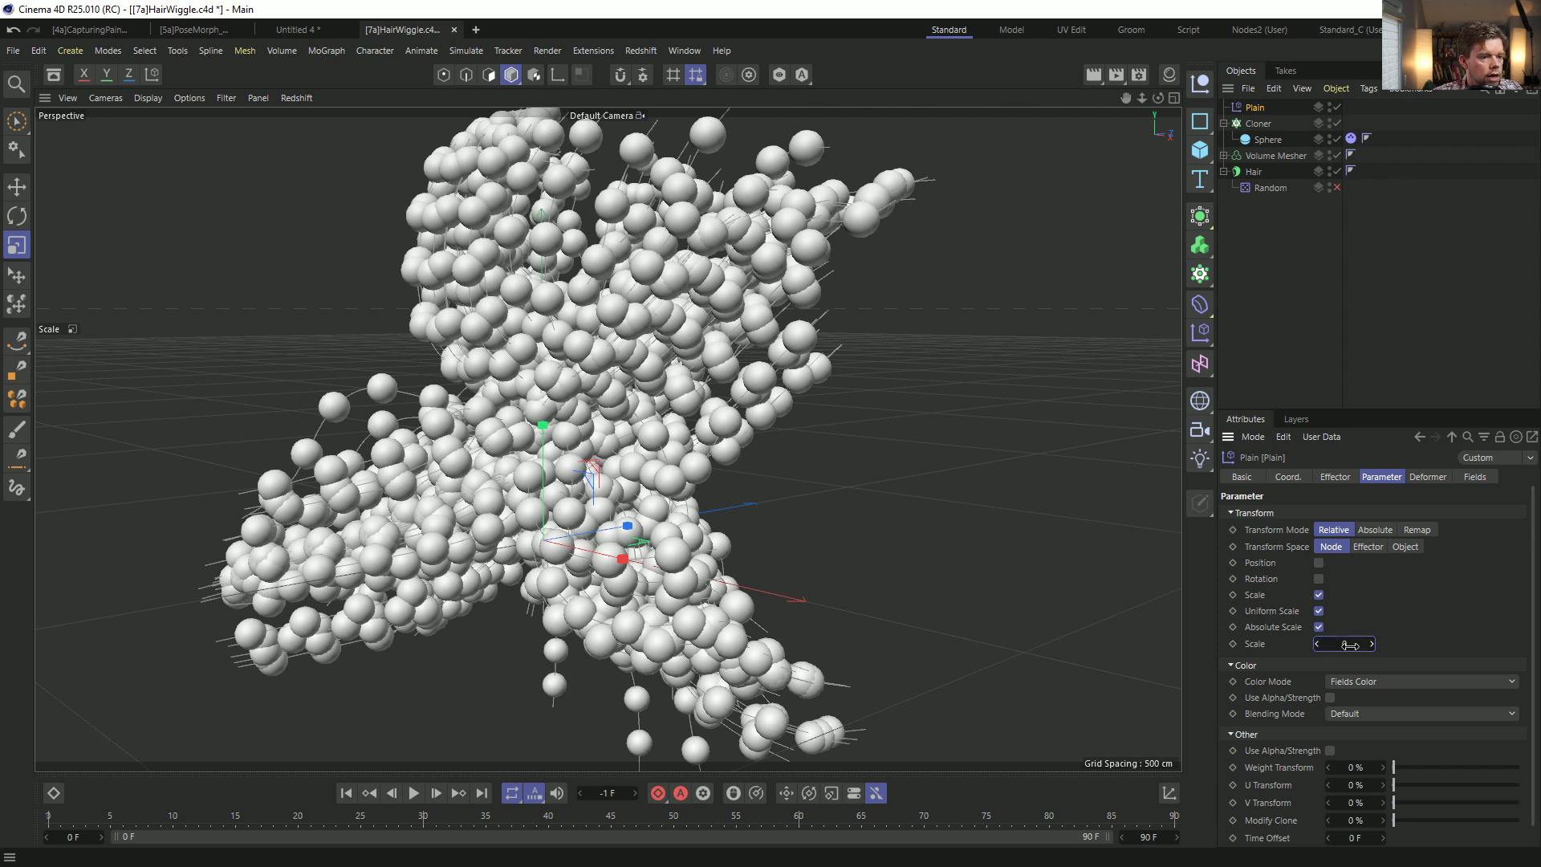
pyautogui.write('-1')
pyautogui.press('Return')
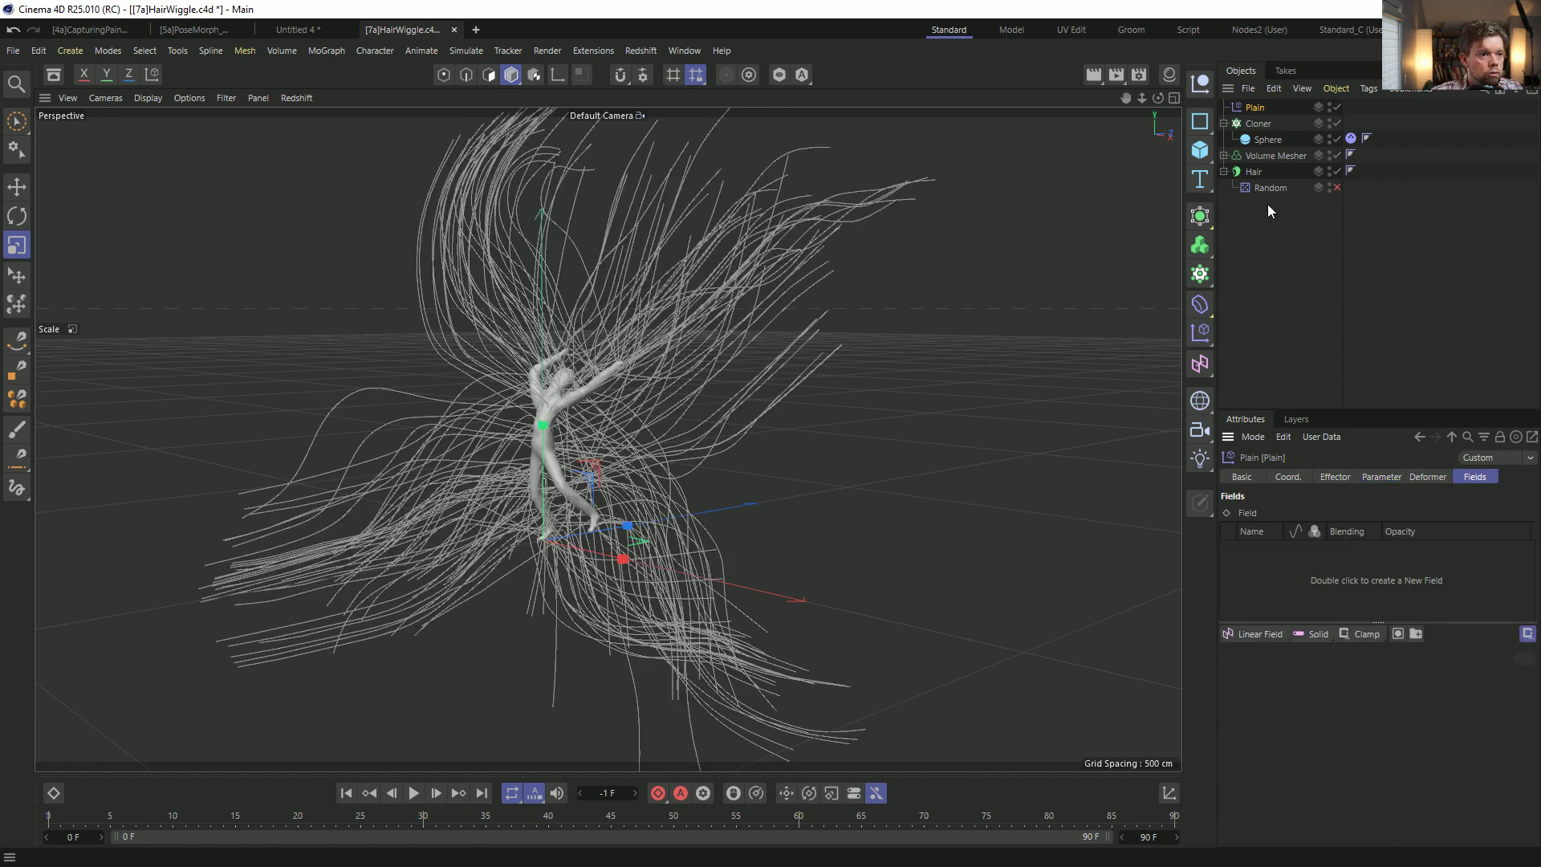
# Add the Hair object as a field on the Plain effector and hide the hairs in the viewport.
pyautogui.moveTo(1271, 585); pyautogui.dragTo(1274, 600)
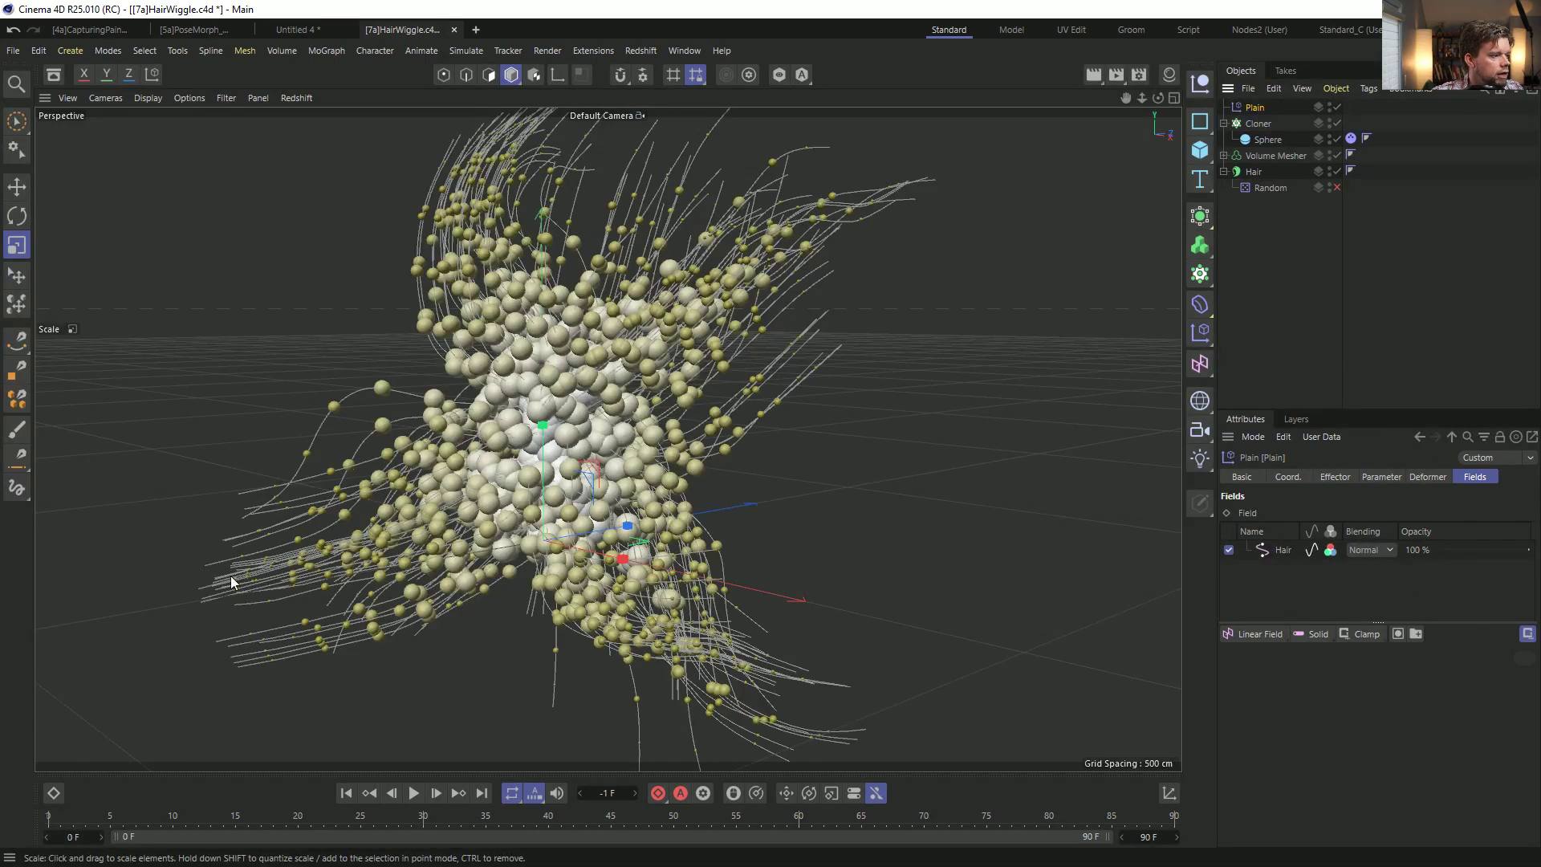
pyautogui.click(1330, 170)
pyautogui.keyDown('alt'); pyautogui.moveTo(727, 432); pyautogui.dragTo(629, 431); pyautogui.keyUp('alt')
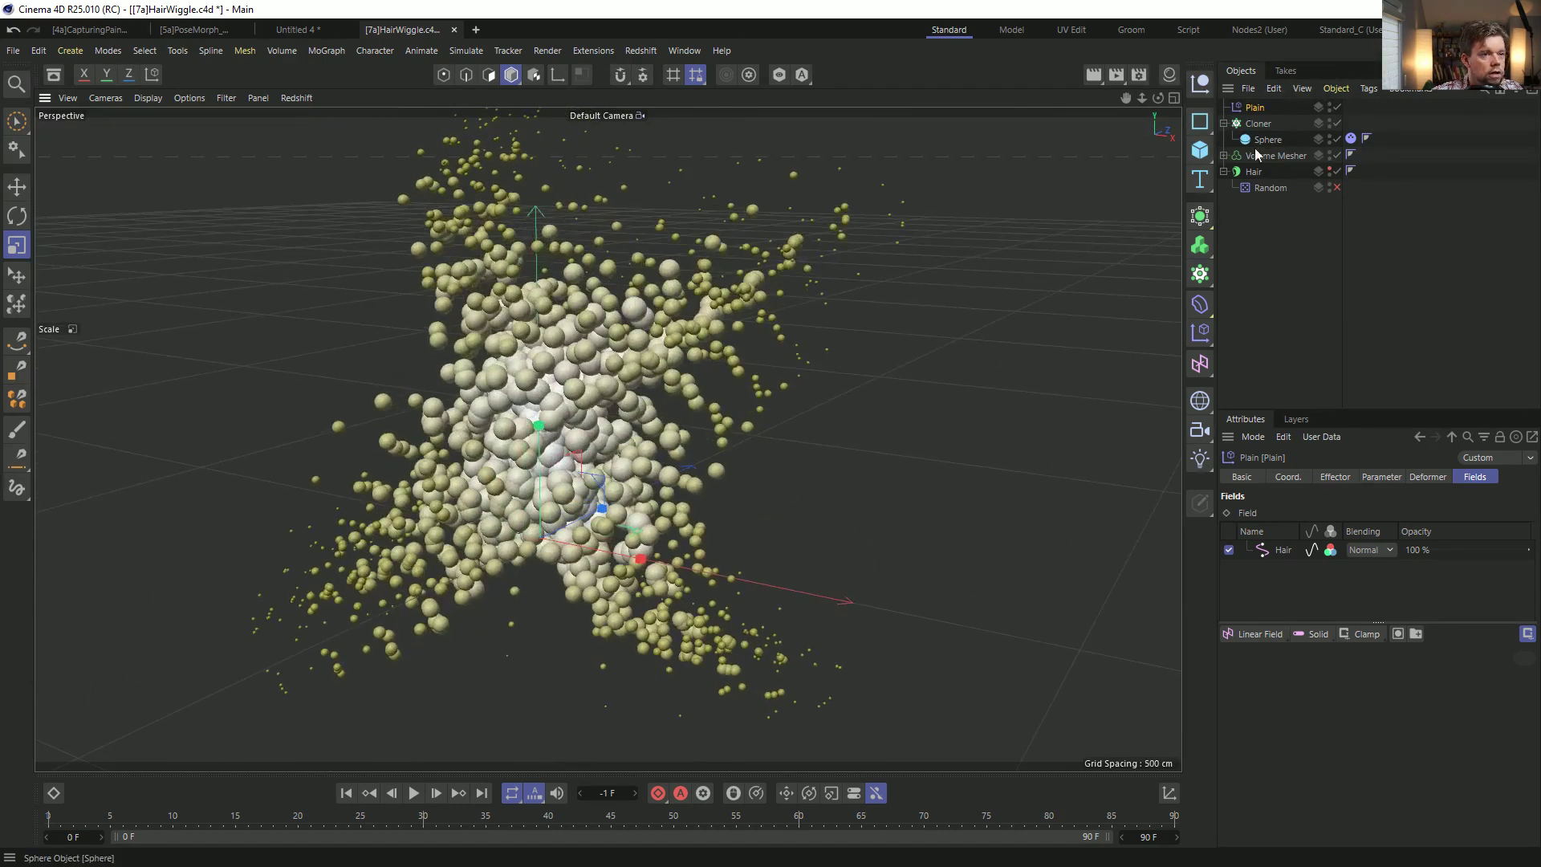
# Reshape the Hair field's Along Curve Falloff into a U shape, full at both ends and zero in the middle.
pyautogui.click(1271, 552)
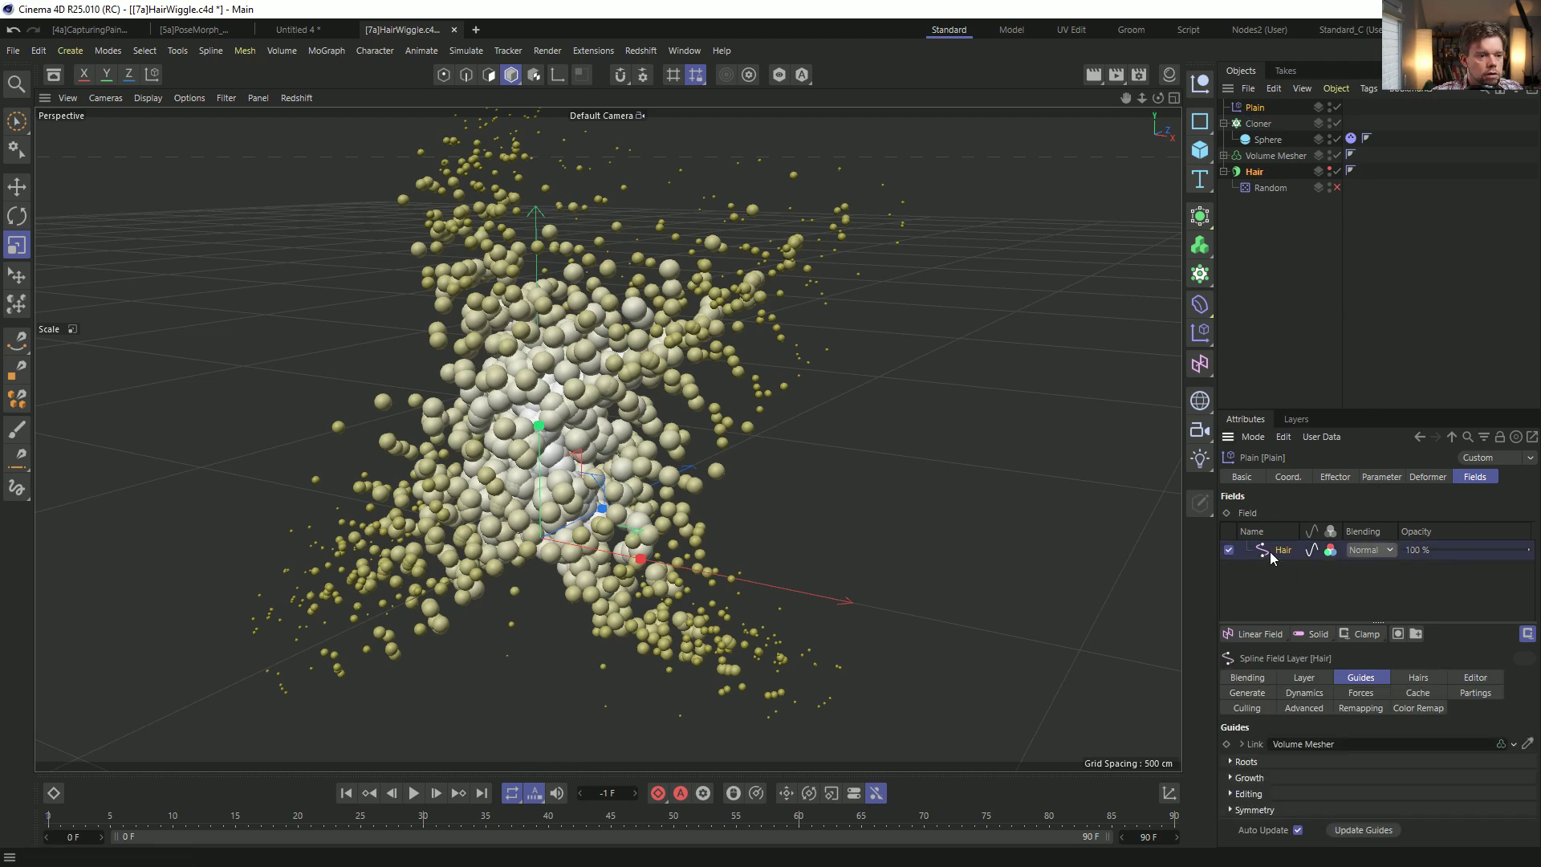
pyautogui.moveTo(1345, 414); pyautogui.dragTo(1326, 239)
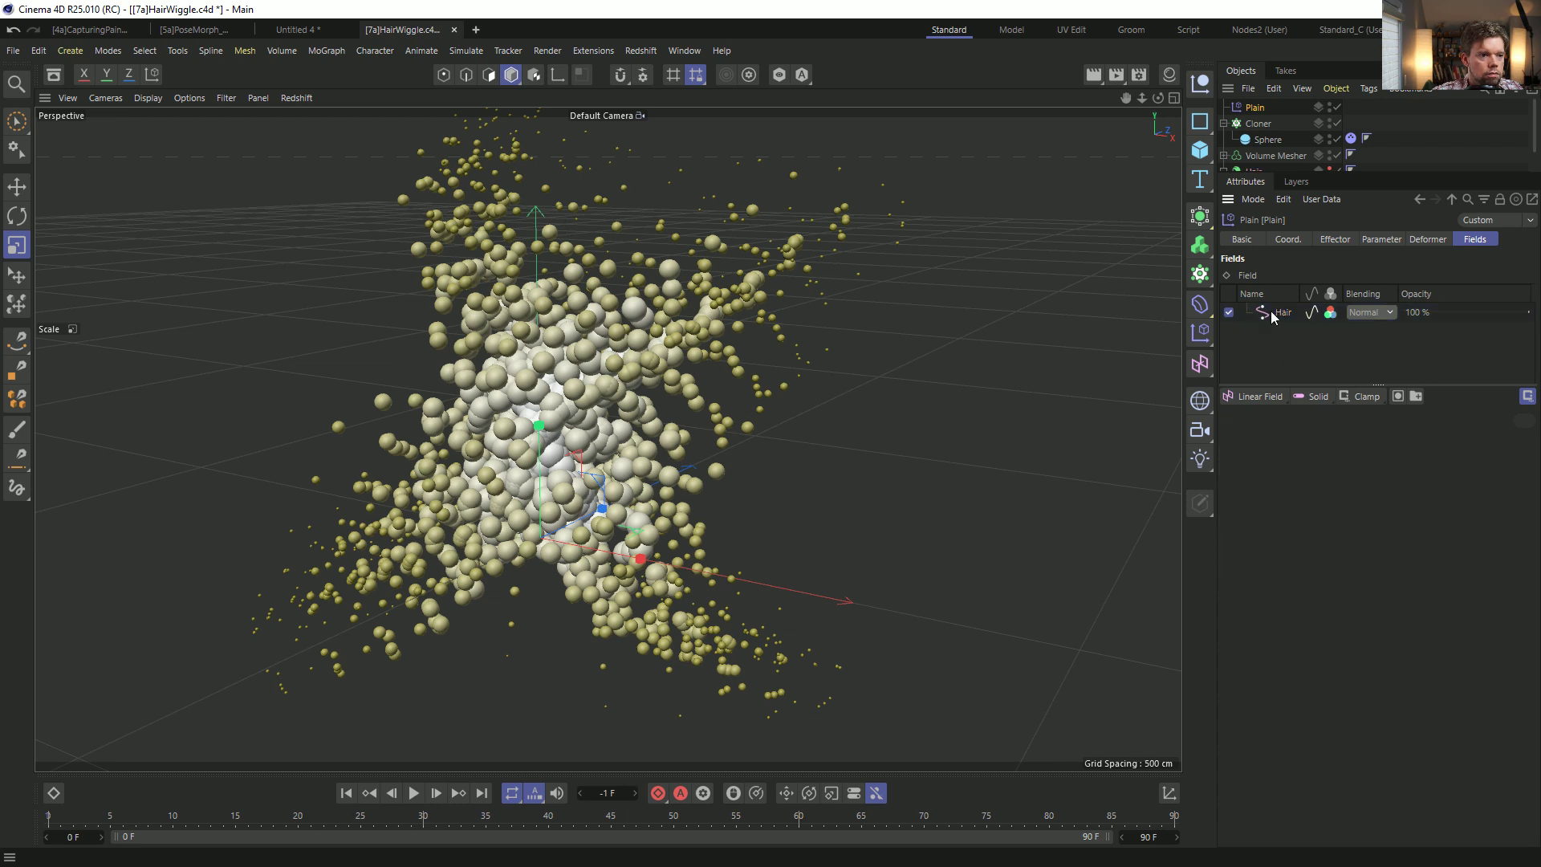
pyautogui.click(1308, 441)
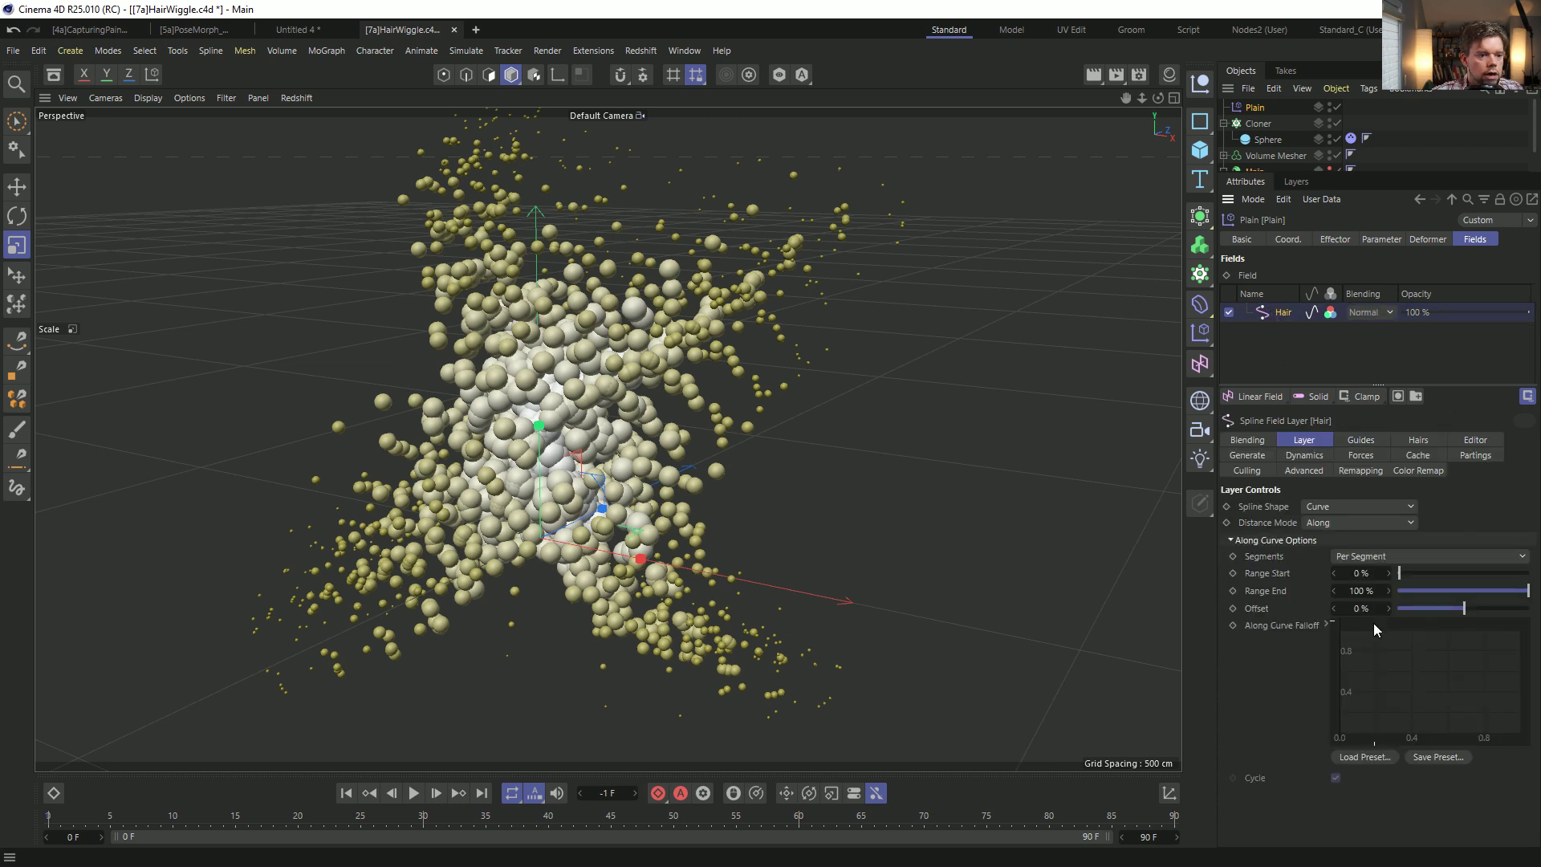
pyautogui.keyDown('ctrl'); pyautogui.moveTo(1358, 695); pyautogui.dragTo(1275, 751); pyautogui.keyUp('ctrl')
pyautogui.hotkey('ctrl', 'z')
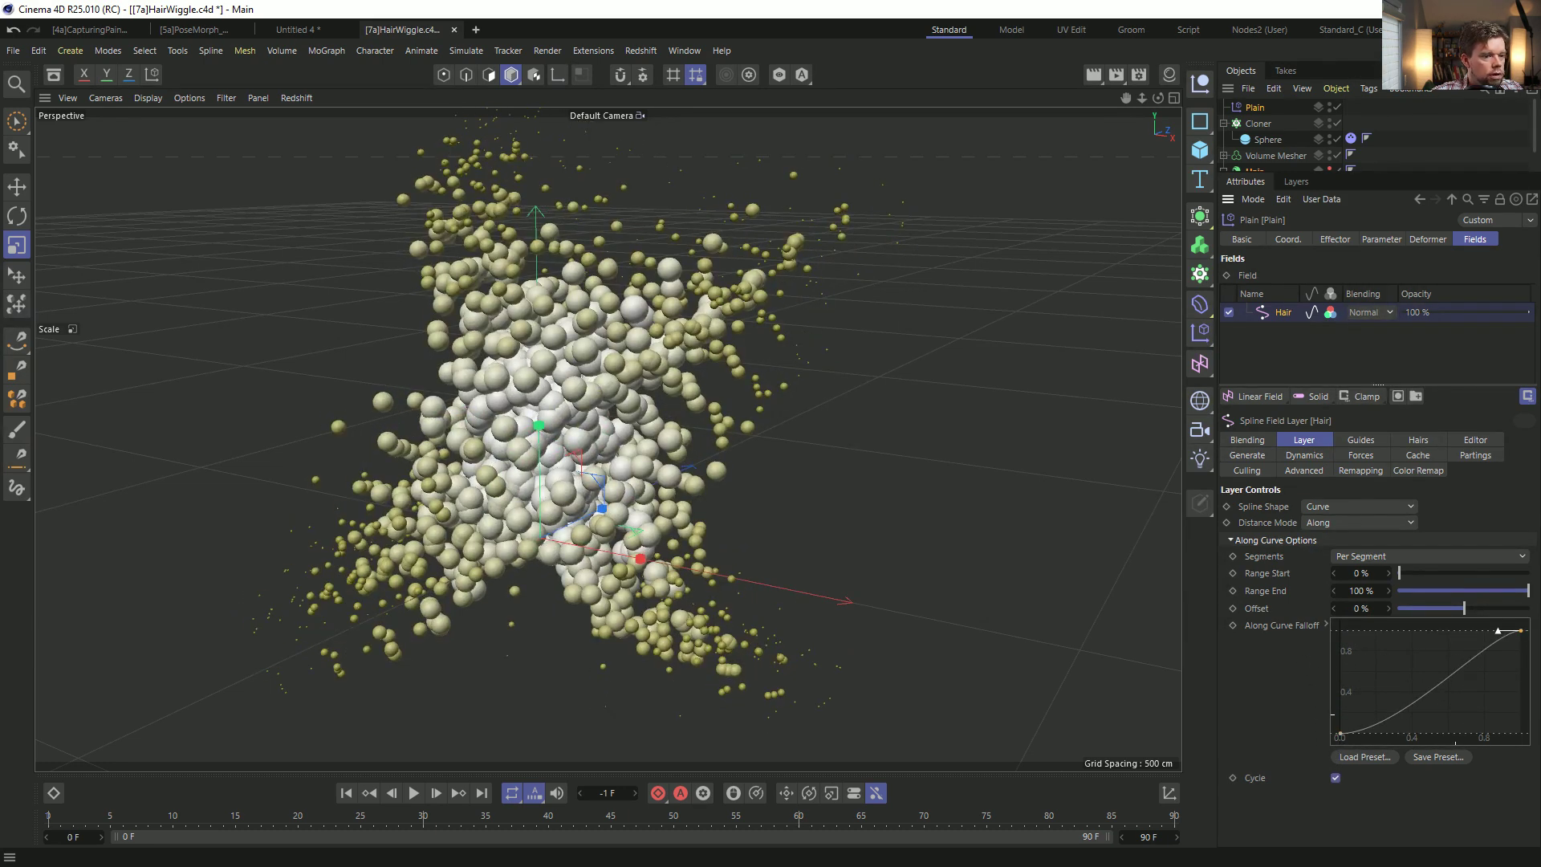
pyautogui.moveTo(1516, 634); pyautogui.dragTo(1518, 733)
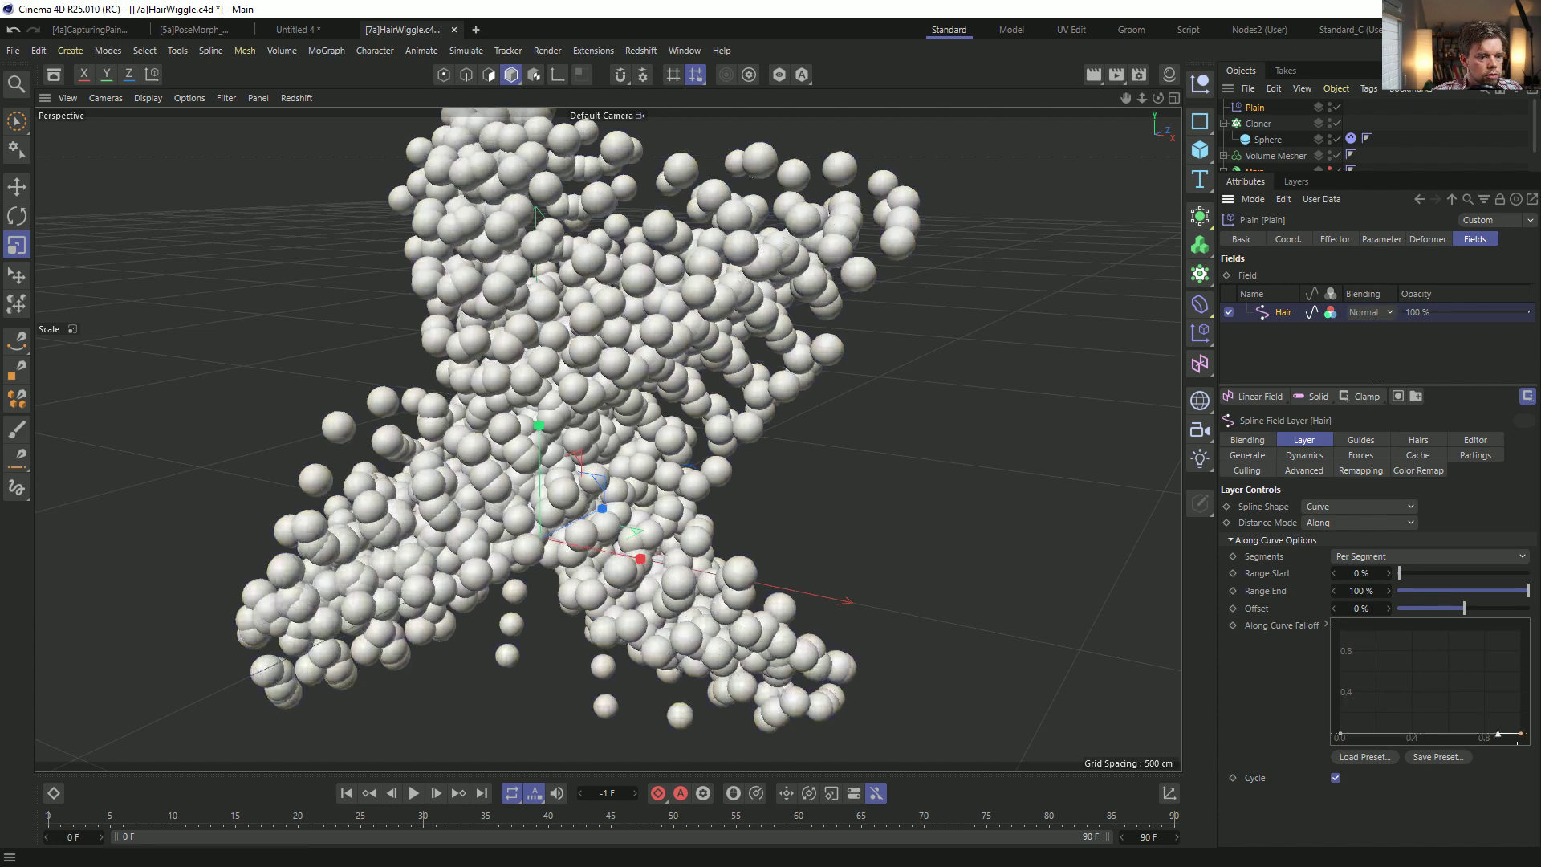
pyautogui.moveTo(1339, 734); pyautogui.dragTo(1340, 630)
pyautogui.moveTo(1523, 735); pyautogui.dragTo(1358, 735)
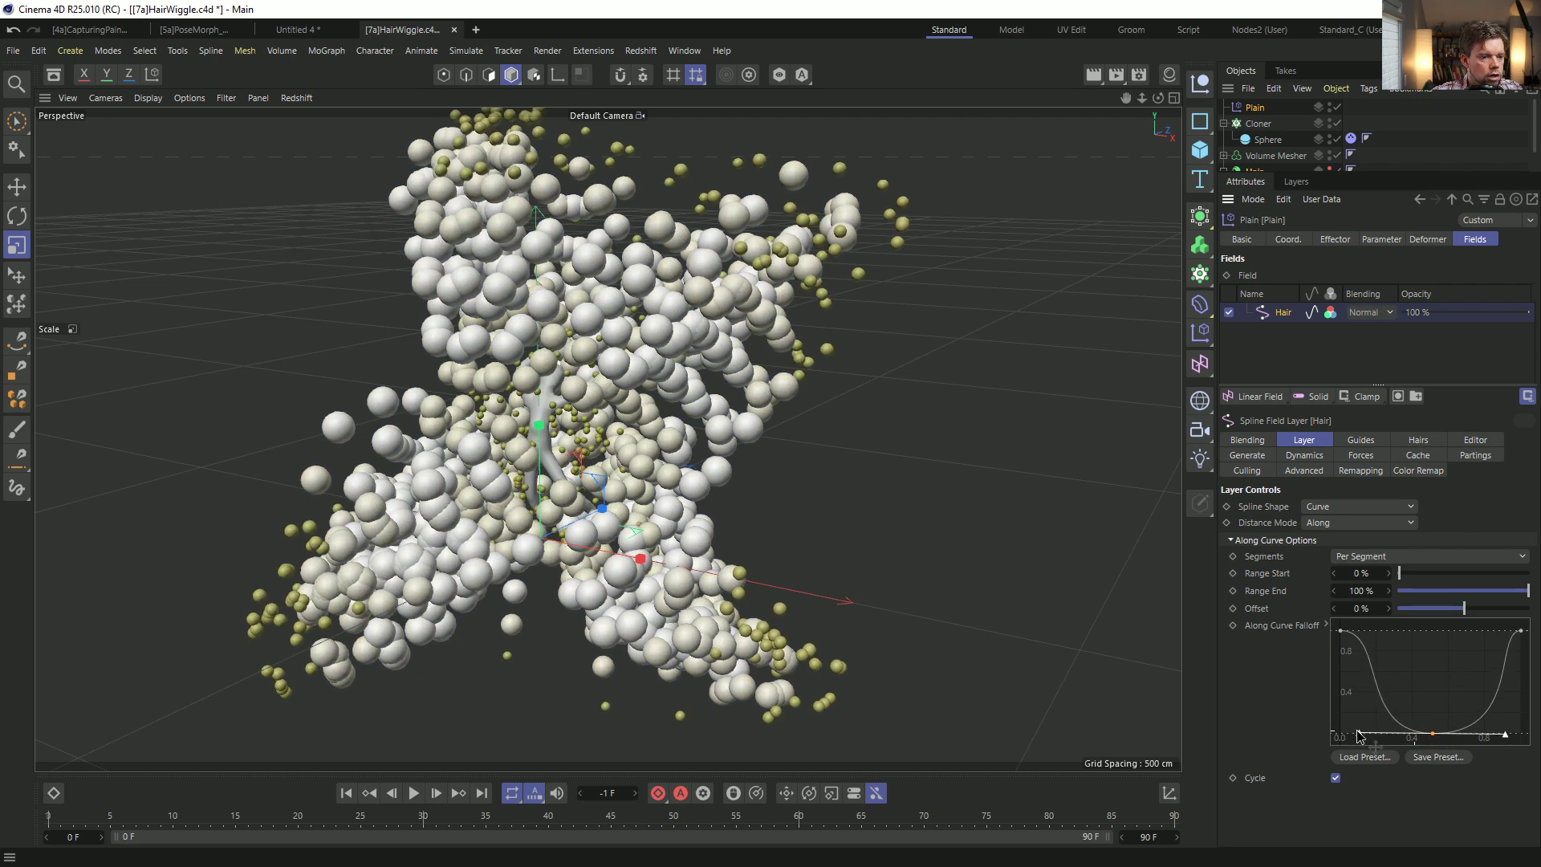
pyautogui.keyDown('alt'); pyautogui.moveTo(602, 458); pyautogui.dragTo(572, 469); pyautogui.keyUp('alt')
pyautogui.keyDown('alt'); pyautogui.moveTo(759, 301); pyautogui.dragTo(737, 325); pyautogui.keyUp('alt')
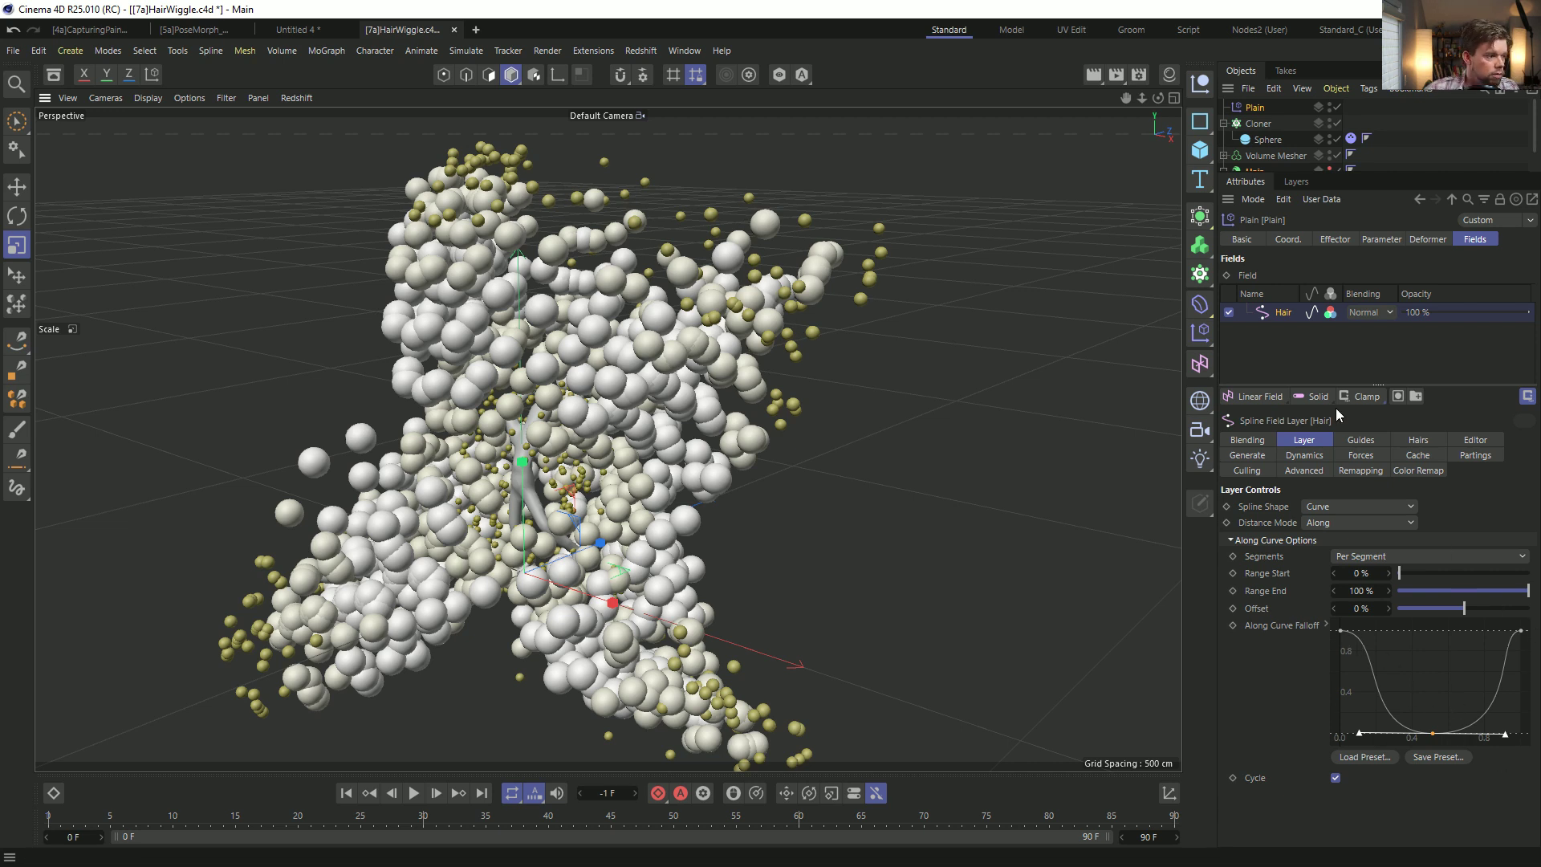
# Remap the Hair field's color with a gradient and set its first knot to magenta (H 305°, S 100%, V 100%).
pyautogui.click(1356, 471)
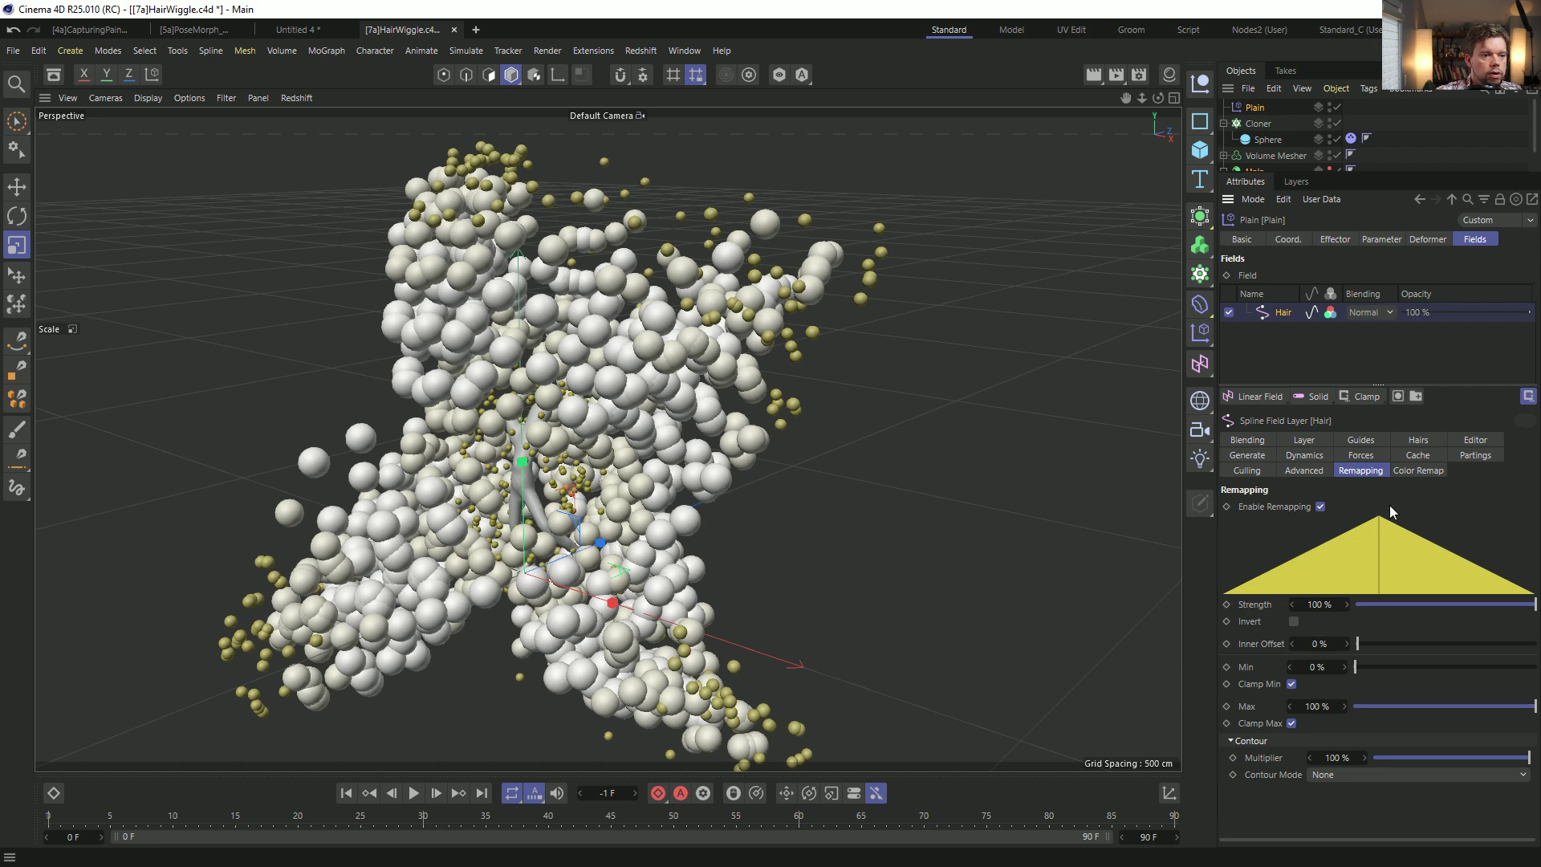
pyautogui.click(1418, 470)
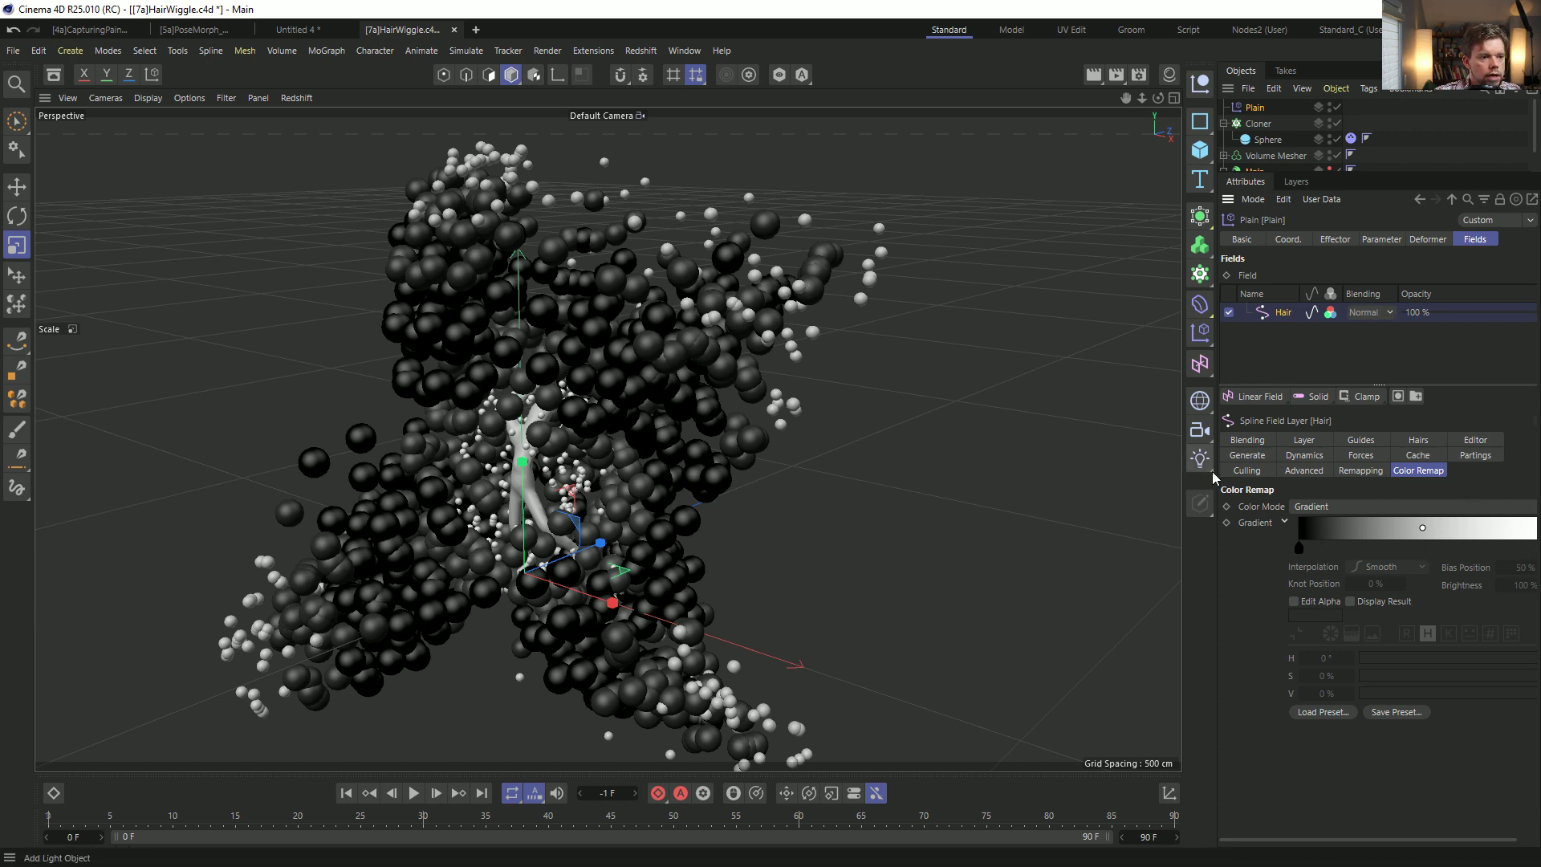
pyautogui.moveTo(1216, 472); pyautogui.dragTo(1133, 475)
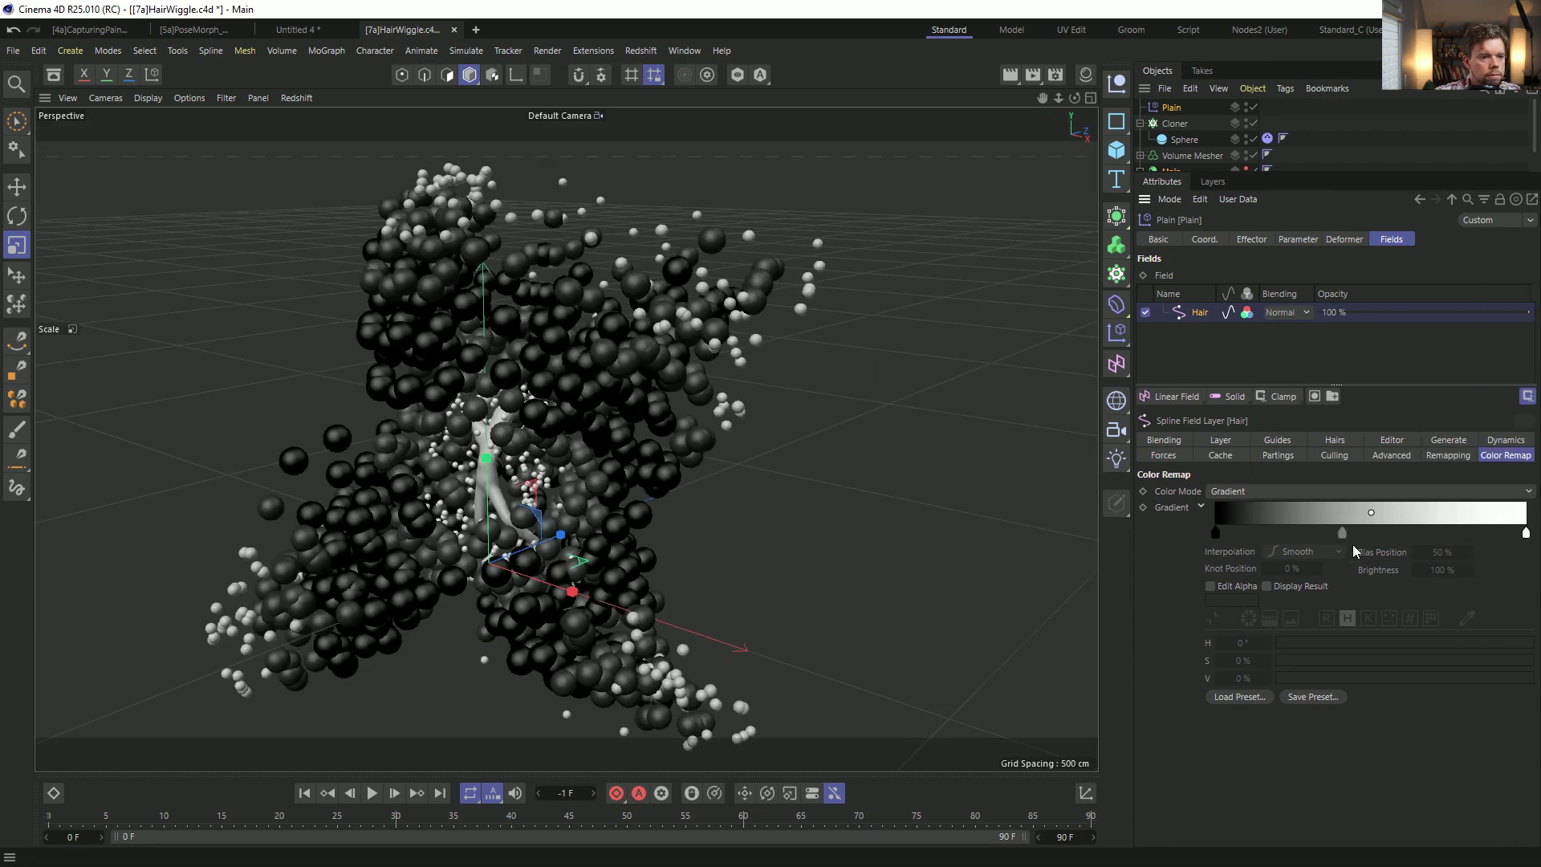
pyautogui.doubleClick(1216, 537)
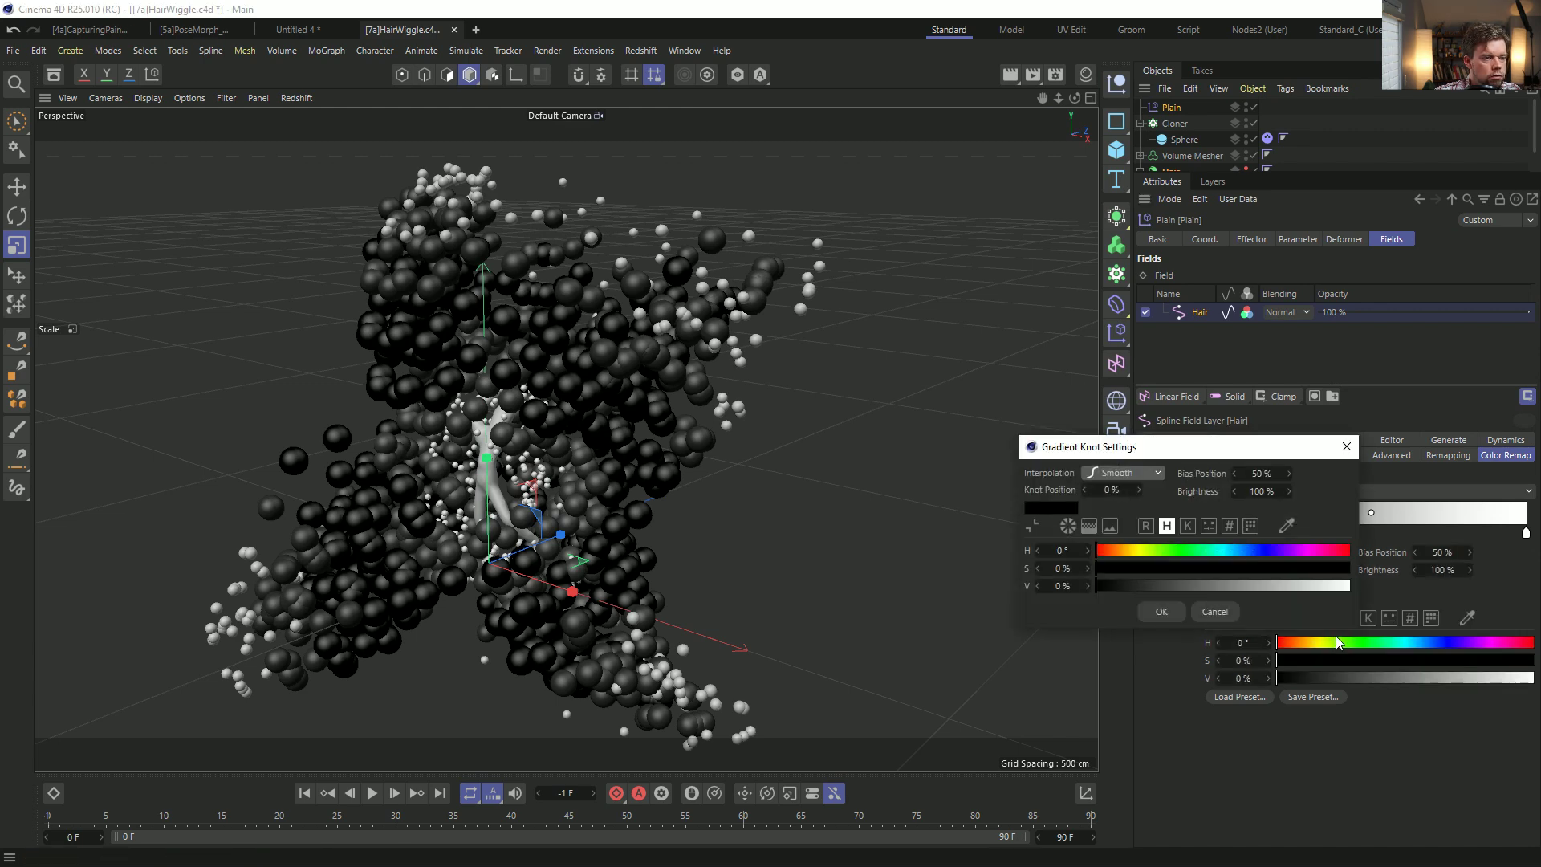
pyautogui.click(1312, 551)
pyautogui.click(1342, 568)
pyautogui.click(1345, 586)
pyautogui.click(1161, 612)
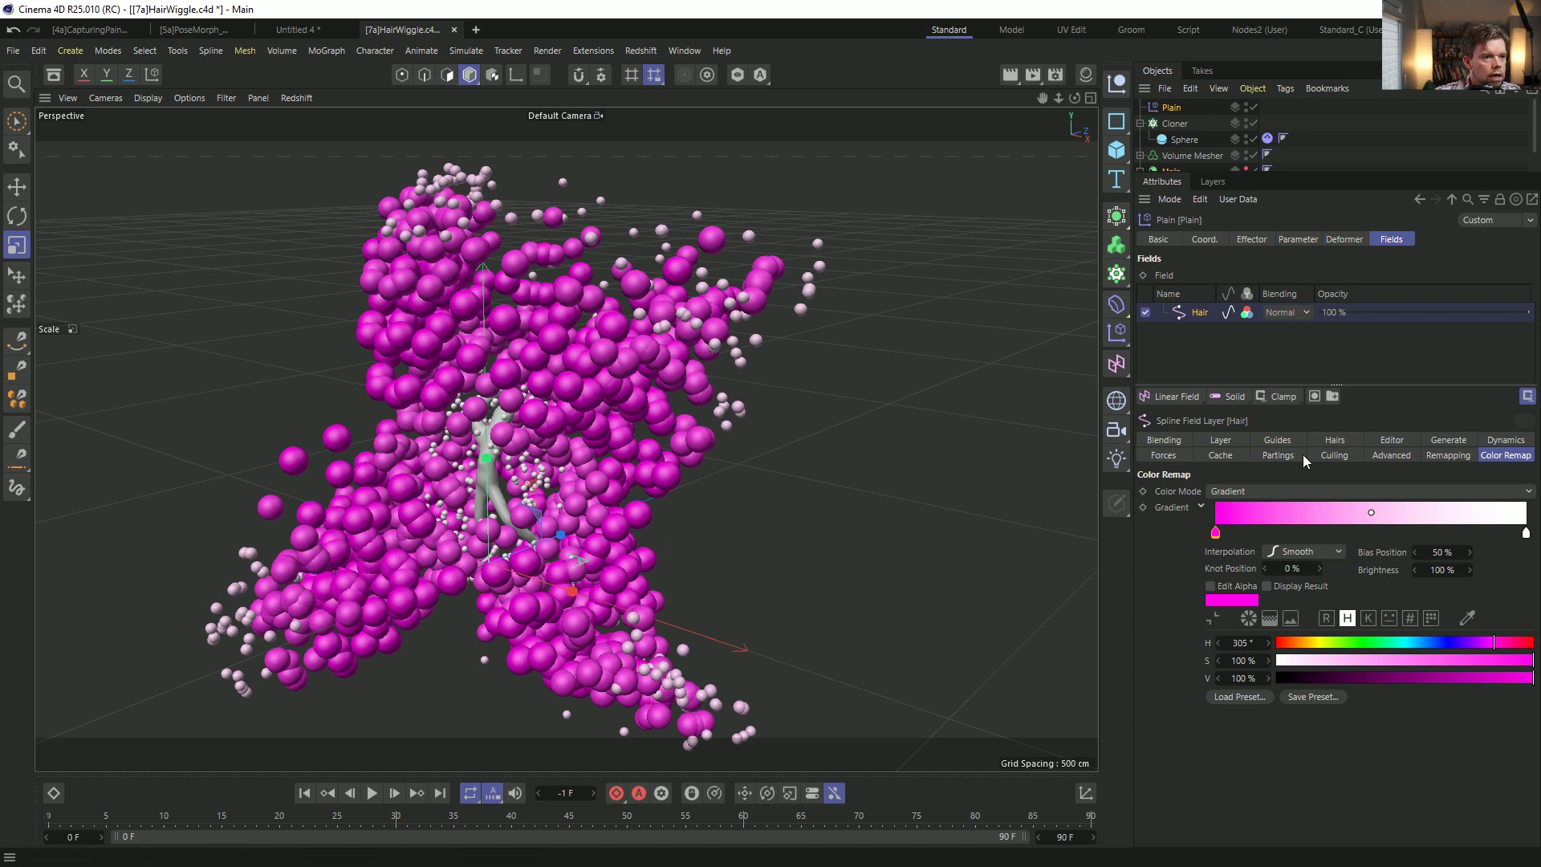
# Switch the Plain effector's Color Mode to Off so it only drives the clones' scale.
pyautogui.click(1284, 438)
pyautogui.click(1334, 440)
pyautogui.keyDown('alt'); pyautogui.moveTo(521, 441); pyautogui.dragTo(557, 452); pyautogui.keyUp('alt')
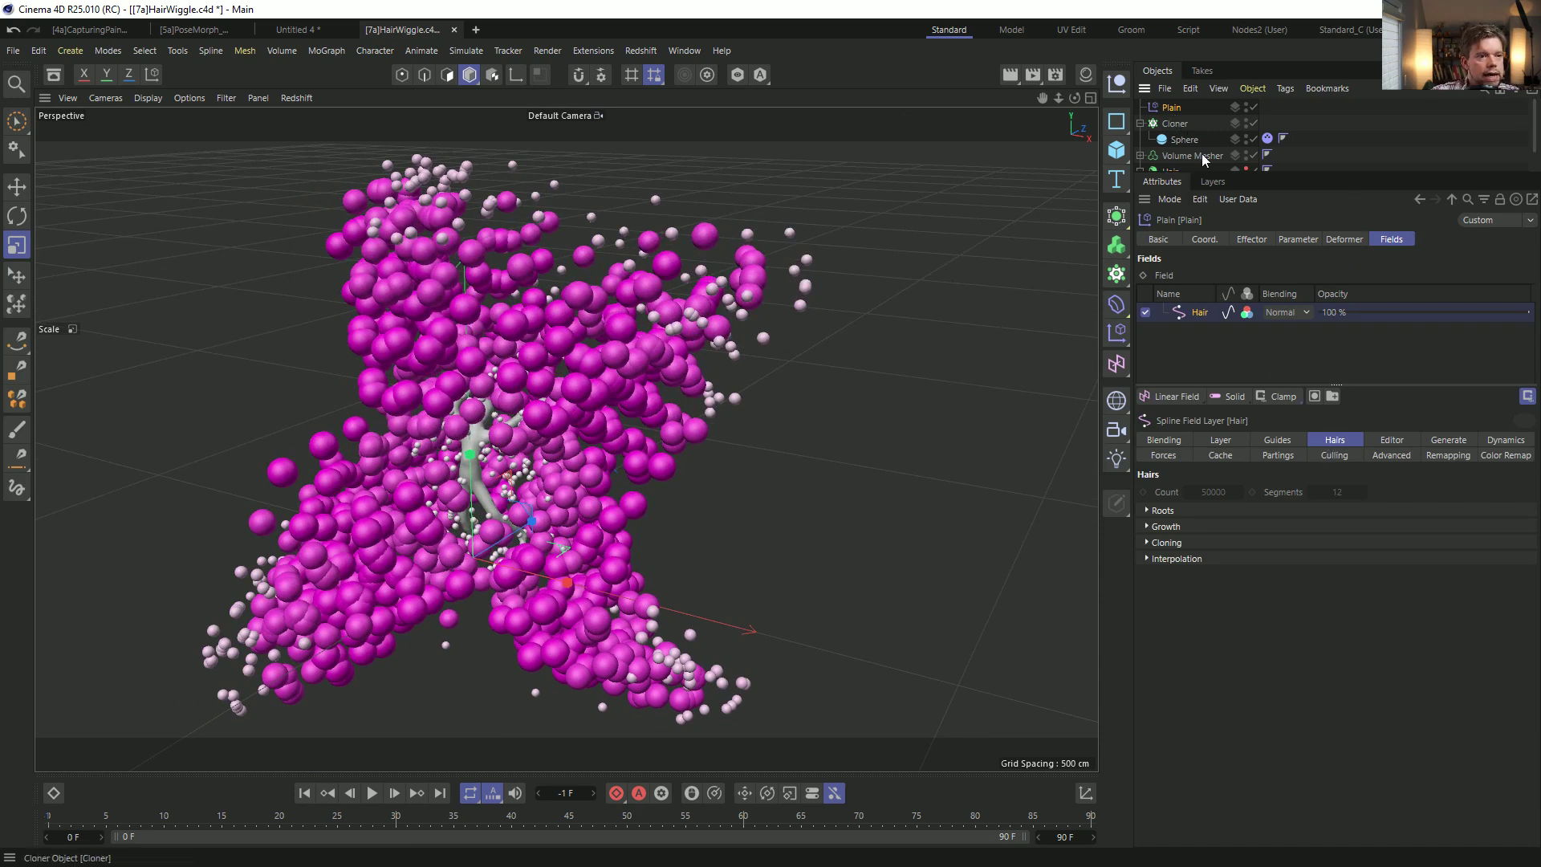
pyautogui.click(1298, 241)
pyautogui.click(1284, 444)
pyautogui.click(1264, 459)
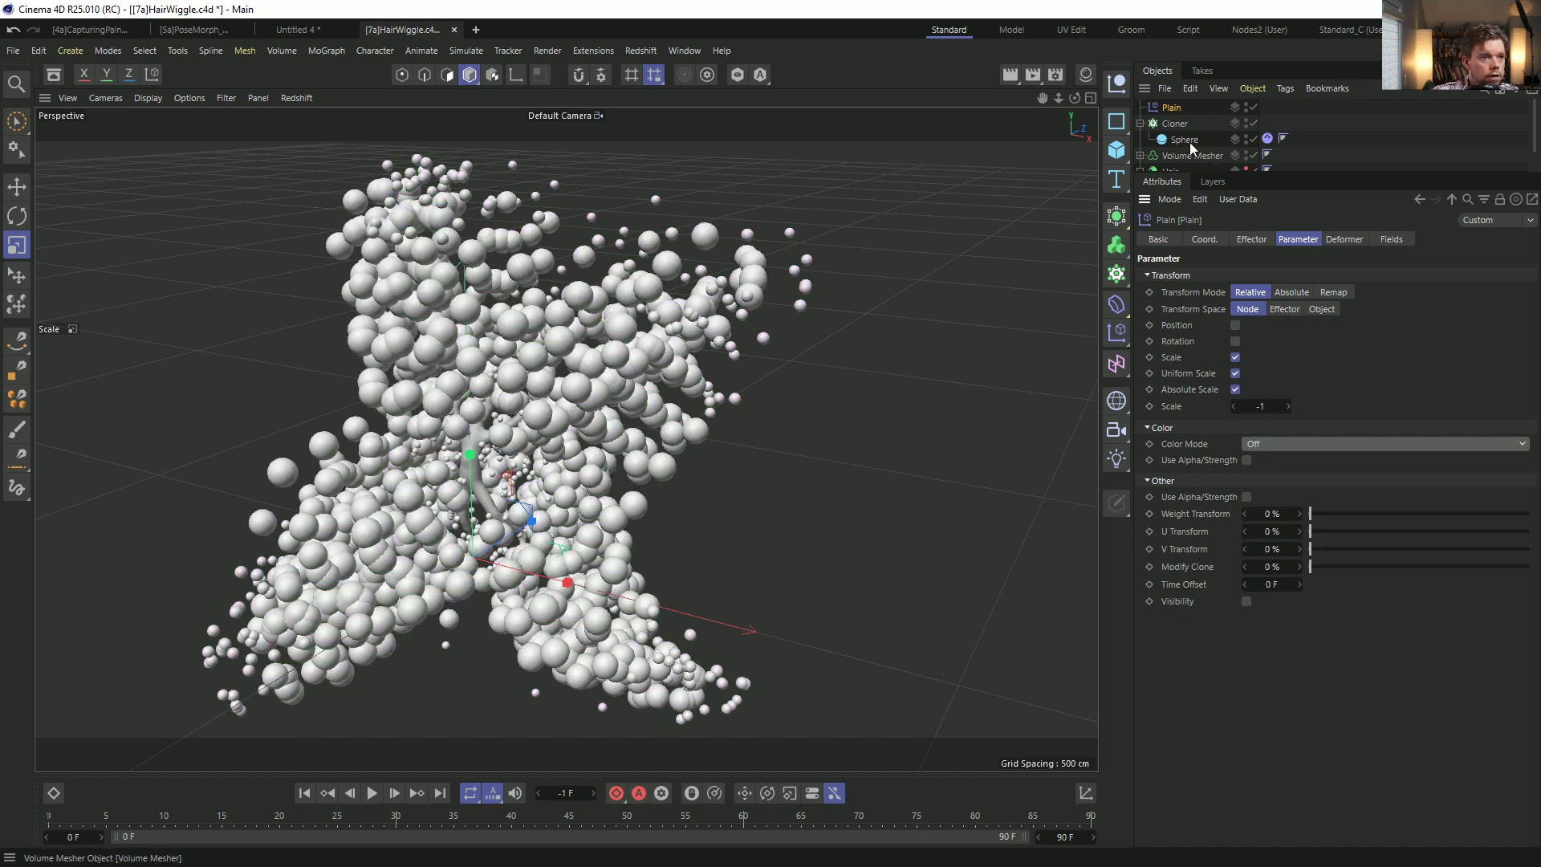
# Rename the Plain effector as Plain.Scale.
pyautogui.click(1175, 124)
pyautogui.doubleClick(1175, 108)
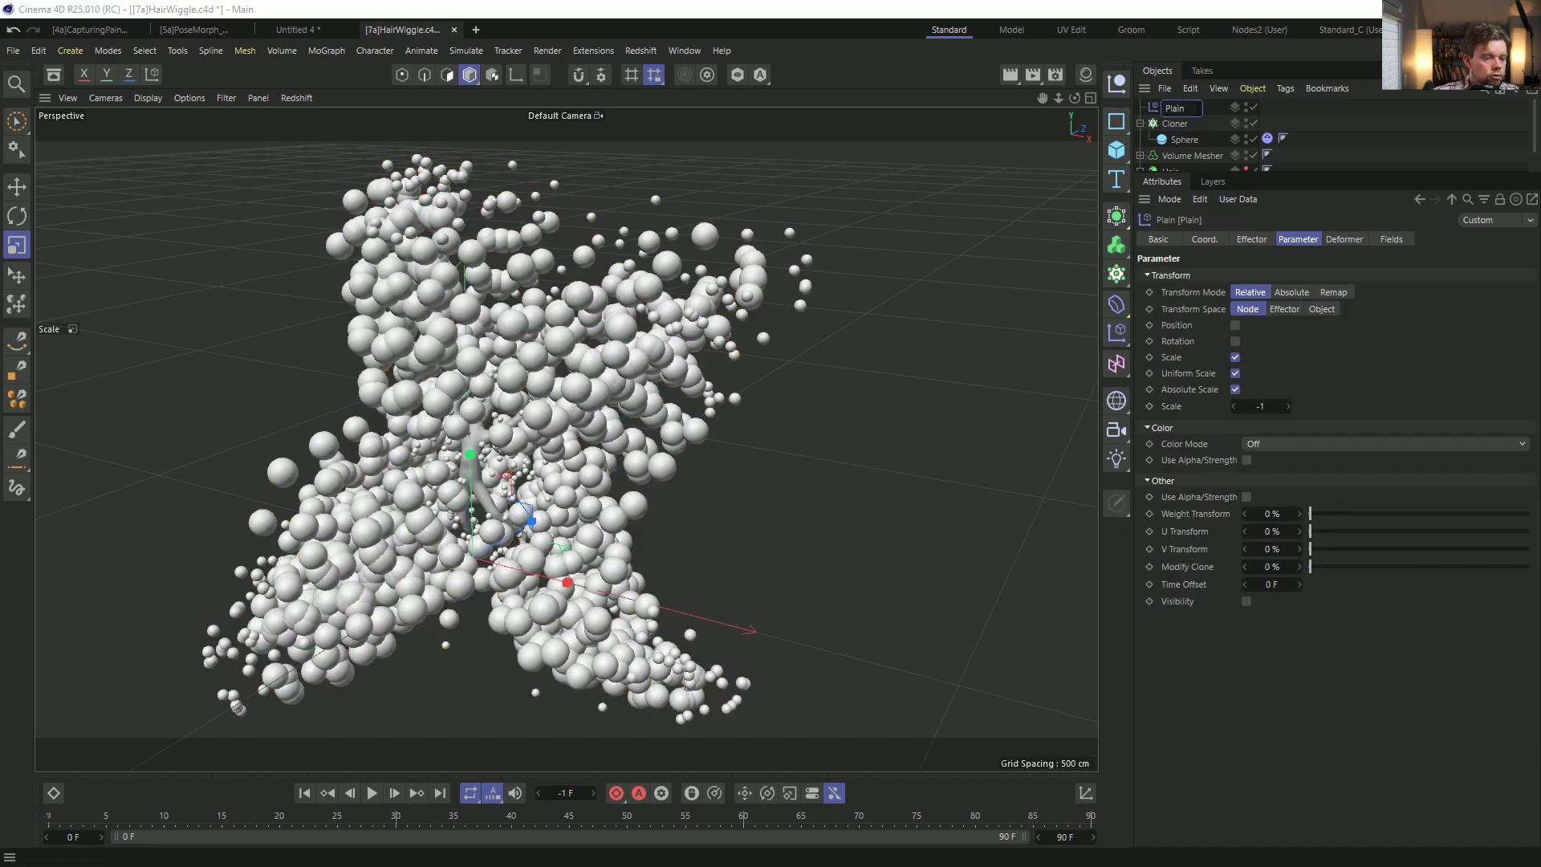
pyautogui.write('.Scale')
pyautogui.press('Return')
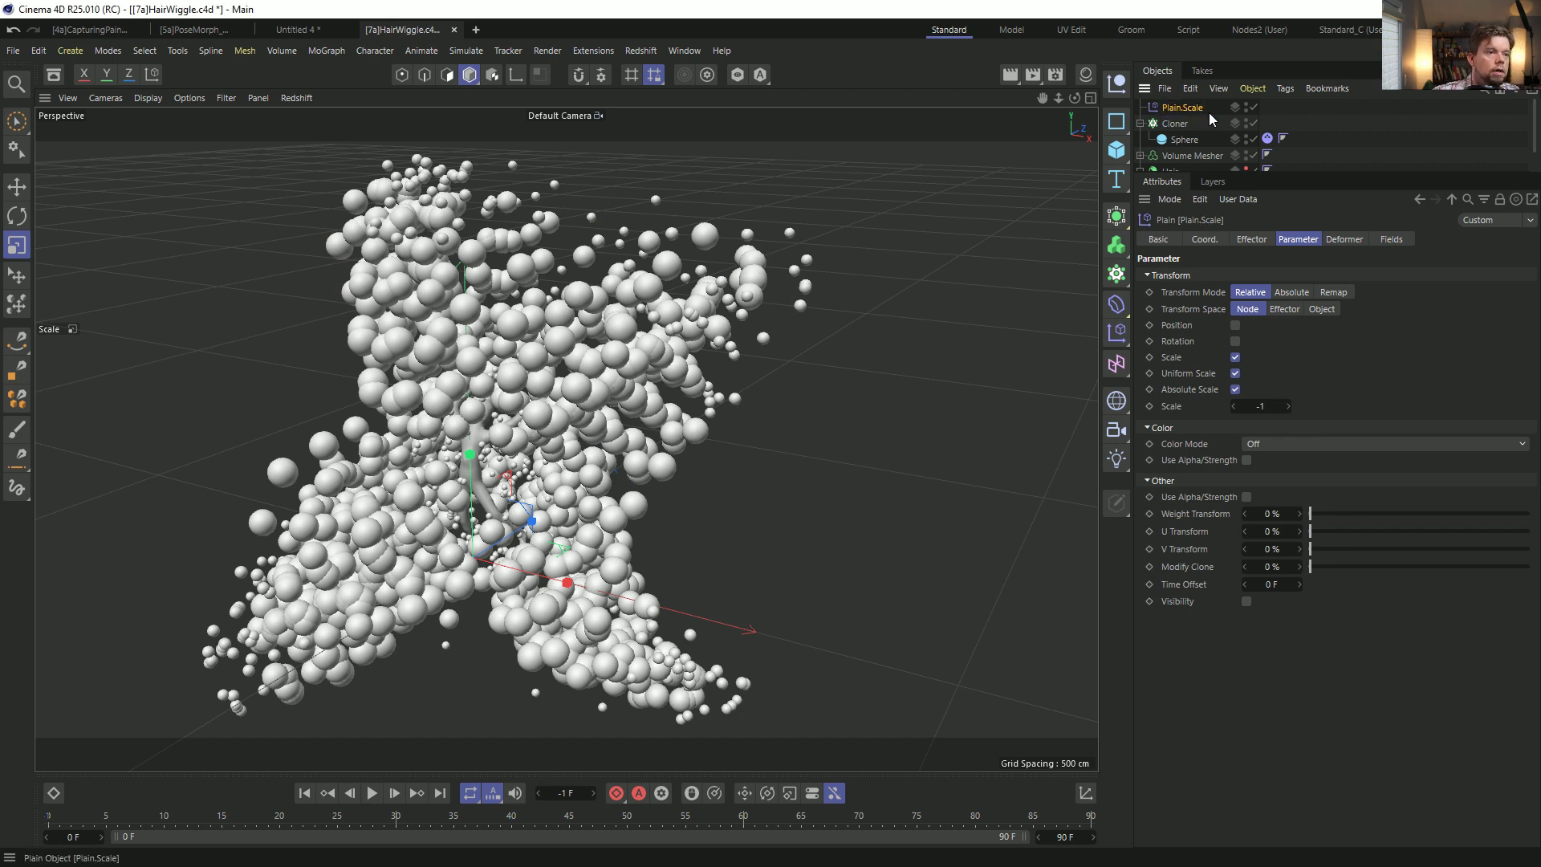
# Add a second Plain effector to the Cloner and disable its Position parameter.
pyautogui.click(1186, 122)
pyautogui.moveTo(1121, 336); pyautogui.dragTo(1156, 351)
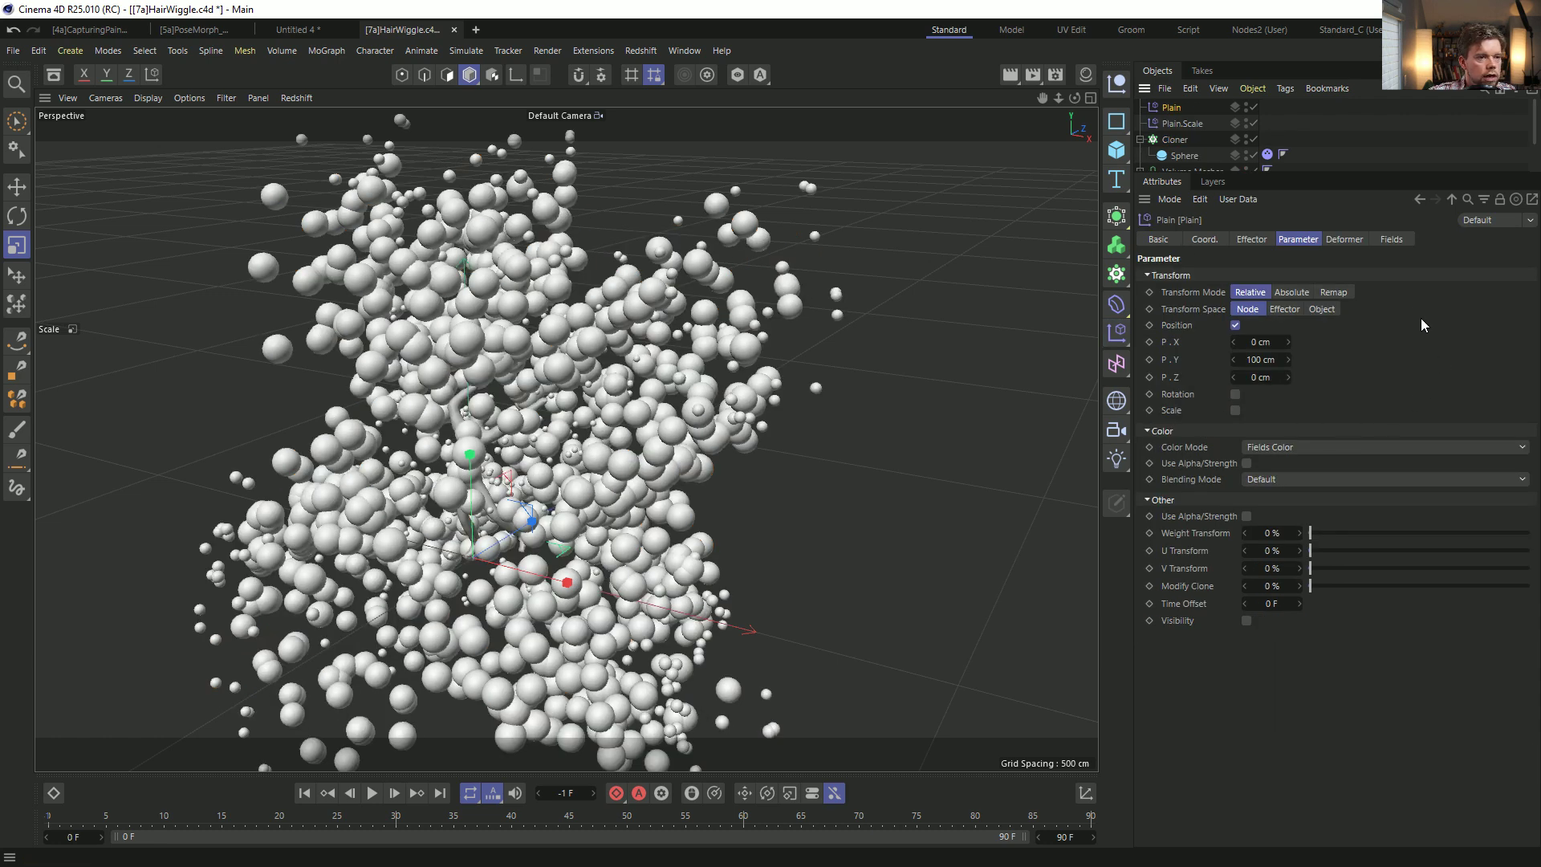
pyautogui.click(1235, 326)
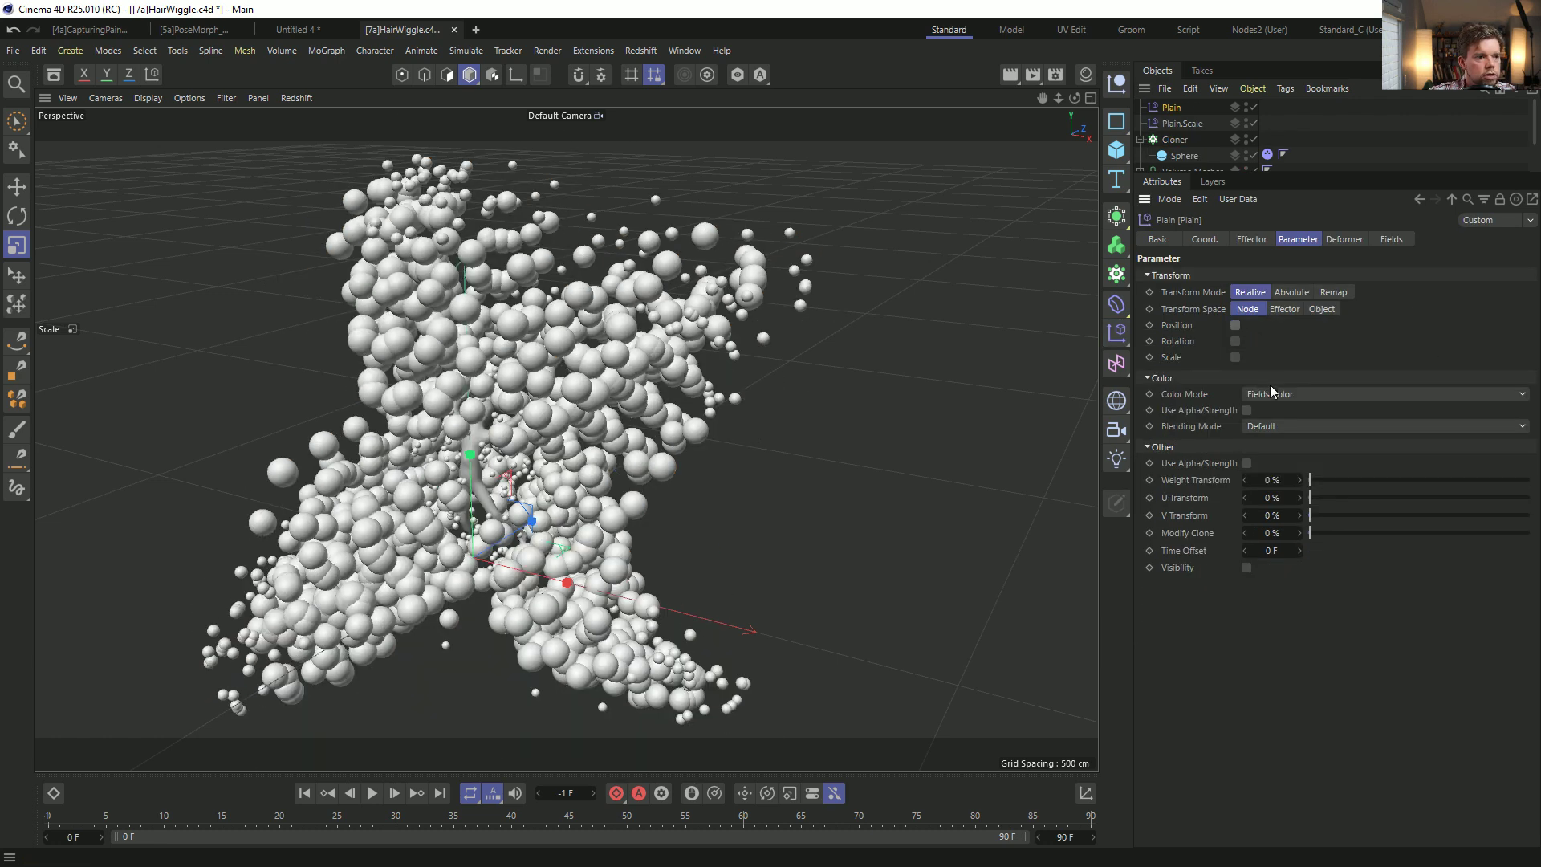
# Add the Hair object as a field on the new Plain effector and open the field's layer controls.
pyautogui.click(1393, 240)
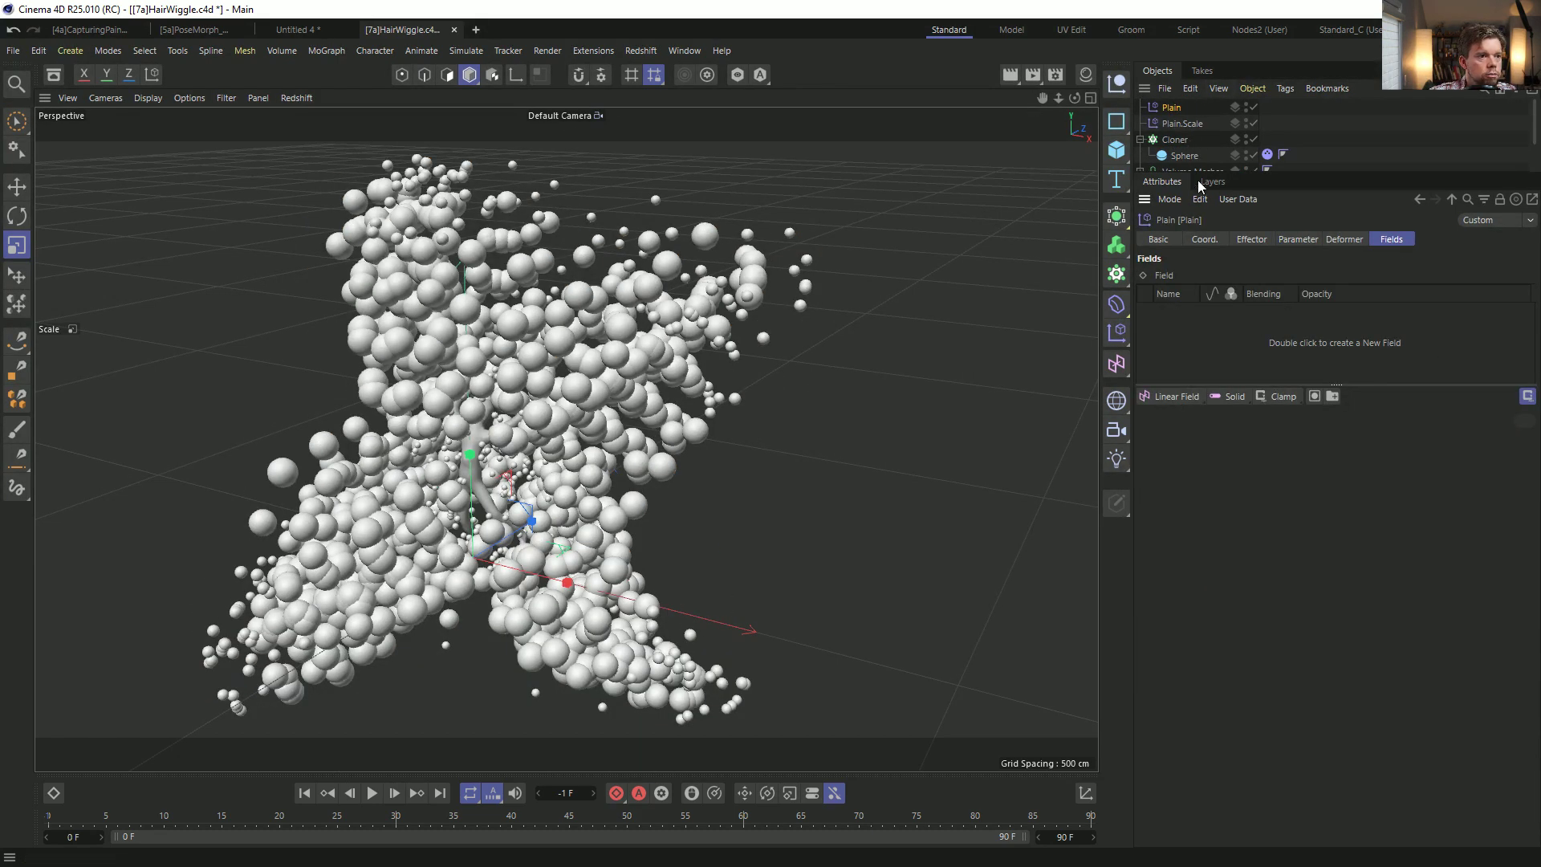
pyautogui.moveTo(1197, 171); pyautogui.dragTo(1199, 264)
pyautogui.moveTo(1177, 187); pyautogui.dragTo(1223, 408)
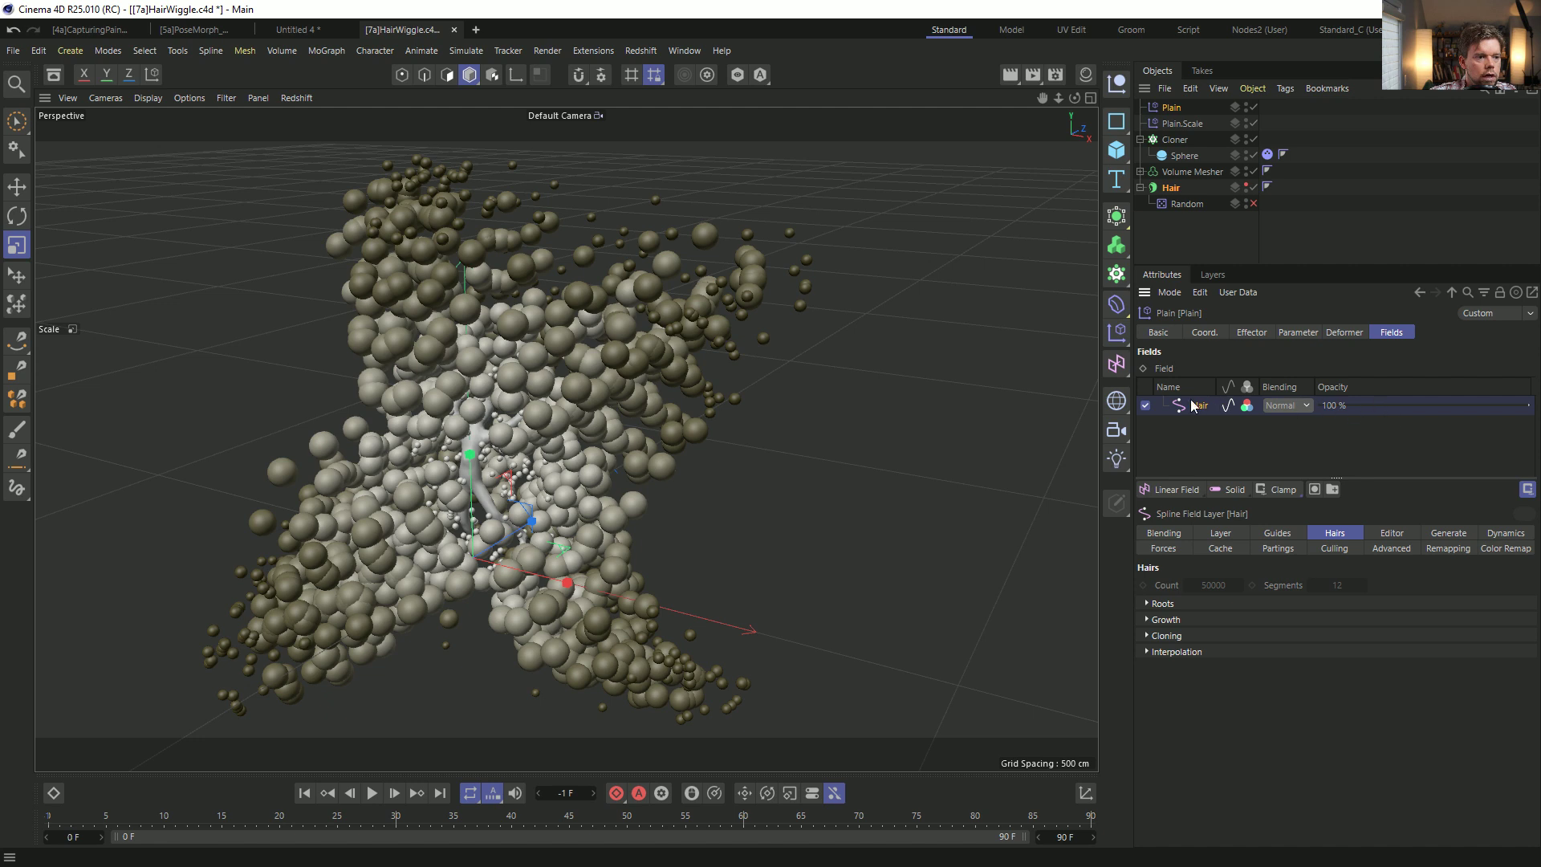
pyautogui.click(1234, 534)
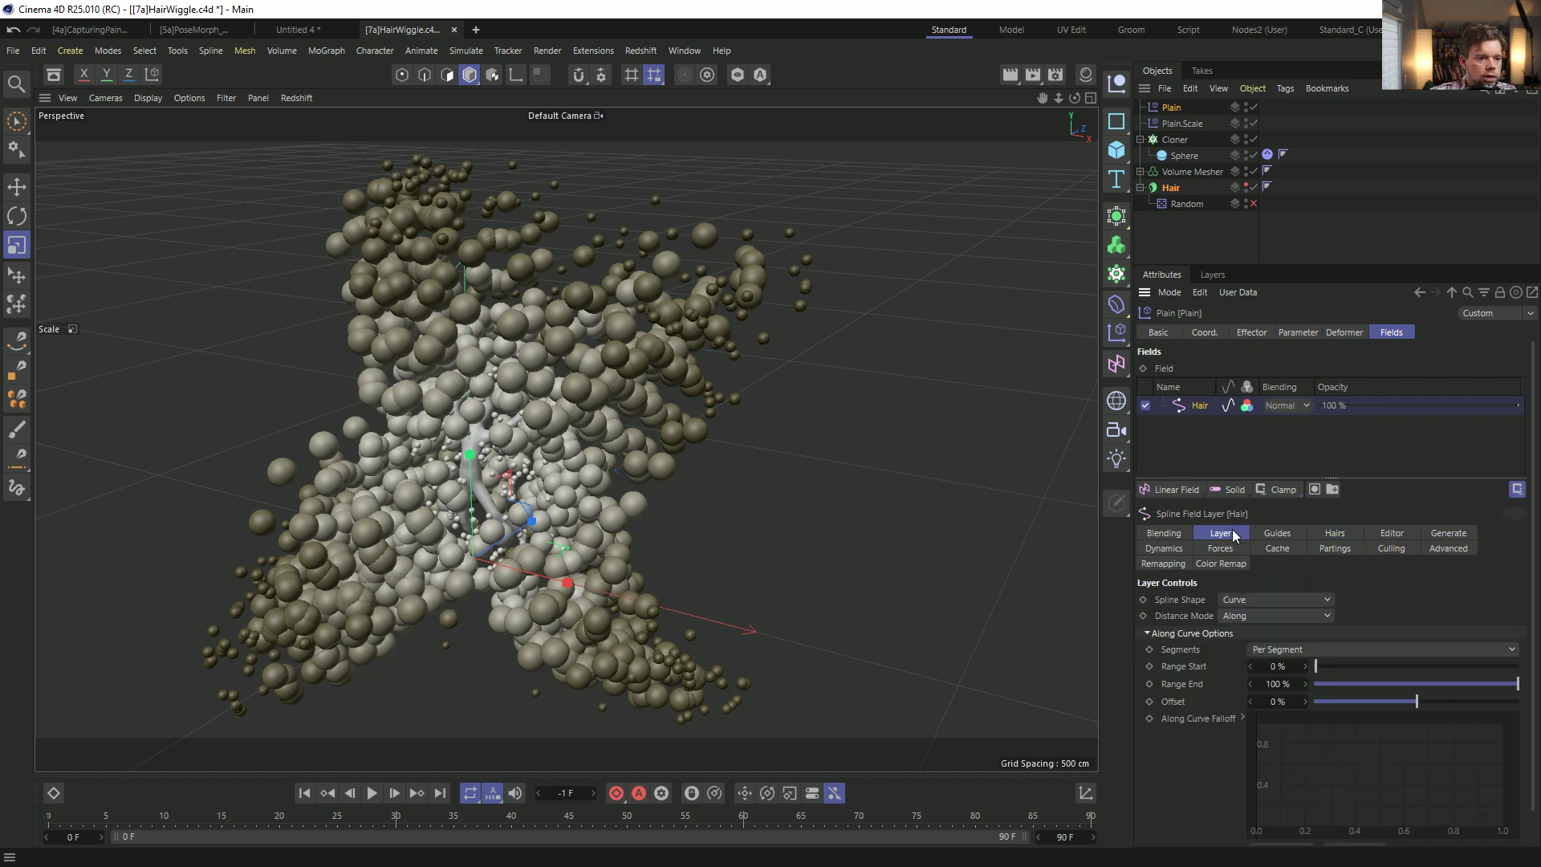
# Switch the Color Remap of the Plain effector's Hair field to Gradient mode.
pyautogui.click(1221, 564)
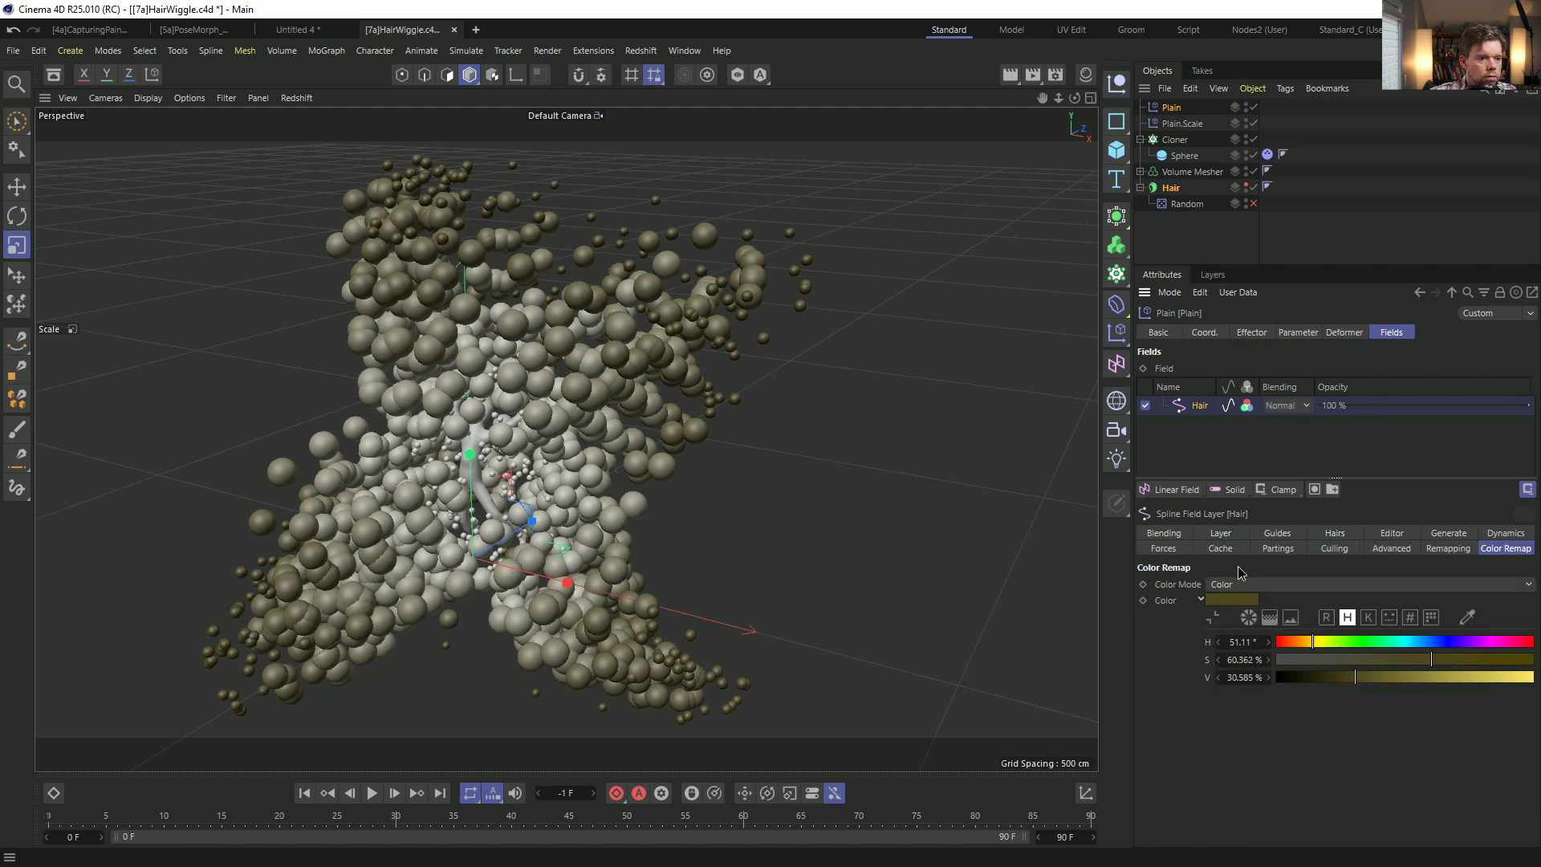
pyautogui.click(1284, 586)
pyautogui.click(1269, 638)
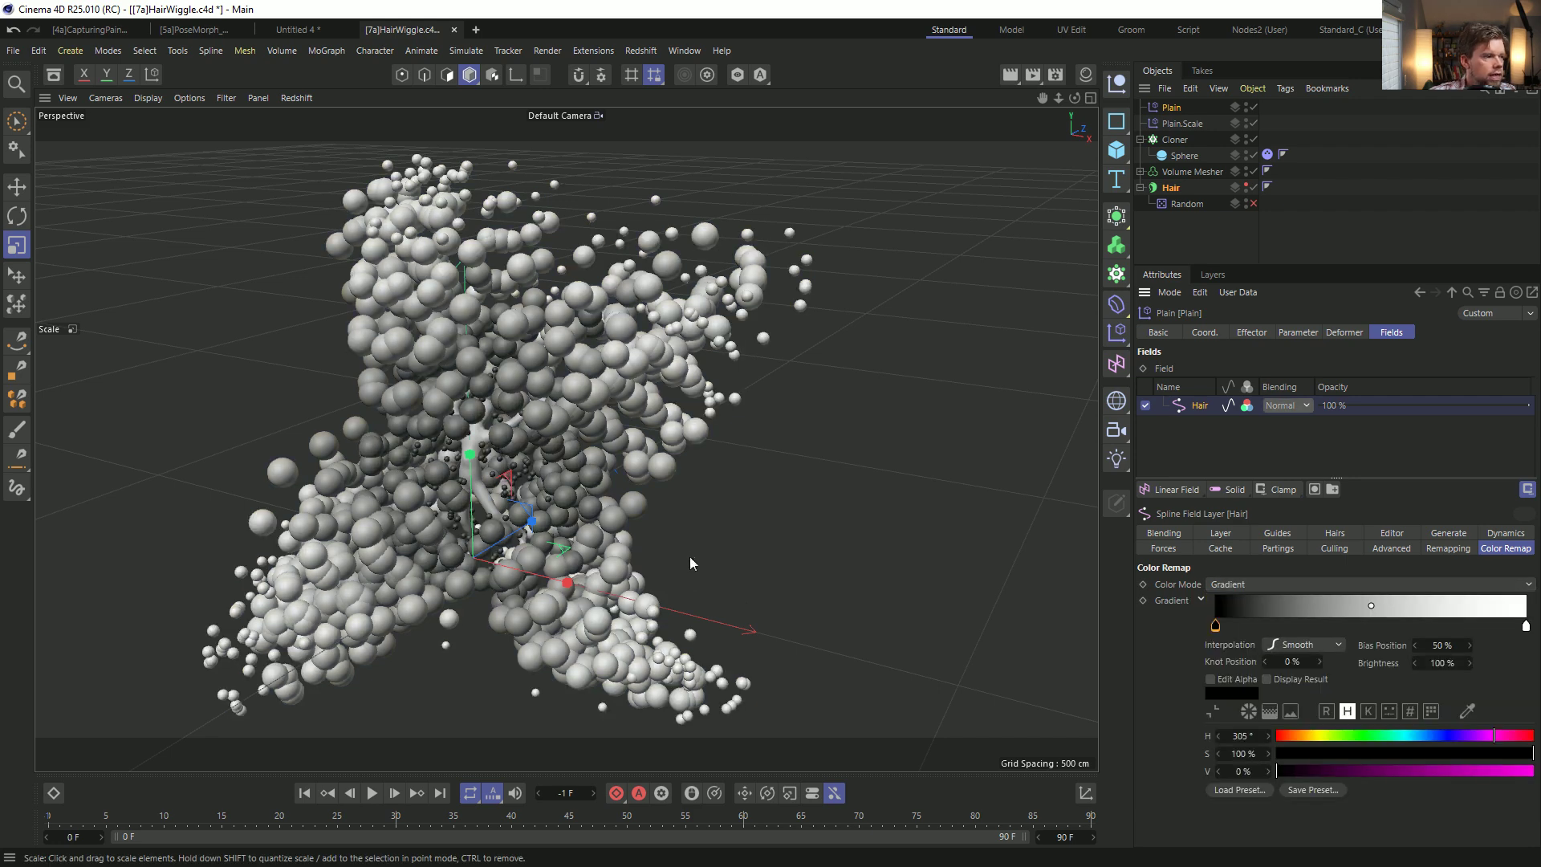
# Add a magenta knot (H 305°, S 58%, V 74.17%) at about 51% of the gradient and move the black knot to about 12%.
pyautogui.doubleClick(1372, 624)
pyautogui.click(1243, 658)
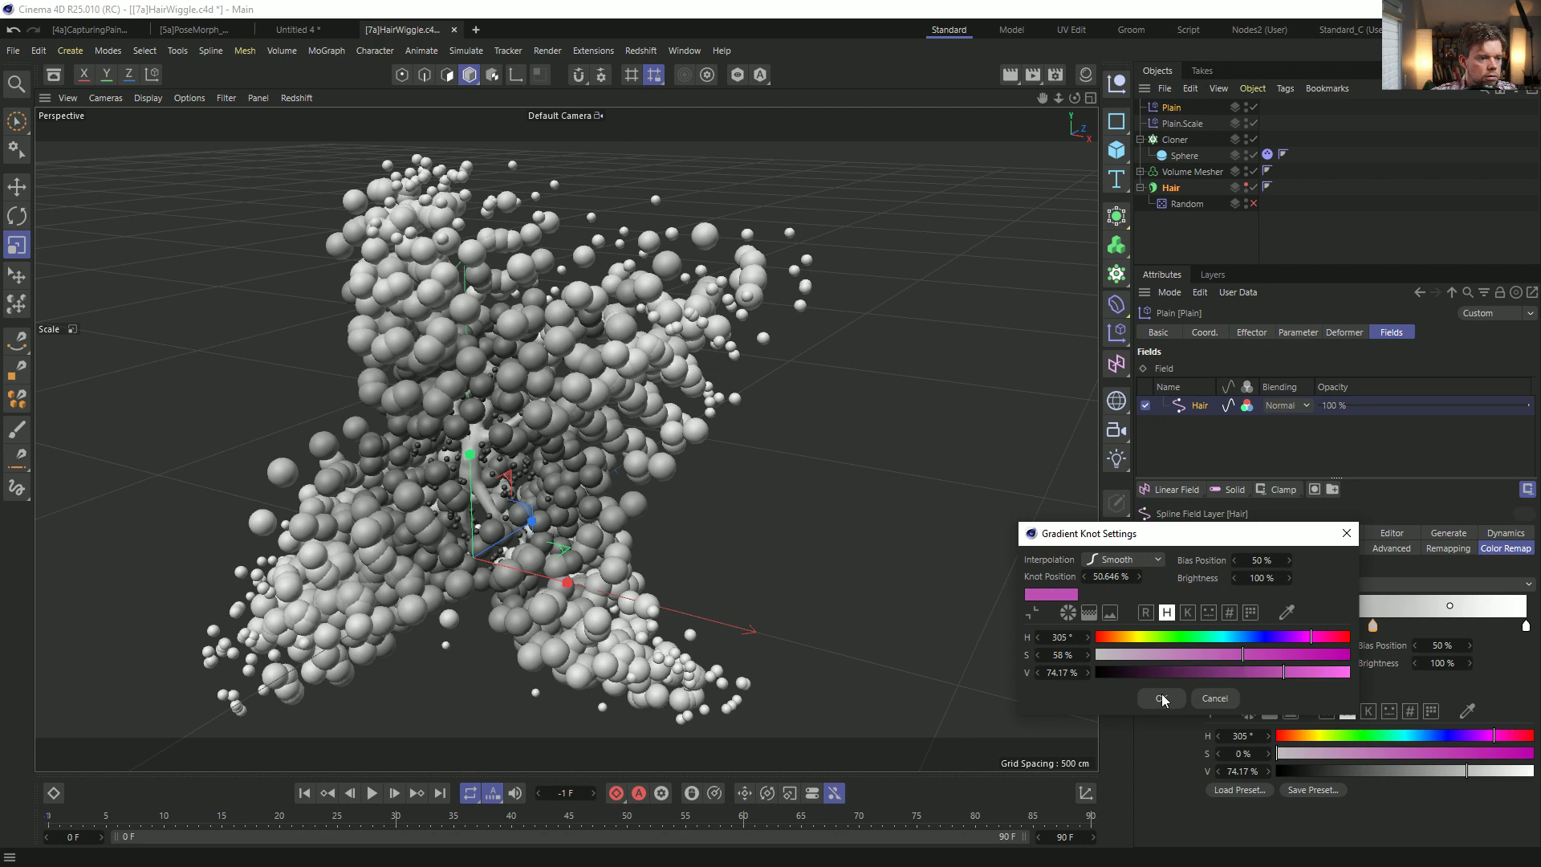
pyautogui.click(1162, 699)
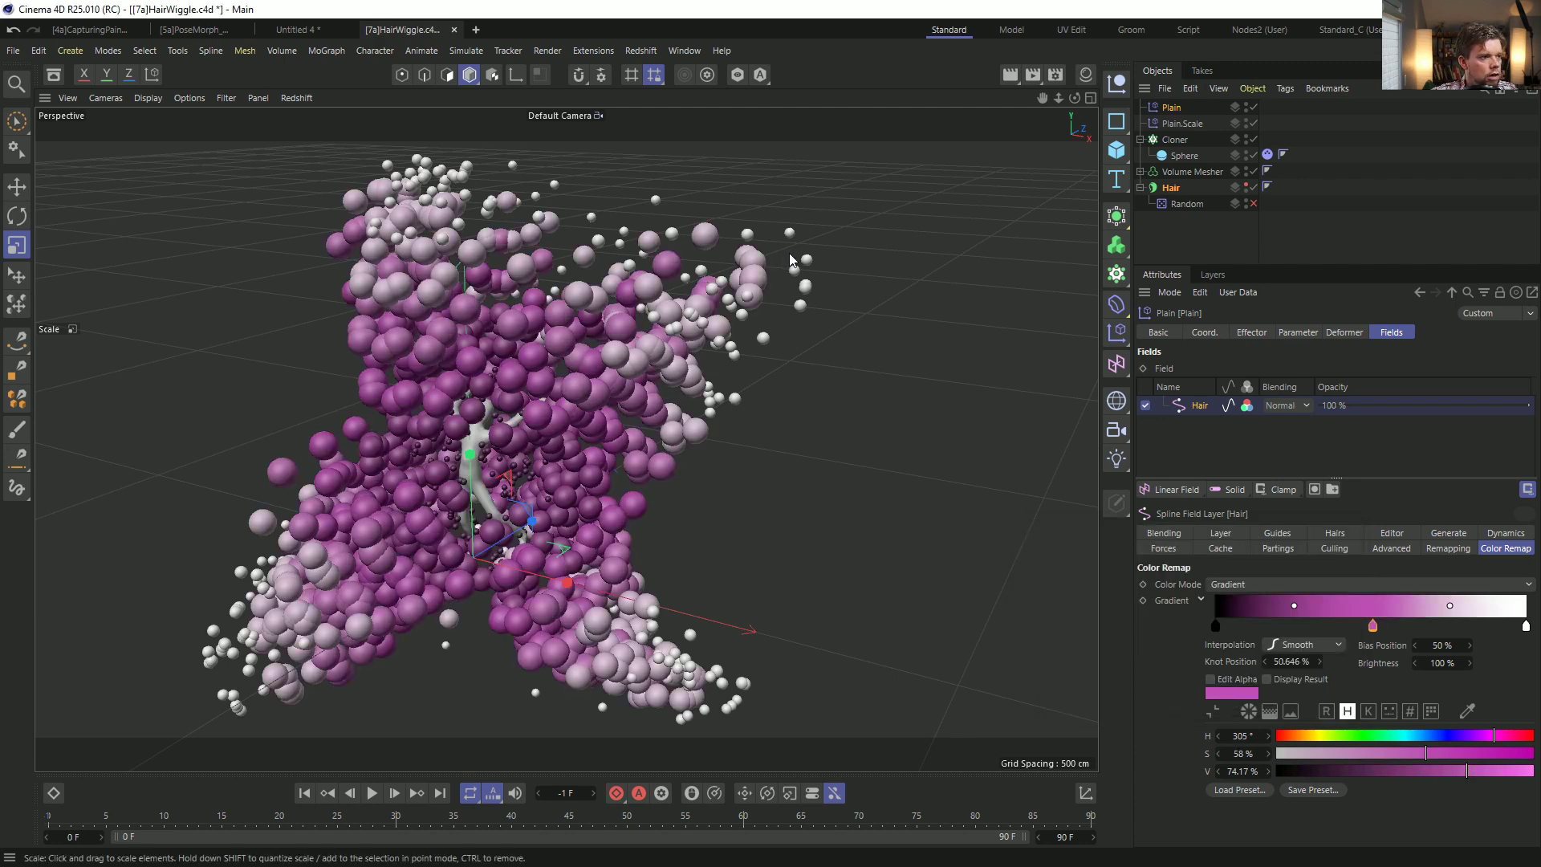
pyautogui.scroll(4, 514, 454)
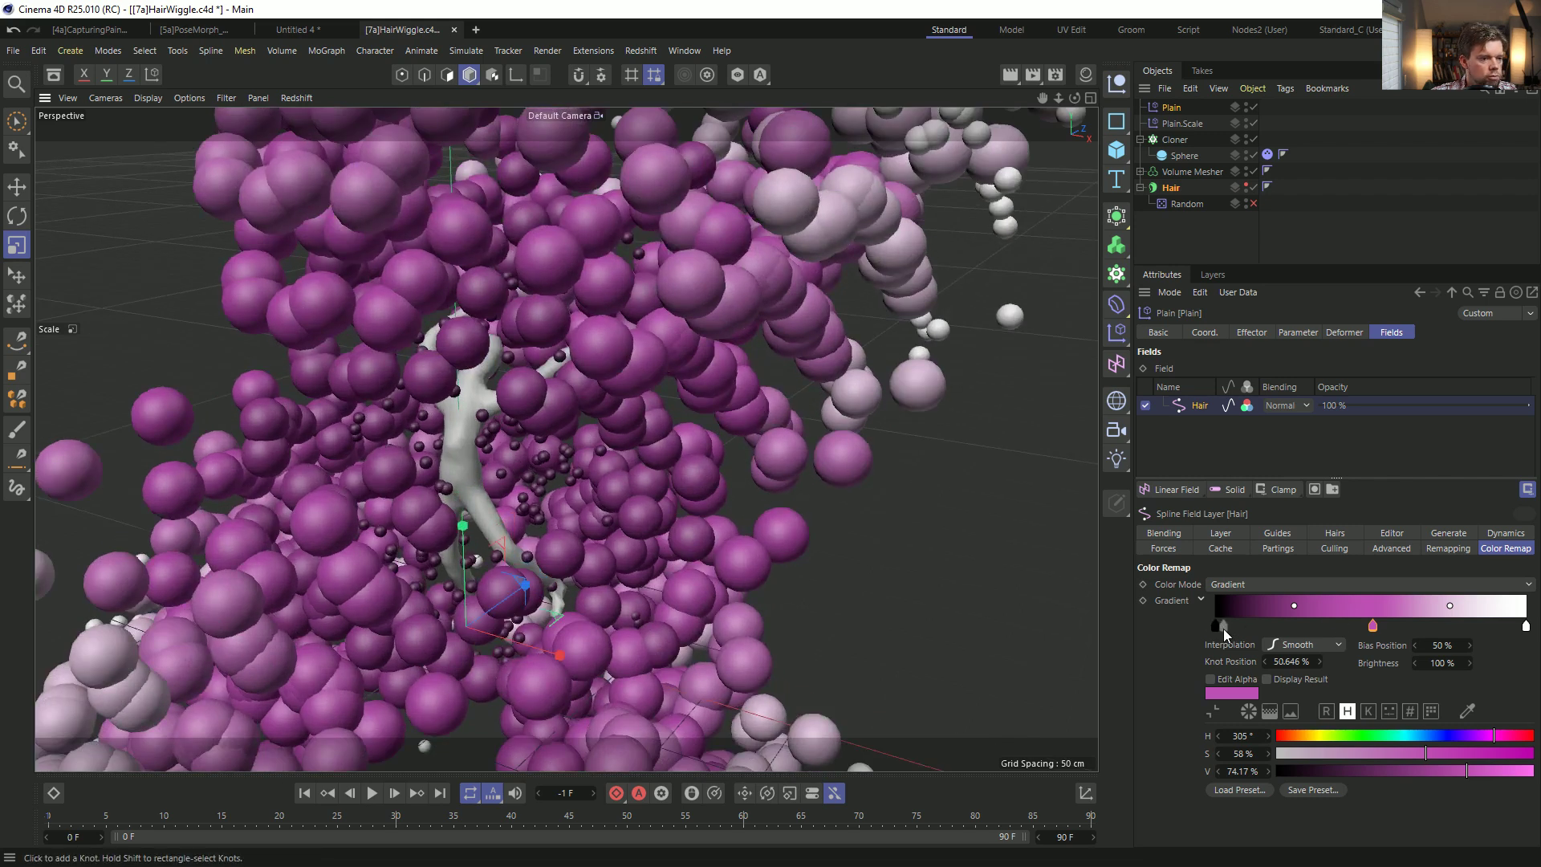
pyautogui.moveTo(1216, 627)
pyautogui.mouseDown()
pyautogui.moveTo(1280, 635)
pyautogui.moveTo(1257, 639)
pyautogui.mouseUp()
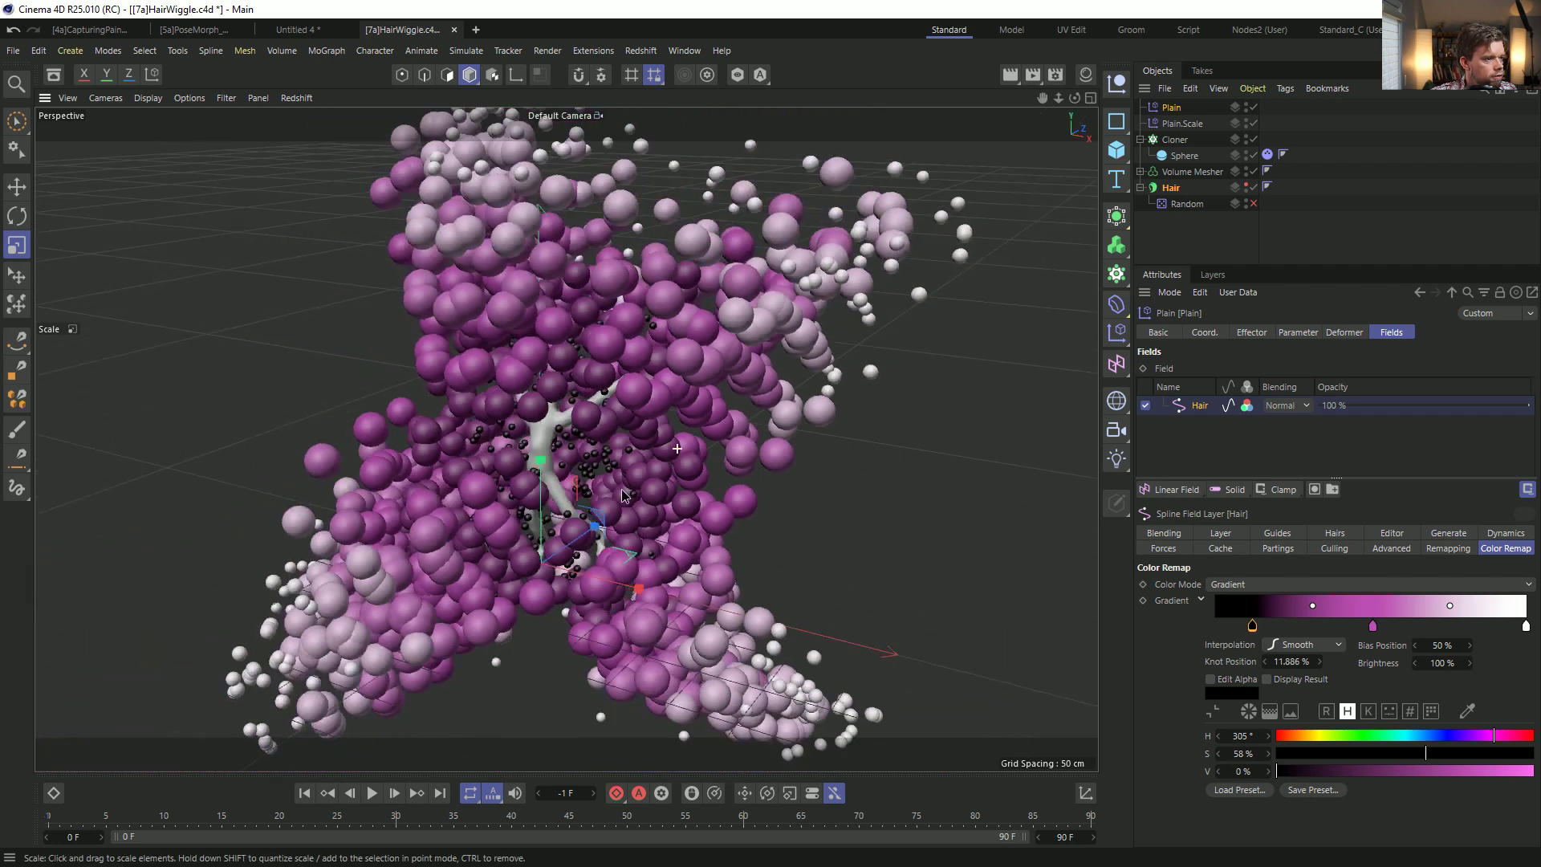
# Add a lavender knot (H 277°, S 37%) at about 78% and recolor the end knot pale violet (H about 274°, S about 8.5%).
pyautogui.doubleClick(1457, 625)
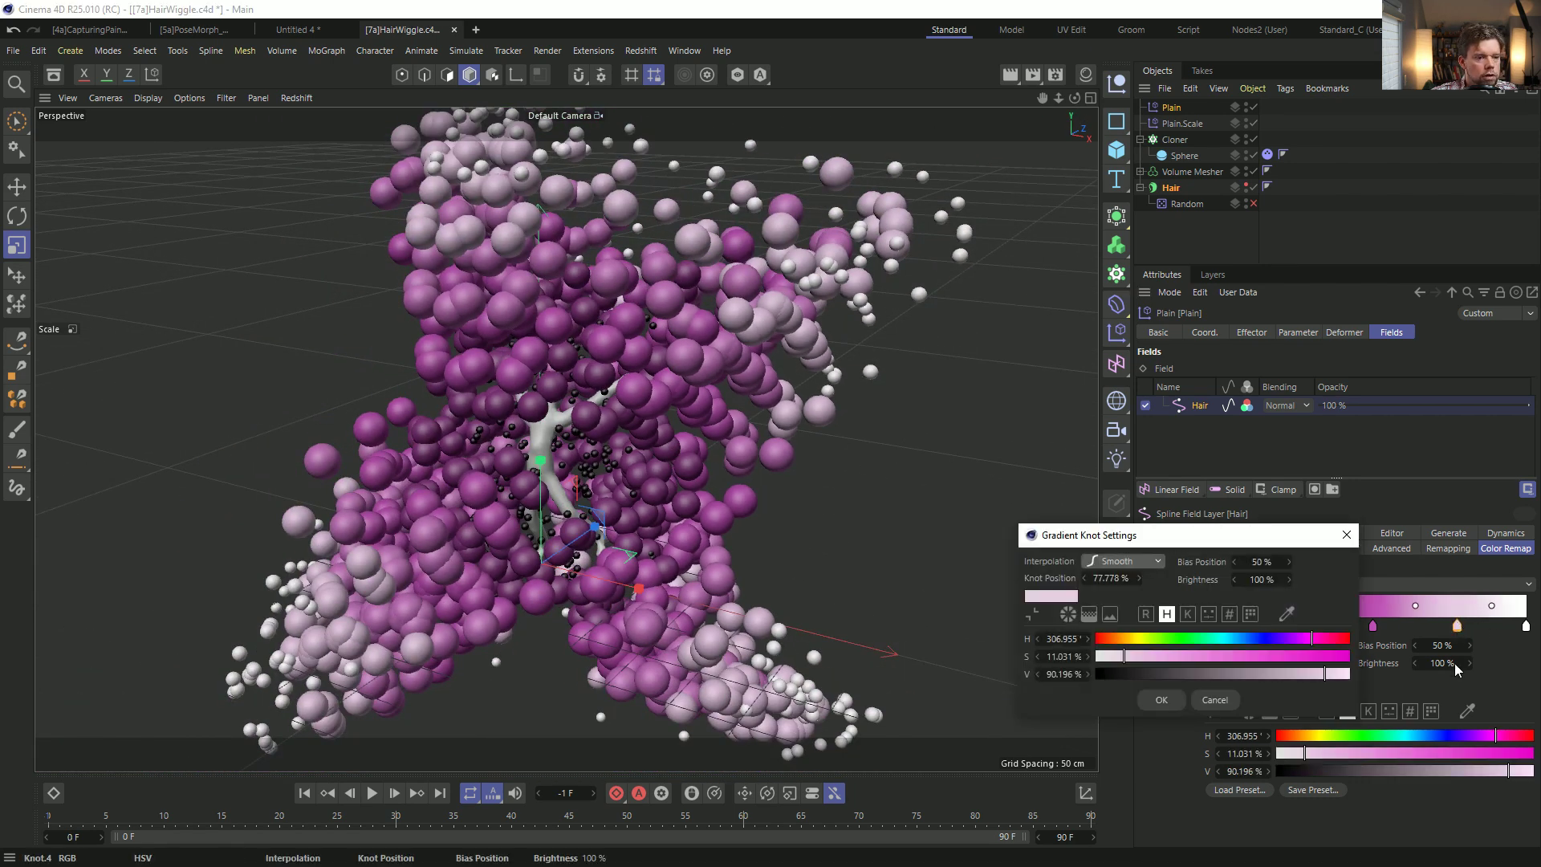
pyautogui.click(1187, 656)
pyautogui.click(1290, 638)
pyautogui.click(1164, 699)
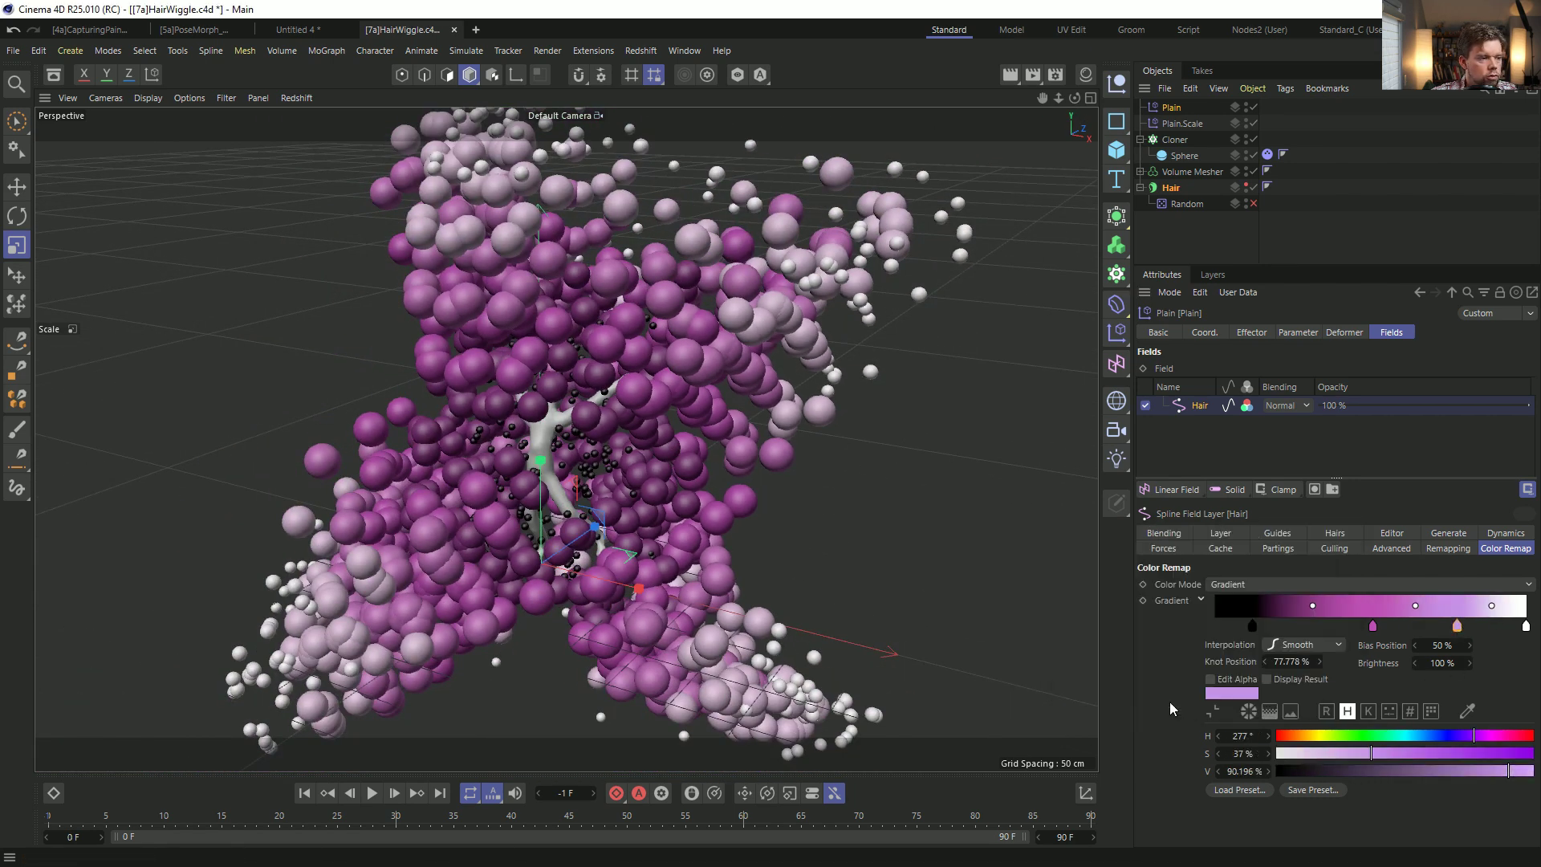
pyautogui.moveTo(1515, 630); pyautogui.dragTo(1525, 627)
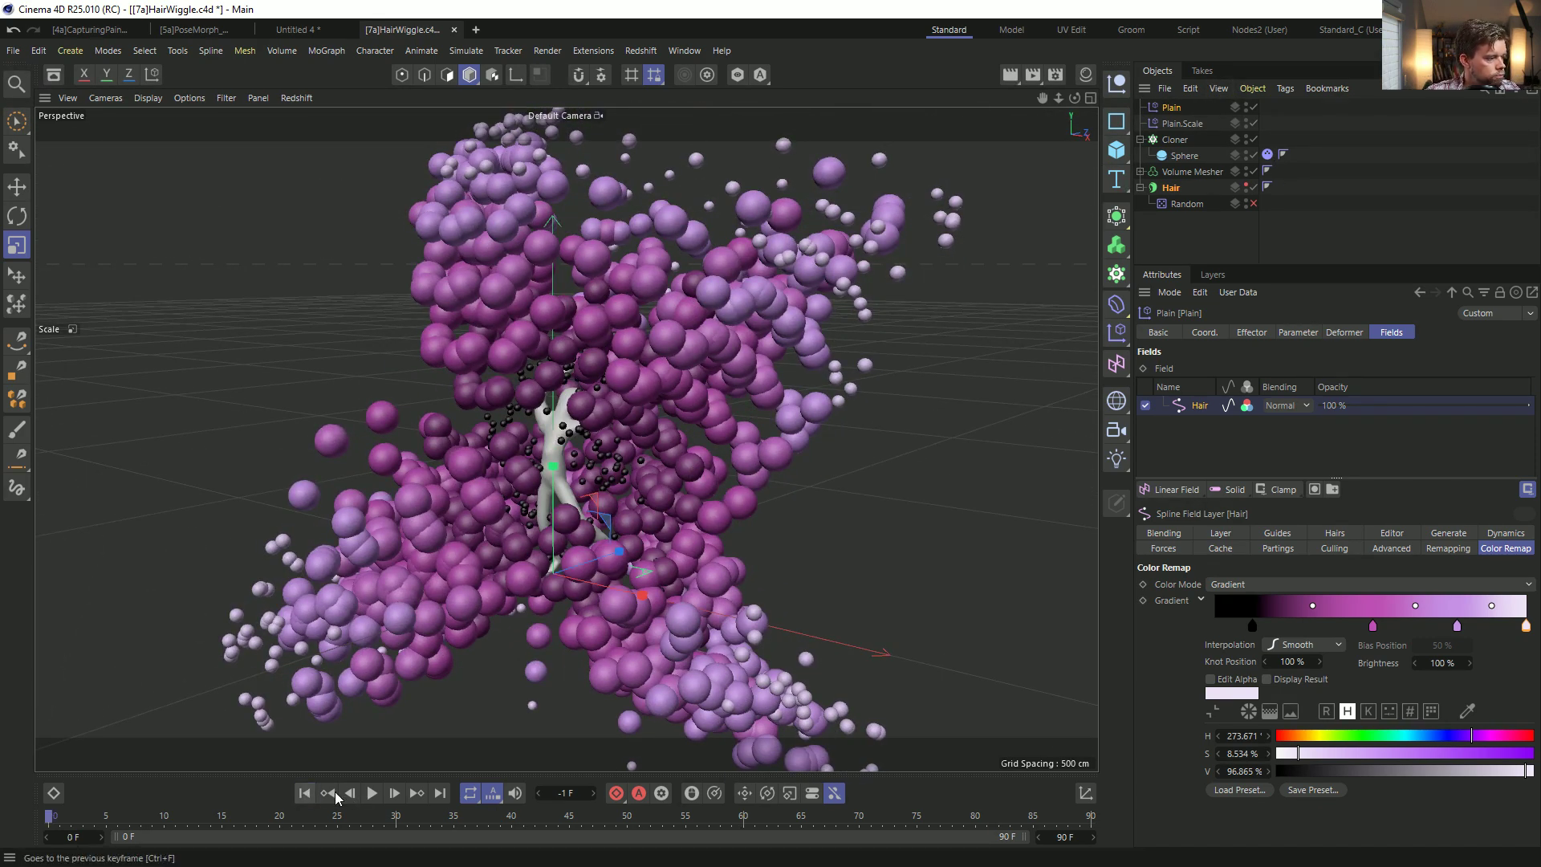
# Play the simulation forward and examine the gradient-colored clones along the hairs.
pyautogui.click(393, 793)
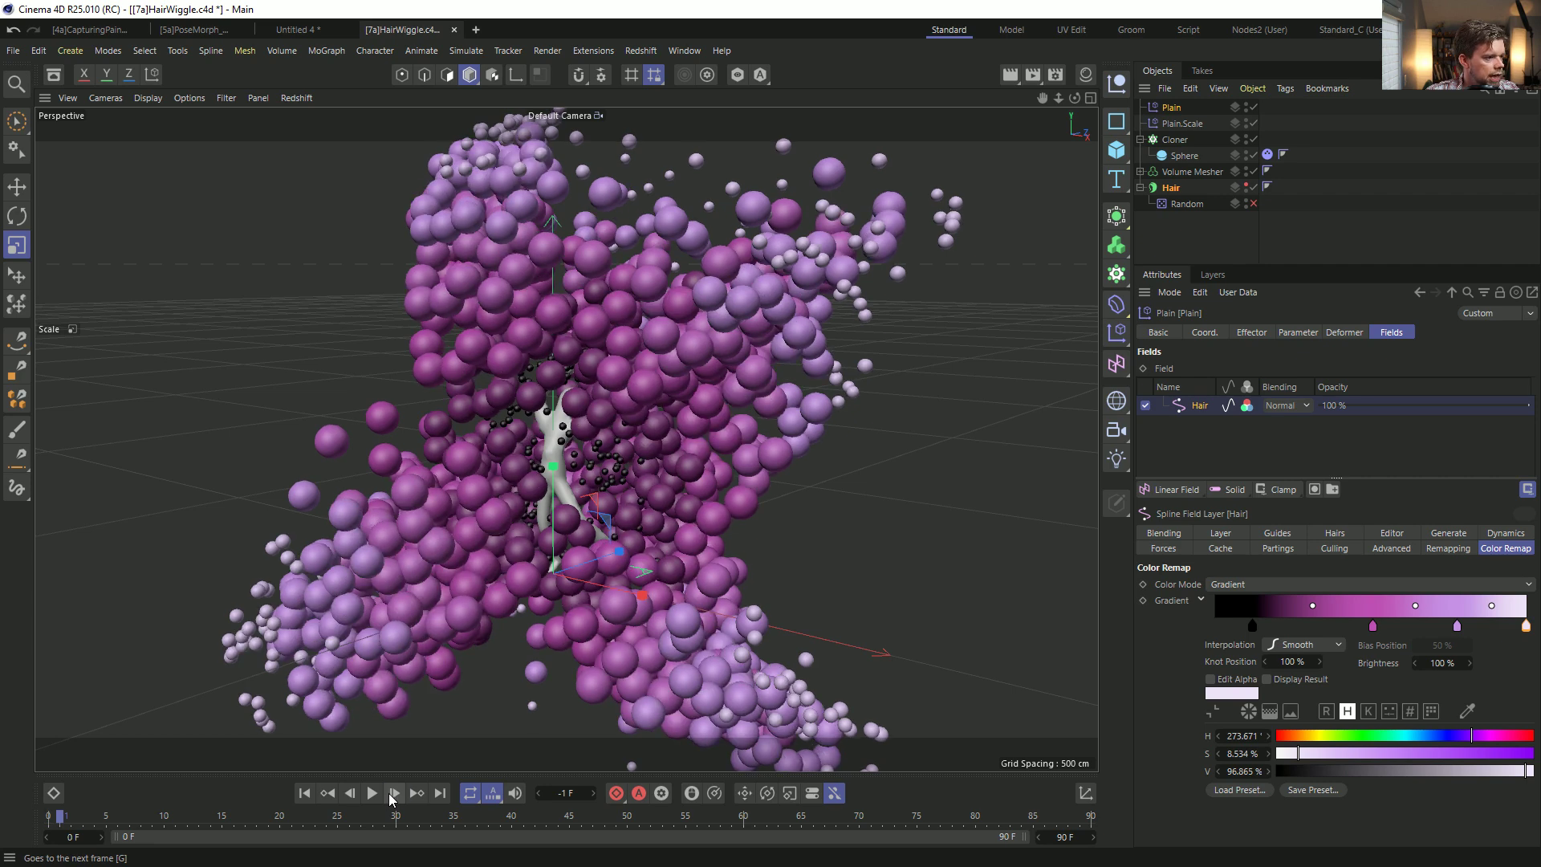
pyautogui.click(392, 793)
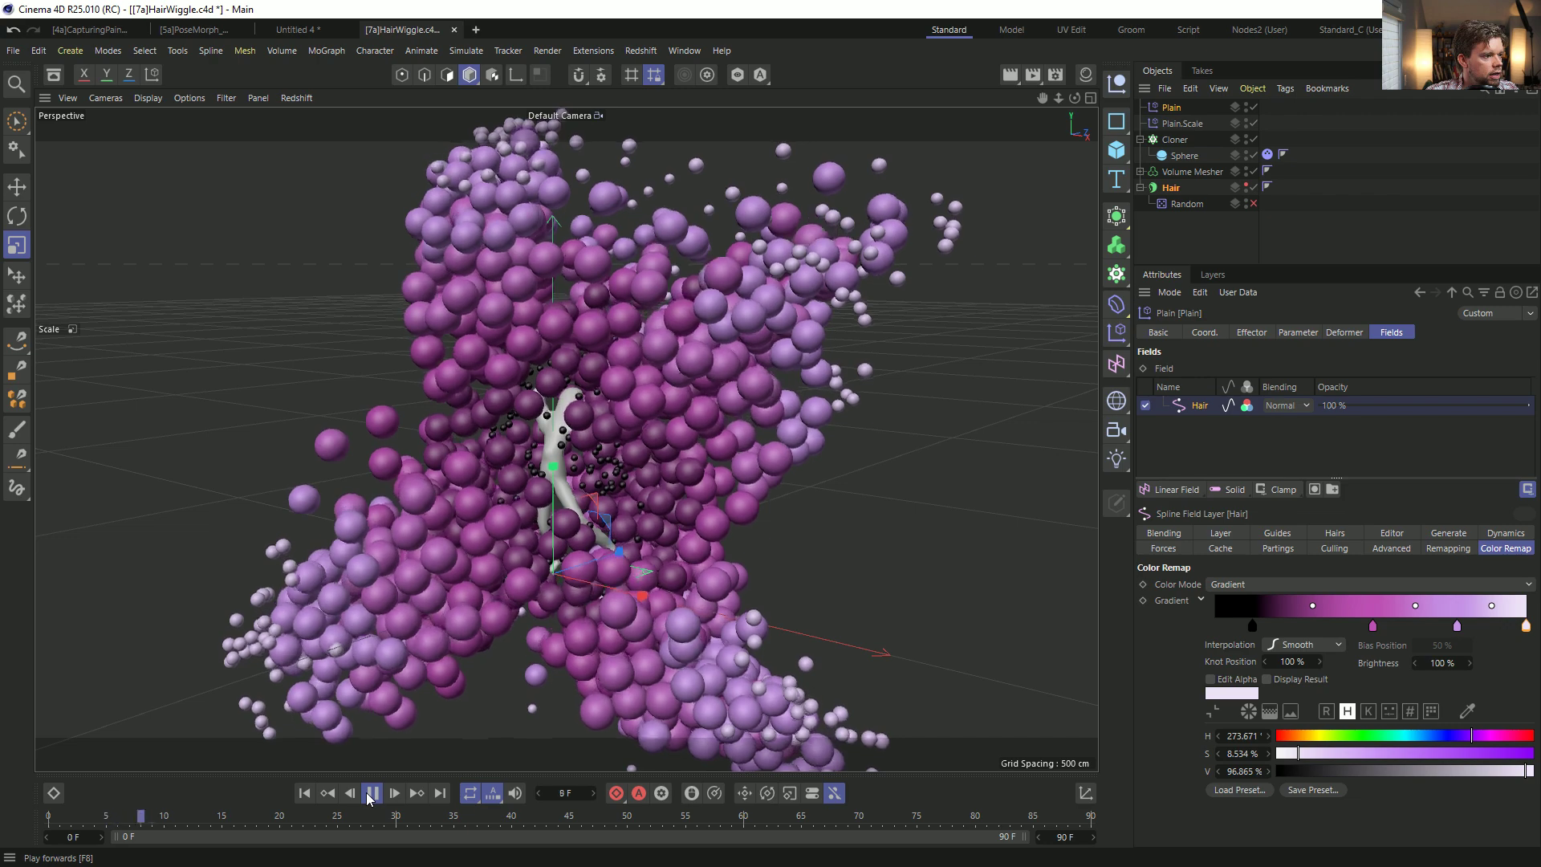
pyautogui.click(367, 794)
pyautogui.keyDown('alt'); pyautogui.moveTo(638, 367); pyautogui.dragTo(591, 370); pyautogui.keyUp('alt')
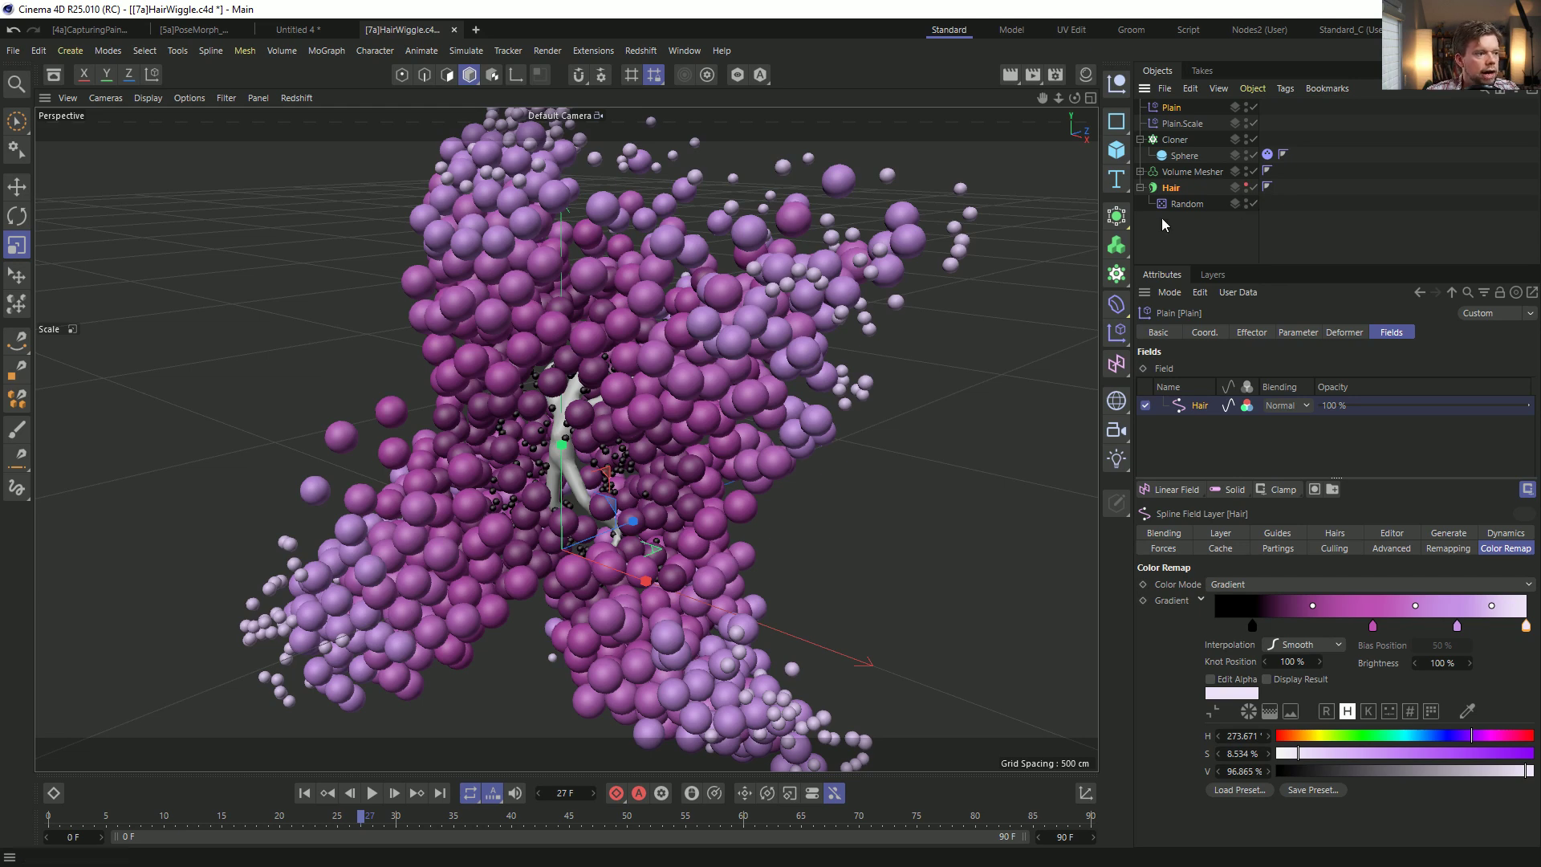
# Replay the simulation from the first frame with the Random deformer enabled and examine how the clones move.
pyautogui.keyDown('alt'); pyautogui.moveTo(689, 370); pyautogui.dragTo(649, 425, button='middle'); pyautogui.keyUp('alt')
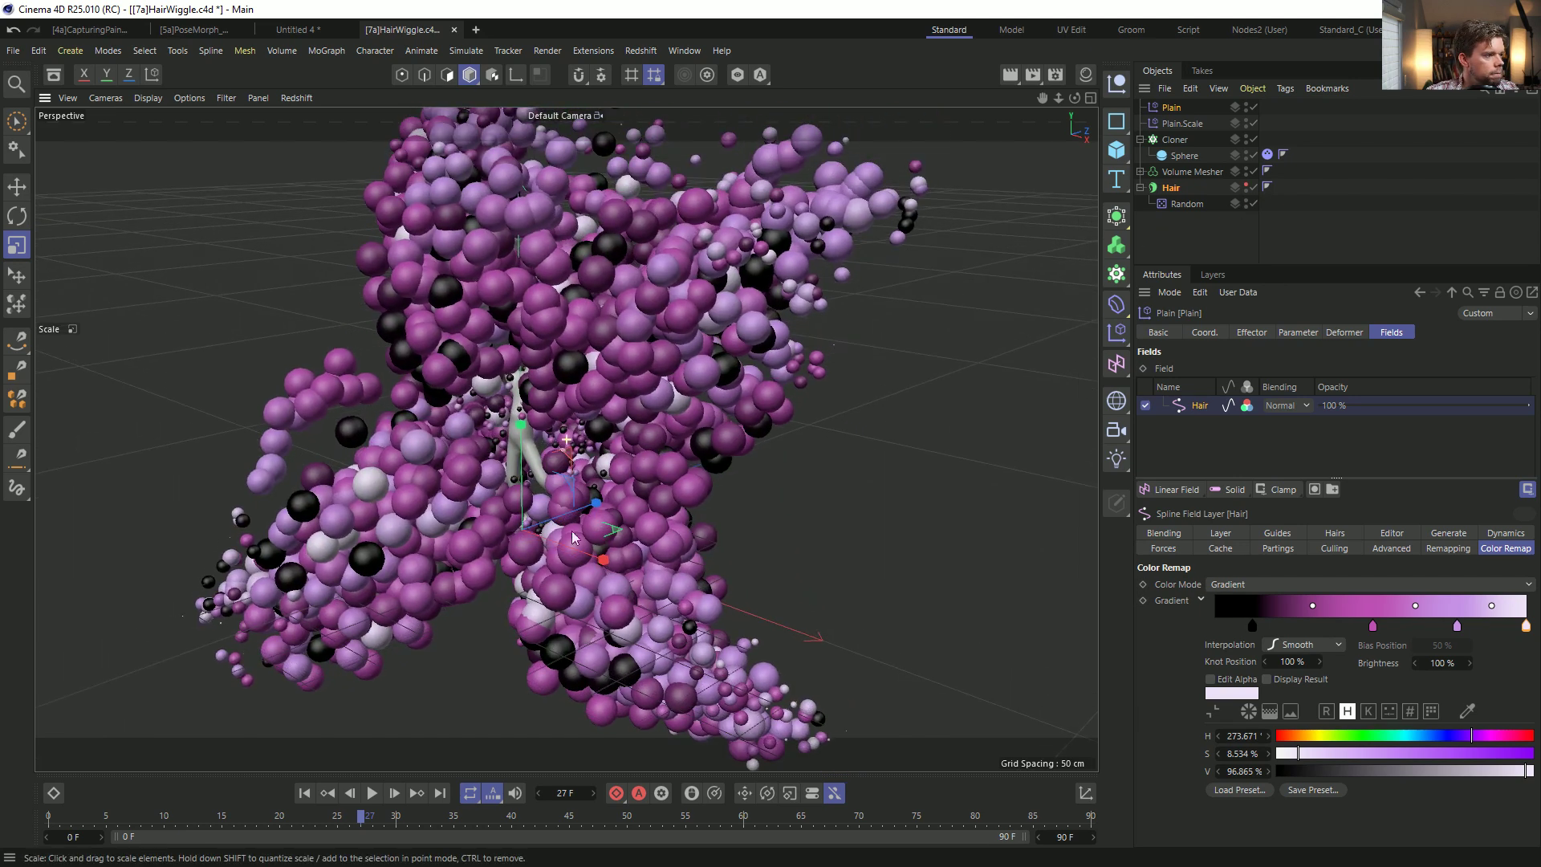
pyautogui.click(305, 794)
pyautogui.click(373, 794)
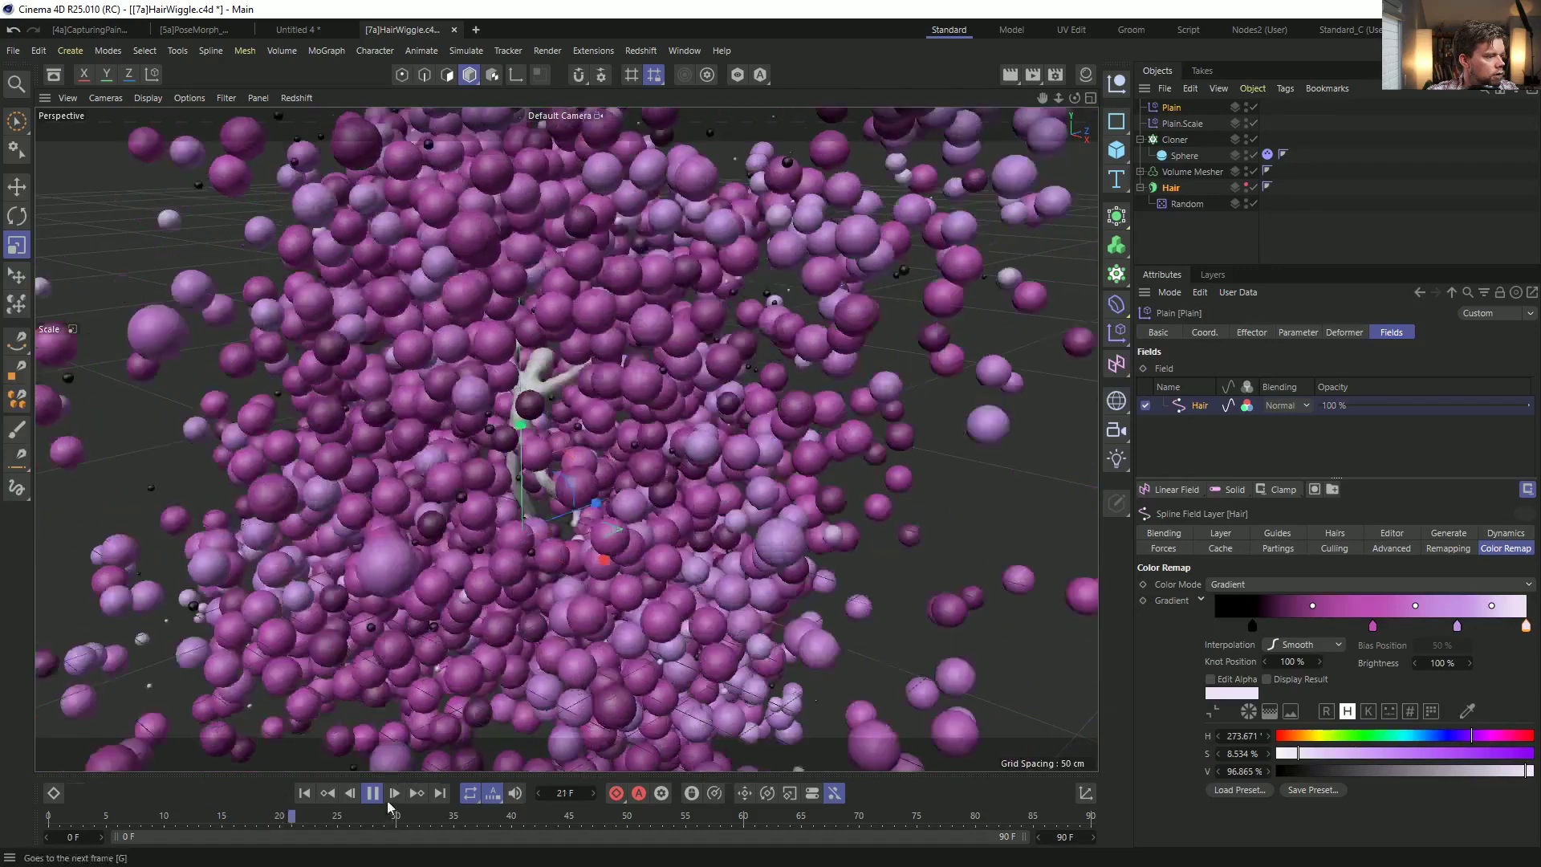
pyautogui.click(377, 794)
pyautogui.keyDown('alt'); pyautogui.moveTo(518, 442); pyautogui.dragTo(427, 520, button='right'); pyautogui.keyUp('alt')
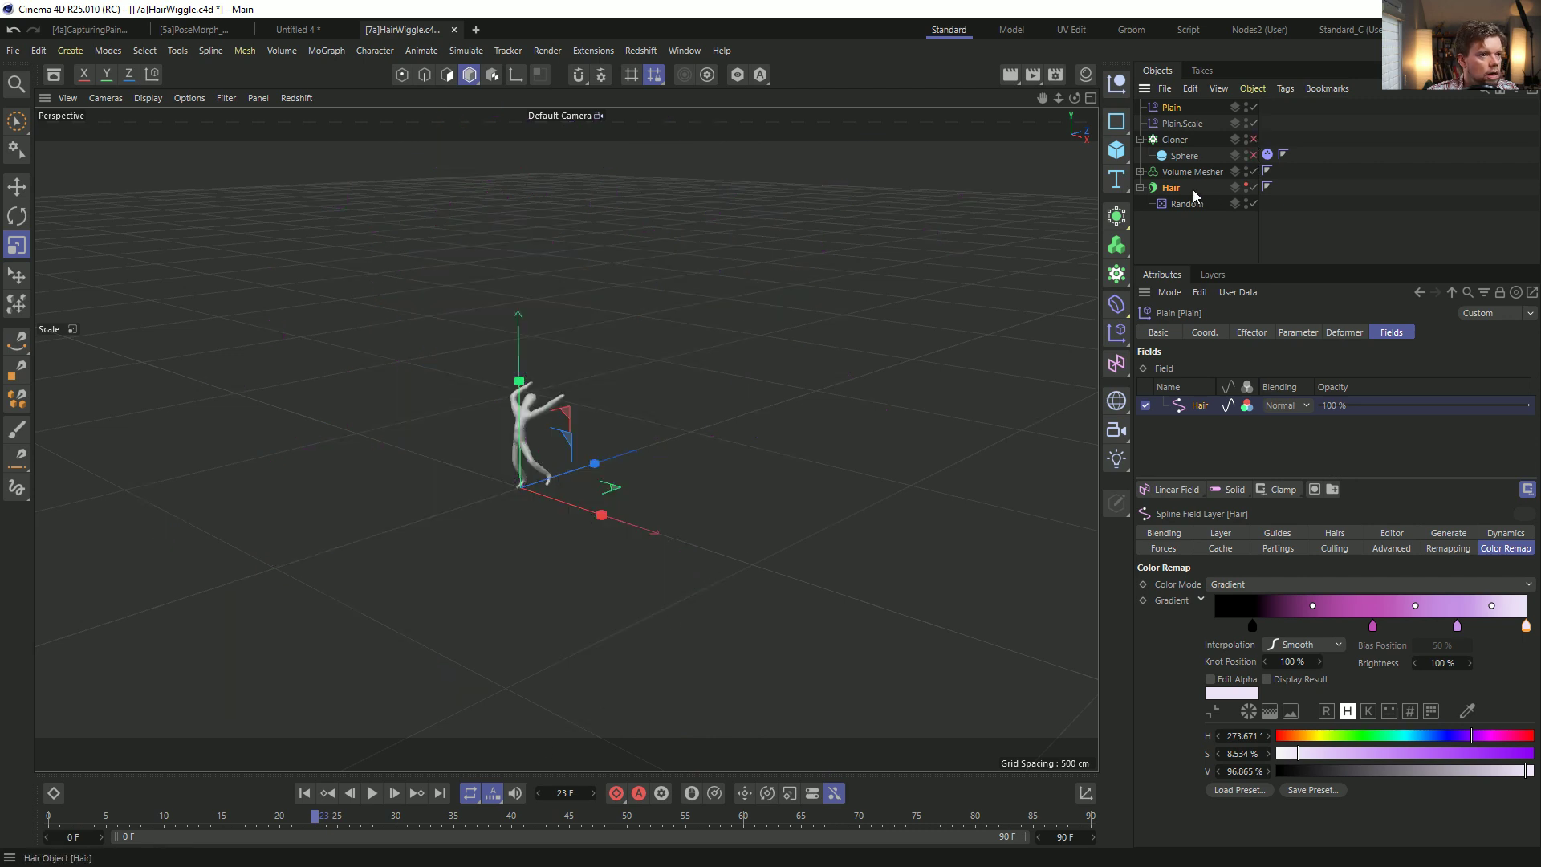
# Play the hairs with the Cloner disabled, toggle the Random deformer to compare their motion, and return to the first frame.
pyautogui.click(373, 795)
pyautogui.moveTo(549, 434)
pyautogui.keyDown('alt'); pyautogui.mouseDown()
pyautogui.moveTo(883, 372)
pyautogui.moveTo(633, 431)
pyautogui.moveTo(540, 426)
pyautogui.mouseUp(); pyautogui.keyUp('alt')
pyautogui.click(1254, 205)
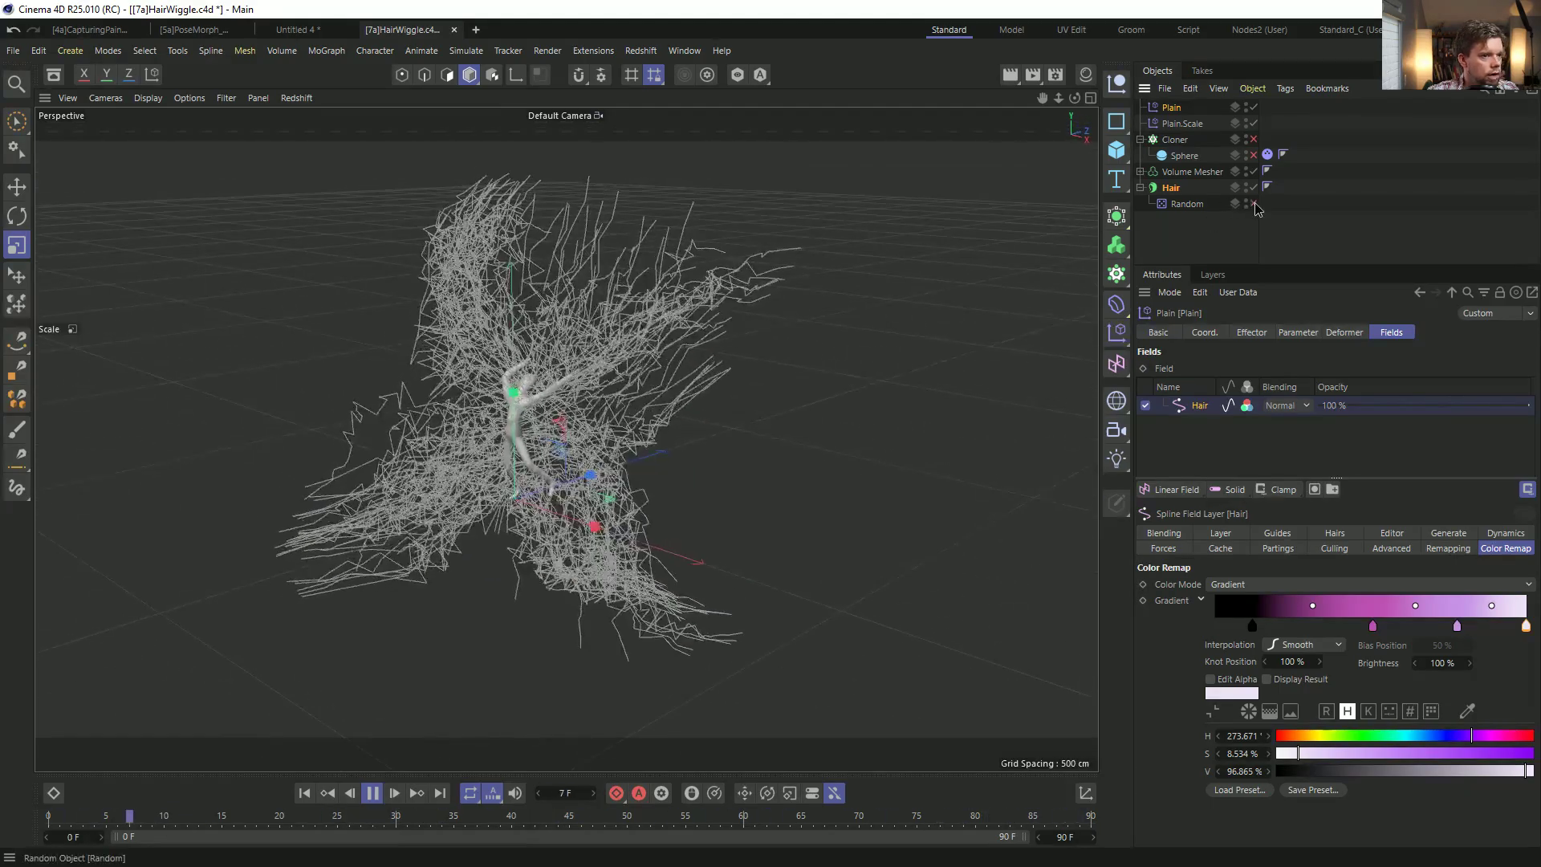
pyautogui.click(1255, 205)
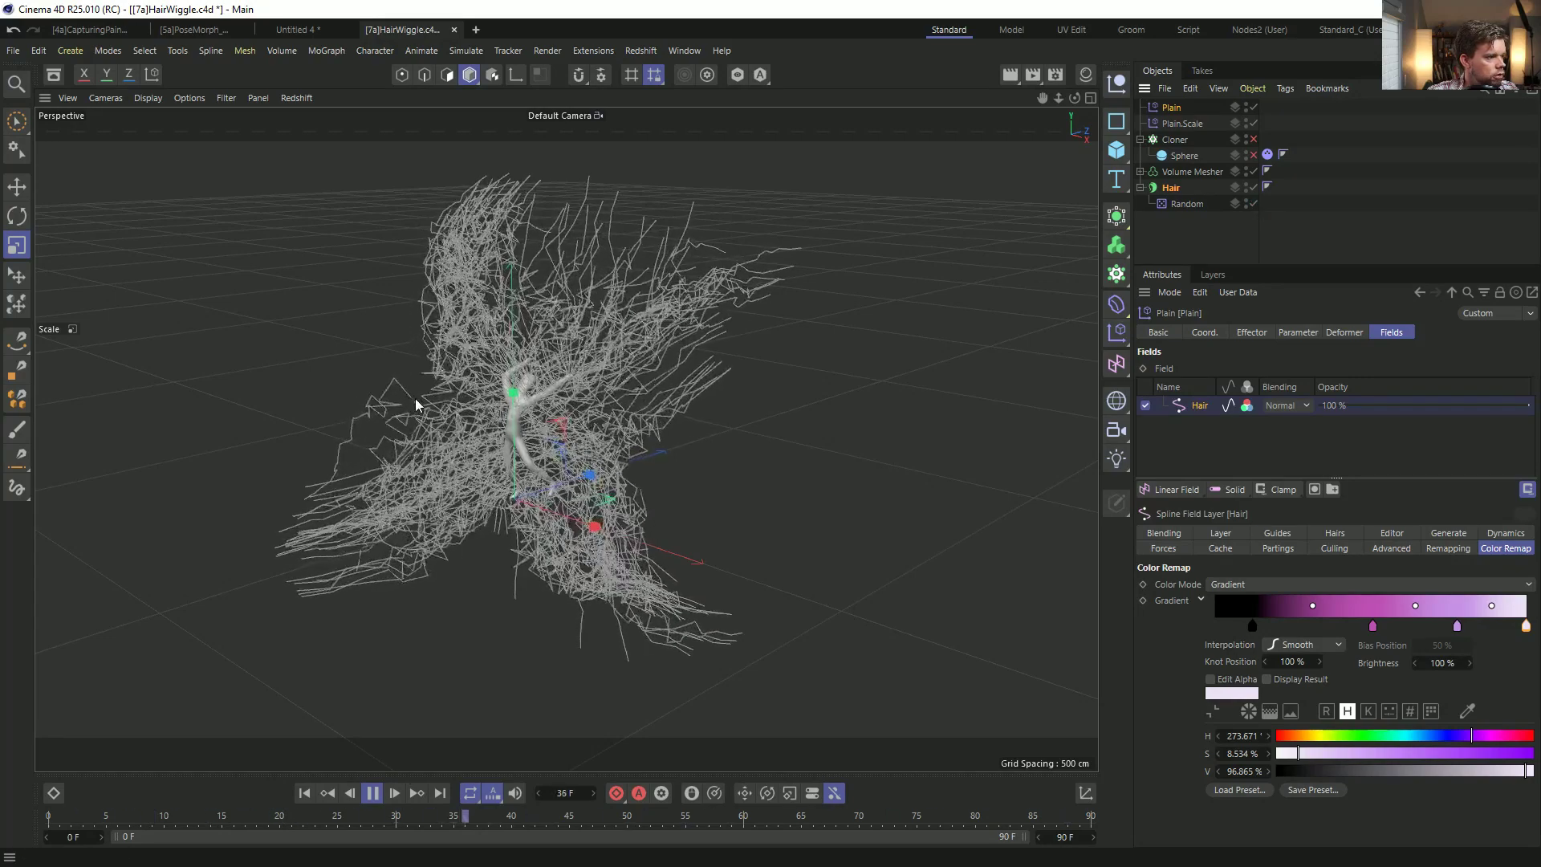
pyautogui.click(379, 799)
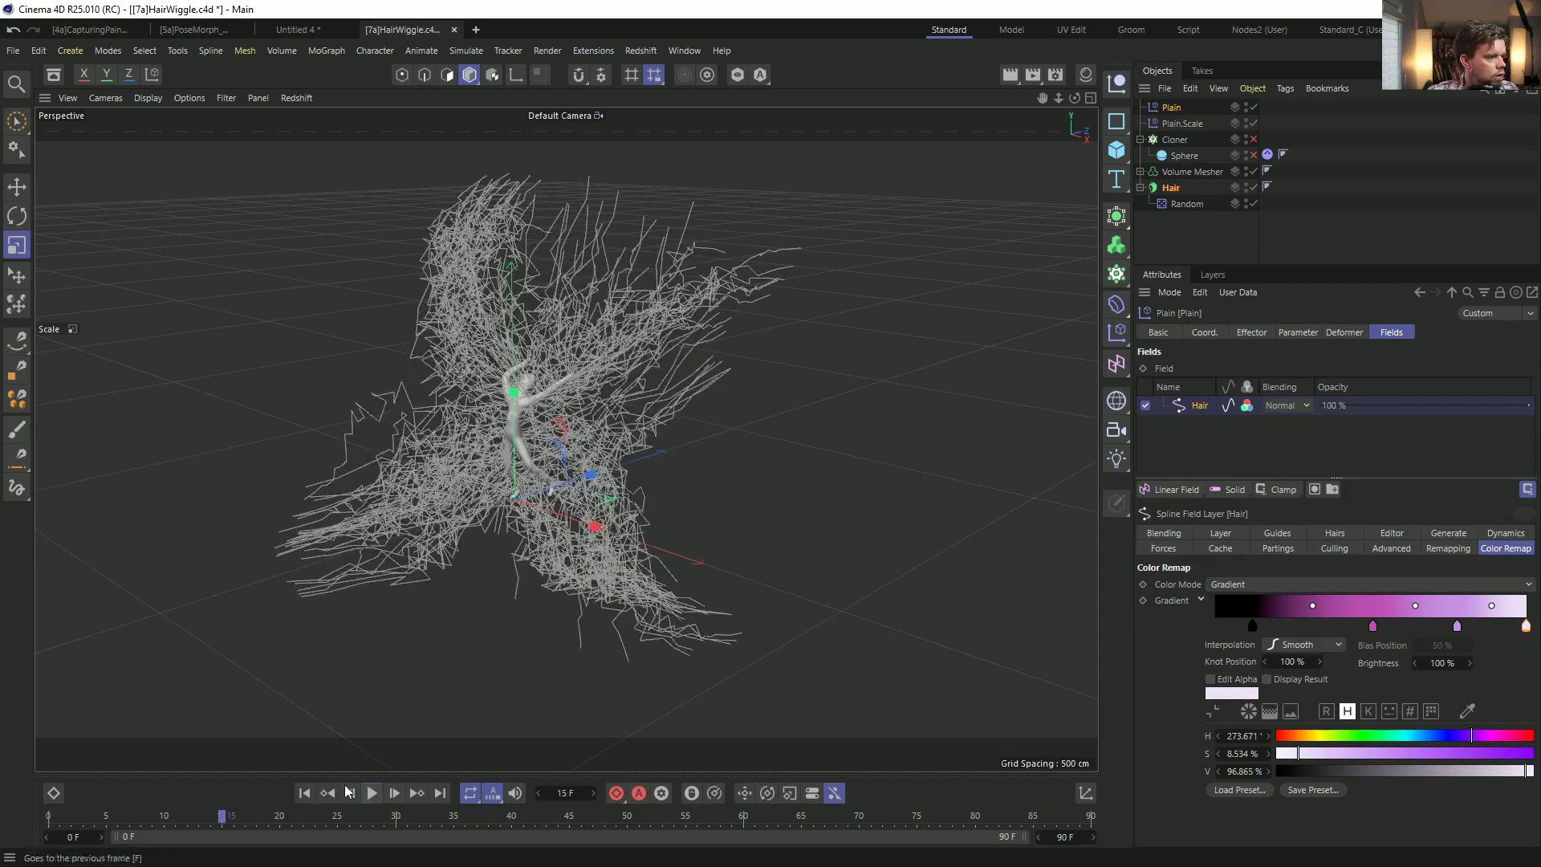
pyautogui.click(304, 792)
# Set the Hair object's guide Count to 50 and deselect the object.
pyautogui.click(1168, 188)
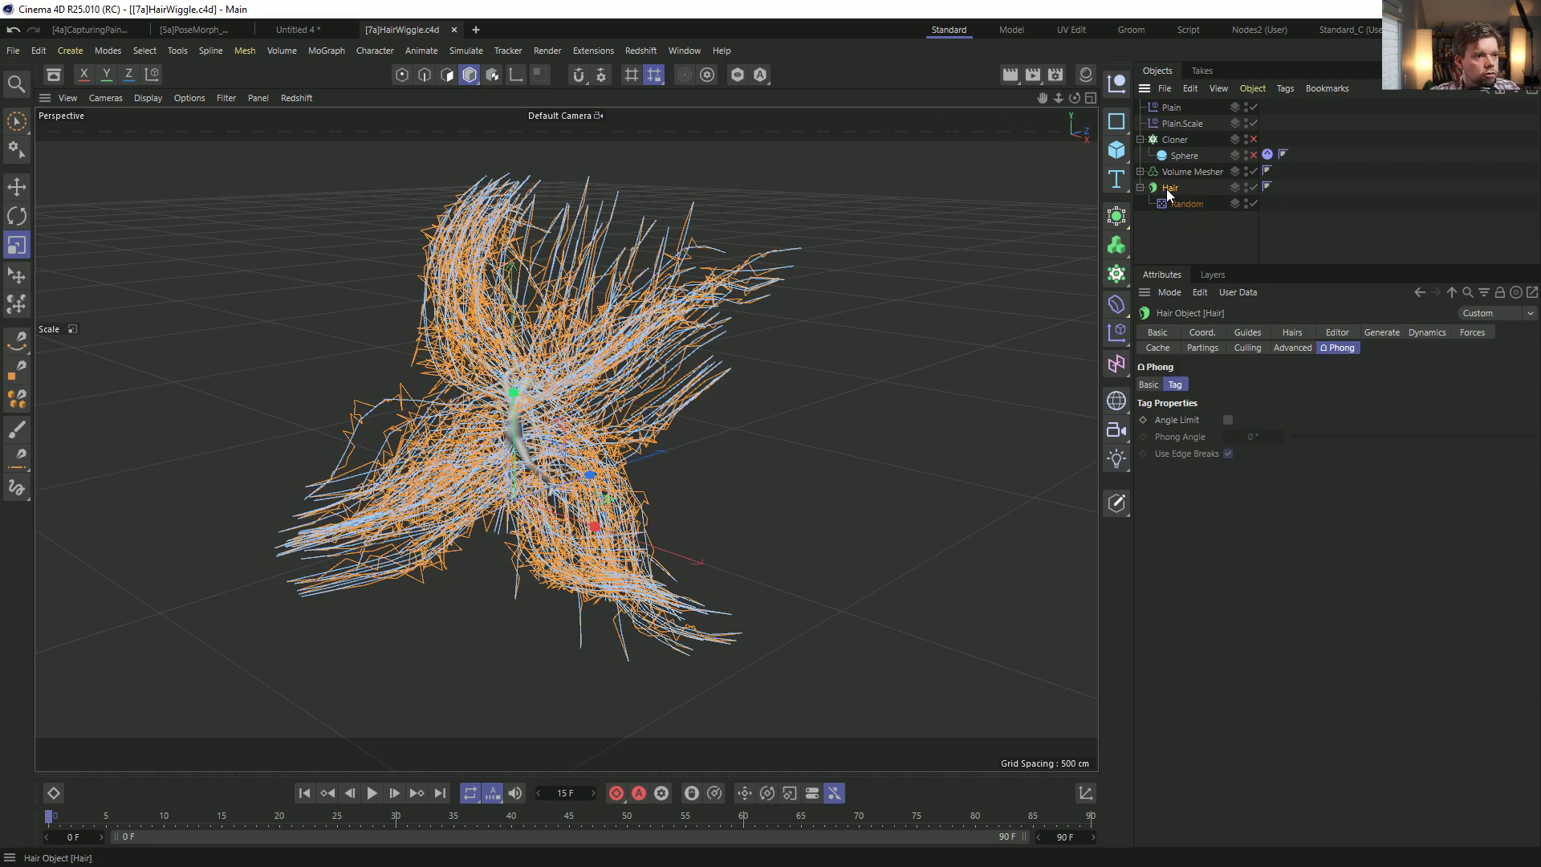
pyautogui.click(1257, 333)
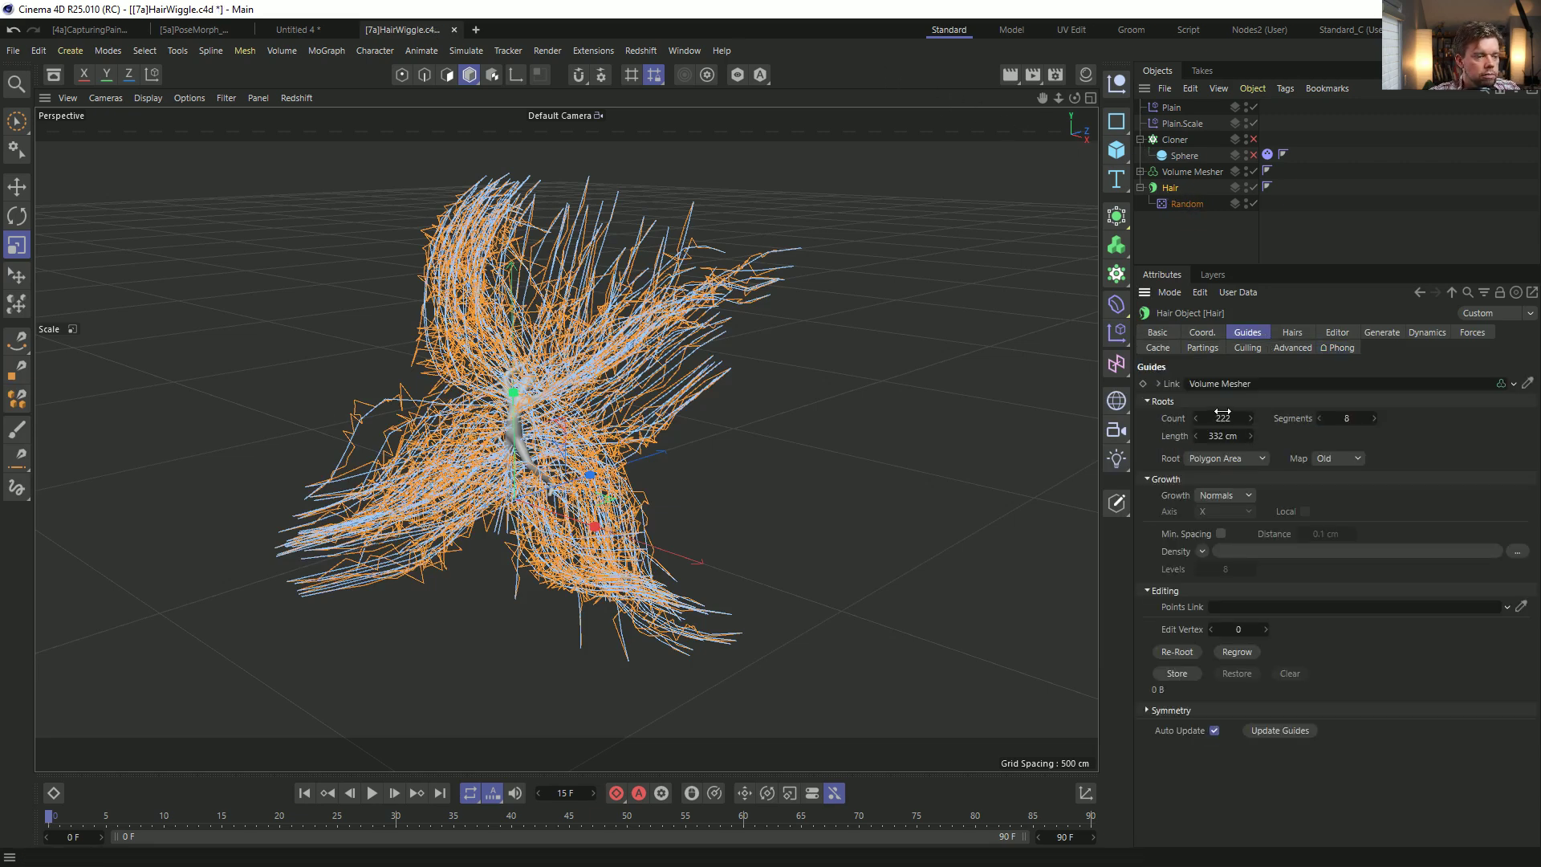
pyautogui.write('50')
pyautogui.press('Return')
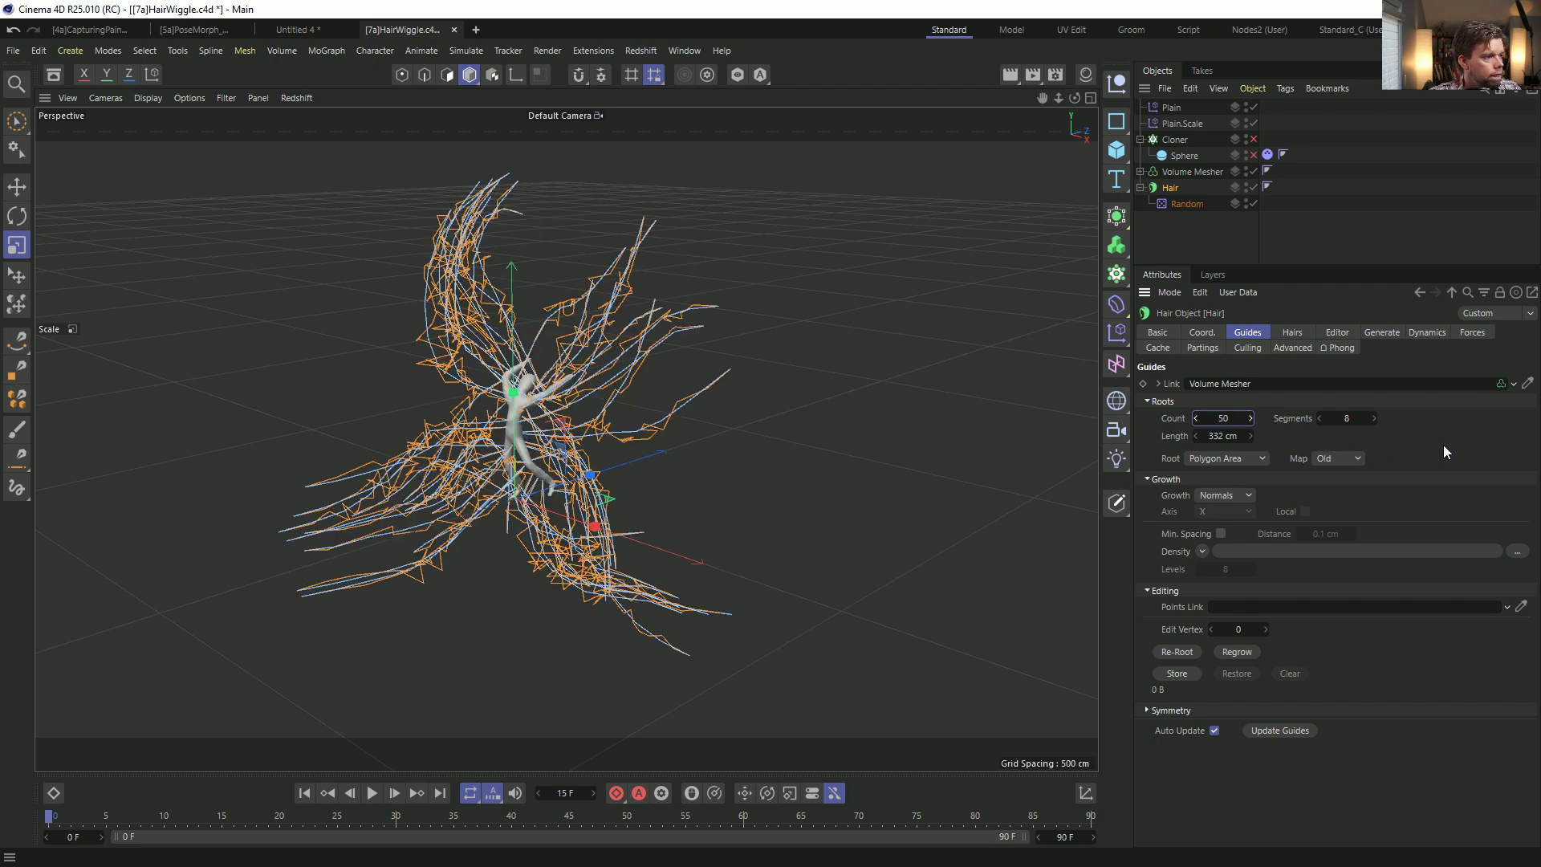
pyautogui.click(1234, 651)
pyautogui.moveTo(707, 465)
pyautogui.keyDown('alt'); pyautogui.mouseDown()
pyautogui.moveTo(731, 409)
pyautogui.moveTo(518, 416)
pyautogui.mouseUp(); pyautogui.keyUp('alt')
pyautogui.click(1462, 189)
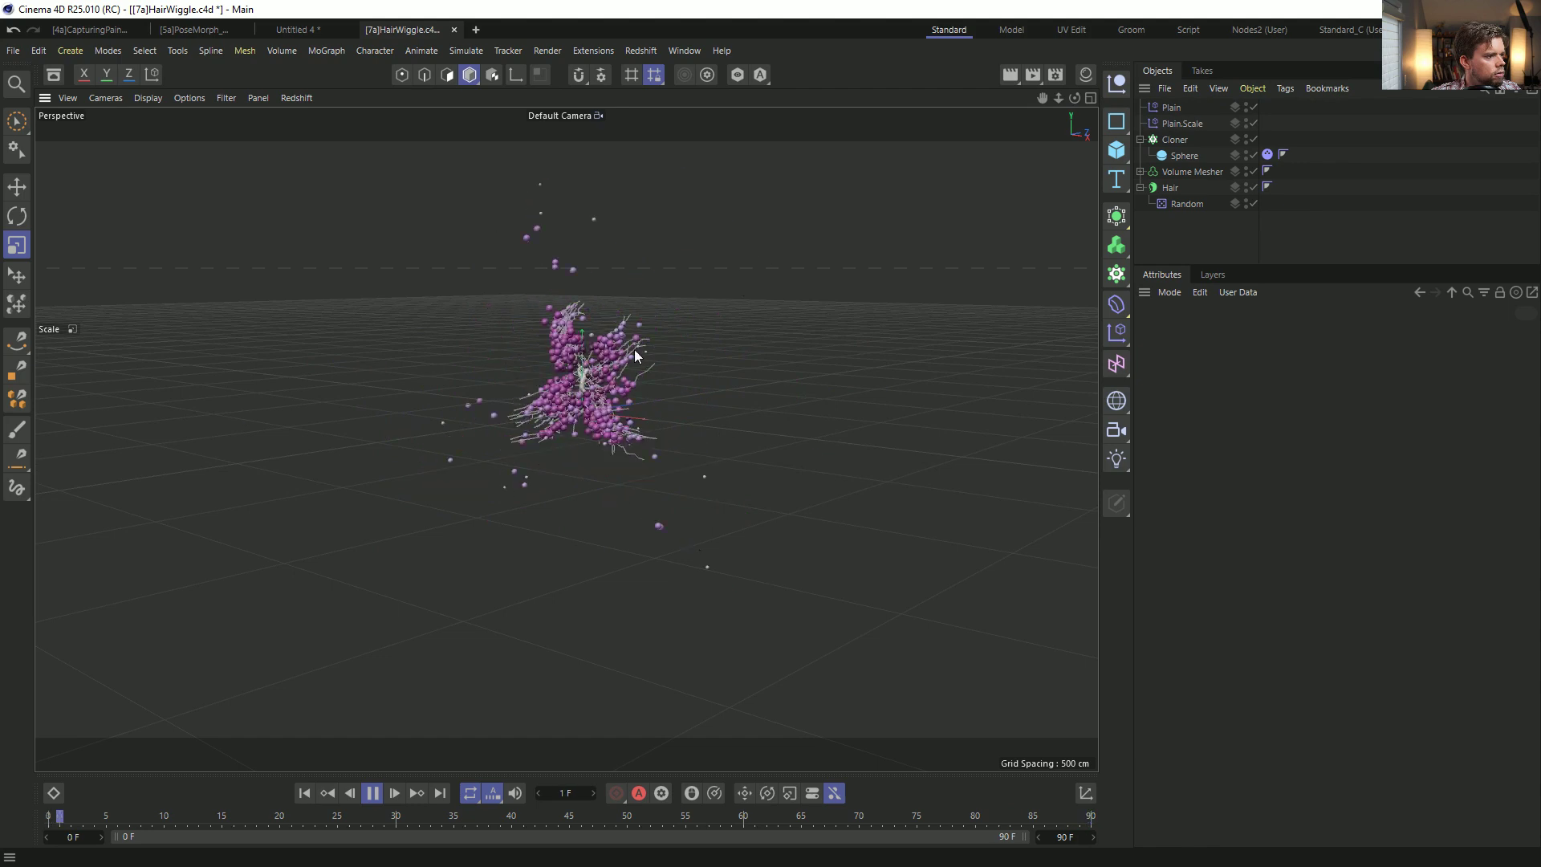
# Set Gravity to 0 cm in the project's Dynamics settings while the simulation plays.
pyautogui.keyDown('alt'); pyautogui.moveTo(684, 353); pyautogui.dragTo(597, 390); pyautogui.keyUp('alt')
pyautogui.keyDown('alt'); pyautogui.moveTo(597, 390); pyautogui.dragTo(817, 325, button='right'); pyautogui.keyUp('alt')
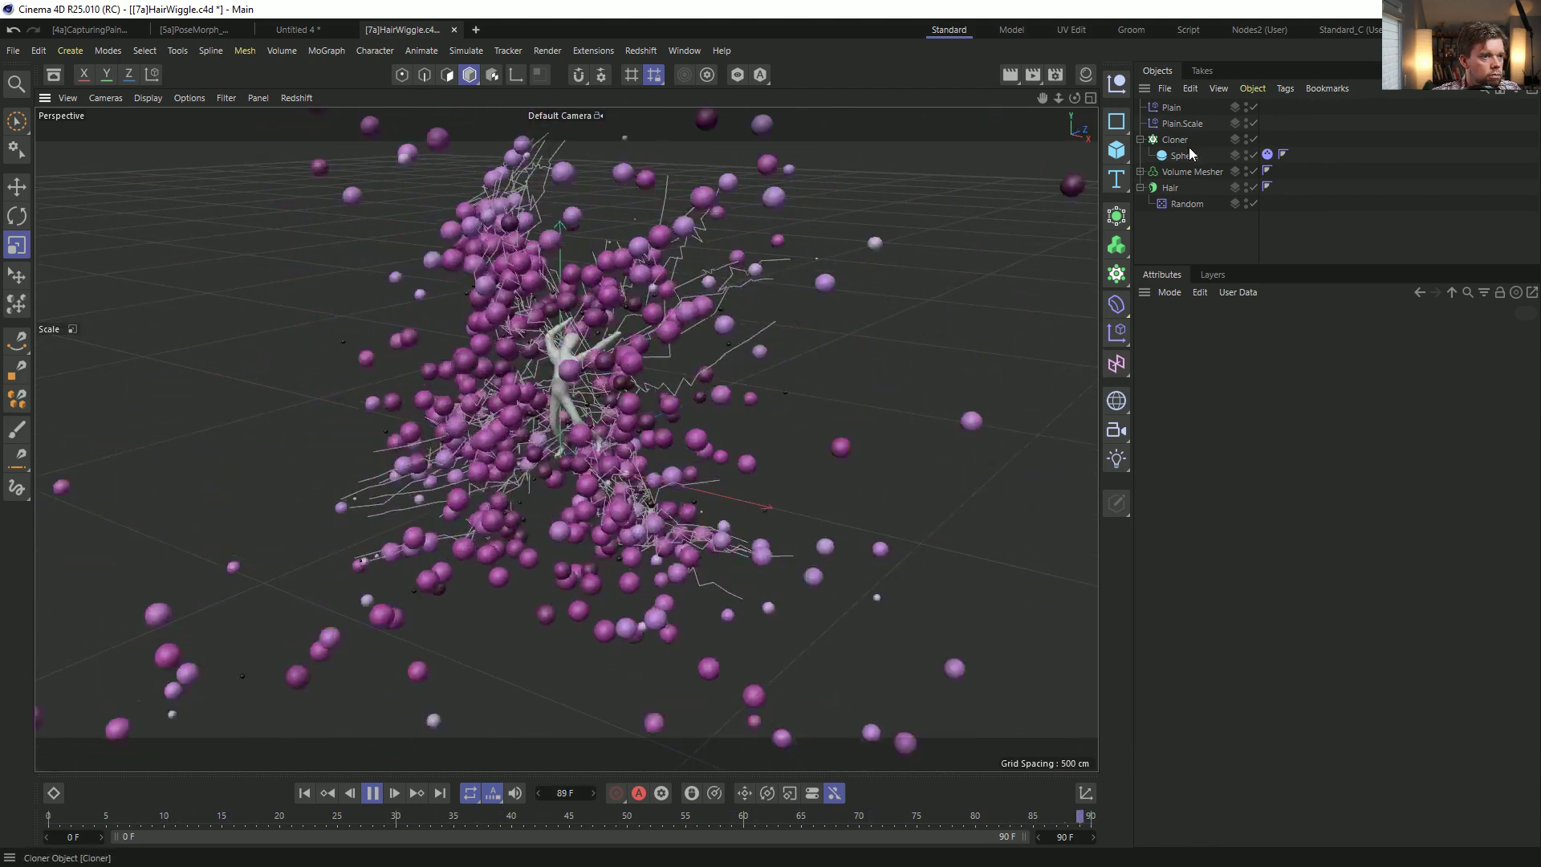
pyautogui.hotkey('ctrl', 'd')
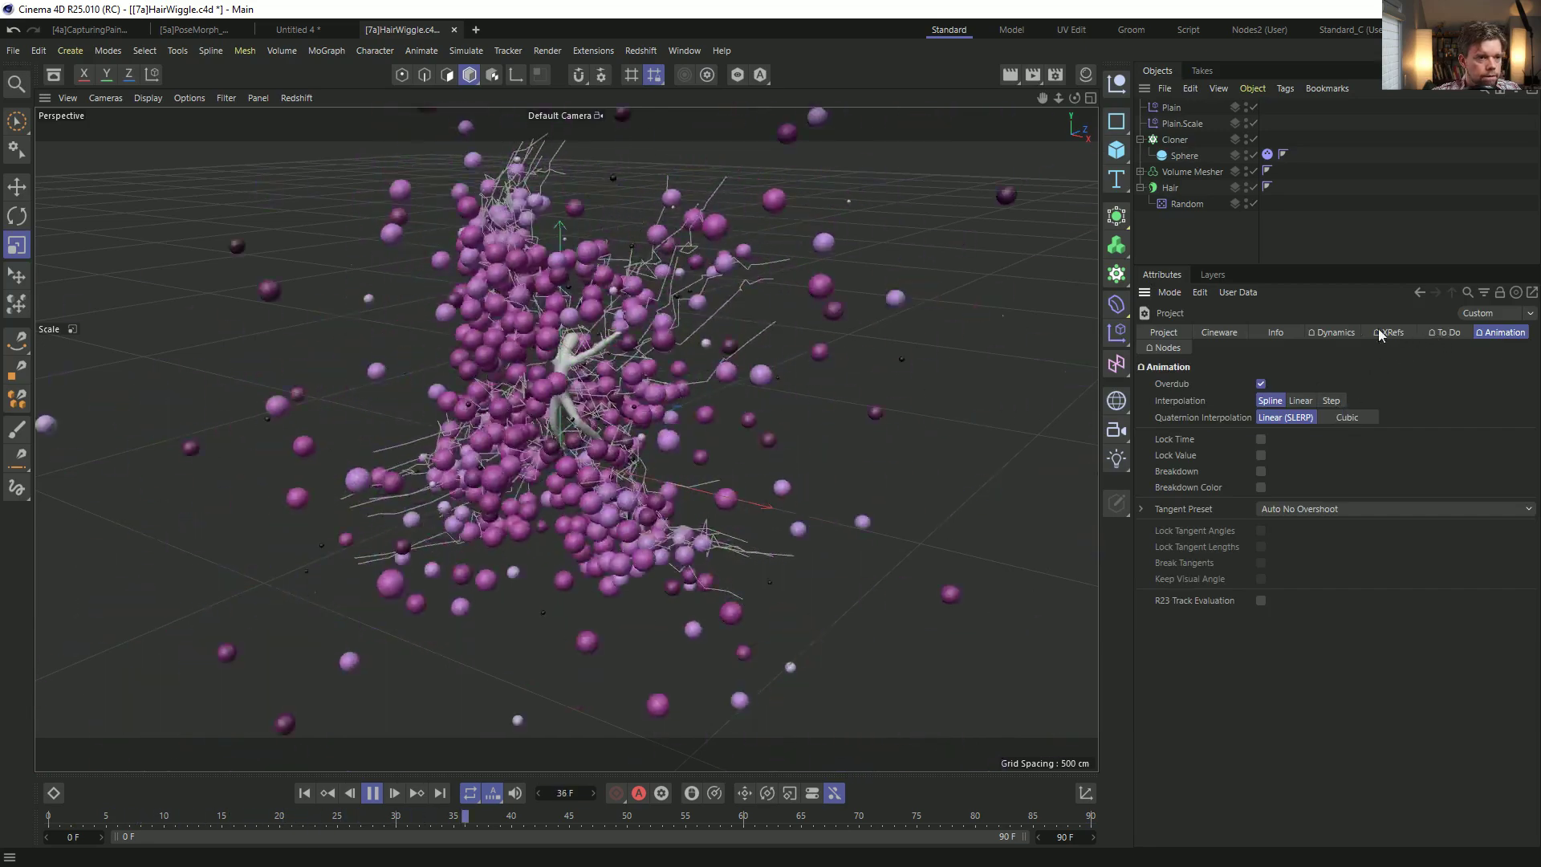
pyautogui.click(1331, 332)
pyautogui.click(1276, 476)
pyautogui.write('0')
pyautogui.press('Return')
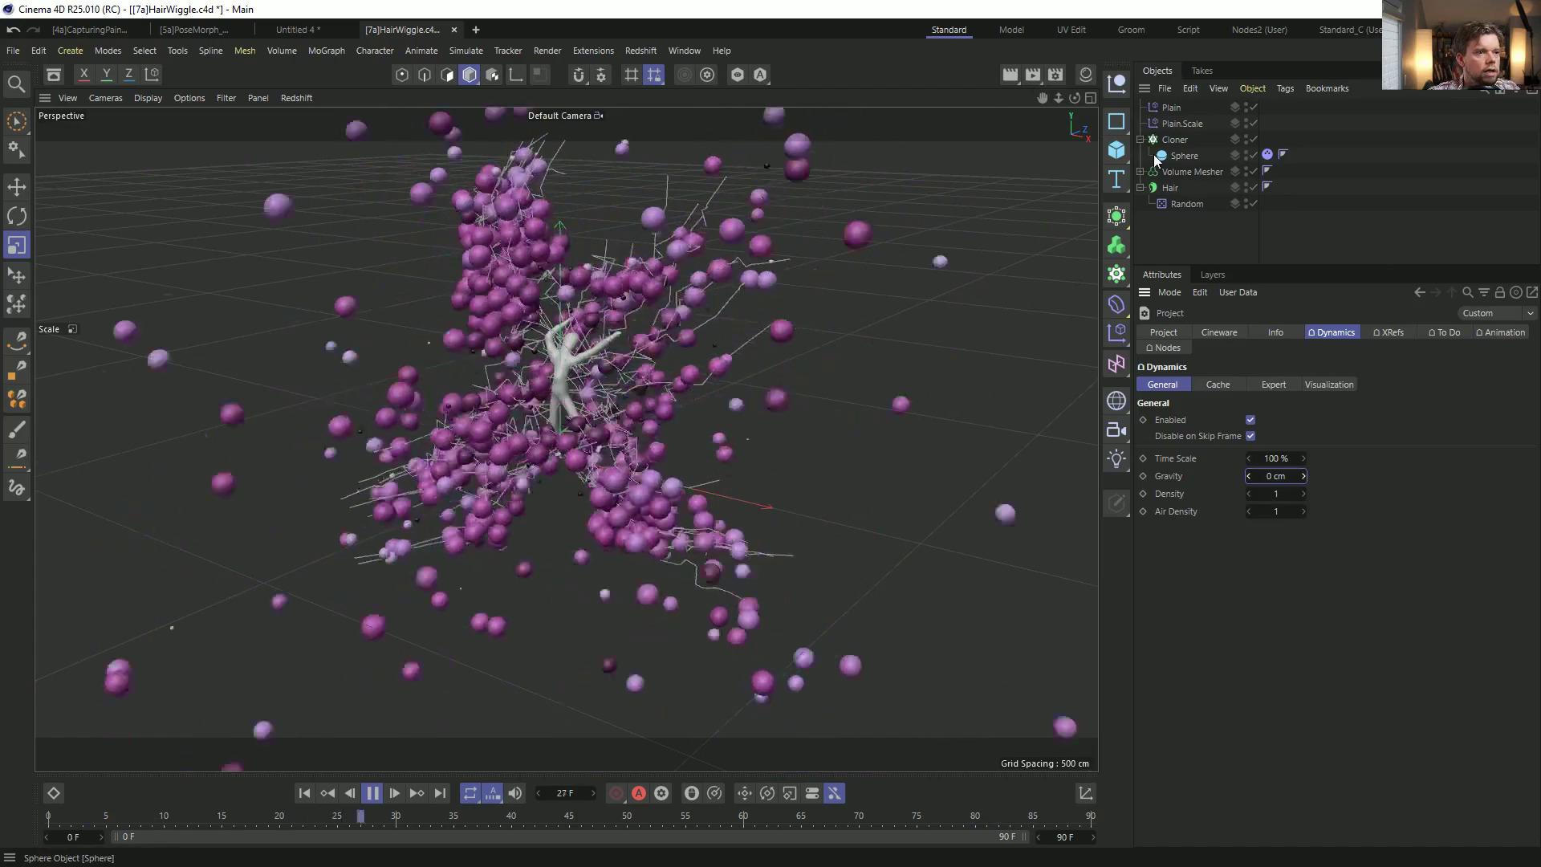
# Set Follow Position to 0 in the Force settings of the Sphere's Dynamics Body tag.
pyautogui.click(1183, 156)
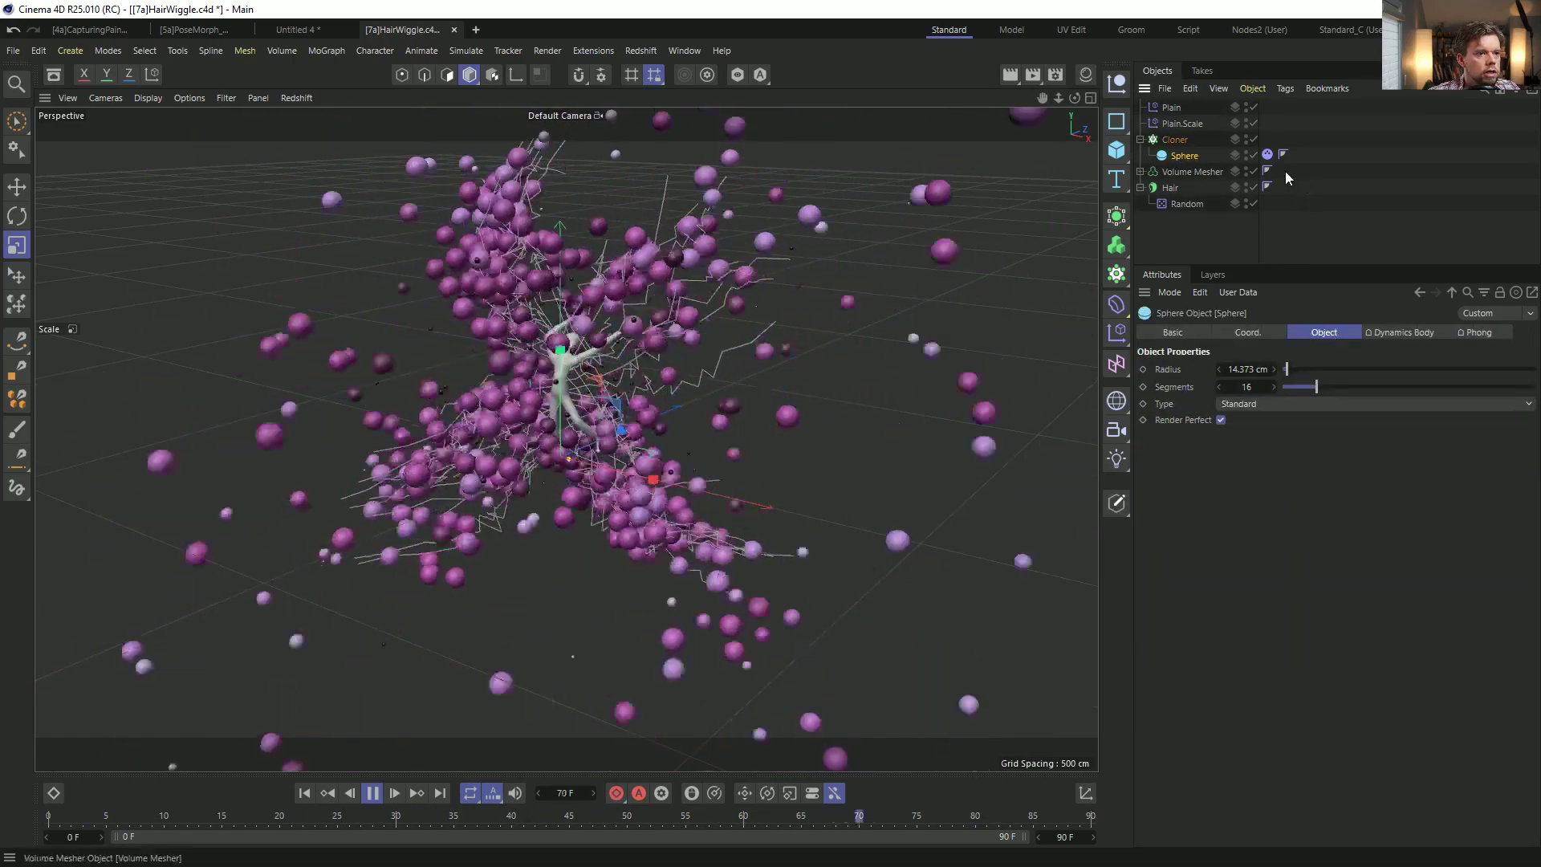
pyautogui.click(1268, 154)
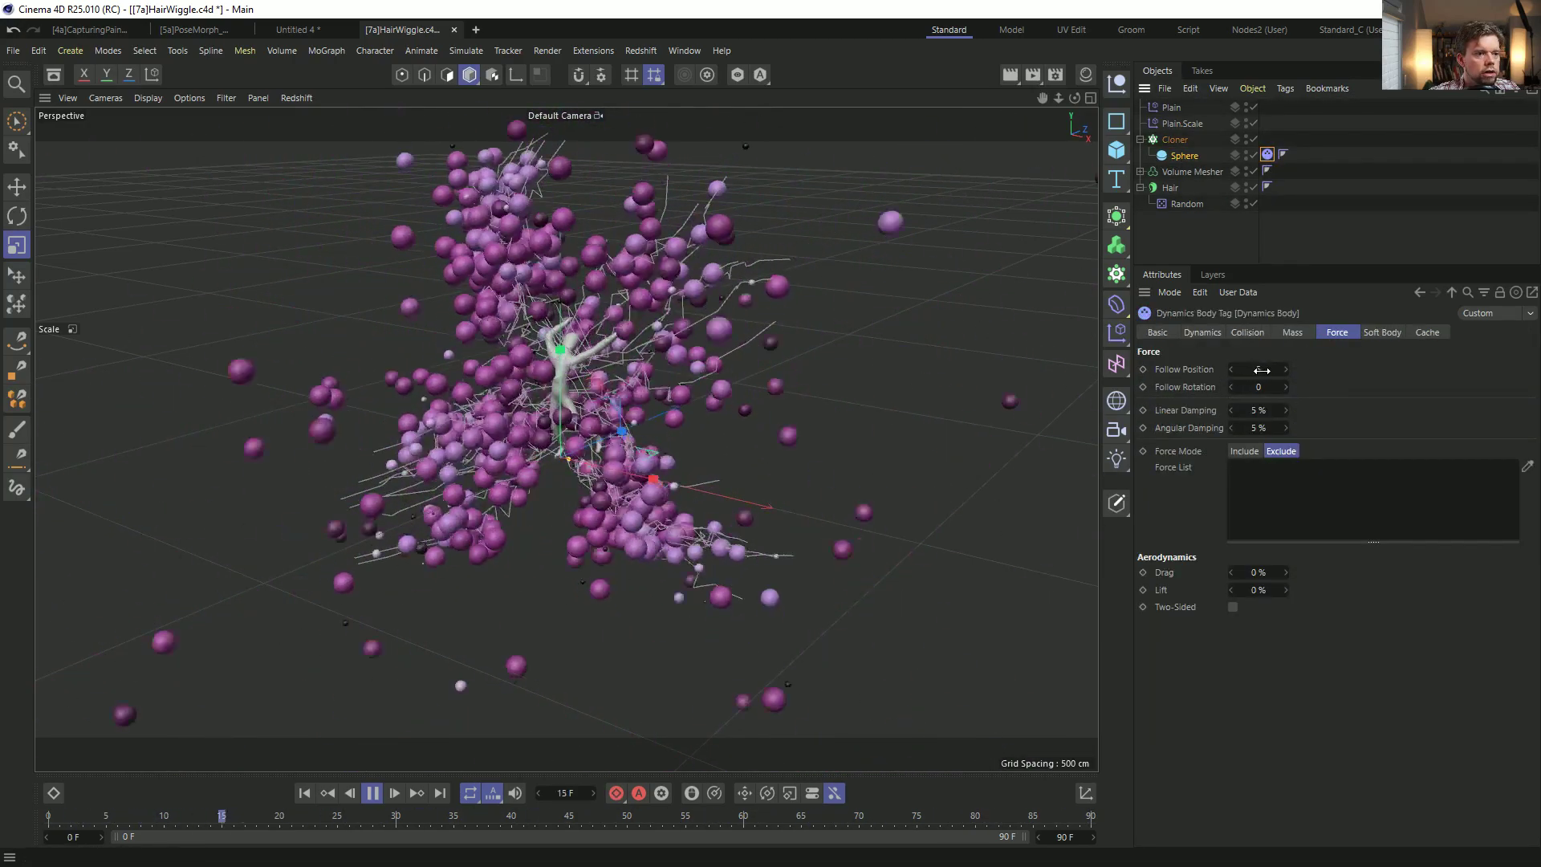
pyautogui.click(1258, 370)
pyautogui.write('0')
pyautogui.press('Return')
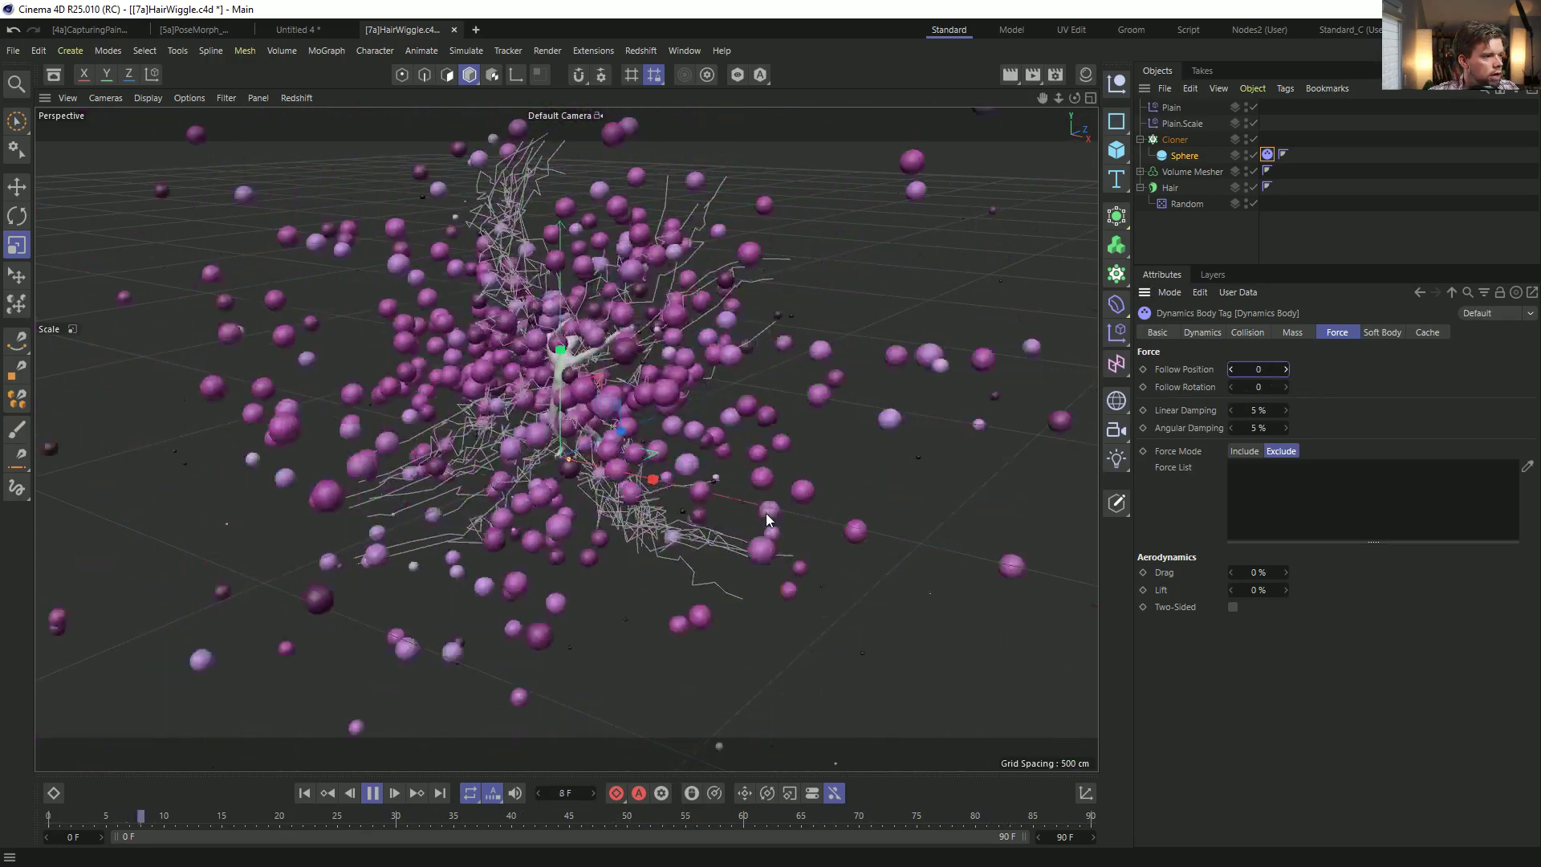
# Examine the spheres' motion without Follow Position, stop the playback and return to the first frame.
pyautogui.keyDown('alt'); pyautogui.moveTo(536, 405); pyautogui.dragTo(449, 401, button='right'); pyautogui.keyUp('alt')
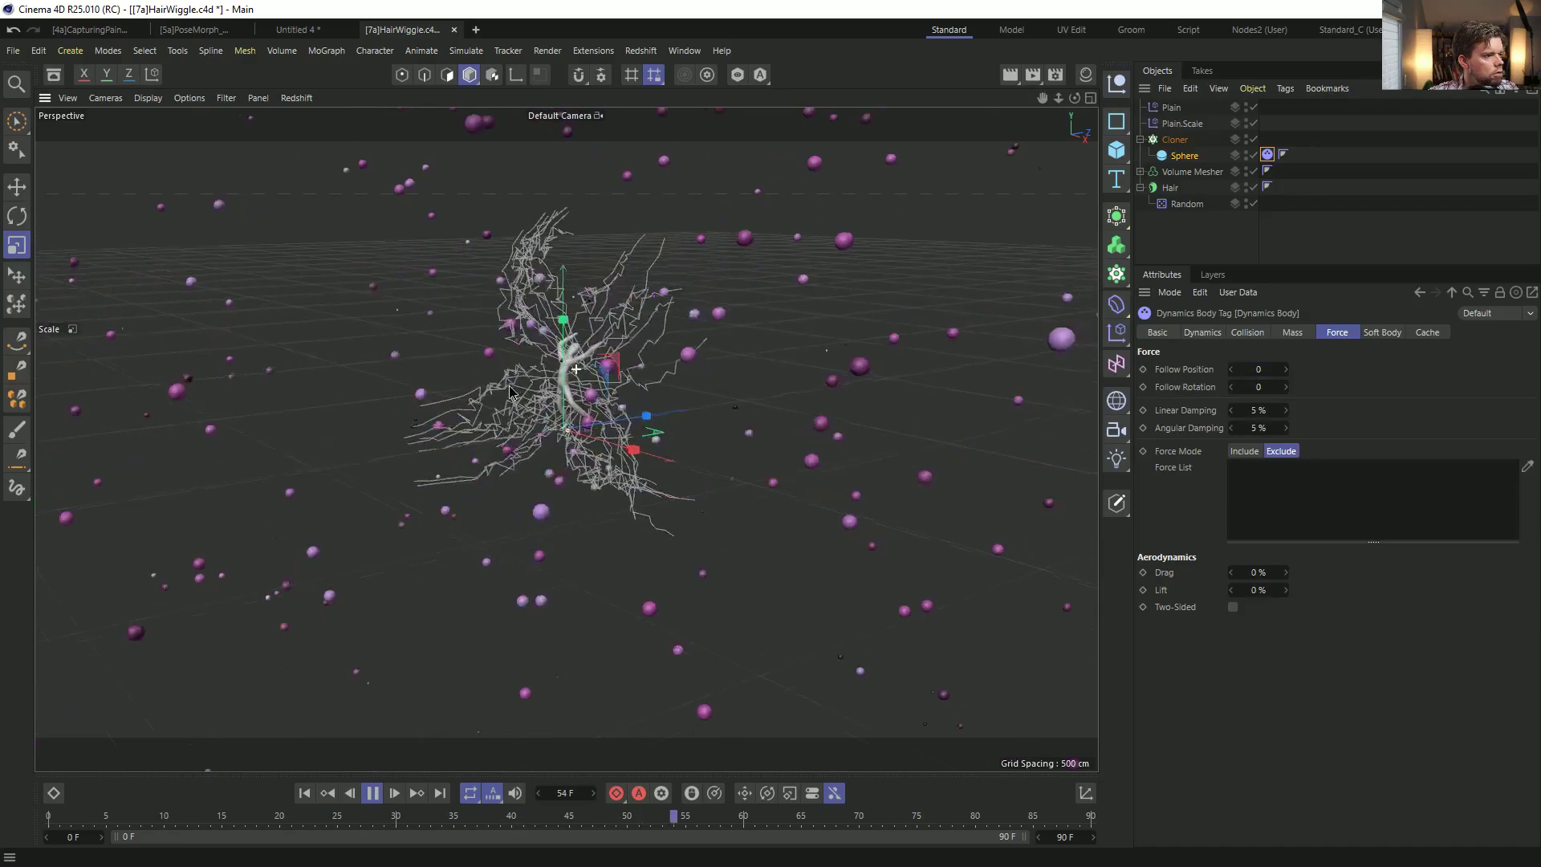
pyautogui.keyDown('alt'); pyautogui.moveTo(838, 370); pyautogui.dragTo(889, 439, button='middle'); pyautogui.keyUp('alt')
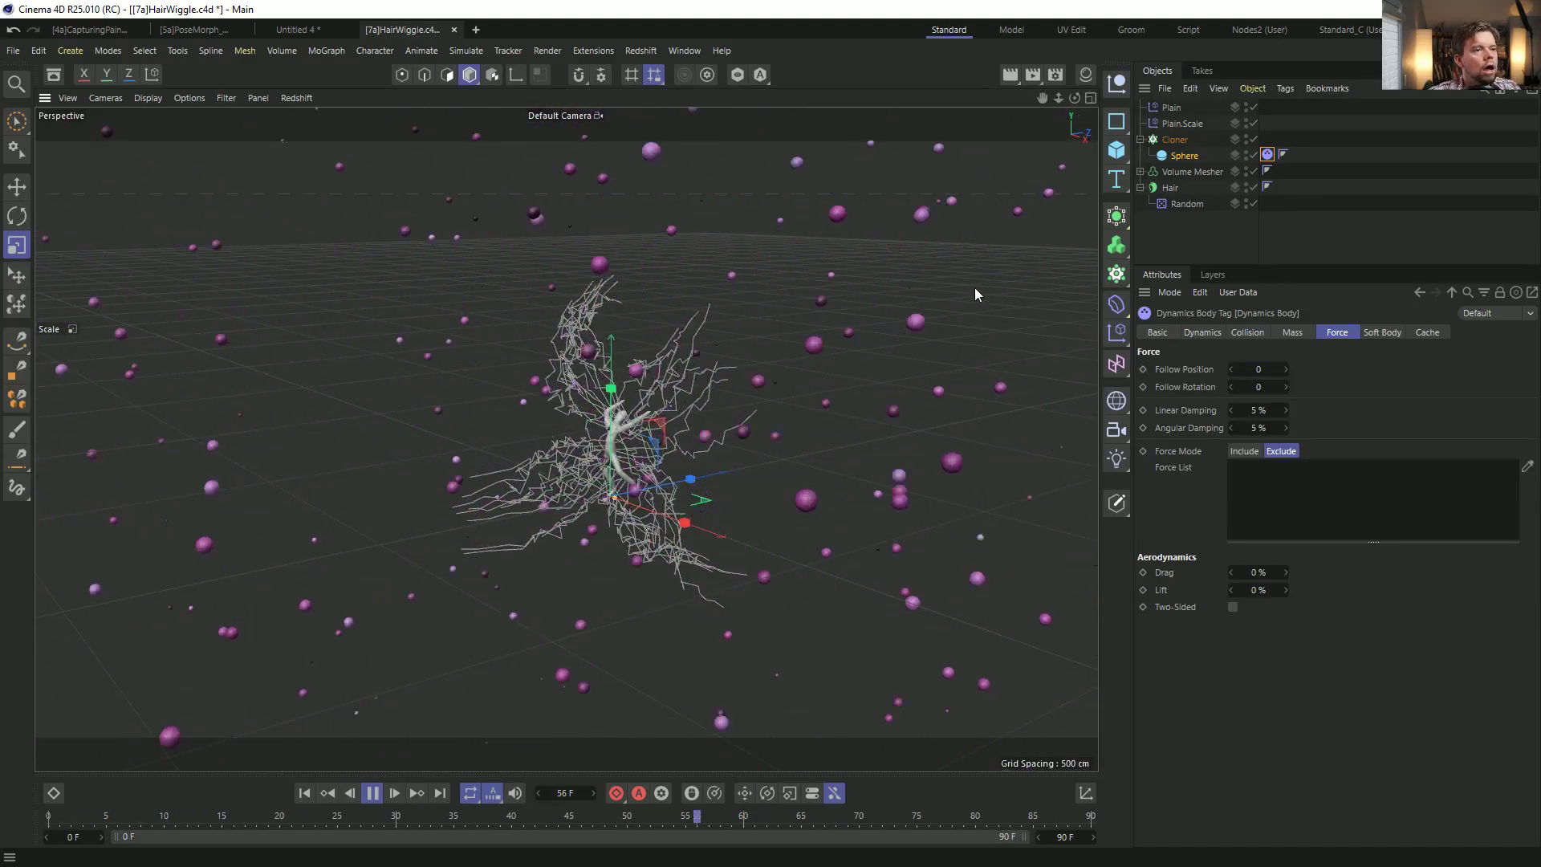
pyautogui.click(372, 793)
pyautogui.click(303, 794)
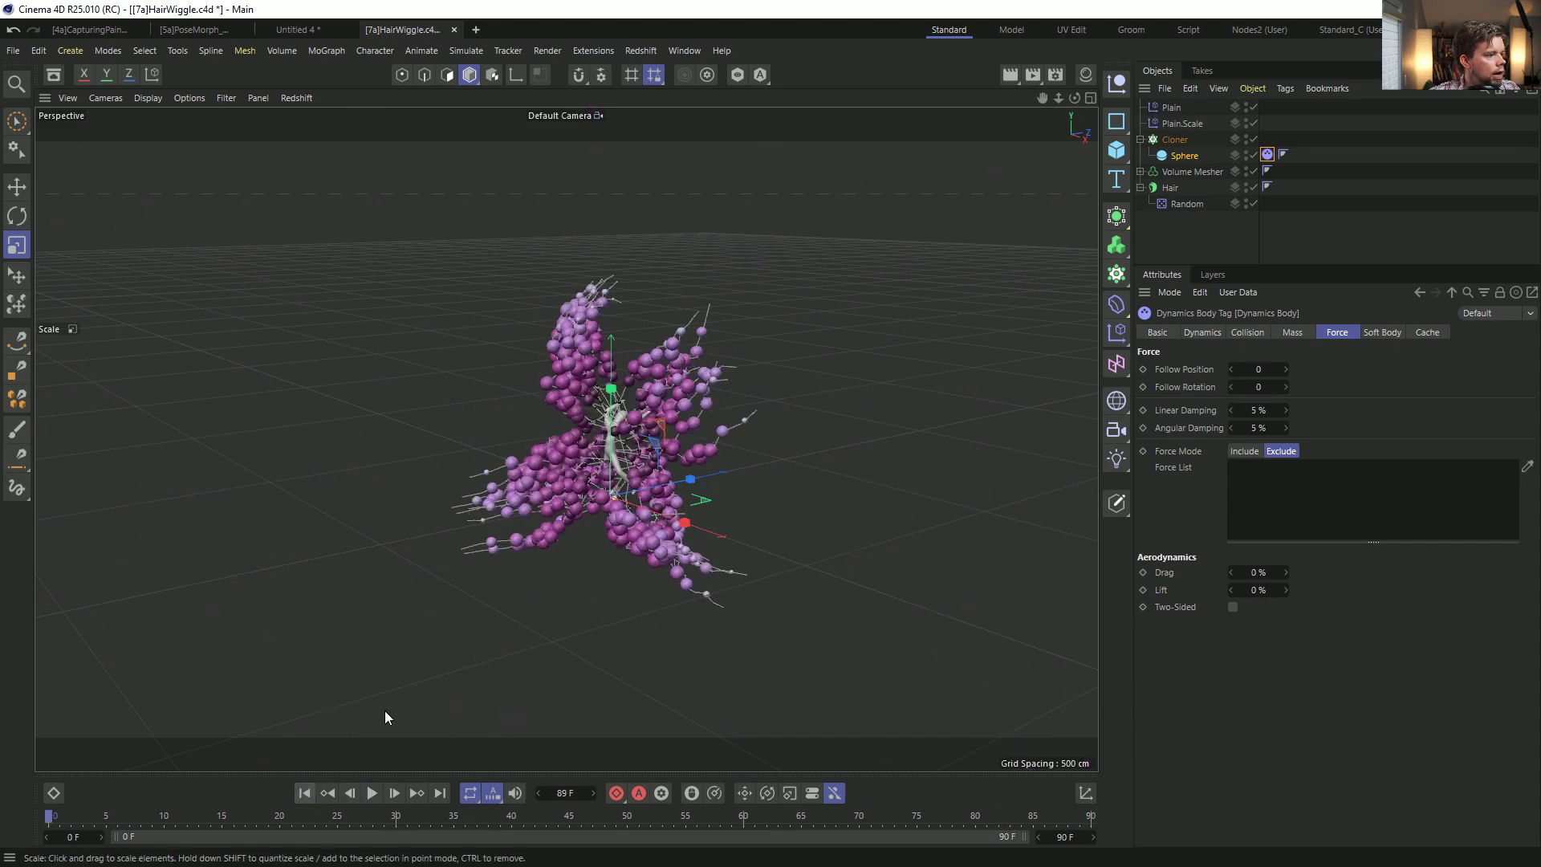
# Change the Cloner's Distribution to Even and set its Count to 20 clones per hair.
pyautogui.click(1173, 140)
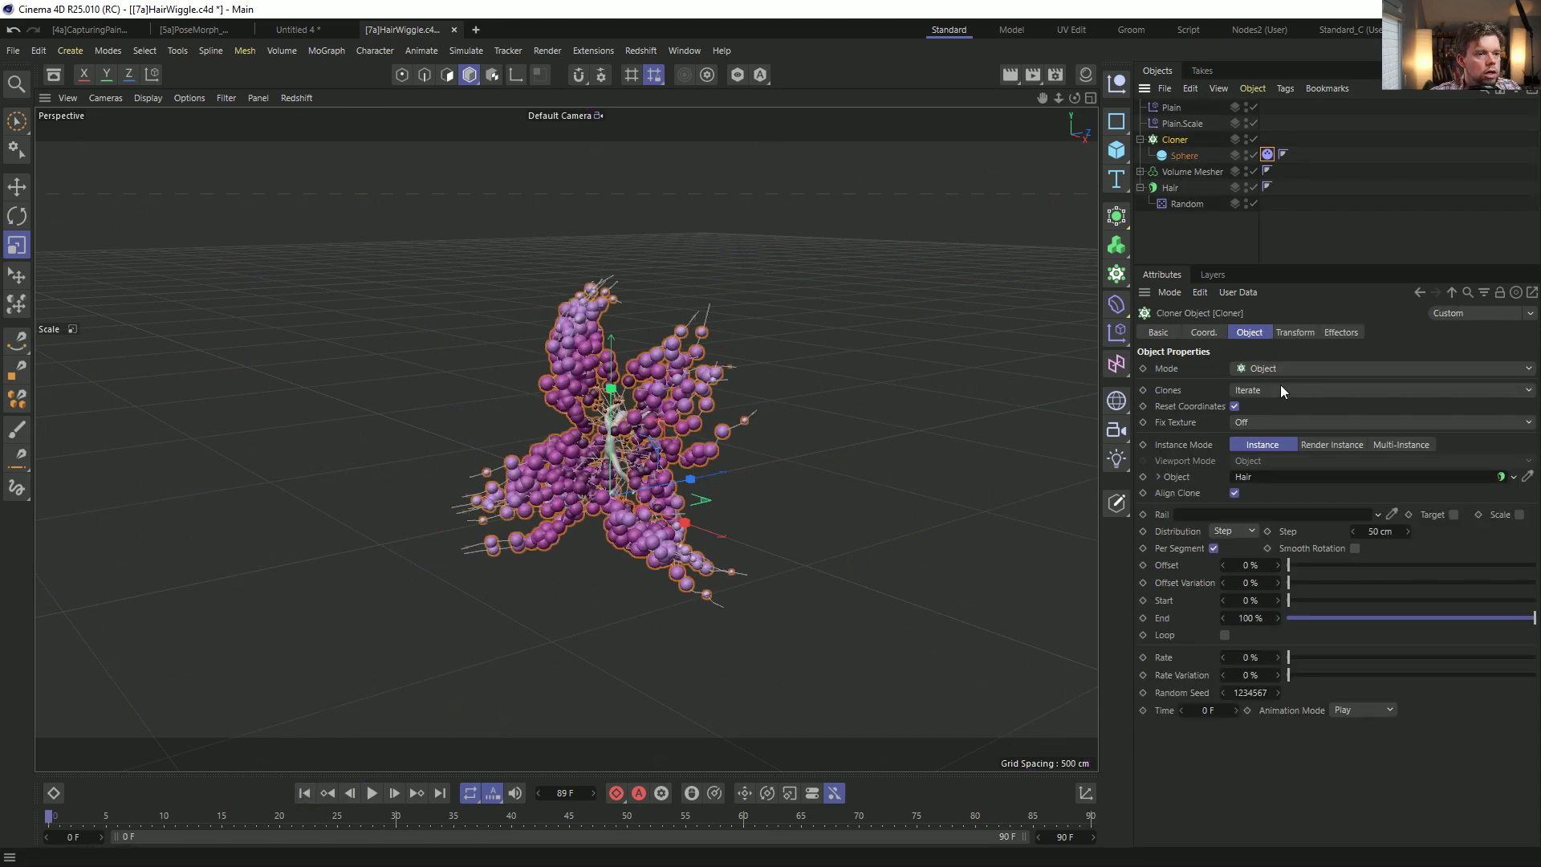
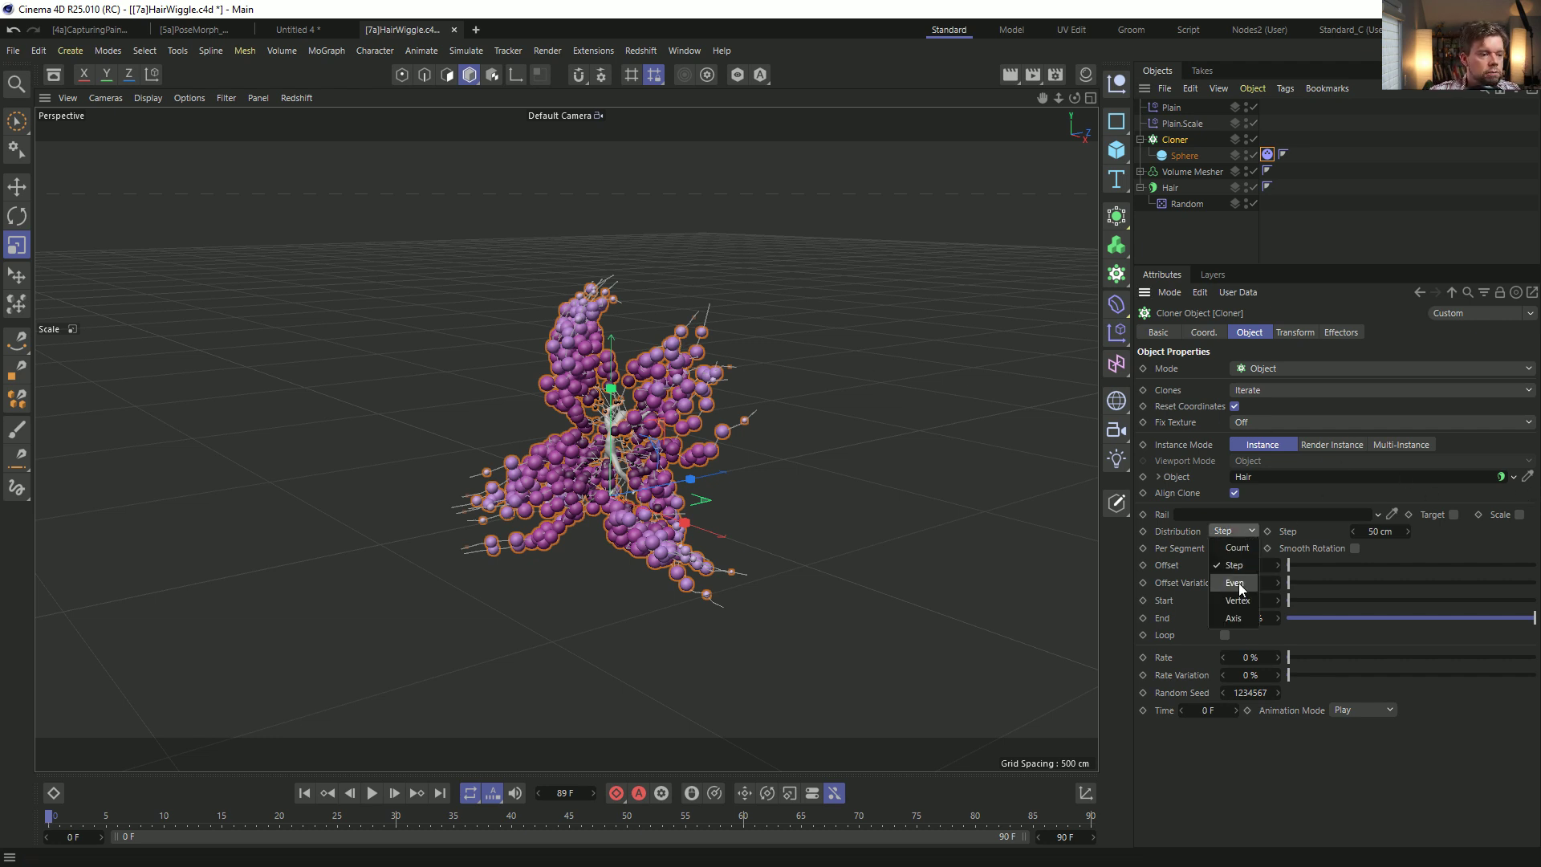
pyautogui.click(1236, 586)
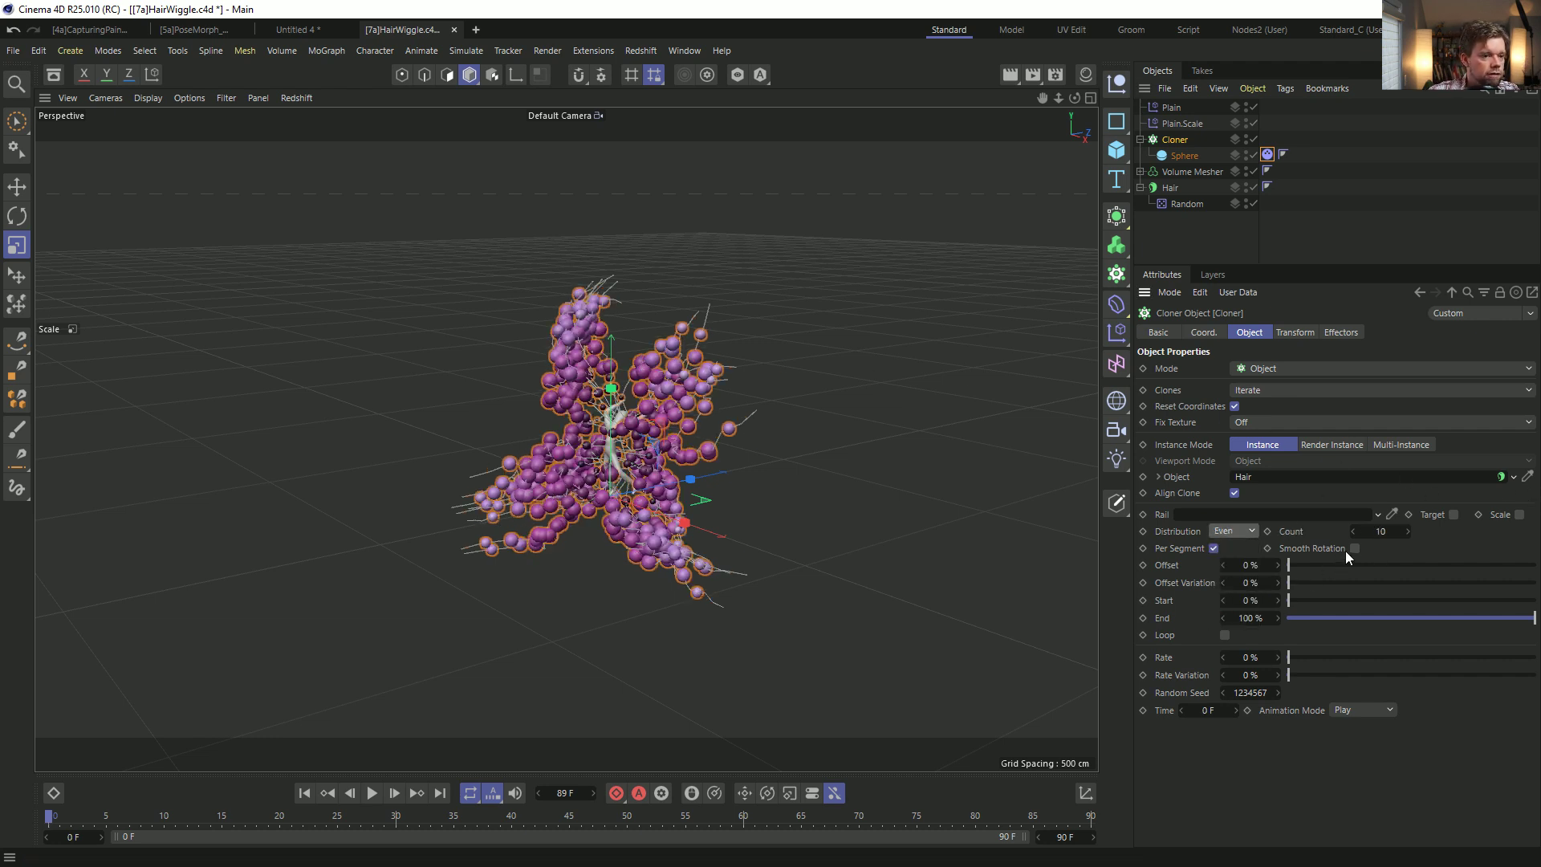
pyautogui.moveTo(1406, 531); pyautogui.dragTo(1421, 531)
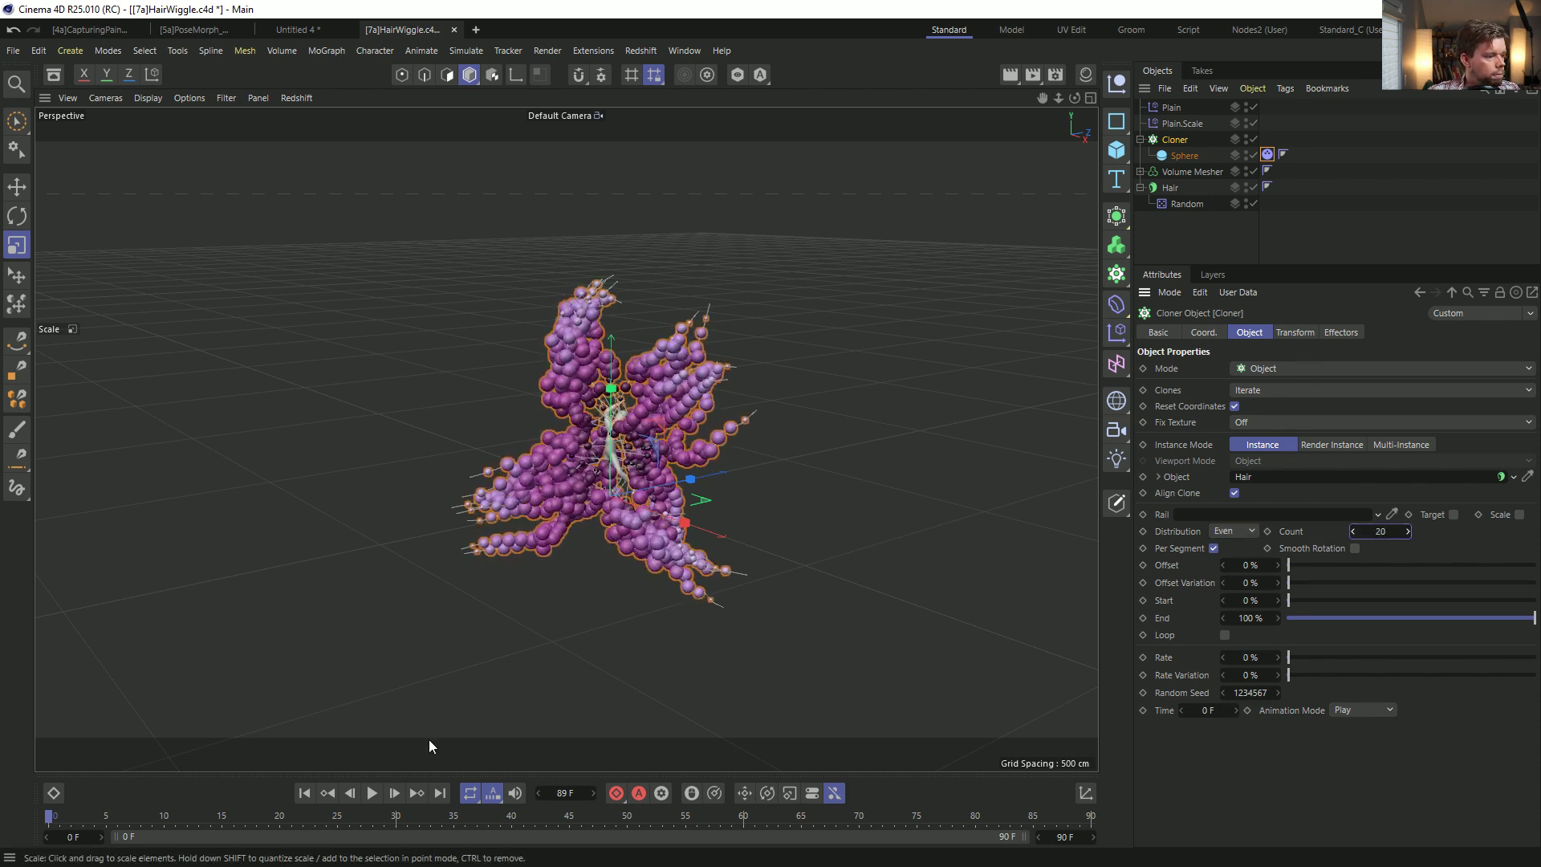
# Set Follow Position to 5 in the Force settings of the Sphere's Dynamics Body tag while the simulation plays.
pyautogui.click(371, 793)
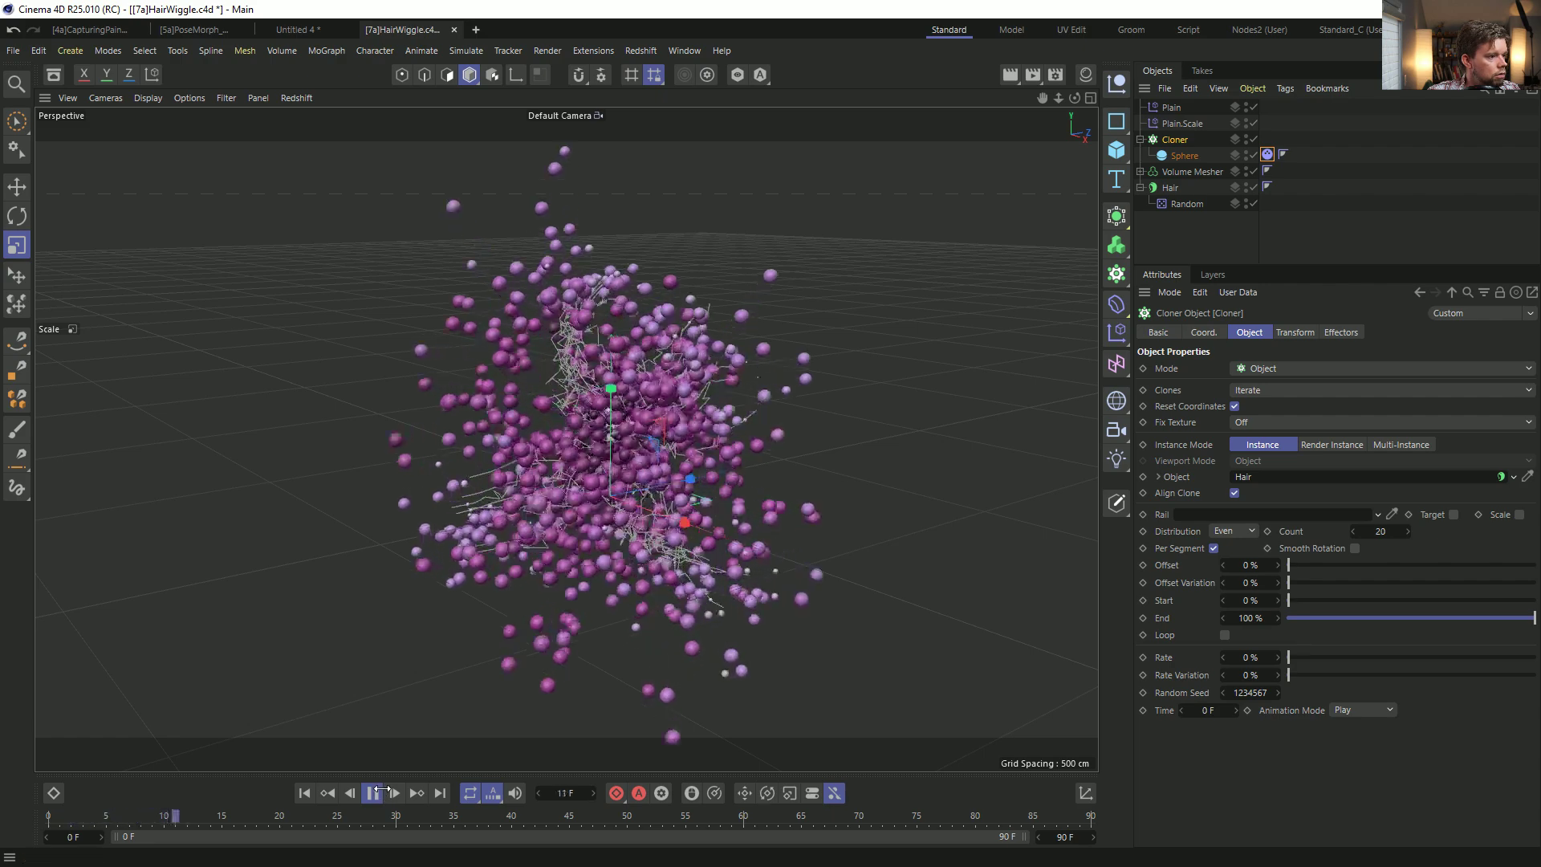
pyautogui.click(1268, 154)
pyautogui.click(1259, 369)
pyautogui.write('5')
pyautogui.press('Return')
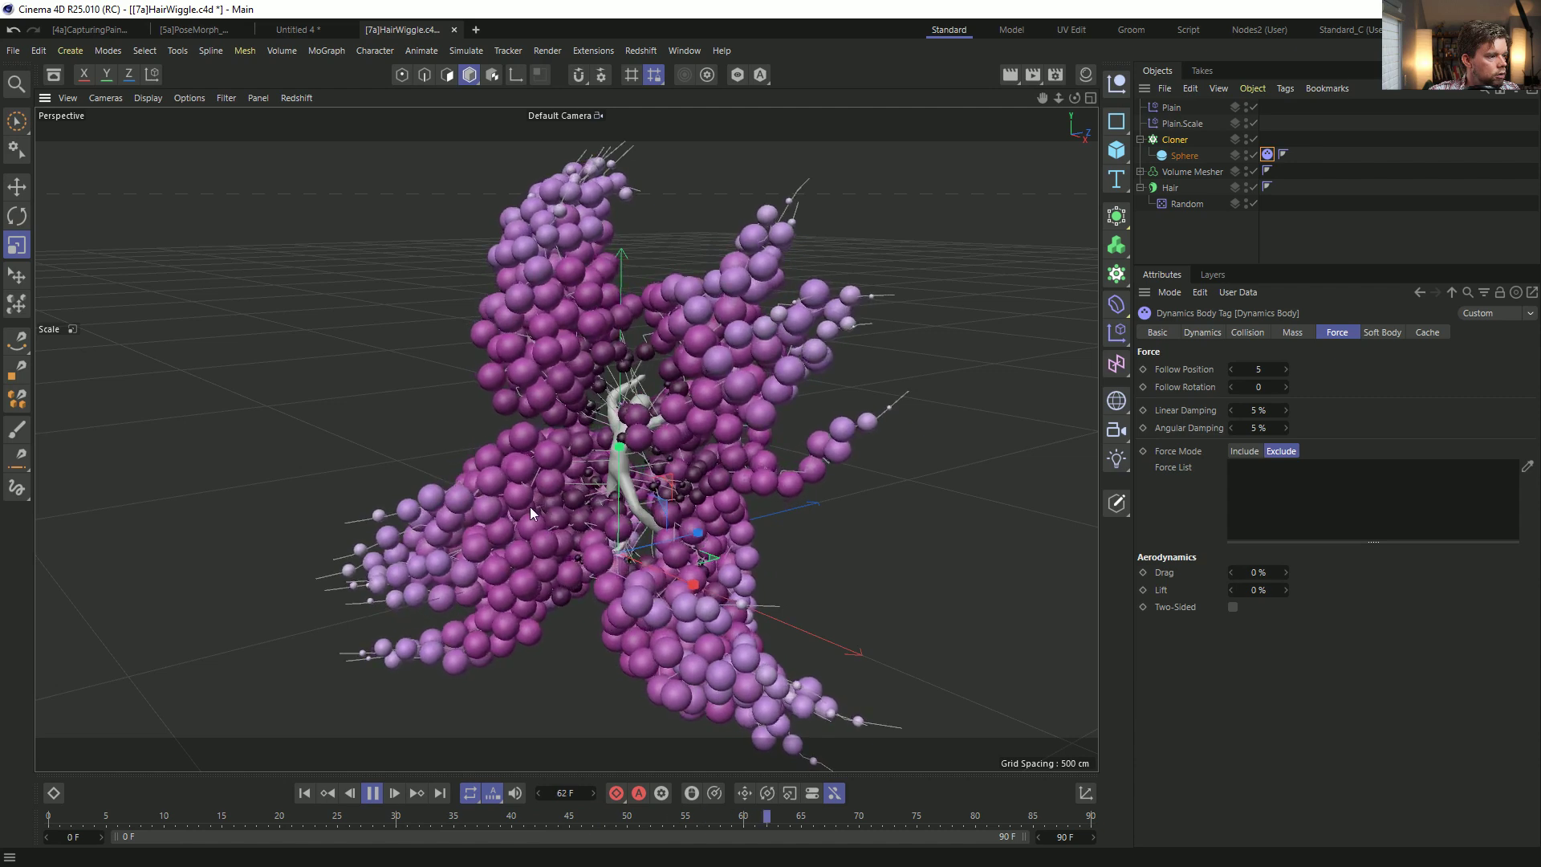
# Set the Hair object's guide Count to 22.
pyautogui.keyDown('alt'); pyautogui.moveTo(661, 421); pyautogui.dragTo(721, 420); pyautogui.keyUp('alt')
pyautogui.click(1170, 191)
pyautogui.doubleClick(1241, 419)
pyautogui.write('22')
pyautogui.press('Return')
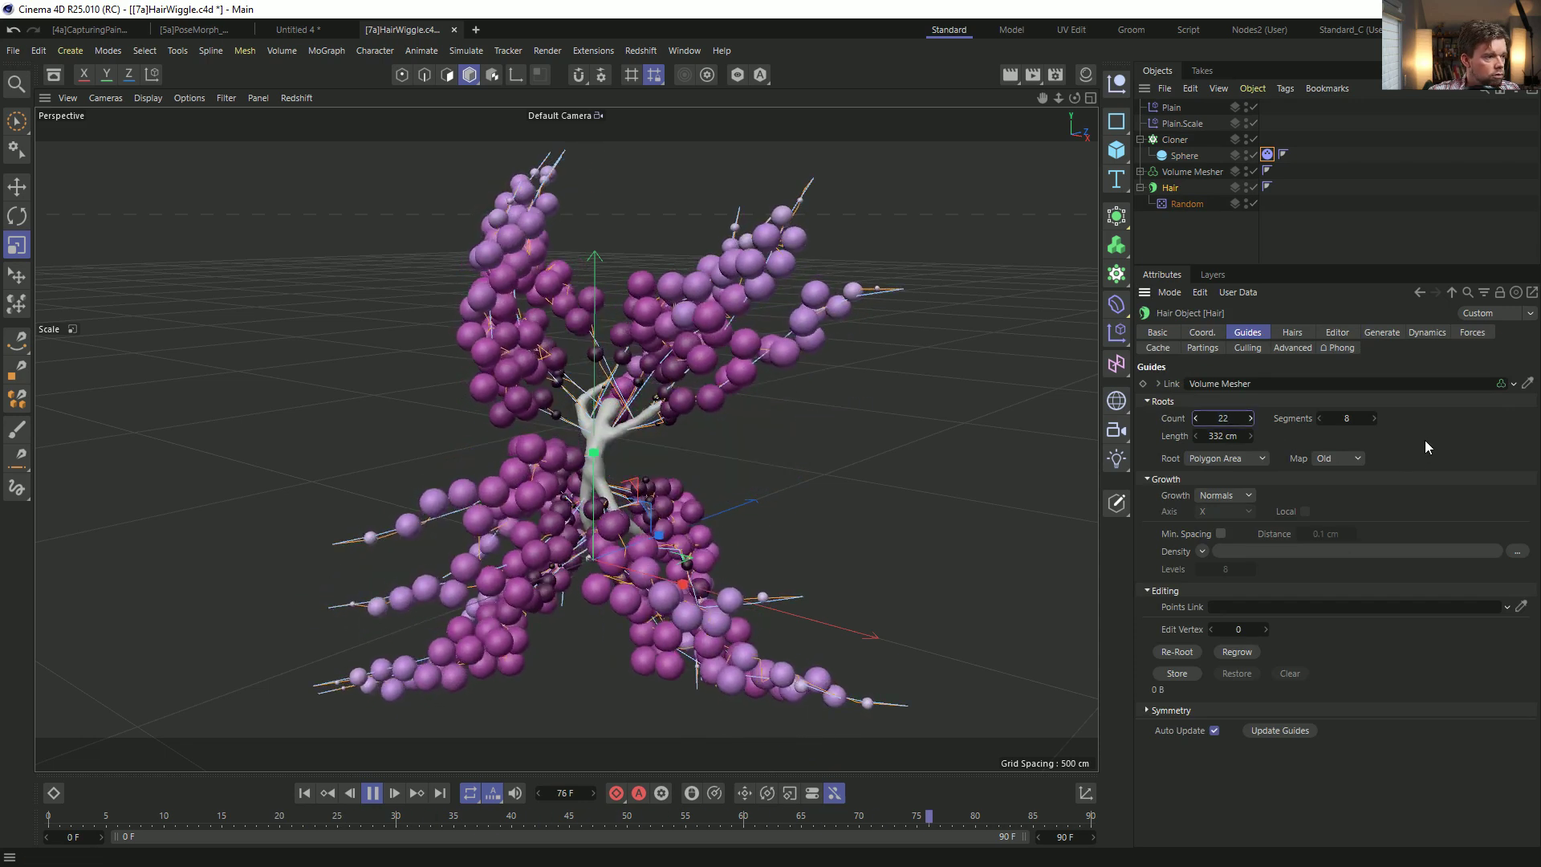
# Raise the Cloner's Count of clones per hair and scale the Sphere down to a smaller radius.
pyautogui.click(1174, 139)
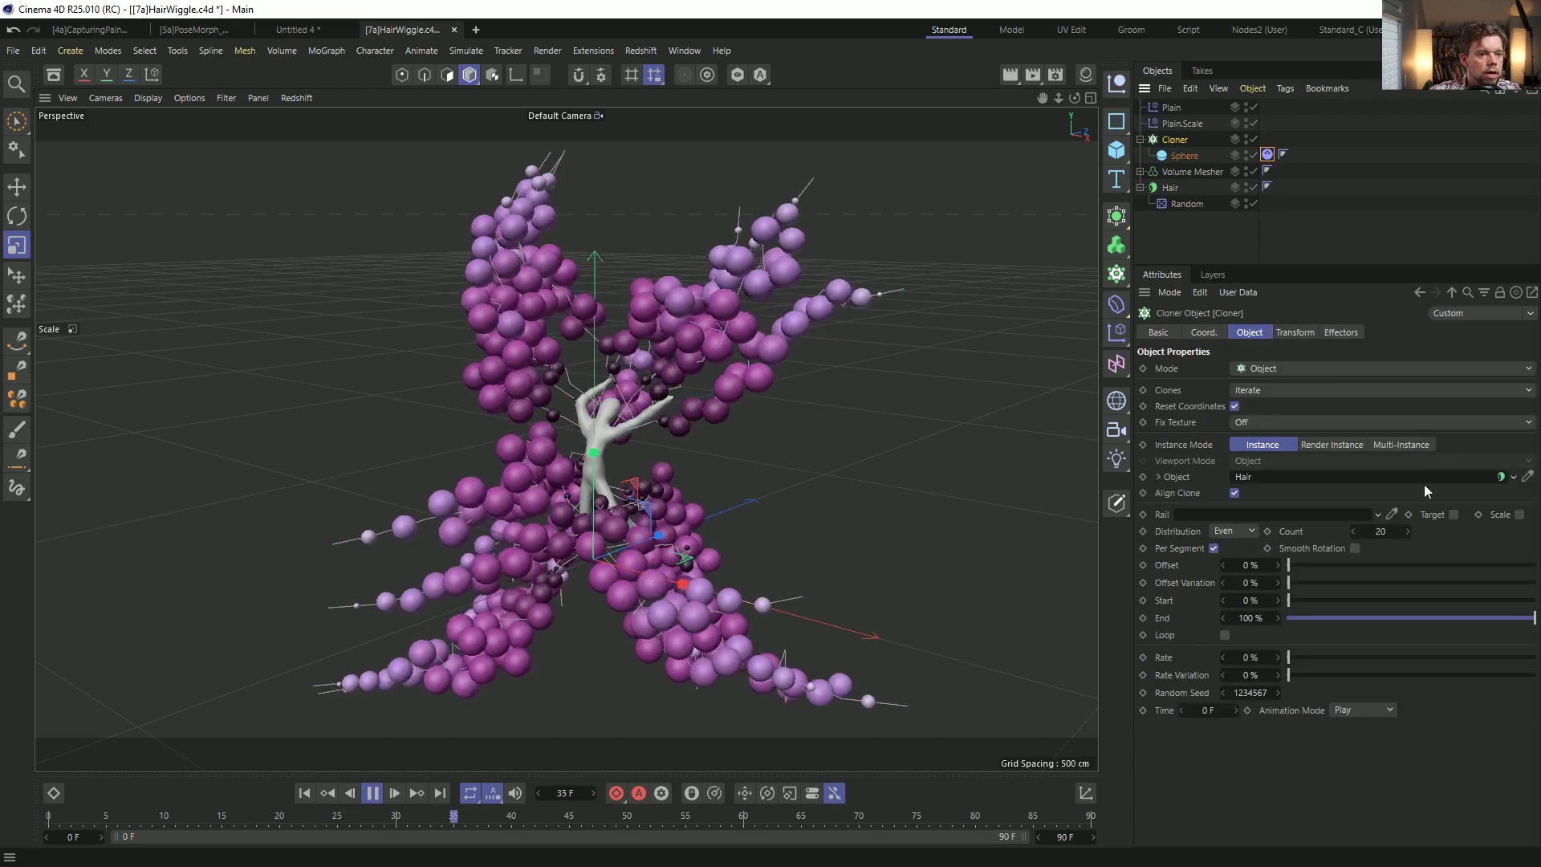
pyautogui.moveTo(1382, 529); pyautogui.dragTo(1436, 530)
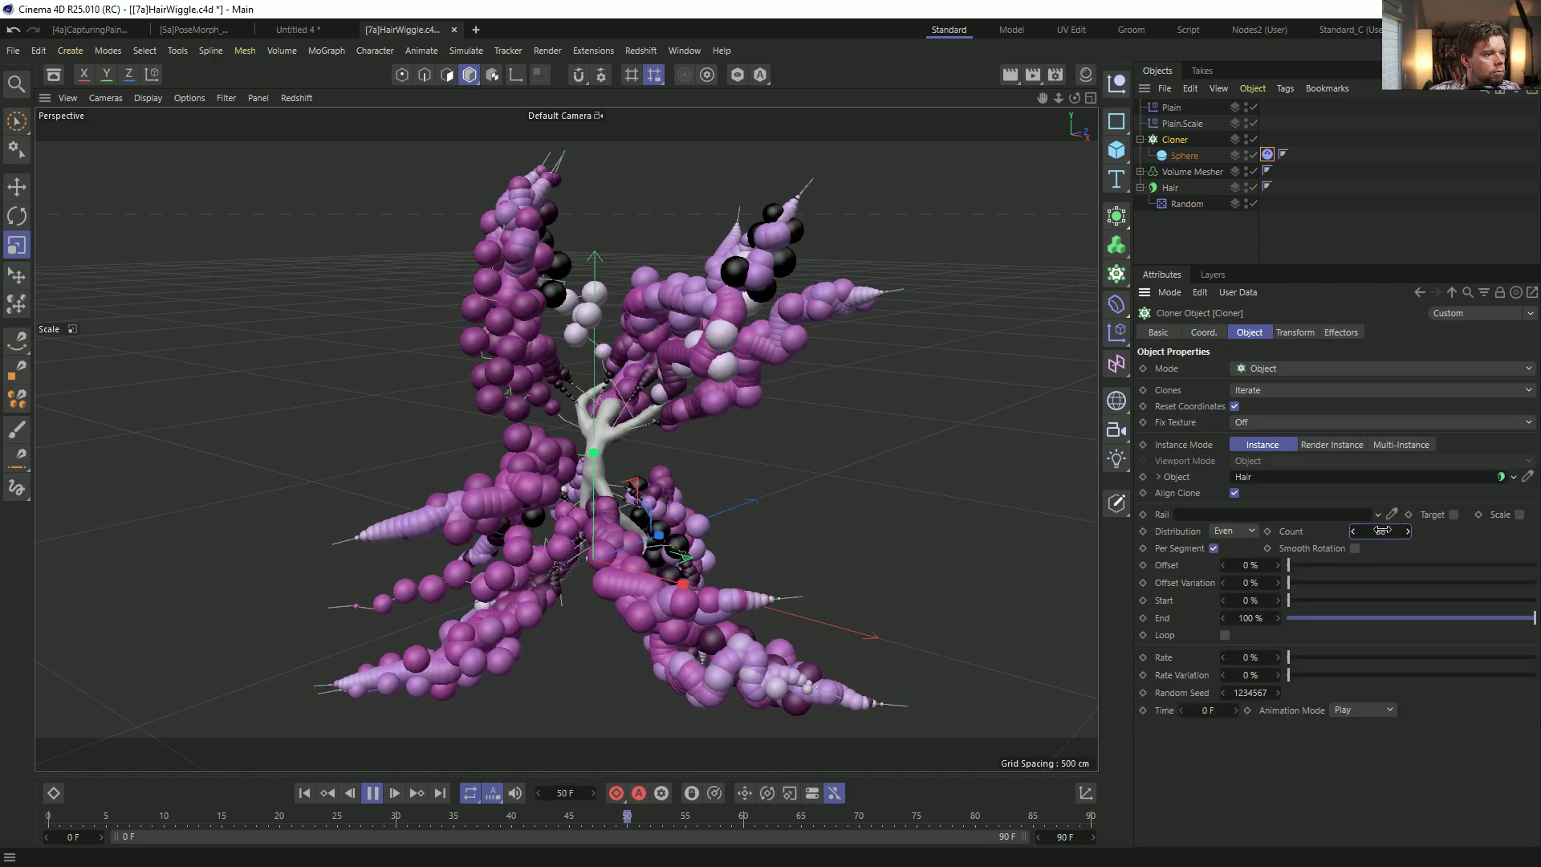
pyautogui.click(1184, 155)
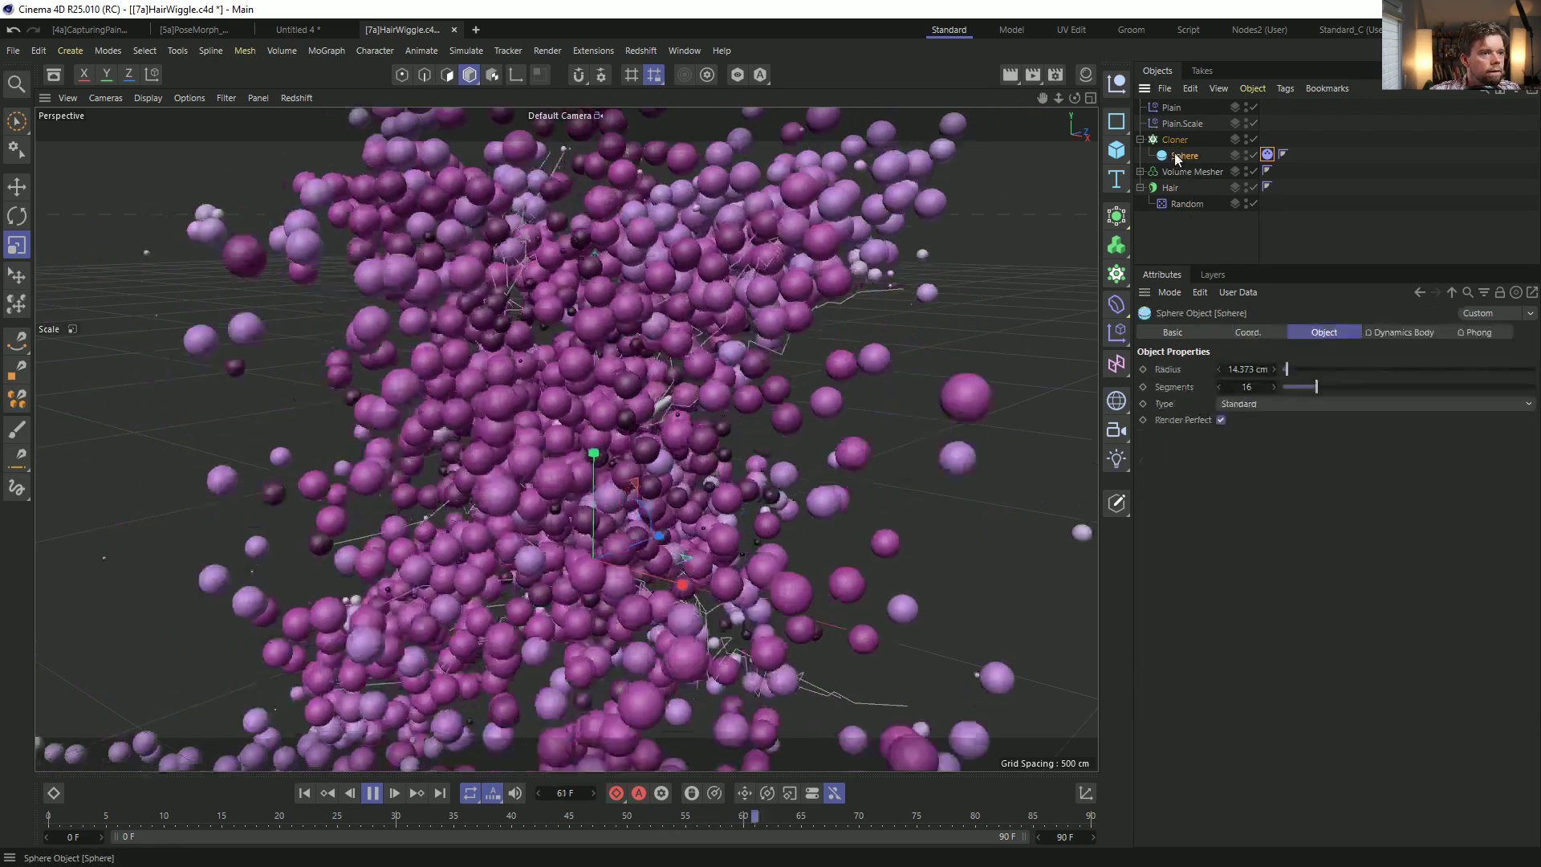
pyautogui.press('t')
pyautogui.moveTo(924, 231); pyautogui.dragTo(620, 418)
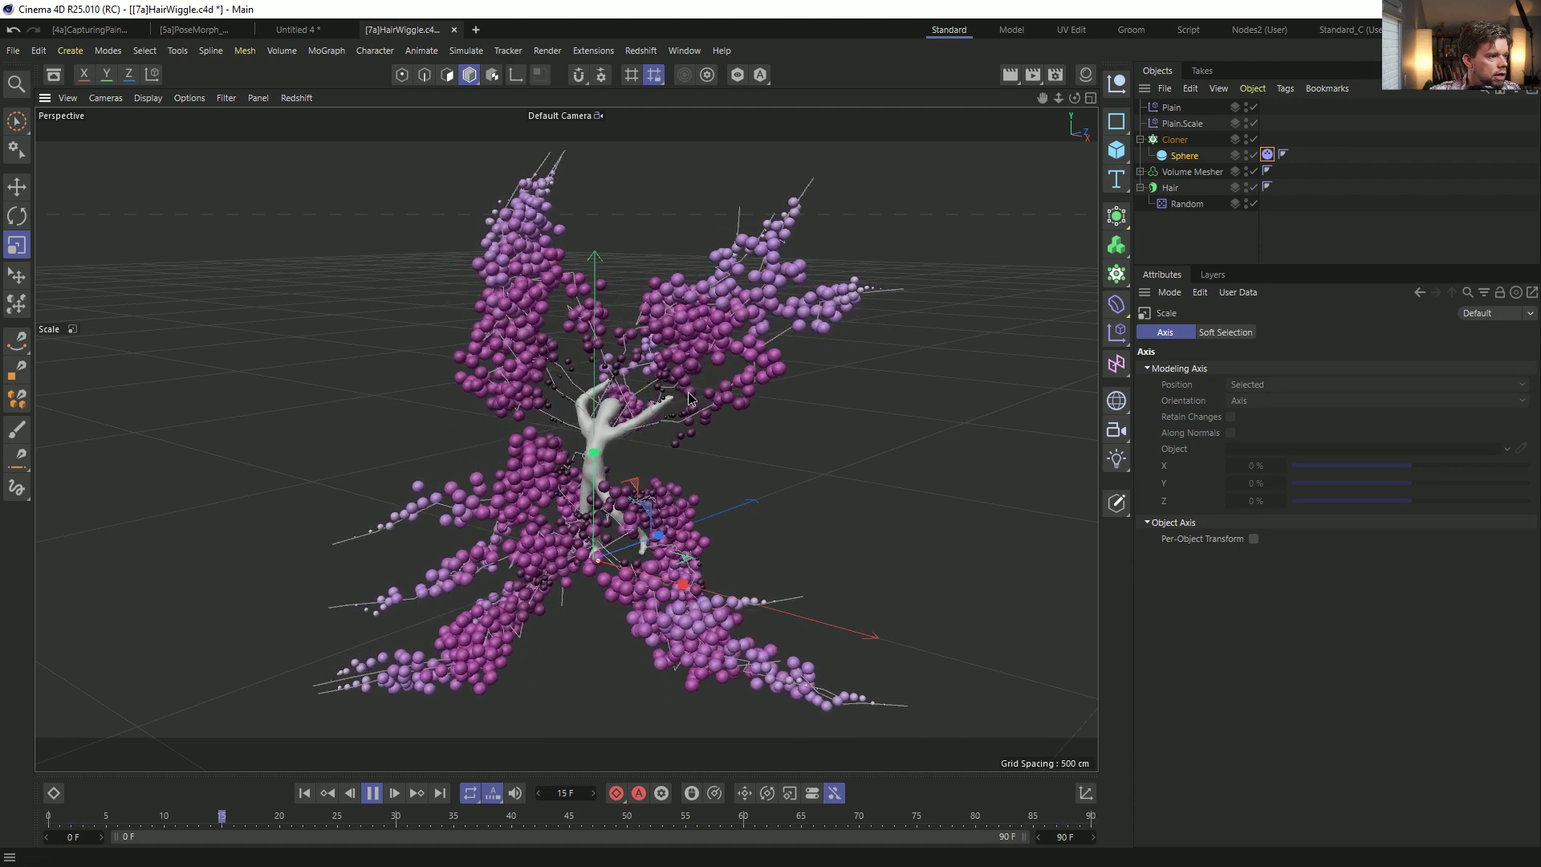
# Hide the Hair object in the viewport and examine the moving sphere strands around the figure.
pyautogui.doubleClick(1245, 185)
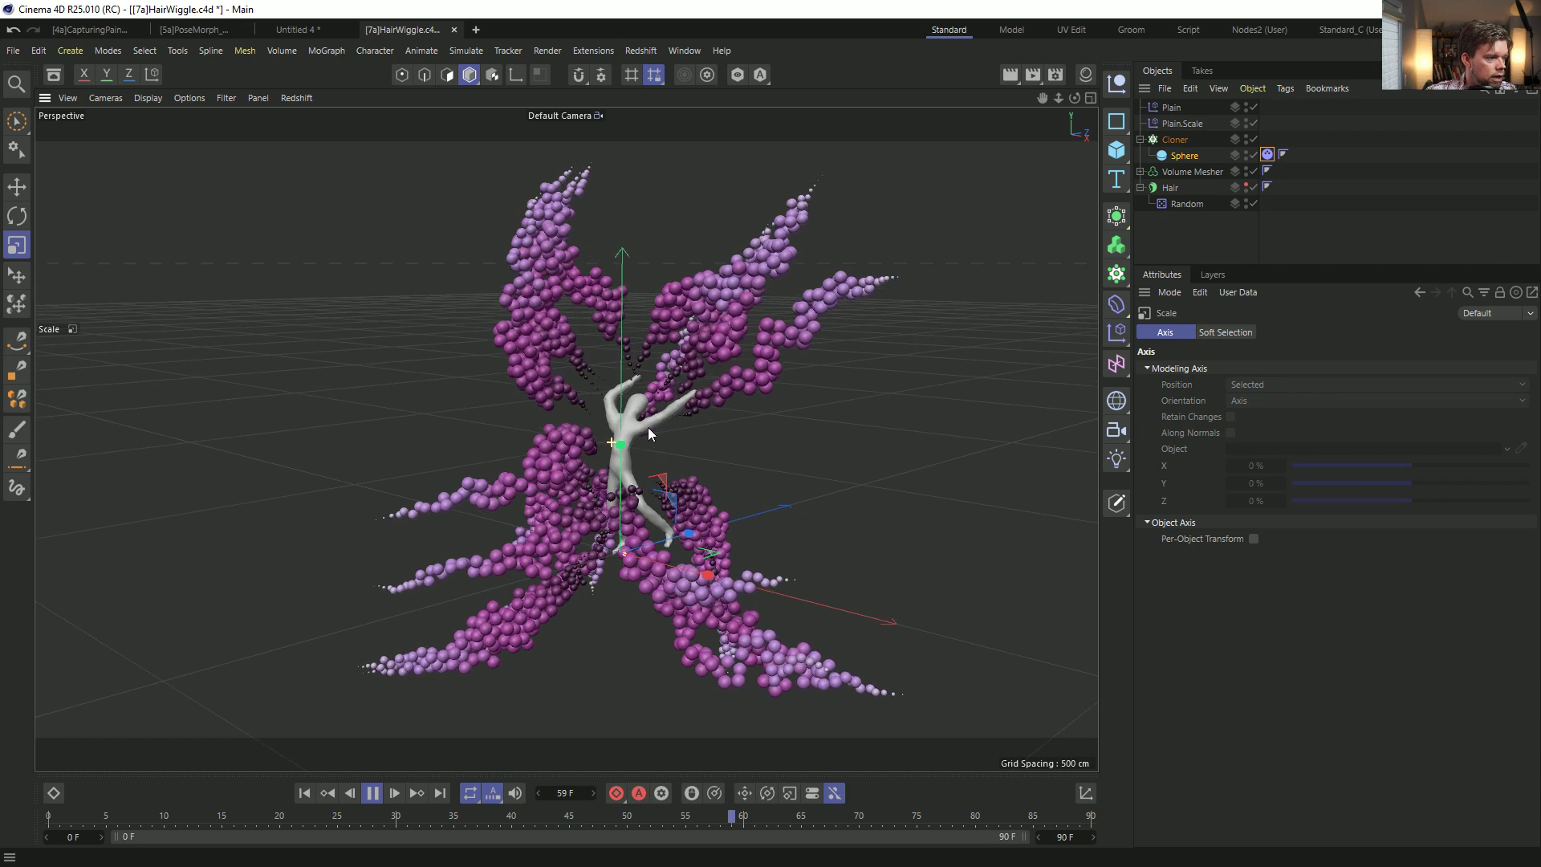
pyautogui.scroll(3, 781, 385)
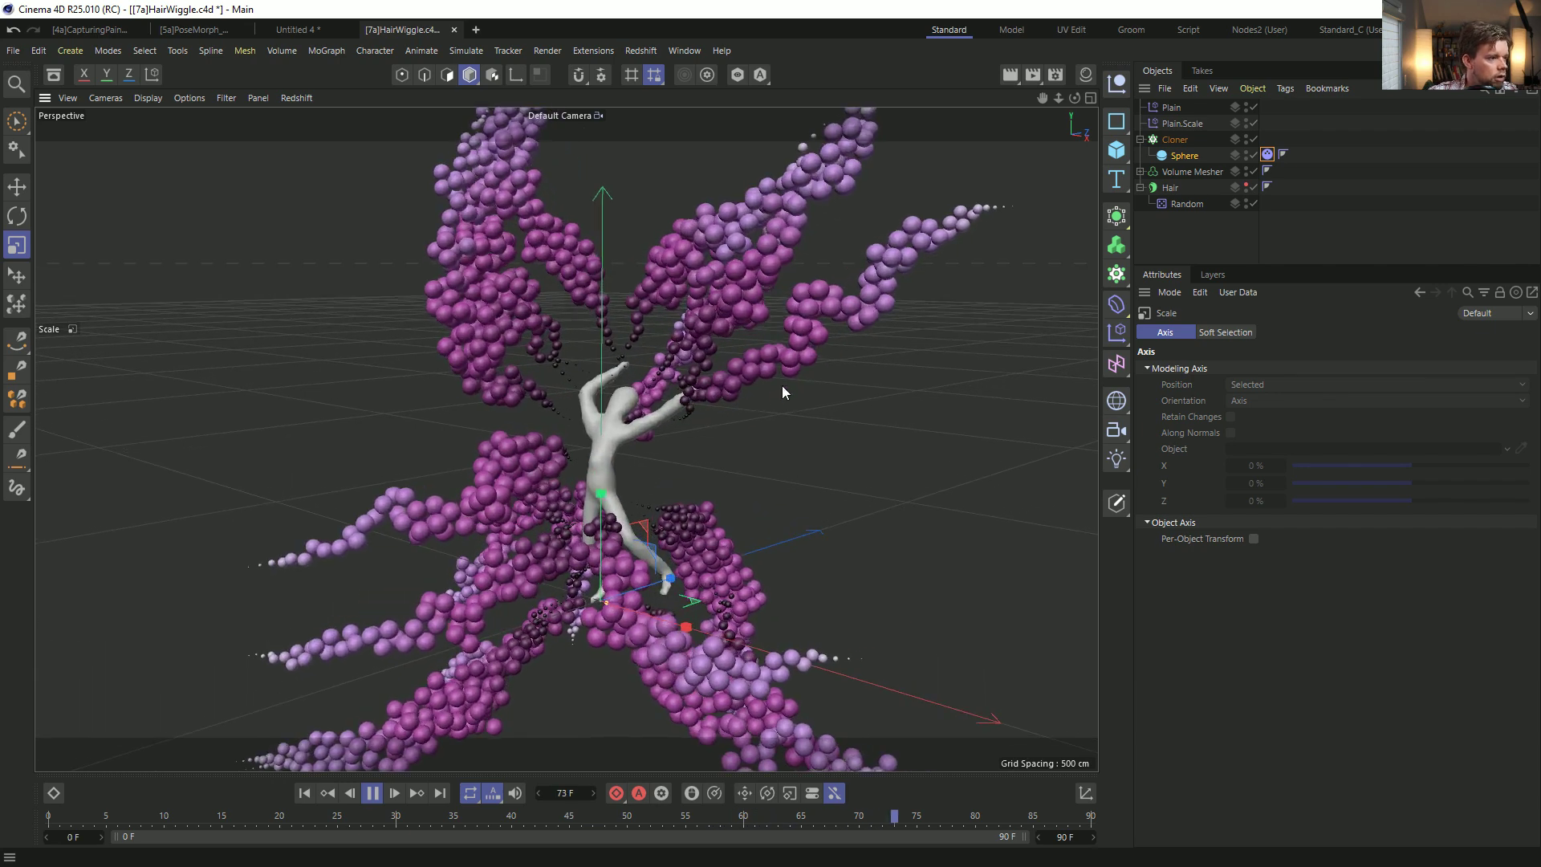
pyautogui.moveTo(755, 407); pyautogui.dragTo(645, 464)
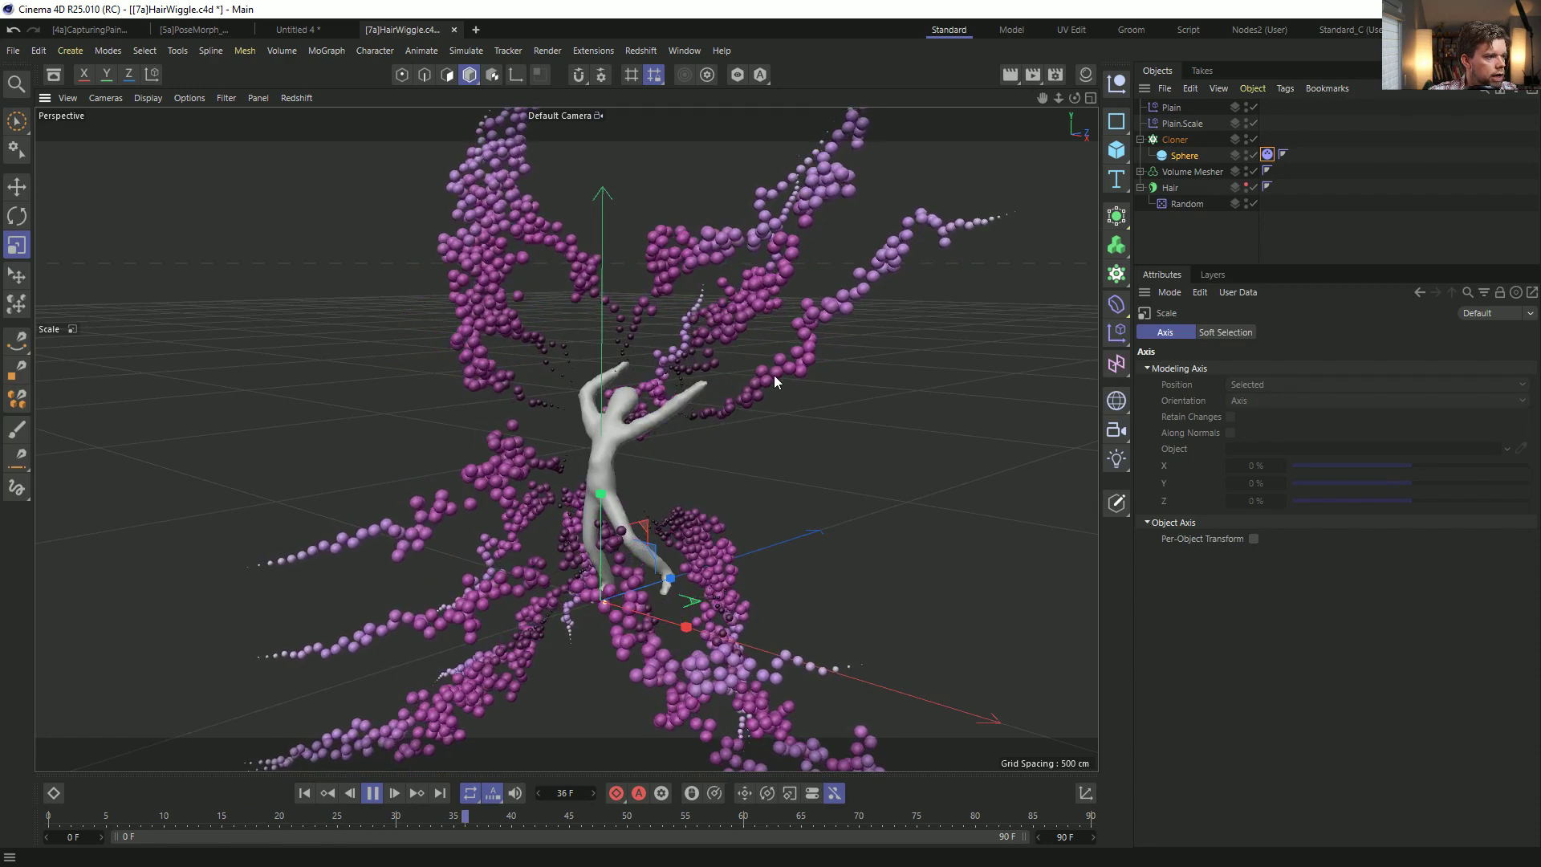
pyautogui.keyDown('alt'); pyautogui.moveTo(582, 413); pyautogui.dragTo(537, 290); pyautogui.keyUp('alt')
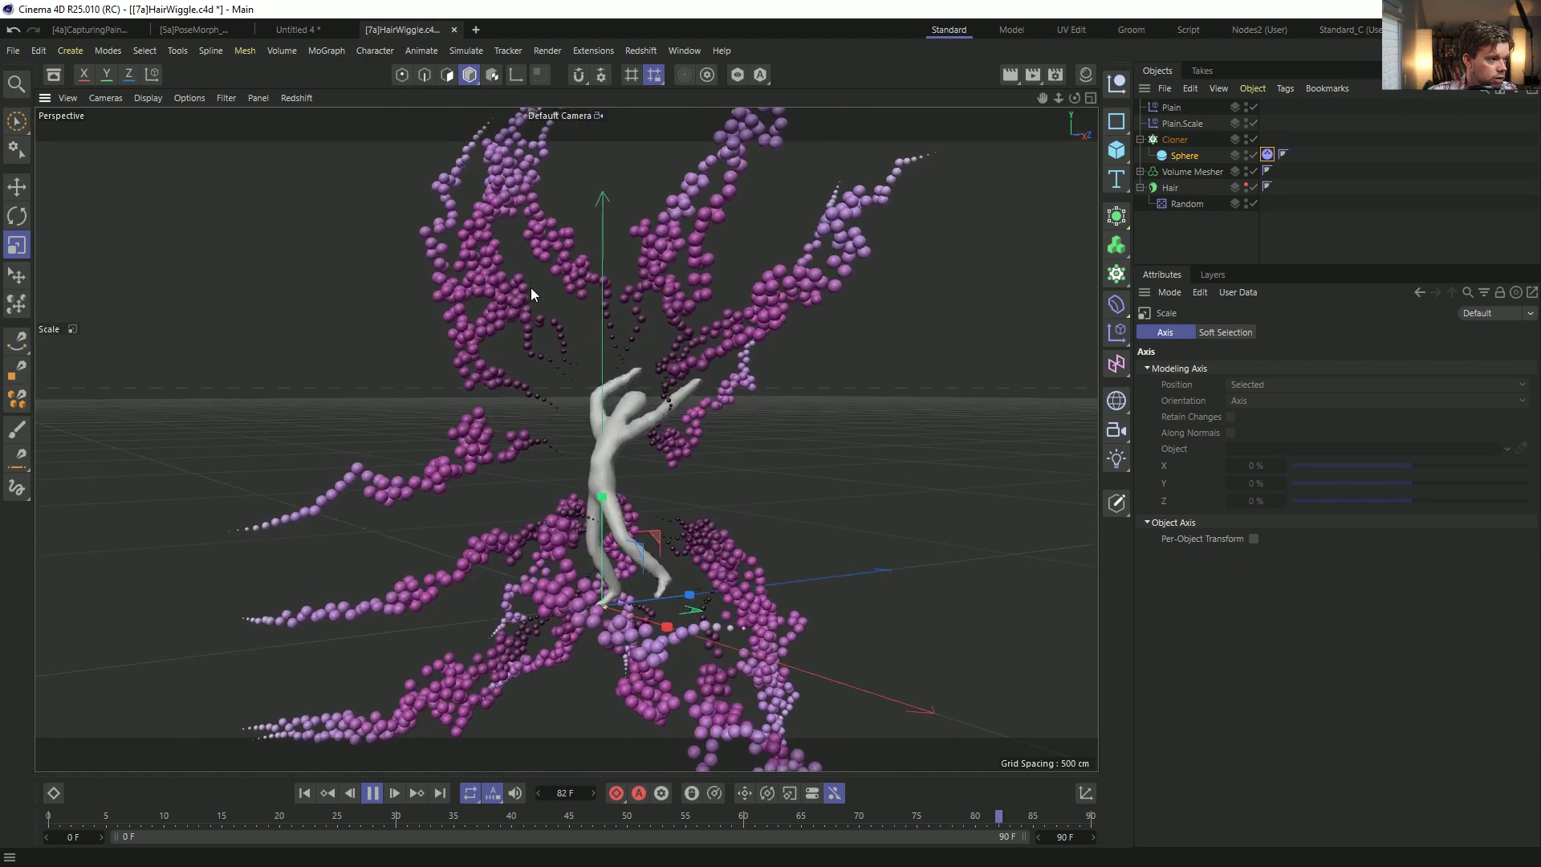
pyautogui.keyDown('alt'); pyautogui.moveTo(531, 355); pyautogui.dragTo(608, 486); pyautogui.keyUp('alt')
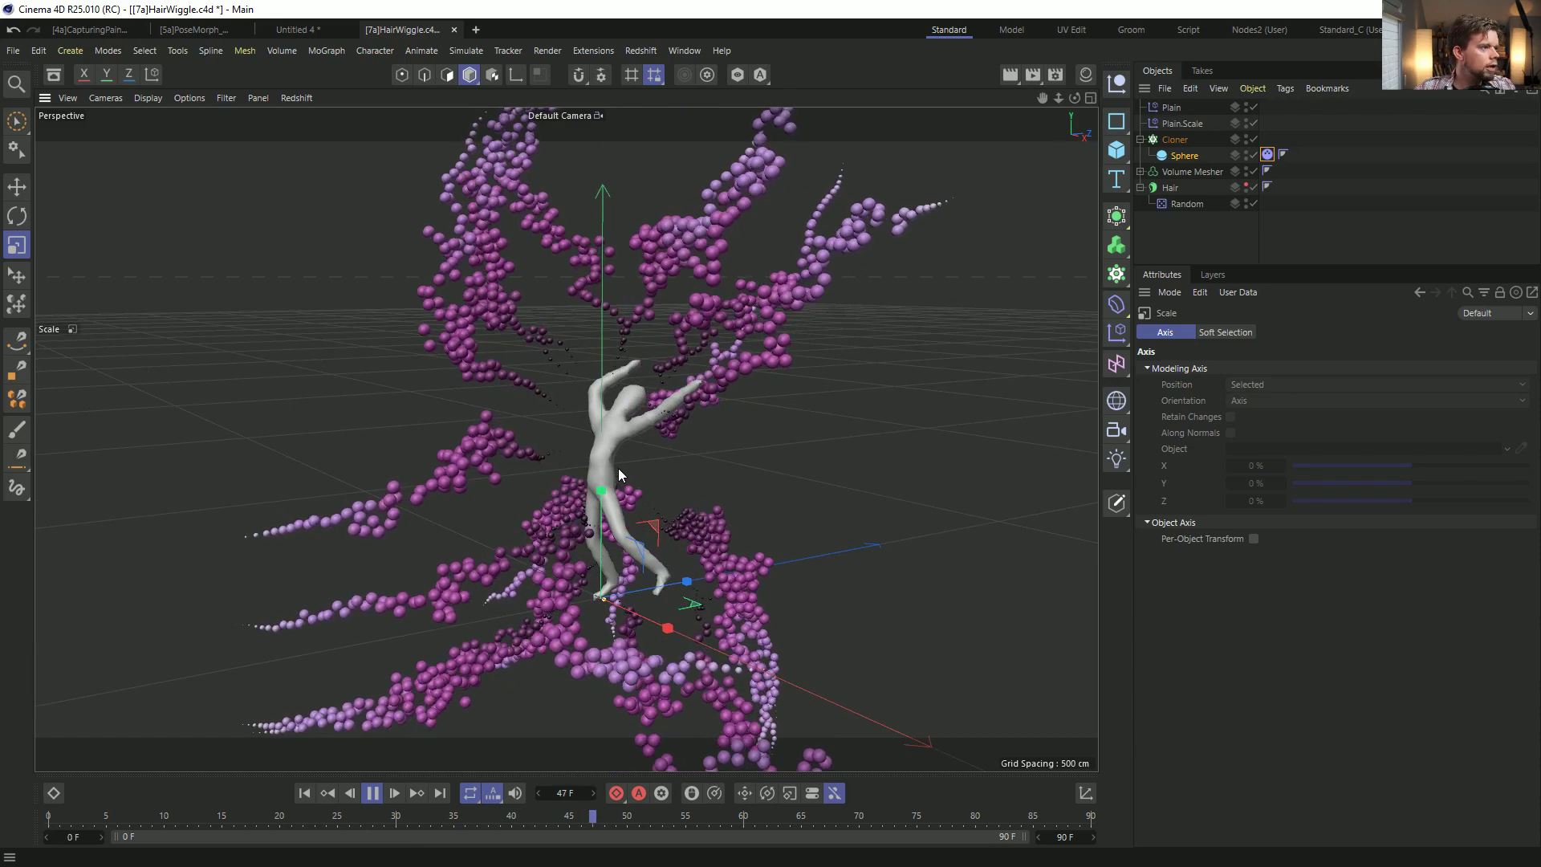
# Hide the world grid by switching the viewport filters to the None preset and back to All.
pyautogui.click(226, 97)
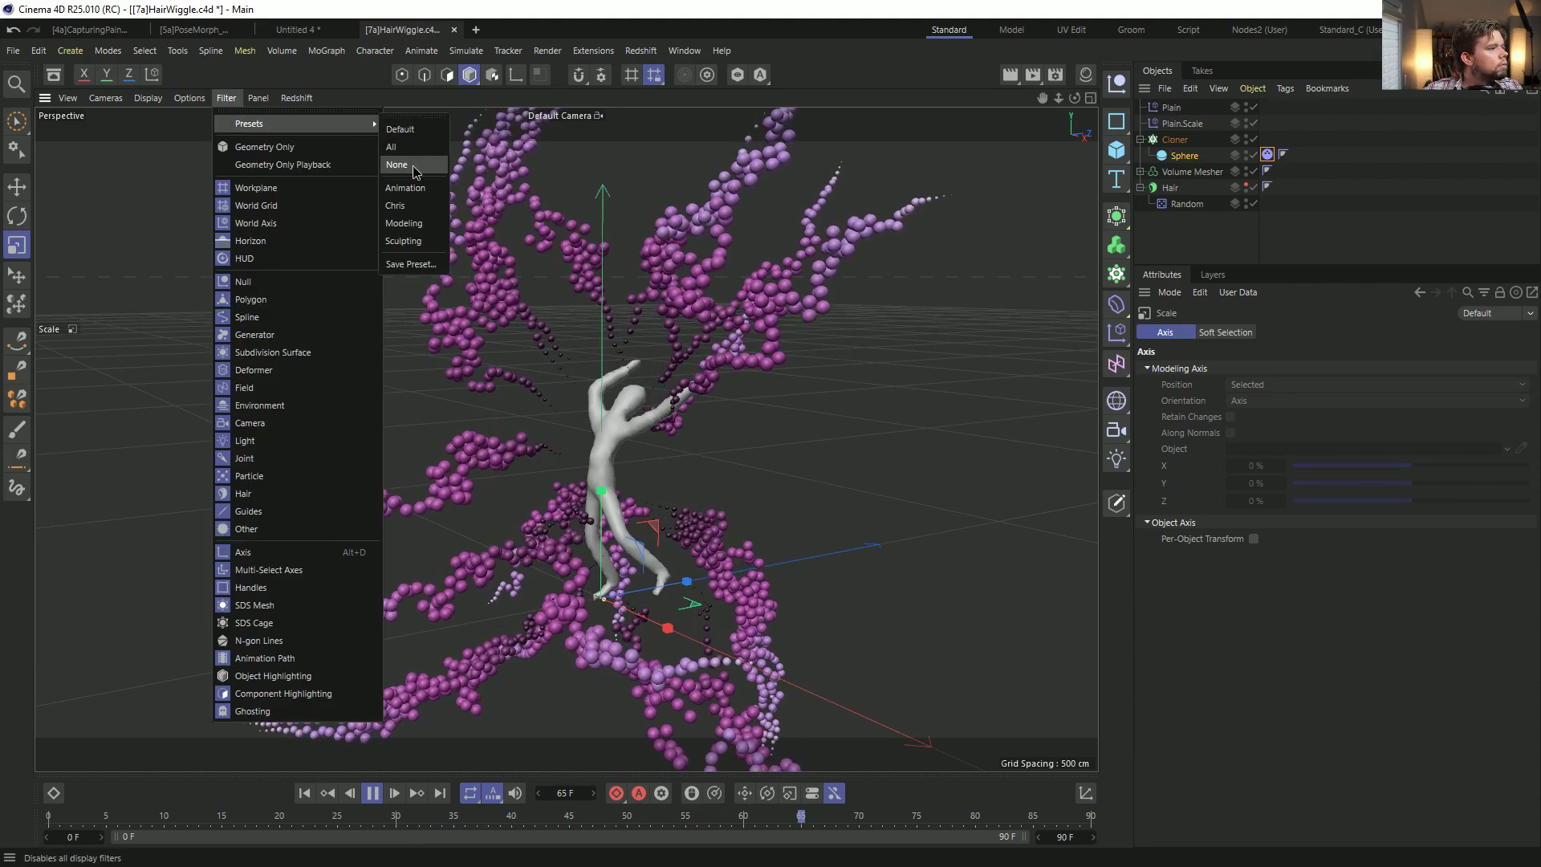
pyautogui.click(416, 168)
pyautogui.click(227, 97)
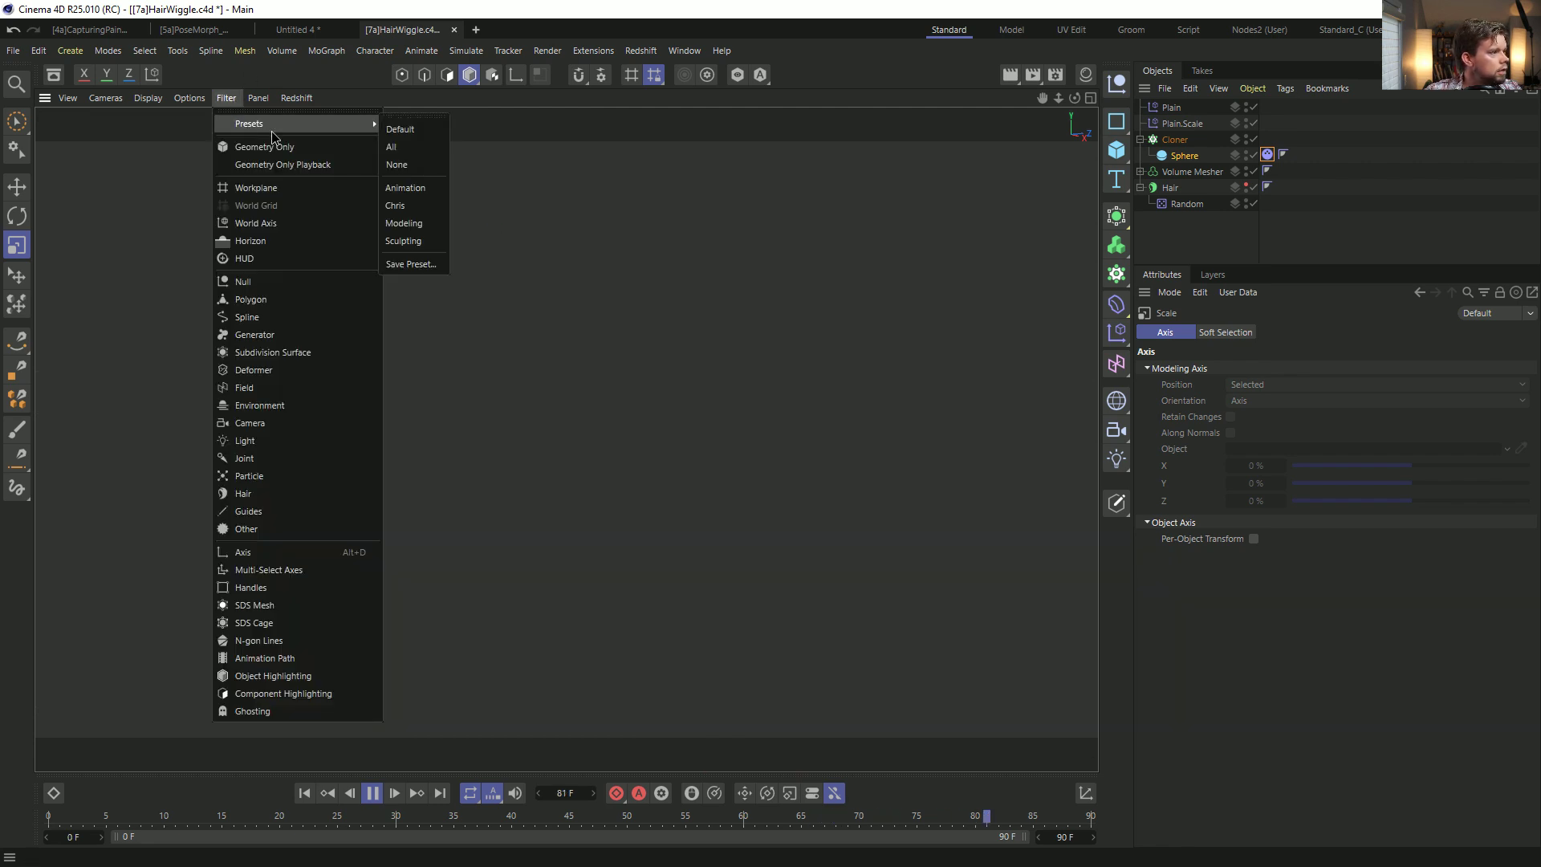
pyautogui.click(420, 150)
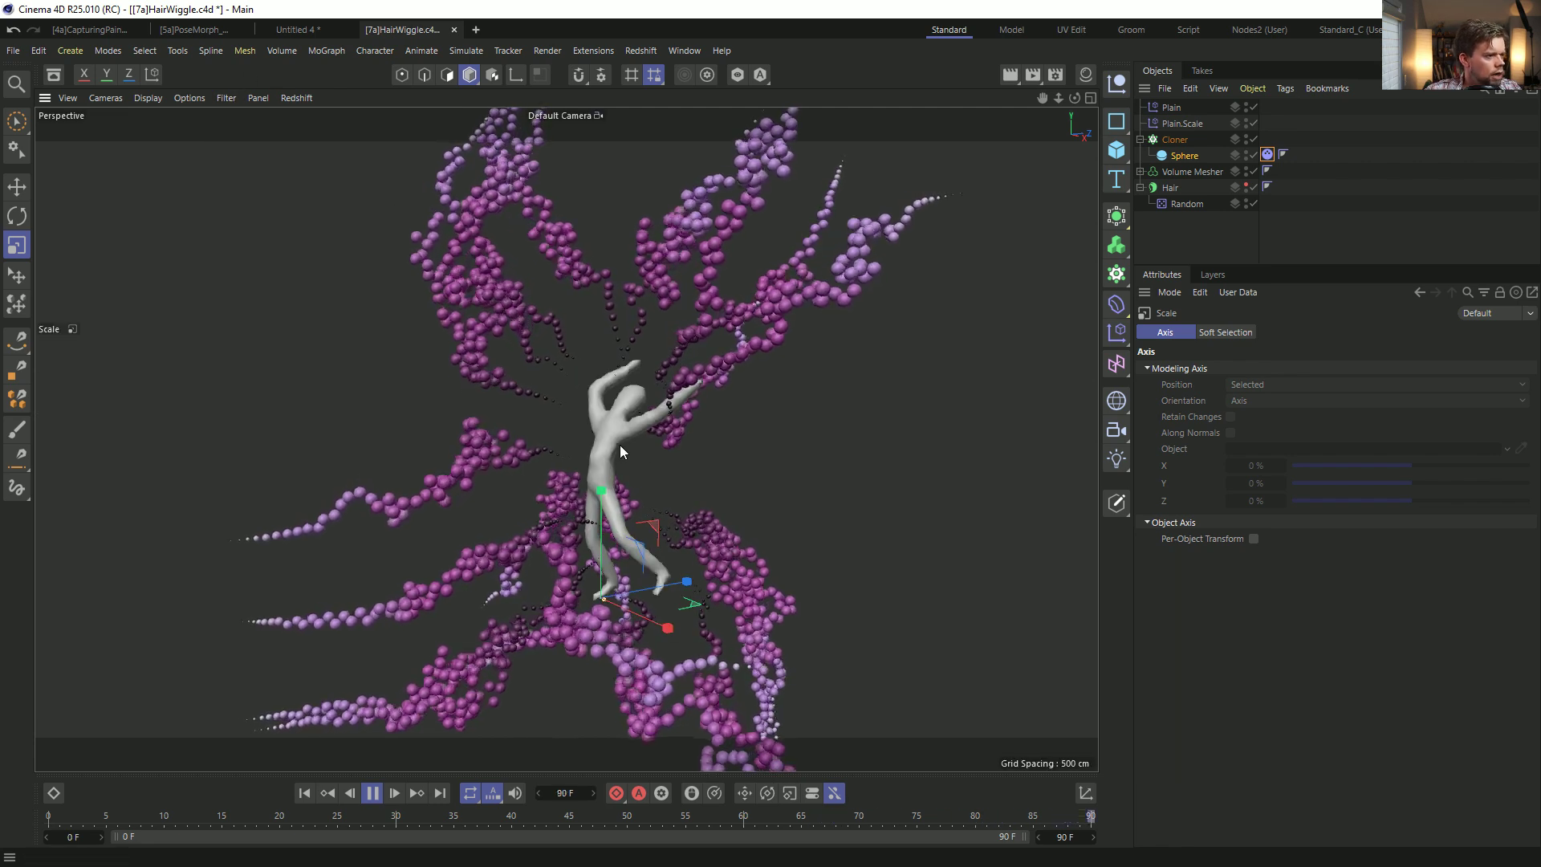
# Deselect all objects, extend the timeline's end to frame 999 and stop the playback.
pyautogui.click(1197, 236)
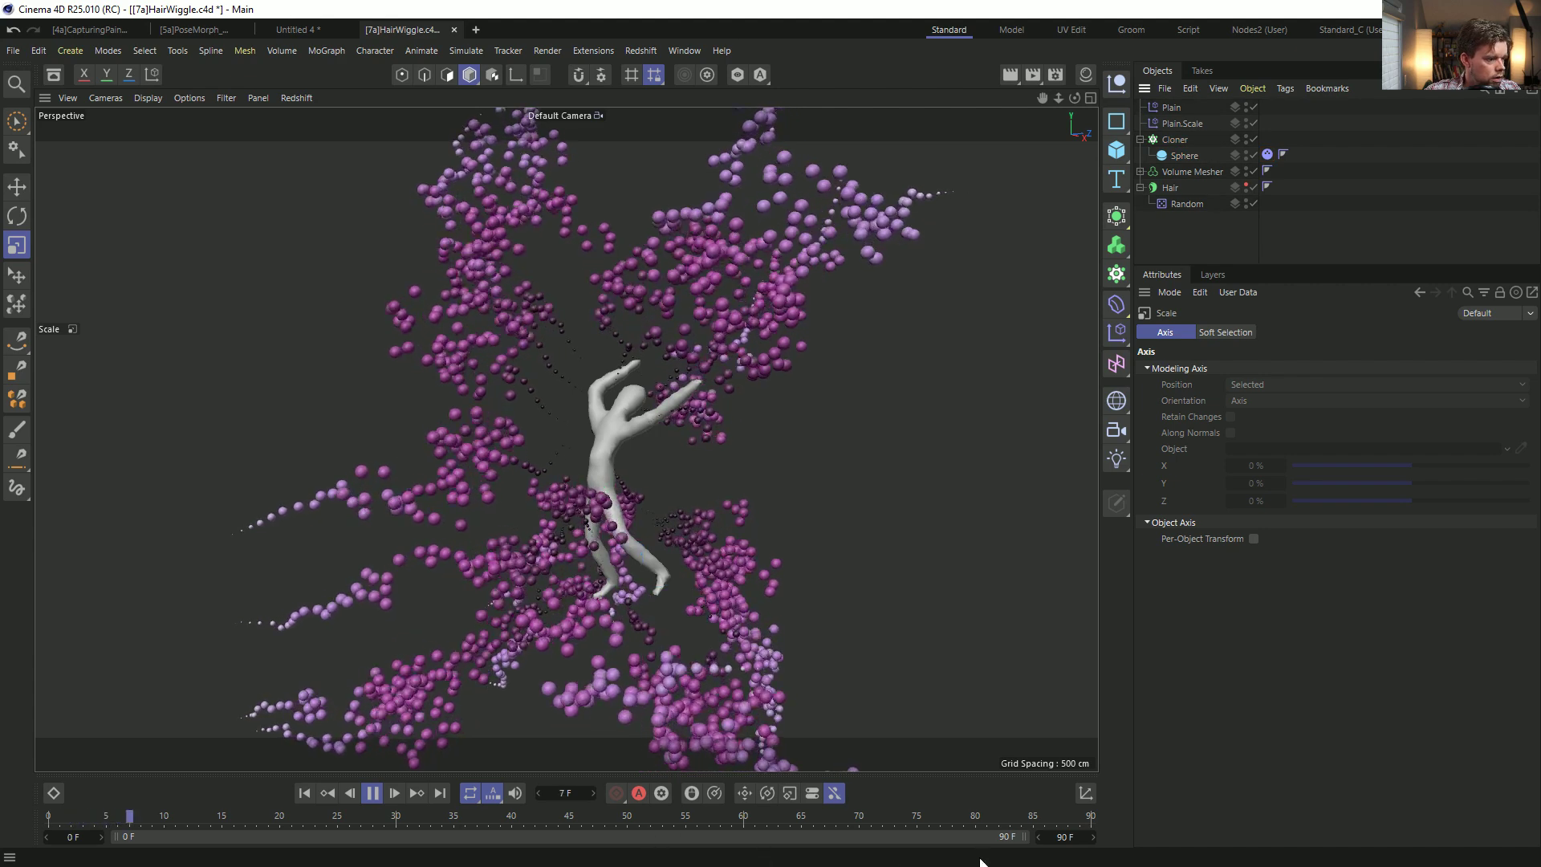
pyautogui.moveTo(1064, 837); pyautogui.dragTo(1221, 836)
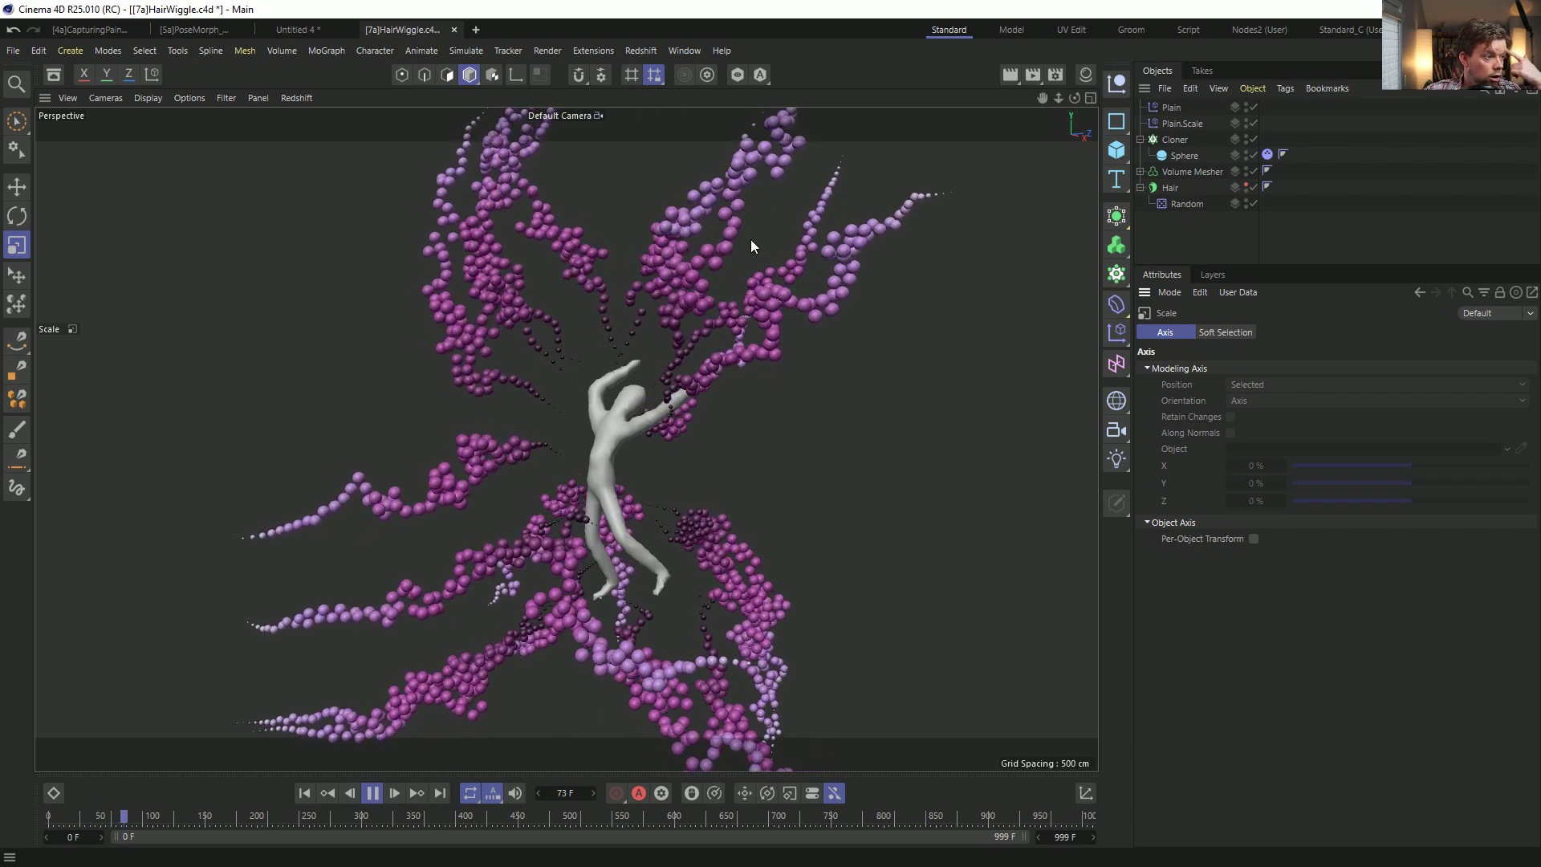
pyautogui.click(370, 792)
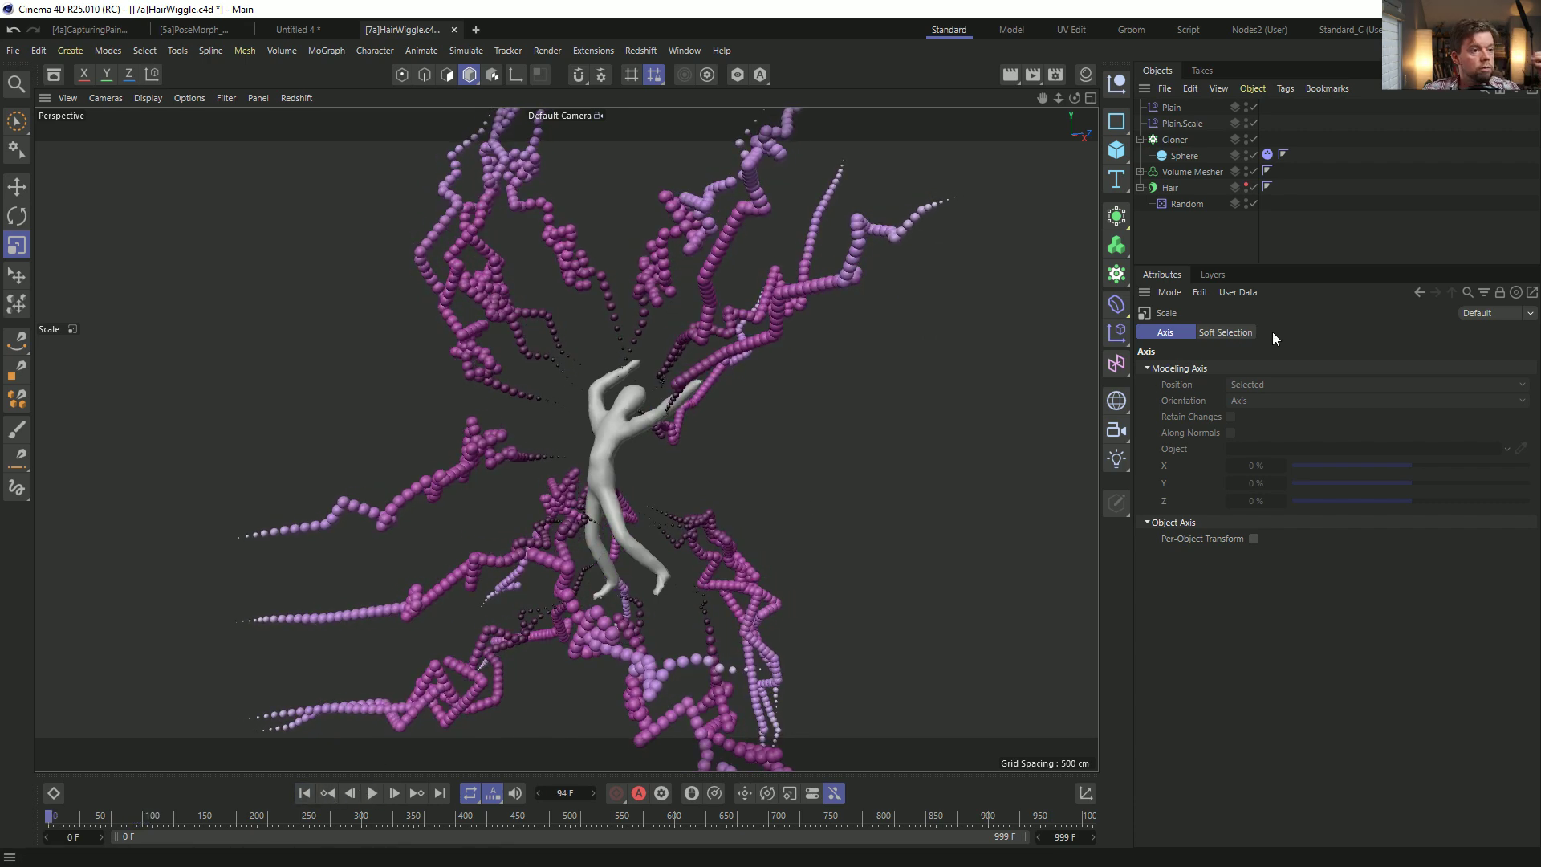
# Set Gravity to 0 in the Hair object's Forces settings.
pyautogui.click(1180, 195)
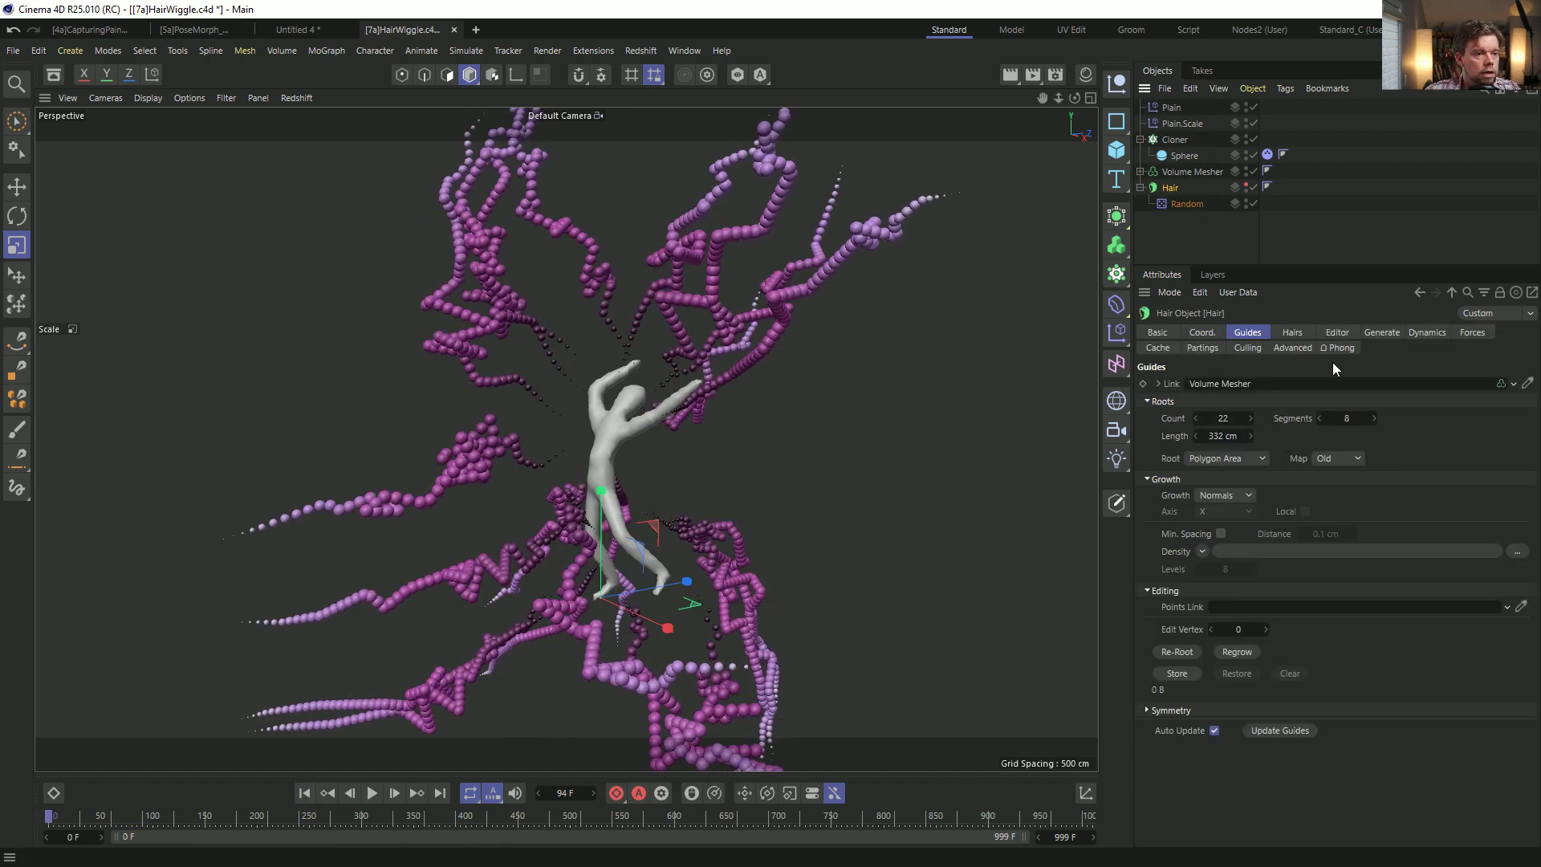
pyautogui.click(1426, 332)
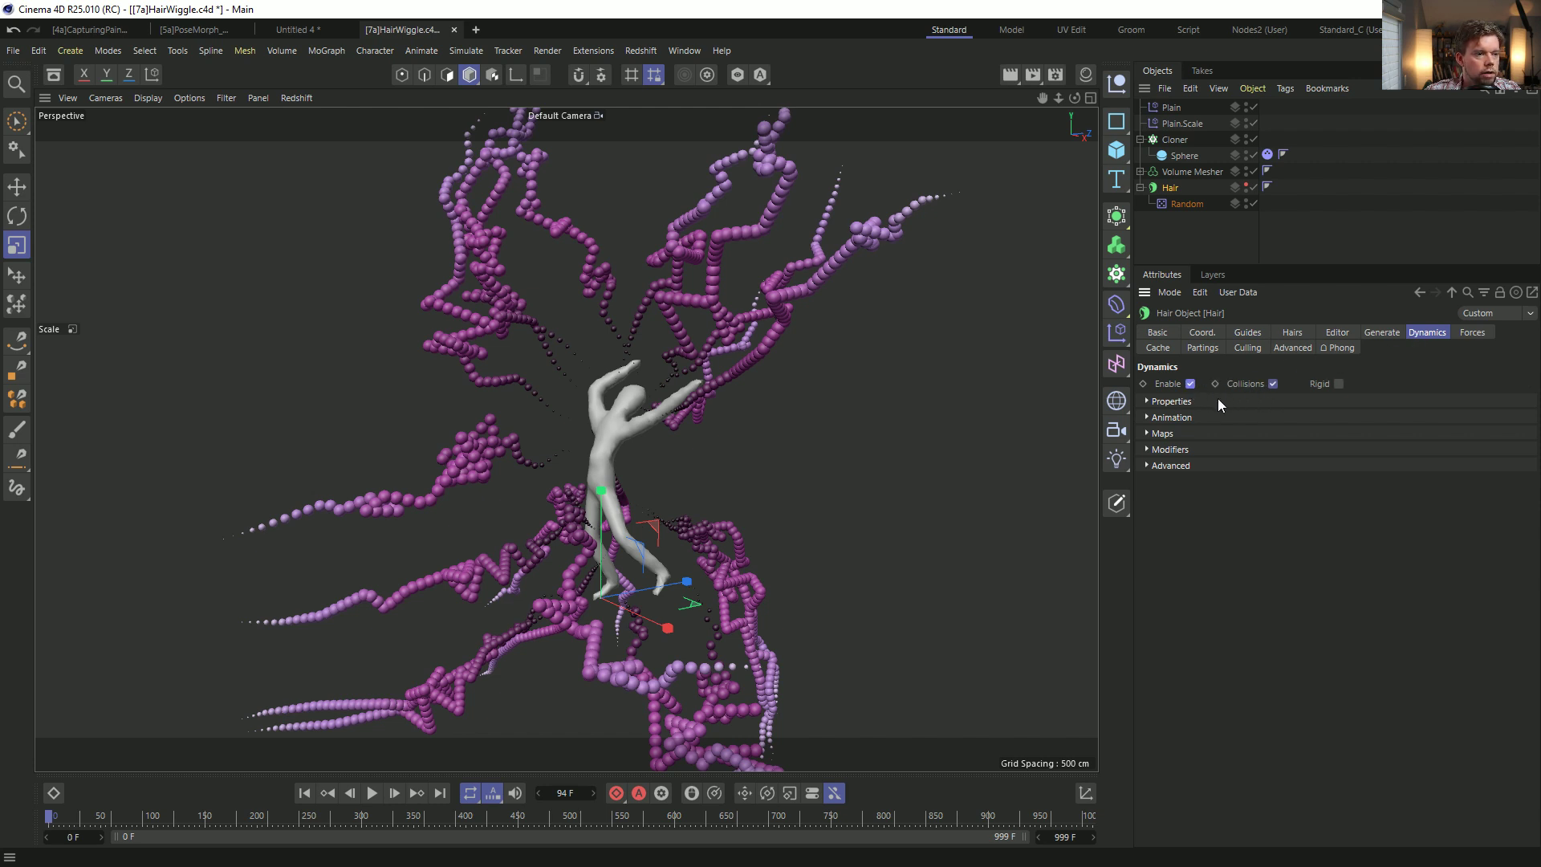
pyautogui.click(1471, 332)
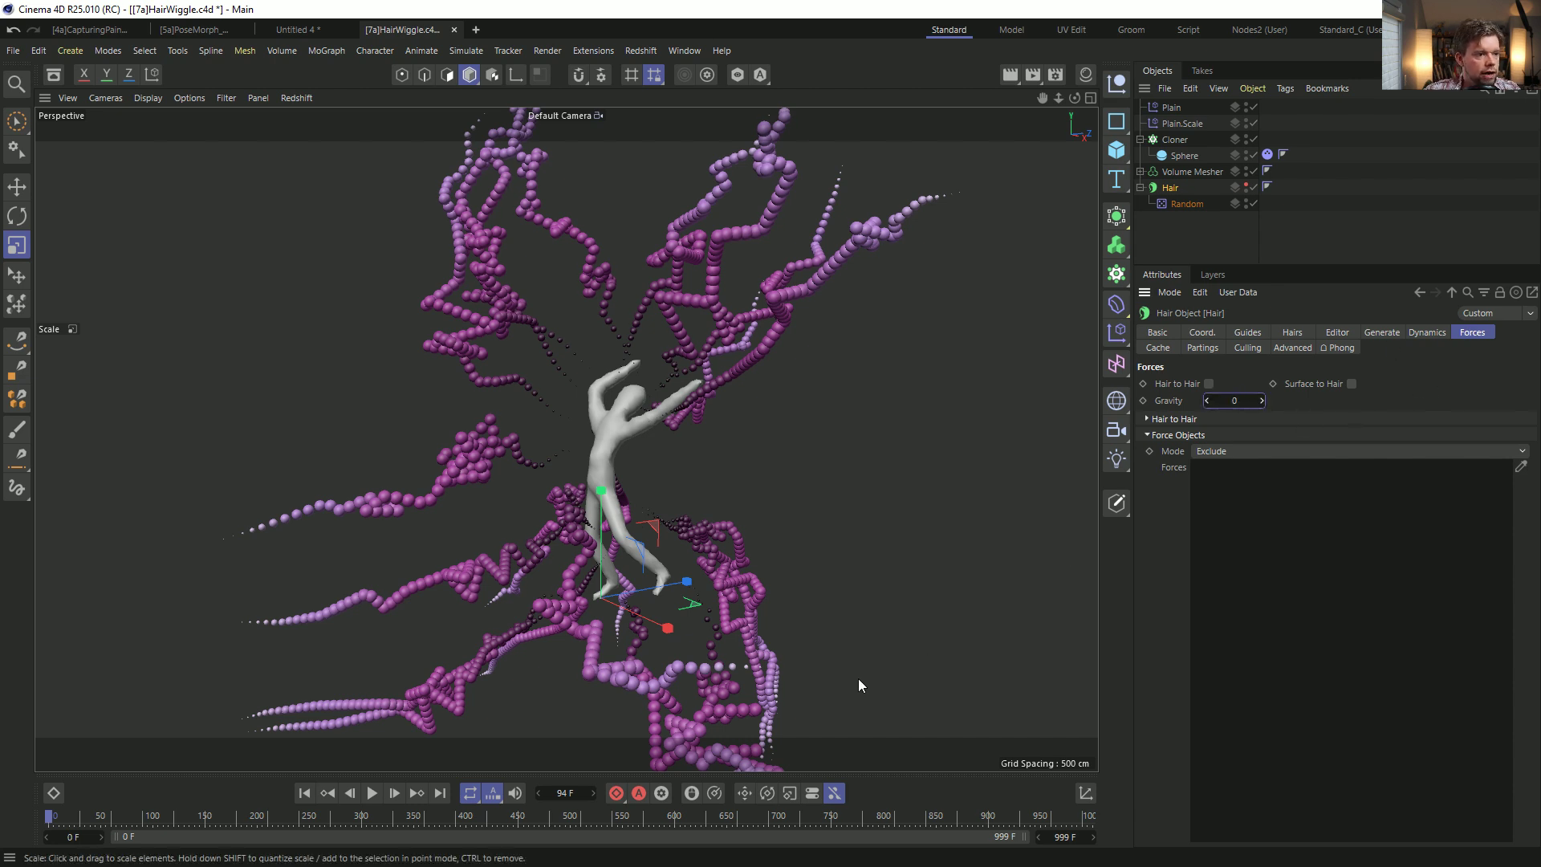
# Replay the simulation briefly, then disable the Cloner with its Sphere and show the Hair object again.
pyautogui.click(373, 793)
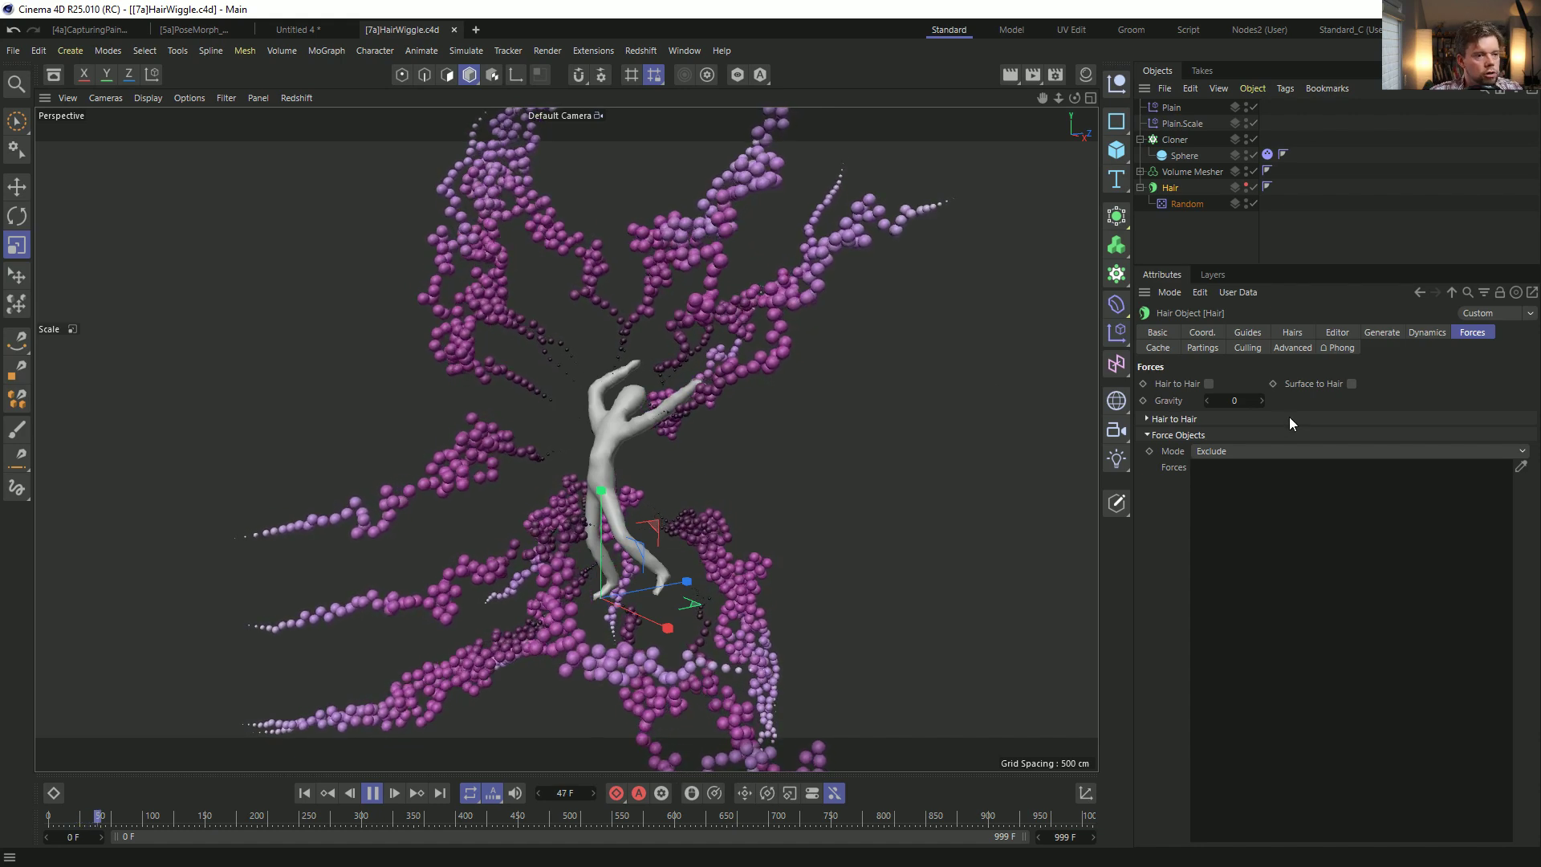
pyautogui.press('space')
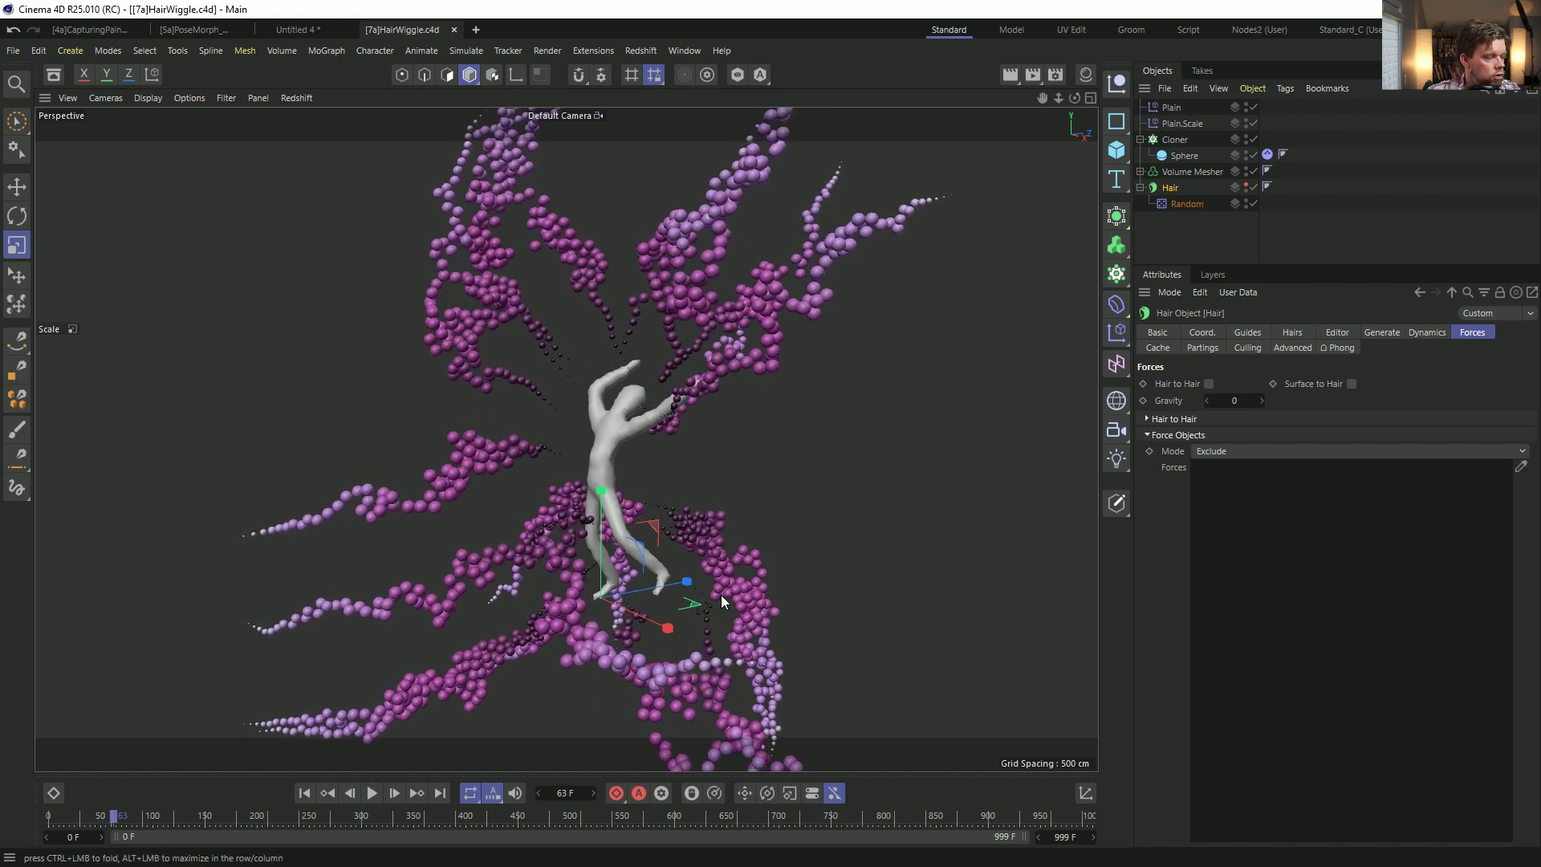
pyautogui.click(1254, 139)
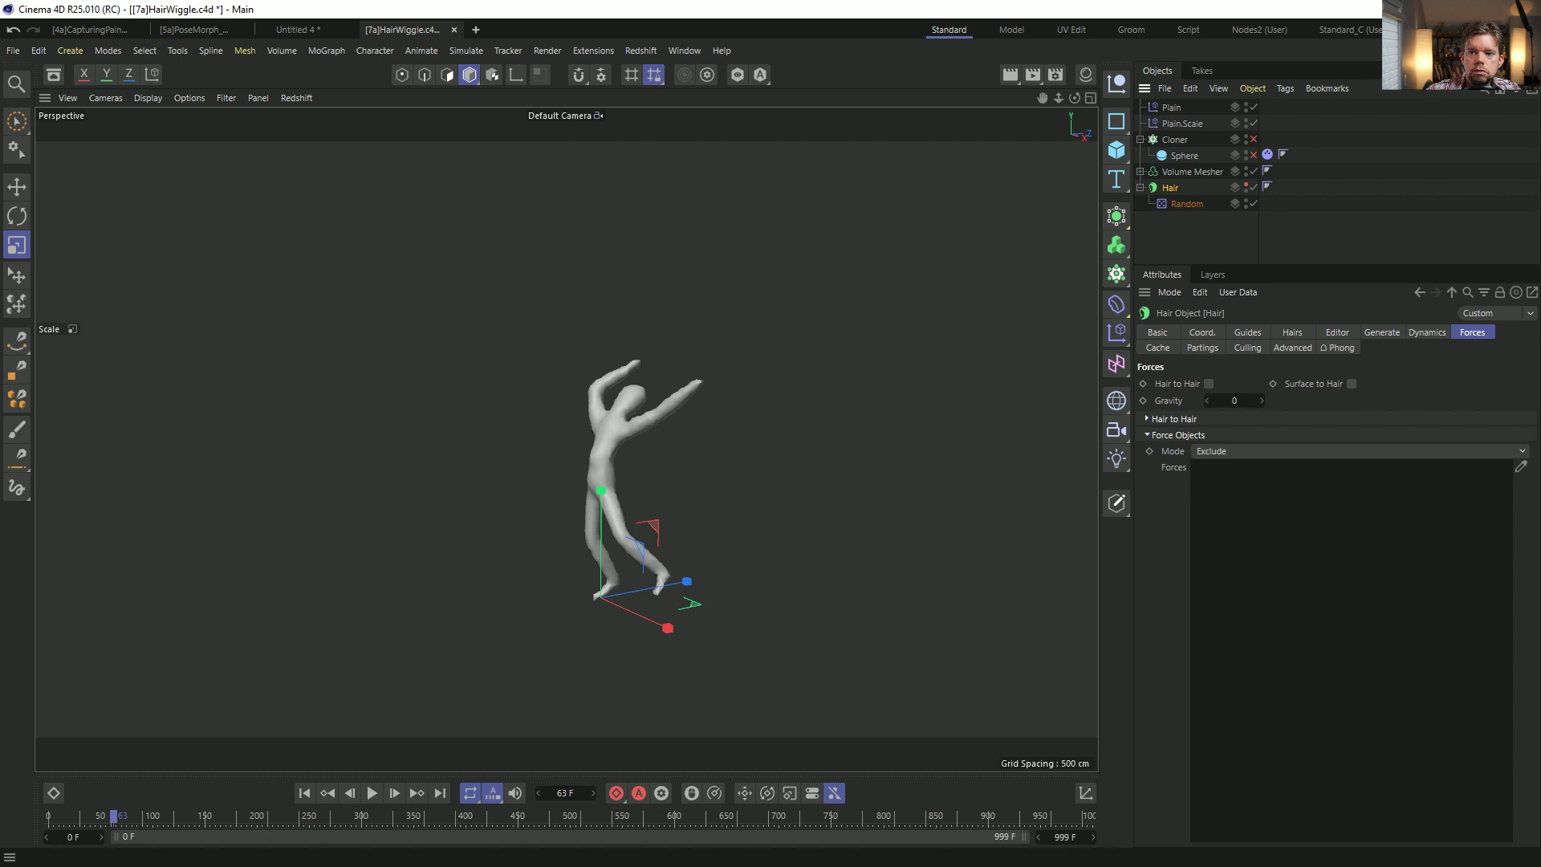
pyautogui.click(1252, 187)
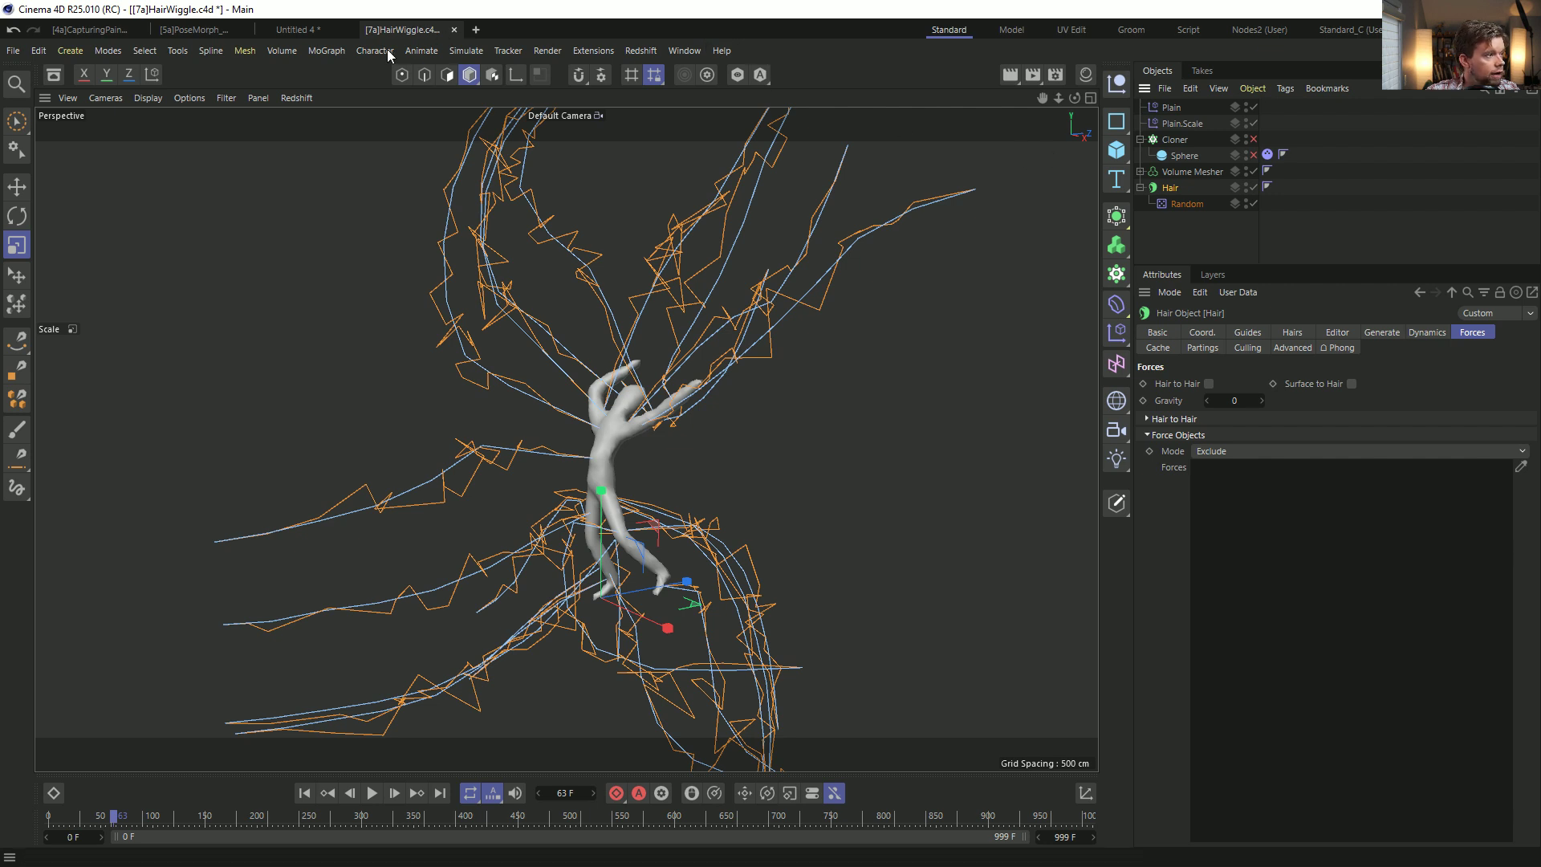
# Add a Field Force object to the scene and set its Strength to 55.
pyautogui.click(327, 50)
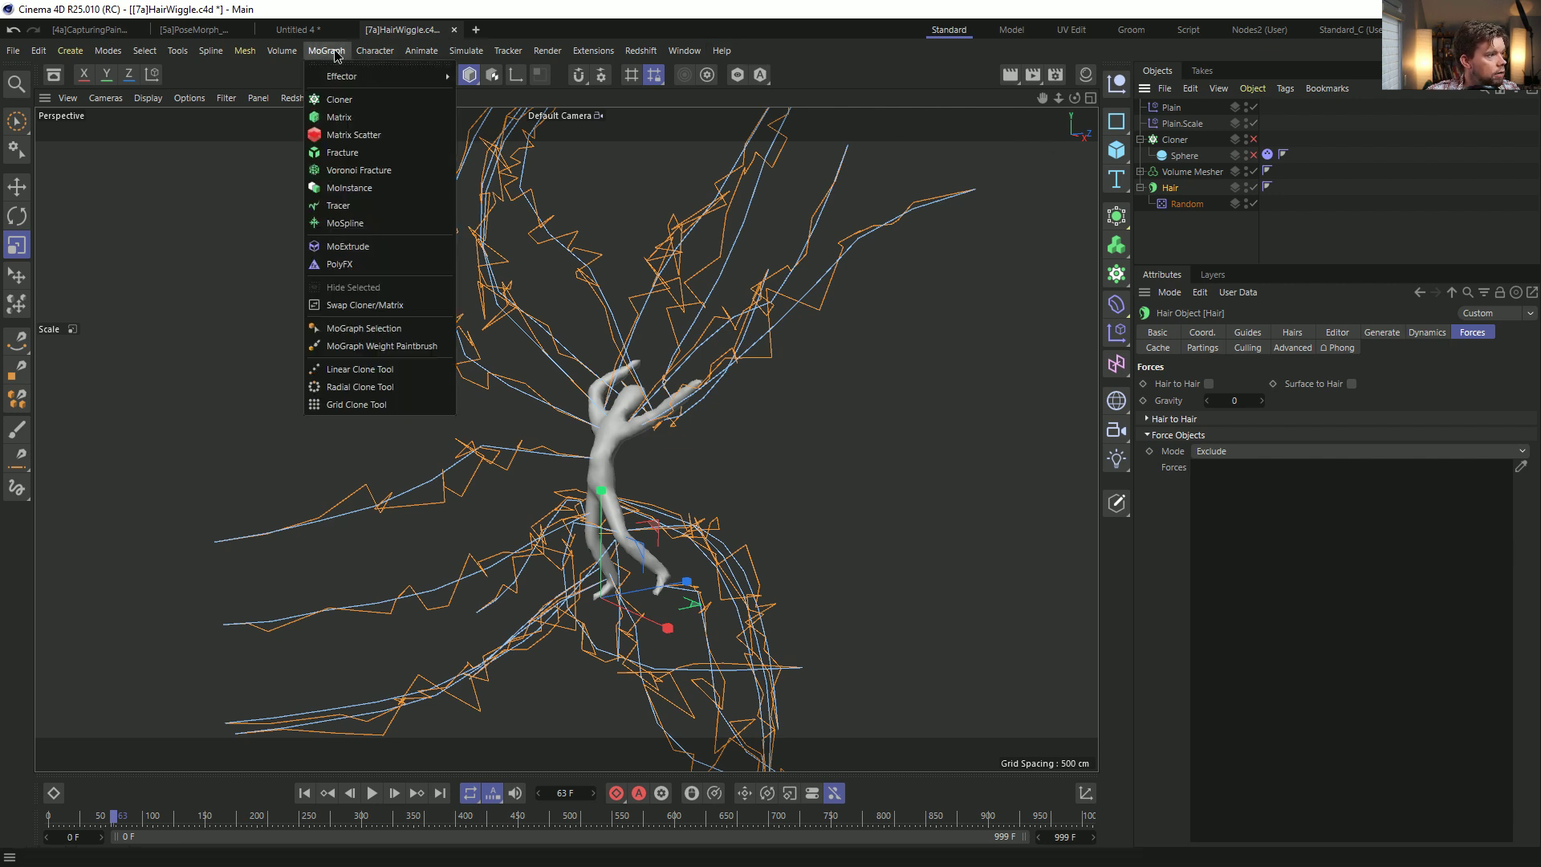
pyautogui.moveTo(467, 58)
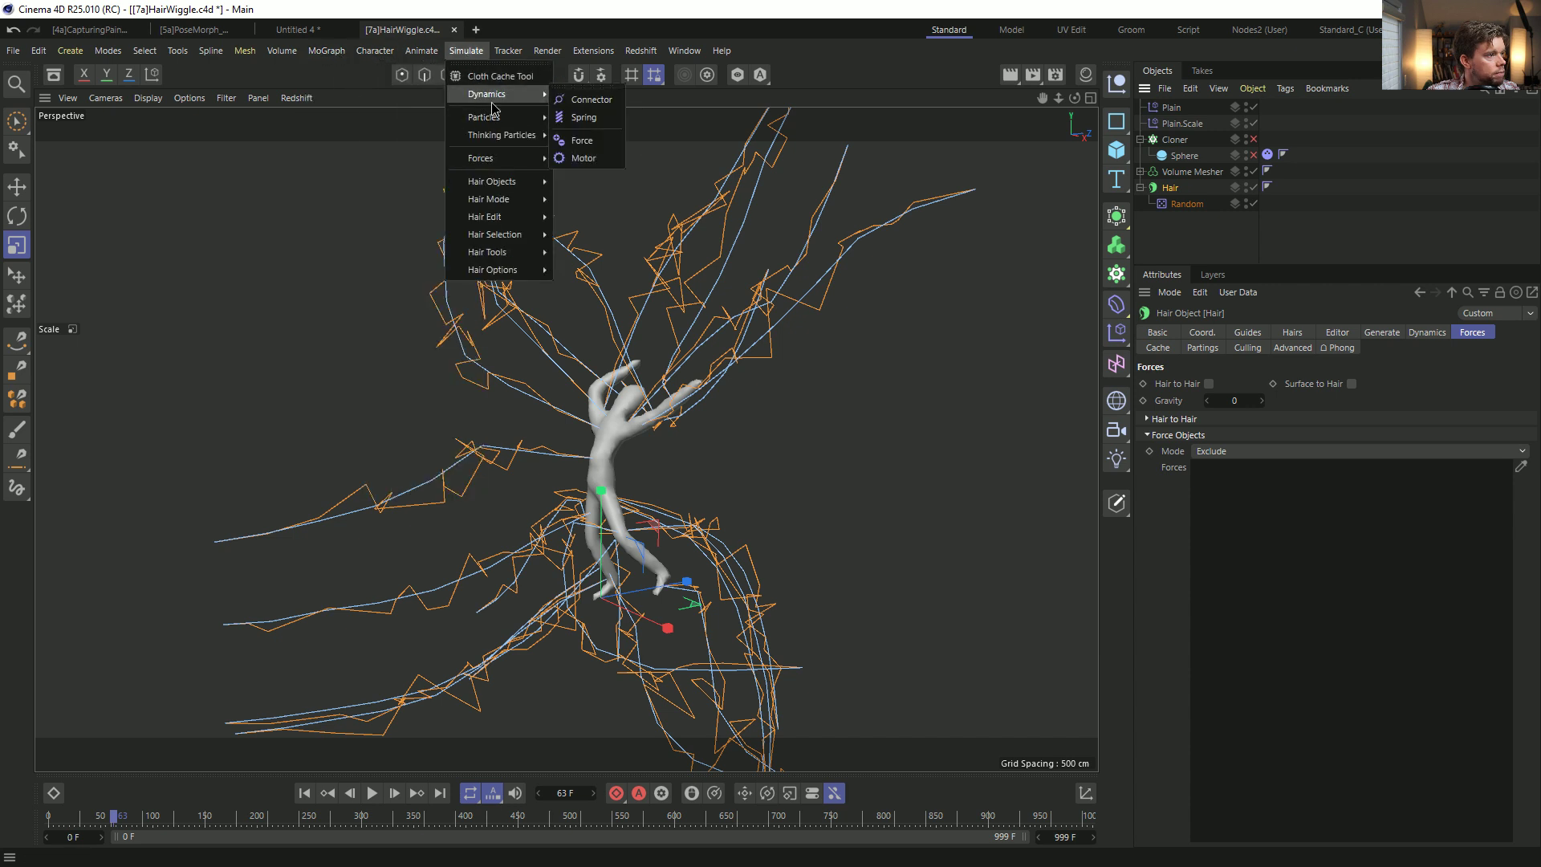
pyautogui.moveTo(492, 162)
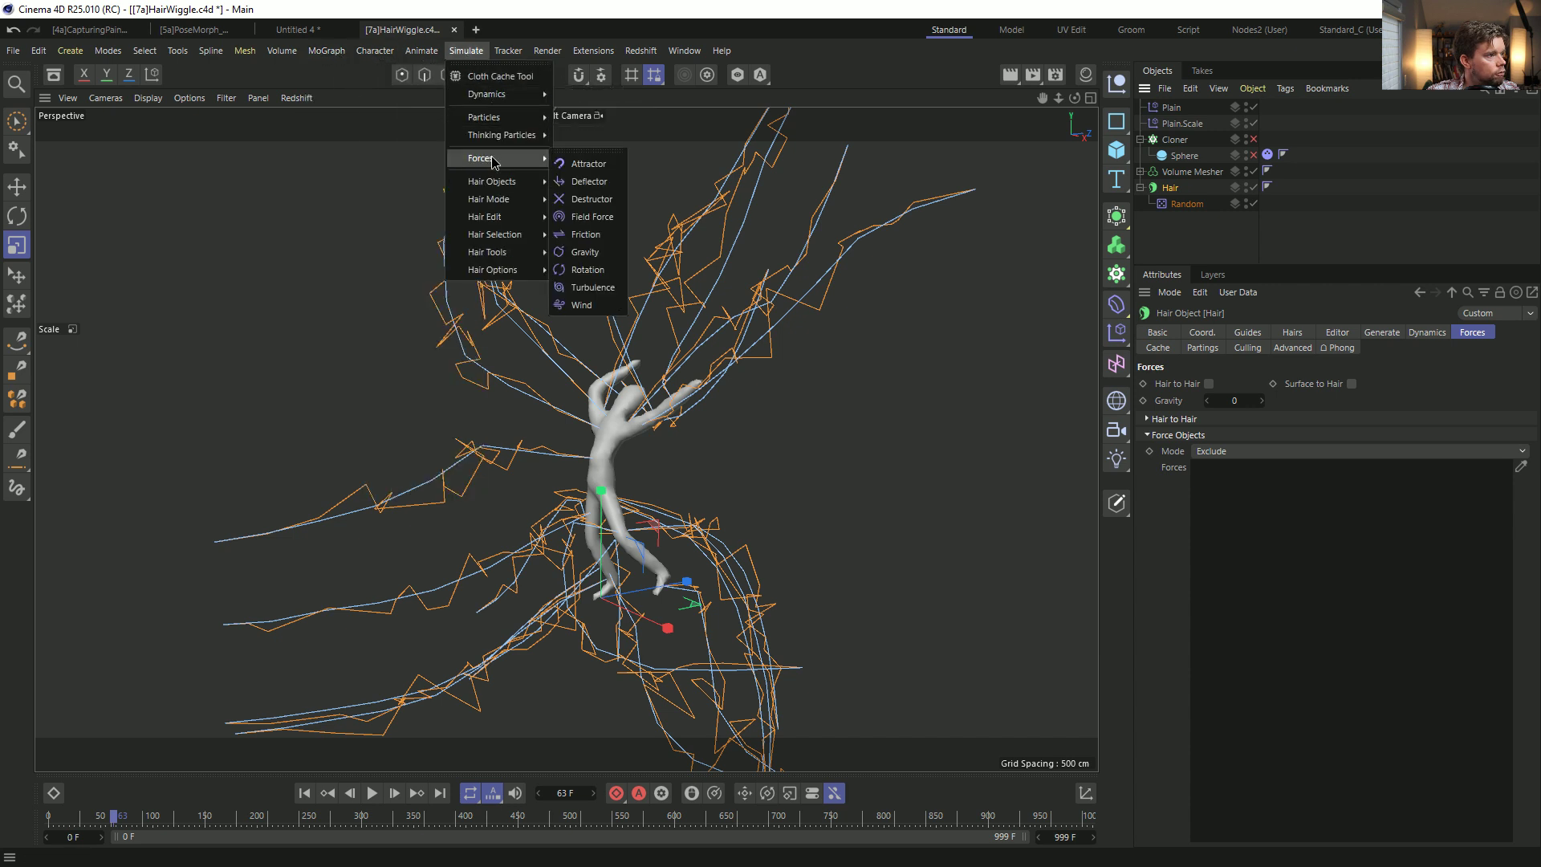
pyautogui.click(594, 219)
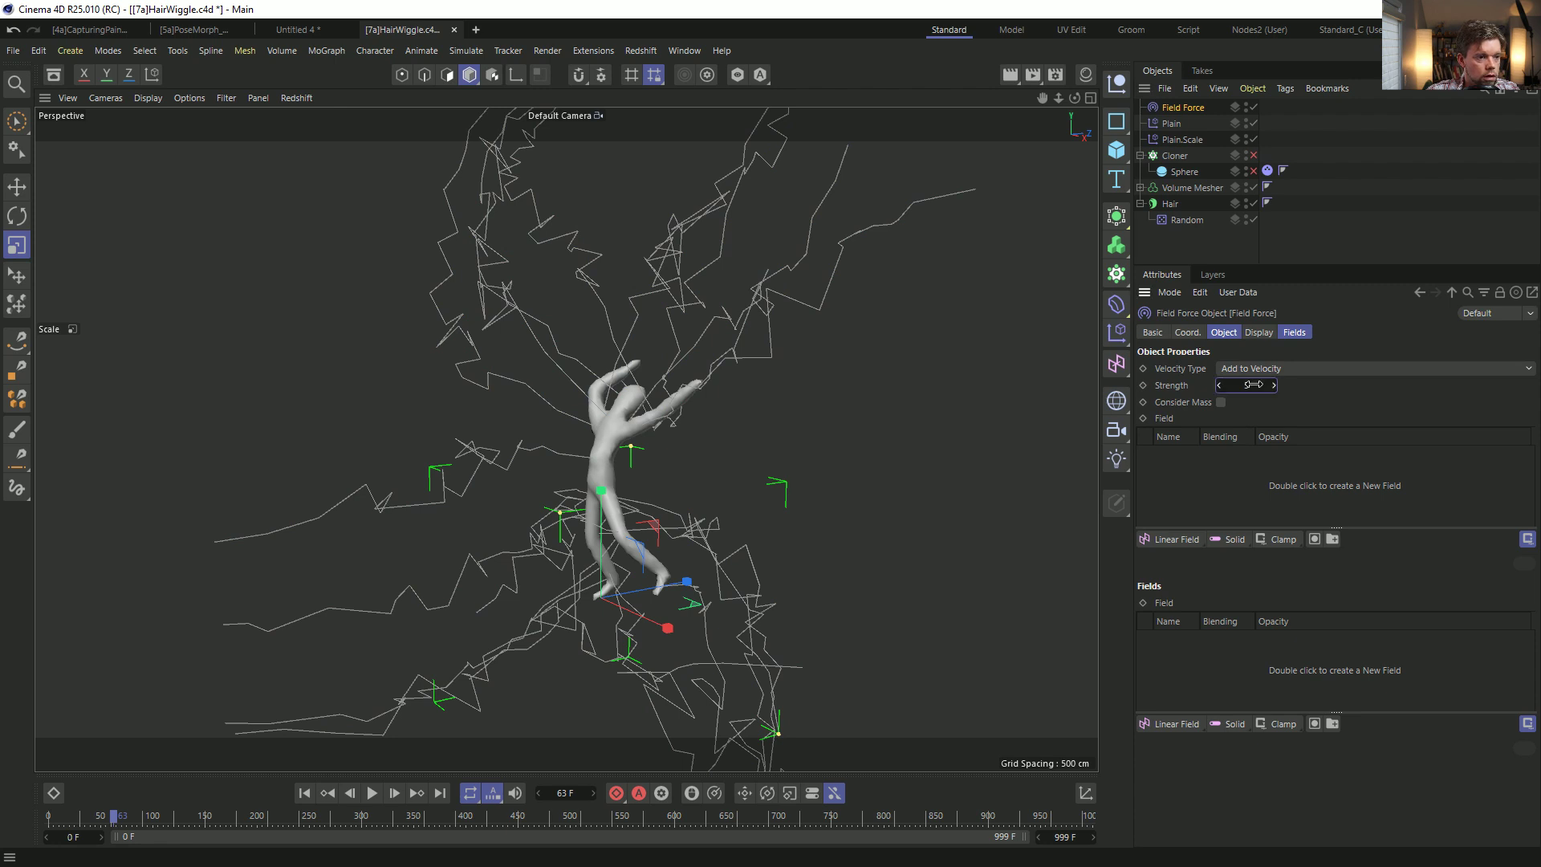
pyautogui.write('5')
pyautogui.press('Return')
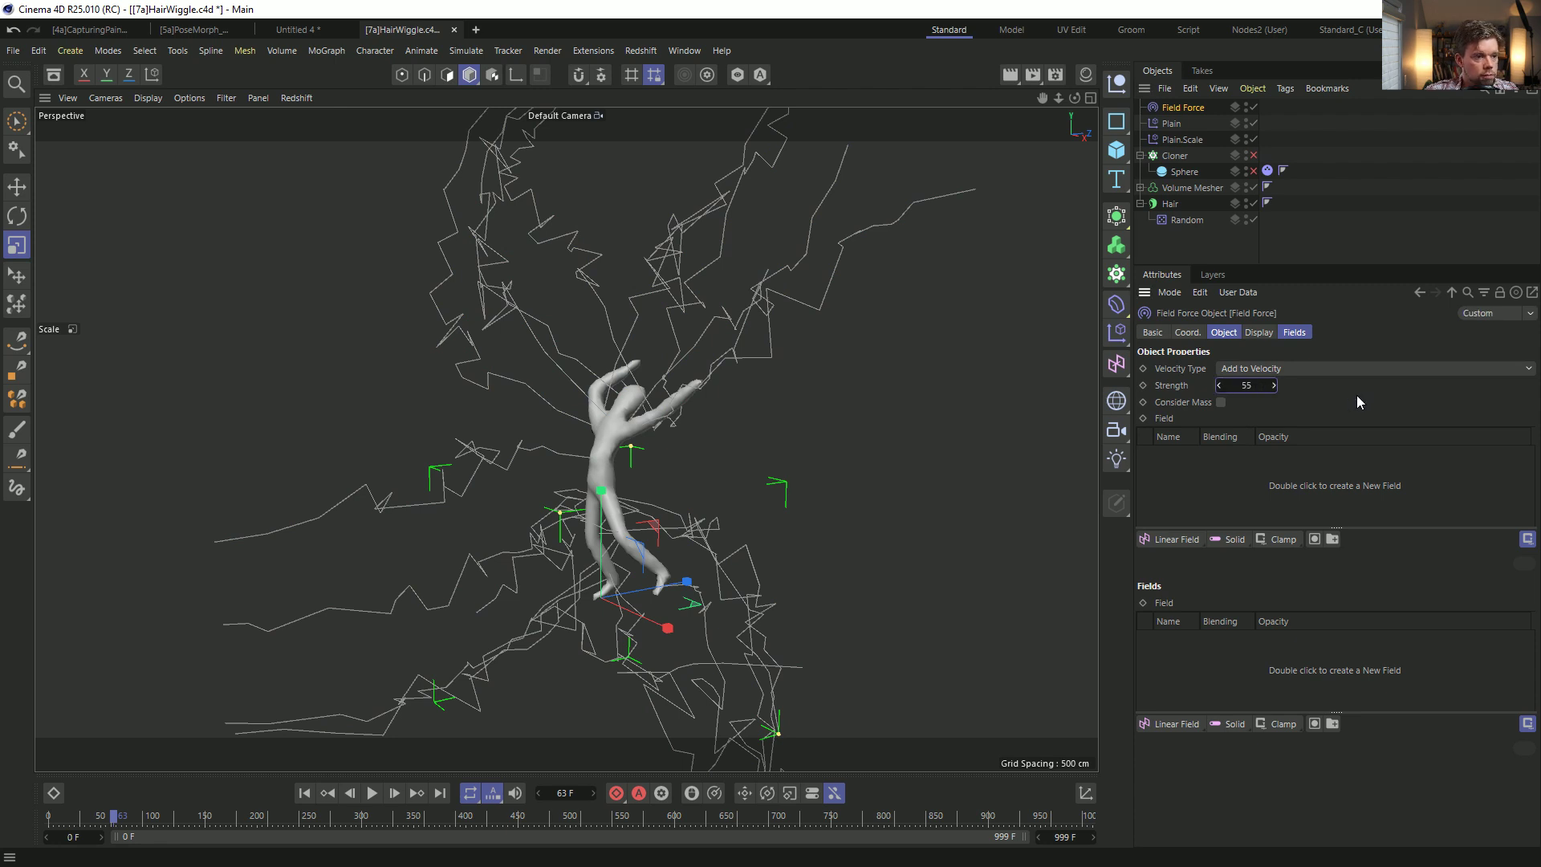
# Add a Random Field to the Field Force with Scale 1377 % and Animation Speed 73 % and play the simulation.
pyautogui.click(1171, 548)
pyautogui.click(1192, 701)
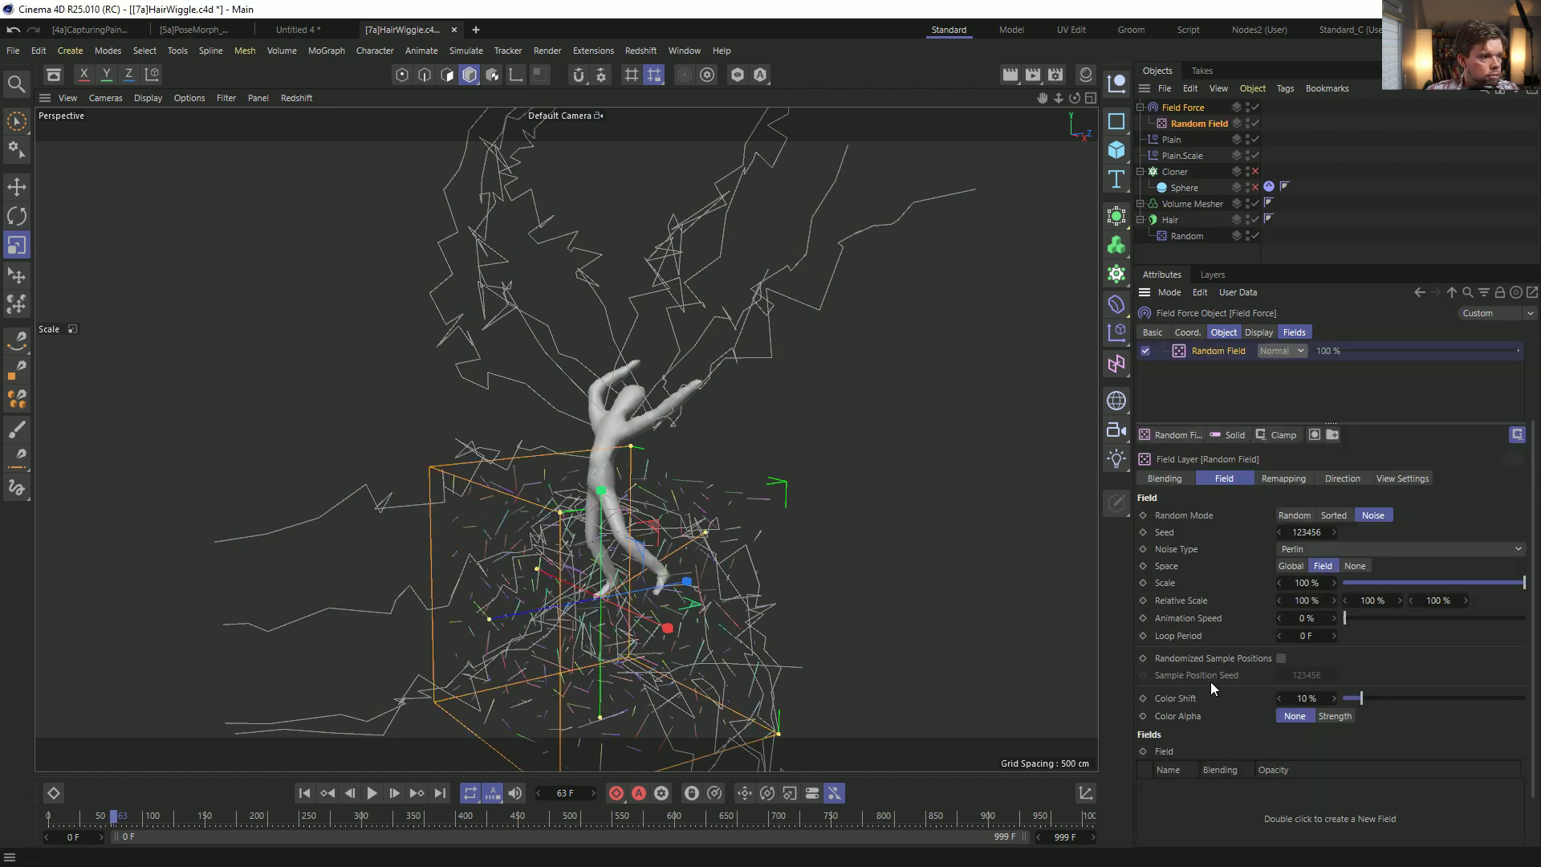
pyautogui.moveTo(1306, 585); pyautogui.dragTo(1365, 584)
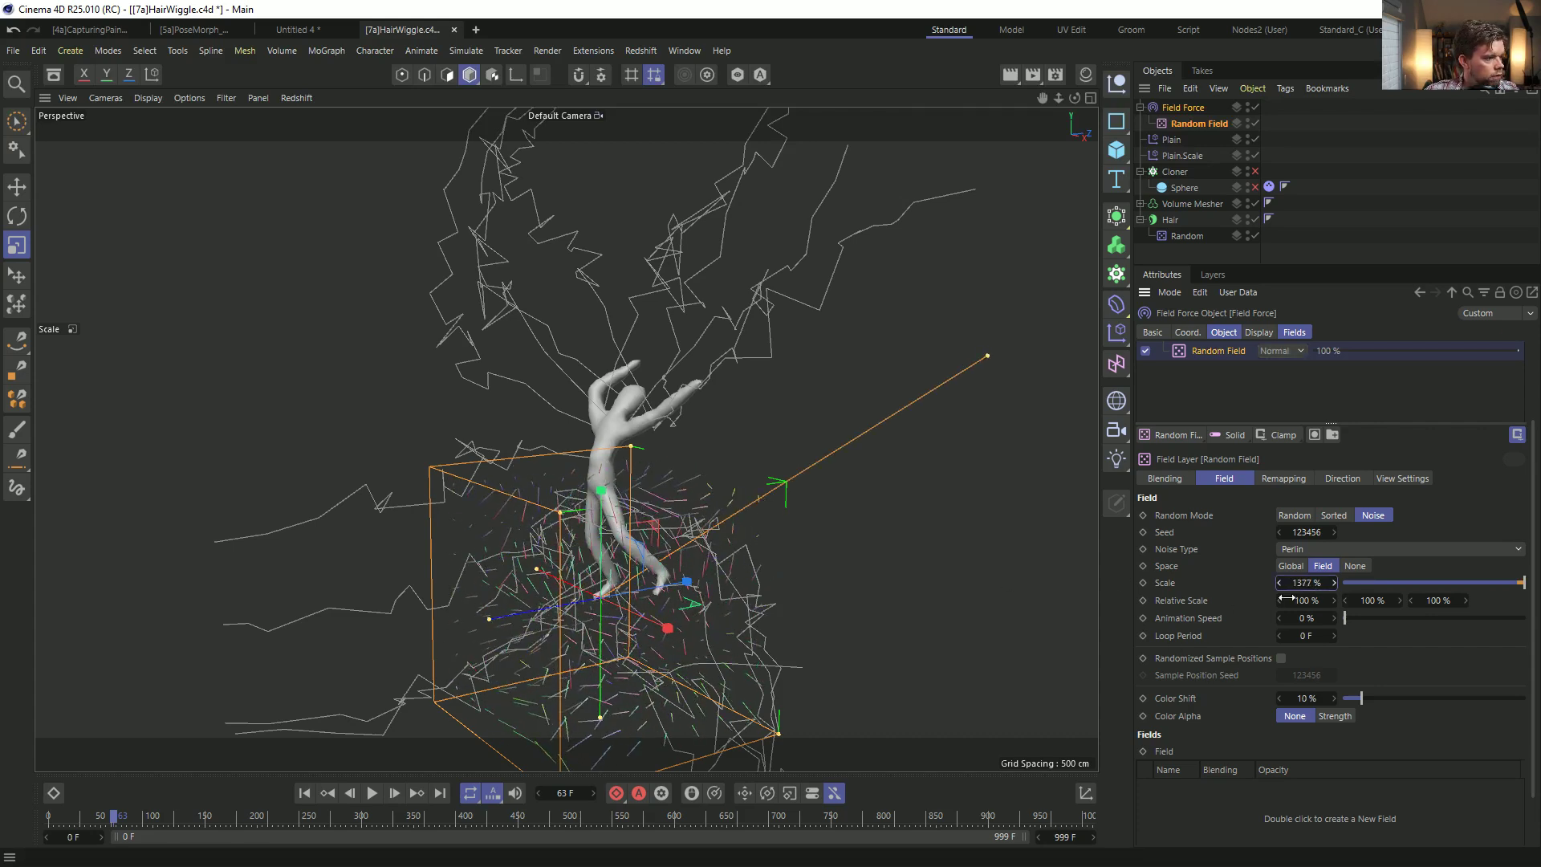
pyautogui.click(372, 793)
pyautogui.moveTo(1404, 618); pyautogui.dragTo(1481, 620)
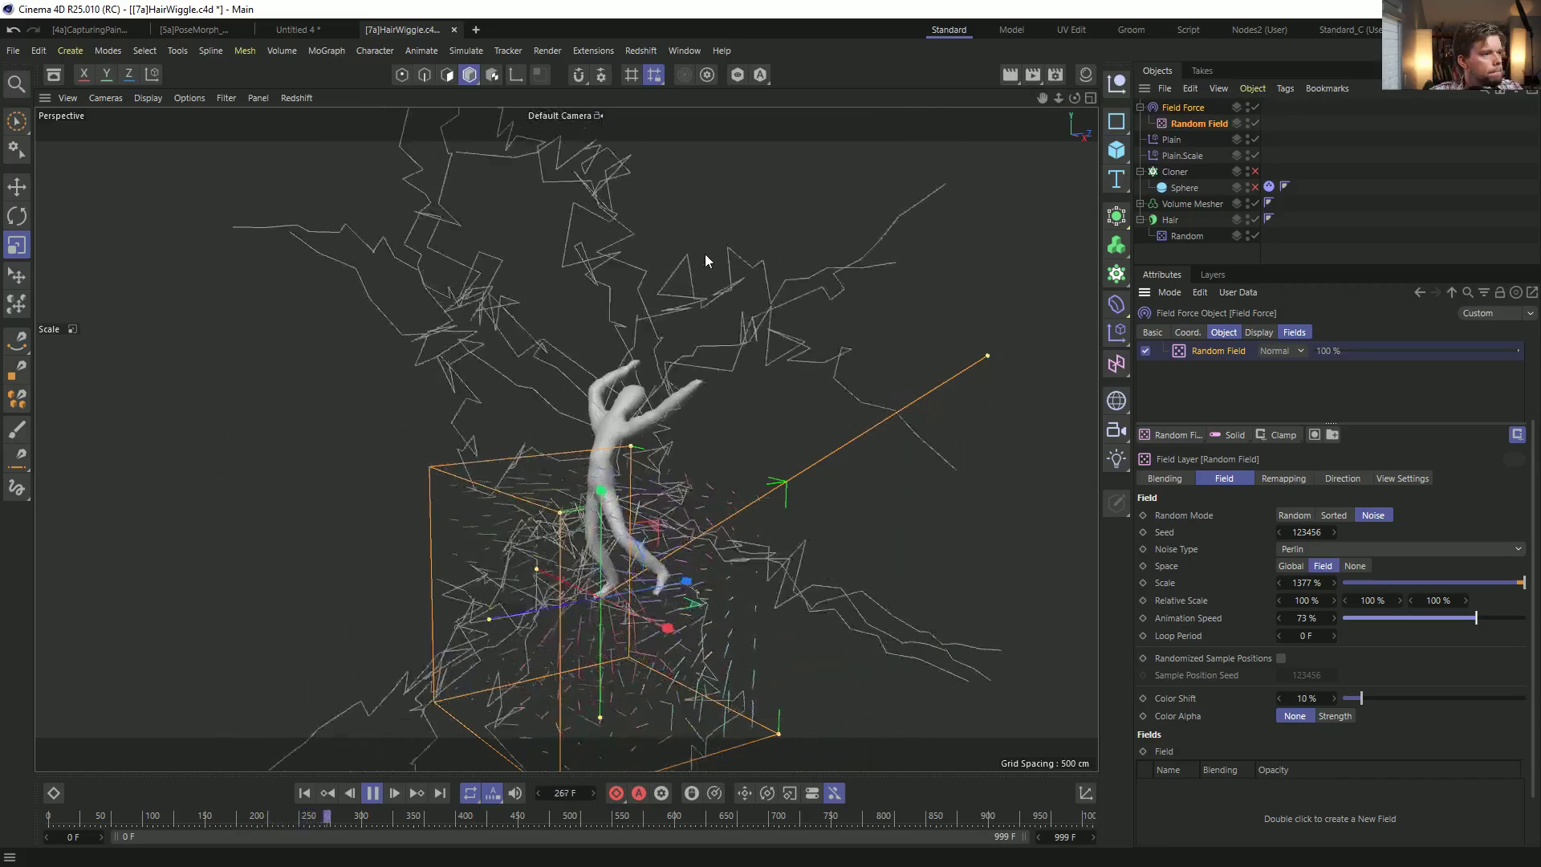
# Try different noise scales on the hair's Random effector, set its Space to UV and save the project.
pyautogui.click(1188, 235)
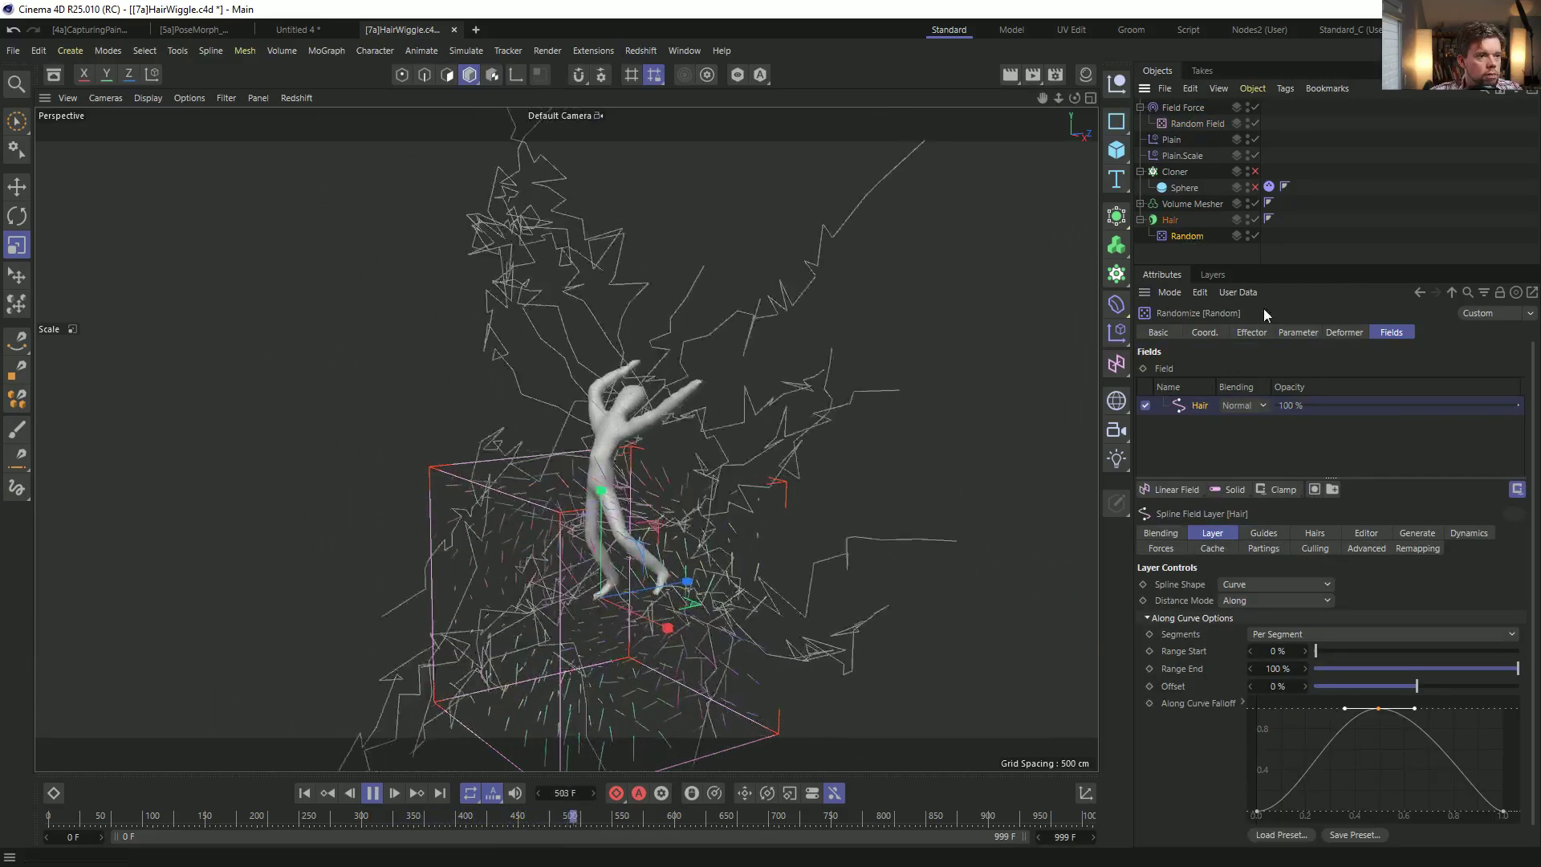
pyautogui.click(1257, 332)
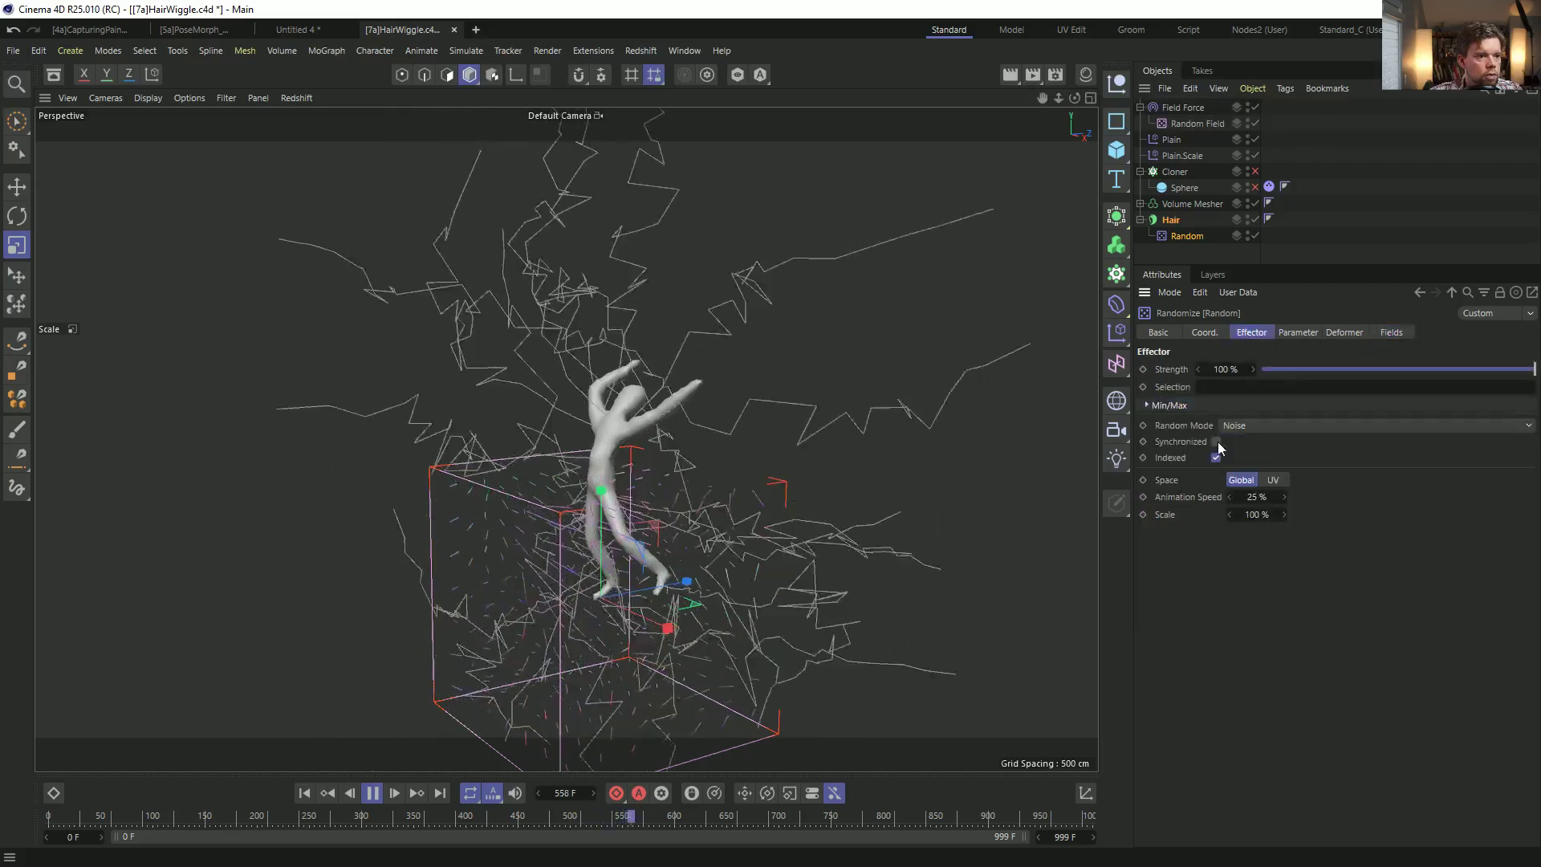
pyautogui.moveTo(1257, 514); pyautogui.dragTo(1364, 514)
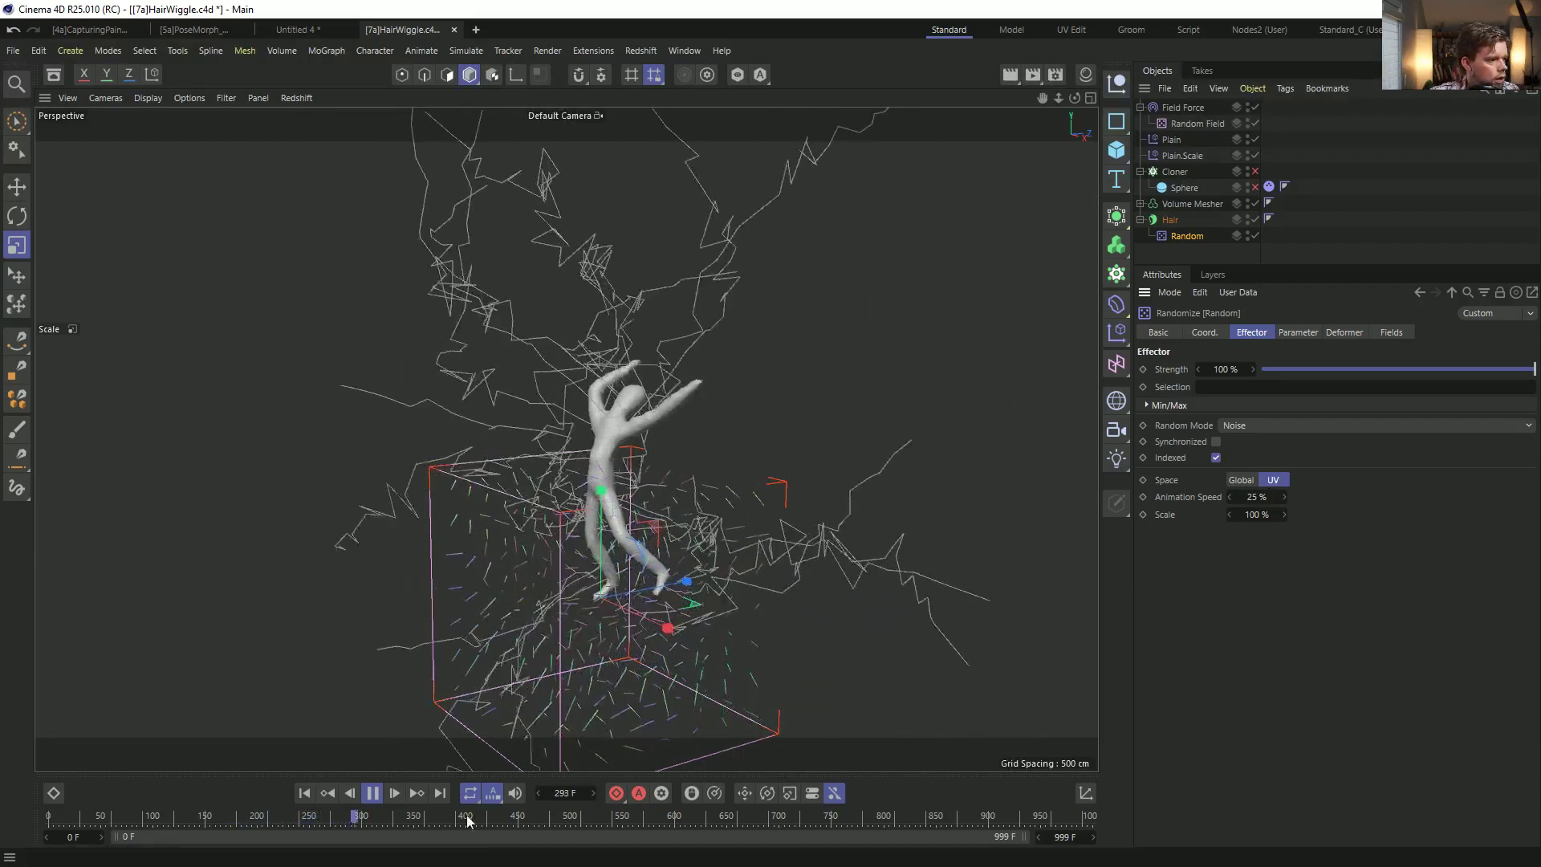
pyautogui.hotkey('ctrl', 's')
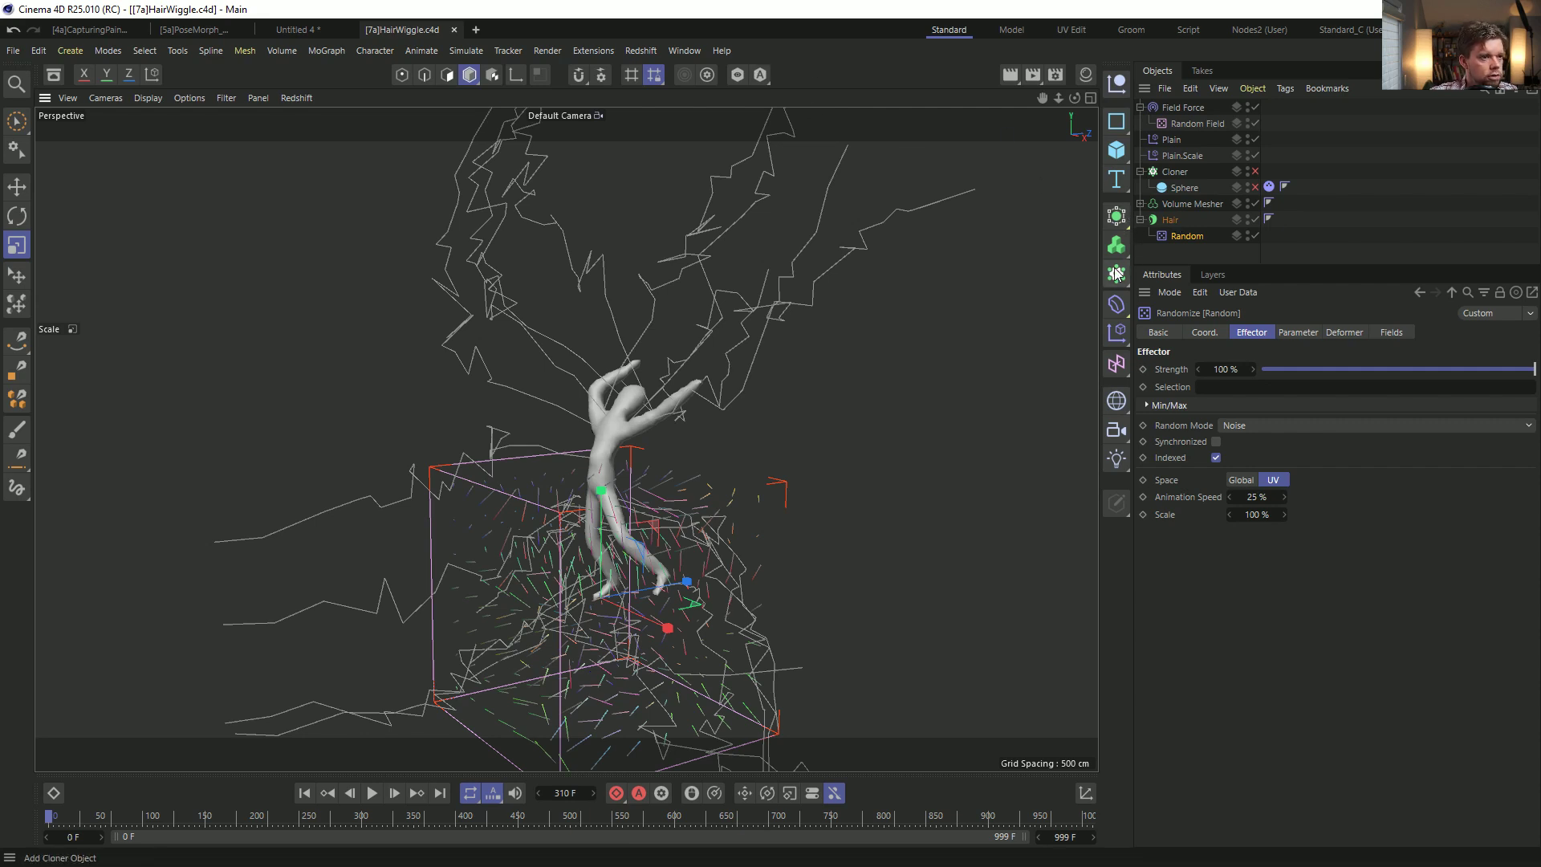
# Add a Jiggle deformer under the Hair object and play the simulation.
pyautogui.click(1115, 310)
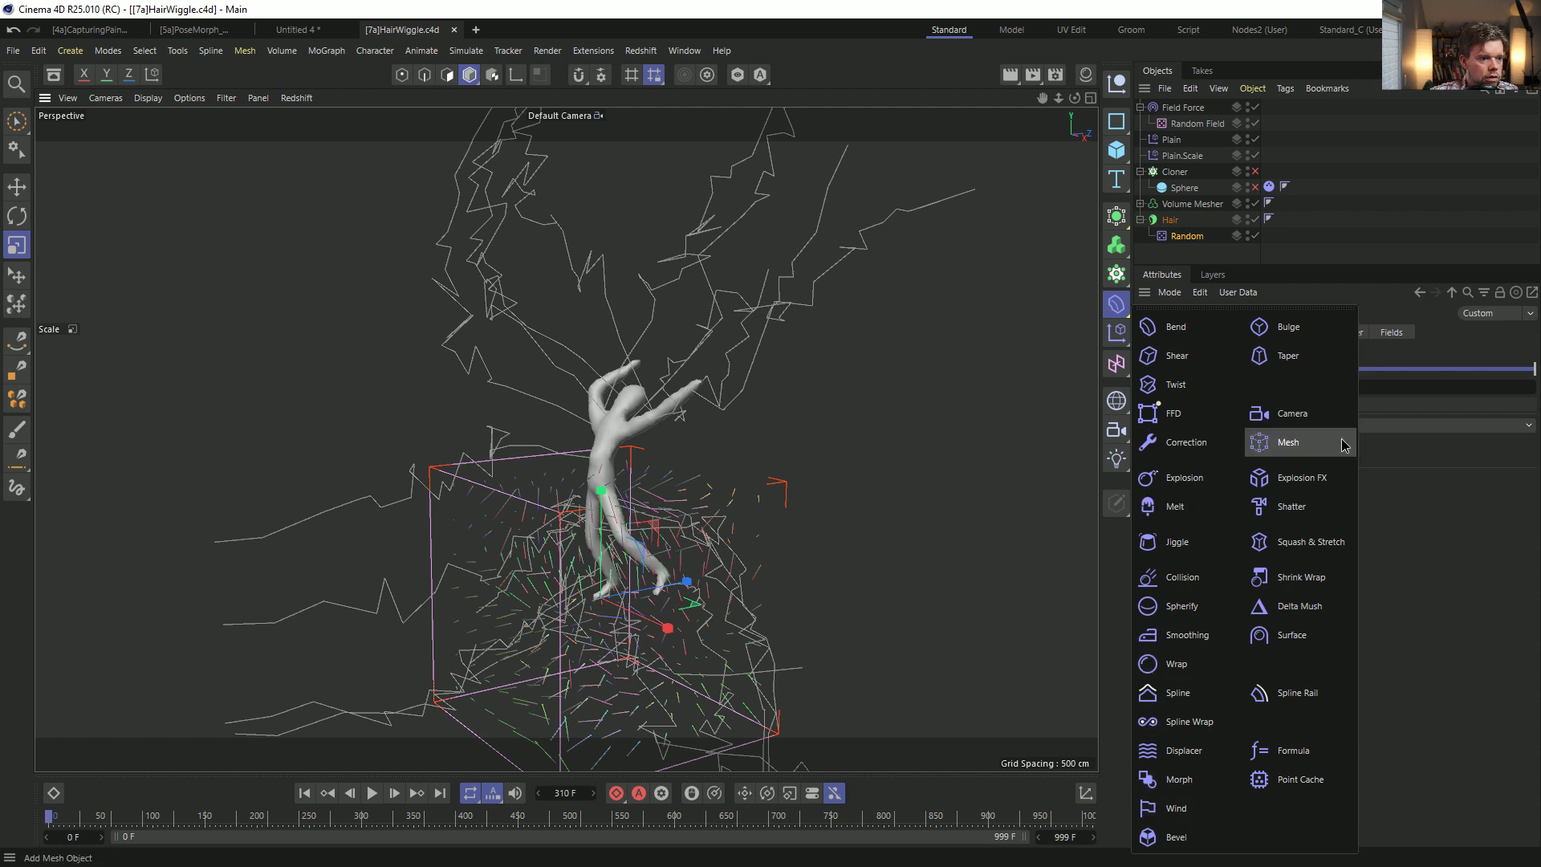
pyautogui.click(1166, 538)
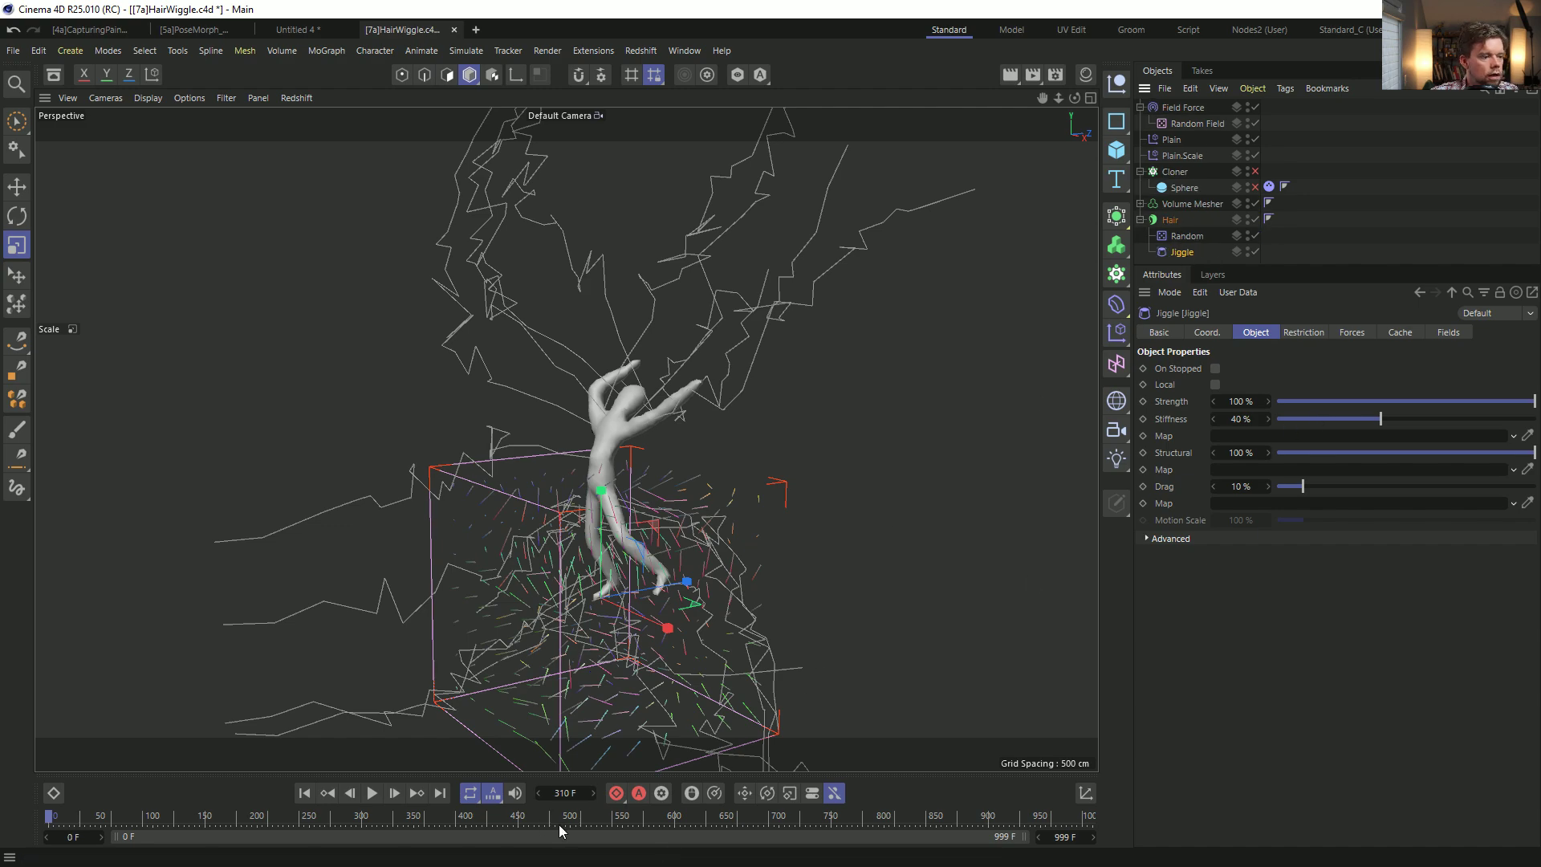
pyautogui.click(372, 793)
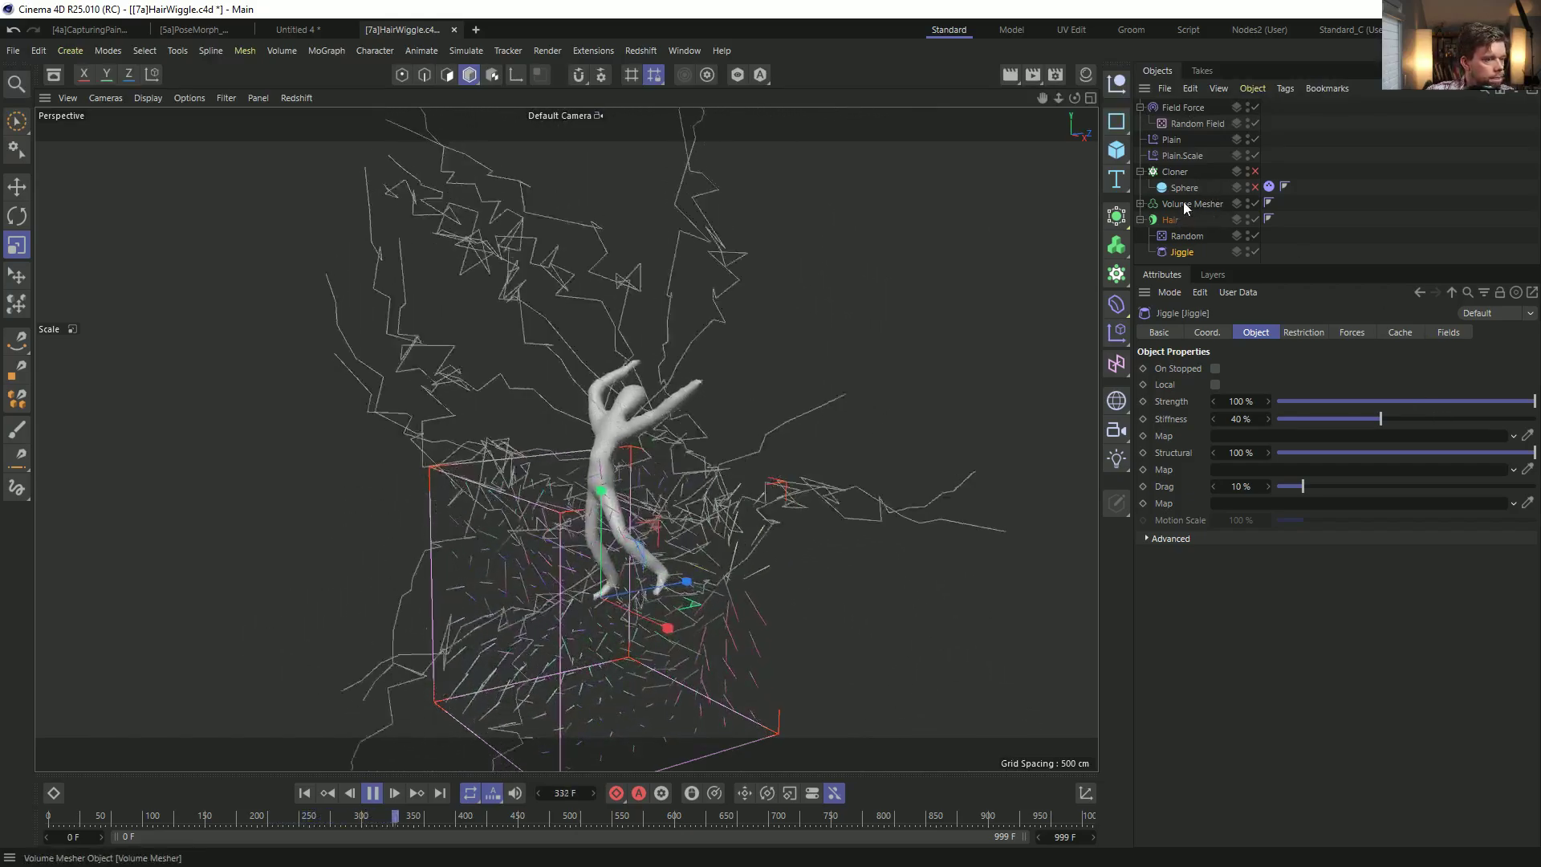
# Disable the Random effector under the Hair object.
pyautogui.click(1162, 217)
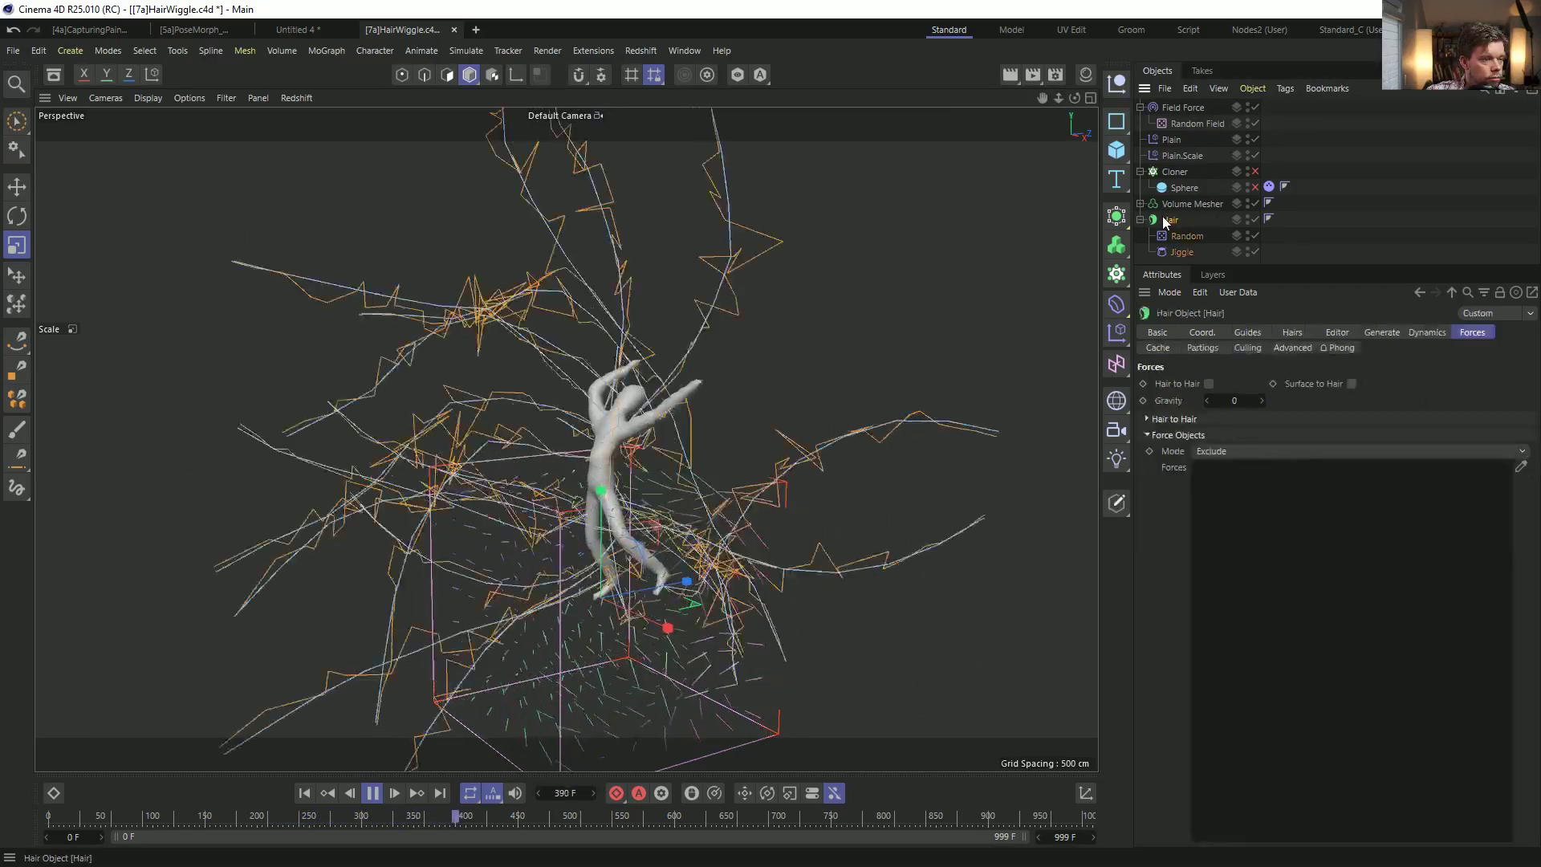
pyautogui.click(1182, 236)
pyautogui.click(1255, 237)
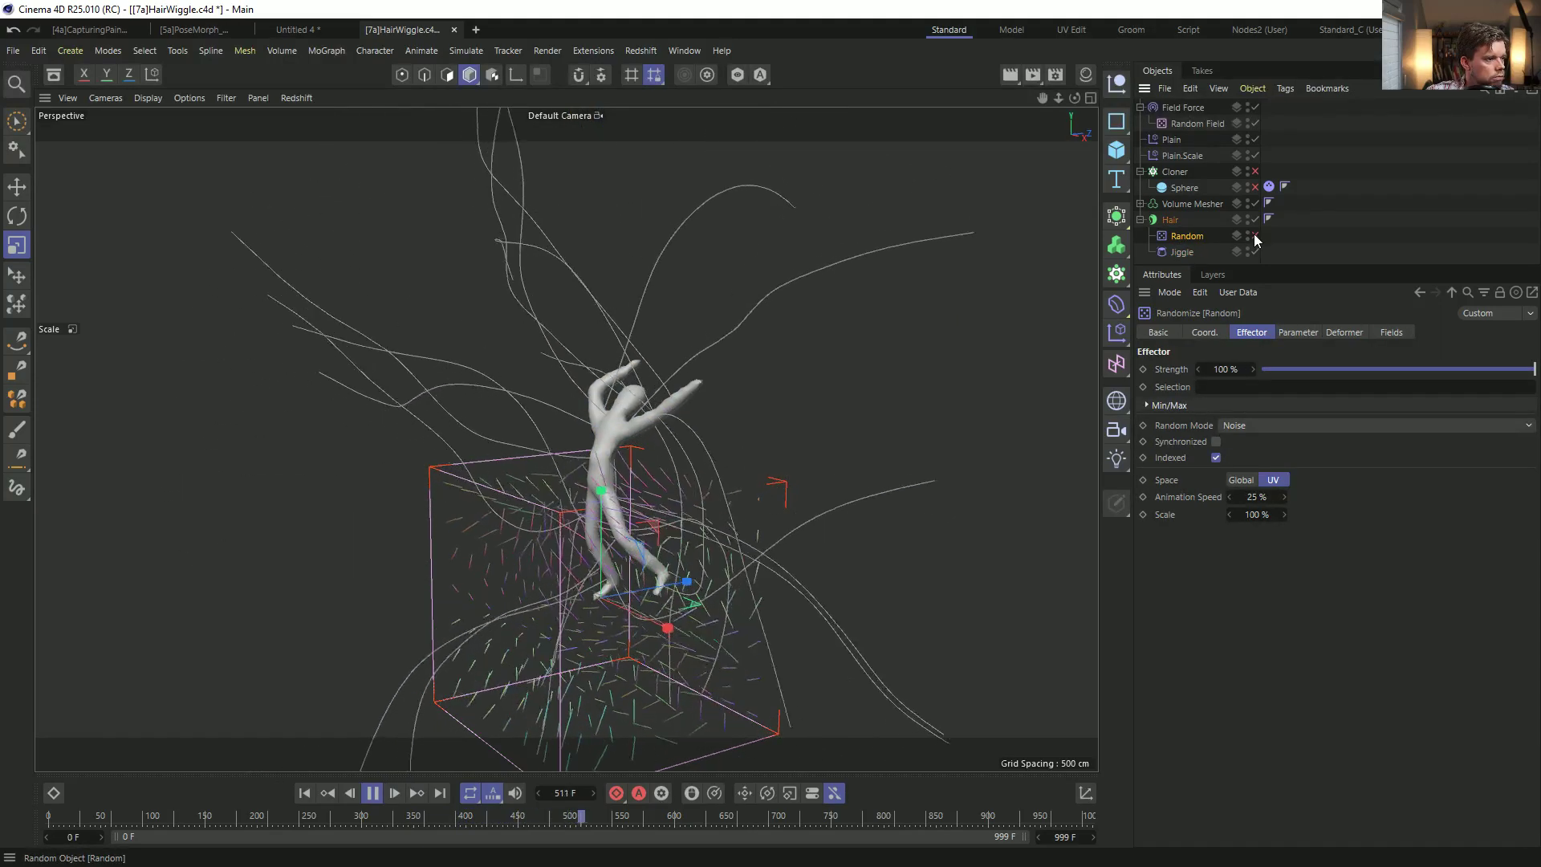
# Review the Hair object's Editor, Guides and Hairs settings while the simulation plays.
pyautogui.click(1173, 221)
pyautogui.click(1384, 332)
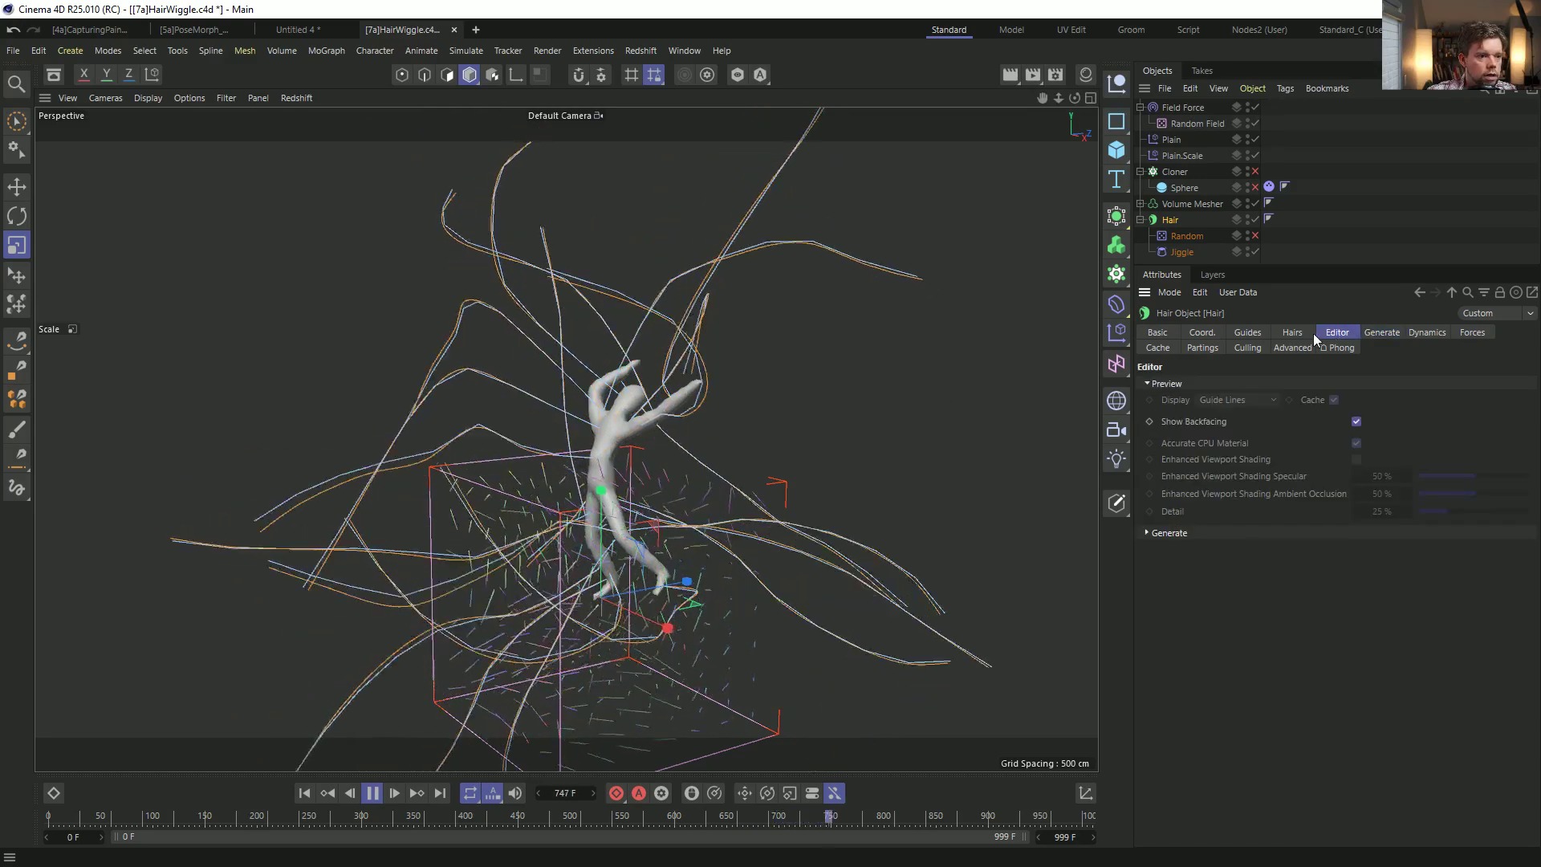
pyautogui.click(1249, 331)
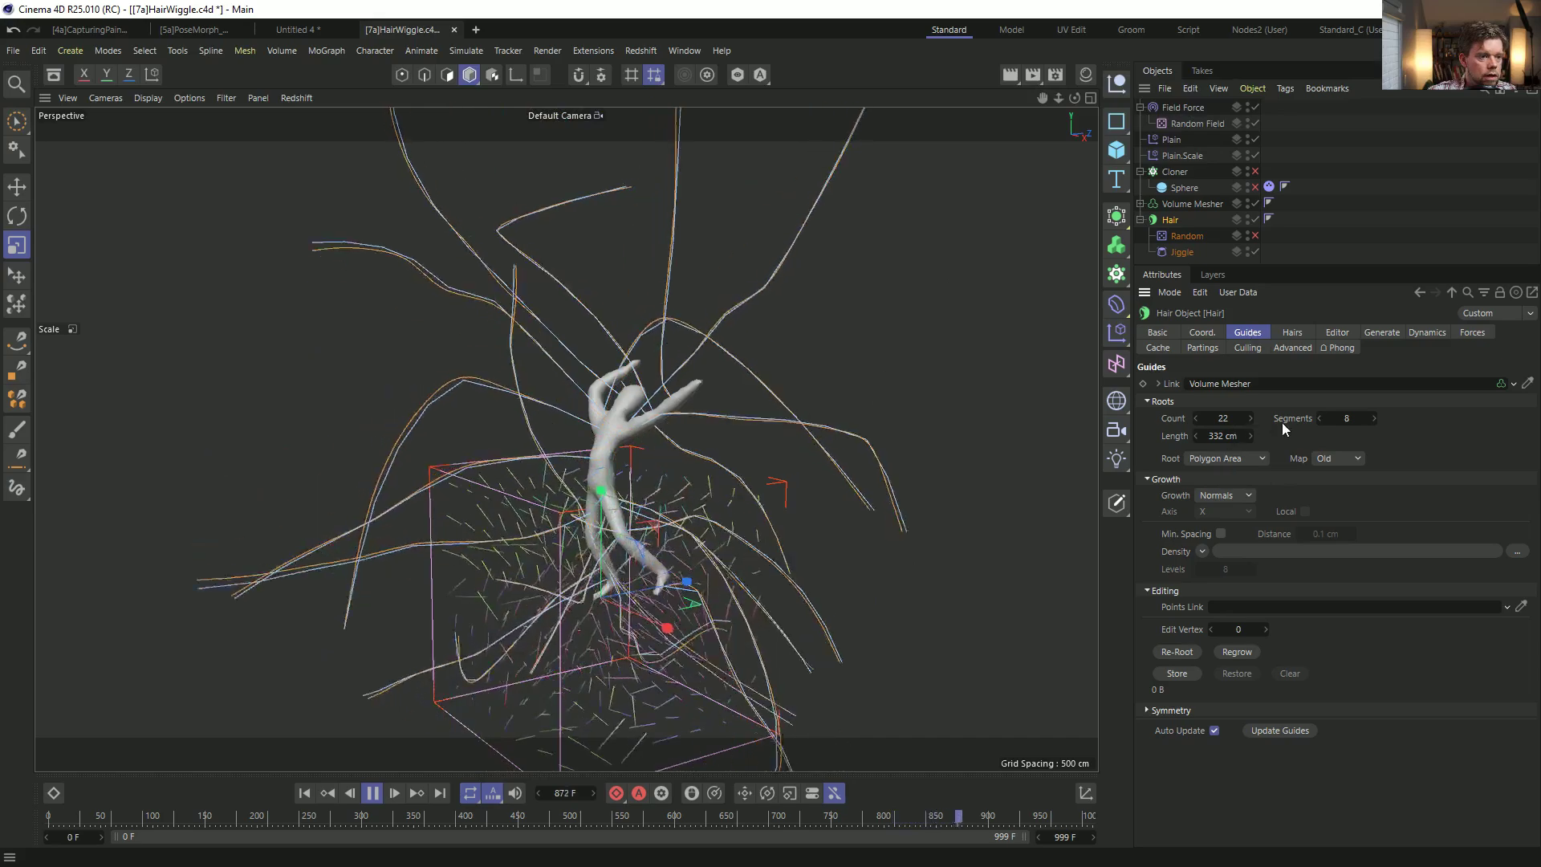
pyautogui.click(1291, 333)
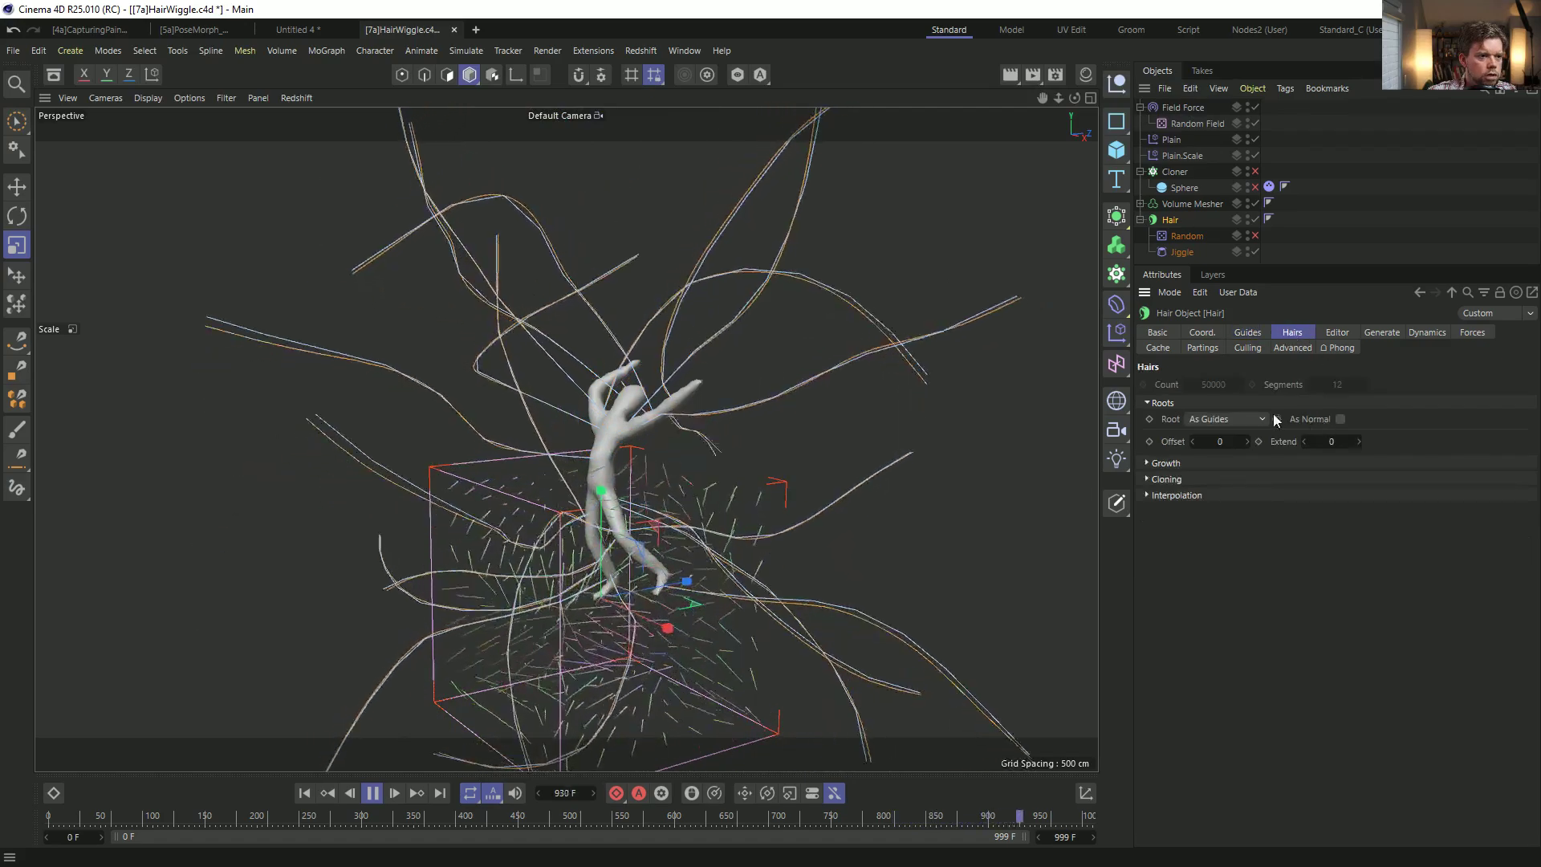
pyautogui.click(1260, 329)
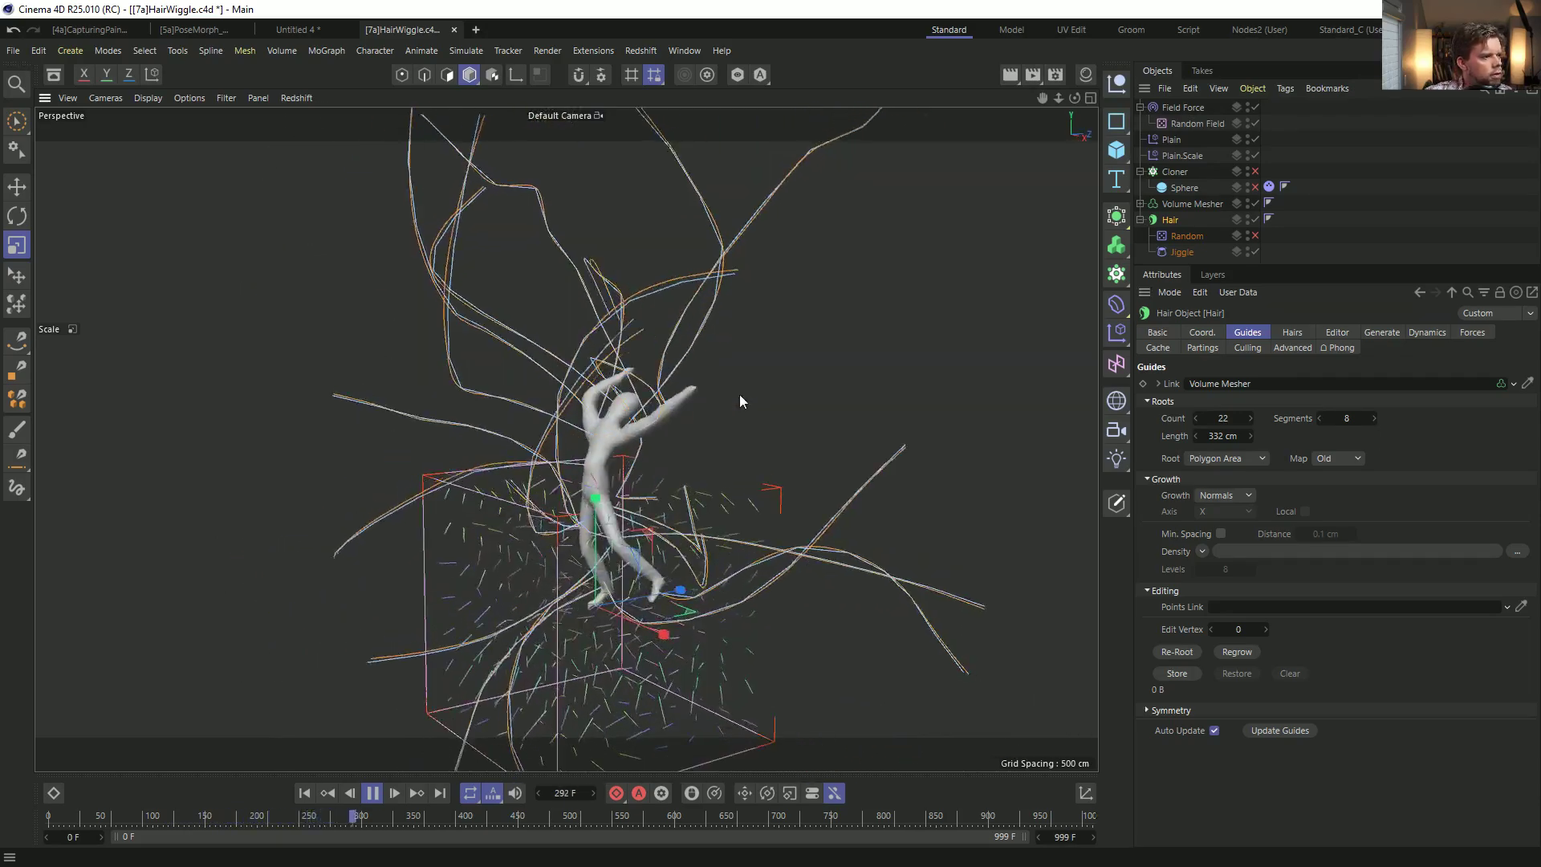
# Disable the Jiggle deformer, re-enable the Random effector and raise its noise Scale to 5844 %.
pyautogui.click(1253, 252)
pyautogui.click(1254, 237)
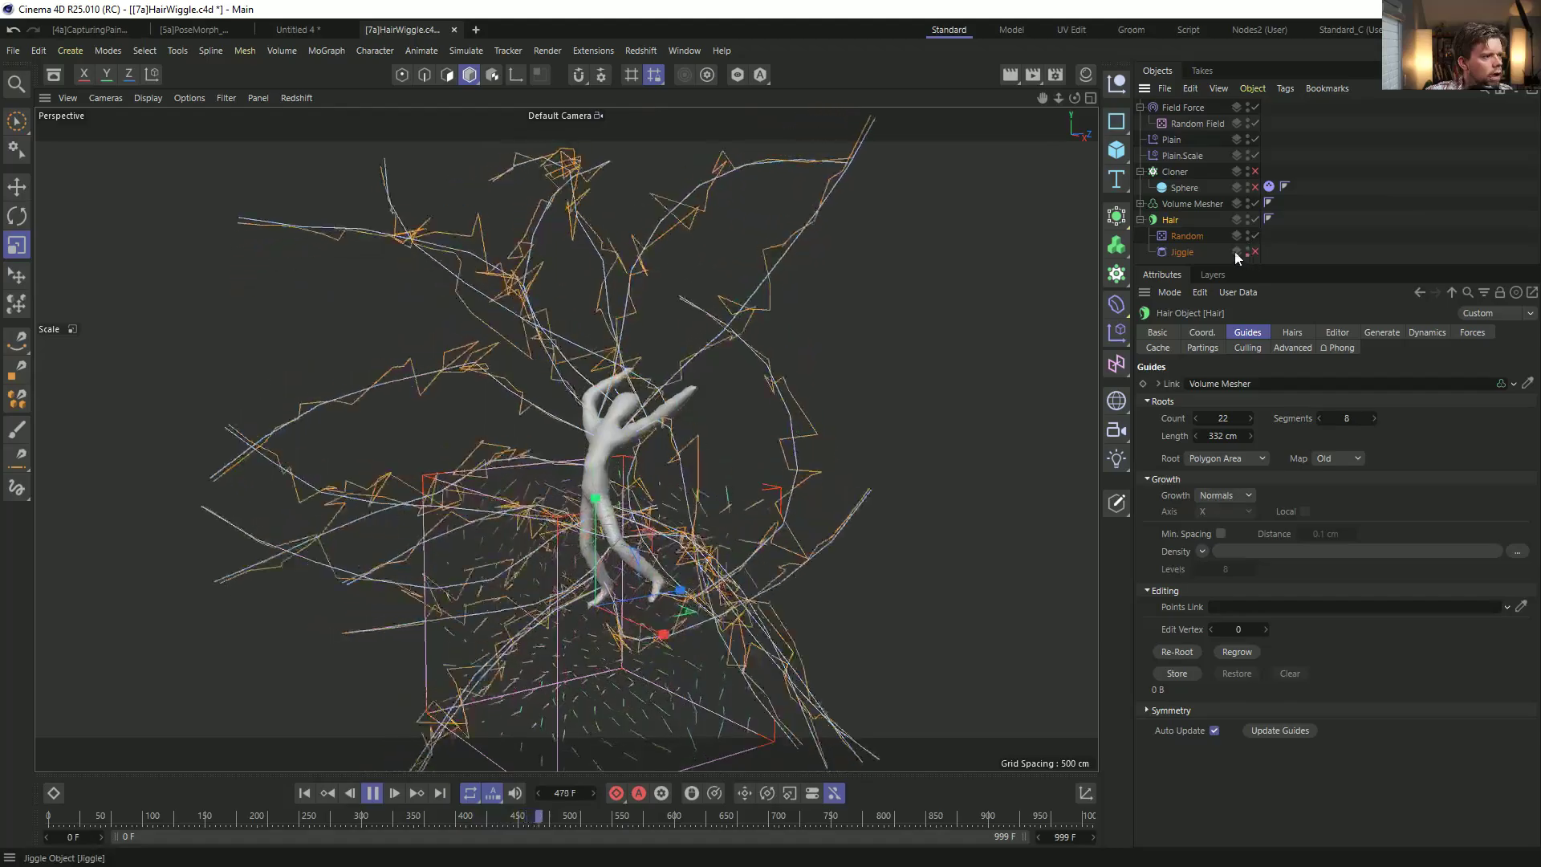
pyautogui.click(1187, 236)
pyautogui.moveTo(1253, 515)
pyautogui.mouseDown()
pyautogui.moveTo(1276, 515)
pyautogui.moveTo(1238, 530)
pyautogui.moveTo(1252, 497)
pyautogui.mouseUp()
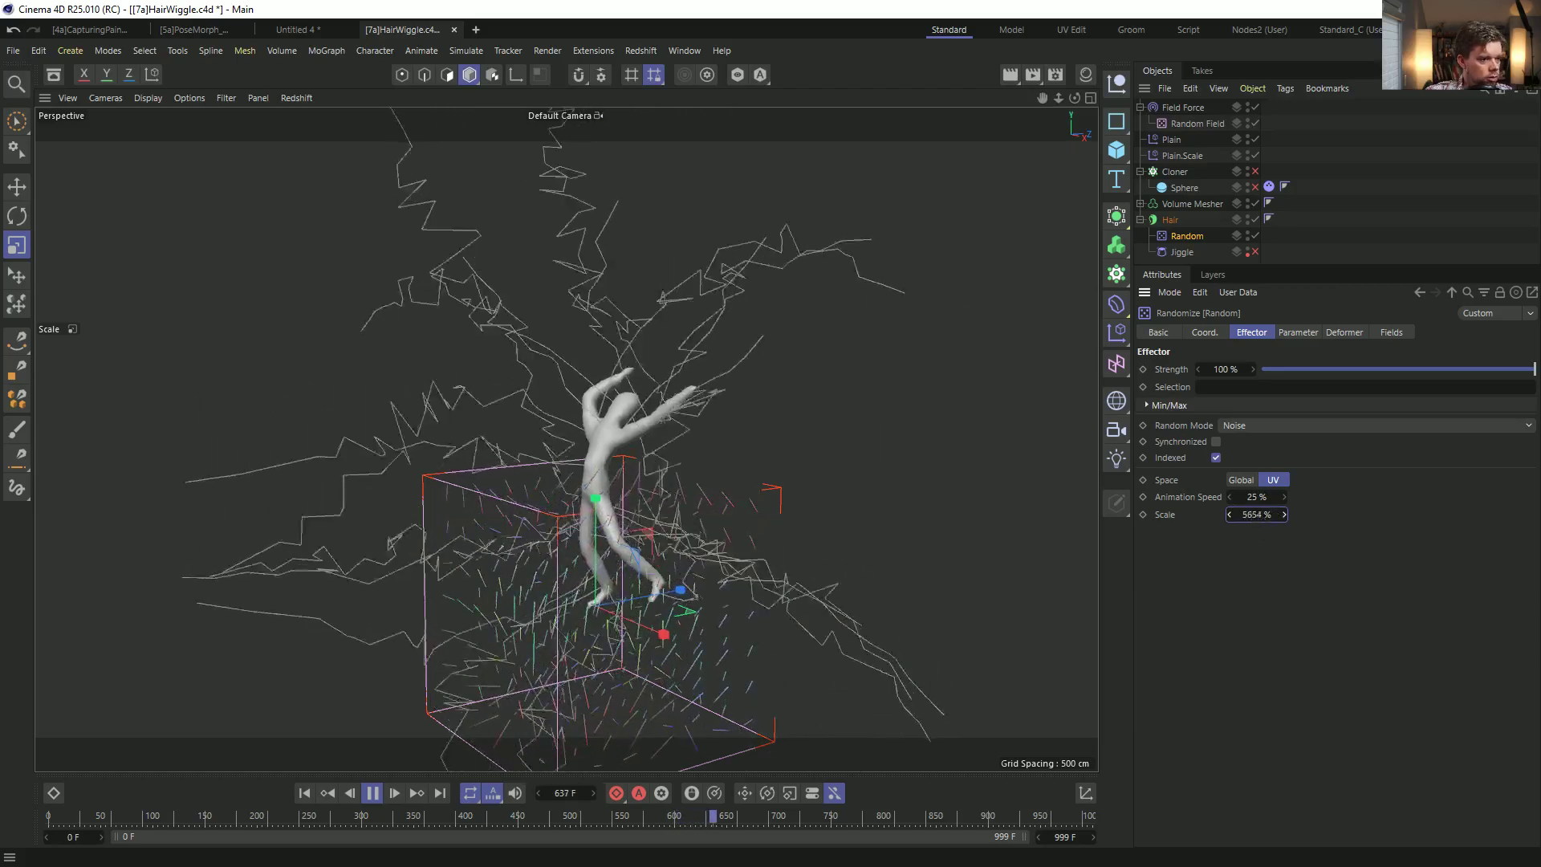
# Set the Random effector's Space to Global and its Animation Speed to 0 %.
pyautogui.click(1238, 480)
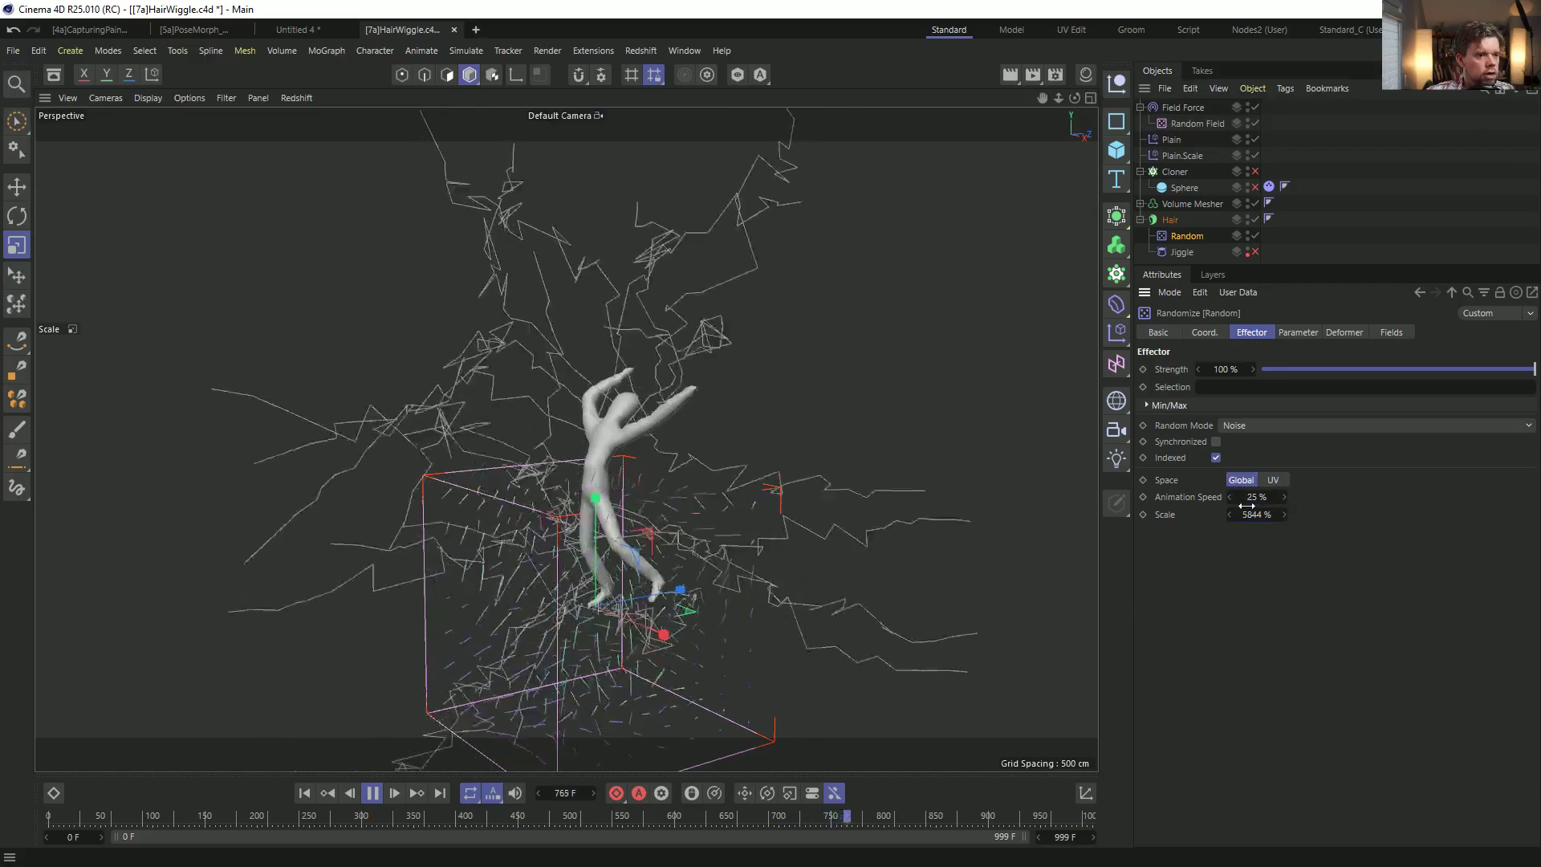
pyautogui.doubleClick(1263, 498)
pyautogui.write('0')
pyautogui.press('Return')
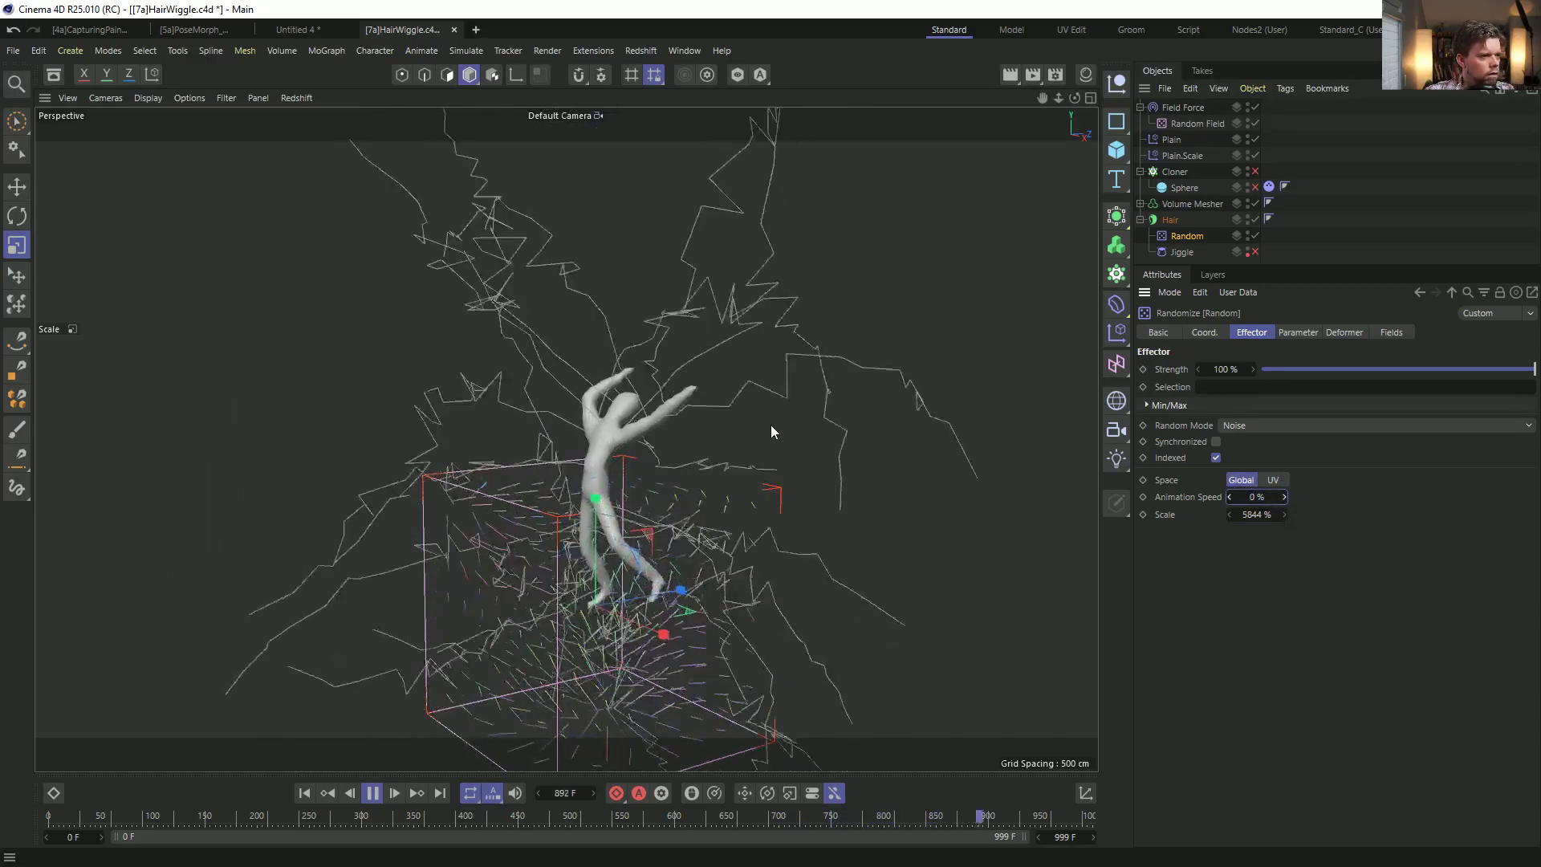
# Reduce the Random effector's Strength to 28 % and raise its noise Scale to 45656 %.
pyautogui.moveTo(1234, 509); pyautogui.dragTo(1268, 509)
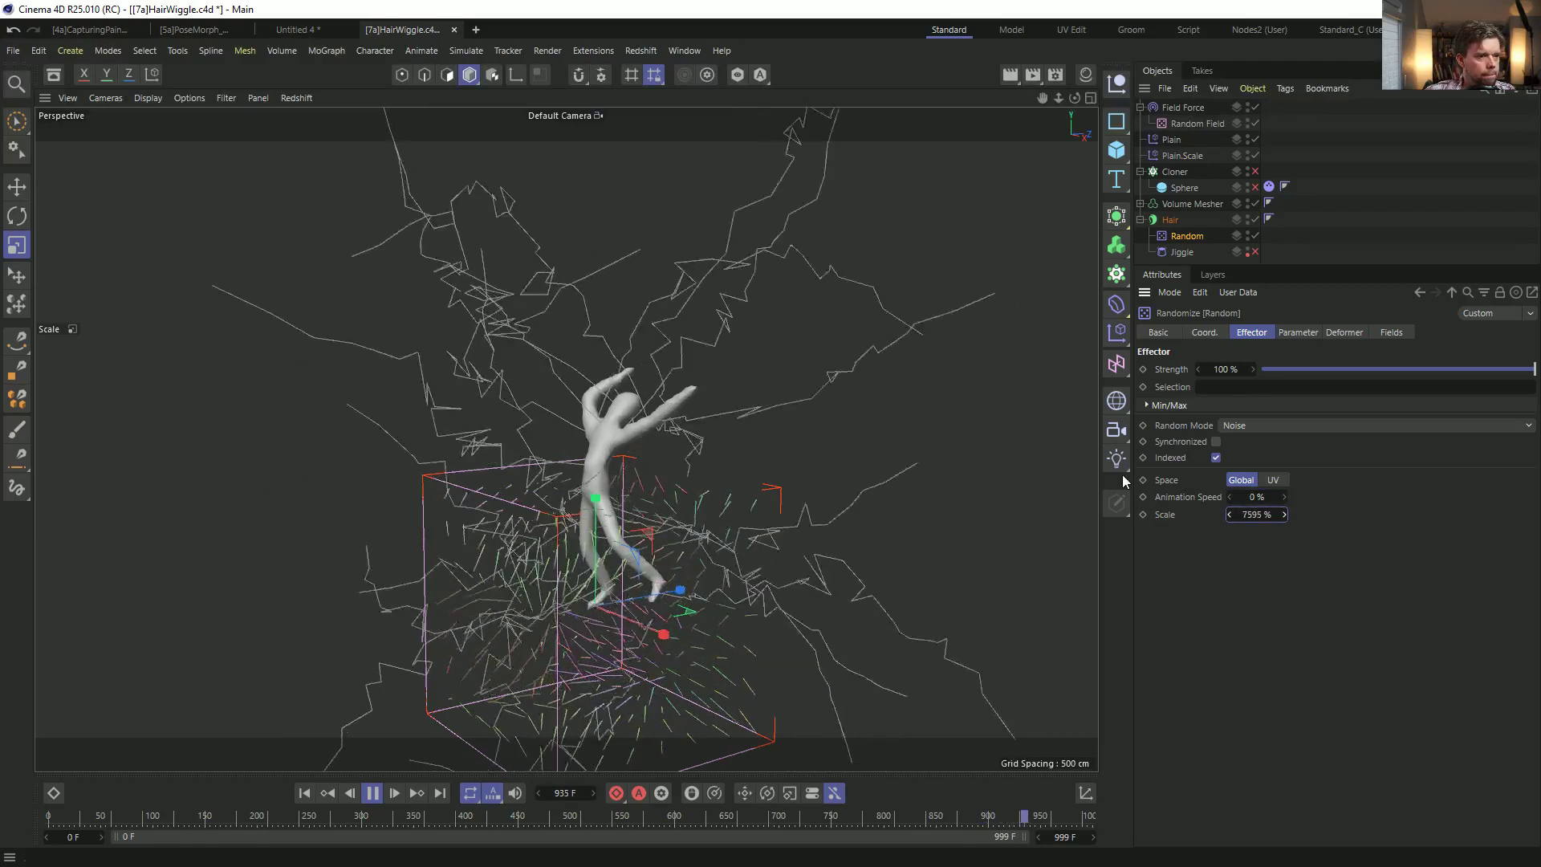
pyautogui.moveTo(1258, 374); pyautogui.dragTo(1287, 371)
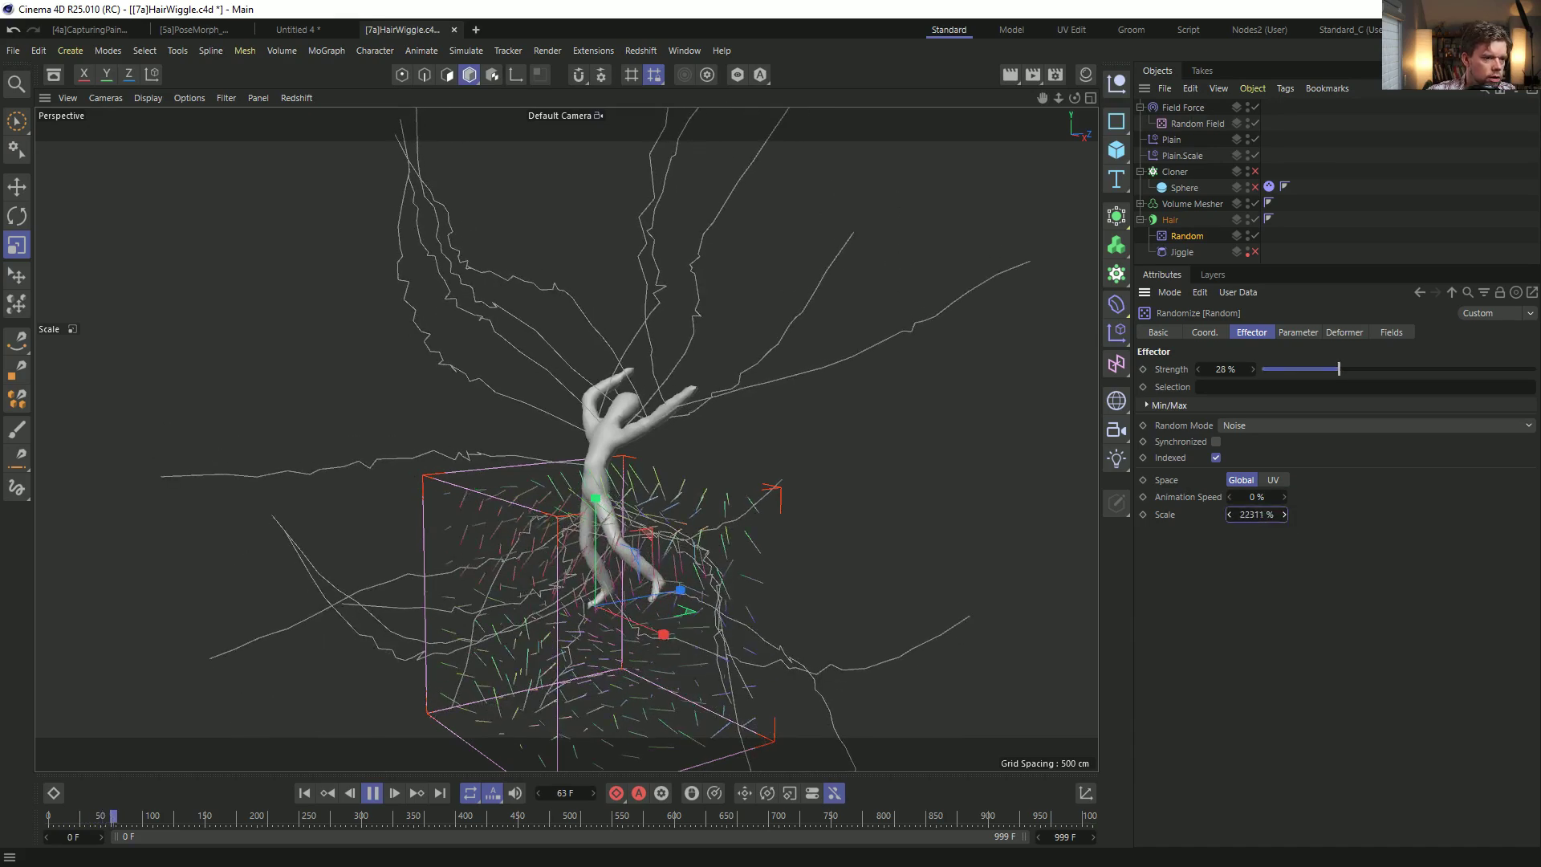
pyautogui.moveTo(1284, 514); pyautogui.dragTo(1284, 499)
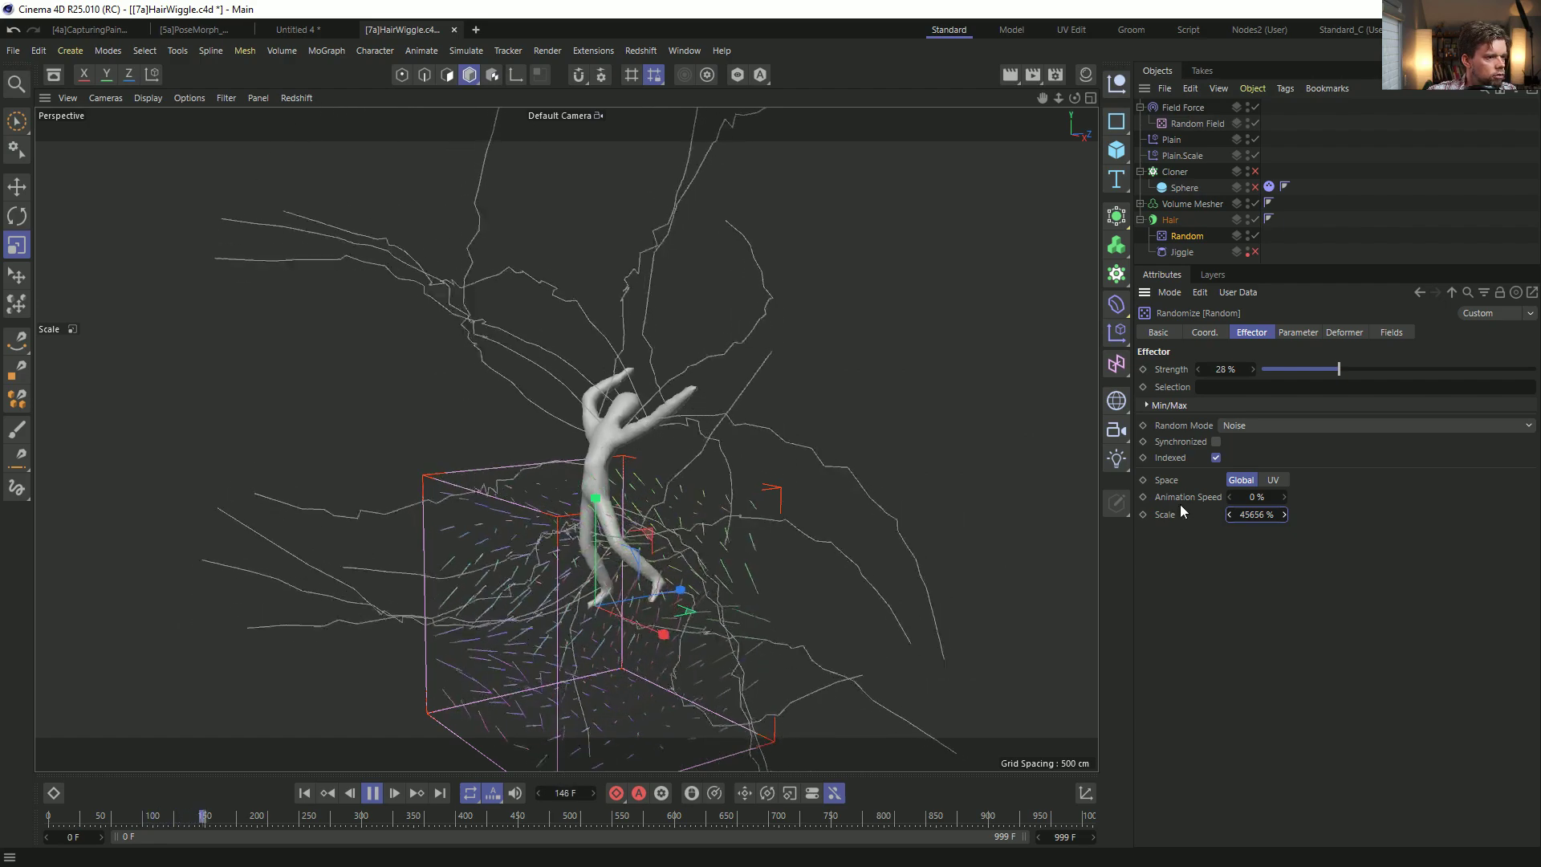
# Toggle the Random effector's Indexed option off and on, then set Space to UV and Scale to 0 %.
pyautogui.click(1217, 457)
pyautogui.click(1217, 457)
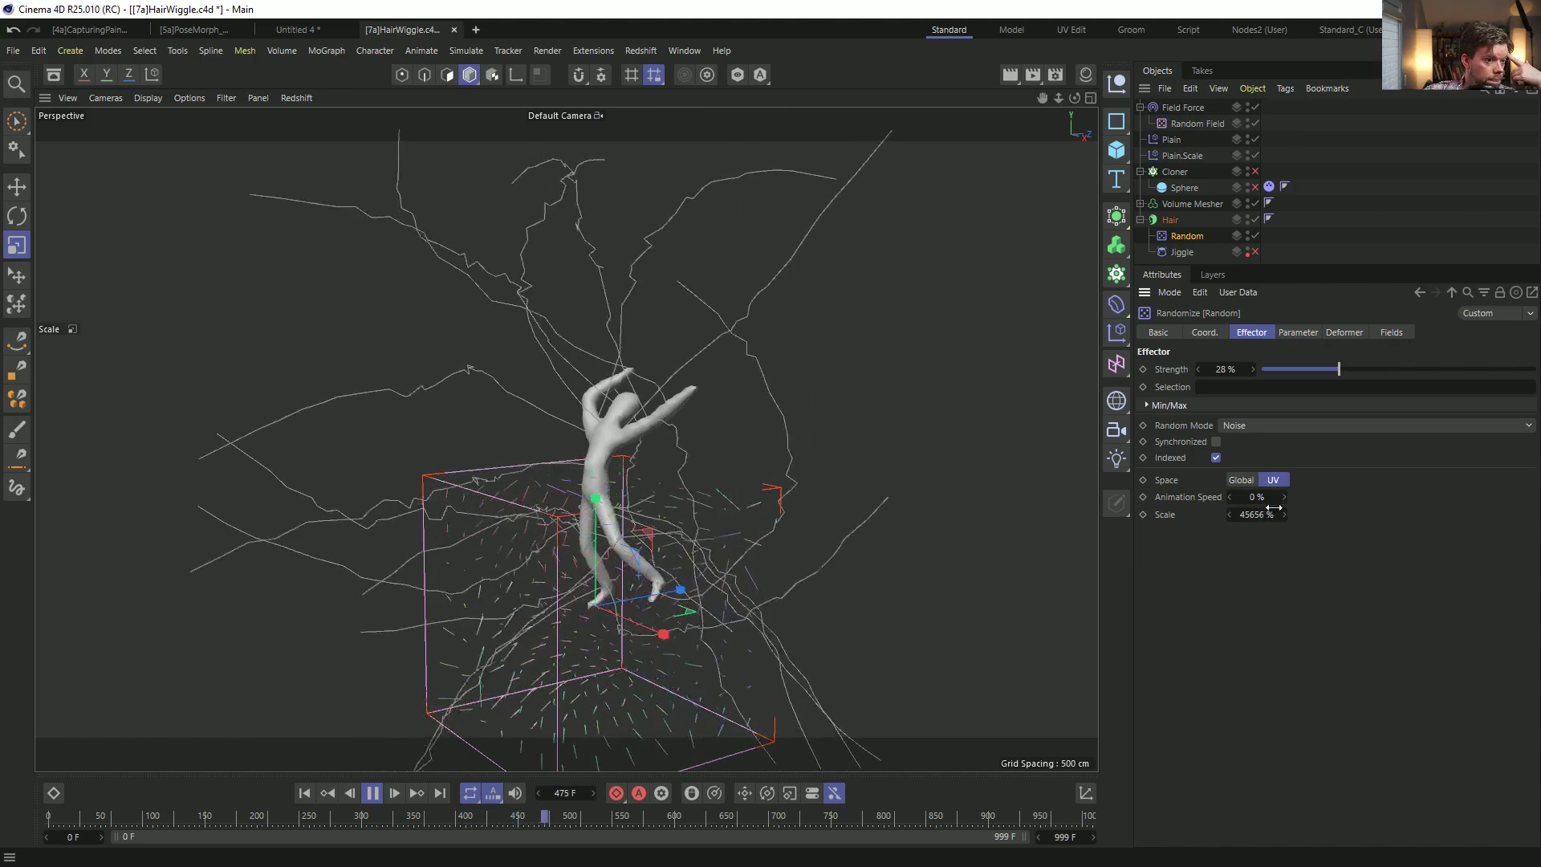
pyautogui.write('0')
pyautogui.press('Return')
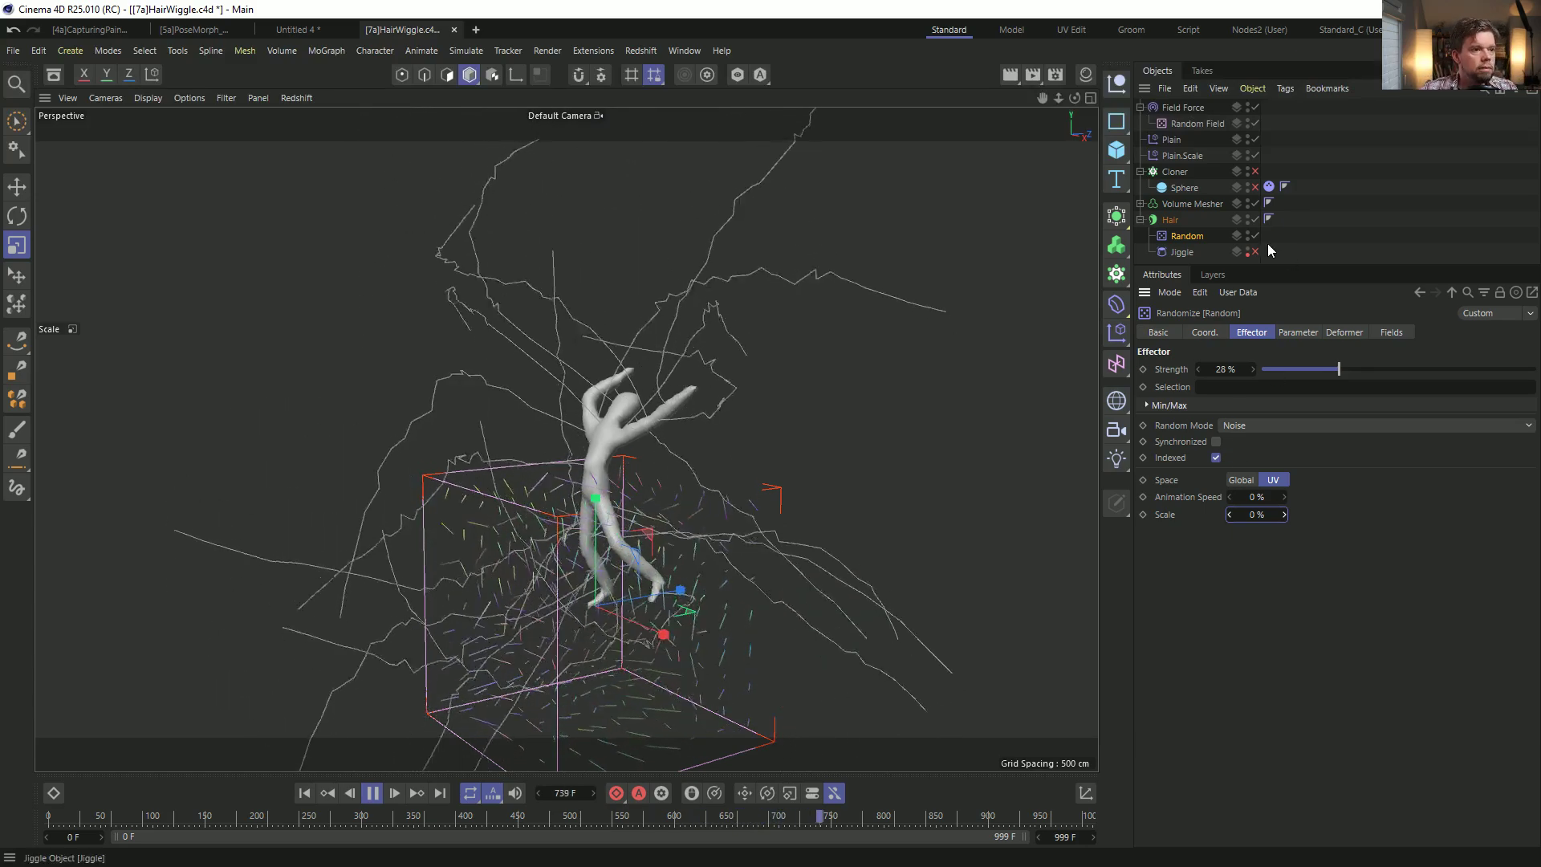
# Disable the Random effector and set the Hair object's guide Segments to 30.
pyautogui.click(1174, 221)
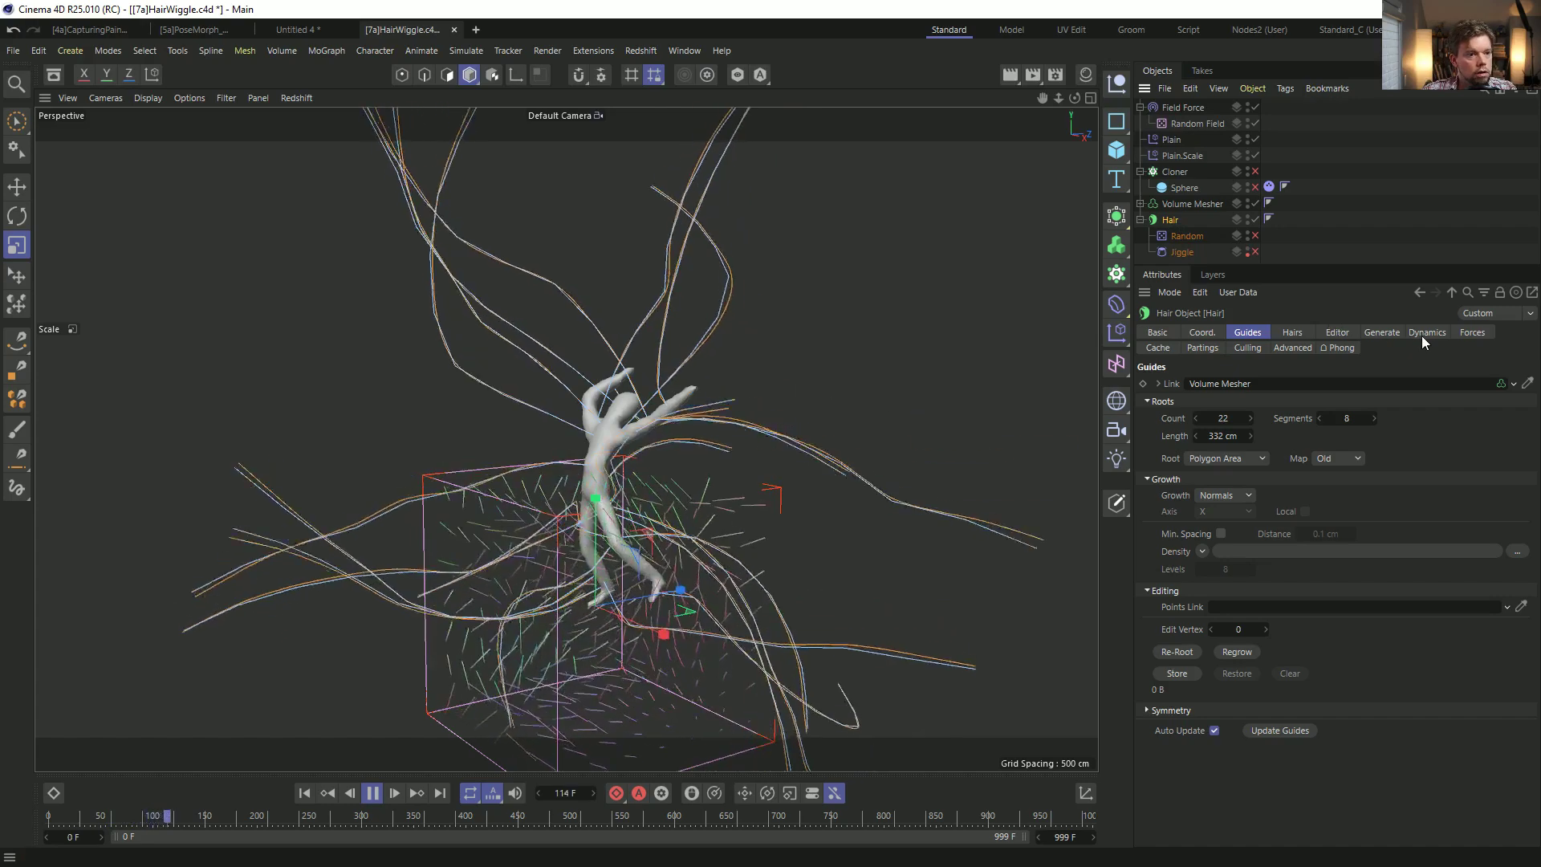
pyautogui.click(1287, 332)
pyautogui.click(1247, 332)
pyautogui.doubleClick(1348, 419)
pyautogui.write('30')
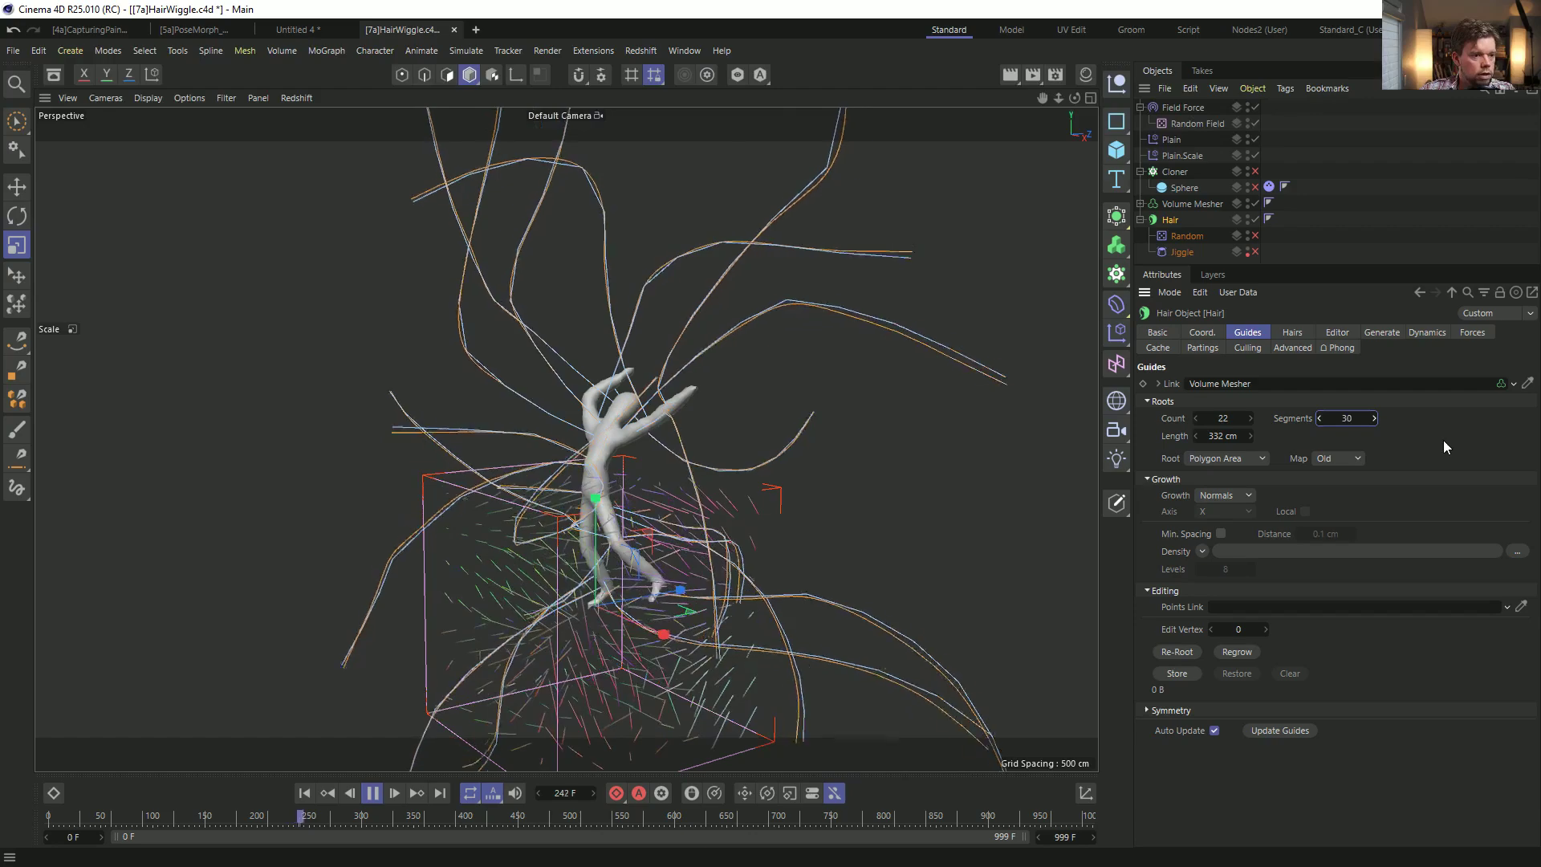
pyautogui.press('Return')
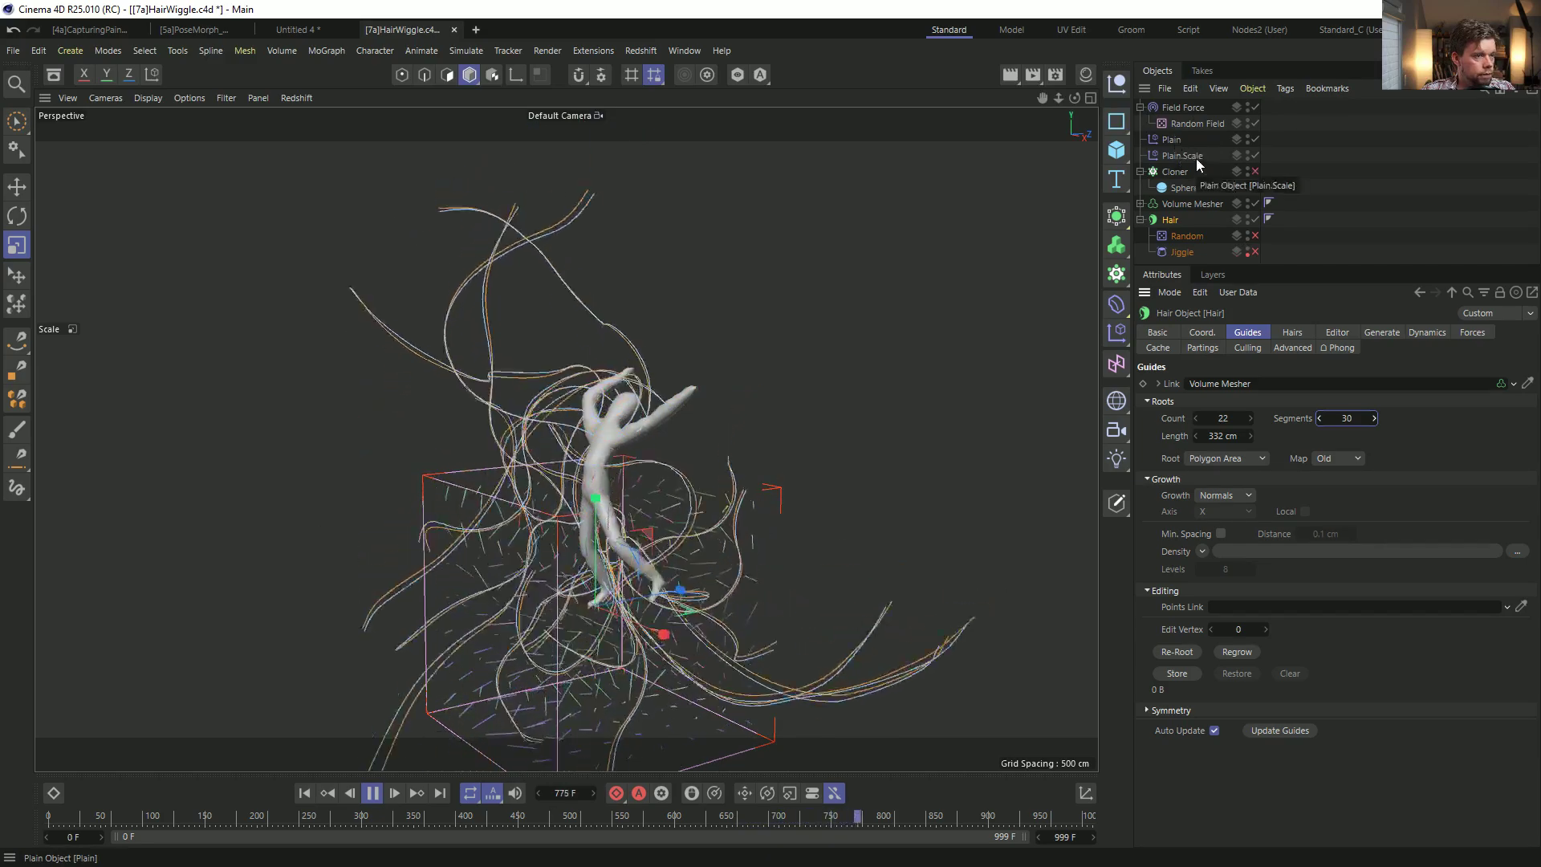
# Set the noise Scale of the Field Force's Random Field to 3333 %.
pyautogui.click(1183, 108)
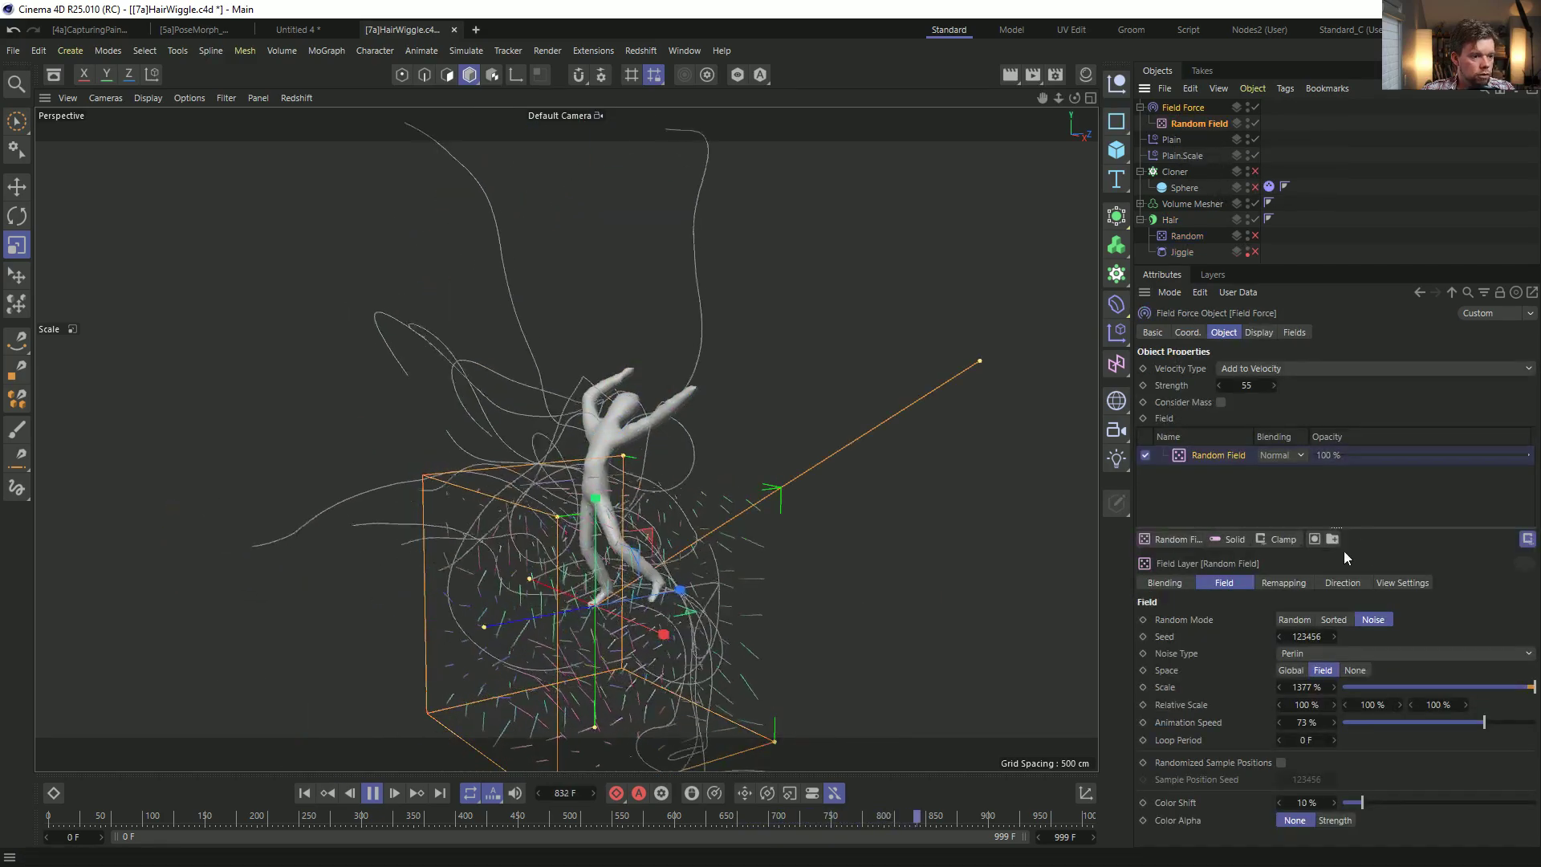
pyautogui.doubleClick(1307, 687)
pyautogui.write('3333')
pyautogui.press('Return')
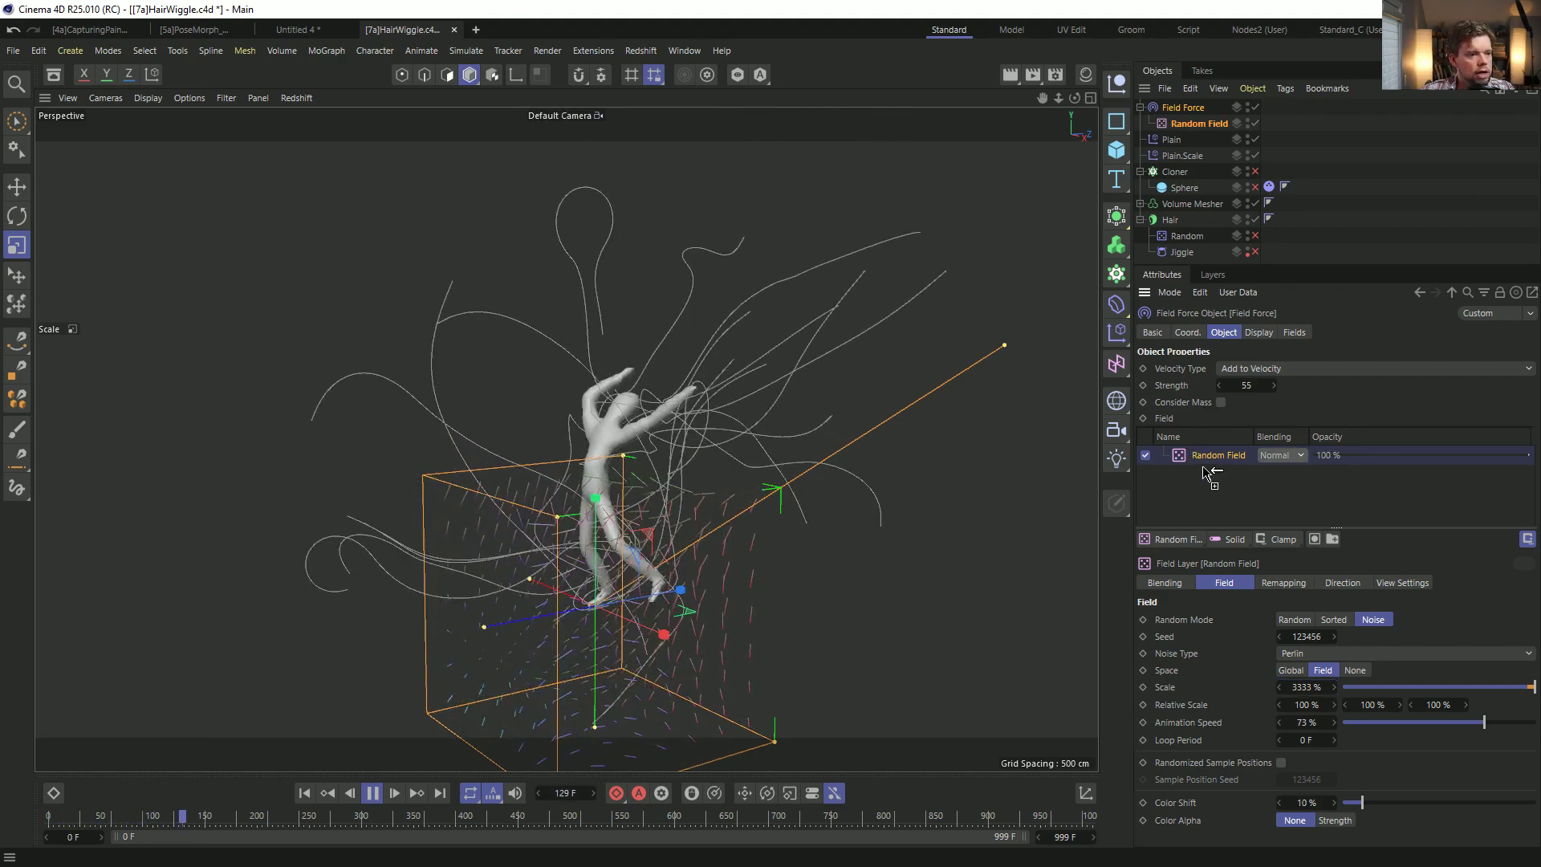
# Duplicate the Random Field layer in the Field Force, set its Scale to 555 % with only the lower layer active, and restart playback.
pyautogui.keyDown('ctrl'); pyautogui.moveTo(1188, 456); pyautogui.dragTo(1196, 472); pyautogui.keyUp('ctrl')
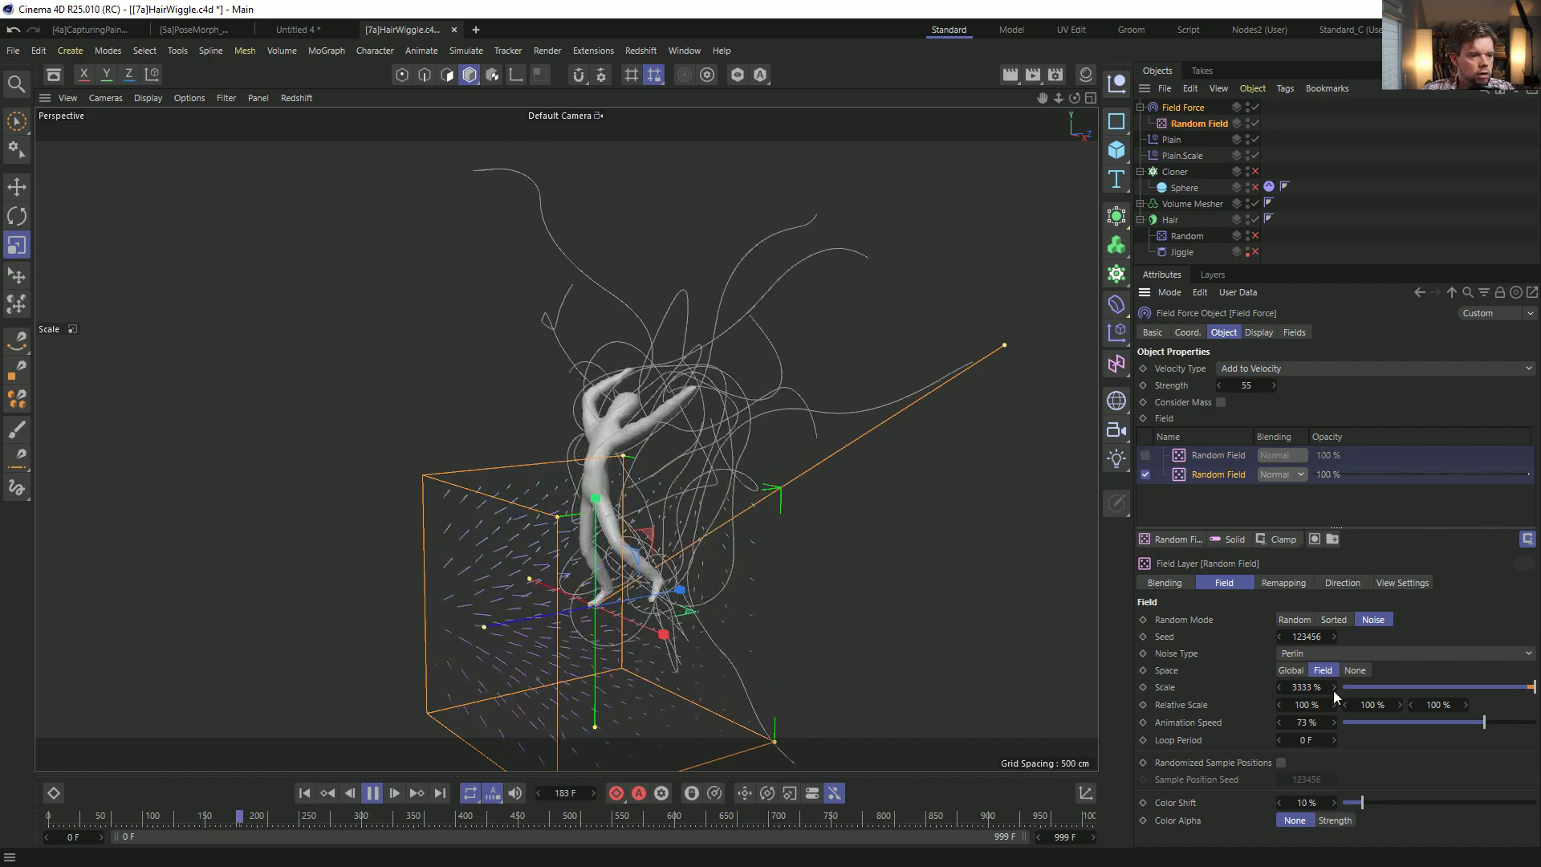
pyautogui.click(1305, 687)
pyautogui.write('555')
pyautogui.press('Return')
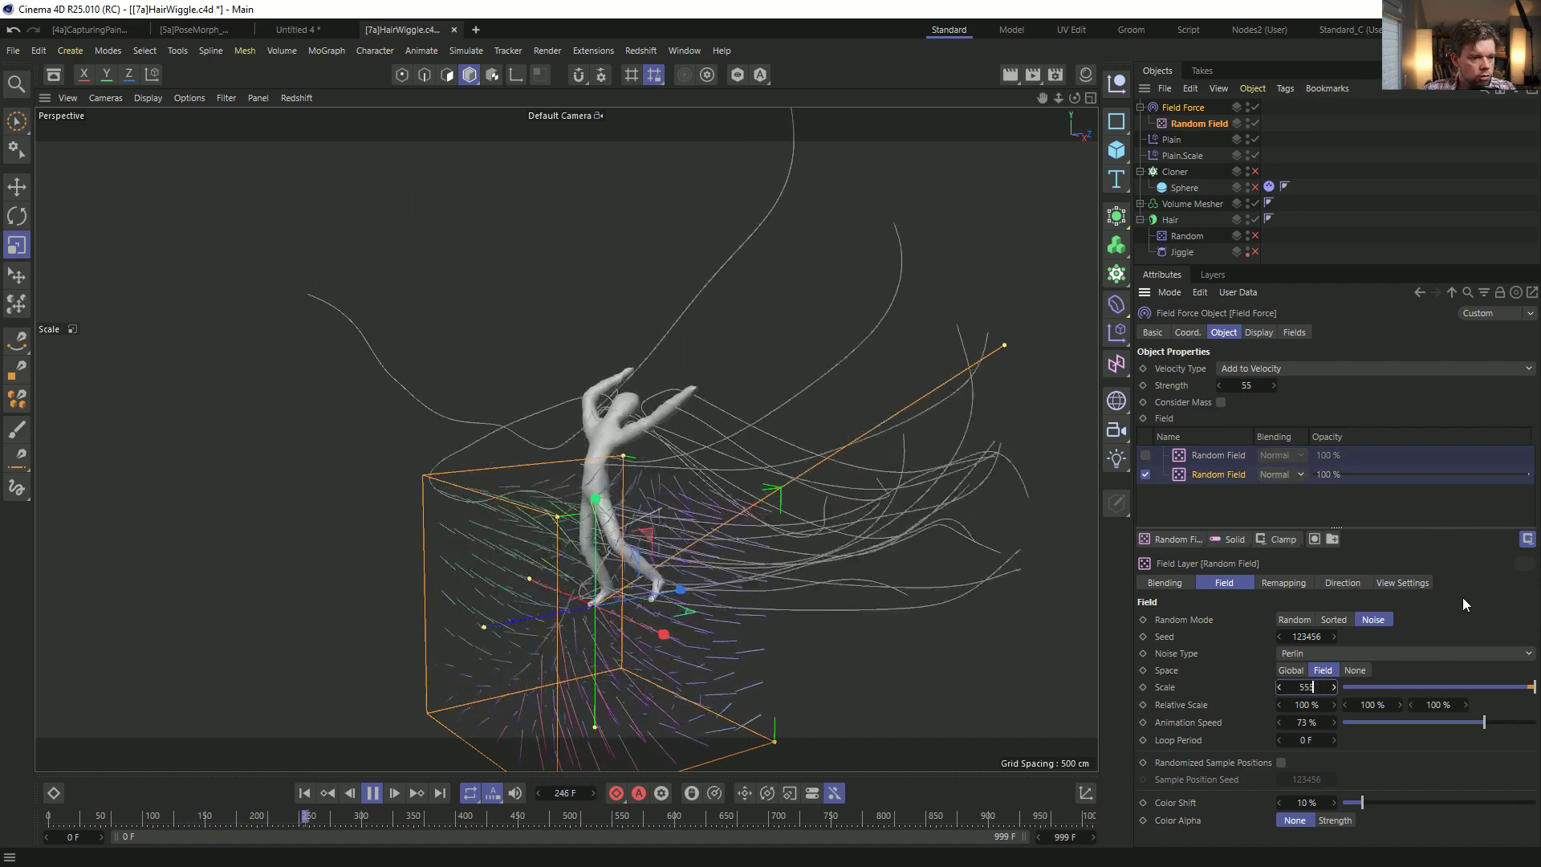
pyautogui.click(308, 793)
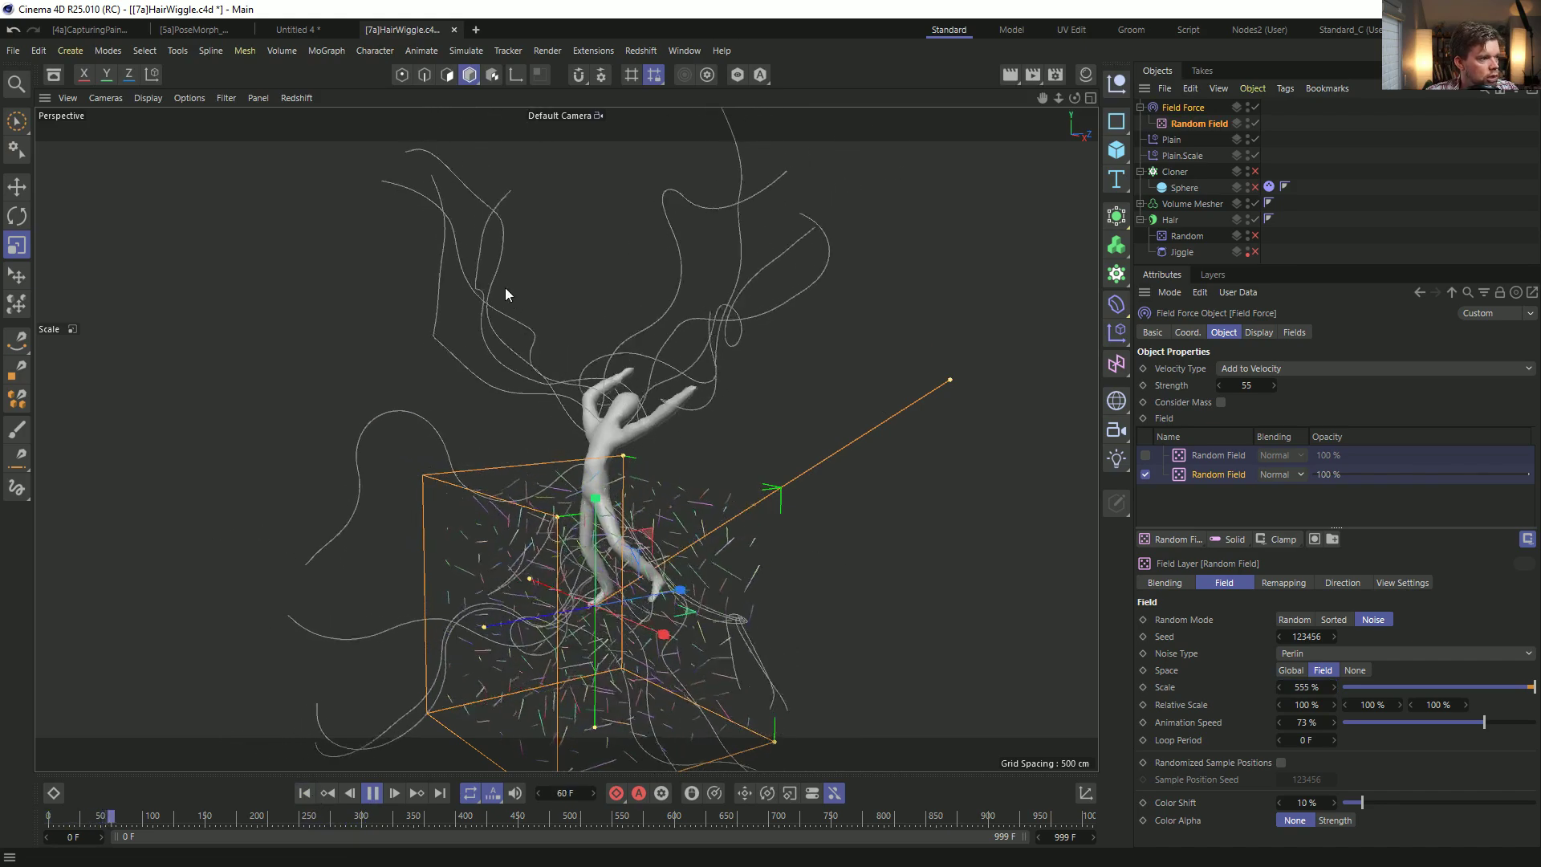
# Enable the upper Random Field layer with Add blending at 26.3 % opacity and set the Animation Speed to 31 %.
pyautogui.click(1146, 456)
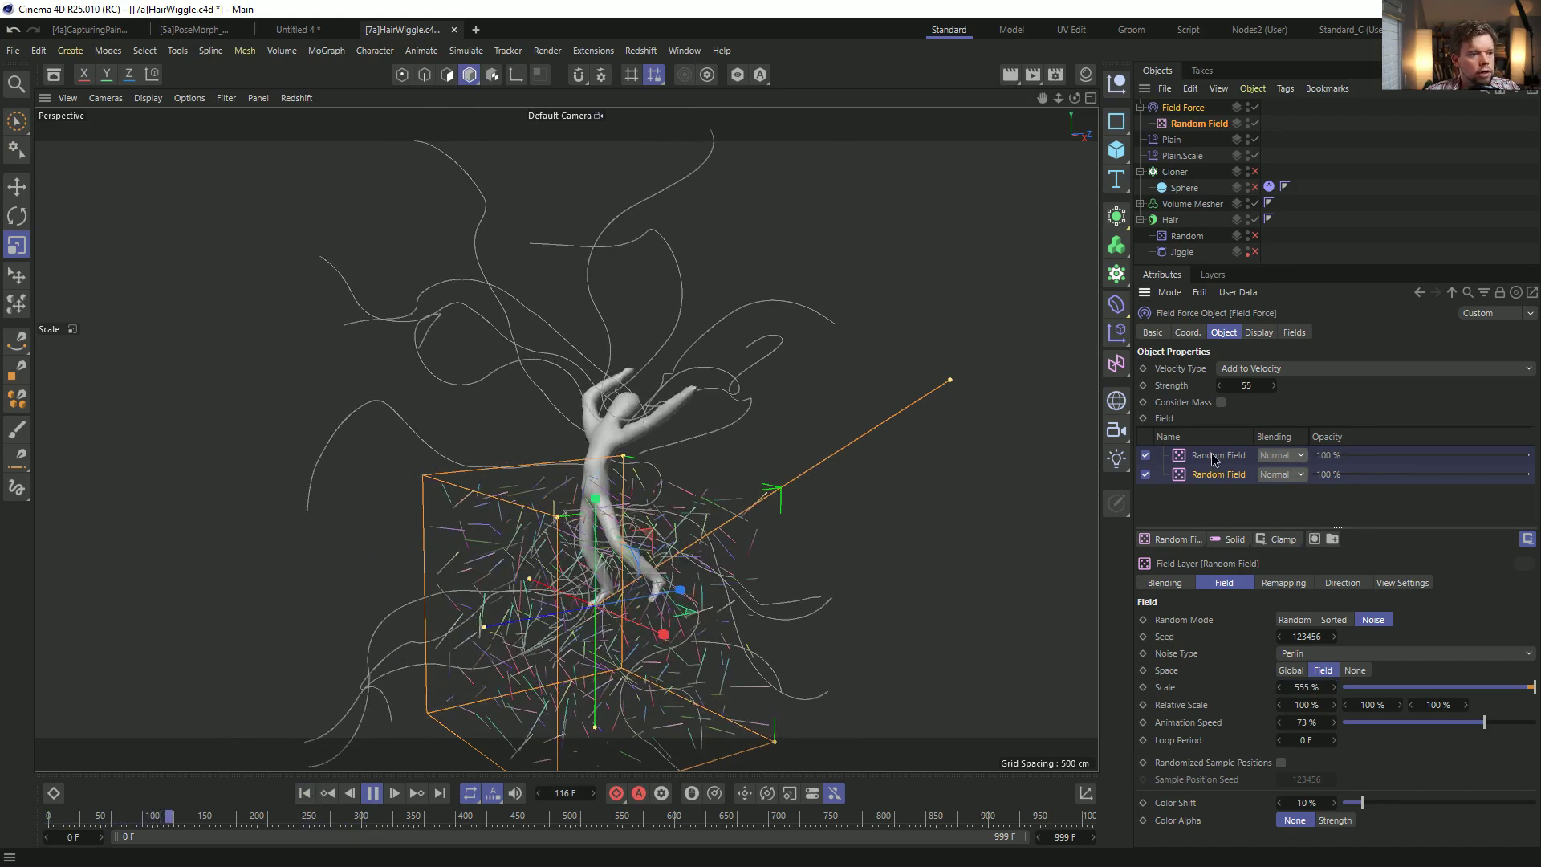
pyautogui.click(1302, 455)
pyautogui.click(1273, 622)
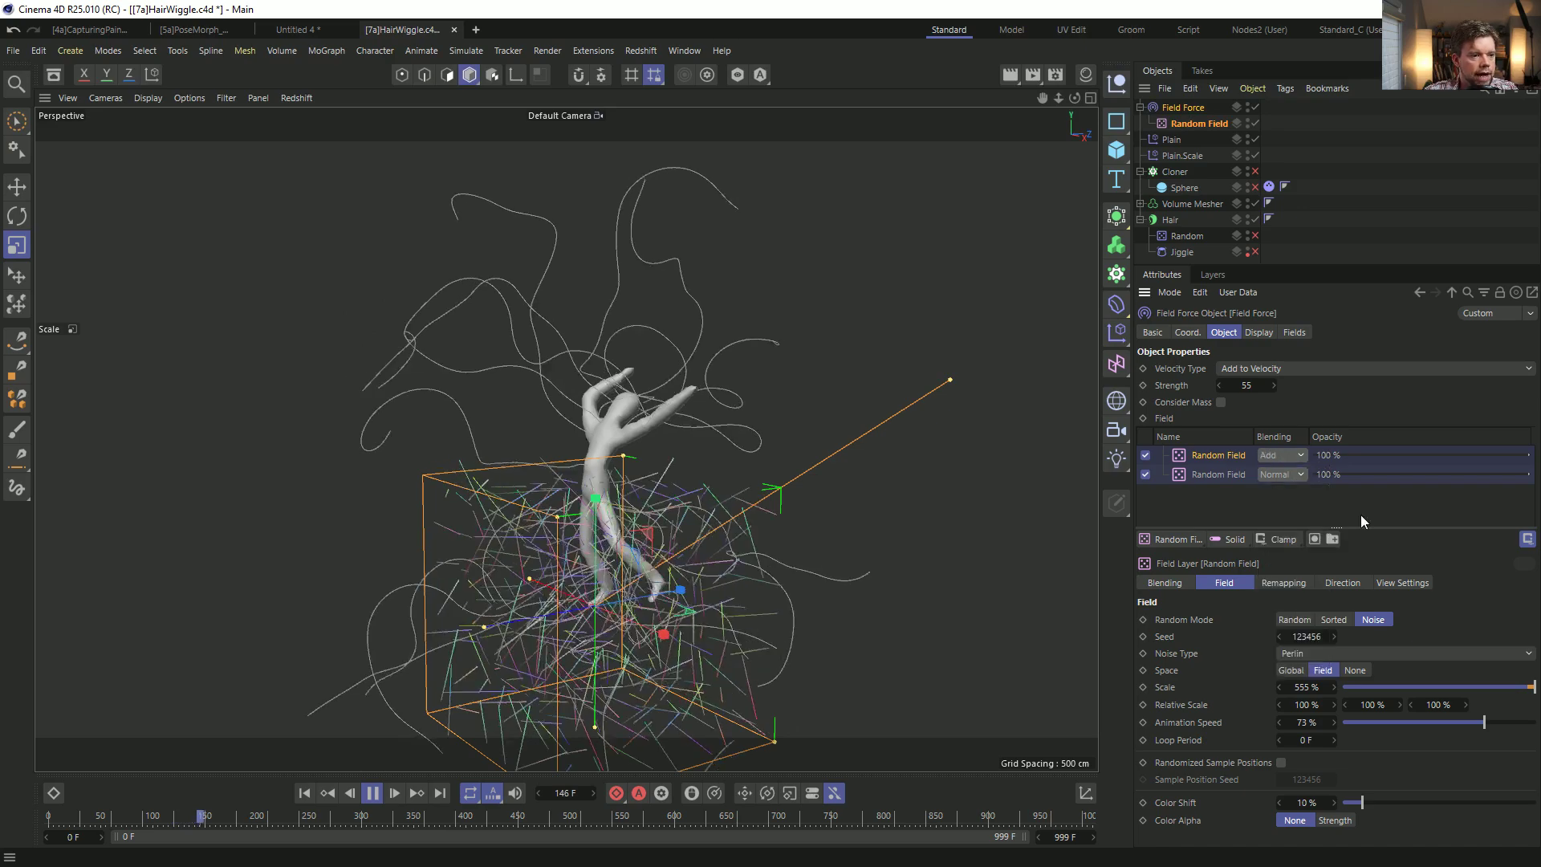
pyautogui.moveTo(1403, 448); pyautogui.dragTo(1370, 452)
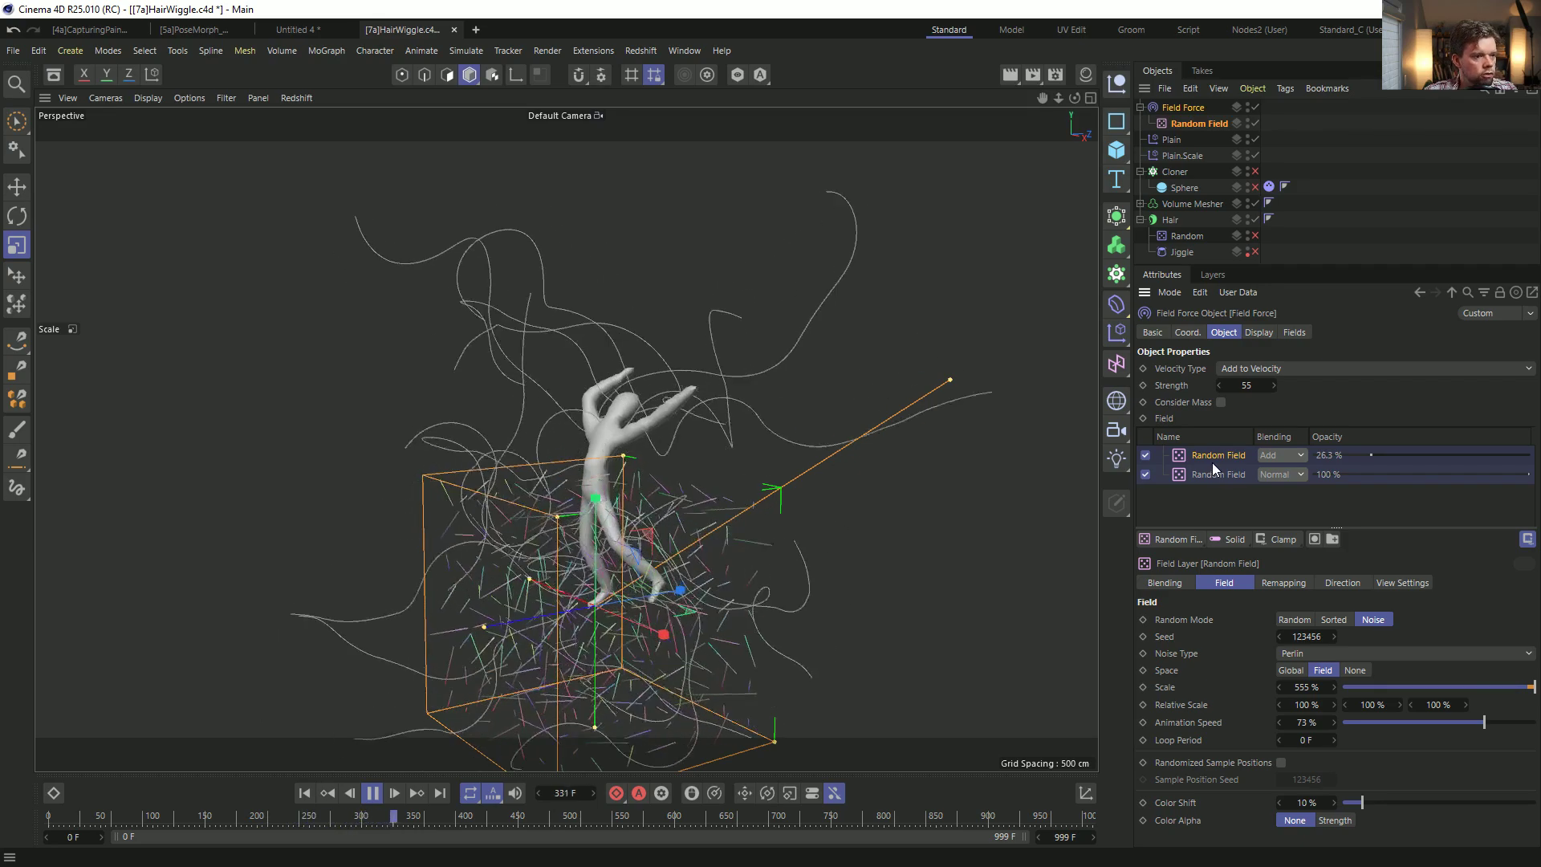
pyautogui.click(1404, 721)
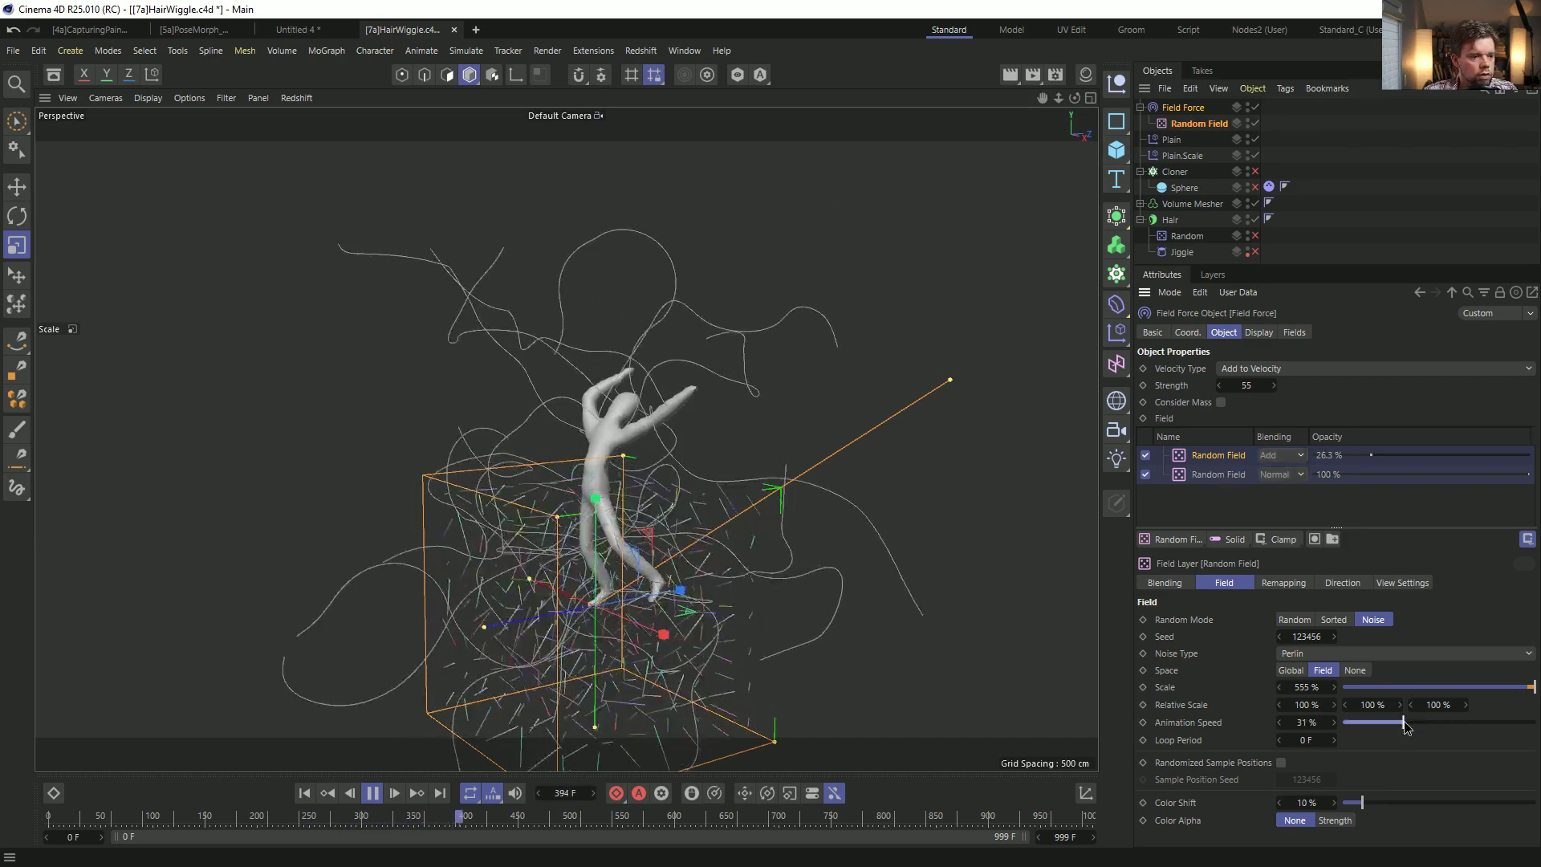
pyautogui.click(1207, 472)
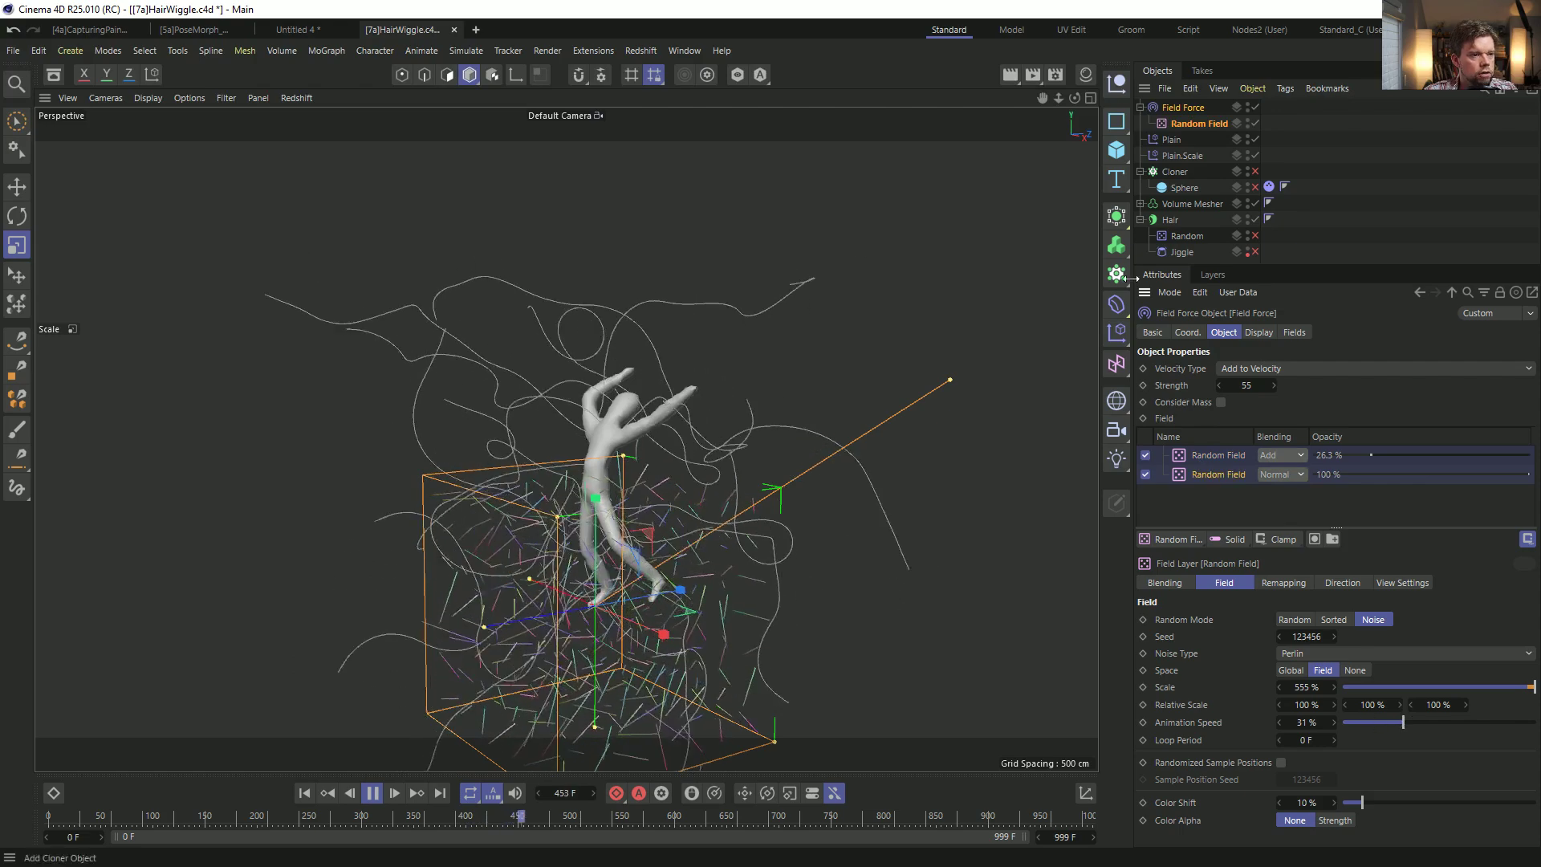
# Set the Random Field's Animation Speed to 60 % and the Field Force's Strength to 22, and restart playback.
pyautogui.click(1457, 722)
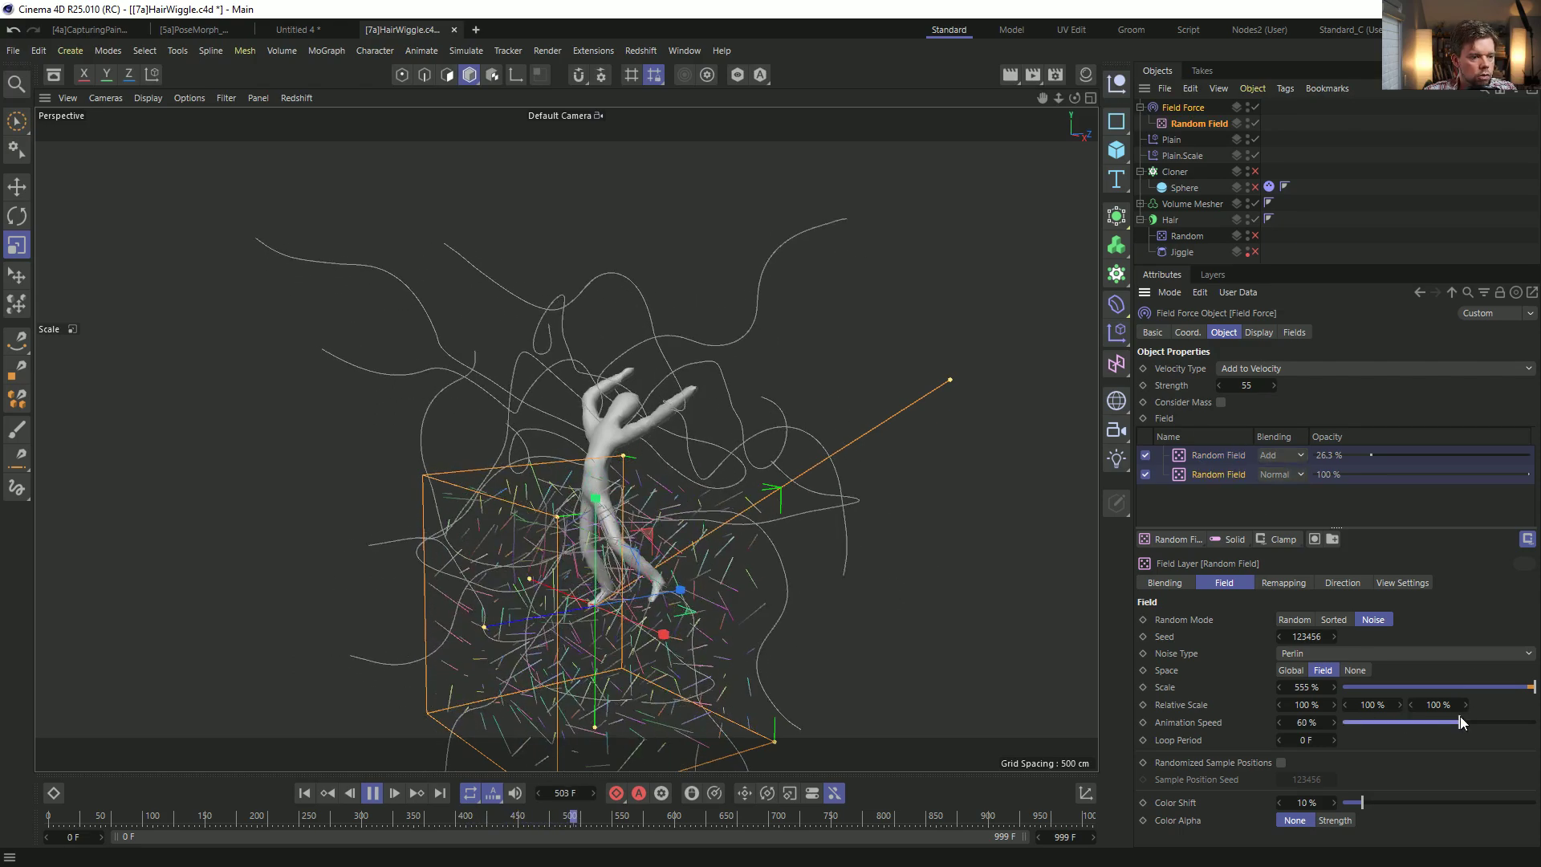
pyautogui.doubleClick(1245, 385)
pyautogui.write('222')
pyautogui.press('Return')
pyautogui.write('22')
pyautogui.press('Return')
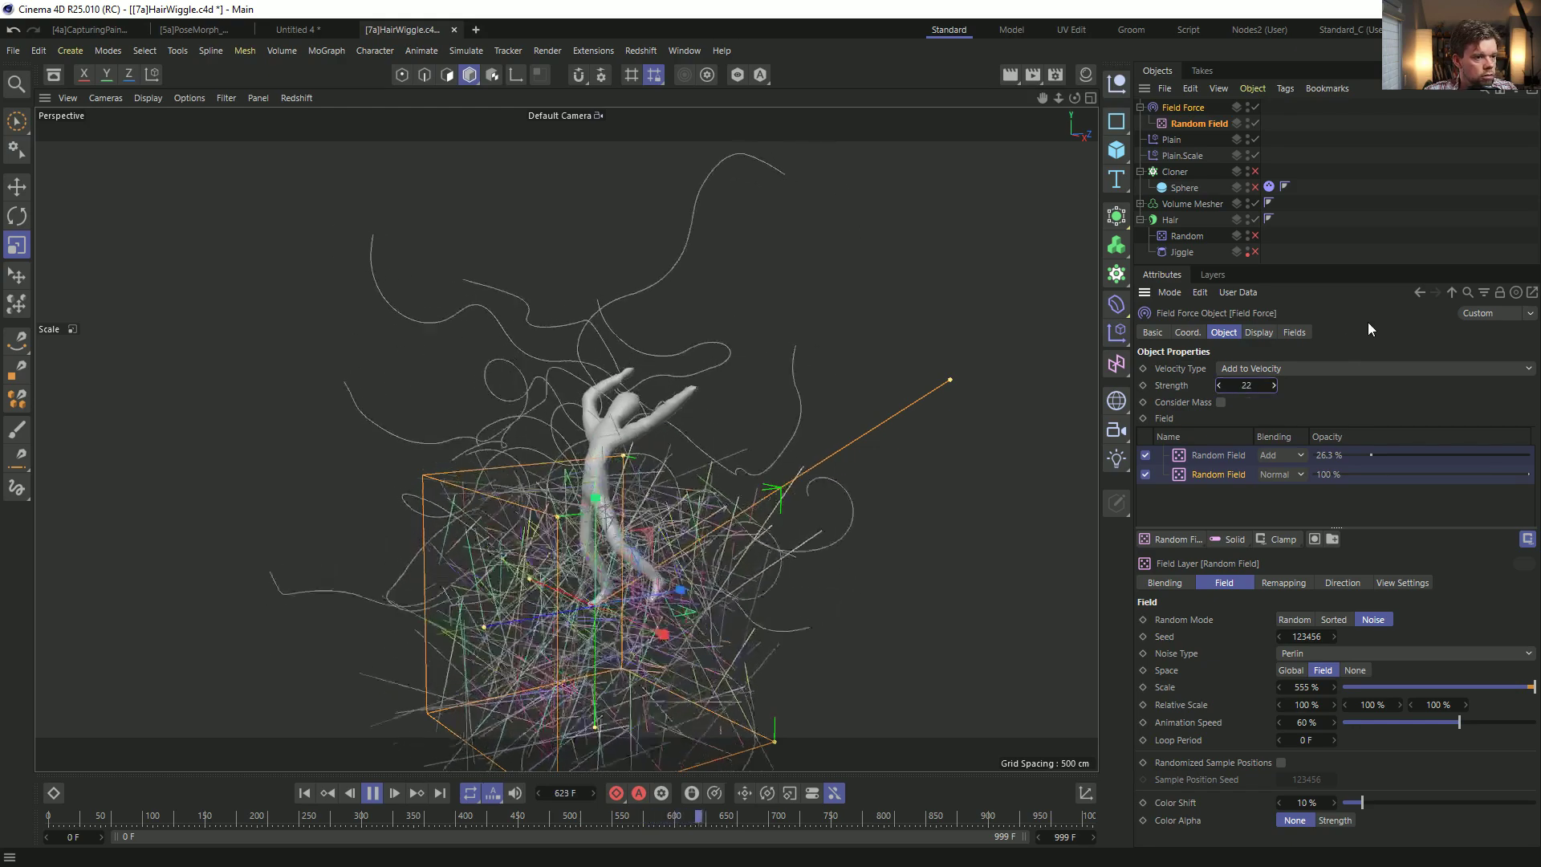
pyautogui.hotkey('shift', 'f')
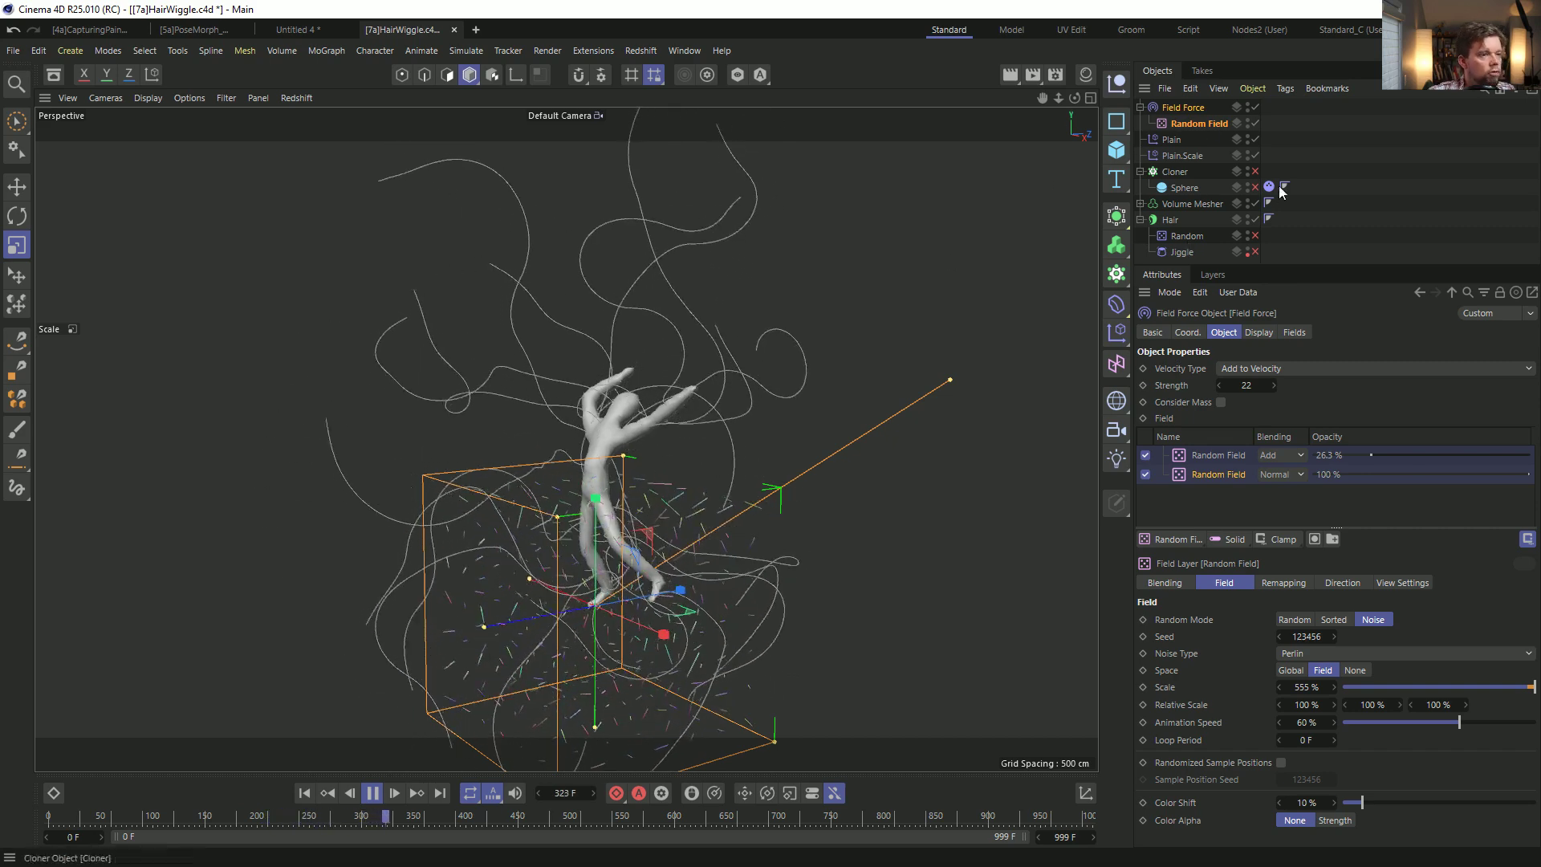
# Expand the modifier curves in the Hair object's dynamics settings and set Rest Hold to 100 %.
pyautogui.click(1172, 220)
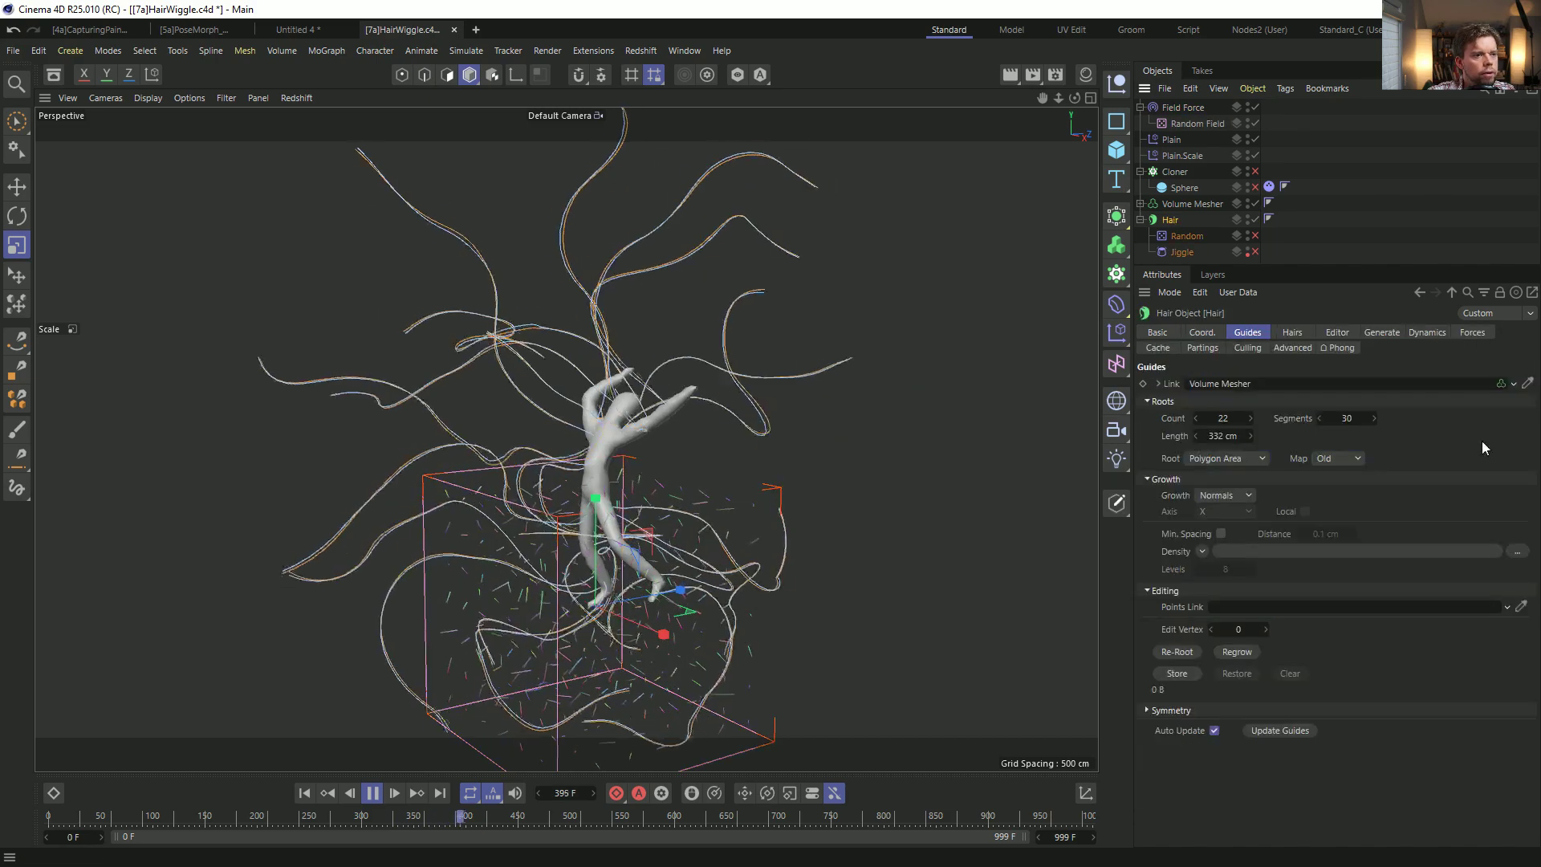
pyautogui.click(1426, 331)
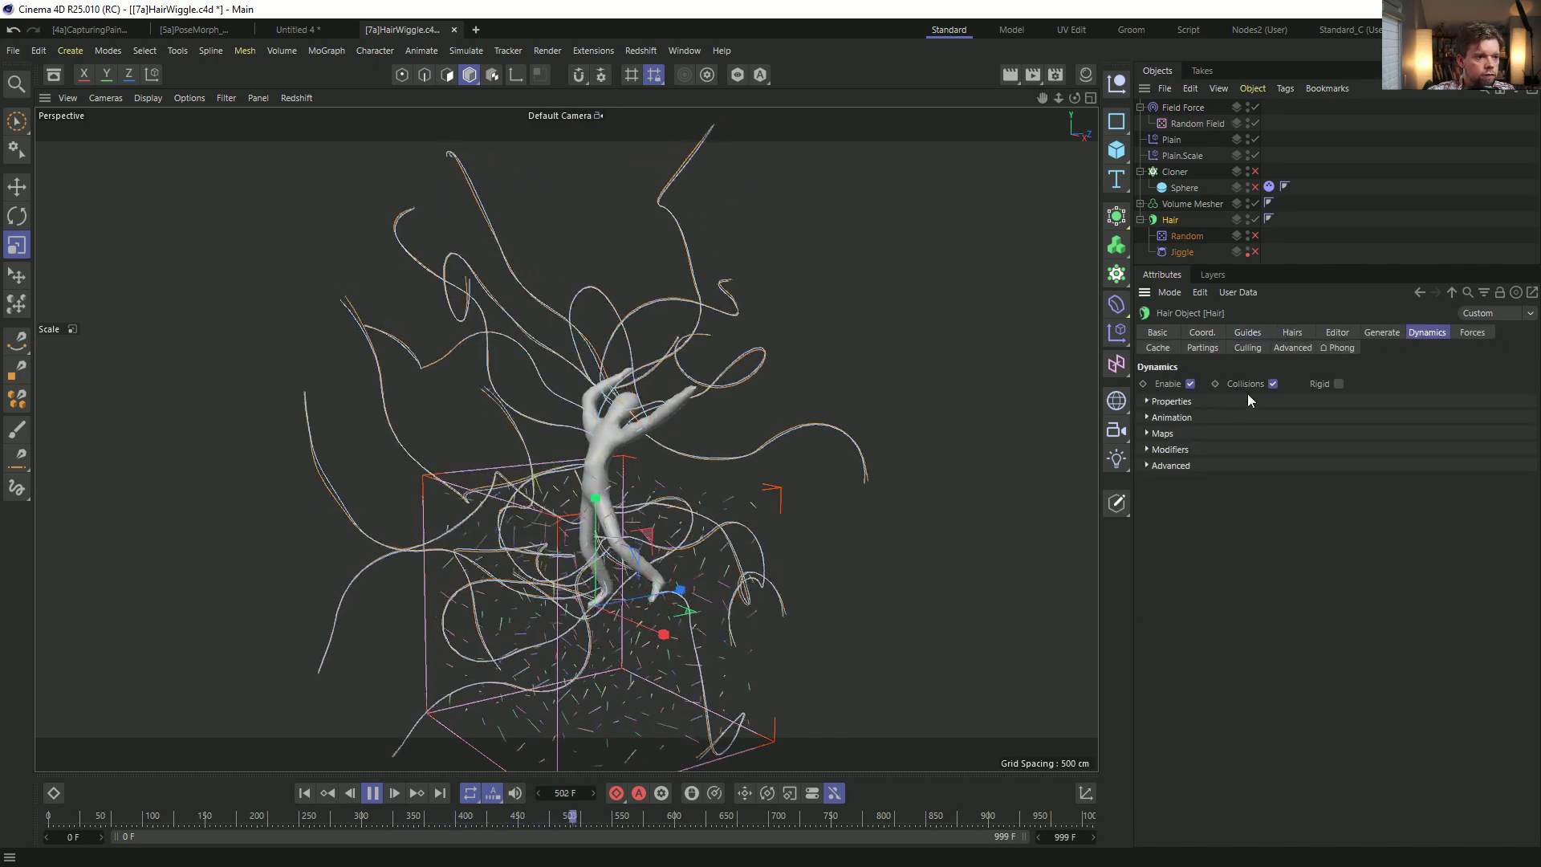
pyautogui.click(1173, 401)
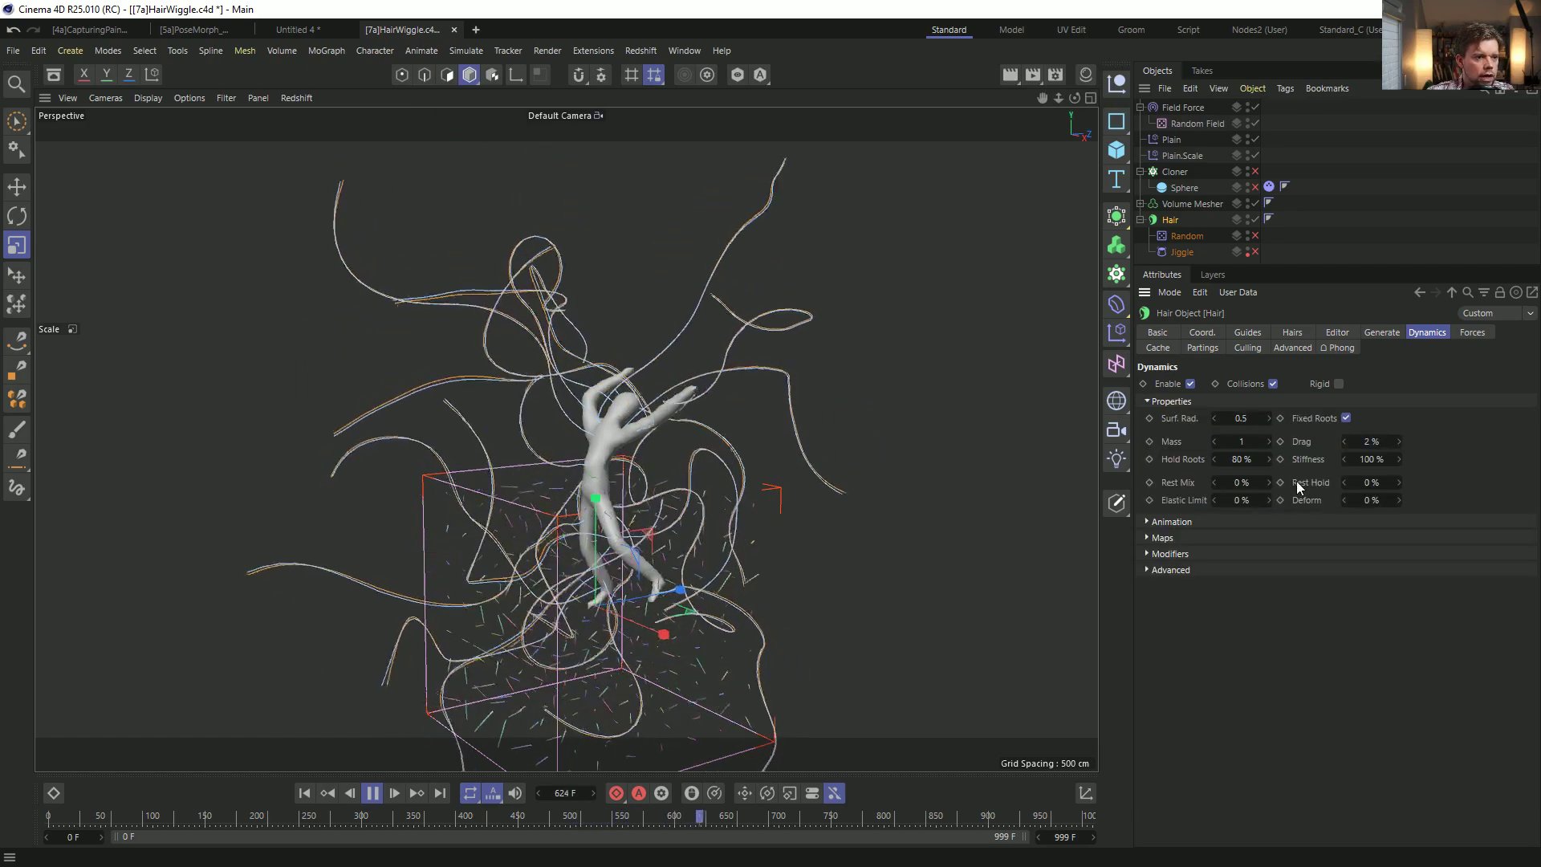
pyautogui.click(1192, 523)
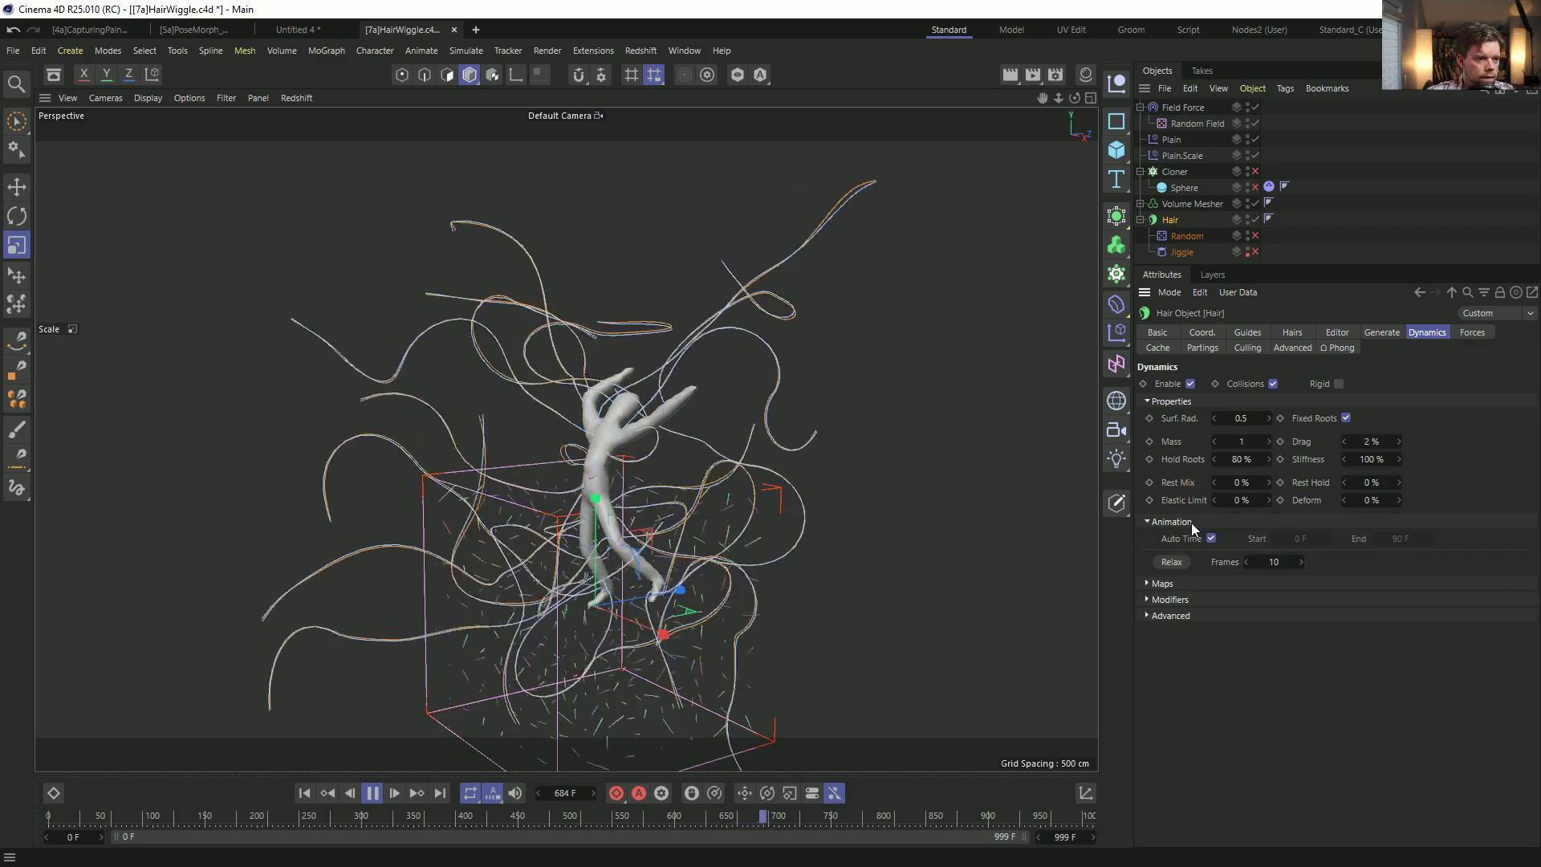
pyautogui.click(1173, 522)
pyautogui.click(1182, 554)
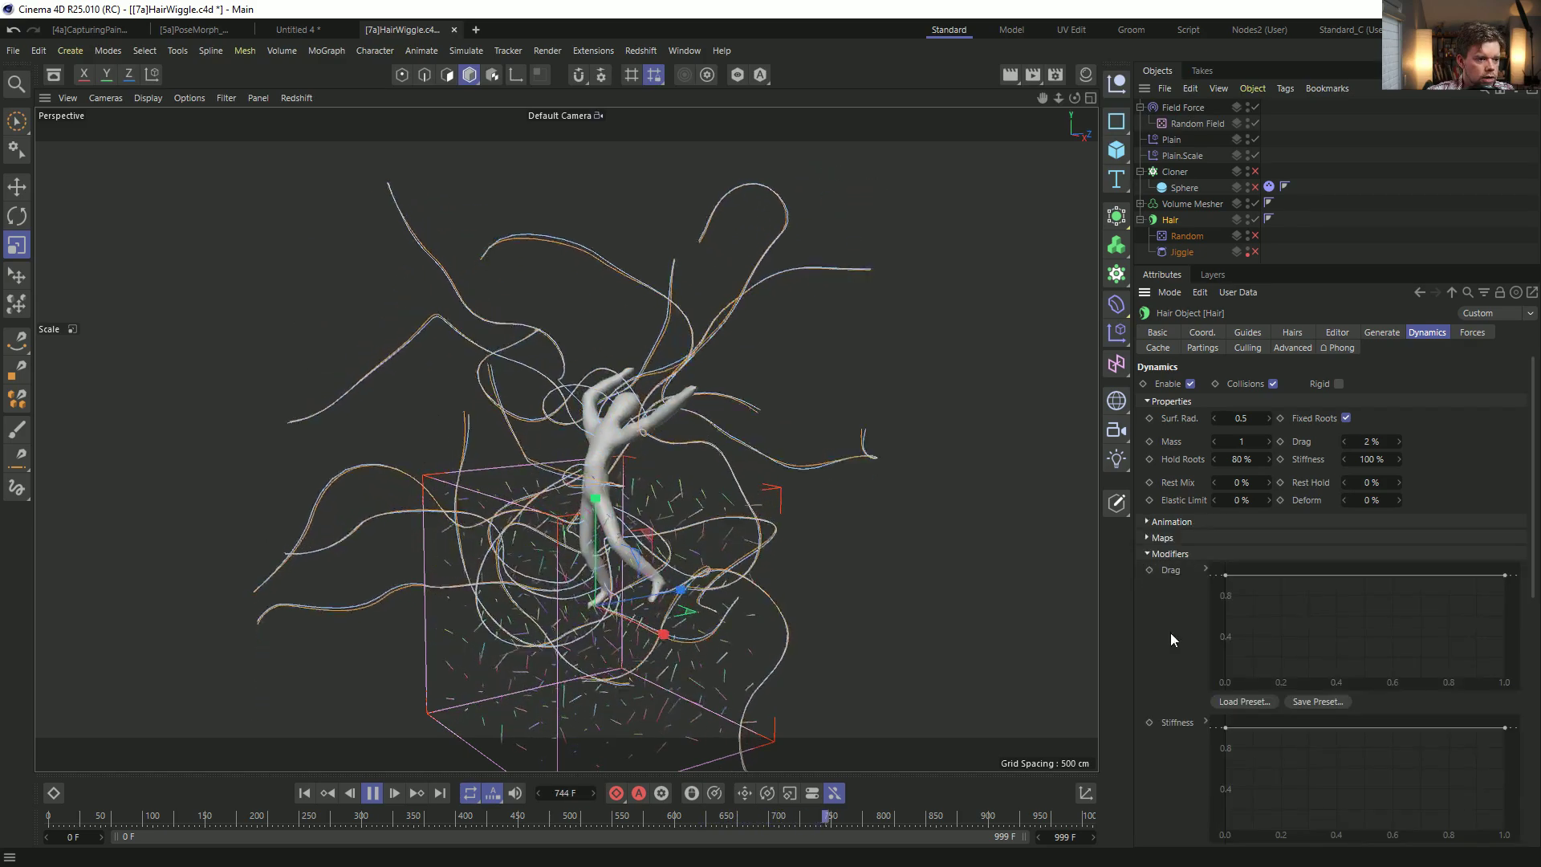
pyautogui.scroll(-3, 1170, 632)
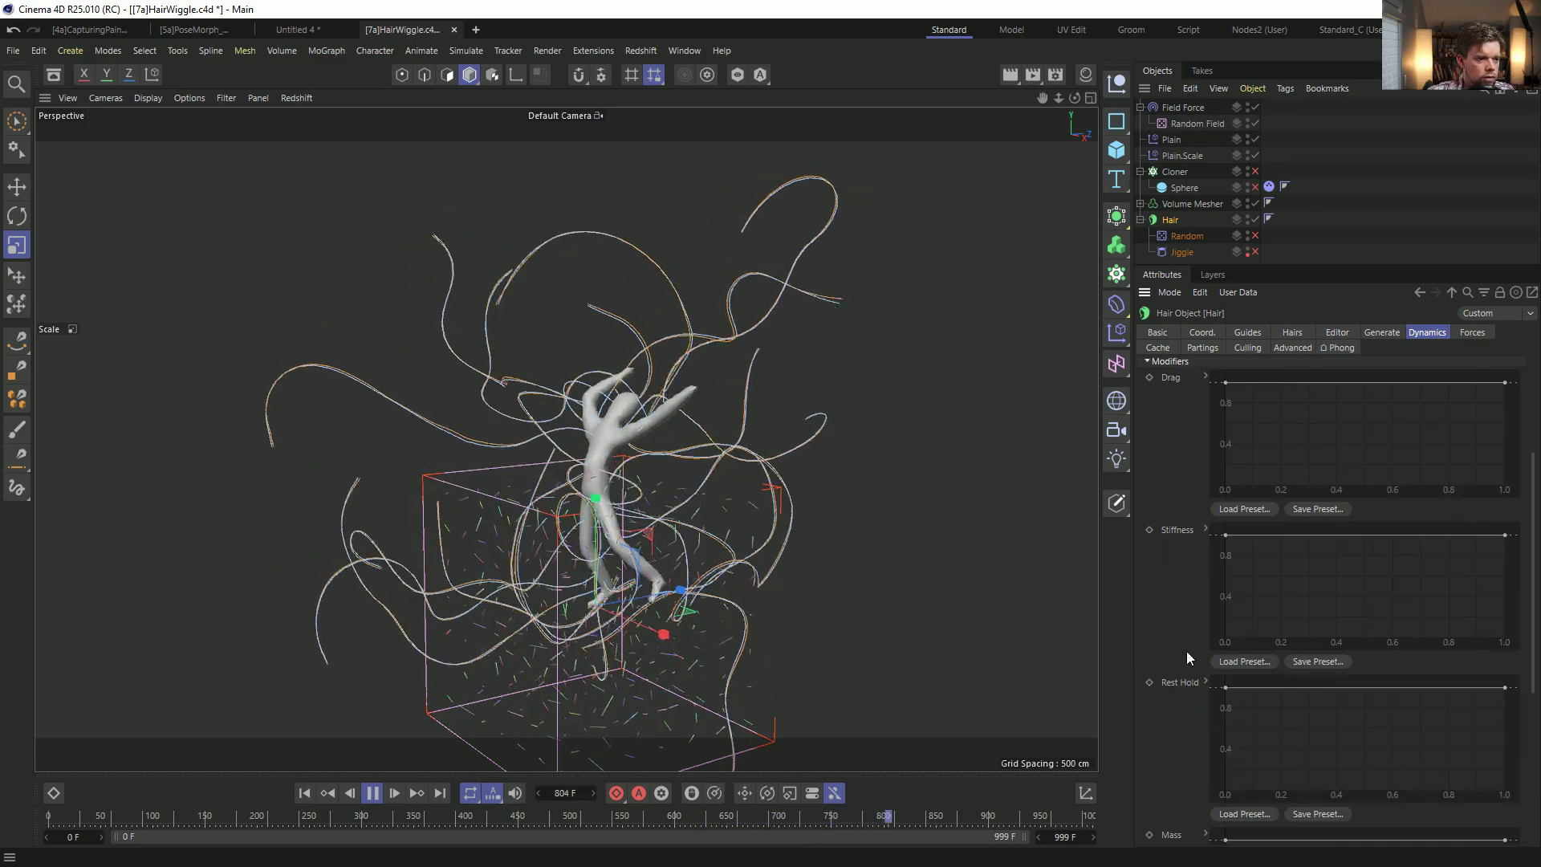
pyautogui.scroll(3, 1187, 658)
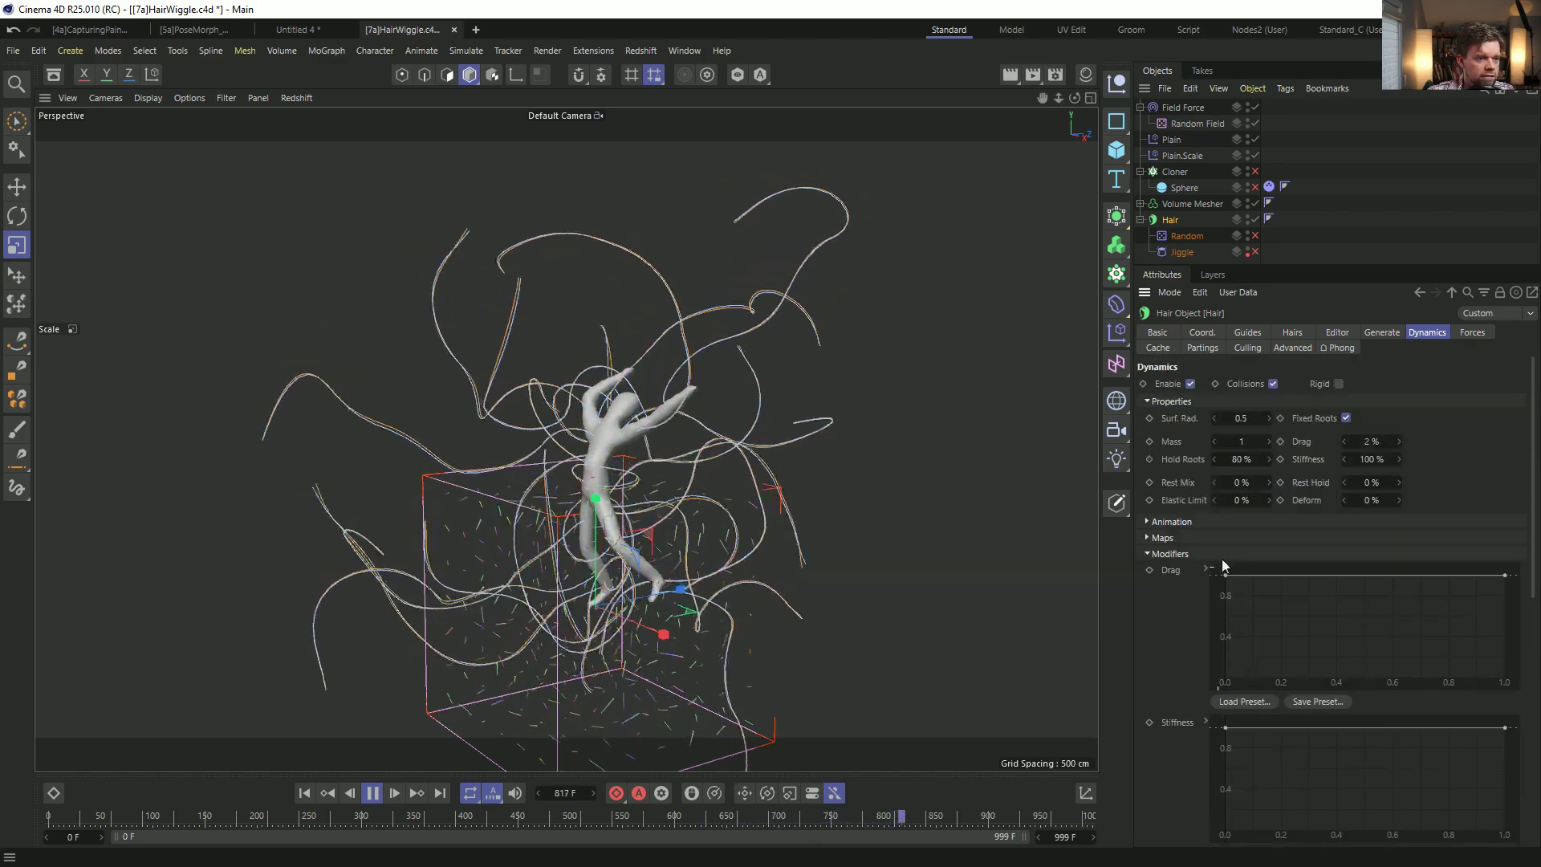
pyautogui.click(1384, 482)
pyautogui.write('100')
pyautogui.press('Return')
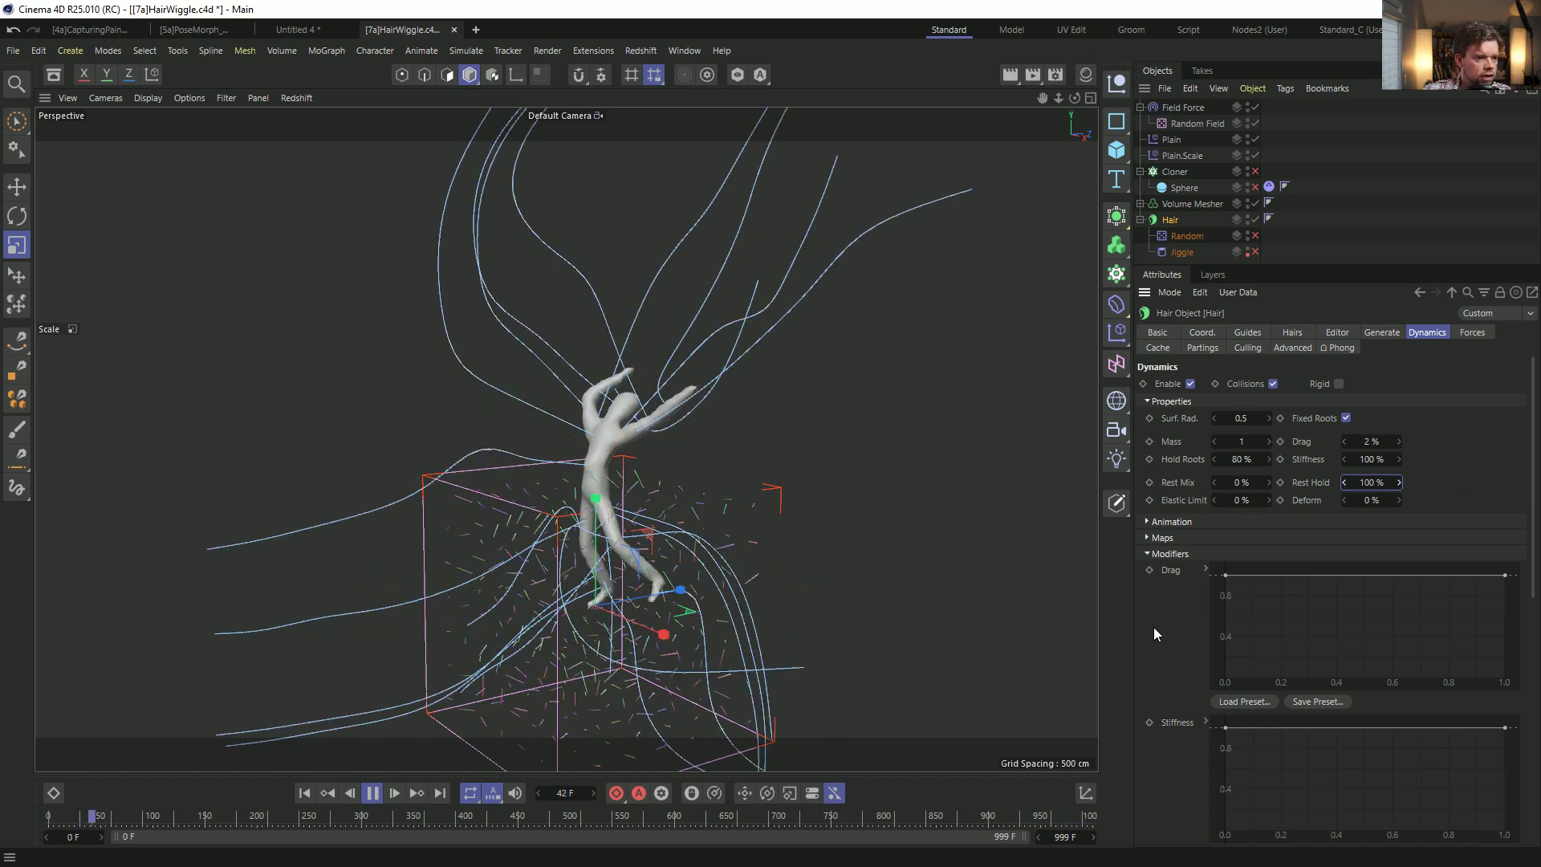
# Shape the Rest Hold curve to stay at zero until about 0.9 along the hair and rise to full at 1.0.
pyautogui.scroll(-5, 1153, 628)
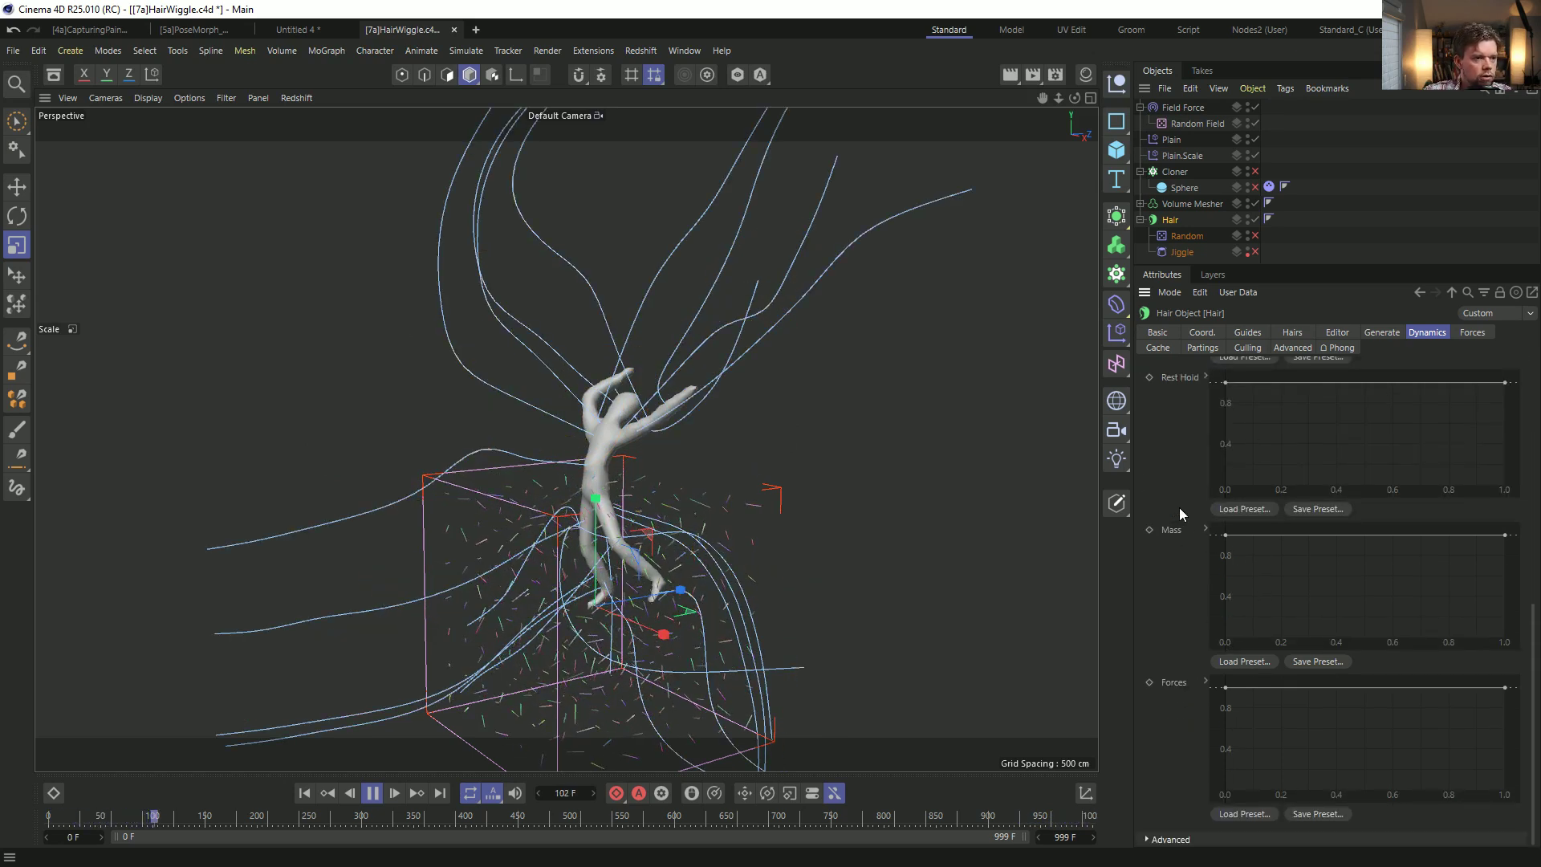
pyautogui.scroll(3, 1196, 513)
pyautogui.moveTo(1234, 487); pyautogui.dragTo(1435, 613)
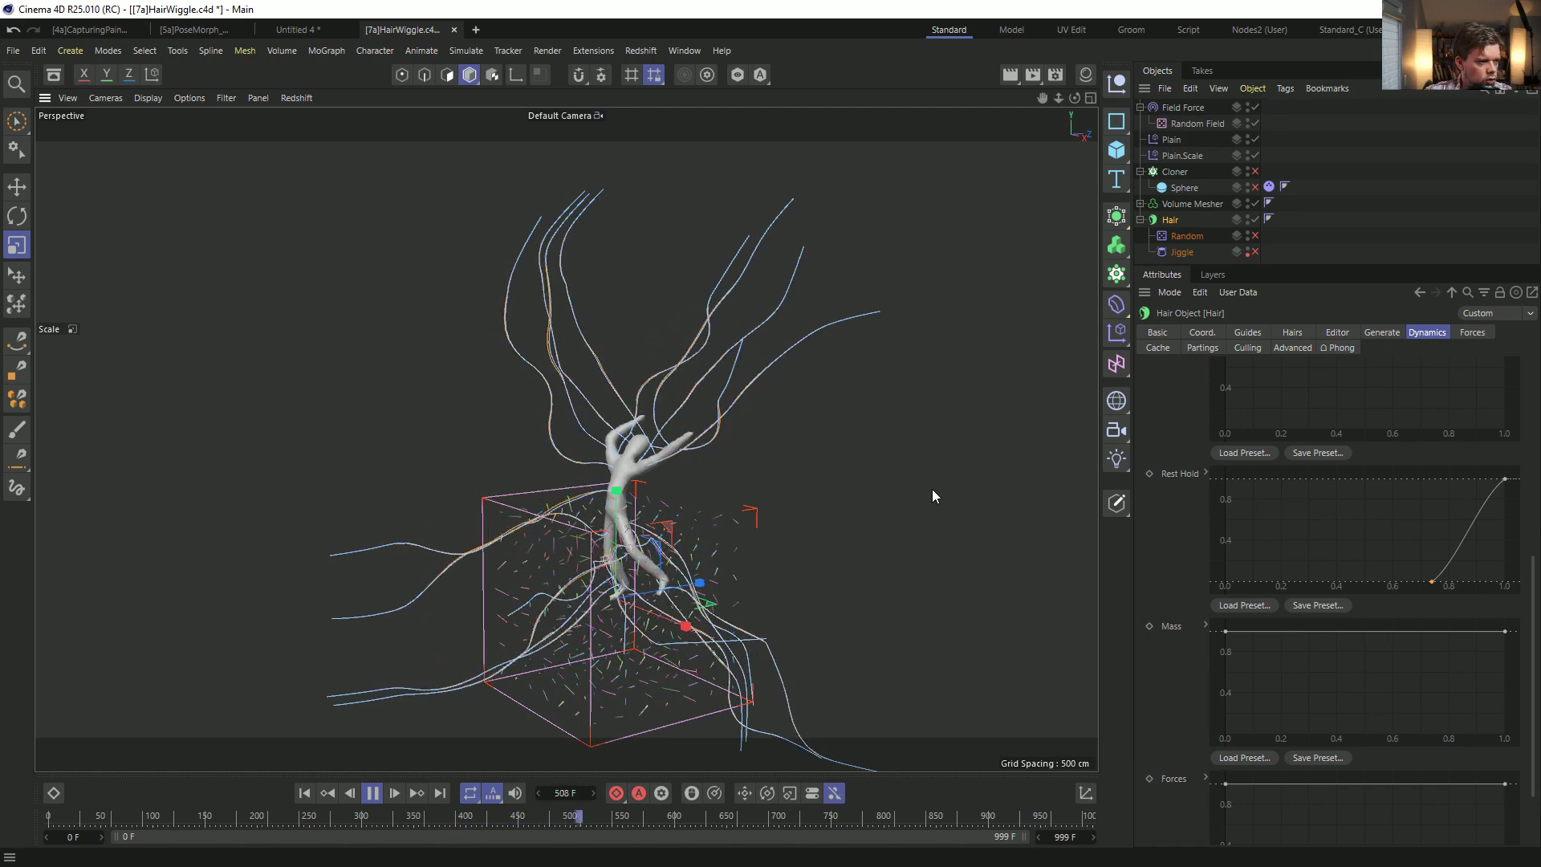
pyautogui.moveTo(1434, 583); pyautogui.dragTo(1479, 618)
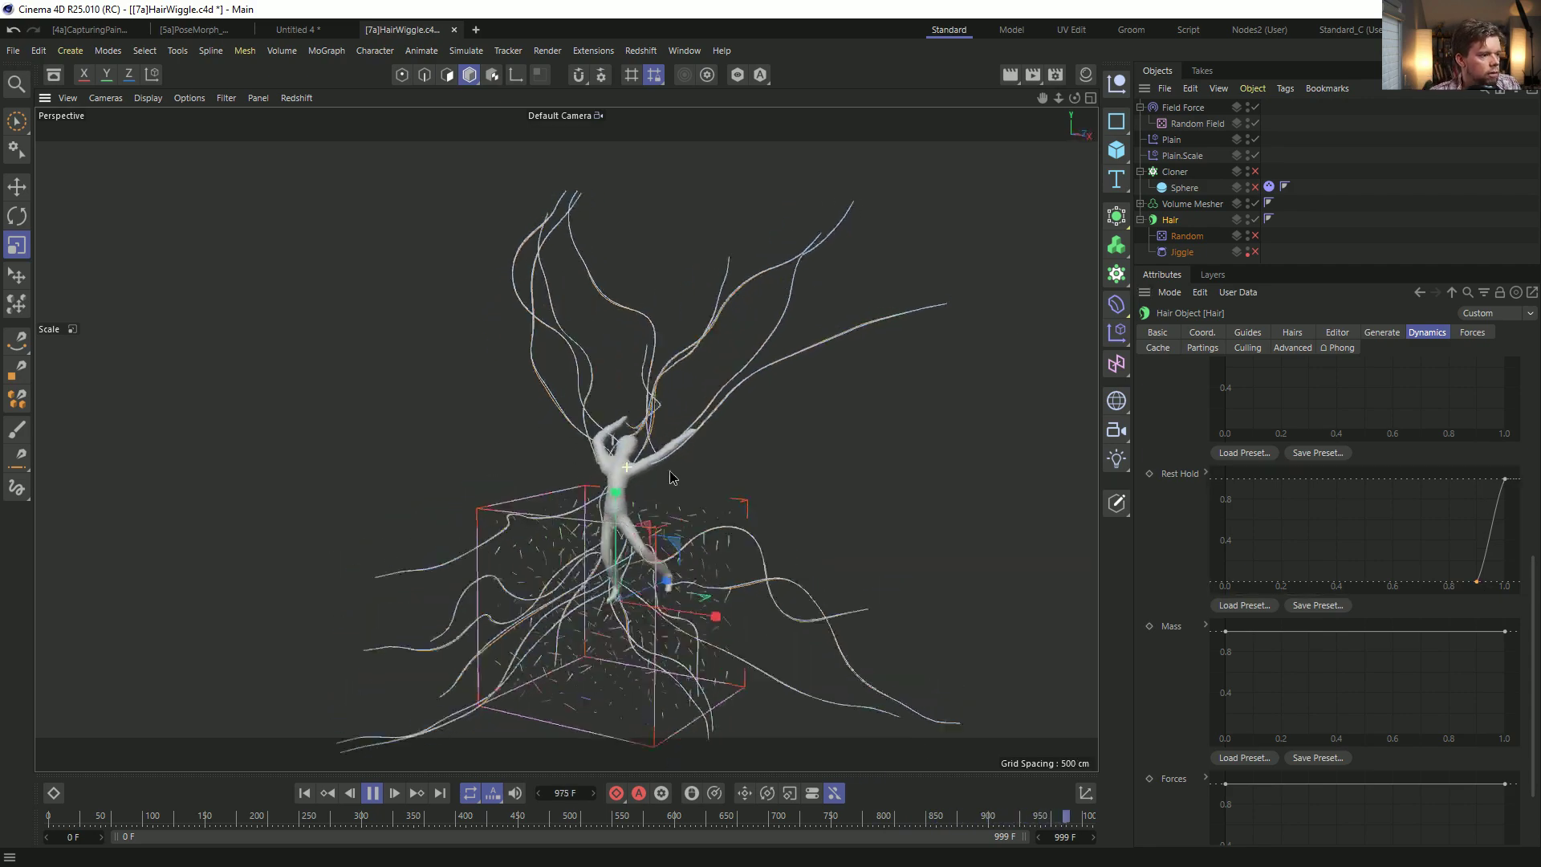
pyautogui.scroll(5, 666, 457)
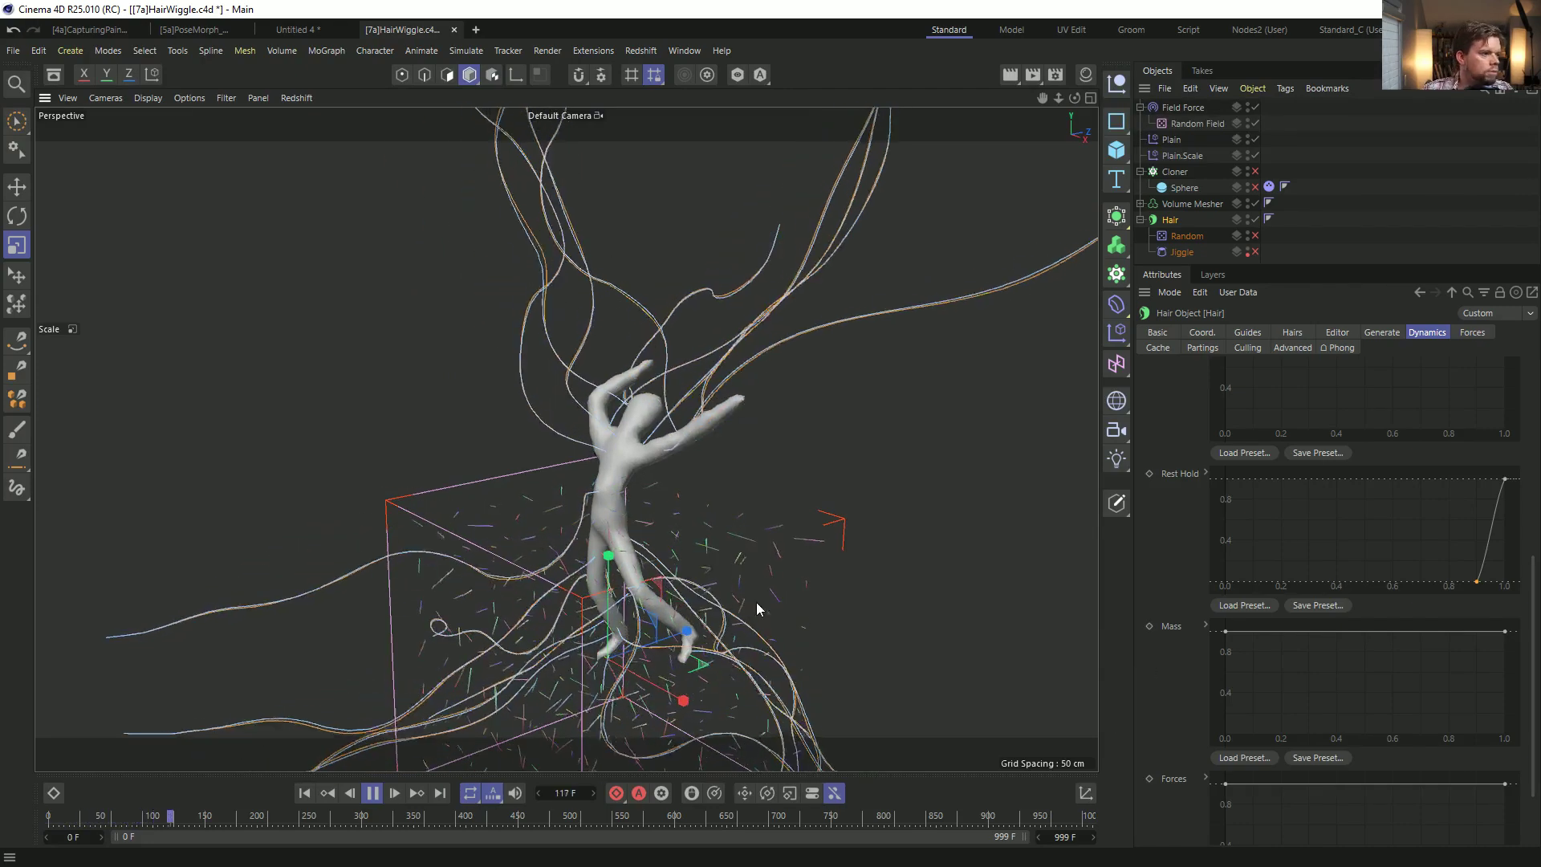
pyautogui.scroll(-5, 570, 437)
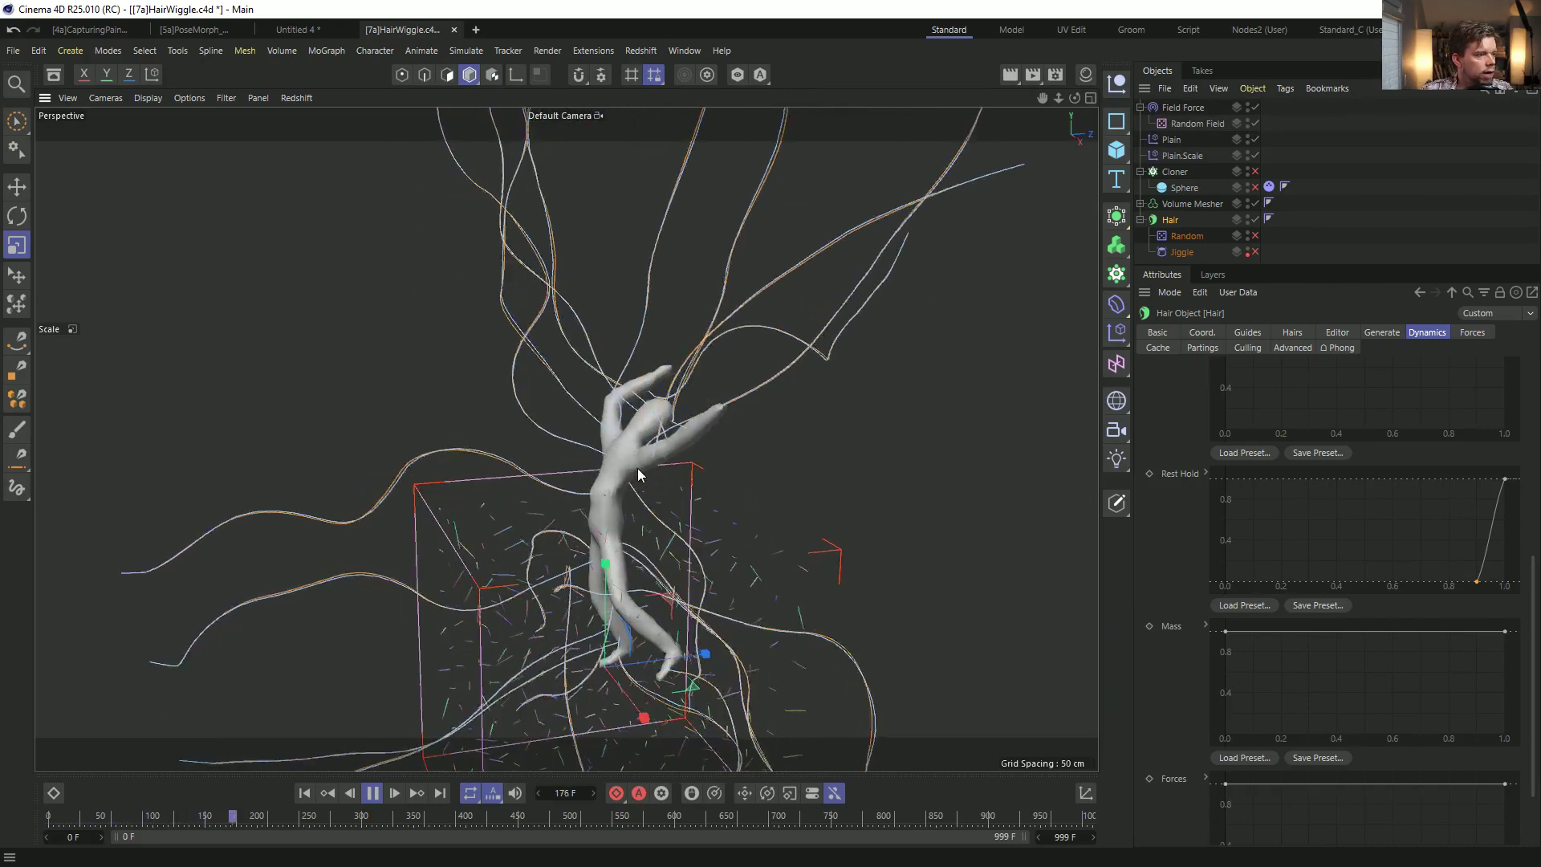
# Stop and rewind the playback, and disable the Field Force's Display Box.
pyautogui.click(373, 793)
pyautogui.click(304, 793)
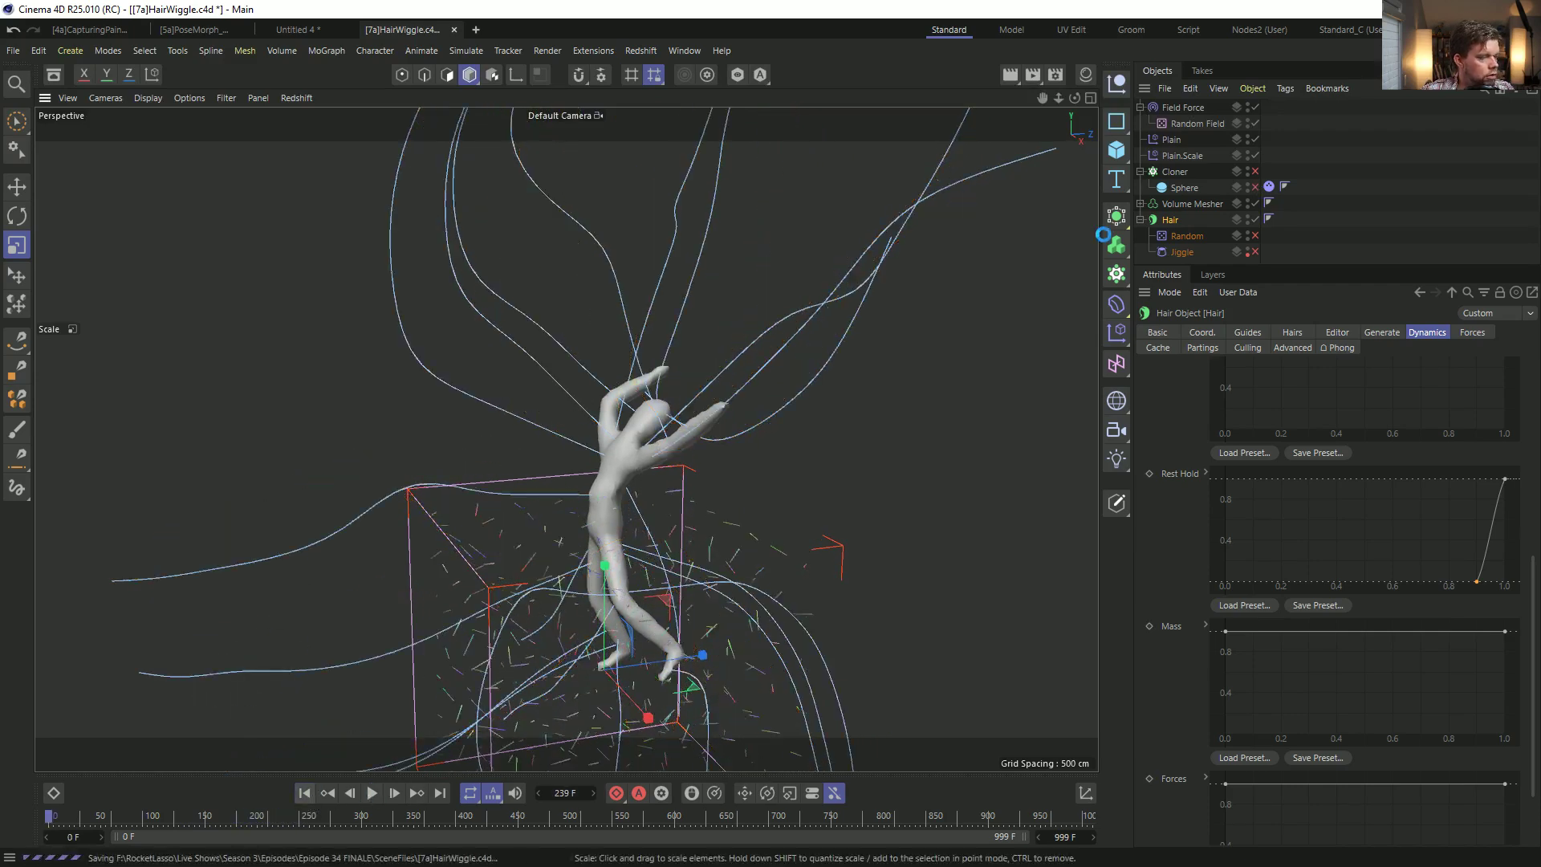
pyautogui.click(1224, 107)
pyautogui.click(1262, 333)
pyautogui.click(1261, 367)
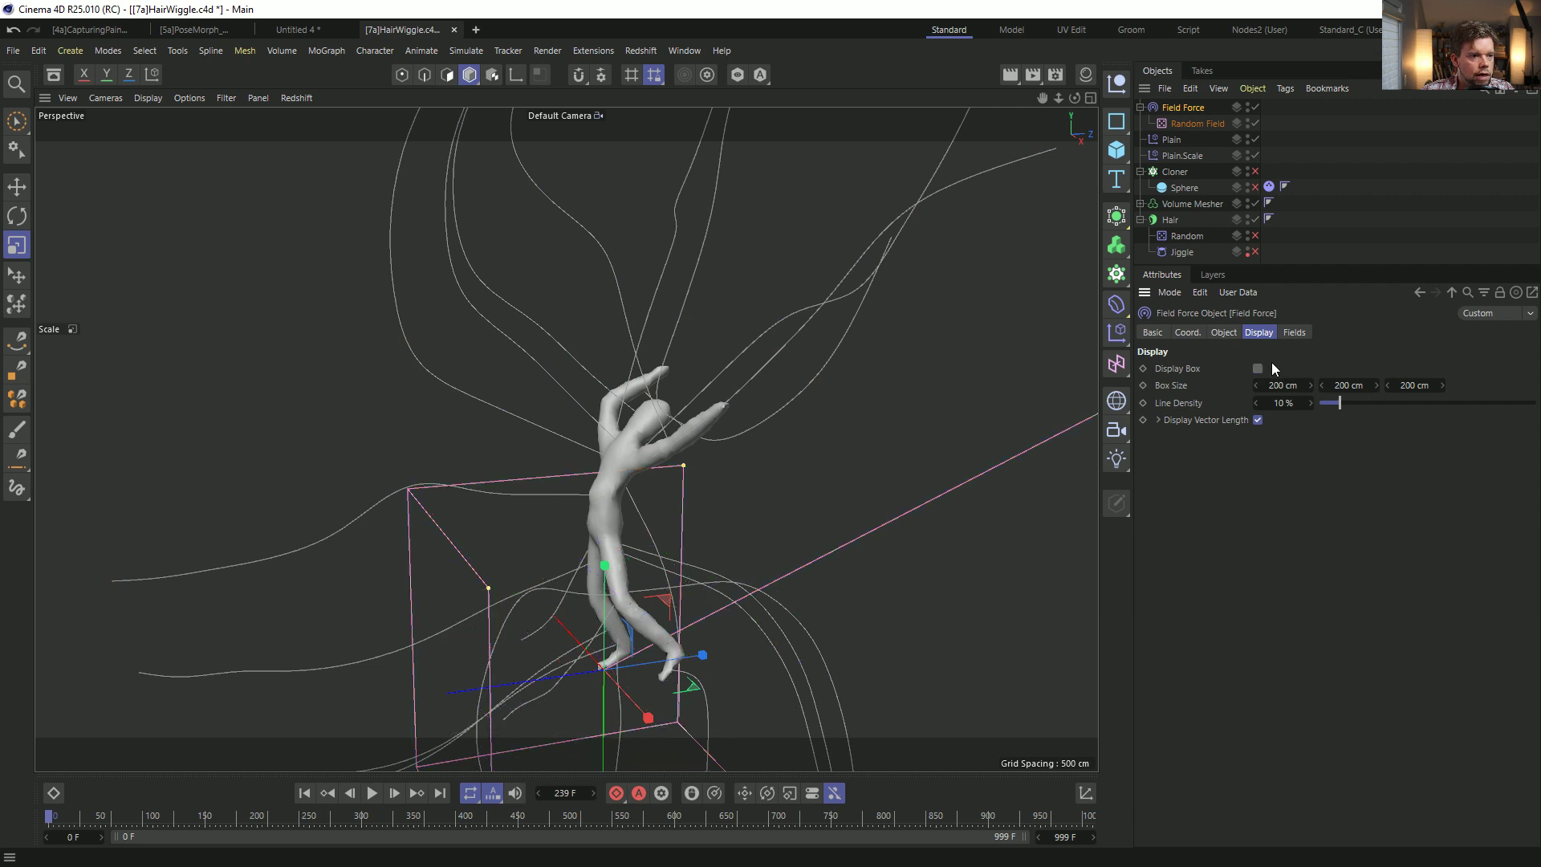
# Enable the Sphere and its Cloner, and play the dynamics simulation along the hairs.
pyautogui.click(1293, 170)
pyautogui.click(1255, 187)
pyautogui.click(1255, 171)
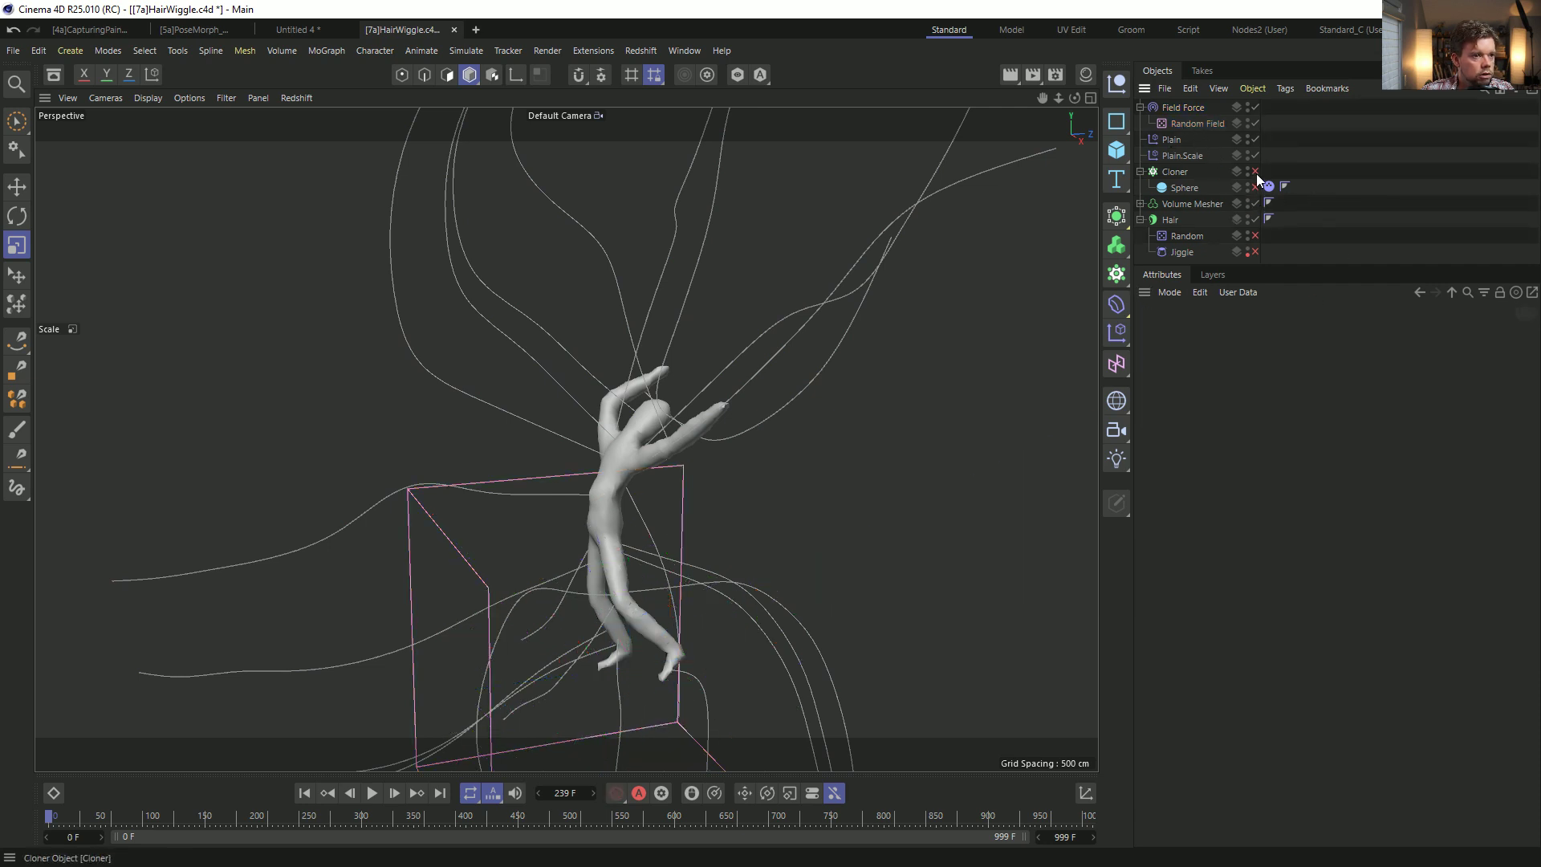
pyautogui.scroll(-4, 696, 378)
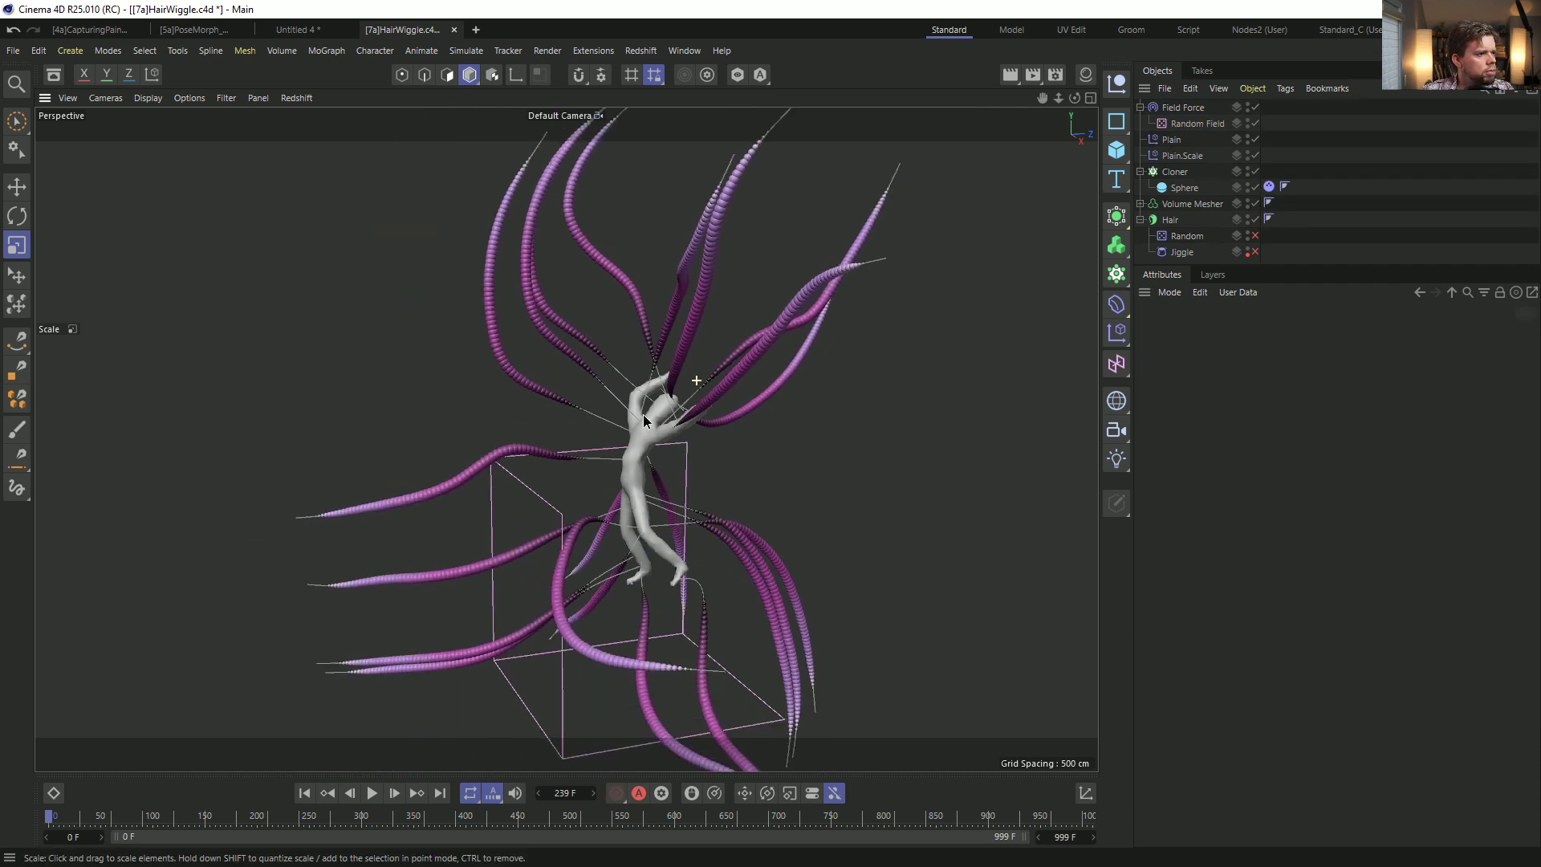
pyautogui.keyDown('alt'); pyautogui.moveTo(695, 378); pyautogui.dragTo(677, 393, button='middle'); pyautogui.keyUp('alt')
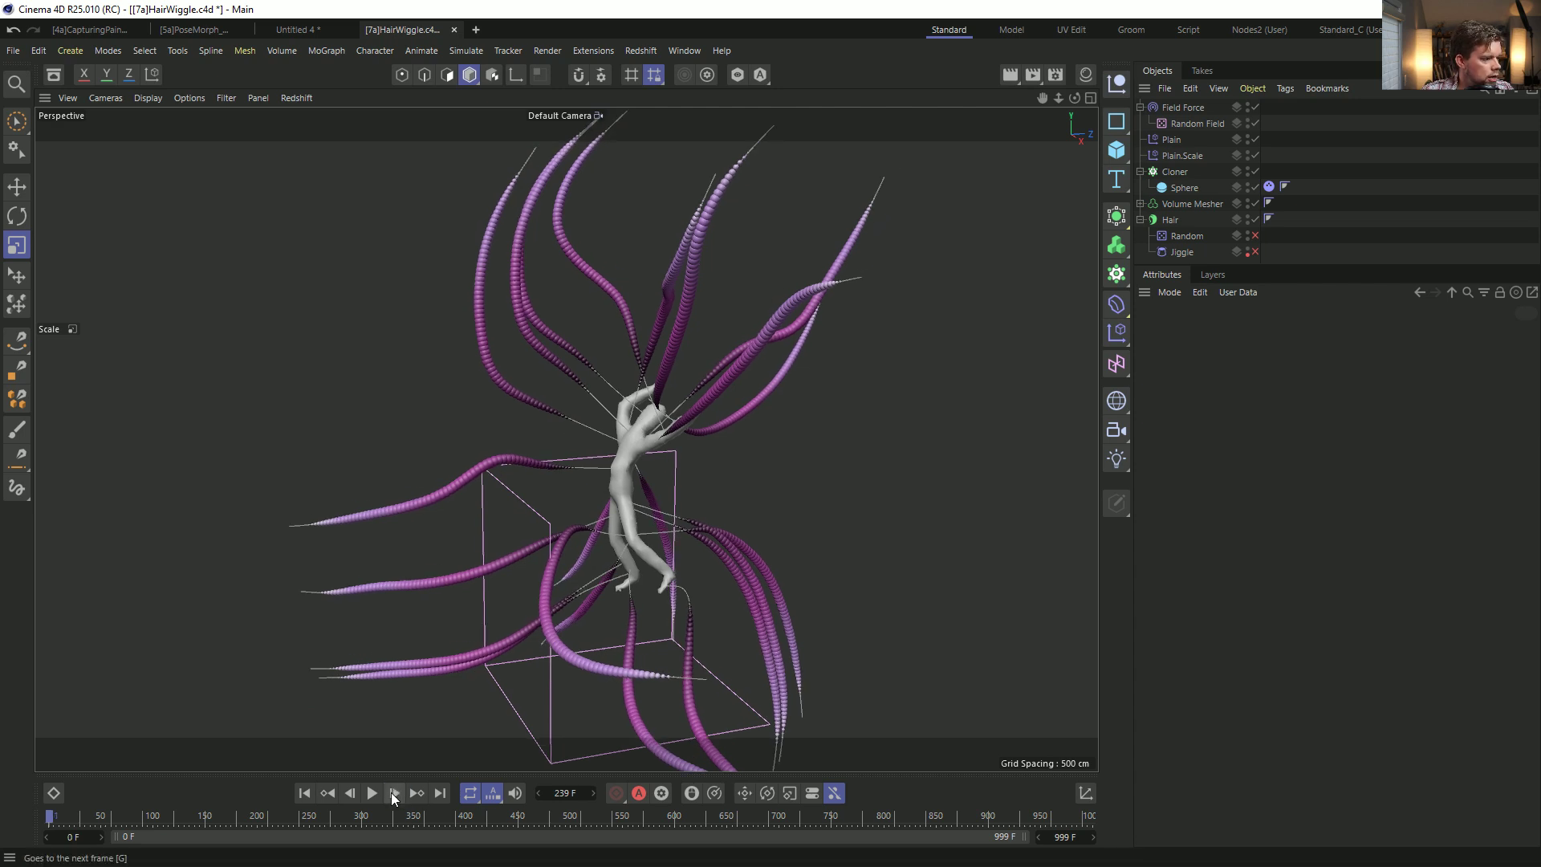
pyautogui.click(394, 795)
pyautogui.click(374, 794)
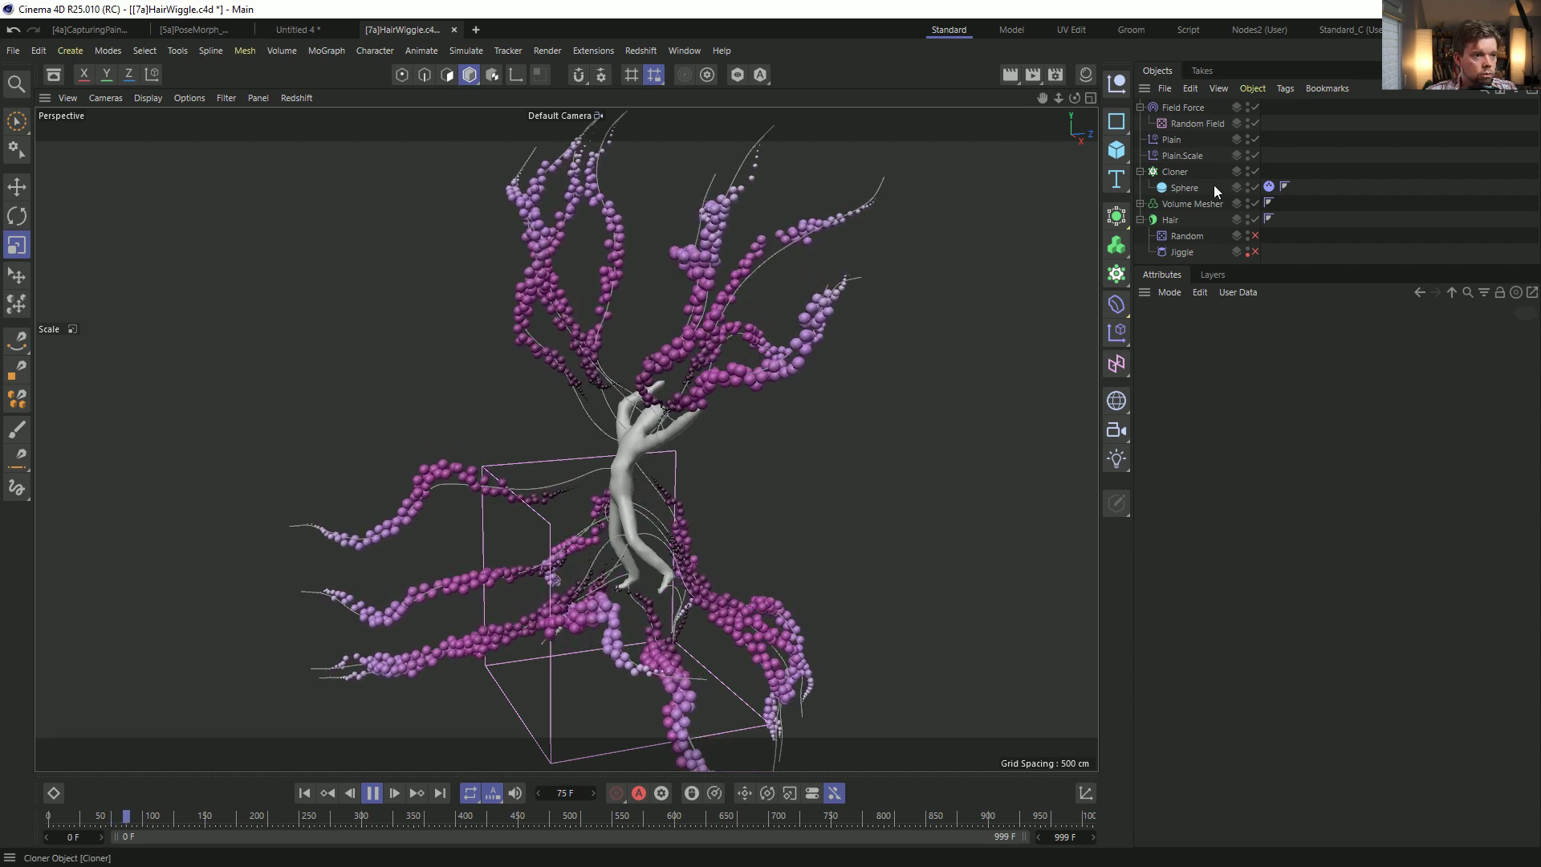
# Make the clones travel along the hairs with a Cloner Rate of 31 % and Loop enabled.
pyautogui.click(1181, 174)
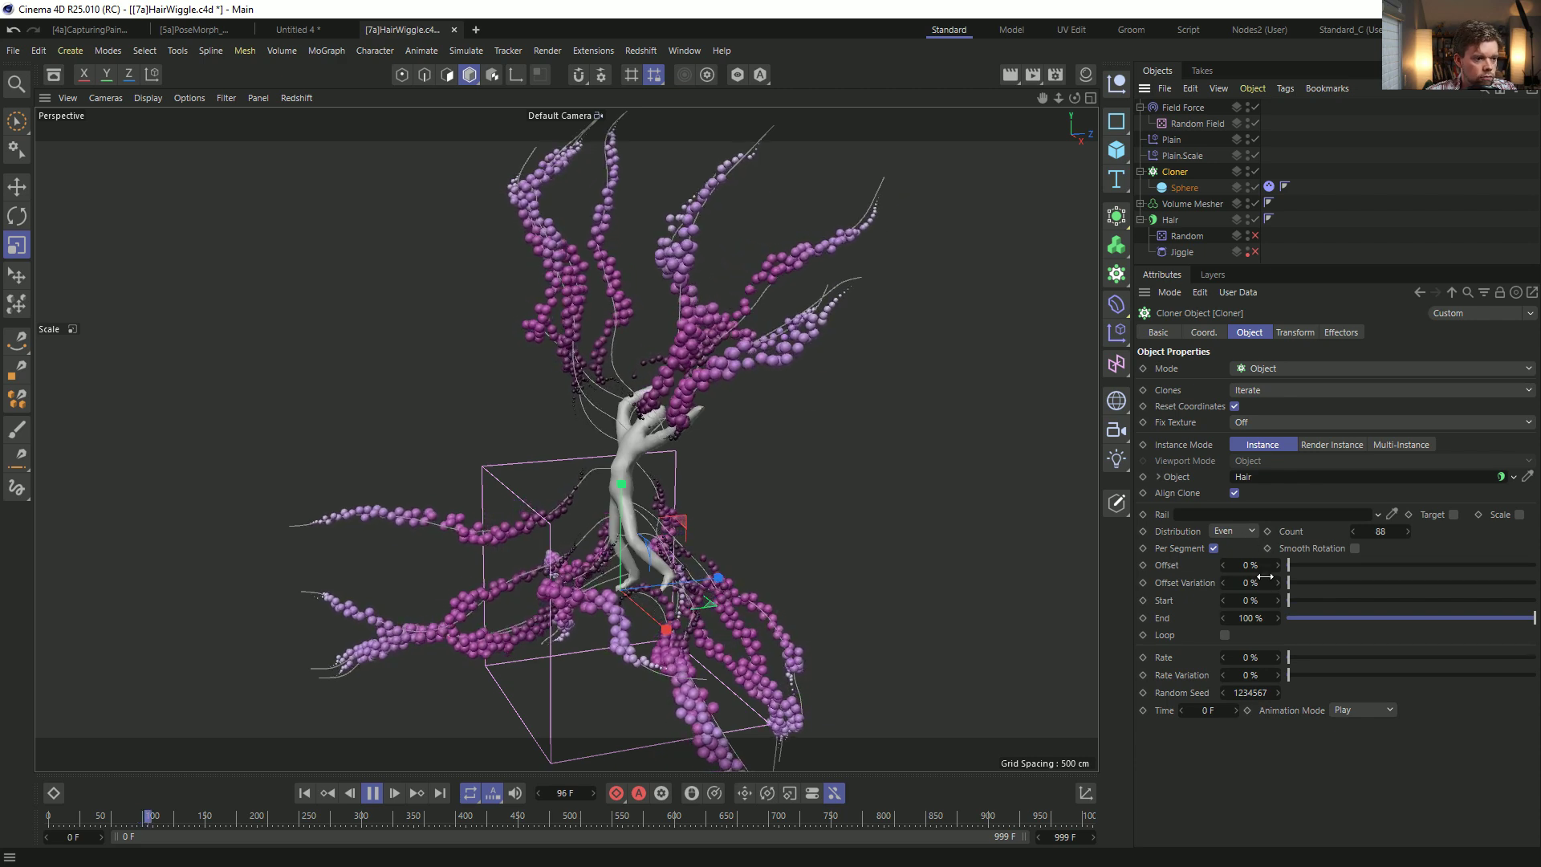
pyautogui.click(1308, 657)
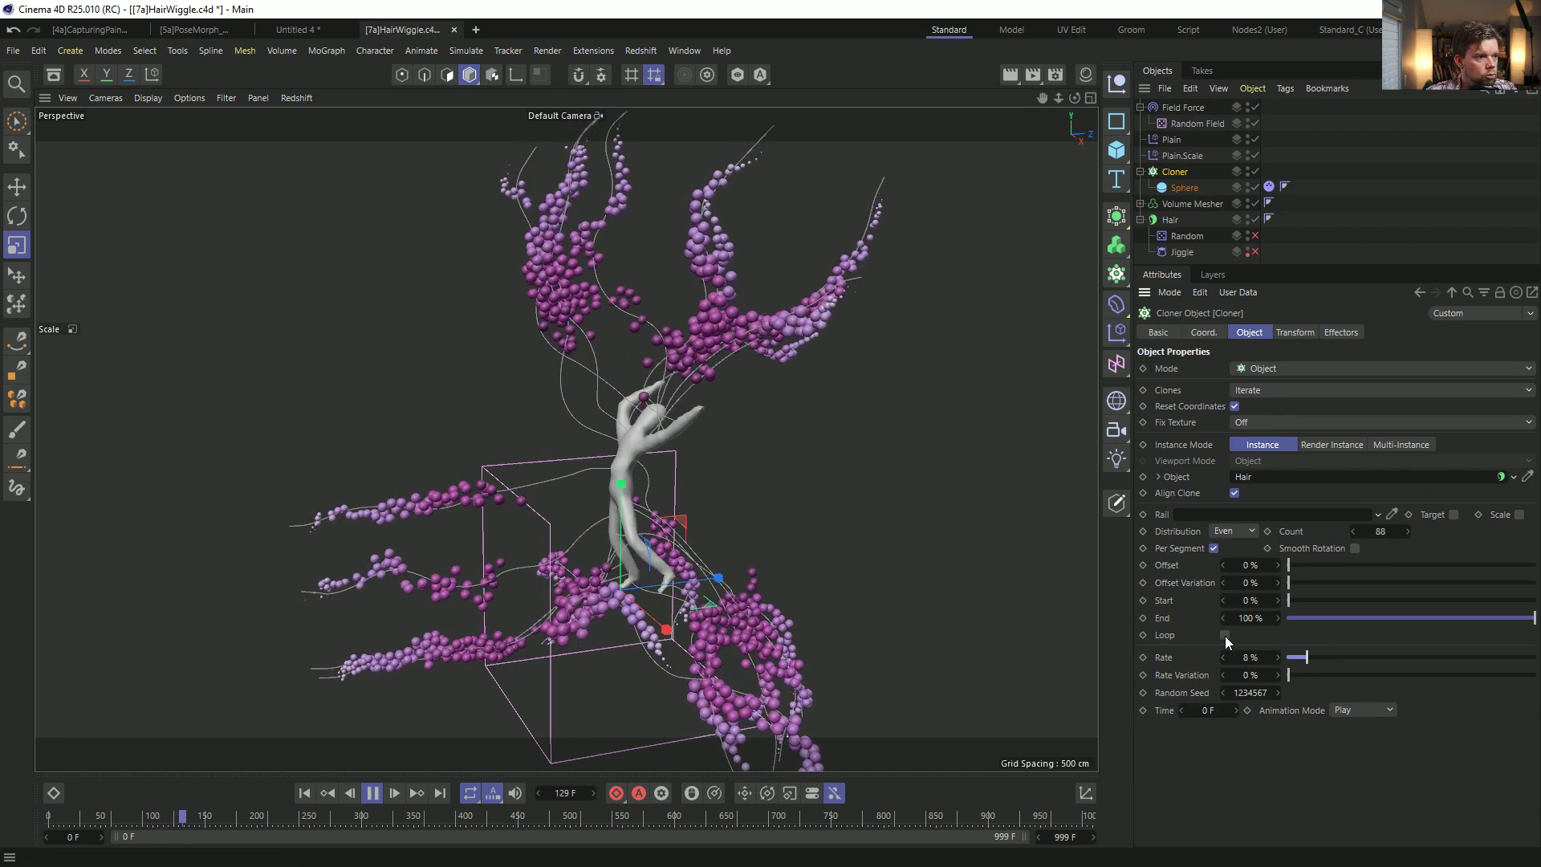
pyautogui.click(1364, 657)
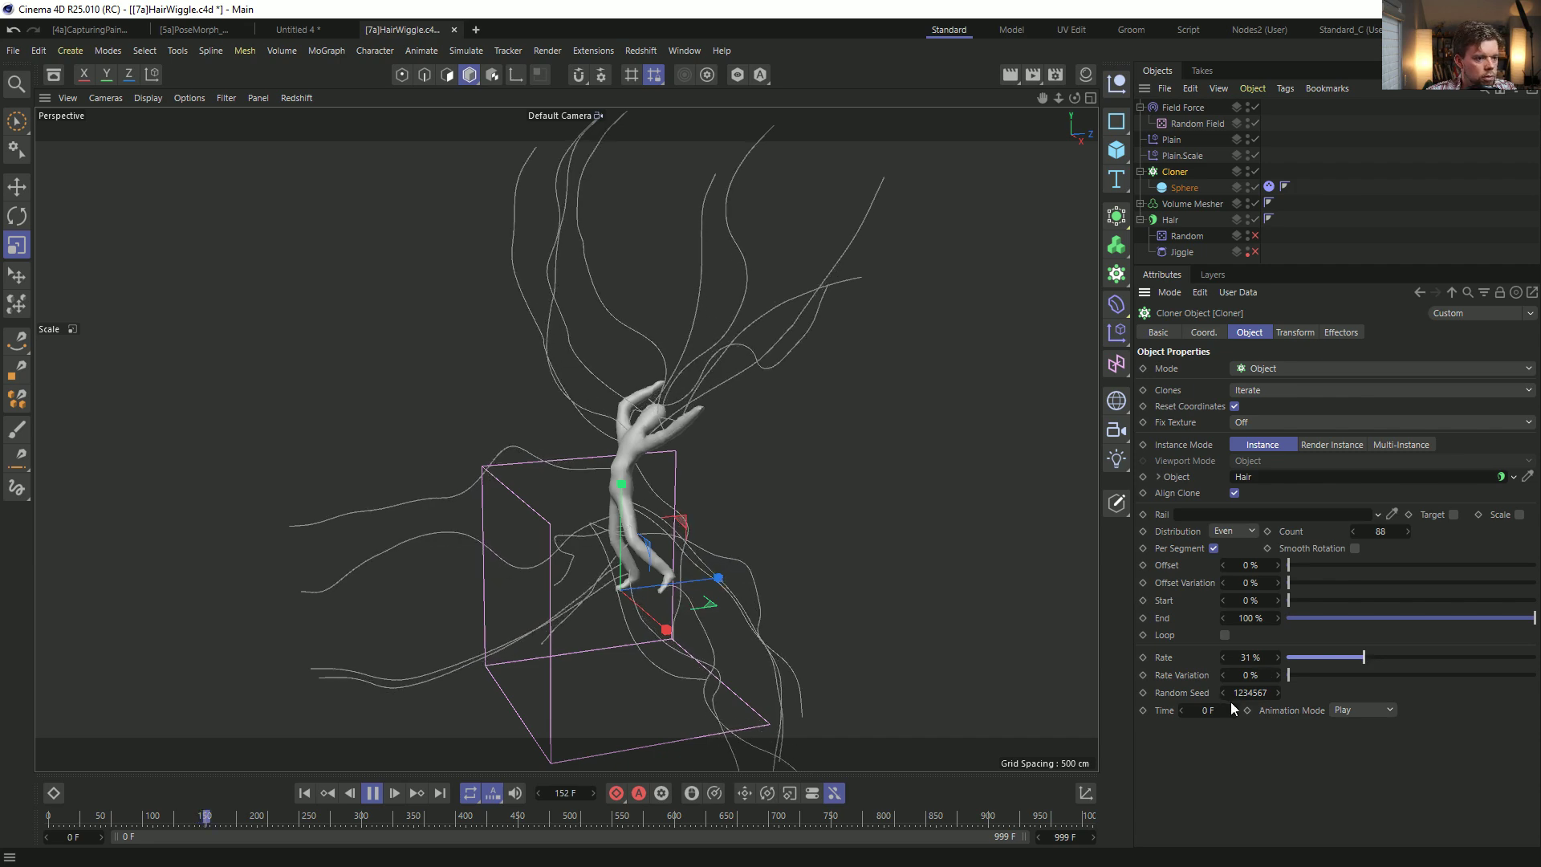
pyautogui.click(1225, 635)
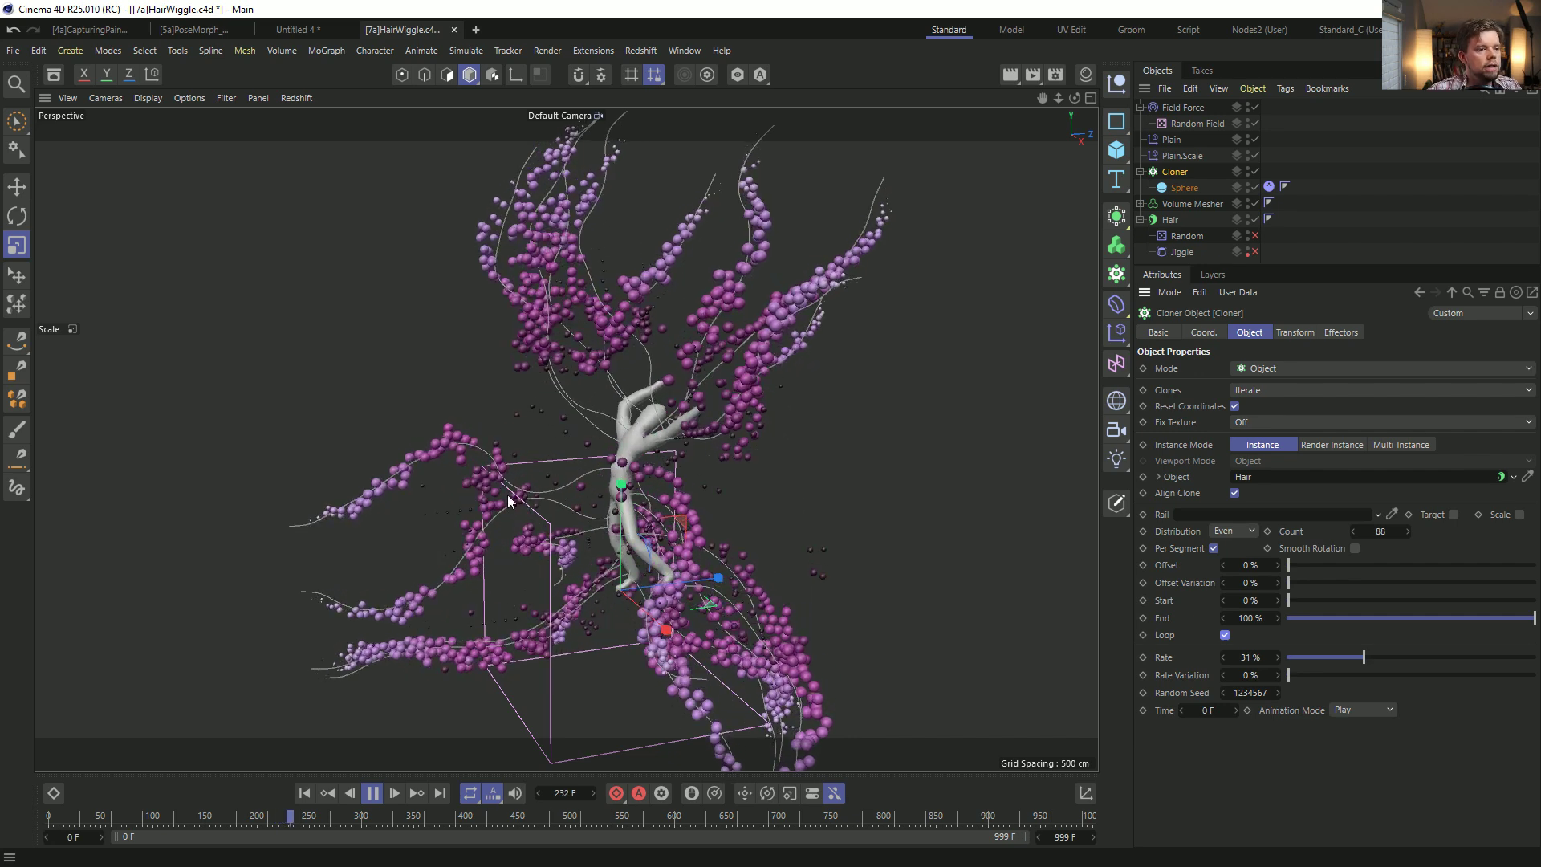
# Reverse the clones' travel with a Cloner Rate of -25 % and restart the simulation from the first frame.
pyautogui.click(1254, 657)
pyautogui.write('-25')
pyautogui.press('Return')
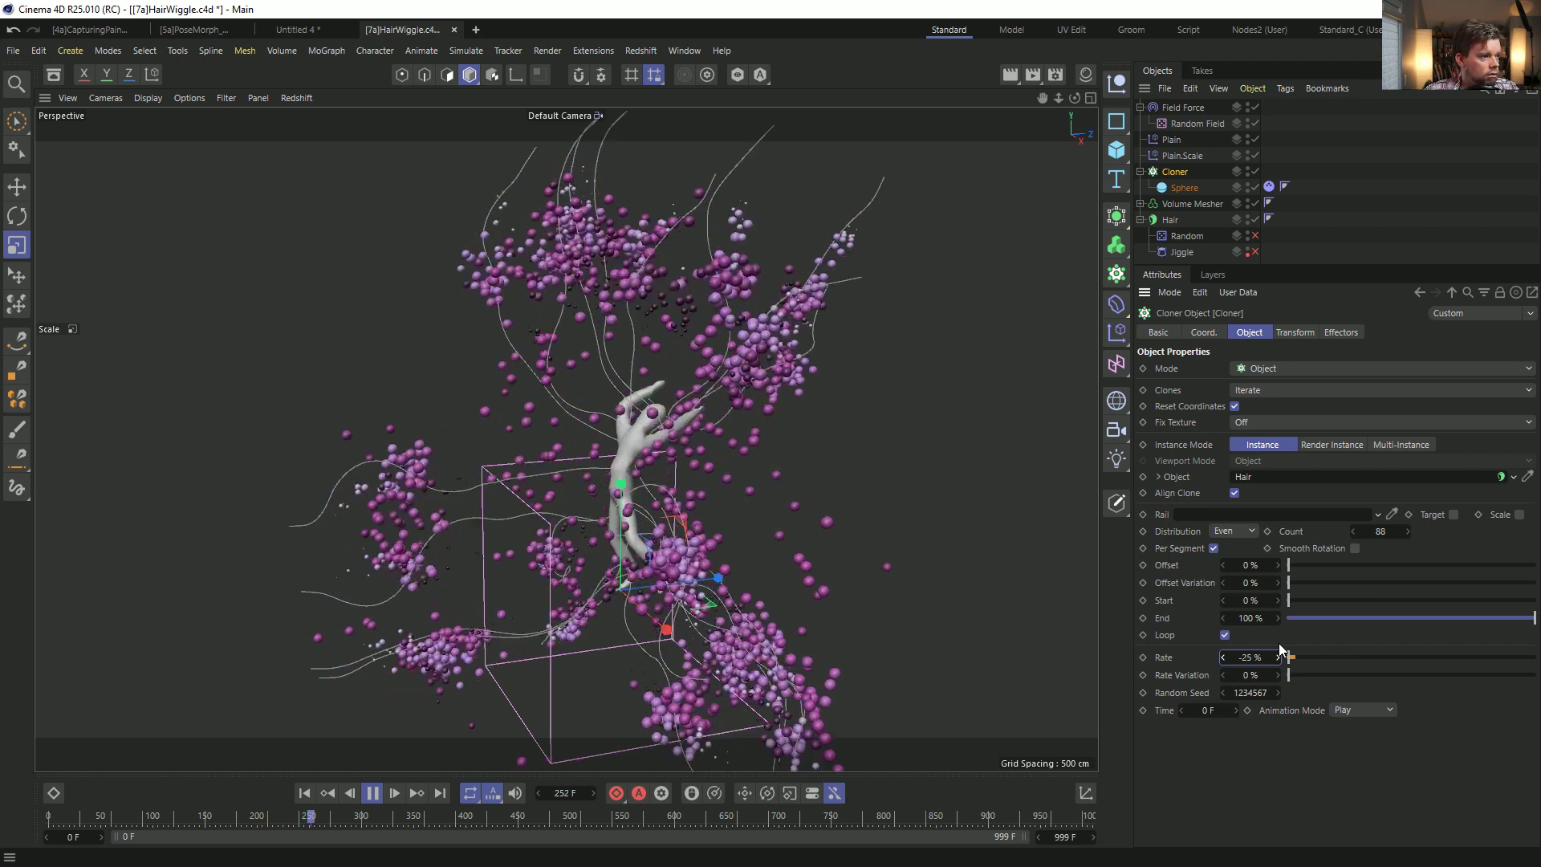
pyautogui.click(304, 793)
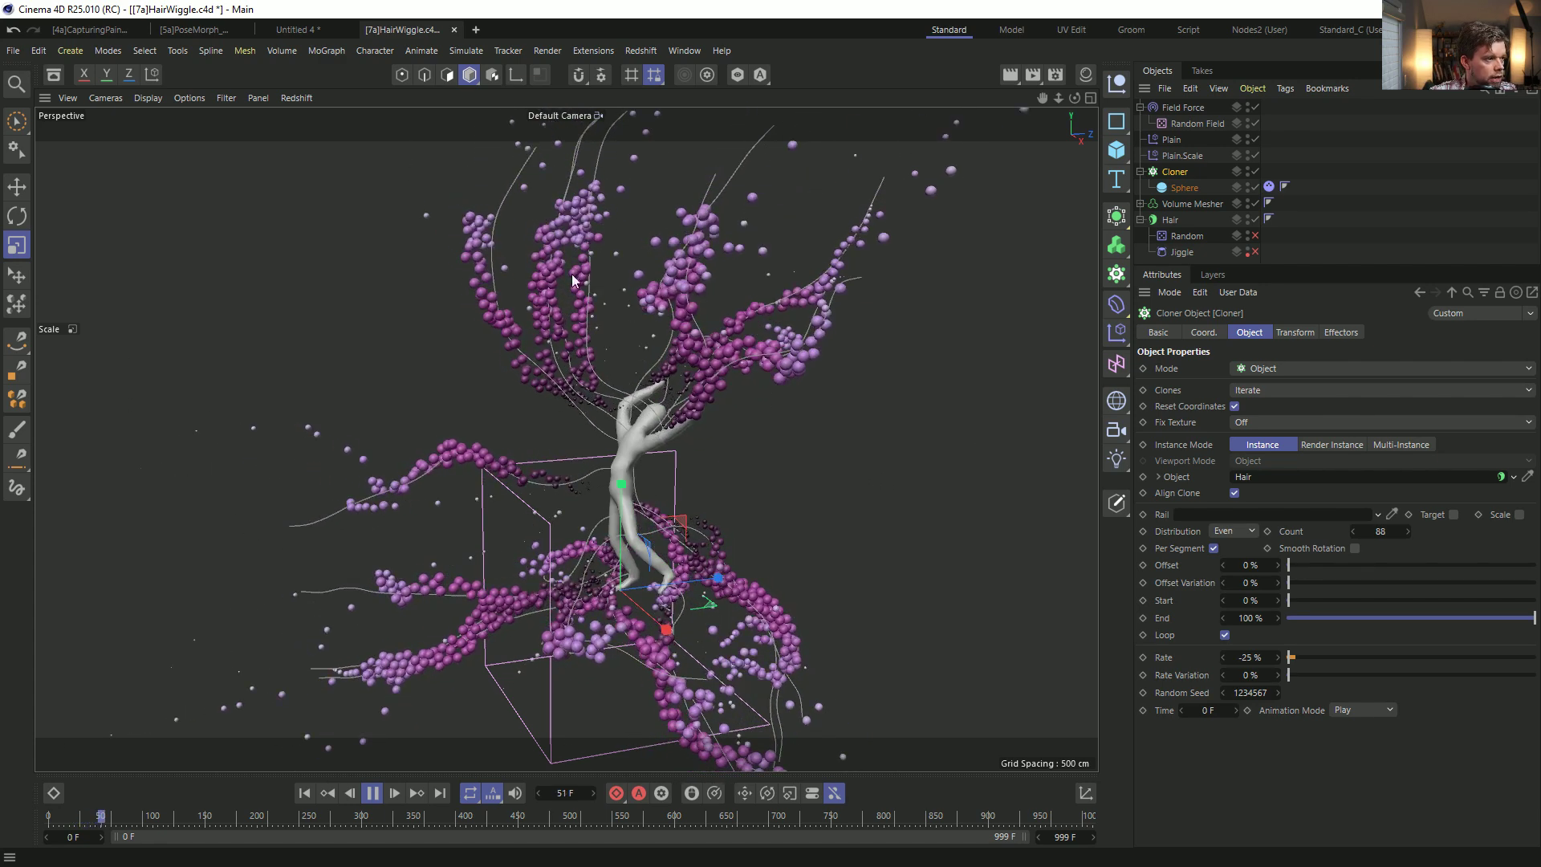
# Set Follow Position to 15 in the Sphere's Dynamics Body tag.
pyautogui.click(1255, 236)
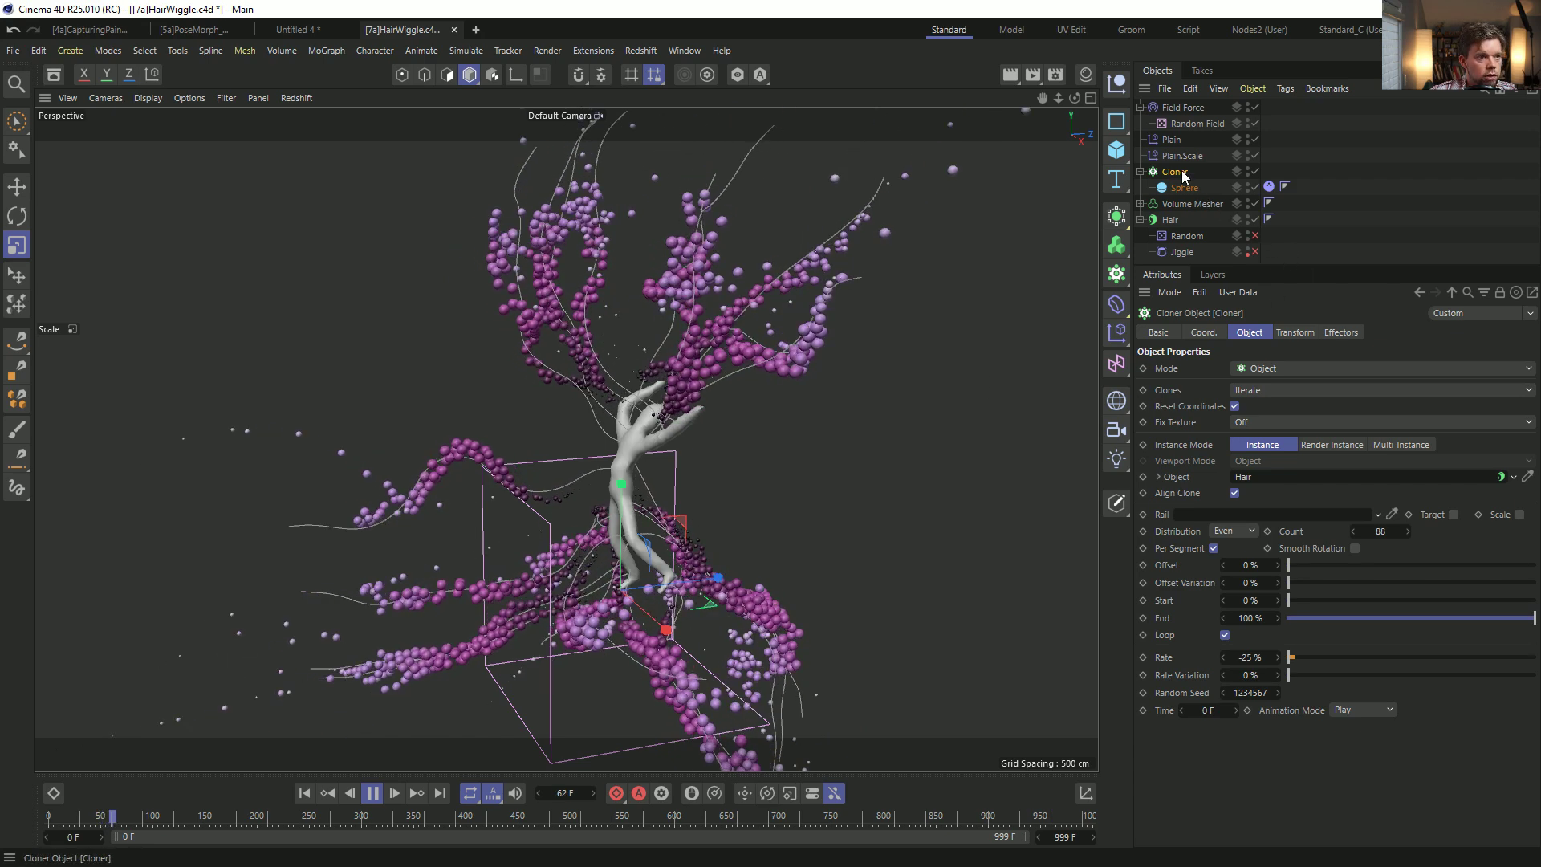
pyautogui.click(1268, 187)
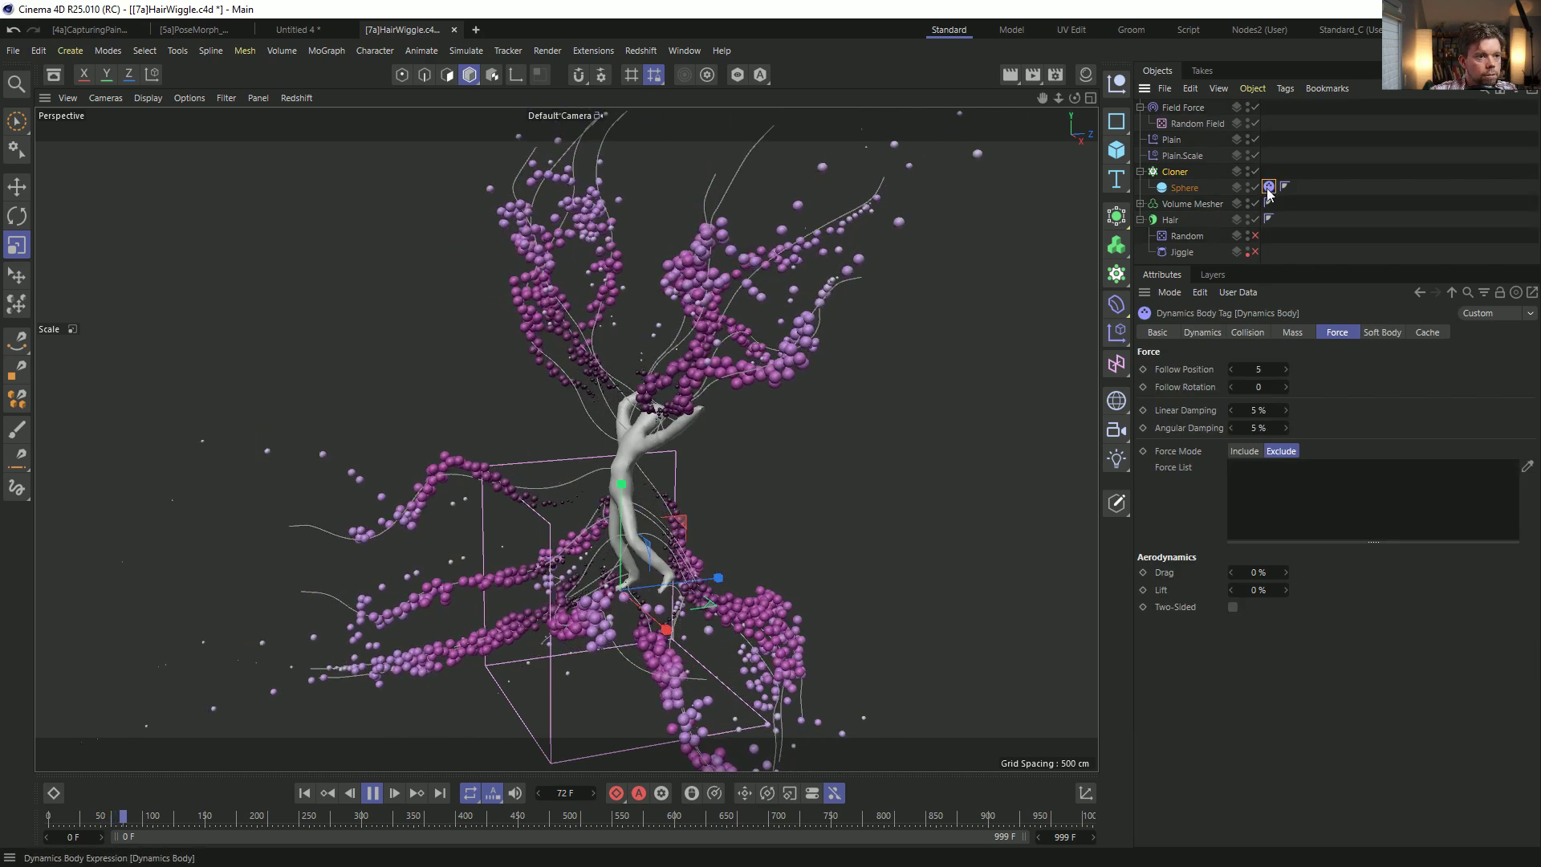
pyautogui.write('15')
pyautogui.press('Return')
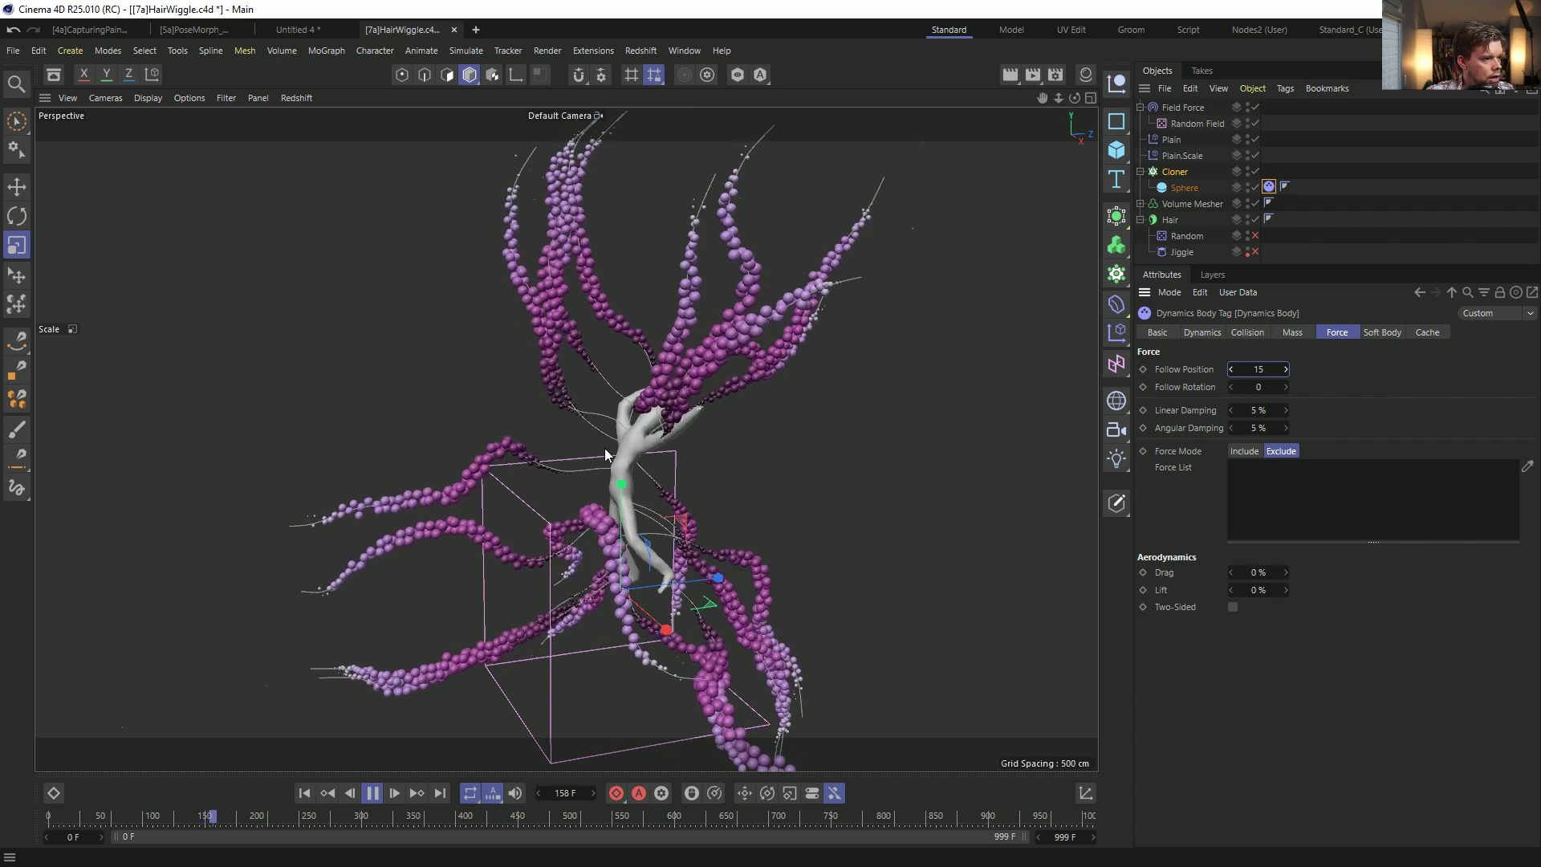
# Stop the playback, enlarge the object list, and remove the disabled Random and Jiggle objects from under Hair.
pyautogui.click(395, 795)
pyautogui.moveTo(1196, 268); pyautogui.dragTo(1224, 433)
pyautogui.hotkey('ctrl', 'z')
pyautogui.hotkey('ctrl', 'z')
pyautogui.hotkey('ctrl', 'z')
pyautogui.hotkey('ctrl', 'z')
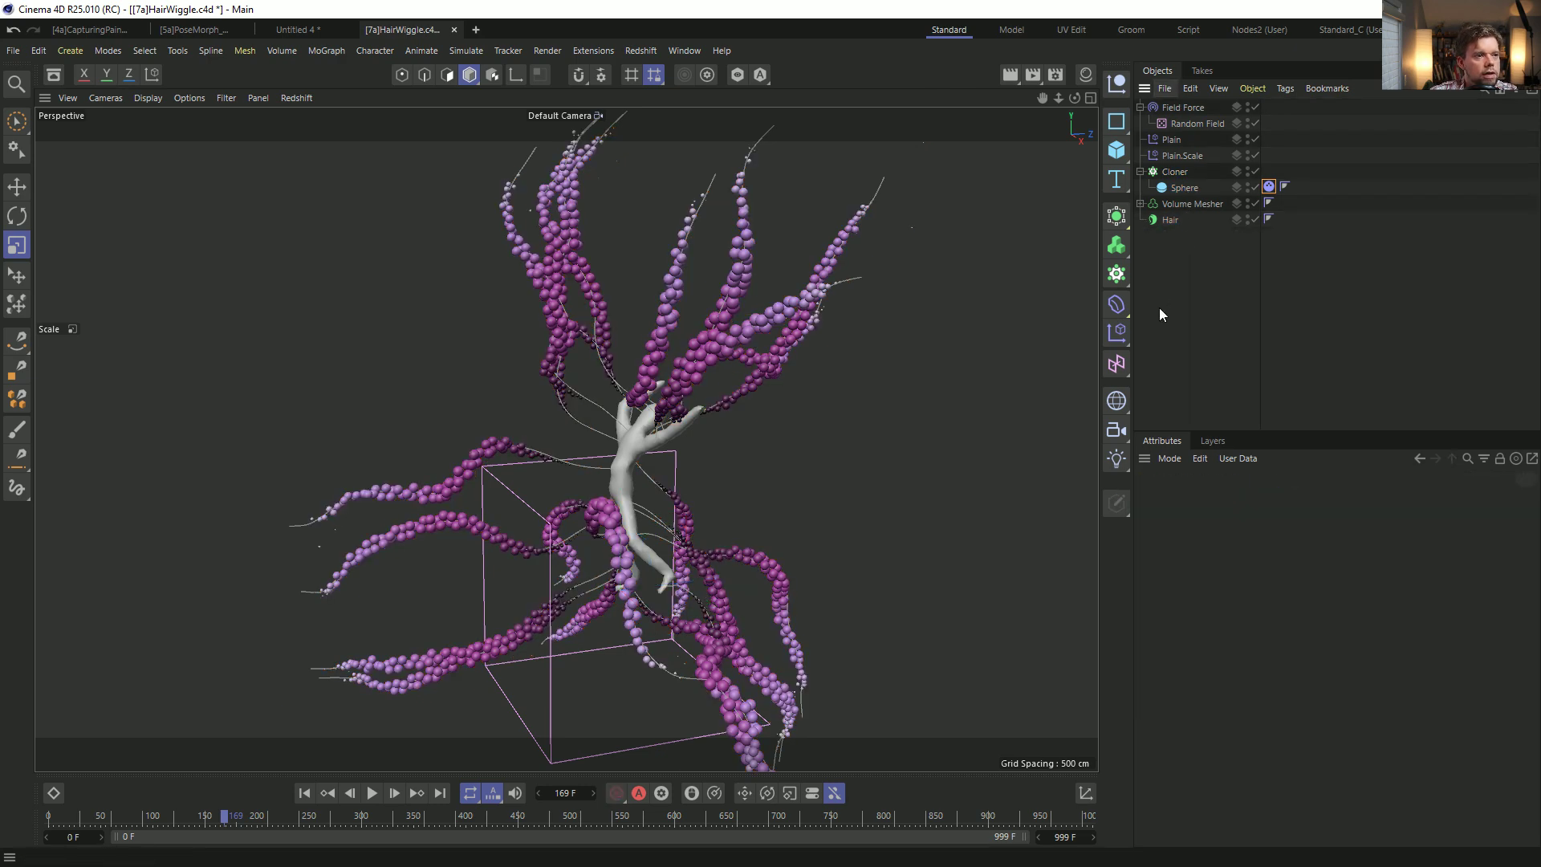
# Expand the Volume Mesher hierarchy down to the Figure, keep the Figure's own children collapsed, and clear the object selection.
pyautogui.moveTo(1163, 299); pyautogui.dragTo(1148, 108)
pyautogui.click(1141, 204)
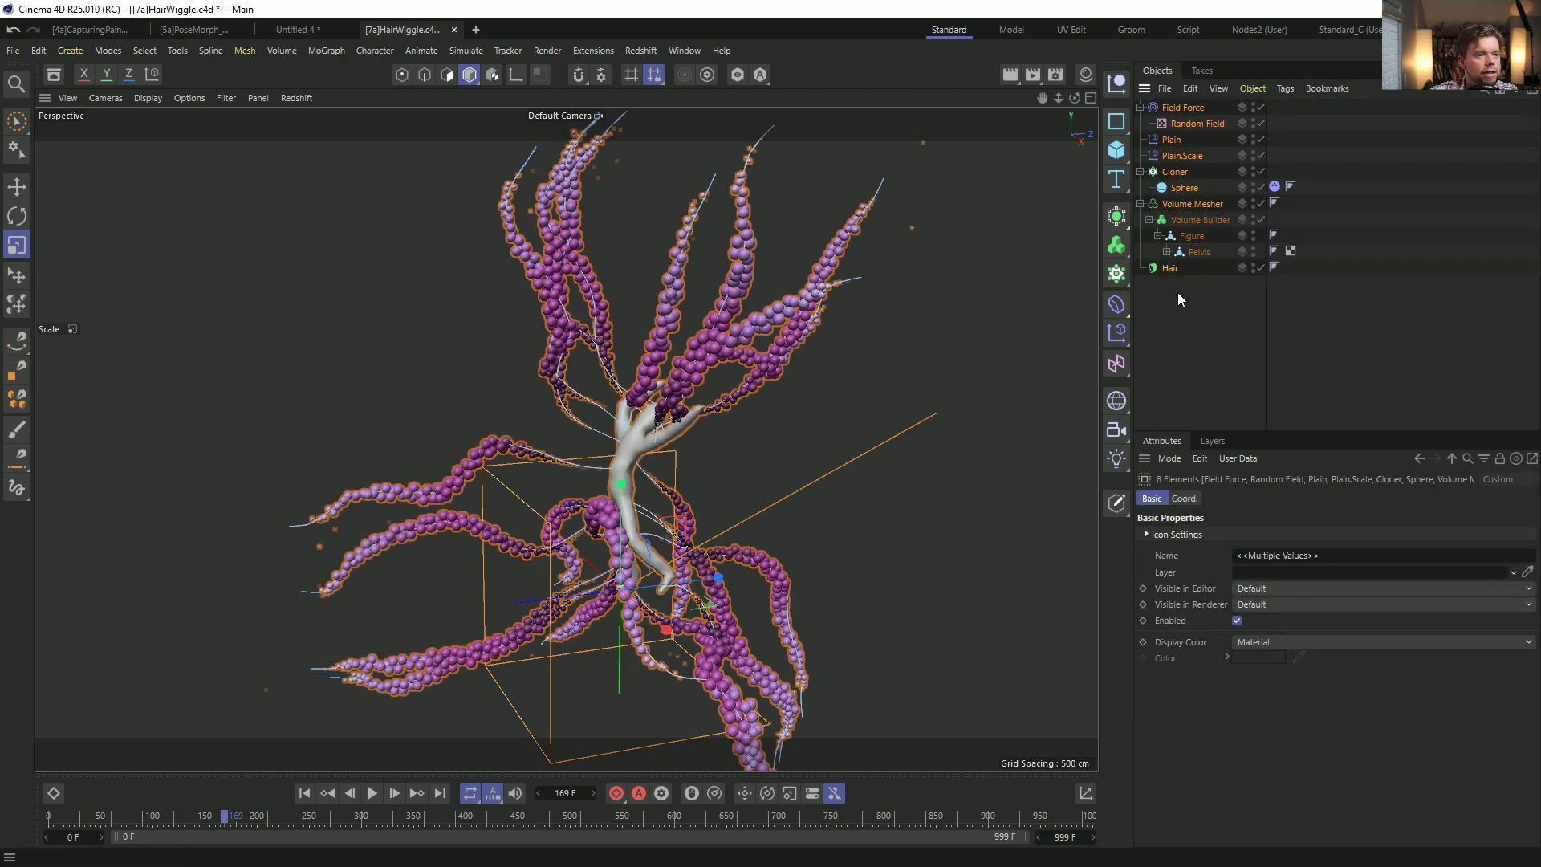
pyautogui.click(1157, 236)
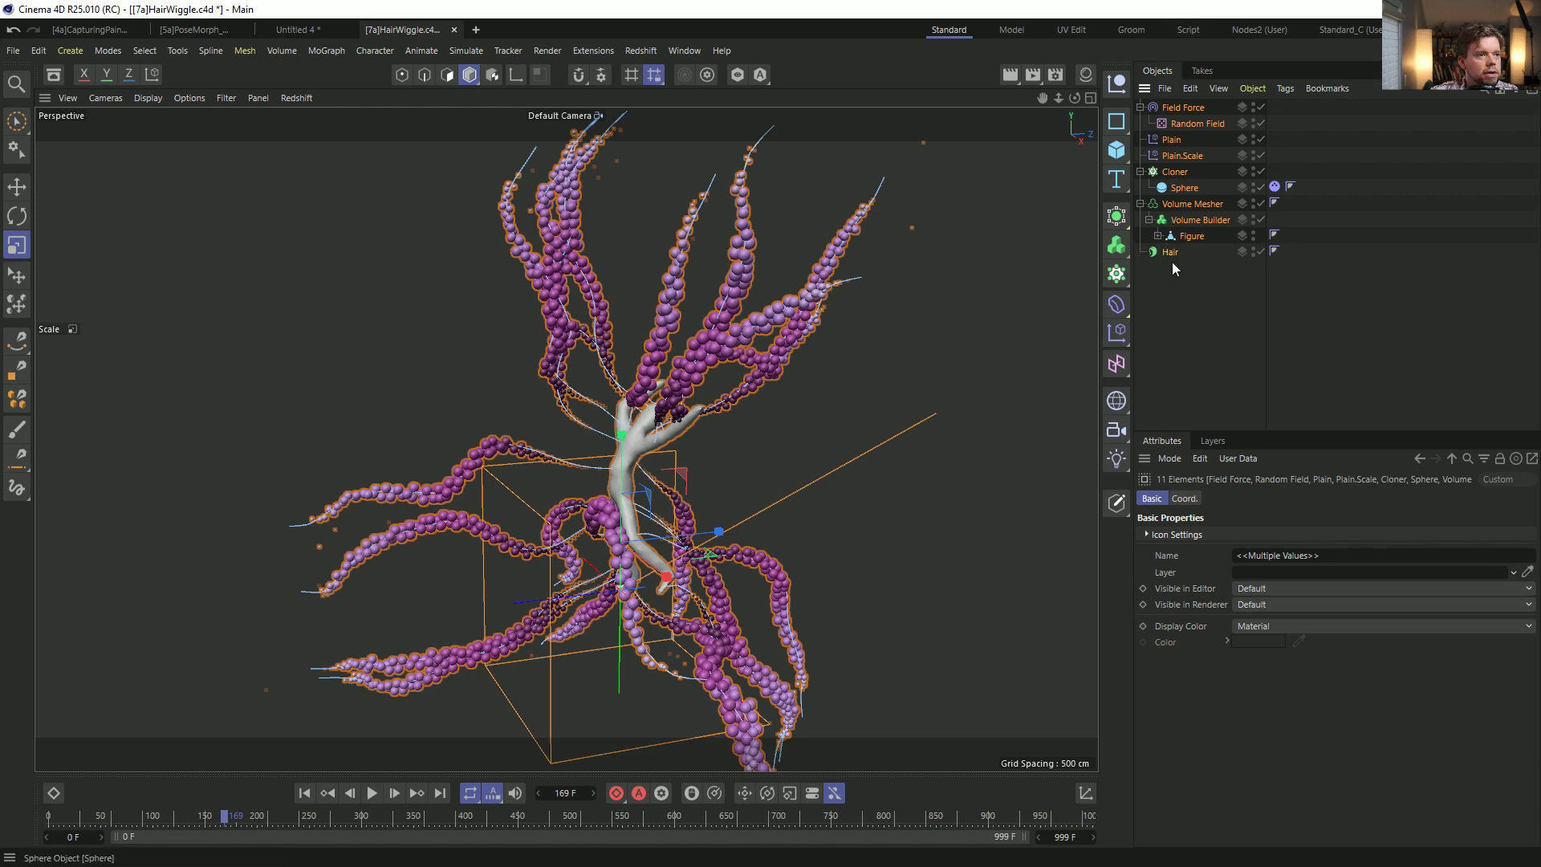
pyautogui.click(1215, 390)
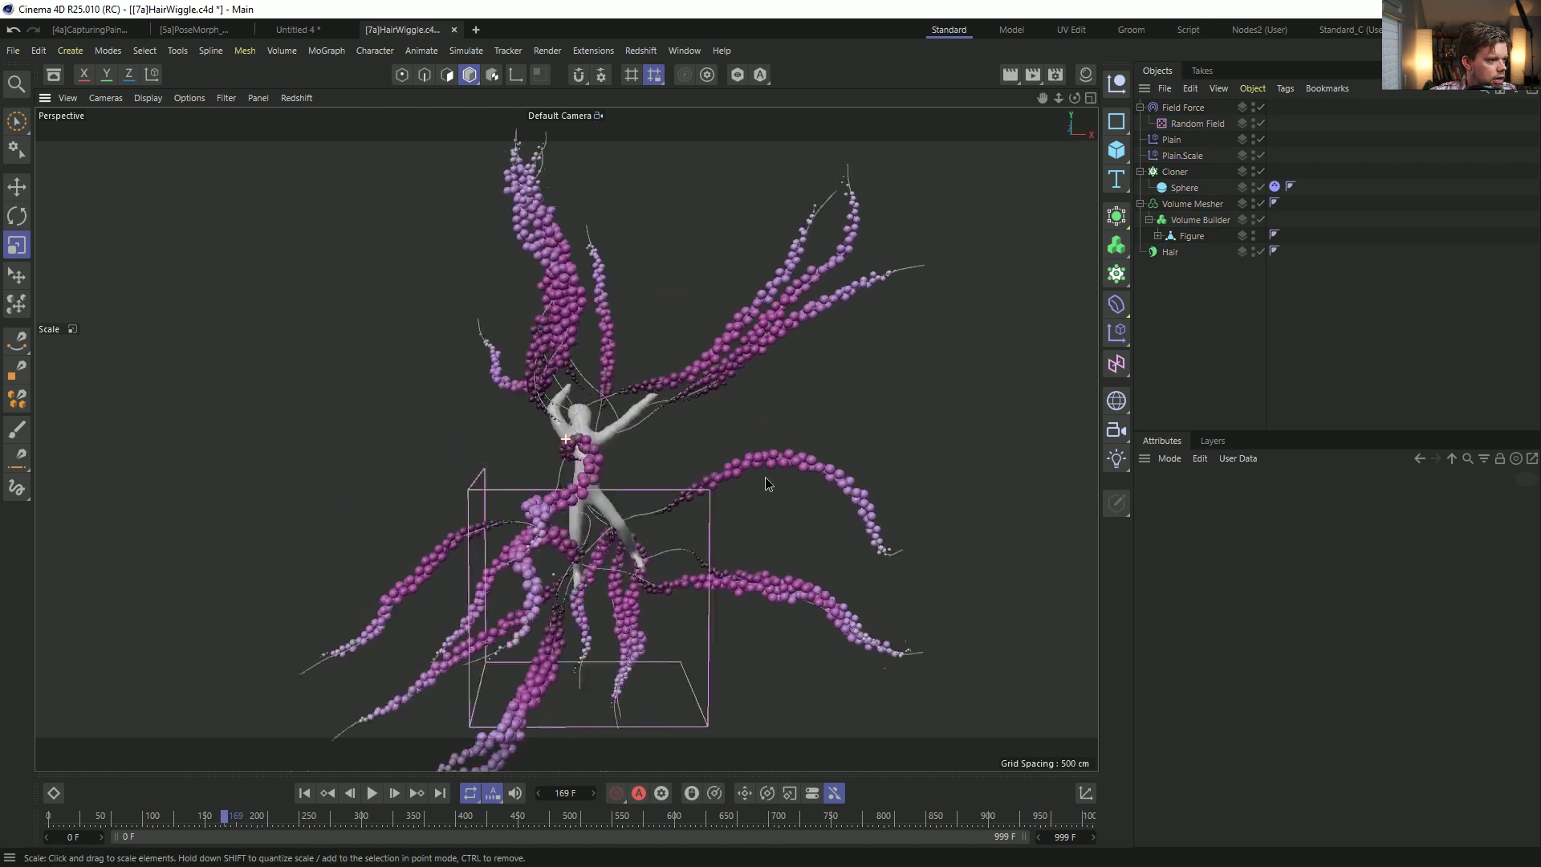
# Hide the Random Field from the viewport and play the simulation.
pyautogui.scroll(5, 640, 459)
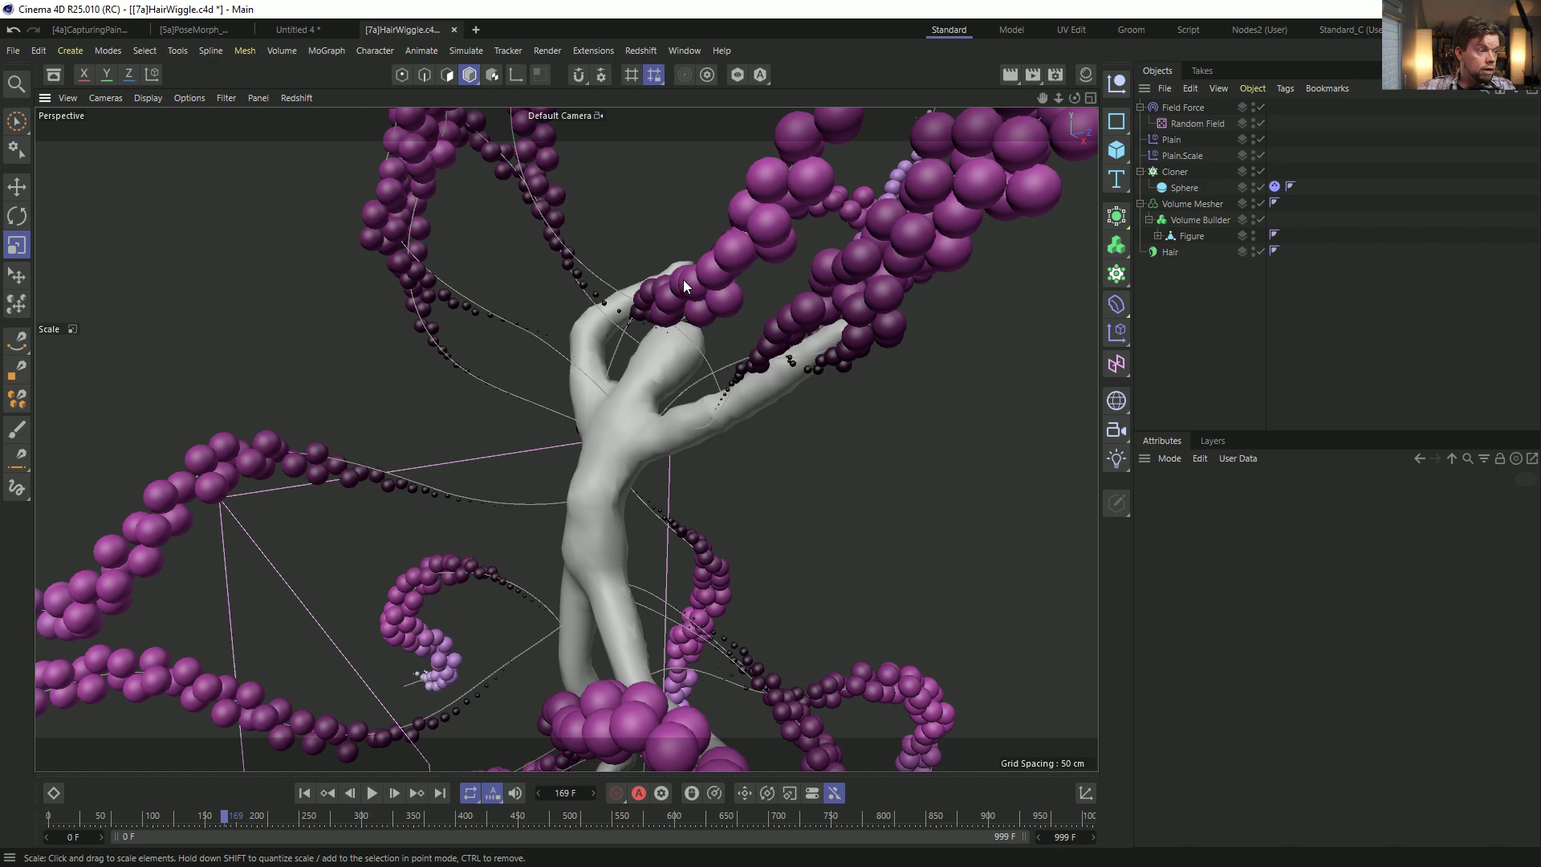
pyautogui.scroll(-5, 666, 256)
pyautogui.keyDown('alt'); pyautogui.moveTo(617, 466); pyautogui.dragTo(552, 423); pyautogui.keyUp('alt')
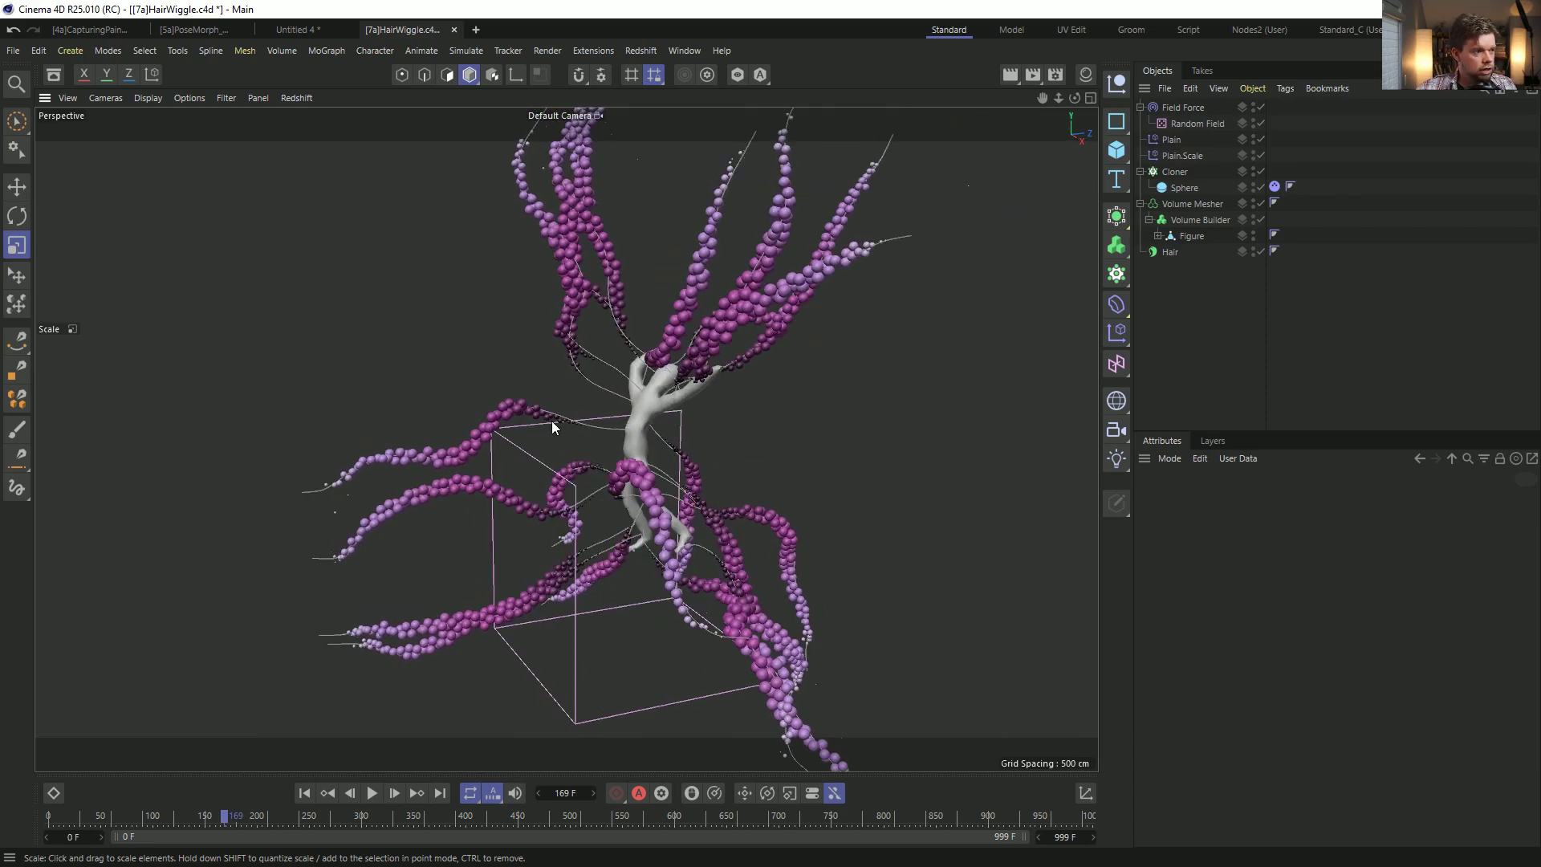
pyautogui.keyDown('alt'); pyautogui.moveTo(666, 436); pyautogui.dragTo(523, 441); pyautogui.keyUp('alt')
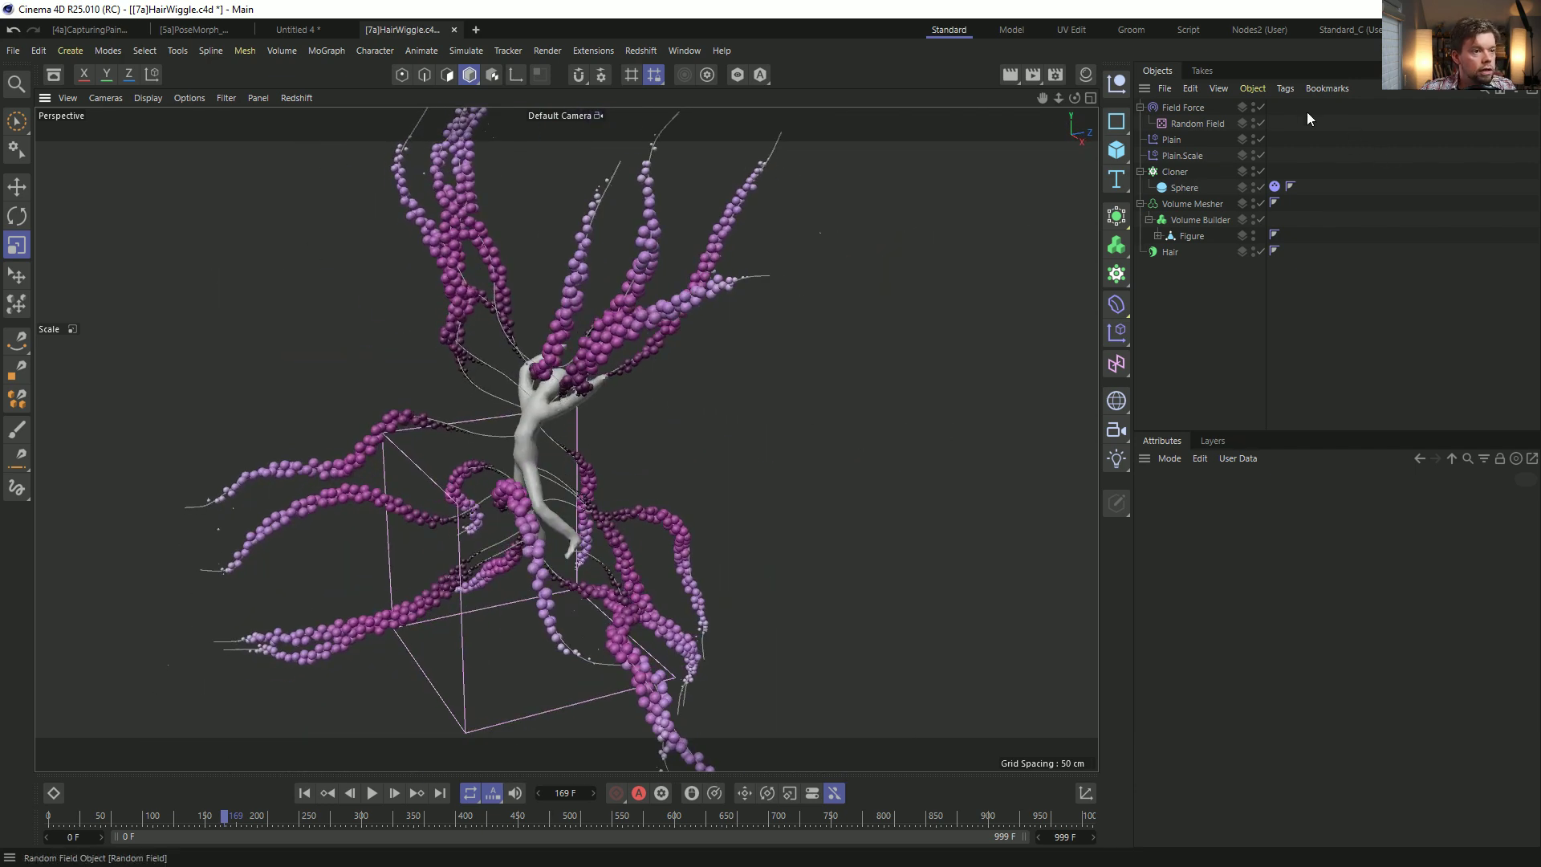
pyautogui.click(1252, 122)
pyautogui.keyDown('alt'); pyautogui.moveTo(623, 386); pyautogui.dragTo(718, 191); pyautogui.keyUp('alt')
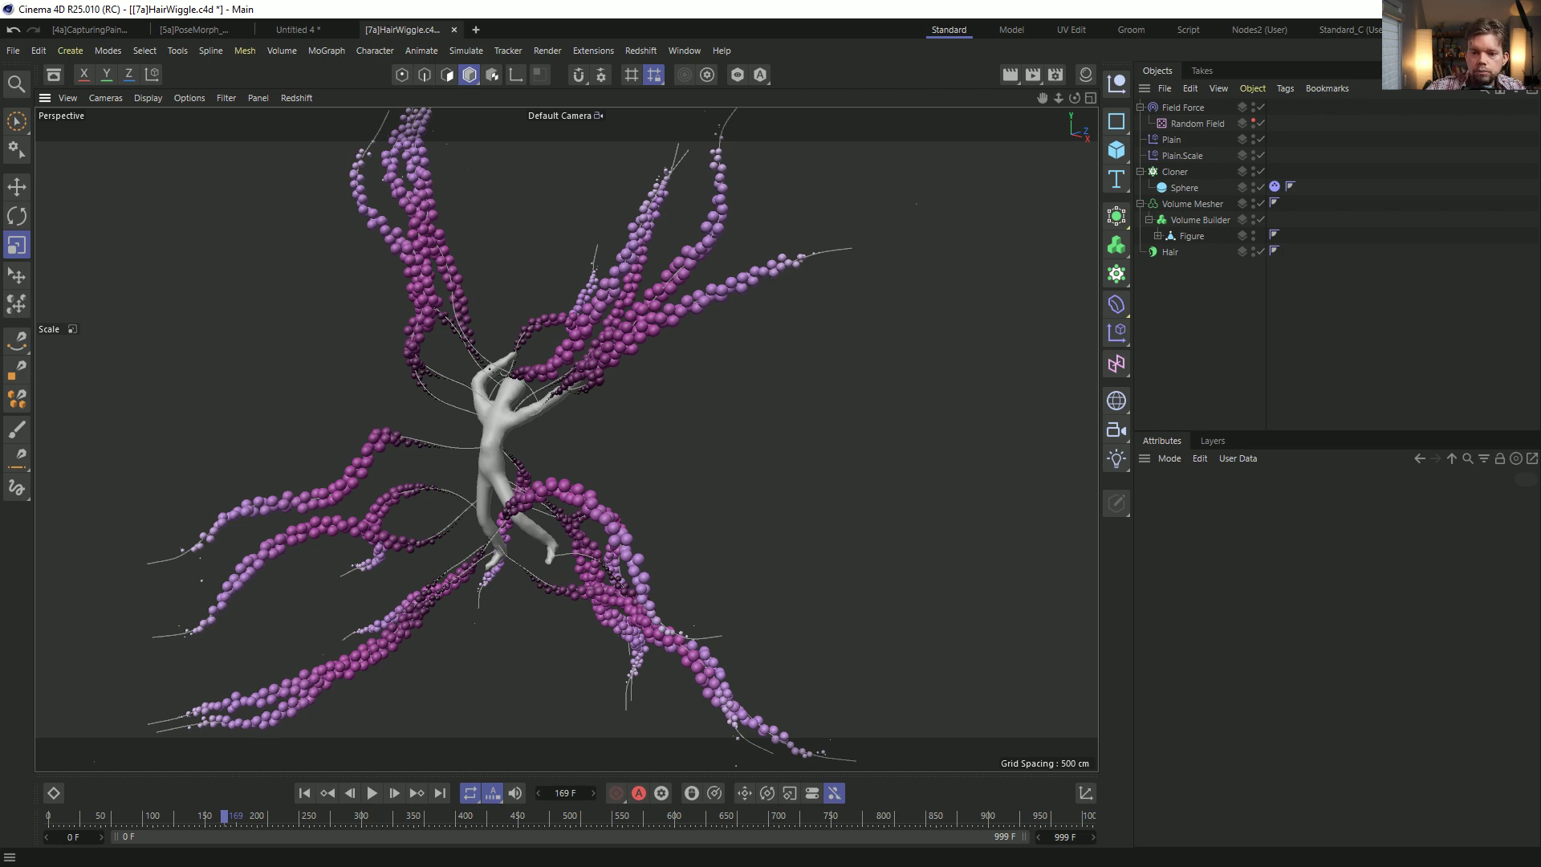
pyautogui.keyDown('alt'); pyautogui.moveTo(601, 379); pyautogui.dragTo(679, 401); pyautogui.keyUp('alt')
pyautogui.click(370, 793)
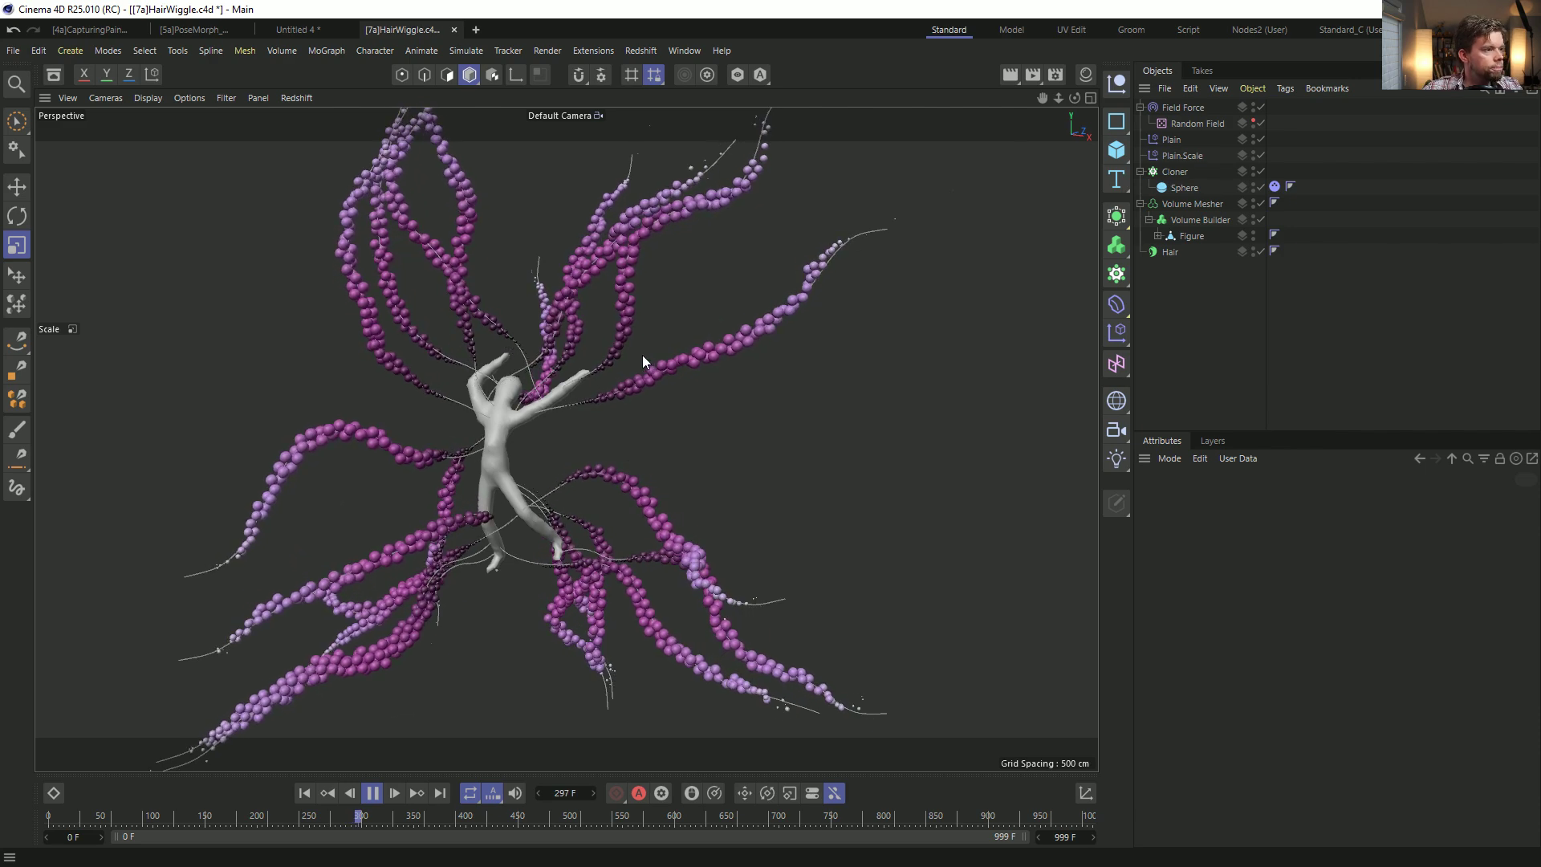
# Set the Field Force's Strength to 55 while the simulation plays.
pyautogui.click(1175, 106)
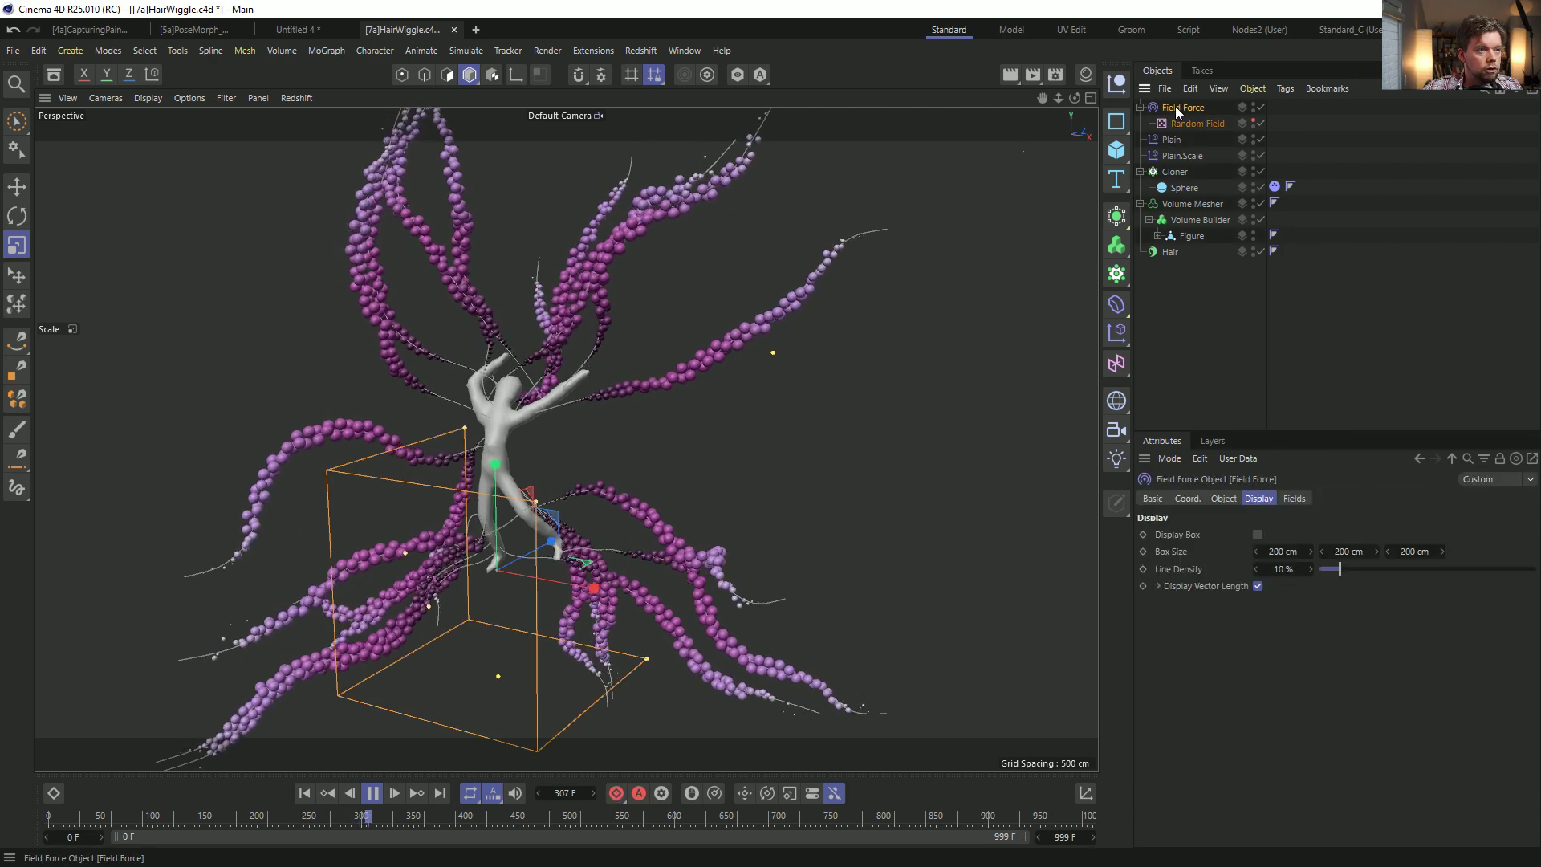
pyautogui.doubleClick(1249, 552)
pyautogui.write('55')
pyautogui.press('Return')
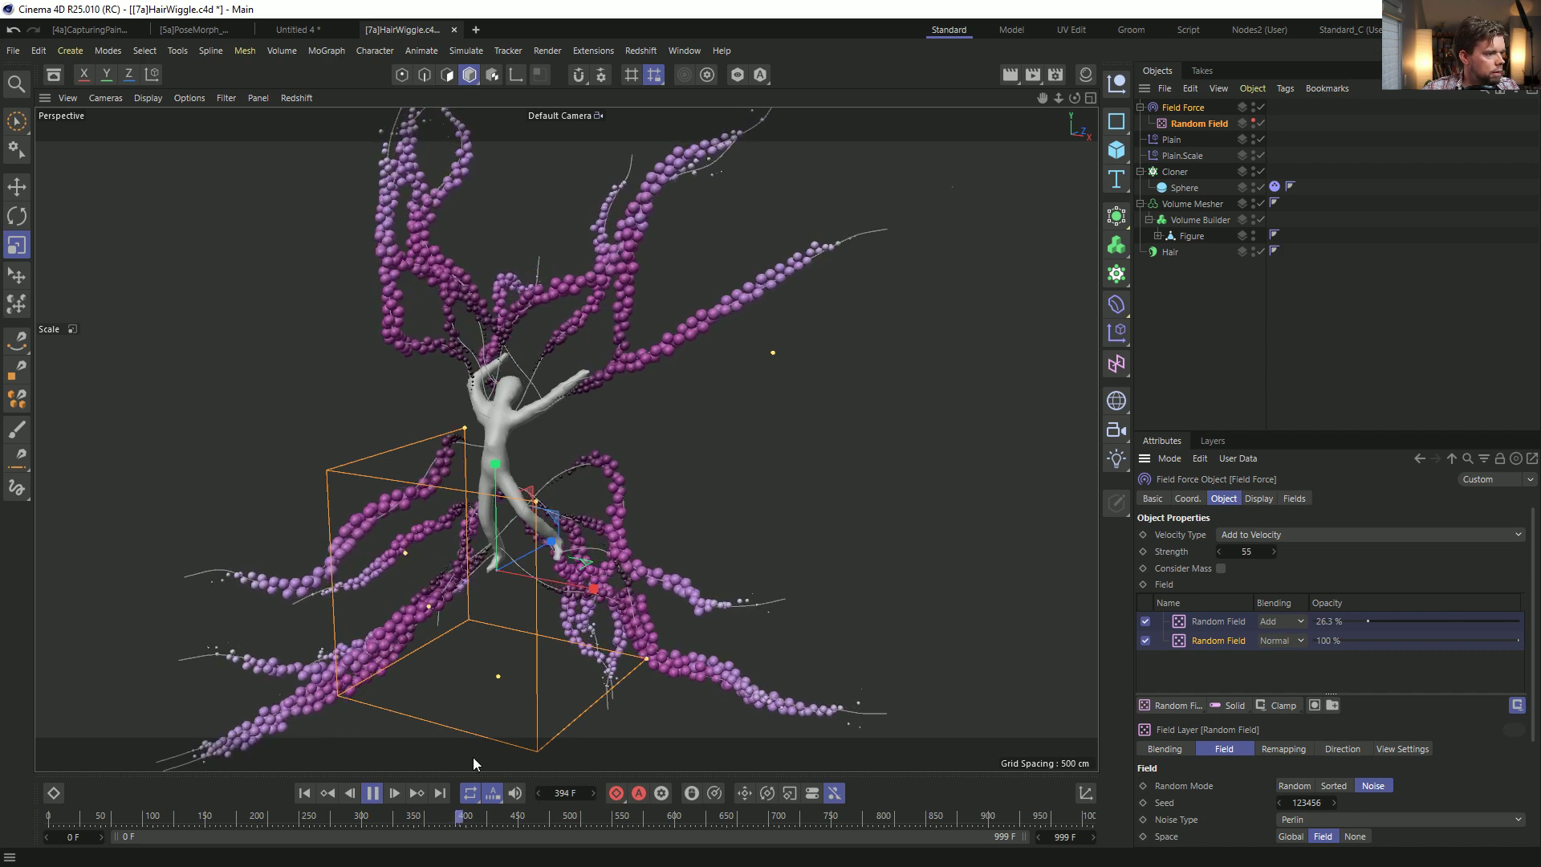
# Stop the playback, return to the first frame and save the project.
pyautogui.click(371, 793)
pyautogui.click(303, 794)
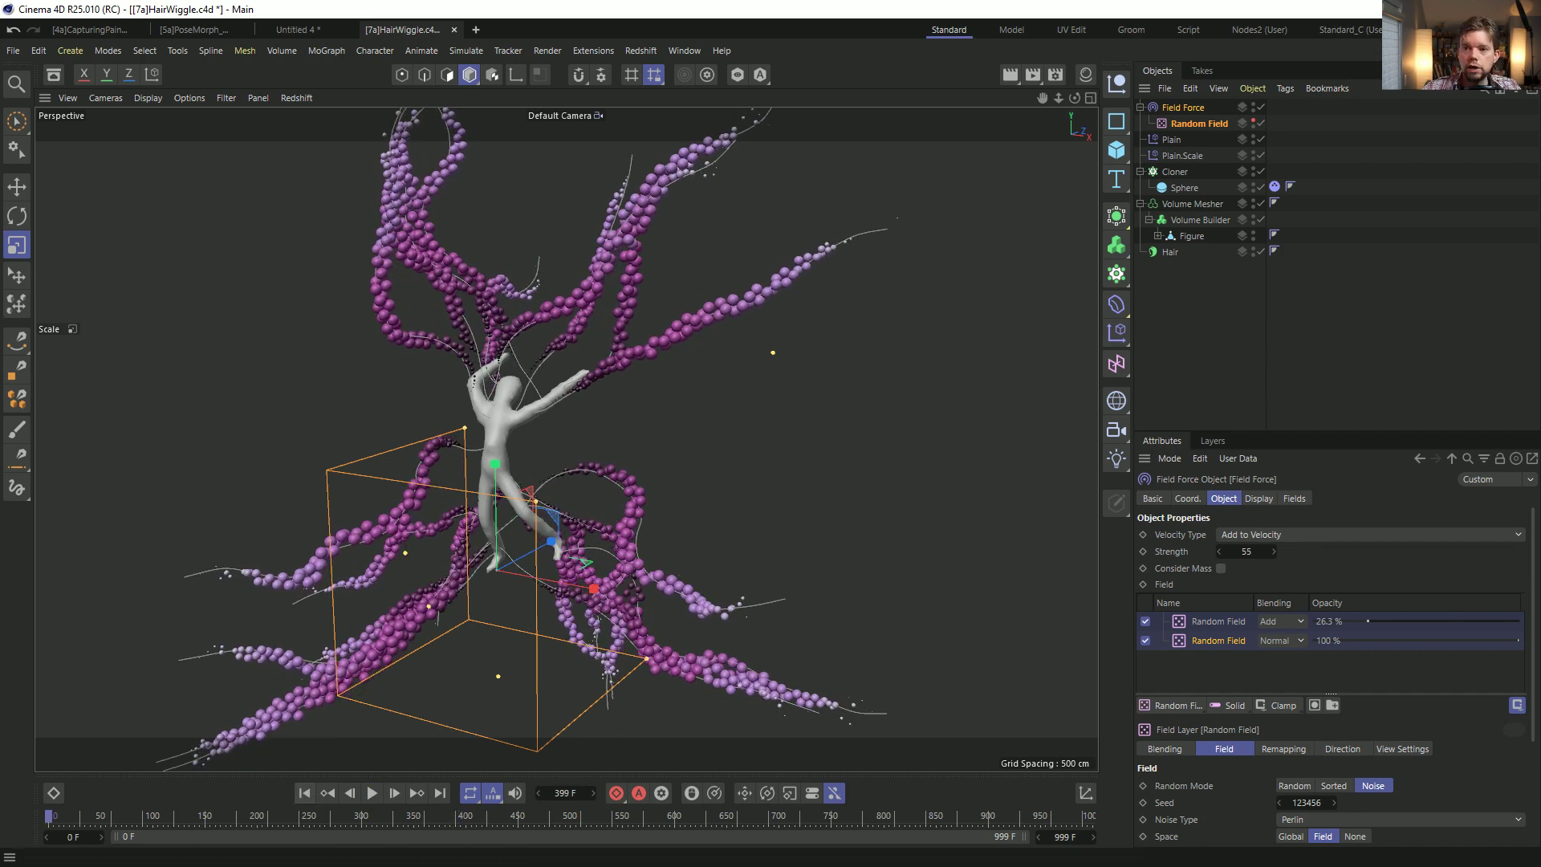
pyautogui.hotkey('ctrl', 's')
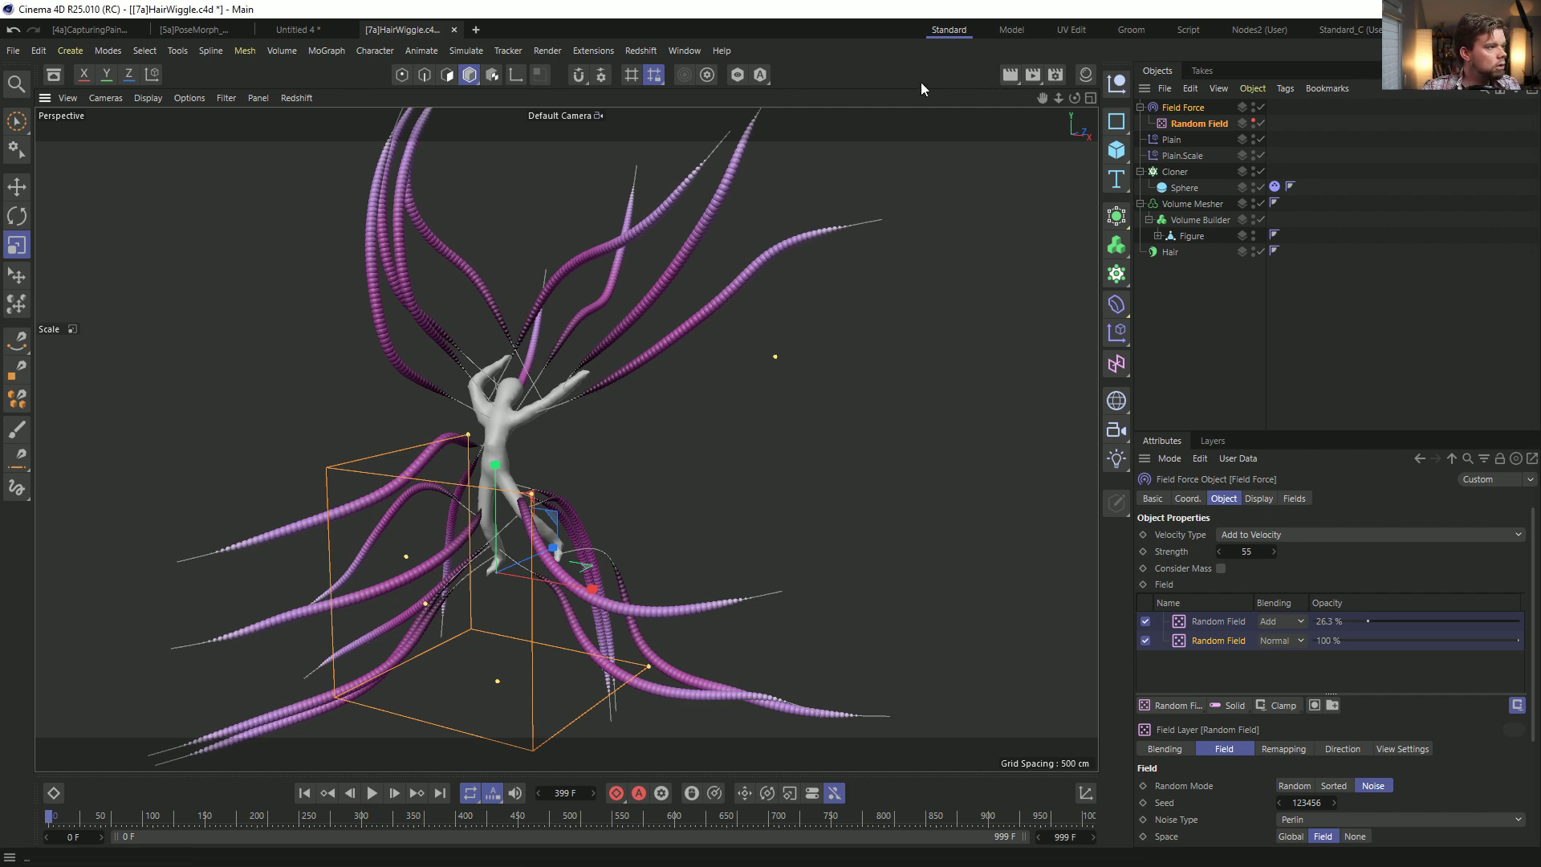
# Create a new project with a Sphere and raise it well above the grid's origin.
pyautogui.hotkey('ctrl', 'n')
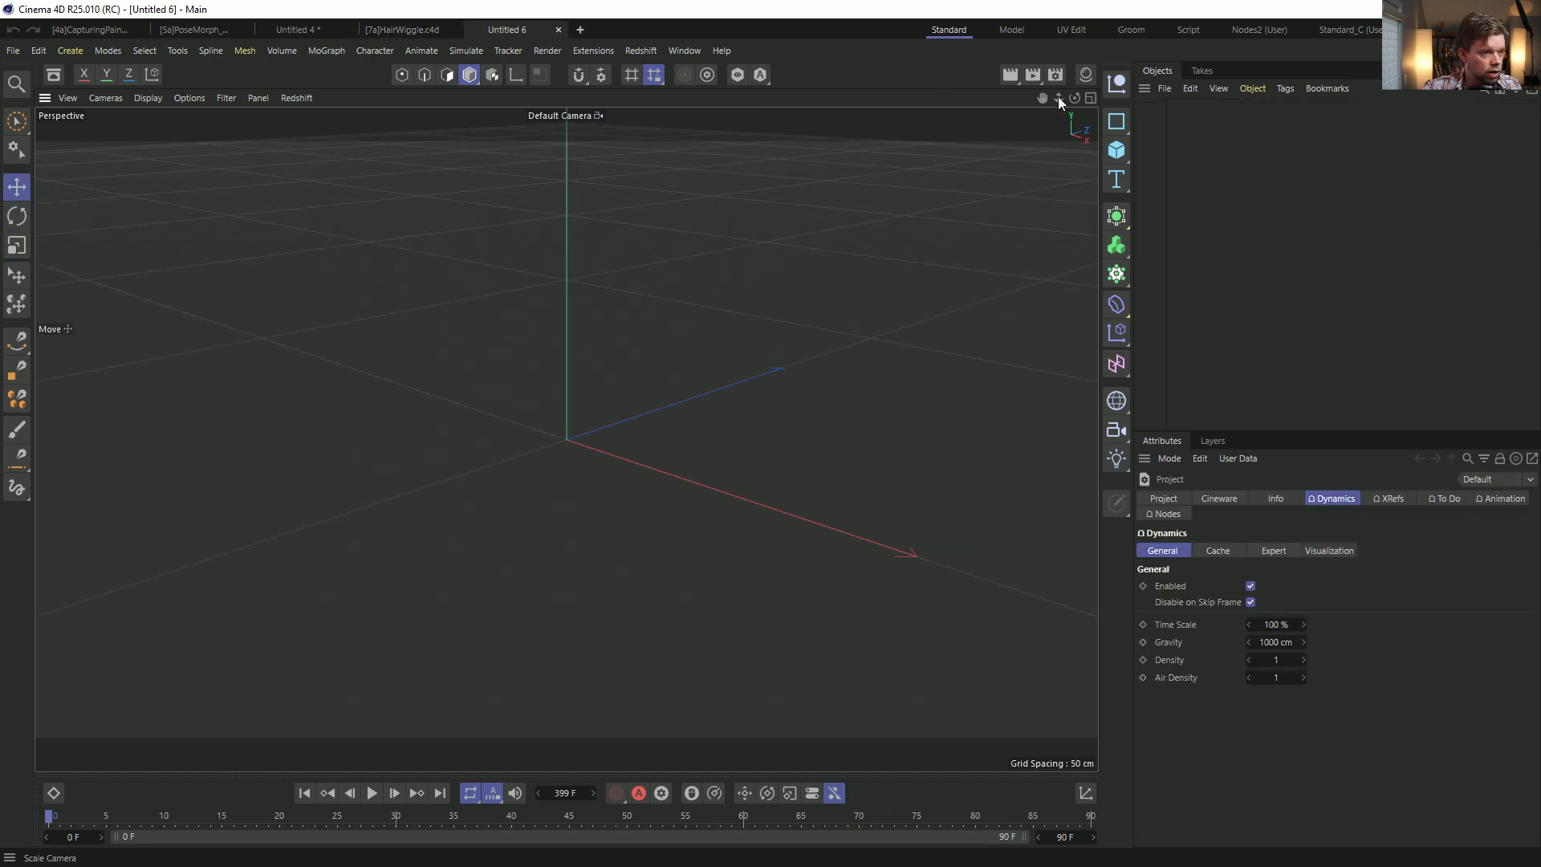
pyautogui.click(1115, 153)
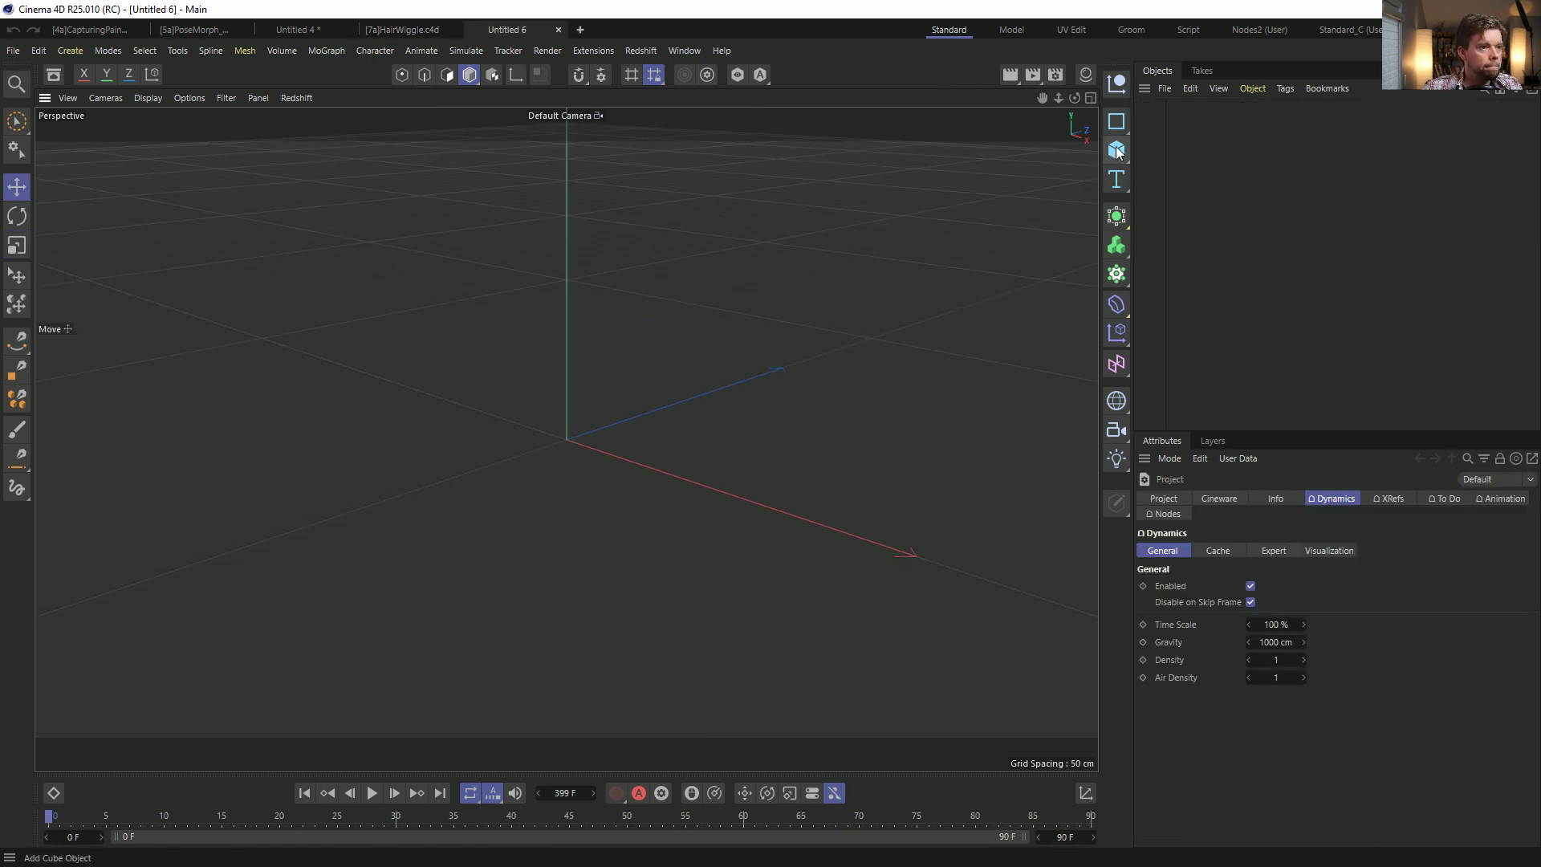
pyautogui.click(1268, 230)
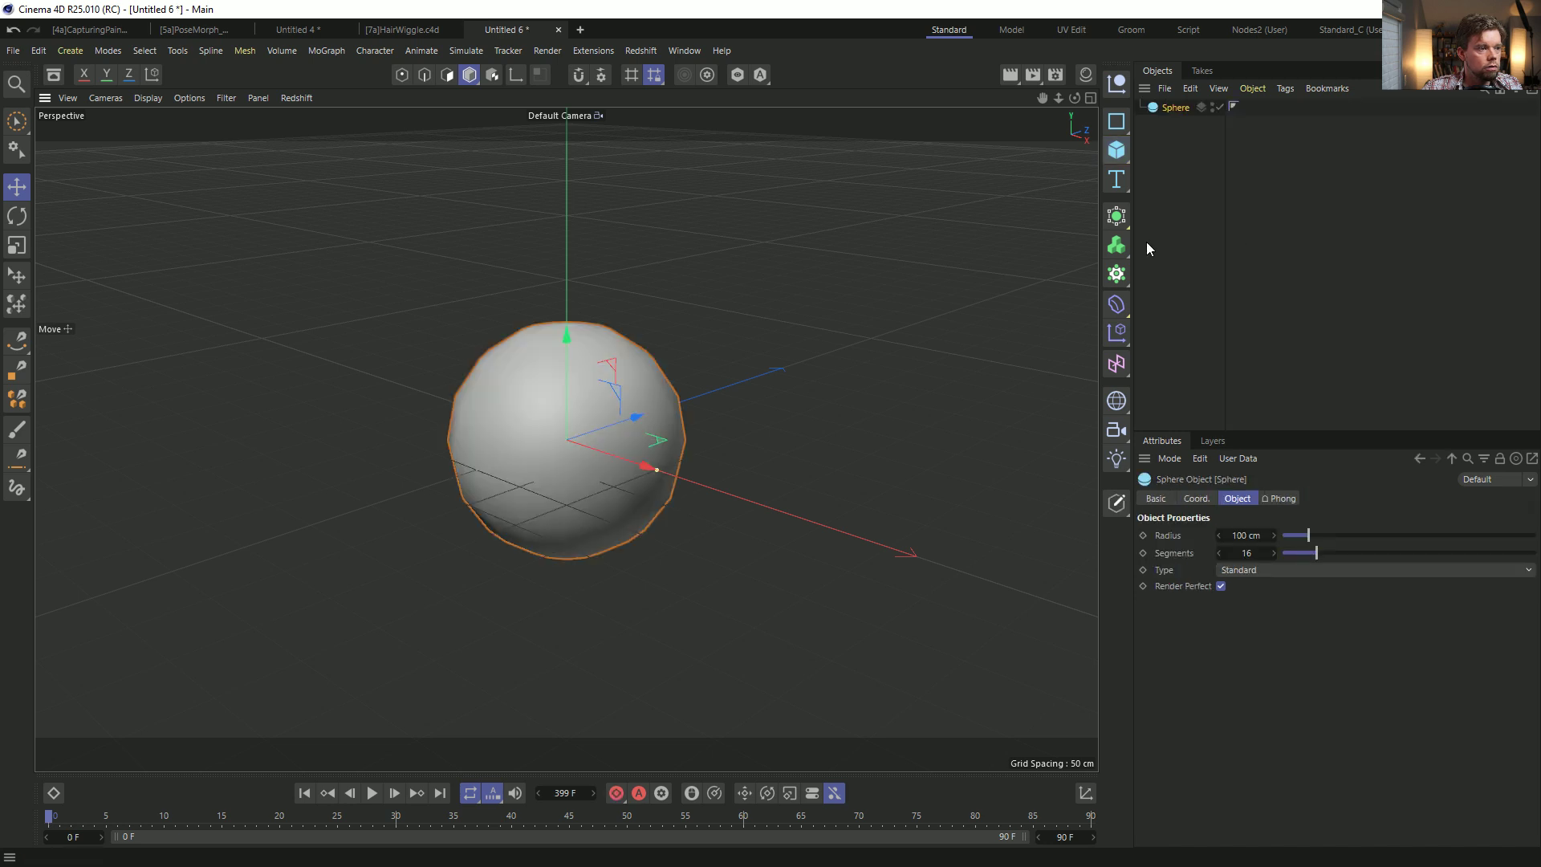
pyautogui.moveTo(571, 333); pyautogui.dragTo(590, 141)
pyautogui.keyDown('alt'); pyautogui.moveTo(648, 223); pyautogui.dragTo(569, 255, button='right'); pyautogui.keyUp('alt')
pyautogui.keyDown('alt'); pyautogui.moveTo(568, 254); pyautogui.dragTo(565, 436, button='middle'); pyautogui.keyUp('alt')
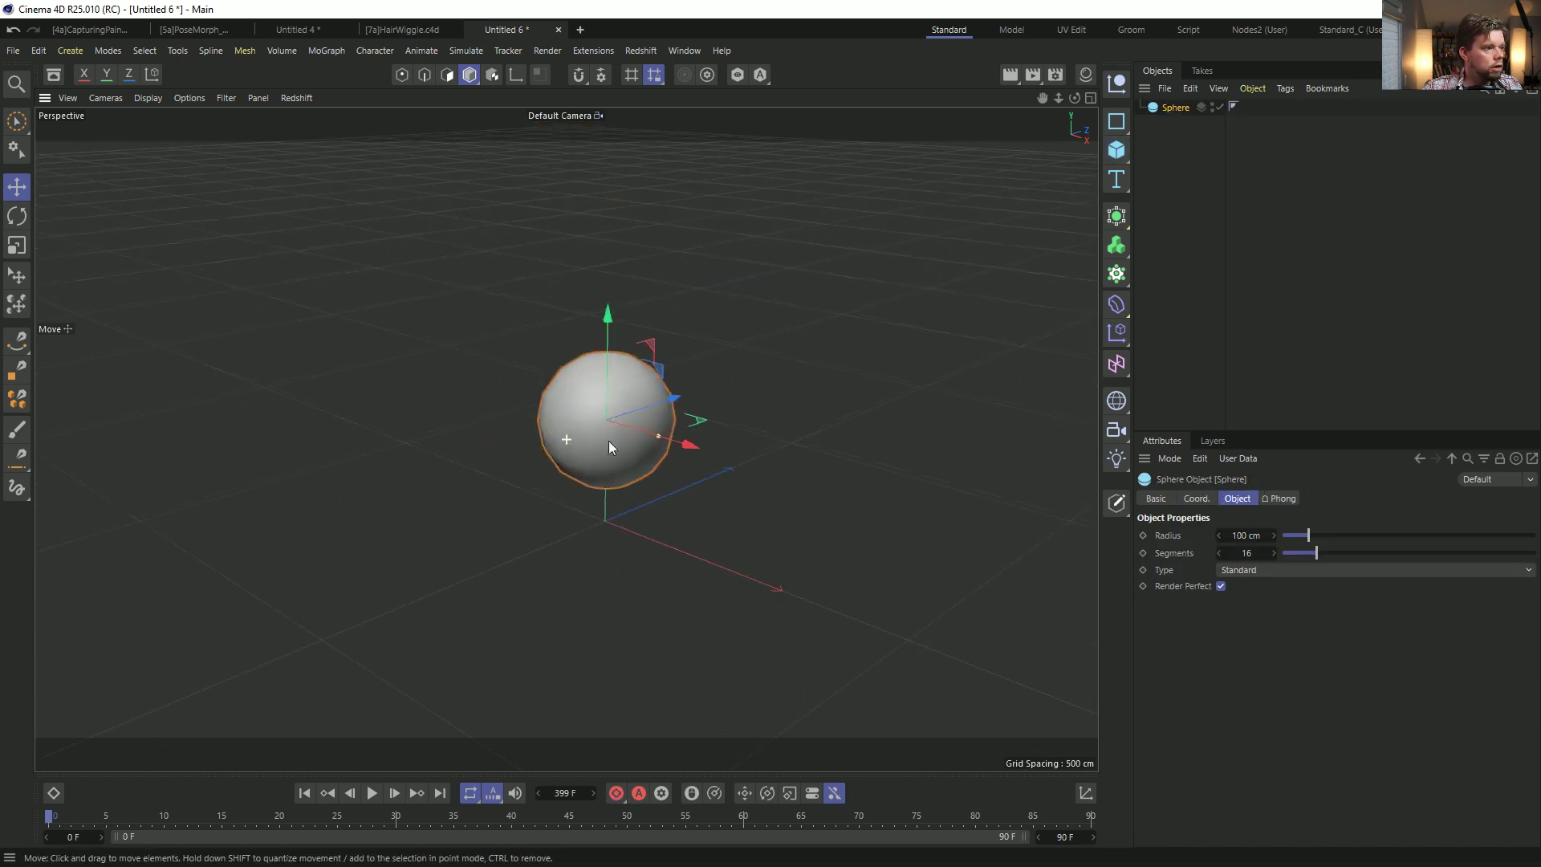
pyautogui.moveTo(608, 337); pyautogui.dragTo(608, 114)
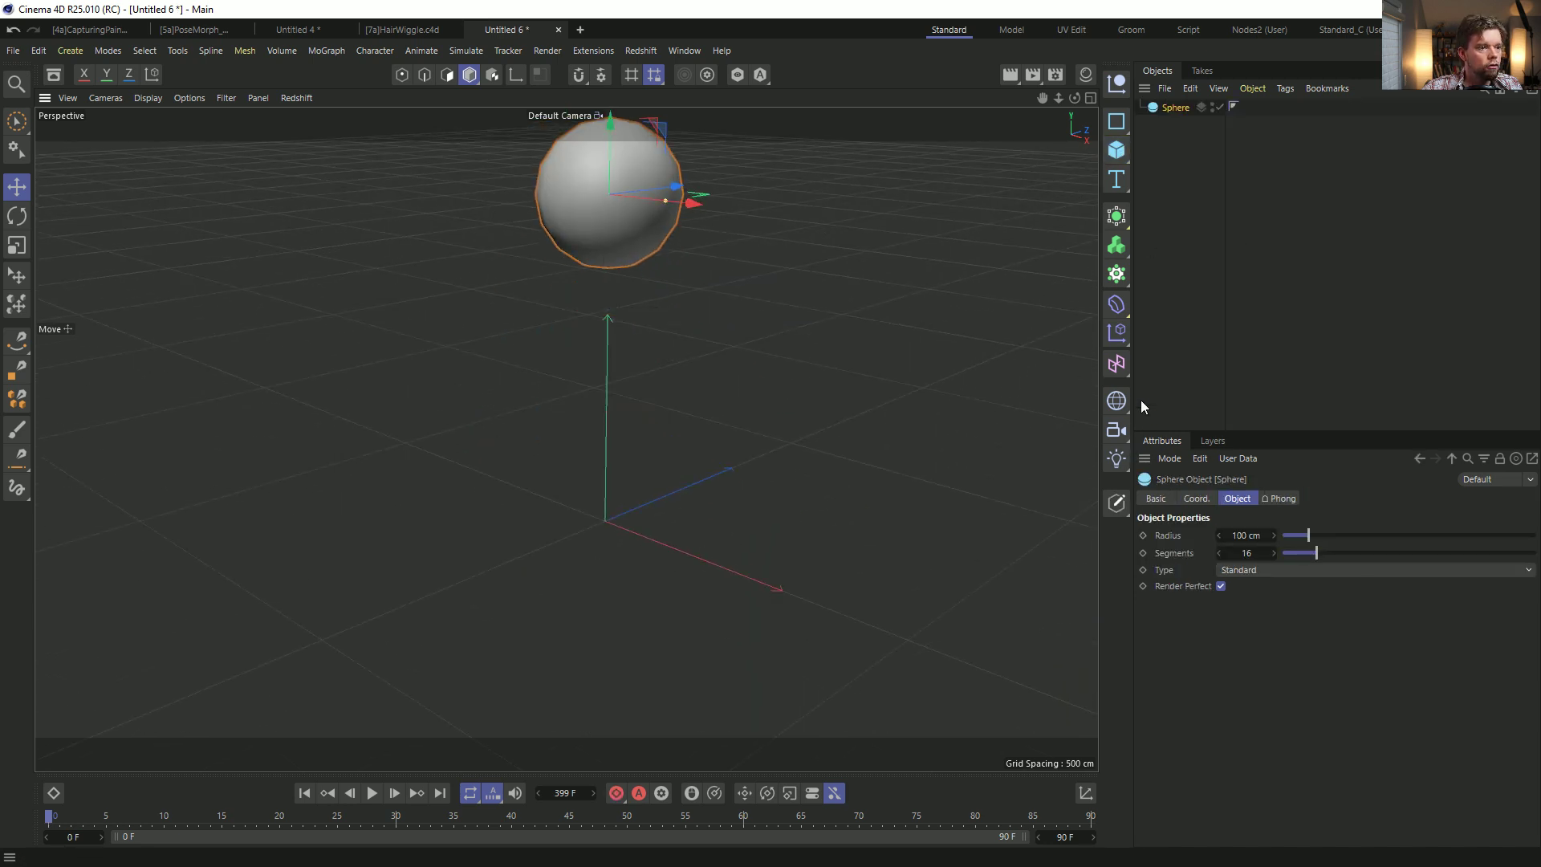
# Add an Environment object and give both it and the Sphere a Rigid Body tag.
pyautogui.click(1117, 401)
pyautogui.click(1167, 449)
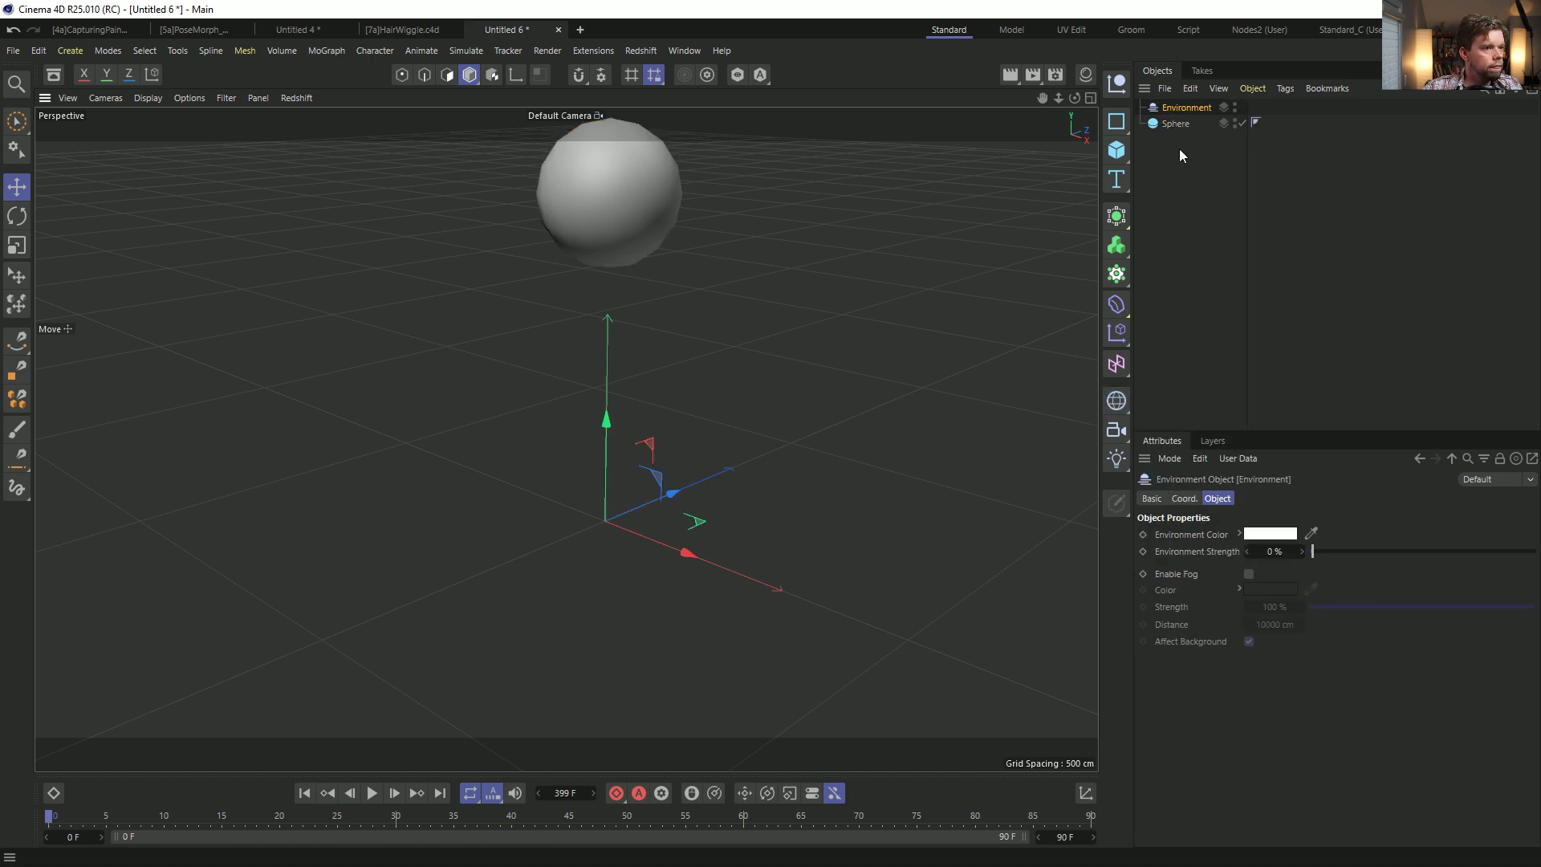
pyautogui.click(1176, 123)
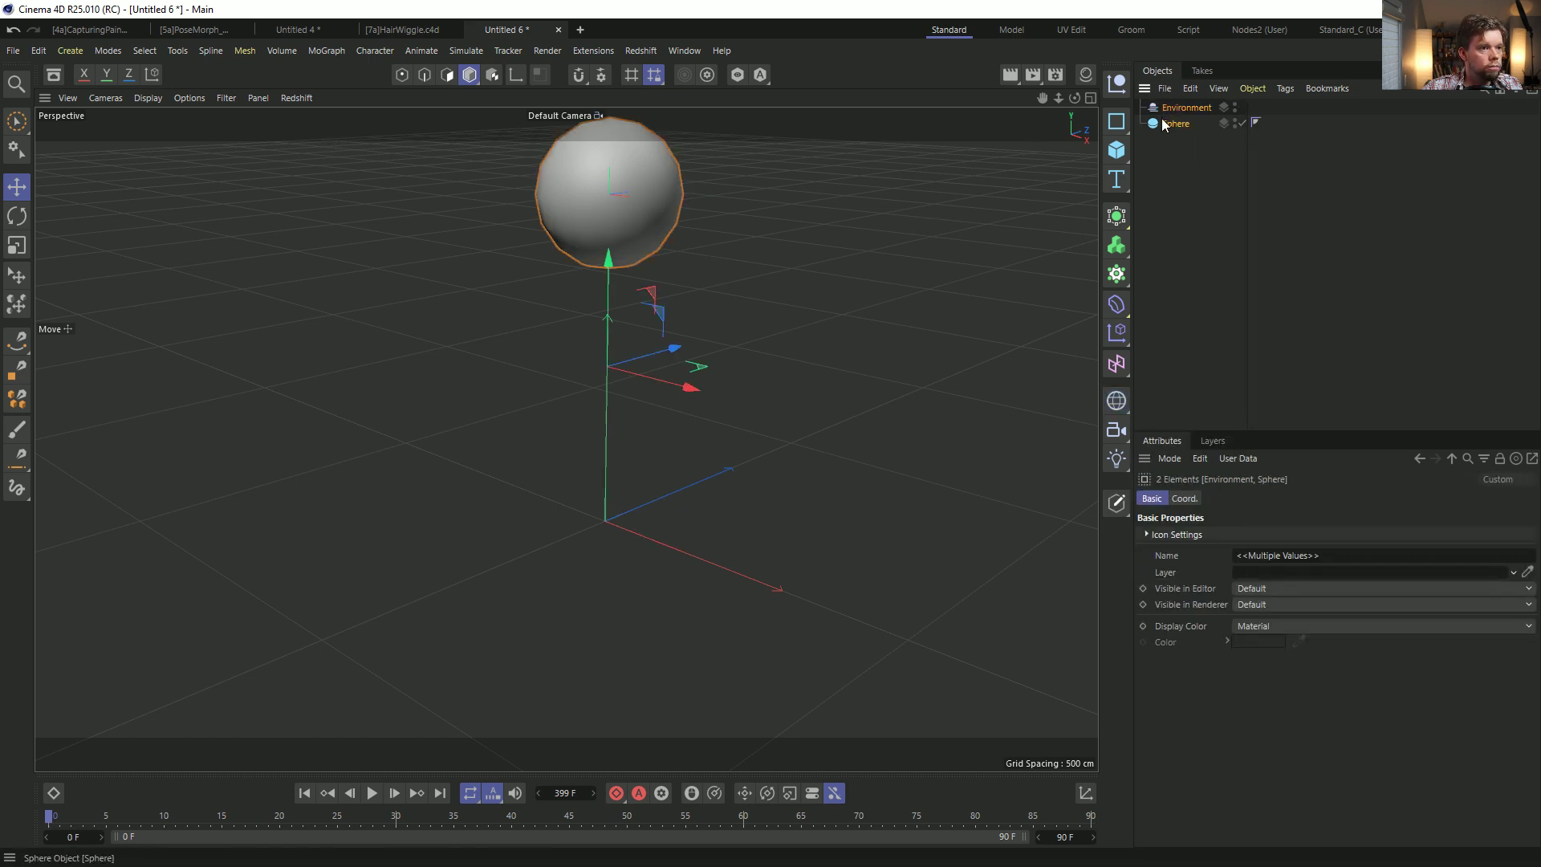
pyautogui.rightClick(1175, 124)
pyautogui.moveTo(1230, 277)
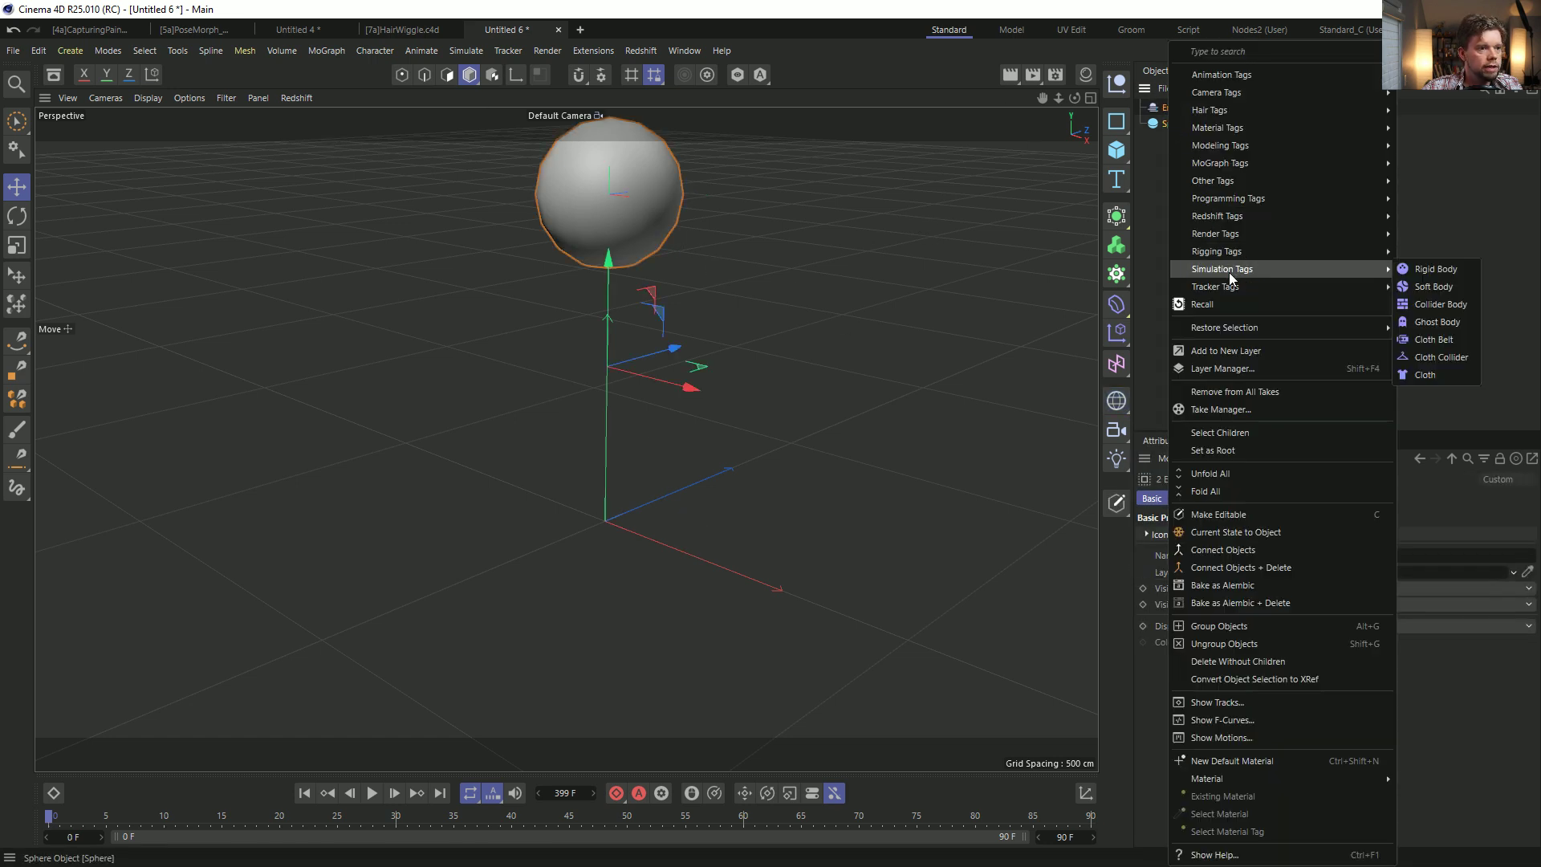
pyautogui.click(1444, 270)
# Grow Hair on the Sphere alone.
pyautogui.click(1180, 124)
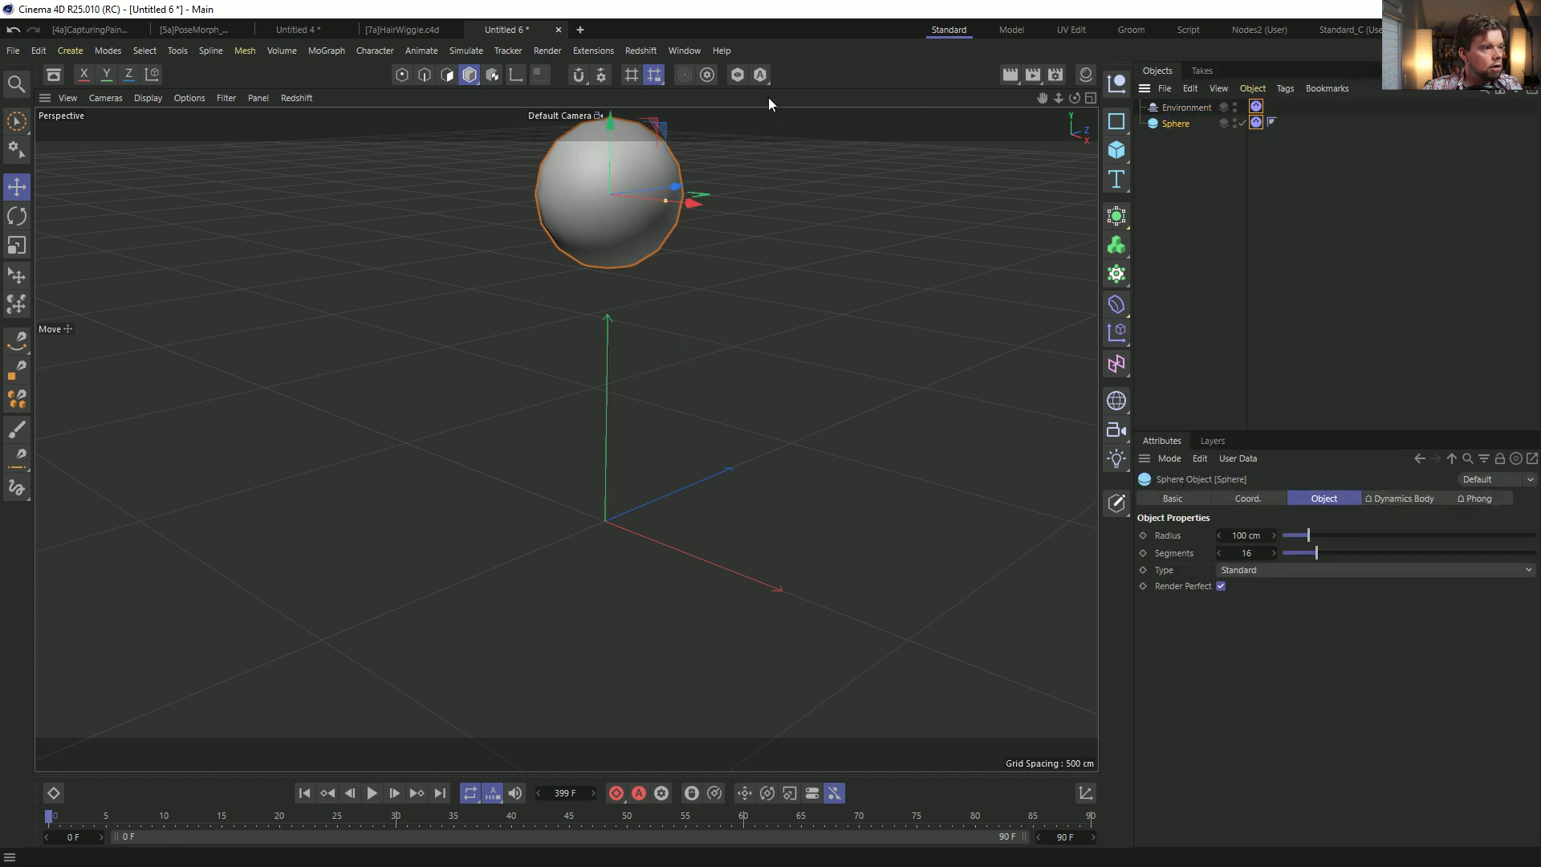
pyautogui.click(448, 50)
pyautogui.moveTo(526, 178)
pyautogui.click(585, 191)
# Set the Root option of the Hair object's hairs to As Guides.
pyautogui.click(1256, 106)
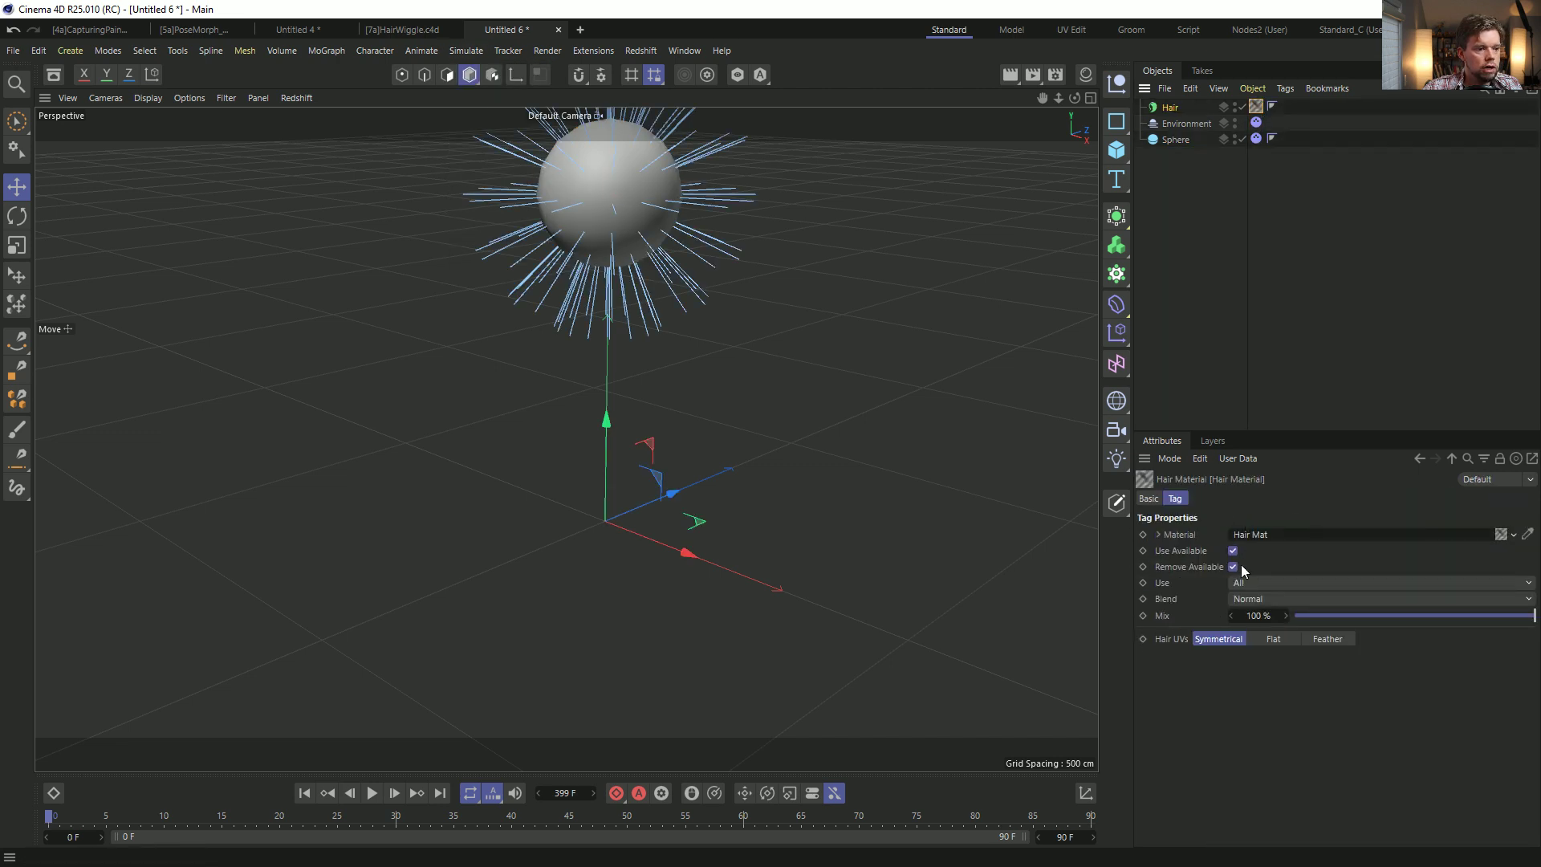
pyautogui.click(1167, 110)
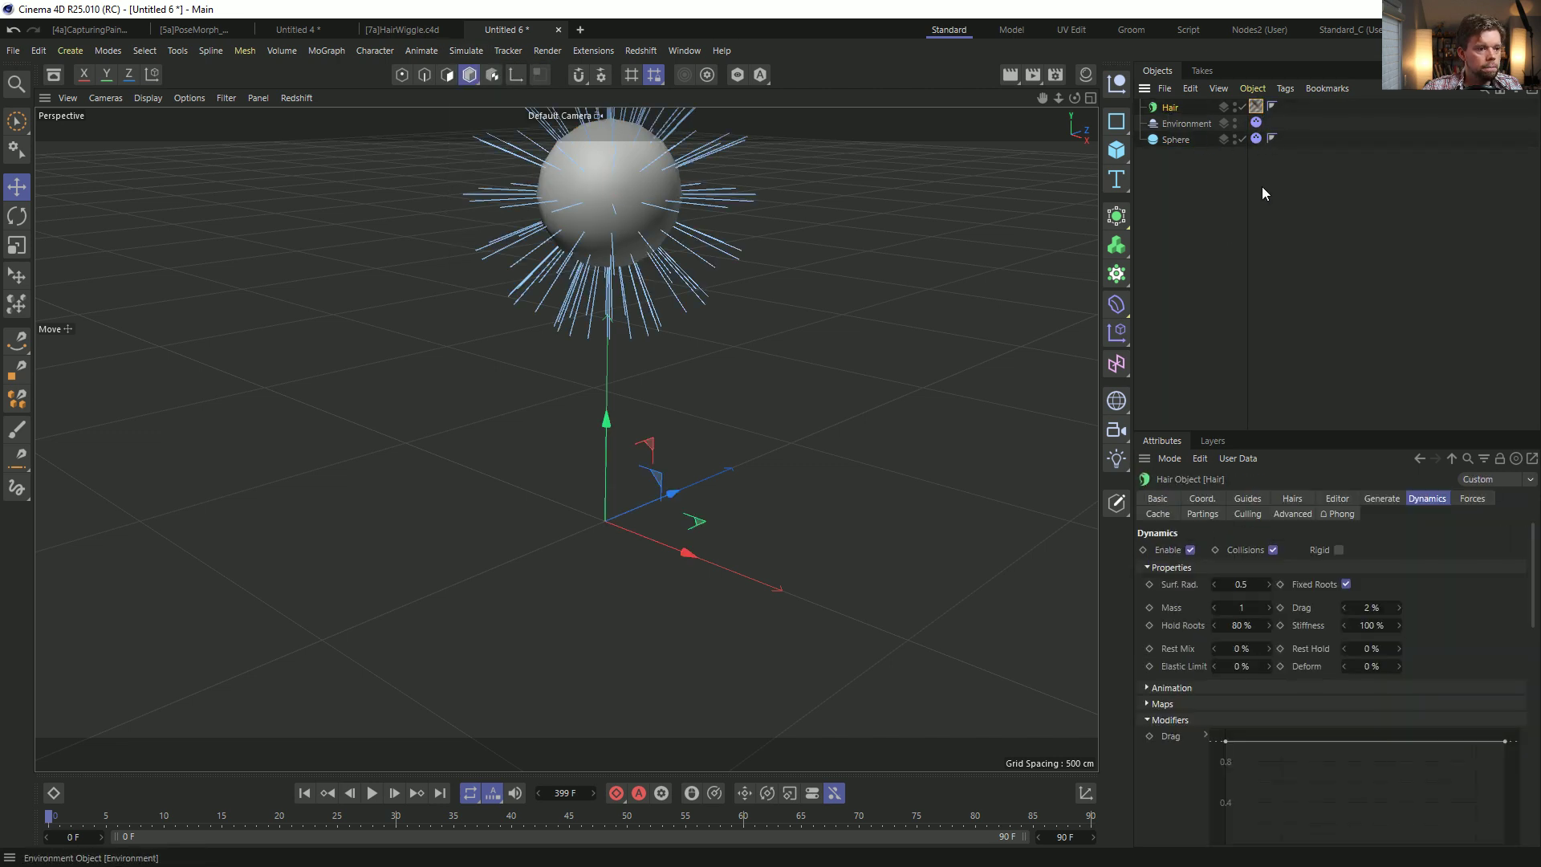
pyautogui.click(1288, 499)
pyautogui.click(1228, 585)
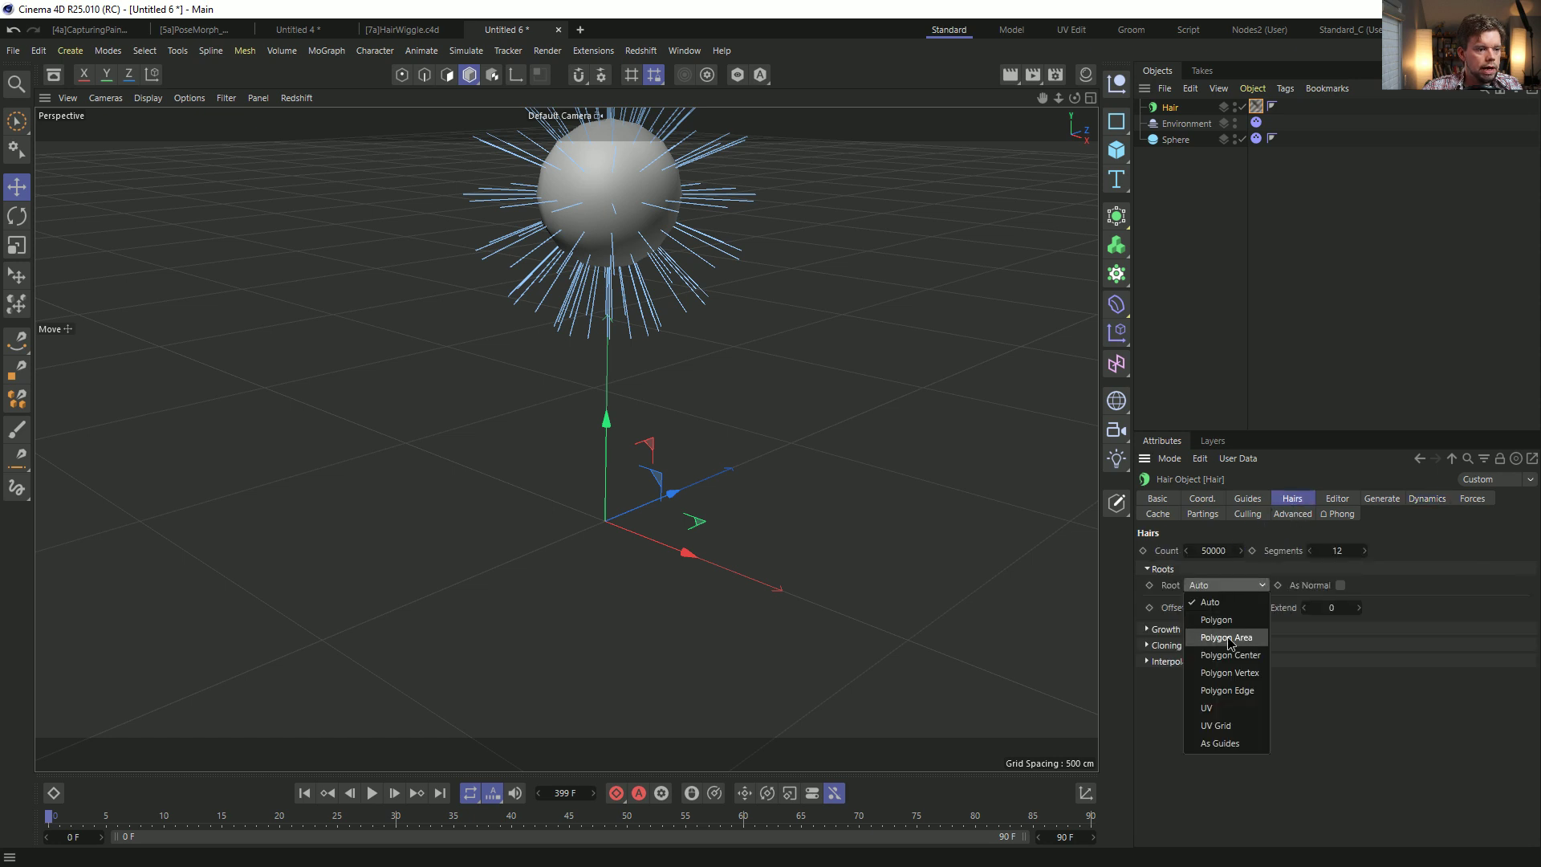
pyautogui.click(1235, 744)
# Lengthen the Hair guides to 268 cm.
pyautogui.click(1241, 499)
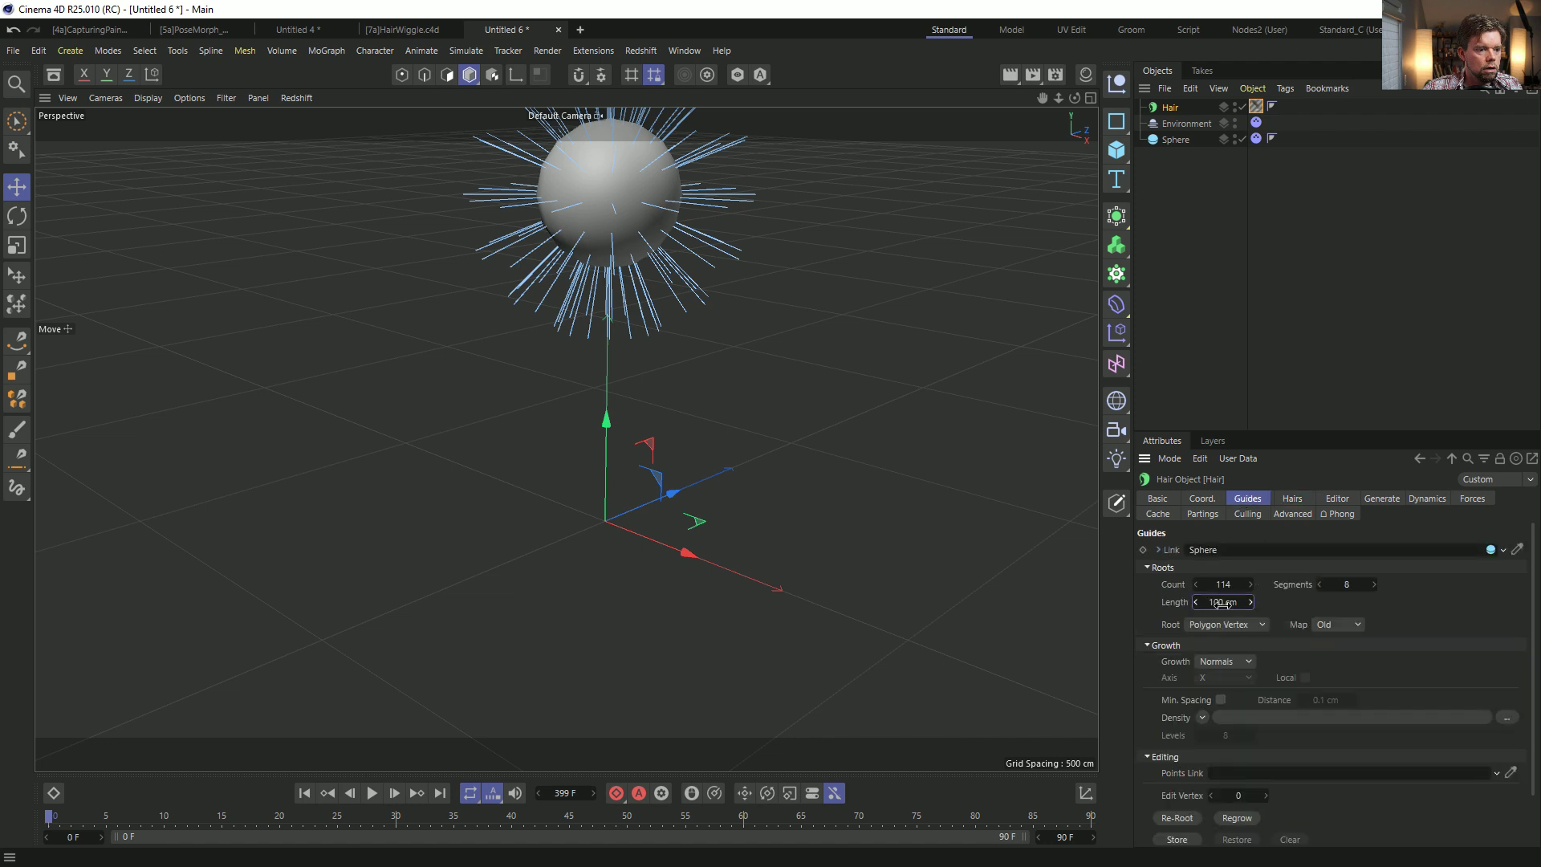
pyautogui.moveTo(1223, 604); pyautogui.dragTo(1357, 605)
pyautogui.scroll(-3, 602, 296)
pyautogui.keyDown('alt'); pyautogui.moveTo(602, 296); pyautogui.dragTo(570, 368, button='middle'); pyautogui.keyUp('alt')
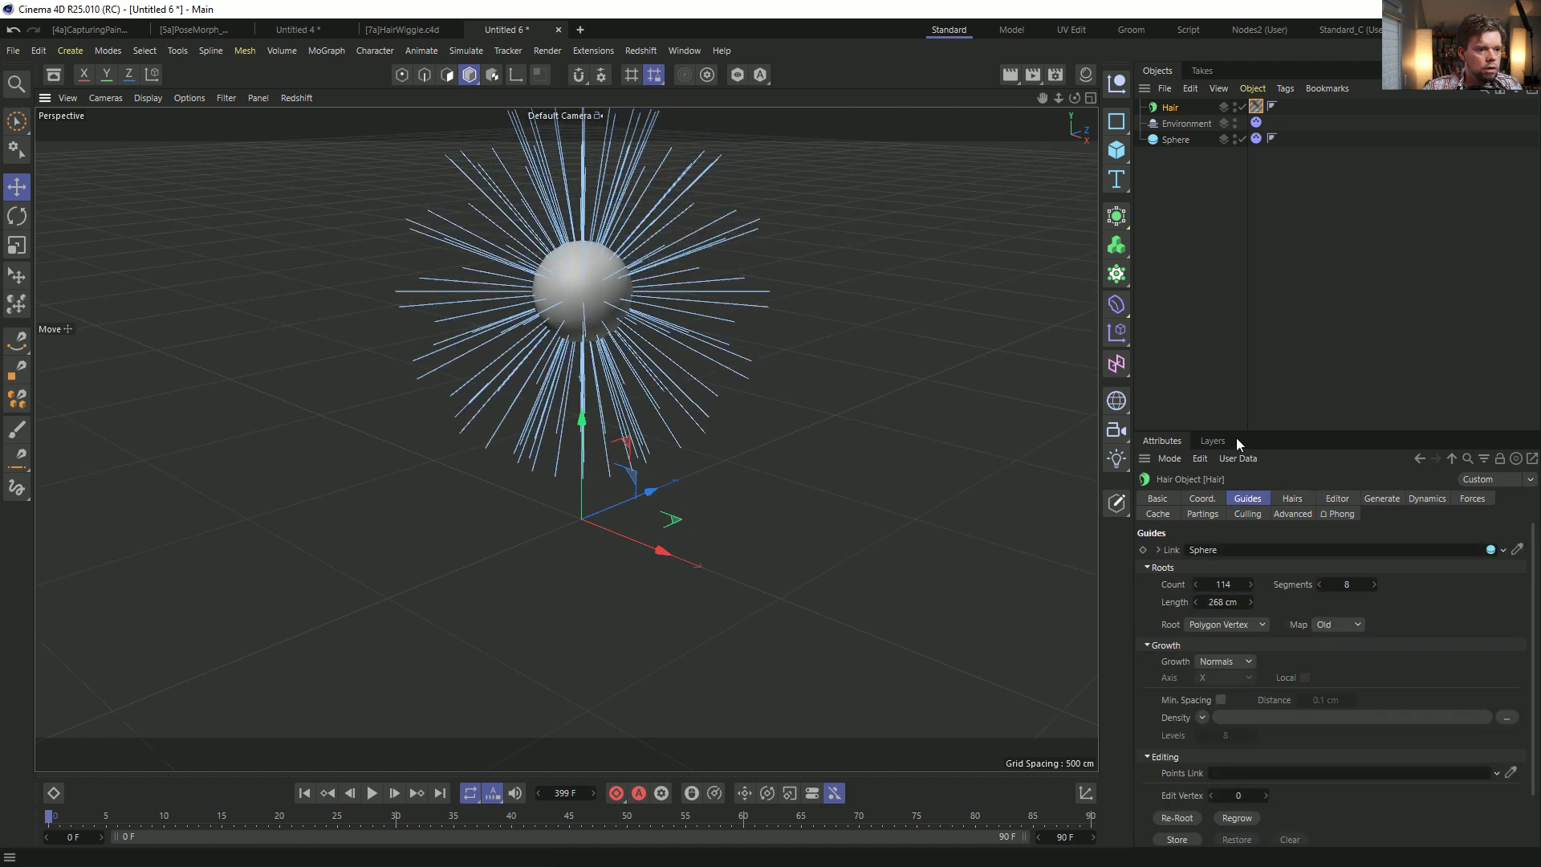
# Set the Hair's Rest Hold to 100 % and shift its curve's first point to about 0.8 at zero strength.
pyautogui.click(1427, 500)
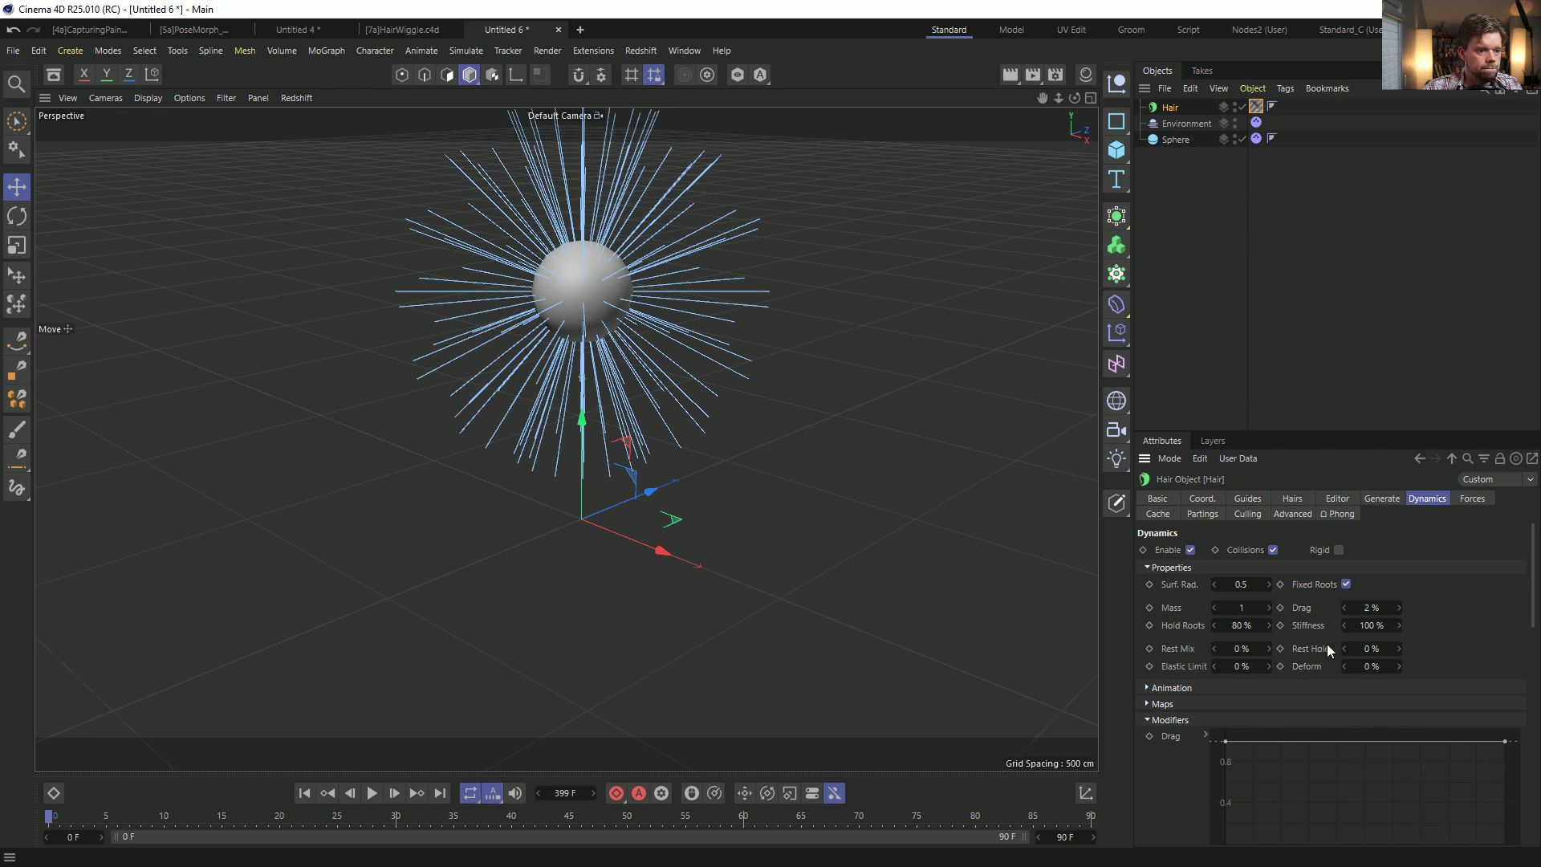
pyautogui.press('Return')
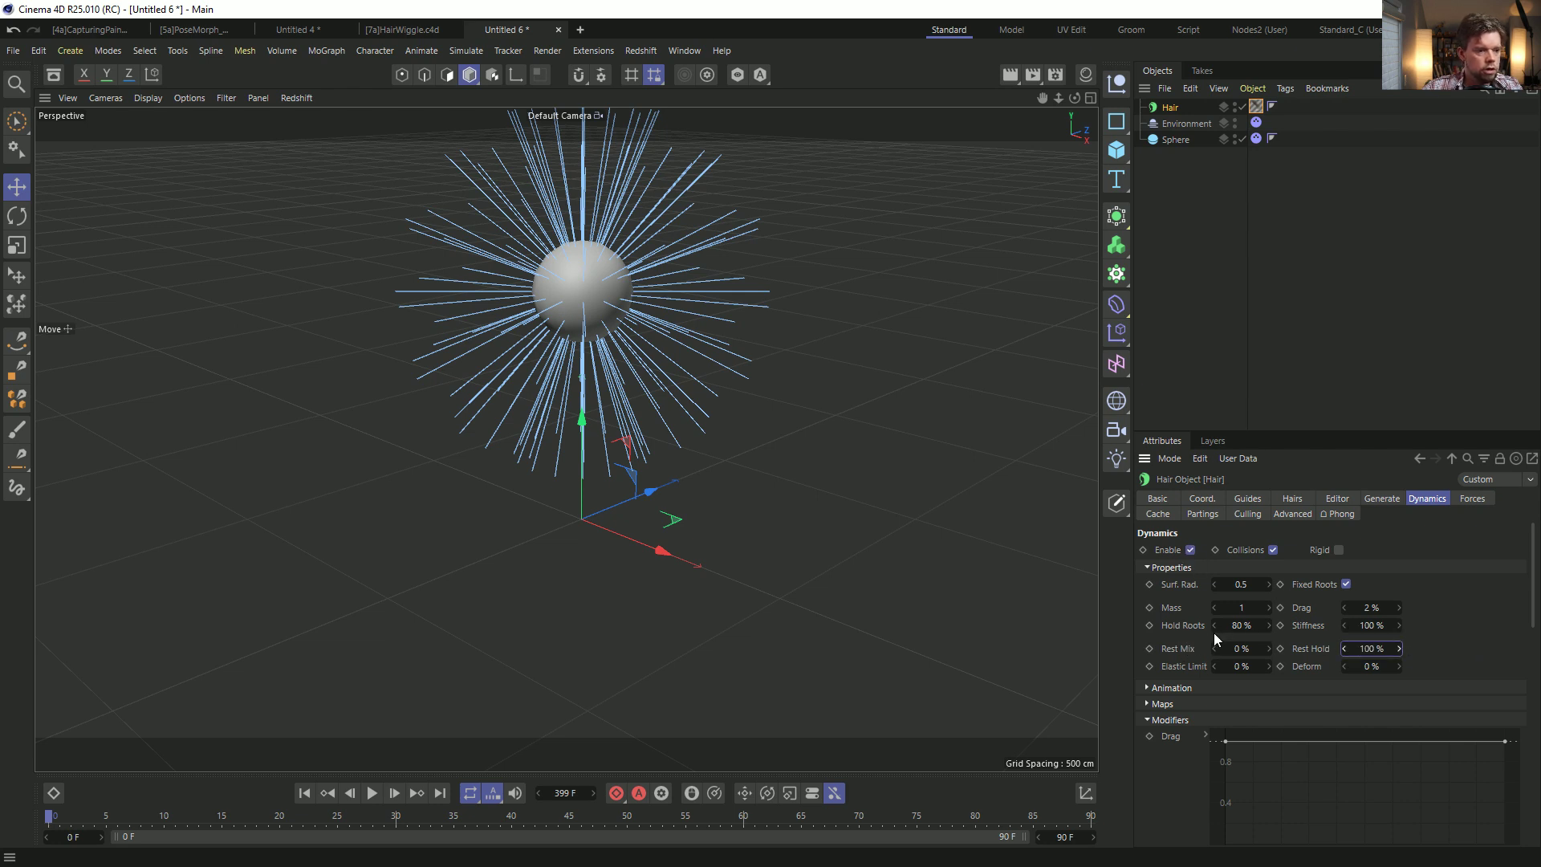
pyautogui.scroll(-4, 1182, 631)
pyautogui.moveTo(1225, 566); pyautogui.dragTo(1441, 754)
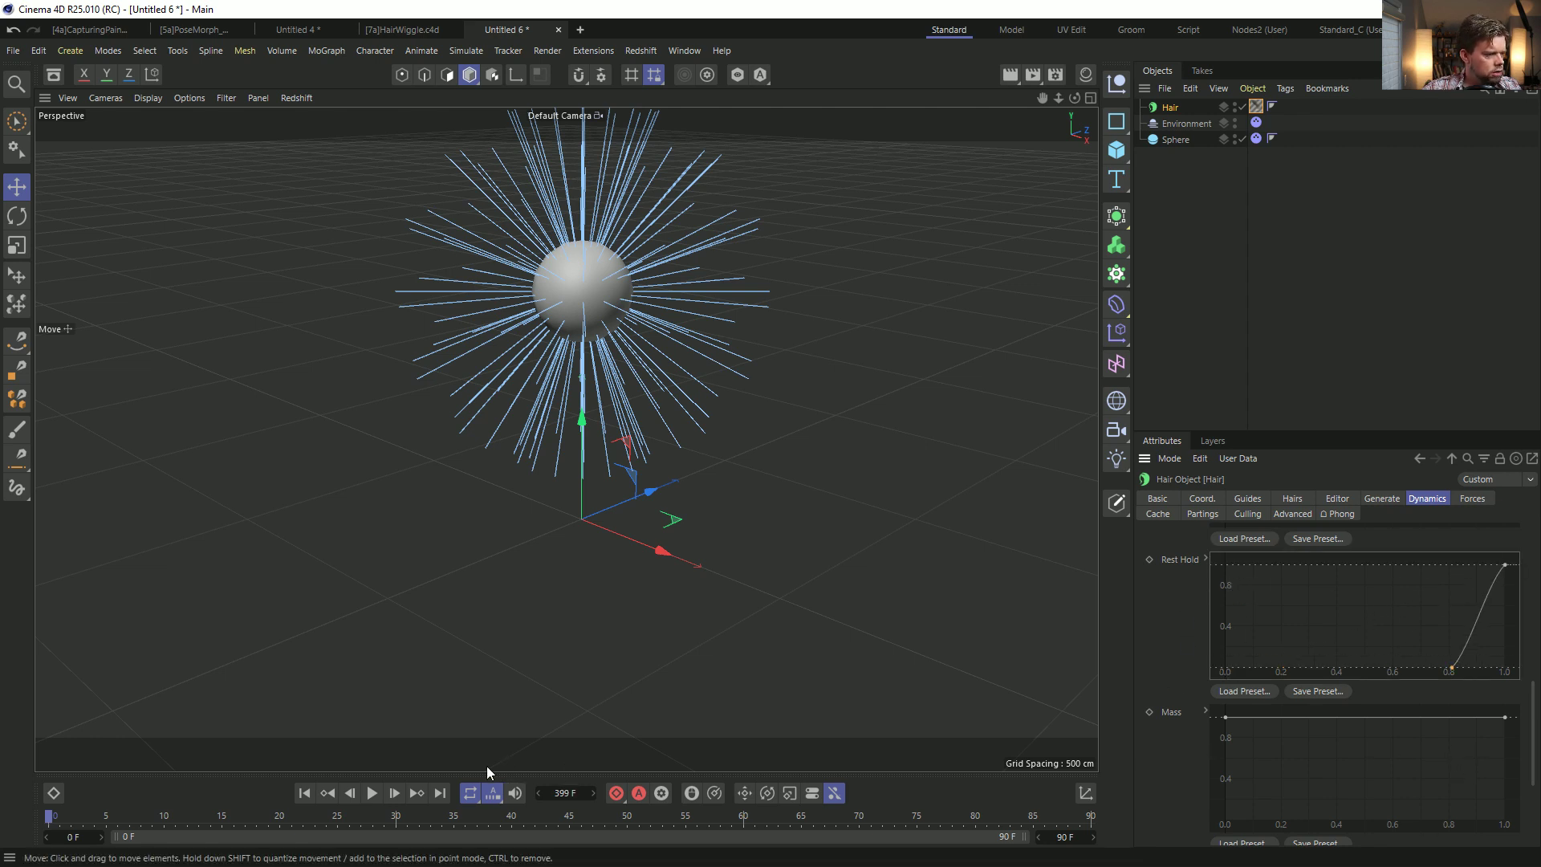
# Play the simulation to check how the Sphere and its hairs fall, and stop it.
pyautogui.click(374, 792)
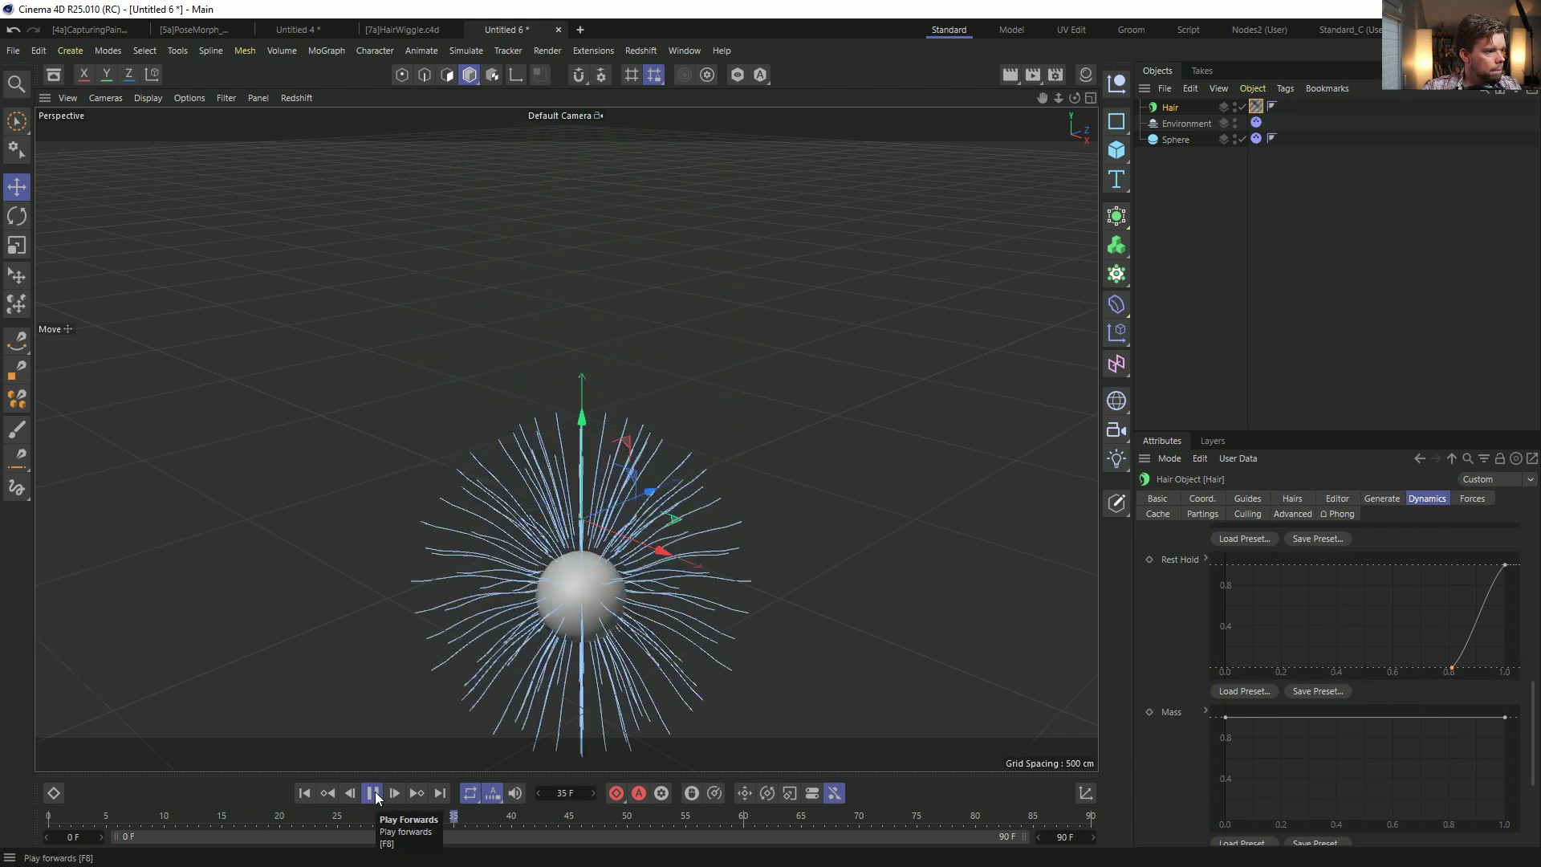
pyautogui.click(375, 793)
pyautogui.keyDown('alt'); pyautogui.moveTo(567, 612); pyautogui.dragTo(575, 509, button='middle'); pyautogui.keyUp('alt')
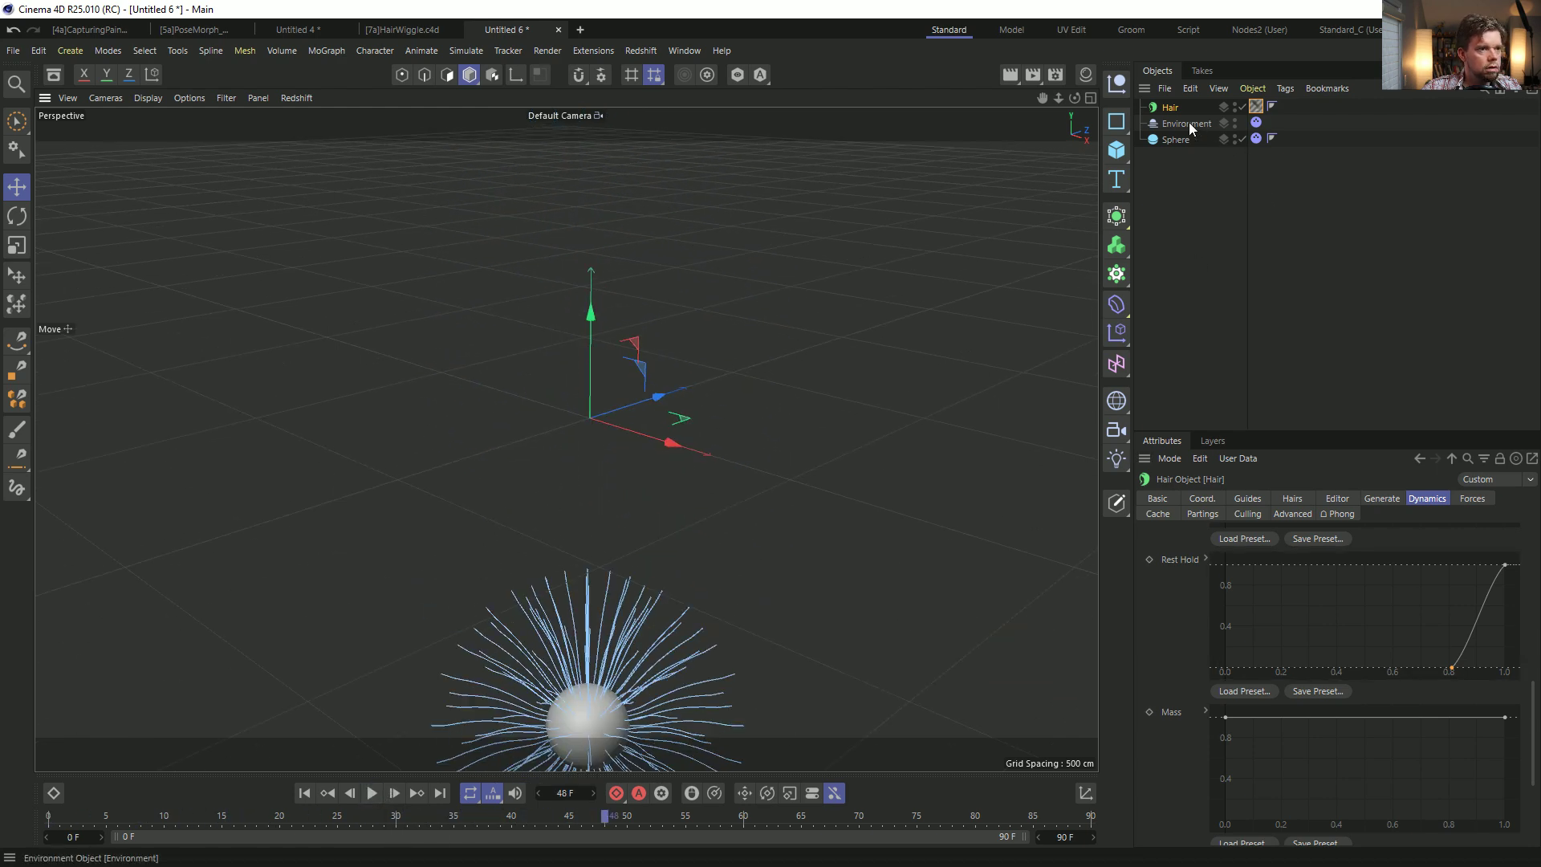
# Add a Floor with a Collider Body tag and delete the Environment object.
pyautogui.click(1186, 123)
pyautogui.click(1116, 400)
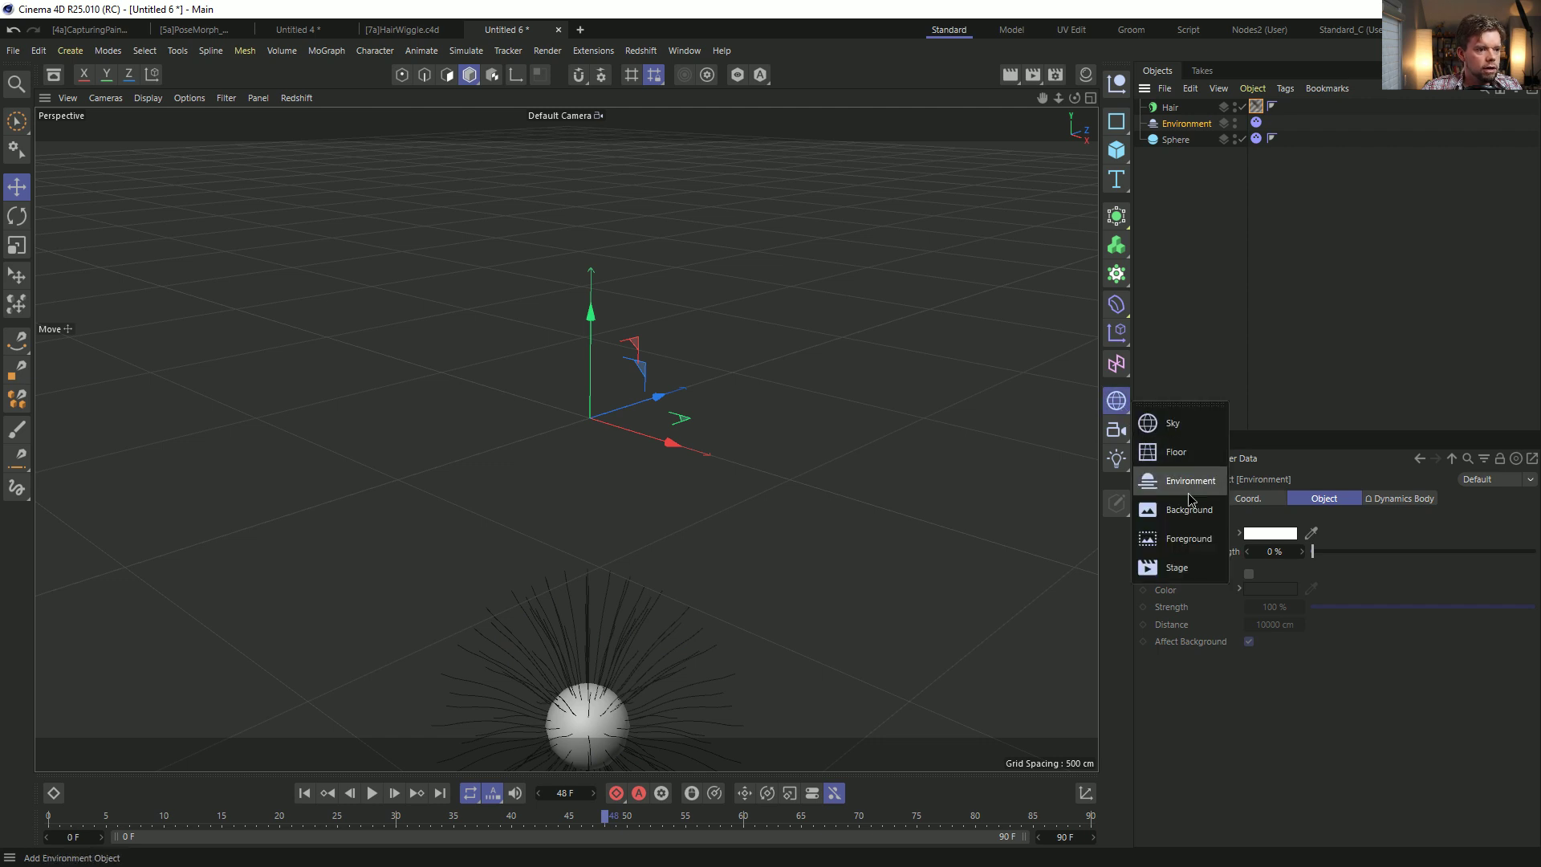
pyautogui.click(1177, 452)
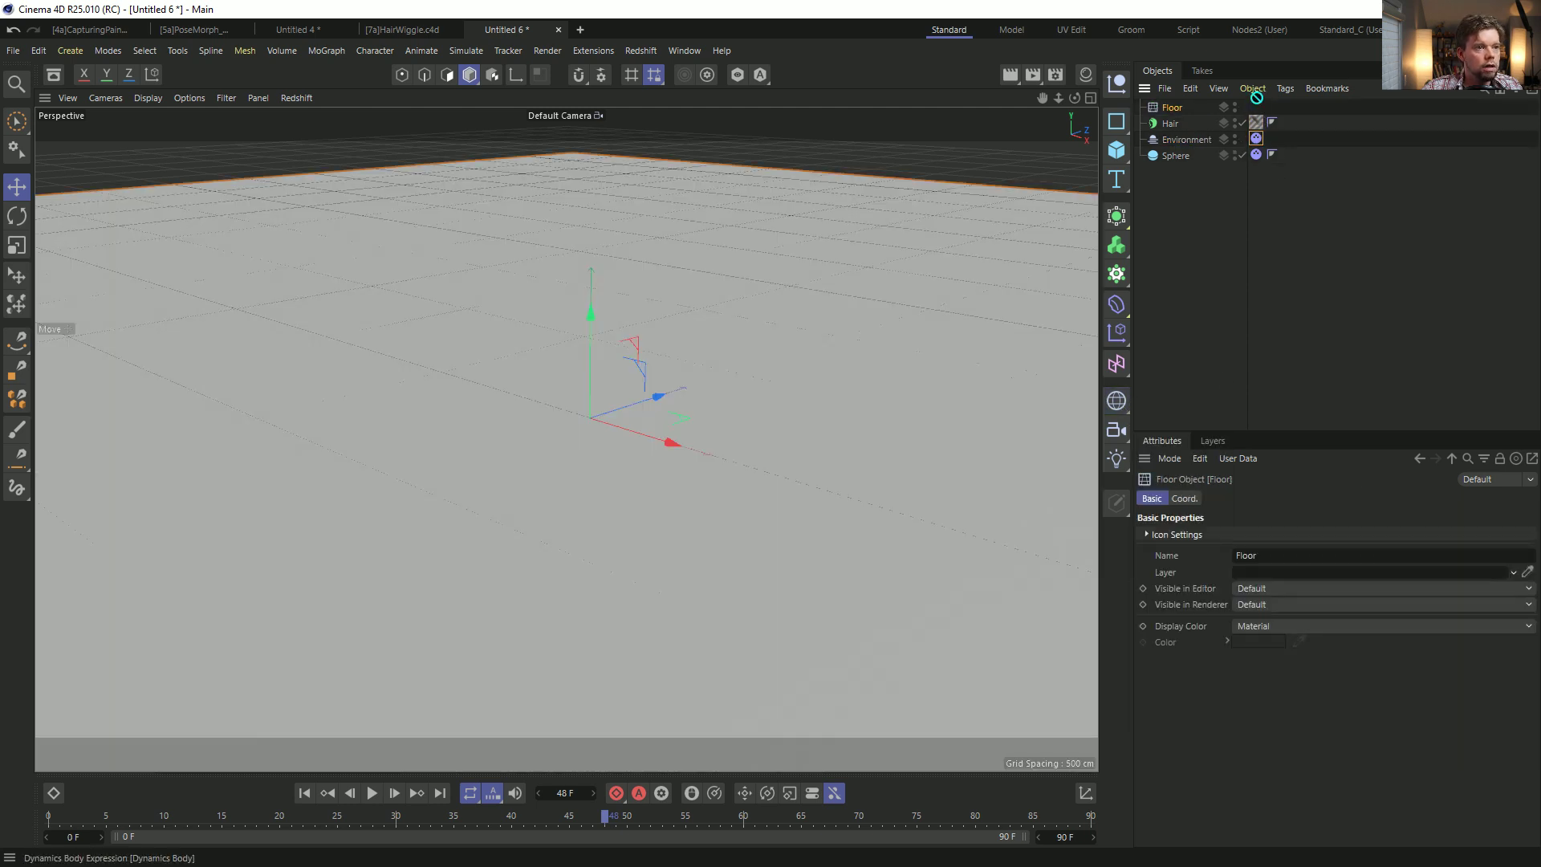
pyautogui.moveTo(1261, 114); pyautogui.dragTo(1257, 108)
pyautogui.click(1180, 140)
pyautogui.press('Delete')
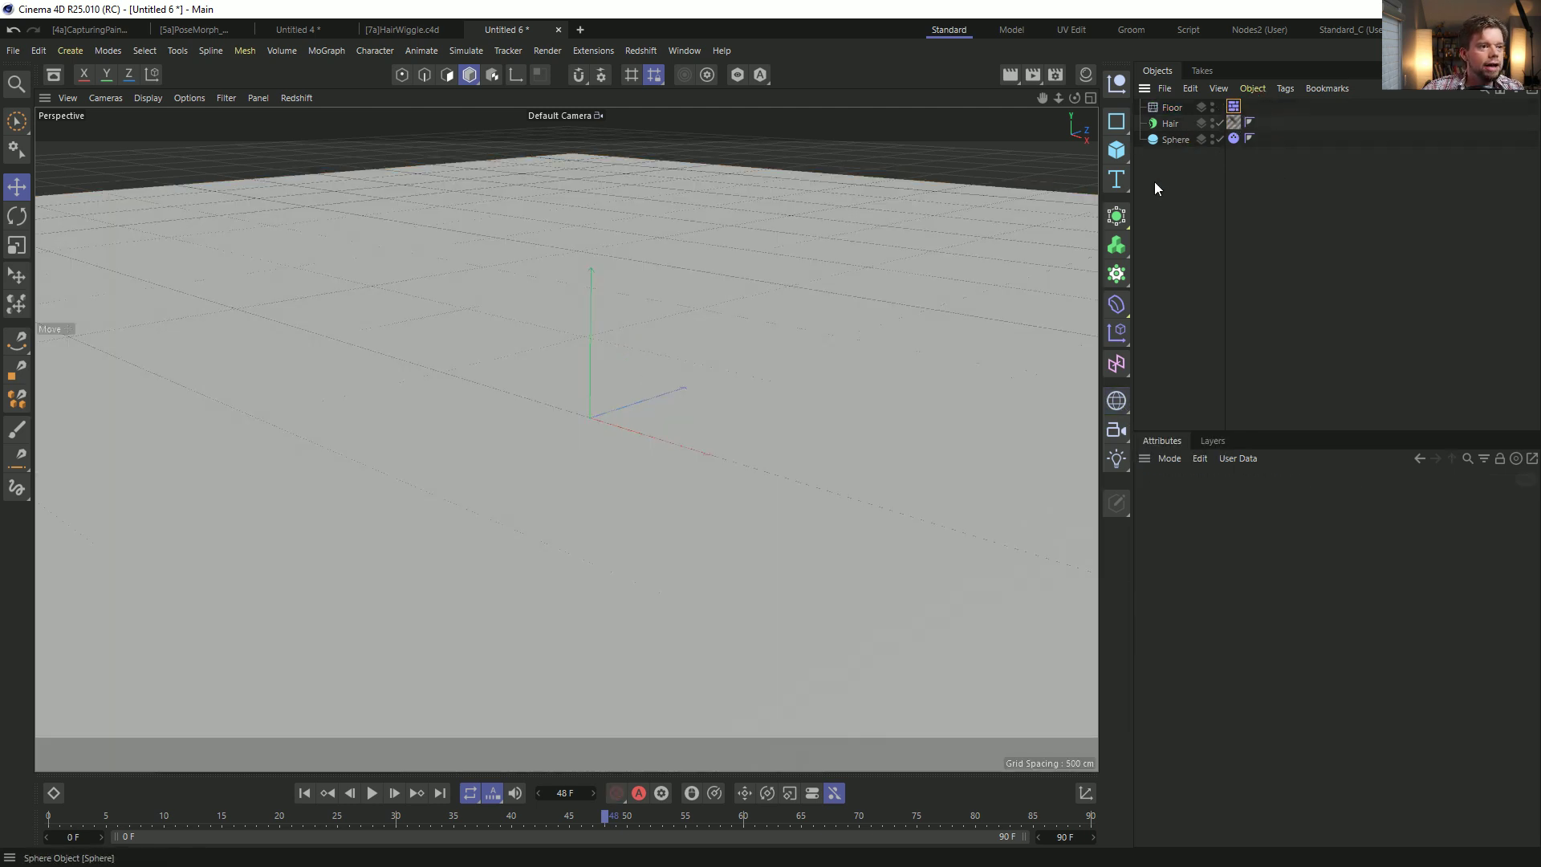
# Play the Sphere's drop onto the Floor from the start, restart it once, and stop at the first frame.
pyautogui.click(326, 793)
pyautogui.click(372, 793)
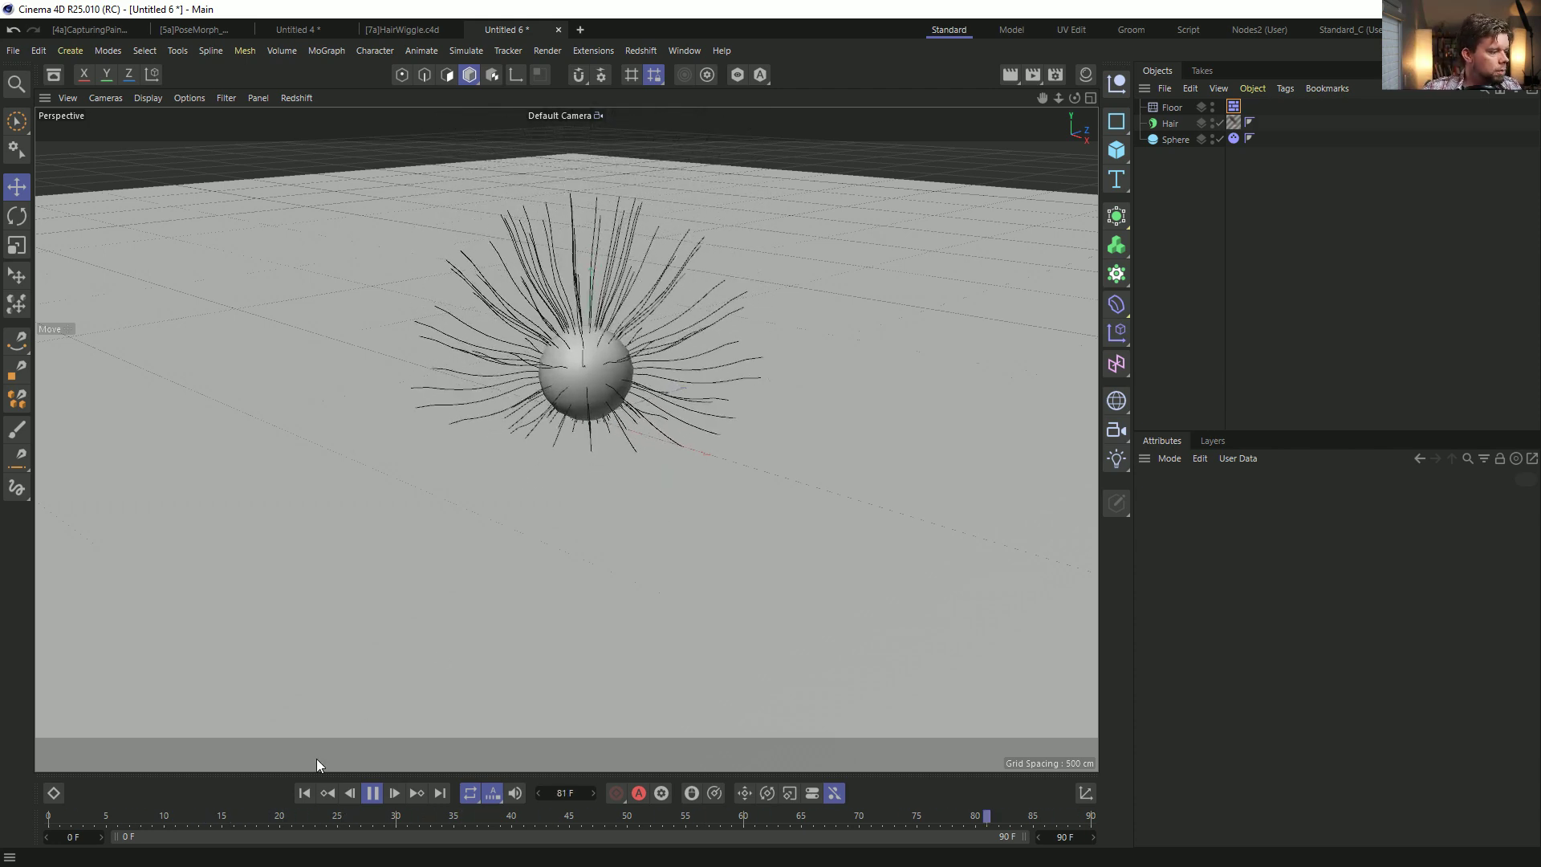
pyautogui.click(303, 792)
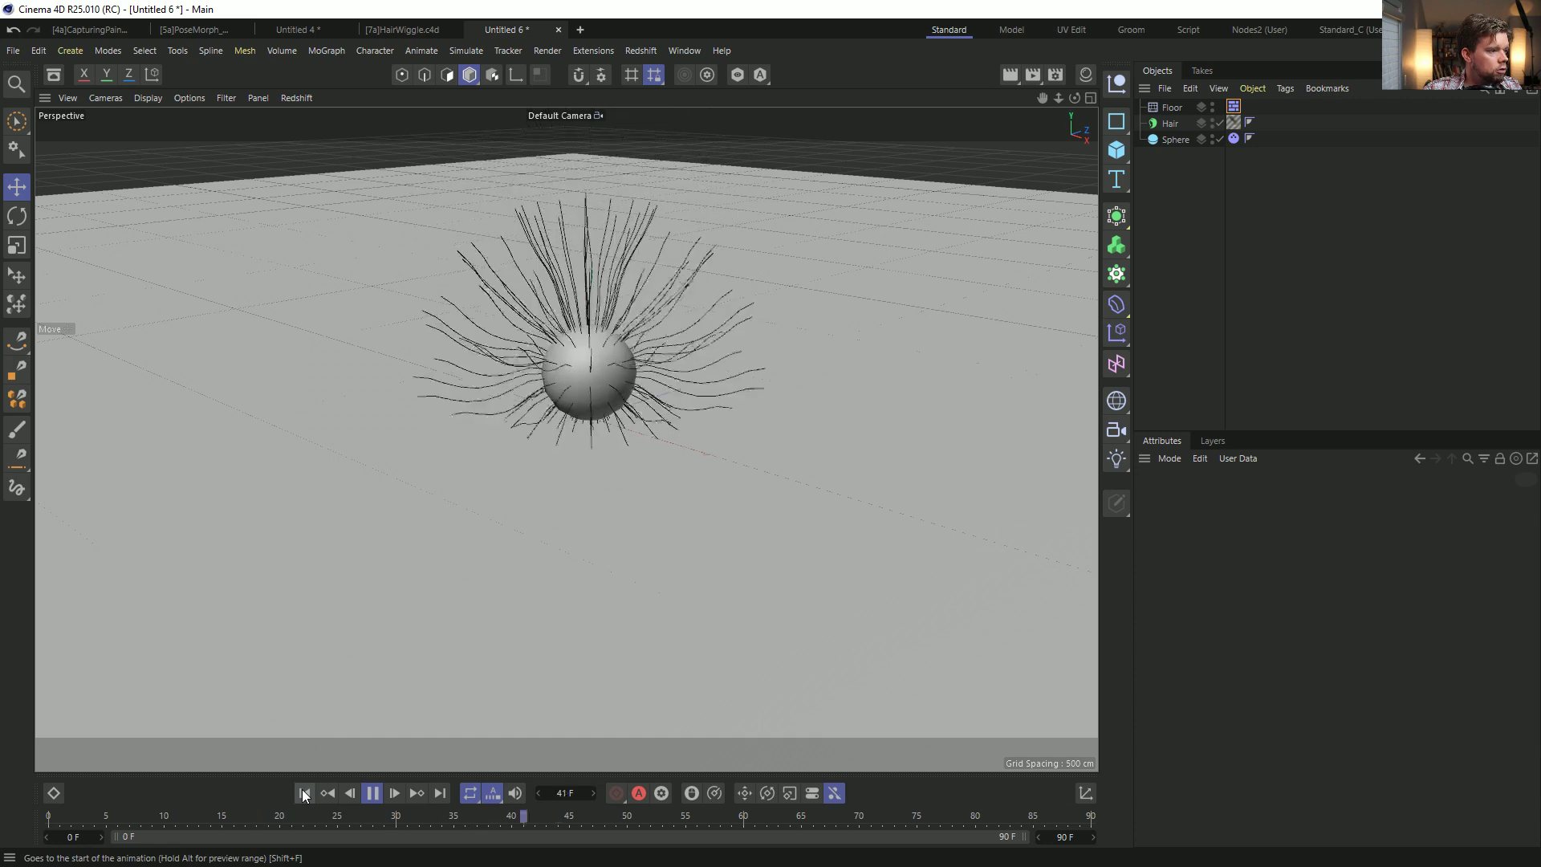
pyautogui.click(372, 793)
pyautogui.click(297, 792)
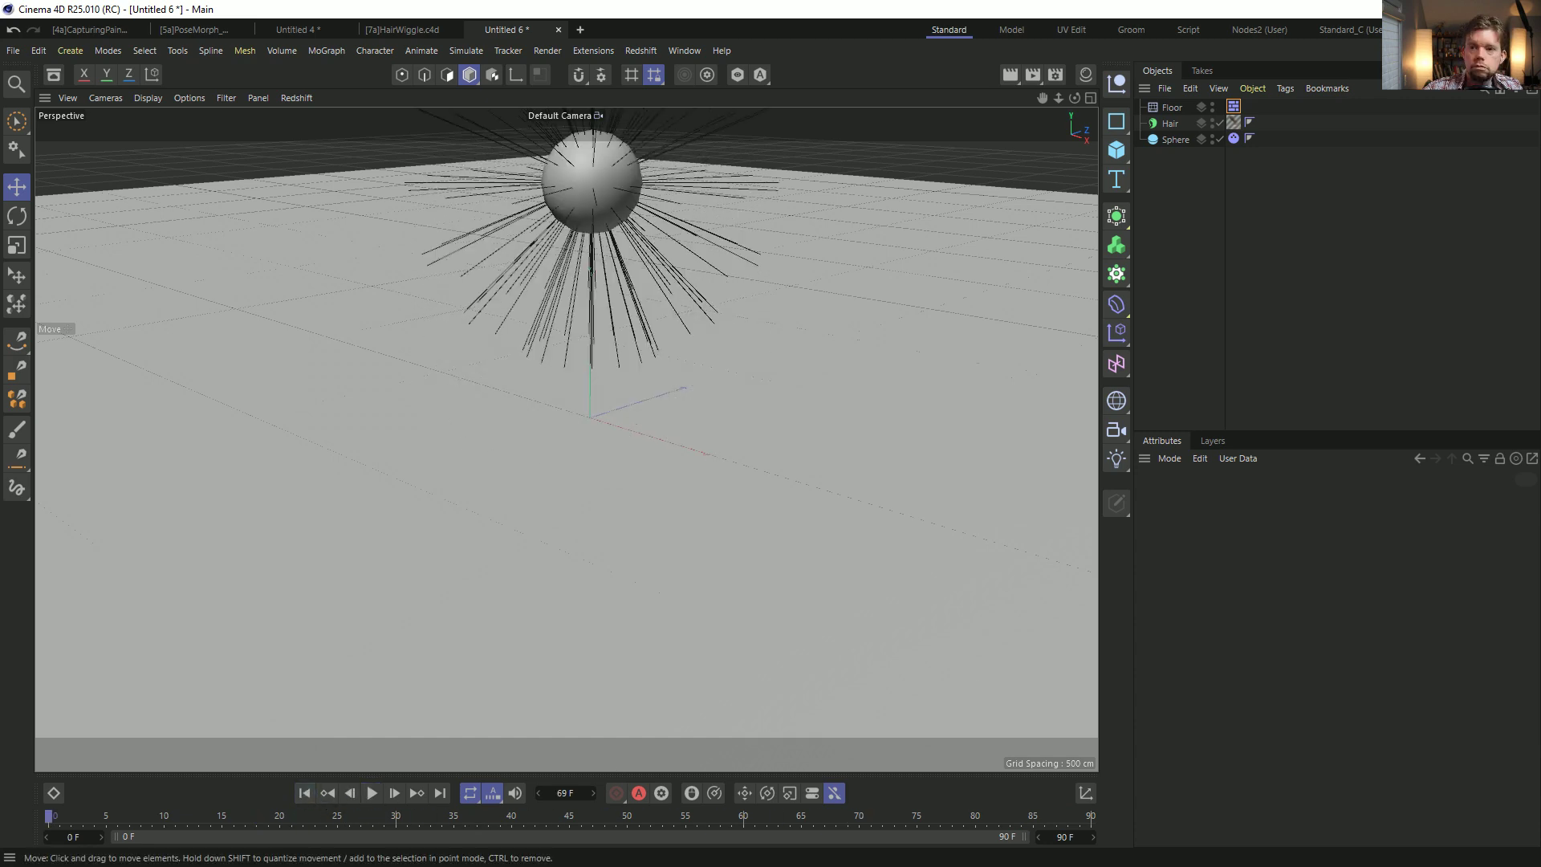